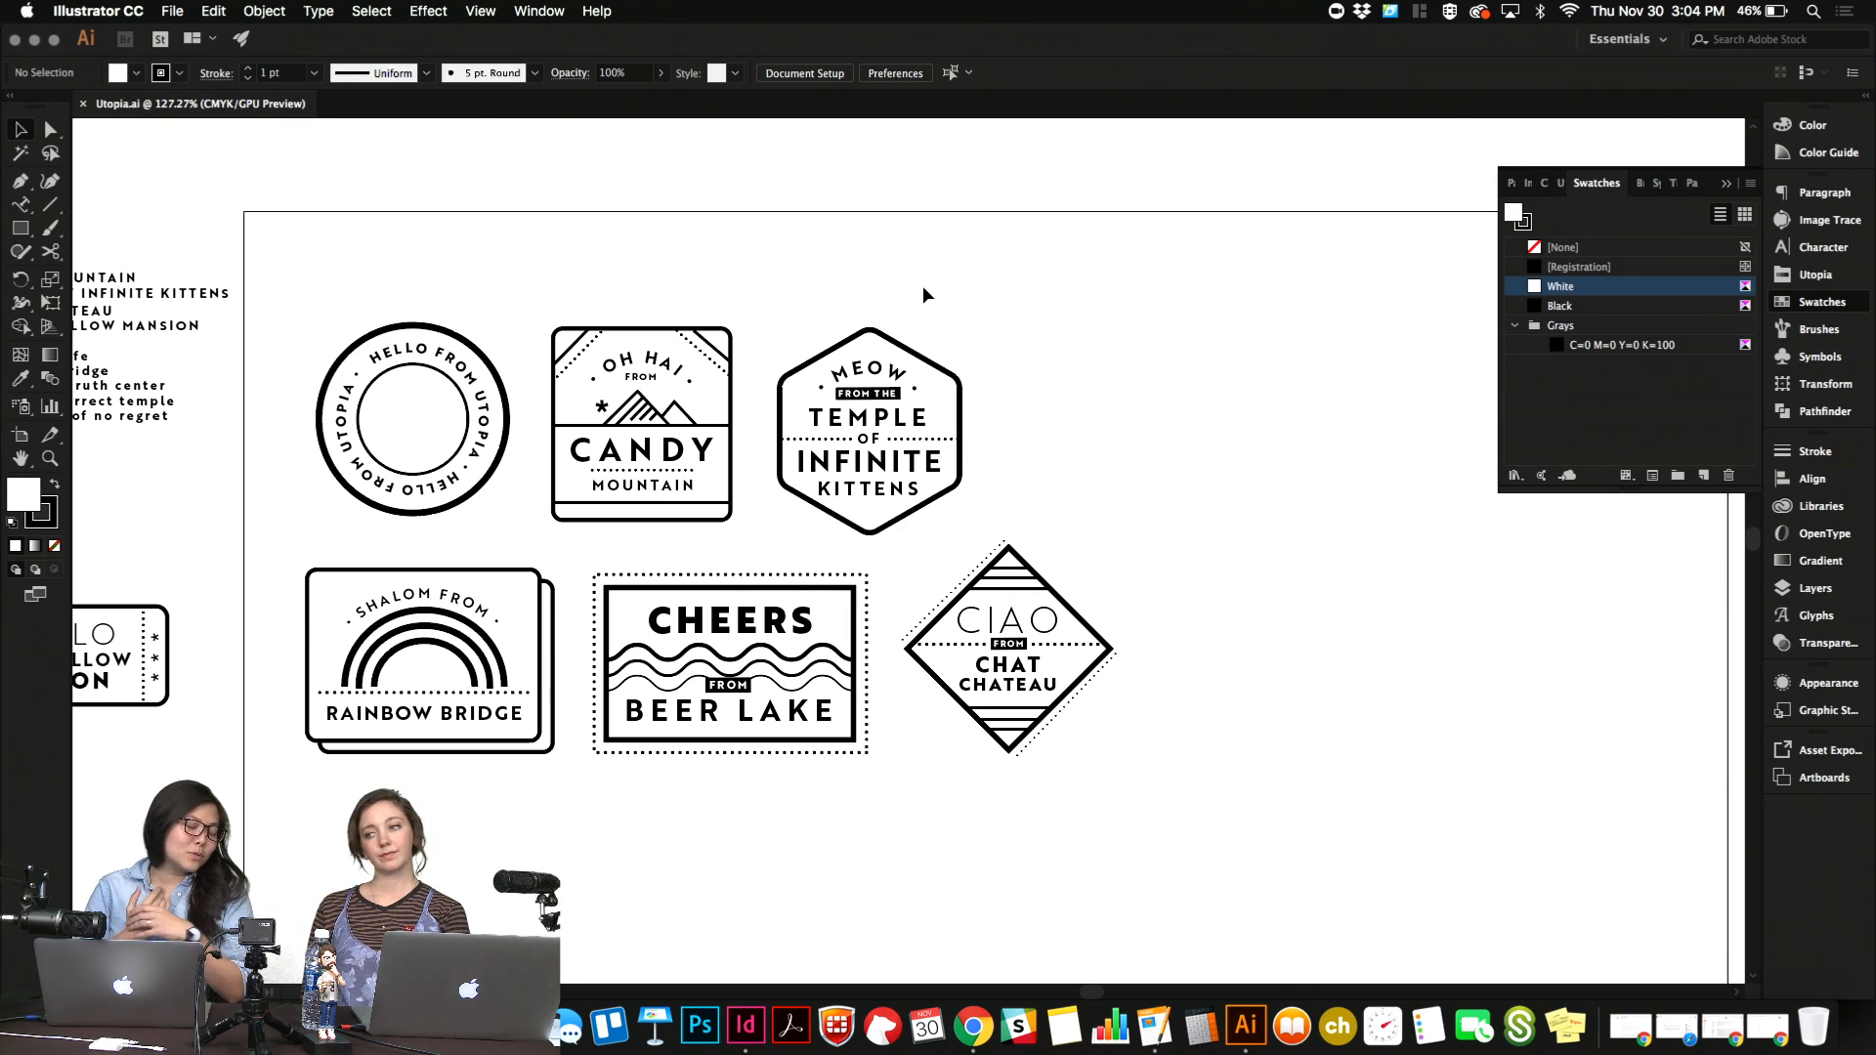
scroll(924, 293, up, 3)
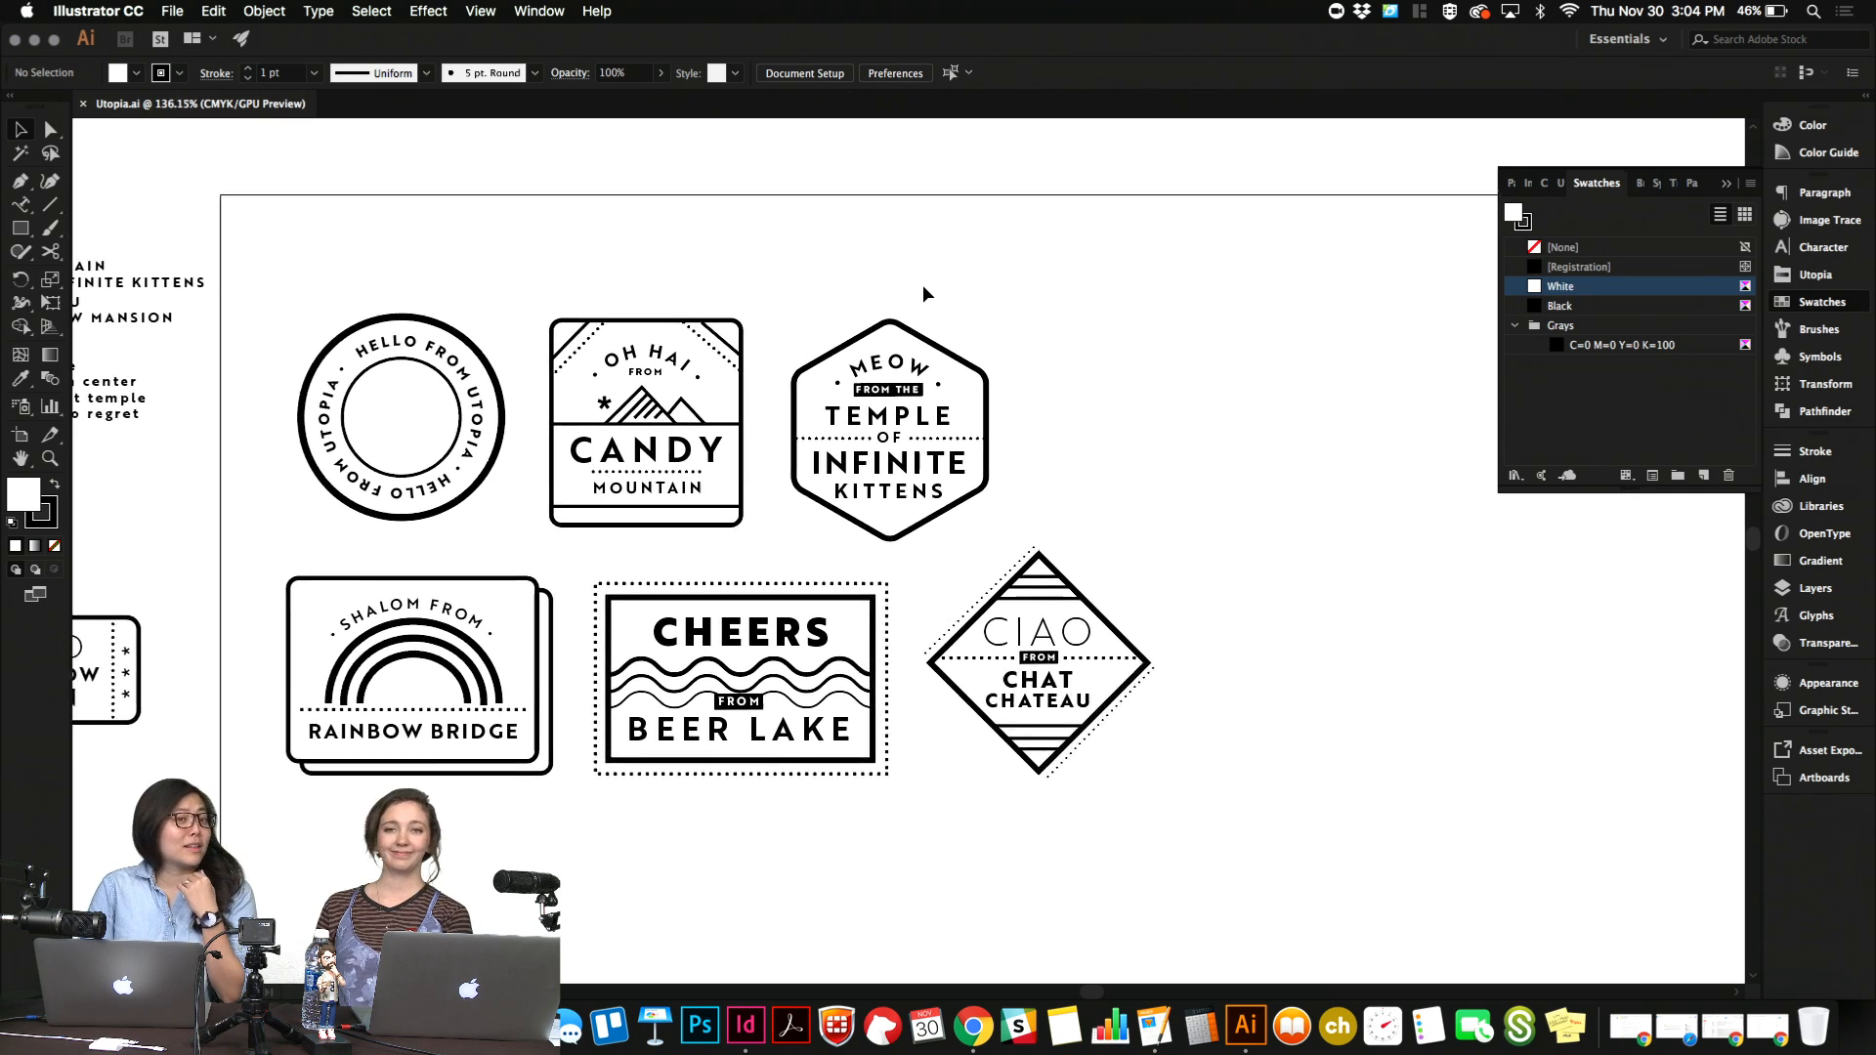
scroll(924, 293, down, 1)
scroll(923, 293, left, 1)
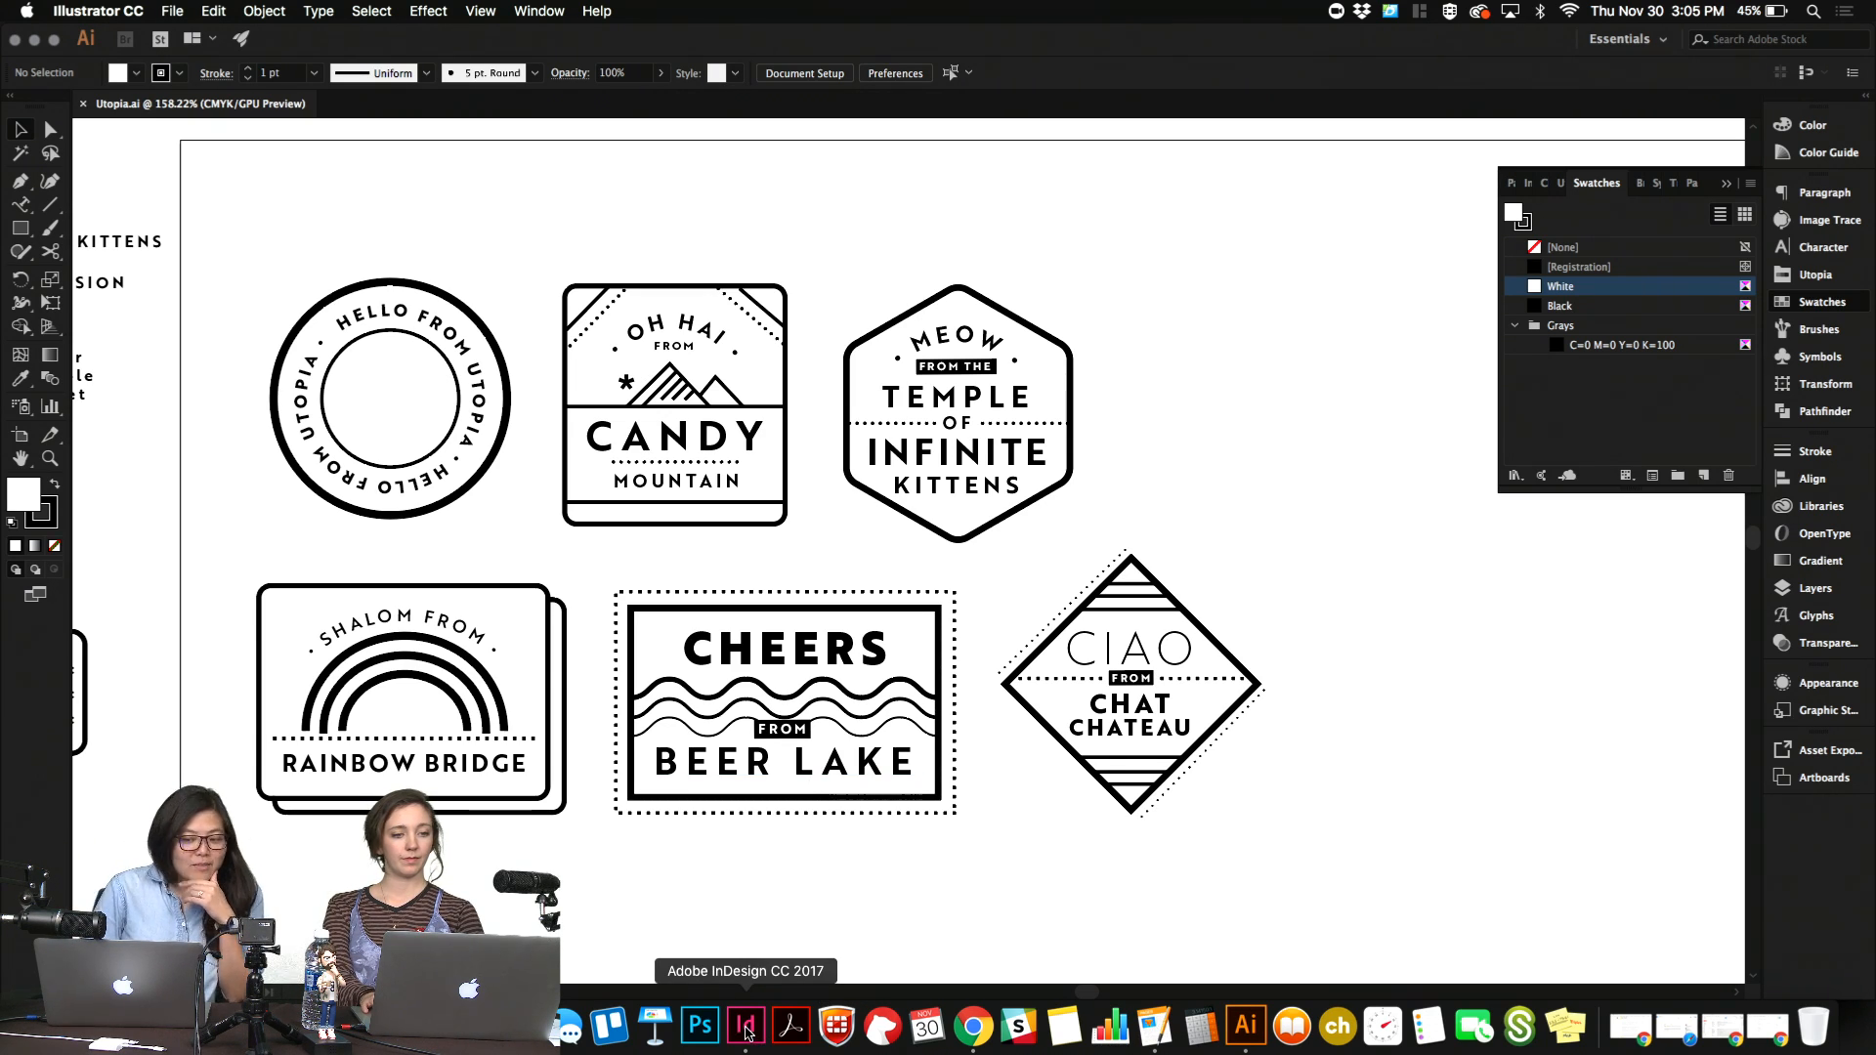
Switch to InDesign and enlarge the Utopia_Booklet.indd window to fill the screen.
click(745, 1028)
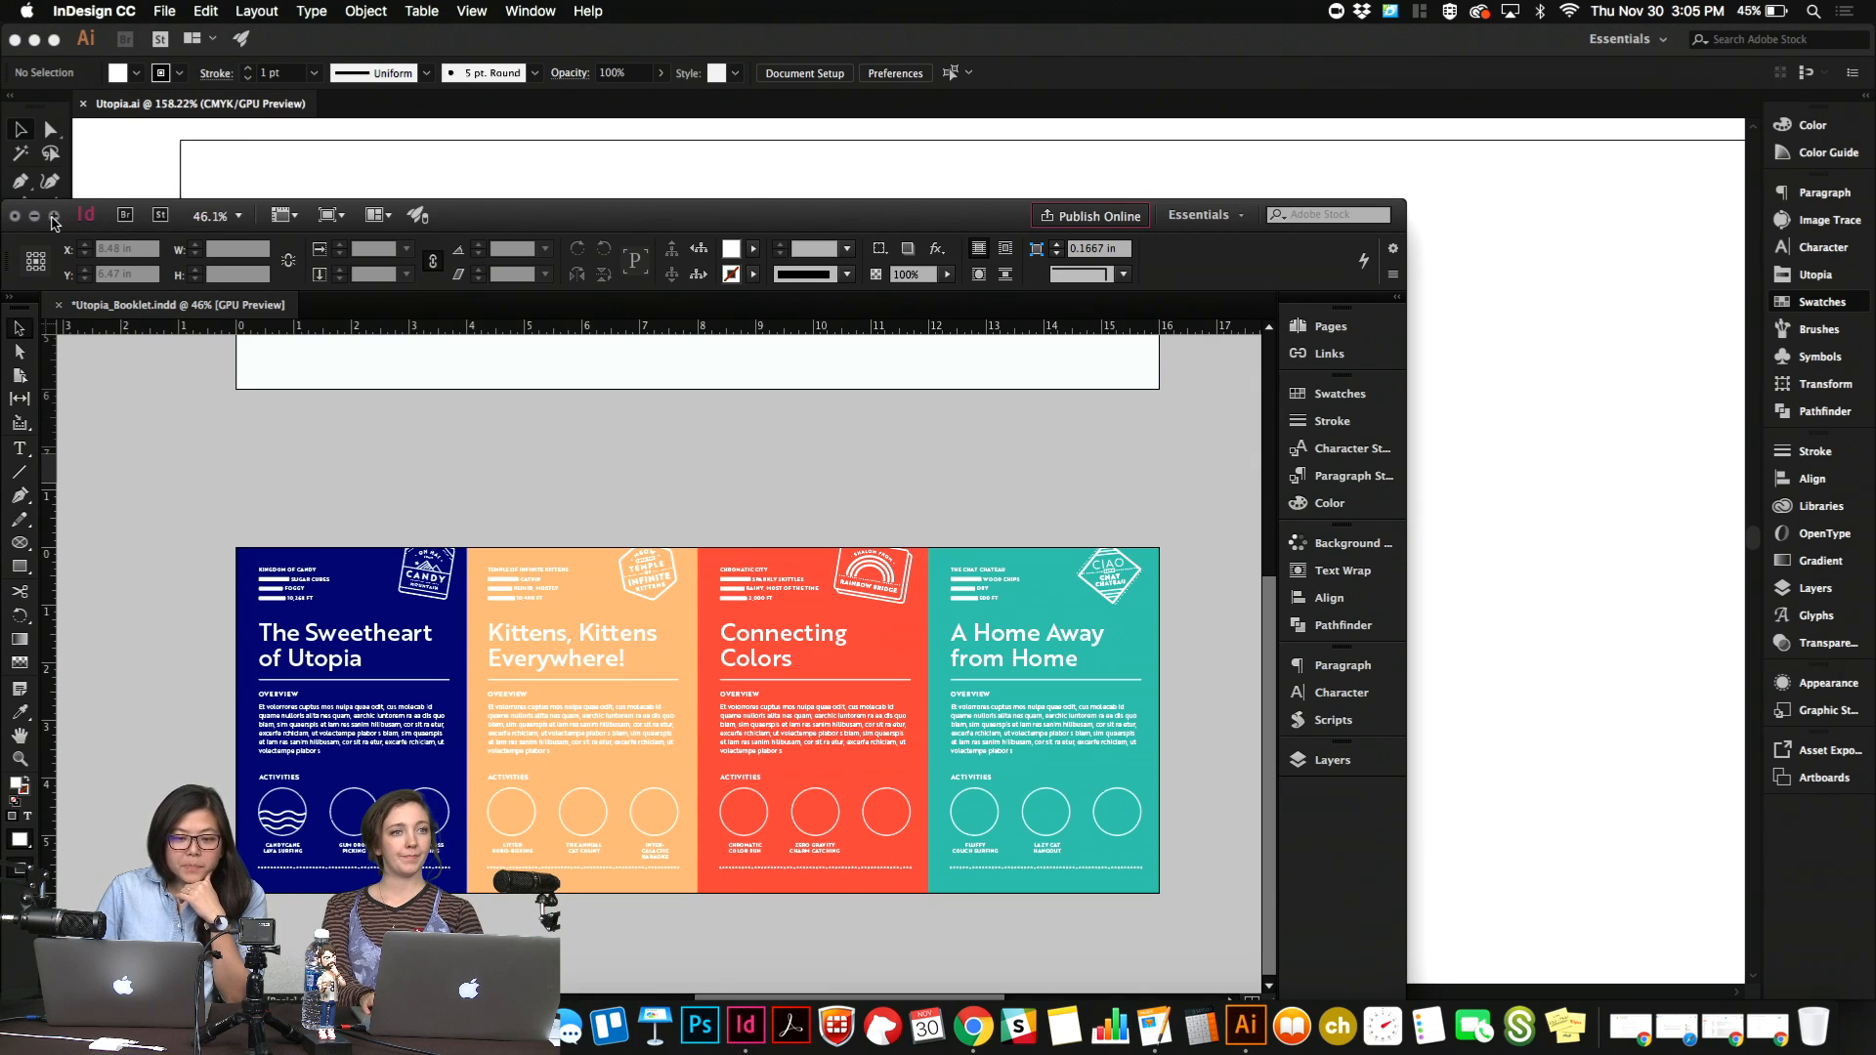
click(53, 214)
scroll(465, 489, up, 3)
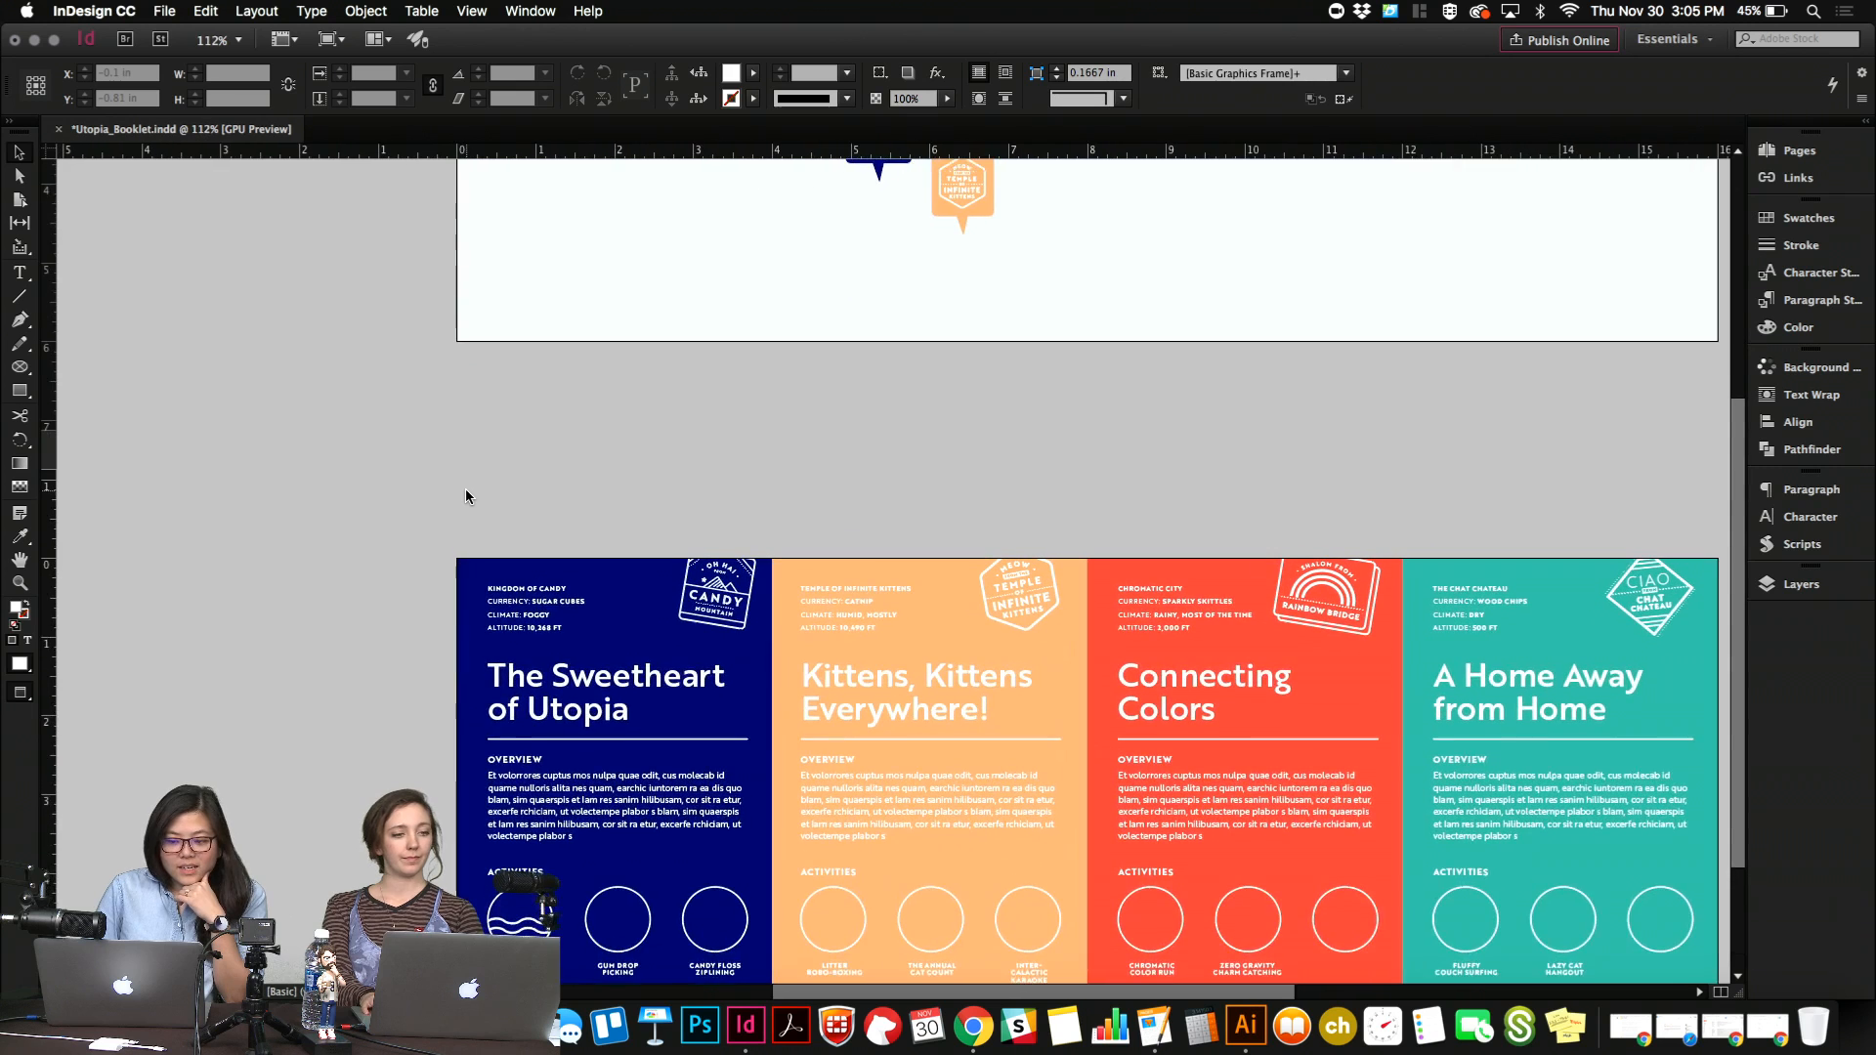
Examine the booklet's destination panels up close, especially the activity circles and their captions on the blue, orange and red panels.
scroll(465, 489, right, 2)
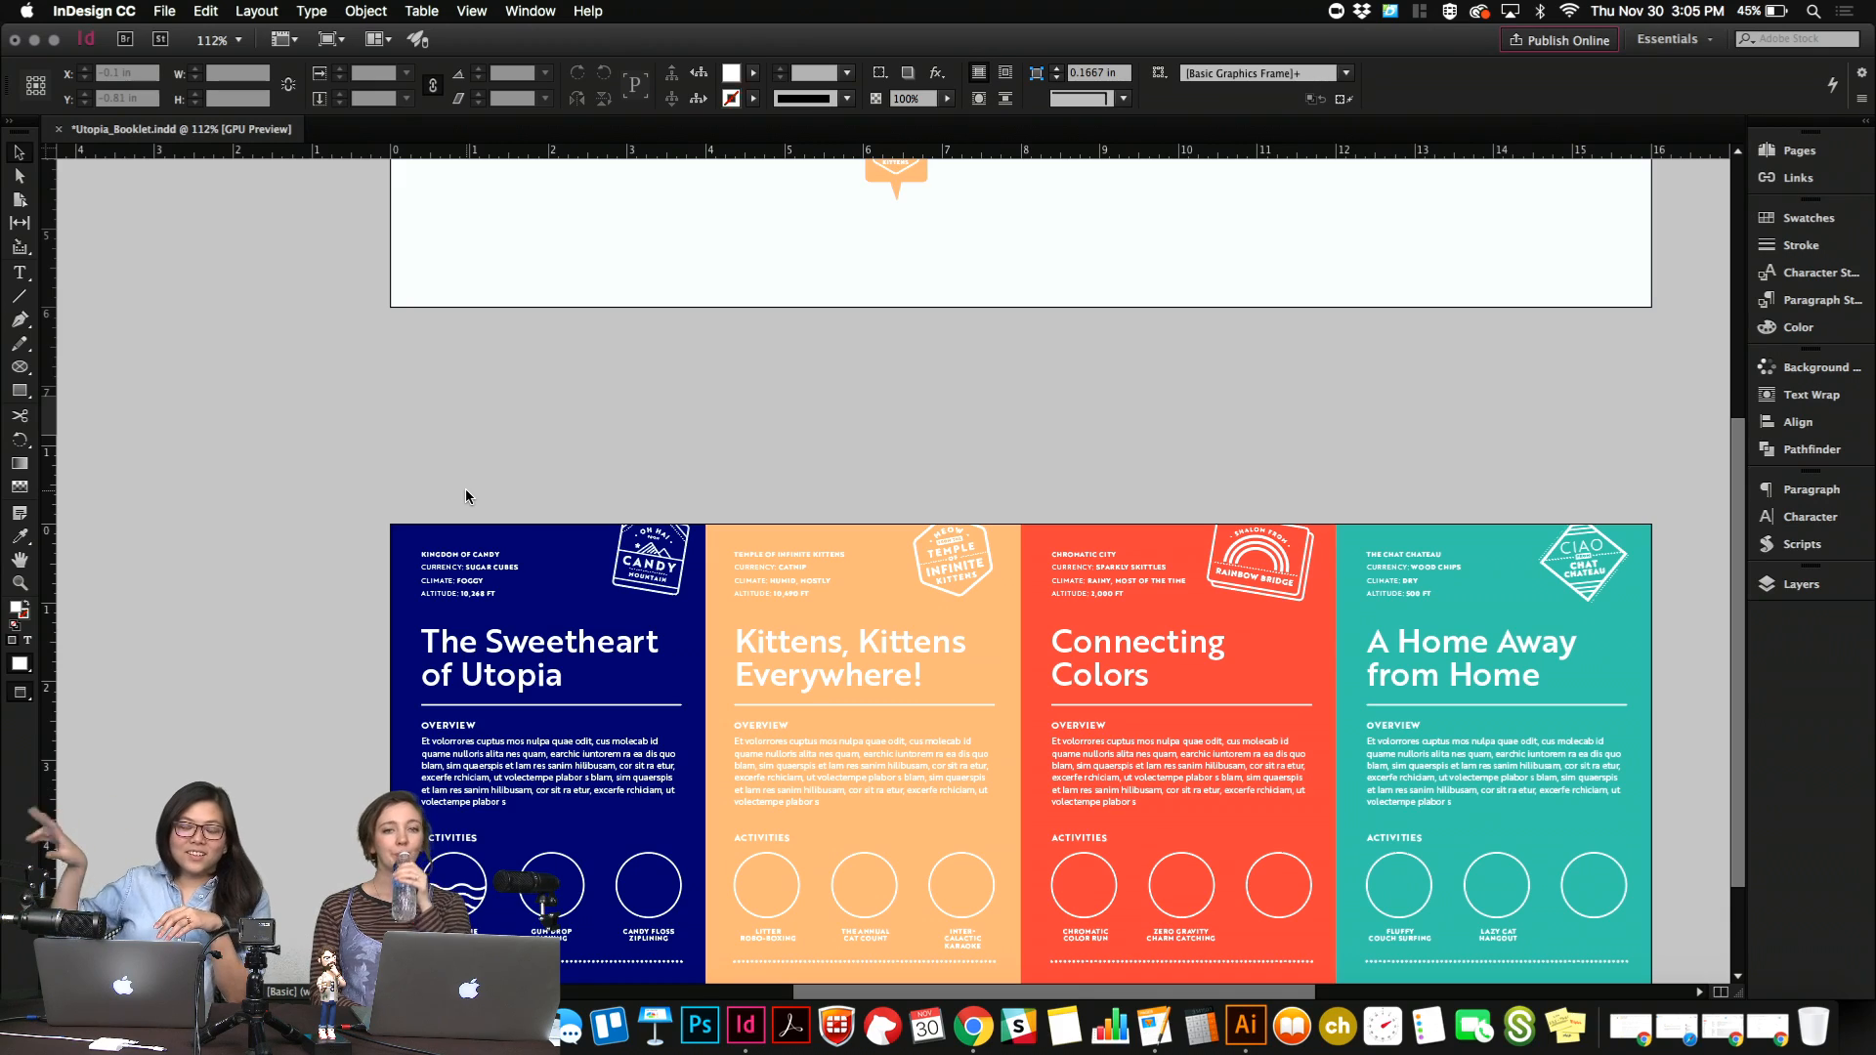
scroll(466, 494, up, 4)
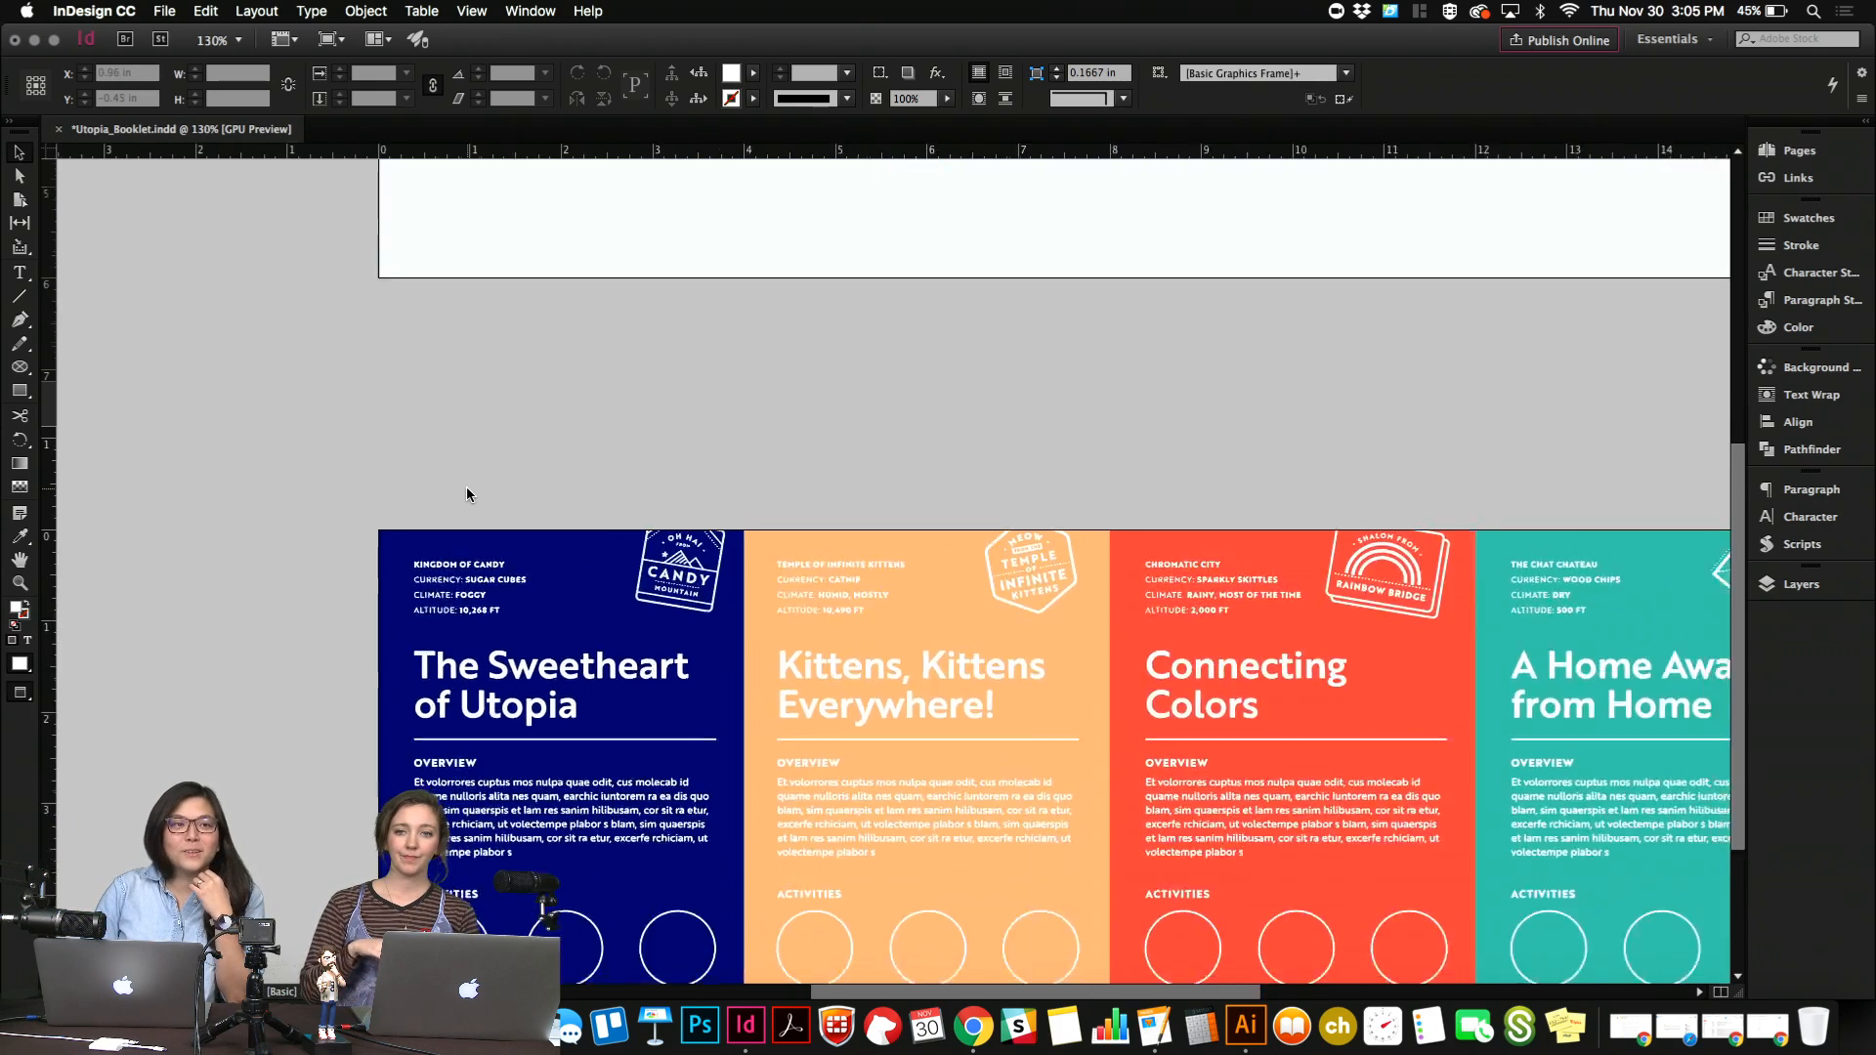
scroll(466, 494, down, 5)
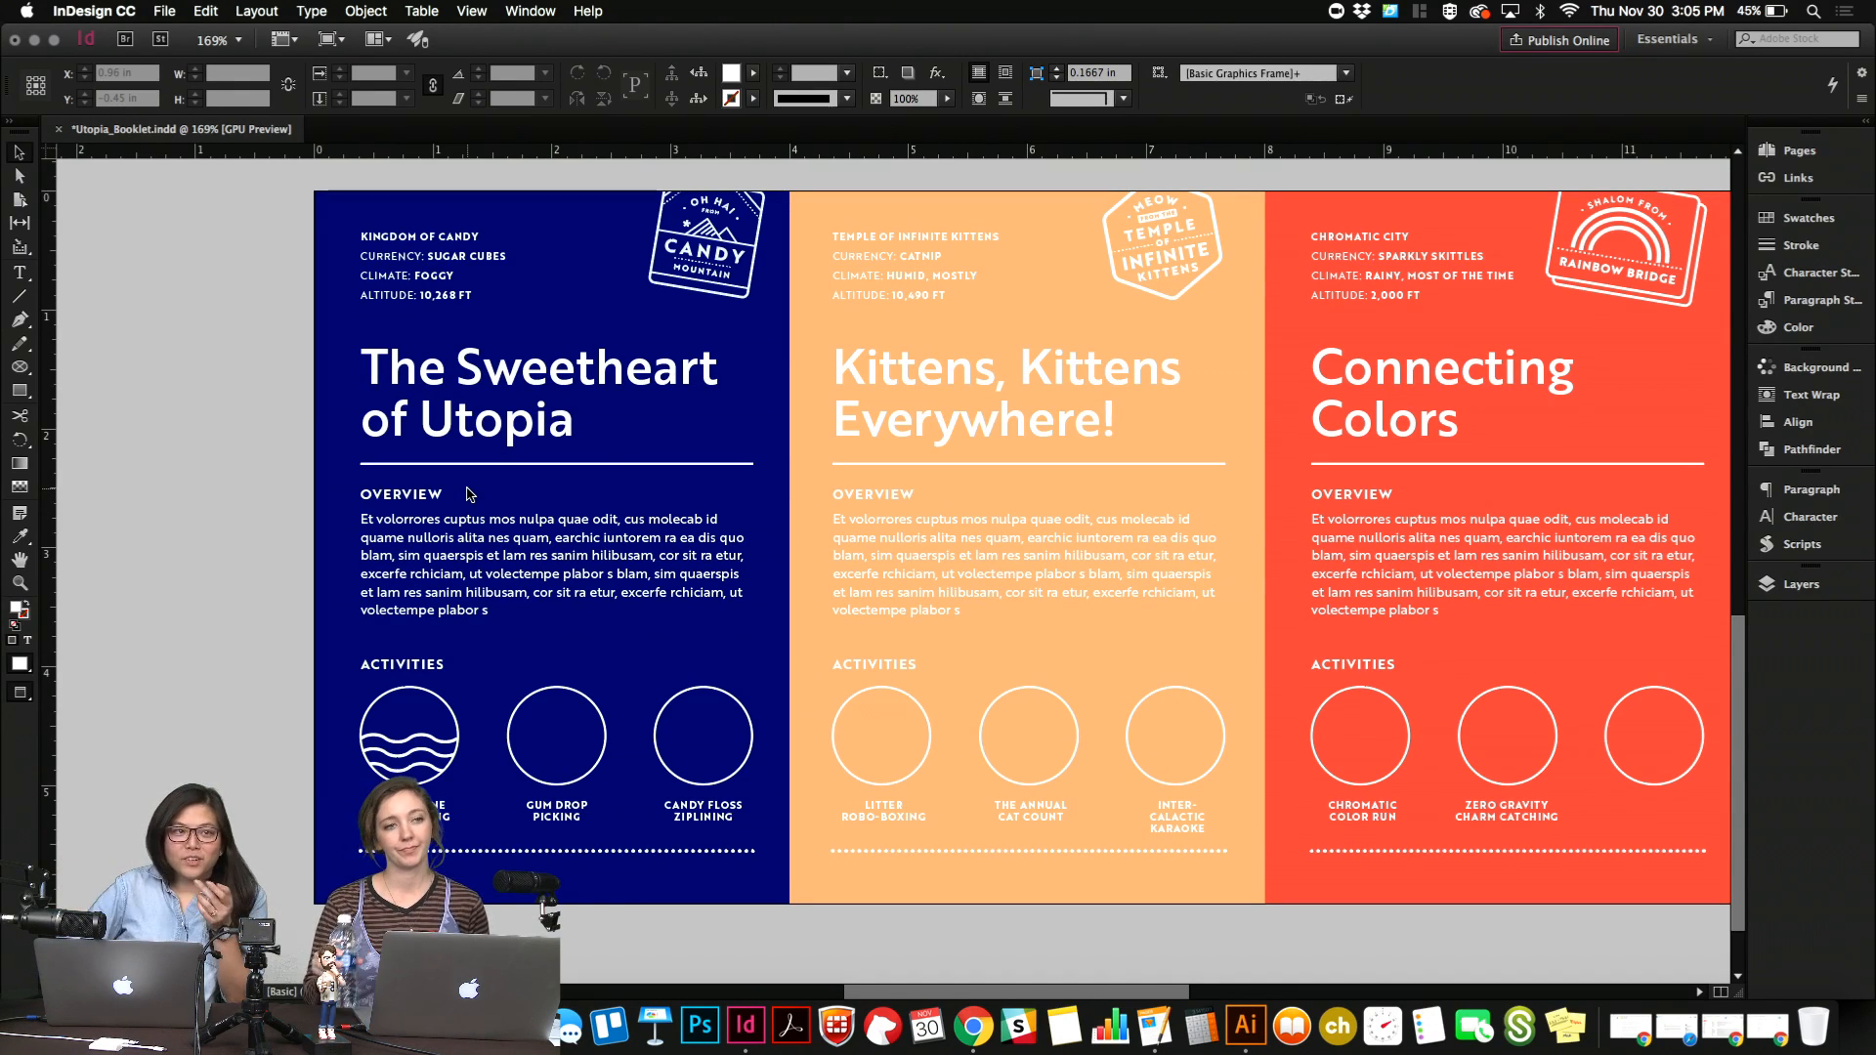
scroll(466, 495, down, 2)
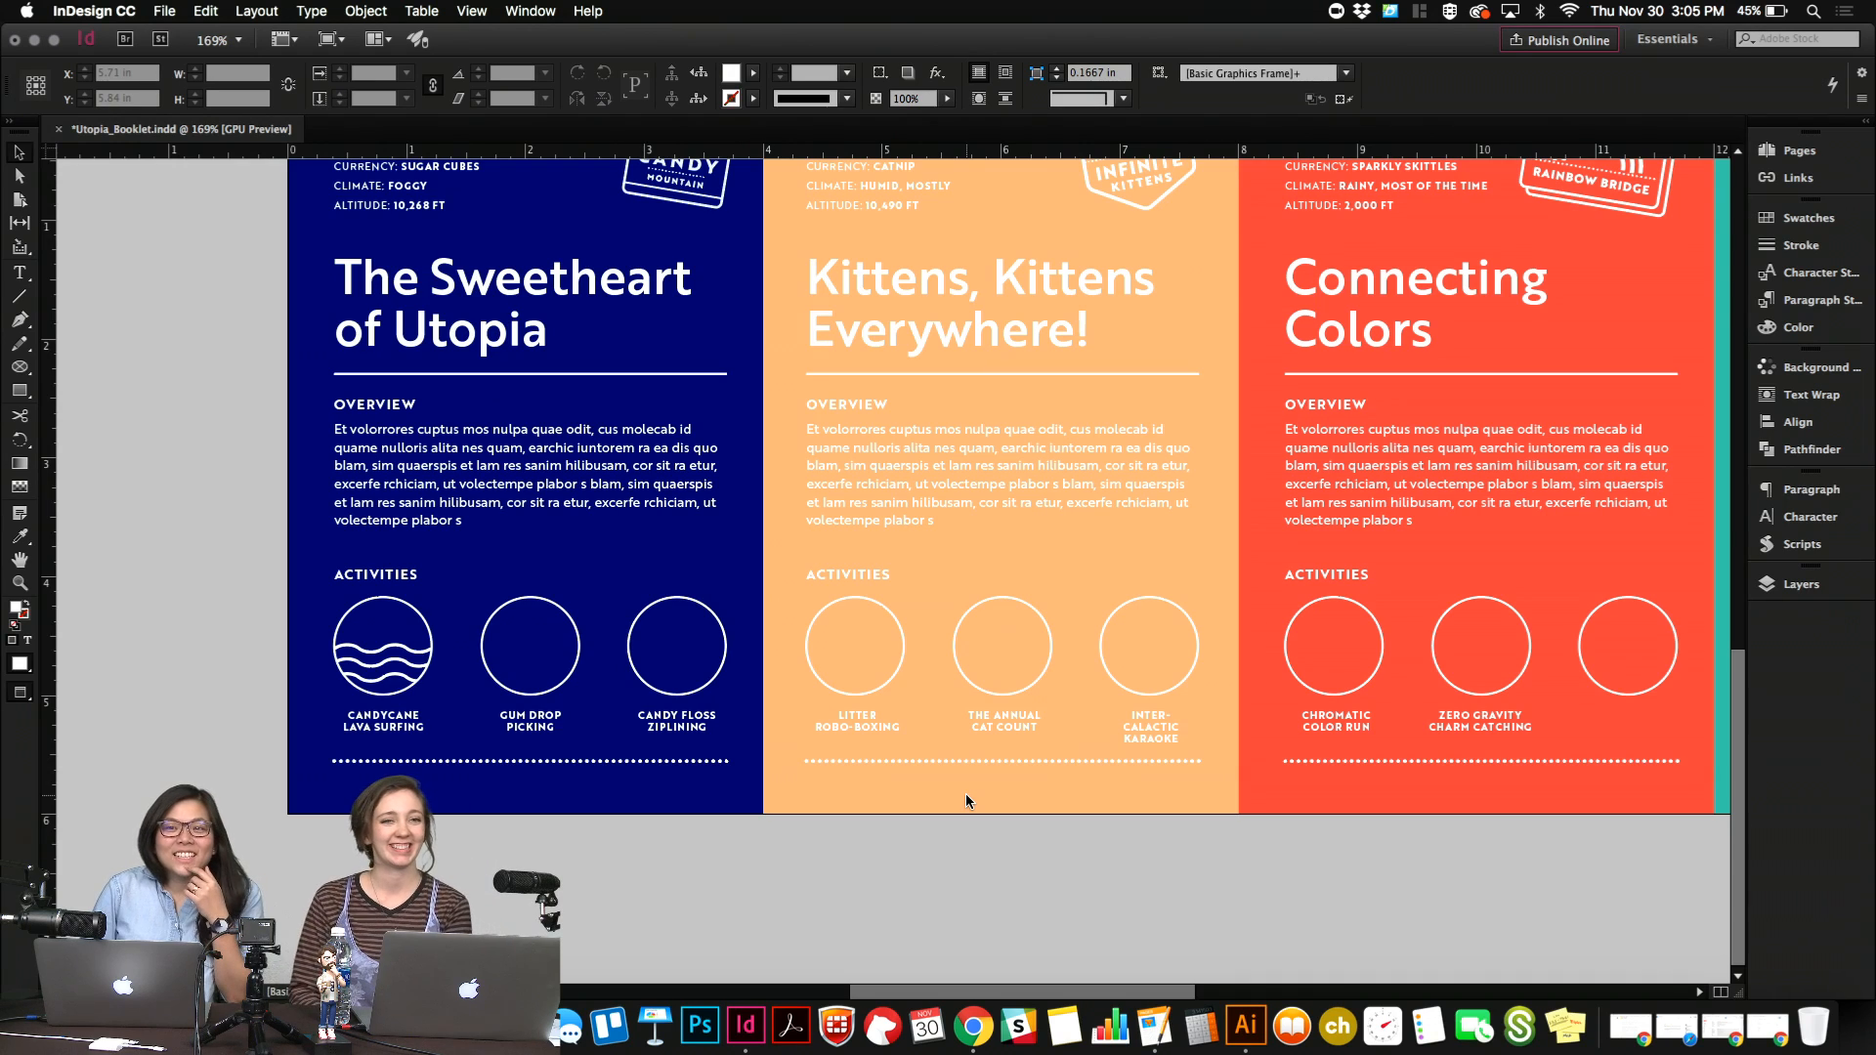
scroll(966, 800, right, 1)
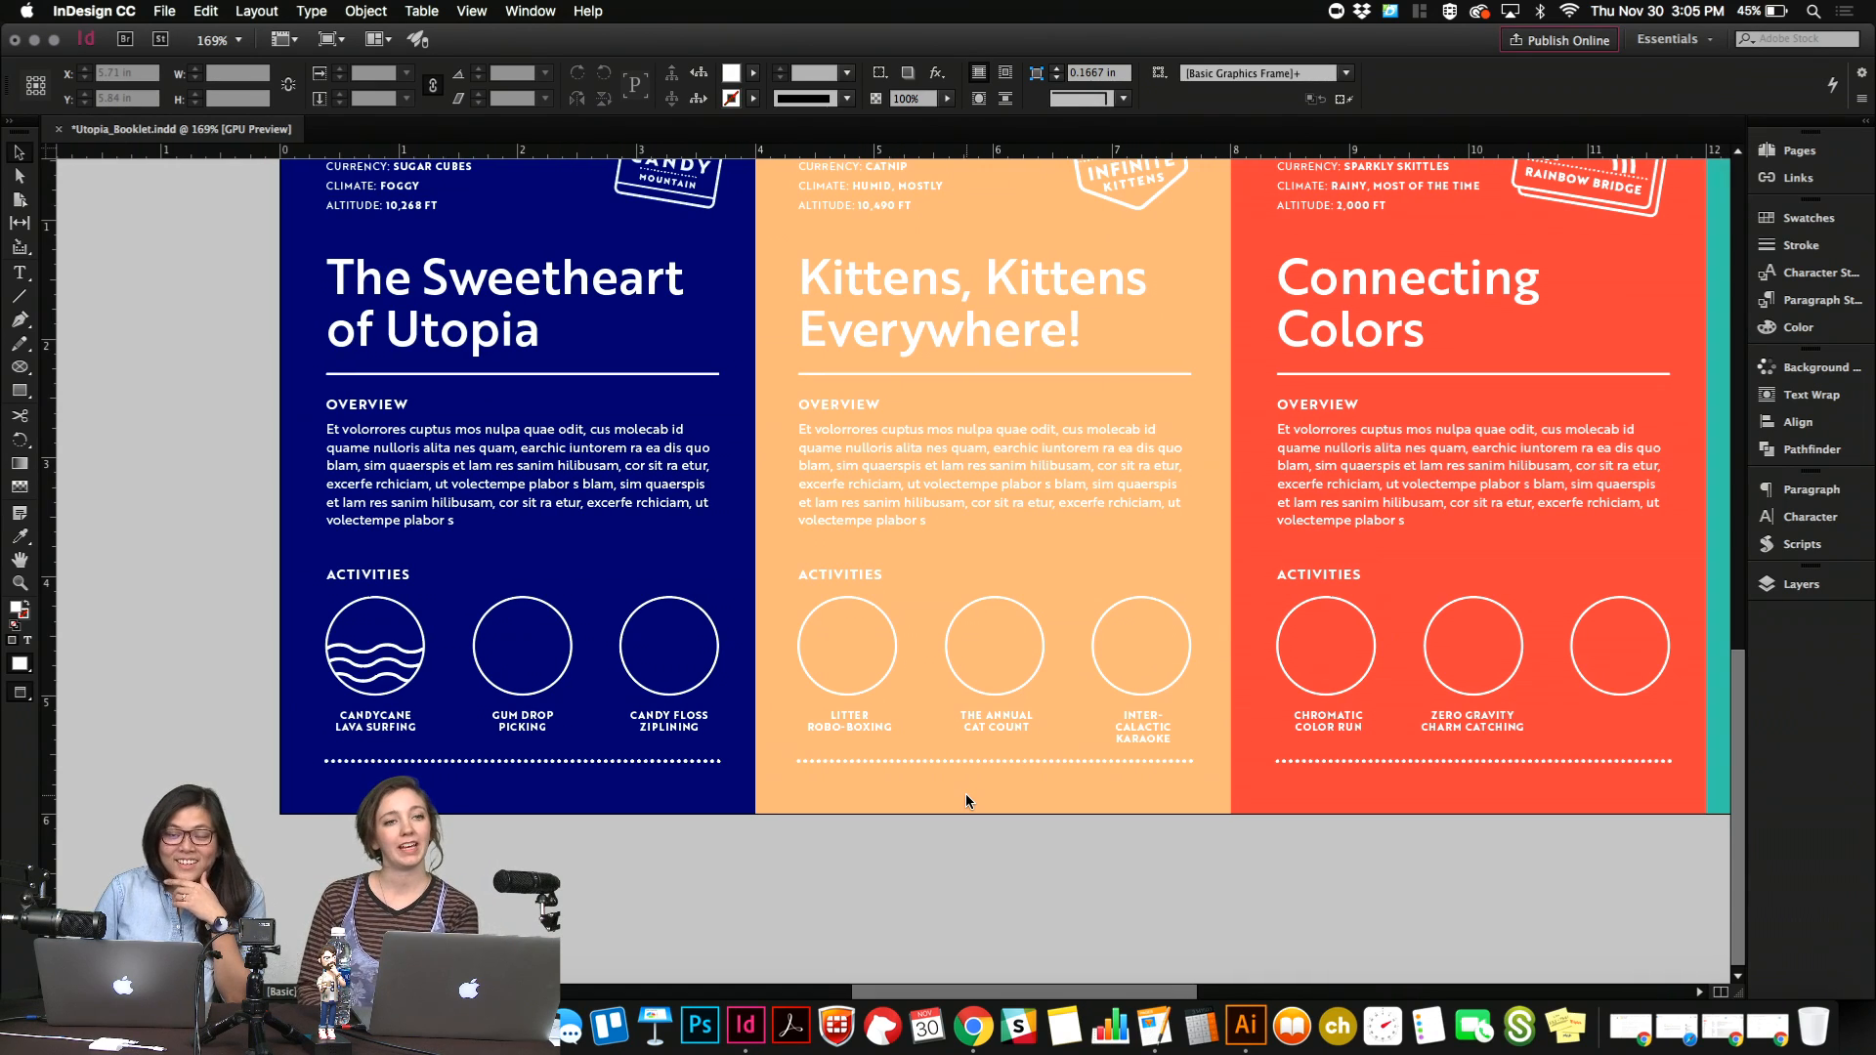
scroll(967, 791, up, 3)
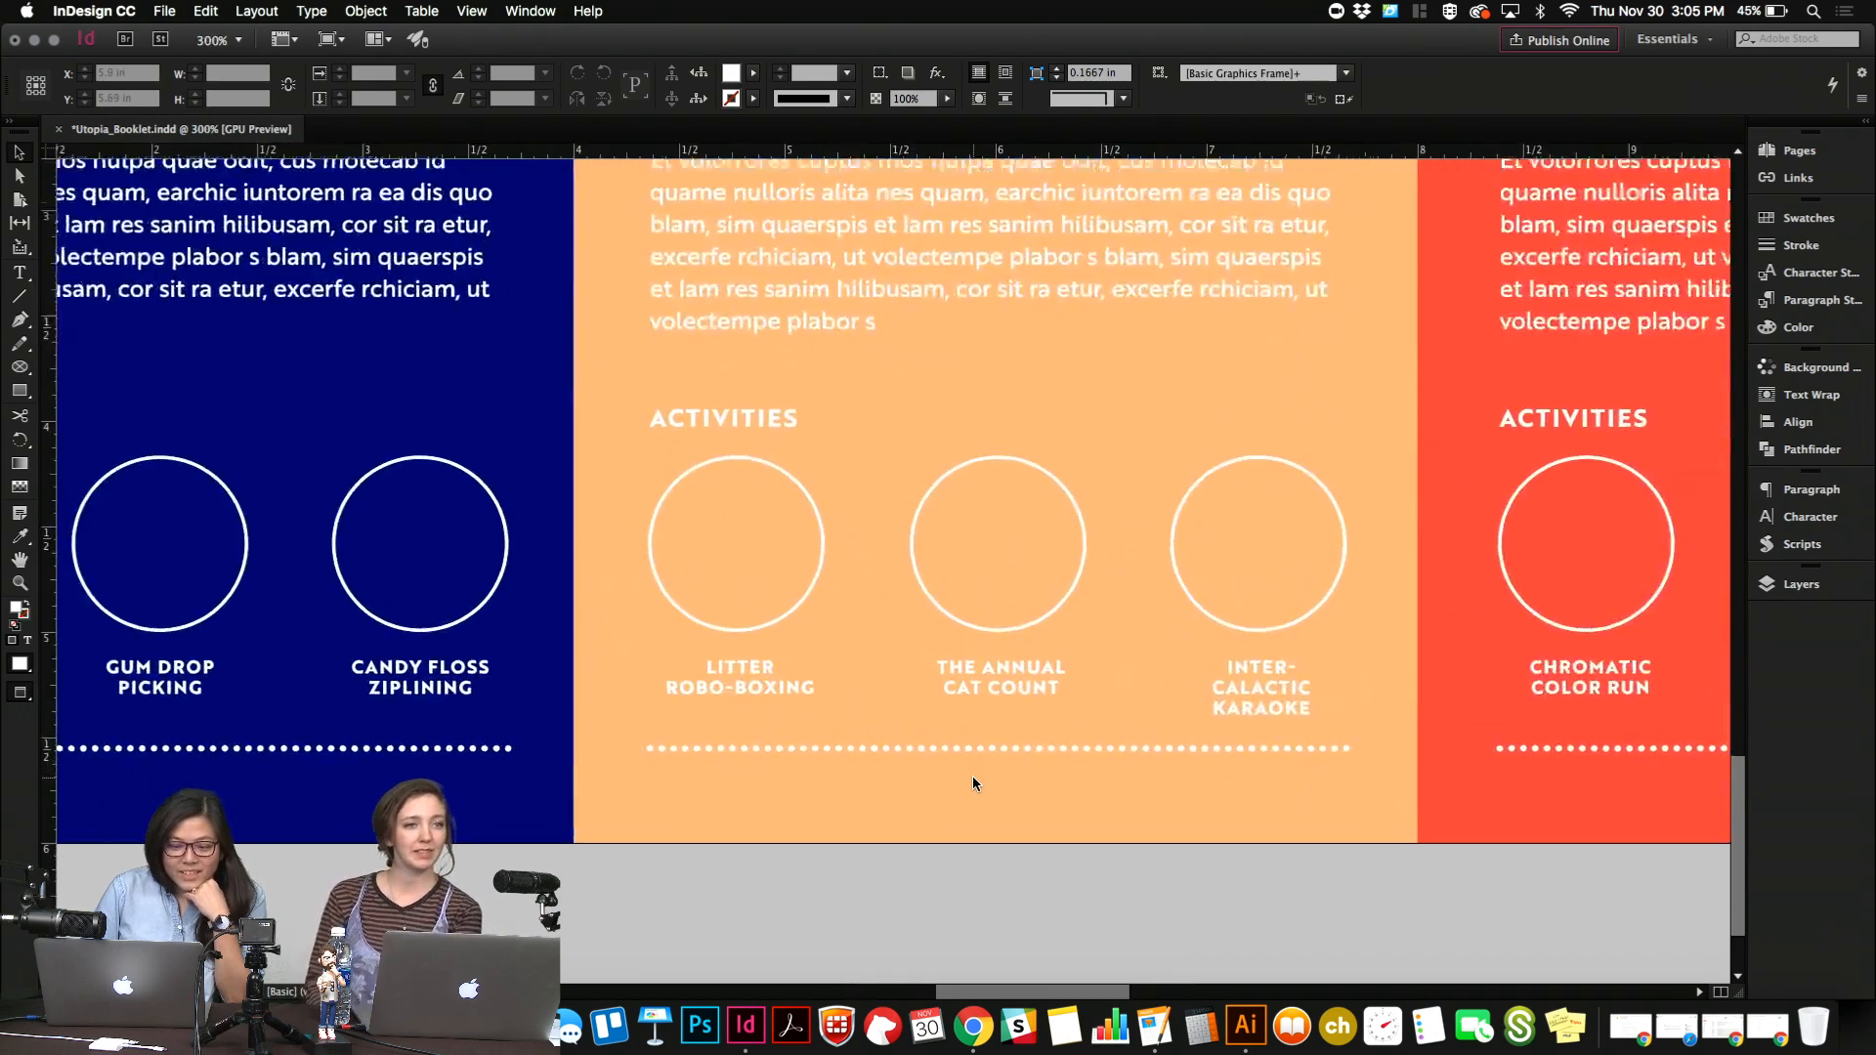
scroll(972, 783, left, 5)
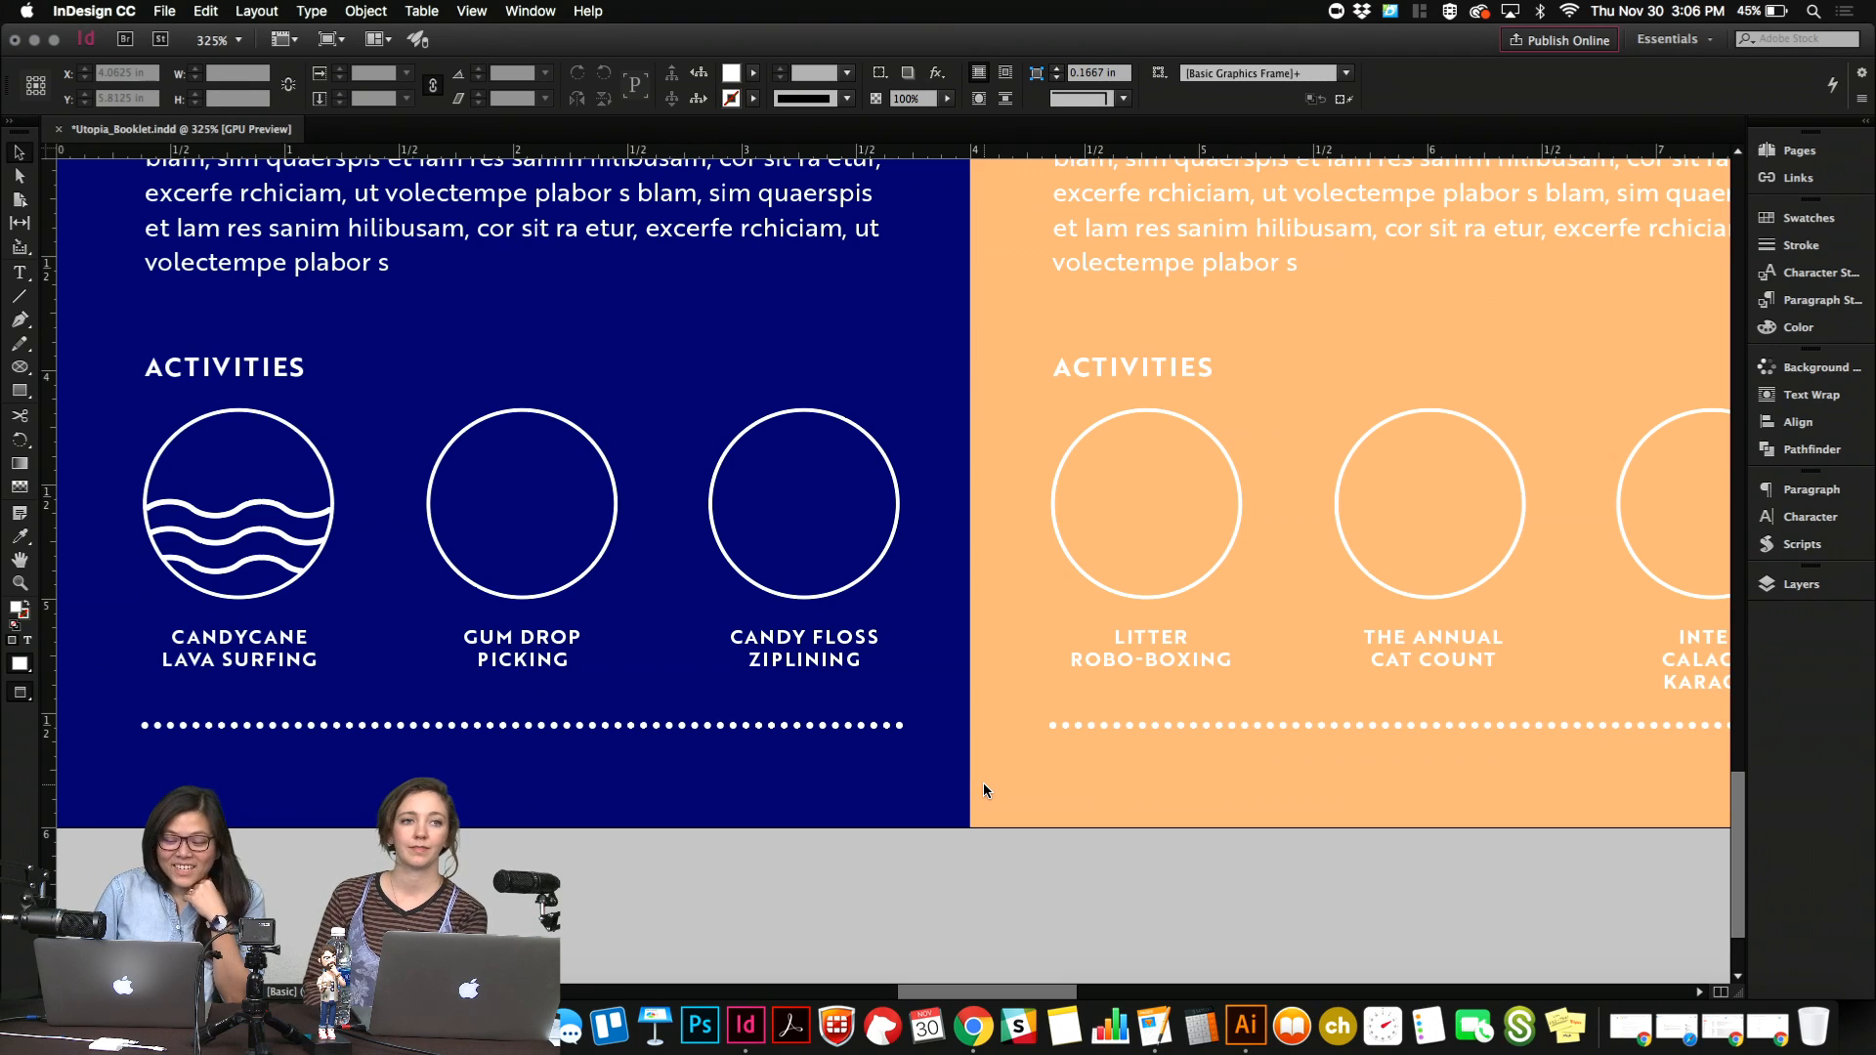
scroll(984, 787, down, 2)
scroll(984, 788, right, 5)
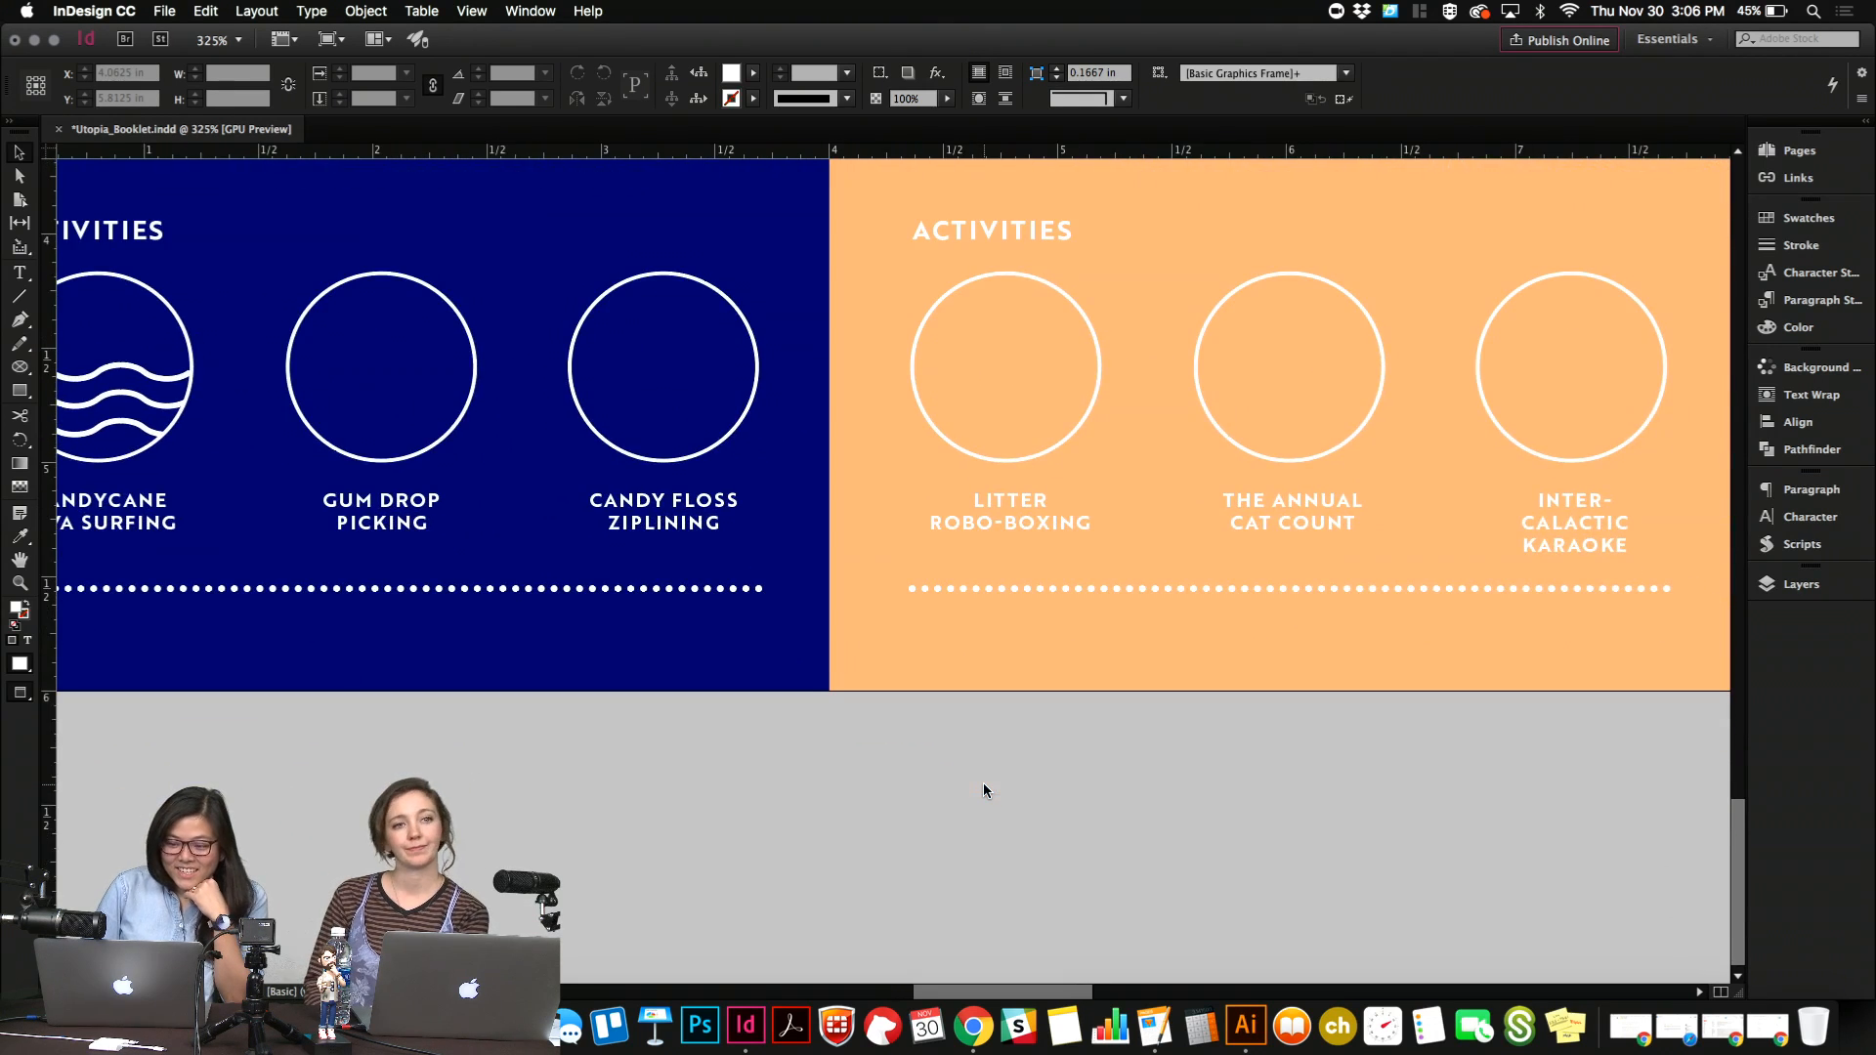
scroll(984, 788, down, 1)
scroll(984, 787, right, 4)
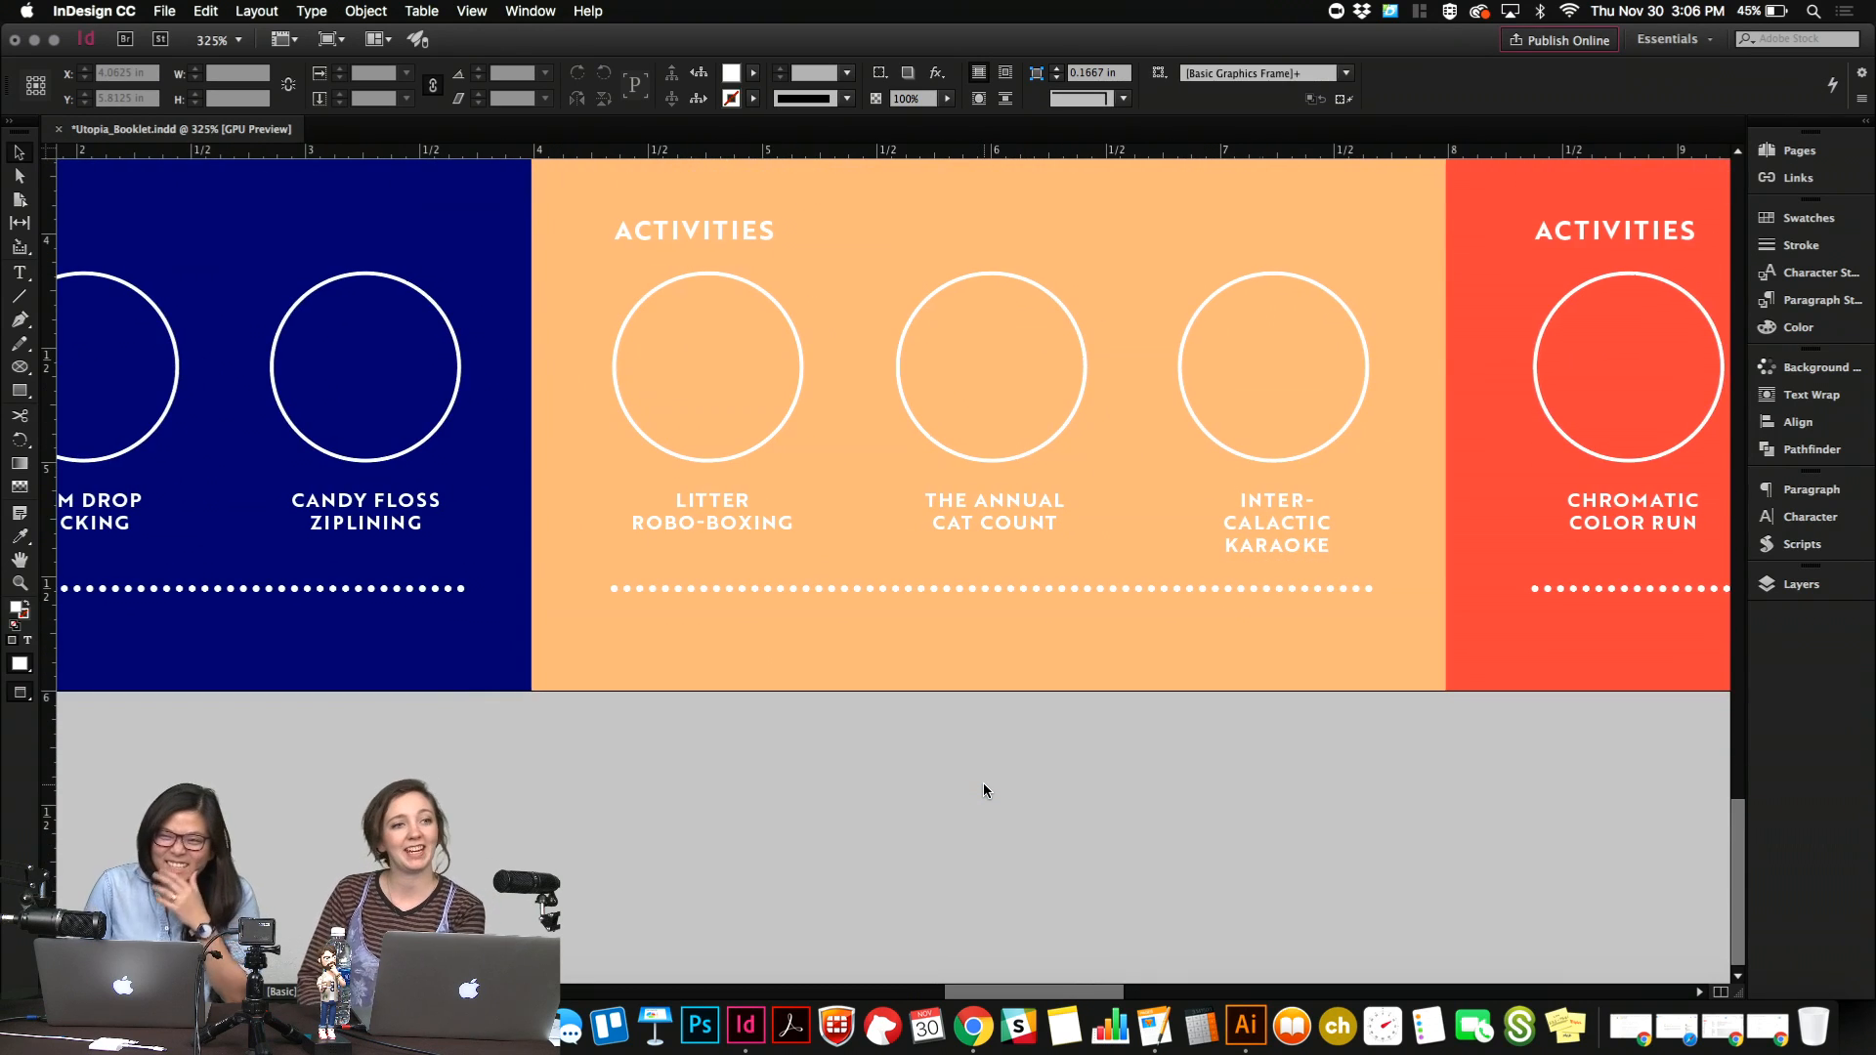
scroll(984, 788, right, 5)
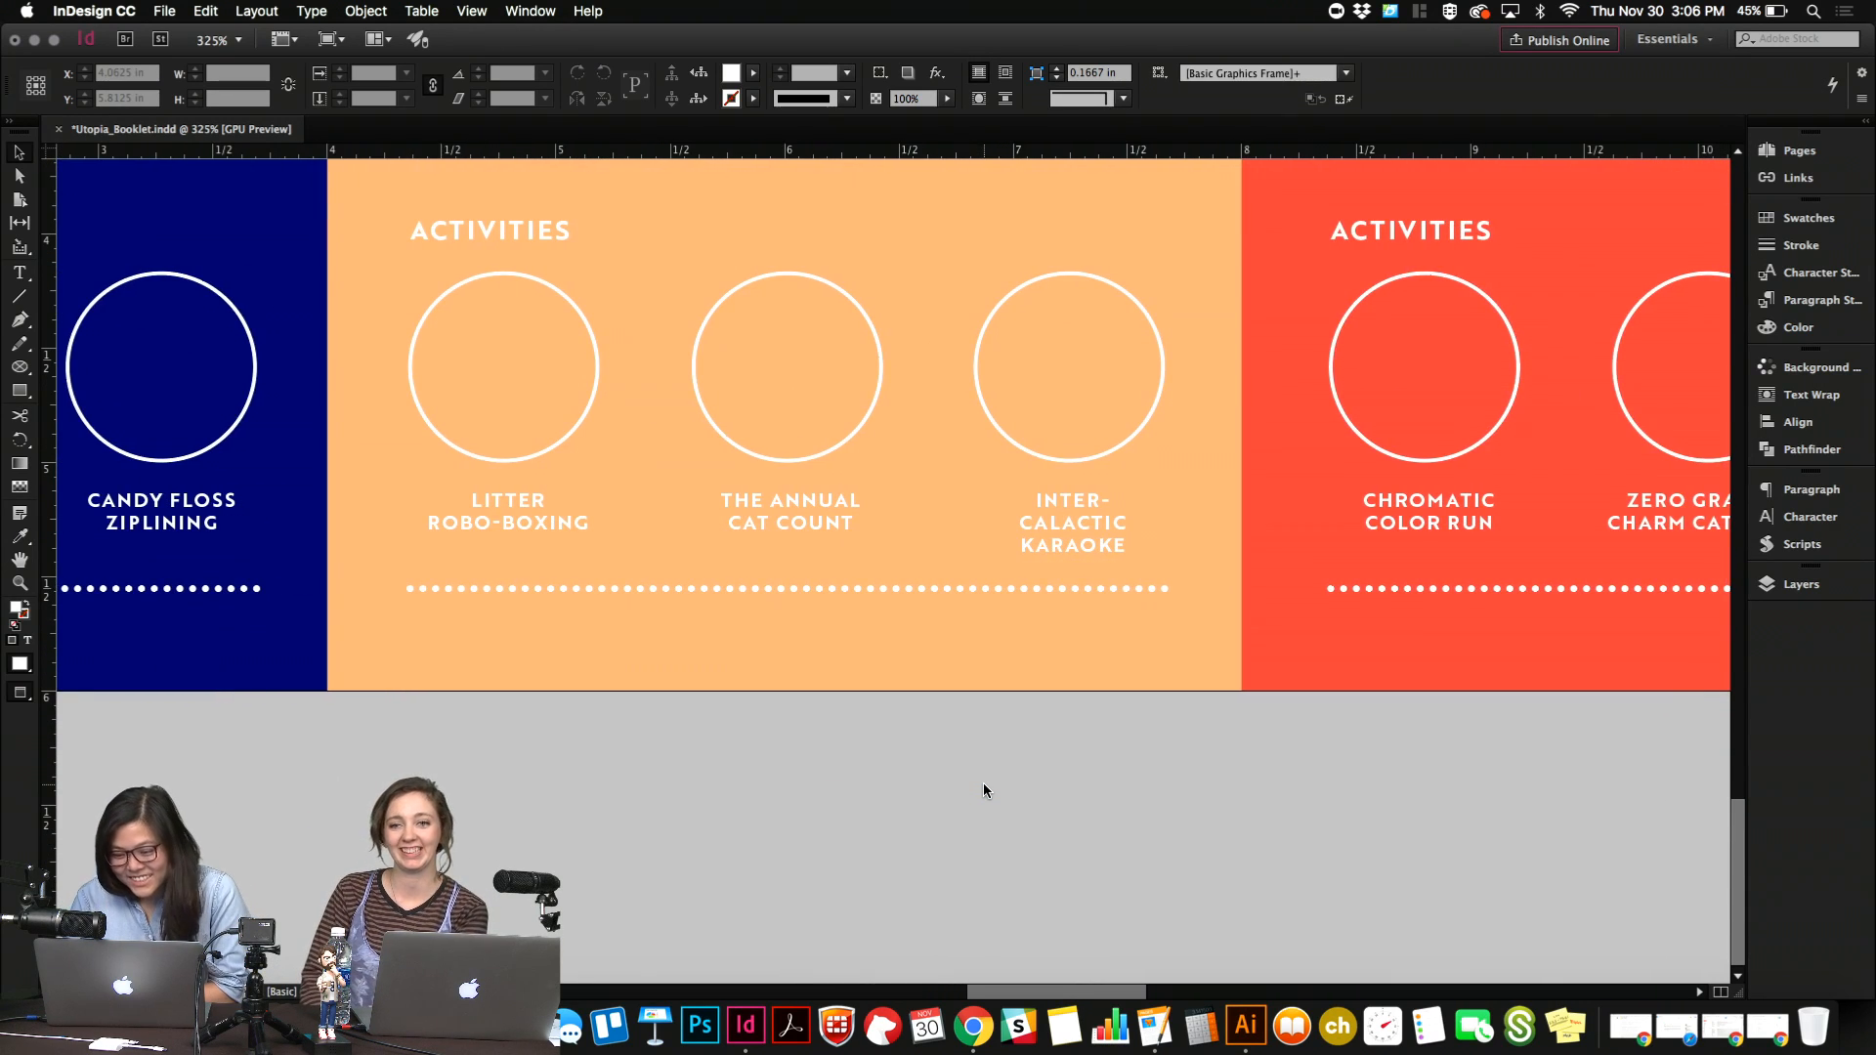
scroll(983, 790, right, 2)
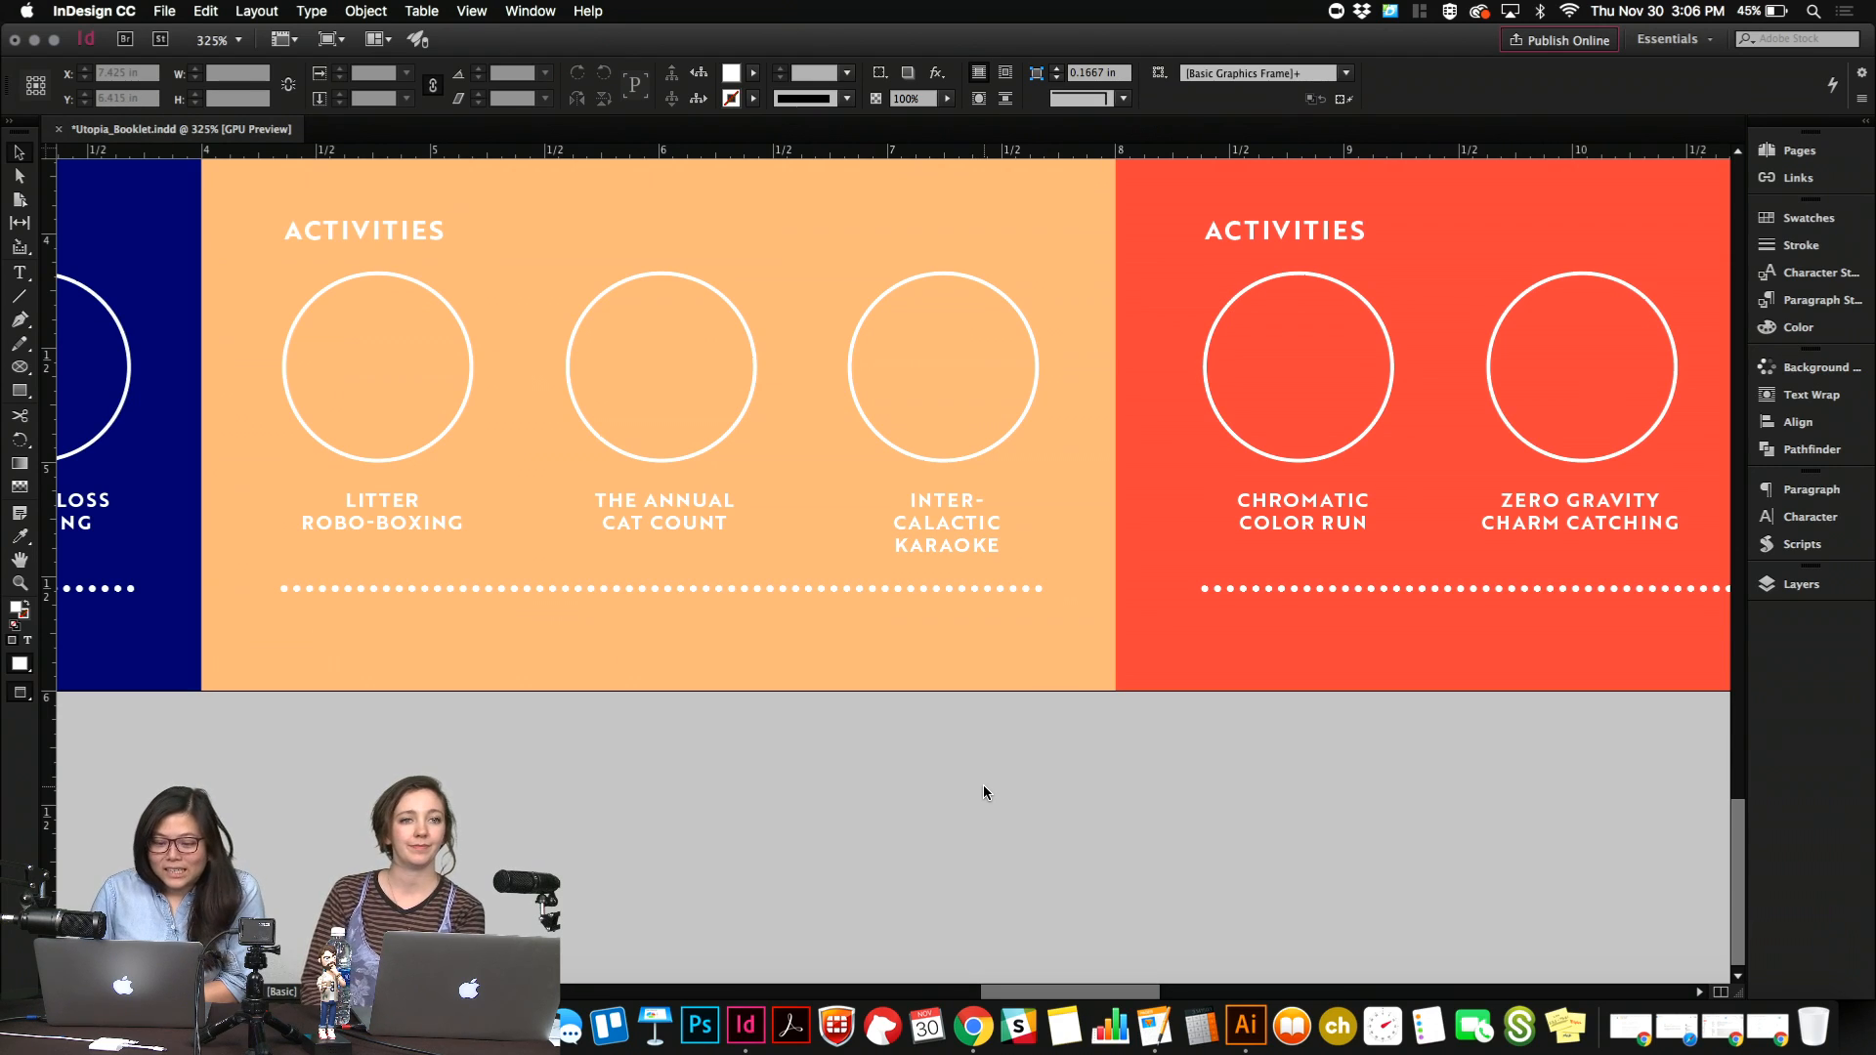
scroll(983, 790, down, 3)
scroll(983, 791, left, 10)
scroll(983, 792, up, 1)
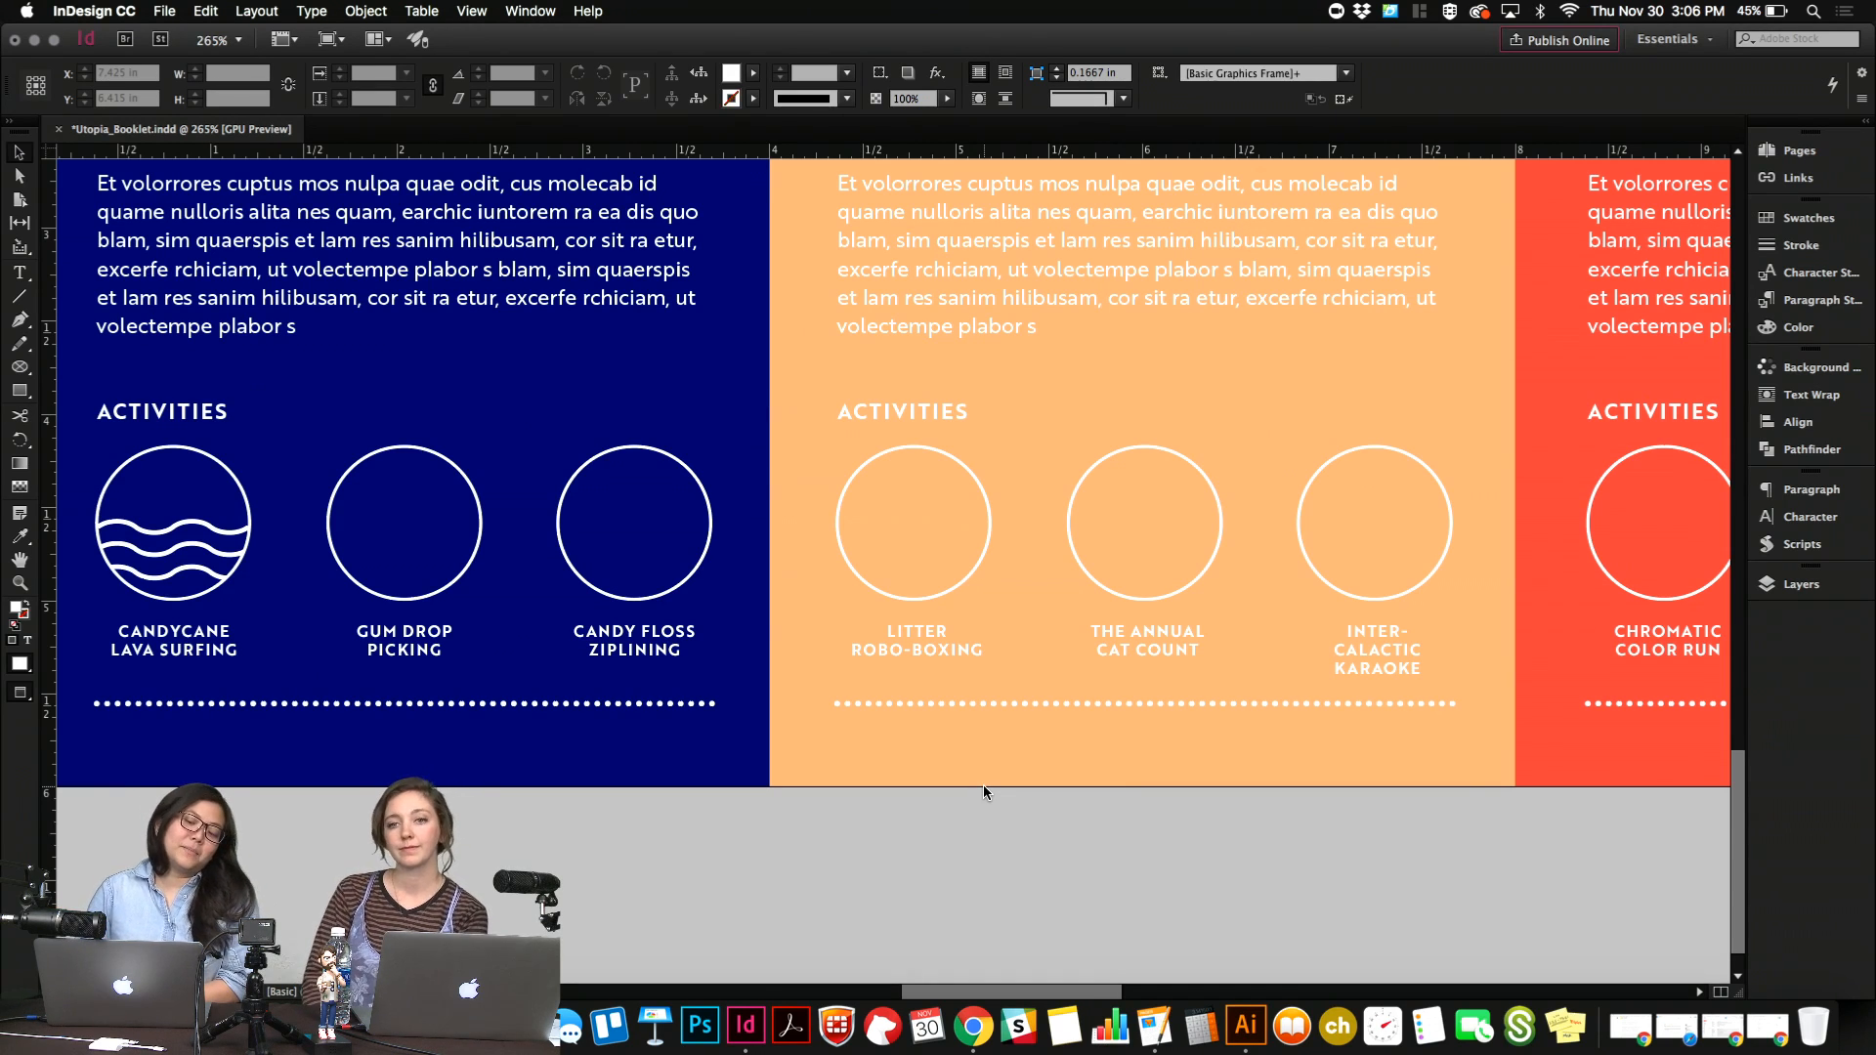
Review the full layout of the destination panels, from the badges and headings down to the activities.
scroll(983, 789, down, 3)
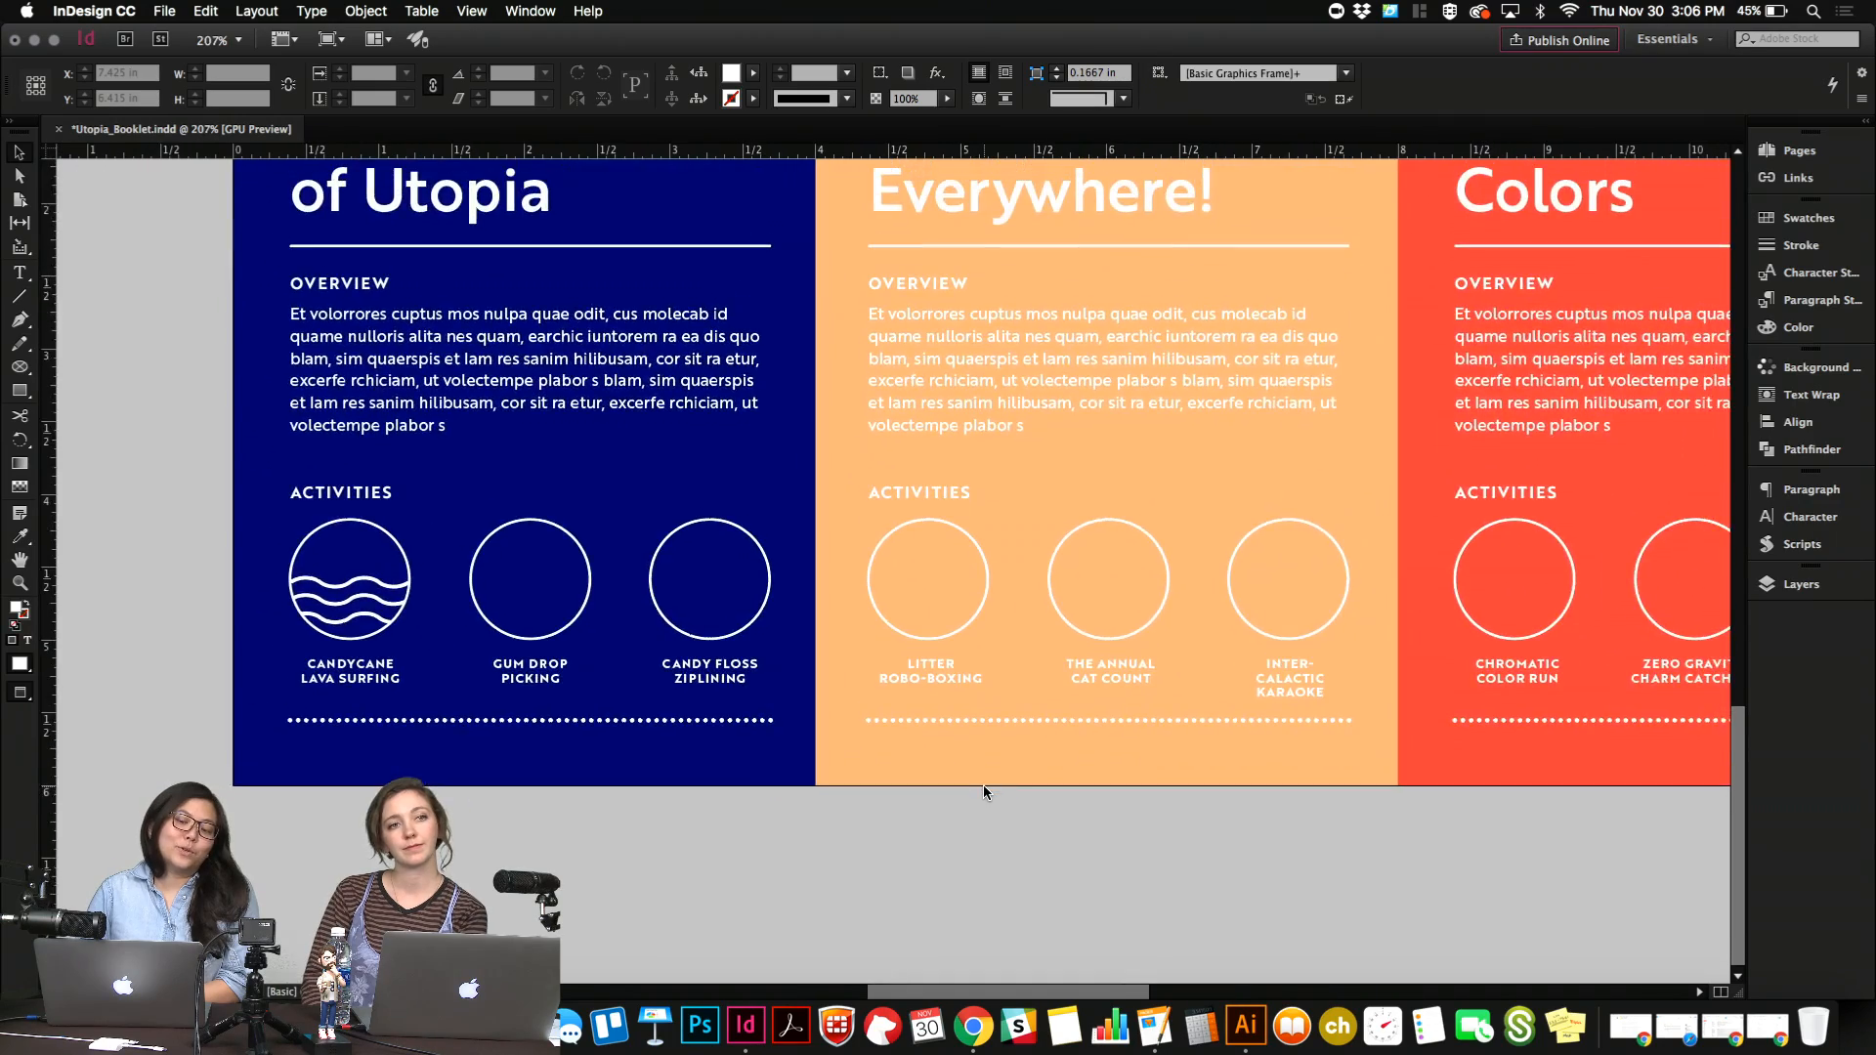
scroll(982, 783, down, 2)
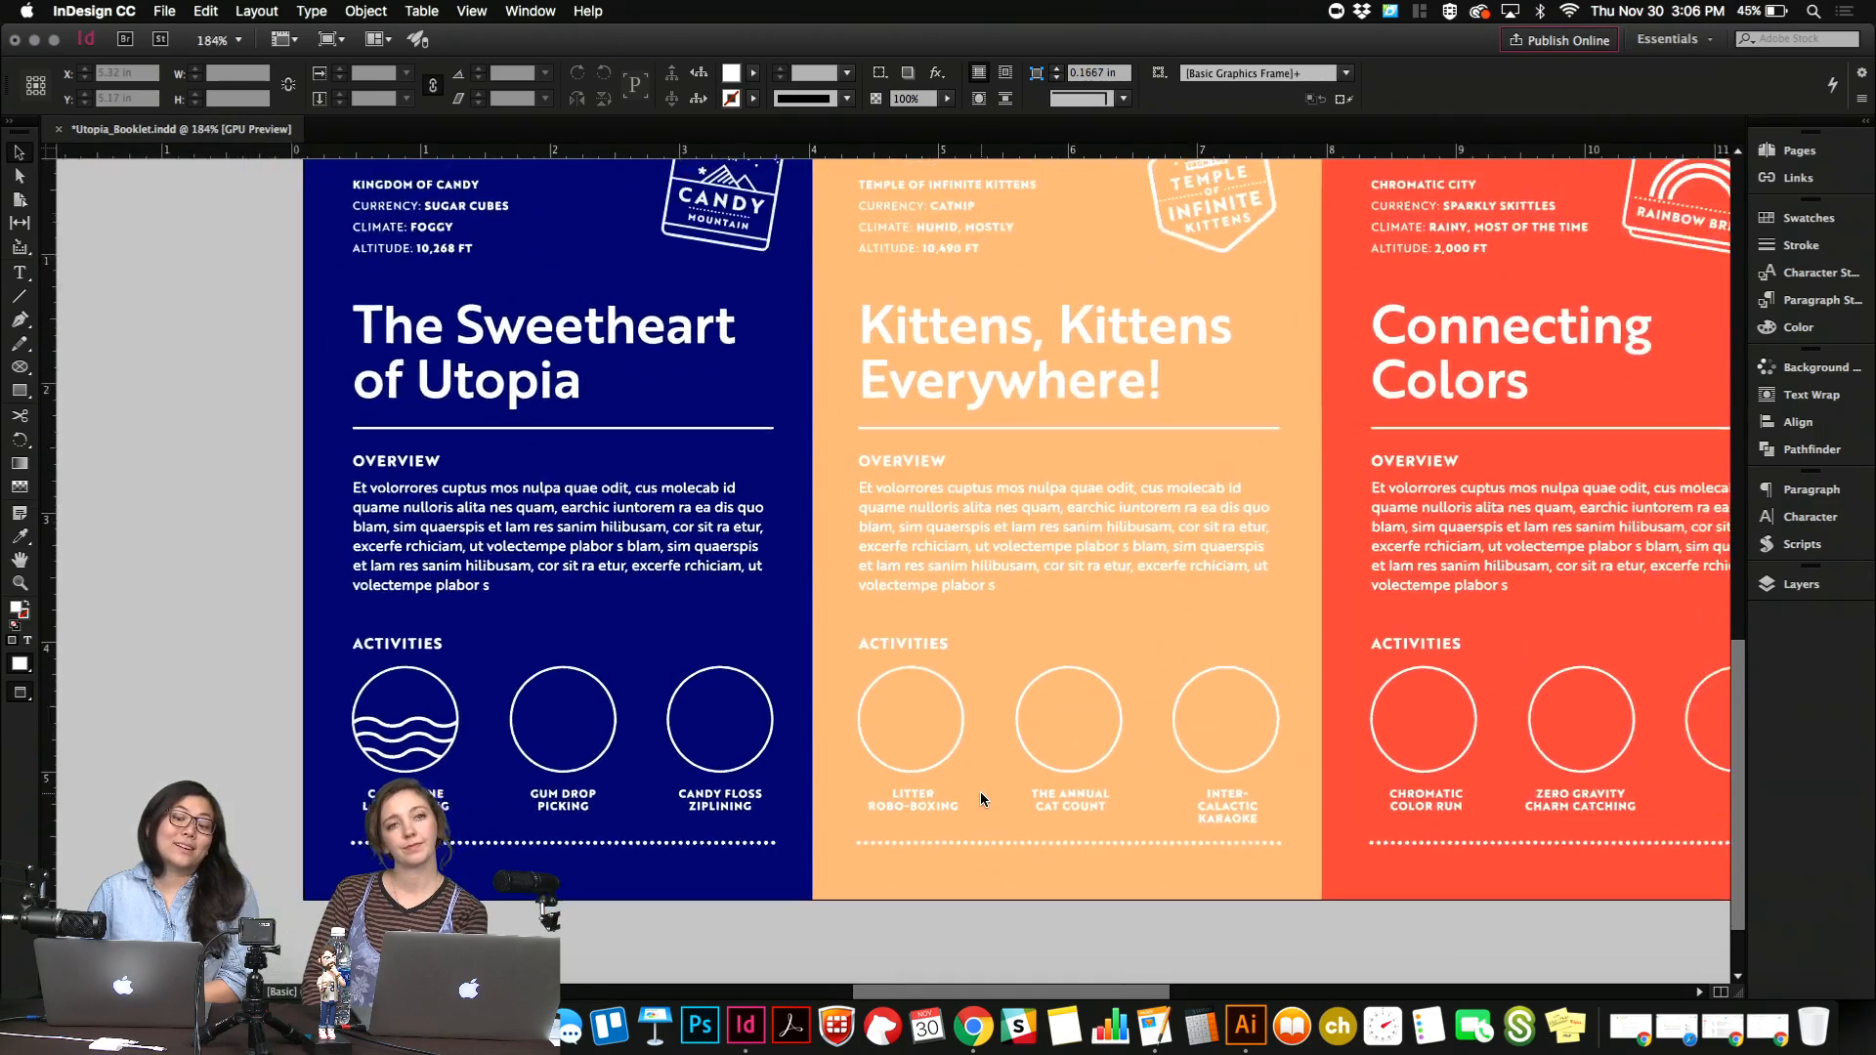
scroll(981, 791, down, 2)
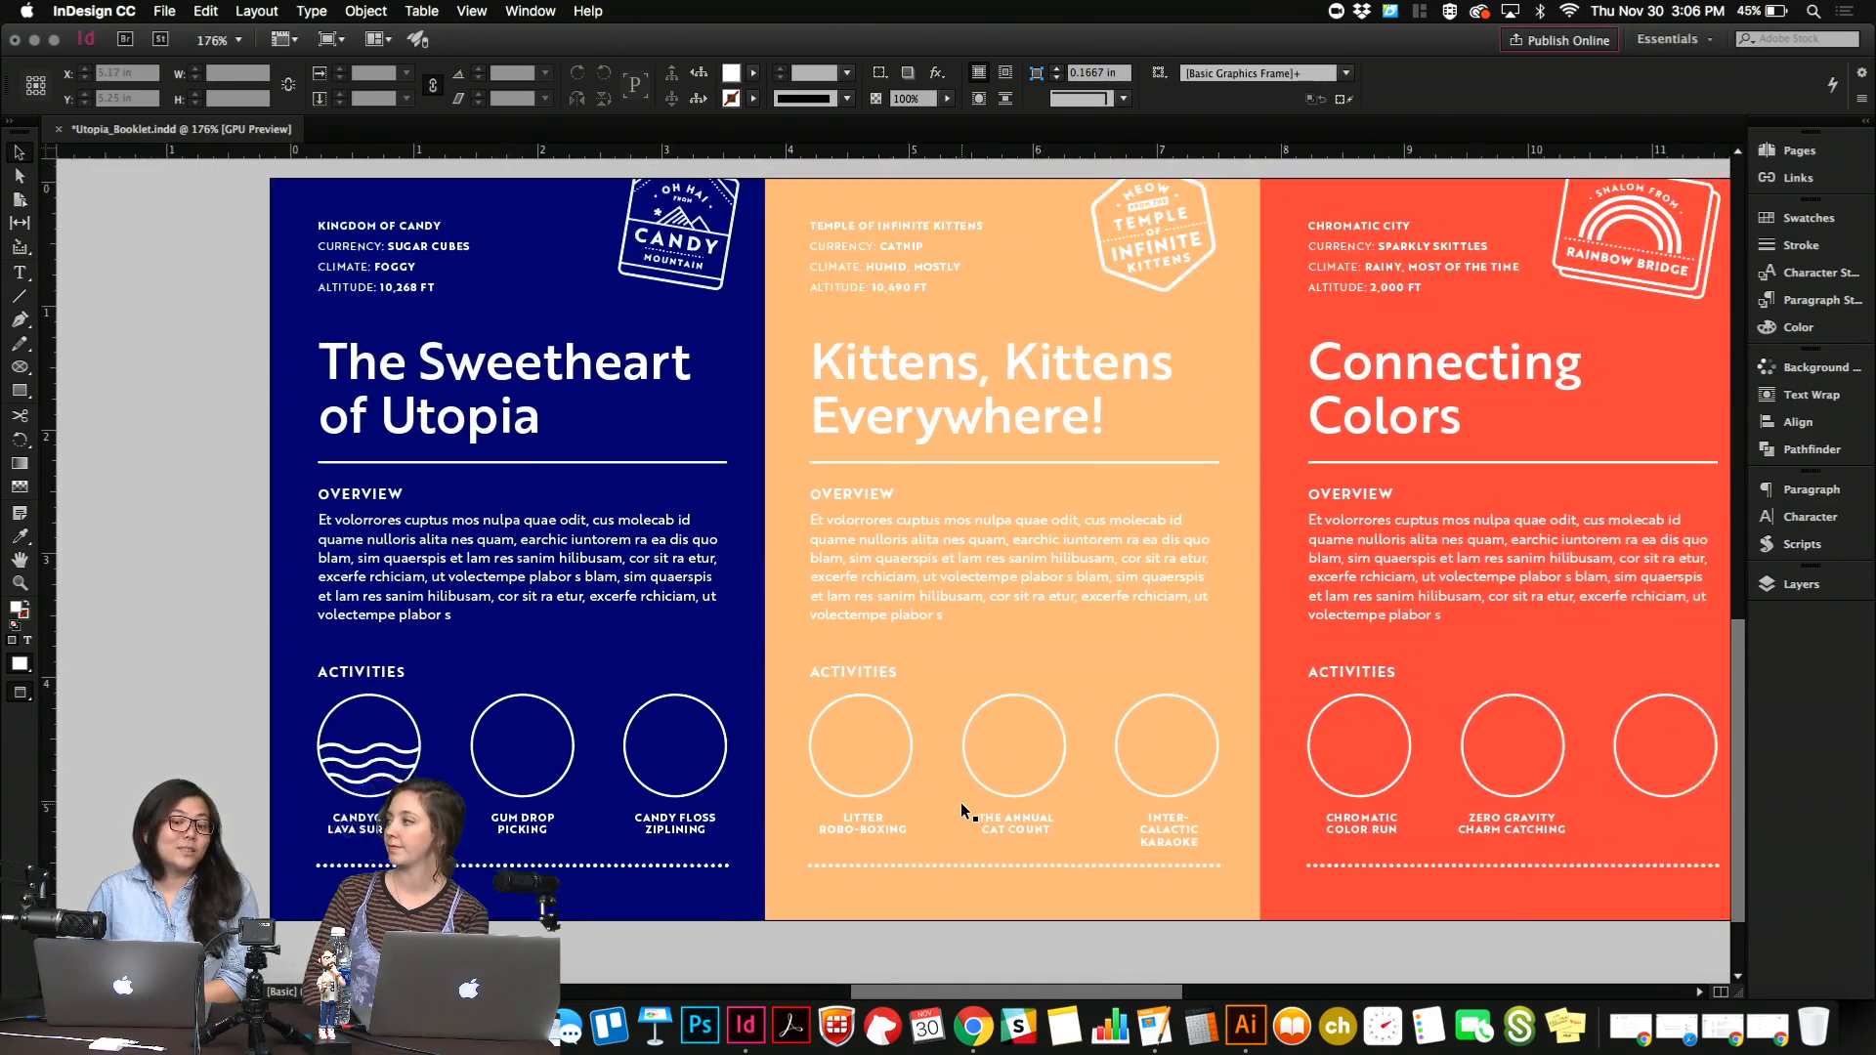
scroll(962, 809, right, 3)
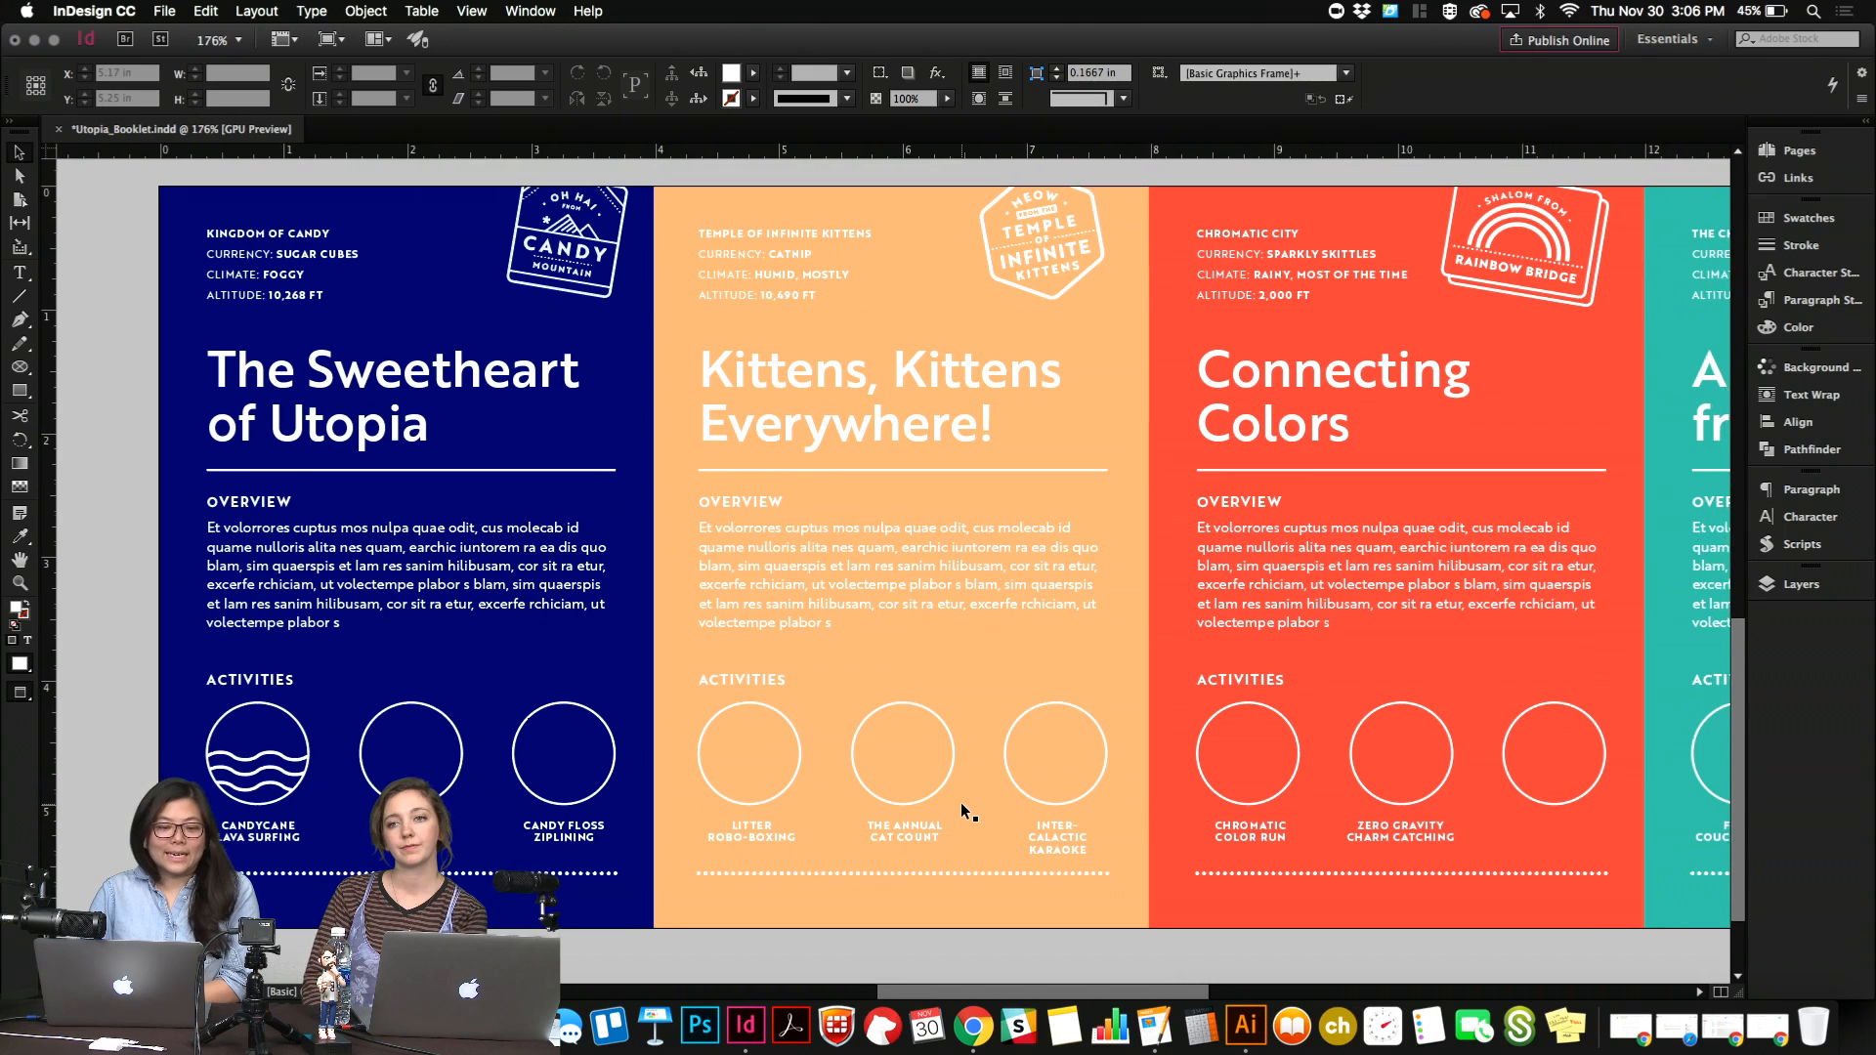
scroll(962, 804, right, 2)
scroll(962, 805, up, 1)
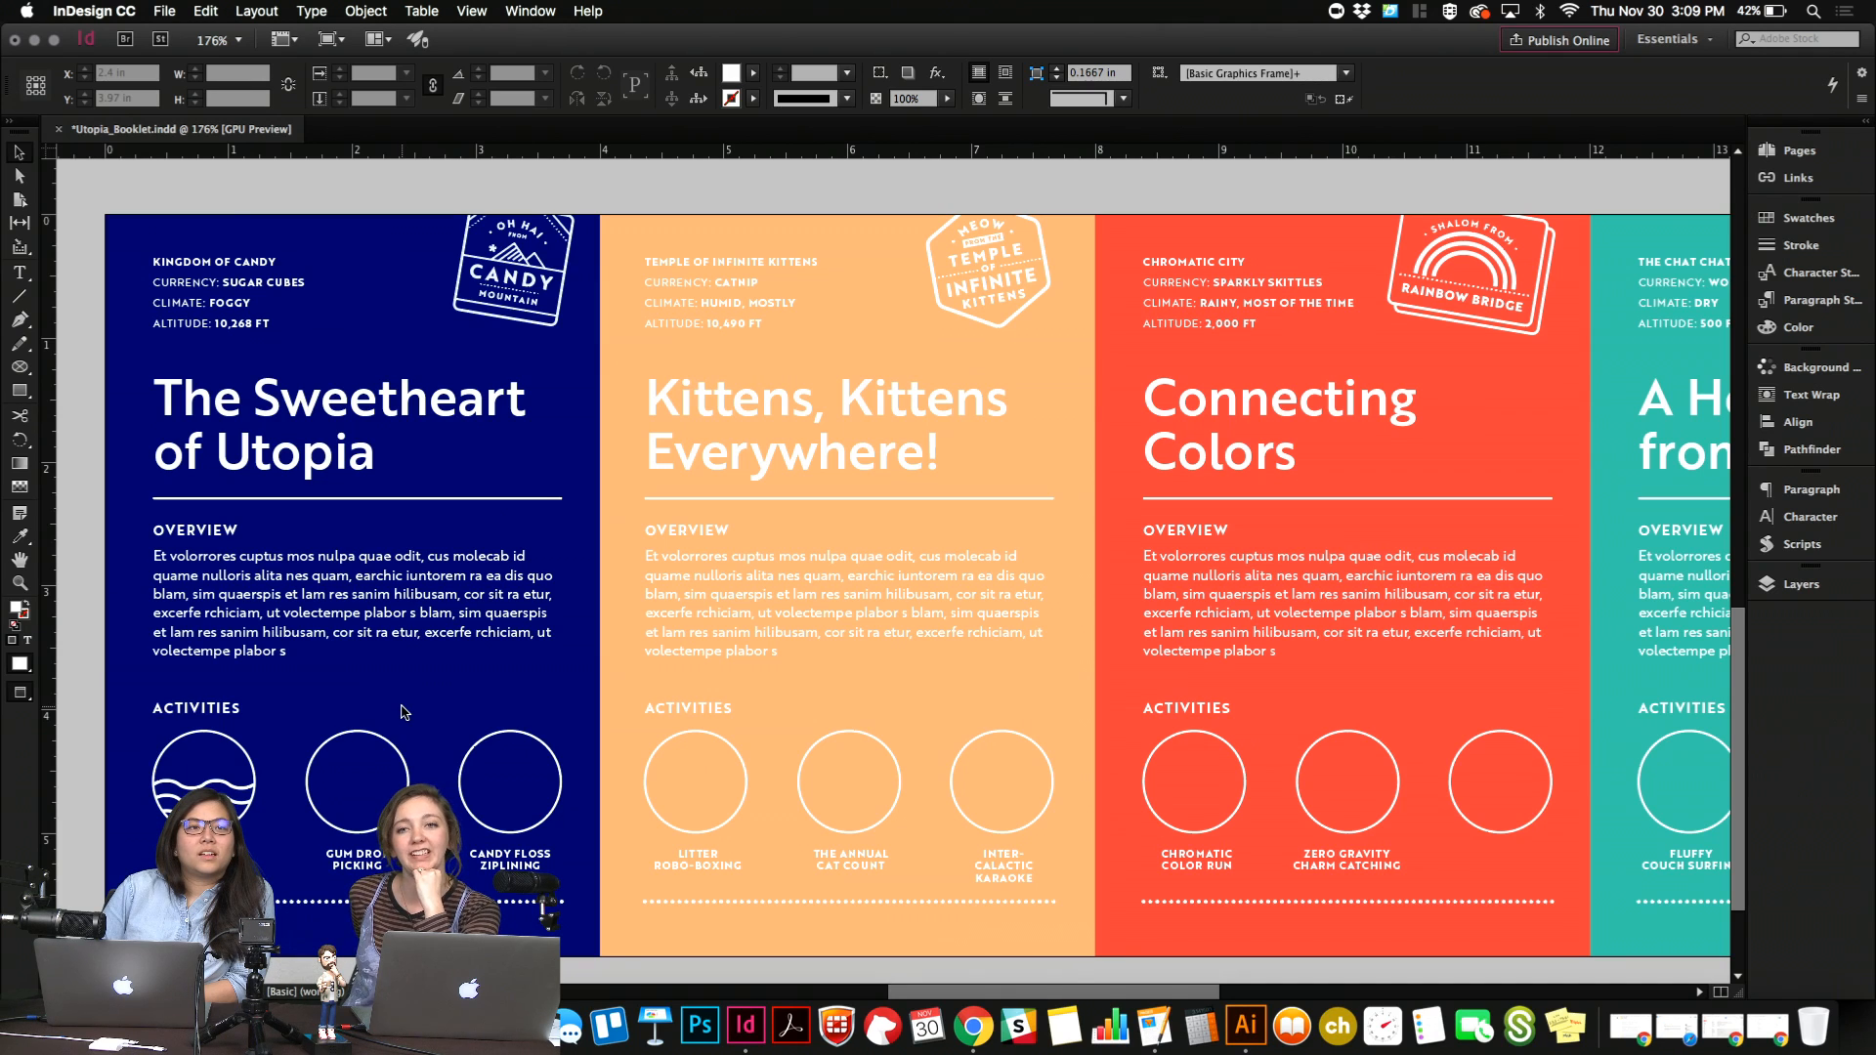
scroll(405, 712, up, 5)
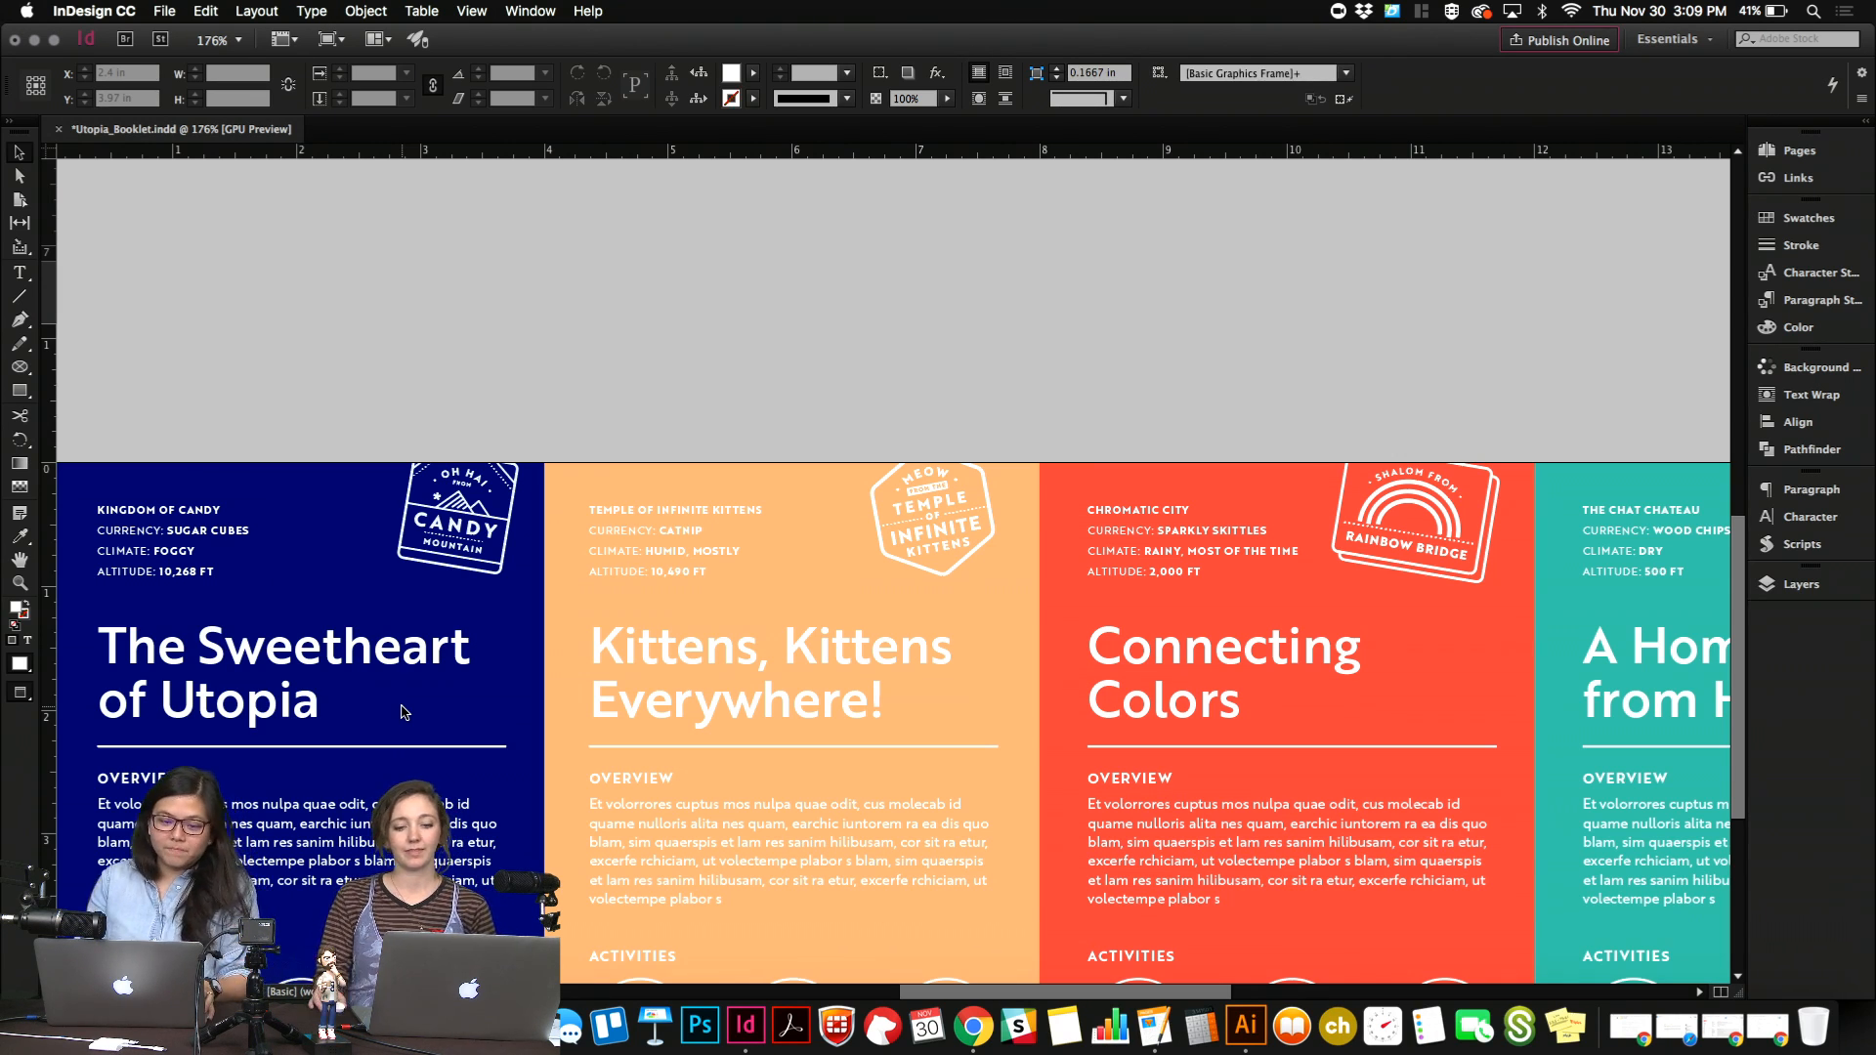
key(super+minus)
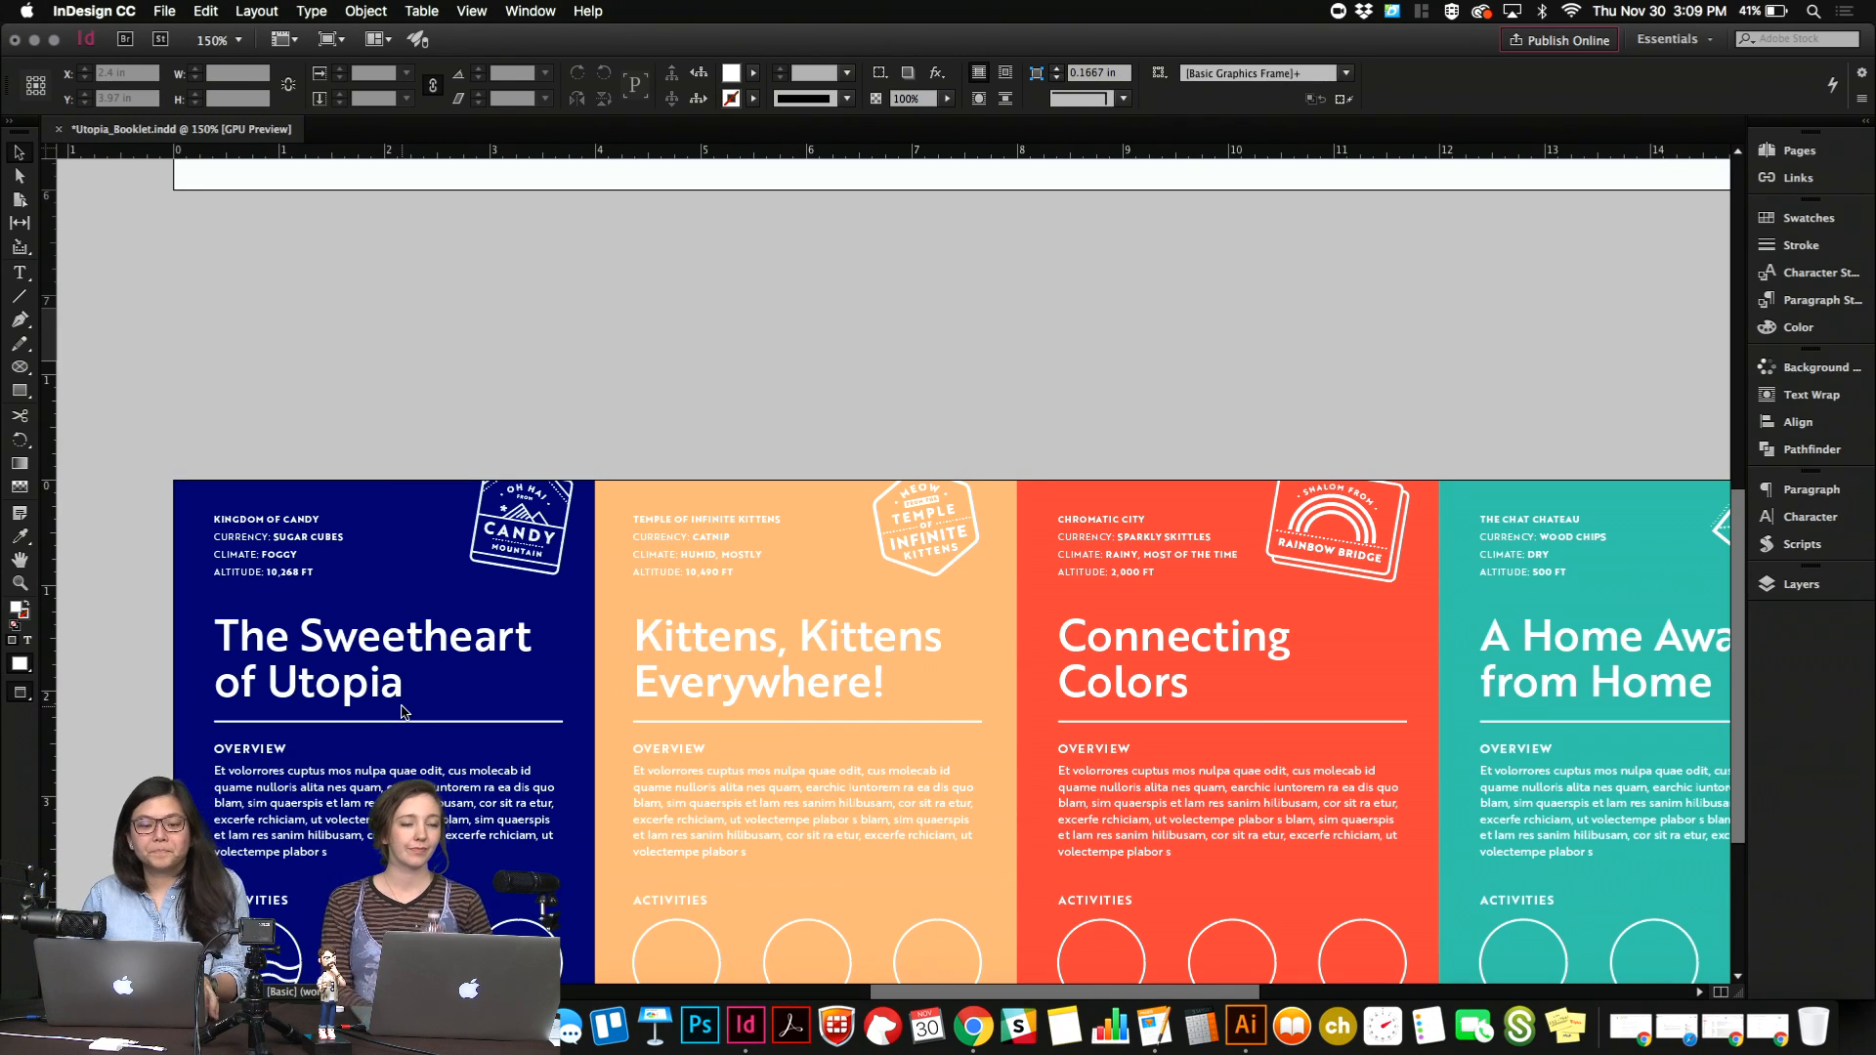
Create a new one-page print document with the Tabloid page size in portrait orientation.
click(166, 12)
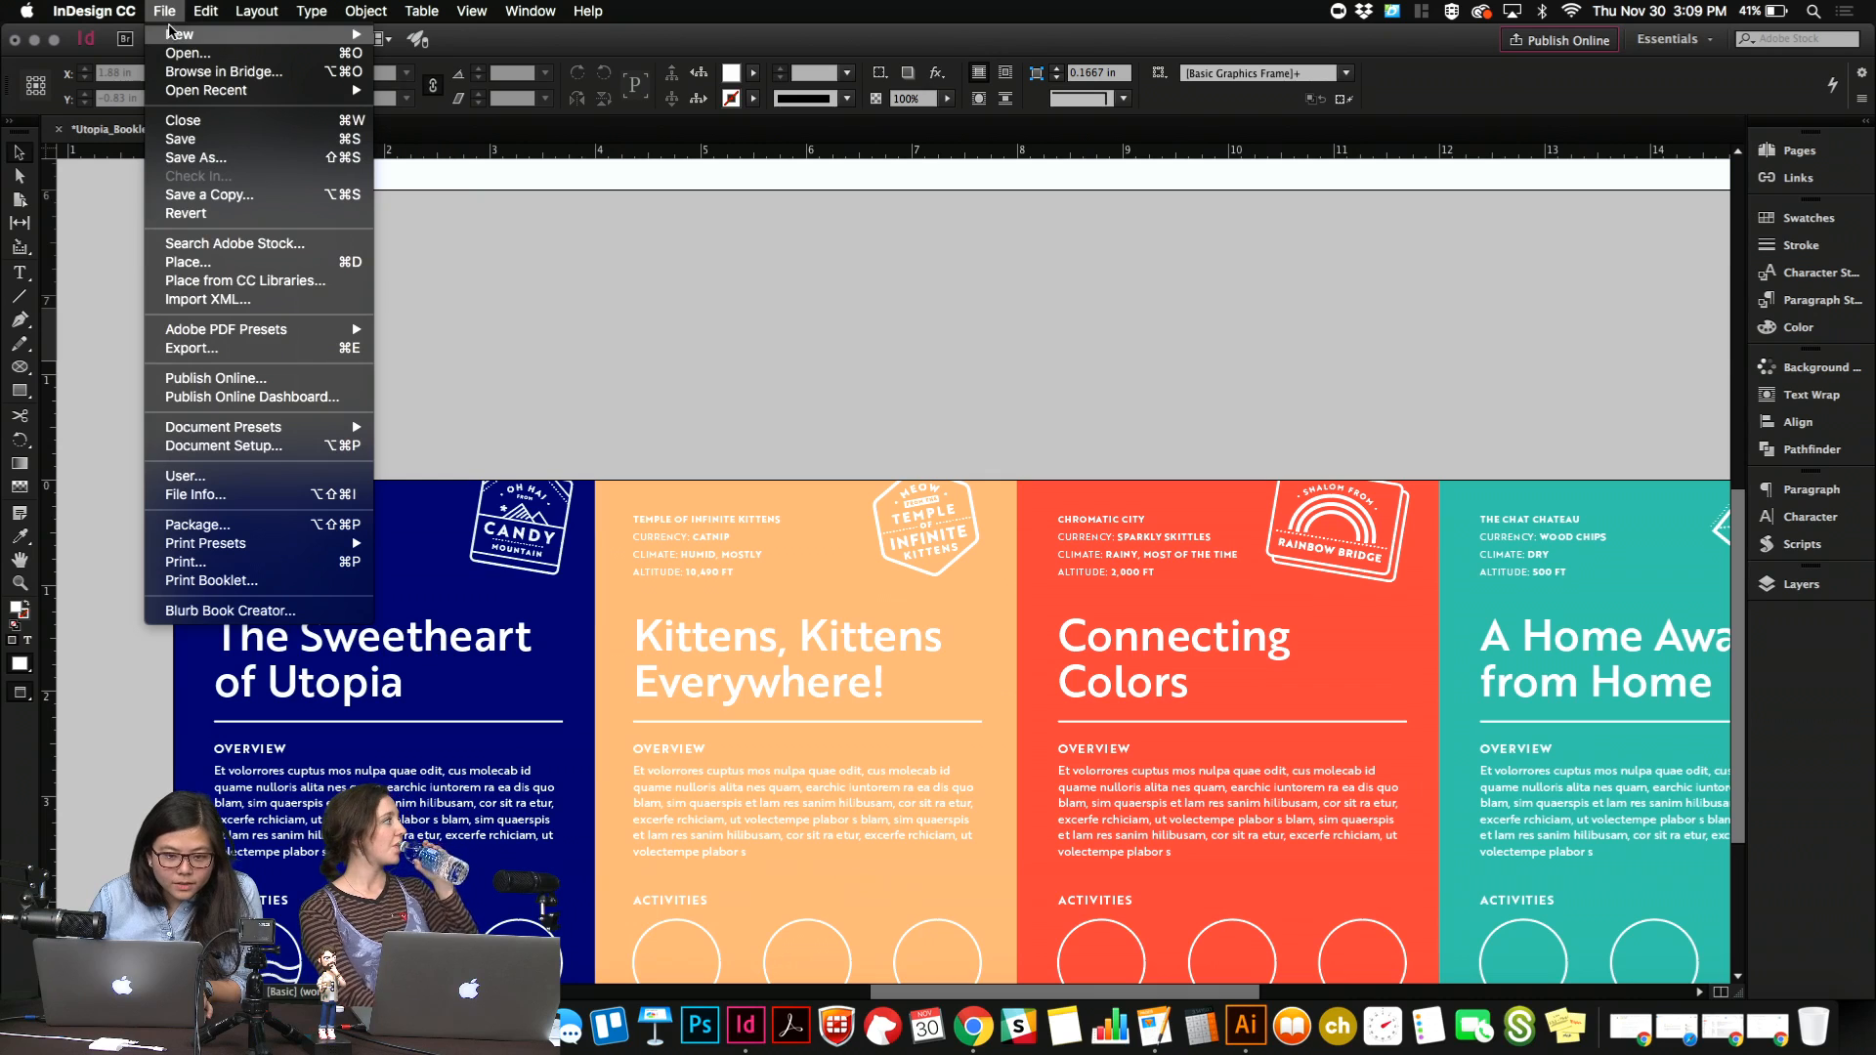
mouse_move(172, 34)
click(401, 35)
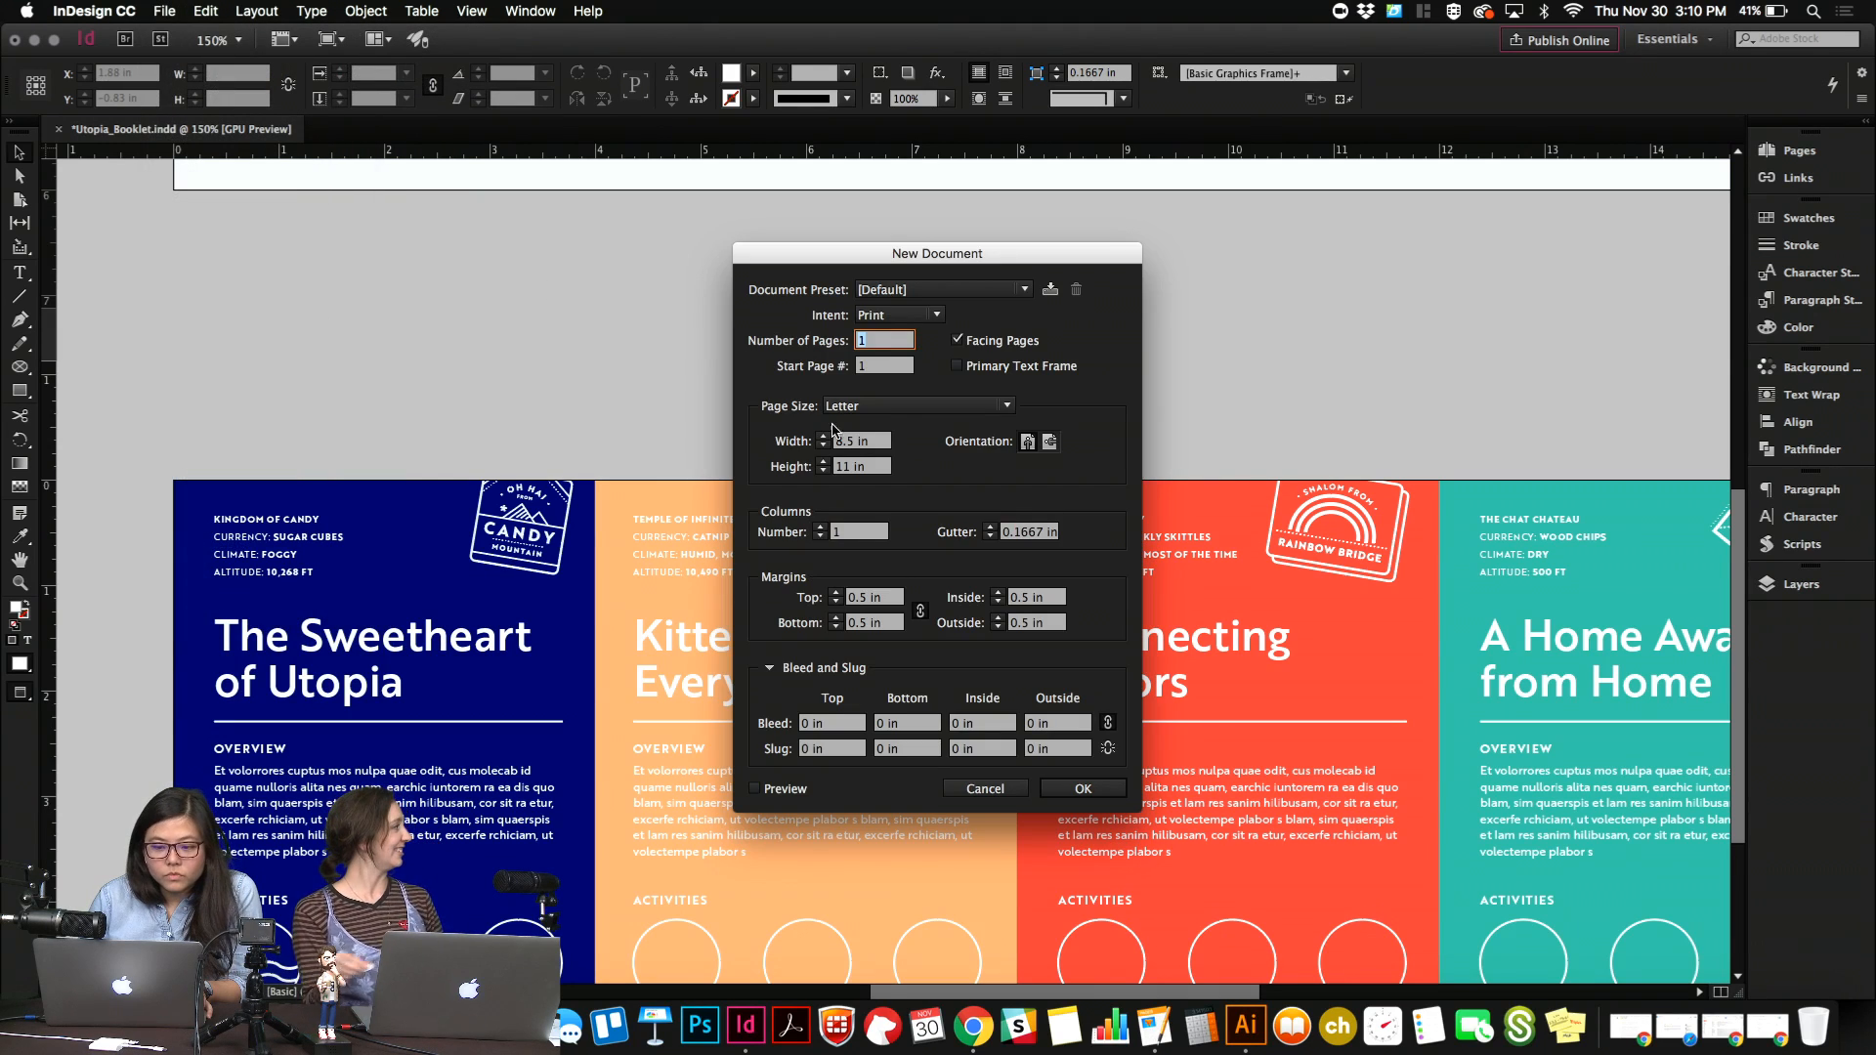
click(869, 407)
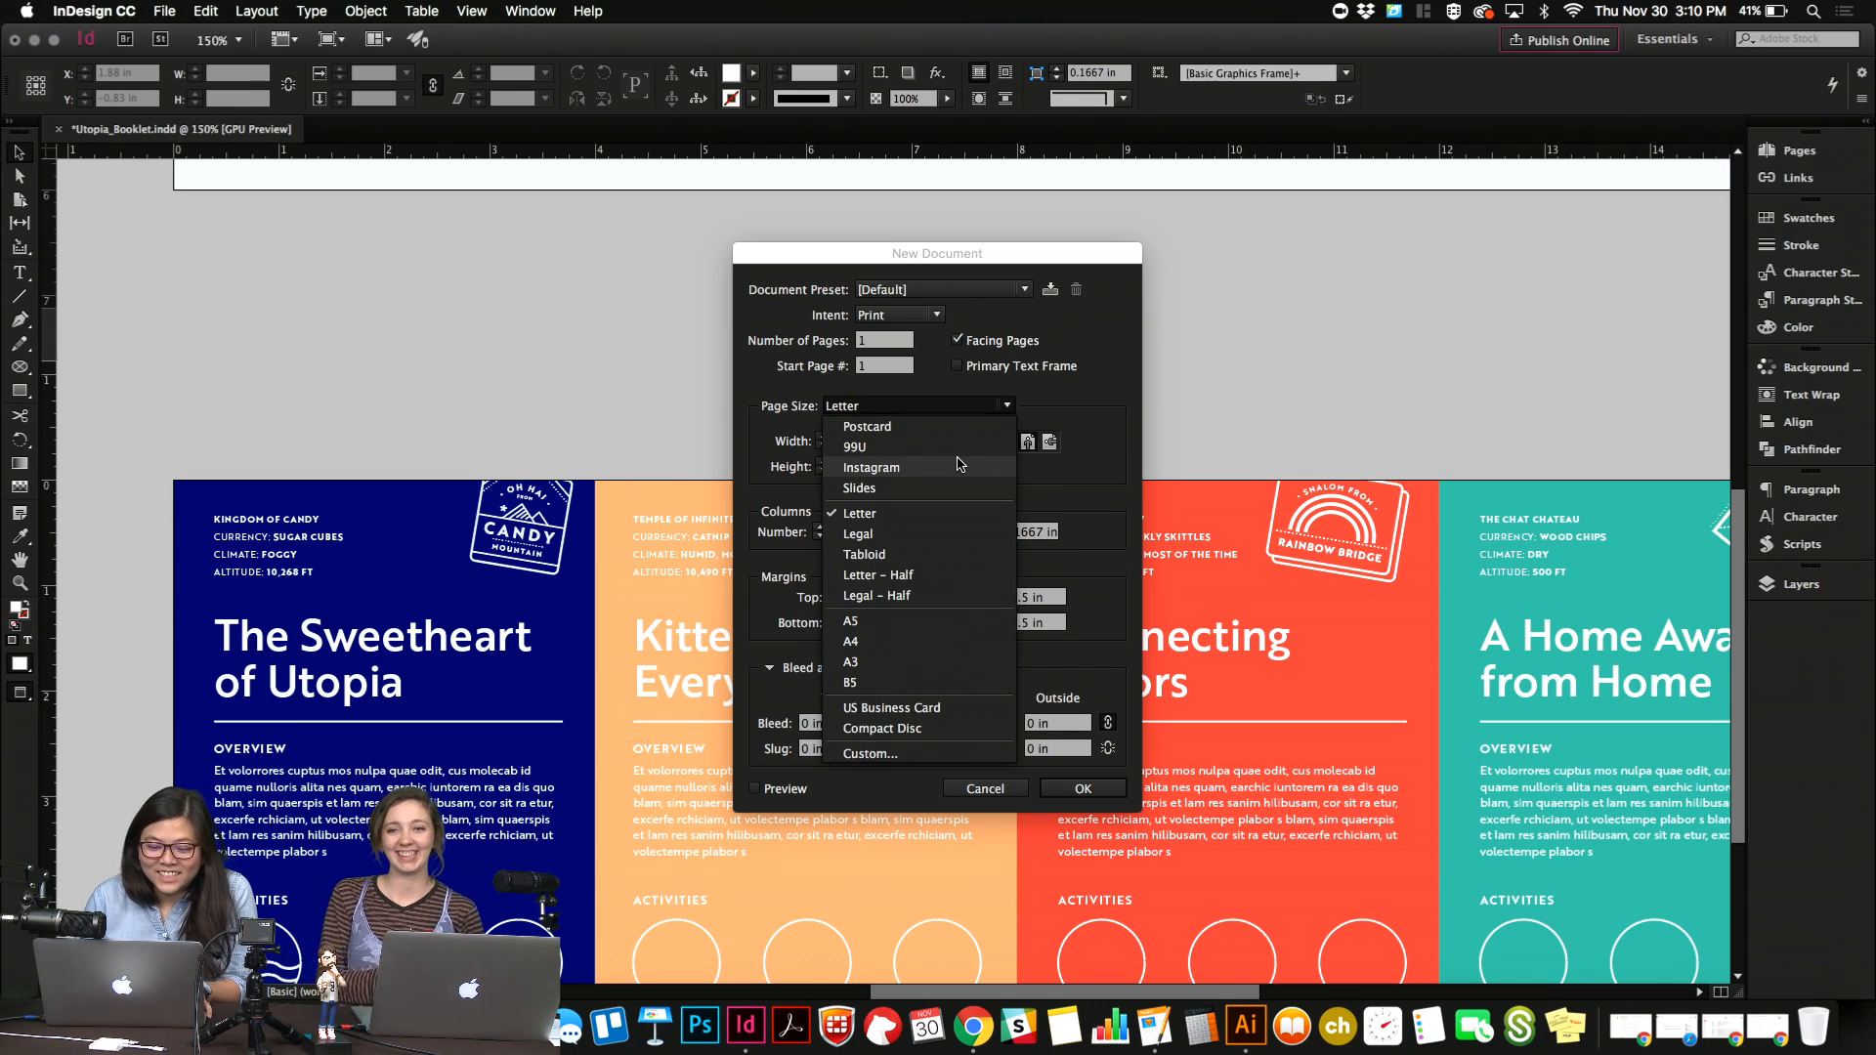
click(933, 554)
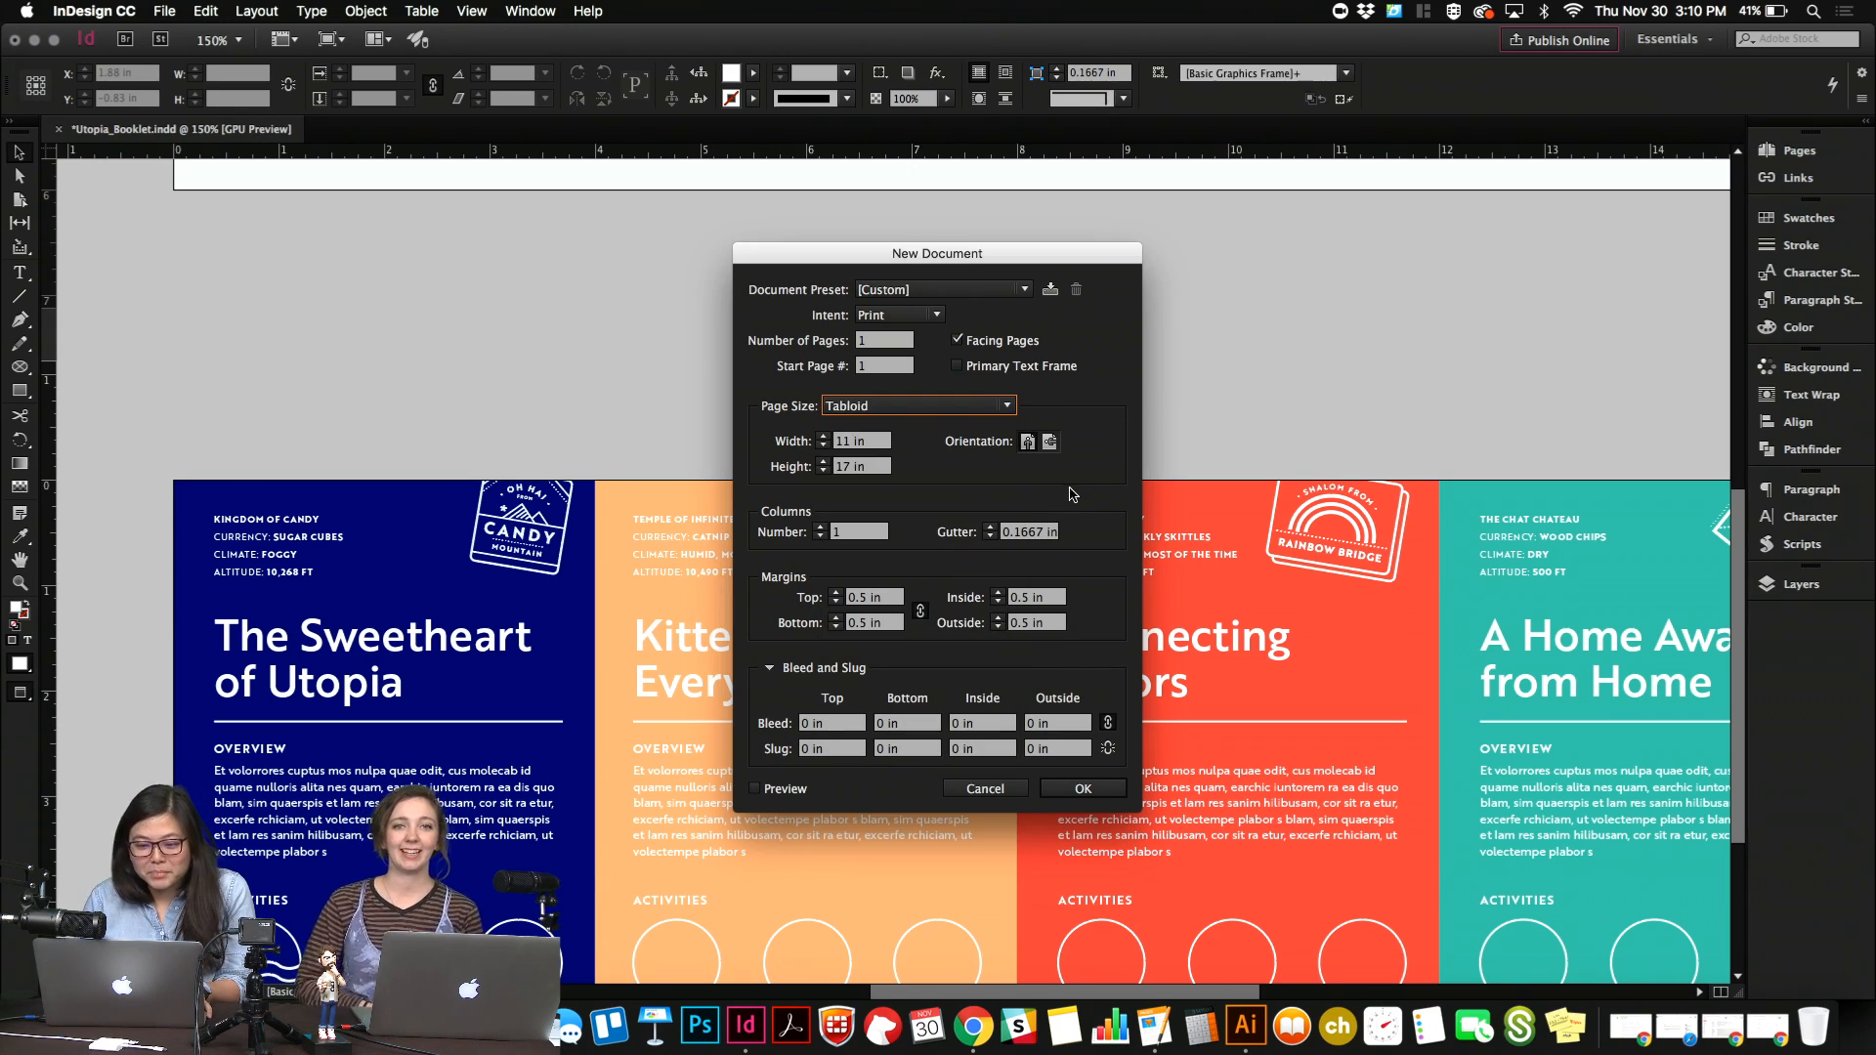
click(1032, 447)
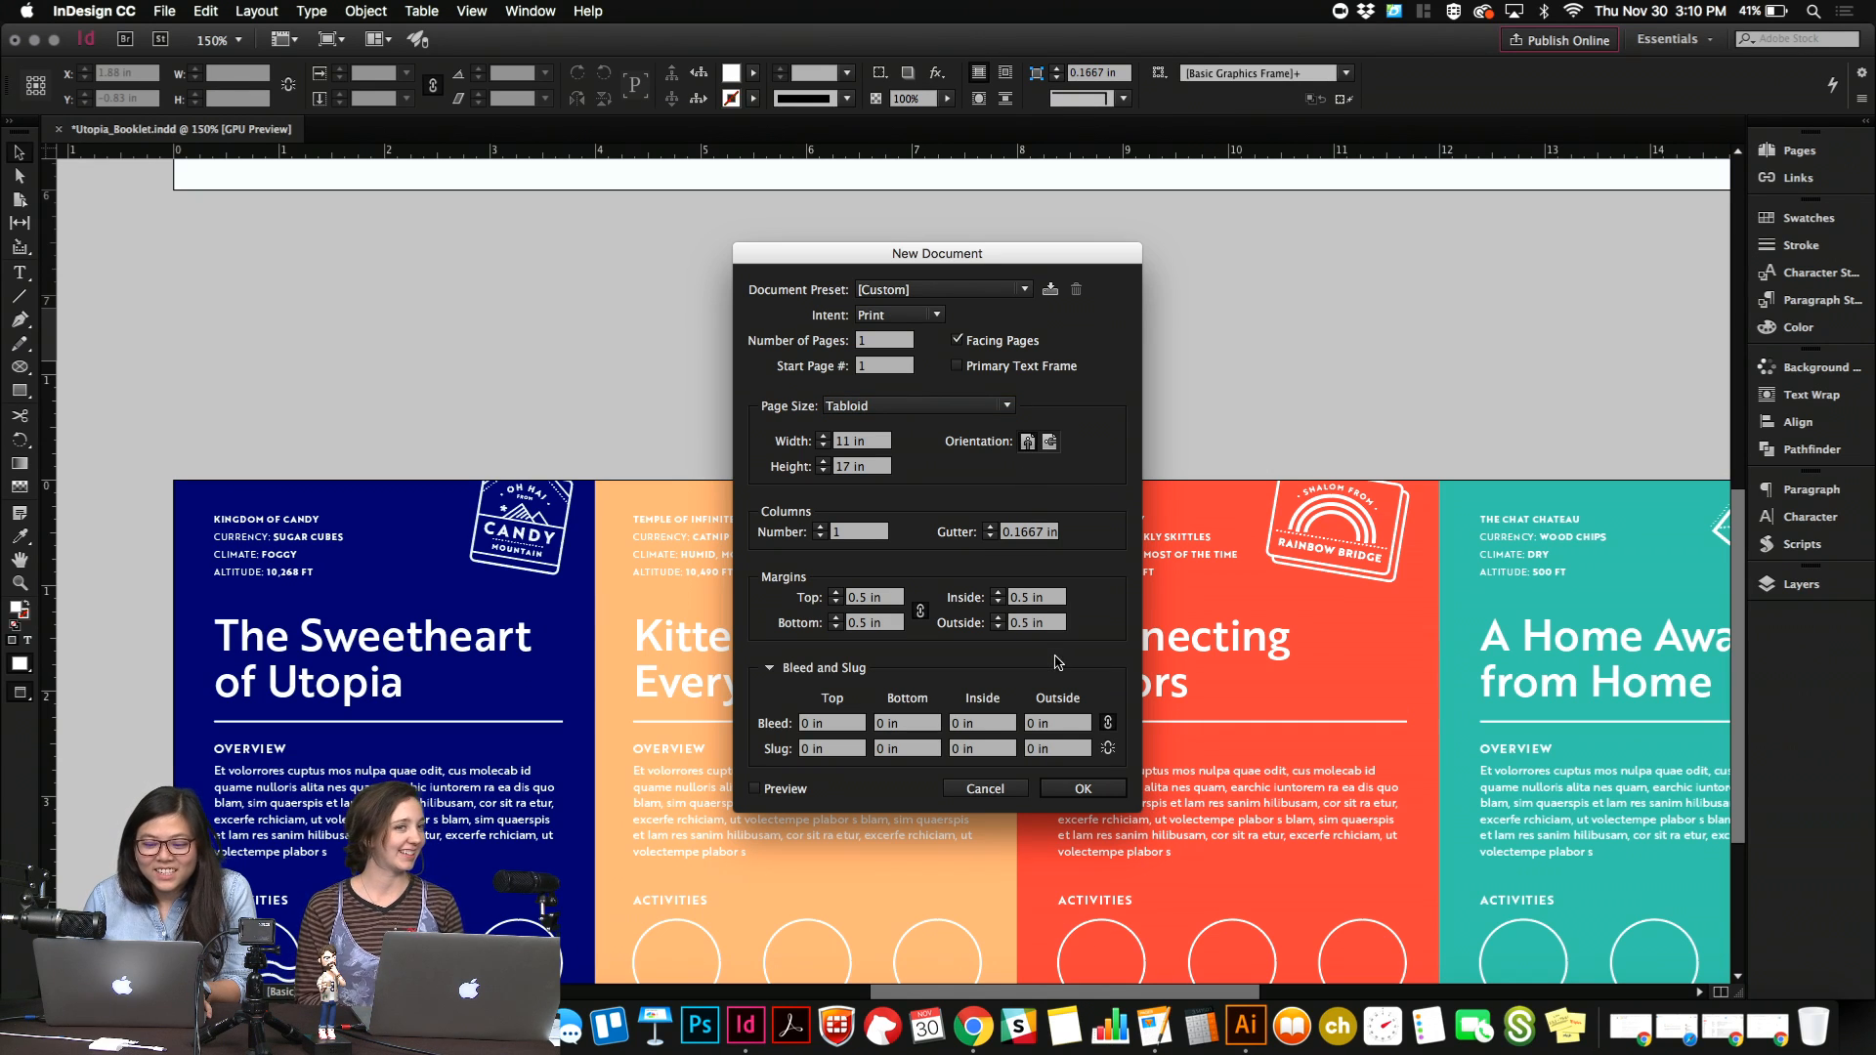
click(1082, 790)
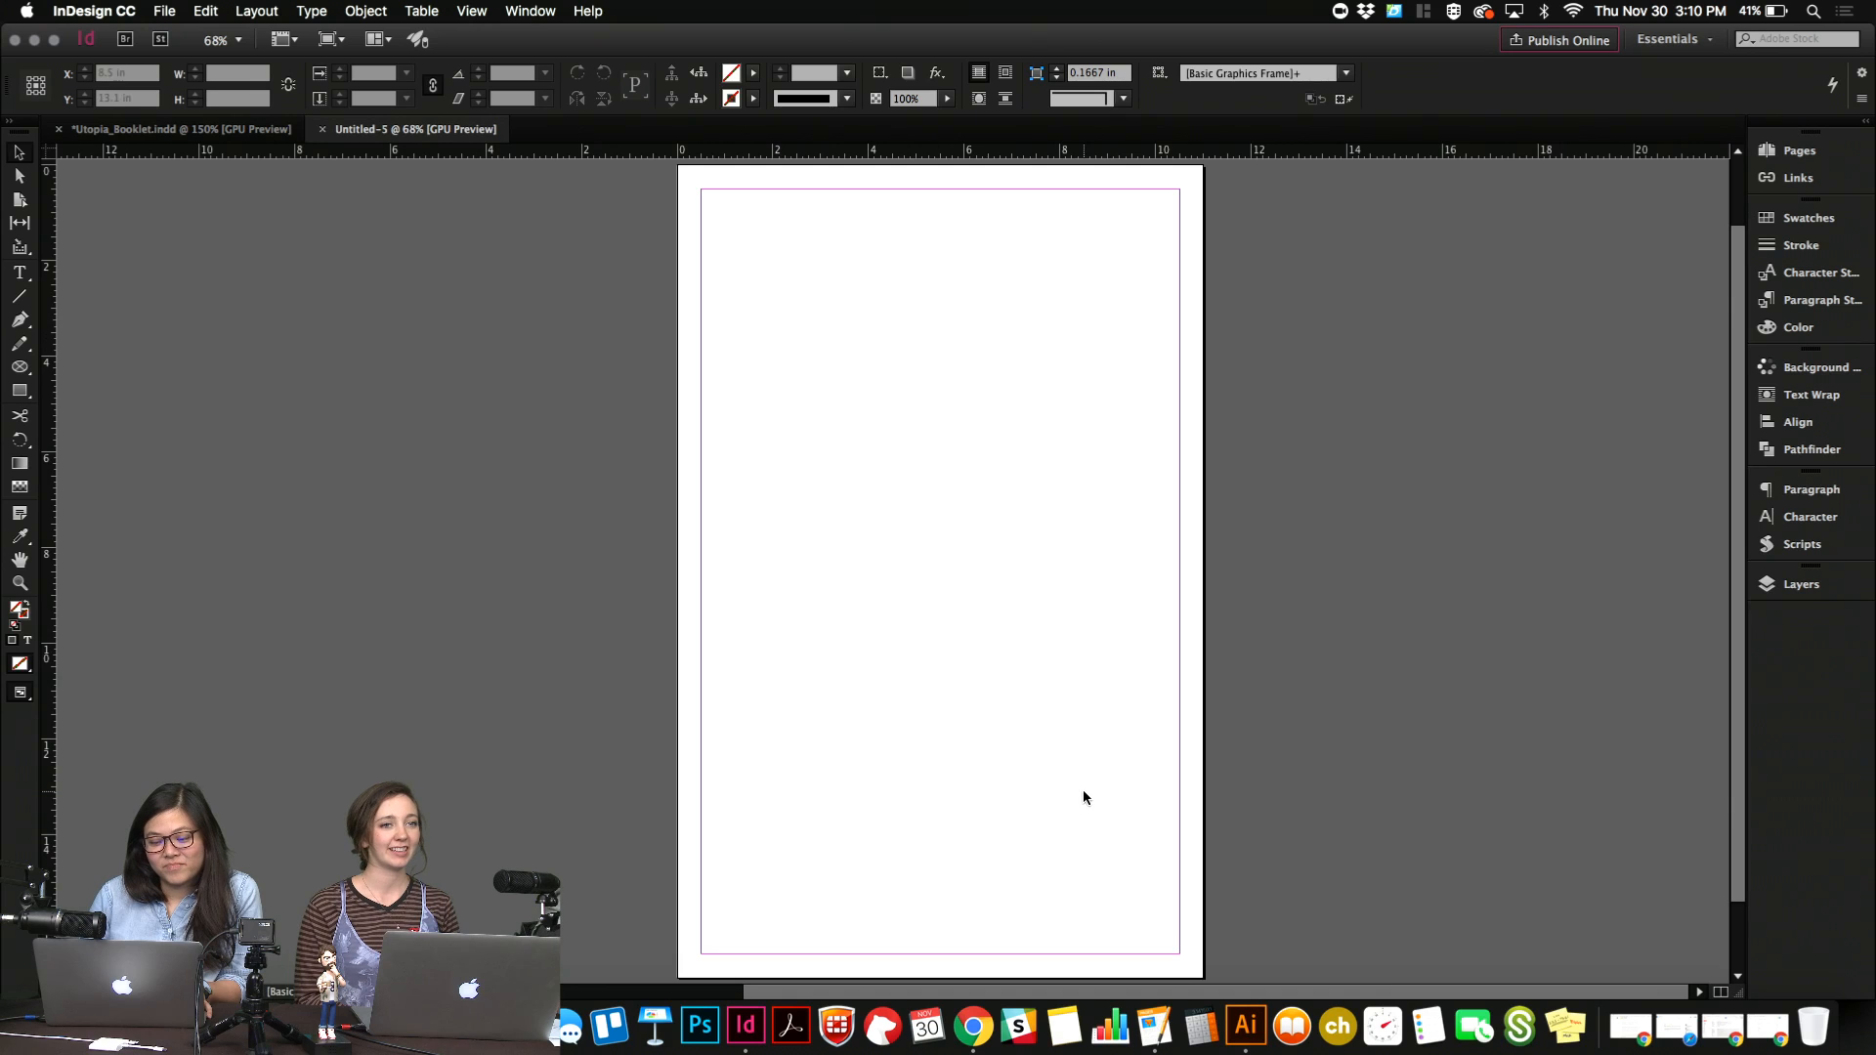
Compare the blank page in Preview and Normal screen modes, ending in Normal mode with the margin guides shown.
scroll(1083, 790, up, 3)
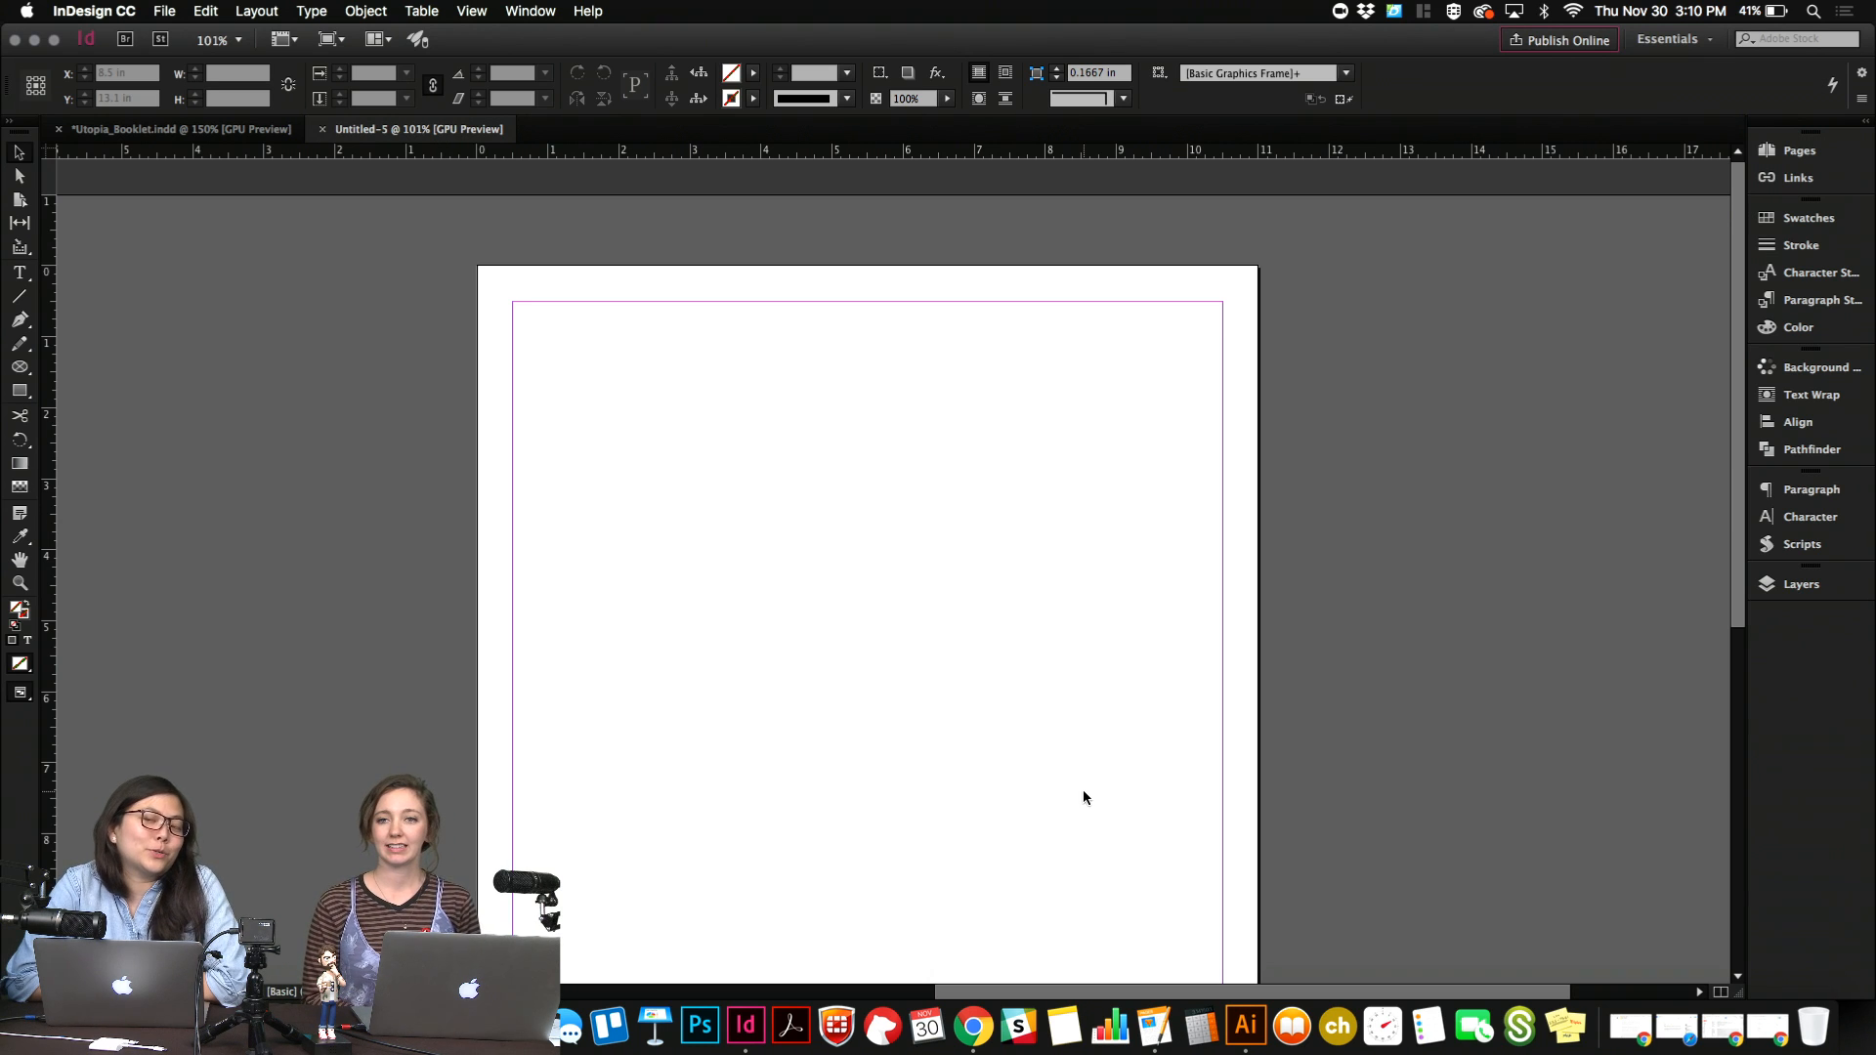
key(w)
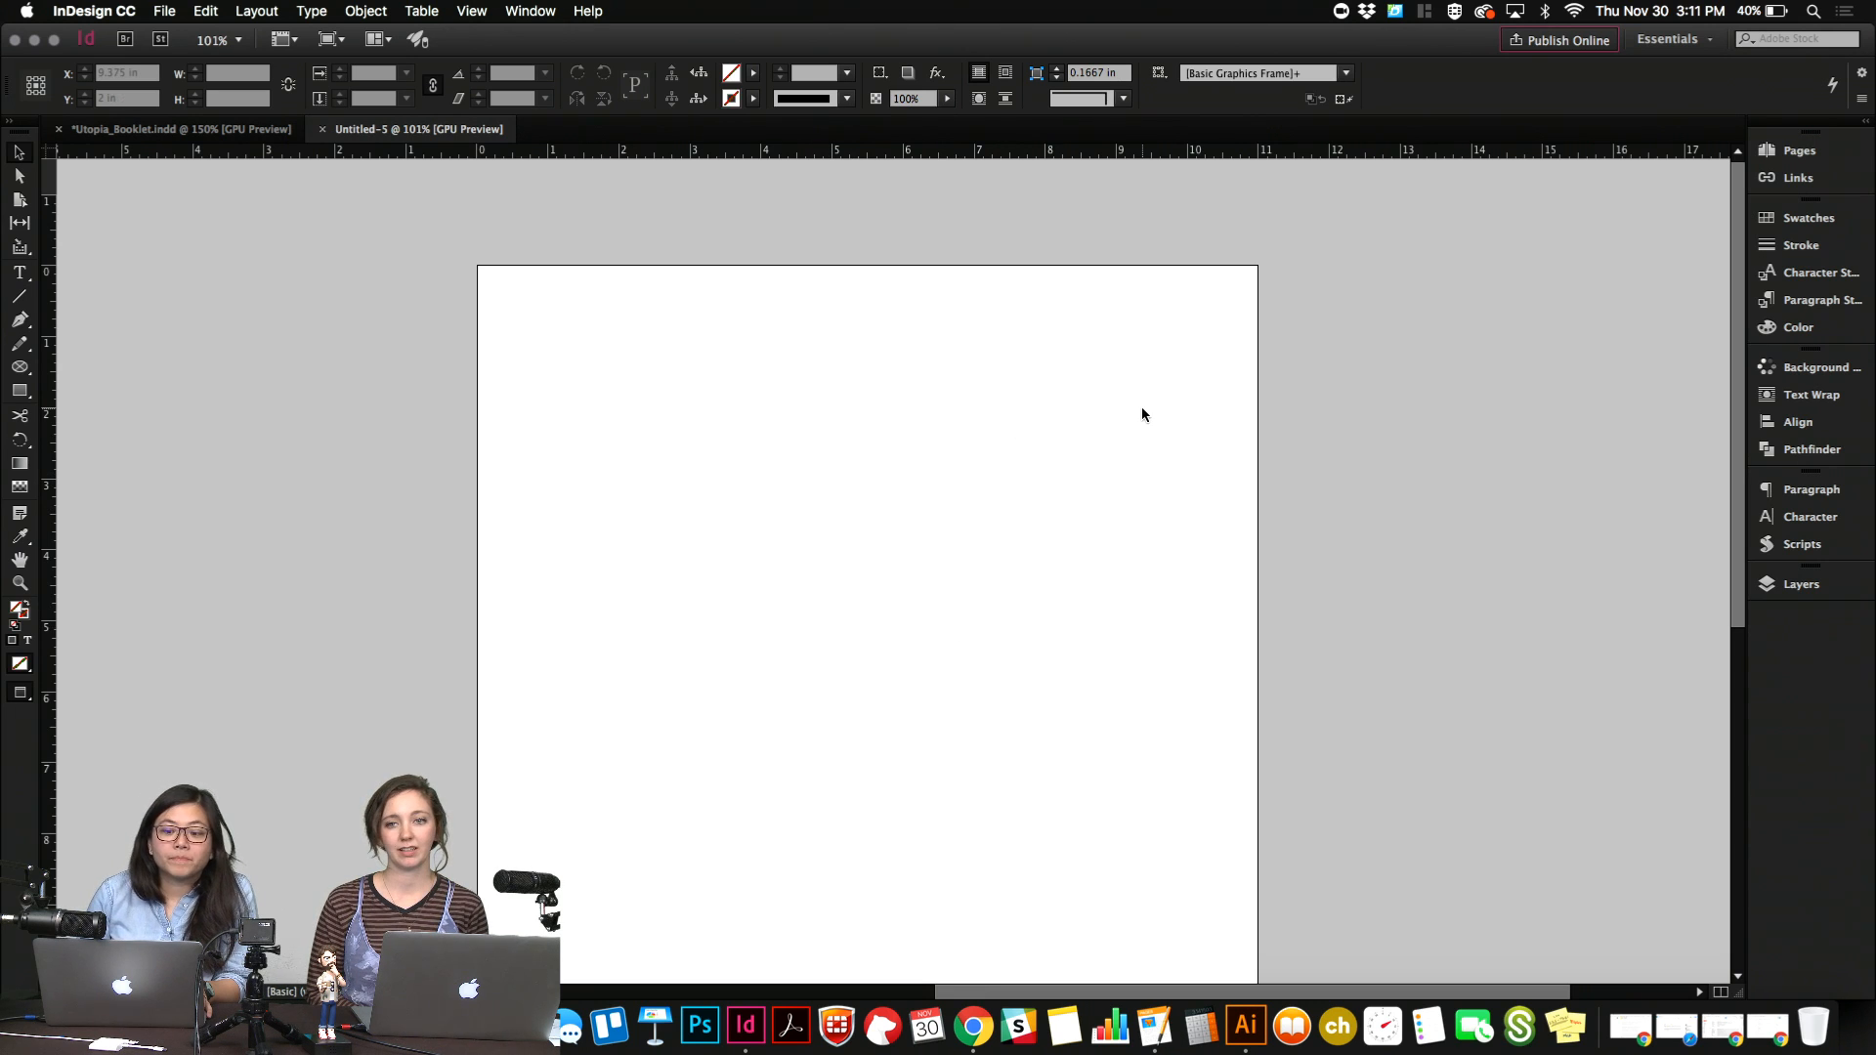
key(w)
key(w)
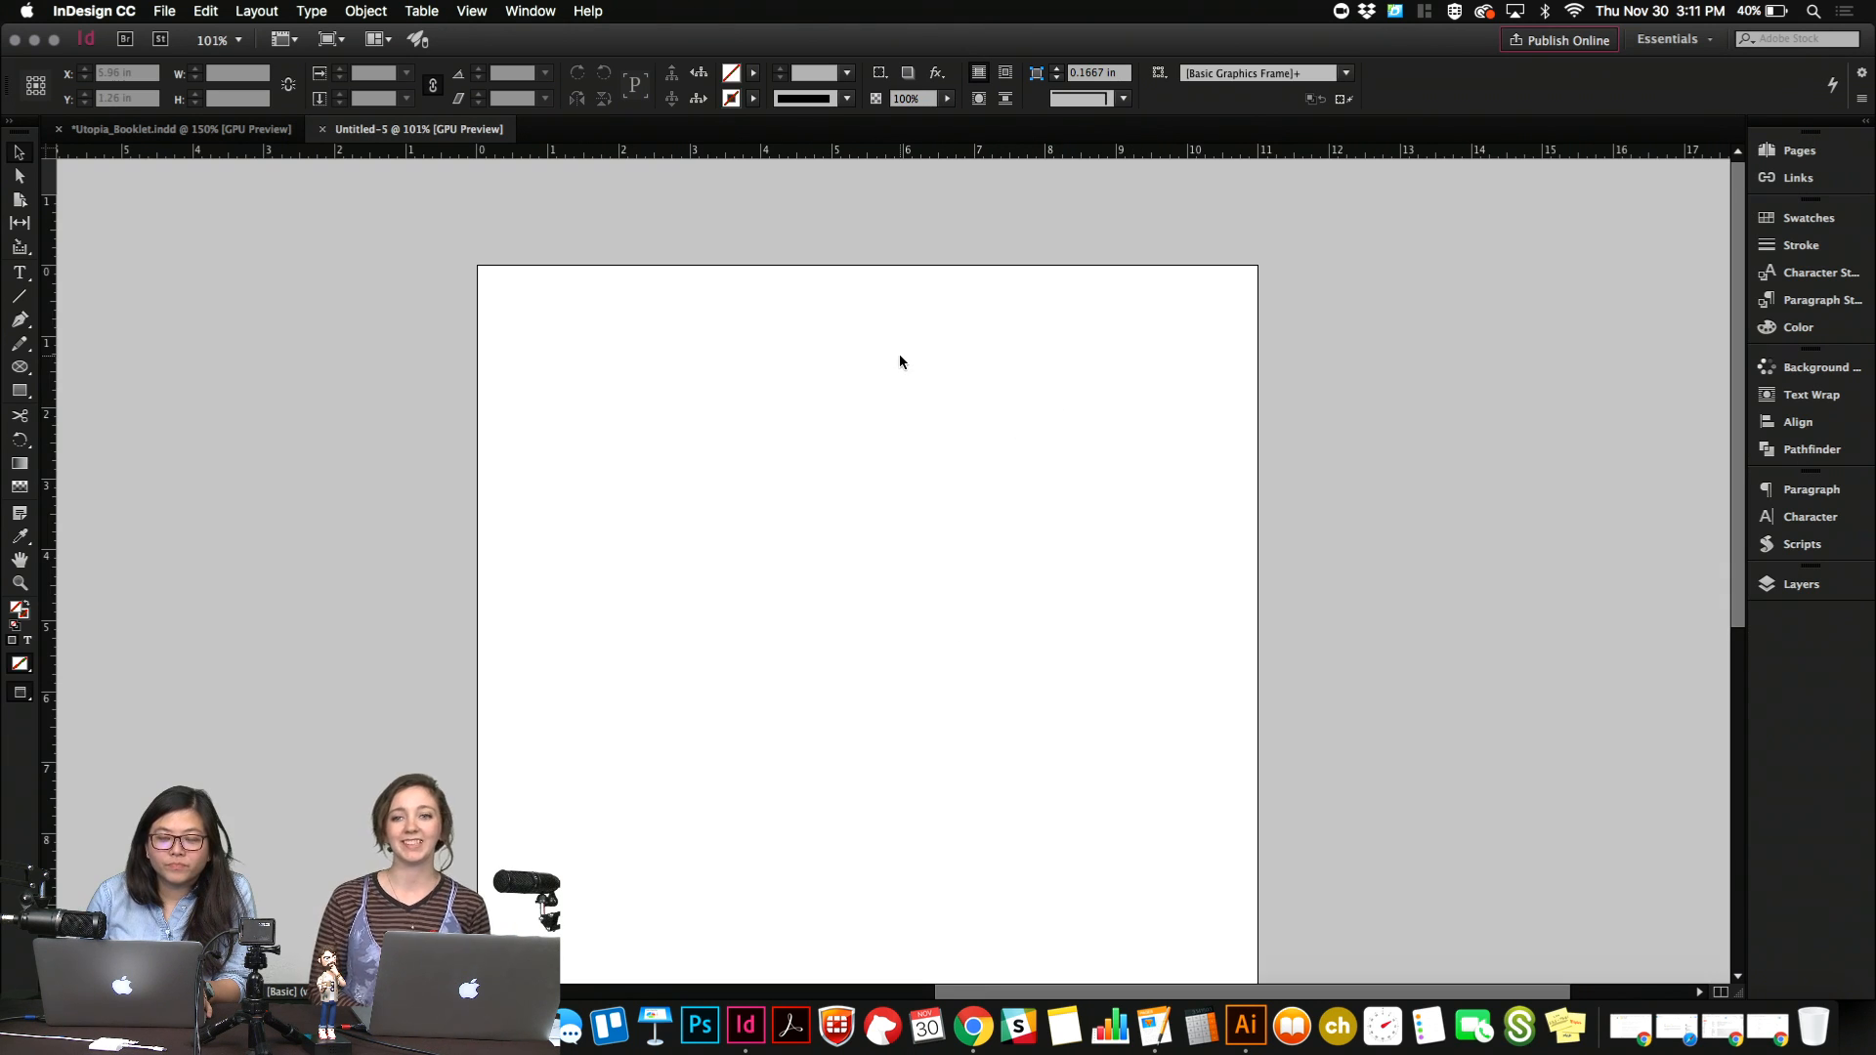
key(w)
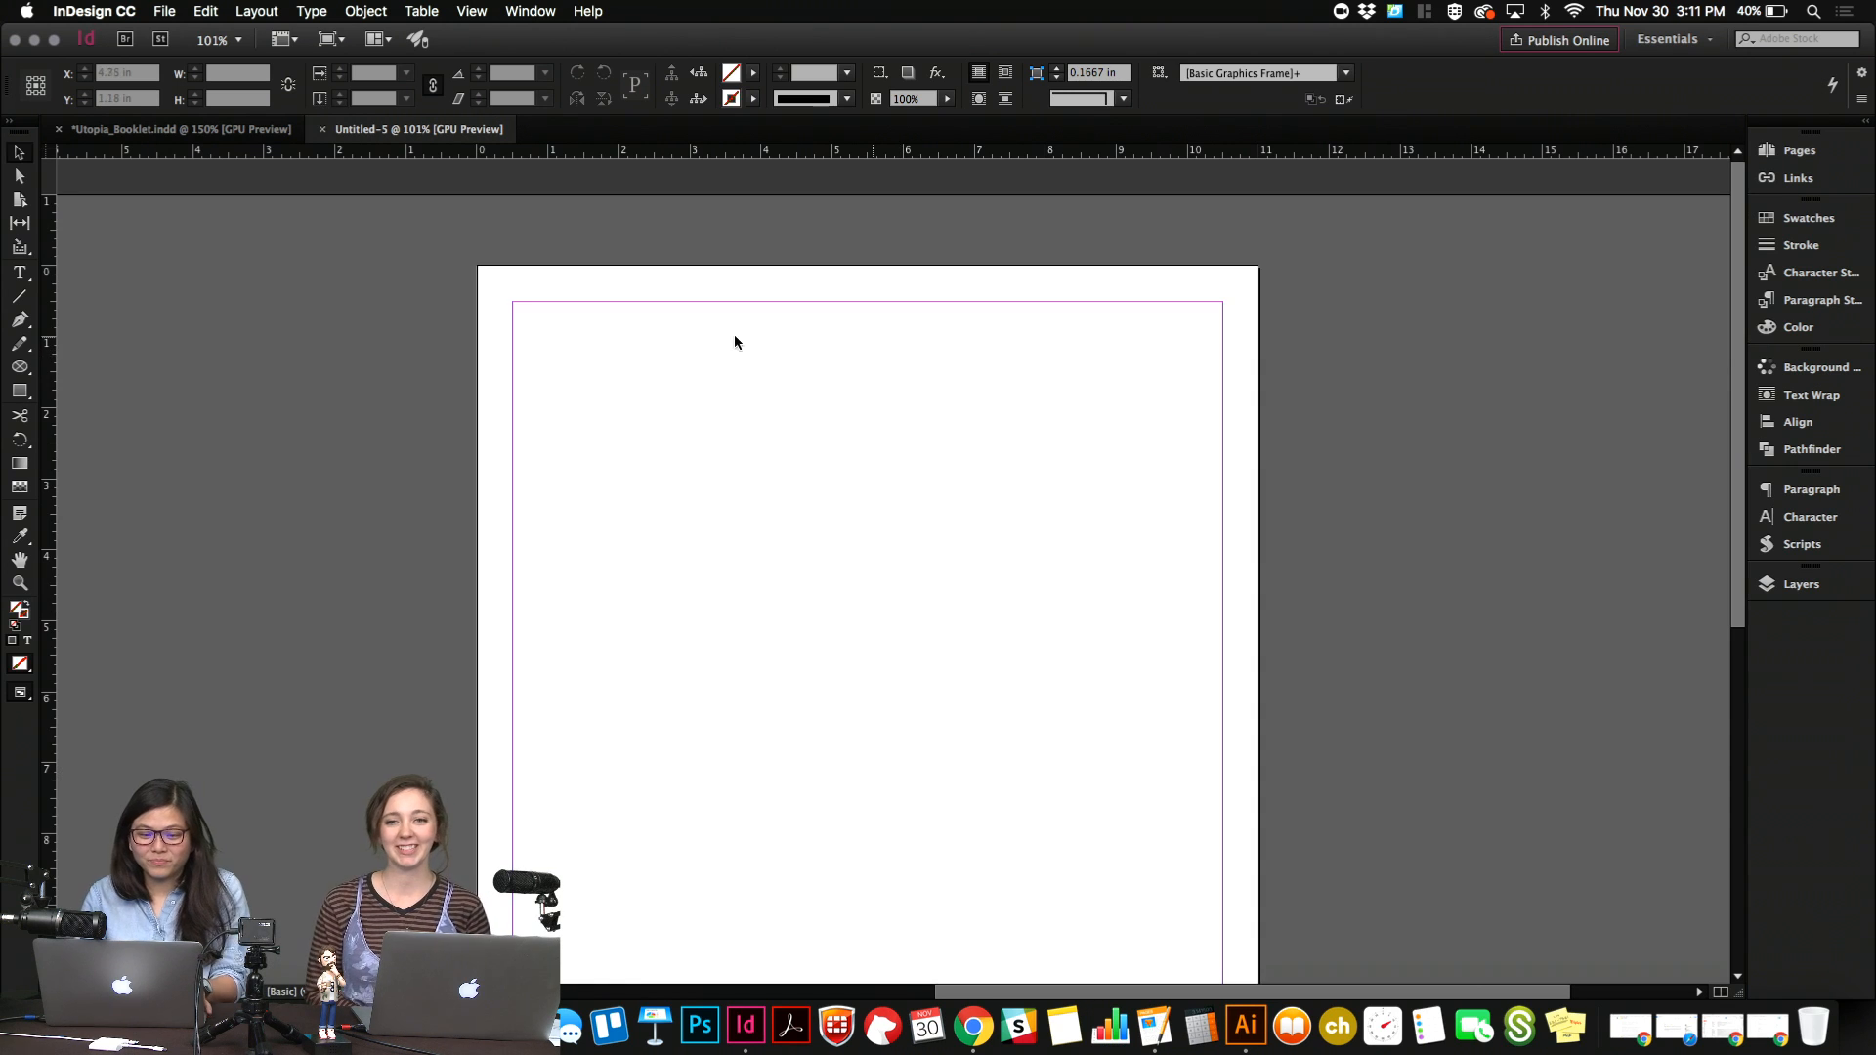
Draw a text frame about 8.4 in wide and 1.8 in tall from the page's upper-left margin corner.
key(t)
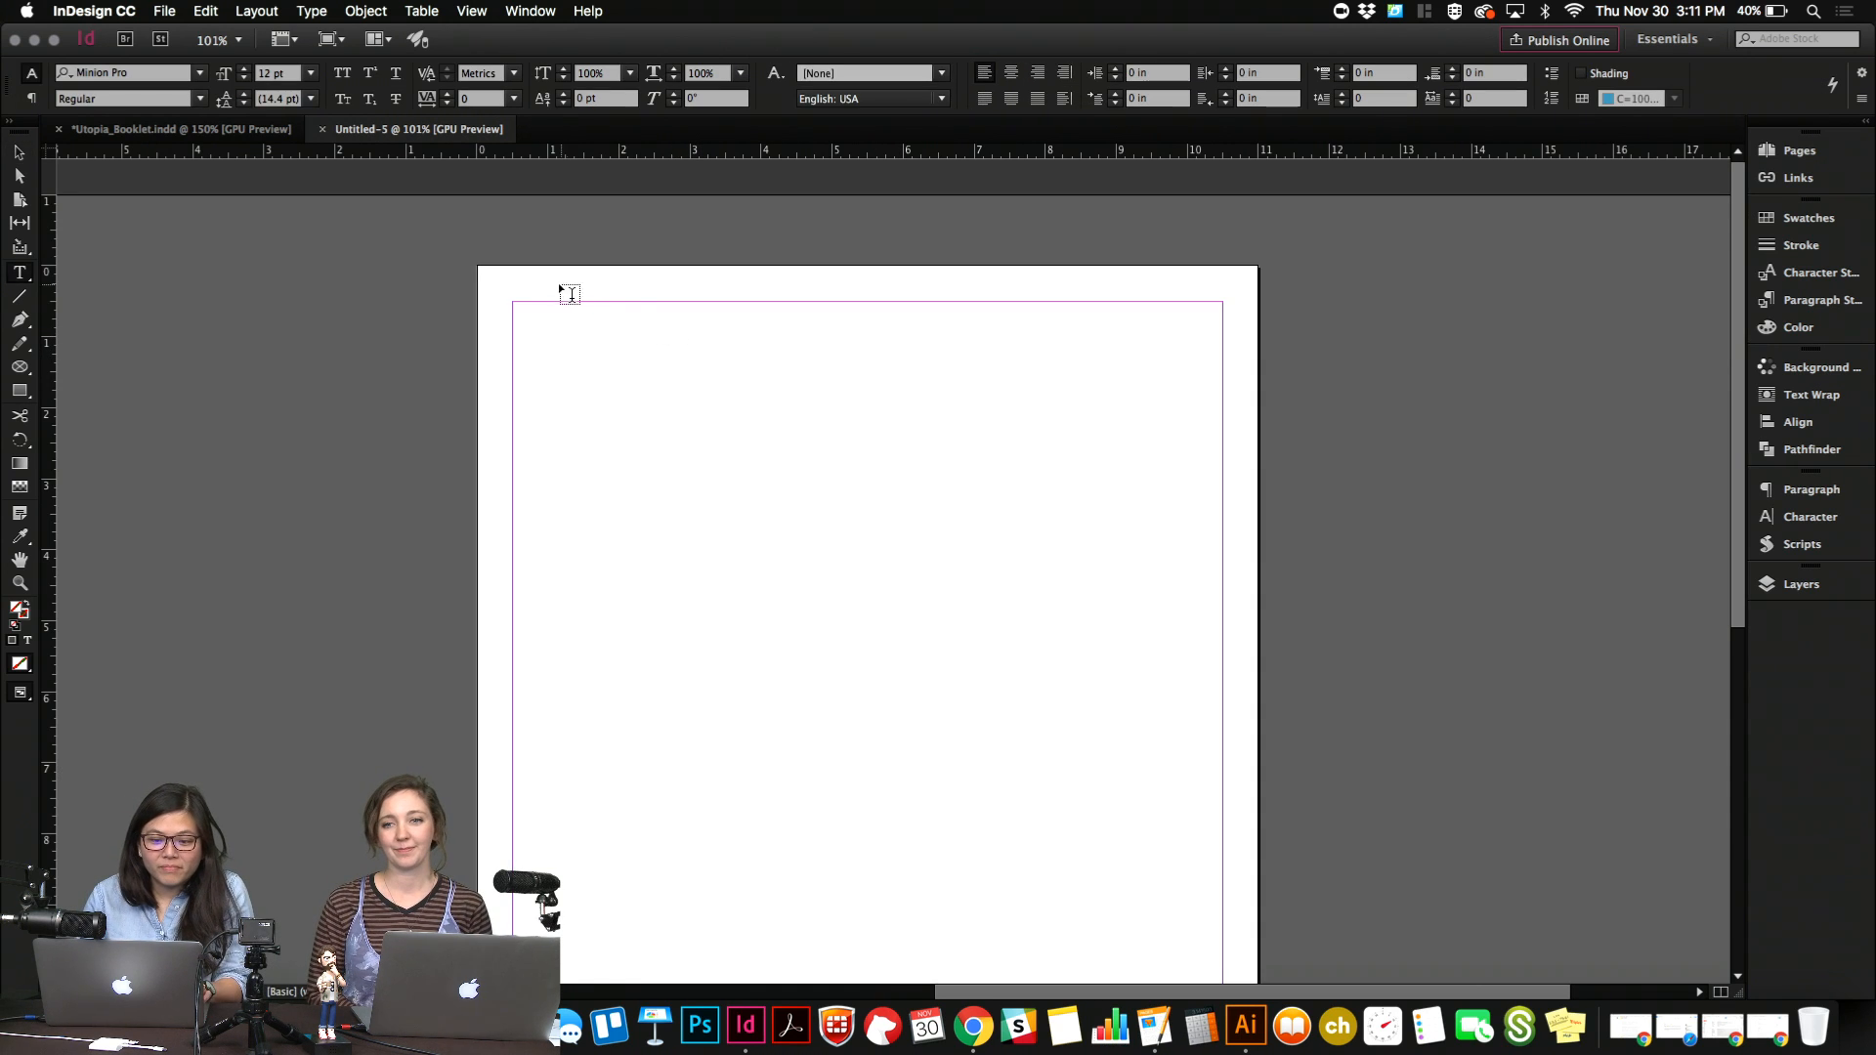
drag(515, 304, 1109, 428)
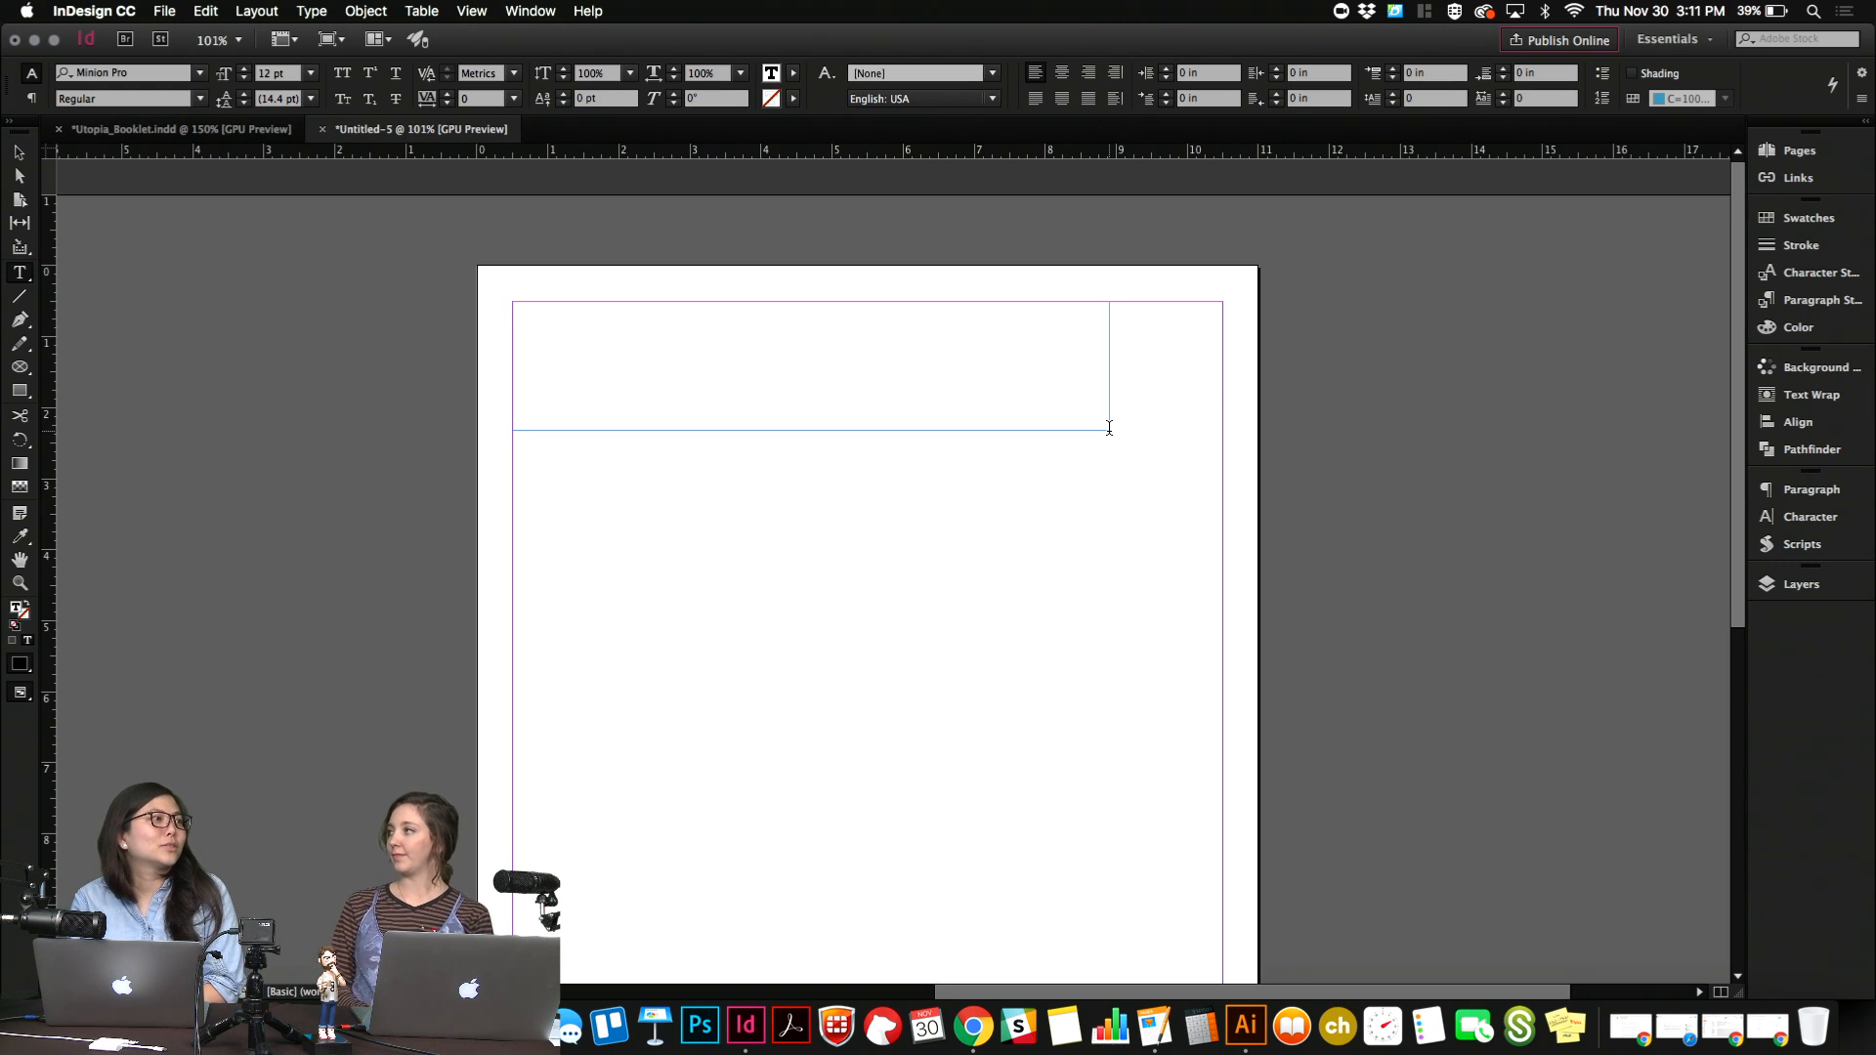
Set the text frame's font to Brother 1816 Bold and enter the title "The Utopist".
drag(1109, 428, 1109, 428)
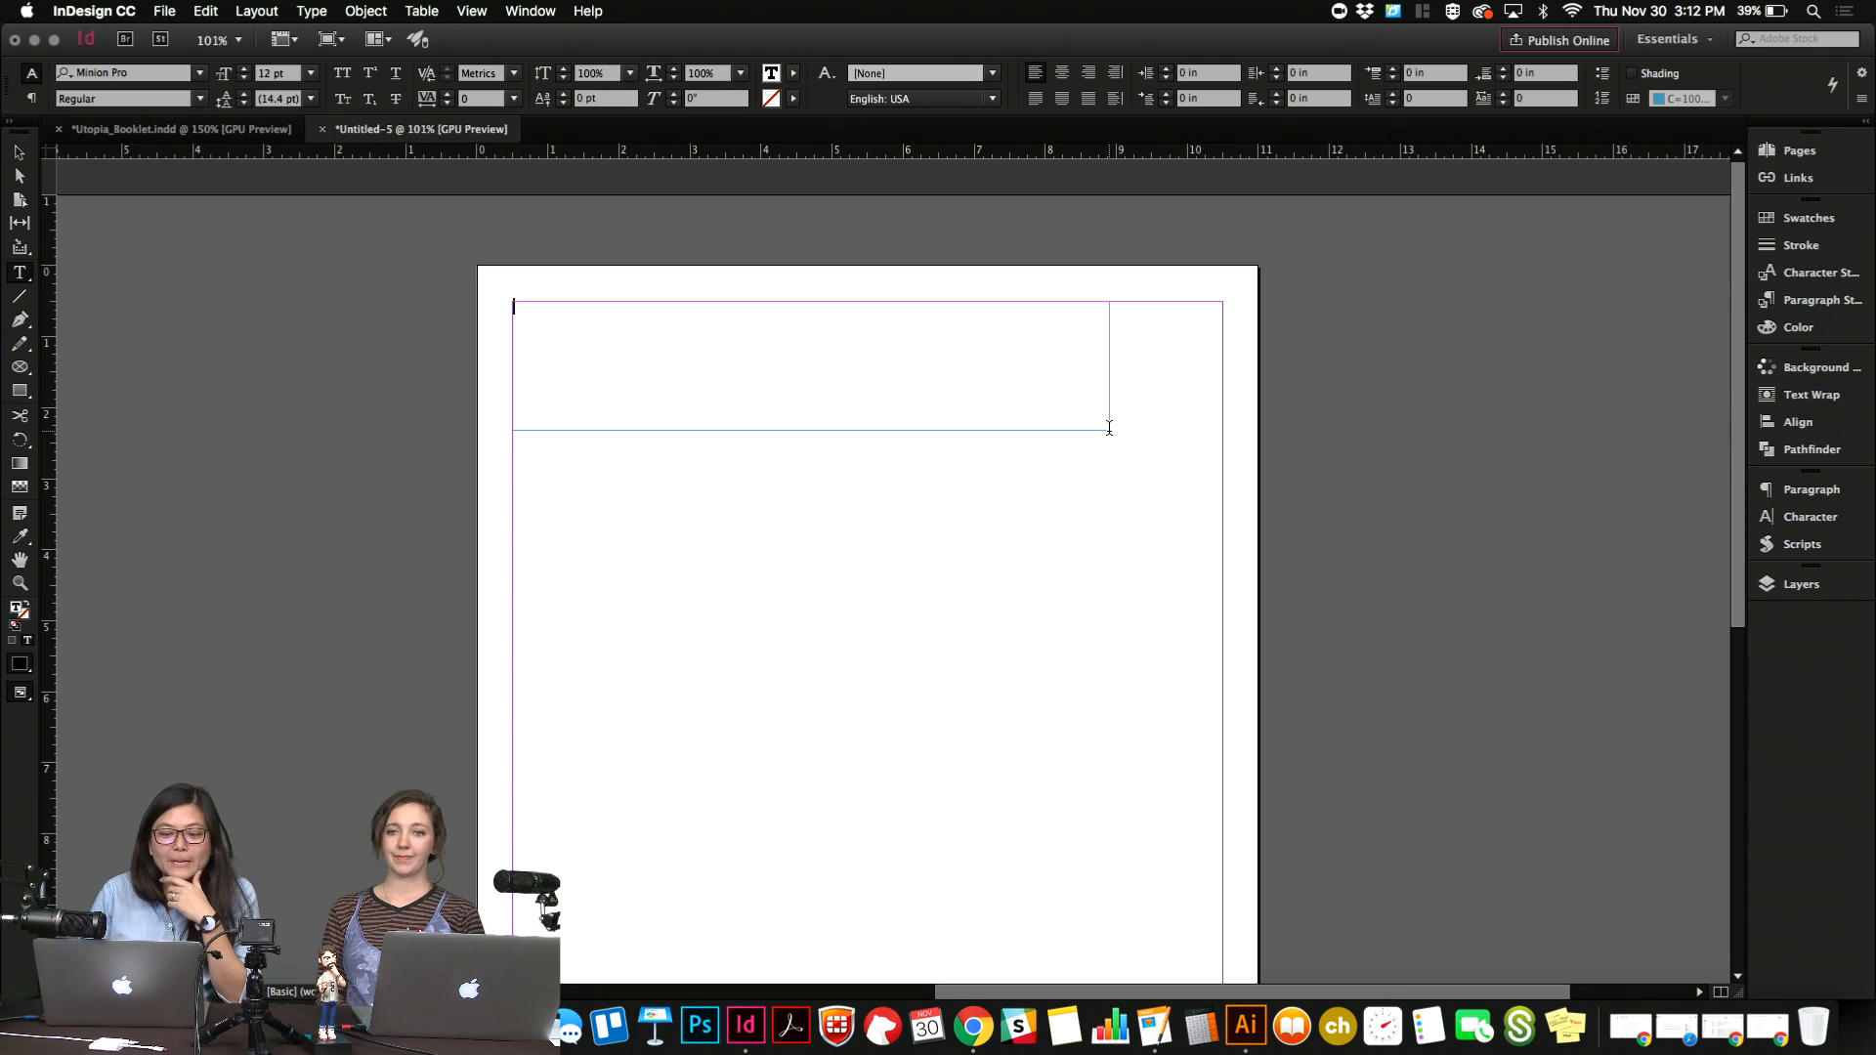
drag(1109, 427, 1109, 428)
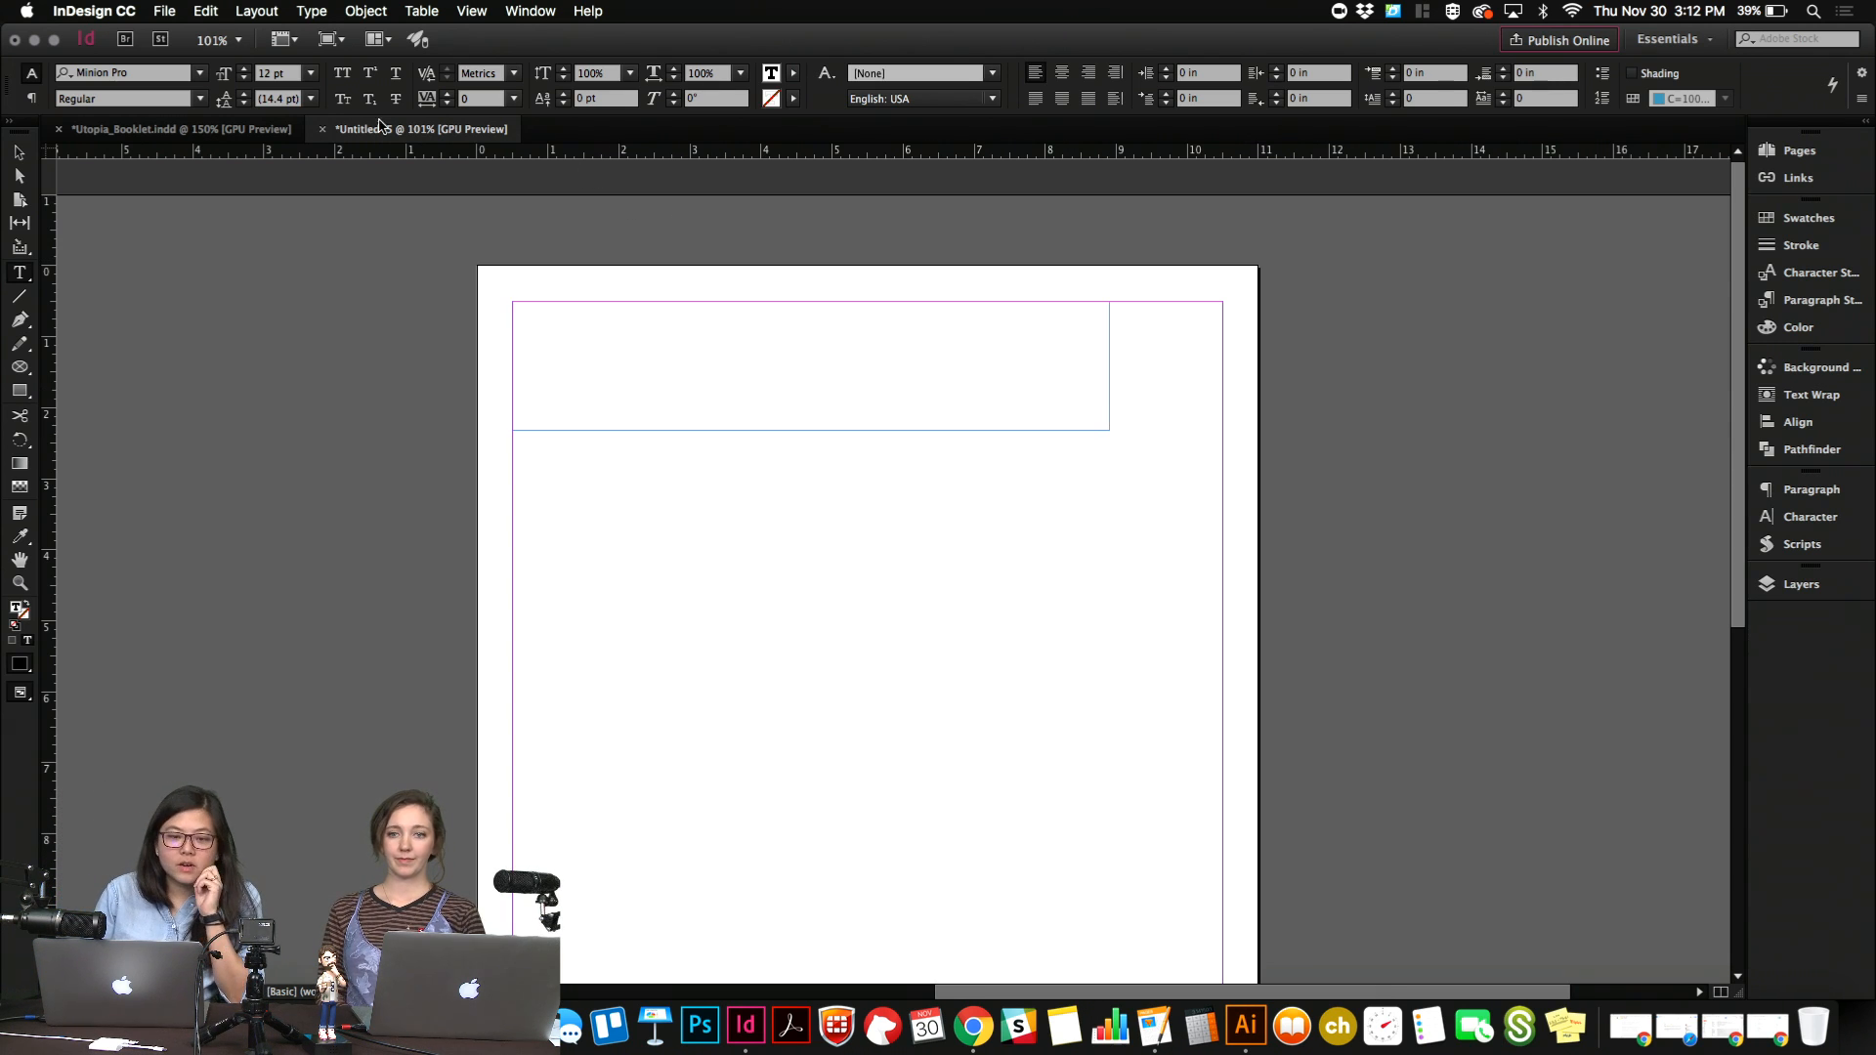
click(181, 76)
text(brother)
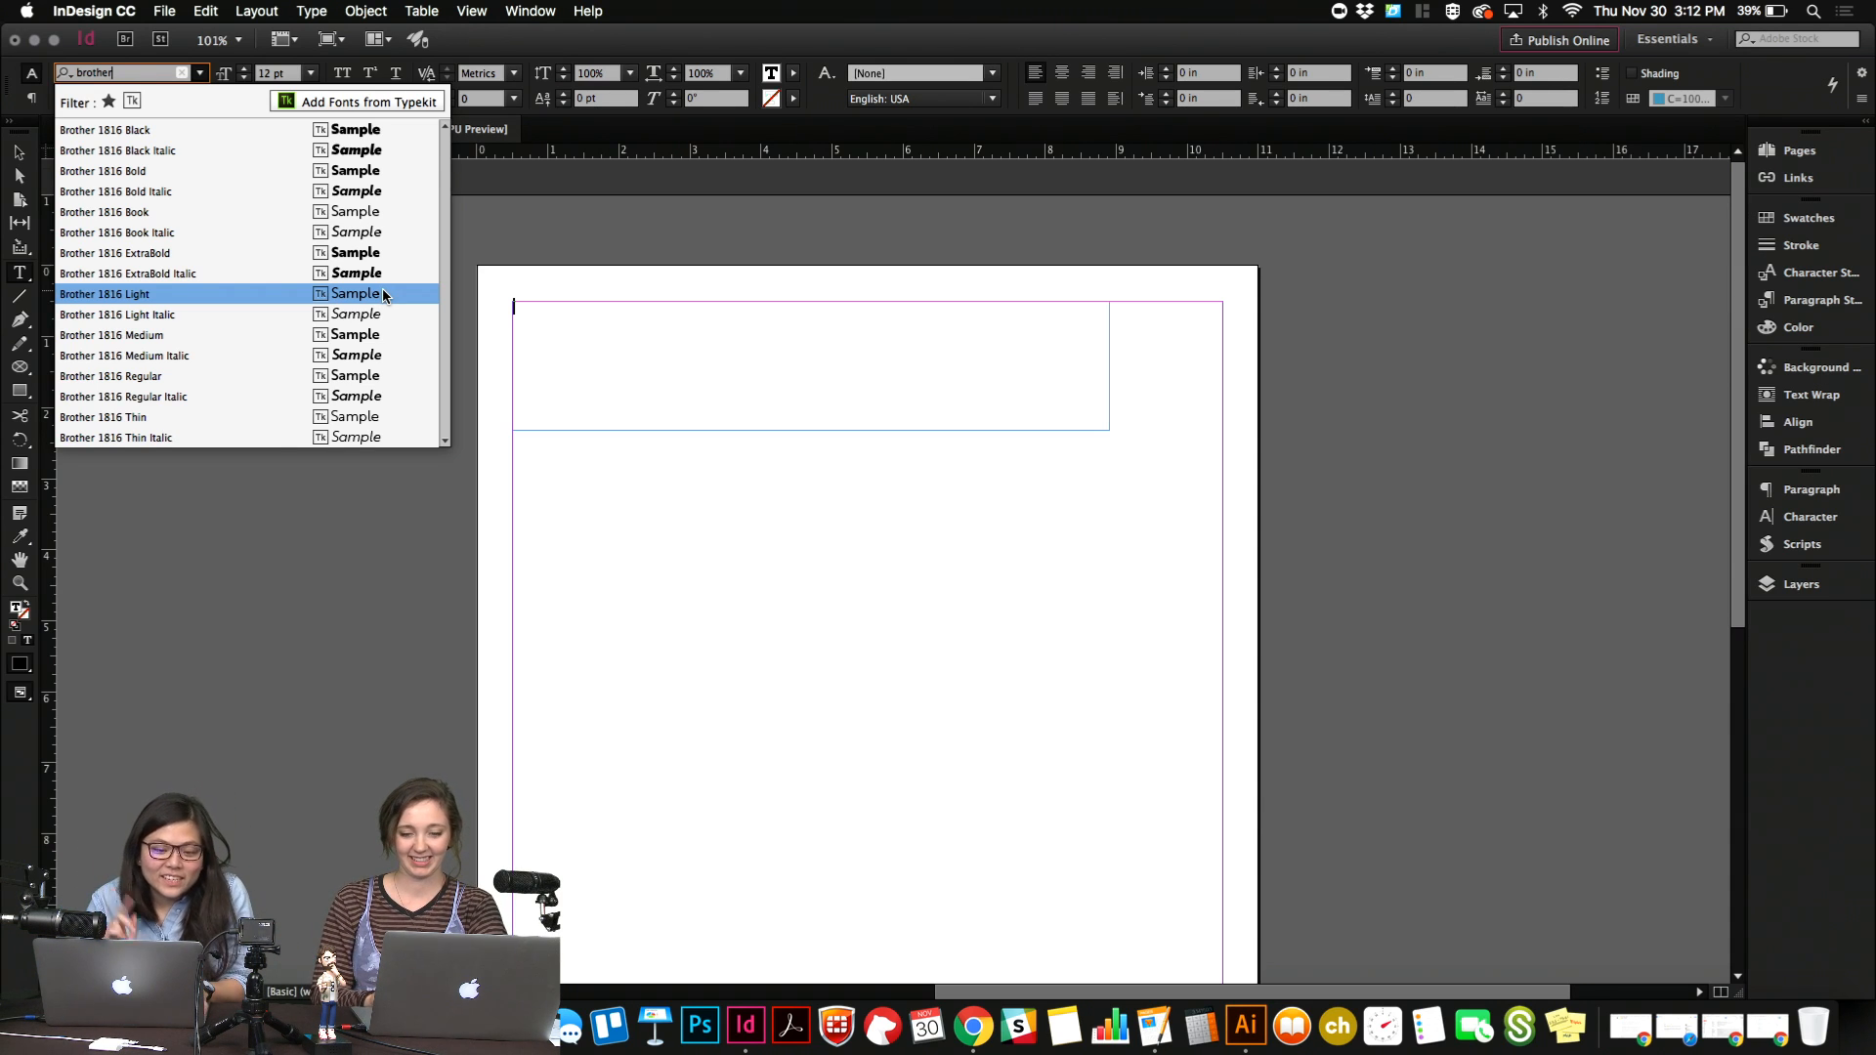
click(385, 170)
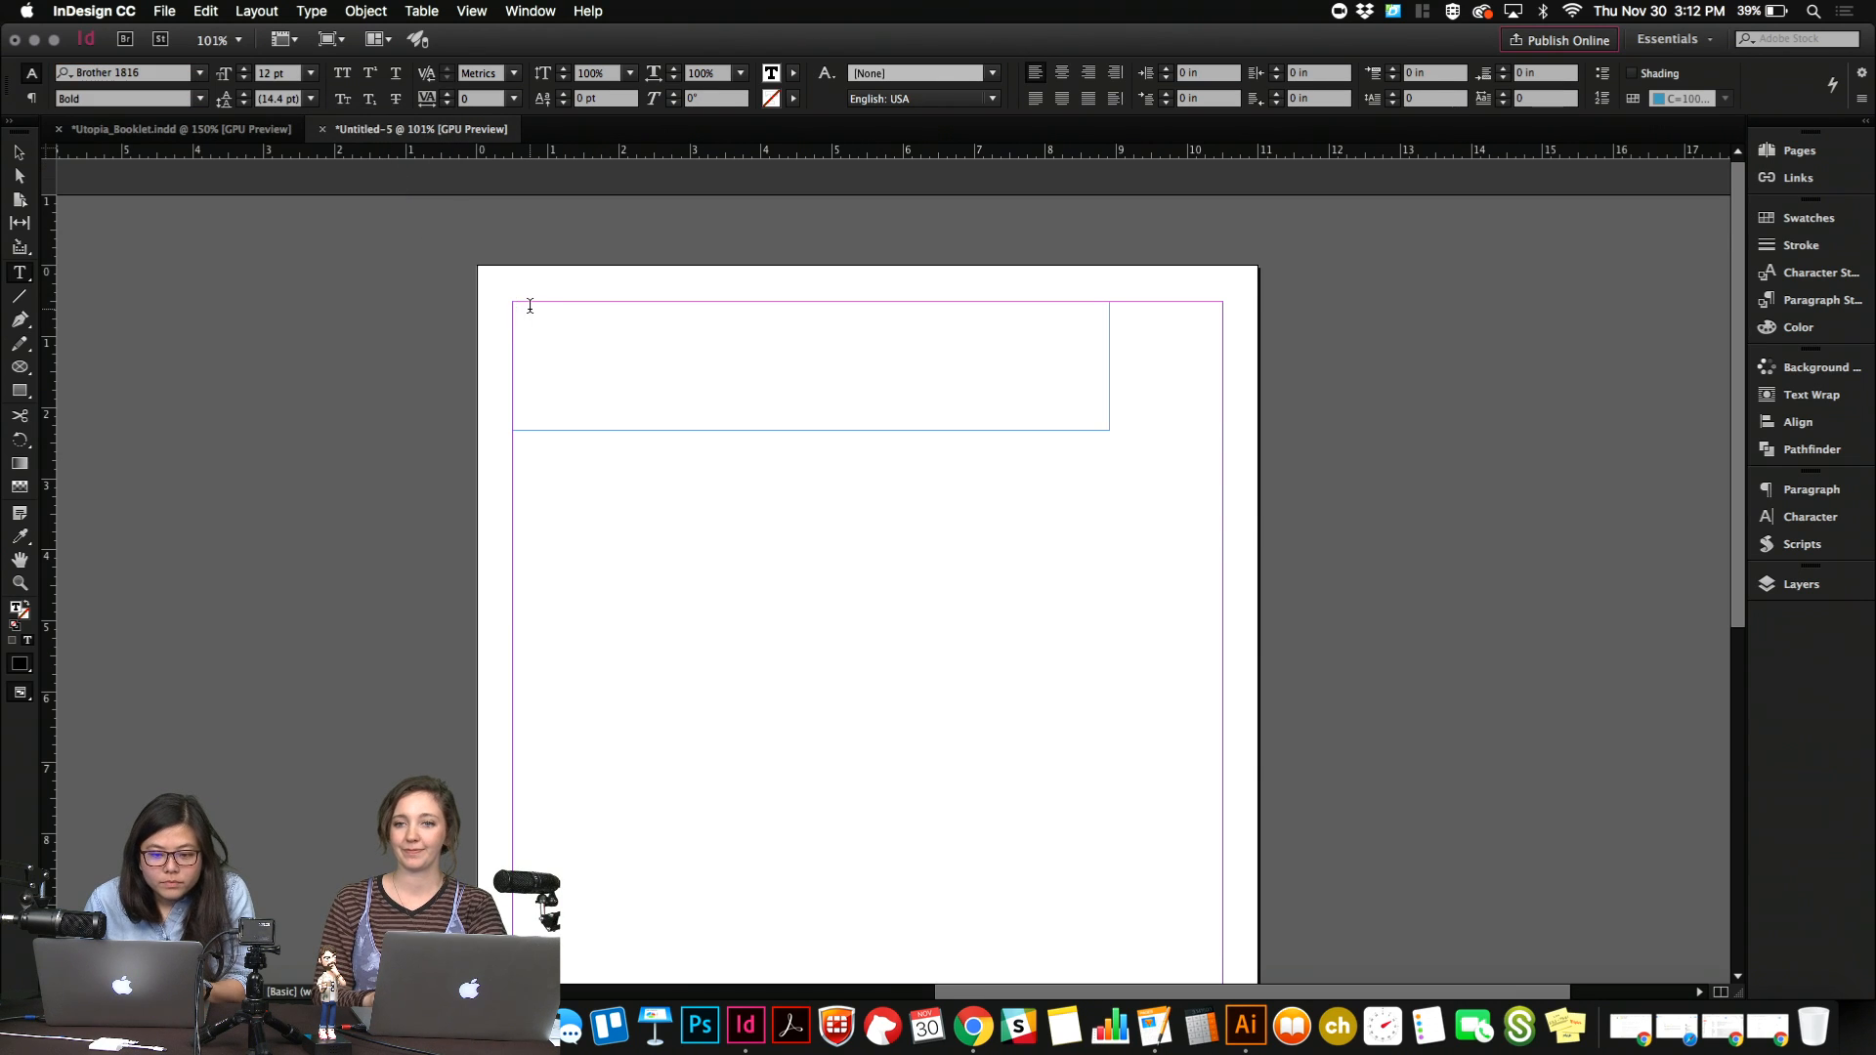
text(The U)
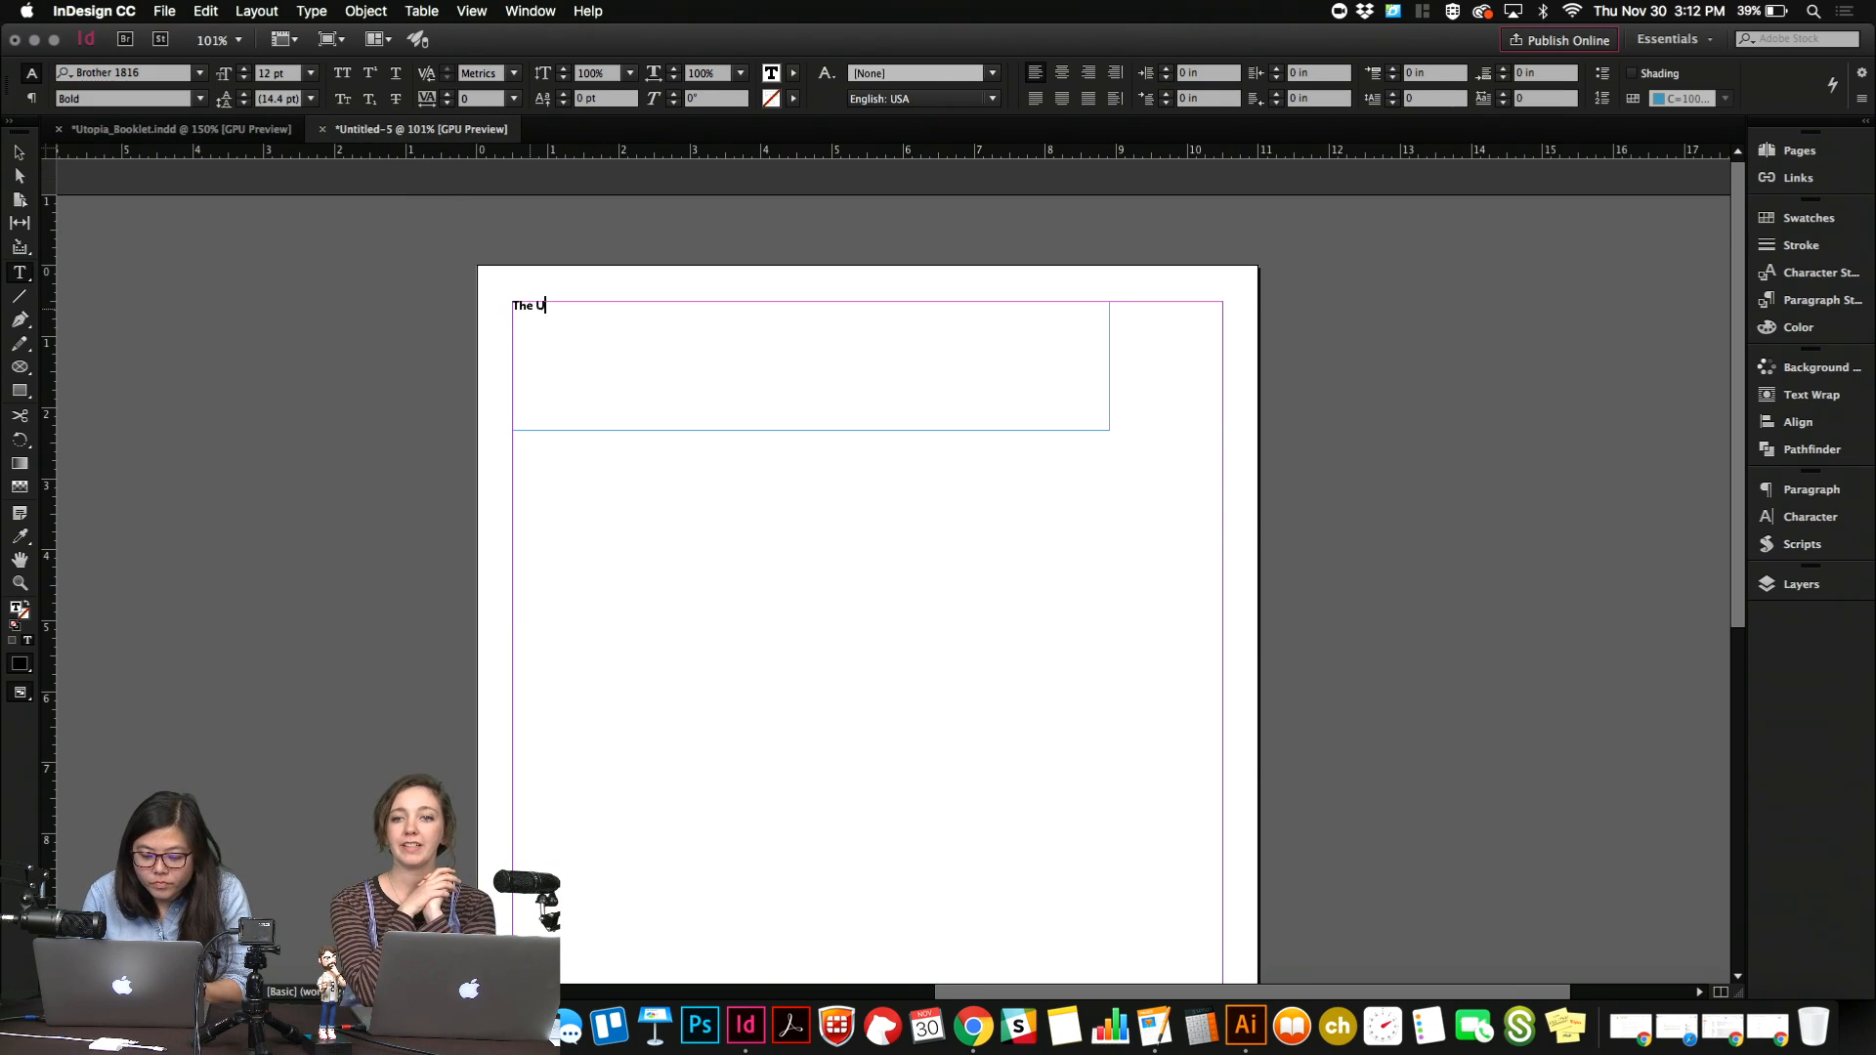
text(topish)
key(super+a)
key(Right)
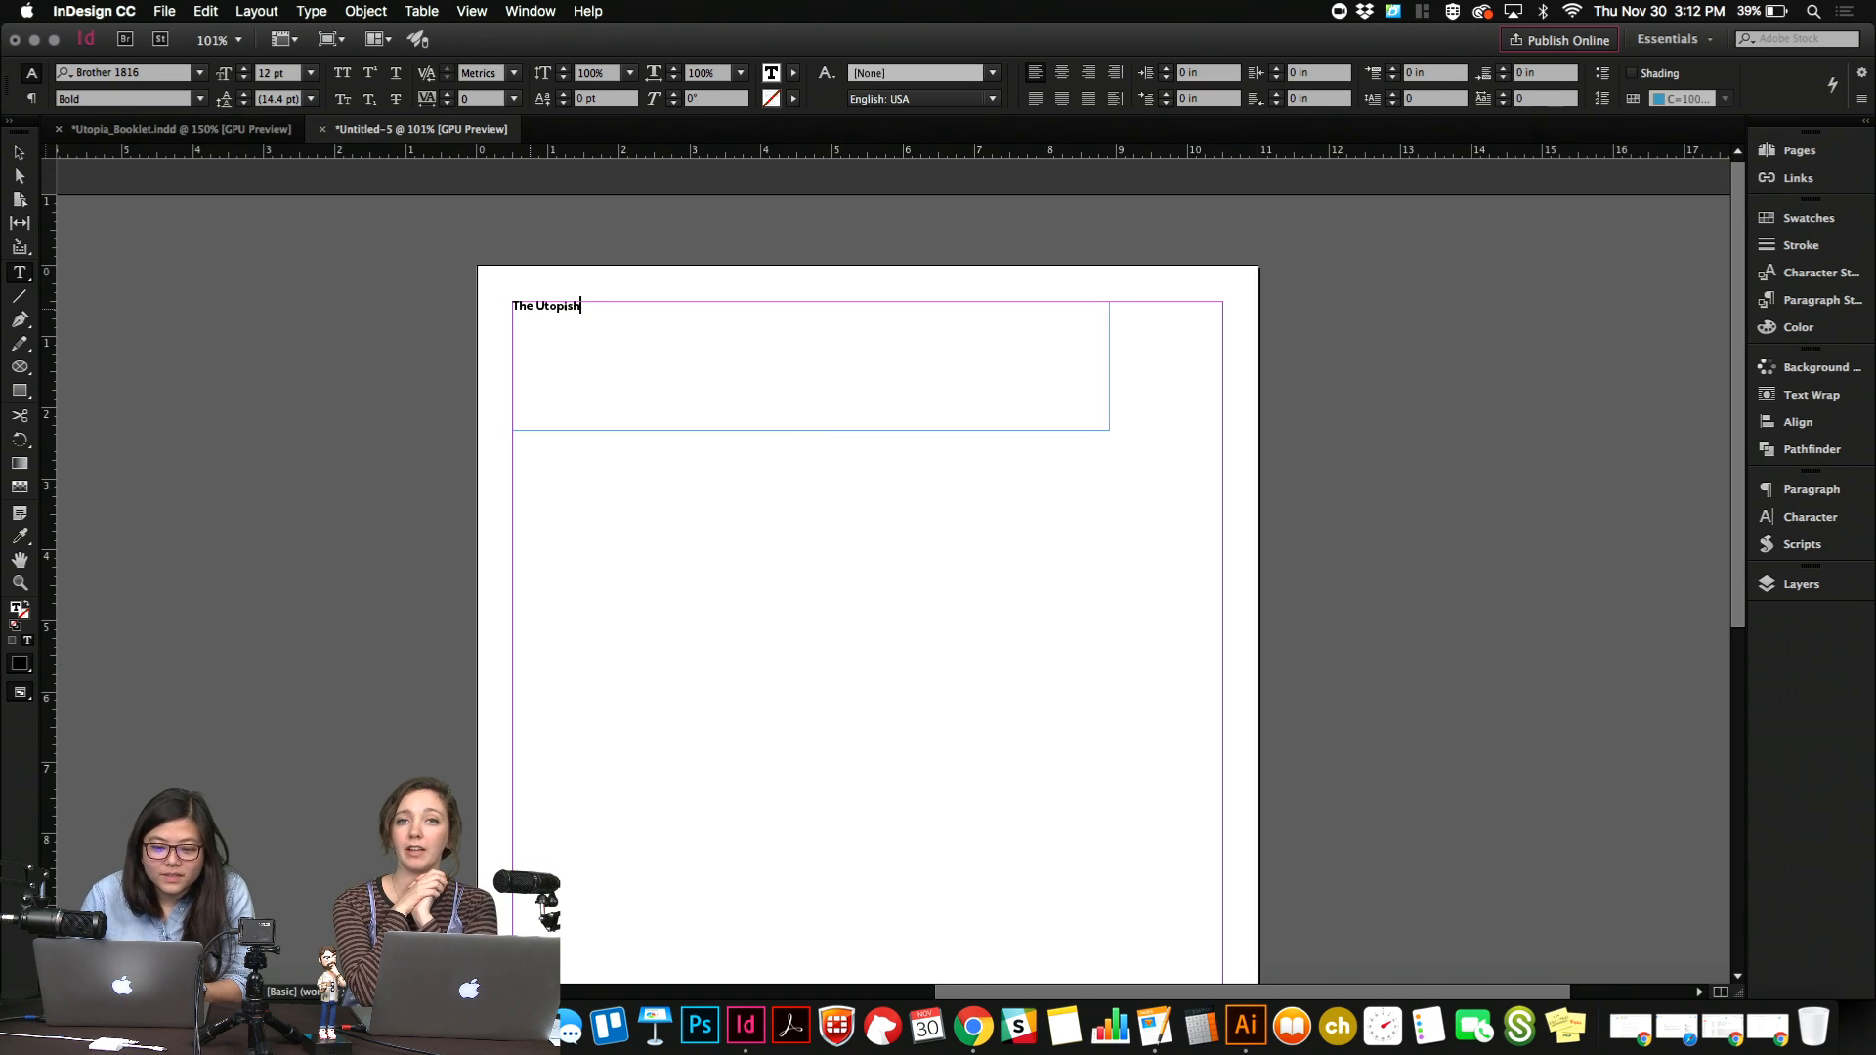
Fit the frame to the title and scale frame and text together to about 93.6 pt.
key(Escape)
key(super+alt+c)
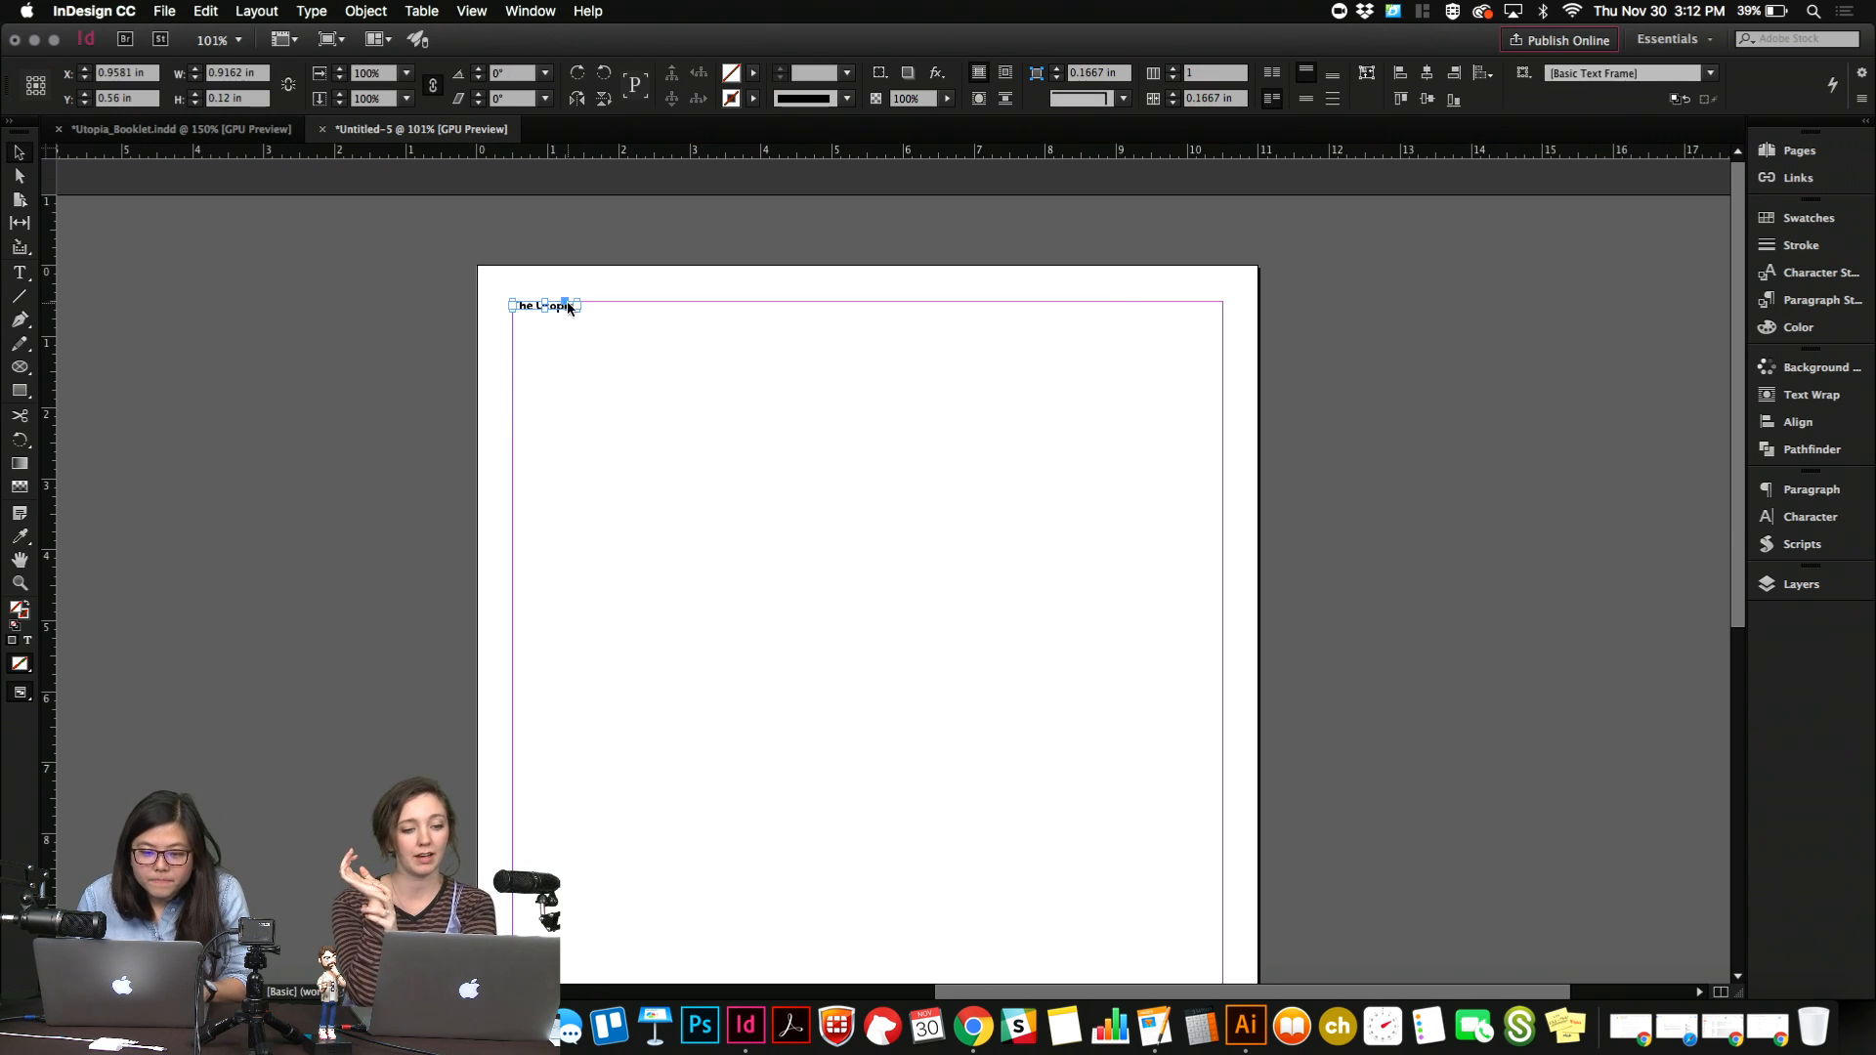
drag(576, 306, 1017, 488)
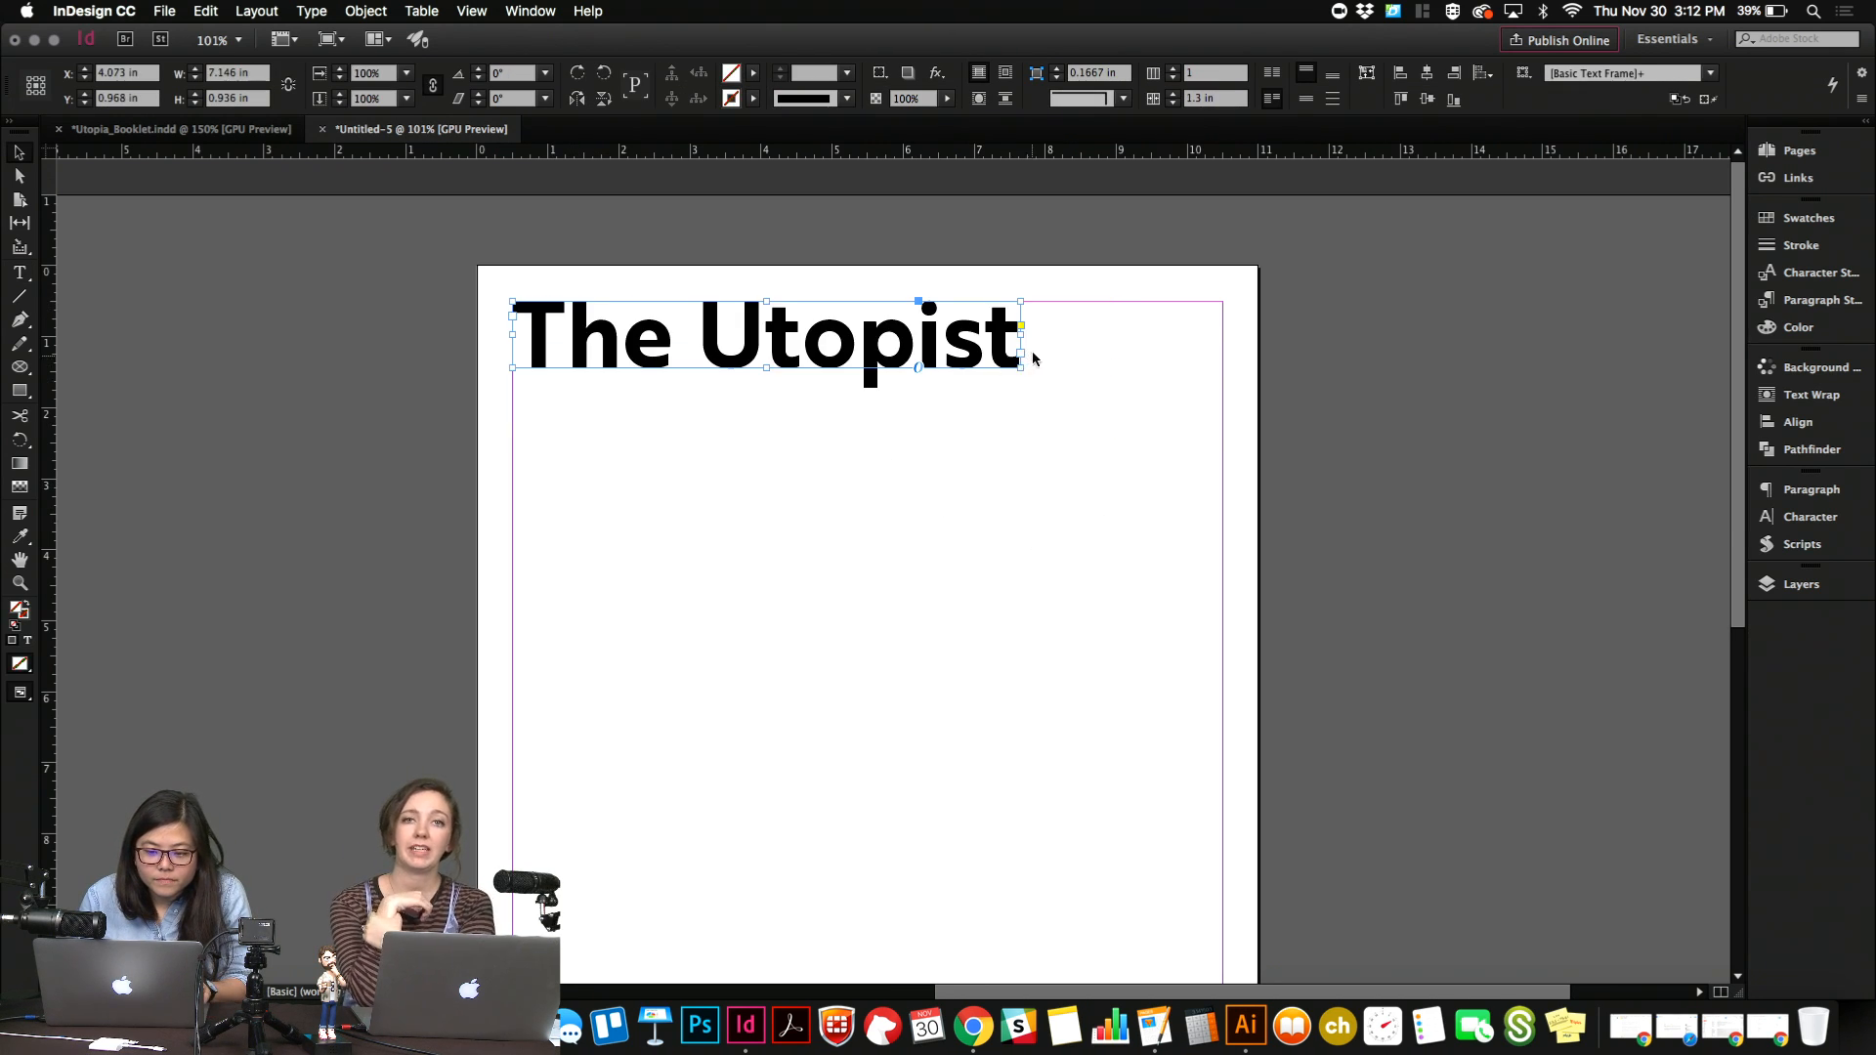
Change the title text's font style to Black.
double_click(994, 354)
key(super+a)
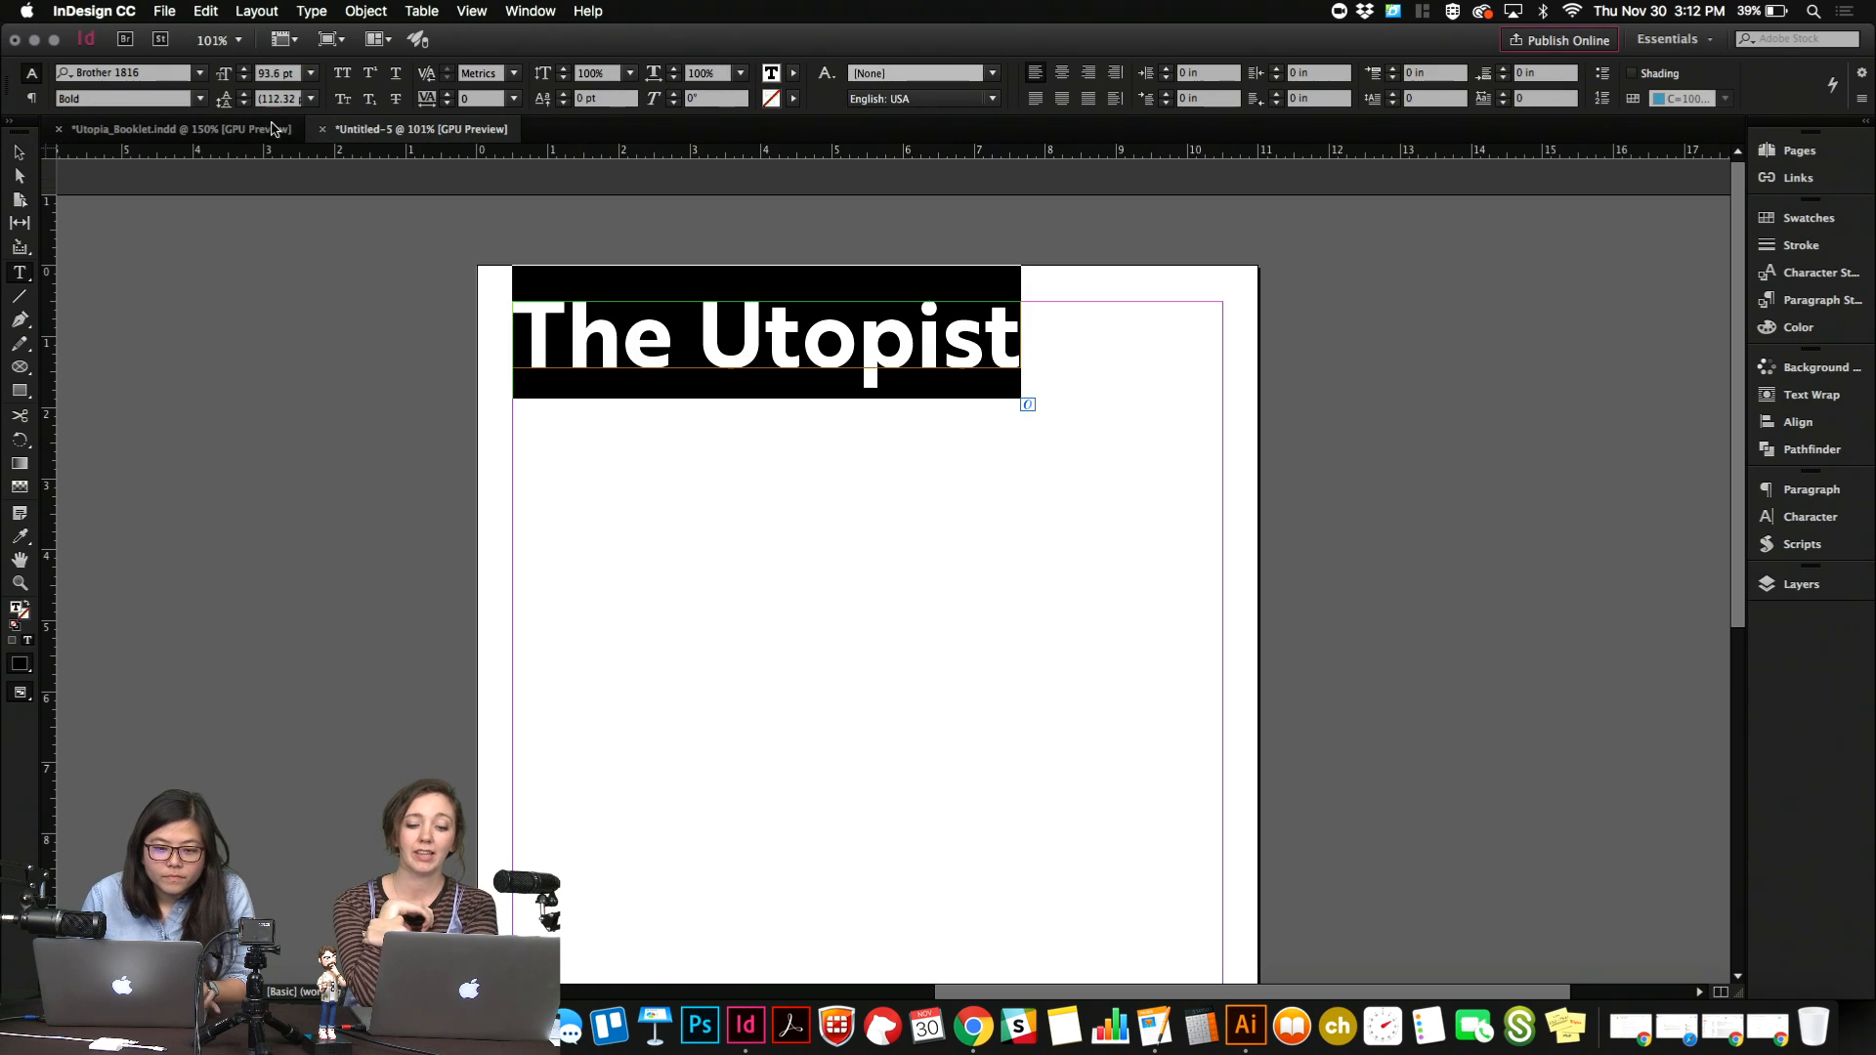
click(199, 98)
click(162, 407)
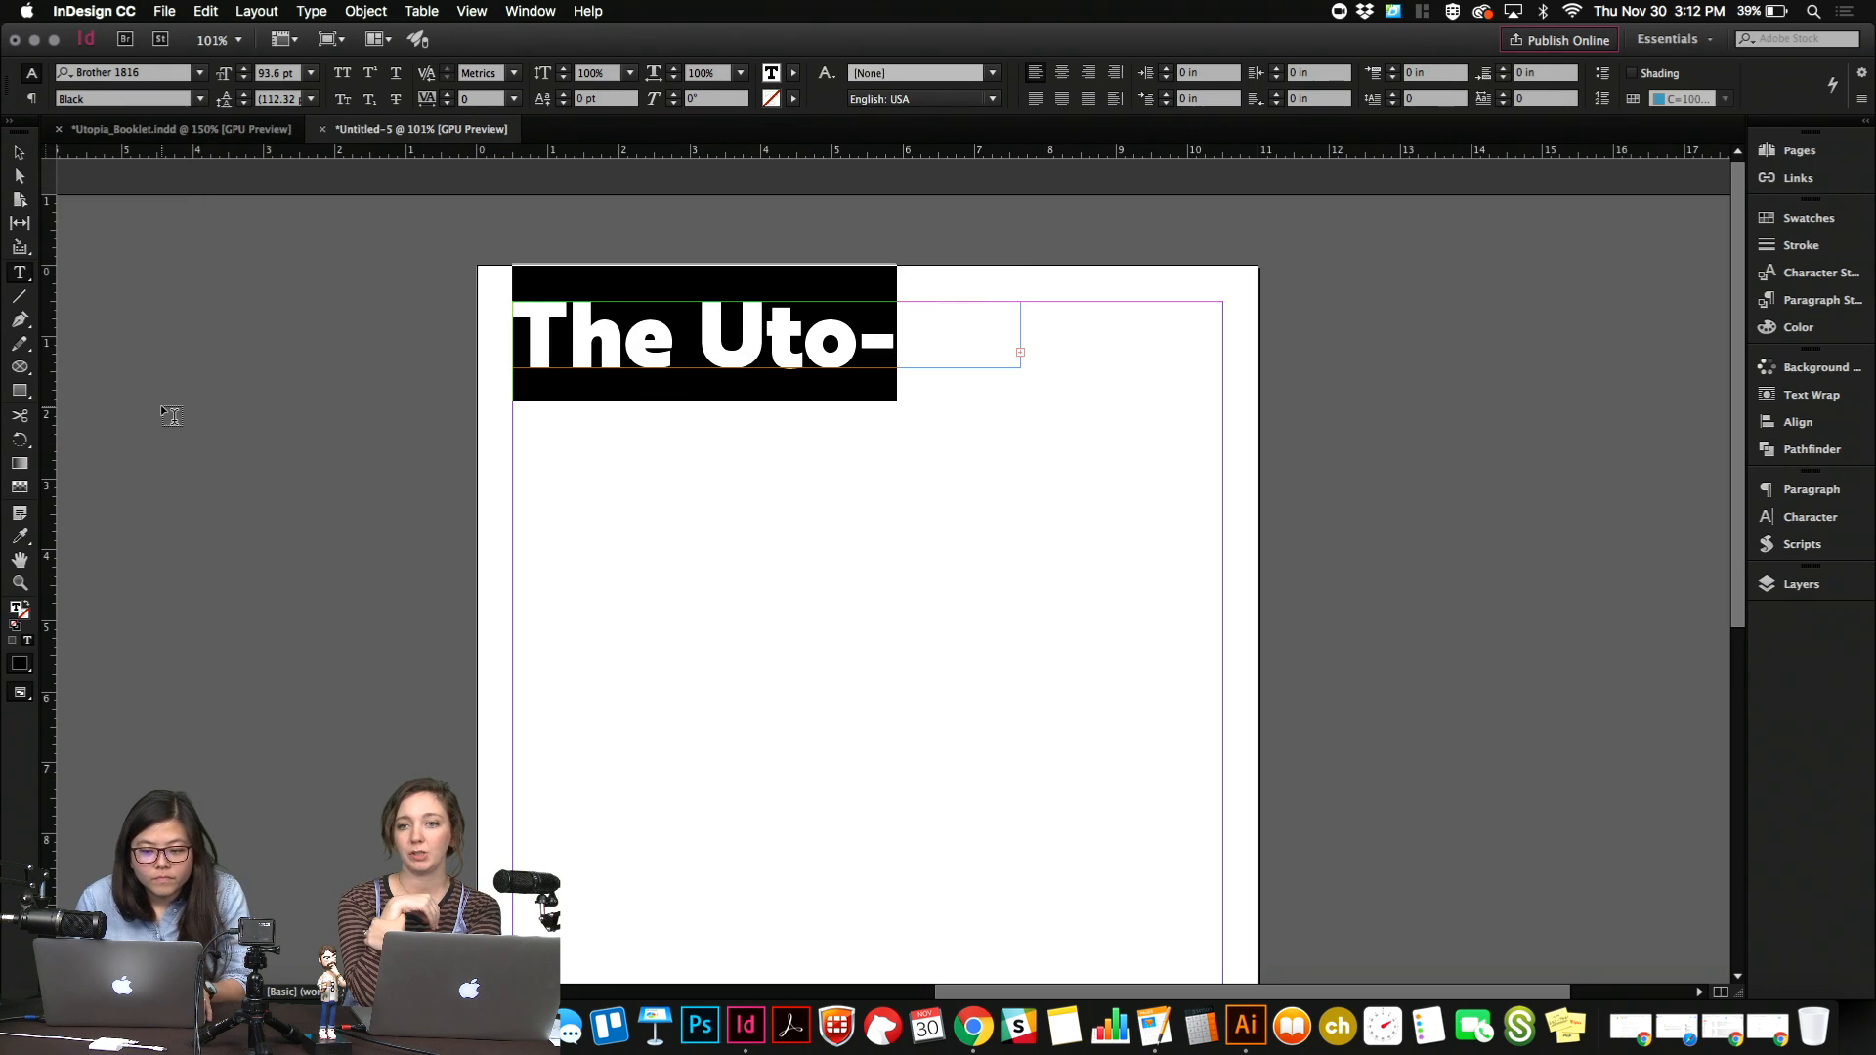
Enlarge the title frame to 10 in wide, spanning the side margins, and centre the title text.
key(Escape)
drag(1020, 363, 1269, 500)
drag(1013, 337, 1219, 470)
double_click(1114, 397)
key(super+a)
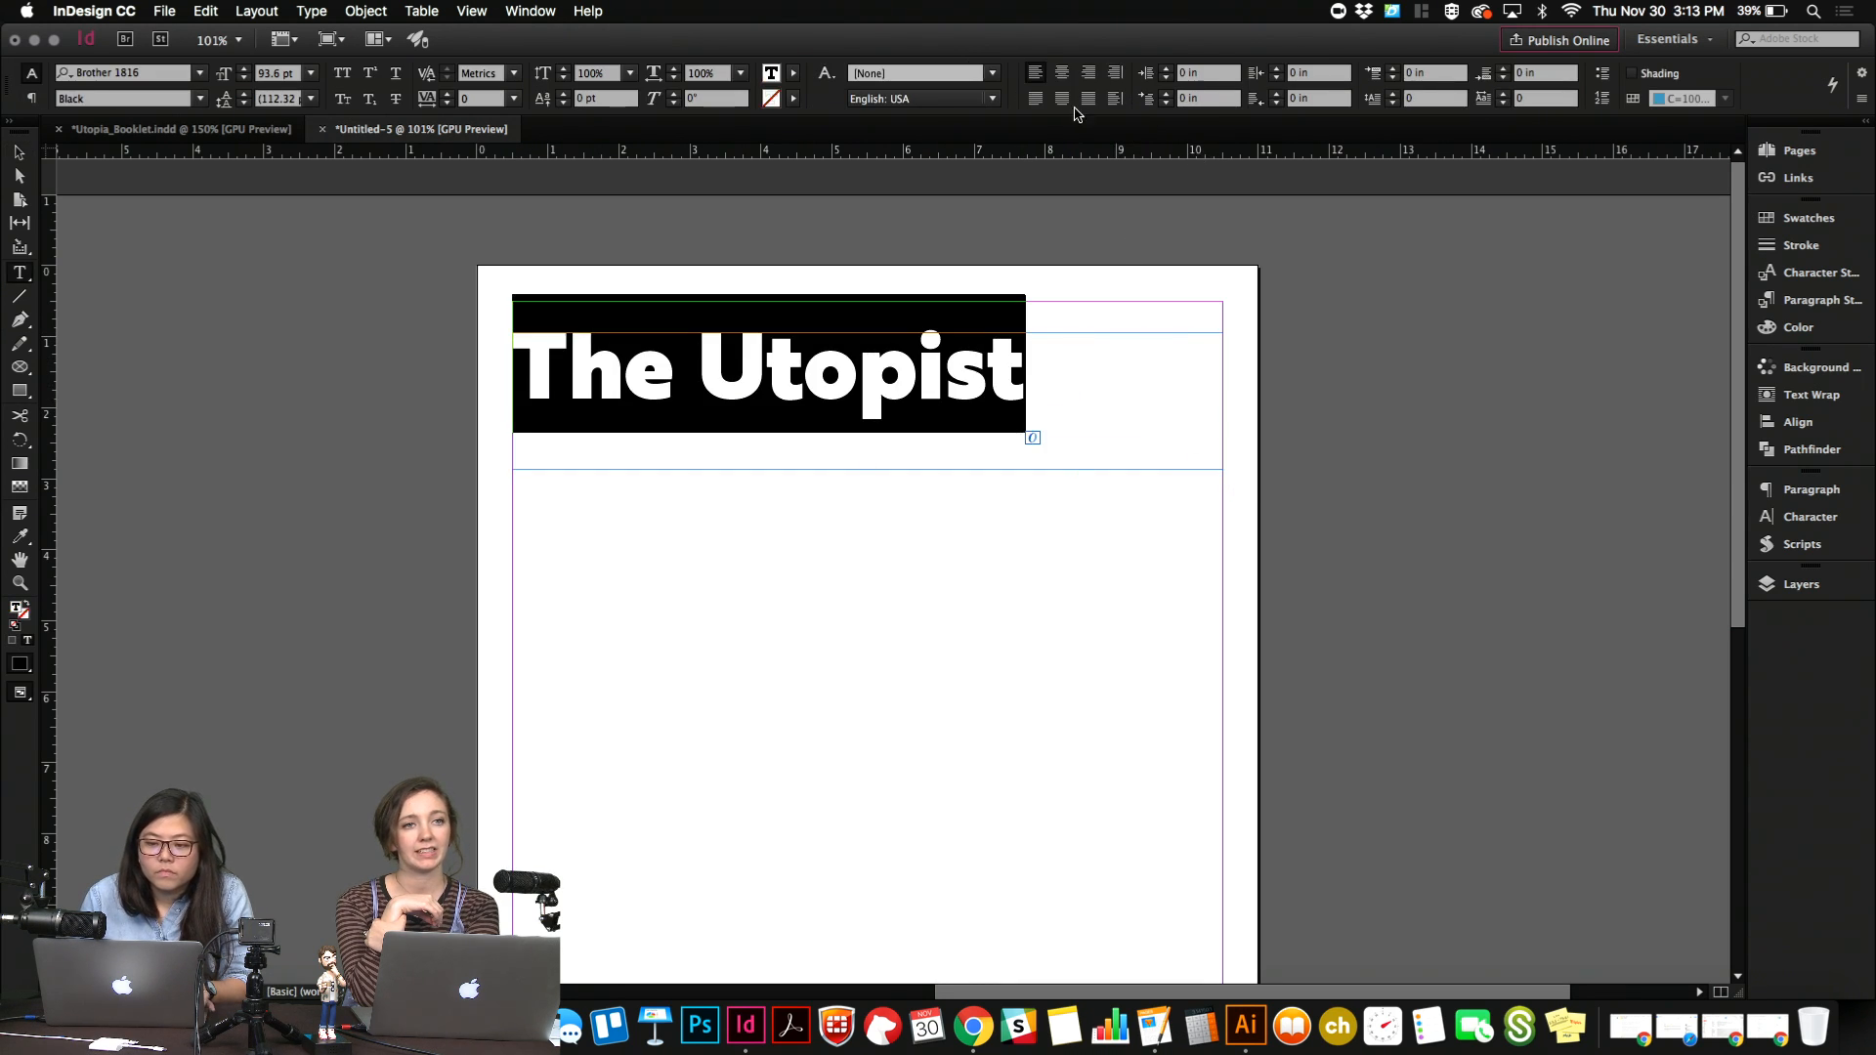
click(1061, 71)
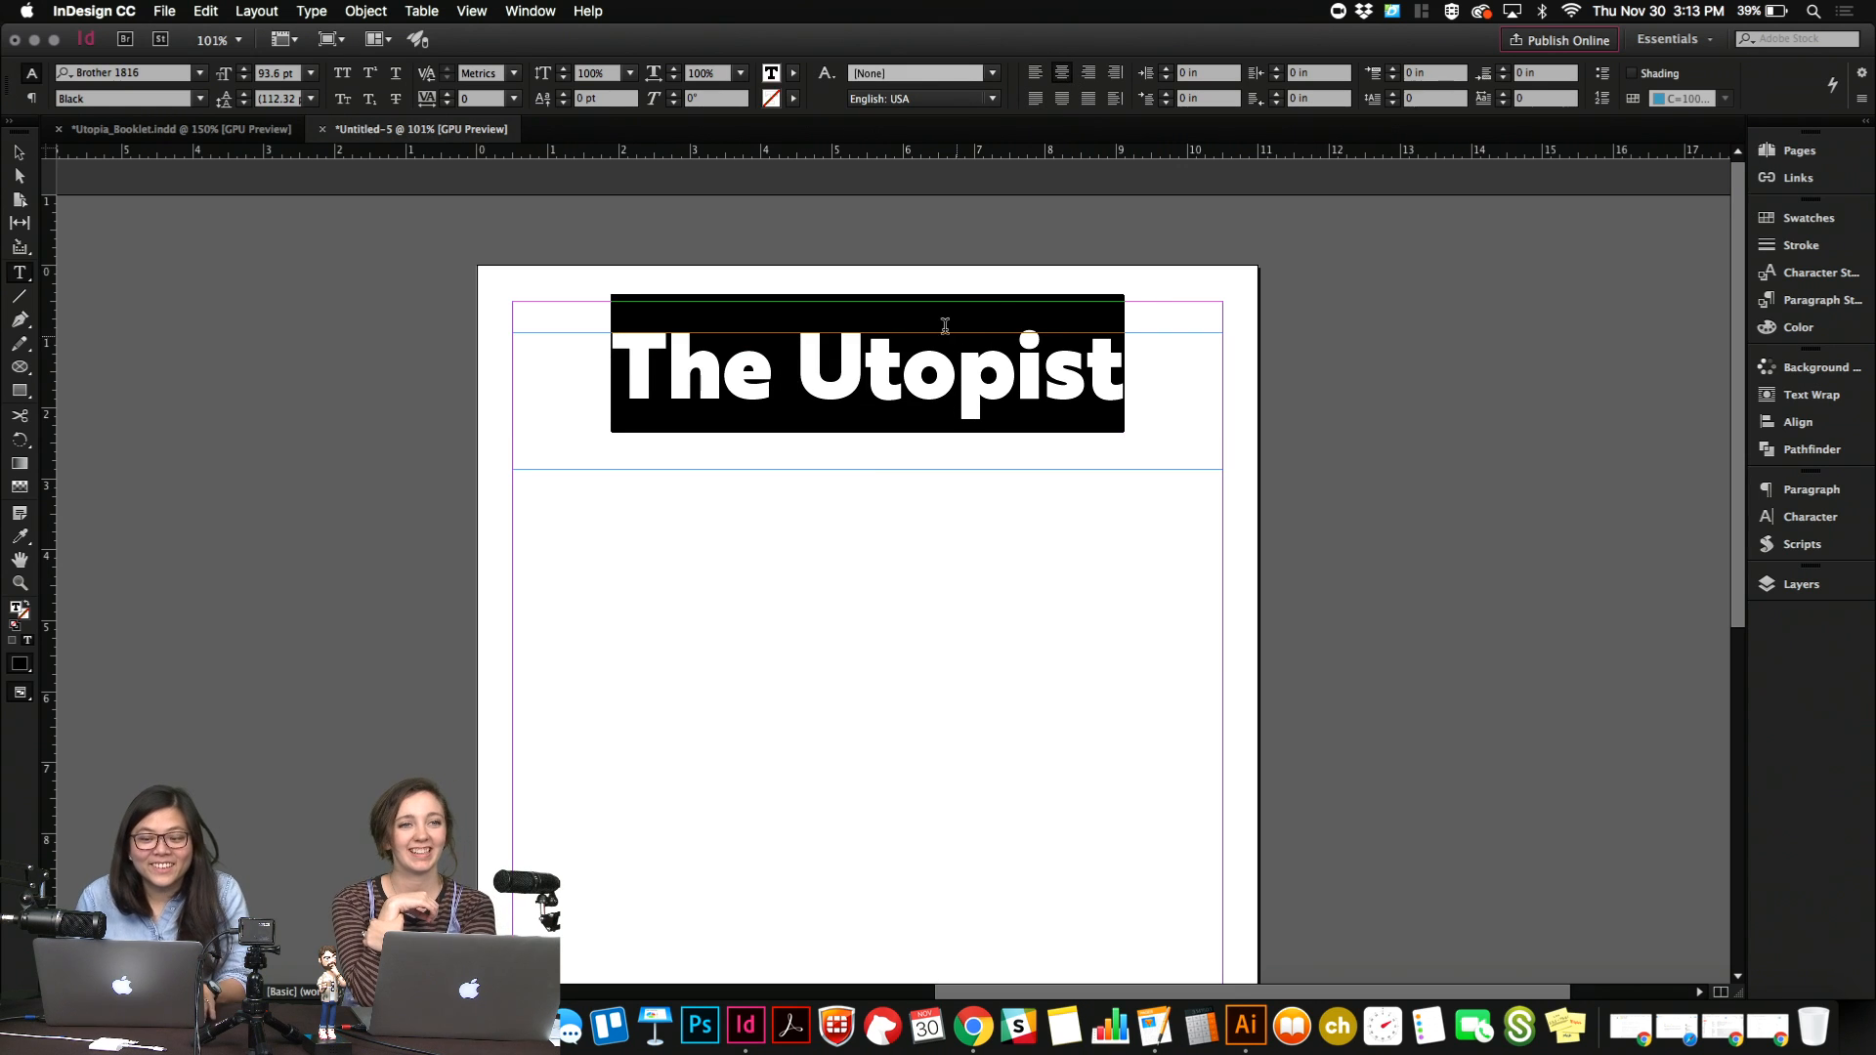
Switch to Preview mode and move the title frame down slightly to about Y 2.07 in.
click(899, 334)
key(Escape)
key(w)
click(953, 529)
click(1009, 389)
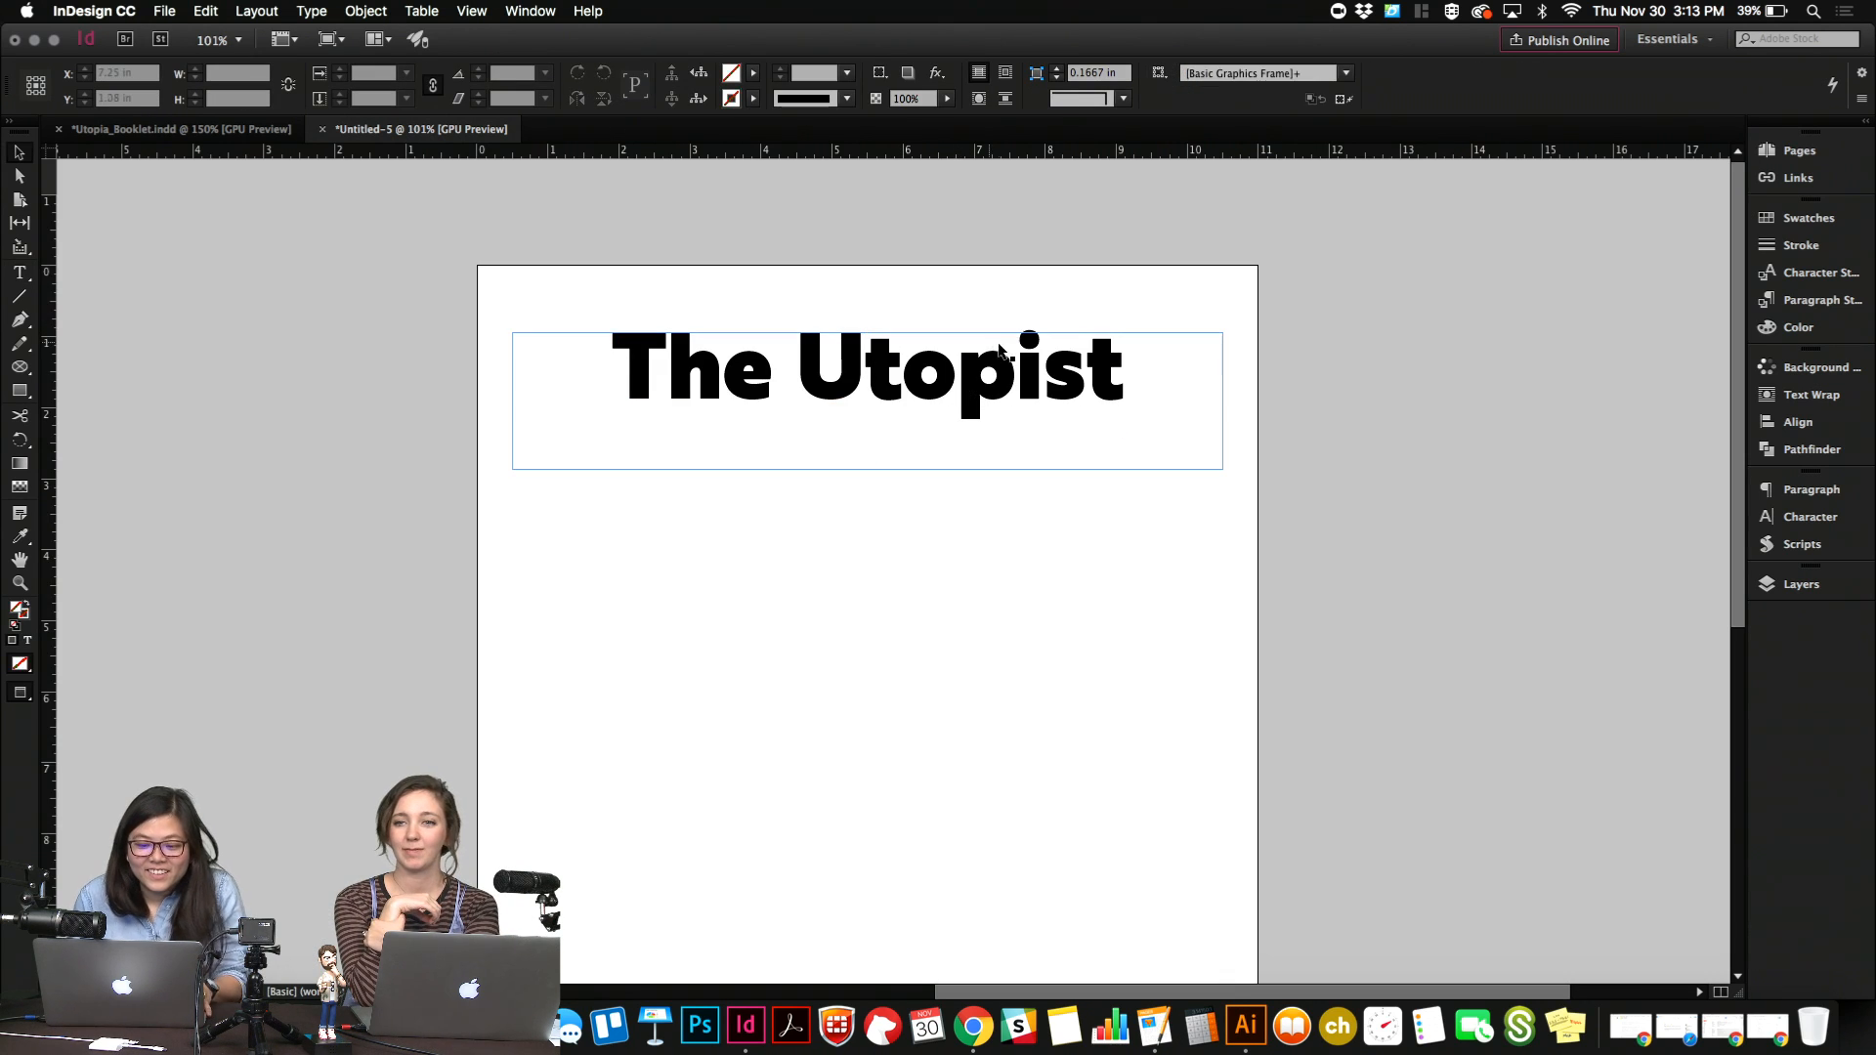
mouse_move(1008, 388)
mouse_down()
mouse_move(1008, 421)
mouse_move(1009, 394)
mouse_up()
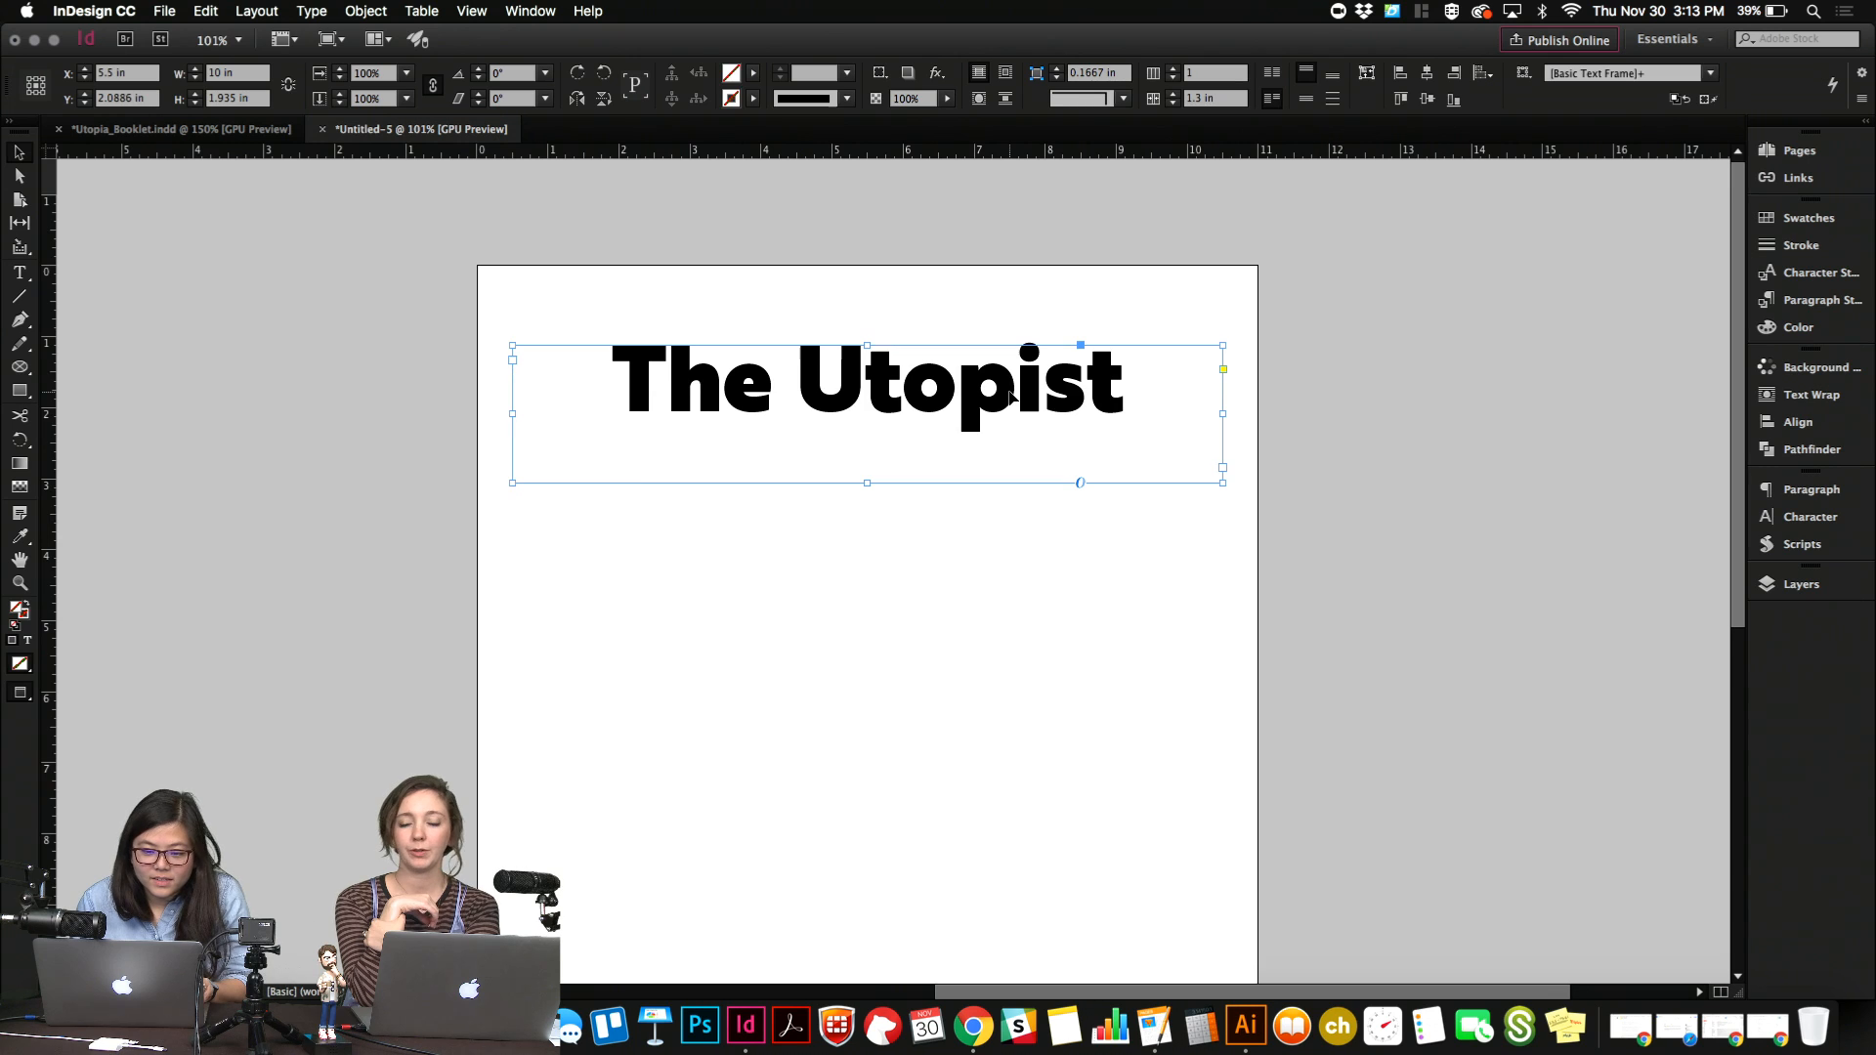
key(Up)
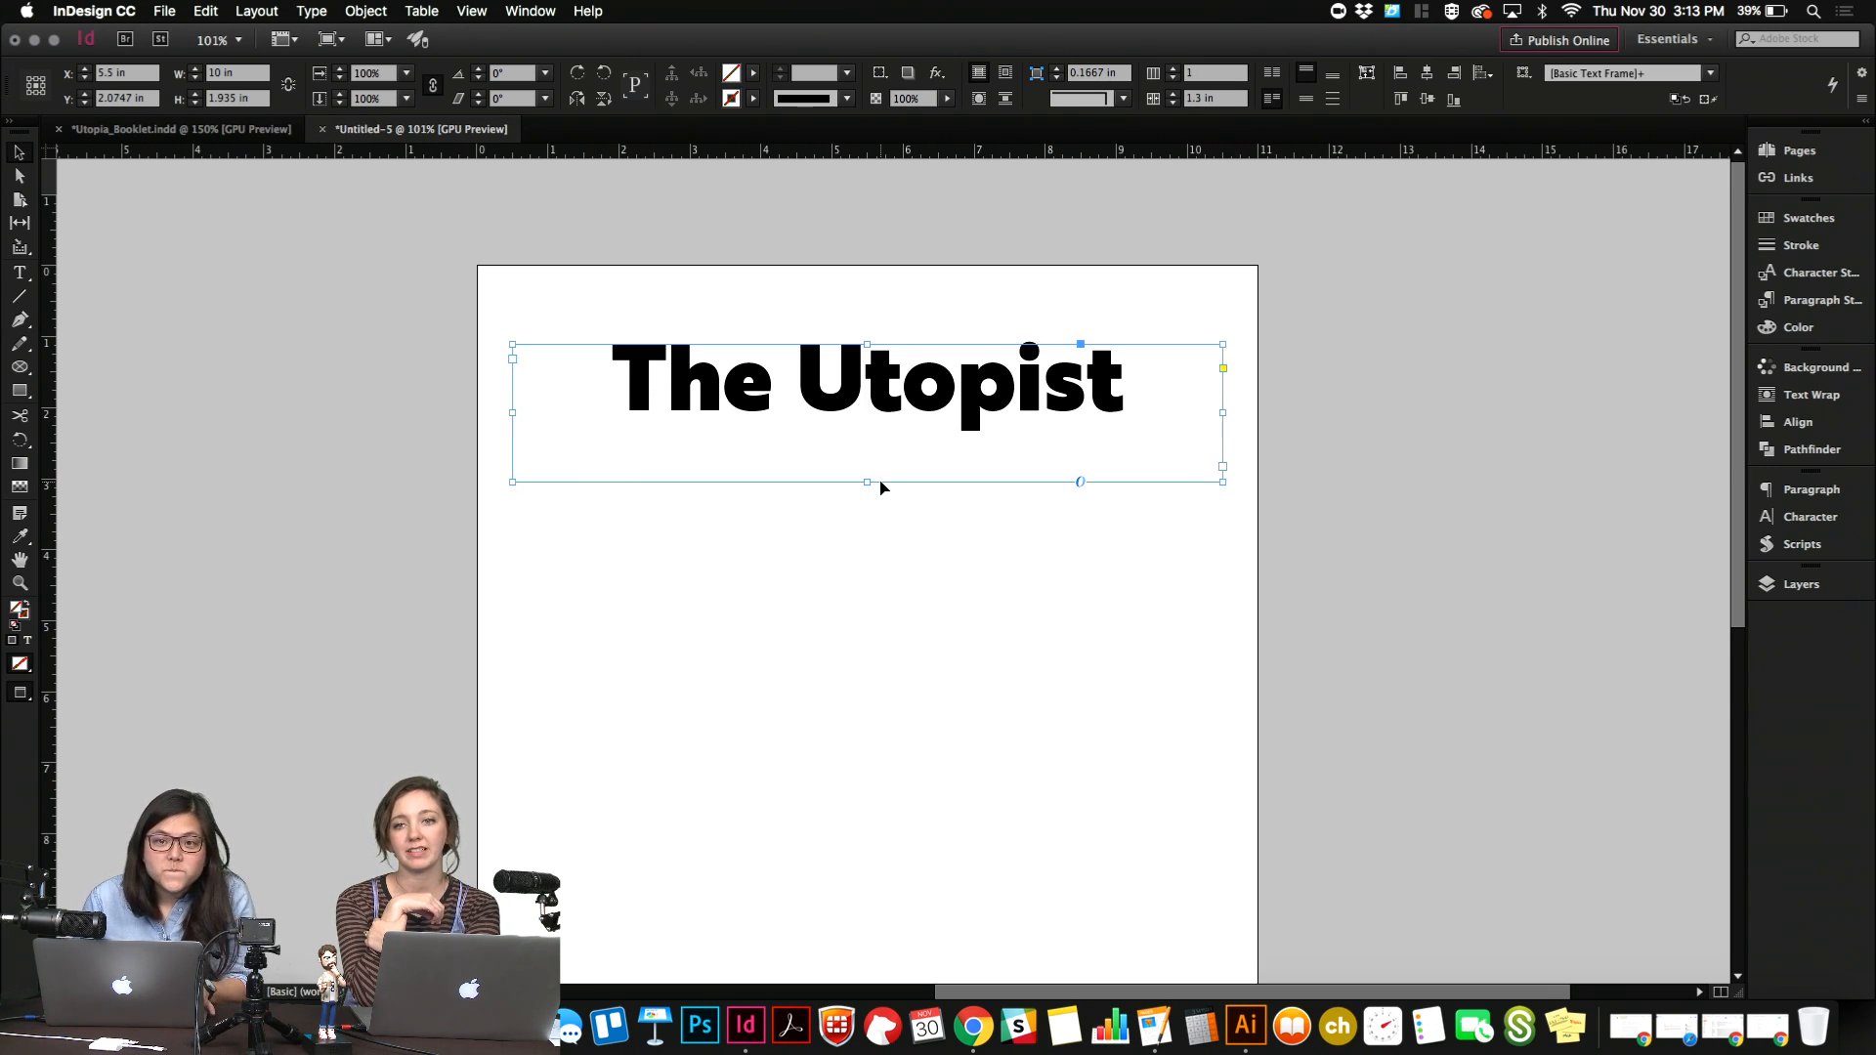
Fit the title frame's height to its text and shift the frame down to about Y 1.62 in.
double_click(867, 483)
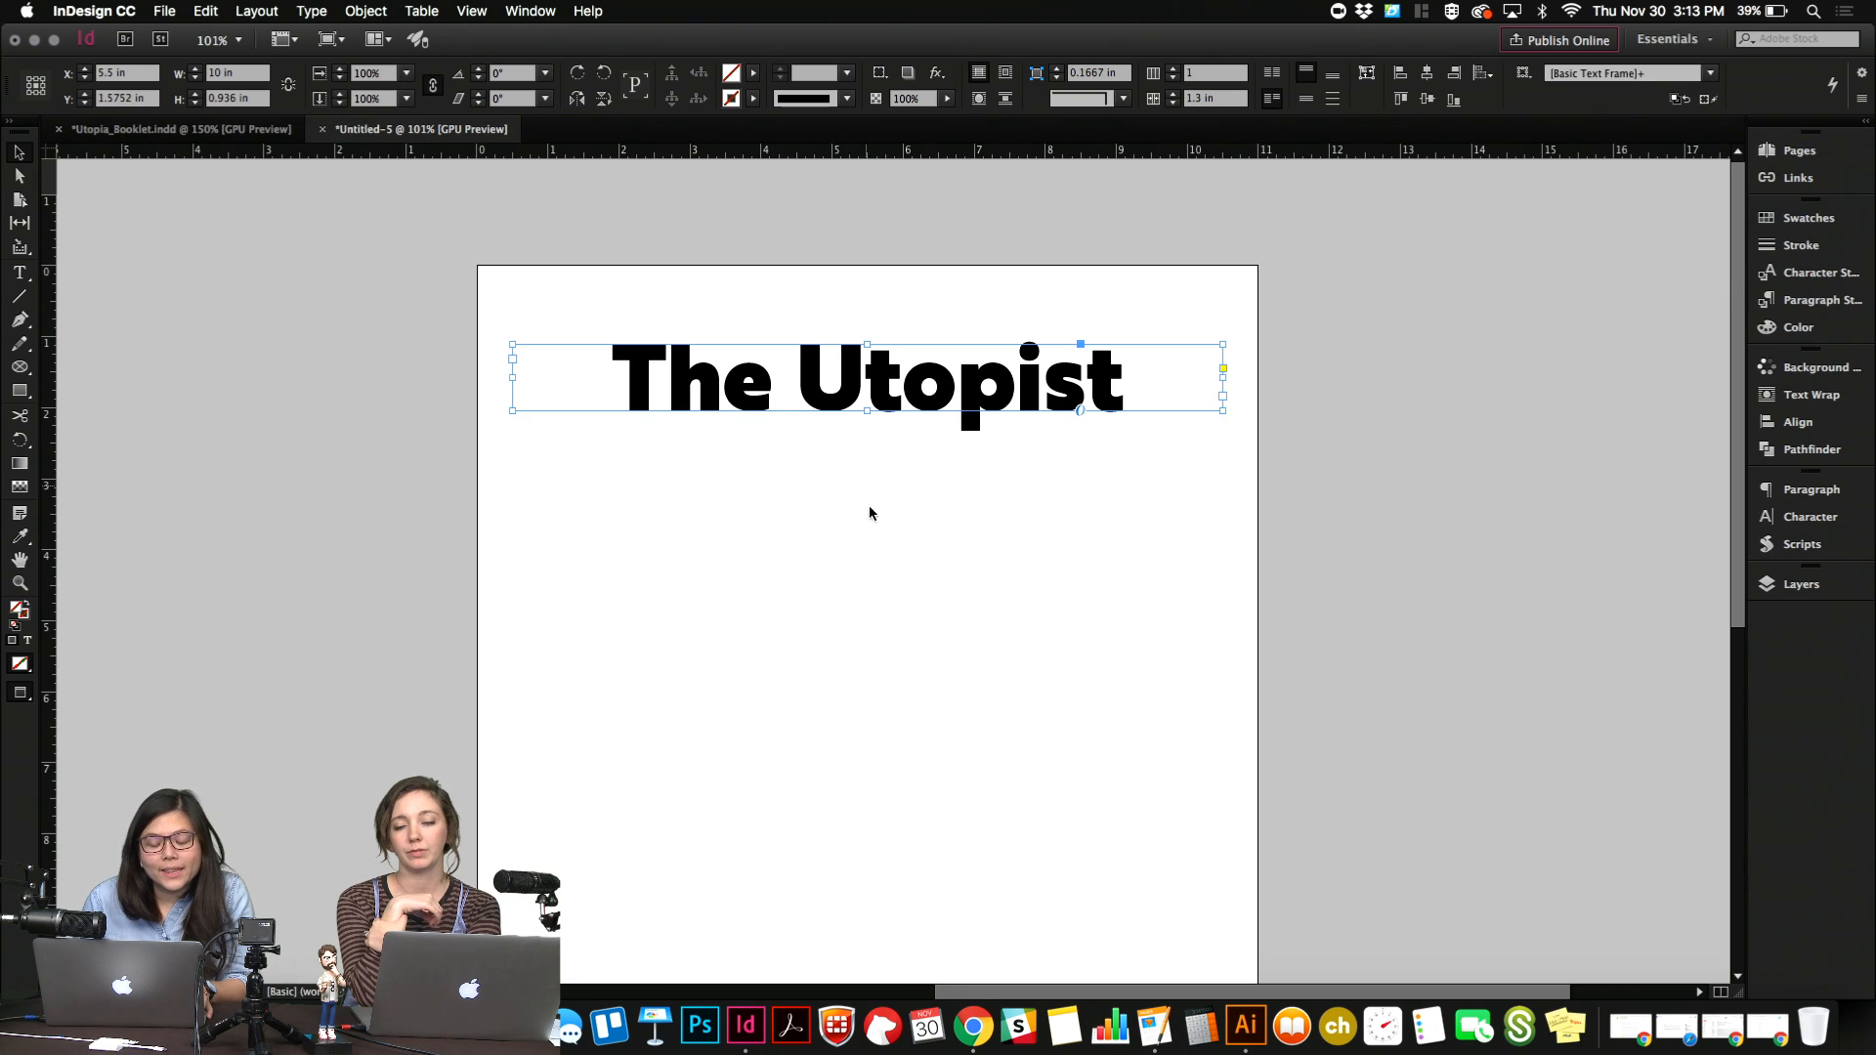
click(876, 520)
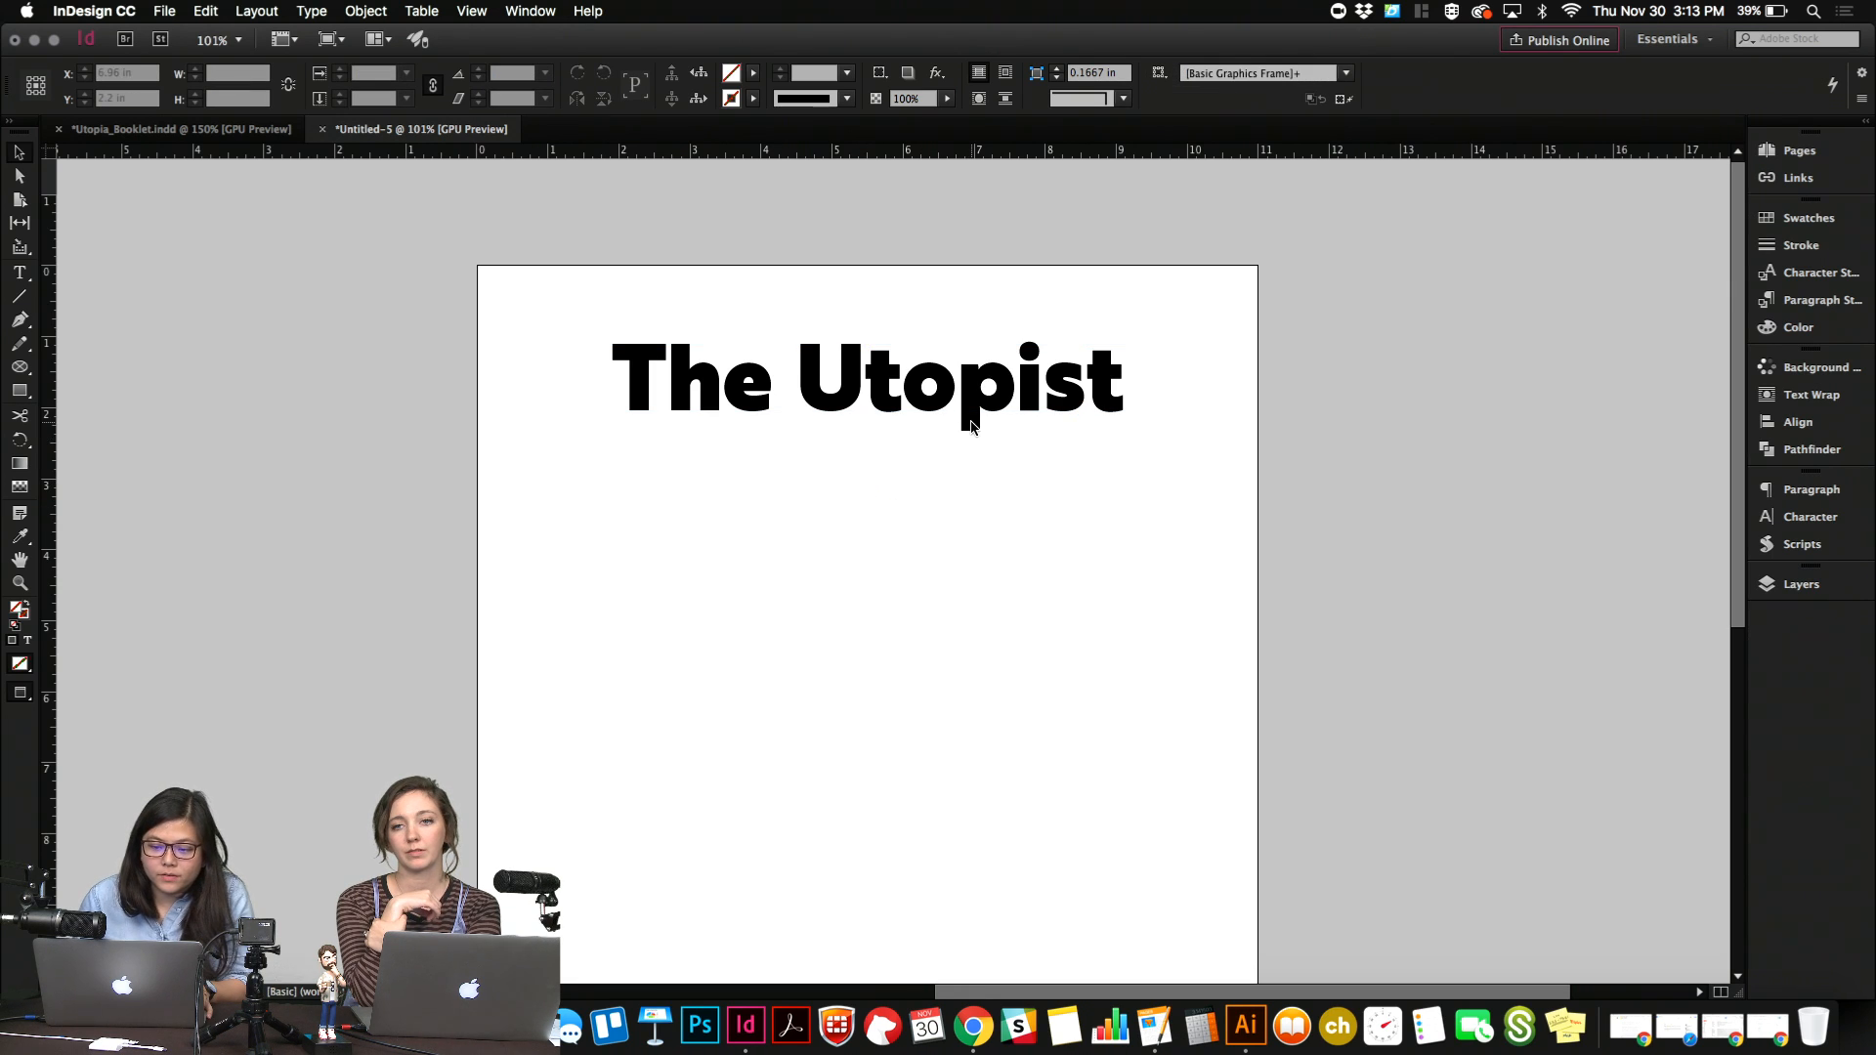
click(1026, 377)
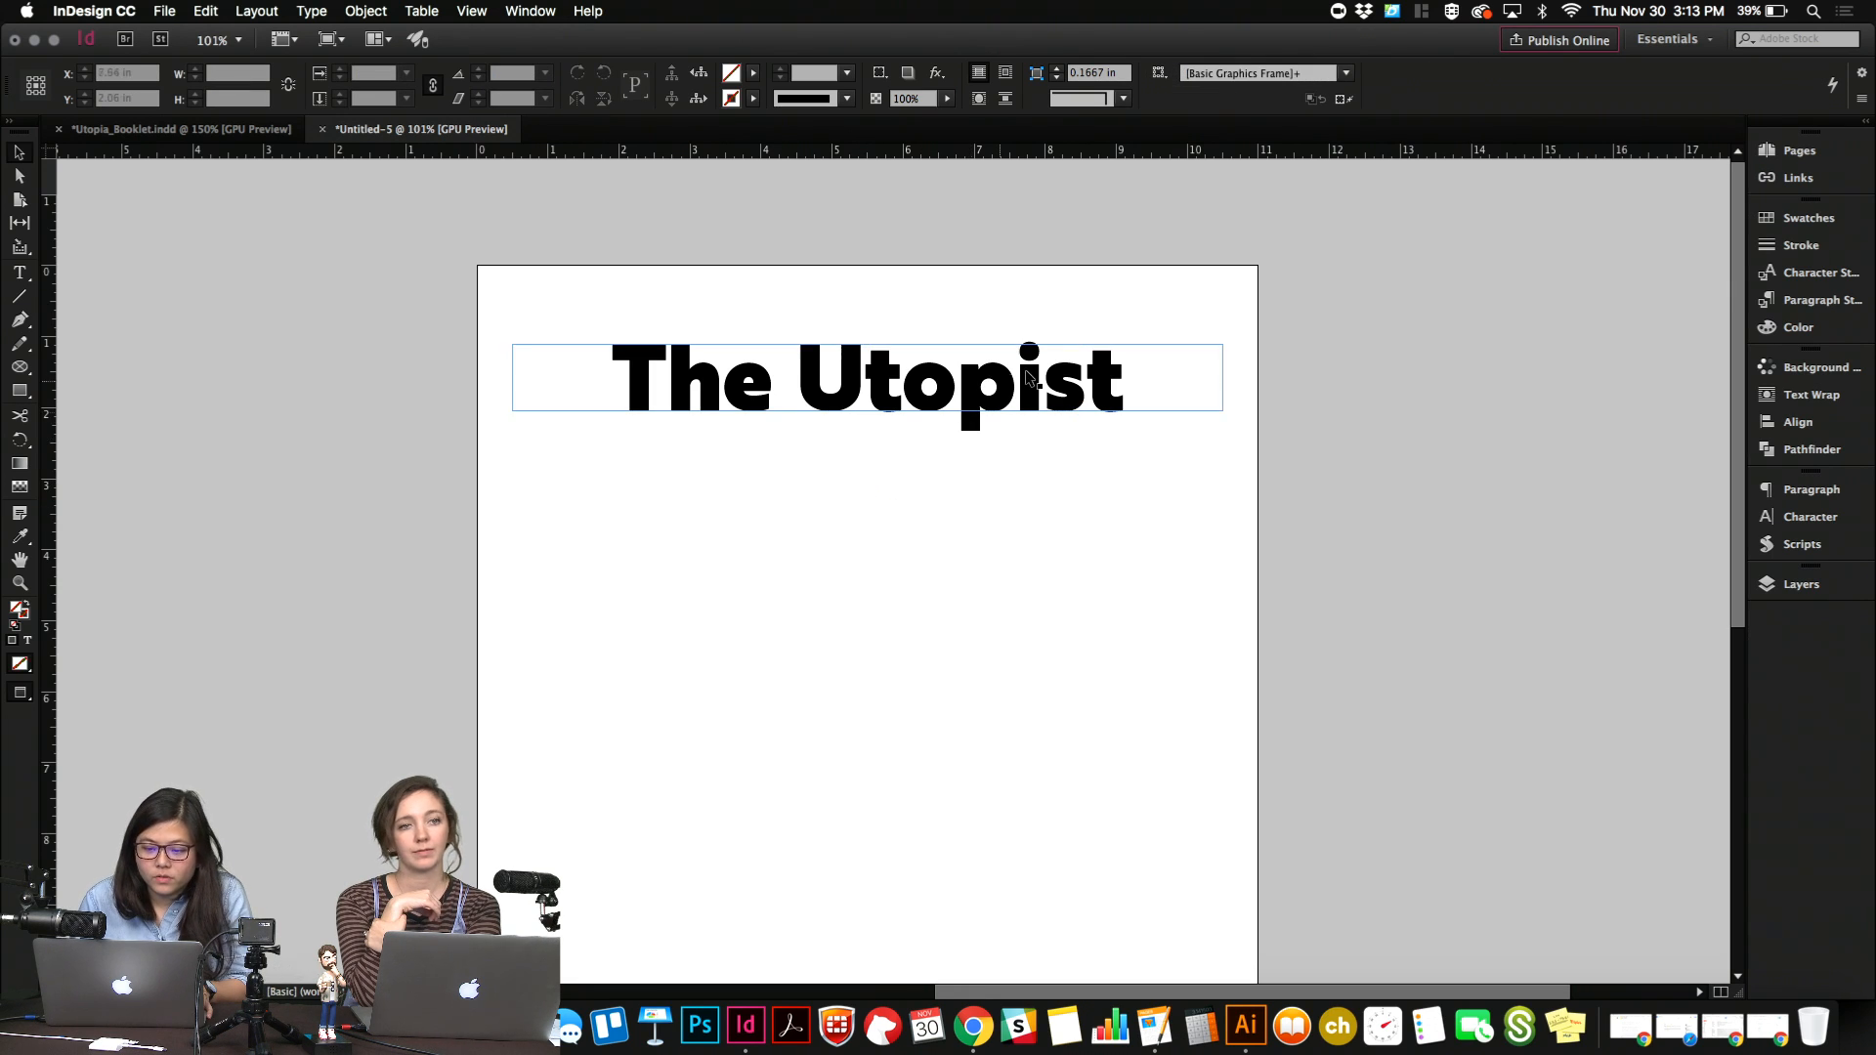
click(910, 278)
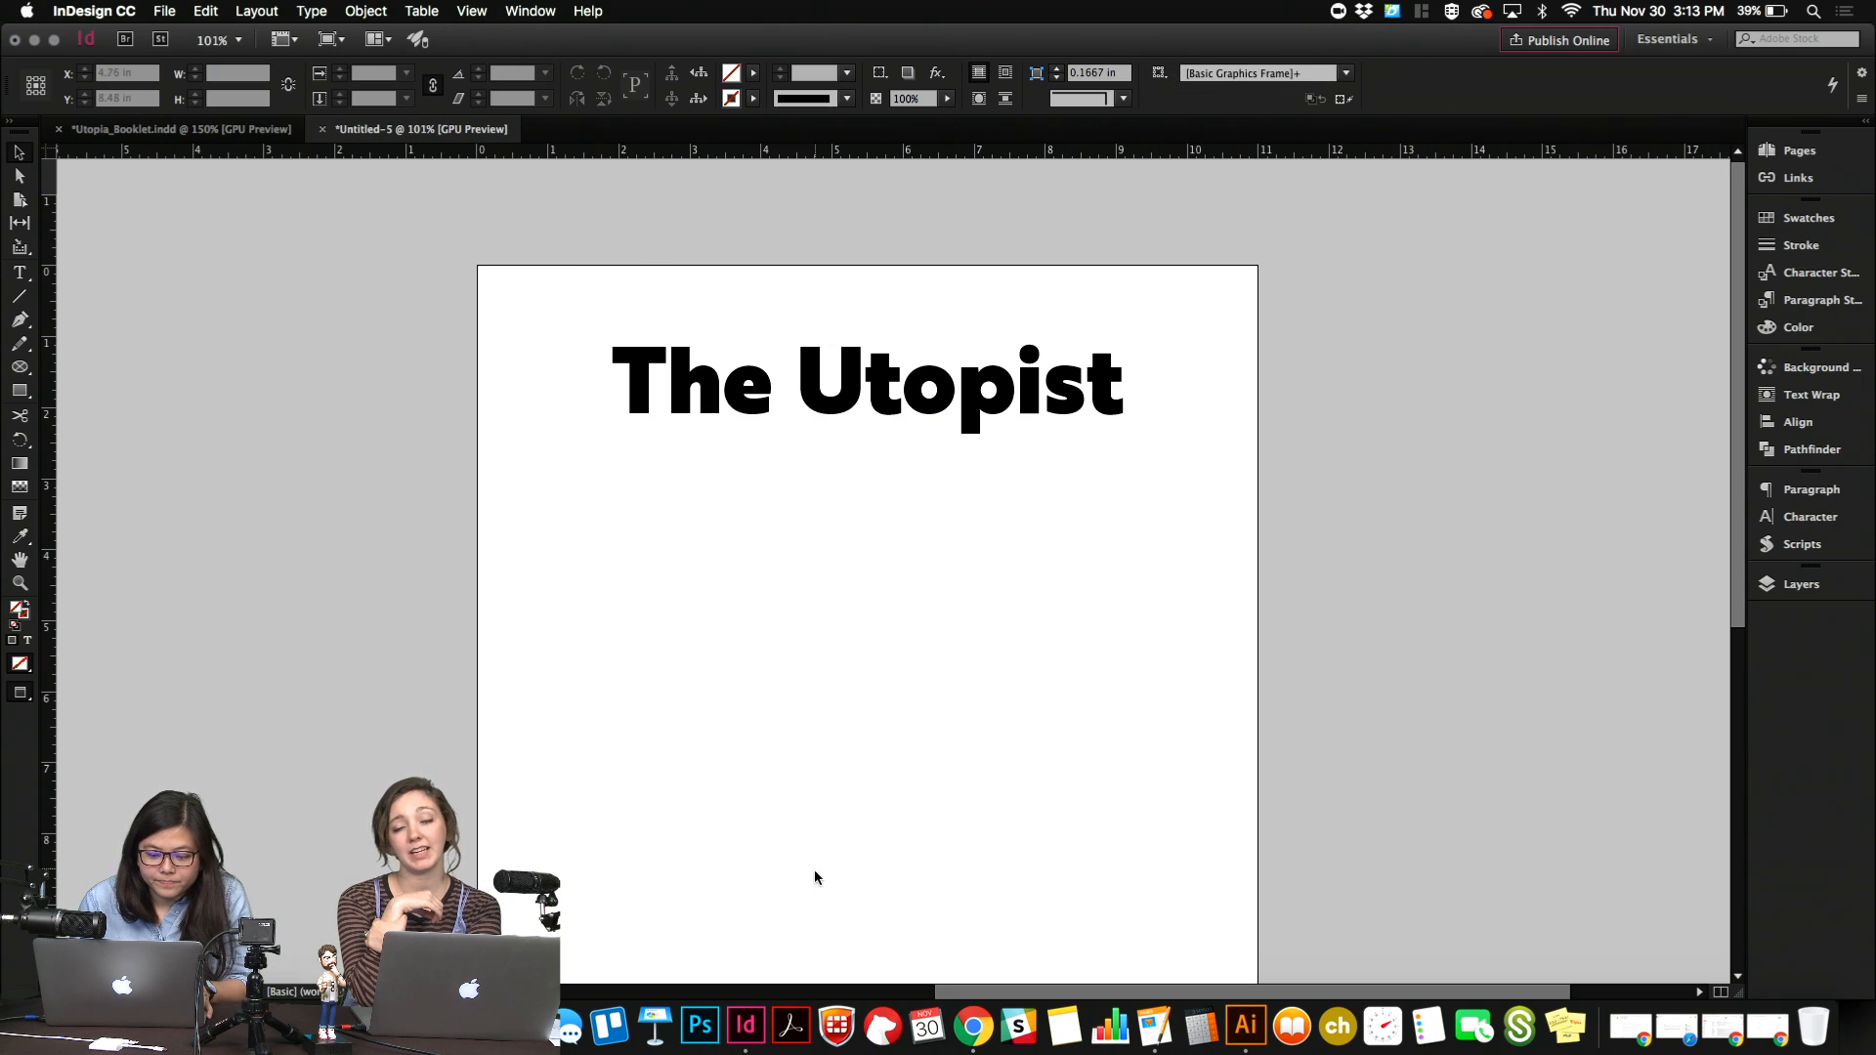
Switch to Illustrator, group the round Hello from Utopia badge and paste a copy into the empty area beside the other badges.
click(1246, 1026)
scroll(989, 458, left, 3)
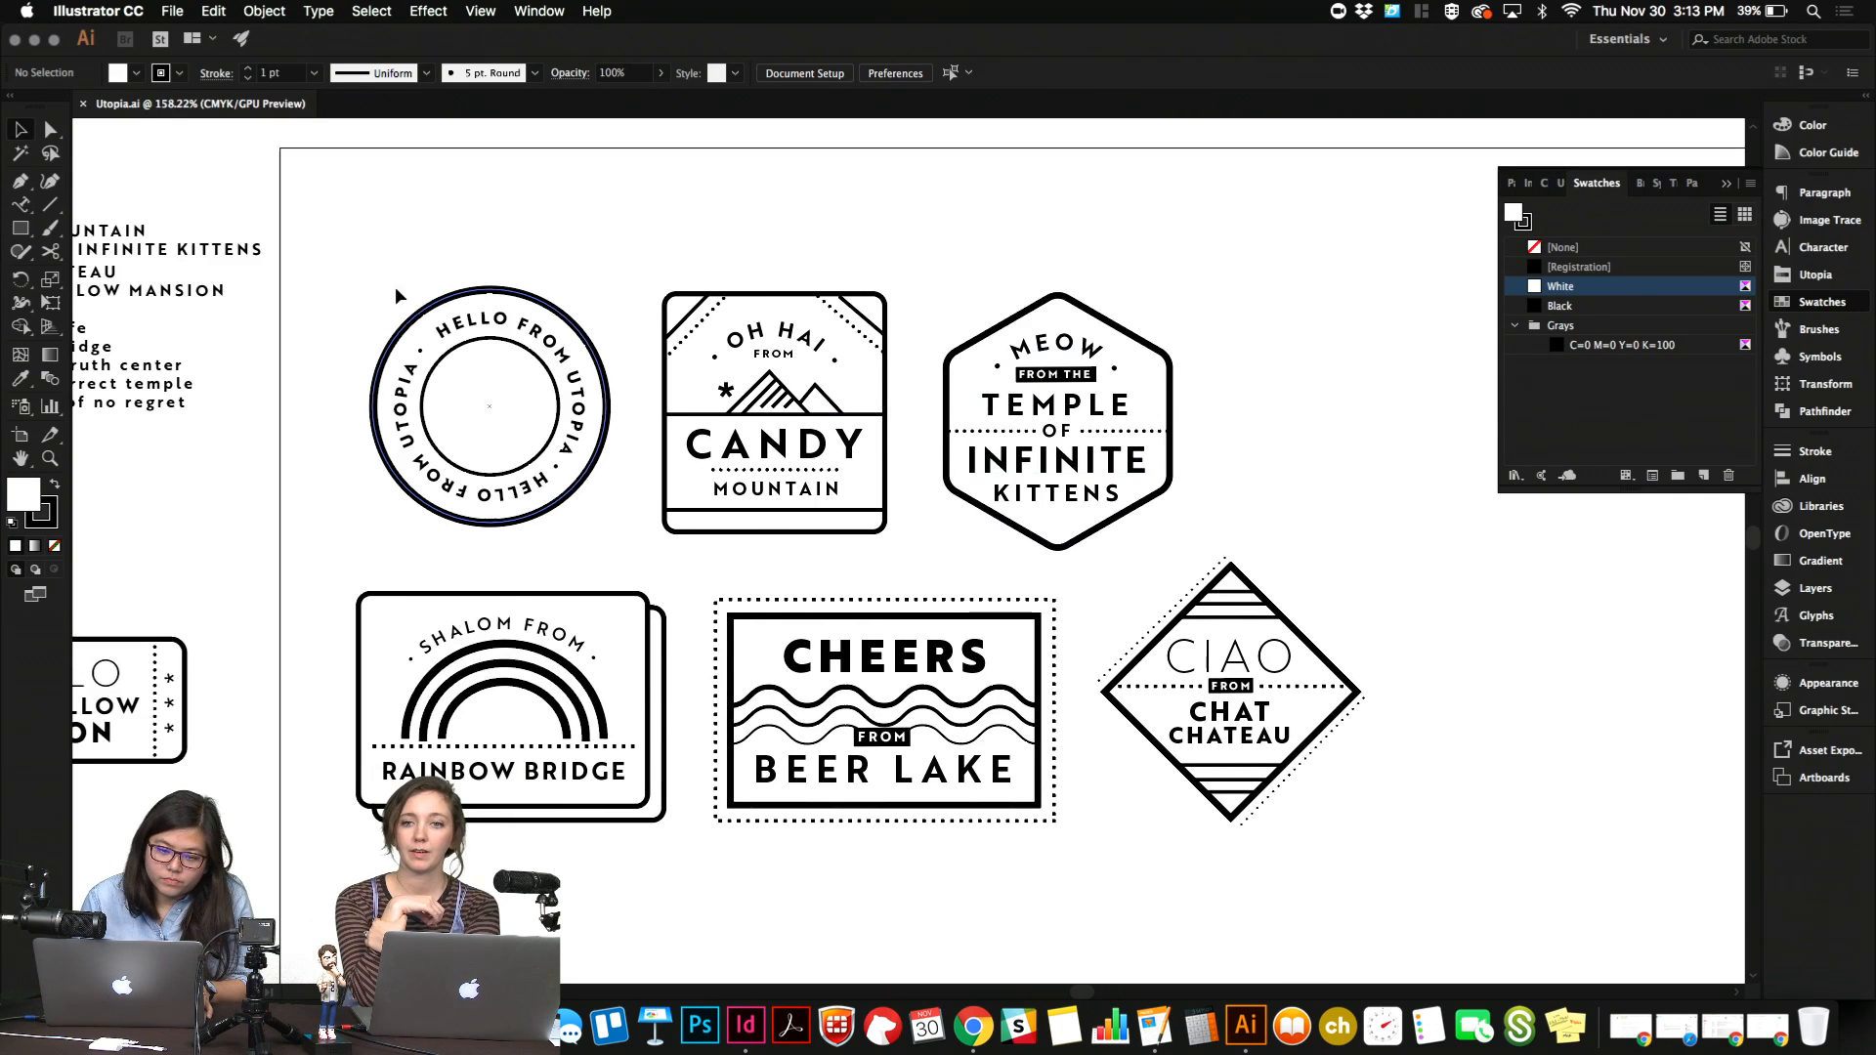
drag(382, 281, 613, 502)
key(super+g)
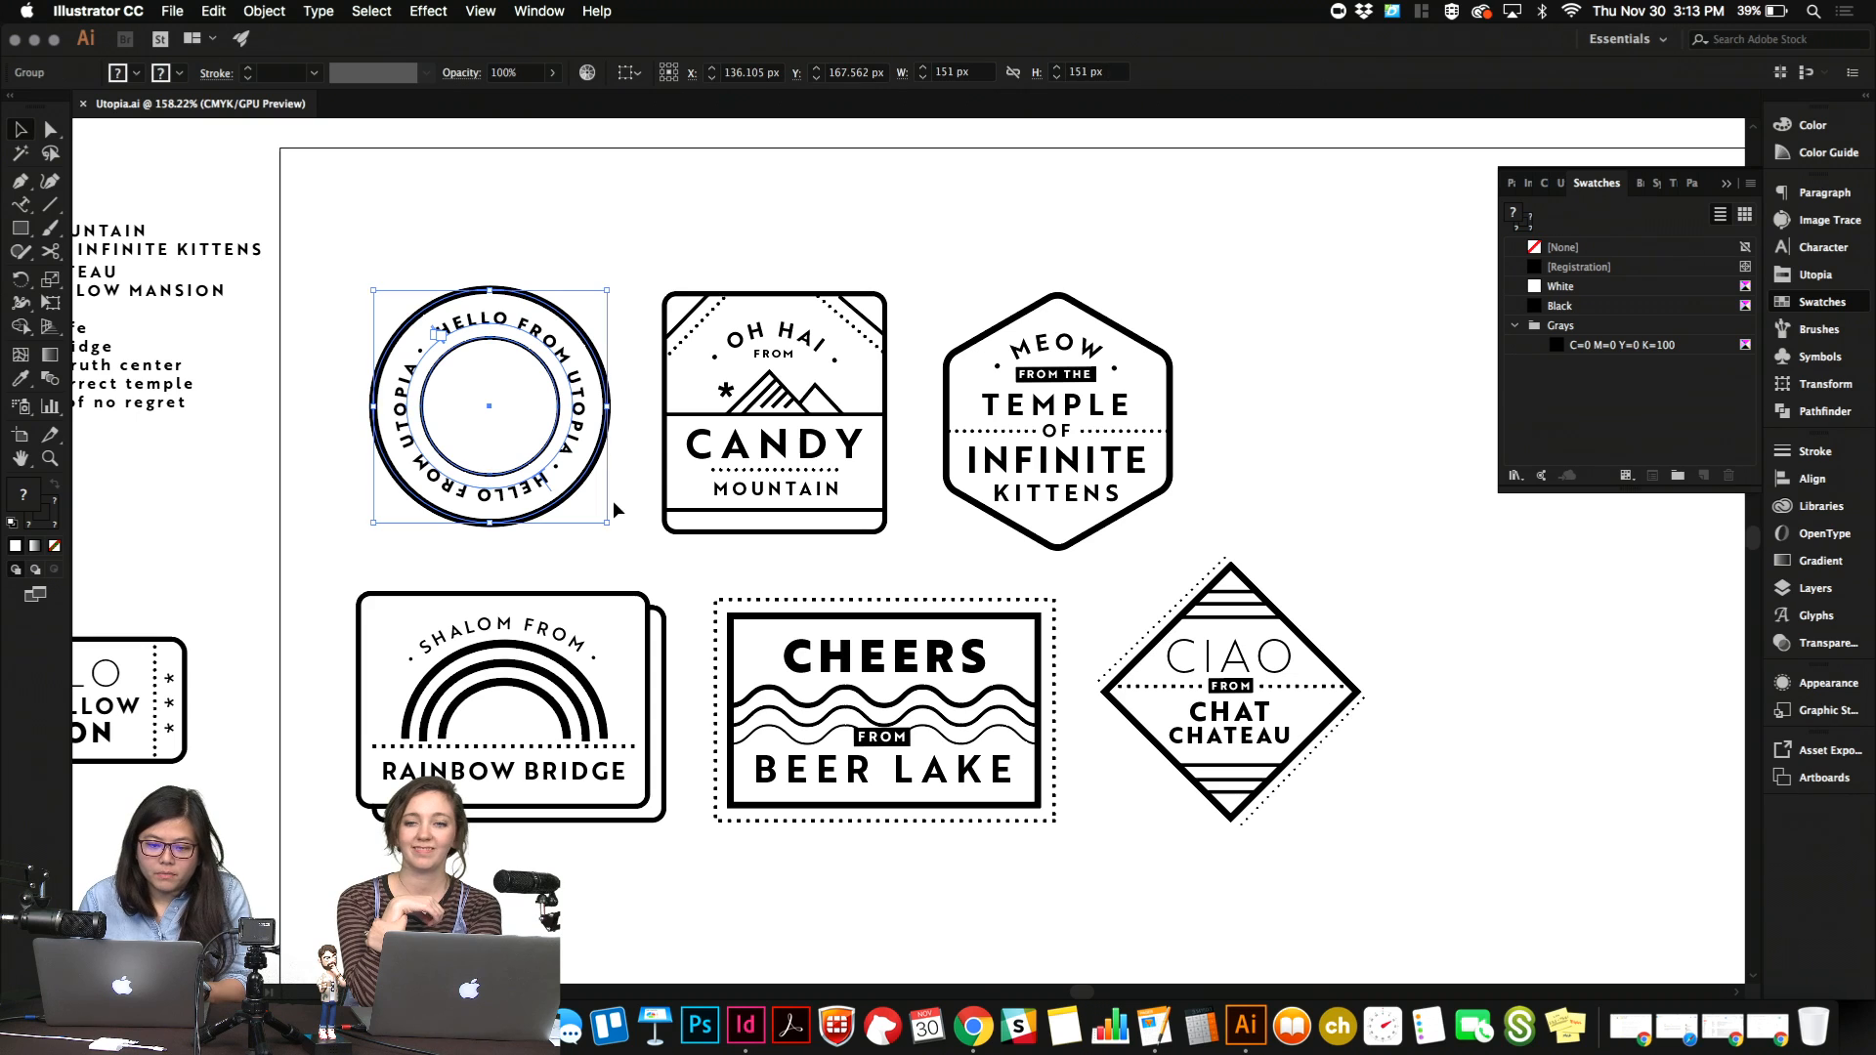
key(super+c)
scroll(614, 502, right, 5)
scroll(614, 502, down, 3)
key(super+v)
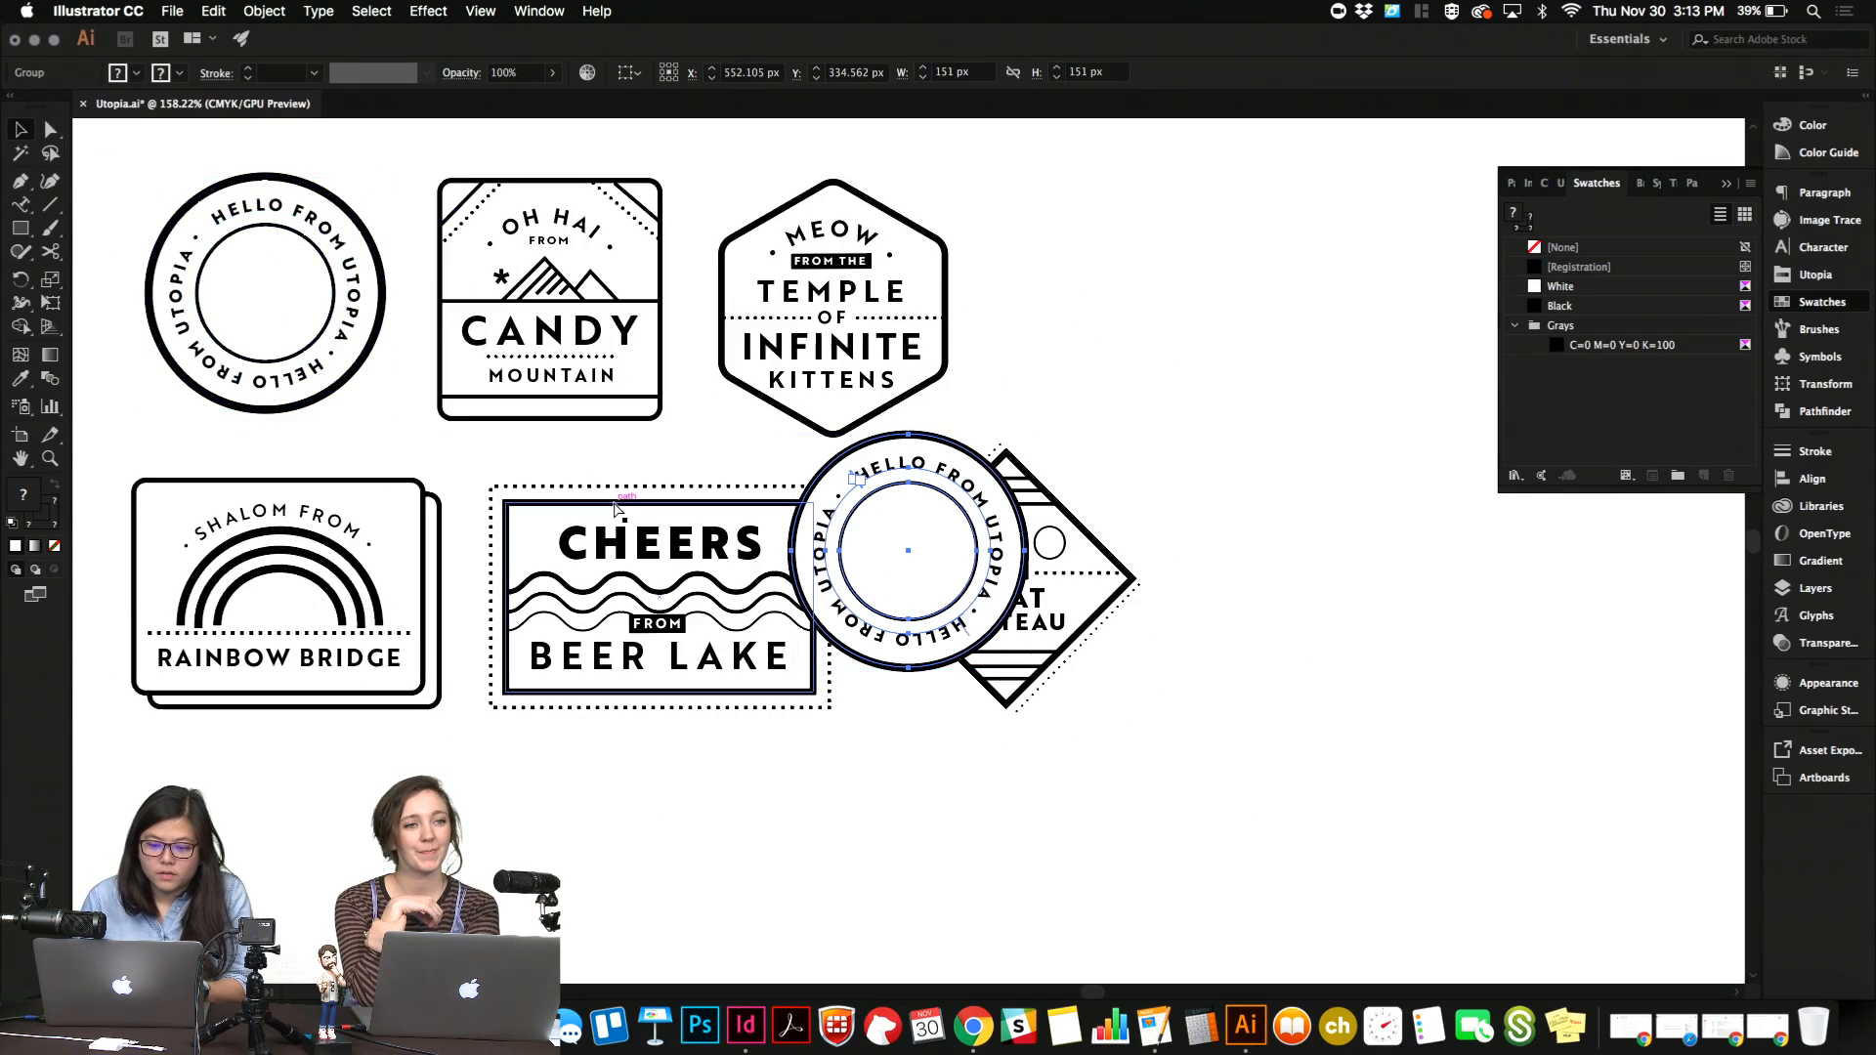
drag(956, 535, 1277, 319)
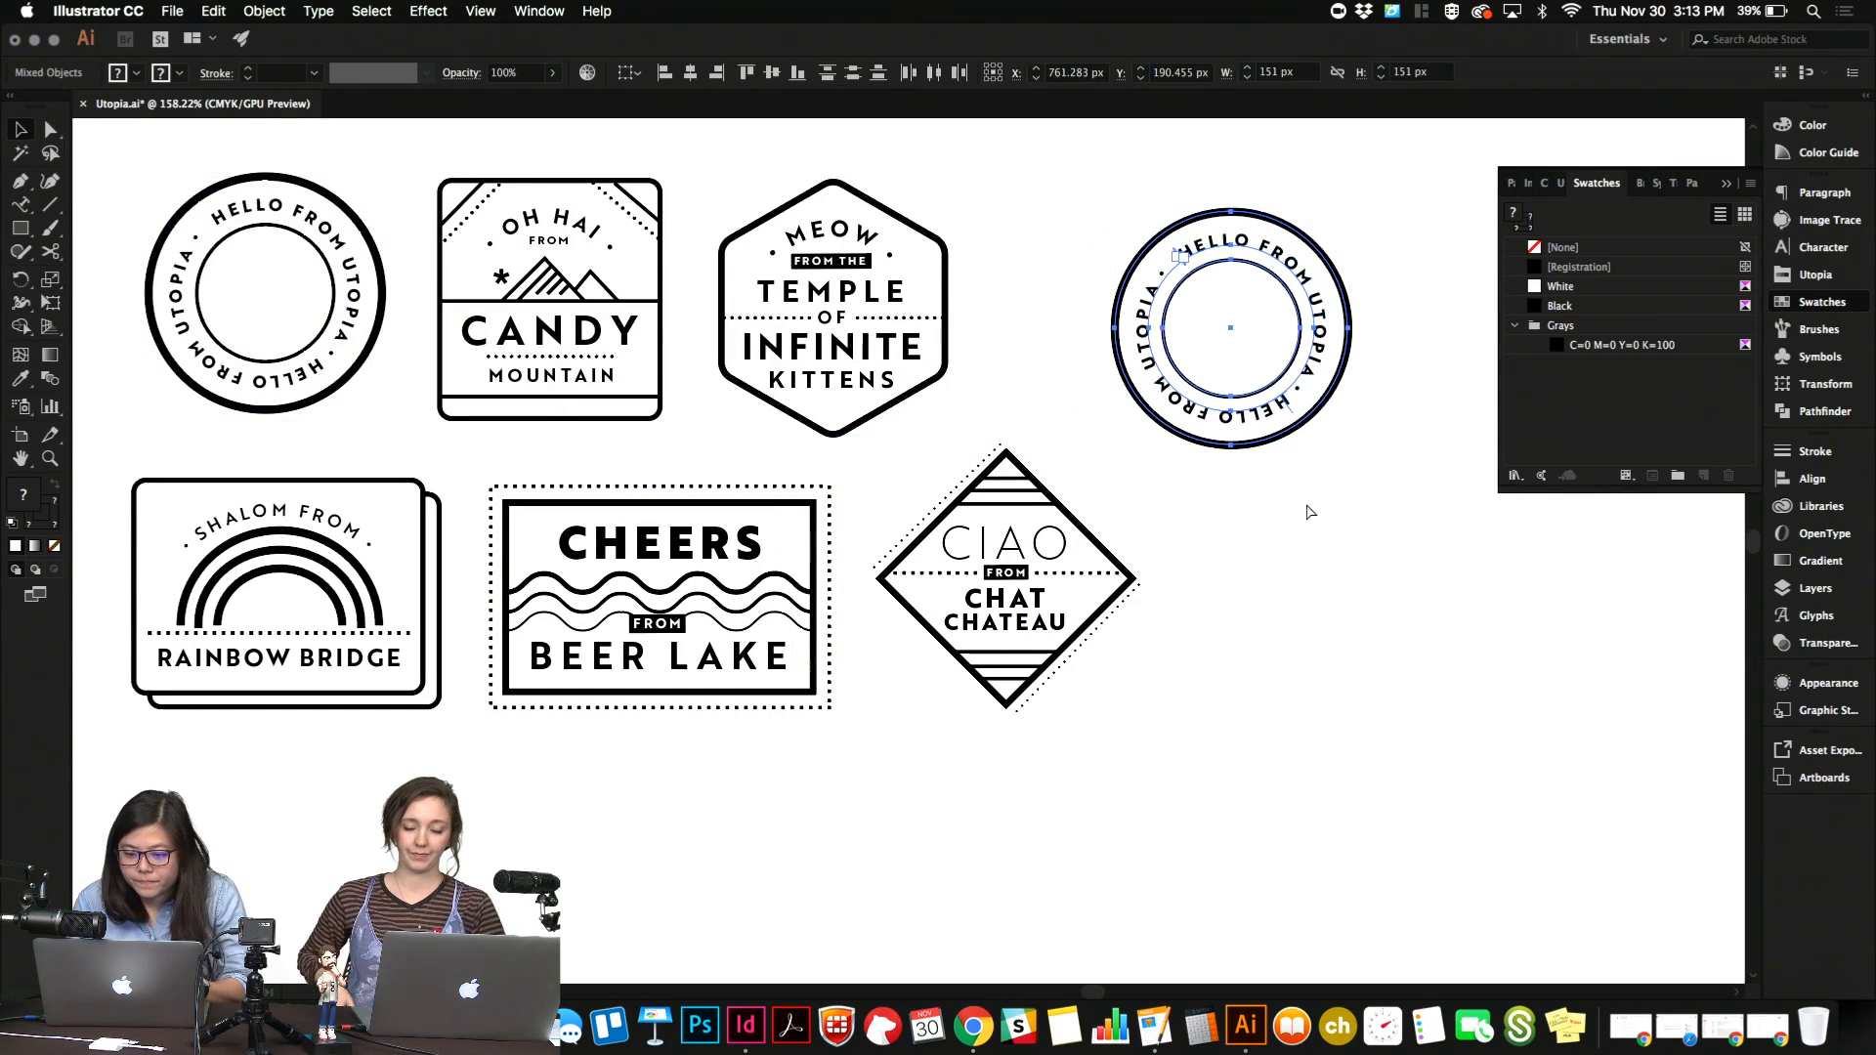
Separate the copied badge into its parts and set the outer circle's fill to None.
click(1306, 510)
click(1283, 446)
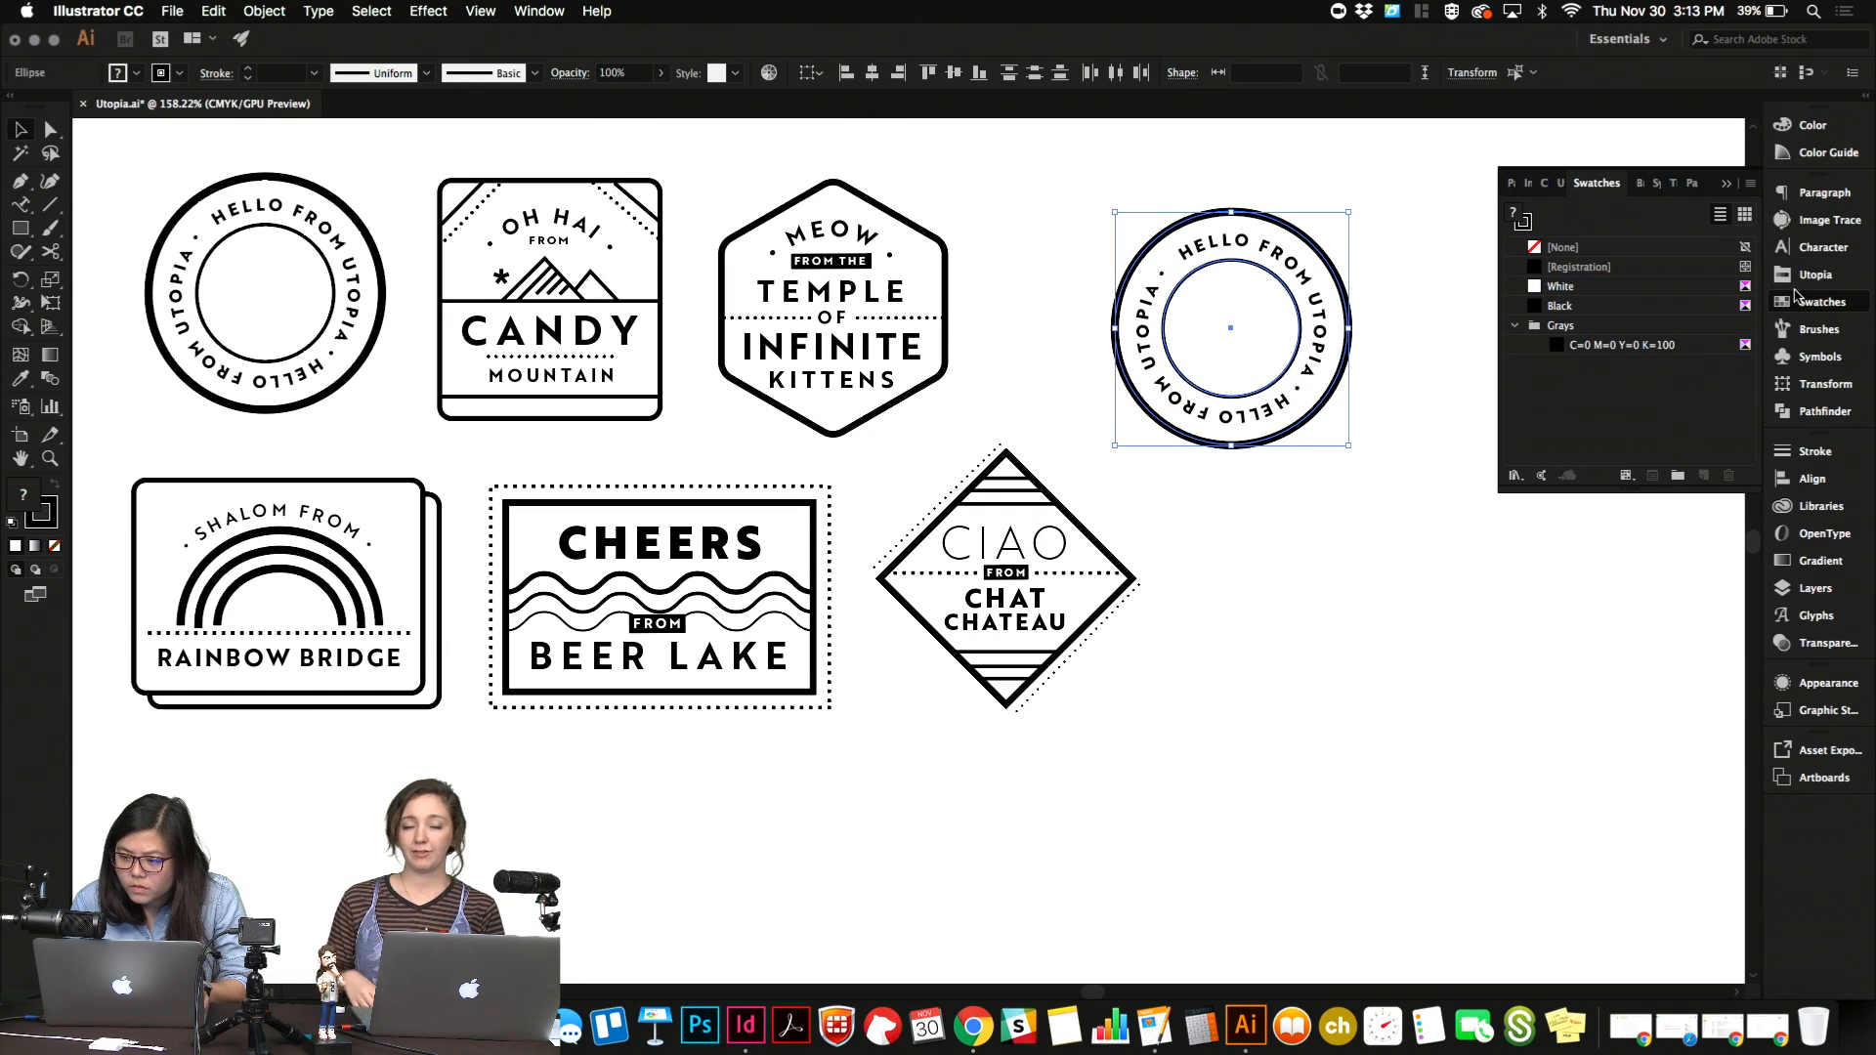
click(1819, 302)
click(1820, 302)
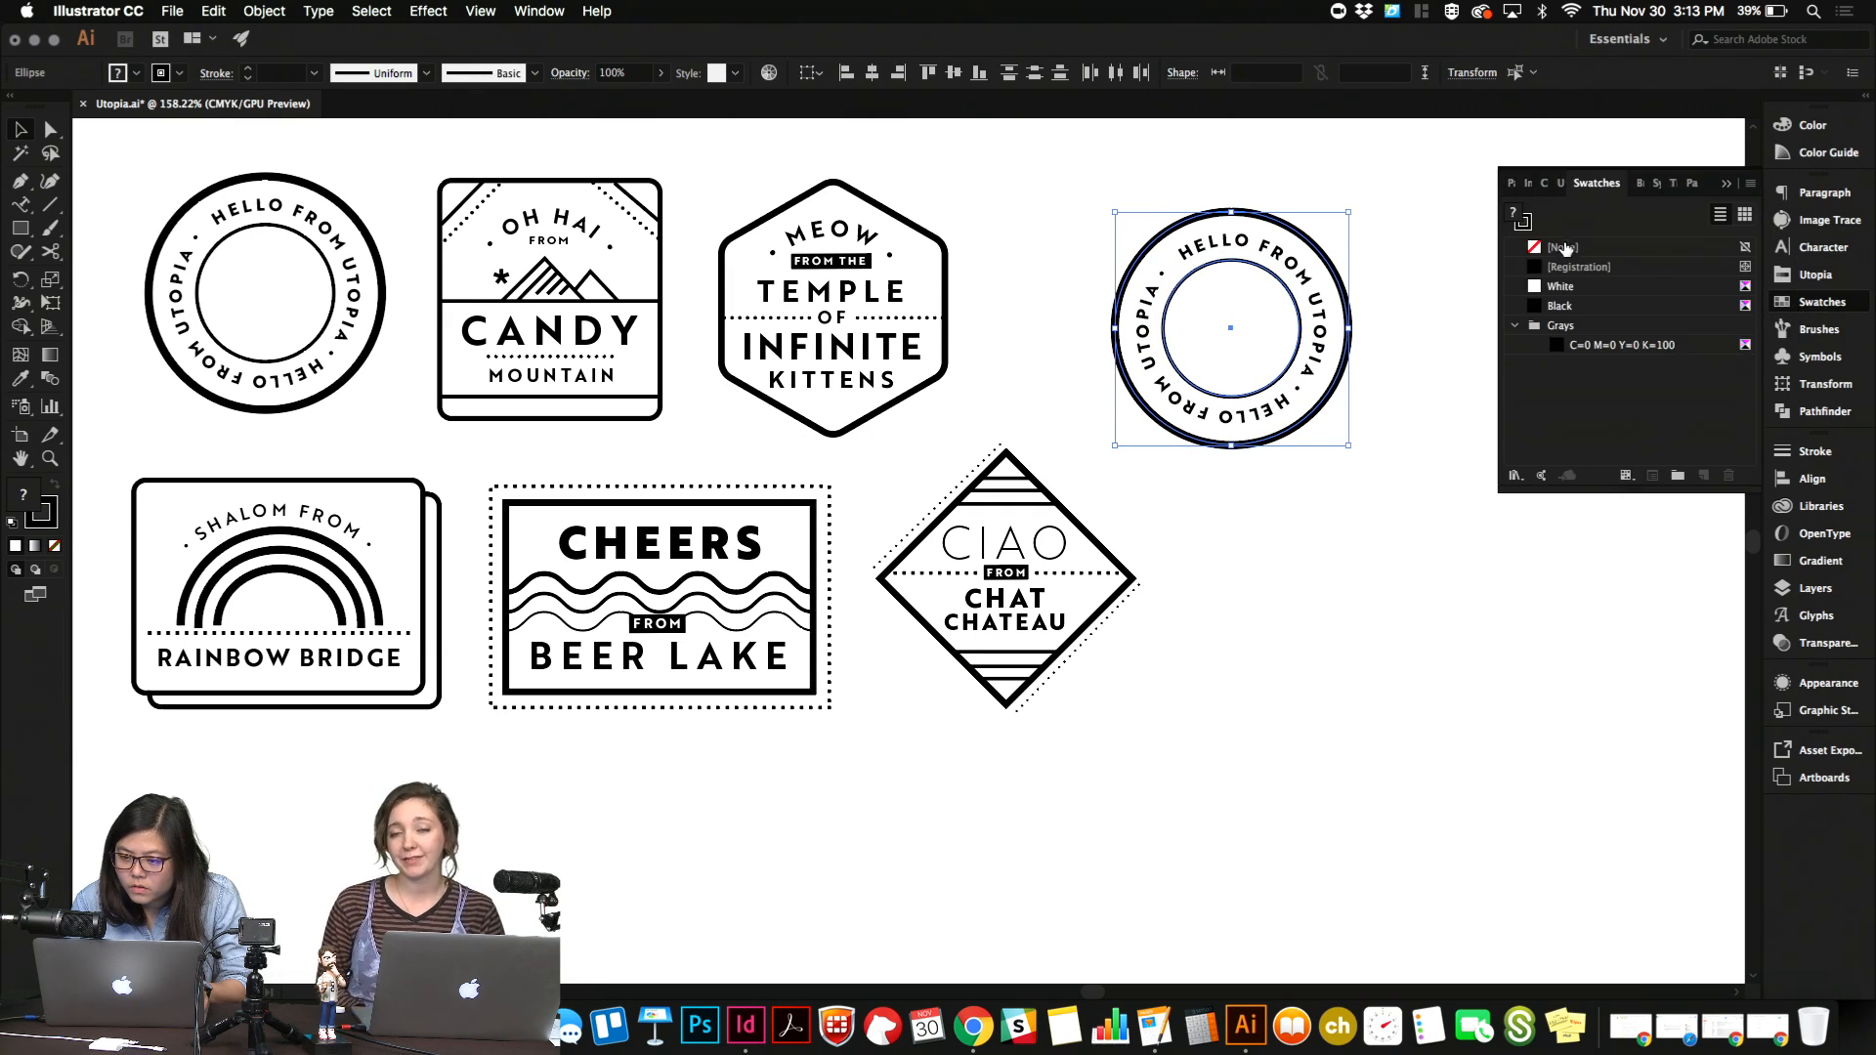
click(1564, 247)
click(1391, 450)
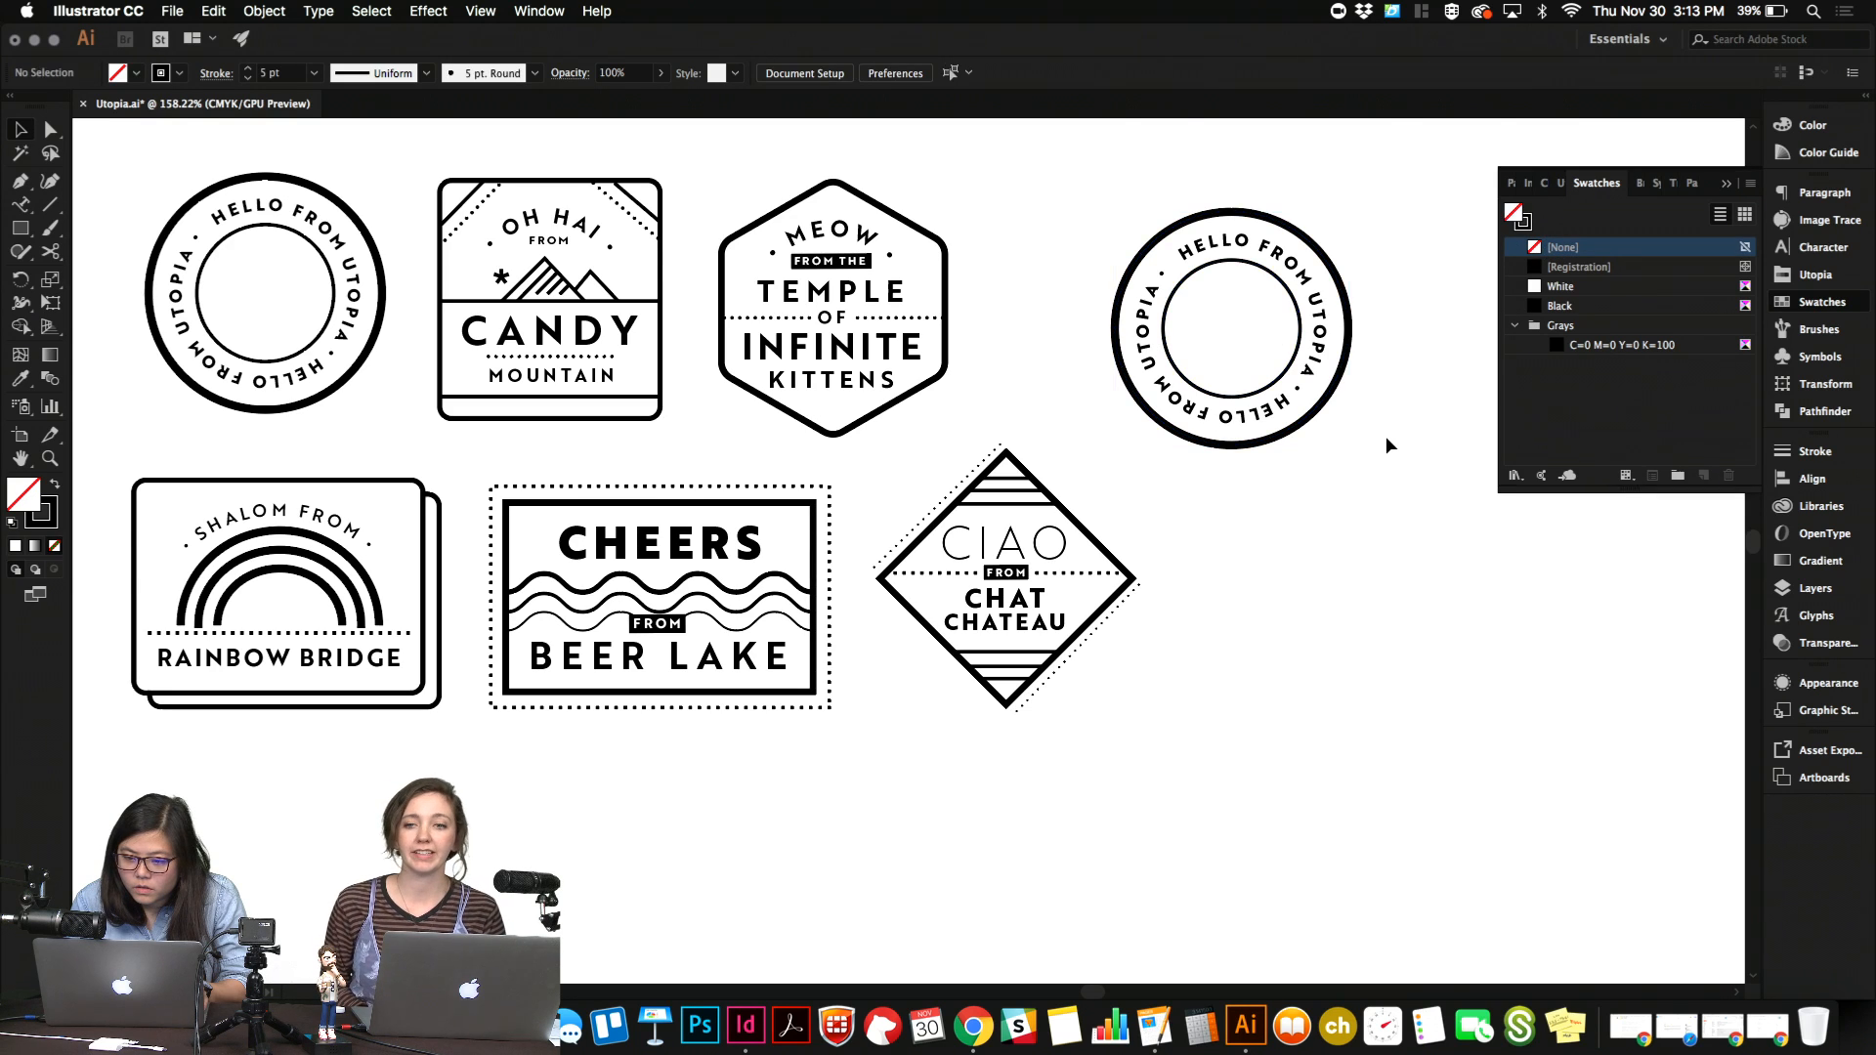
Group the copied badge's parts and convert its text and strokes to outlines.
drag(1415, 494, 1427, 507)
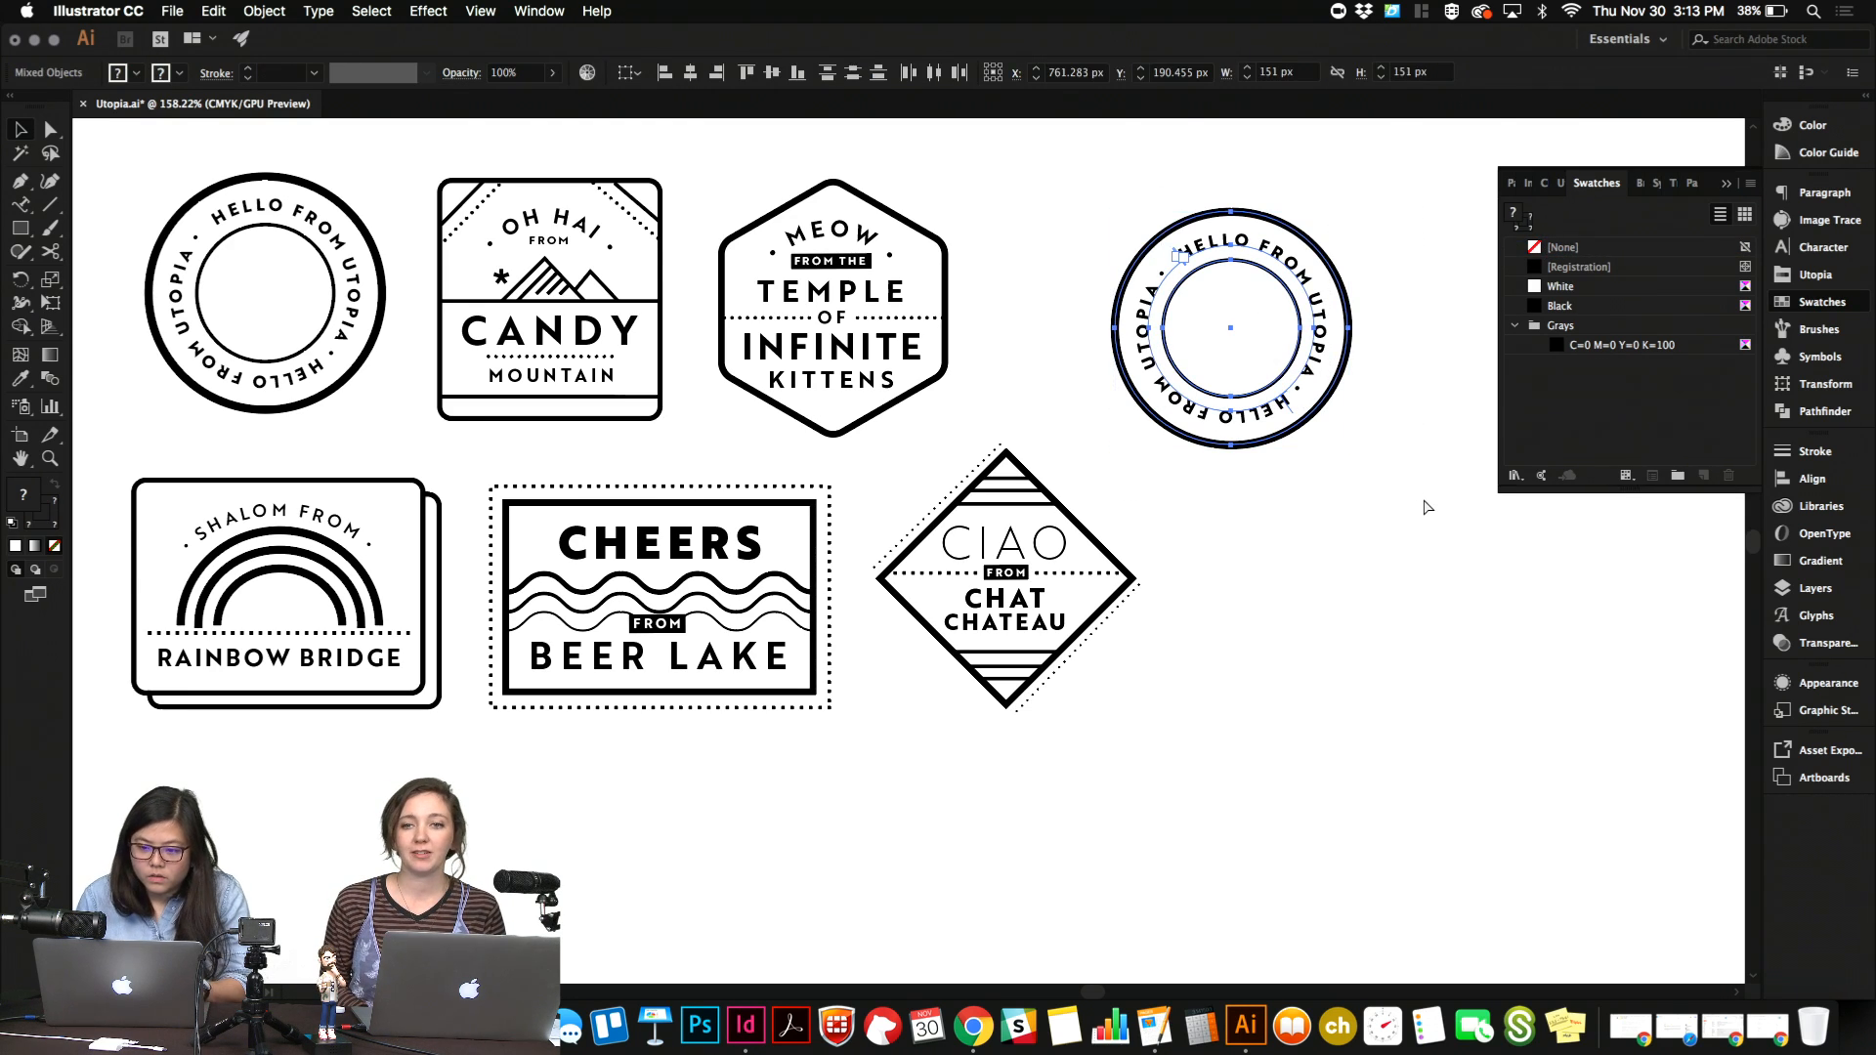
key(super+g)
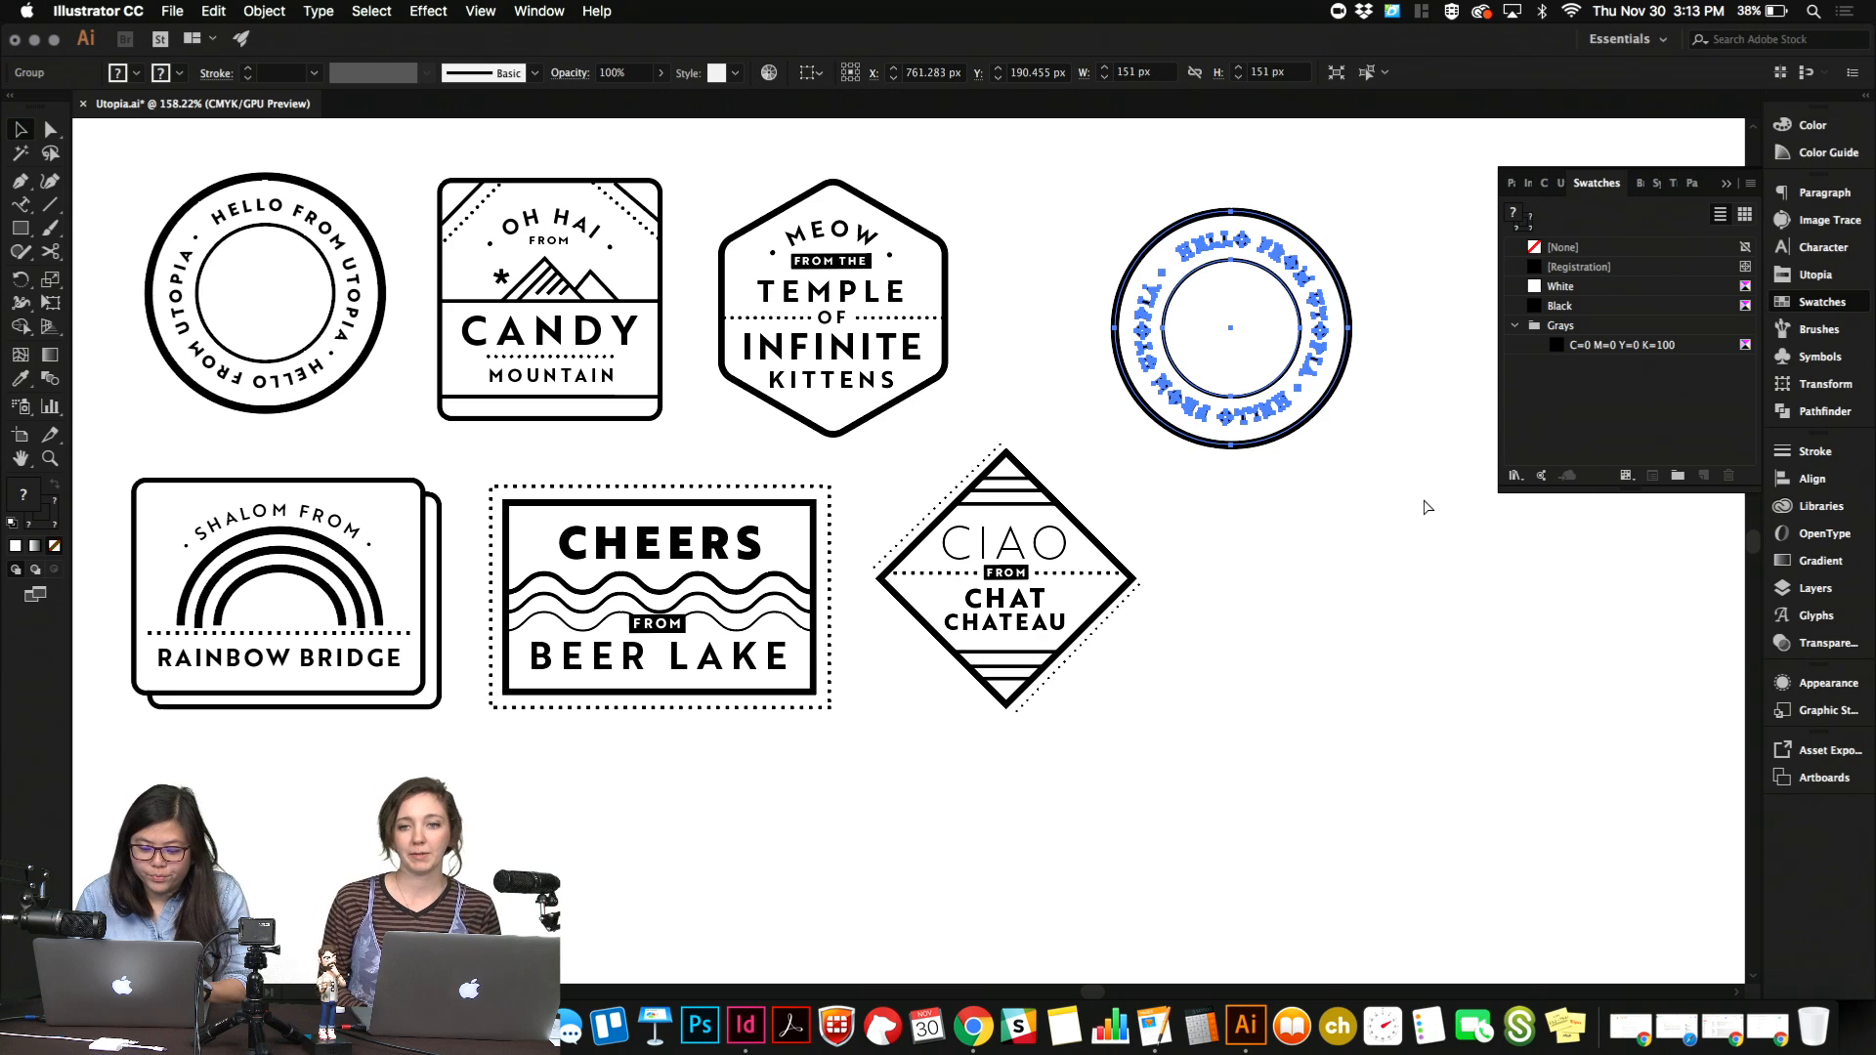
click(371, 10)
mouse_move(213, 11)
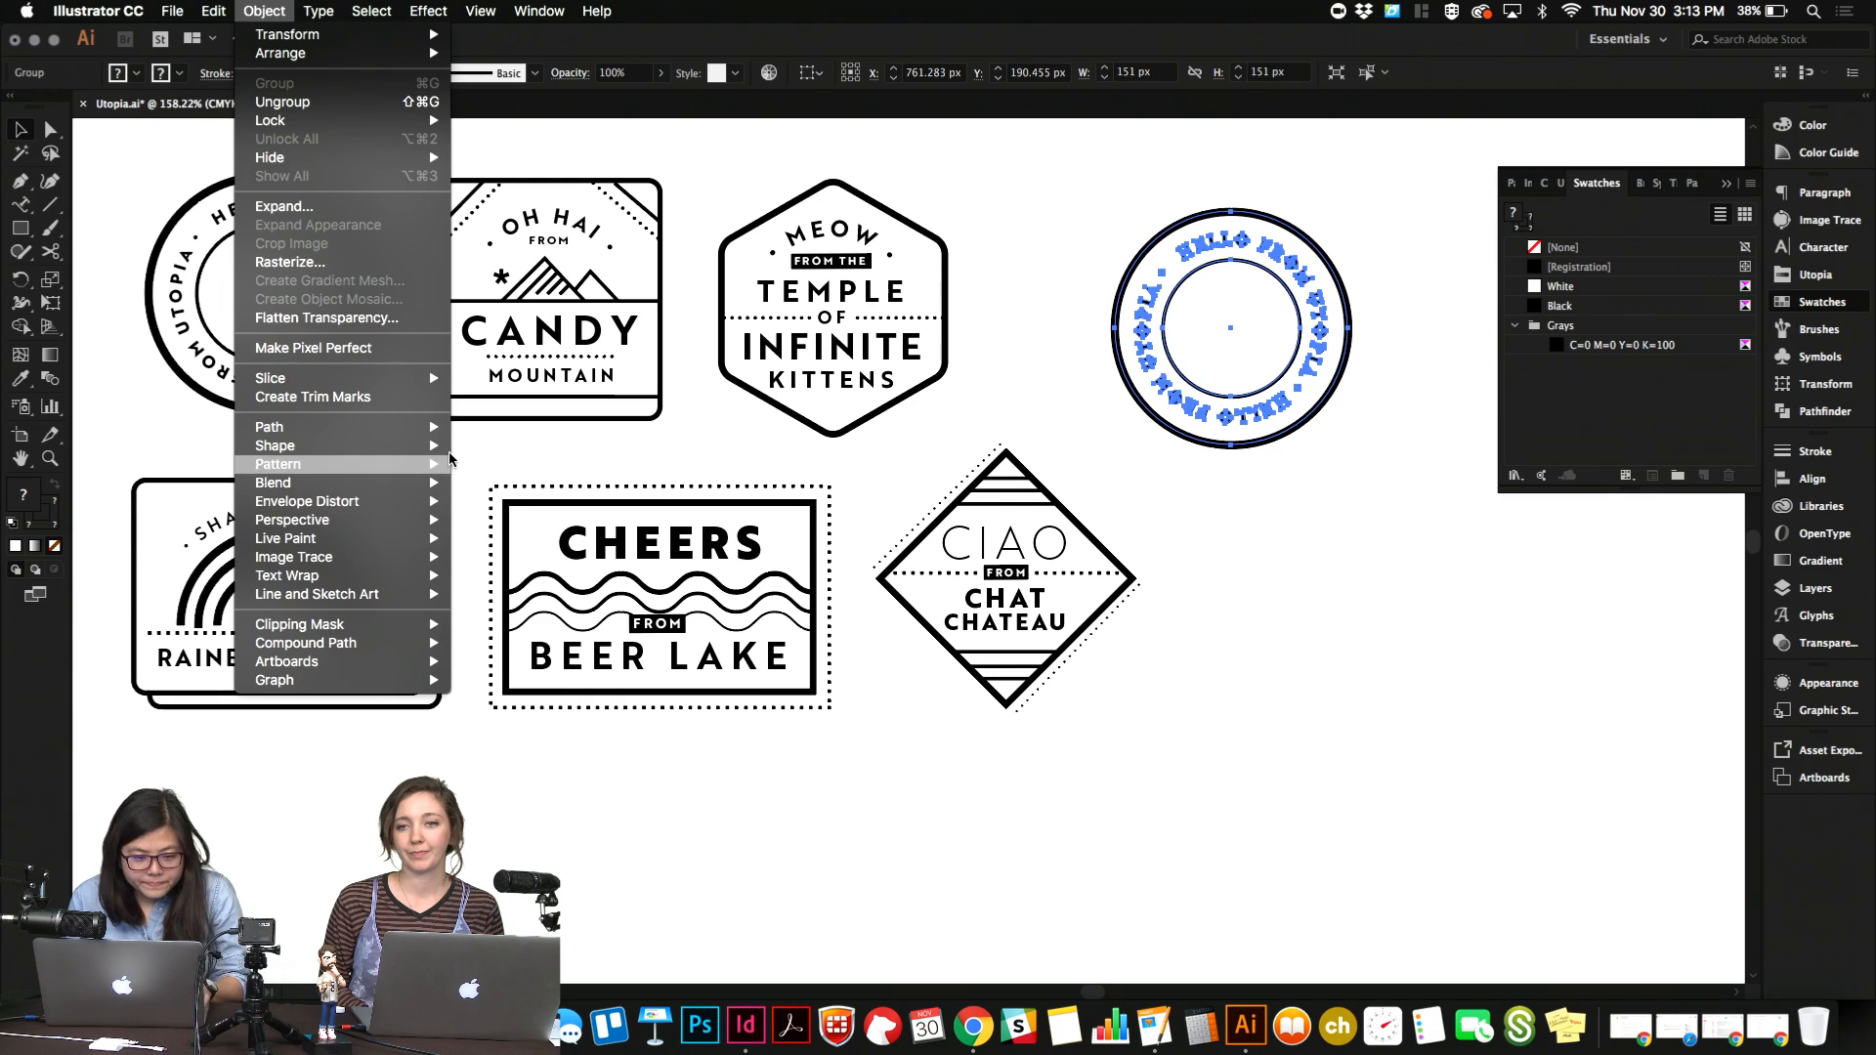
mouse_move(430, 428)
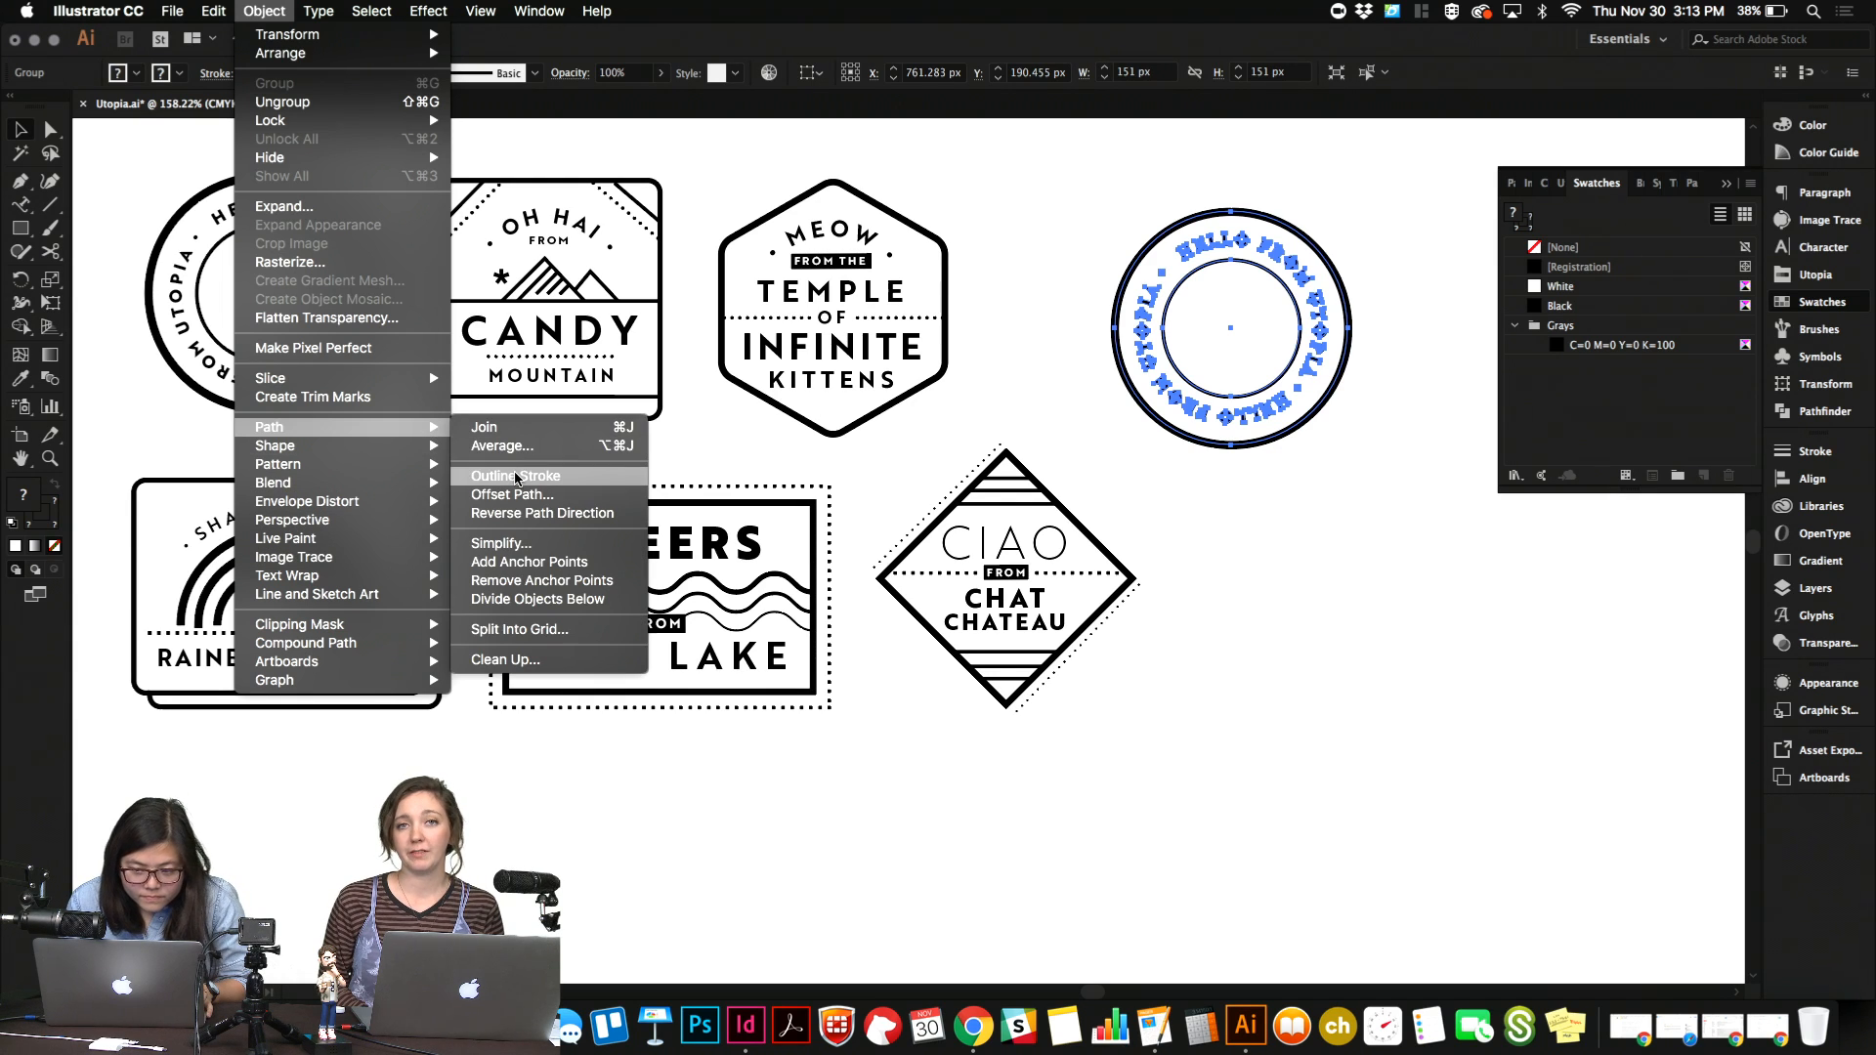
click(516, 477)
click(1123, 460)
Copy the outlined badge into the InDesign page below the title and scale it down to about 1.41 in wide.
drag(1084, 189, 1418, 536)
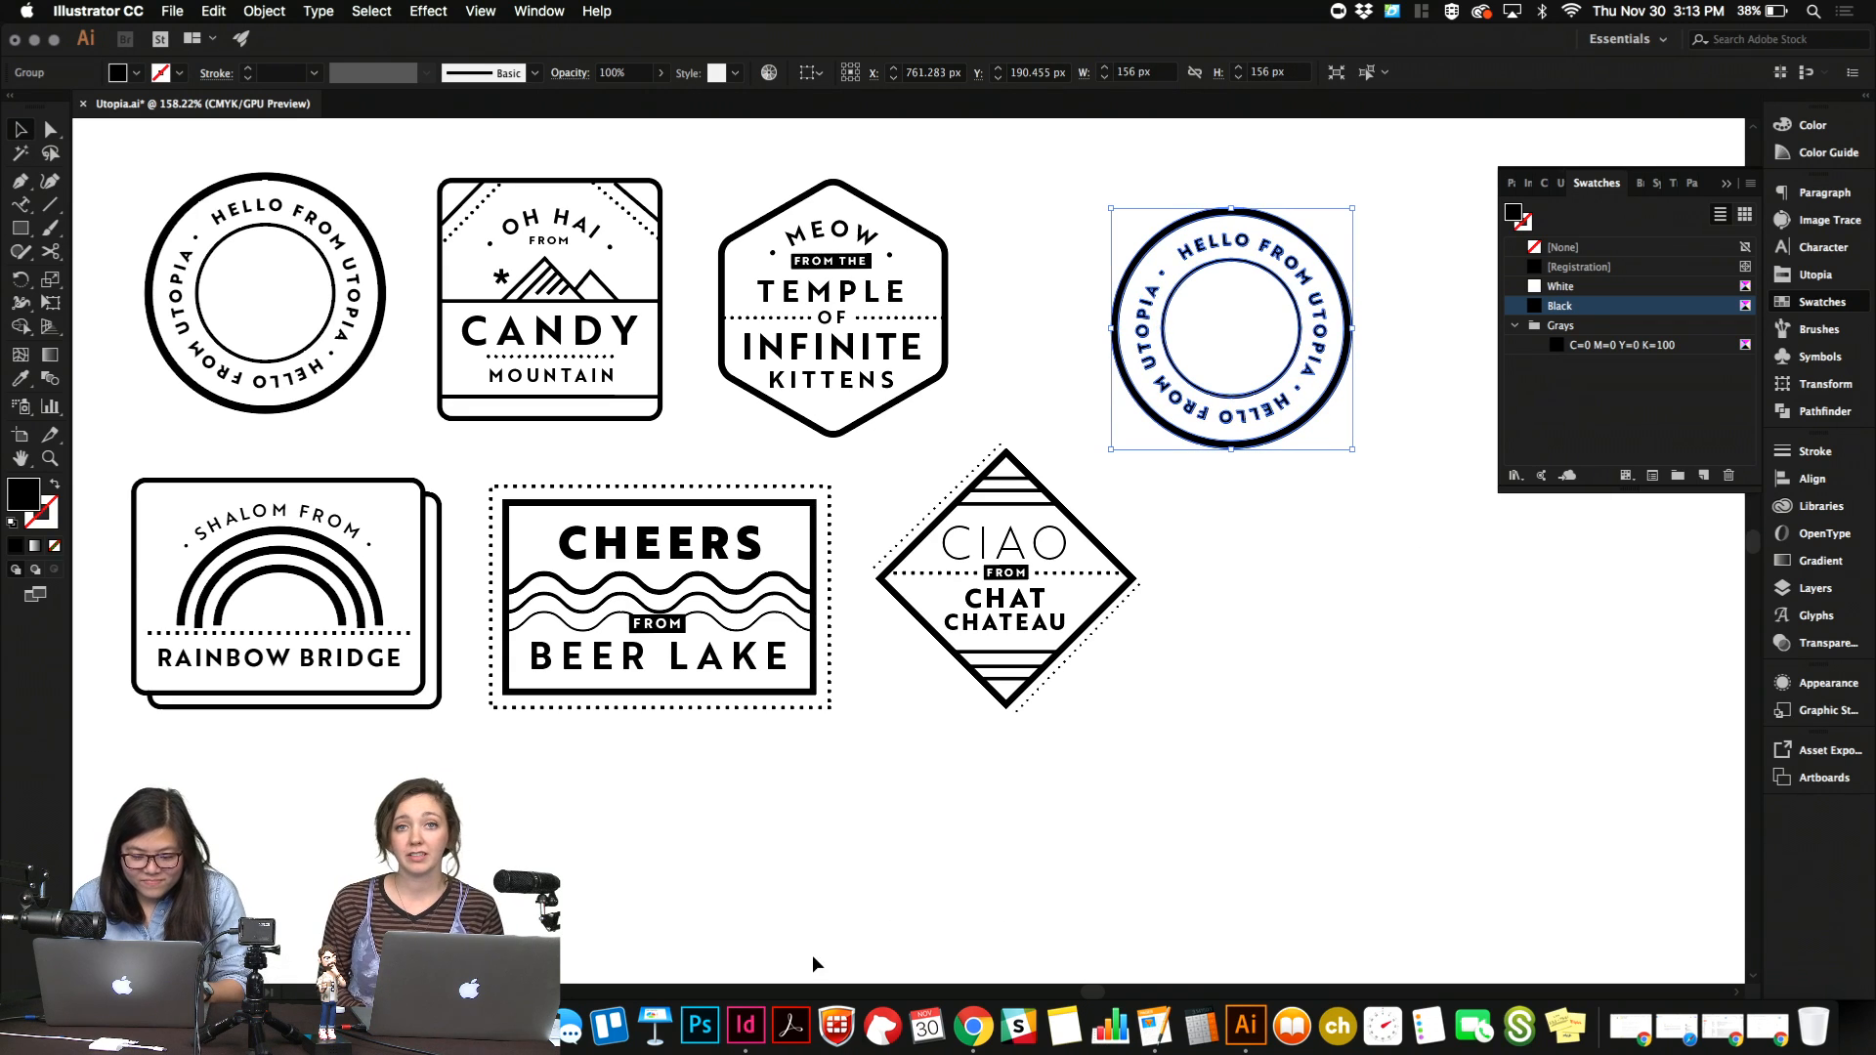
click(745, 1024)
key(super+v)
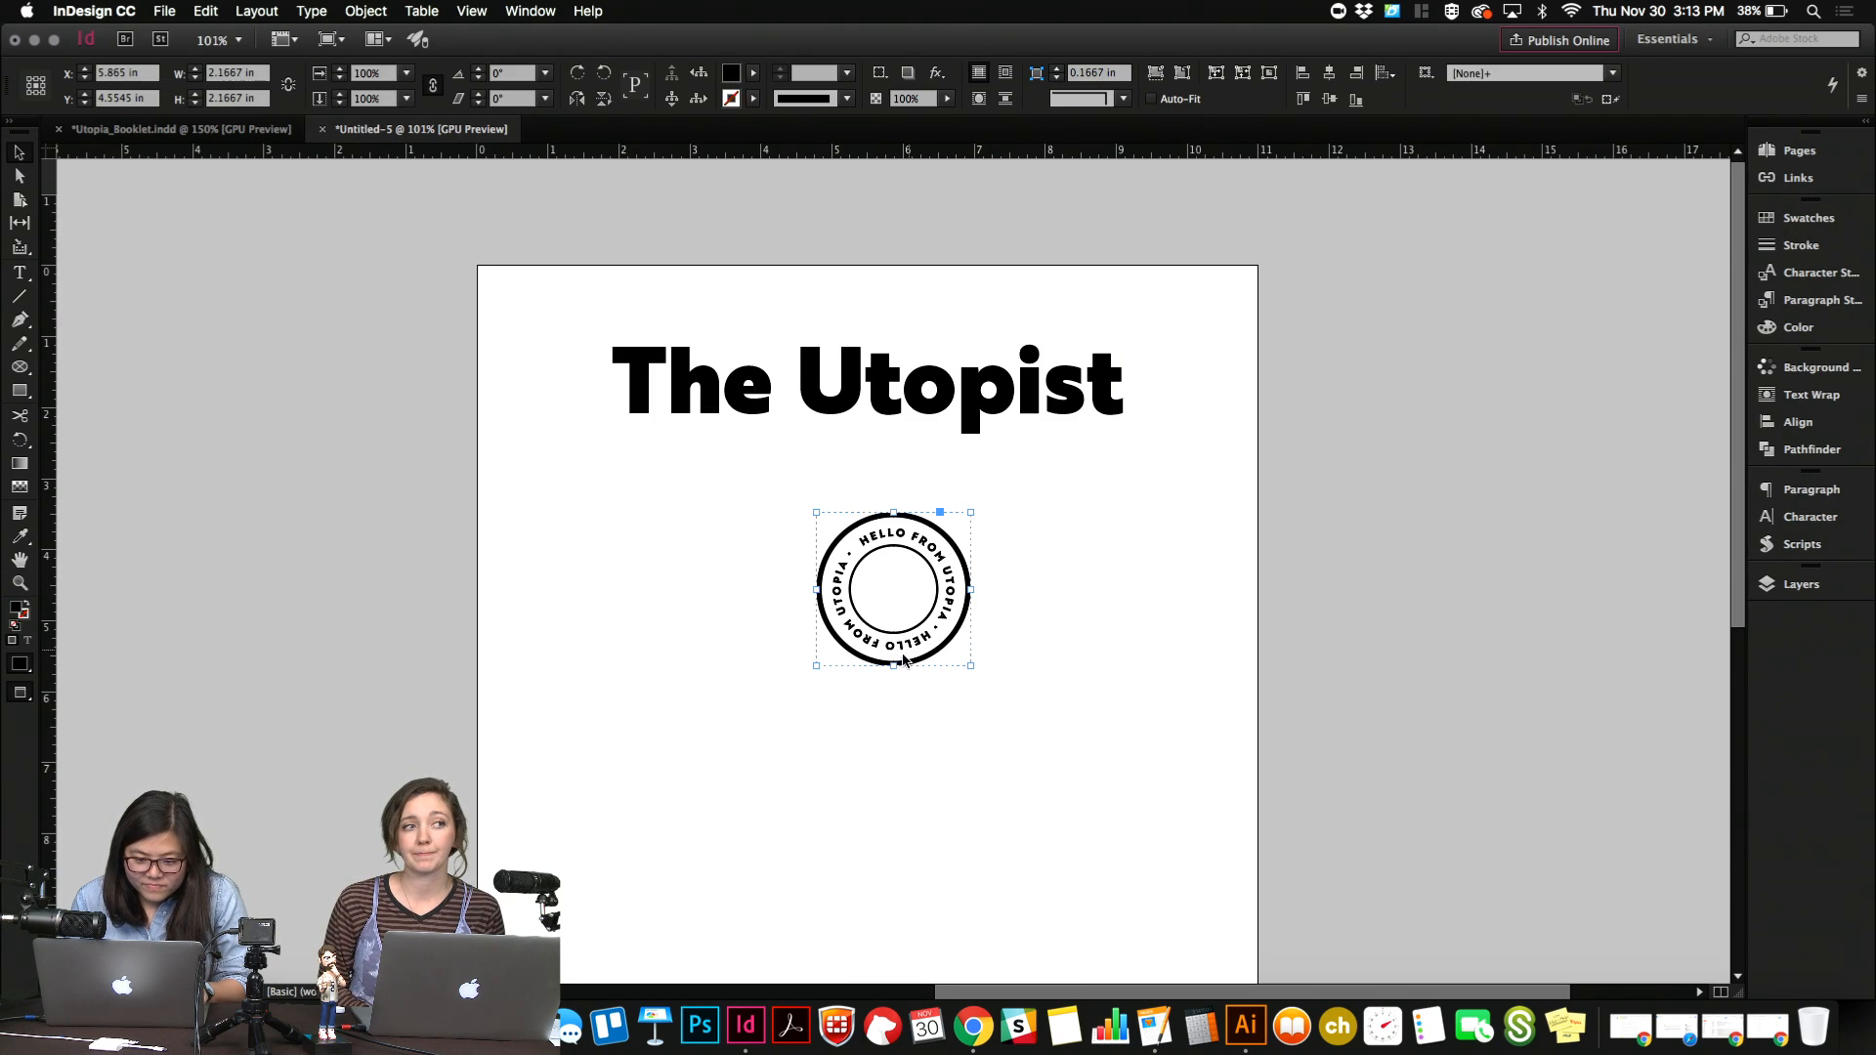
drag(893, 666, 893, 612)
click(1798, 219)
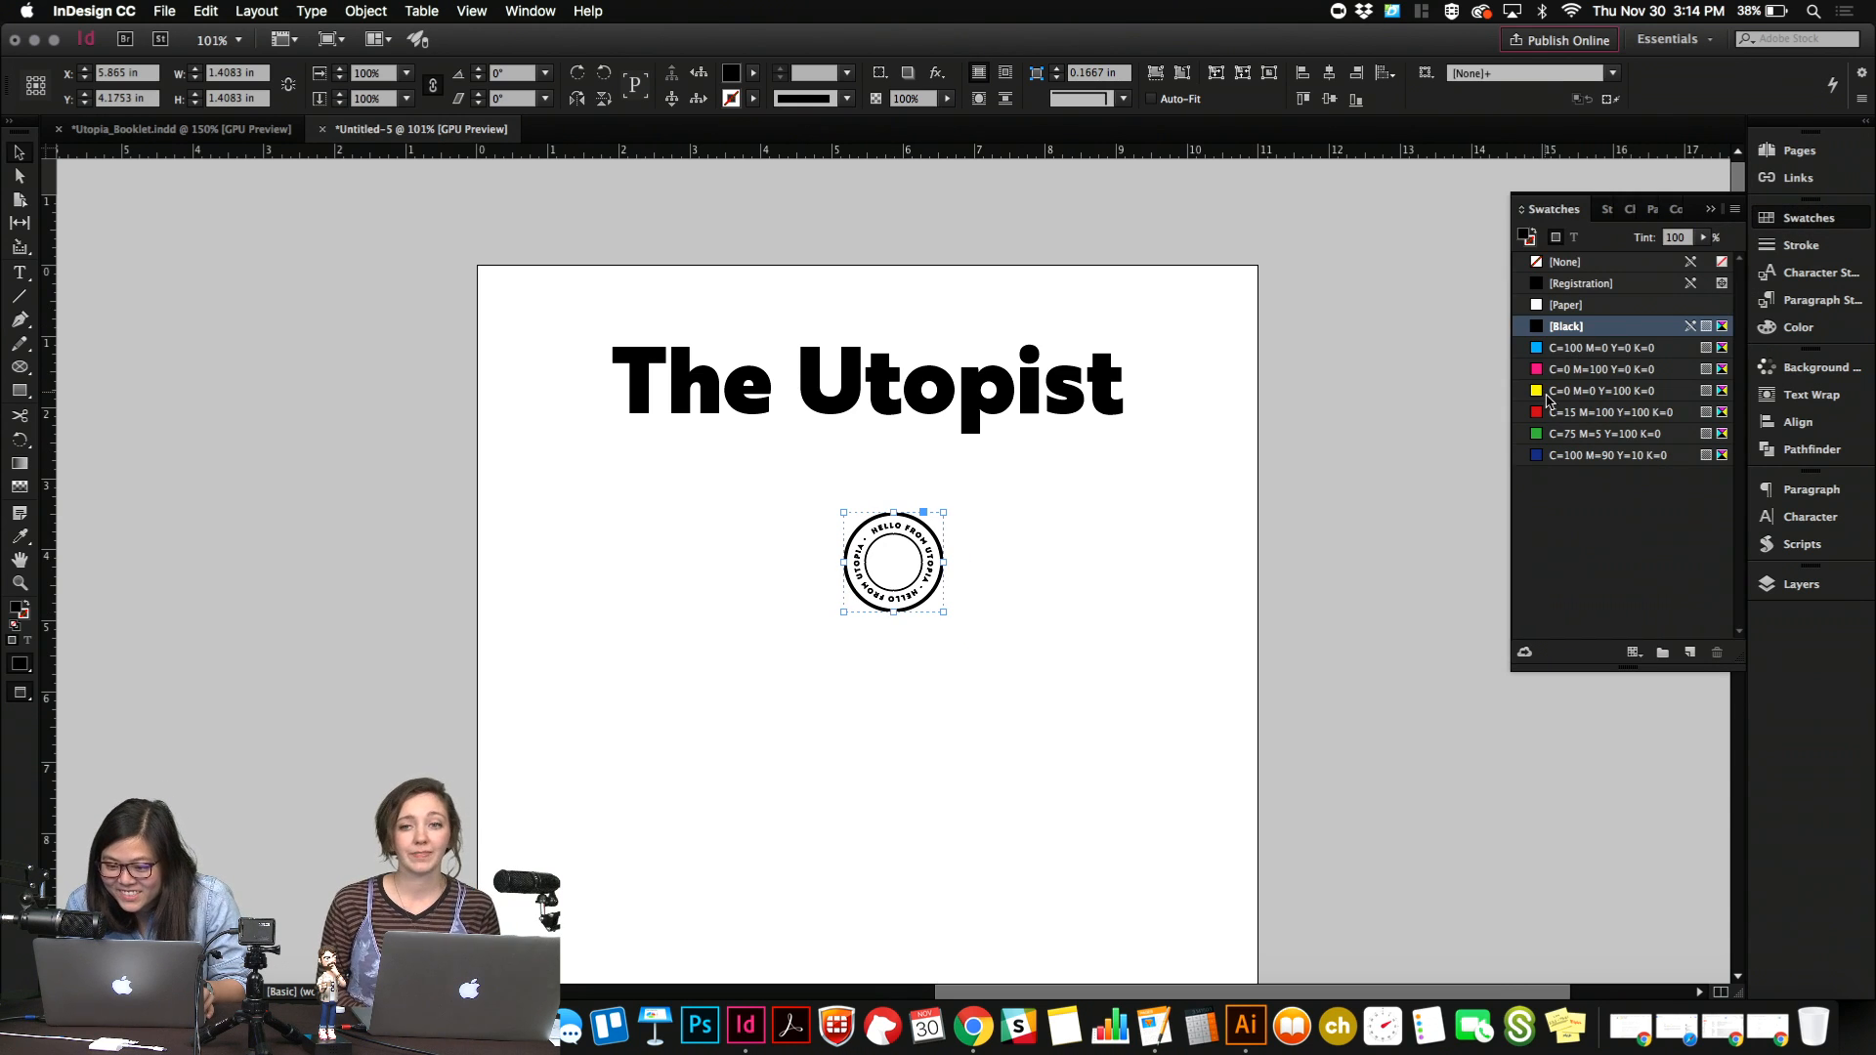
click(1798, 218)
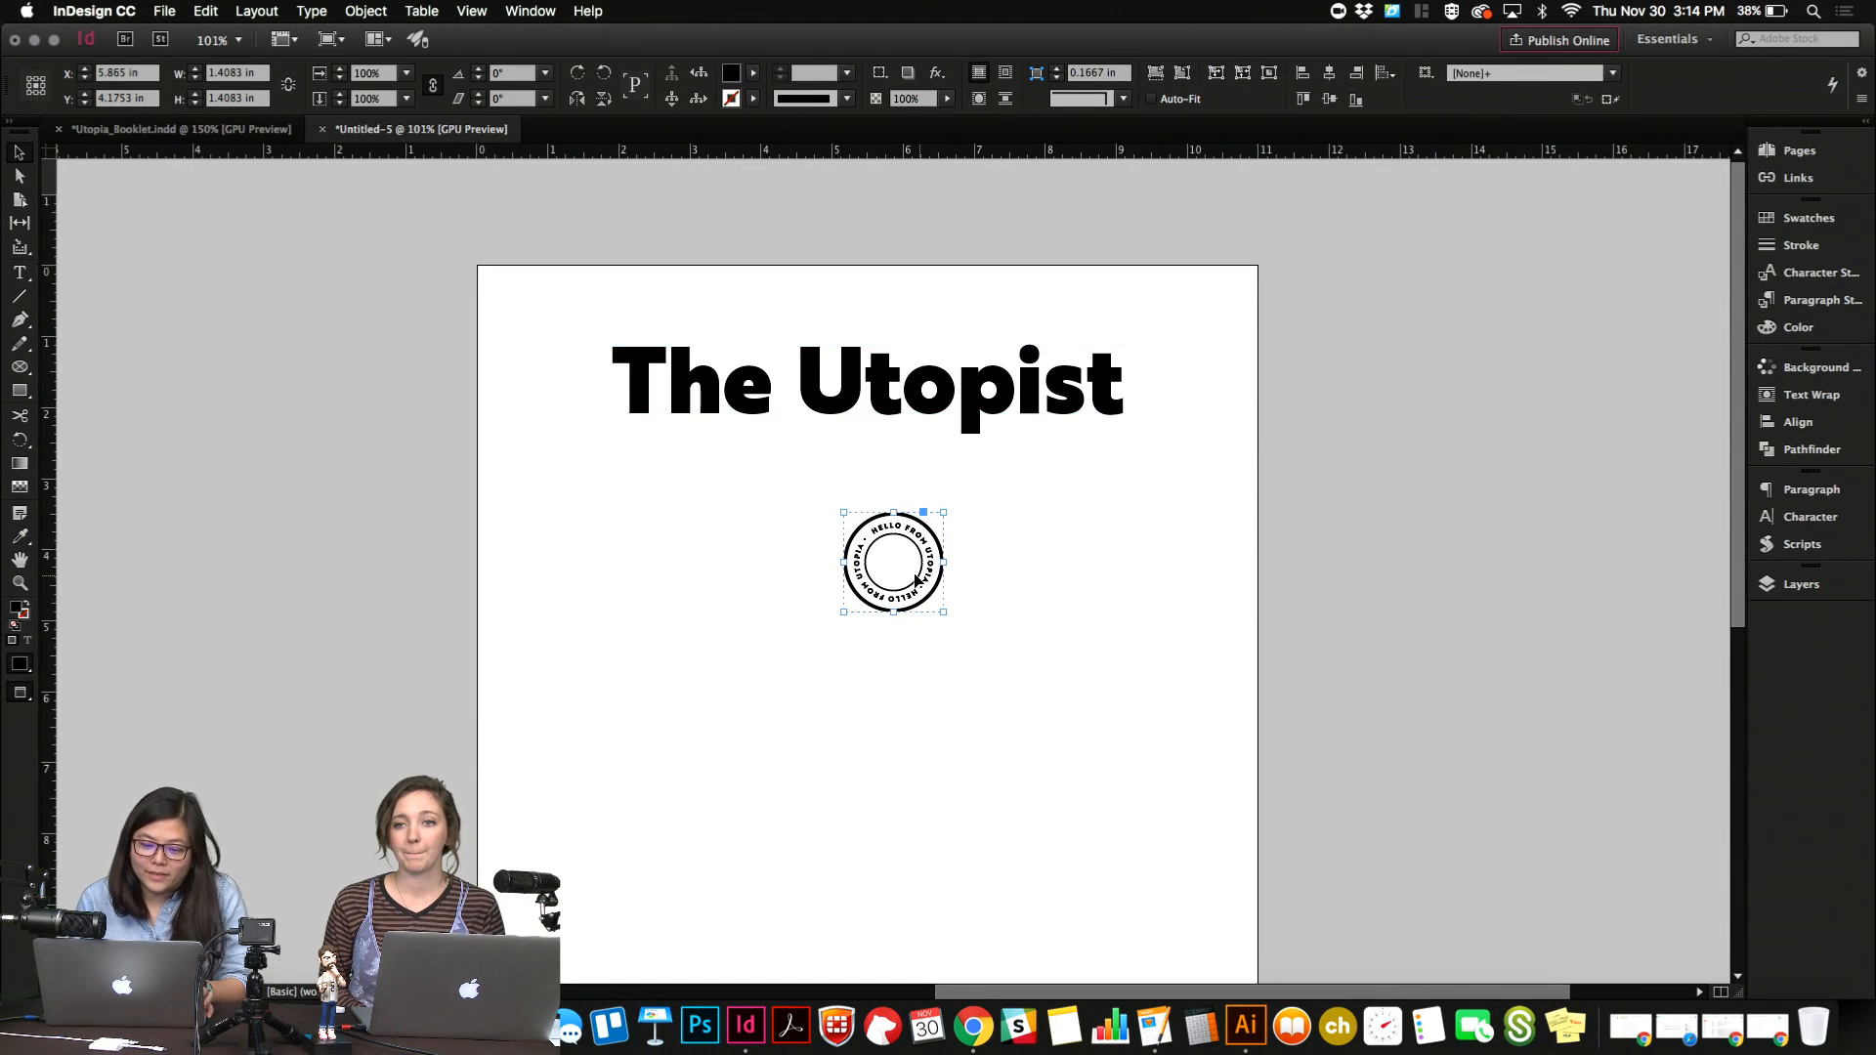
drag(913, 573, 1098, 432)
click(1099, 534)
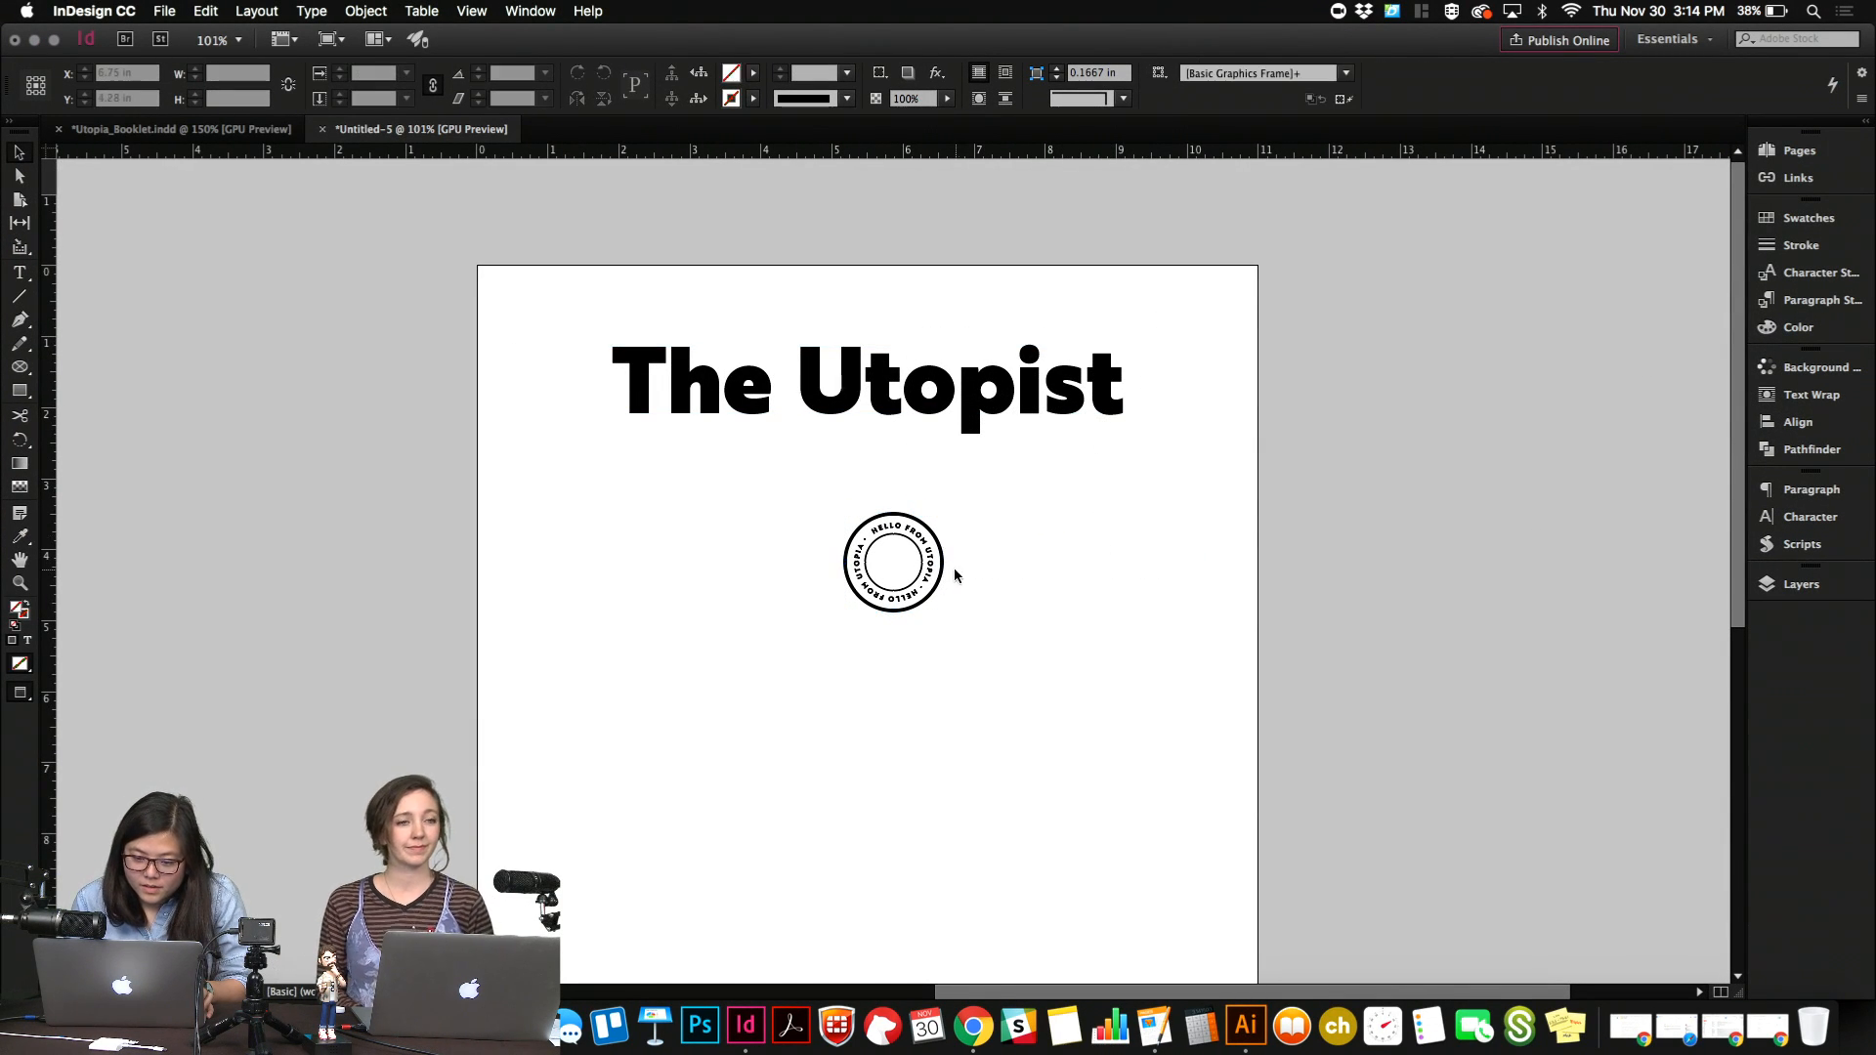
Move the badge over the last letters of the title and scale it down to about 1.14 in wide.
drag(937, 583, 1176, 368)
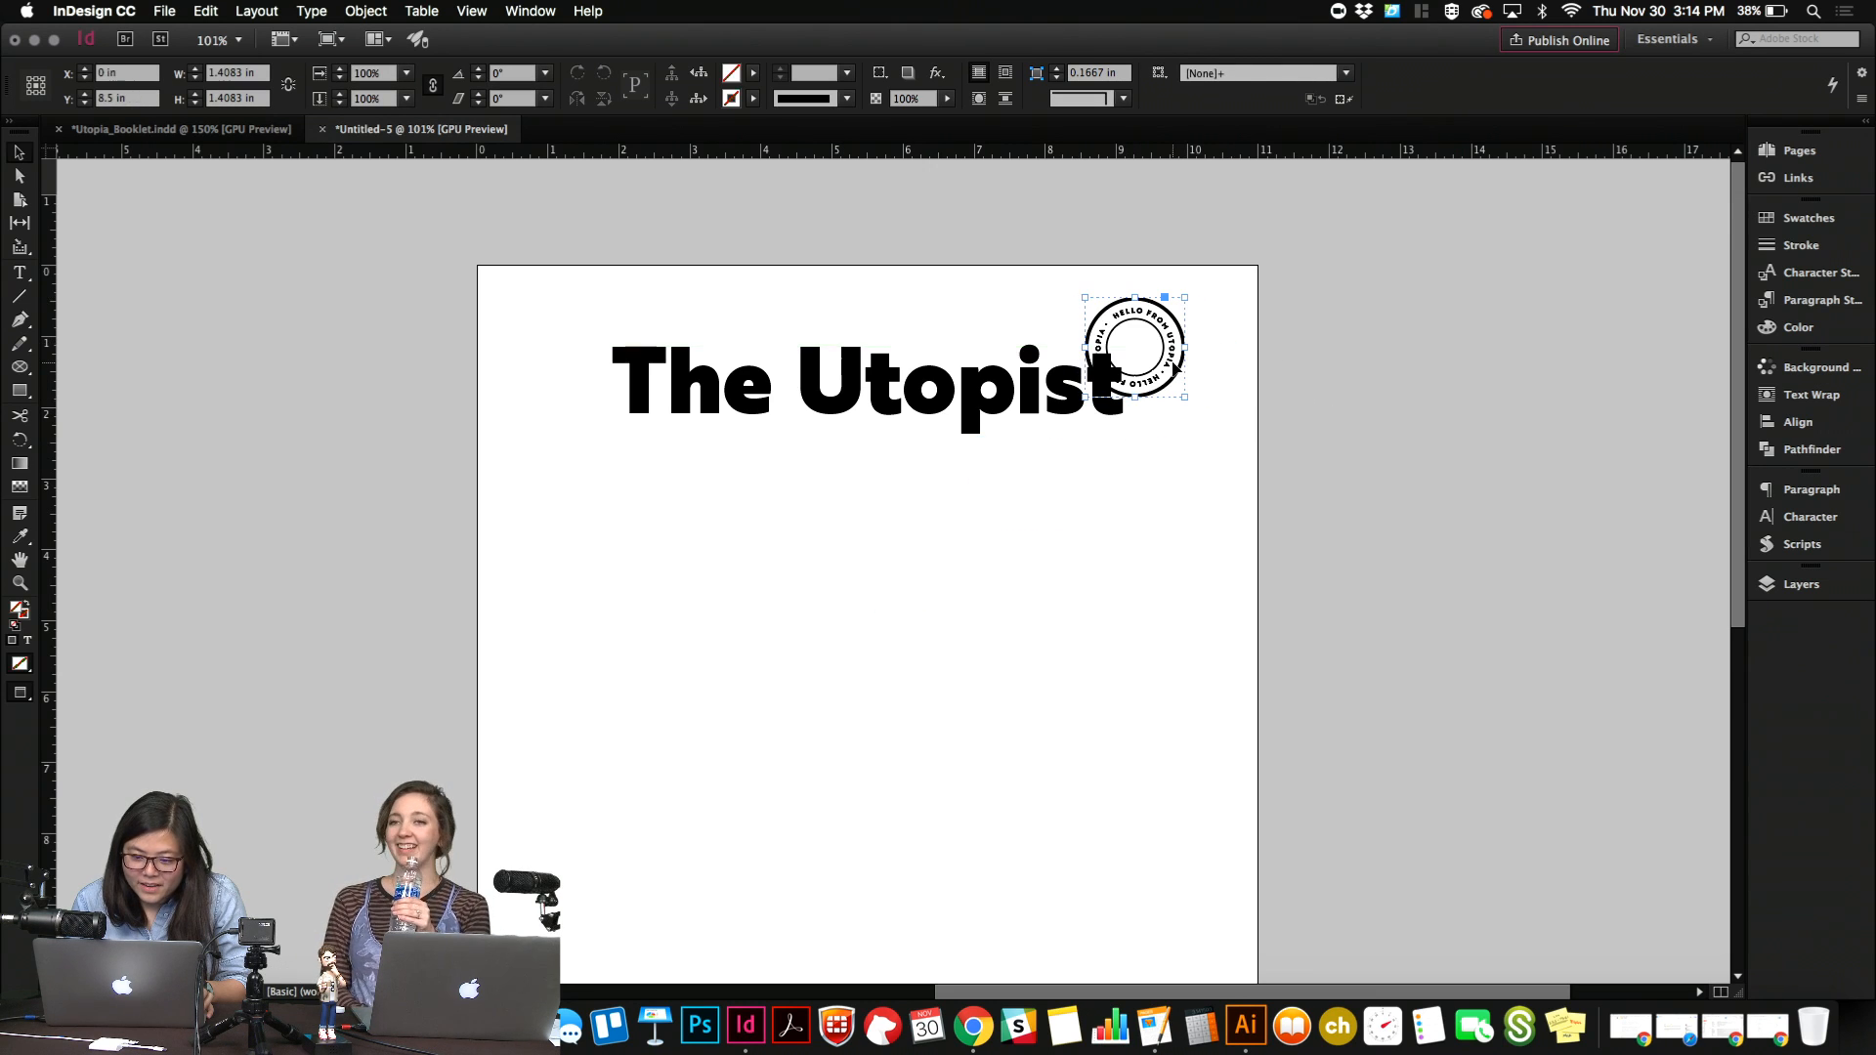
key(shift+Left)
key(shift+Left)
key(shift+Down)
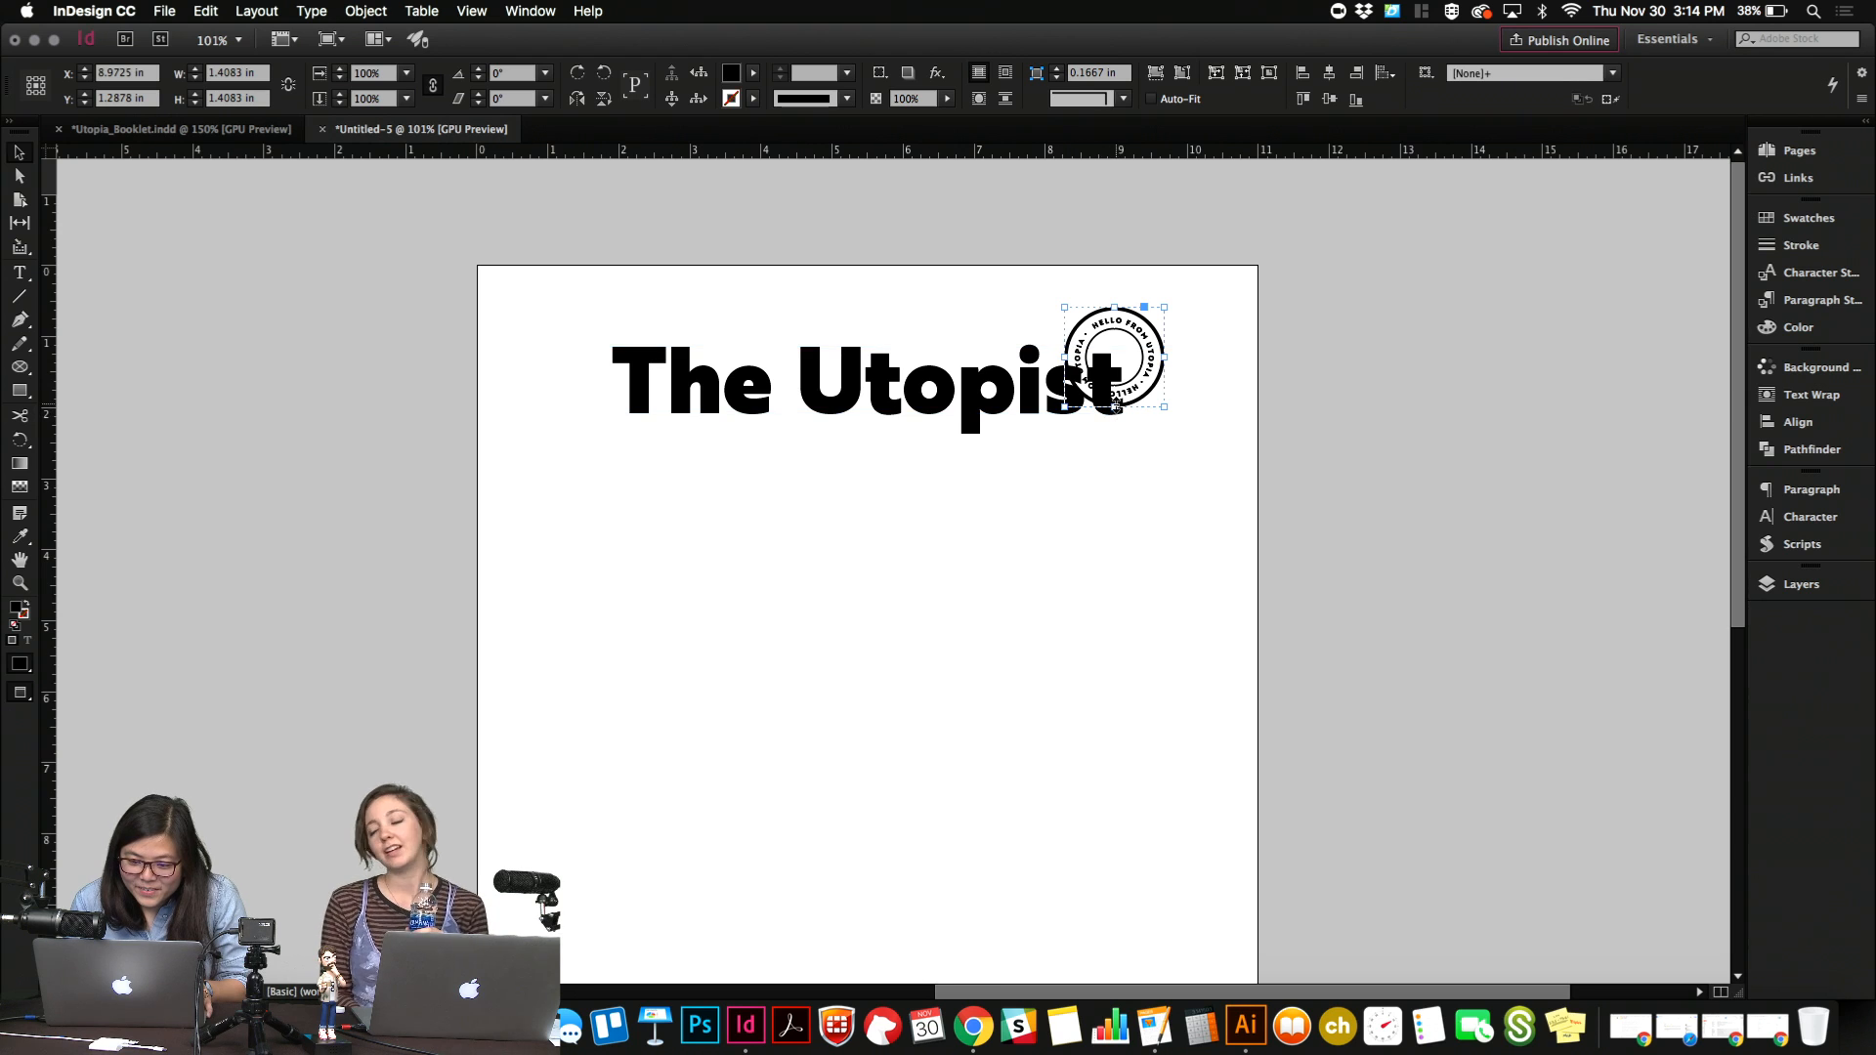
drag(1115, 407, 1114, 389)
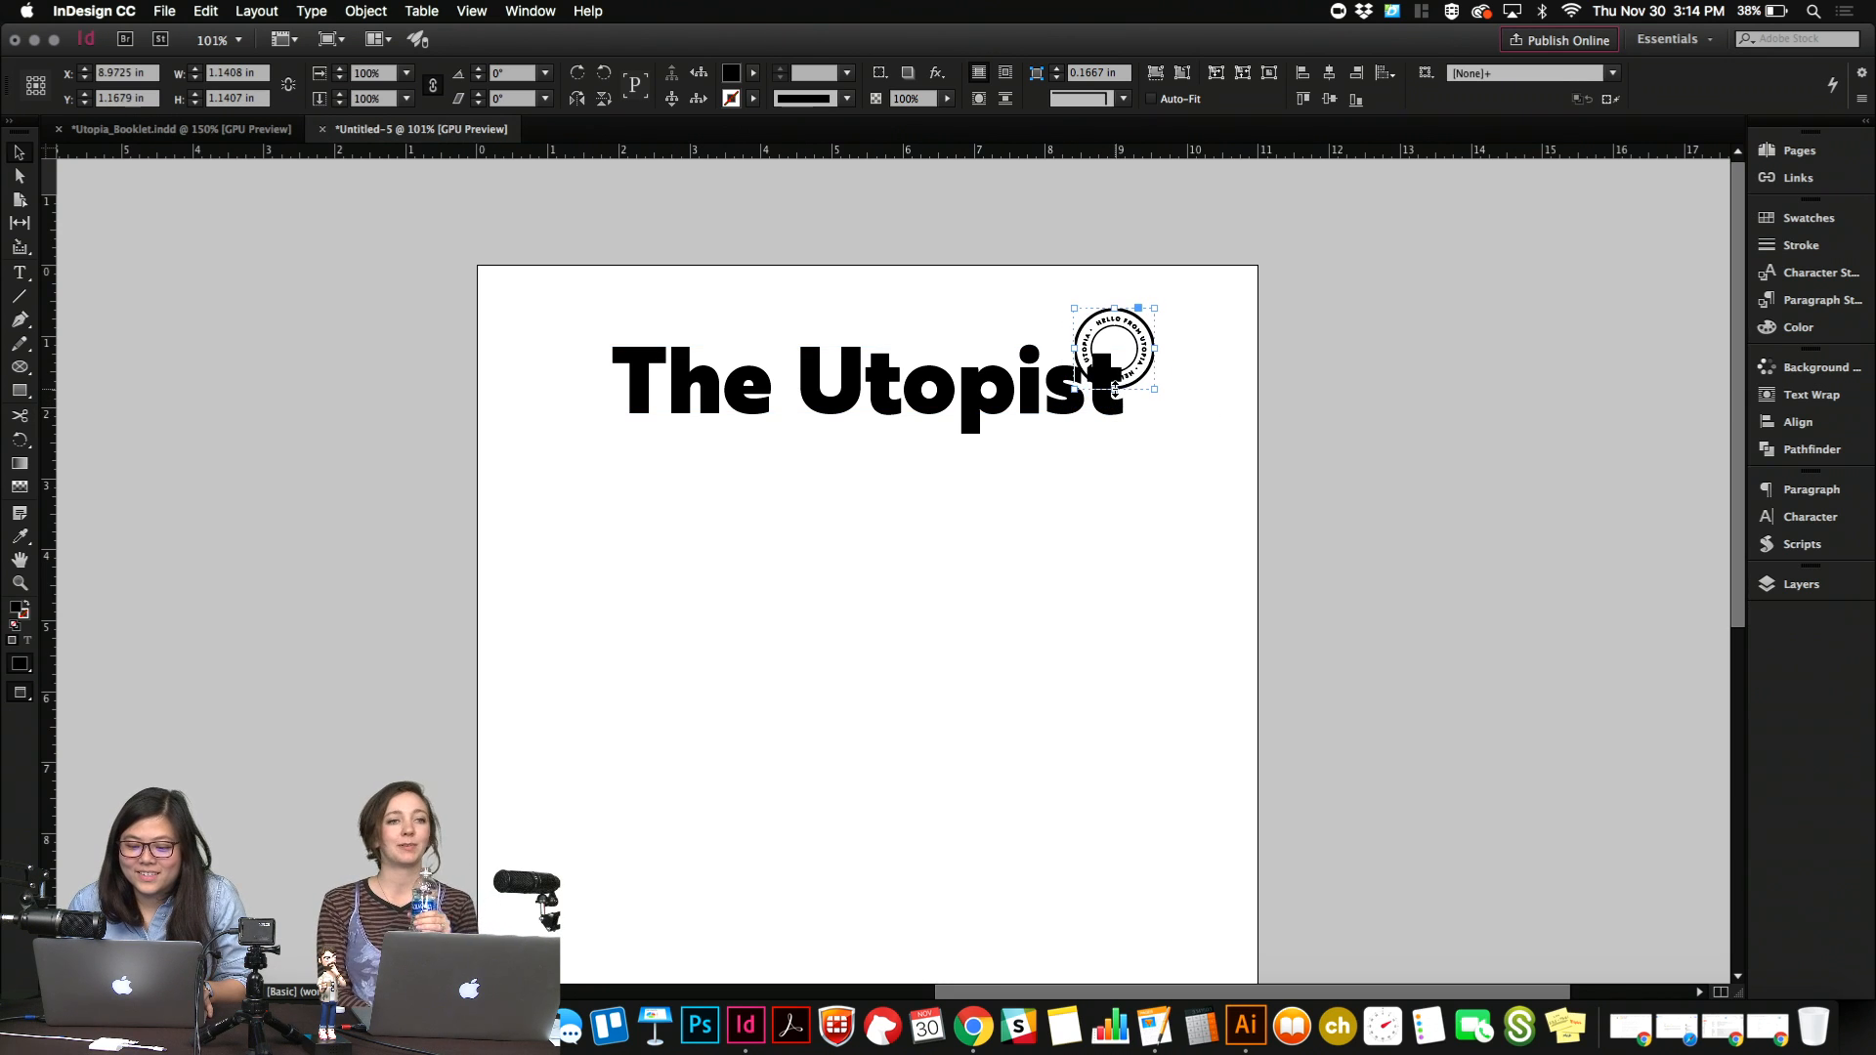
key(Down)
key(Down)
key(Down)
key(Down)
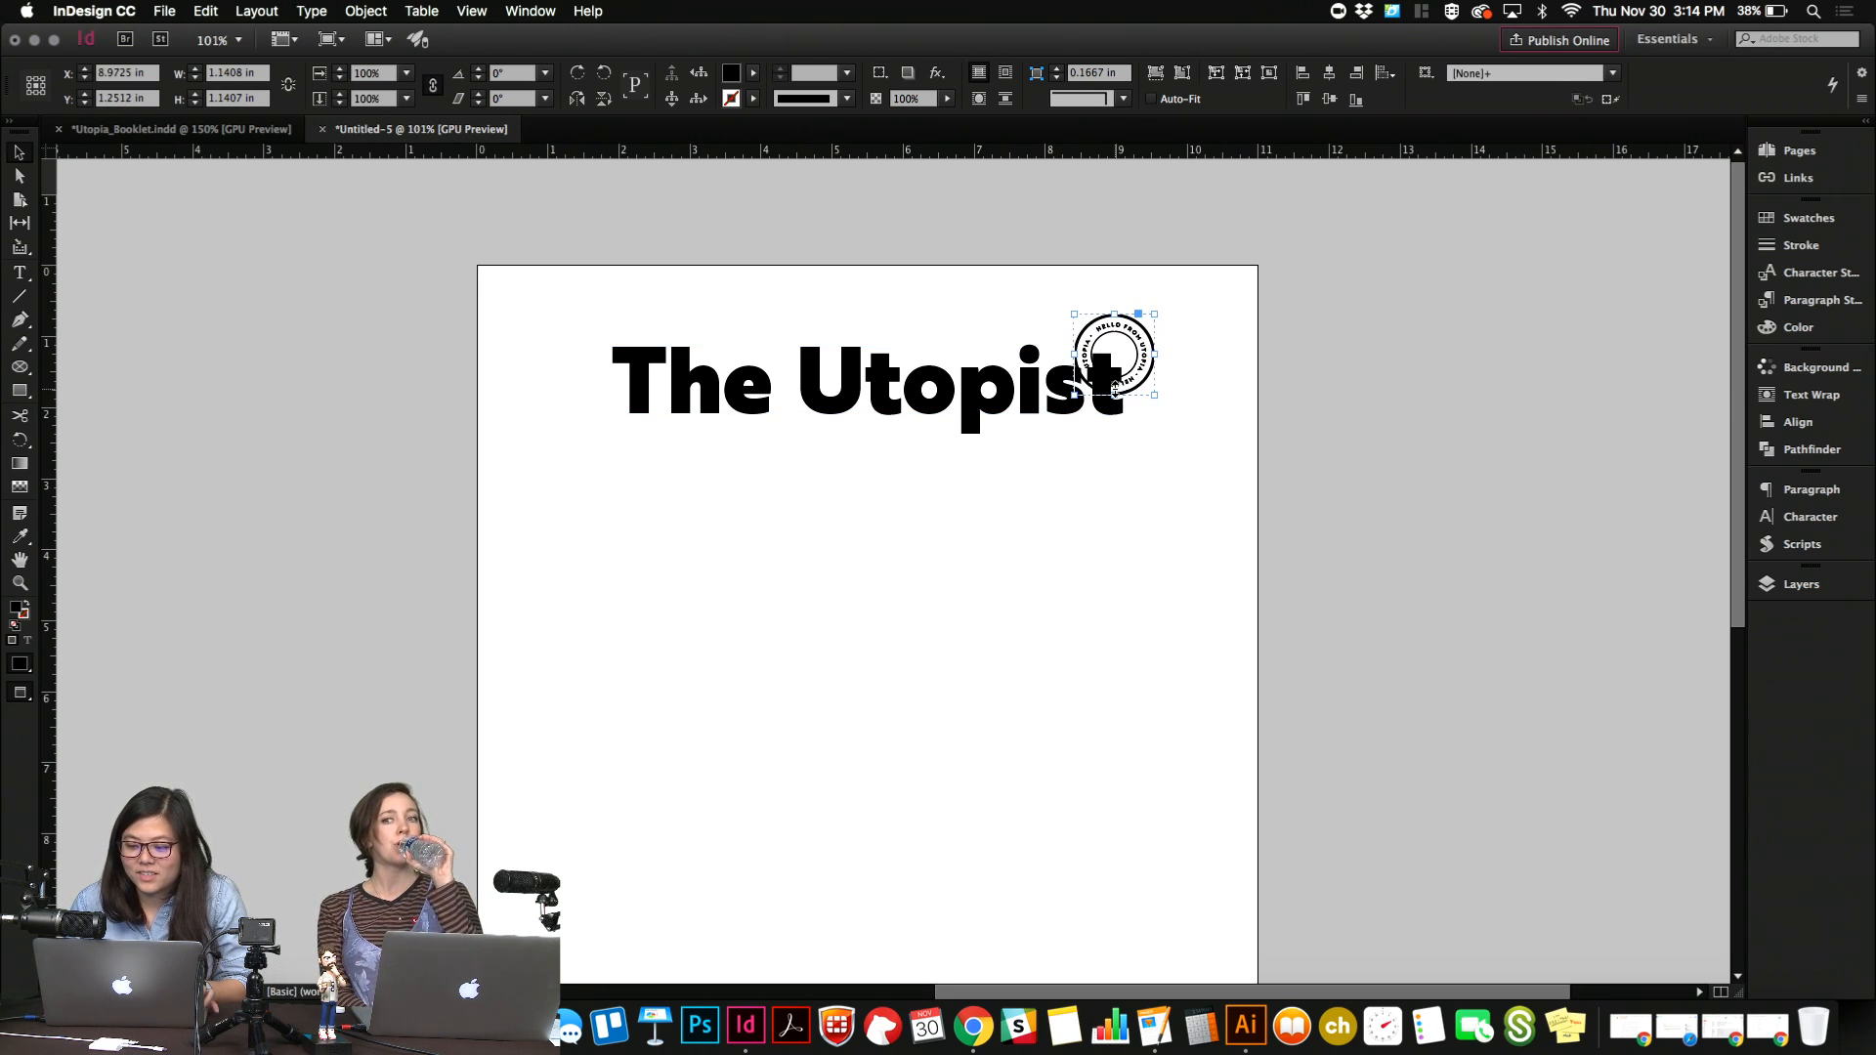
click(1188, 702)
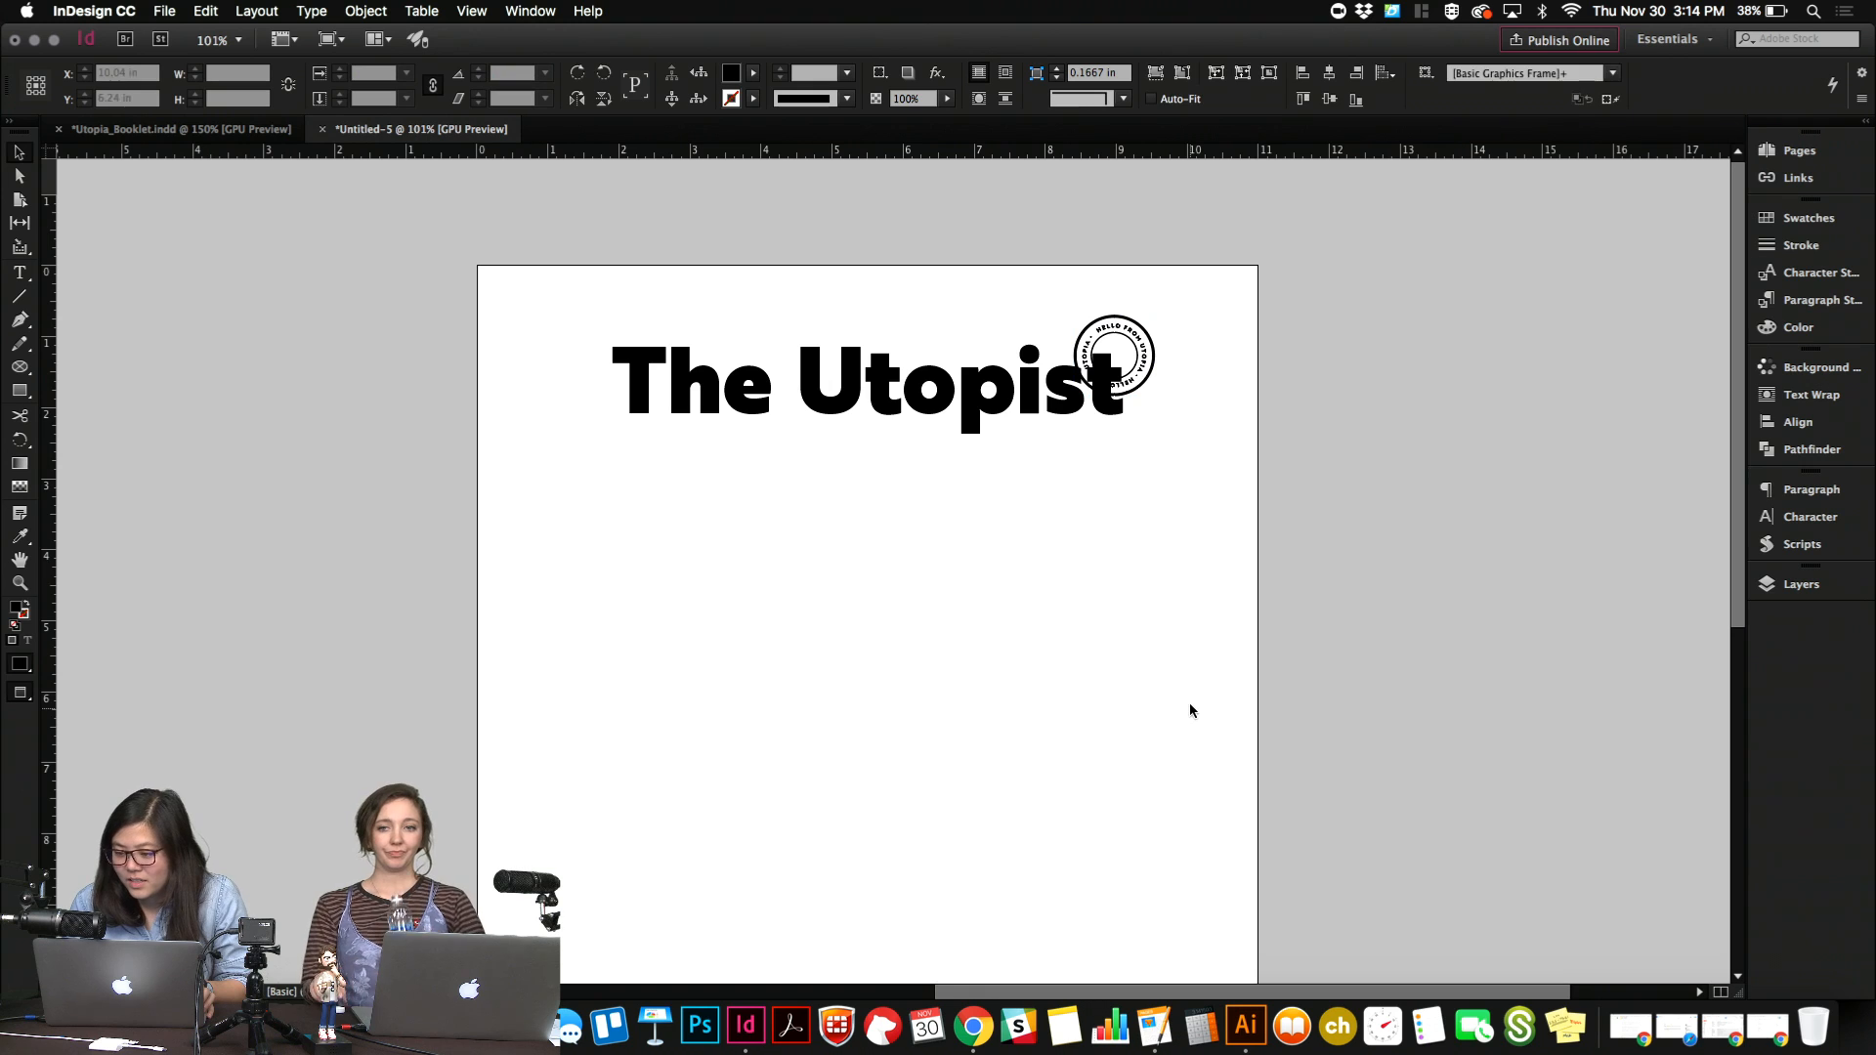
Load the colour swatches from the Utopia.ase file on the Desktop into the document.
click(1783, 216)
click(1733, 210)
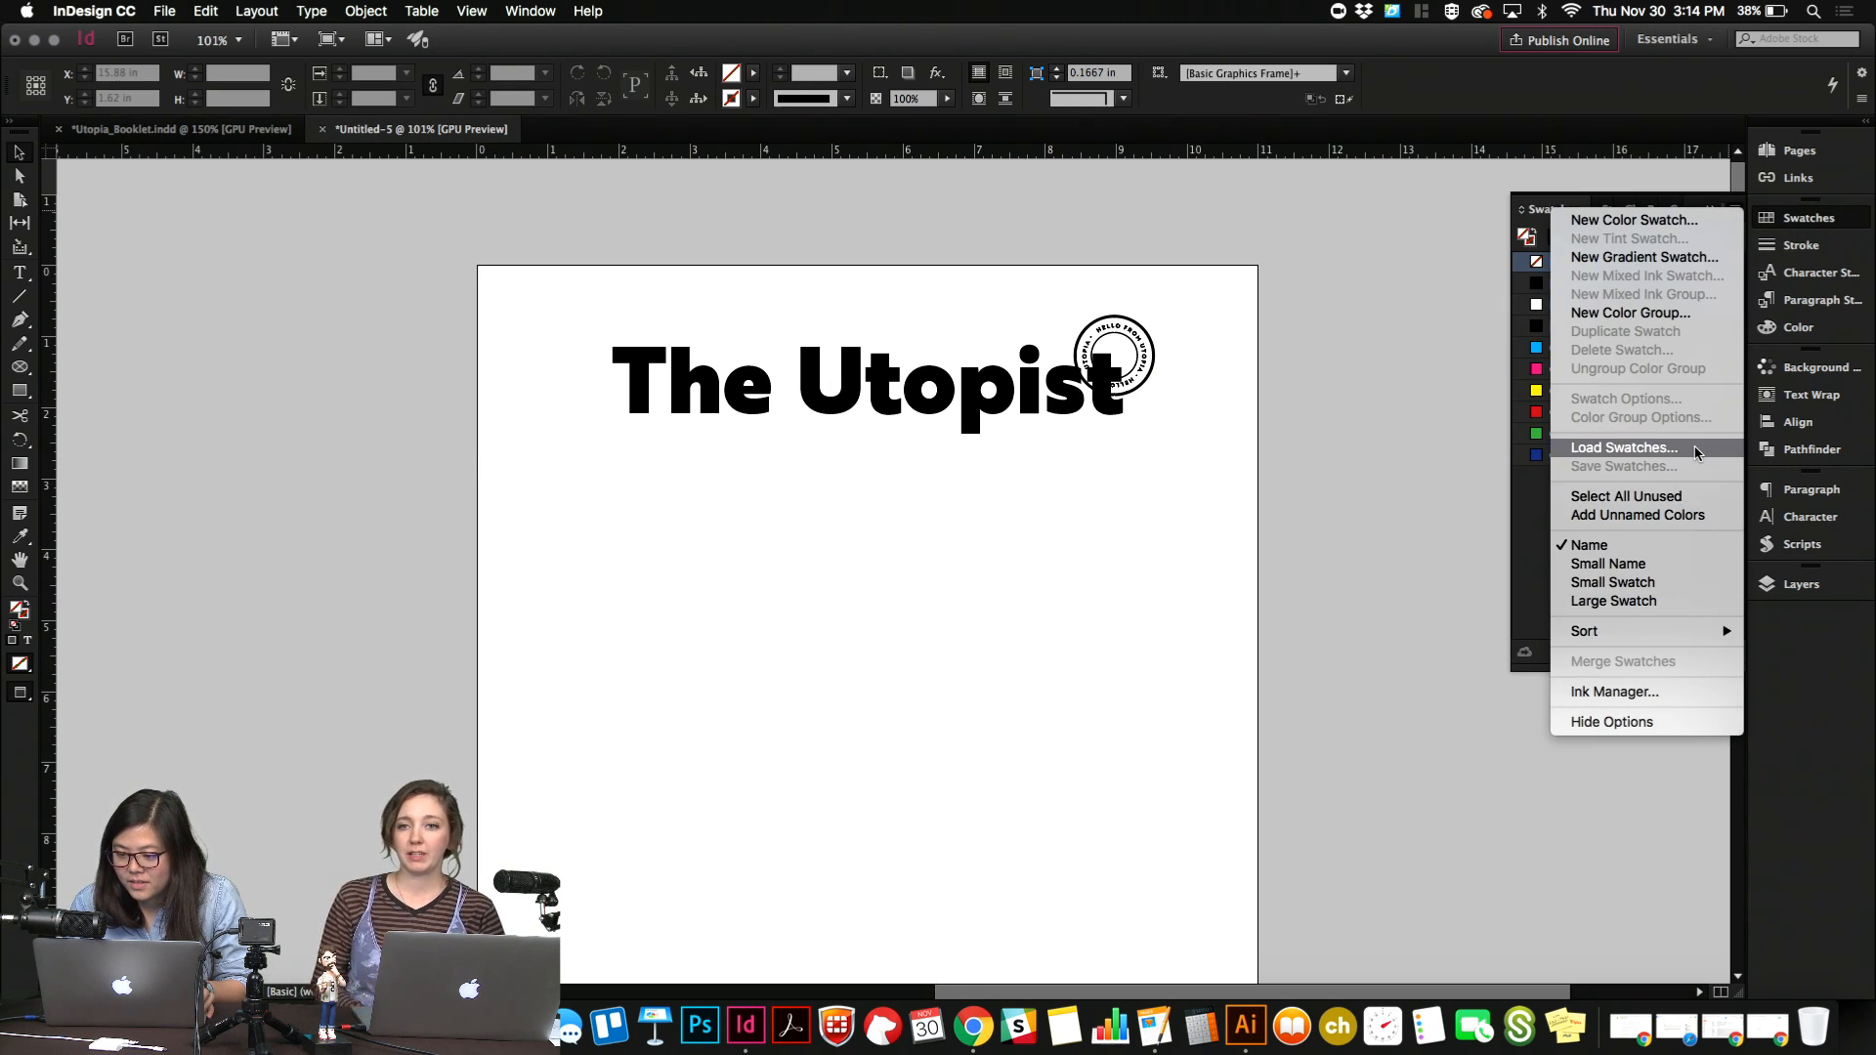
click(1661, 448)
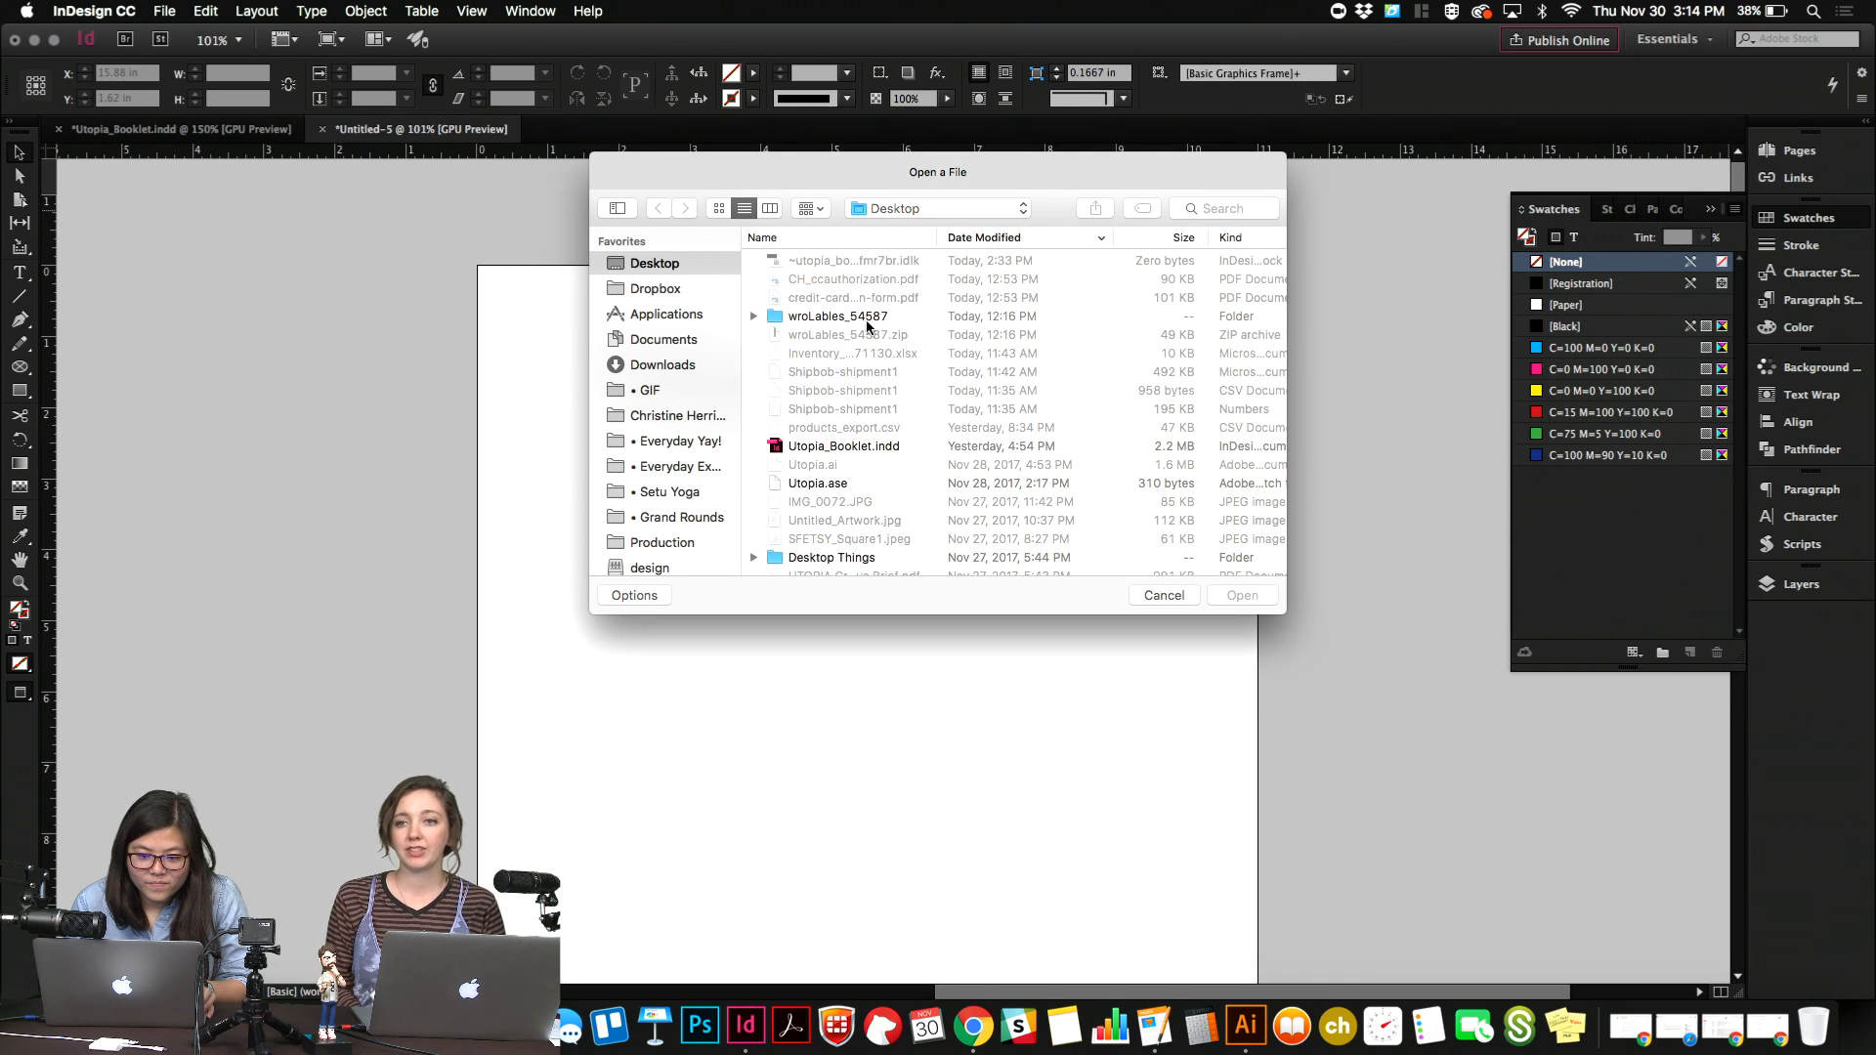
scroll(884, 420, down, 3)
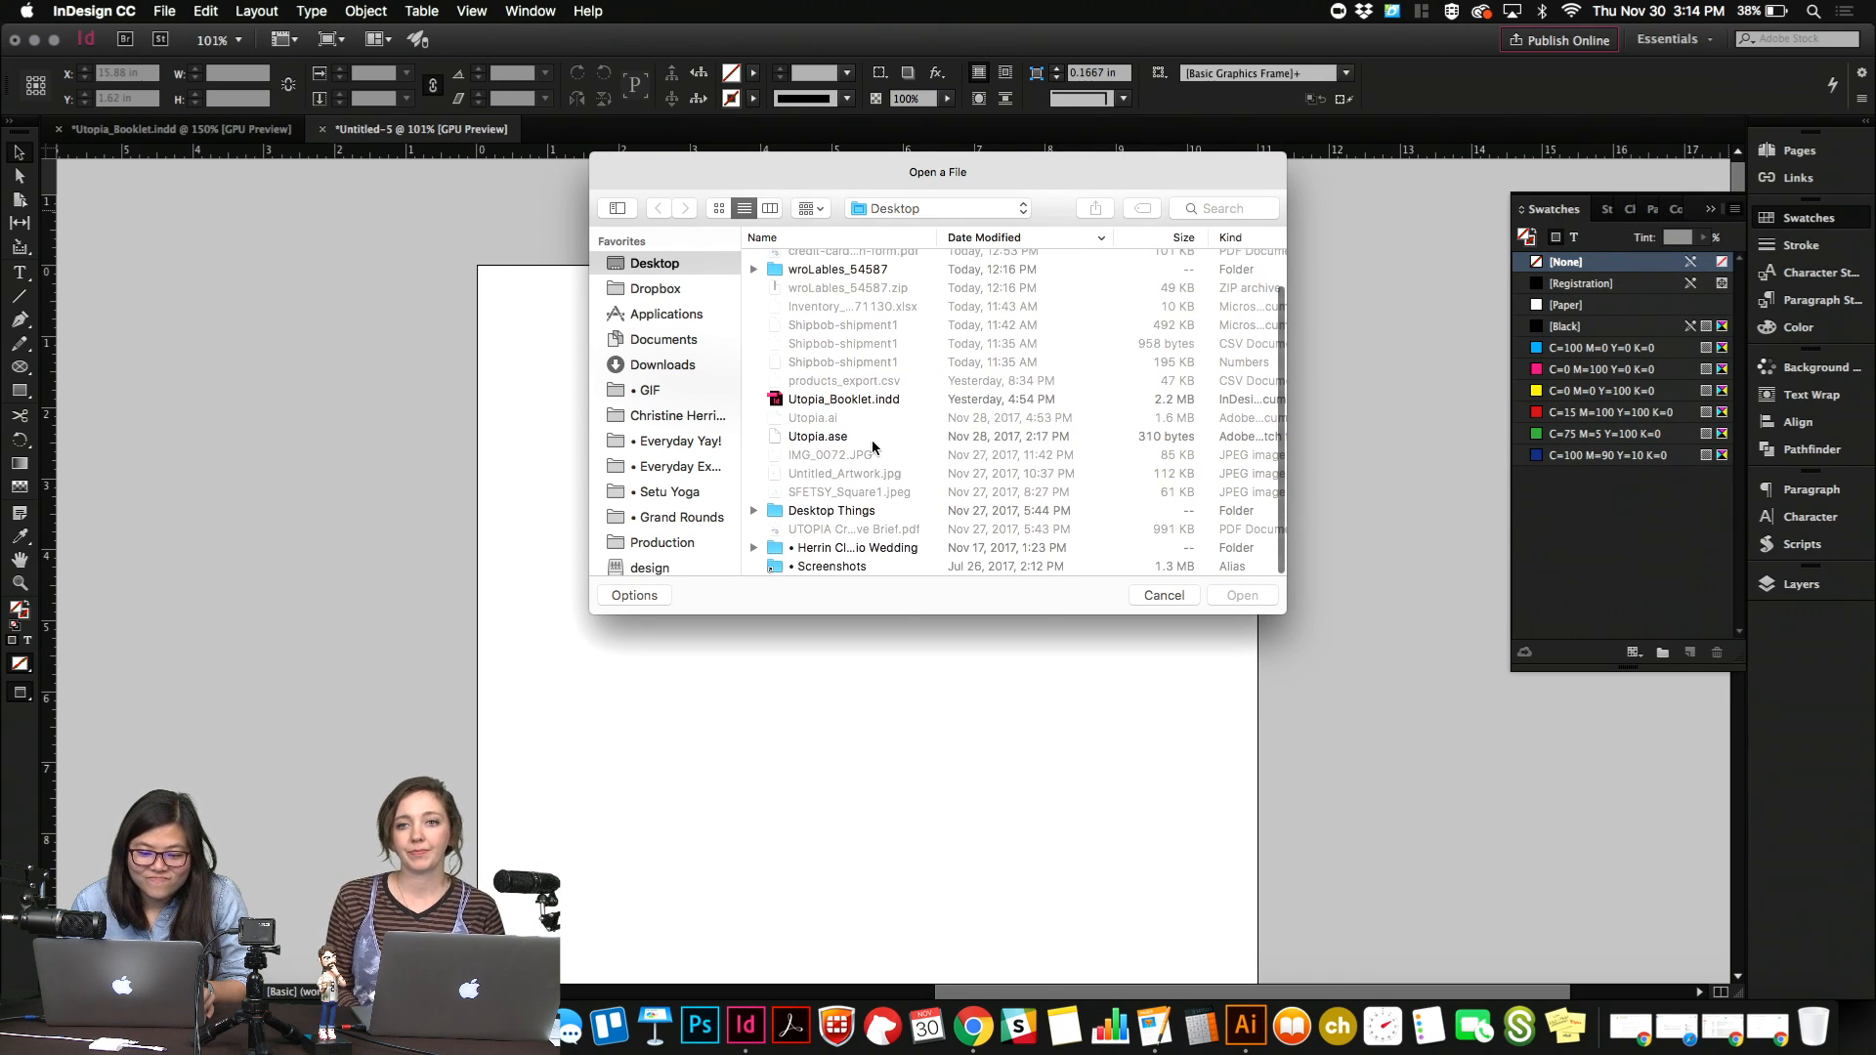
double_click(872, 437)
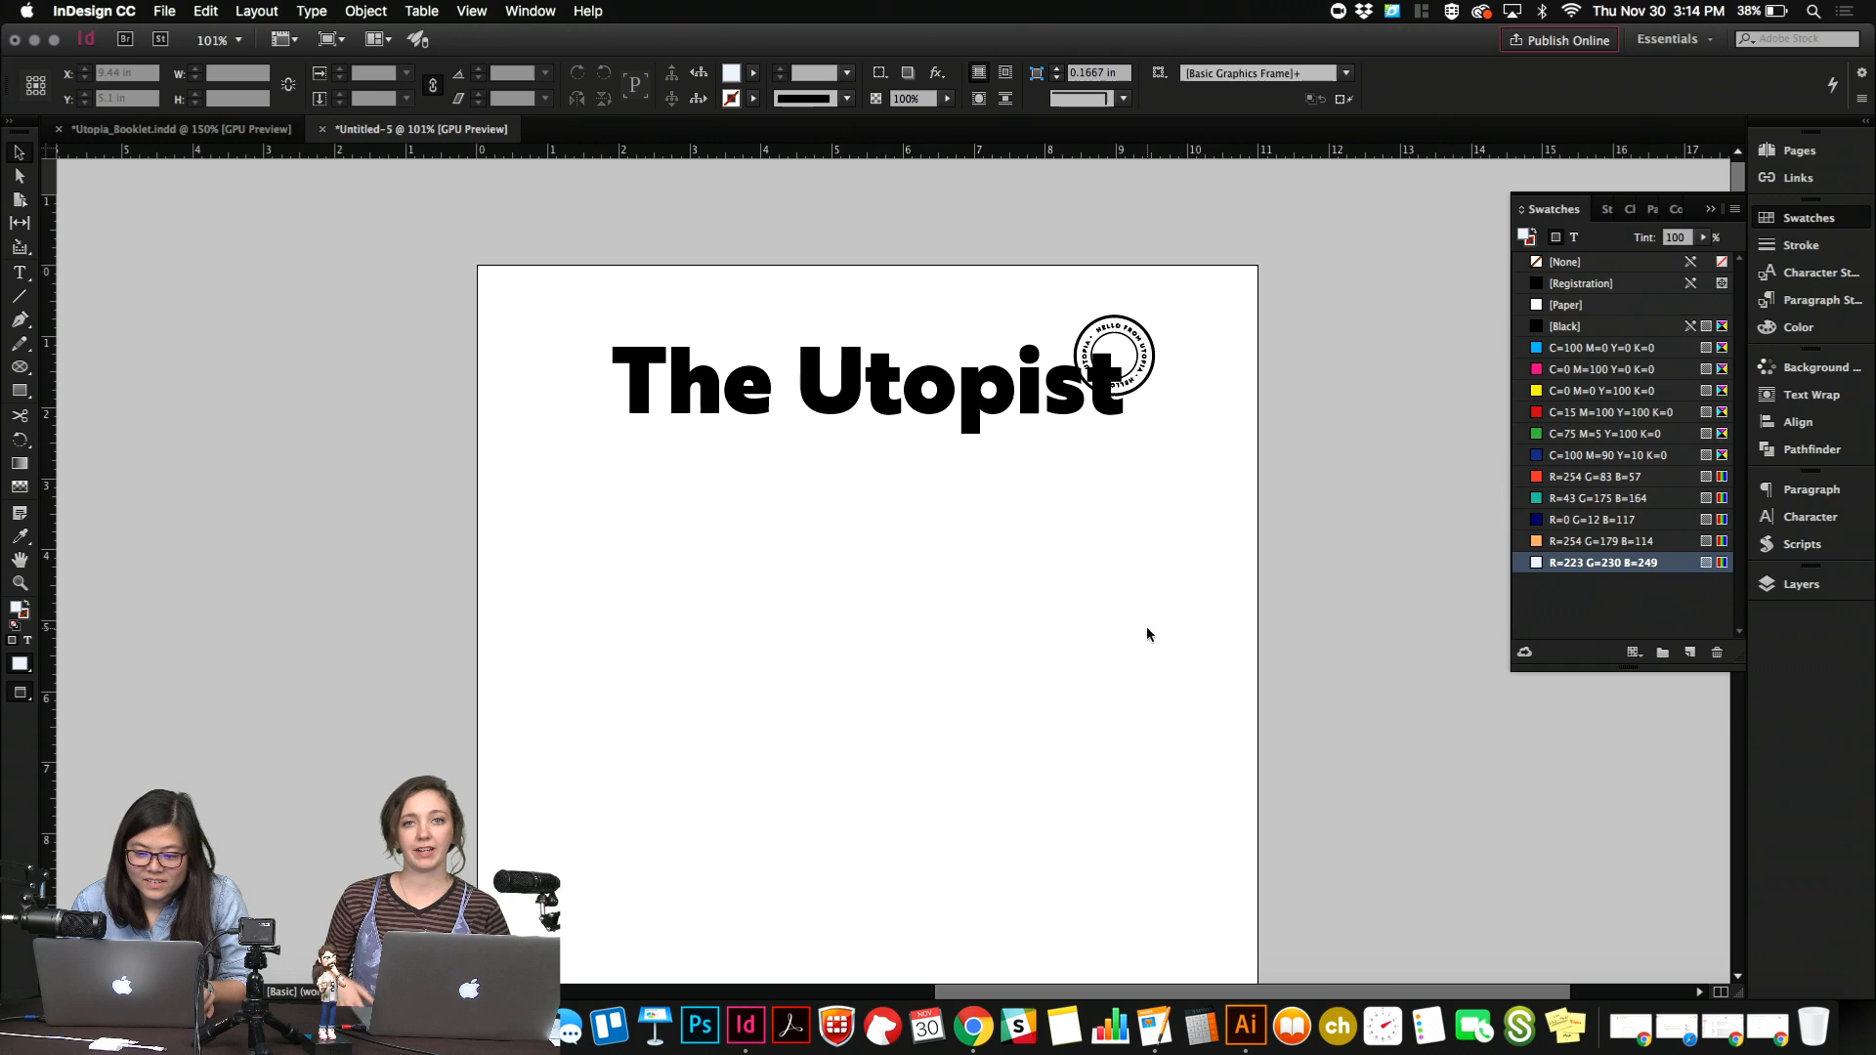
Try the orange R=254 G=179 B=114 swatch on the badge, and recolour it teal with R=43 G=175 B=164.
click(1133, 360)
click(1569, 543)
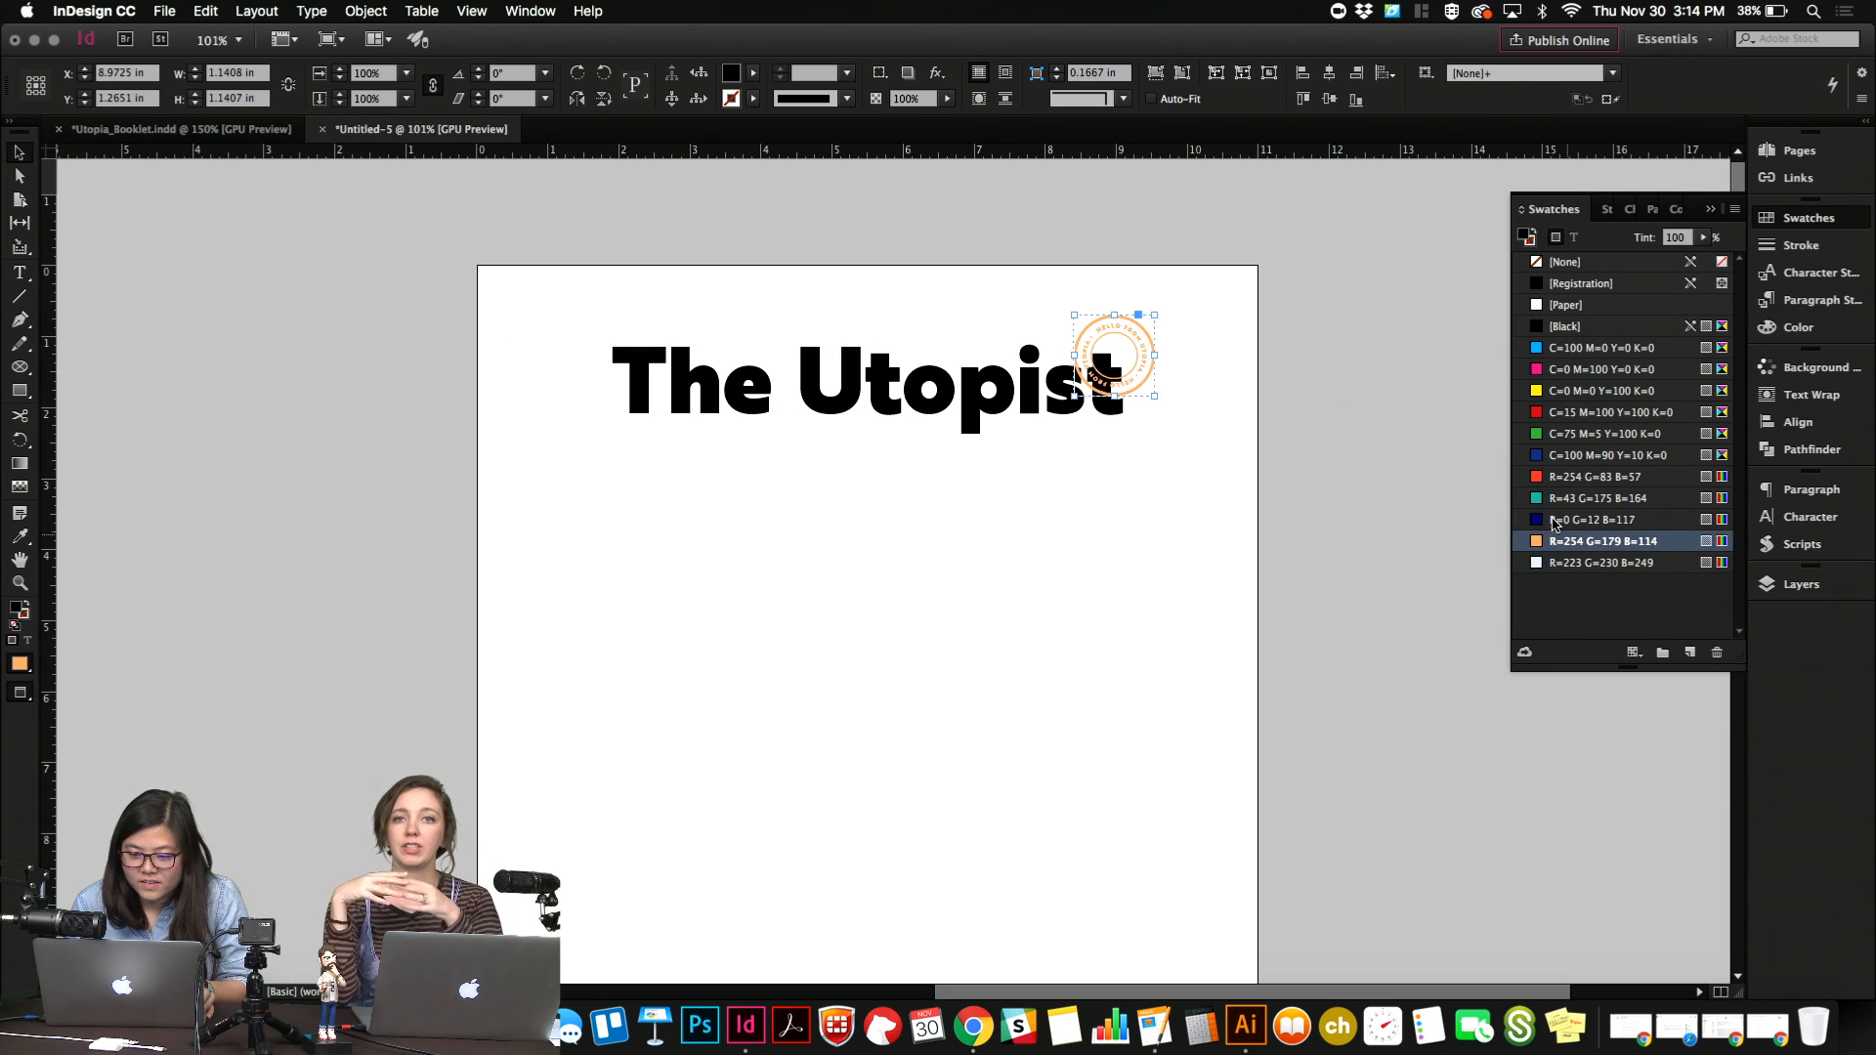
click(1297, 508)
click(1141, 350)
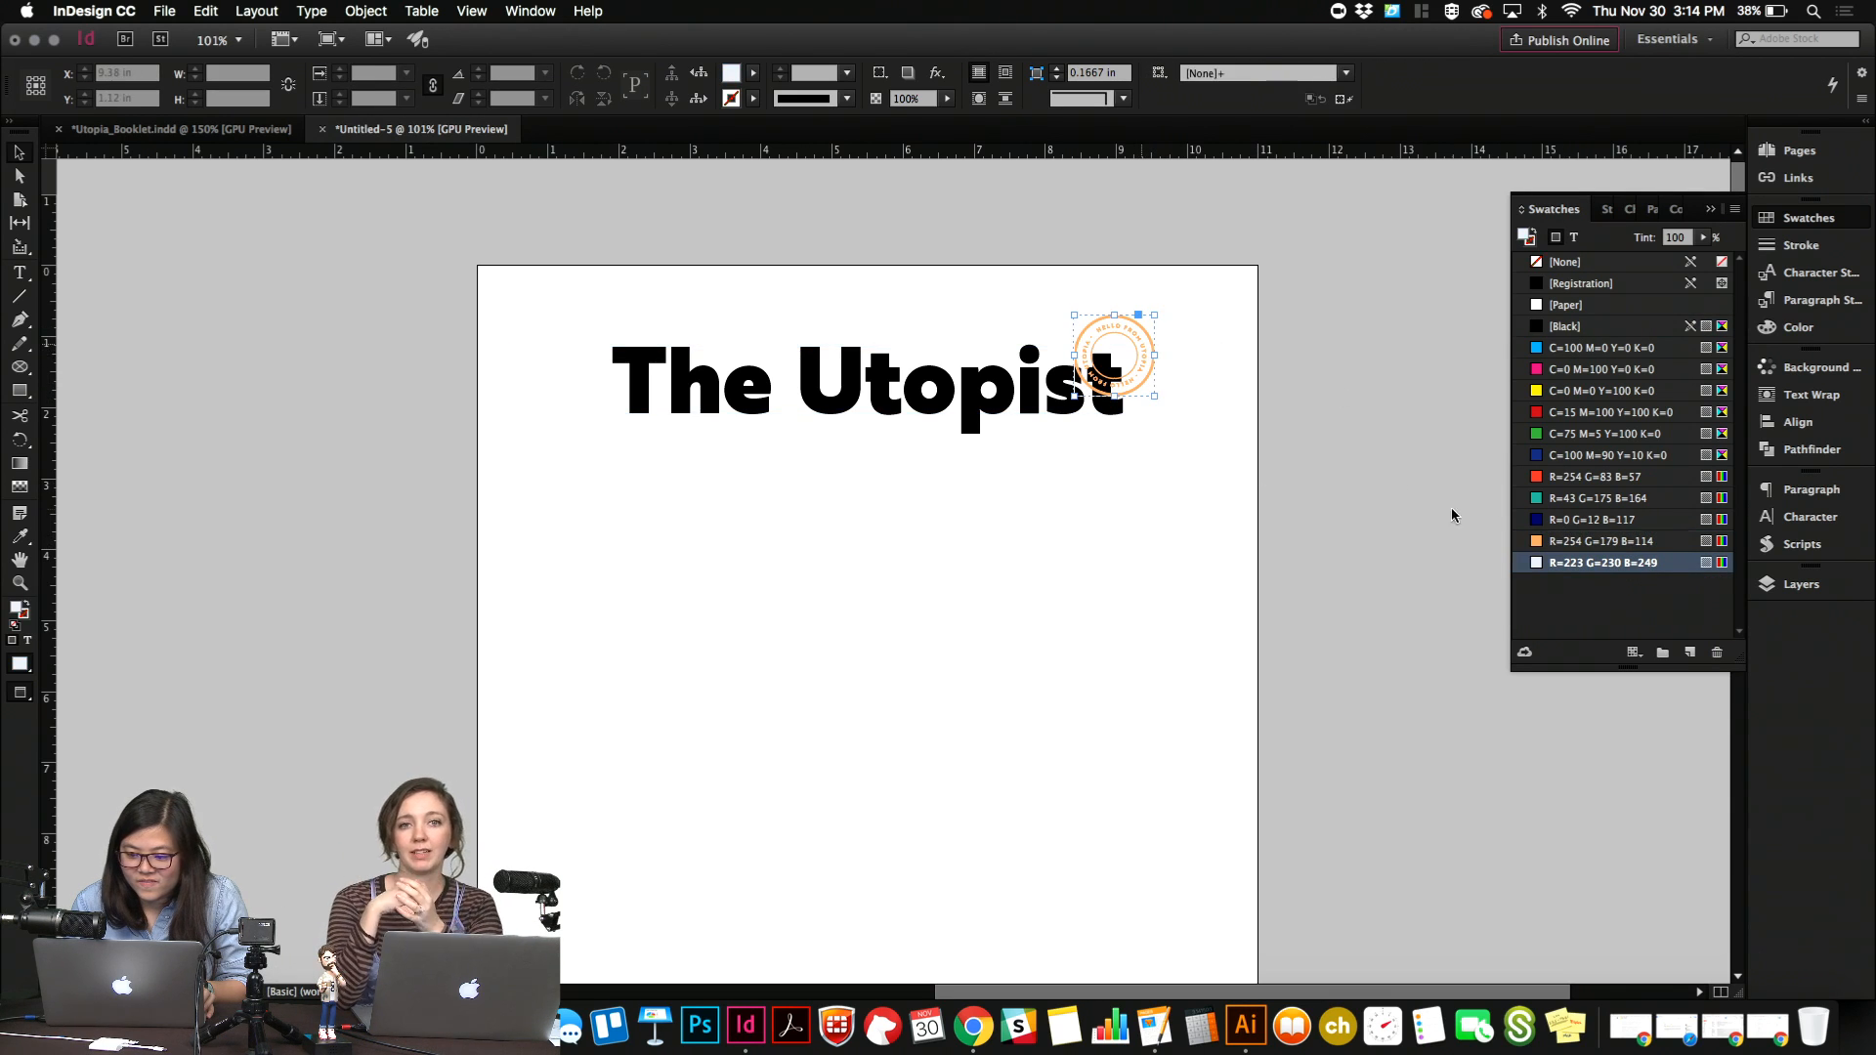
click(1546, 496)
Bring the title's text frame forward in the stacking order so it sits over the badge.
click(995, 396)
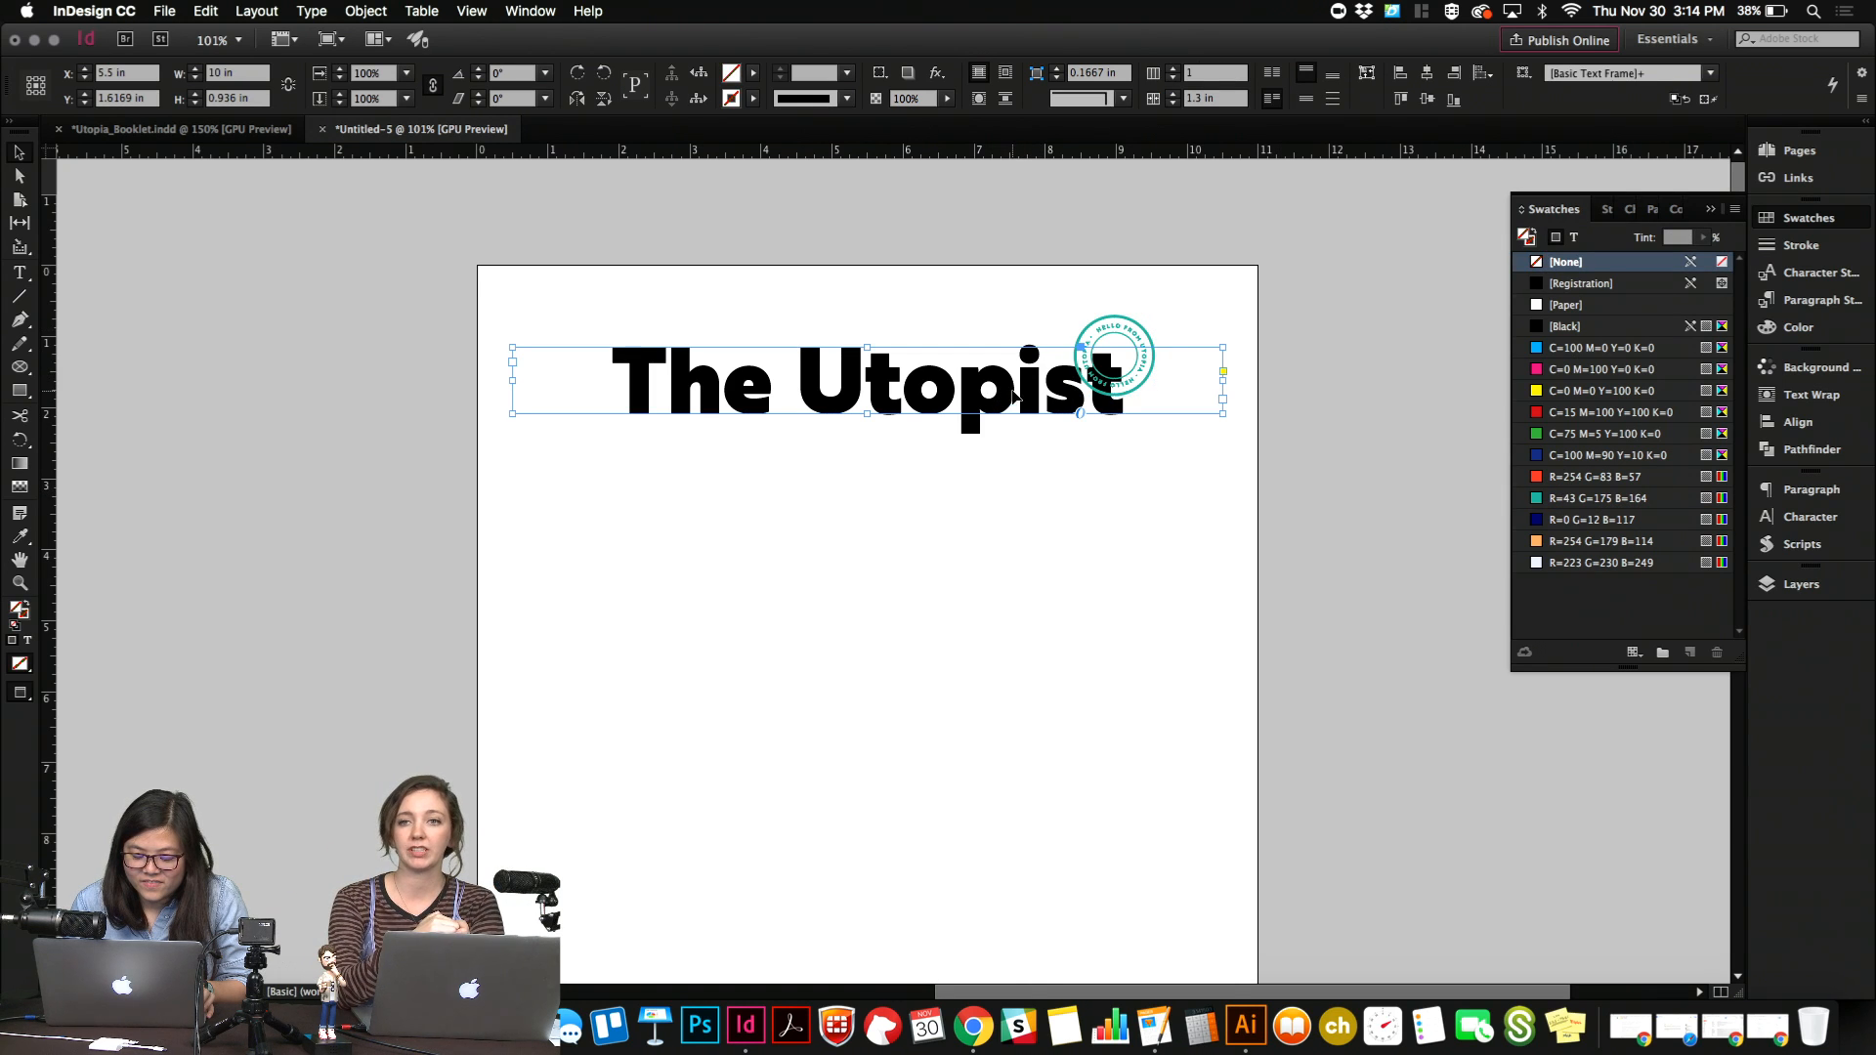
right_click(1013, 396)
mouse_move(1128, 633)
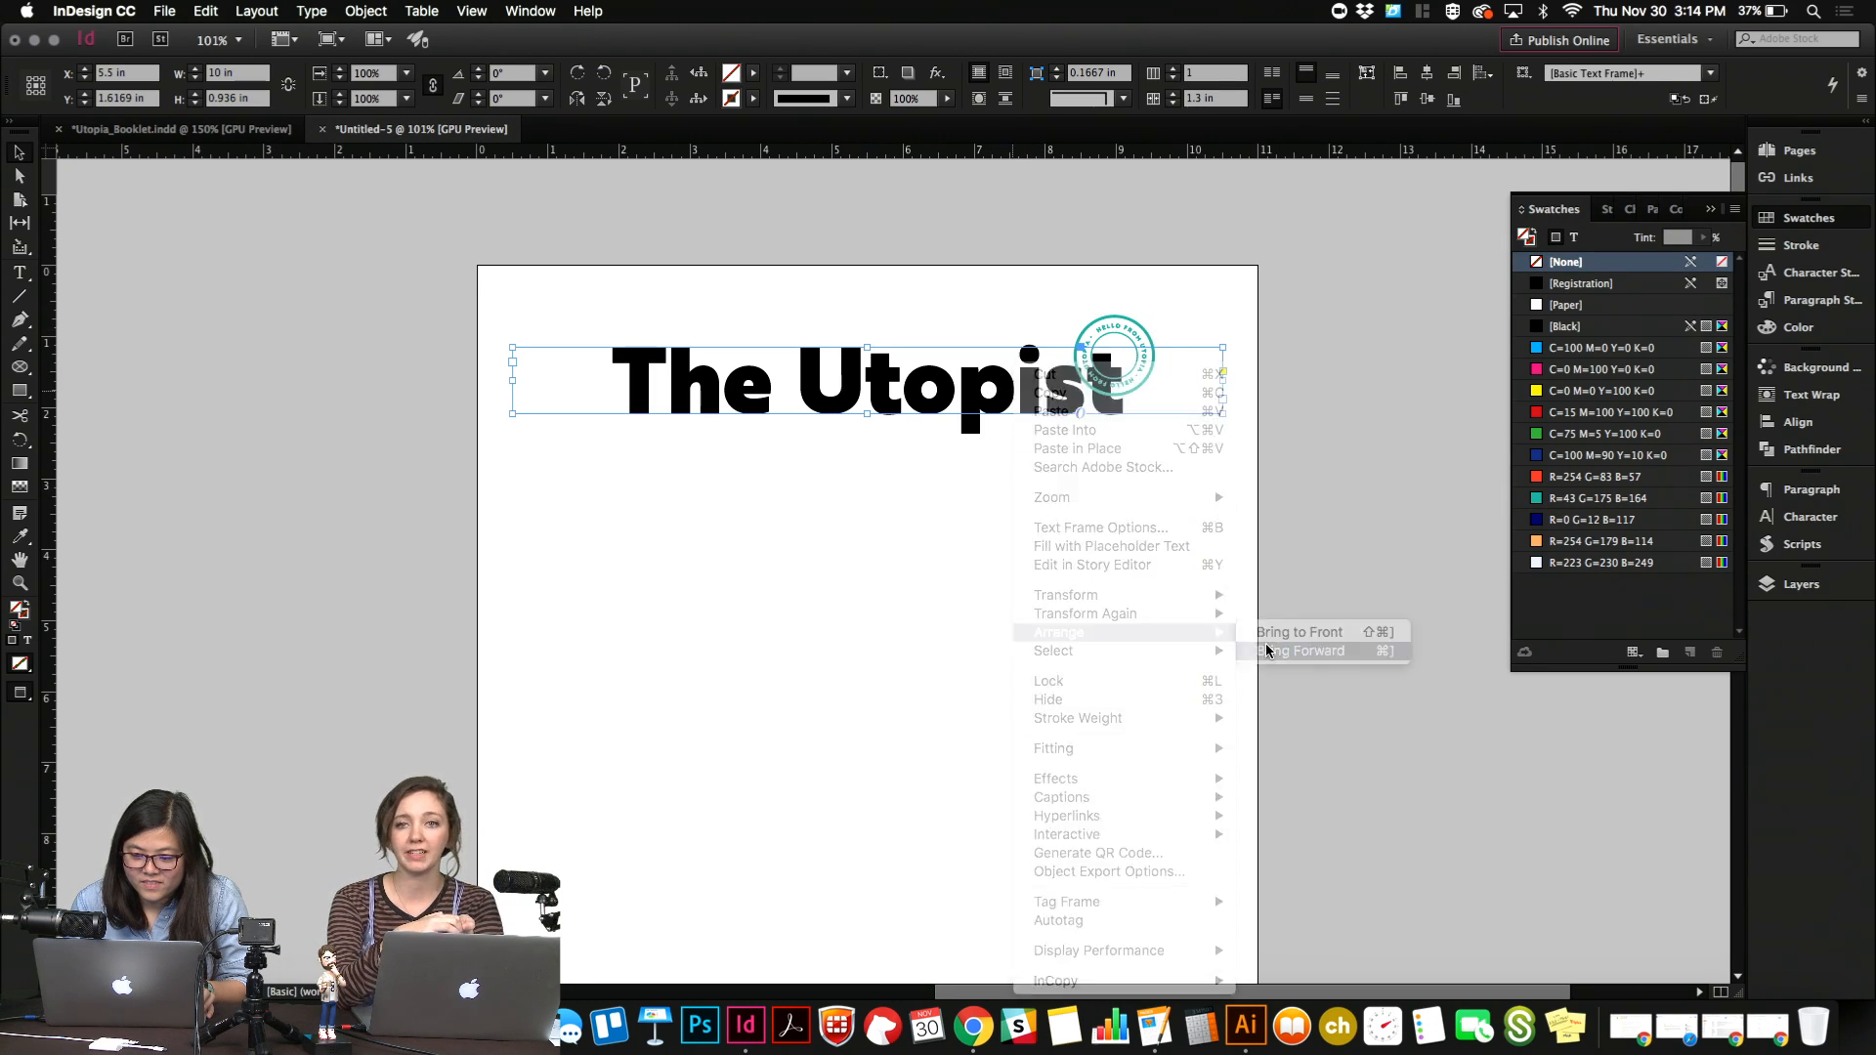
click(1267, 651)
click(1035, 444)
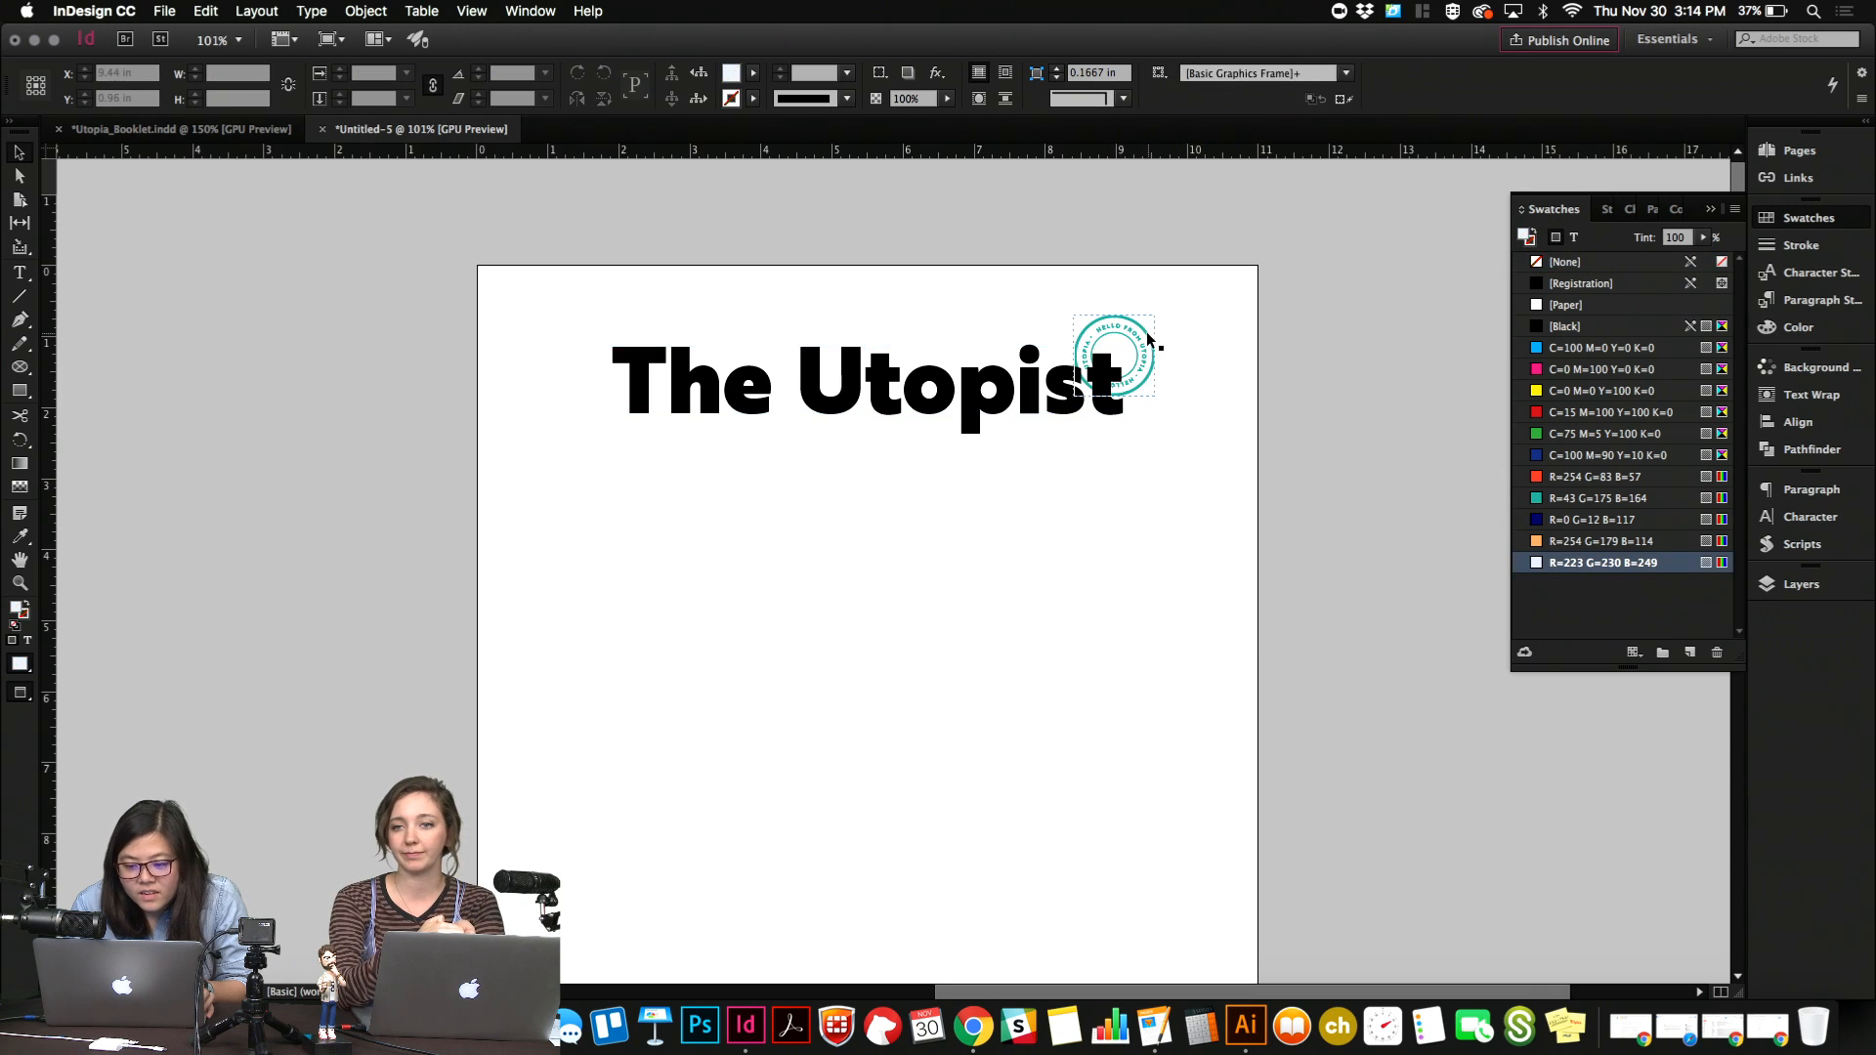
Move the teal badge up above the end of the title so it straddles the page's upper edge.
click(1146, 332)
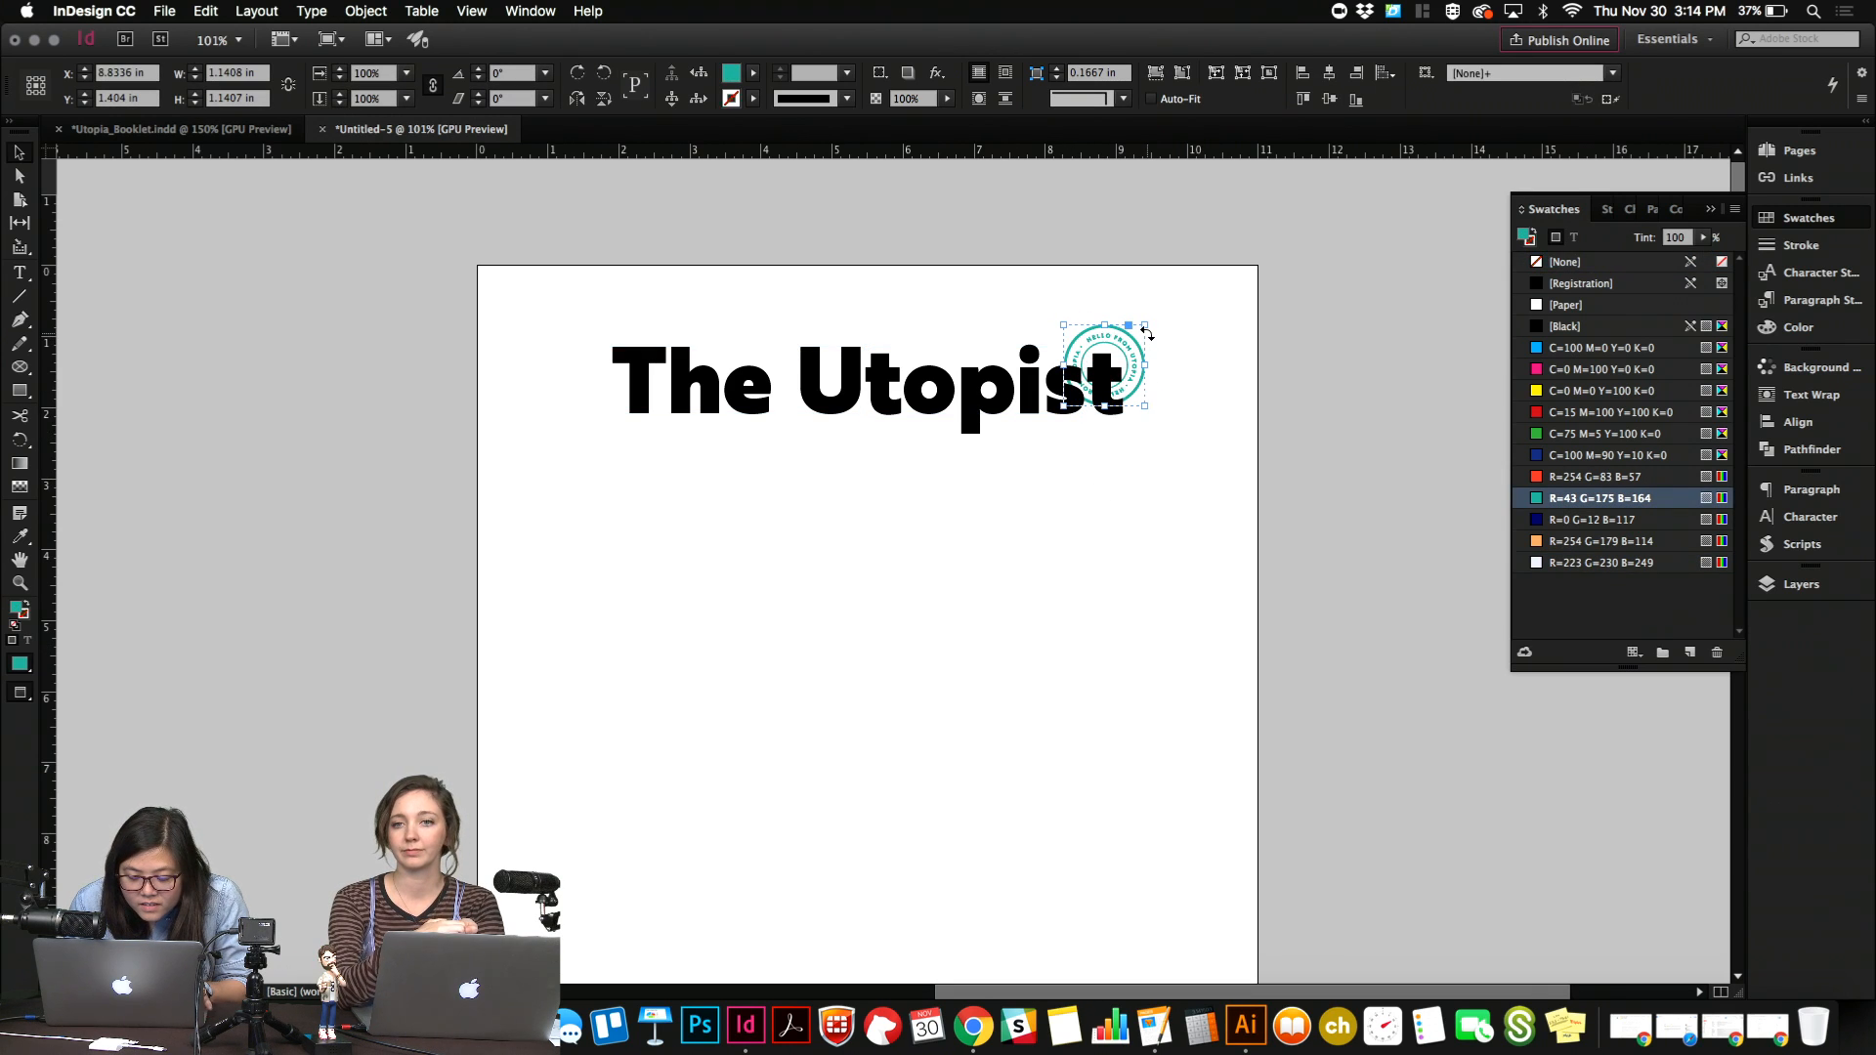
key(shift+Up)
key(shift+Right)
key(shift+Right)
key(shift+Up)
key(shift+Up)
key(shift+Up)
key(shift+Up)
key(shift+Up)
key(shift+Up)
key(shift+Up)
key(shift+Up)
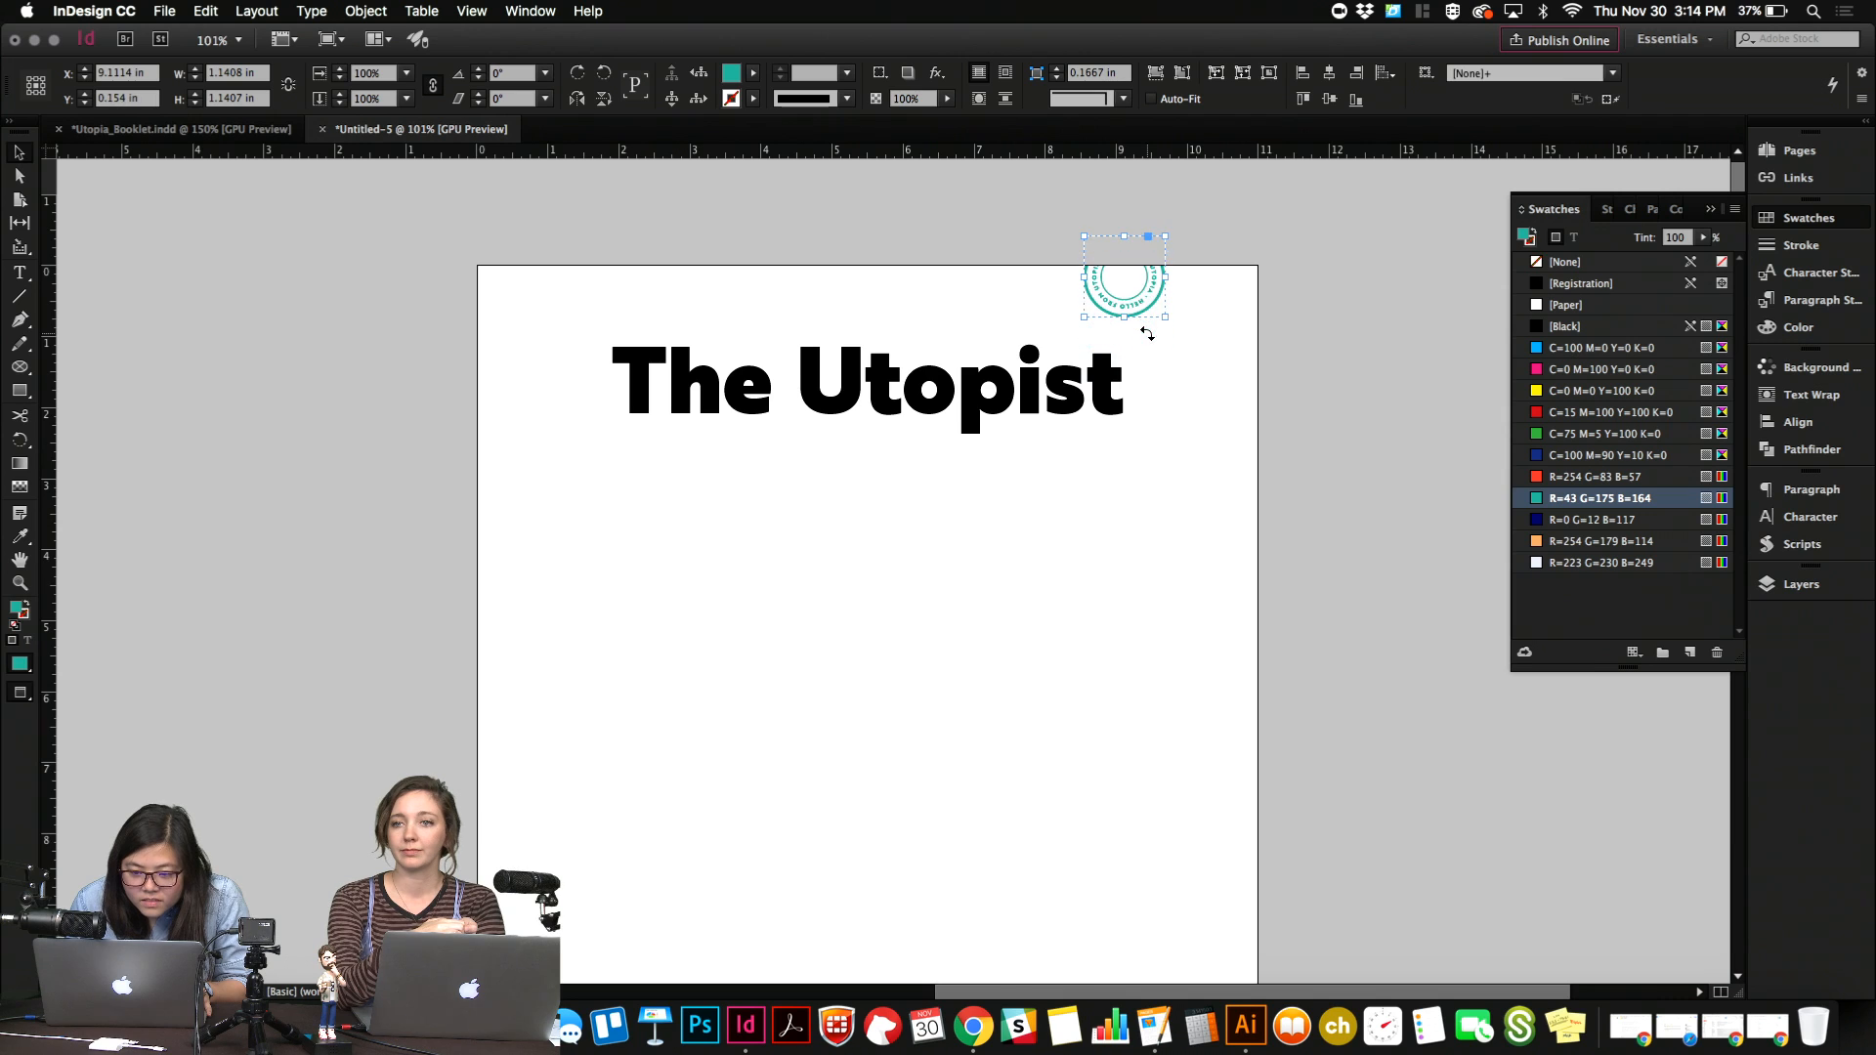
Enlarge the badge to about 1.57 in wide and rotate it 24°.
drag(1147, 333, 1254, 392)
key(r)
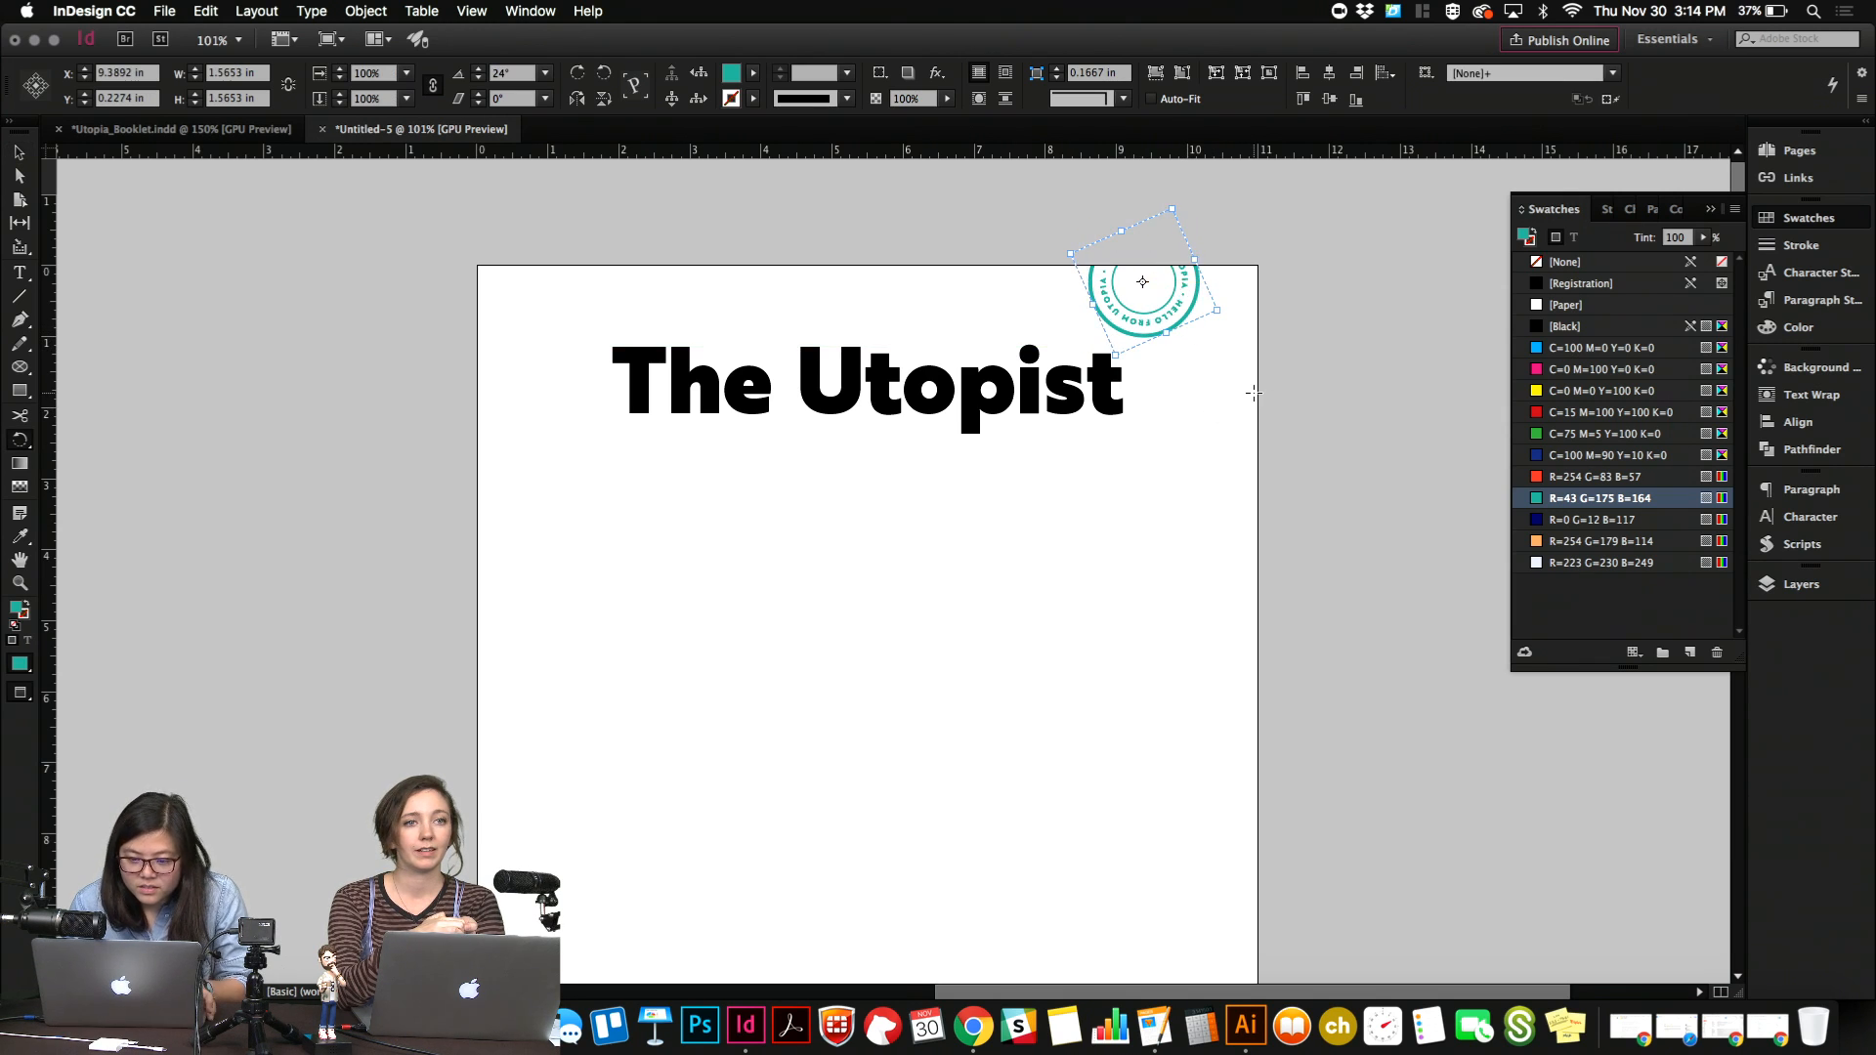
key(v)
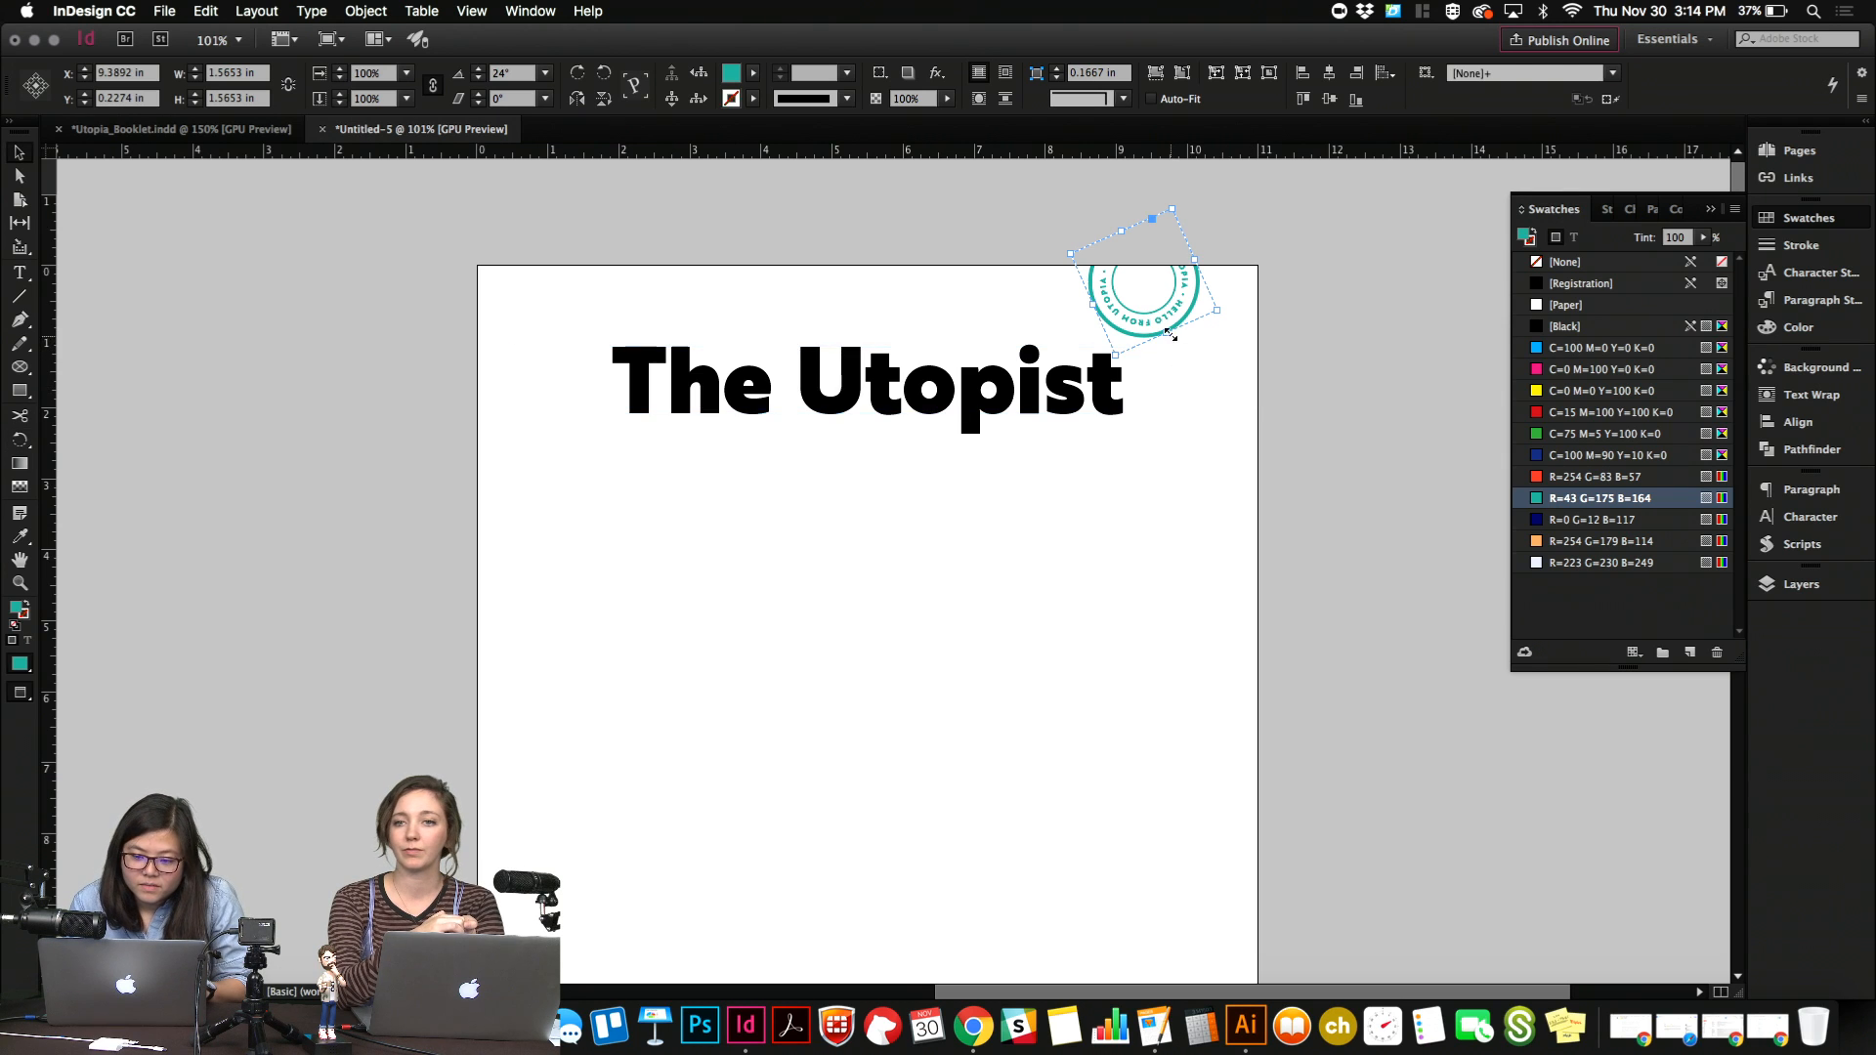
Delete the teal badge from the page.
click(1119, 506)
click(1196, 303)
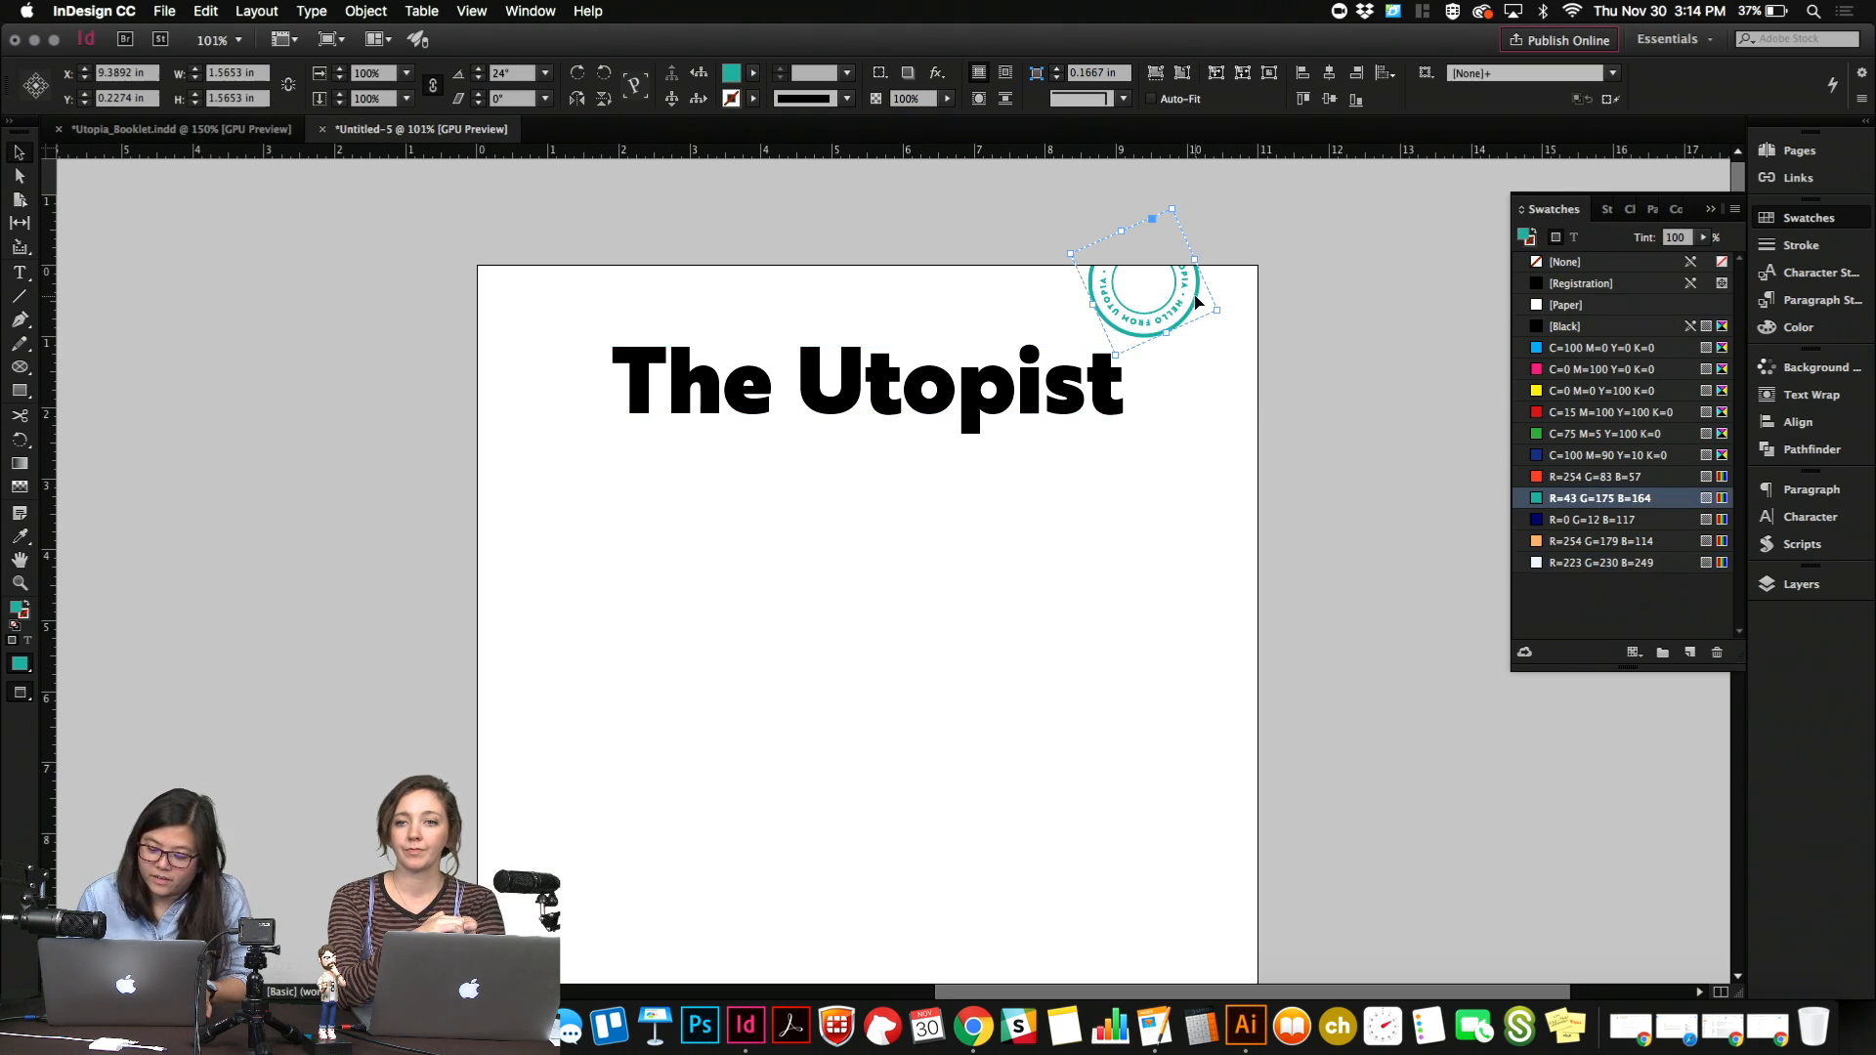
key(Delete)
Draw a 10 in horizontal line from margin to margin just below the title, at about Y 2.32 in.
click(20, 297)
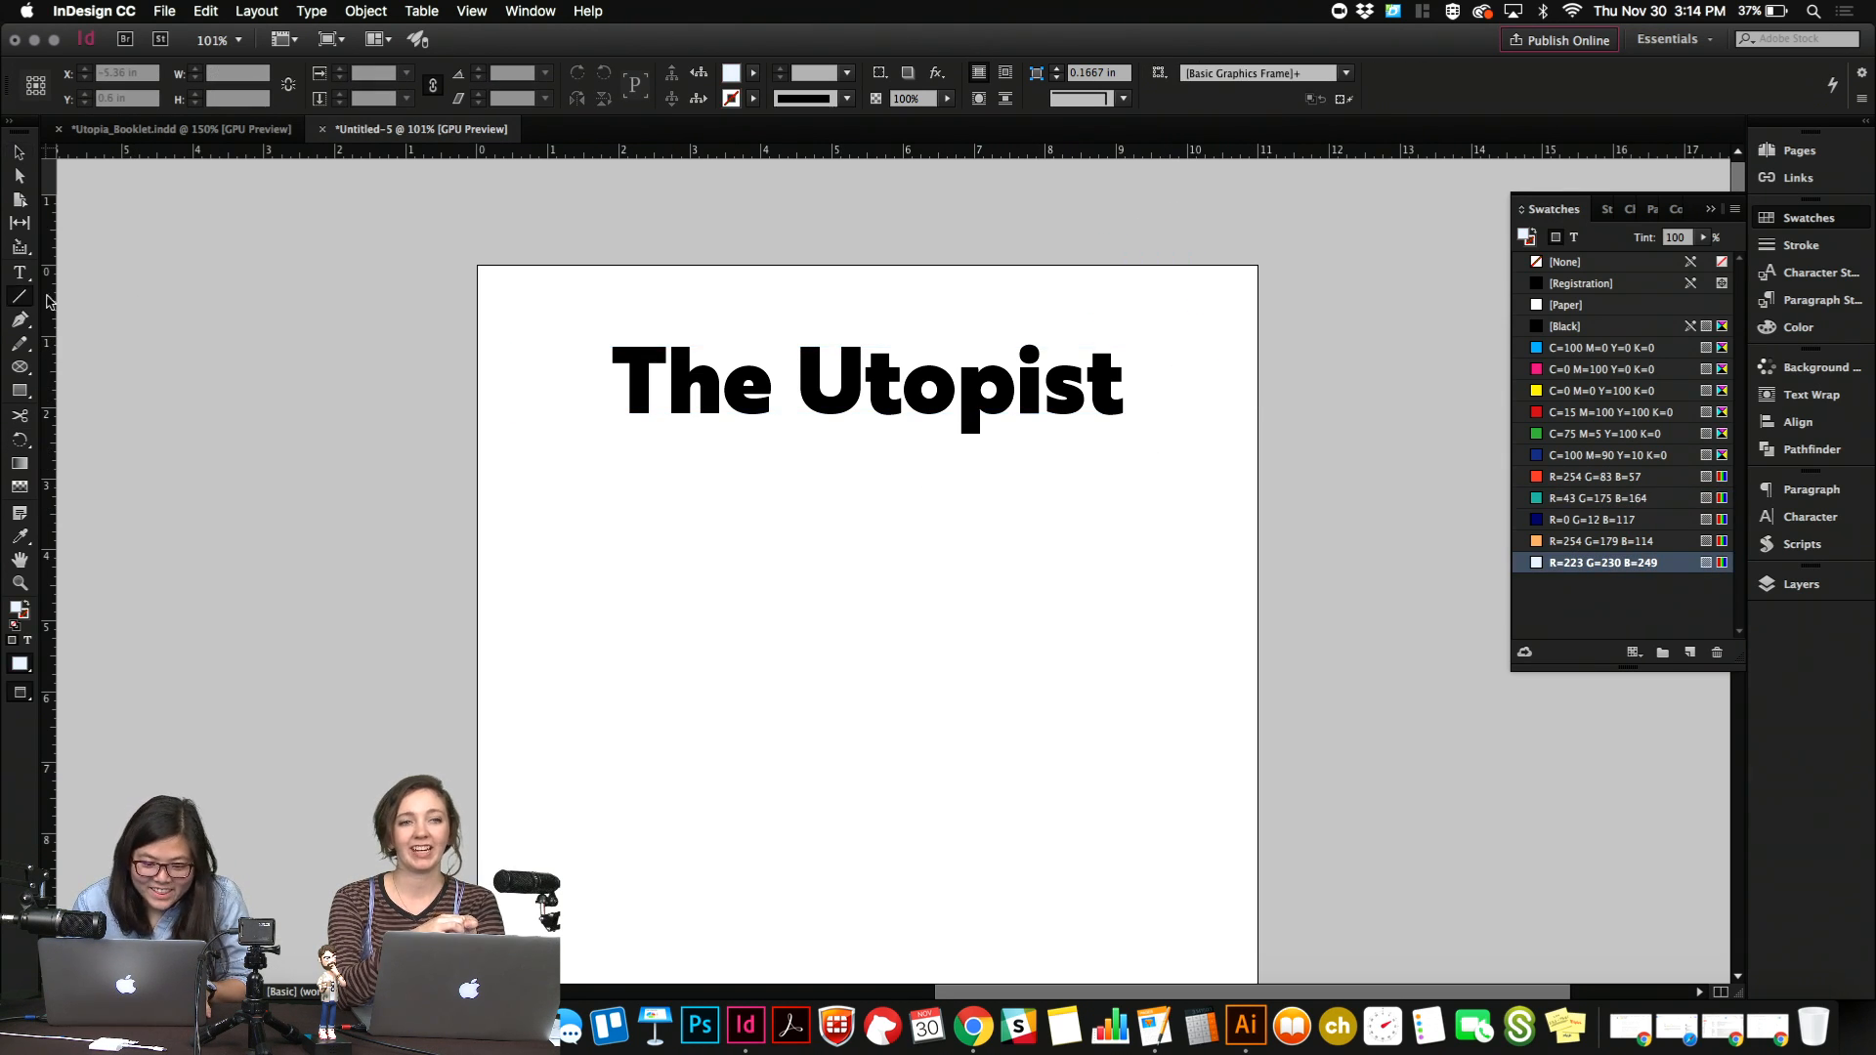
key(w)
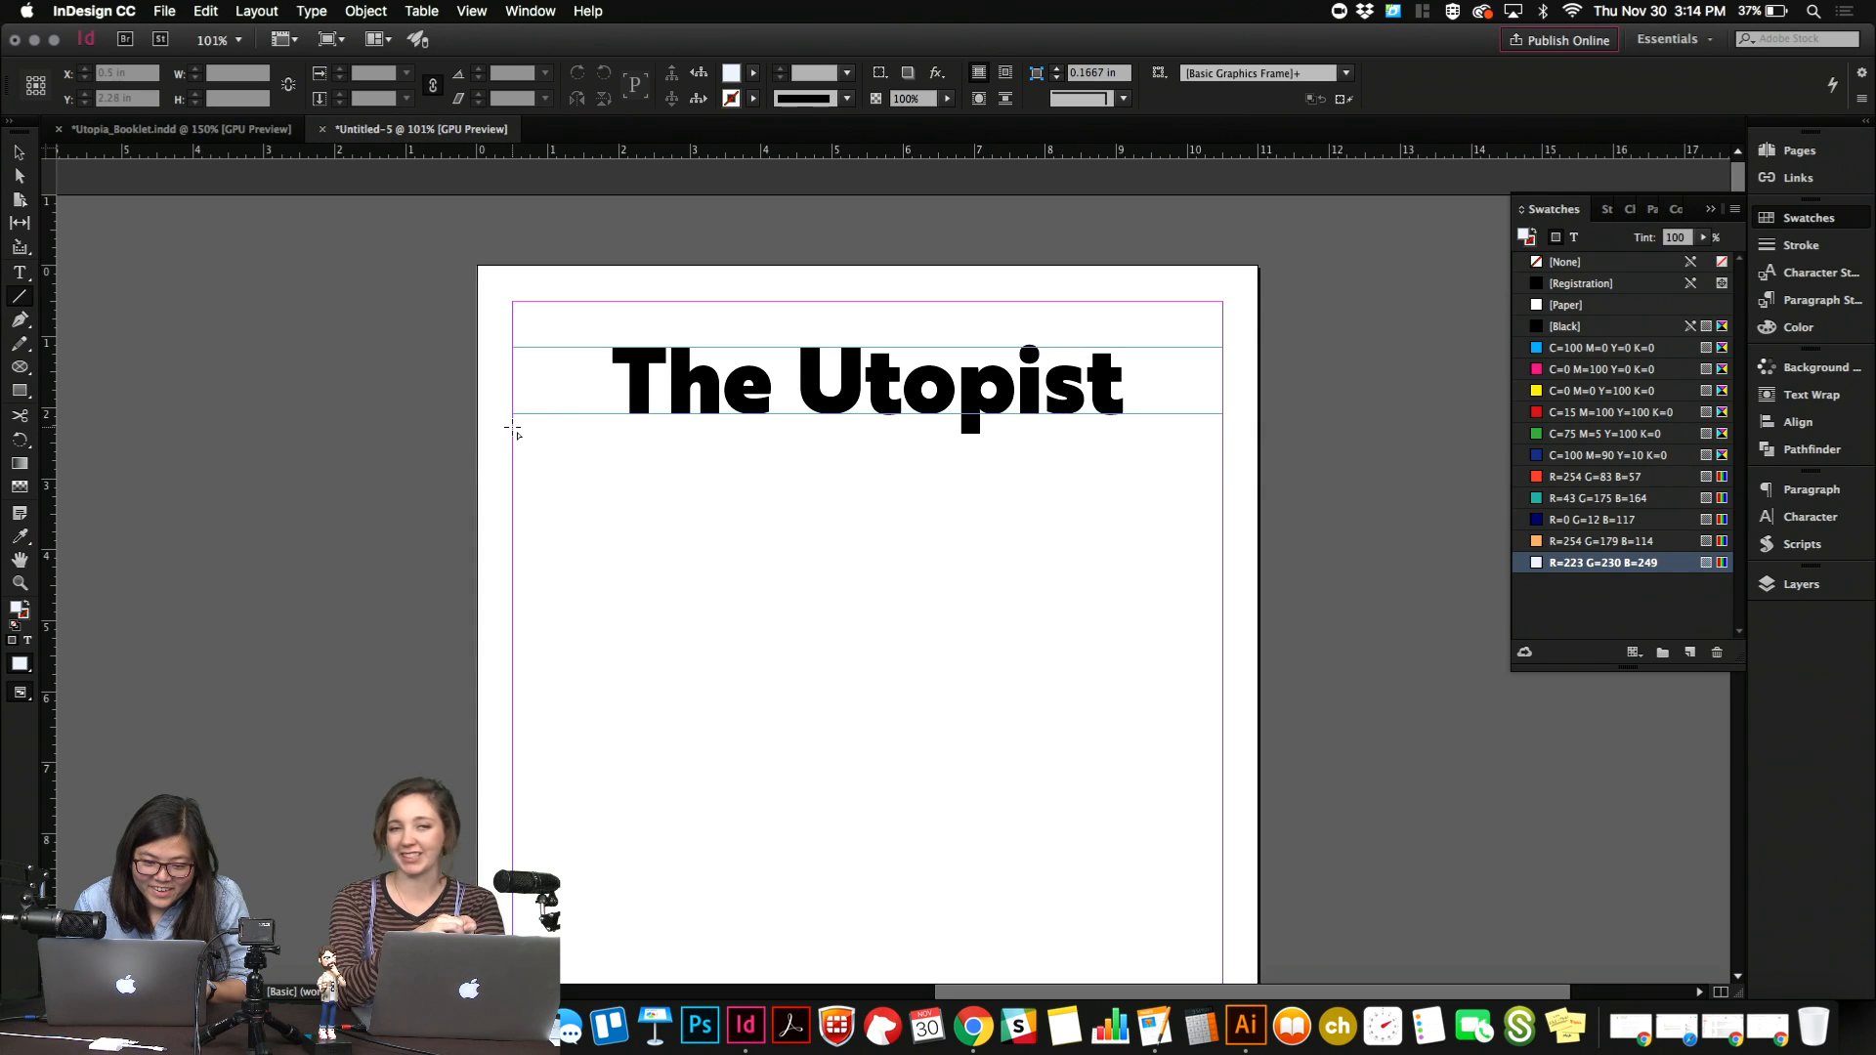
drag(512, 427, 1227, 521)
key(w)
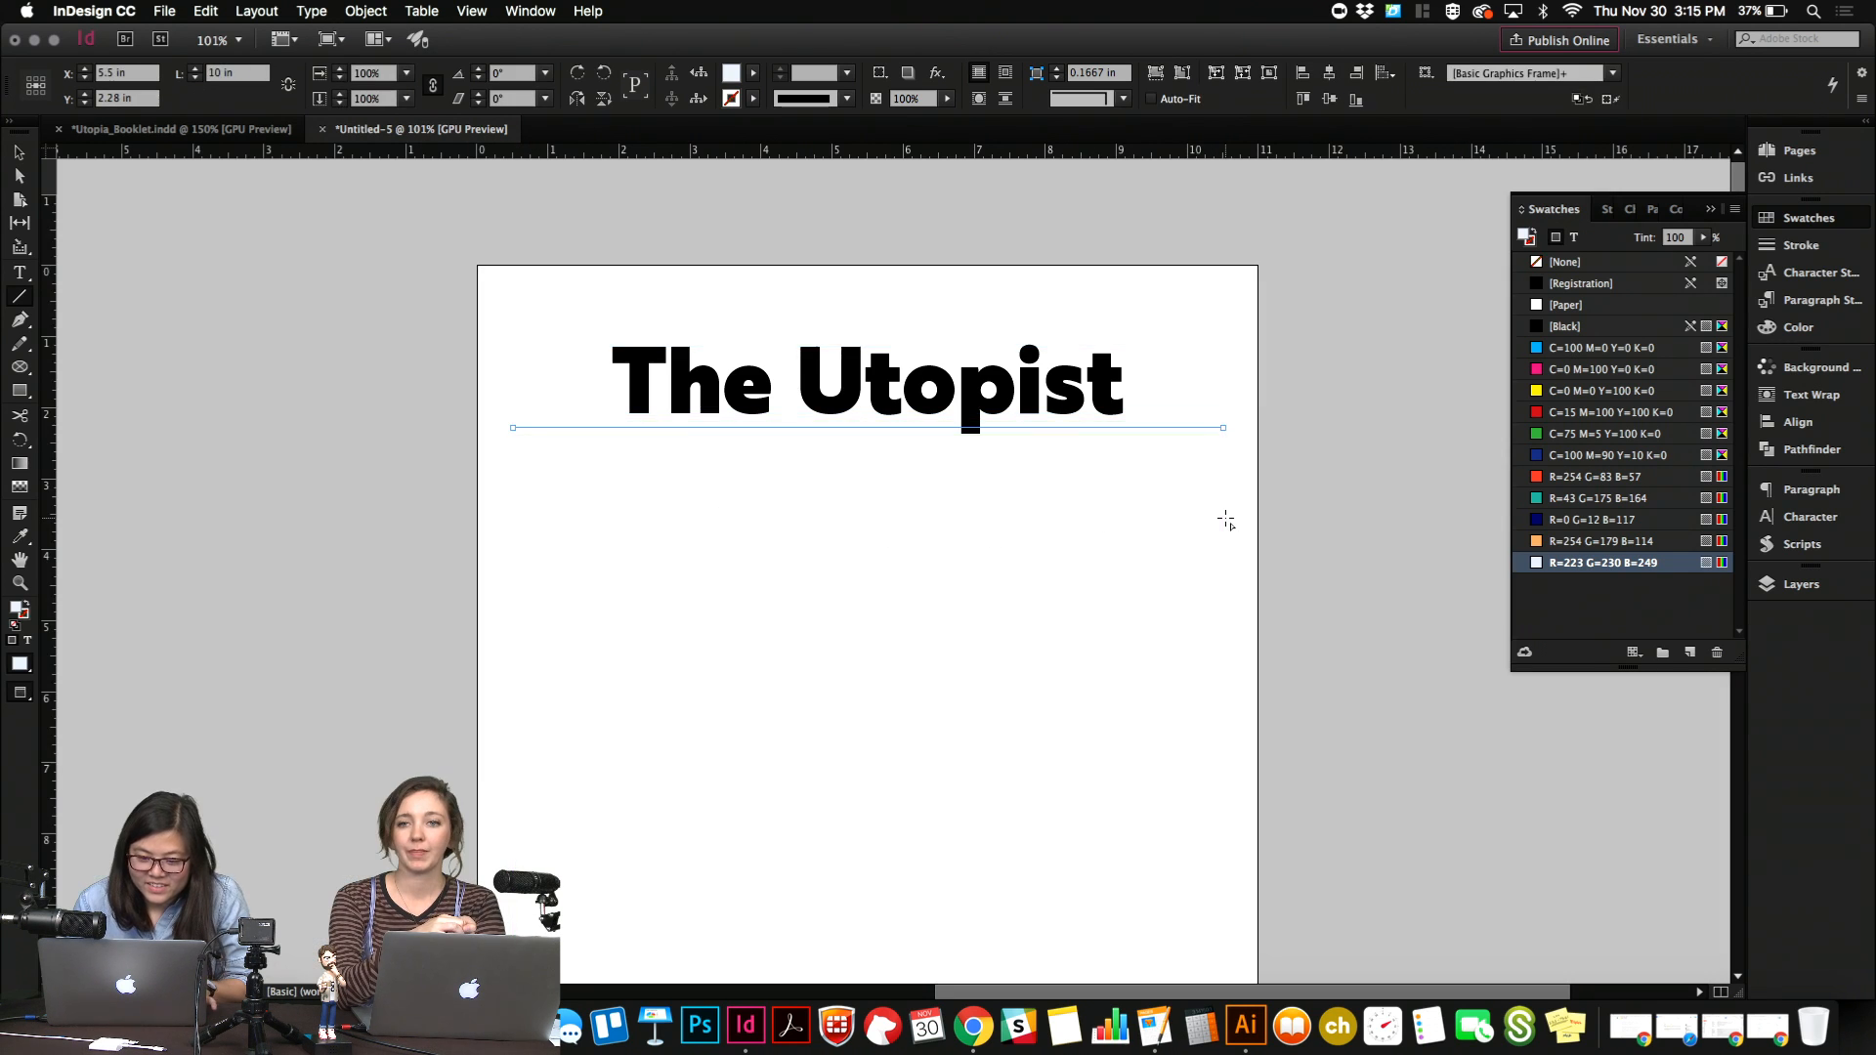
key(Down)
key(Down)
key(Down)
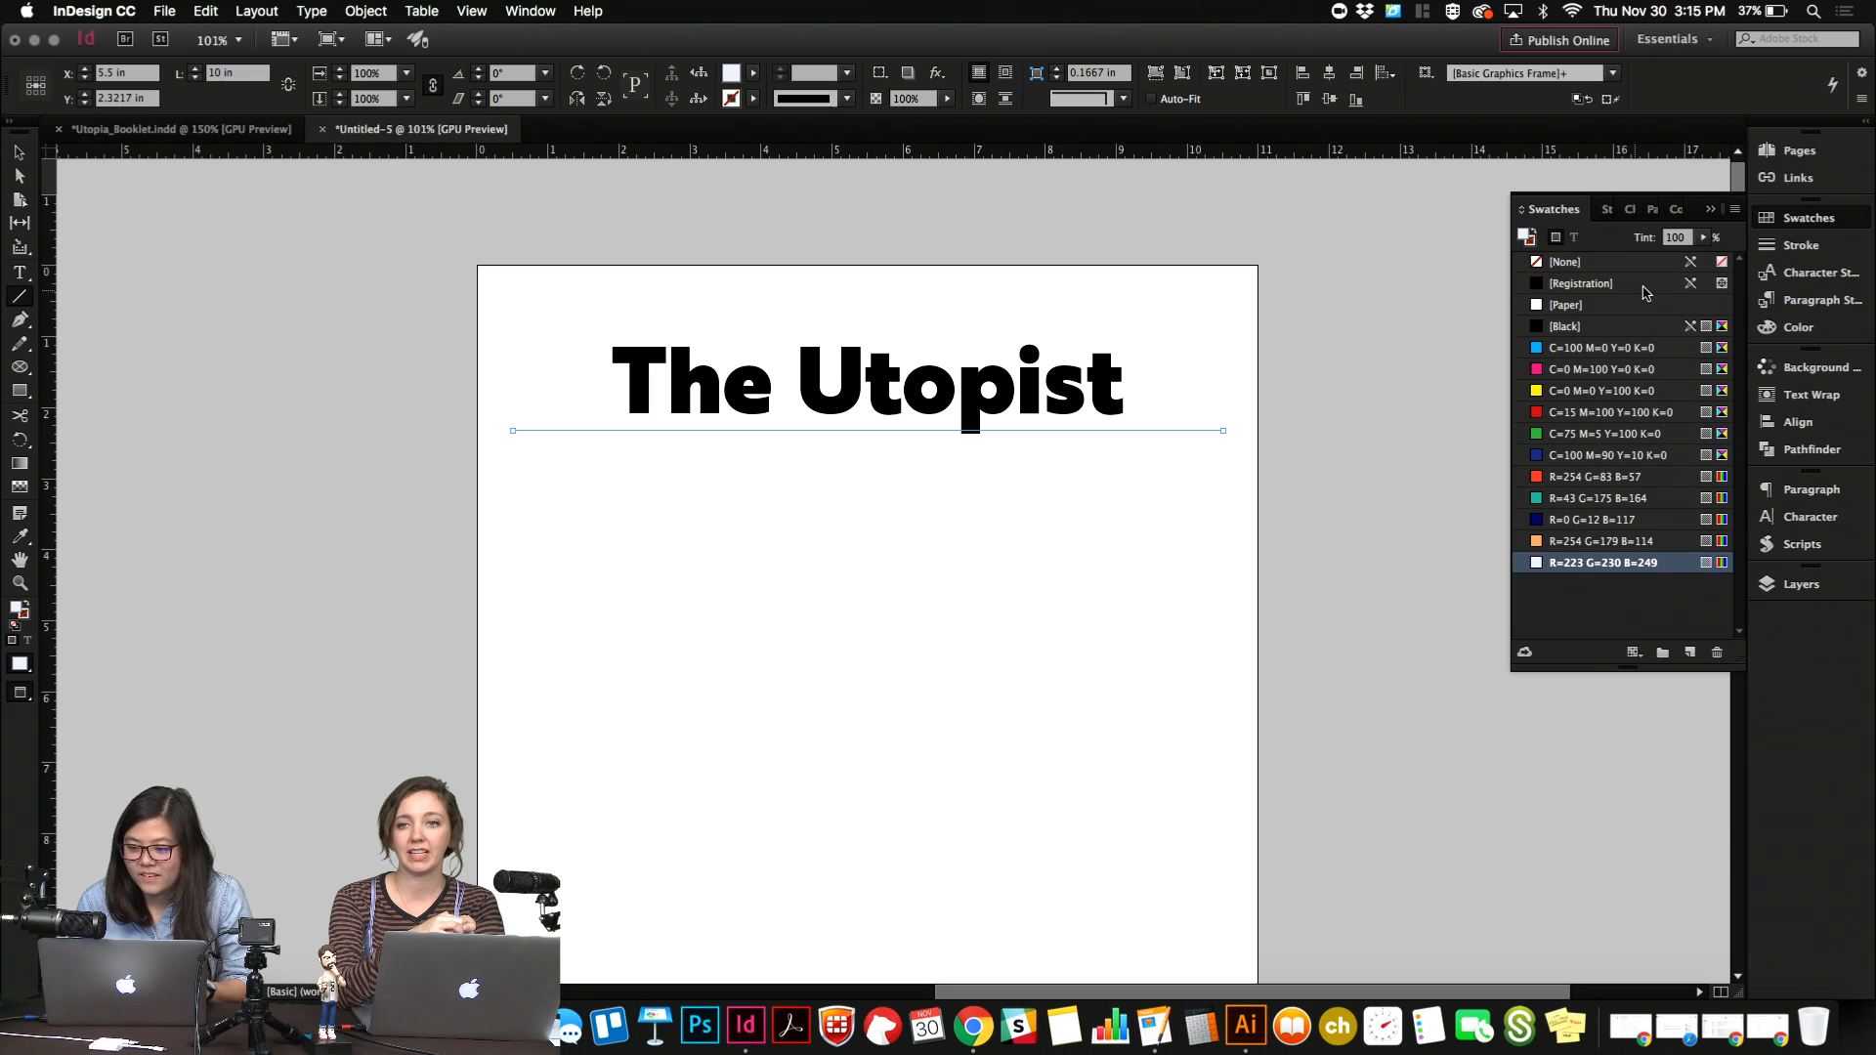
Set the stroke colour of the line below the title to [Black].
click(1531, 242)
click(1548, 323)
key(v)
click(1136, 532)
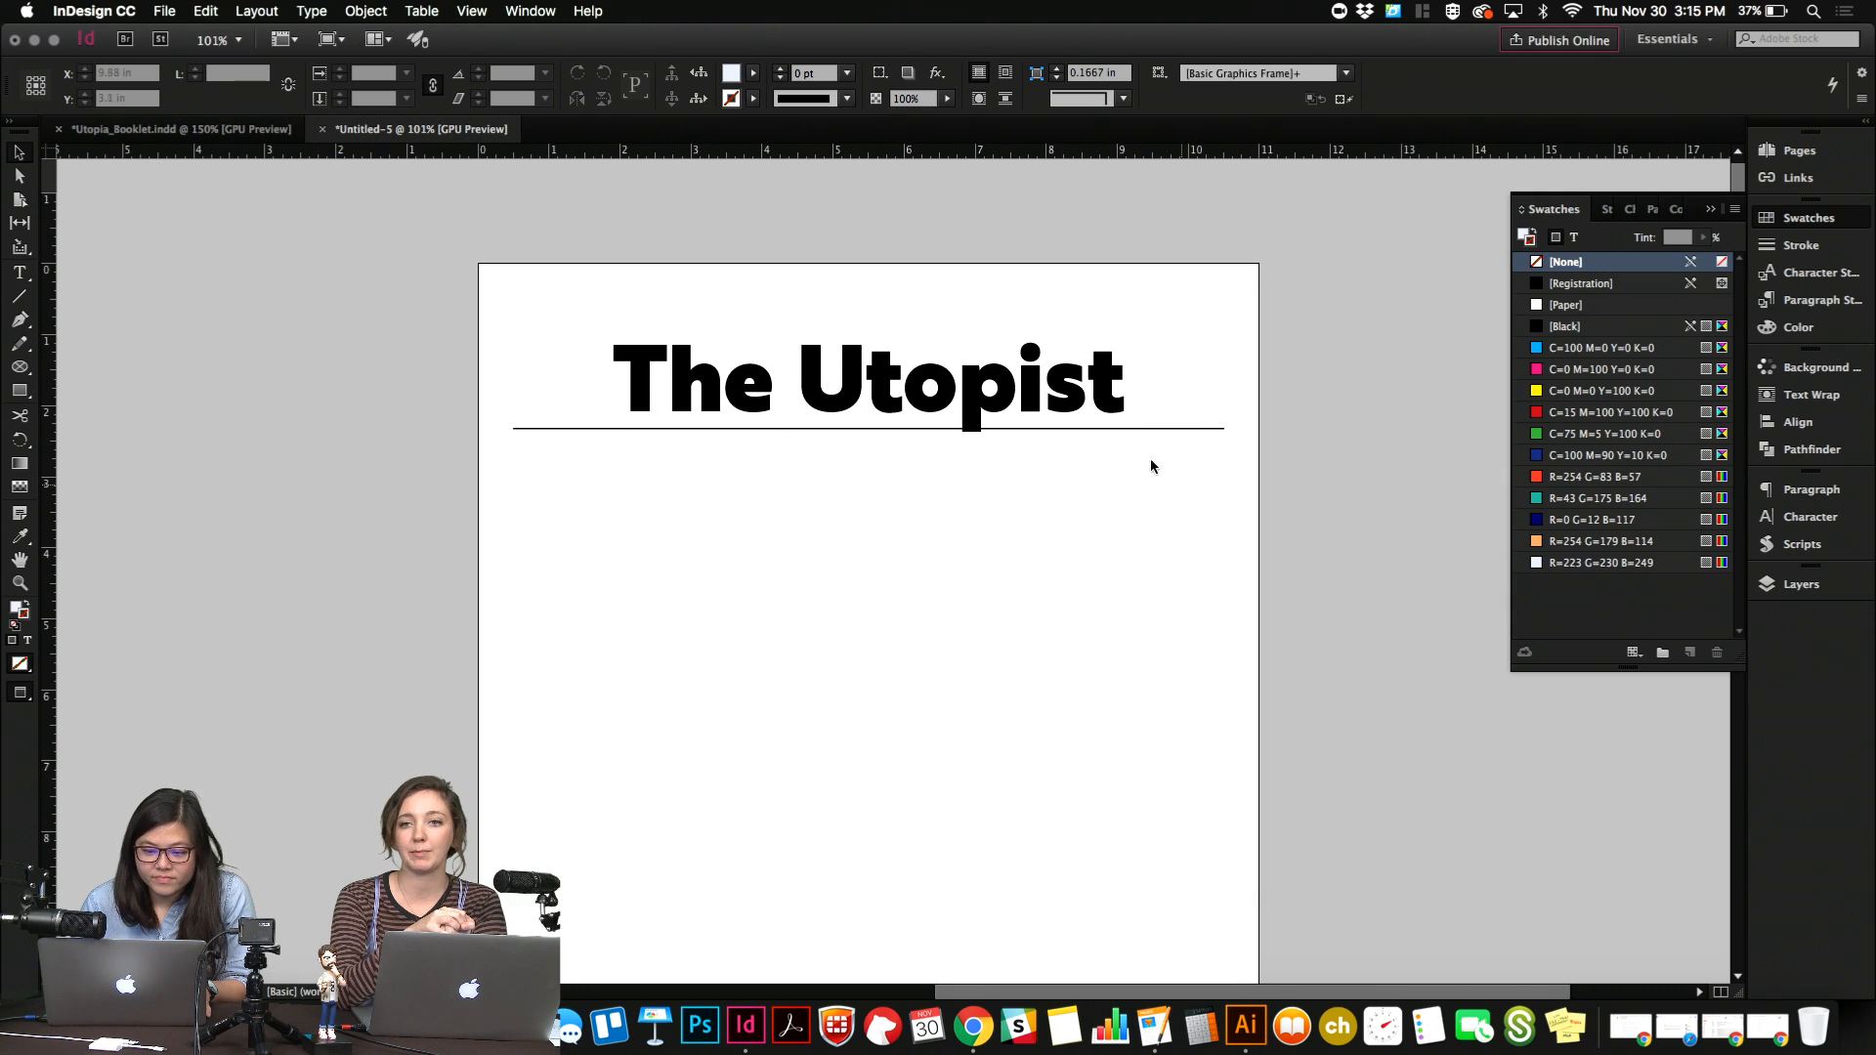
Try retyping the title in capital letters and undo the change.
click(1097, 407)
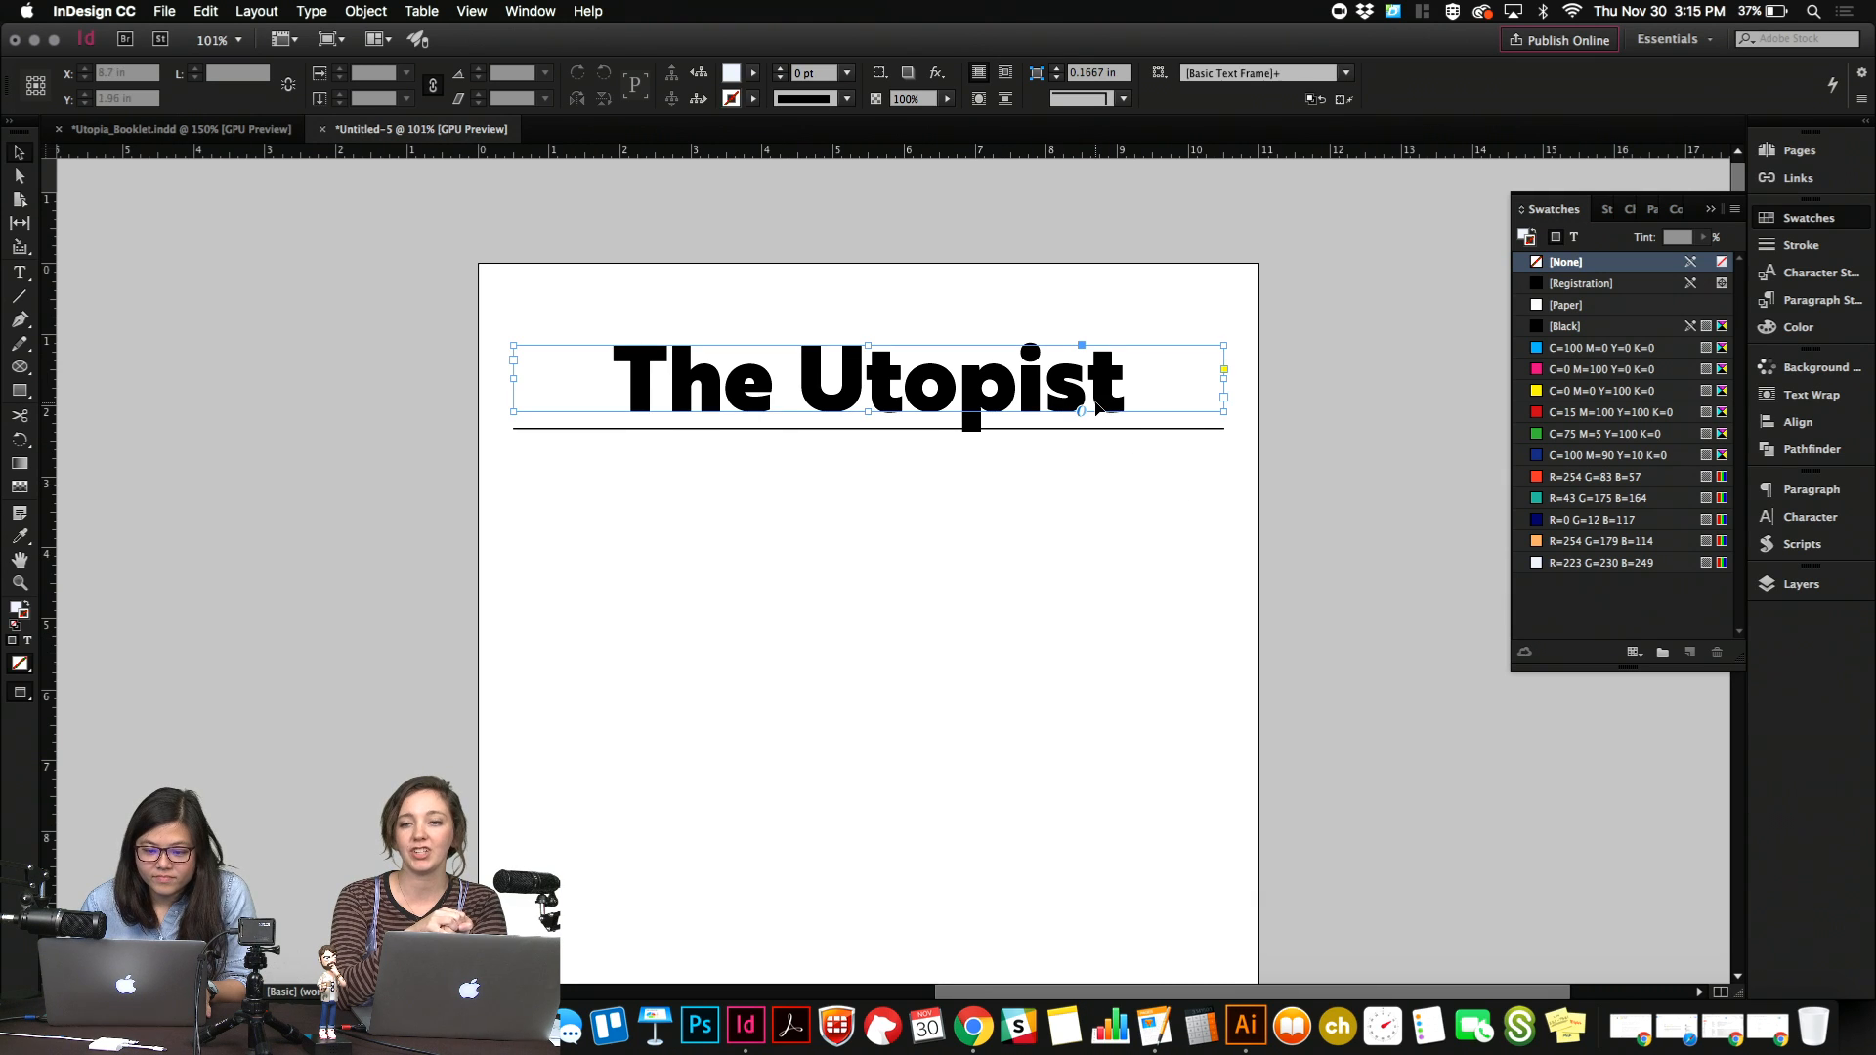
double_click(864, 379)
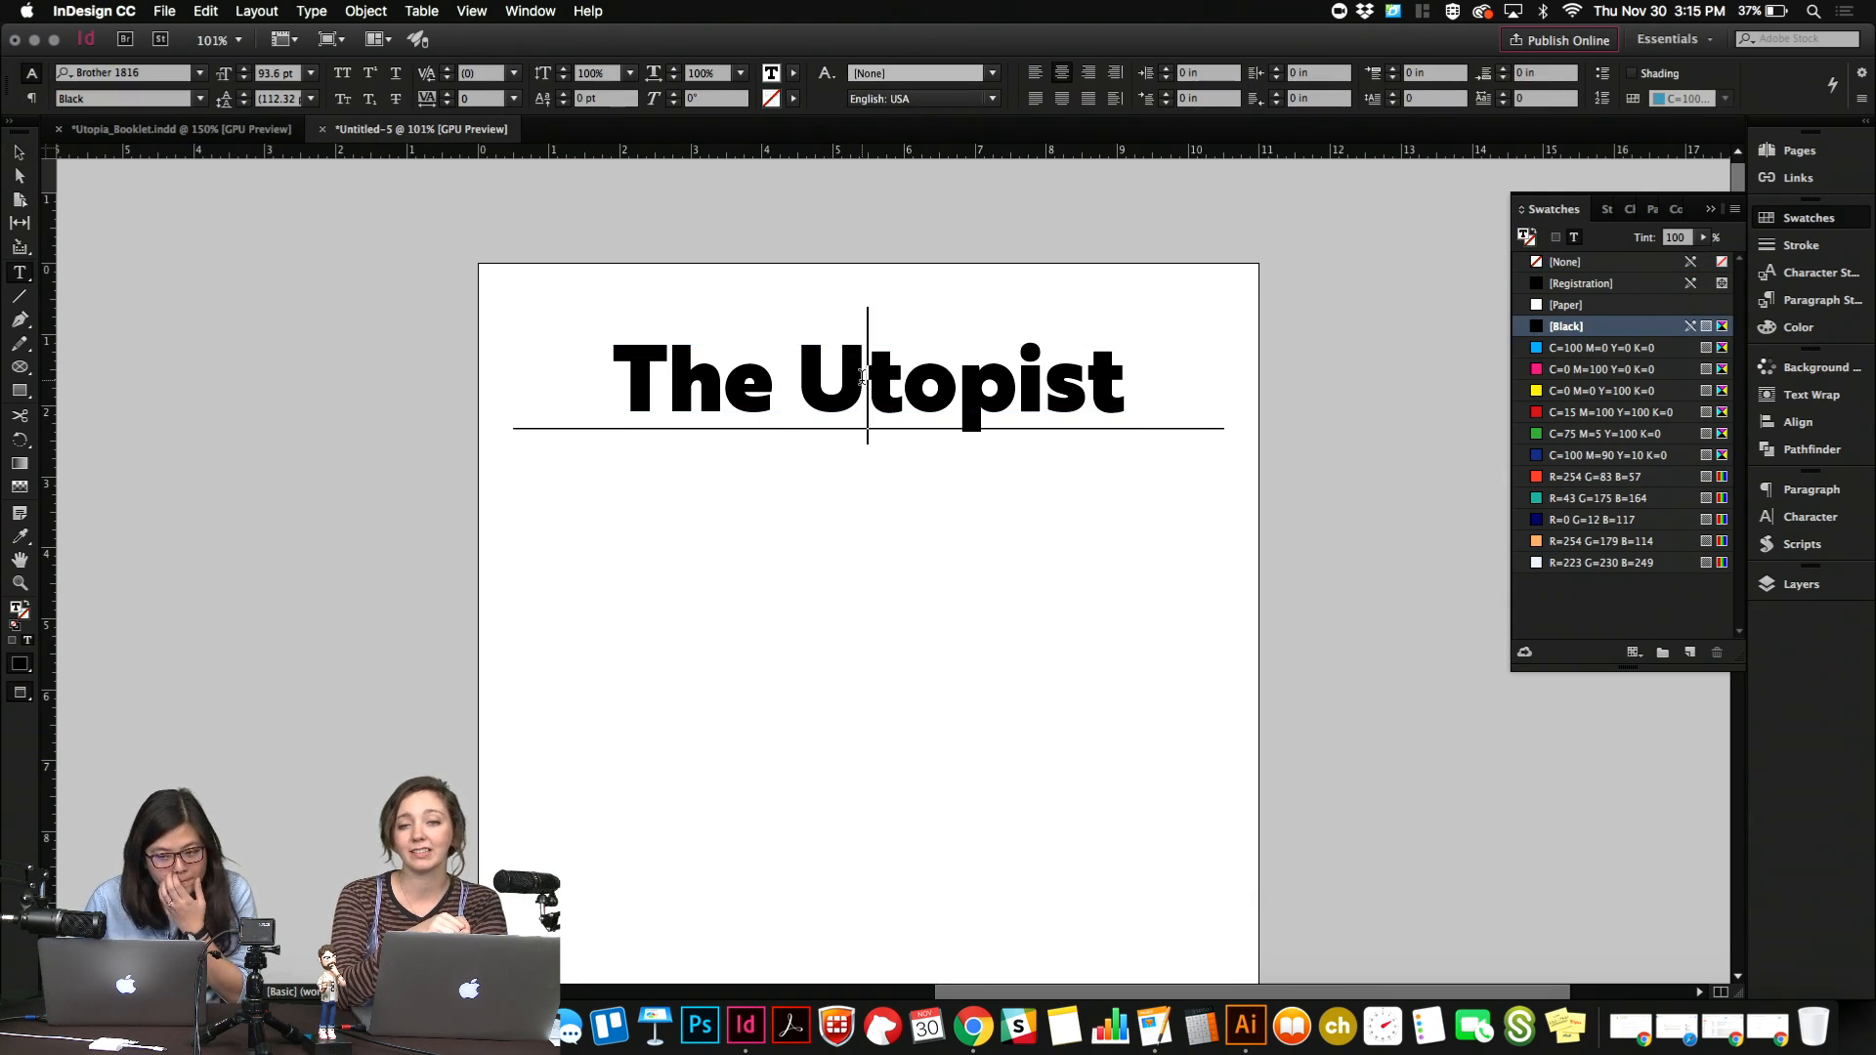
key(Escape)
key(super+a)
text(THE U)
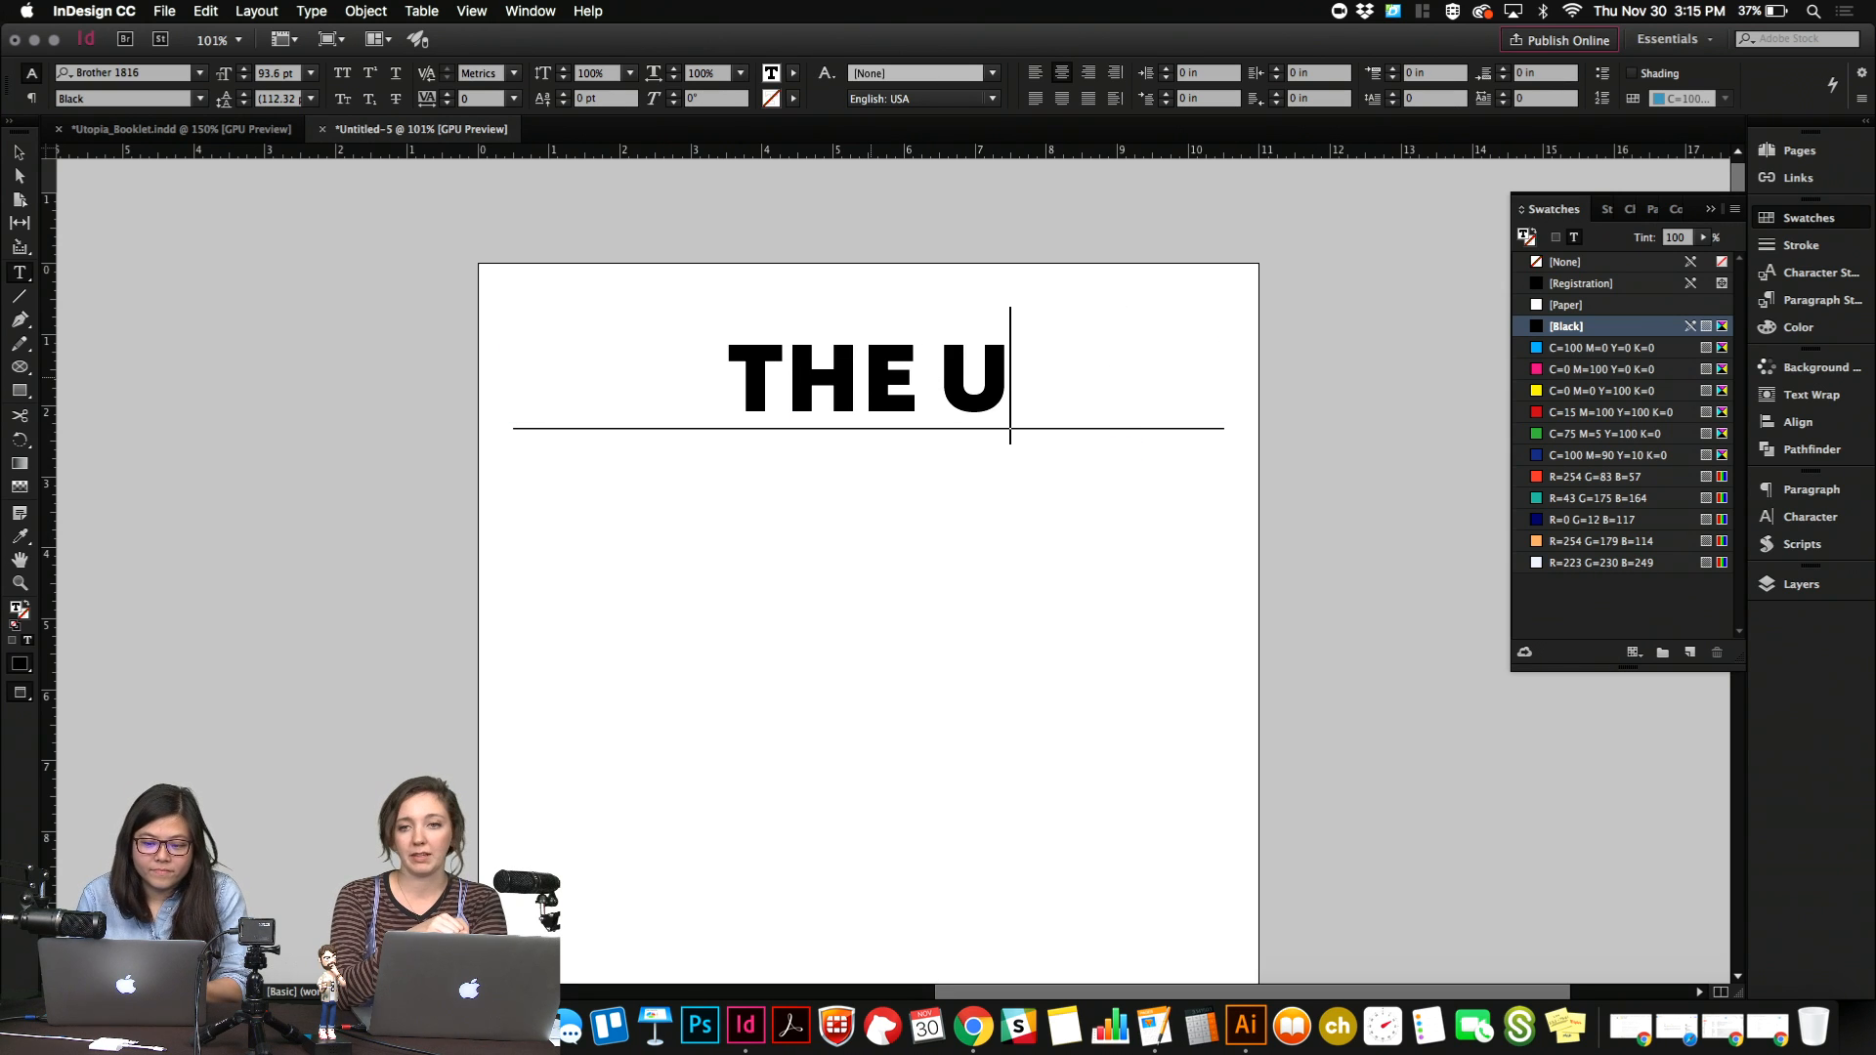
key(super+z)
key(Escape)
click(887, 531)
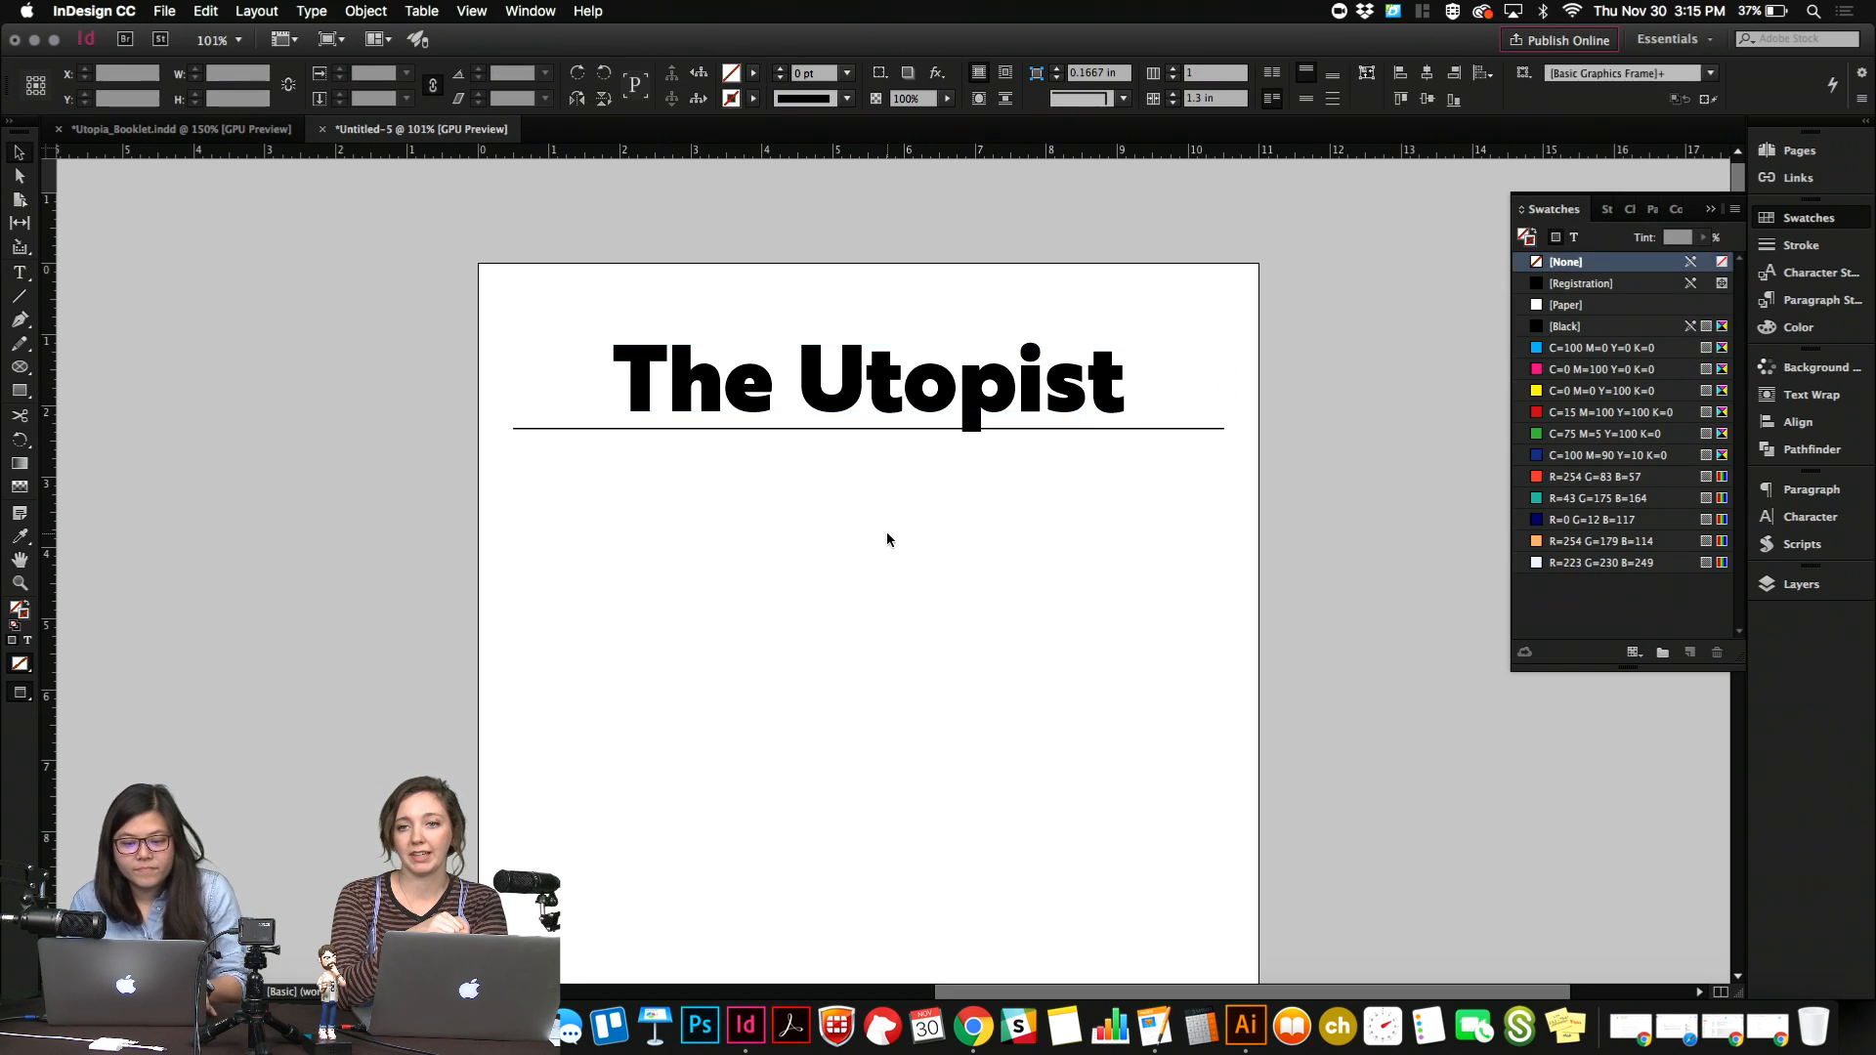
Select the title and the line together and nudge them slightly up the page.
drag(754, 481, 948, 325)
key(Up)
key(Up)
key(Up)
key(Up)
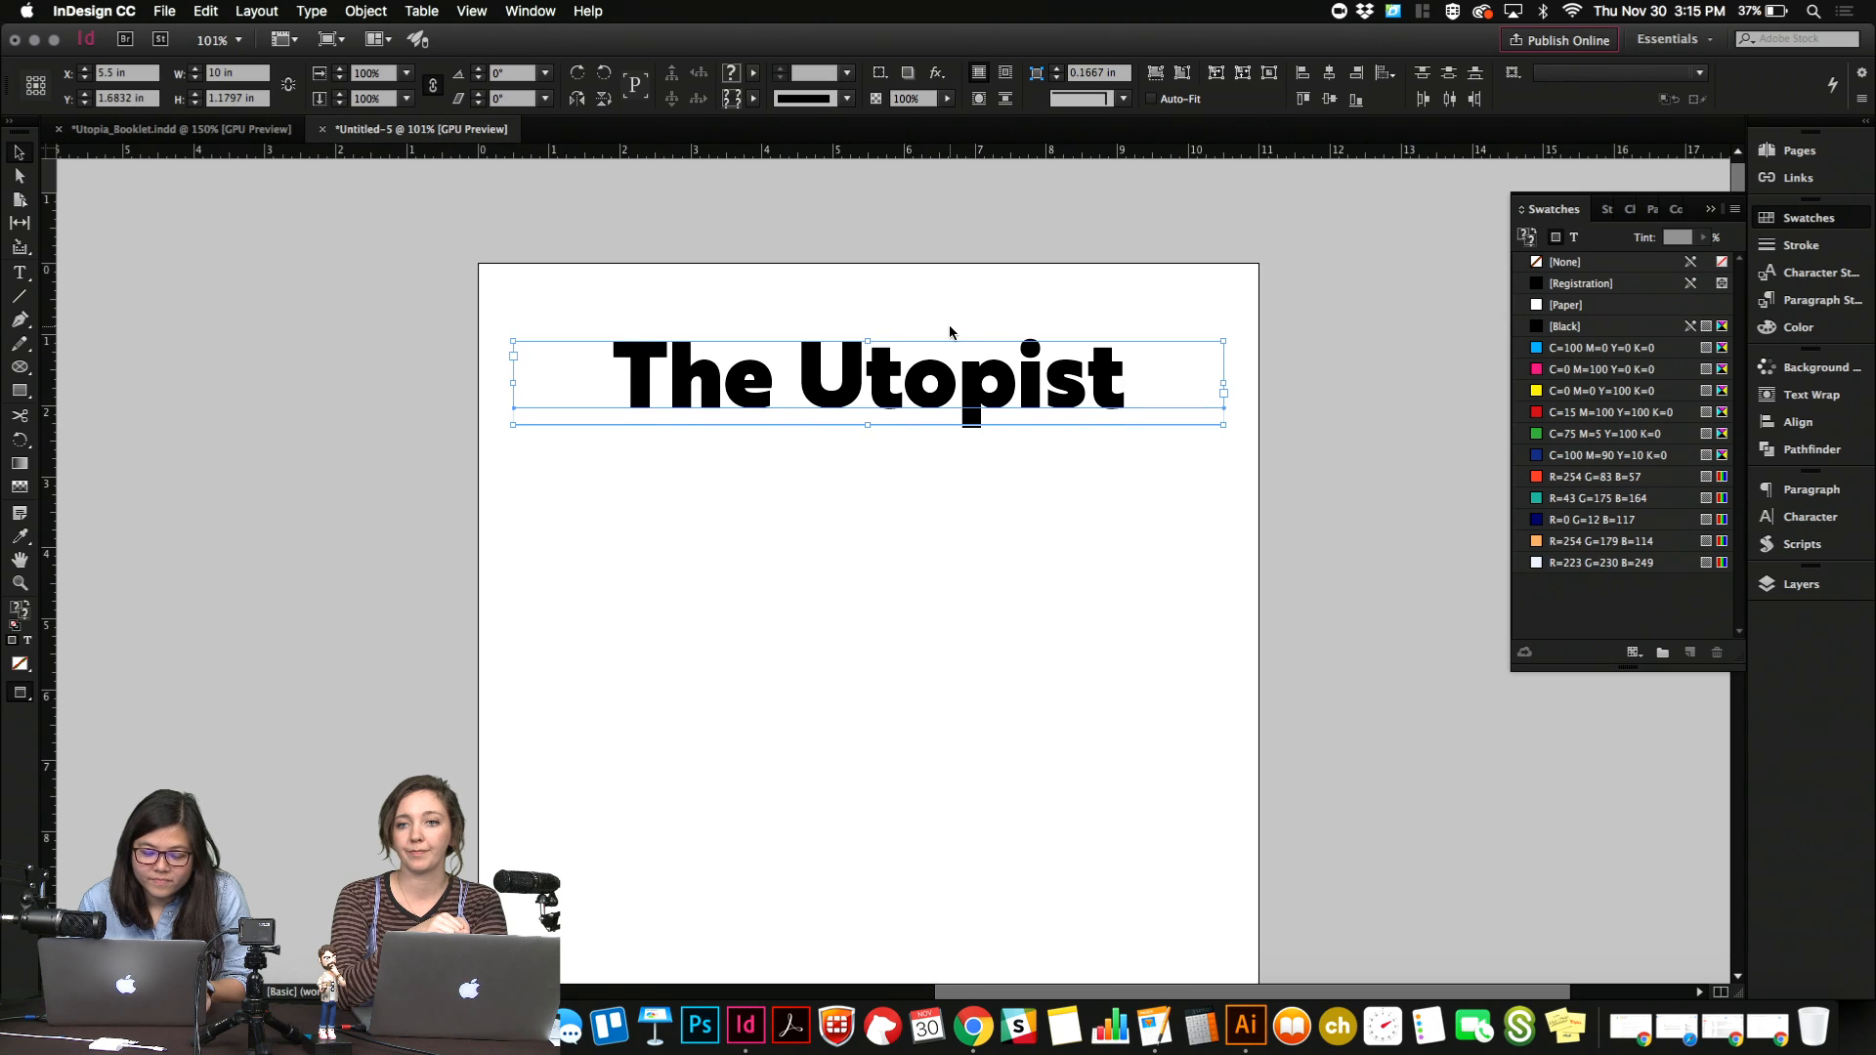
Adjust the line's vertical position to about Y 2.24 in, close beneath the title.
click(923, 473)
click(916, 424)
key(Down)
key(Down)
key(Down)
key(Down)
key(Down)
key(Down)
key(Down)
key(Down)
key(Down)
key(Down)
key(Down)
key(Down)
key(Down)
key(Down)
key(Down)
key(Down)
key(Down)
key(Down)
key(Down)
key(Down)
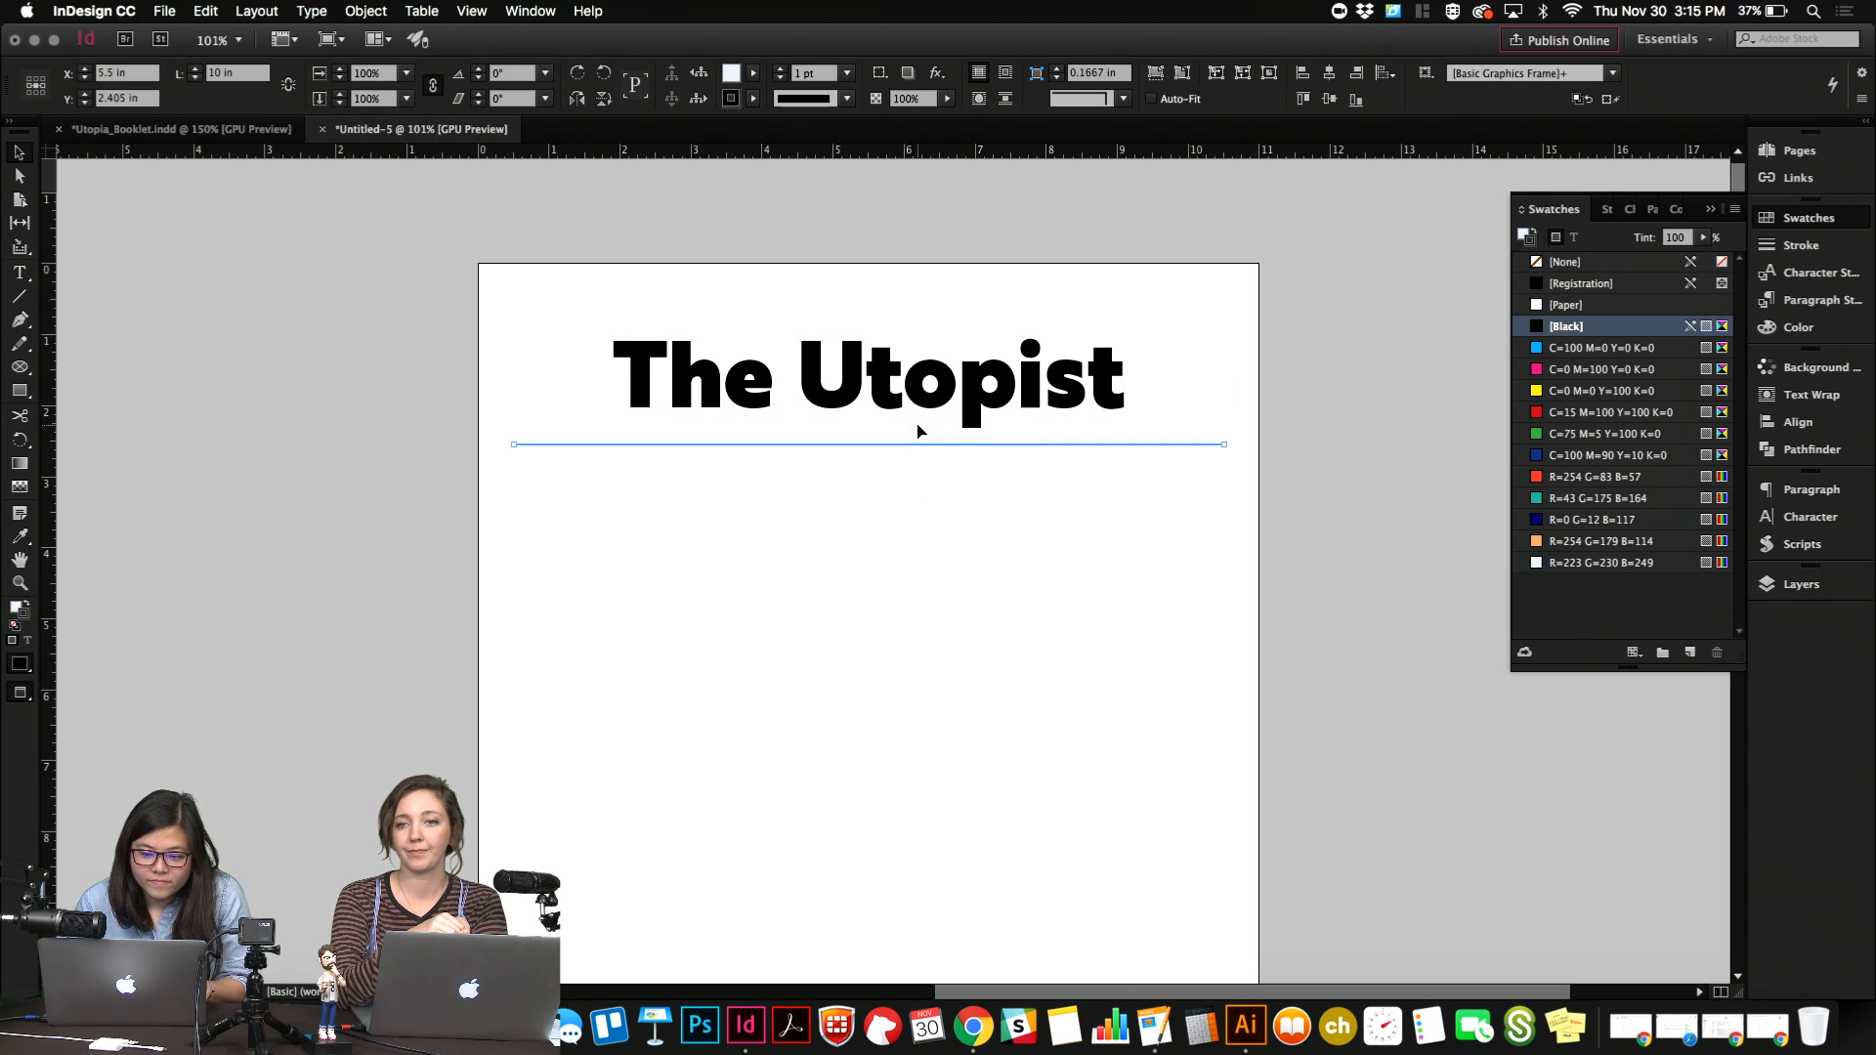
key(Up)
key(Up)
key(Up)
key(Up)
key(Up)
key(Up)
key(Up)
key(Up)
key(Up)
key(Up)
key(Up)
key(Up)
key(Up)
key(Up)
key(Up)
key(Up)
key(Up)
key(Up)
key(Up)
key(Up)
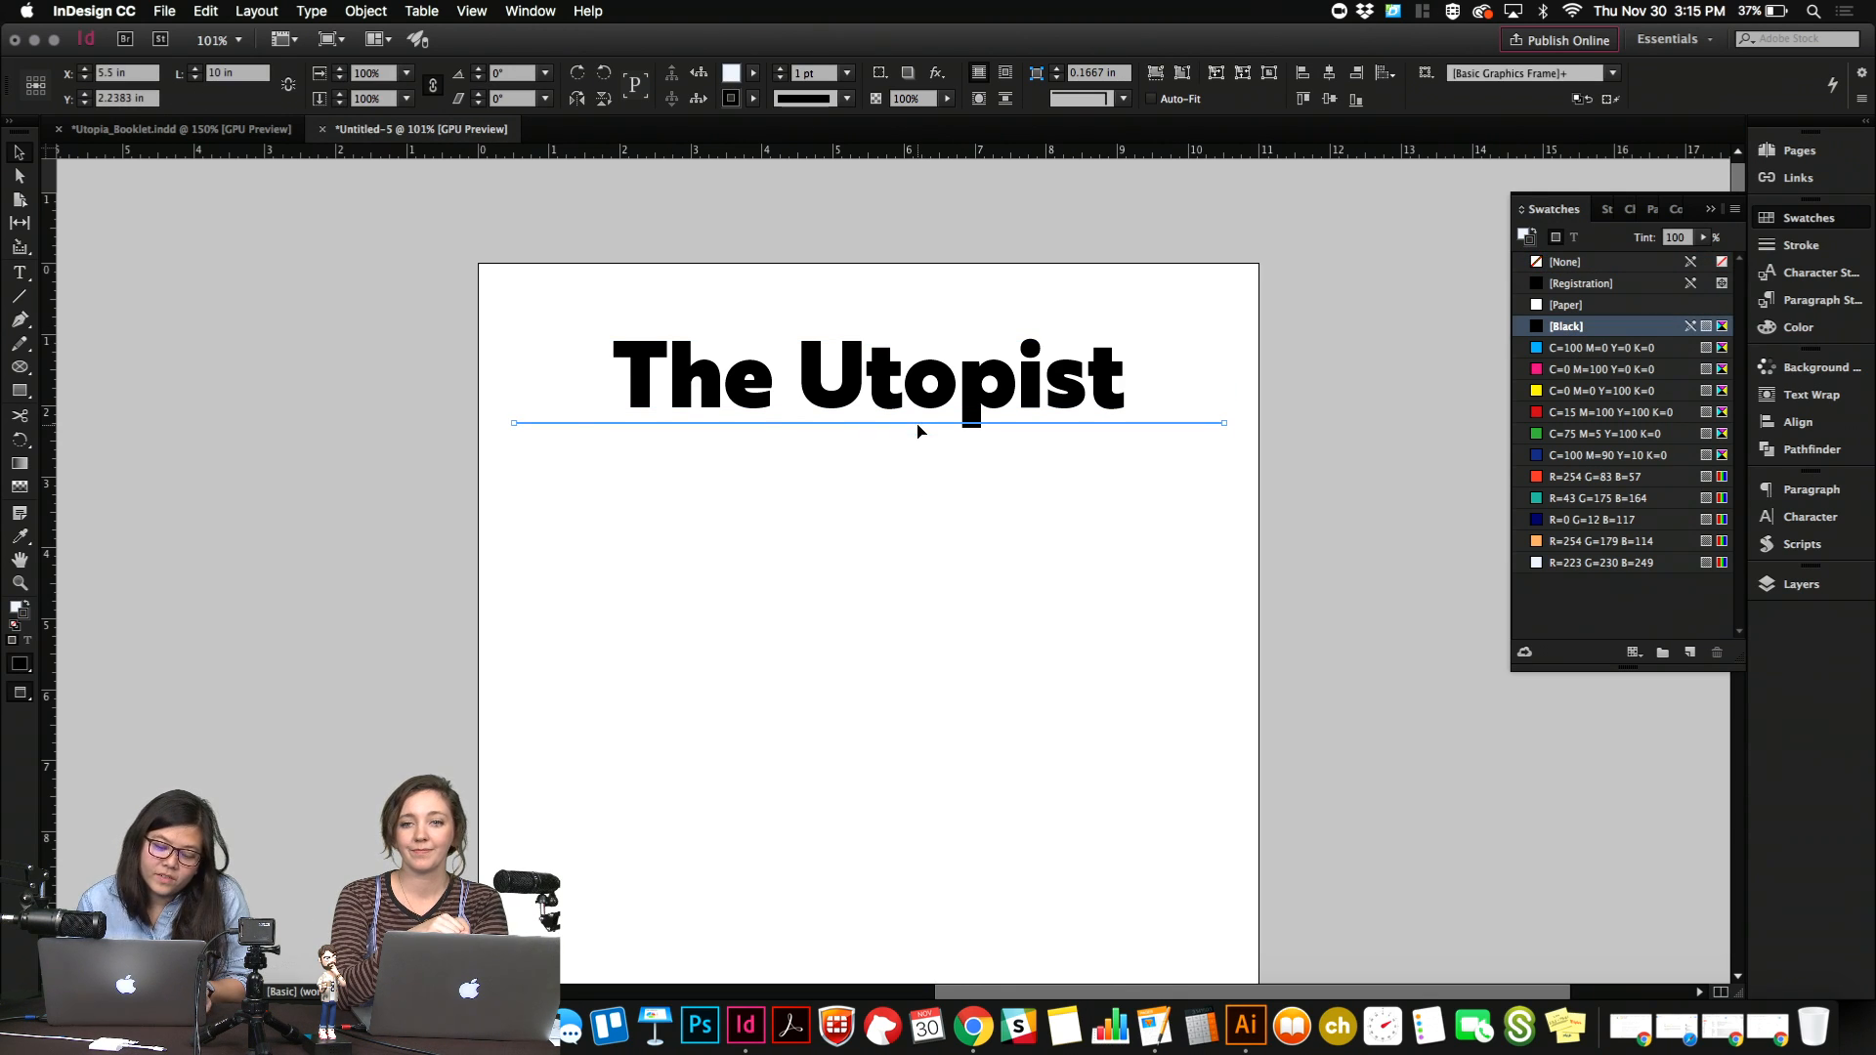
click(923, 473)
Create a small text frame at the left margin just below the line and fill it with placeholder text.
click(23, 275)
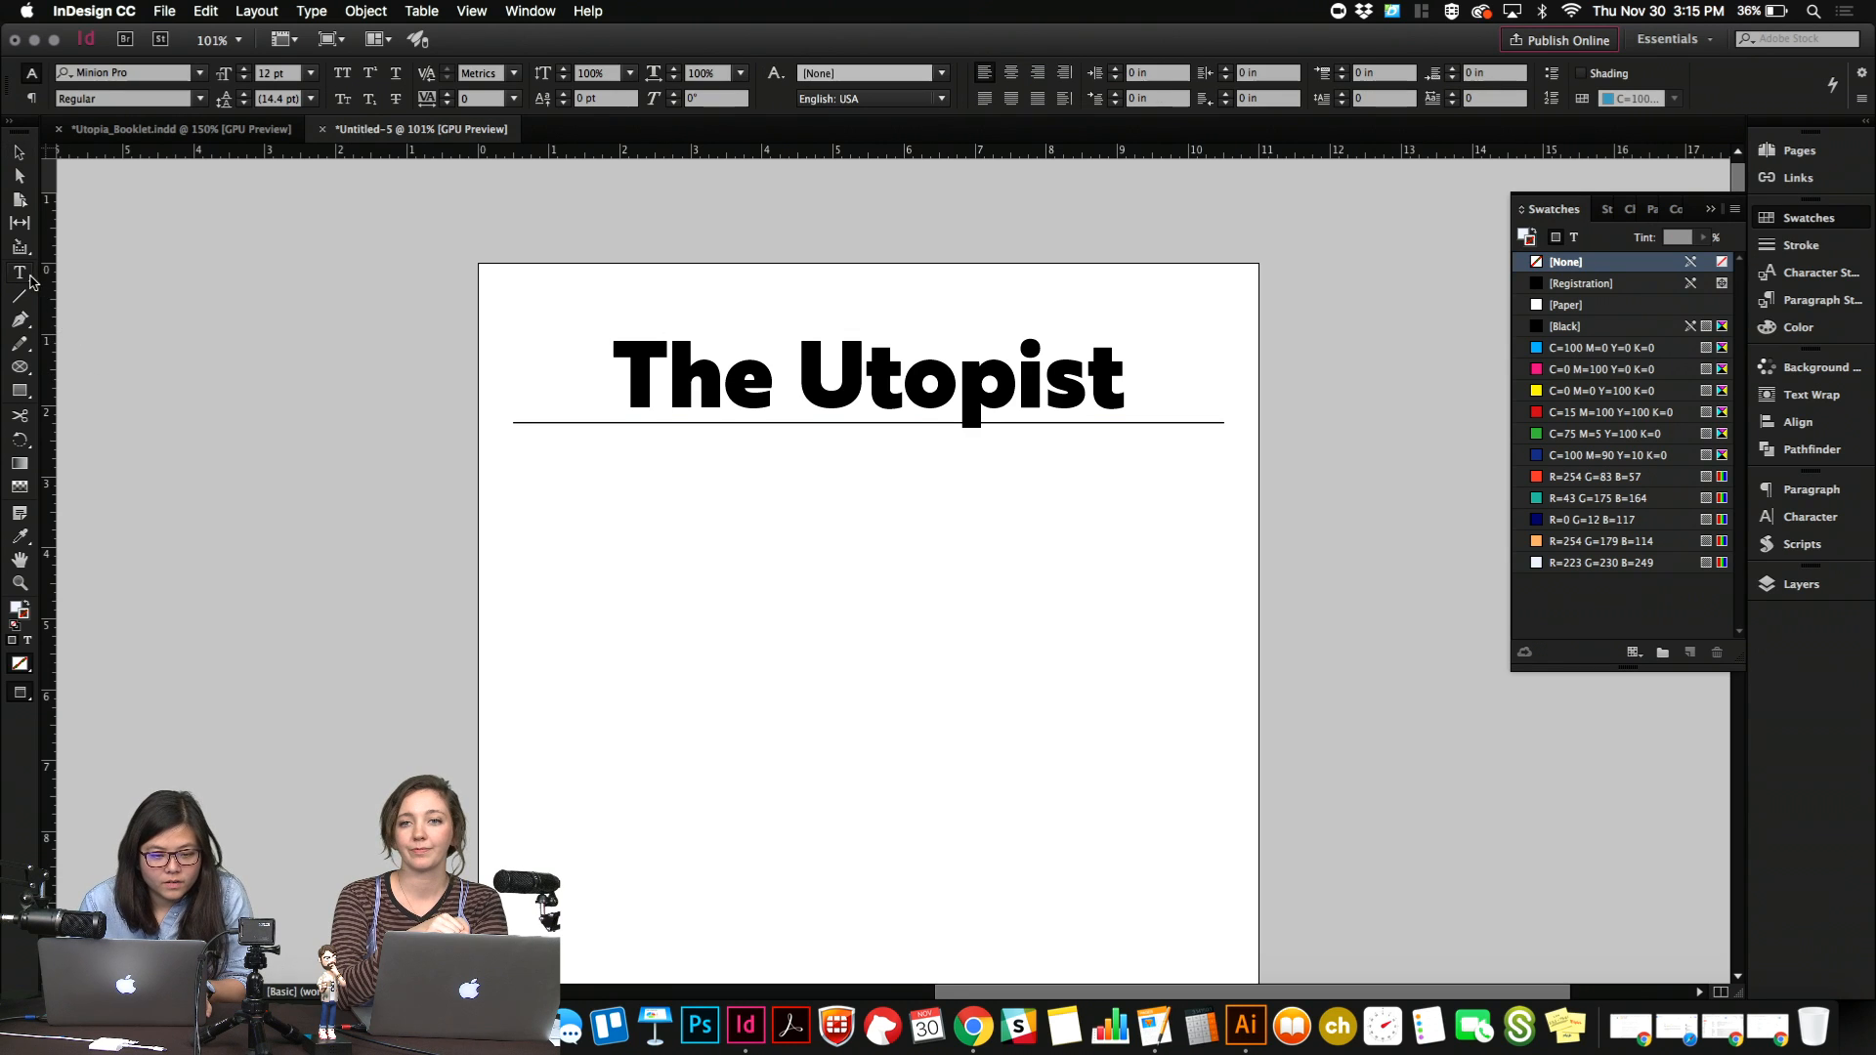
key(w)
drag(513, 436, 689, 522)
text(w)
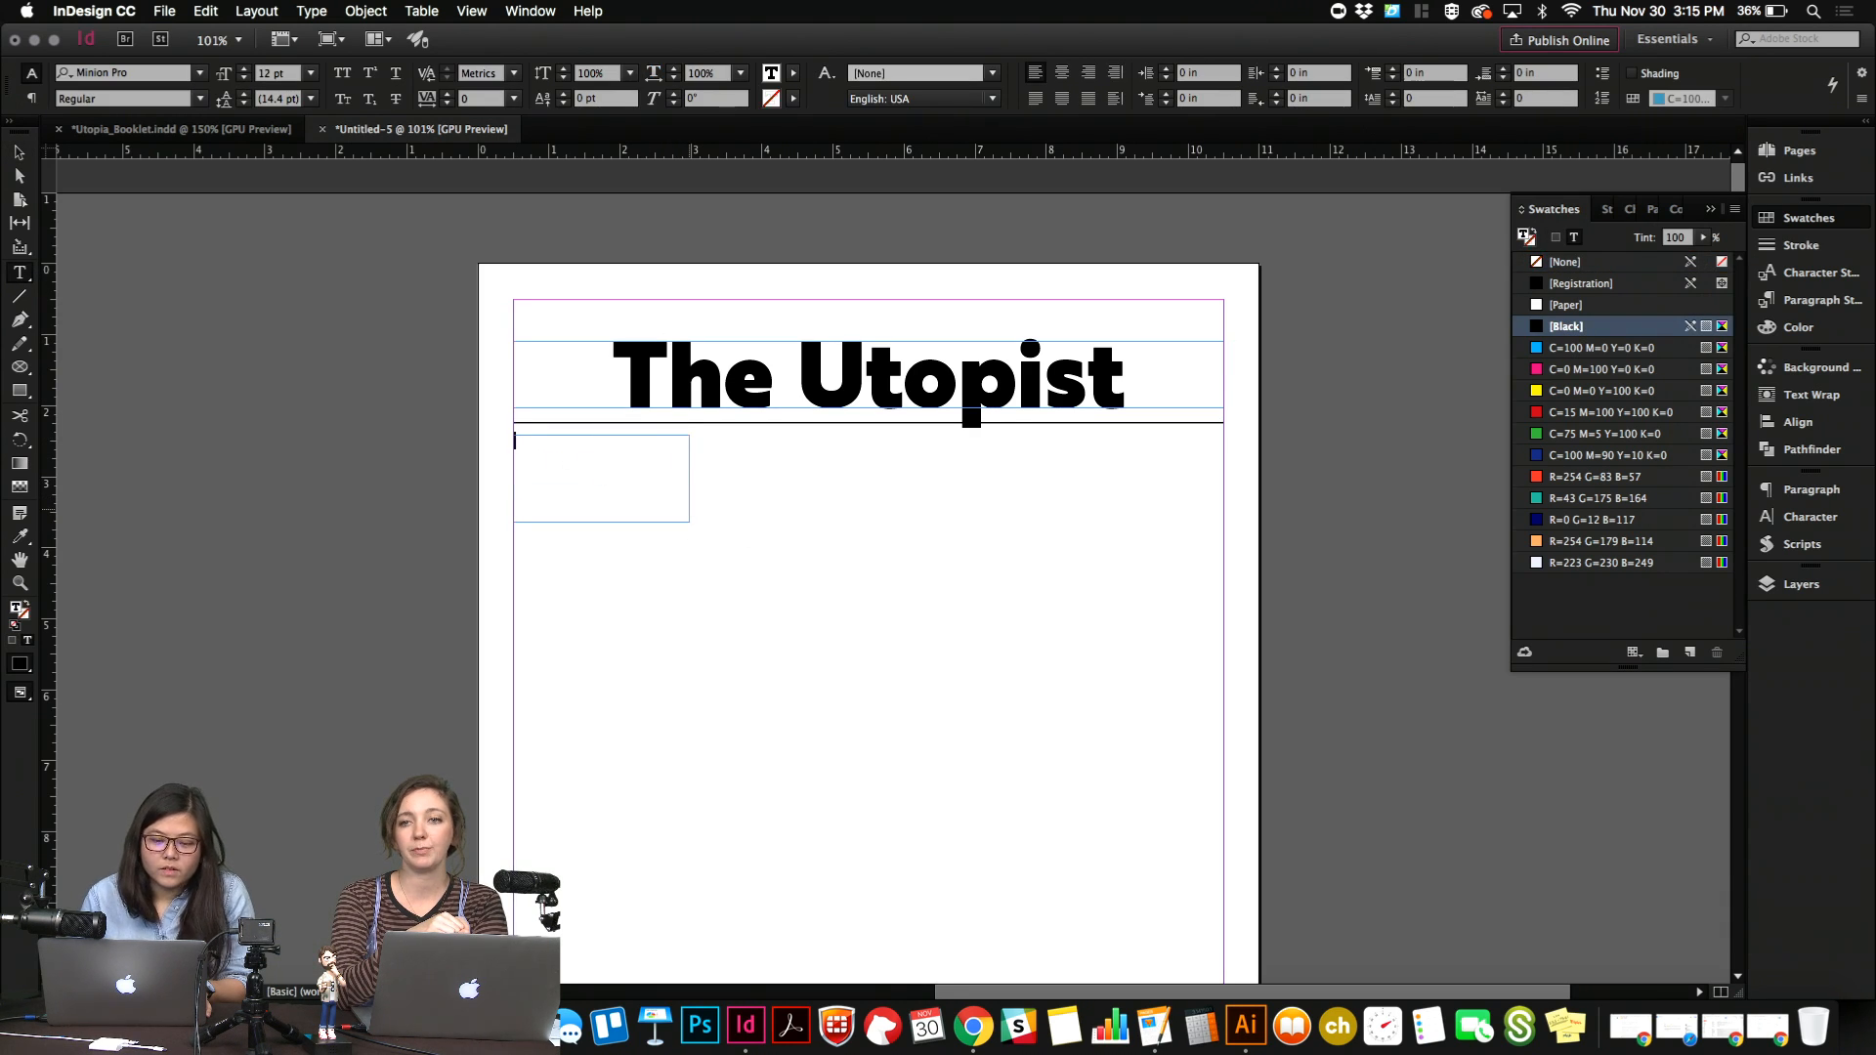
right_click(623, 478)
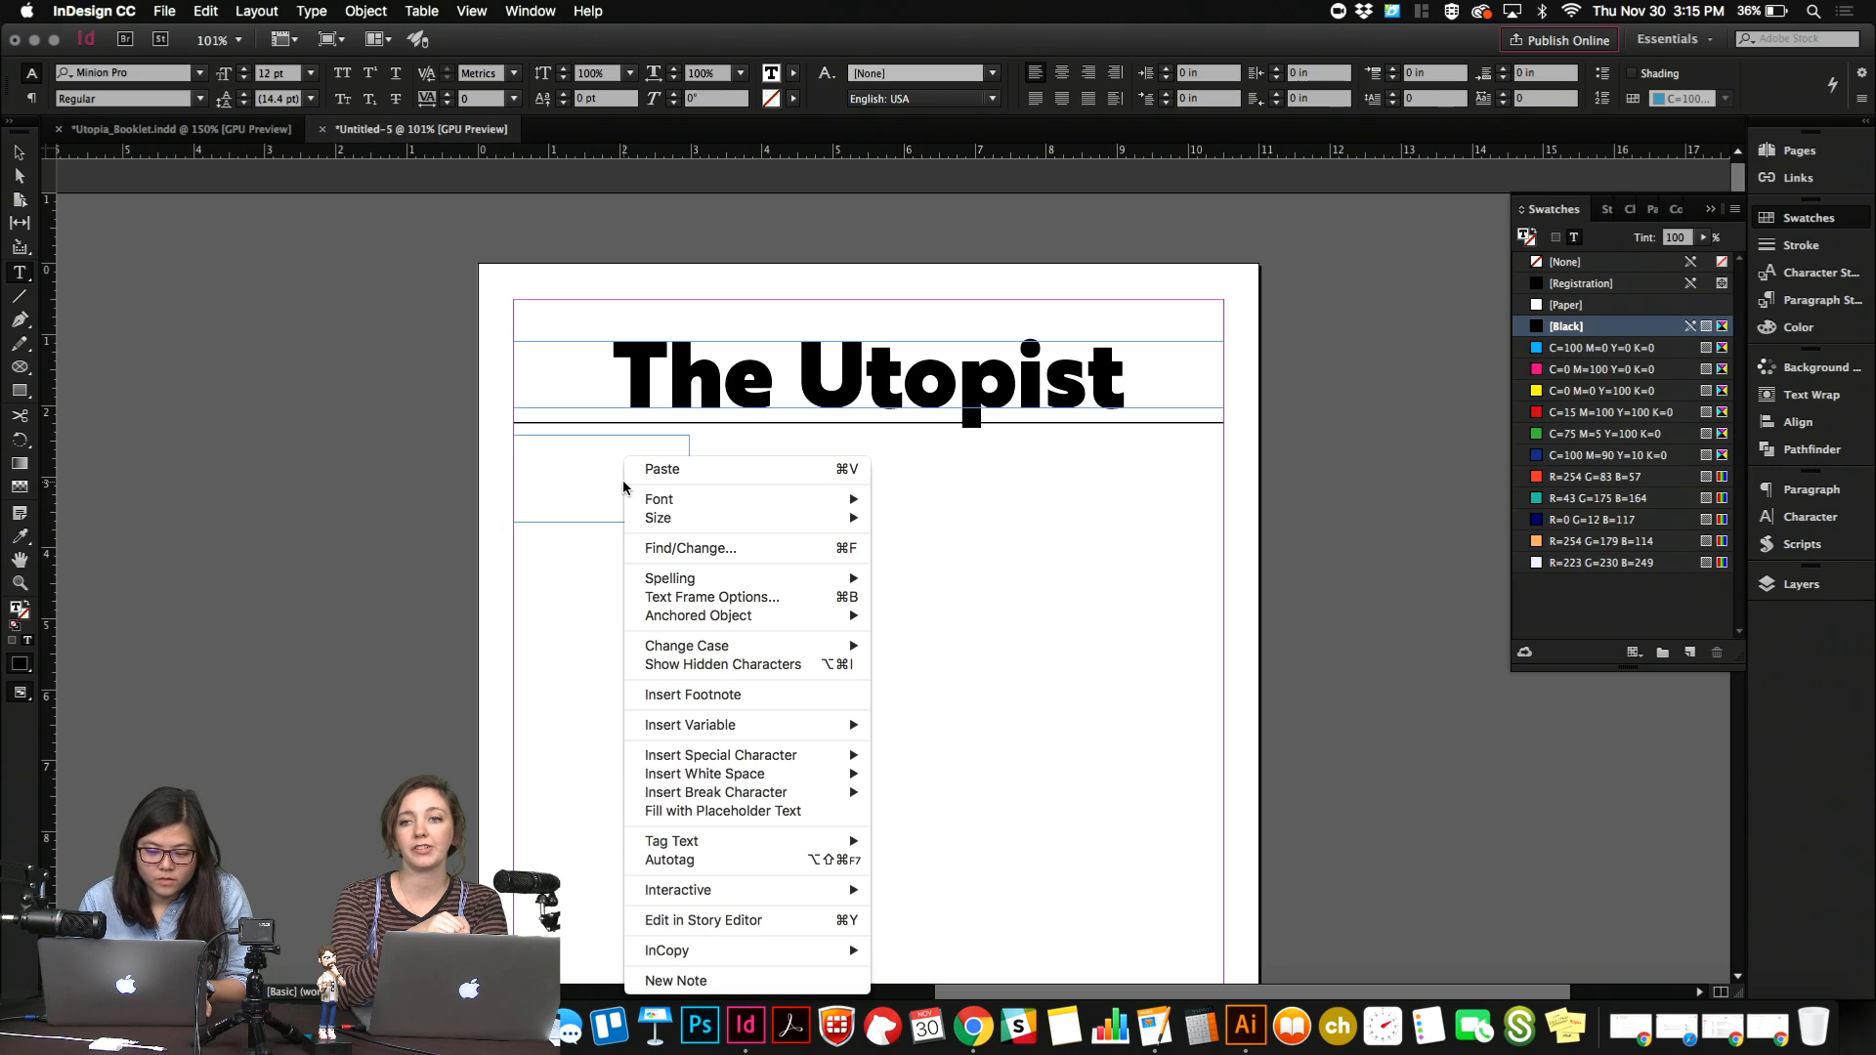
click(734, 810)
Trim the end of the placeholder text down to three lines and select all the remaining text.
drag(678, 512, 506, 487)
key(BackSpace)
key(super+a)
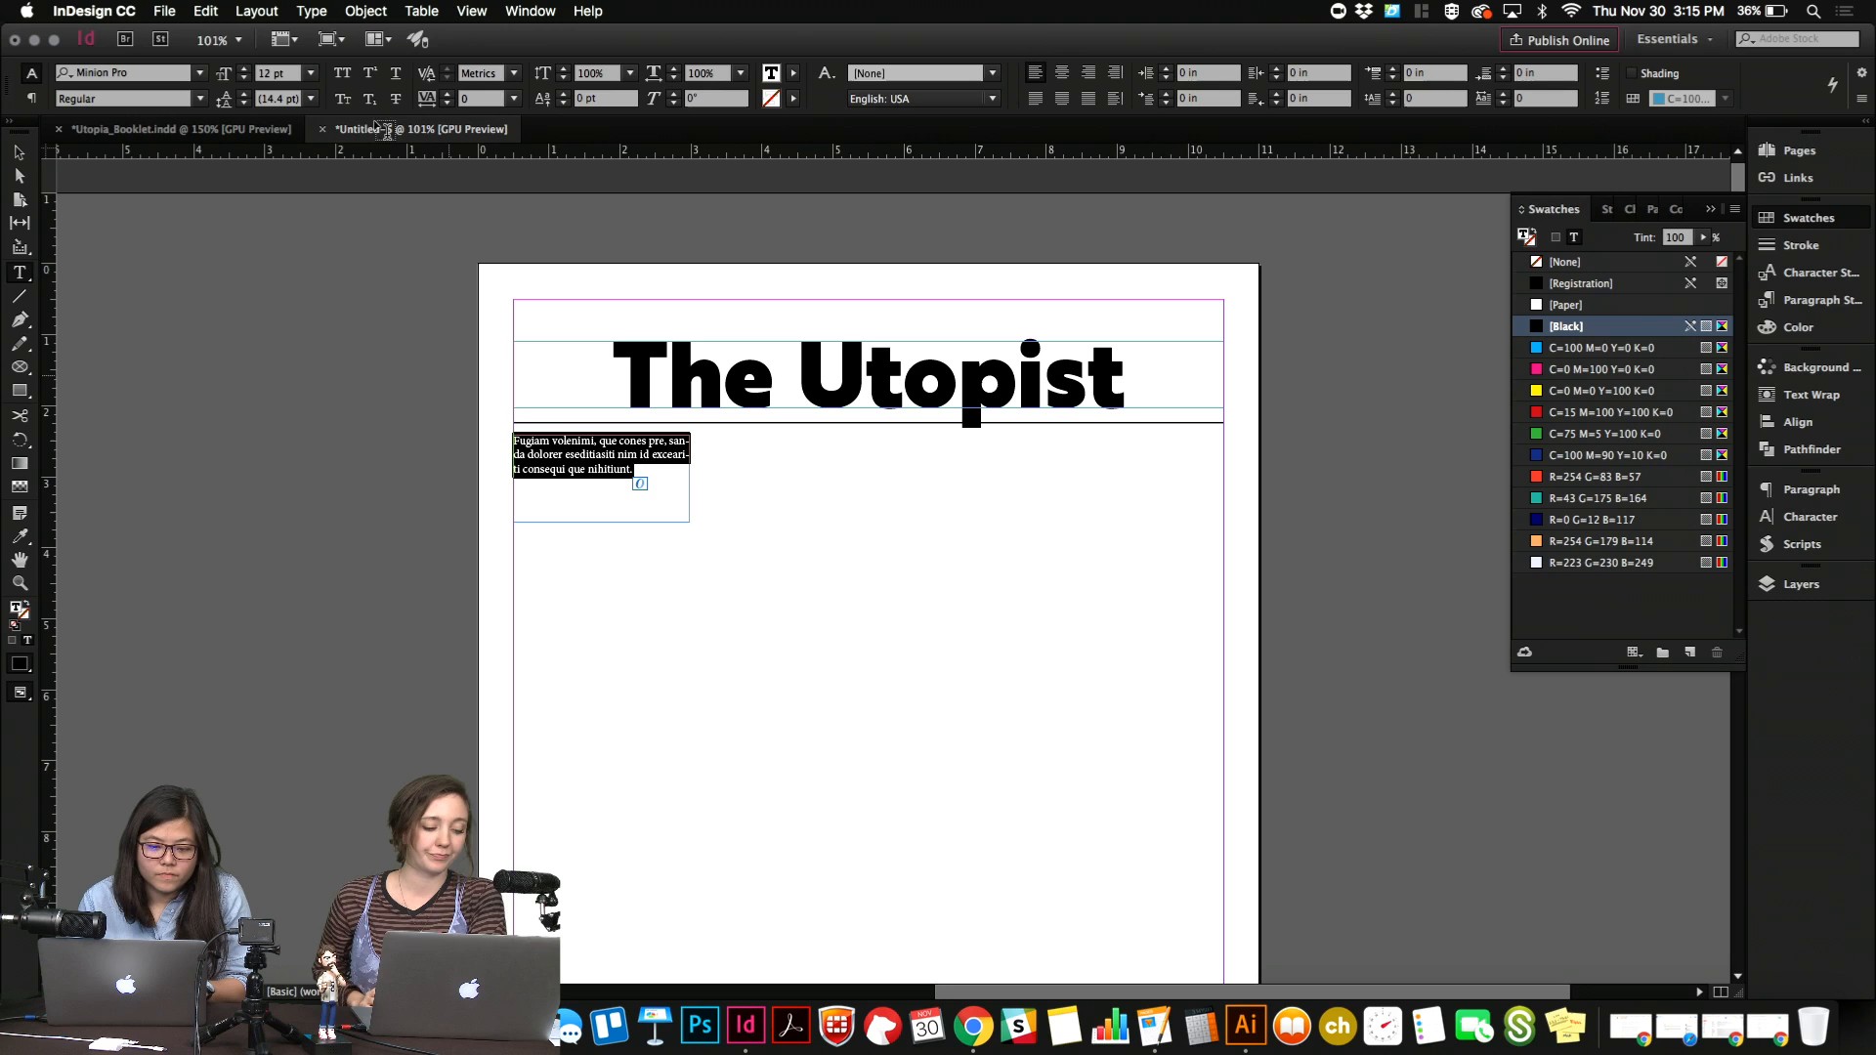
Set the selected placeholder text in Brother 1816 Book at 11 pt.
click(181, 73)
text(Brother)
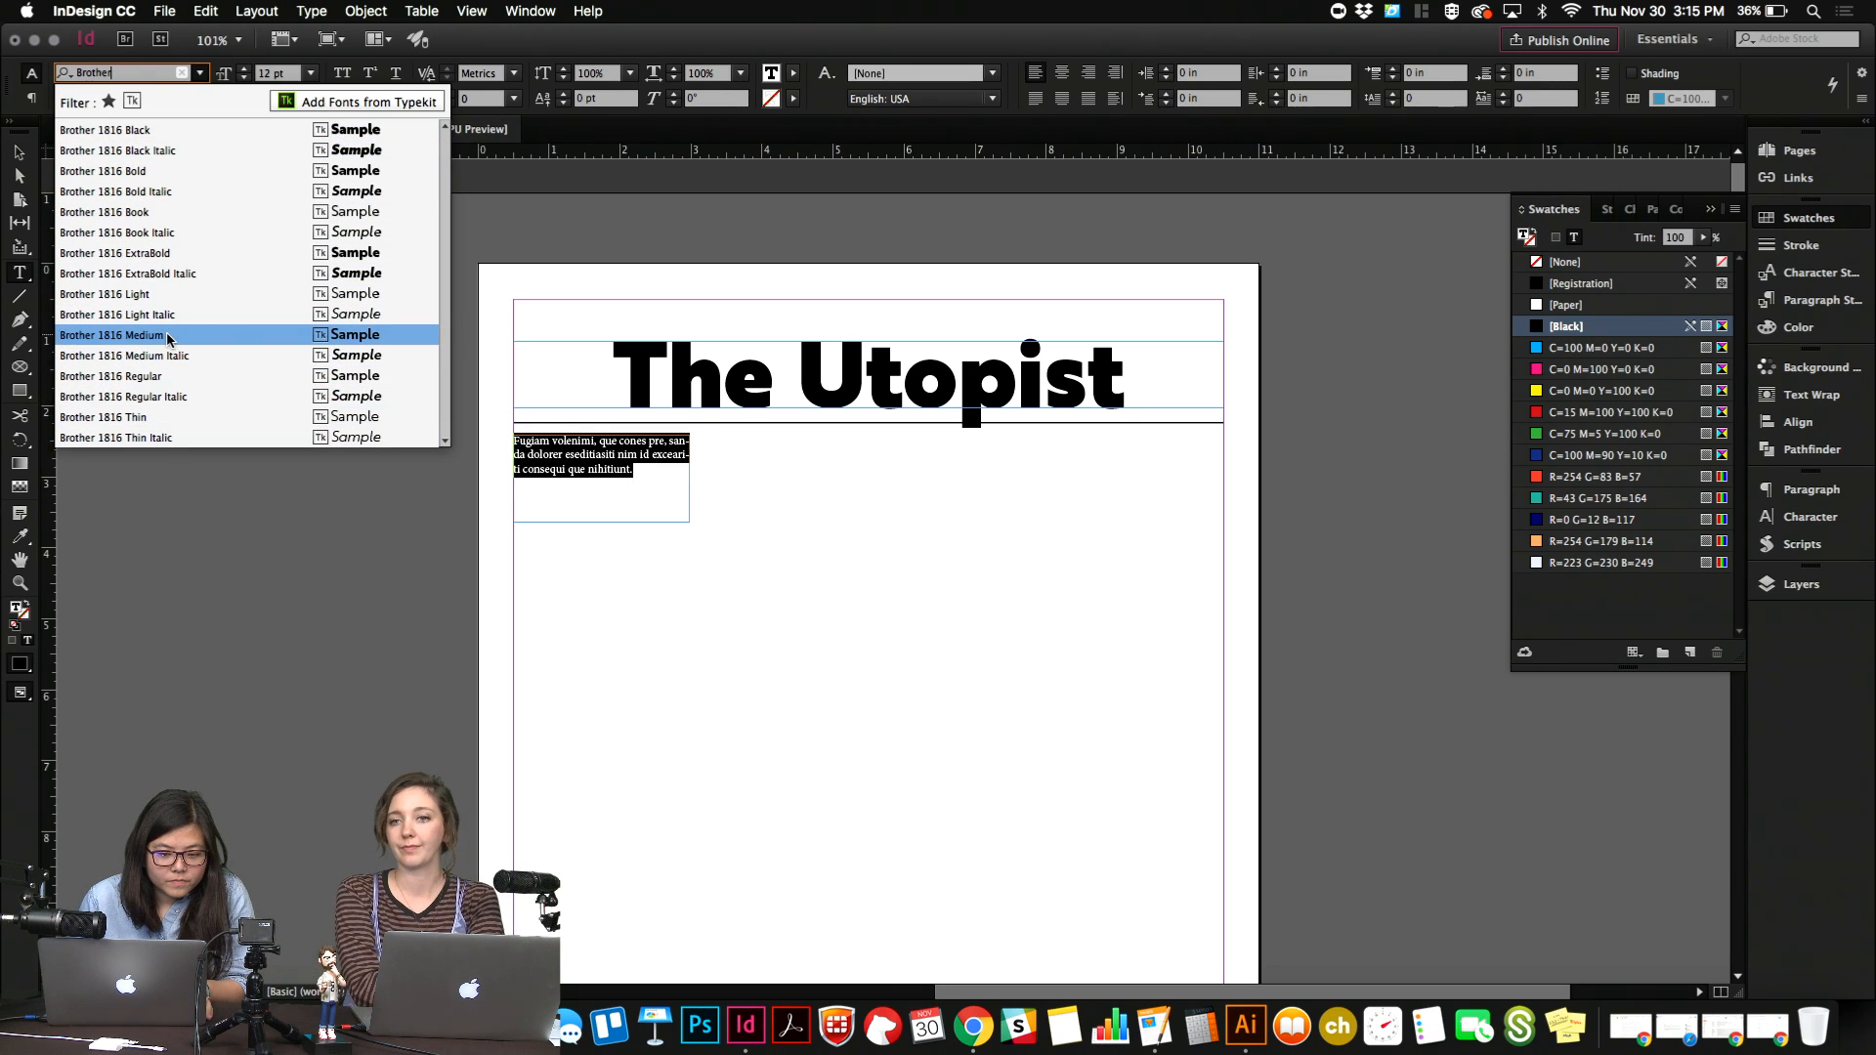
click(168, 338)
click(198, 99)
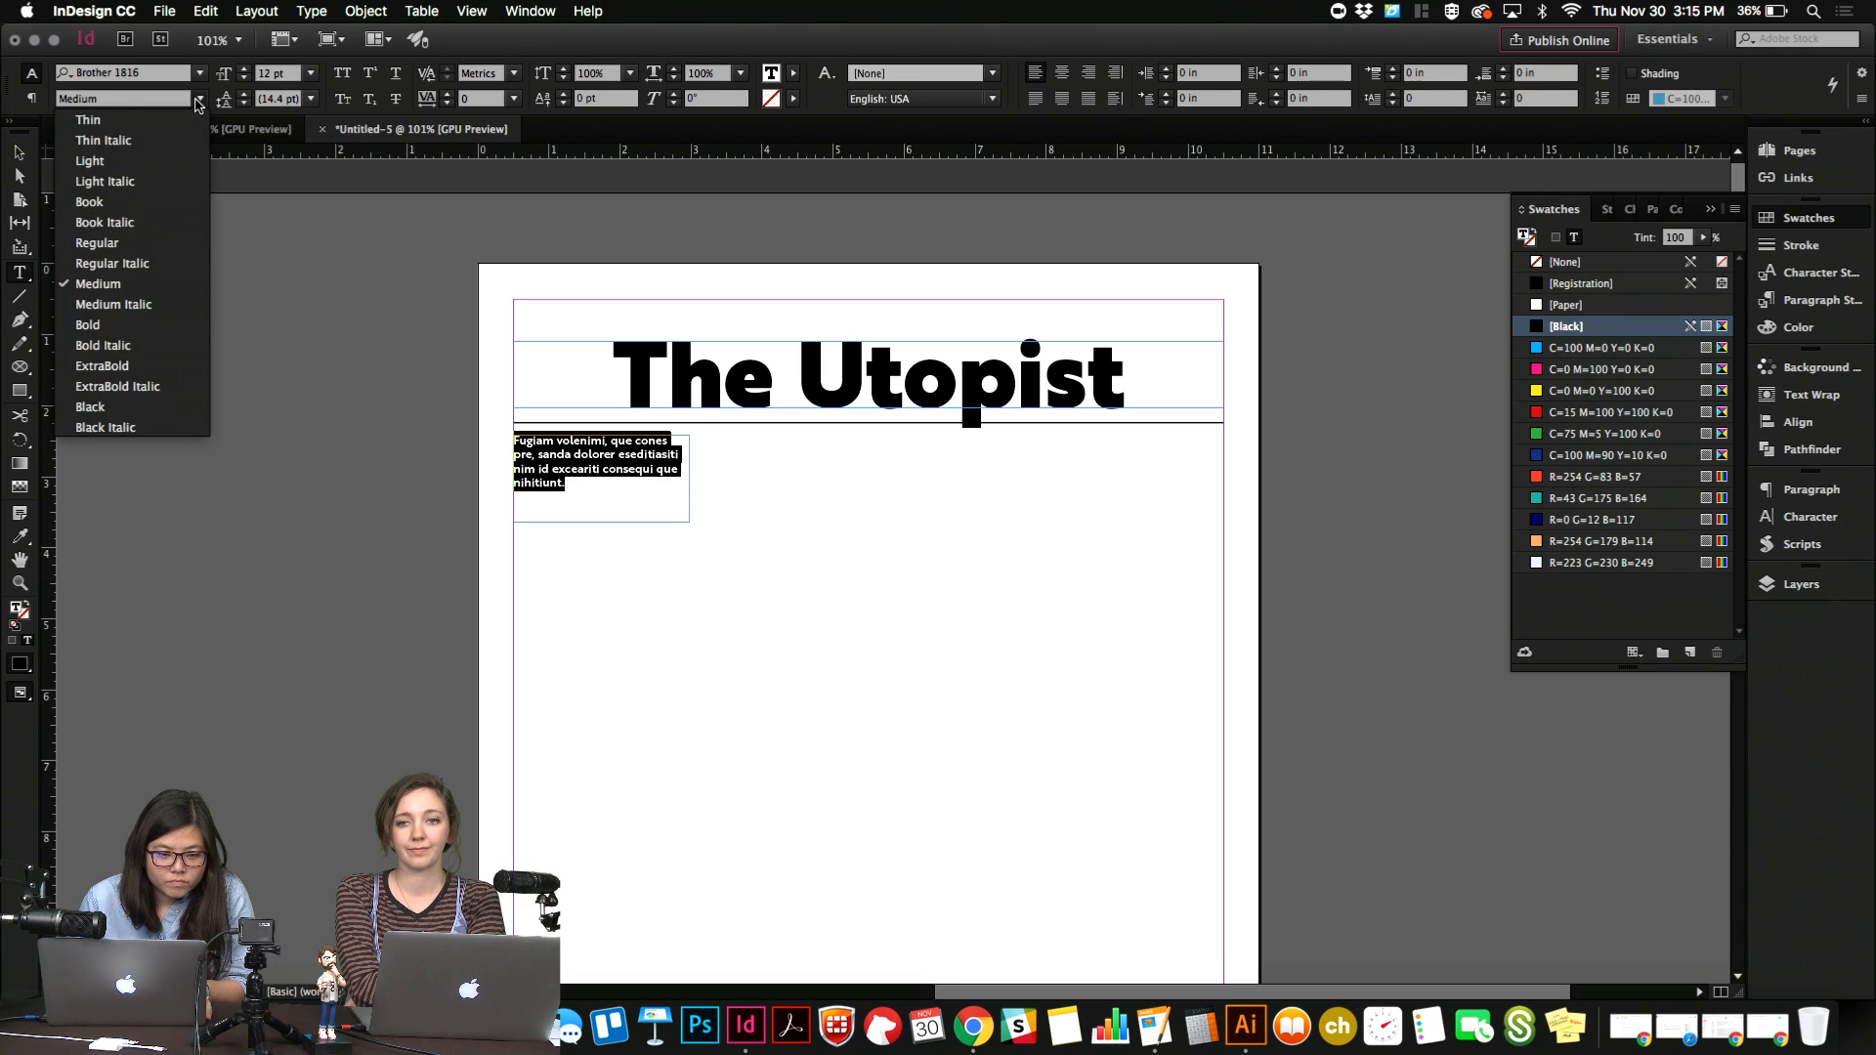
click(133, 202)
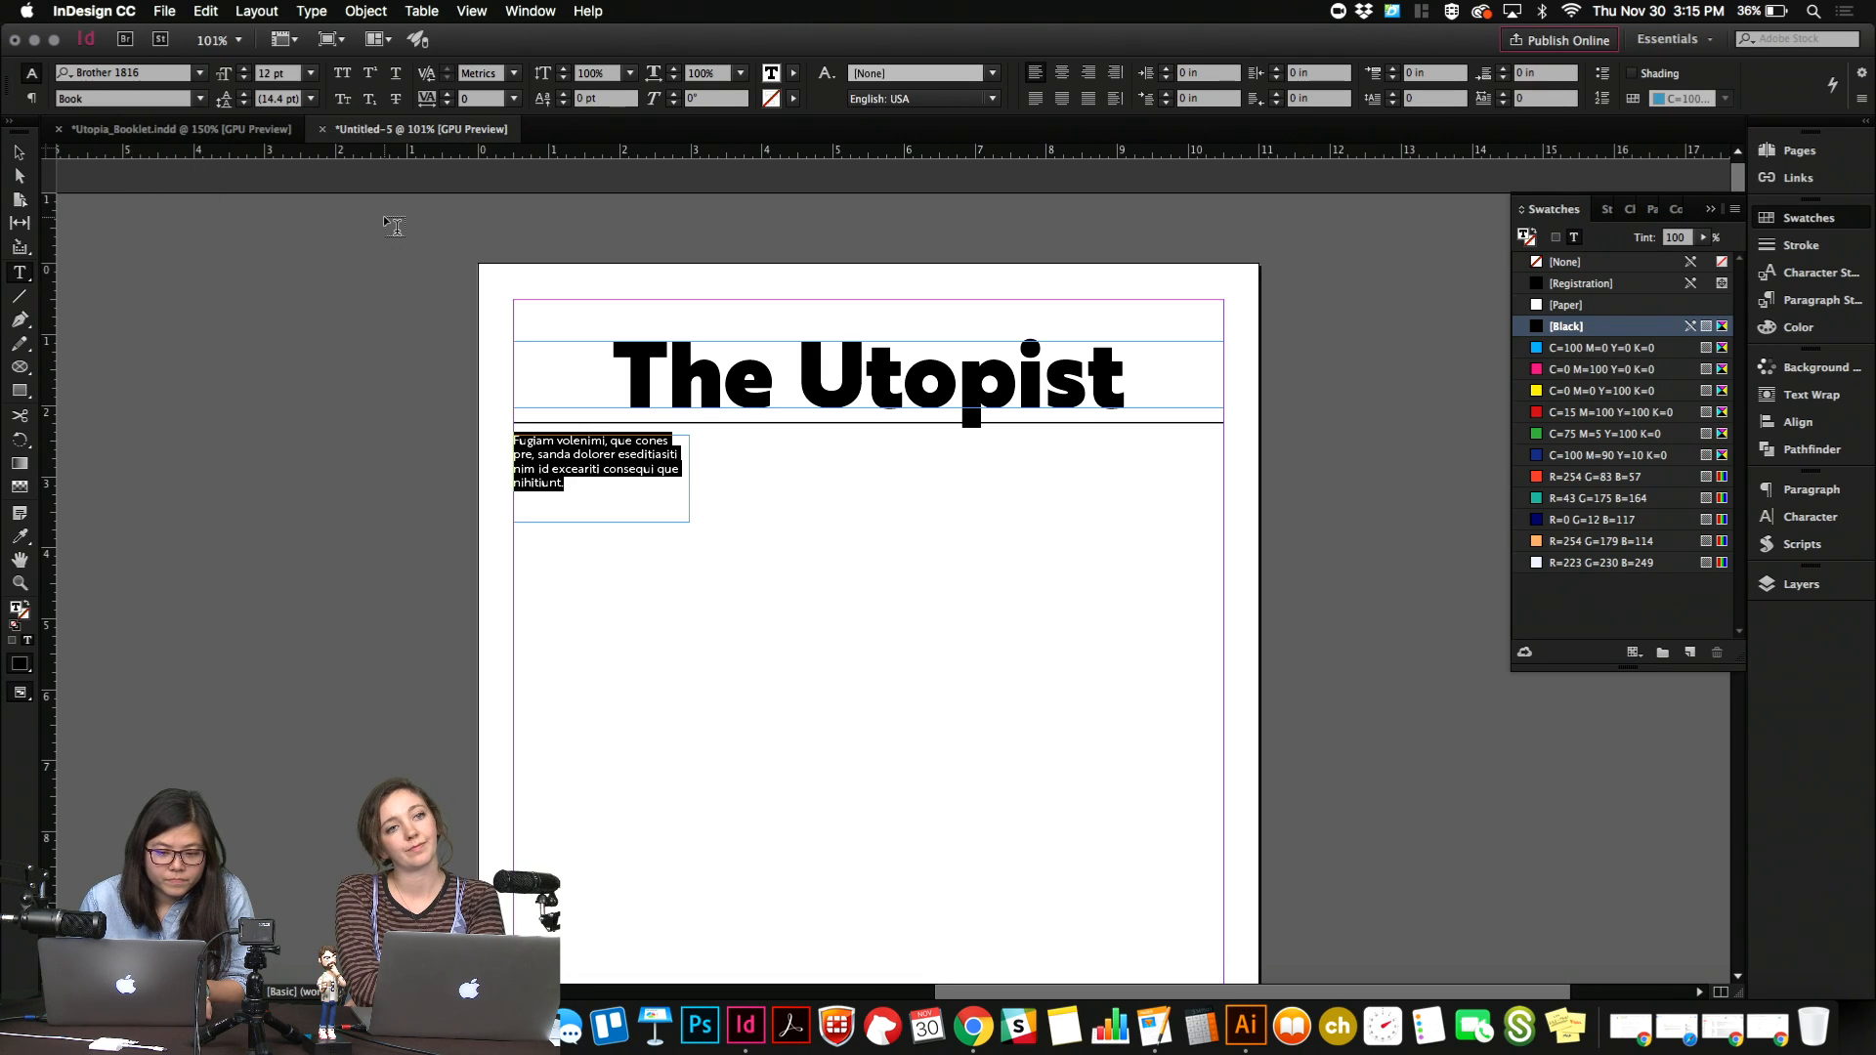
drag(289, 75, 202, 80)
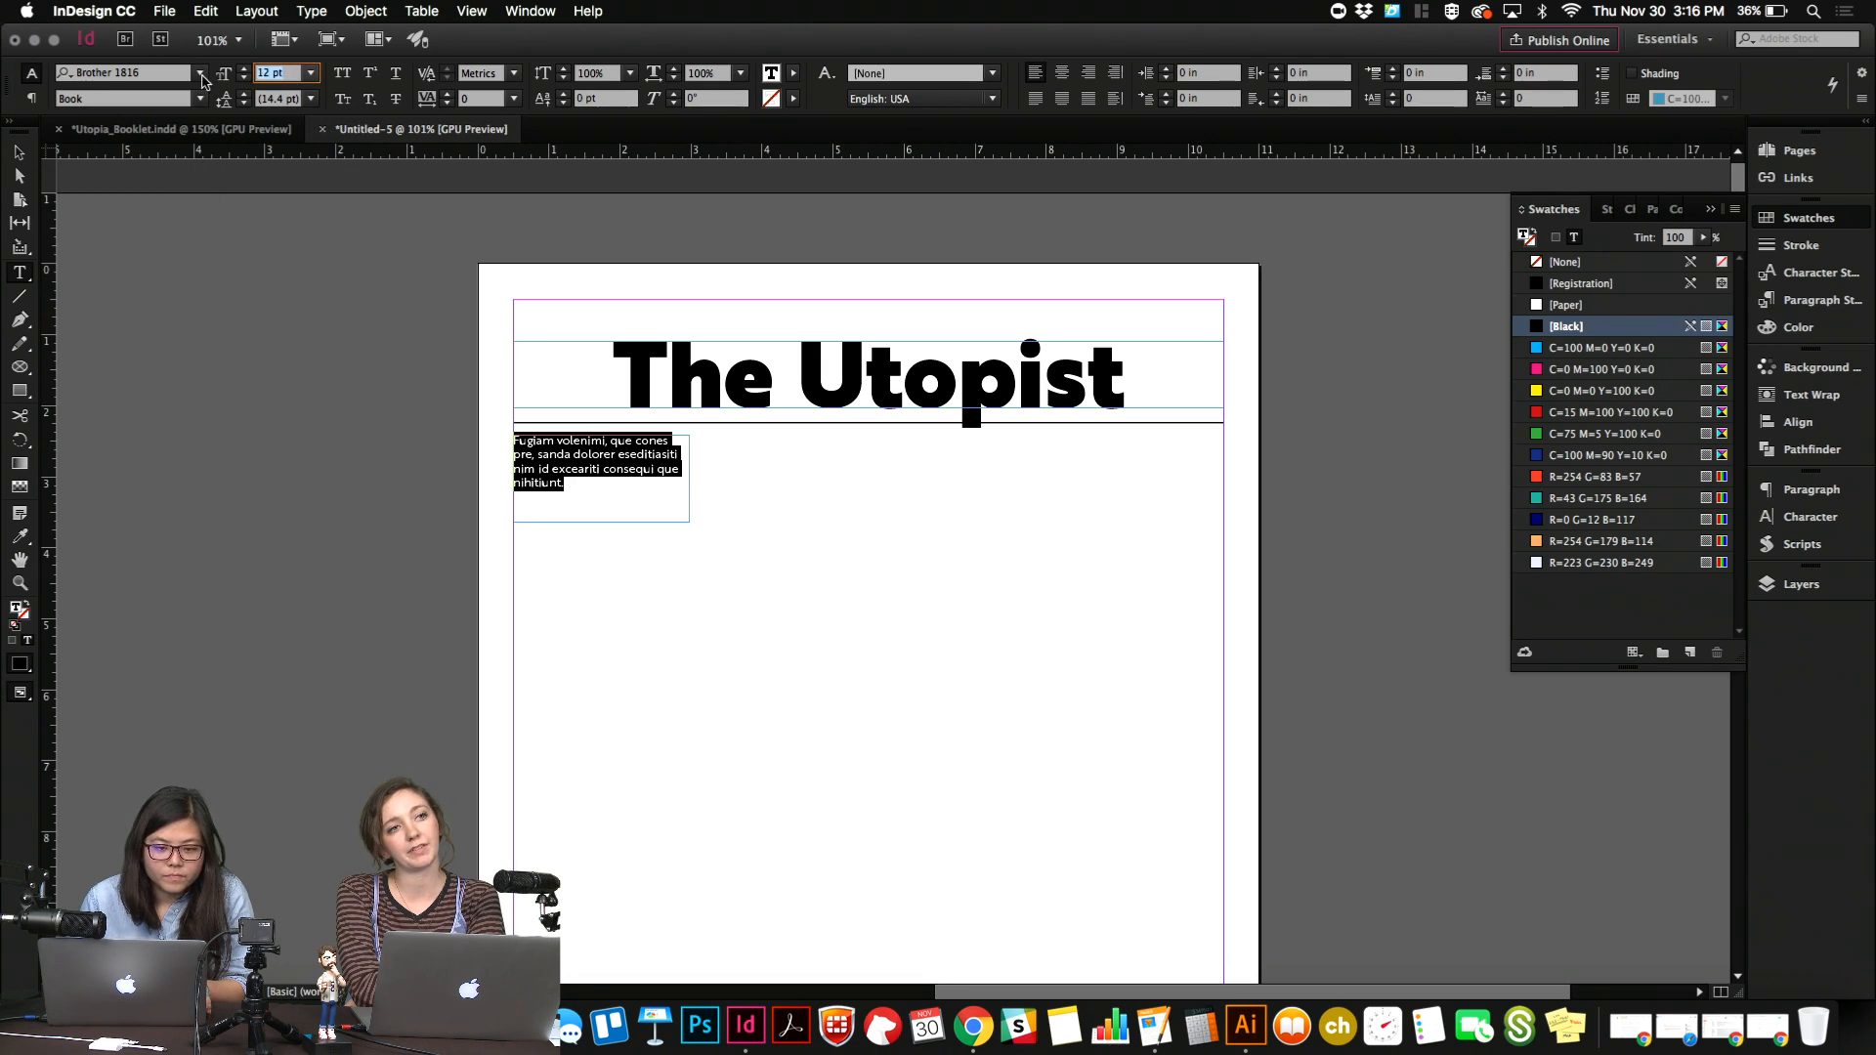
text(11)
key(Return)
click(601, 459)
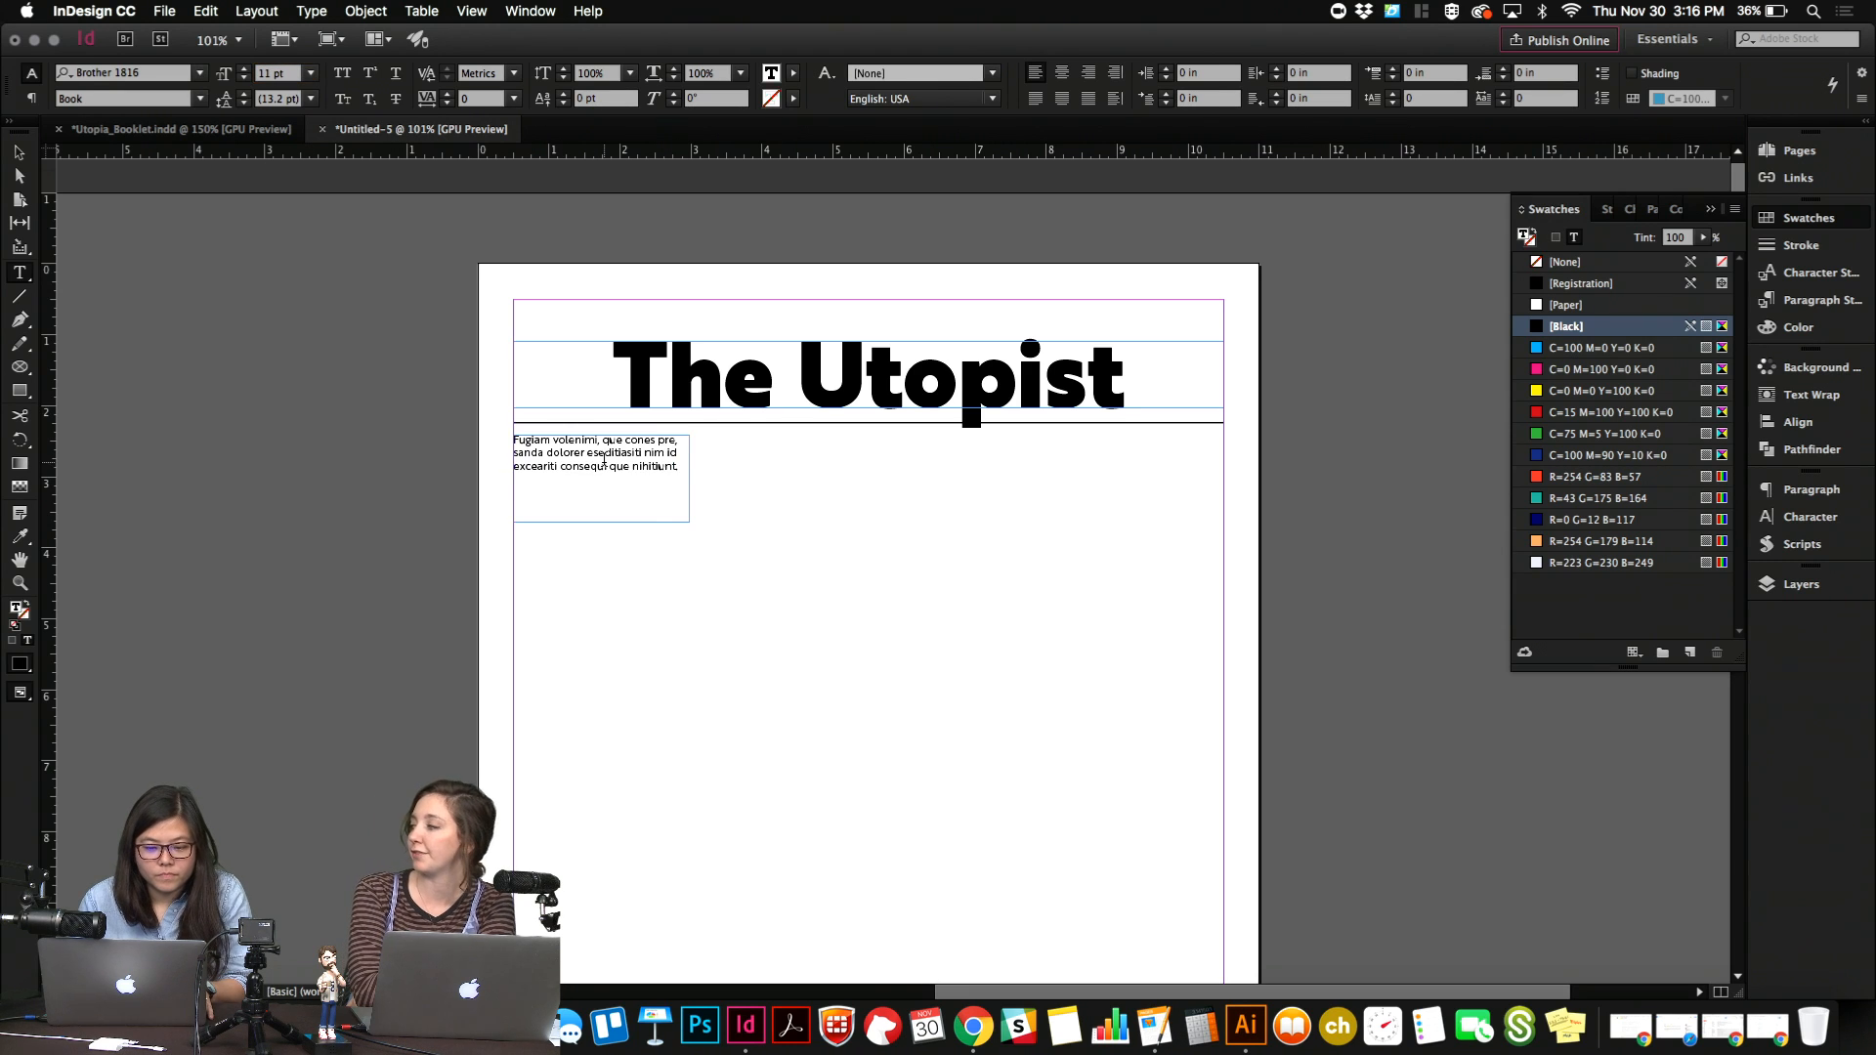
Narrow the placeholder text frame to 2 in wide from its right edge.
key(Escape)
drag(691, 480, 654, 481)
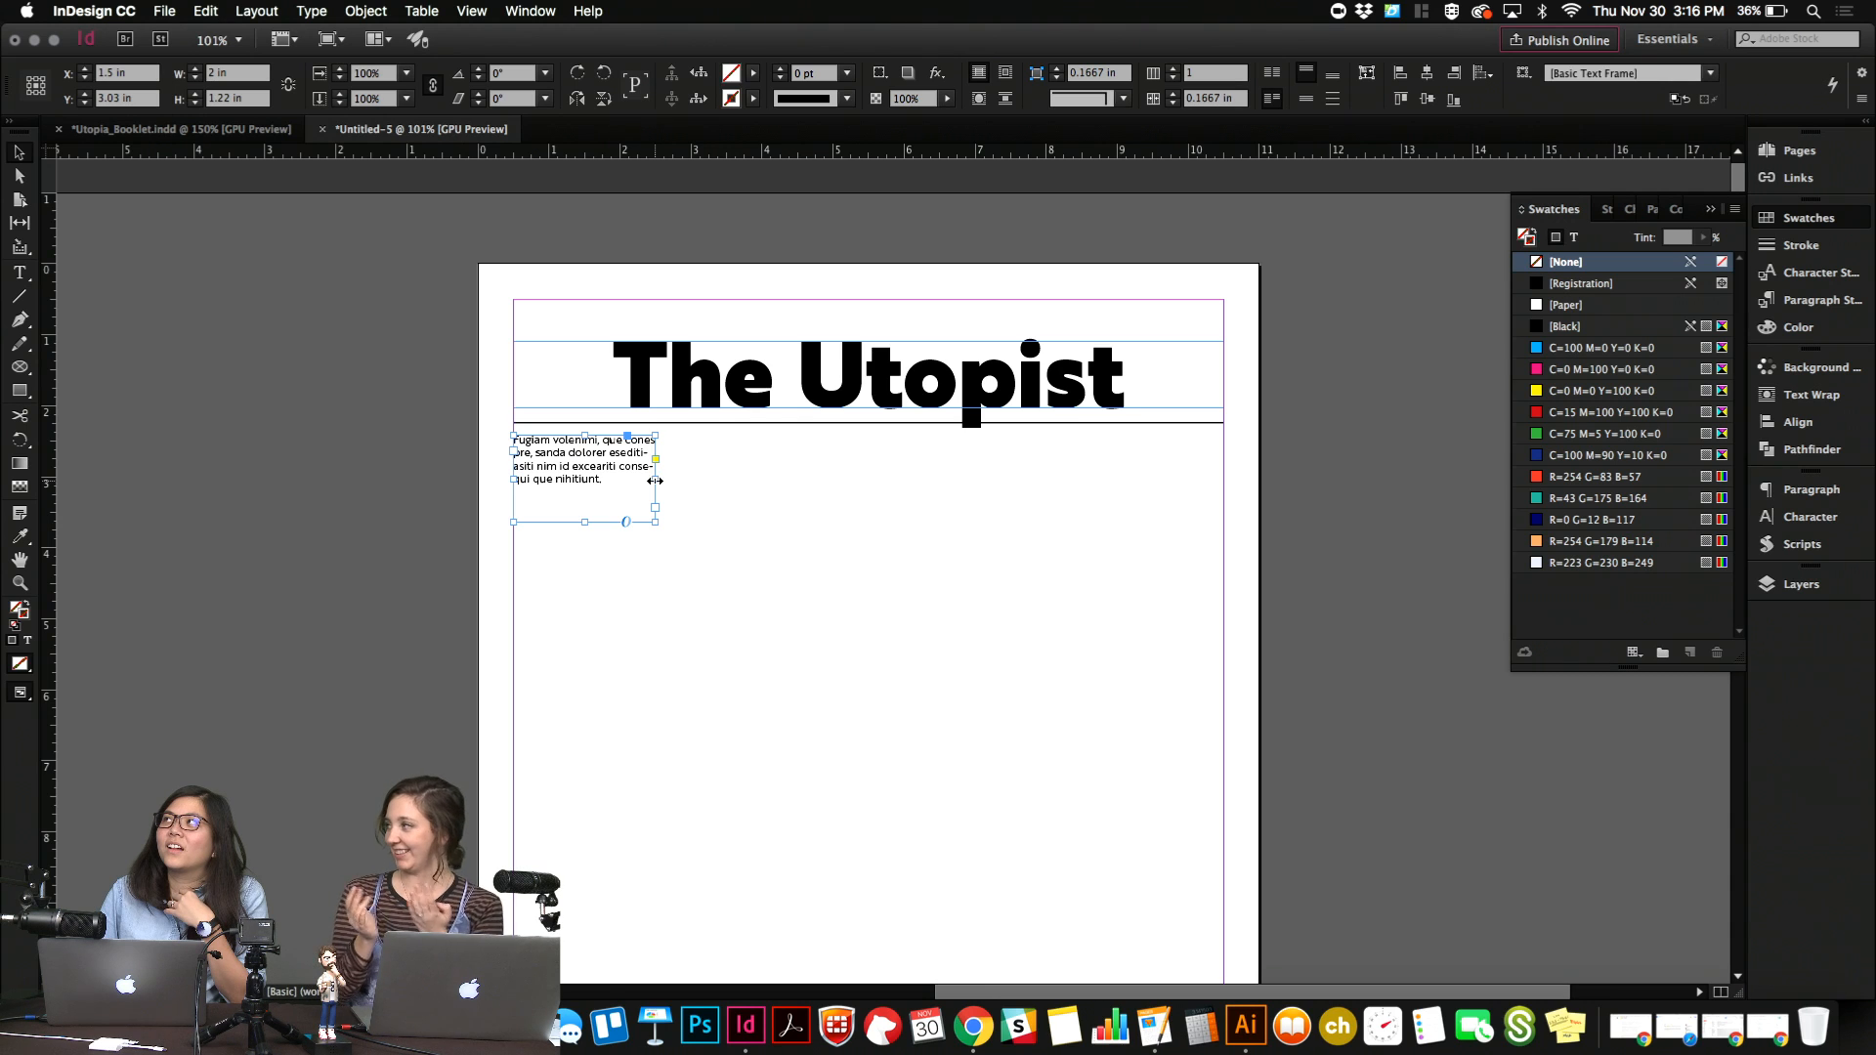
click(738, 624)
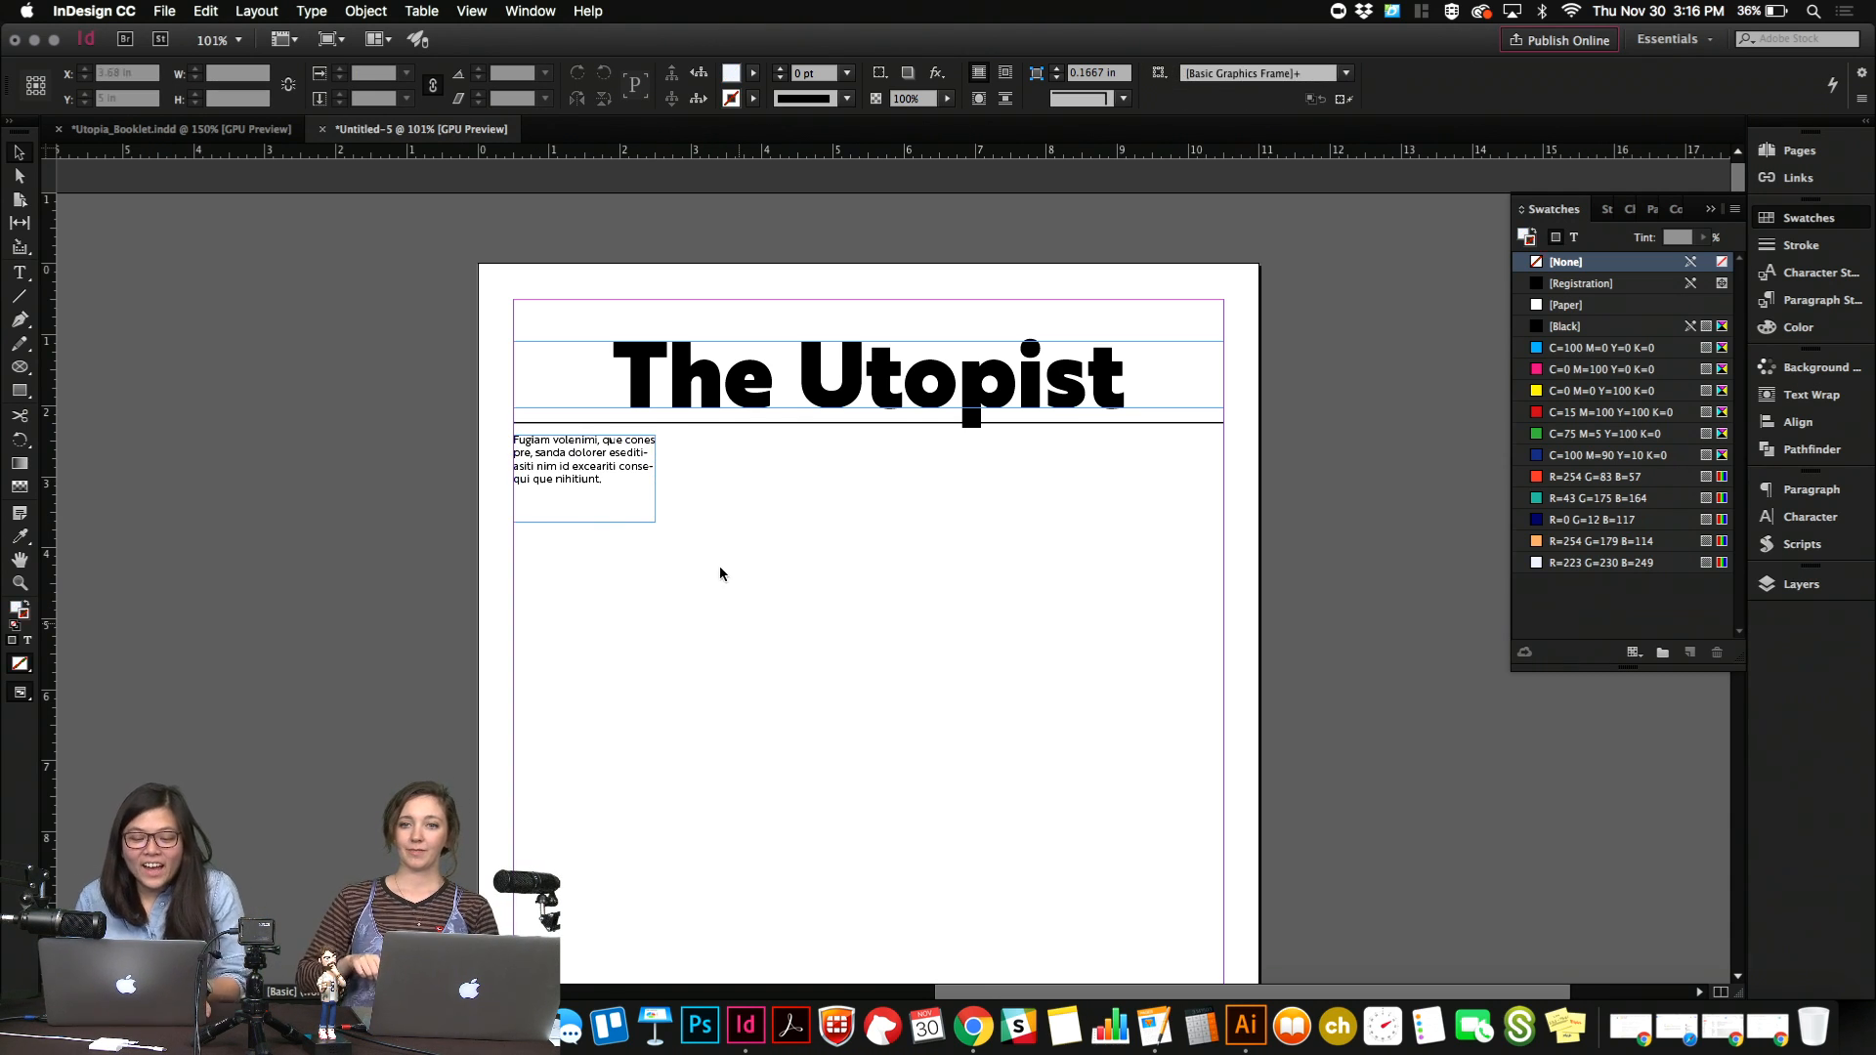
click(655, 508)
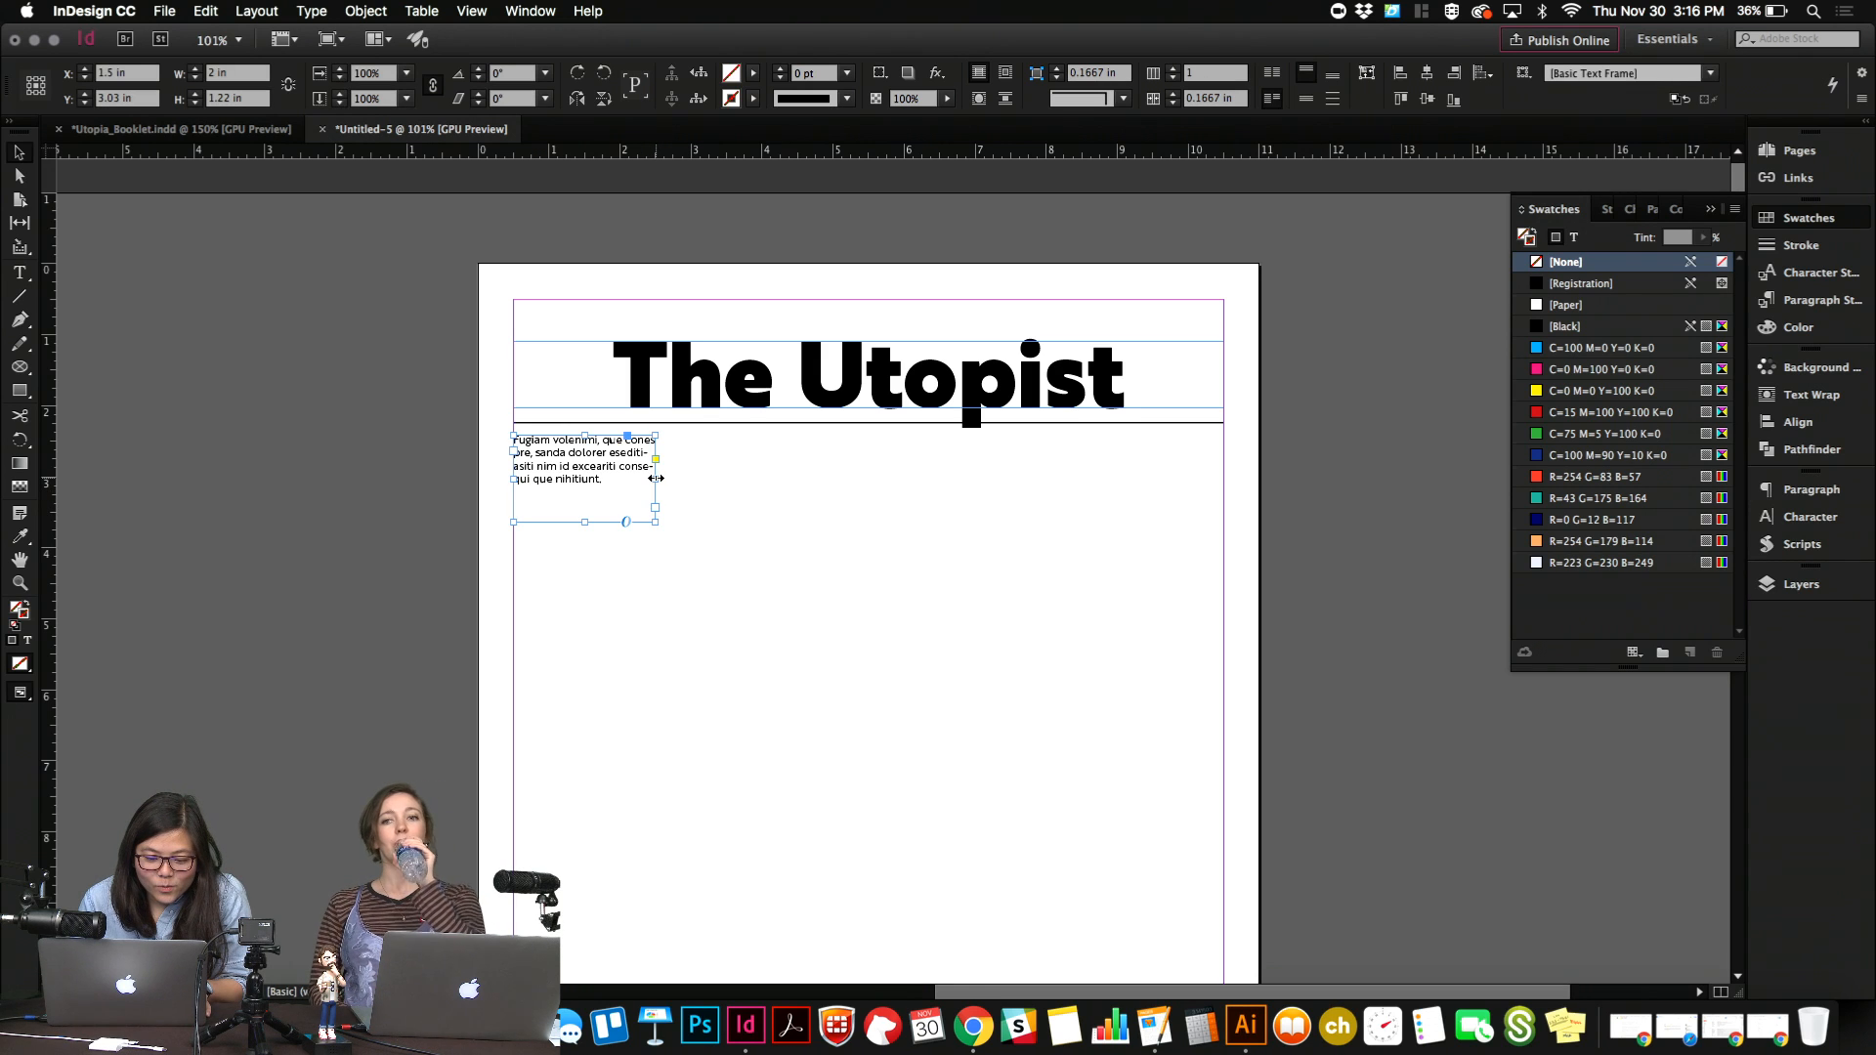
click(657, 645)
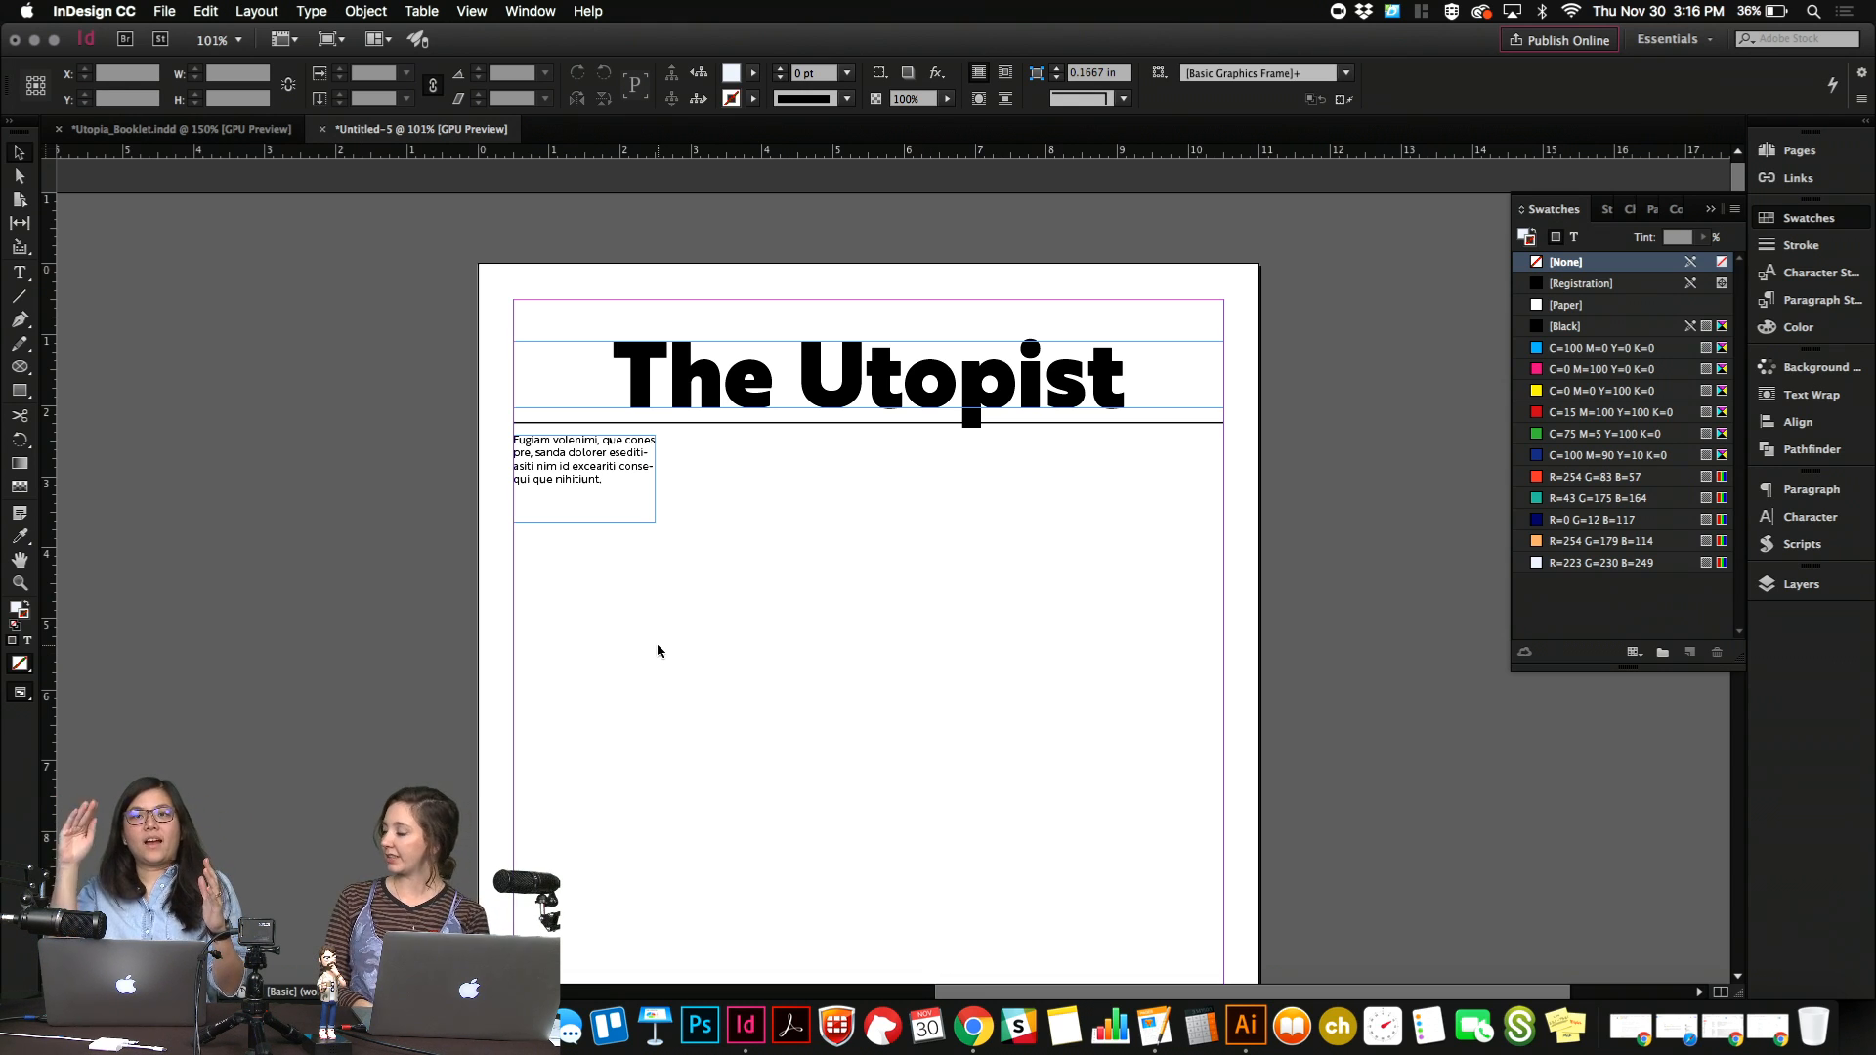
Duplicate the rule under the headline straight down, to about Y 3.47 in across the bottom of the text frame.
click(639, 515)
click(745, 424)
drag(745, 424, 750, 515)
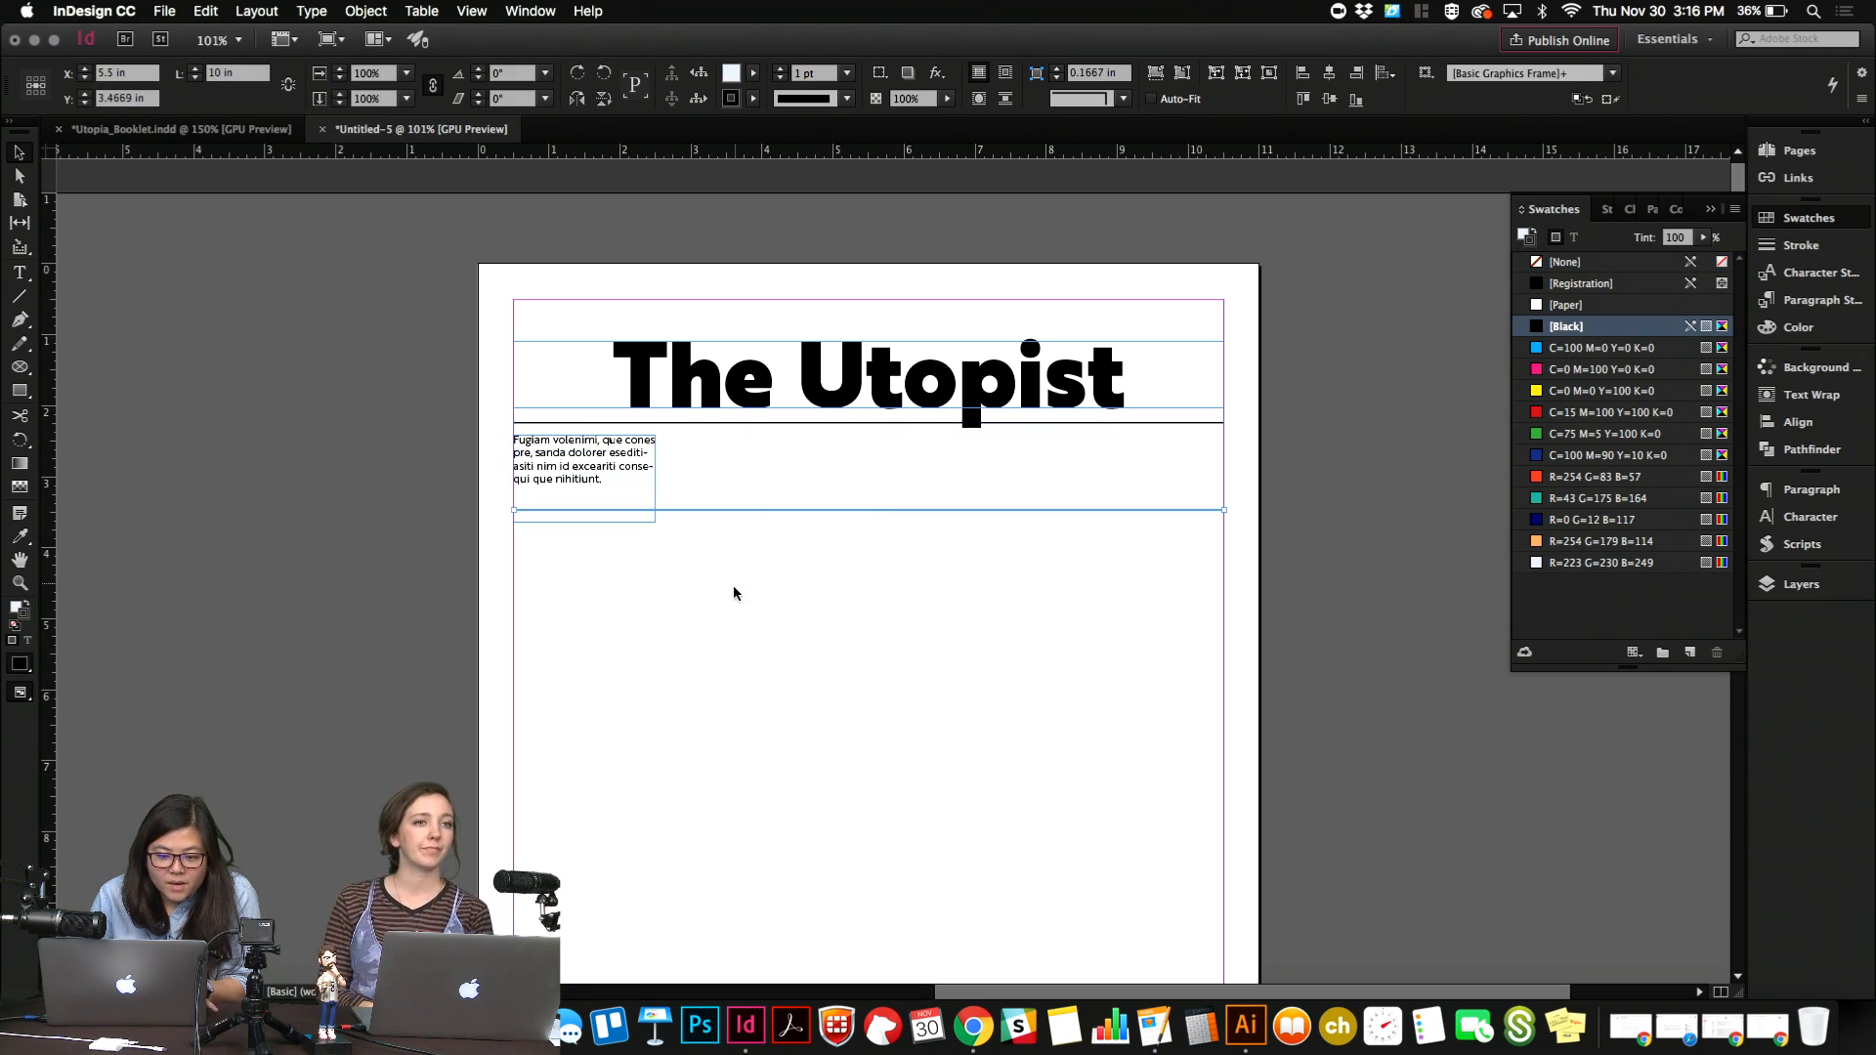
click(733, 586)
Preview the page, nudge the text frame slightly right and down, and shift the lower rule and frame down together.
key(w)
click(603, 470)
key(Right)
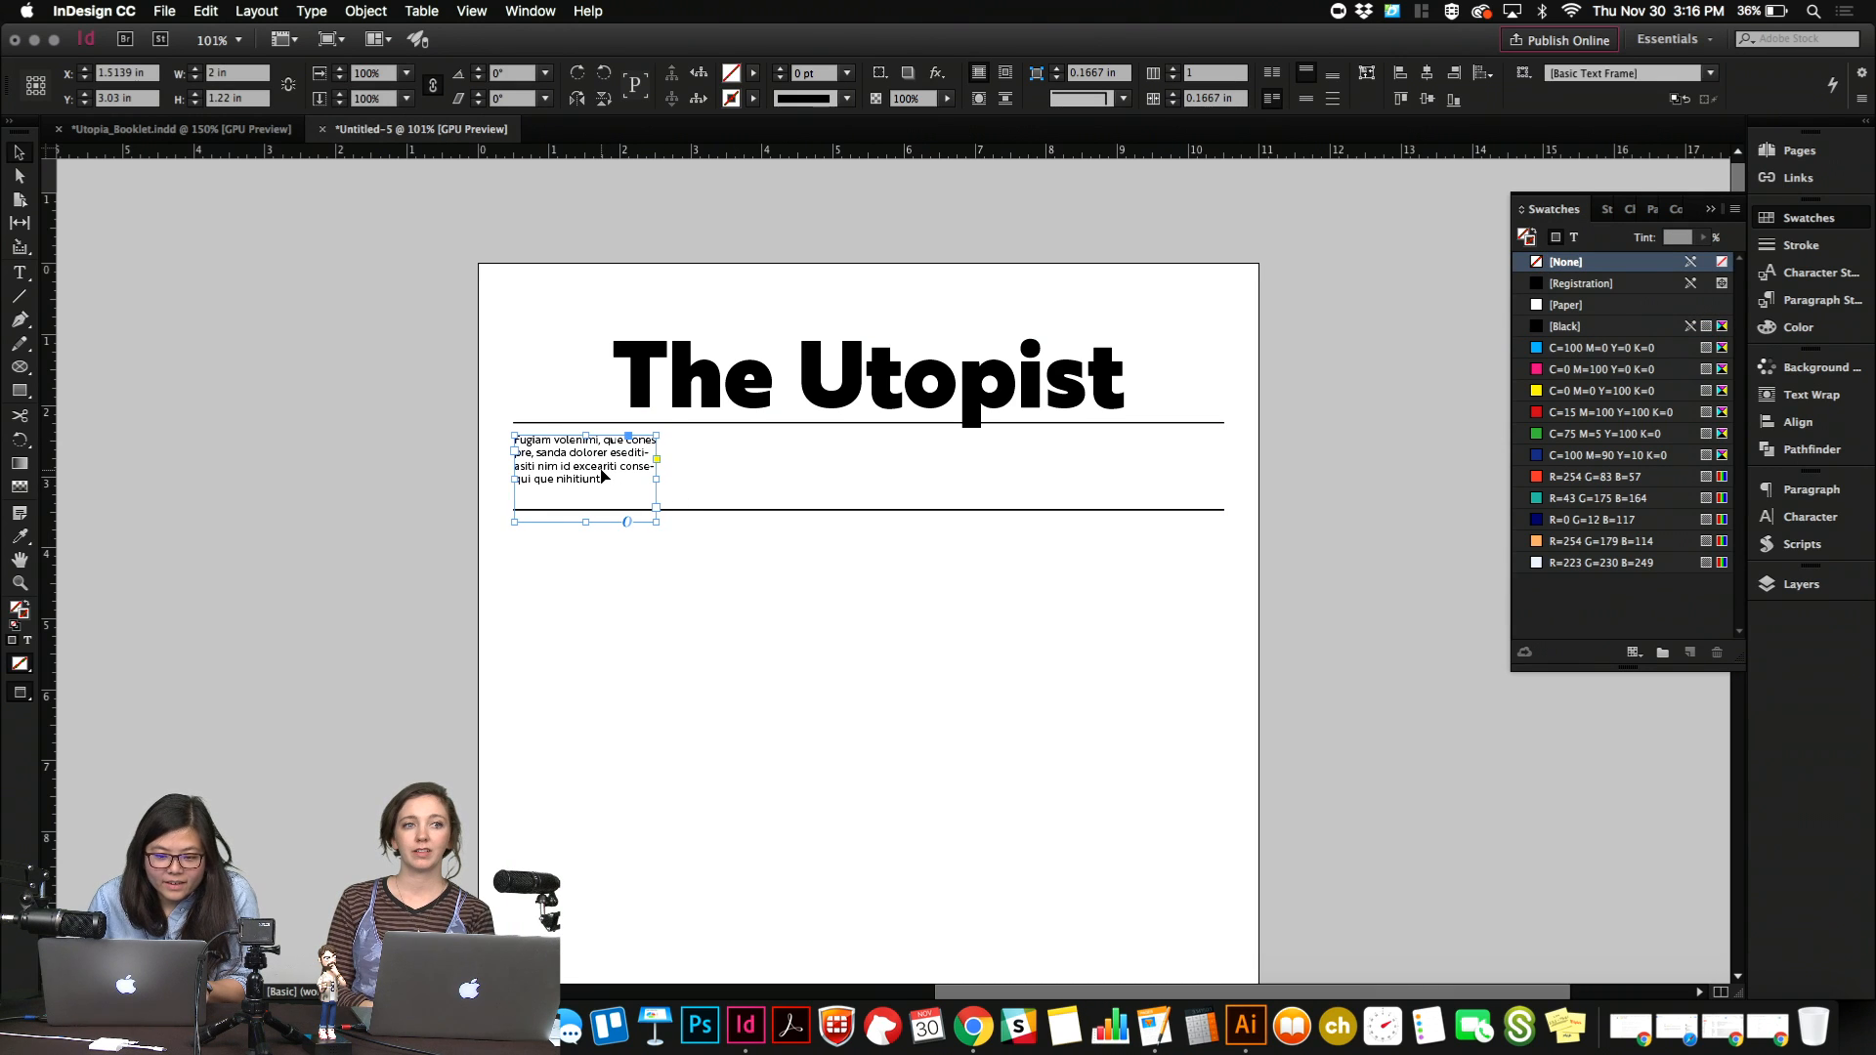
key(shift+Down)
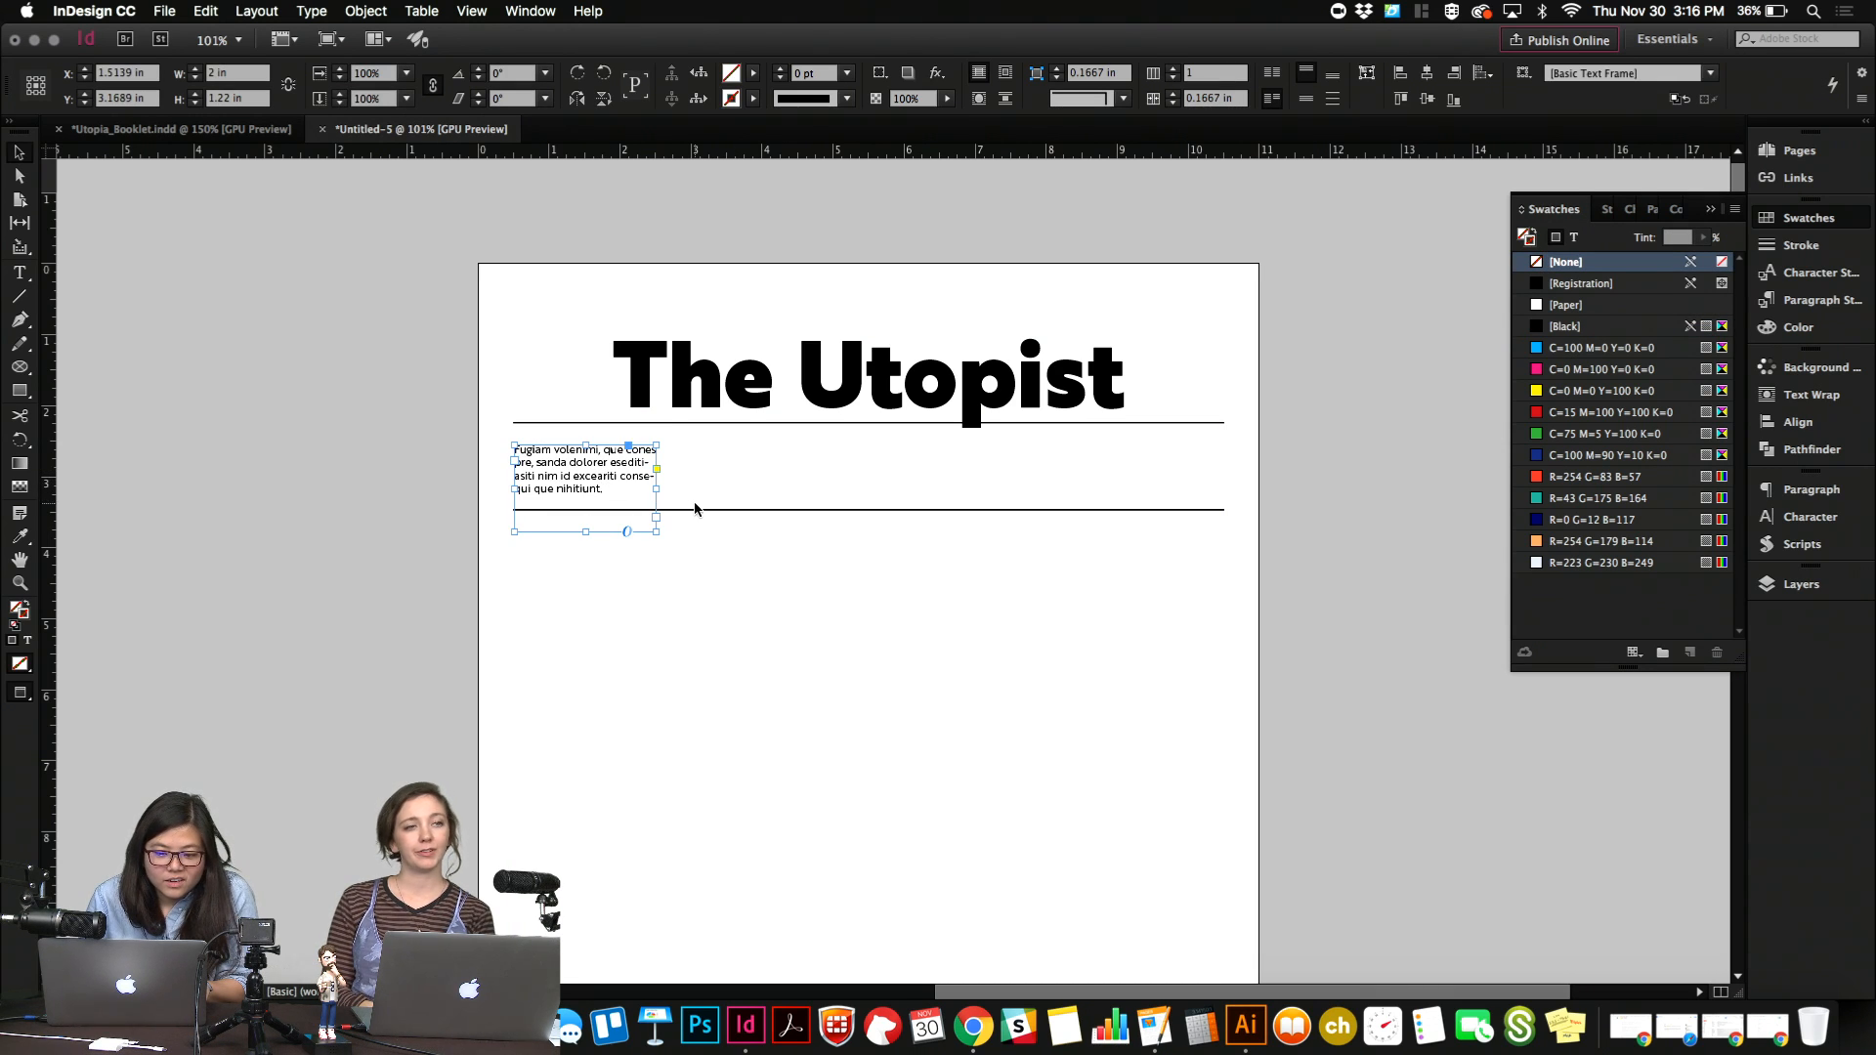
drag(697, 509, 698, 529)
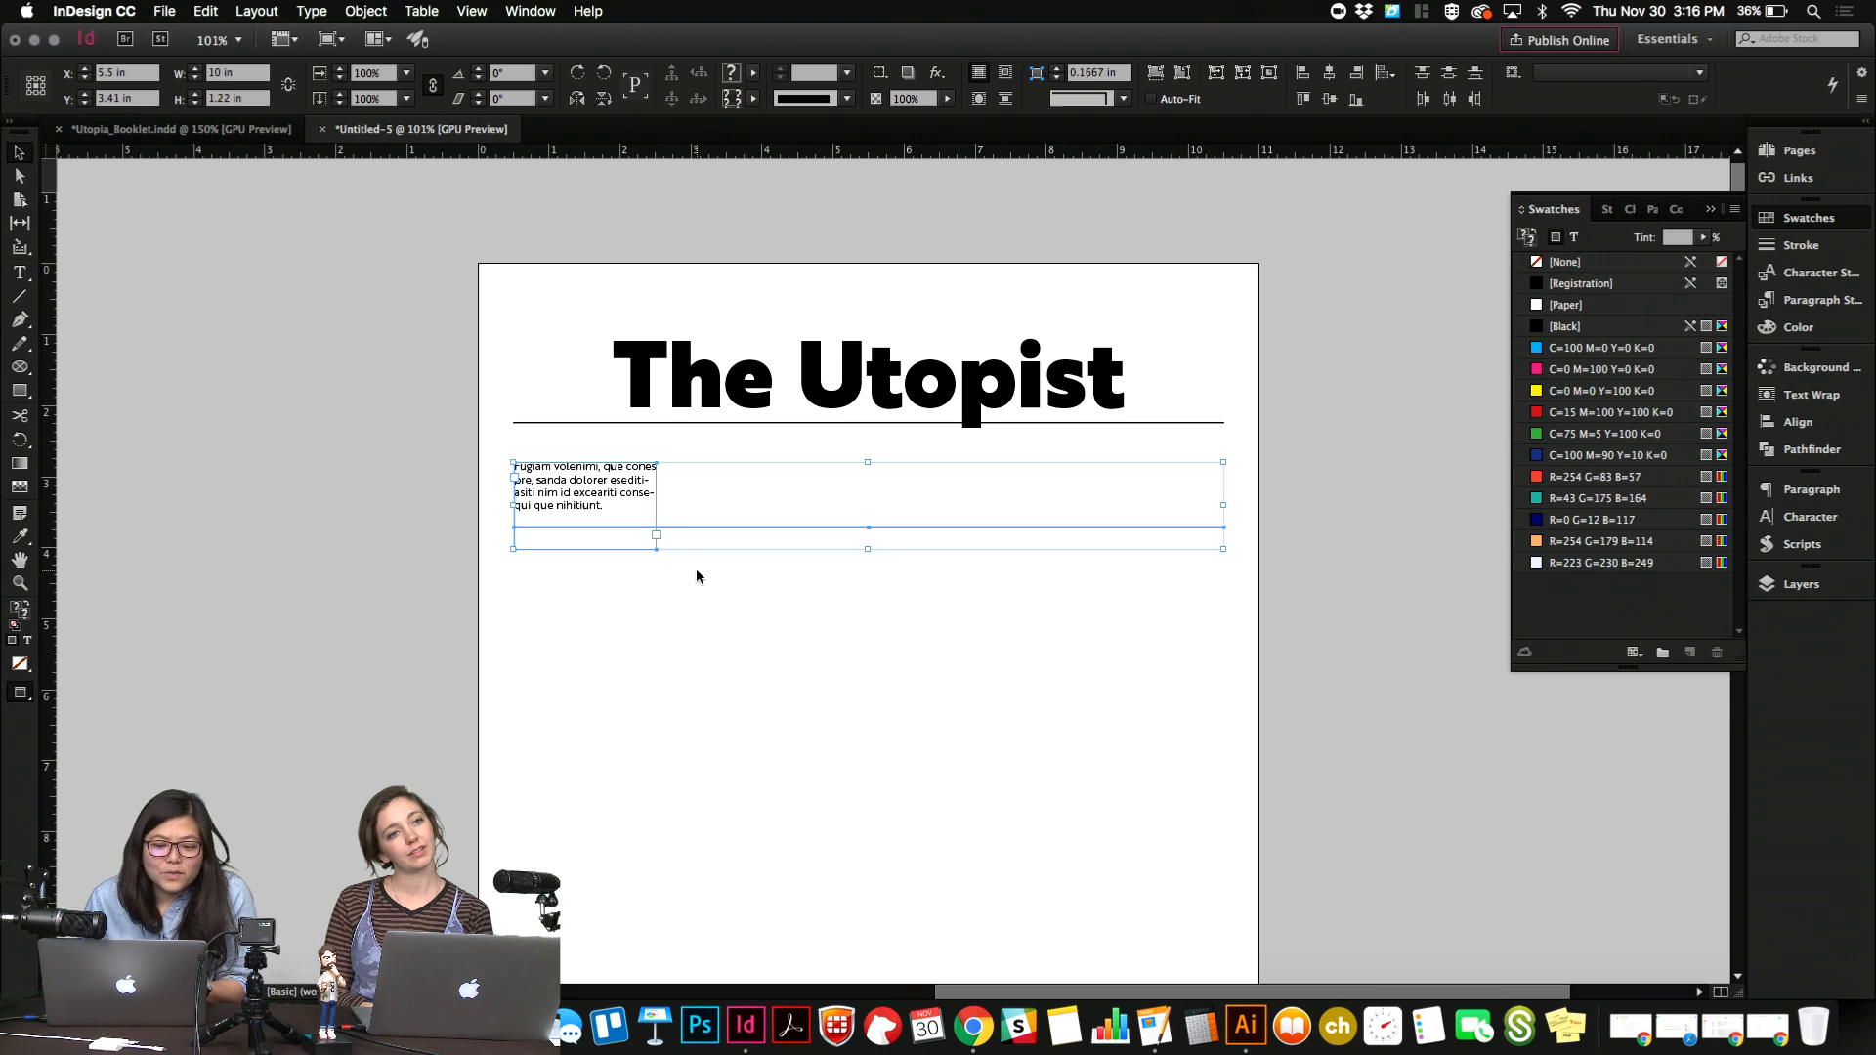
key(Down)
key(Down)
Widen the placeholder text frame slightly, to about 2.03 in.
click(618, 514)
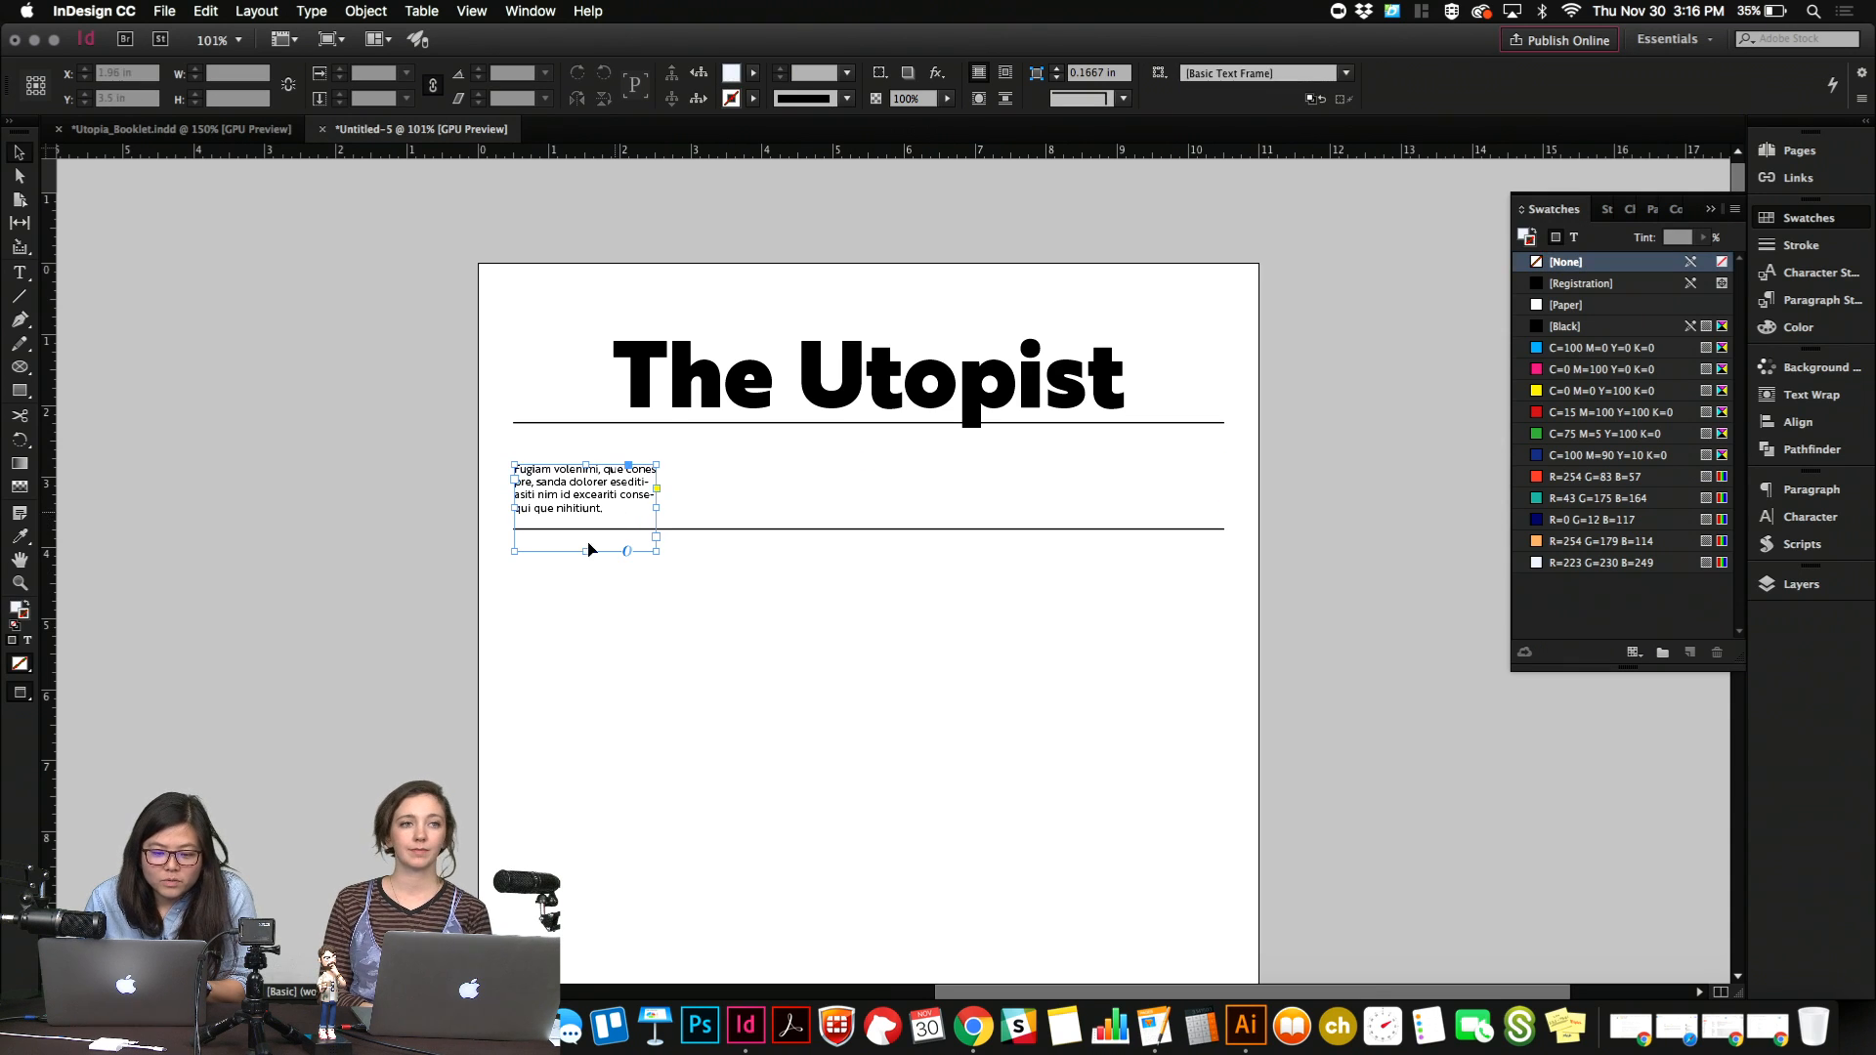
drag(660, 508, 659, 505)
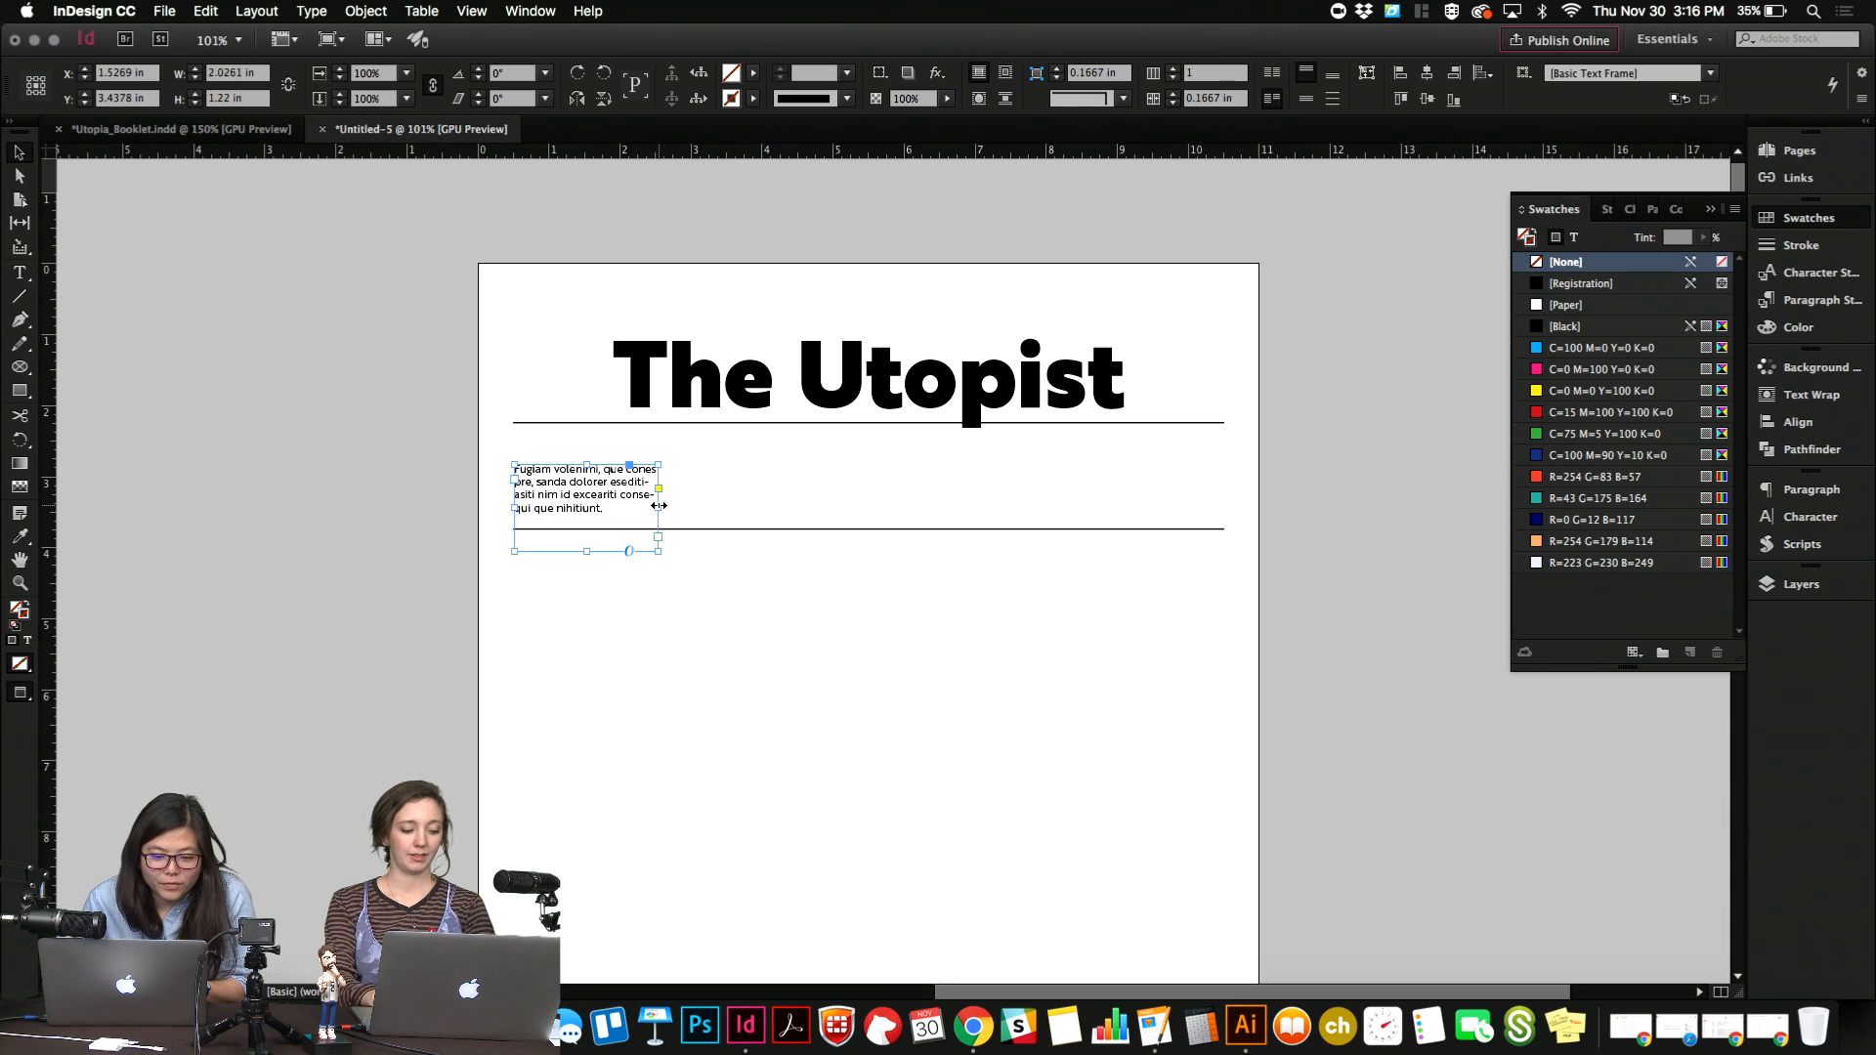
click(653, 562)
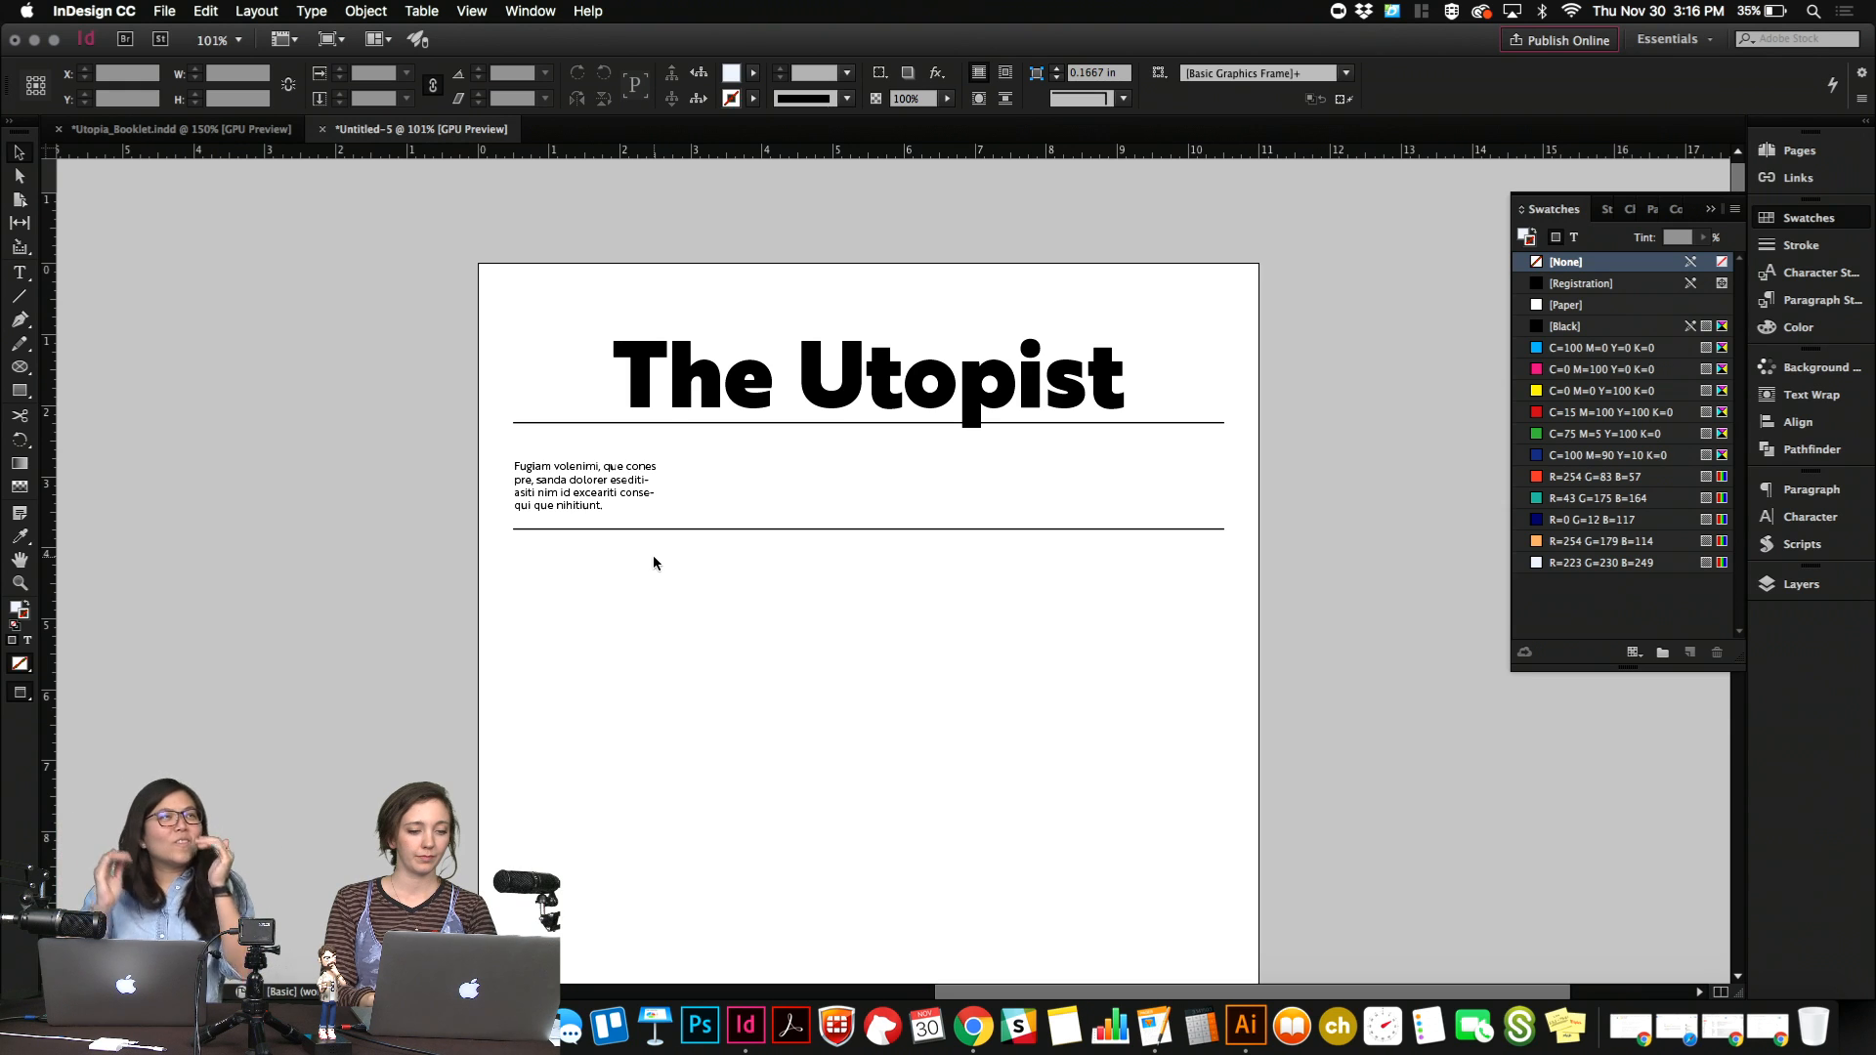
Turn off hyphenation for all the placeholder text and centre-align it.
double_click(612, 507)
key(super+a)
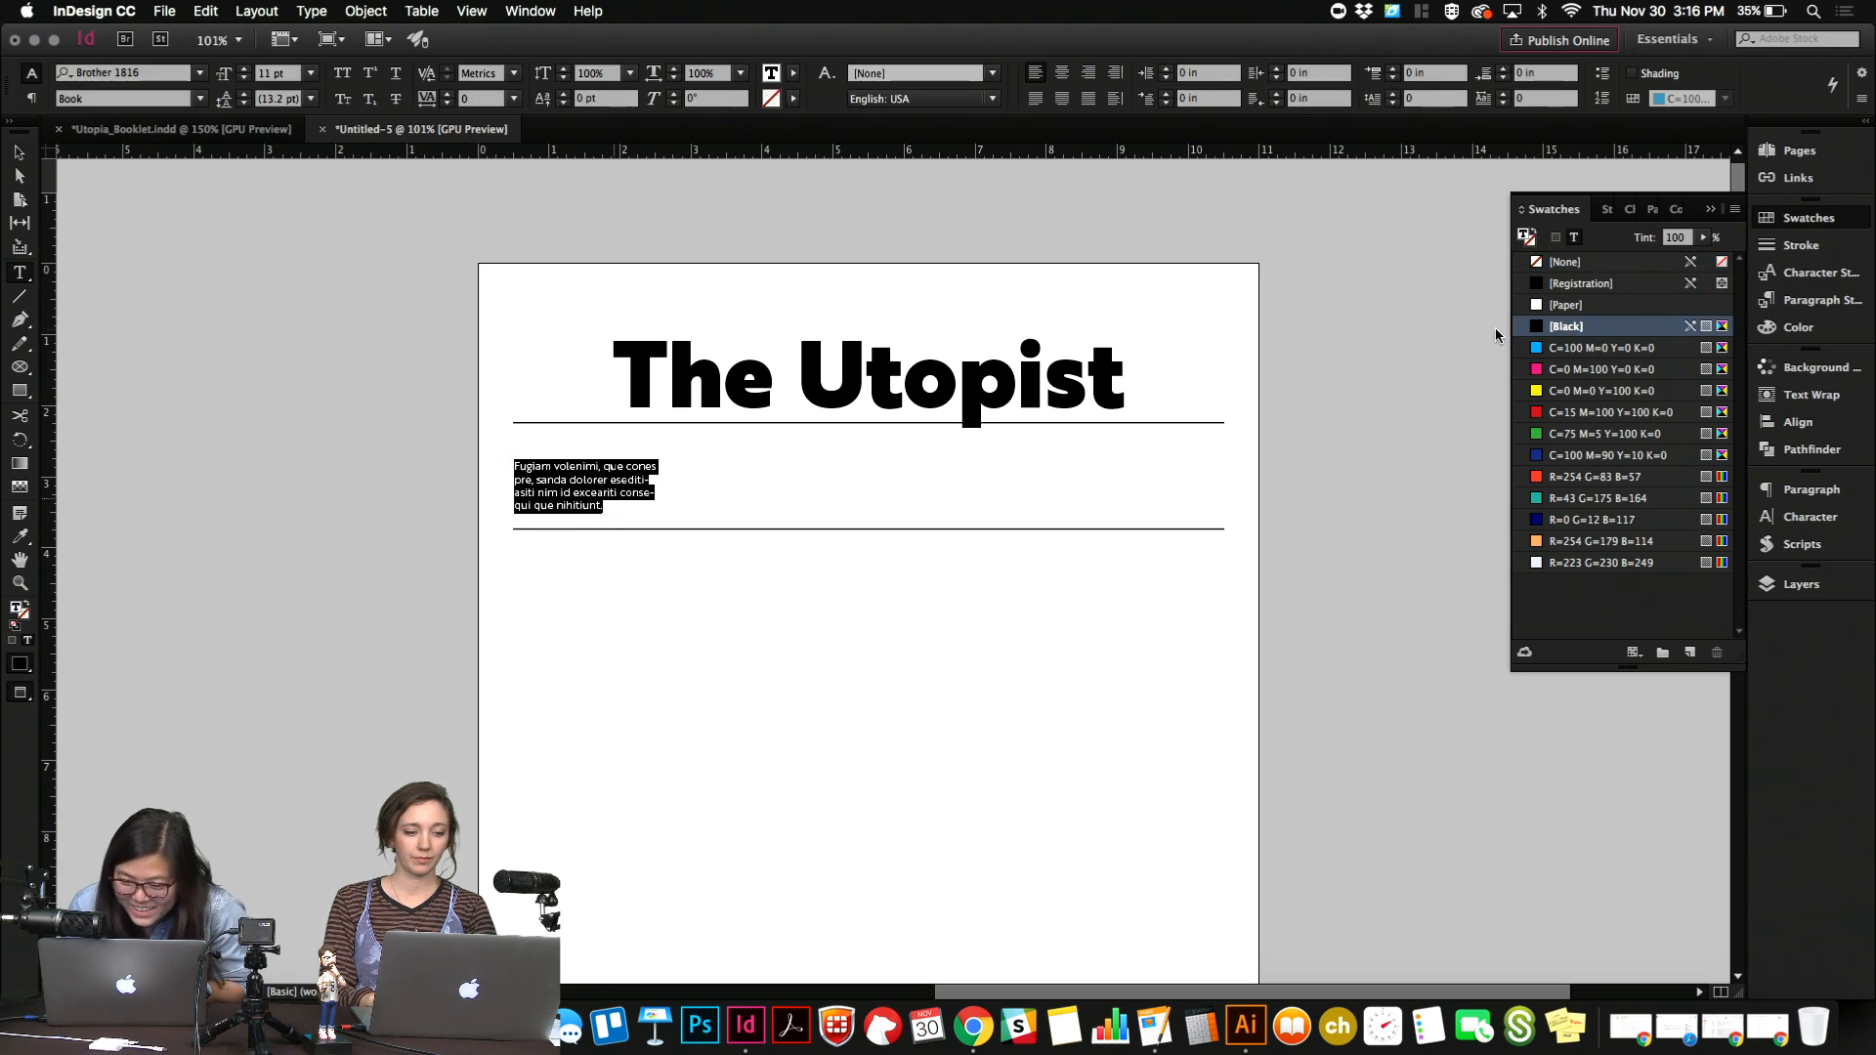
click(1810, 489)
click(1550, 702)
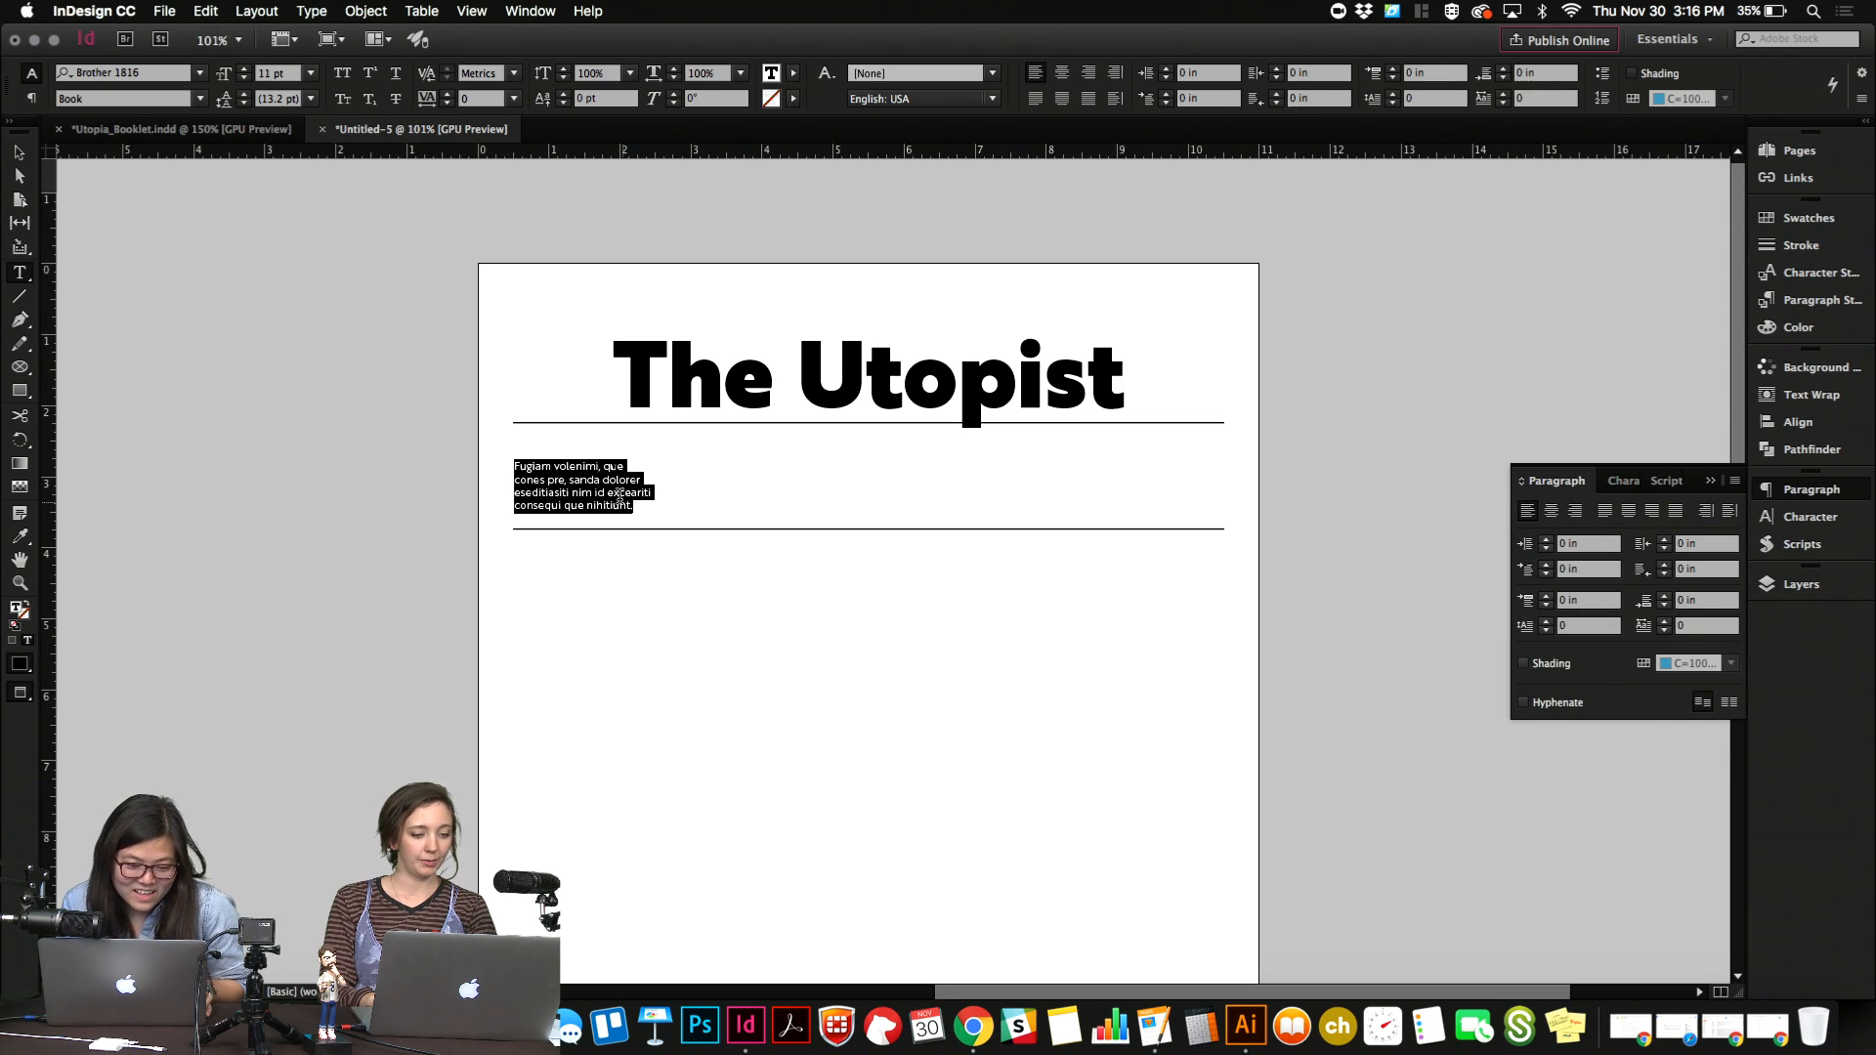
click(1062, 73)
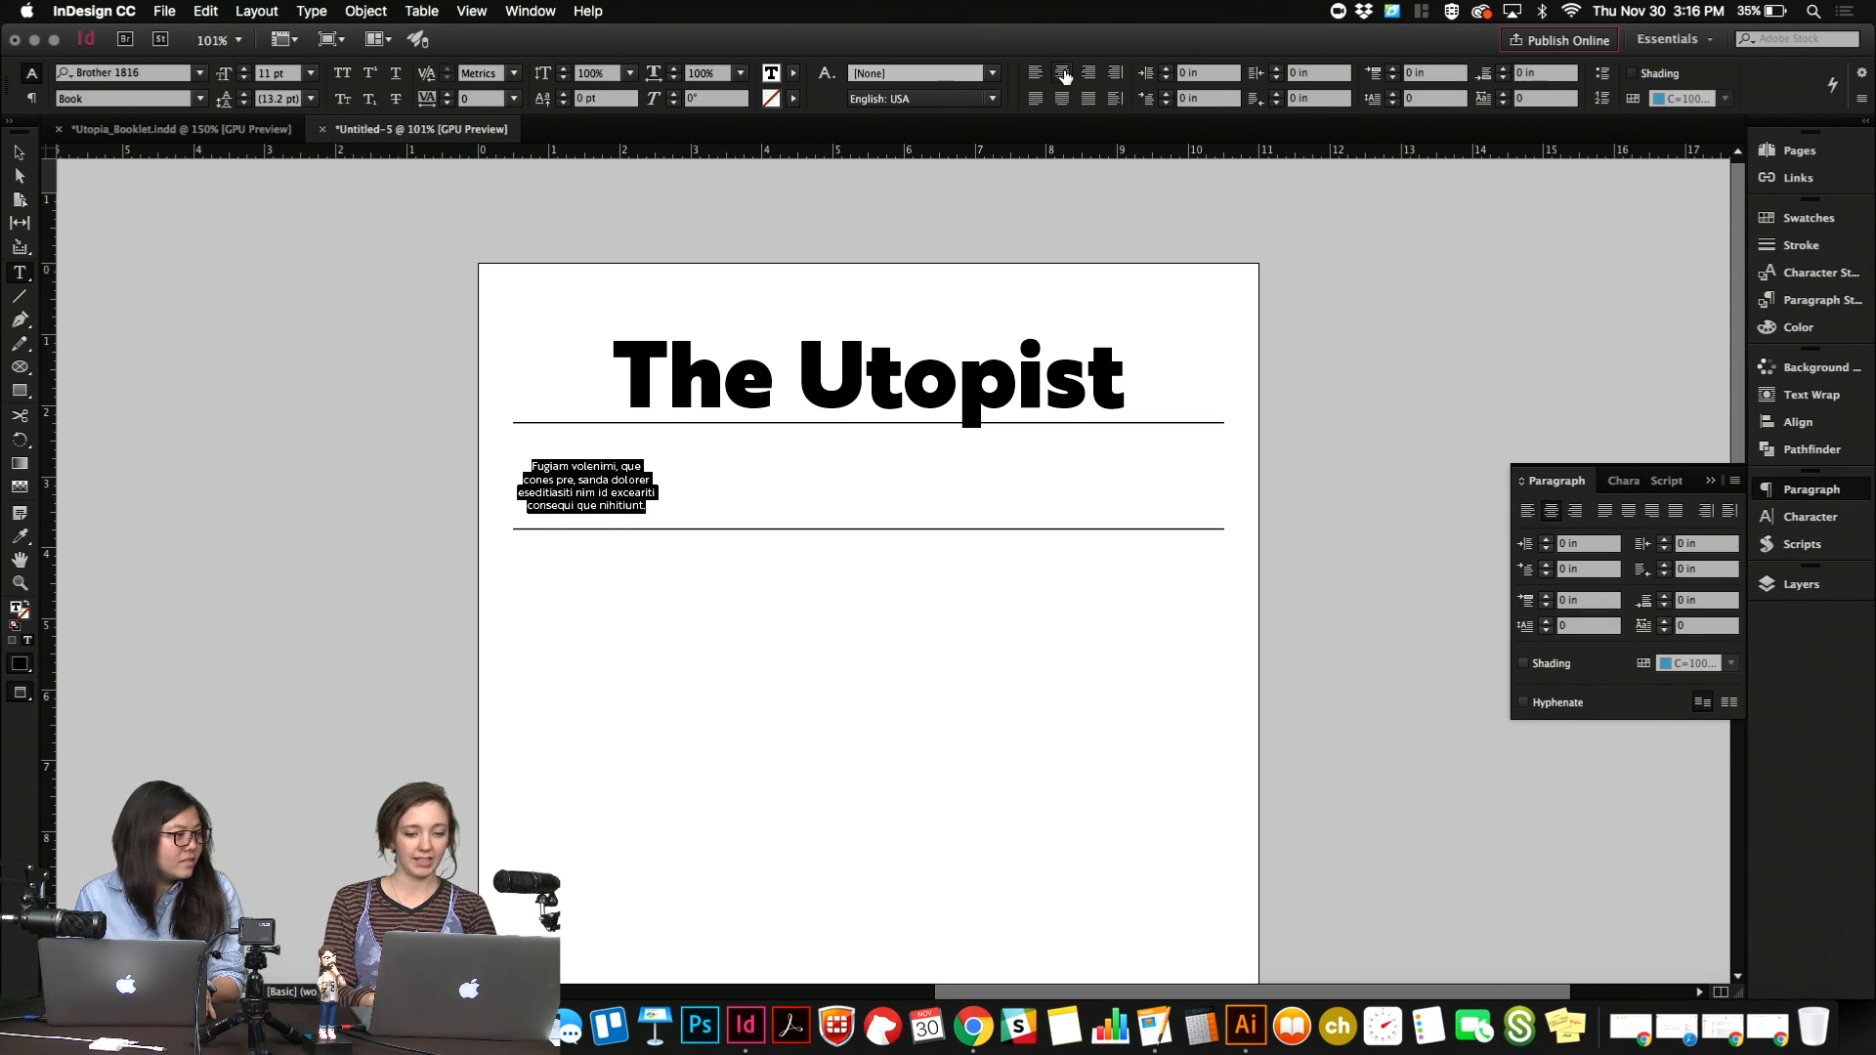
key(Escape)
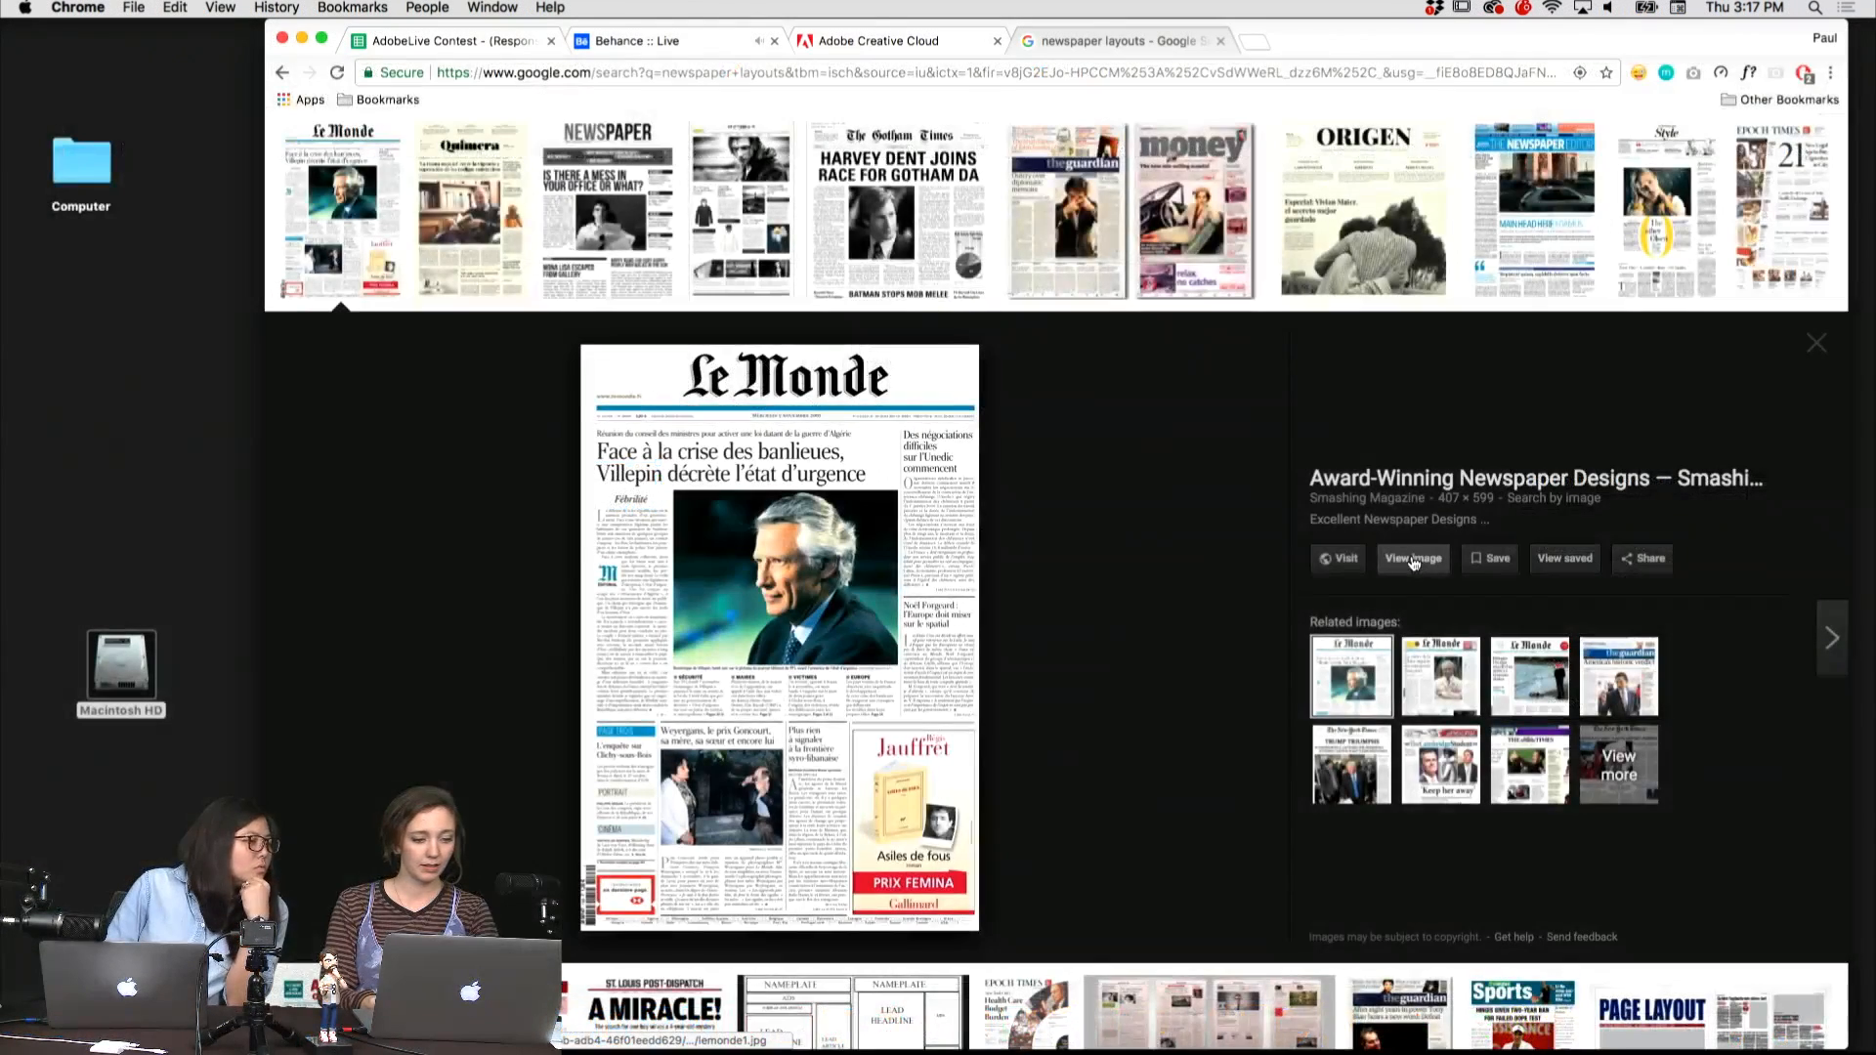
Open the Le Monde front page image from the browser's search results, view it, and return to the newspaper layout results.
click(1415, 557)
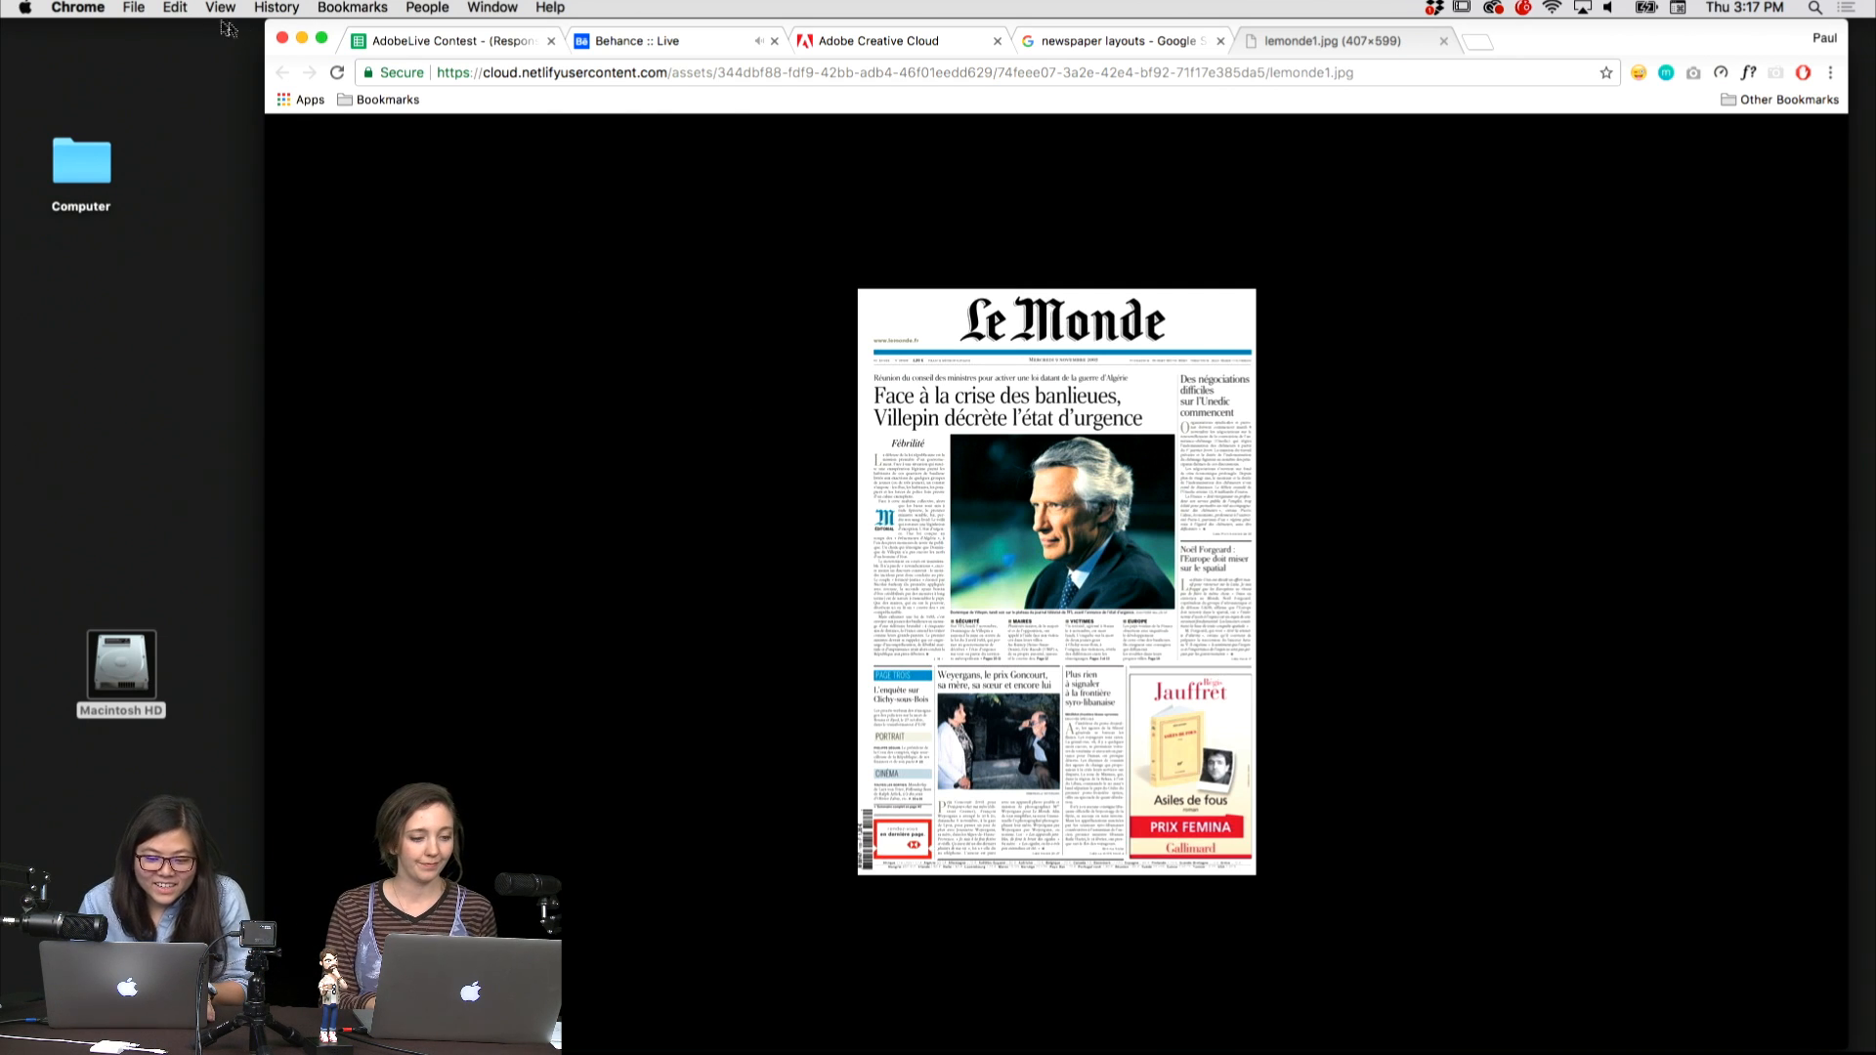
click(1114, 40)
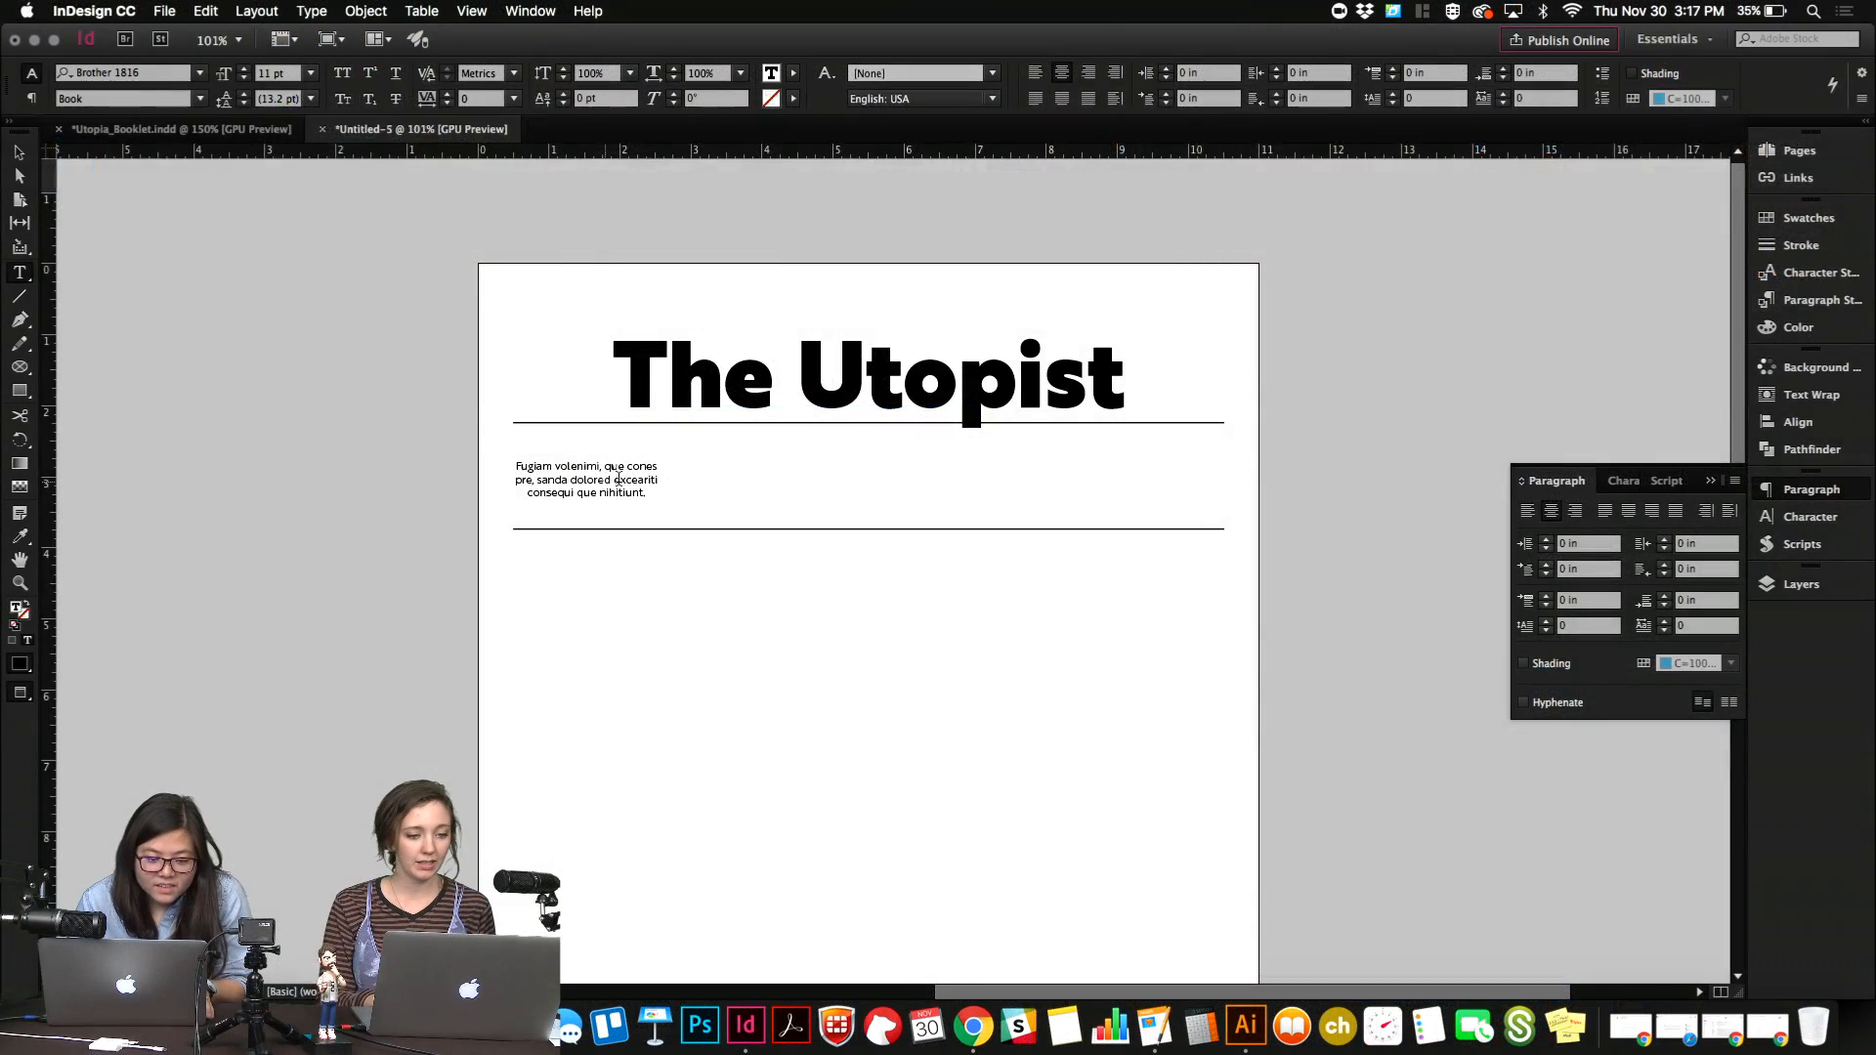
Delete some characters from the middle of the placeholder text in InDesign to shorten it to three lines.
key(BackSpace)
key(BackSpace)
key(BackSpace)
key(BackSpace)
key(BackSpace)
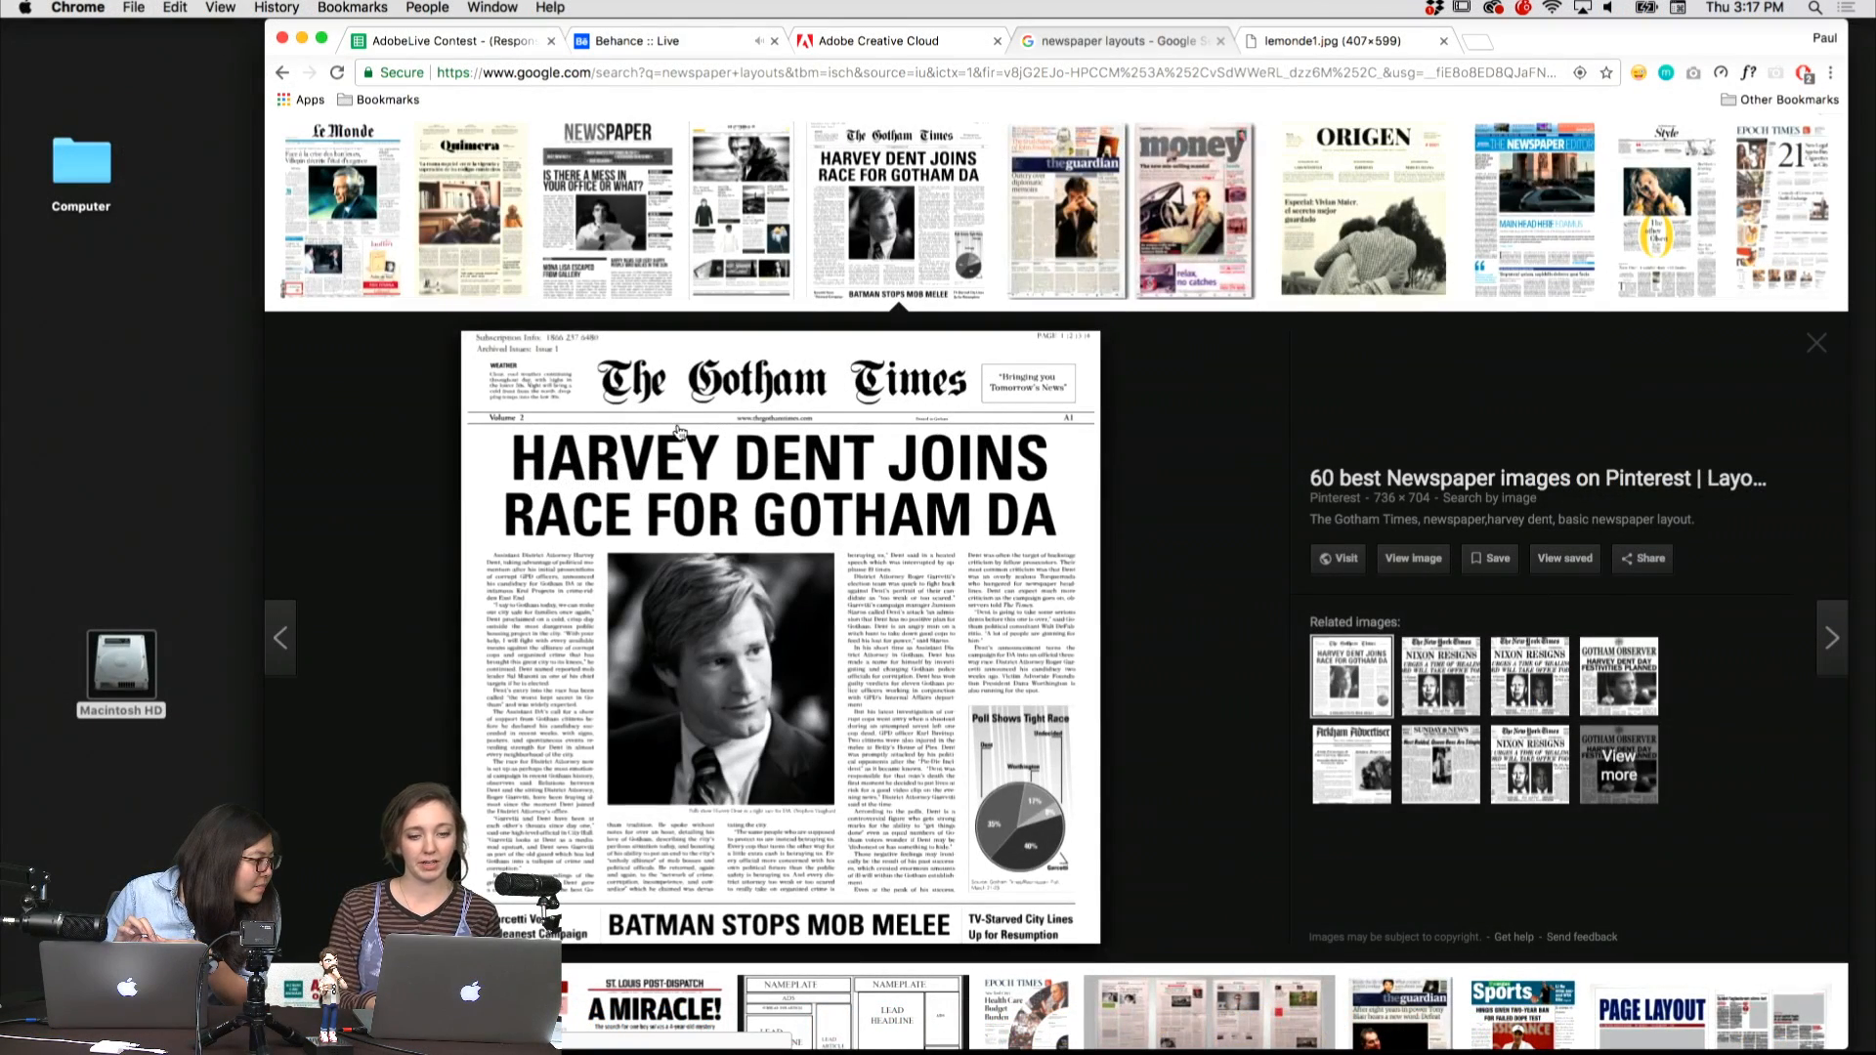
Check the ORIGEN layout in the browser, and draw a margin-to-margin rectangle about 10 by 5.44 in below the lower rule in InDesign.
click(1363, 210)
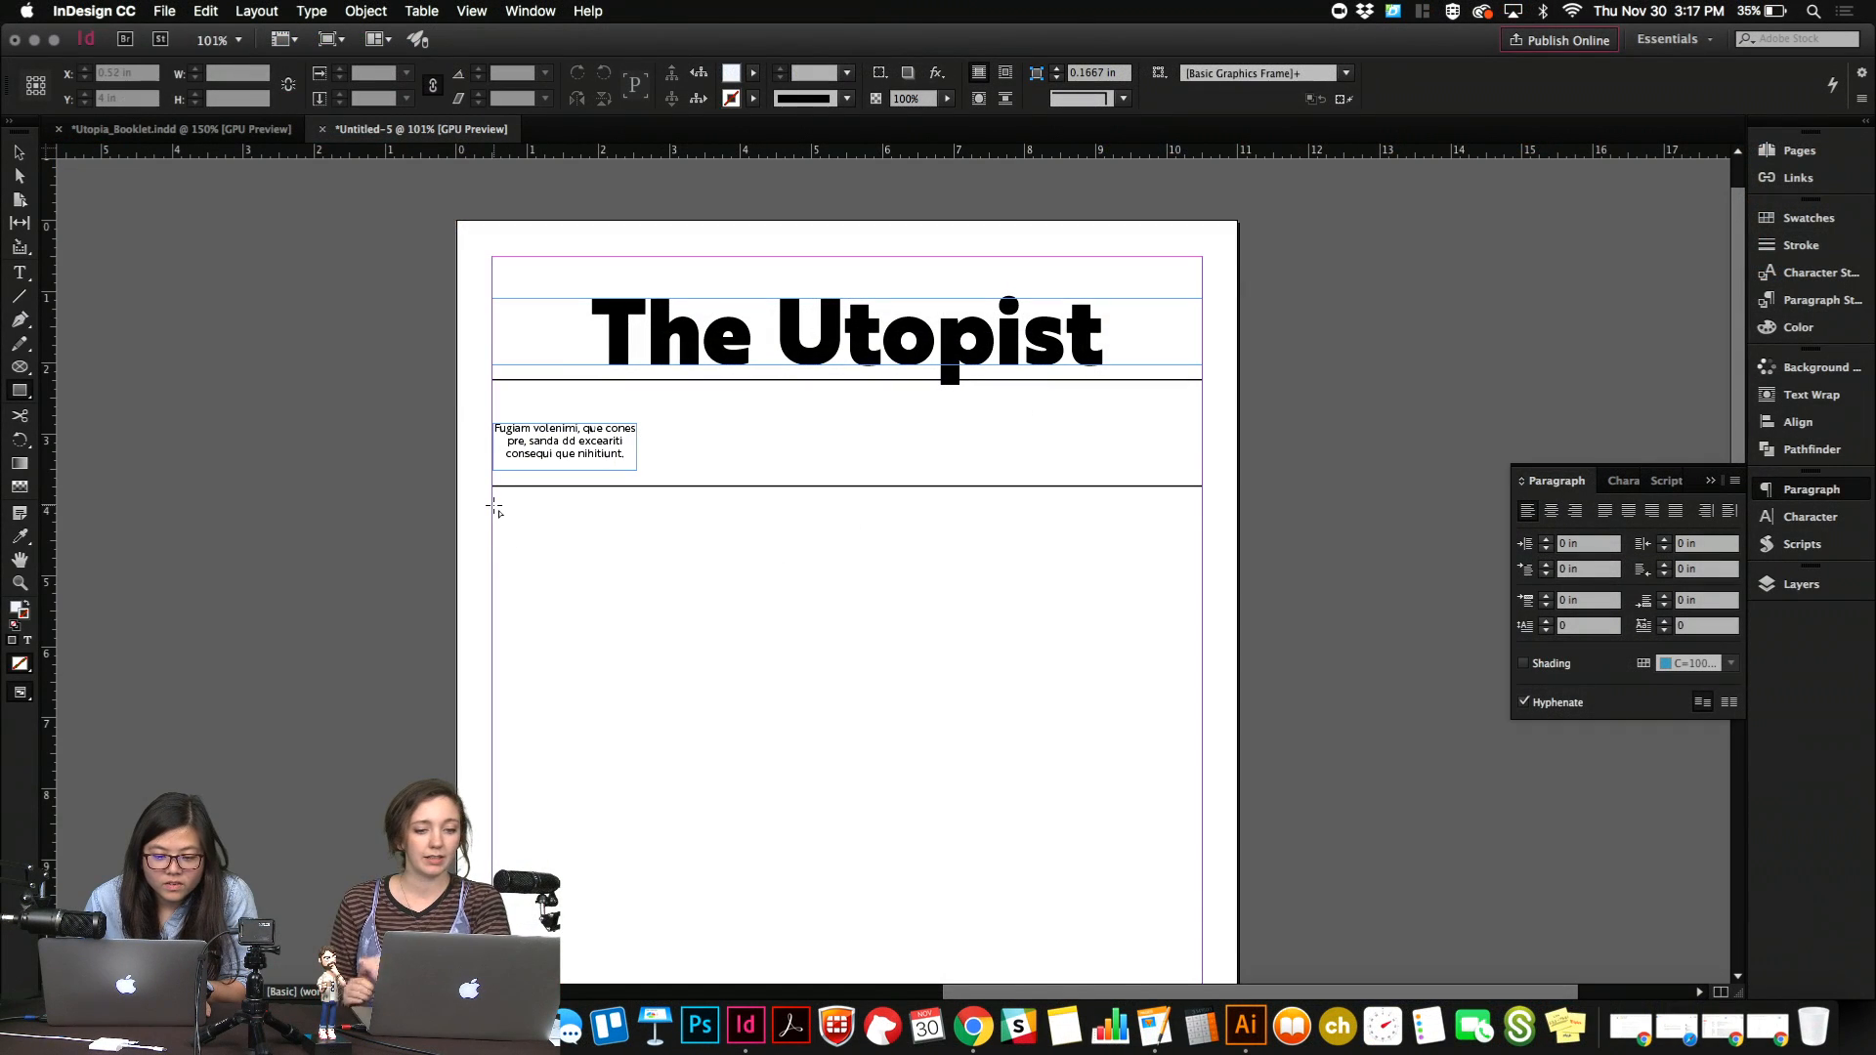
drag(493, 506, 1203, 890)
key(w)
key(v)
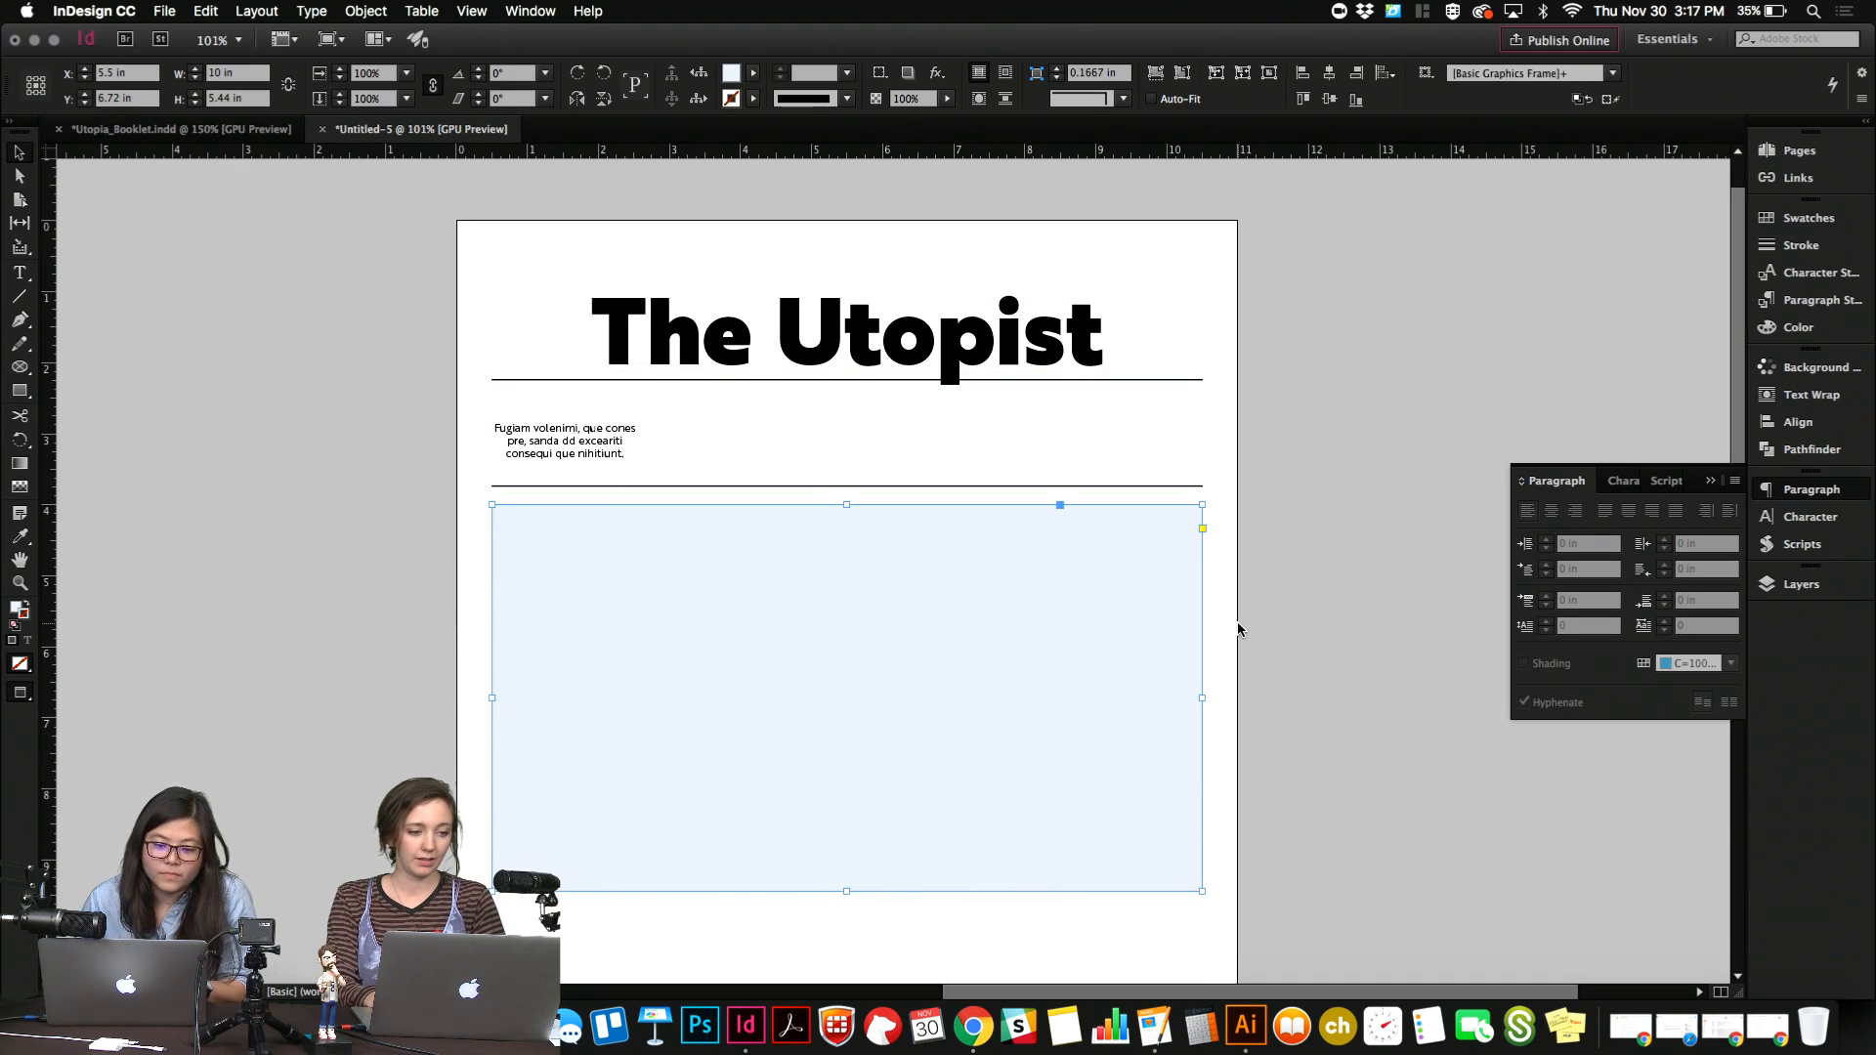
key(shift+Down)
Delete the rule below the text block and move the large rectangle up to about Y 6.32 in.
click(967, 486)
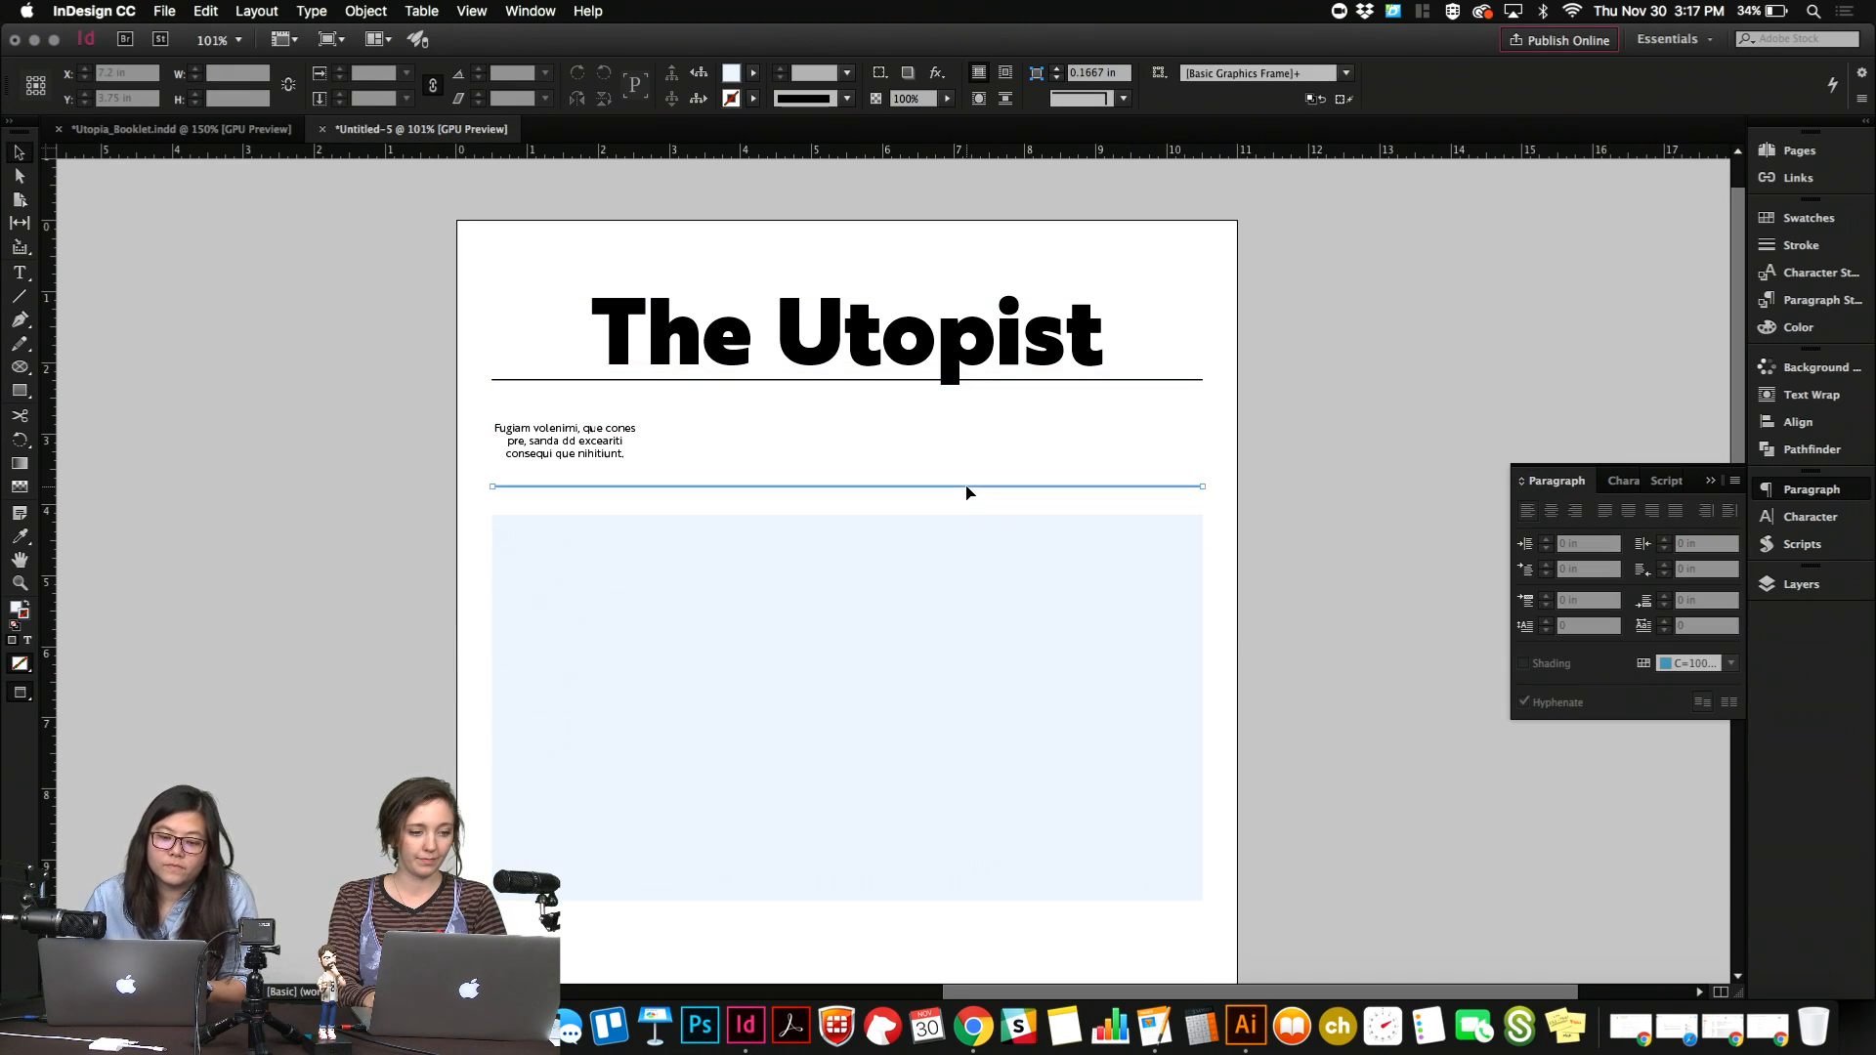
key(Delete)
drag(947, 592, 946, 594)
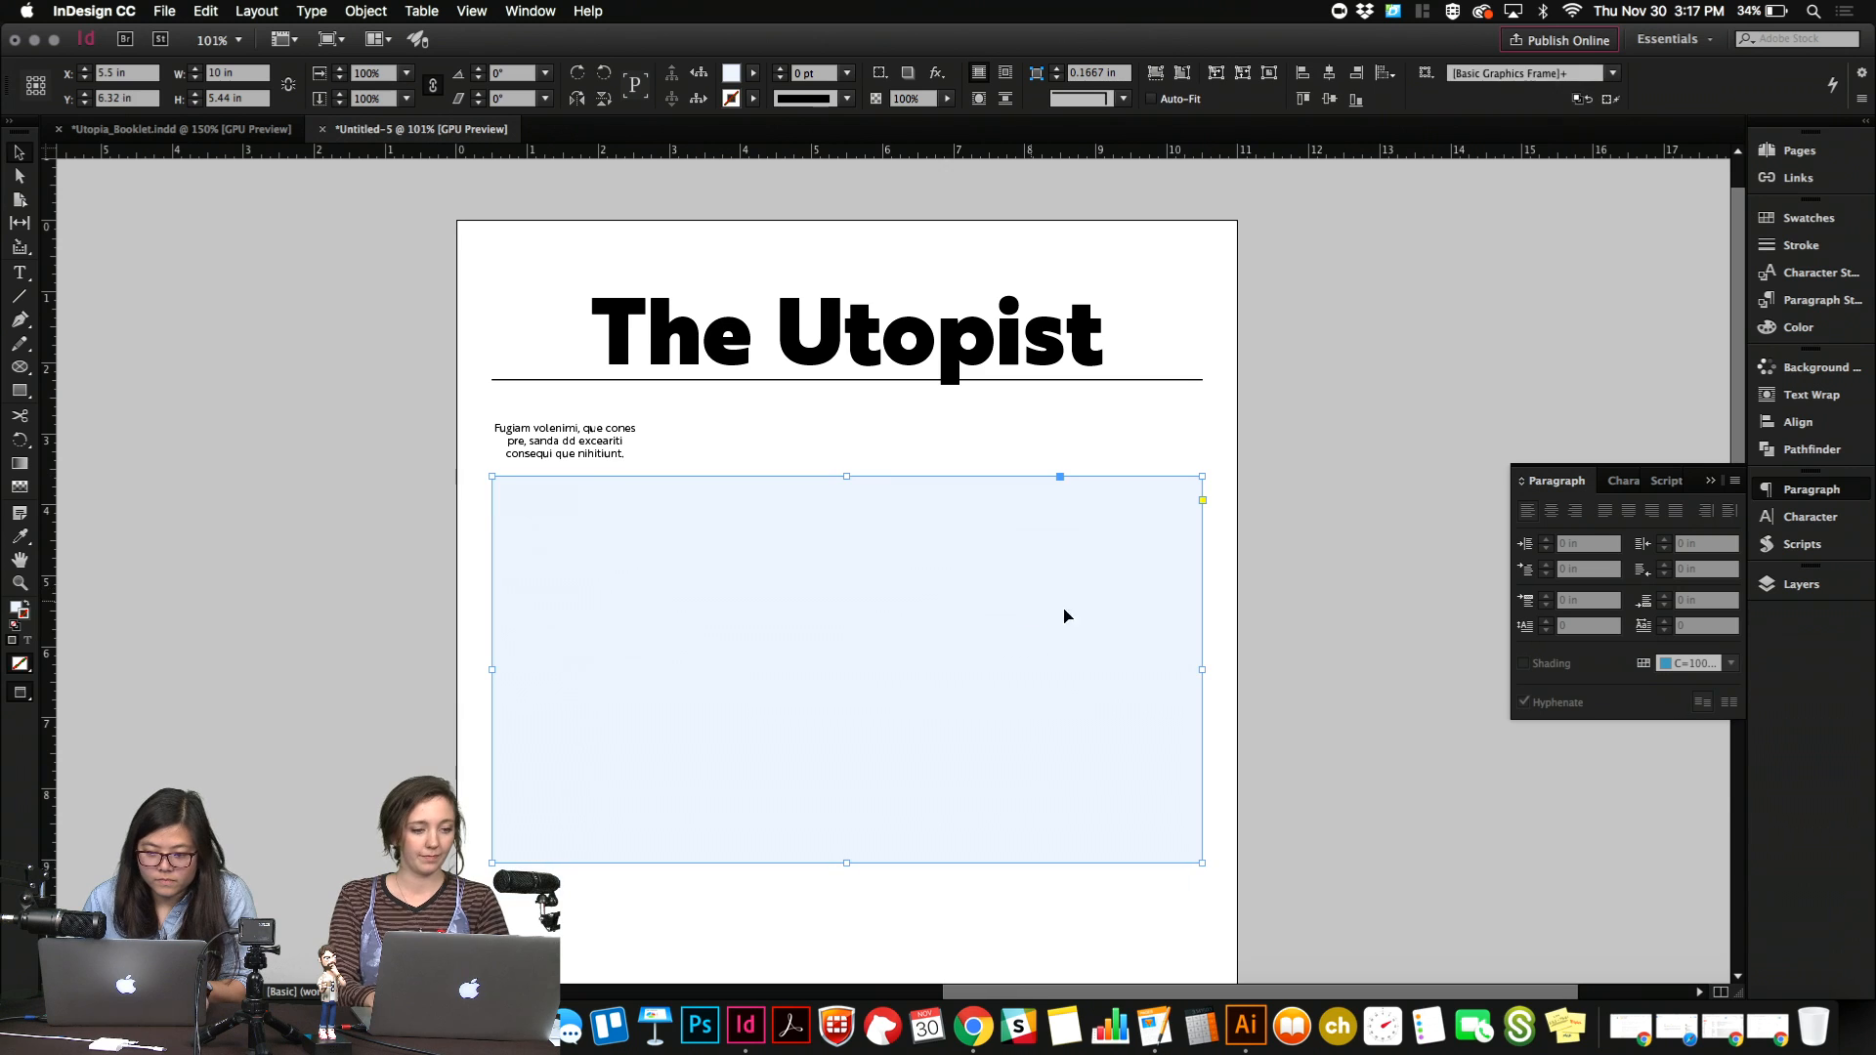
Narrow the large rectangle from its right edge, leaving an empty column beside it.
drag(1201, 669, 1029, 669)
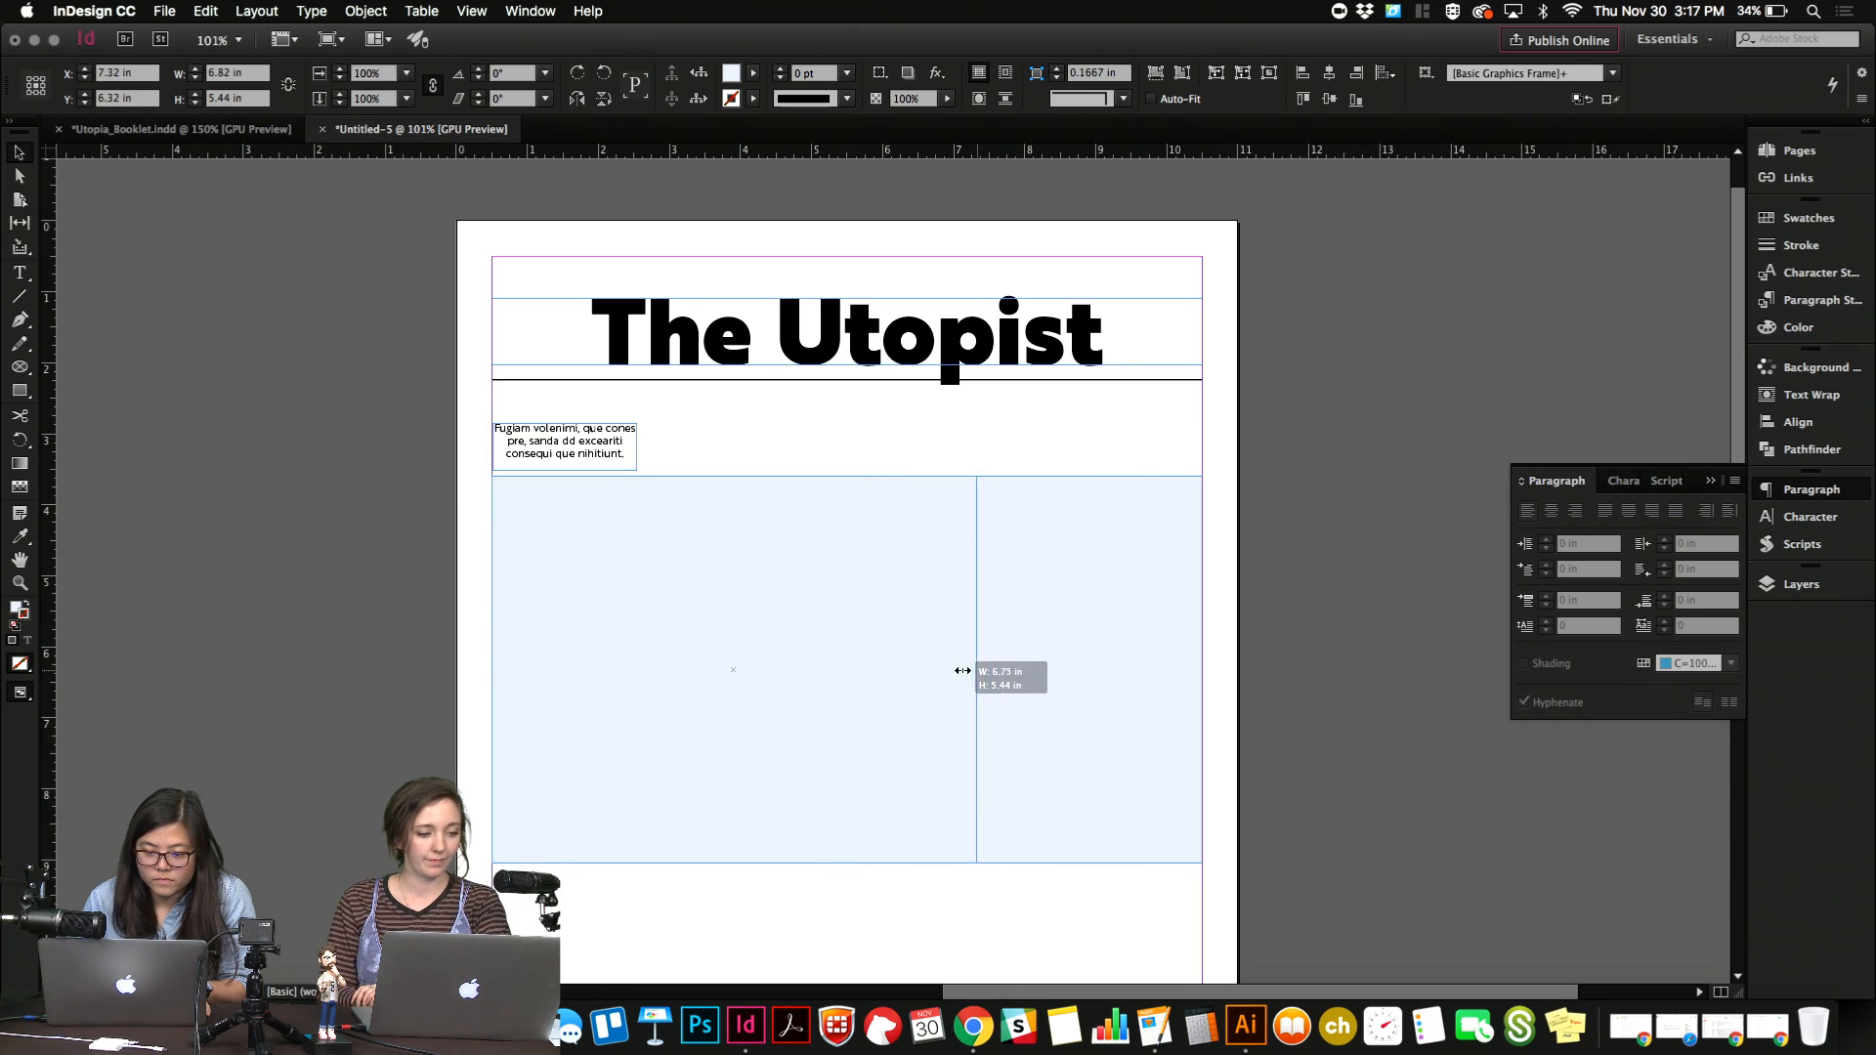
click(995, 677)
click(164, 10)
mouse_move(255, 7)
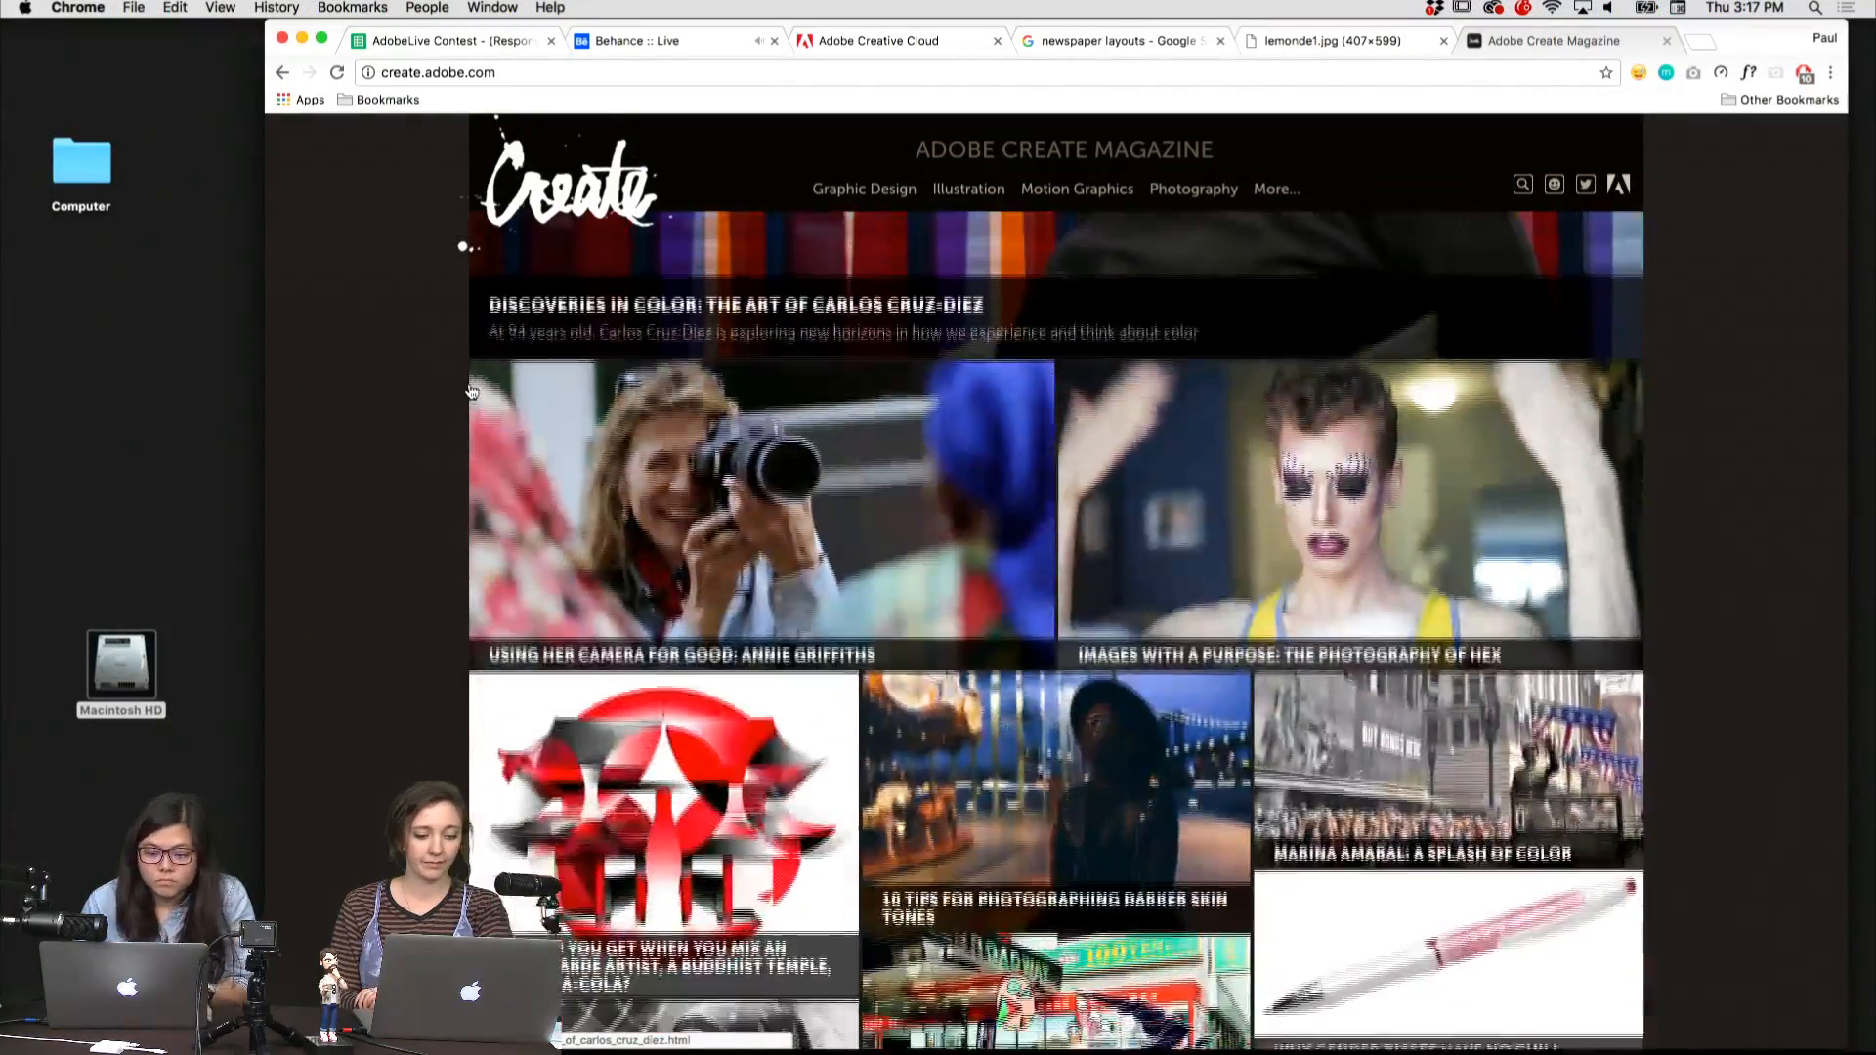
Browse the Adobe Create Magazine home page in the browser to study how its image grid and headlines are arranged.
scroll(471, 391, down, 7)
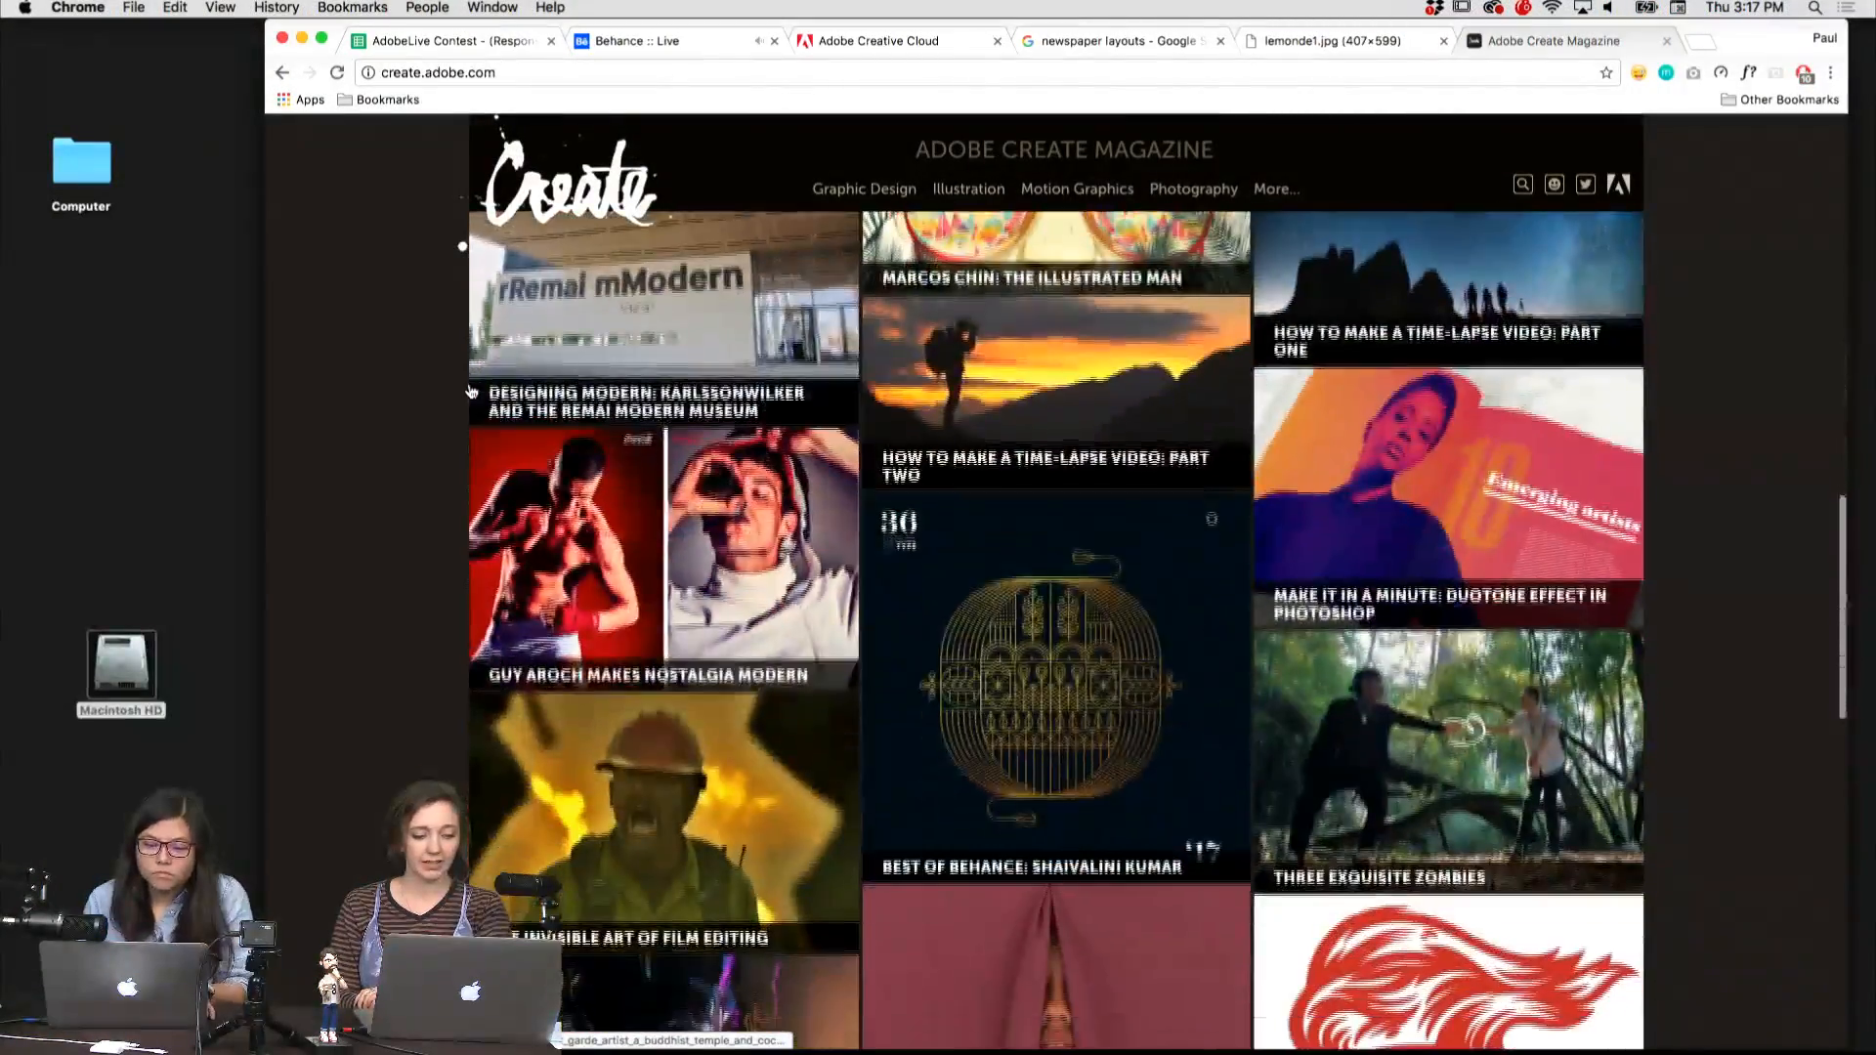
scroll(471, 392, up, 10)
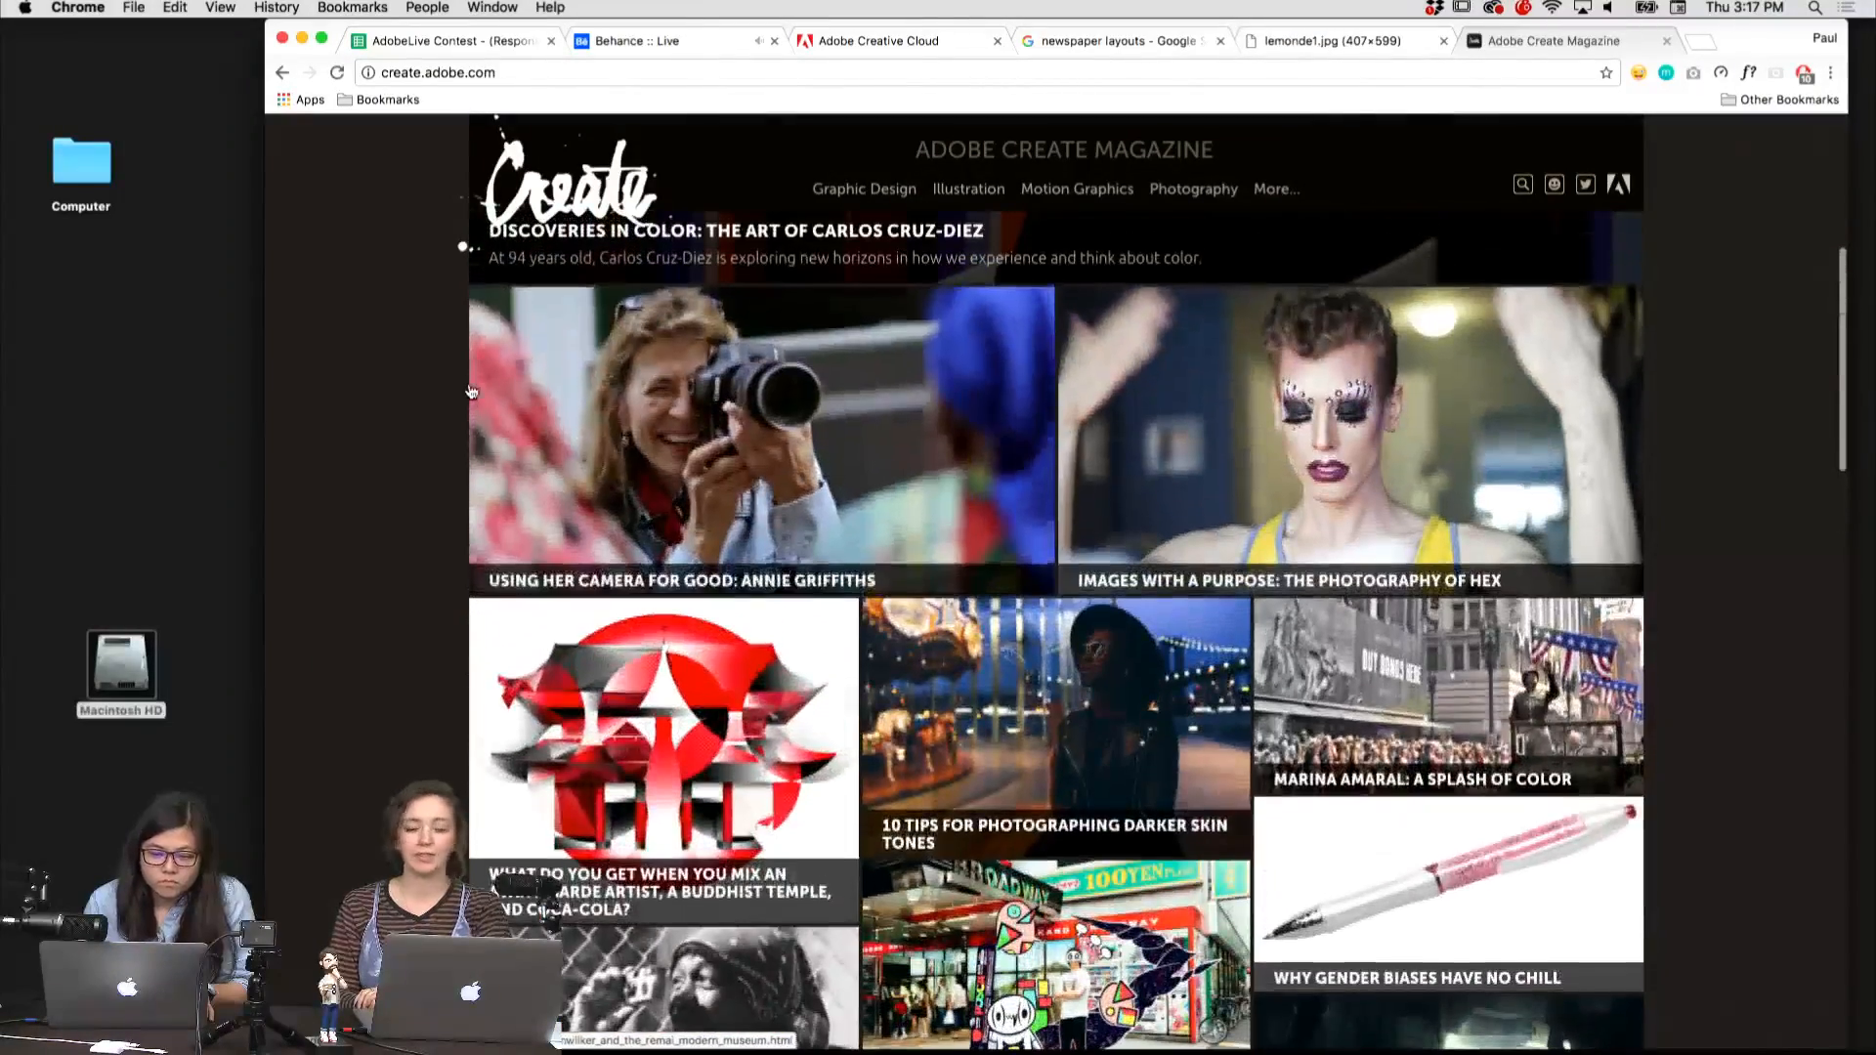
scroll(471, 392, up, 6)
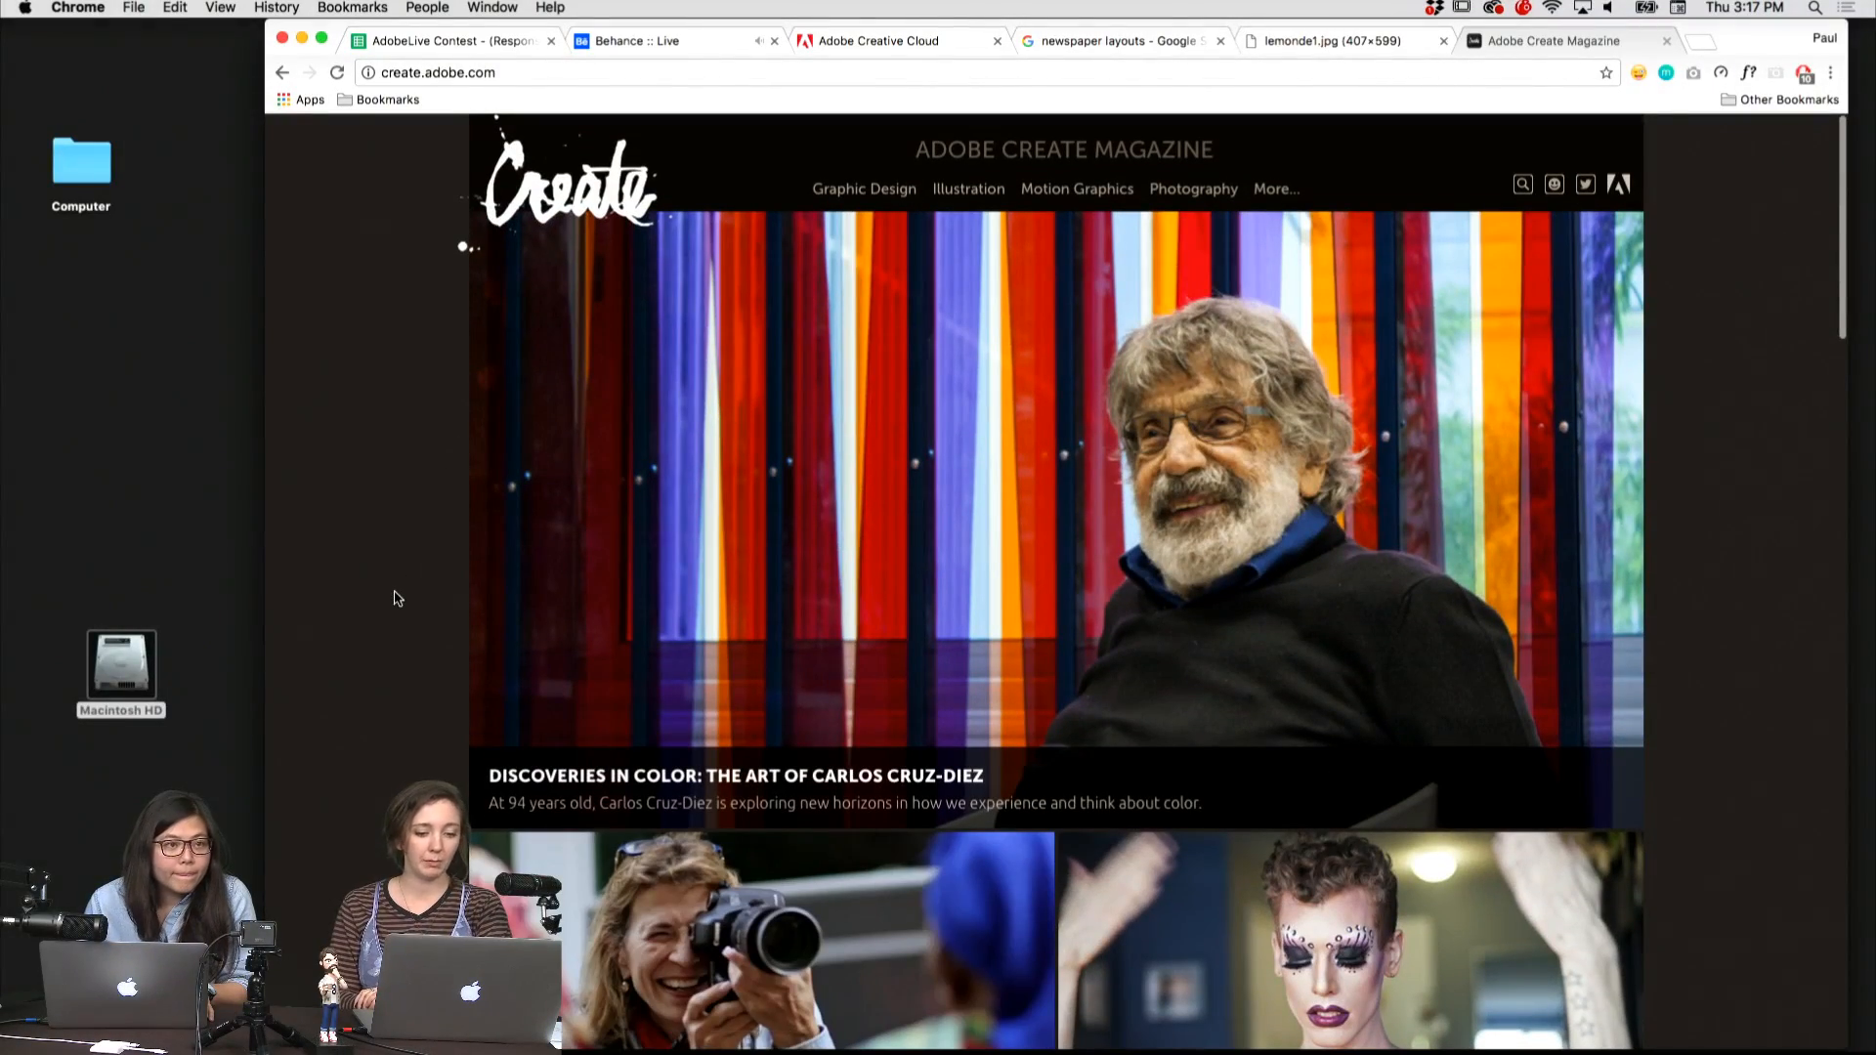
scroll(397, 598, down, 12)
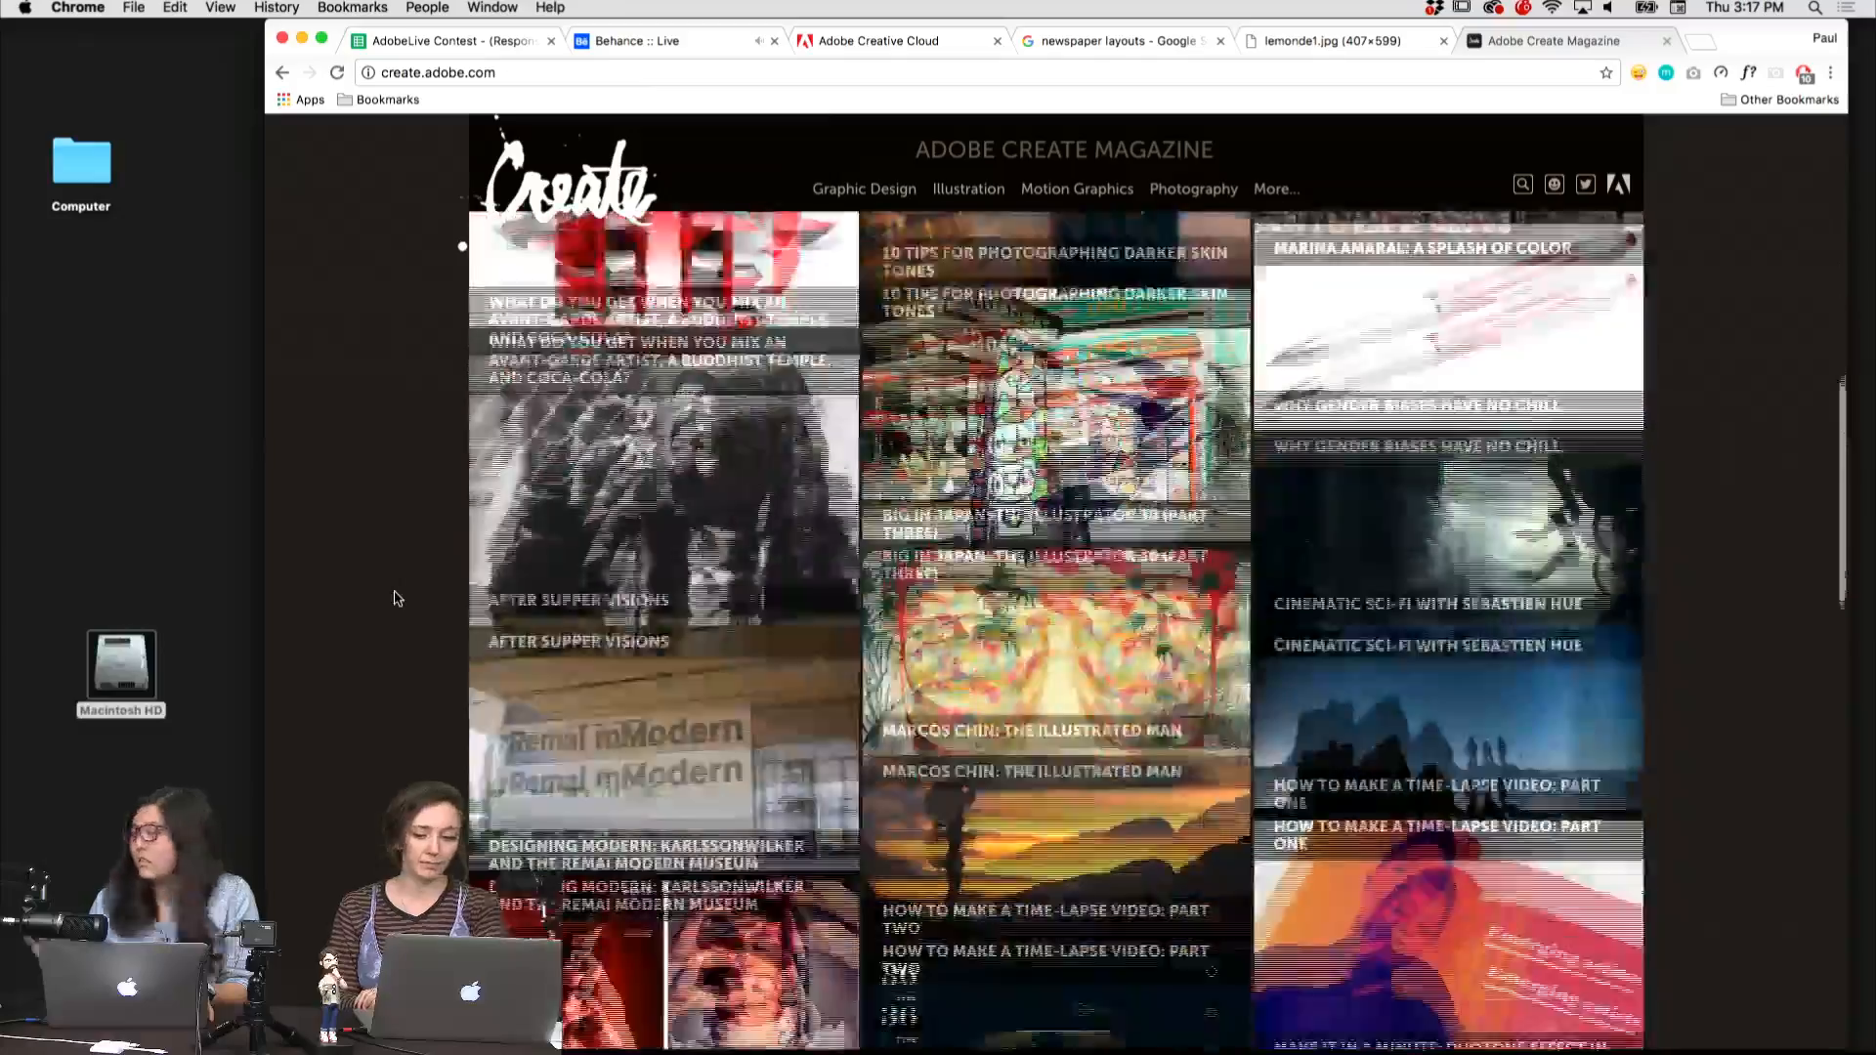
scroll(397, 598, down, 12)
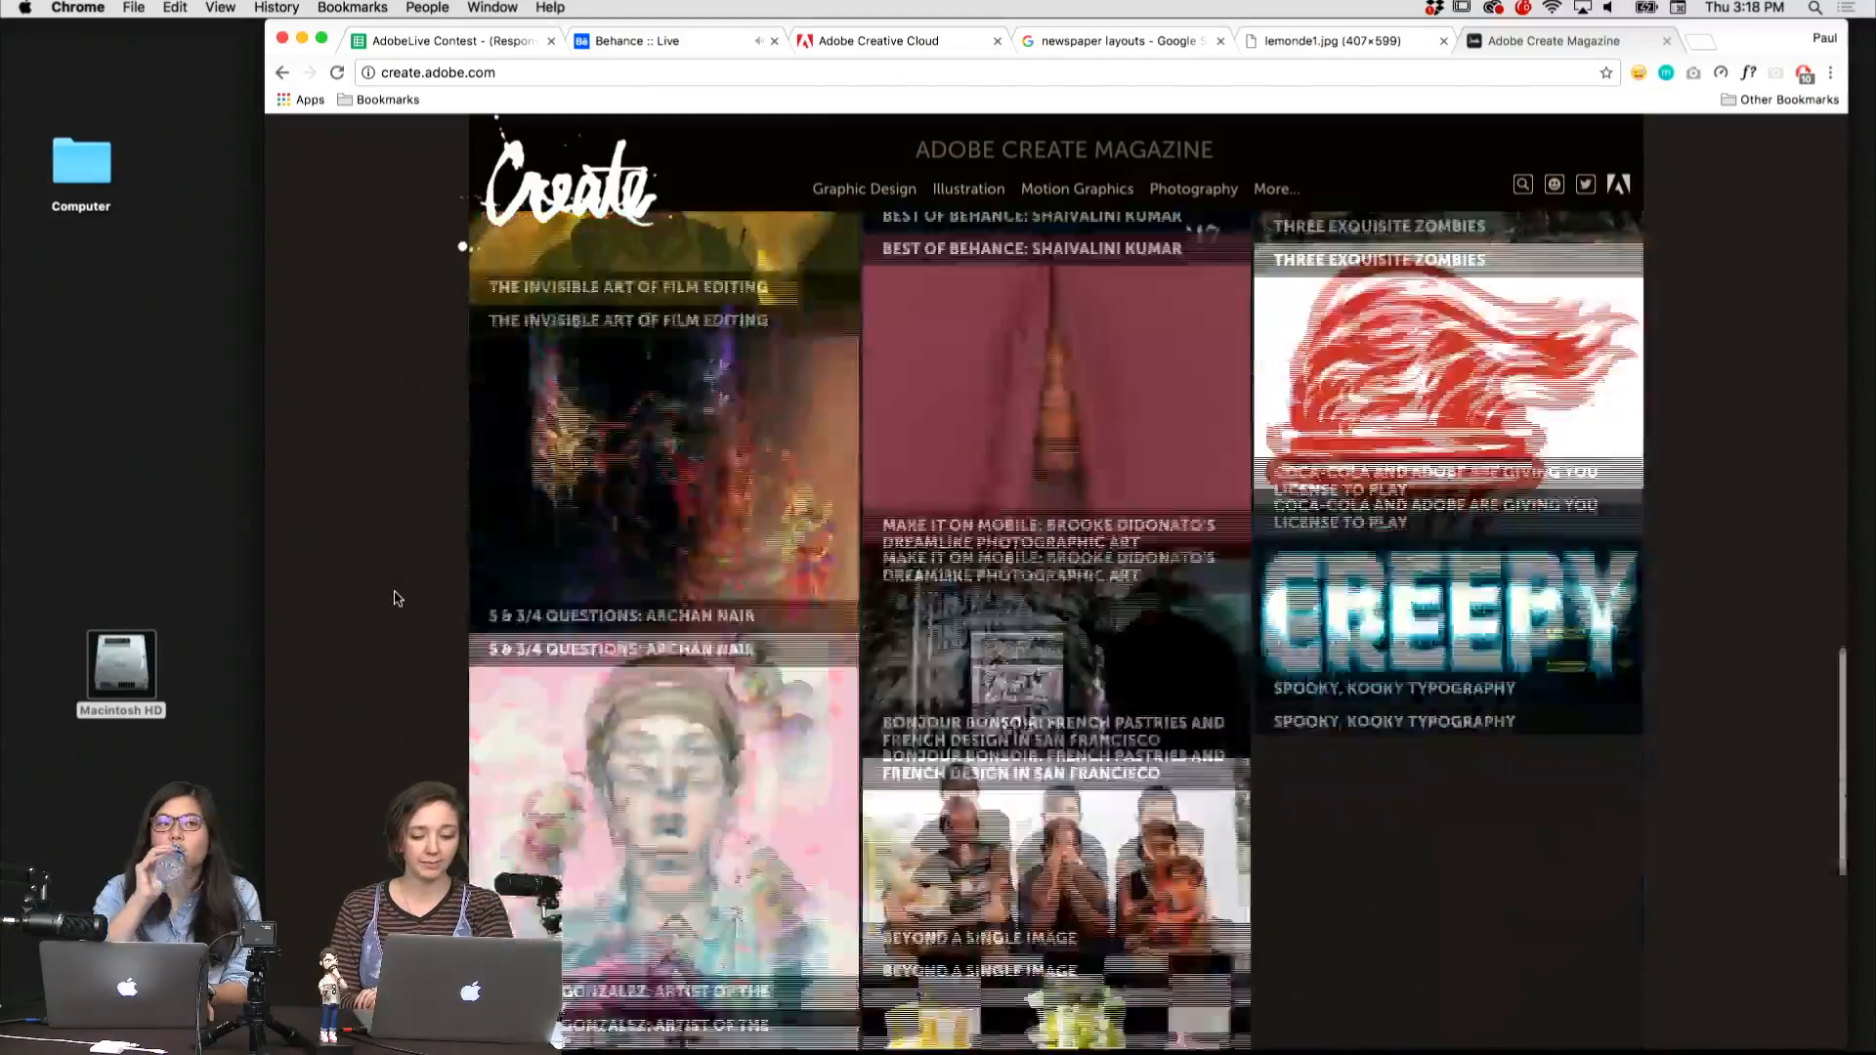
scroll(398, 598, up, 11)
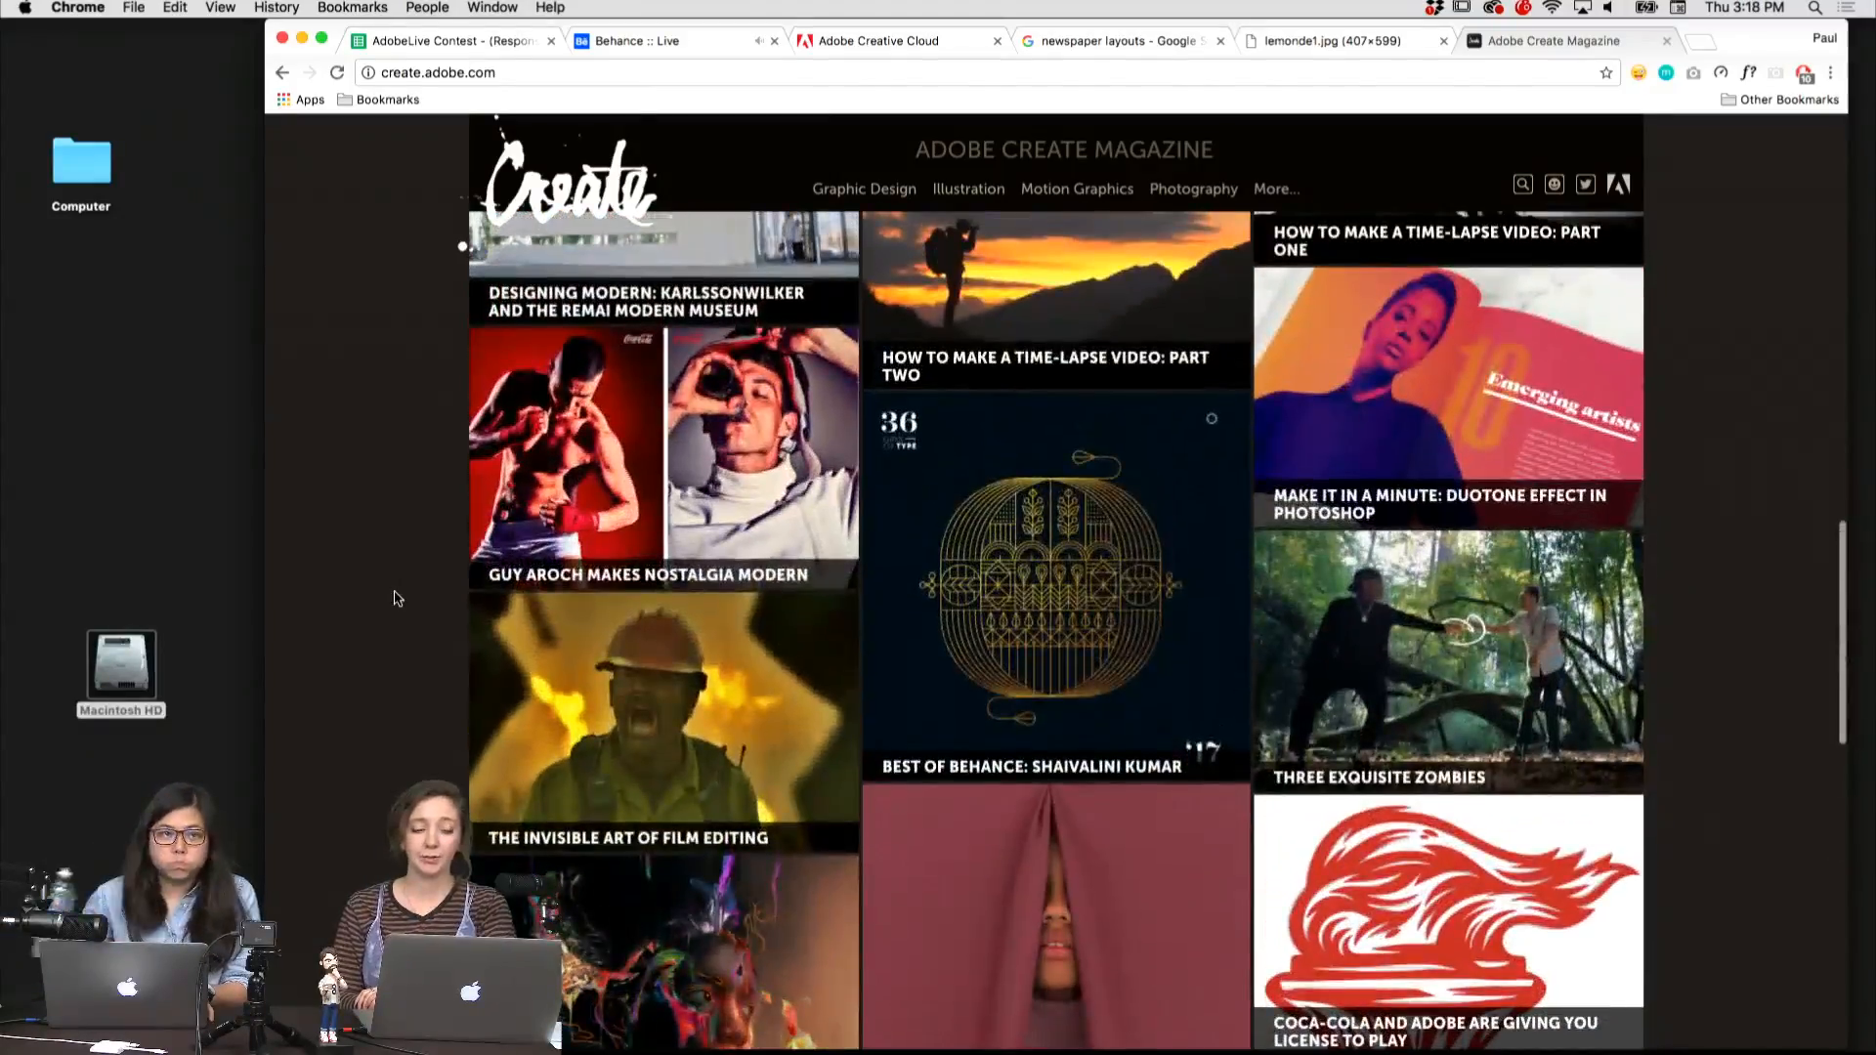
scroll(398, 598, down, 6)
scroll(398, 598, up, 13)
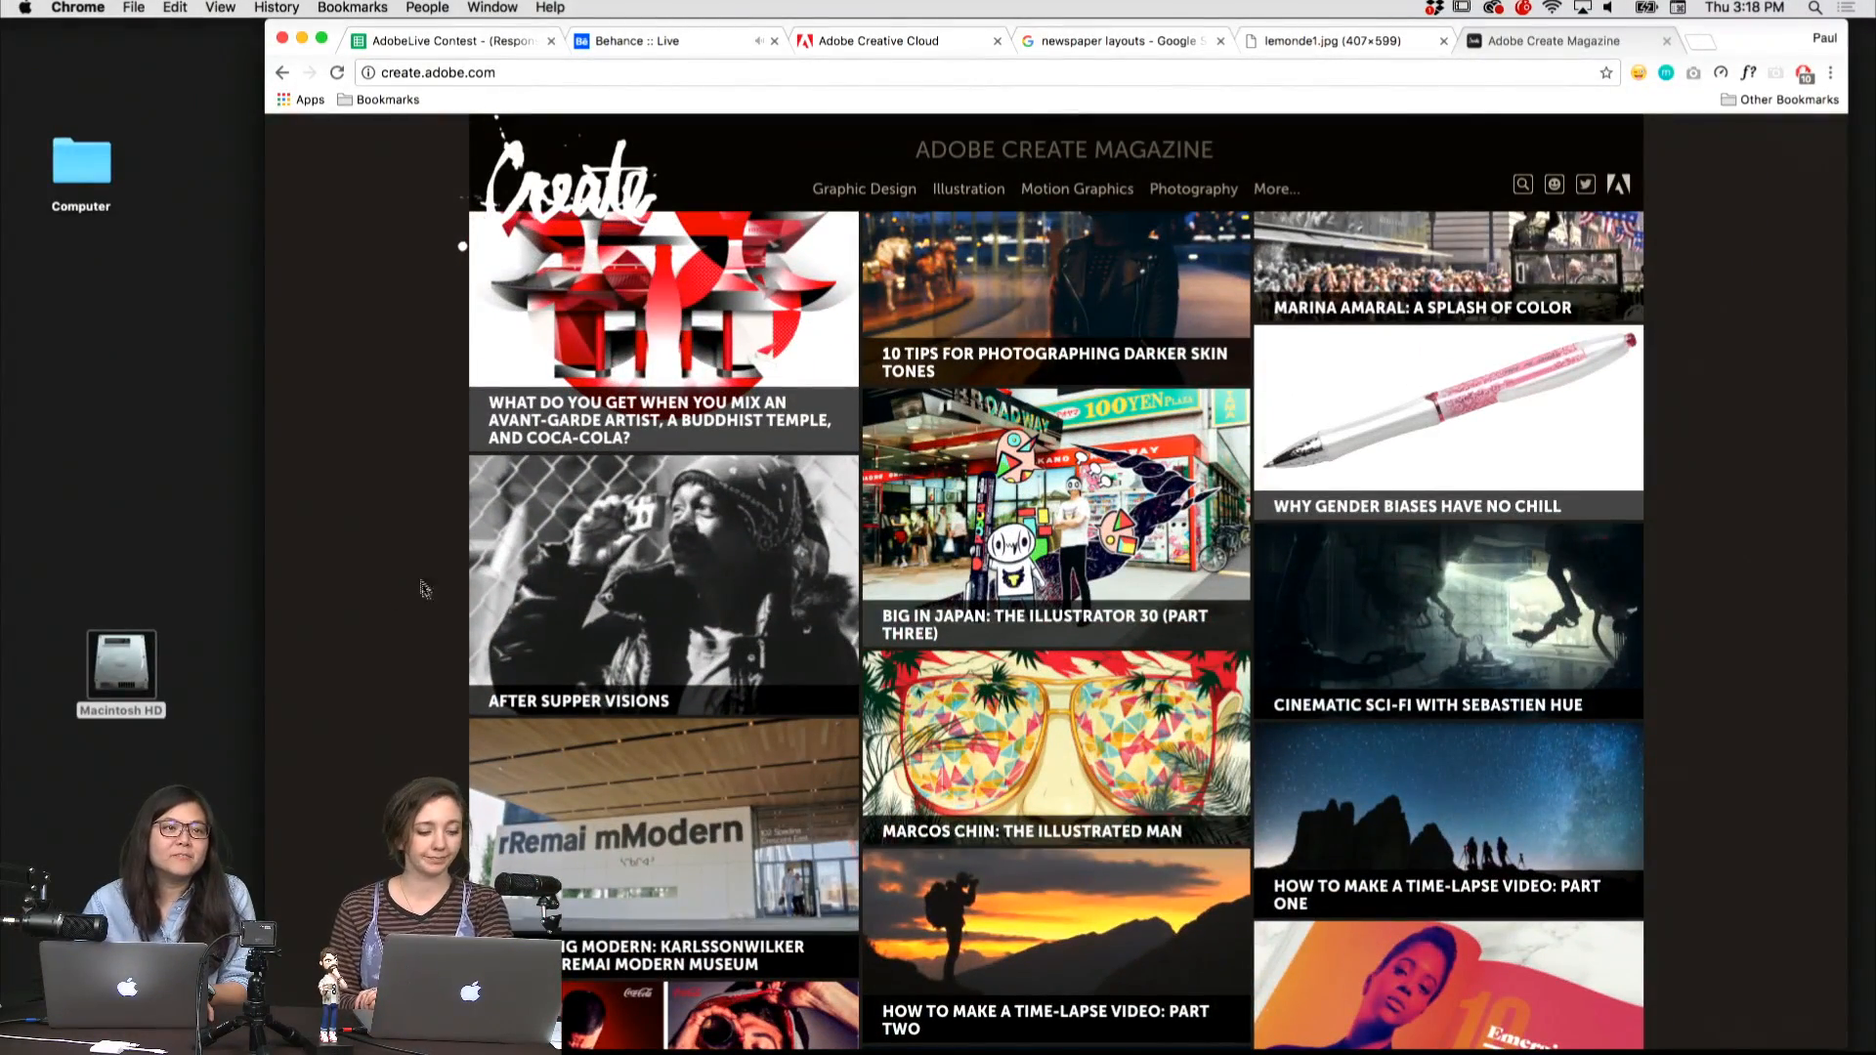
scroll(423, 588, up, 10)
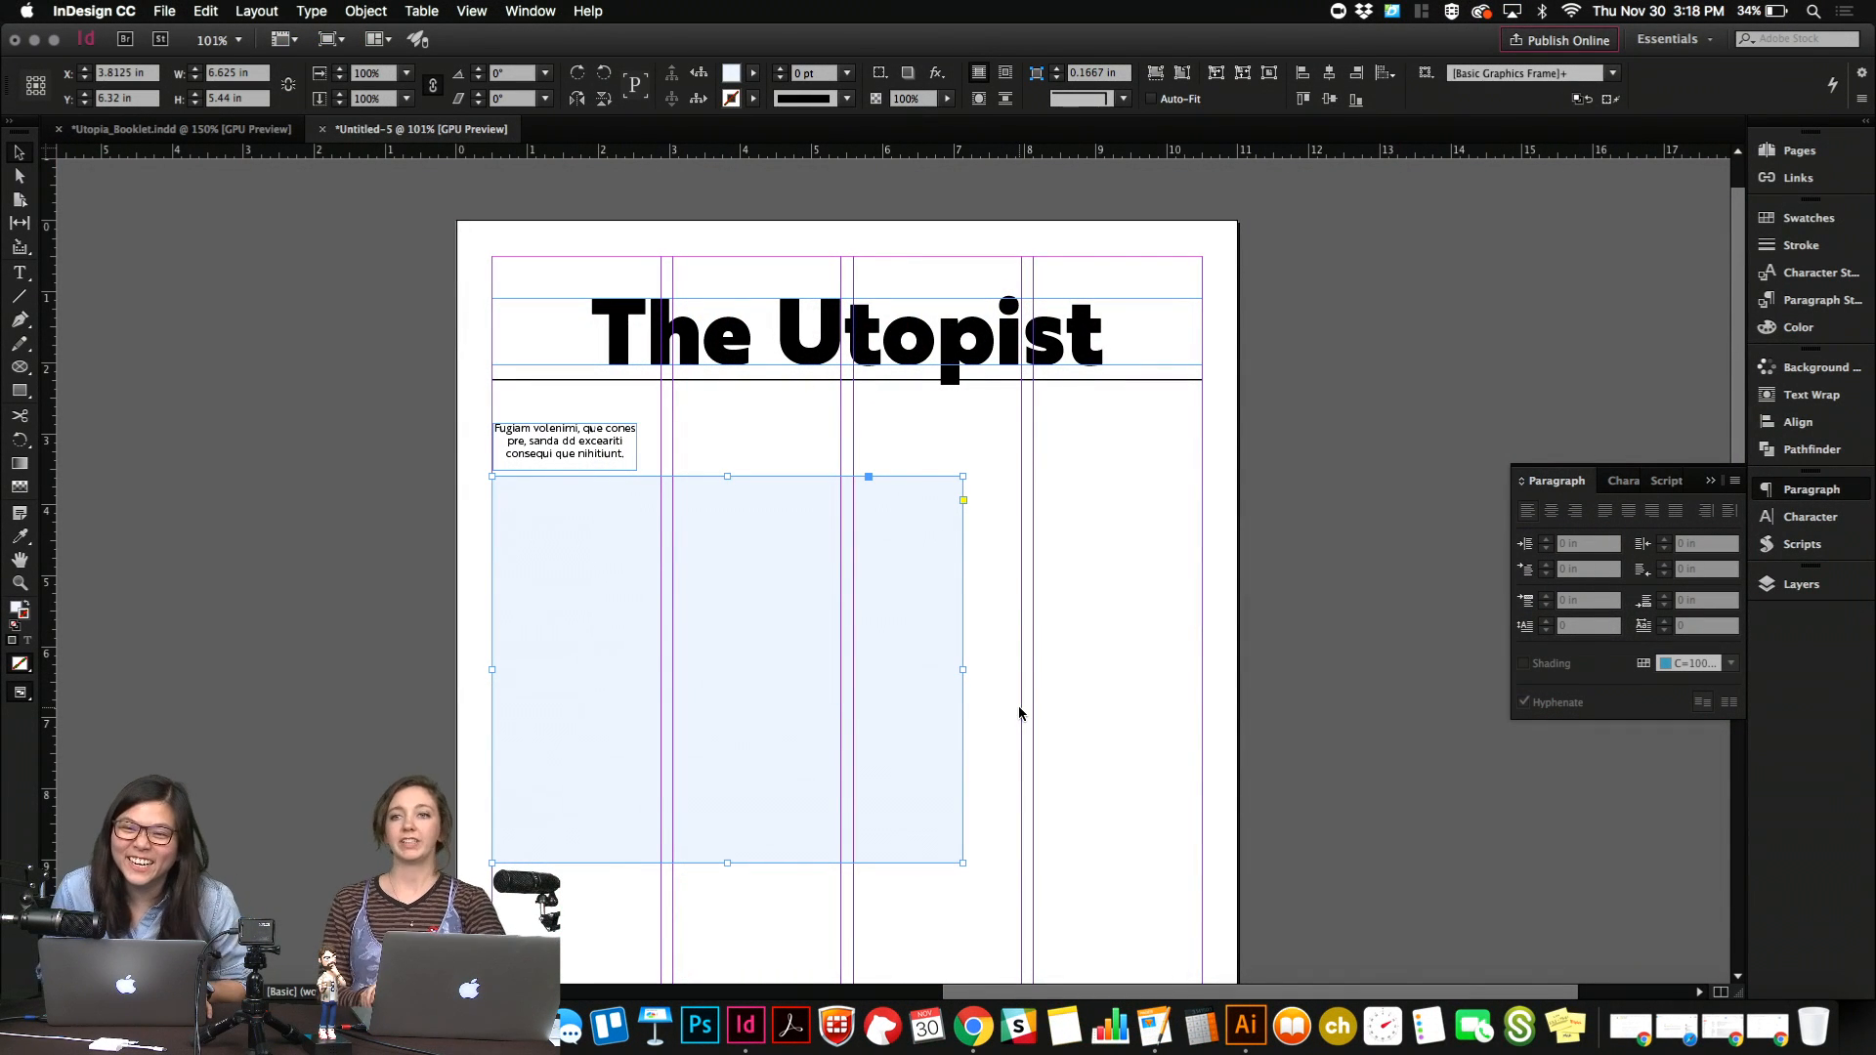
Switch to InDesign and widen the large rectangle to the third column's outer edge, about 7.46 in wide.
click(1019, 713)
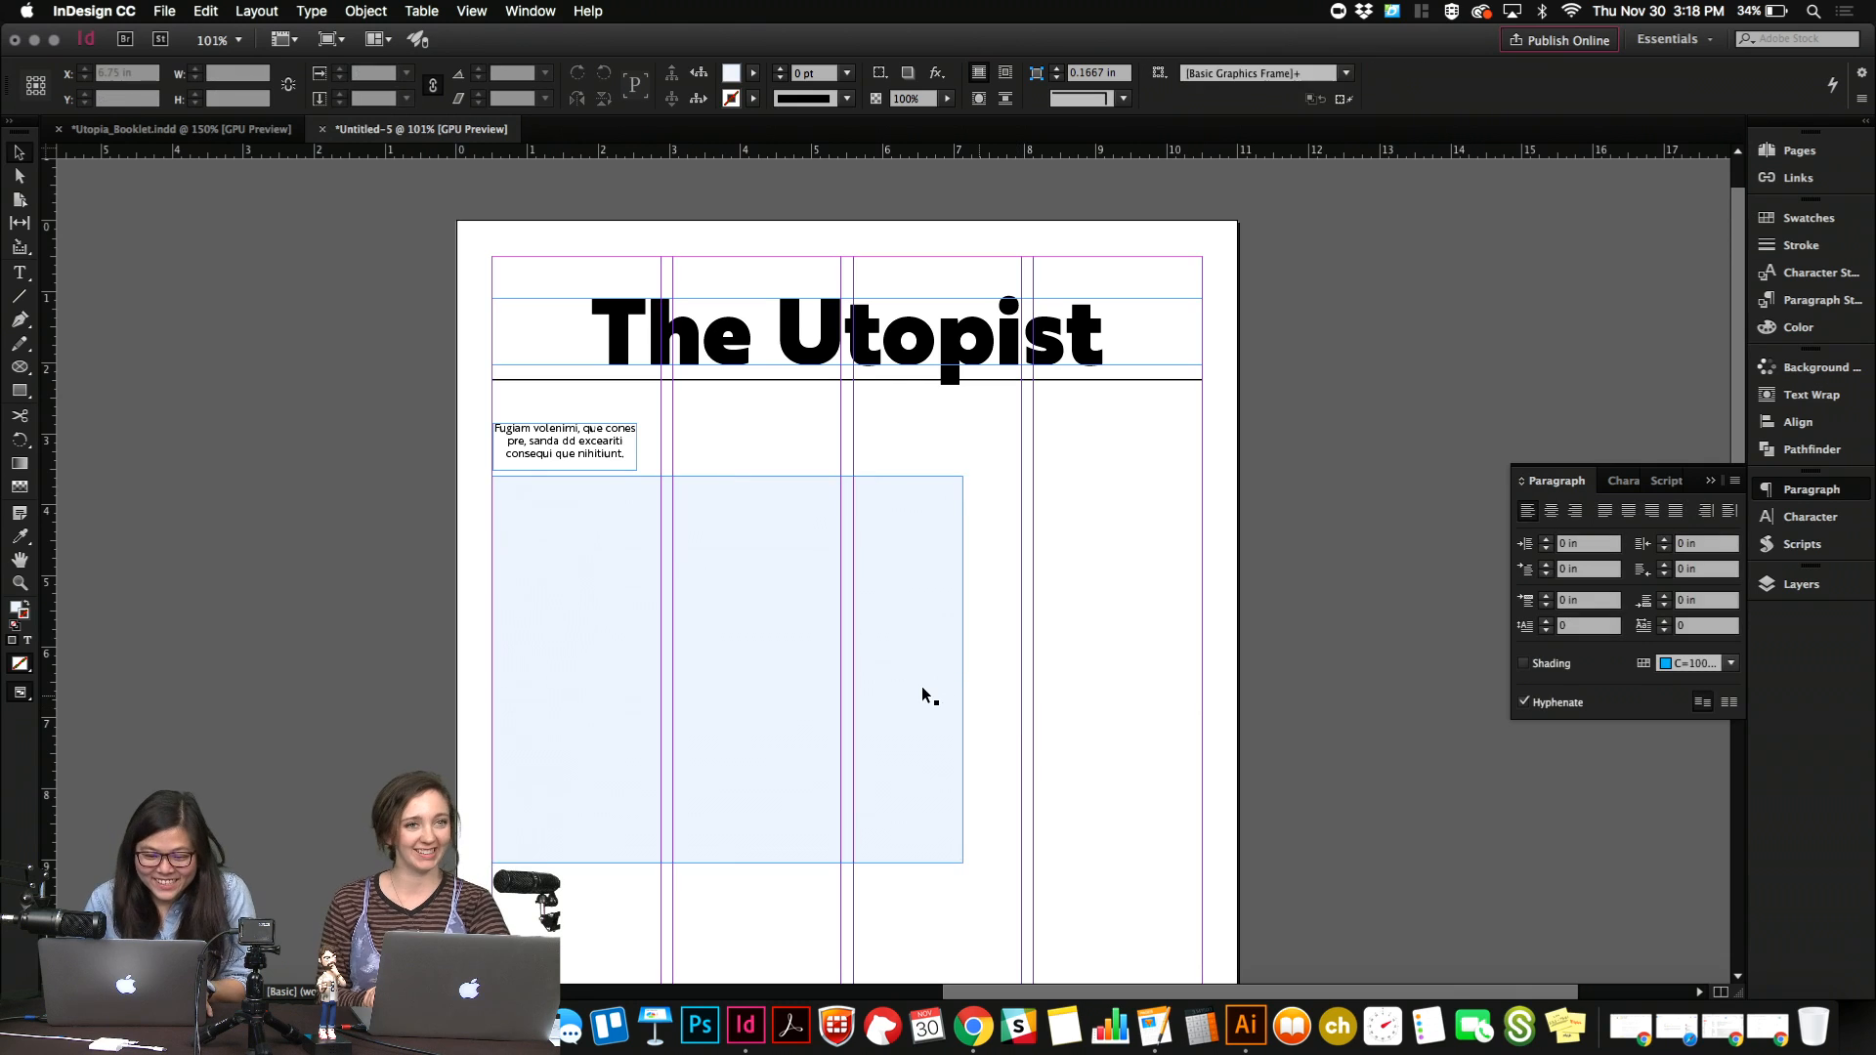
click(924, 687)
key(w)
key(w)
drag(979, 670, 1023, 670)
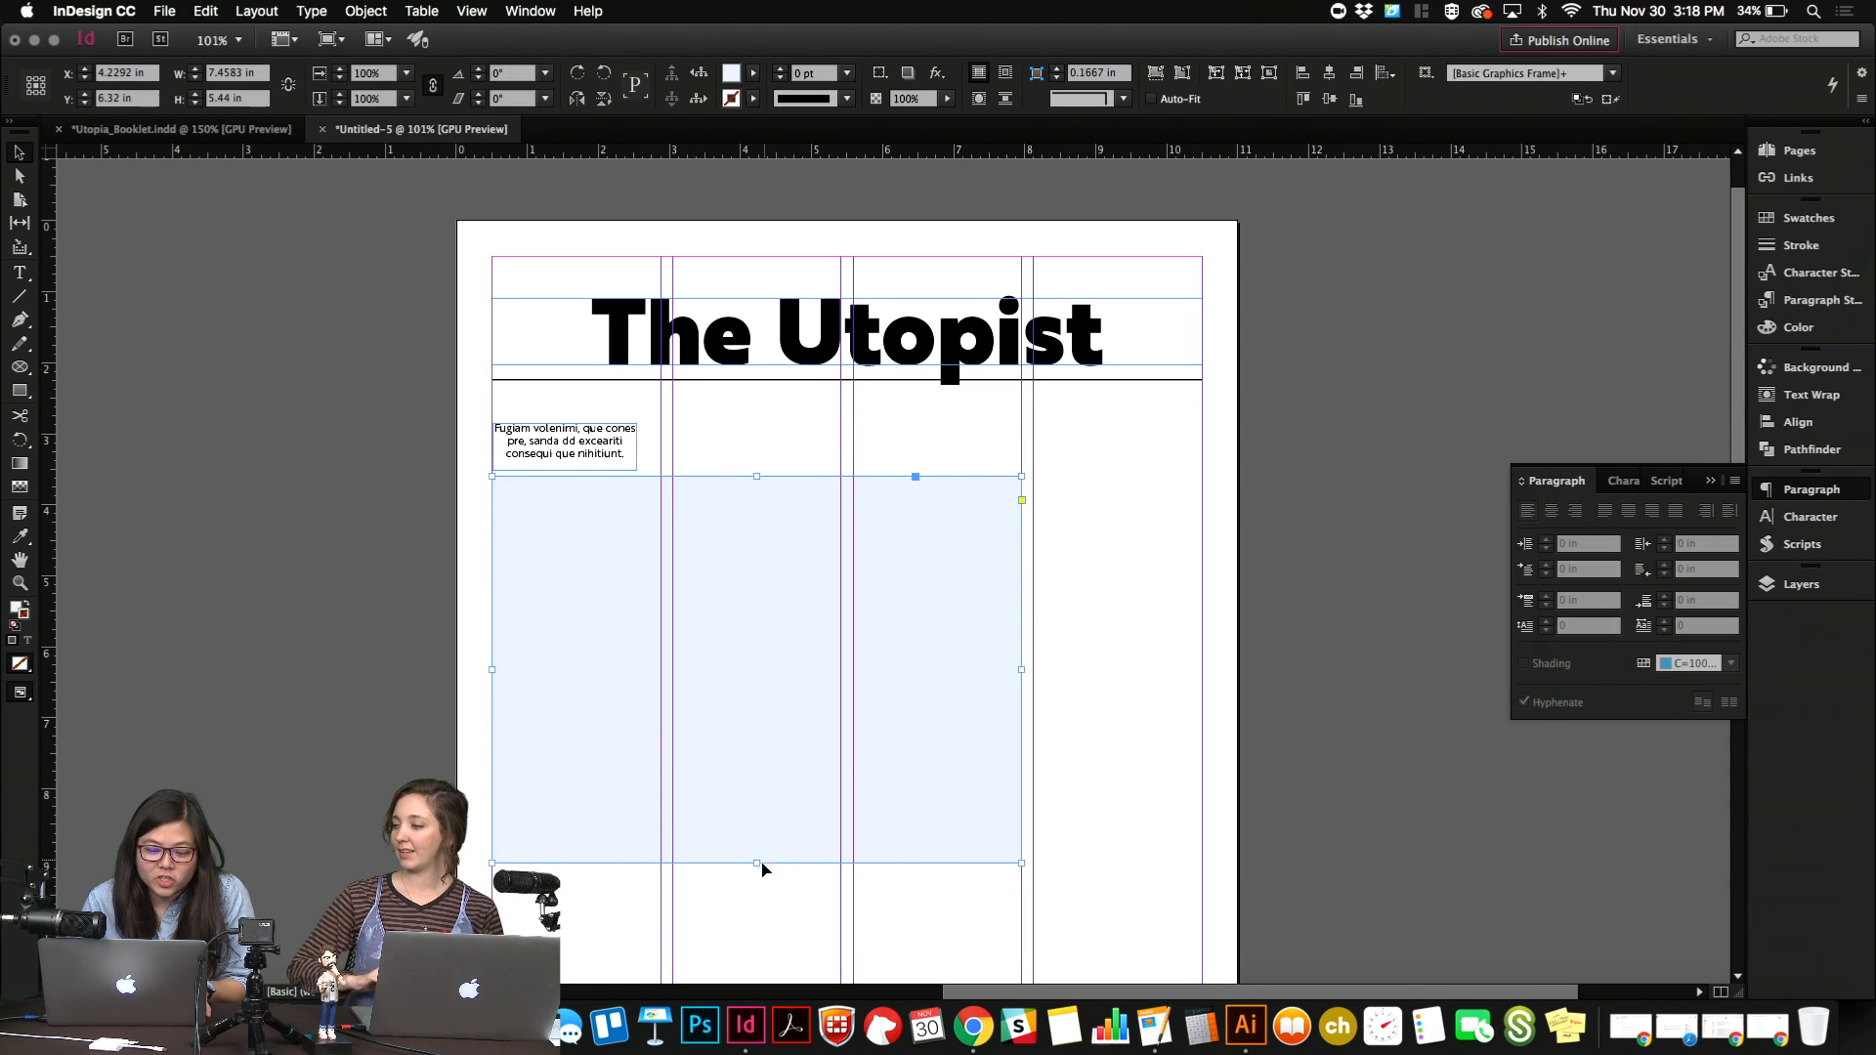
Increase the gutter of the four-column page grid to 0.3125 in.
click(303, 10)
mouse_move(259, 11)
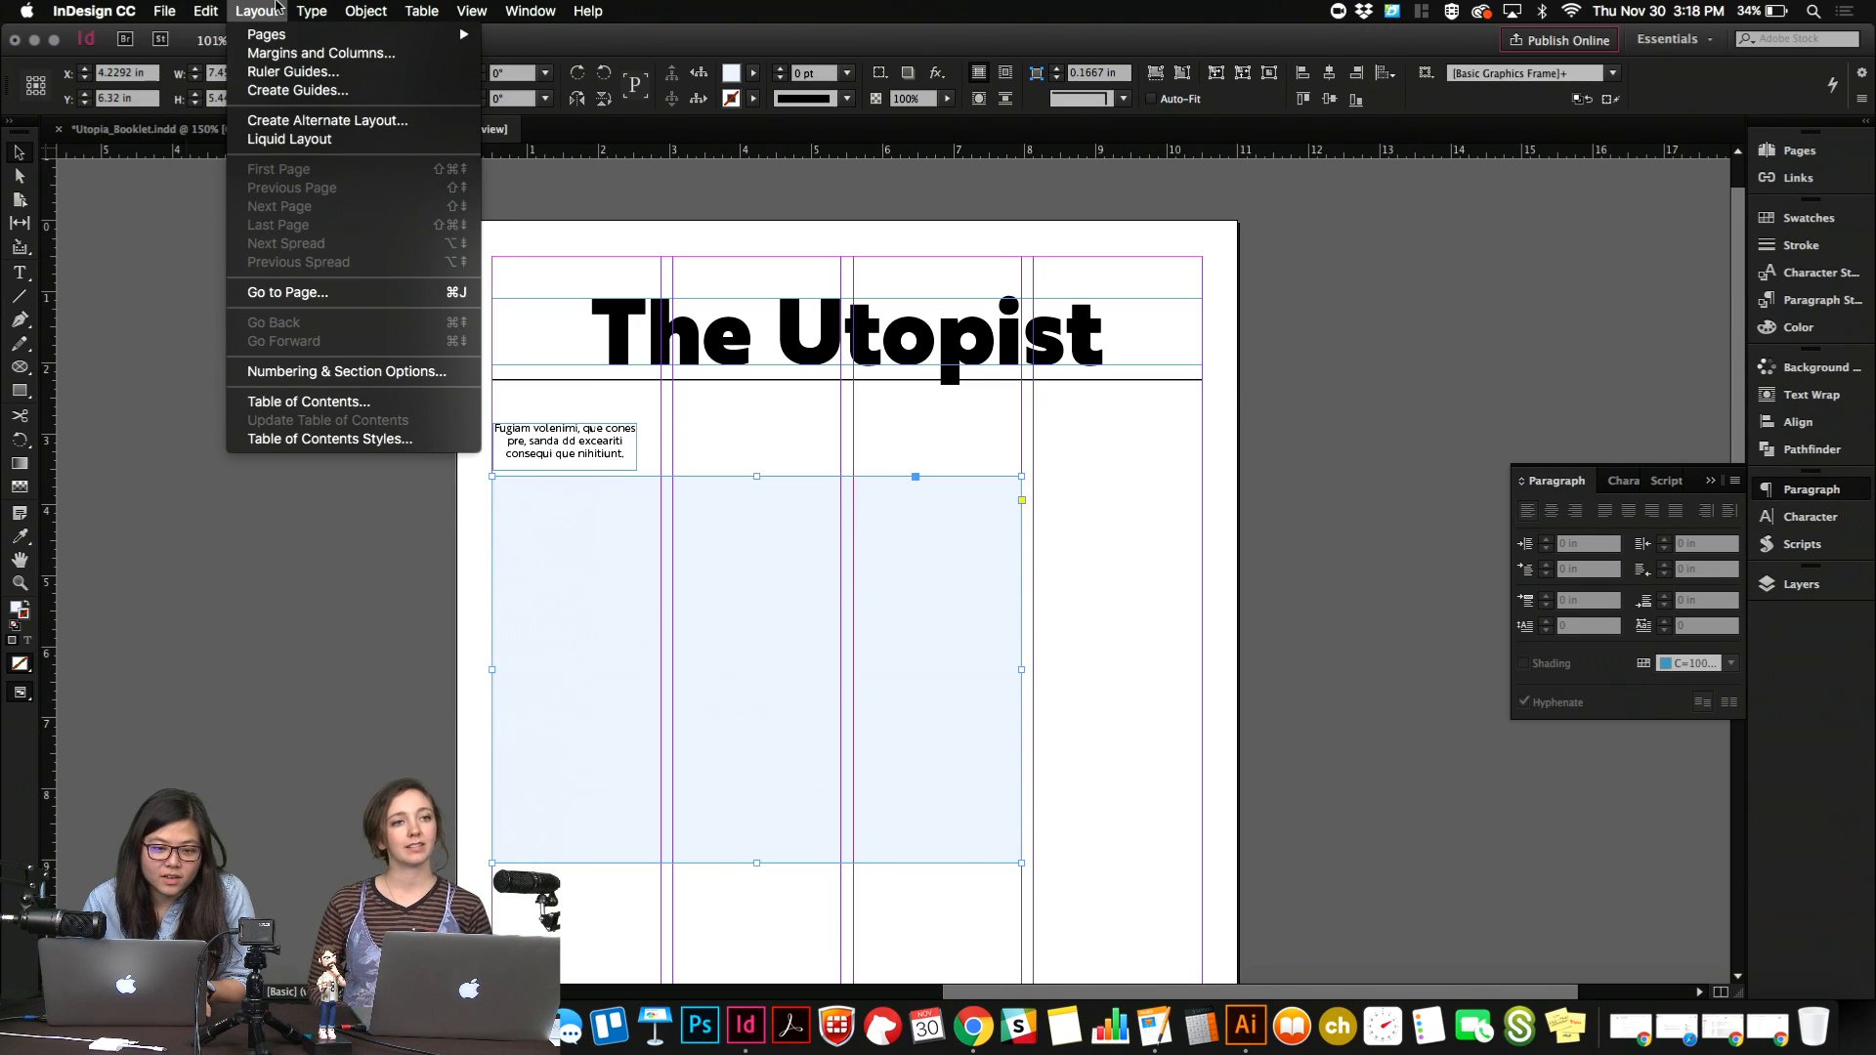
click(279, 53)
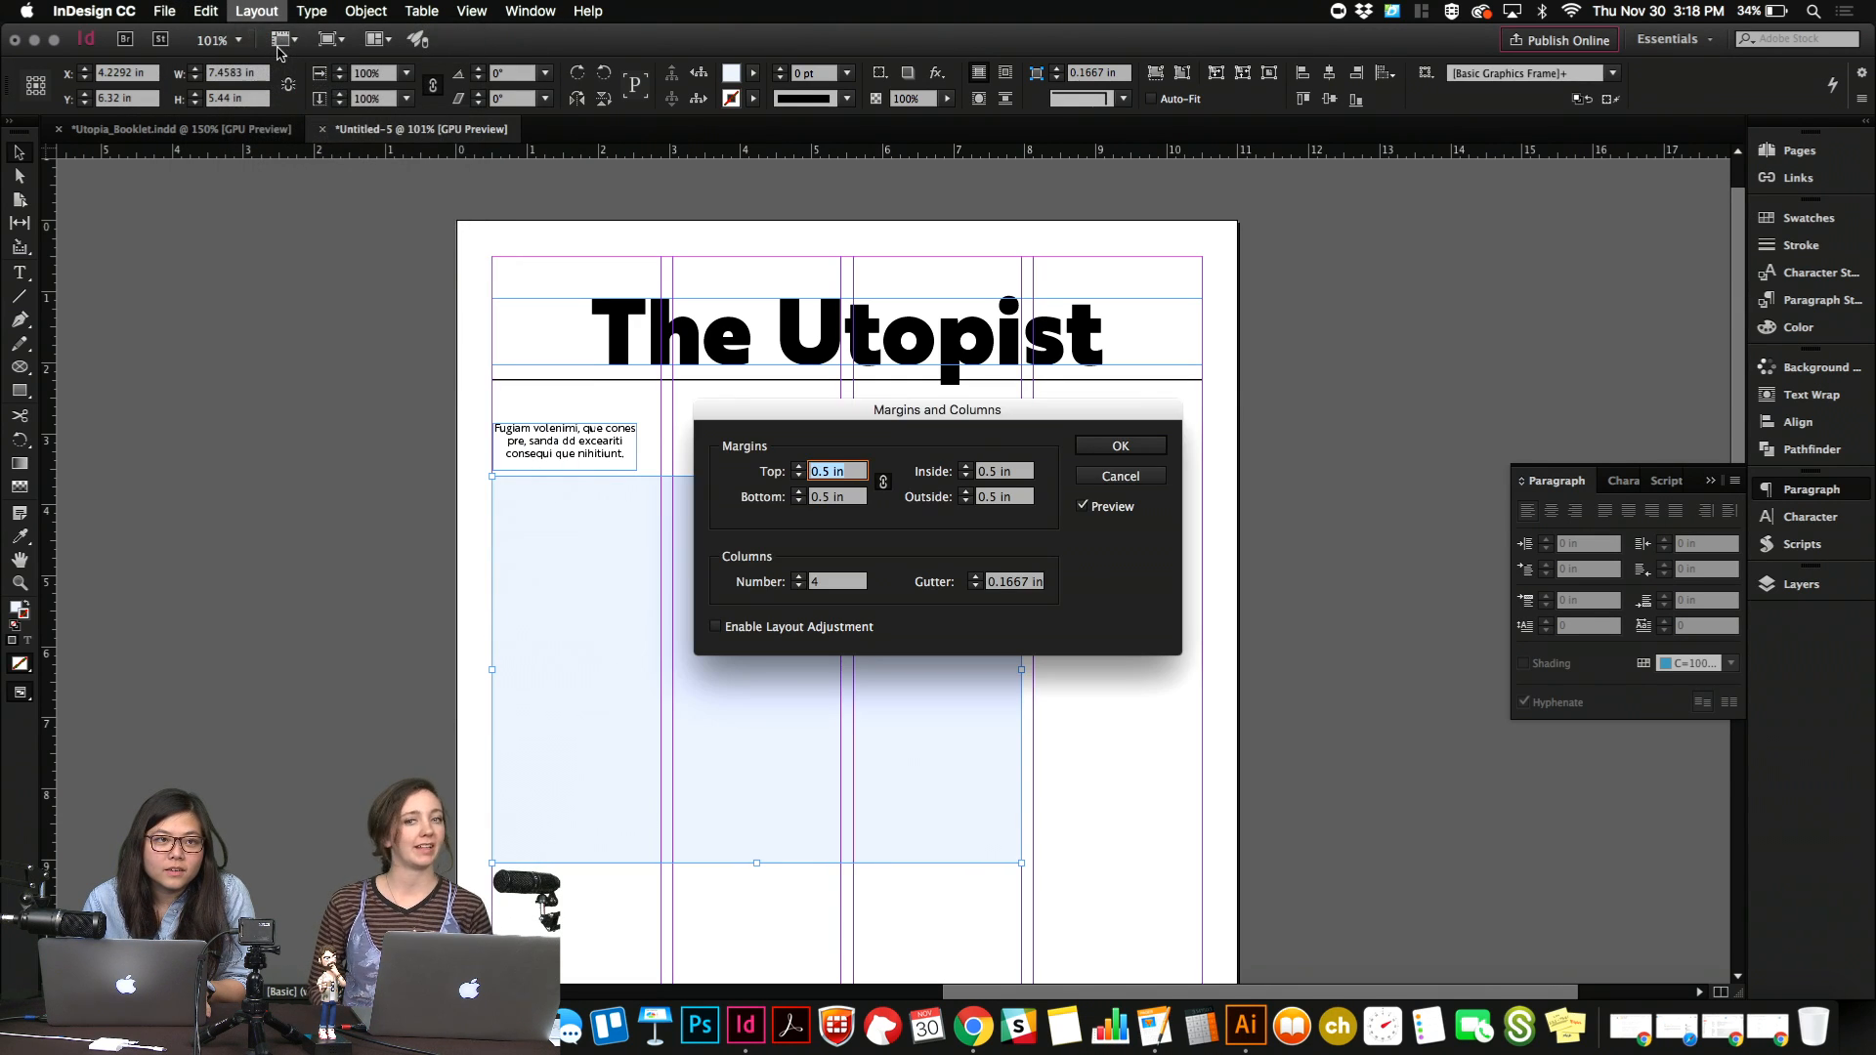
drag(892, 421, 839, 422)
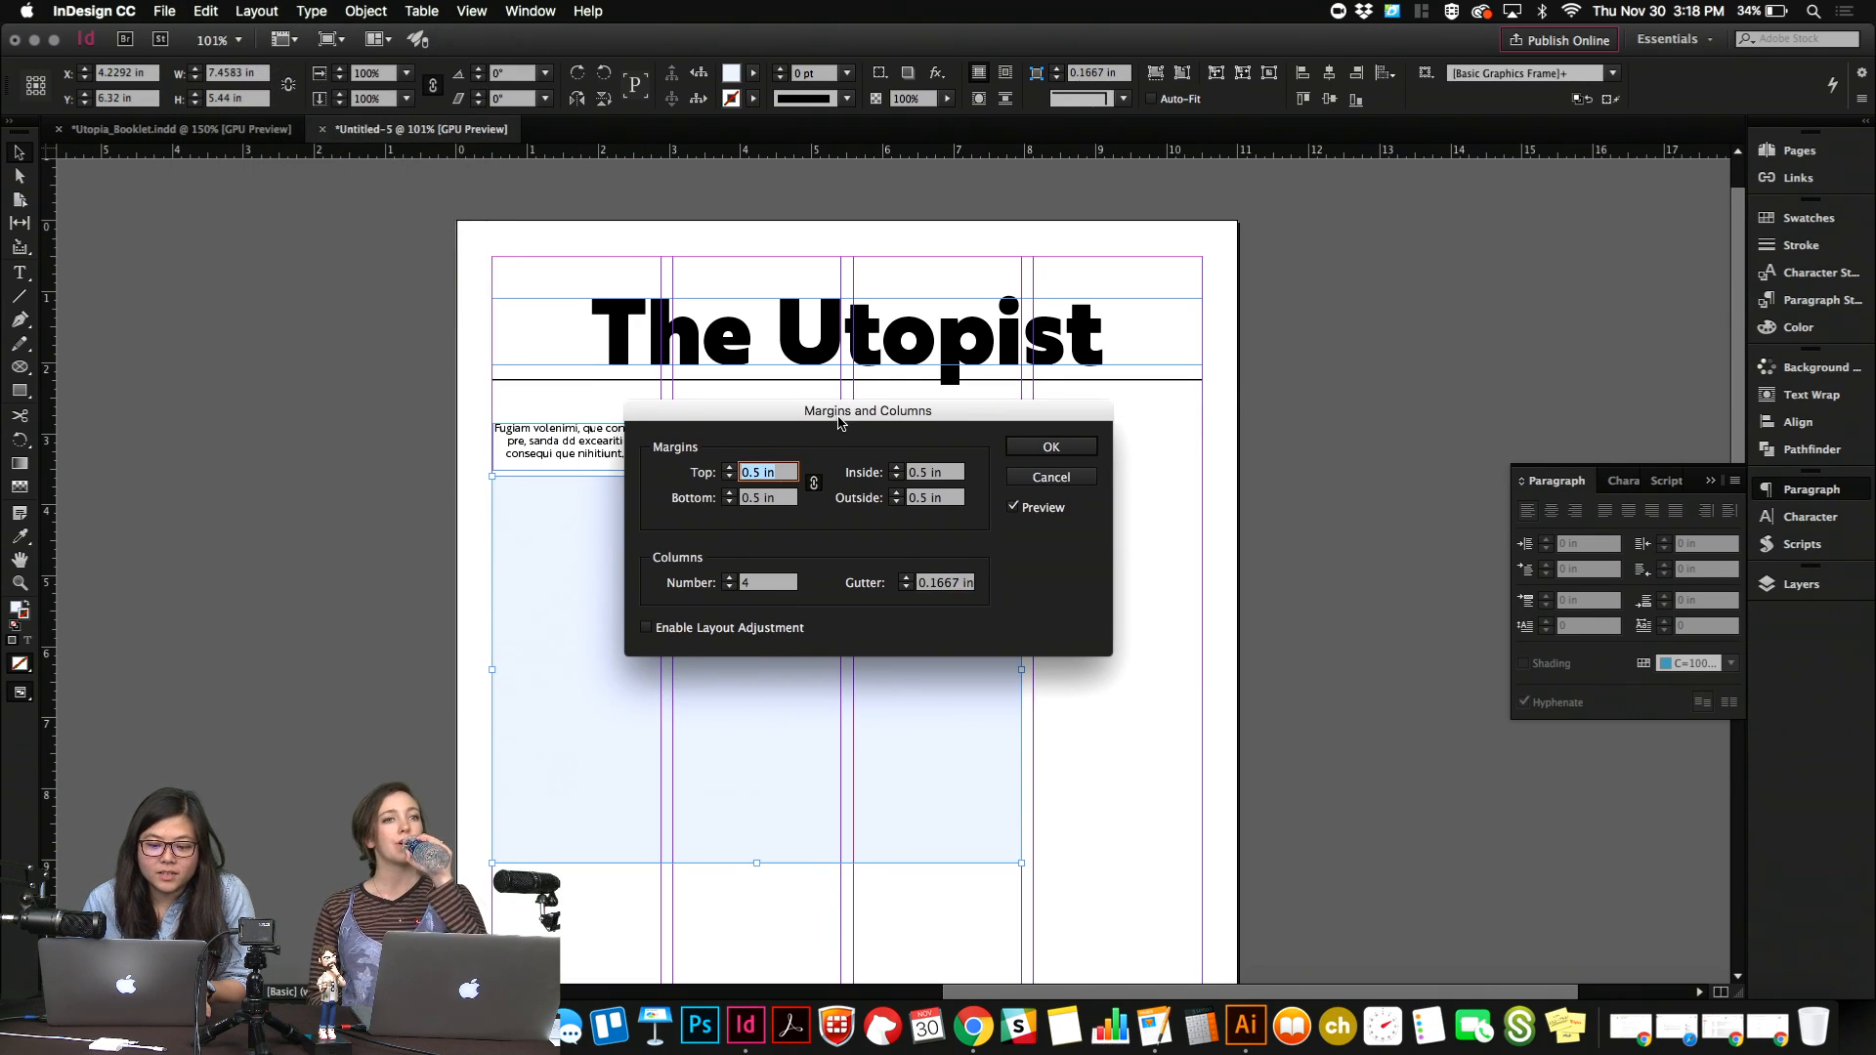
click(771, 584)
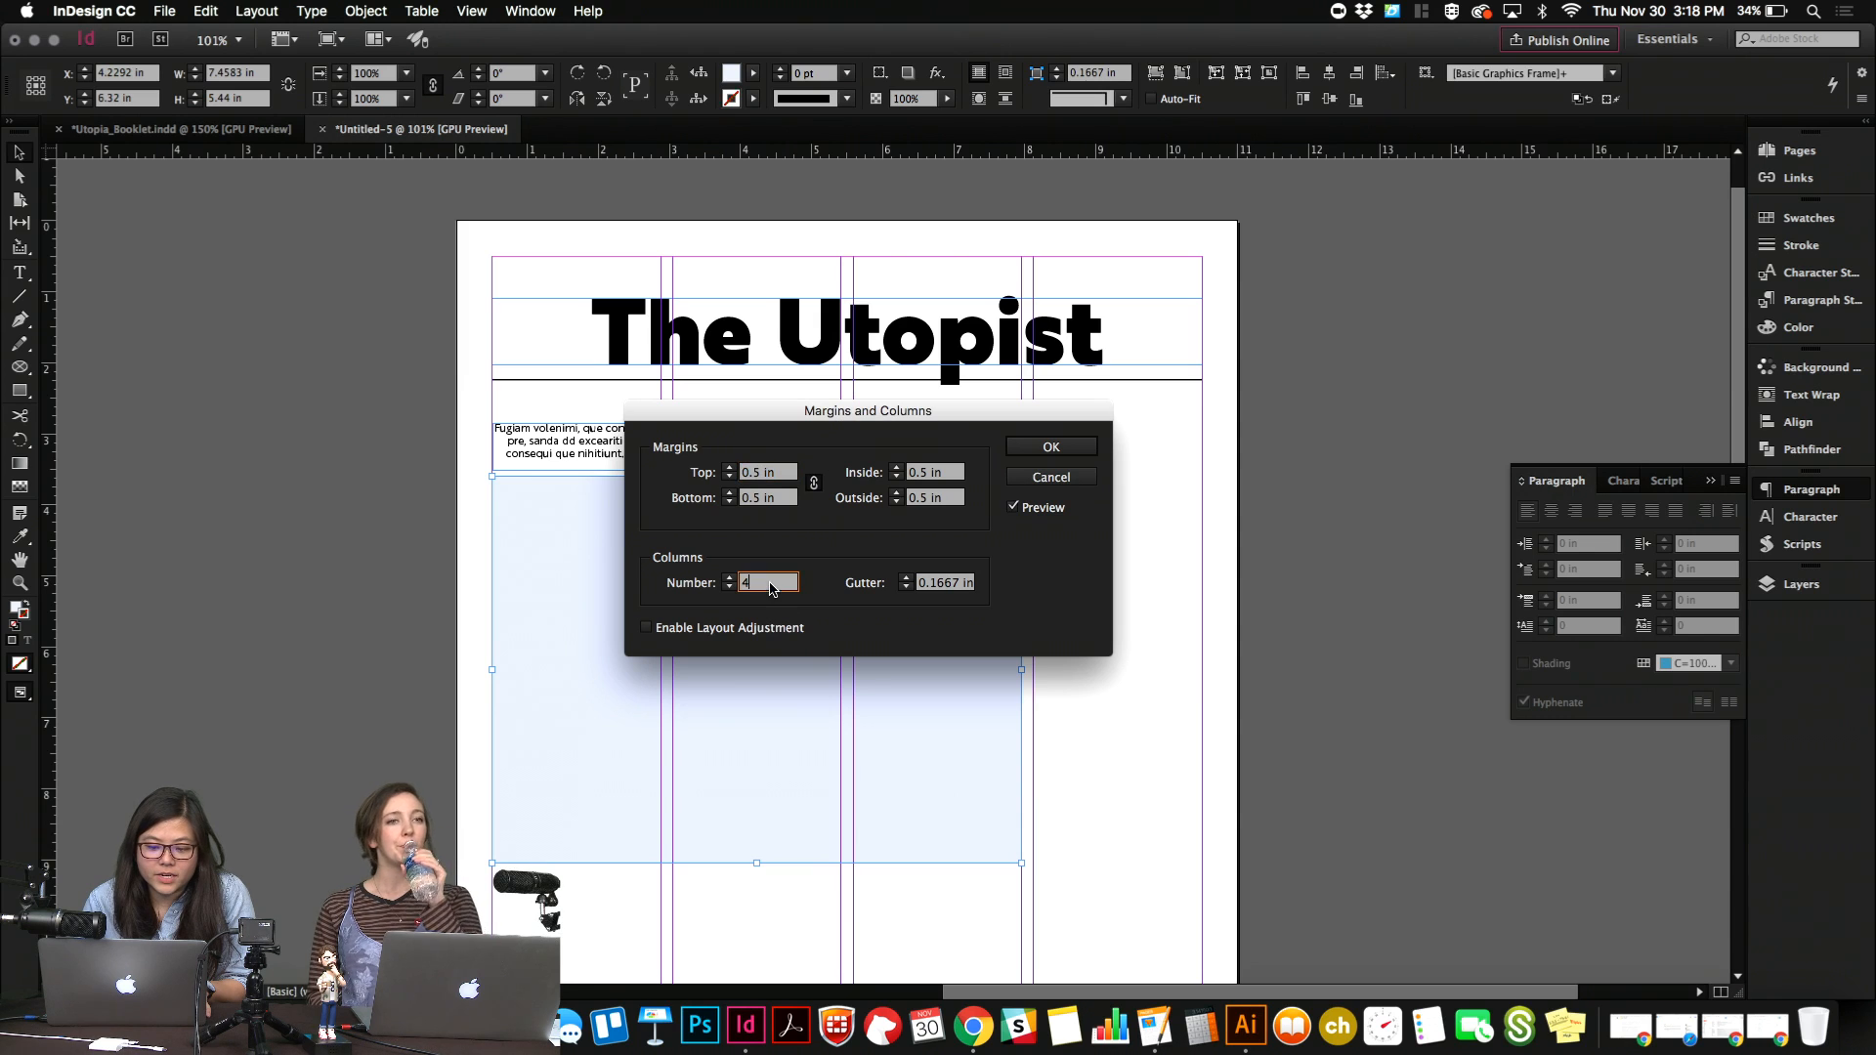
double_click(935, 582)
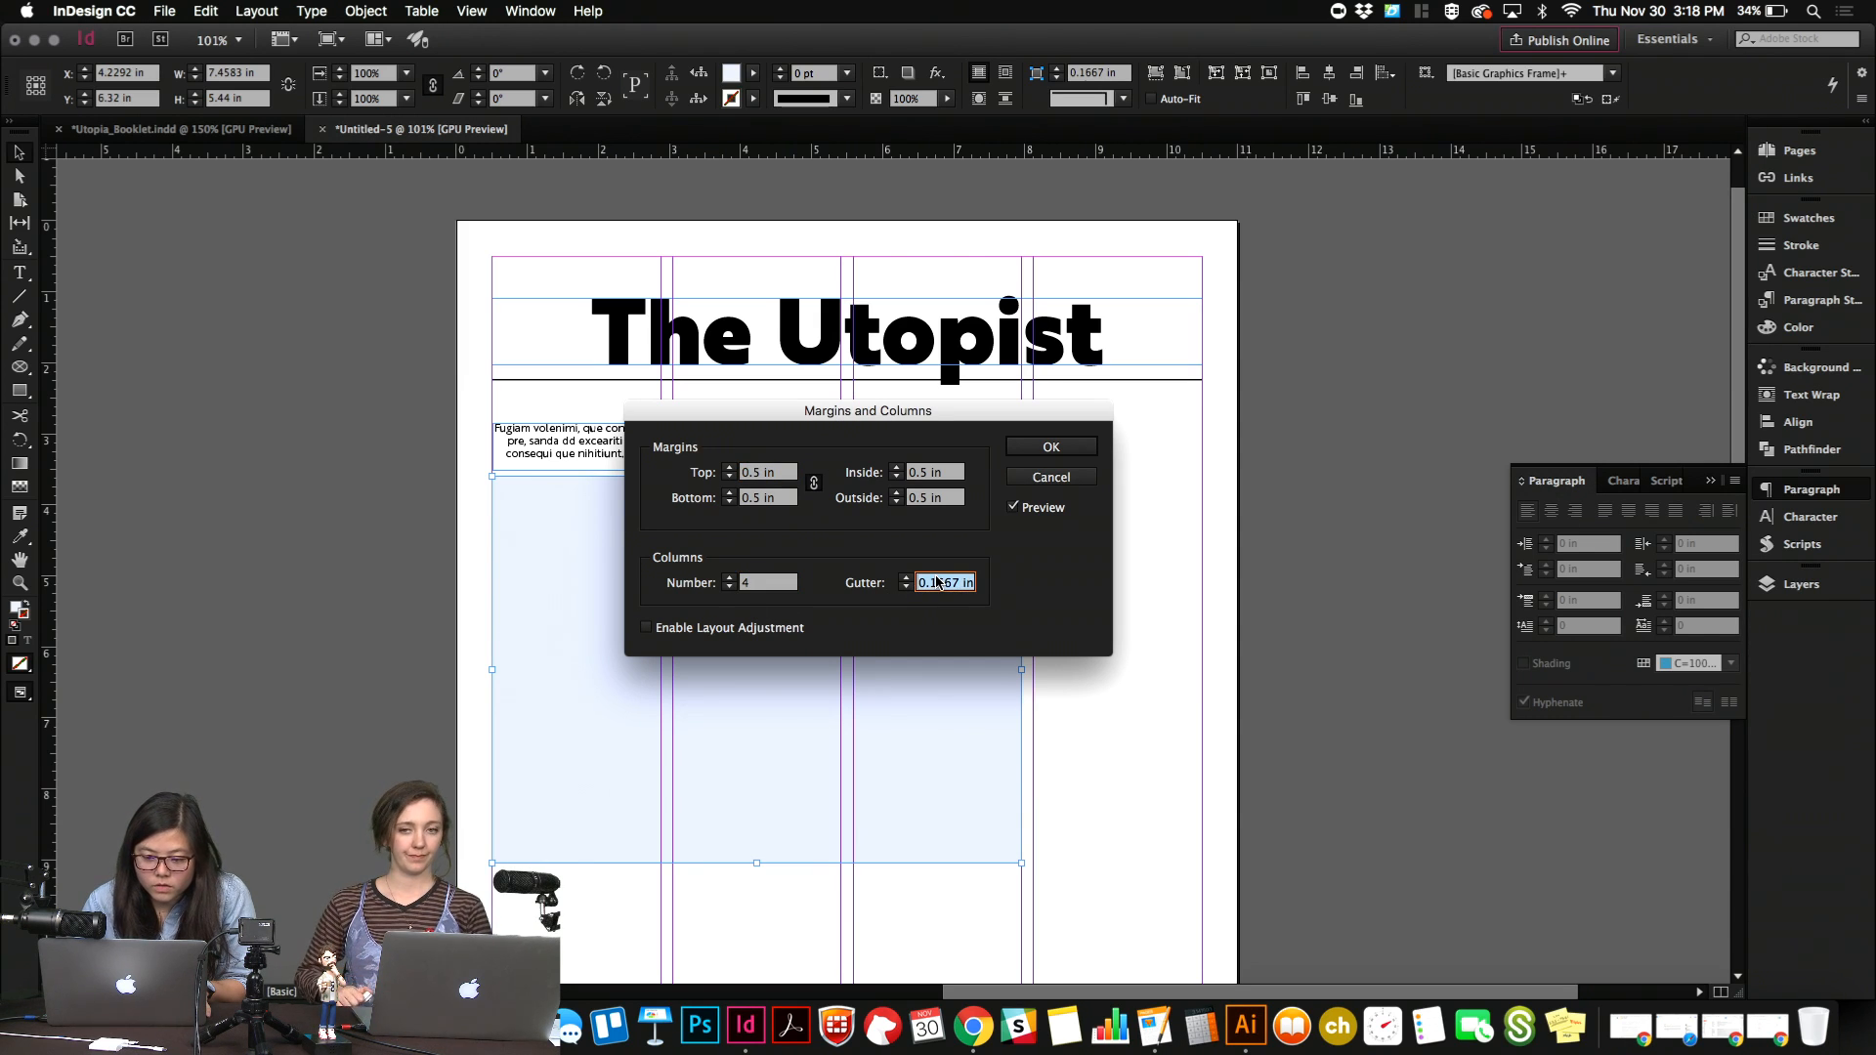
key(Up)
key(Up)
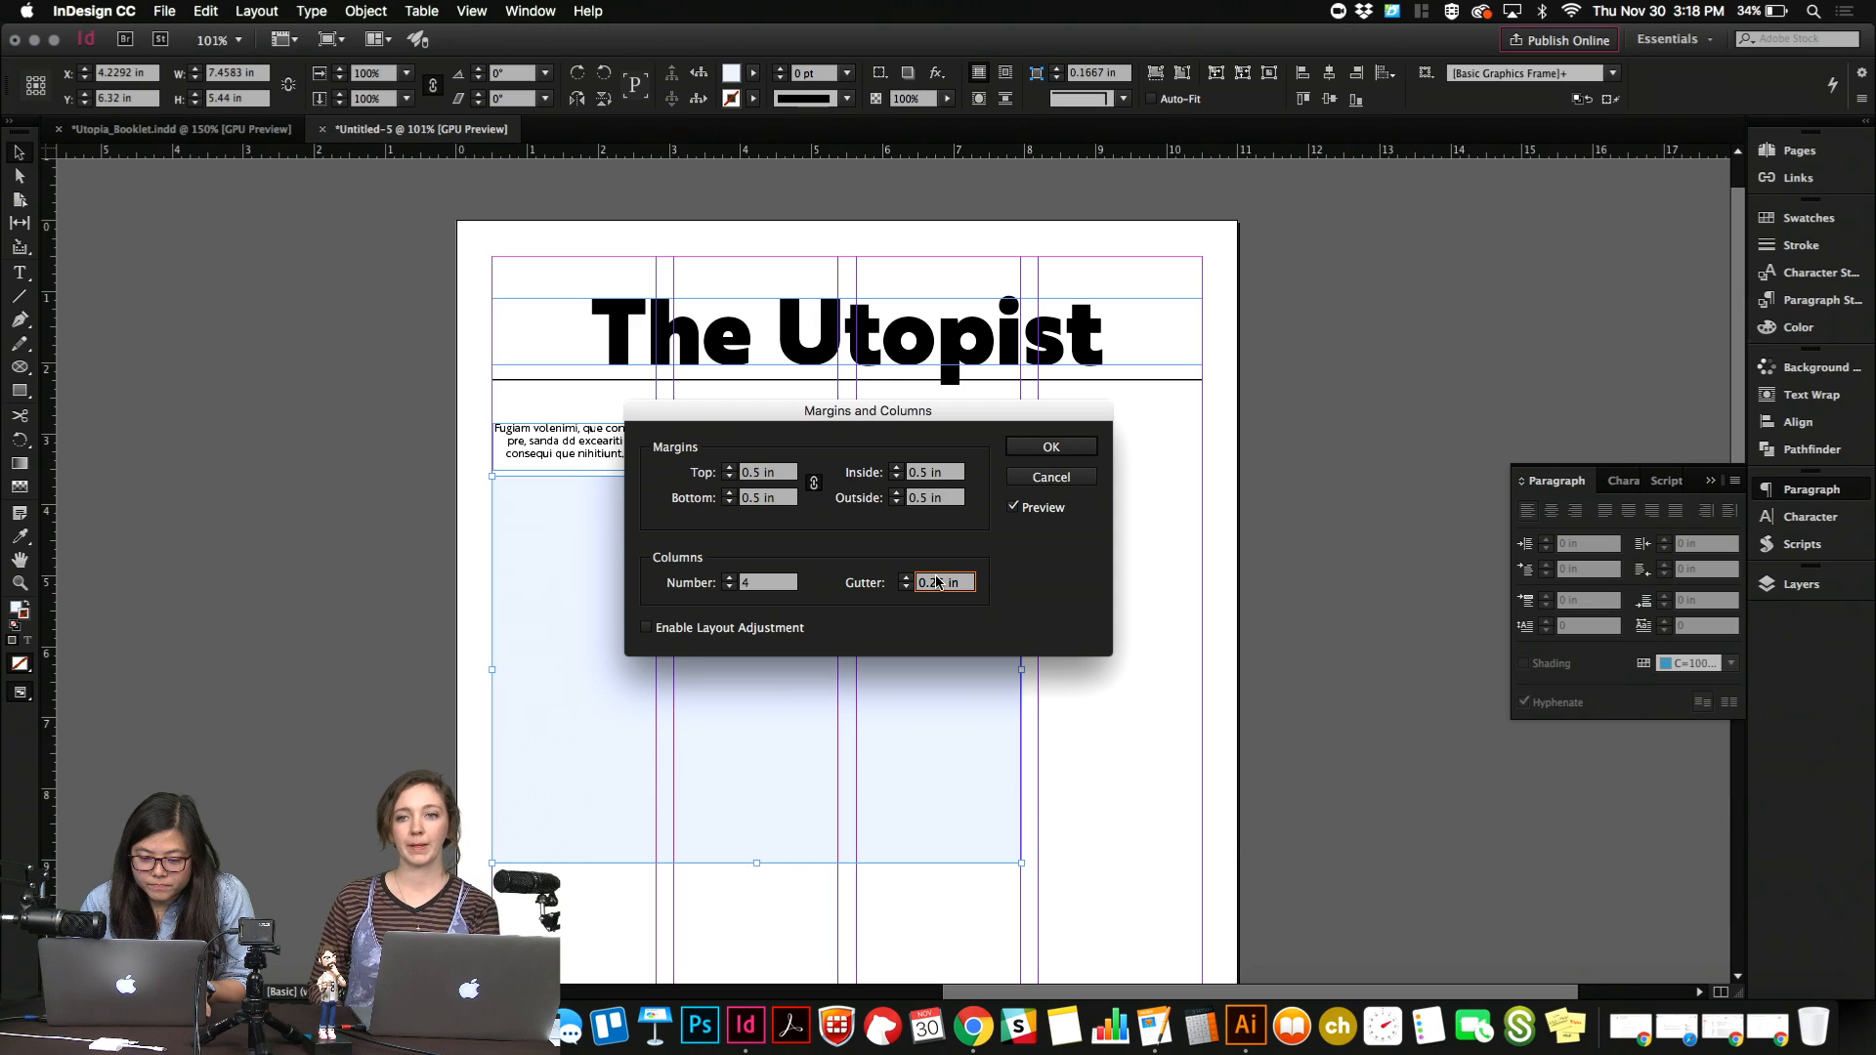
key(Up)
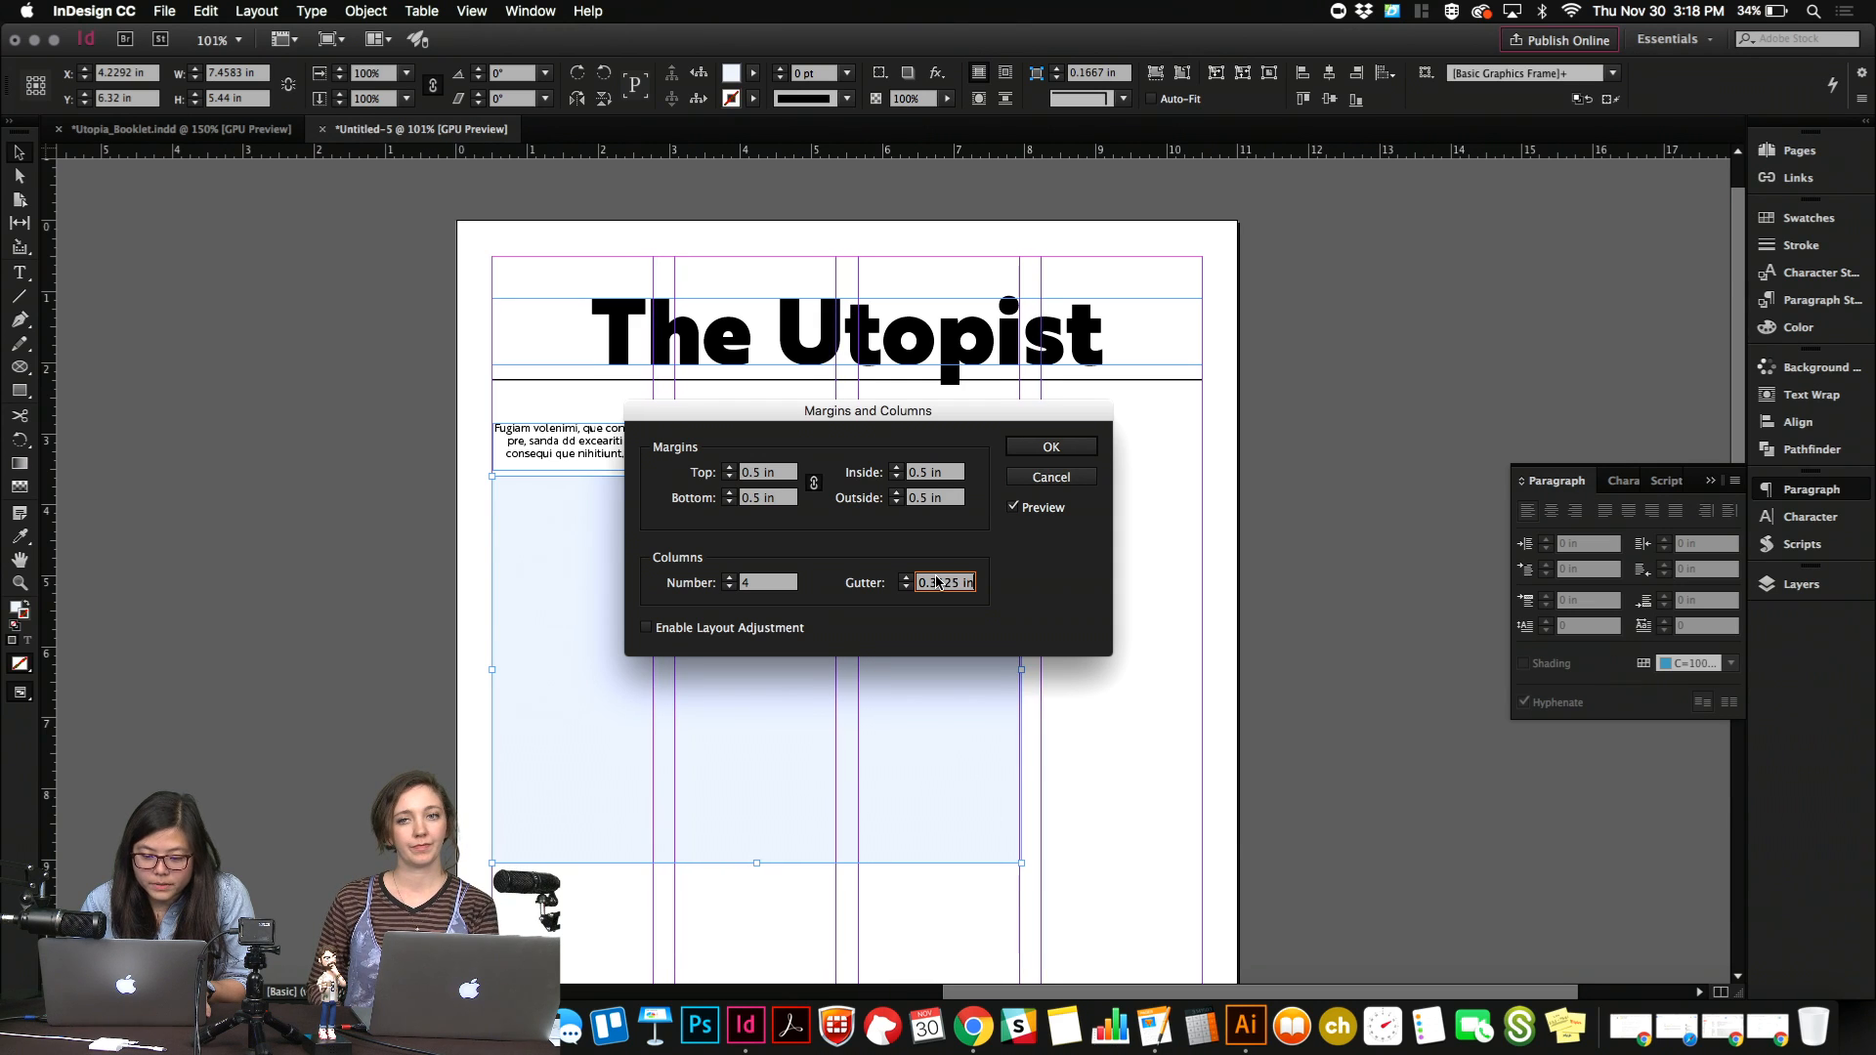
click(1050, 459)
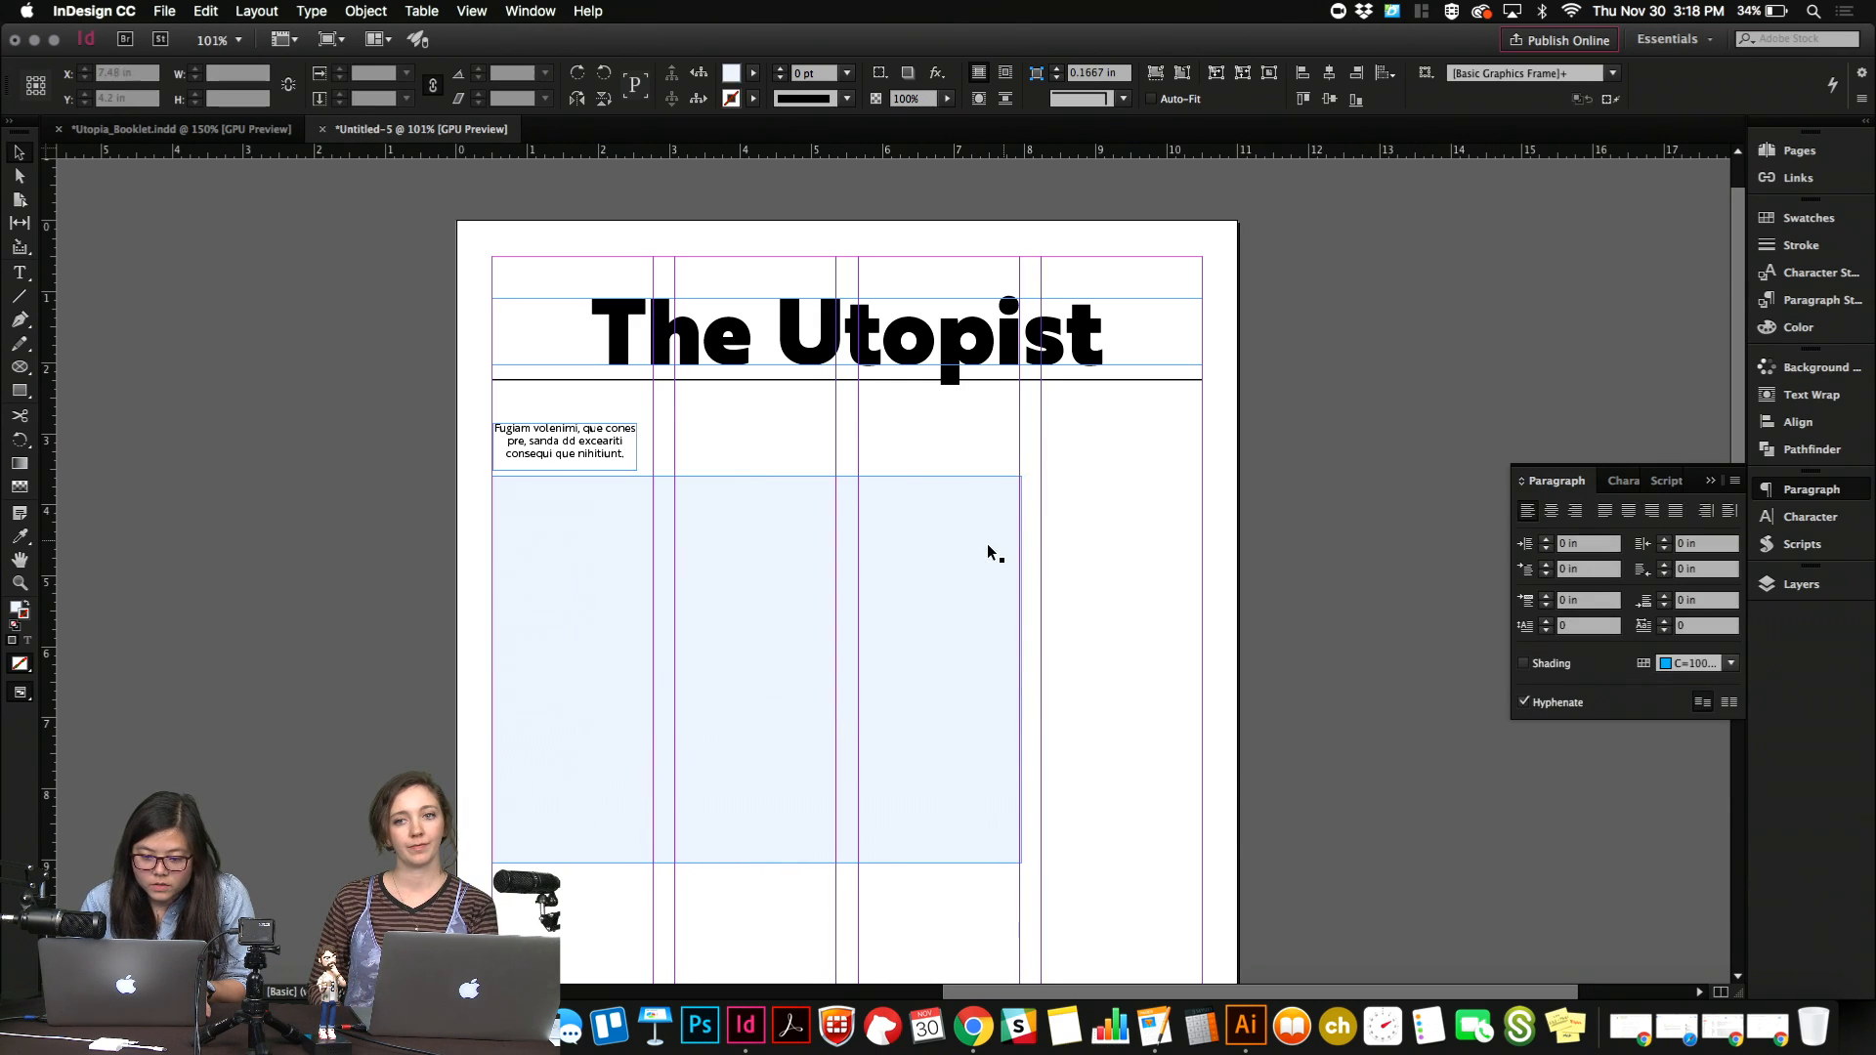
Fit the large rectangle to the third column's edge and widen the small text frame to the full first column, about 2.25 in.
mouse_move(1019, 669)
mouse_down()
mouse_move(1075, 668)
mouse_move(1019, 669)
mouse_up()
click(544, 453)
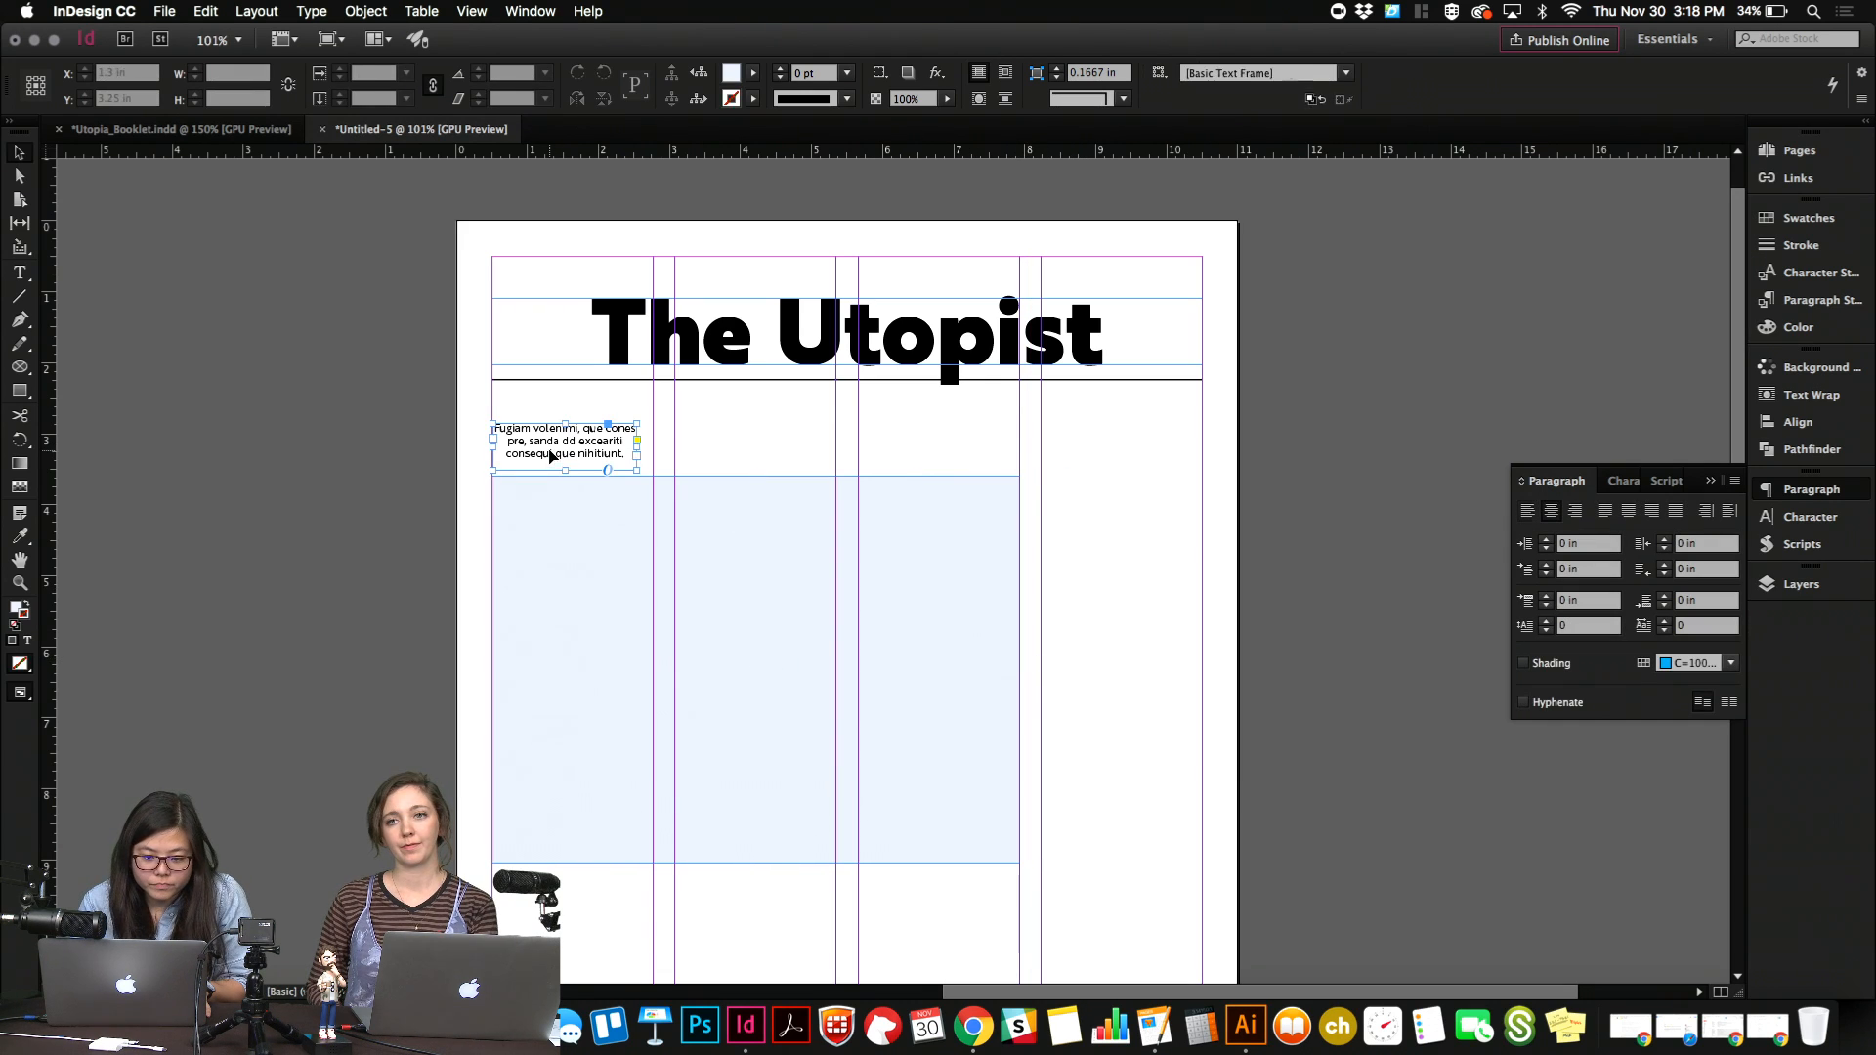
drag(636, 446, 654, 447)
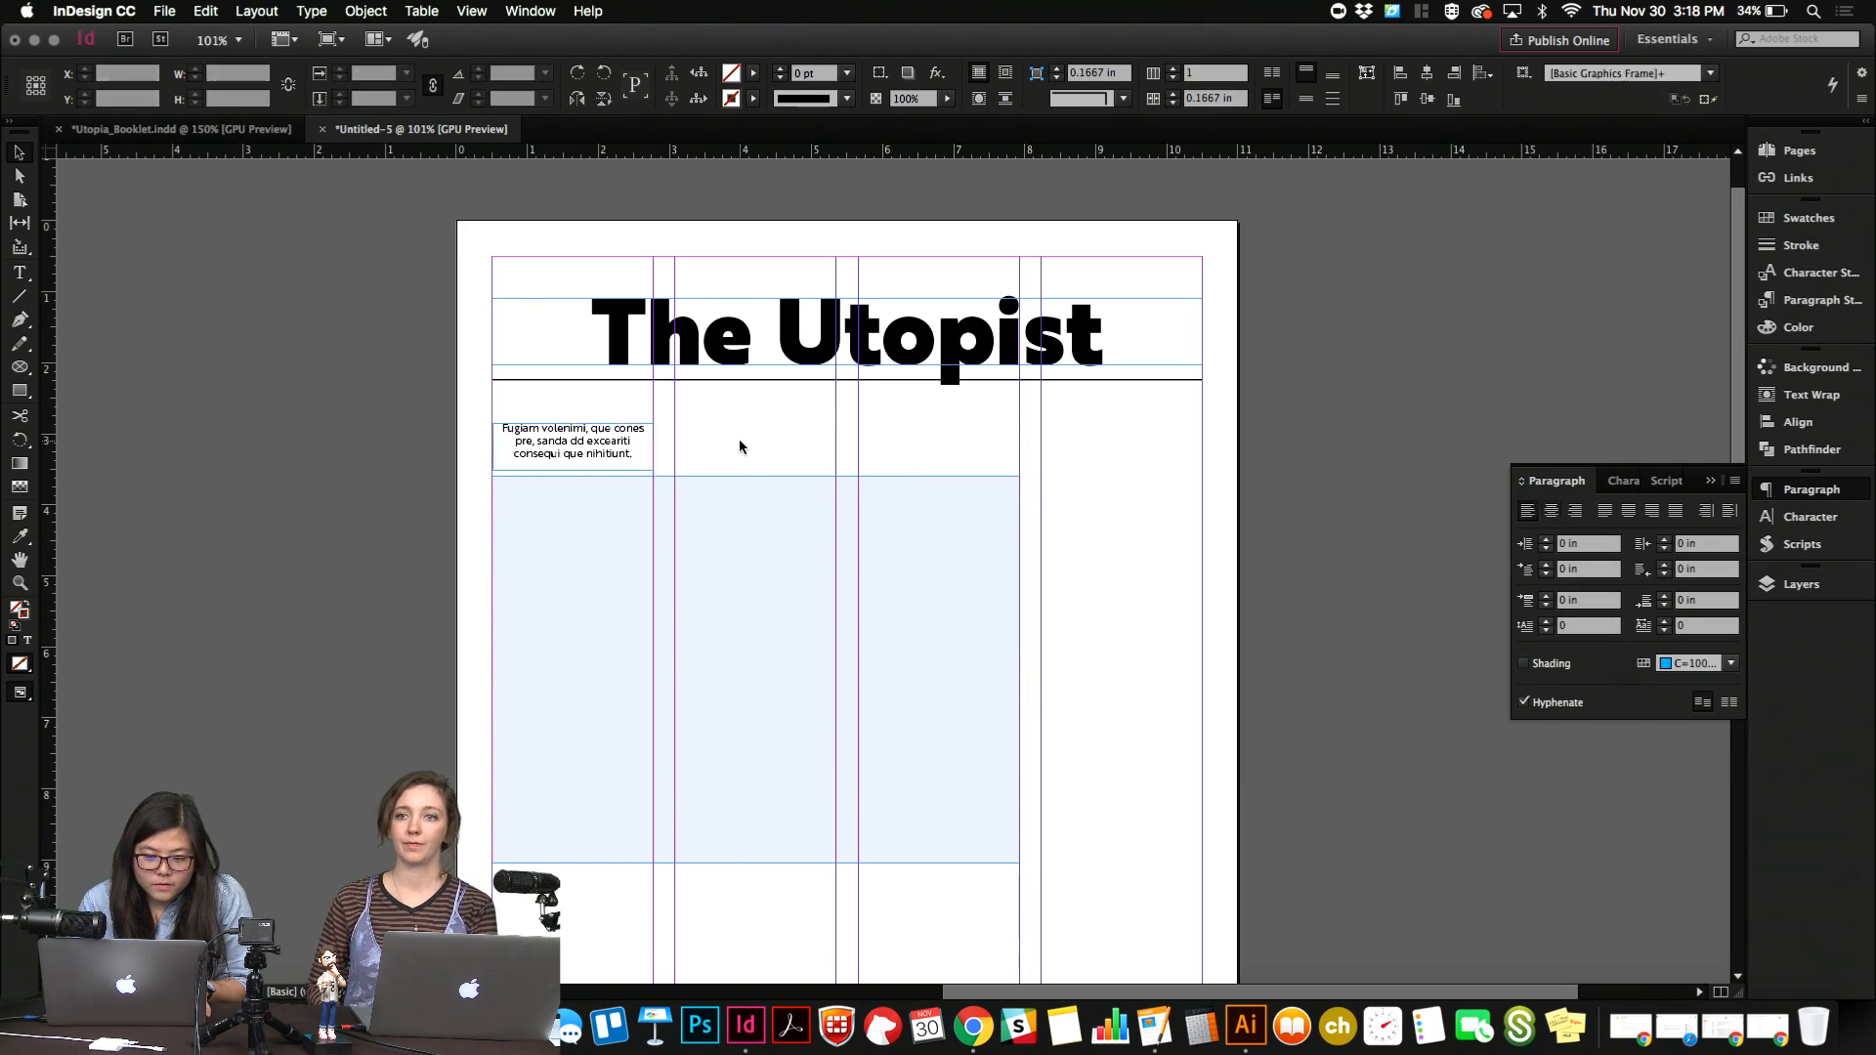
Move the large rectangle down to about Y 6.66 in, leaving more space below the small text block.
key(w)
click(875, 641)
scroll(875, 646, down, 4)
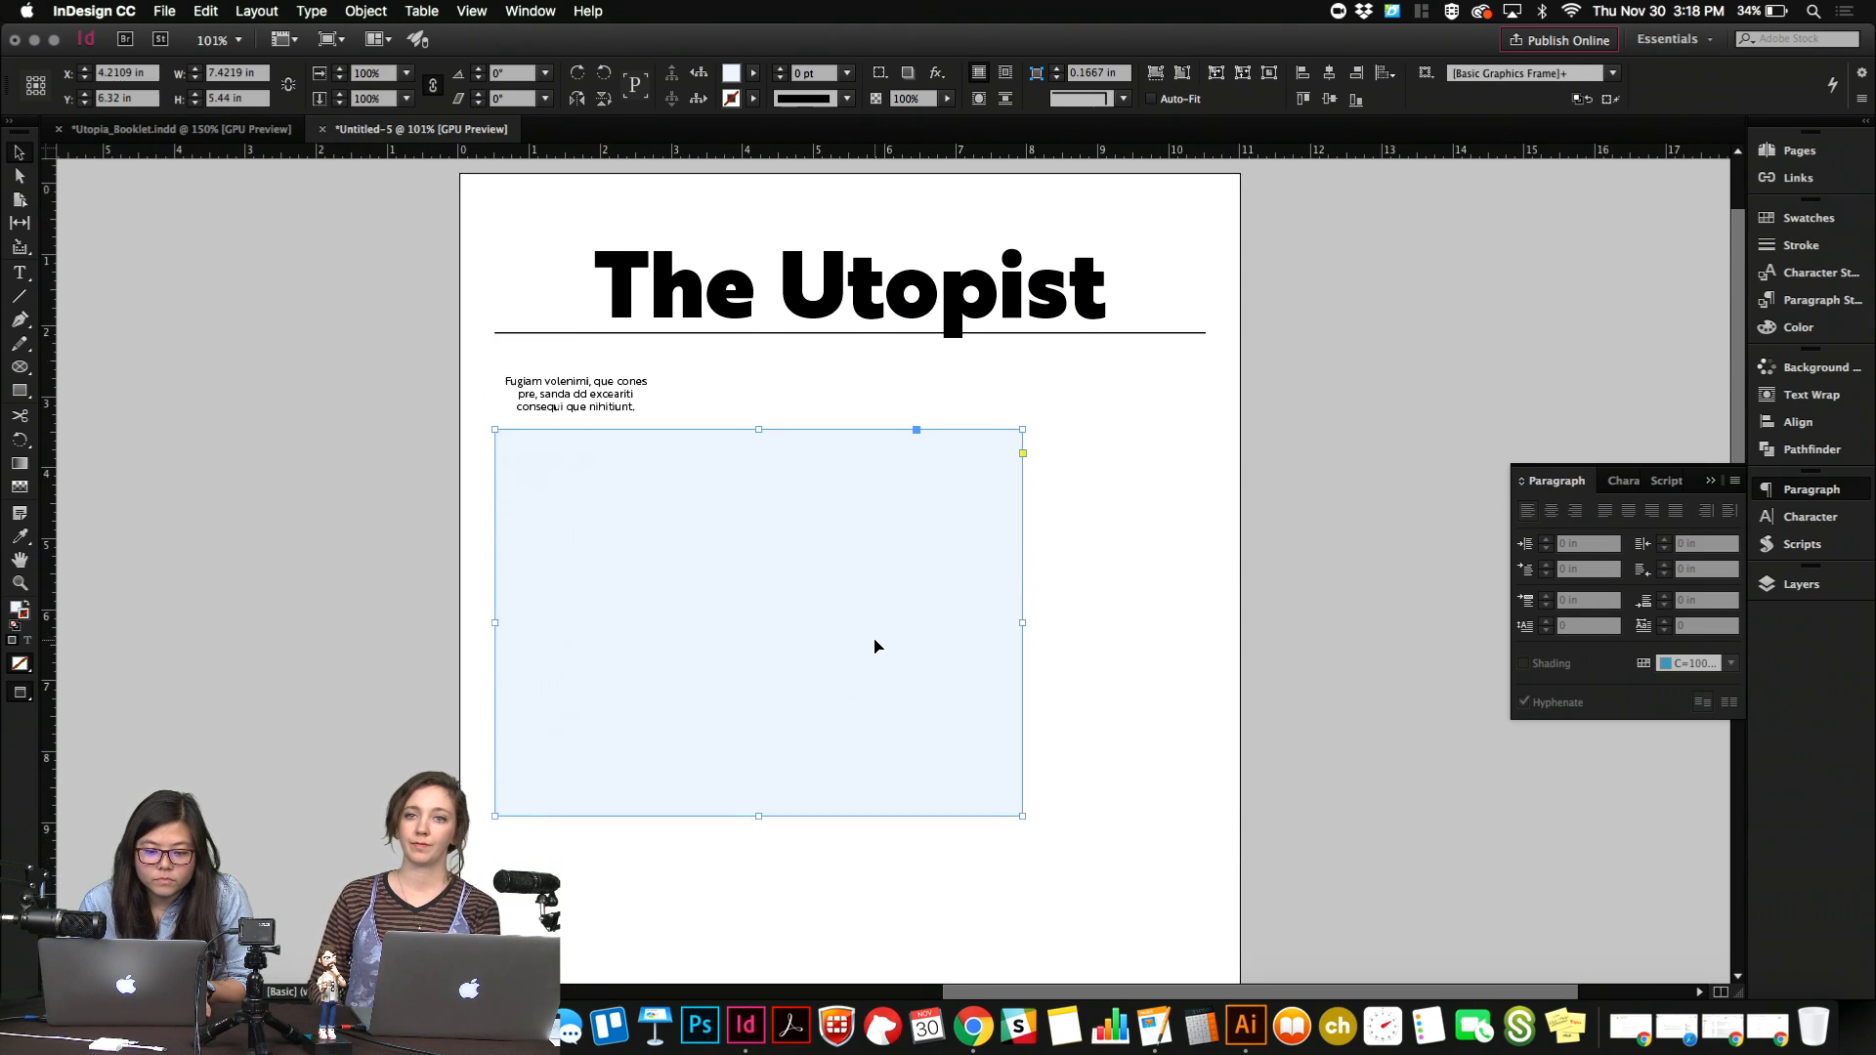
drag(876, 646, 876, 671)
click(643, 310)
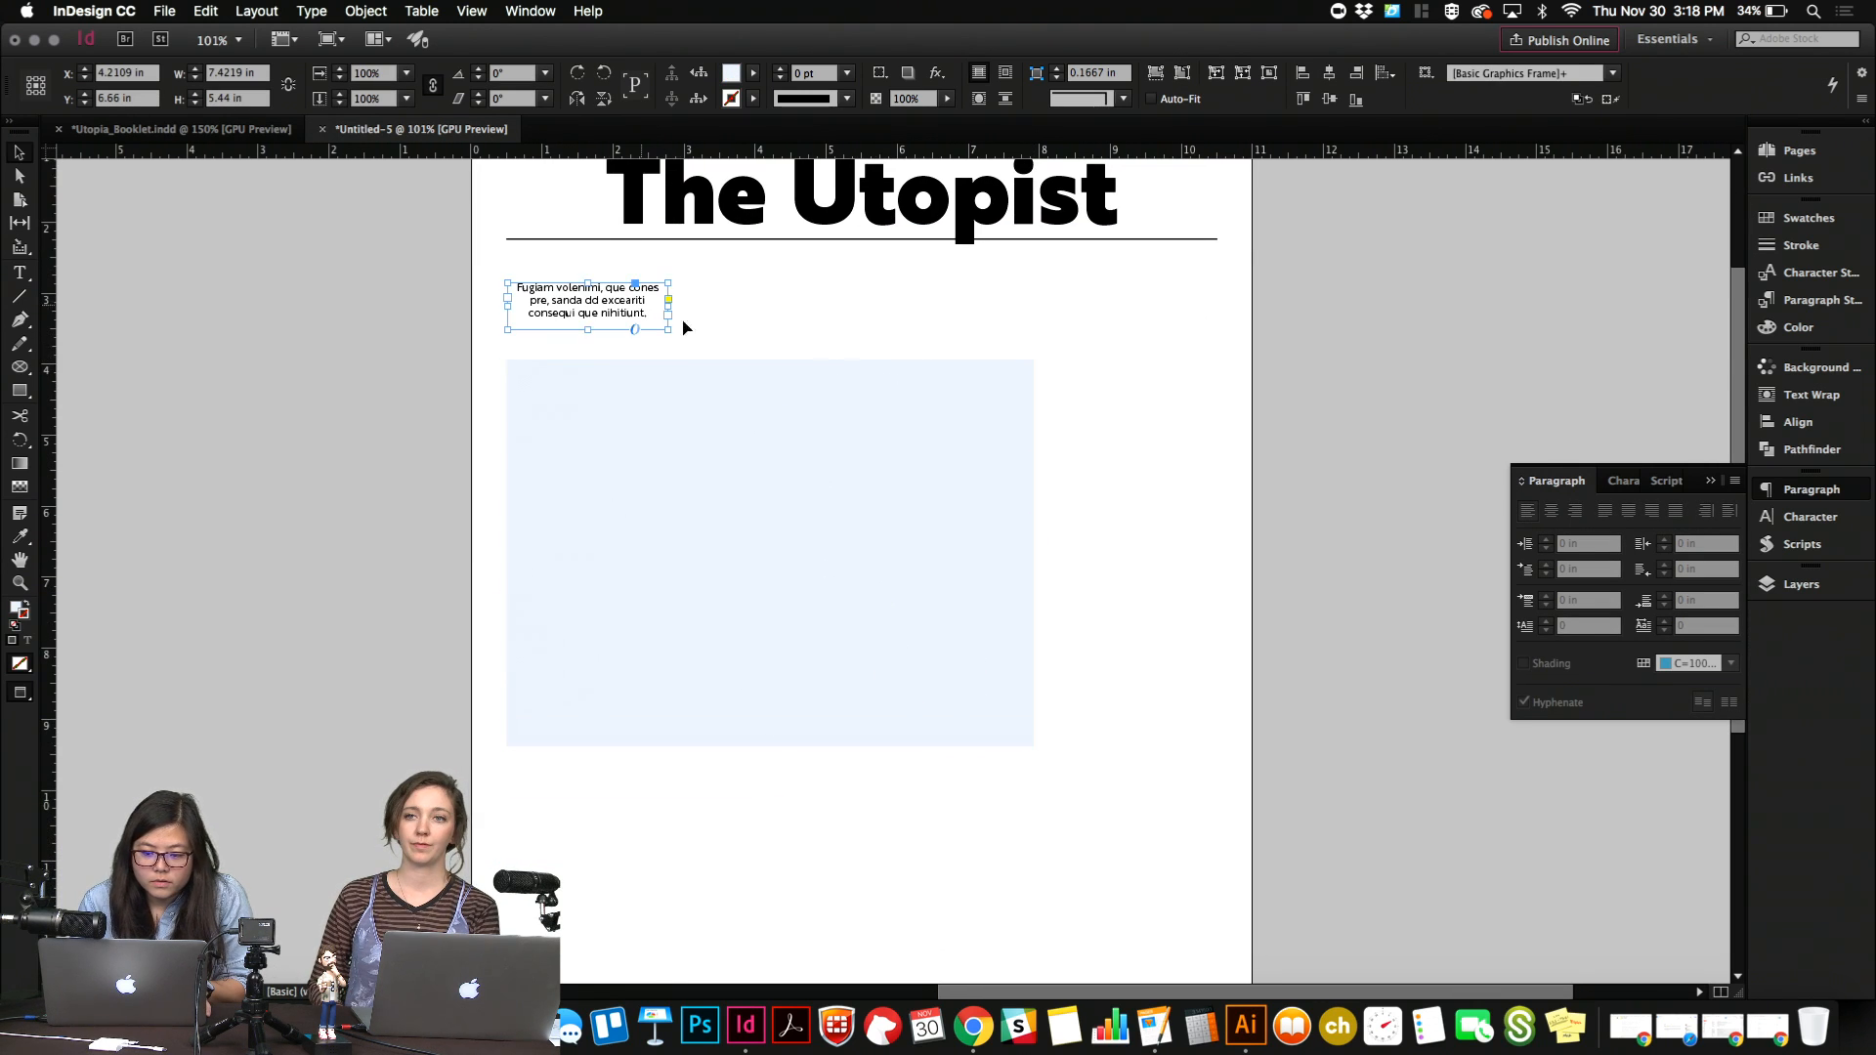
Widen the large rectangle to the right margin and extend its lower edge downward slightly.
key(w)
click(1092, 455)
click(1030, 581)
drag(1033, 553, 1216, 553)
drag(868, 748, 858, 789)
key(w)
Lengthen the small placeholder text to four lines by repeating "que nihiti" twice, and move its frame to about Y 3.27 in.
click(664, 317)
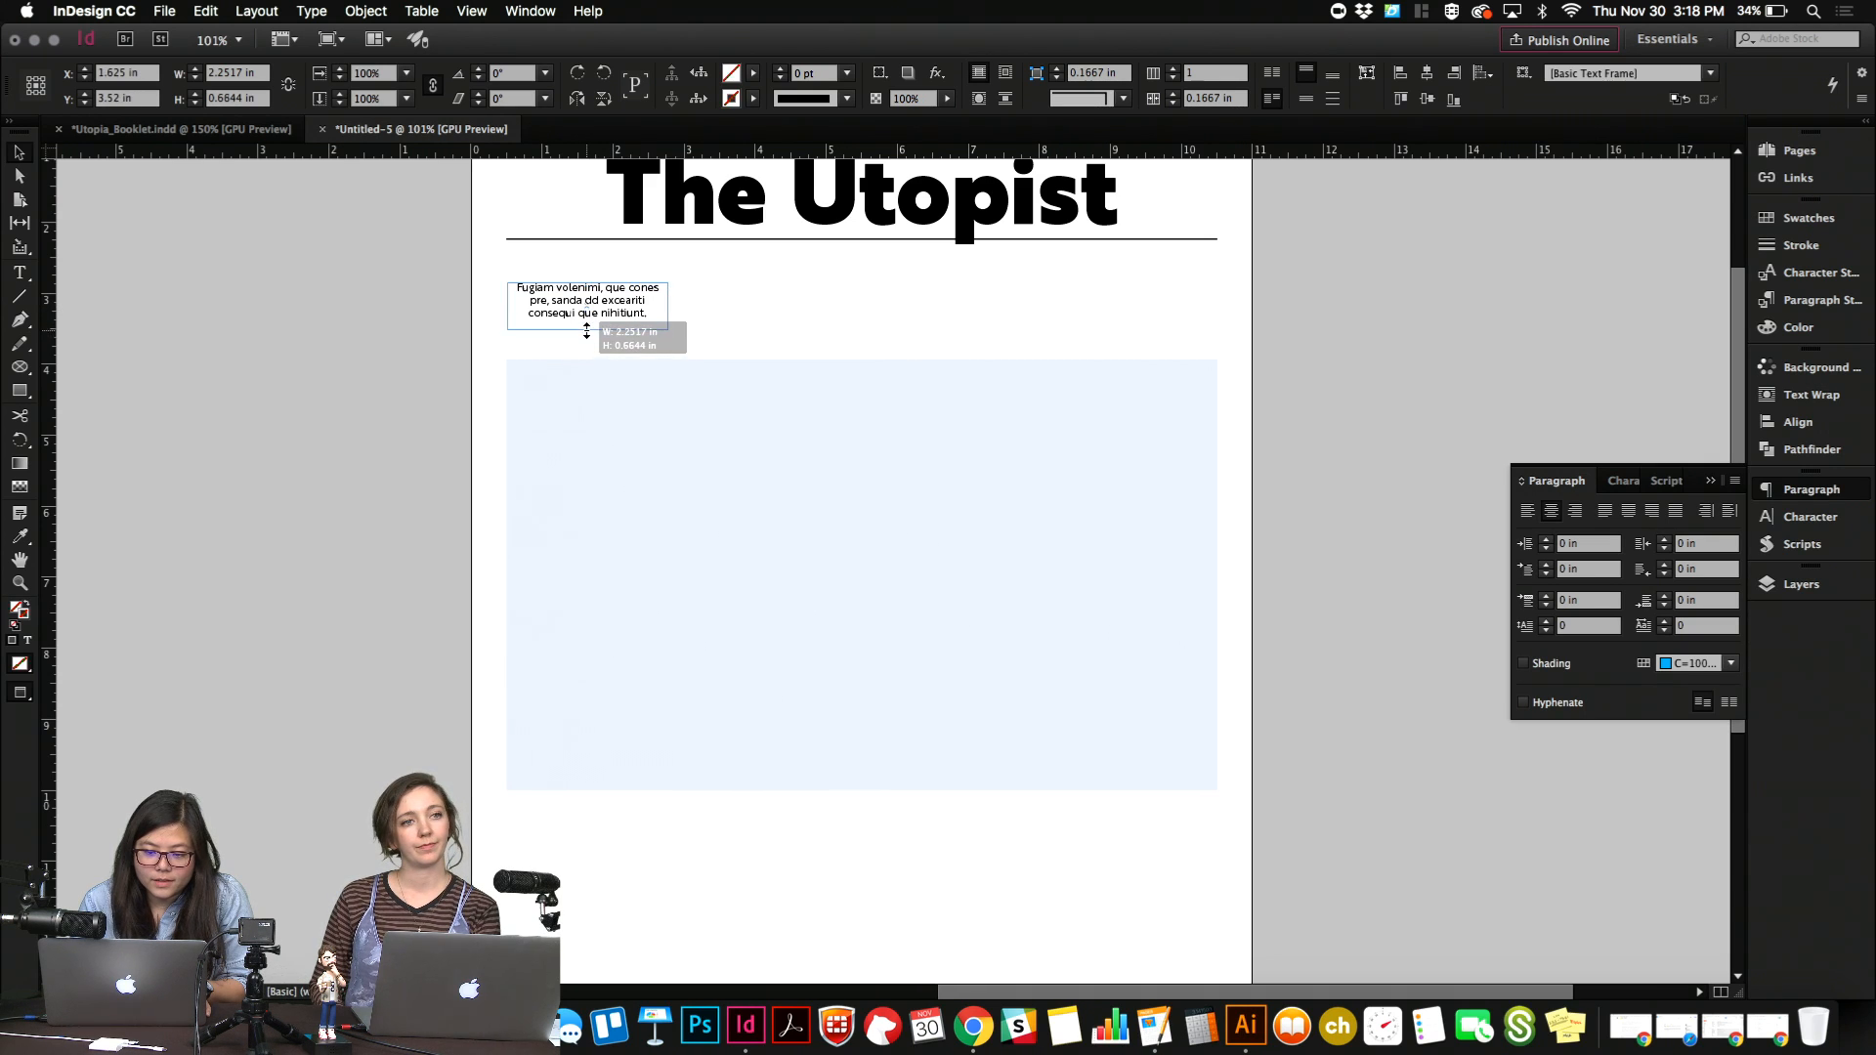
double_click(592, 300)
drag(631, 313, 576, 313)
key(super+c)
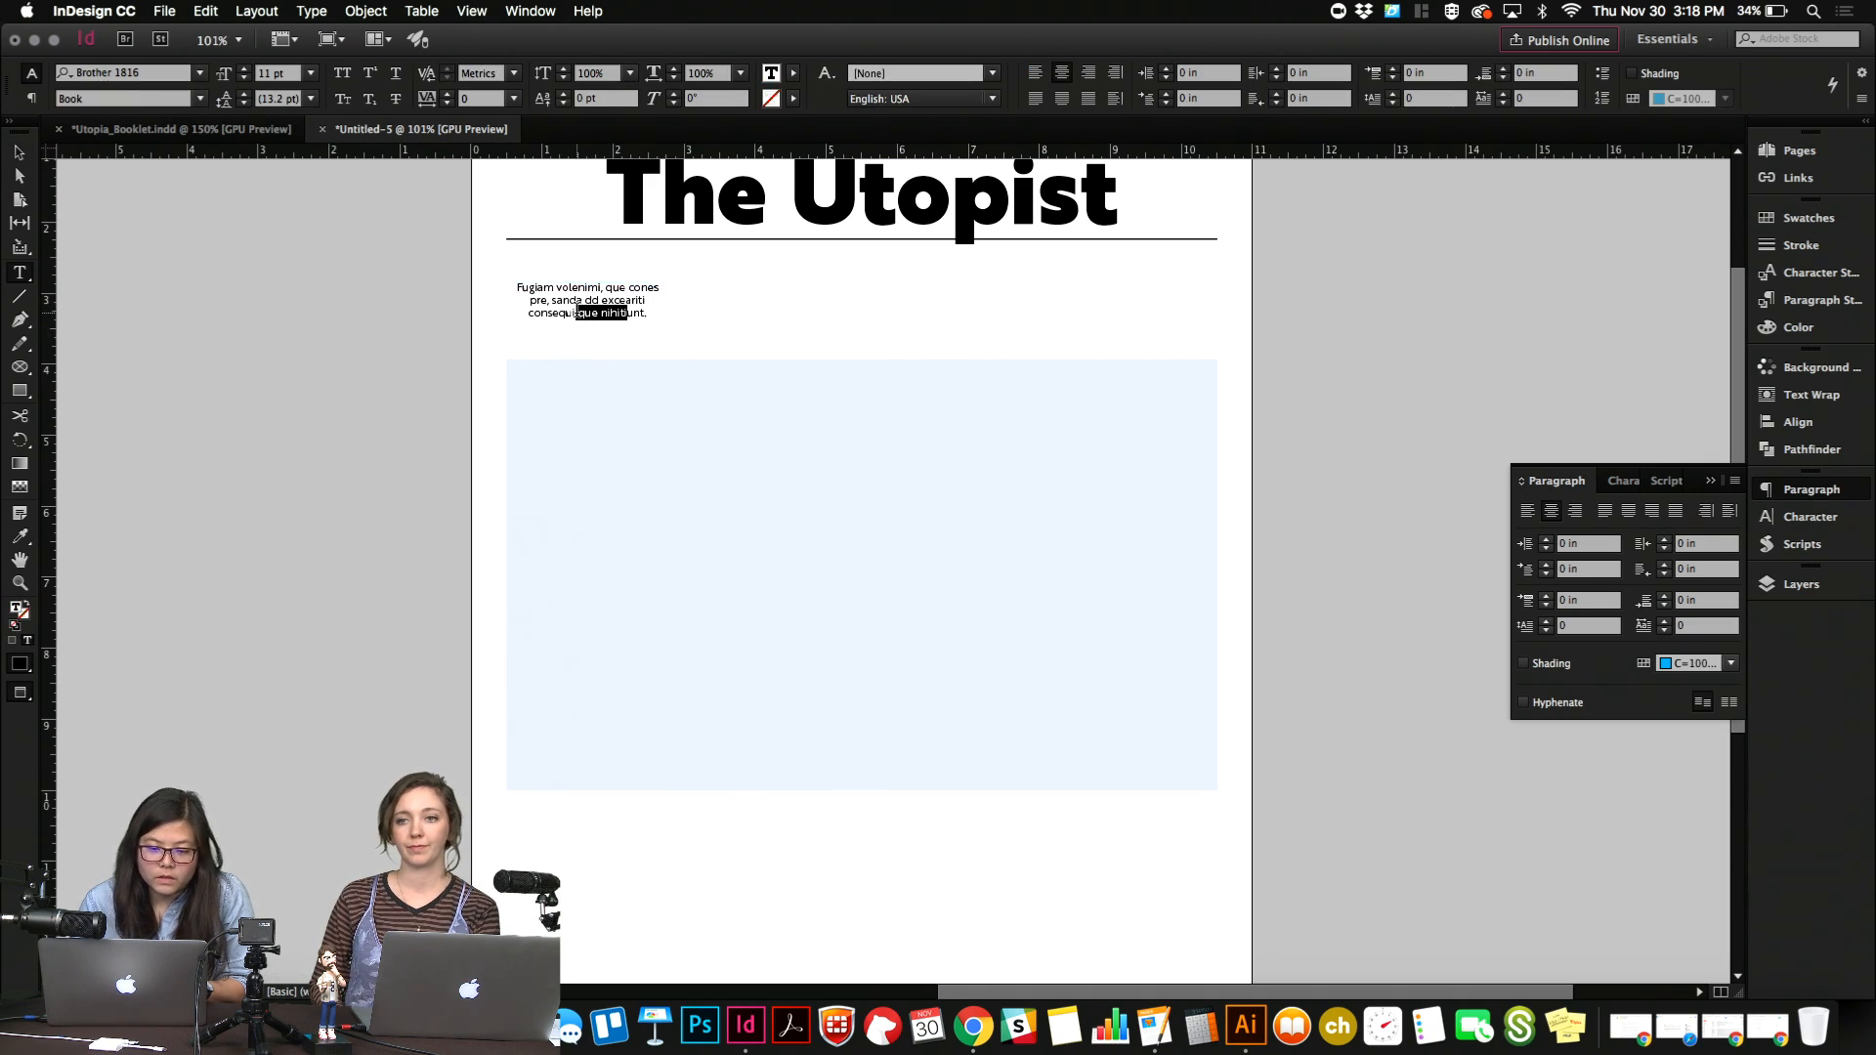
key(Right)
key(super+v)
key(super+v)
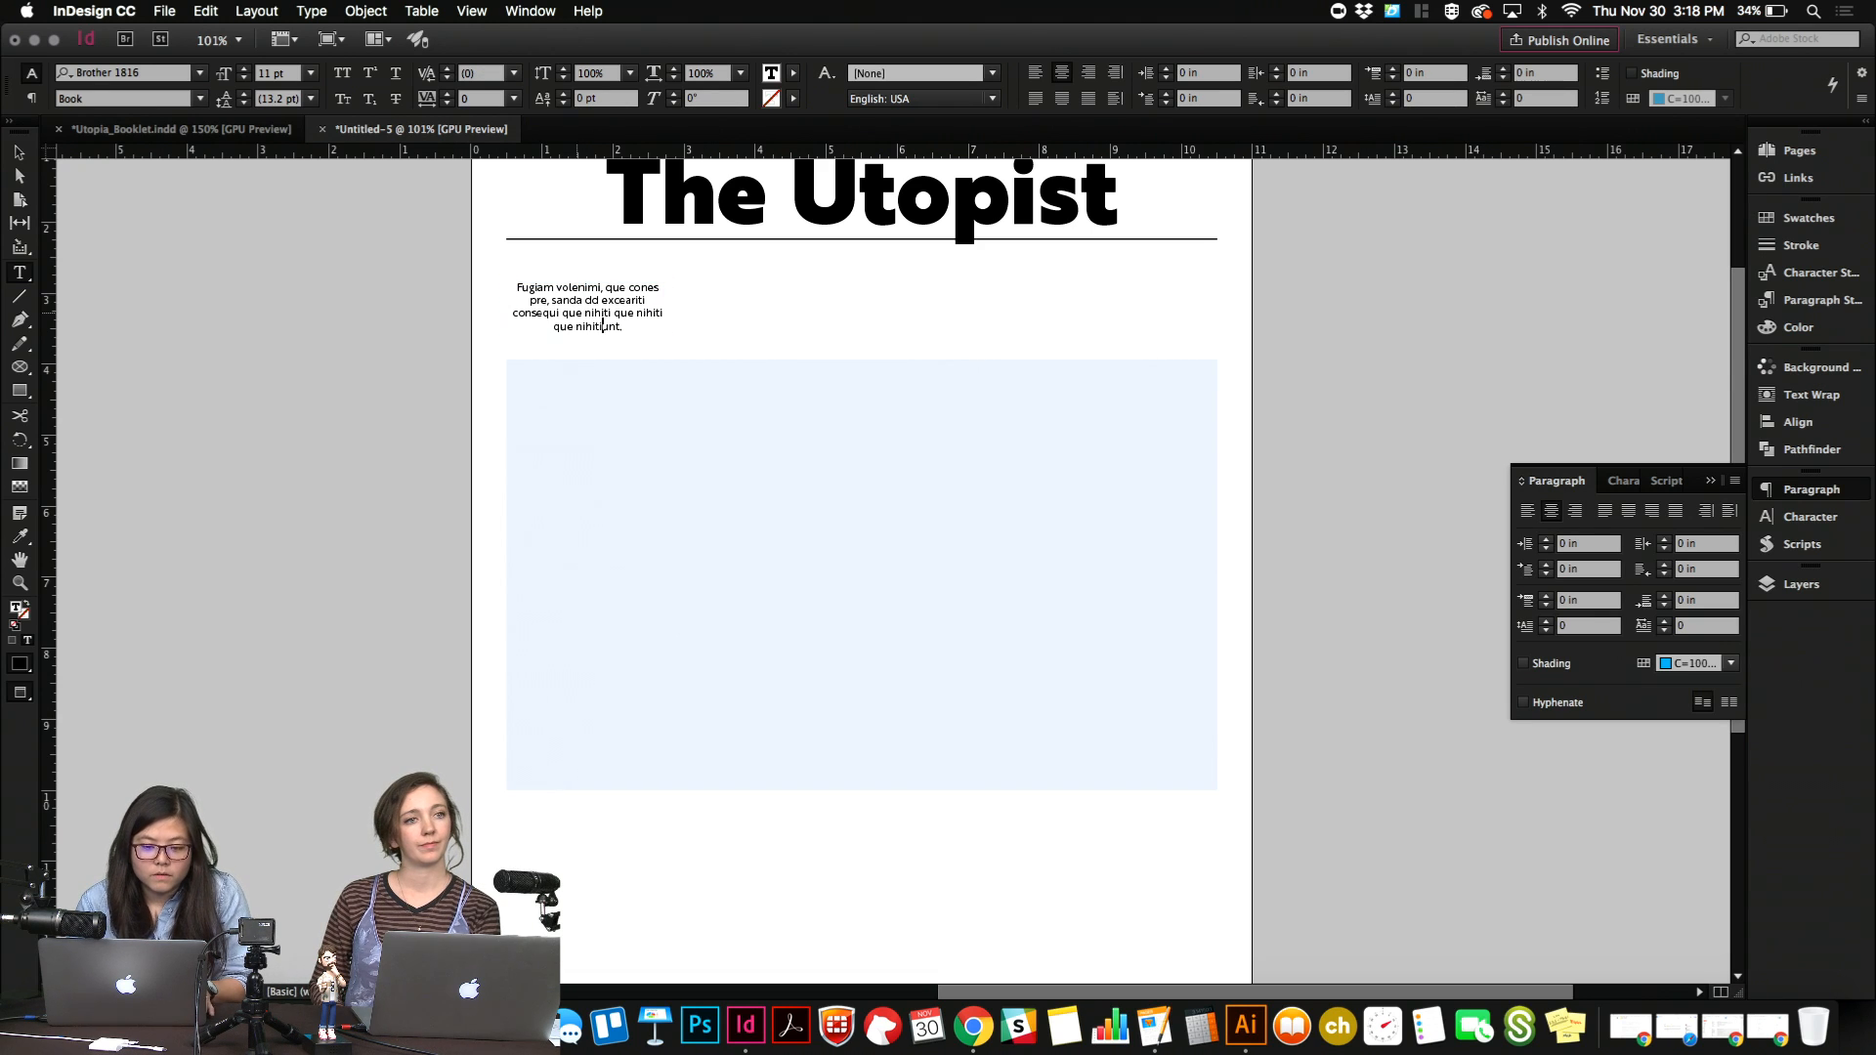
key(Escape)
drag(616, 306, 616, 311)
click(689, 311)
Place horizontal guides along the small text block's lower and upper edges, the upper one at about Y 2.94 in.
key(w)
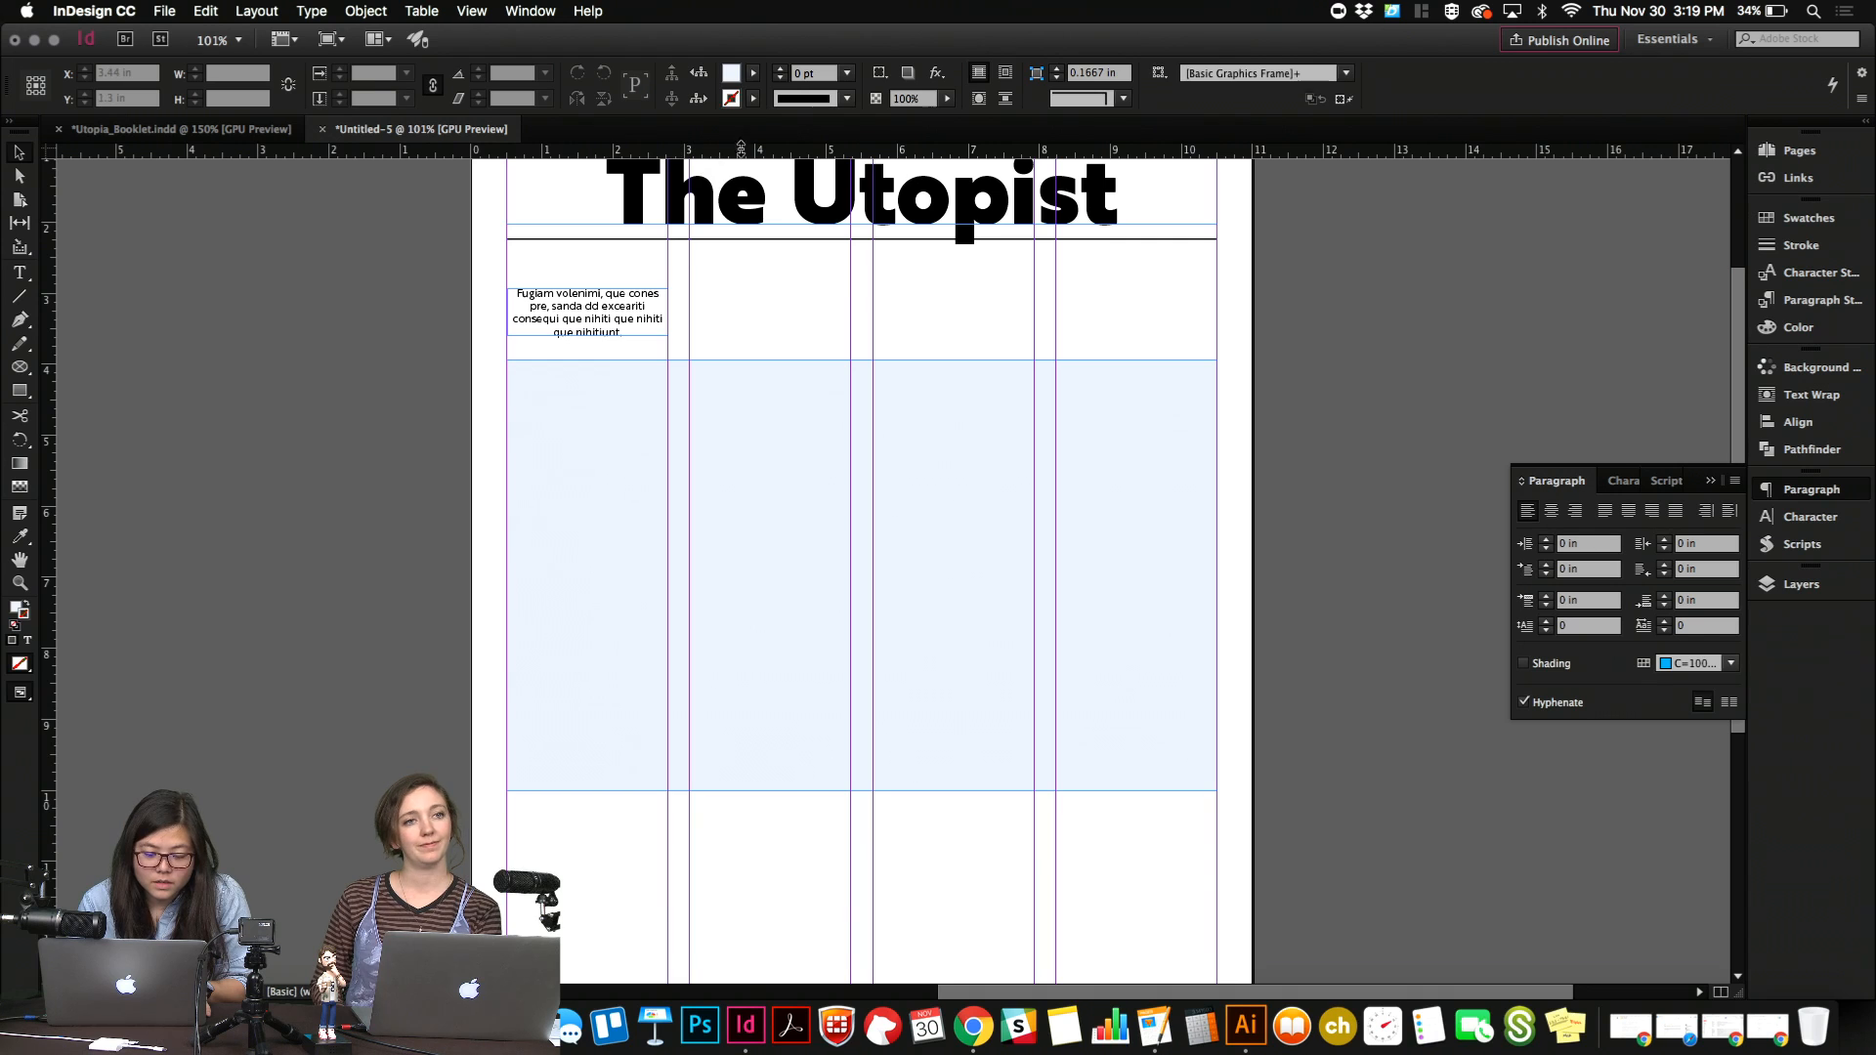
drag(742, 148, 1316, 337)
key(w)
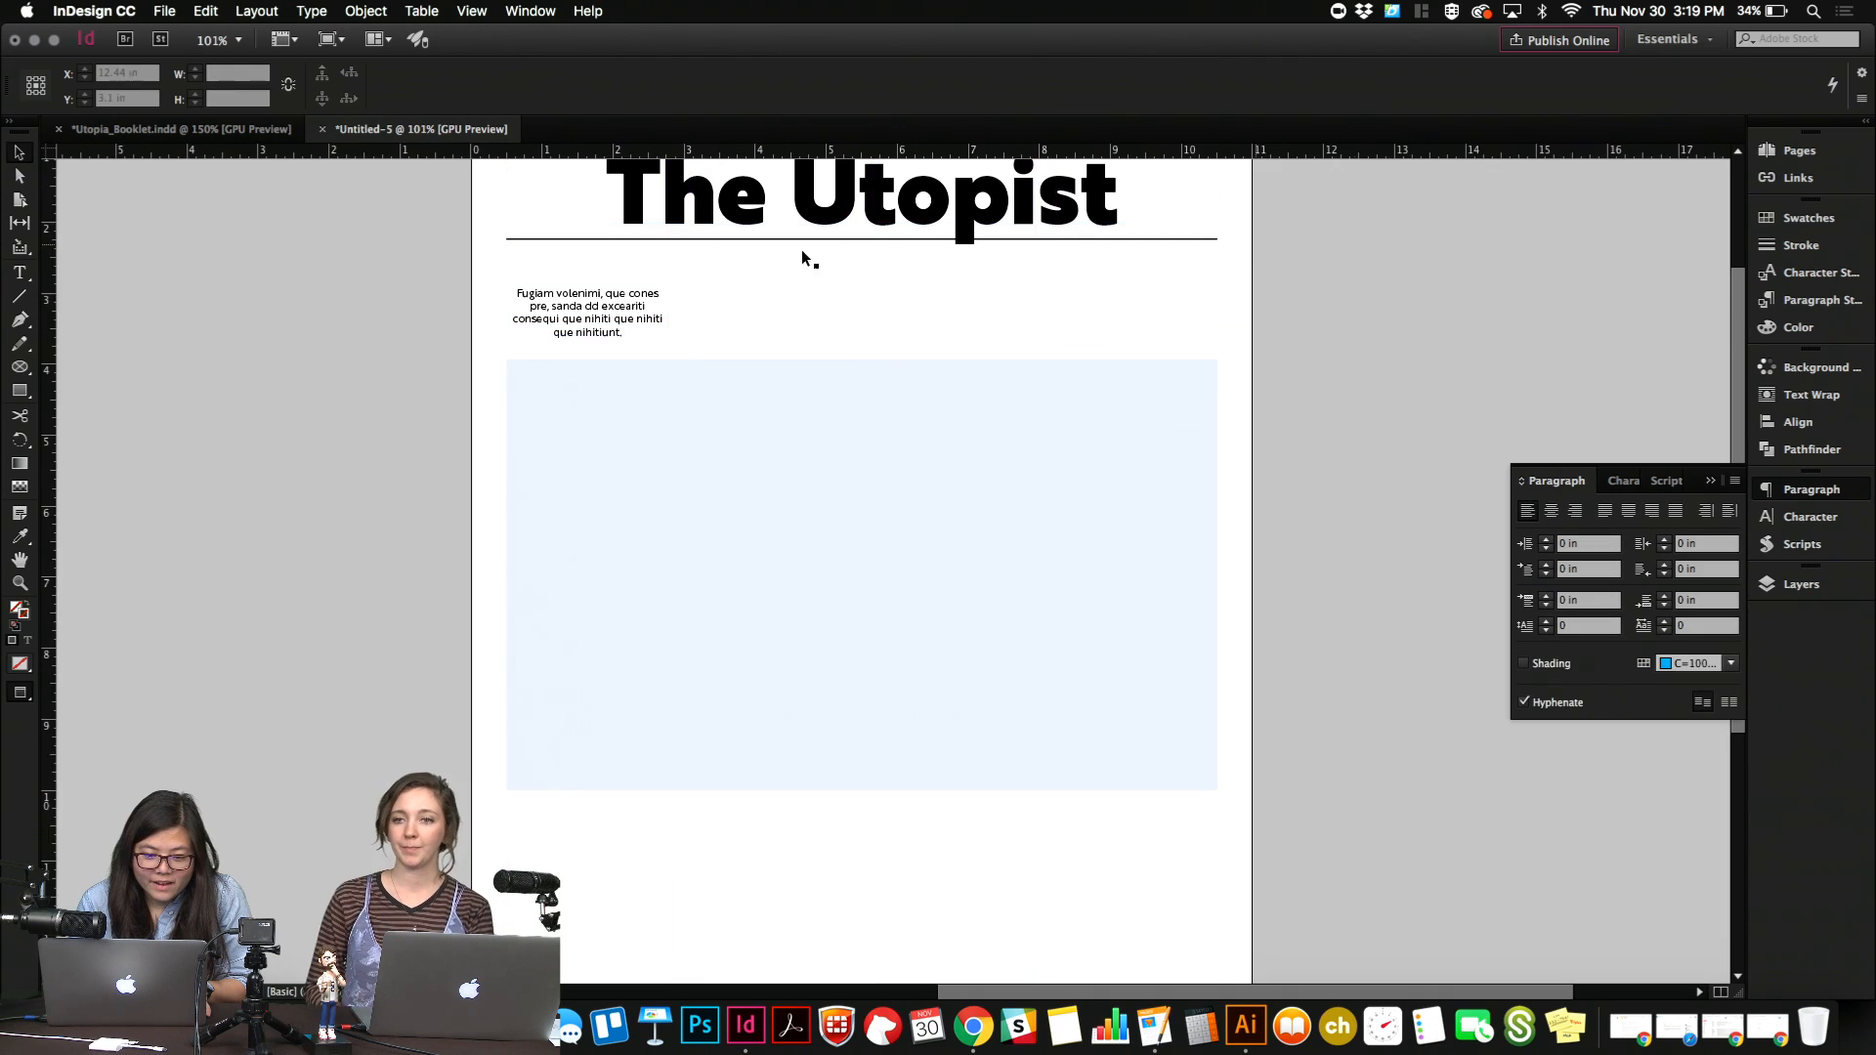
key(w)
drag(747, 148, 1425, 286)
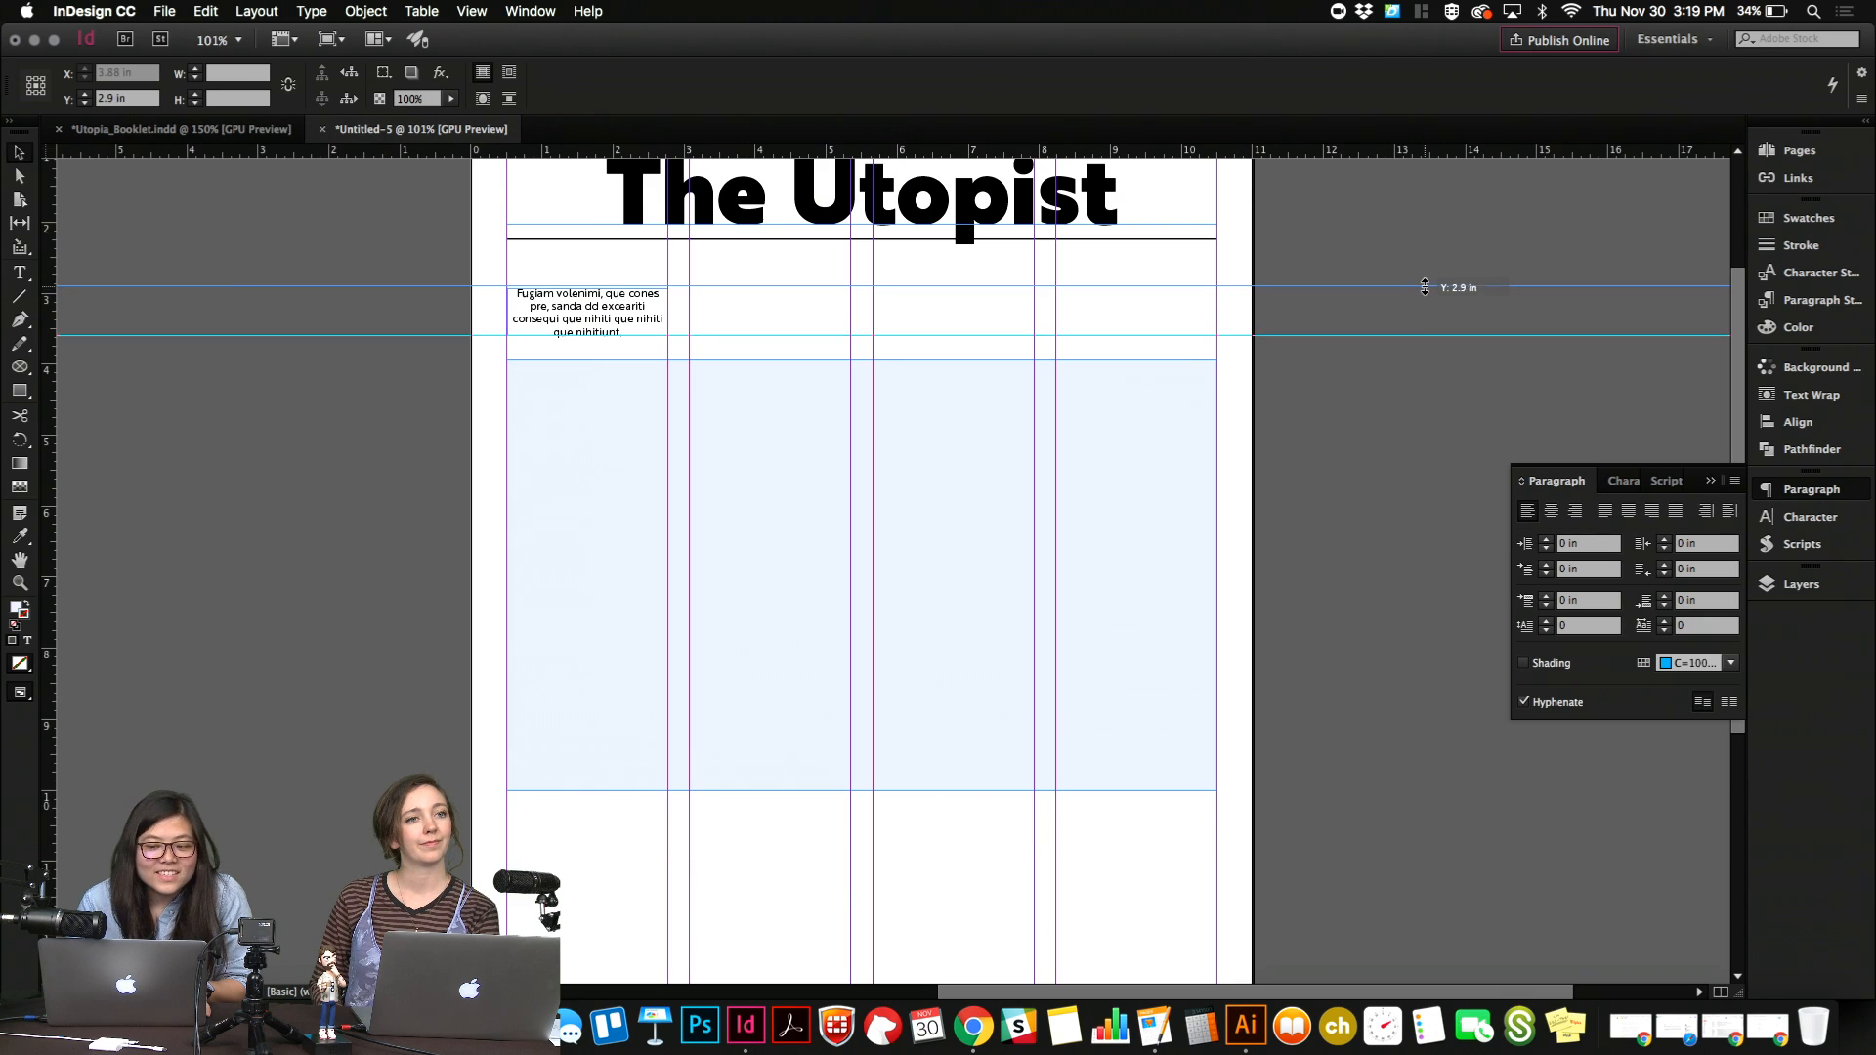
click(647, 295)
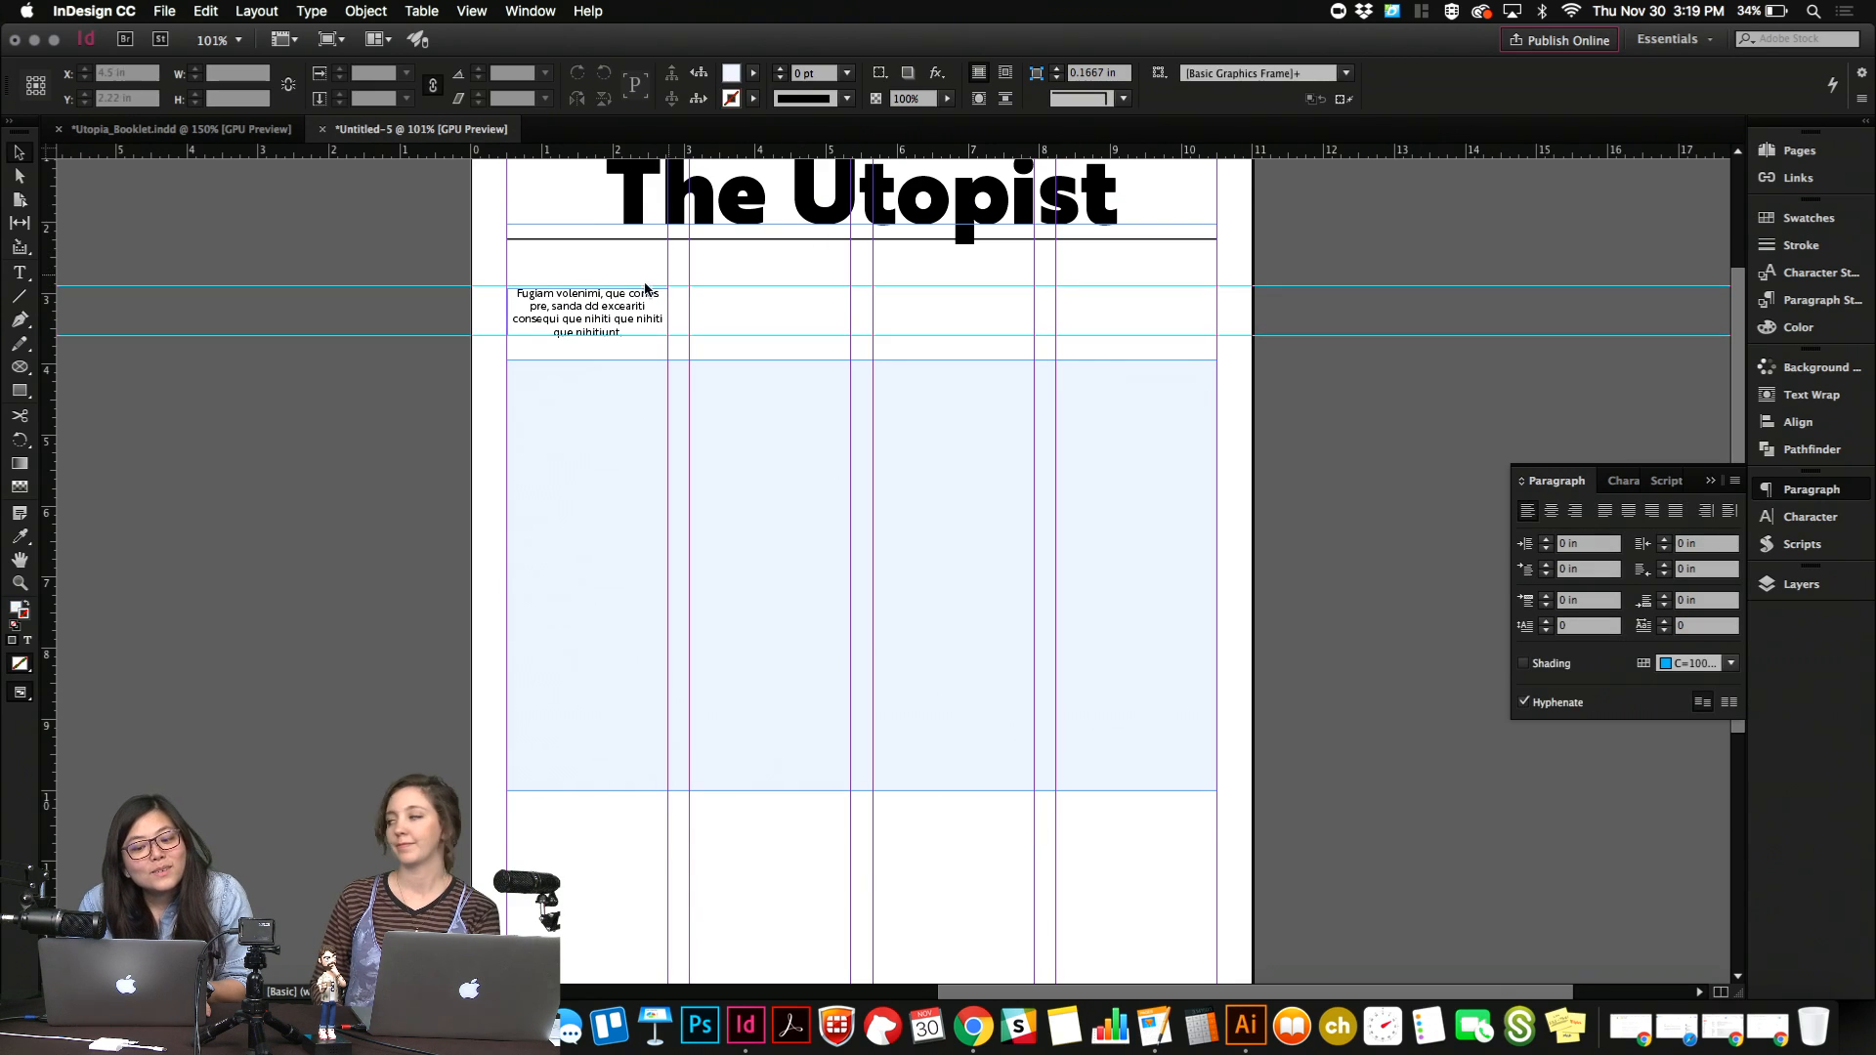
click(712, 287)
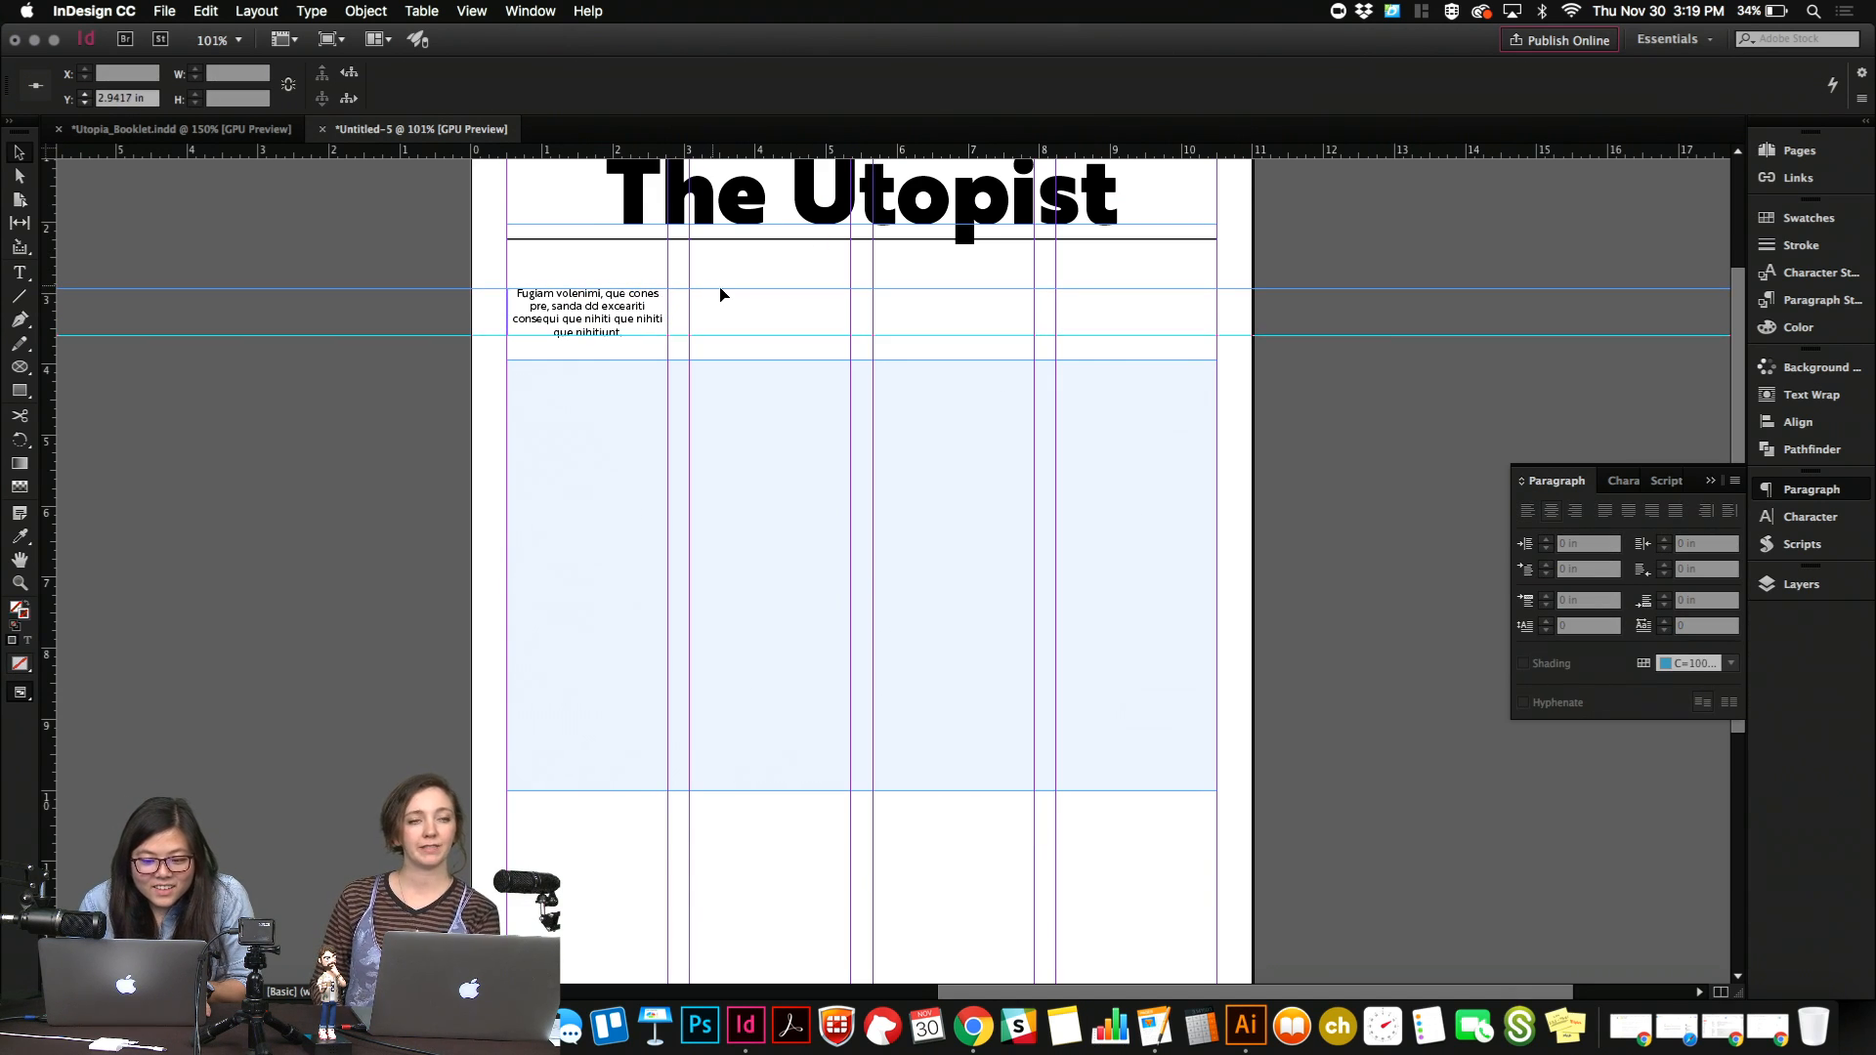
Duplicate the small centred text block into the other three columns, aligned between the two horizontal guides.
click(591, 306)
key(w)
key(w)
click(729, 317)
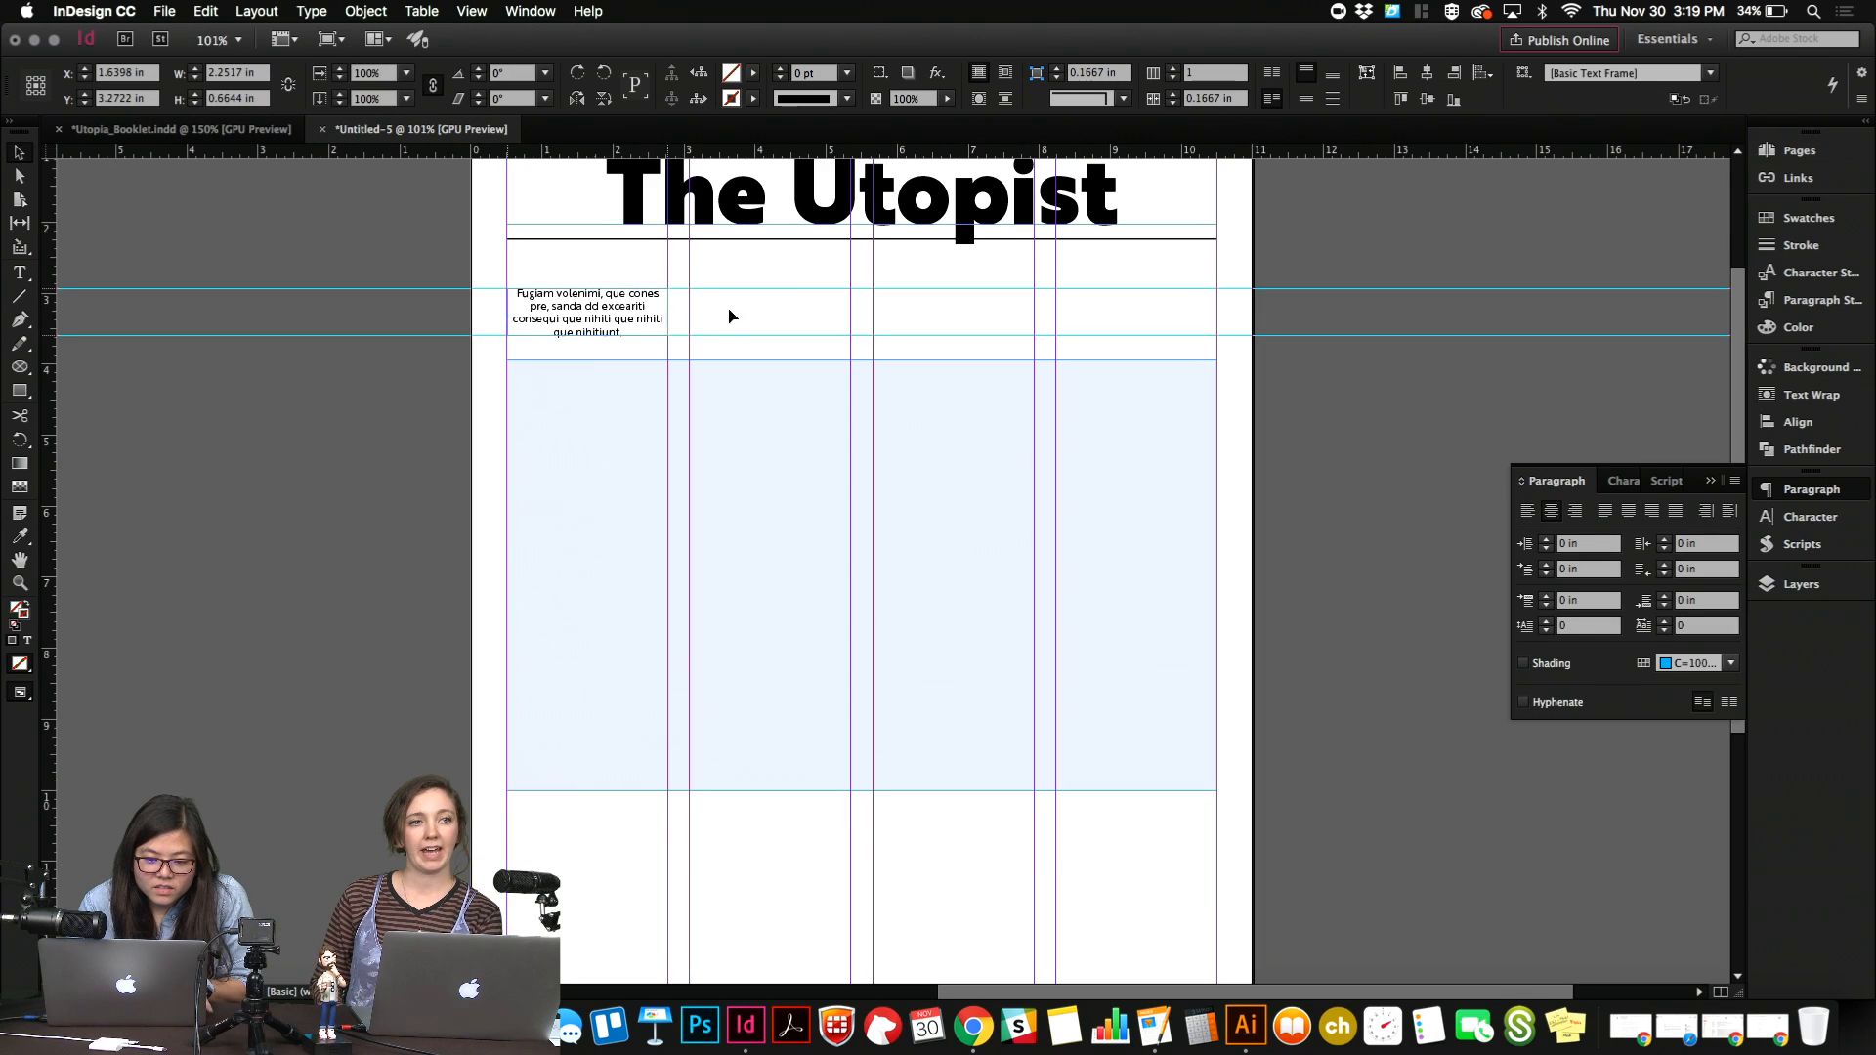
drag(729, 310, 1151, 321)
click(1327, 254)
key(w)
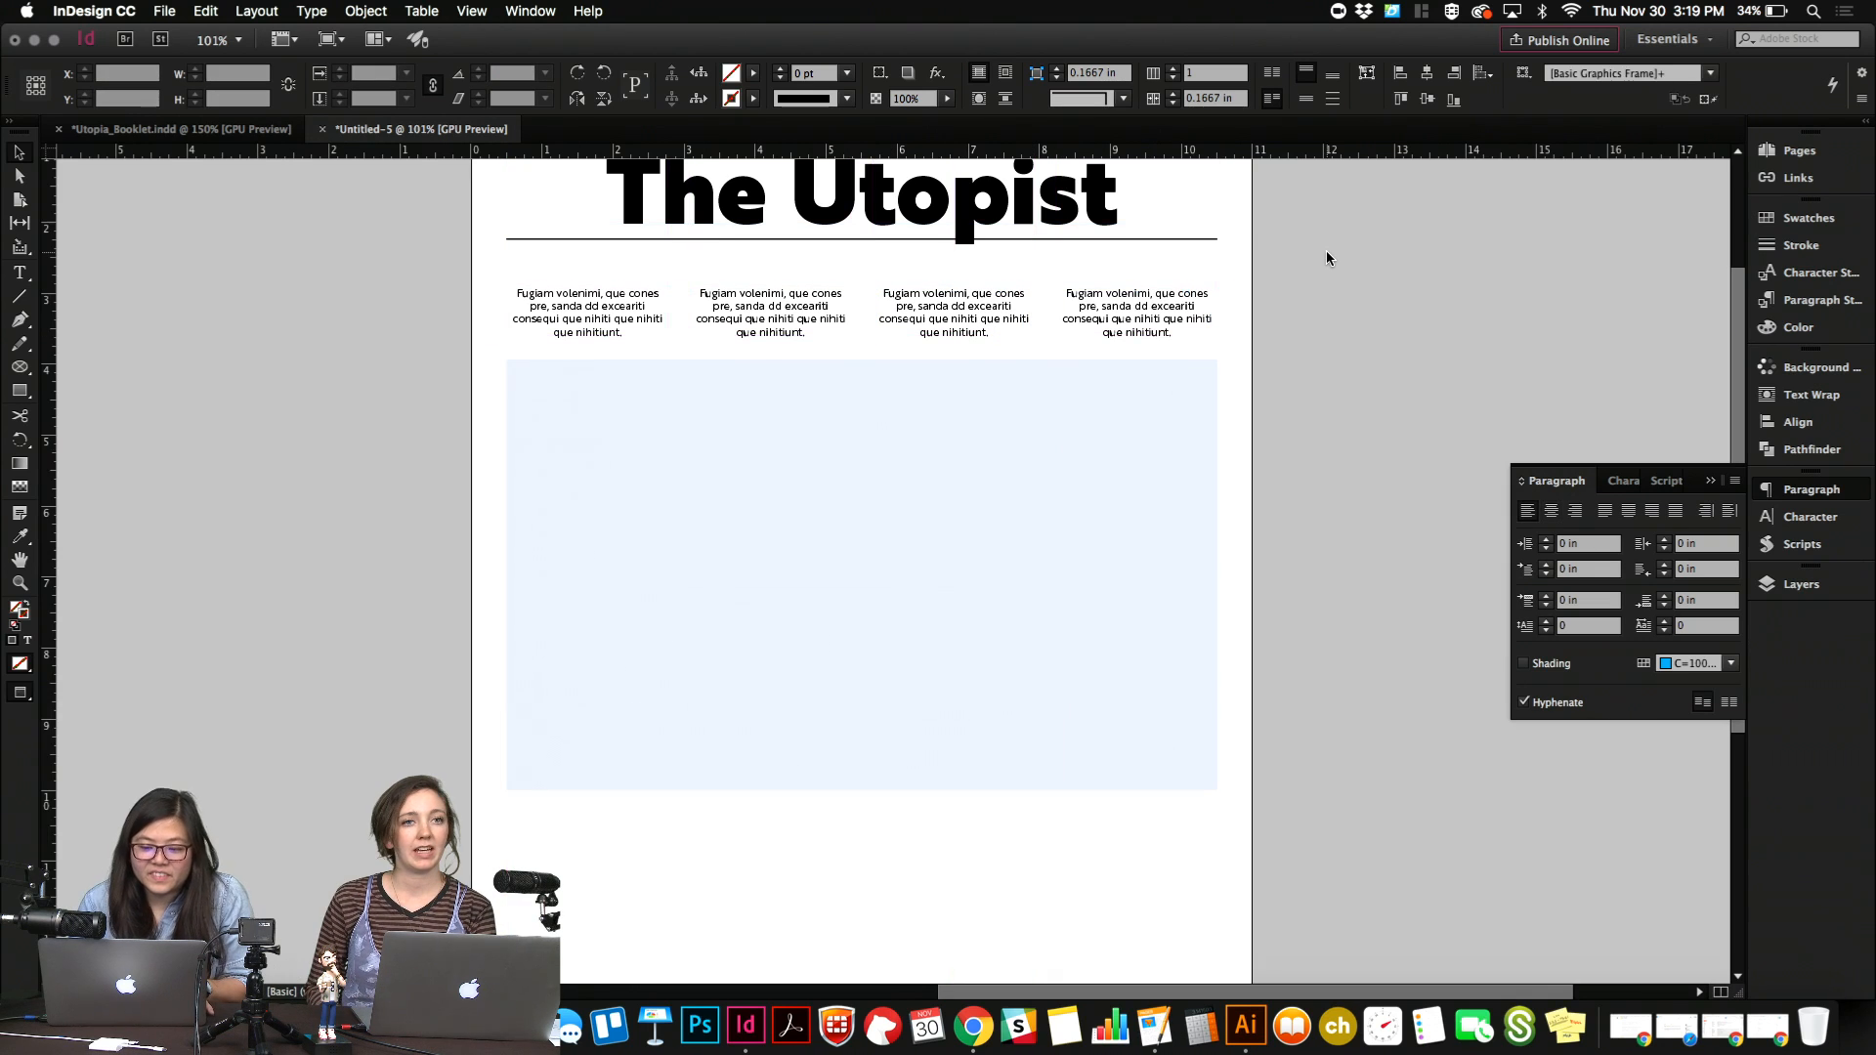
Duplicate the fourth column's text block slightly above the original, at about Y 2.85 in.
click(1179, 311)
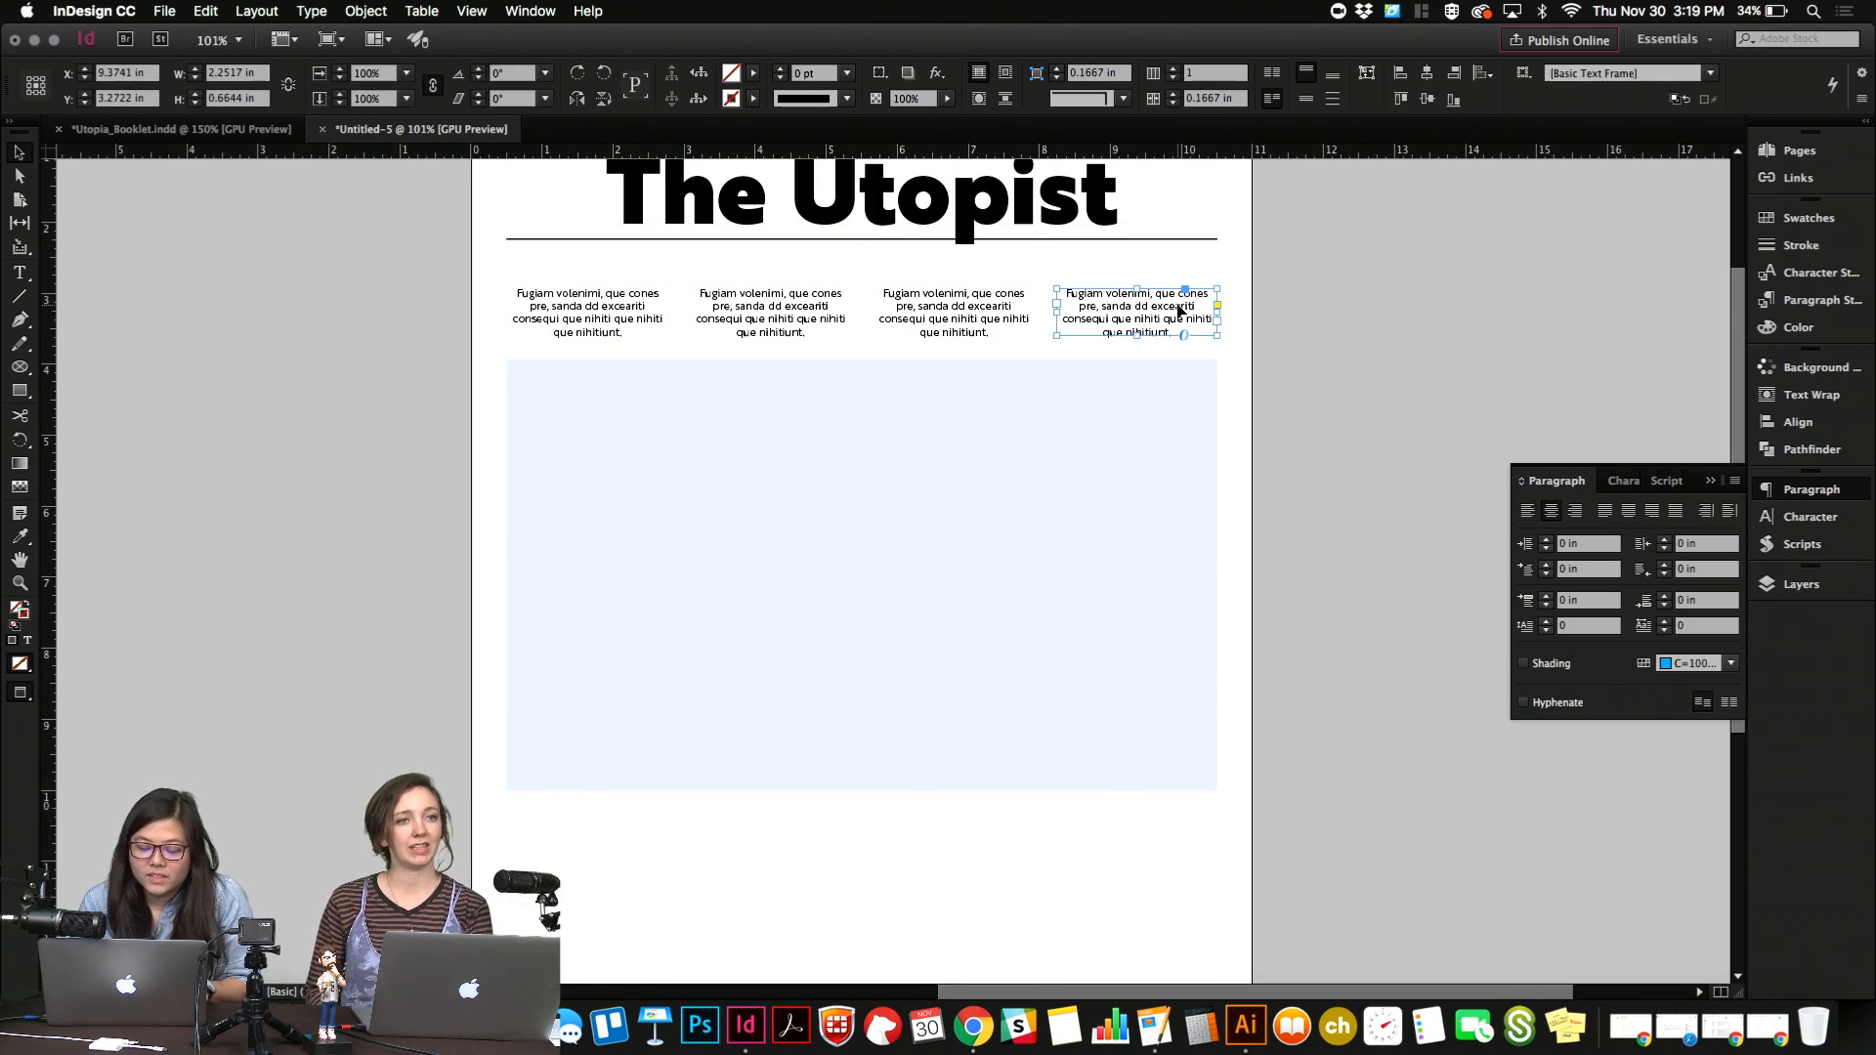
key(w)
alt+drag(1180, 311, 1178, 279)
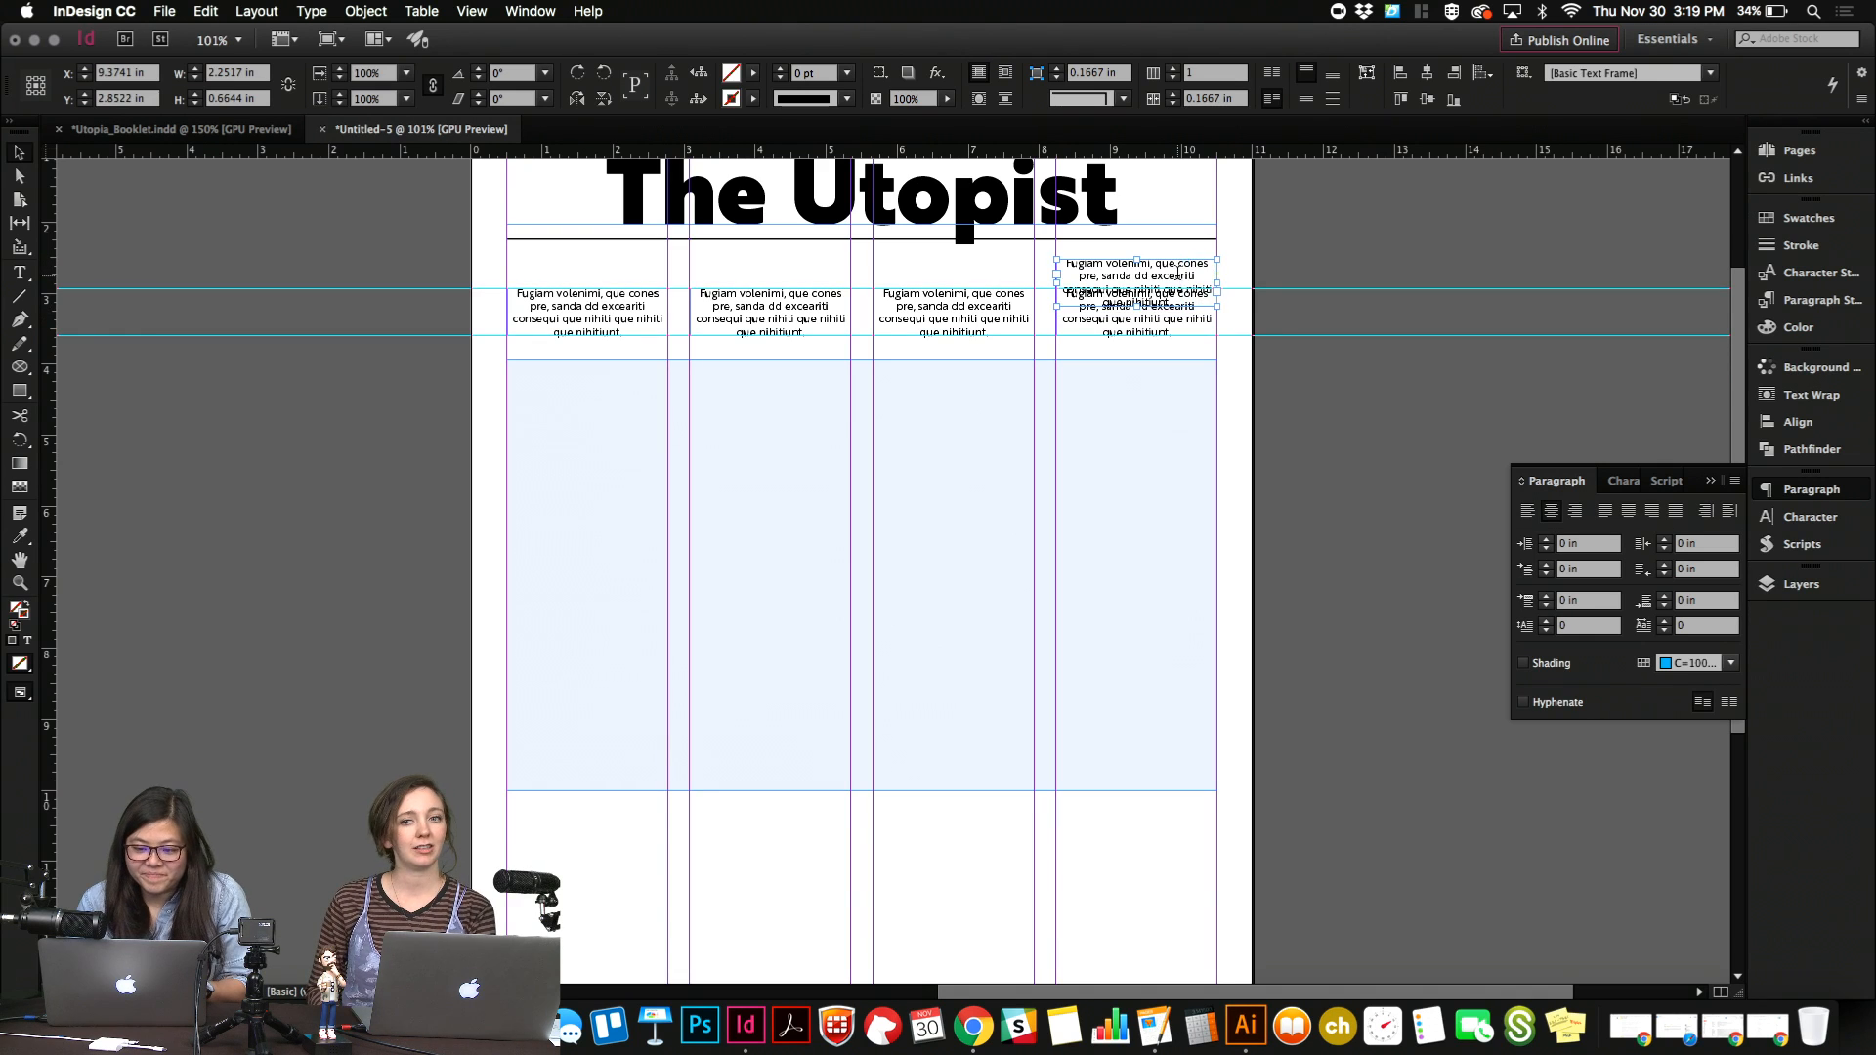
double_click(1178, 274)
key(super+a)
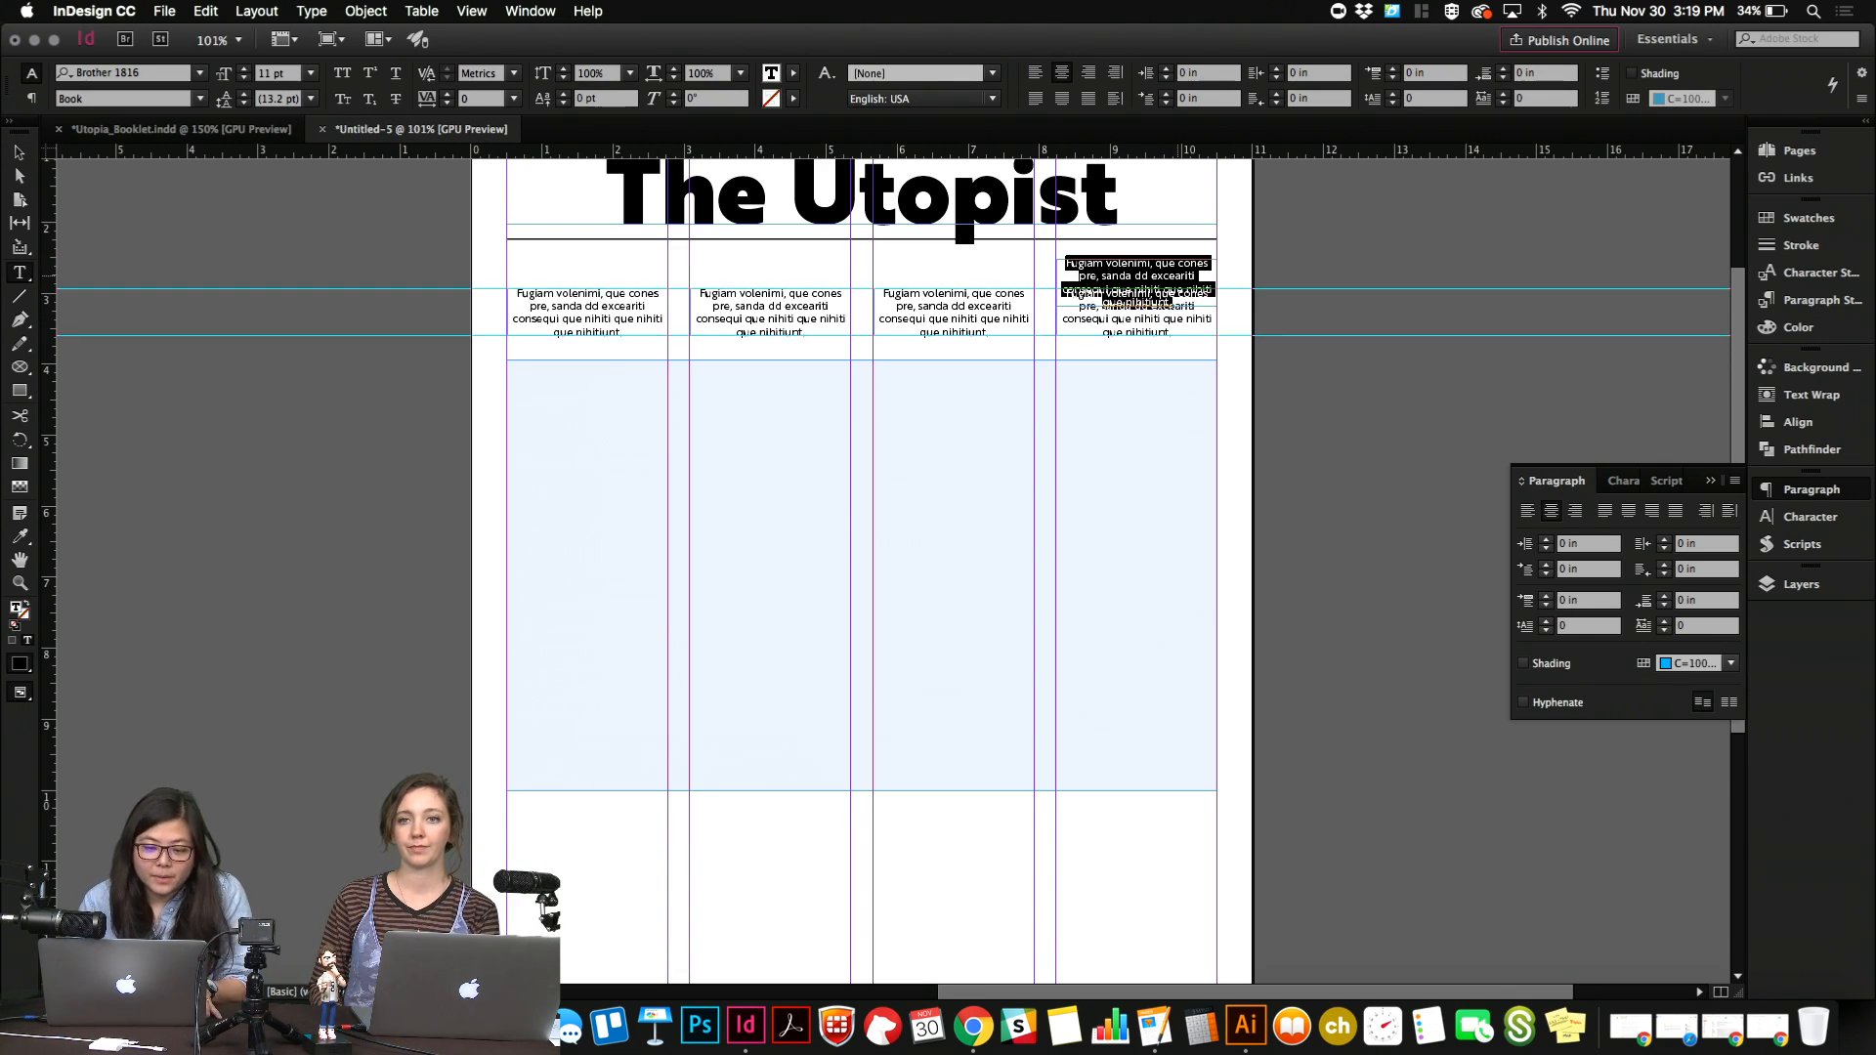
key(Escape)
click(890, 316)
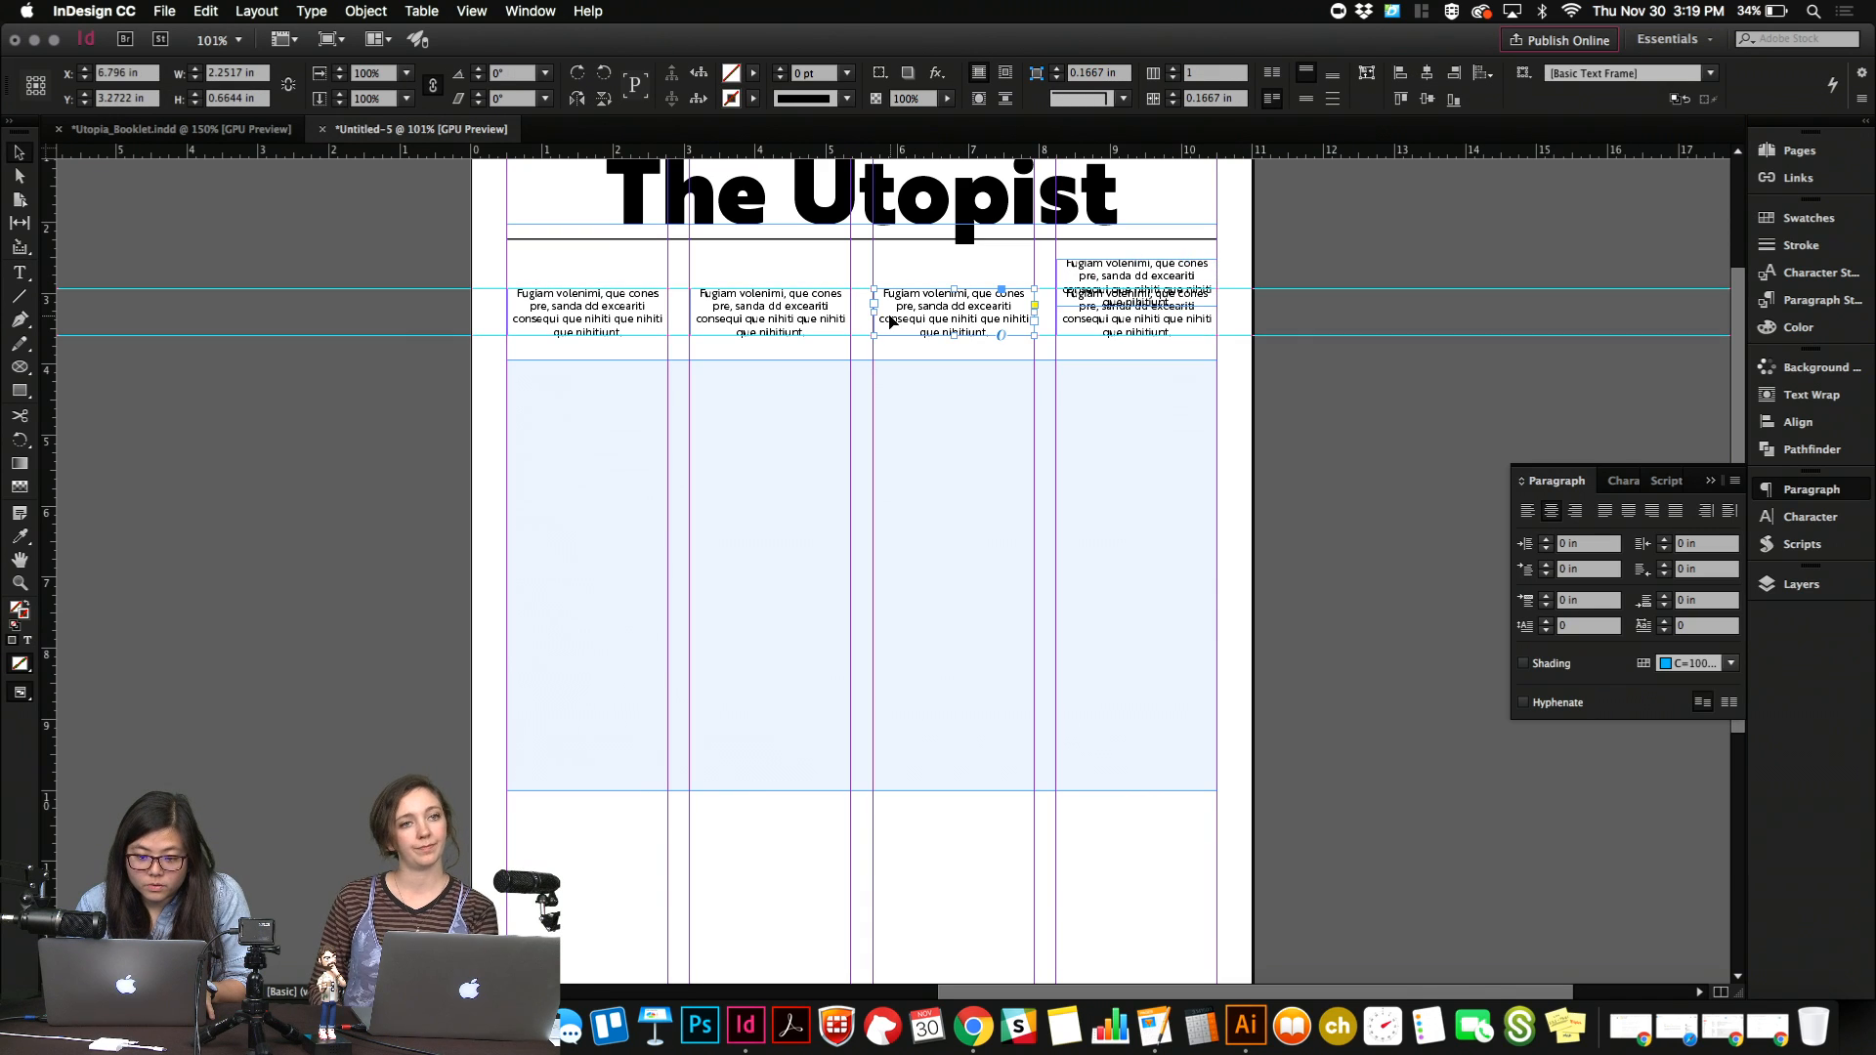
drag(873, 311, 870, 312)
Replace the duplicated block's text with "NEW SKYDIVING RESORT OPEN", broken into two lines after "SKYDIVING".
click(1224, 266)
double_click(1169, 270)
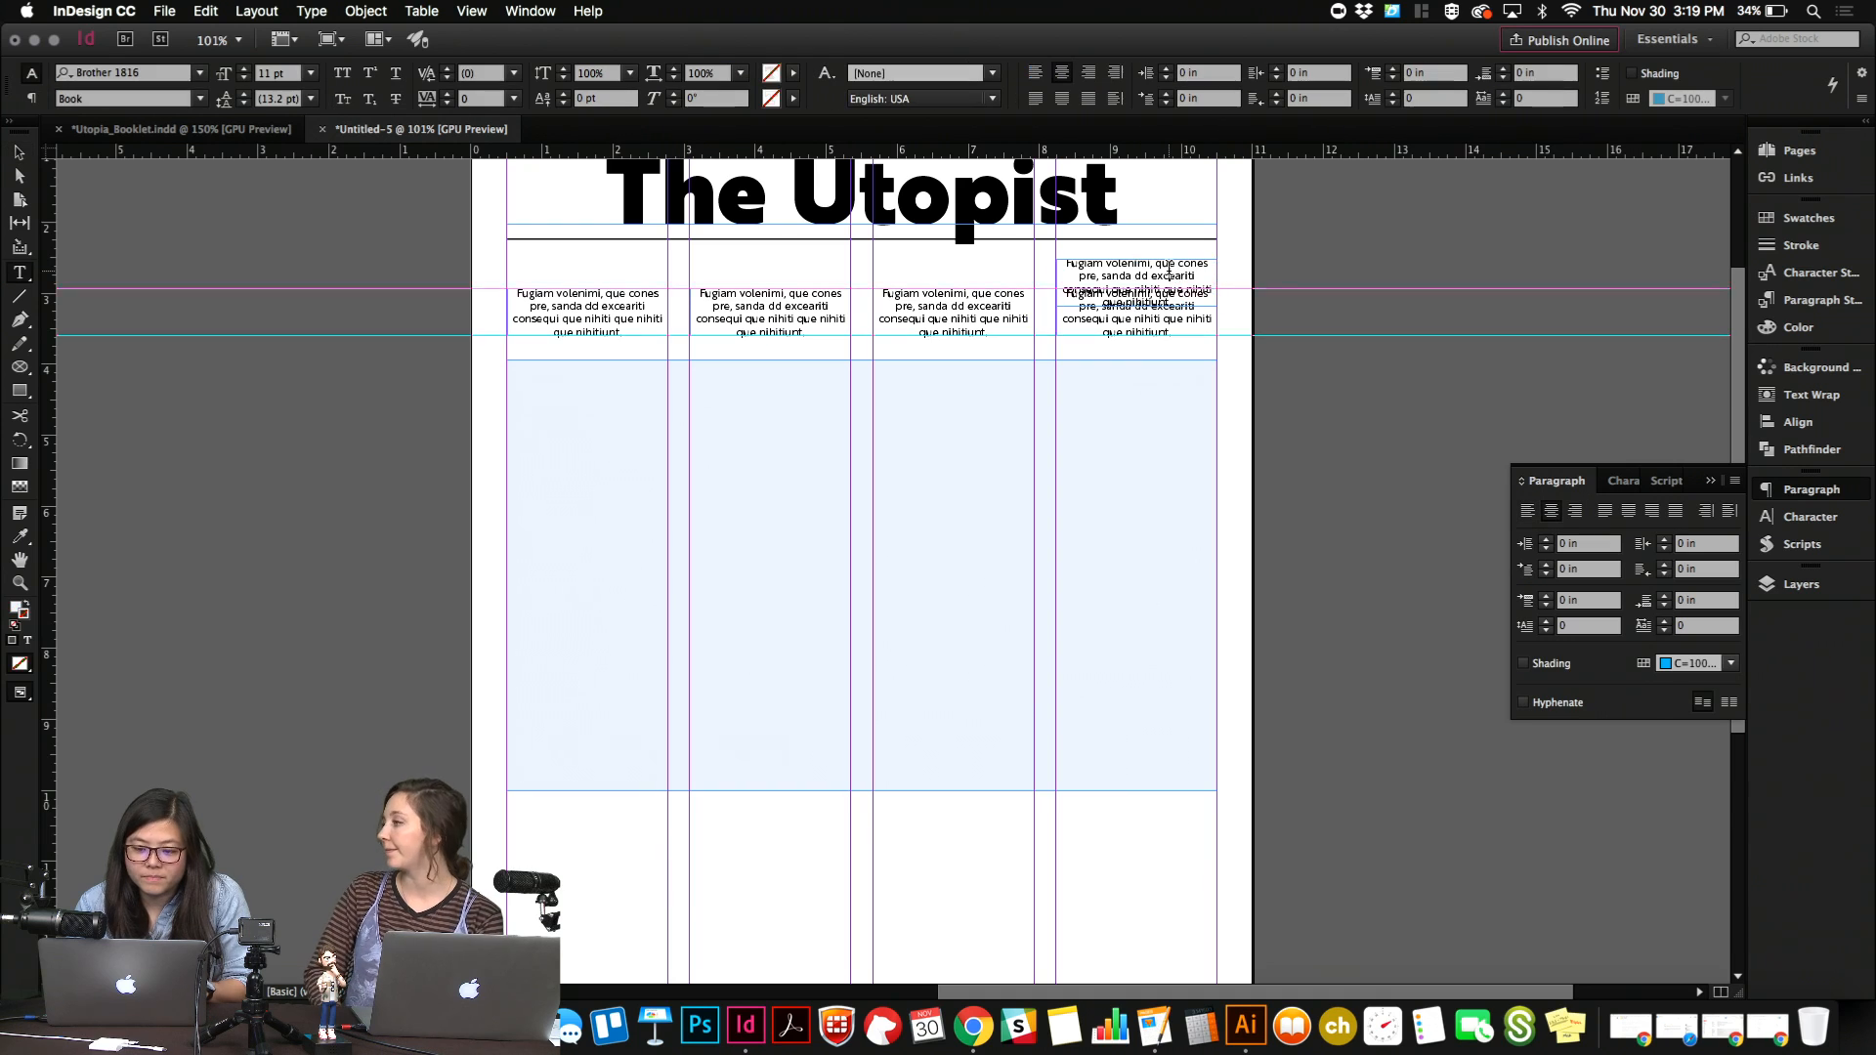
key(super+a)
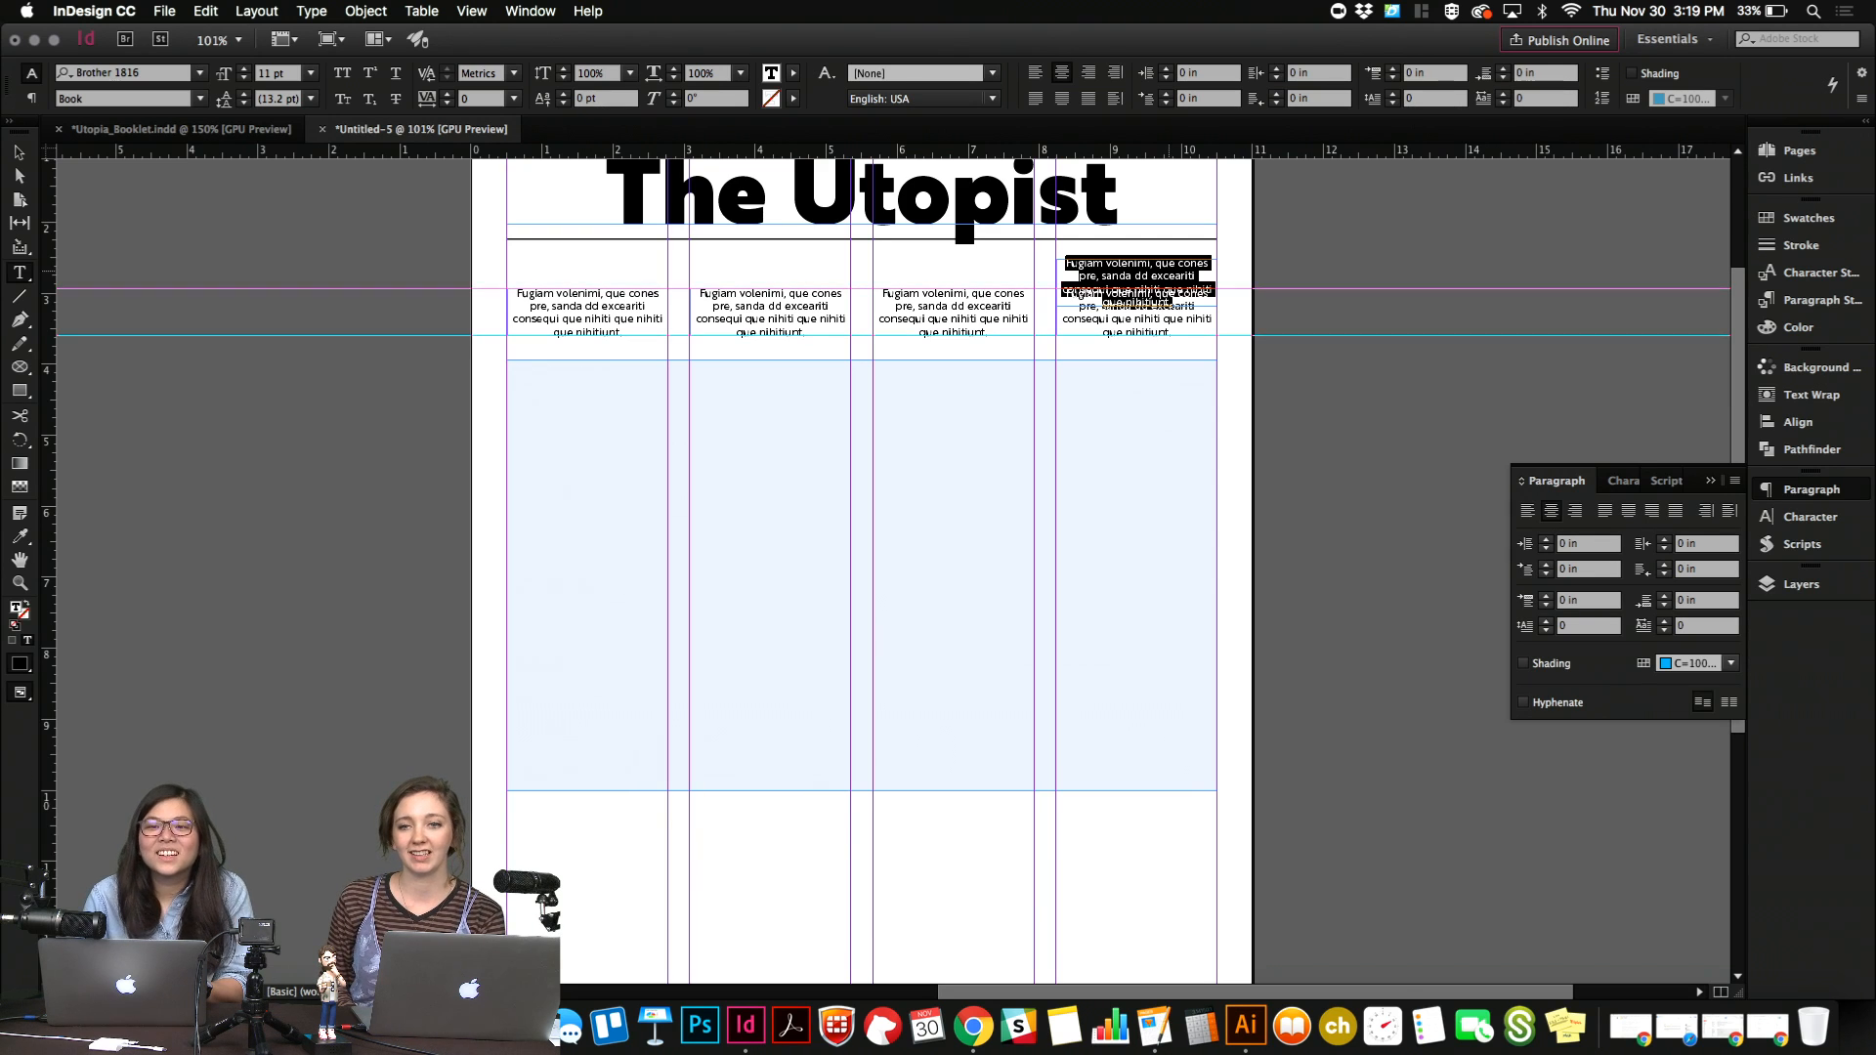
text(UTOP)
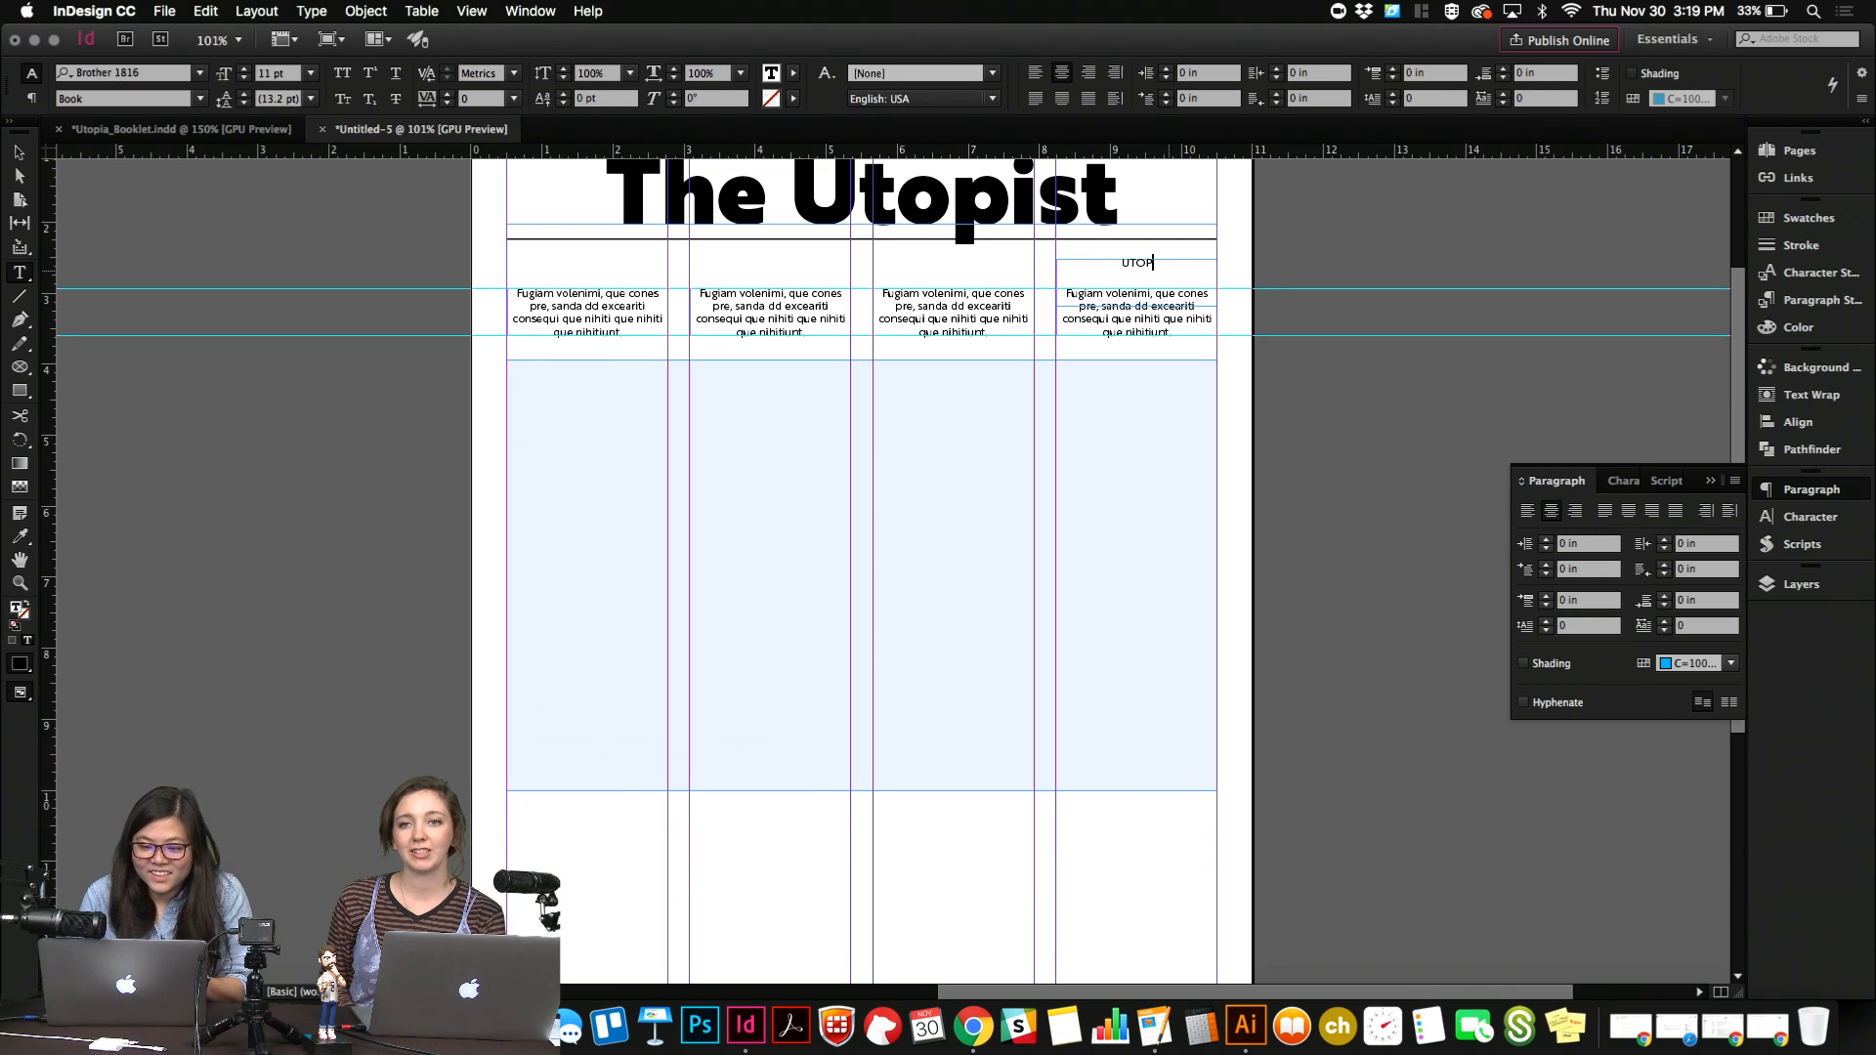
text(IA)
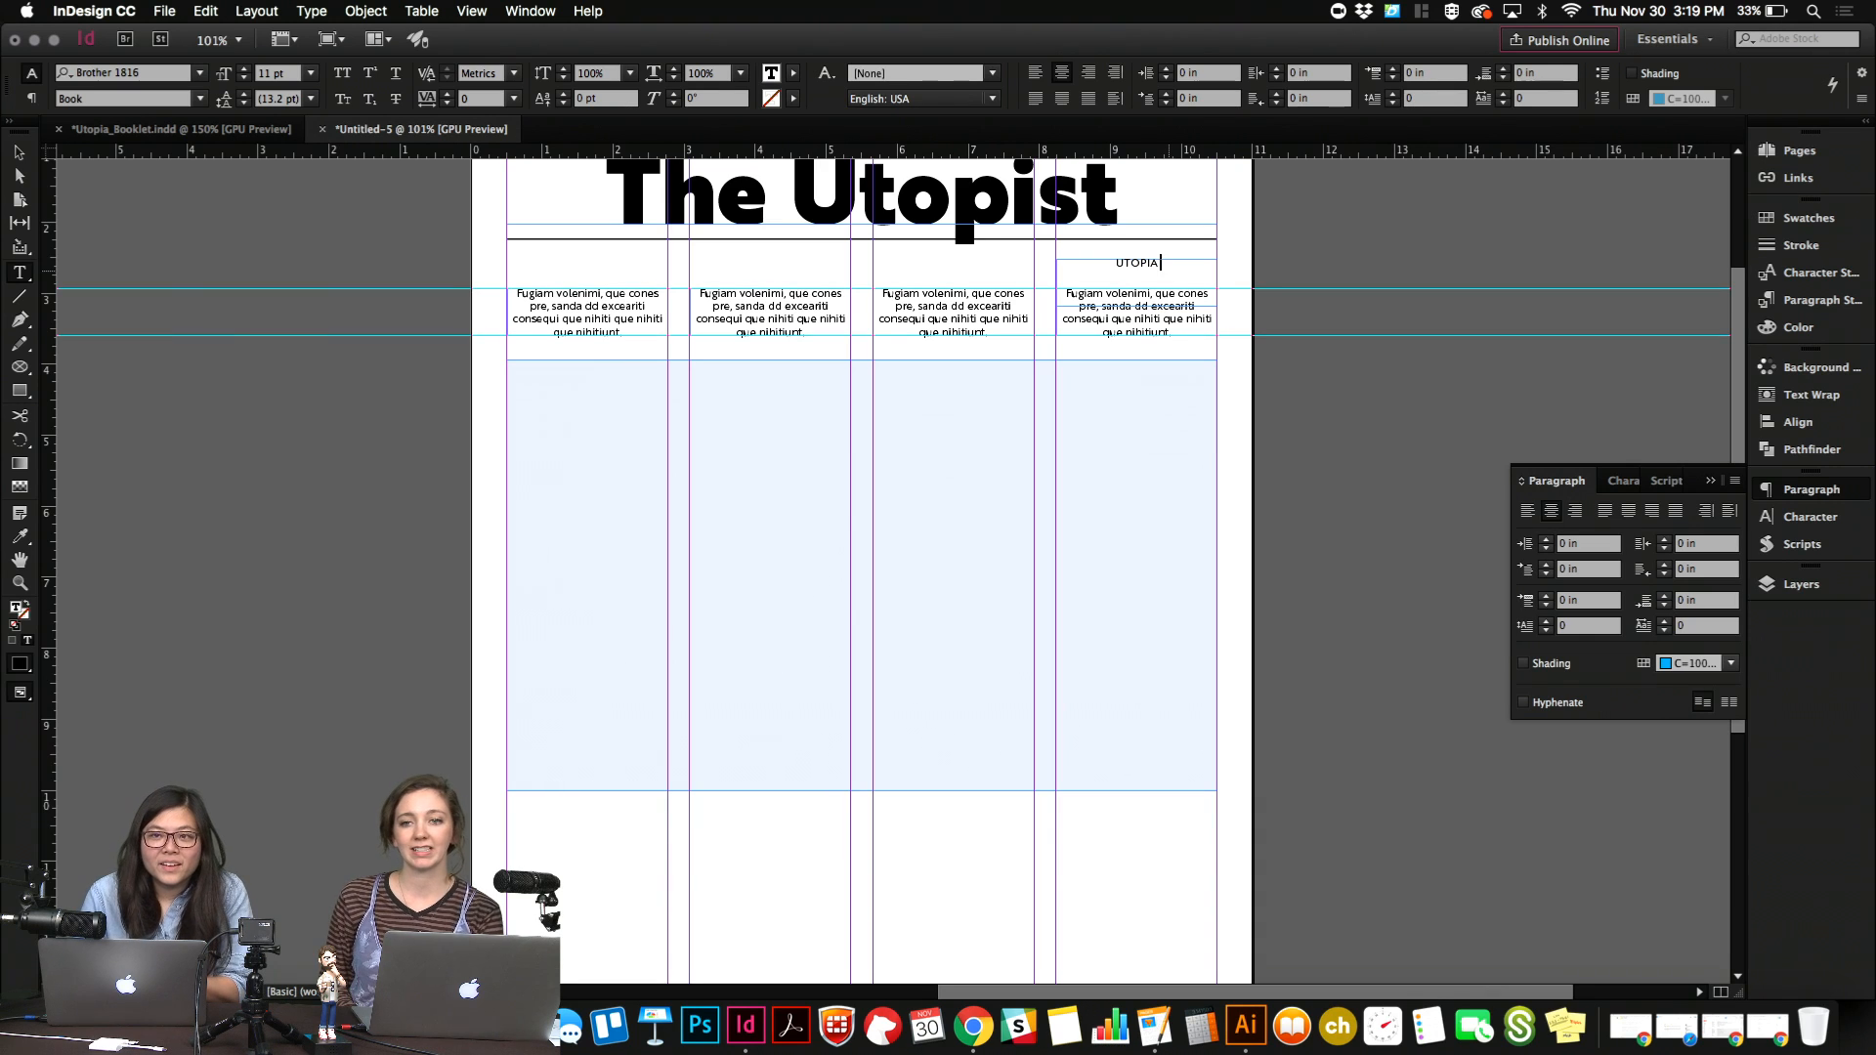
key(BackSpace)
key(BackSpace)
key(BackSpace)
key(BackSpace)
key(BackSpace)
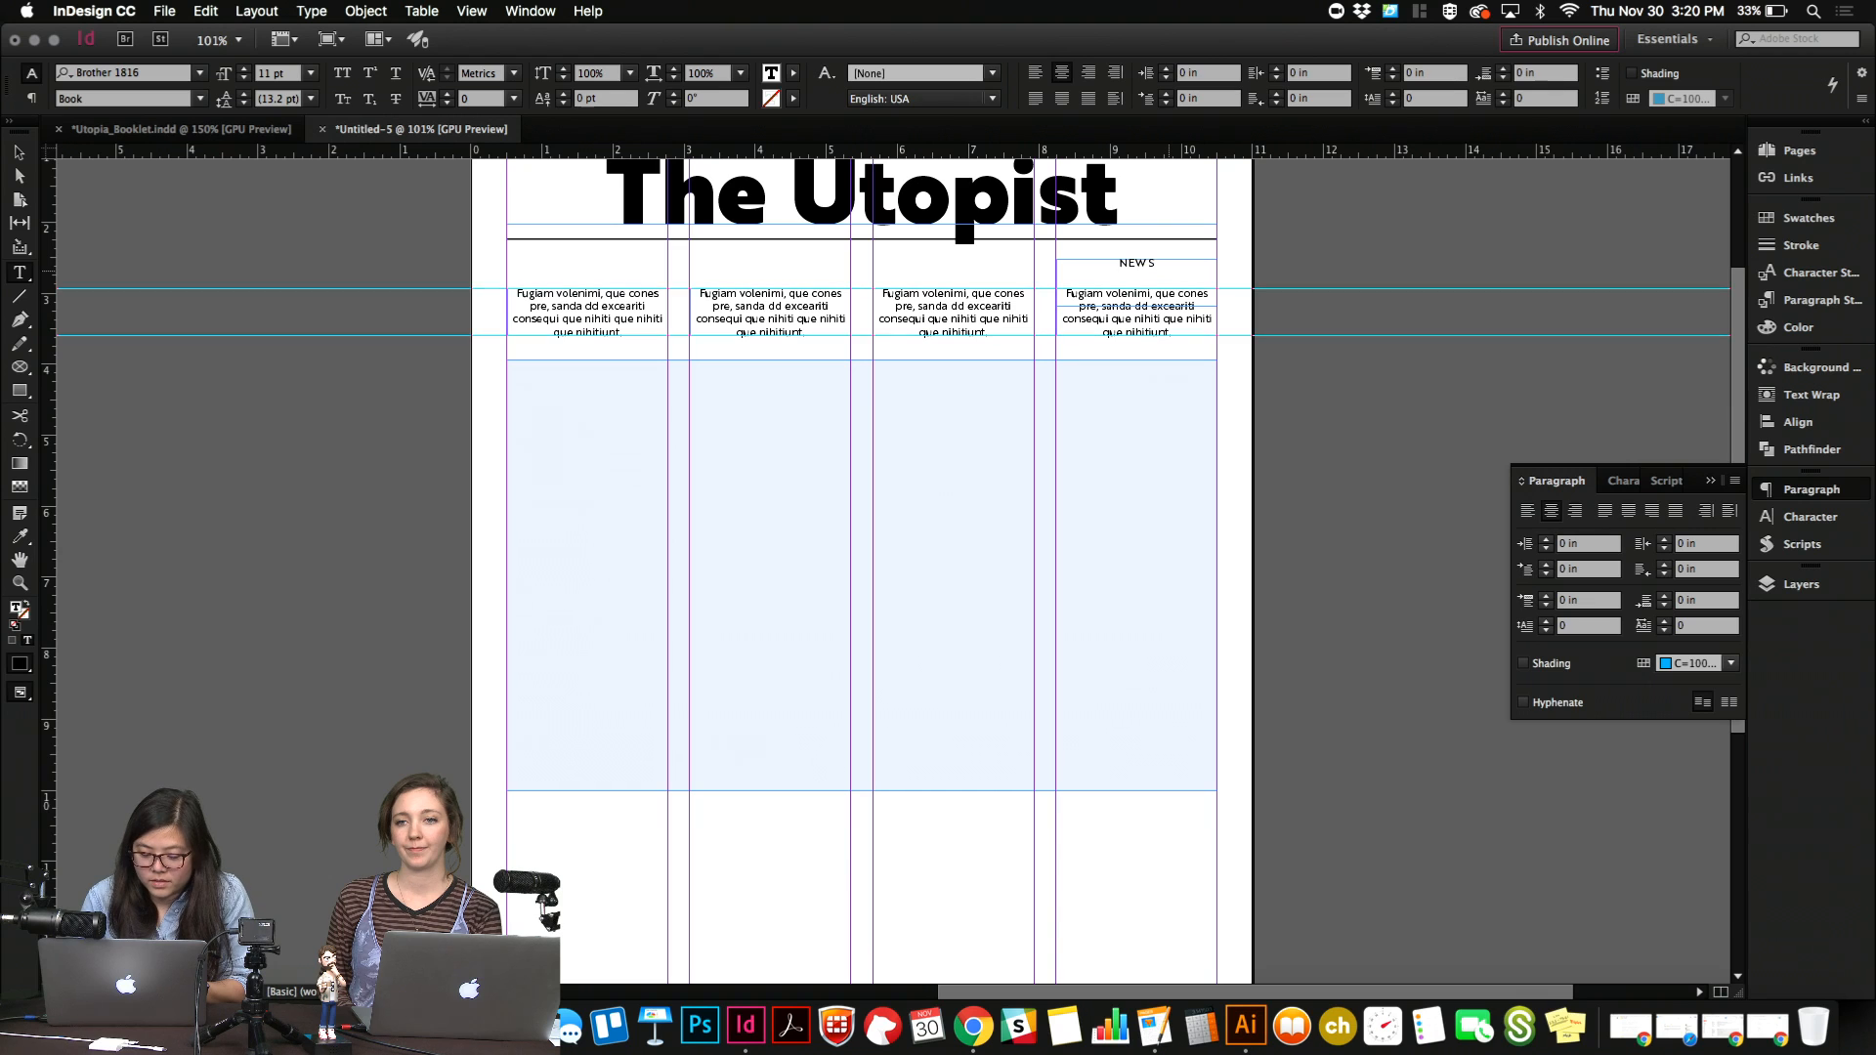
text(KYDIVING)
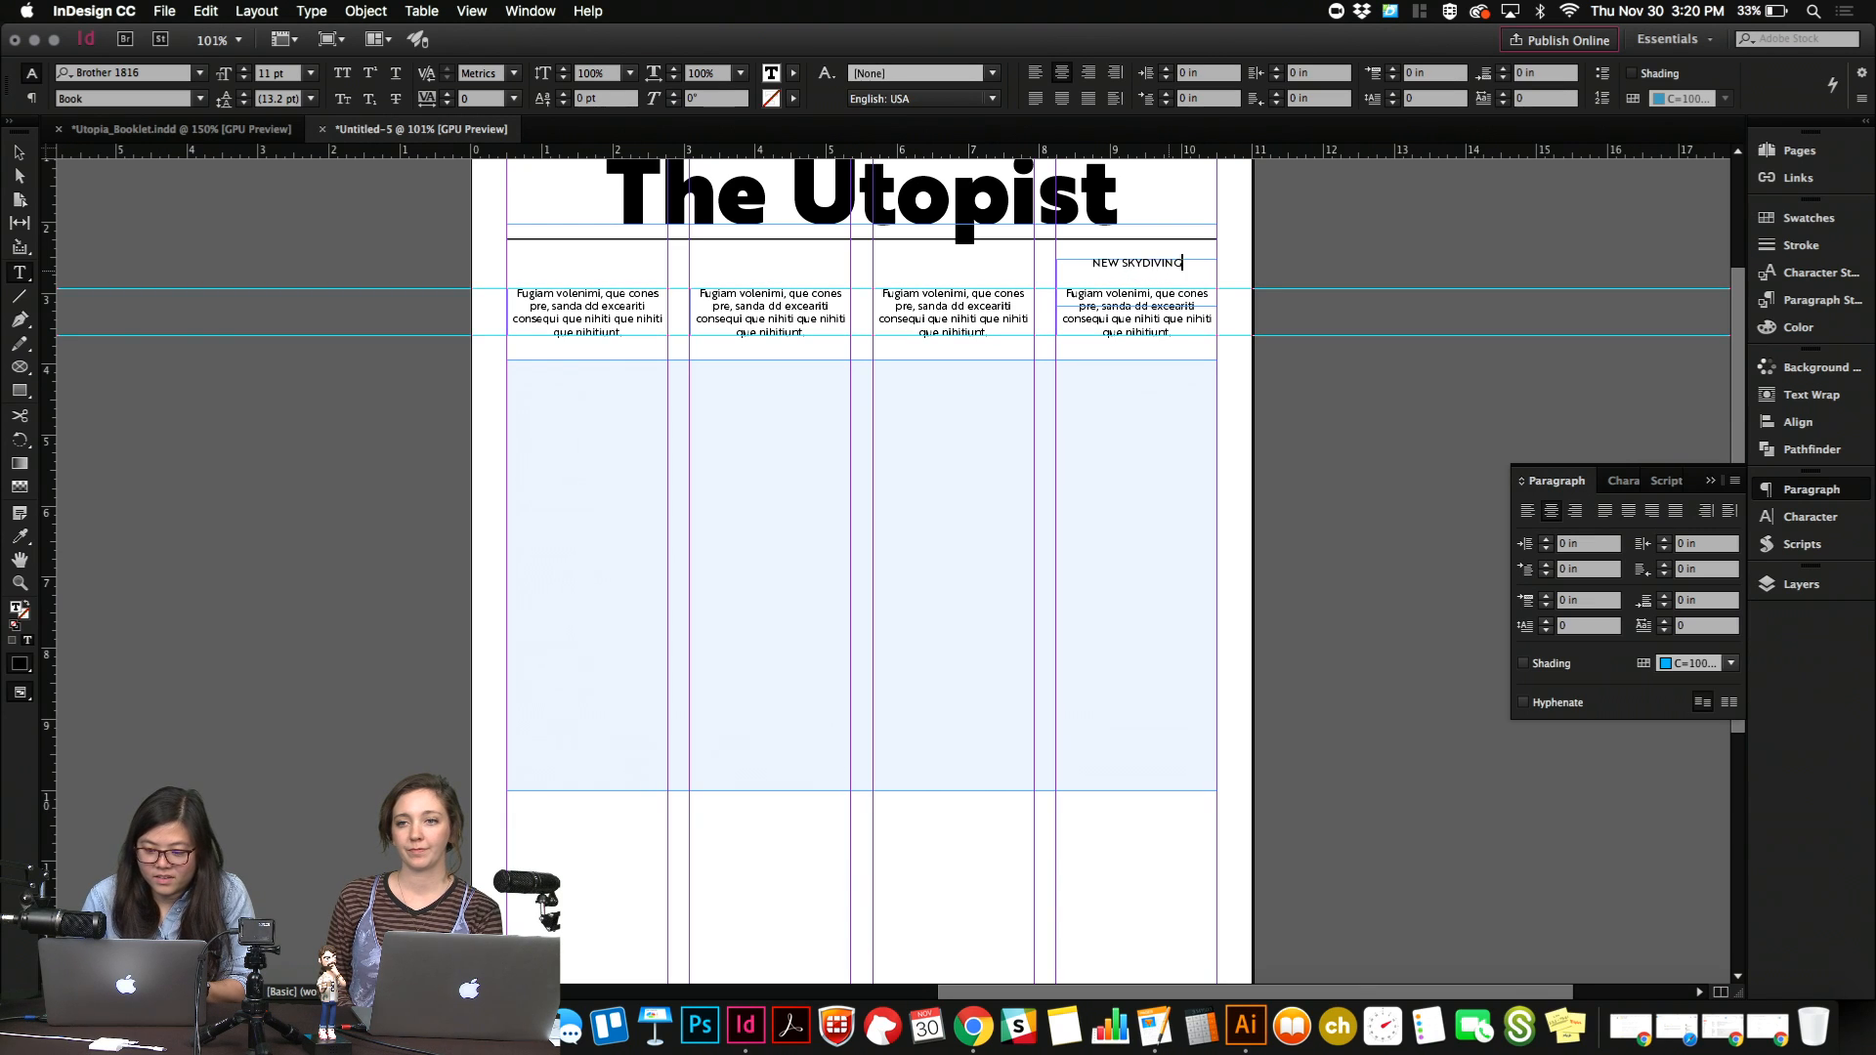
text( RESORT OPEN)
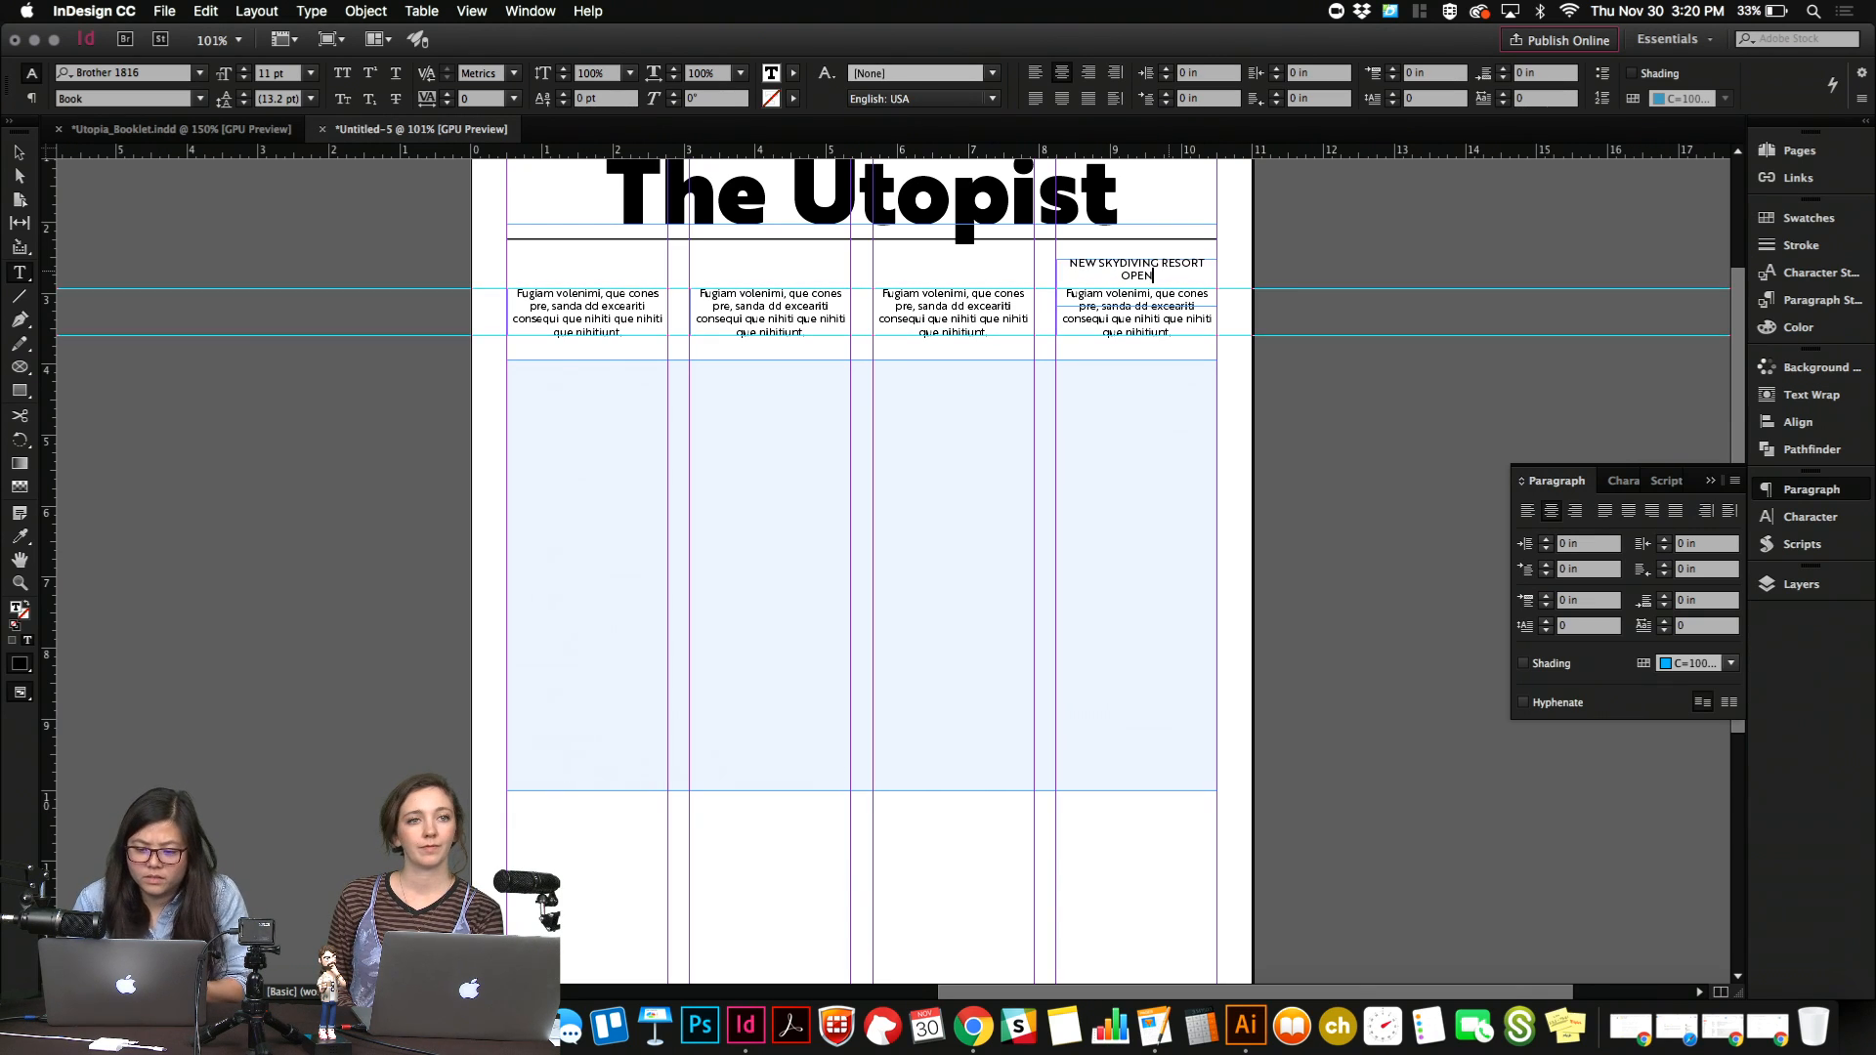
click(1163, 262)
key(shift+Return)
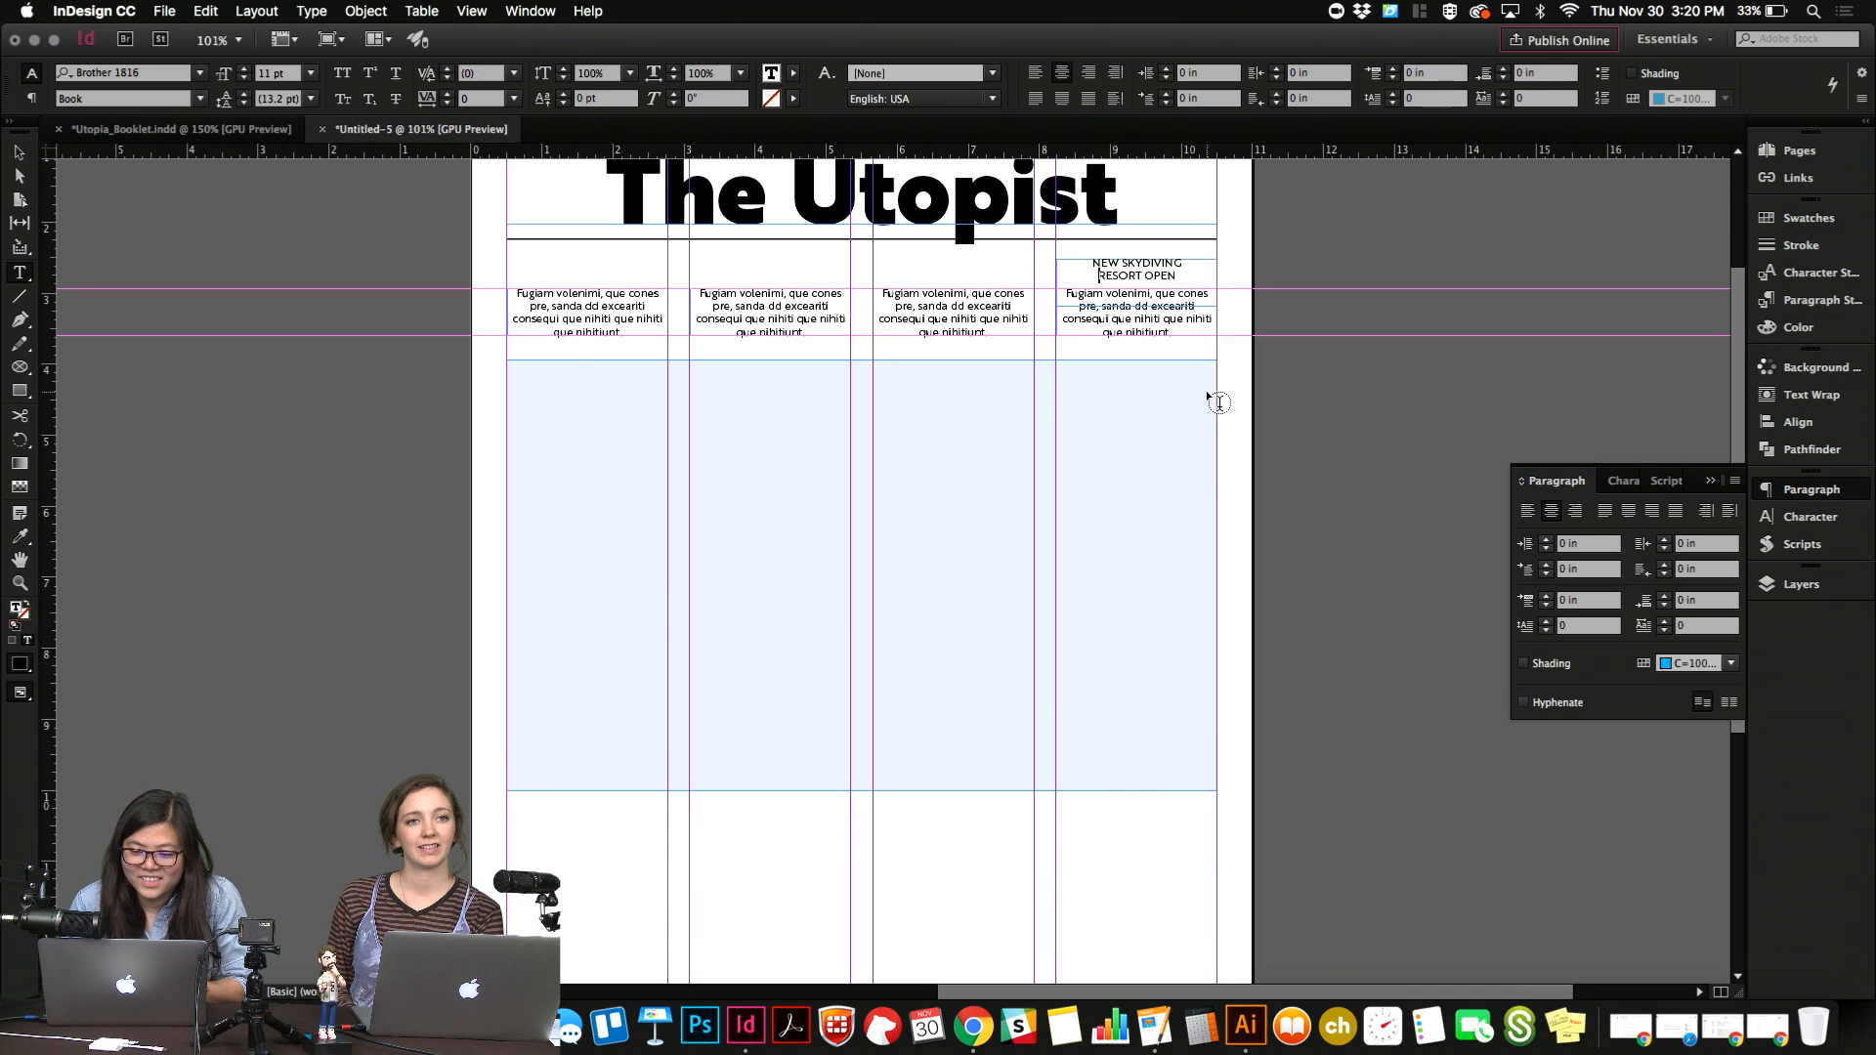
Set the "NEW SKYDIVING RESORT OPEN" heading in Bold and shorten its frame to about 0.29 in high.
drag(1190, 278, 1092, 262)
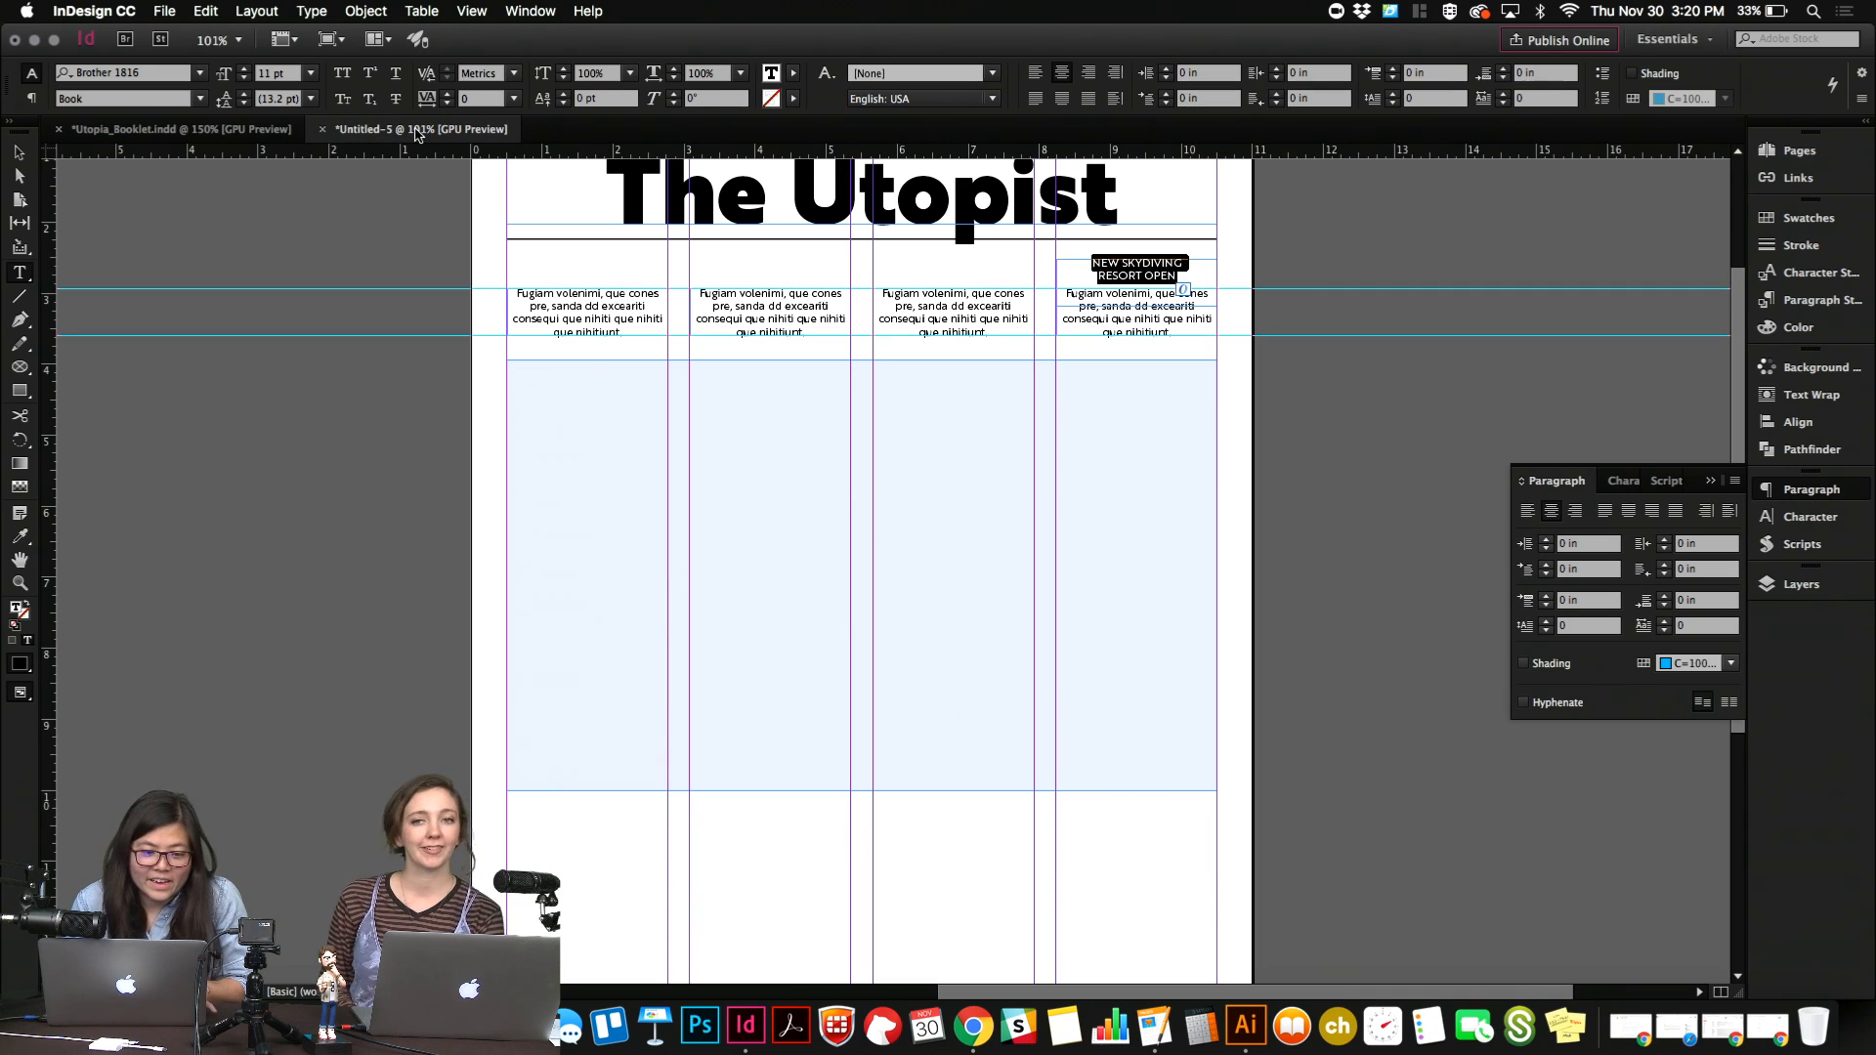
click(197, 97)
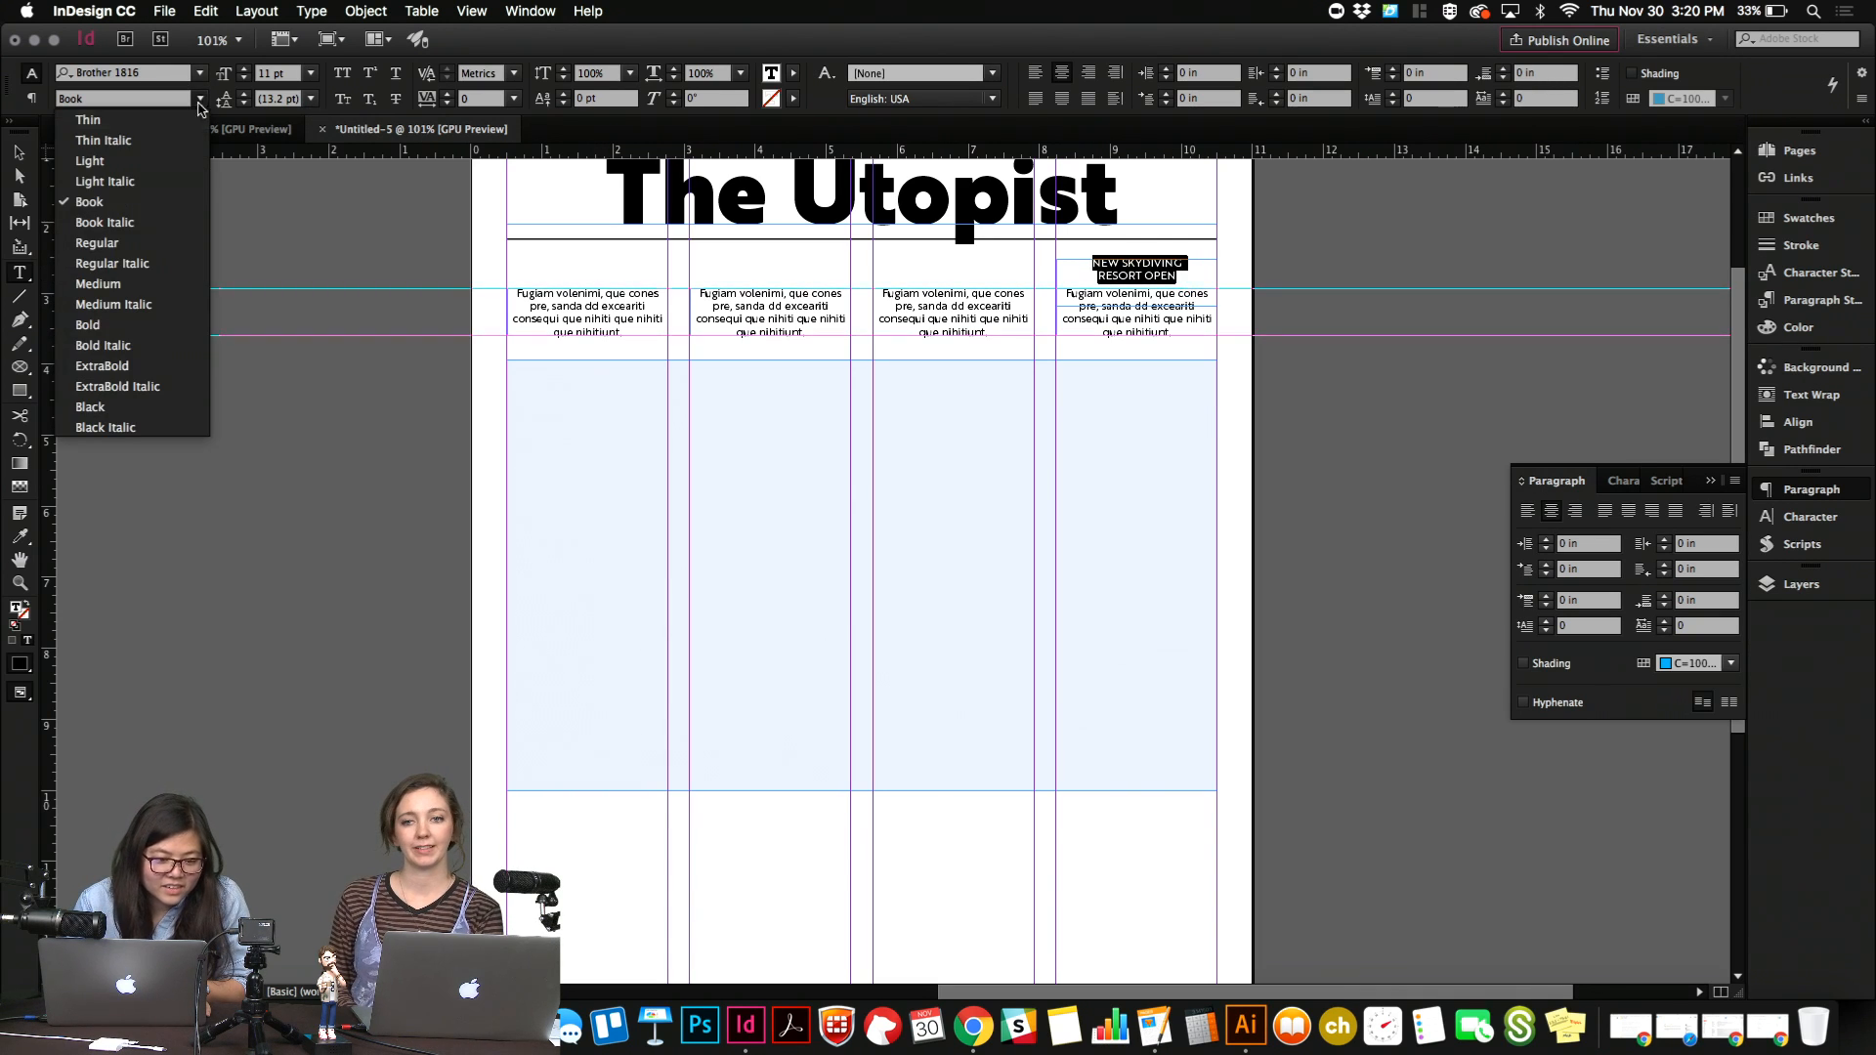
click(156, 327)
key(Escape)
click(1311, 262)
key(w)
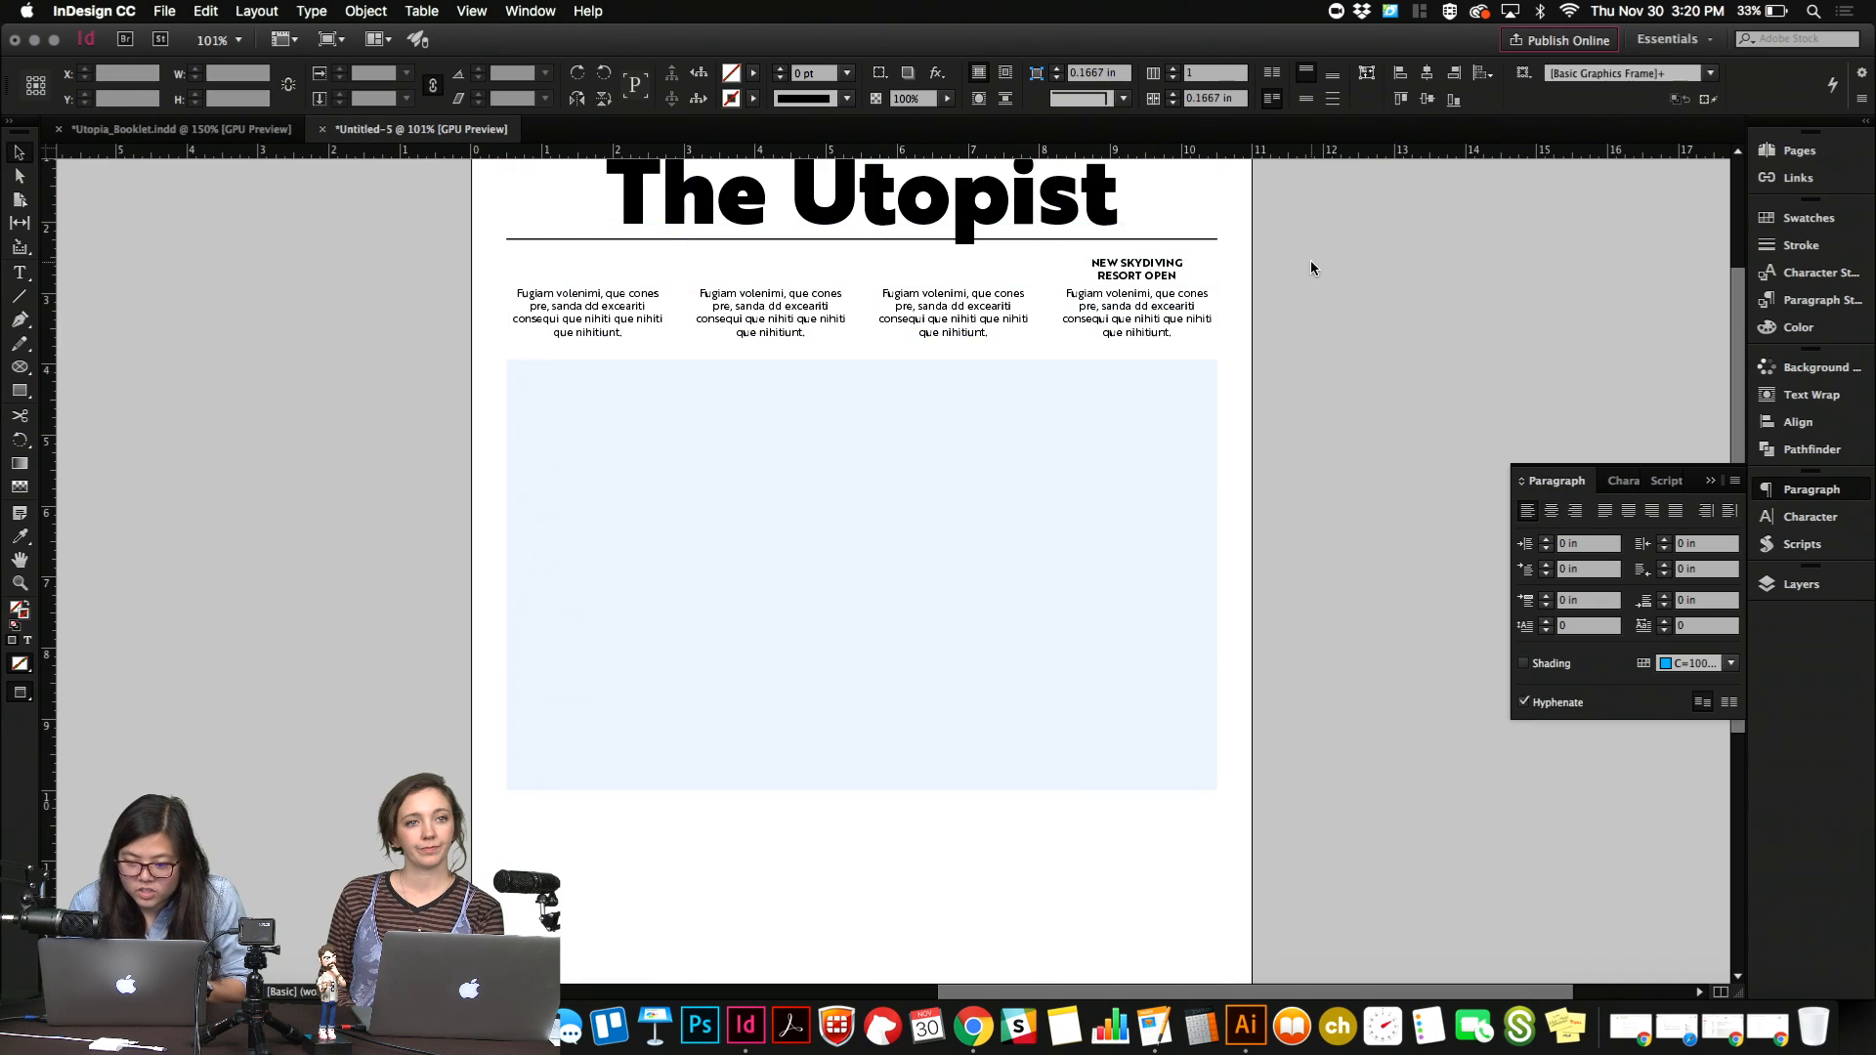
click(1206, 269)
click(1278, 272)
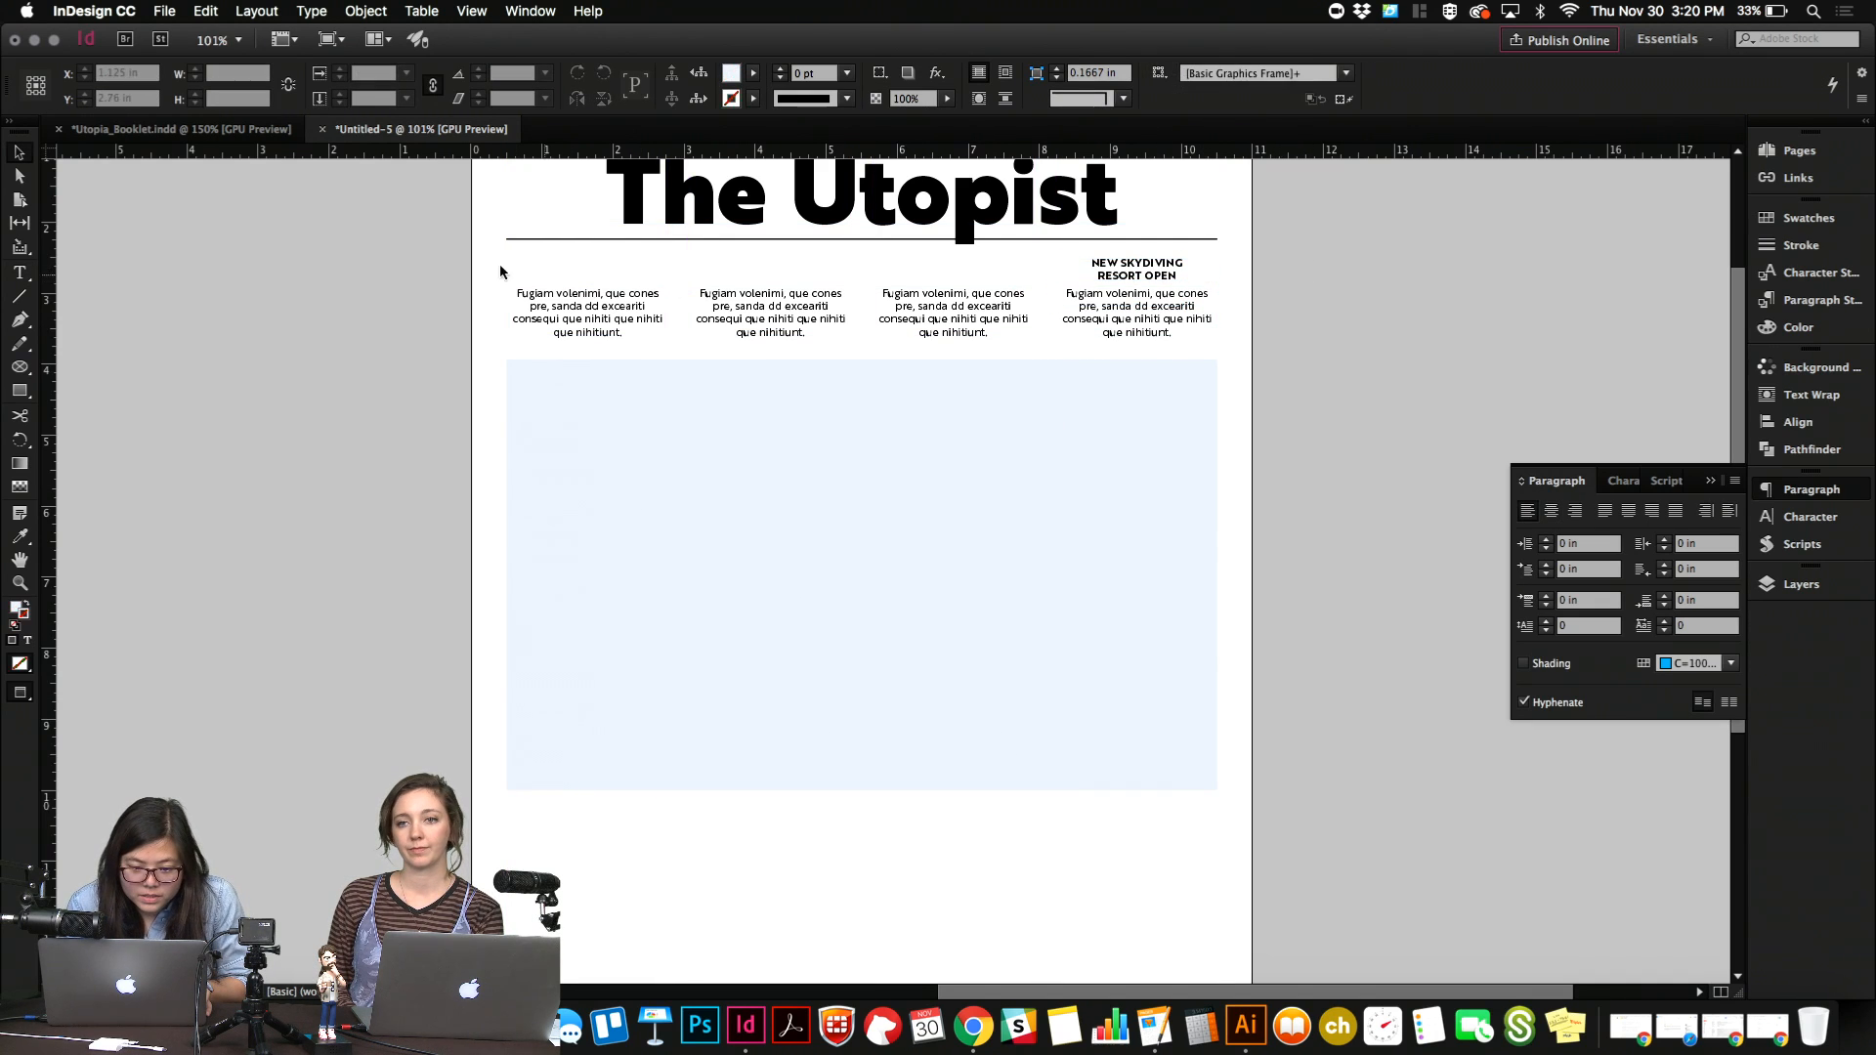
Move the four small text blocks and the bold heading down together by about 0.56 in.
drag(500, 271, 1204, 342)
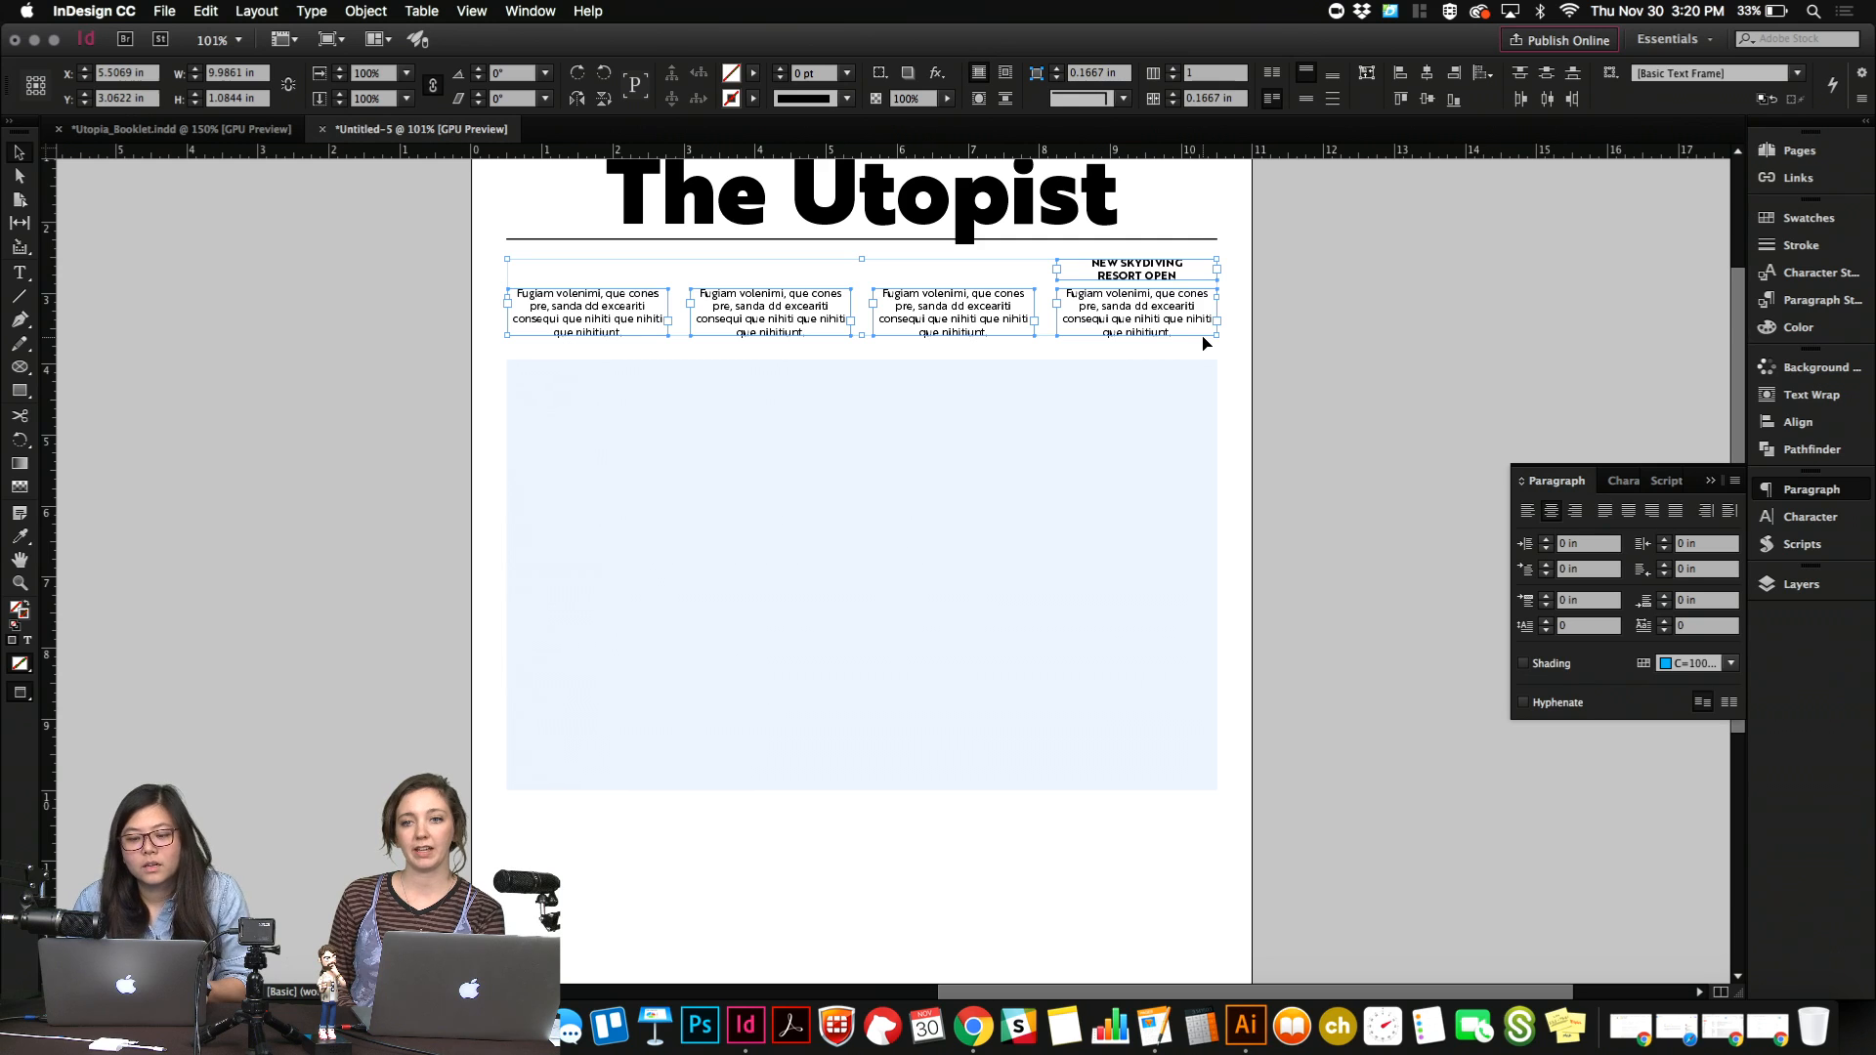
key(shift+Down)
key(shift+Down)
key(shift+Down)
key(shift+Down)
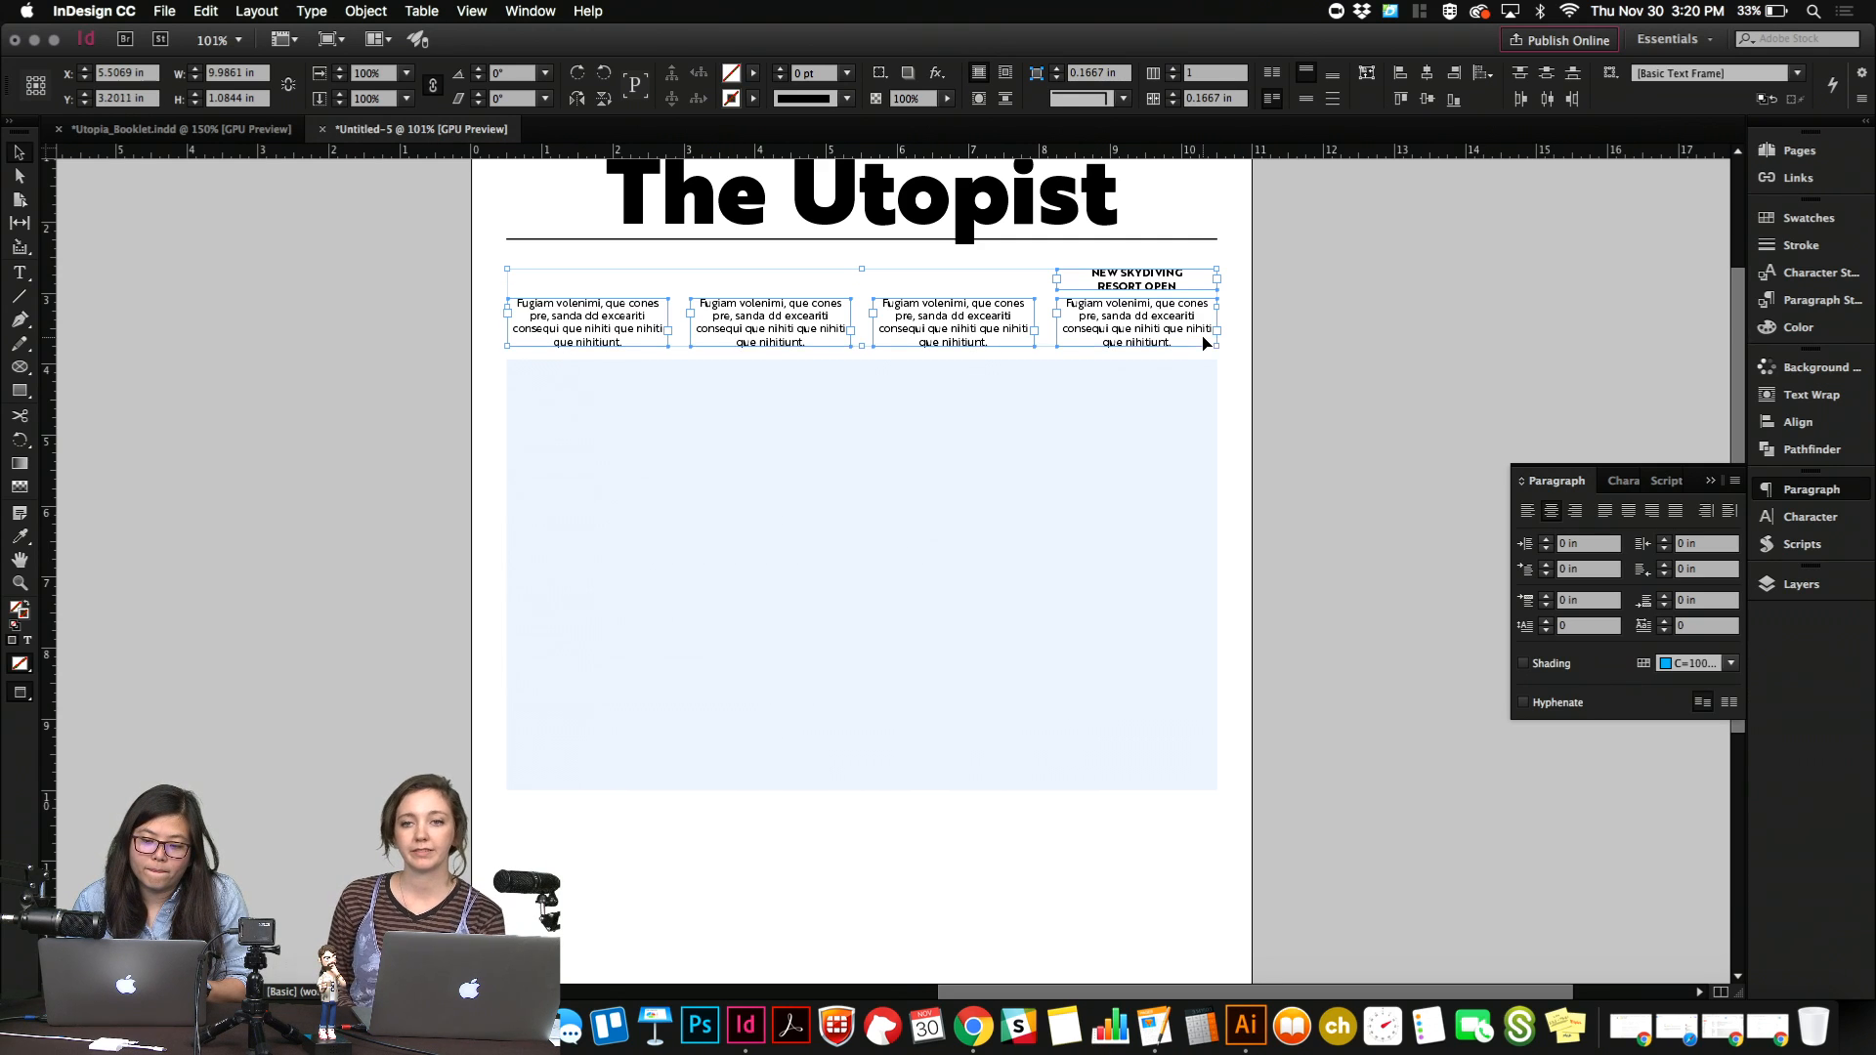
Move the large light-blue rectangle down to about Y 7.6 in, leaving a gap below the text blocks.
click(1129, 488)
key(shift+Down)
key(shift+Down)
key(shift+Down)
key(shift+Down)
key(shift+Down)
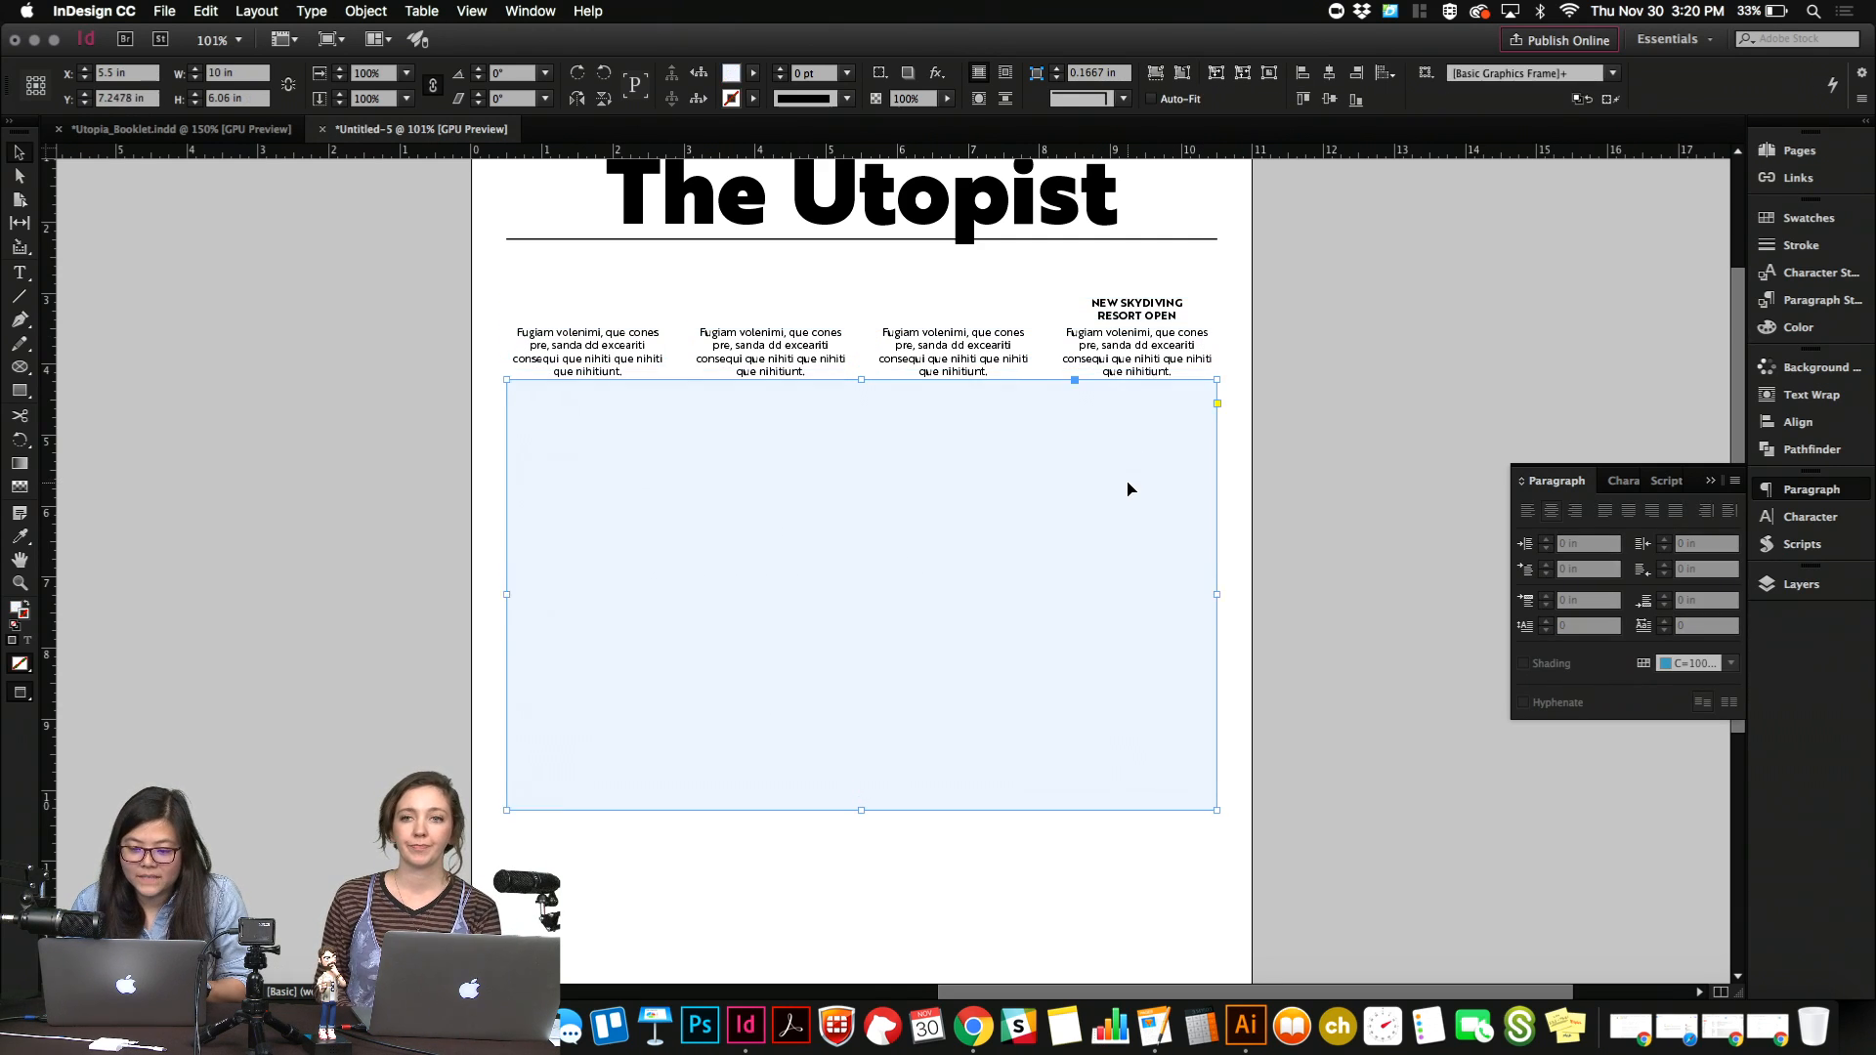
key(Up)
key(Up)
key(Up)
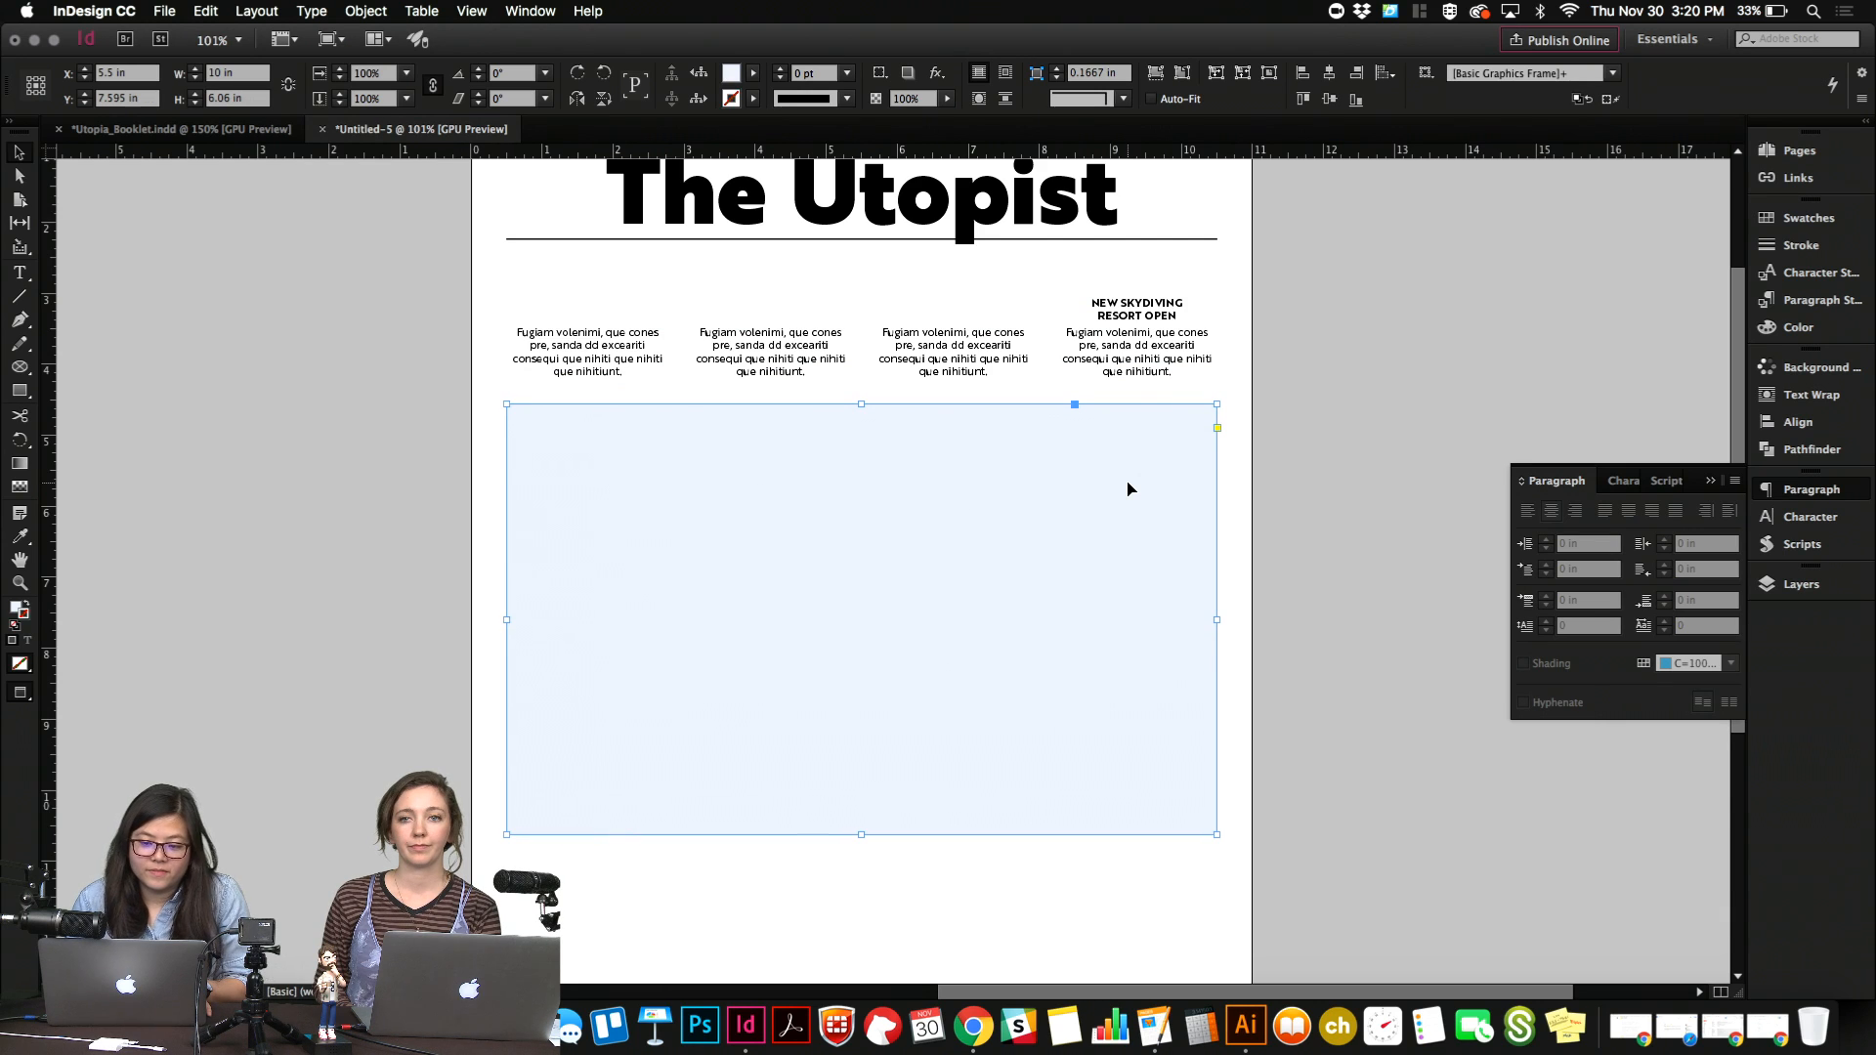
click(1303, 337)
Move both horizontal guides down onto the upper and lower edges of the text blocks, centred at about Y 3.83 in.
key(w)
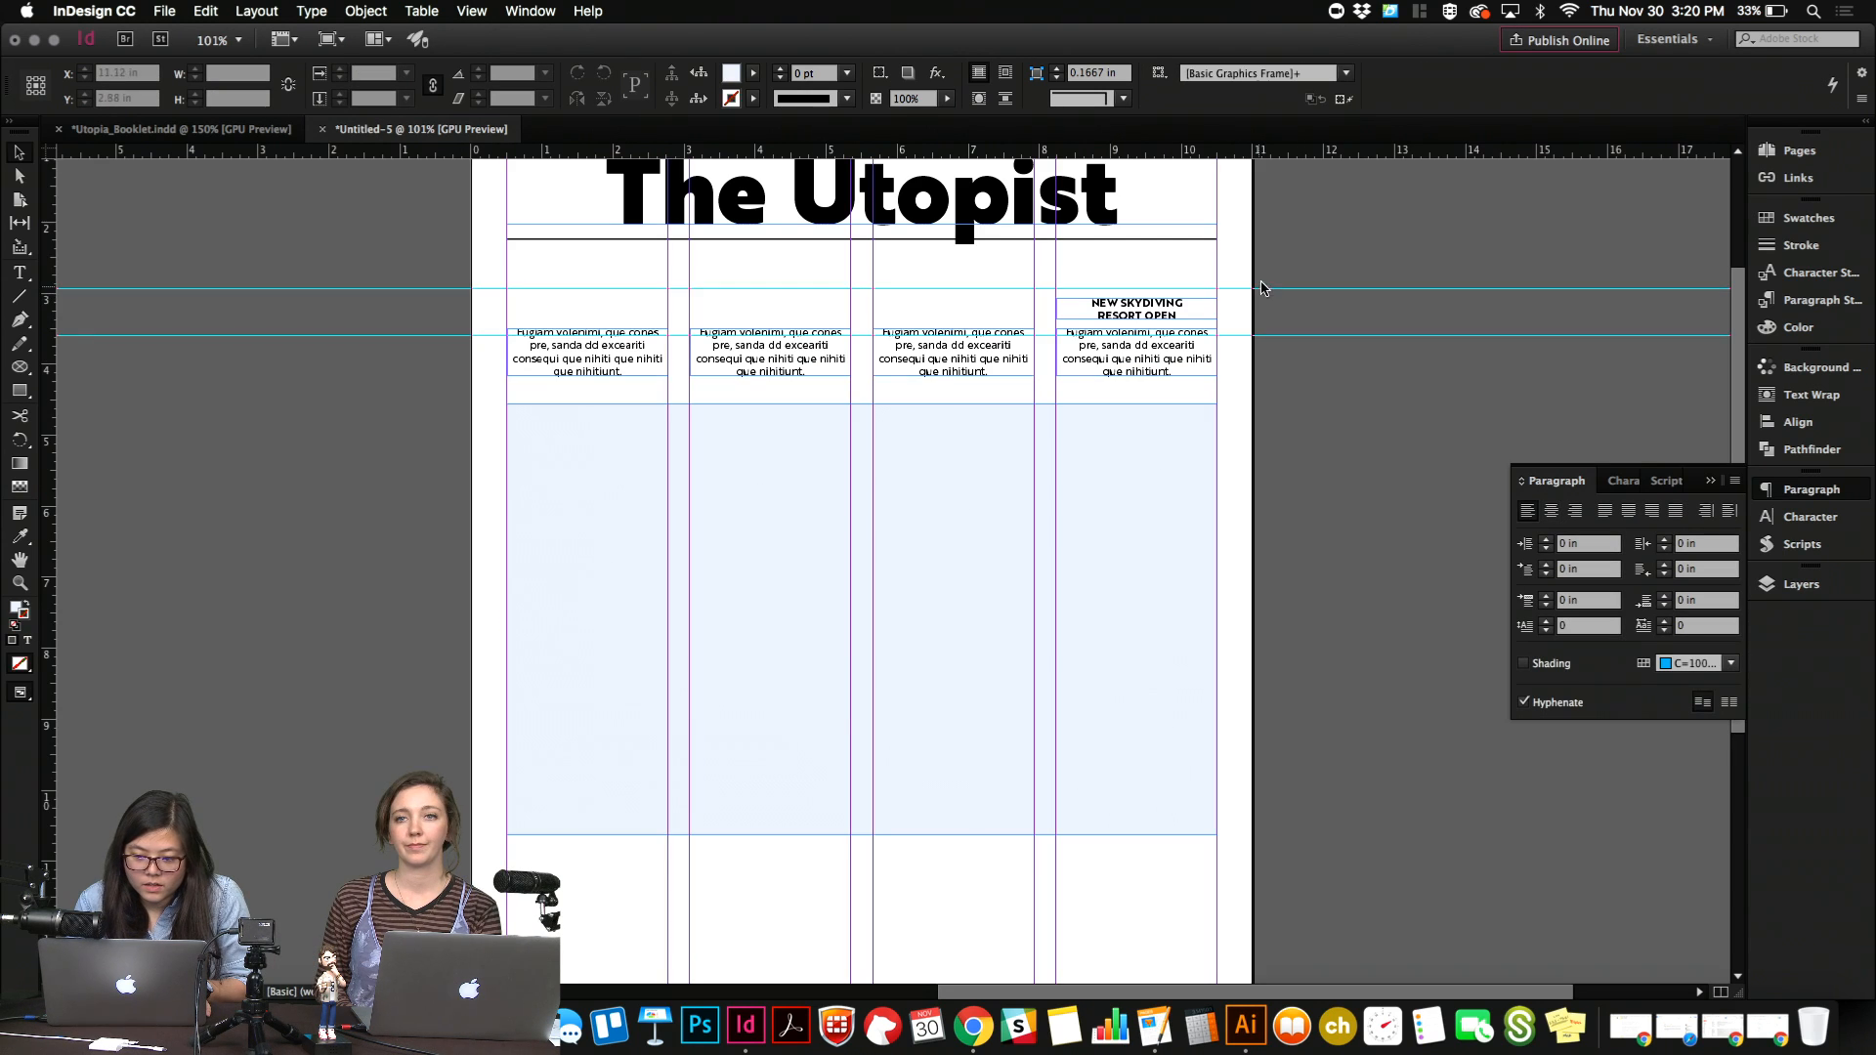
drag(1277, 277, 1317, 378)
key(shift+Down)
key(shift+Down)
key(shift+Down)
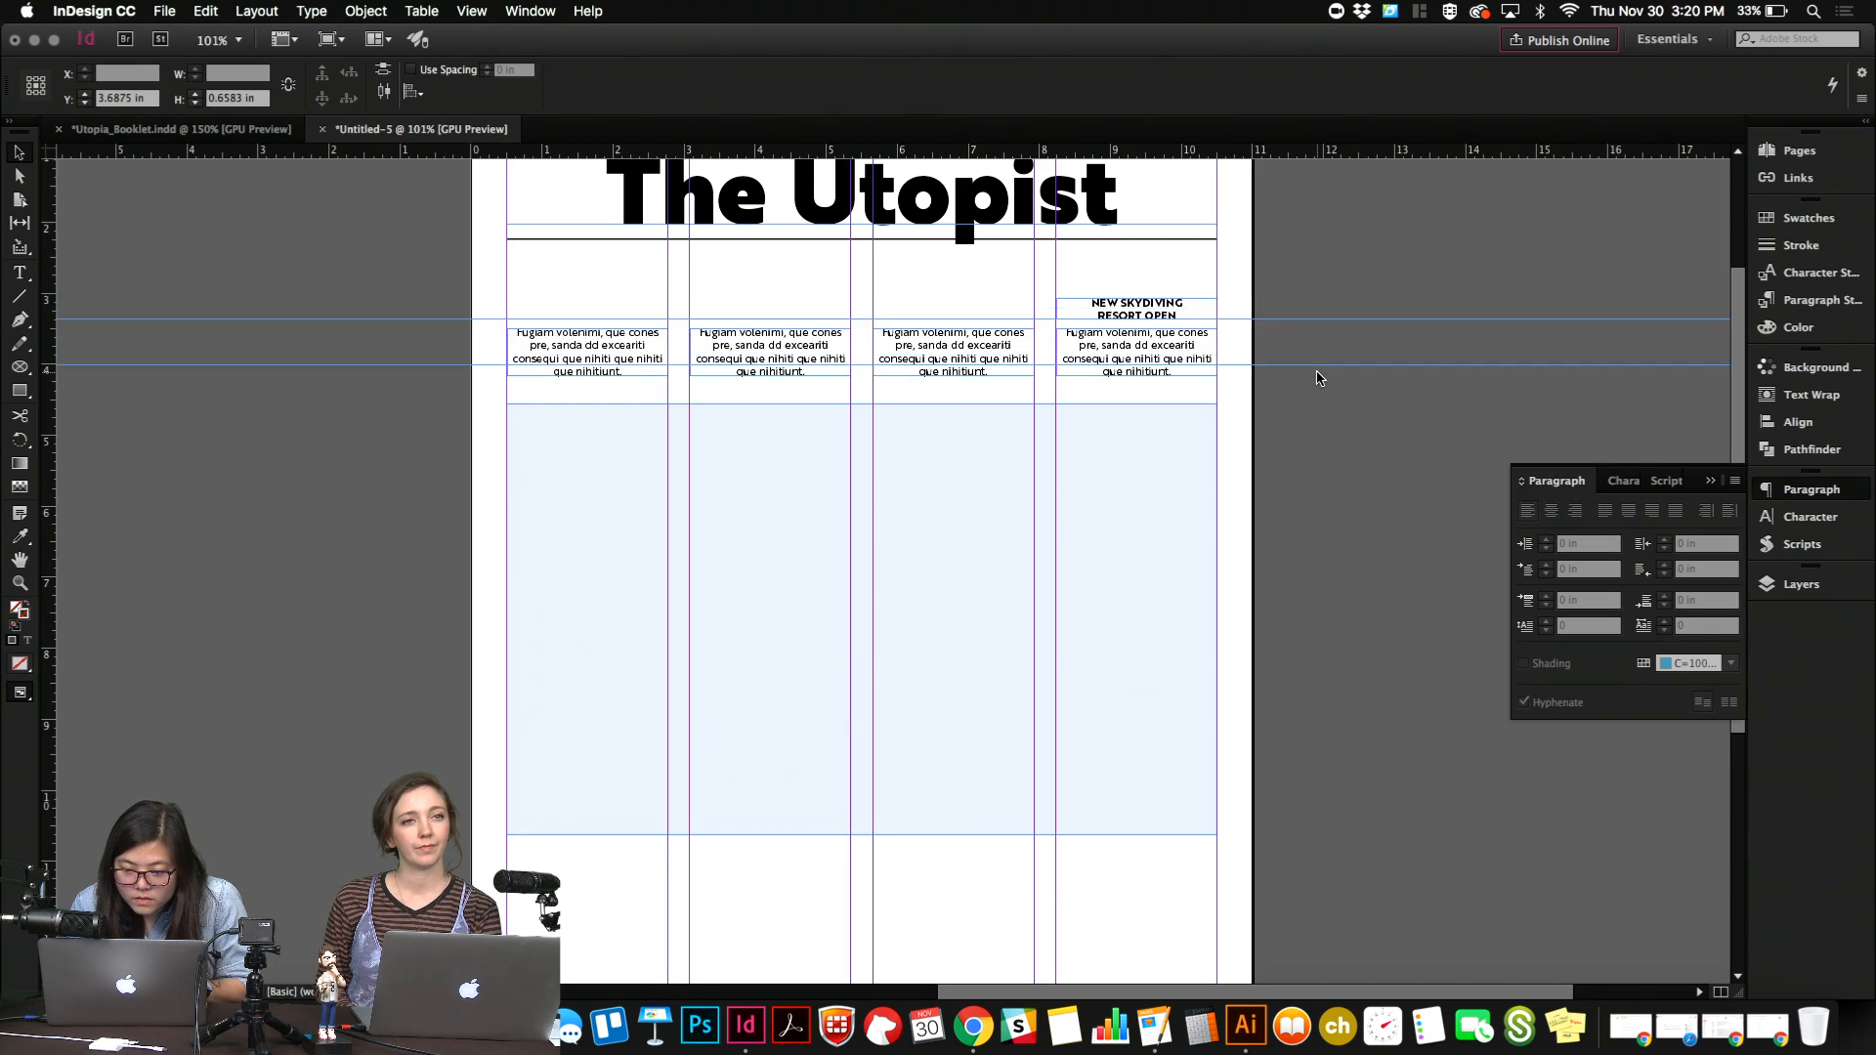
key(shift+Down)
click(1321, 422)
key(w)
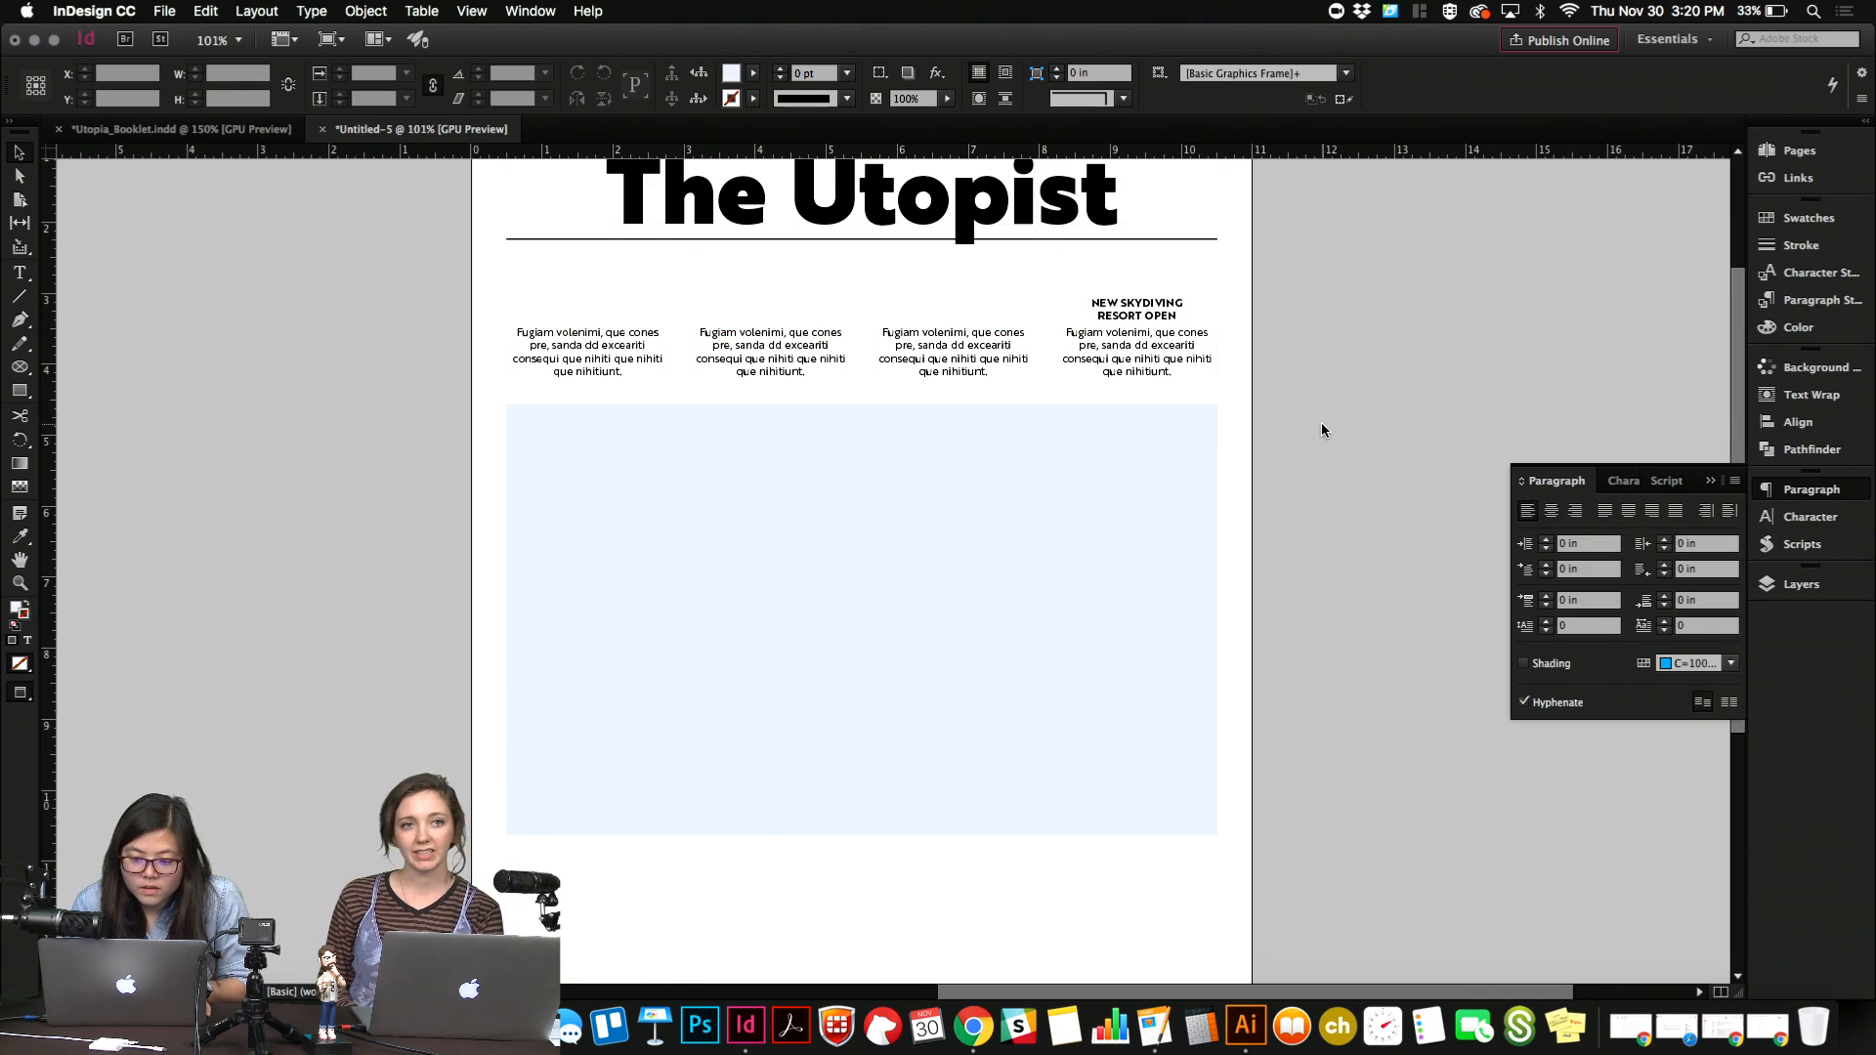
Nudge the bold heading up to about Y 3.19 in and duplicate it above the text blocks of the other three columns.
click(1158, 320)
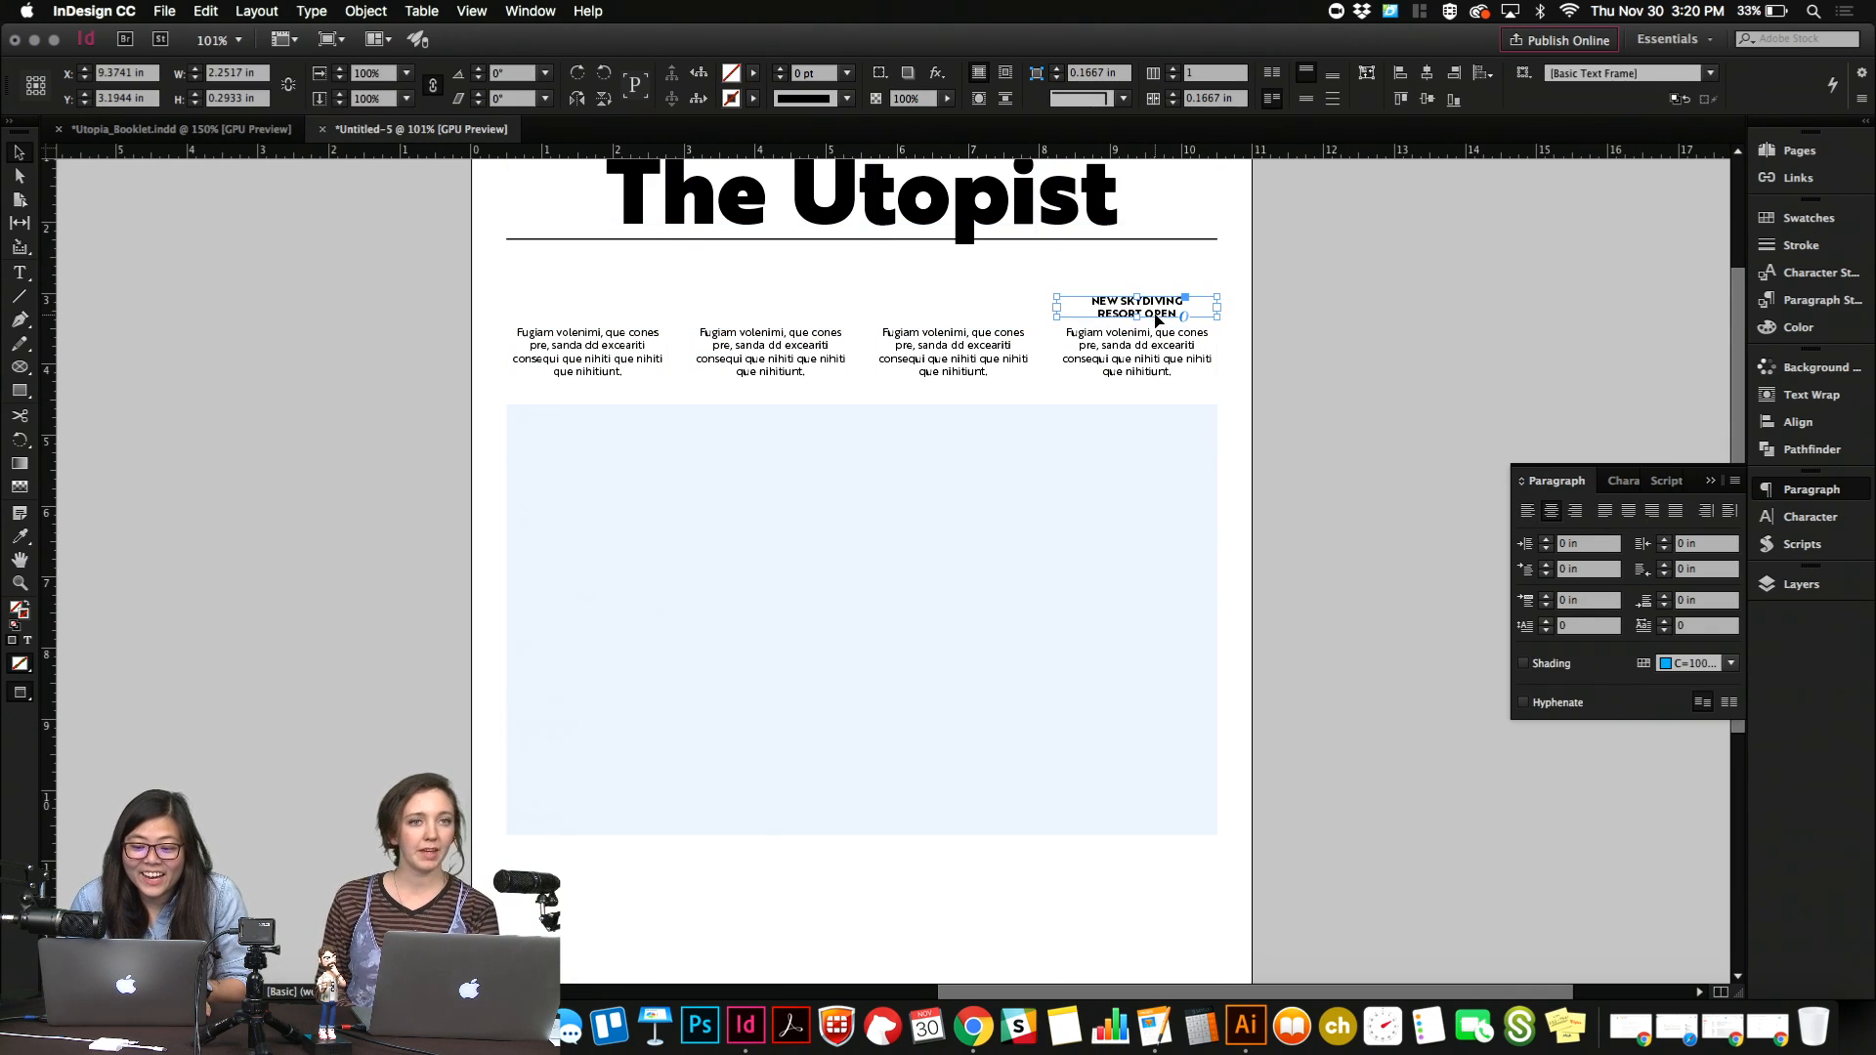
key(w)
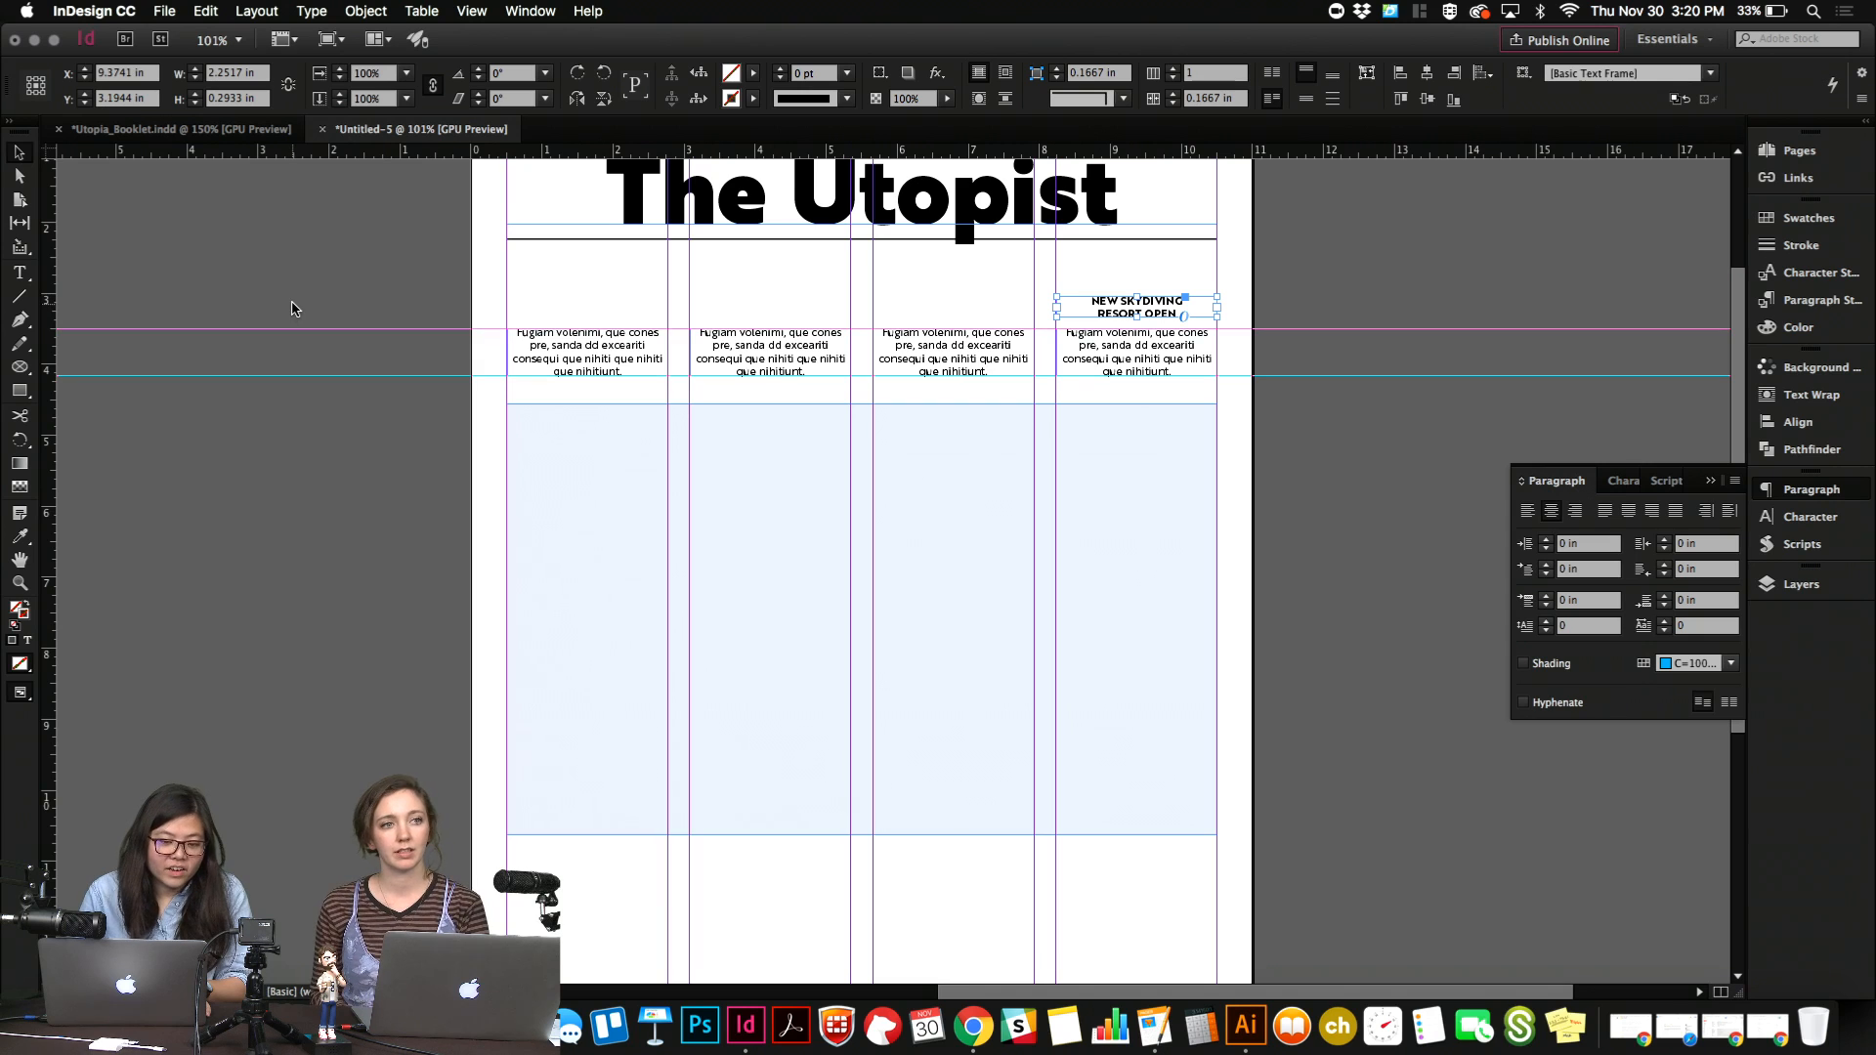
drag(293, 303, 440, 463)
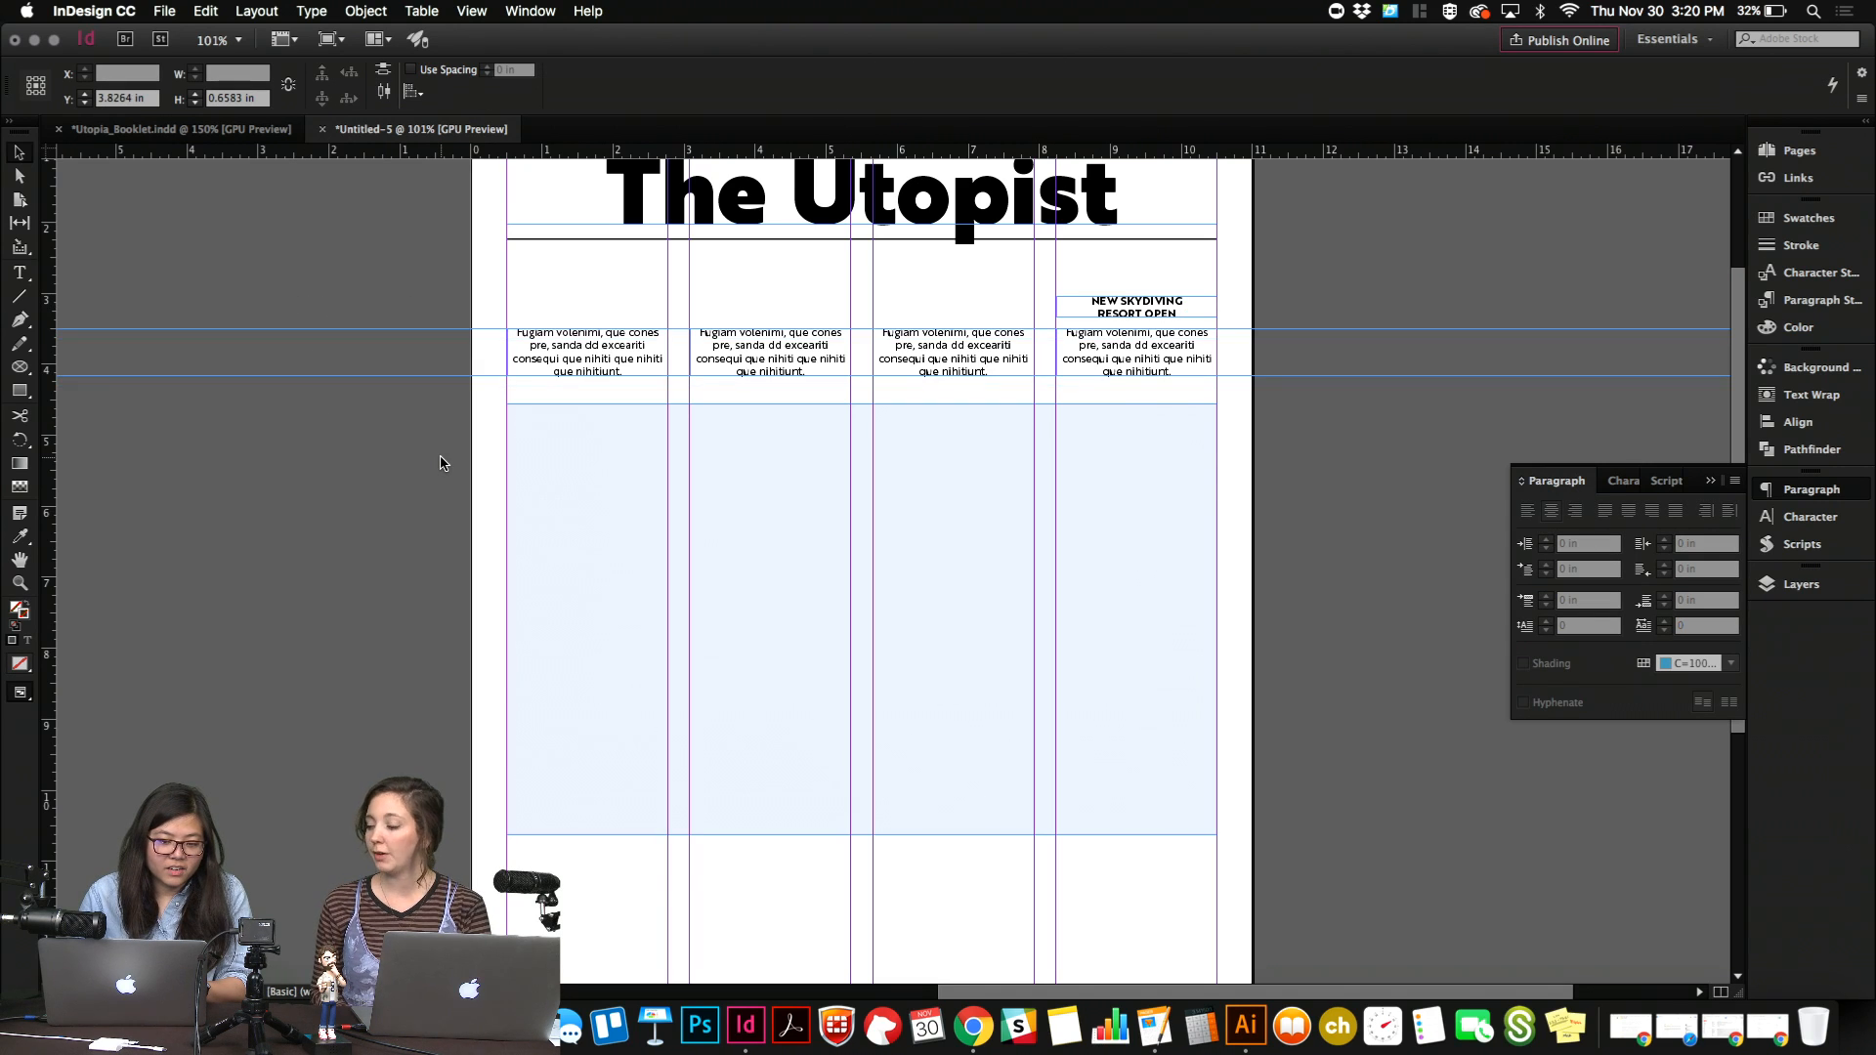
click(440, 463)
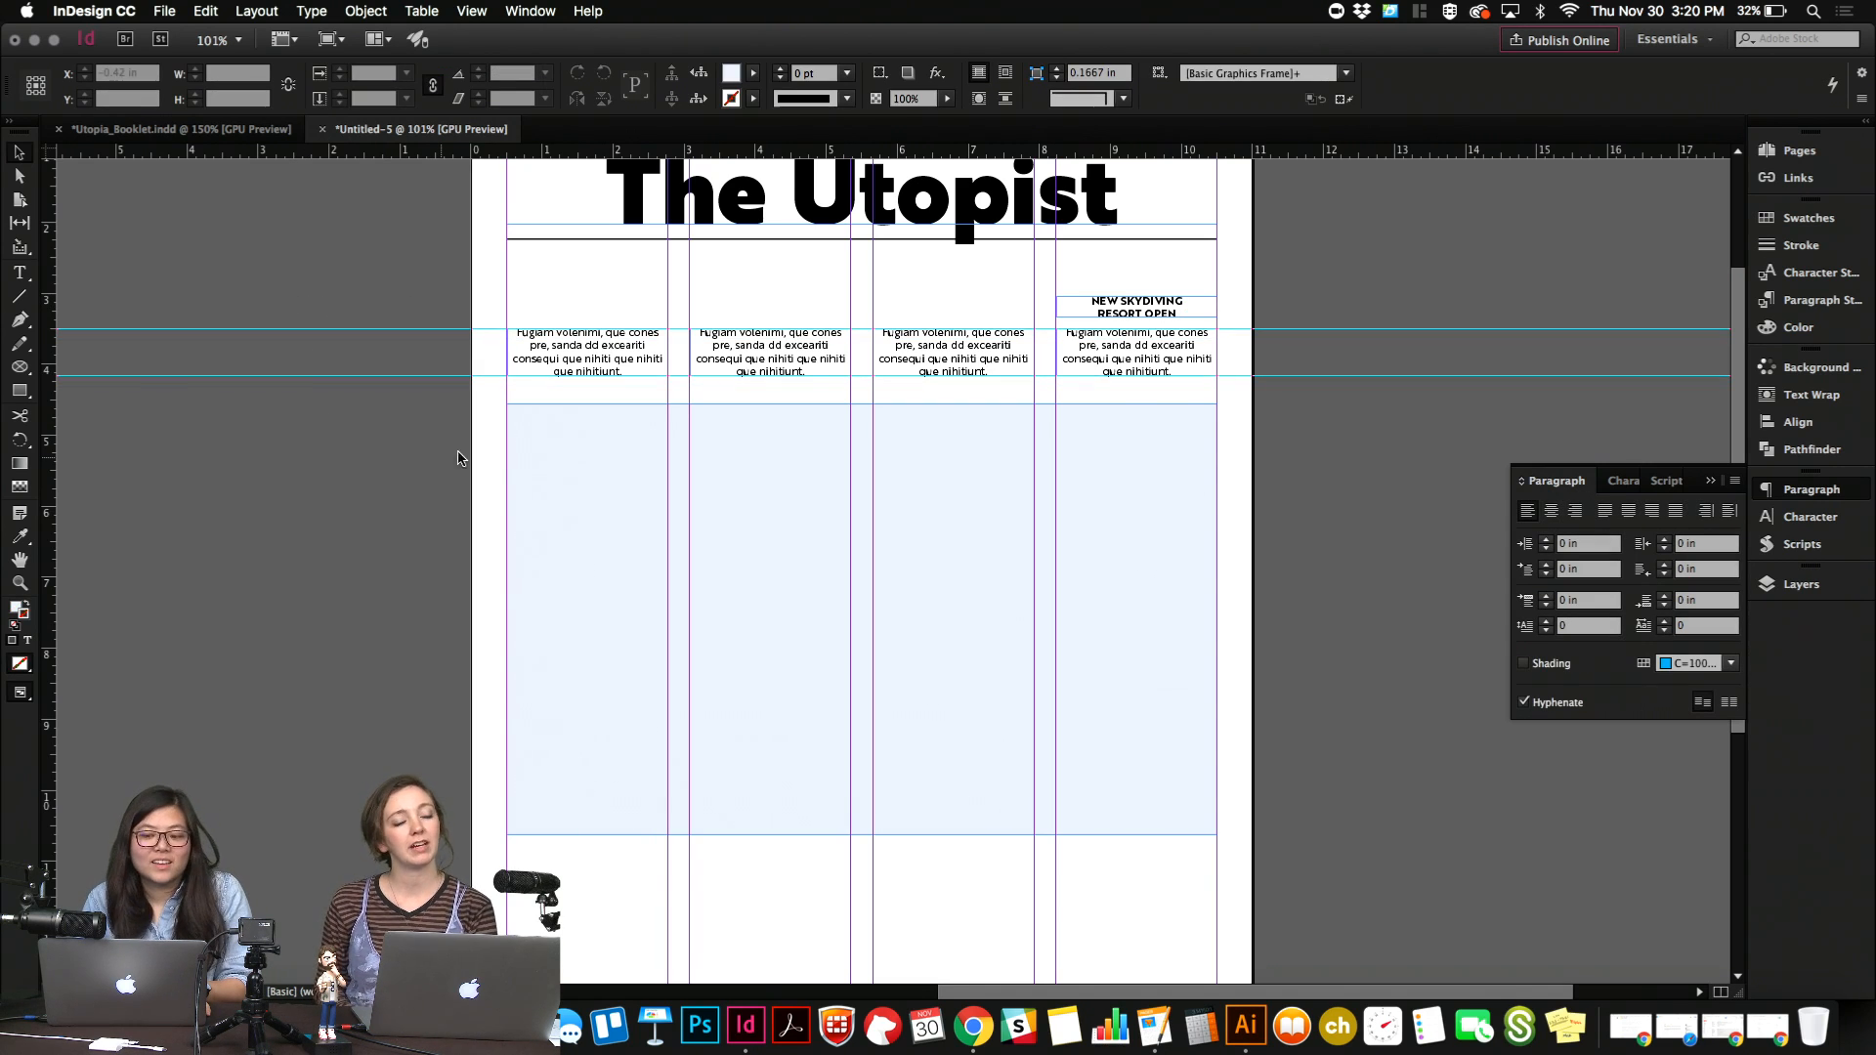
click(1153, 313)
drag(1156, 313, 613, 304)
click(616, 284)
key(w)
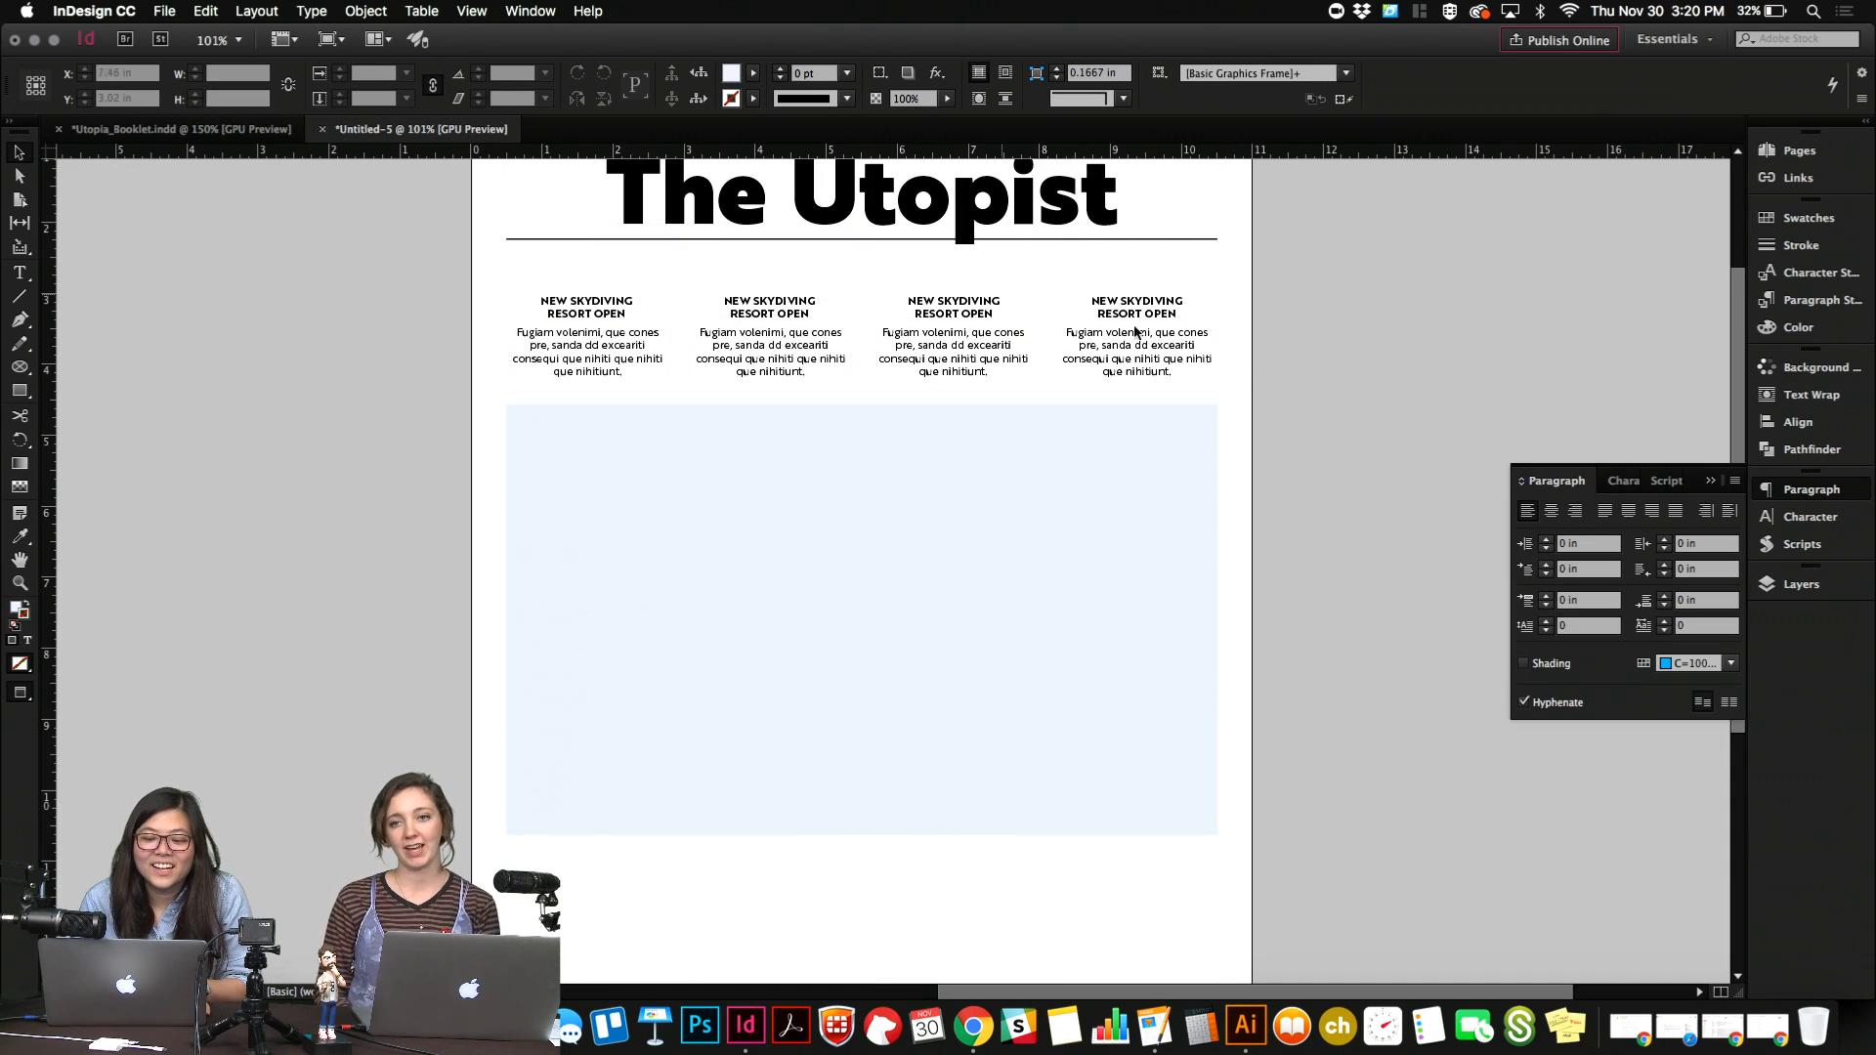
Fill out the last line of the fourth column's placeholder text by inserting two copies of "nihiti" into its third line.
double_click(1143, 351)
double_click(1151, 358)
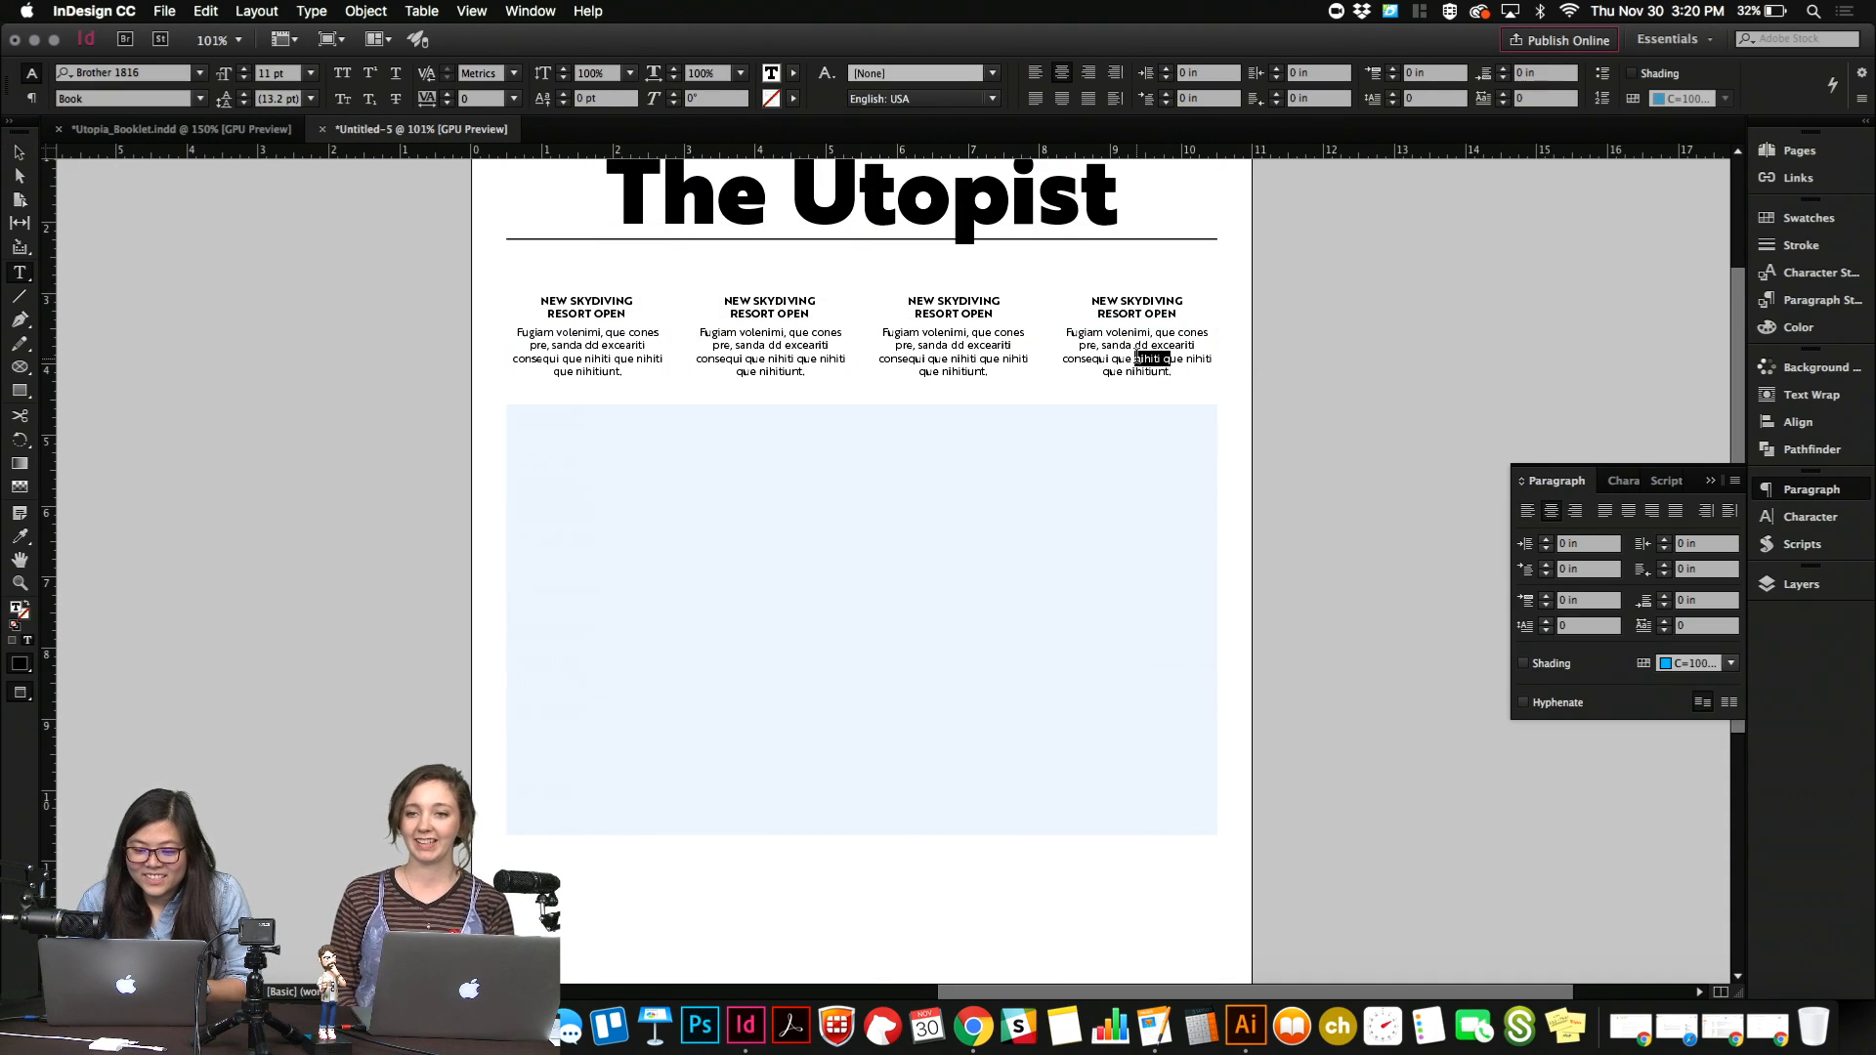
key(super+c)
click(1119, 360)
key(super+v)
key(super+v)
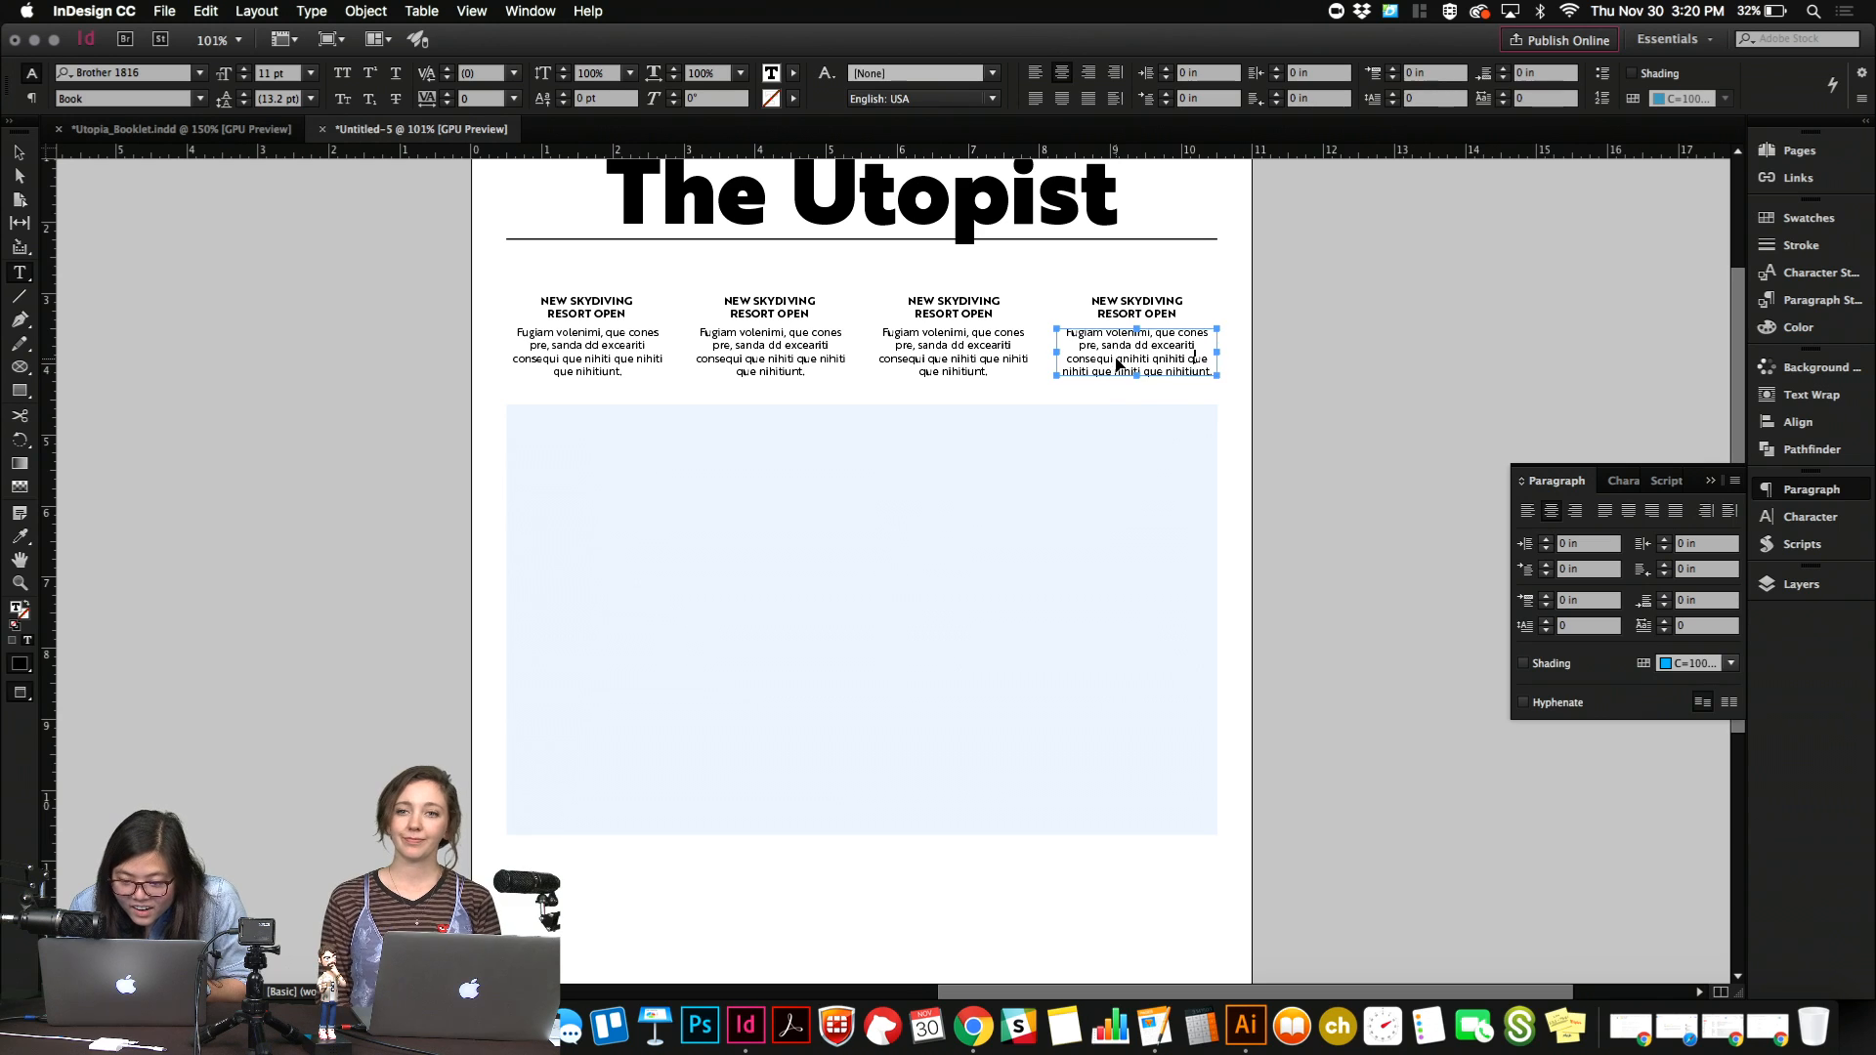
key(BackSpace)
key(BackSpace)
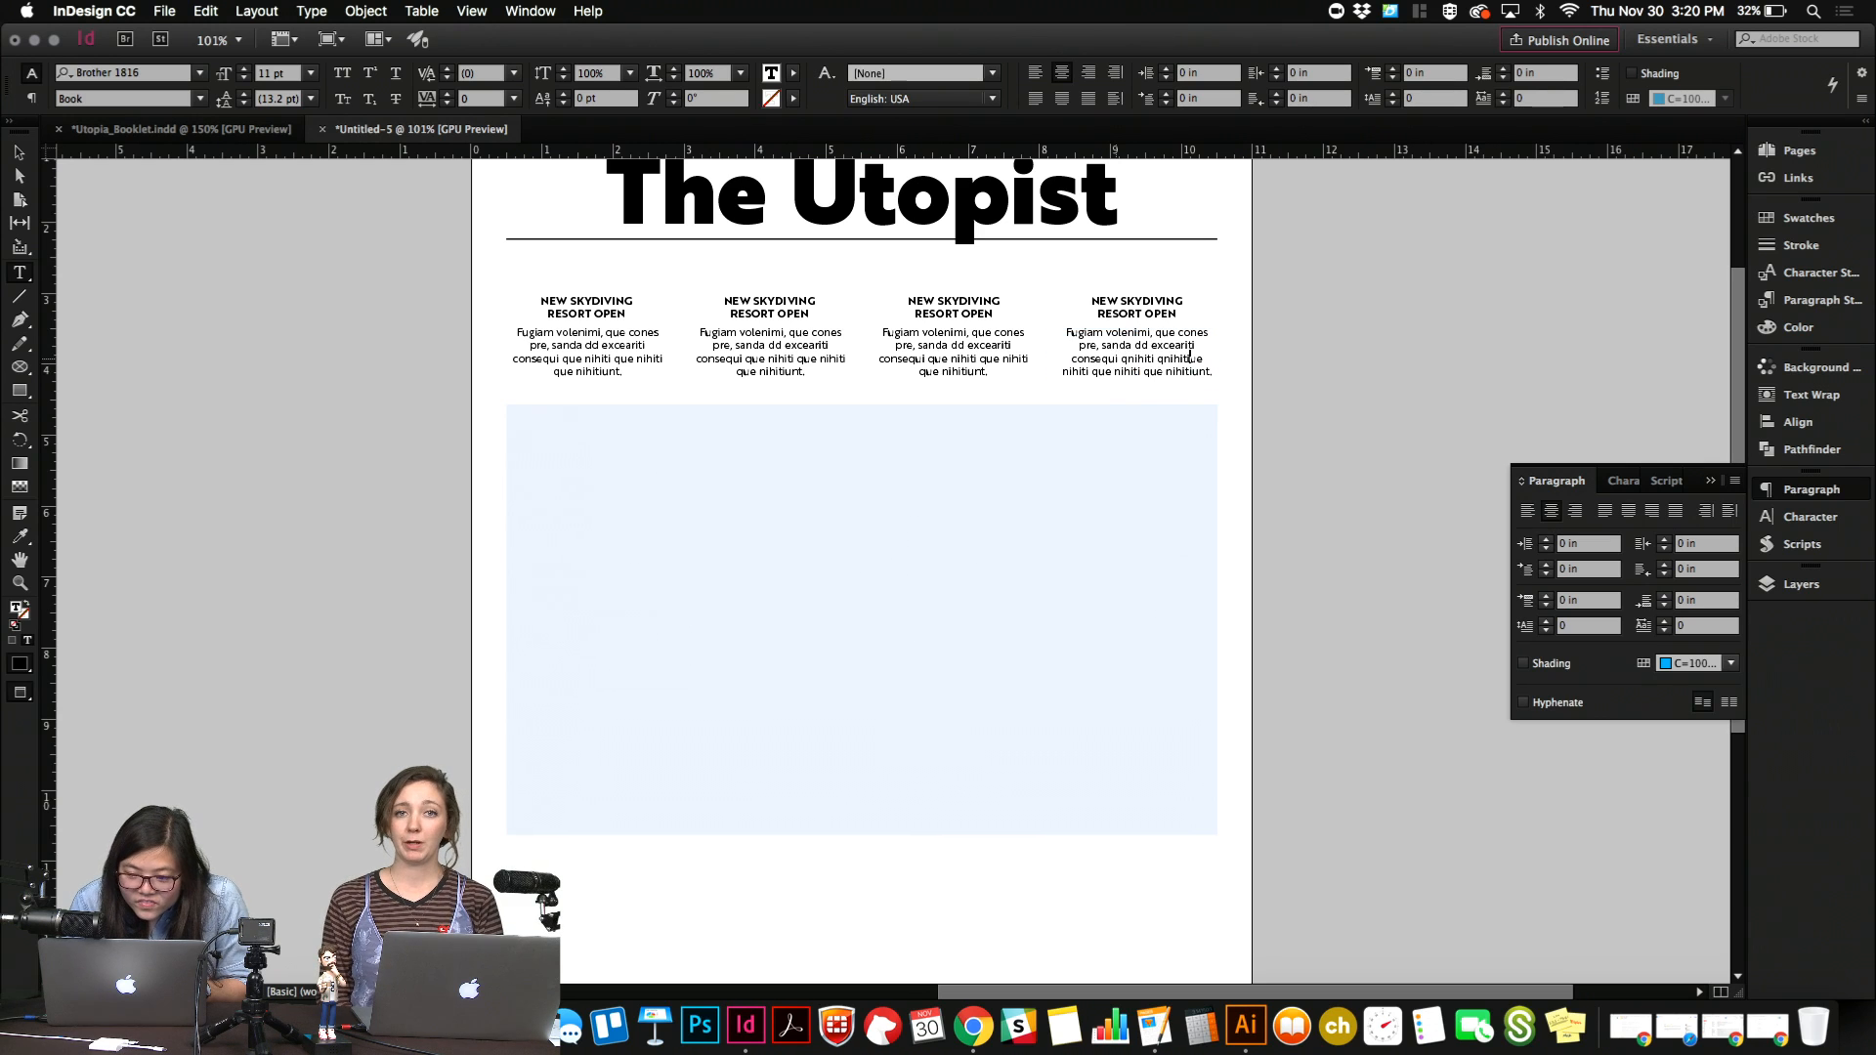
Replace the placeholder text in the other three columns with a copy of the fourth column's lengthened text.
key(super+a)
key(super+c)
click(989, 368)
key(super+a)
key(super+v)
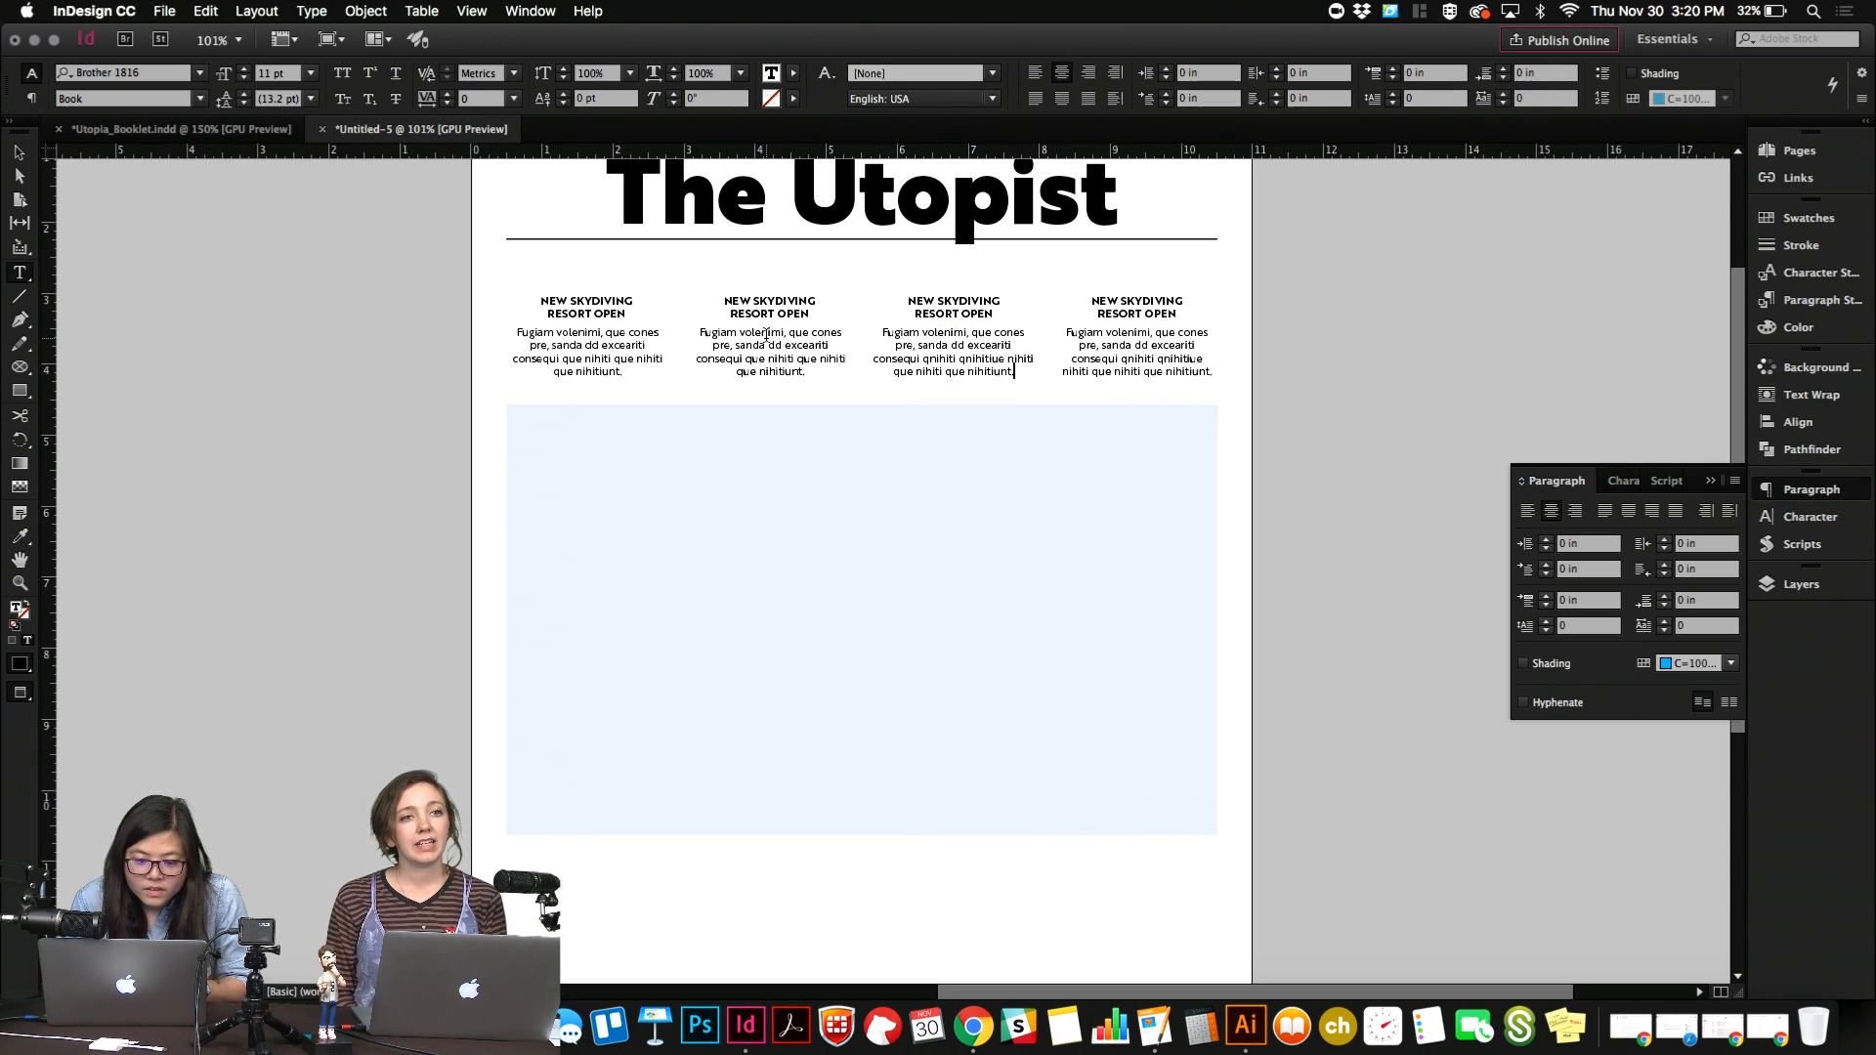
click(763, 337)
key(super+a)
key(super+v)
click(586, 356)
key(super+a)
key(super+v)
key(Escape)
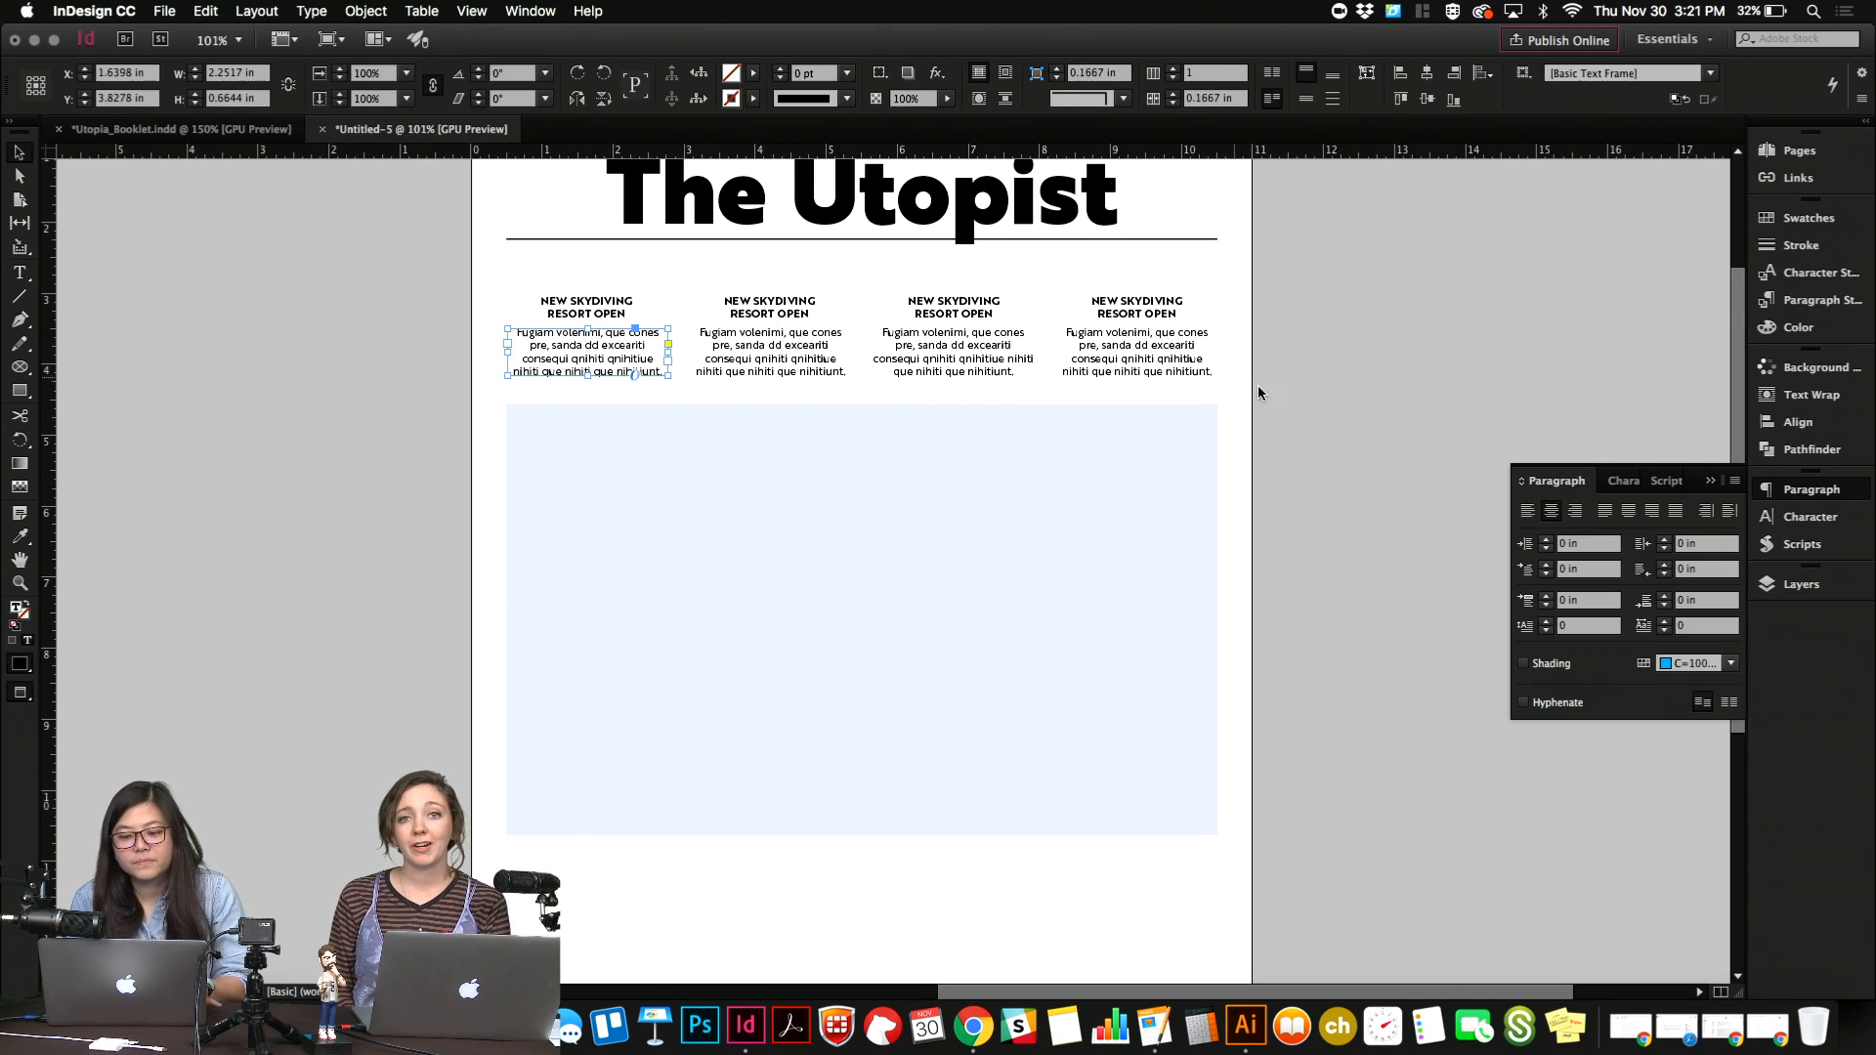
click(1292, 408)
Fit the "Raining Gumdrops!" headline frame to the height of its text.
scroll(1291, 409, up, 3)
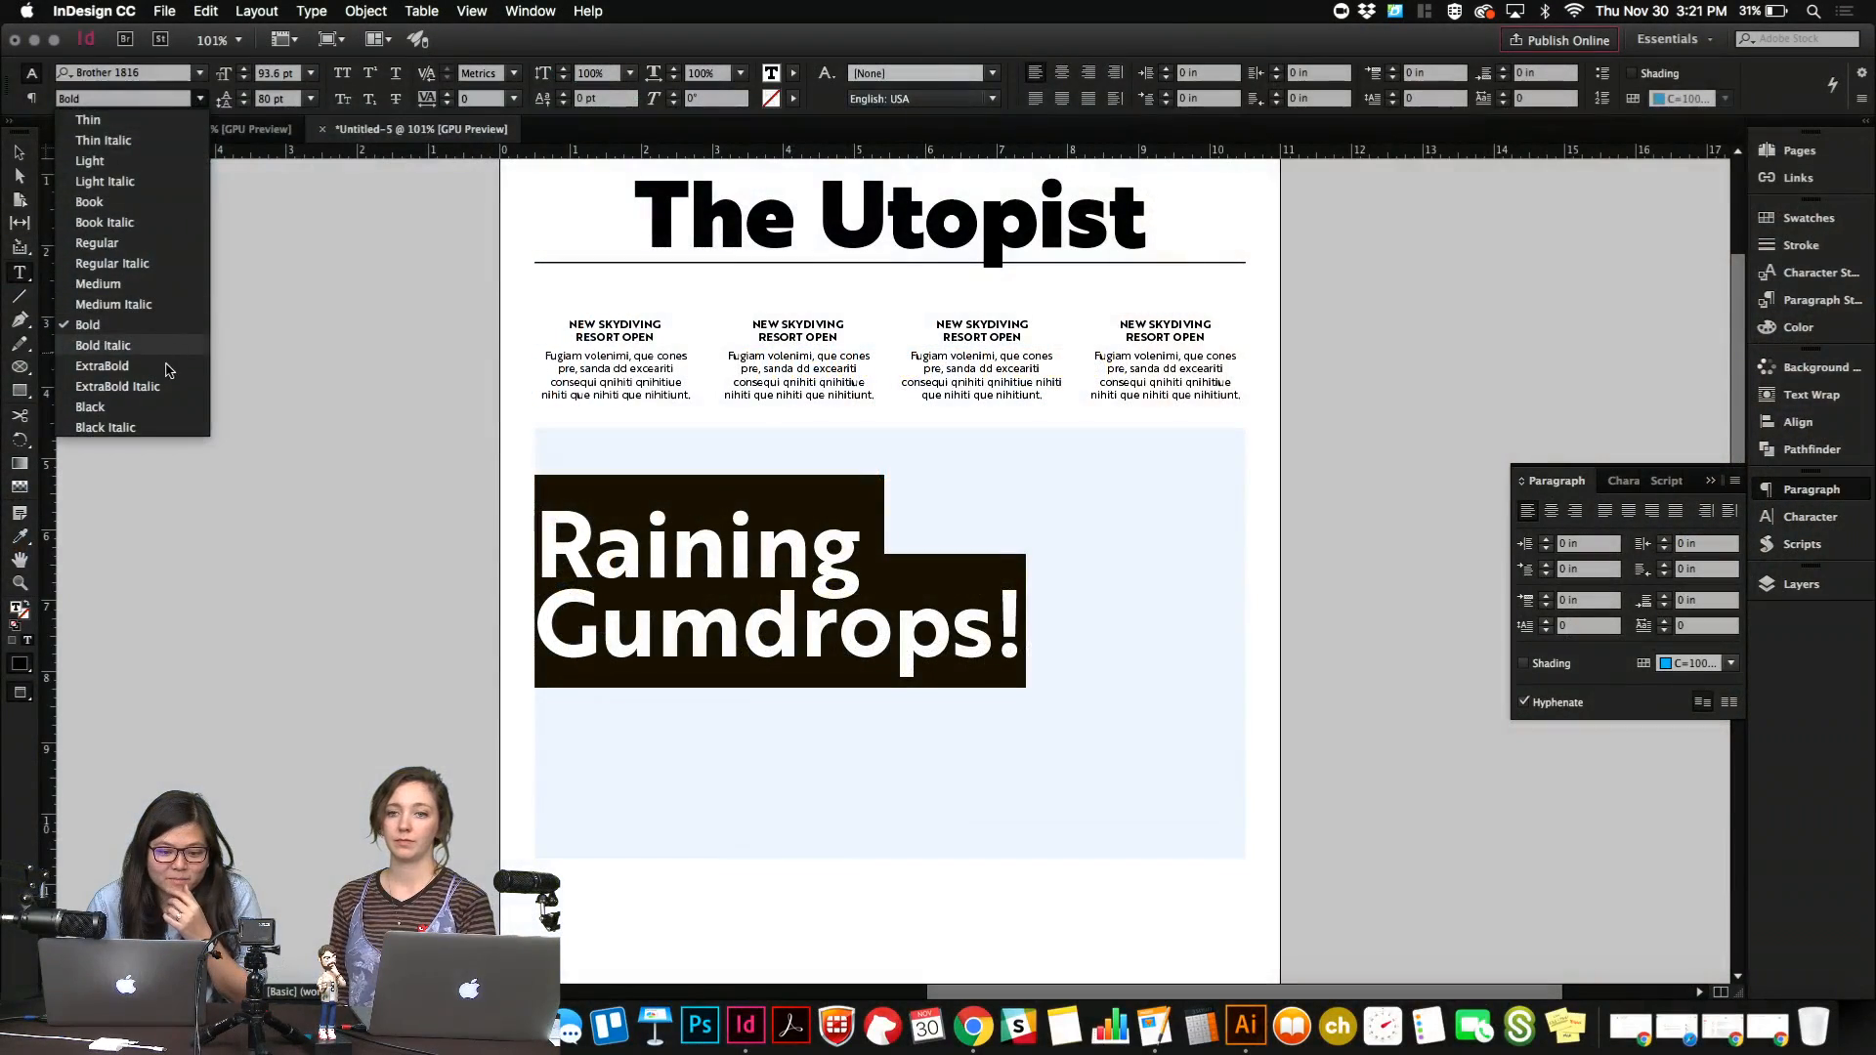
click(182, 367)
click(639, 560)
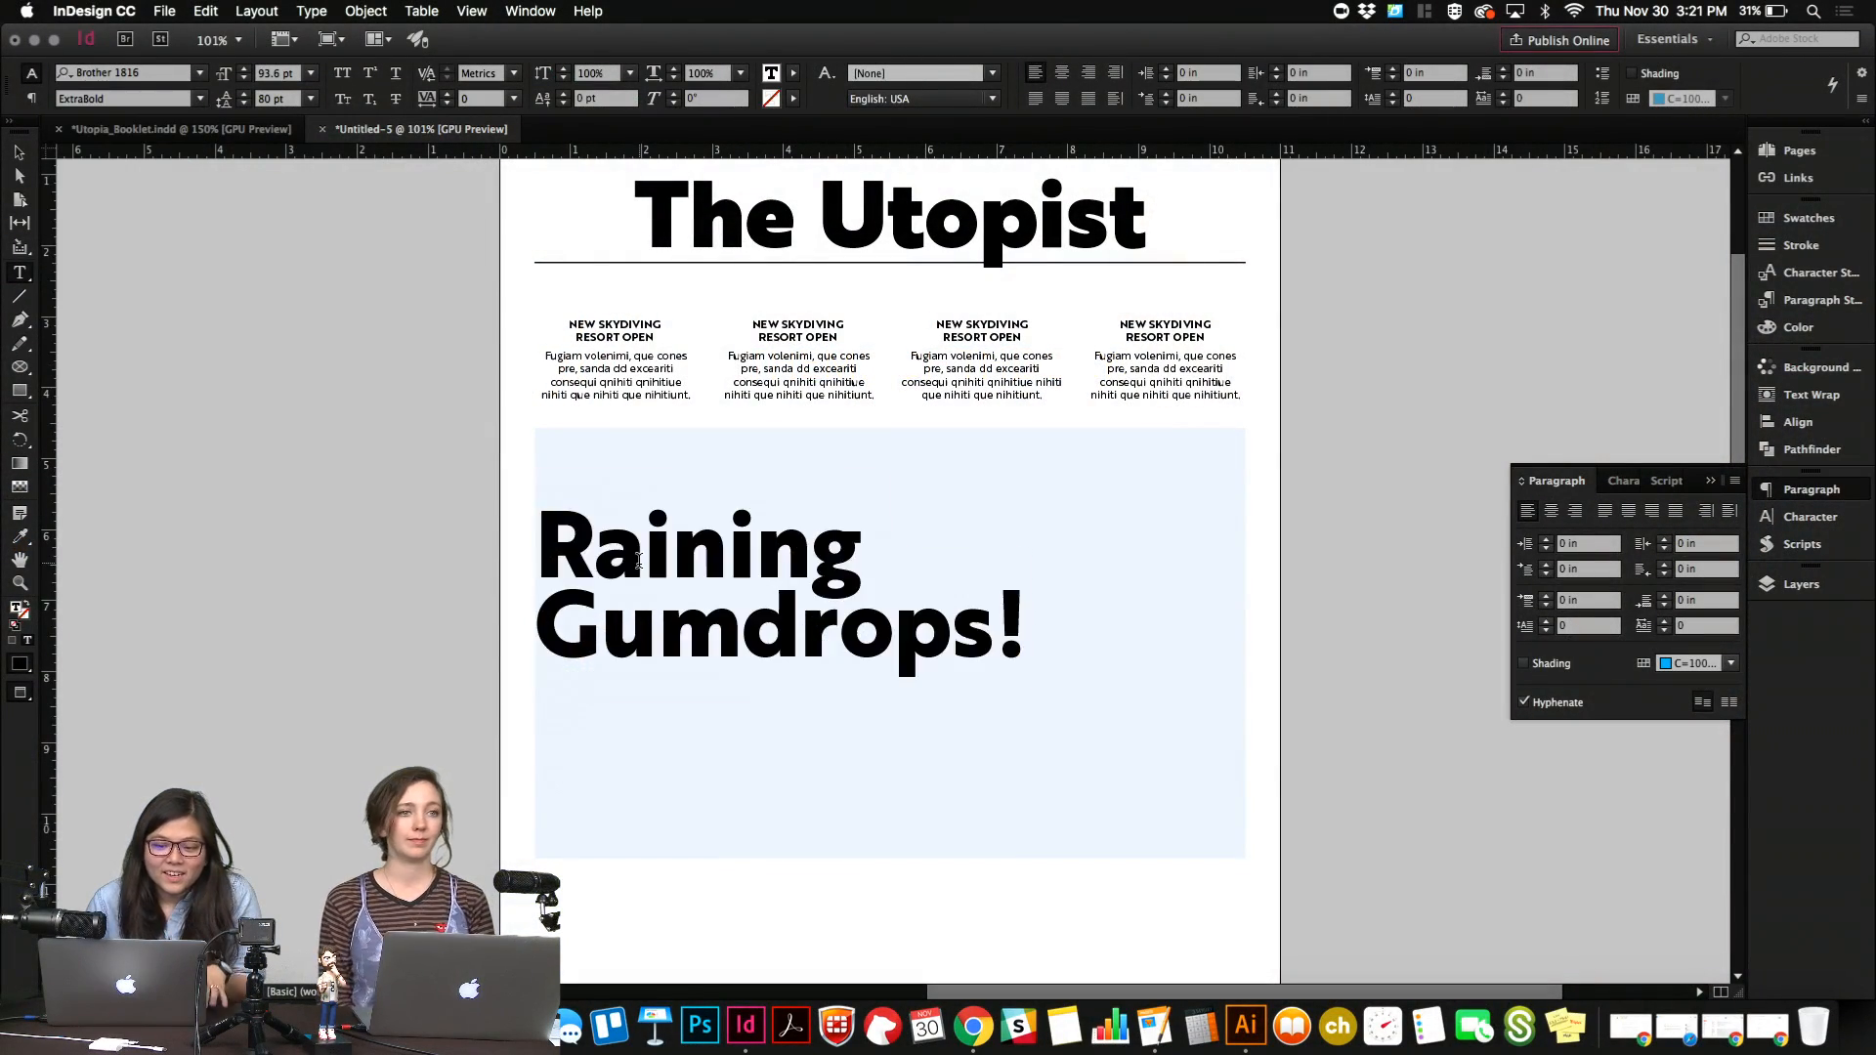
key(Escape)
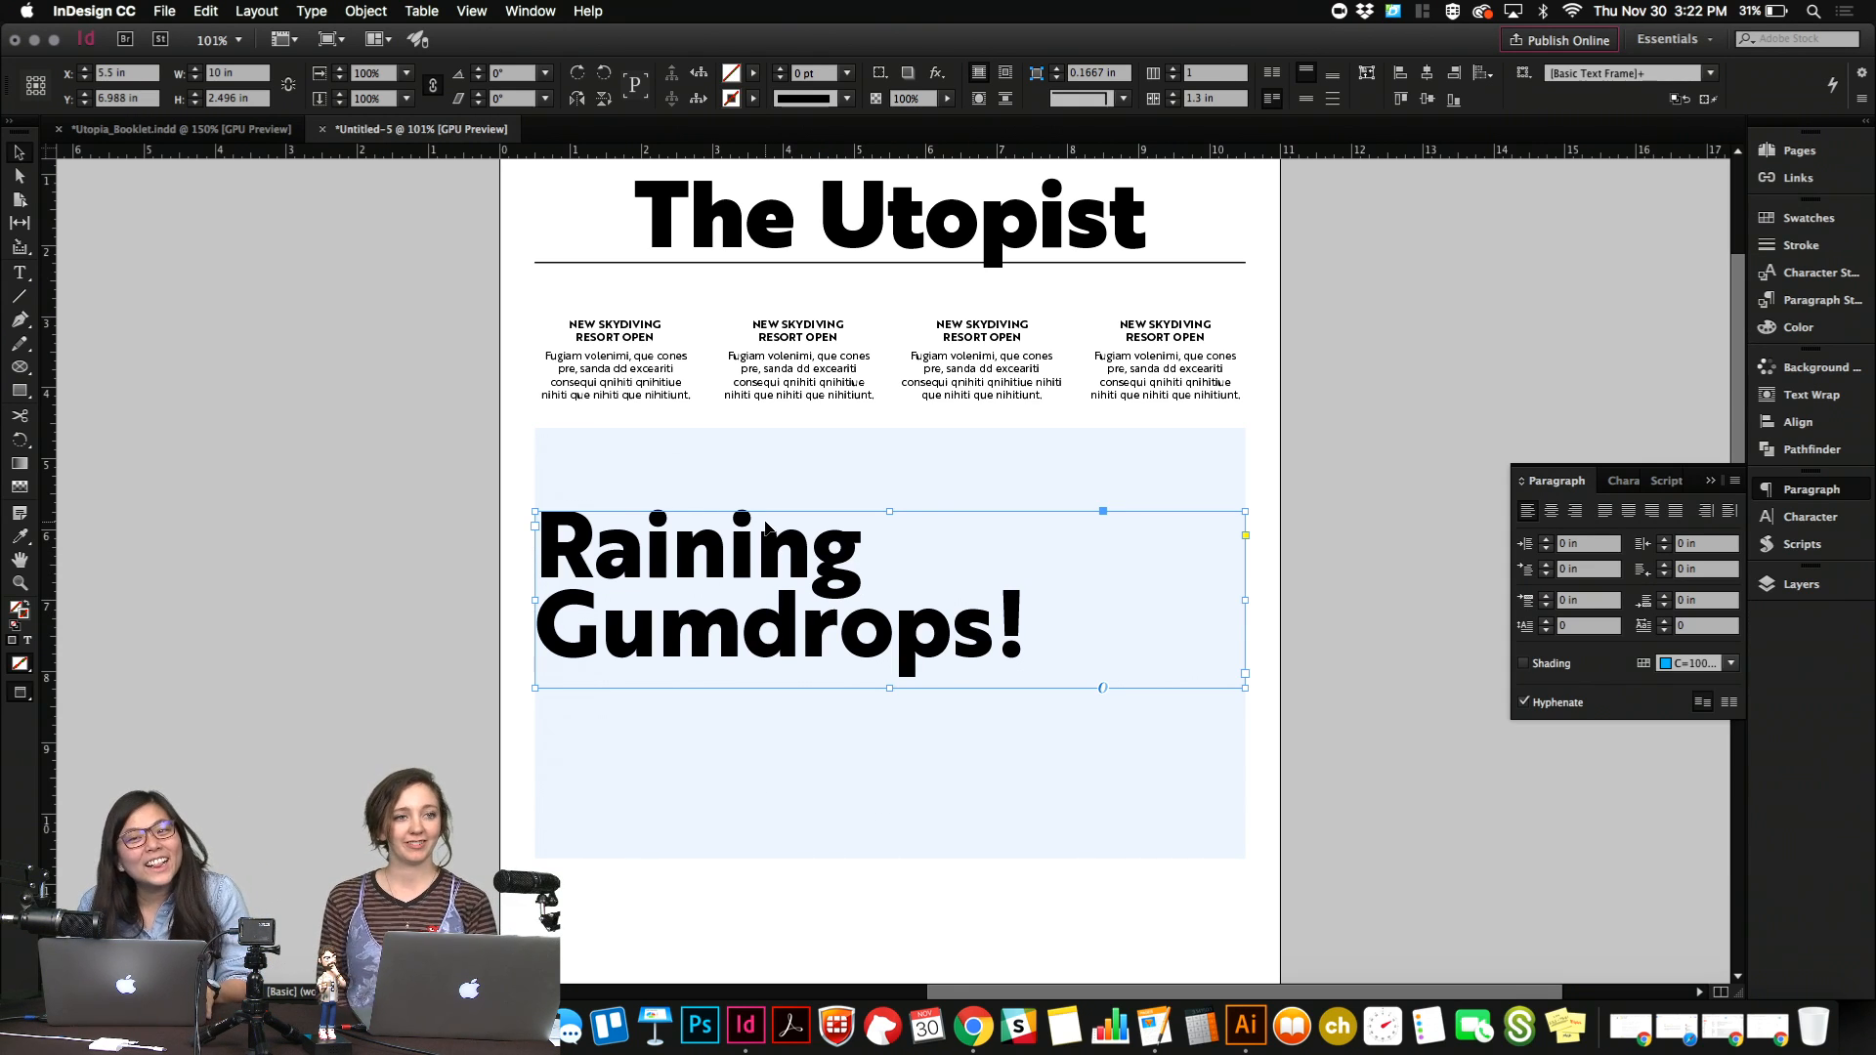
key(super+alt+c)
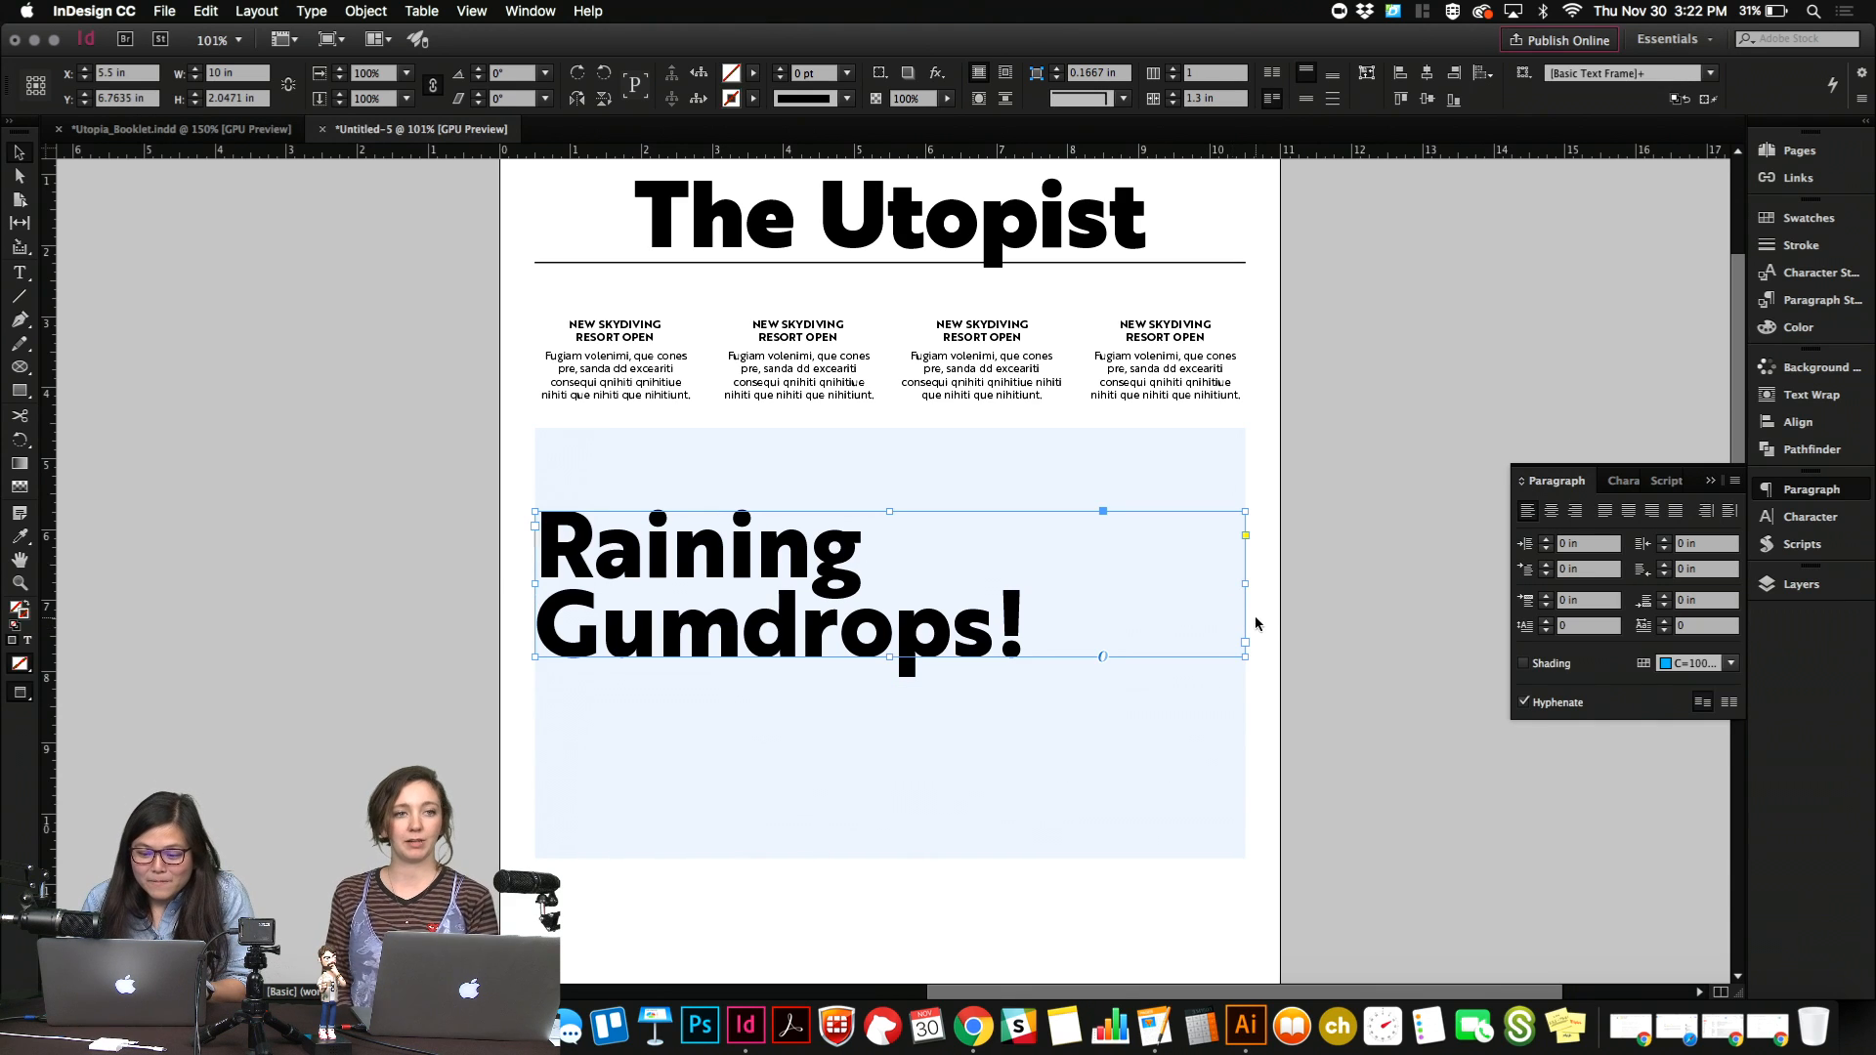
Scale the headline down to about 7.42 in wide and move it into the blue image frame's lower-left area, centred at about Y 9 in.
drag(1247, 586, 1063, 583)
drag(907, 612, 938, 781)
key(Left)
key(Left)
key(shift+Up)
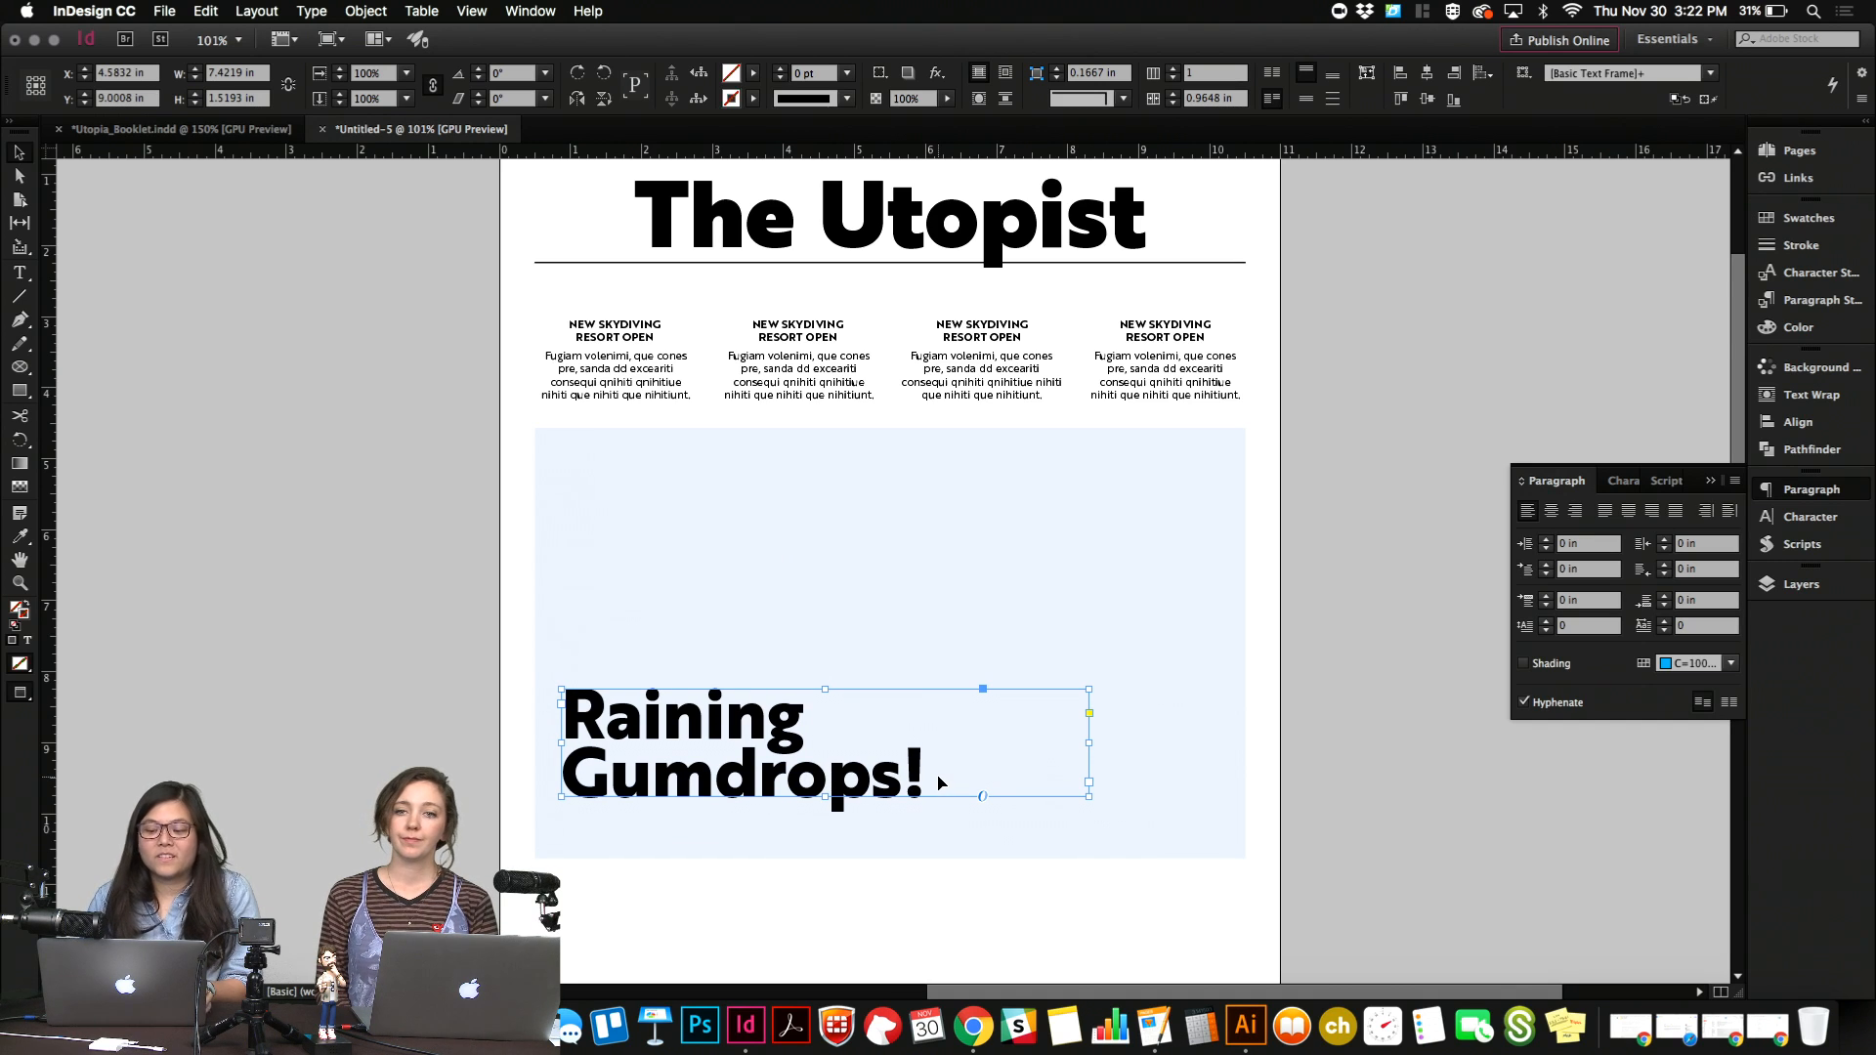
click(1384, 770)
Duplicate the first column's bold heading directly beneath the main headline and bring the copy to the front.
scroll(1384, 770, down, 1)
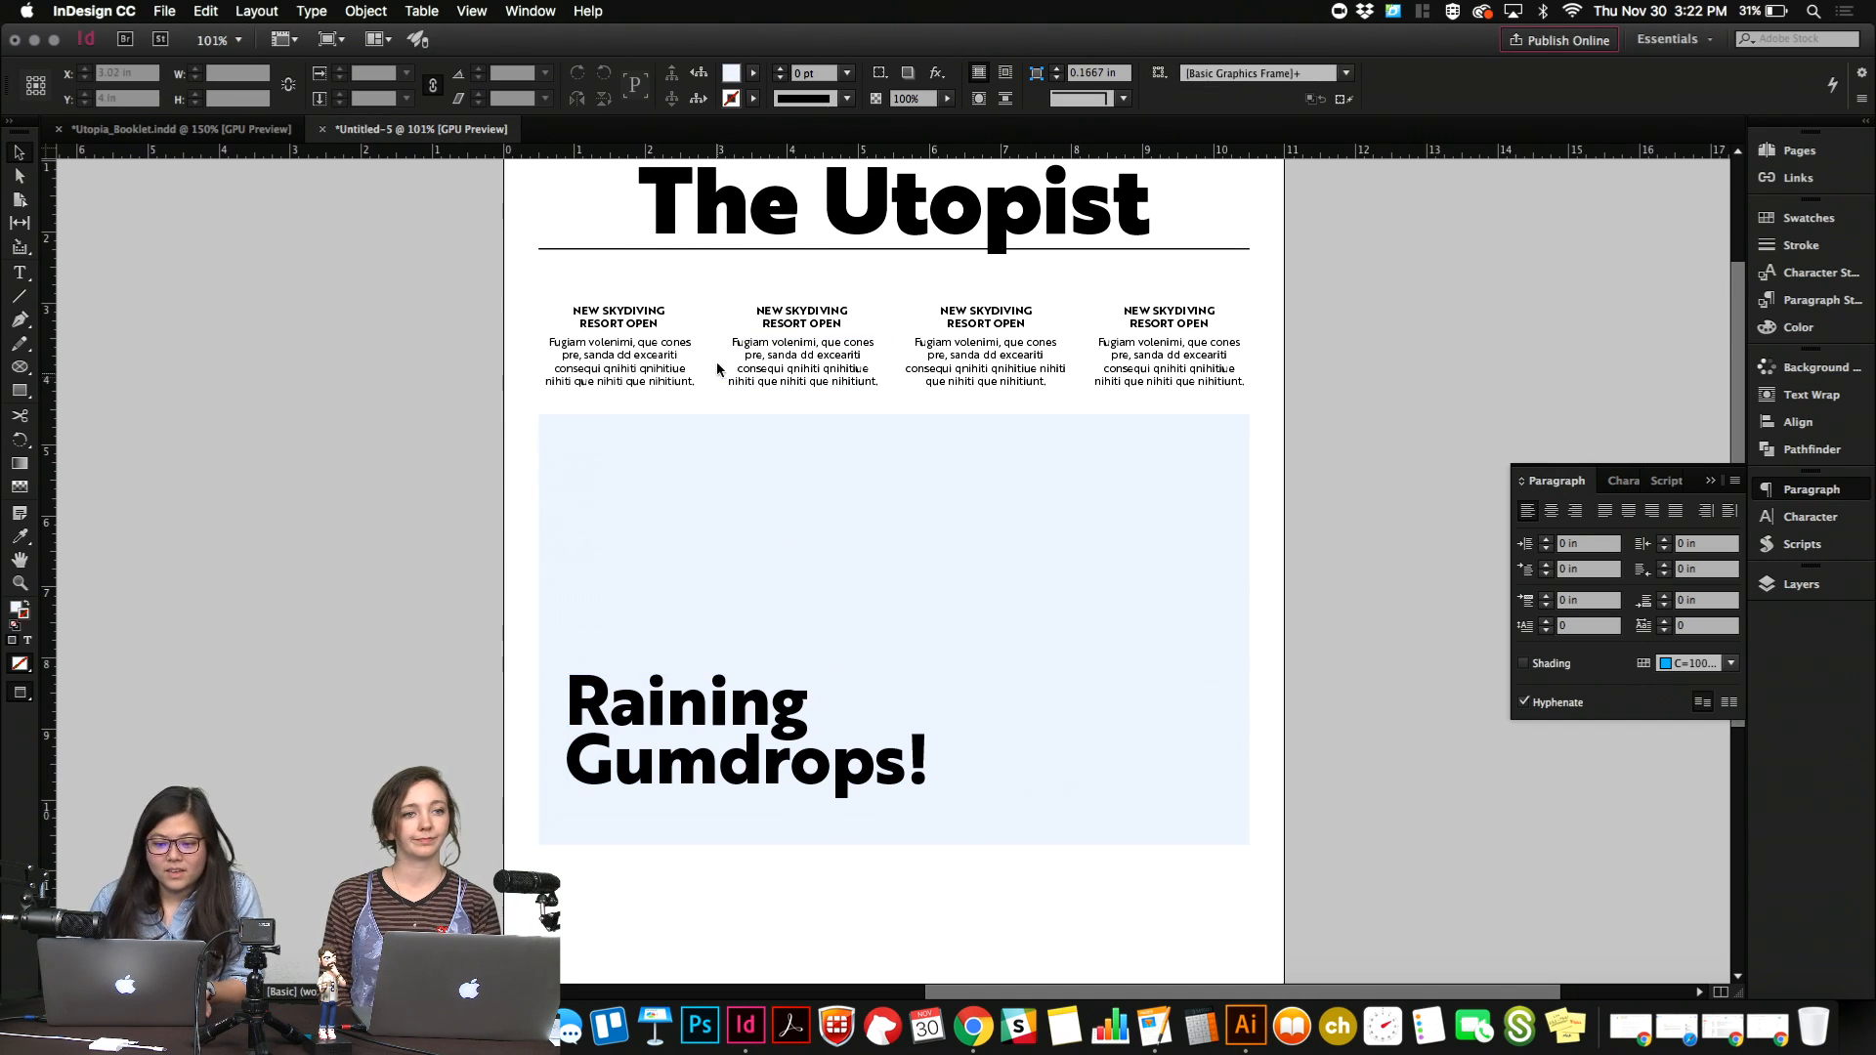
drag(641, 324, 670, 811)
double_click(670, 811)
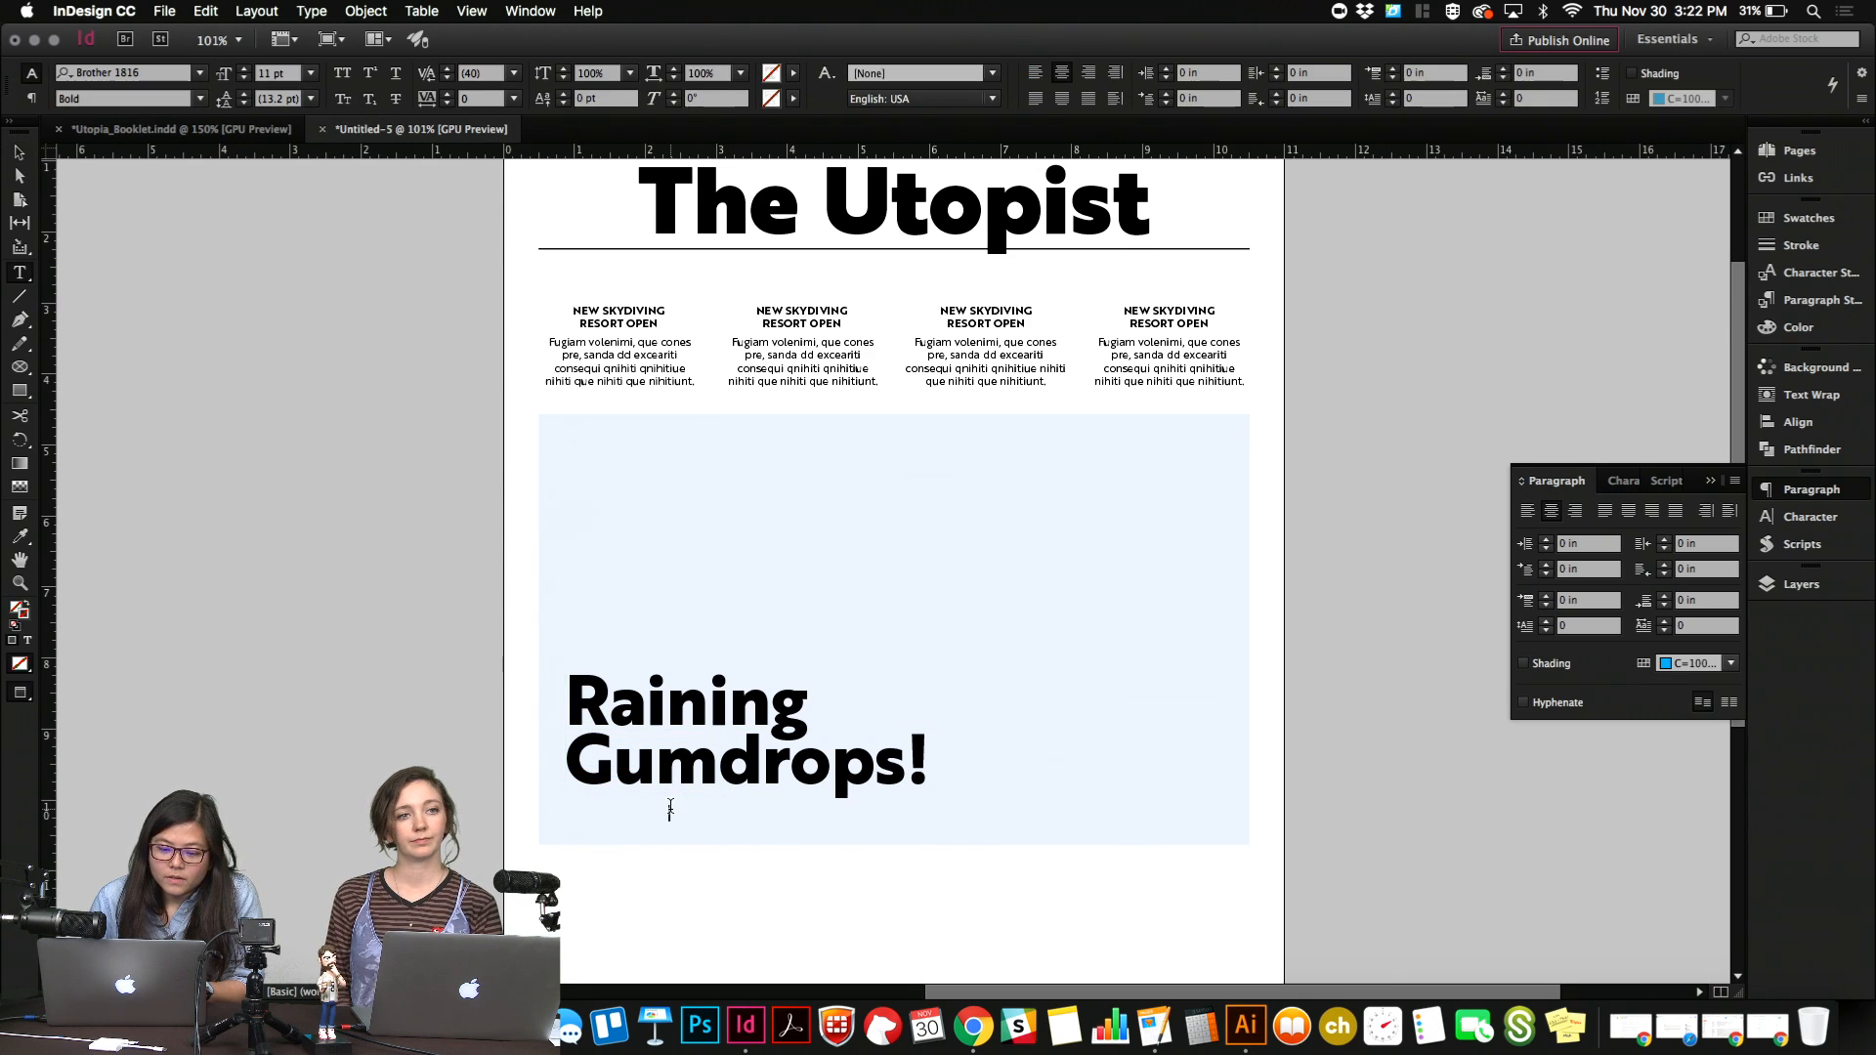
key(super+a)
key(Escape)
right_click(671, 807)
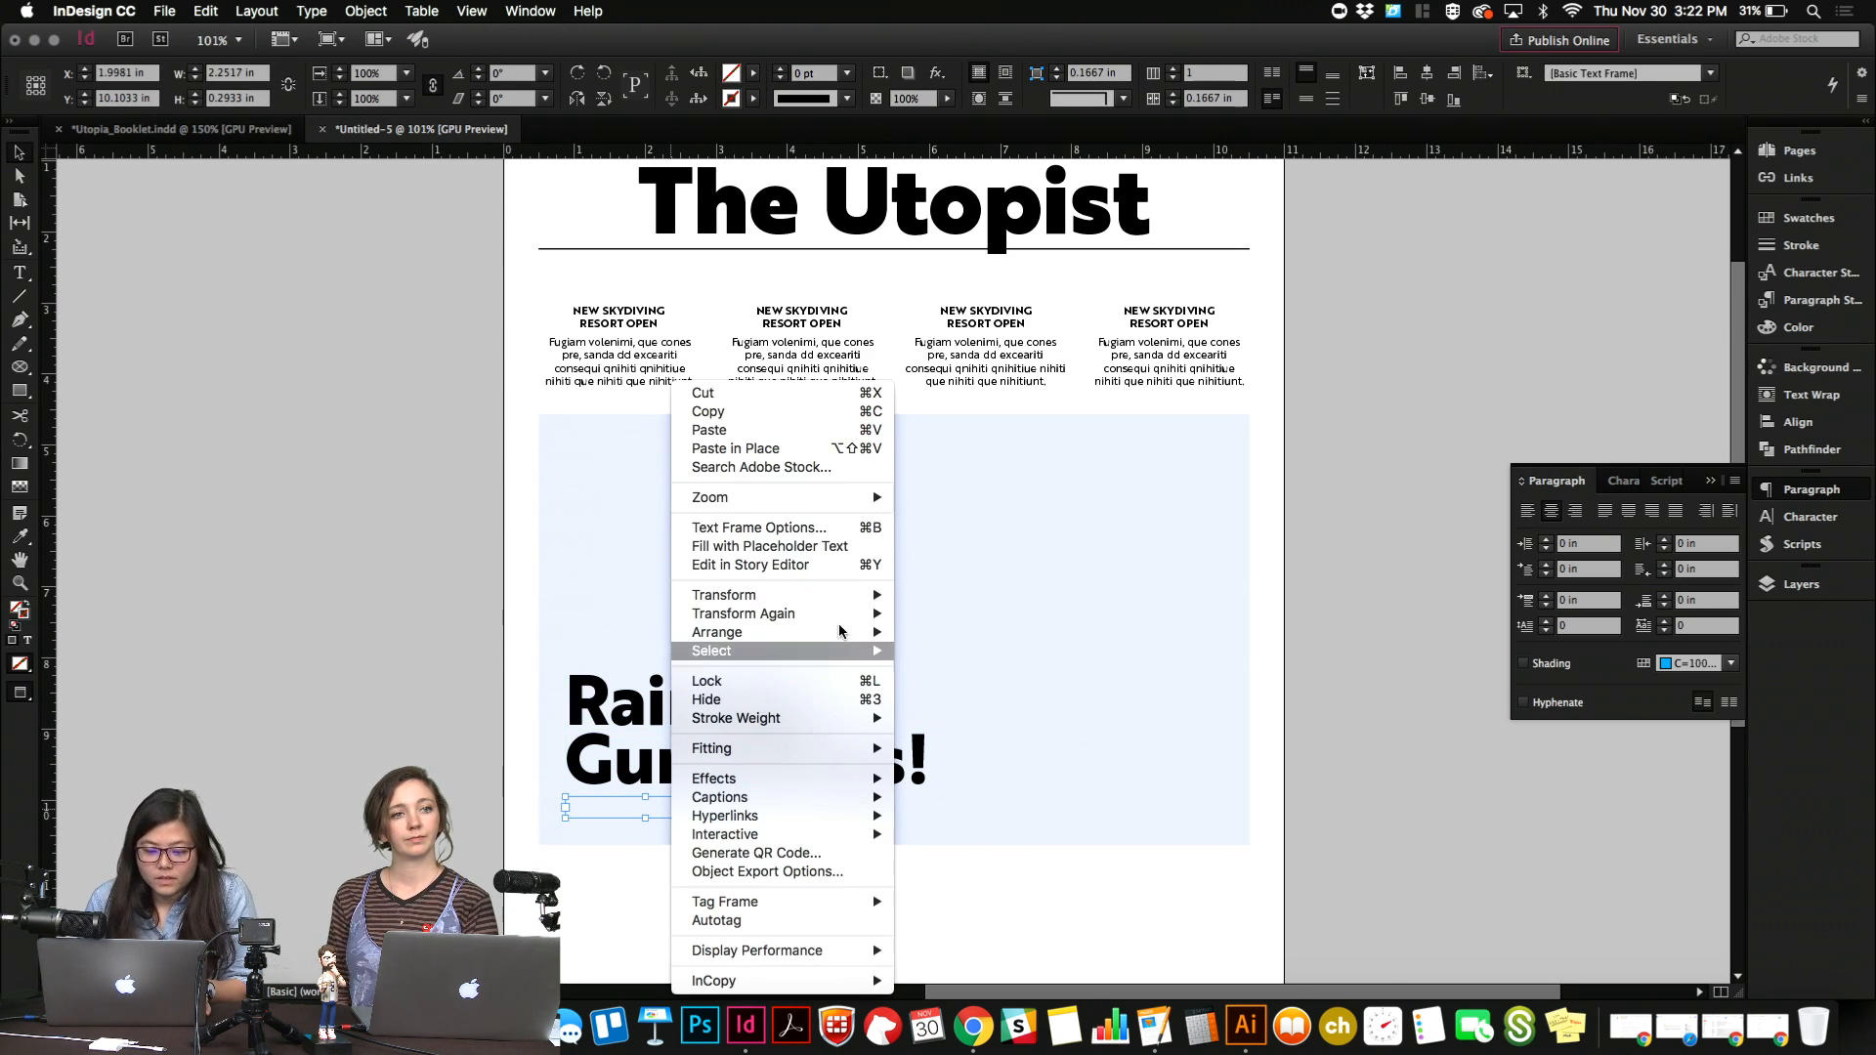
click(917, 632)
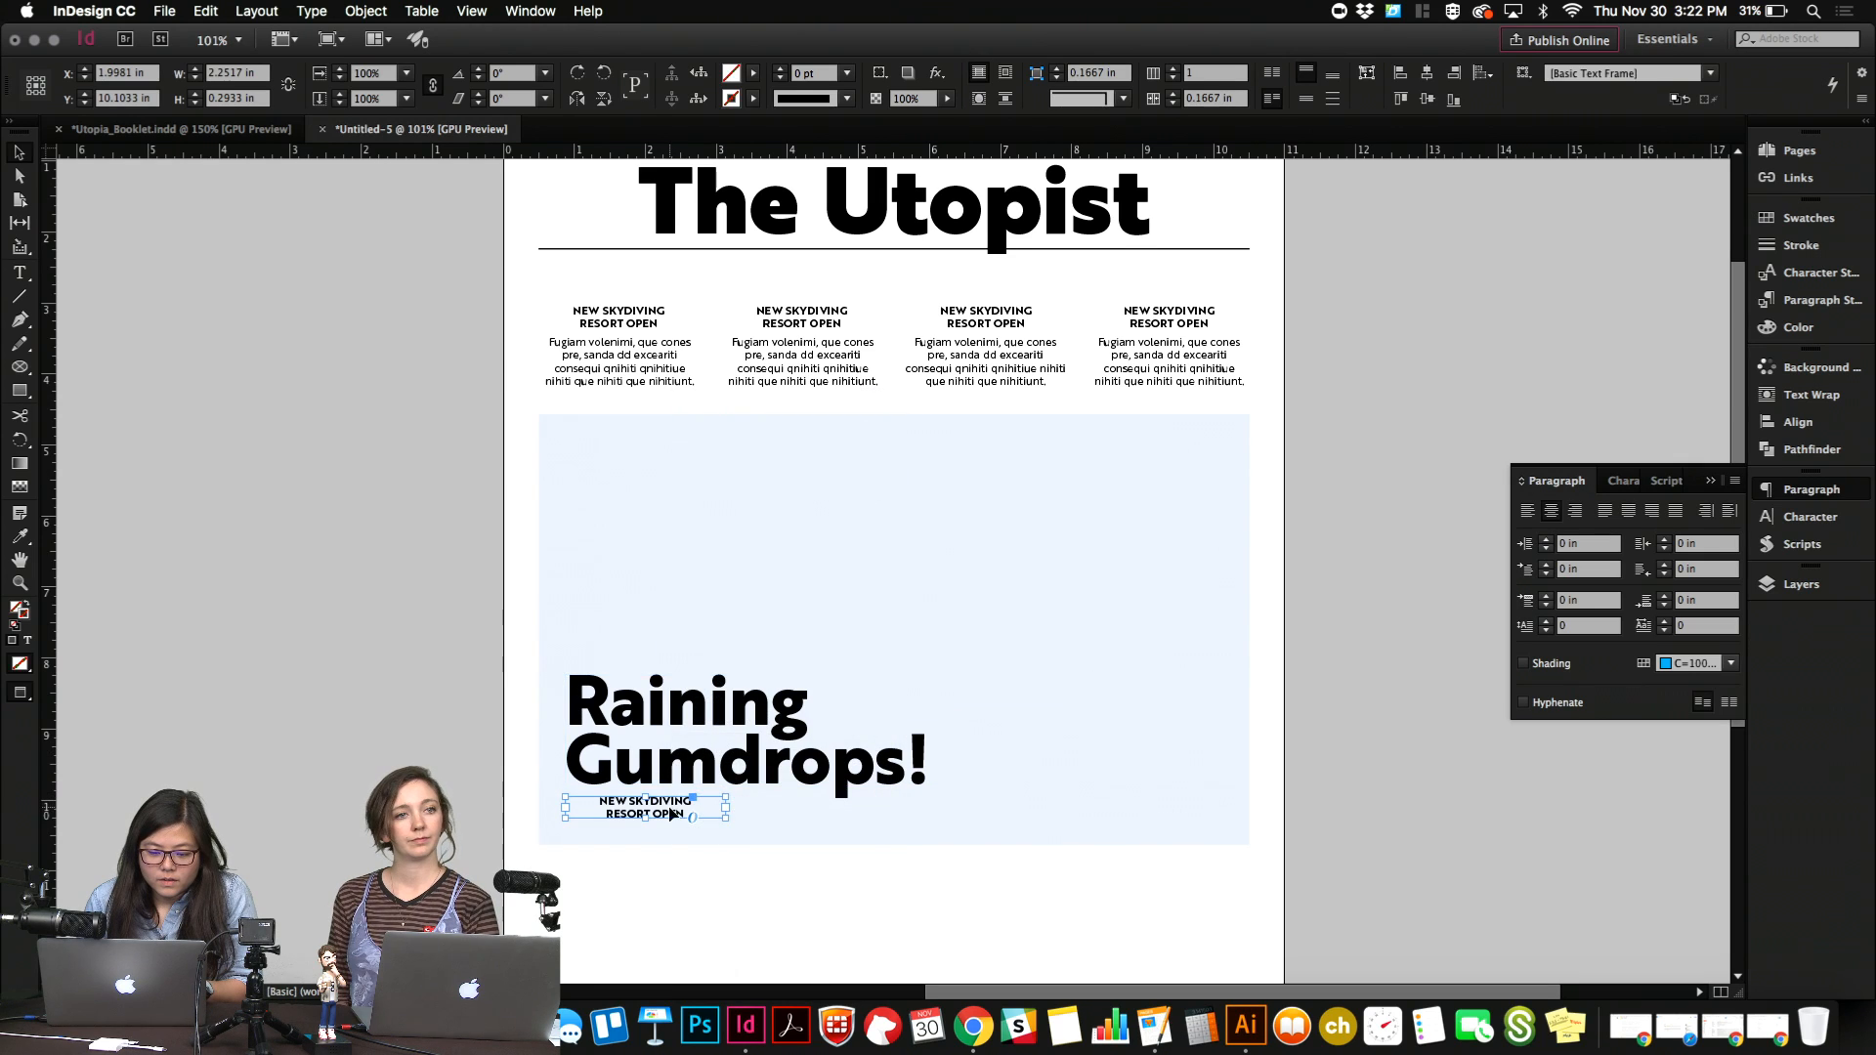
Left-align the copied heading and replace its text with "FORECAST: CAVITY INDUCING".
double_click(670, 812)
key(super+a)
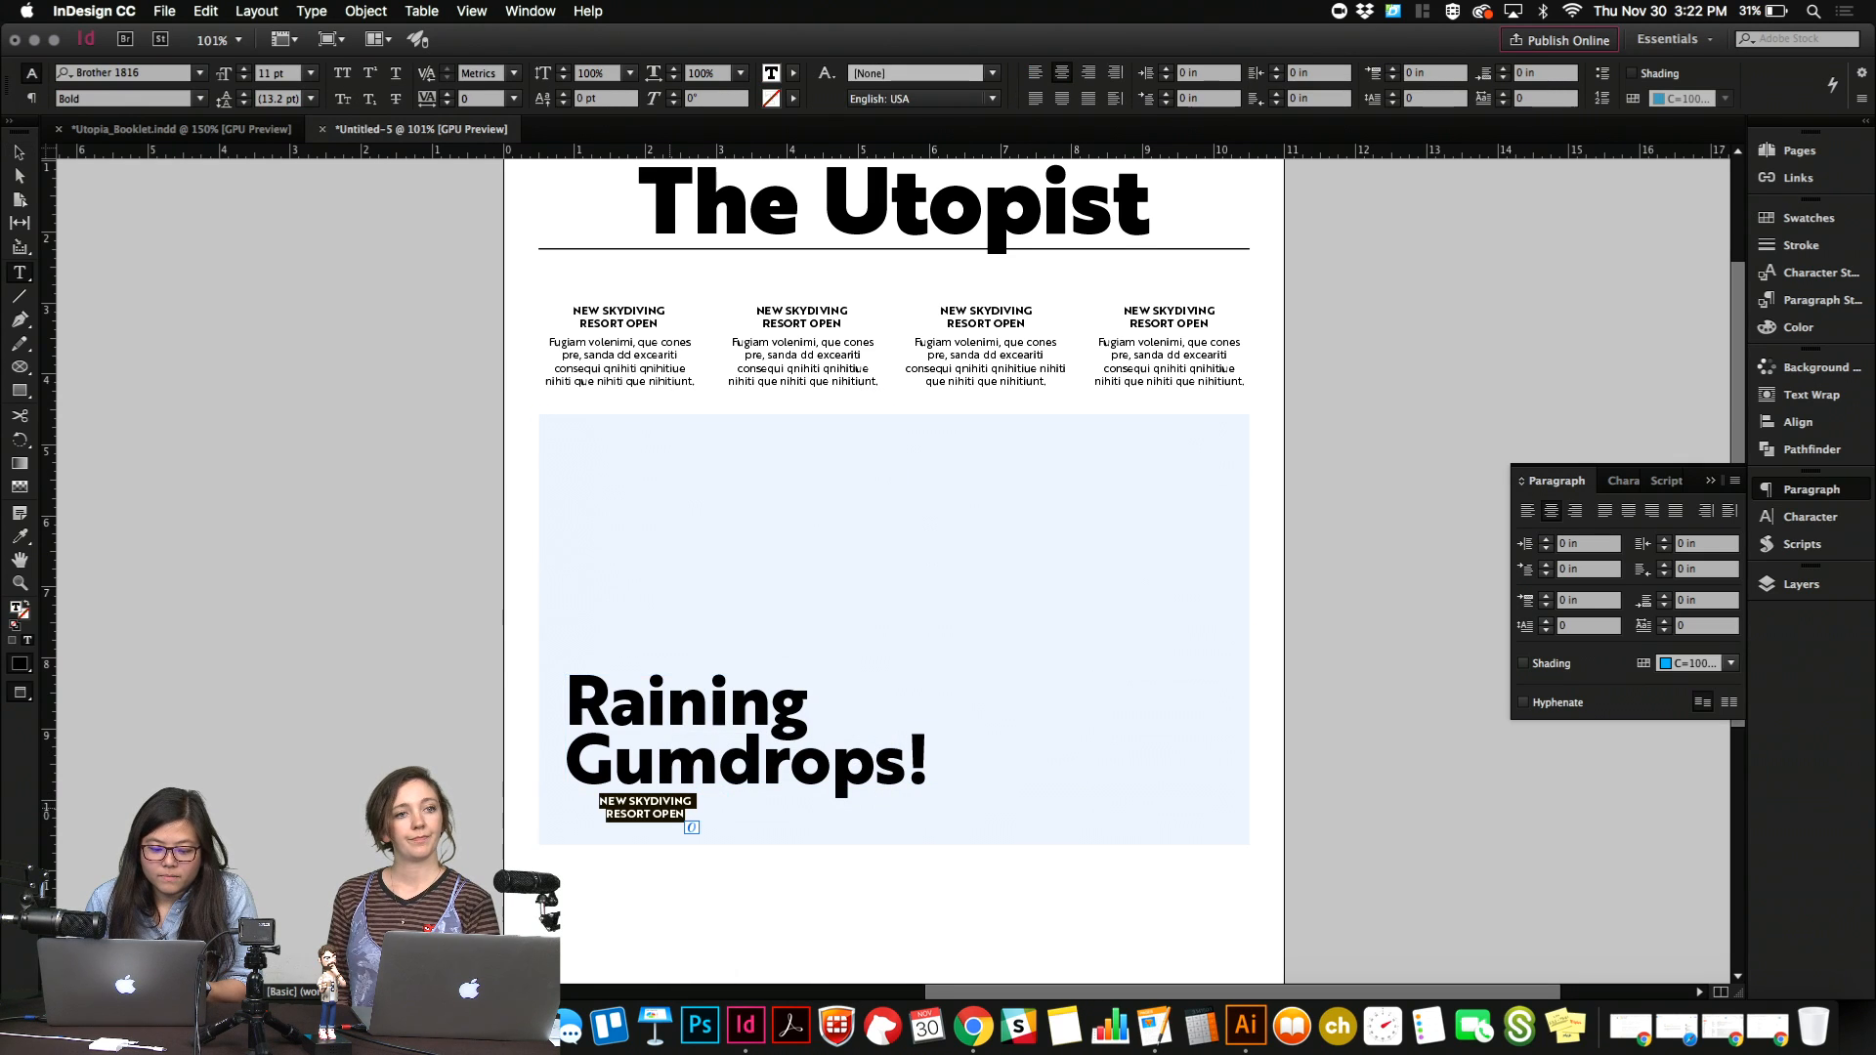
click(1035, 72)
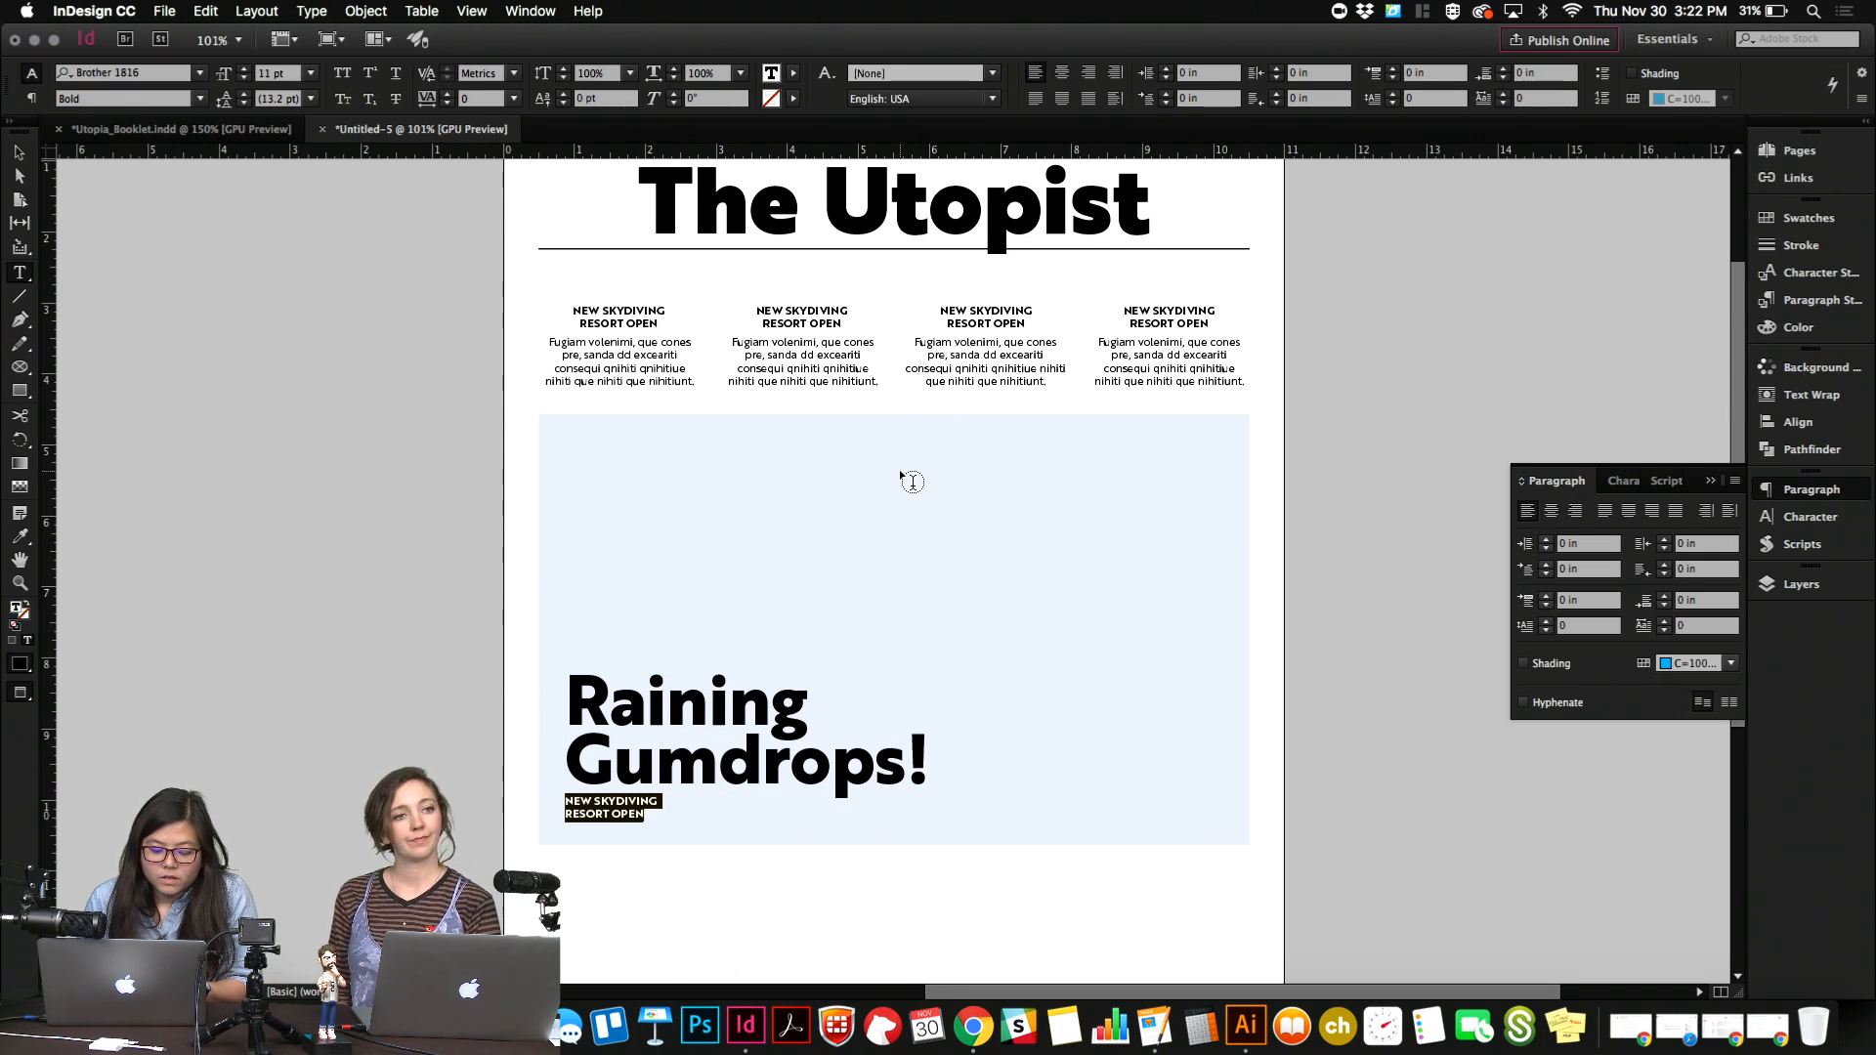
text(FORECAST)
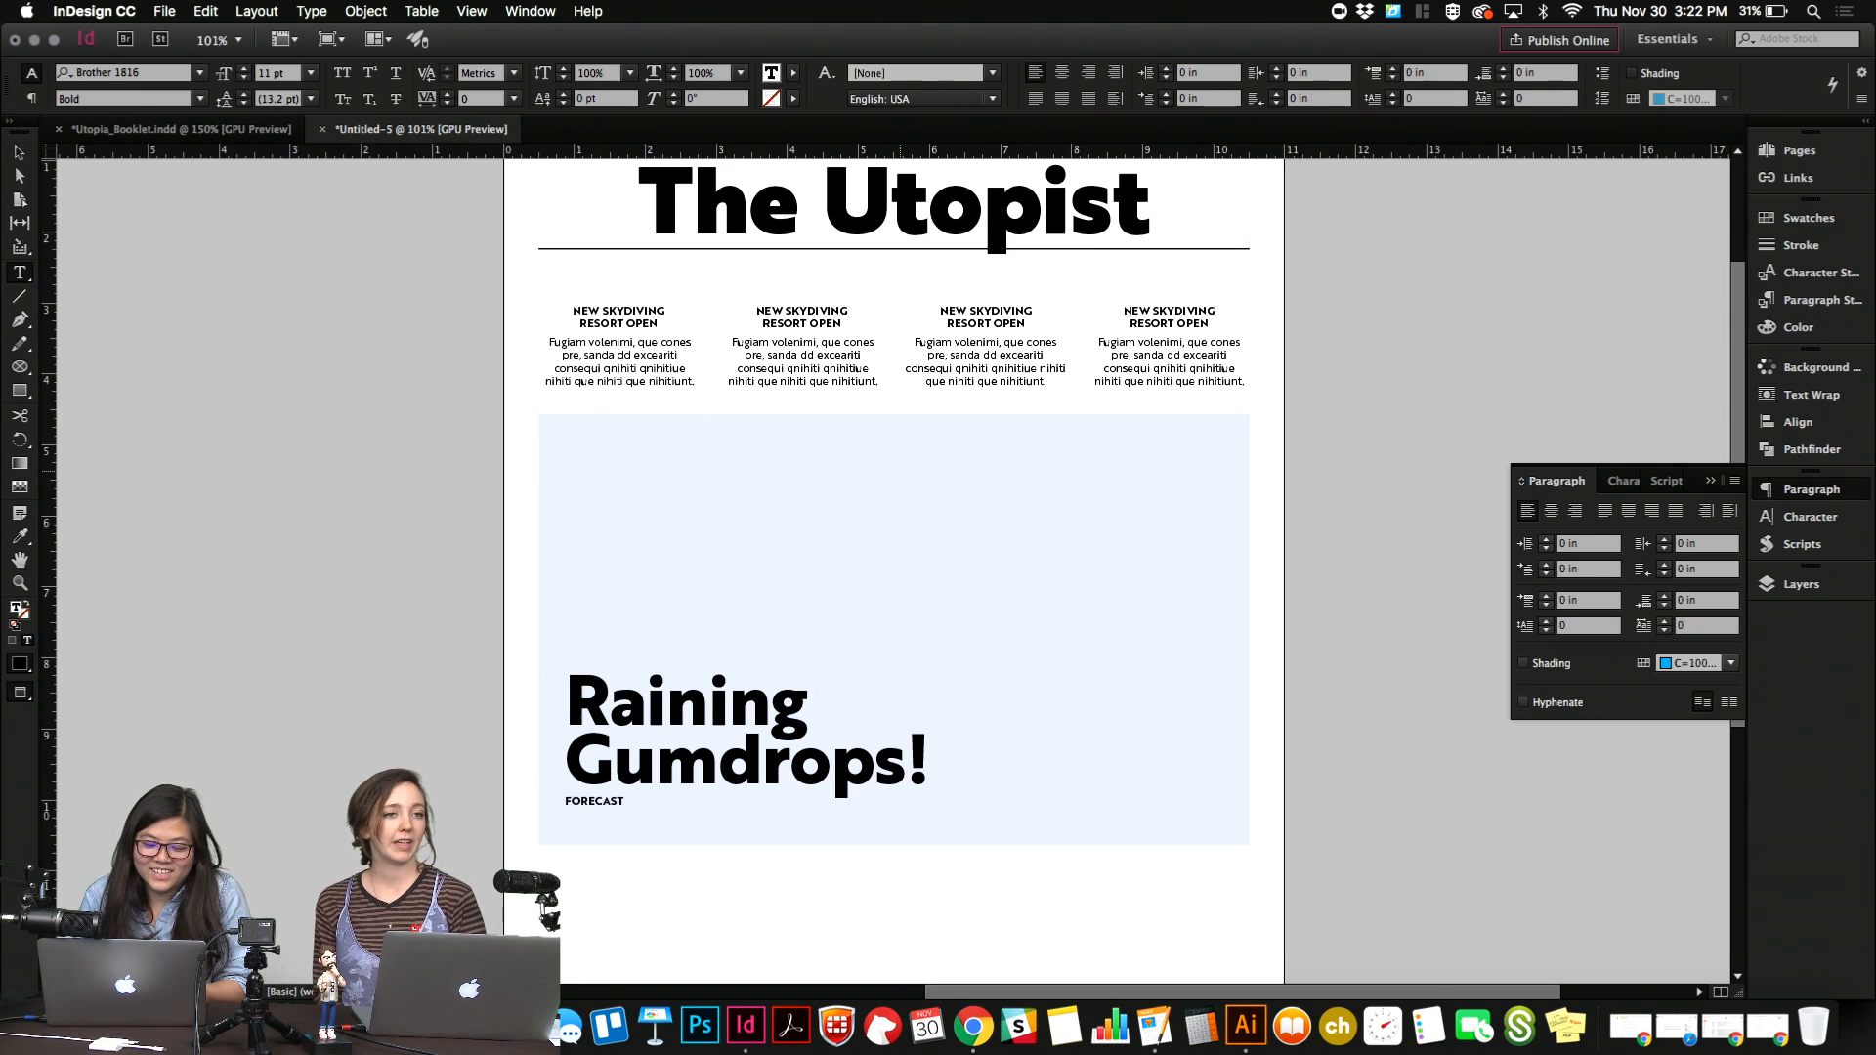
text(CAVITY)
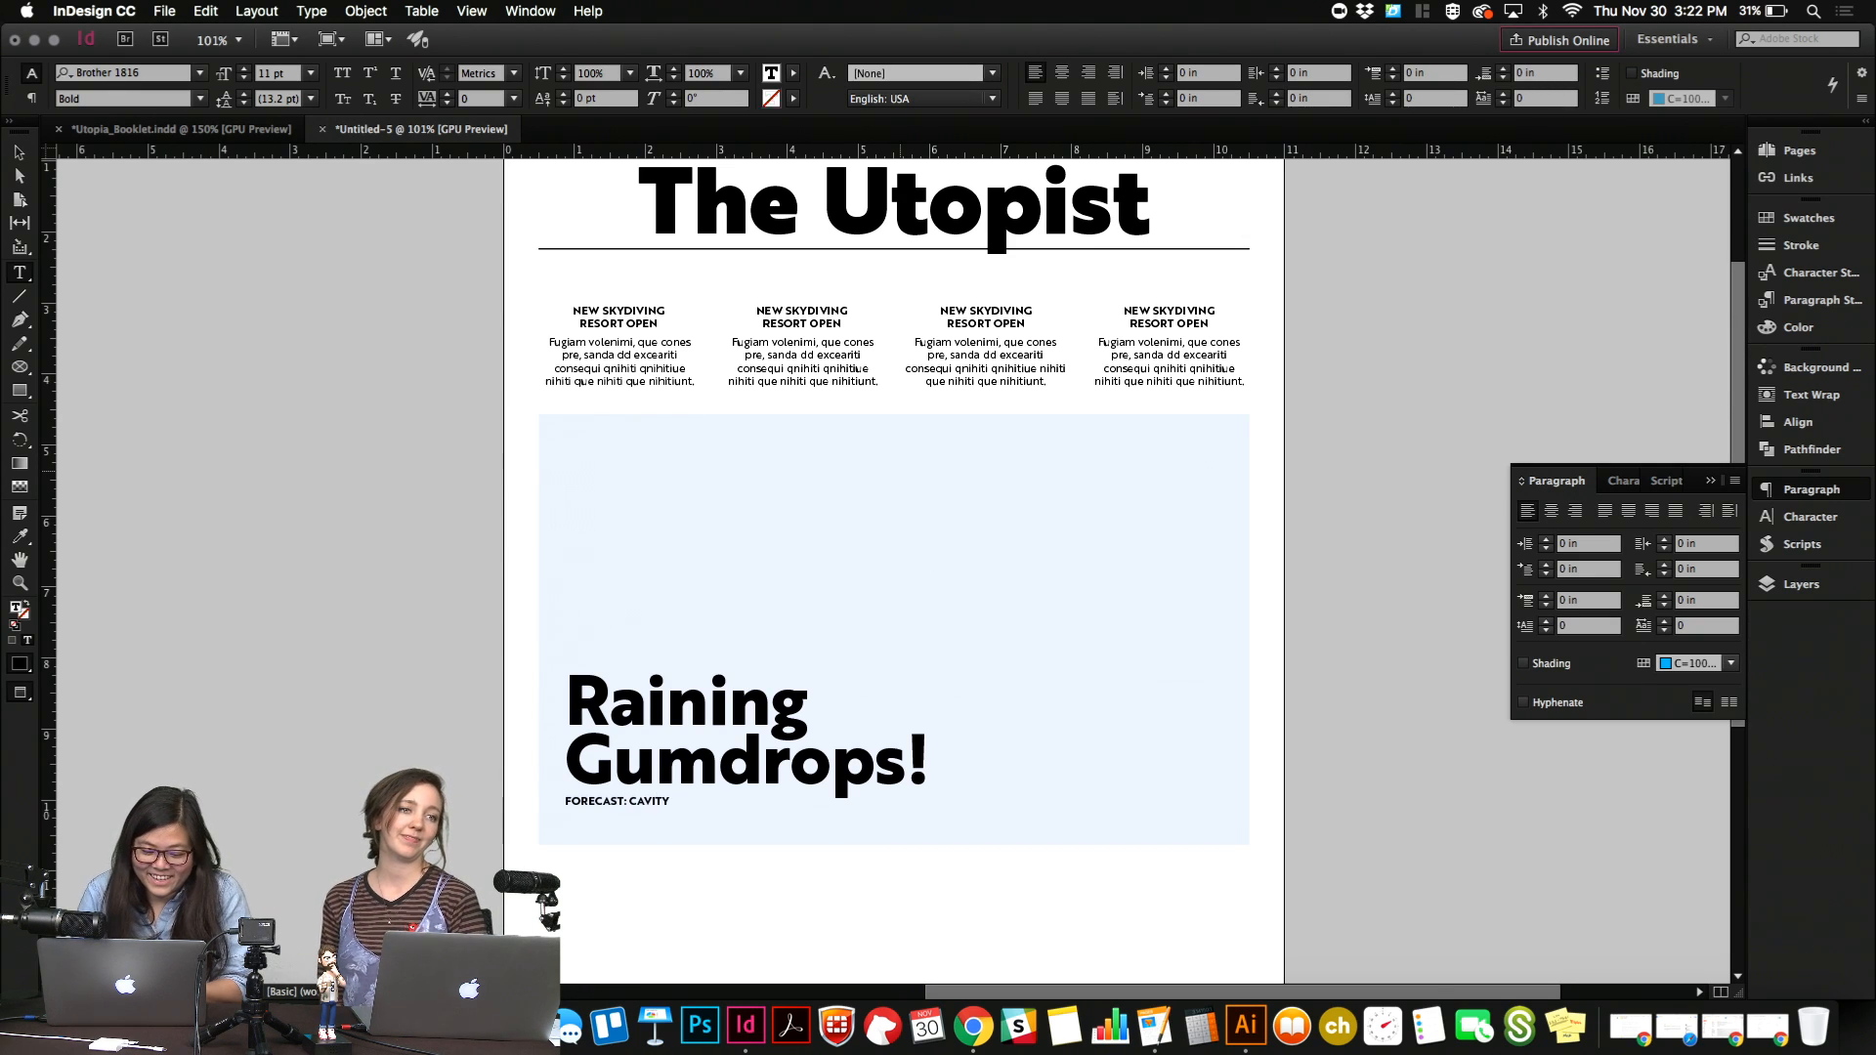
text( INDUCIN)
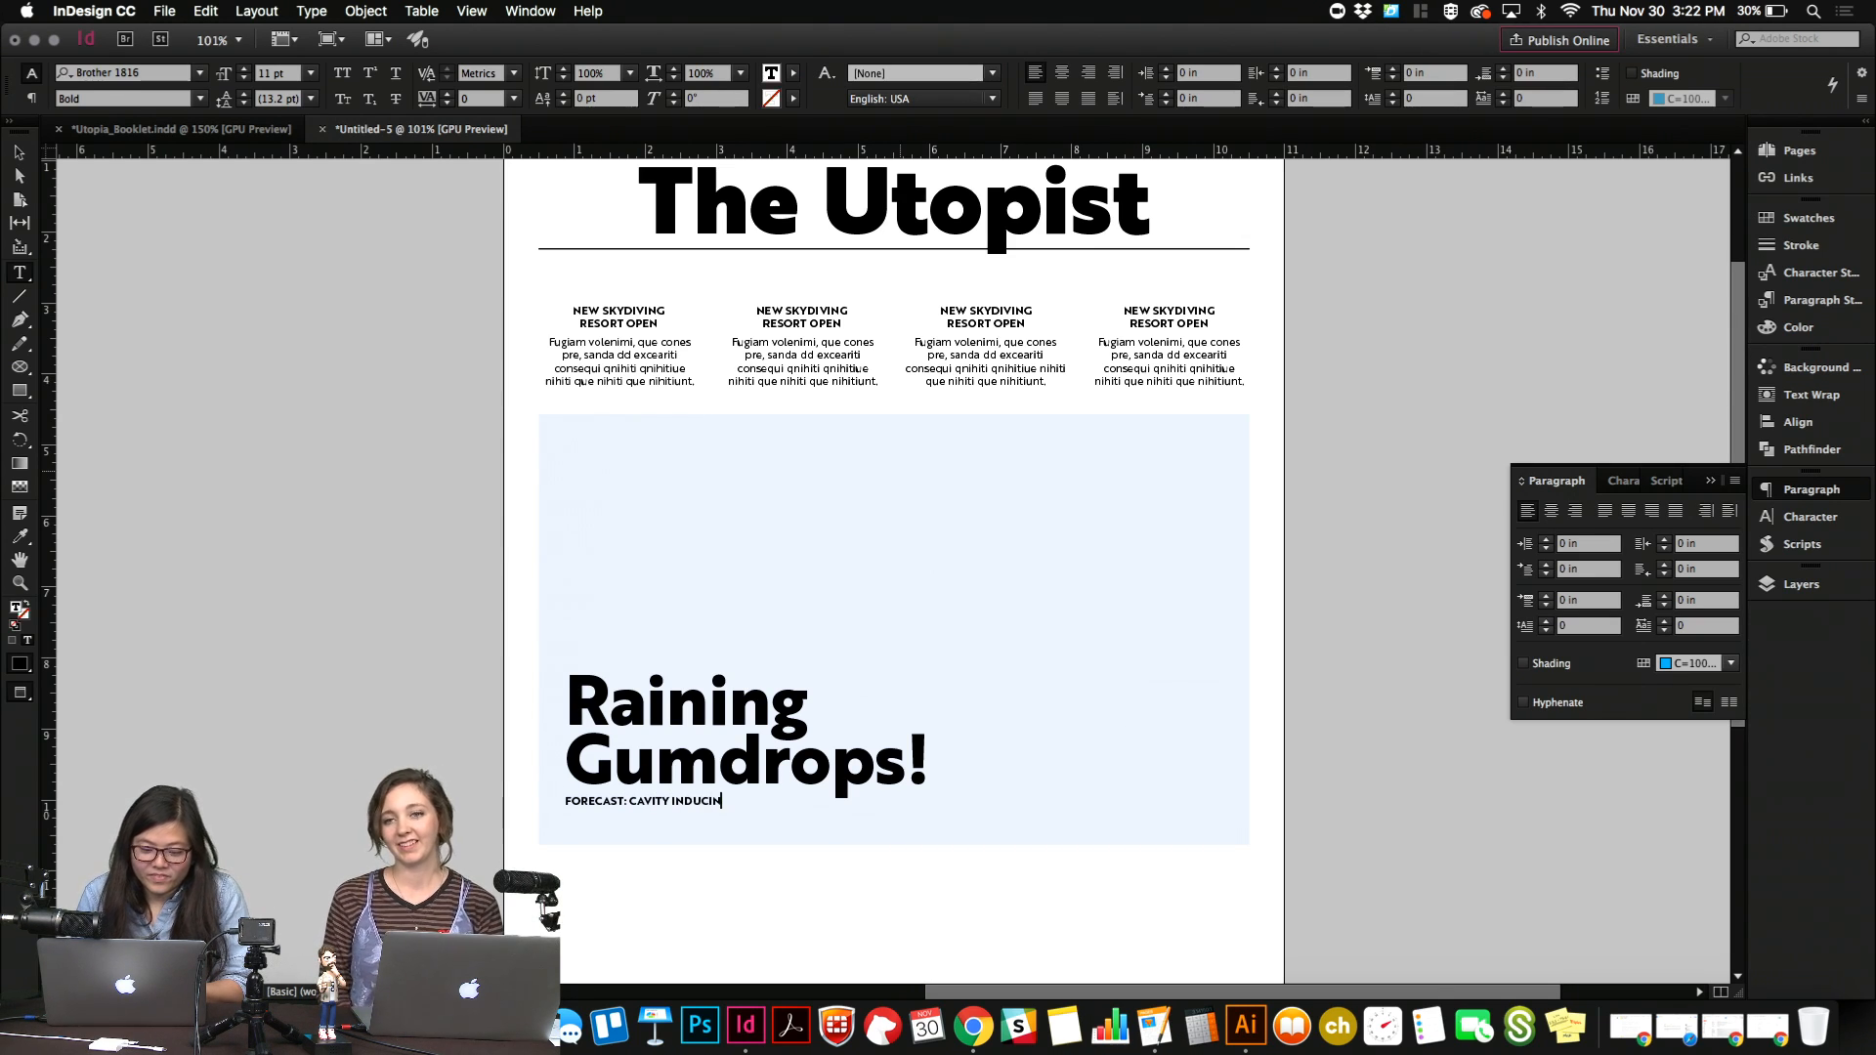
text(G)
key(Escape)
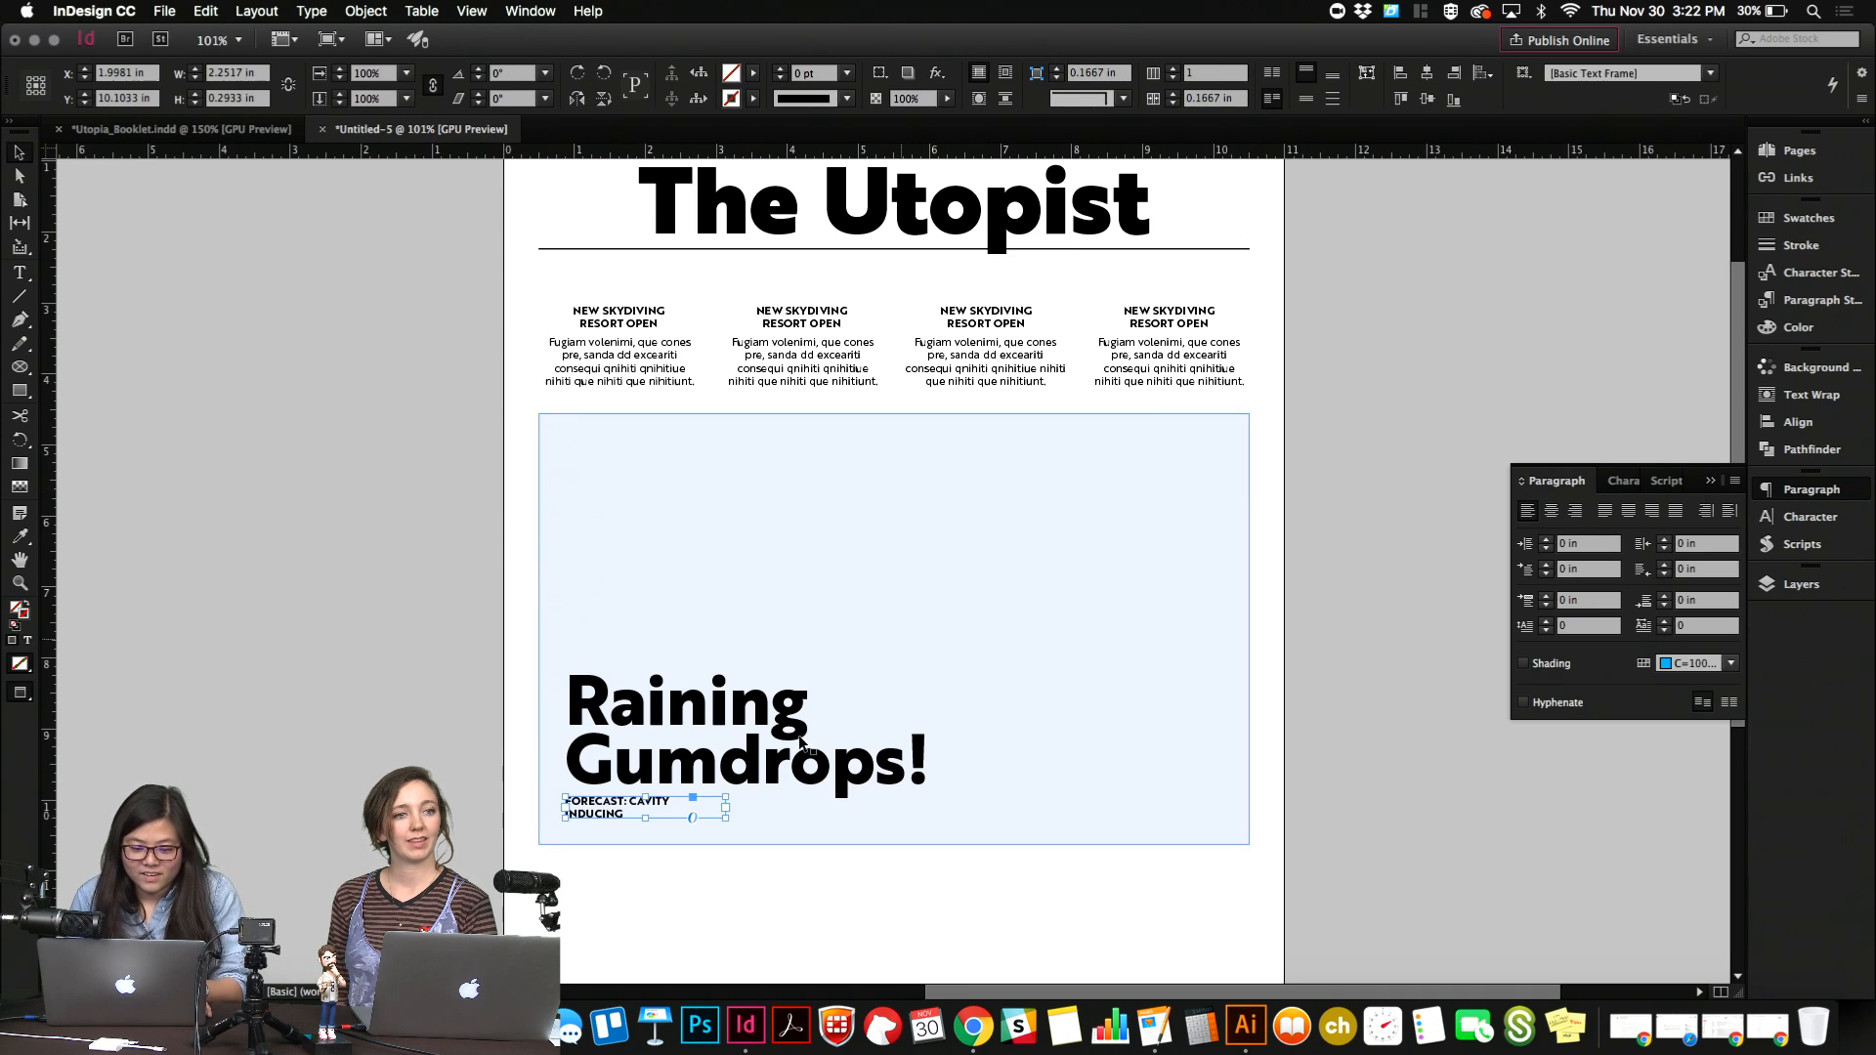
Enlarge the subheading frame to about 3.71 by 1.29 in and add "WEATHER", with "FOR THE NEXT TWO WEEKS" on a second line.
drag(724, 817, 808, 865)
double_click(808, 856)
text(WEATHE)
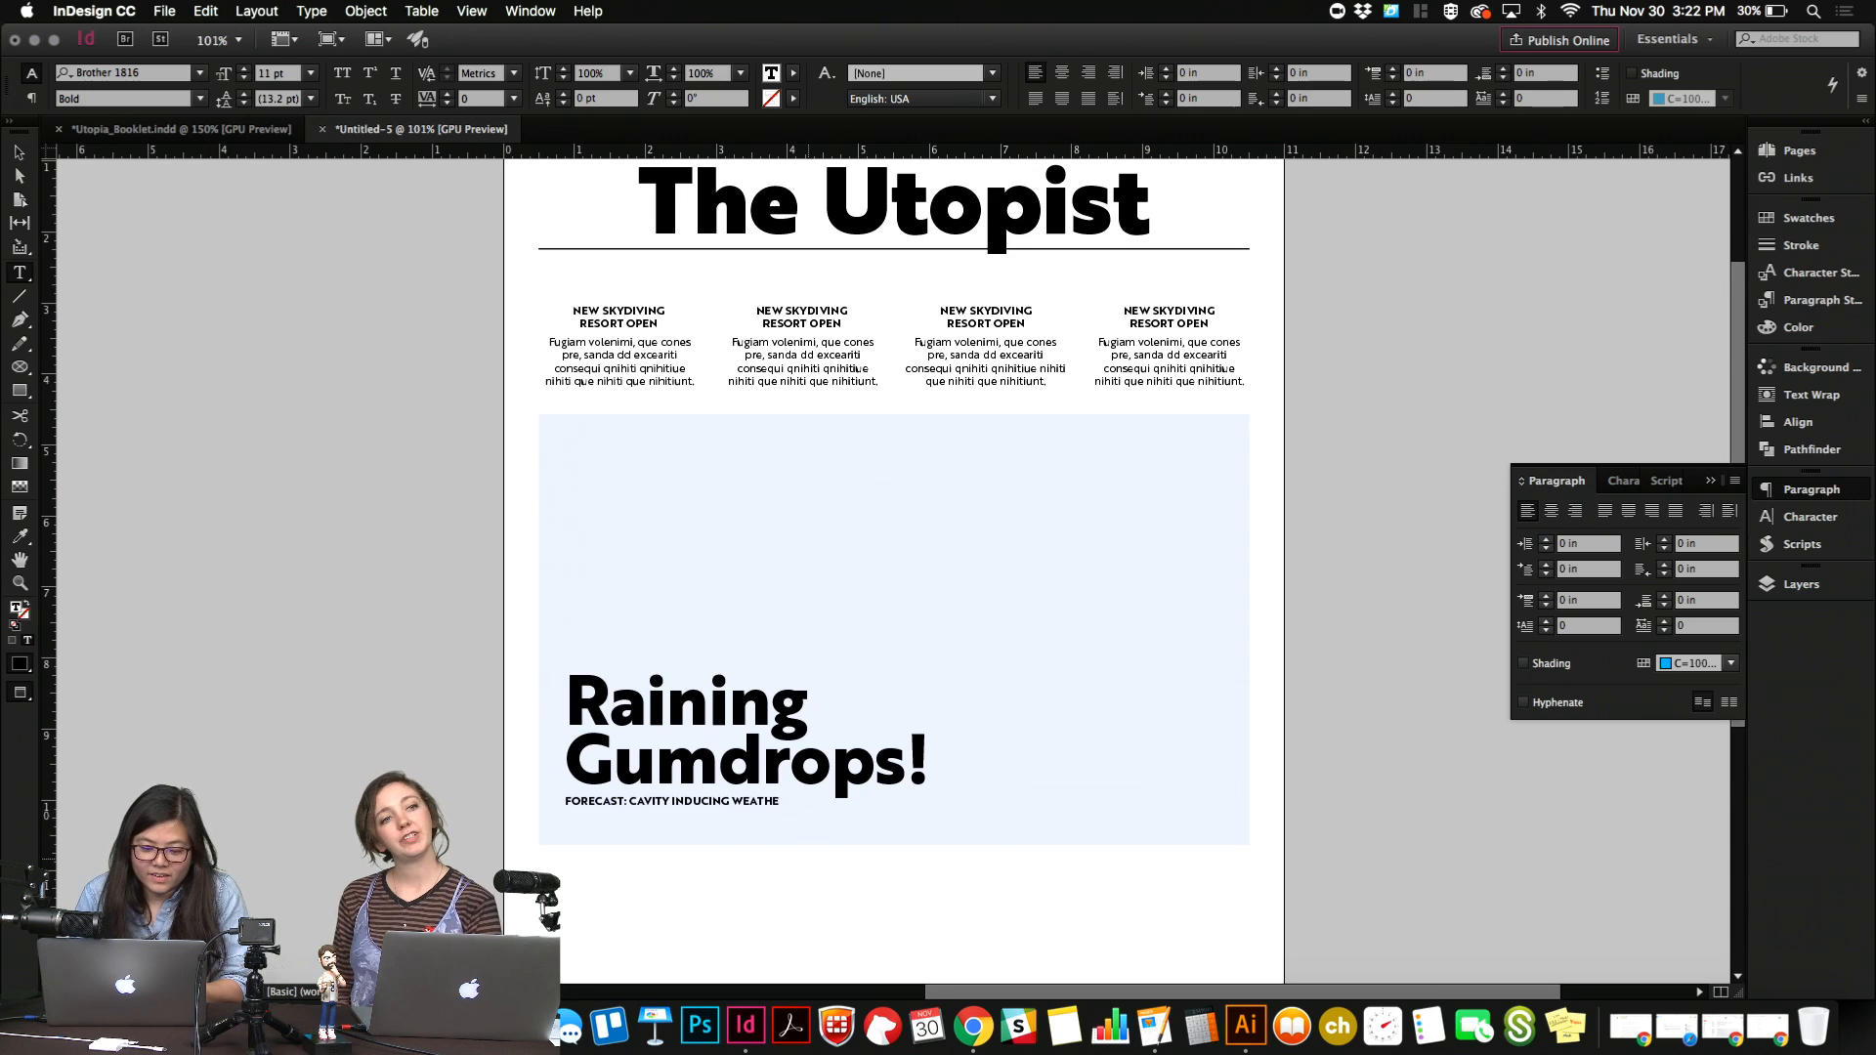
text(R FOR THE NEXT)
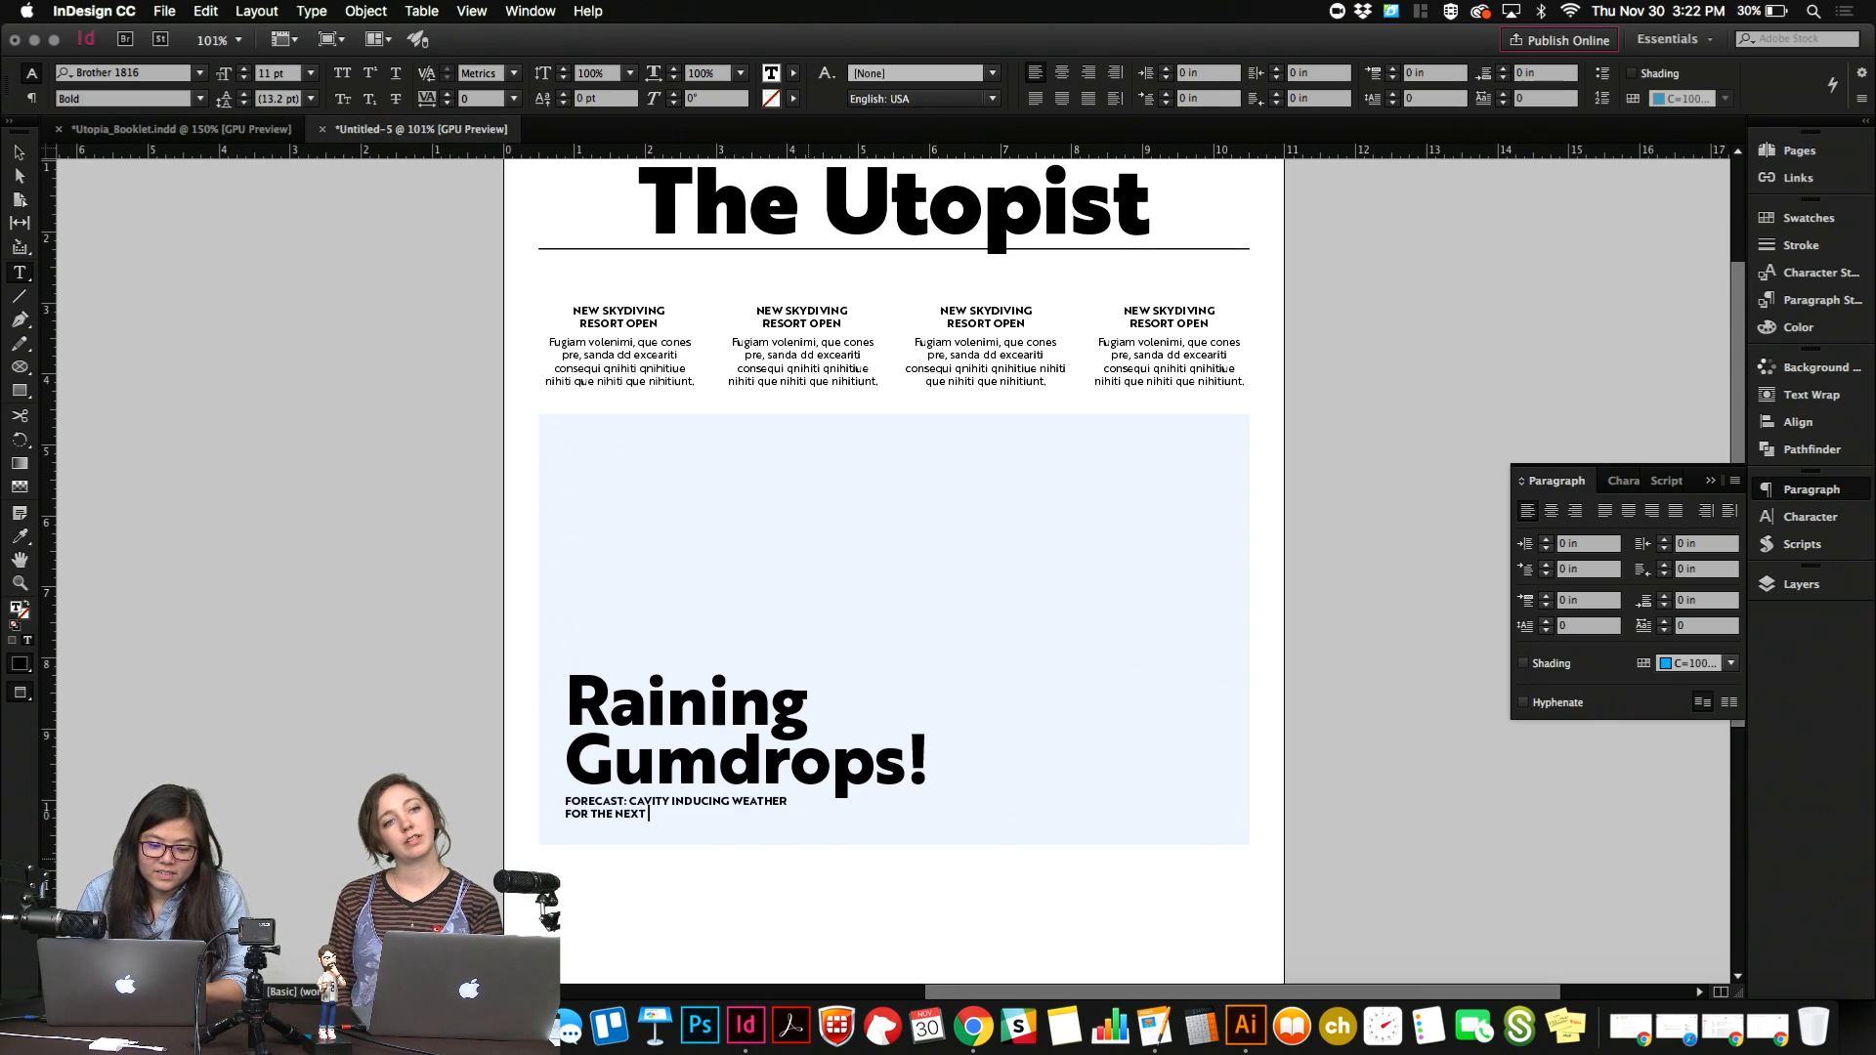
text( TWO WEEKS)
key(Escape)
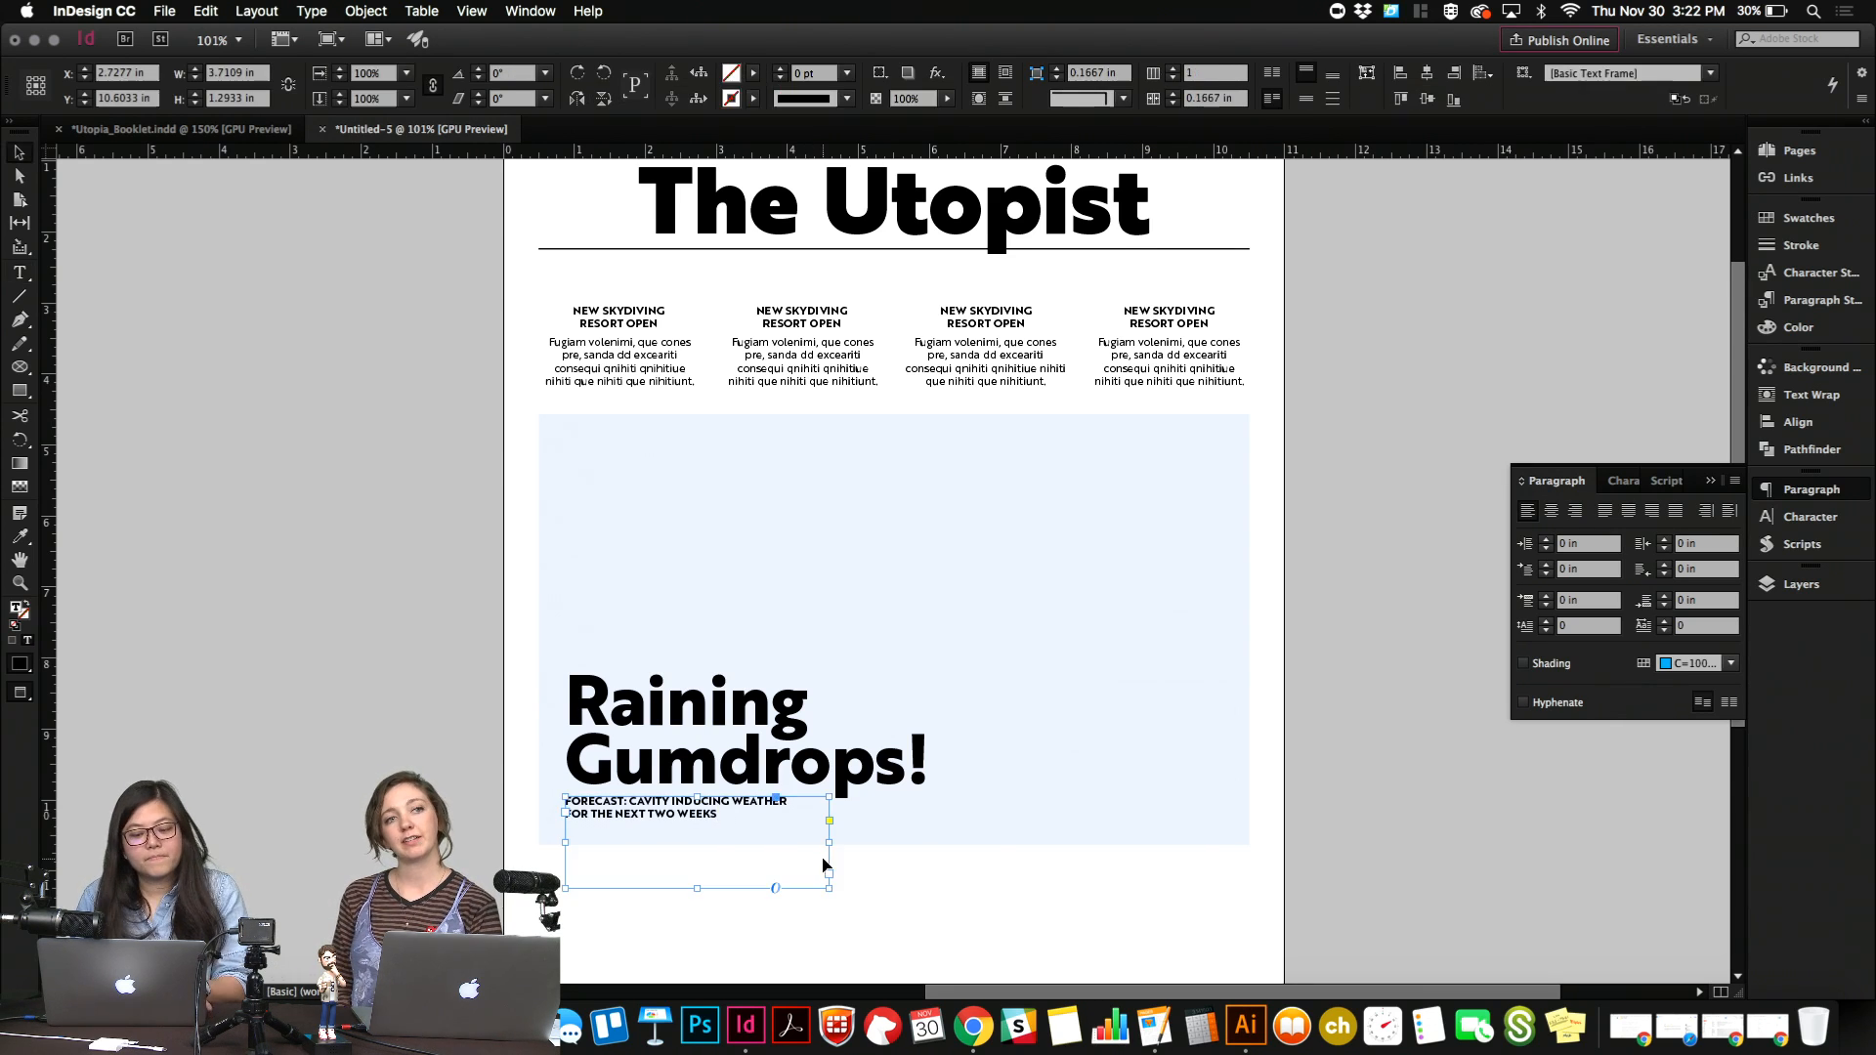
Change all of the forecast subheading's text to Sentence case.
double_click(769, 832)
key(super+a)
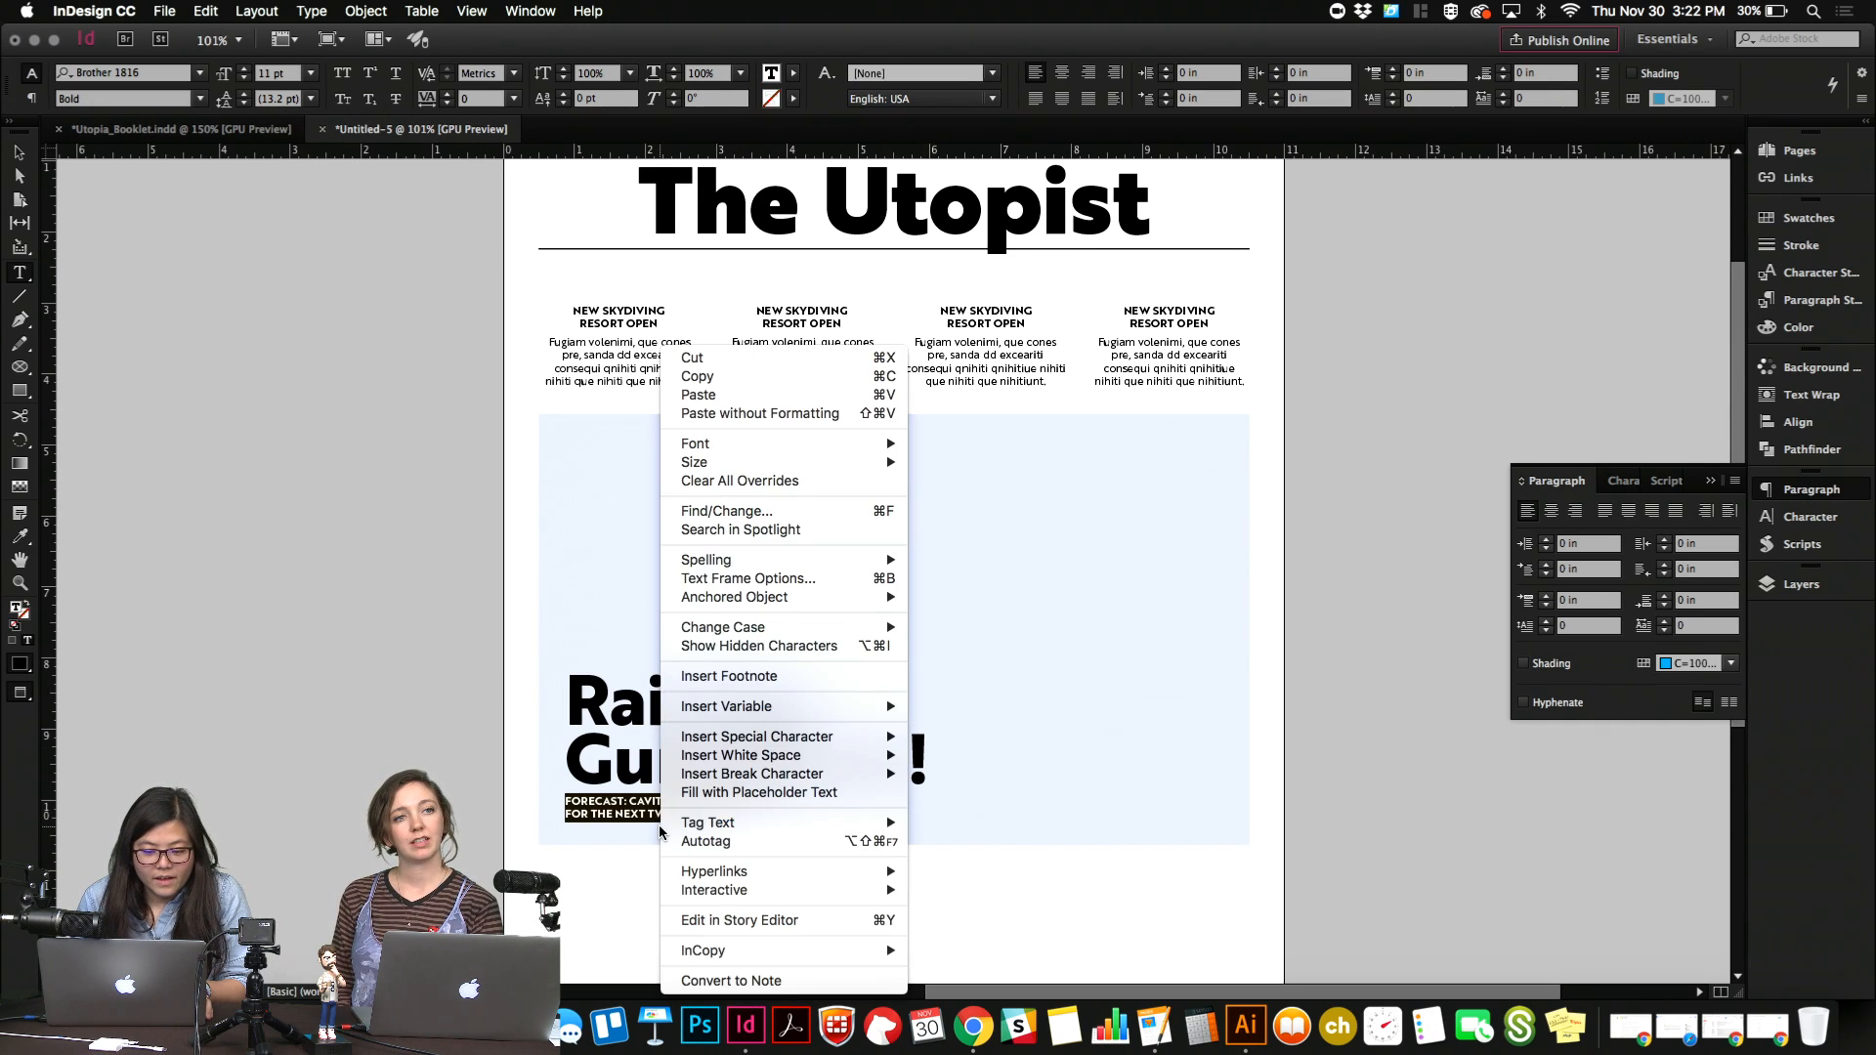
right_click(663, 829)
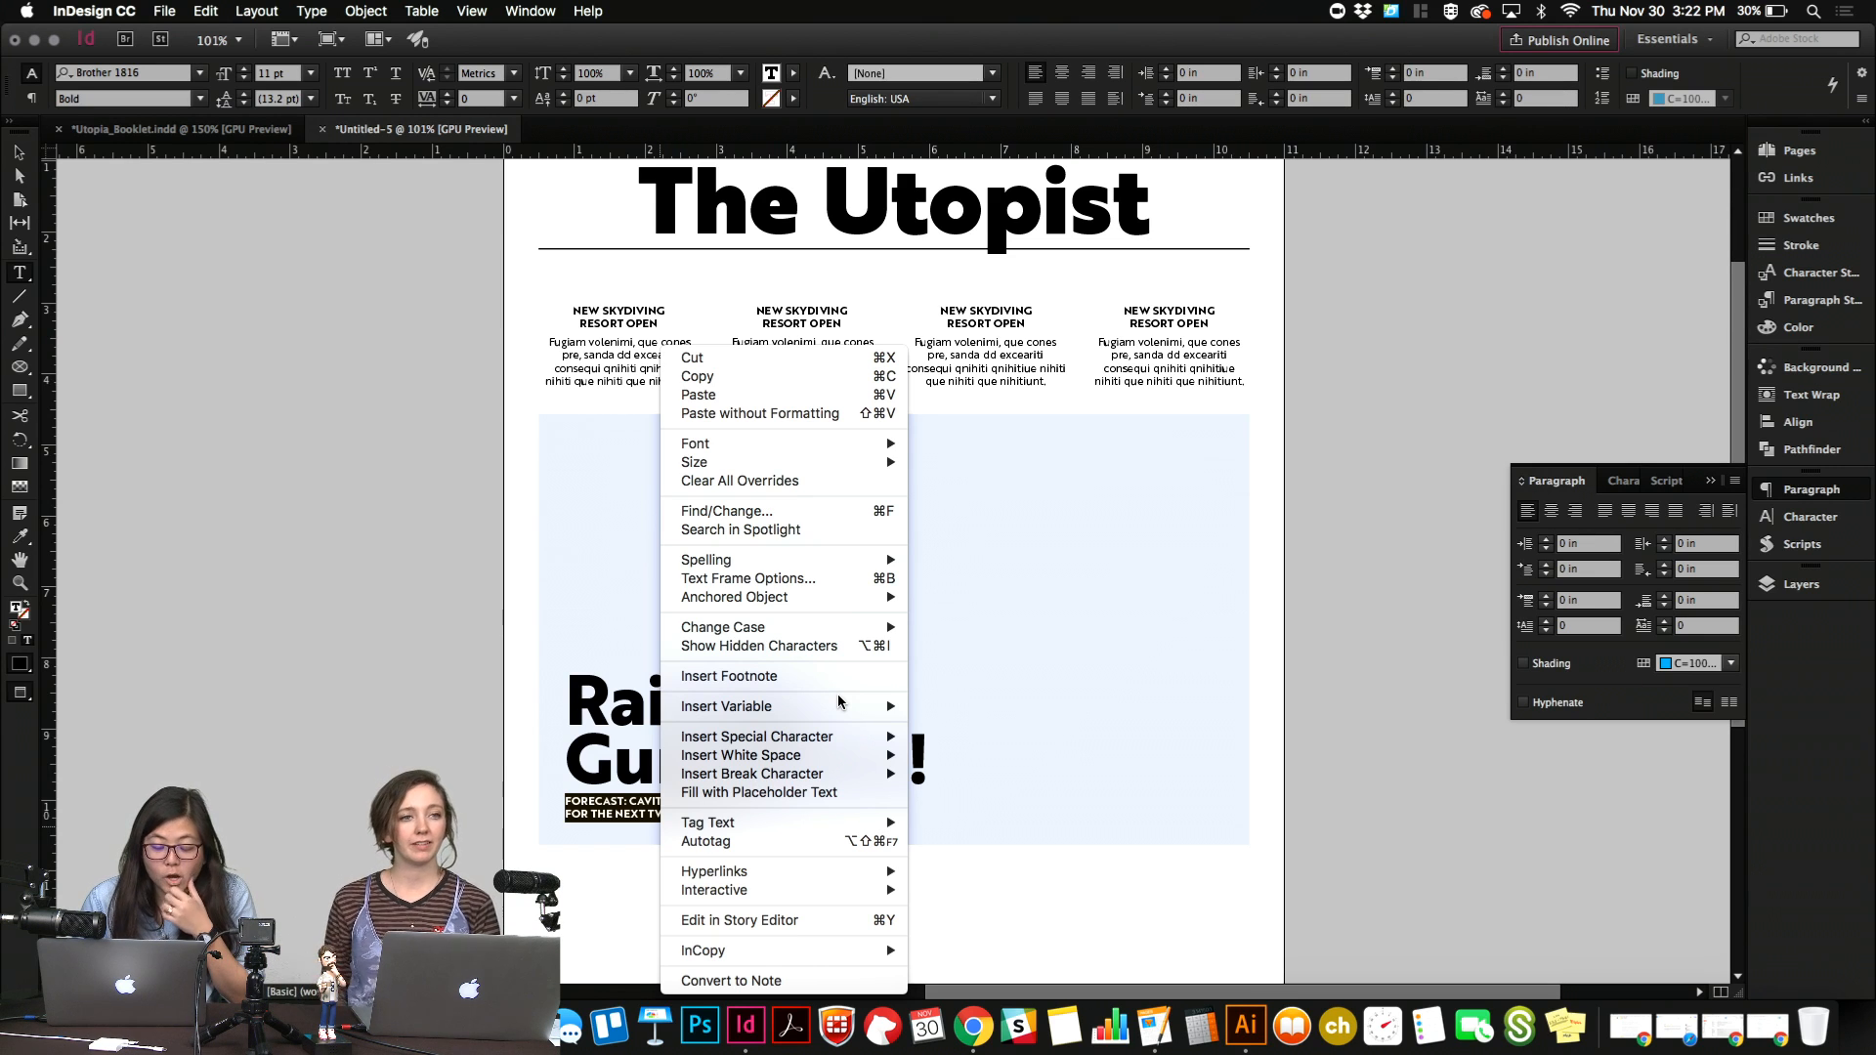
mouse_move(880, 628)
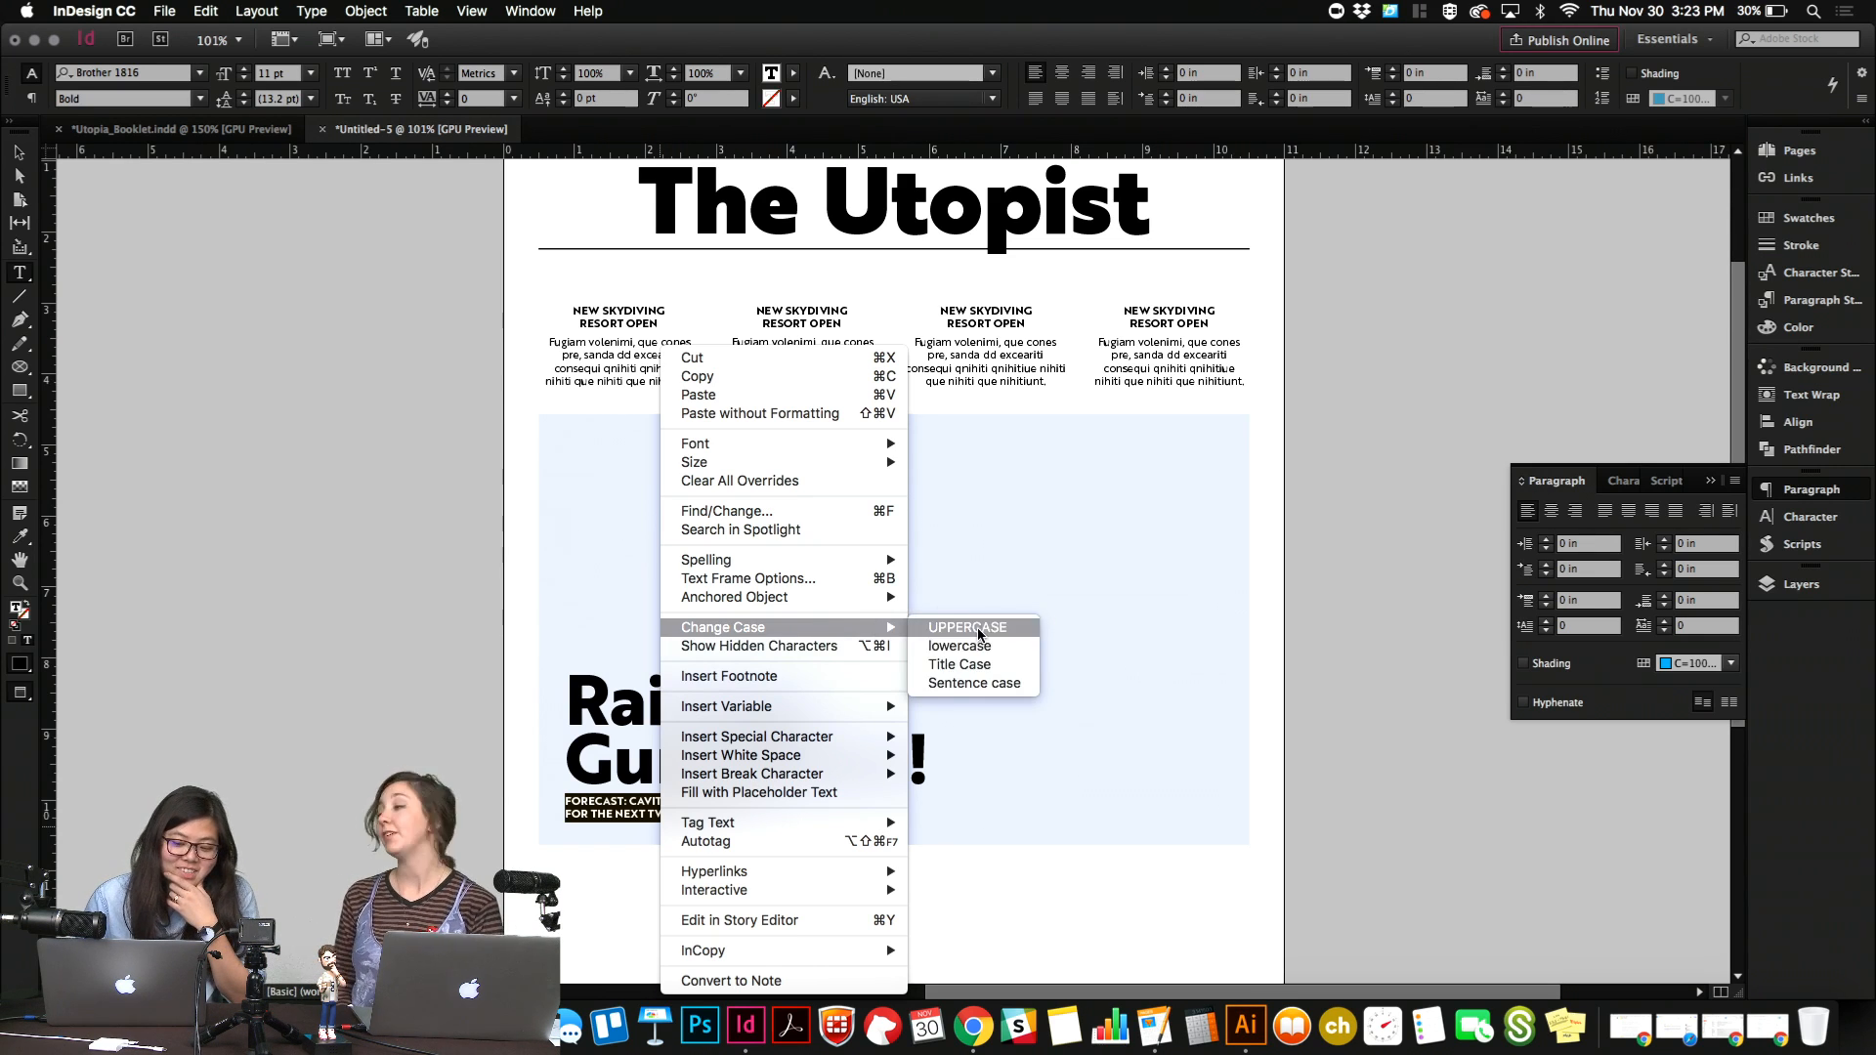
click(983, 684)
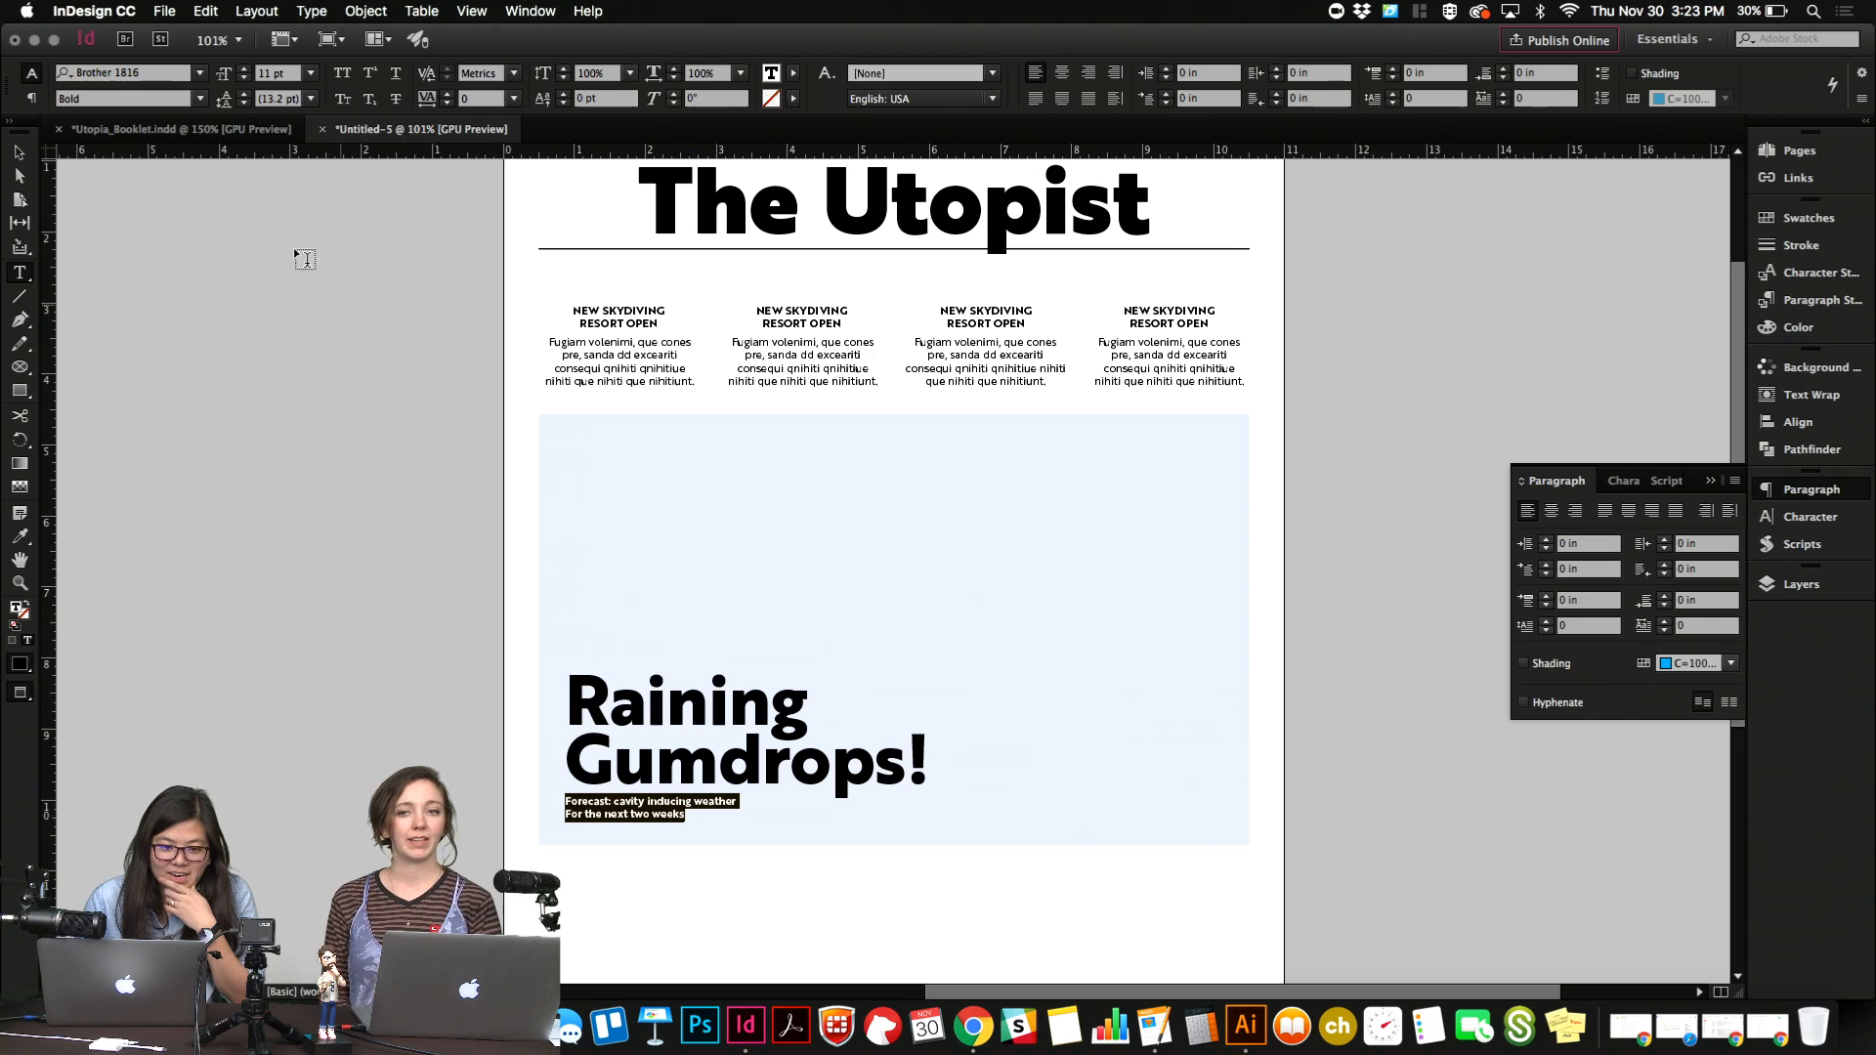
Set the subheading's font size to 16 pt and its leading to 18 pt.
click(288, 72)
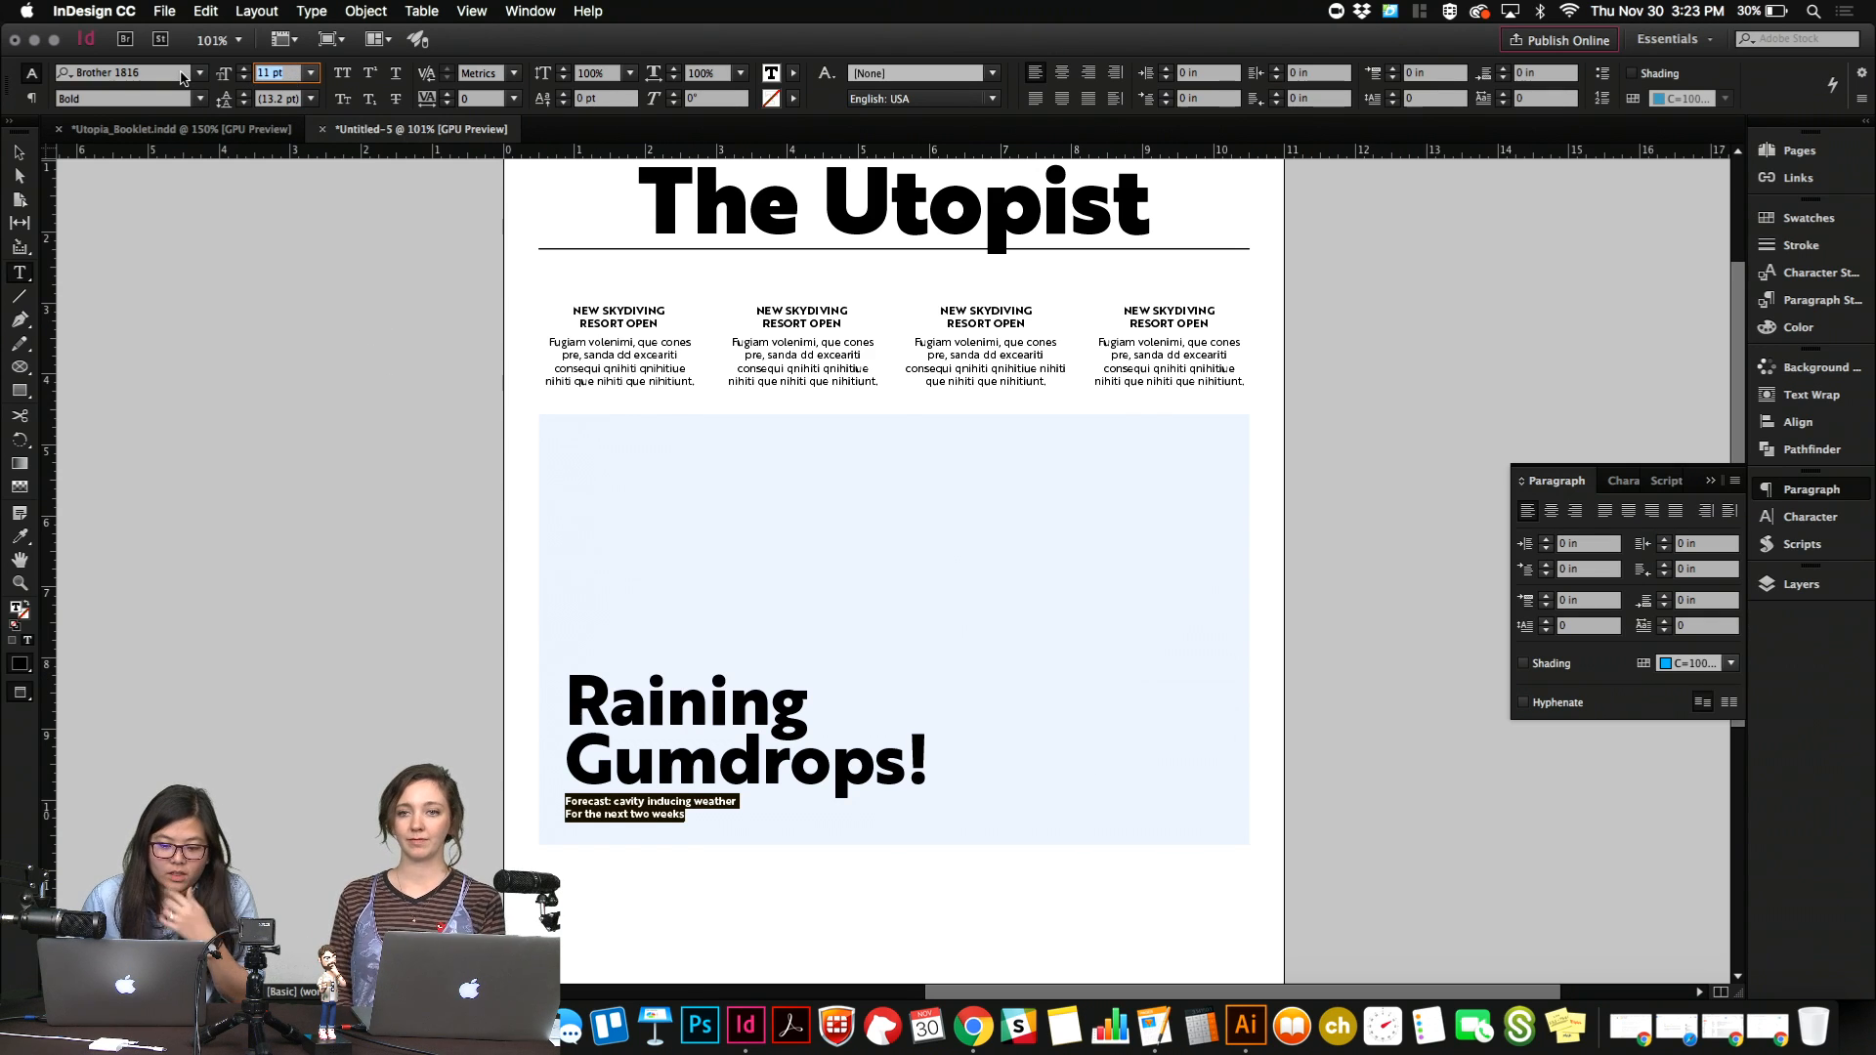
text(13)
key(Return)
key(Up)
key(Up)
key(Up)
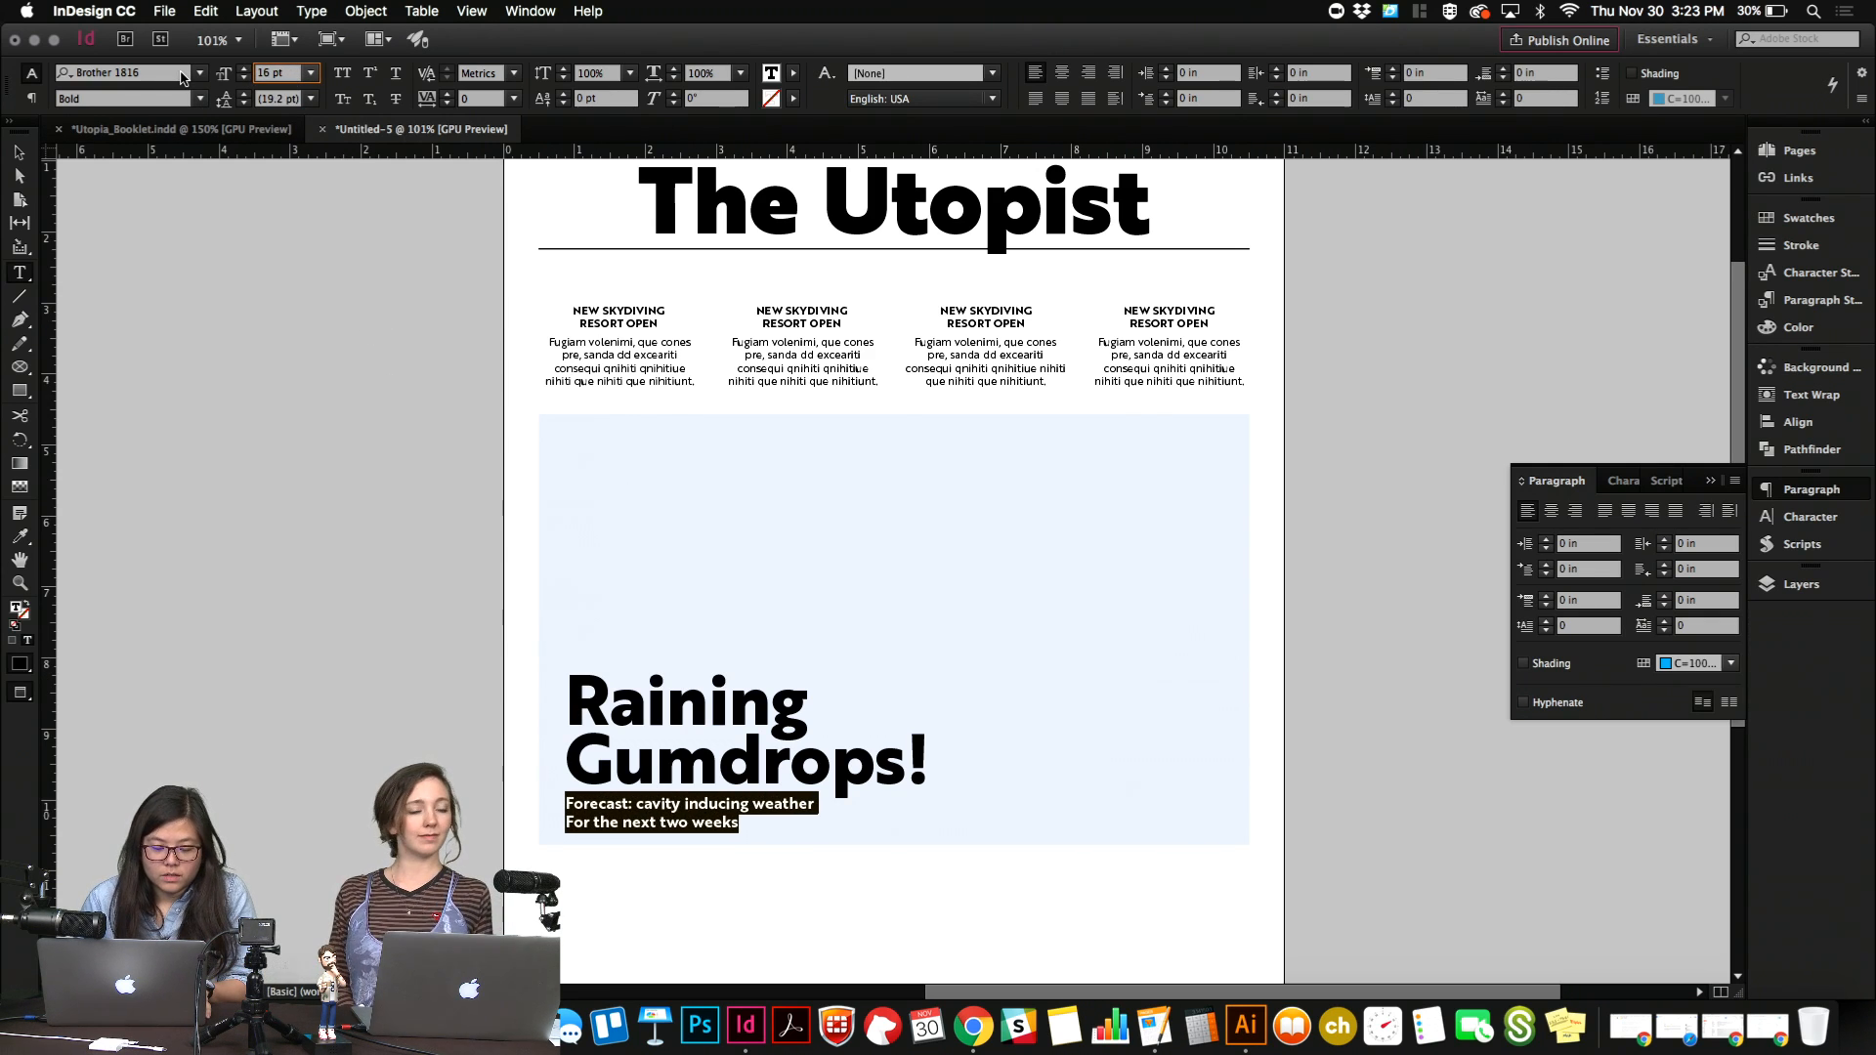
click(270, 99)
text(15)
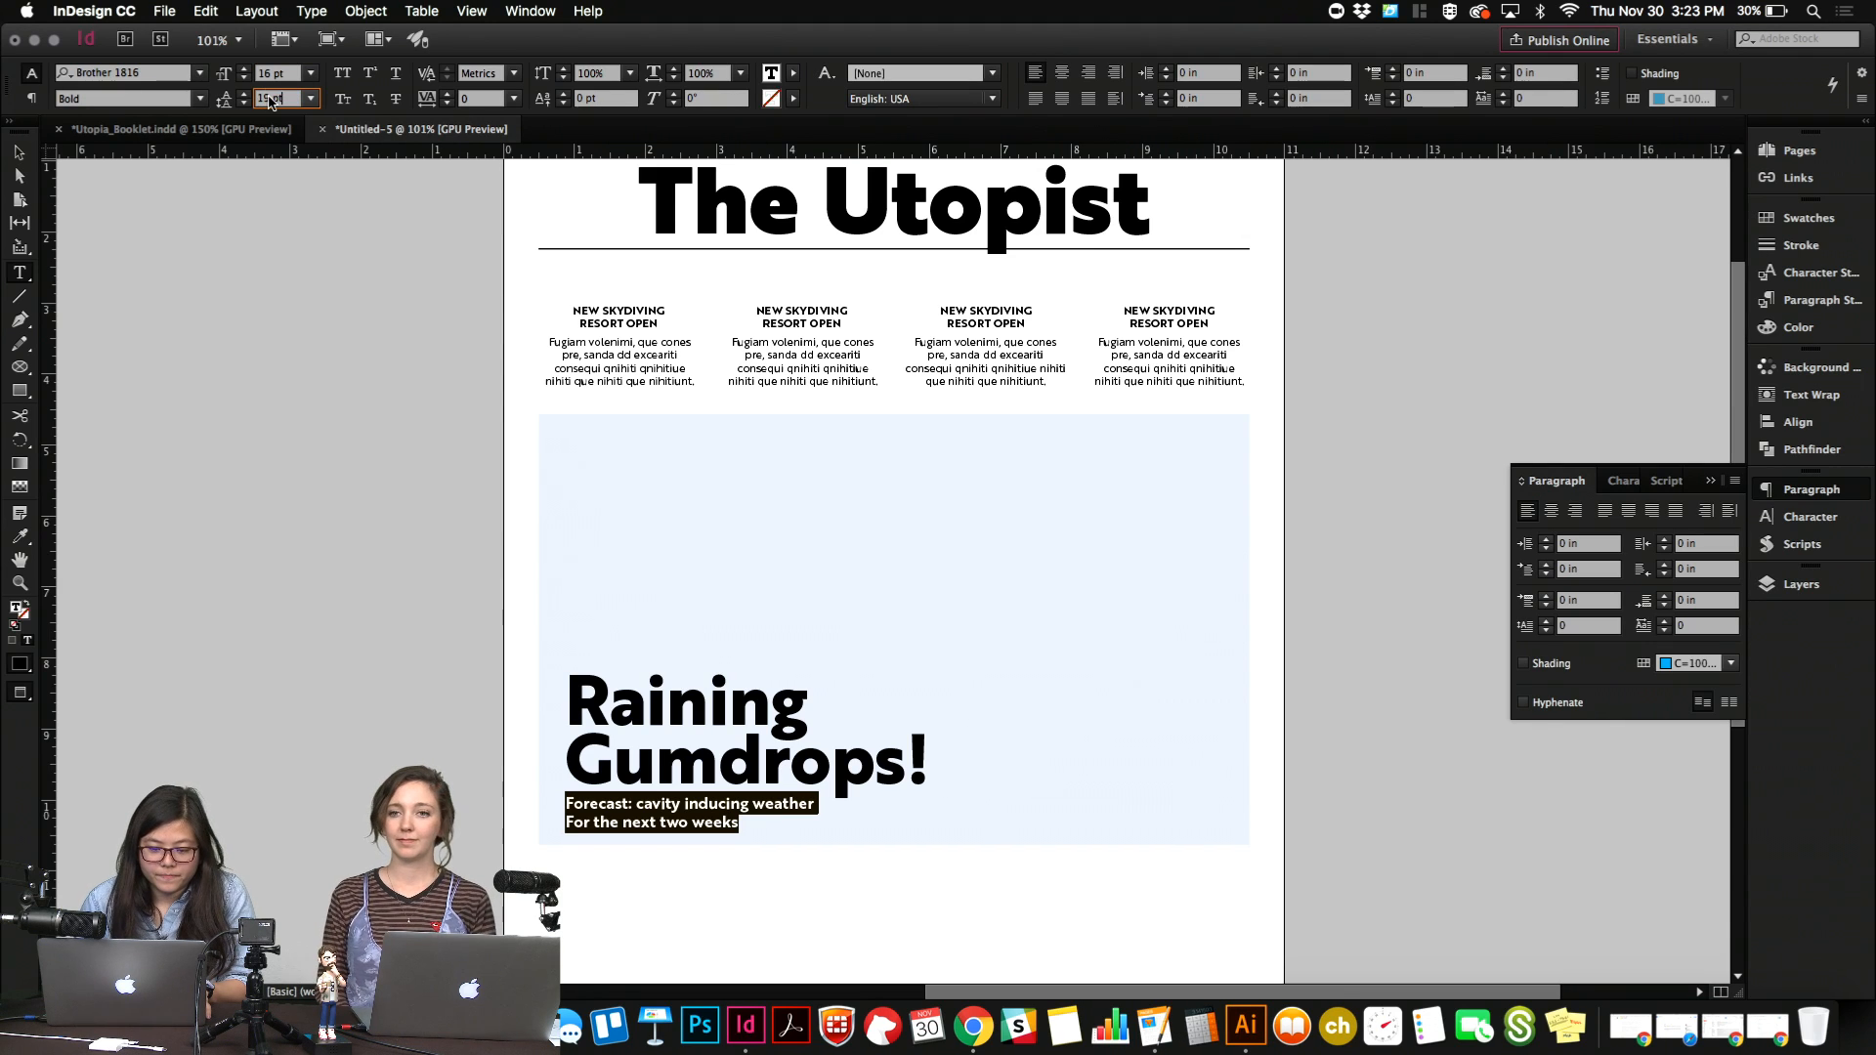
key(Return)
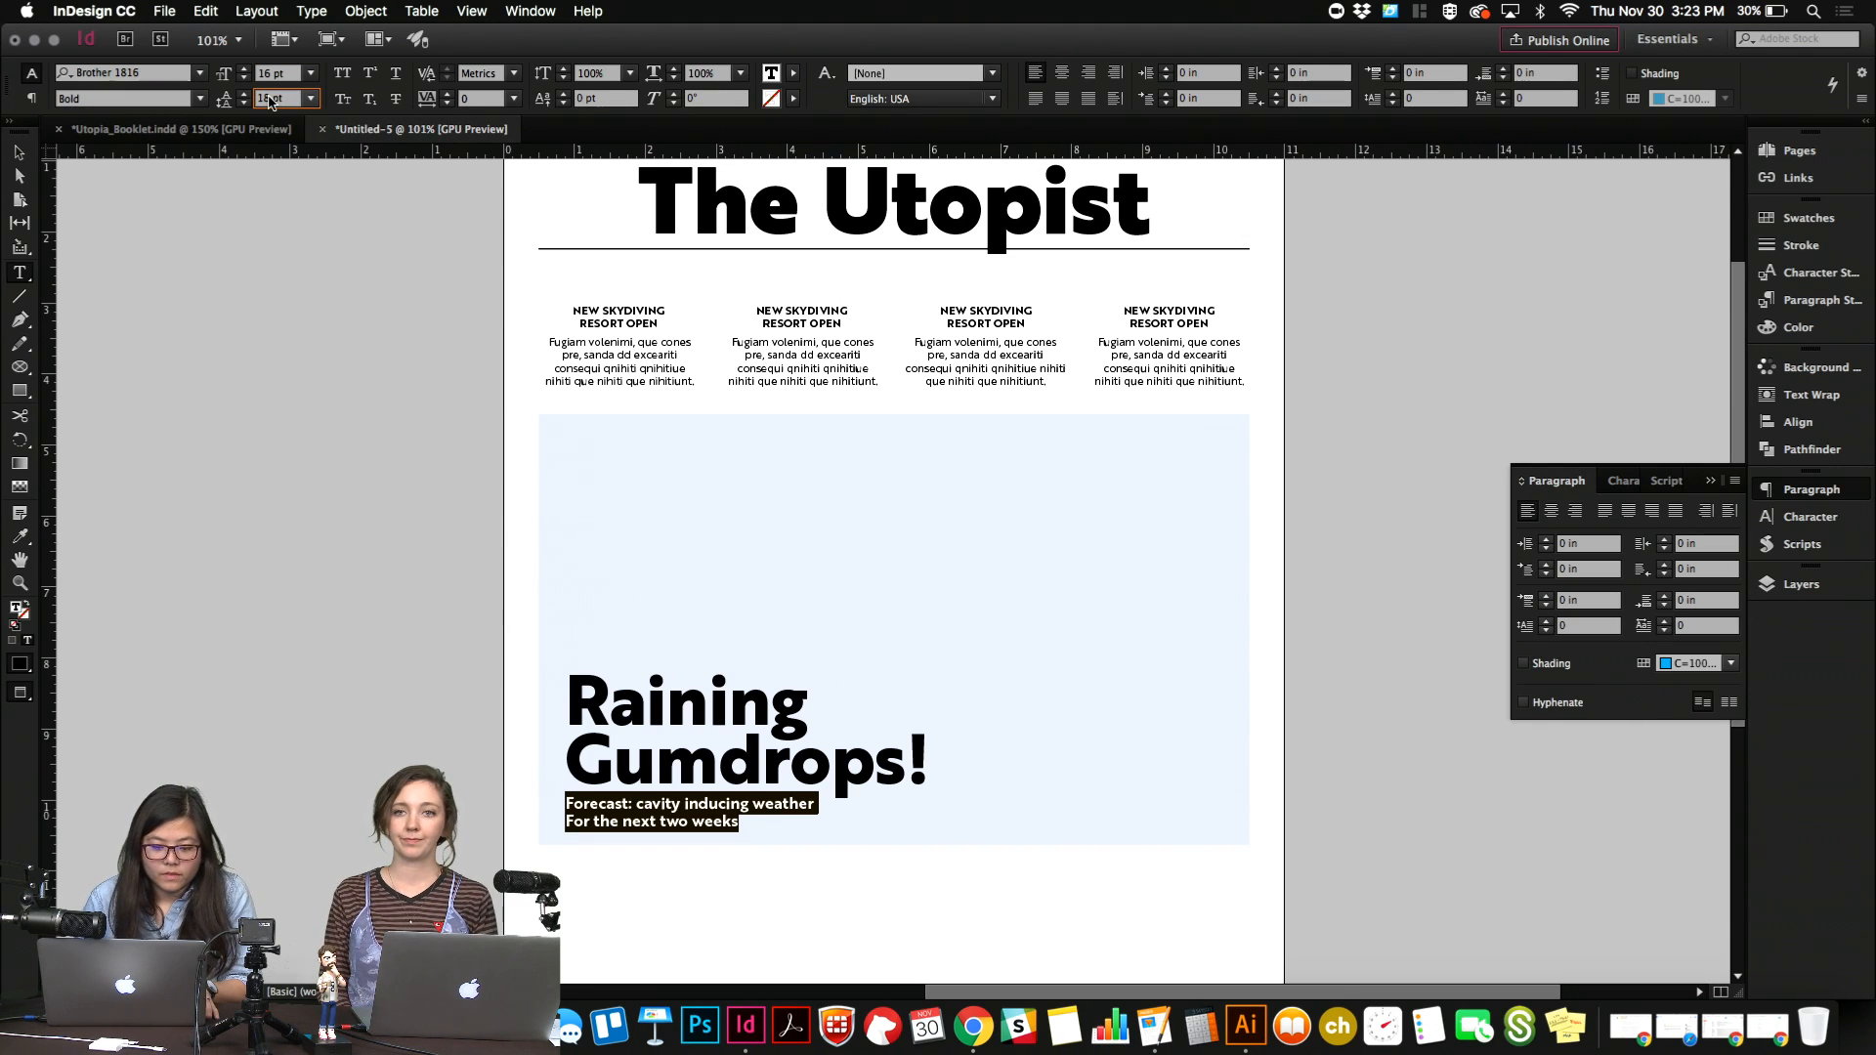
Fit the subheading's frame to its text and change the font weight to Regular.
key(Escape)
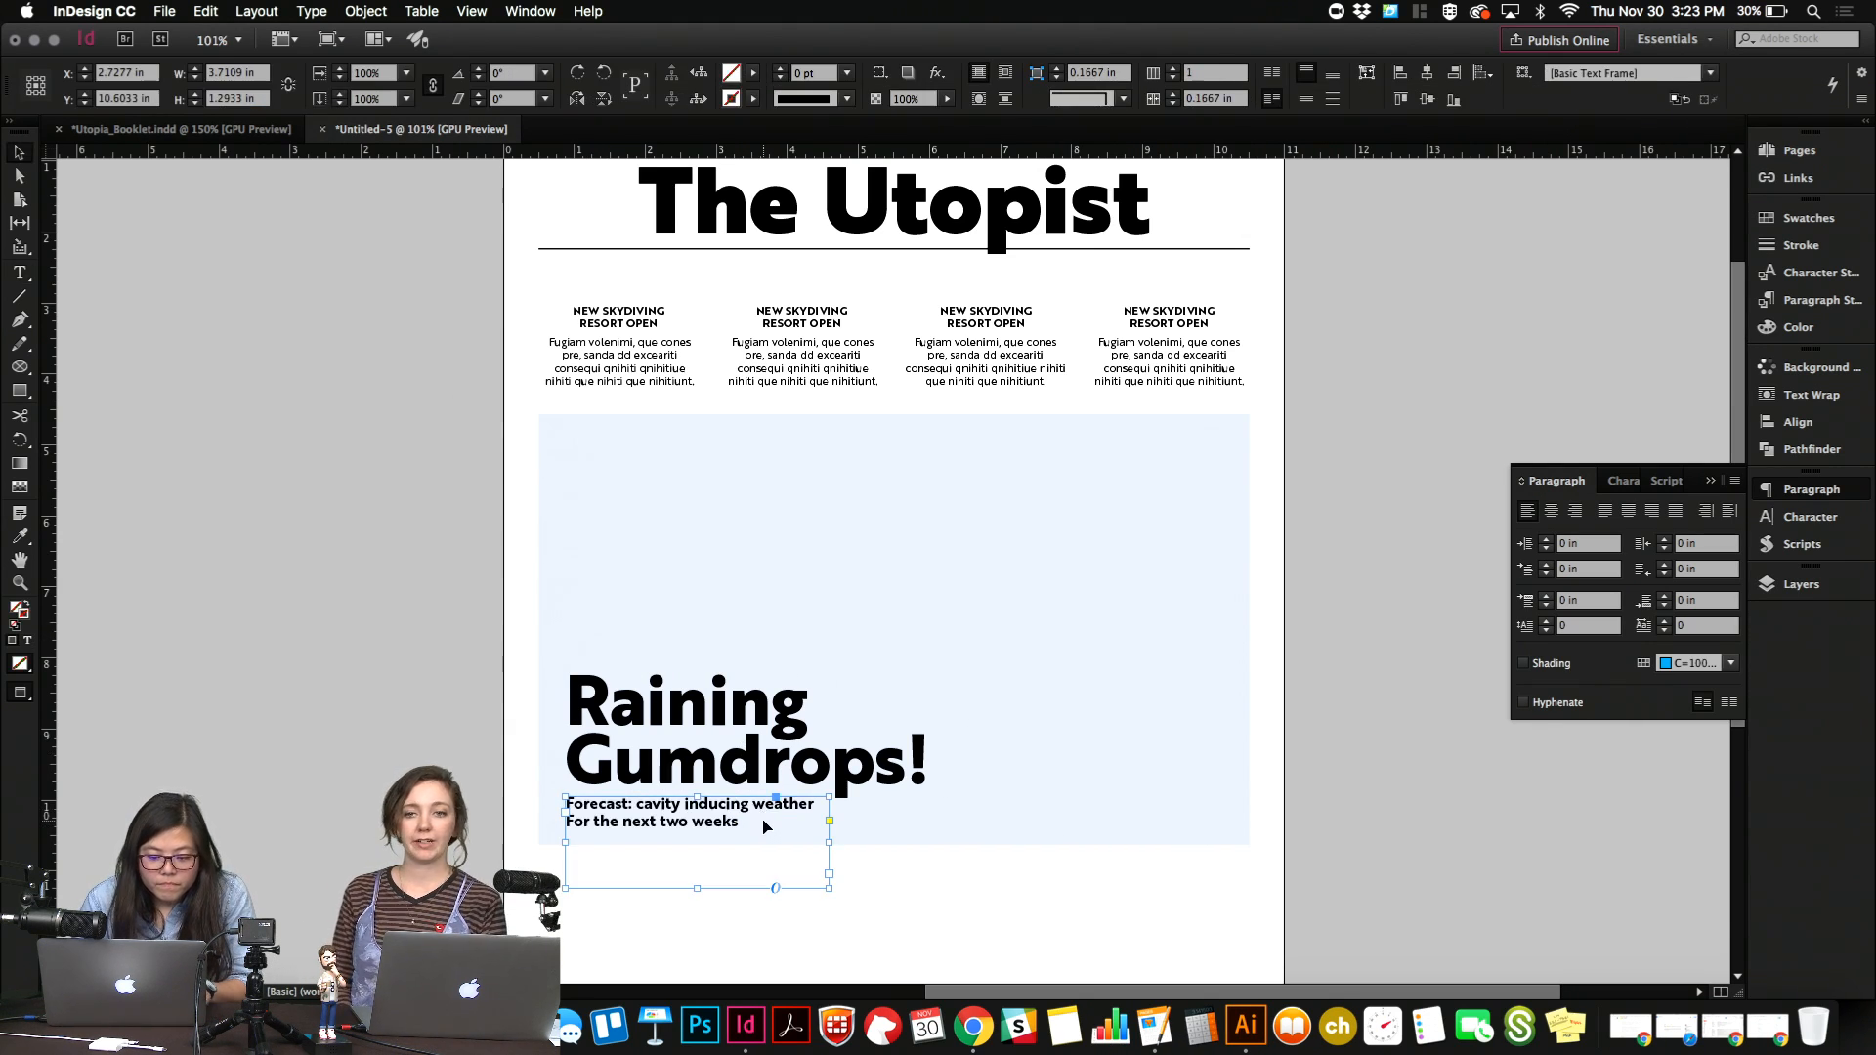
key(super+alt+c)
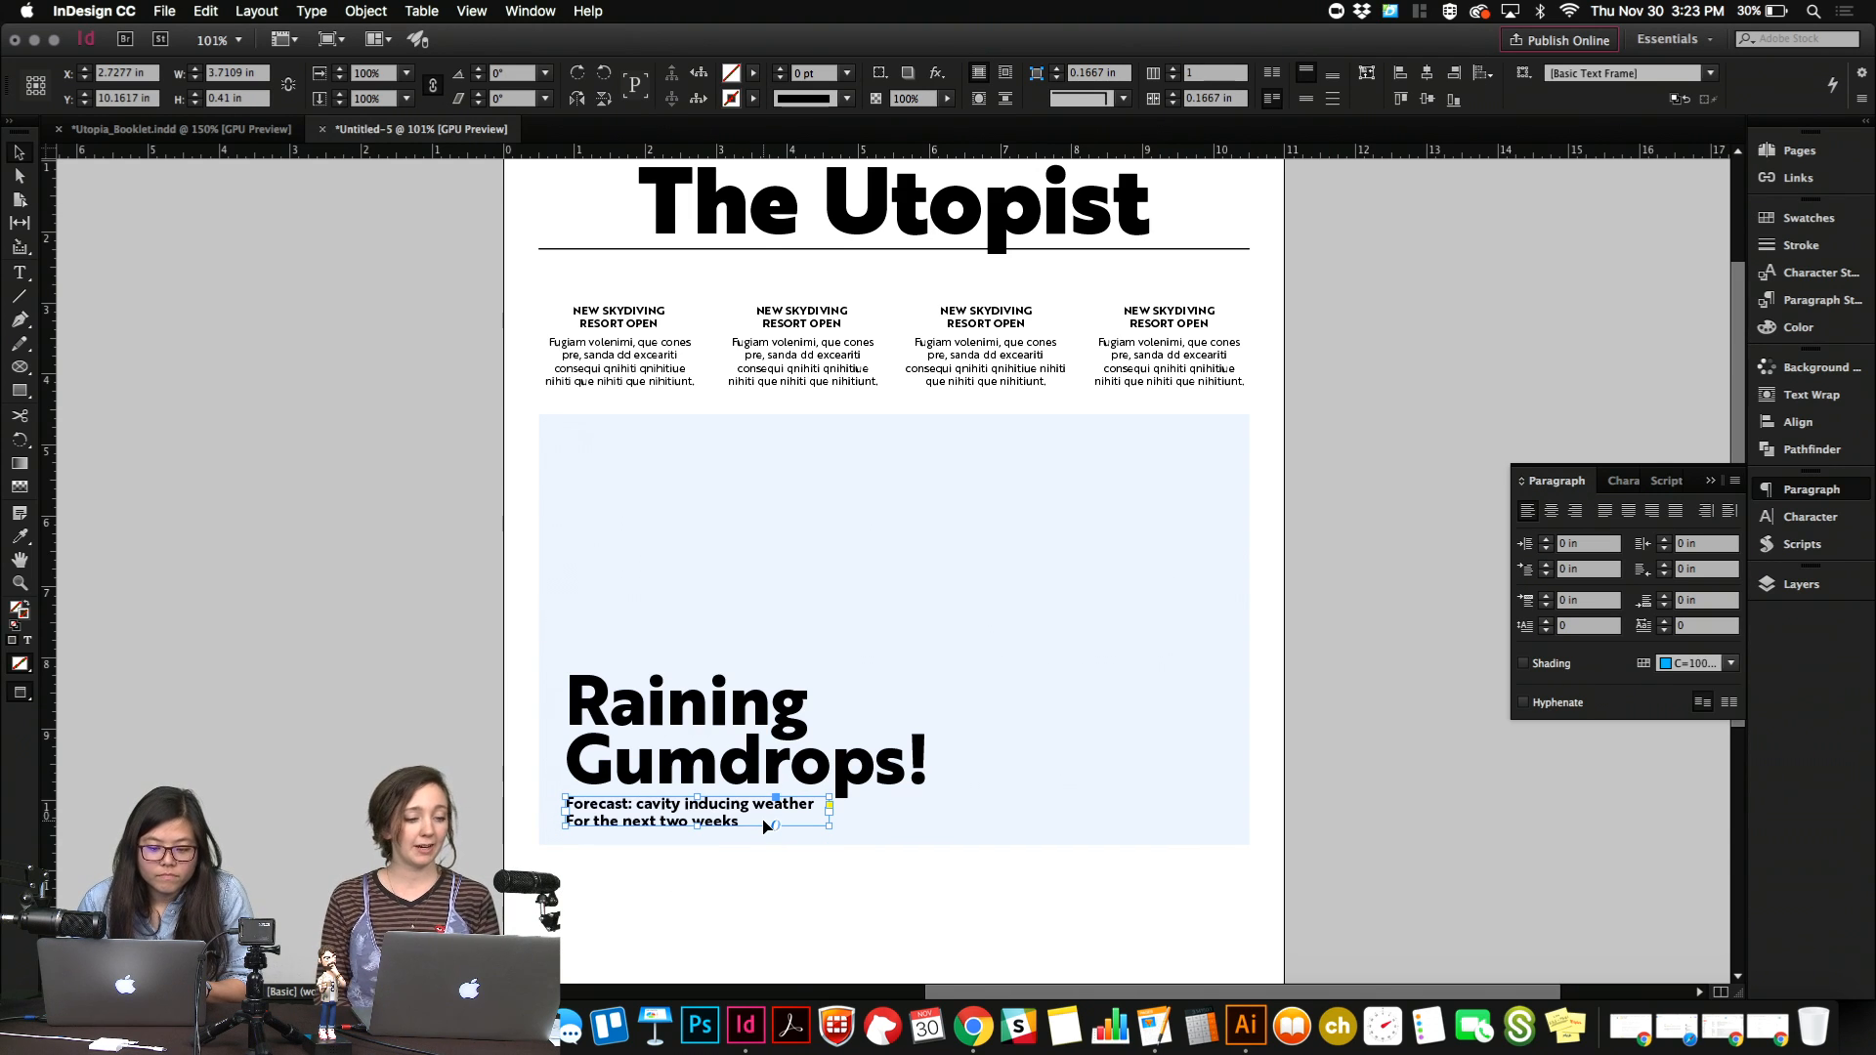
double_click(767, 826)
key(super+a)
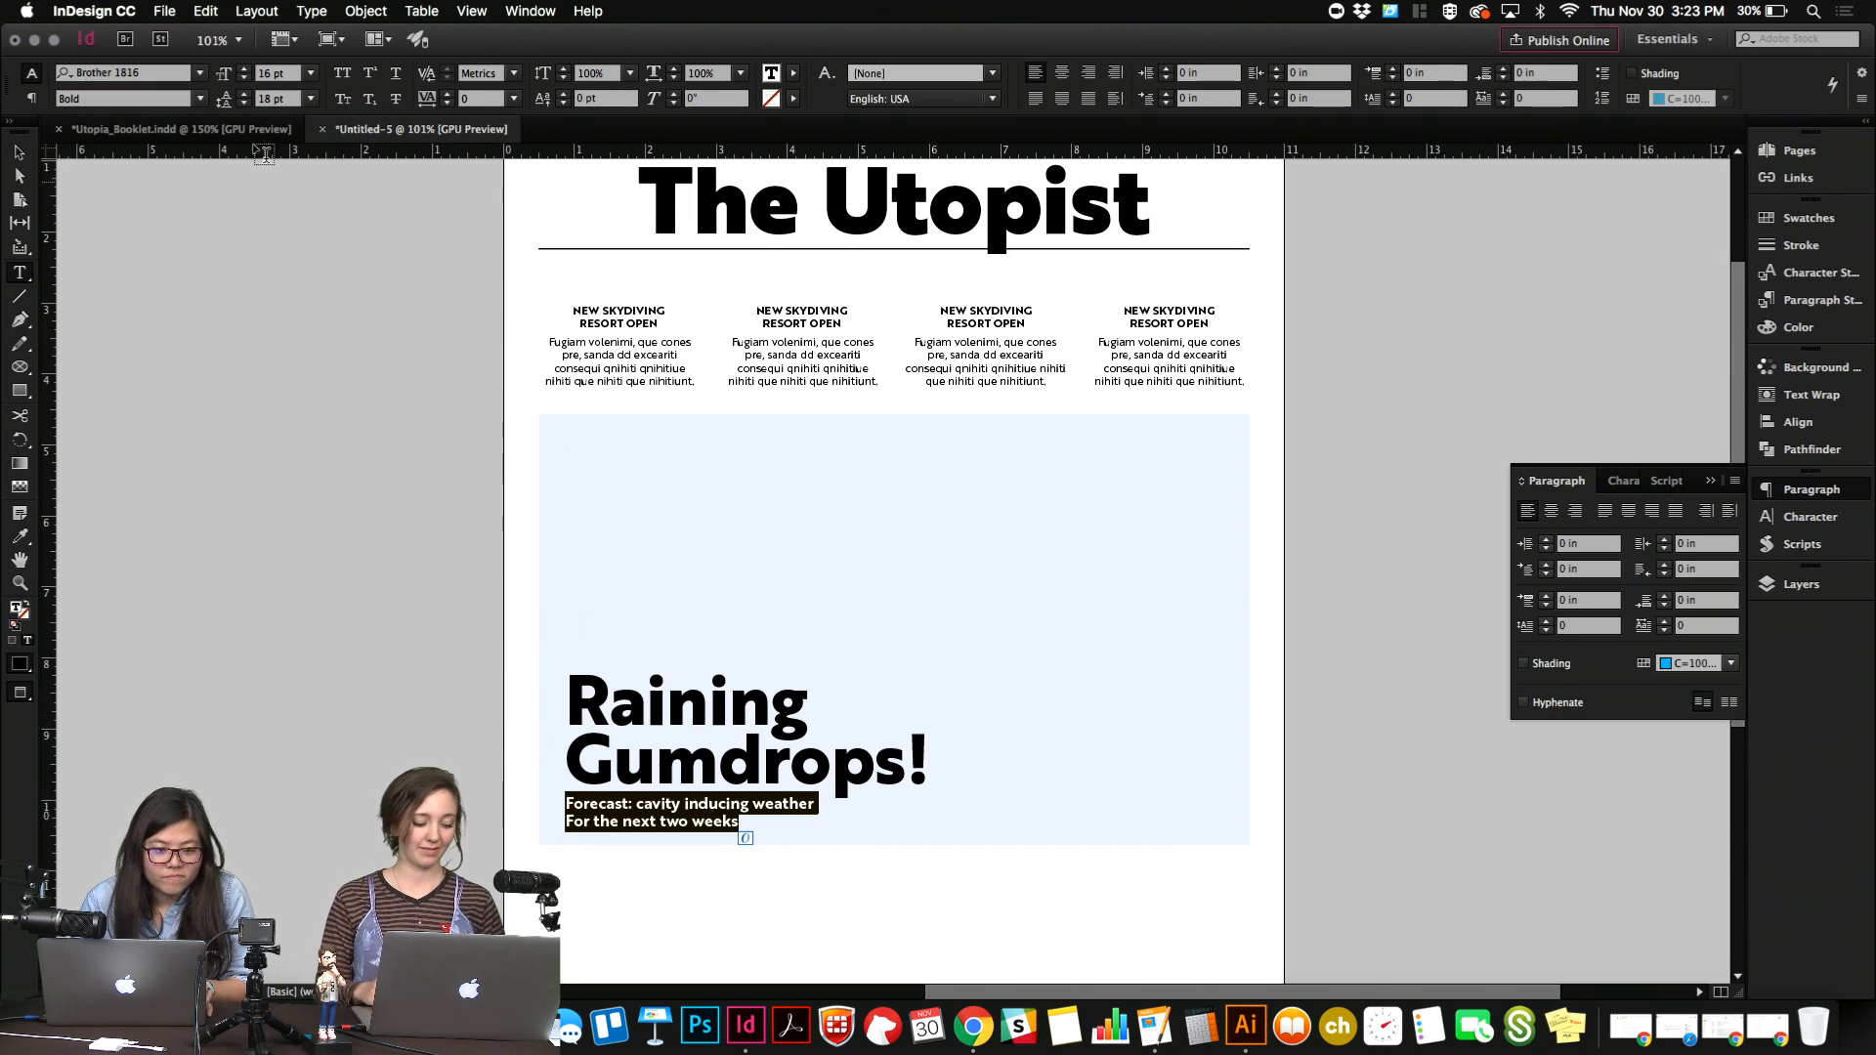
click(199, 98)
click(98, 242)
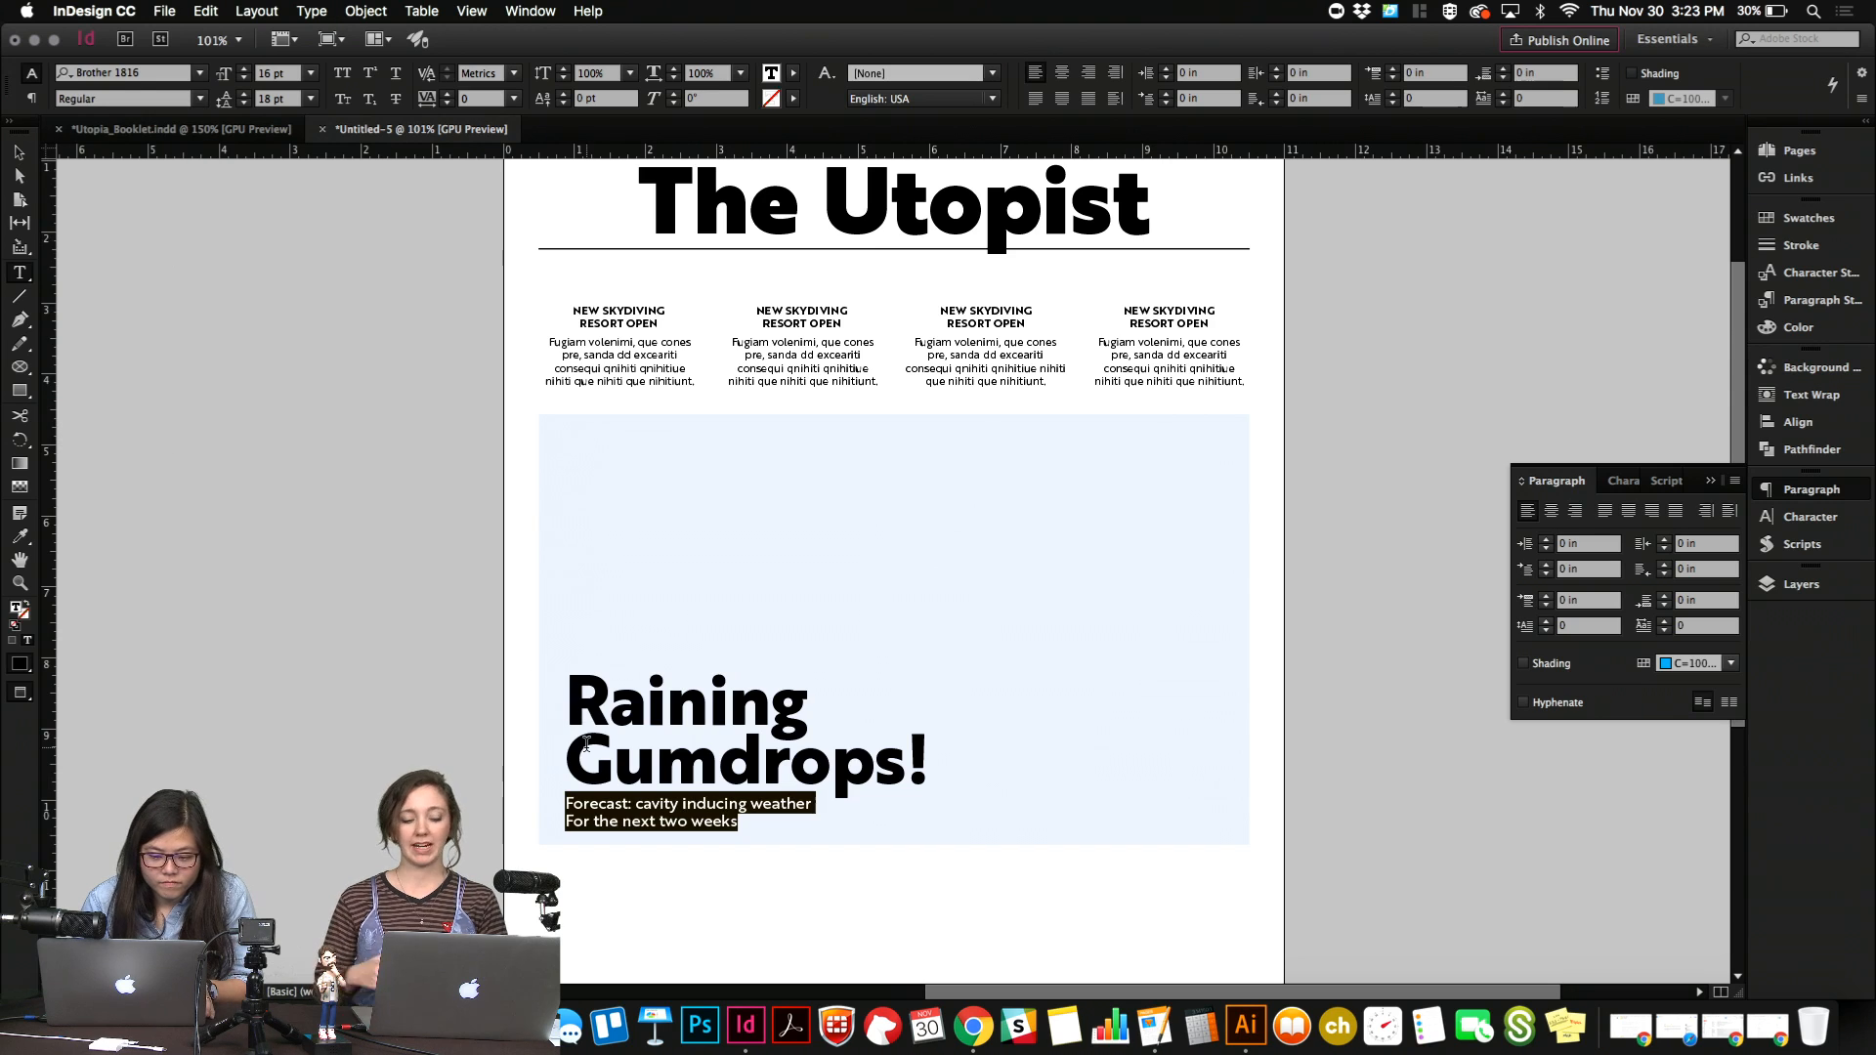
key(Escape)
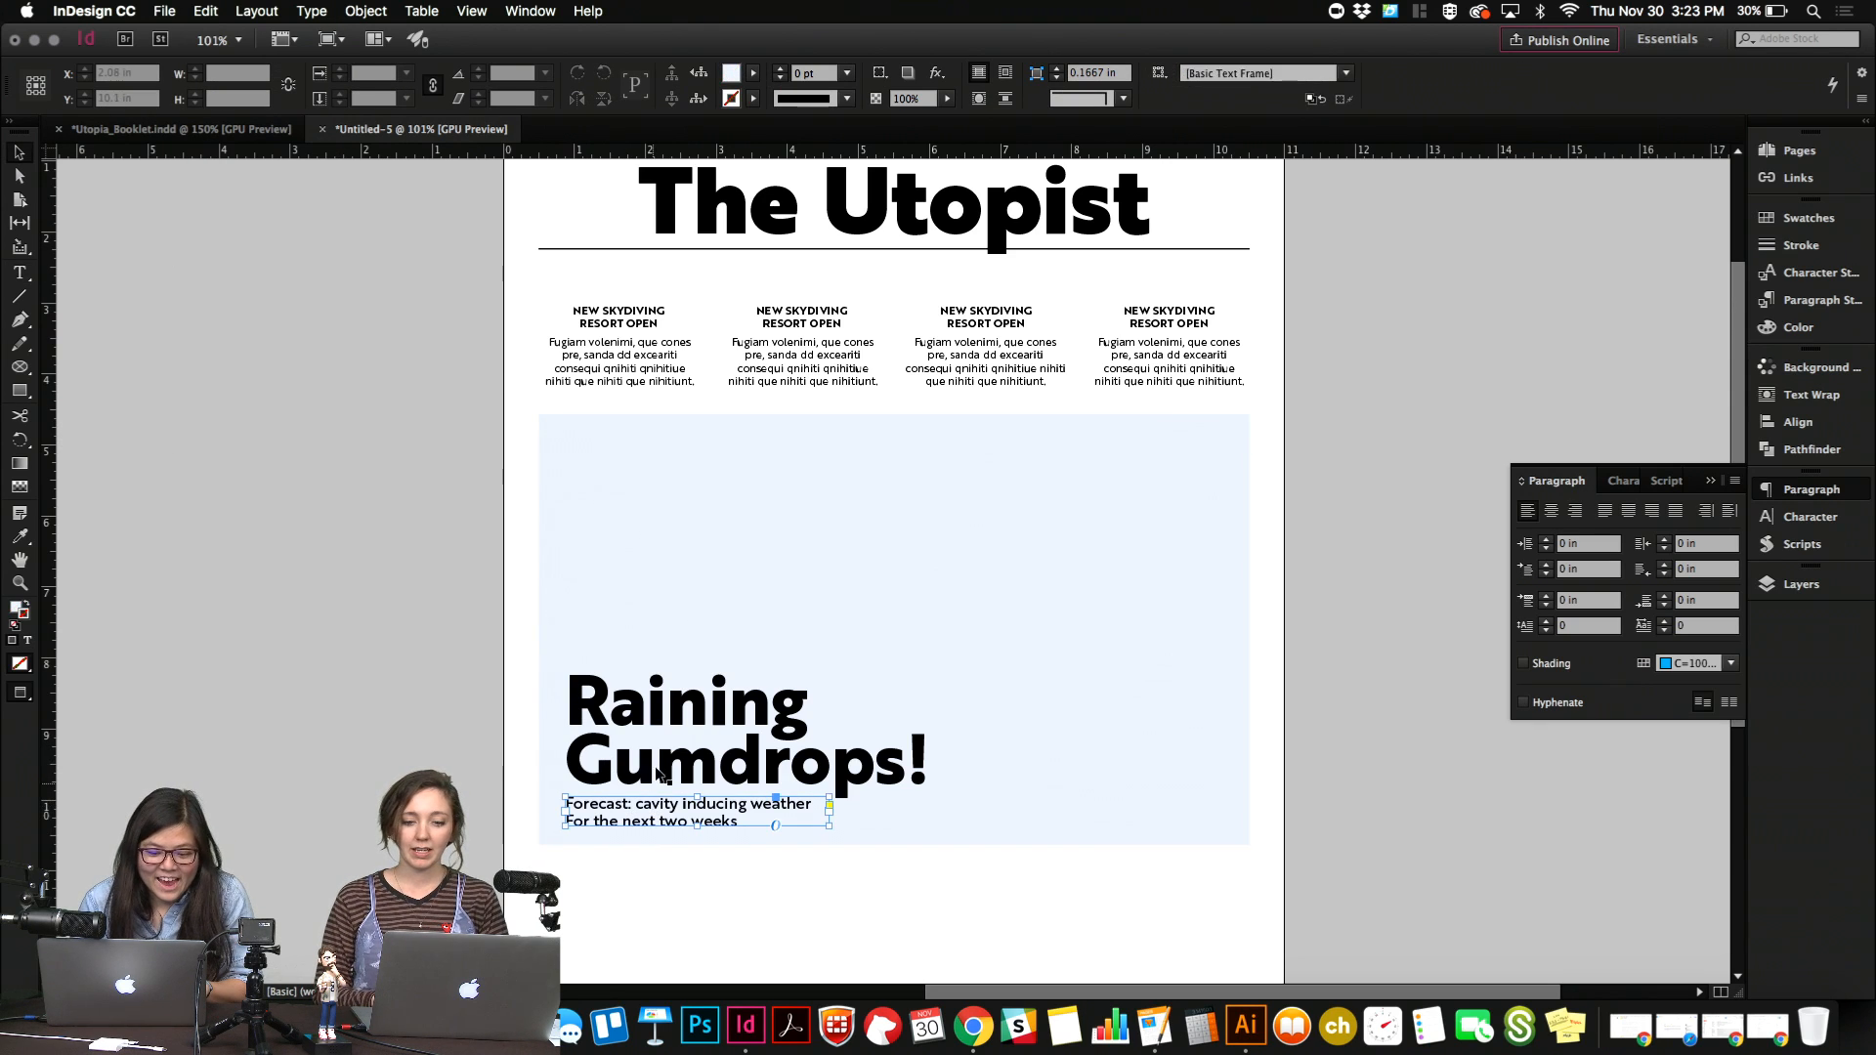
Move the headline and subheading together slightly up inside the image frame, centred at about Y 9.16 in.
click(658, 747)
drag(658, 741, 657, 740)
key(shift+Down)
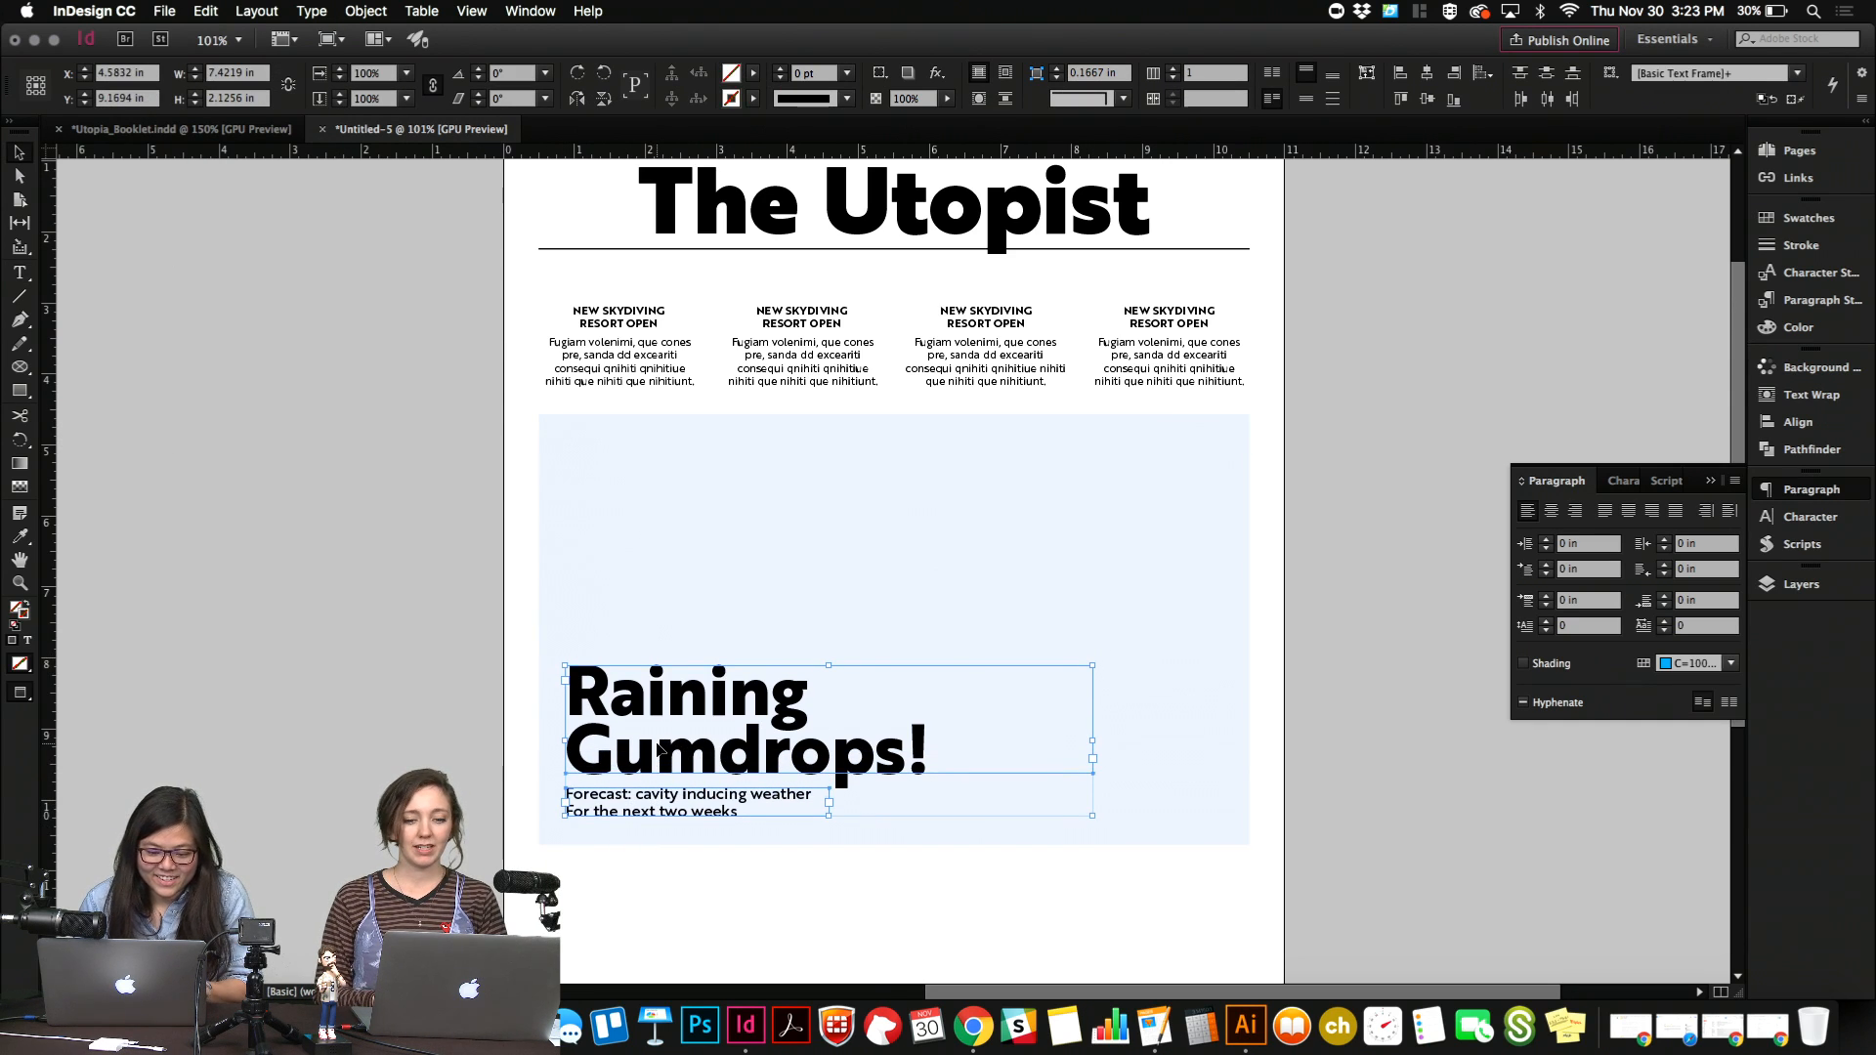
key(Up)
key(Up)
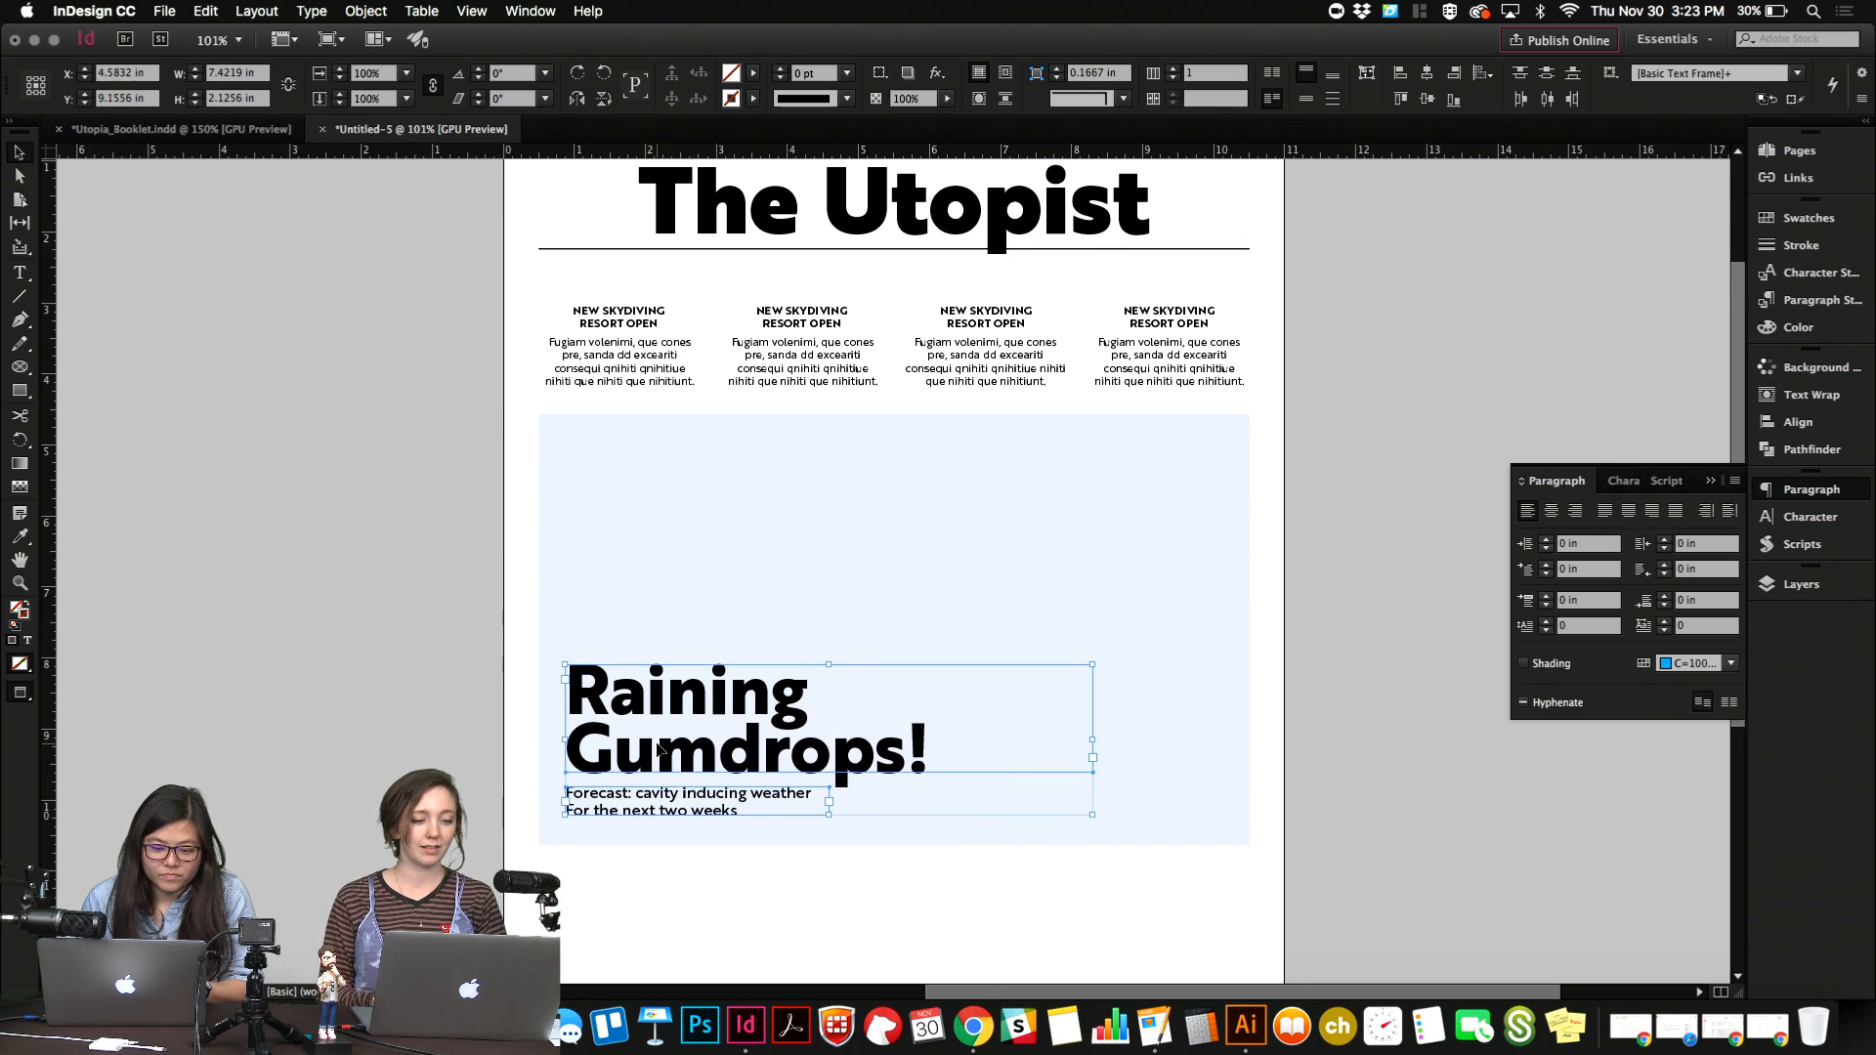
Add "PAGE 2" at the end of the subheading's second line.
double_click(757, 807)
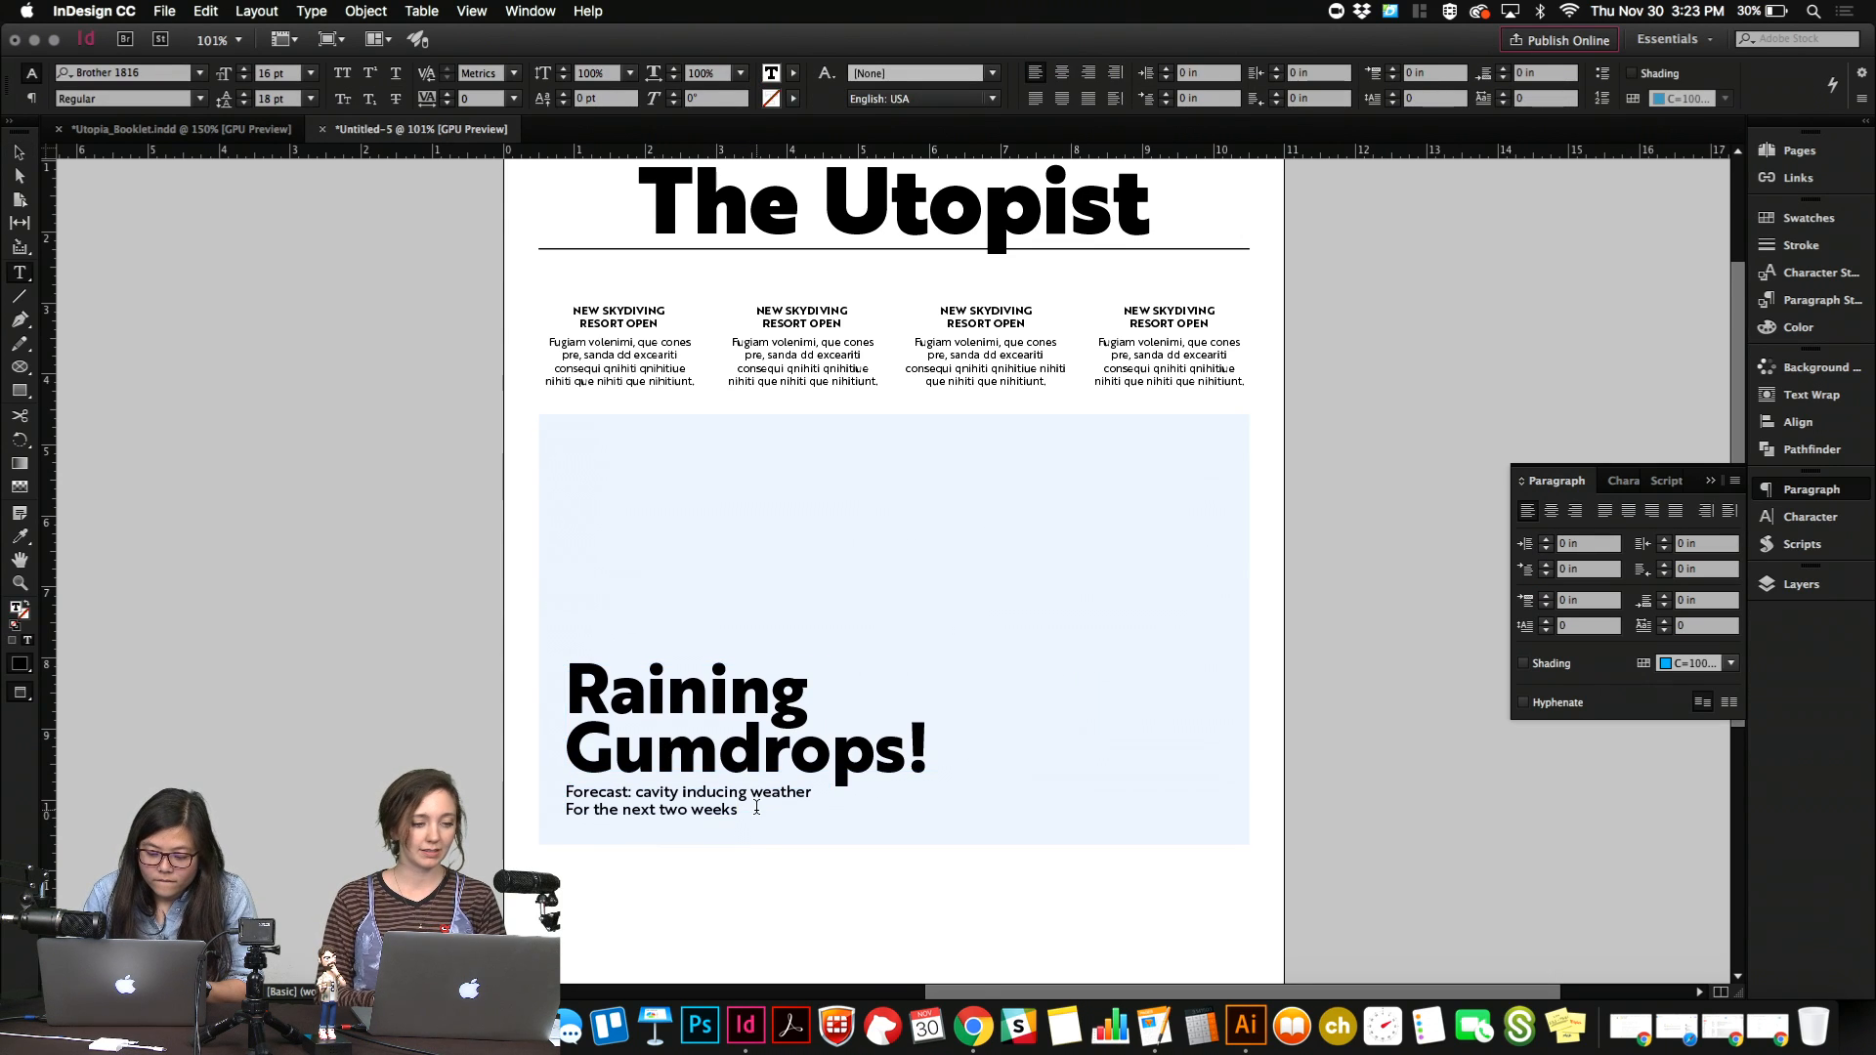
text(PAGE 2)
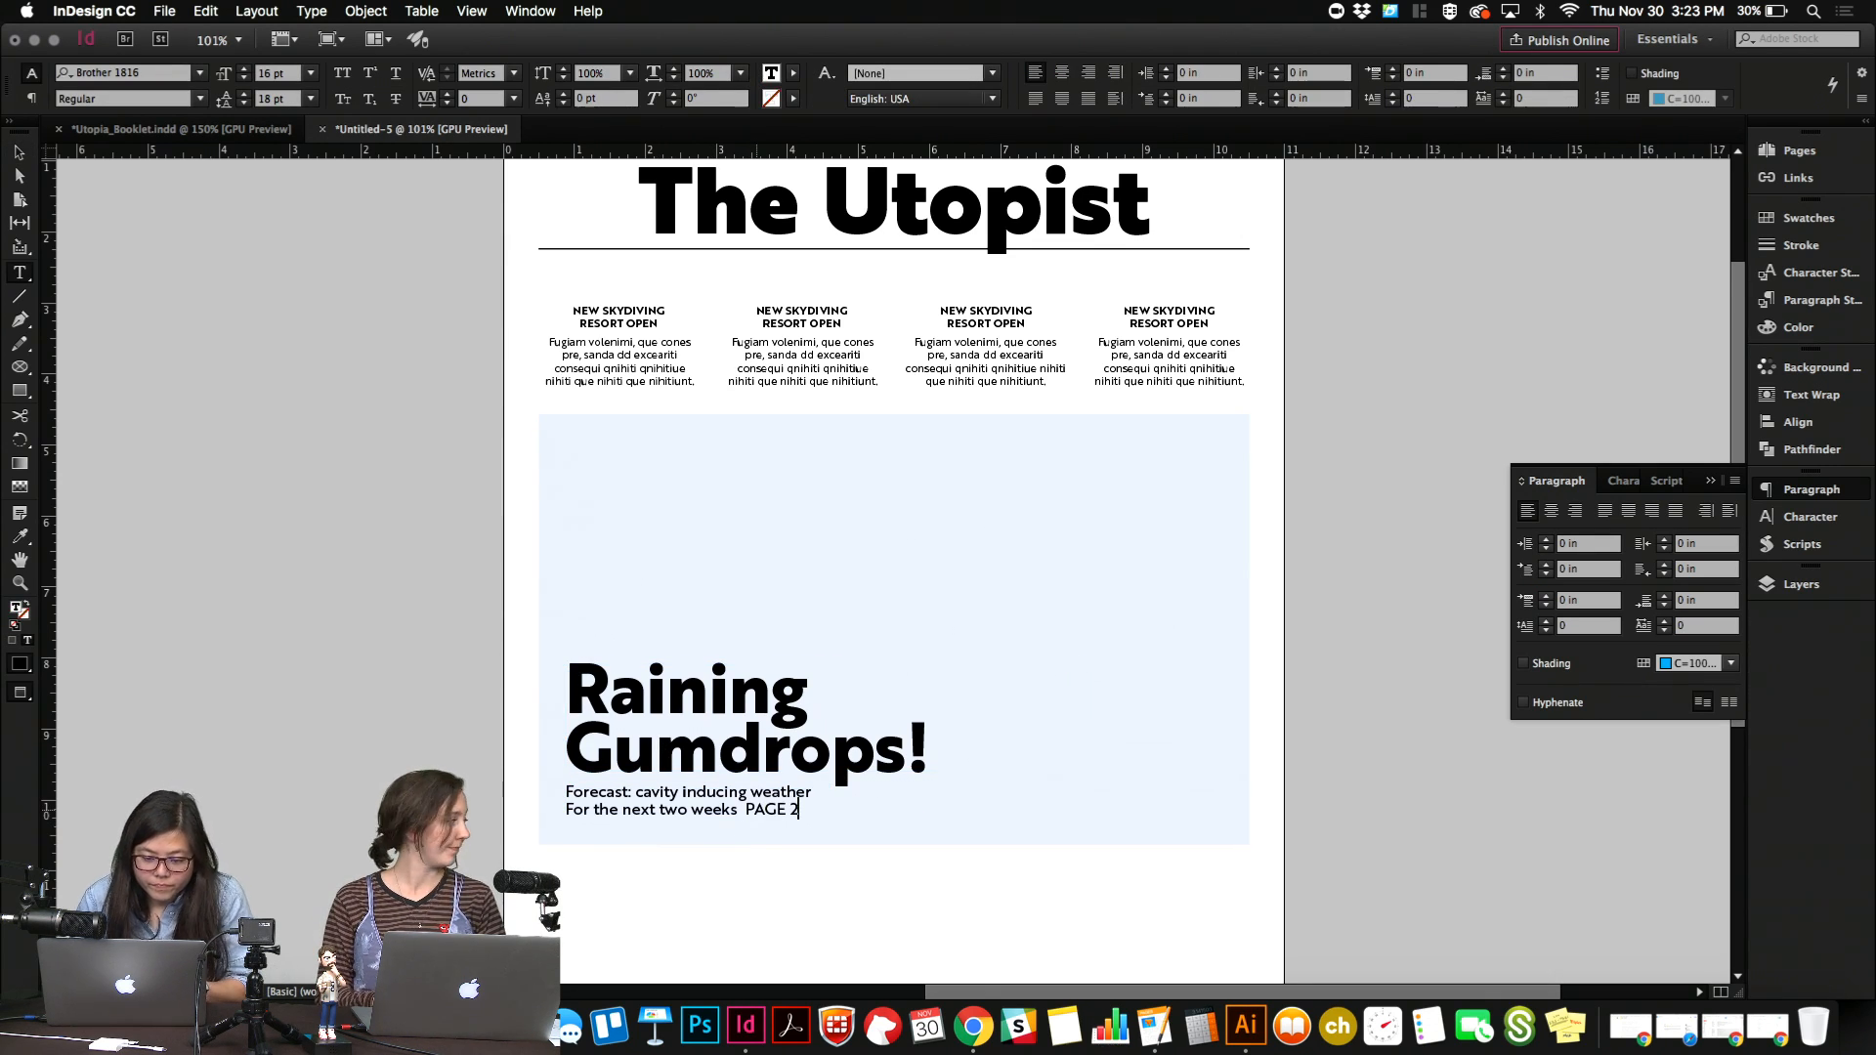
Retype the page reference at the end of the subheading in lowercase as "page 2".
key(shift+Left)
key(shift+Left)
key(shift+Left)
key(shift+Left)
key(BackSpace)
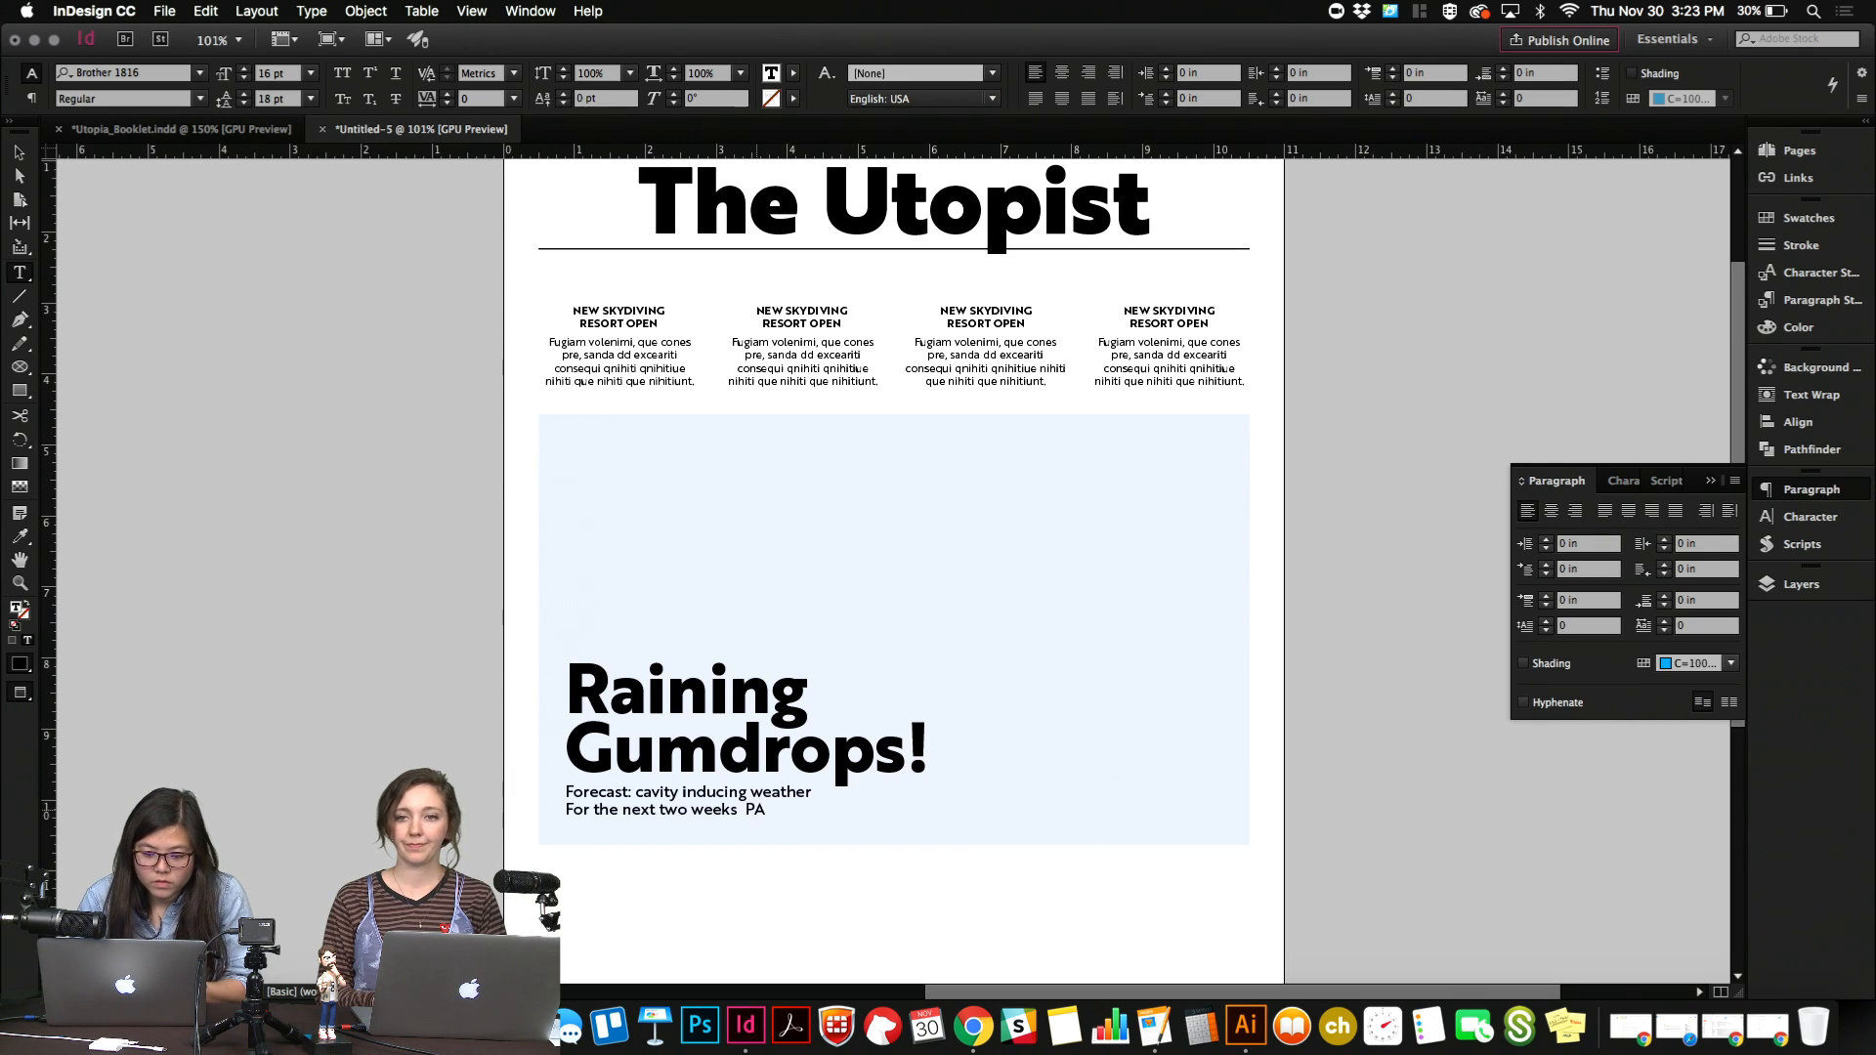
key(BackSpace)
key(BackSpace)
key(BackSpace)
key(BackSpace)
text(pa)
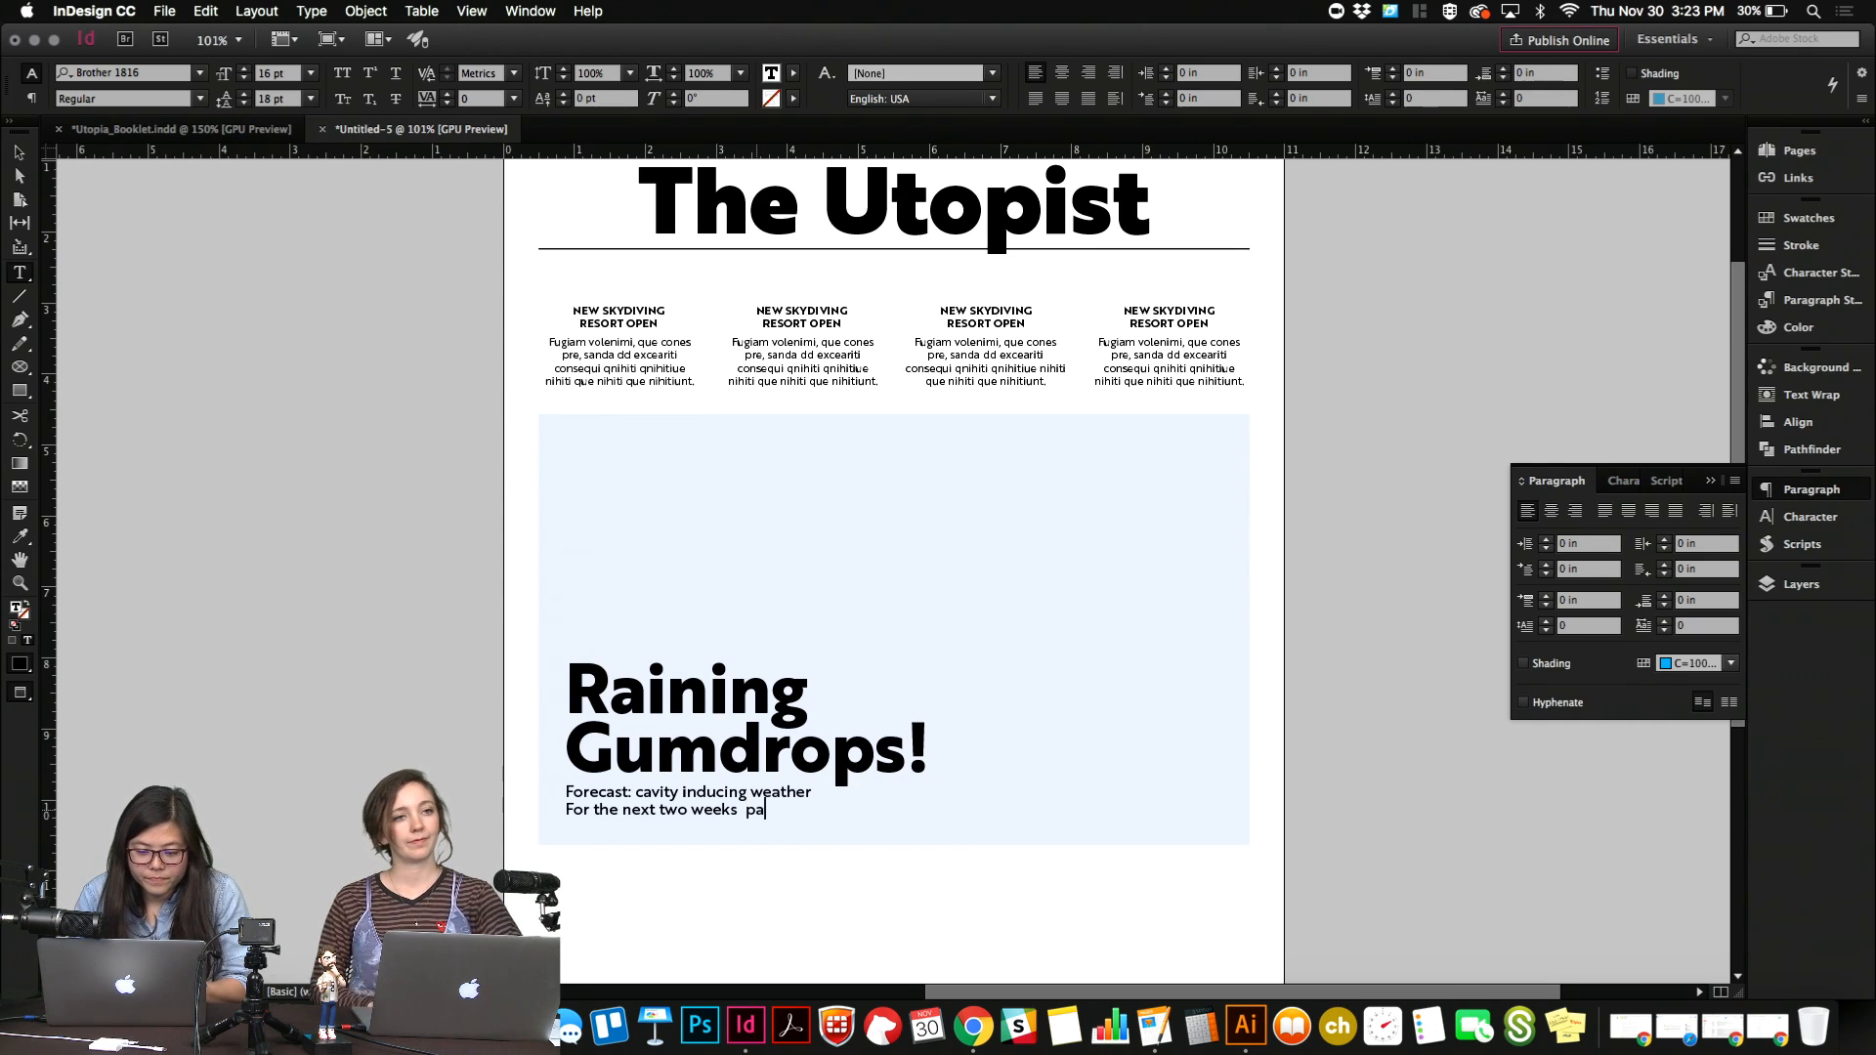
text(ge 2)
Try small caps on the page reference at the end of the subheading, then delete the reference.
key(shift+Left)
key(shift+Left)
key(shift+Left)
key(shift+Left)
key(shift+Left)
key(shift+Left)
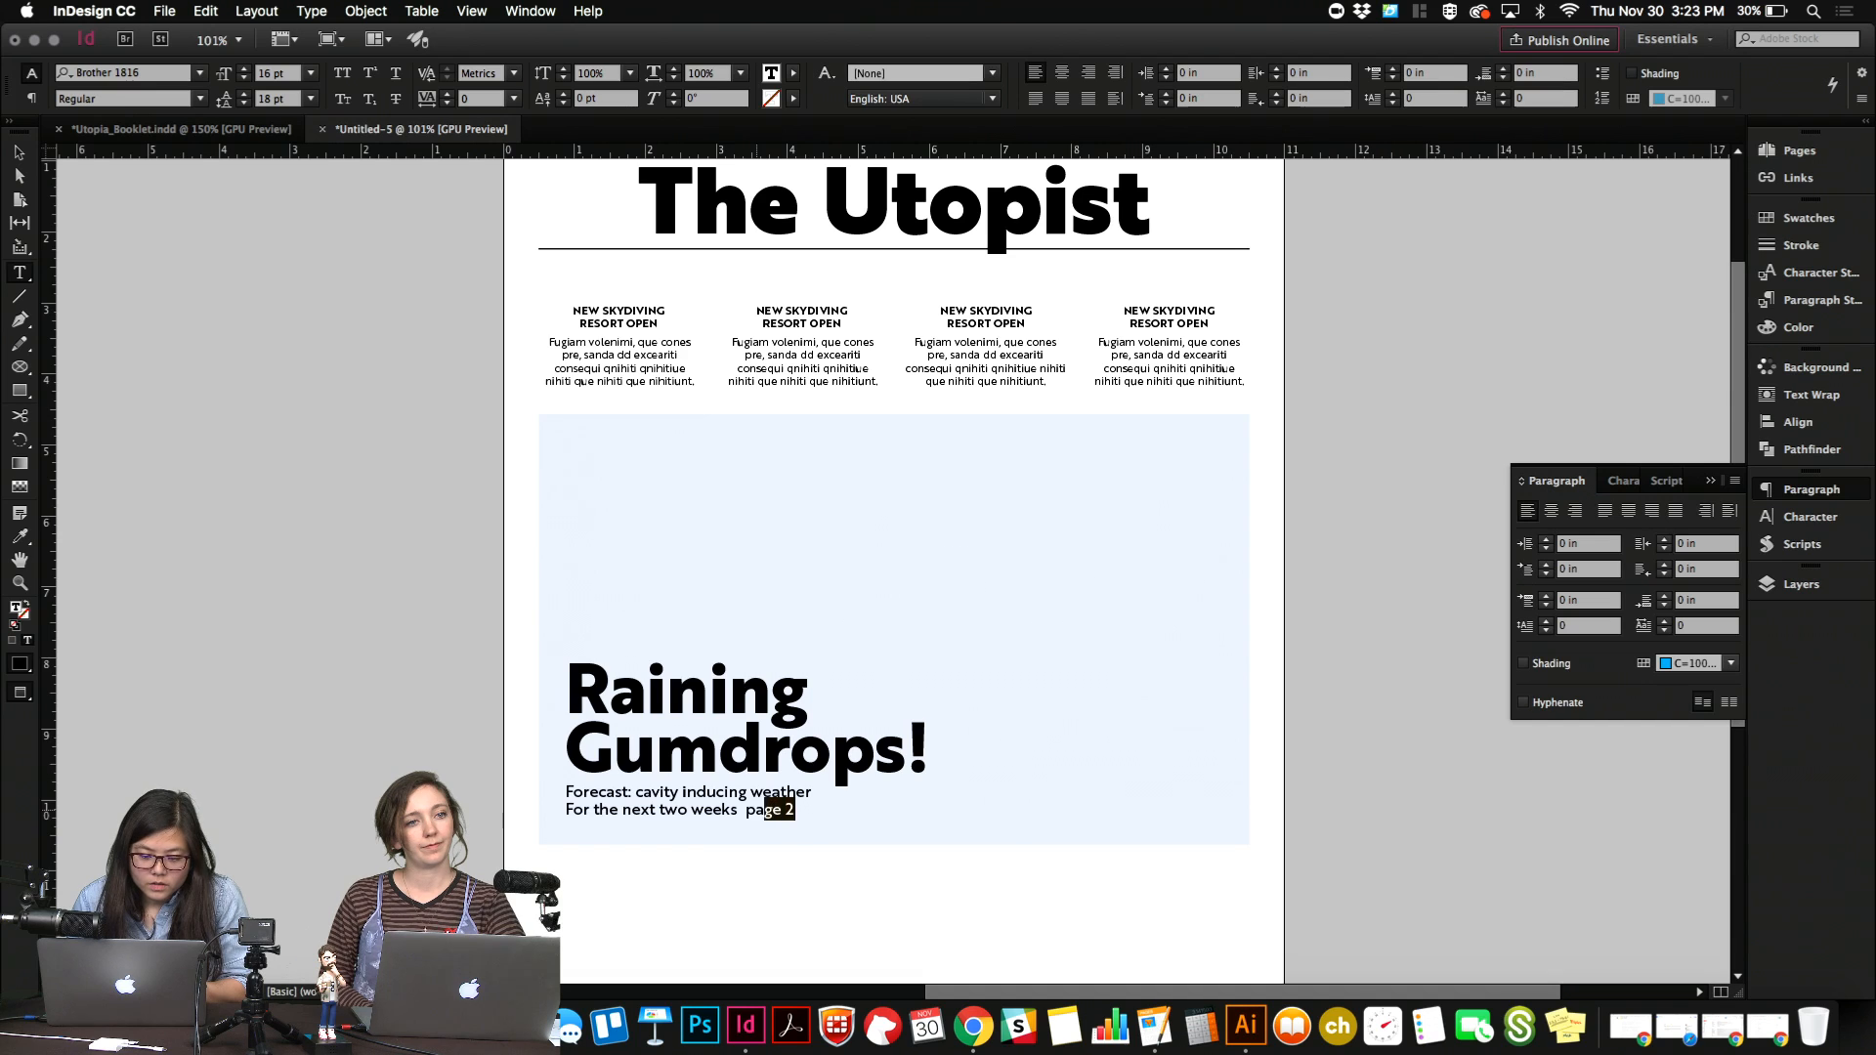
click(342, 99)
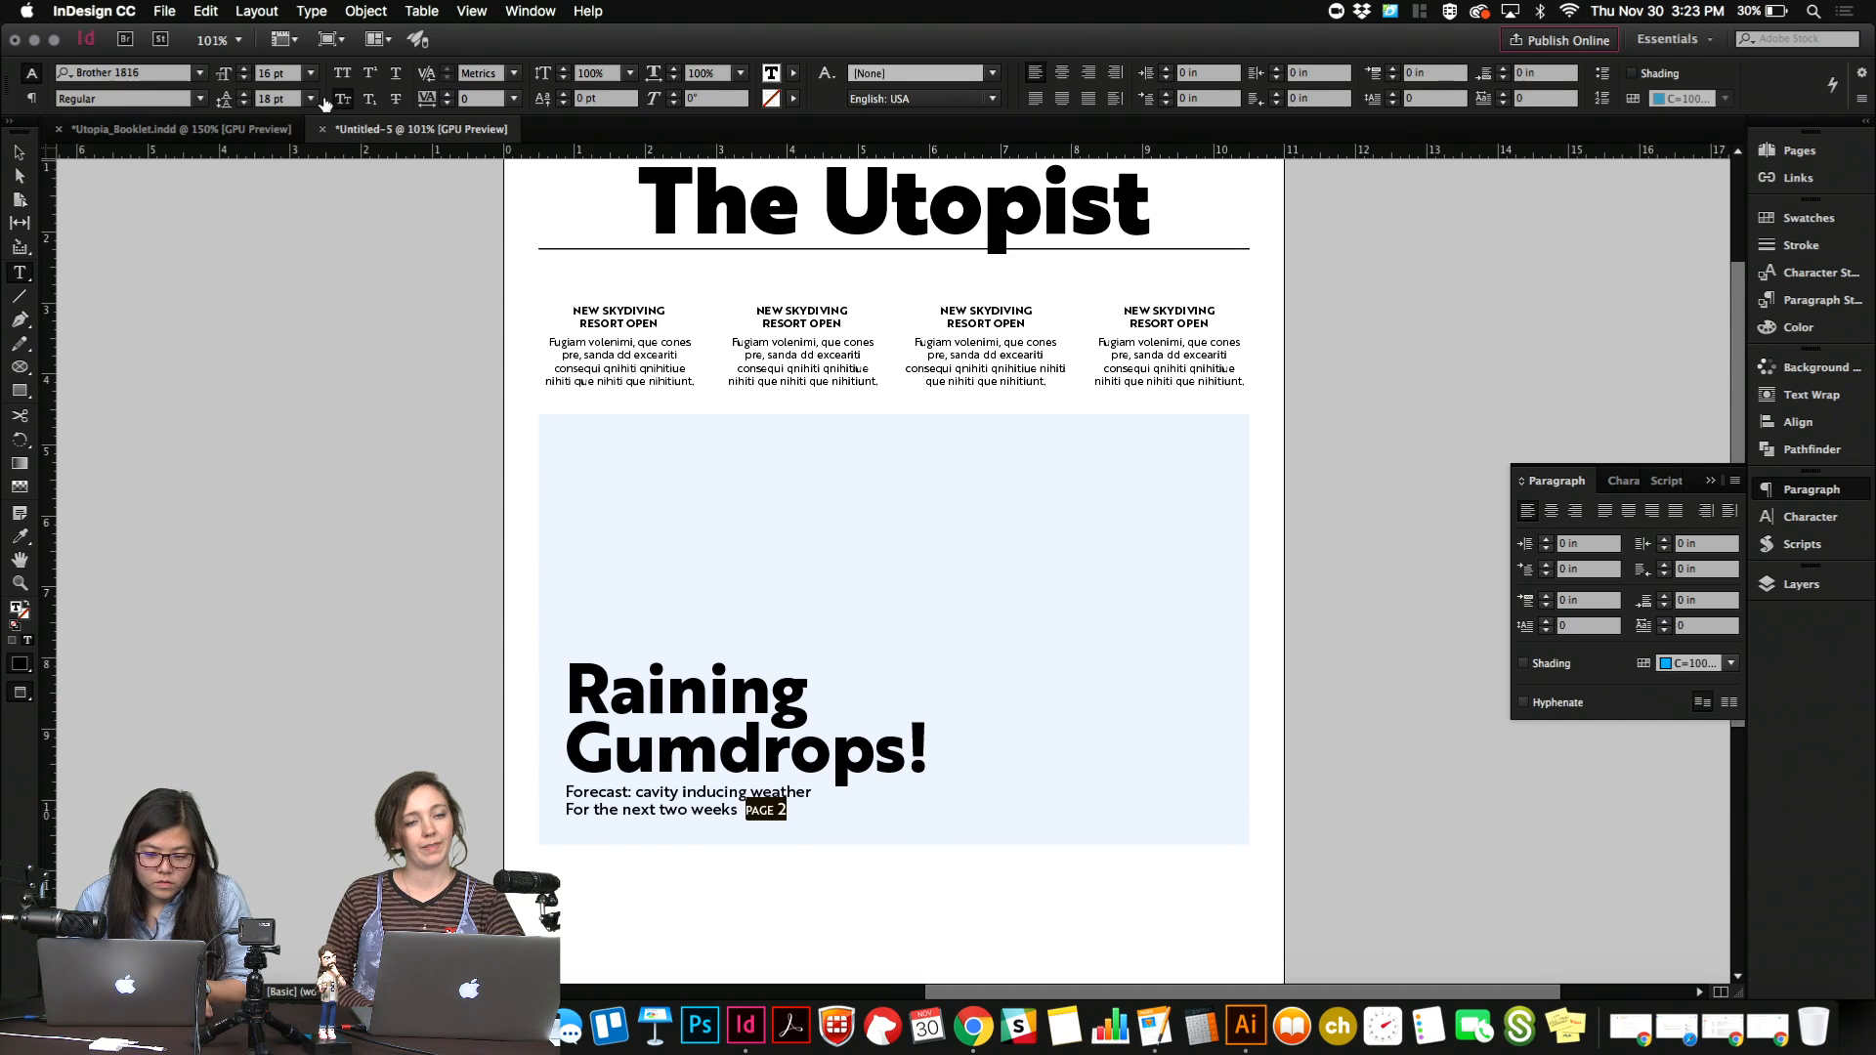
key(BackSpace)
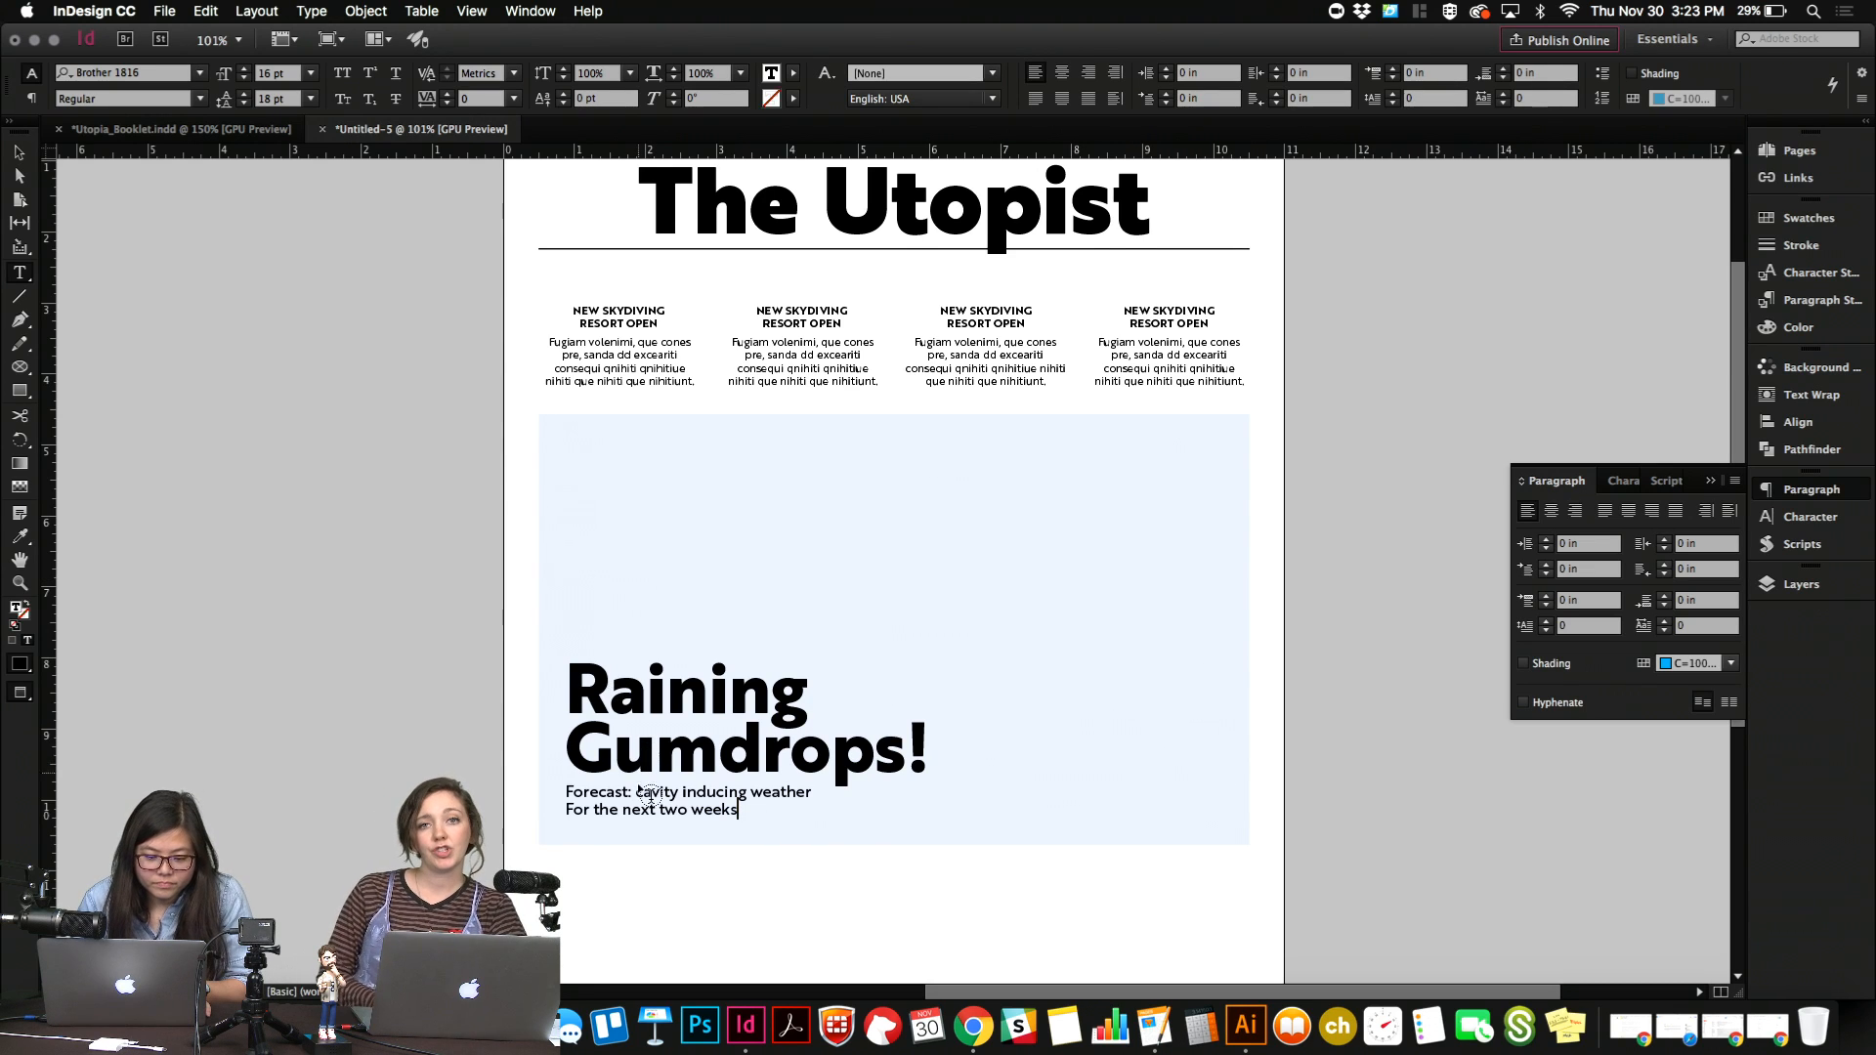
Set the word "Forecast:" in the subheading to Bold and deselect the text.
double_click(598, 791)
click(198, 98)
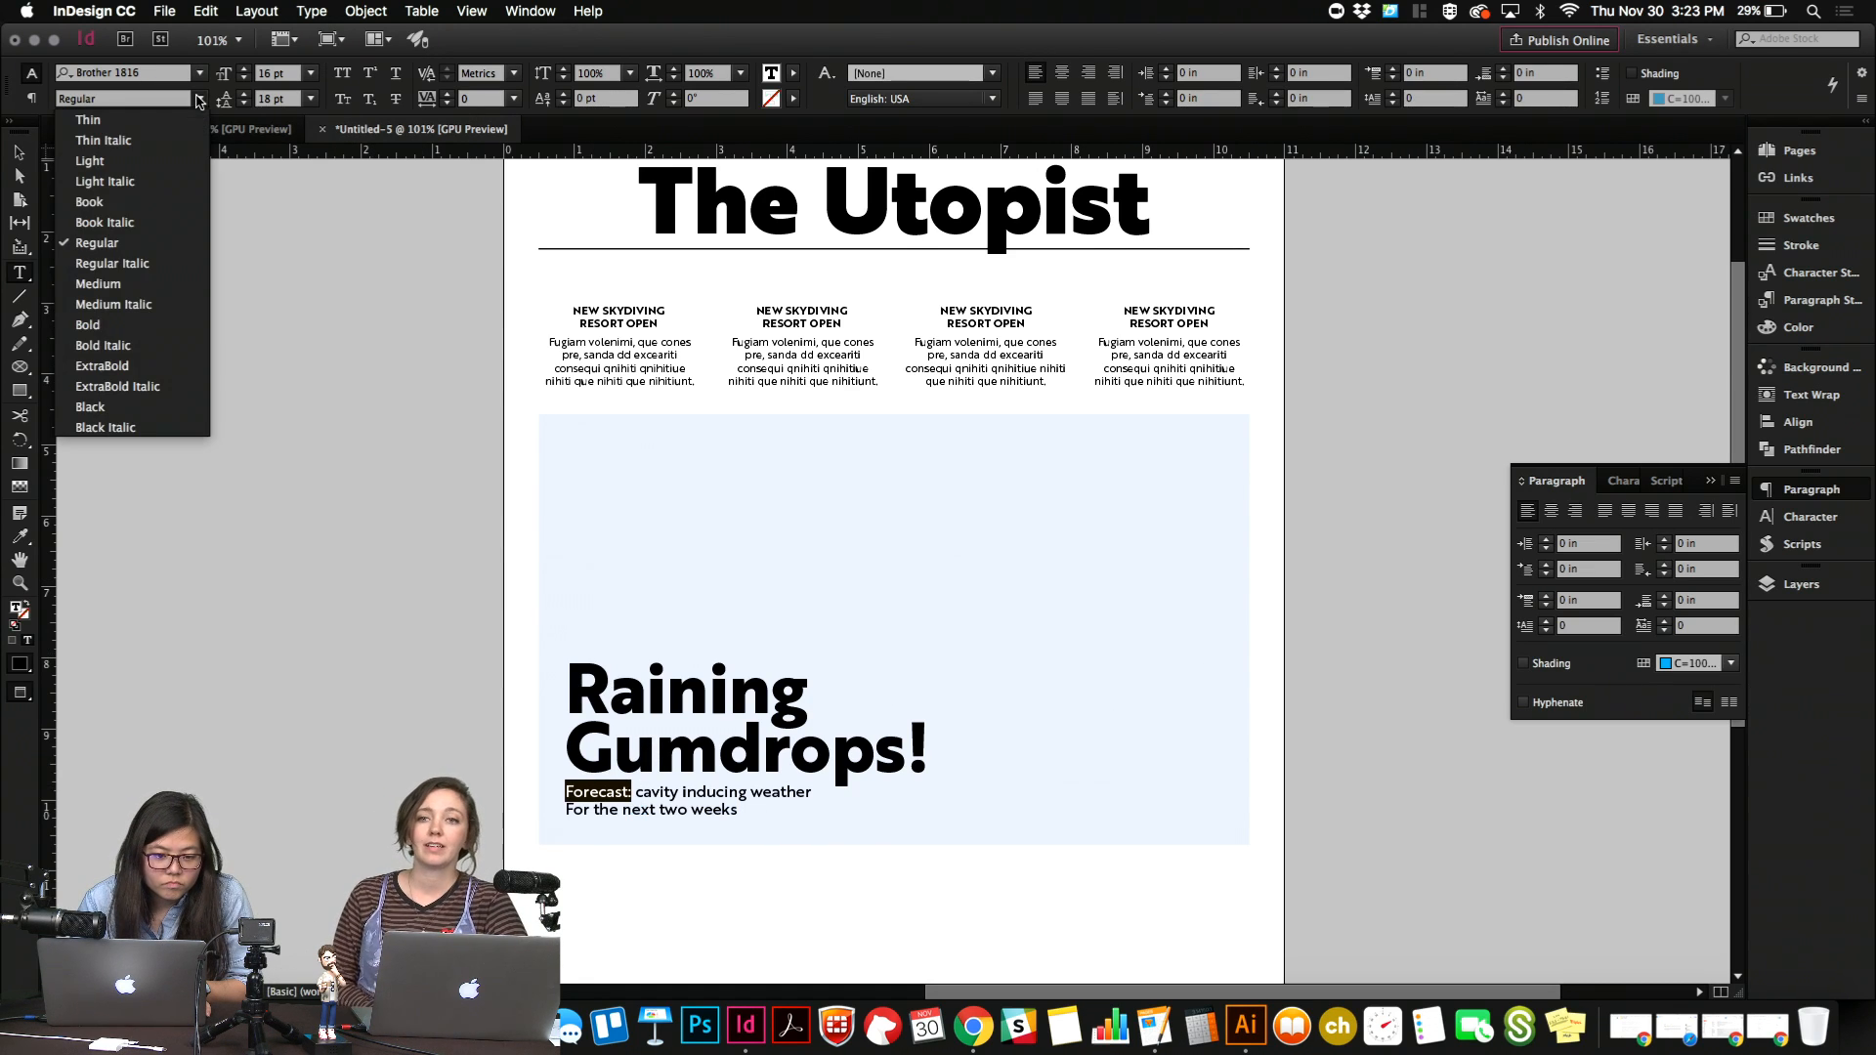
click(97, 324)
click(675, 806)
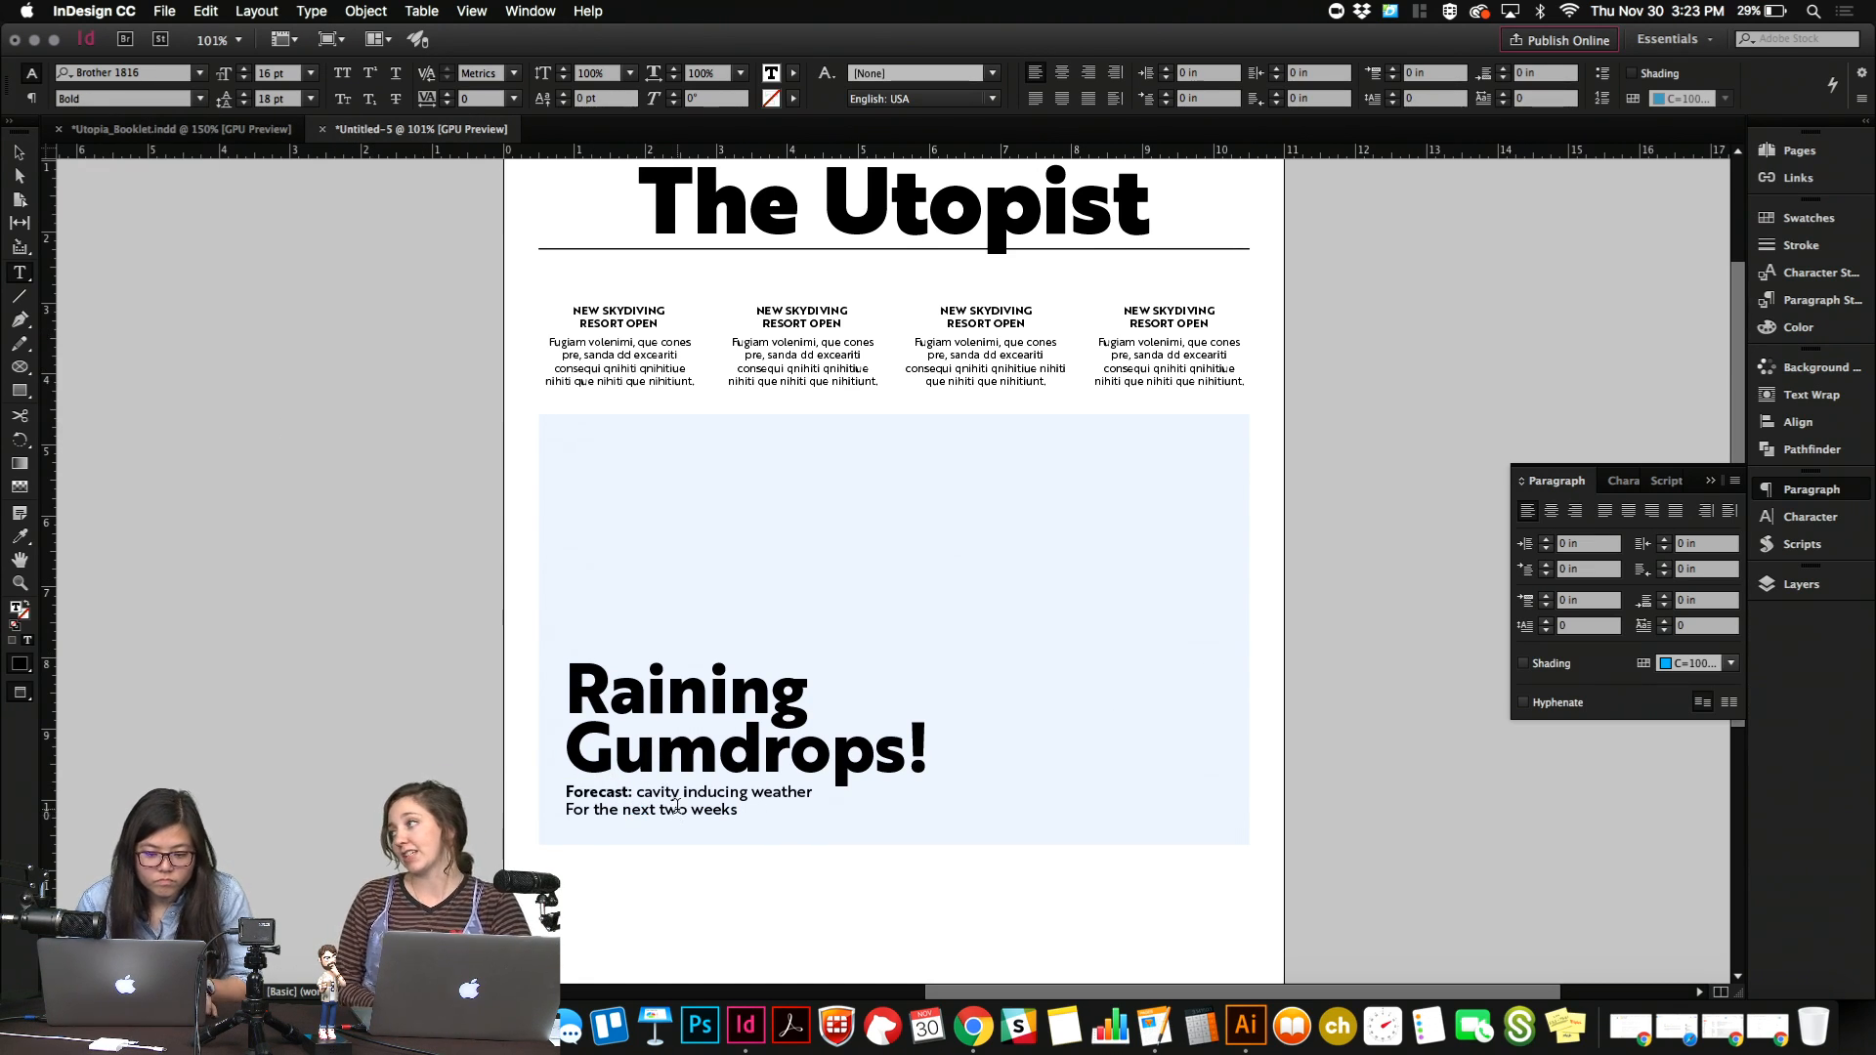
key(Escape)
click(1369, 801)
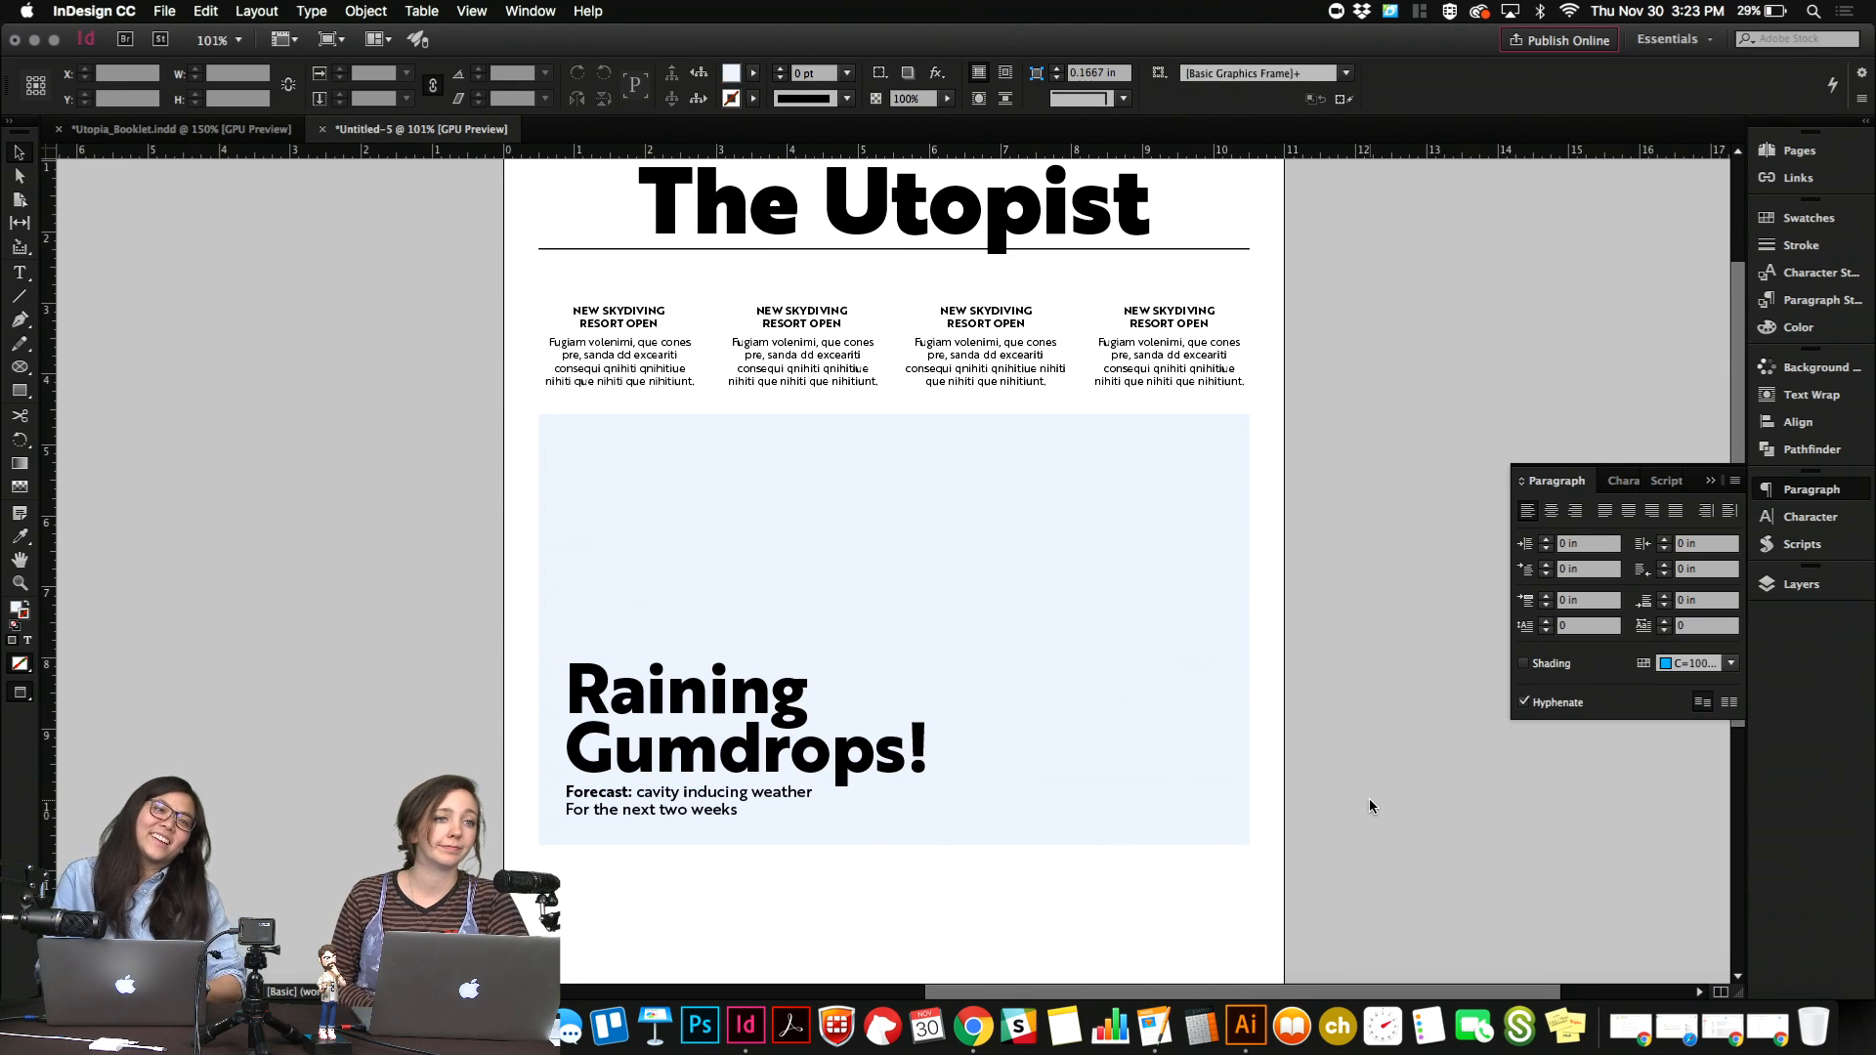
Move the headline and subheading together up to the upper part of the image frame, keeping their horizontal position.
click(733, 806)
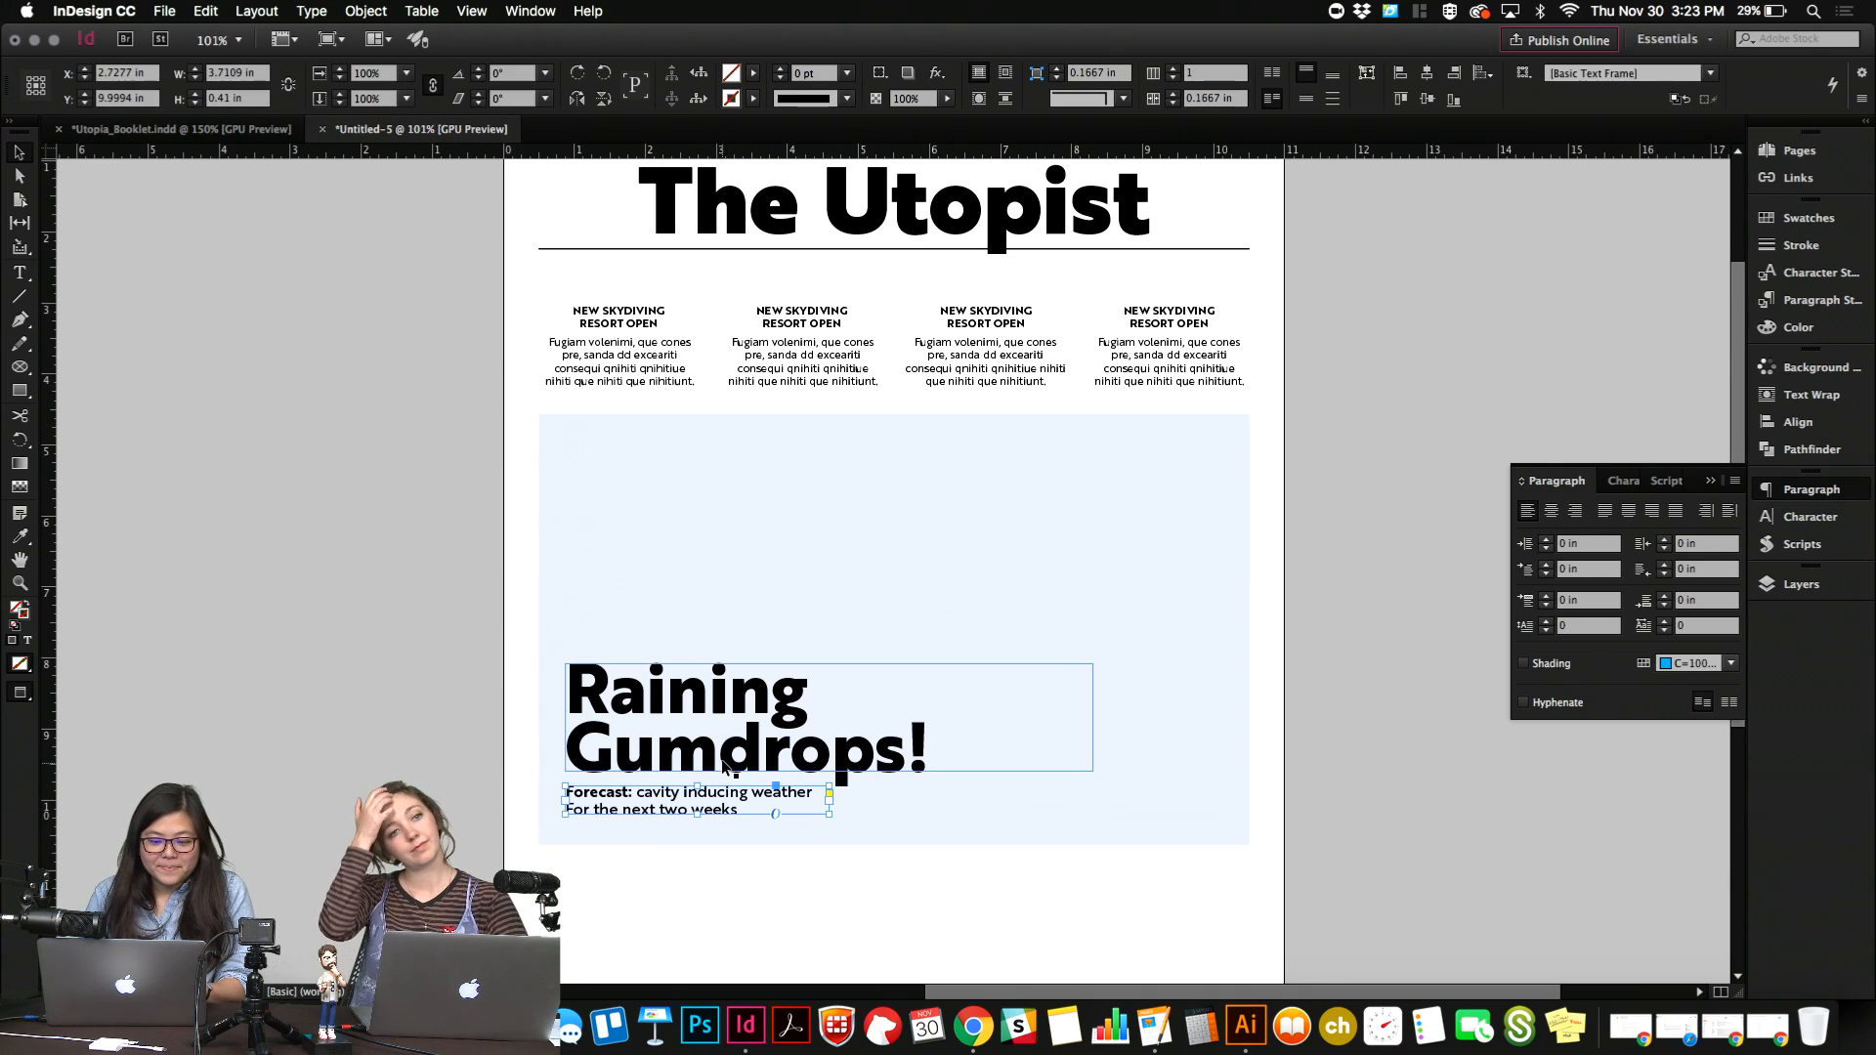
shift+click(726, 767)
drag(726, 767, 726, 555)
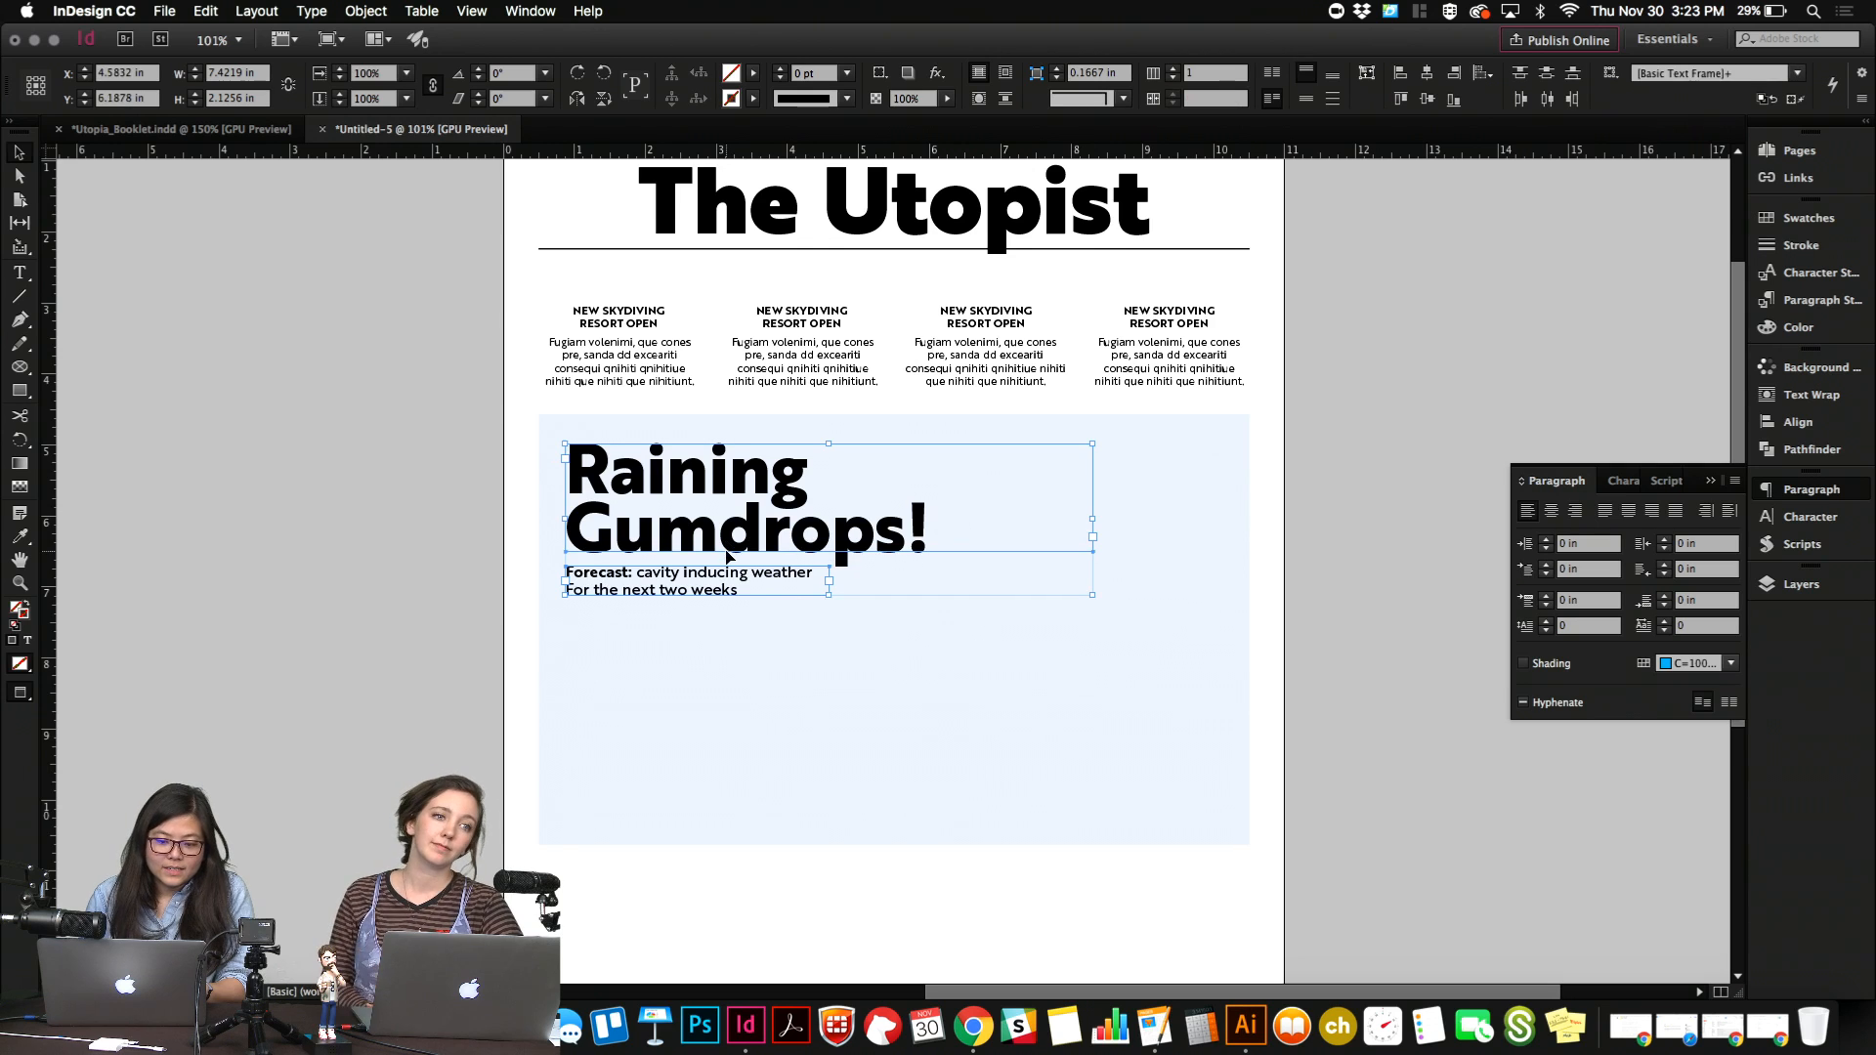
key(shift+Down)
key(Up)
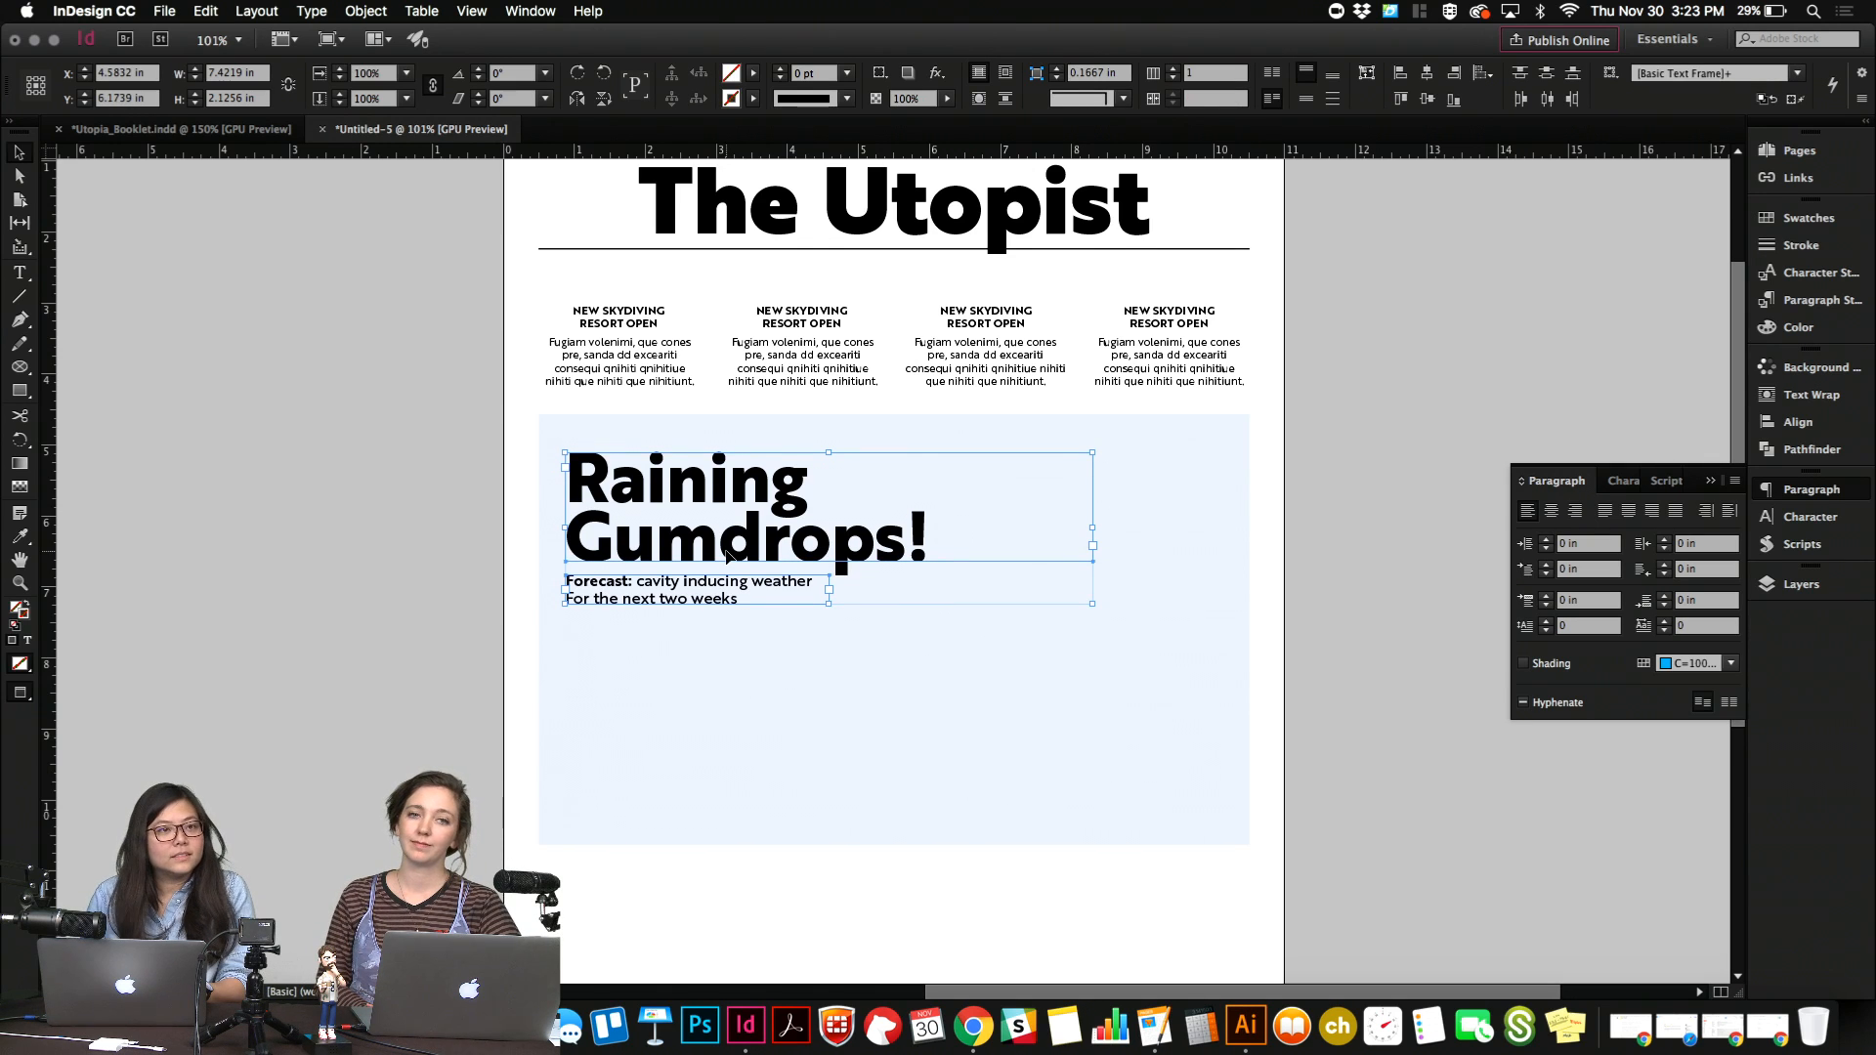
click(352, 649)
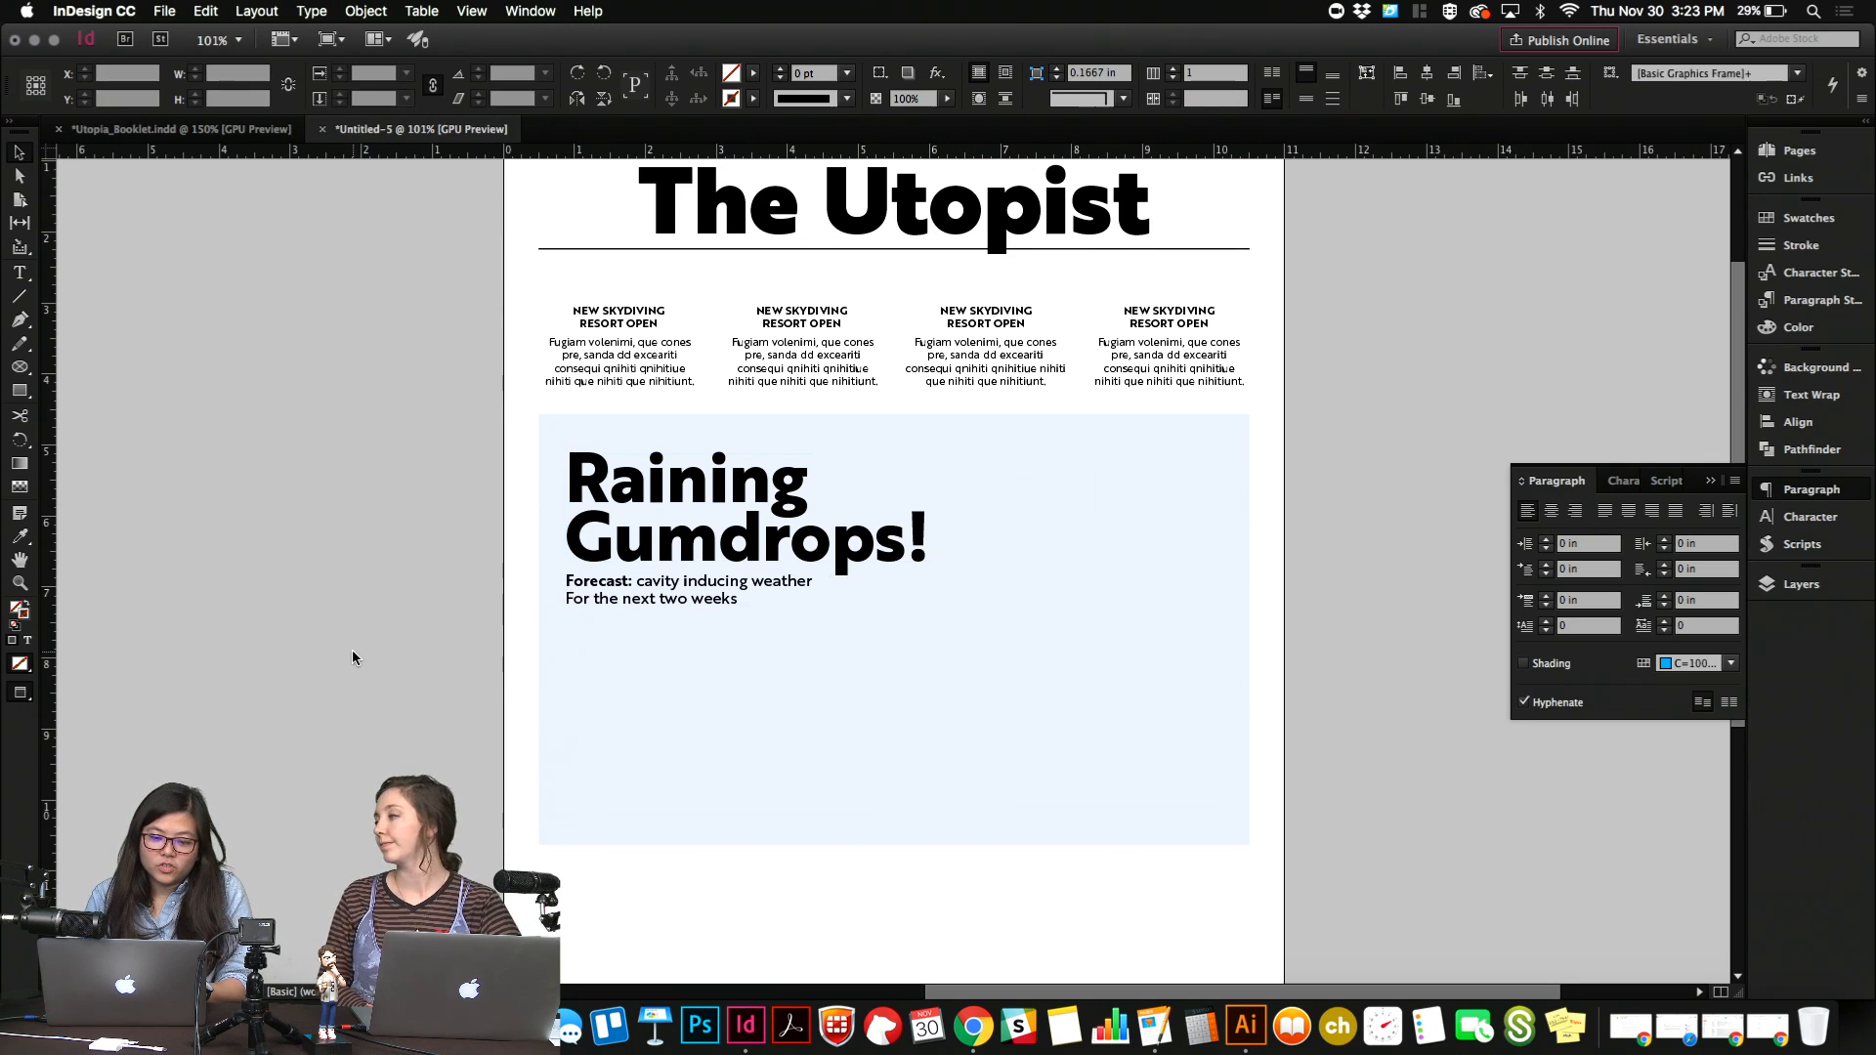
click(687, 781)
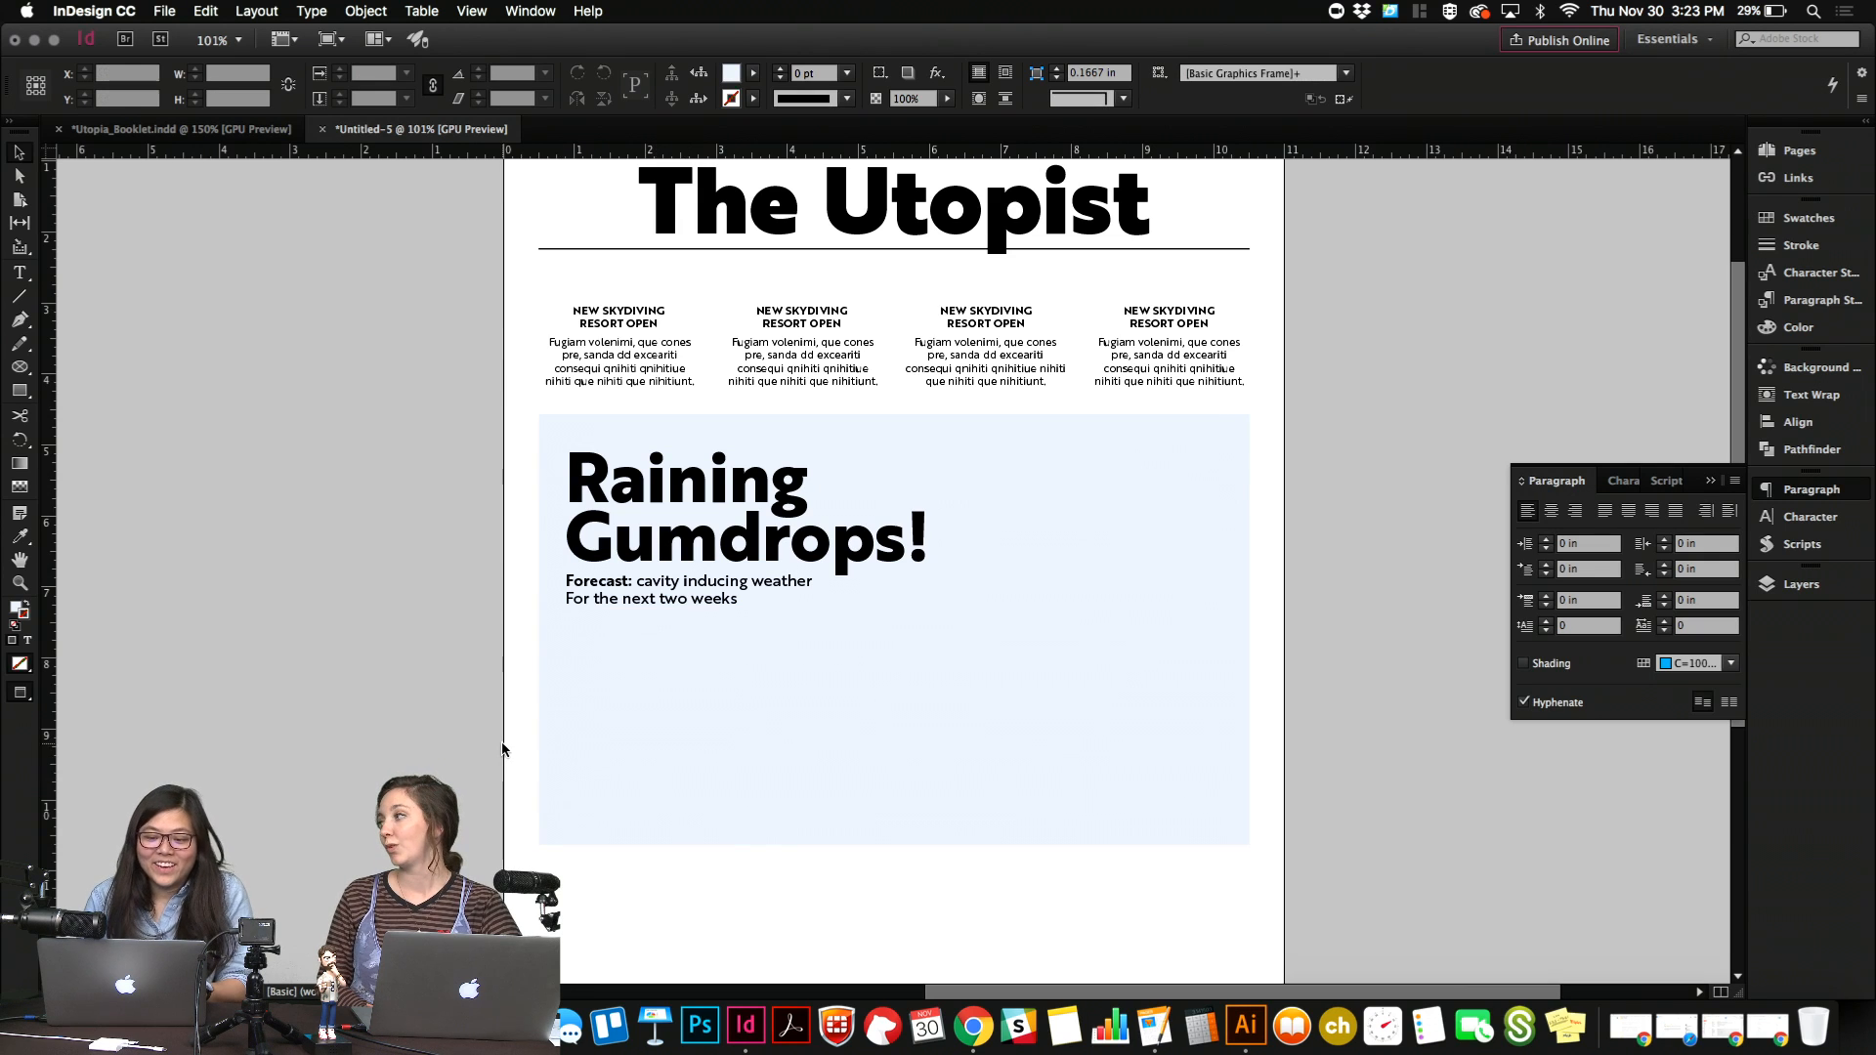
Draw a text frame about 4.84 in wide and 4.86 in high across the first two columns below the image frame and fill it with placeholder text.
scroll(913, 542, down, 1)
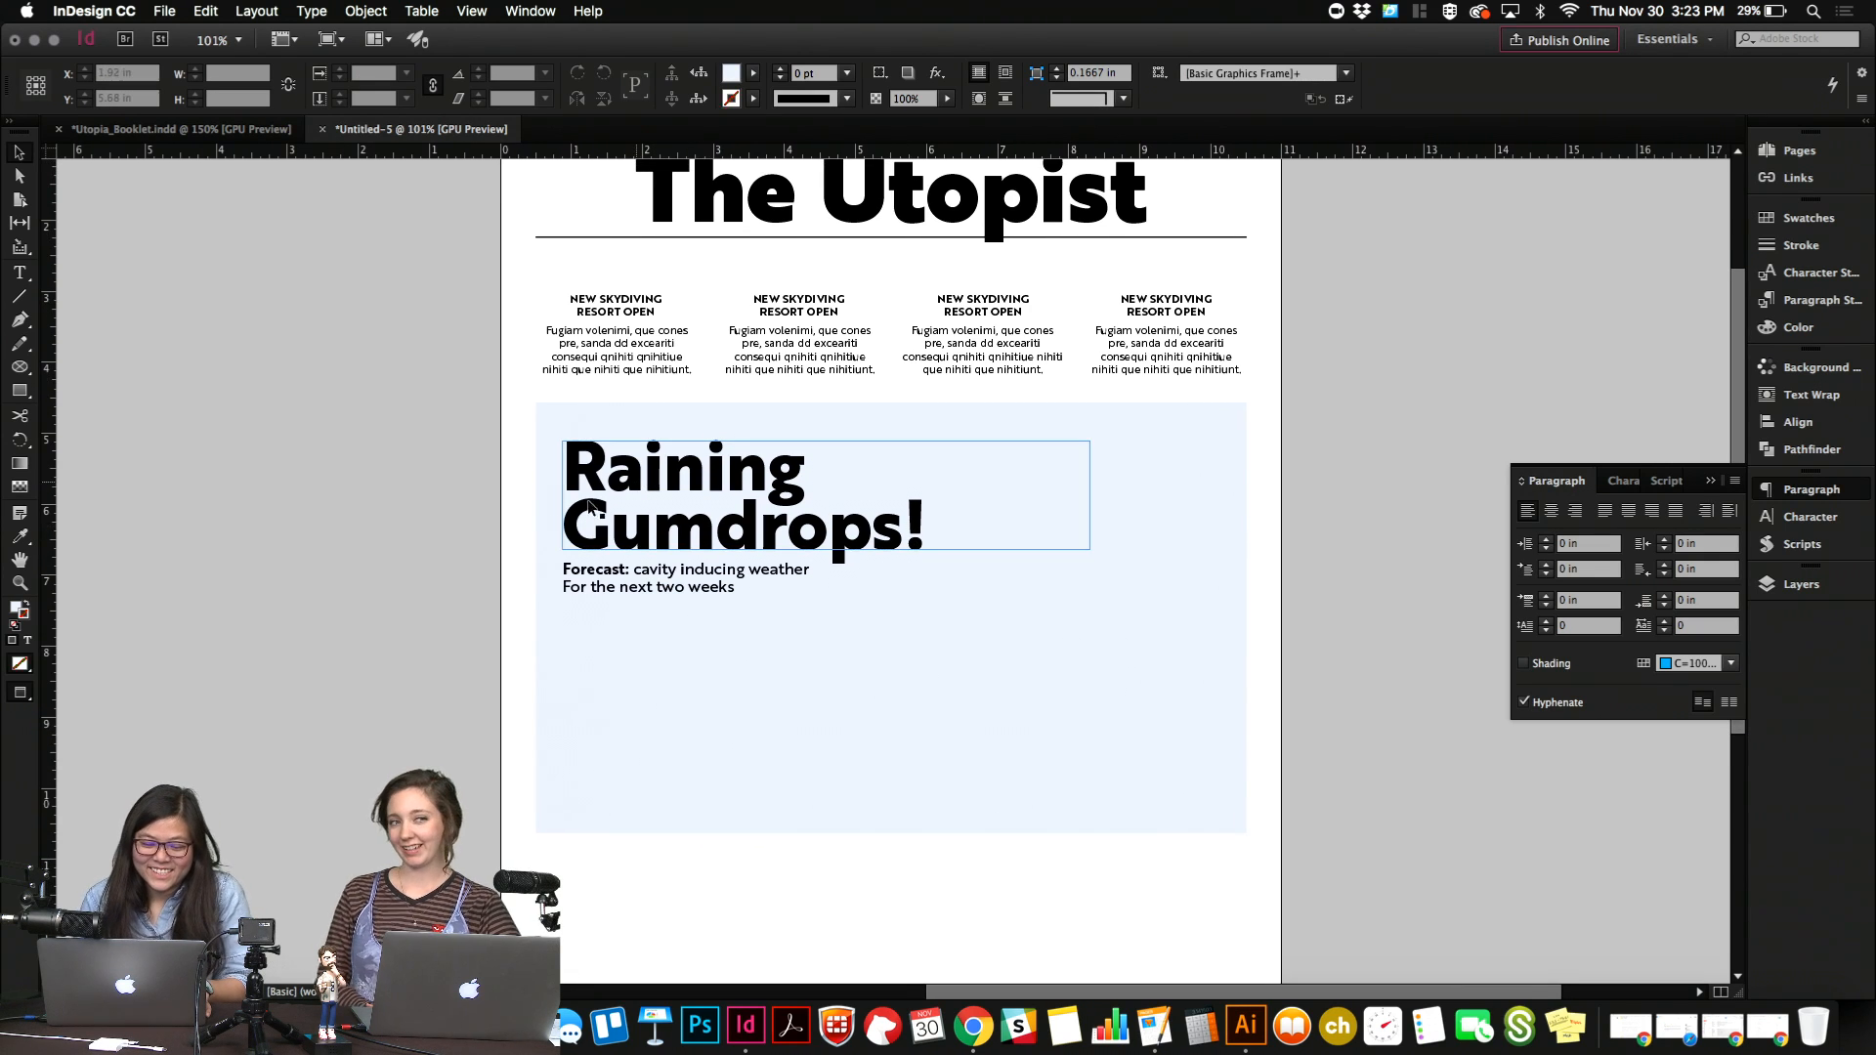
scroll(500, 543, down, 1)
scroll(501, 537, down, 2)
scroll(501, 538, up, 2)
scroll(501, 537, right, 2)
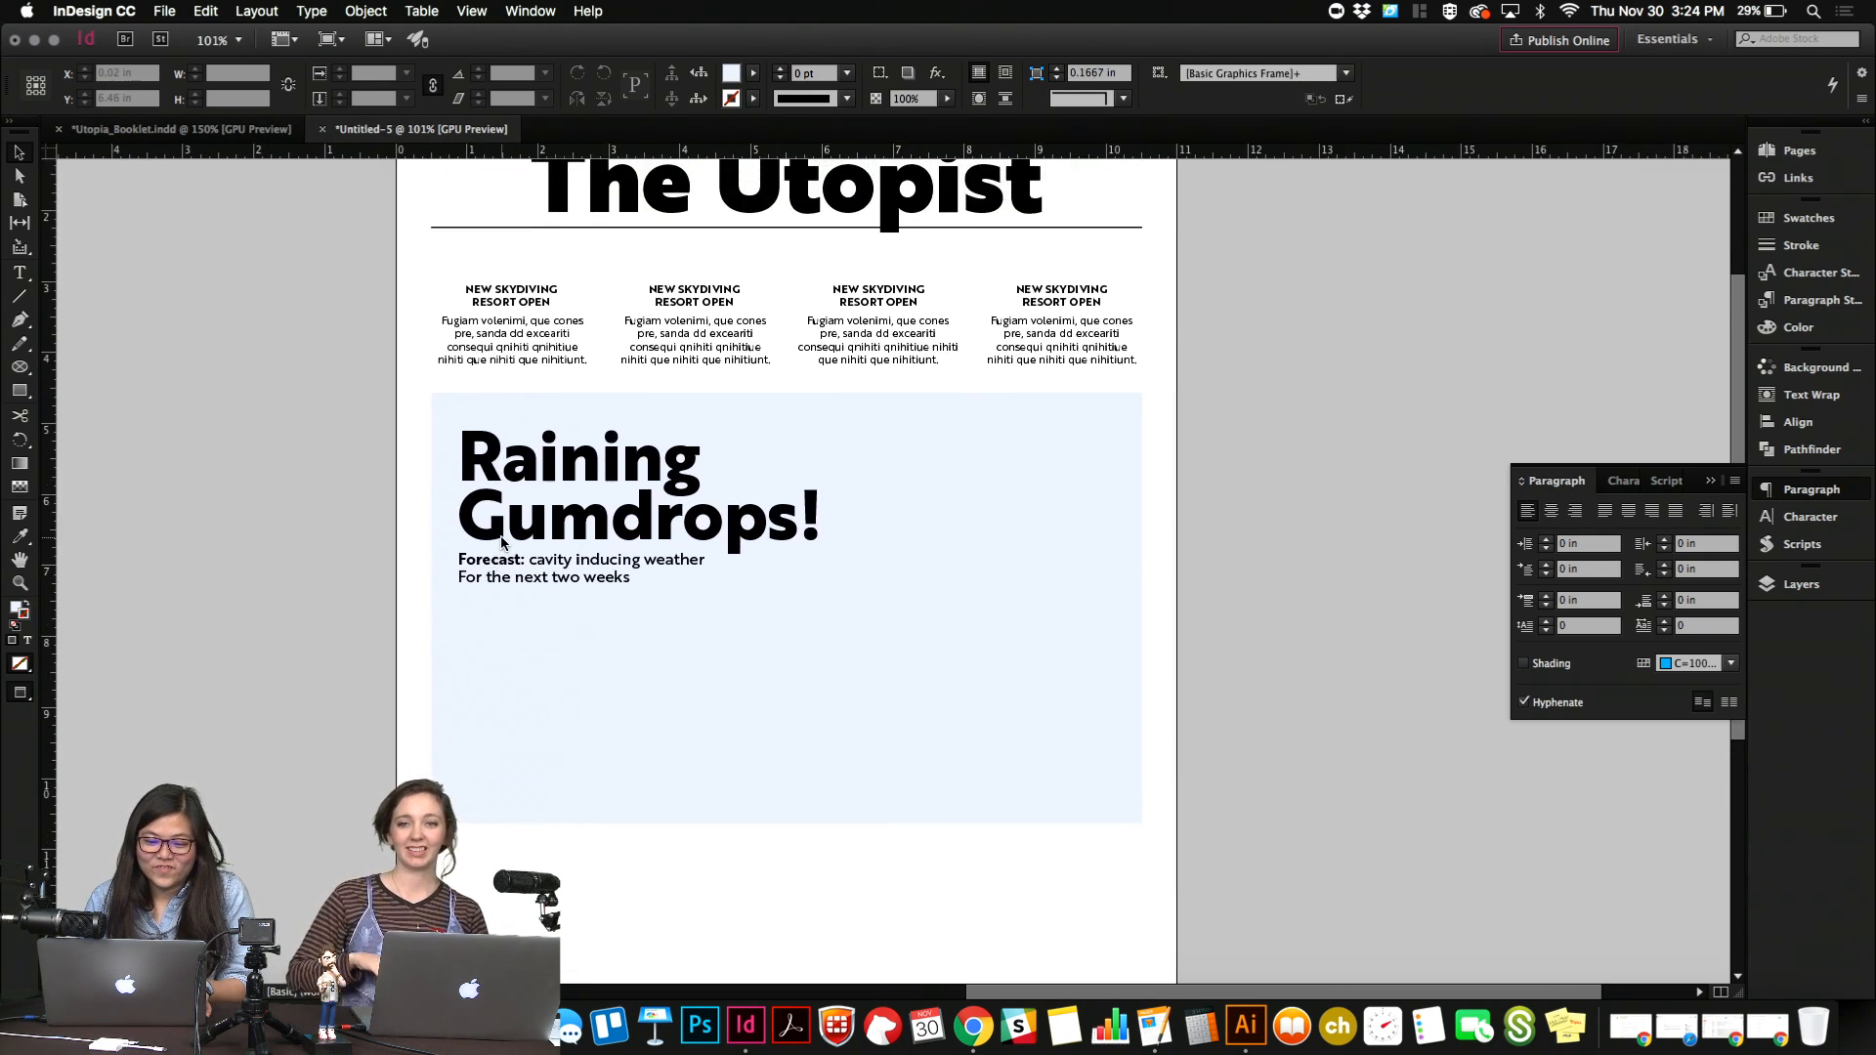
scroll(501, 537, down, 10)
key(w)
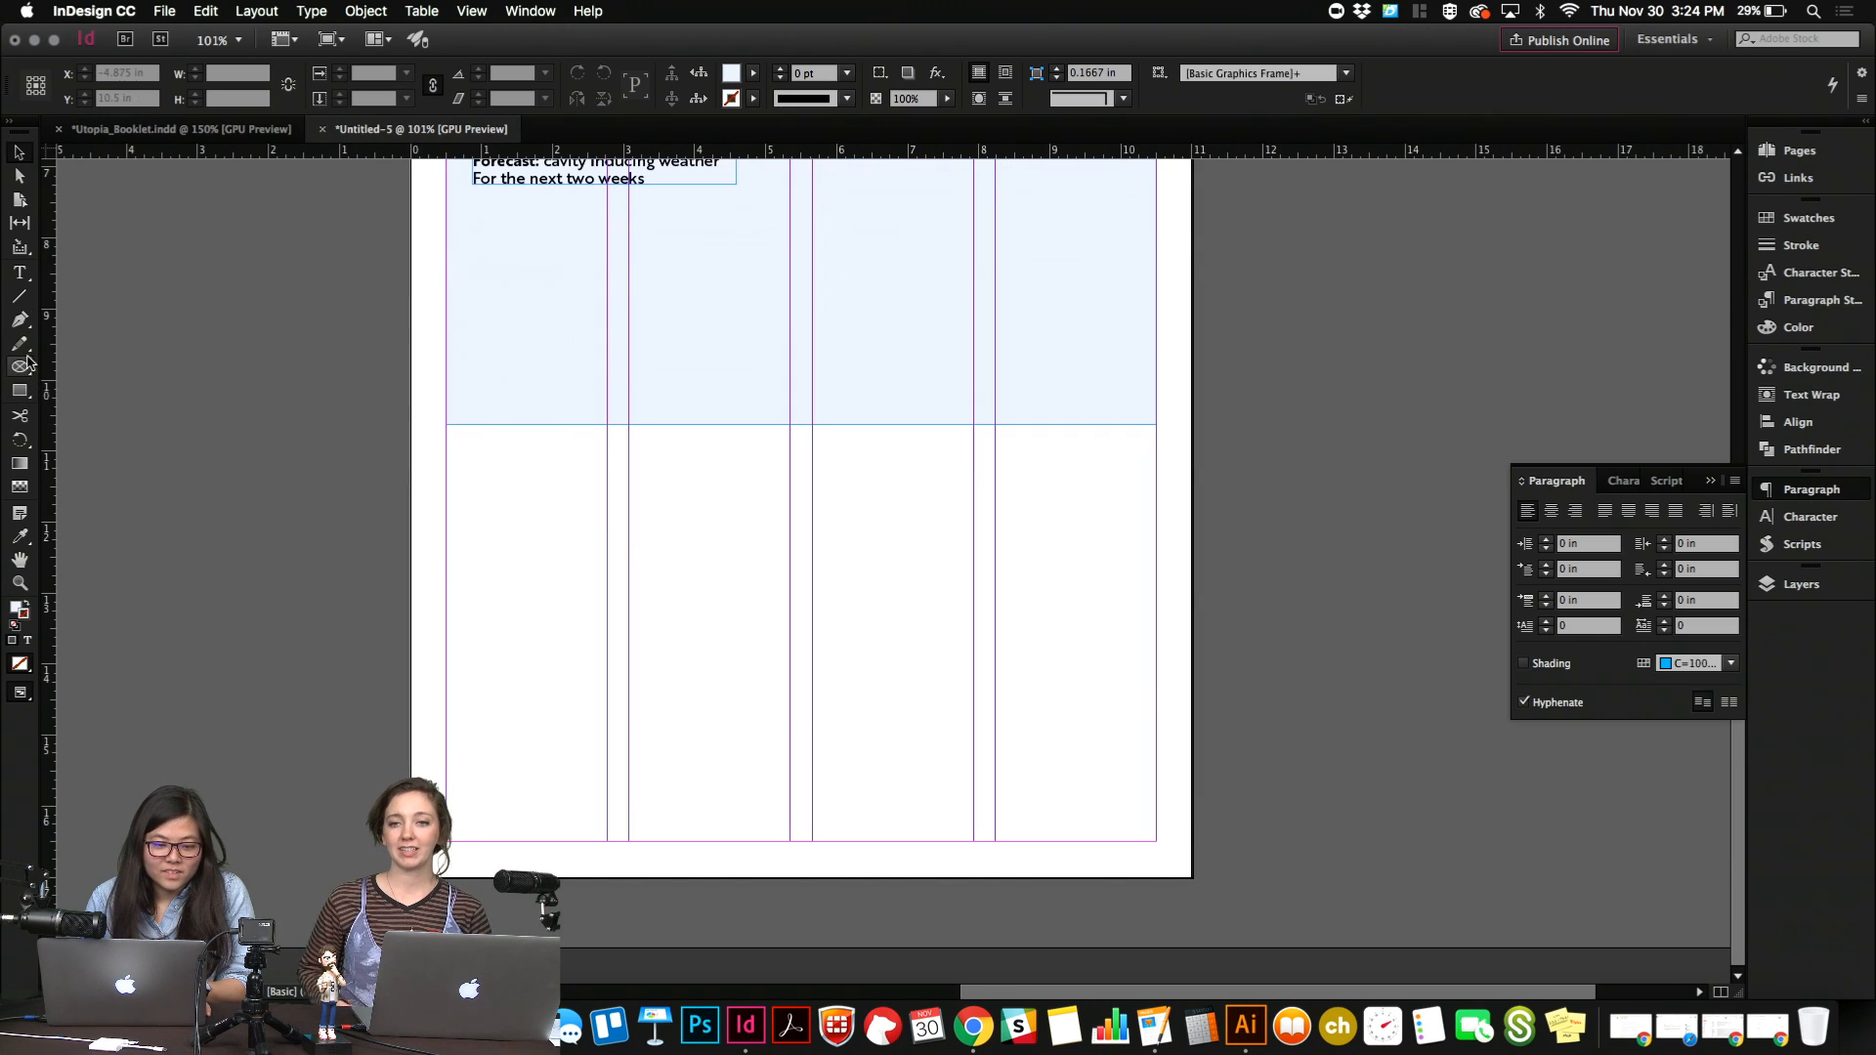
click(22, 276)
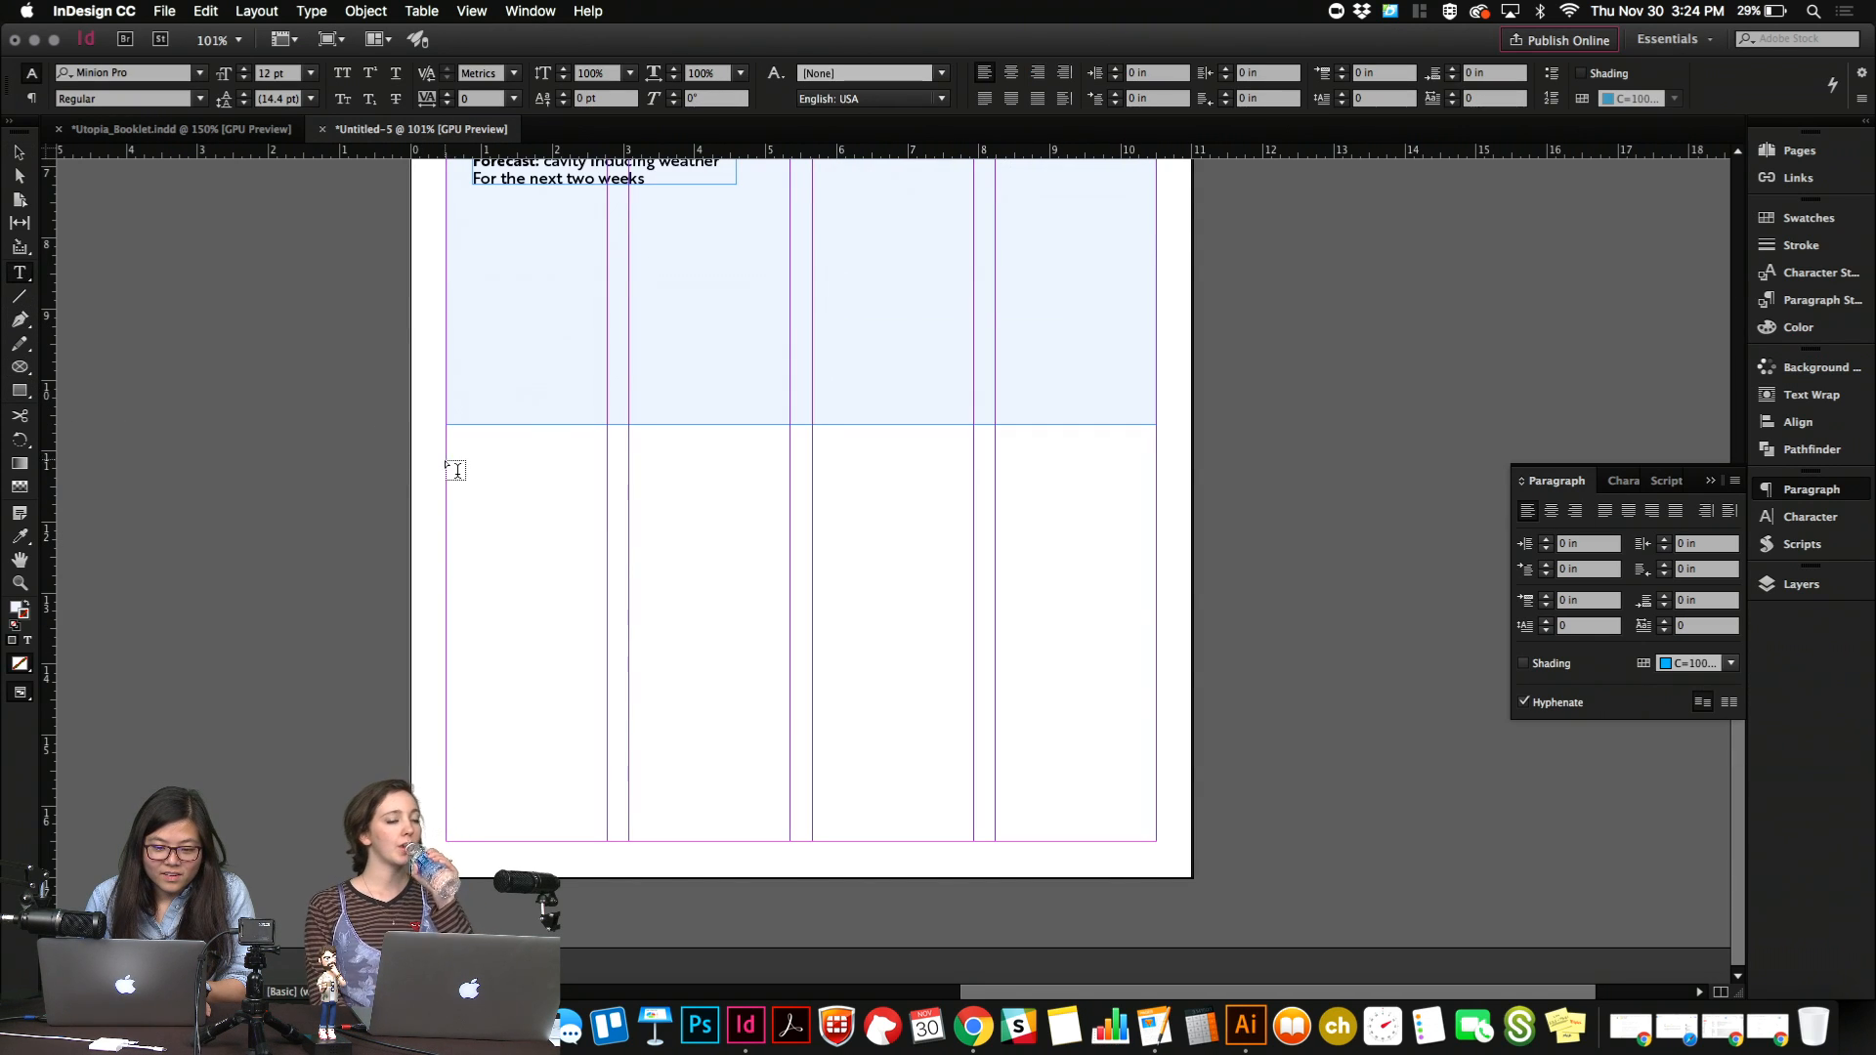
drag(447, 497, 560, 650)
drag(609, 724, 787, 837)
right_click(676, 636)
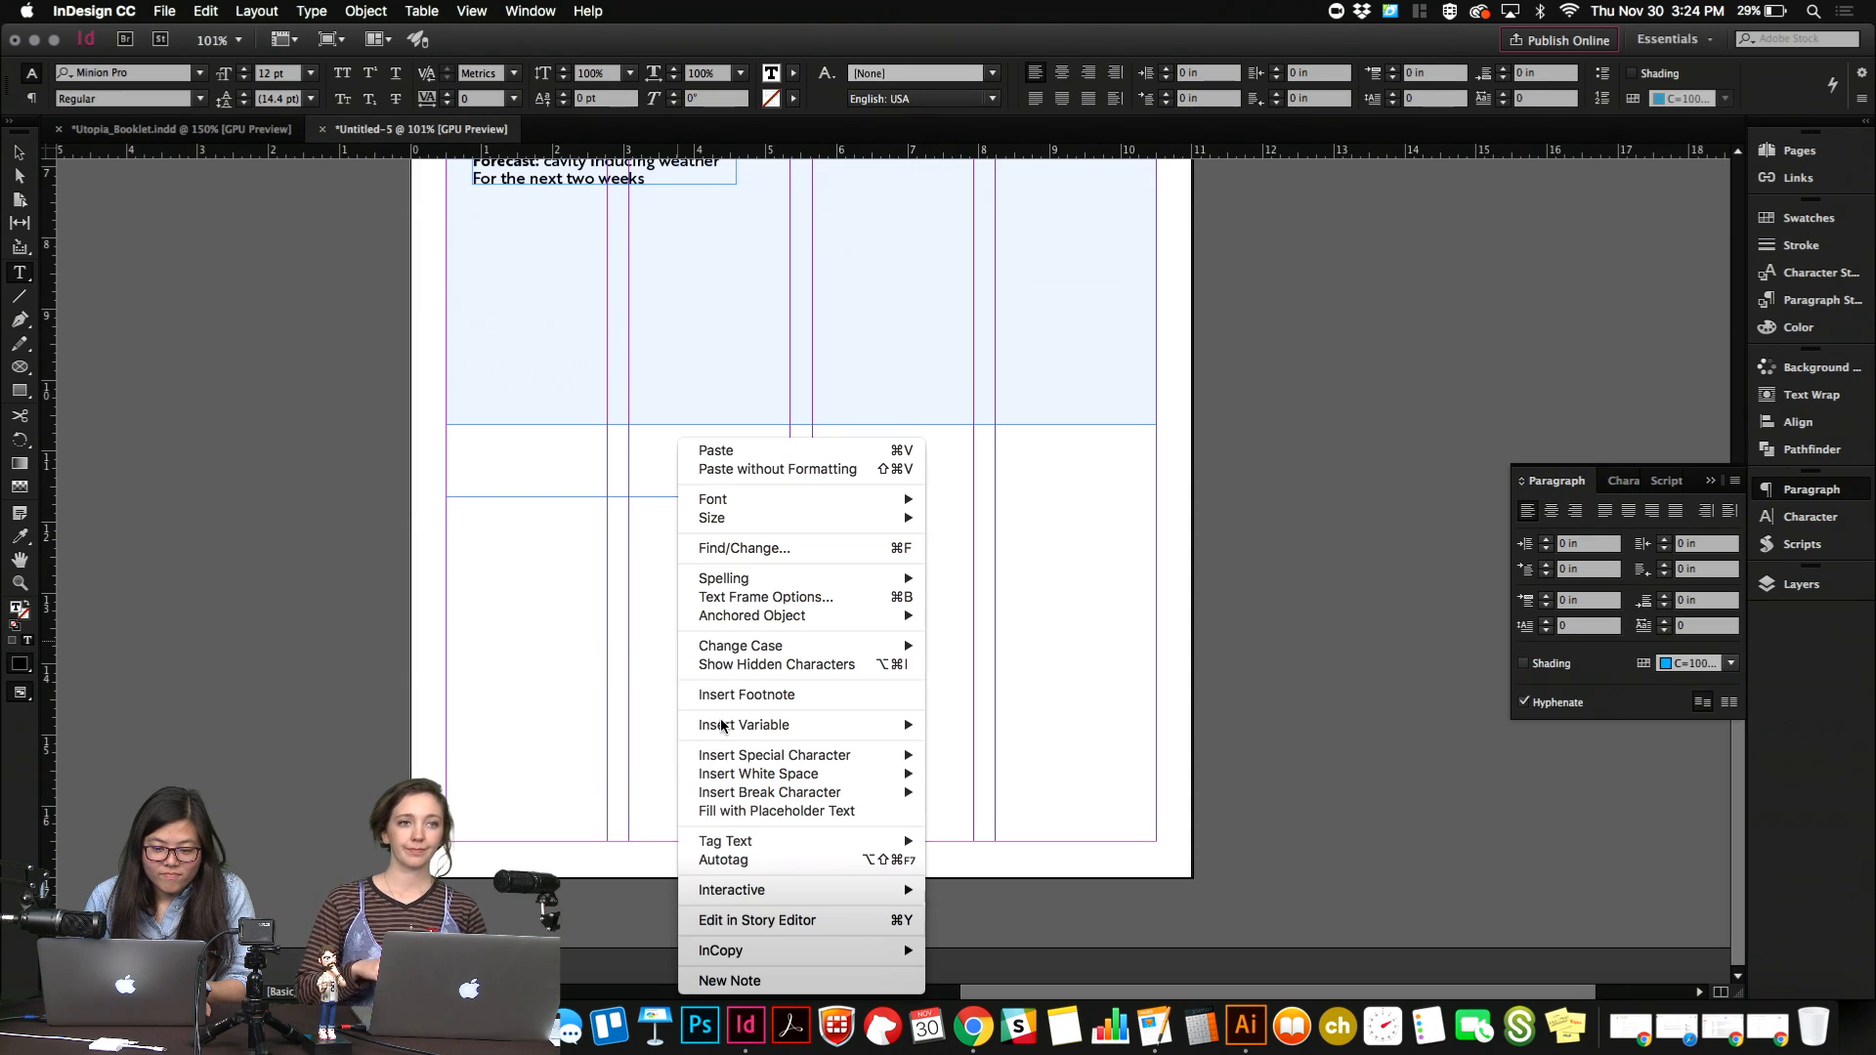
click(759, 812)
Set all the placeholder text to Brother 1816 Regular at 10 pt.
key(super+a)
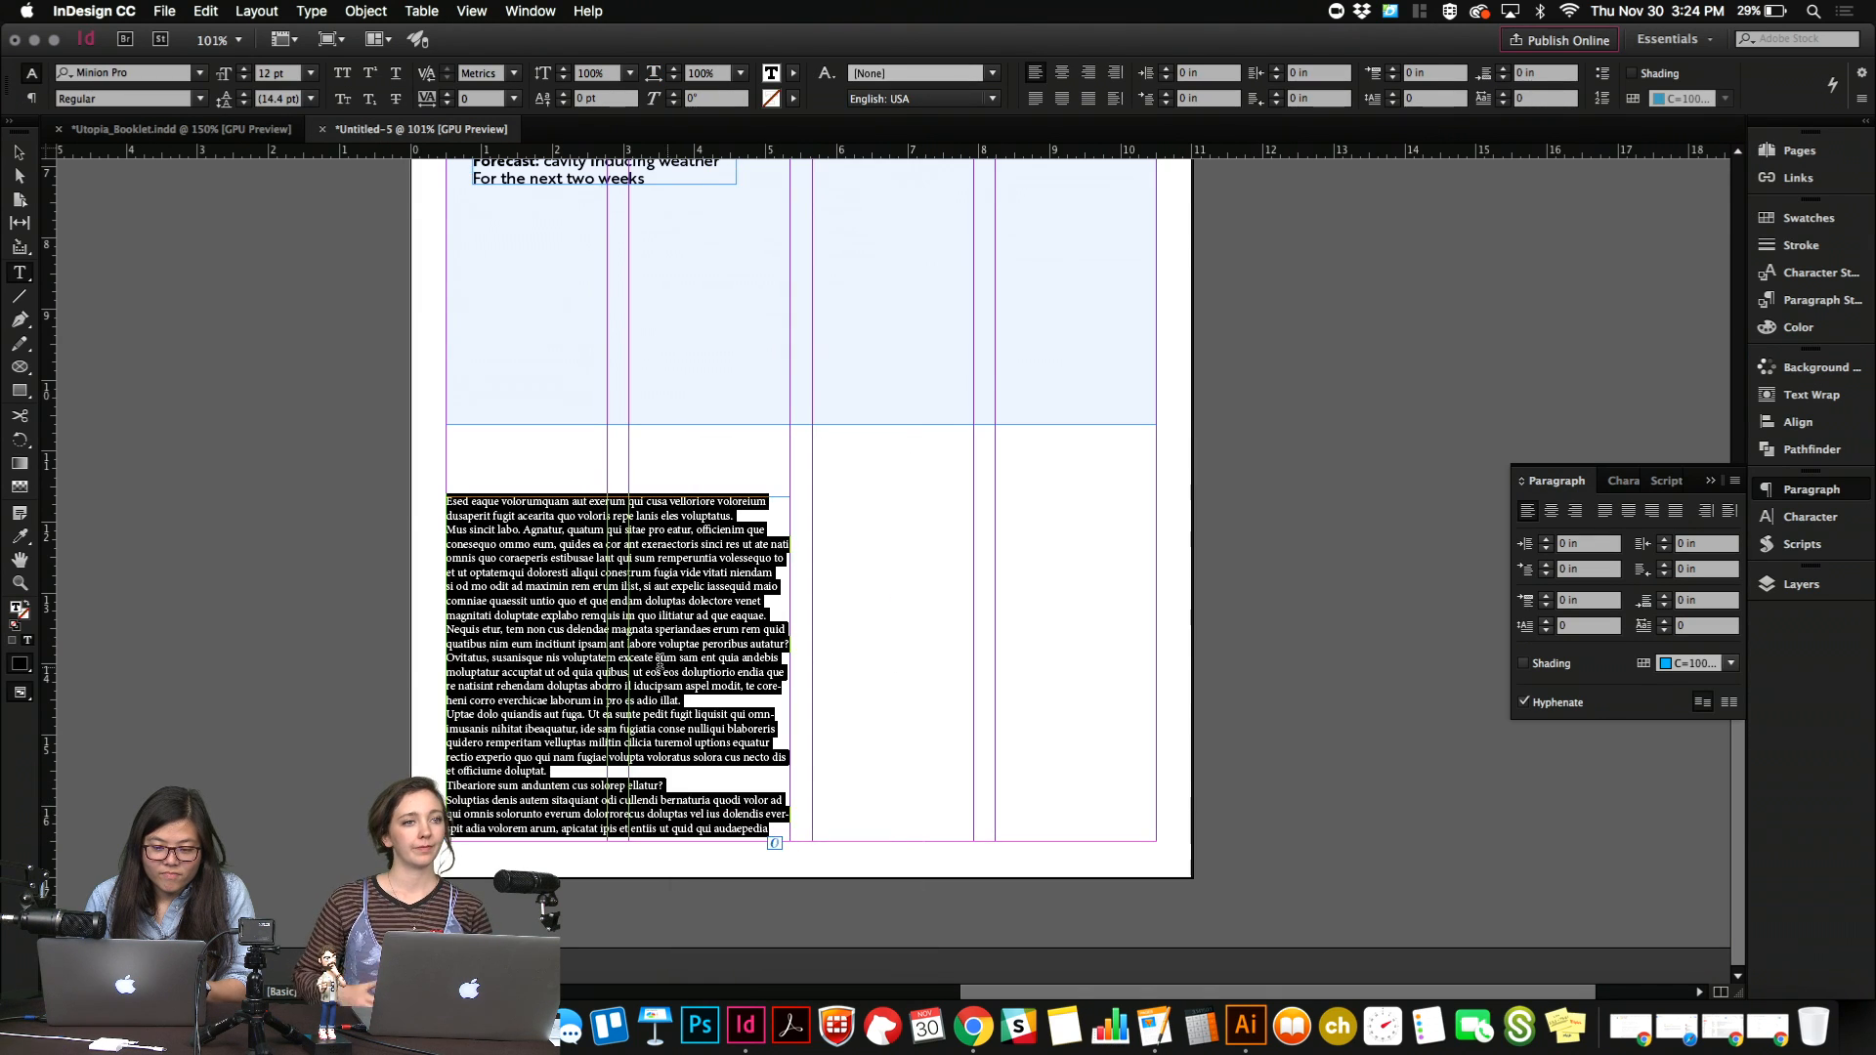
click(154, 78)
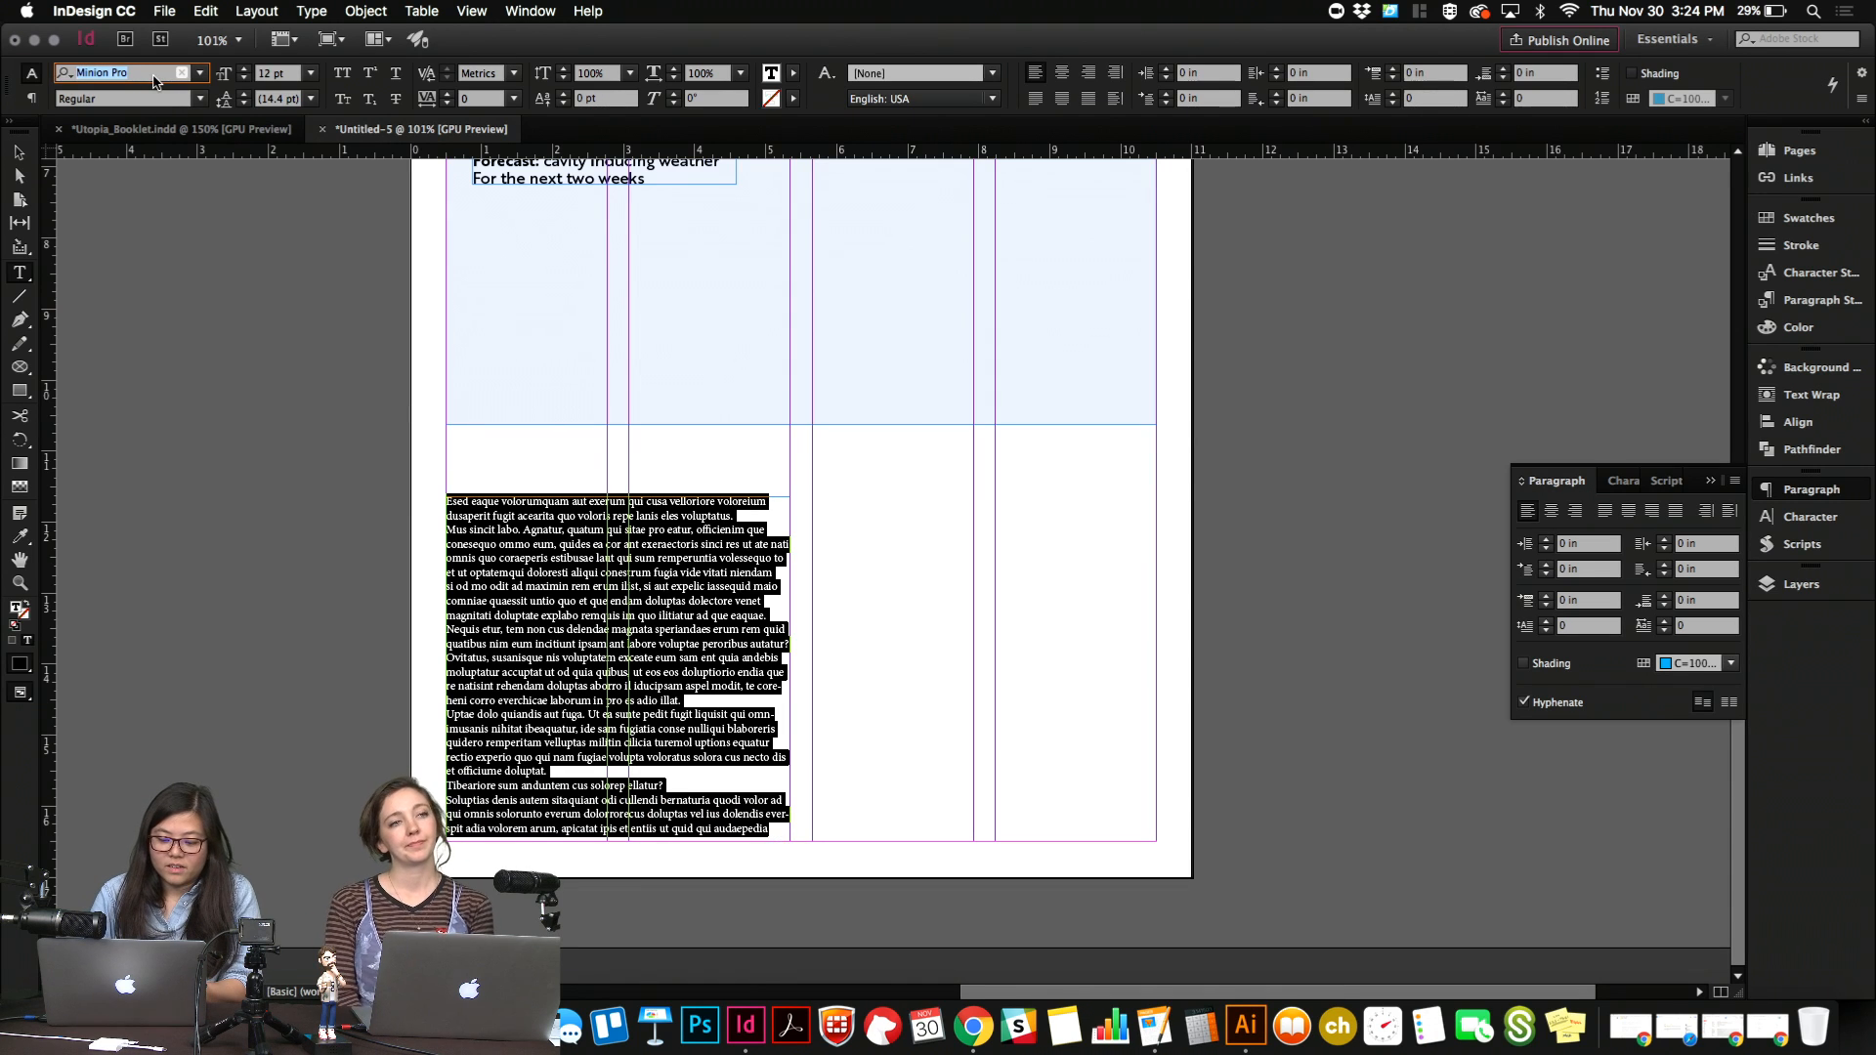
text(Brother)
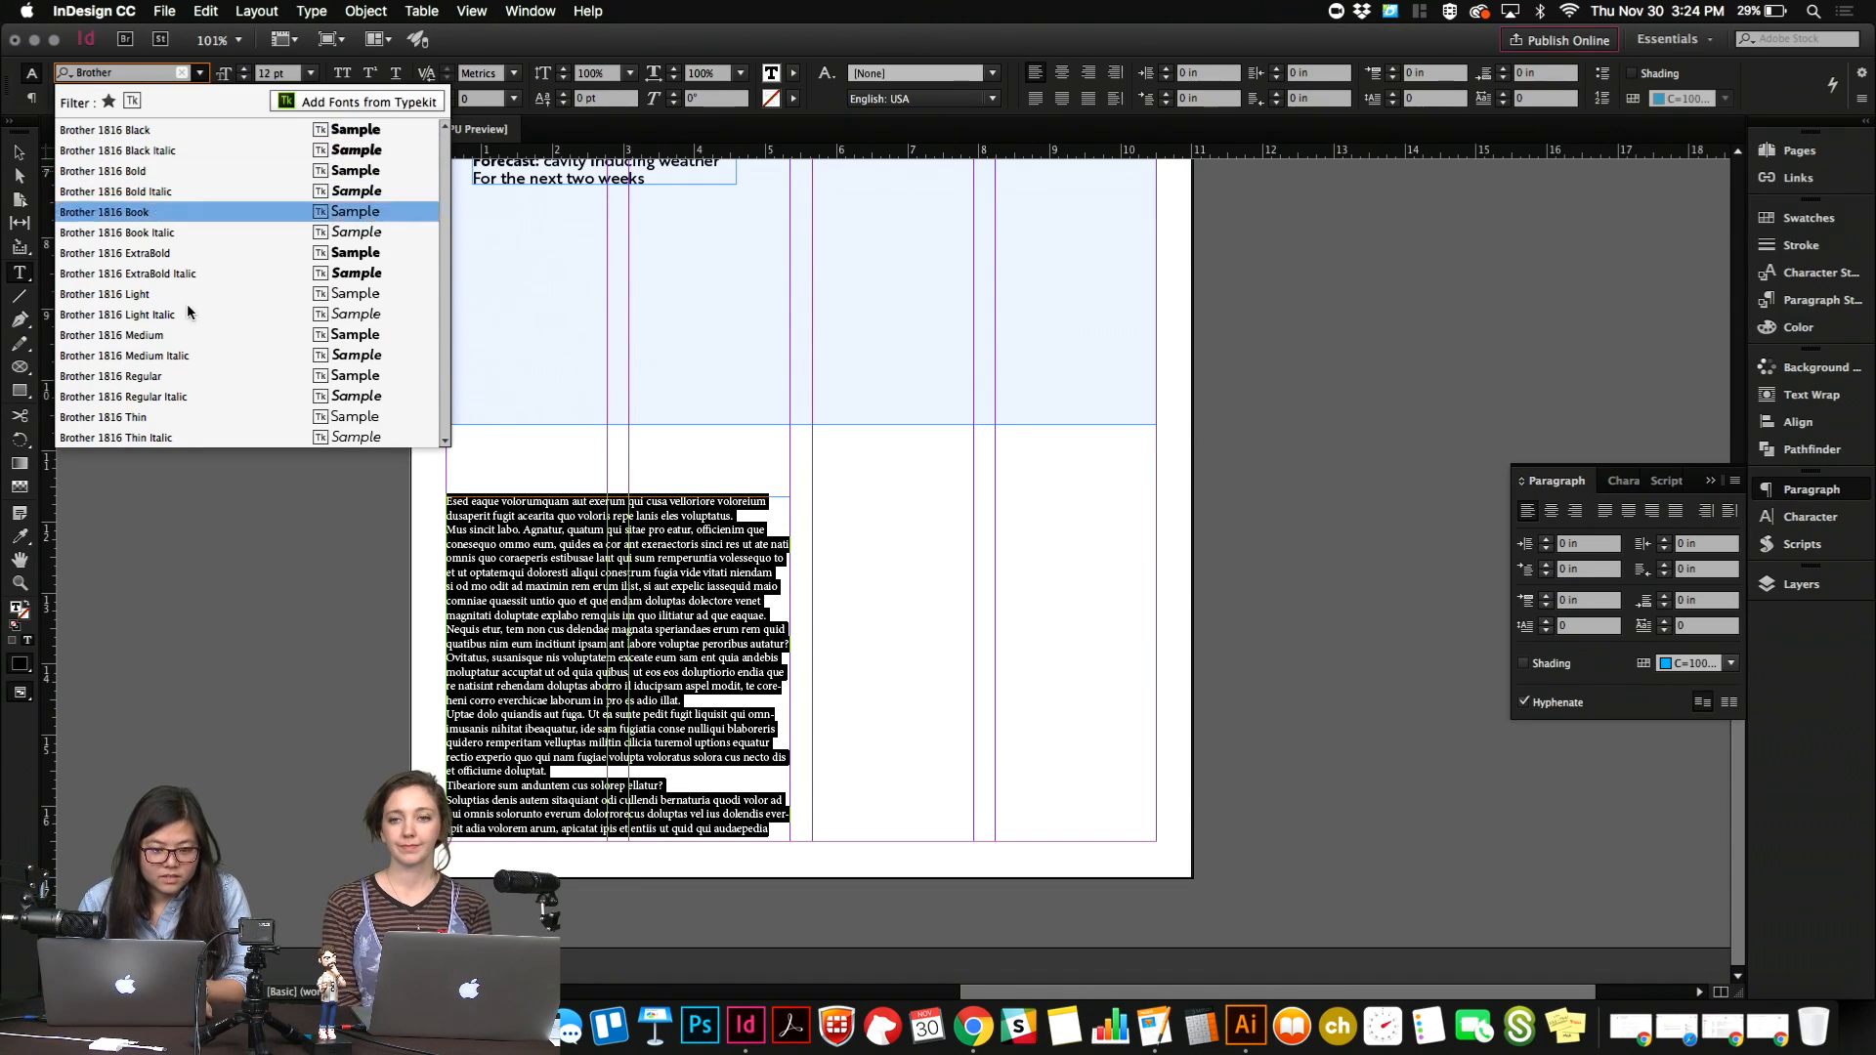
click(203, 380)
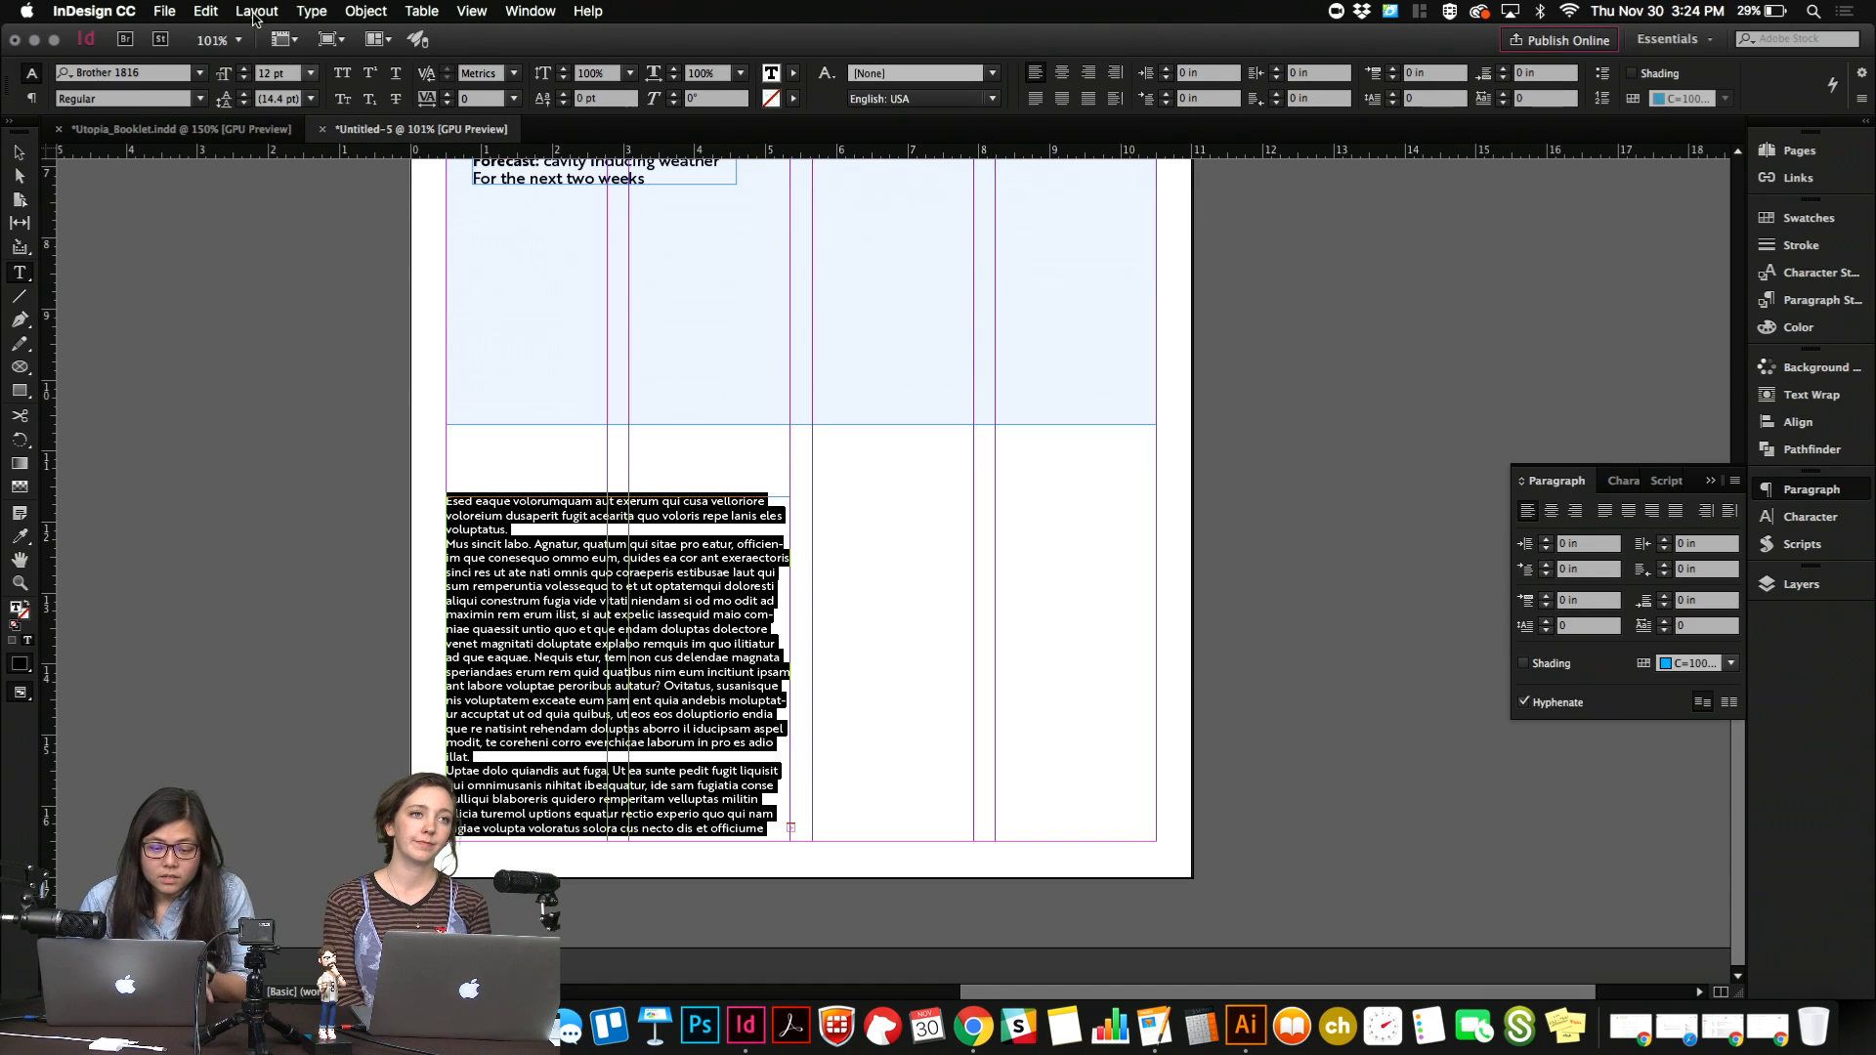
click(279, 73)
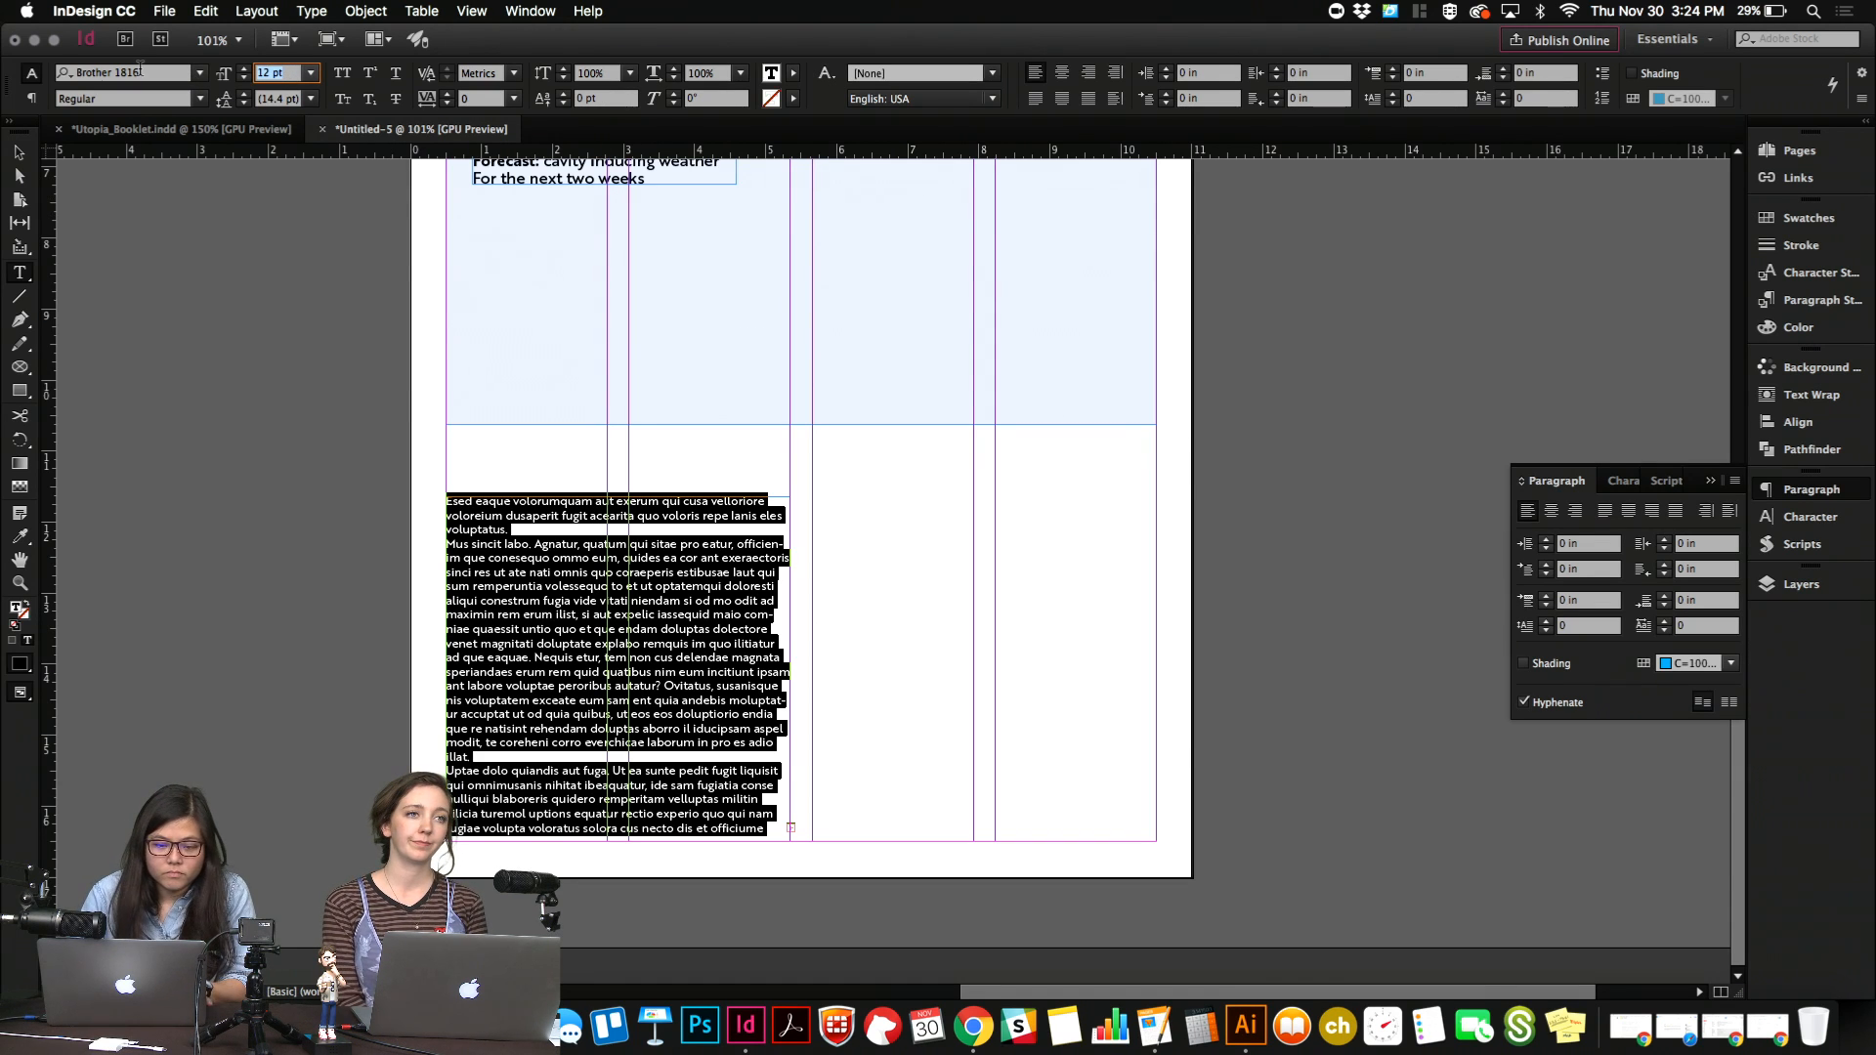
text(10)
key(Tab)
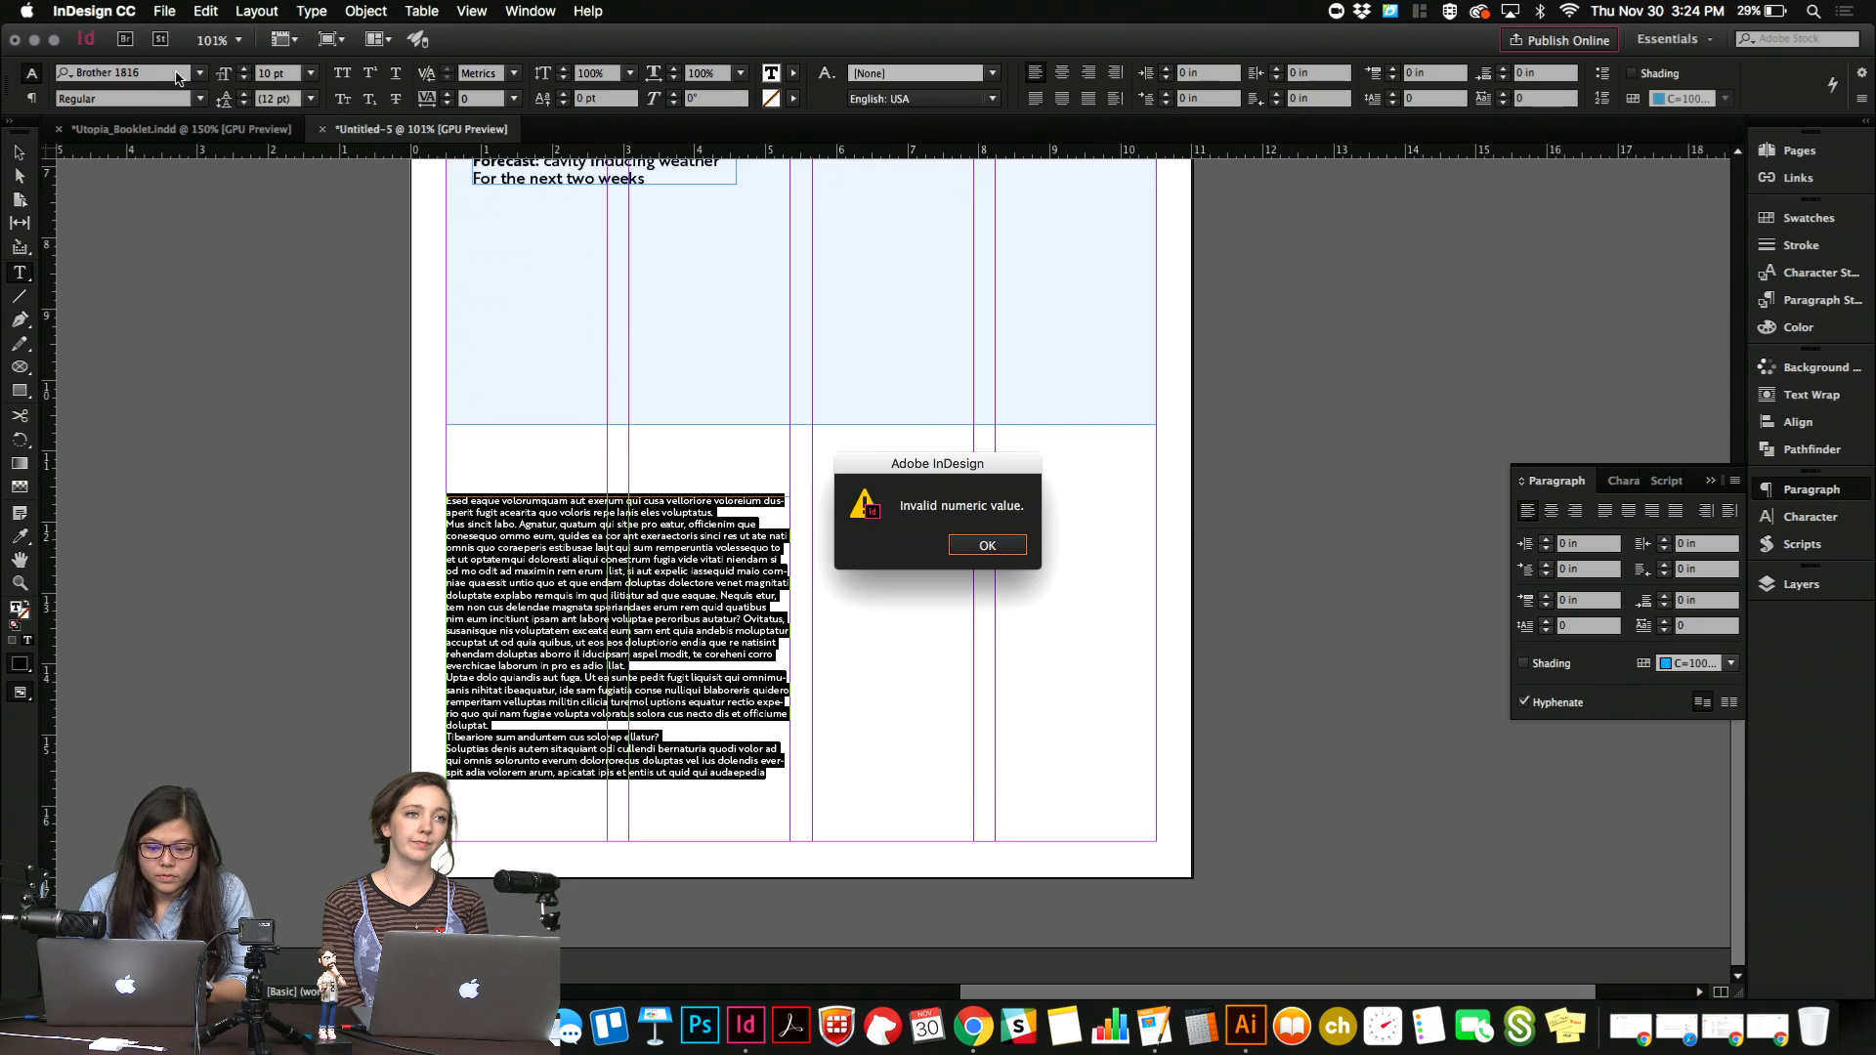
key(Return)
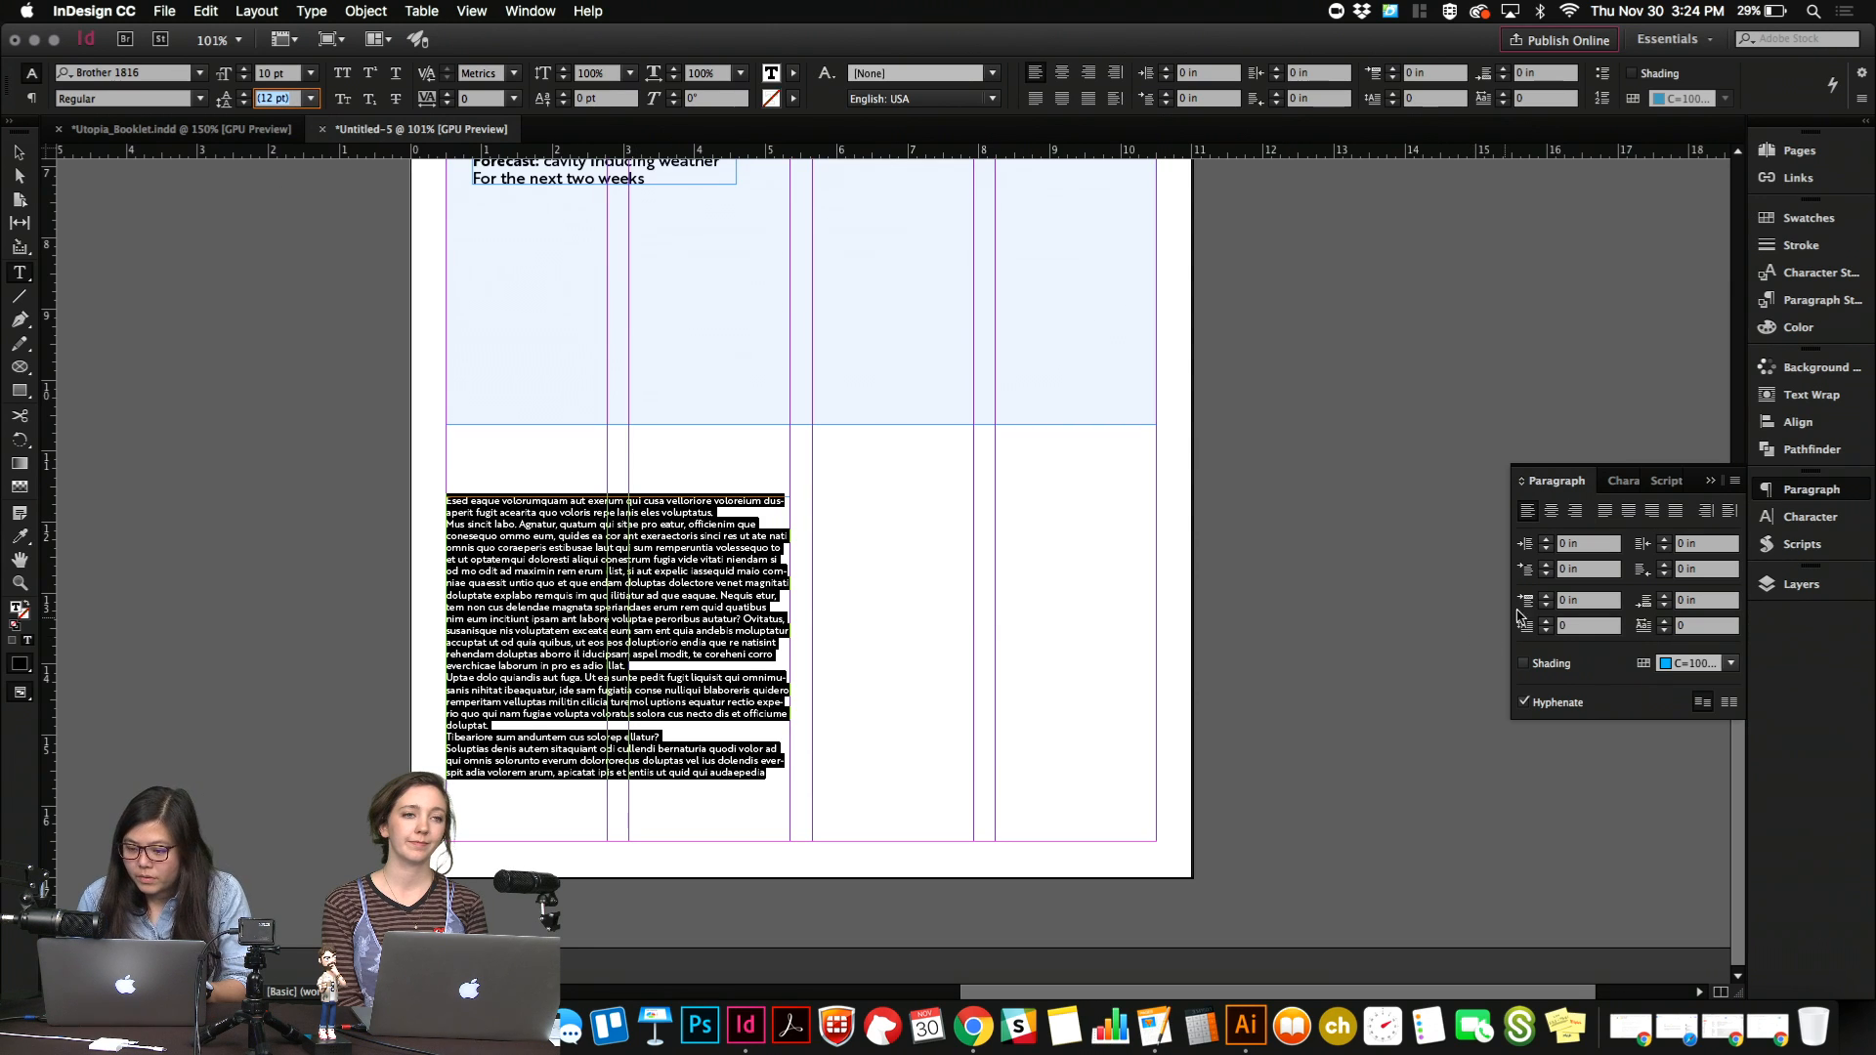
Turn off hyphenation for the body text, set its space before paragraphs to 0.1875 in, and hide the guides.
click(1559, 705)
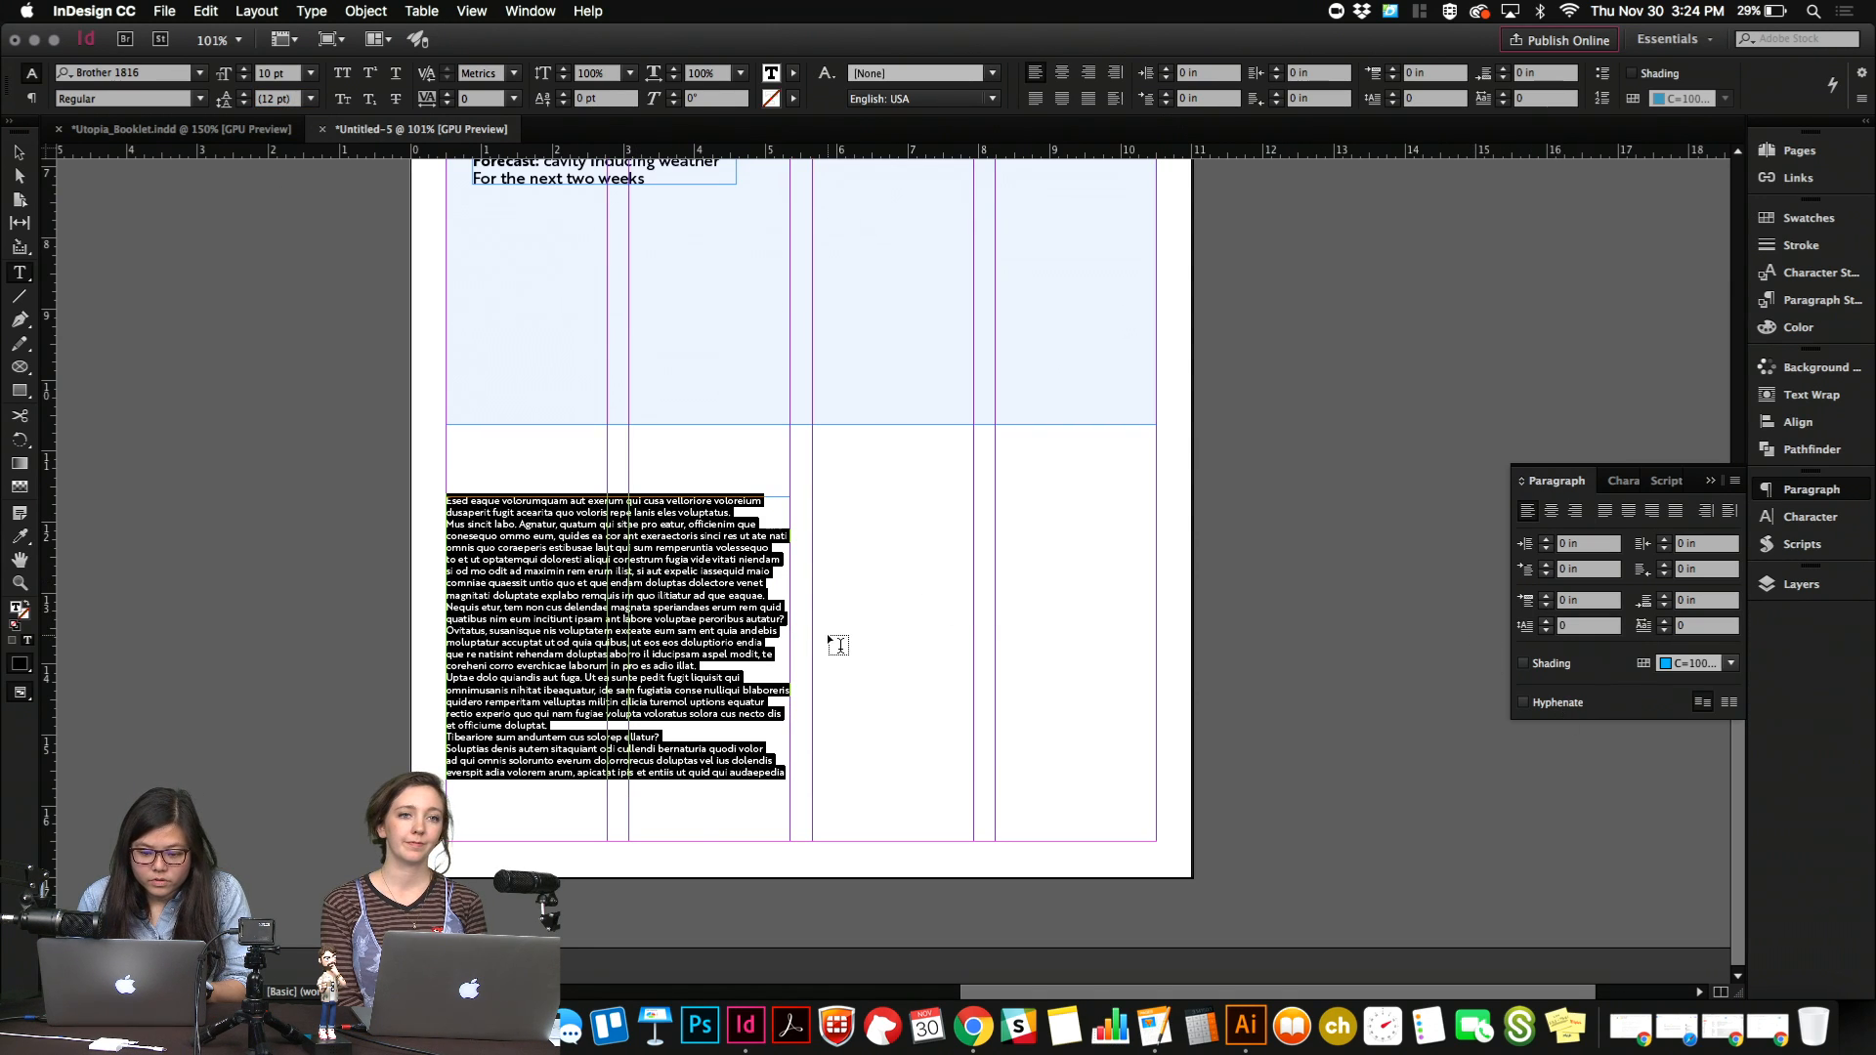
click(1593, 604)
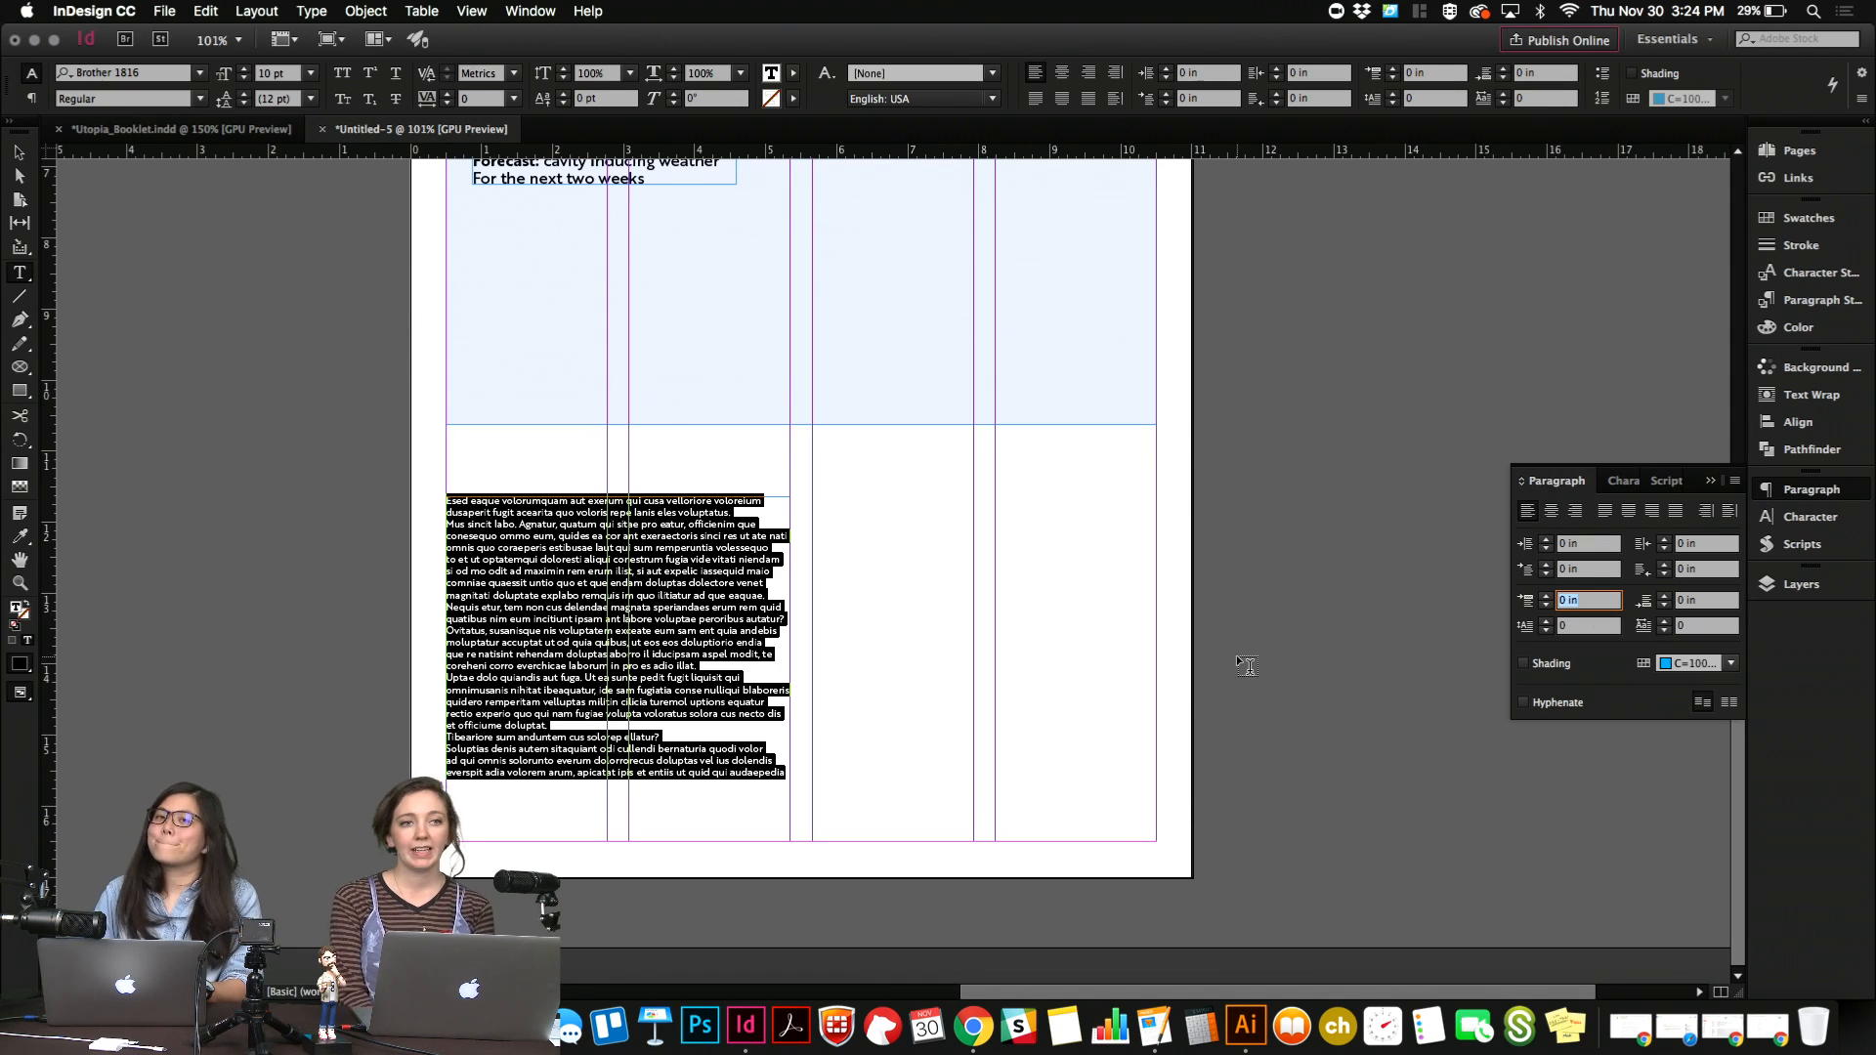
key(Up)
key(Up)
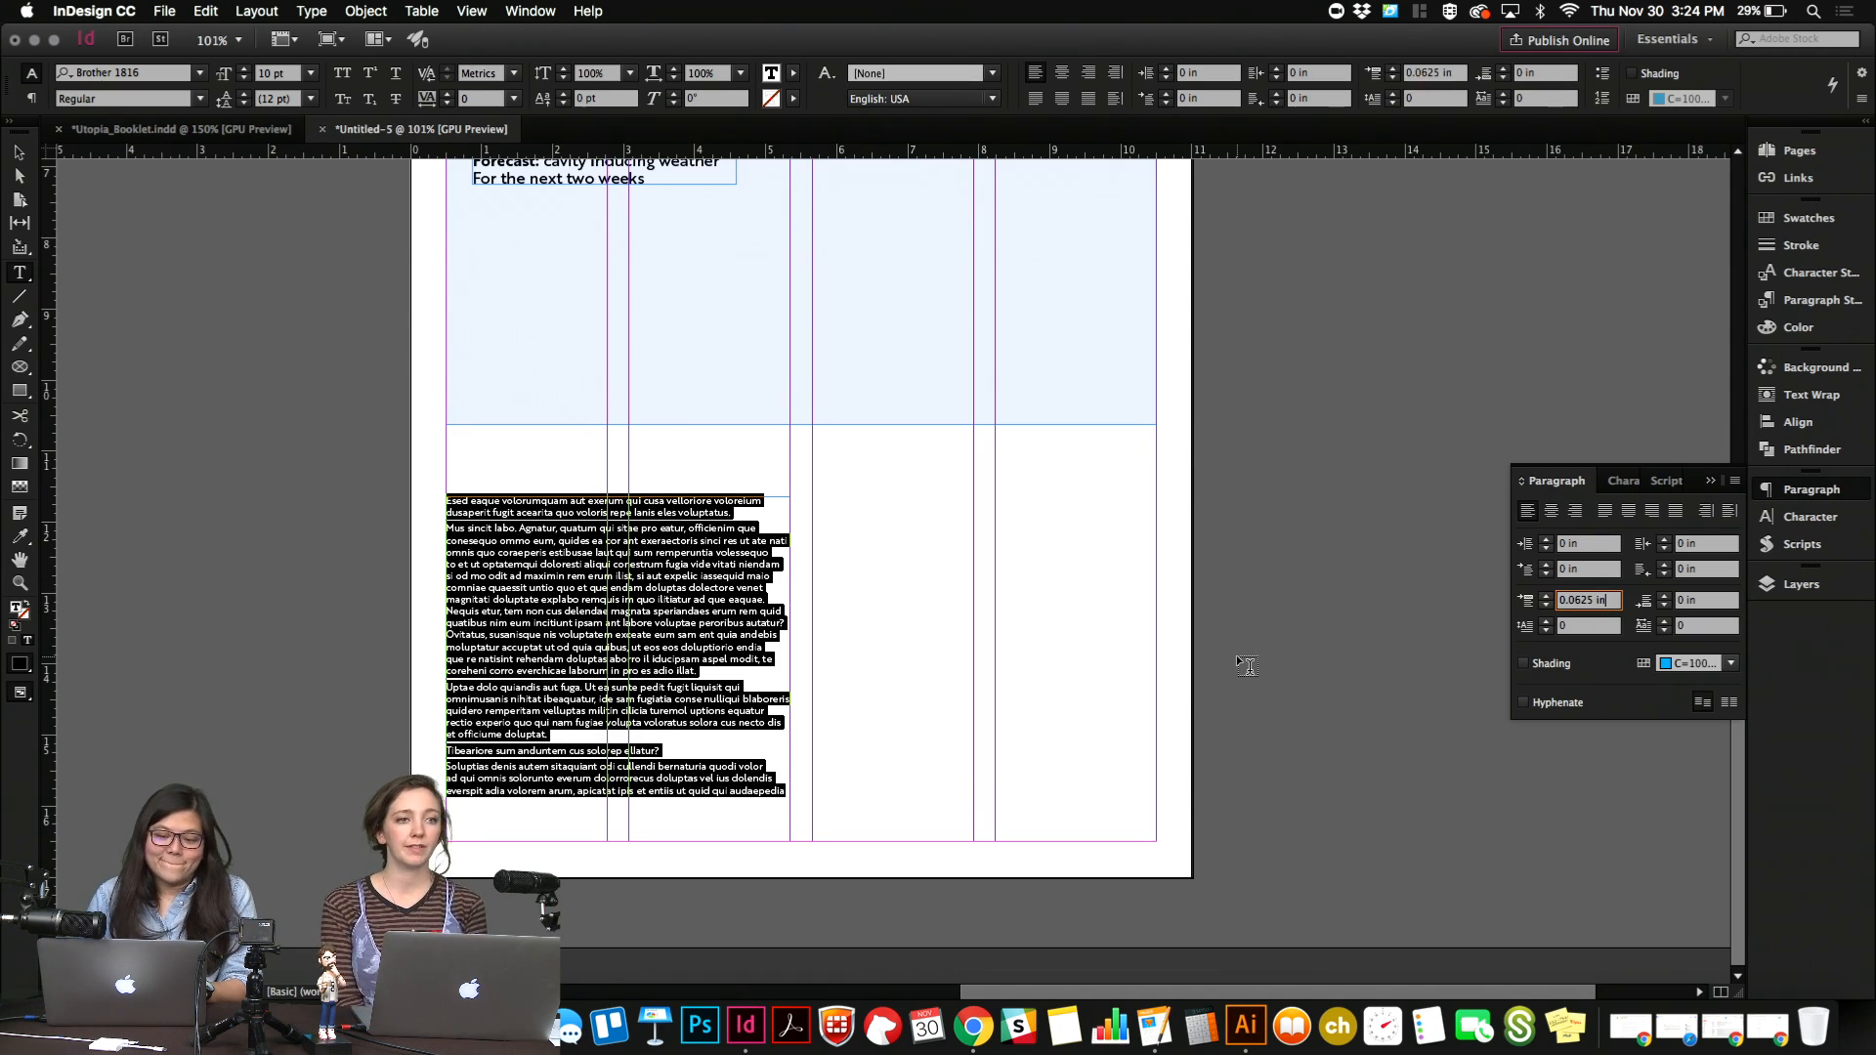
key(Up)
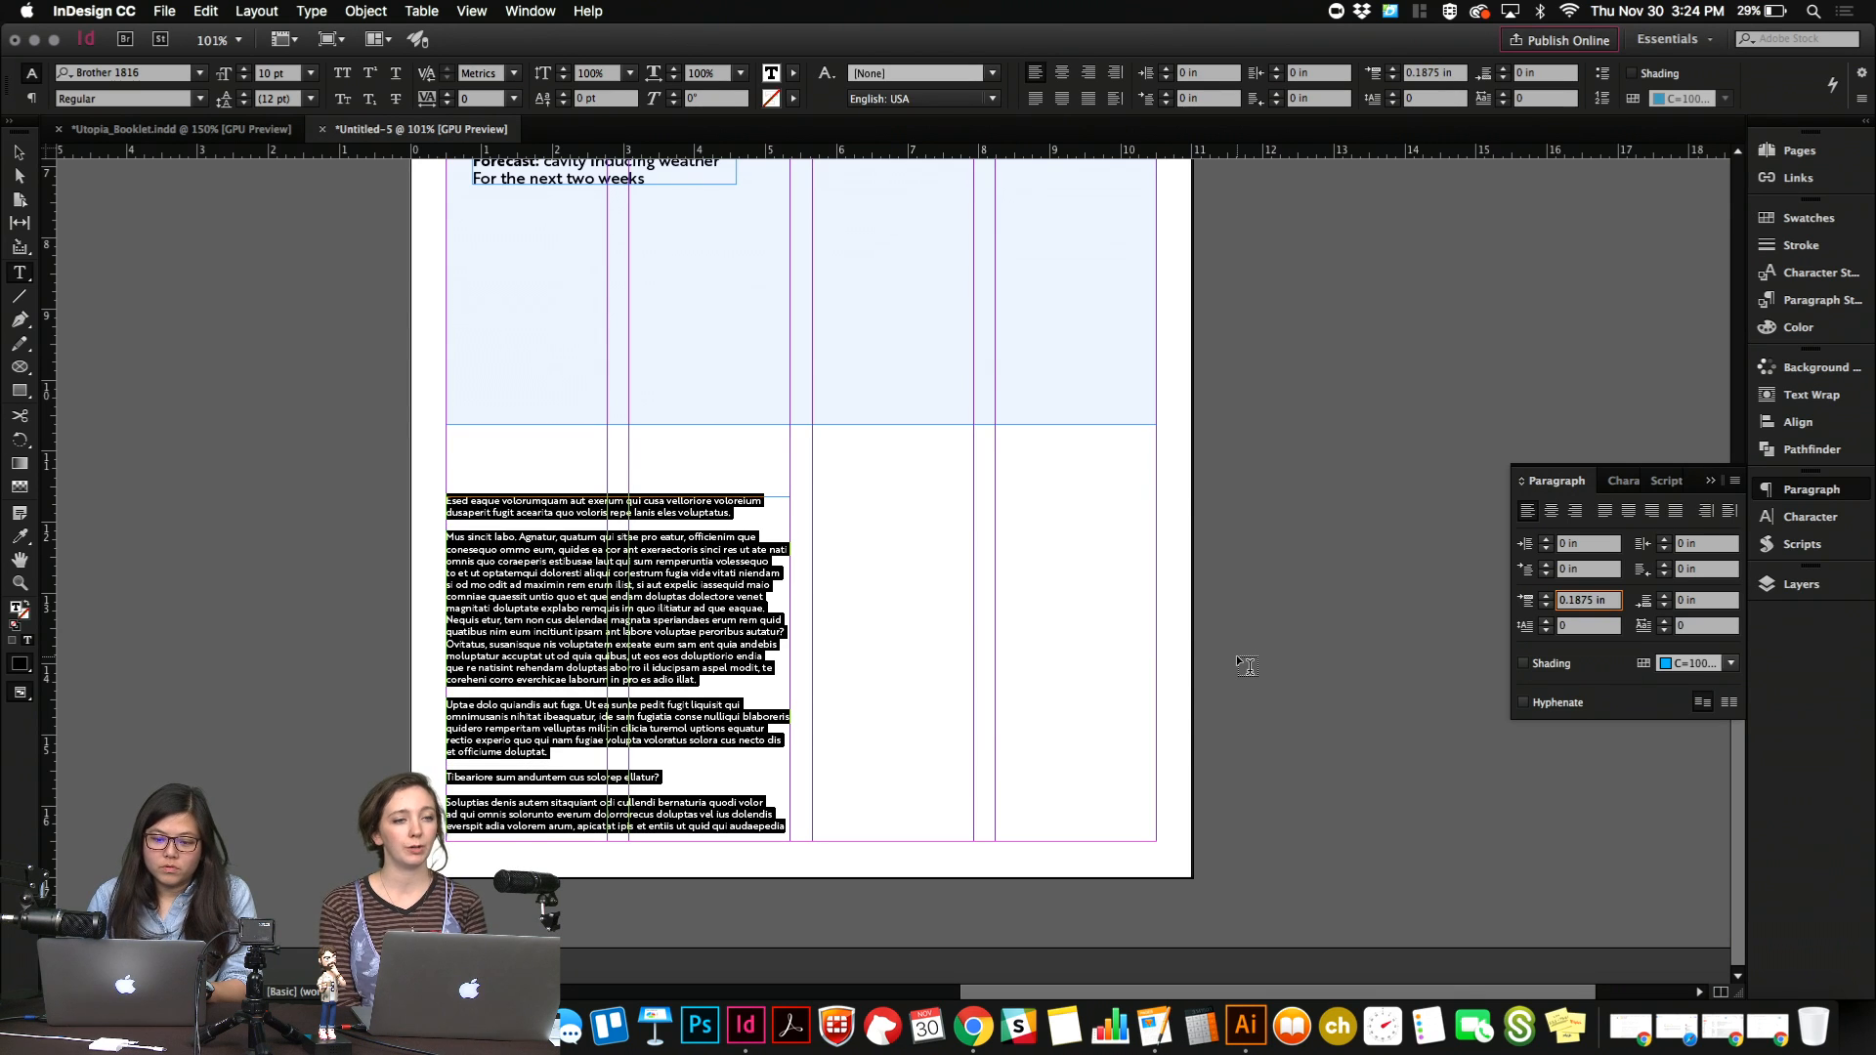
key(Escape)
key(w)
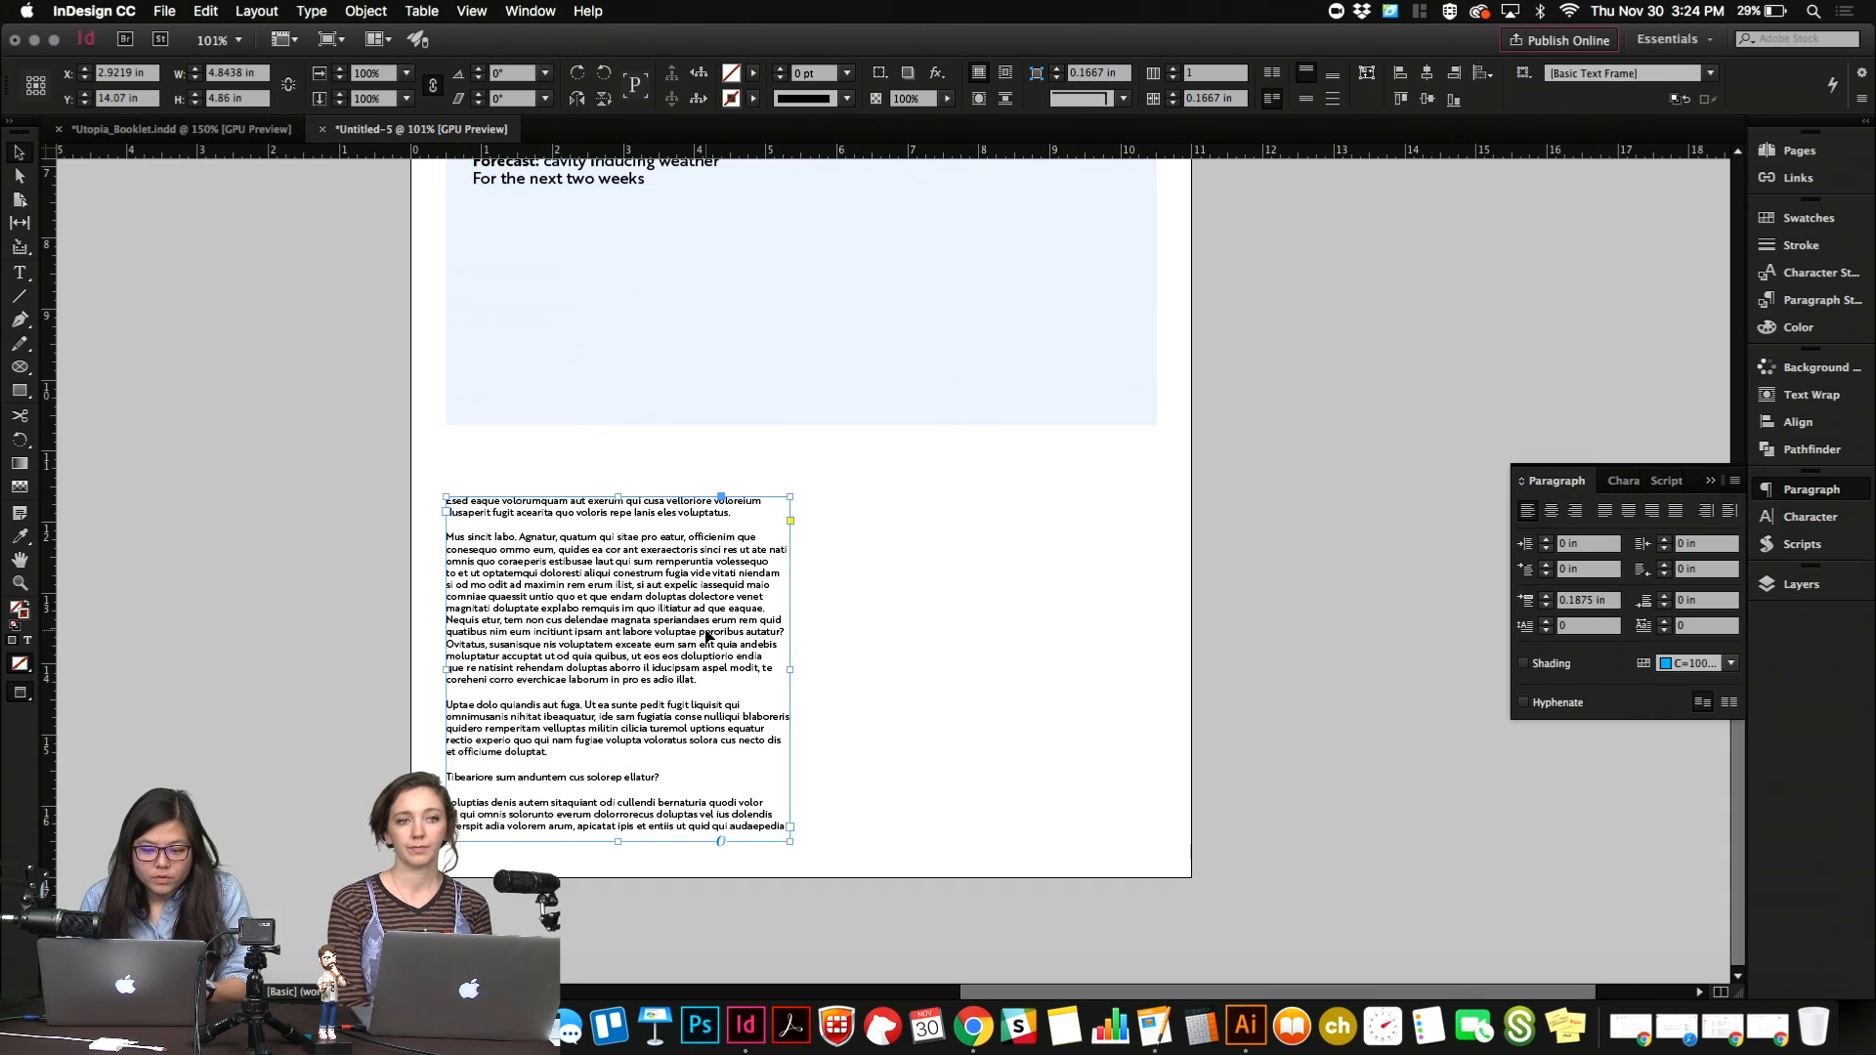
Set the body text's font size to 12 pt and its leading to 16 pt.
double_click(706, 637)
key(super+a)
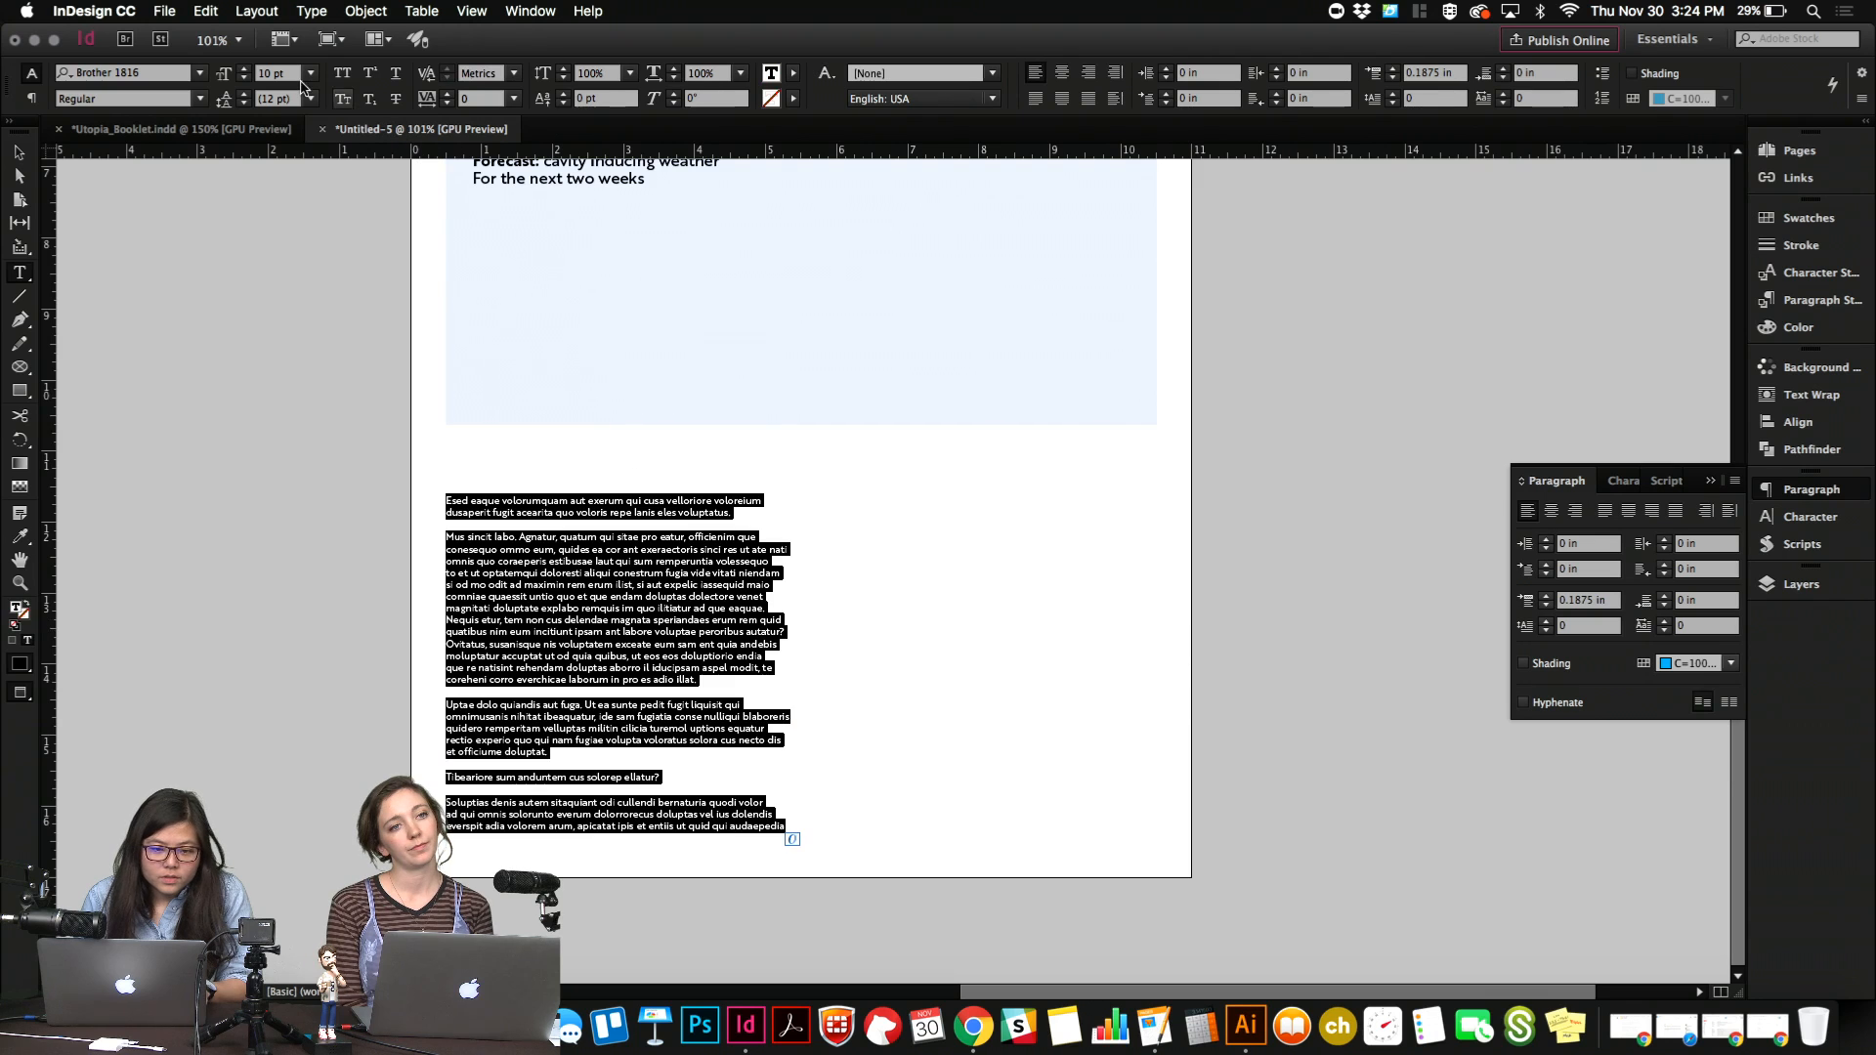
drag(296, 74, 195, 78)
key(Up)
key(Up)
key(Tab)
key(Up)
key(Up)
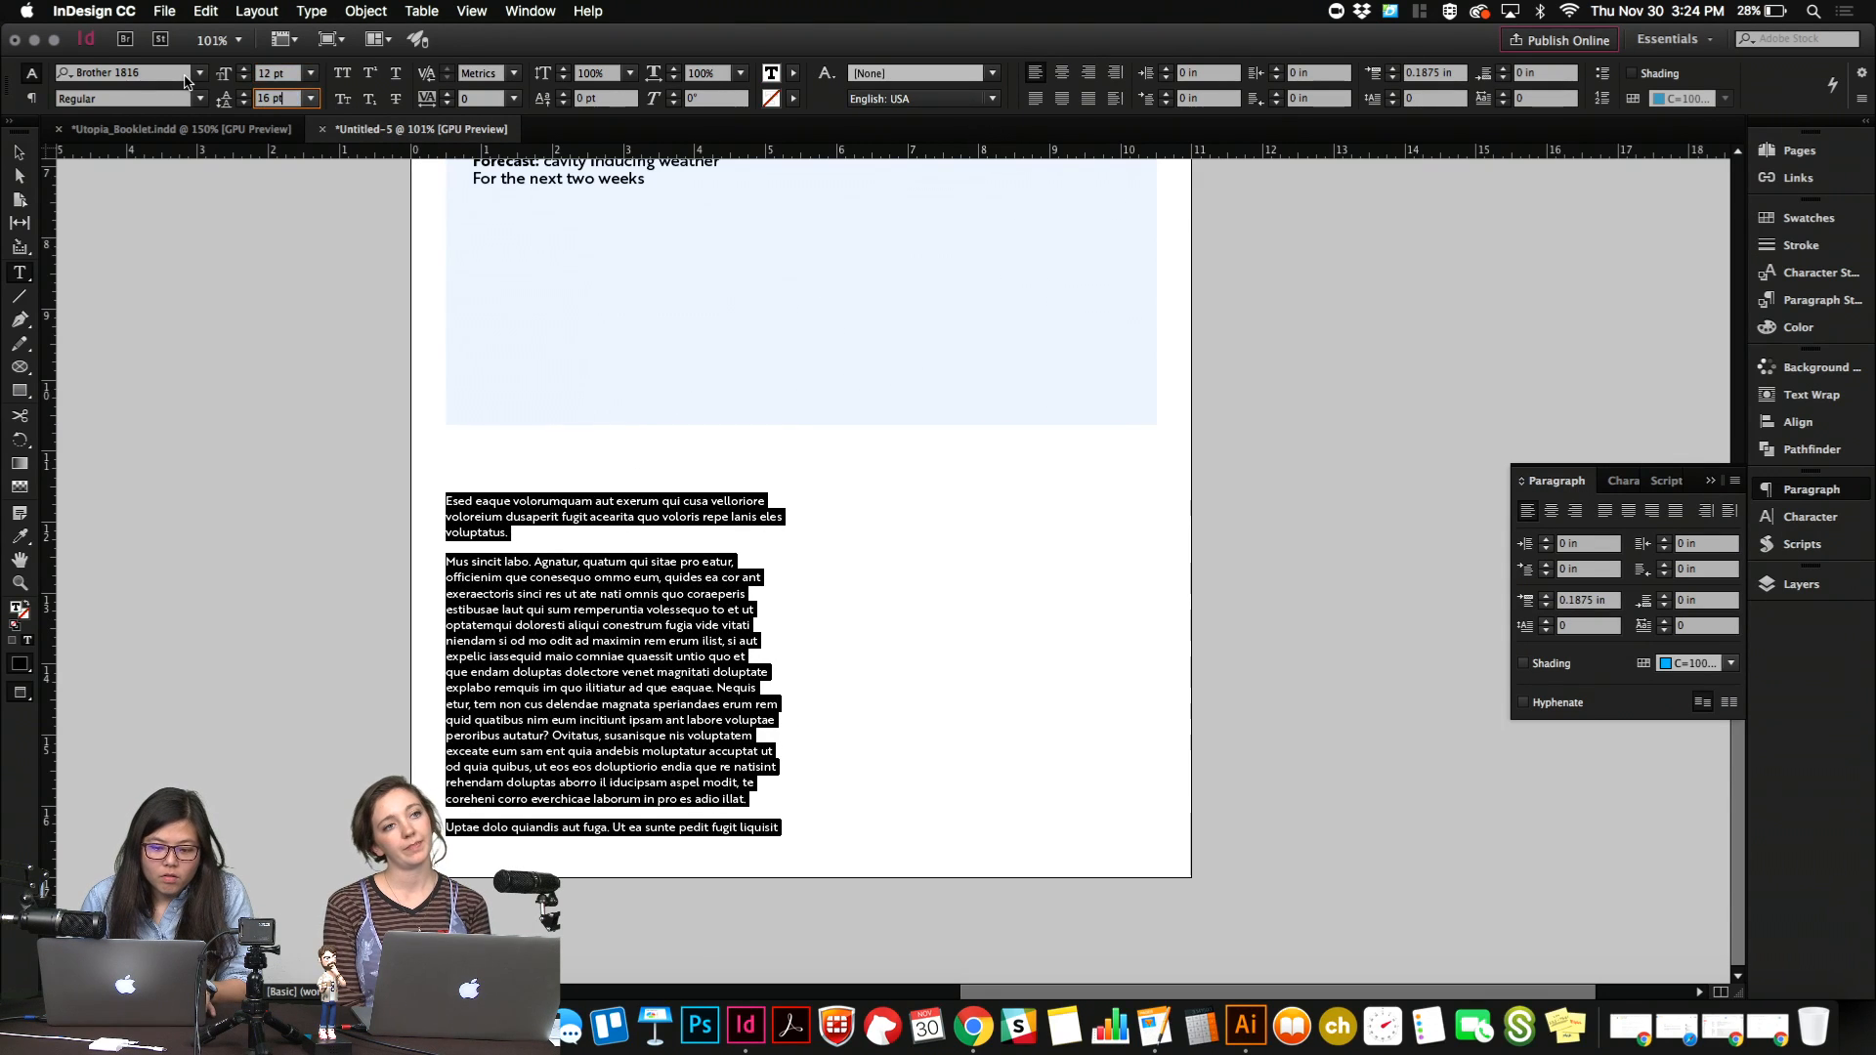
Lower the body text frame's top edge slightly, making the frame about 4.7 in high.
click(691, 641)
key(Escape)
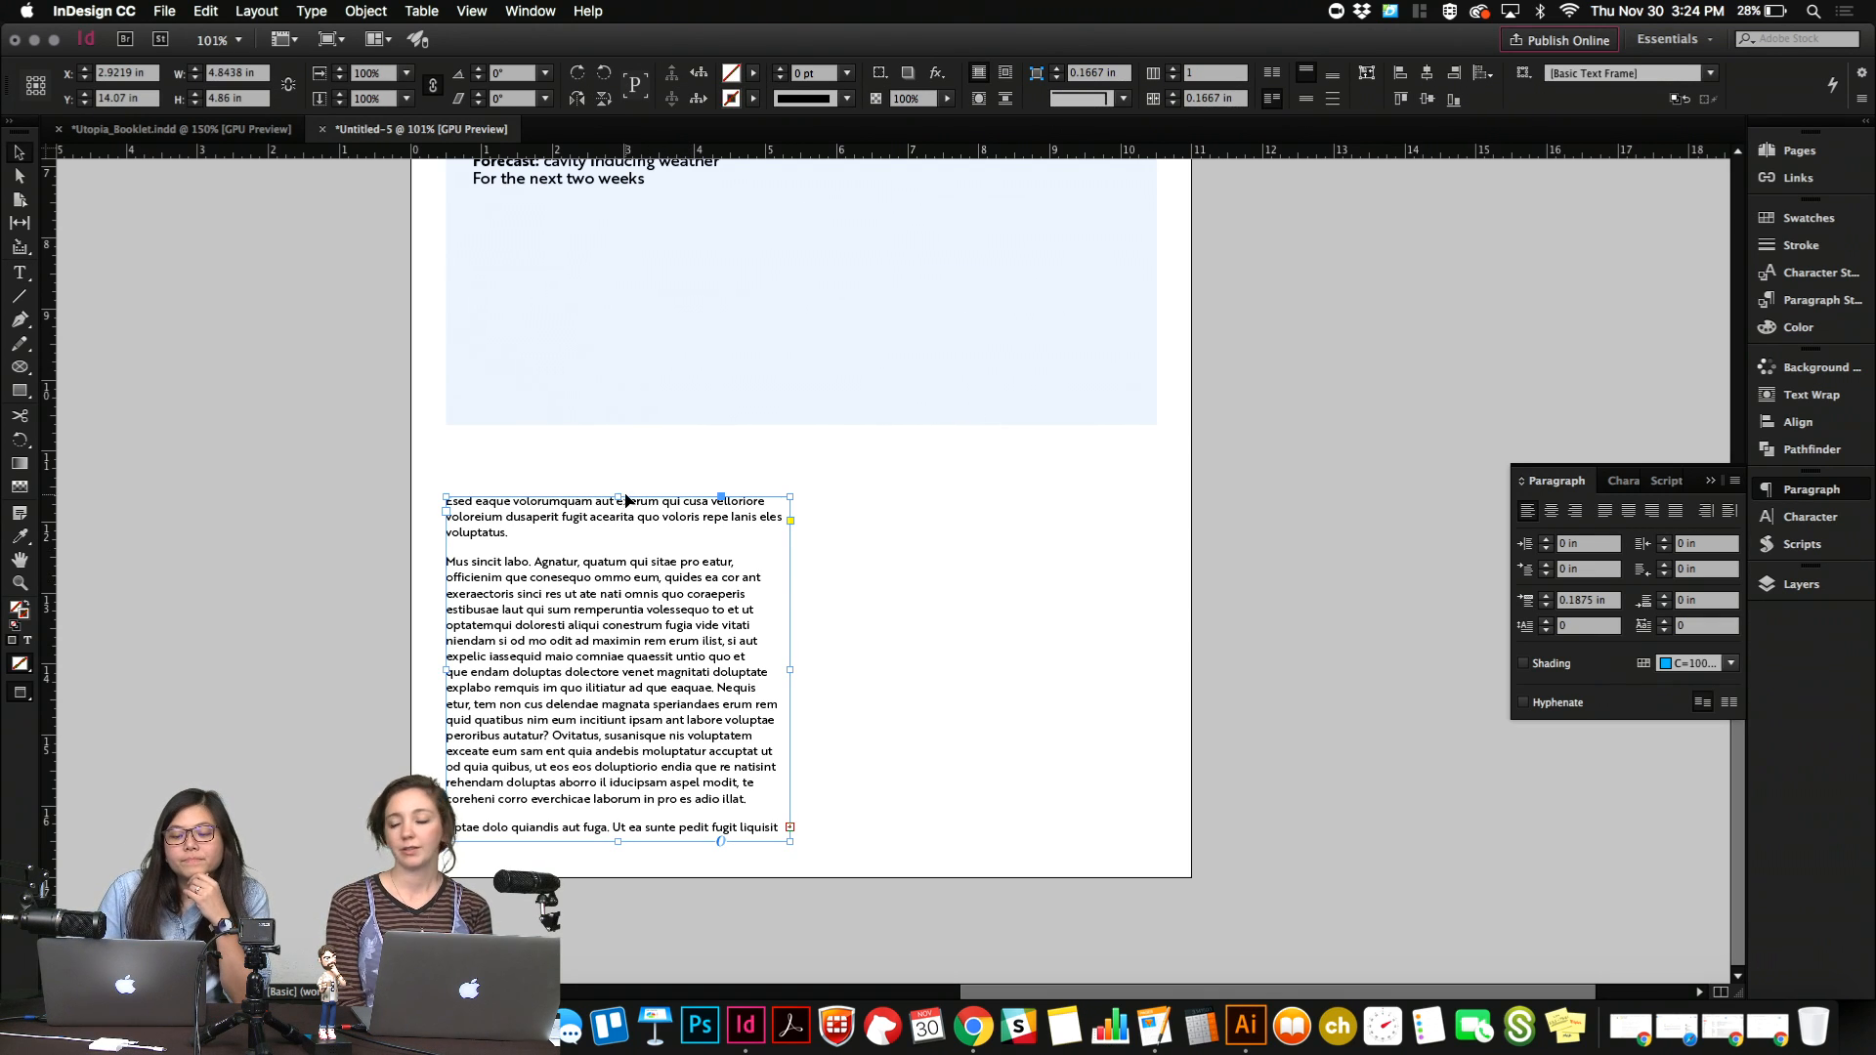
drag(616, 501, 616, 508)
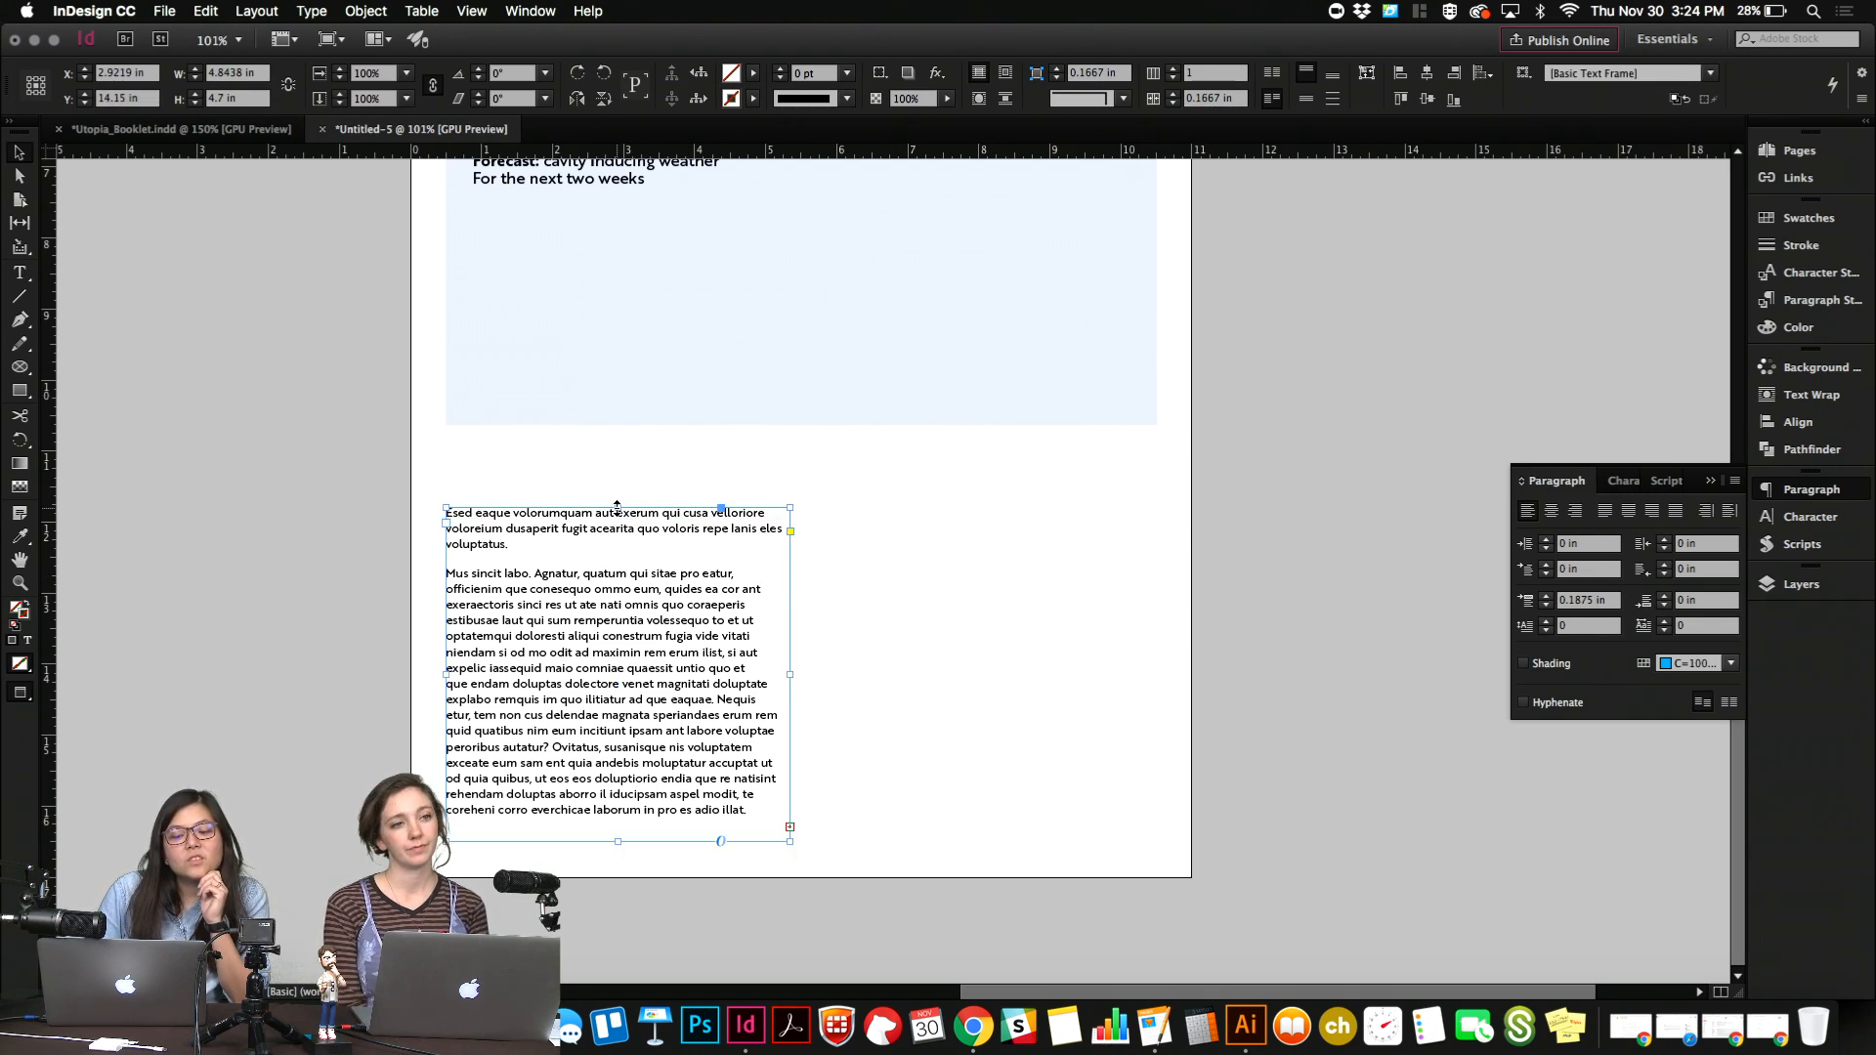
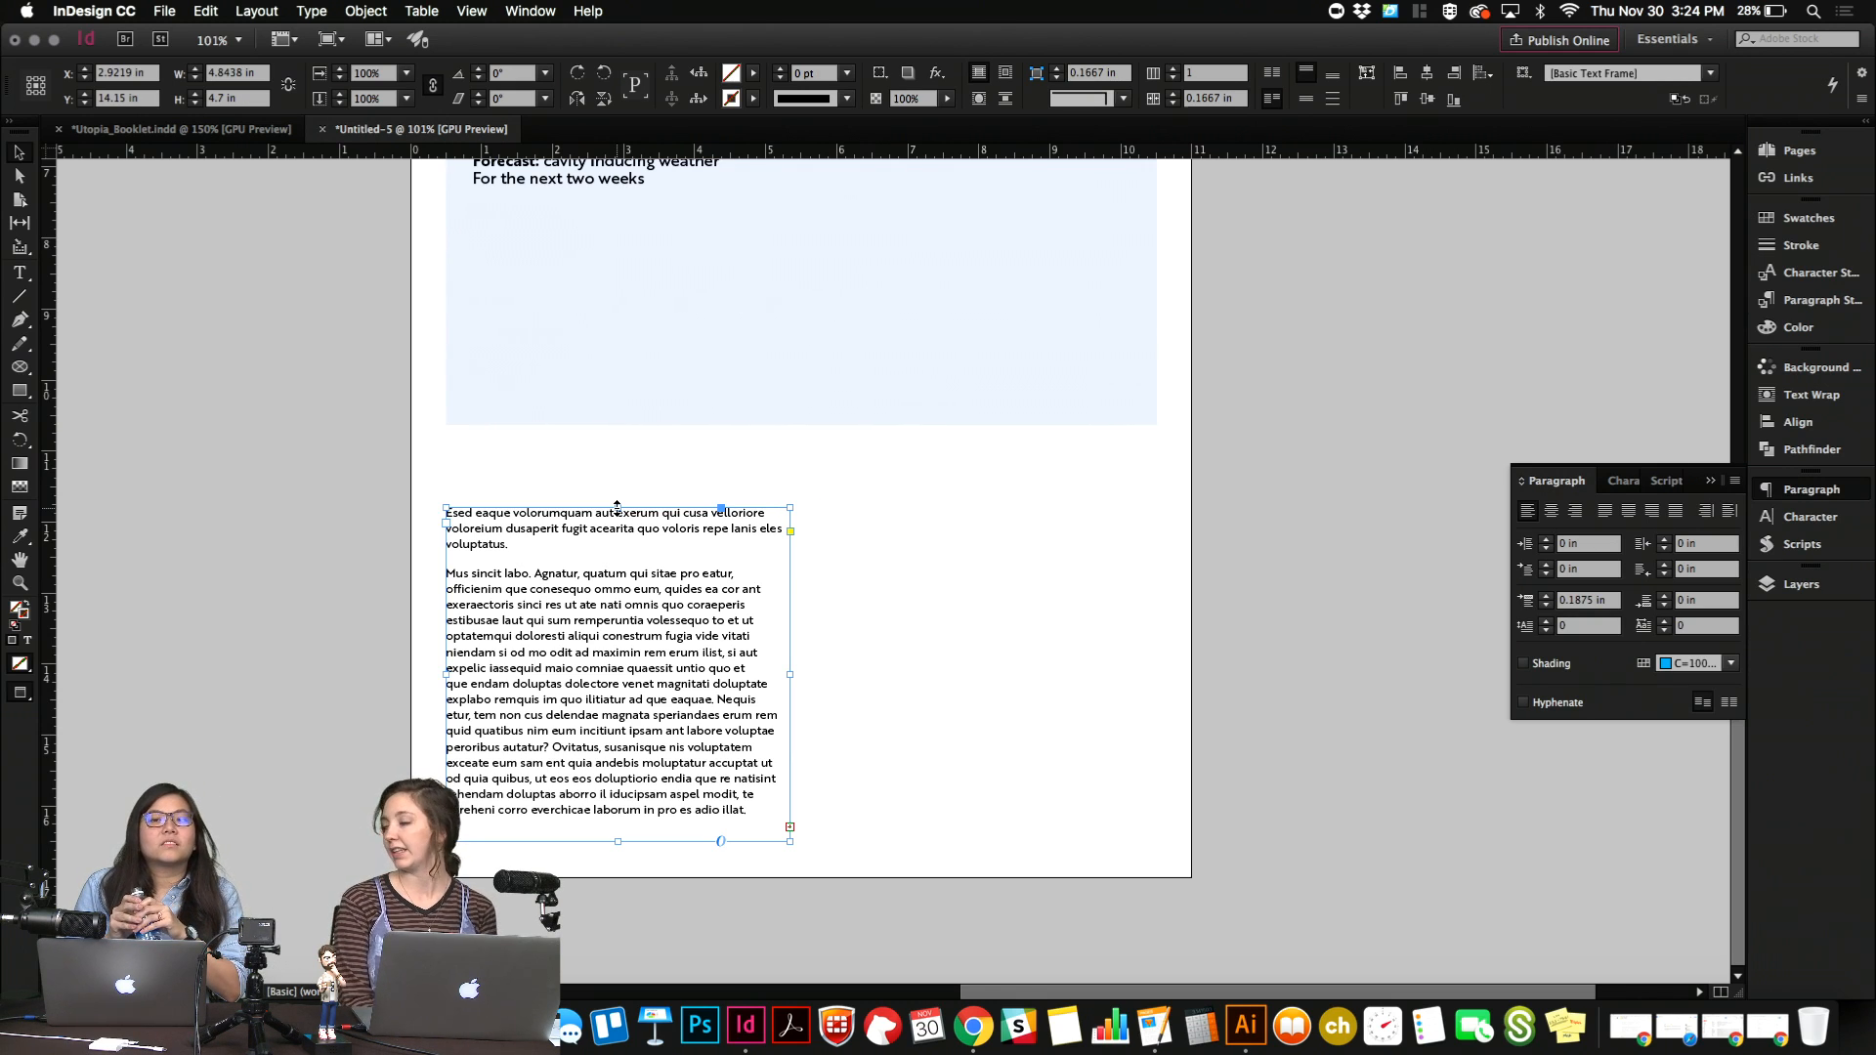
Set all the body text's leading to 14 pt and justify it with the last line aligned left.
double_click(633, 657)
key(super+a)
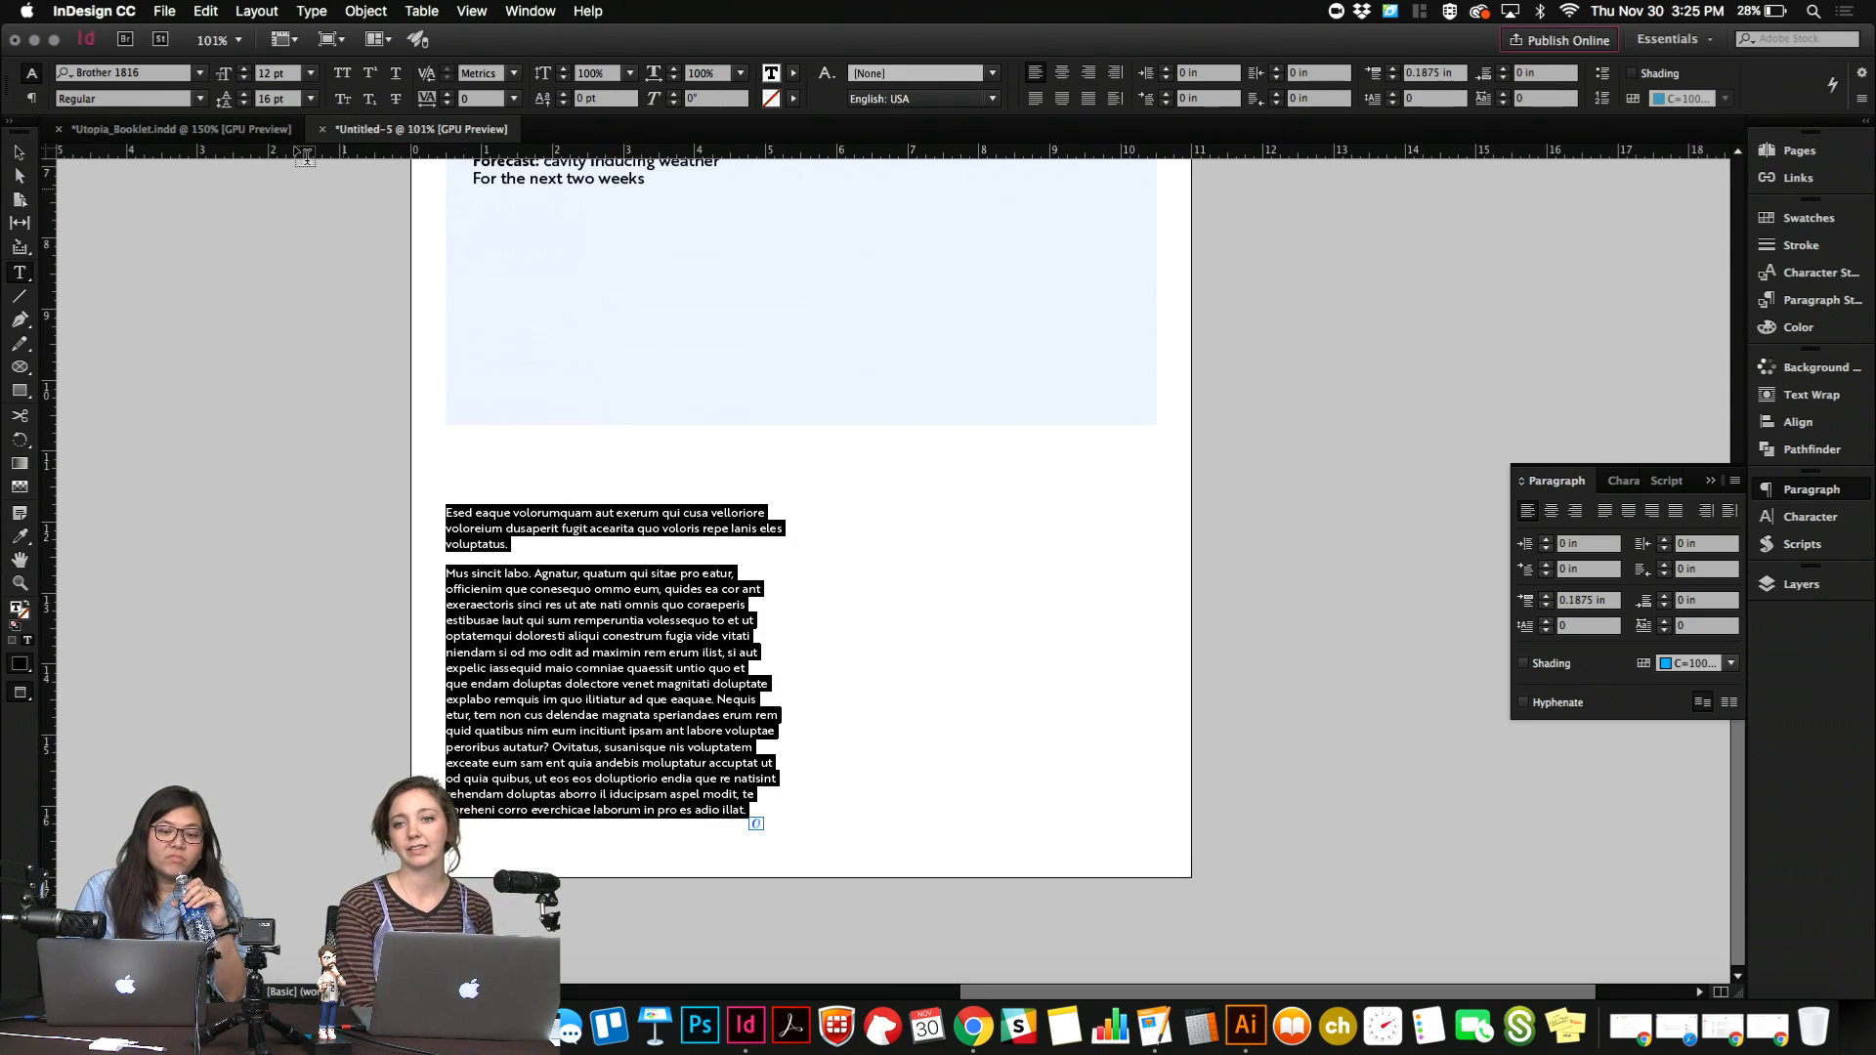
click(227, 99)
text(14)
key(Return)
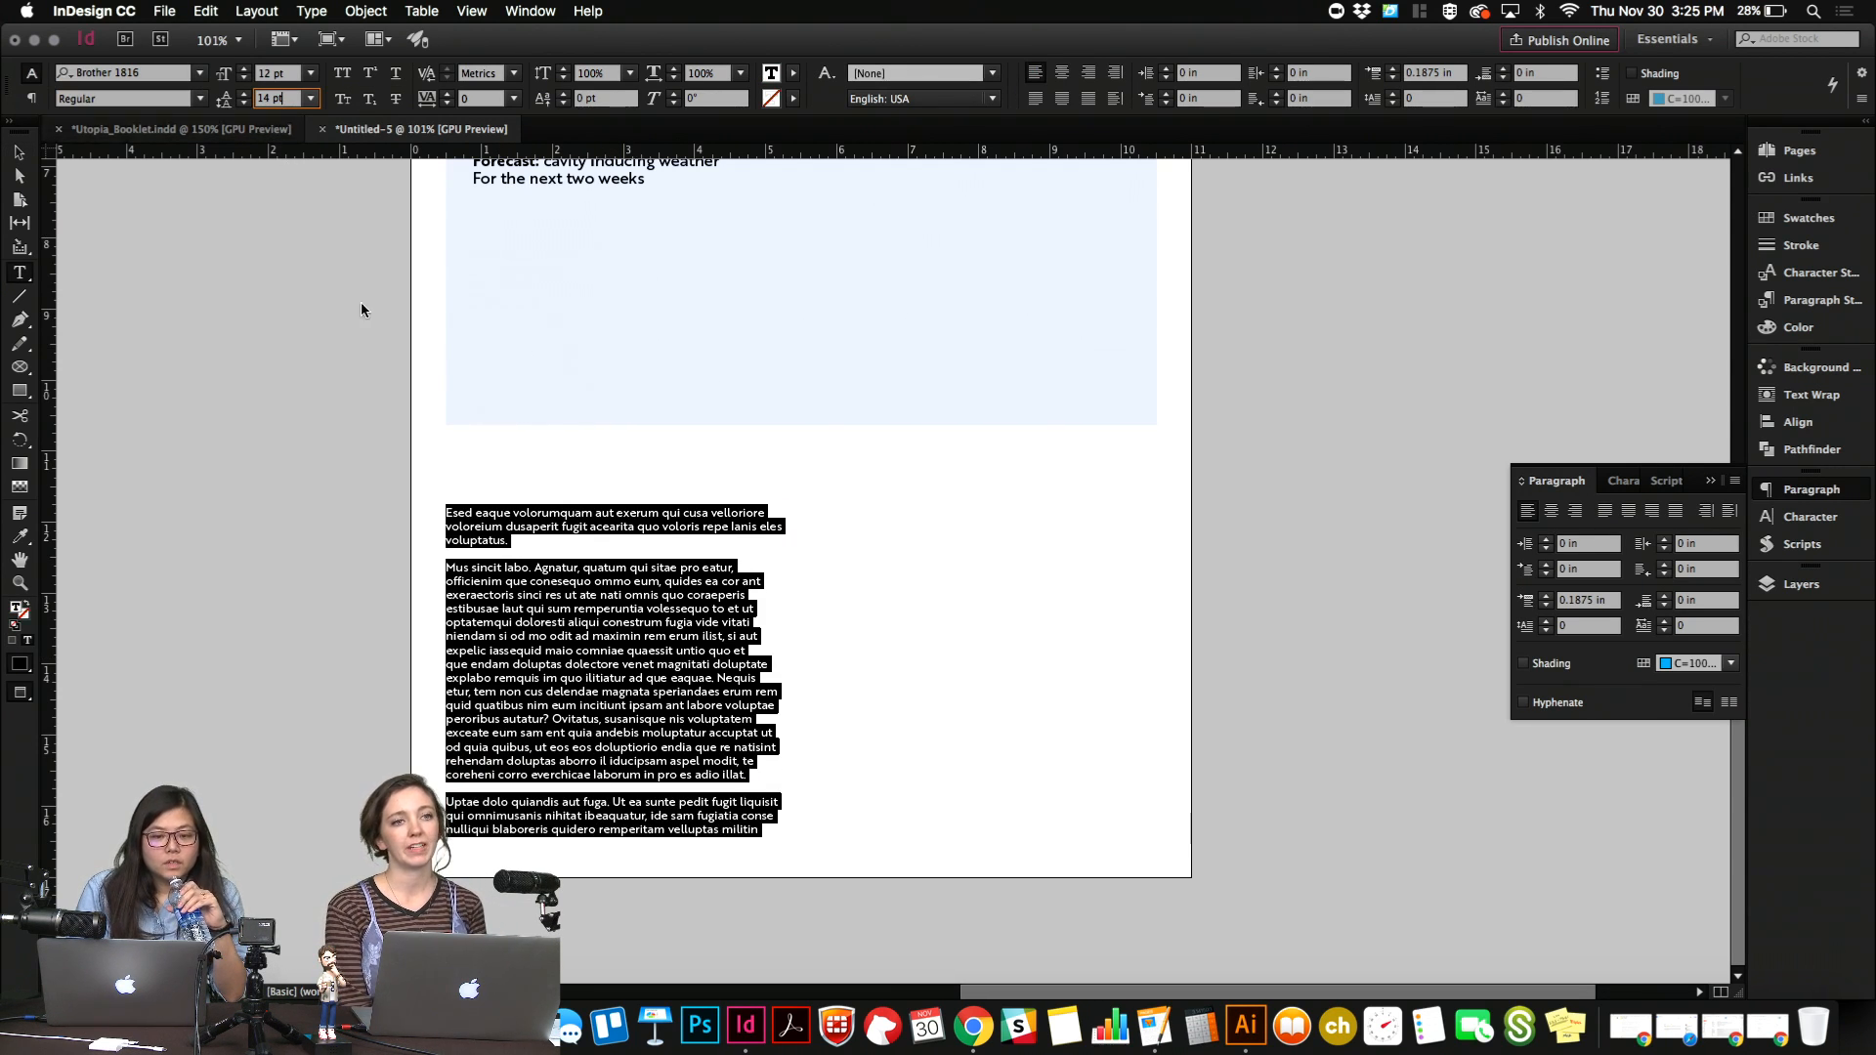
click(1033, 98)
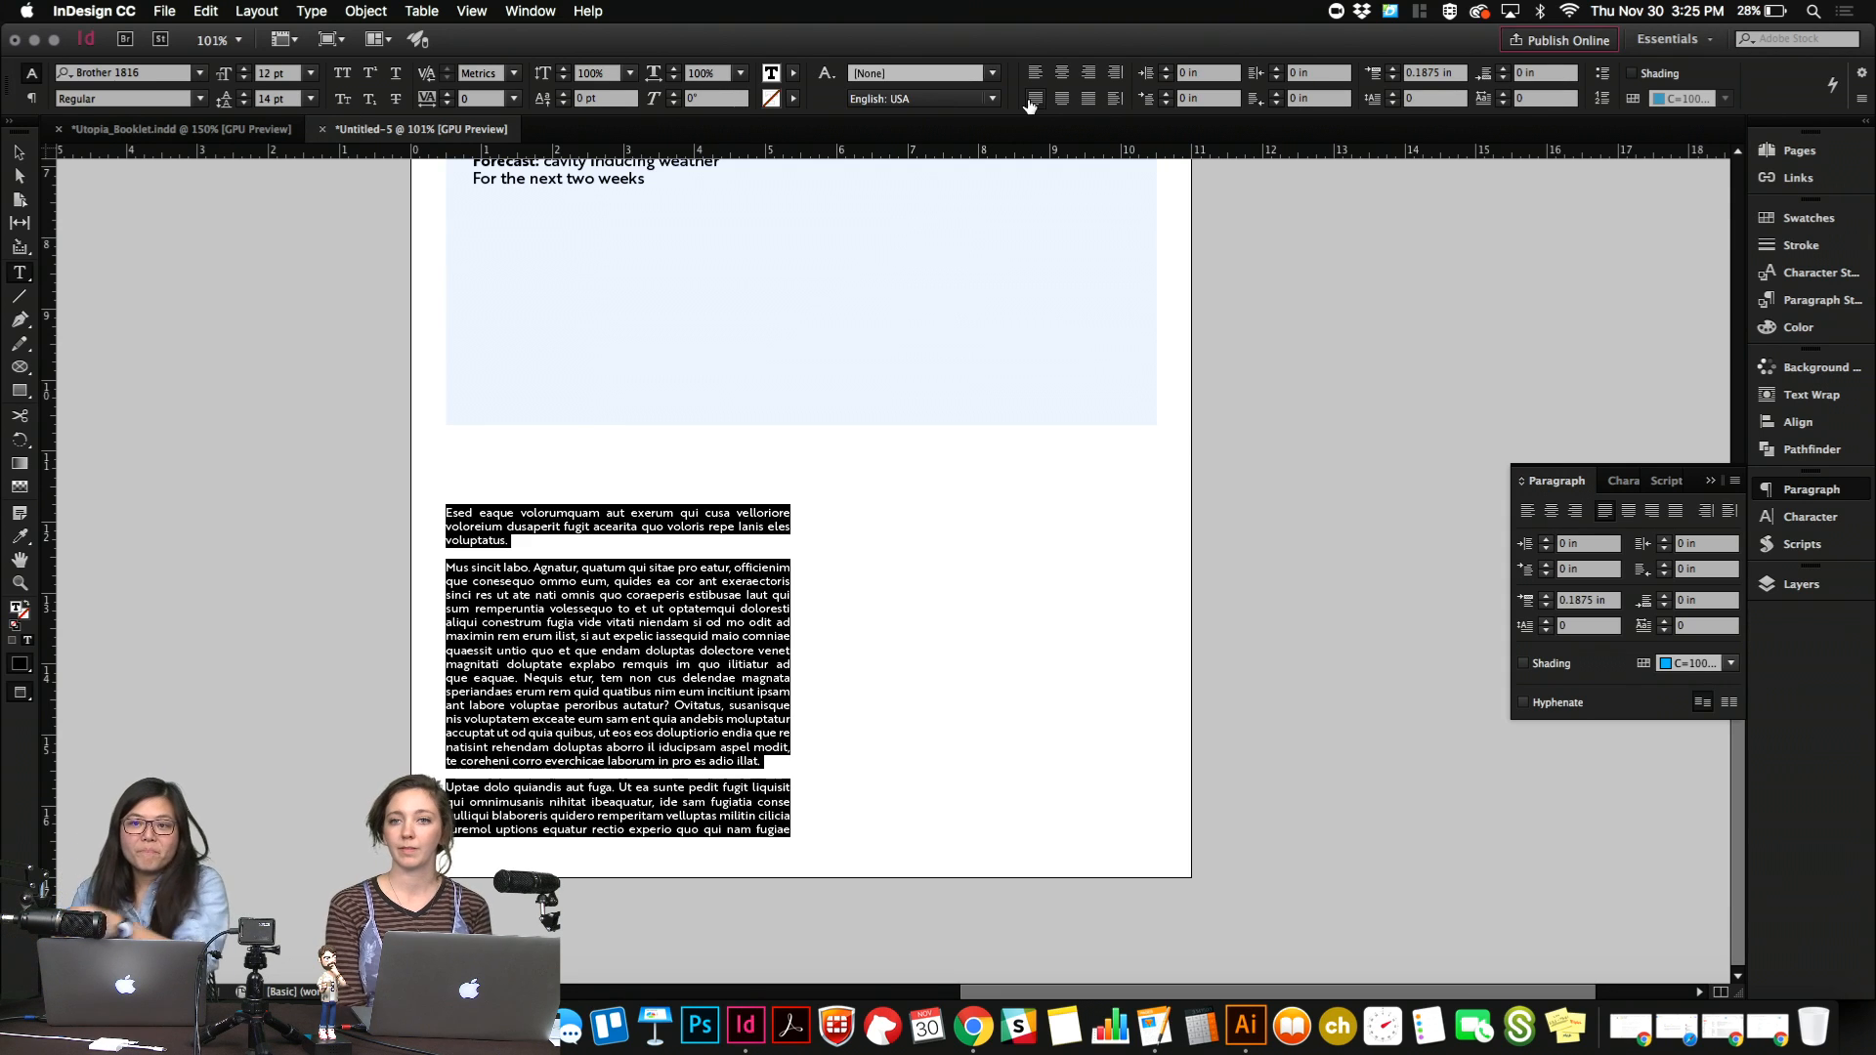
Increase the space before the body text's paragraphs to 0.25 in.
click(1593, 600)
click(1833, 494)
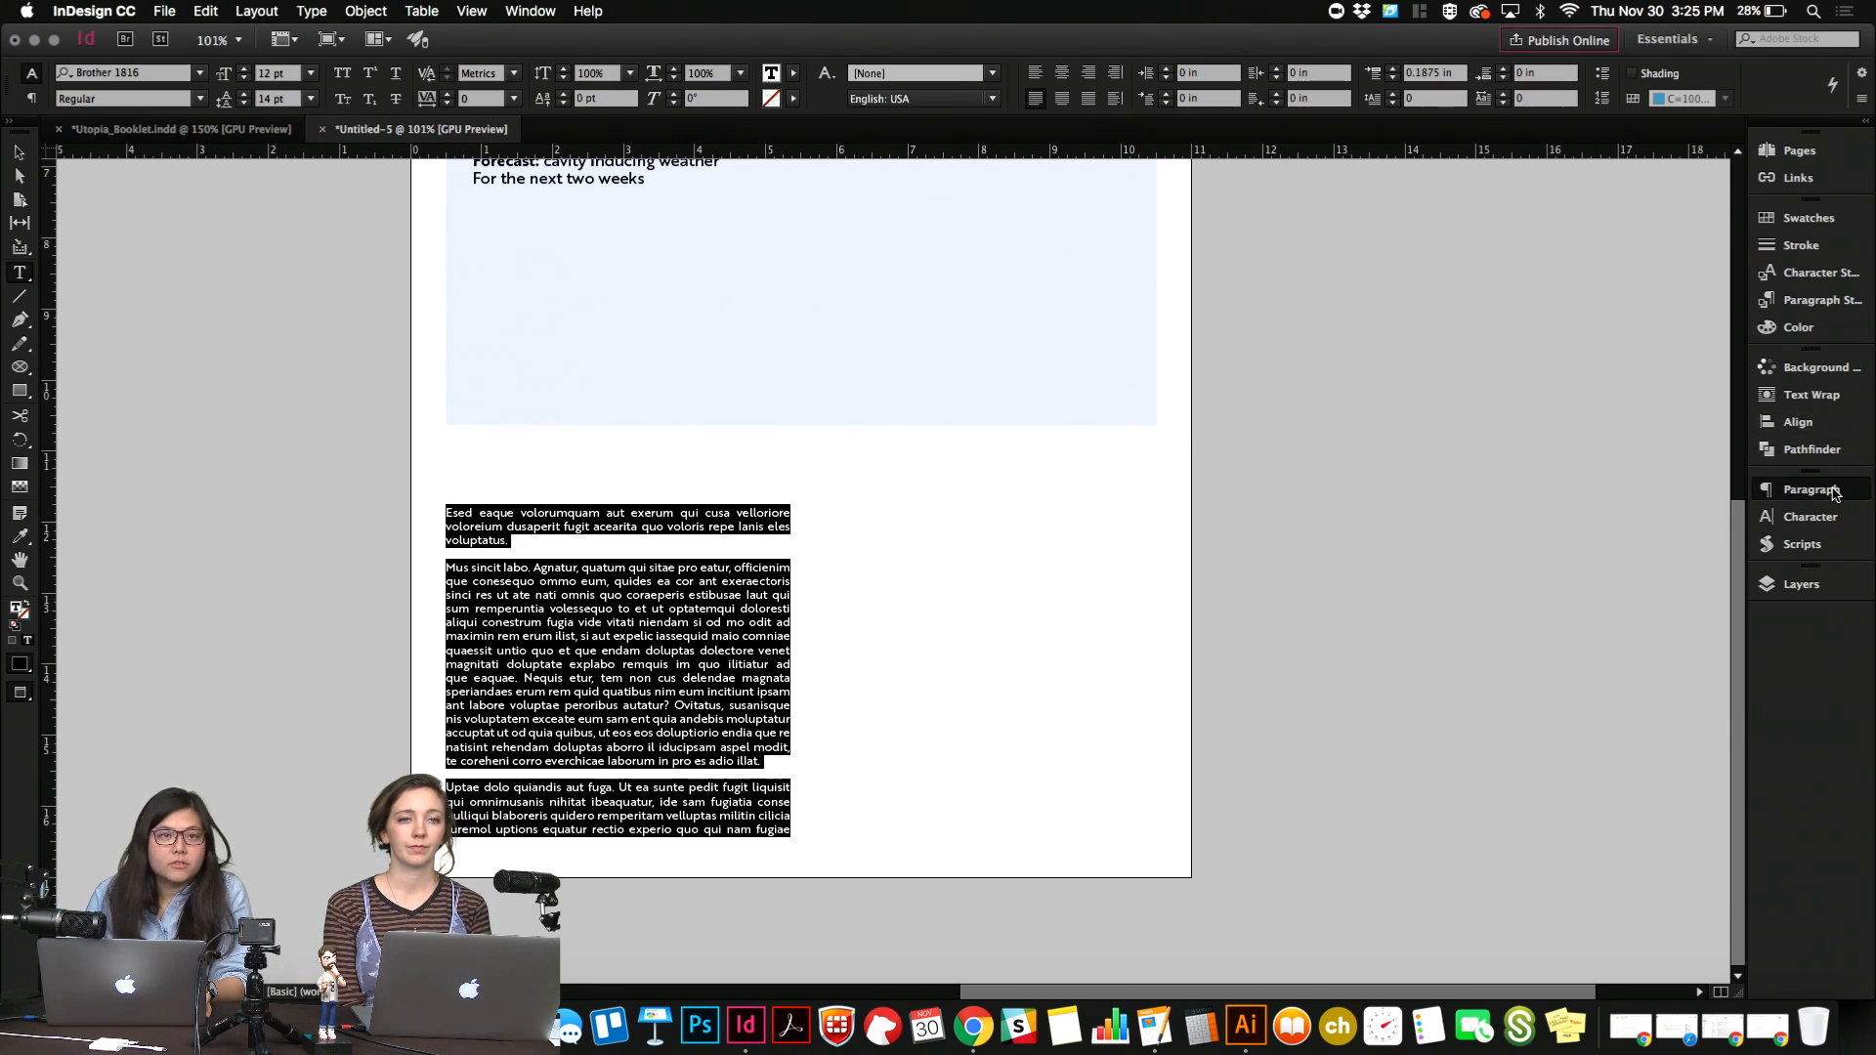
click(1833, 493)
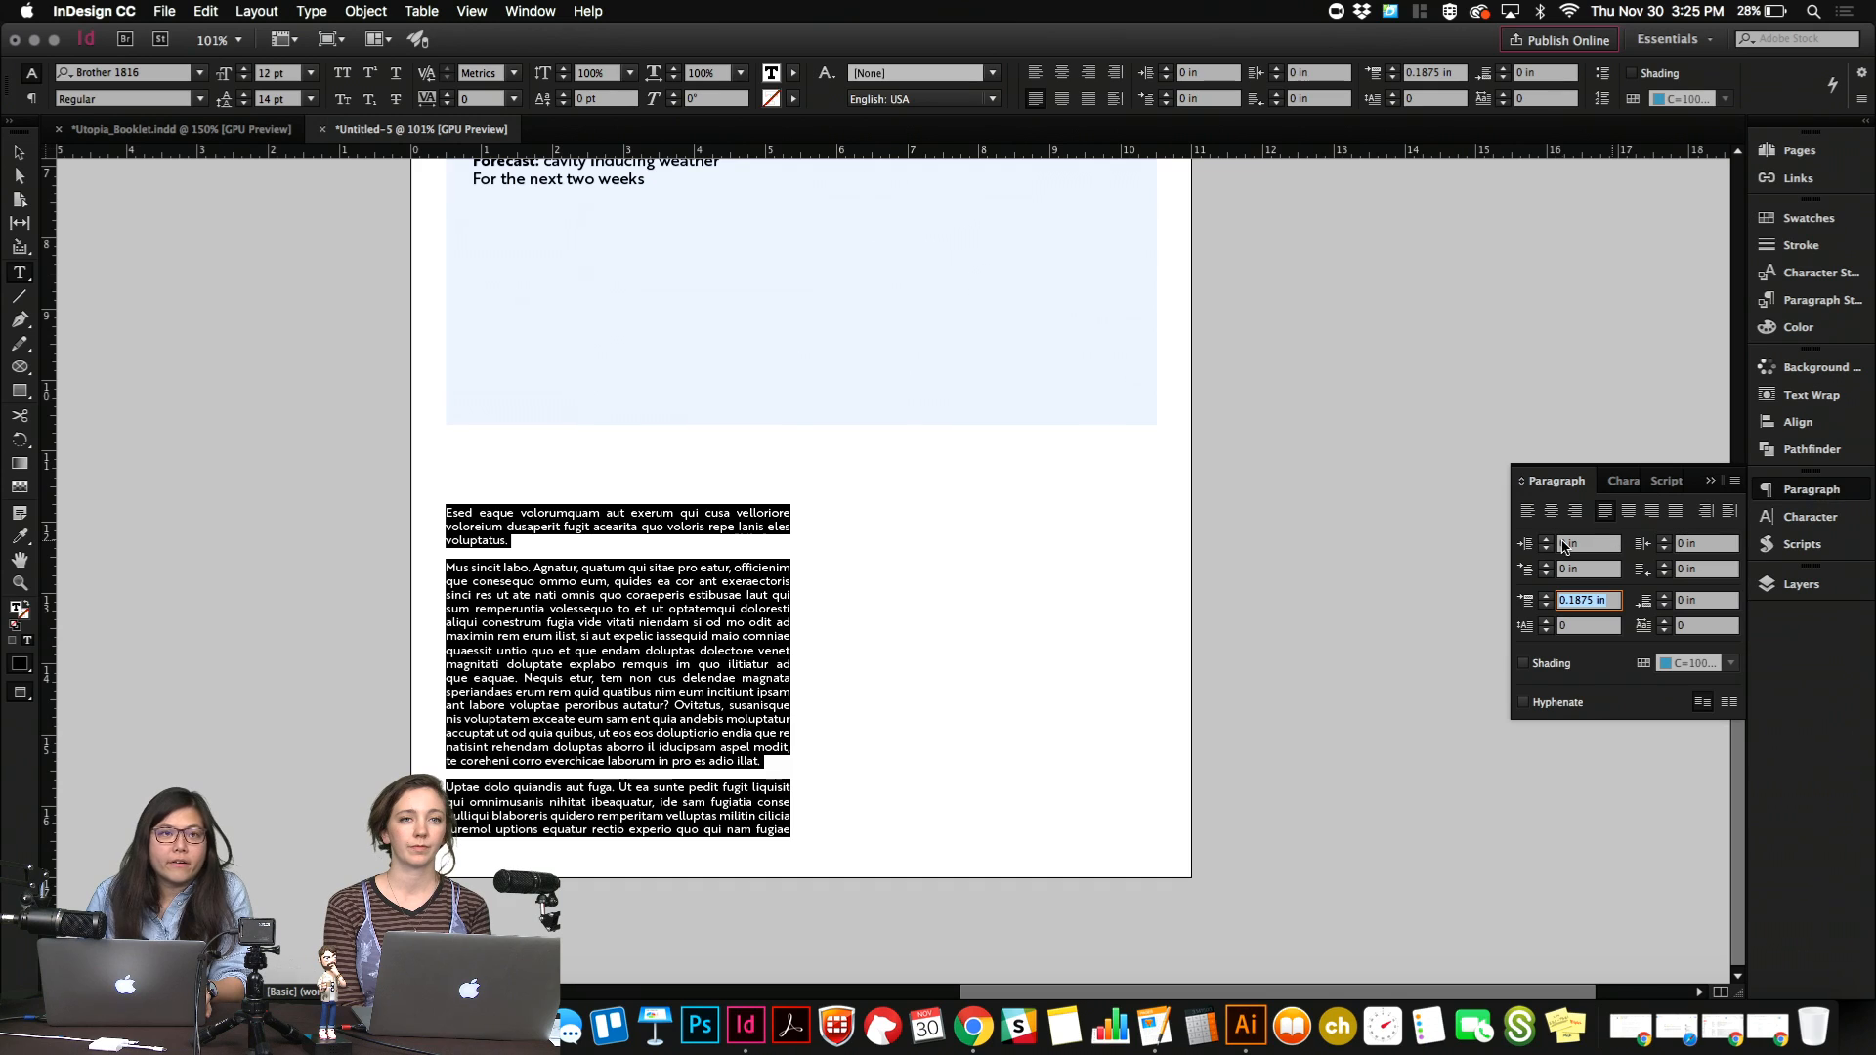
click(1604, 600)
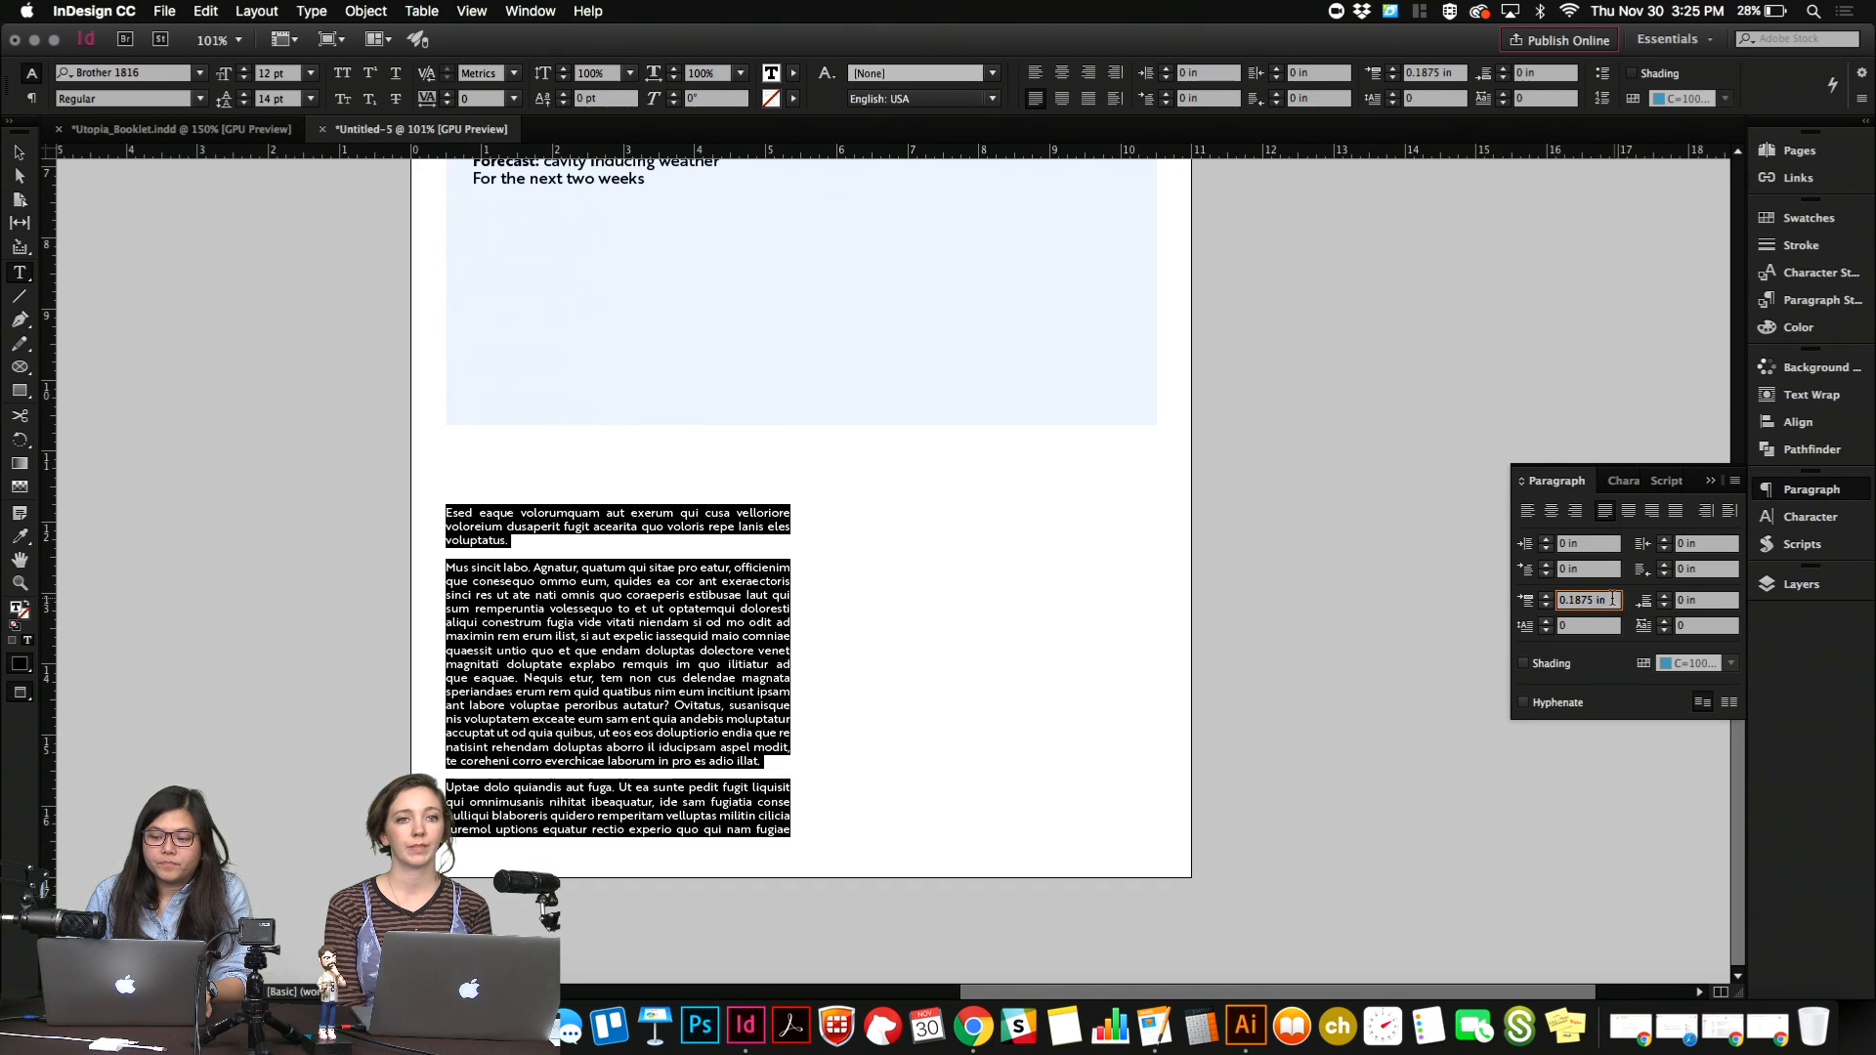
drag(1612, 601, 1407, 604)
key(Up)
key(Up)
key(Up)
key(Down)
key(Down)
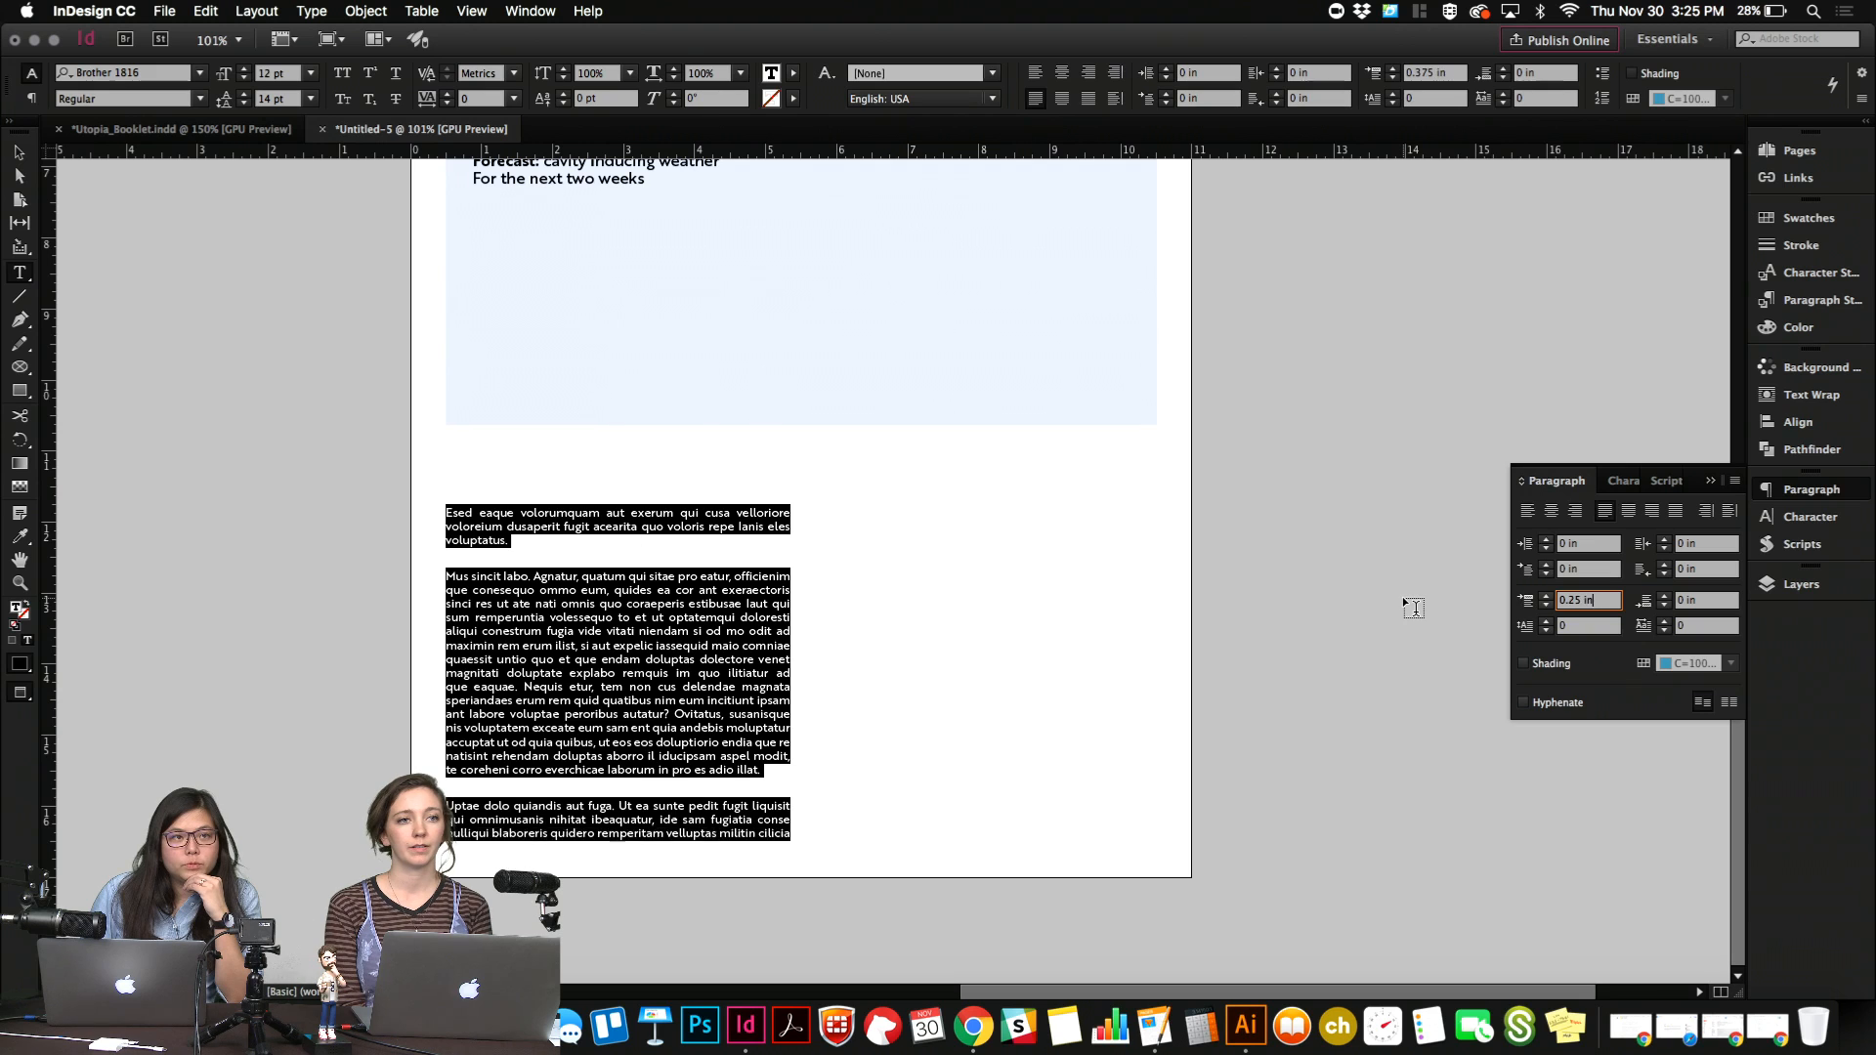
key(Down)
key(Down)
key(Up)
key(Up)
key(Up)
key(Down)
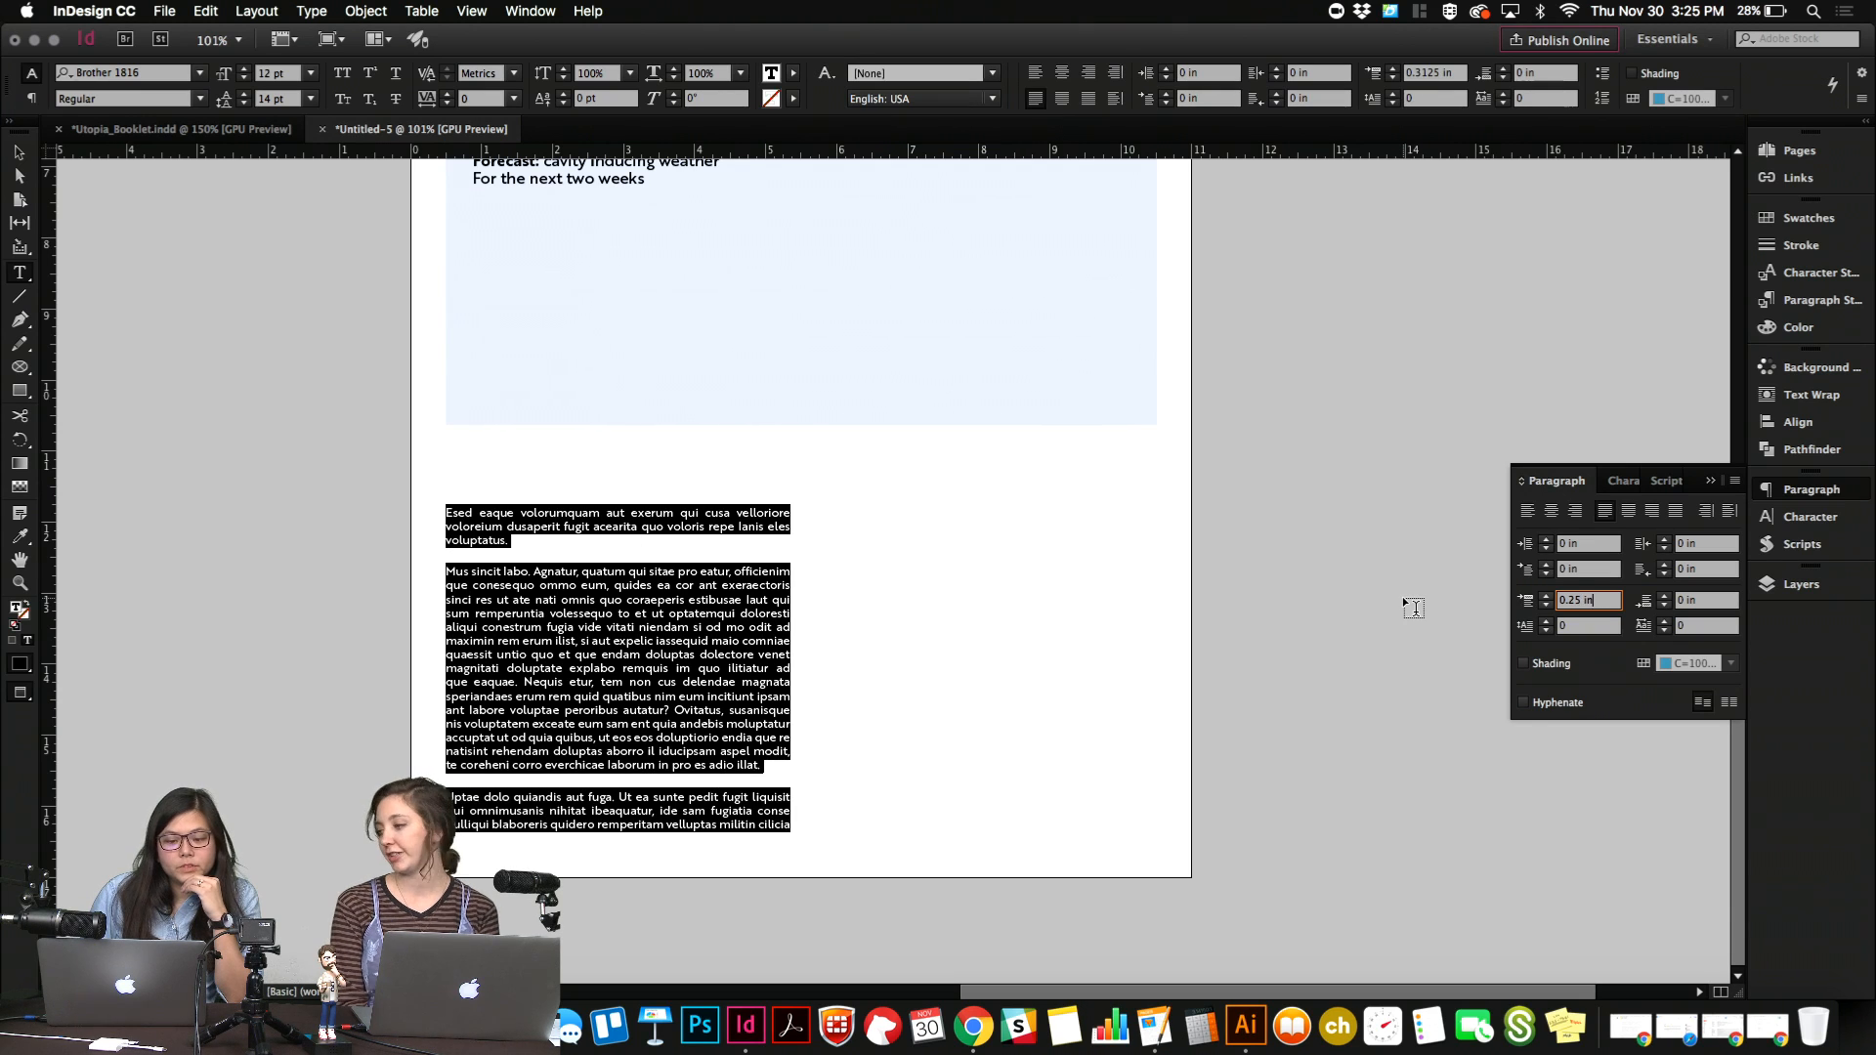
key(Down)
key(Up)
key(Down)
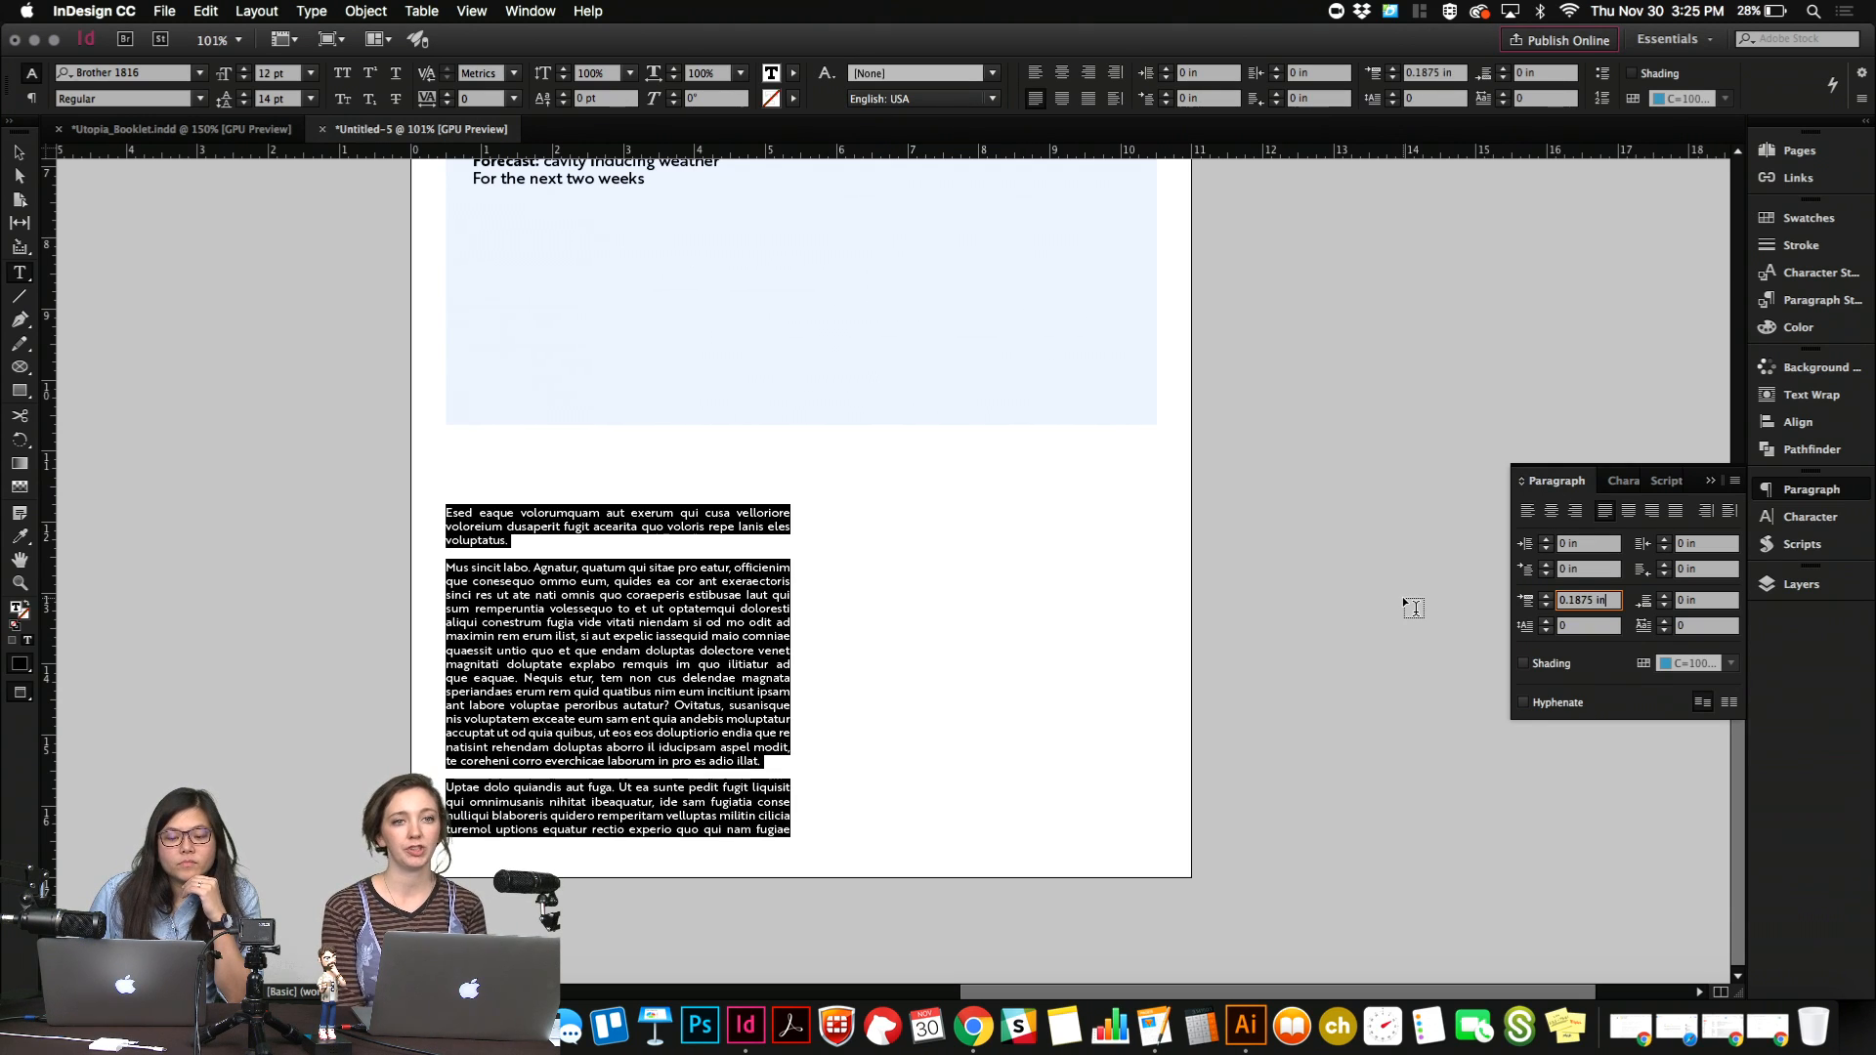
key(Up)
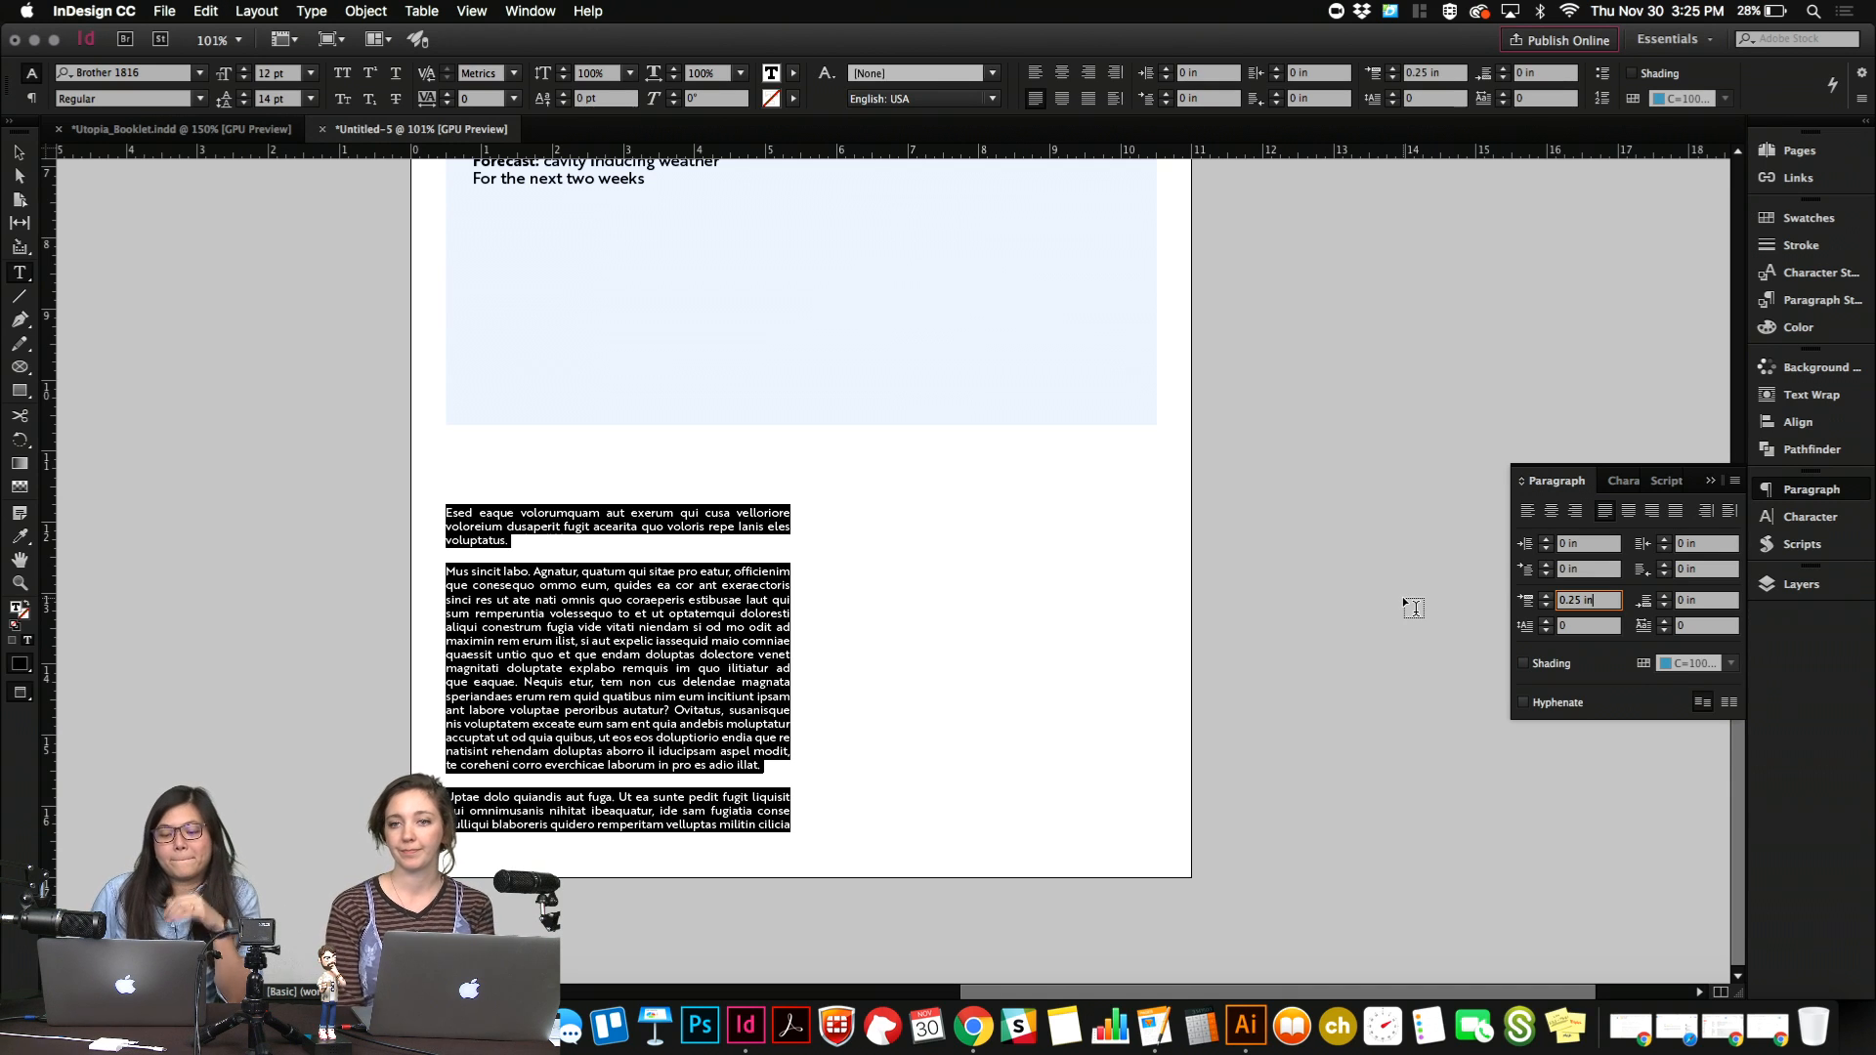
key(Escape)
Flow the overset body text into a second frame across the two right-hand page columns, about 4.84 in wide and 4.7 in high.
click(790, 826)
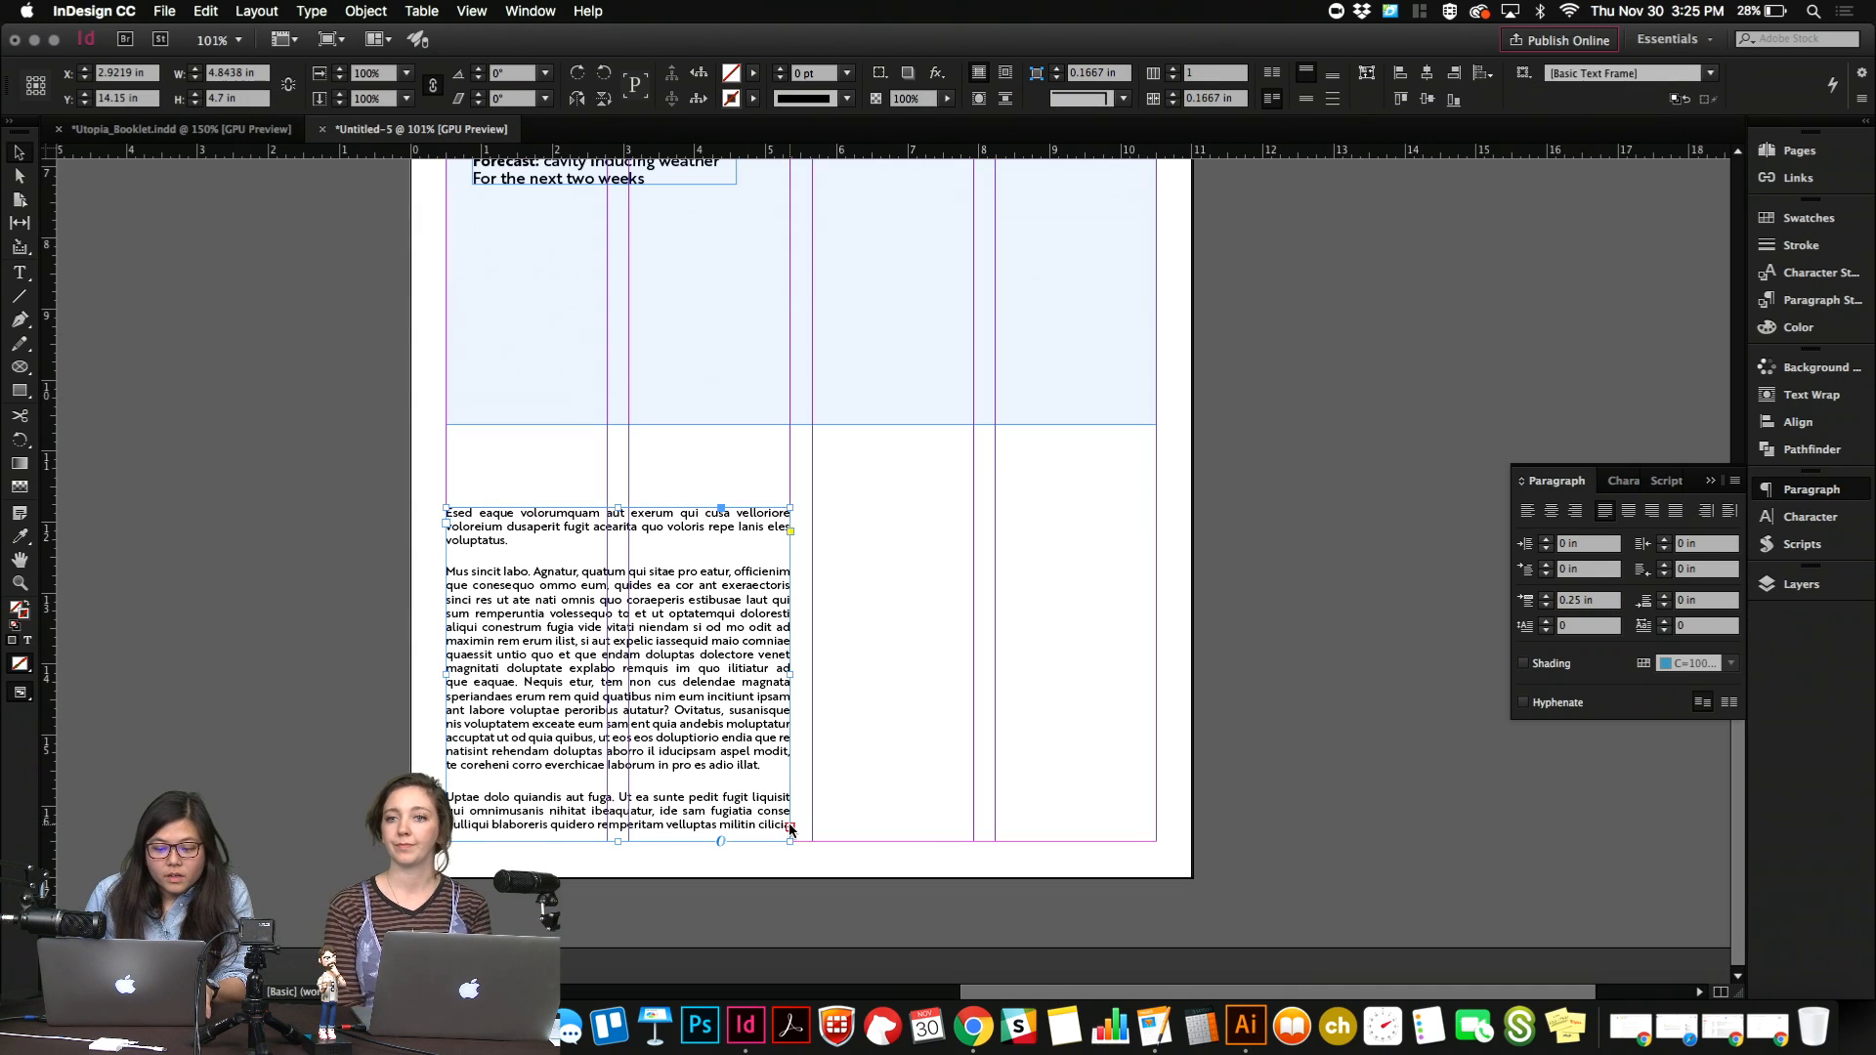
key(w)
drag(815, 510, 1157, 841)
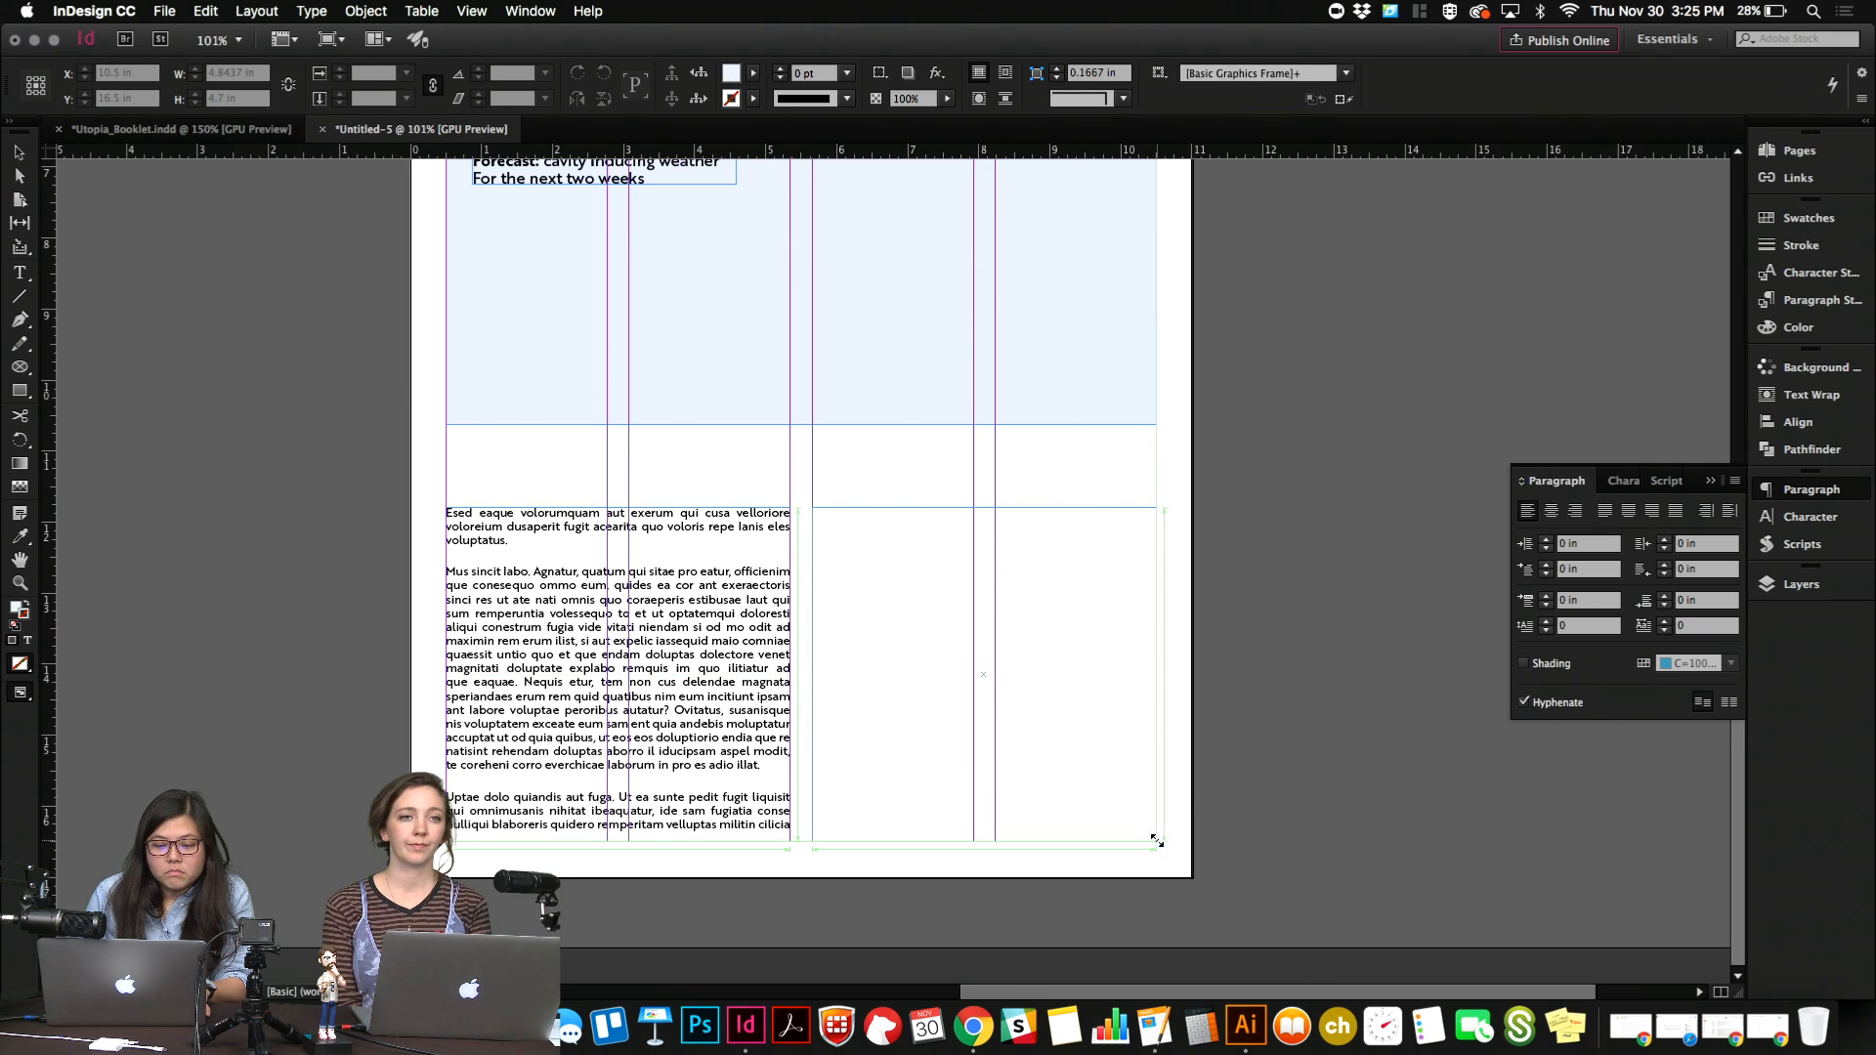
key(w)
click(1187, 710)
scroll(1187, 710, up, 9)
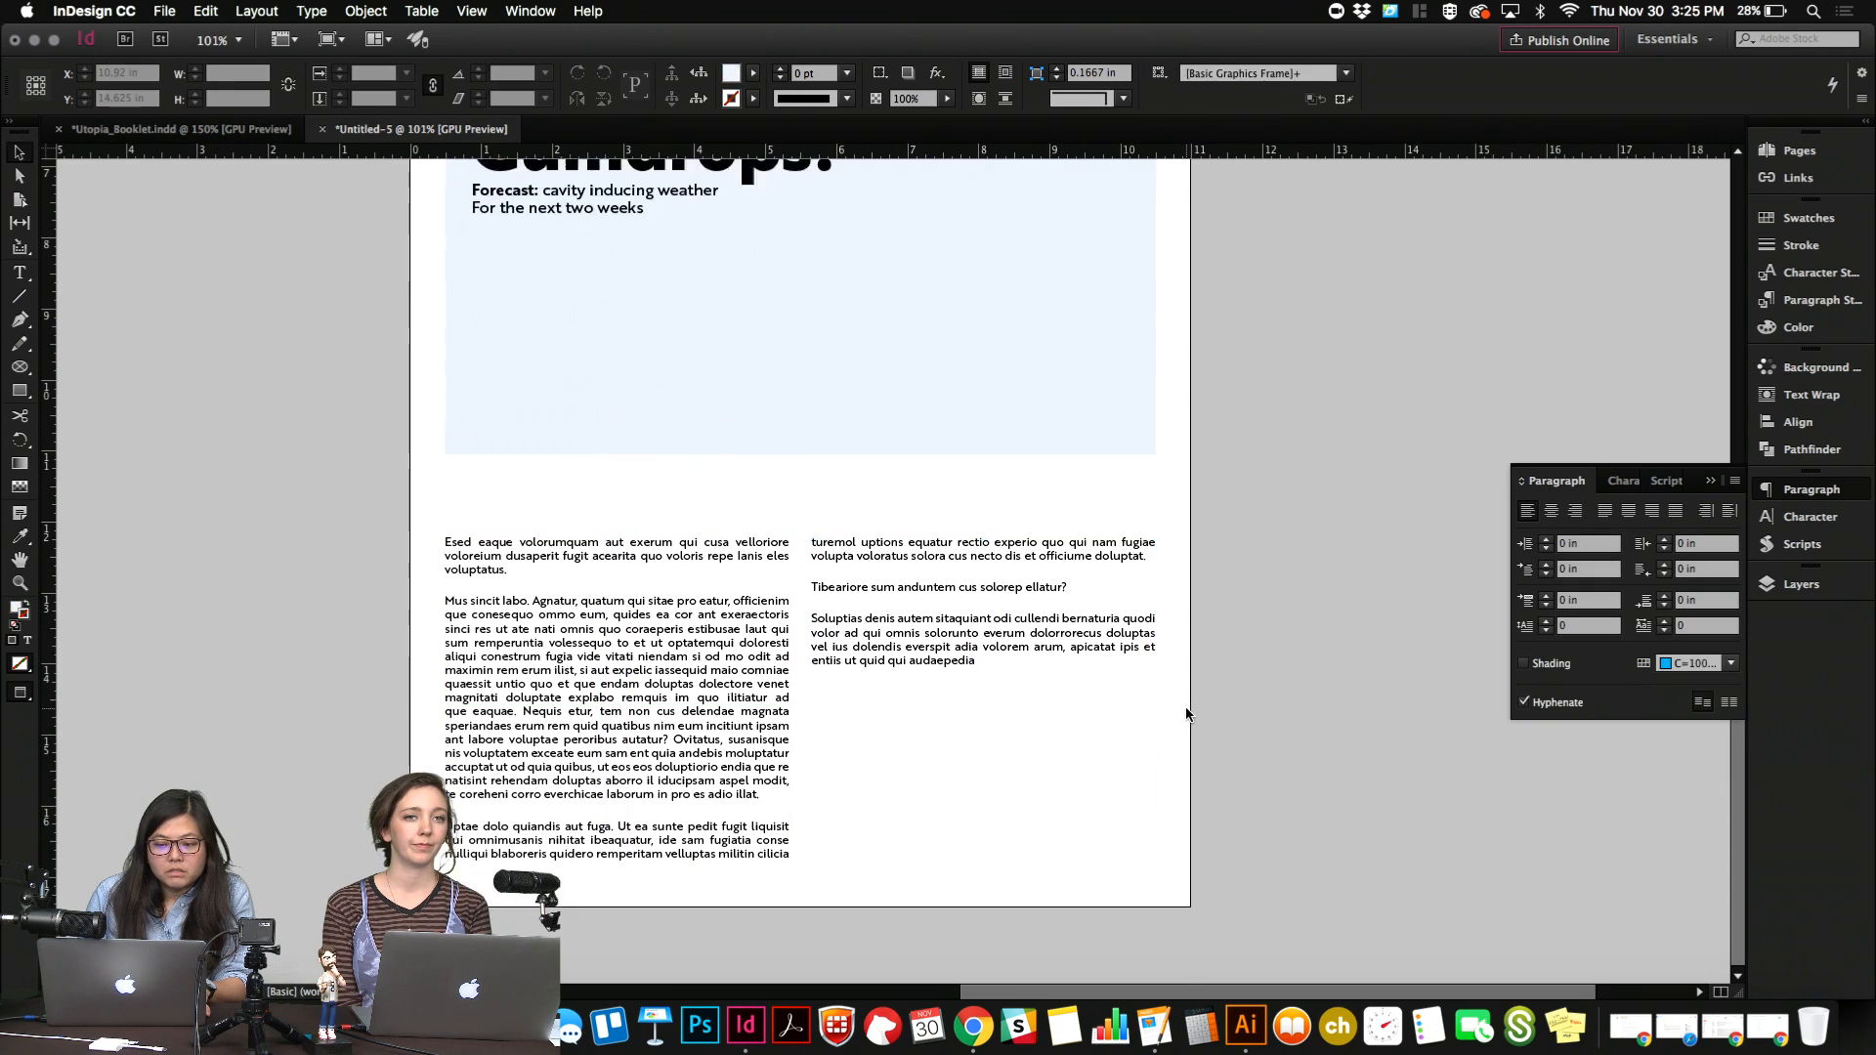
Delete the second text frame beside the first body text frame.
scroll(1187, 710, down, 7)
click(1051, 669)
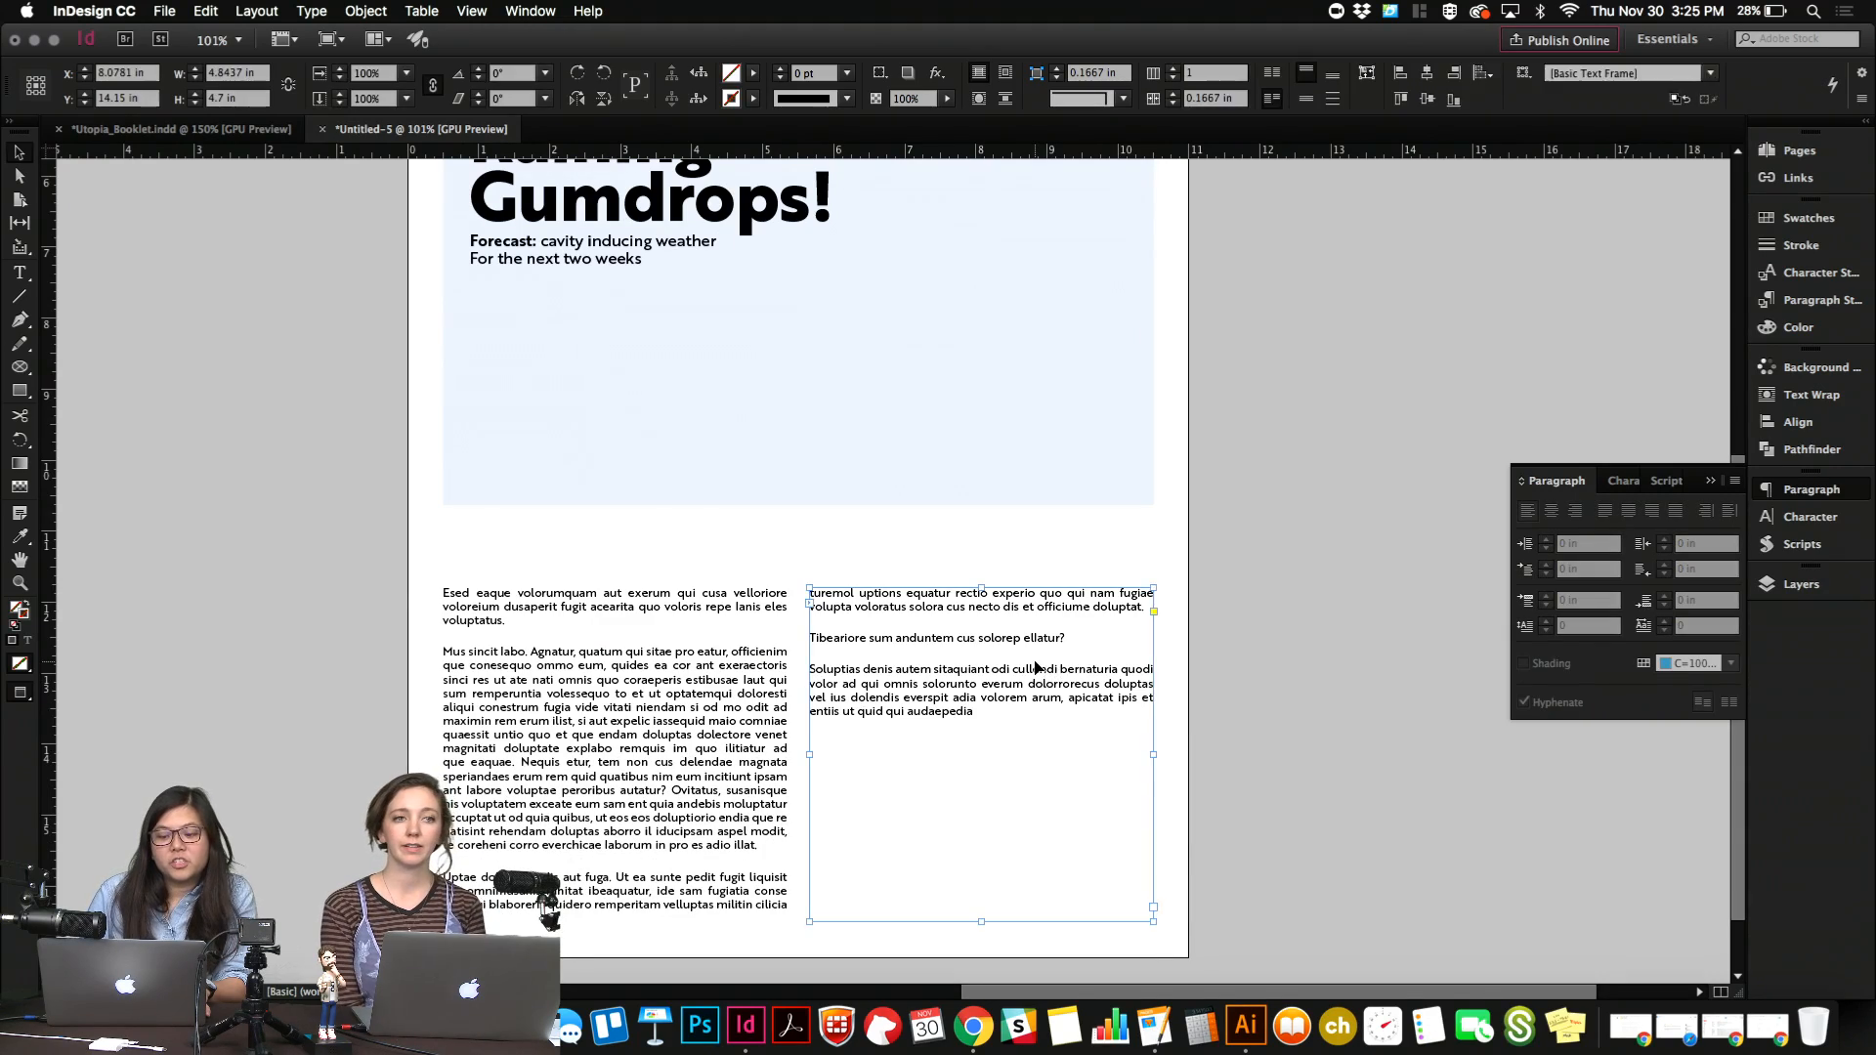
key(BackSpace)
Load the overset text again from the body frame's out port and place it in a matching frame, 4.8437 by 4.7 in, beside it.
click(731, 811)
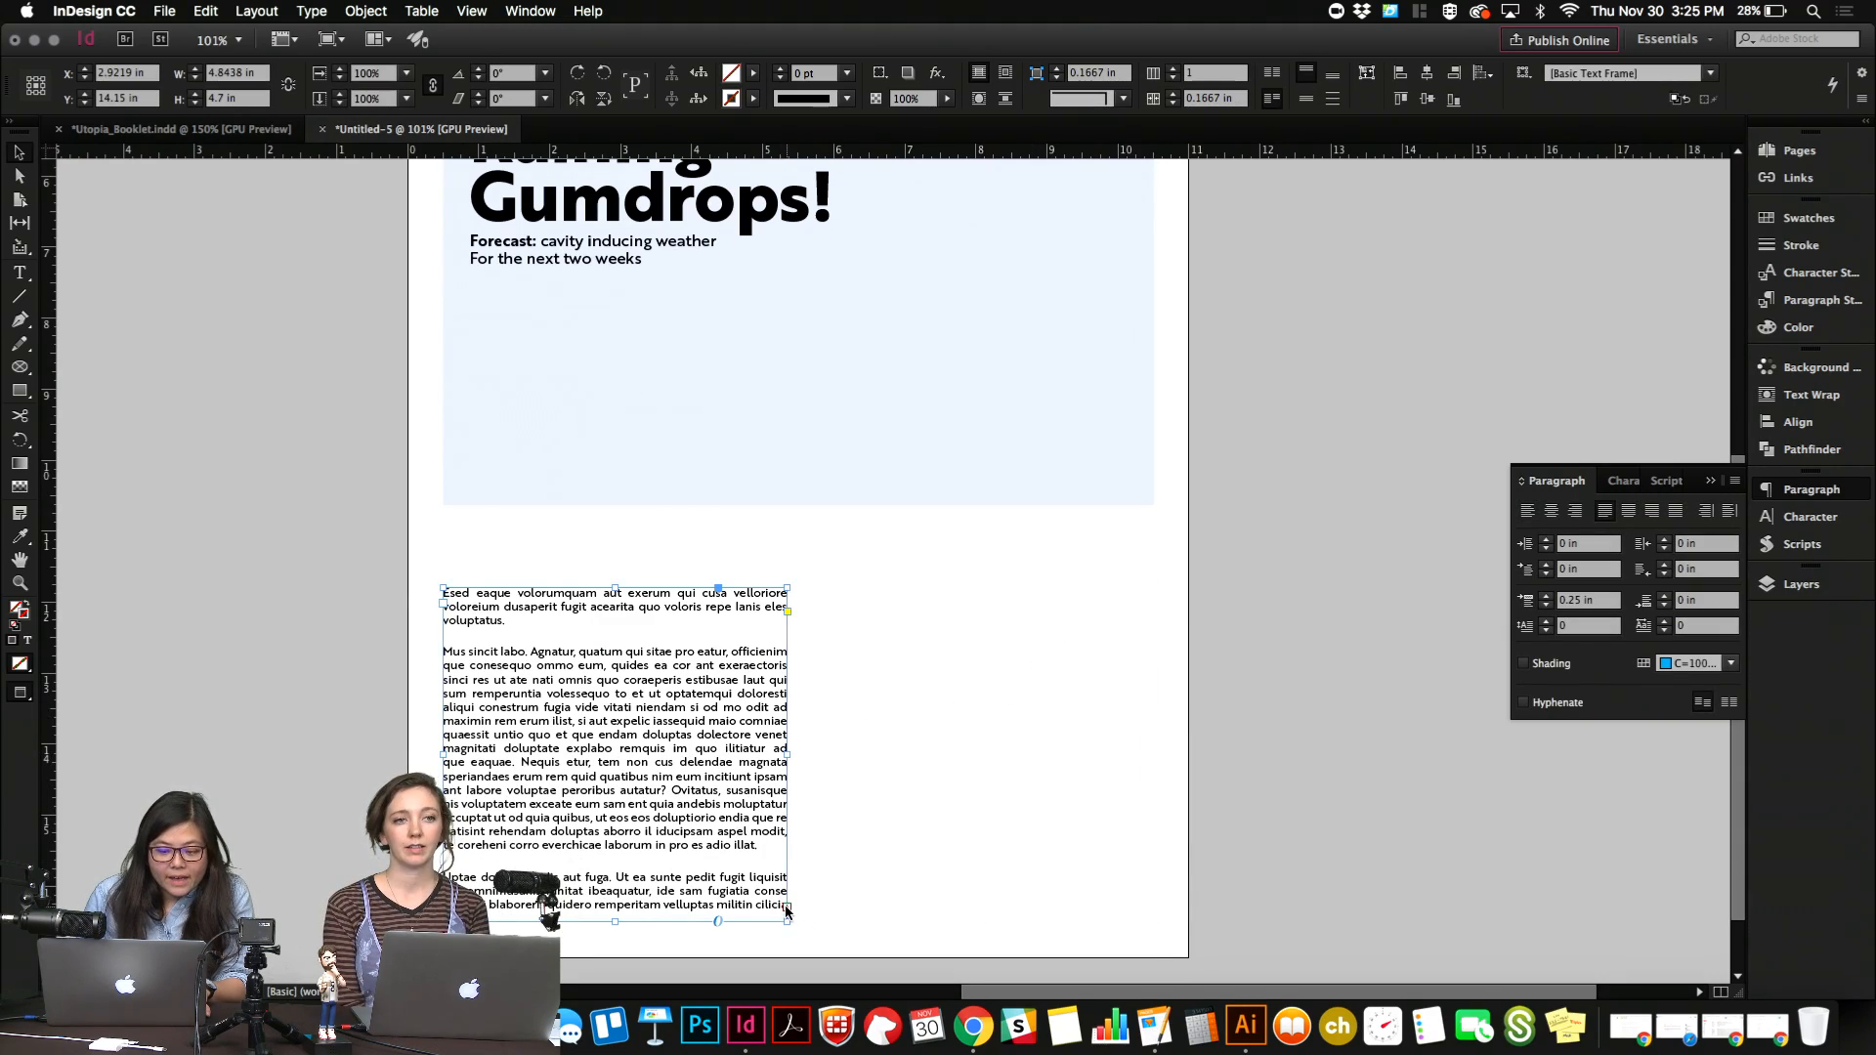
scroll(787, 912, up, 6)
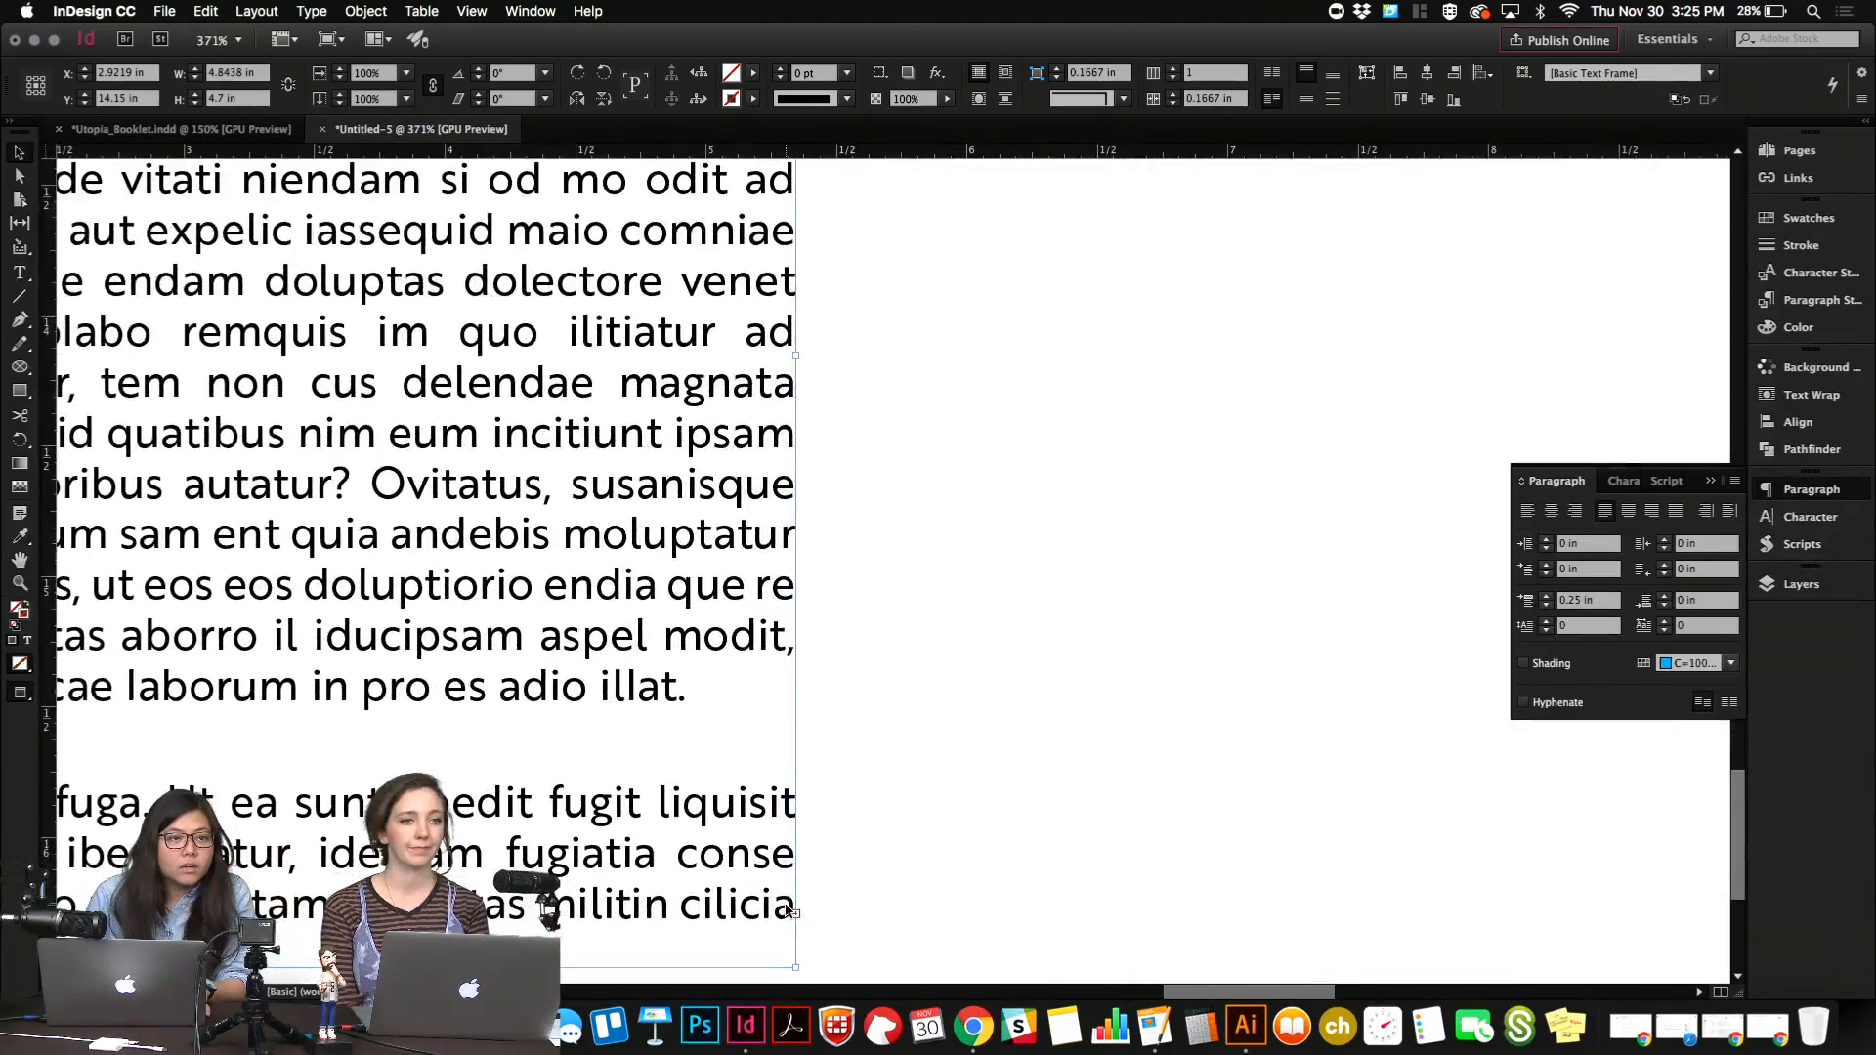
scroll(788, 911, down, 5)
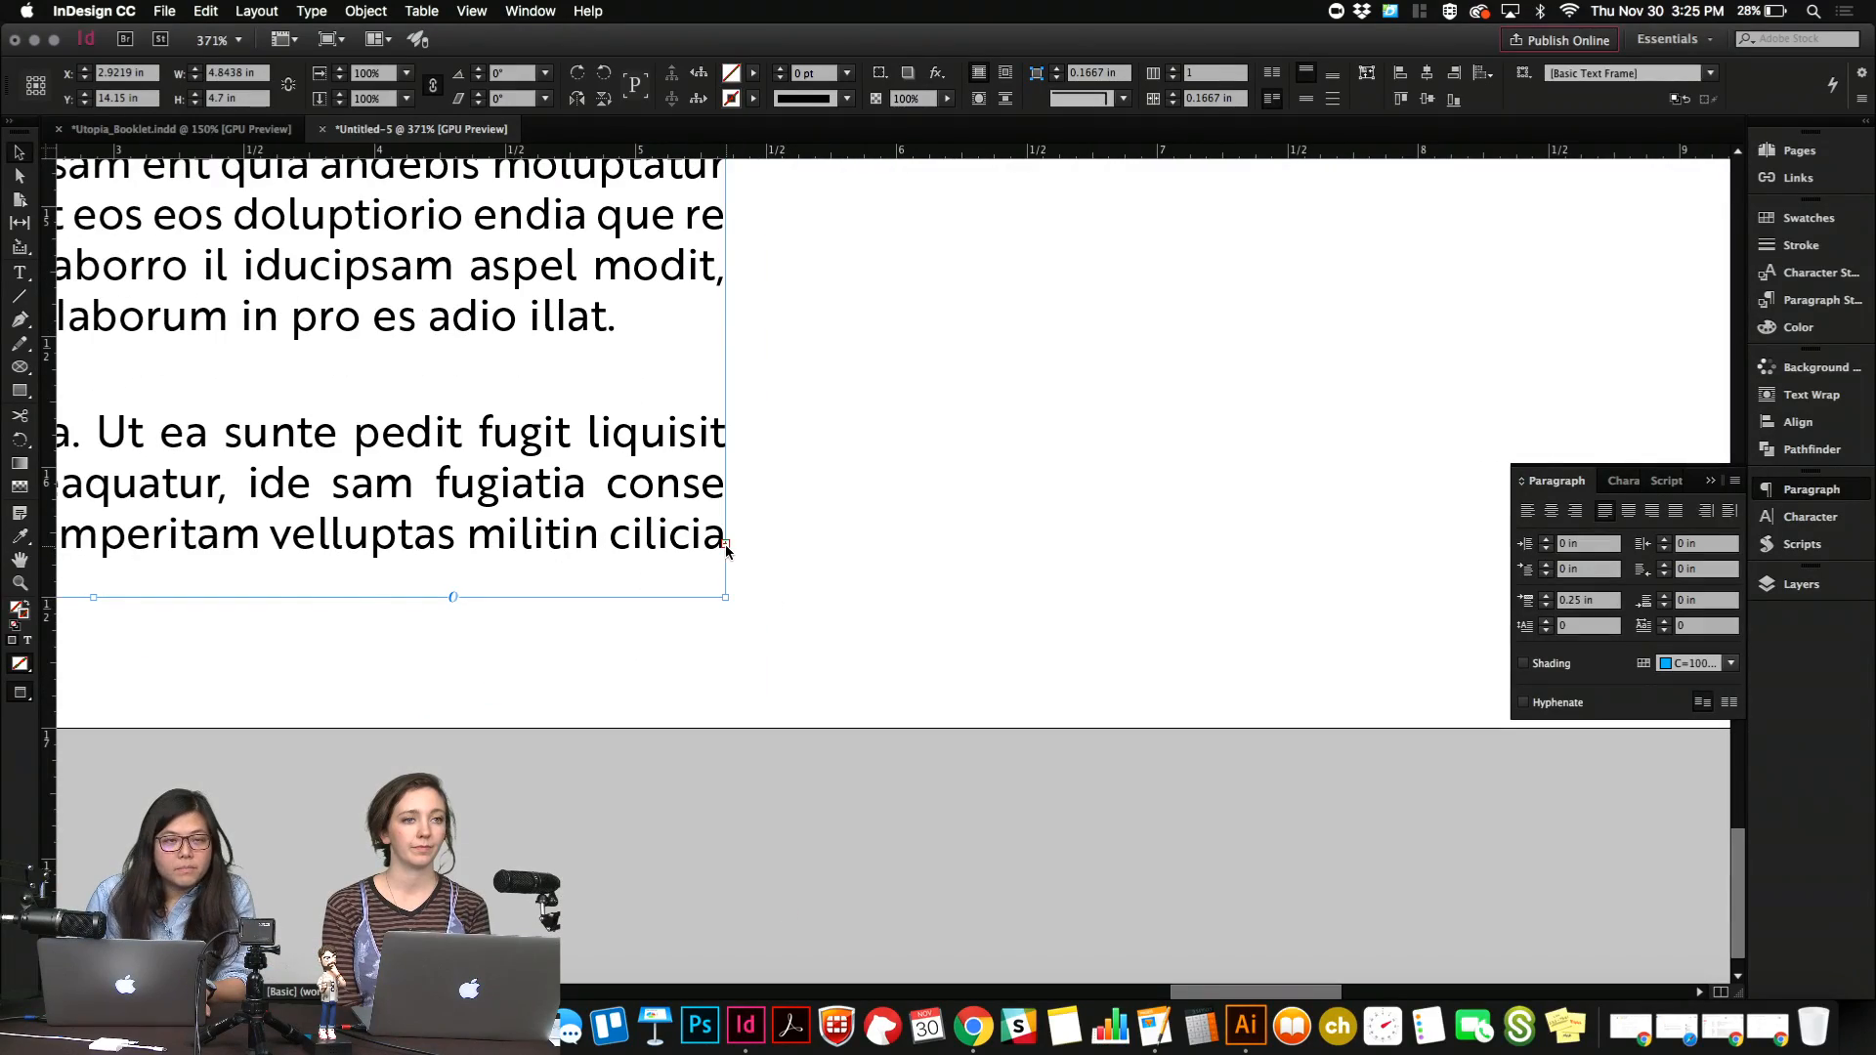
scroll(725, 547, down, 5)
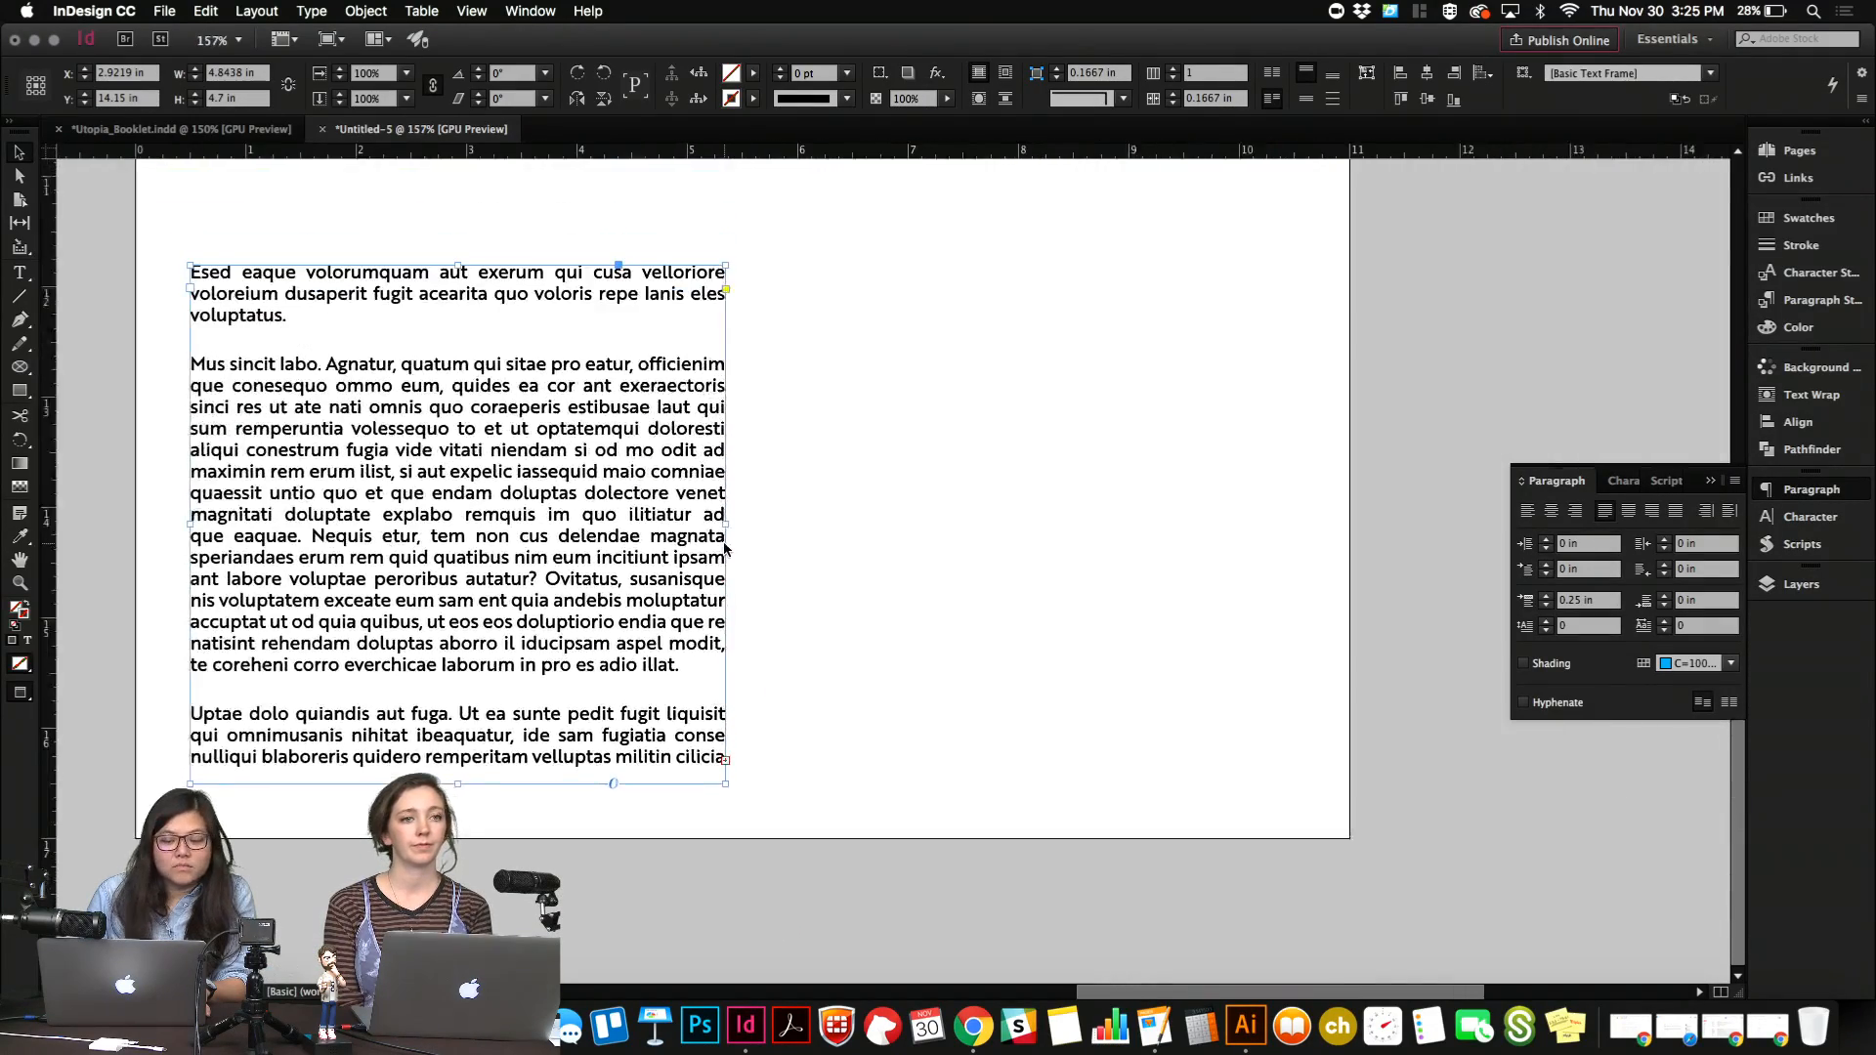
click(725, 772)
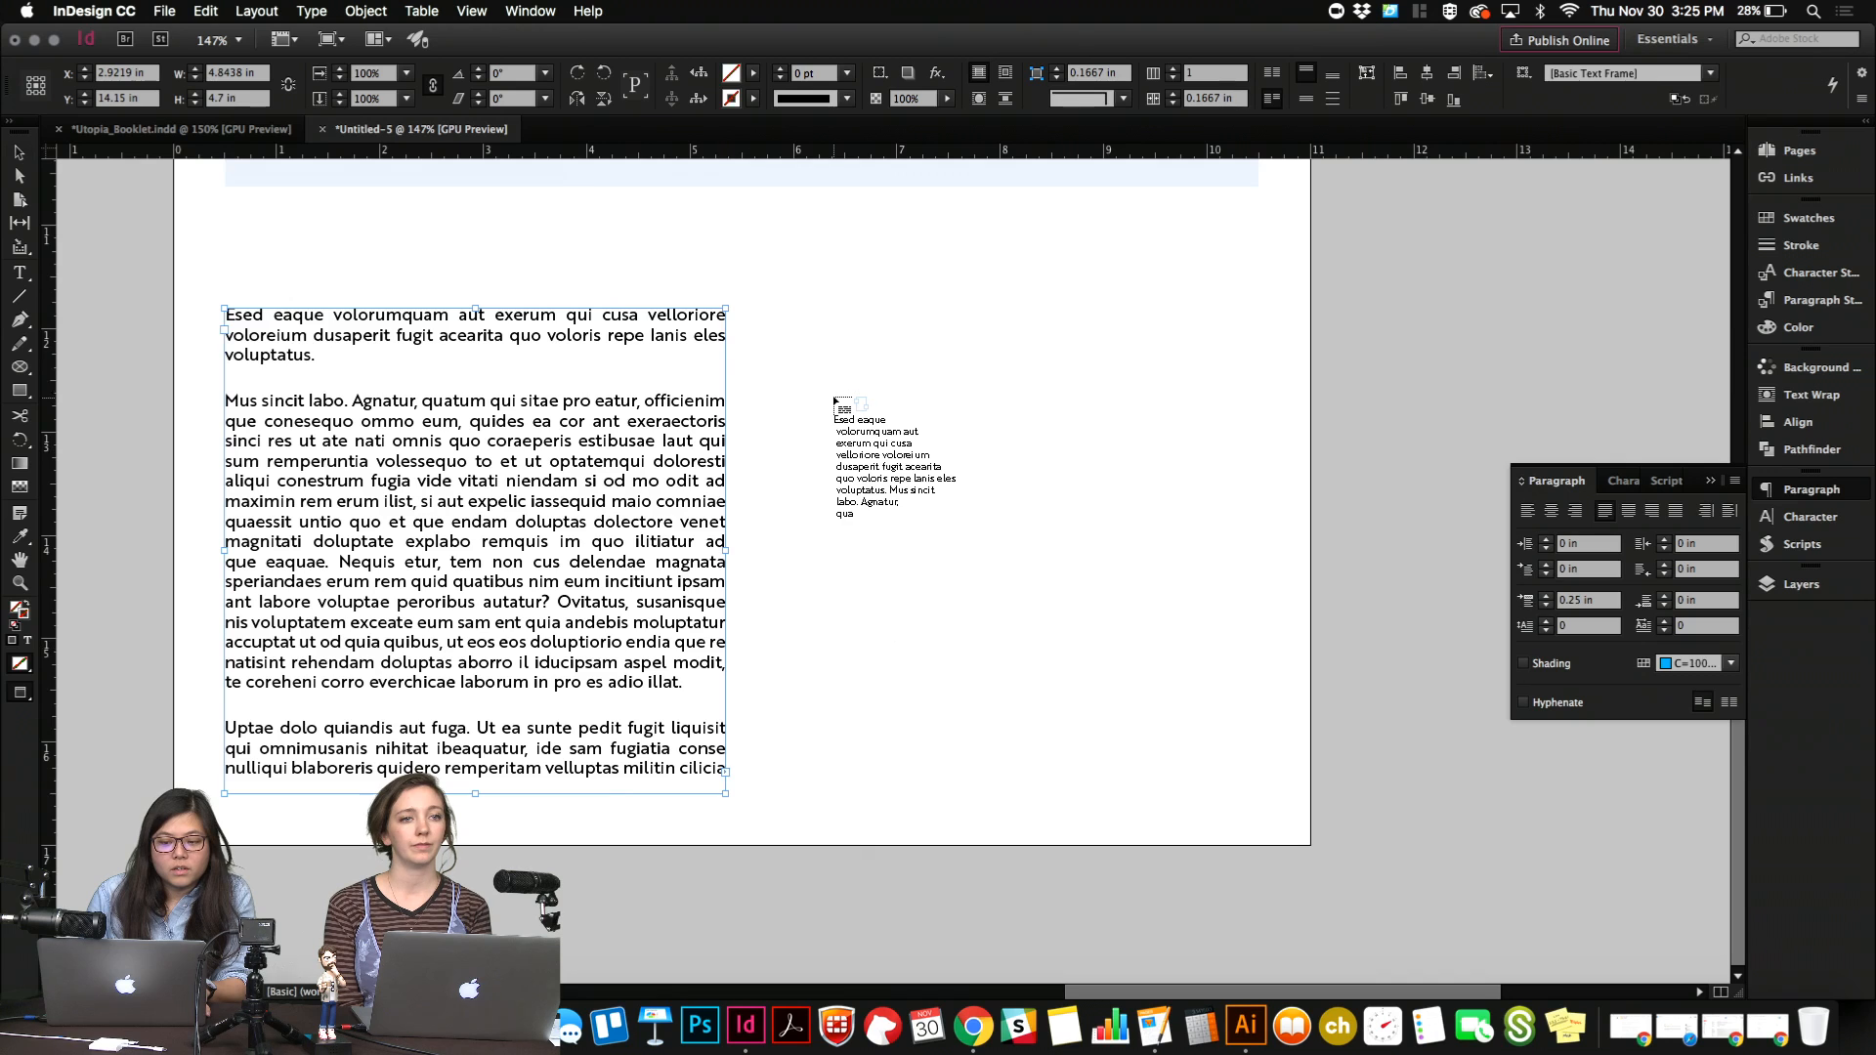
key(w)
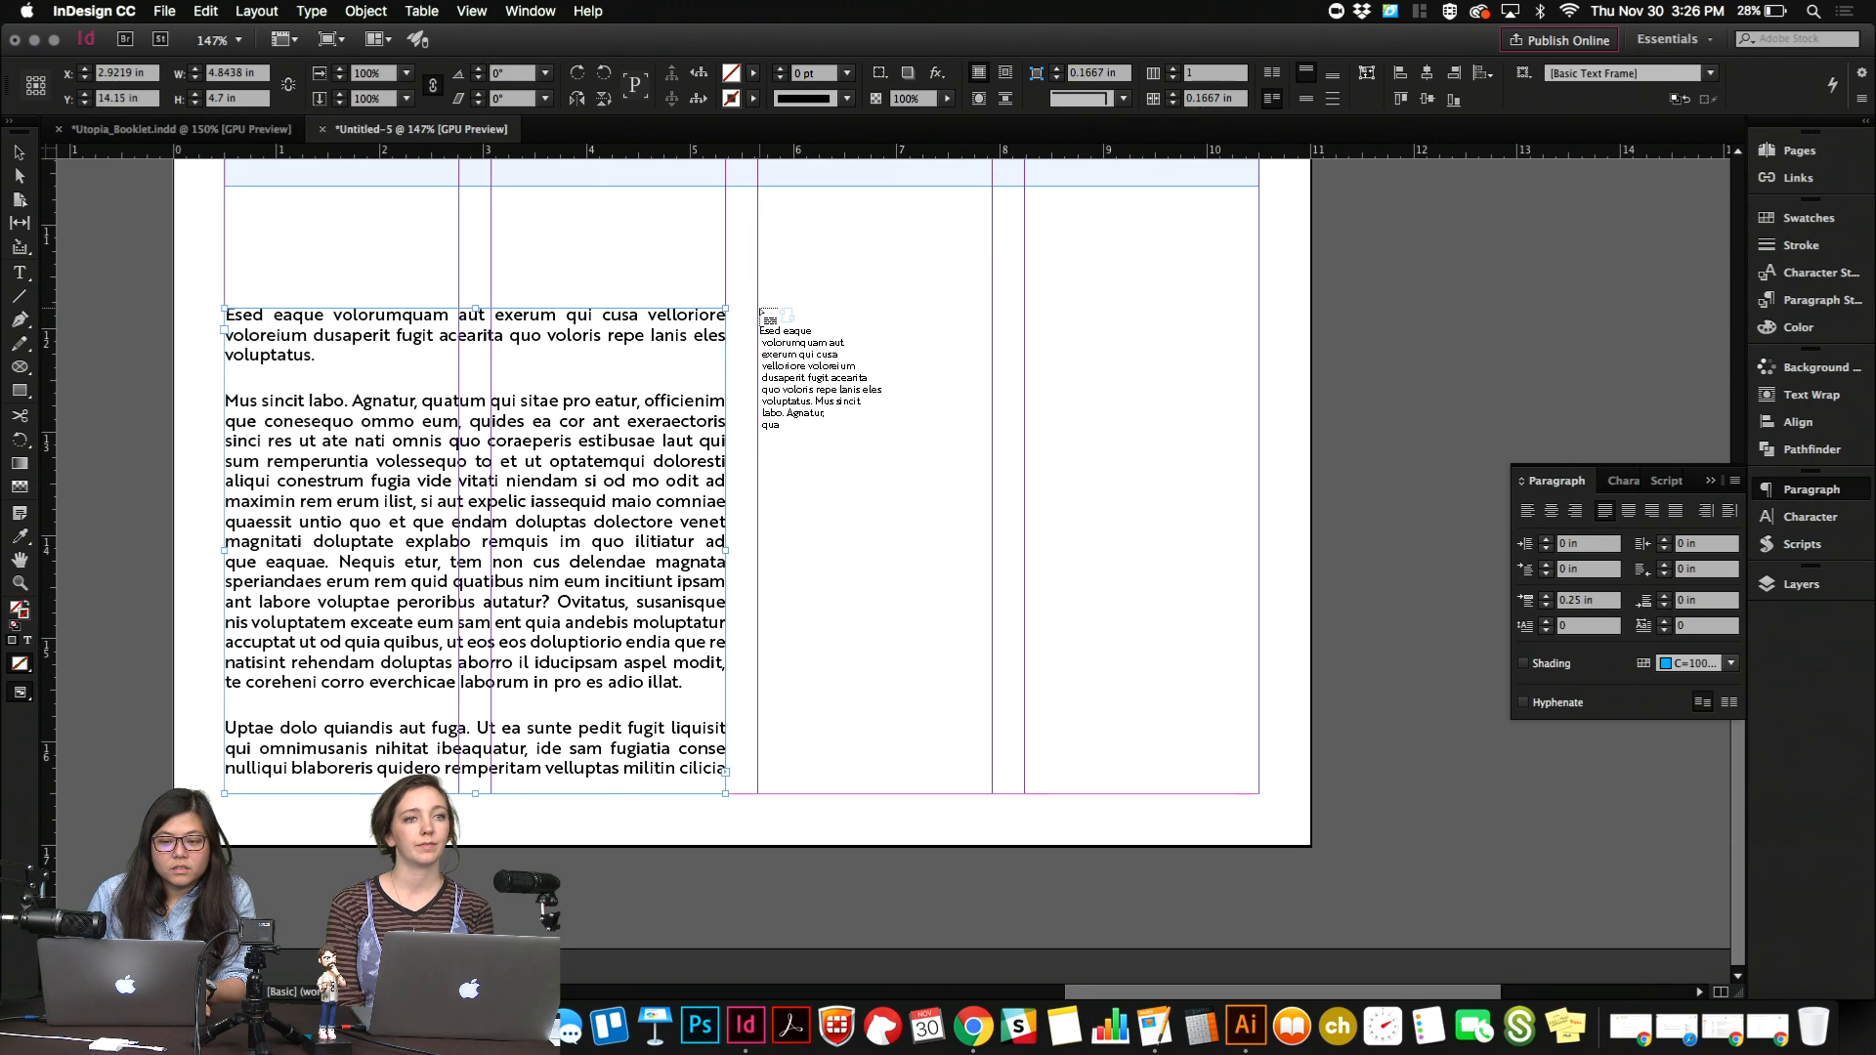
drag(768, 310, 1258, 794)
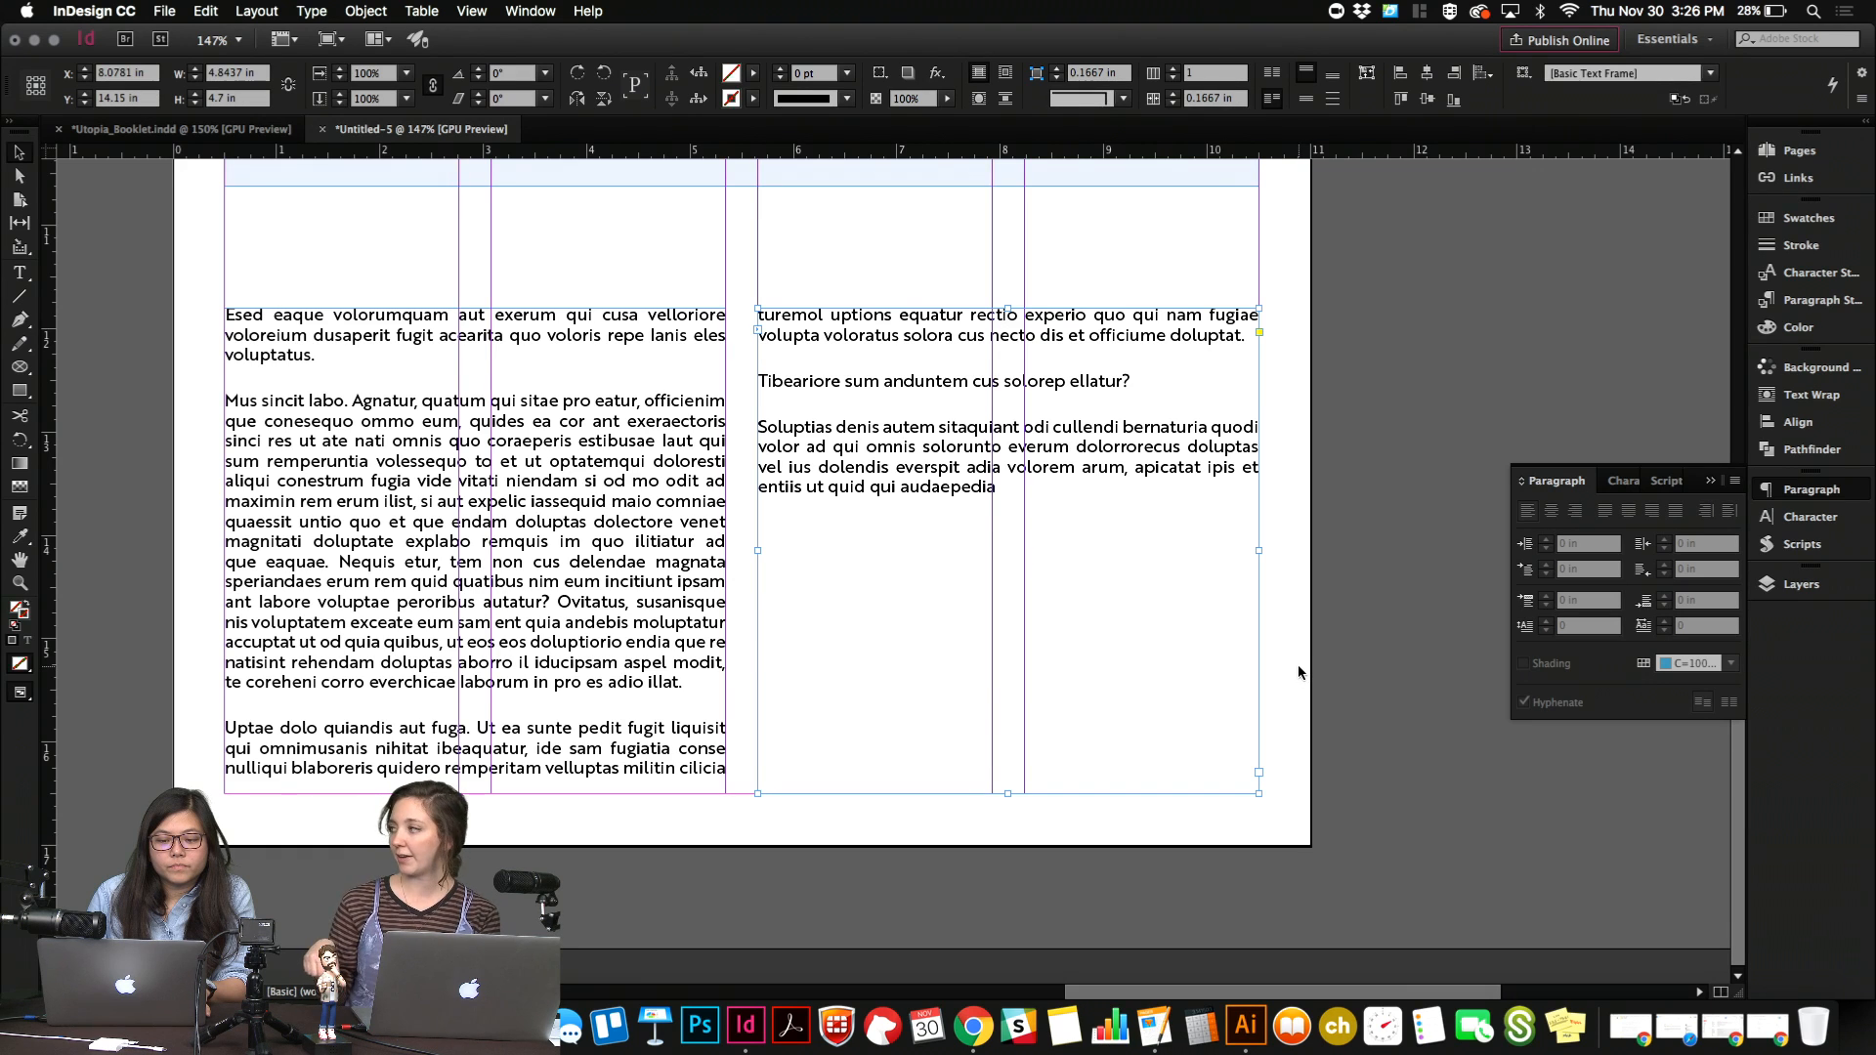
Remove the threaded continuation frame from the right half of the page.
click(608, 602)
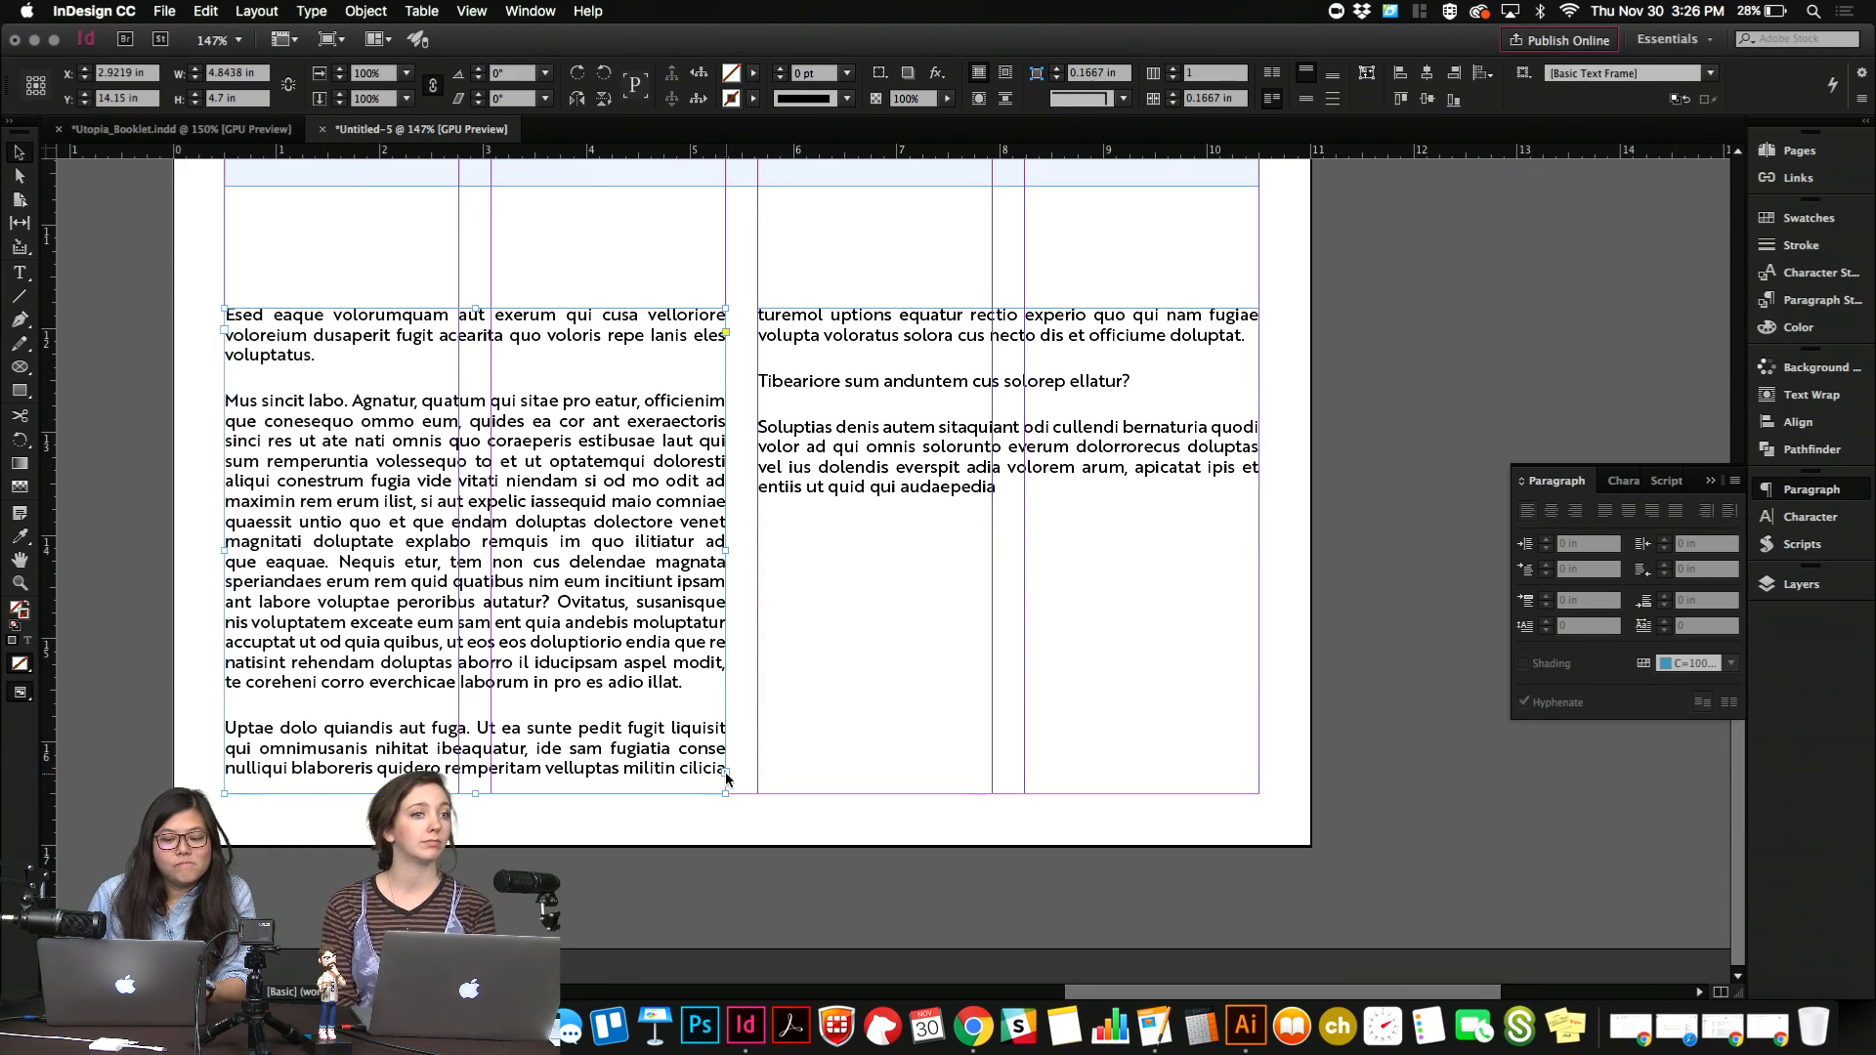
click(893, 543)
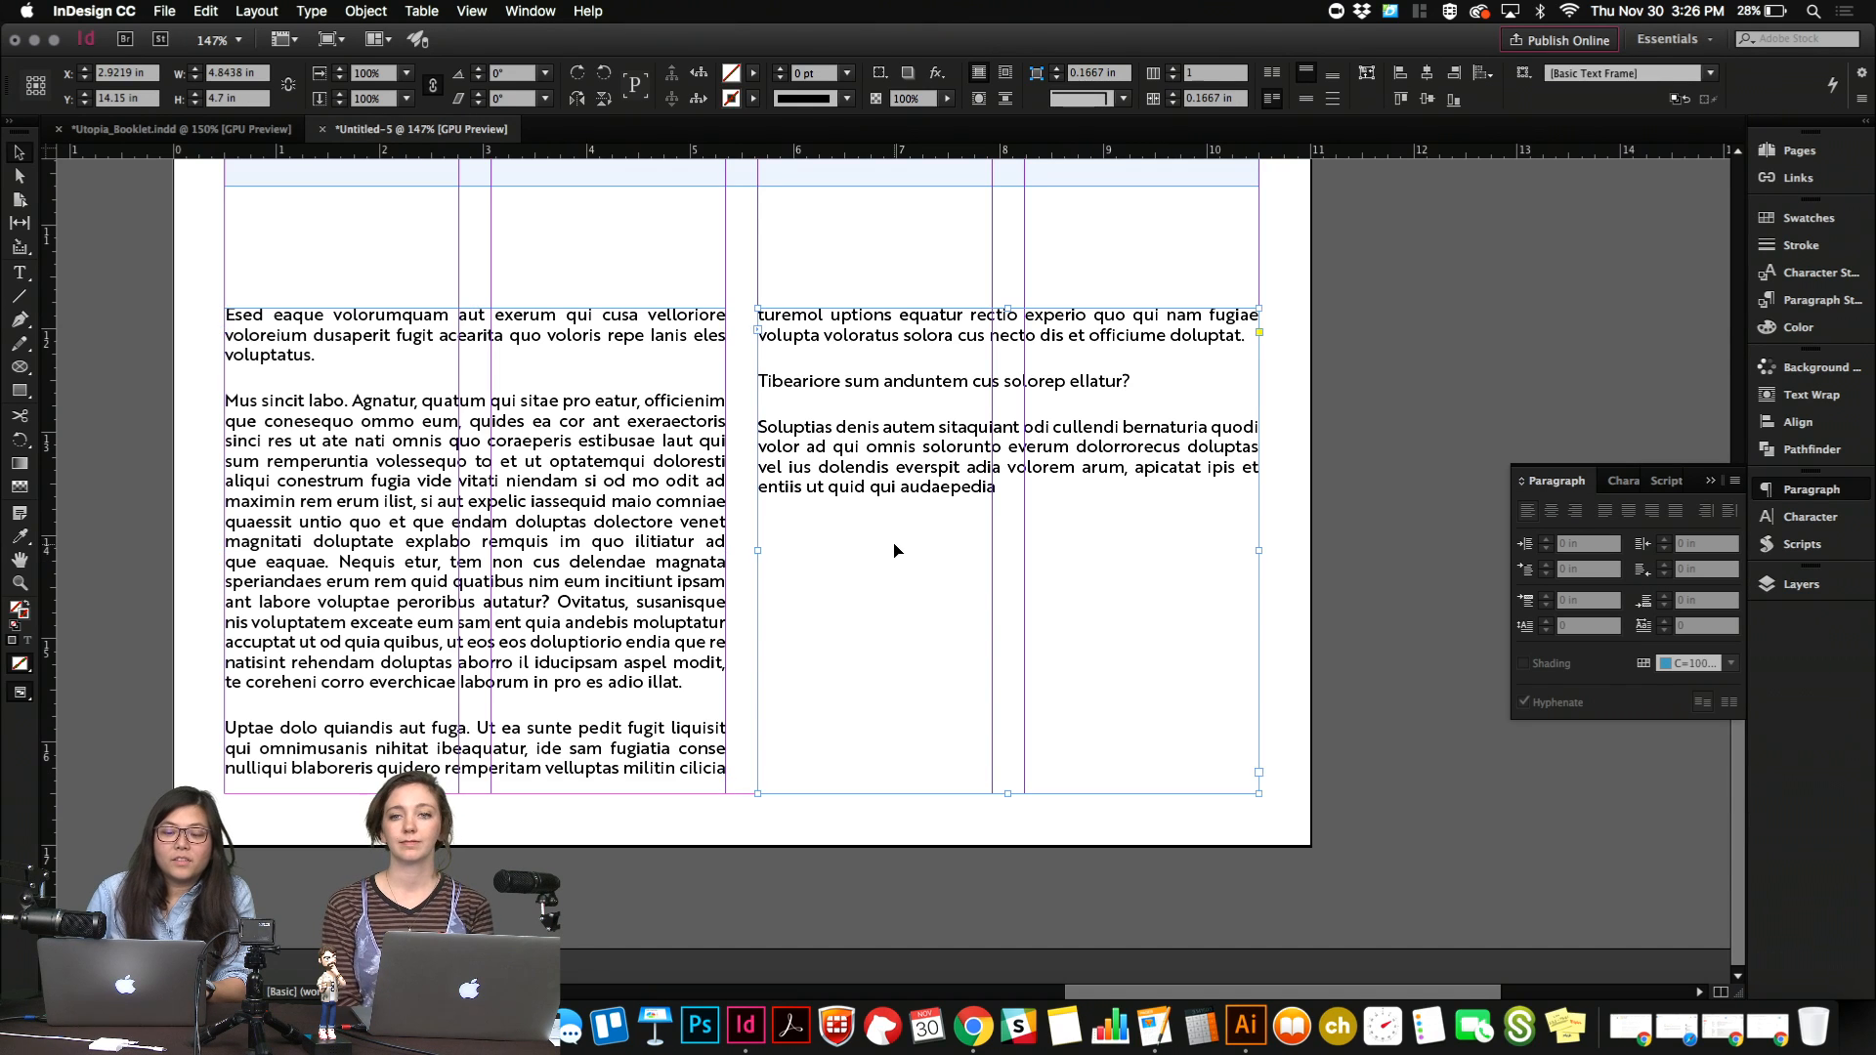
key(Delete)
Widen the body text frame to the right margin, making it 10 in wide.
drag(725, 550, 1260, 563)
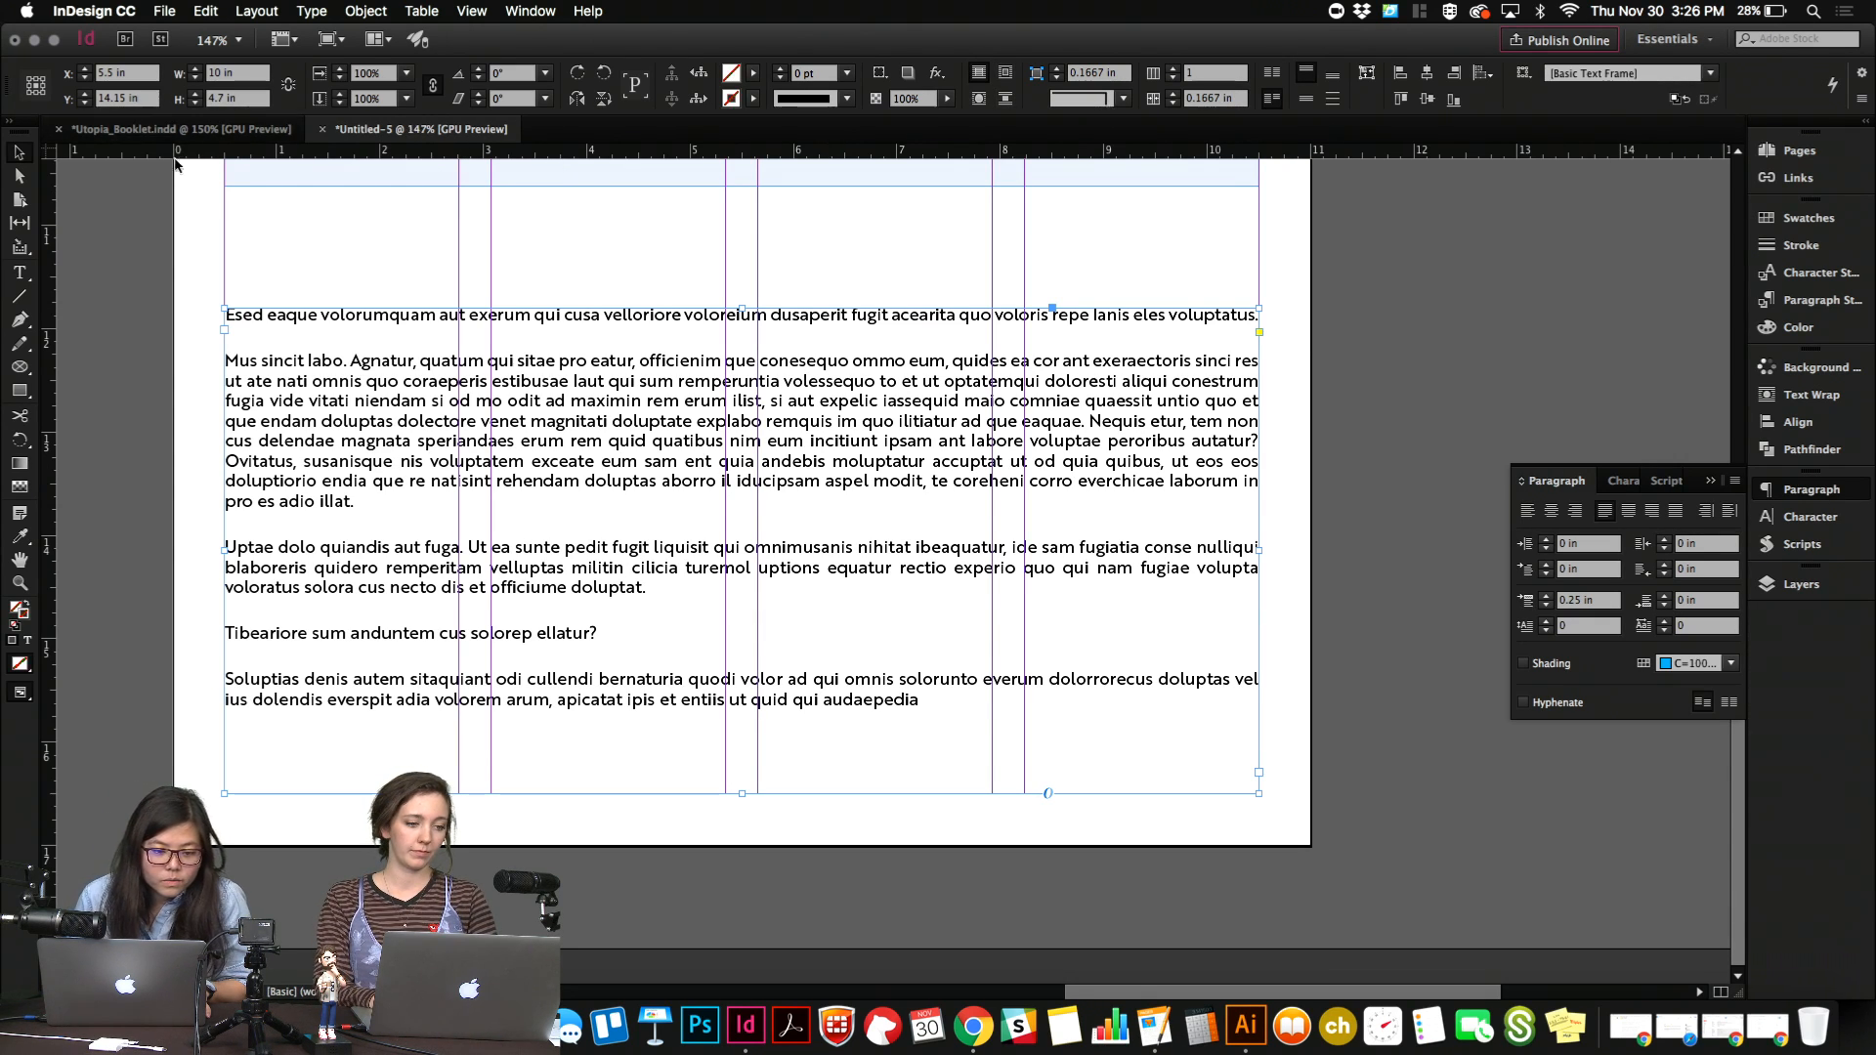
click(128, 235)
click(545, 477)
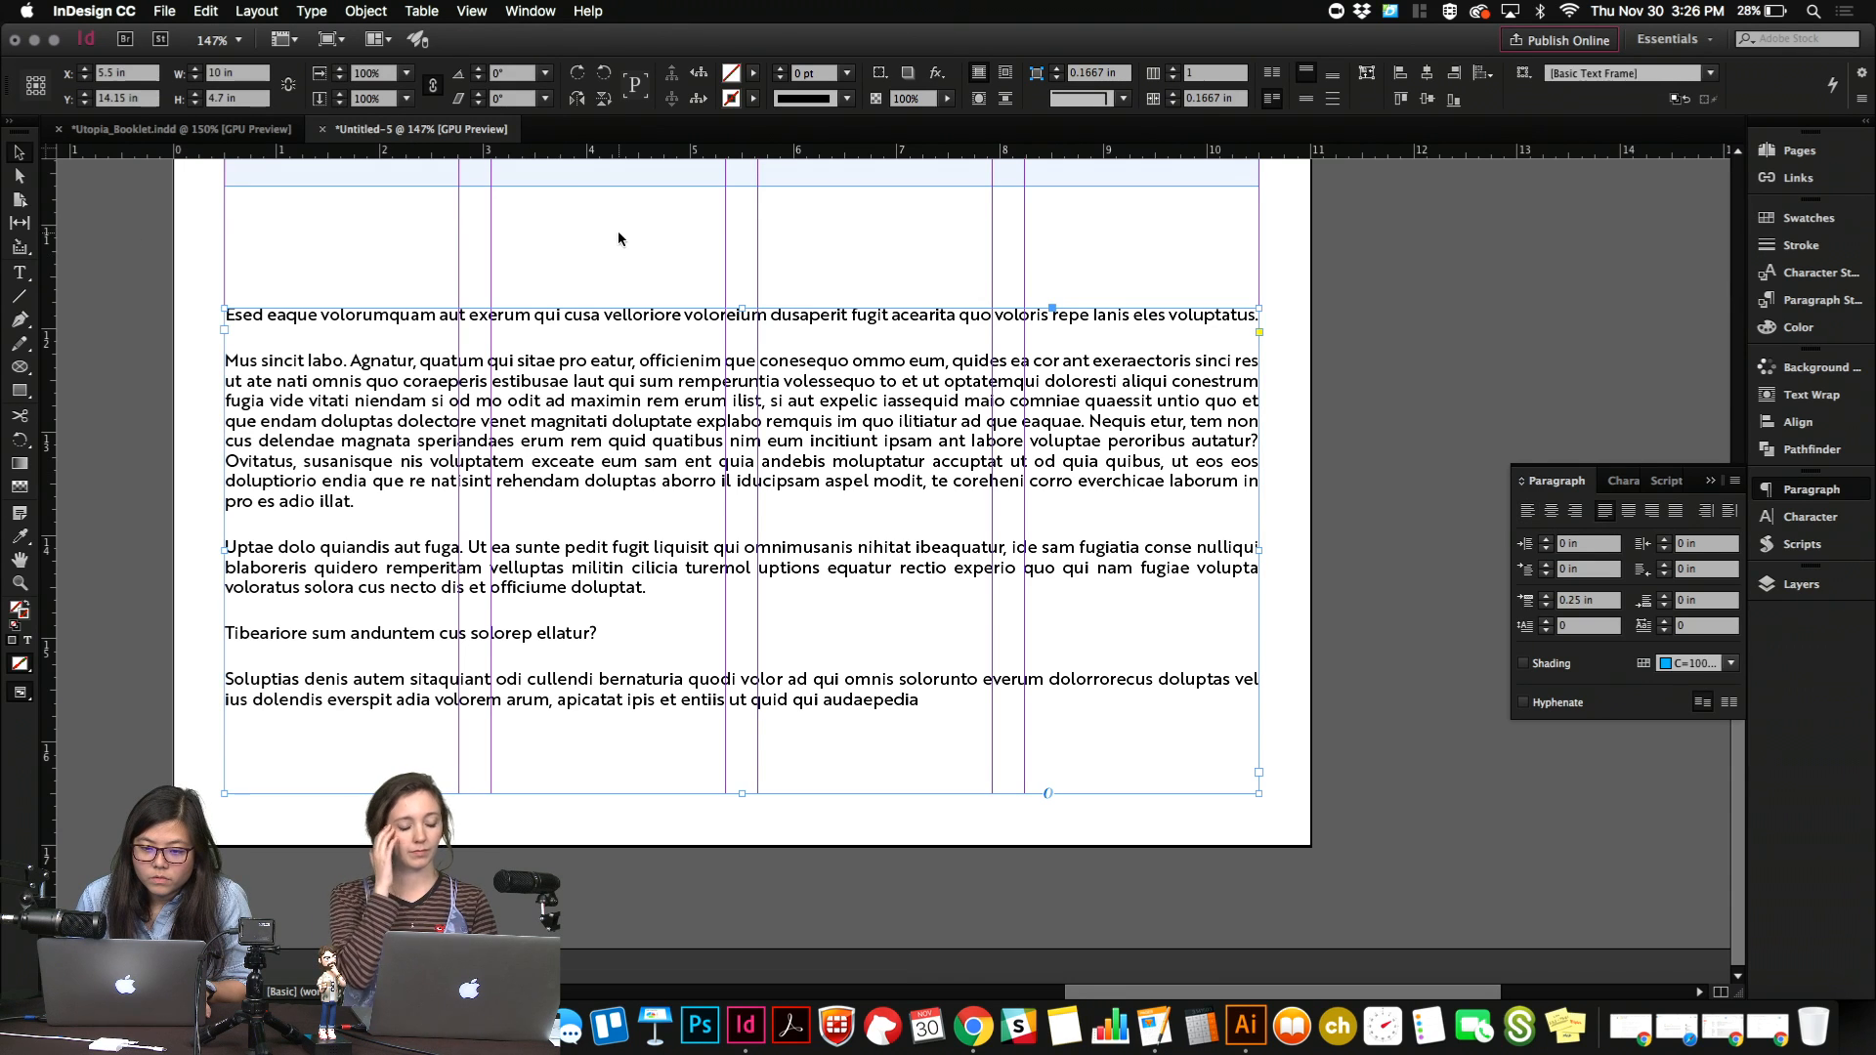
Split the body text frame into two columns with a 0.3125 in gutter.
click(1211, 73)
text(2)
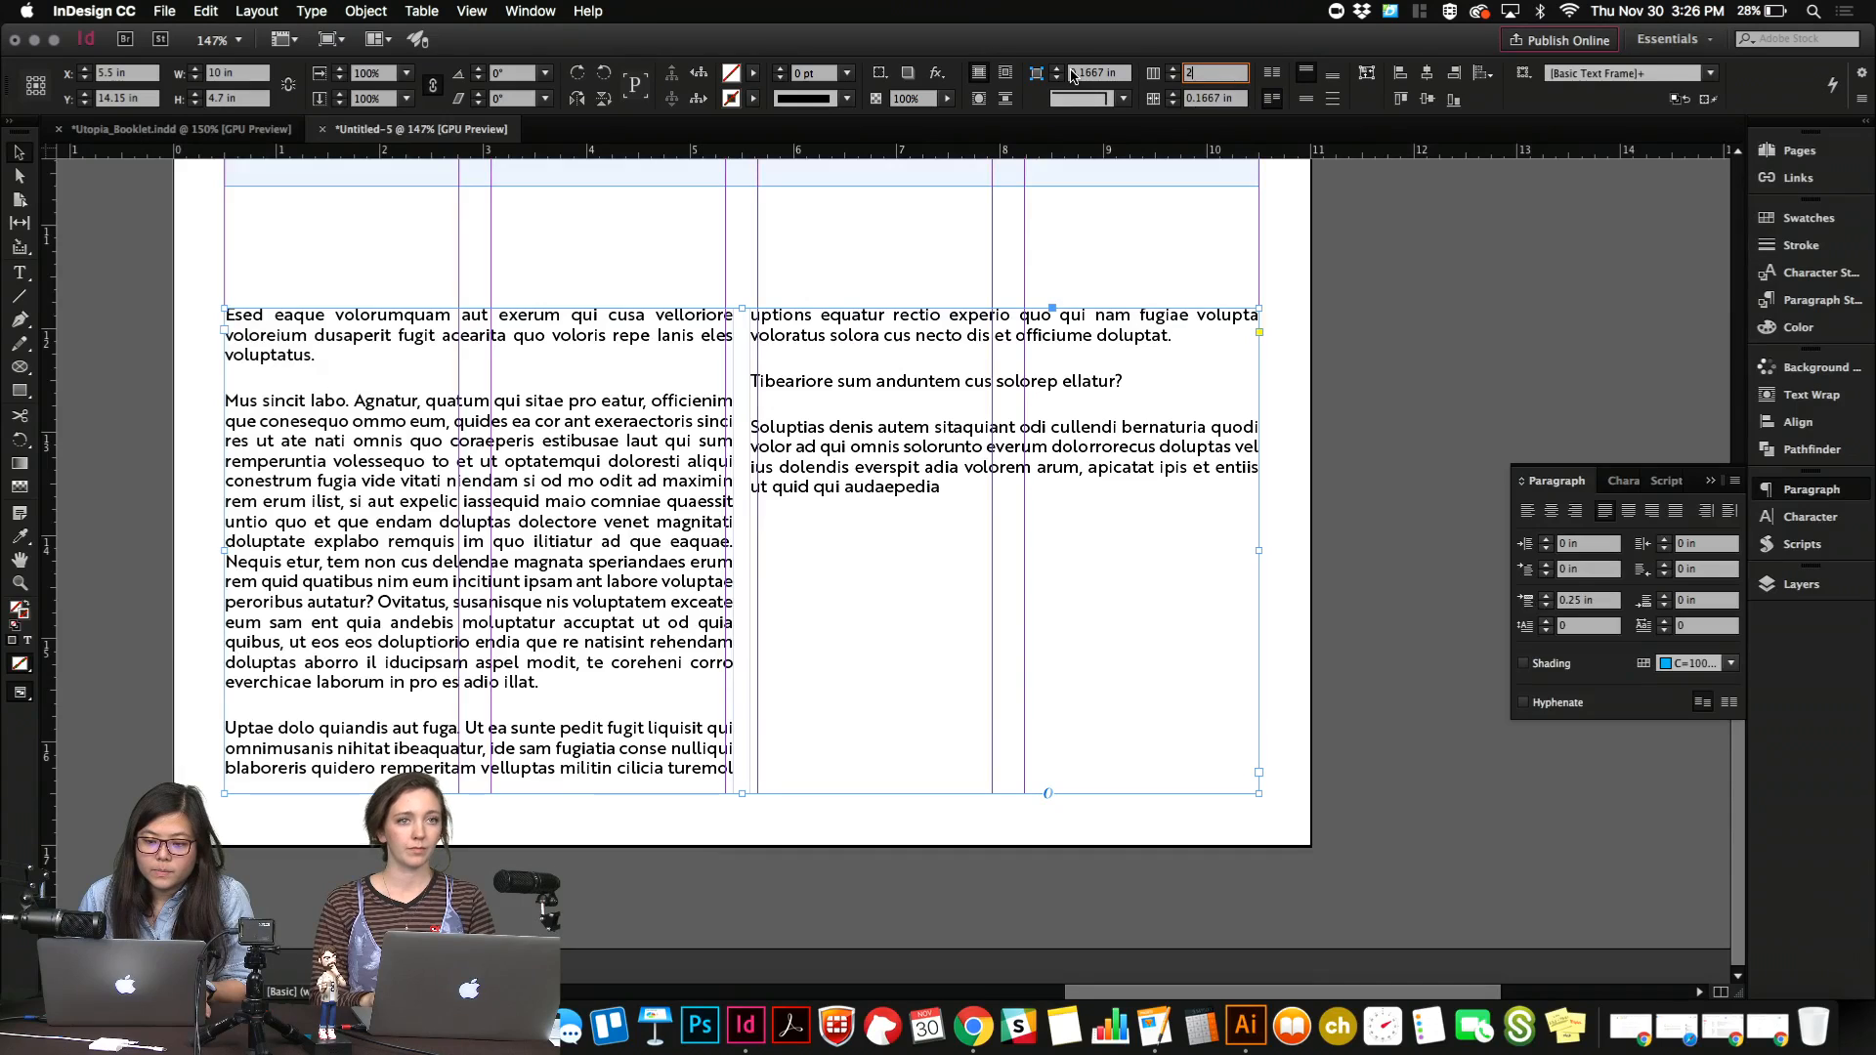
key(Down)
key(Up)
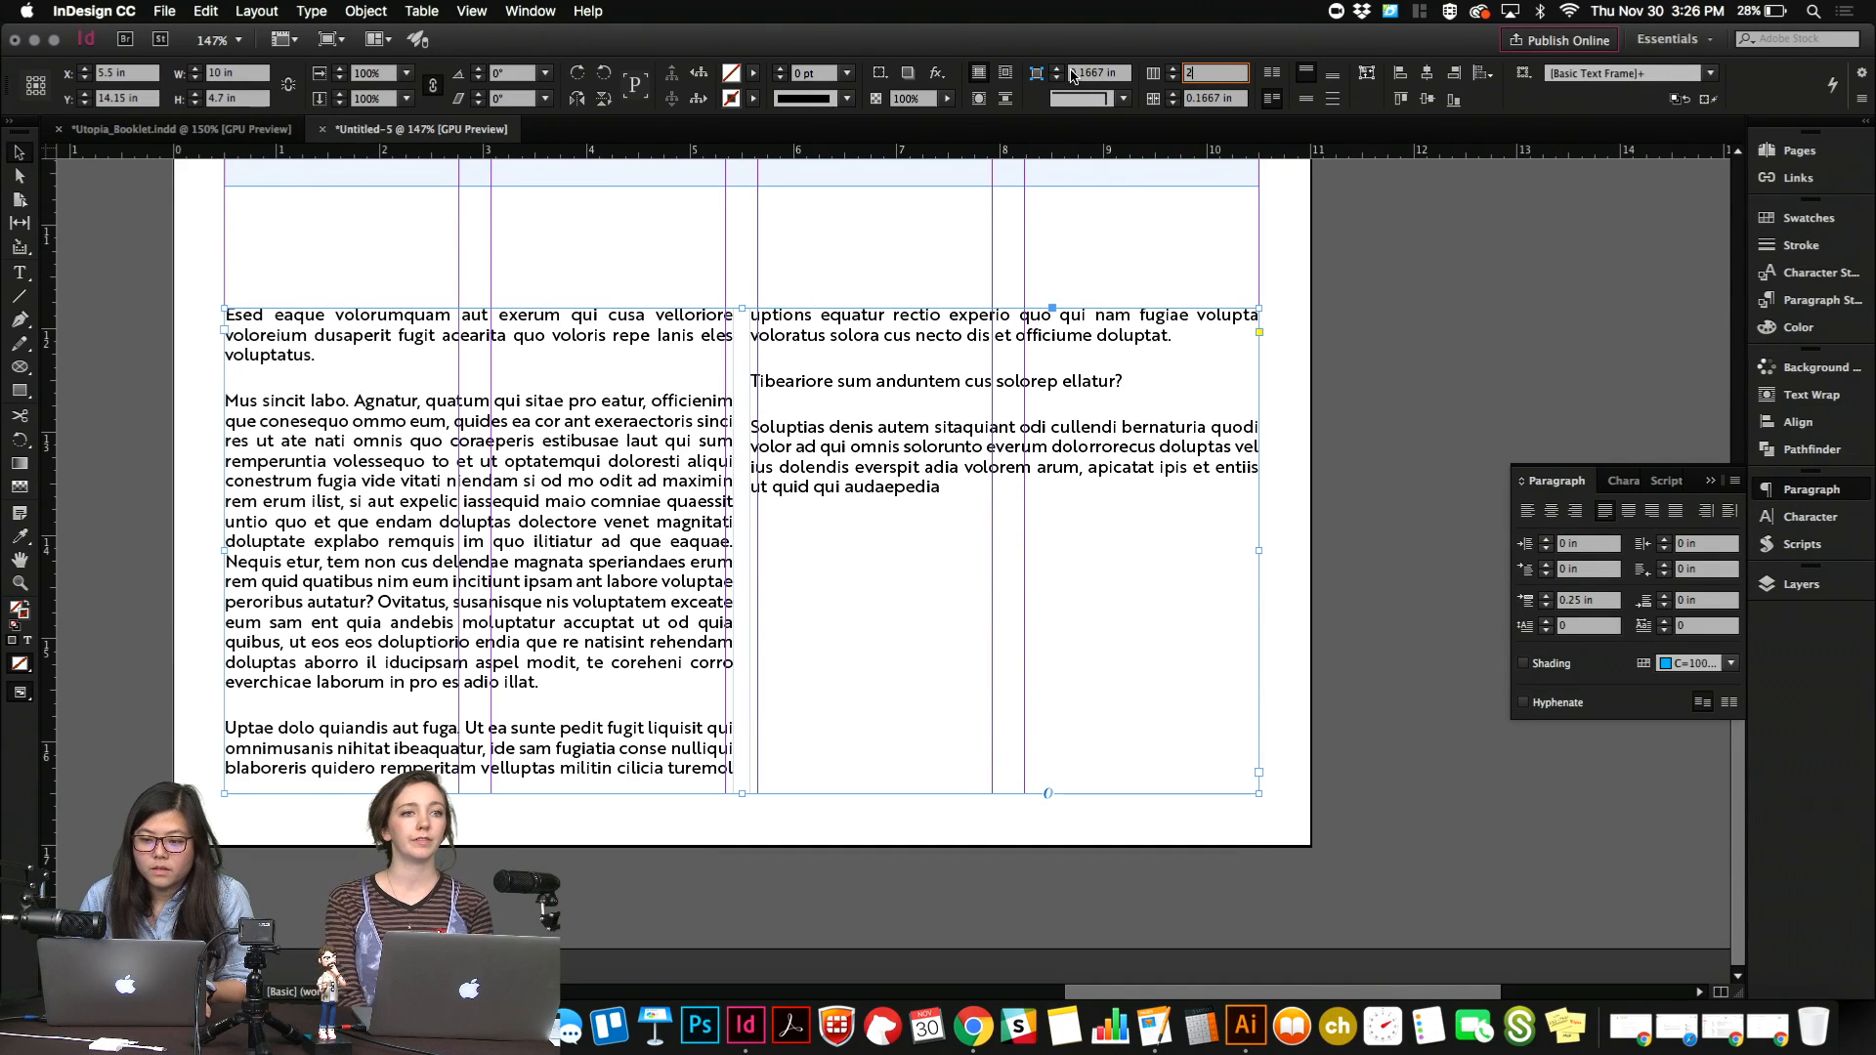
click(1173, 93)
click(1173, 93)
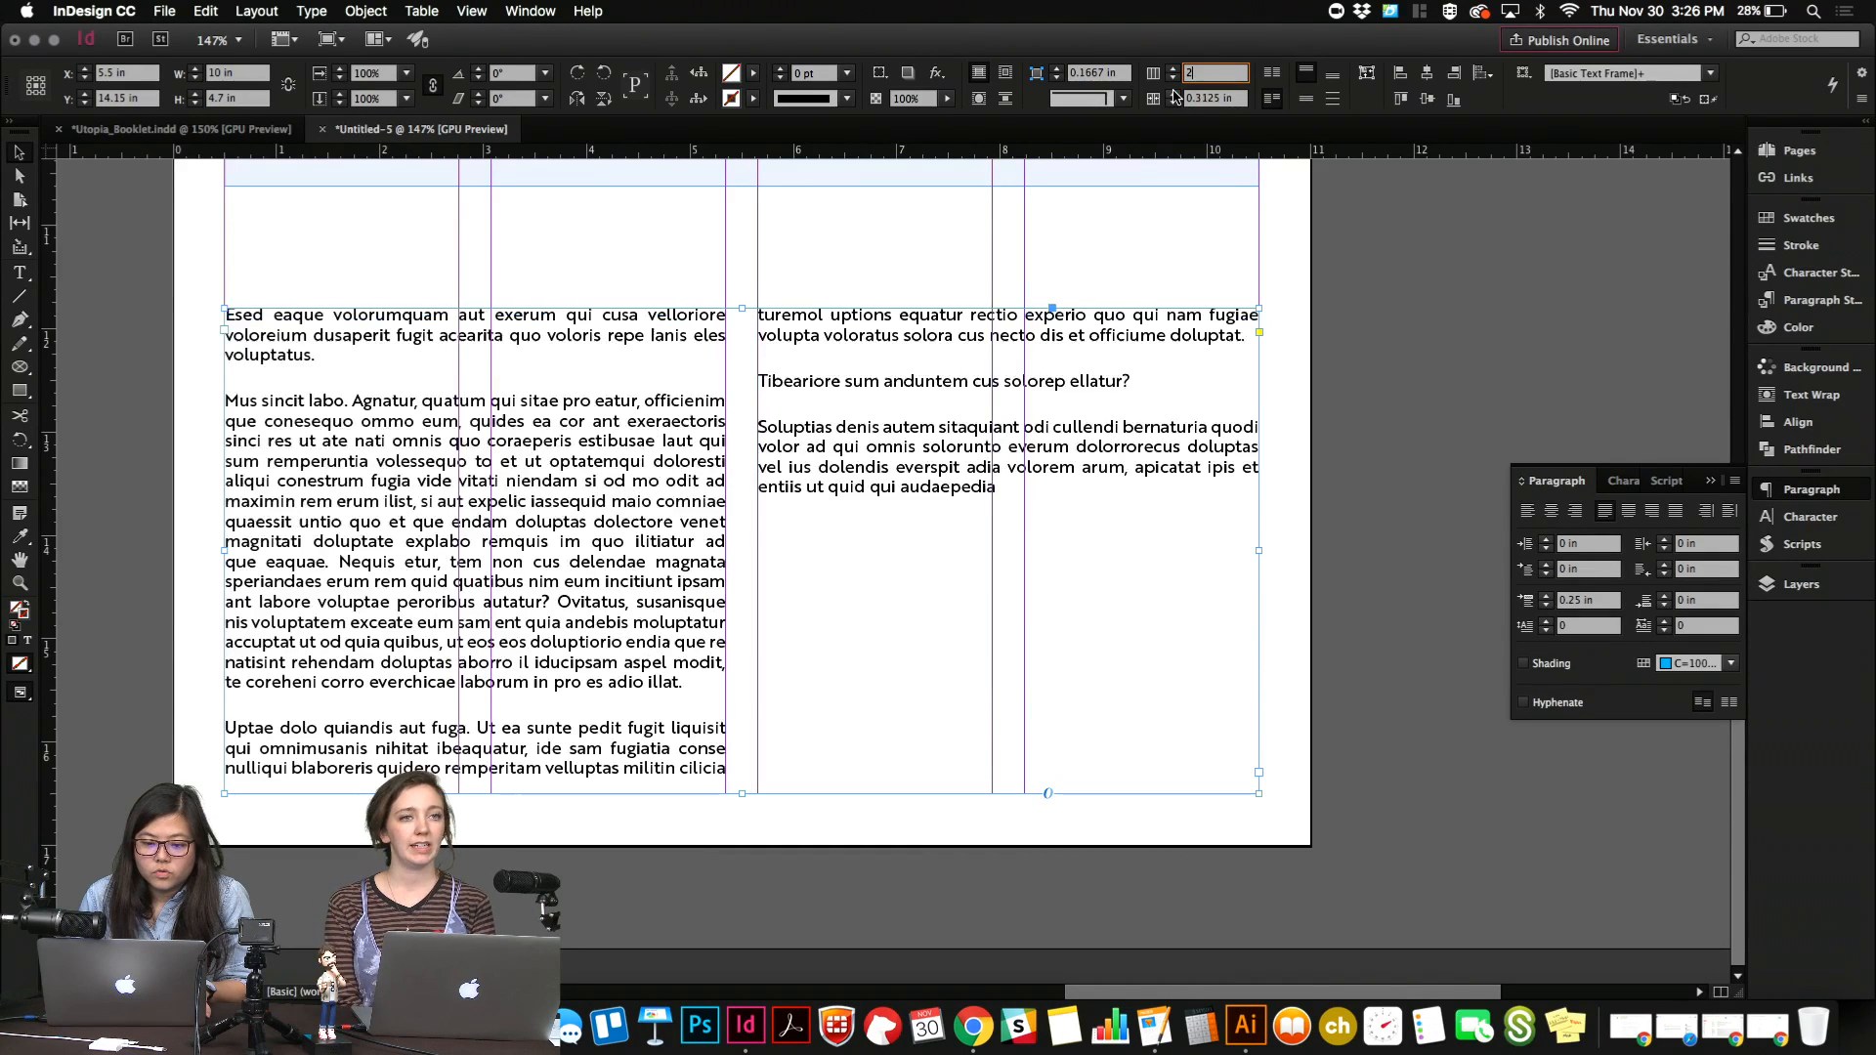
click(1173, 103)
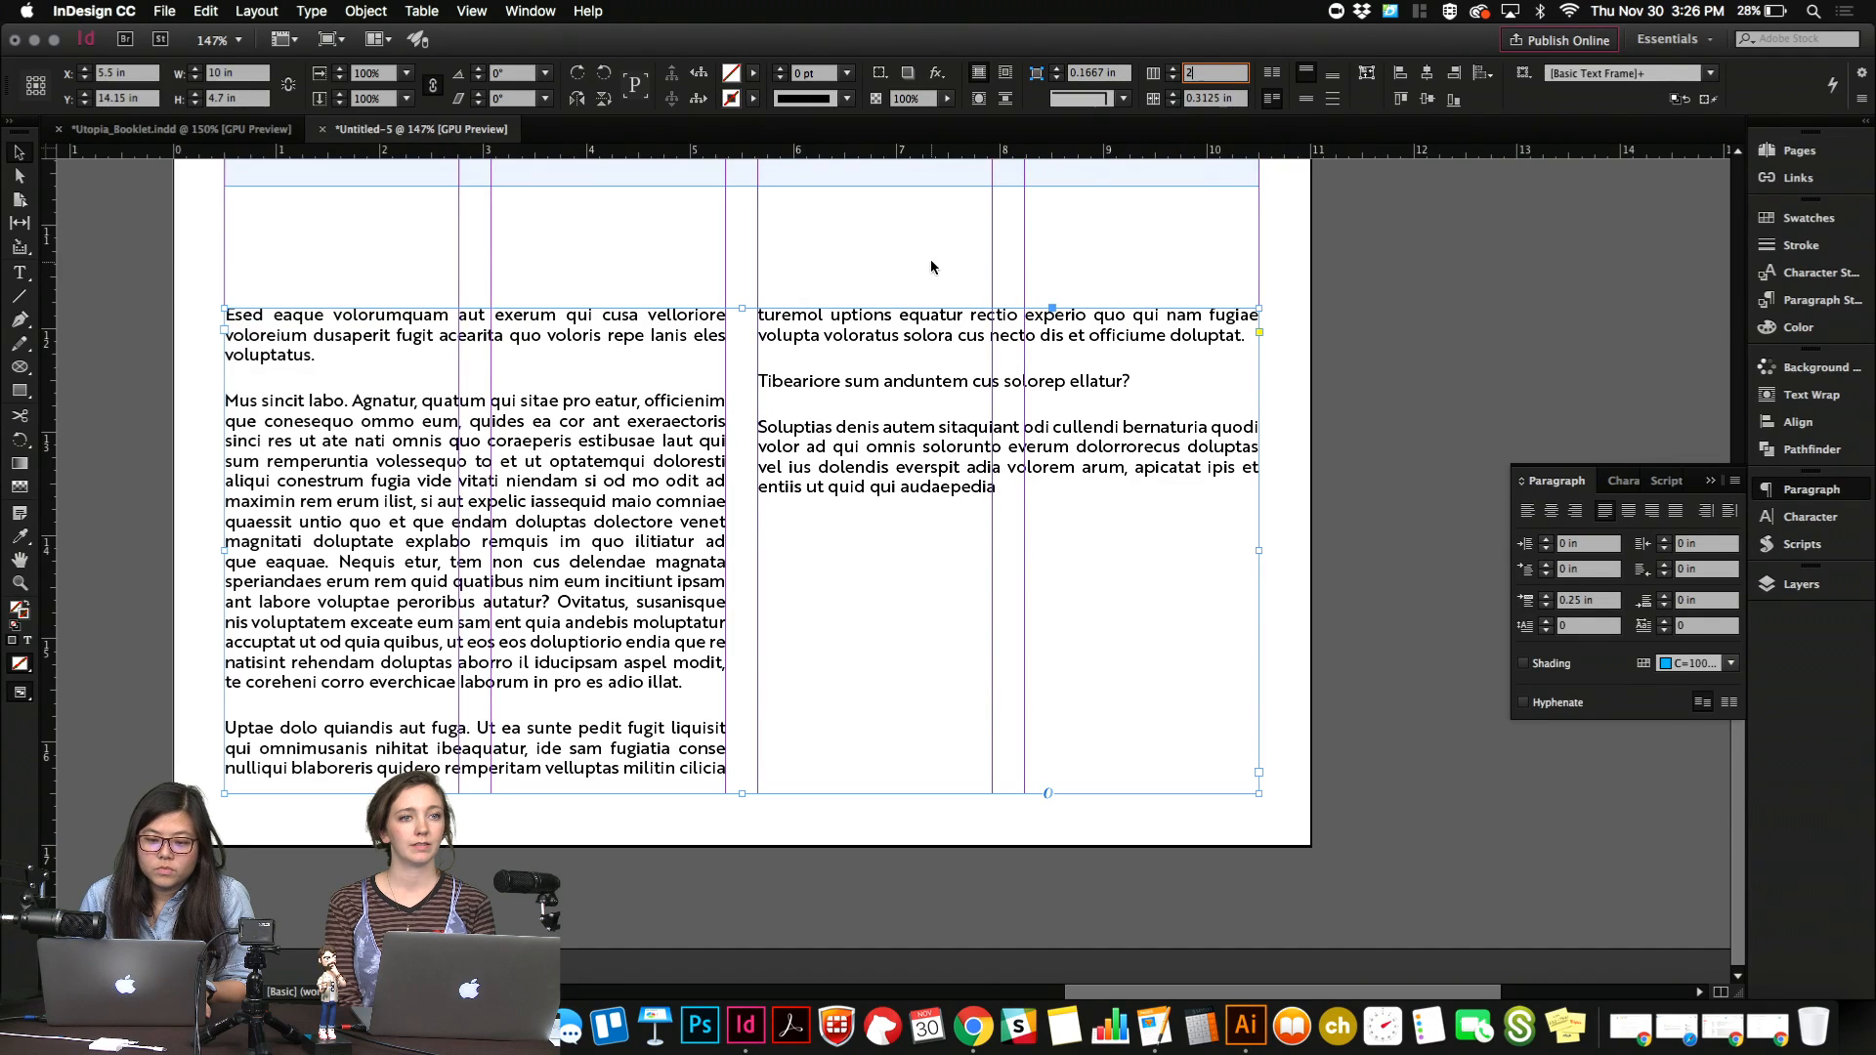
Try moving the two-column text frame to the left and undo the move.
drag(875, 362, 649, 371)
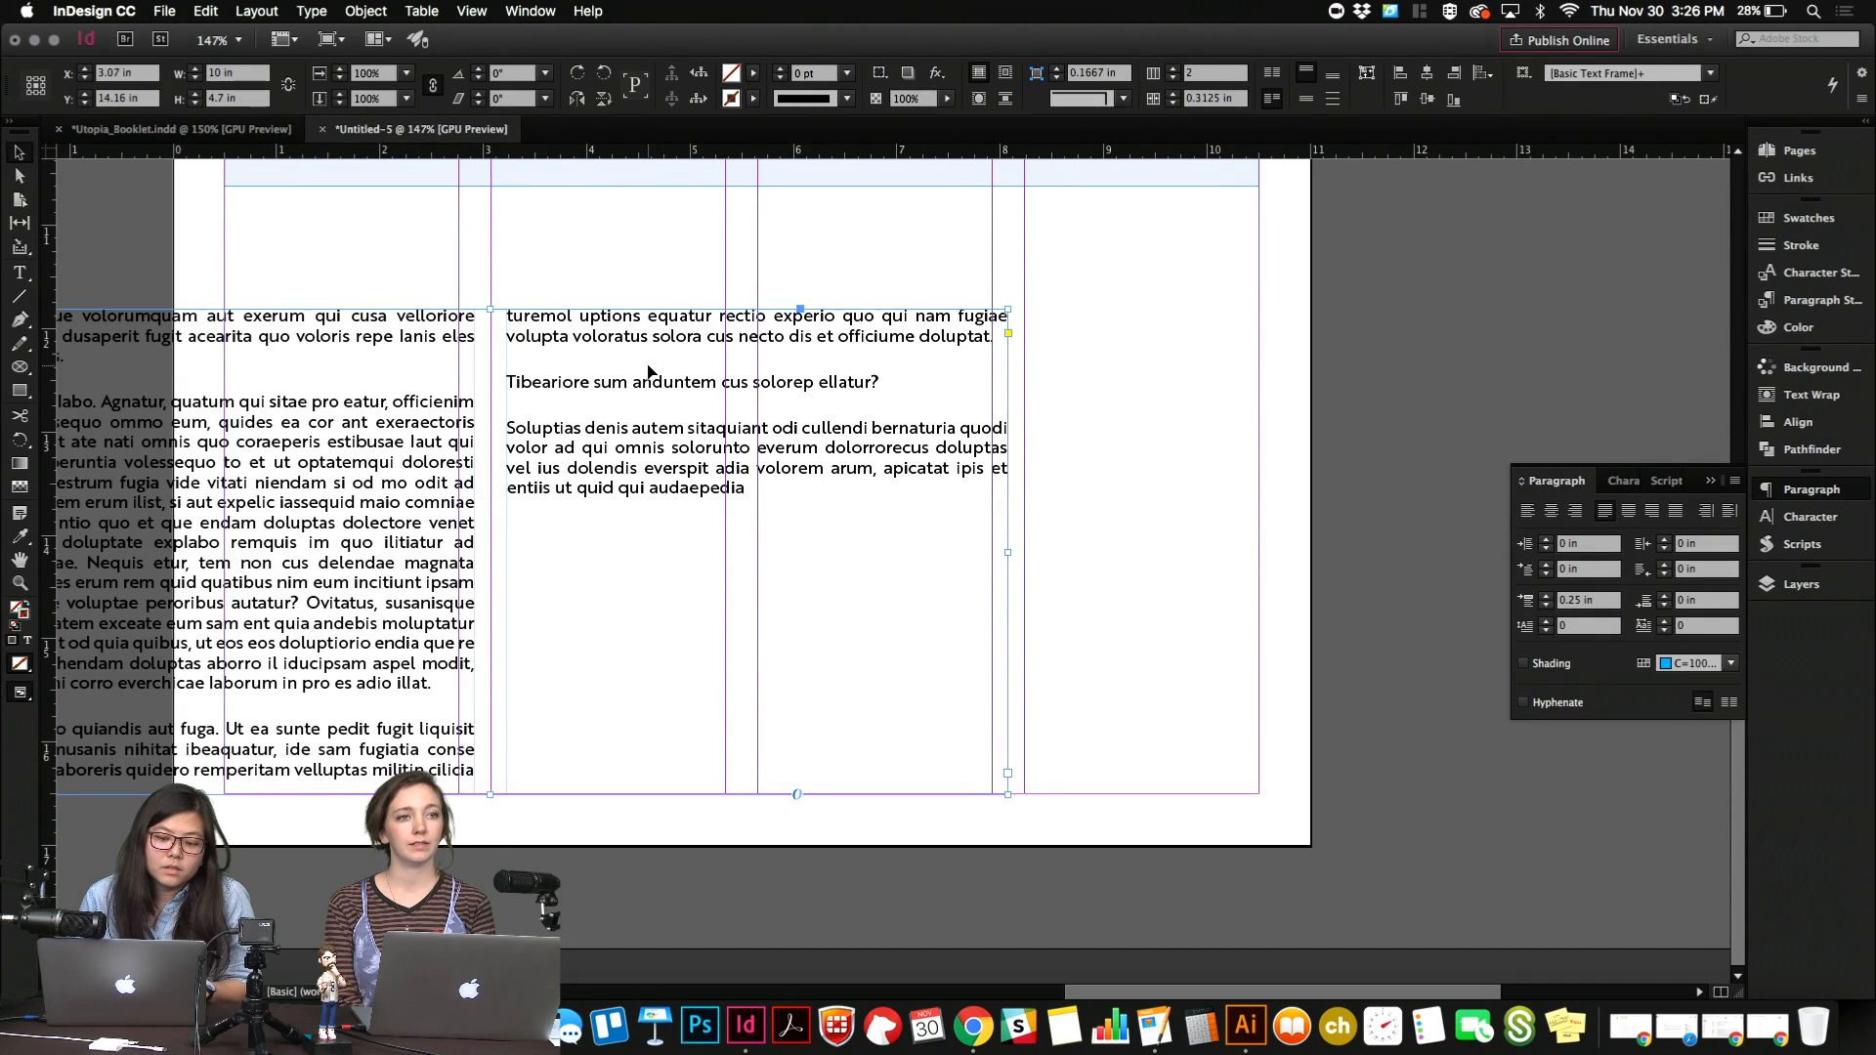
key(super+z)
click(627, 285)
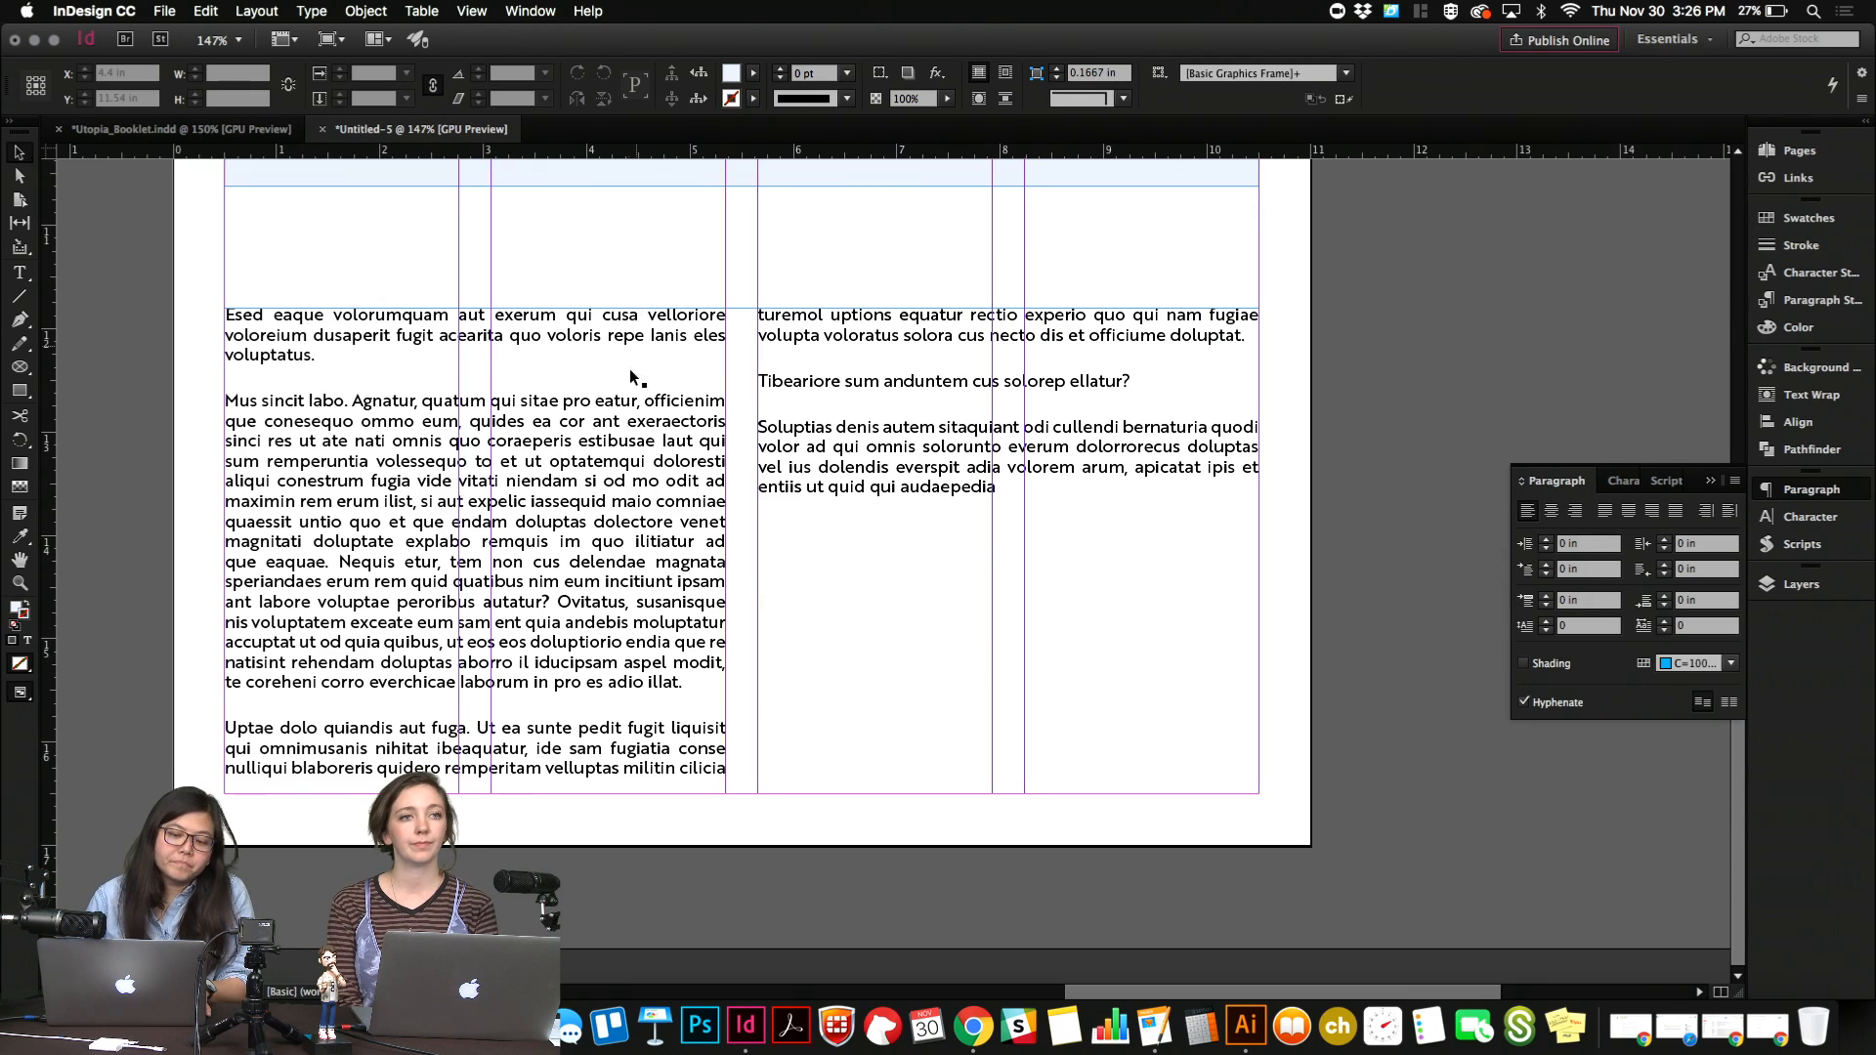
Raise the bottom edge of the light blue "Raining Gumdrops!" frame, making the frame about 4.7 in high.
click(604, 443)
key(super+1)
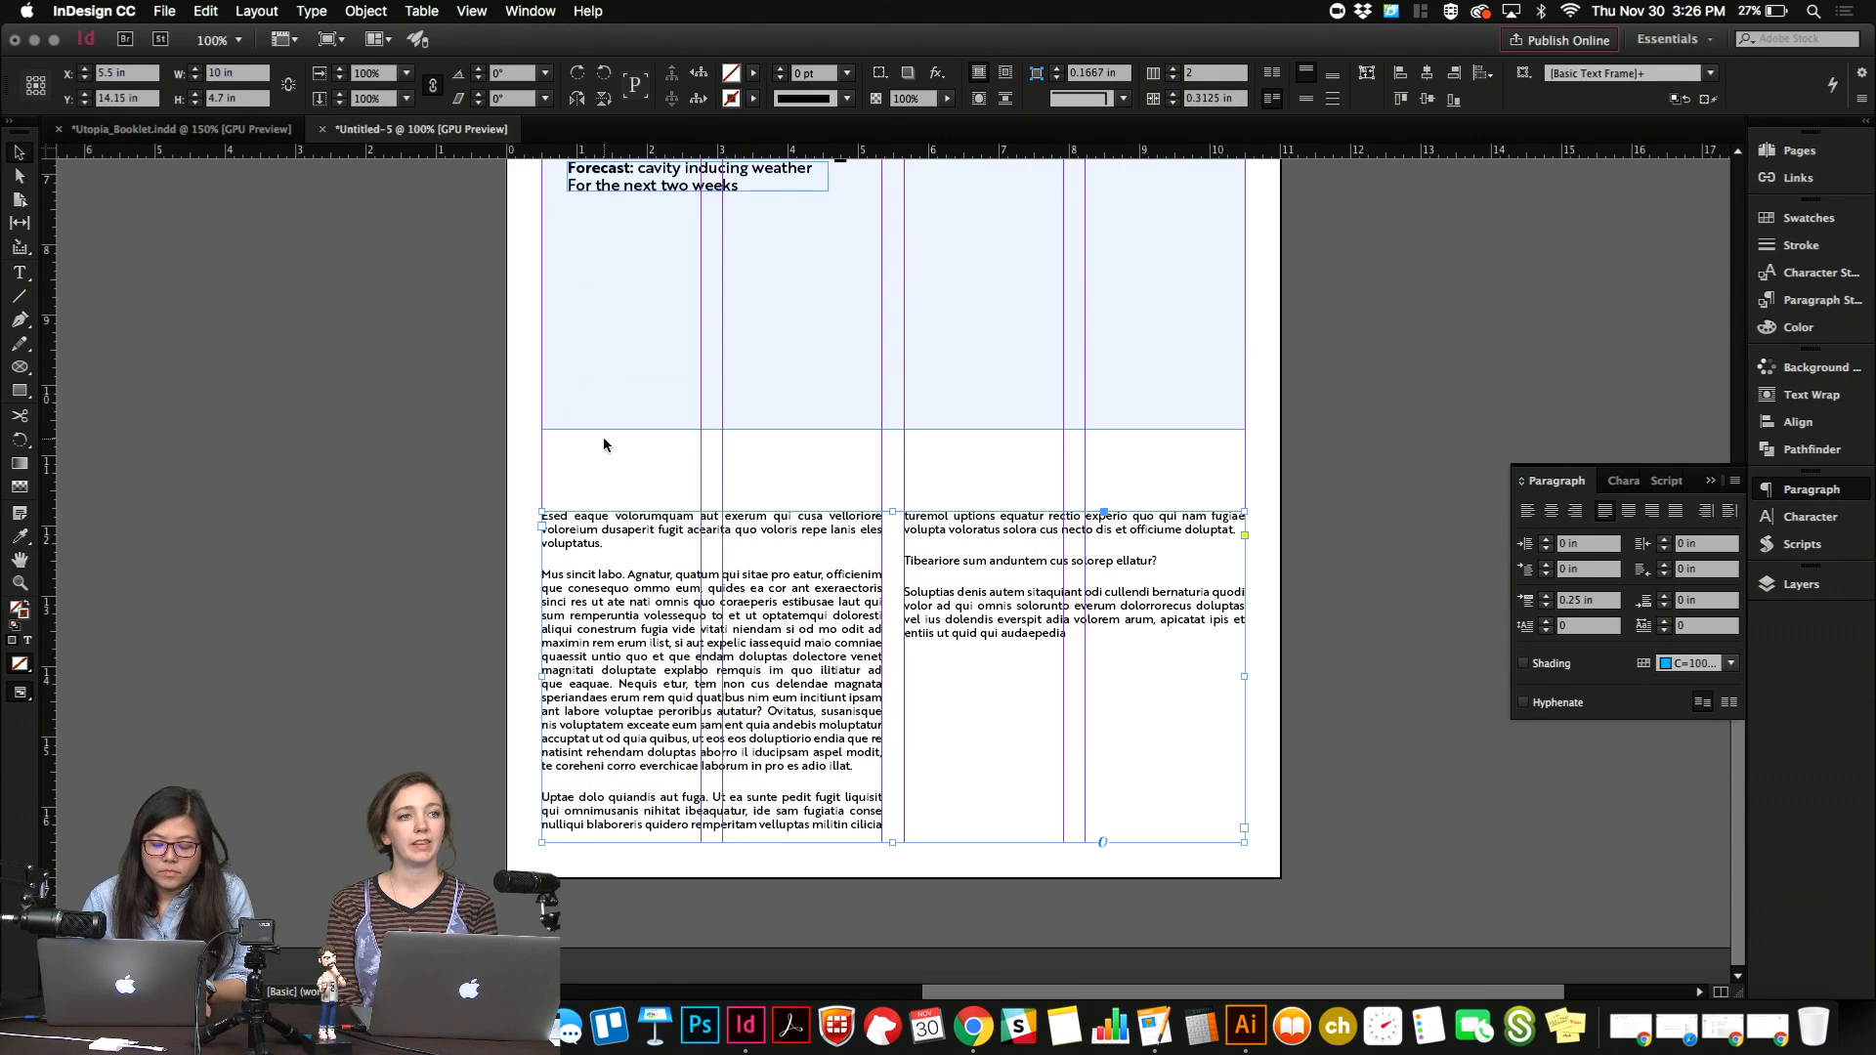
scroll(604, 444, up, 5)
click(671, 657)
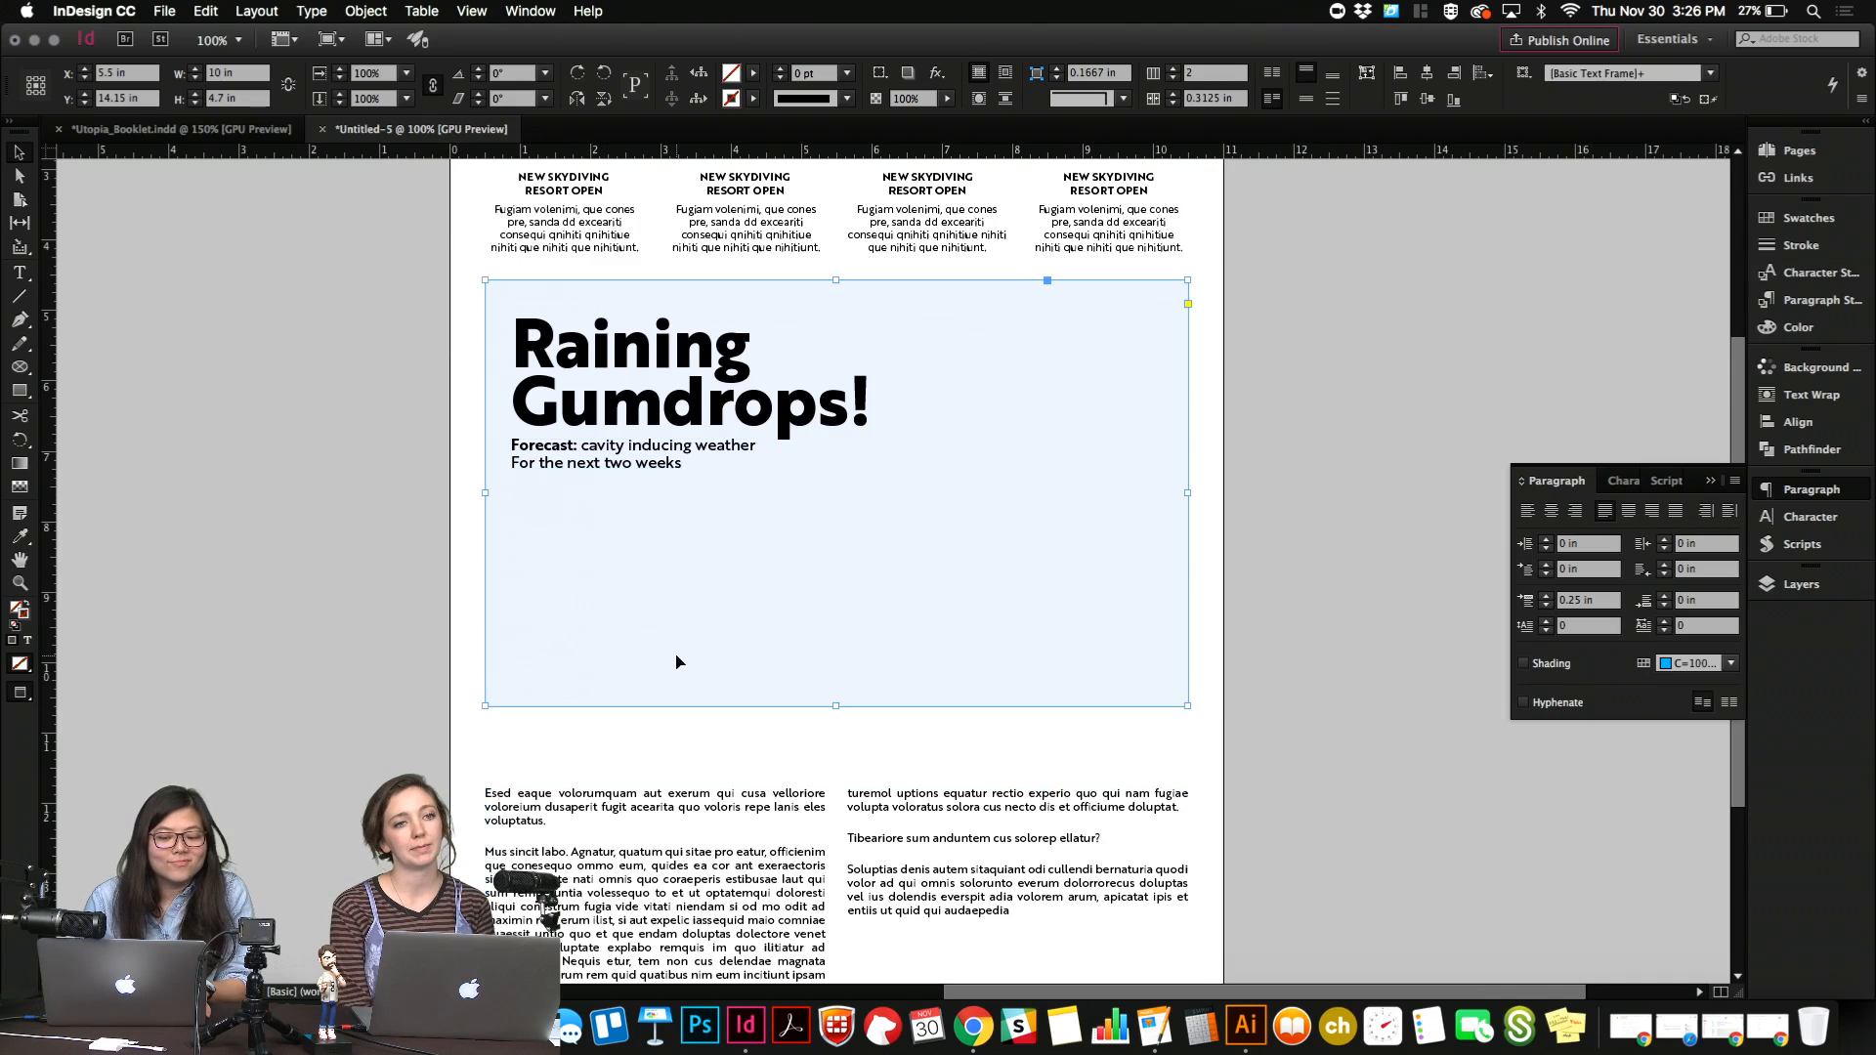
drag(835, 705, 835, 610)
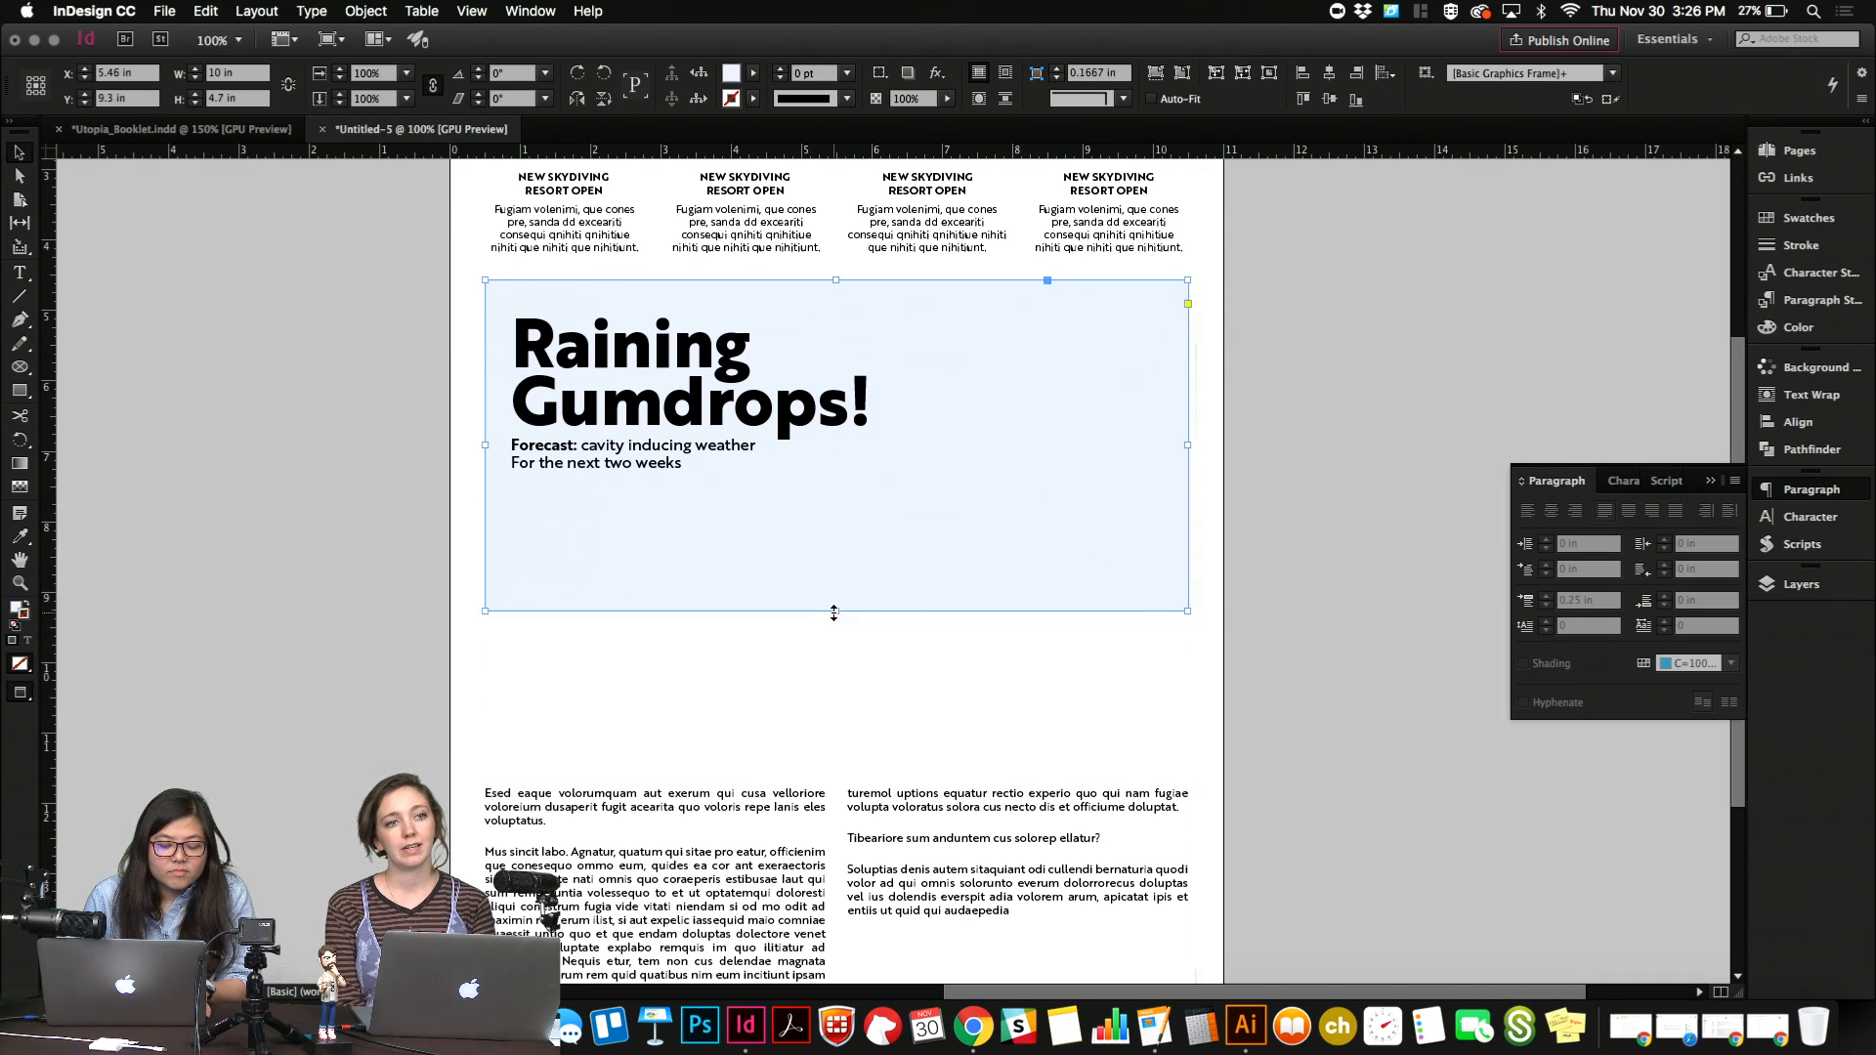
click(826, 670)
scroll(827, 672, up, 5)
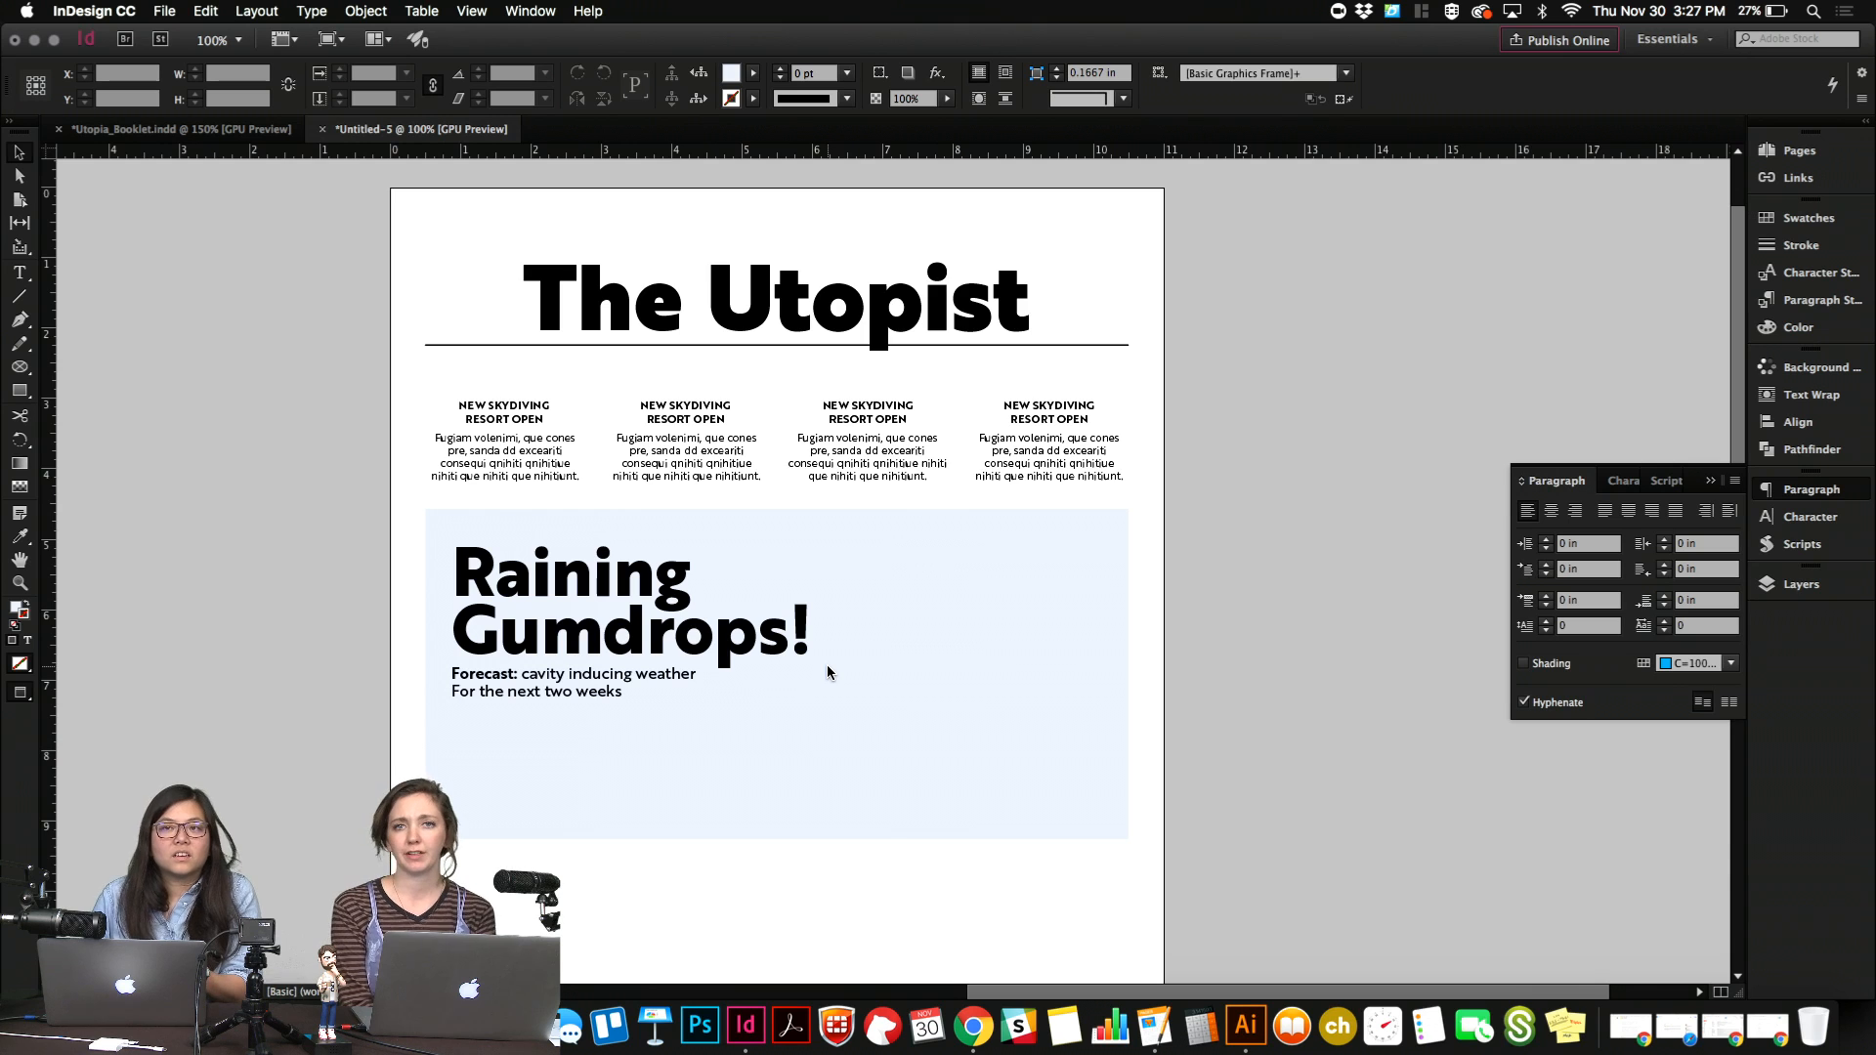
Examine the two-column body article's text formatting and how it sits against the column guides.
scroll(827, 672, down, 5)
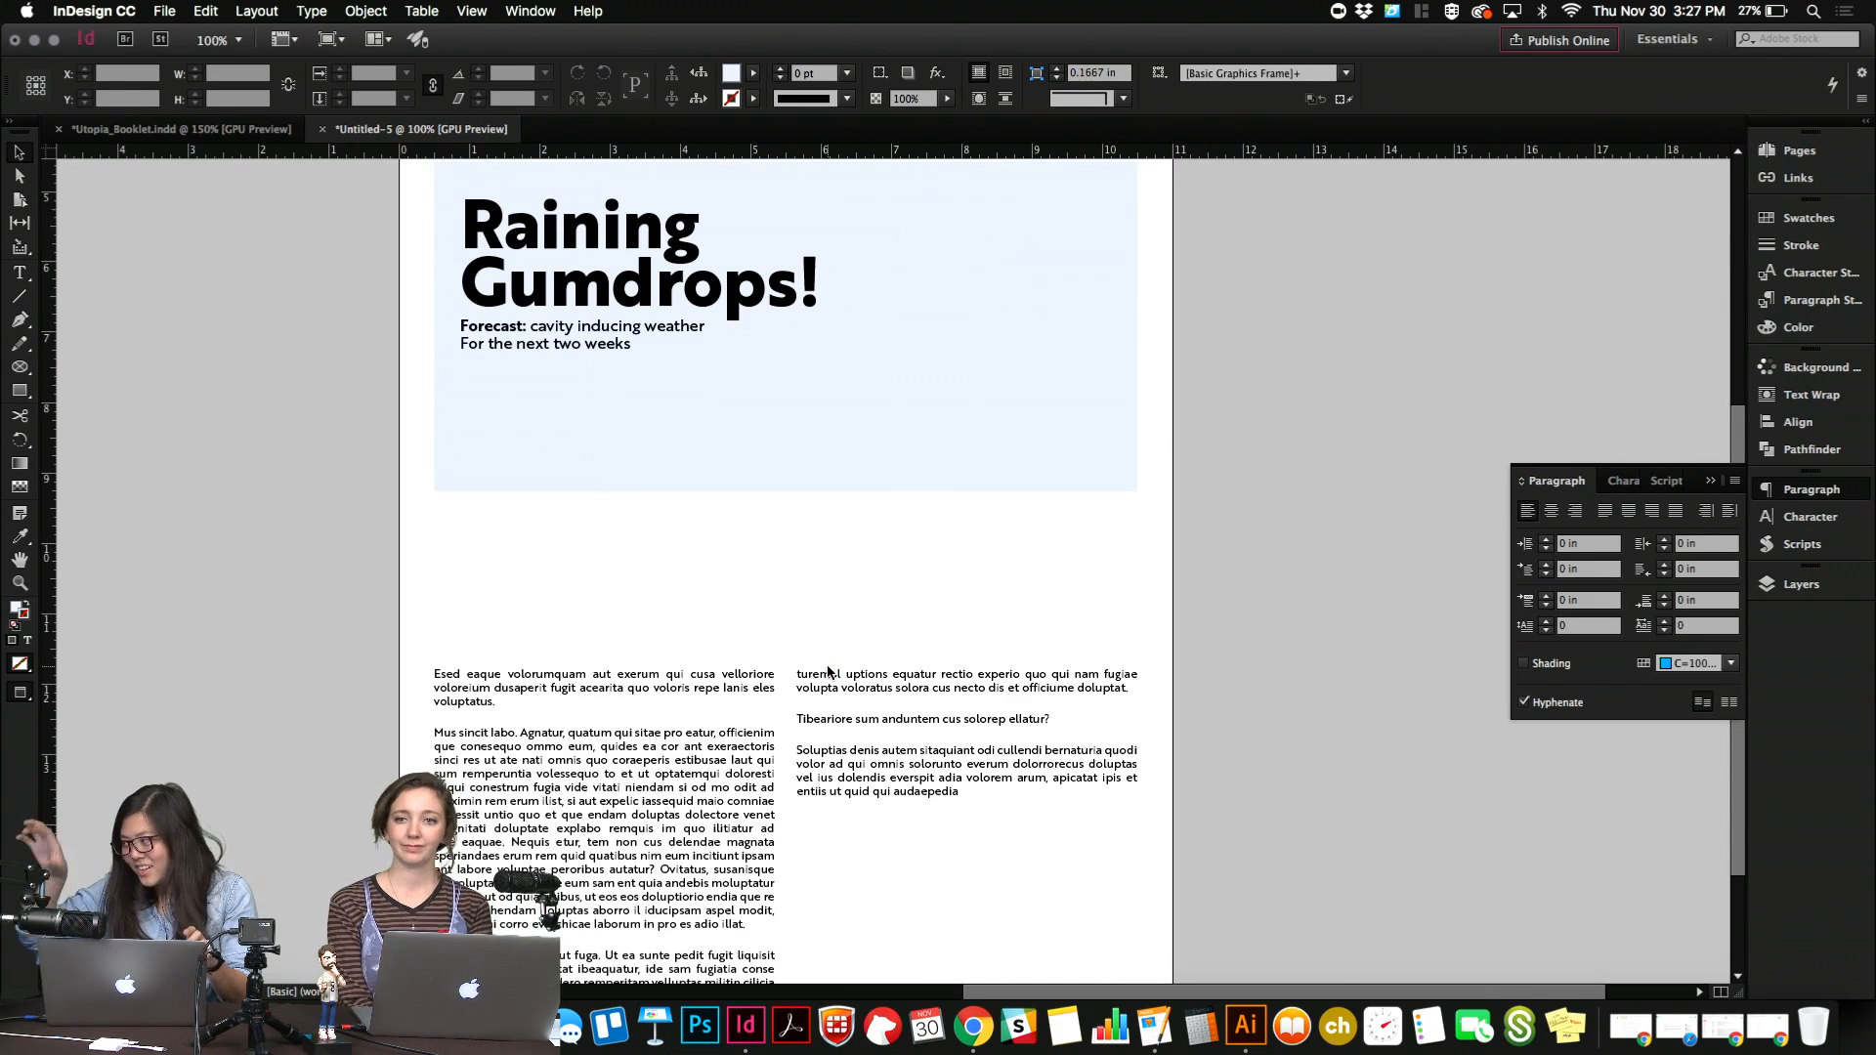
key(w)
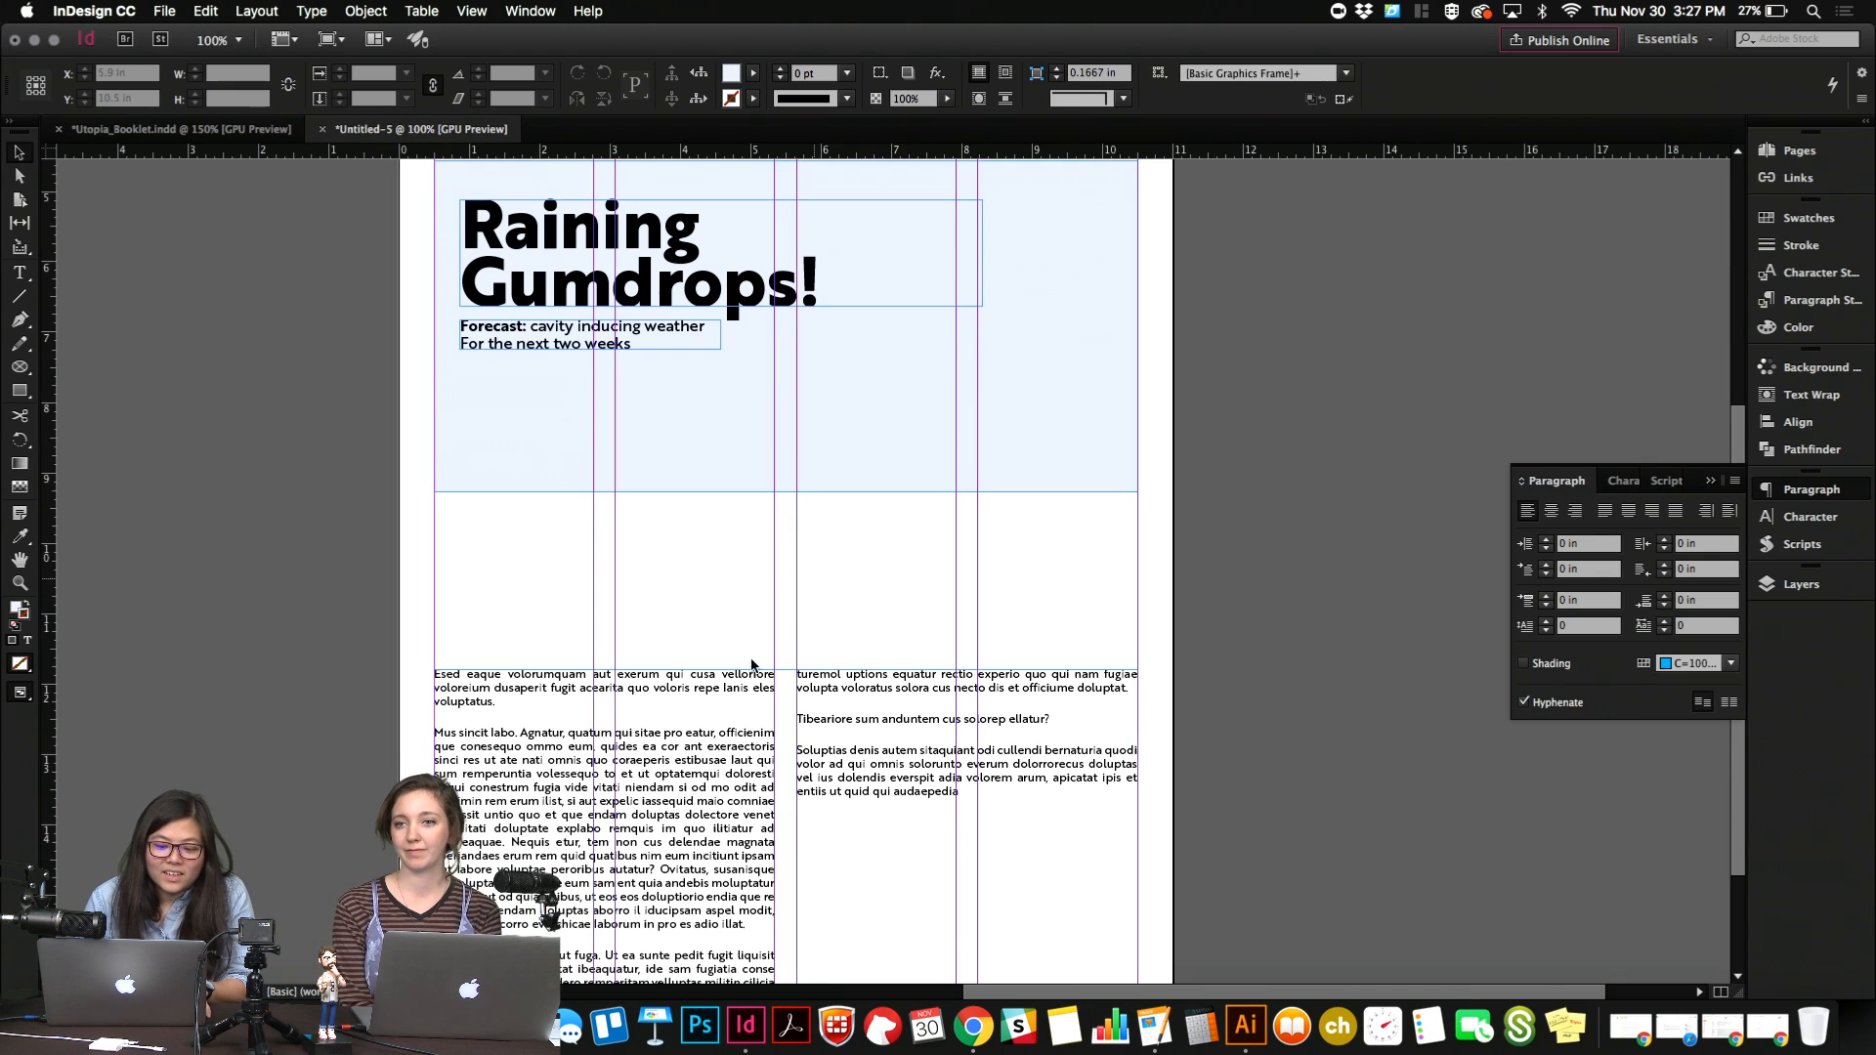
double_click(719, 699)
key(super+a)
click(717, 783)
key(super+a)
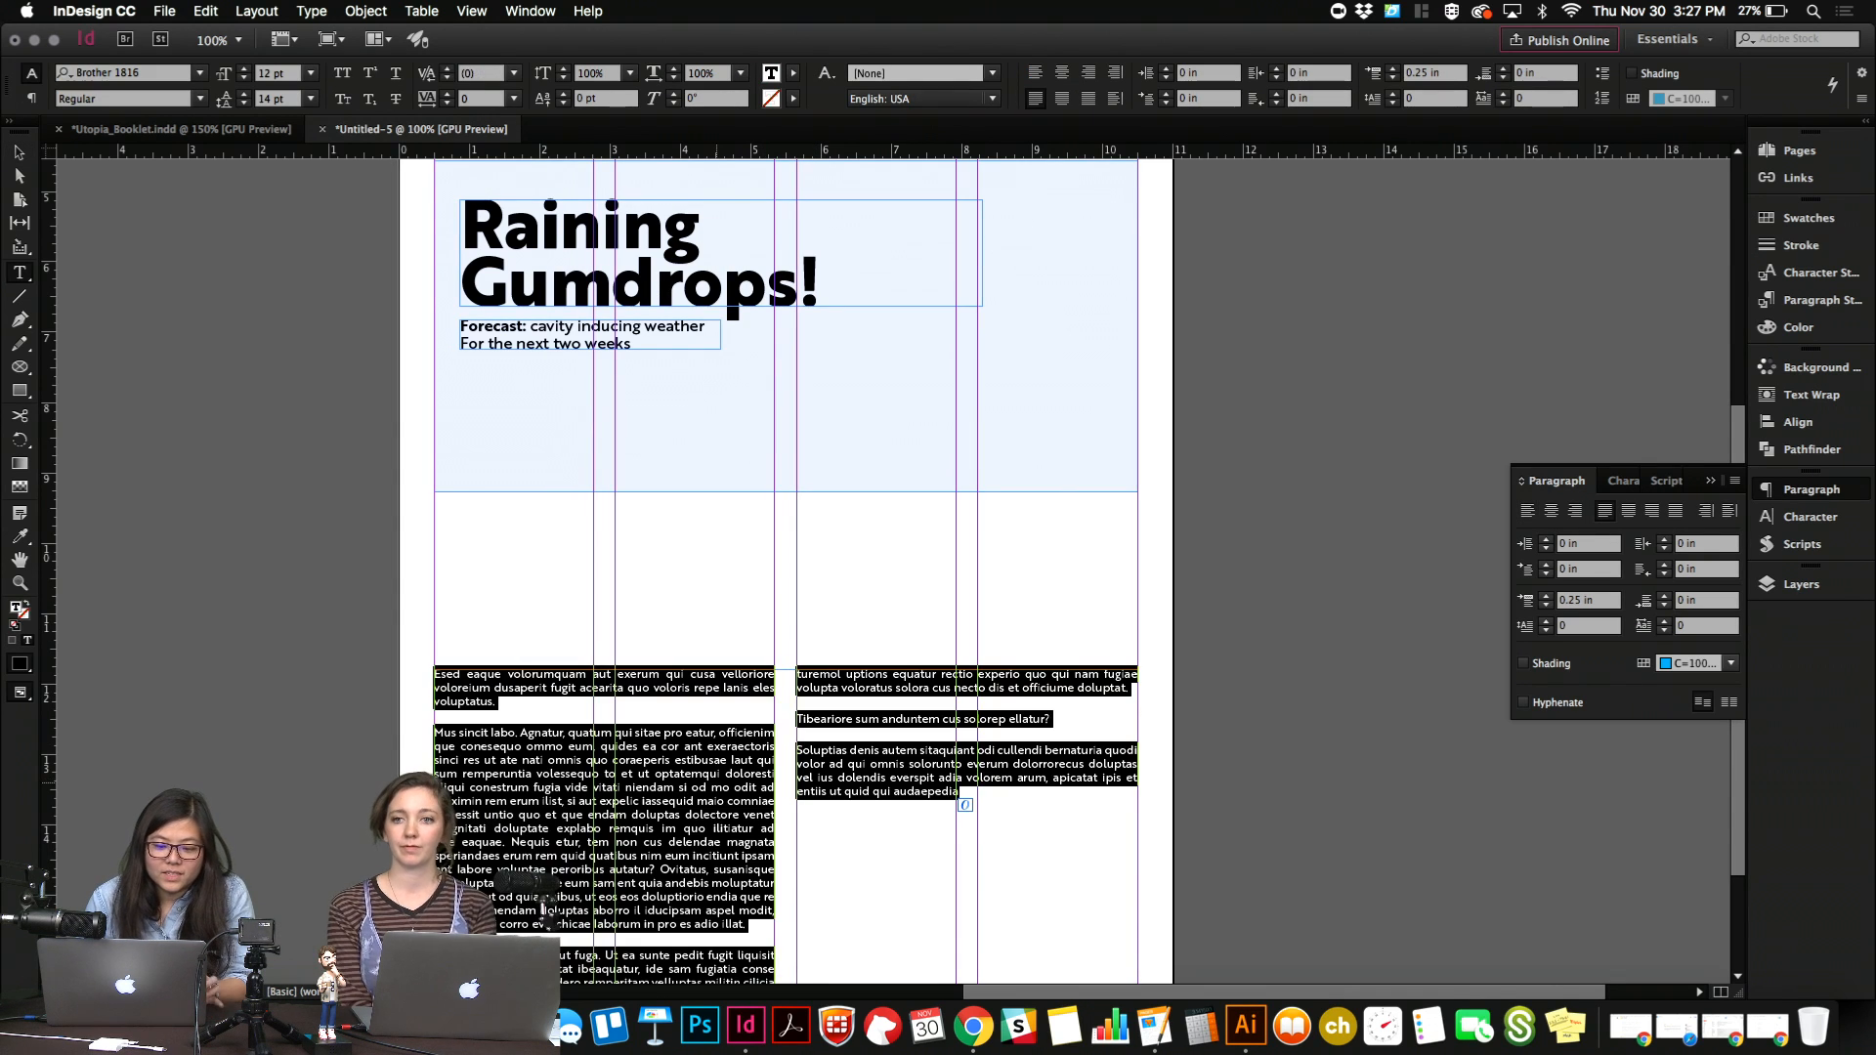
key(Escape)
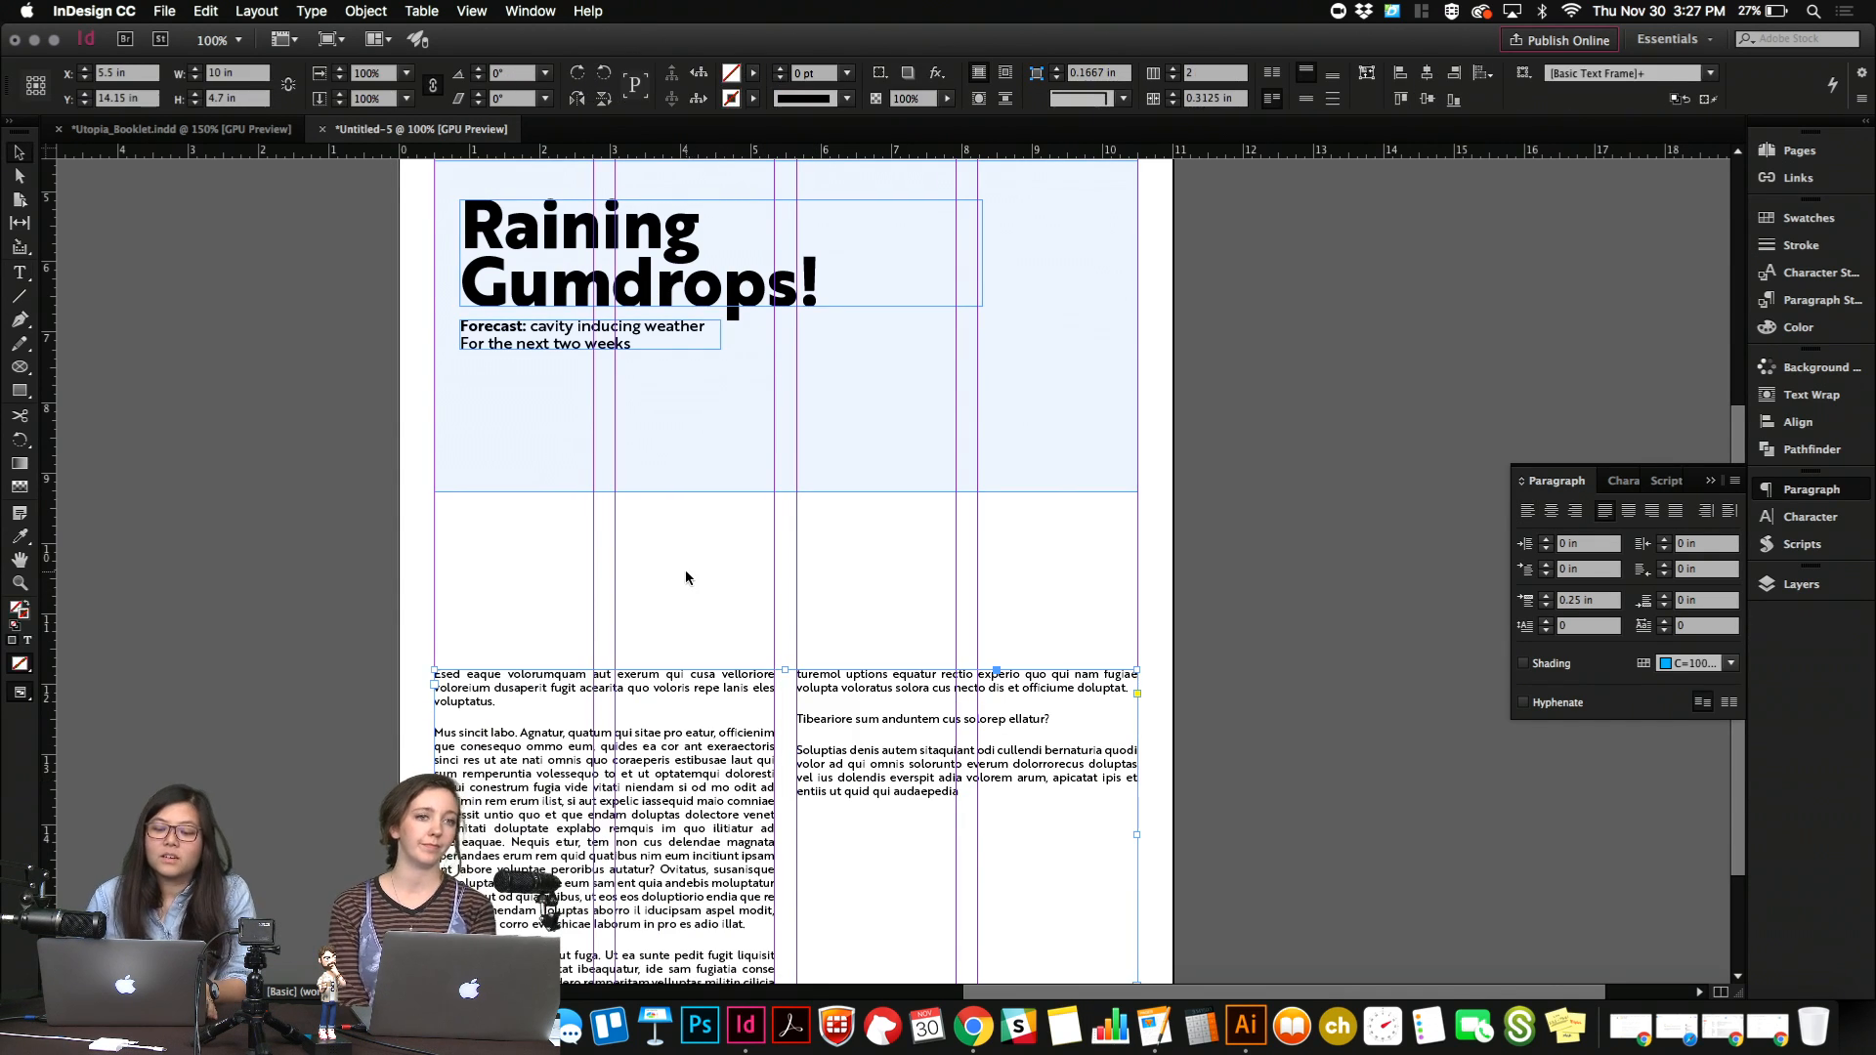
click(686, 571)
key(w)
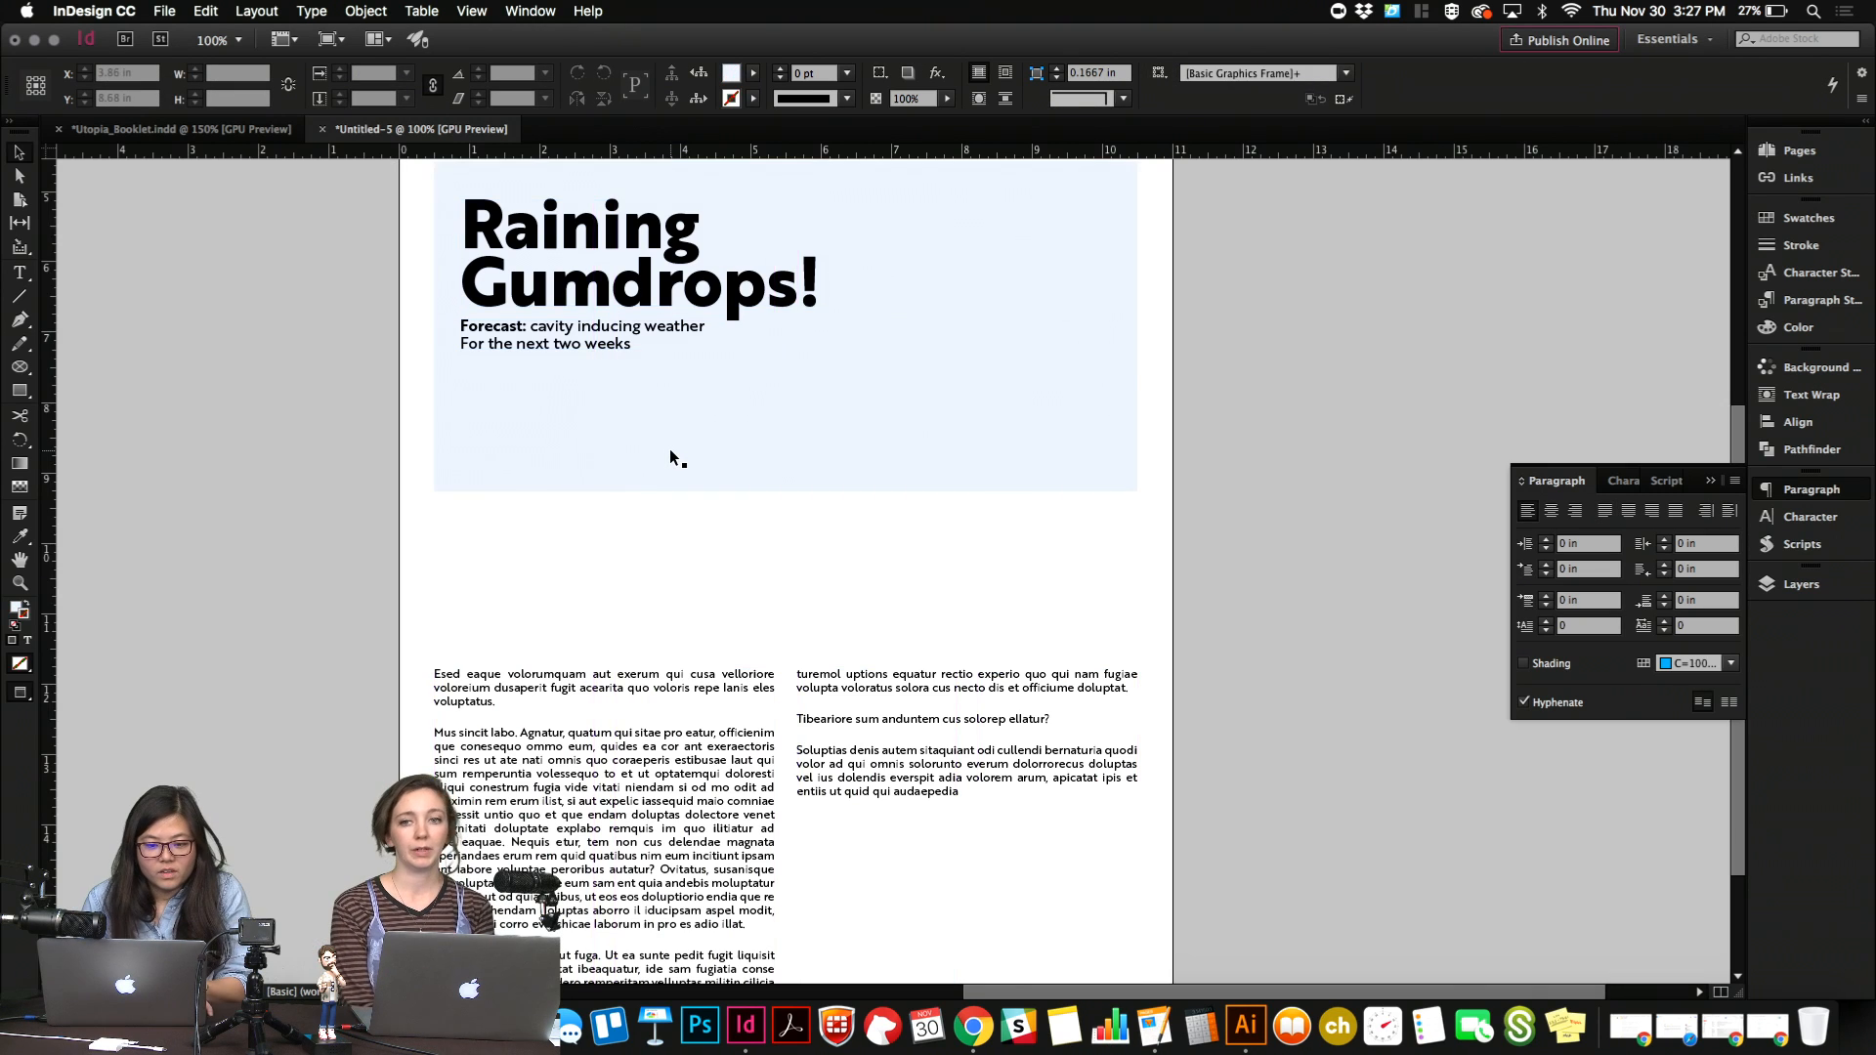
Change "For" to lowercase "for" in the second line of the forecast subhead under "Raining Gumdrops!".
scroll(503, 352, up, 1)
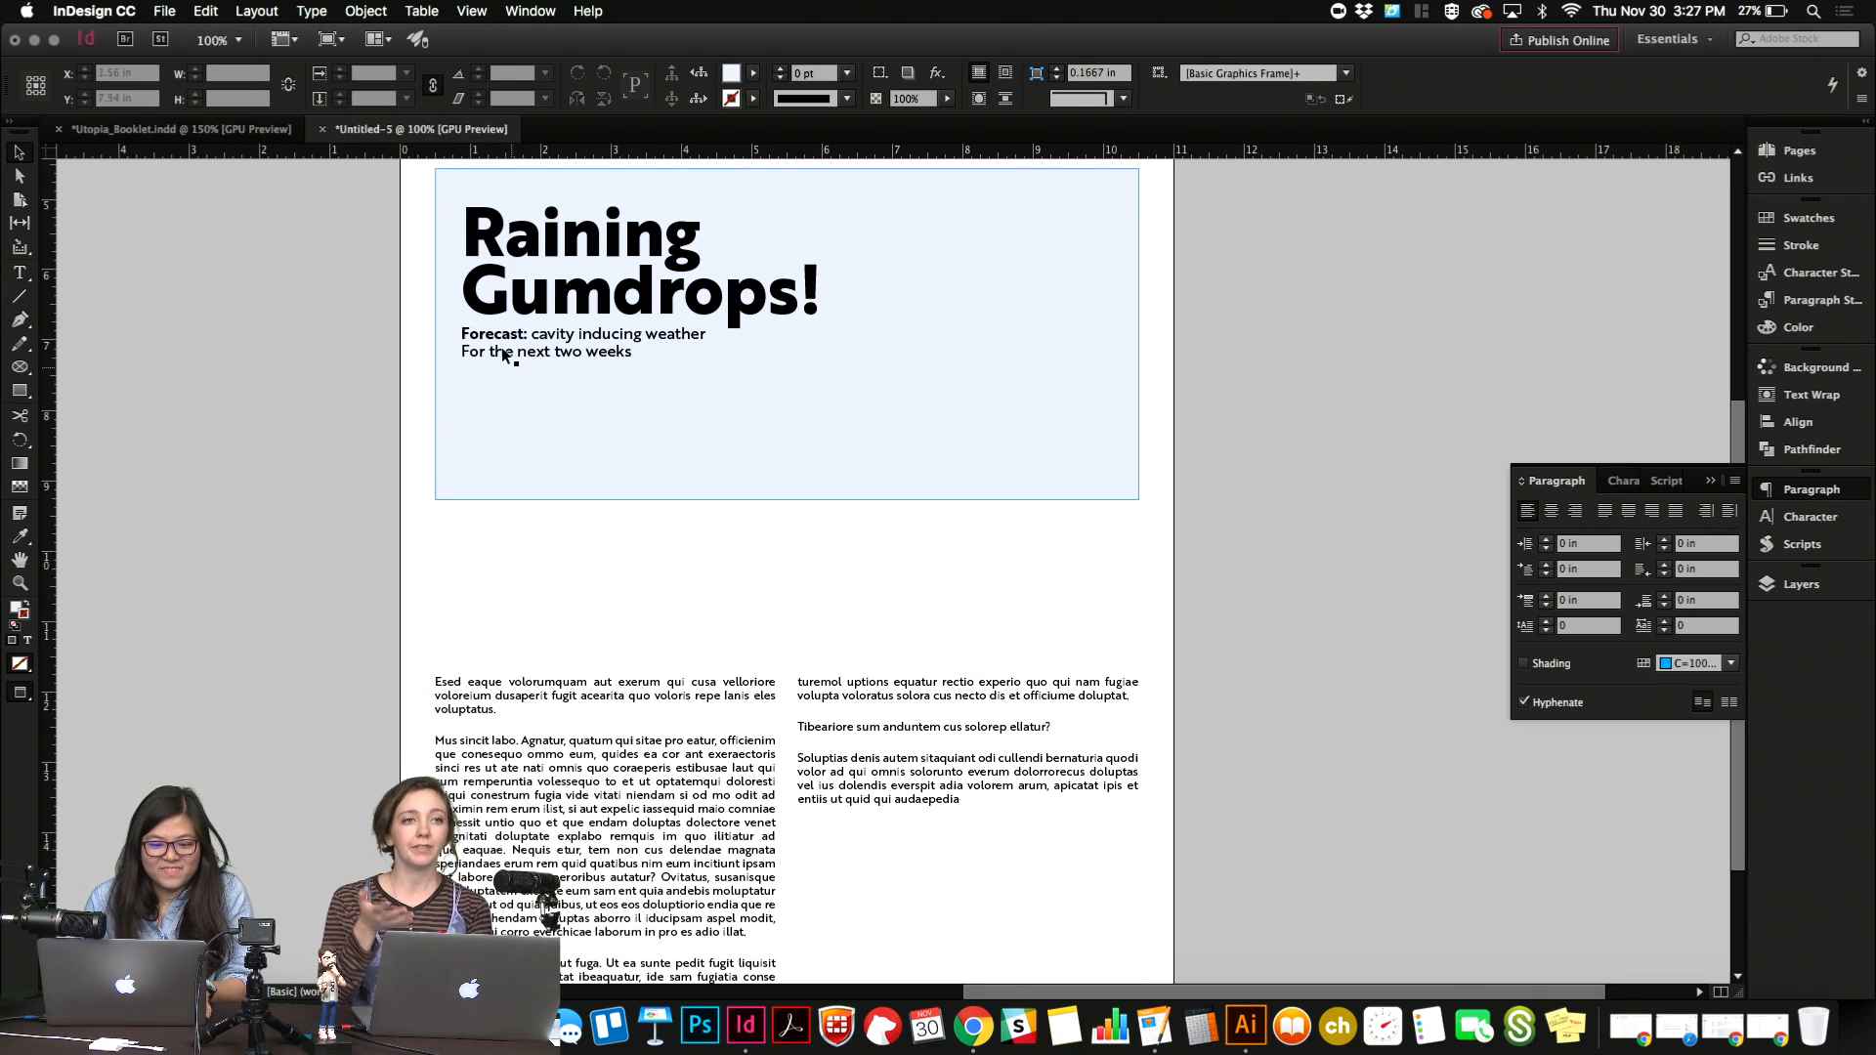
double_click(500, 346)
key(shift+Left)
text(f)
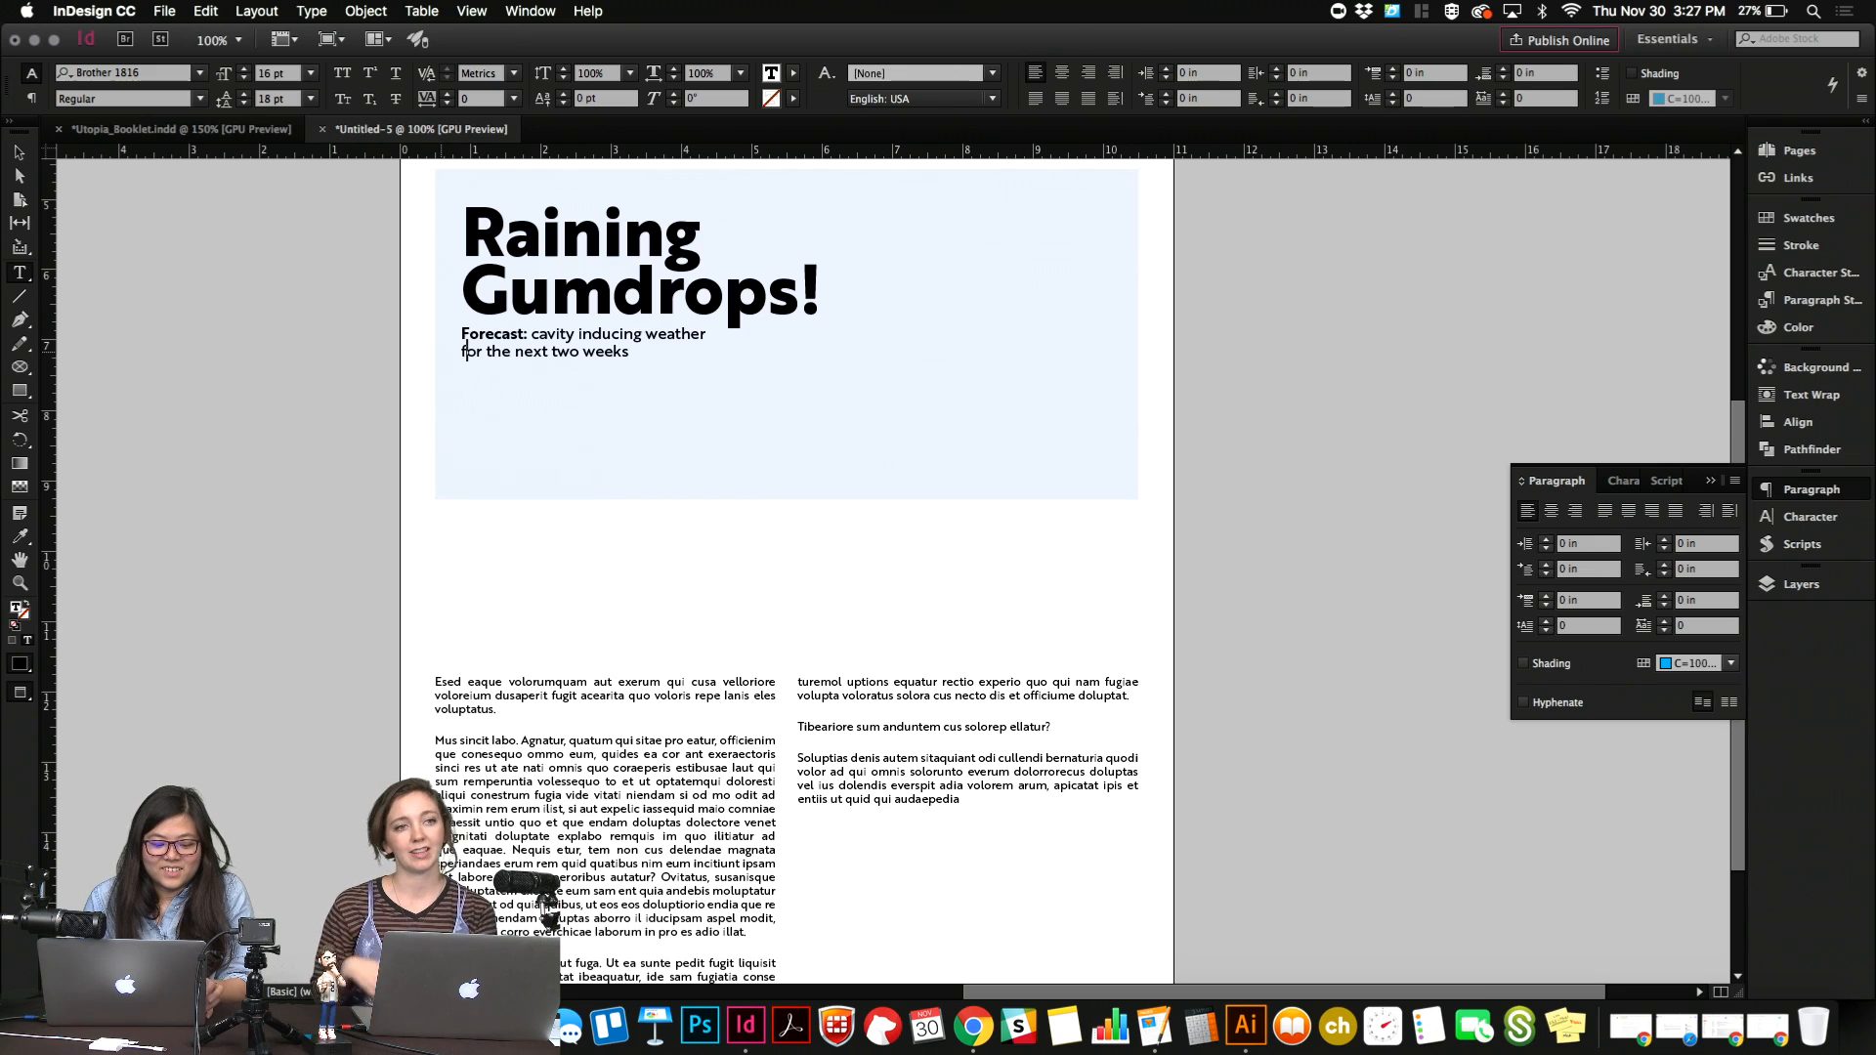
click(596, 351)
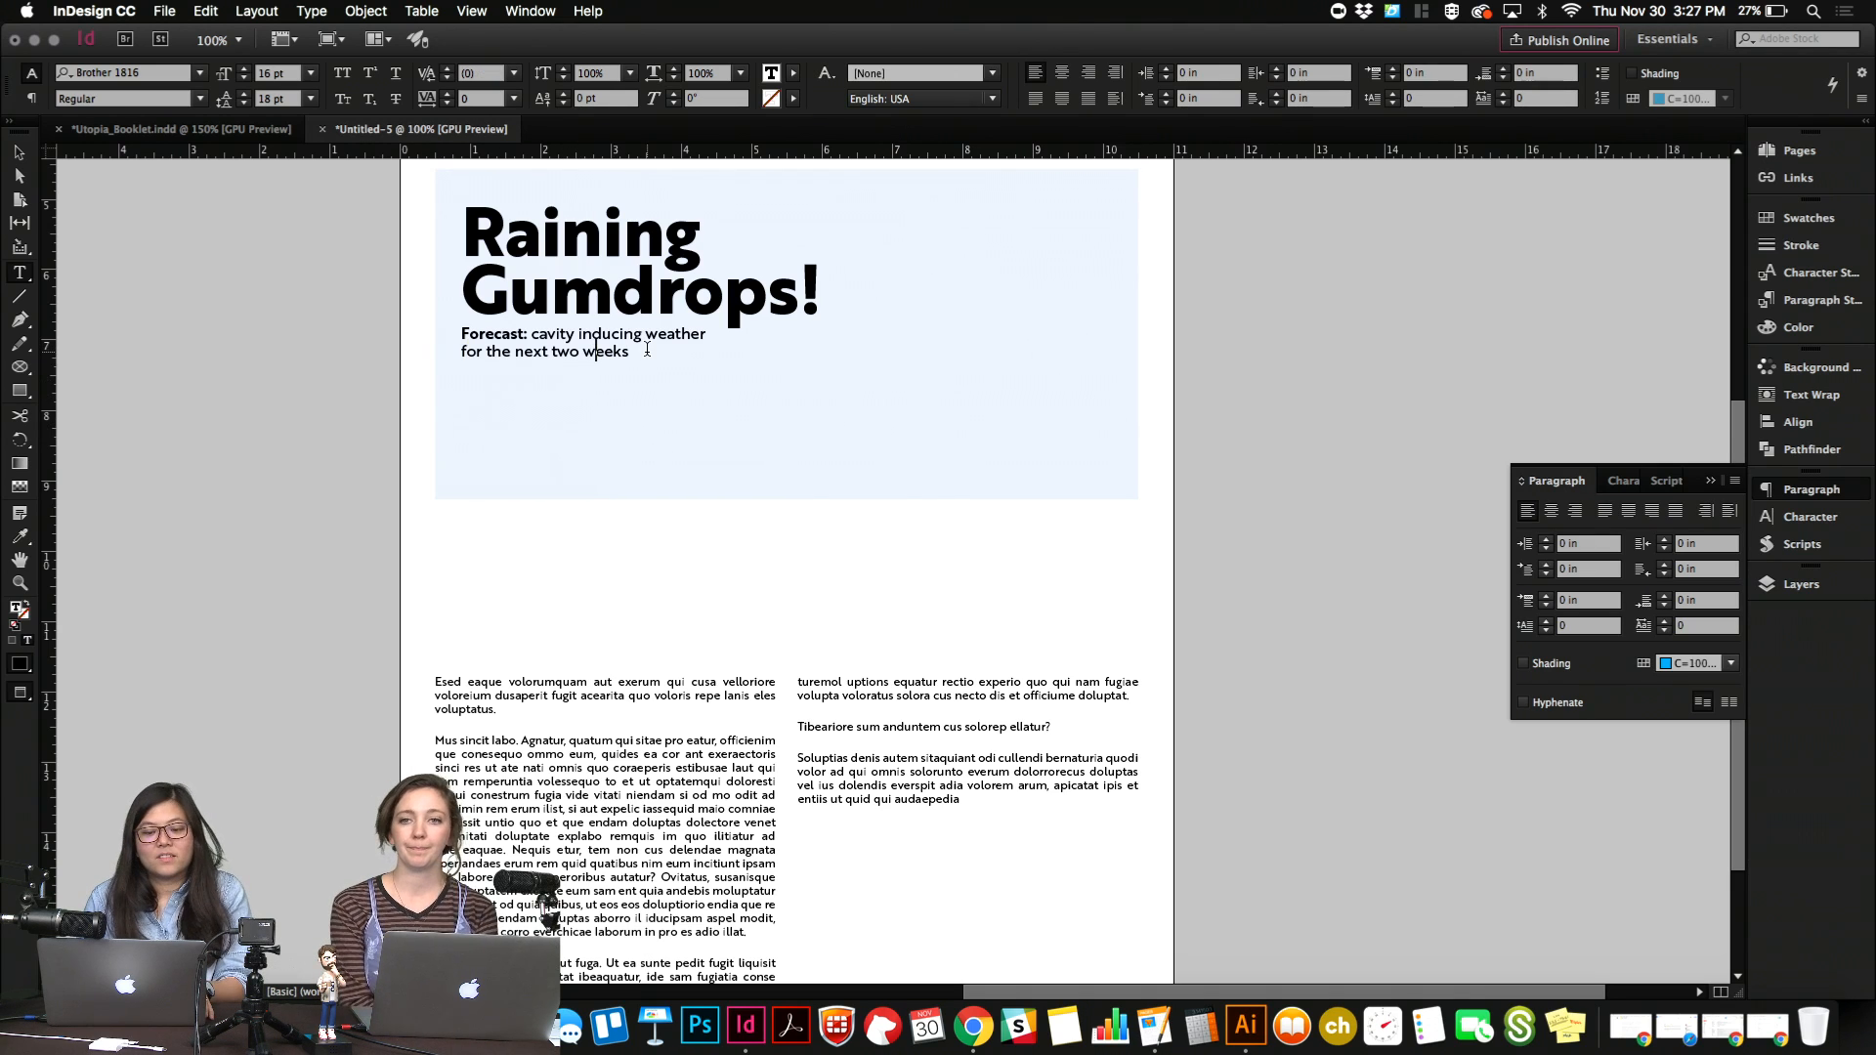
click(647, 348)
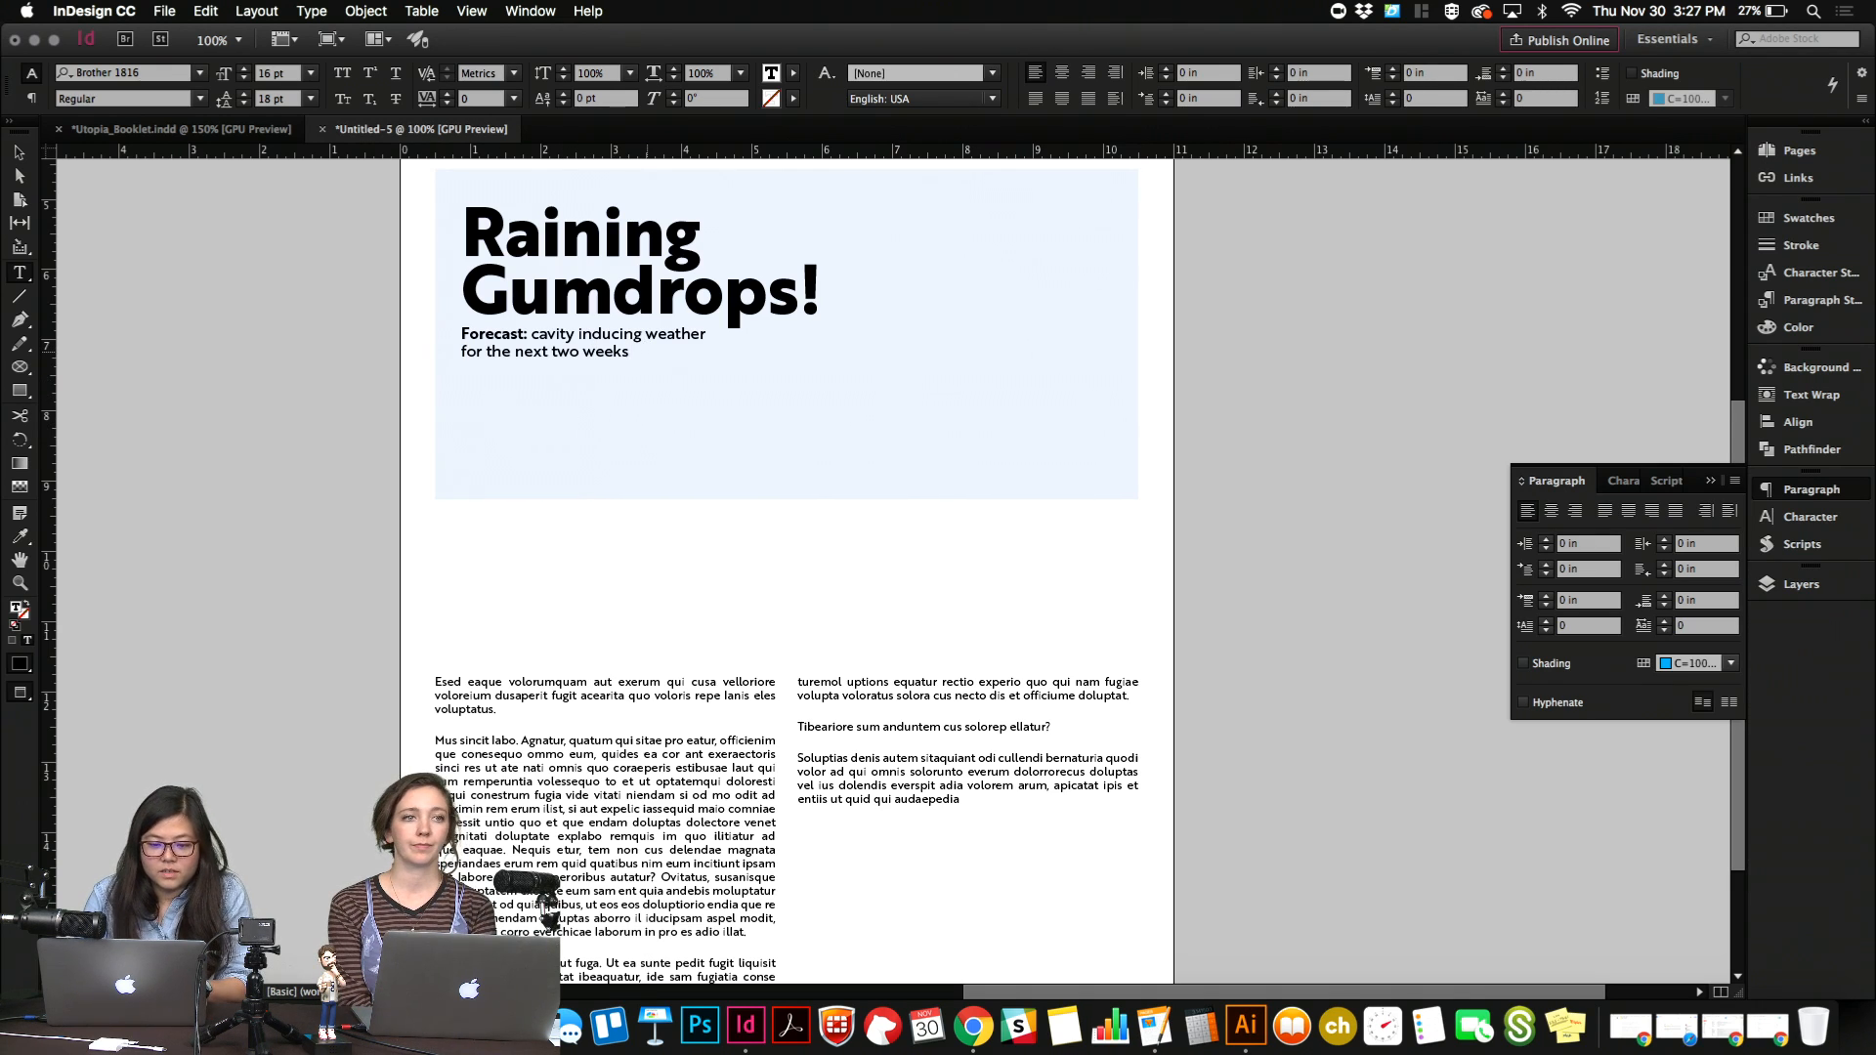
key(Escape)
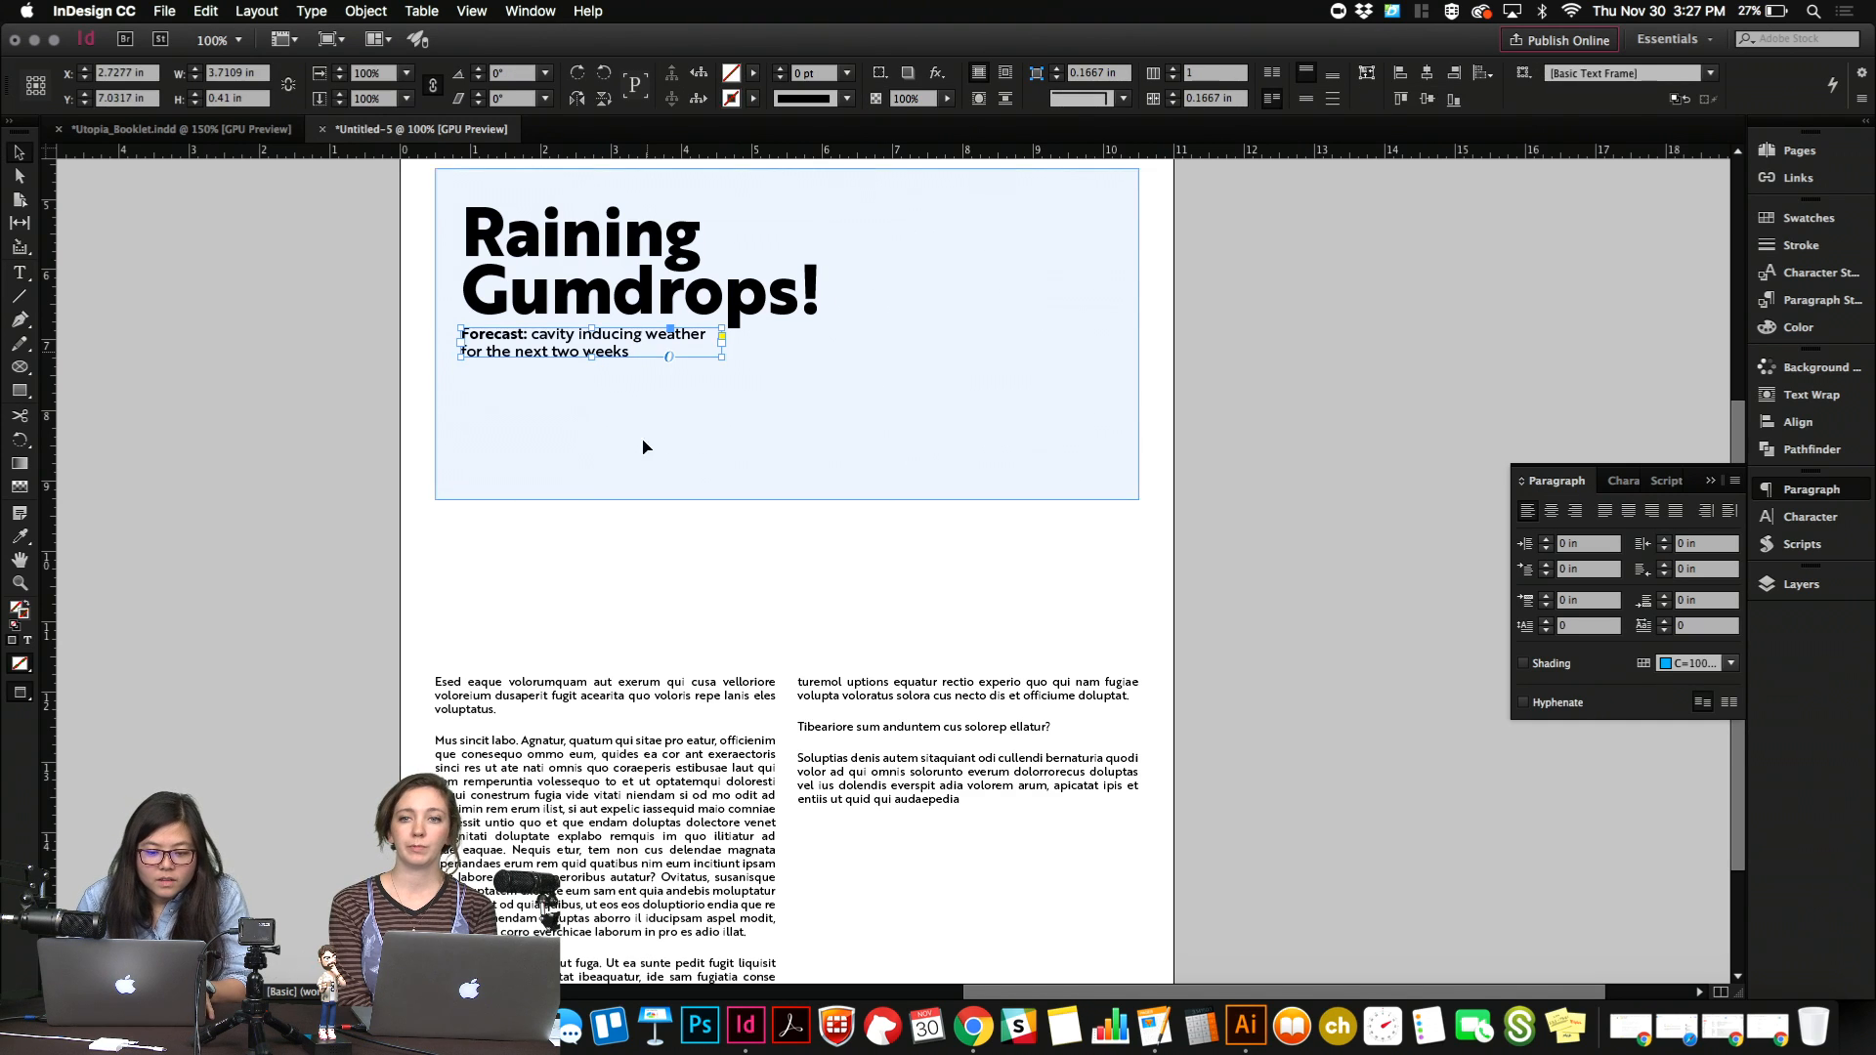
click(640, 595)
scroll(640, 595, up, 1)
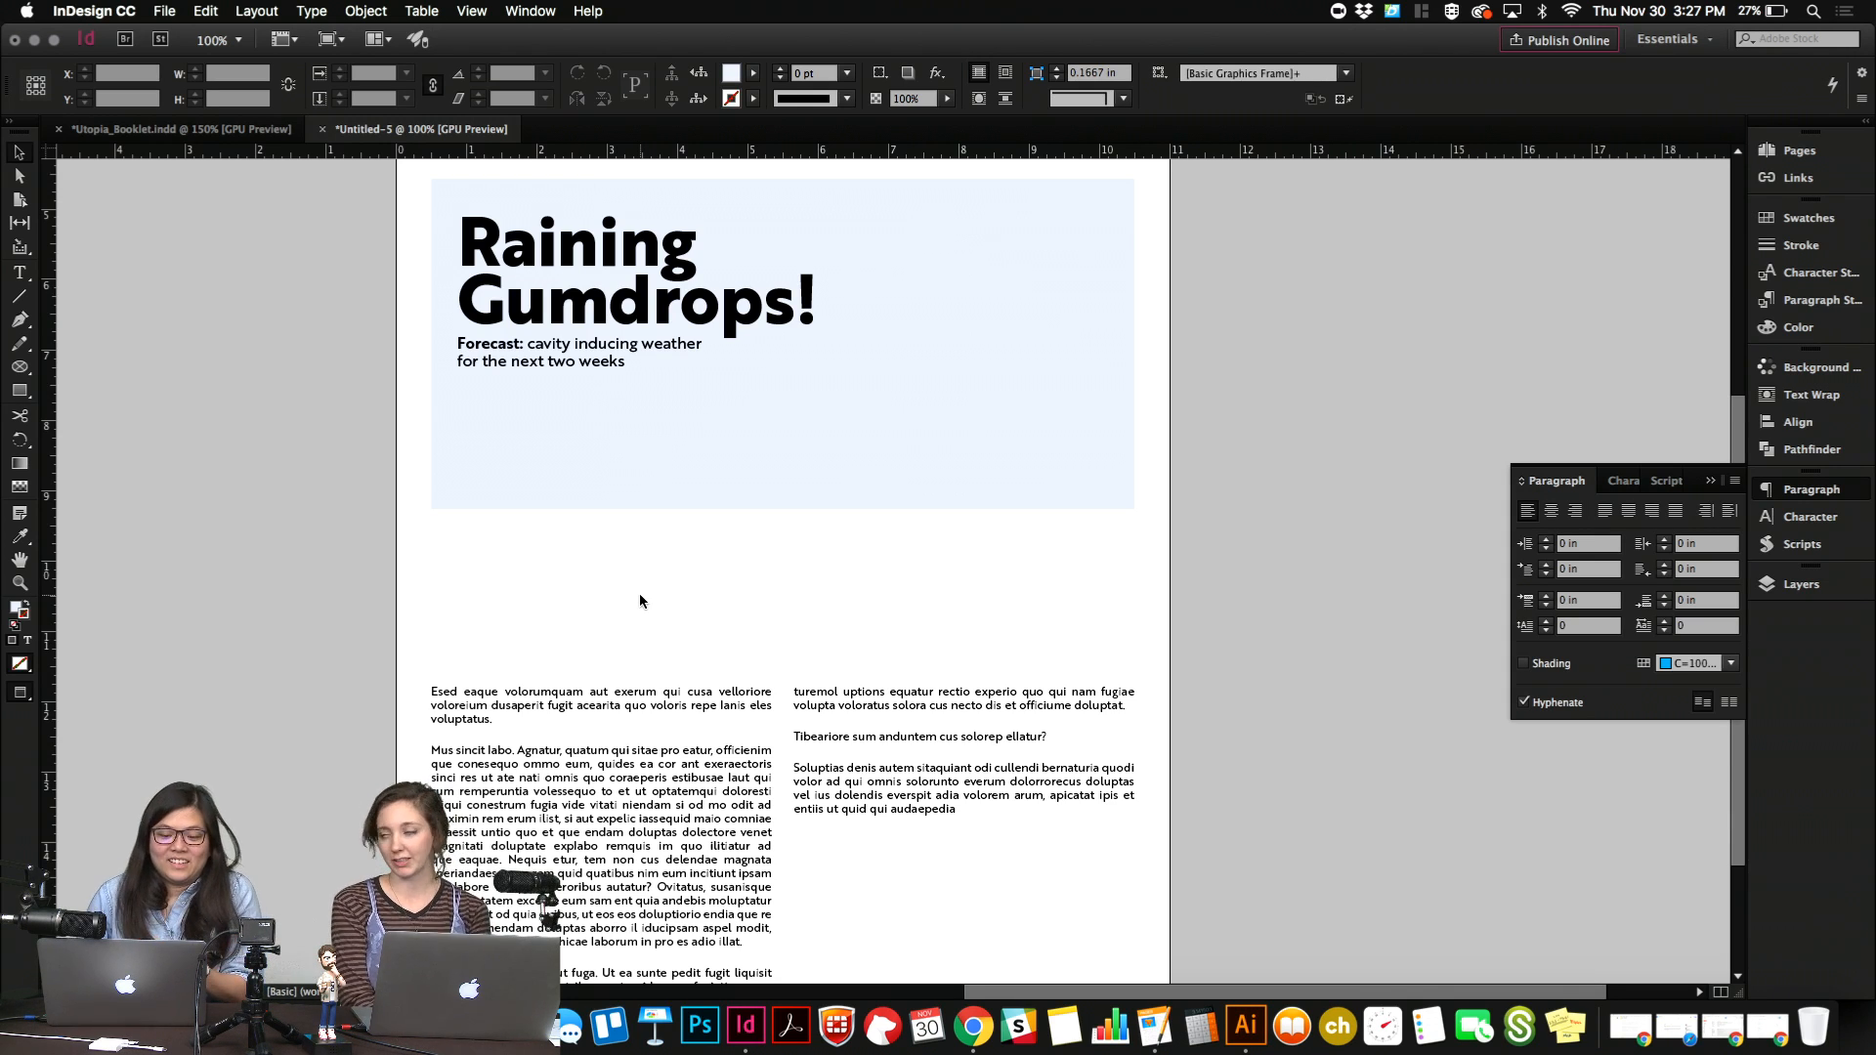
Try narrowing the two-column body frame to span three of the four page columns, and undo the change.
click(645, 690)
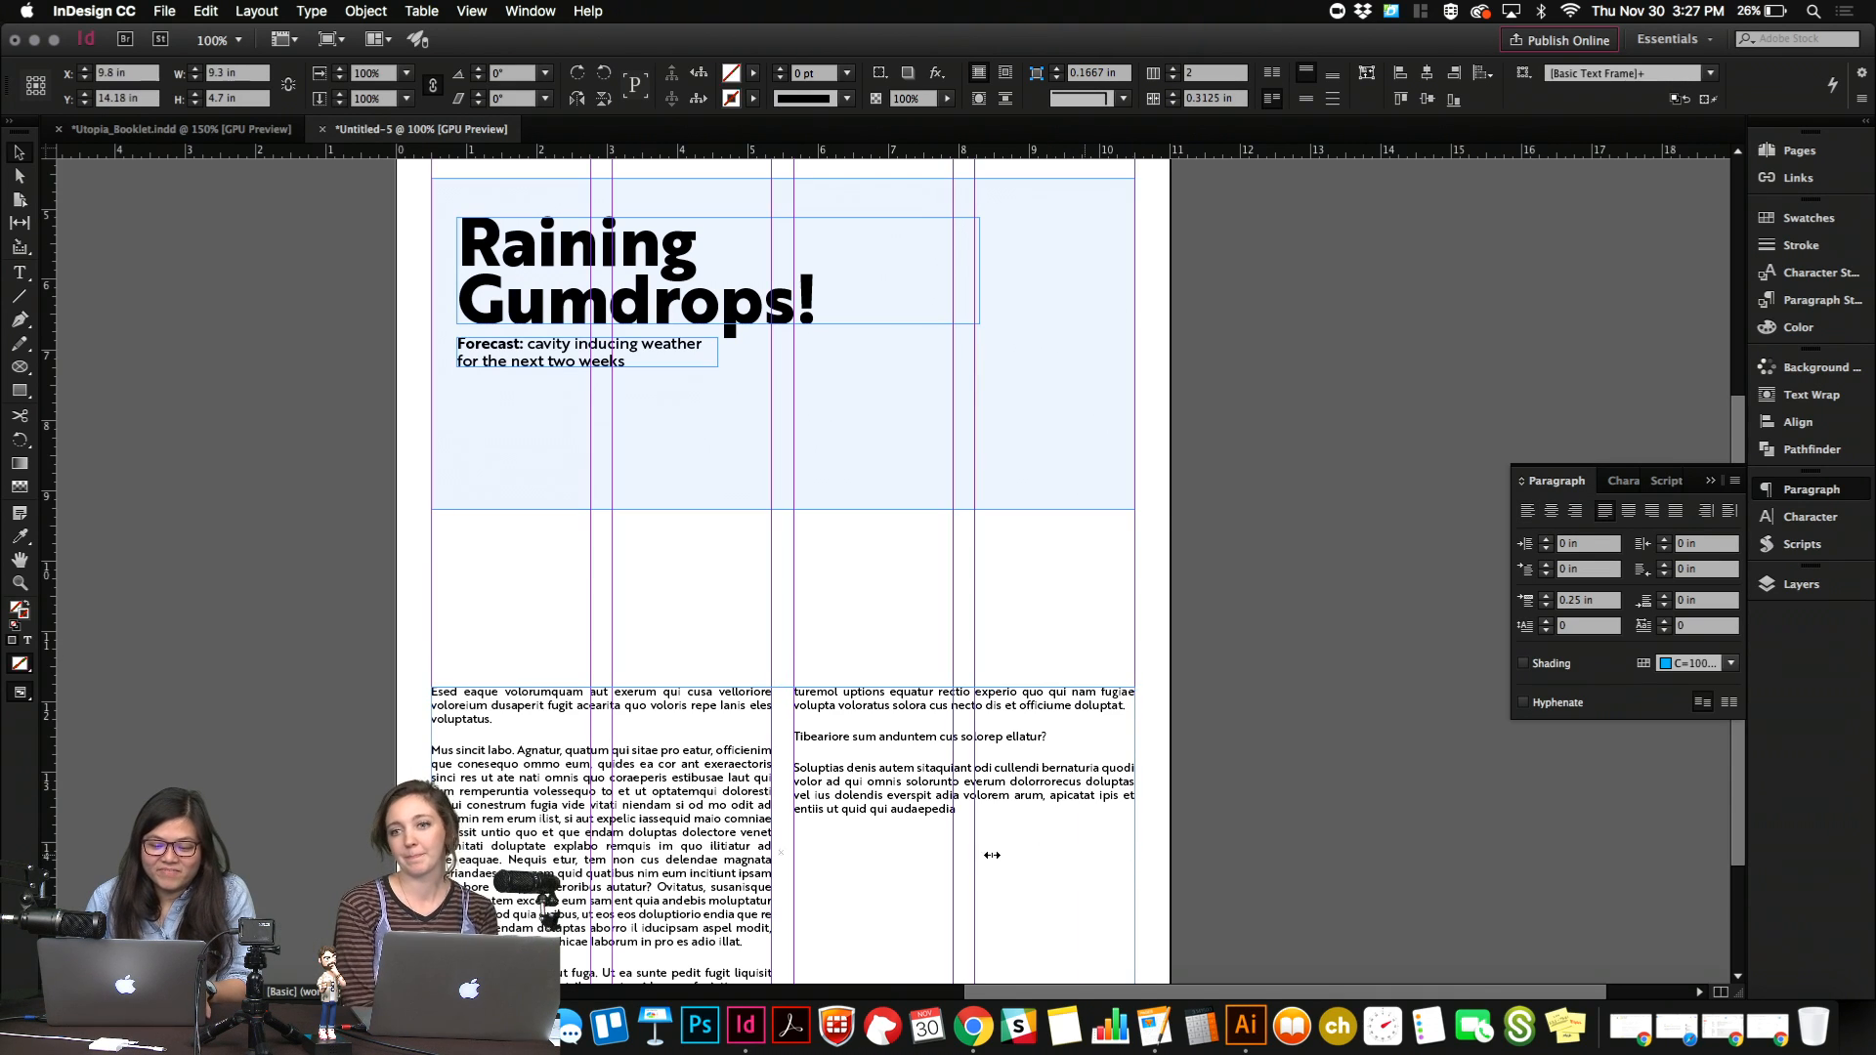
drag(992, 855, 952, 852)
click(1060, 837)
key(w)
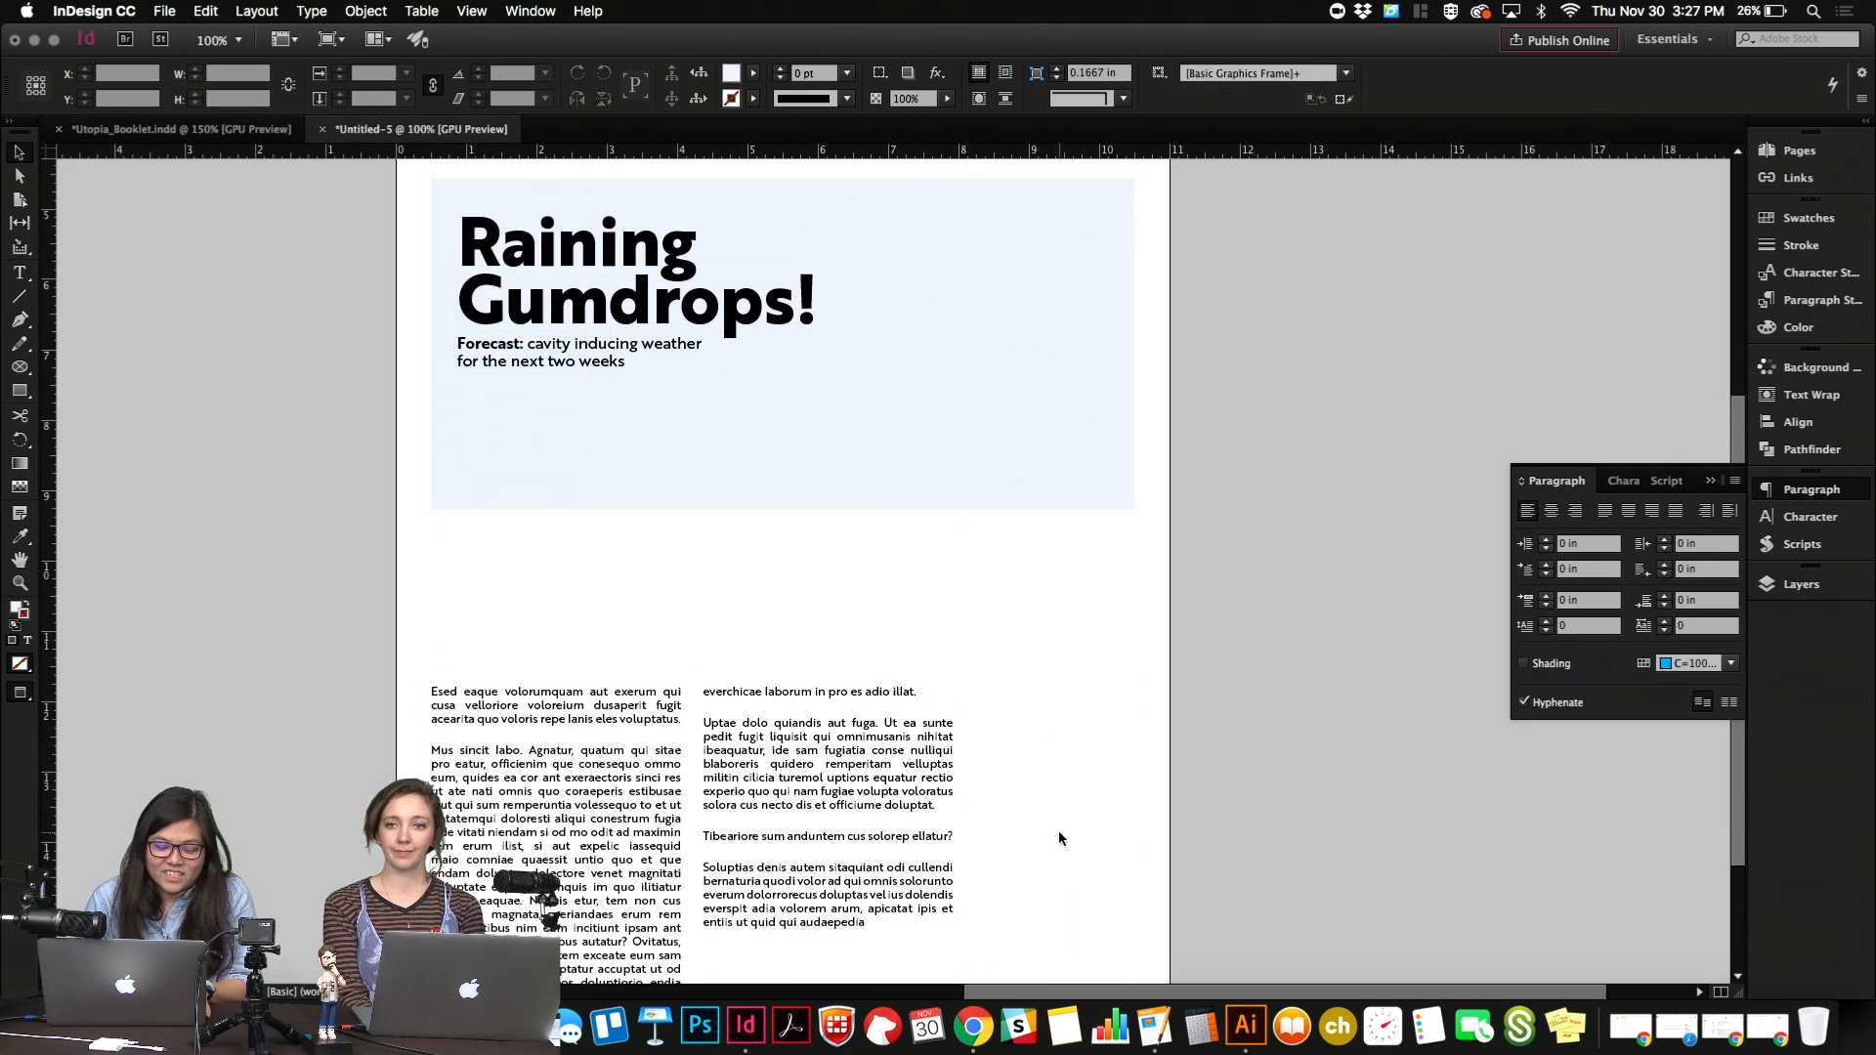
key(w)
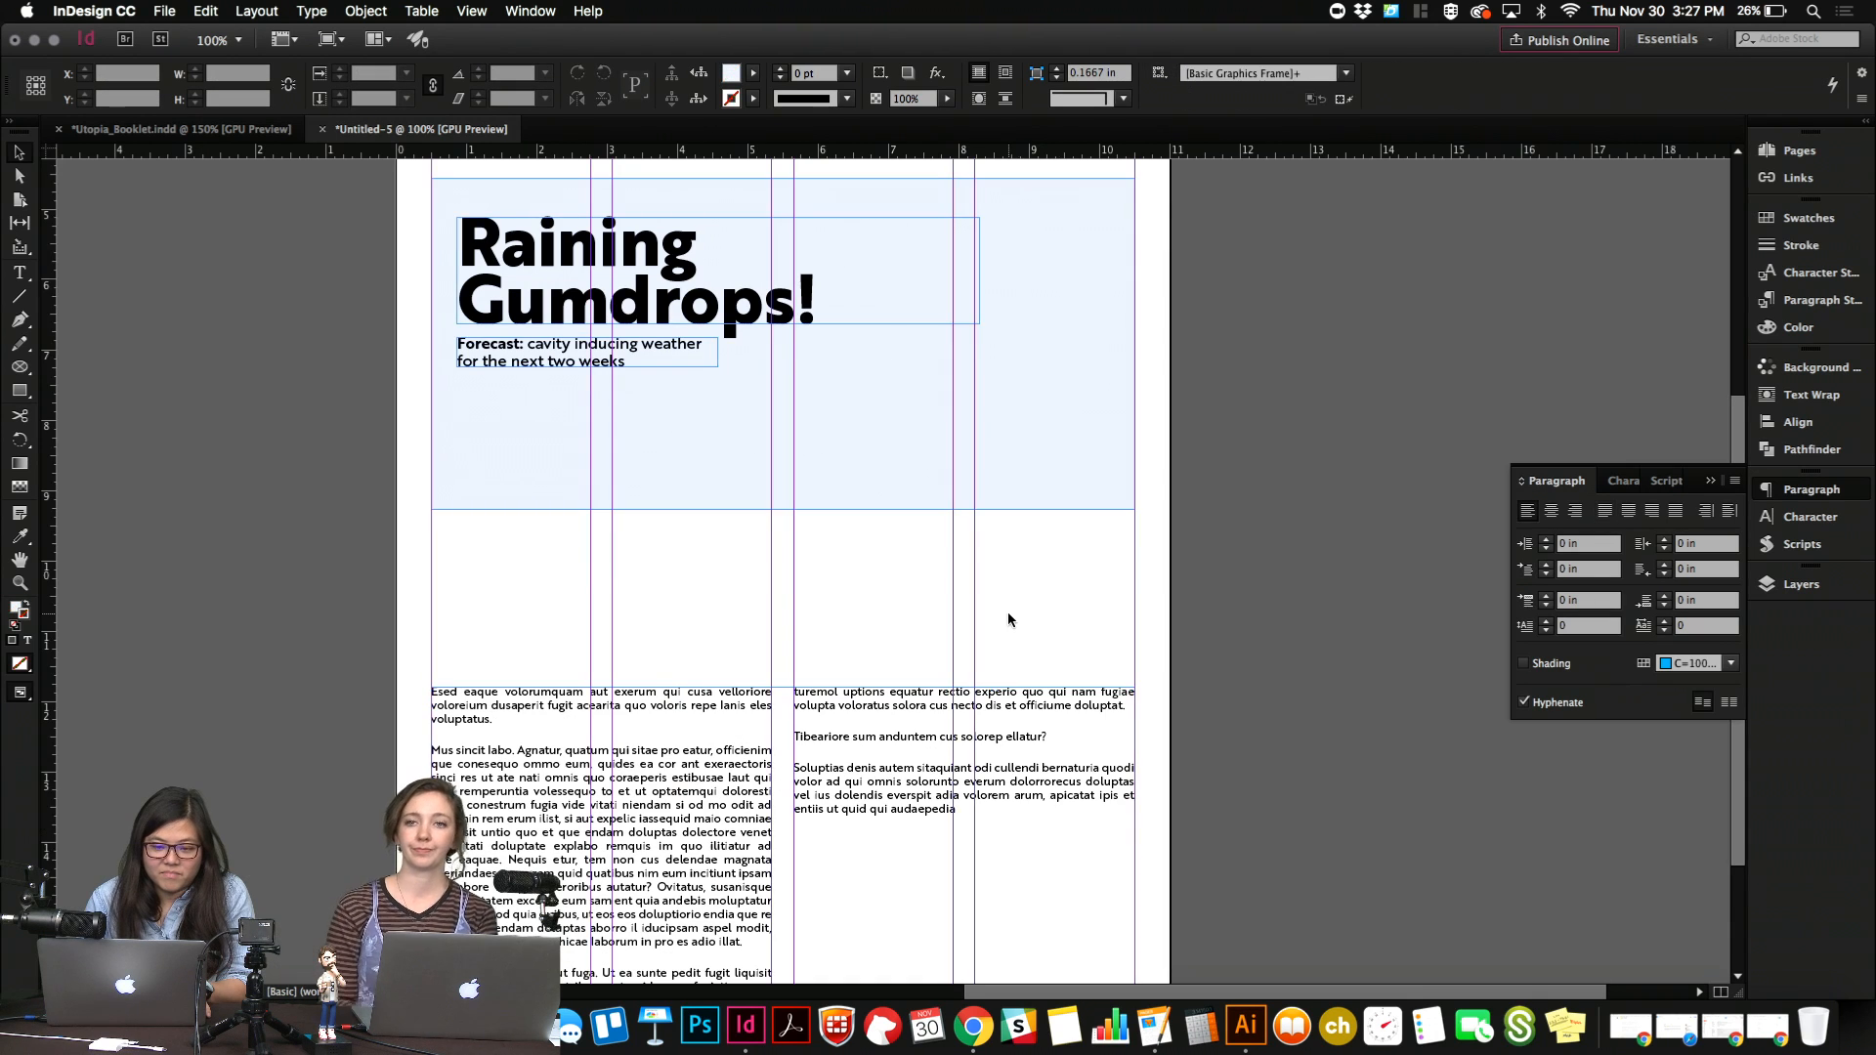
Left-align all the text in the two-column body article.
scroll(1006, 612, up, 5)
key(w)
scroll(1008, 620, down, 5)
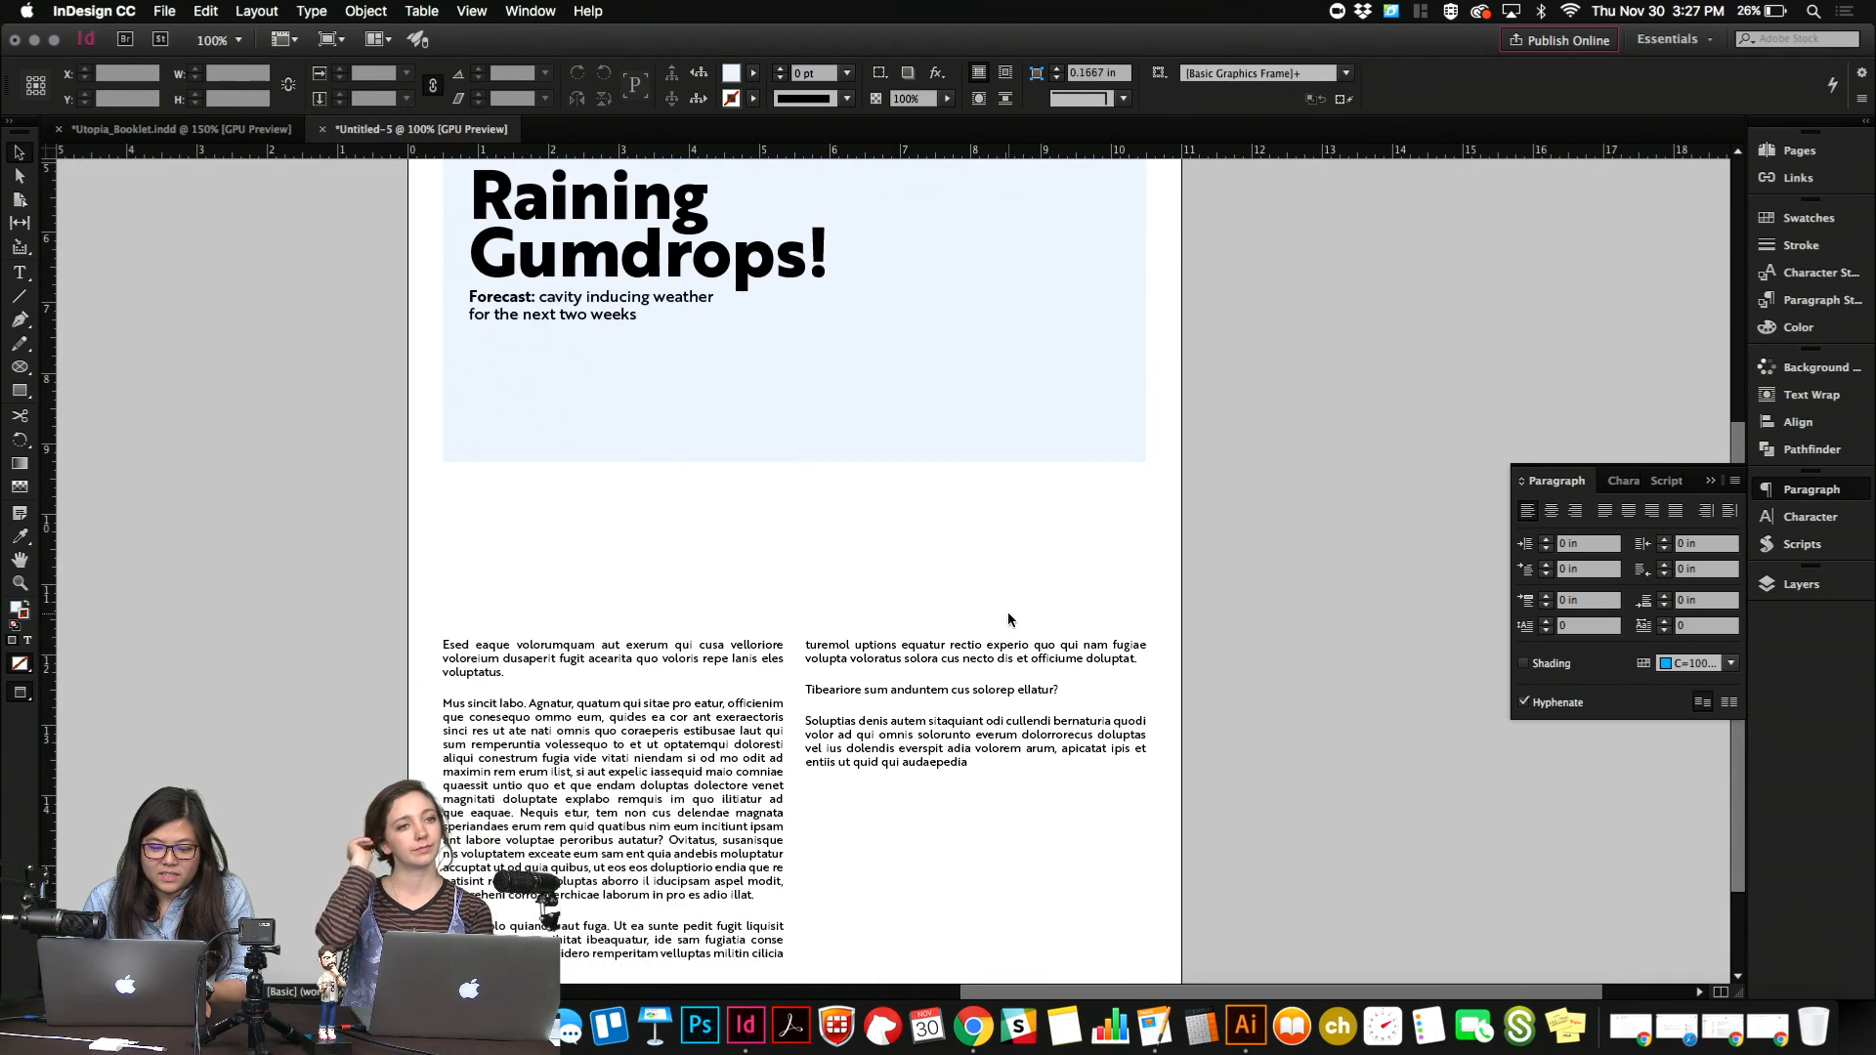
double_click(965, 737)
key(super+a)
click(1032, 73)
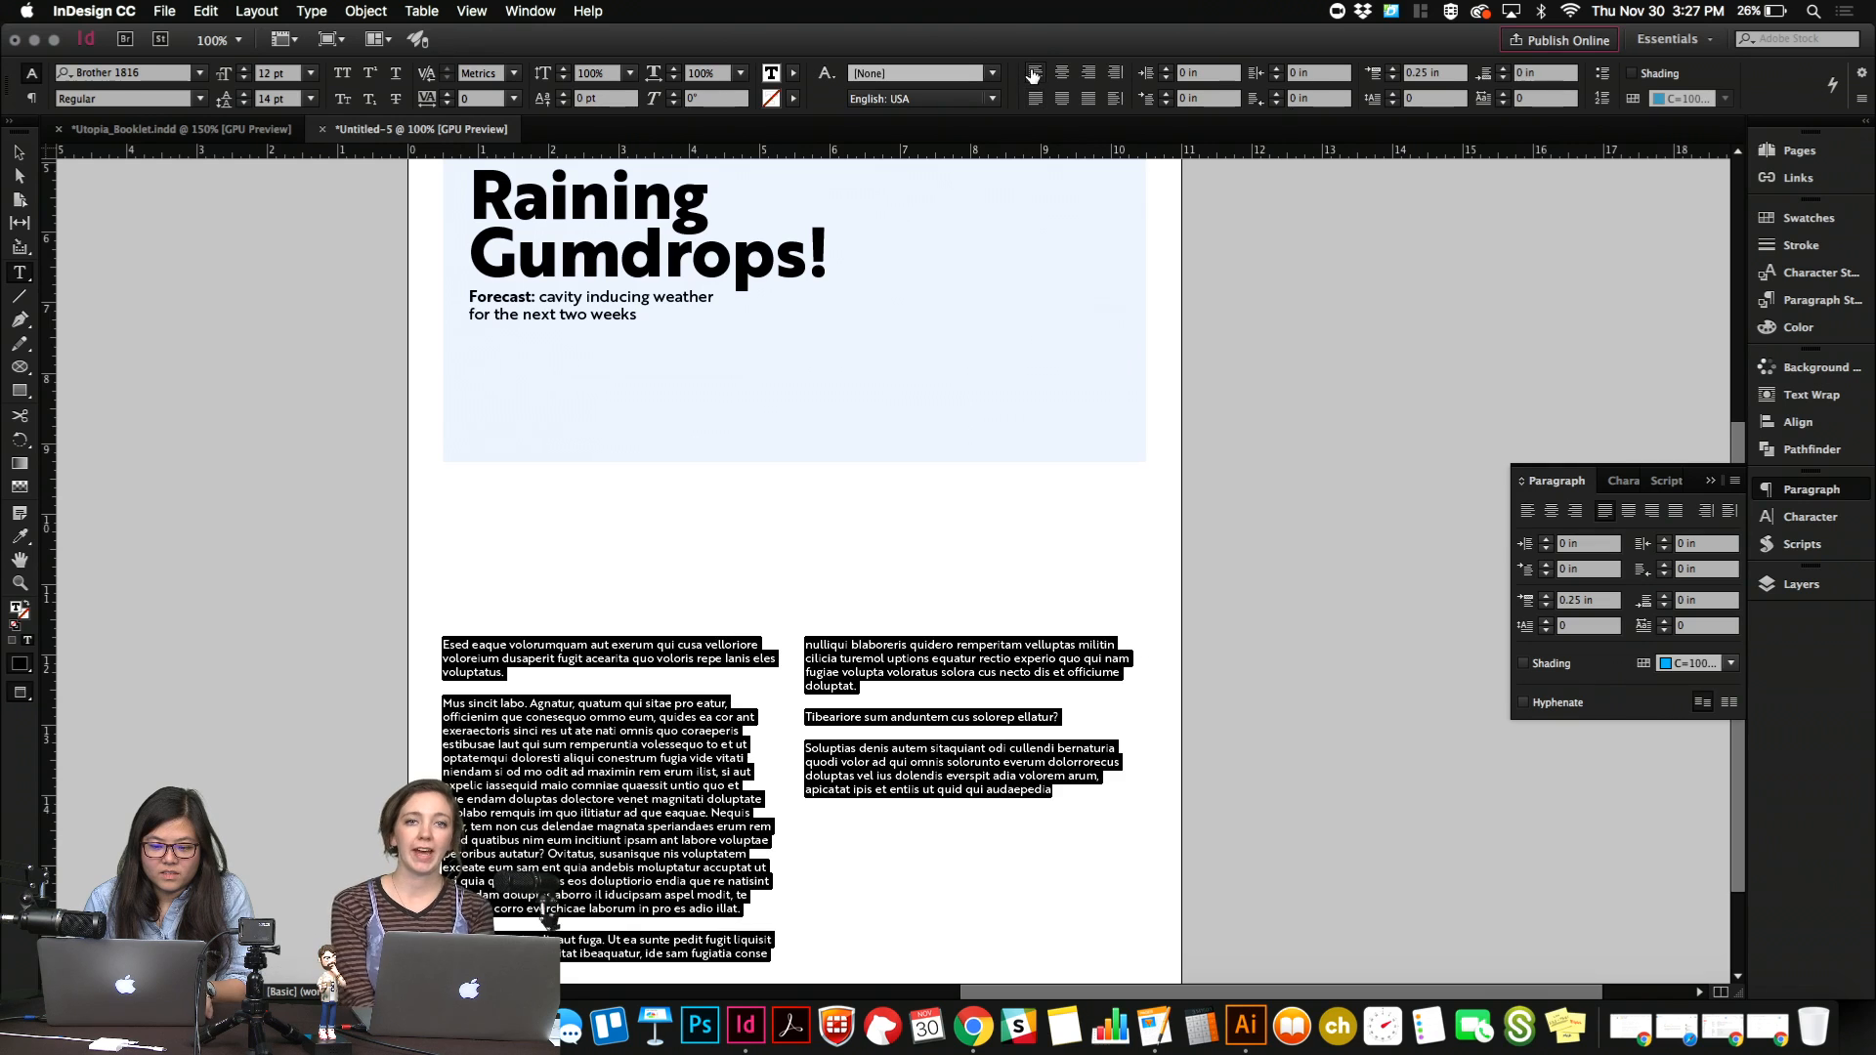
key(Escape)
click(628, 586)
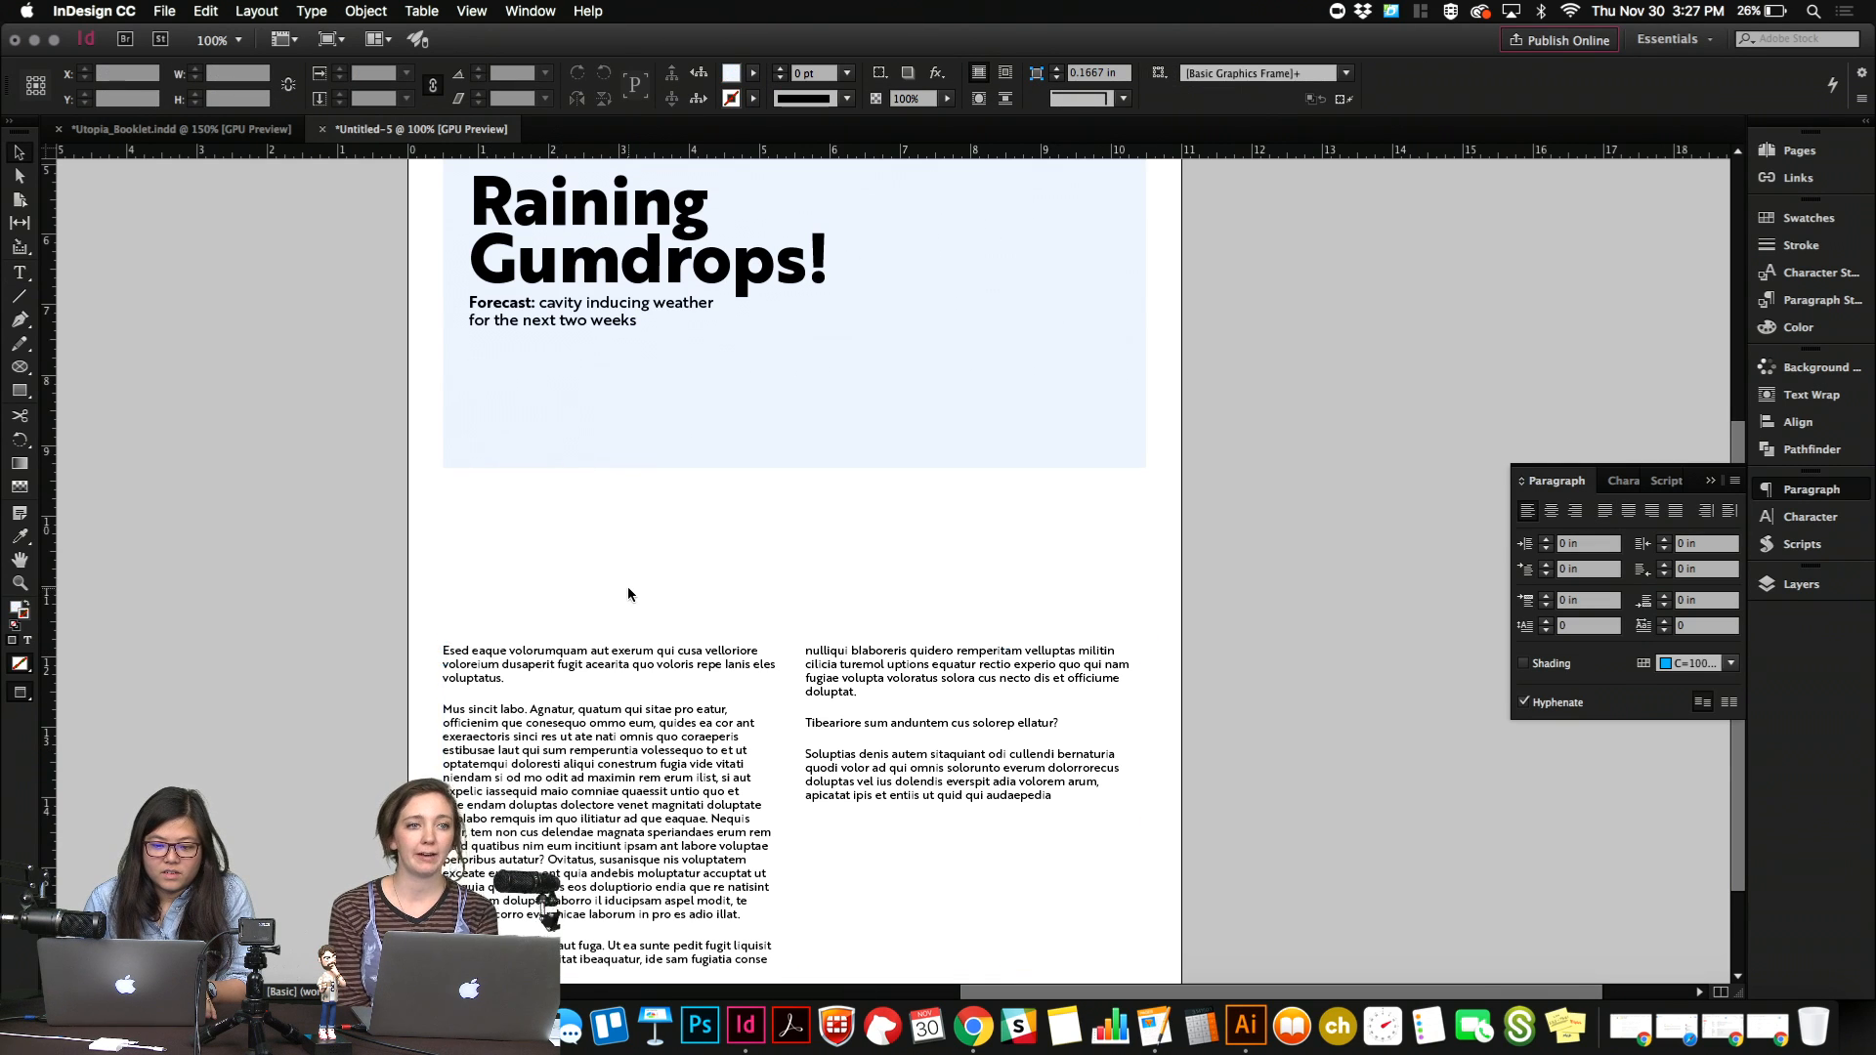
scroll(627, 594, up, 8)
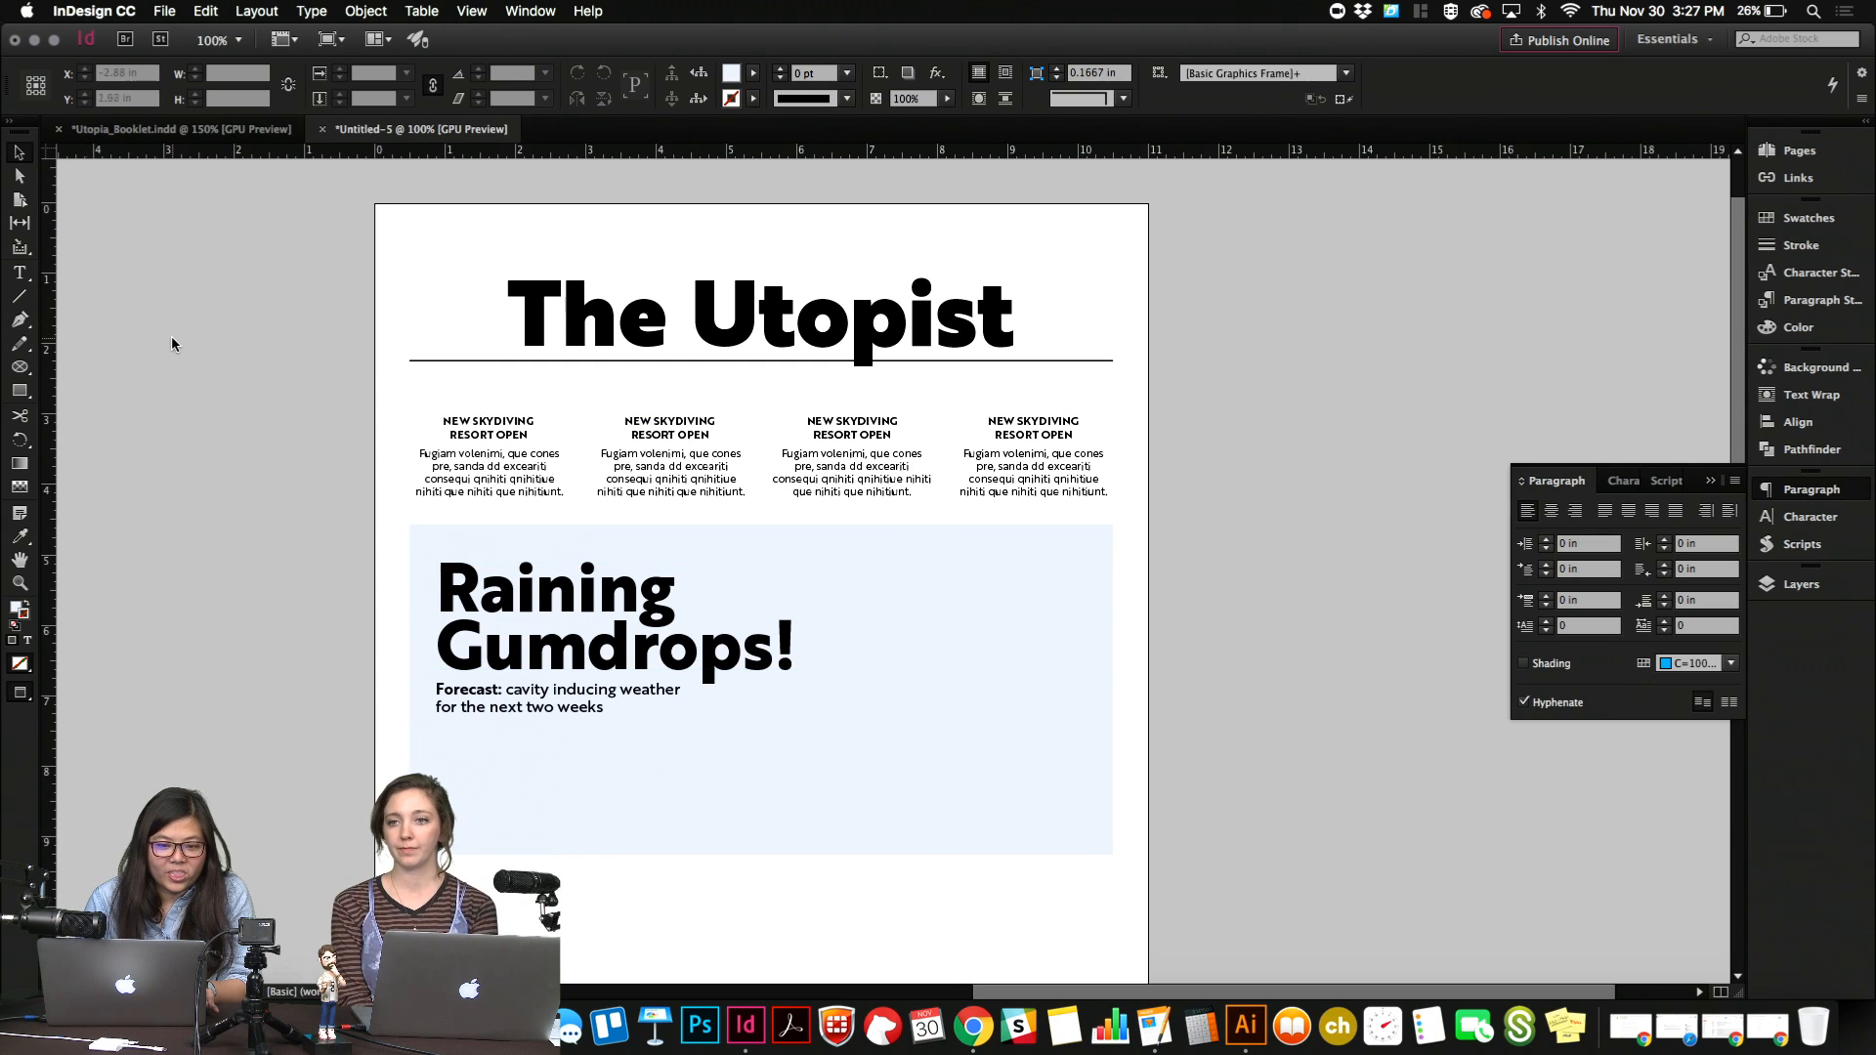
click(231, 129)
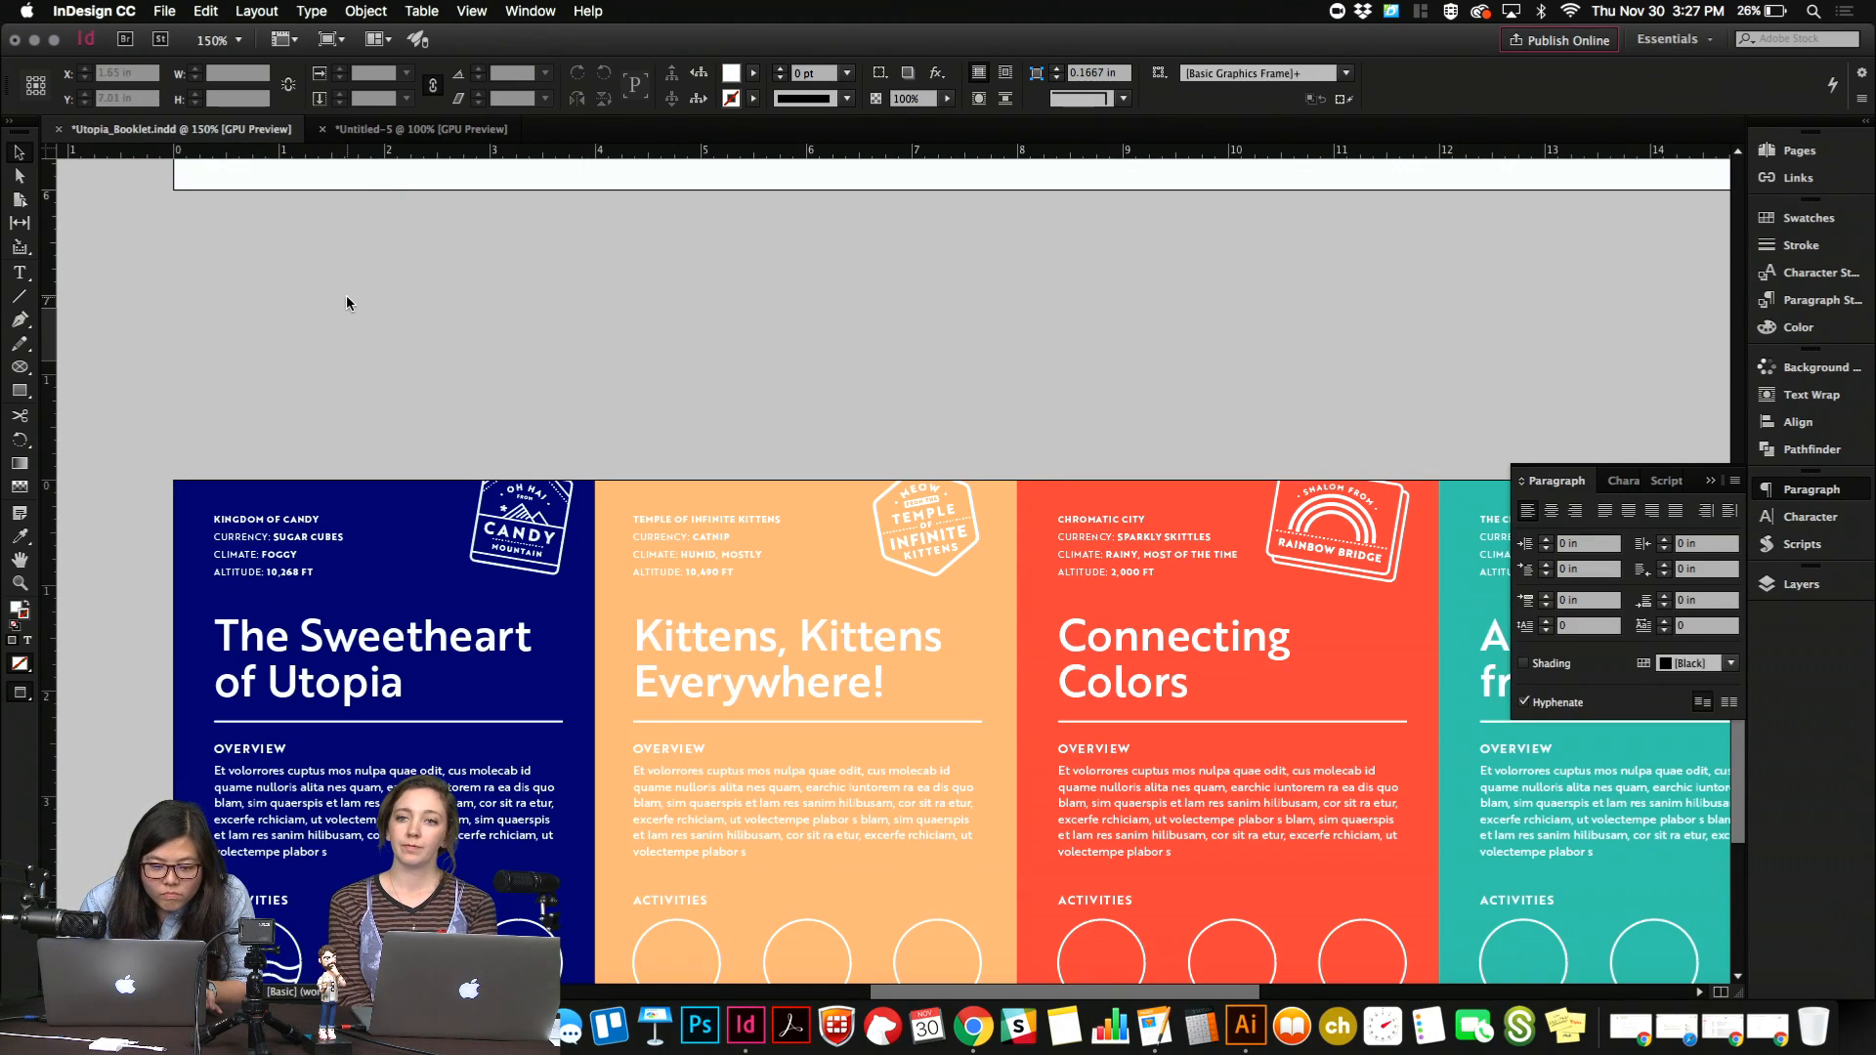
click(395, 132)
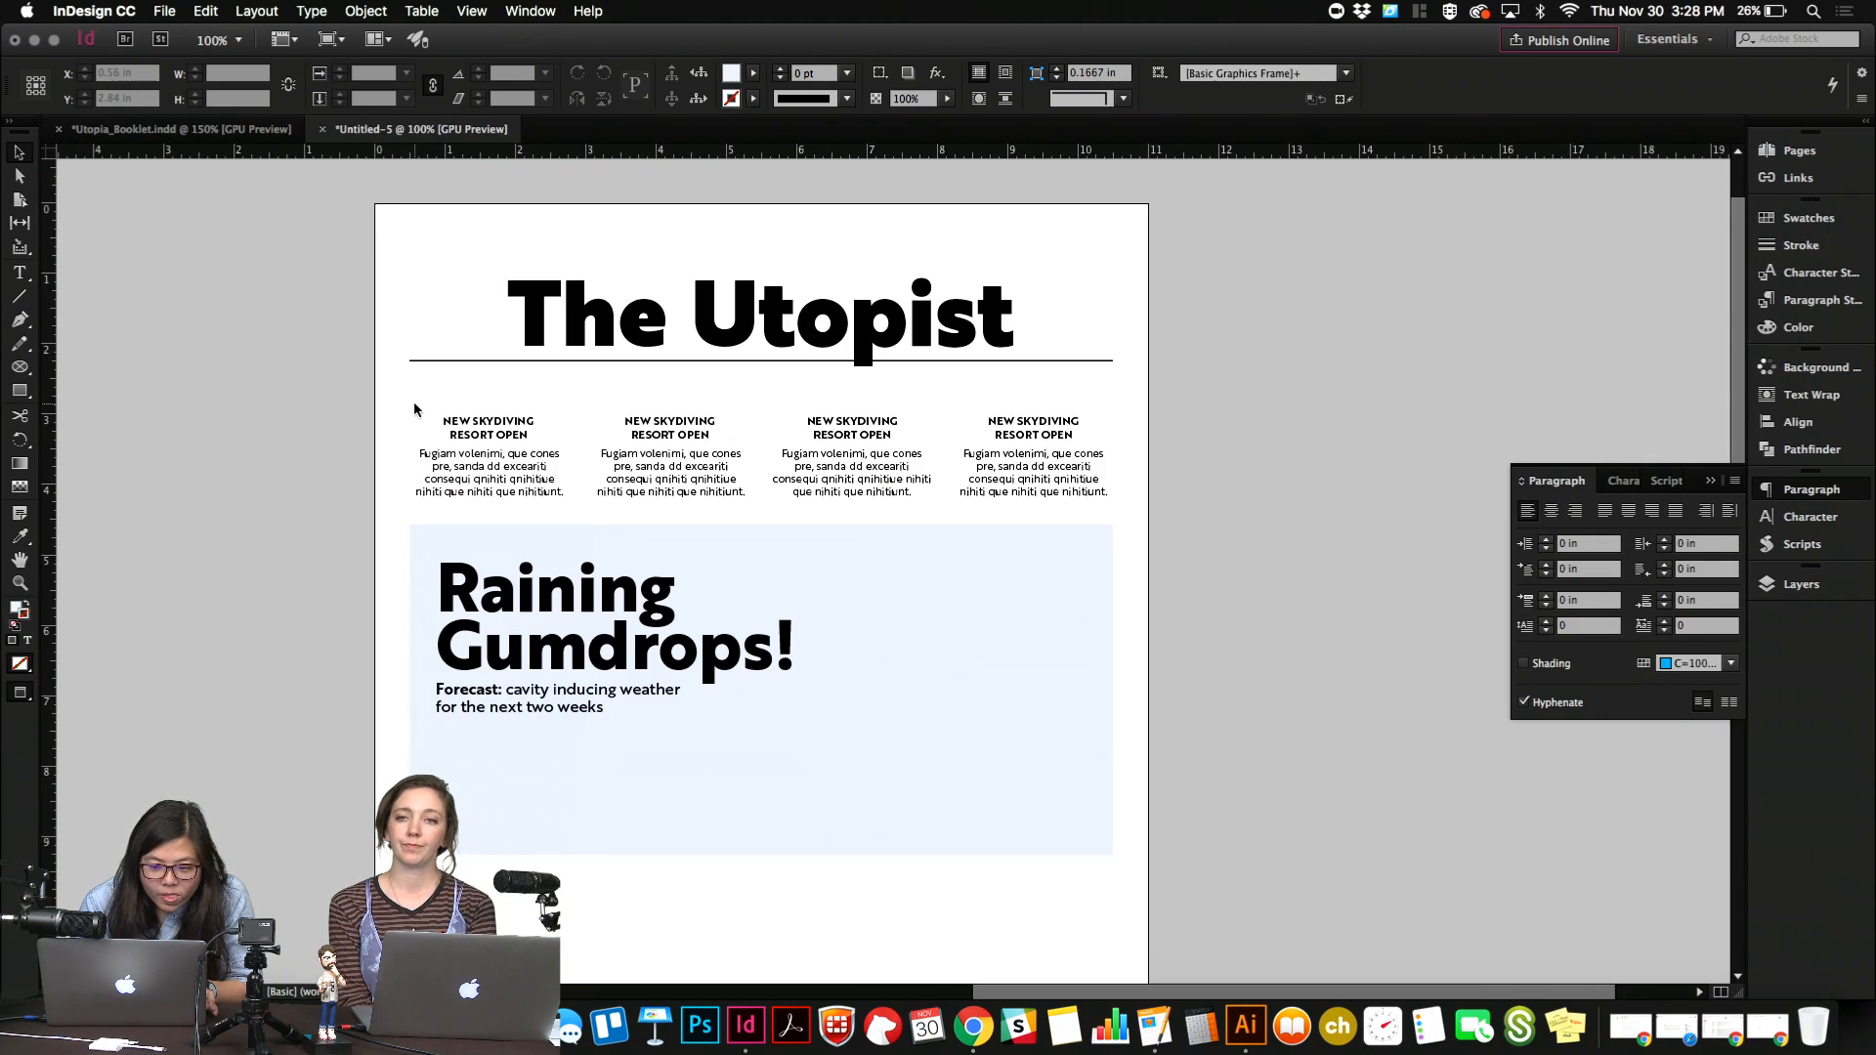
scroll(414, 408, up, 3)
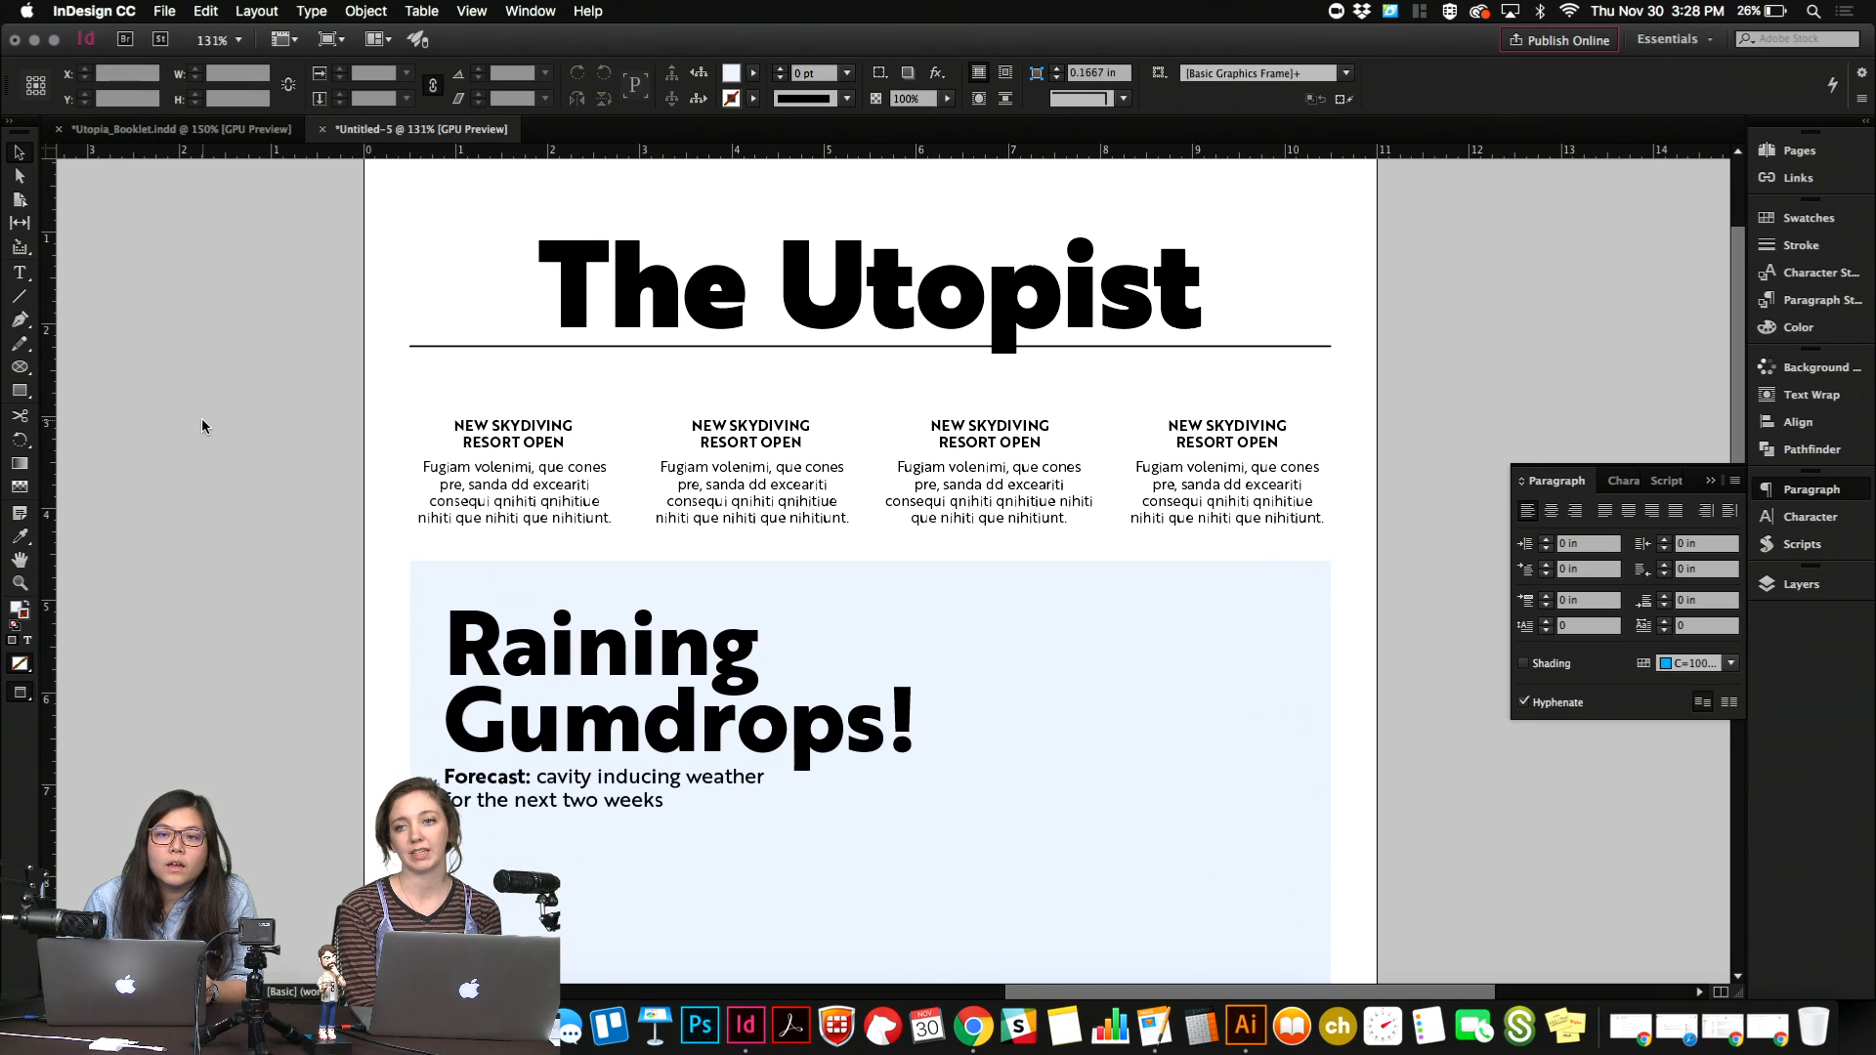
key(super+b)
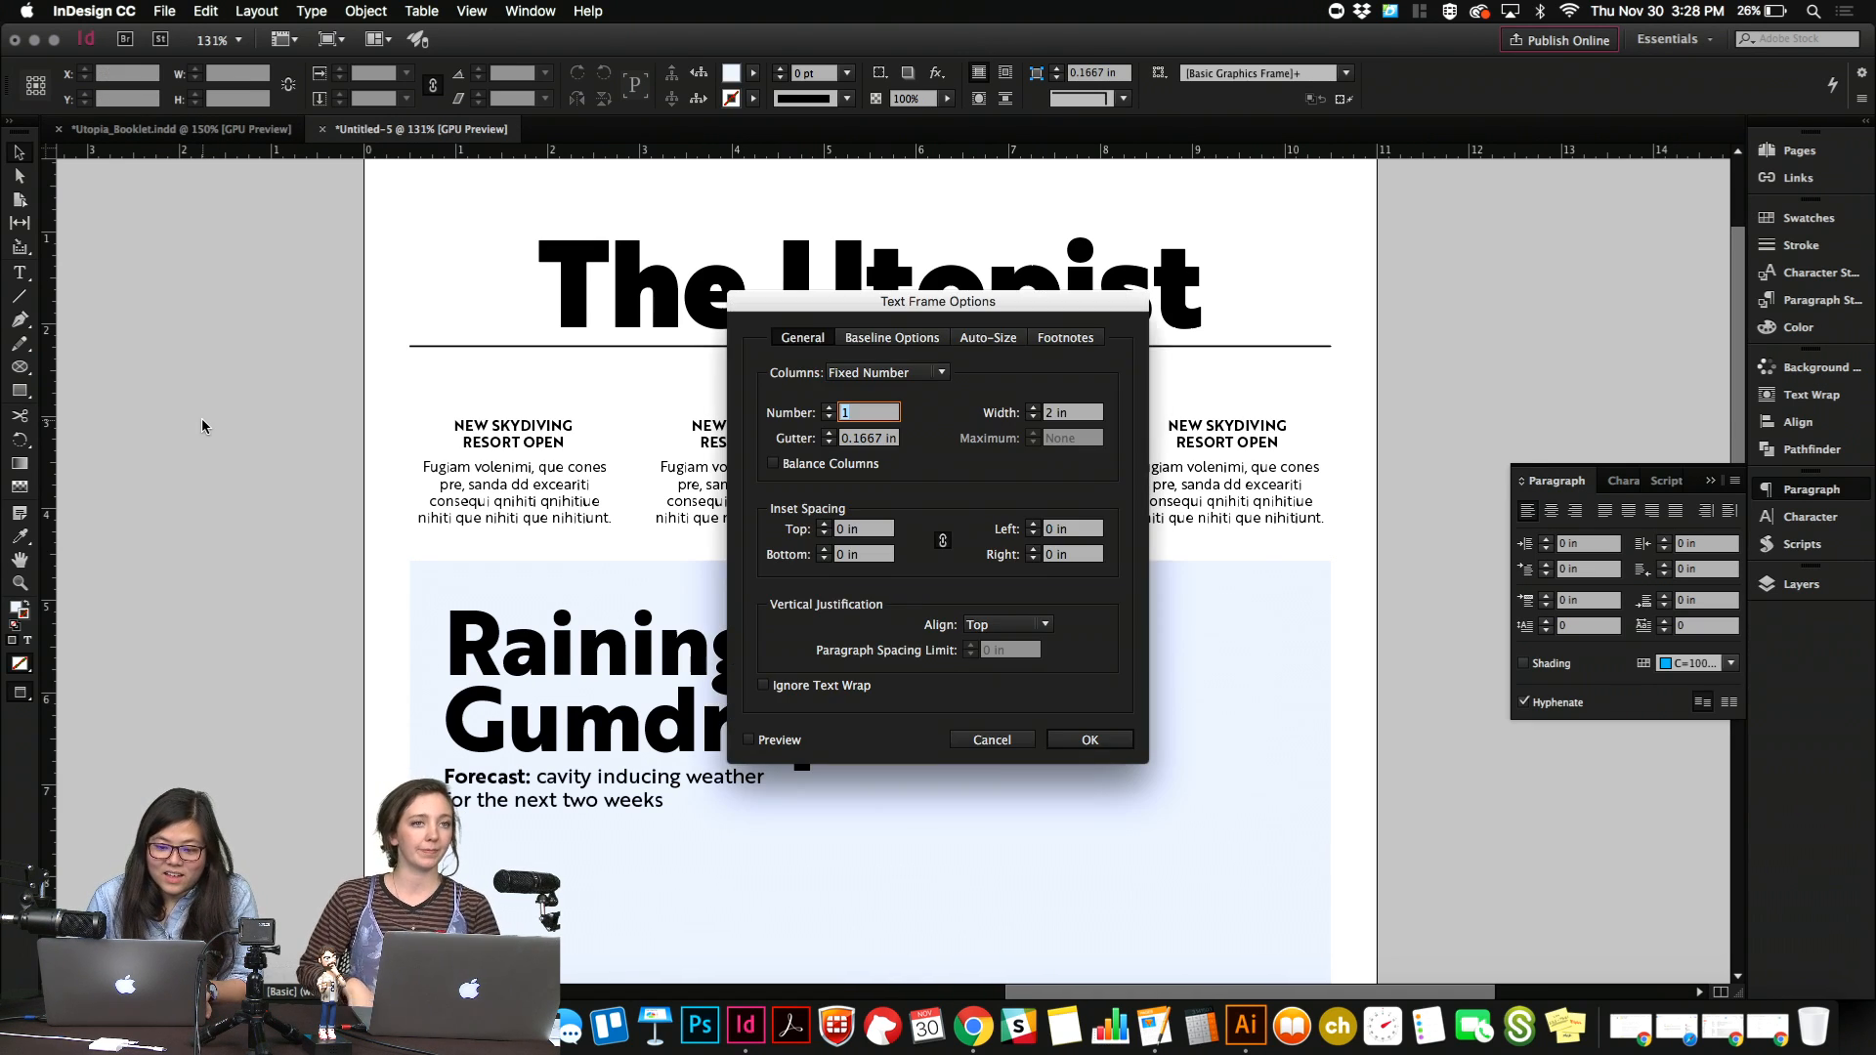
key(Escape)
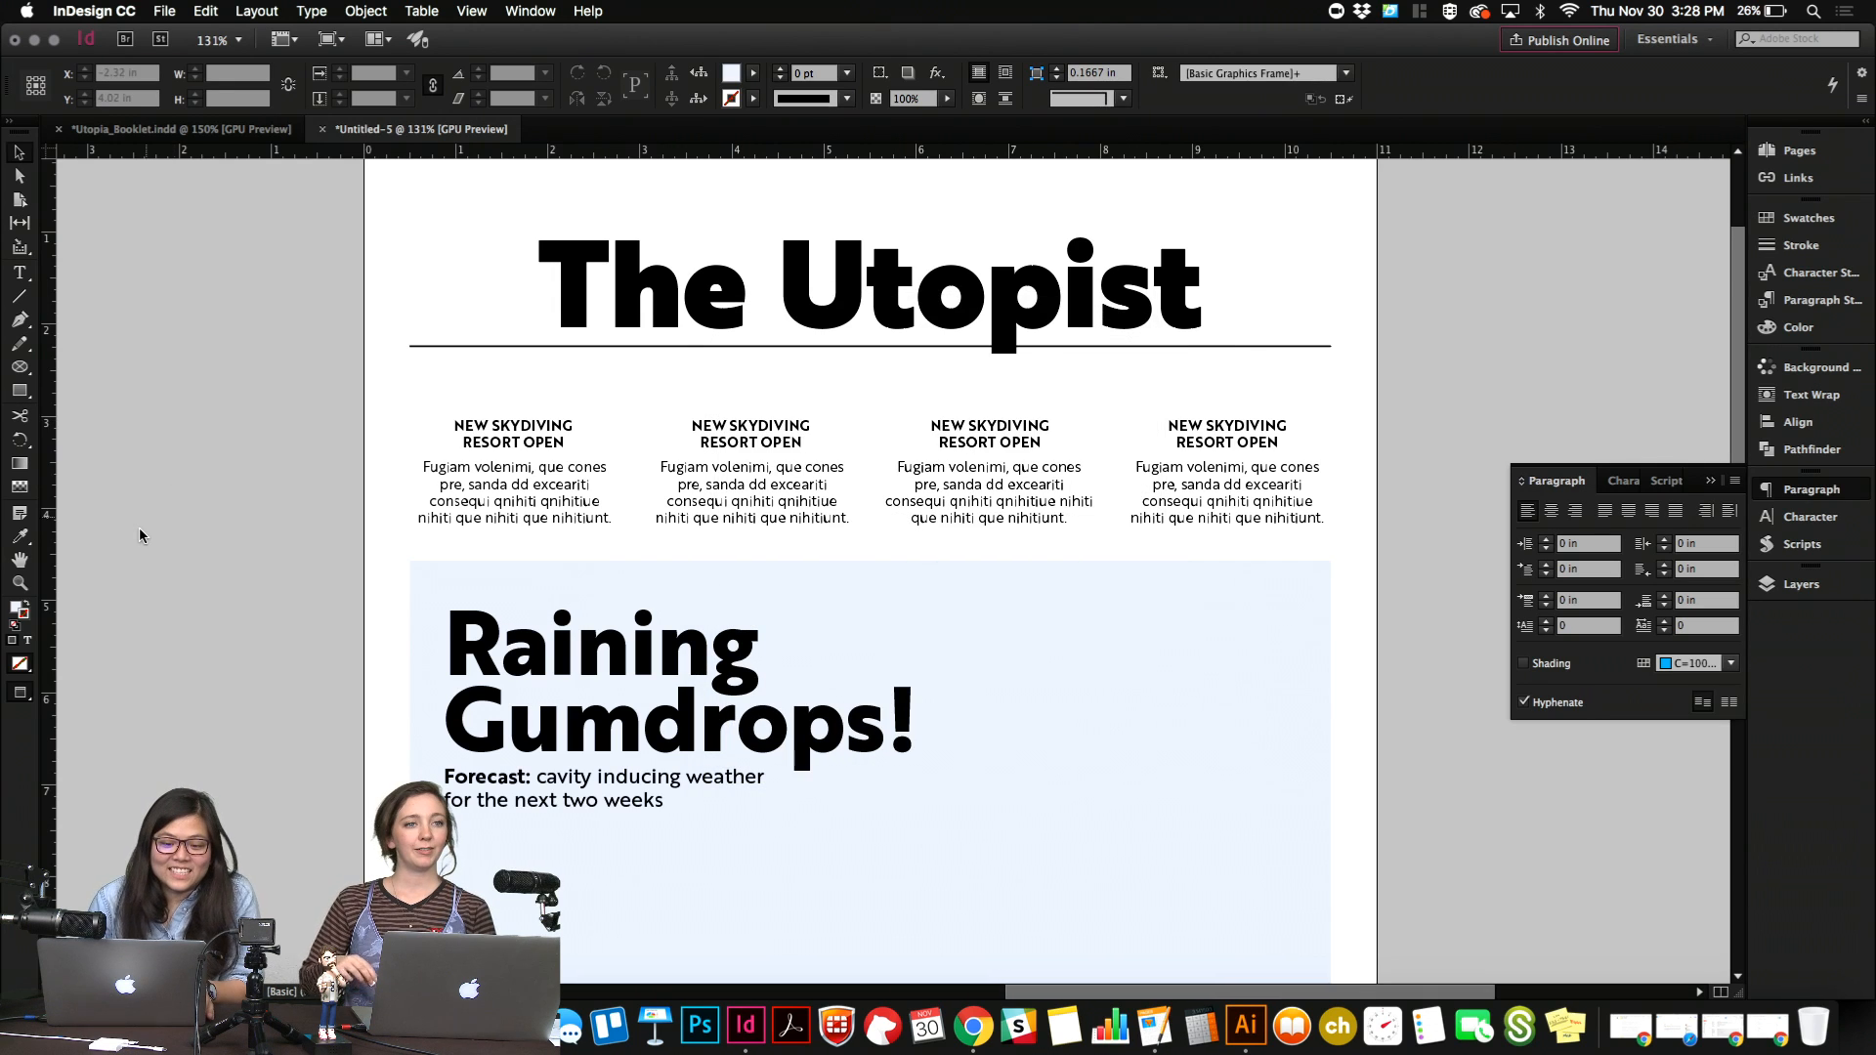
scroll(139, 534, down, 9)
click(430, 596)
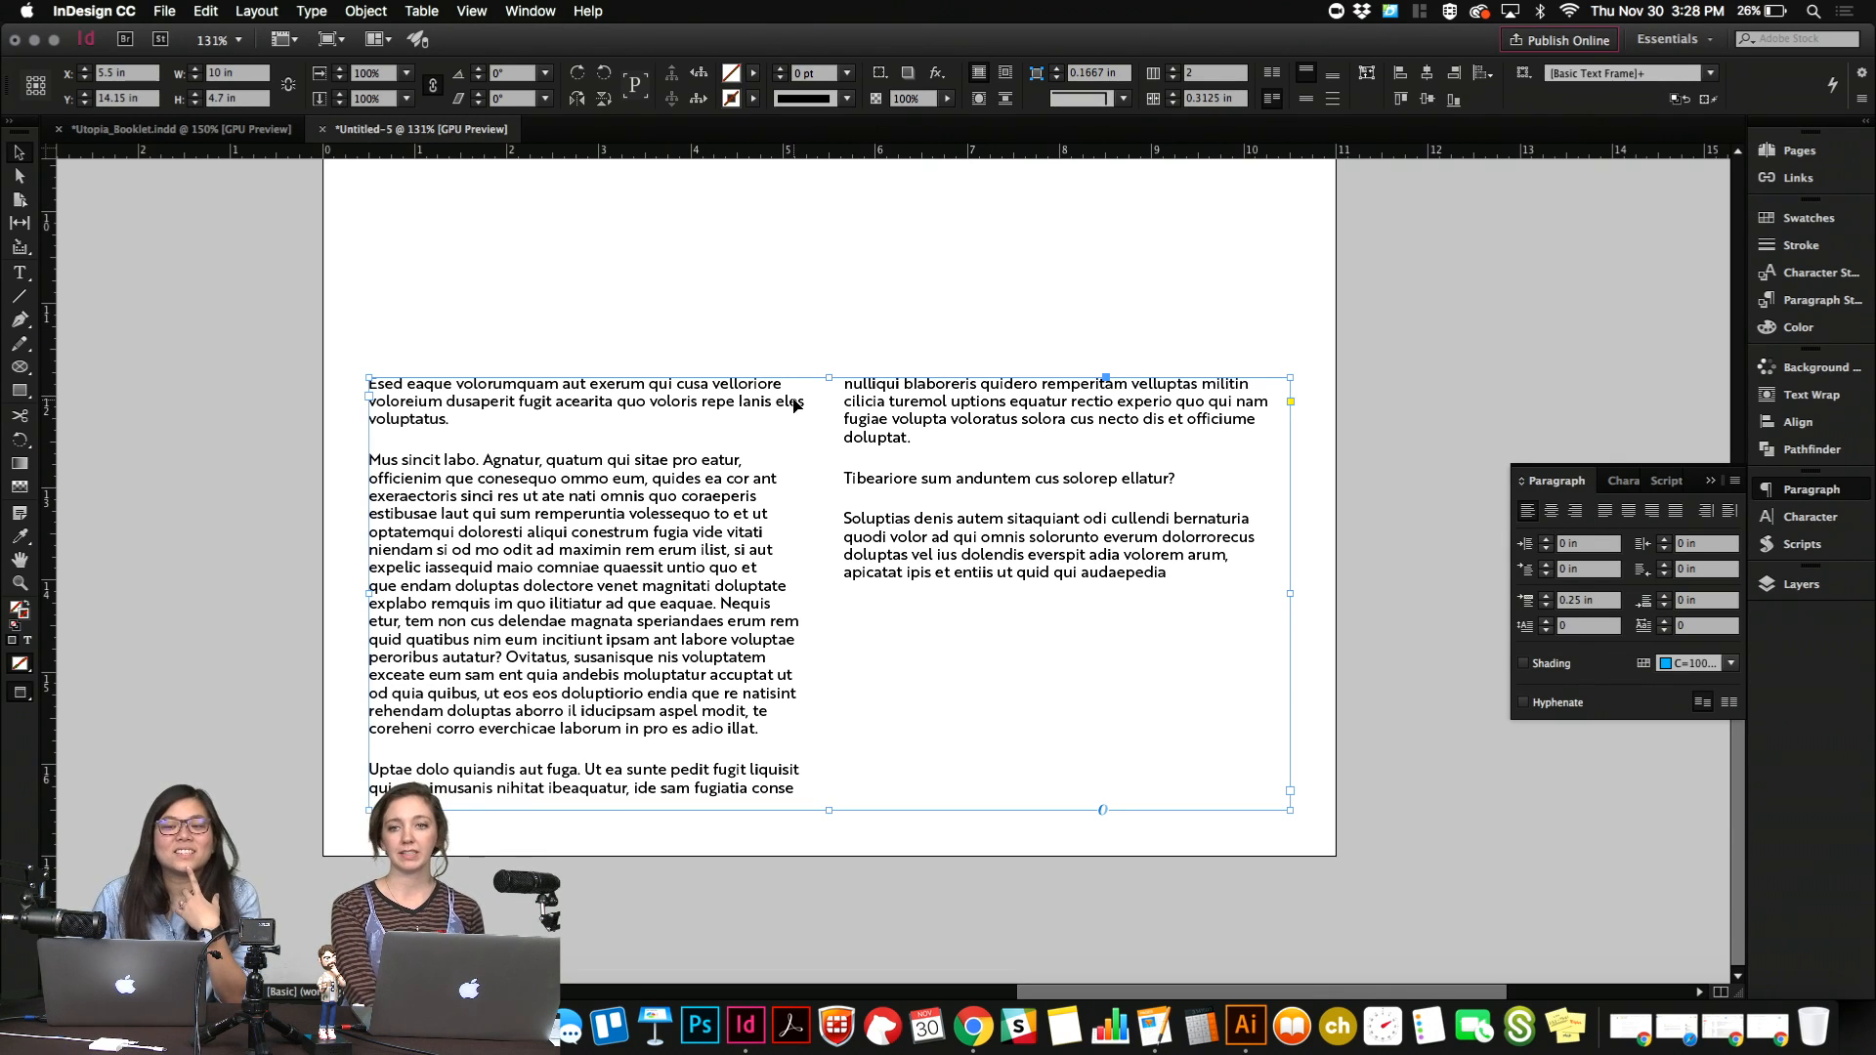
scroll(797, 528, up, 10)
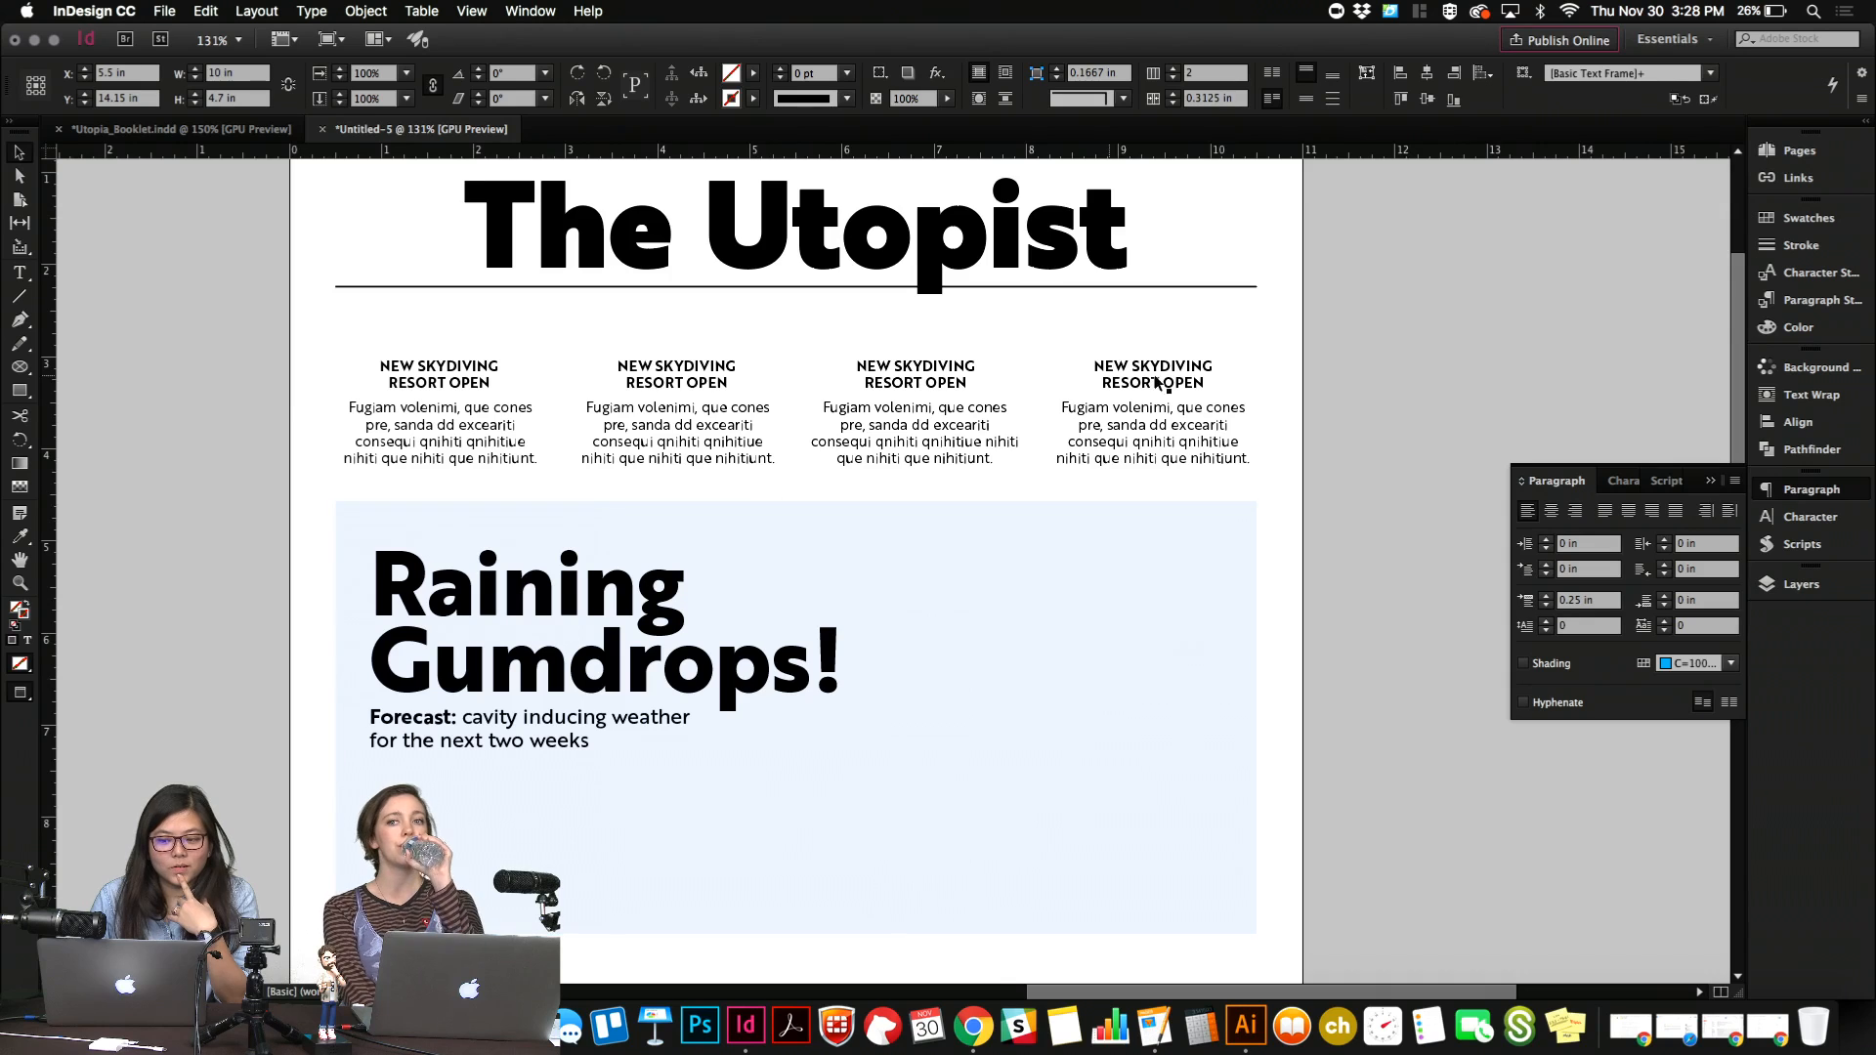
click(1317, 395)
Color the first "NEW SKYDIVING RESORT OPEN" teaser headline with the navy swatch R=0 G=12 B=117.
click(480, 375)
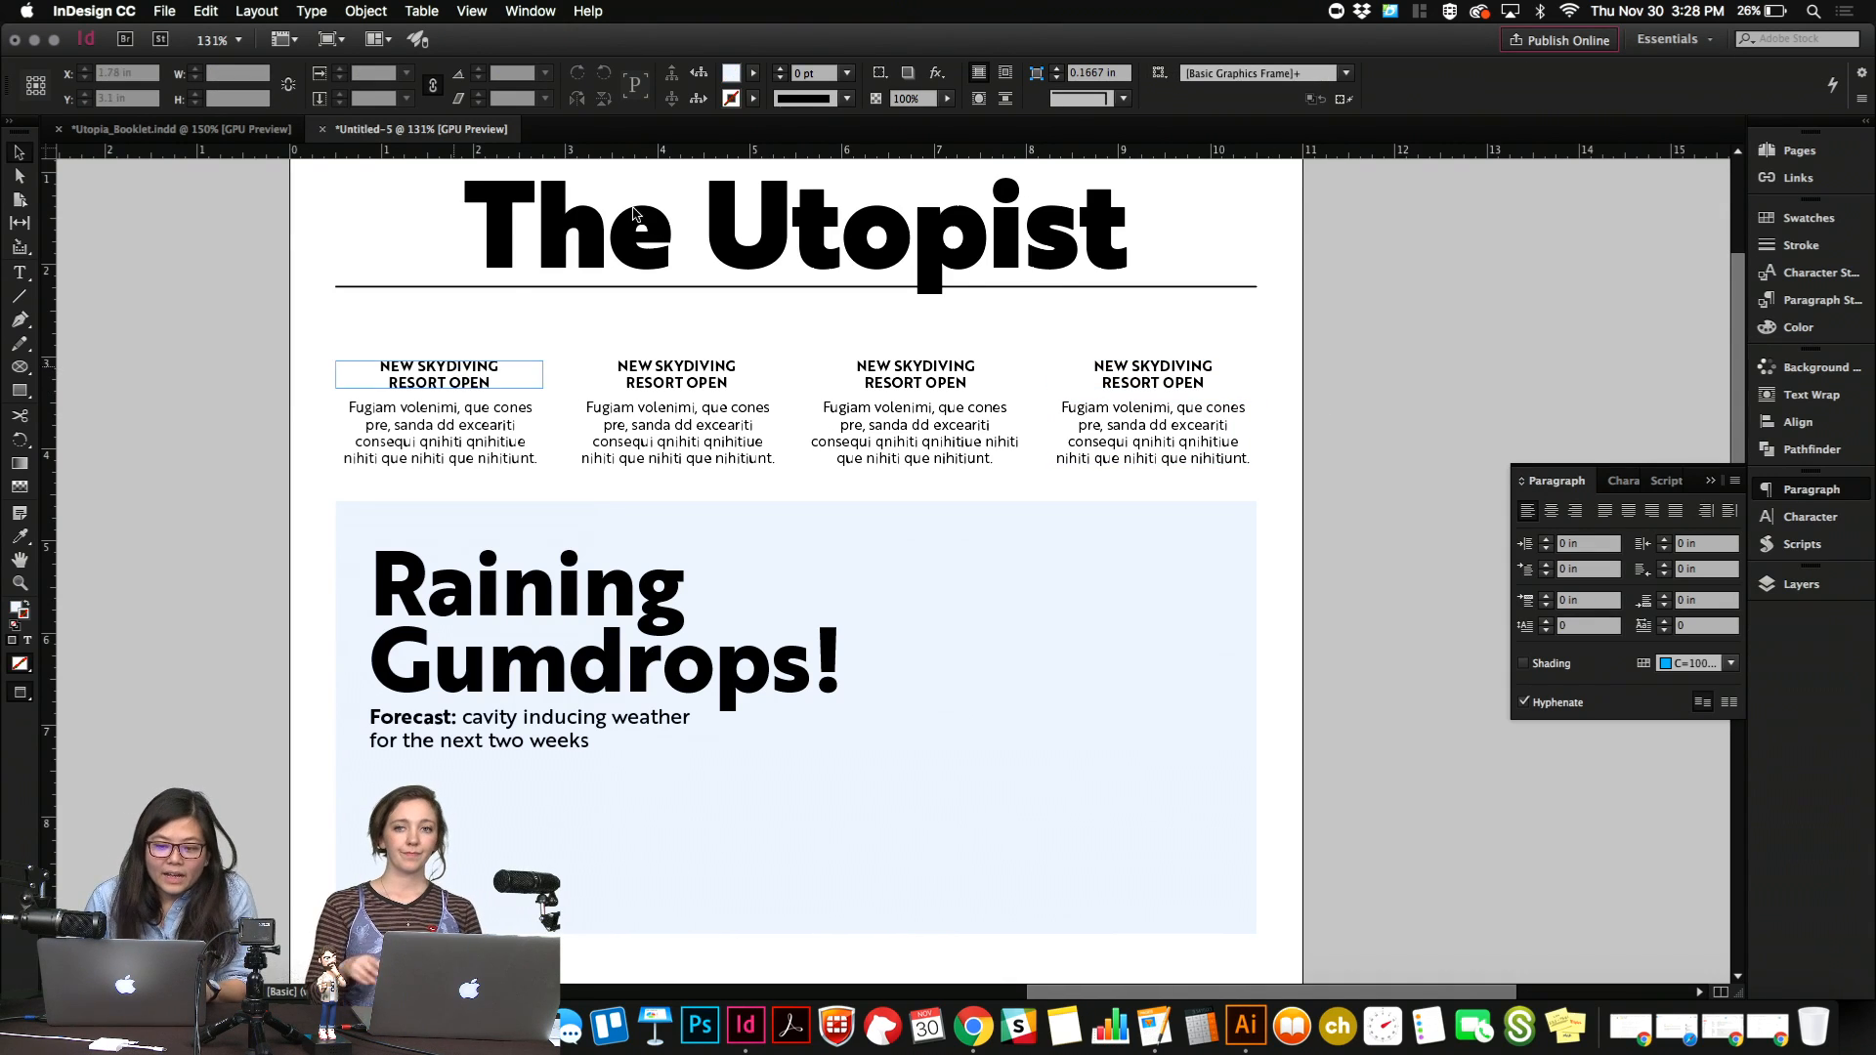
double_click(480, 375)
key(super+a)
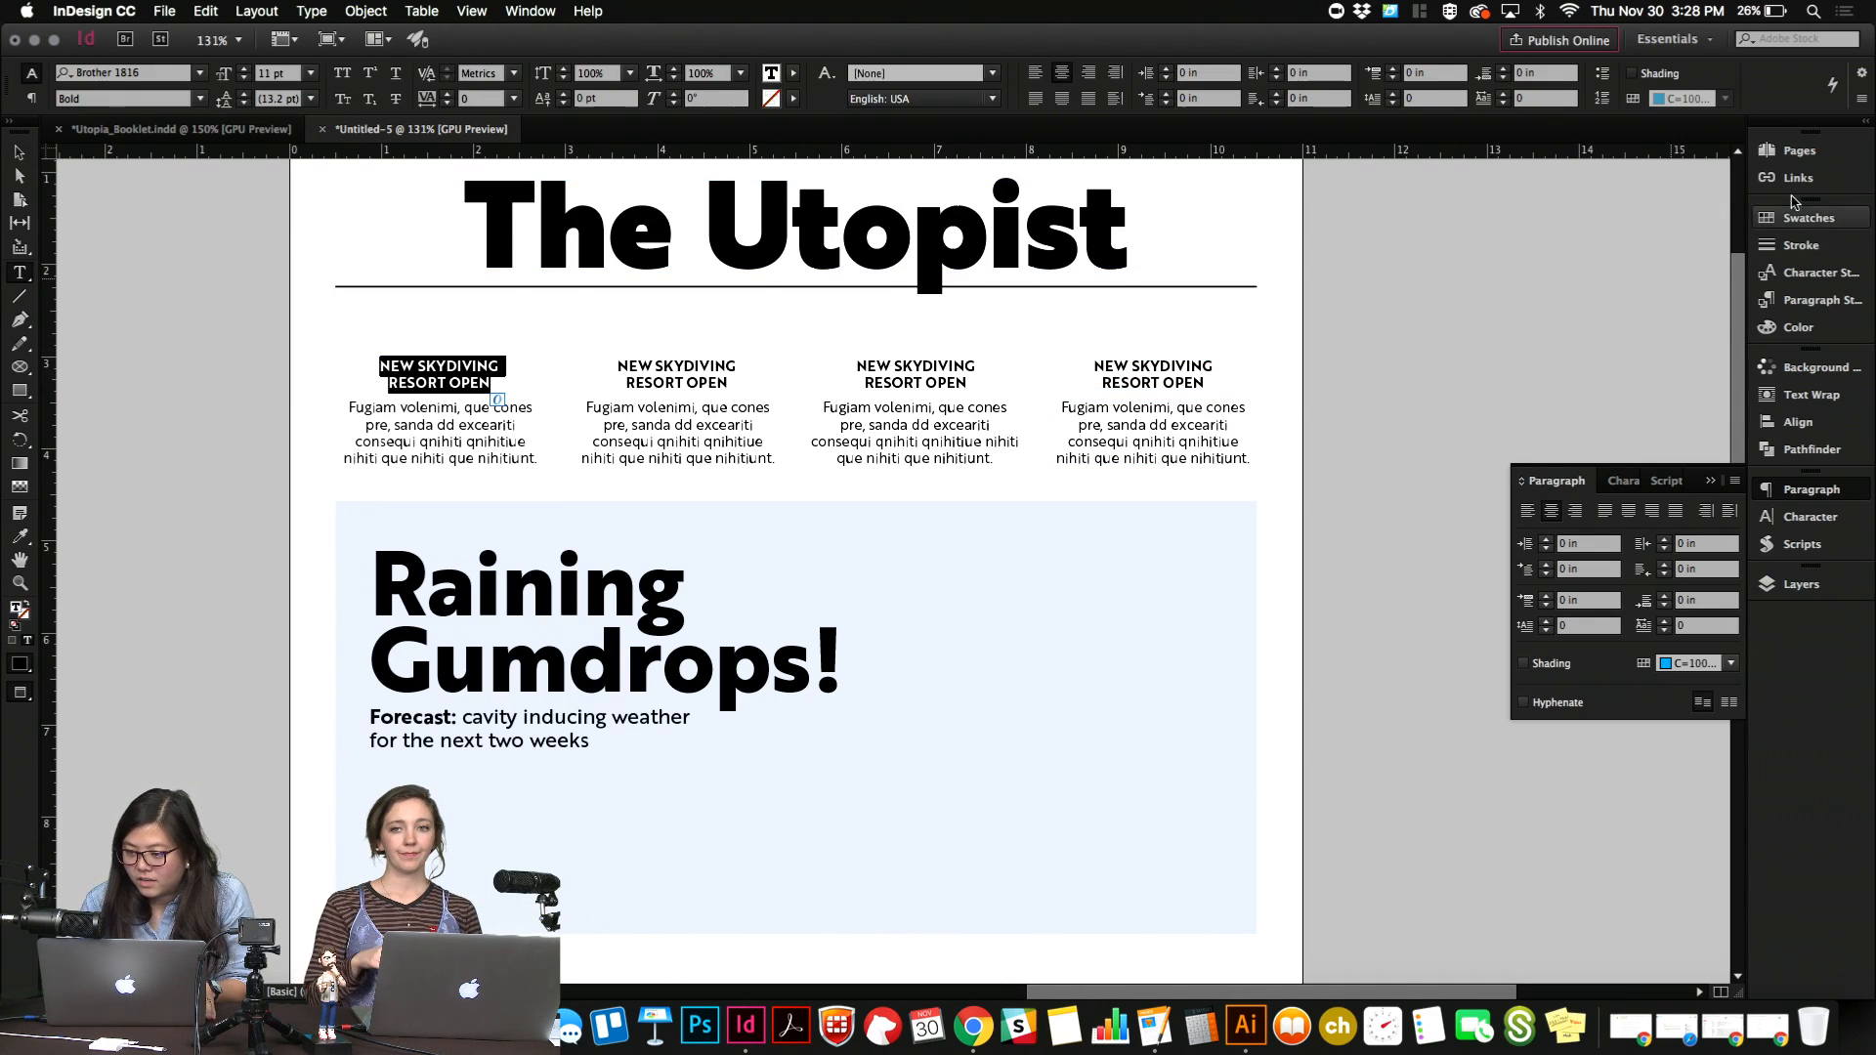
click(1809, 219)
click(1543, 520)
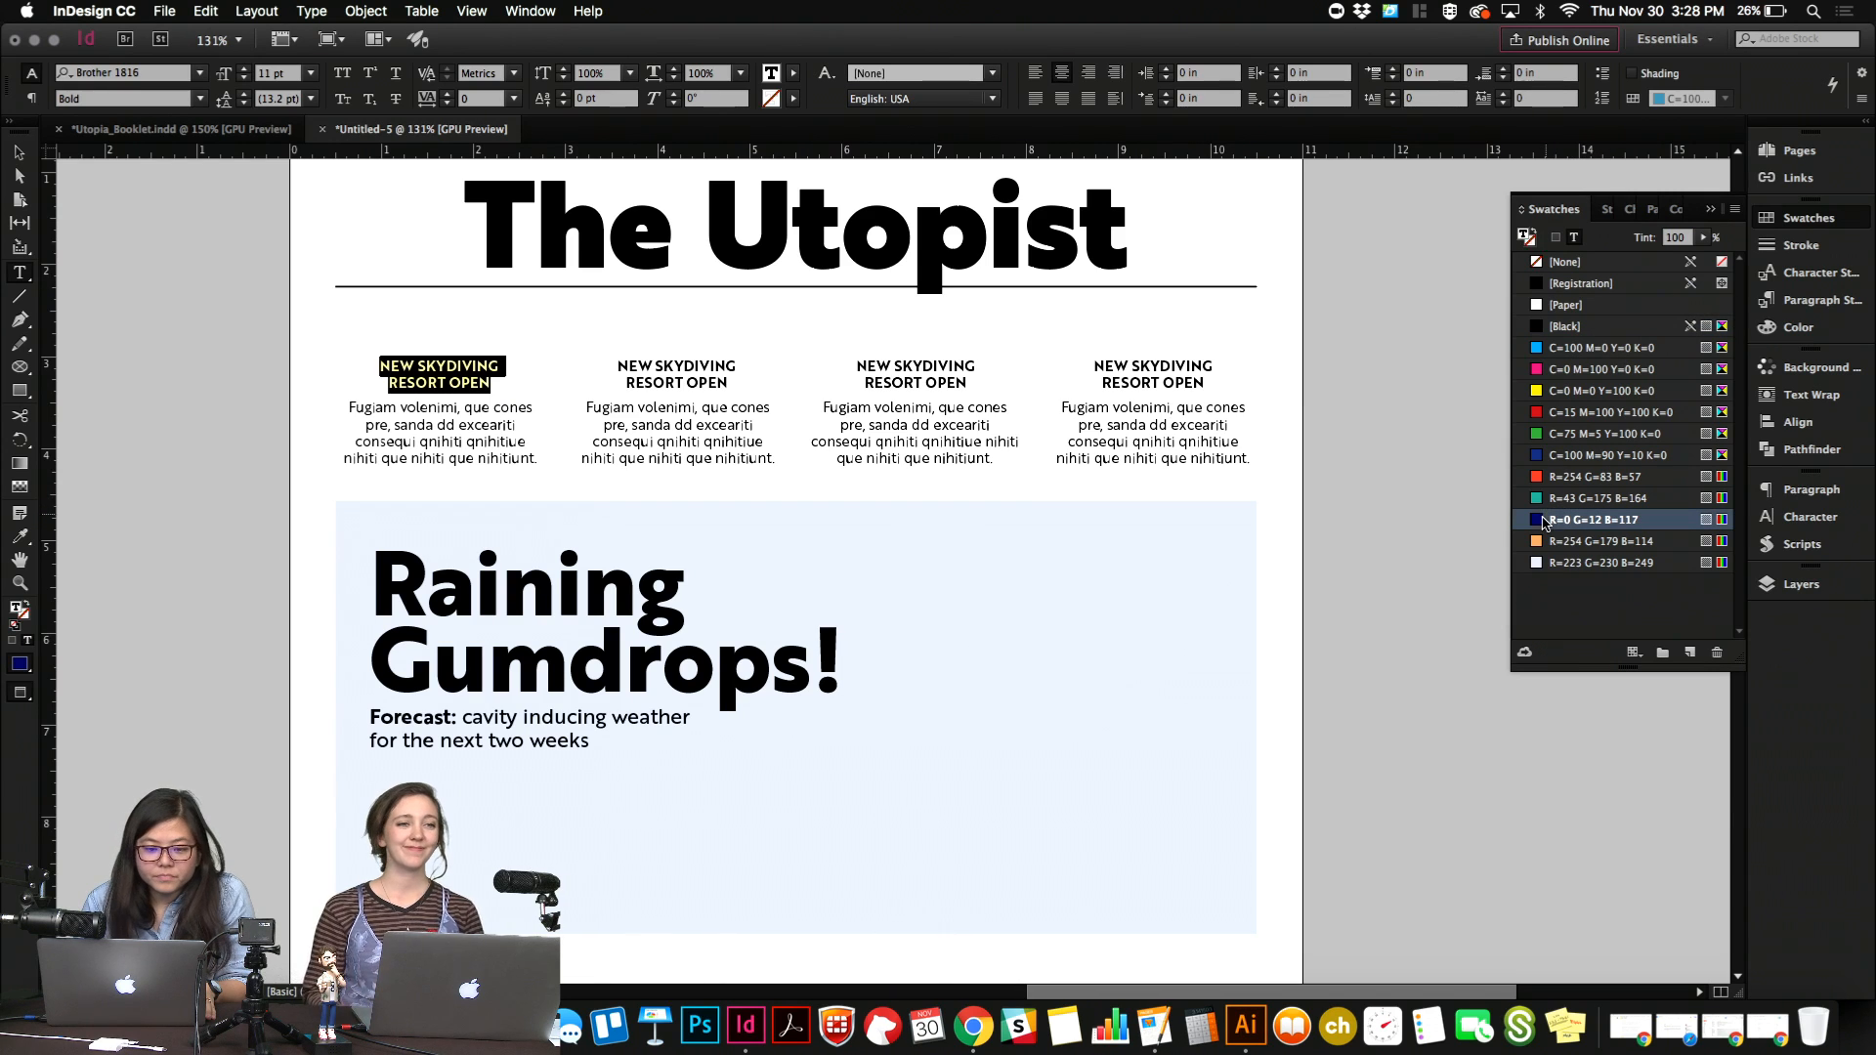
Color the second teaser headline with the R=254 G=83 B=57 swatch and the third with R=43 G=175 B=164.
click(748, 371)
key(super+a)
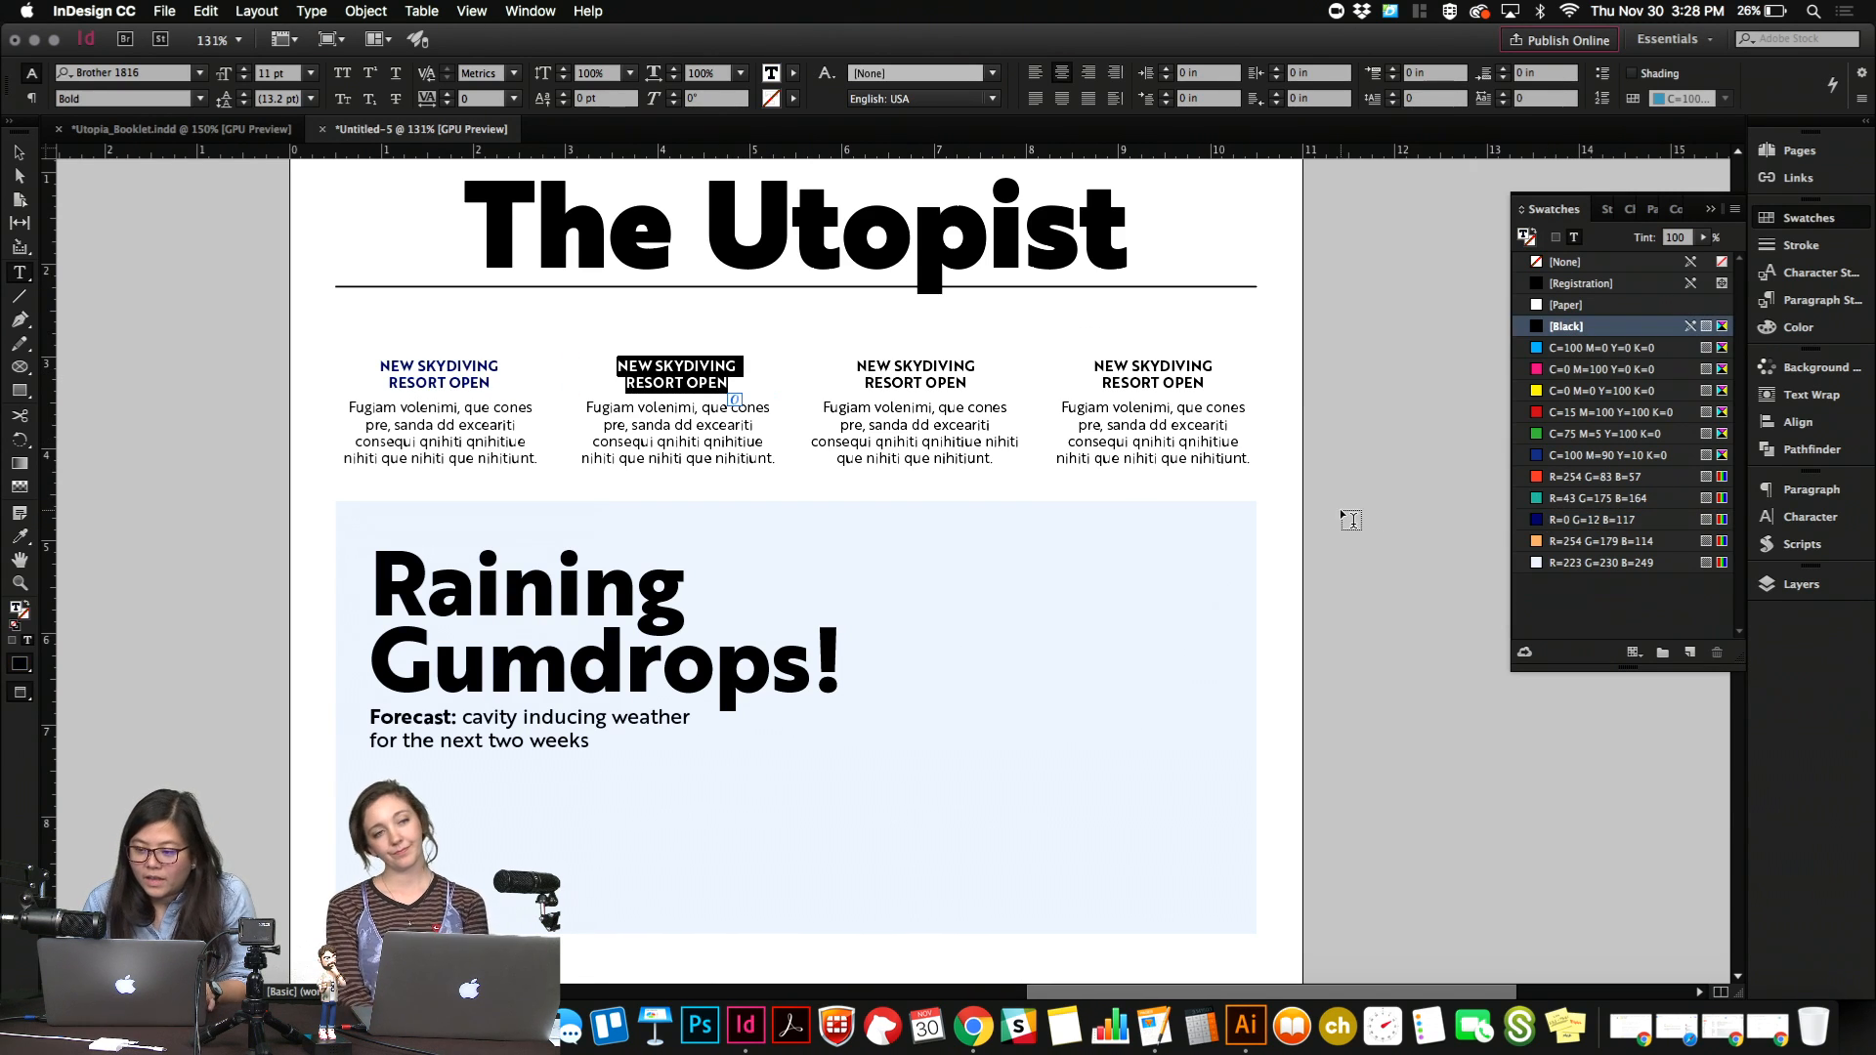
click(1532, 478)
click(961, 366)
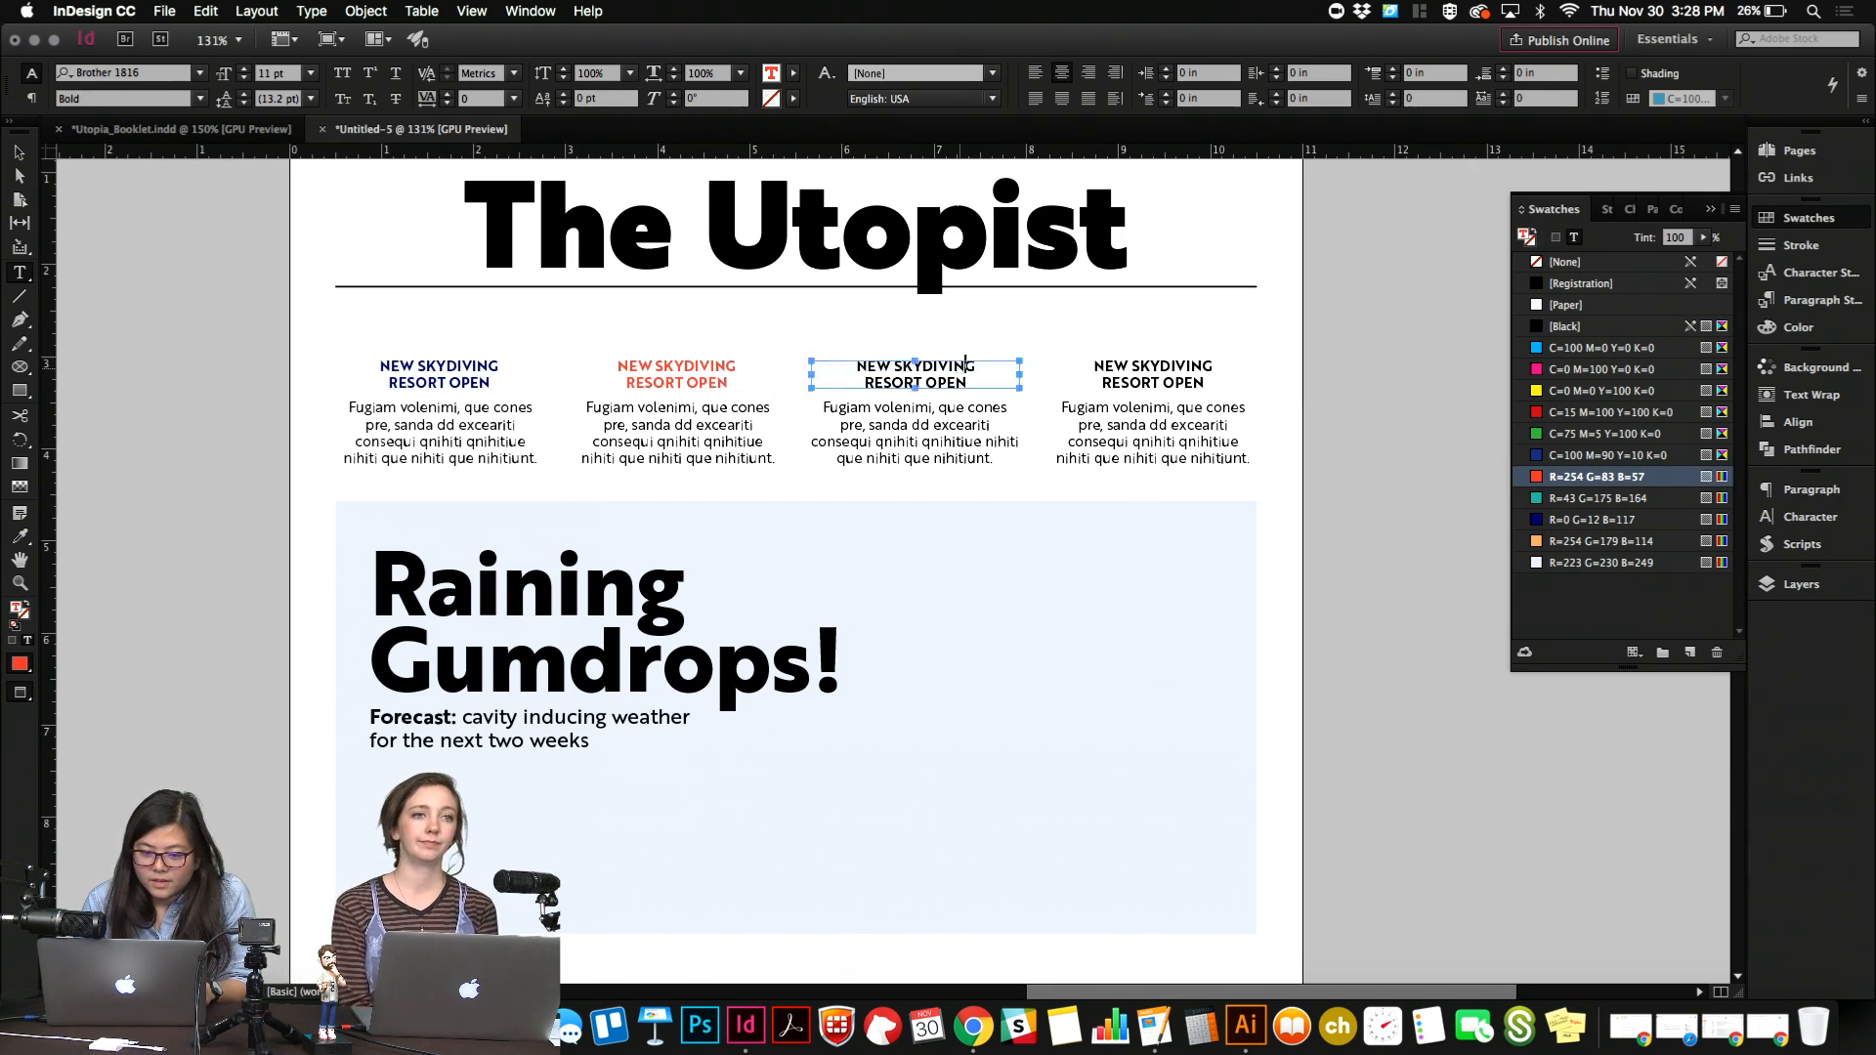
key(super+a)
click(1536, 499)
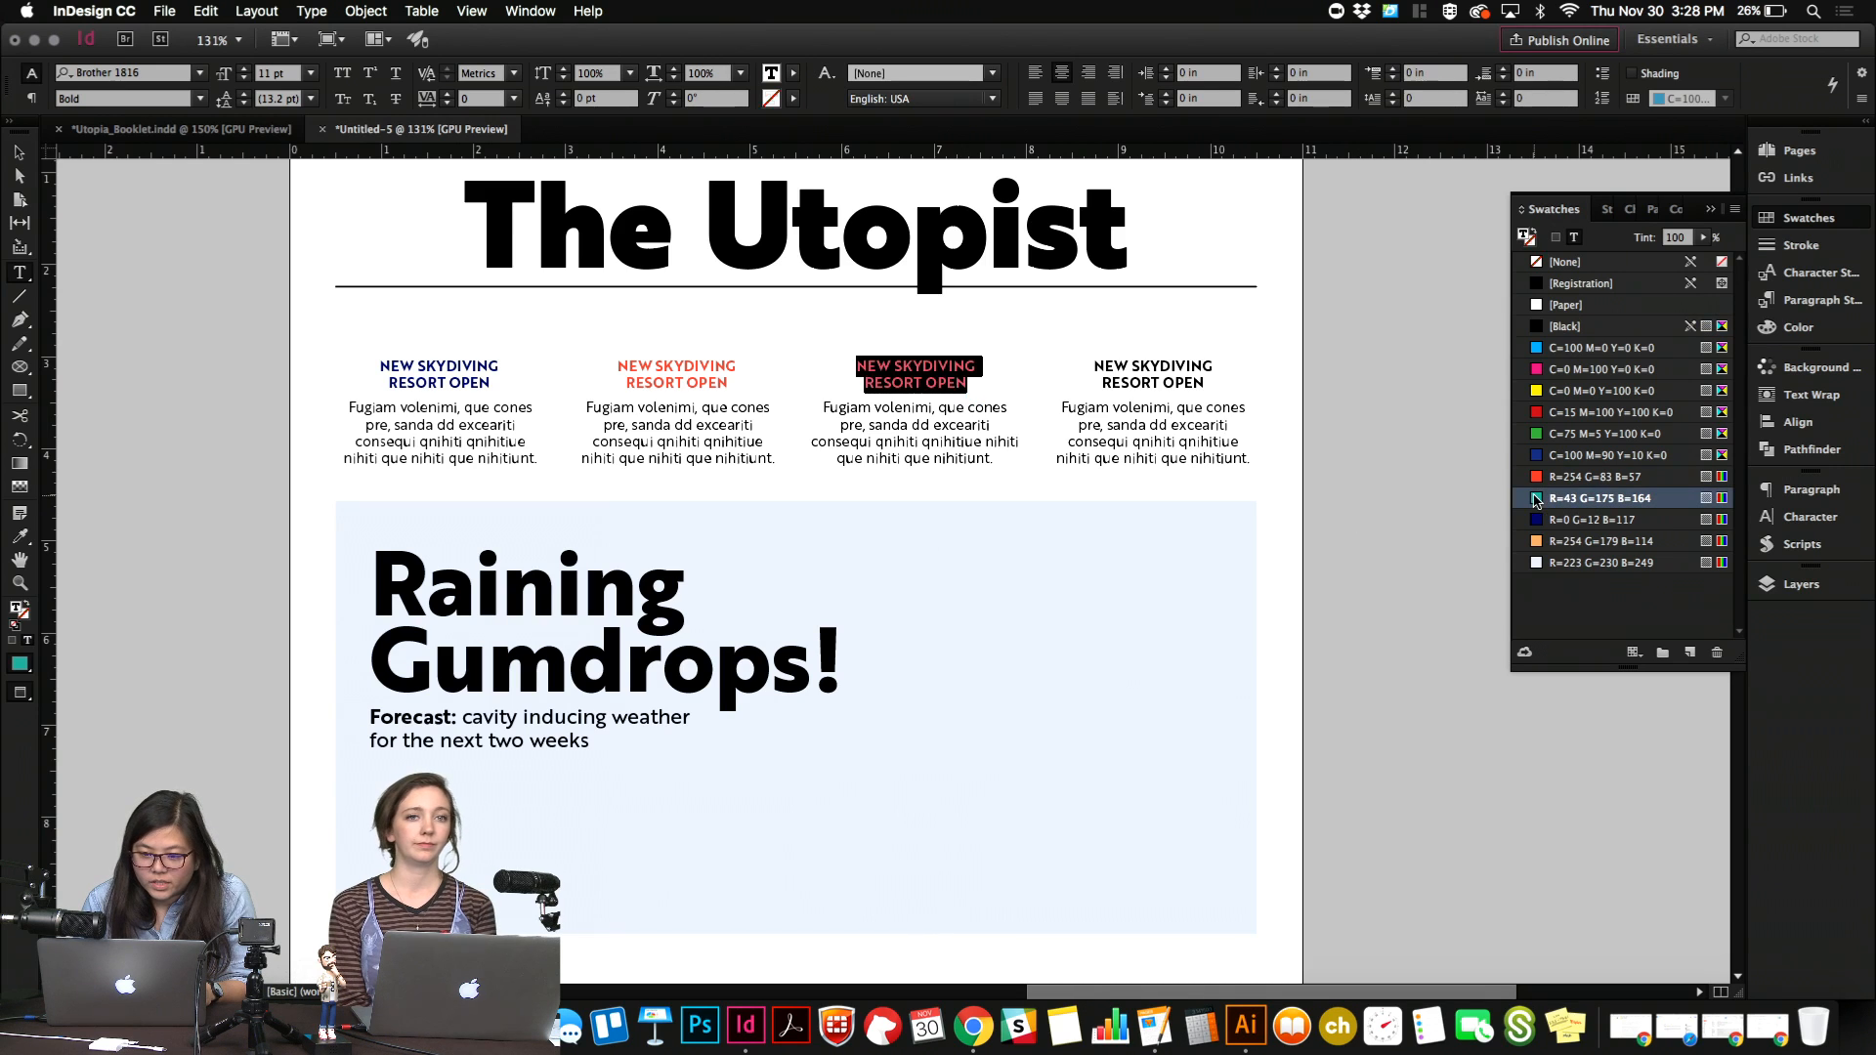
Color the fourth teaser headline with the light orange swatch R=254 G=179 B=114.
click(1186, 358)
key(super+a)
click(1537, 543)
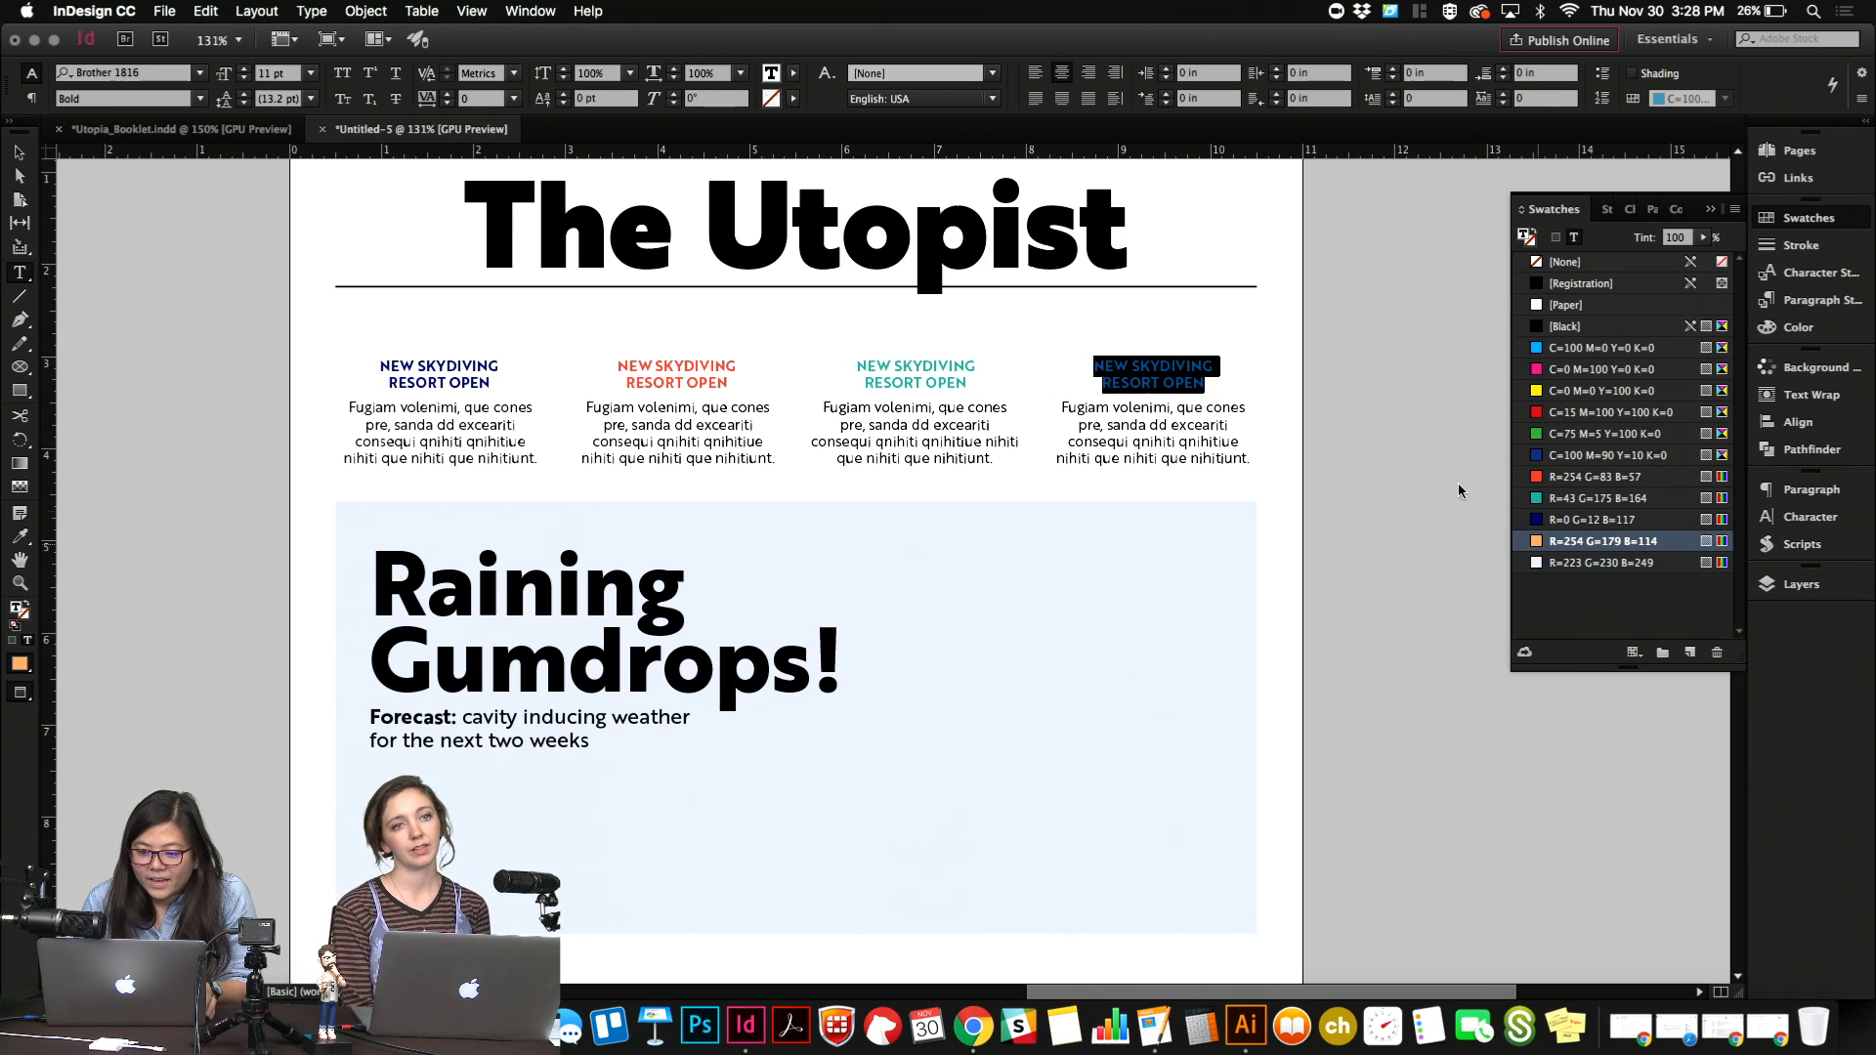
click(1156, 372)
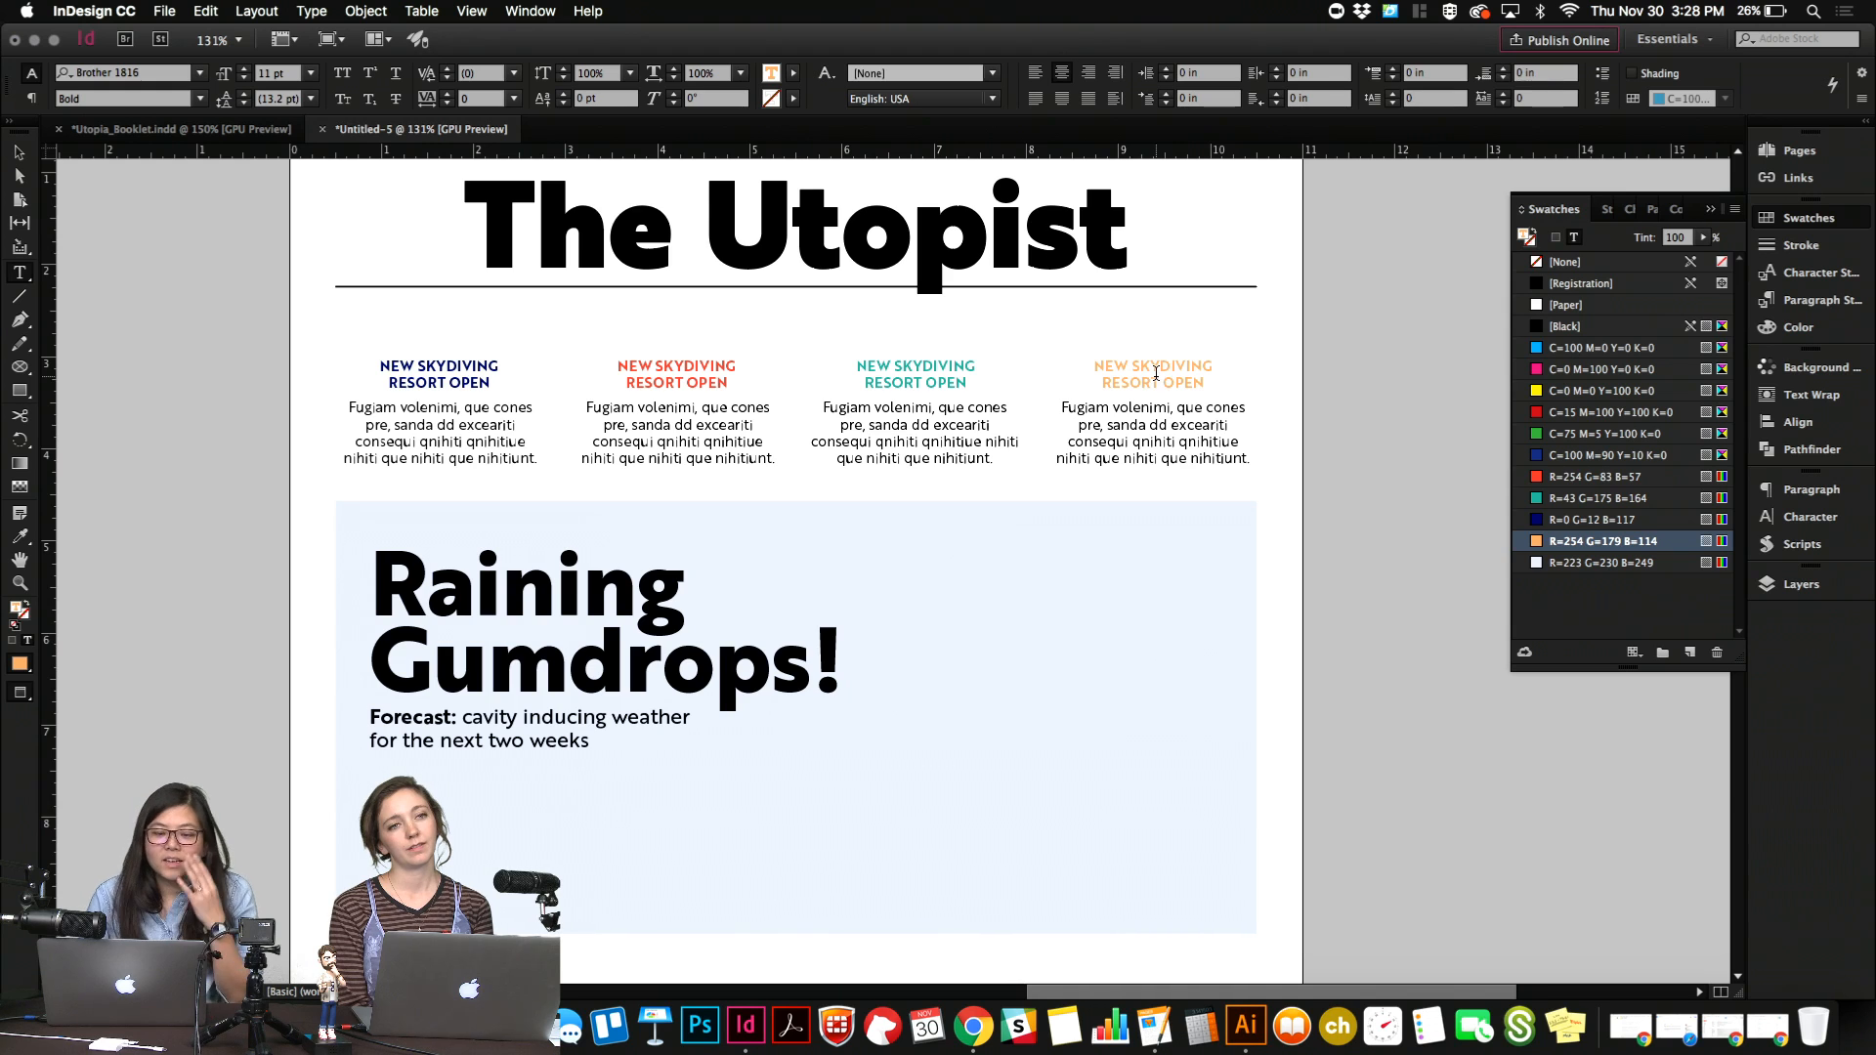
Examine the colored destination panels and their headline styling in the Utopia_Booklet document for reference.
click(178, 129)
scroll(436, 525, down, 1)
scroll(437, 525, right, 1)
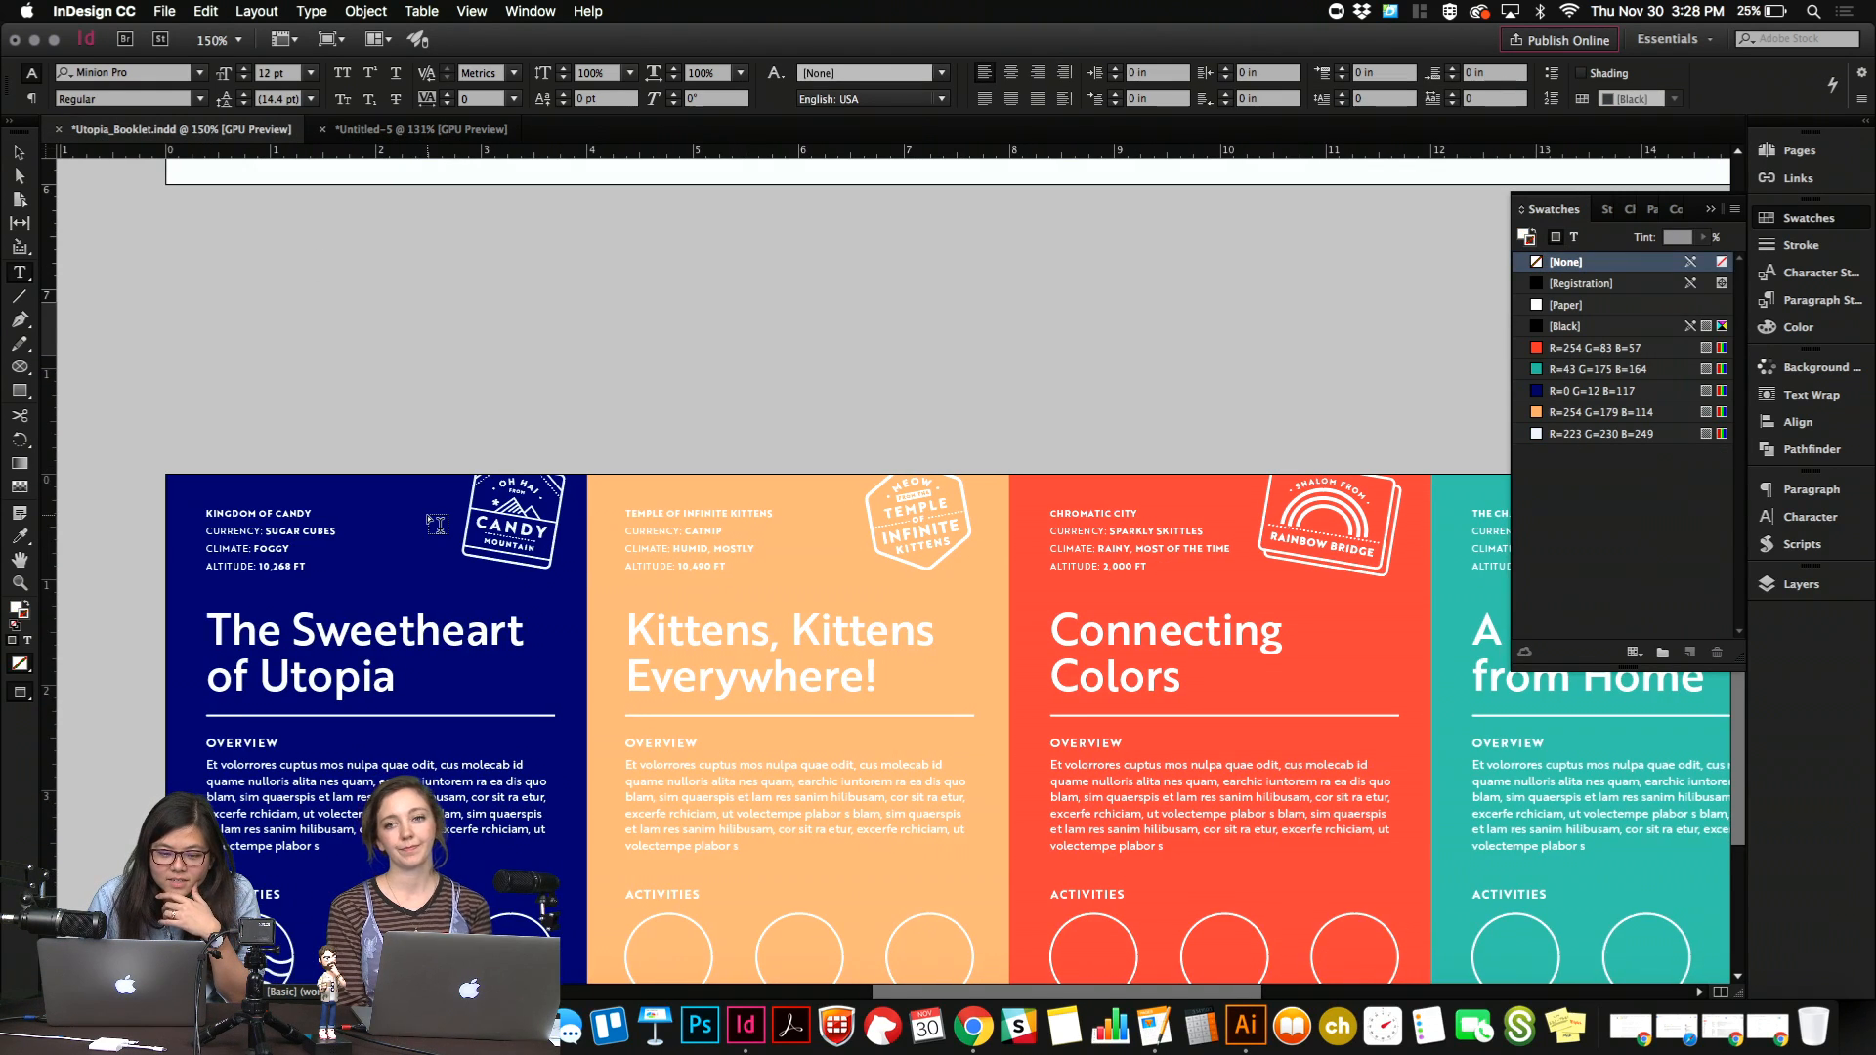
scroll(436, 509, down, 3)
scroll(436, 509, right, 1)
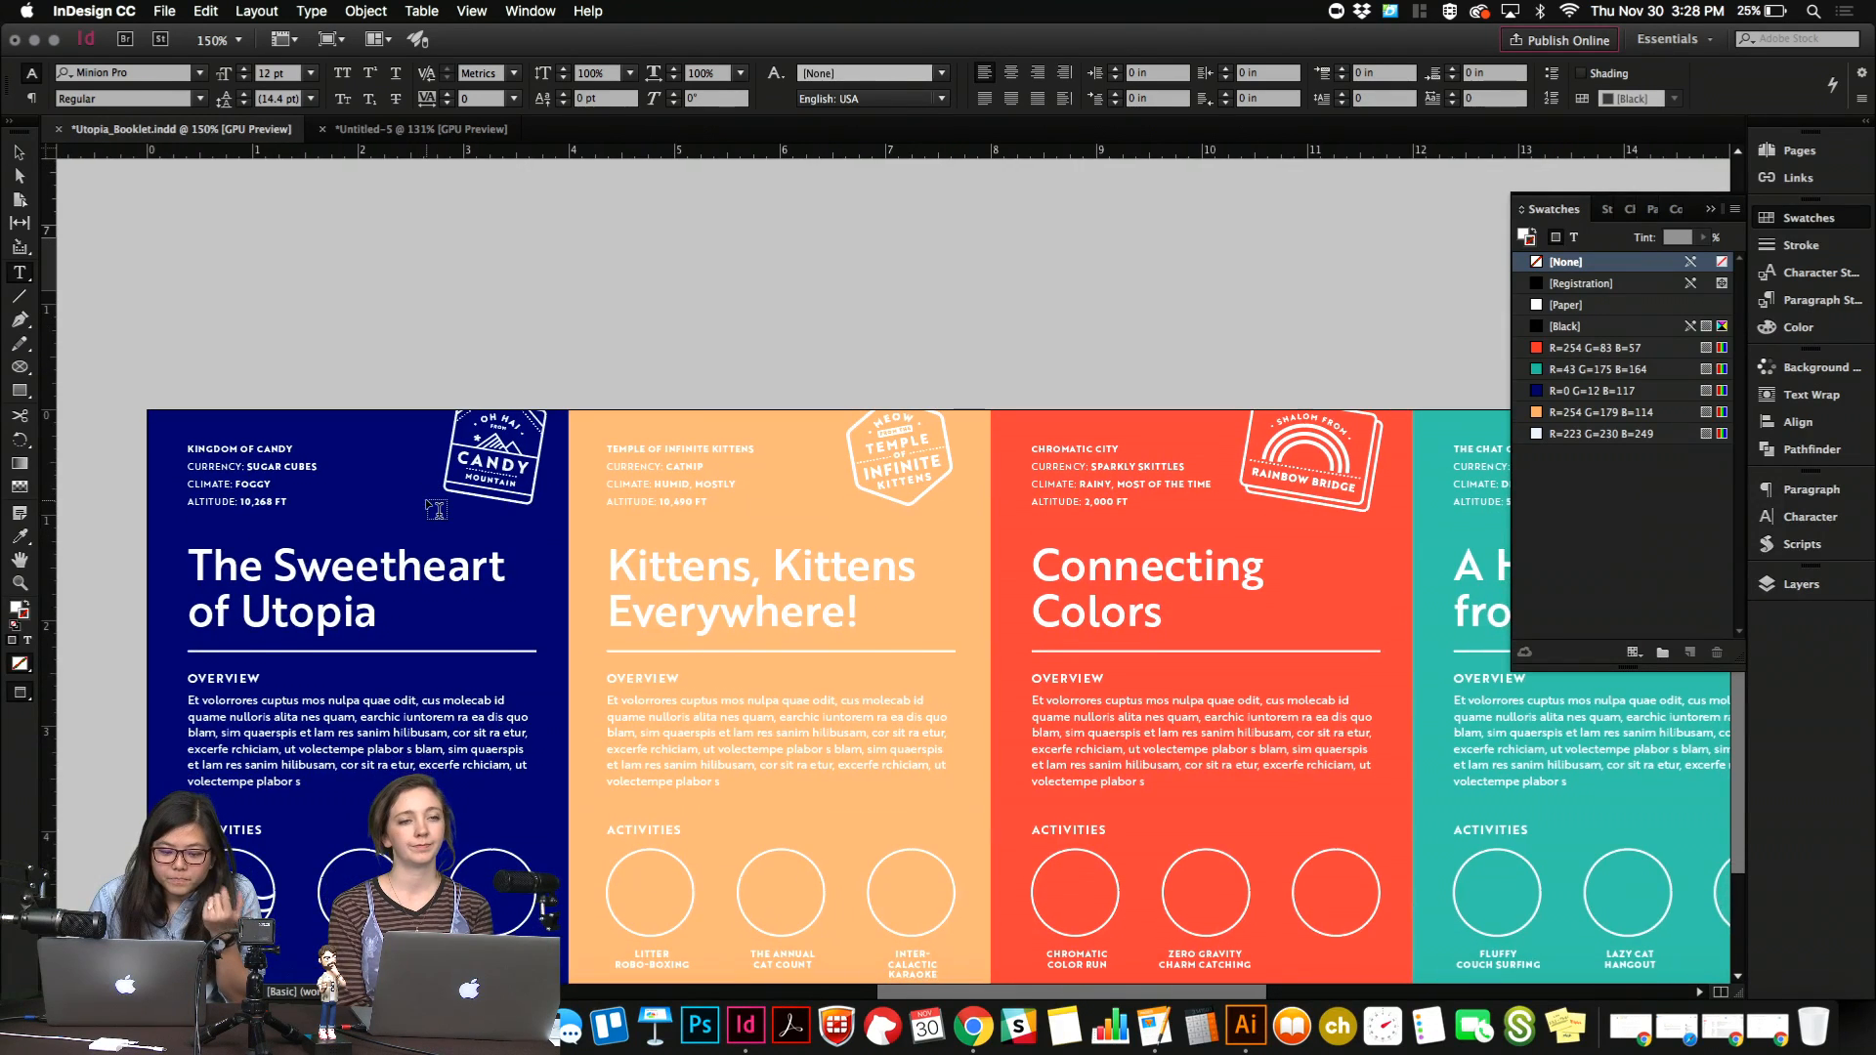
click(462, 129)
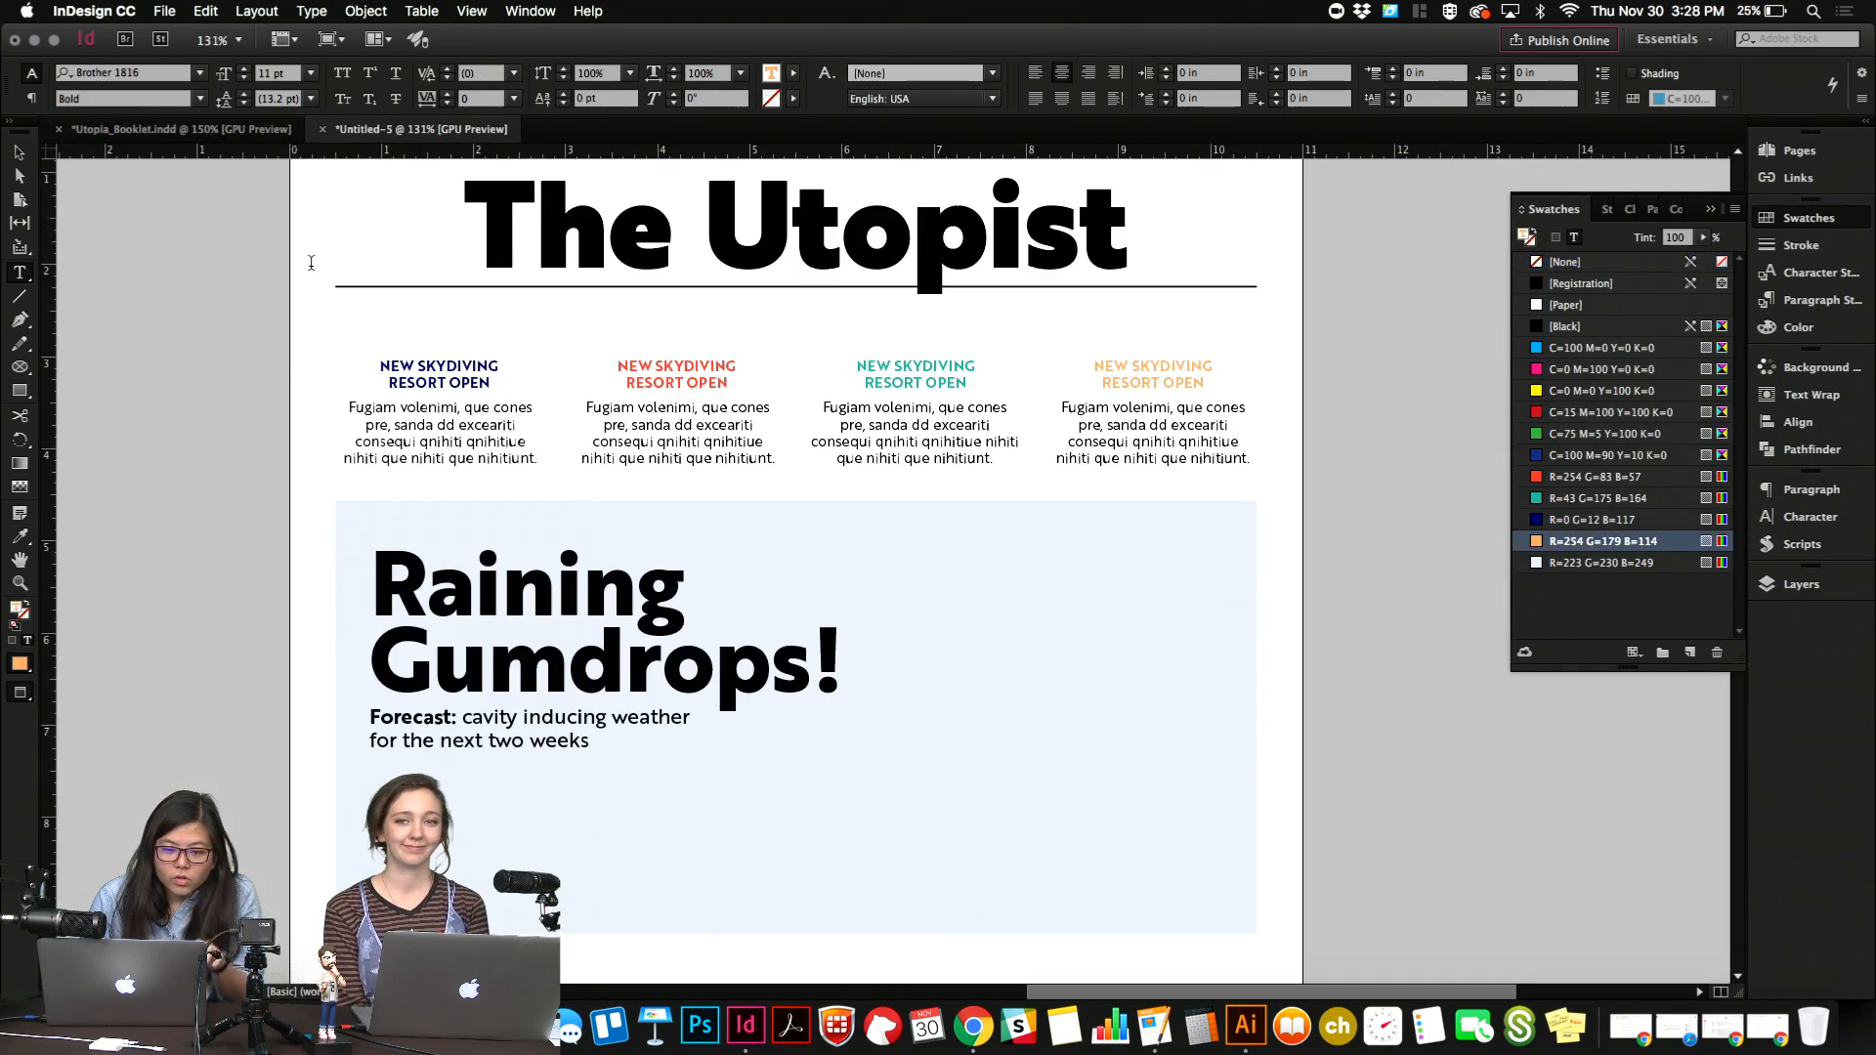
Replace the first teaser headline with "ANNUAL GUM DROP PICKING DAY TODAY", breaking the line before "PICKING".
key(super+a)
text(A)
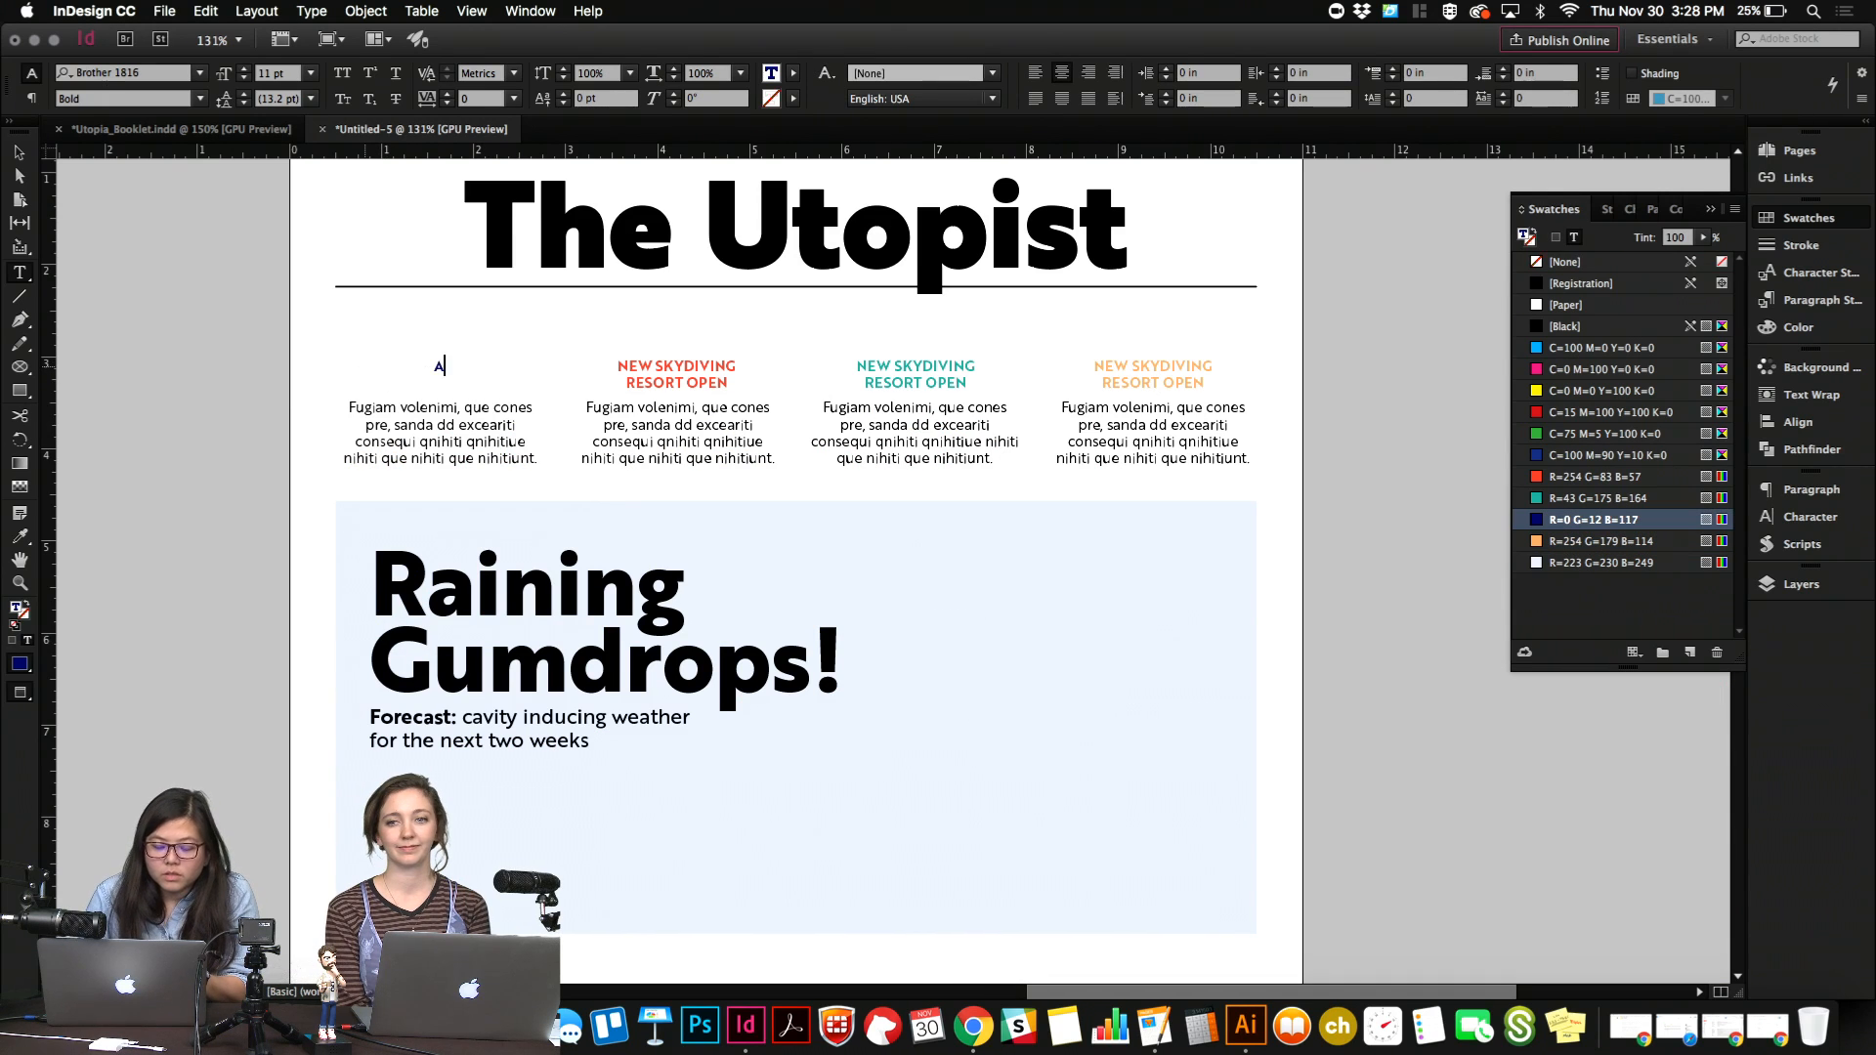
text(NNUAL GUM D)
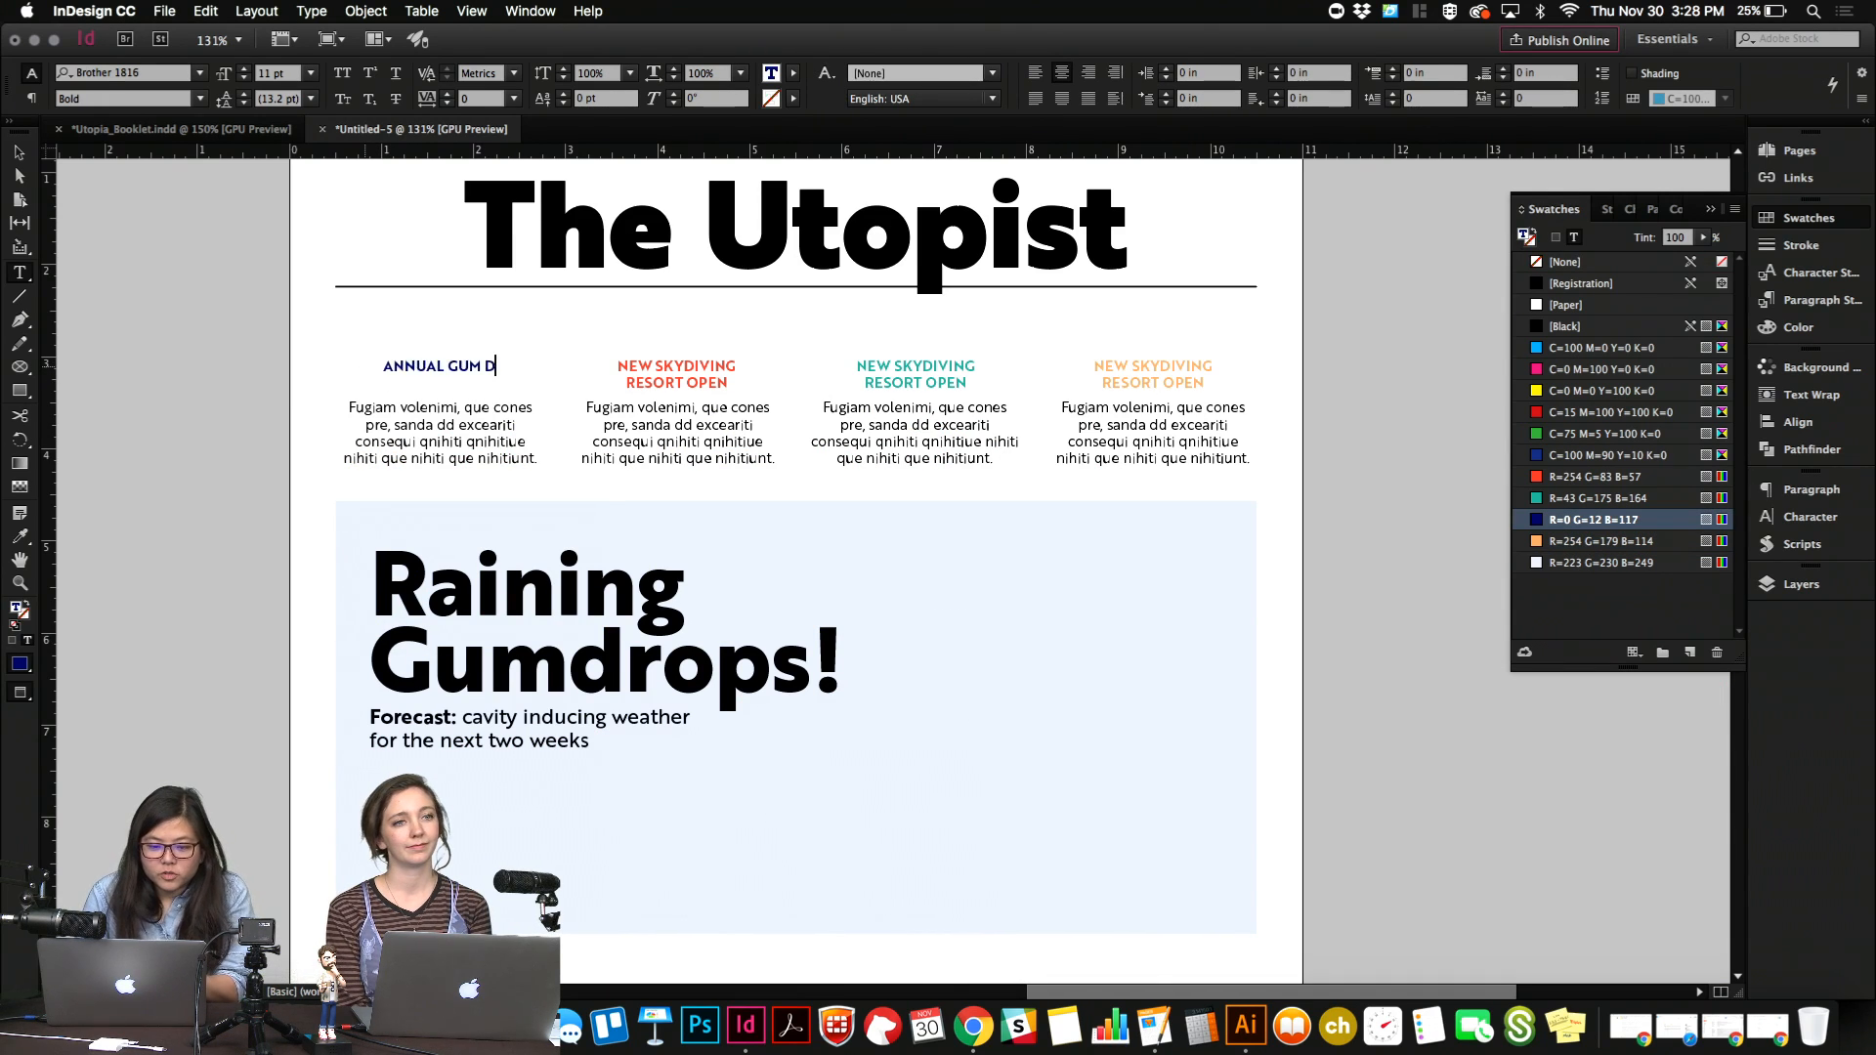
text(ROP PICKING D)
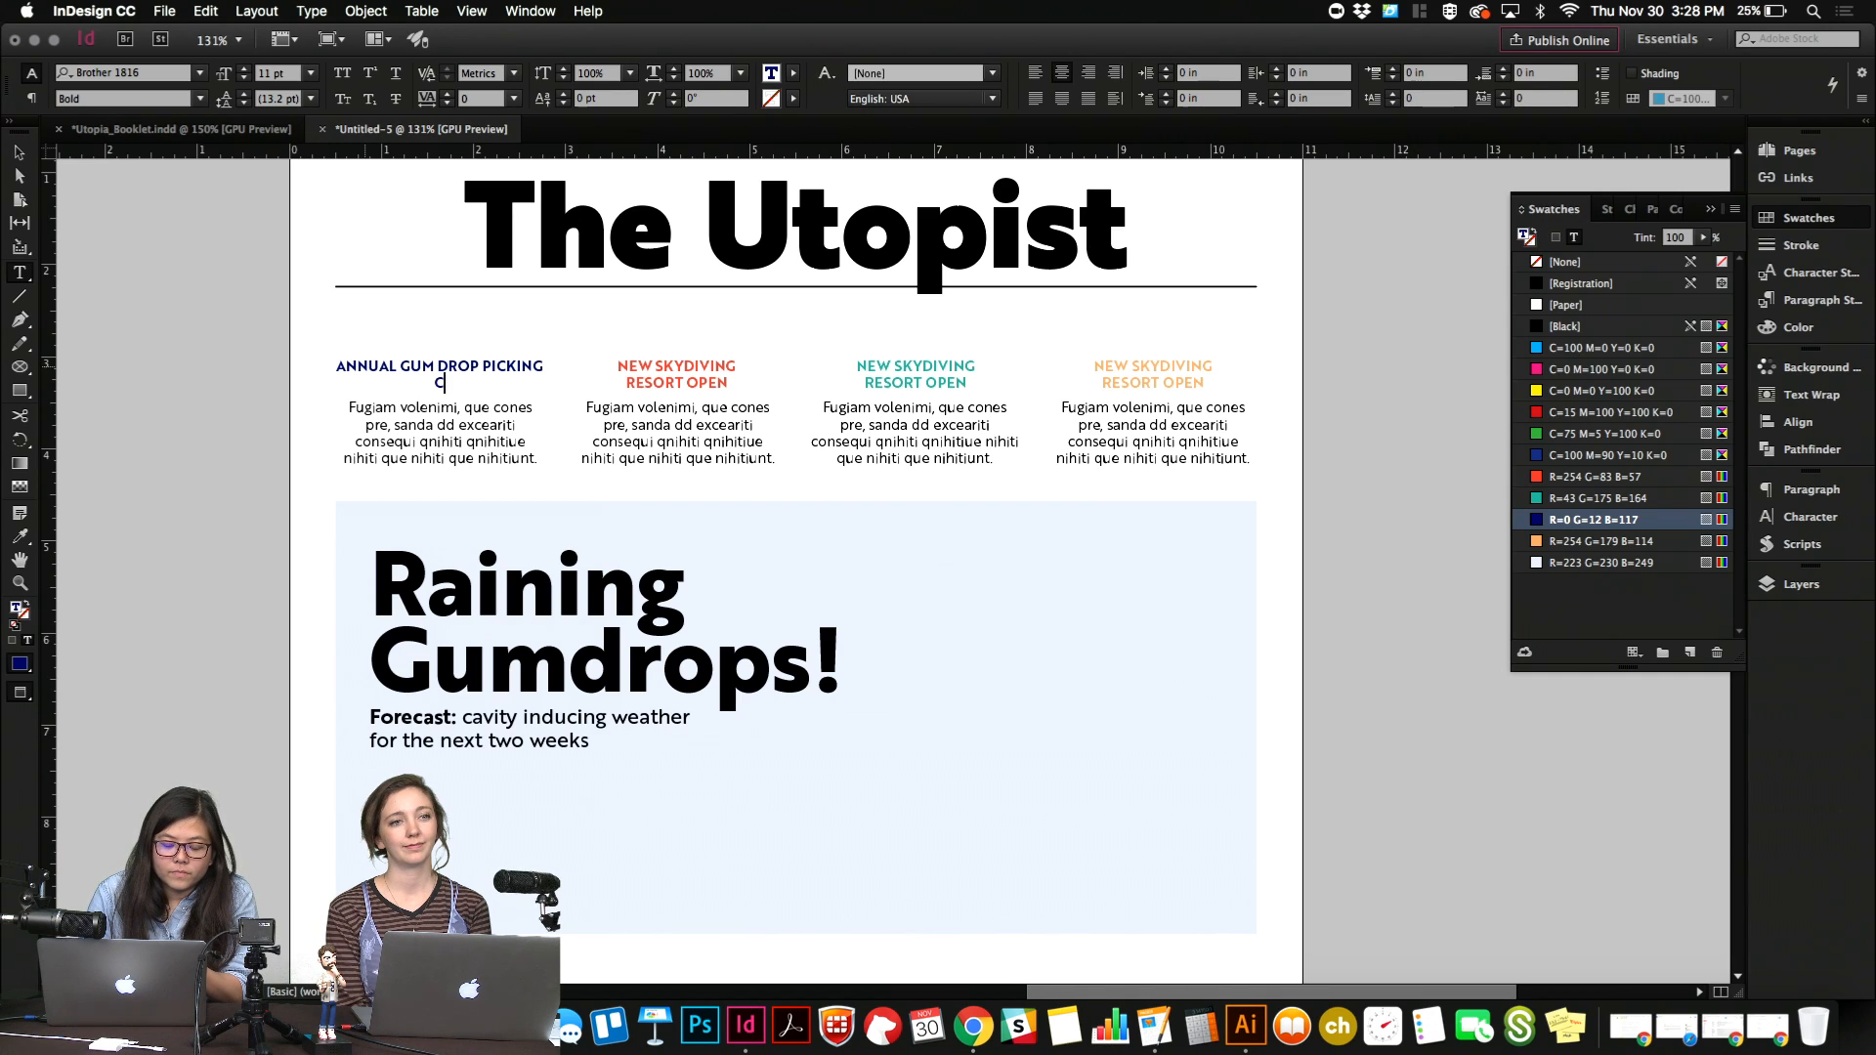
text(AY TODAY)
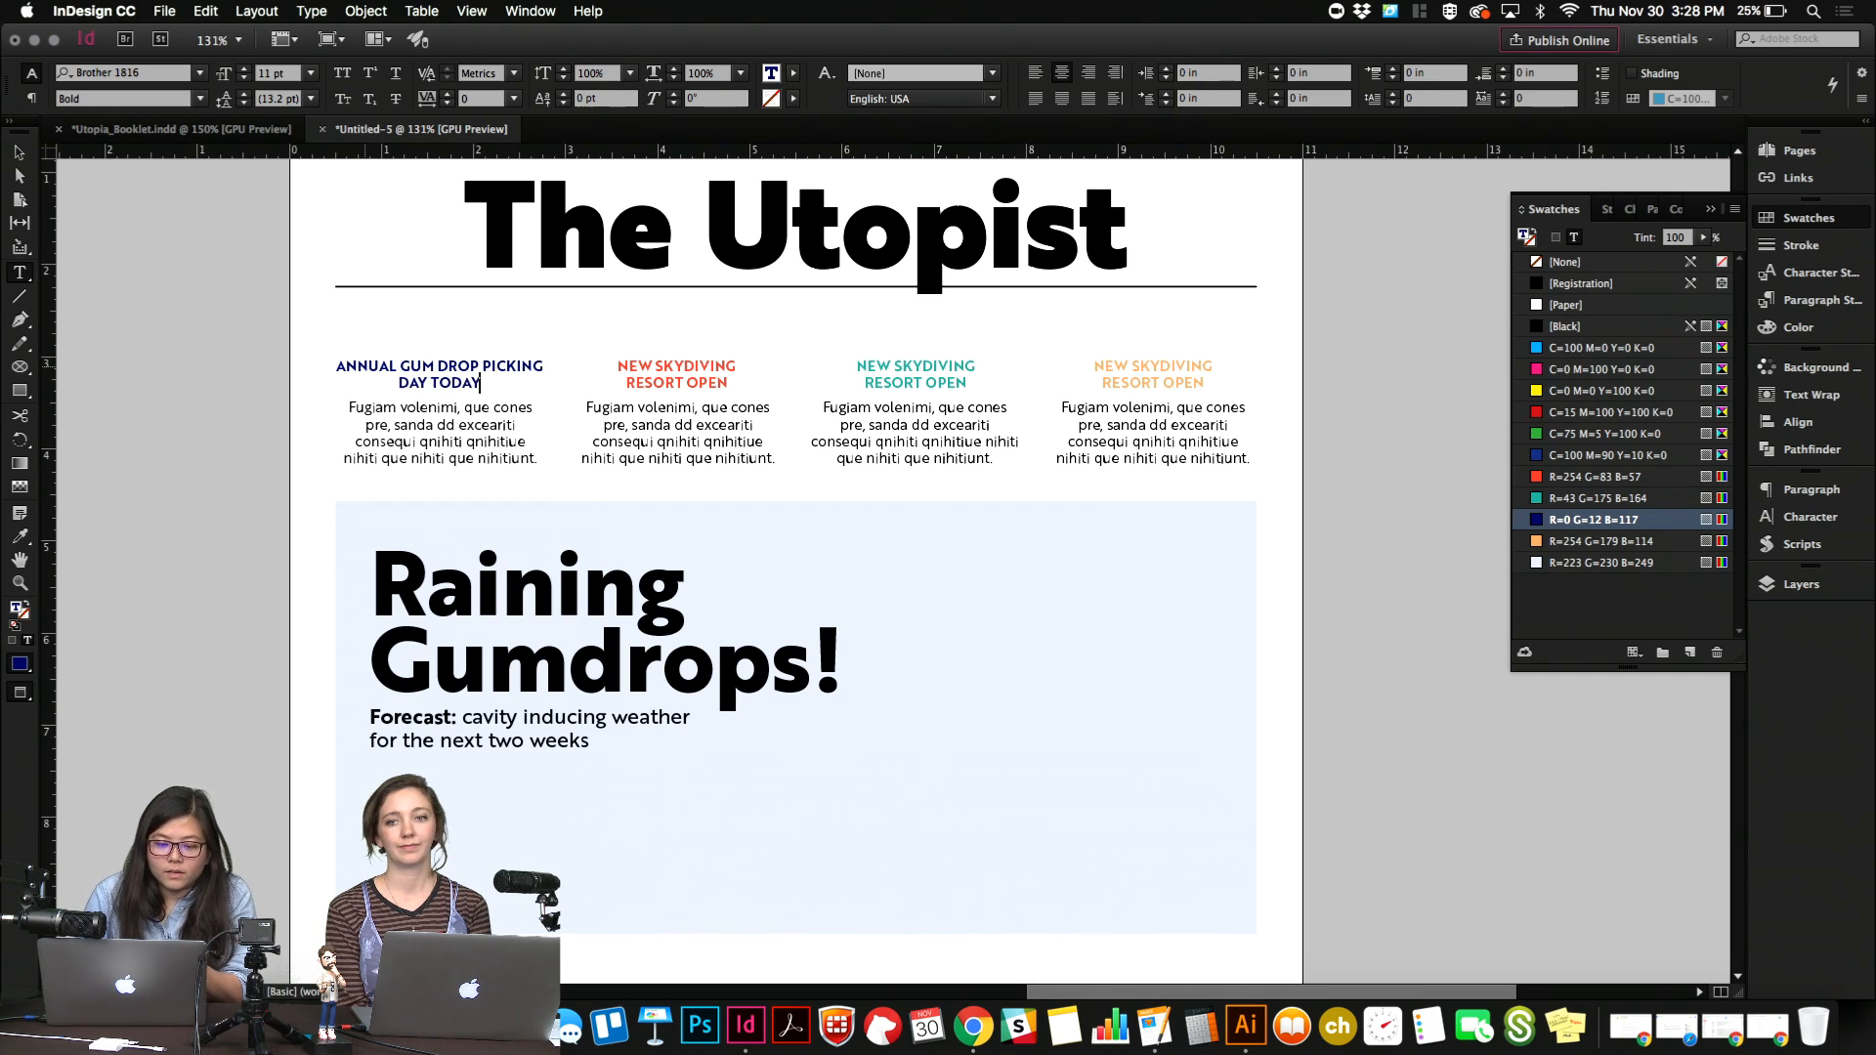
key(shift+Return)
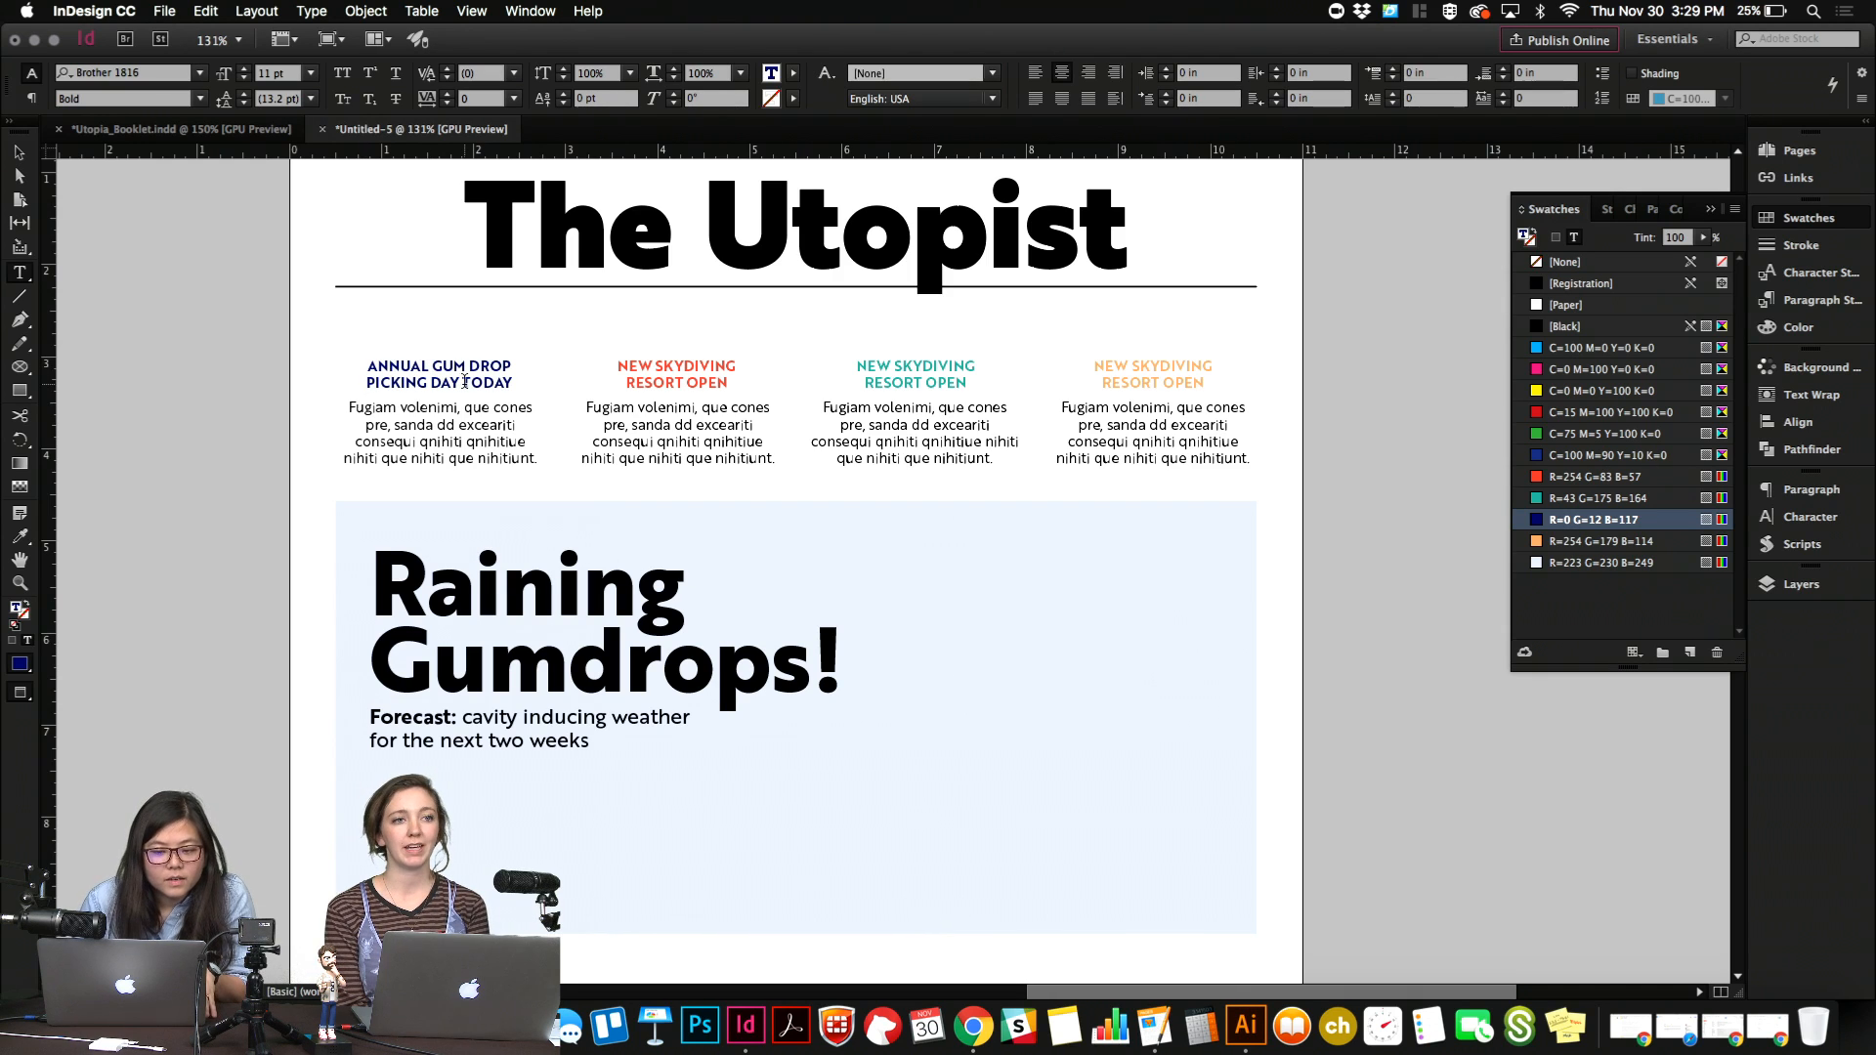
Try sentence case and the Black font weight on the first teaser headline, and restore the Bold weight.
drag(515, 383, 360, 362)
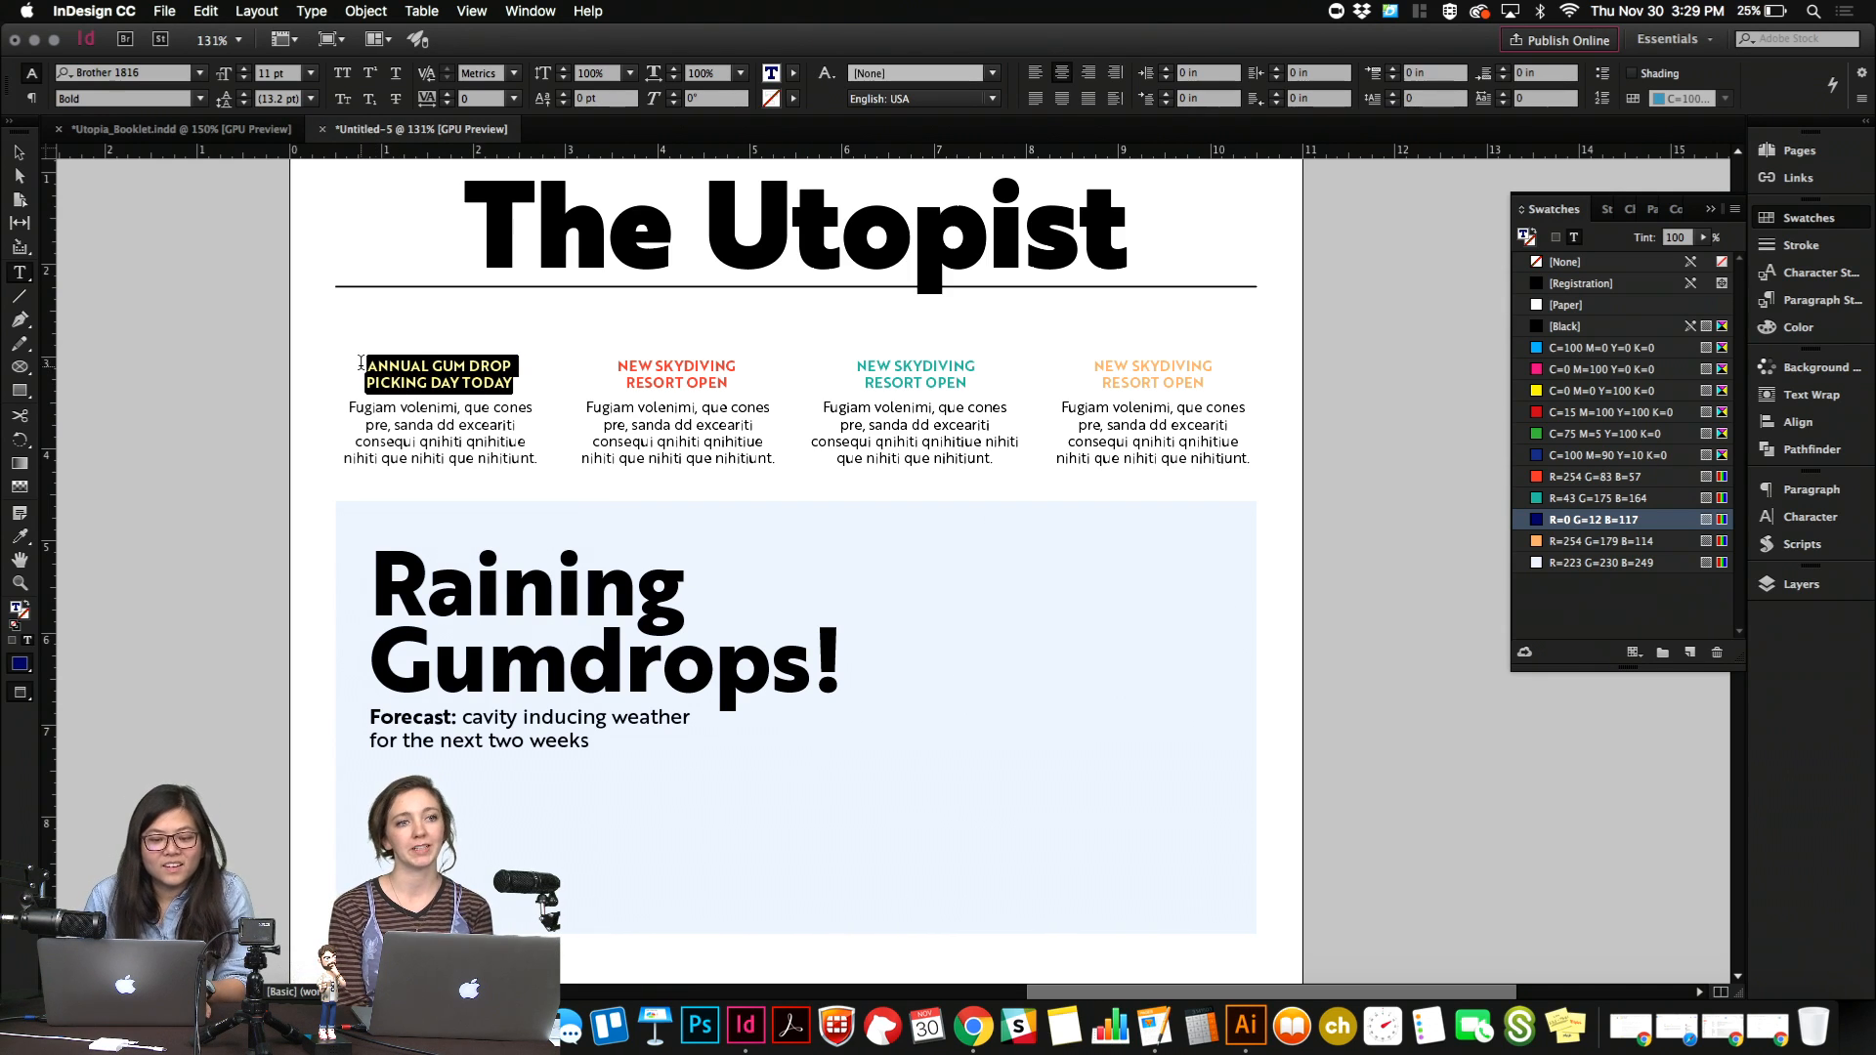
right_click(421, 361)
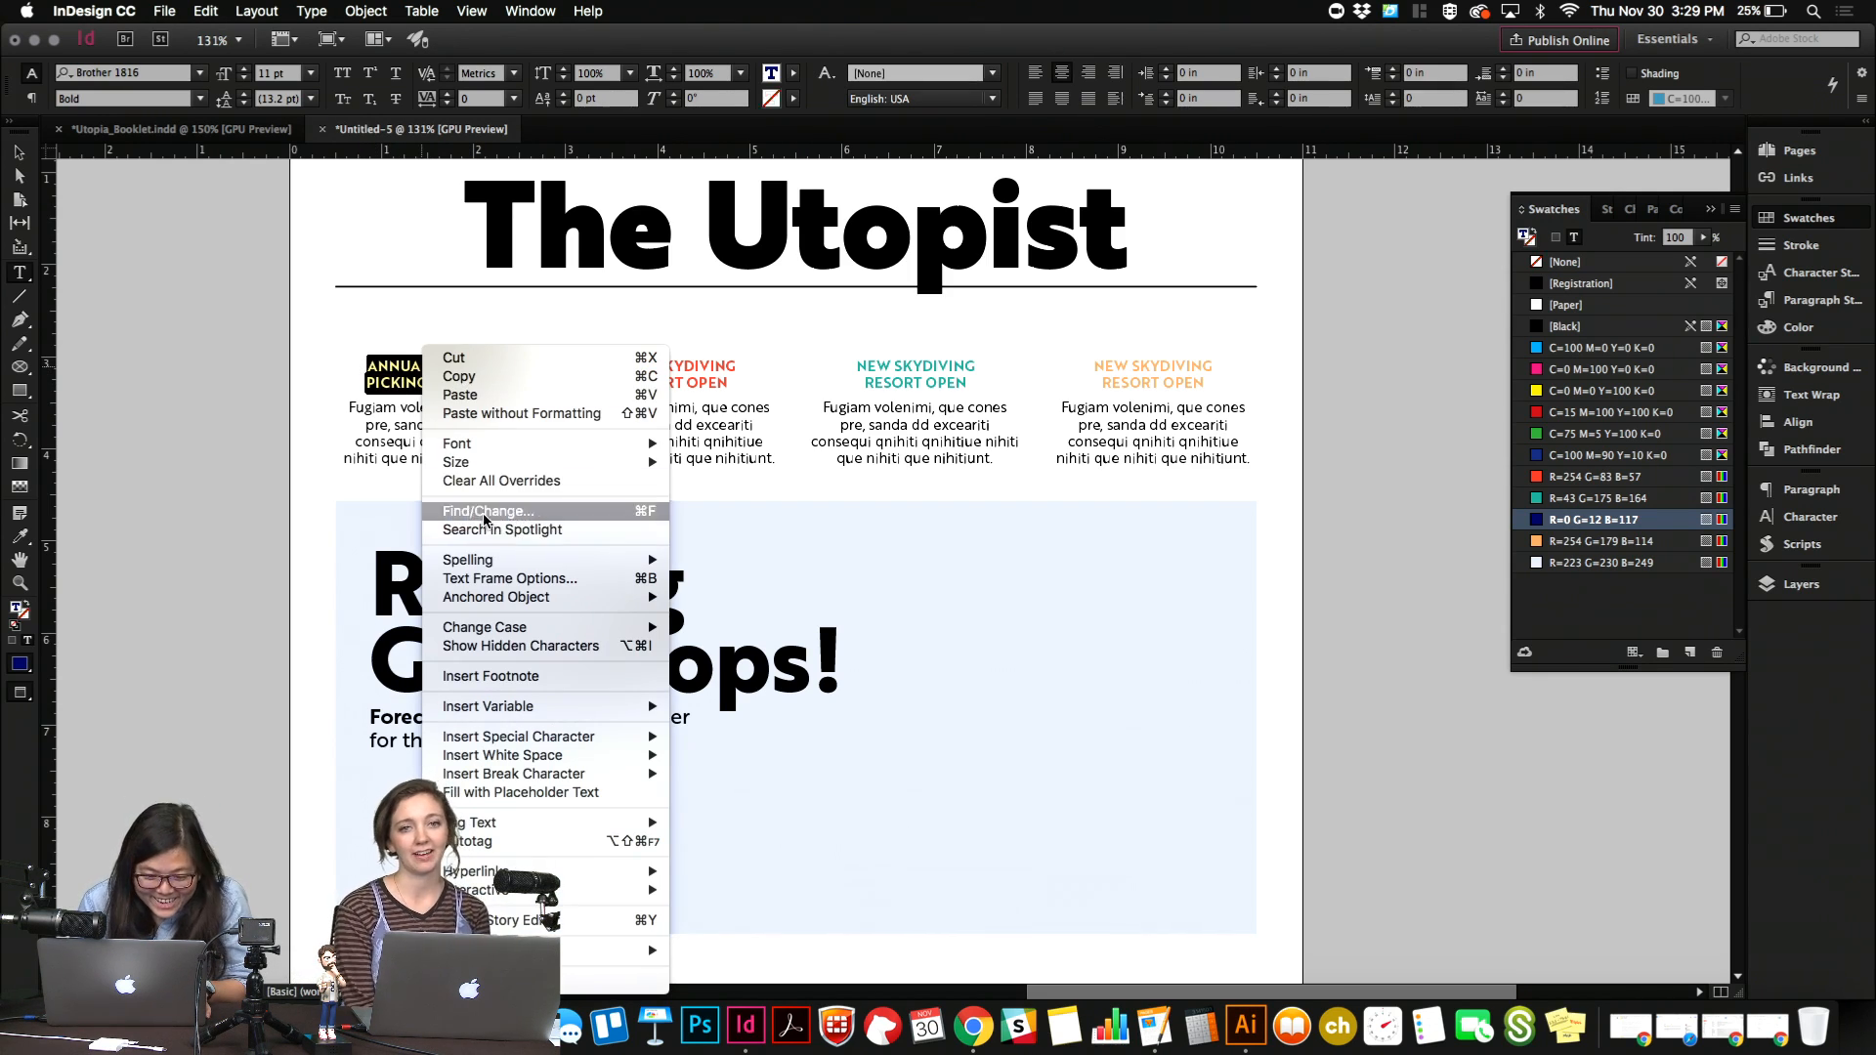
mouse_move(587, 627)
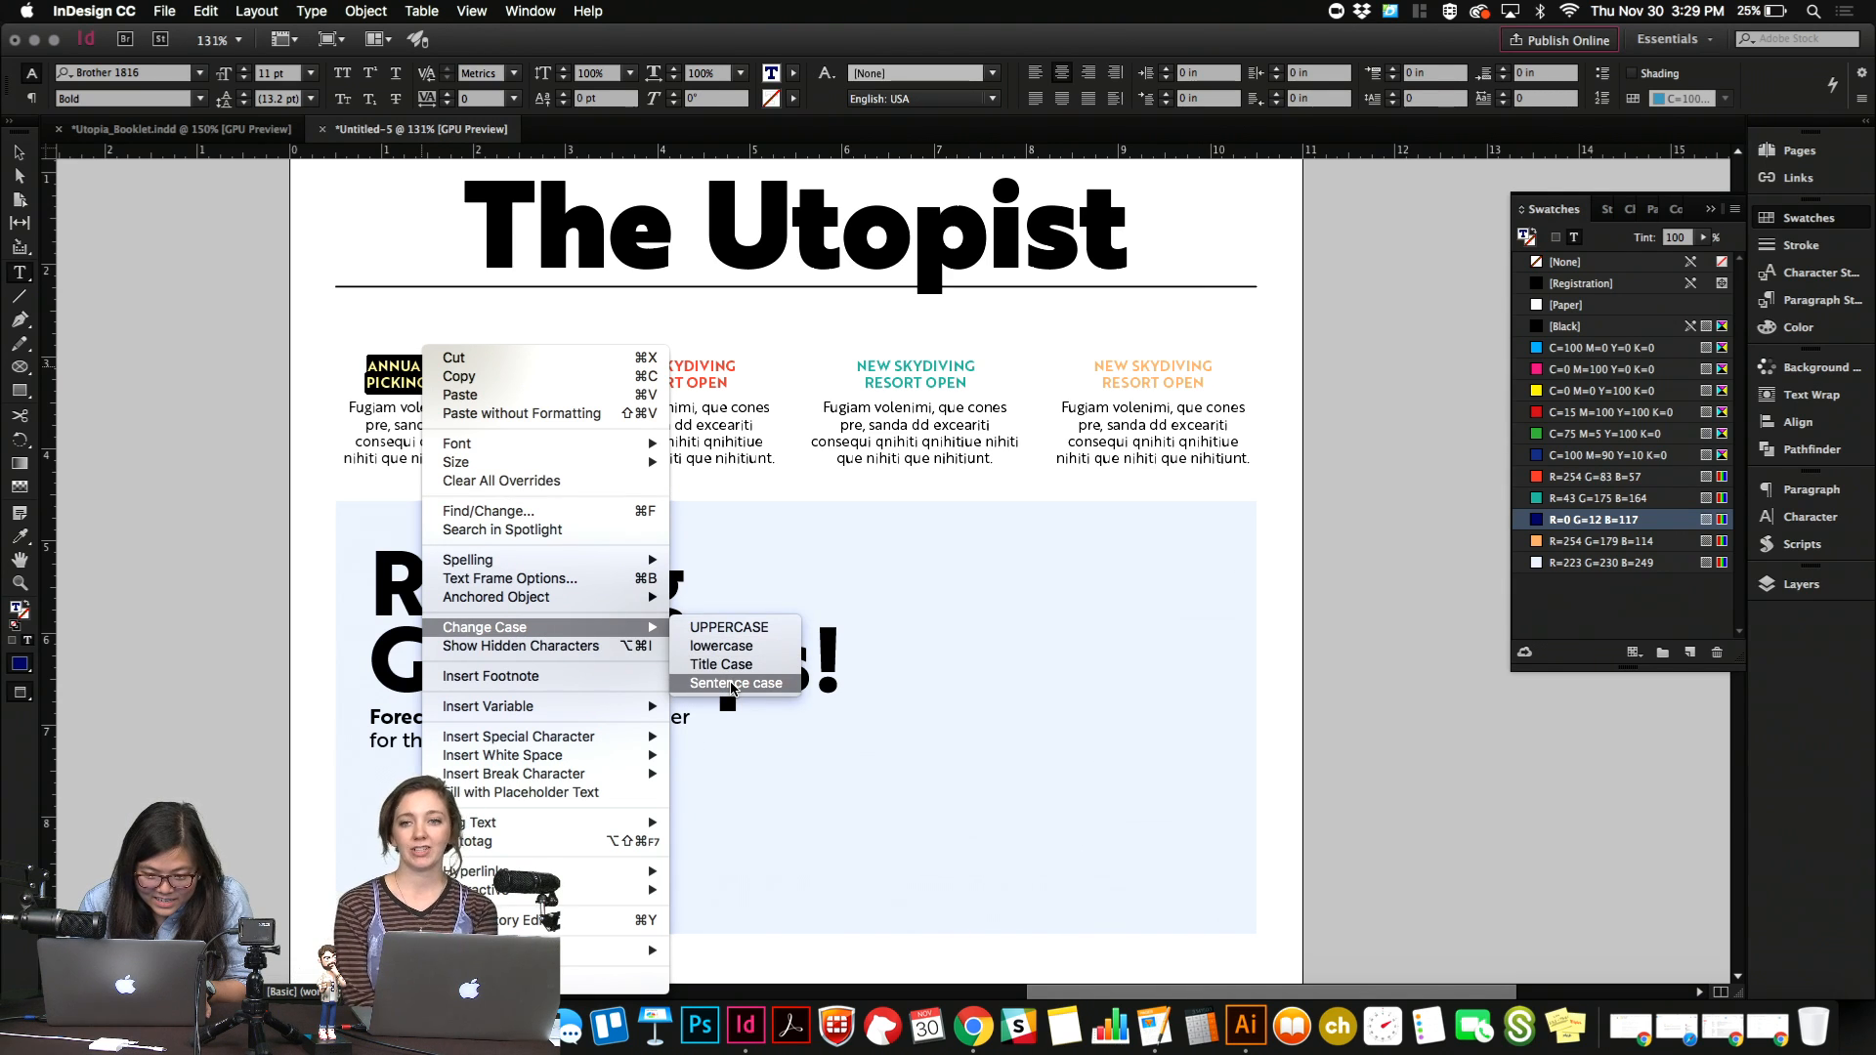
click(733, 683)
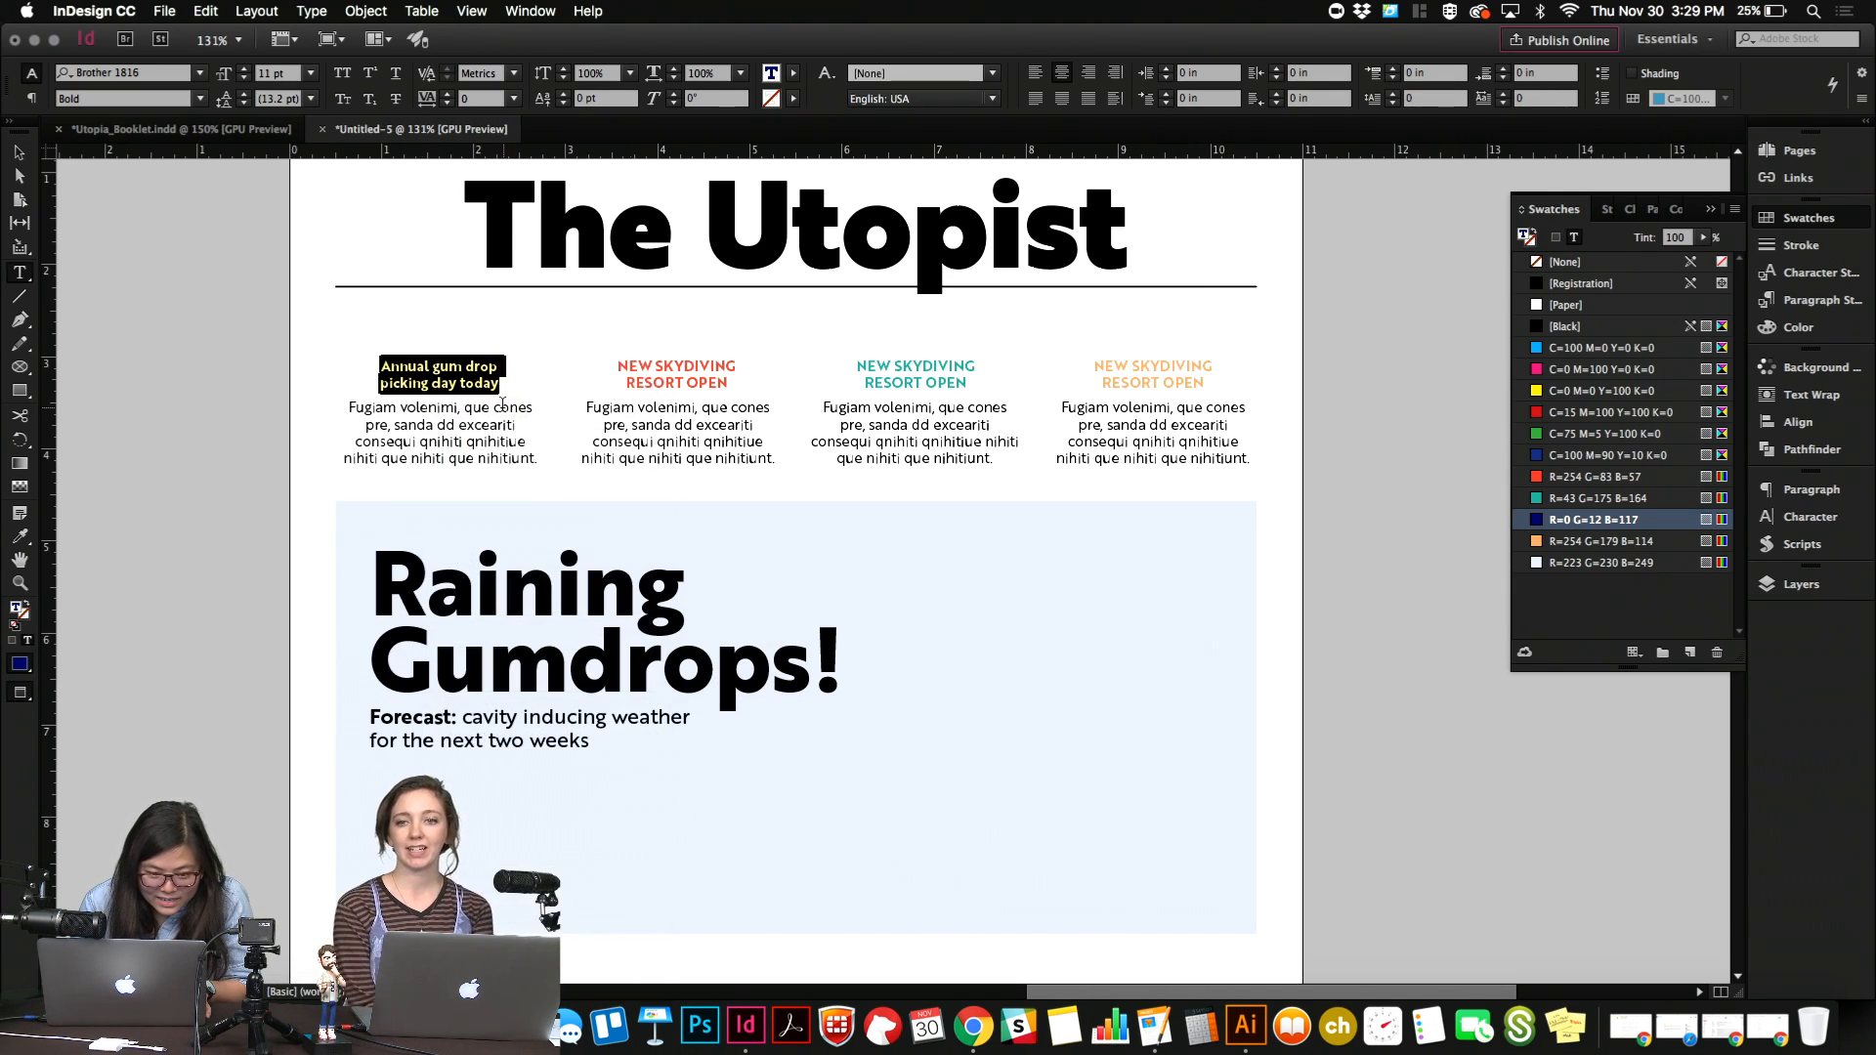
click(199, 99)
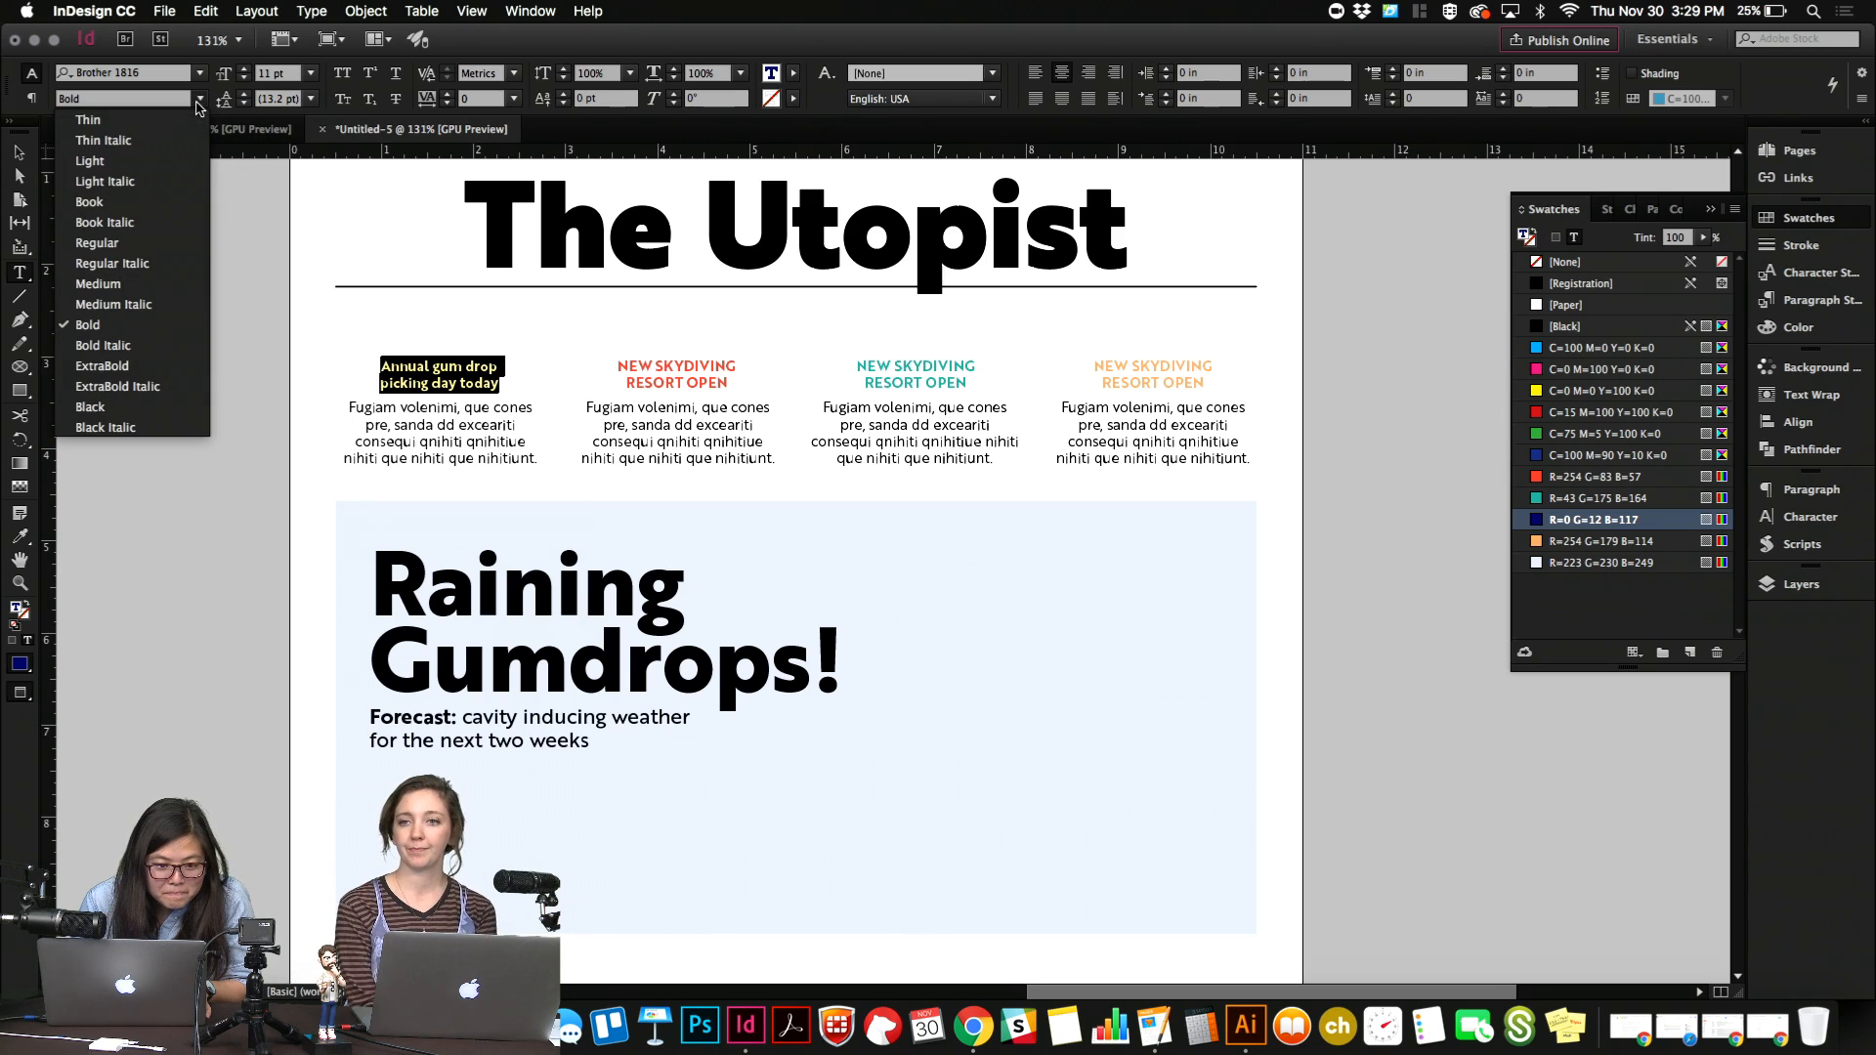
click(177, 406)
click(199, 99)
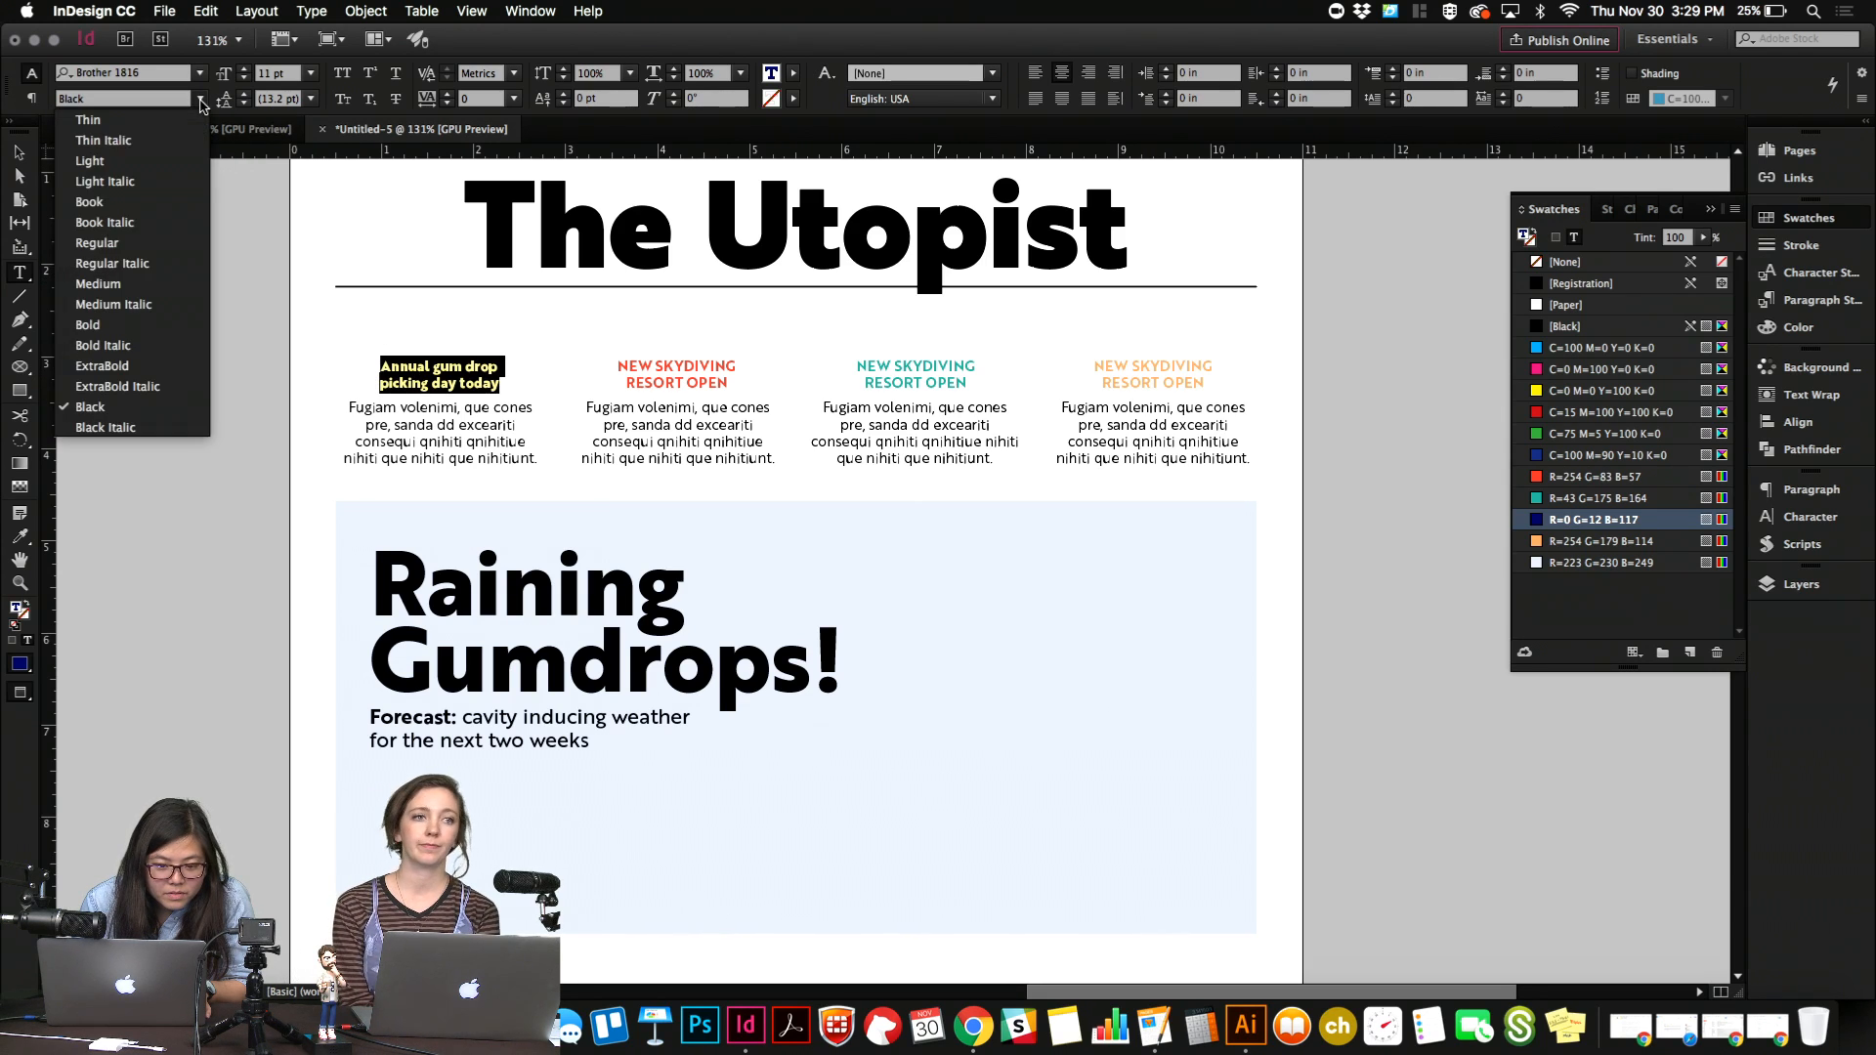
click(185, 330)
Convert the first teaser headline to title case and lowercase the initial letter of "Drop".
right_click(444, 350)
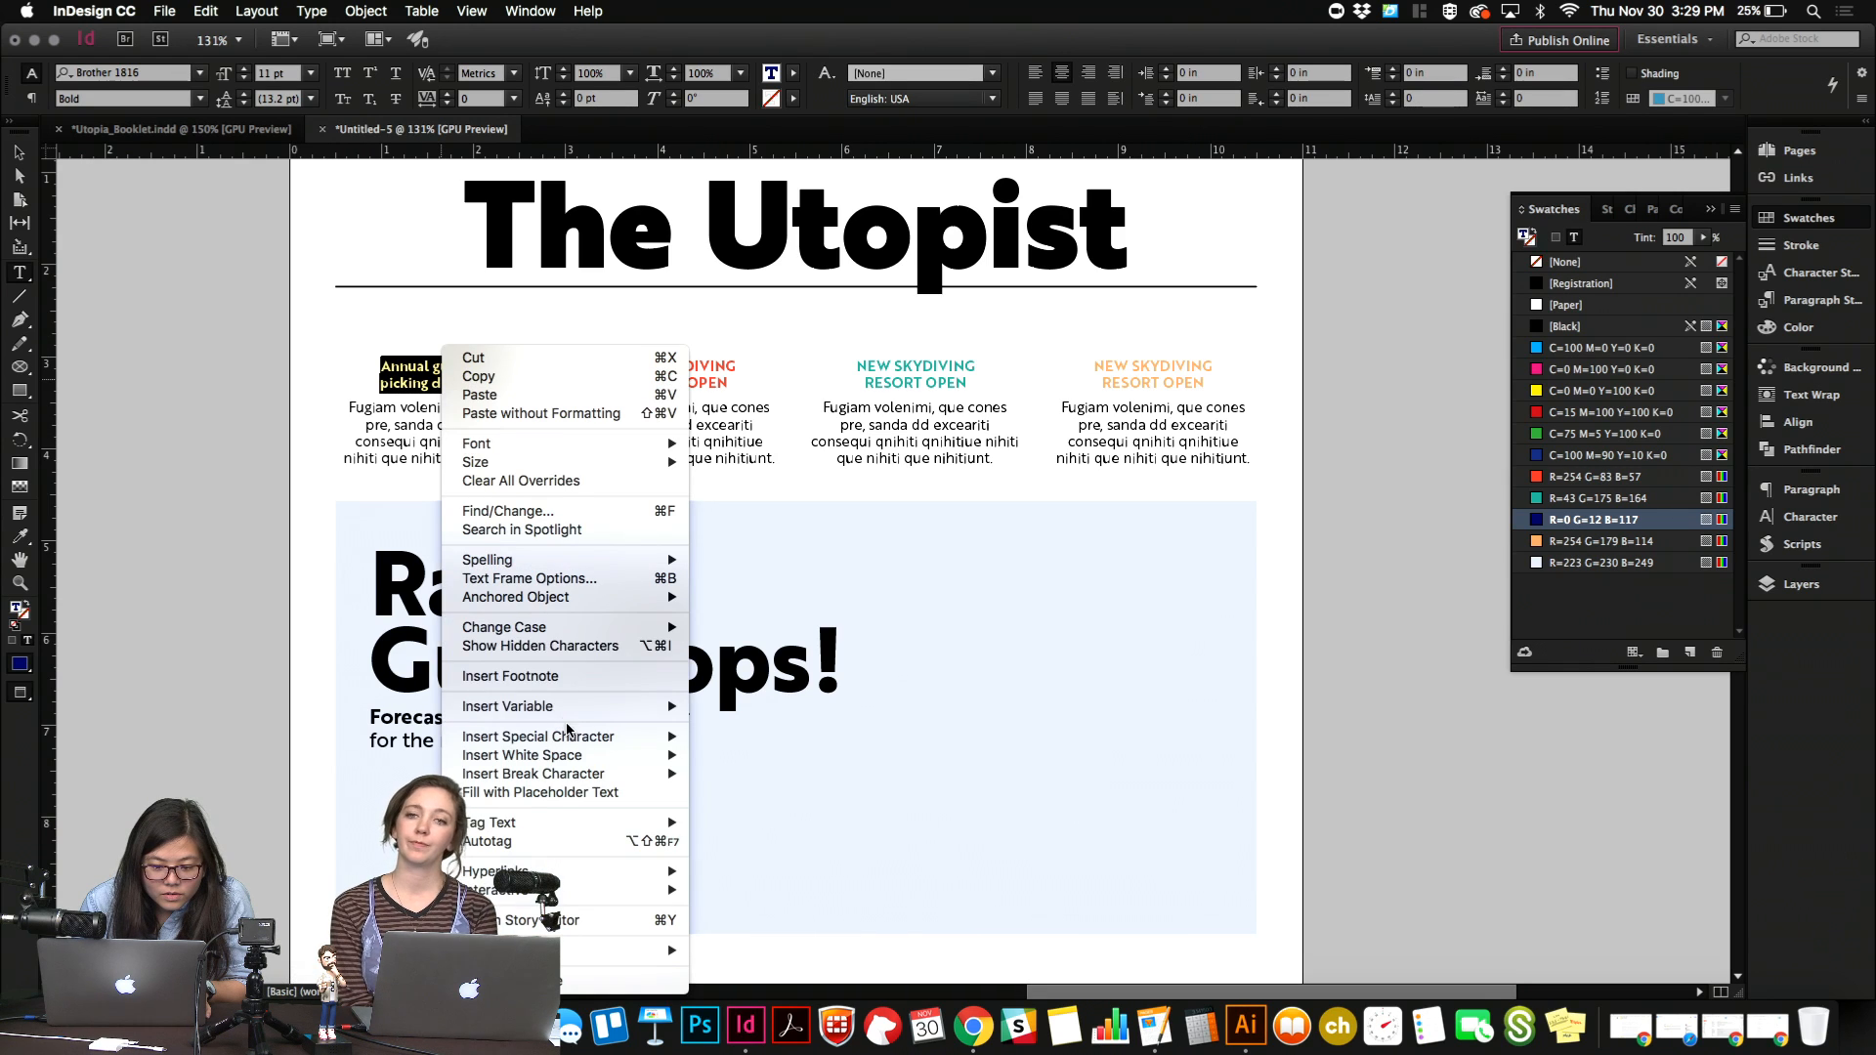
mouse_move(589, 638)
click(780, 669)
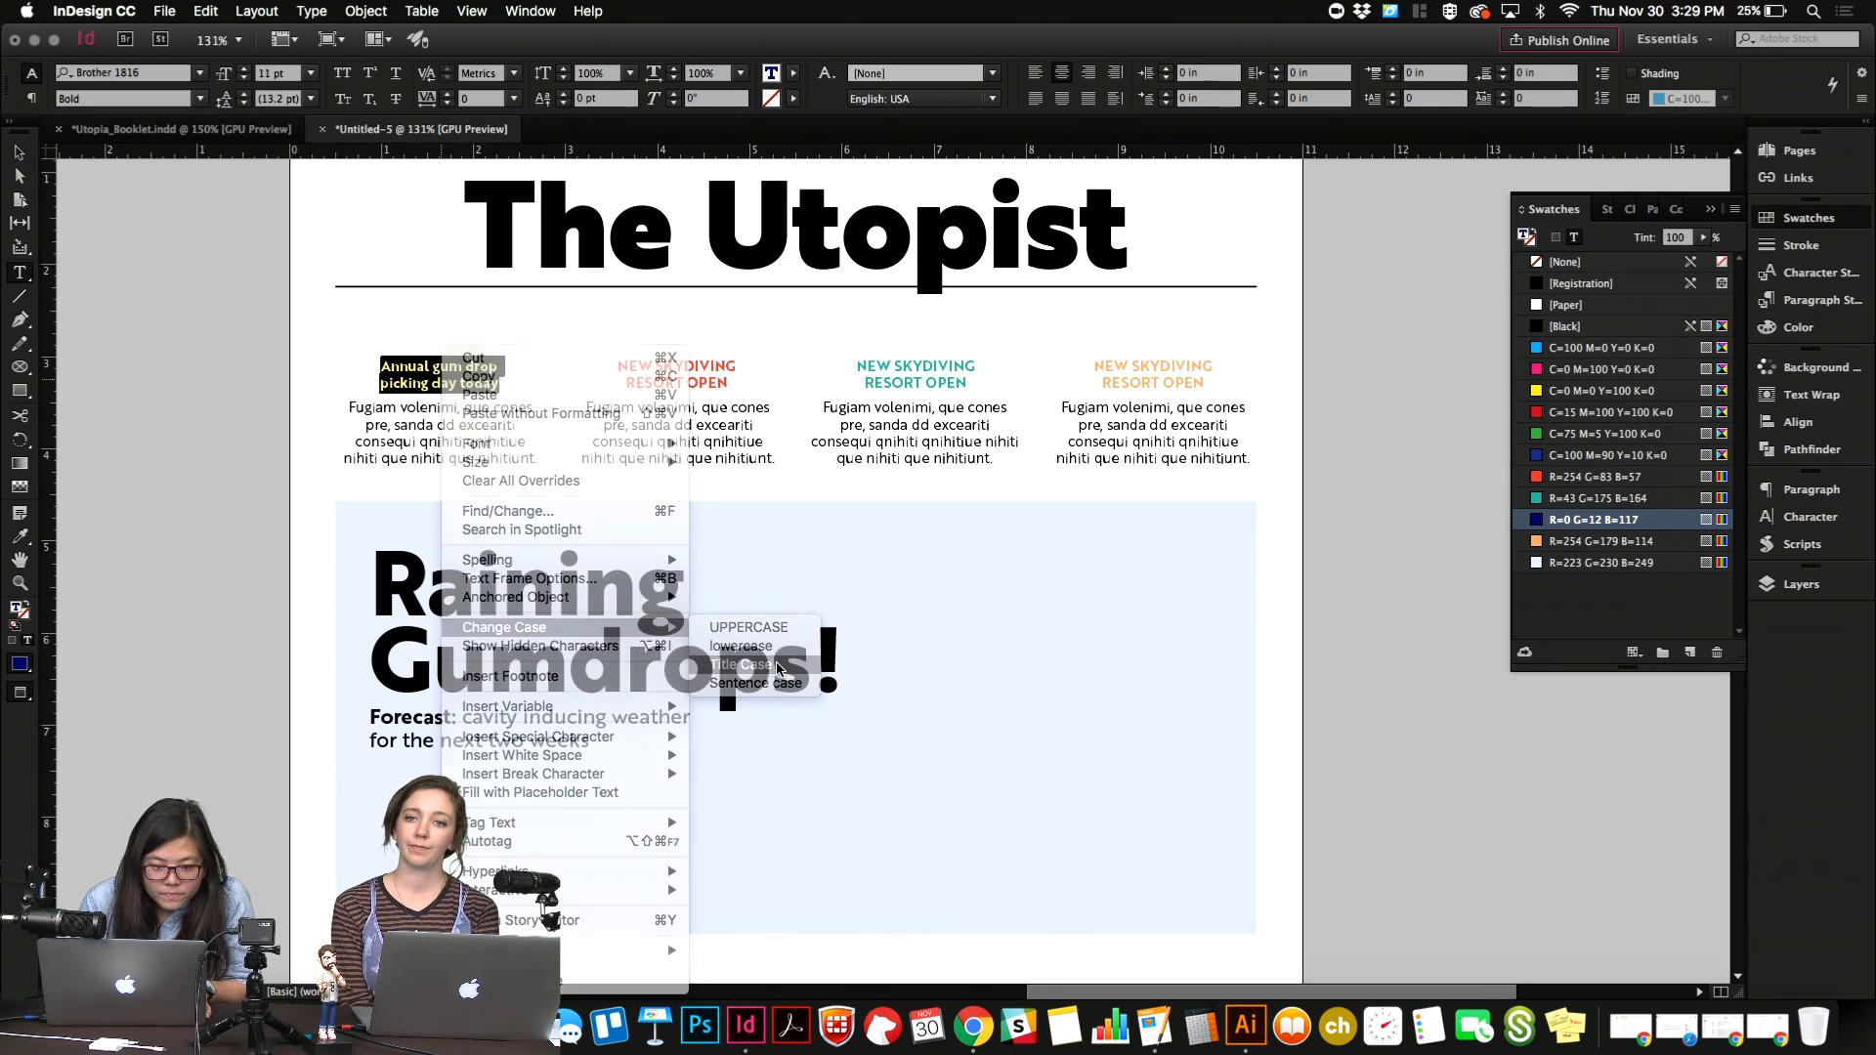
click(492, 377)
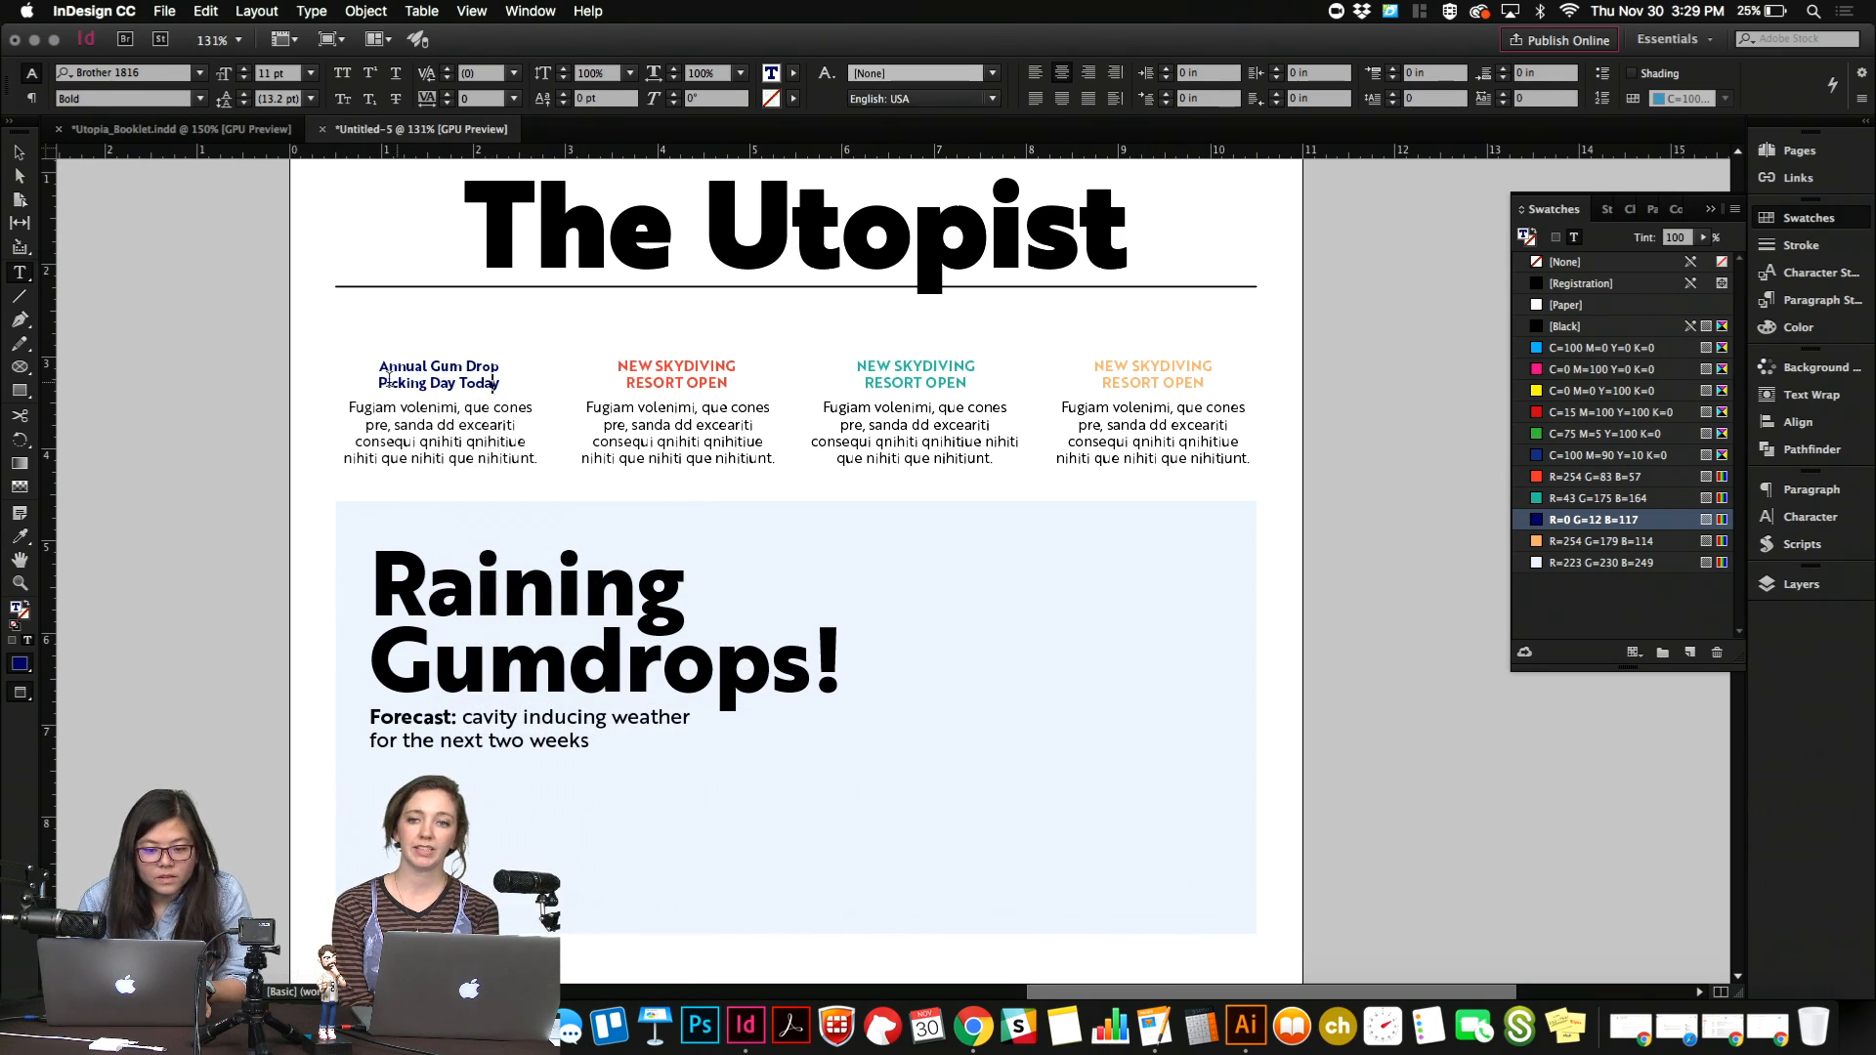
click(474, 364)
key(BackSpace)
text(d)
key(Escape)
click(271, 379)
Set the first teaser's body text to 8 pt with 12 pt leading.
key(w)
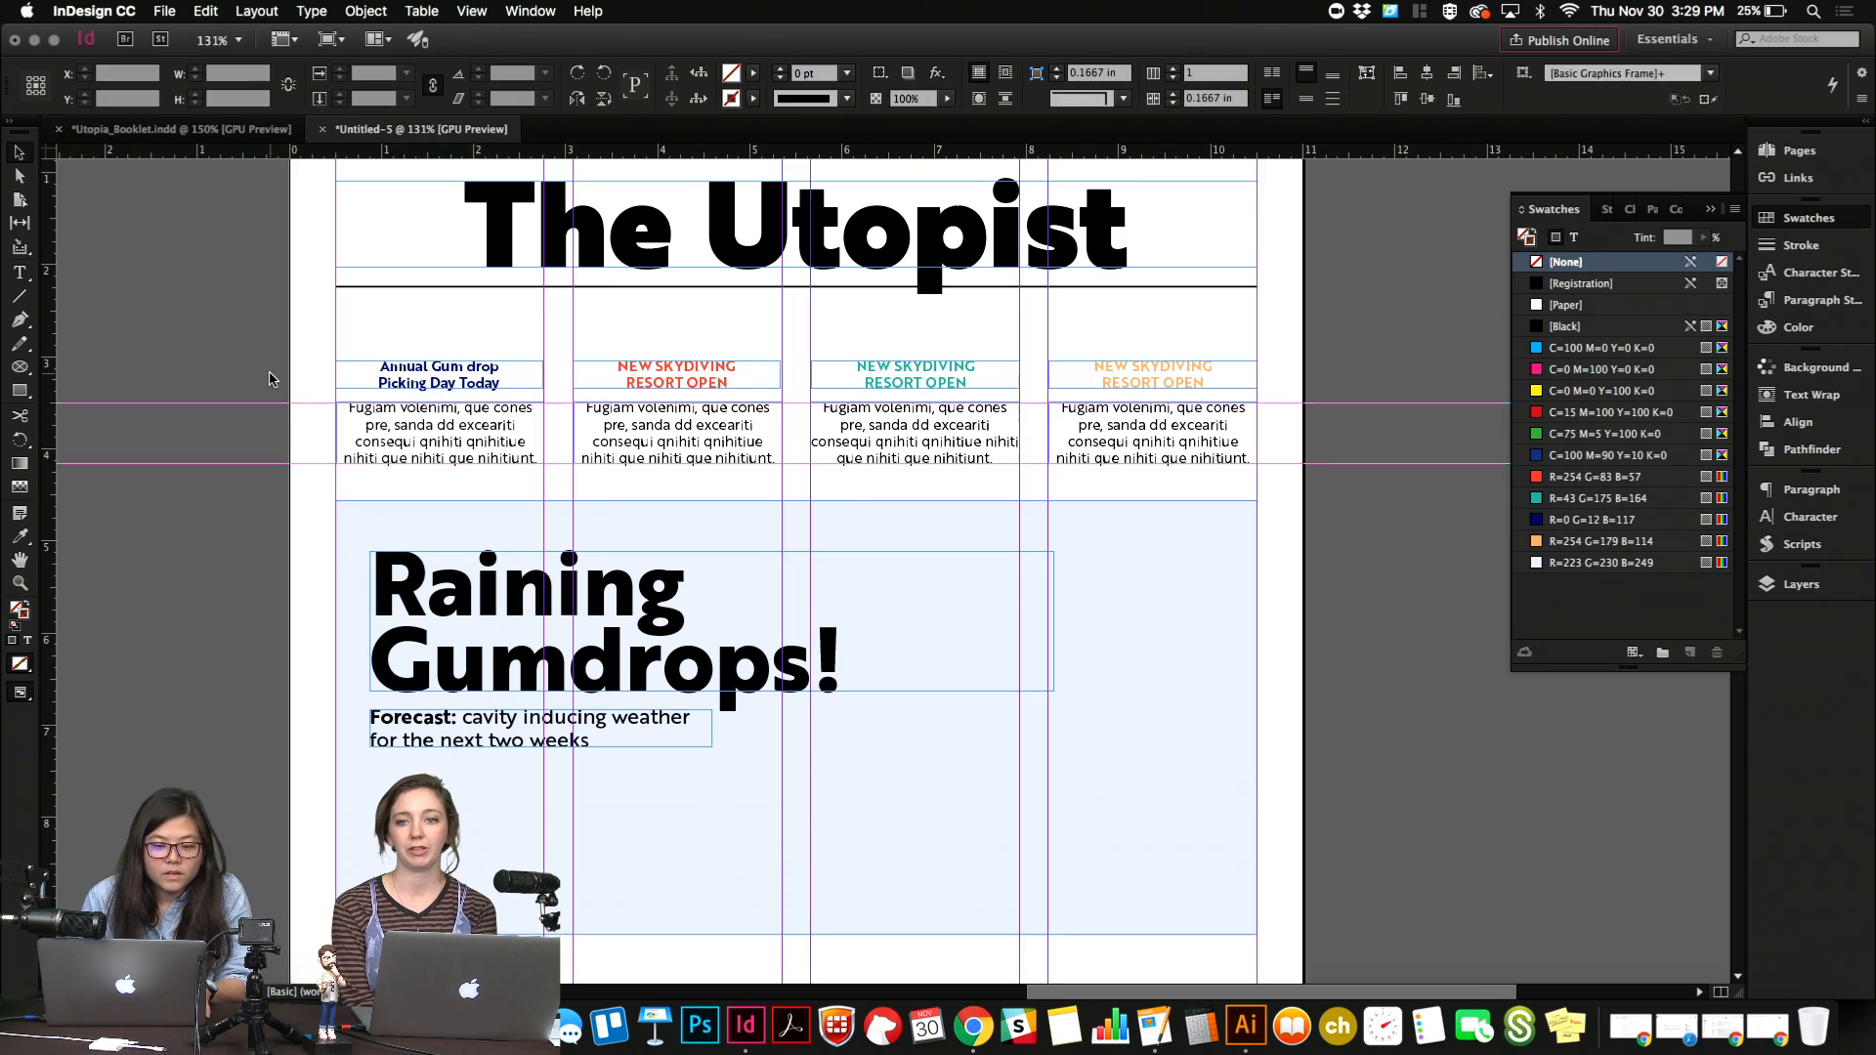
key(super+=)
key(super+=)
key(w)
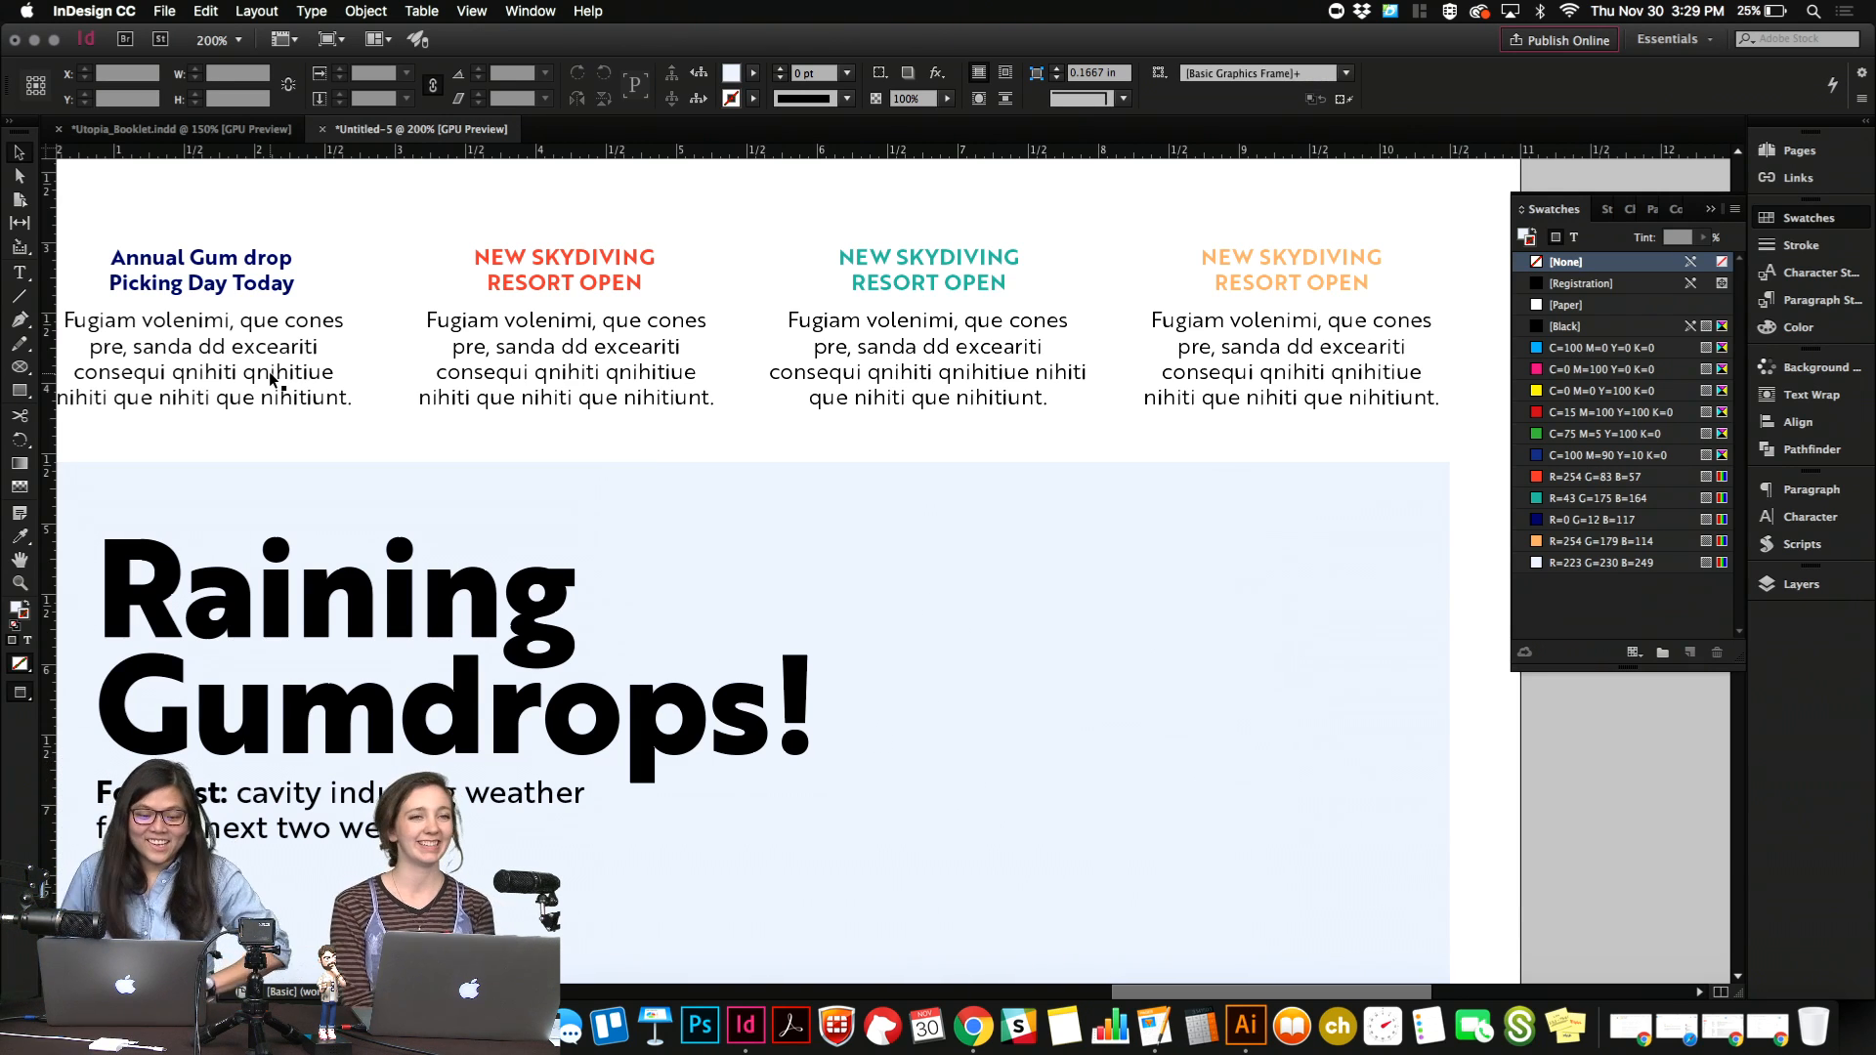
key(super+minus)
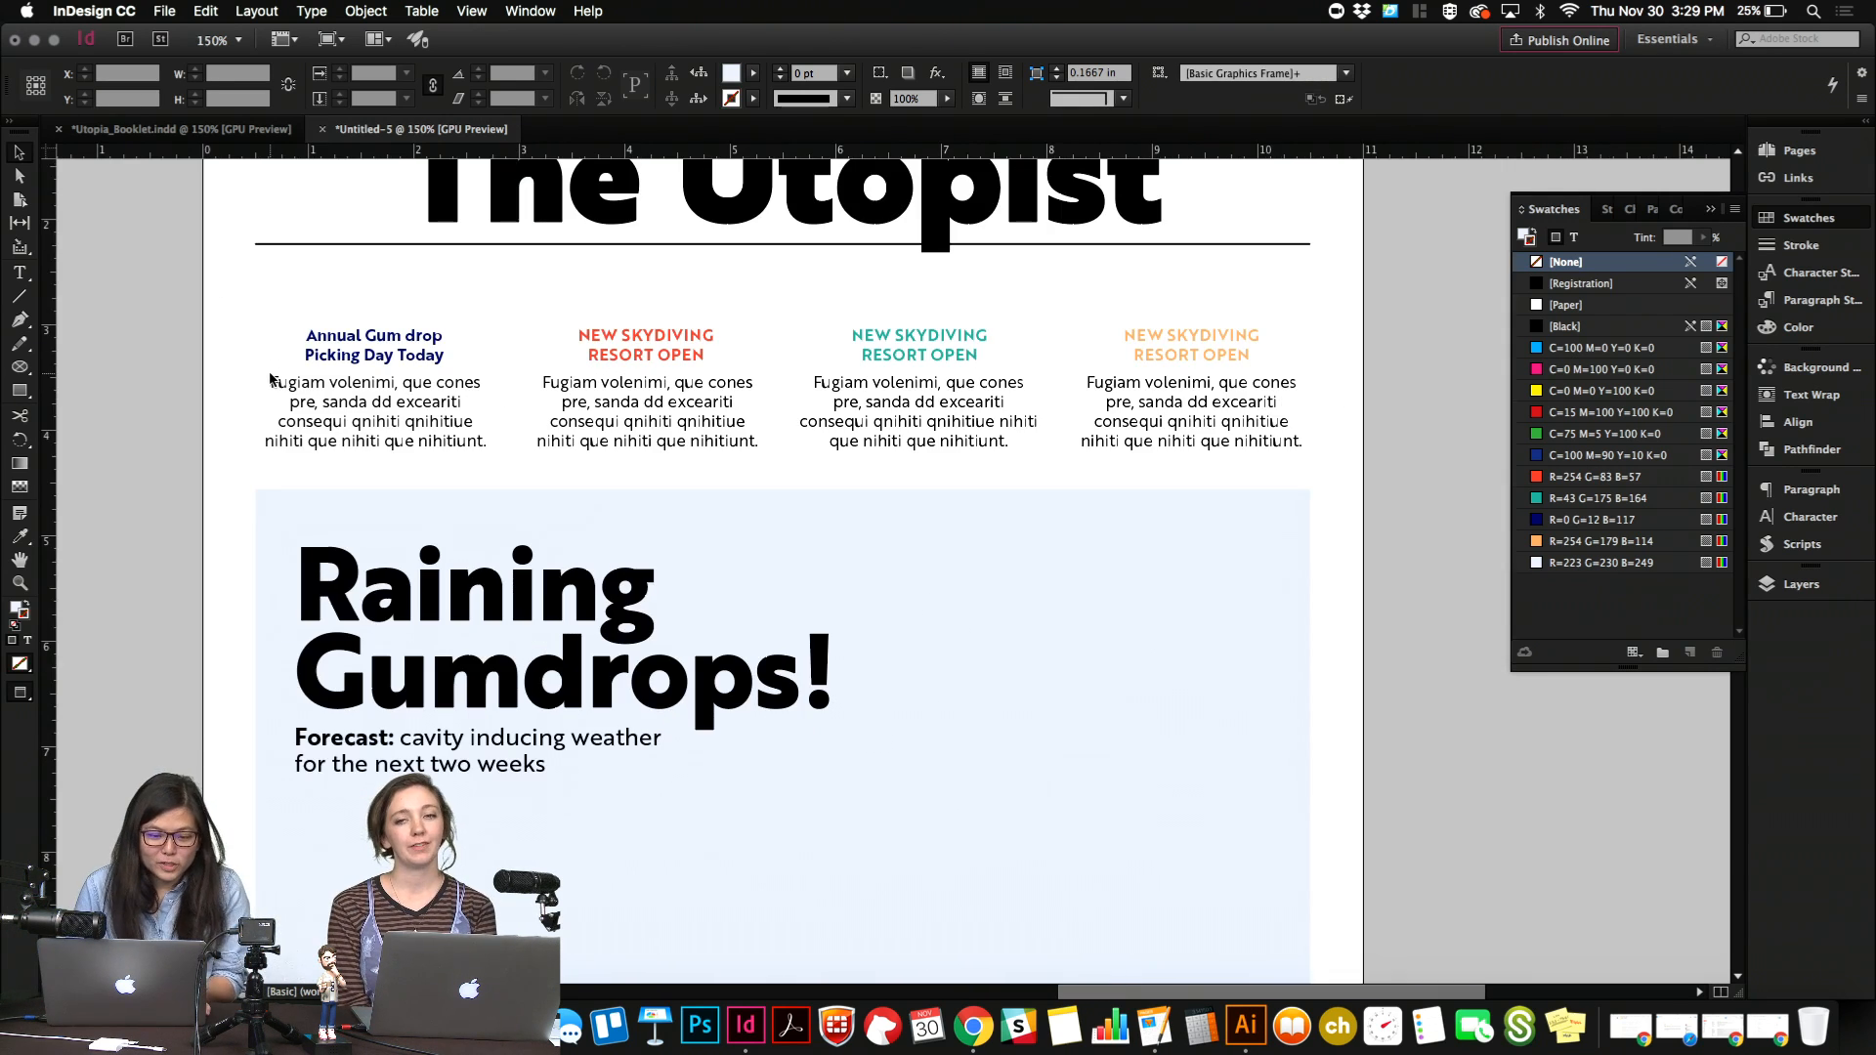
double_click(442, 447)
key(super+a)
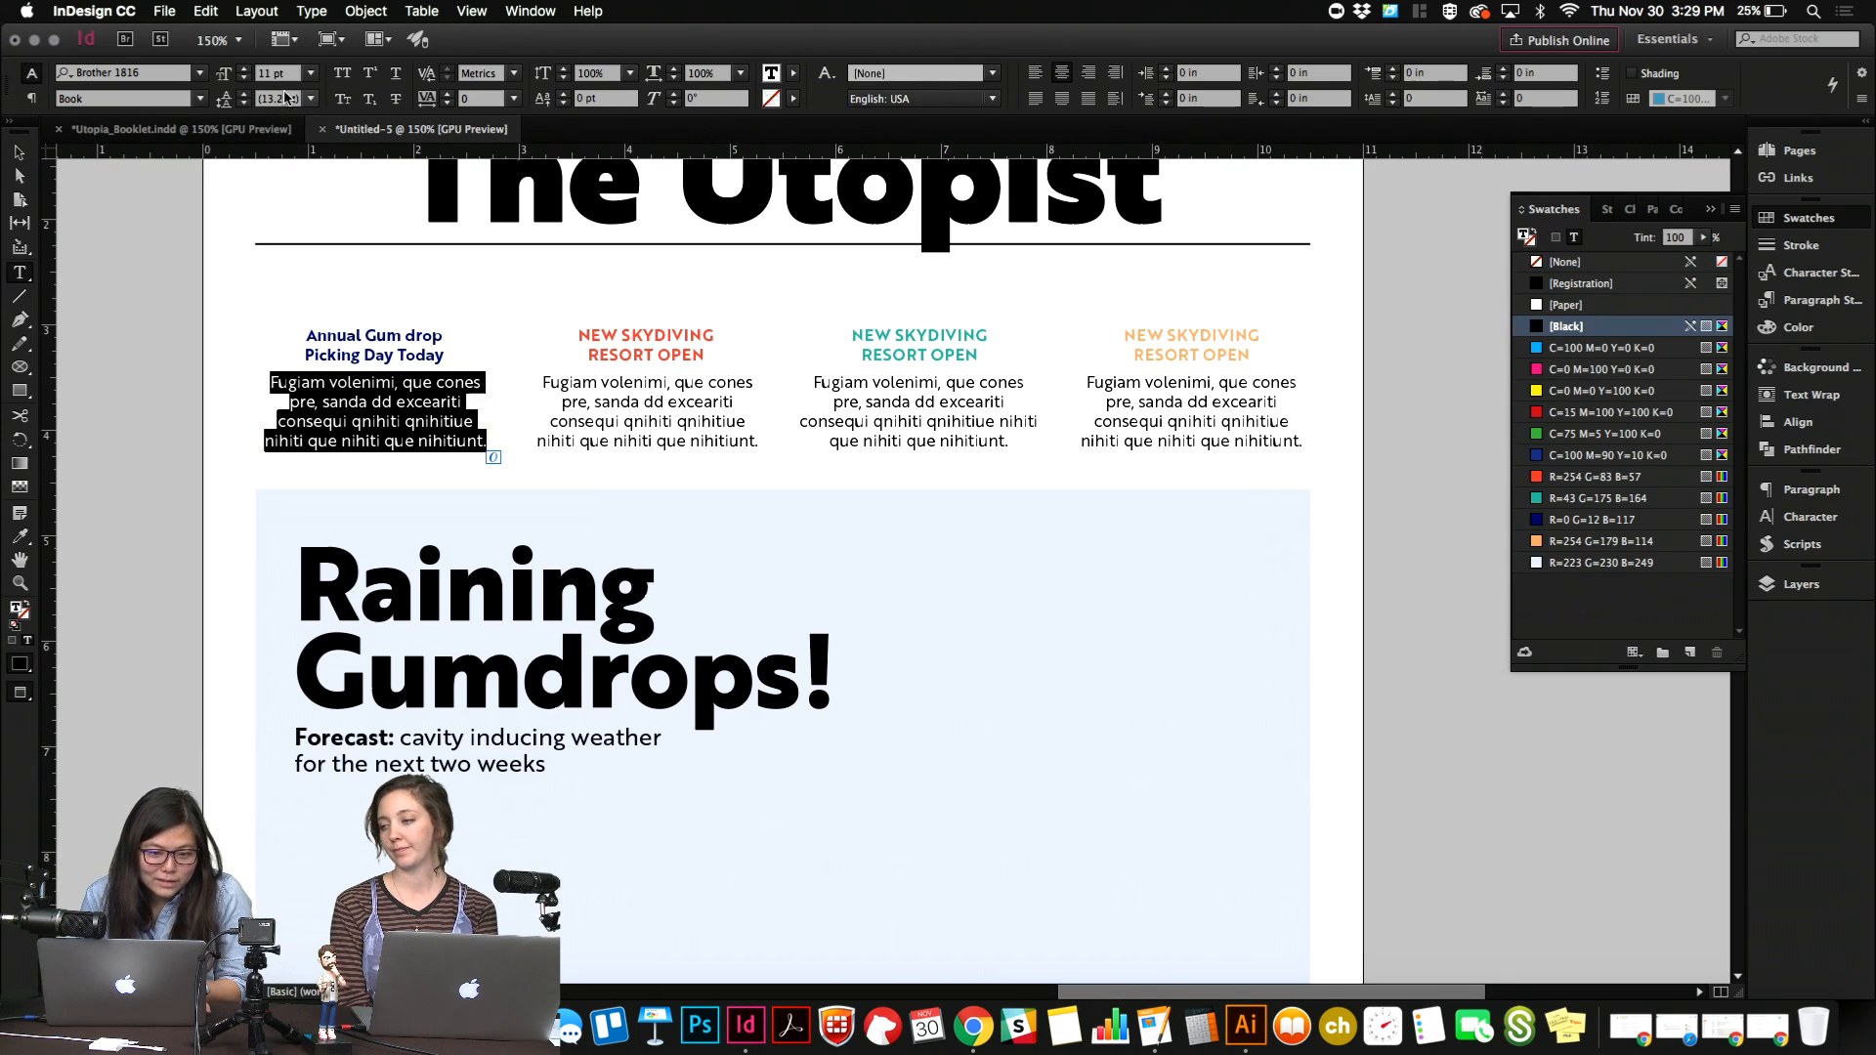
text(8)
key(Tab)
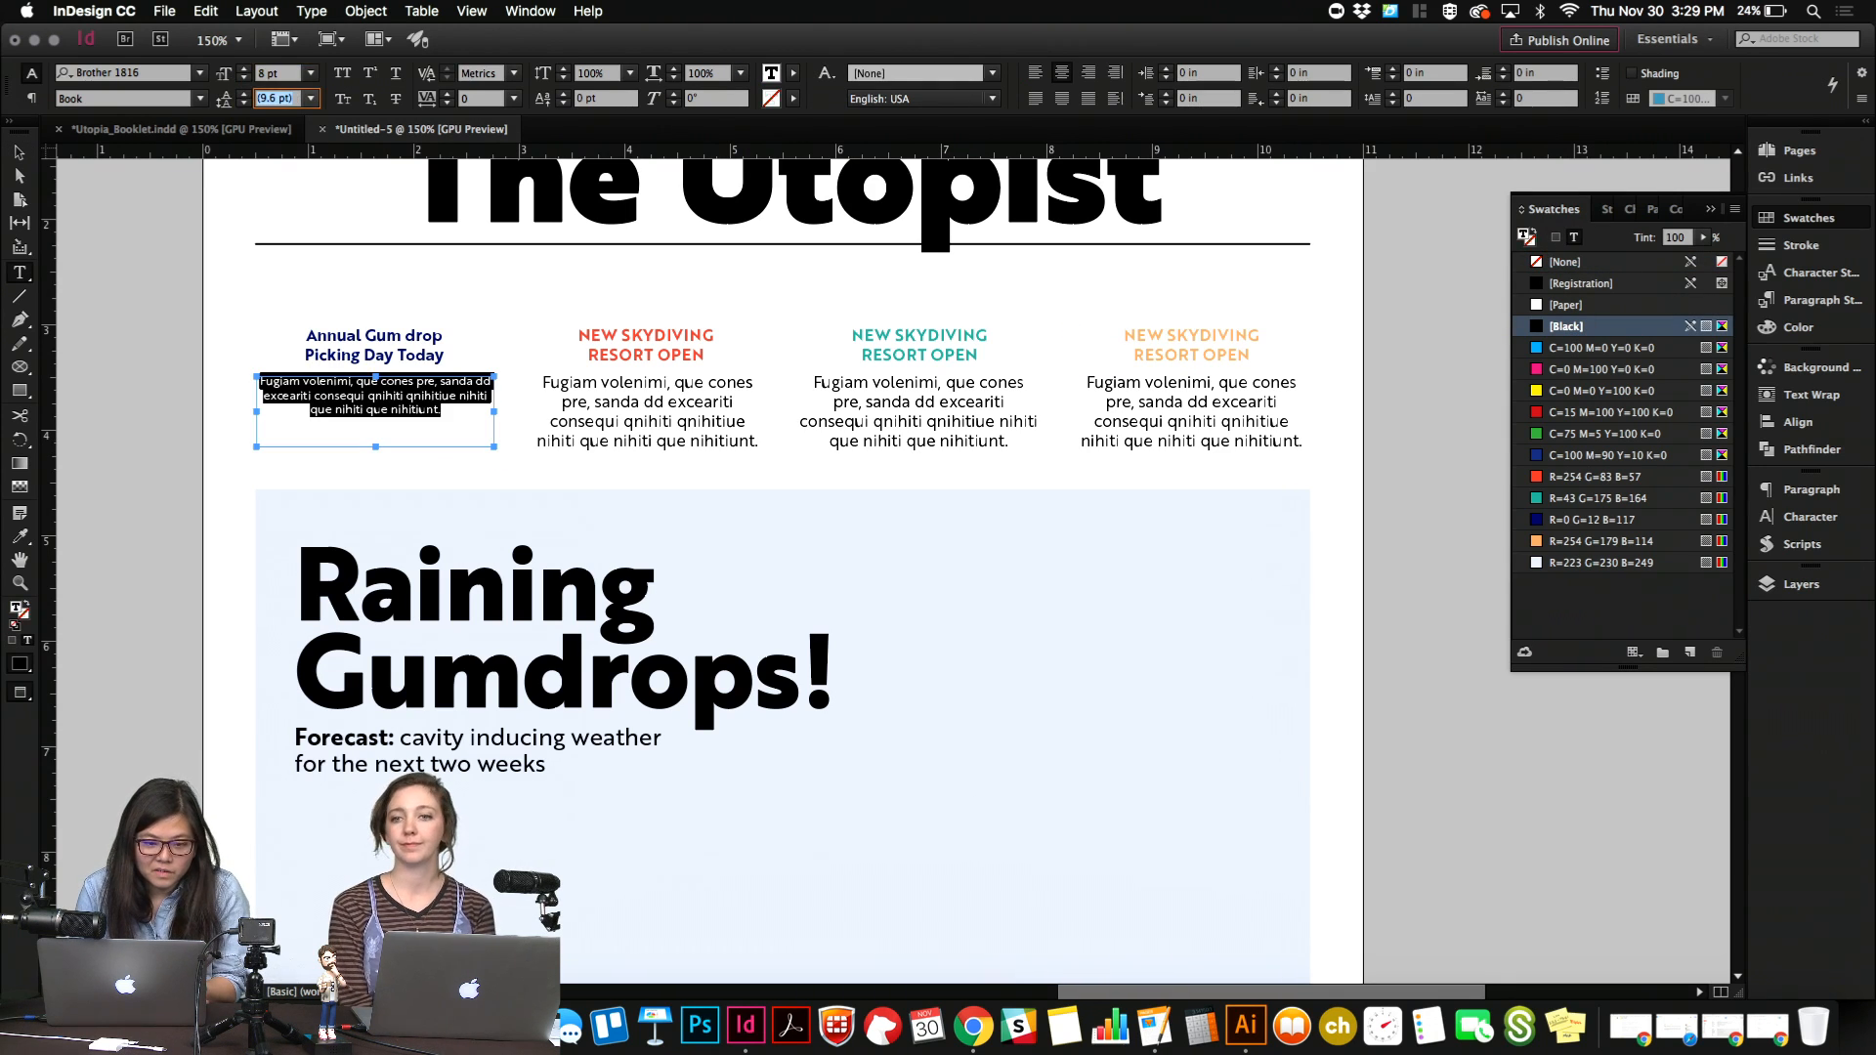
text(12)
key(Return)
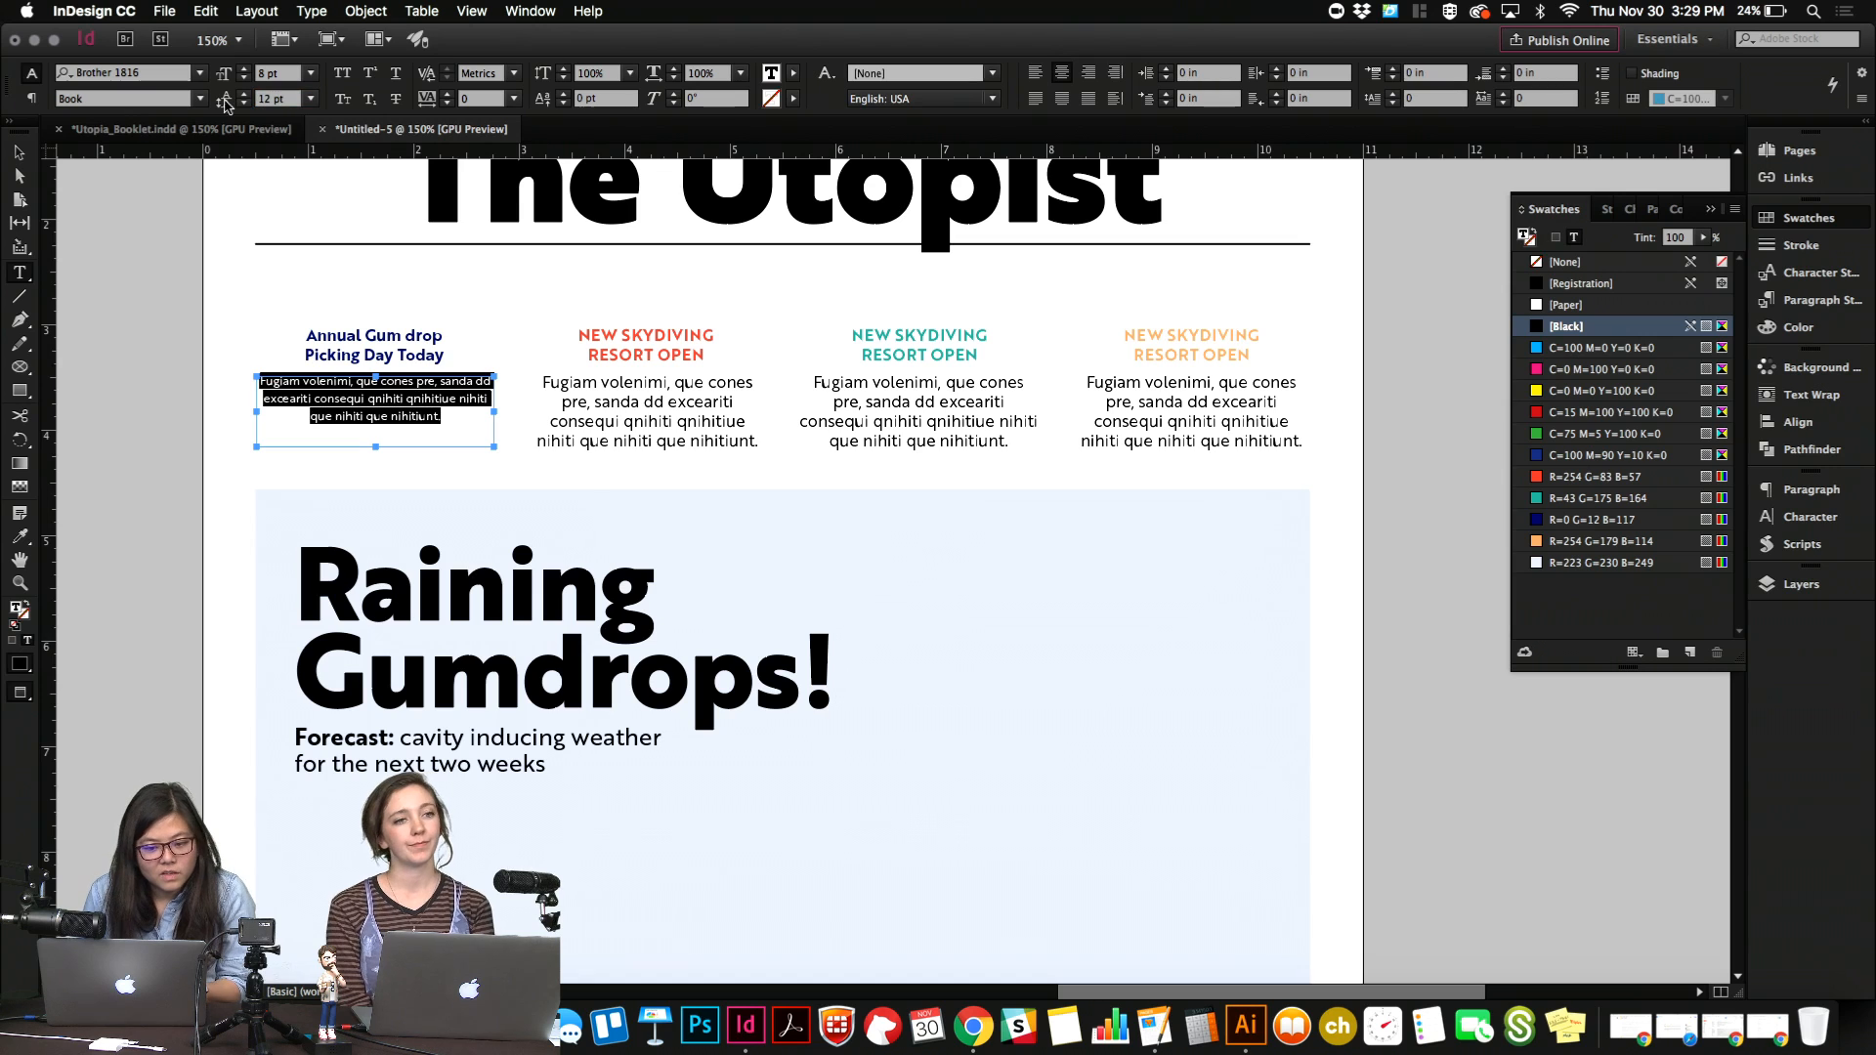
Tighten the leading of the first teaser's body text to 10 pt.
drag(445, 424, 227, 355)
key(super+c)
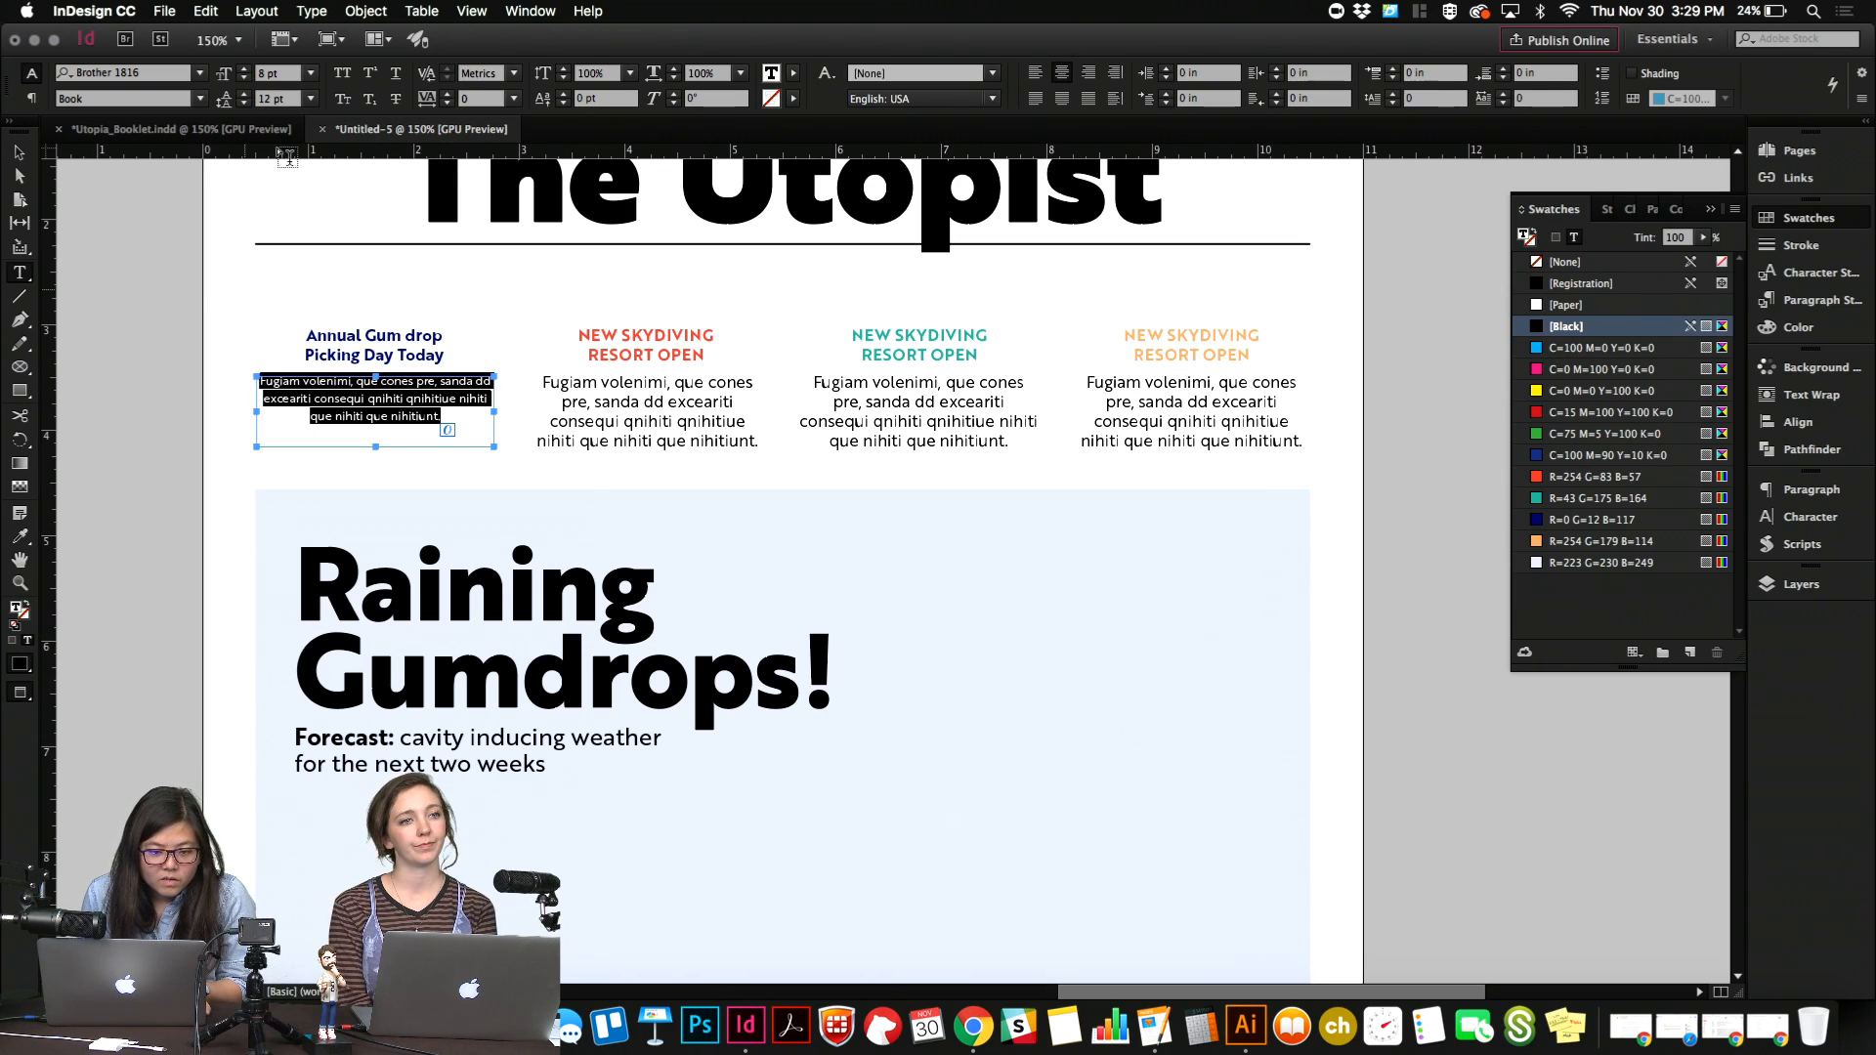
click(282, 104)
text(10)
key(Return)
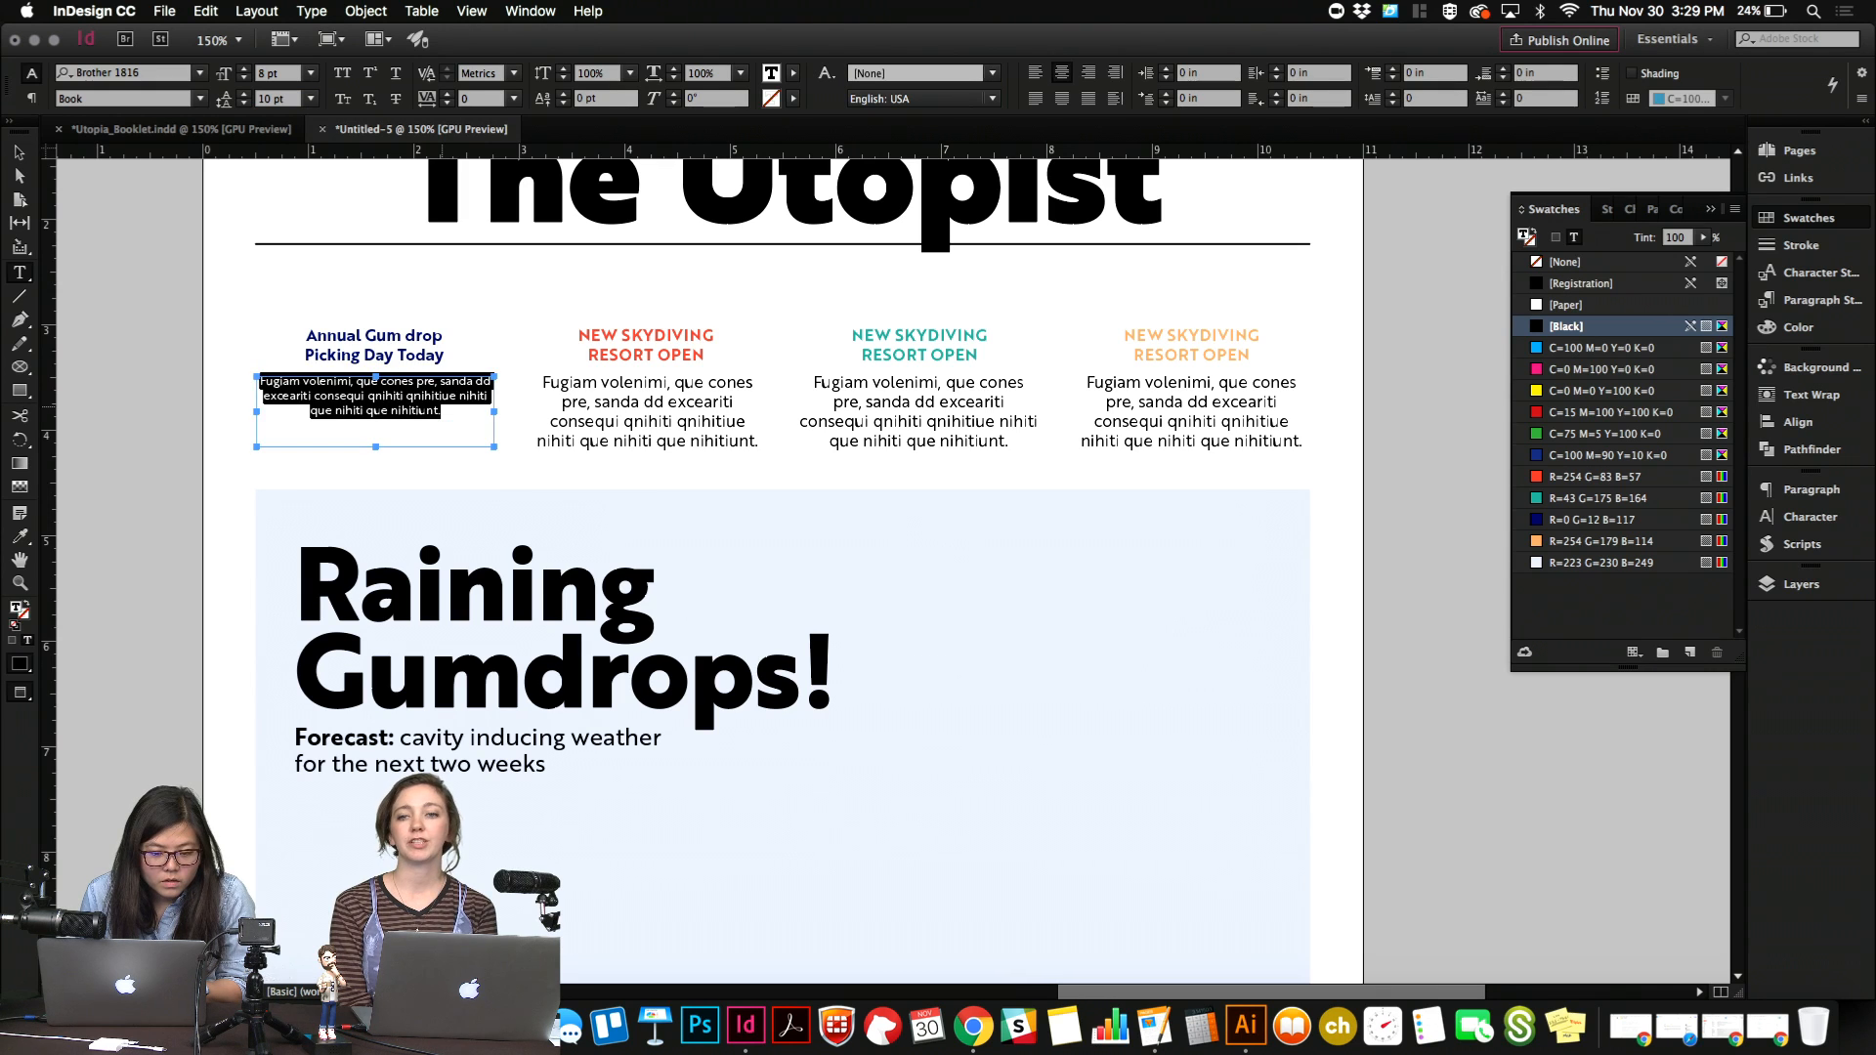
Lengthen the first teaser's body by pasting the placeholder text again at its end and merging the two passages with the word "quessenimi".
click(442, 409)
key(super+v)
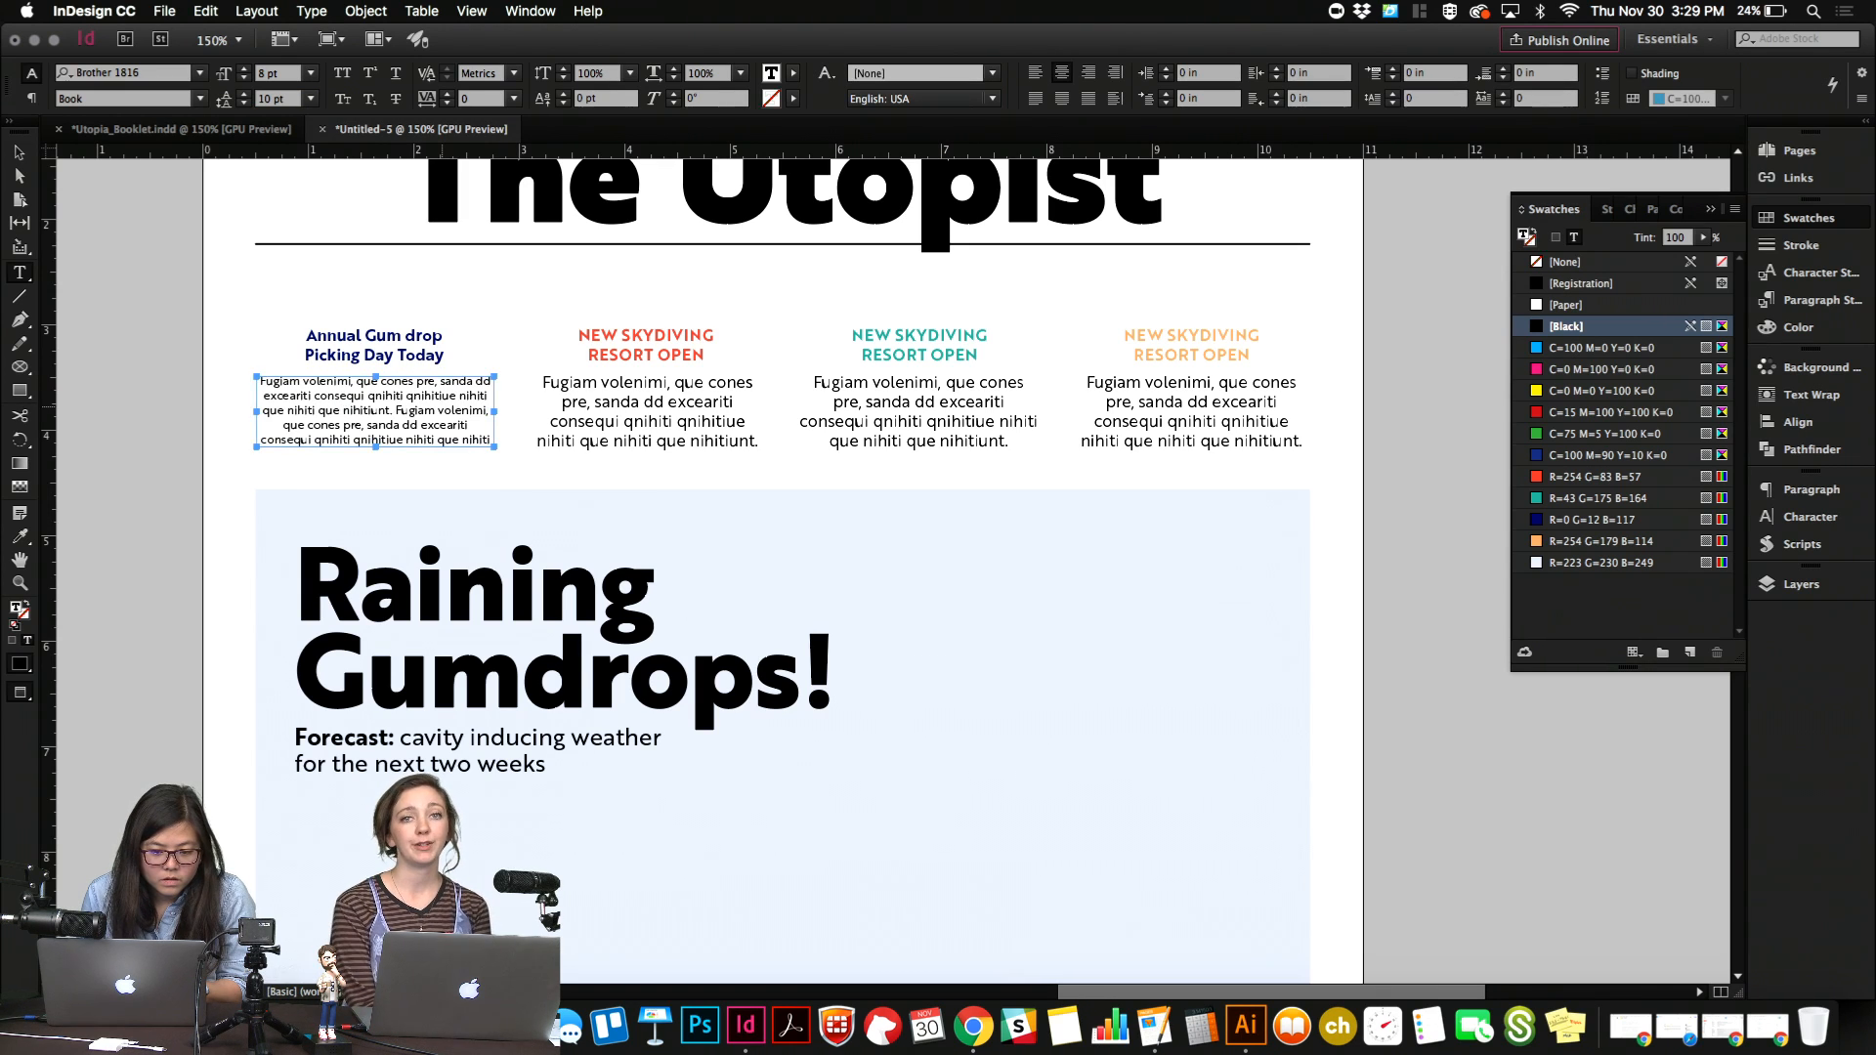
drag(455, 411, 371, 412)
key(BackSpace)
key(BackSpace)
key(BackSpace)
key(BackSpace)
key(BackSpace)
key(BackSpace)
key(BackSpace)
key(BackSpace)
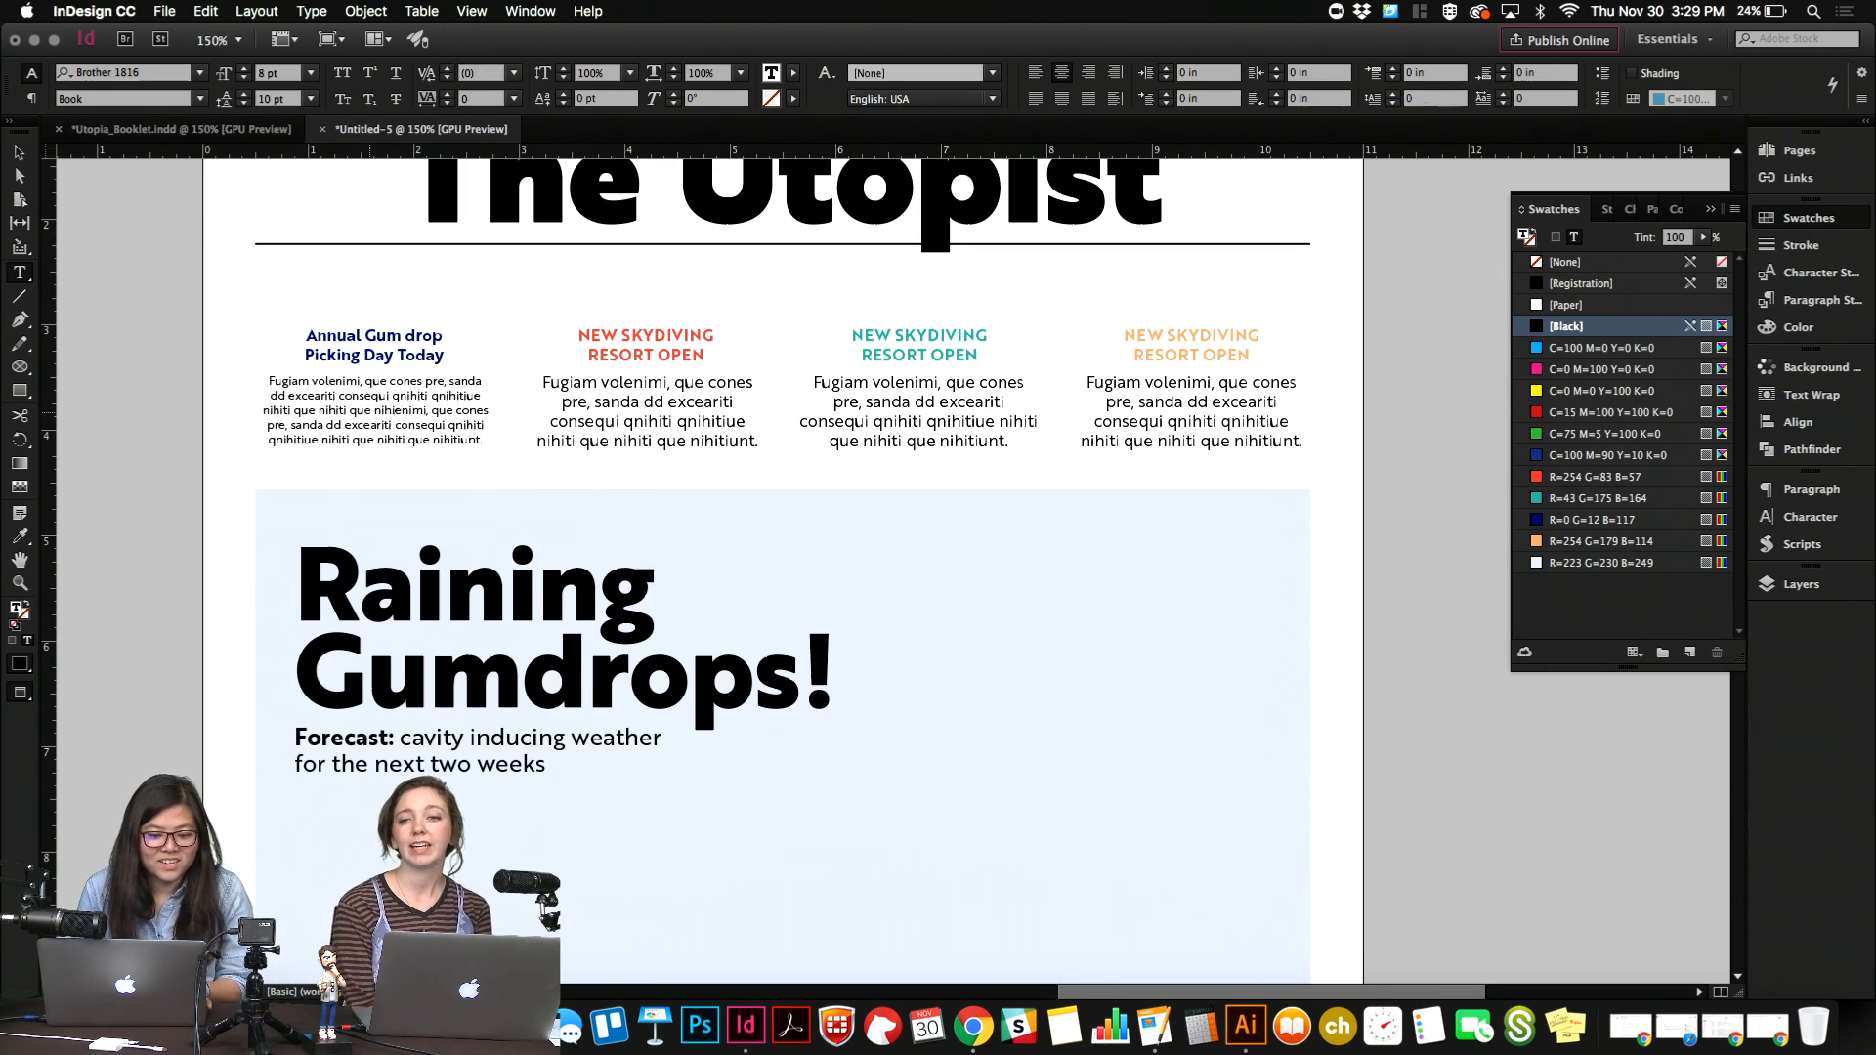
key(BackSpace)
key(BackSpace)
text(ss)
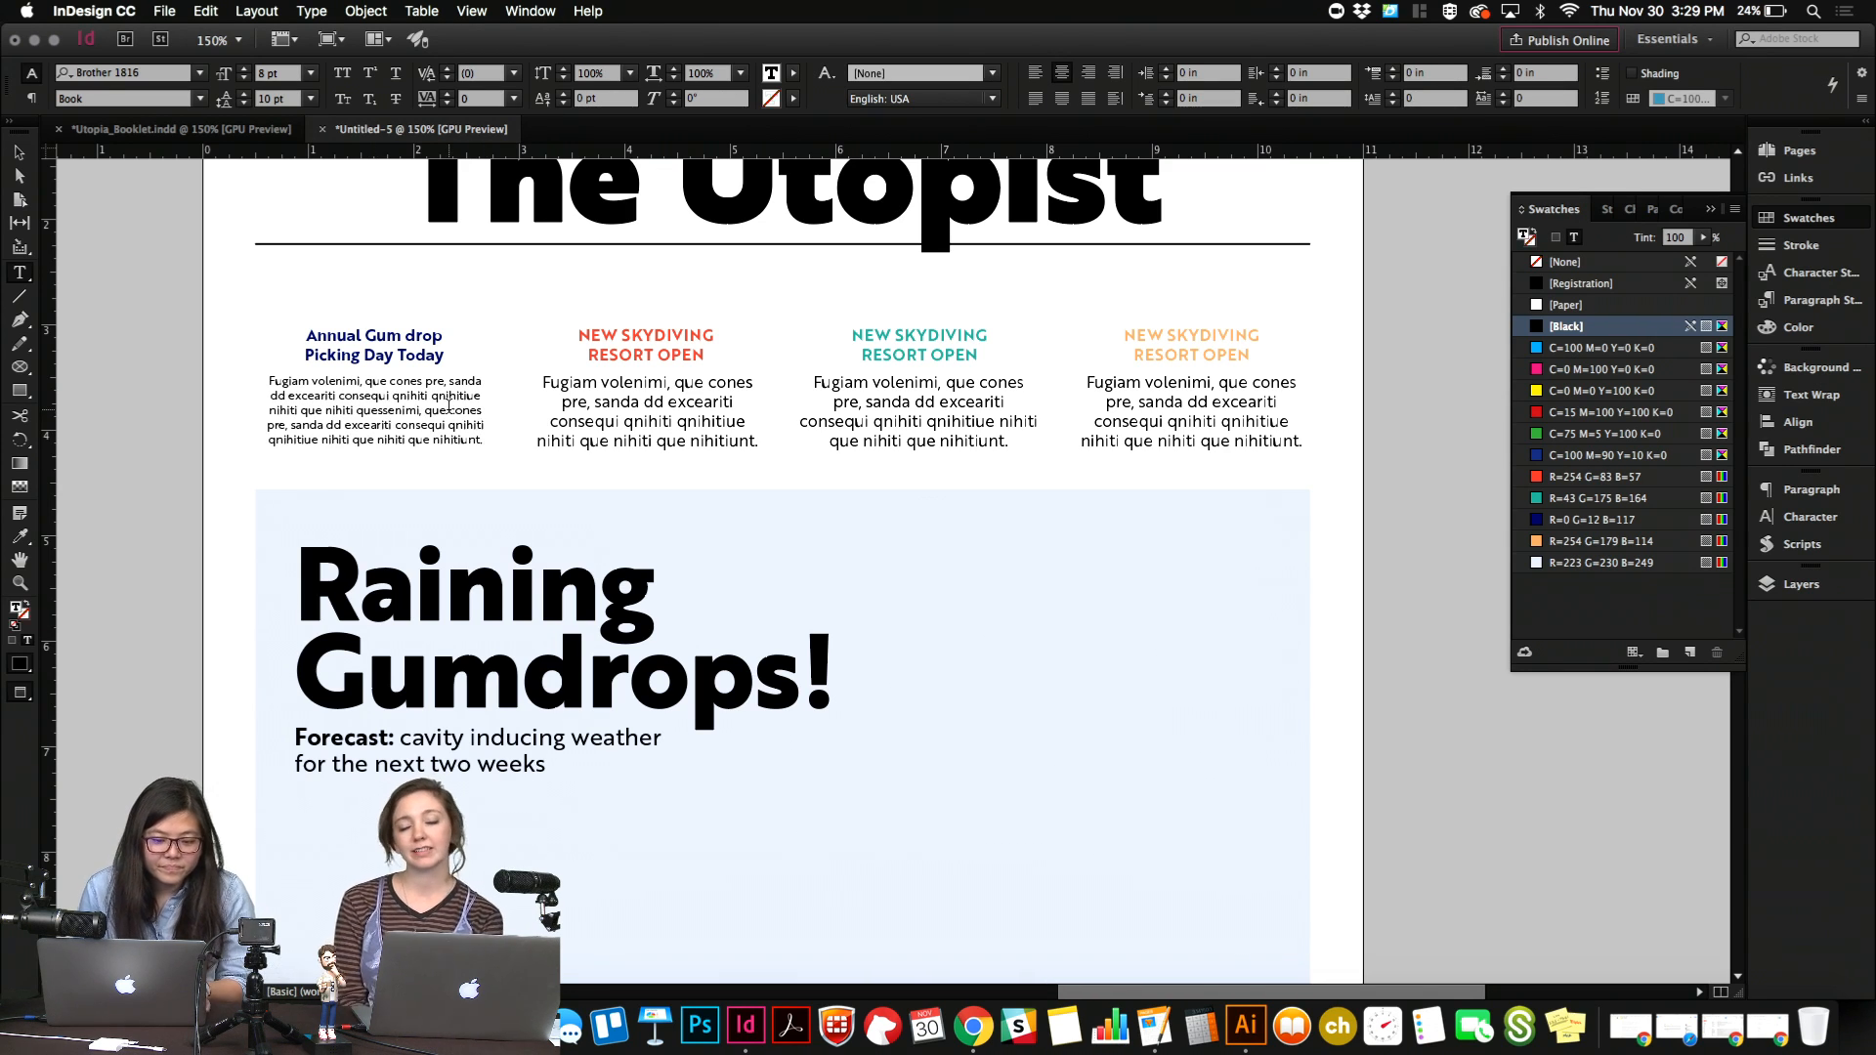
Replace the body text of the second, third and fourth teasers with a copy of the first teaser's body text.
key(super+a)
key(super+c)
click(643, 417)
key(super+a)
key(super+v)
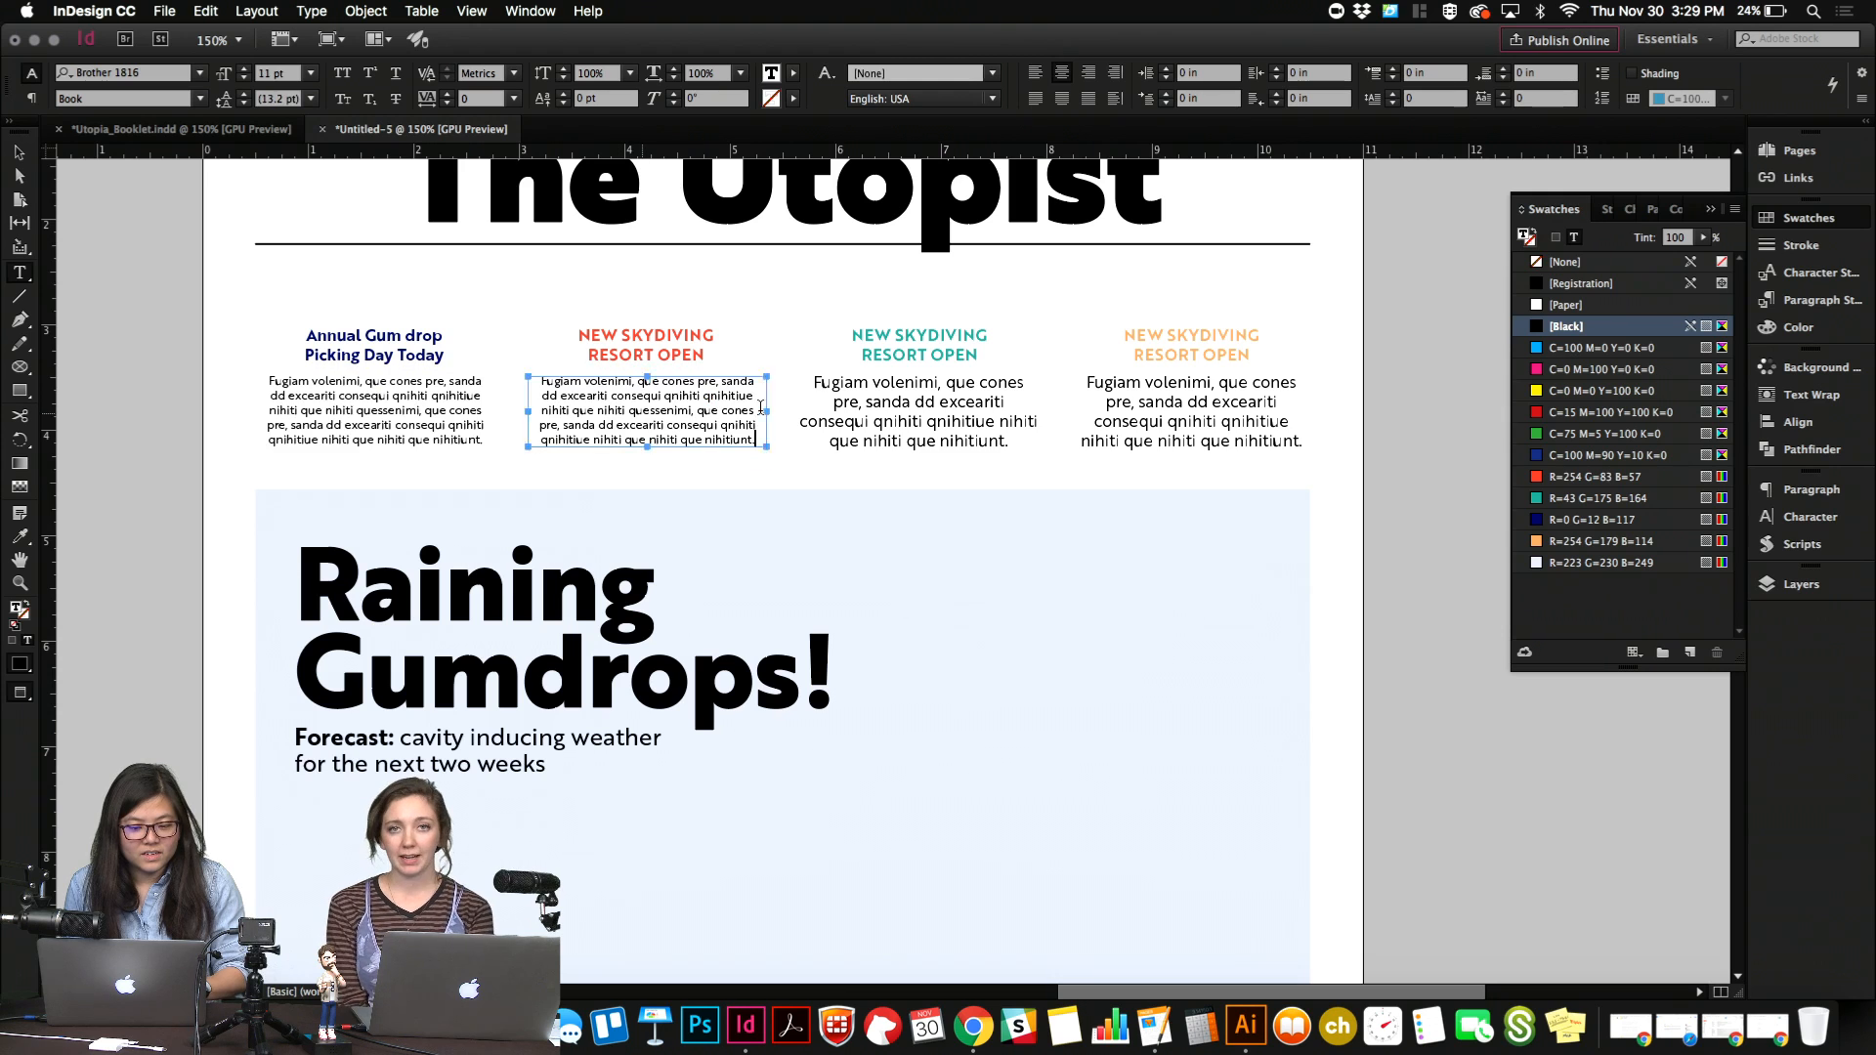
click(891, 405)
key(super+a)
key(super+v)
click(1191, 411)
key(super+a)
key(super+v)
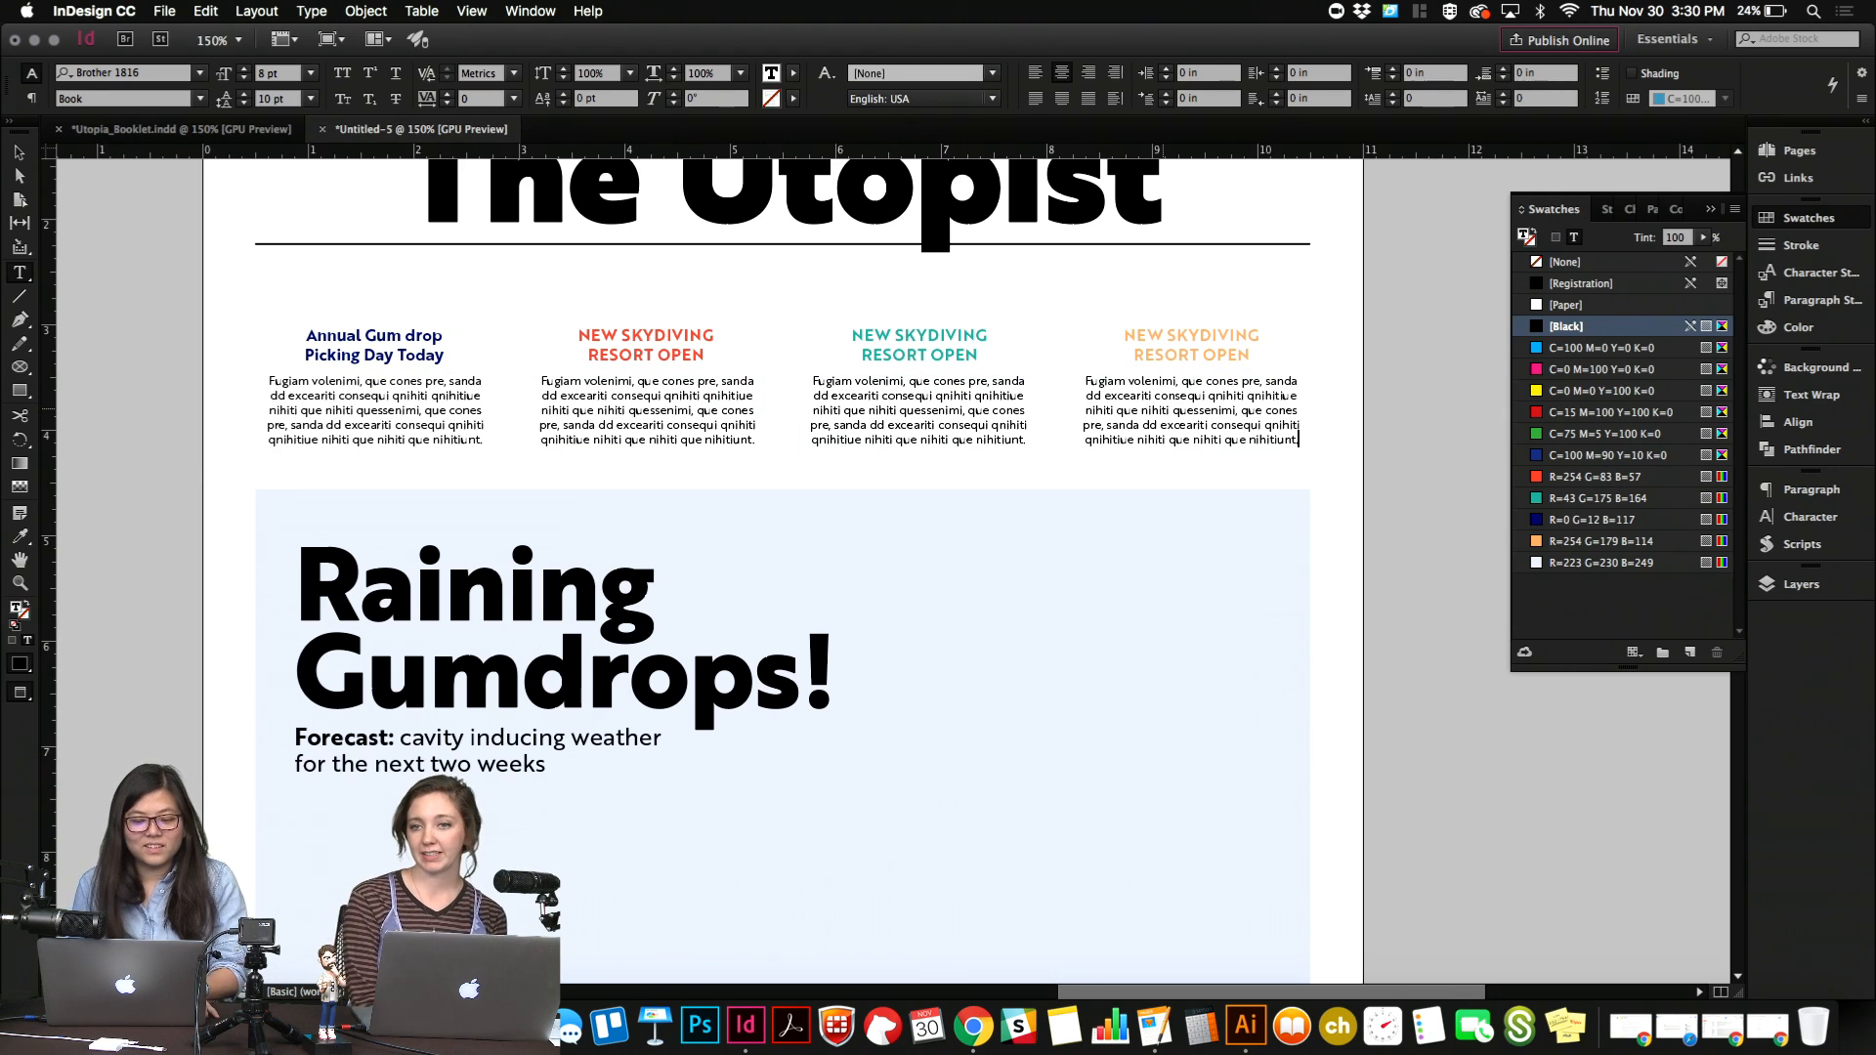
Try to apply the first teaser headline's formatting to the second headline with the Eyedropper, and undo the attempt.
key(Escape)
click(1186, 545)
alt+scroll(1186, 550, down, 2)
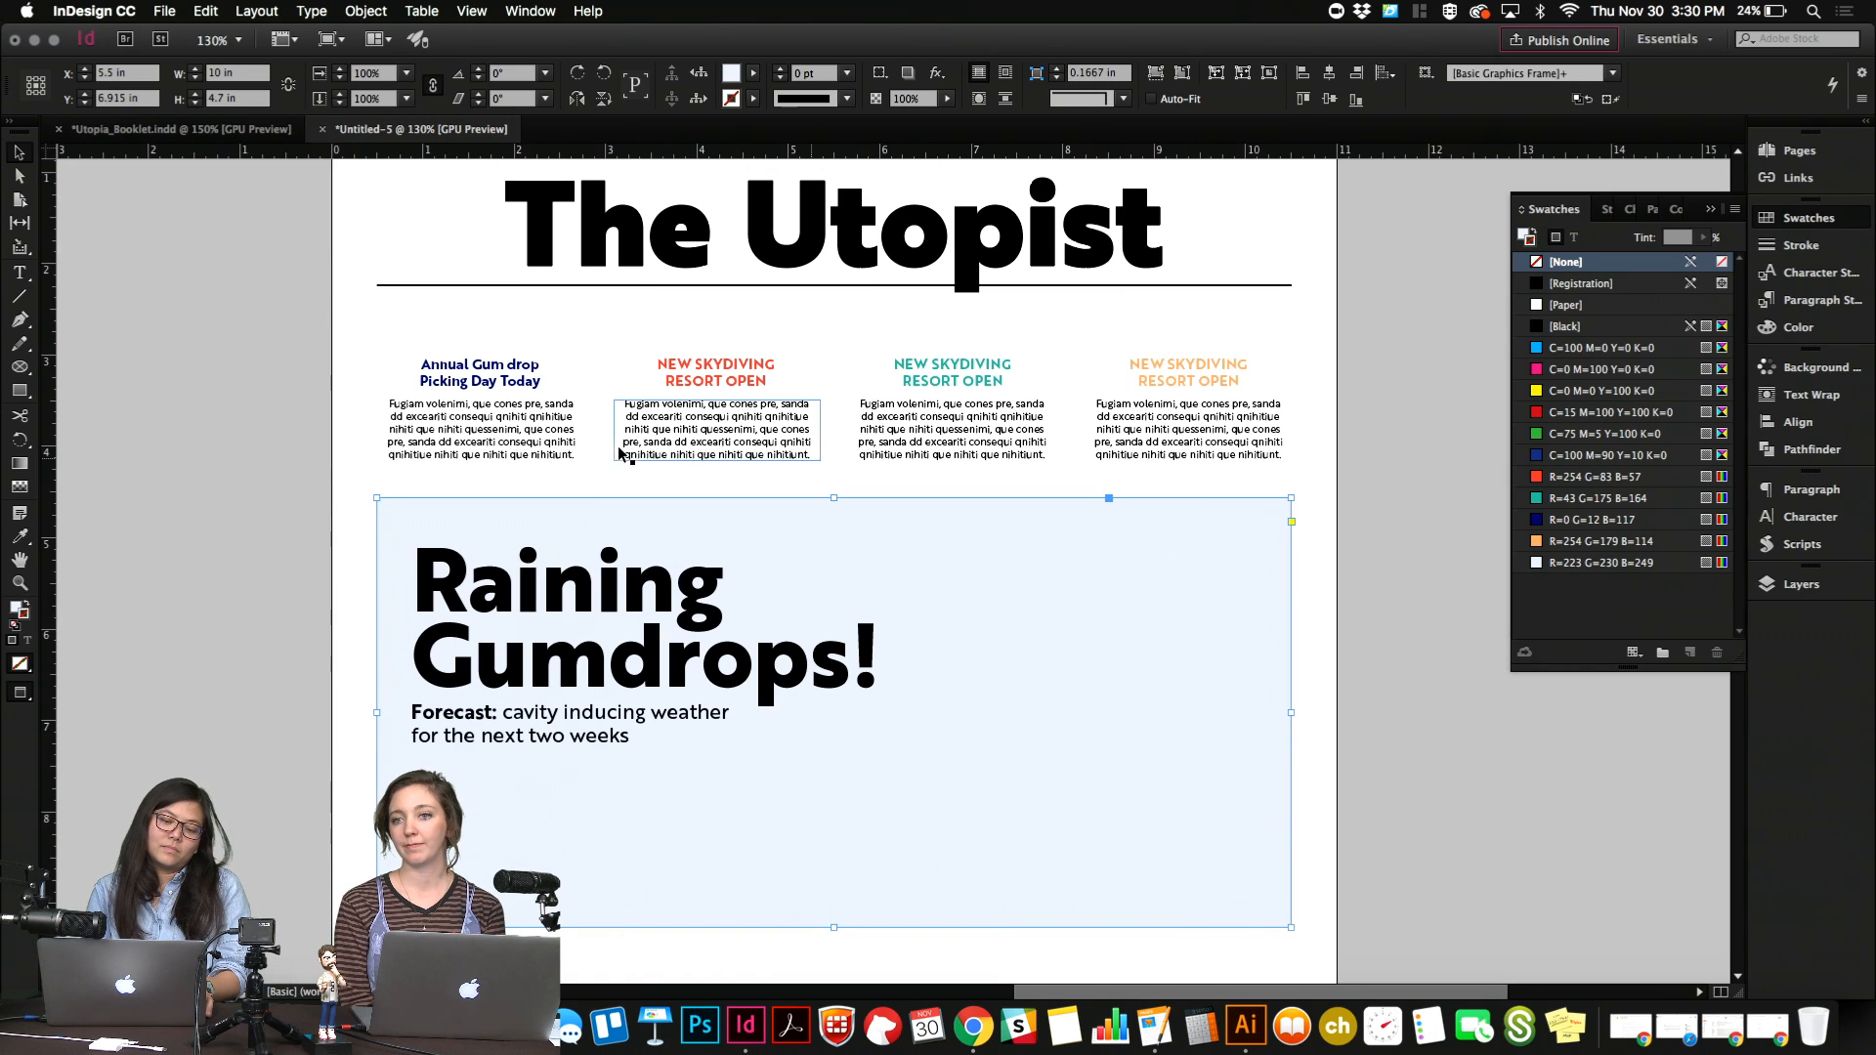
double_click(754, 378)
key(super+a)
click(19, 536)
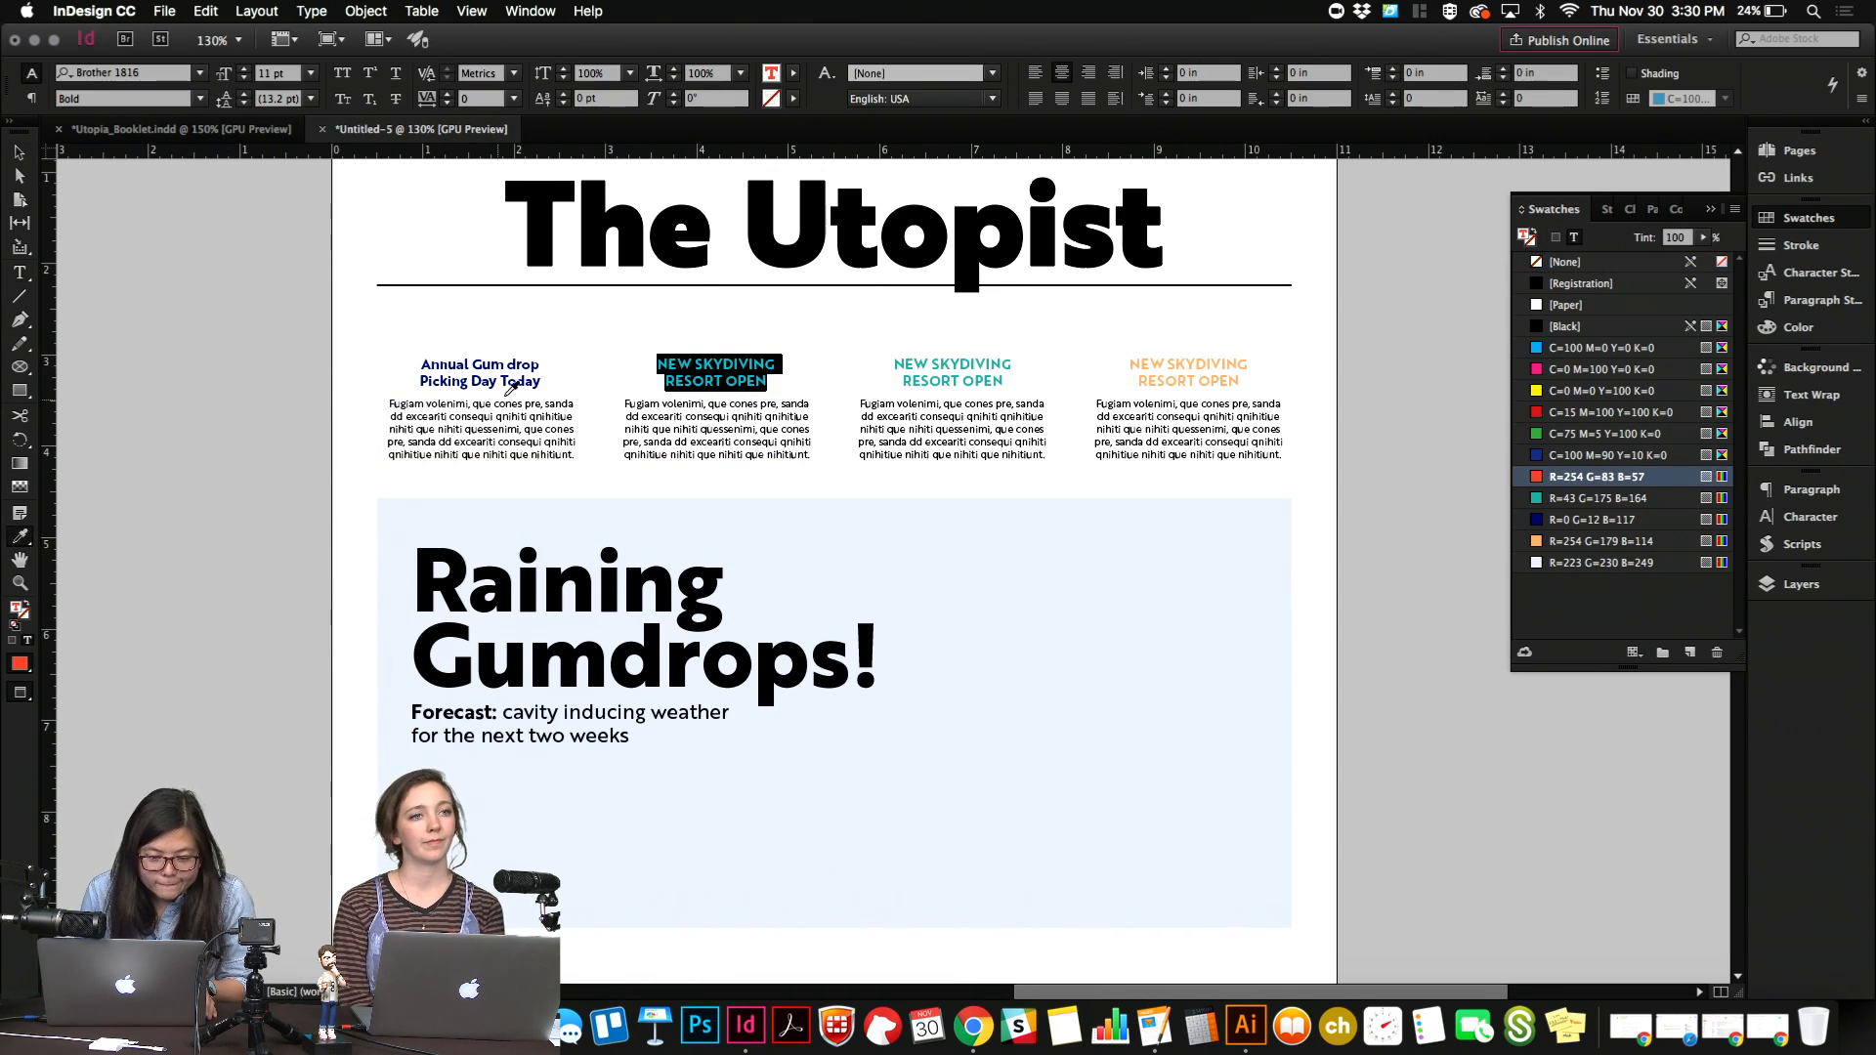
click(498, 360)
key(super+z)
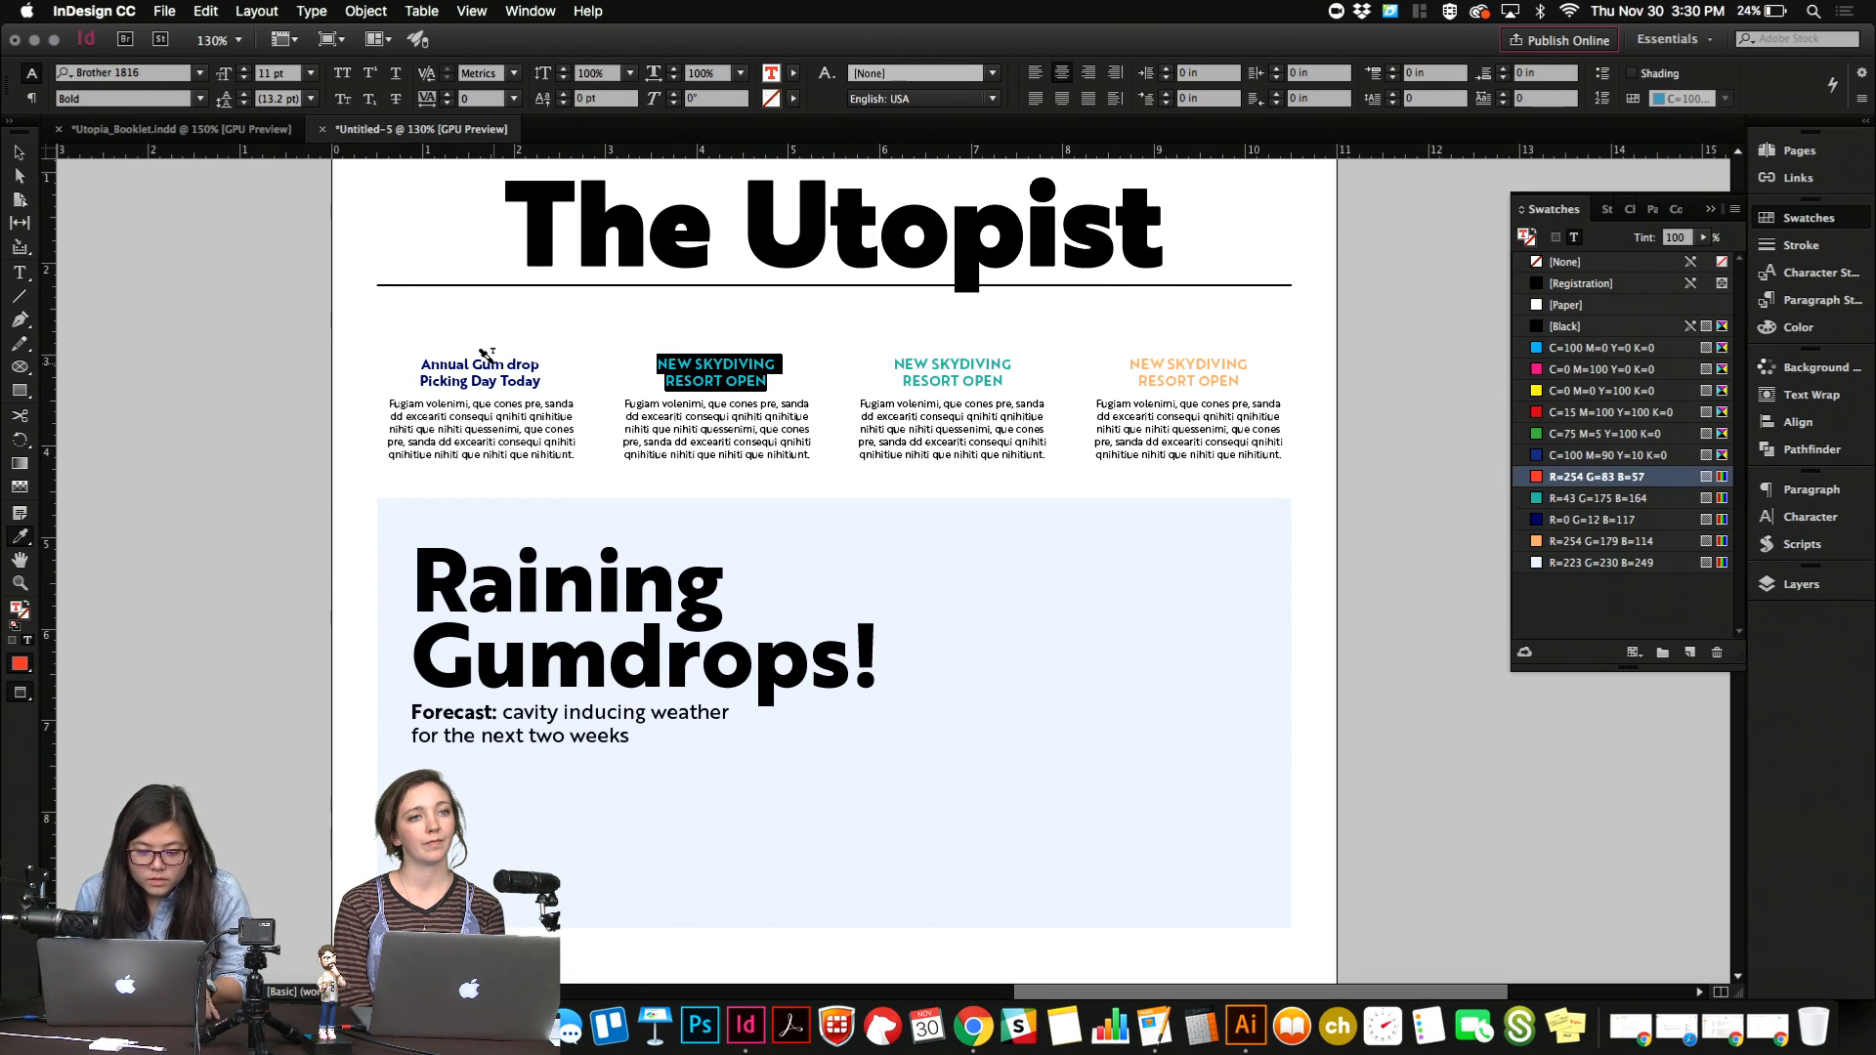
key(Escape)
Change the second teaser's "NEW SKYDIVING RESORT OPEN" headline to Title Case.
double_click(725, 371)
key(super+a)
right_click(725, 367)
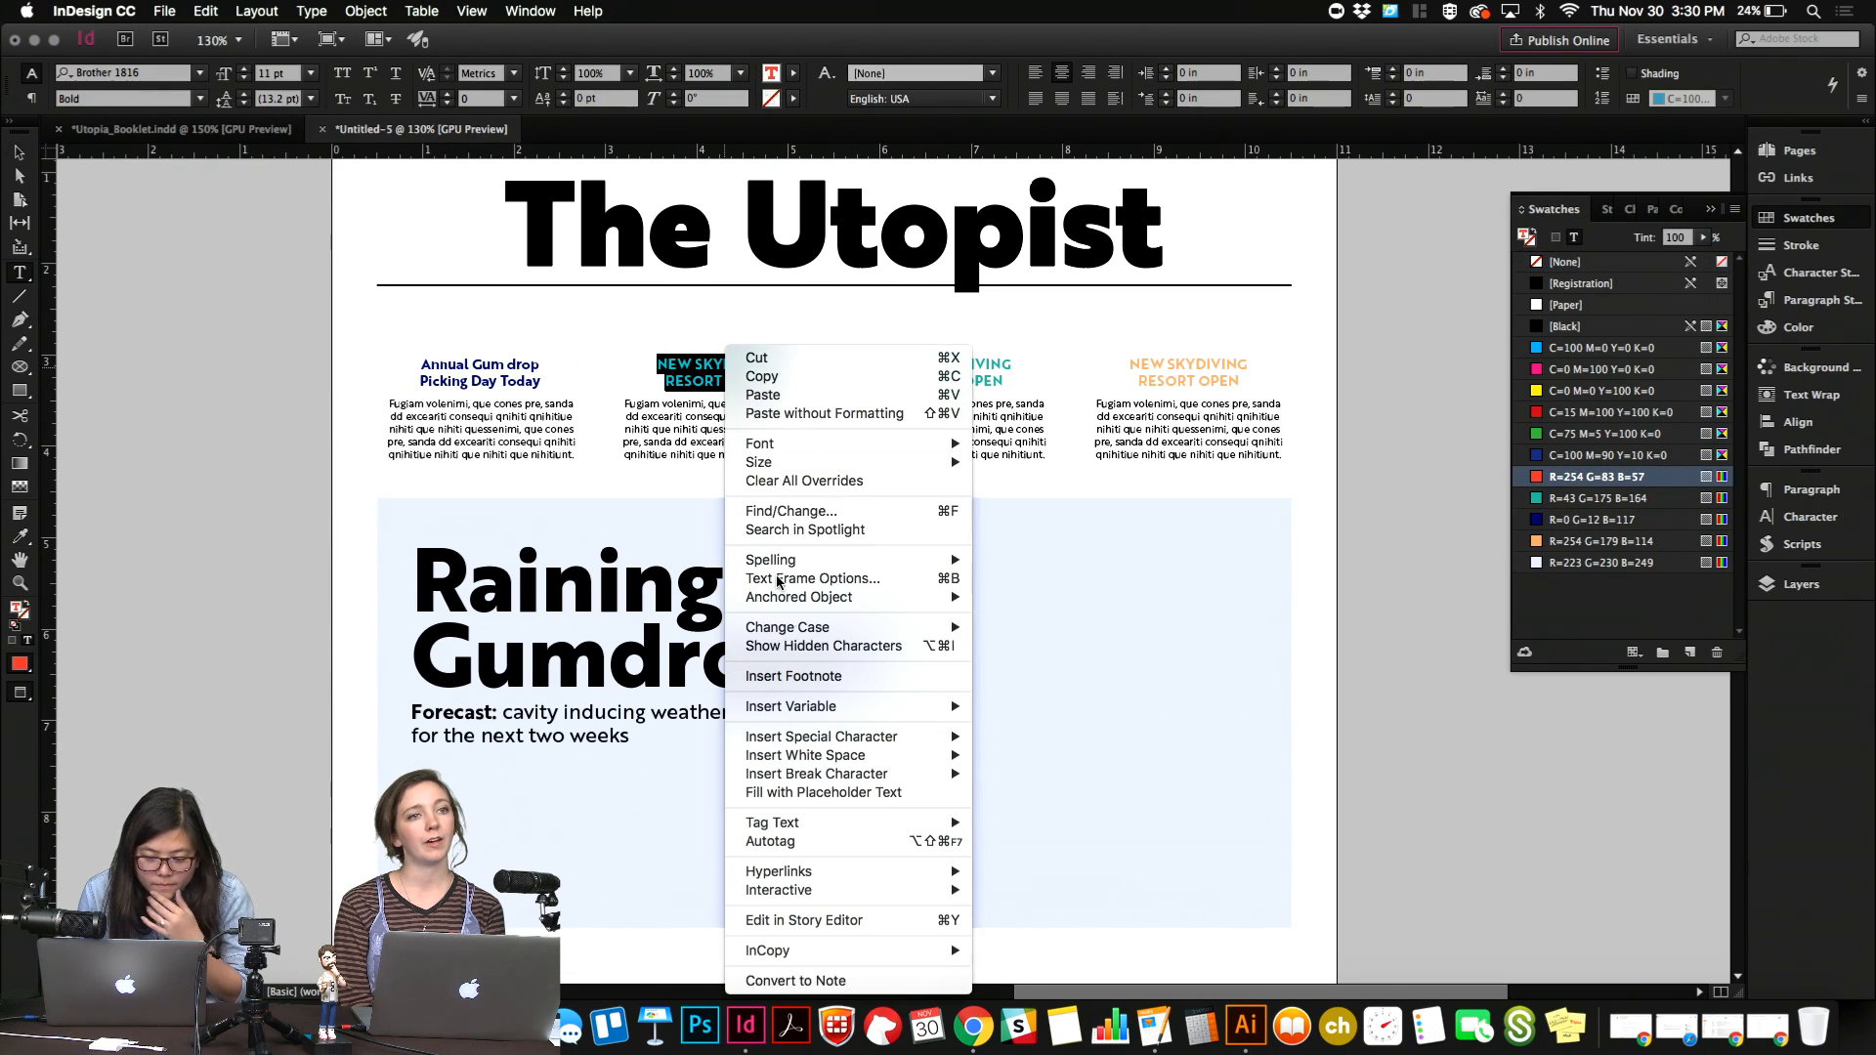
mouse_move(815, 628)
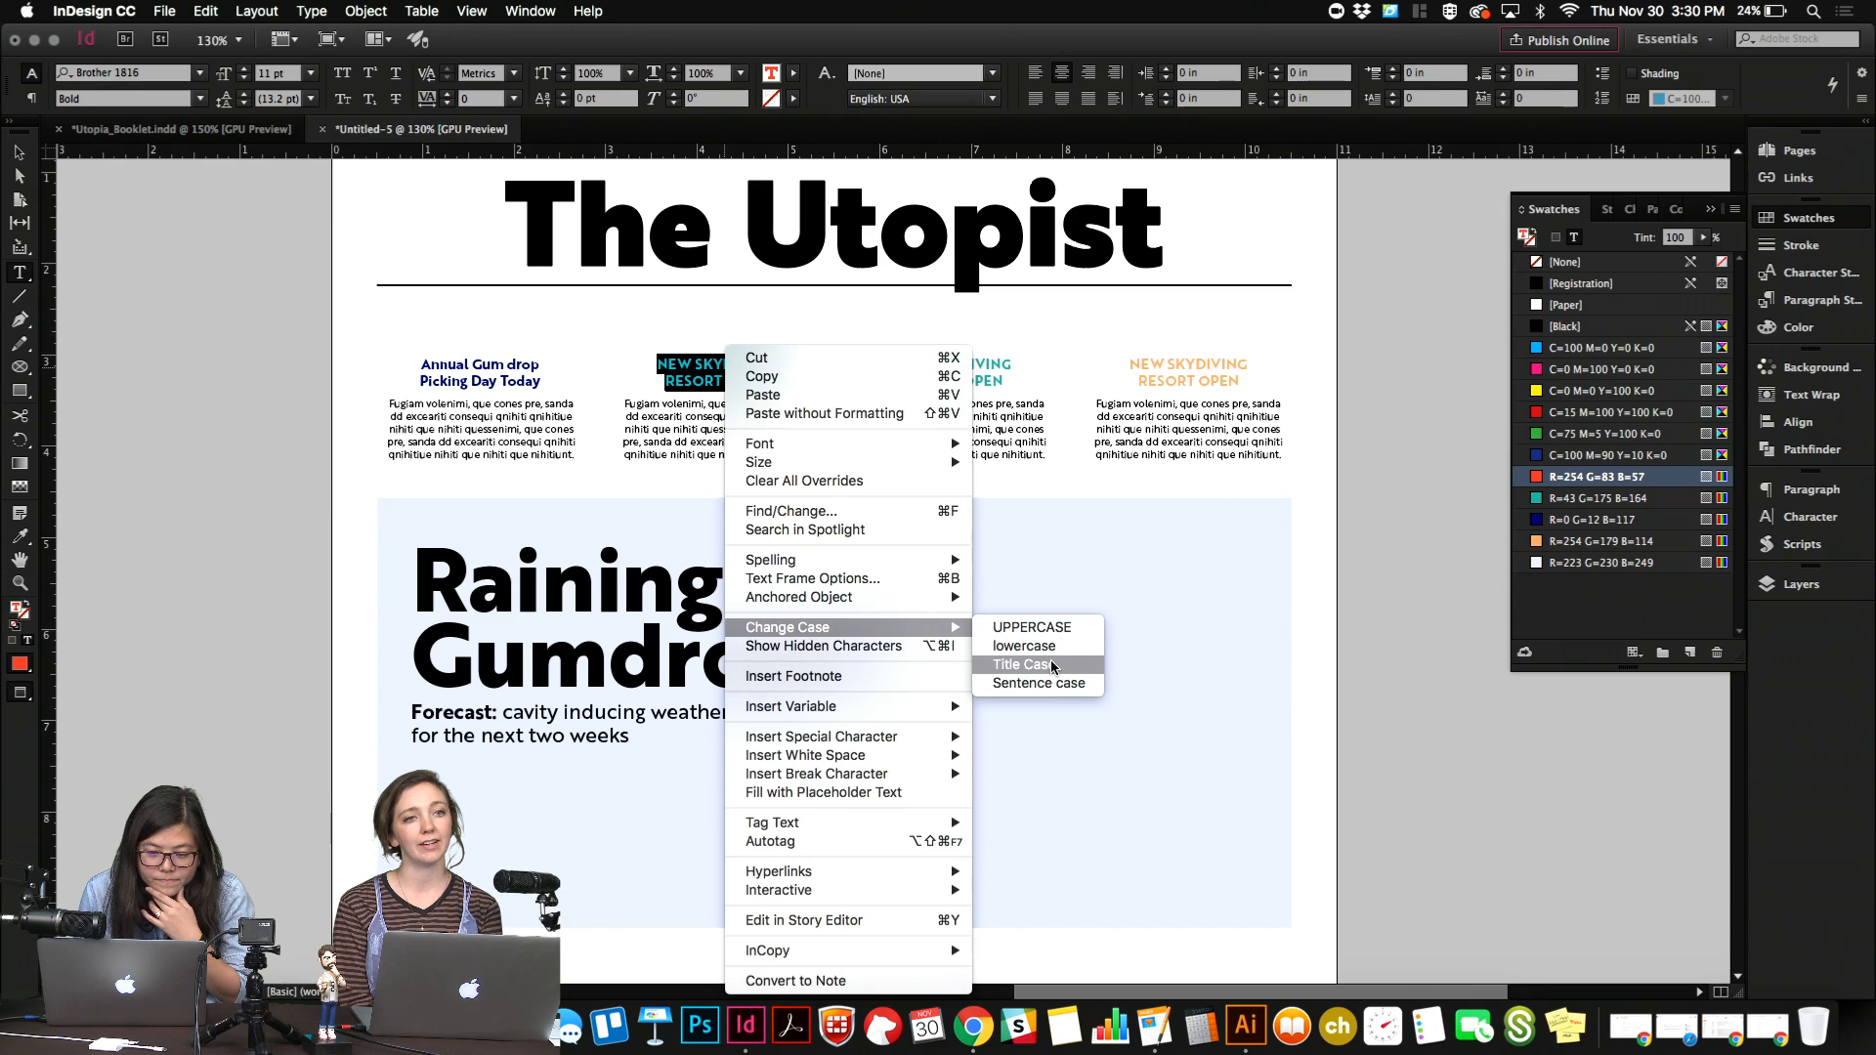
click(1006, 664)
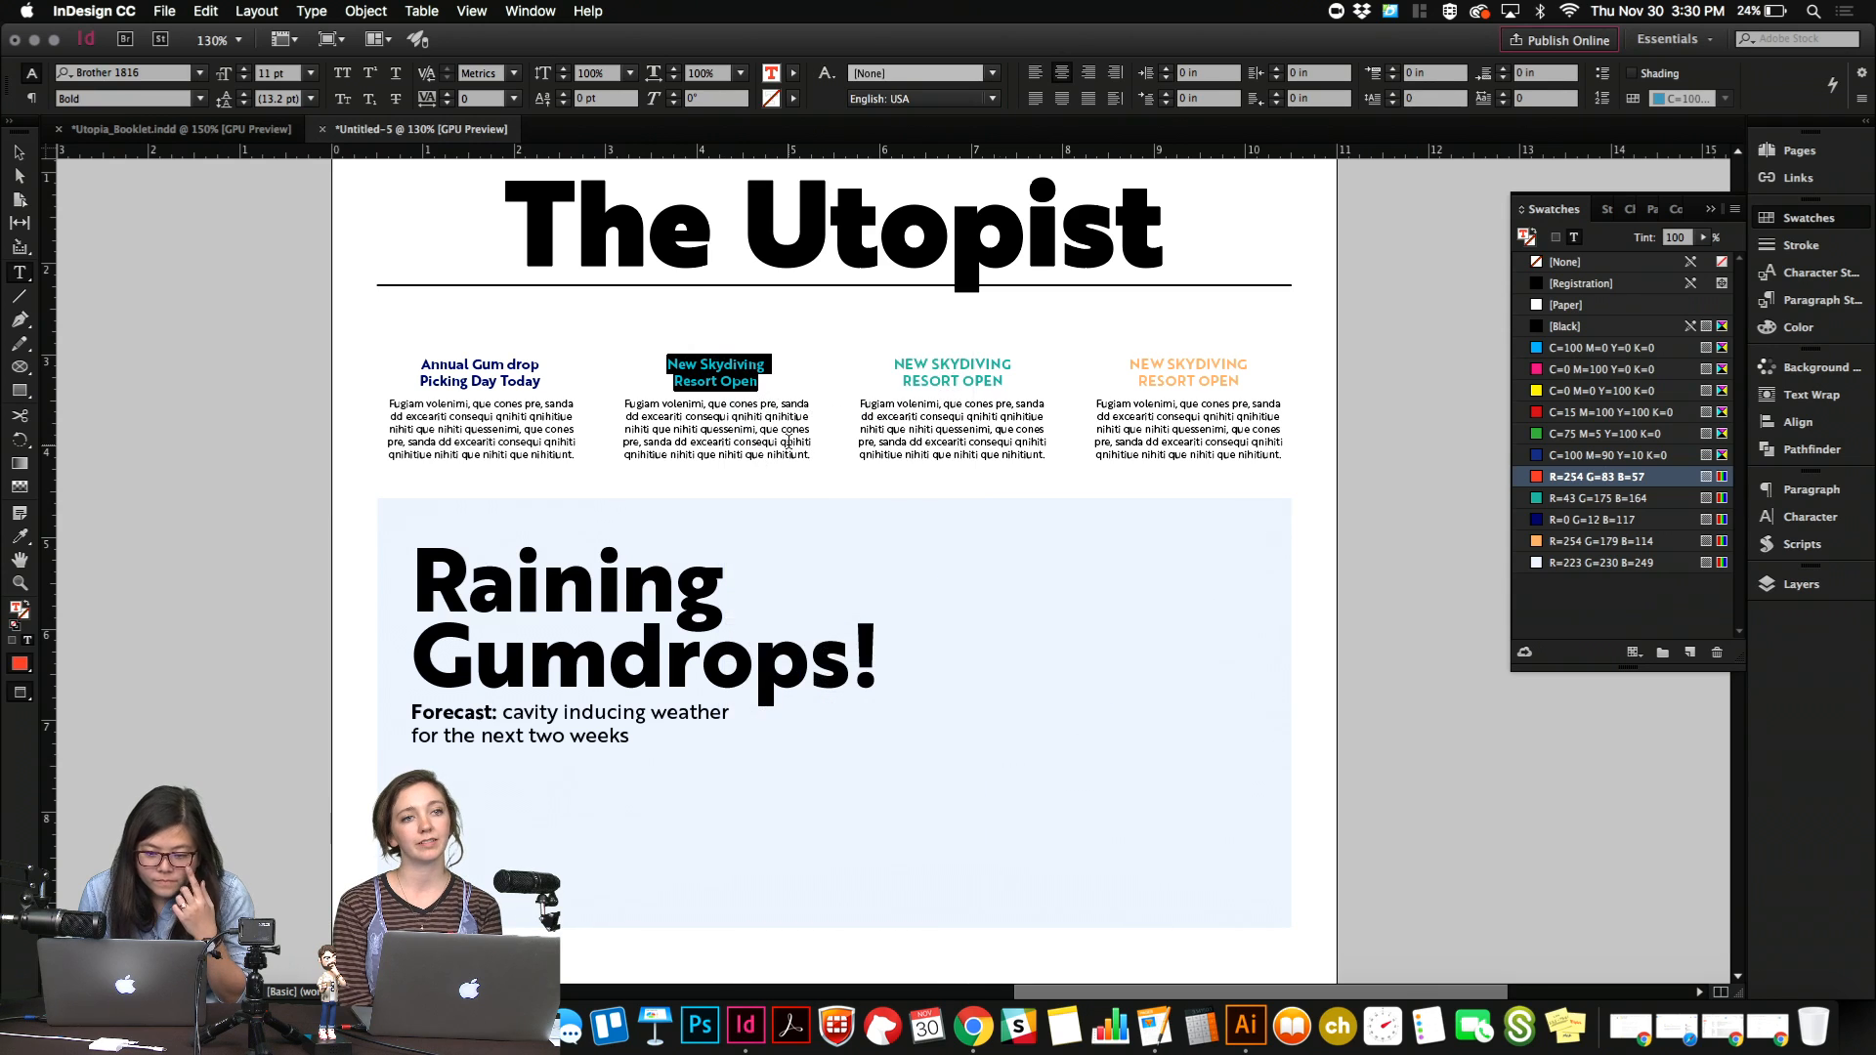
Convert the third teaser's headline to Title Case.
click(965, 378)
key(super+a)
right_click(953, 367)
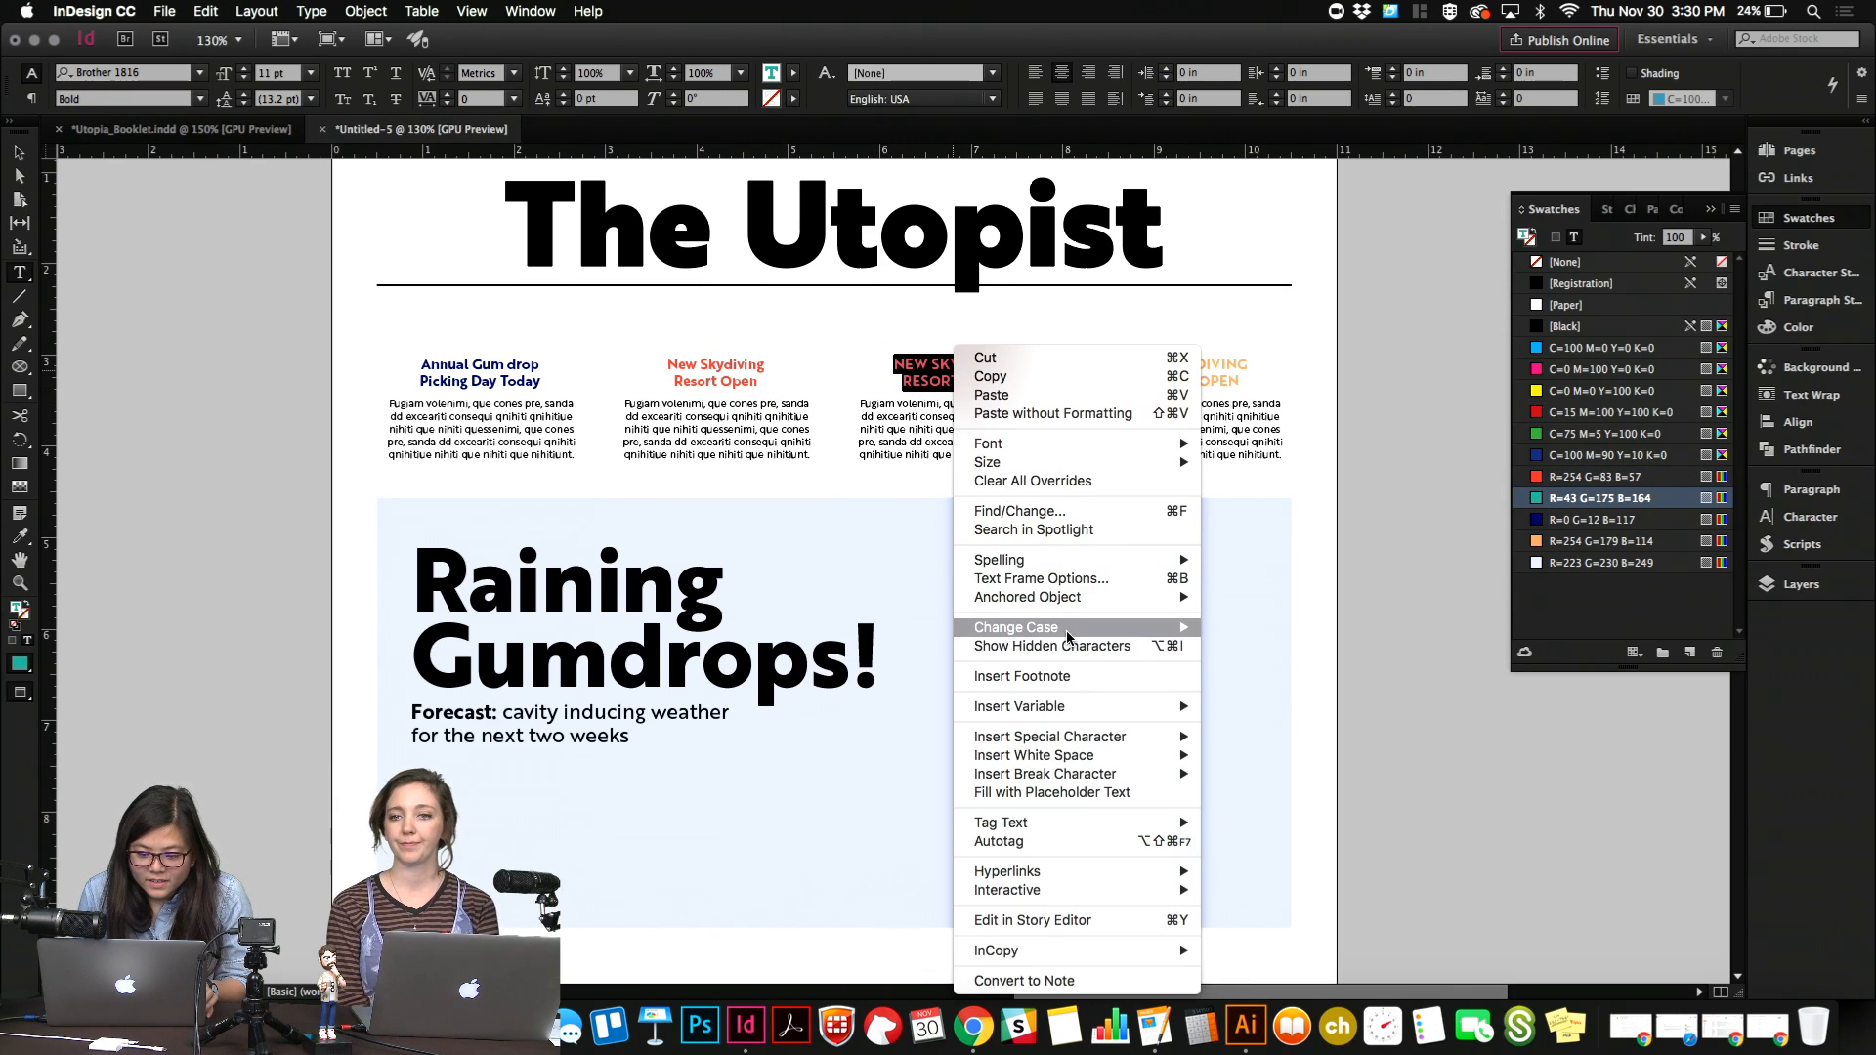
mouse_move(1075, 630)
click(1251, 670)
Convert the fourth teaser's headline to Title Case.
click(1172, 378)
key(super+a)
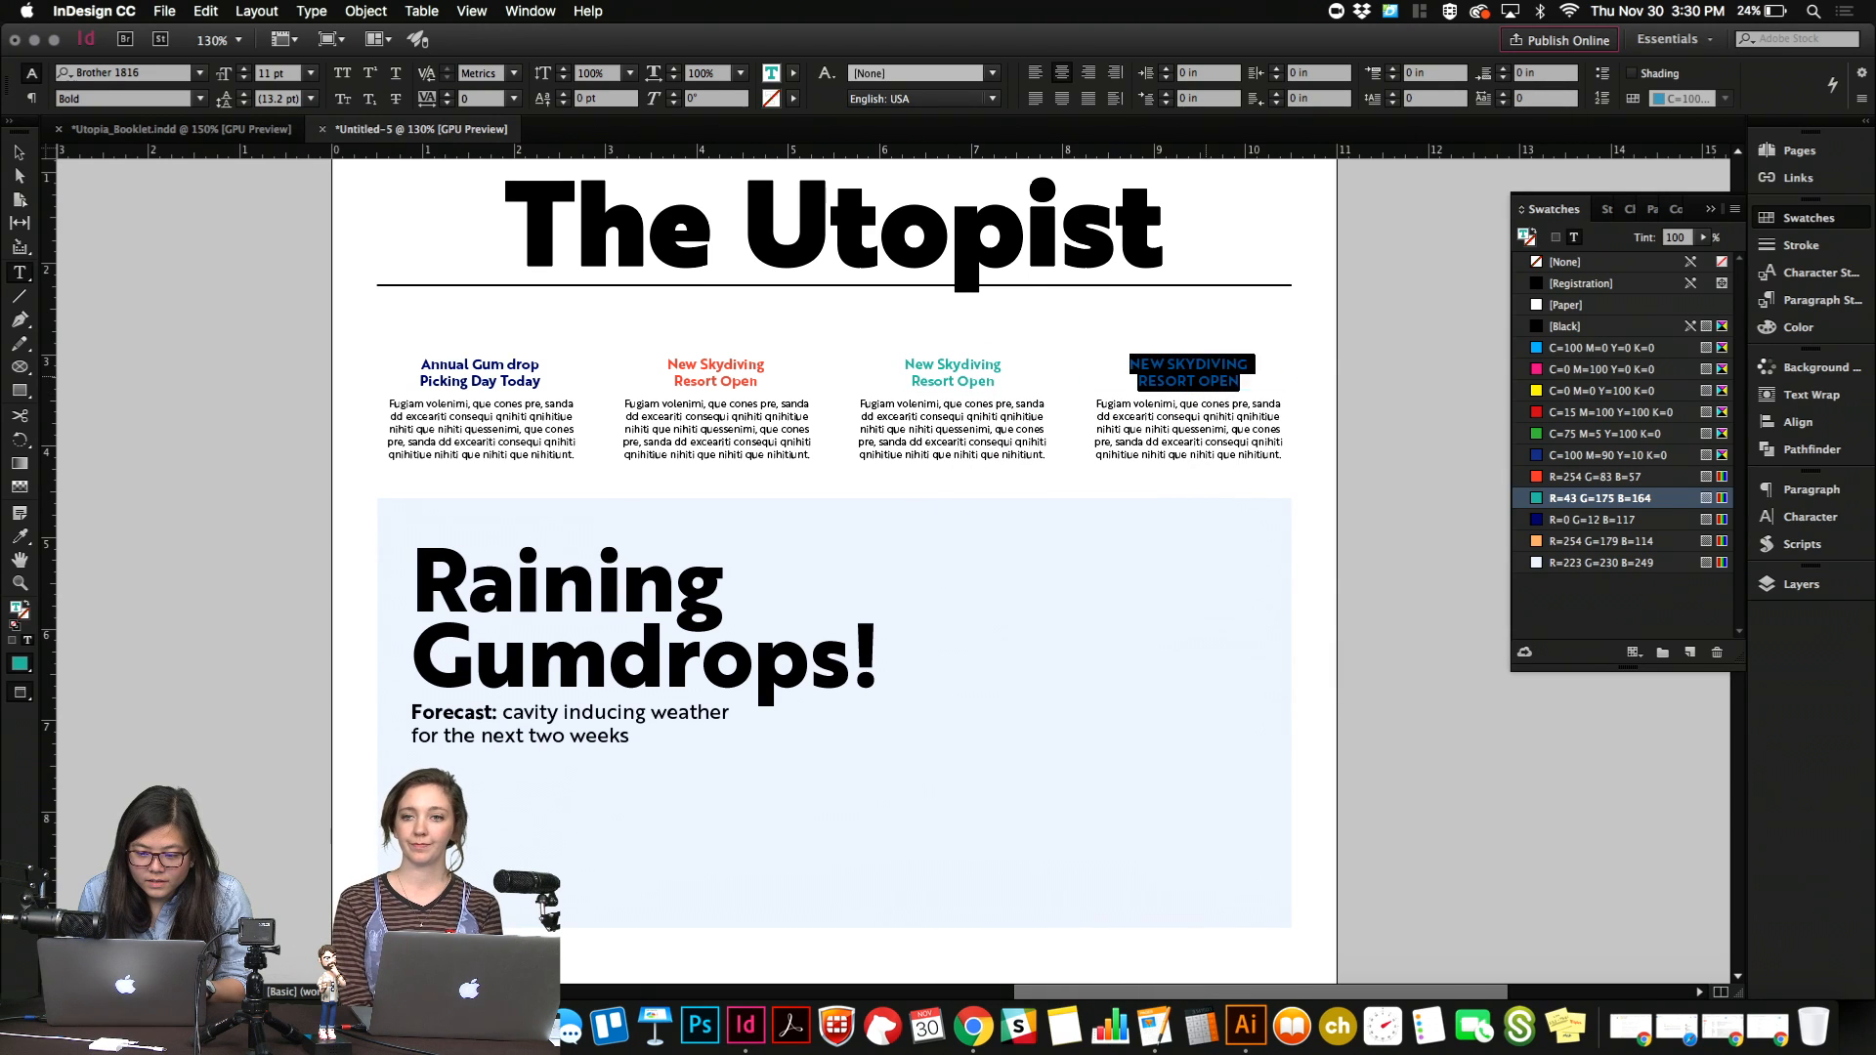
right_click(1210, 376)
mouse_move(1388, 630)
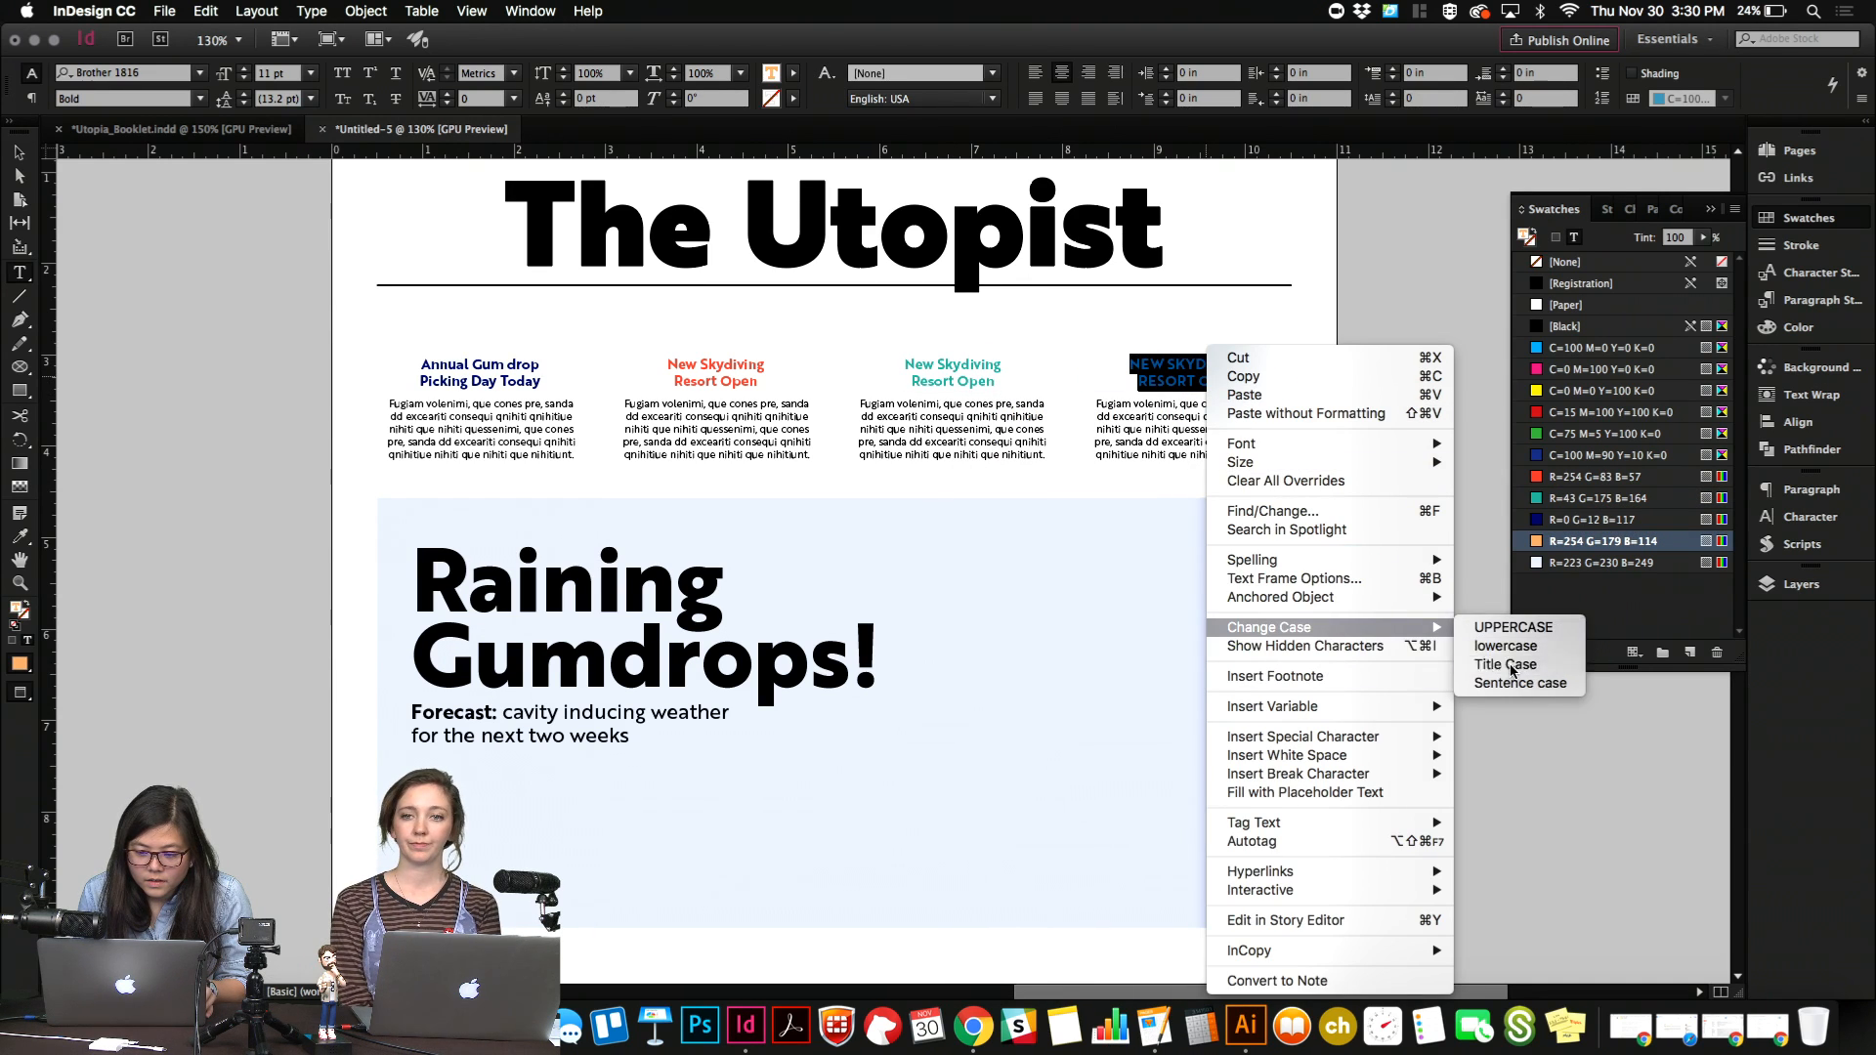
click(1495, 665)
Consult the activities in Utopia_Booklet.indd and replace the second teaser's headline with "Chromatic Color Run Moved to Next Week", breaking the line before "Moved".
click(735, 375)
key(super+a)
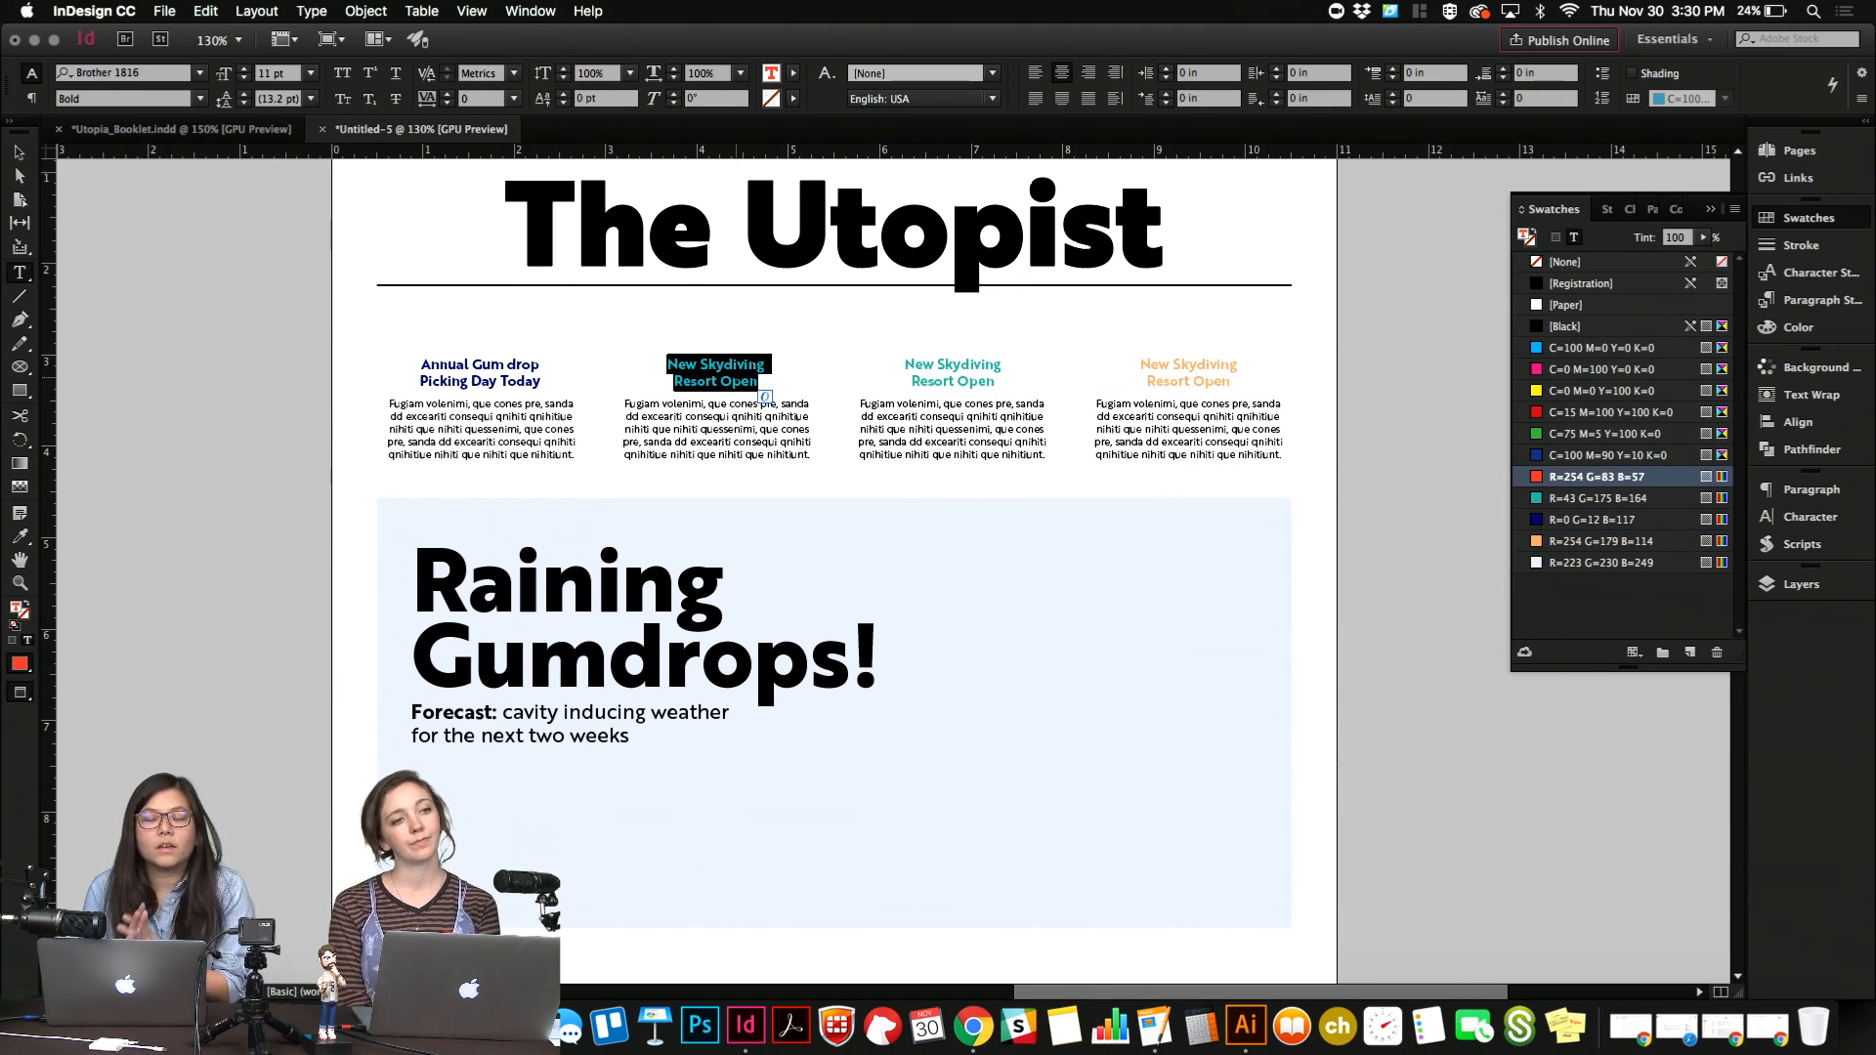
click(277, 127)
scroll(457, 353, down, 3)
scroll(457, 353, right, 2)
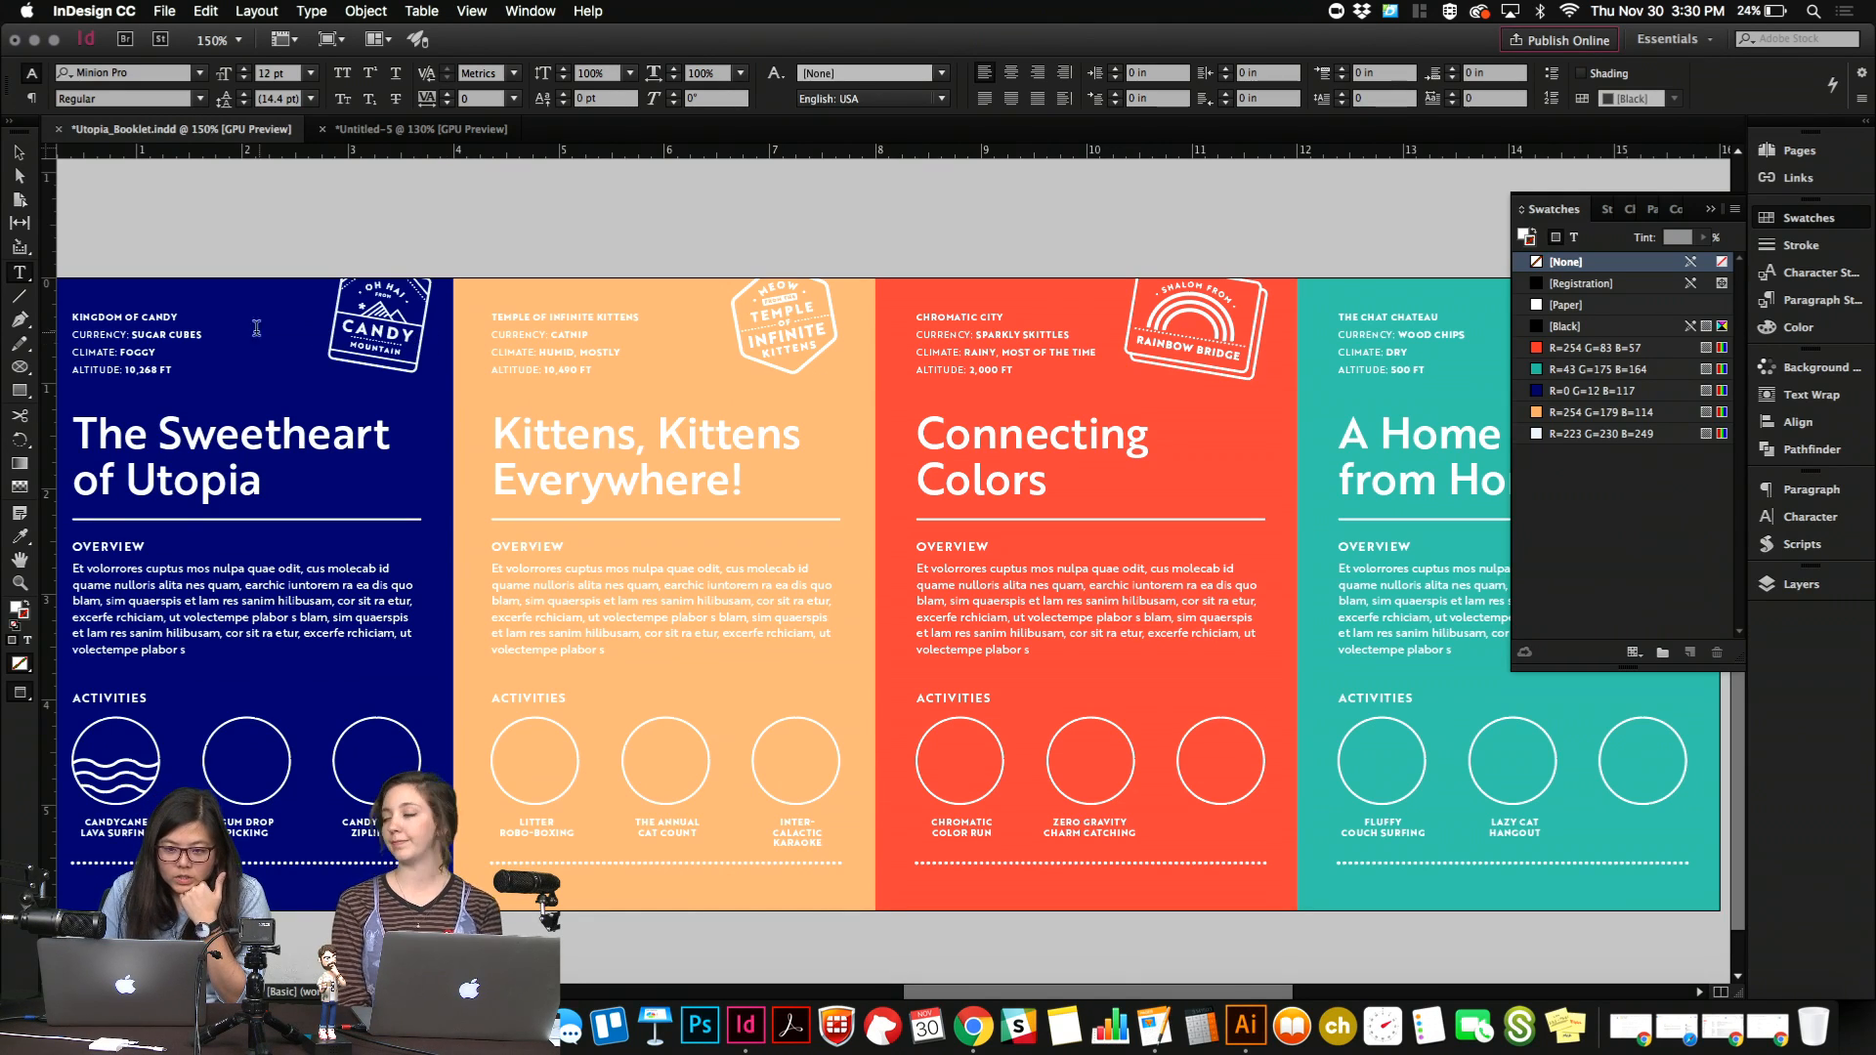
click(389, 130)
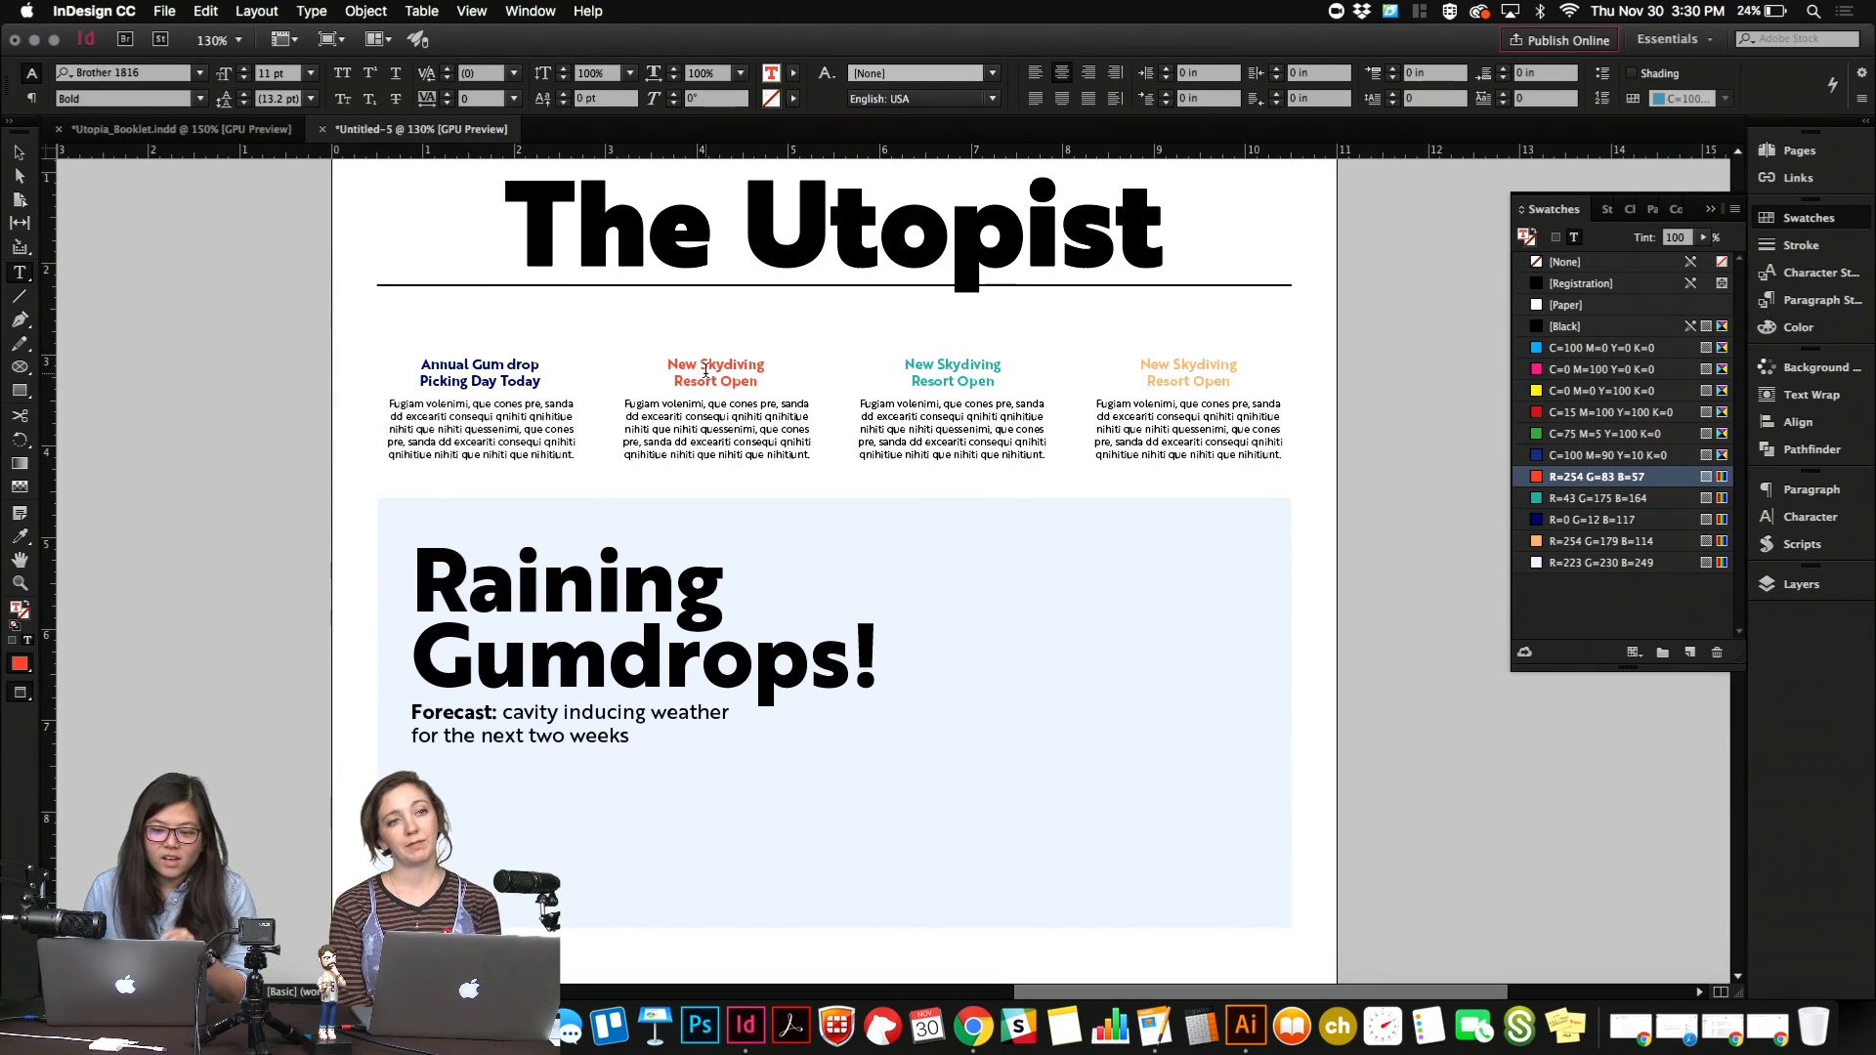
drag(668, 364, 761, 383)
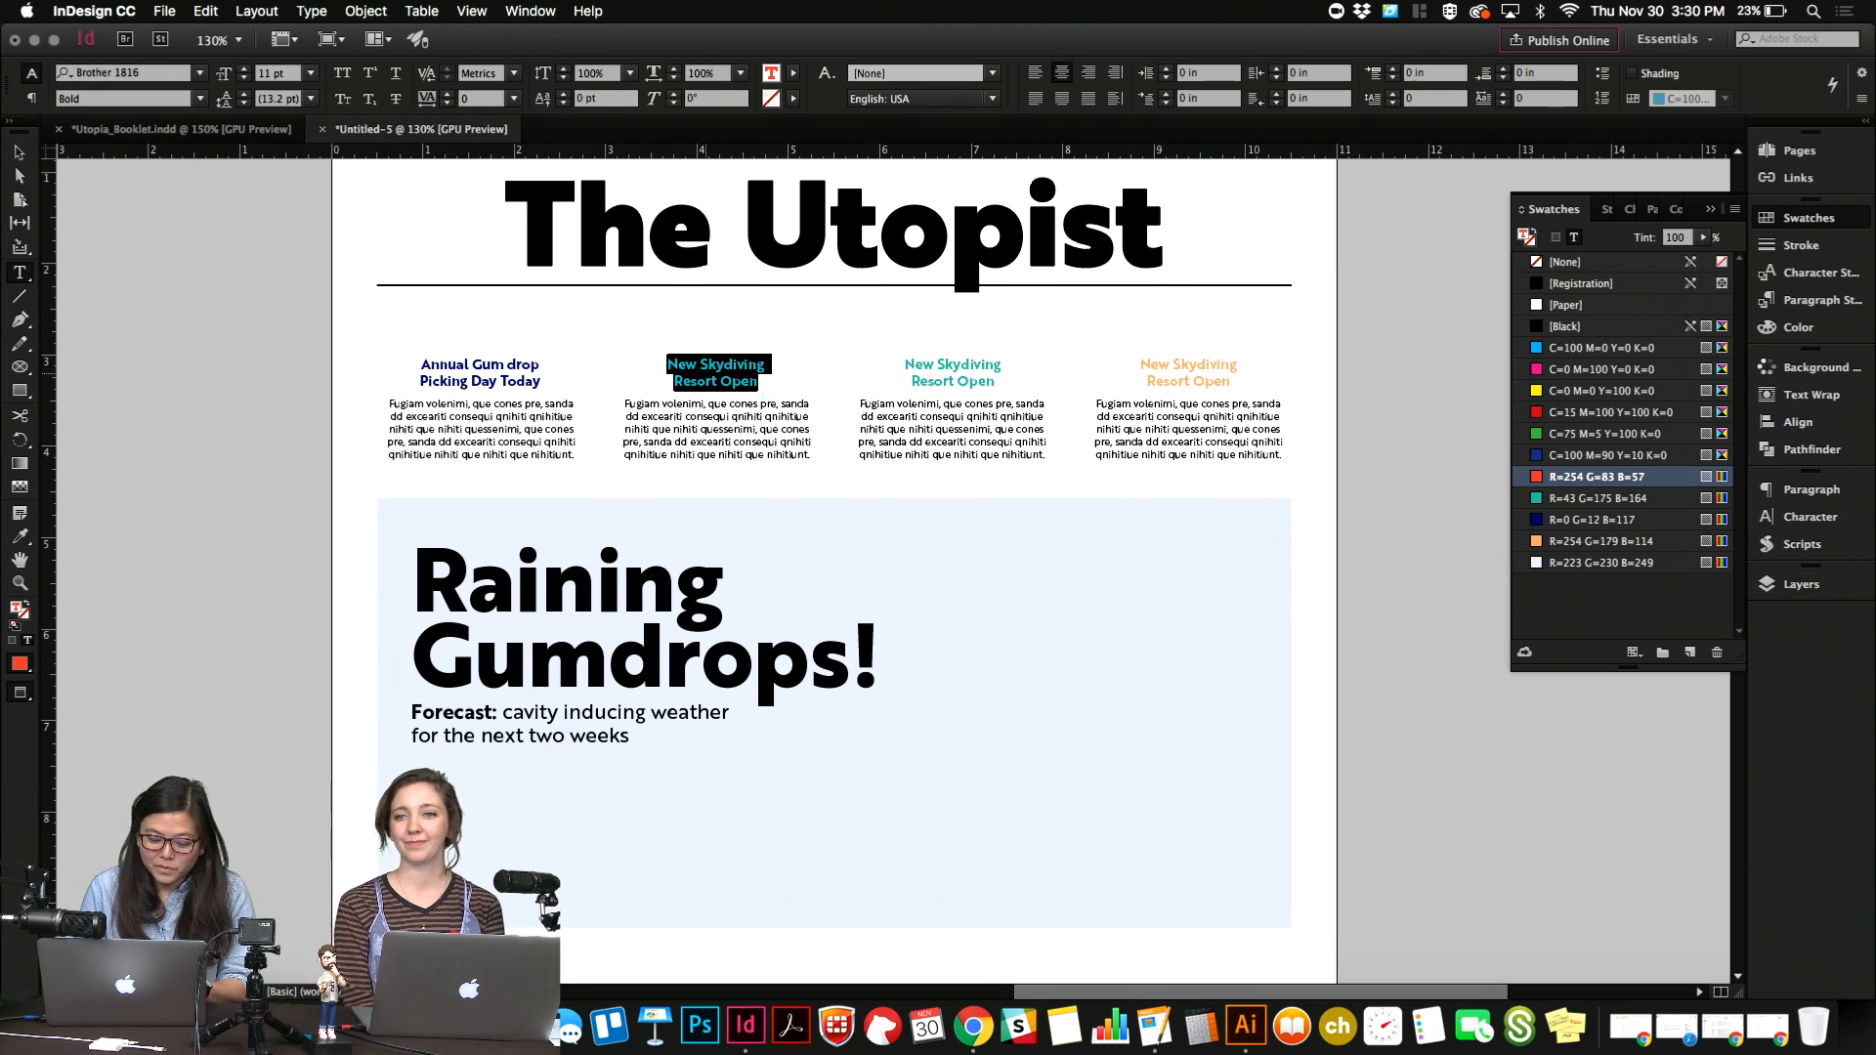
text(Chromatic Color Run m)
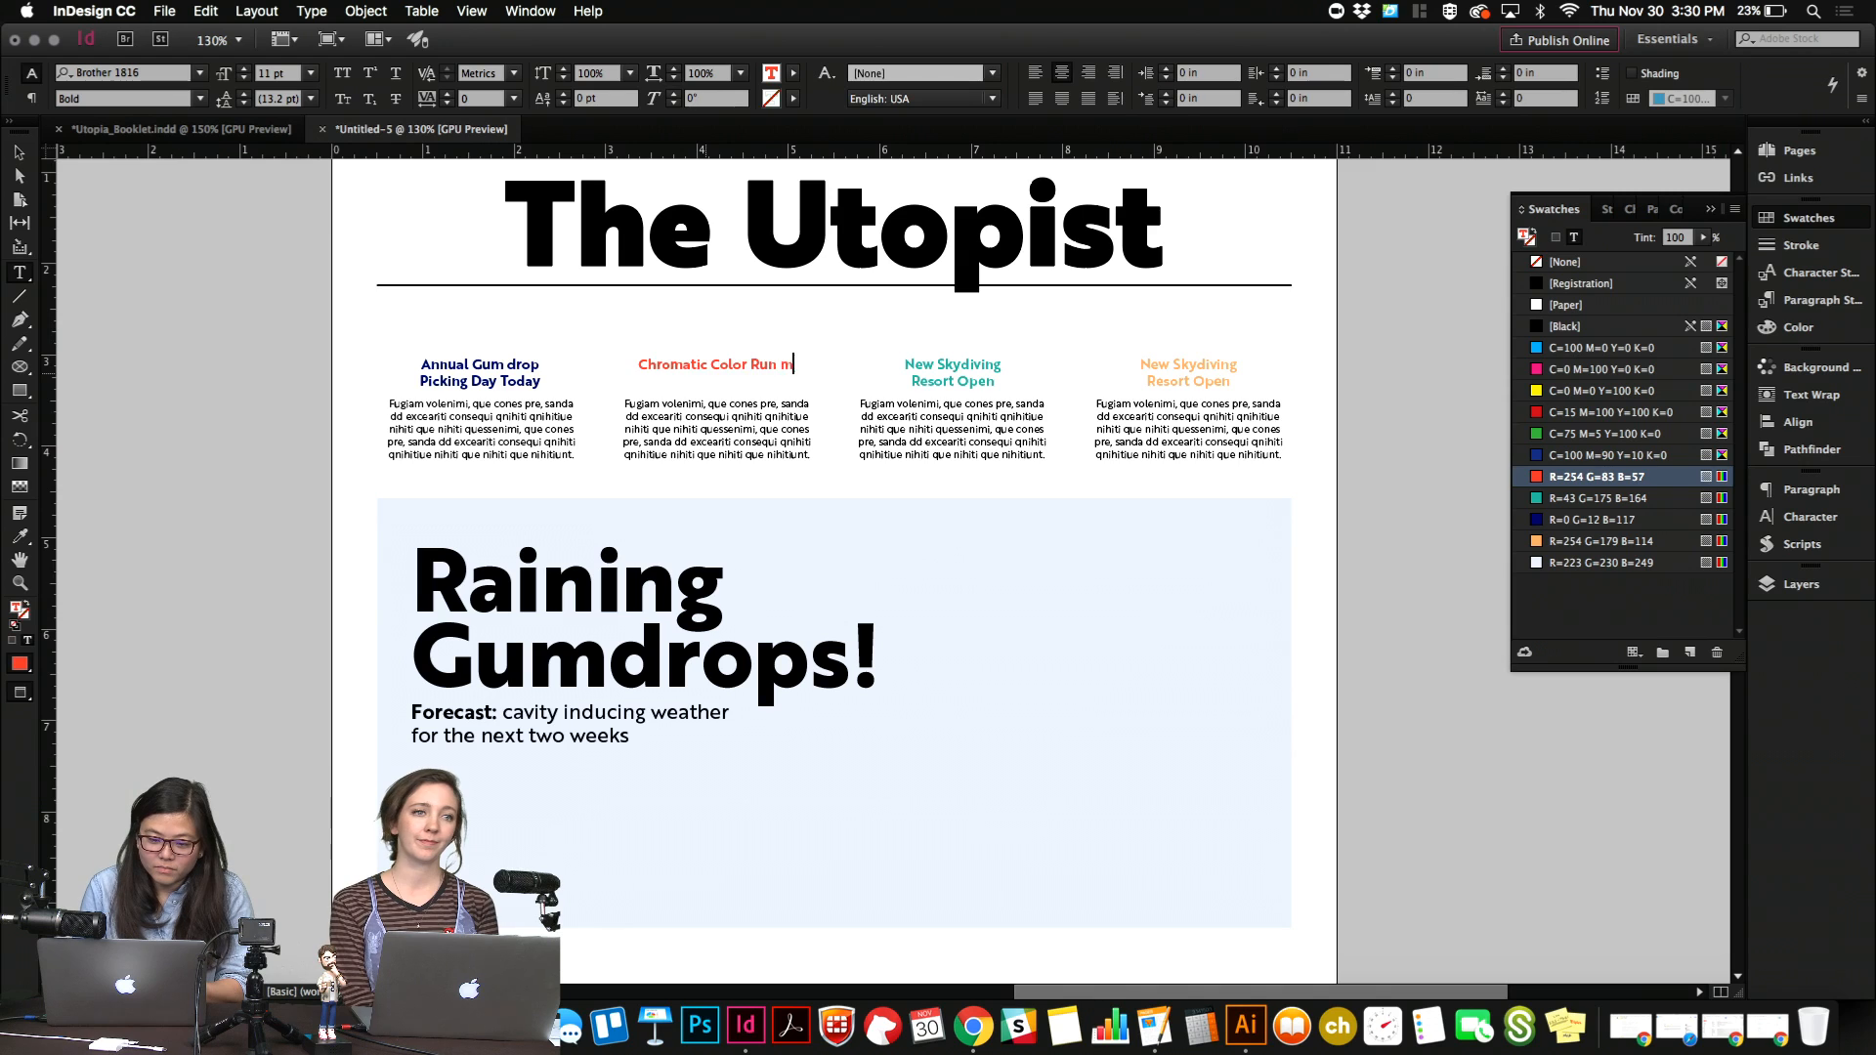
key(BackSpace)
text(M)
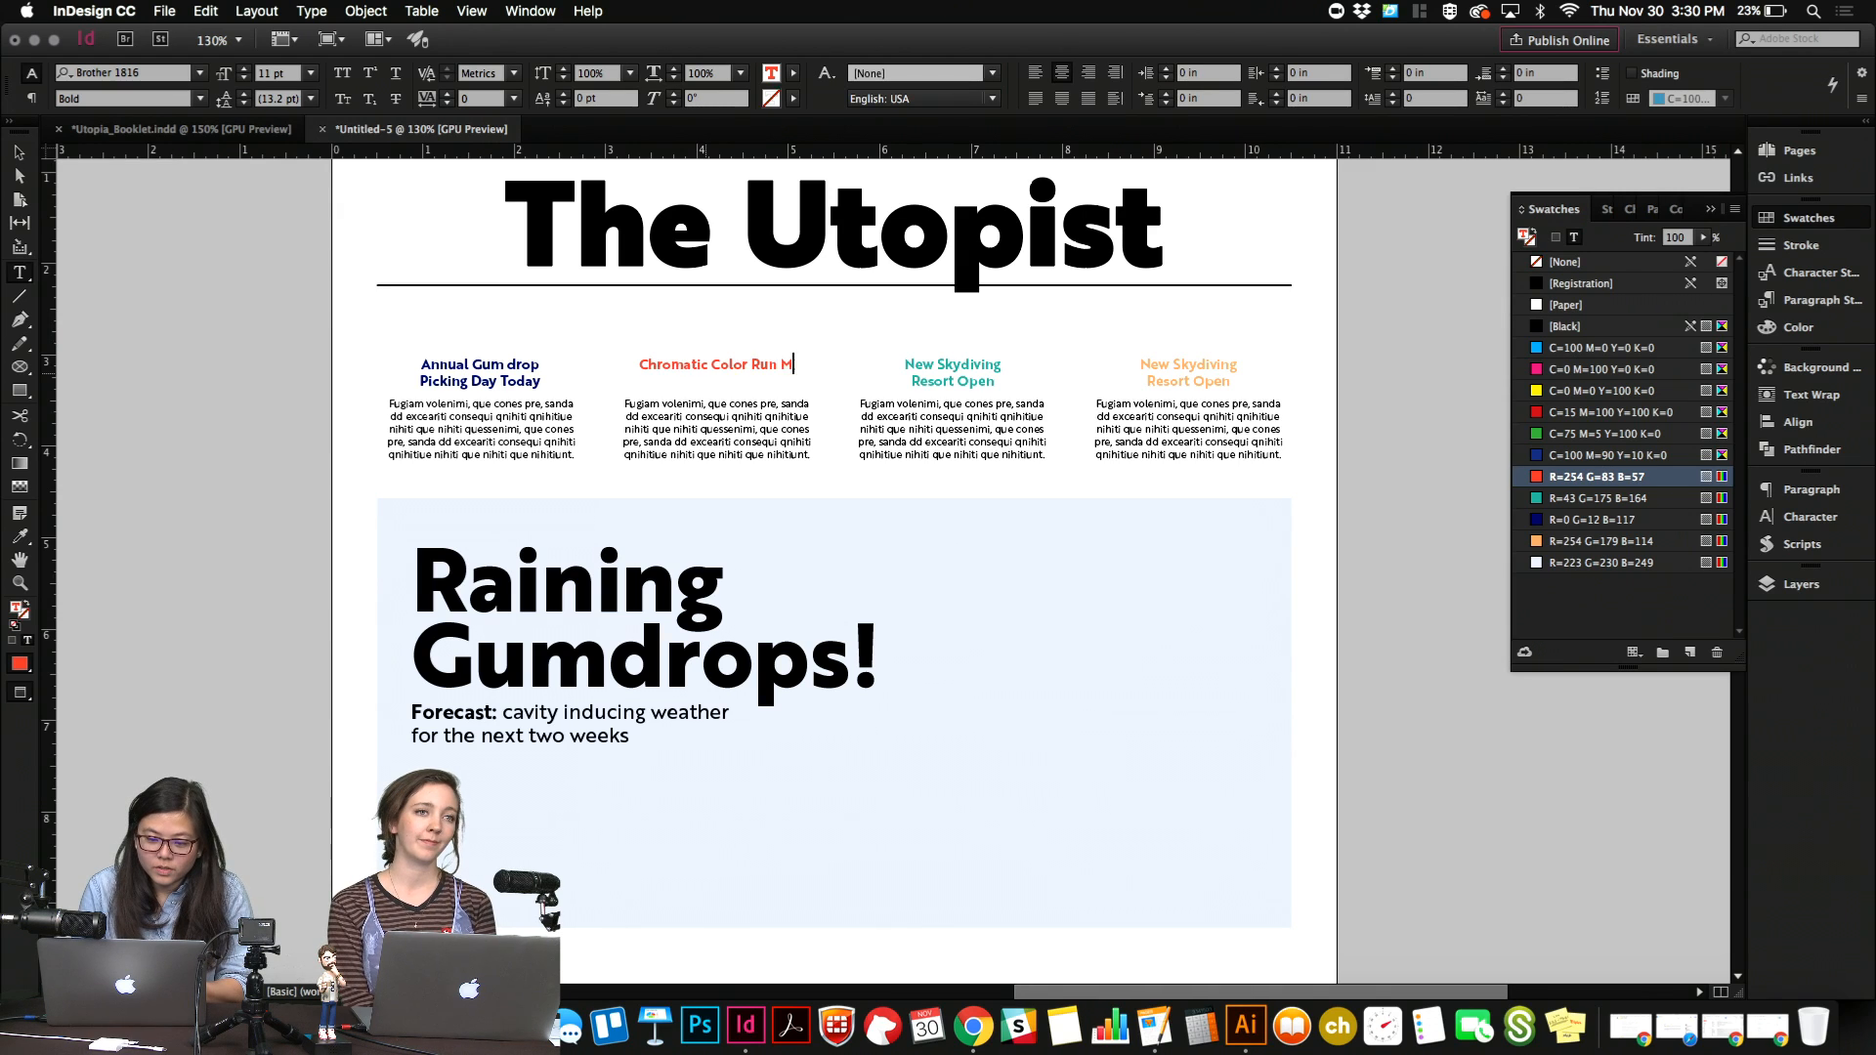
text(oved to Next We)
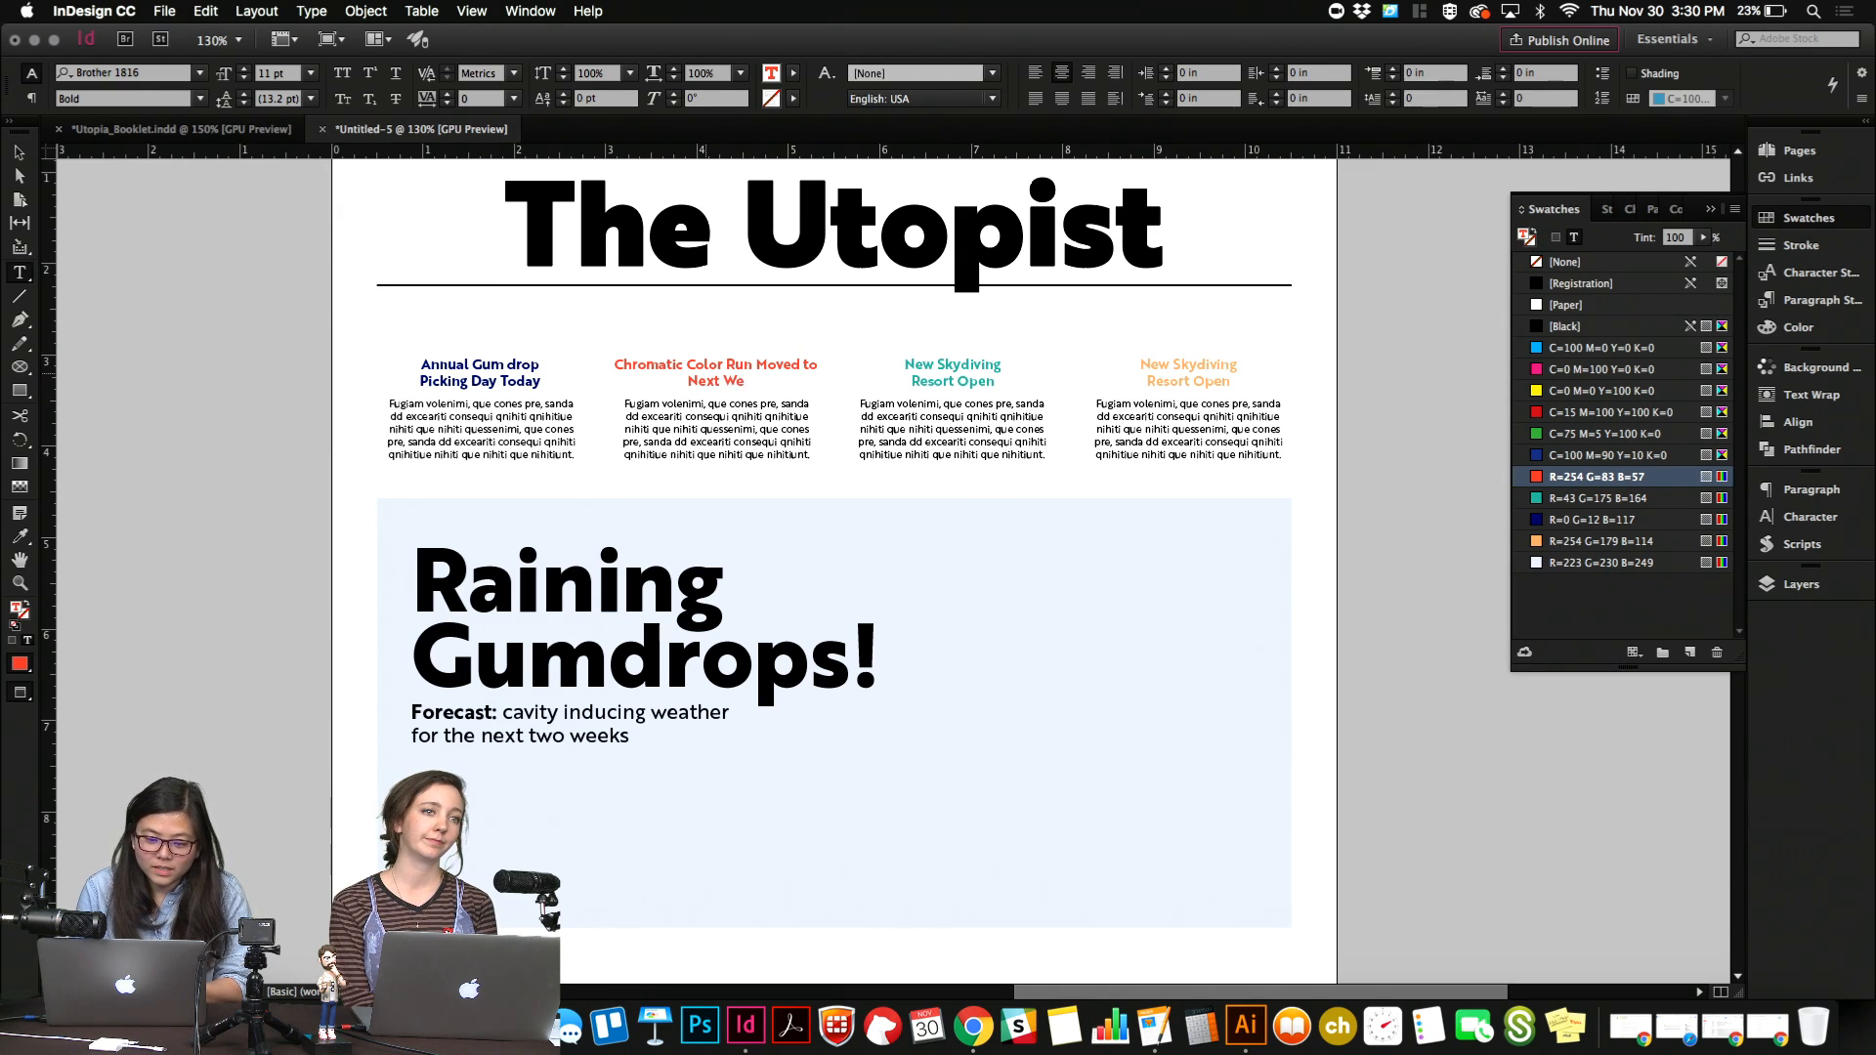
text(ek)
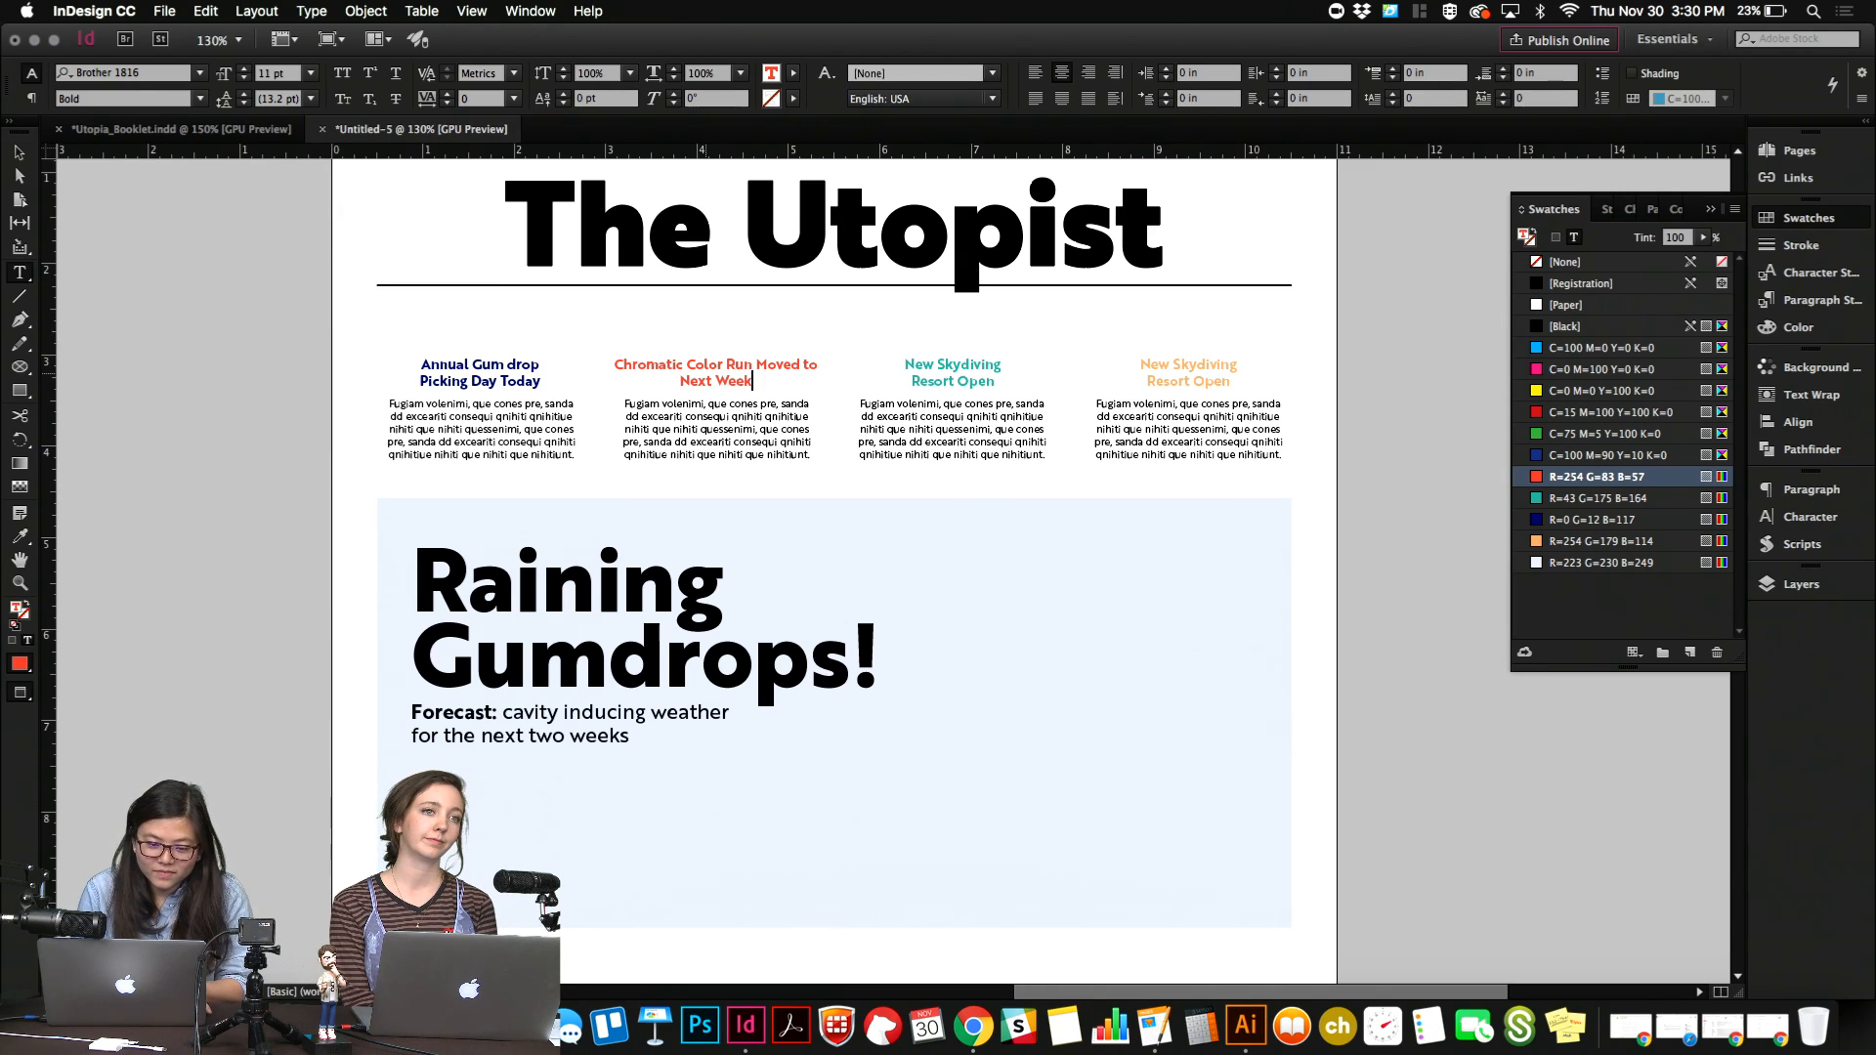
click(757, 362)
key(shift+Return)
Consult the booklet's destinations and replace the third teaser's headline with "Tourism up in Chat Chateau".
drag(901, 359, 996, 383)
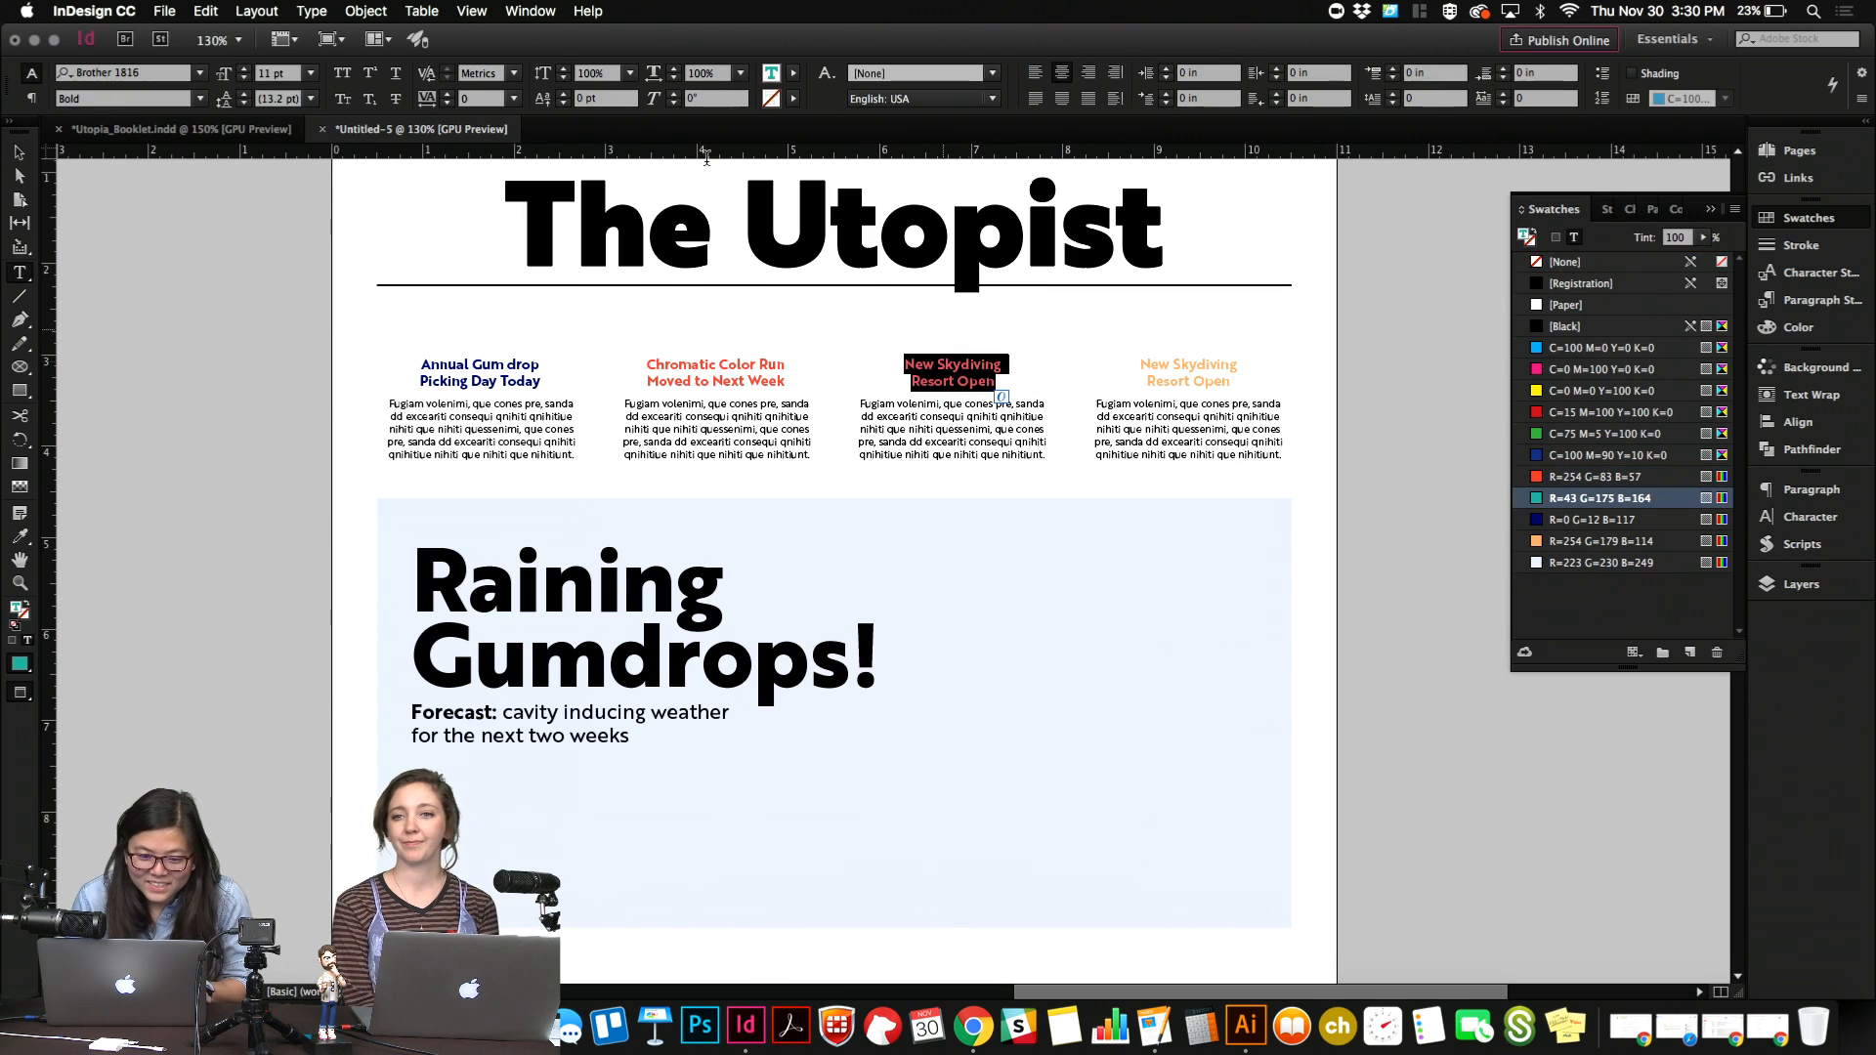
click(279, 130)
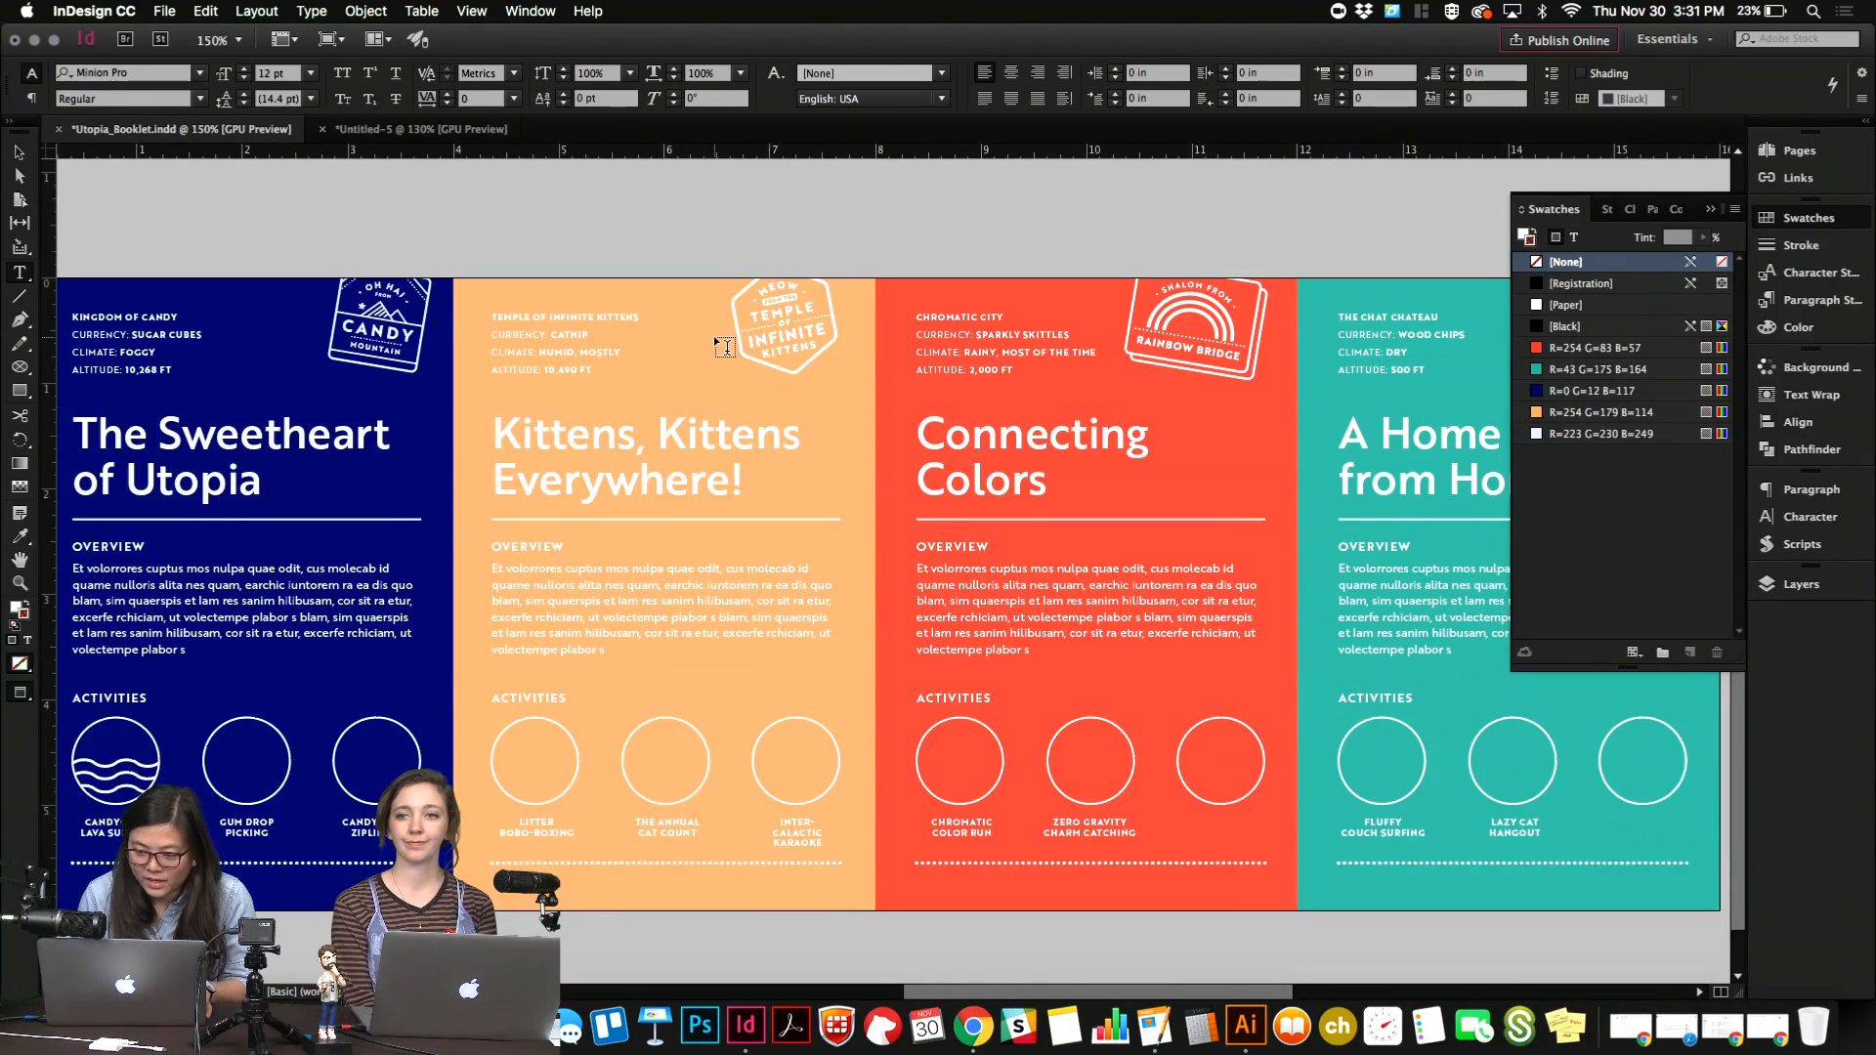
scroll(718, 340, right, 6)
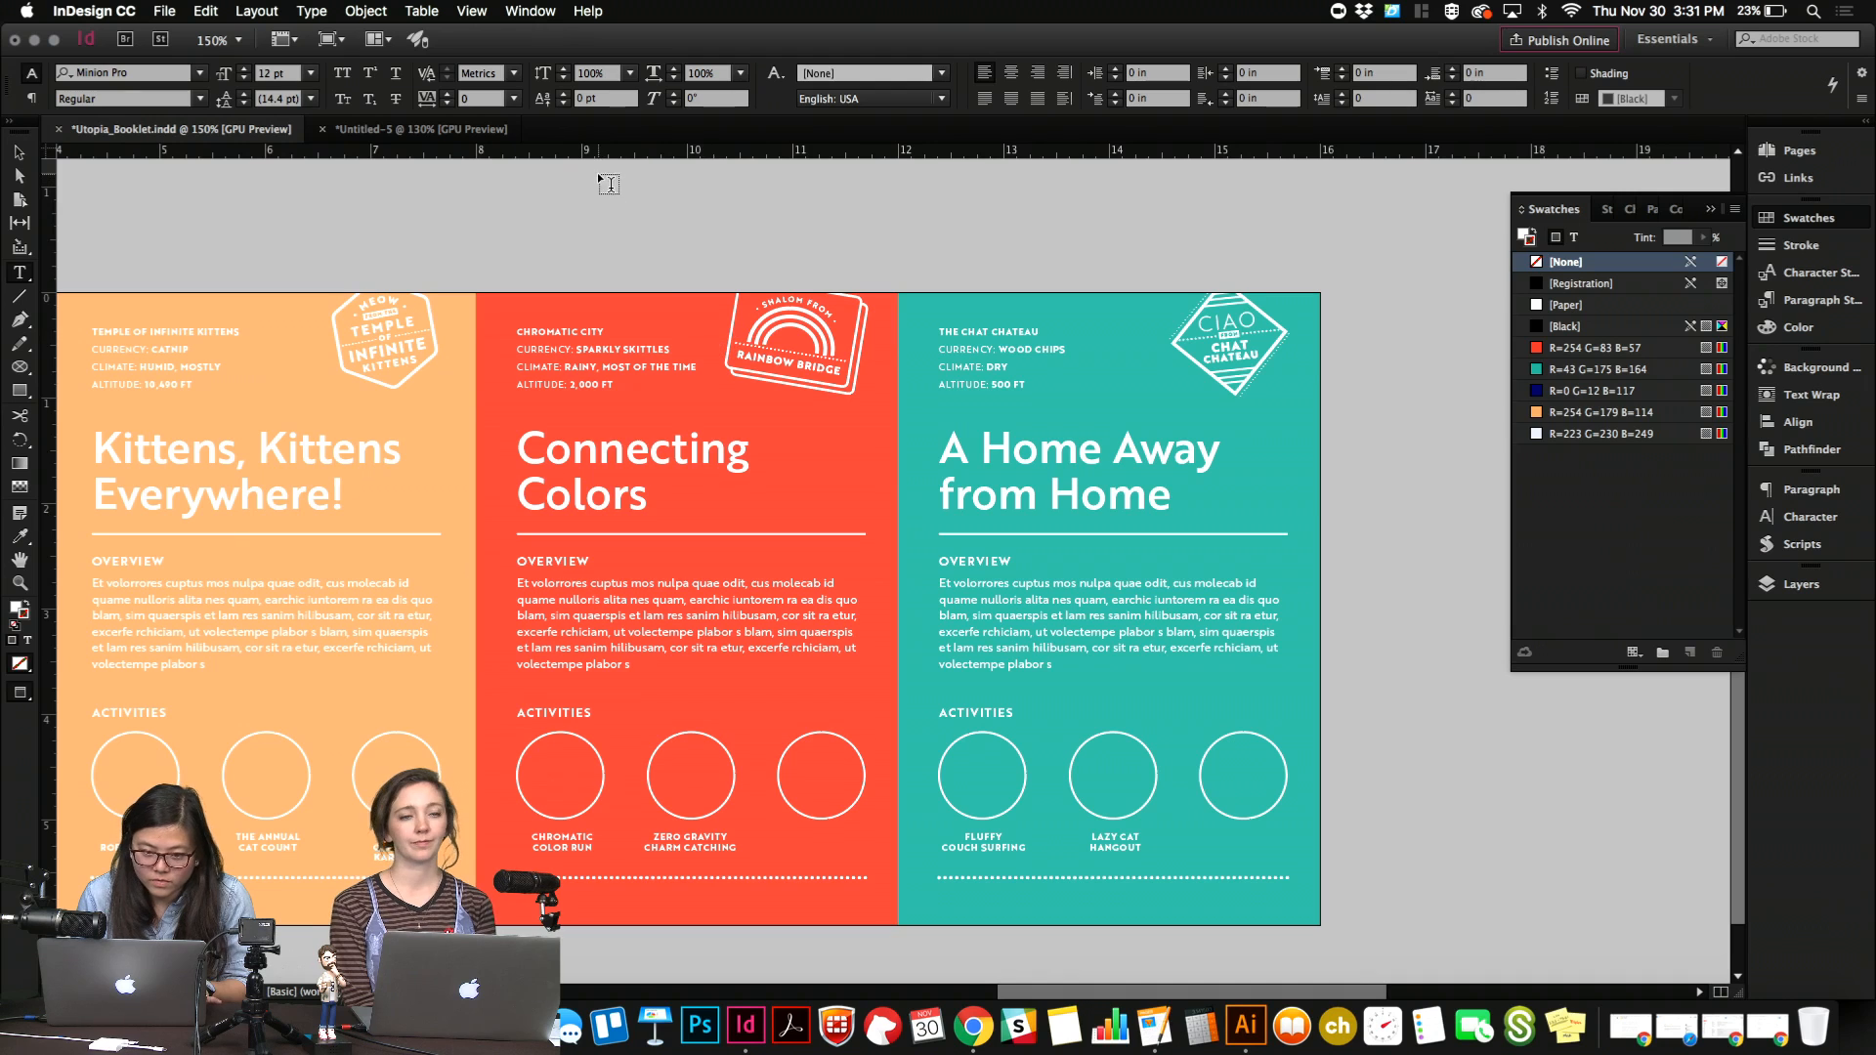
click(498, 132)
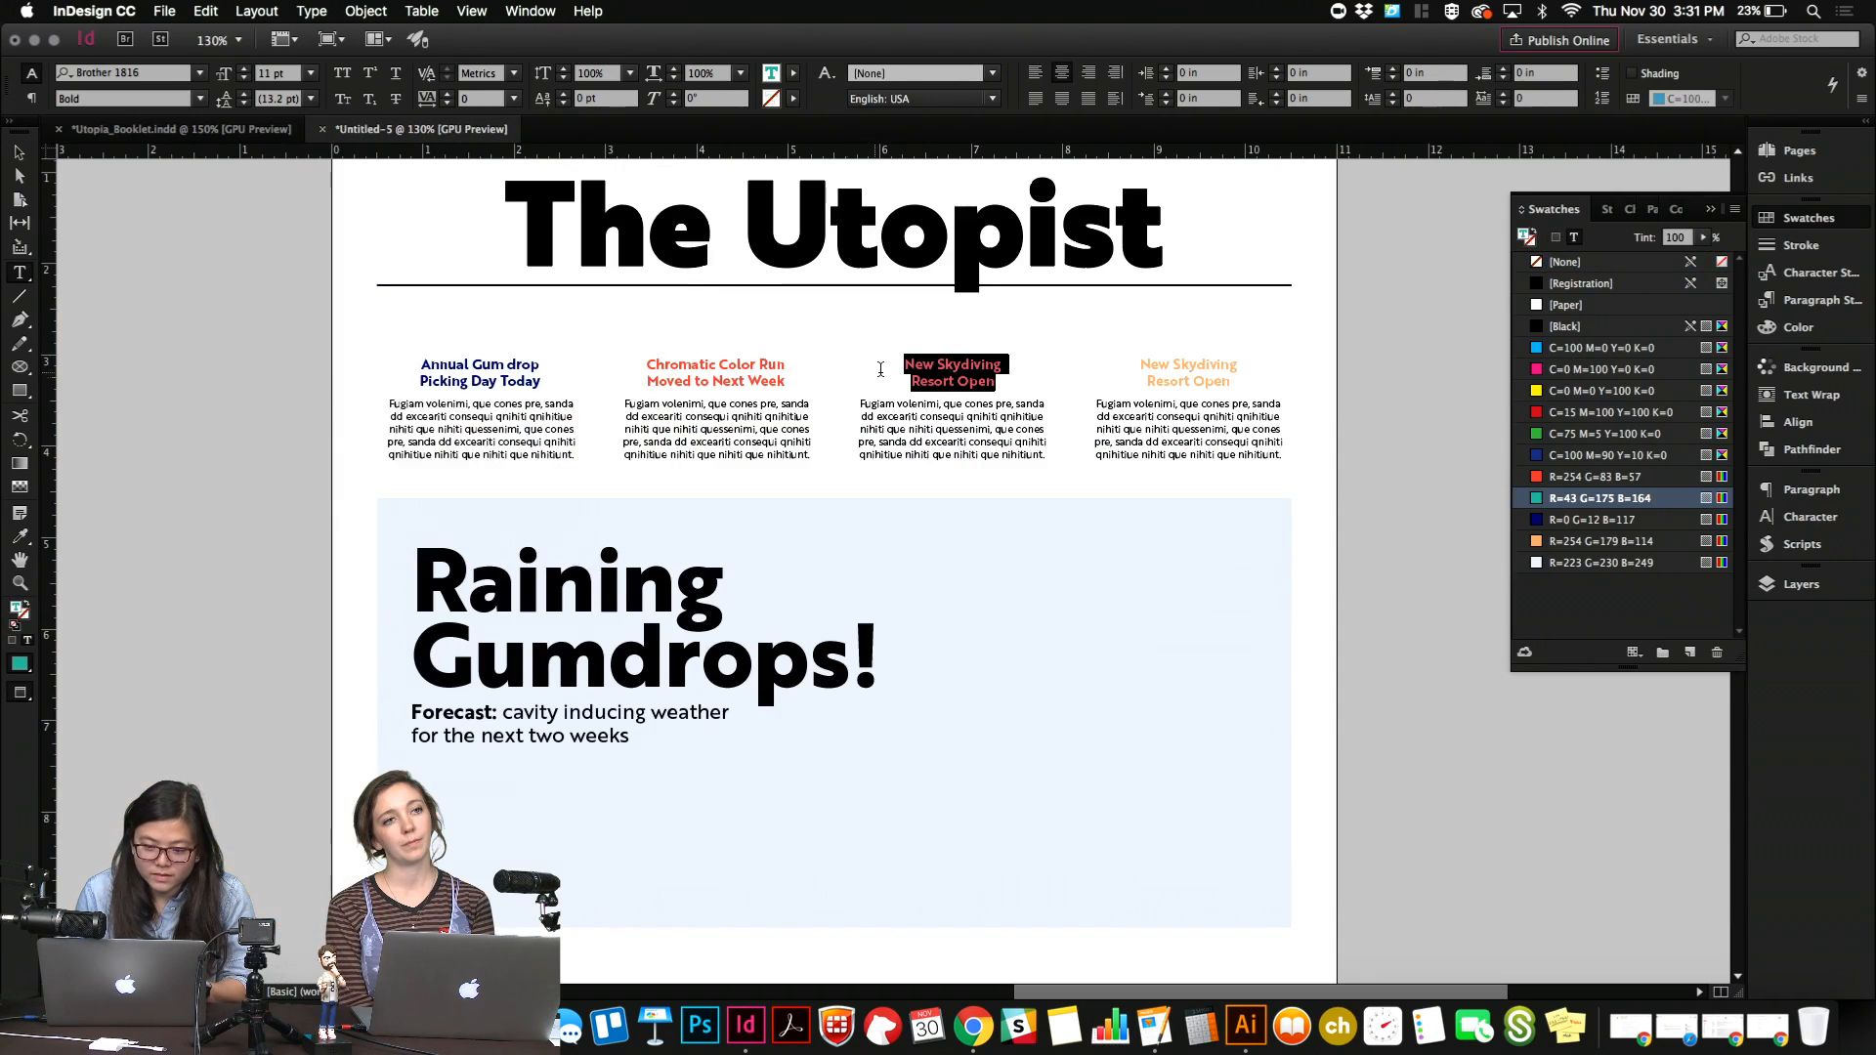
text(Tourism up)
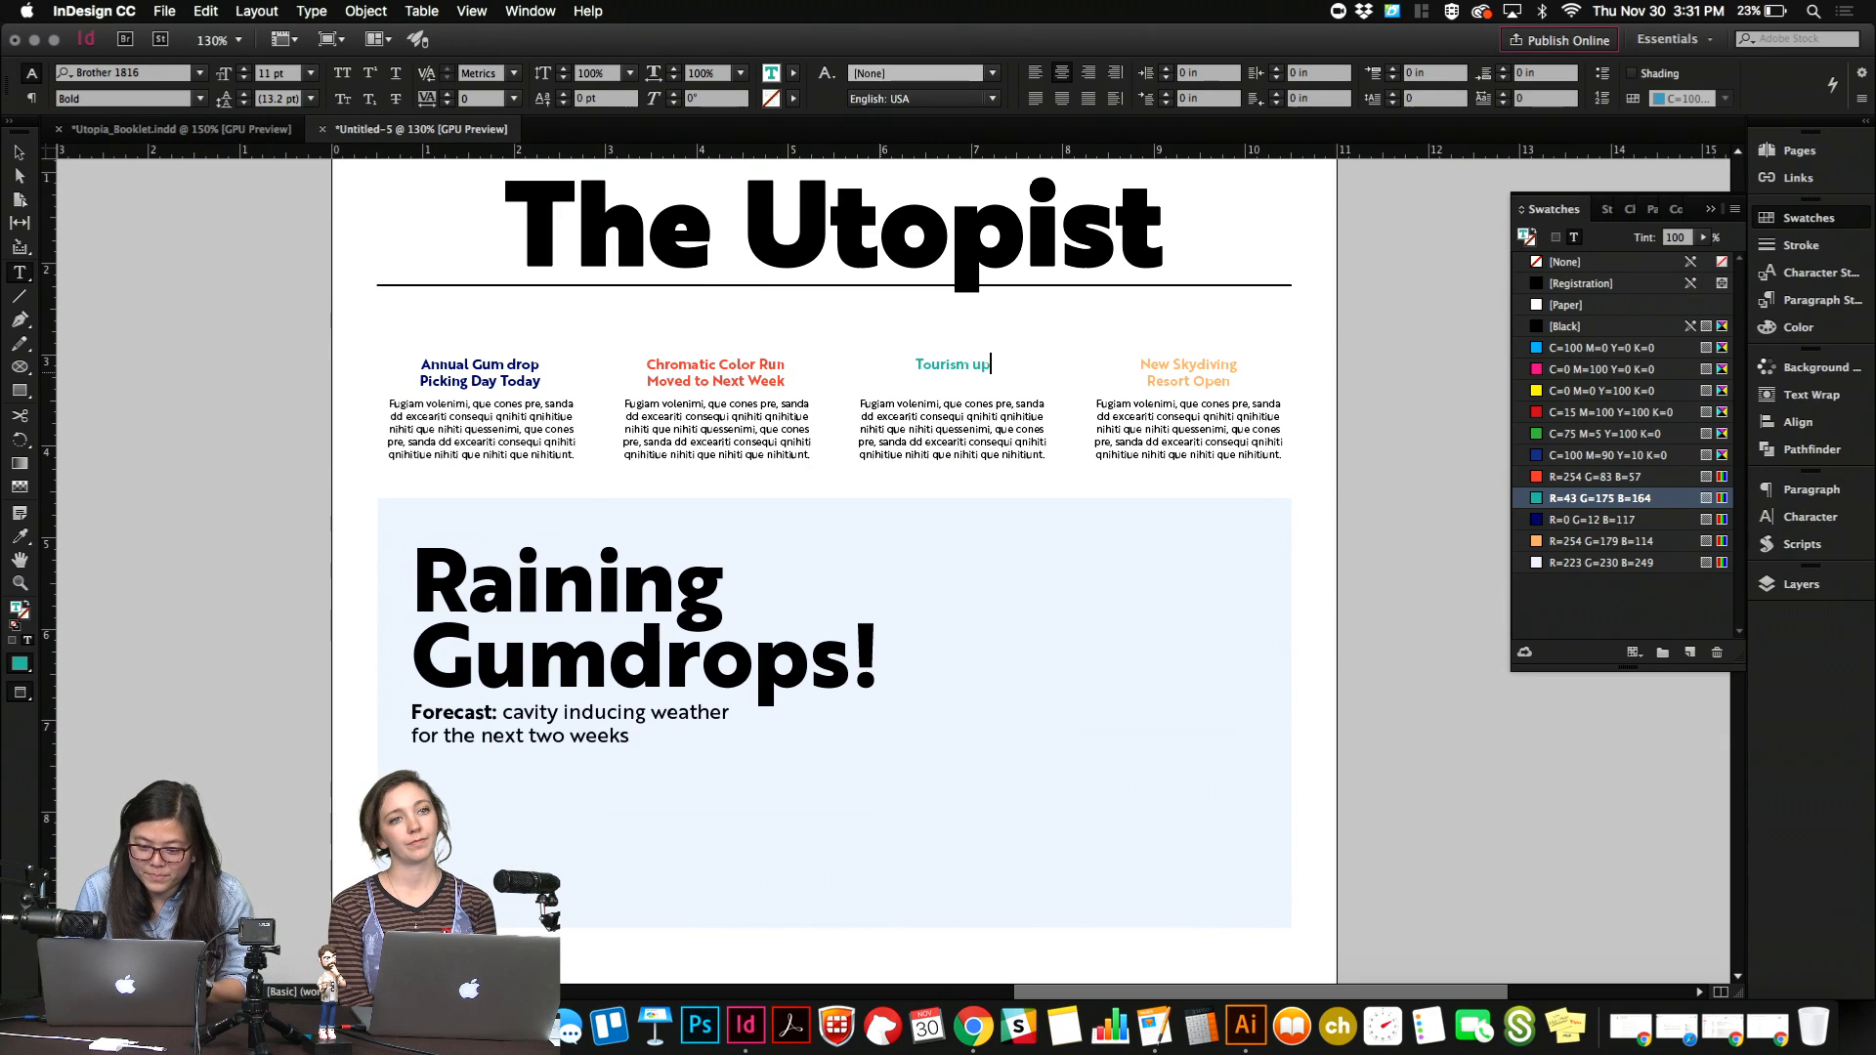
text( in Chat Chateau)
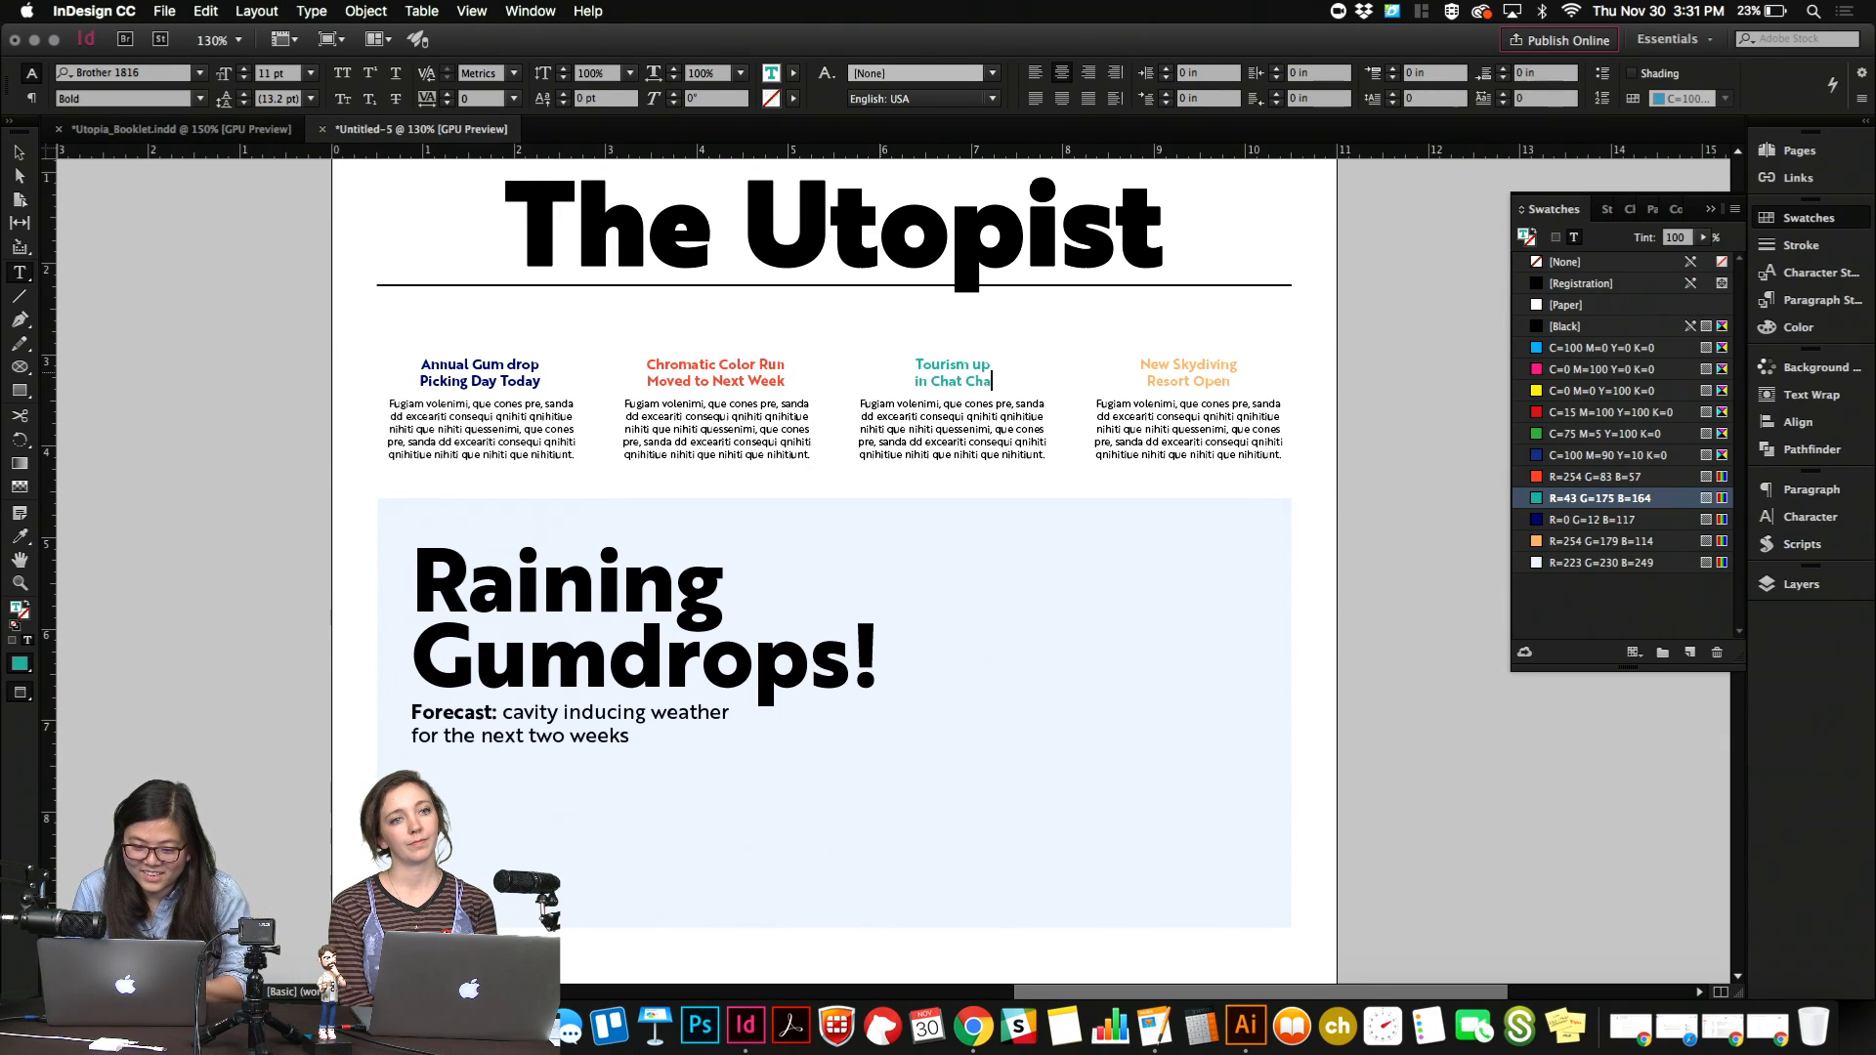
Check the booklet's kitten panel and replace the fourth teaser's headline with "New breed of kitten found in Temple".
click(261, 130)
scroll(354, 450, left, 2)
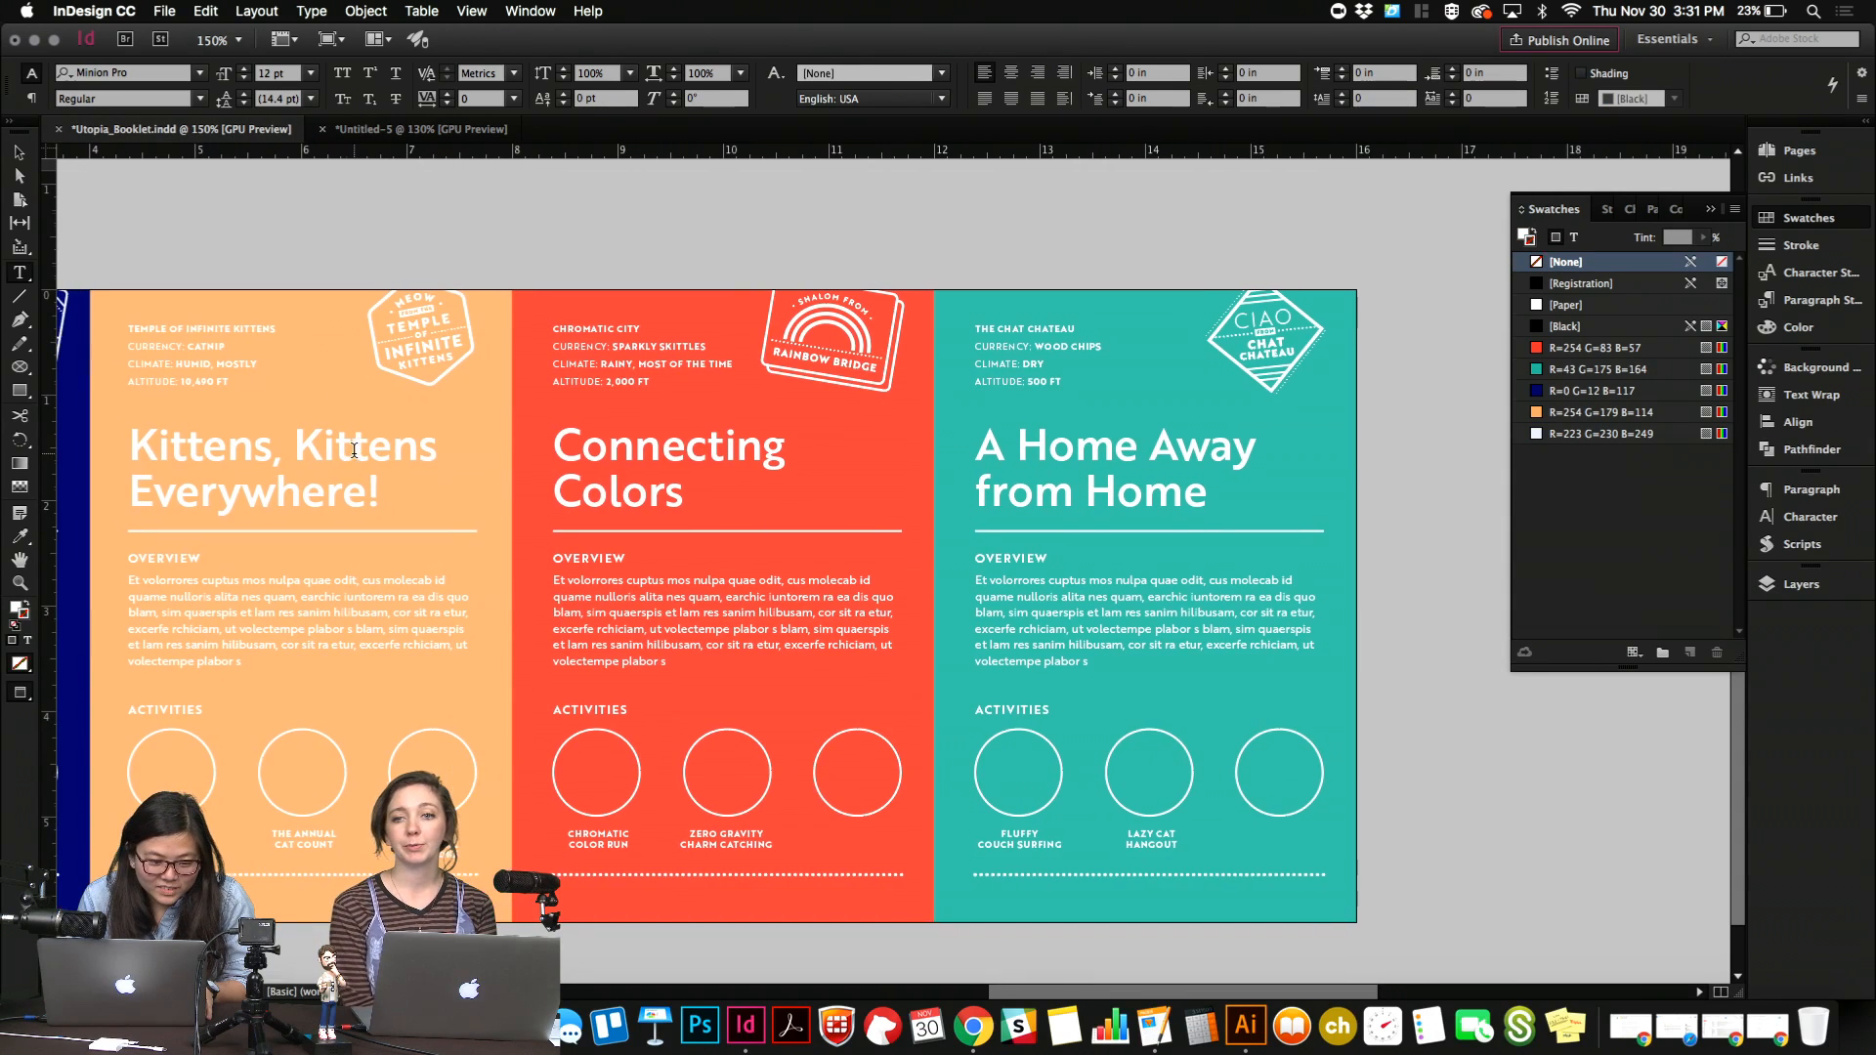
click(507, 132)
click(1180, 370)
key(super+a)
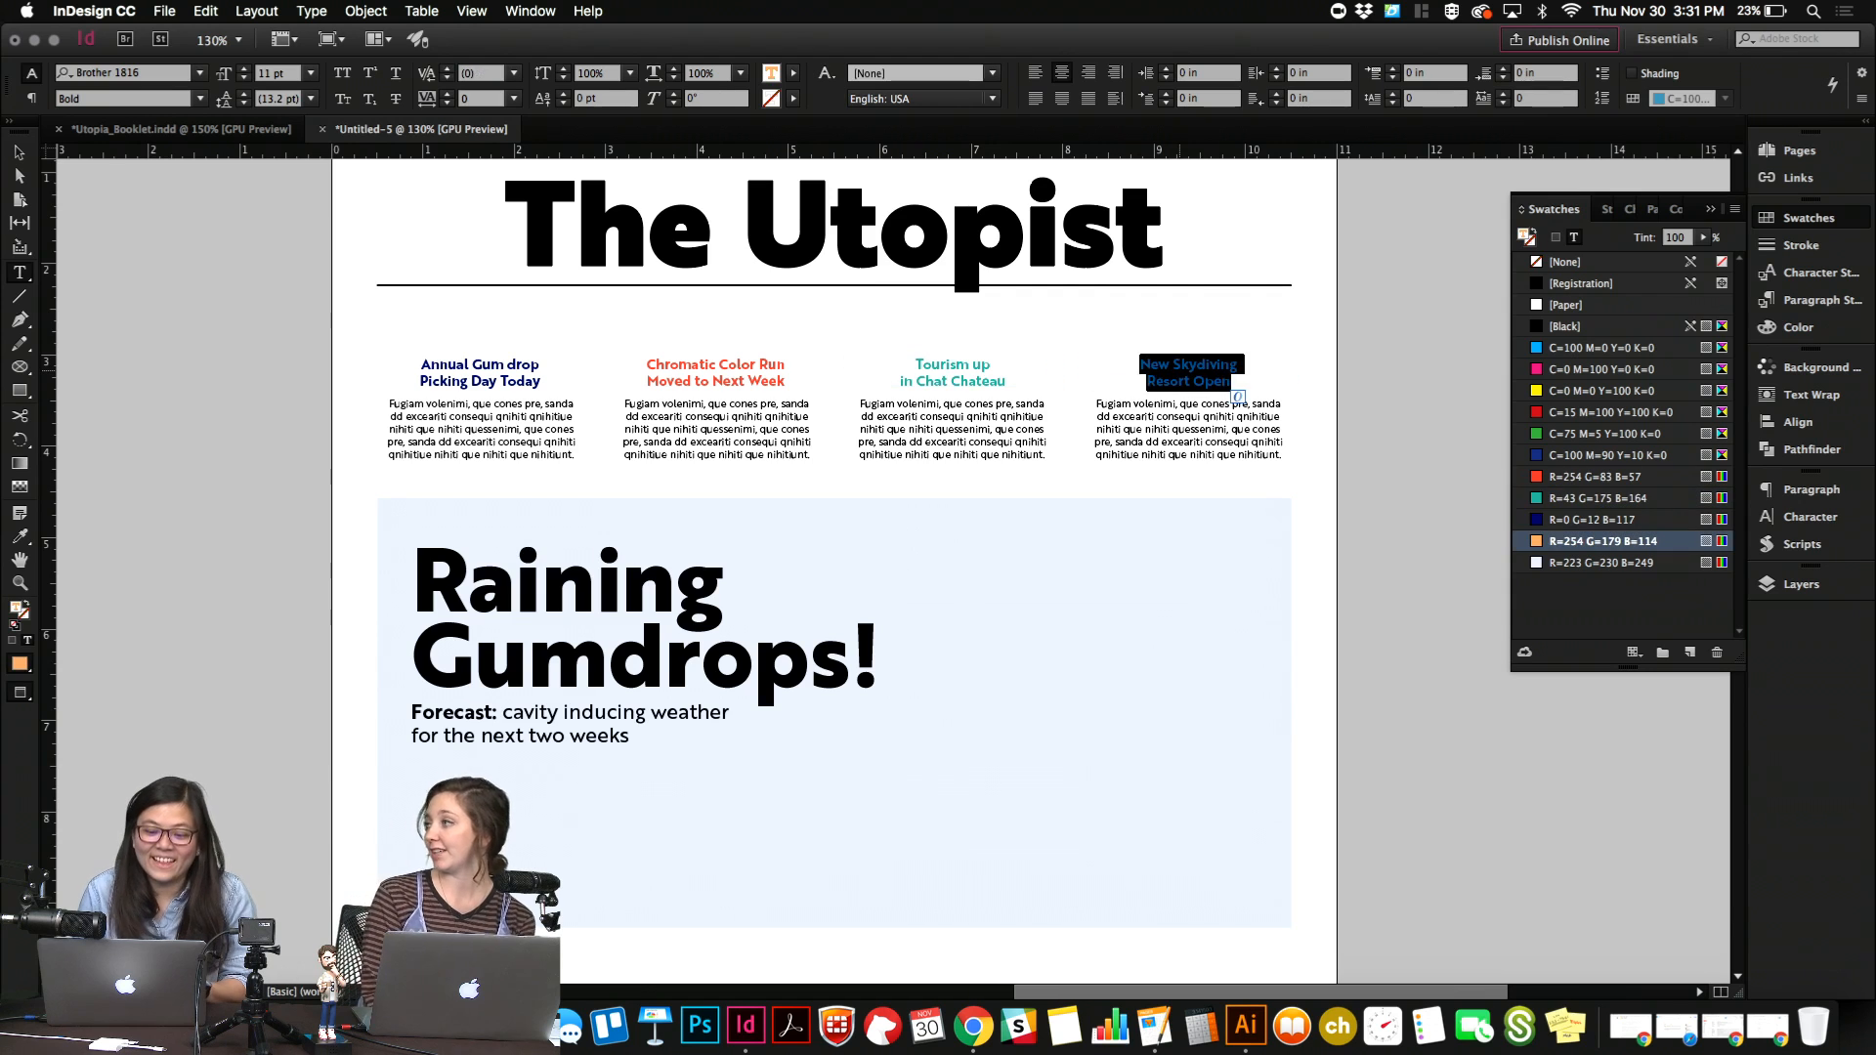
text(New)
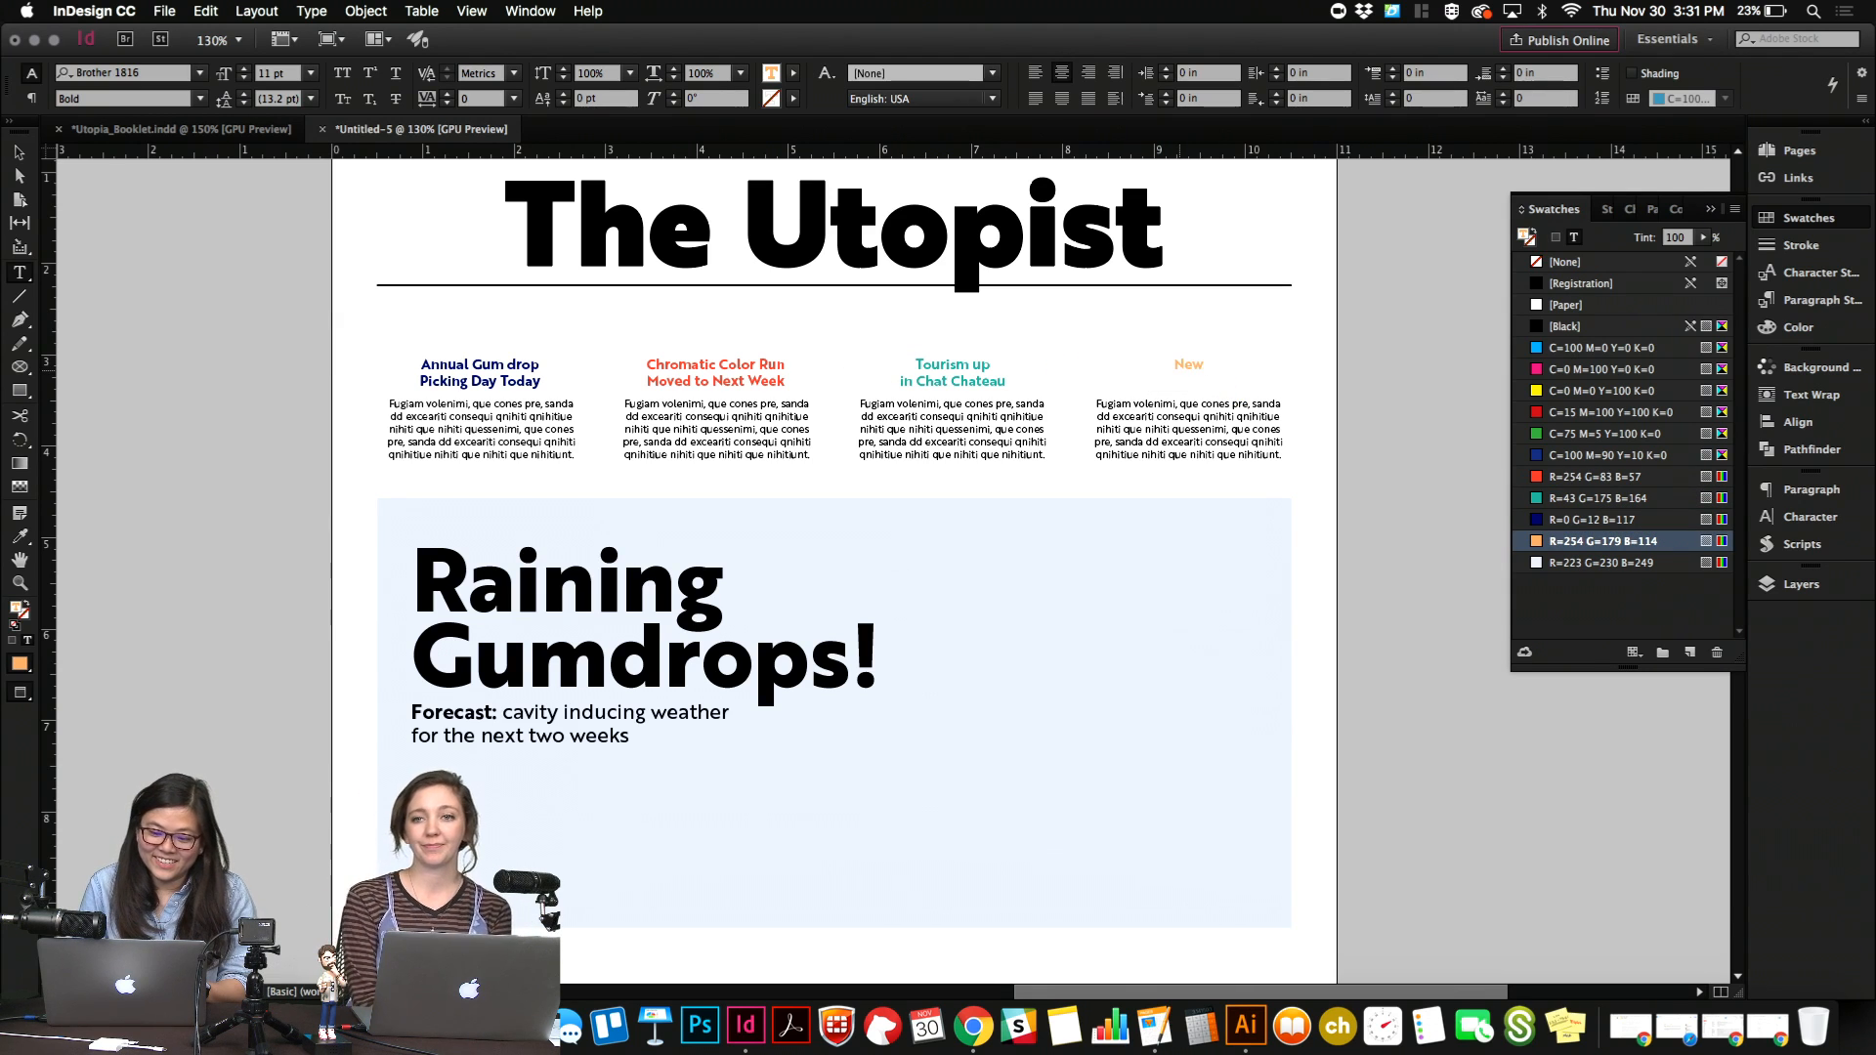
text( breed of kitten)
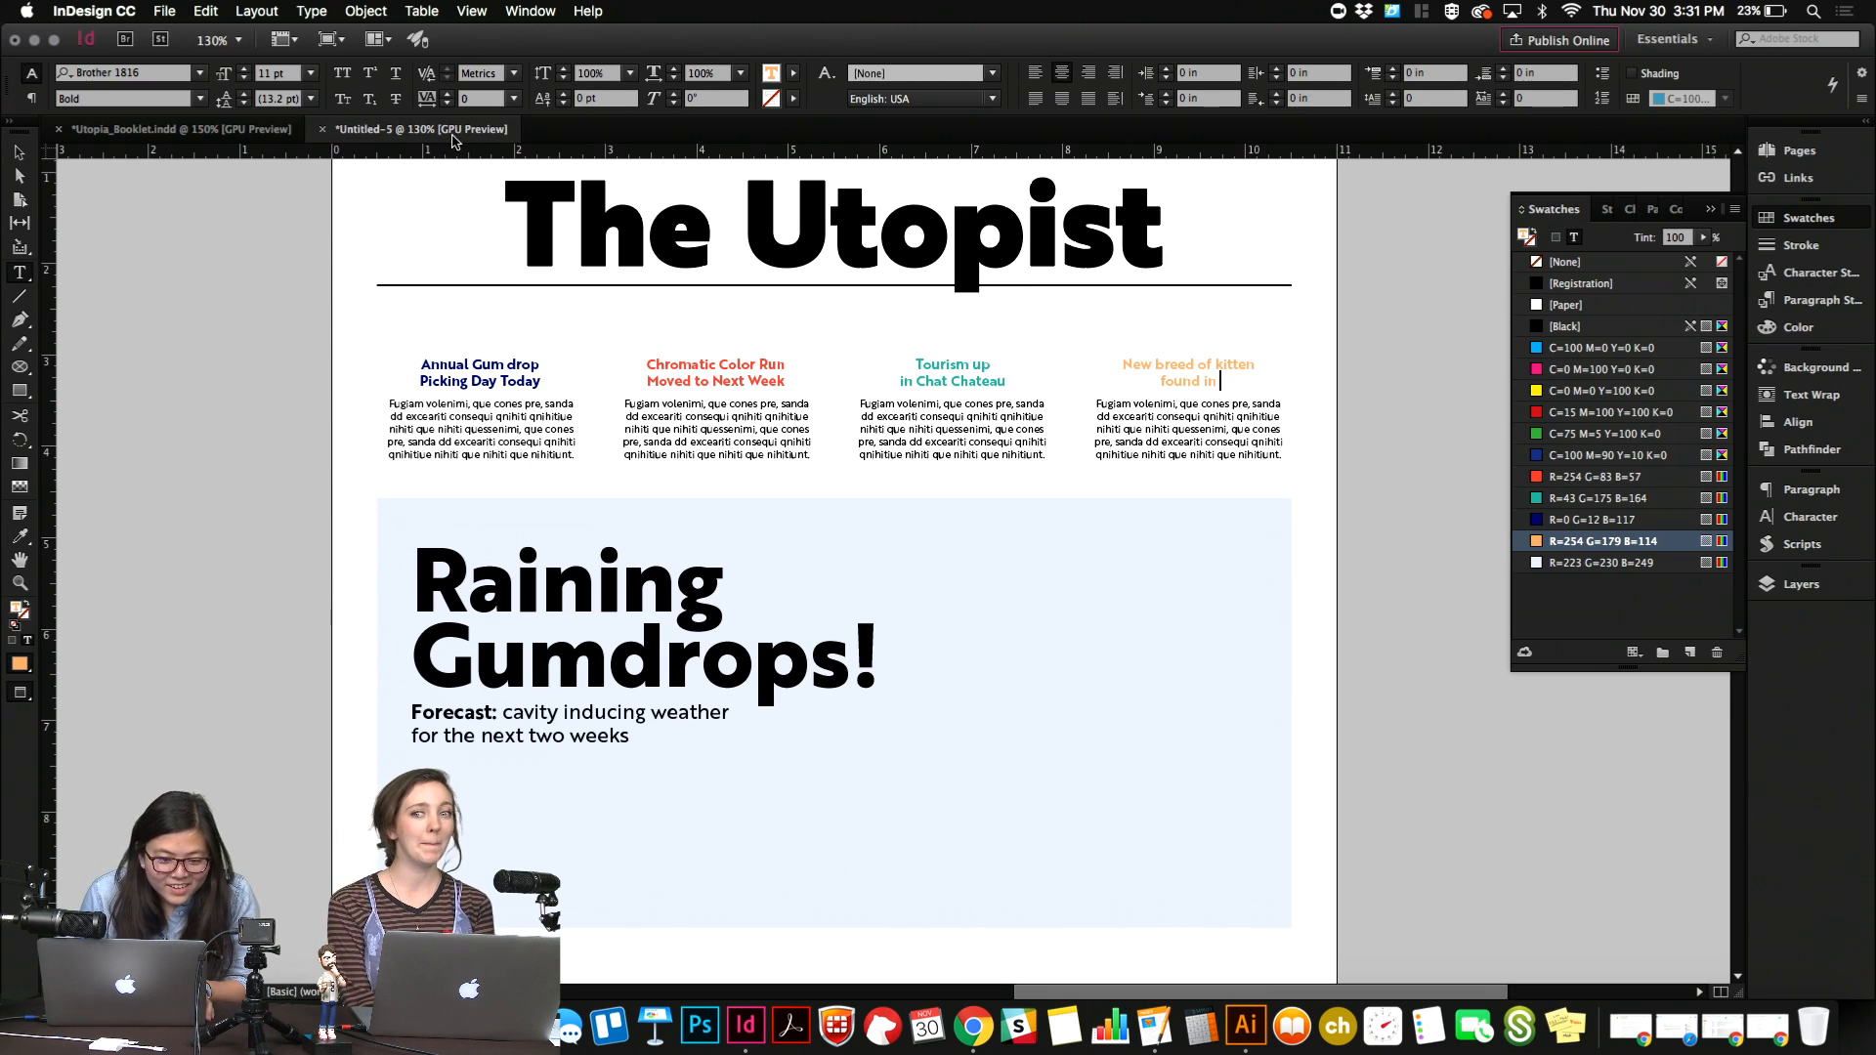
click(181, 129)
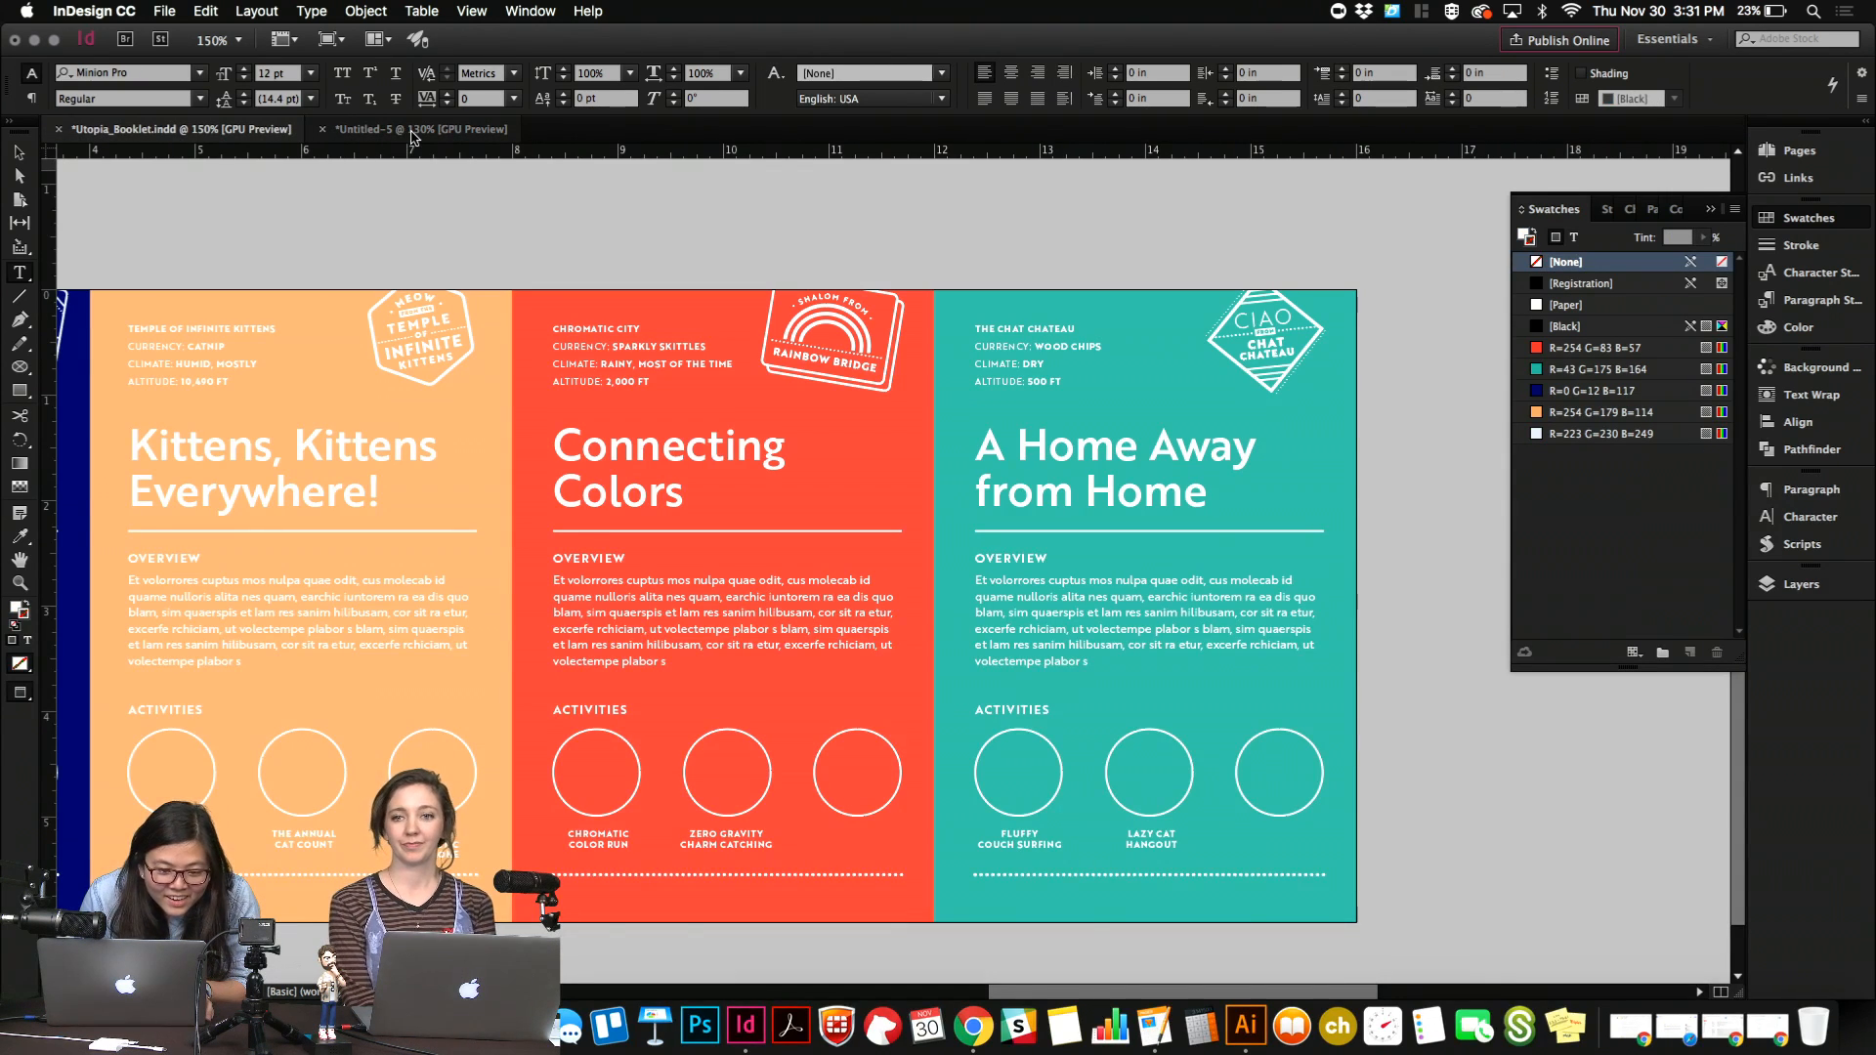
click(411, 130)
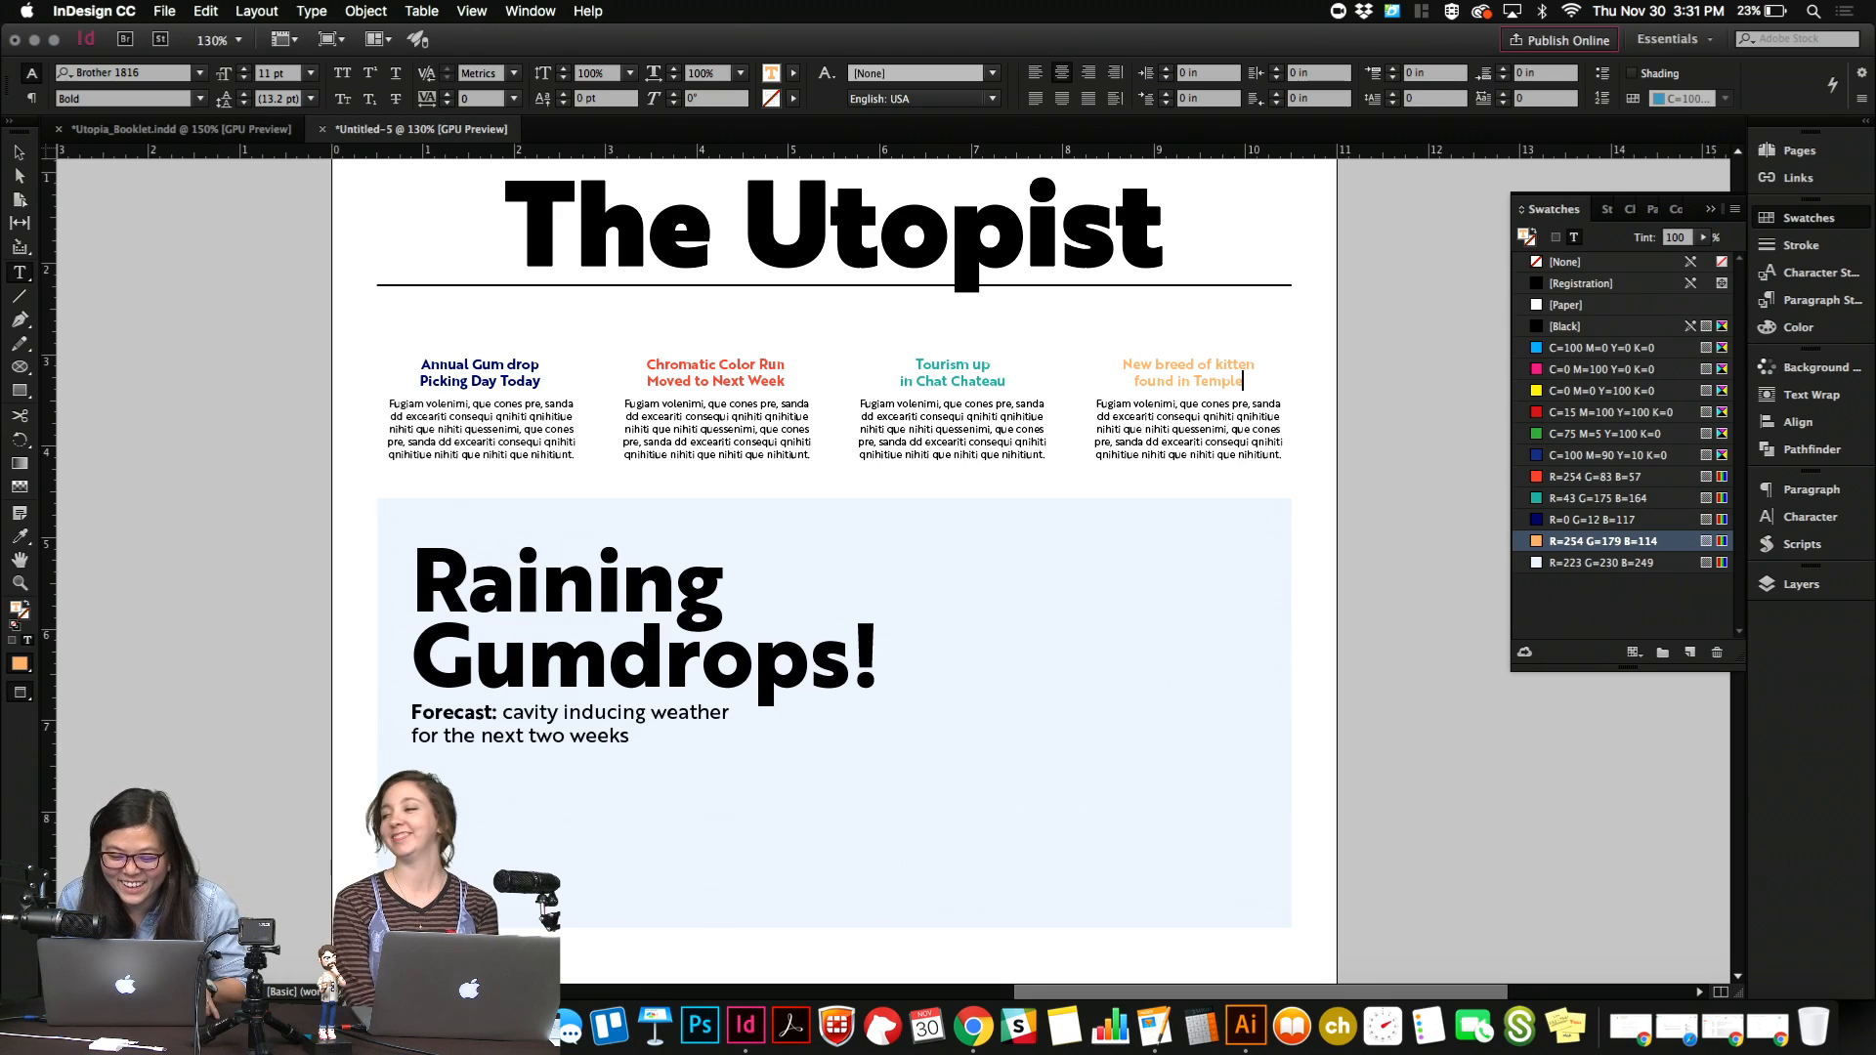
key(Escape)
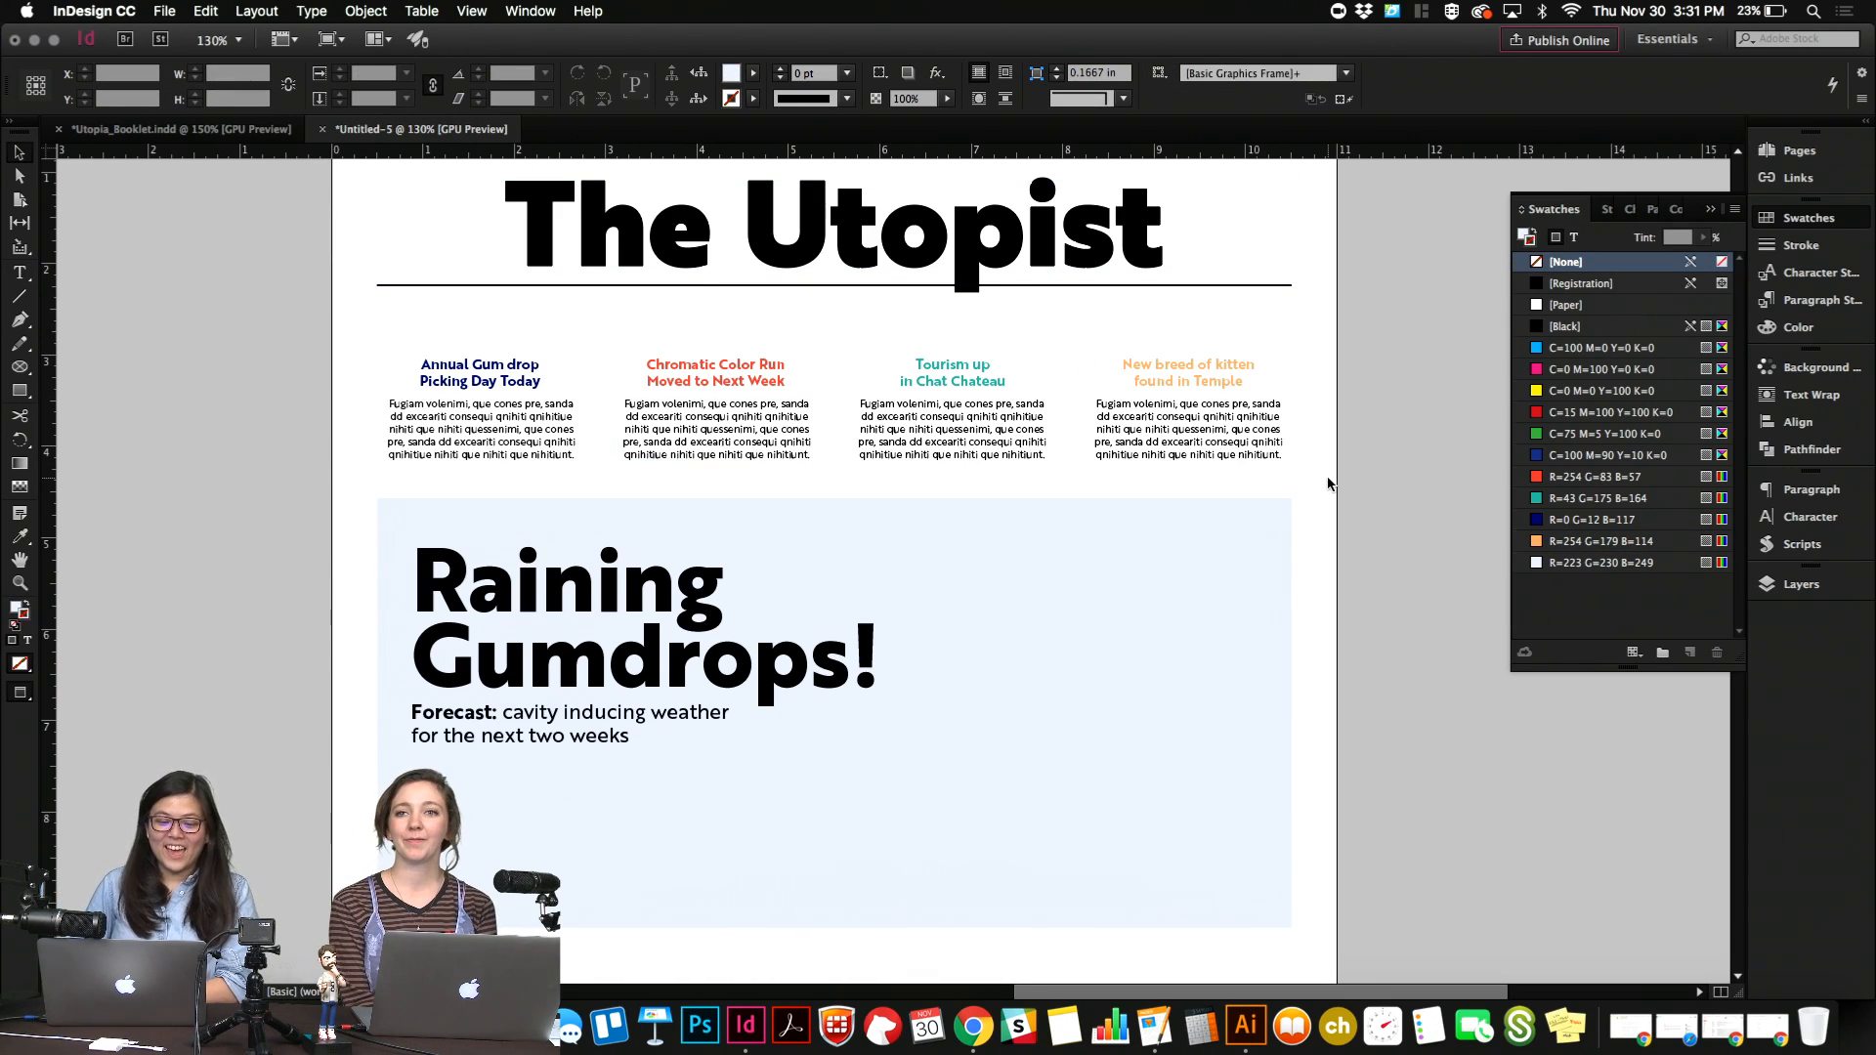
Delete the two-column article text frame below the "Raining Gumdrops!" feature.
click(20, 367)
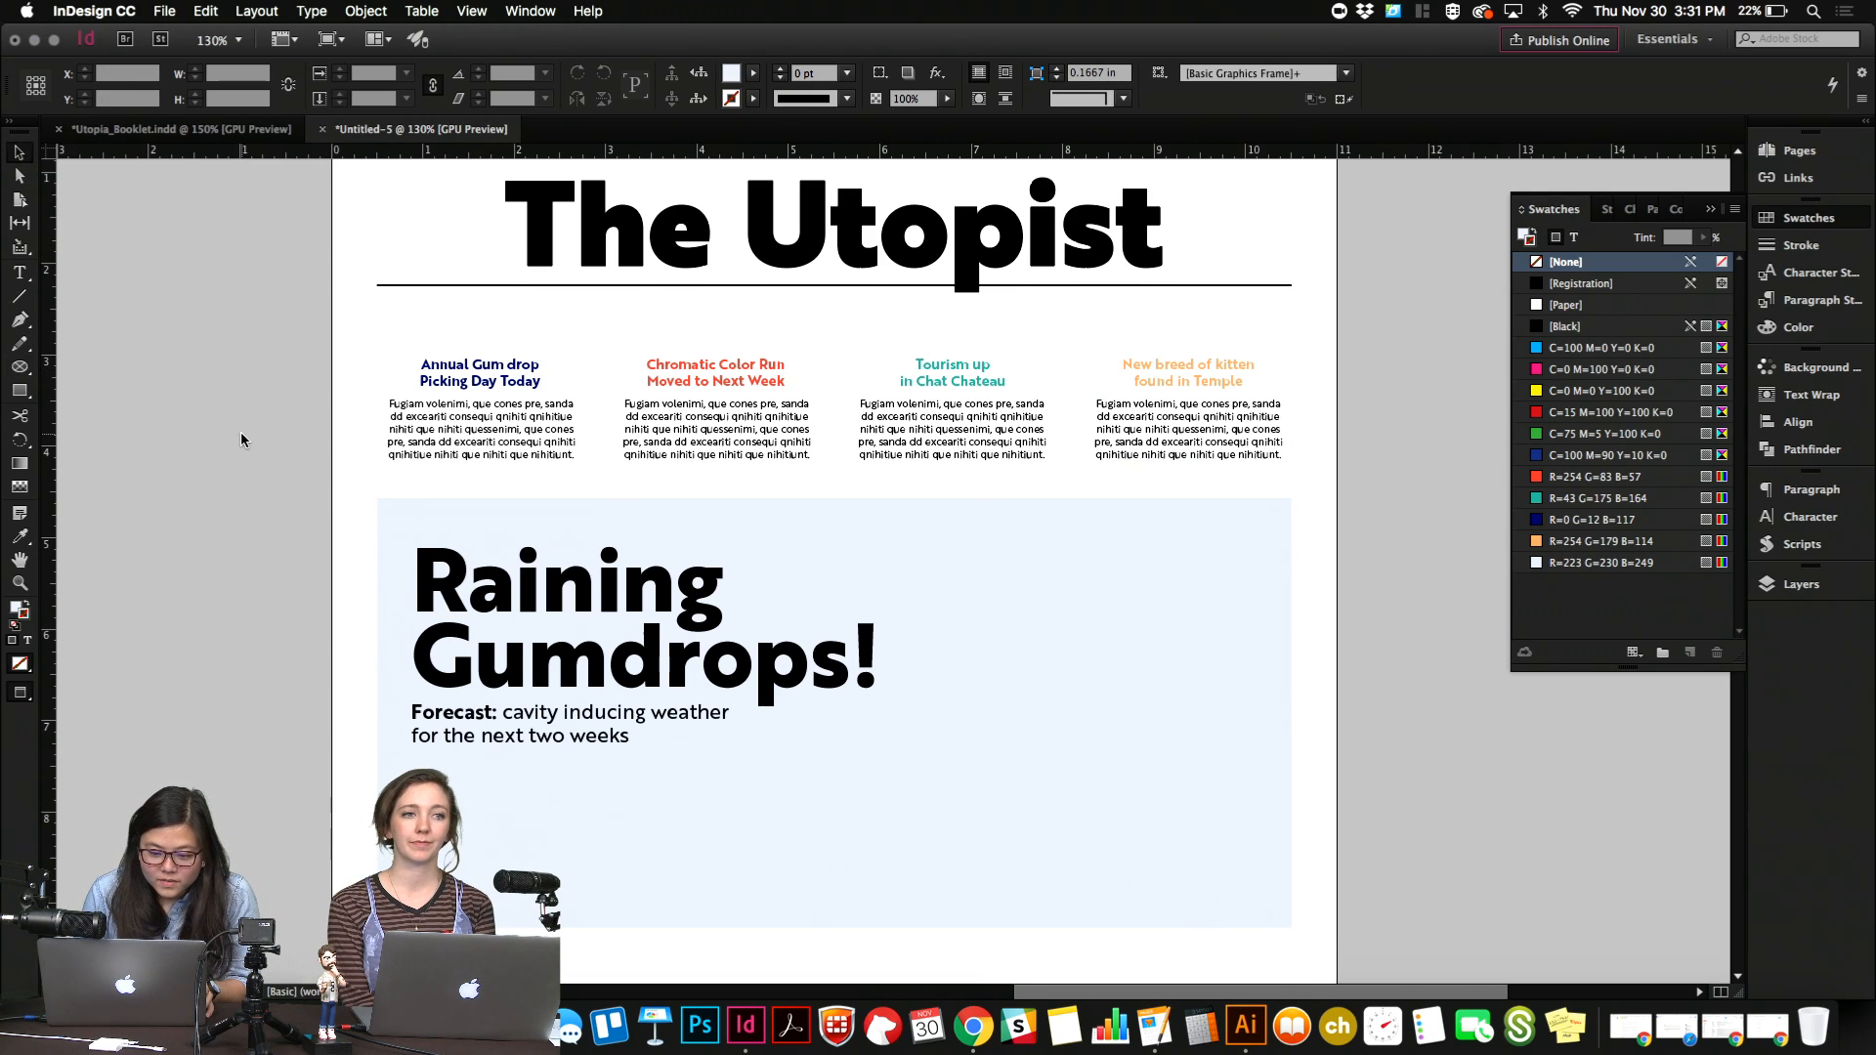
scroll(243, 440, down, 1)
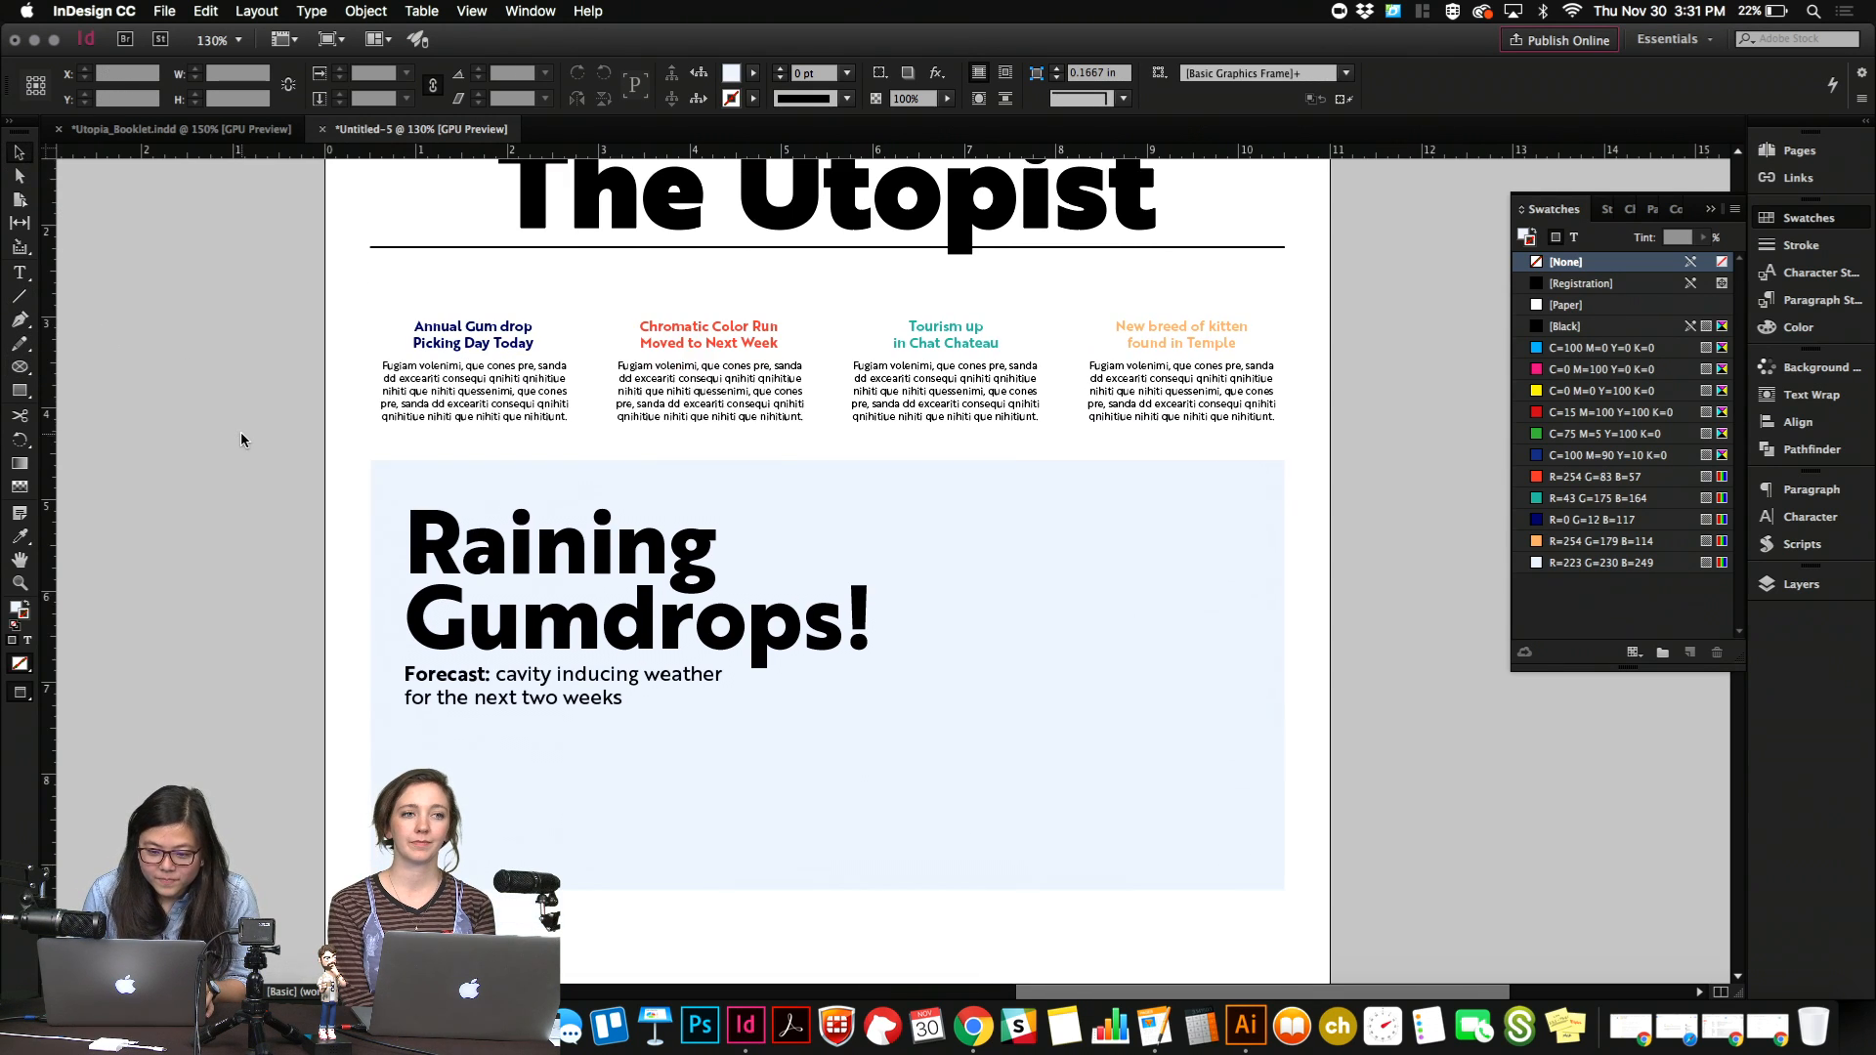
click(666, 789)
click(336, 676)
scroll(238, 729, up, 5)
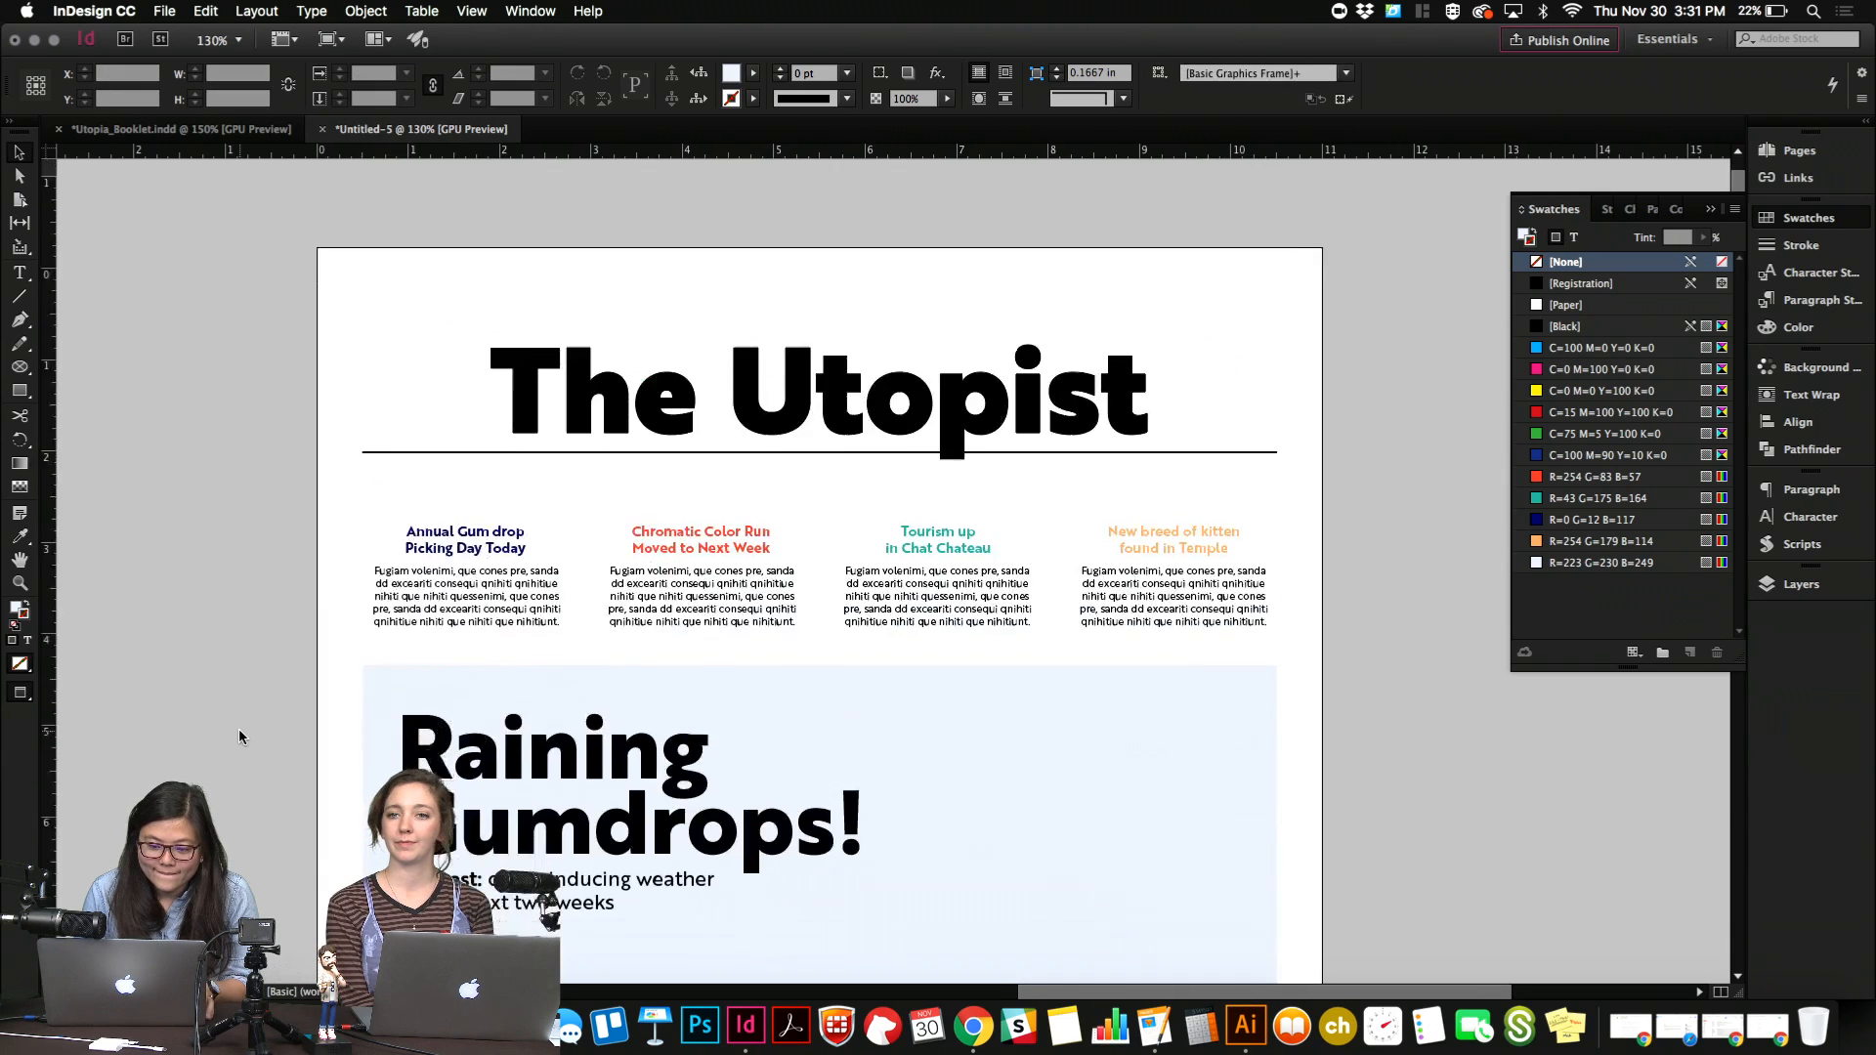
scroll(239, 729, down, 15)
scroll(239, 729, up, 11)
scroll(238, 729, down, 17)
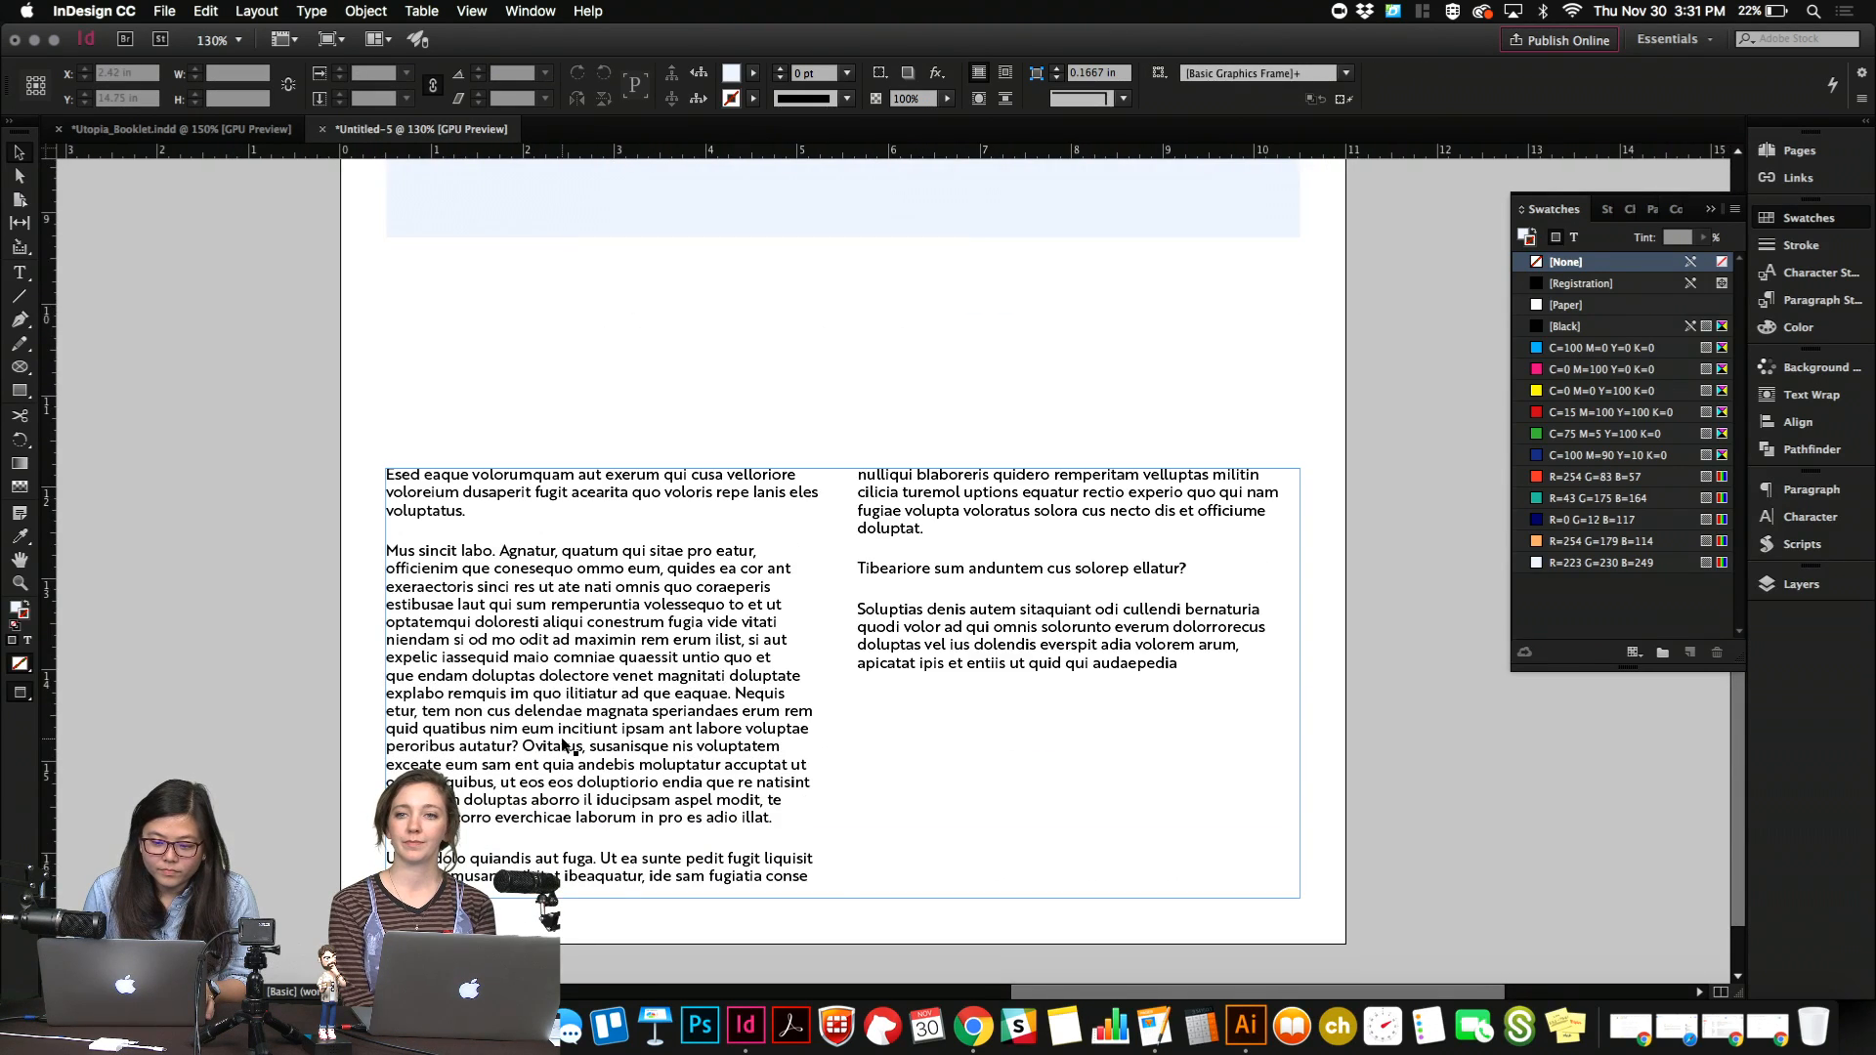
click(562, 740)
key(Delete)
Nudge the feature's light blue background, "Raining Gumdrops!" headline and forecast text up together to a Y position of 6.8317 in.
scroll(562, 740, up, 5)
scroll(561, 751, down, 2)
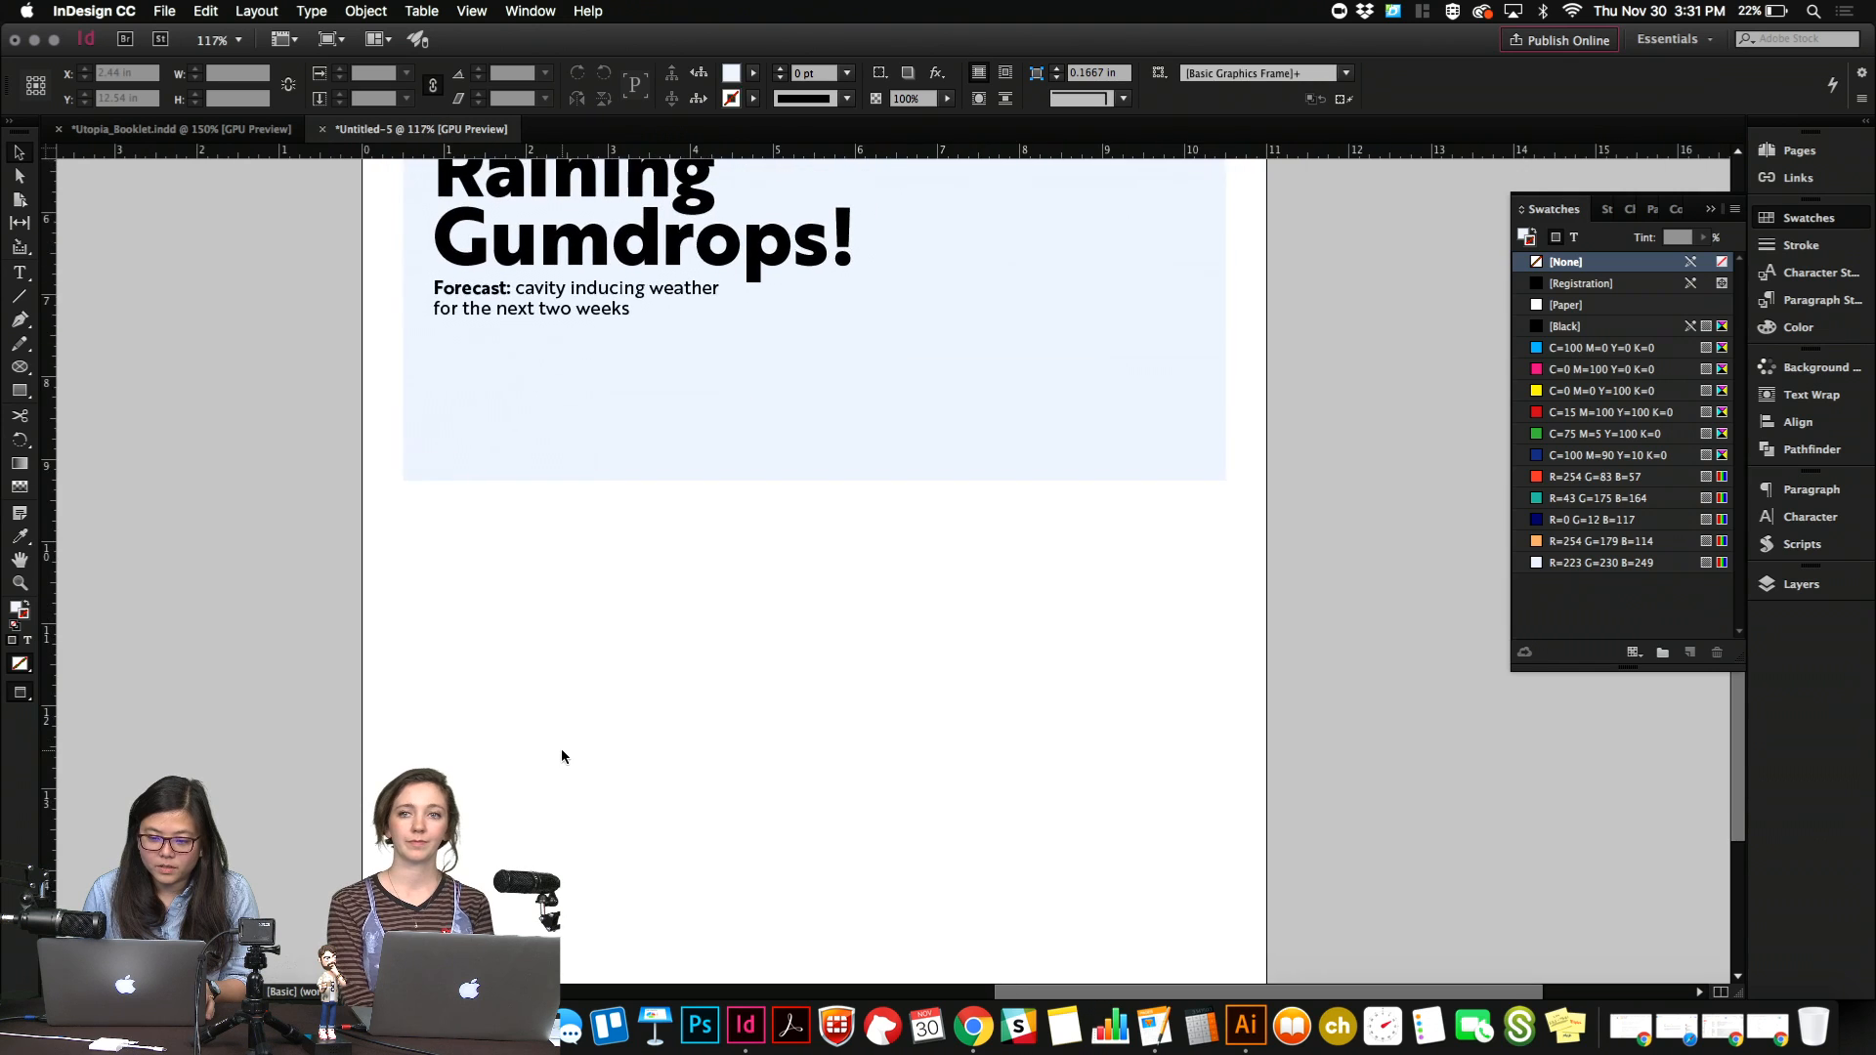
scroll(561, 755, up, 10)
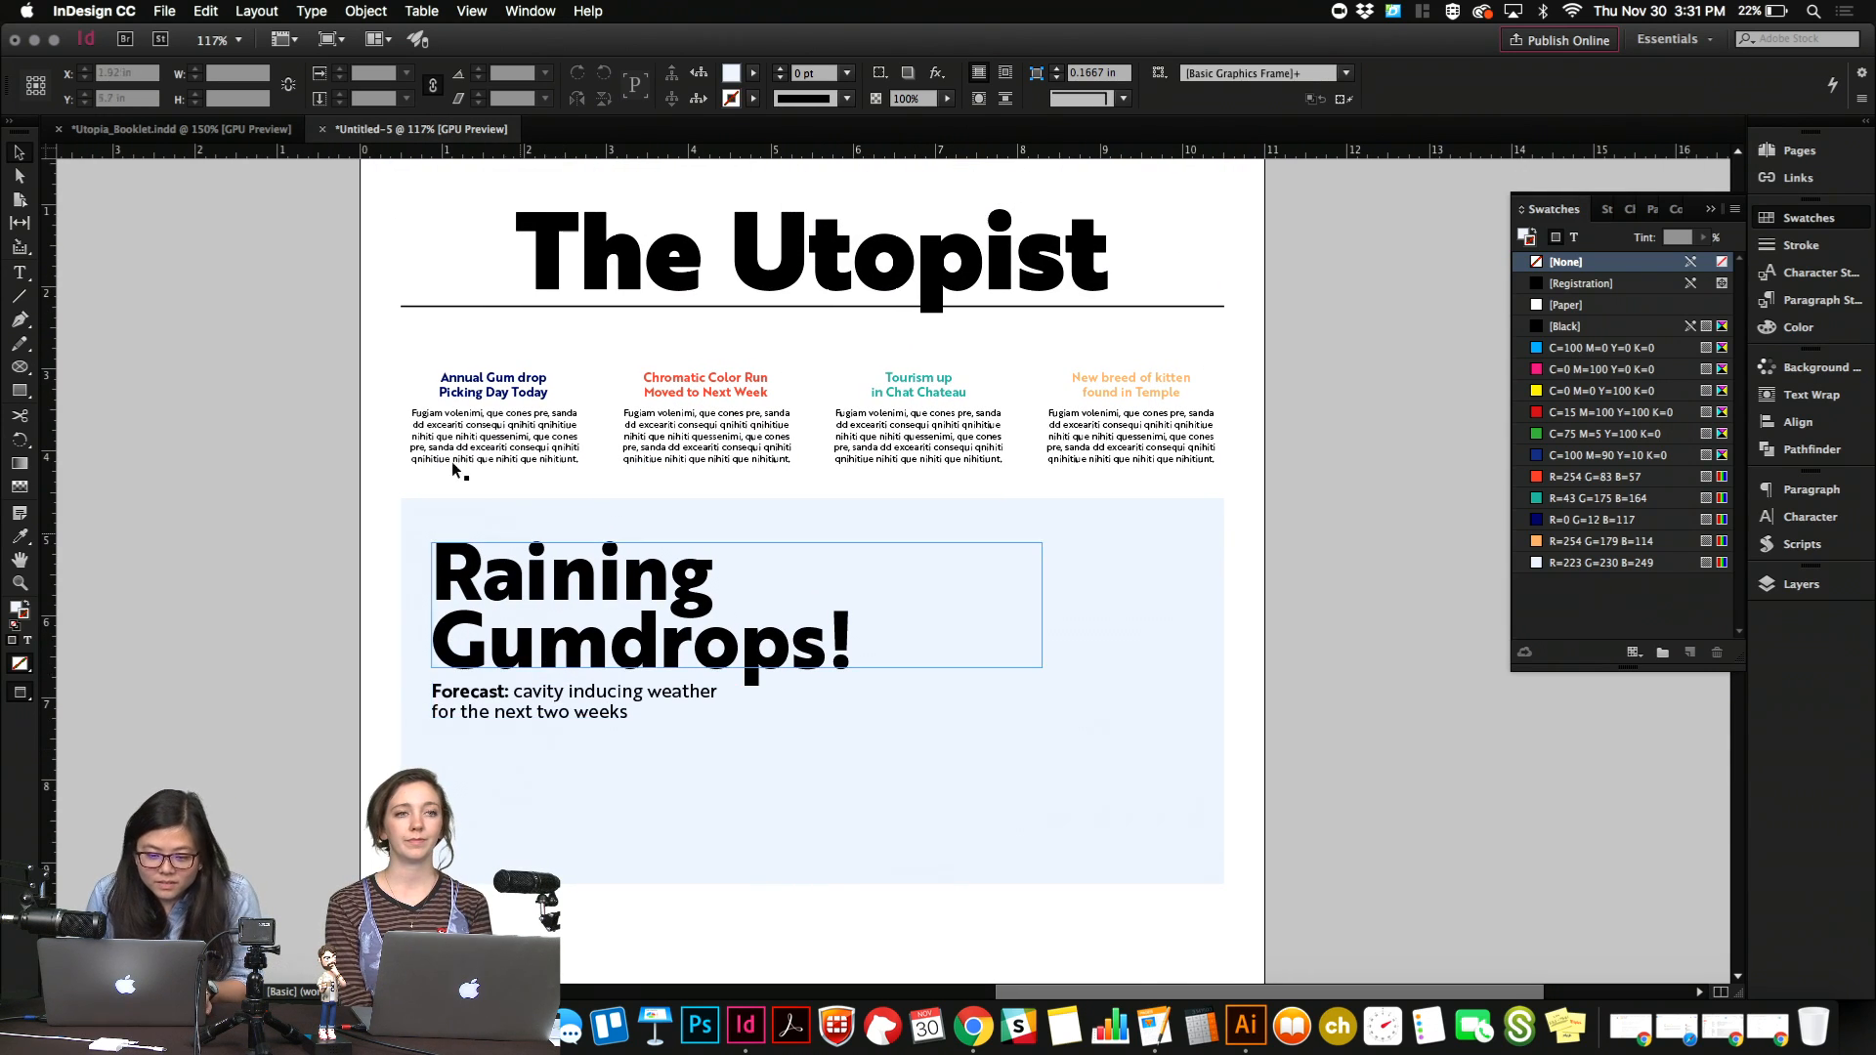
drag(394, 520, 826, 775)
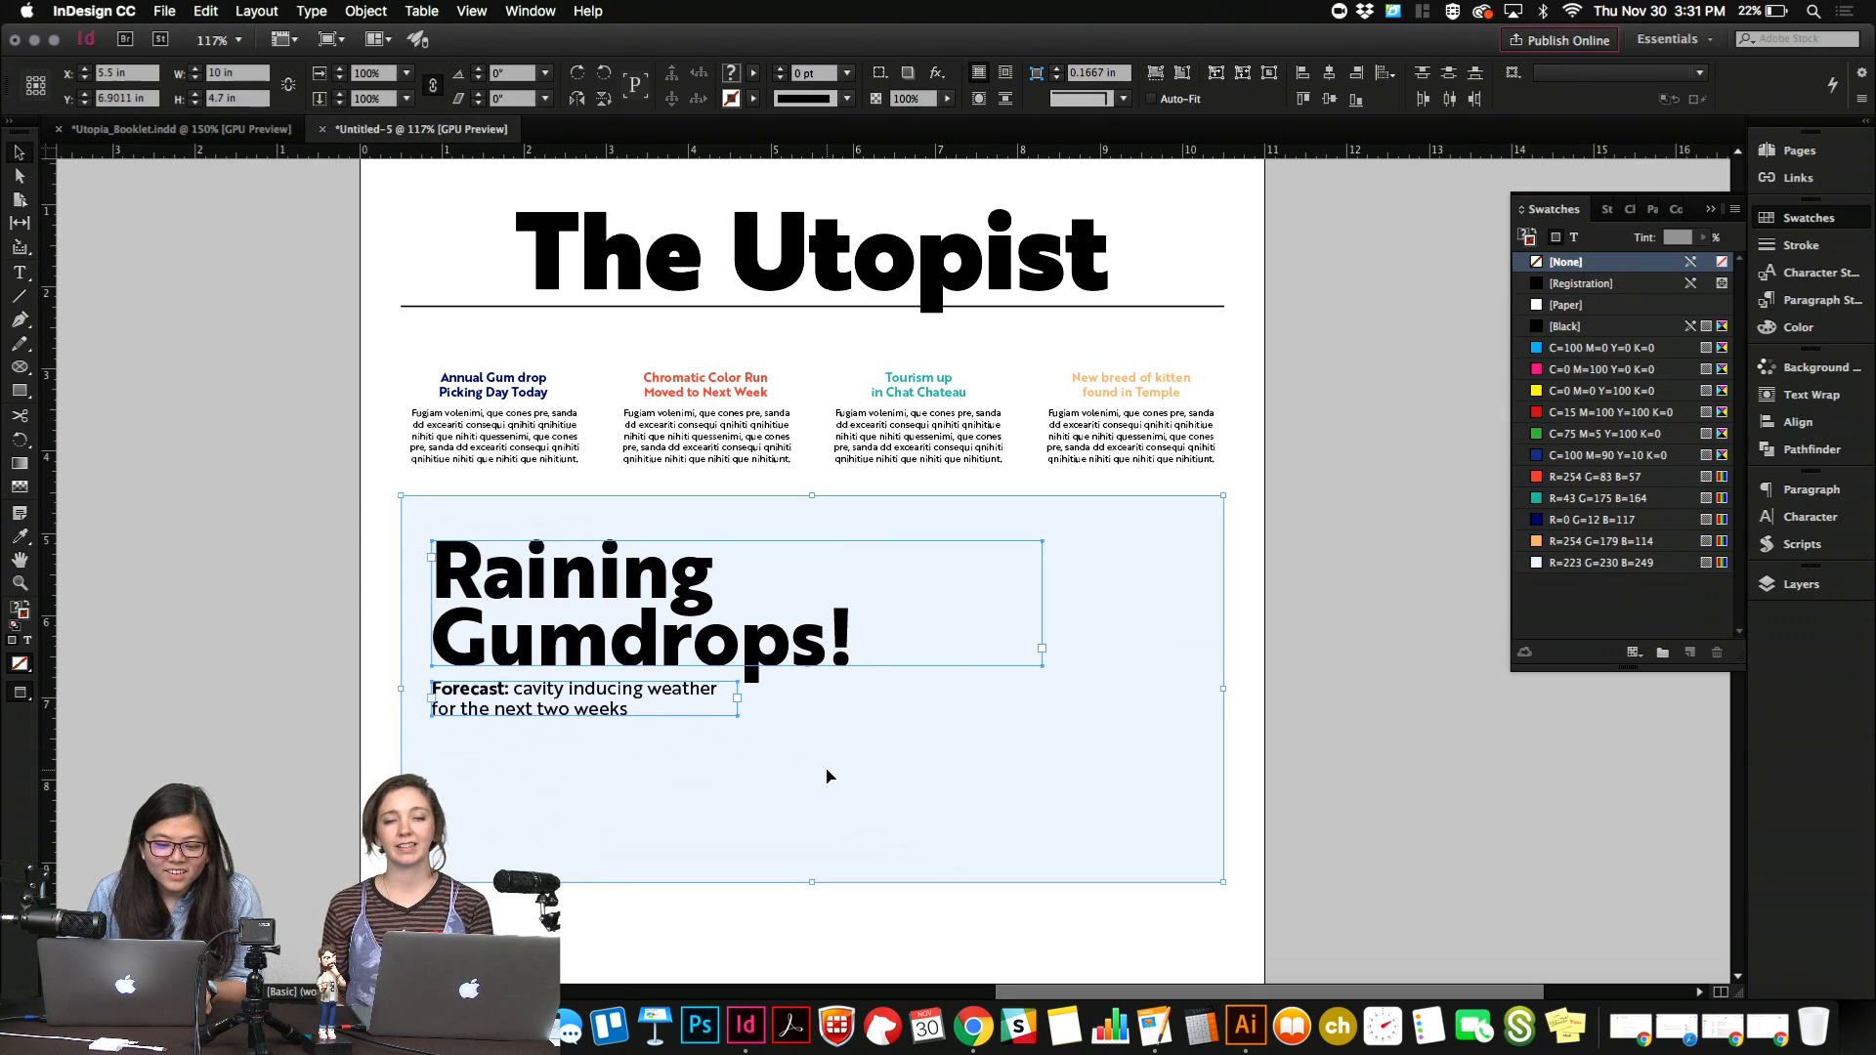
key(Up)
key(Up)
key(Up)
key(Up)
key(Up)
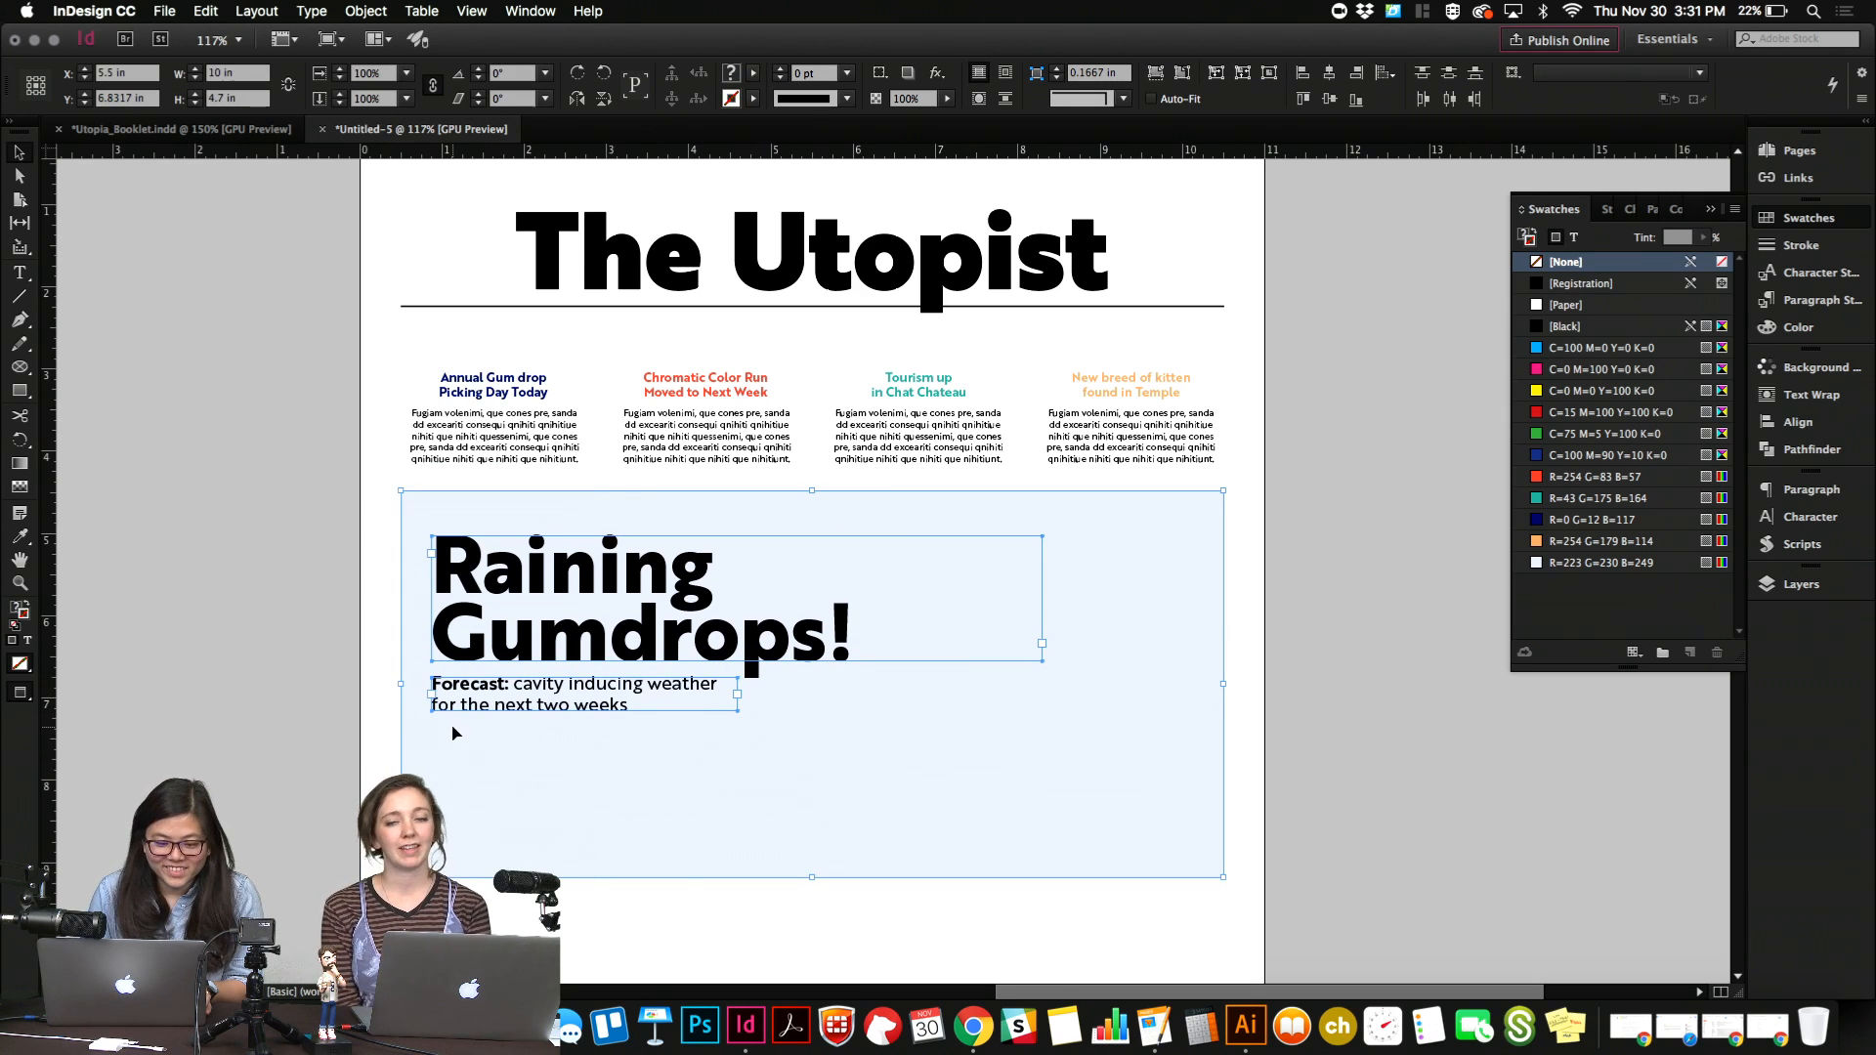
click(275, 750)
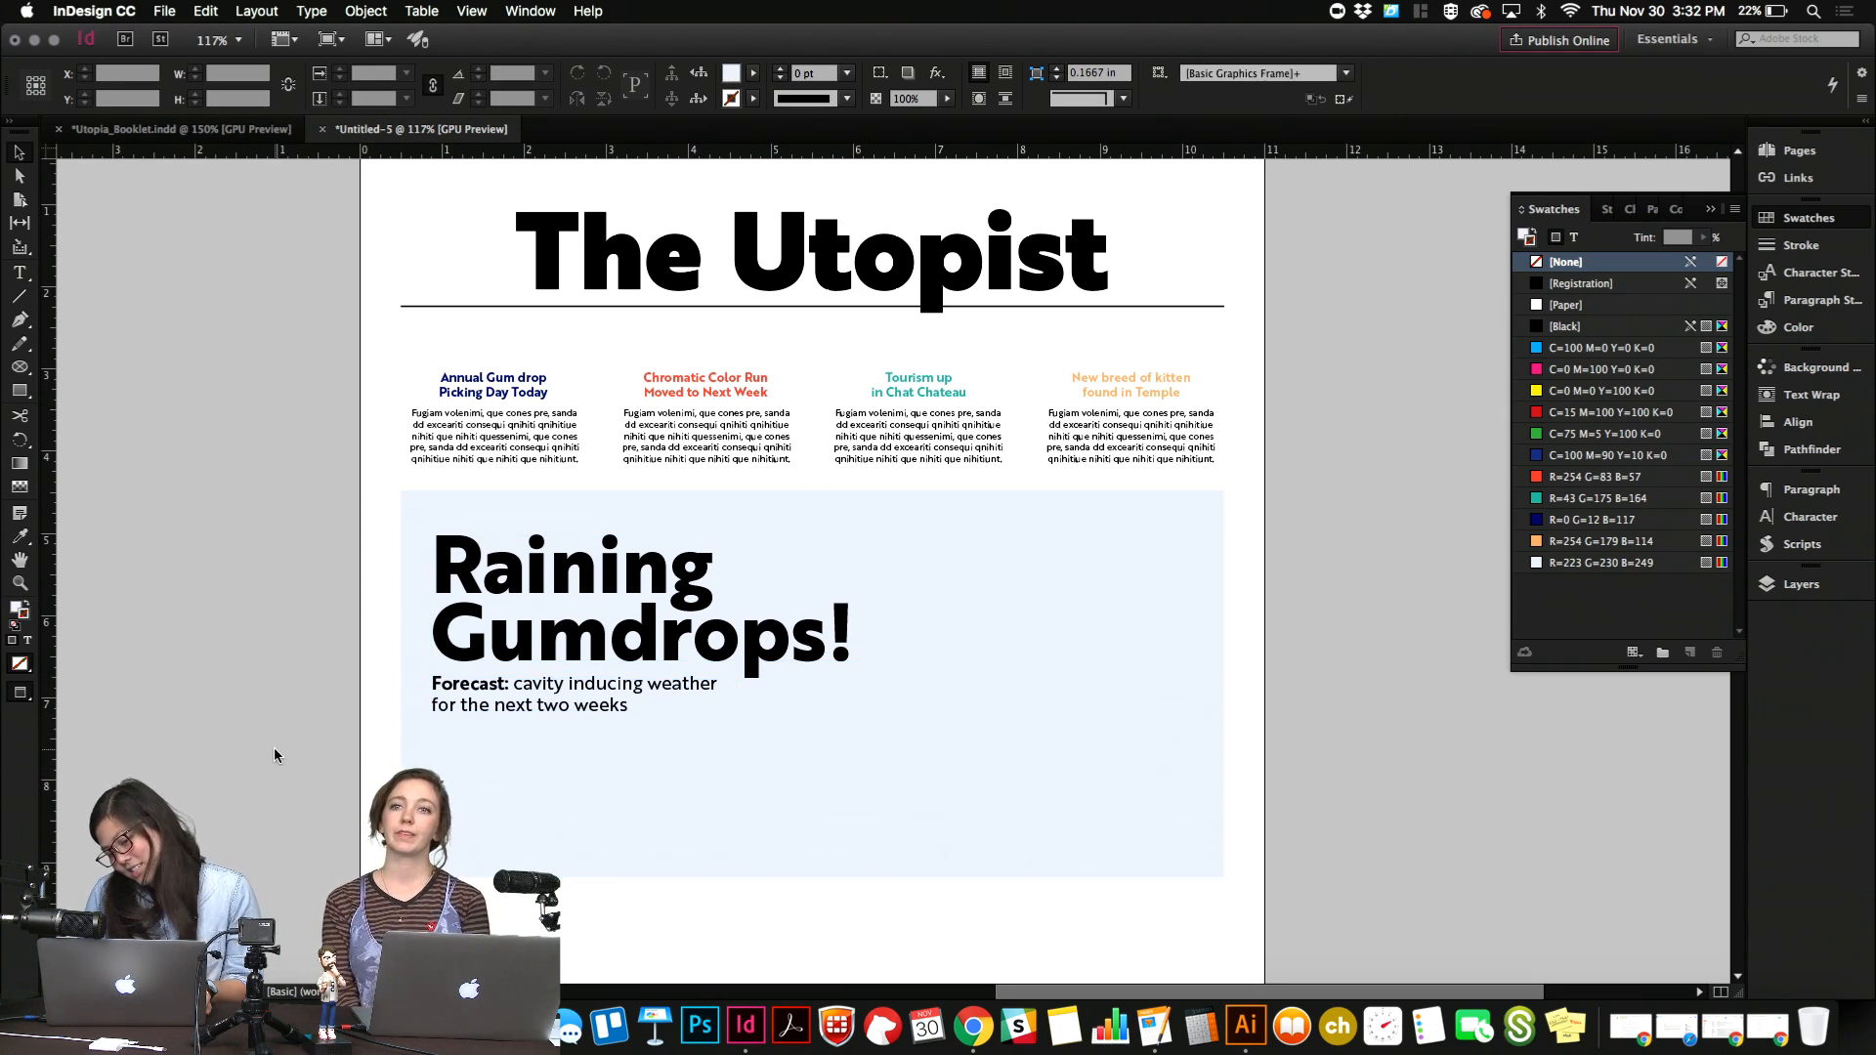
scroll(274, 750, down, 1)
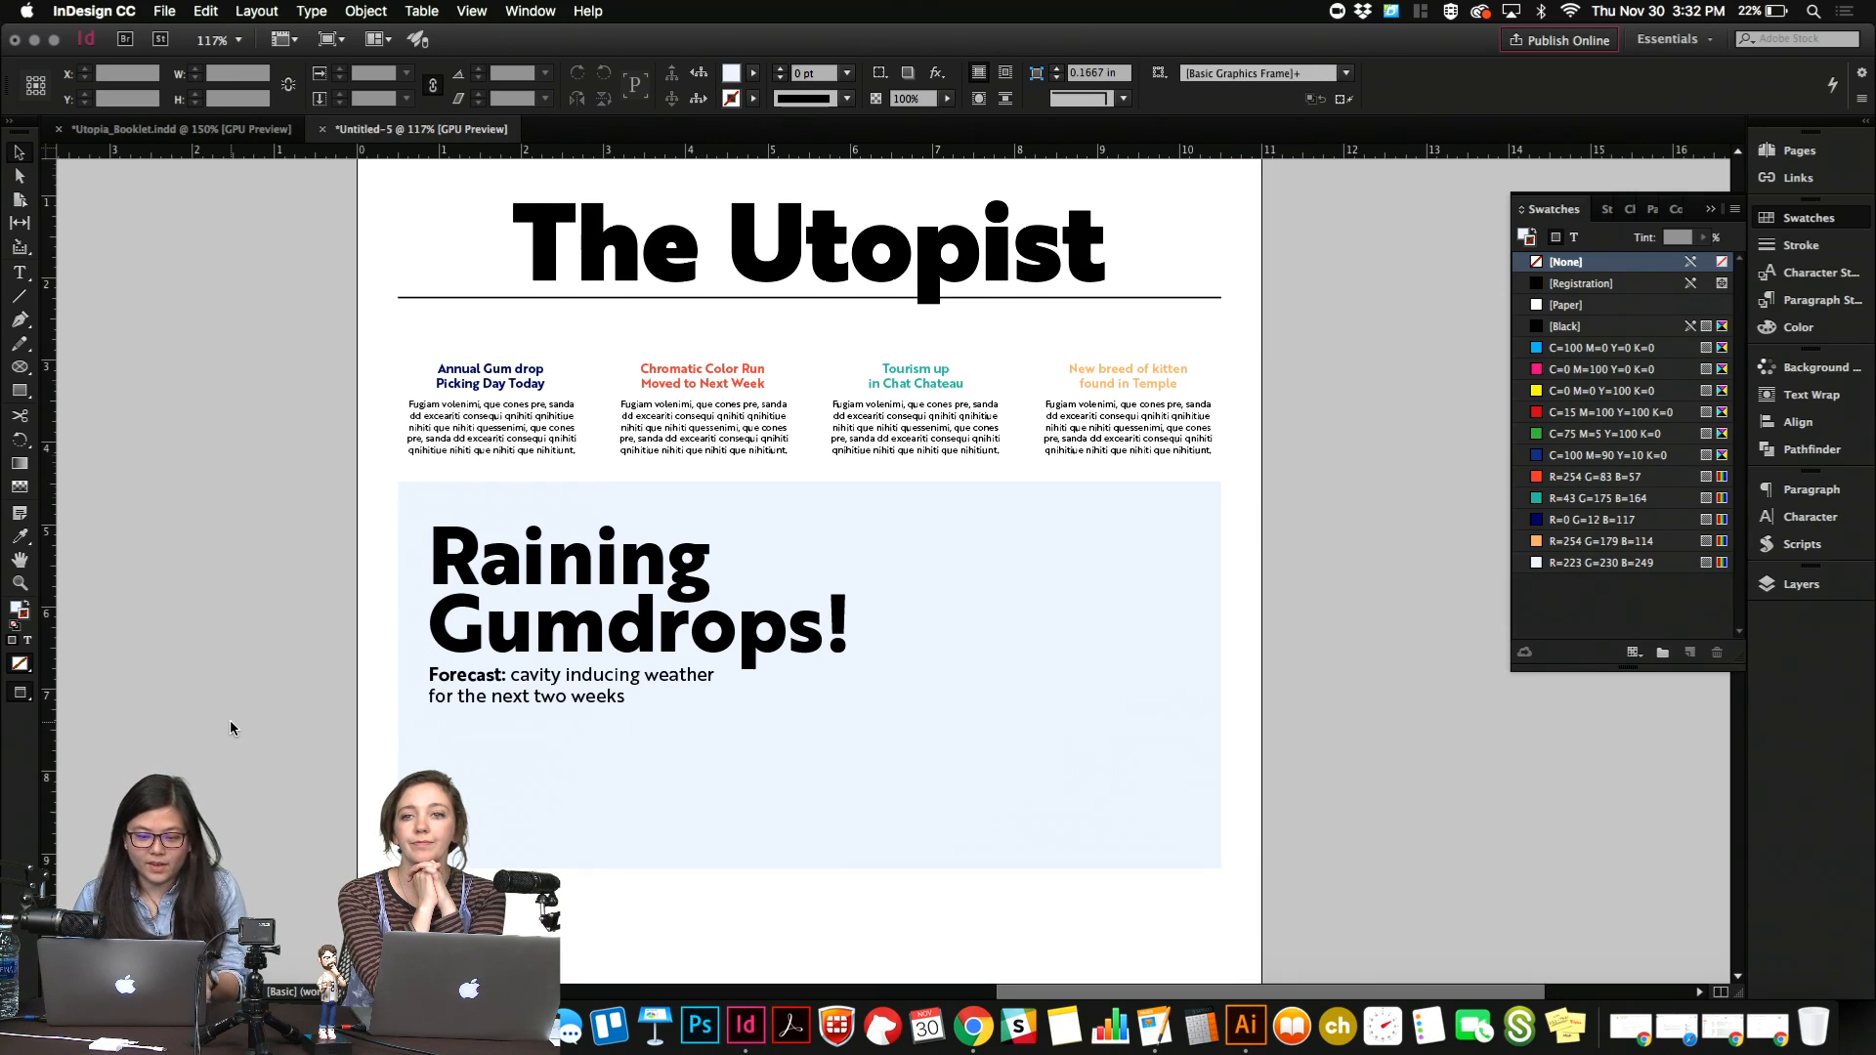
scroll(231, 727, down, 3)
key(ctrl+Up)
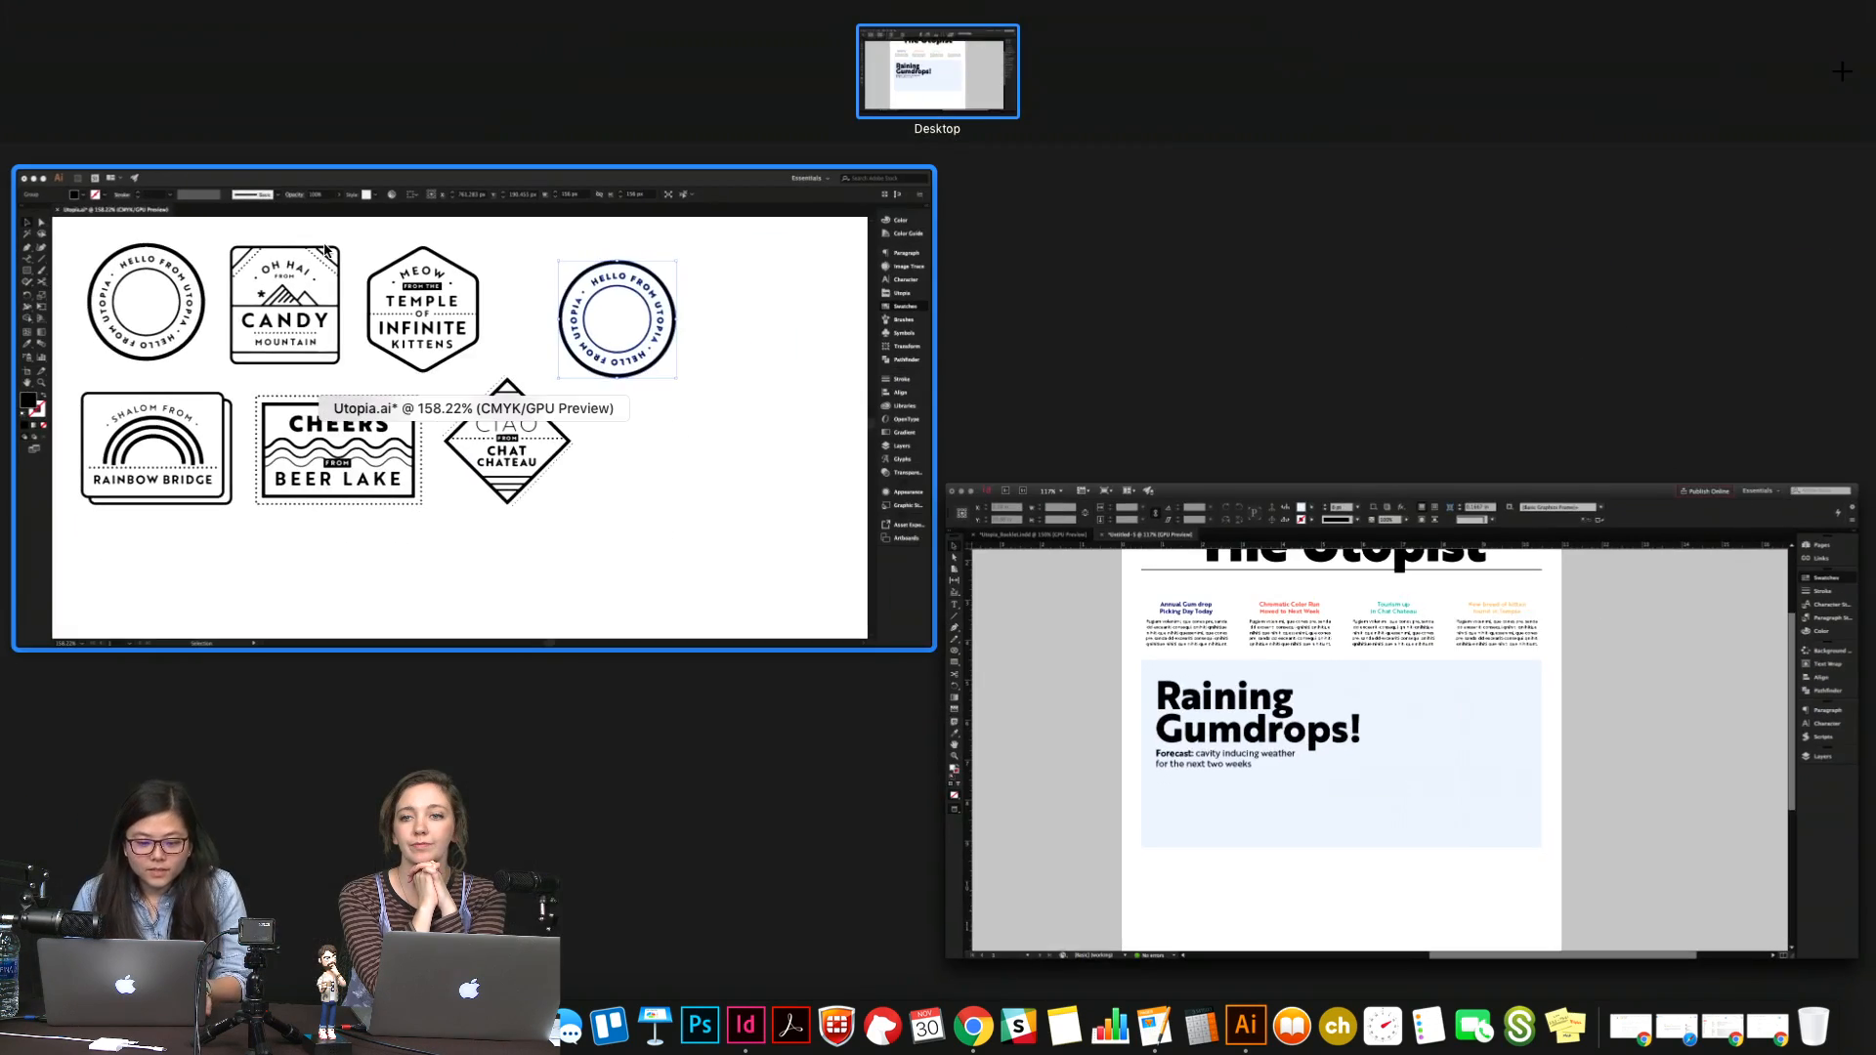
key(ctrl+Up)
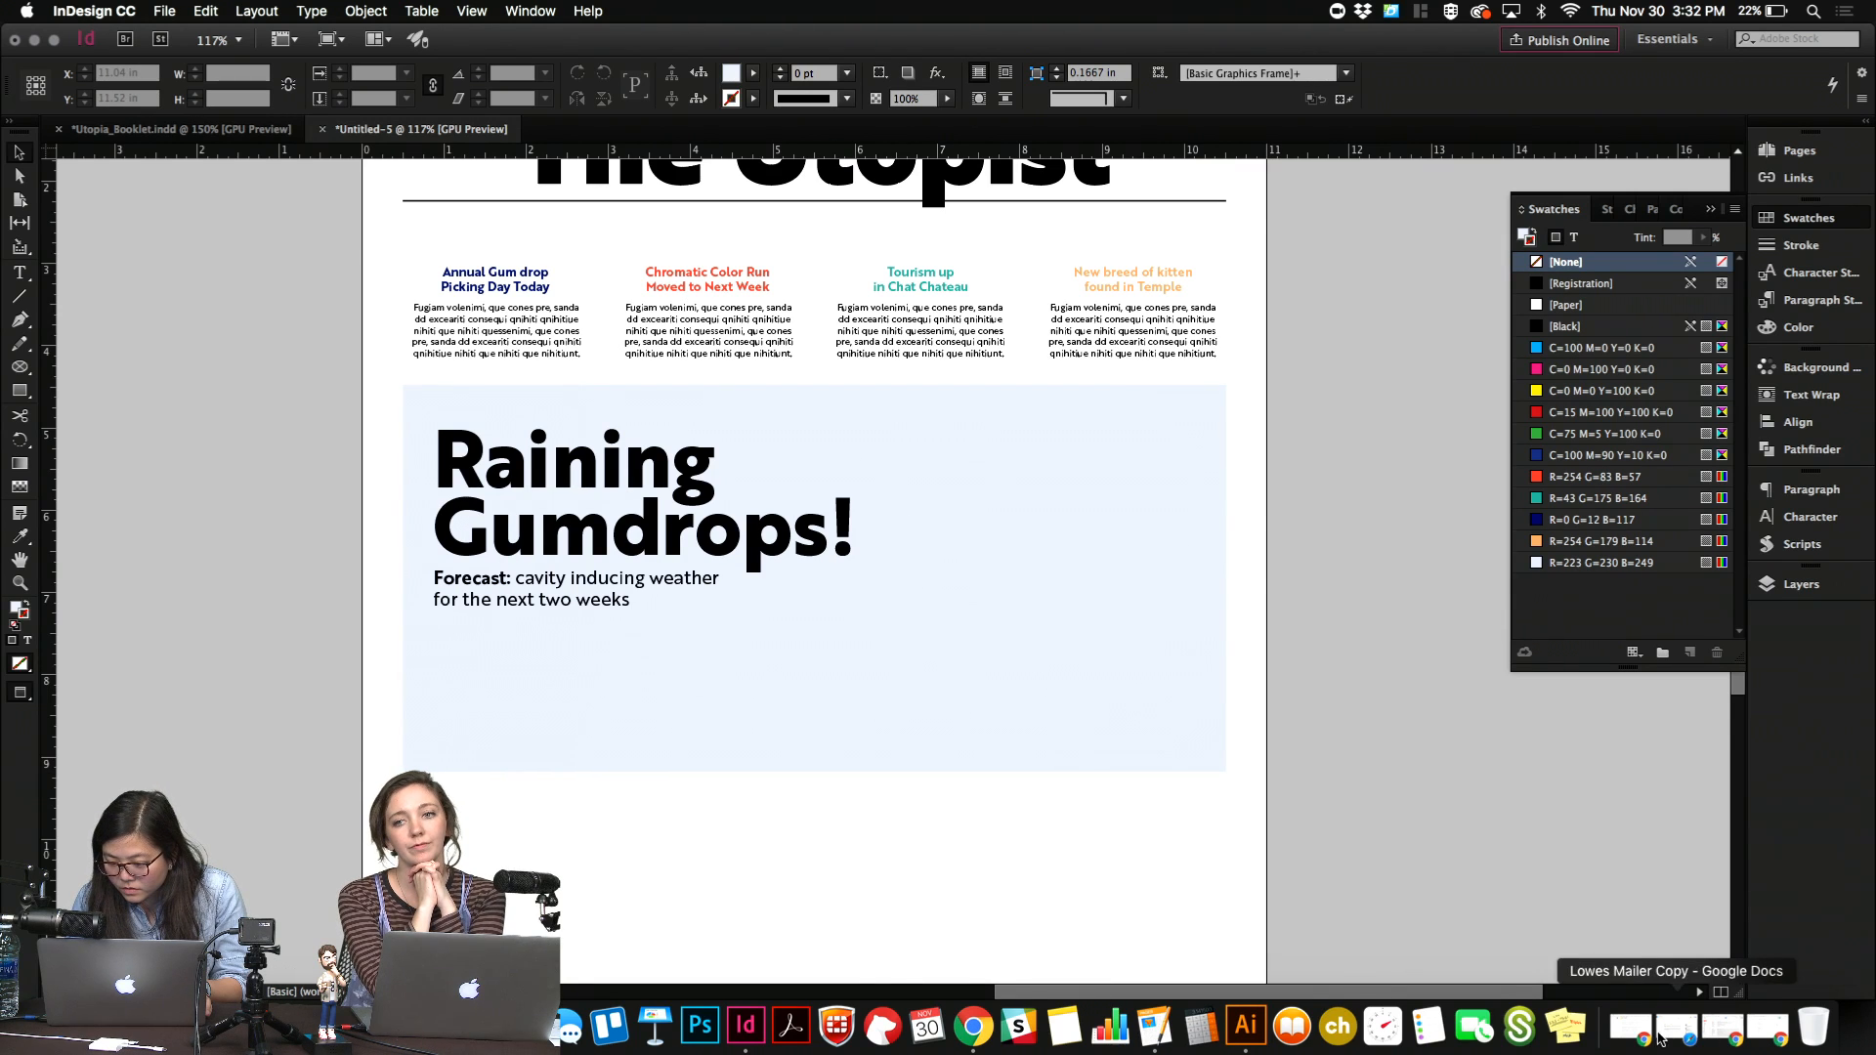
scroll(351, 576, up, 5)
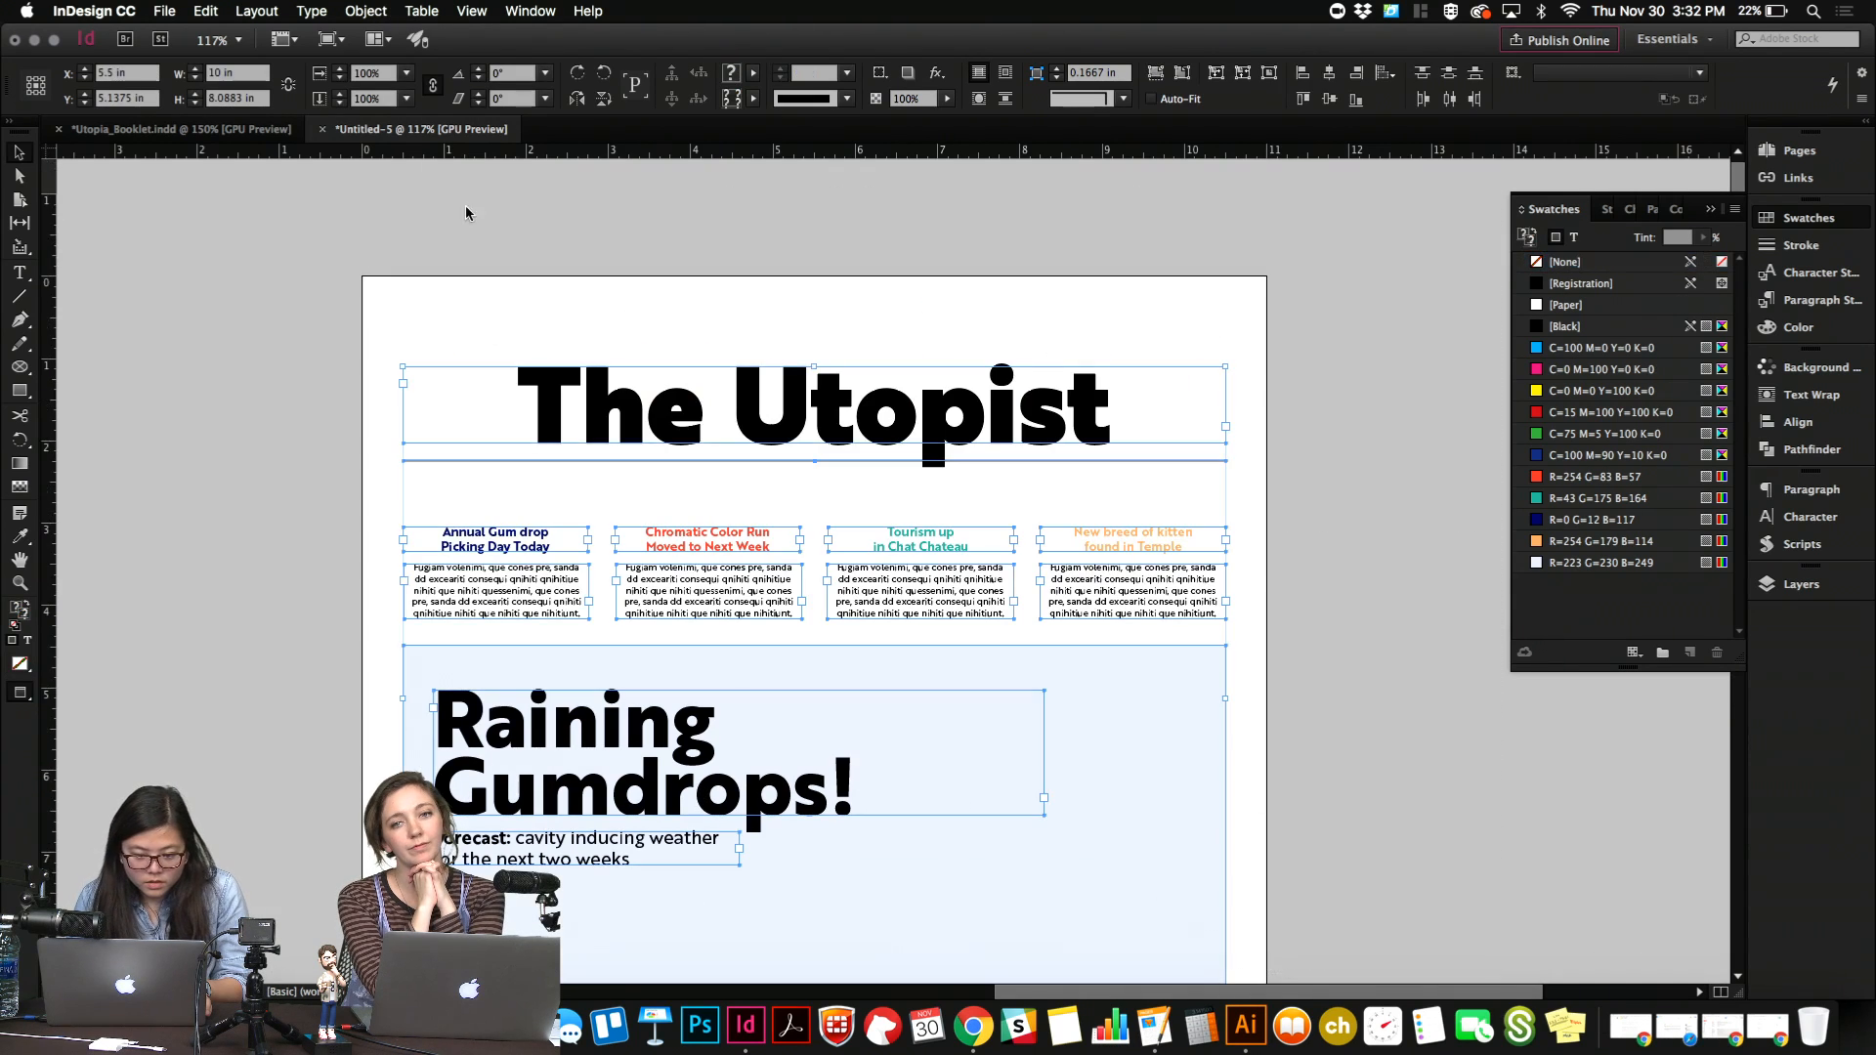
scroll(350, 567, down, 5)
scroll(350, 566, up, 2)
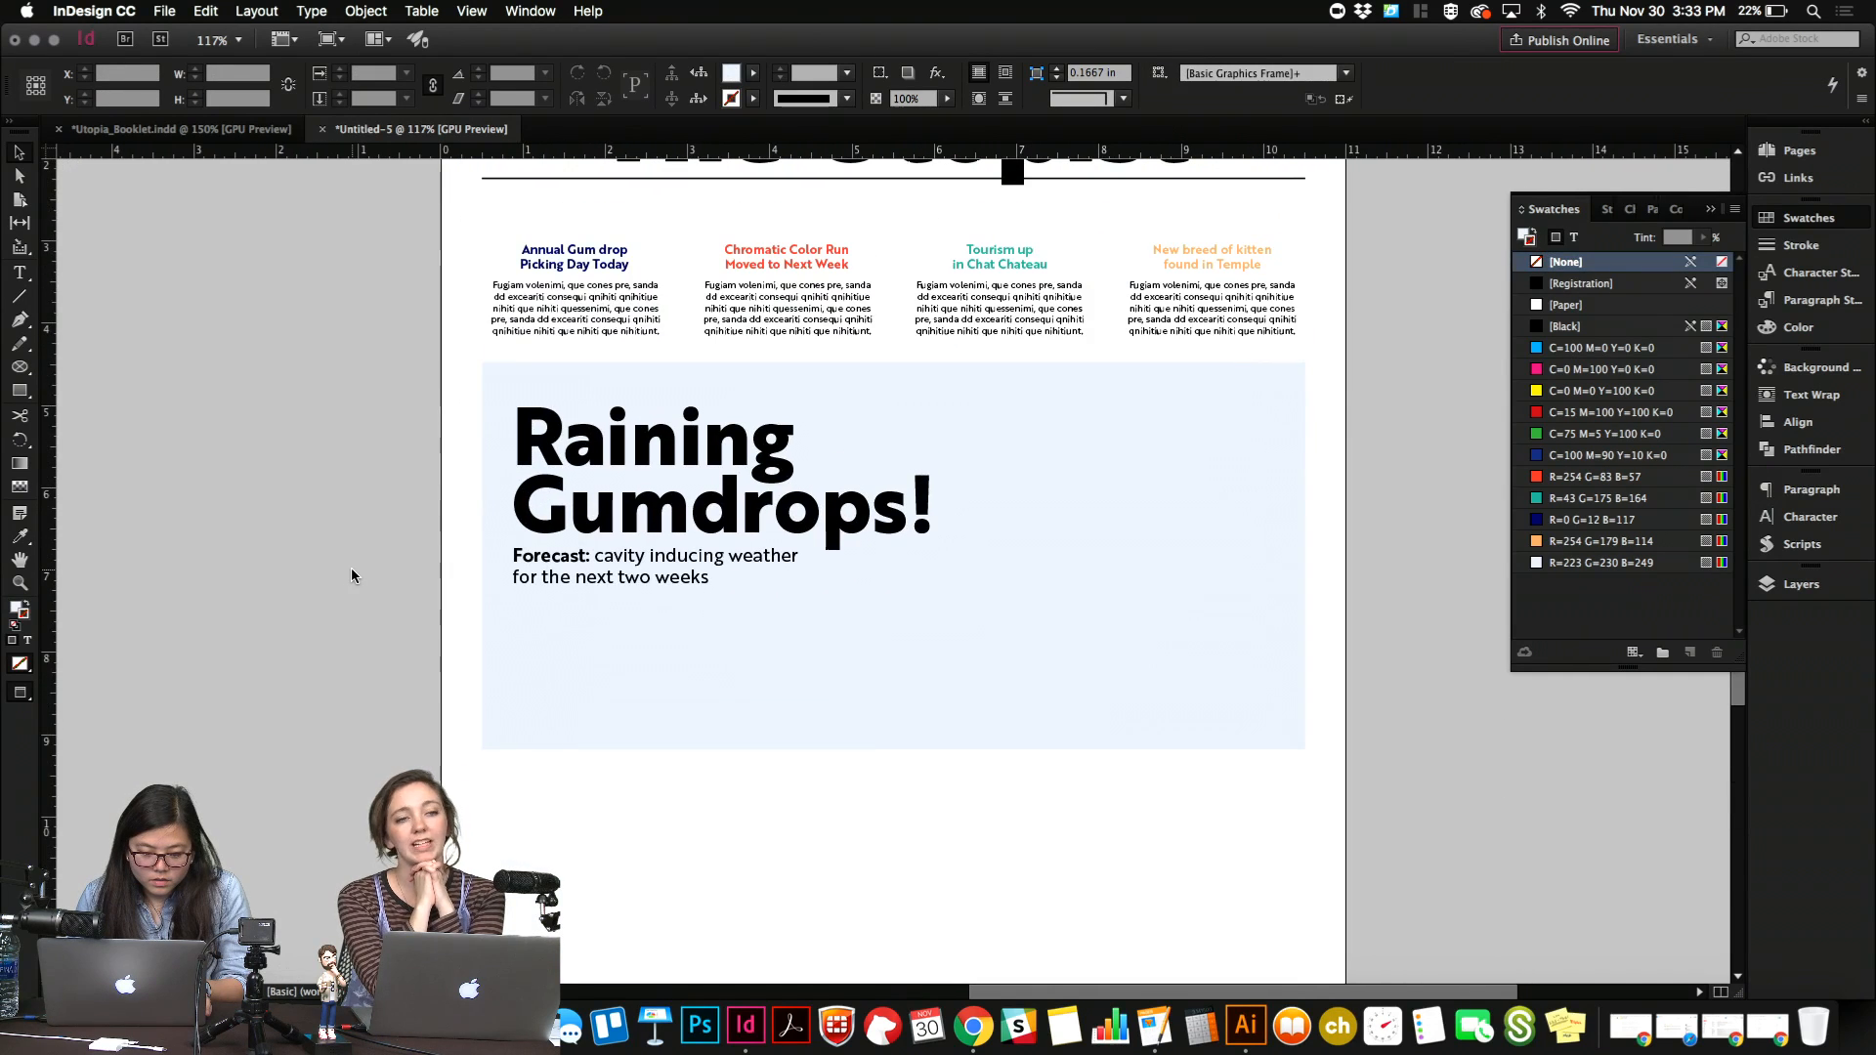
Open stock.adobe.com in a new, enlarged Chrome window and search Adobe Stock for "gumdrops".
right_click(973, 1026)
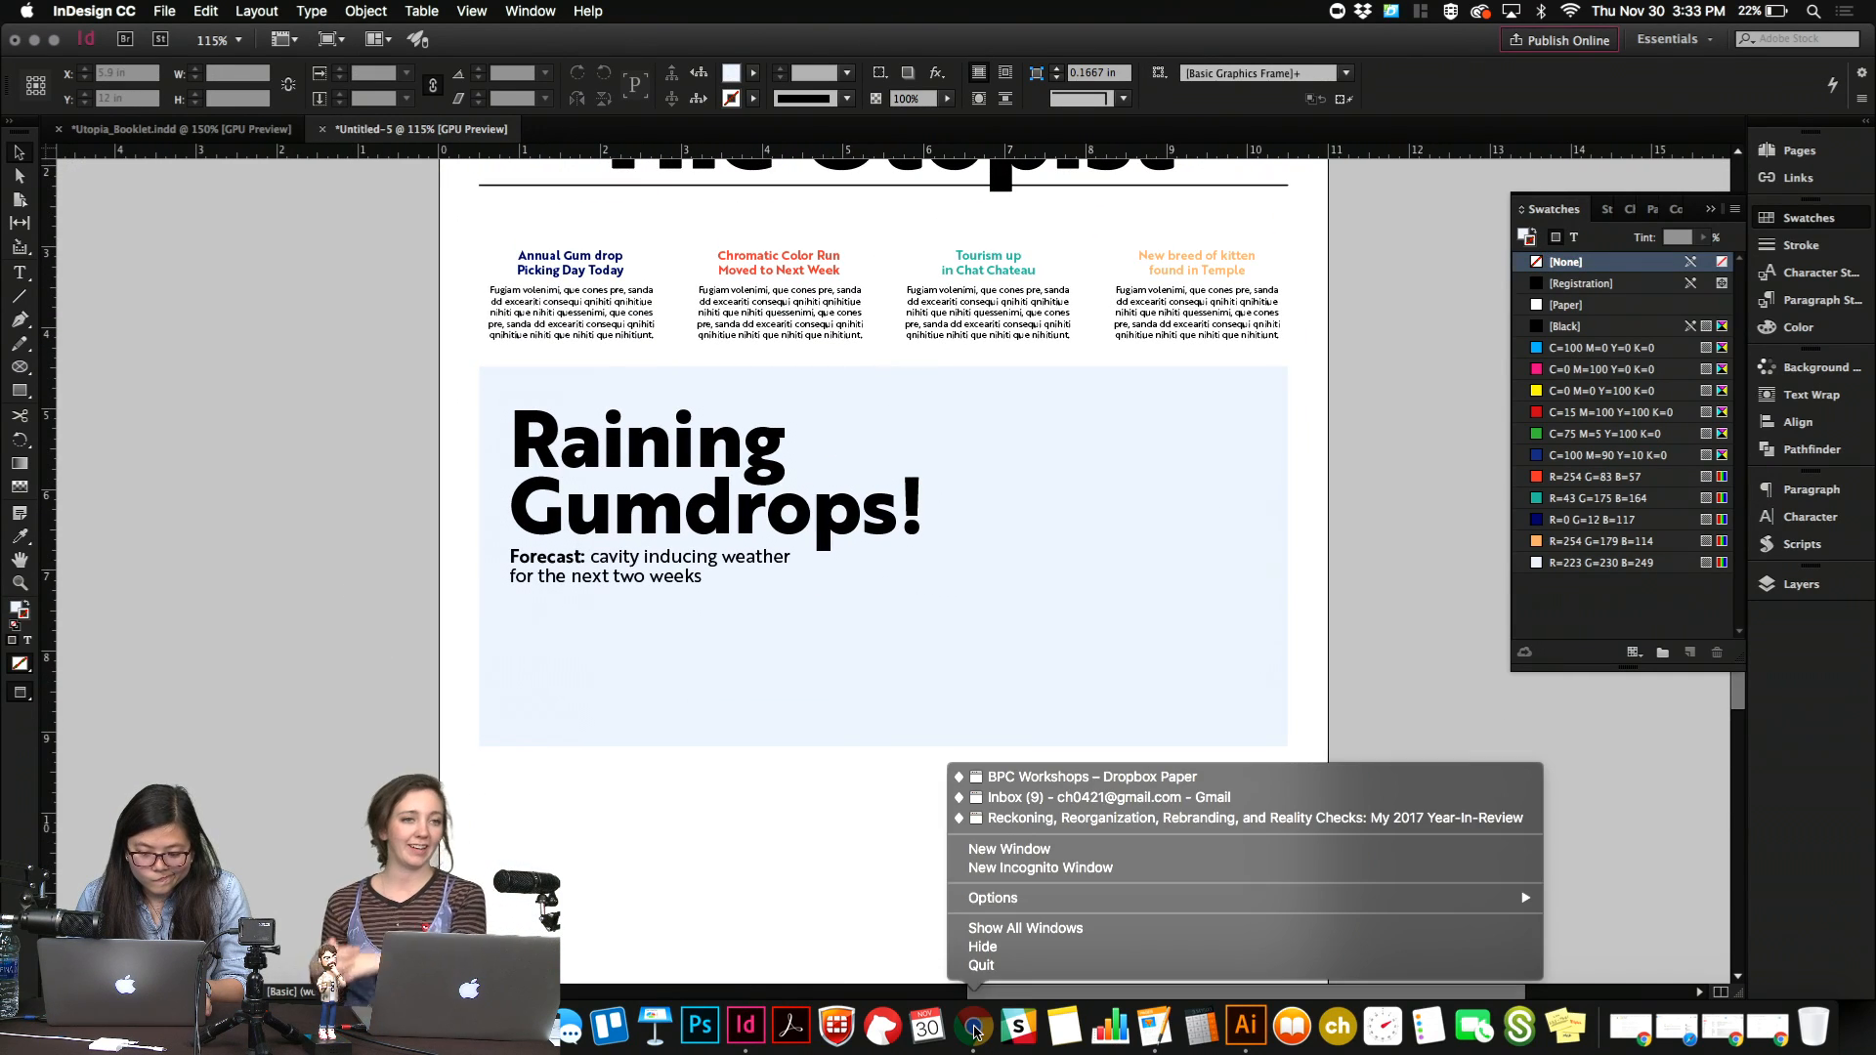
click(1021, 849)
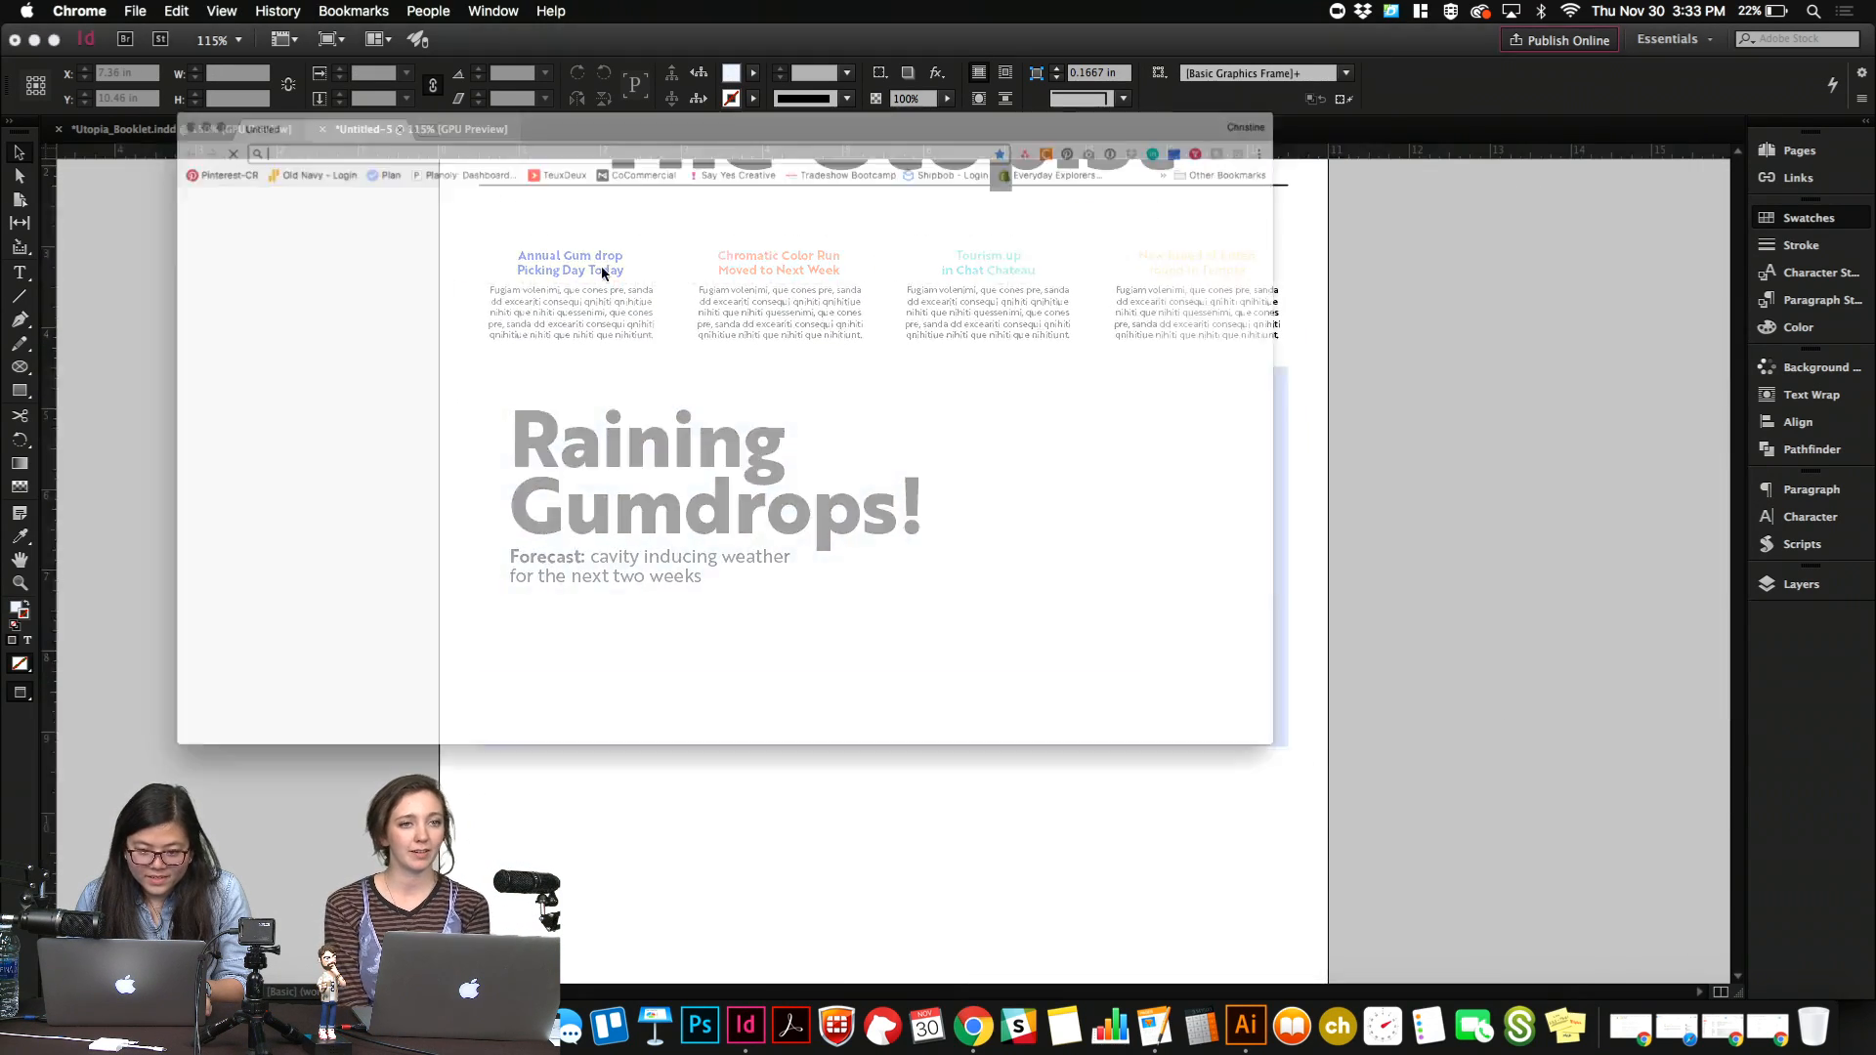
text(st)
key(Return)
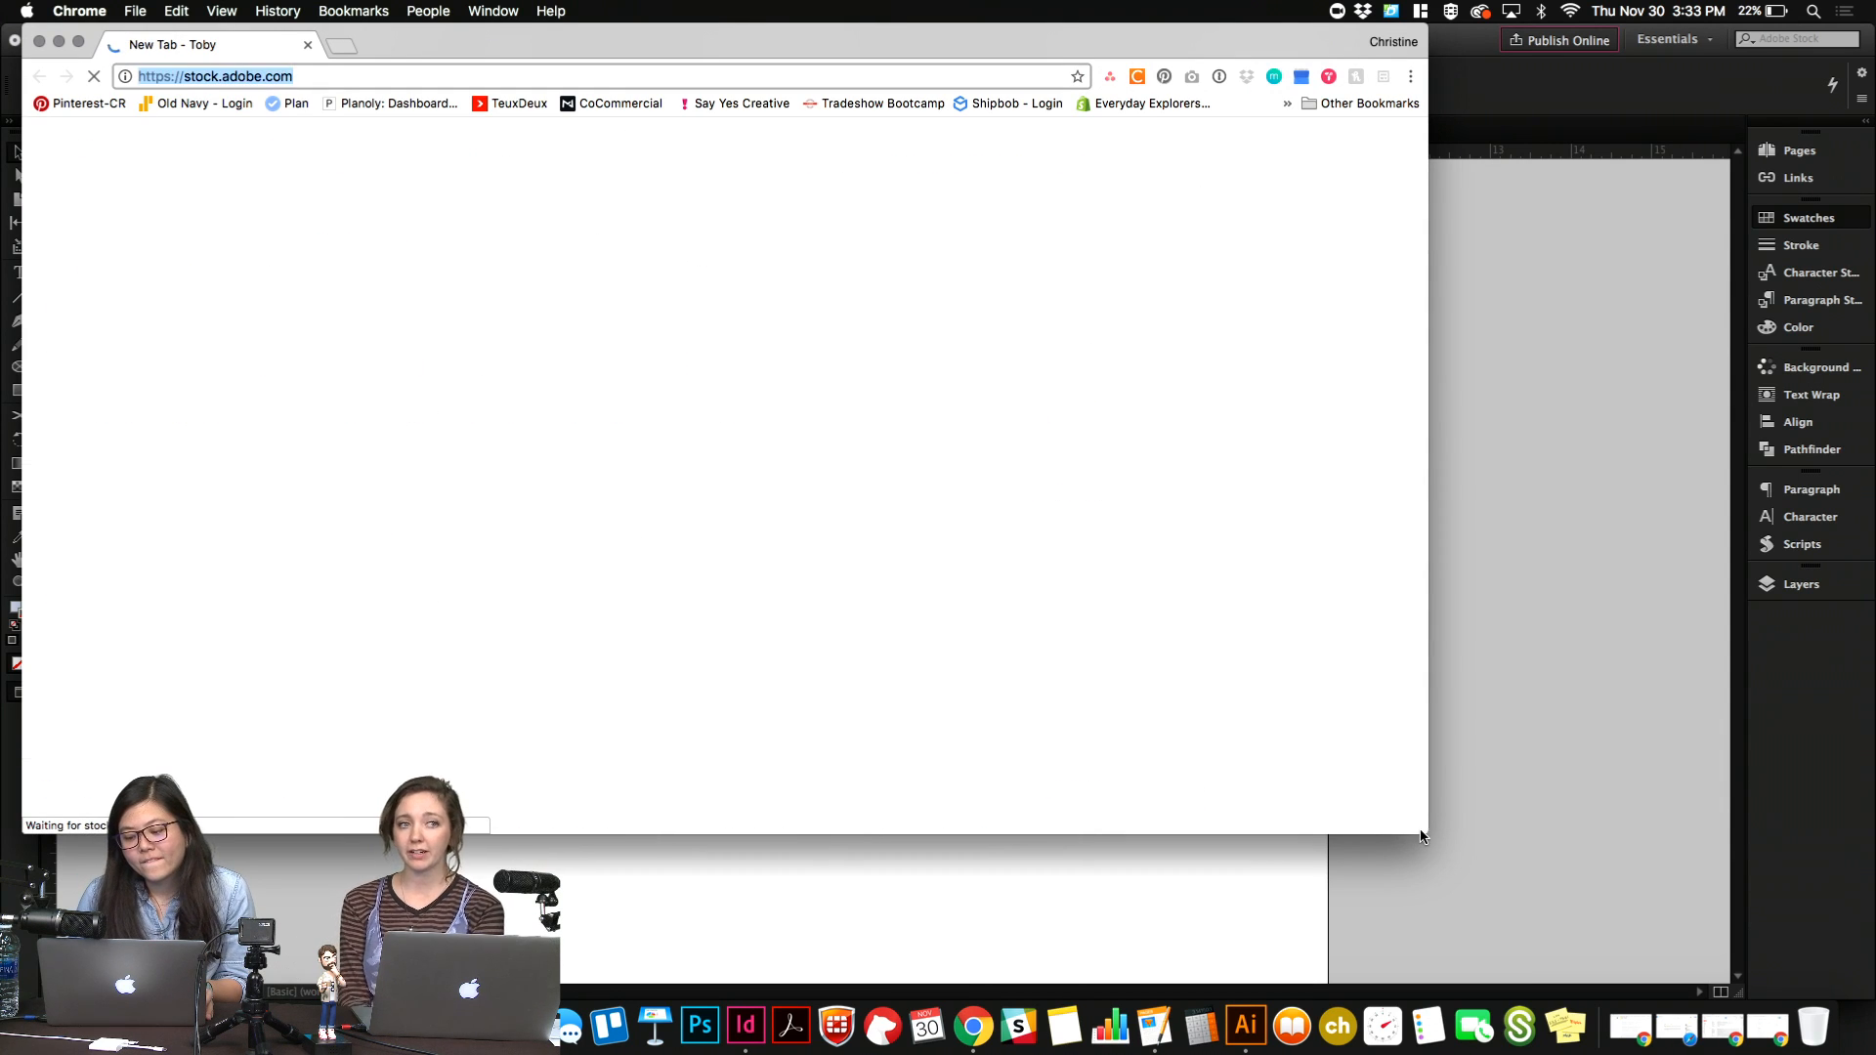
drag(1429, 831, 1874, 999)
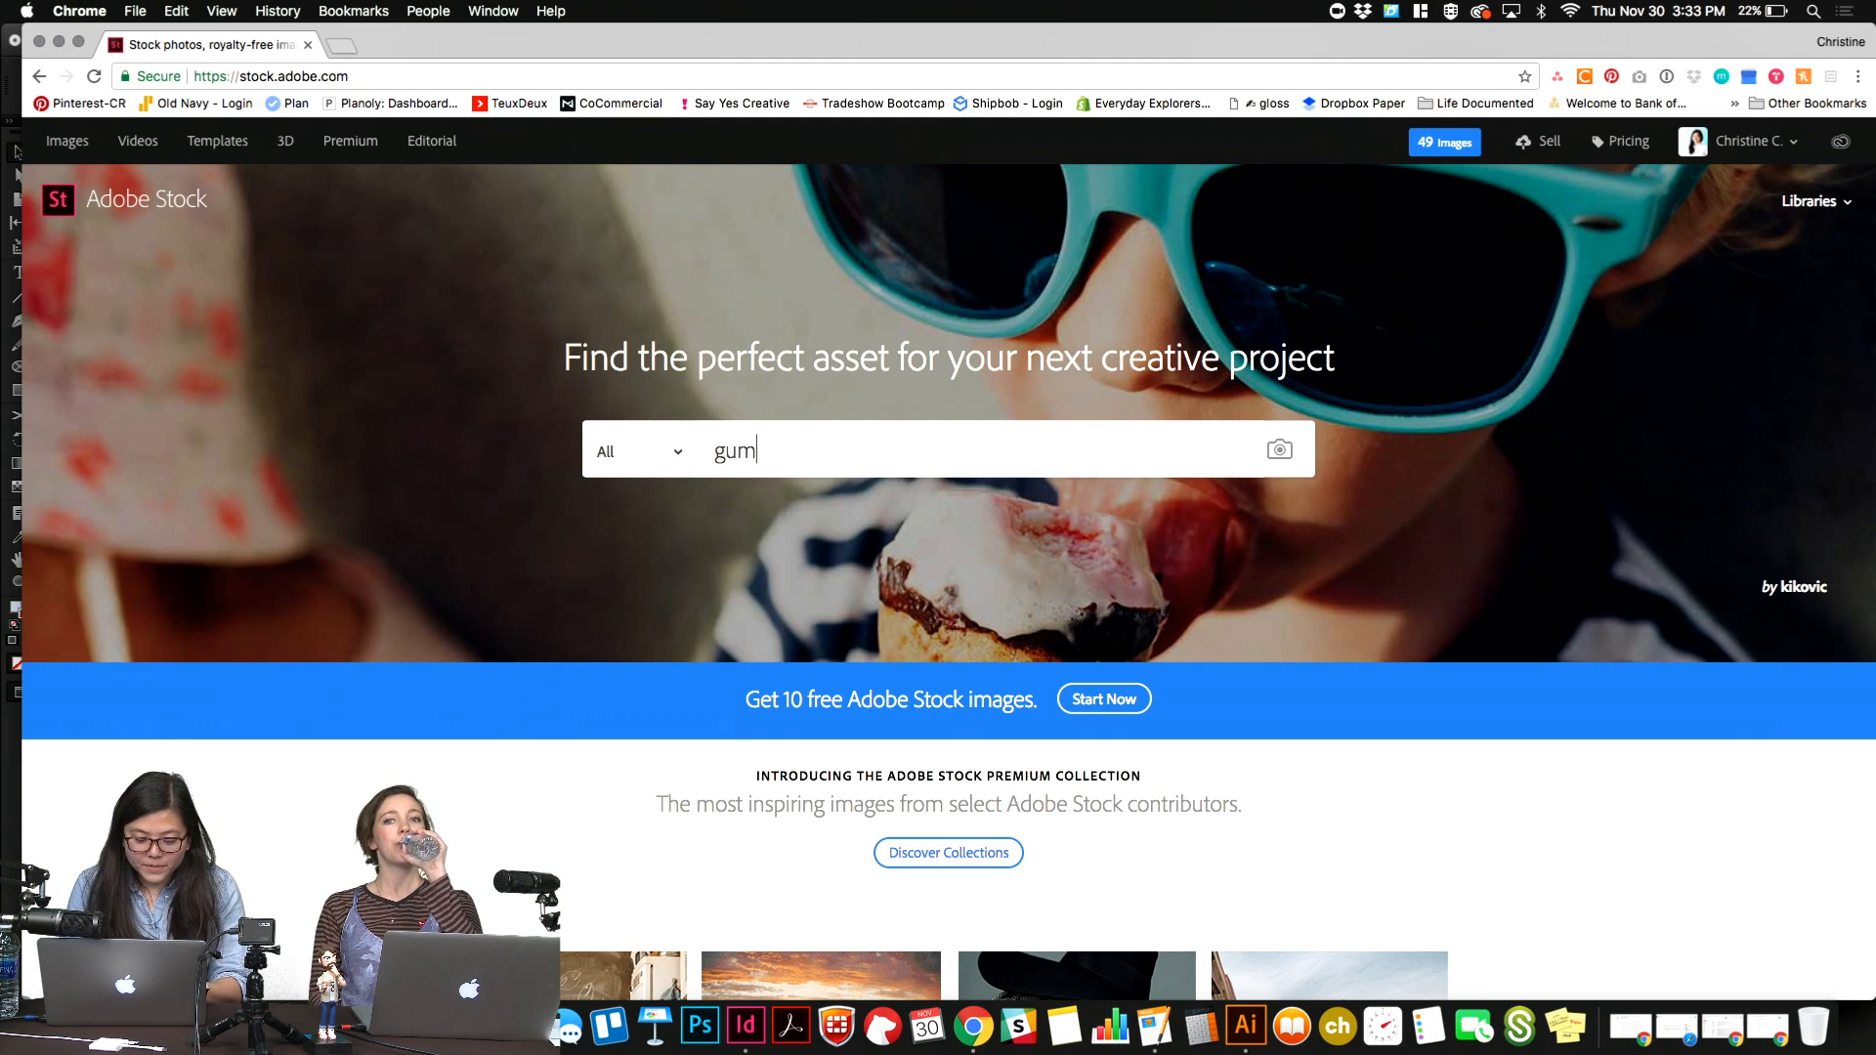
text(drops)
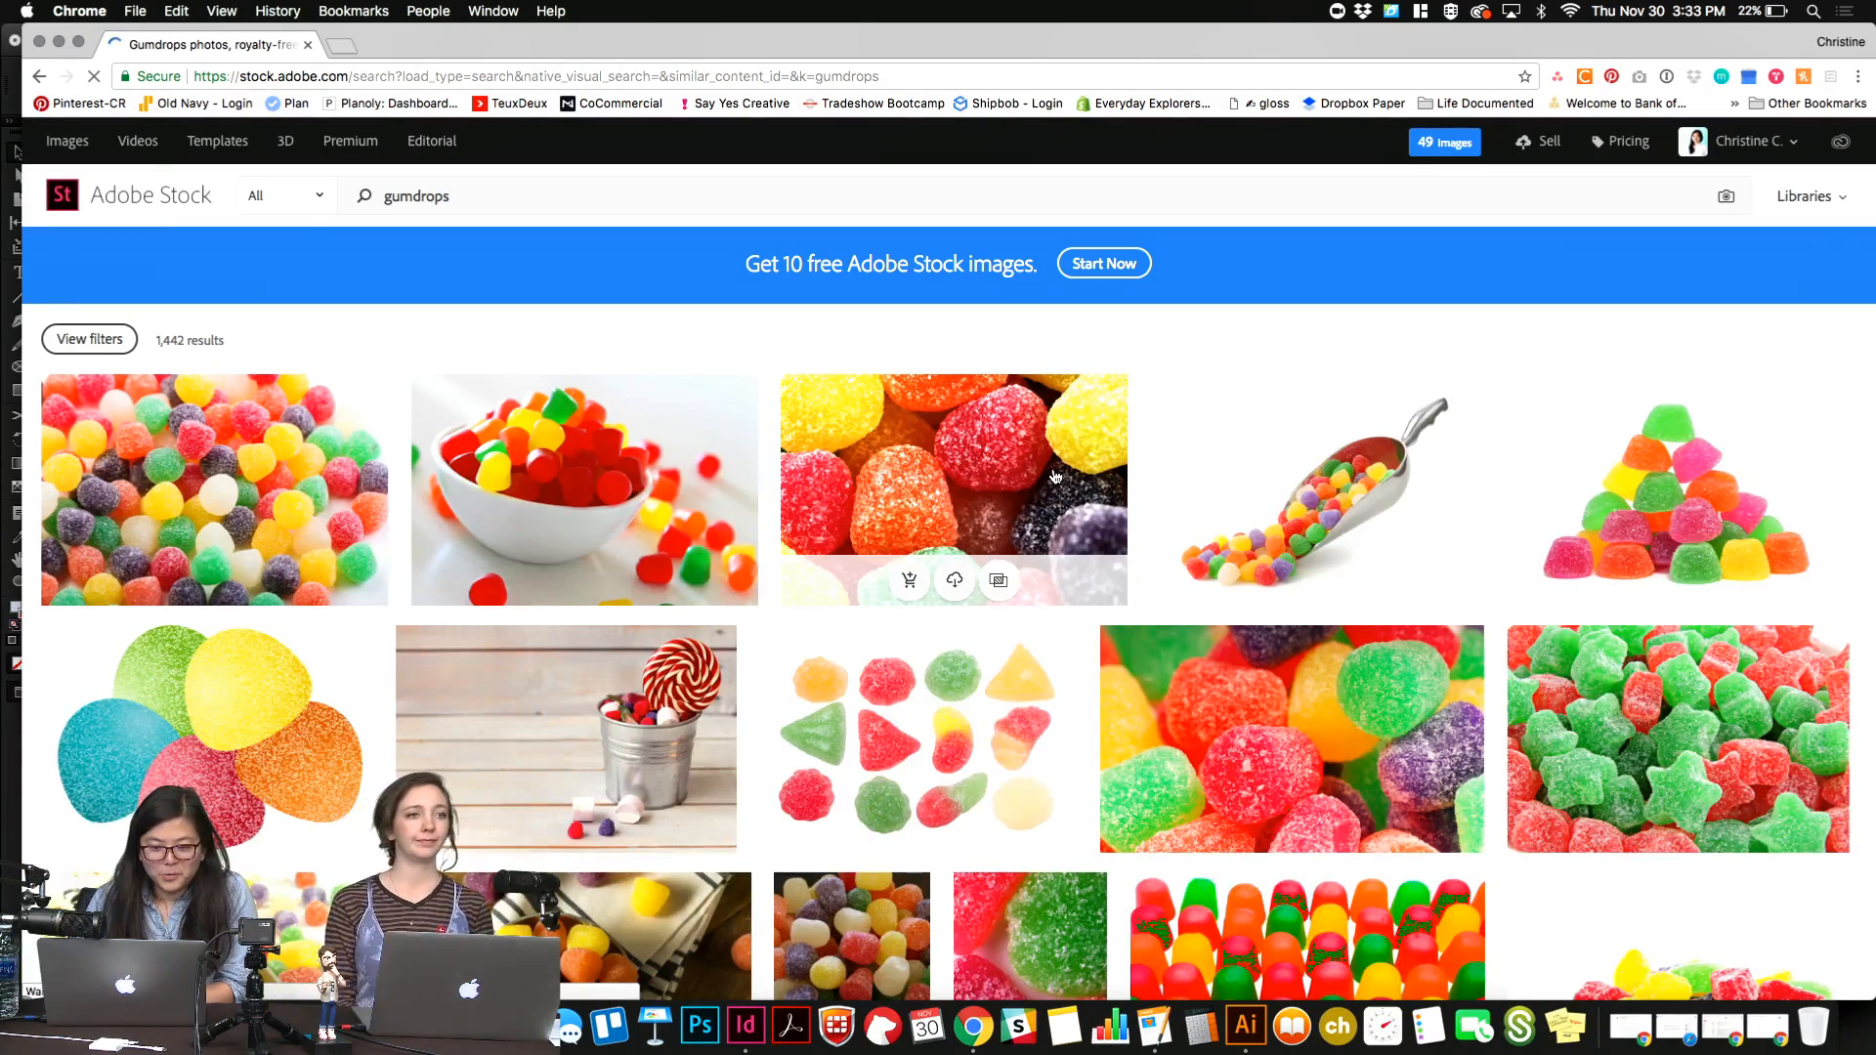
Look through the gumdrops search results for a photo suited to the "Raining Gumdrops!" feature.
scroll(1056, 476, down, 2)
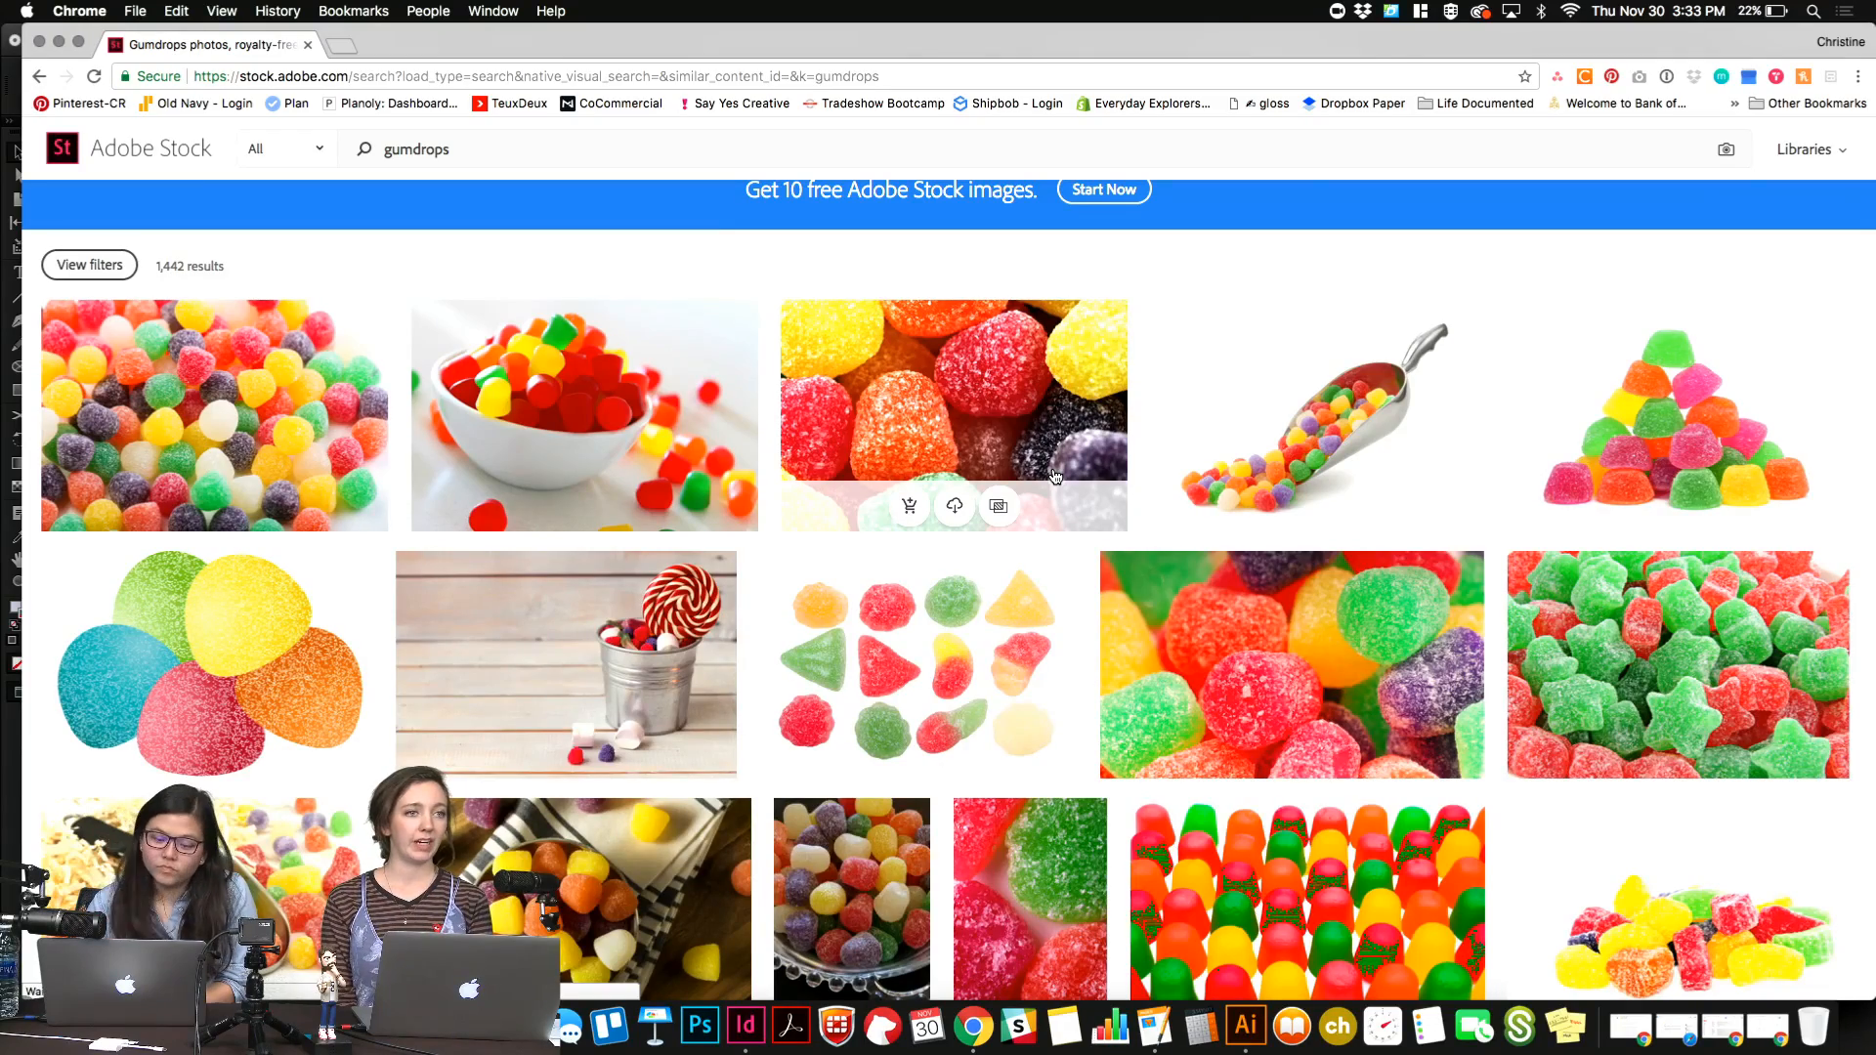
scroll(1056, 477, down, 5)
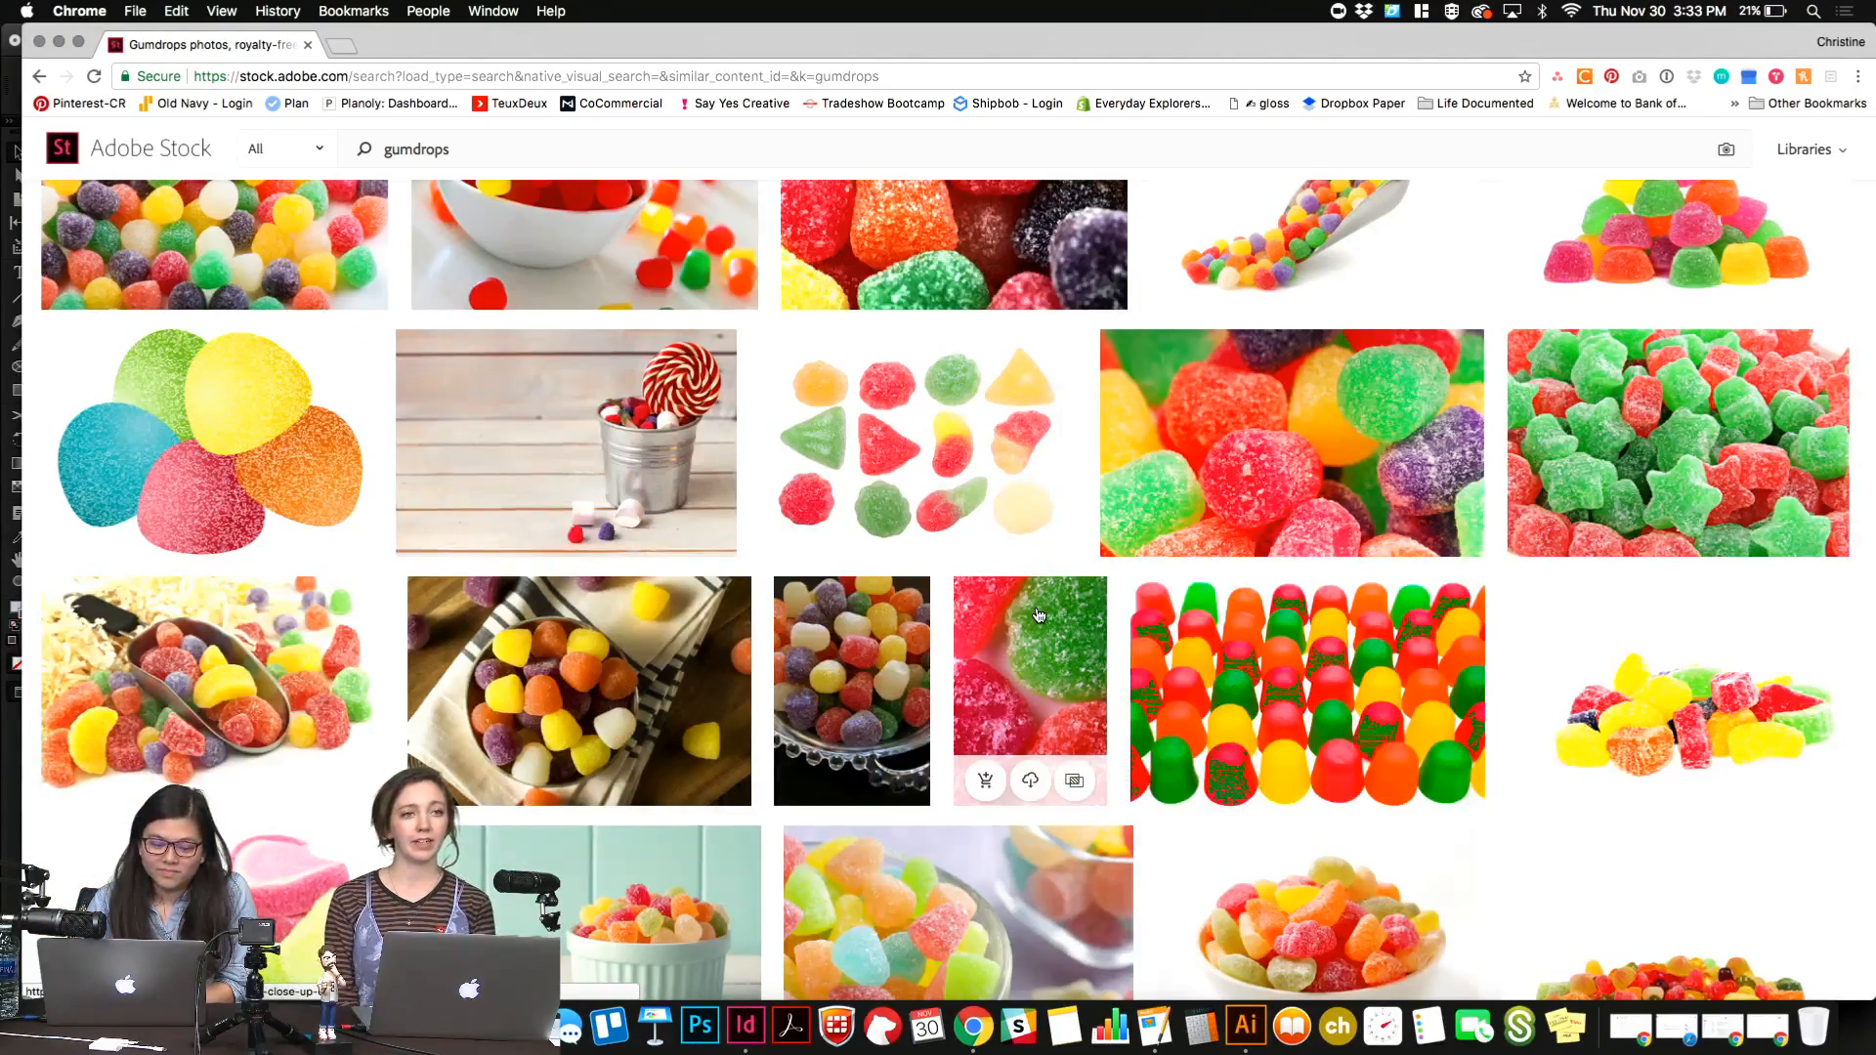
scroll(1727, 767, down, 3)
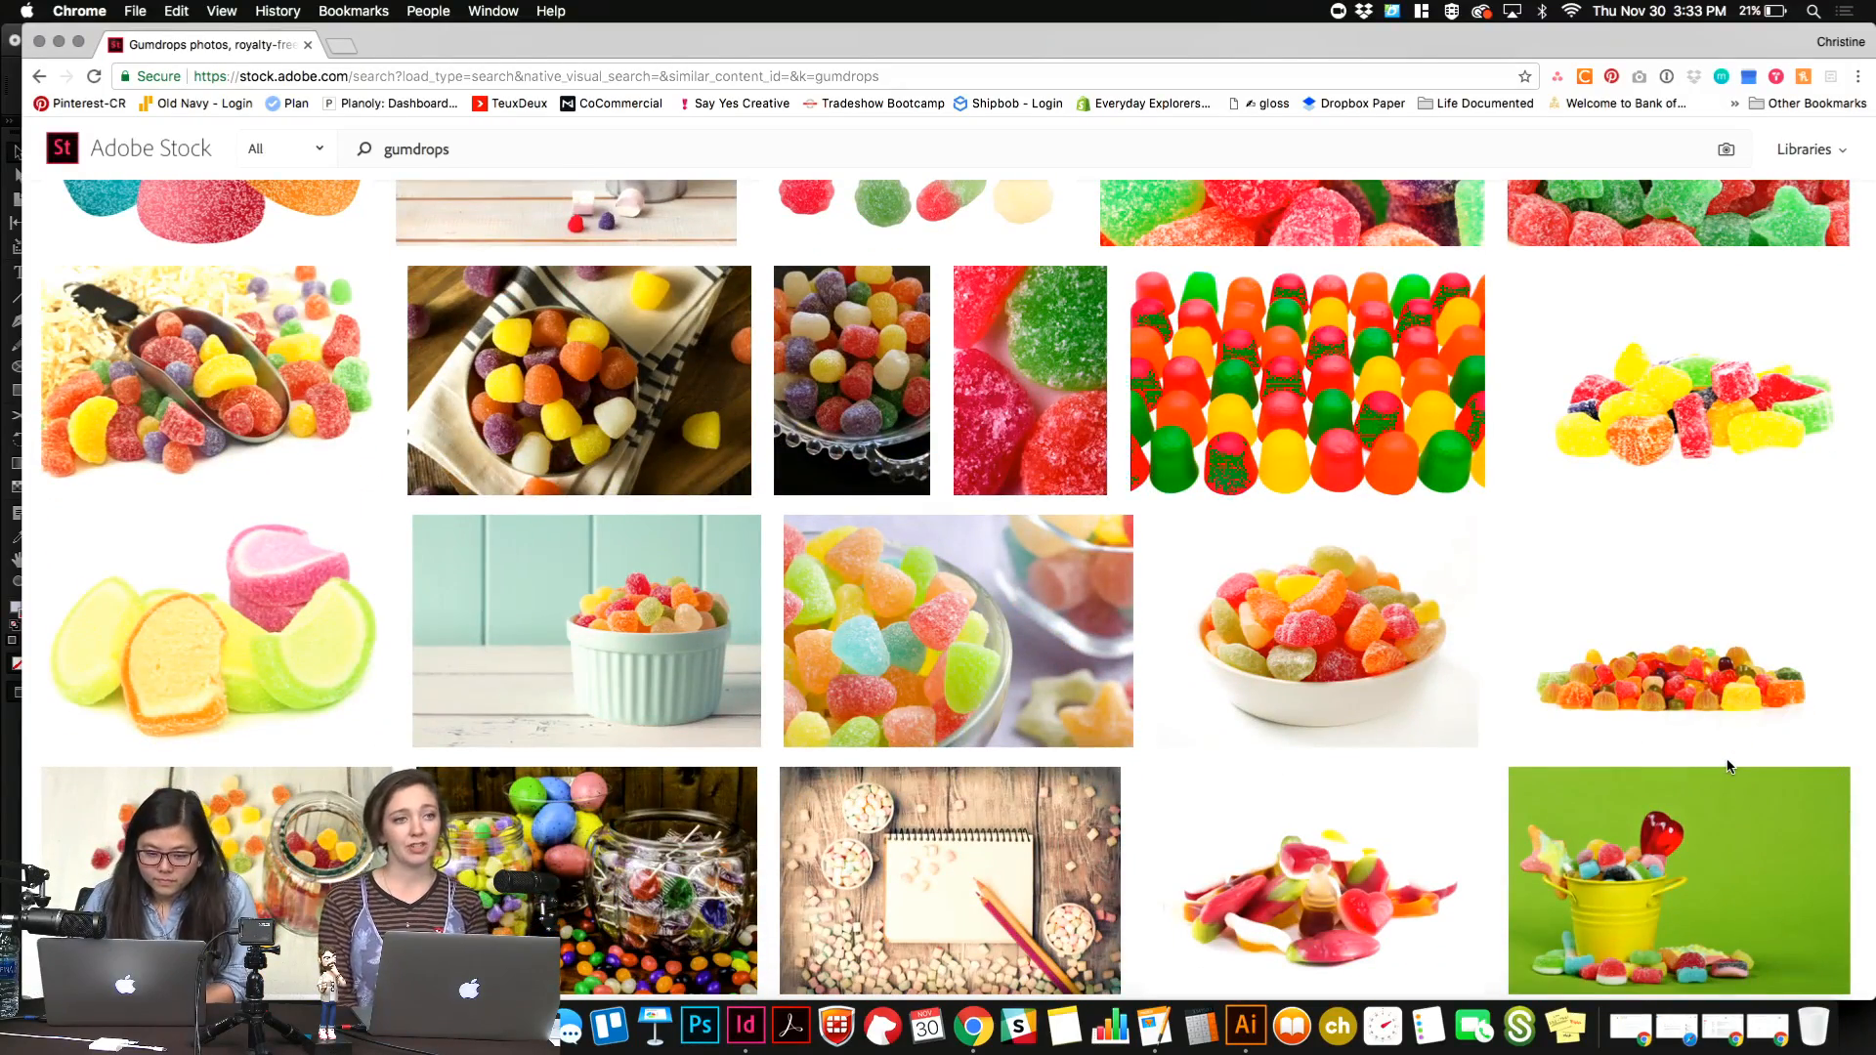
scroll(1728, 767, down, 2)
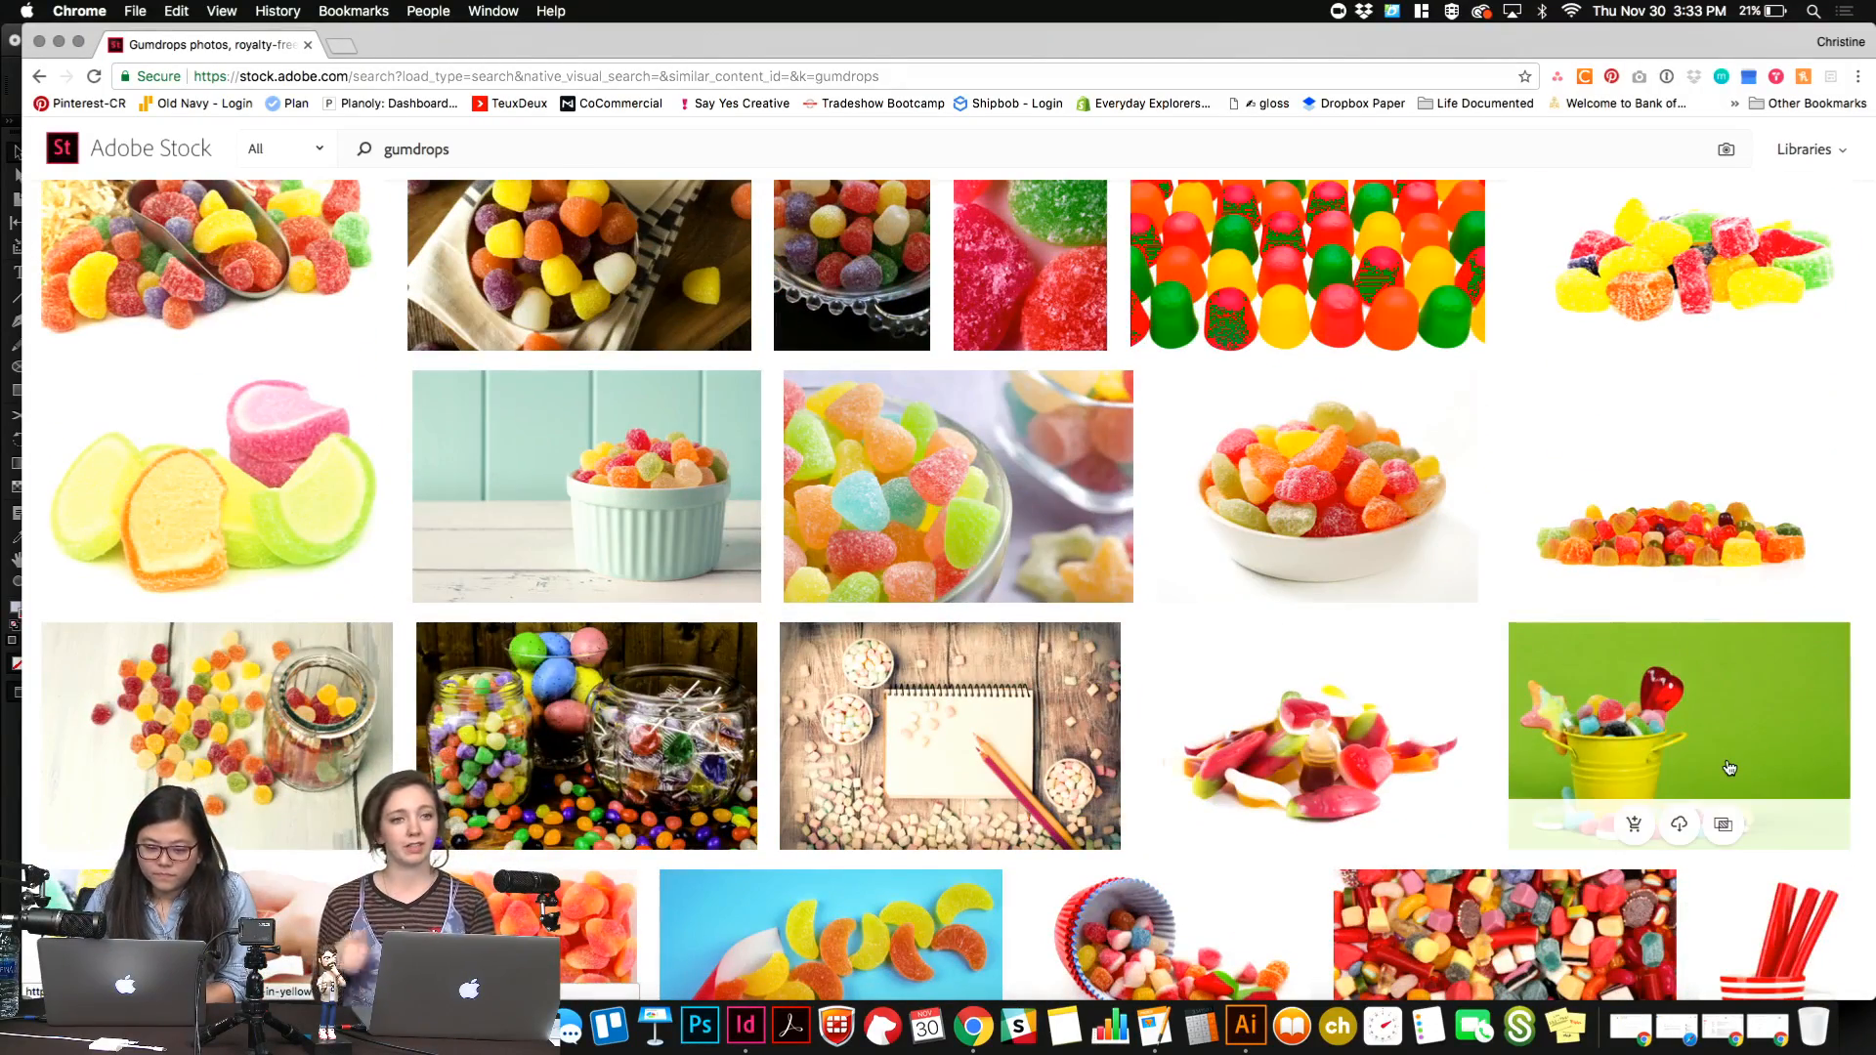
scroll(1728, 767, down, 3)
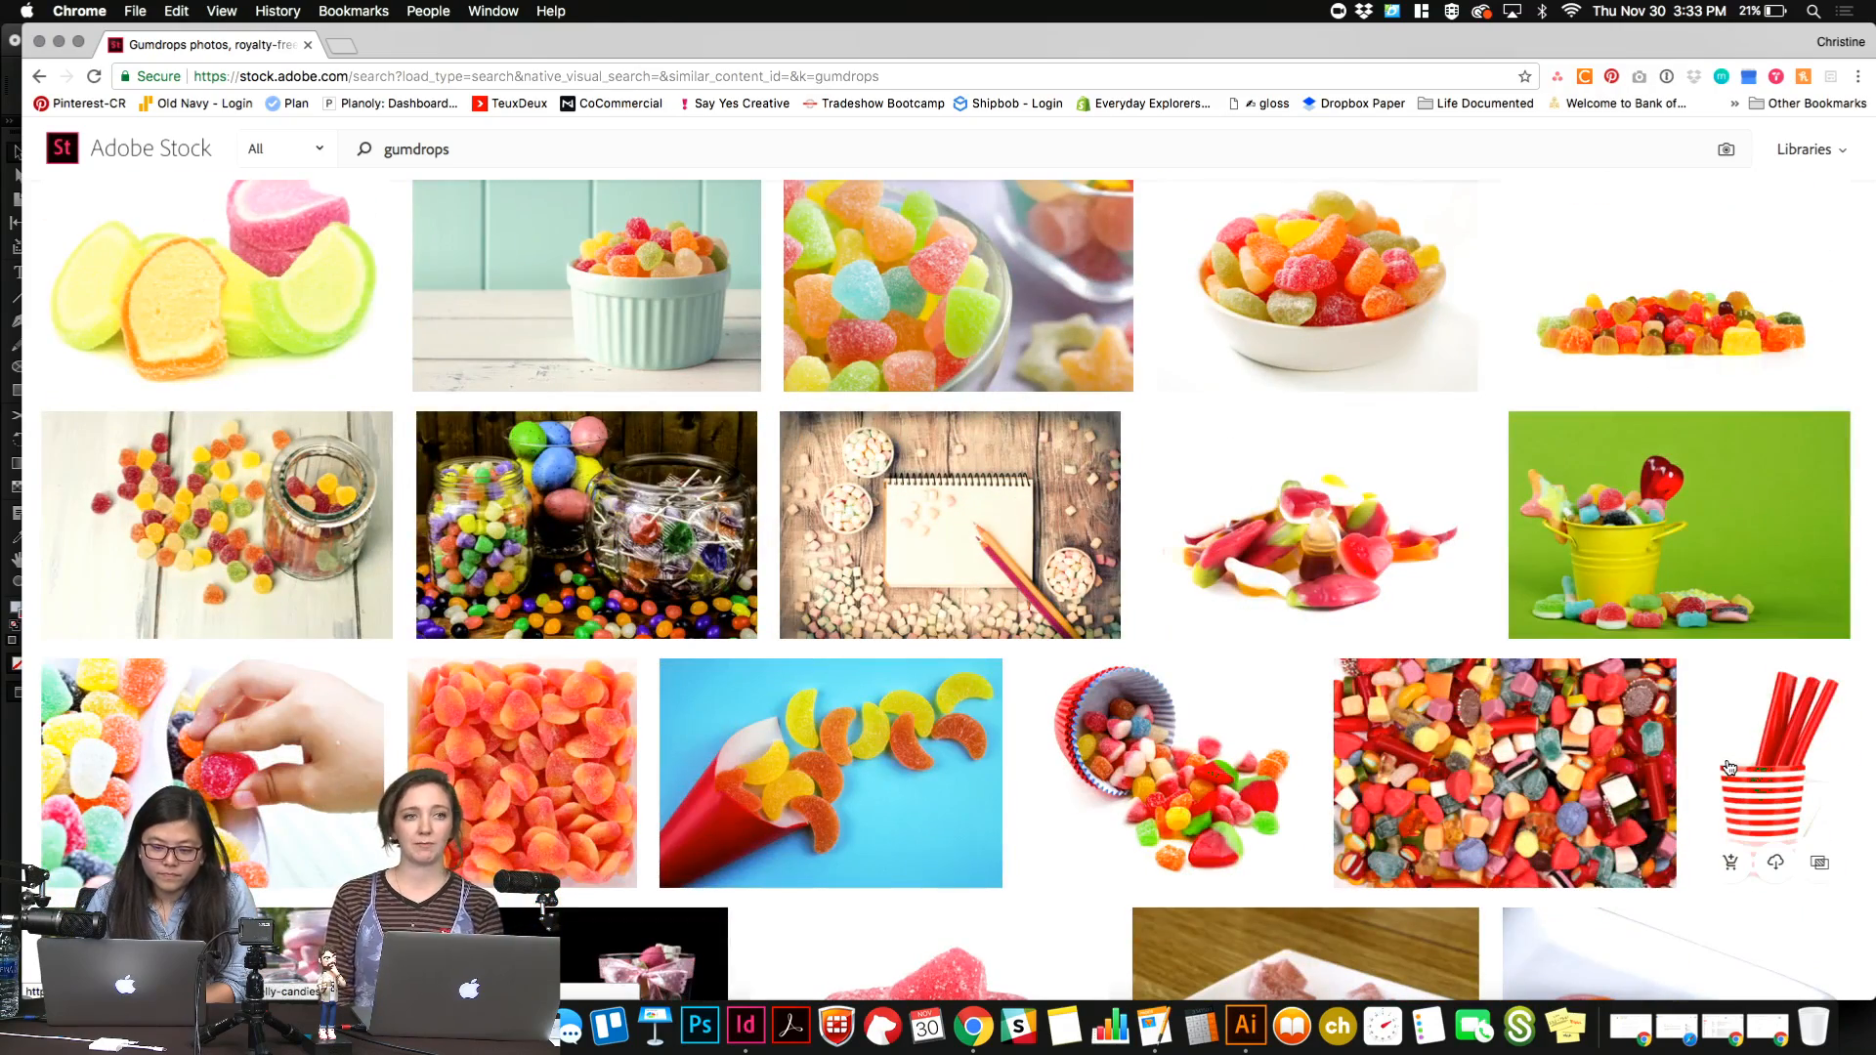
scroll(1728, 767, down, 1)
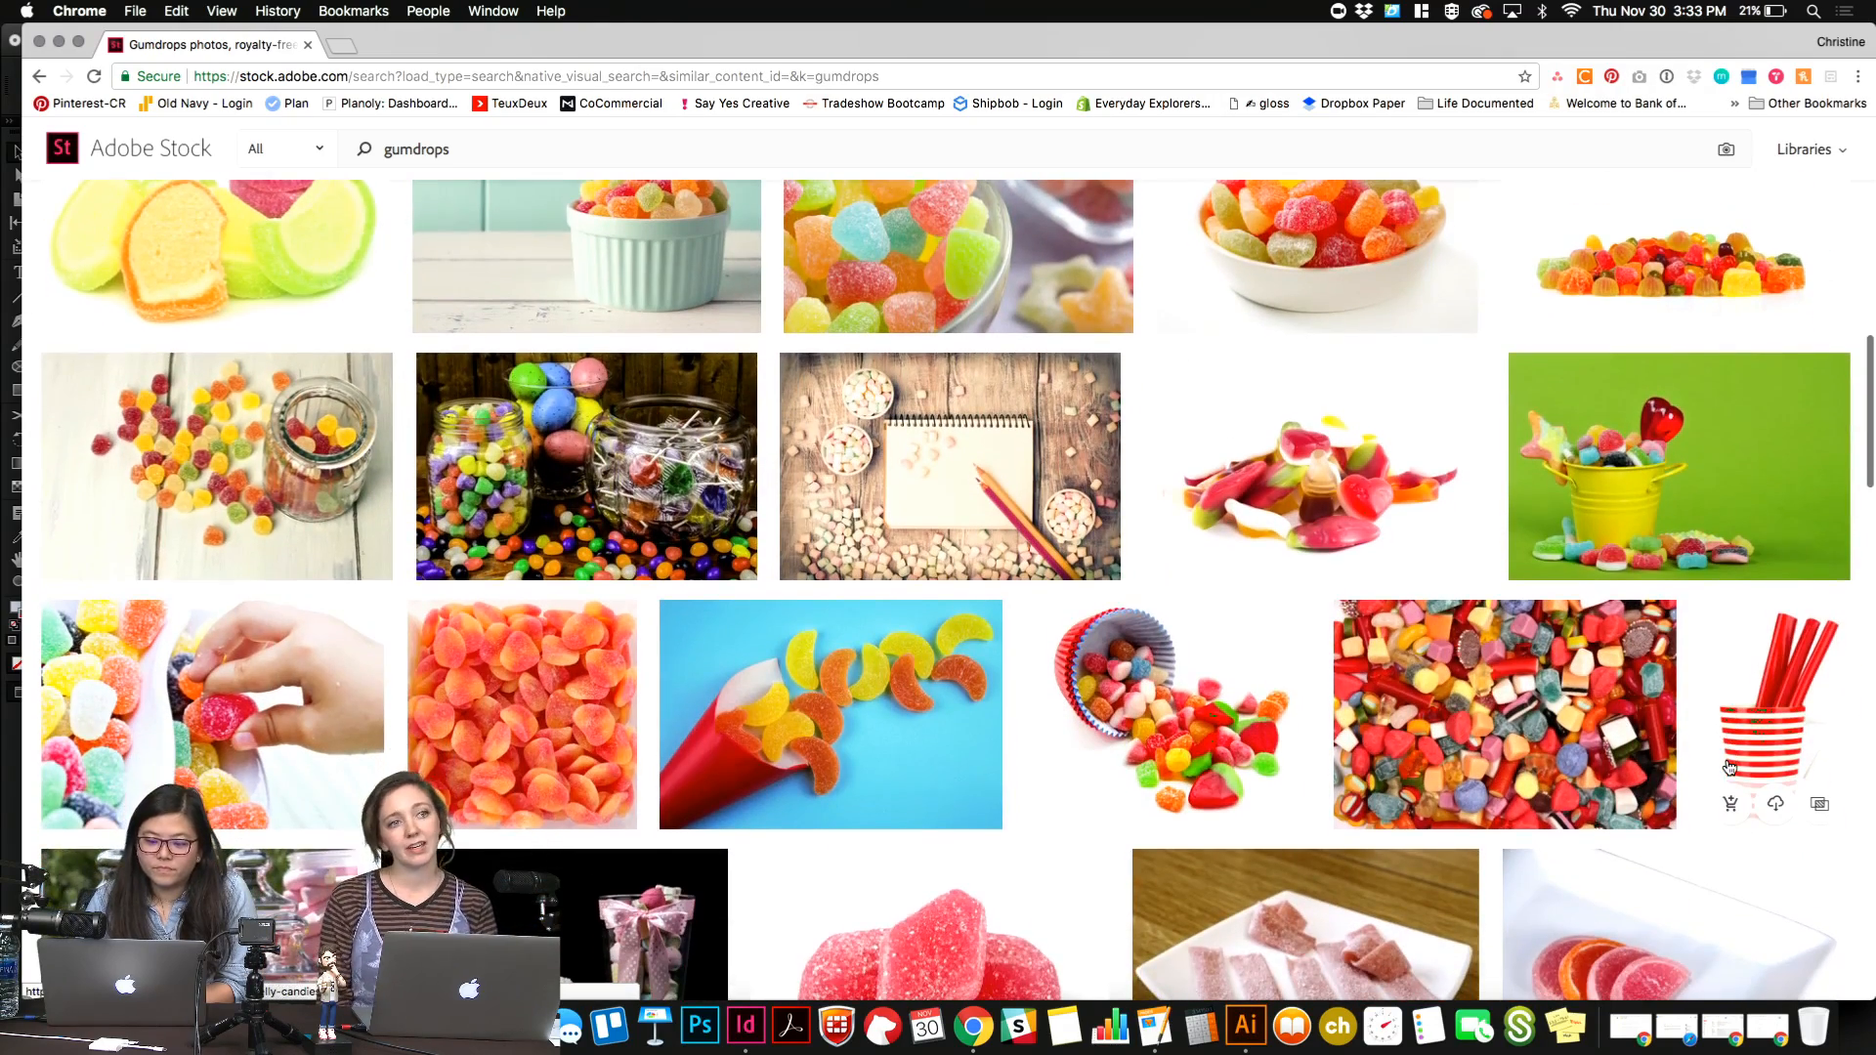
scroll(1728, 767, down, 5)
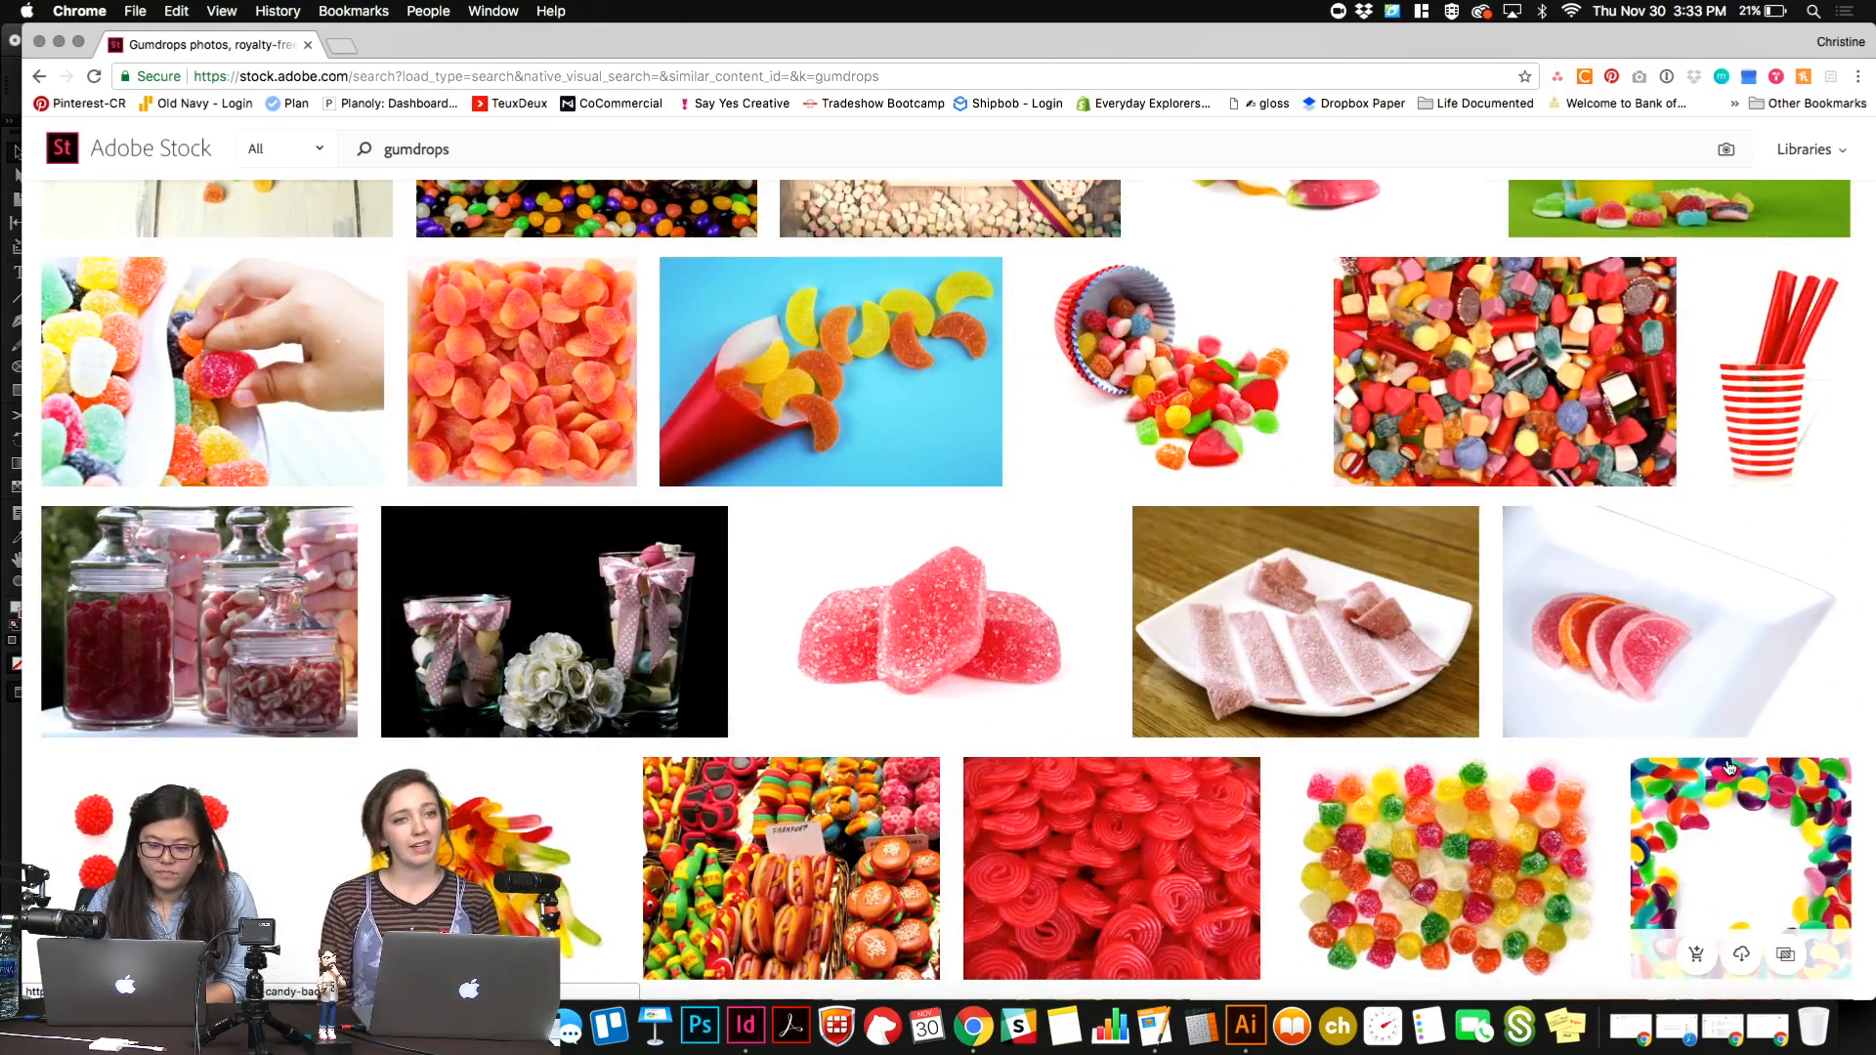
scroll(1727, 767, down, 4)
scroll(1728, 767, down, 4)
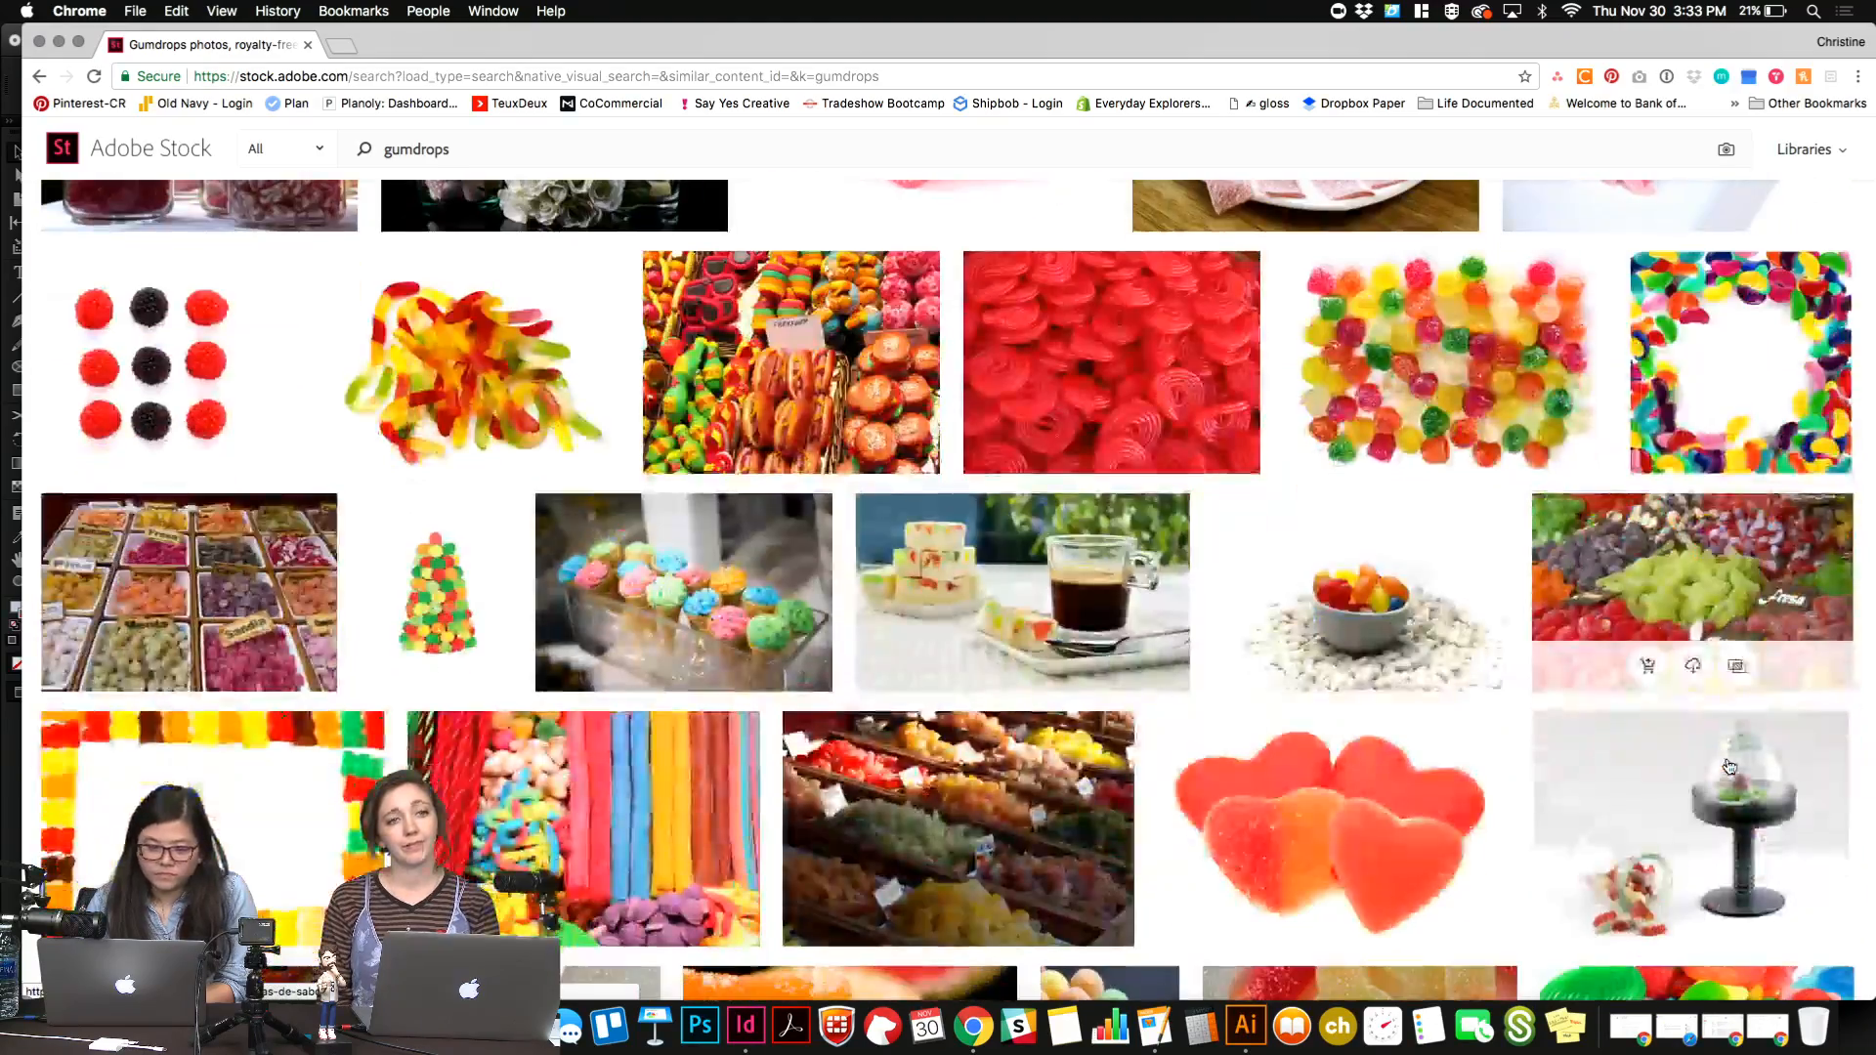
scroll(1727, 767, down, 4)
scroll(1729, 767, down, 8)
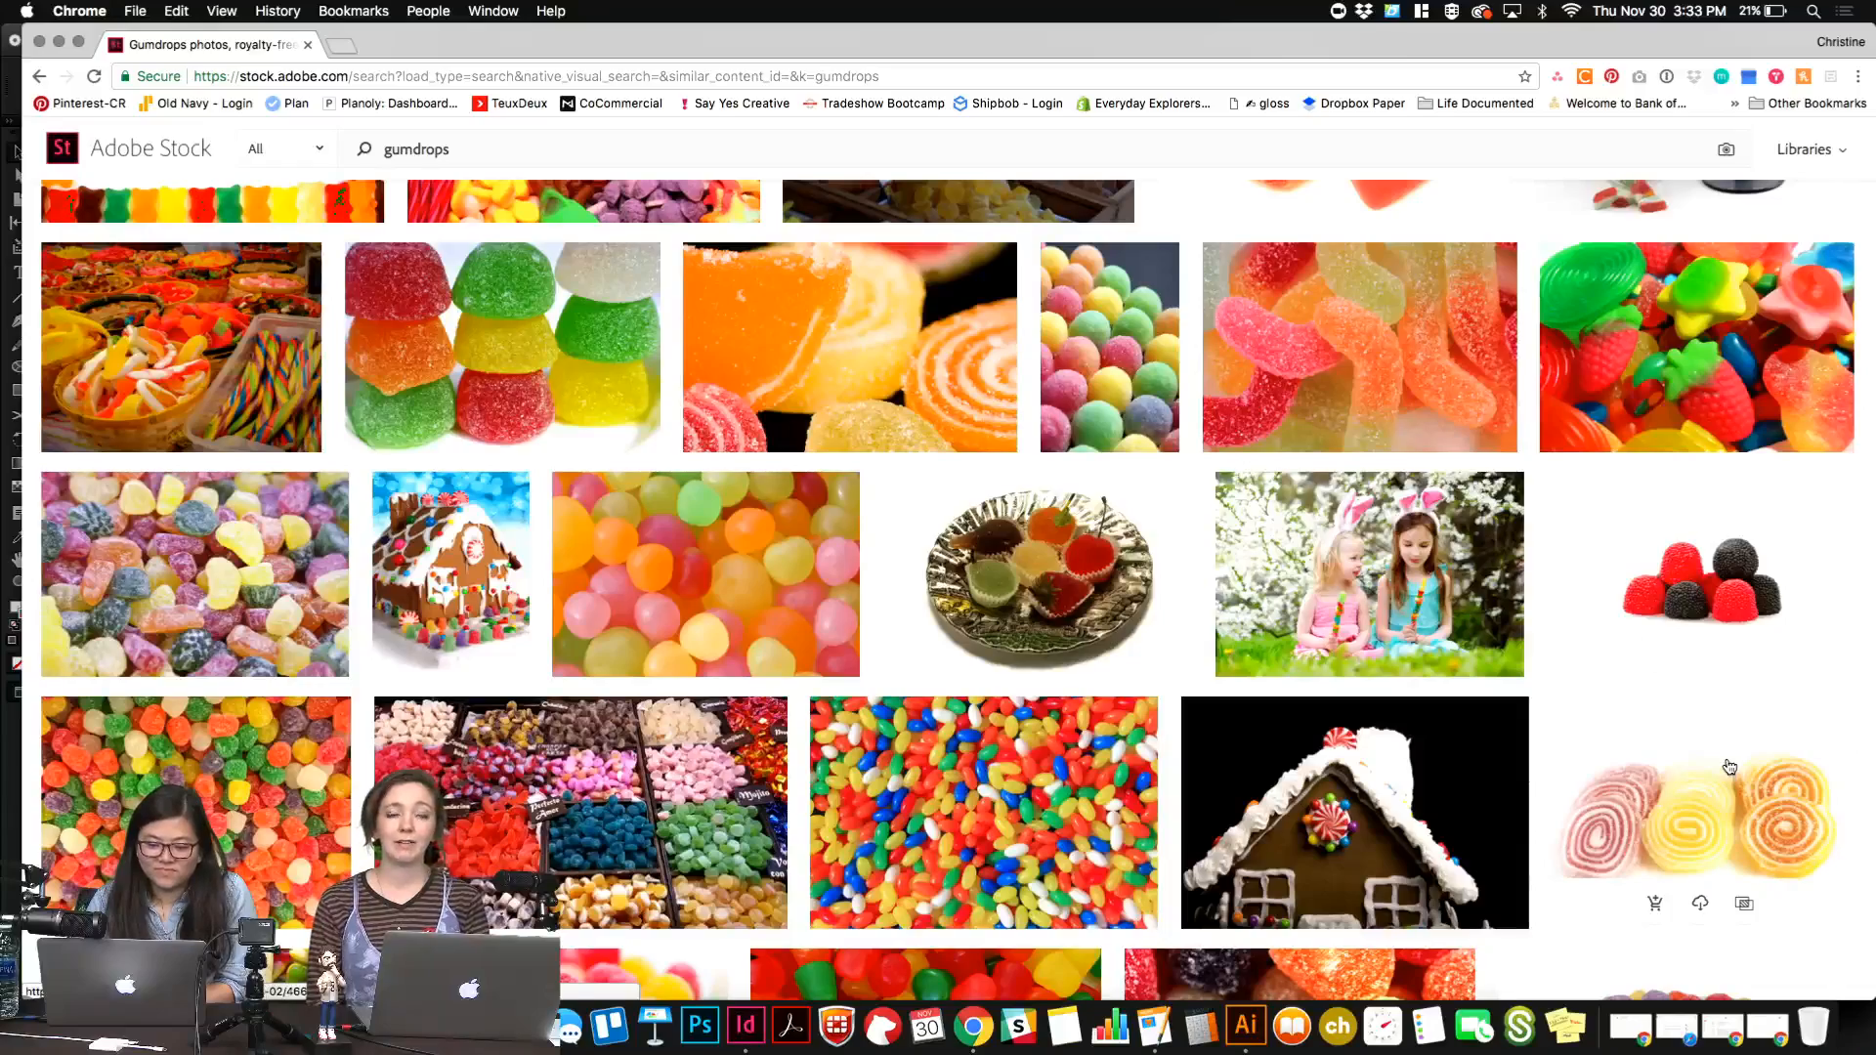
scroll(1729, 767, down, 5)
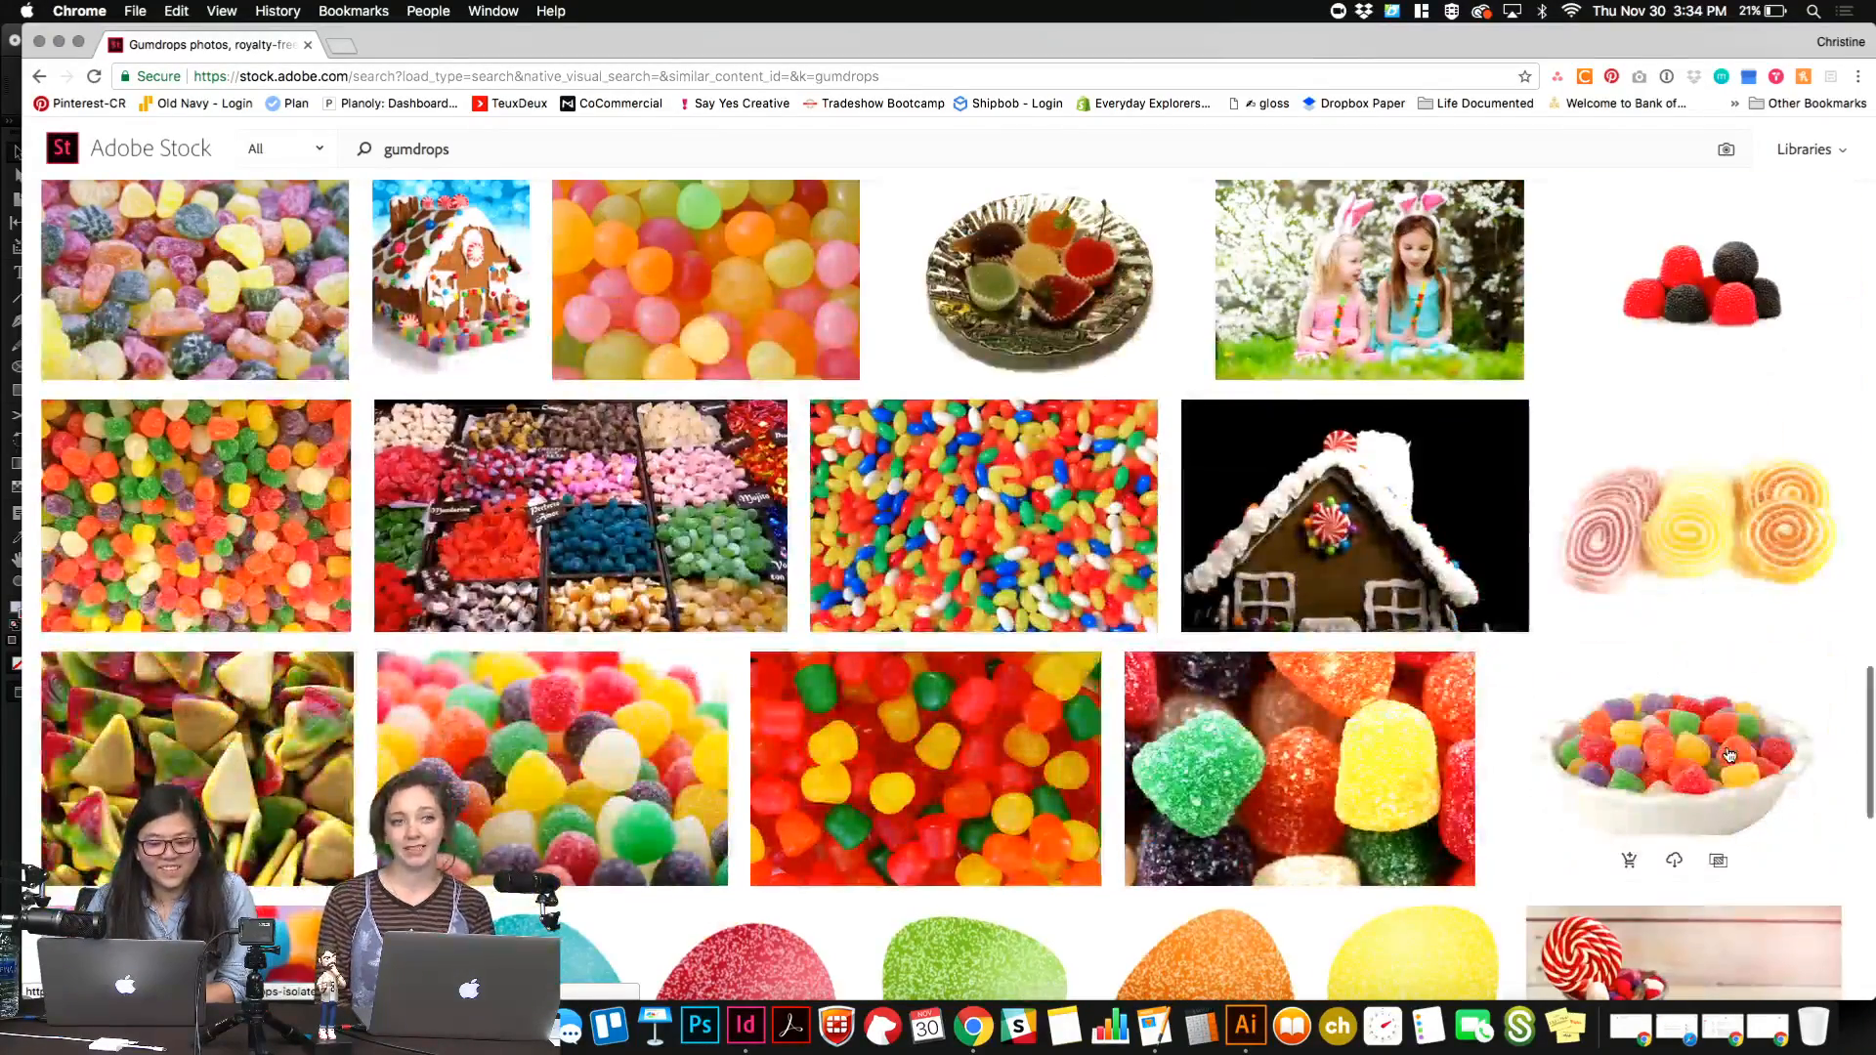
scroll(1728, 756, down, 2)
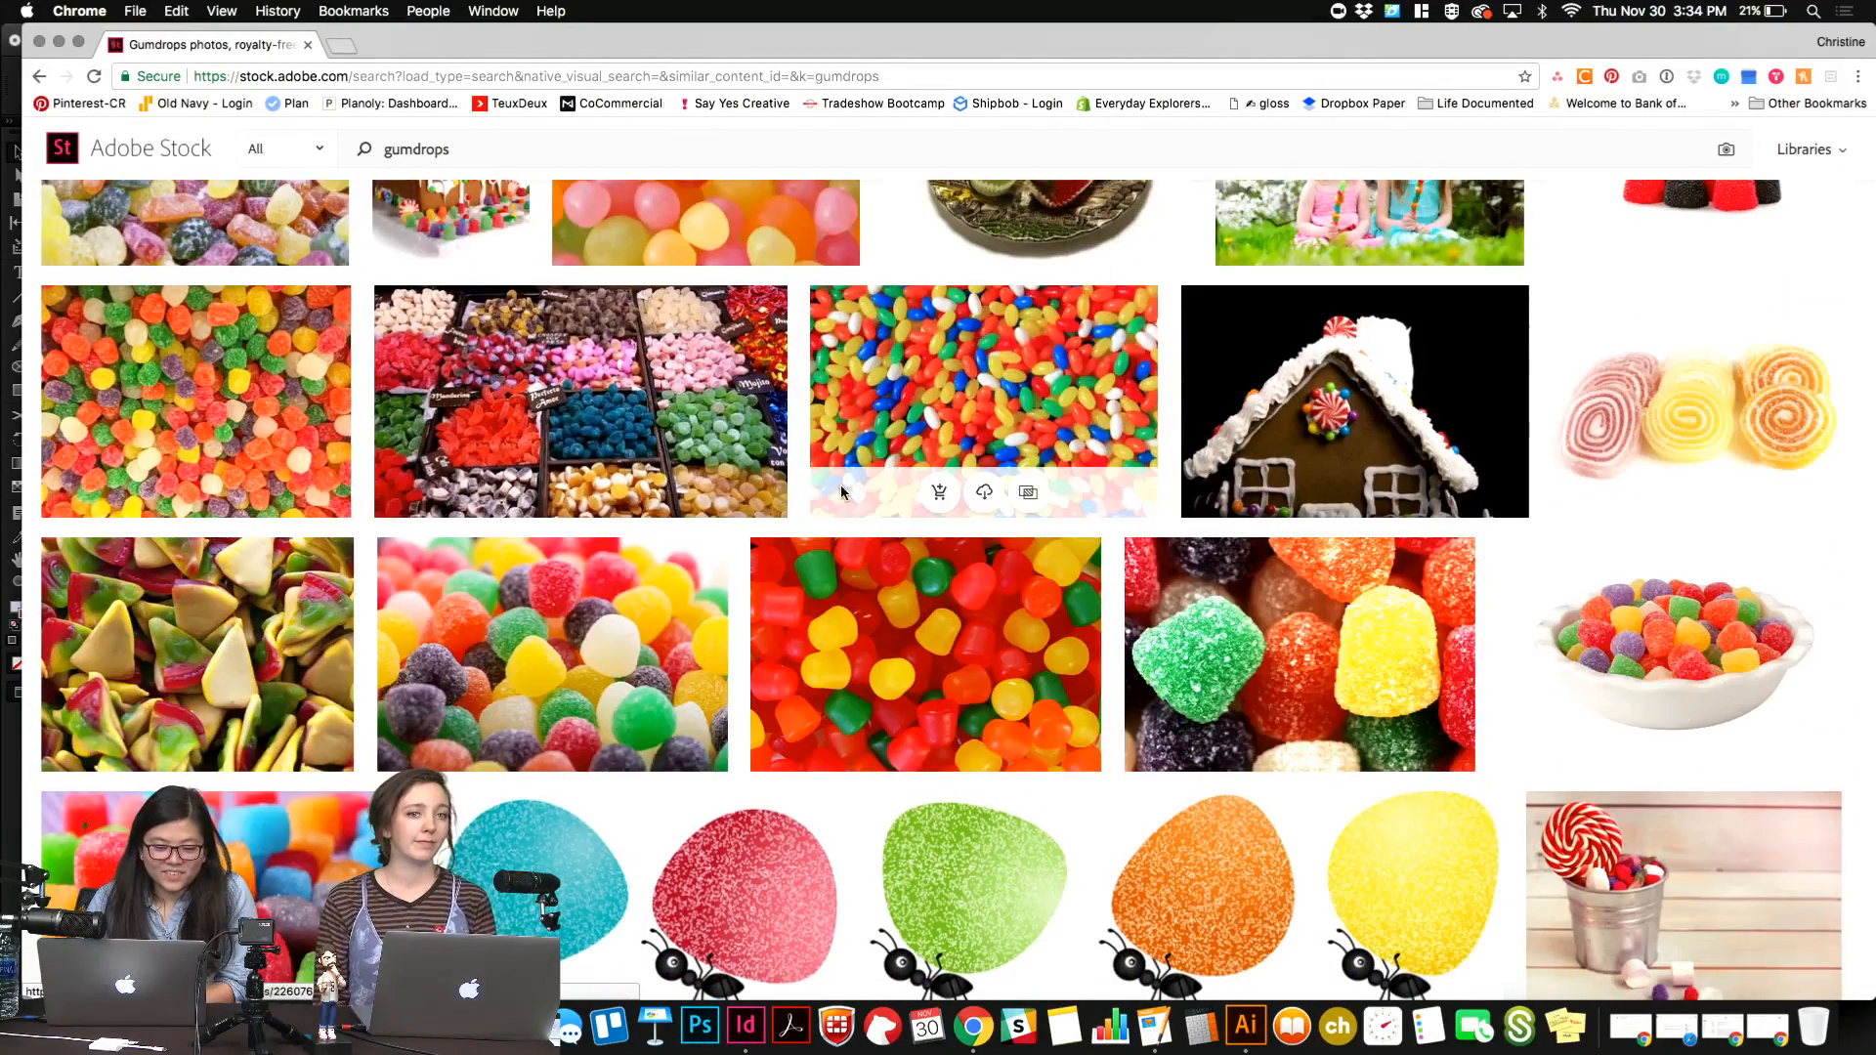
scroll(603, 638, down, 2)
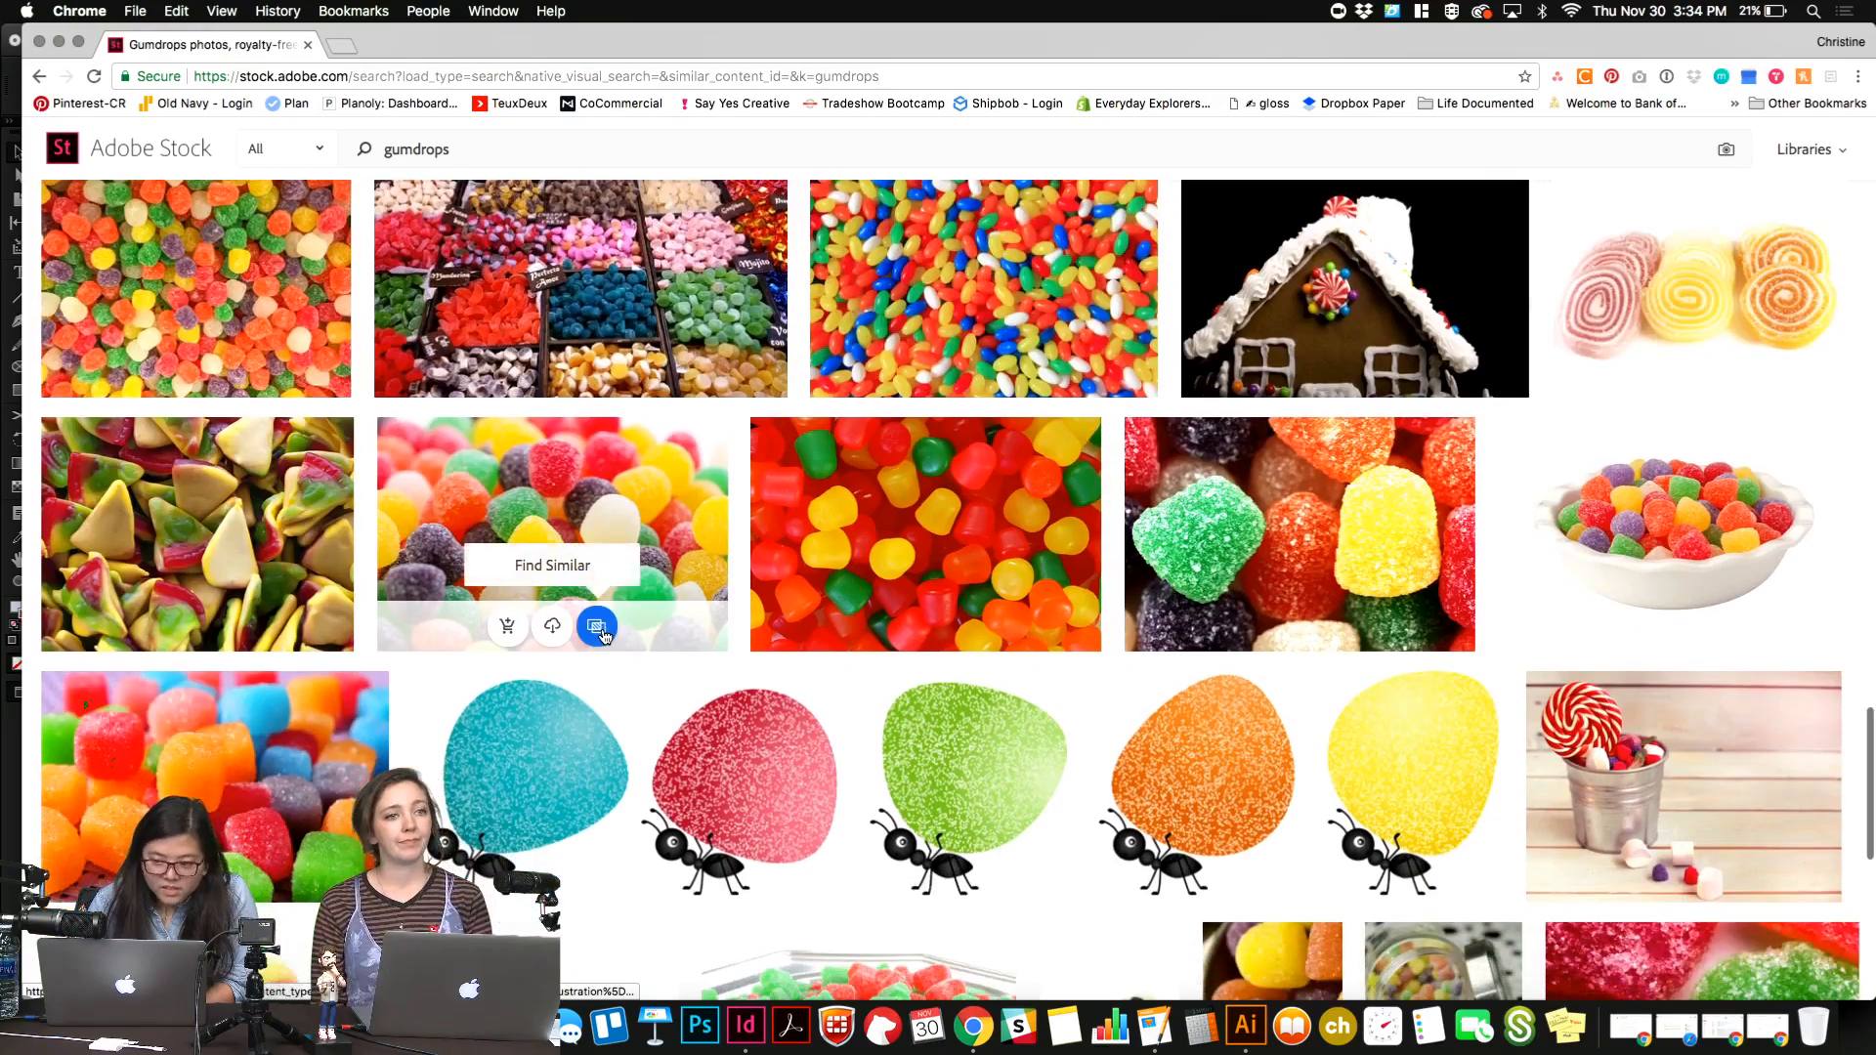
scroll(604, 638, down, 5)
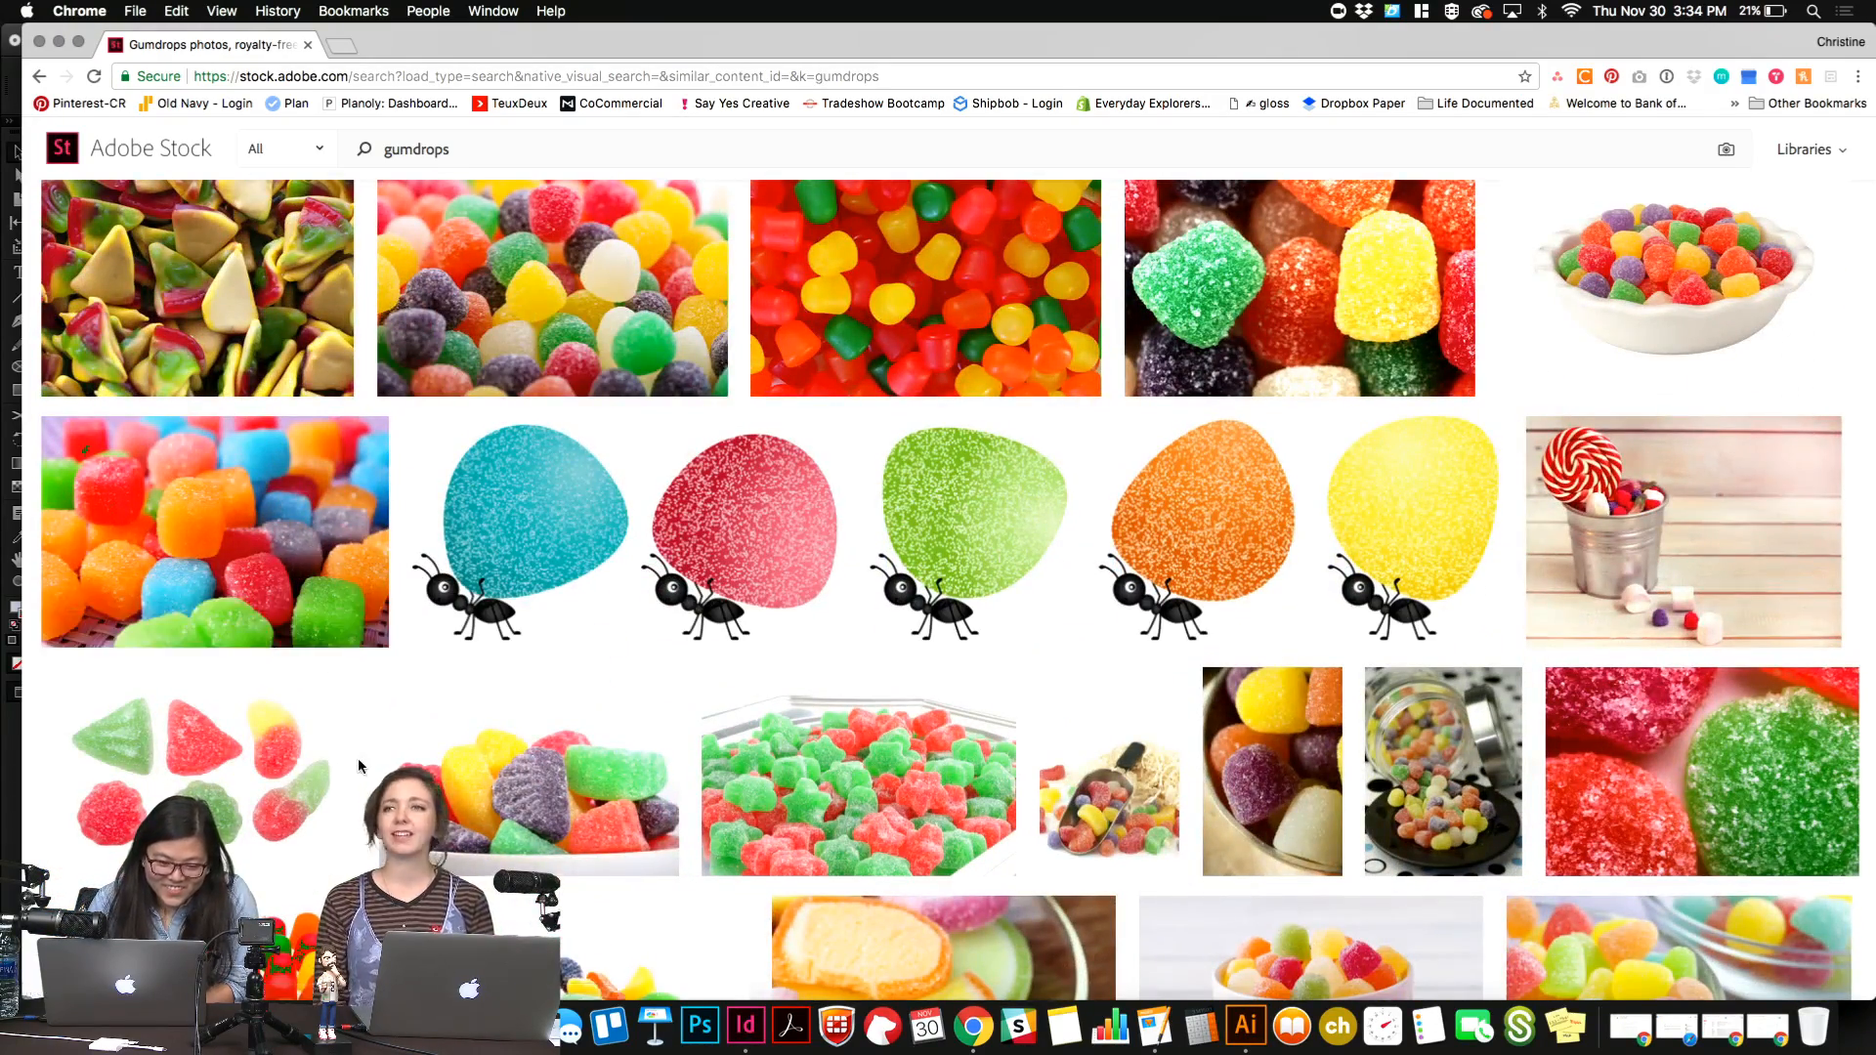
Save a preview of the multicolored cube-shaped gumdrops photo to the Utopia library.
scroll(351, 743, down, 1)
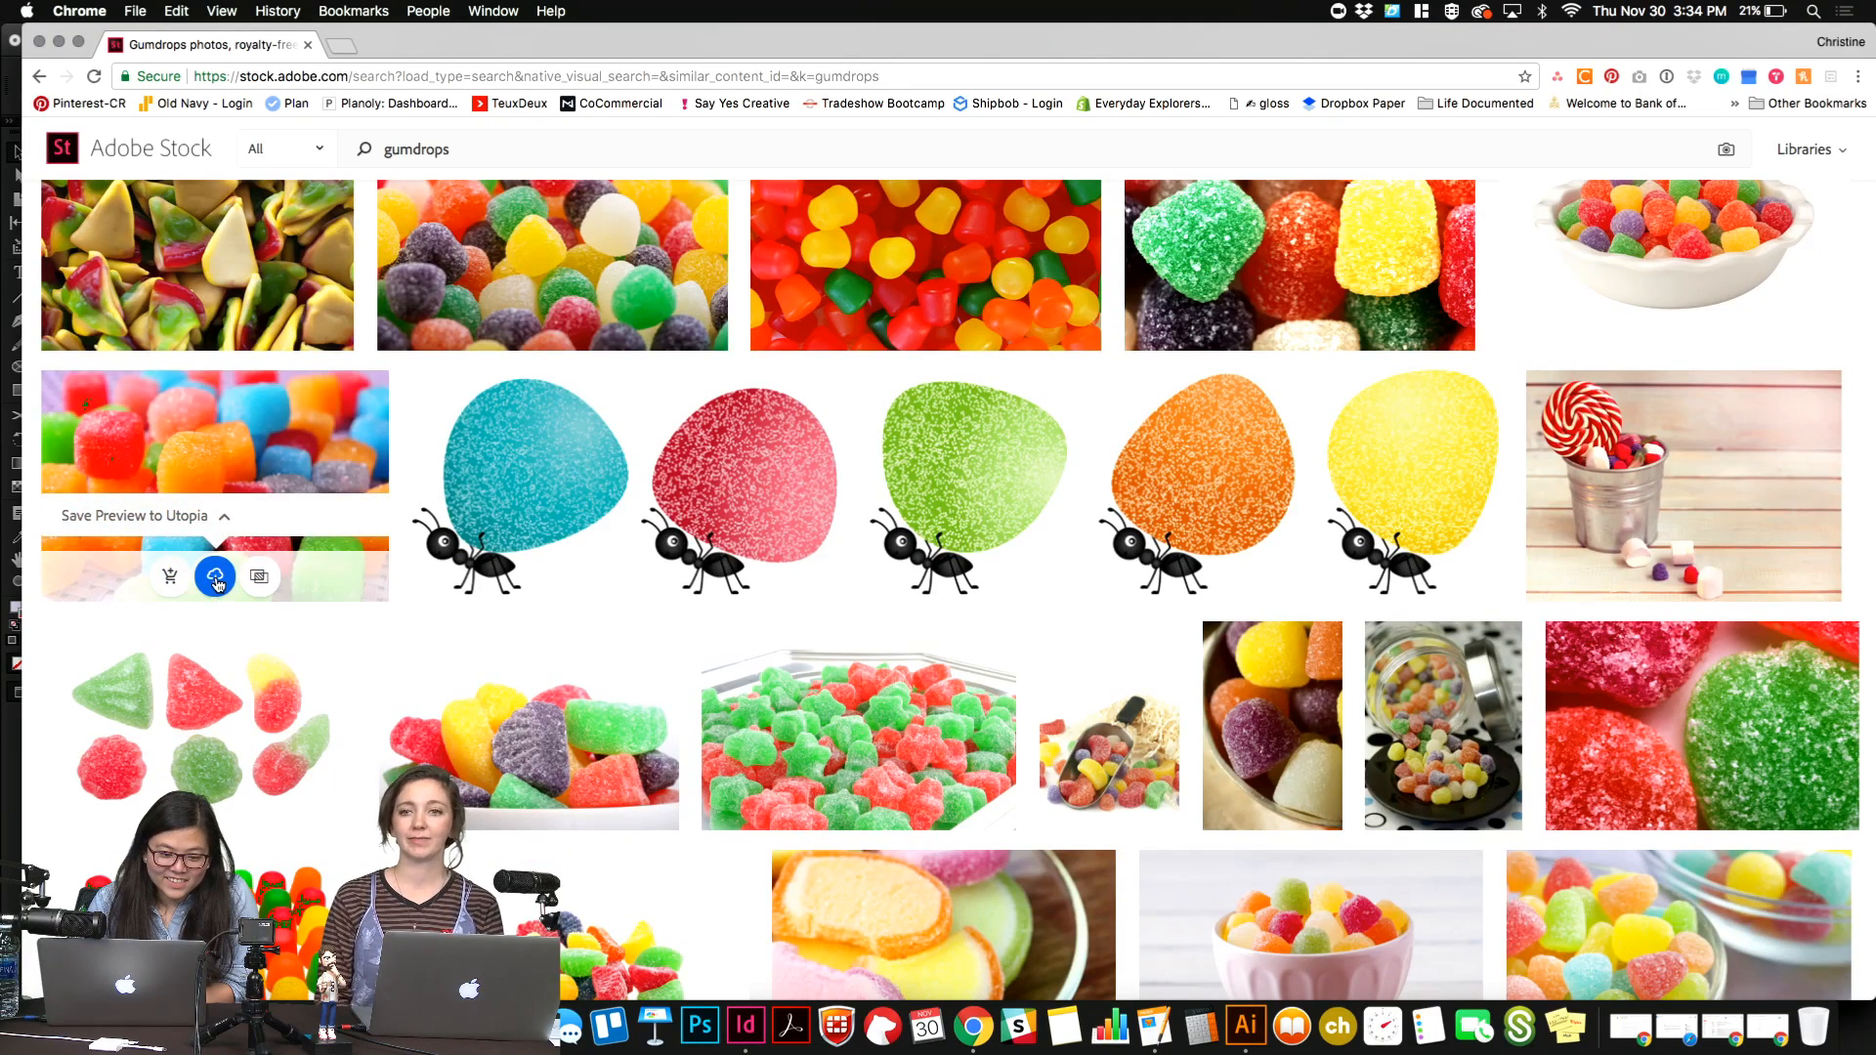
click(217, 583)
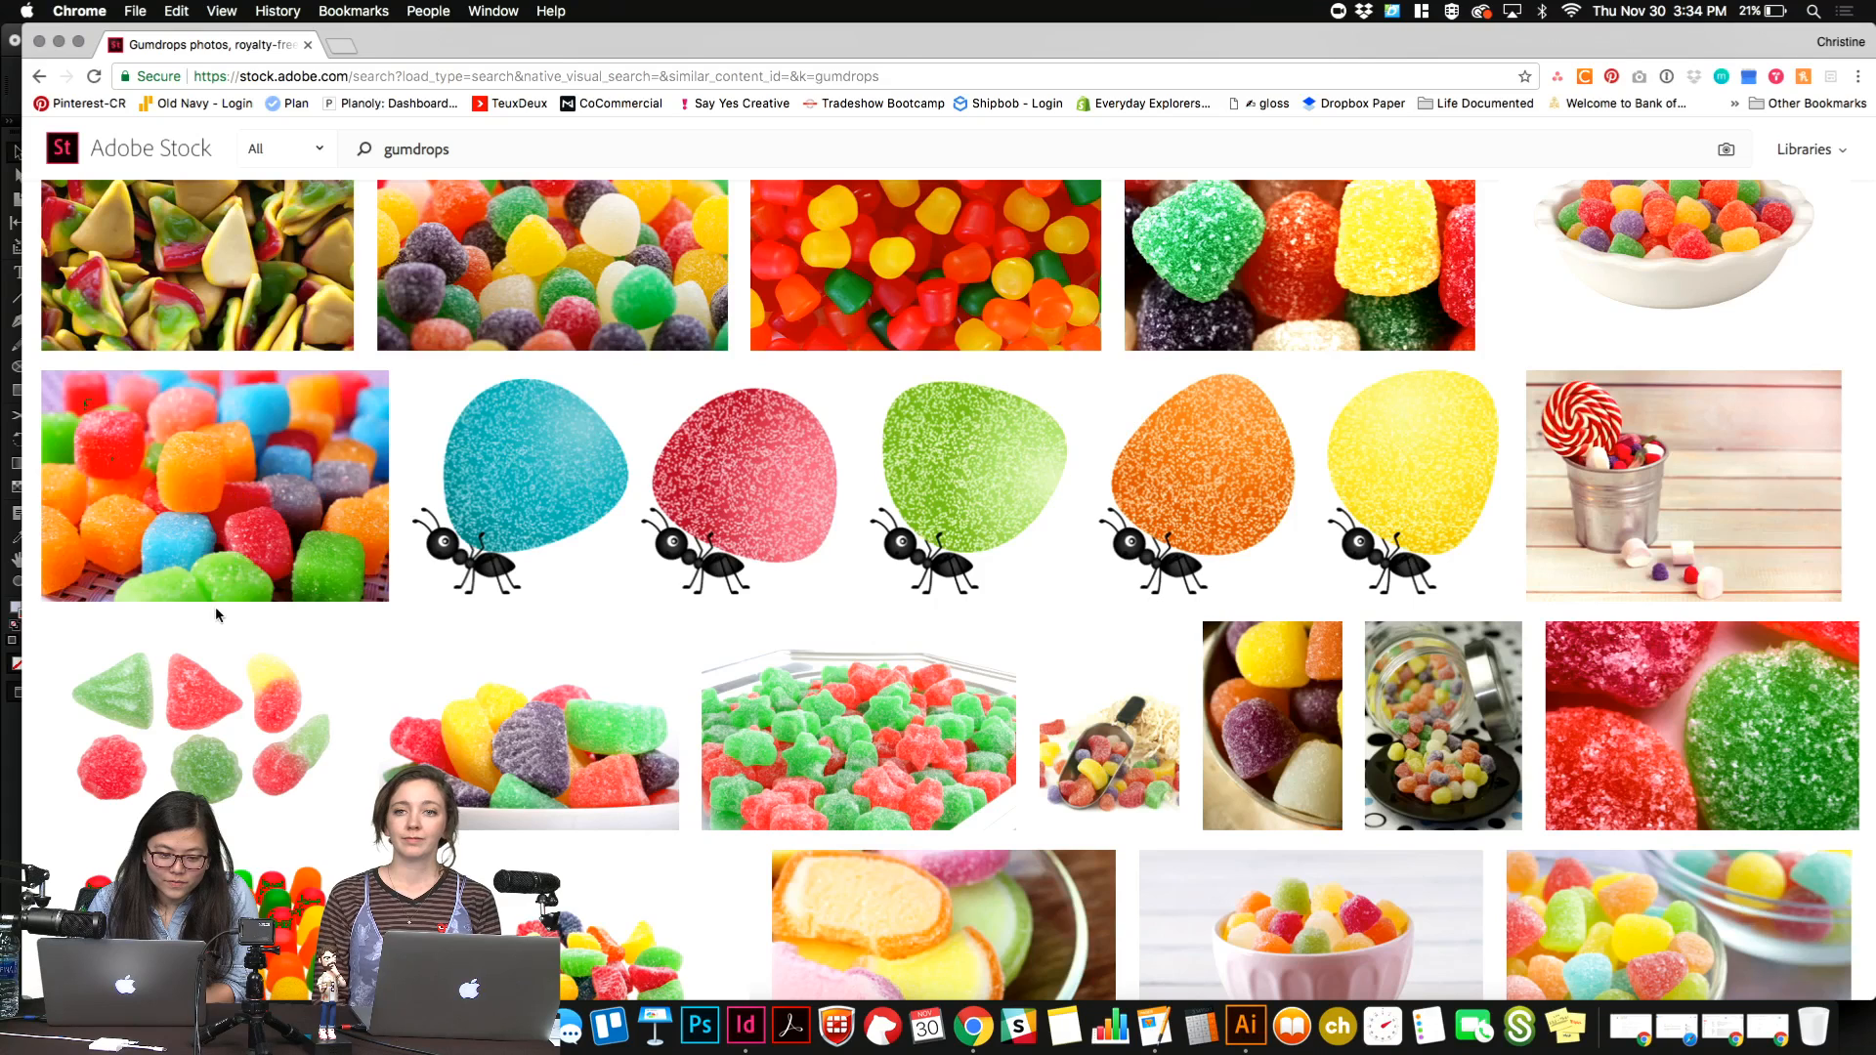
click(224, 522)
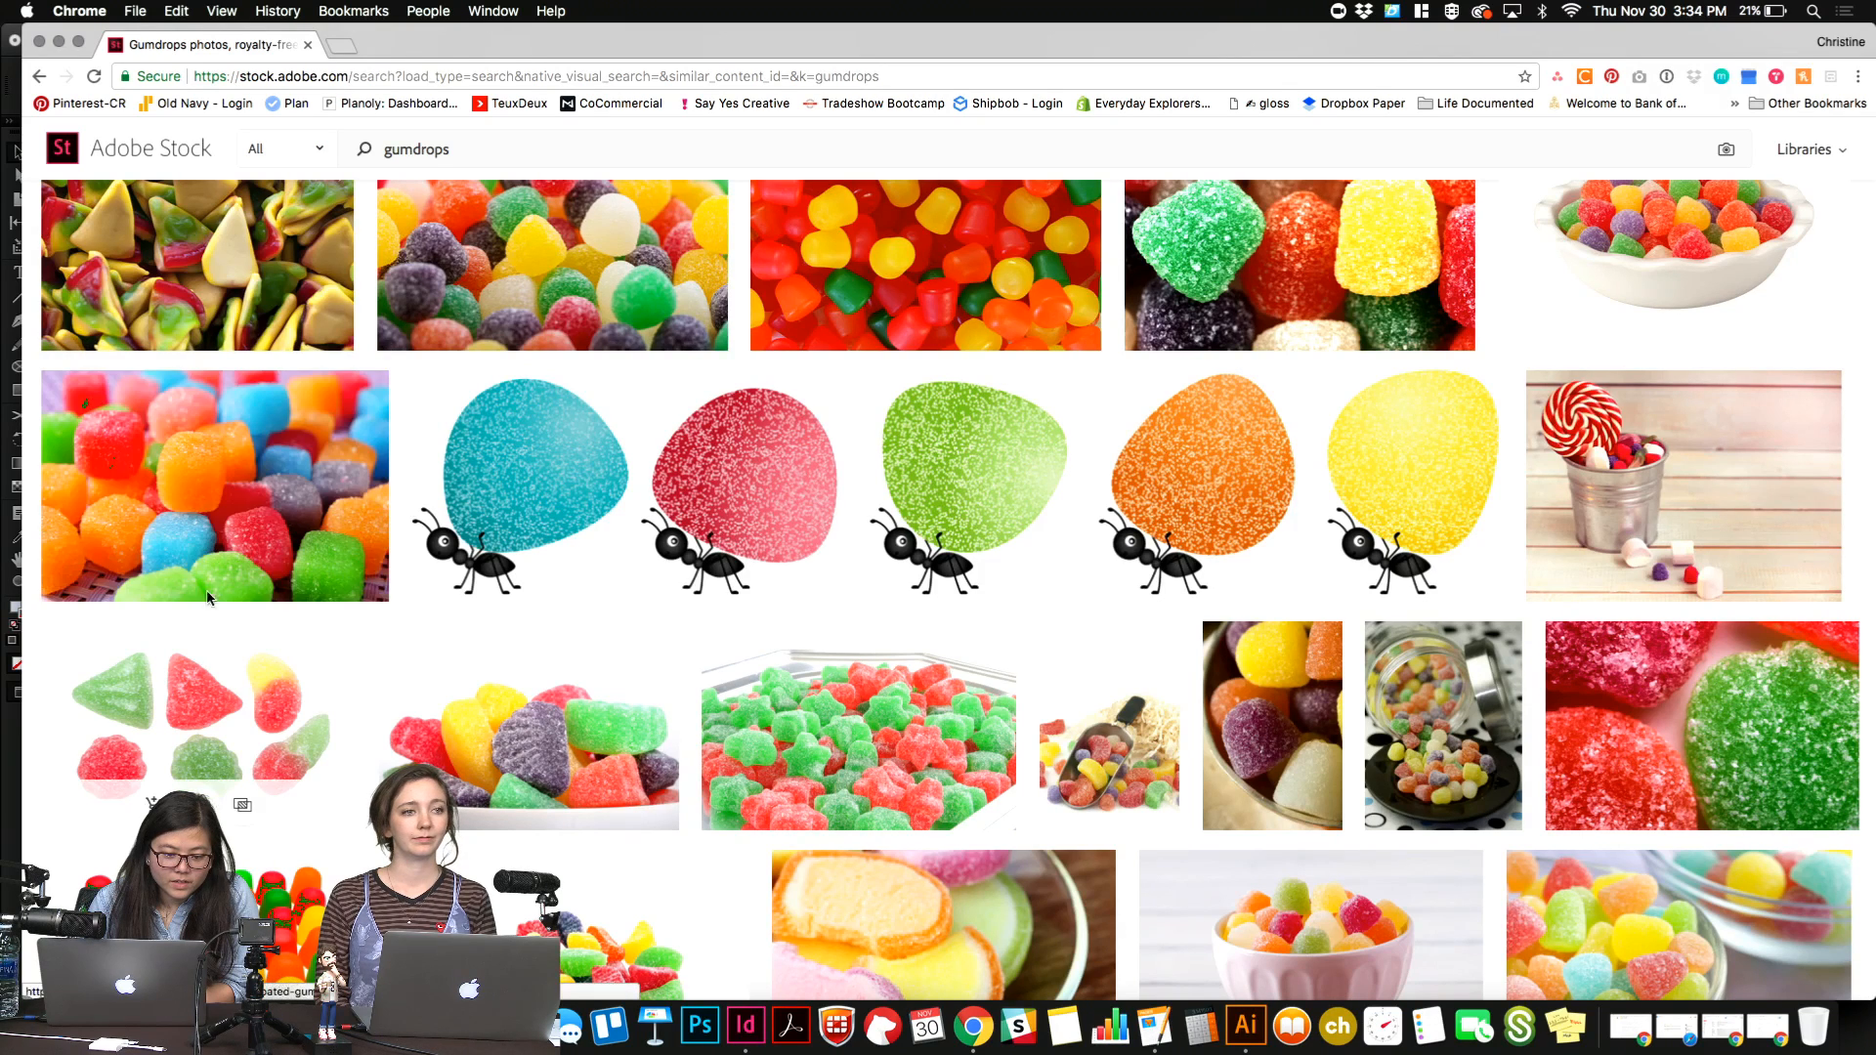
click(217, 580)
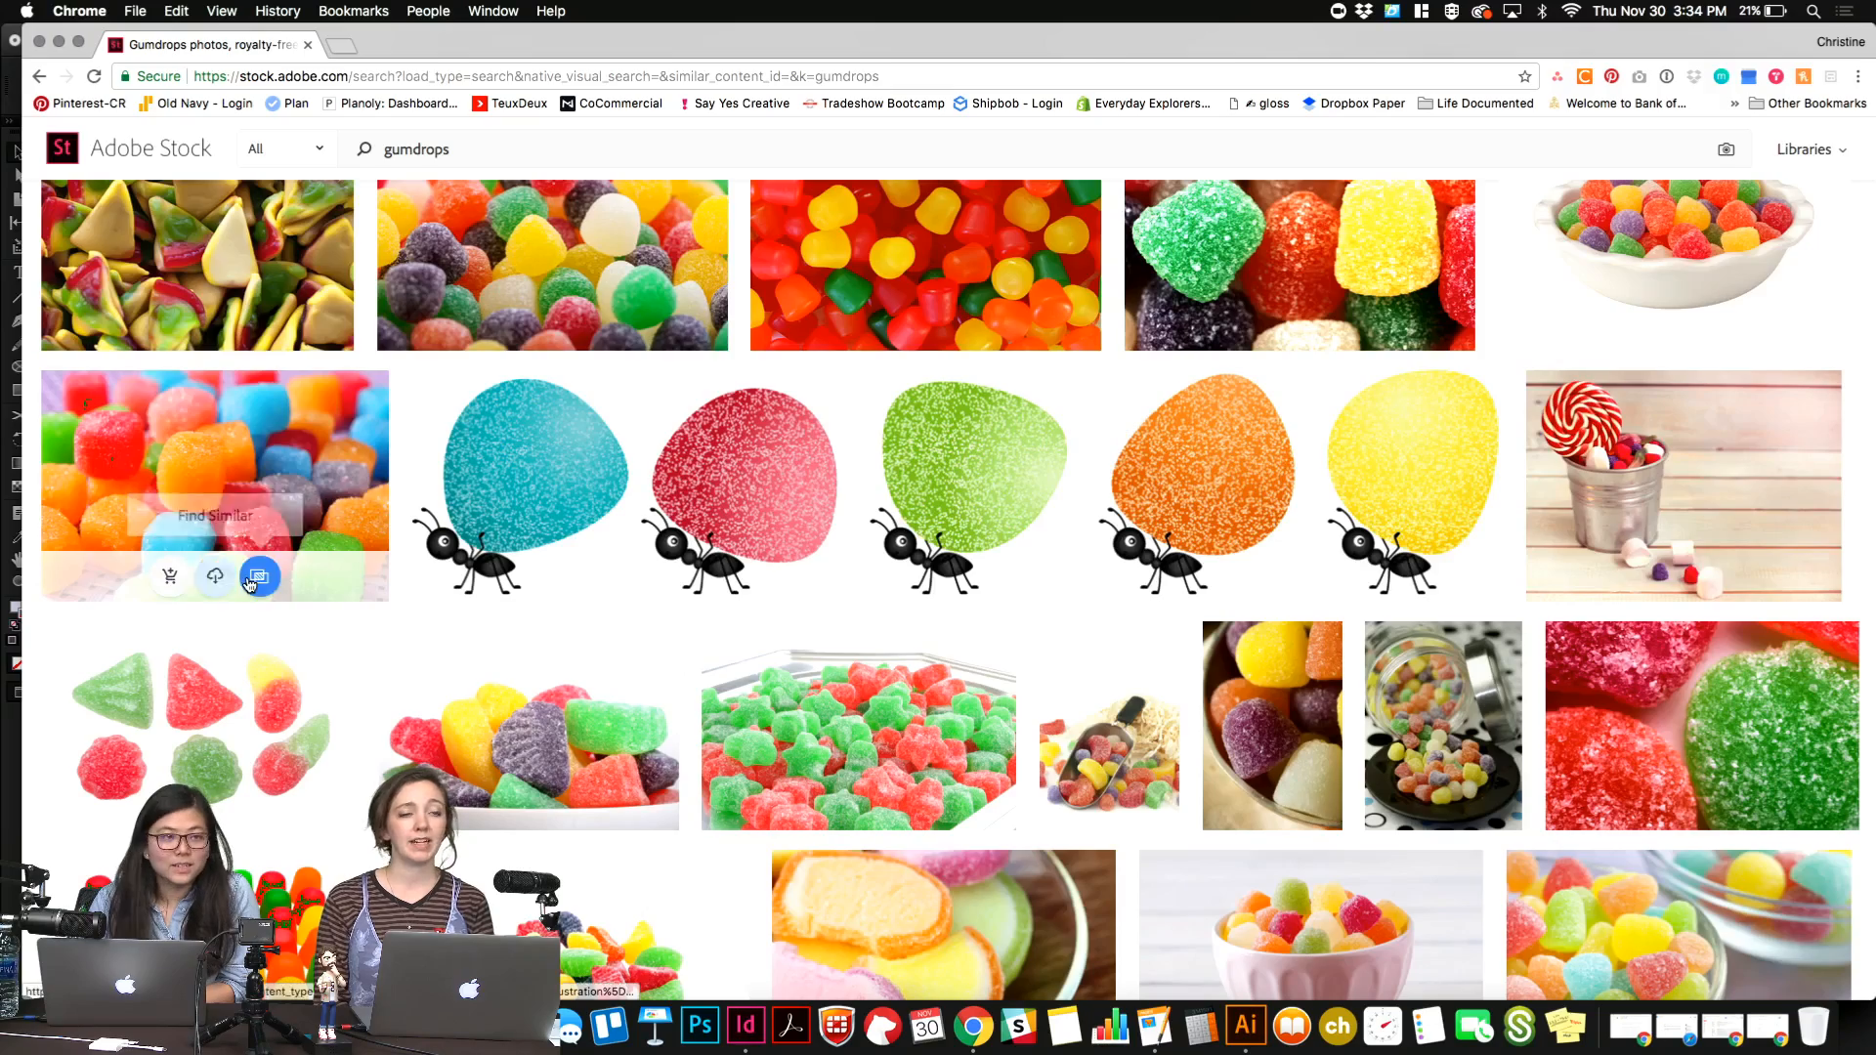
Examine the remaining gumdrops images on this results page and go on to the next page.
scroll(874, 821, down, 6)
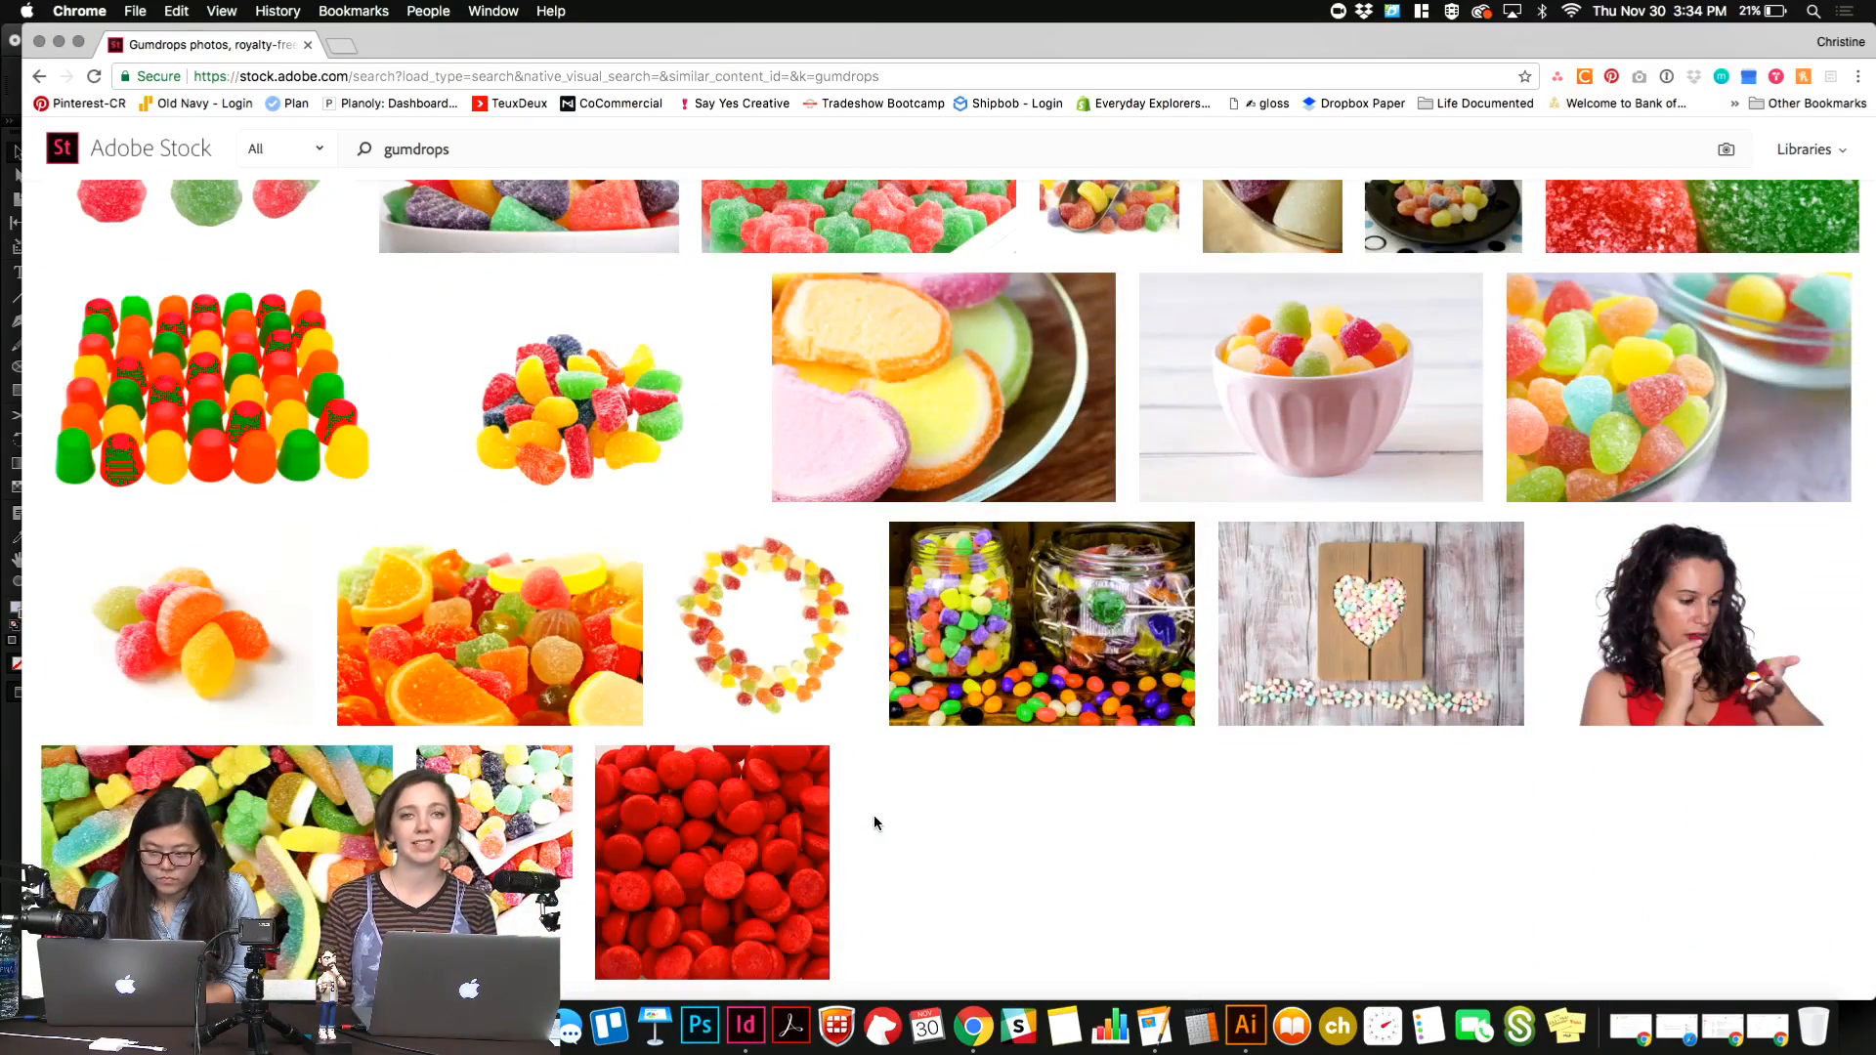
scroll(873, 815, down, 2)
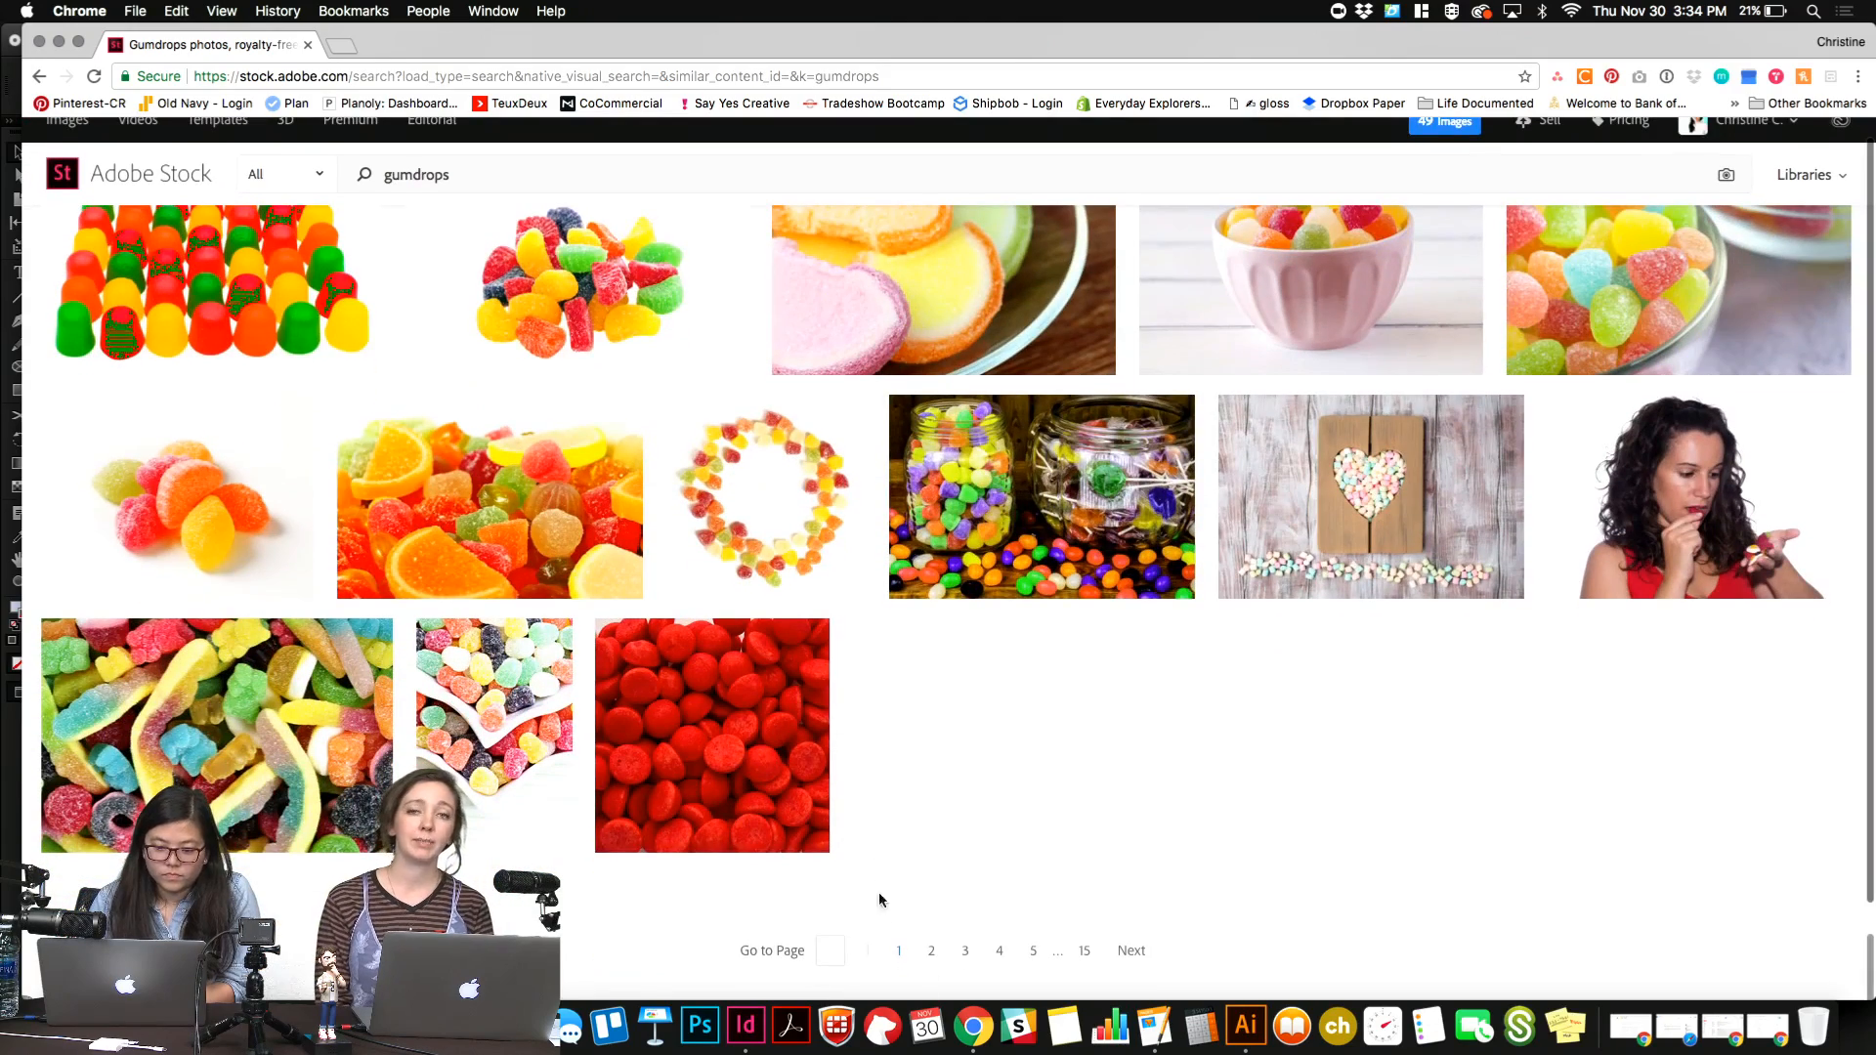
click(1132, 951)
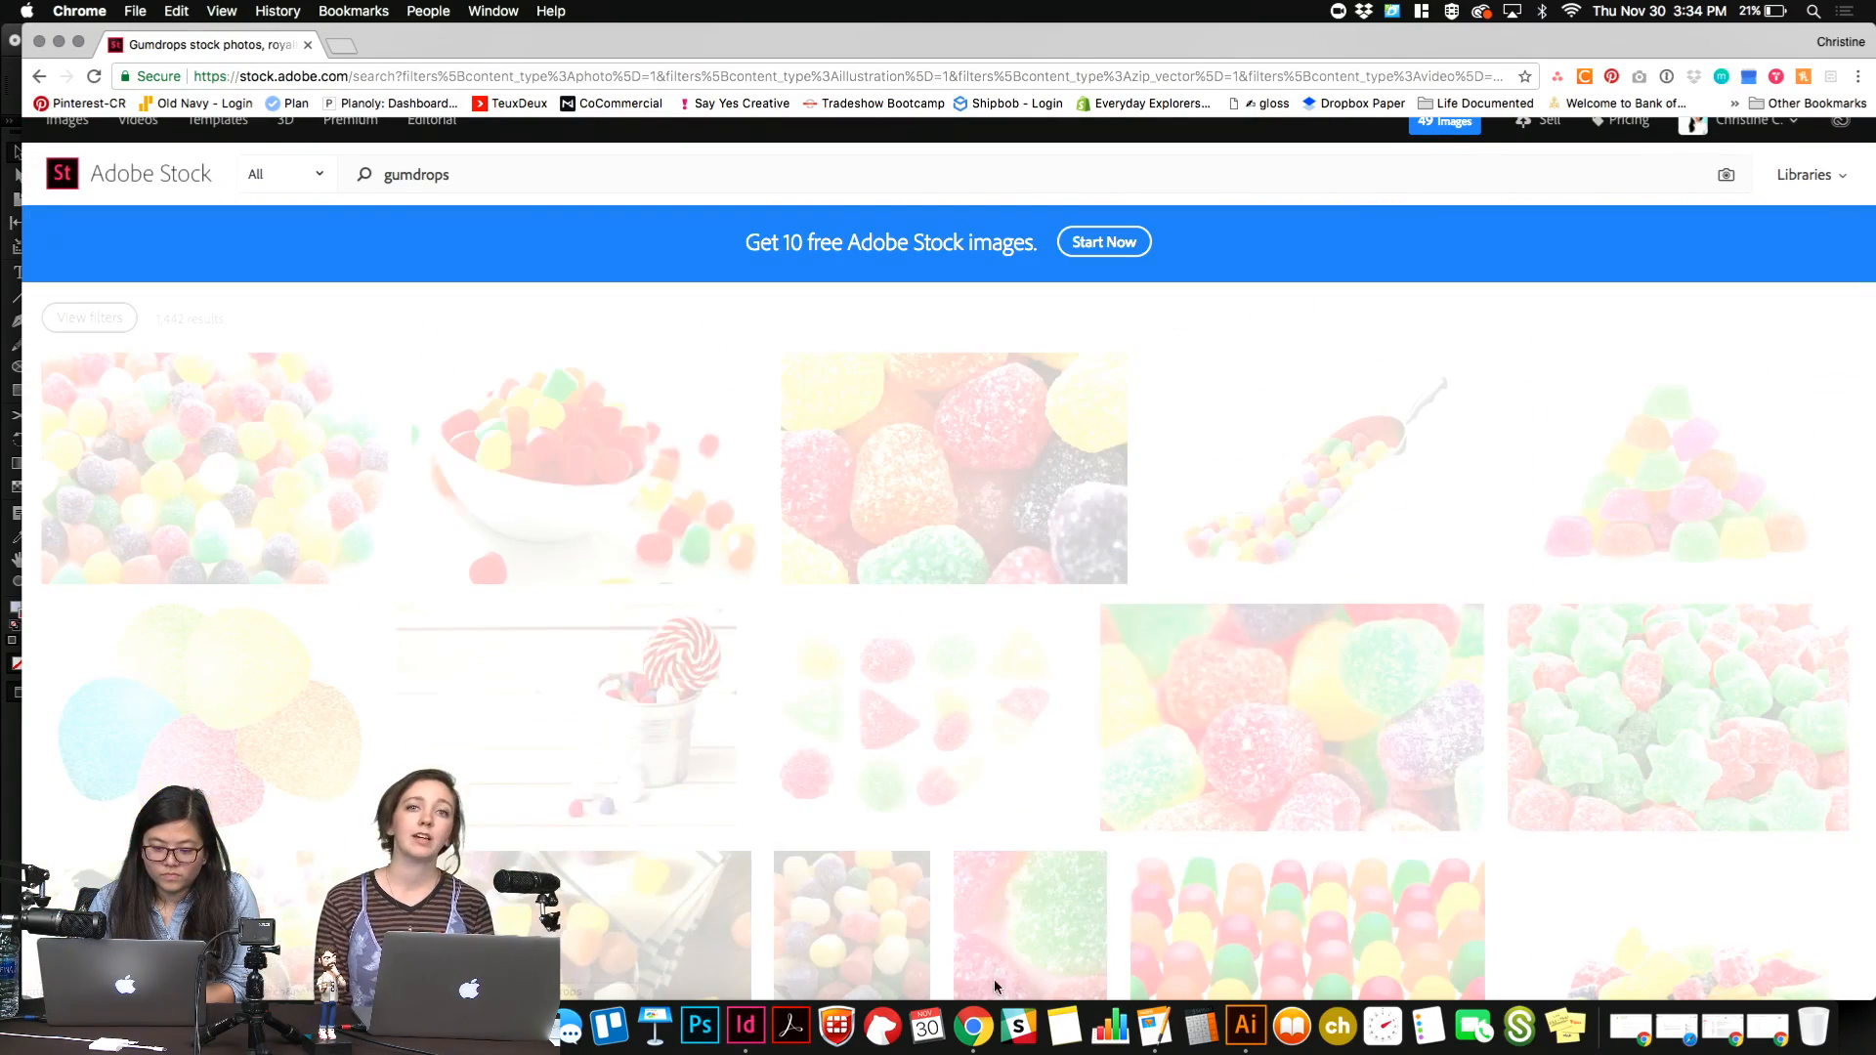
Switch to InDesign and show the CC Libraries panel beside the page.
click(746, 1026)
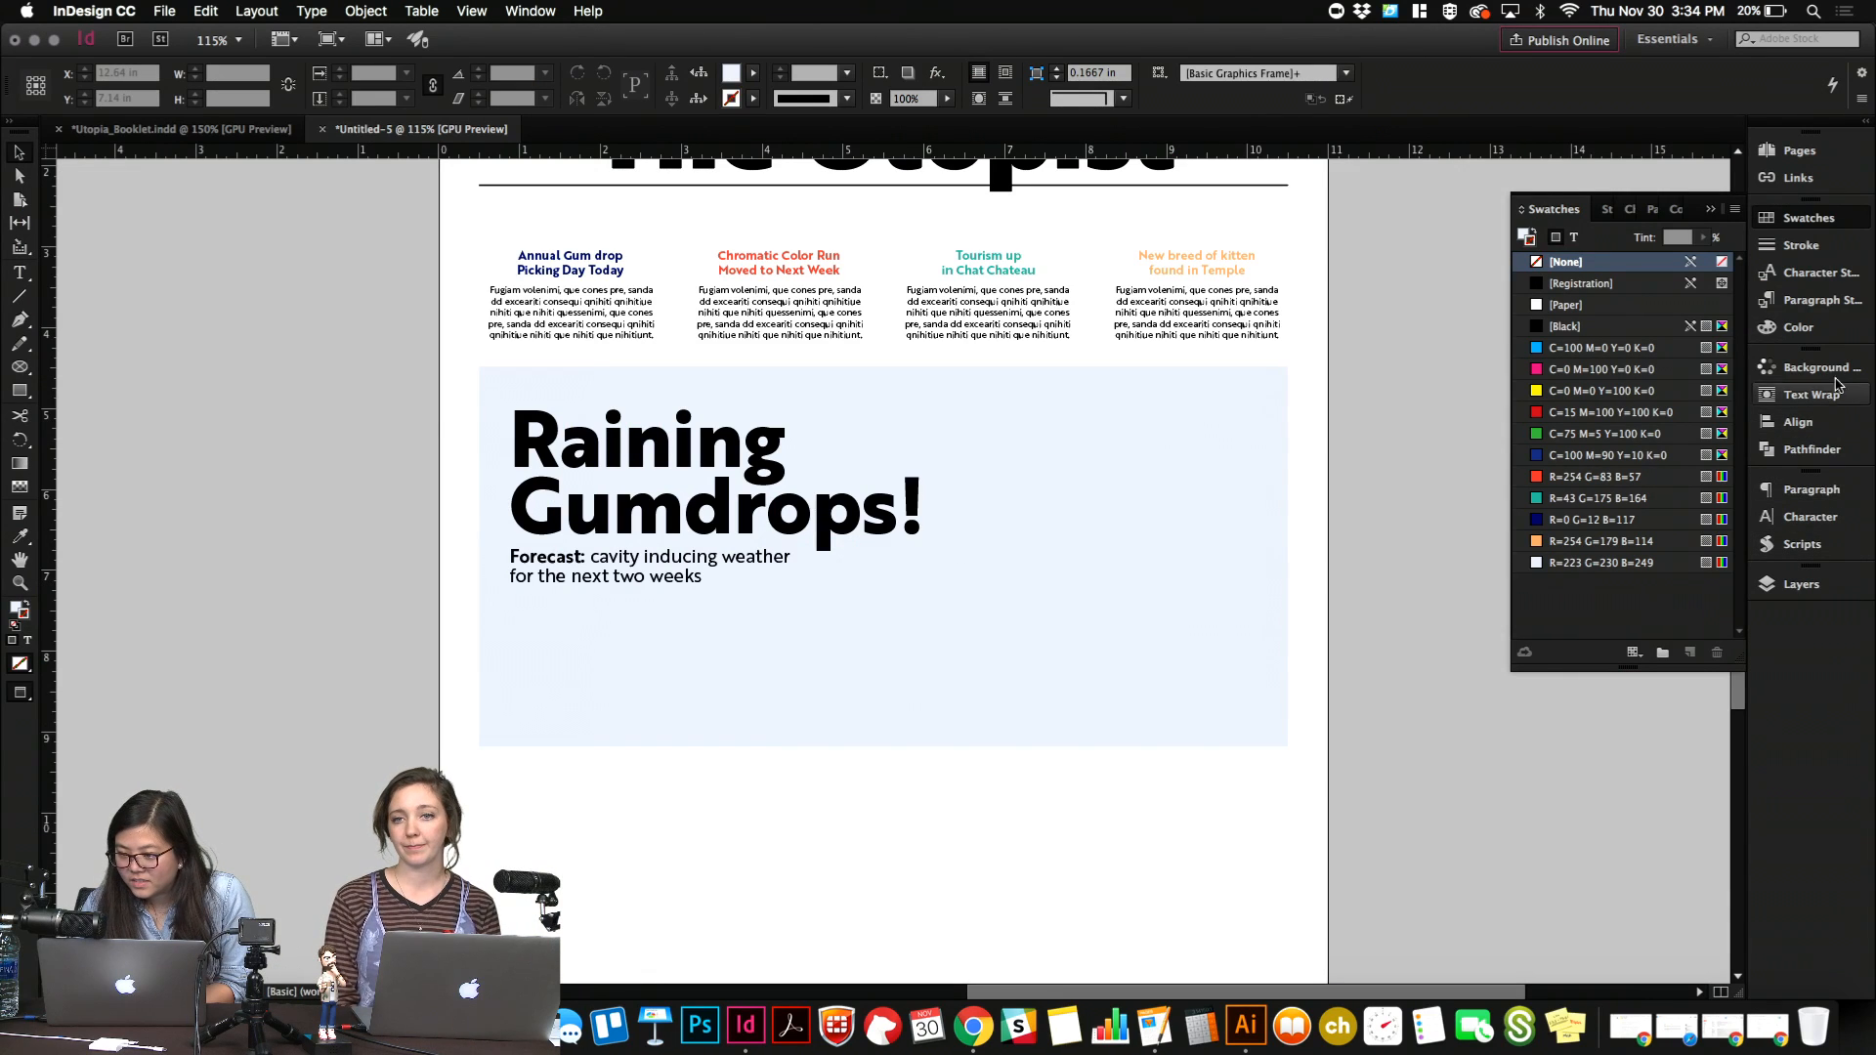
click(1817, 216)
click(529, 10)
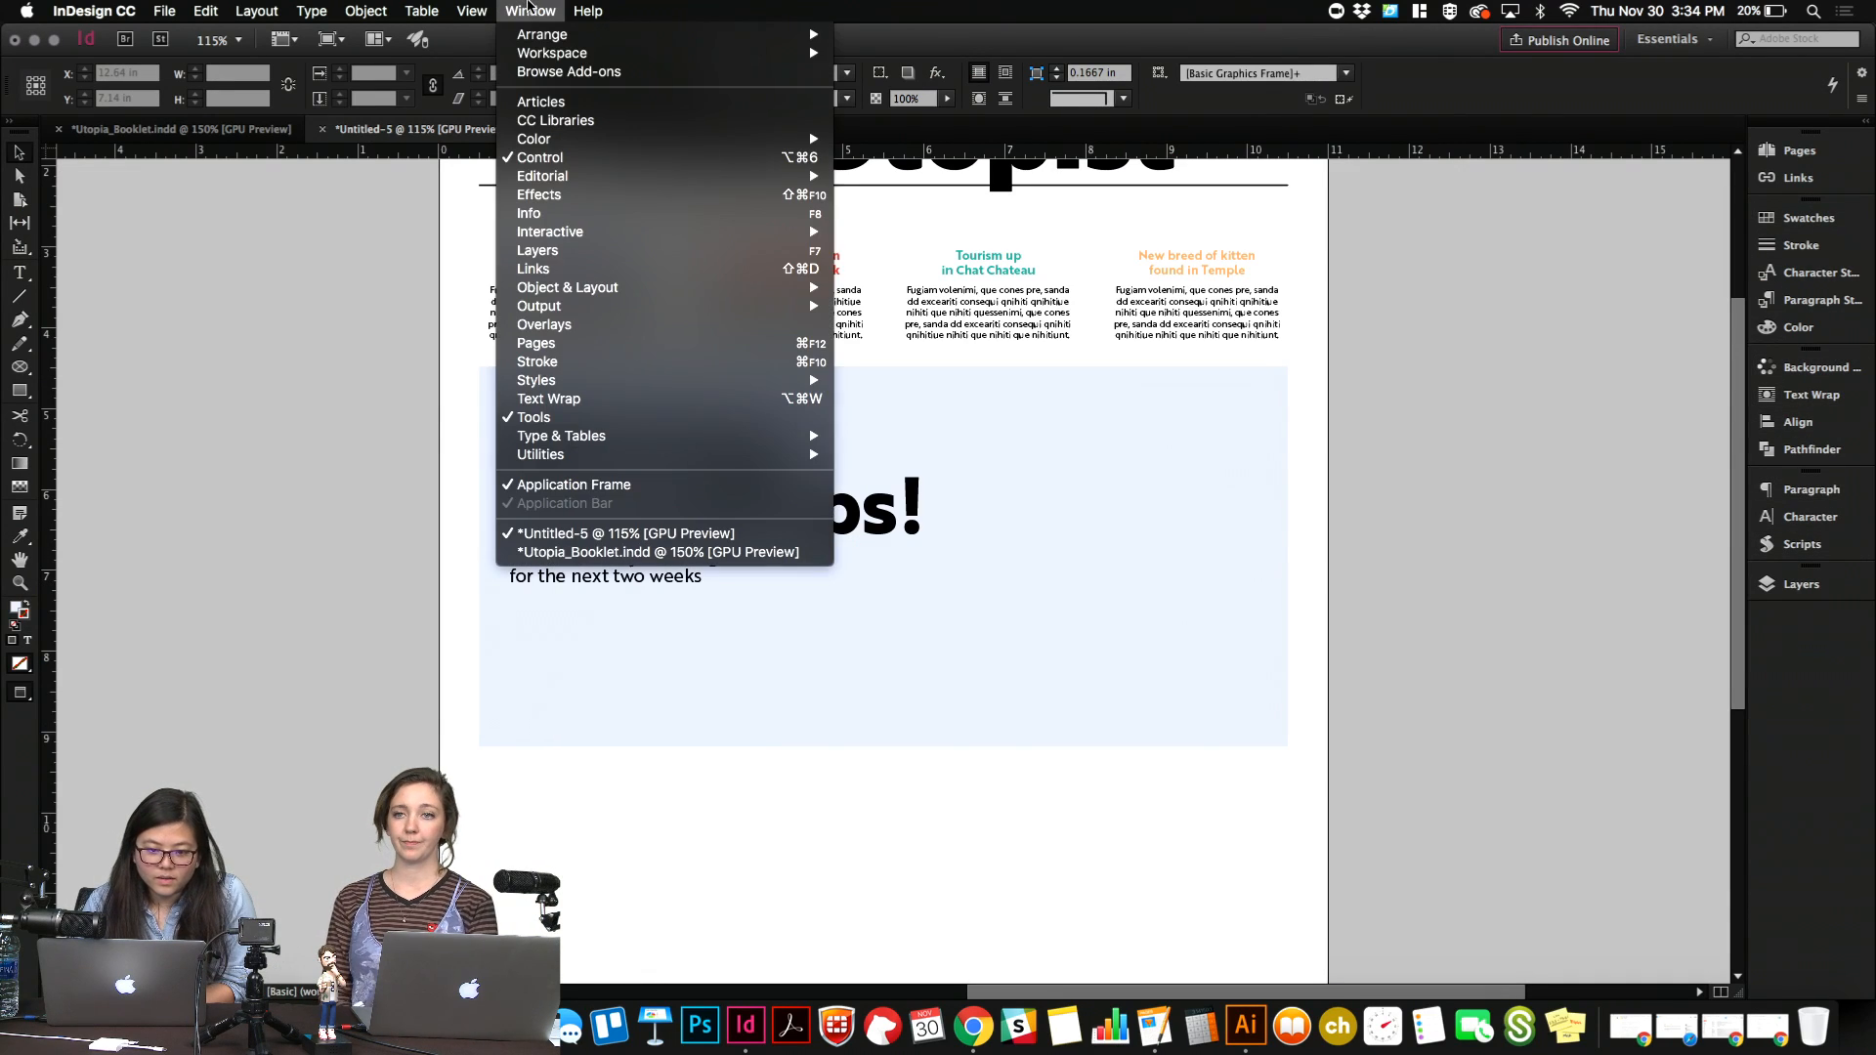
click(555, 120)
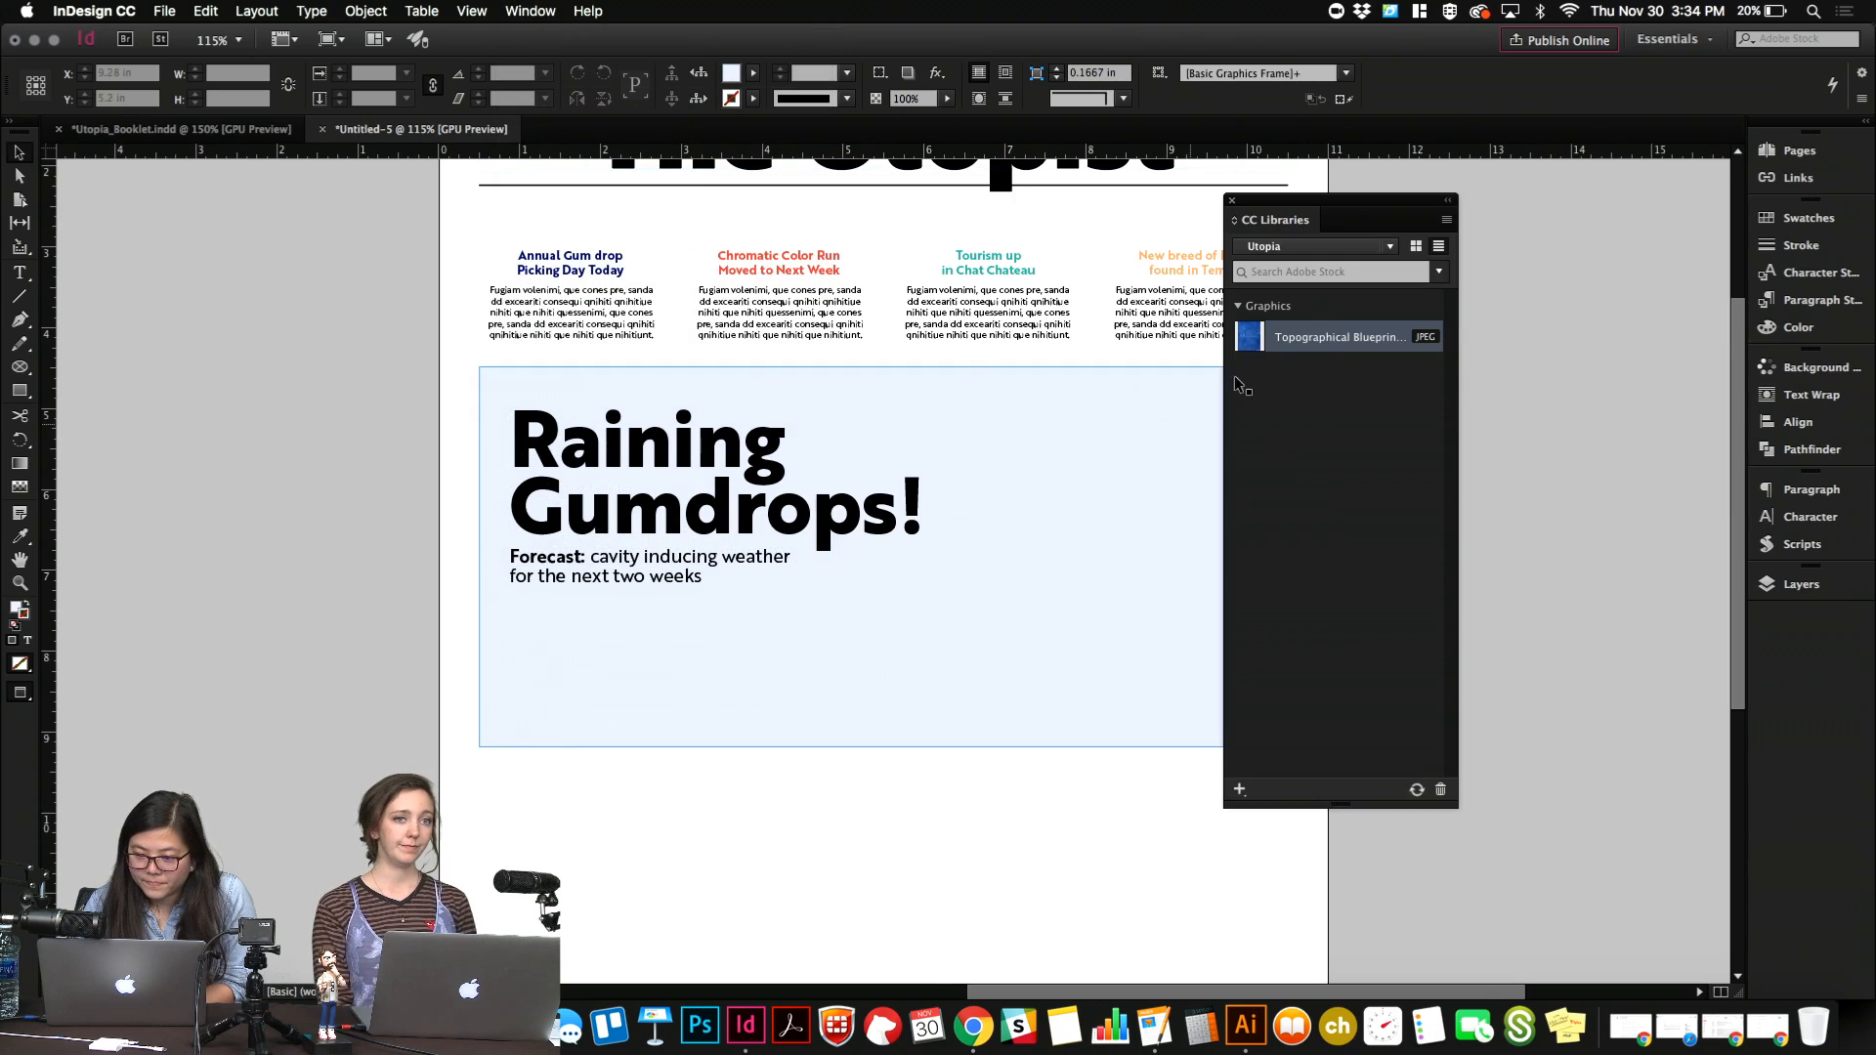
drag(1358, 220, 1548, 224)
Choose the Utopia library containing the gumdrops image and show its graphics as thumbnails.
click(1550, 253)
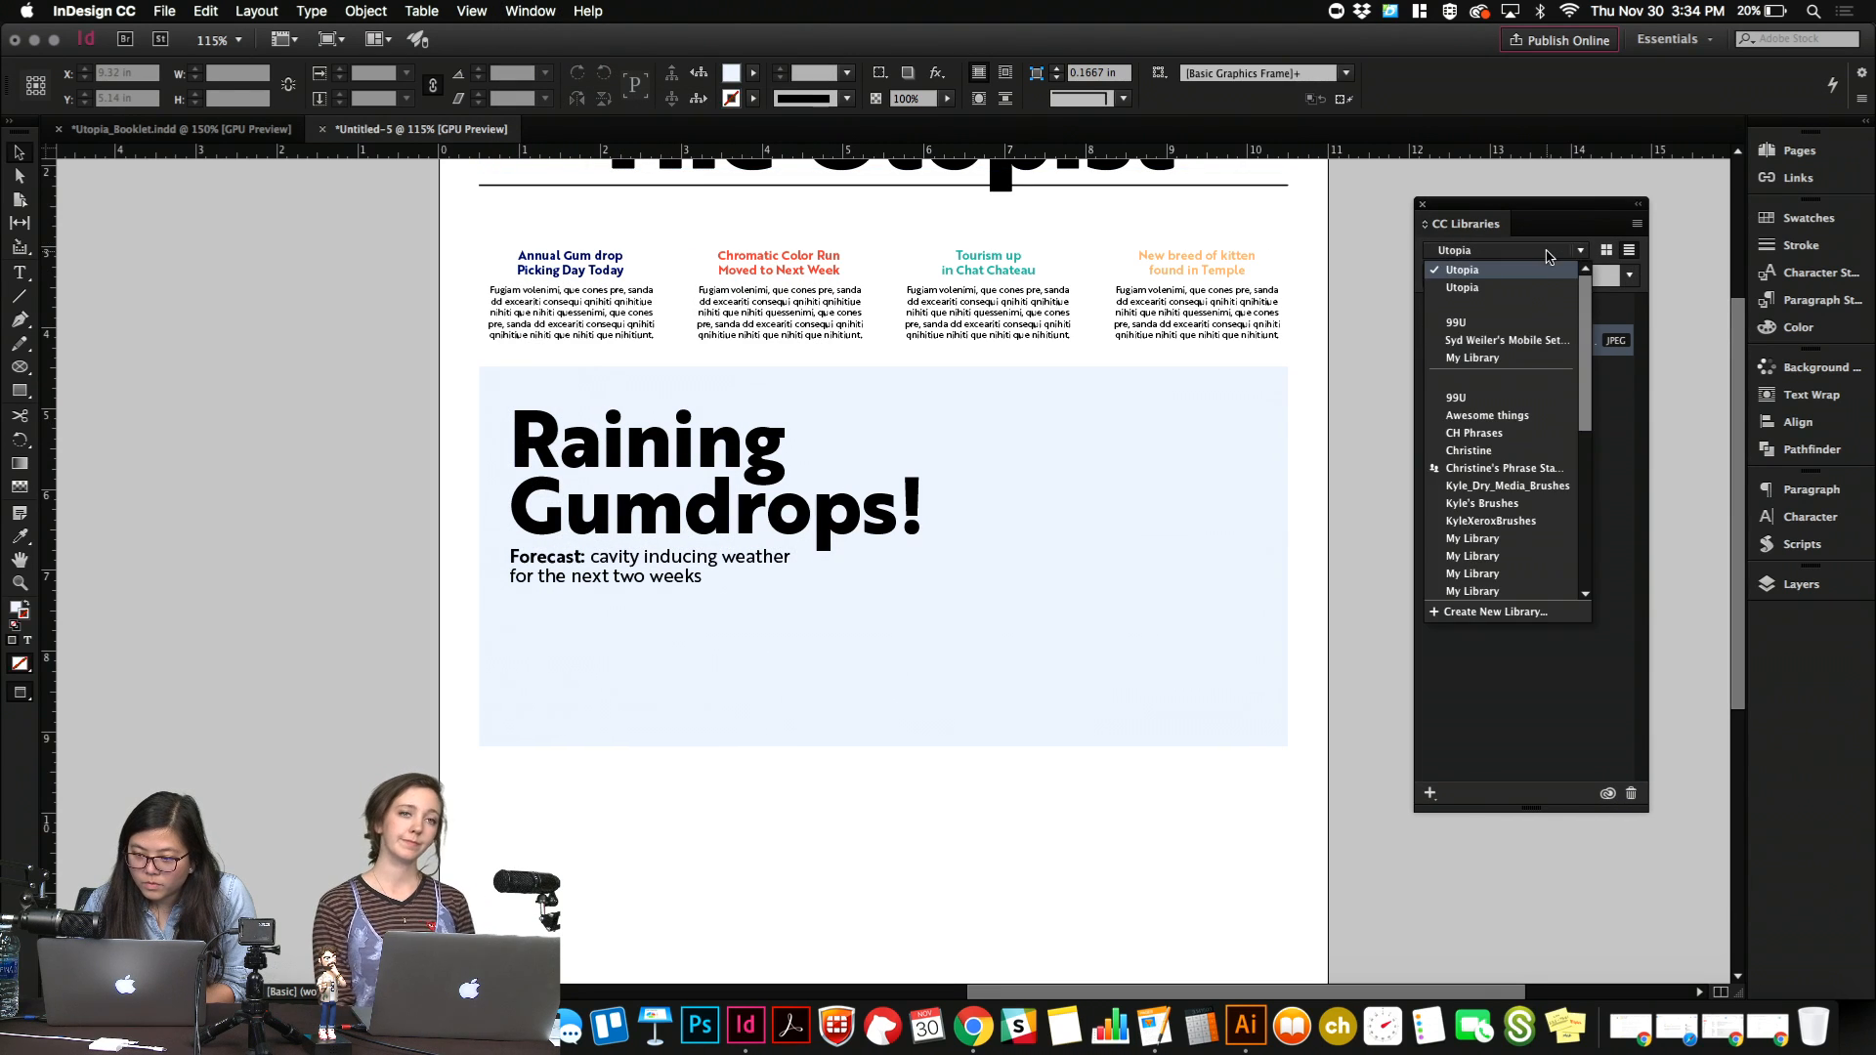
click(1530, 289)
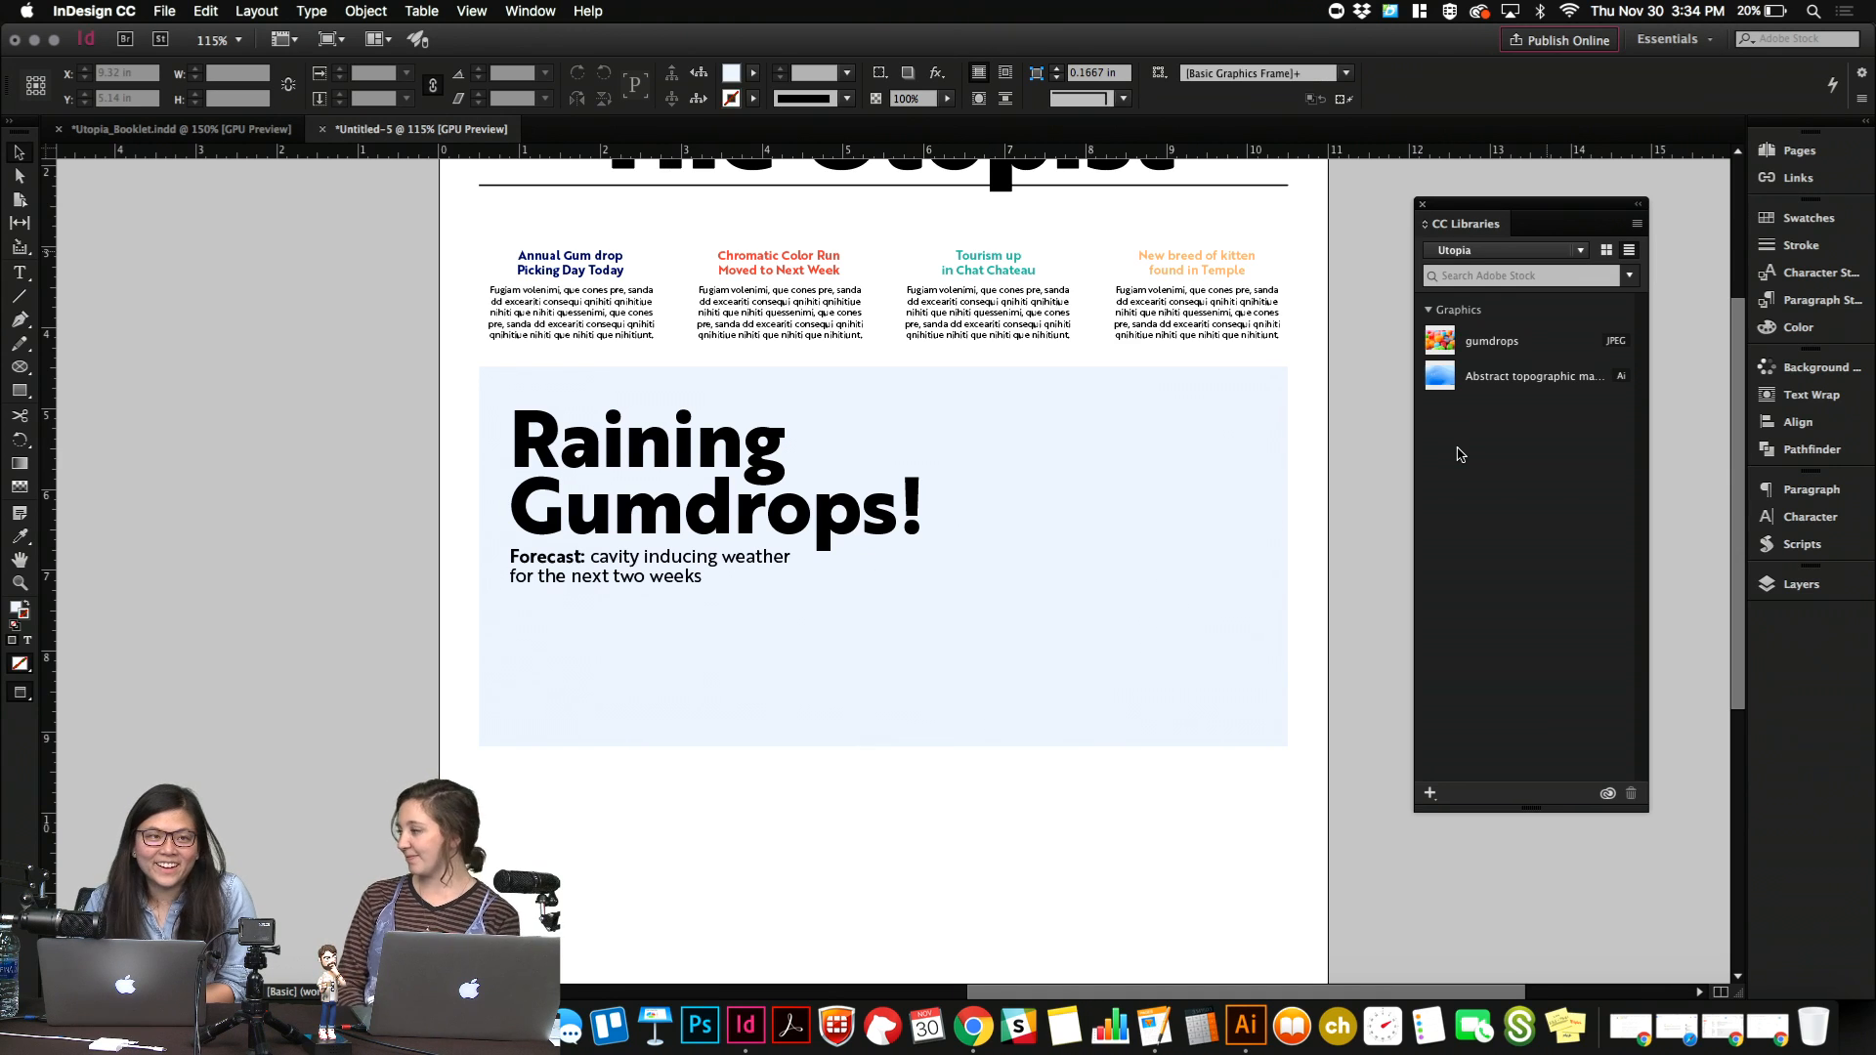
click(1638, 224)
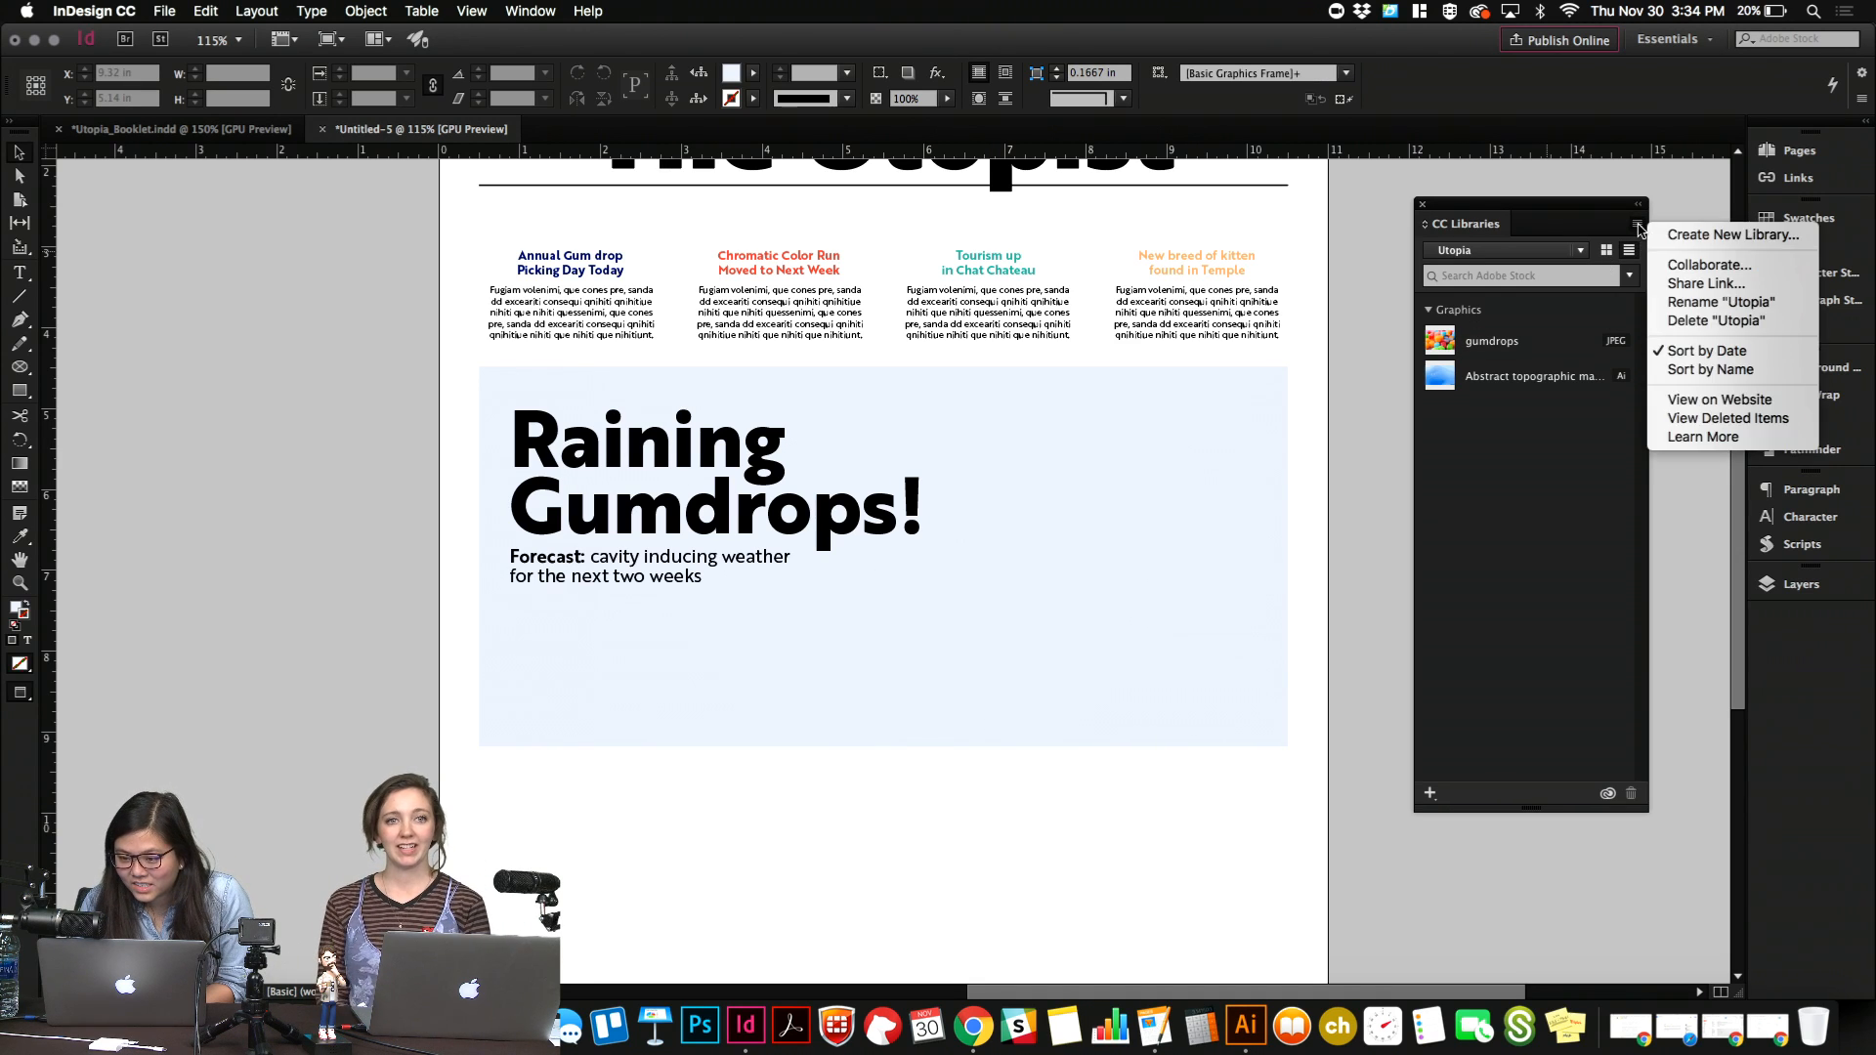
click(1606, 250)
click(1606, 250)
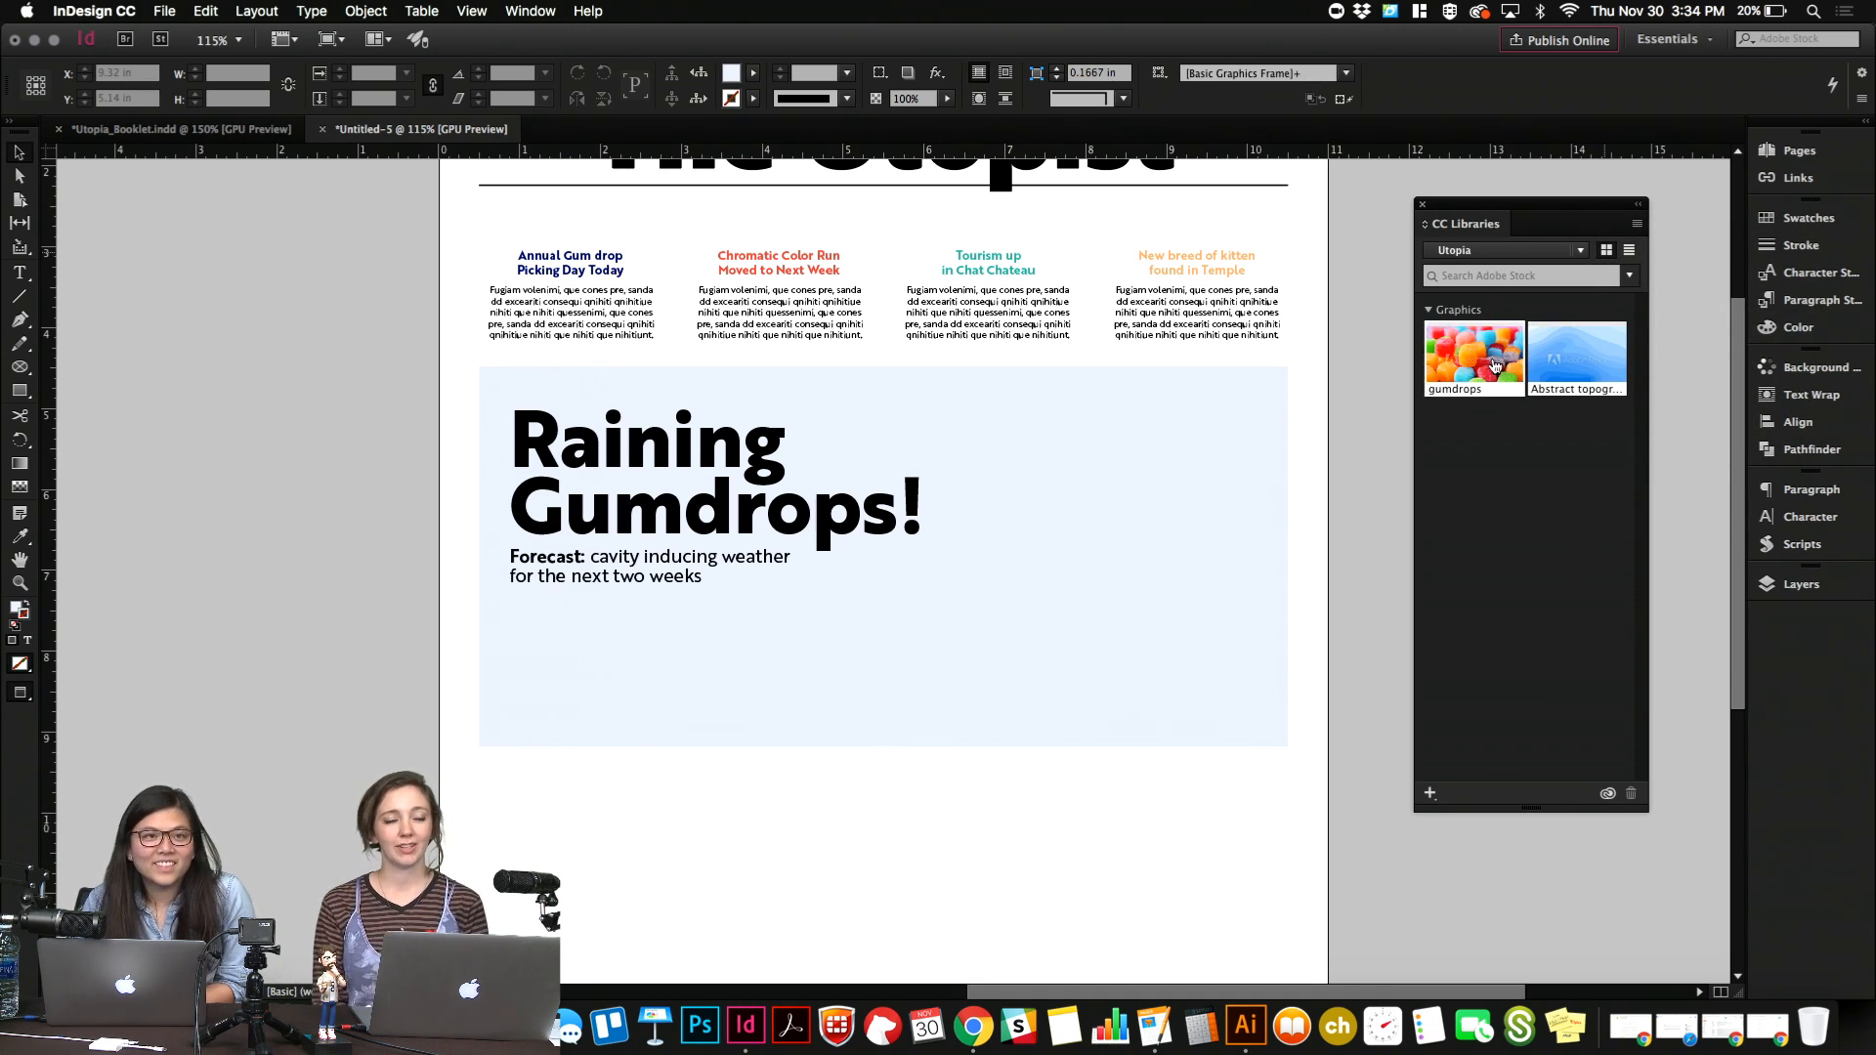
Place the gumdrops library photo into the light blue feature box and fit it to fill the frame proportionally.
drag(1477, 387, 1009, 384)
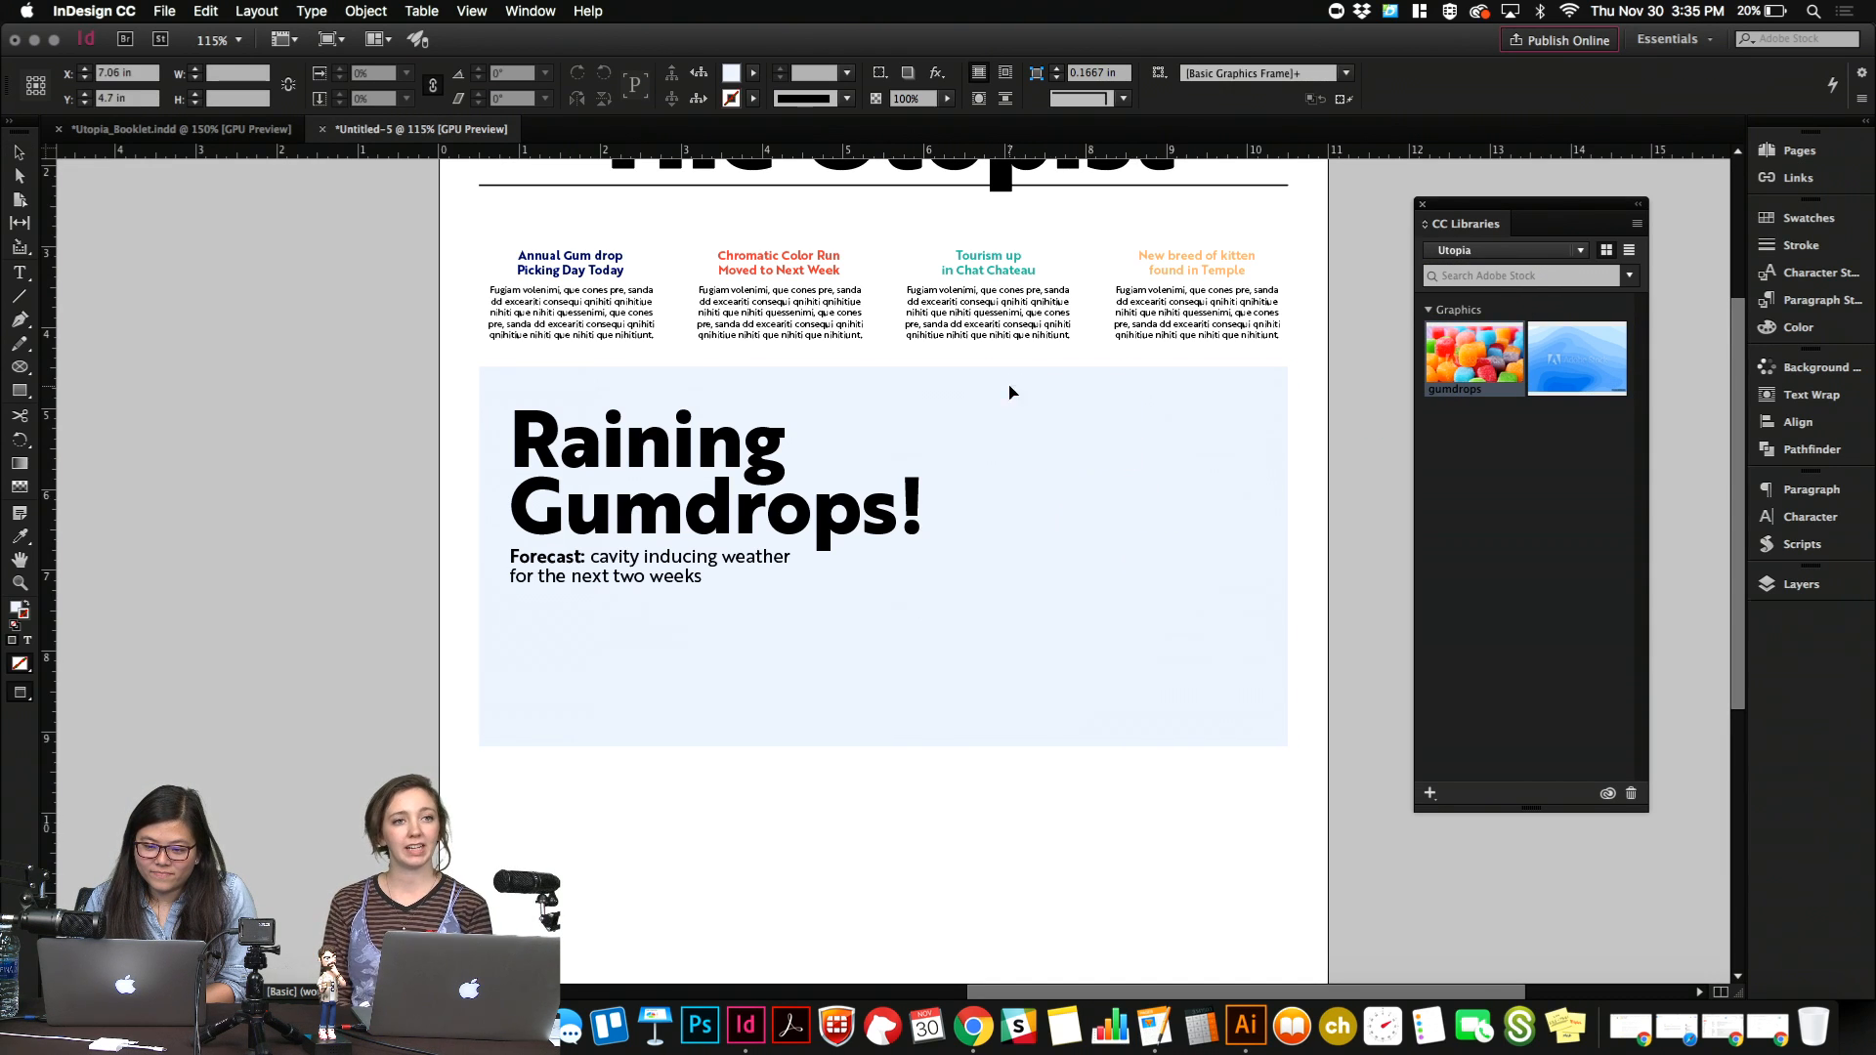
right_click(1008, 384)
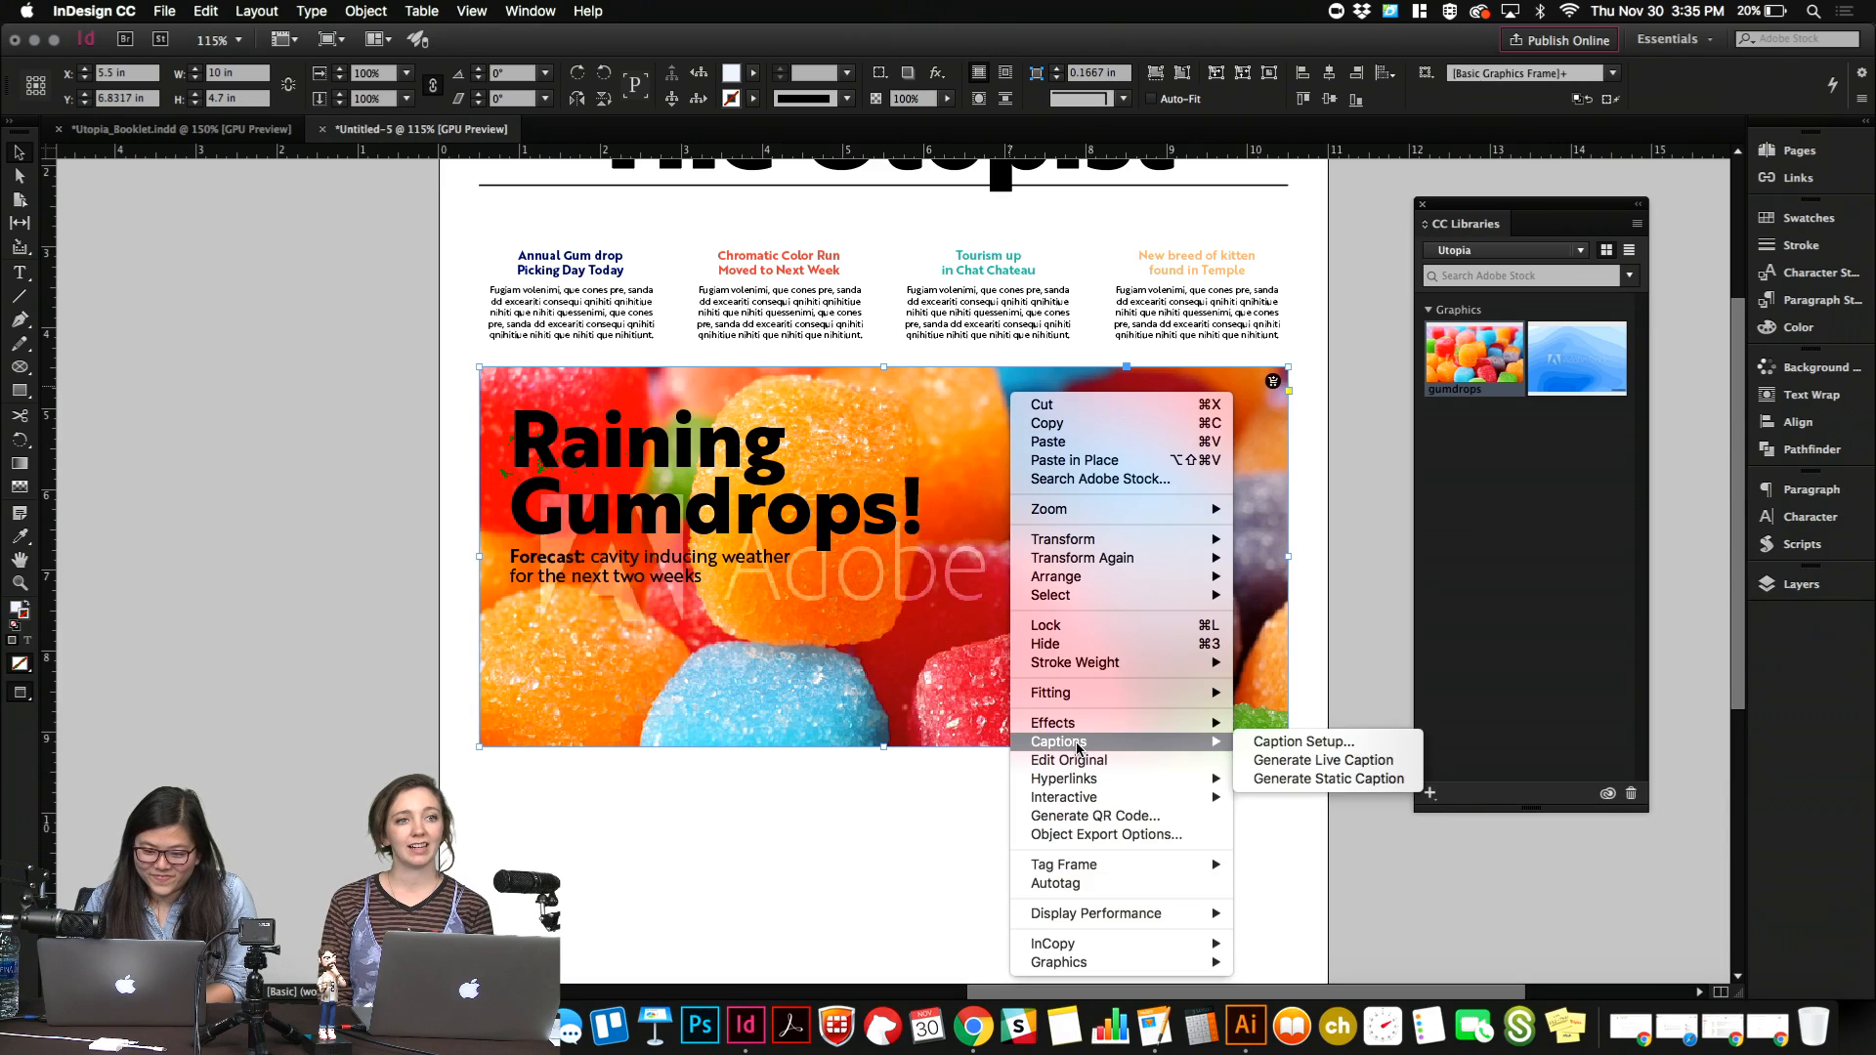
mouse_move(1100, 693)
click(1261, 693)
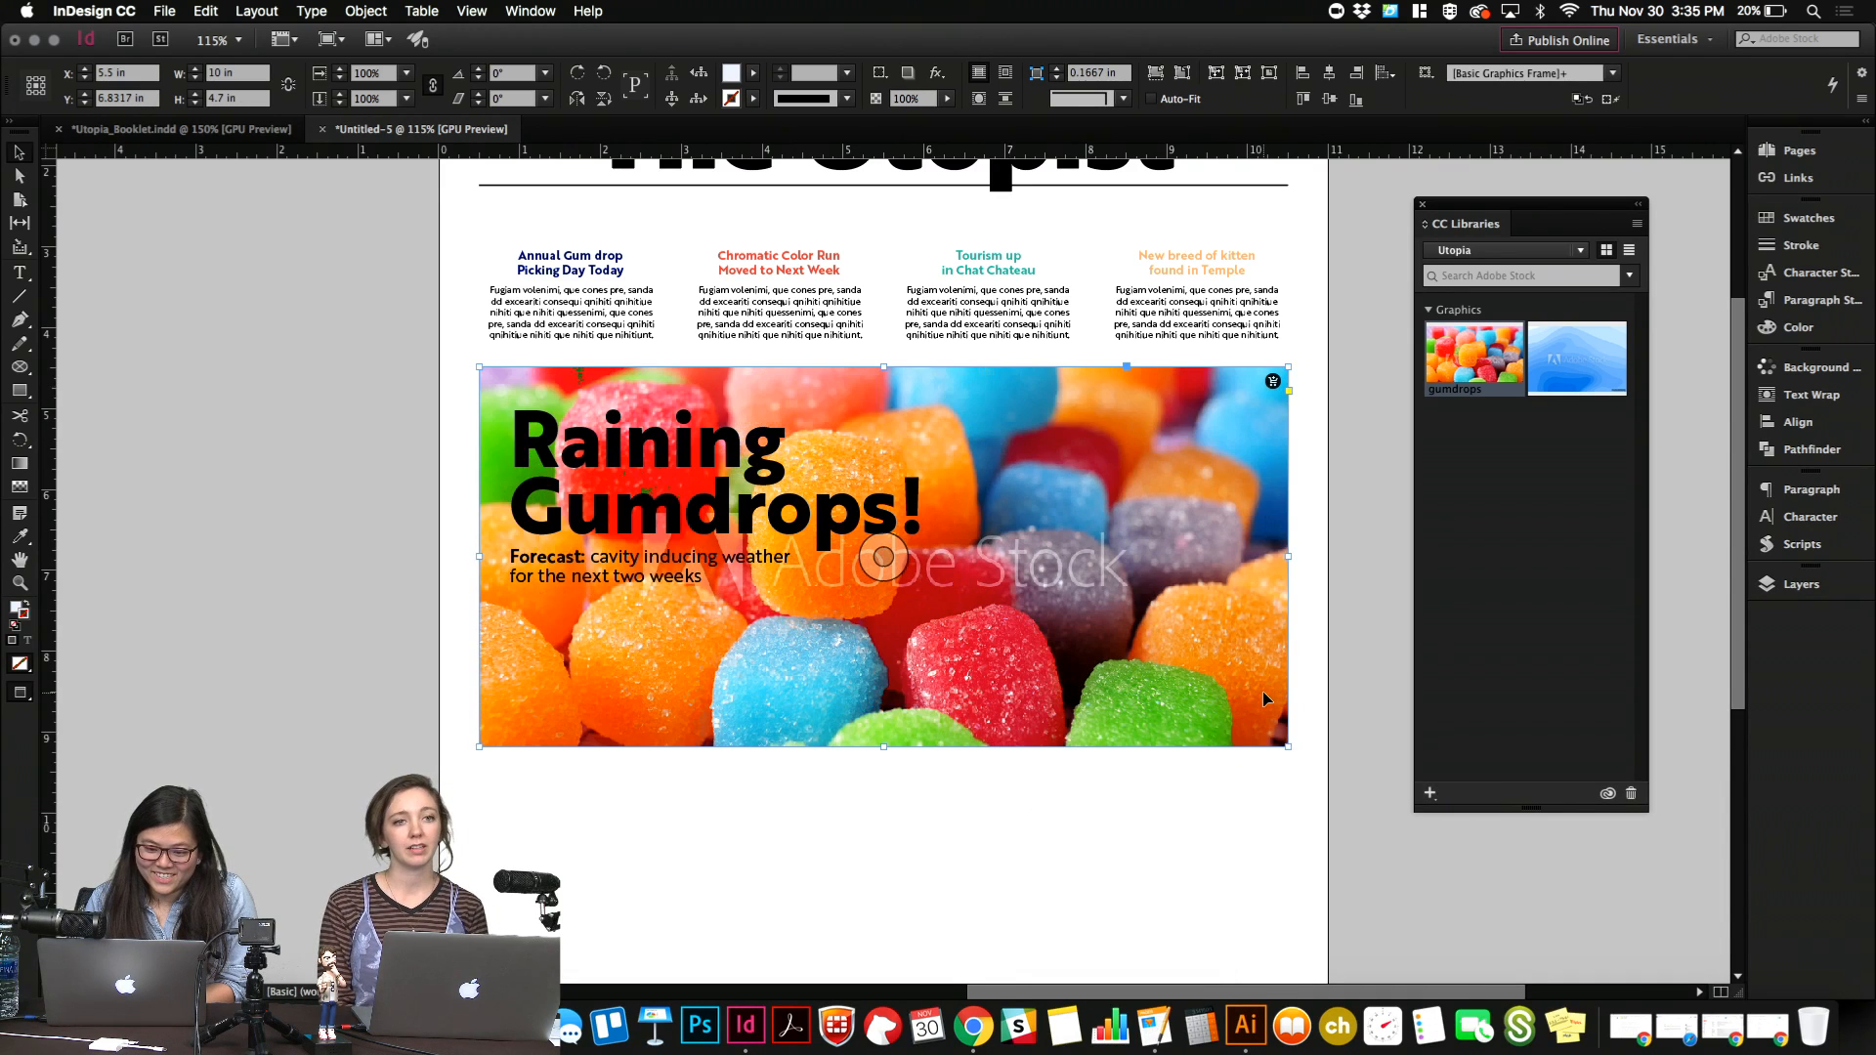
click(1143, 813)
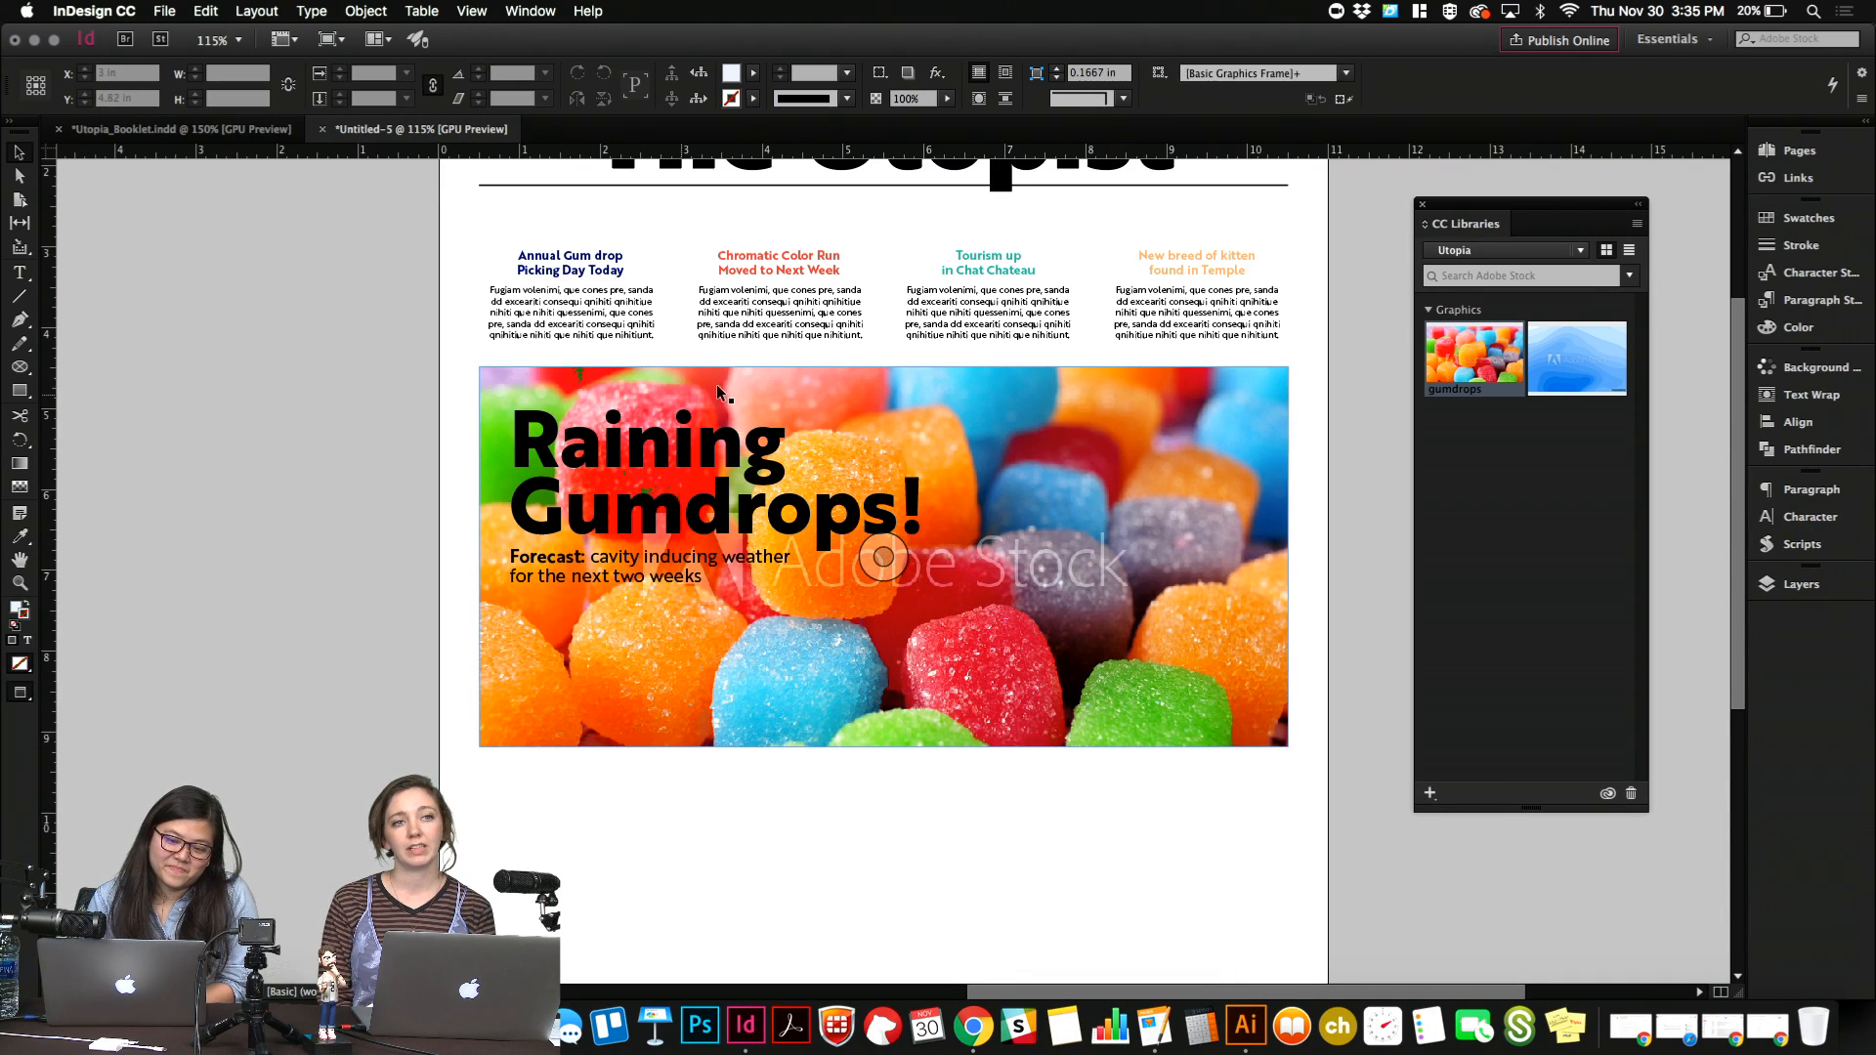
Shift the gumdrops photo down inside its frame so its top edge meets the frame's top.
double_click(900, 405)
drag(900, 404, 934, 437)
key(super+z)
double_click(1194, 424)
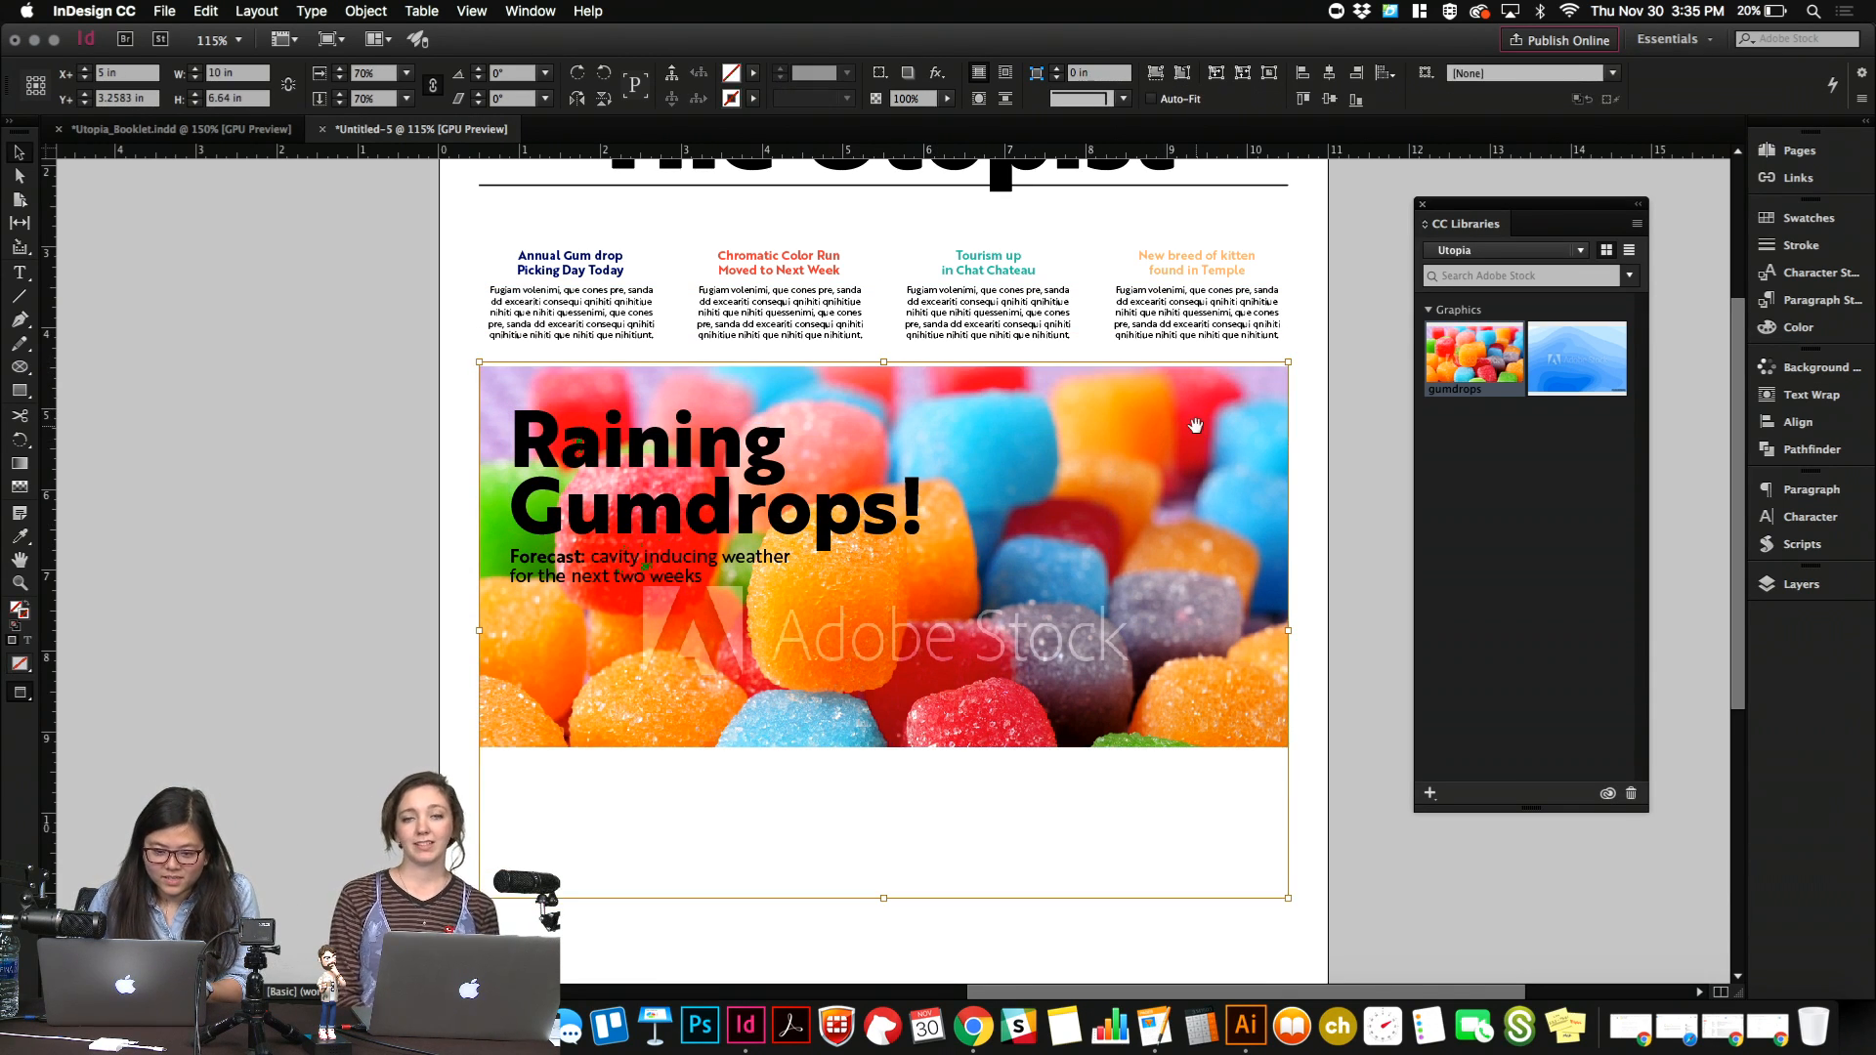
key(shift+Down)
key(Up)
key(Up)
key(Up)
key(Up)
key(Up)
key(Up)
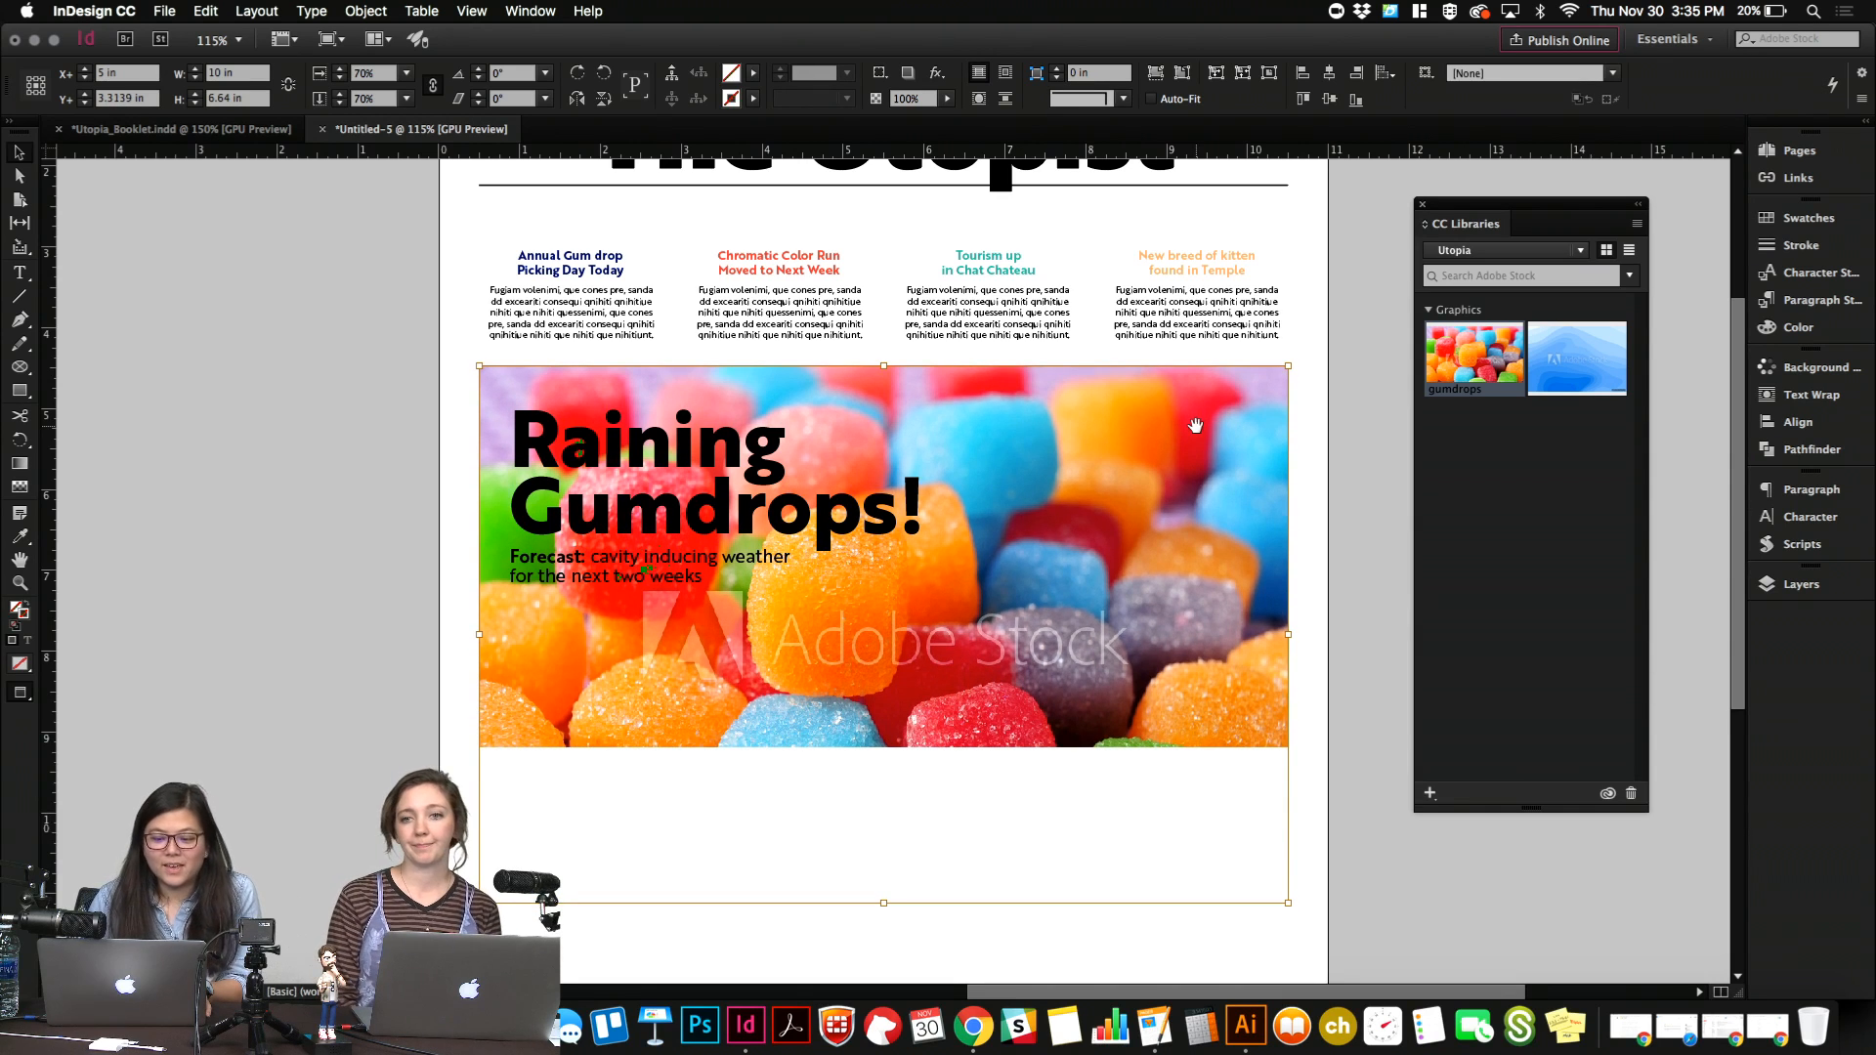
click(335, 620)
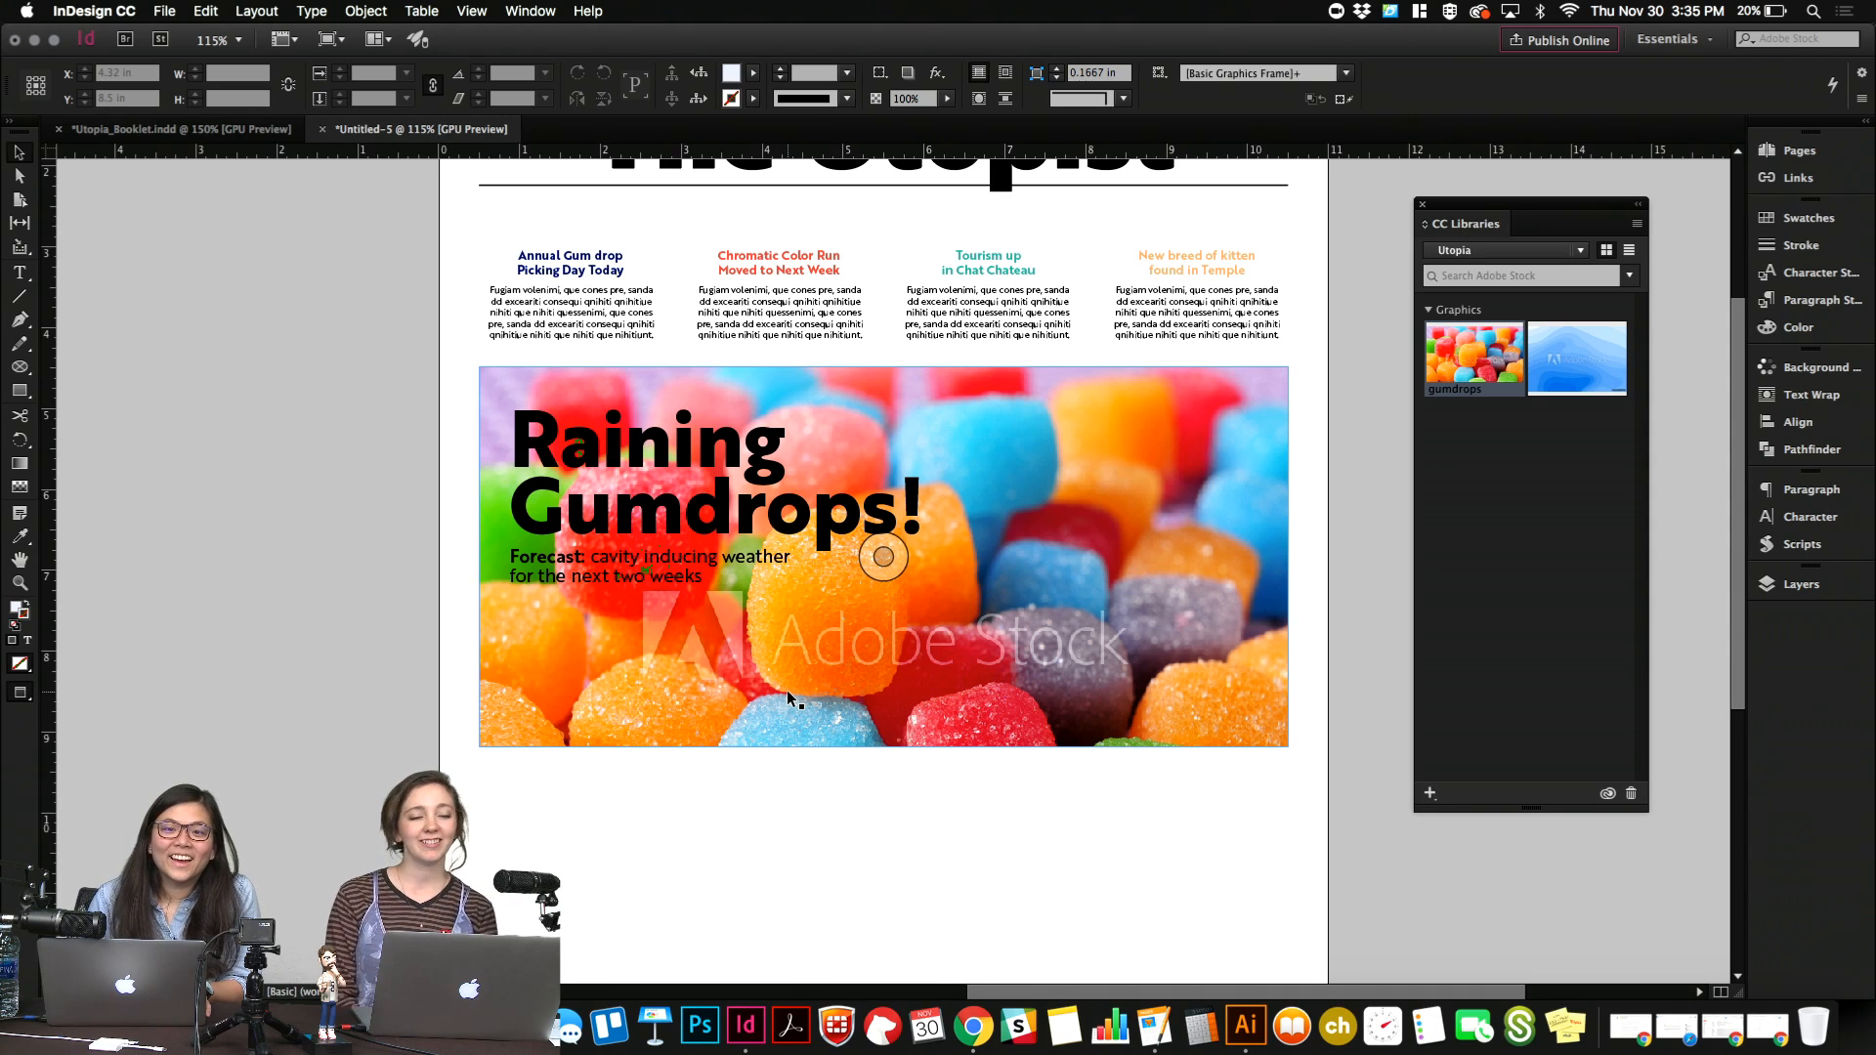
Move the "Raining Gumdrops!" headline and the forecast text together down to the photo's lower left.
click(689, 569)
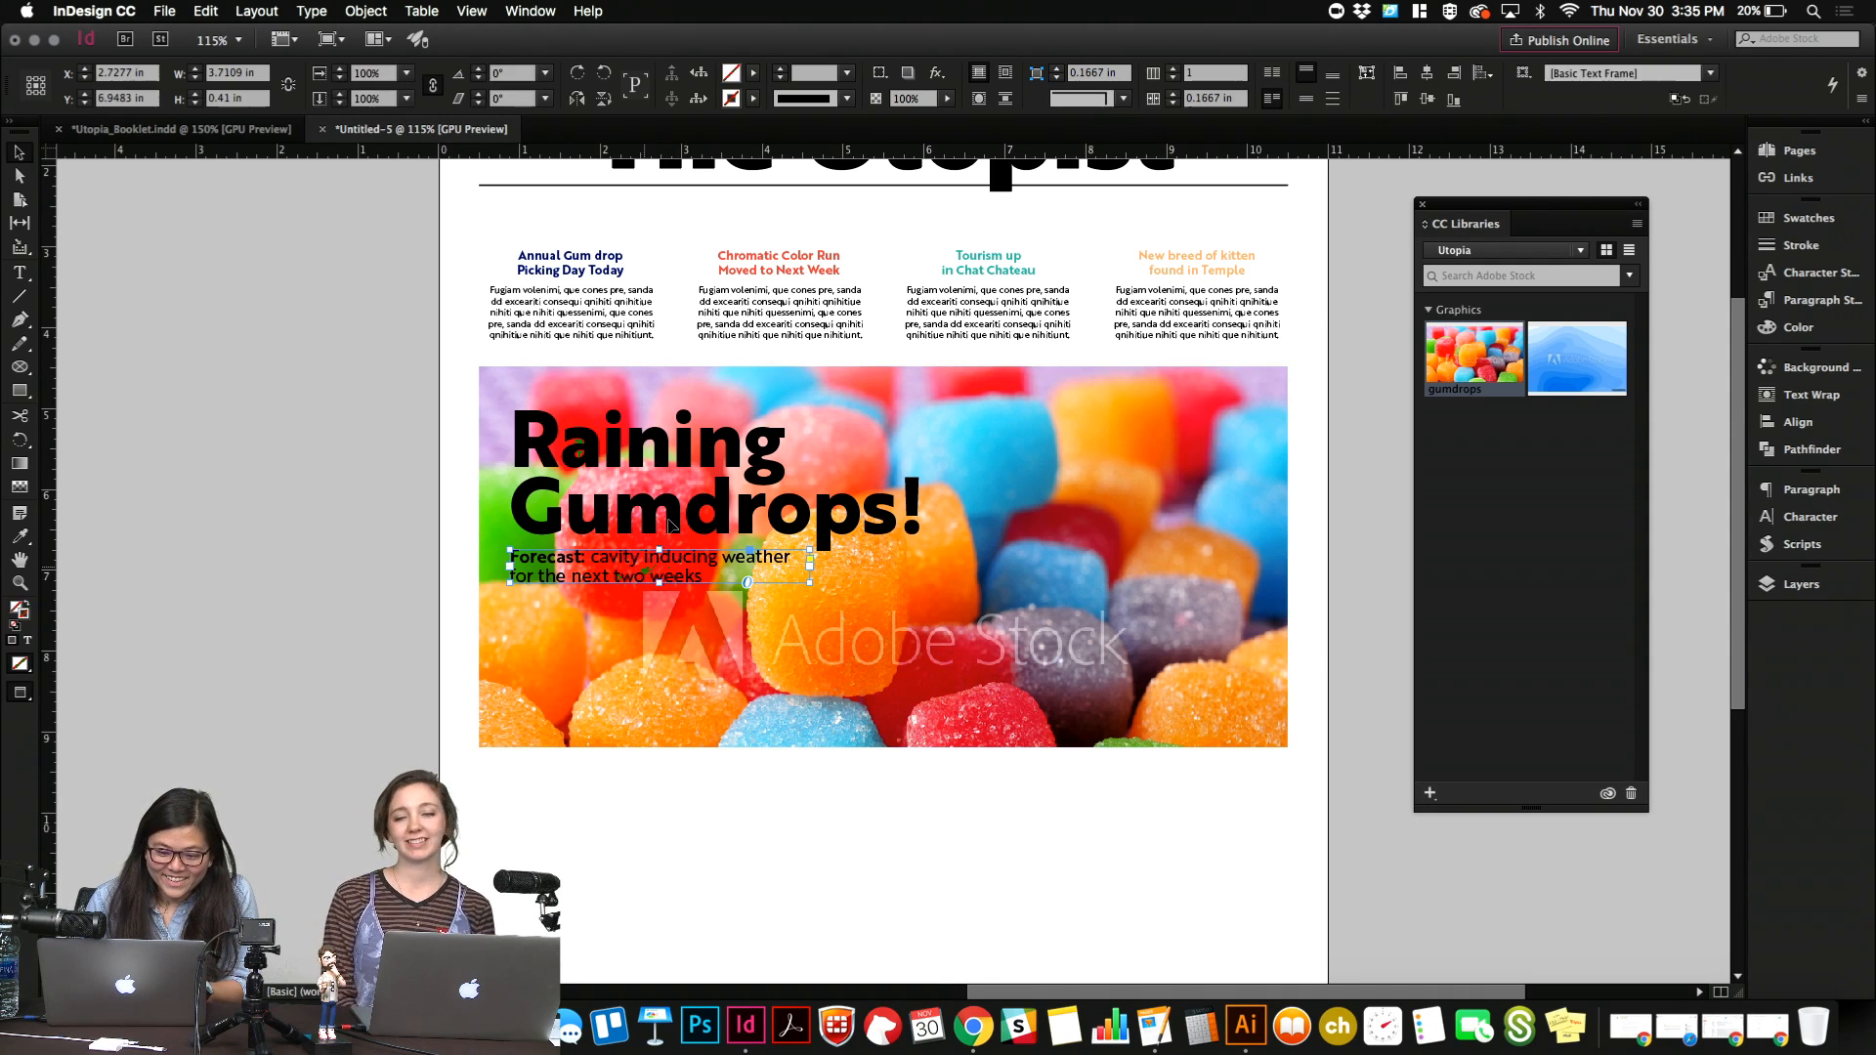
shift+click(673, 520)
drag(672, 520, 672, 651)
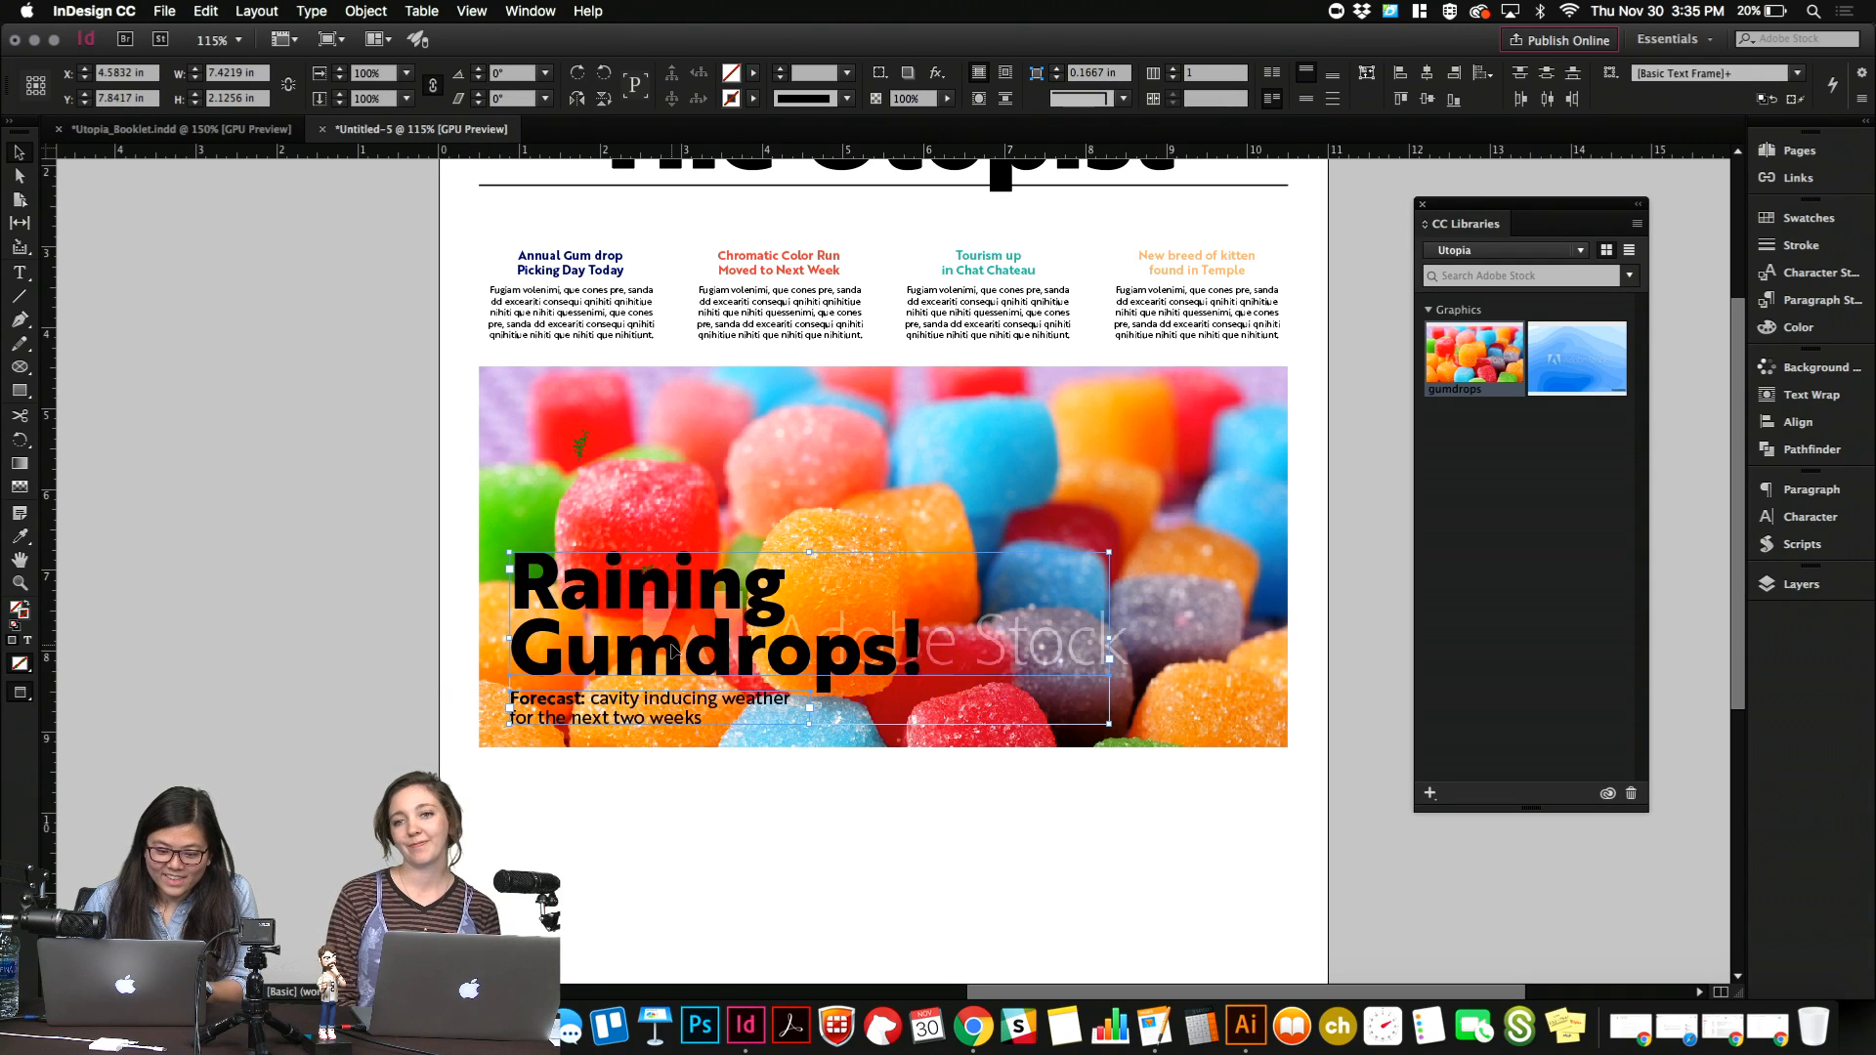
click(360, 523)
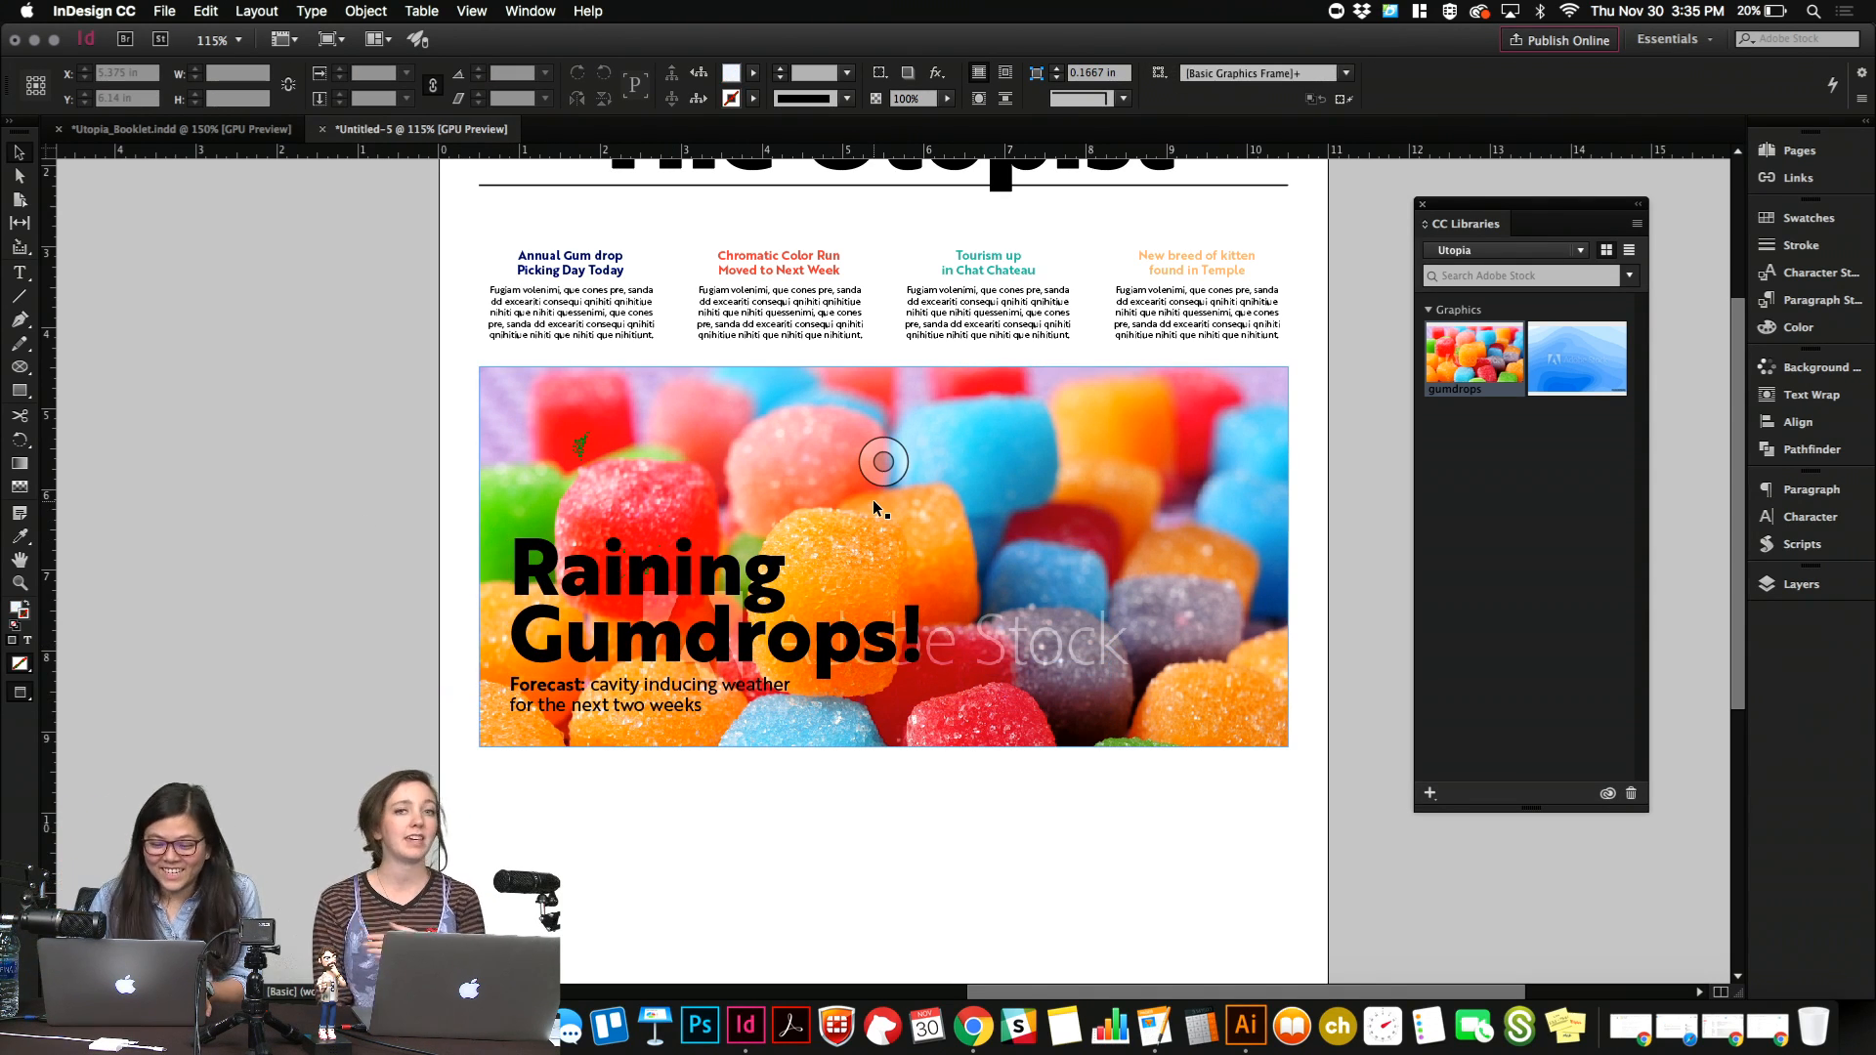
Try a higher crop of the gumdrops photo, and realign the image's top edge with the frame at Y 3.3267 in.
click(882, 555)
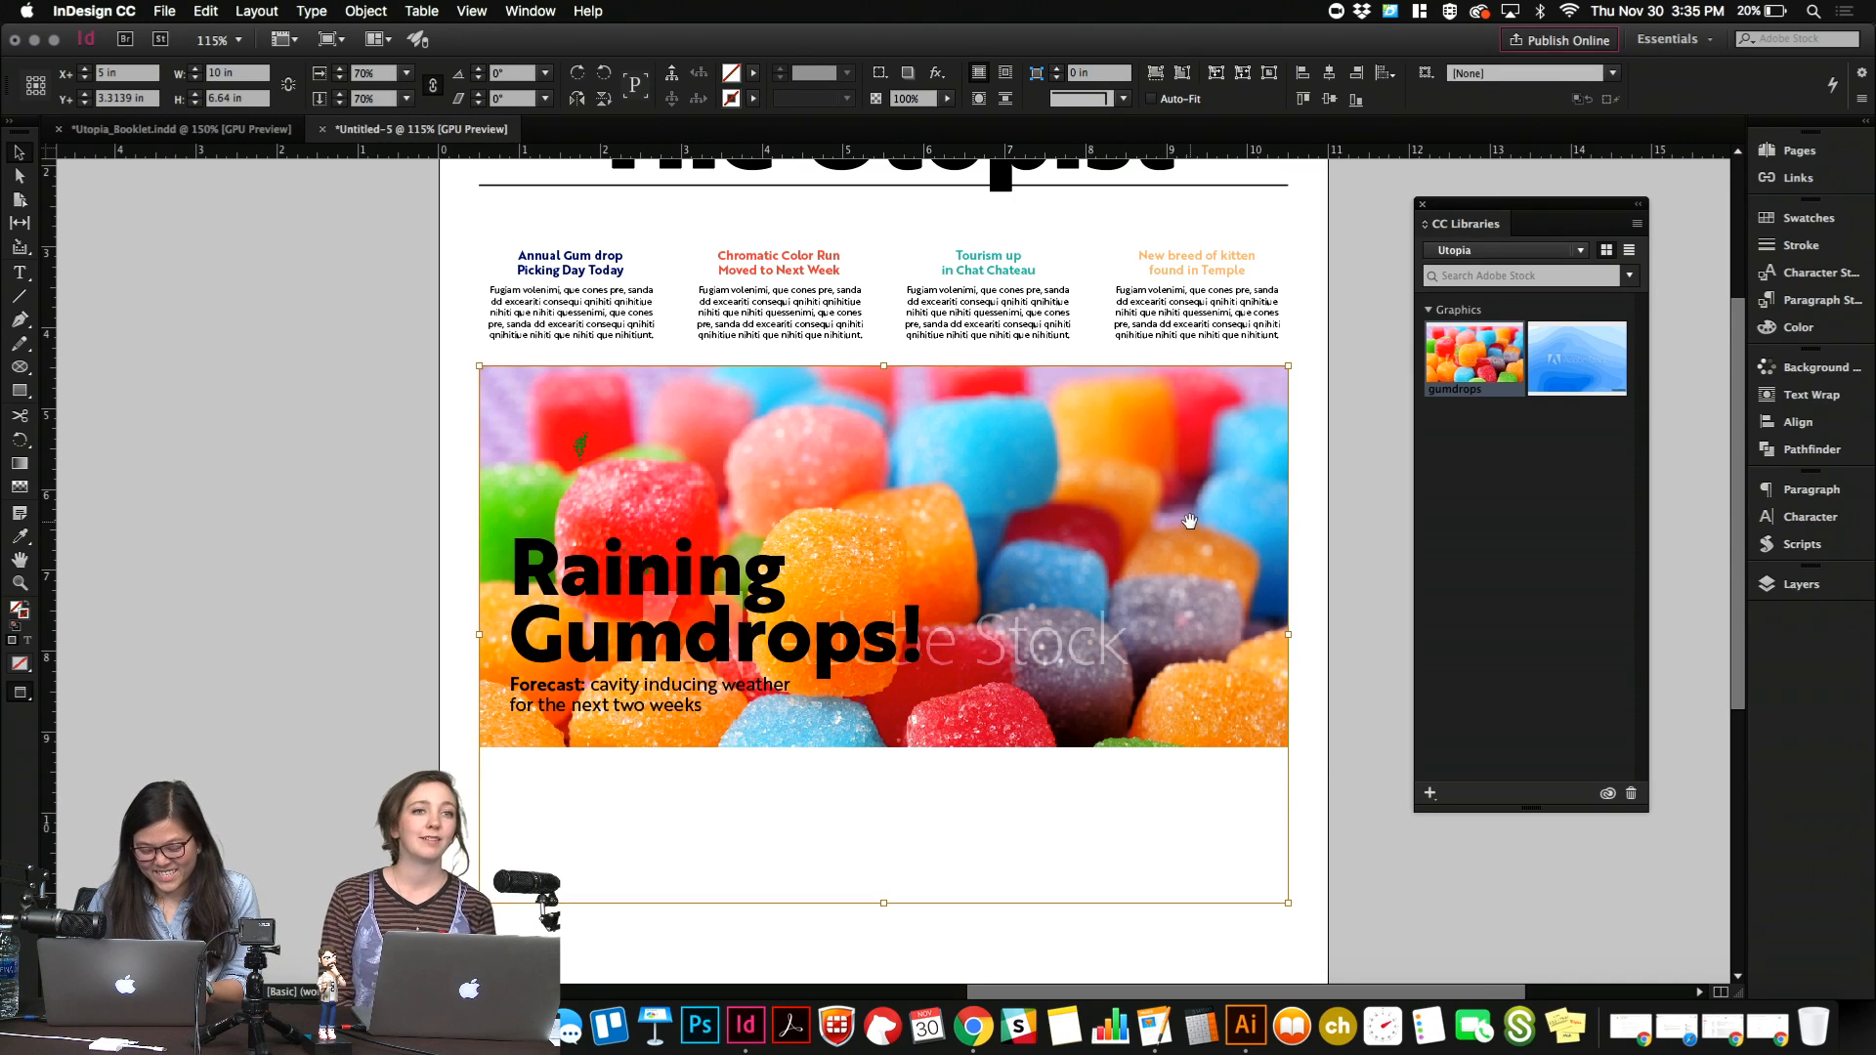
drag(1189, 520, 1189, 579)
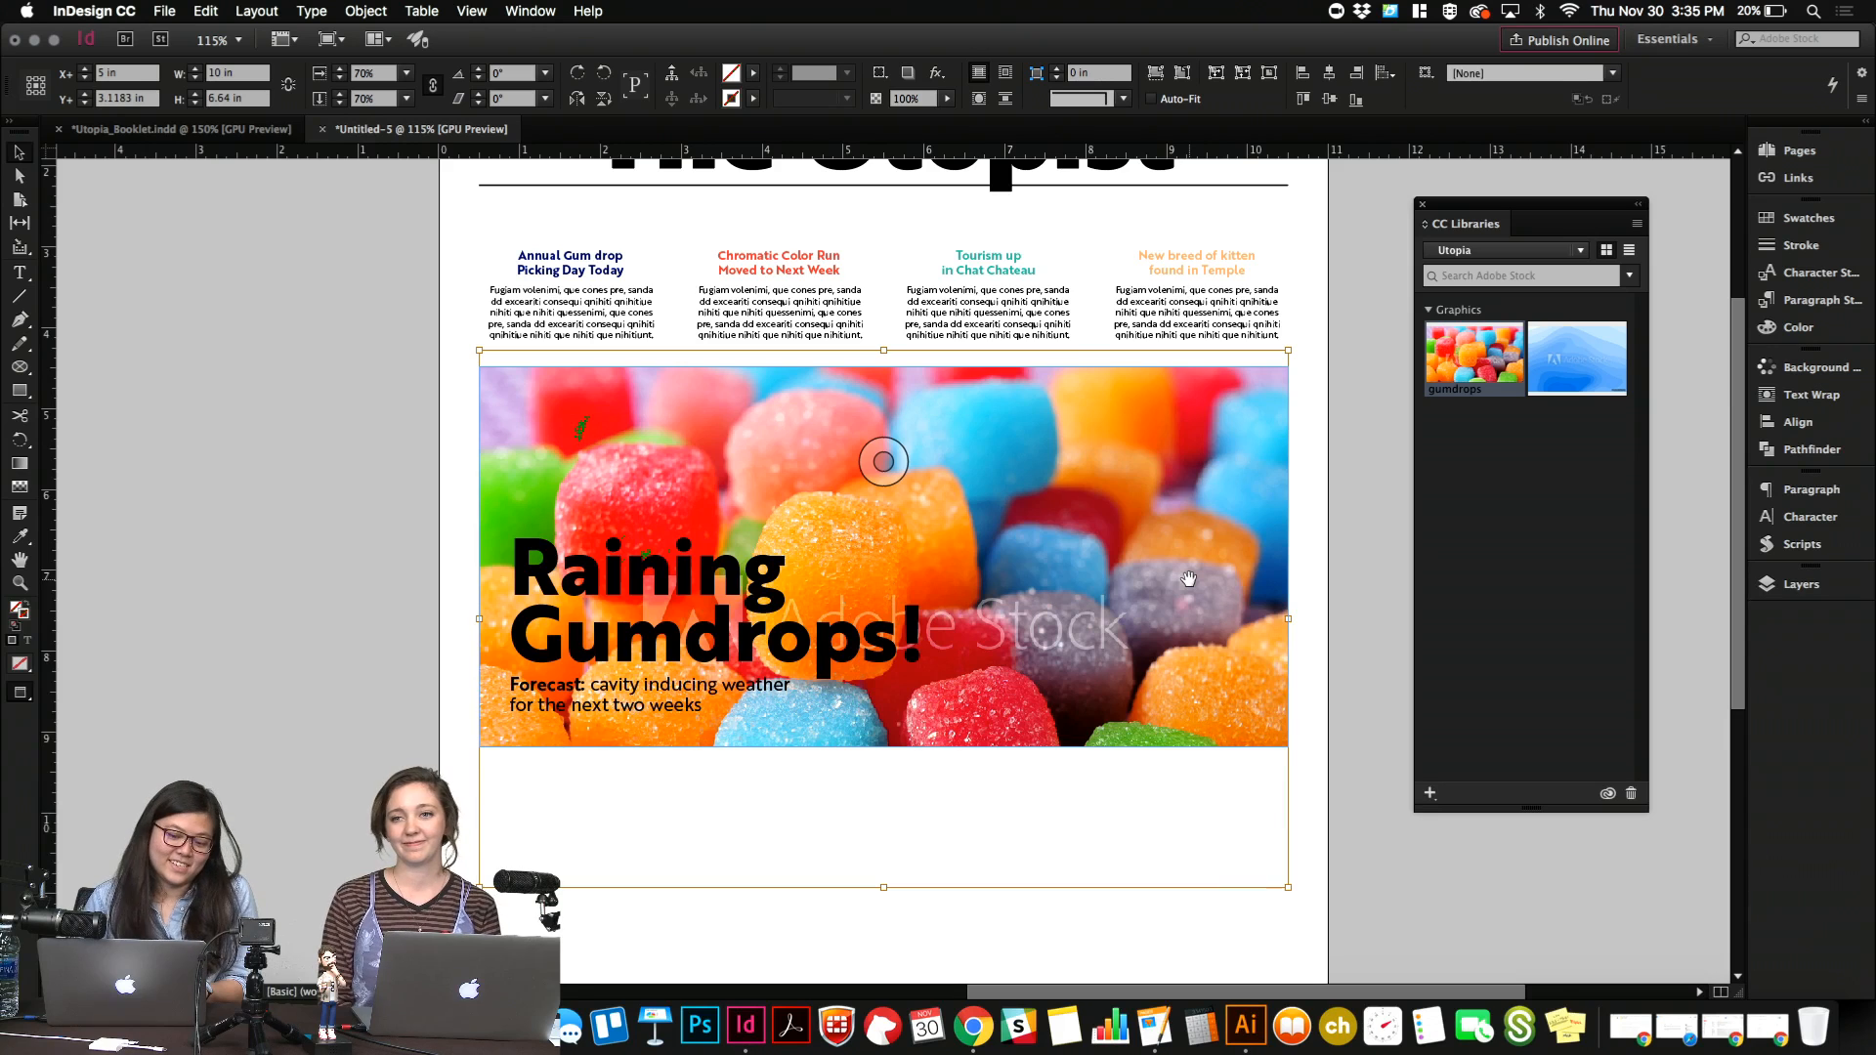
key(shift+Down)
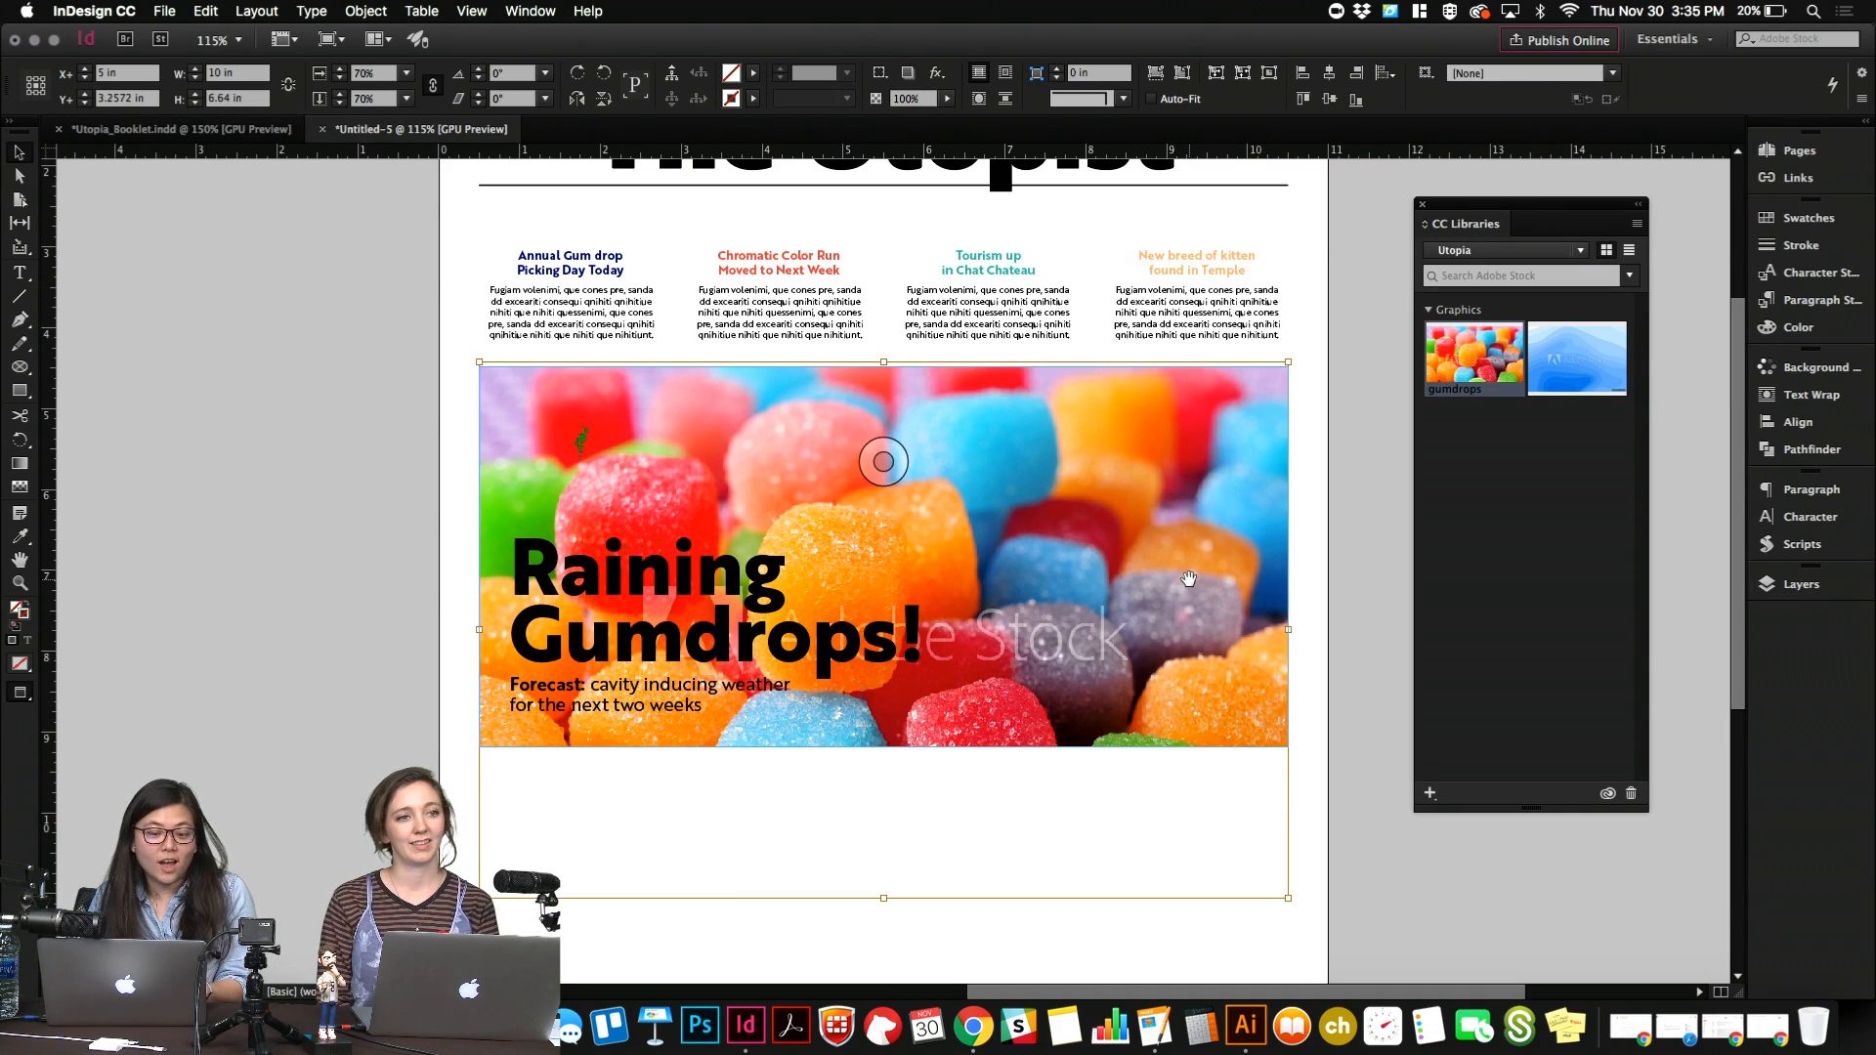
key(Down)
key(Down)
key(Down)
key(Down)
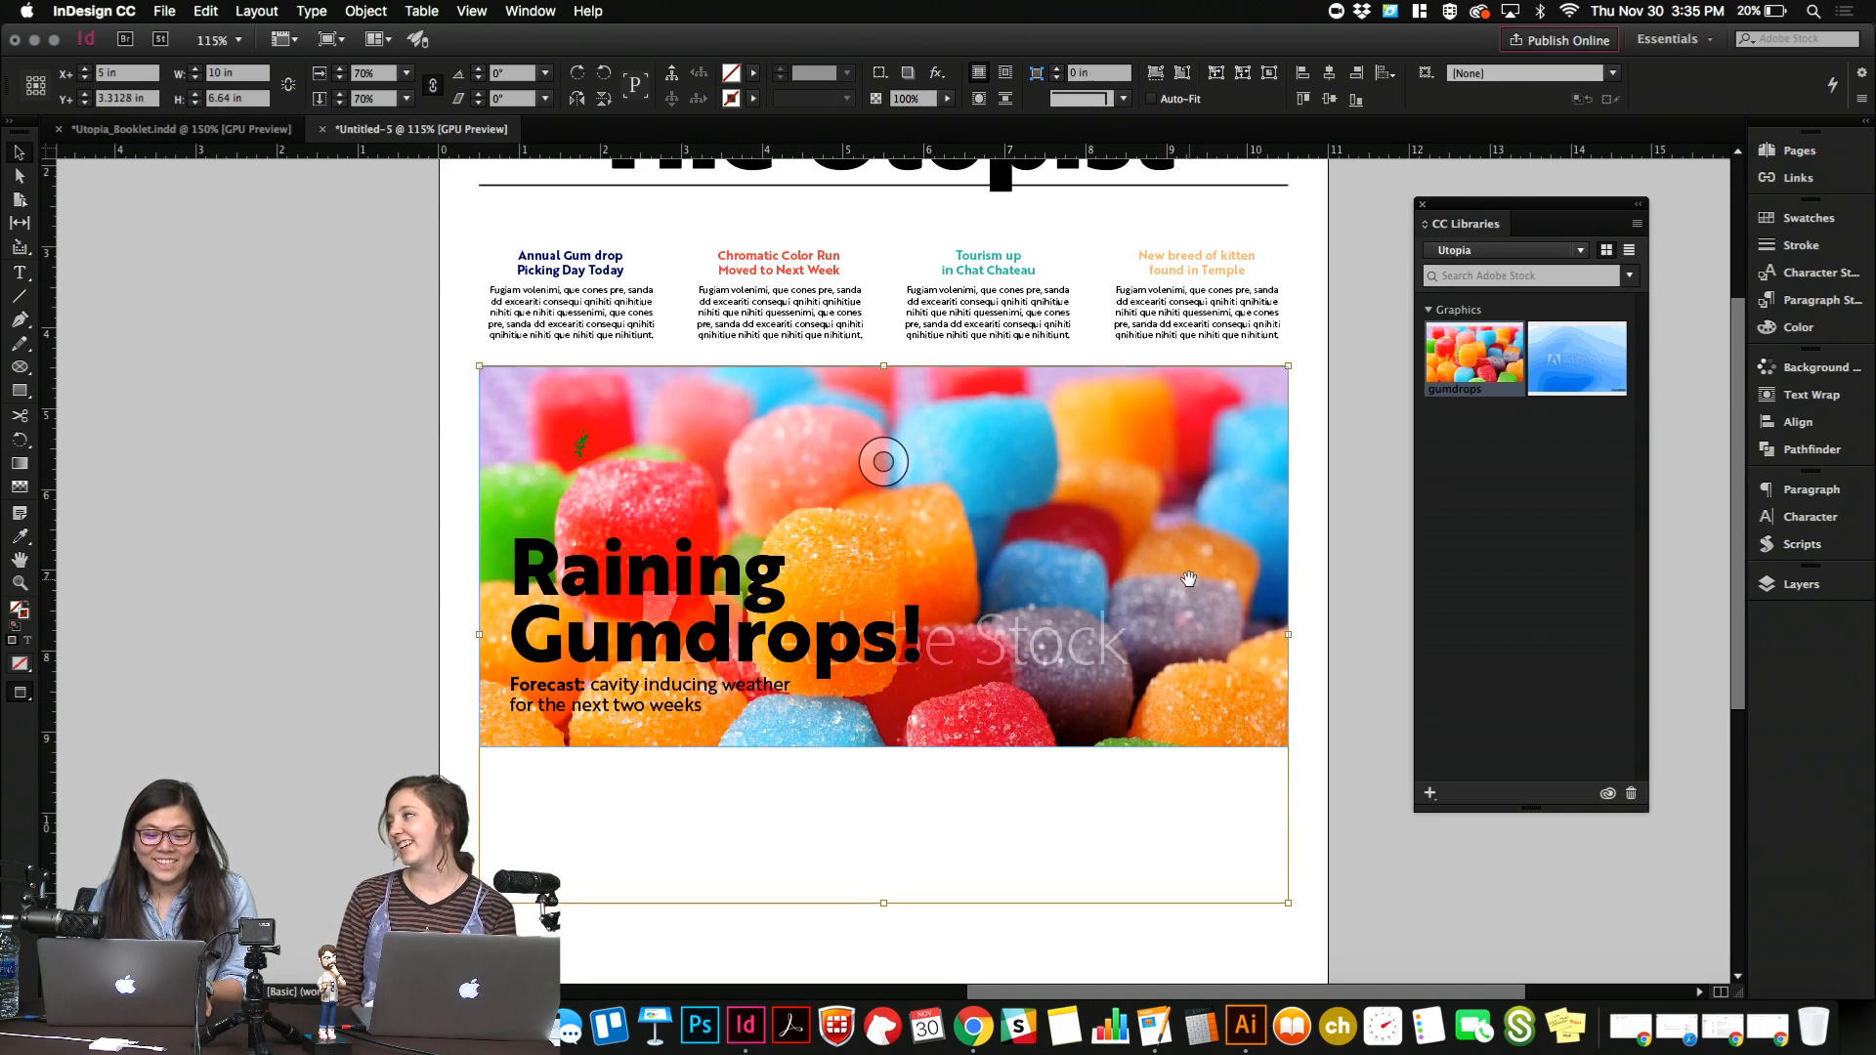
key(Down)
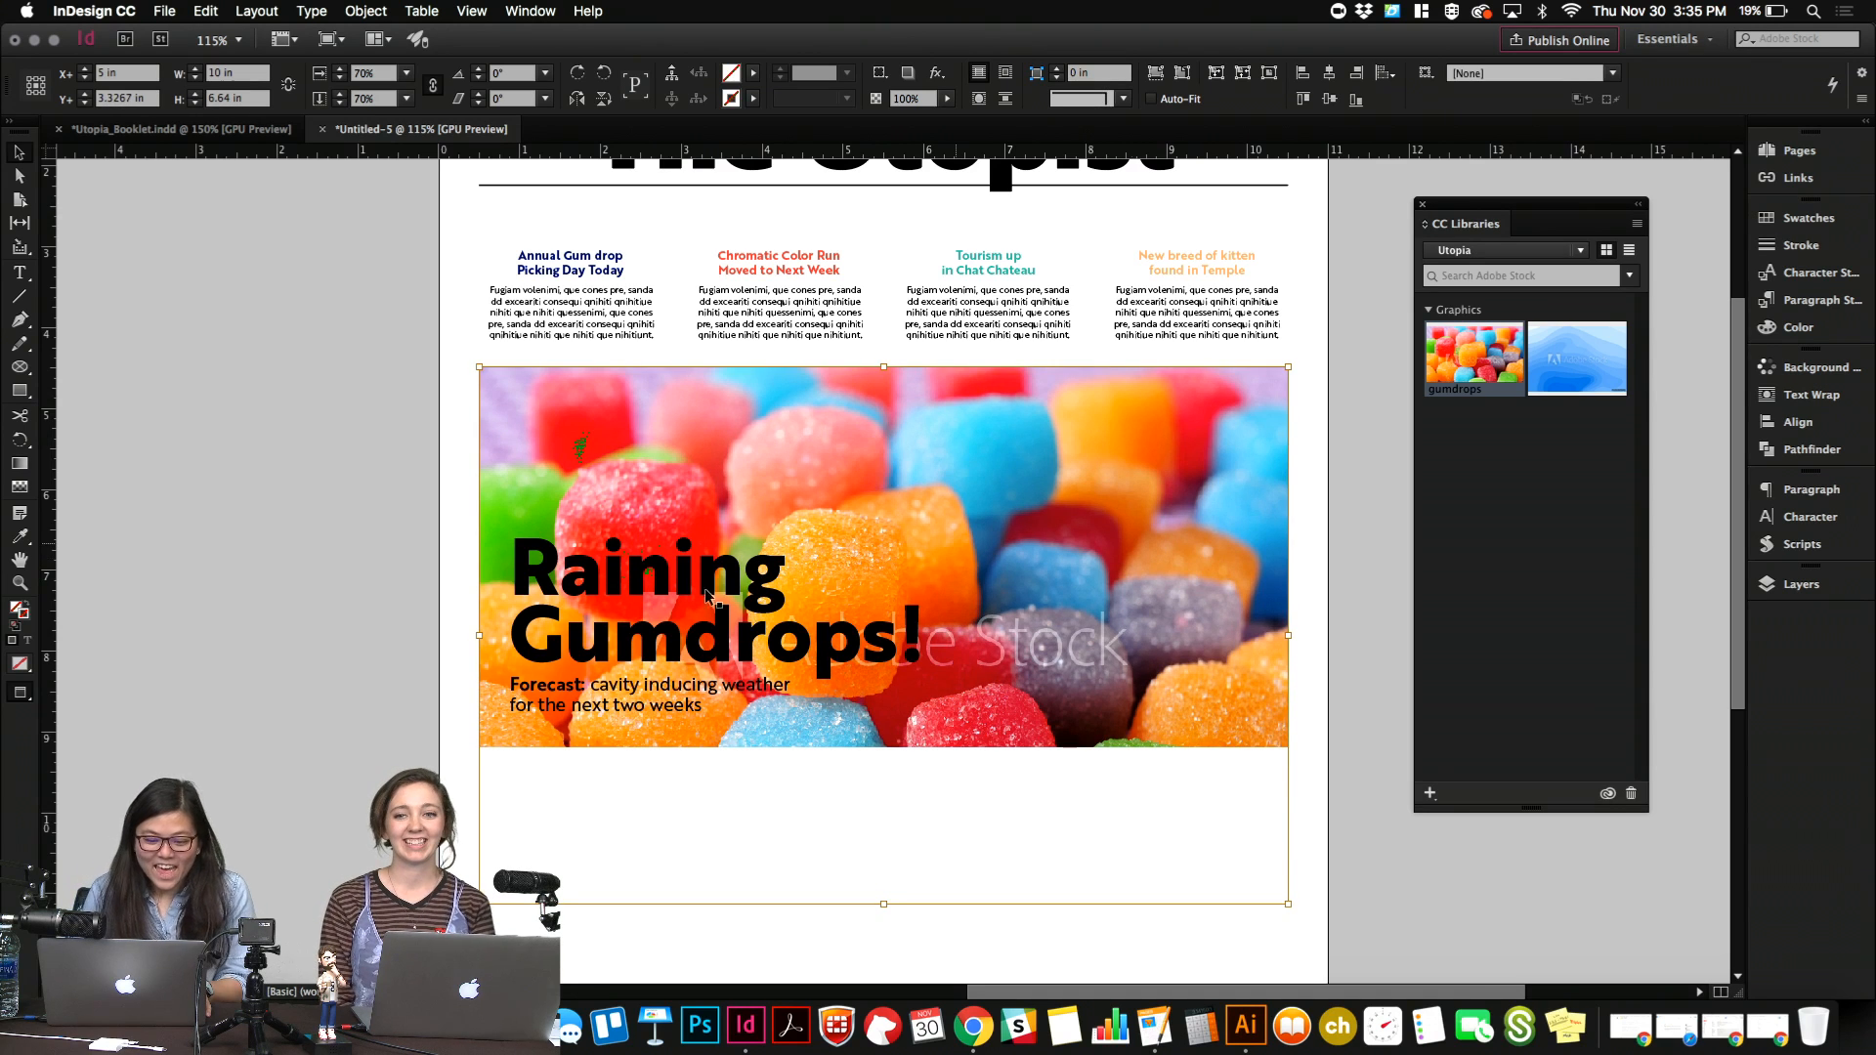
click(289, 661)
Color the "Raining Gumdrops!" headline with the [Paper] swatch.
click(708, 704)
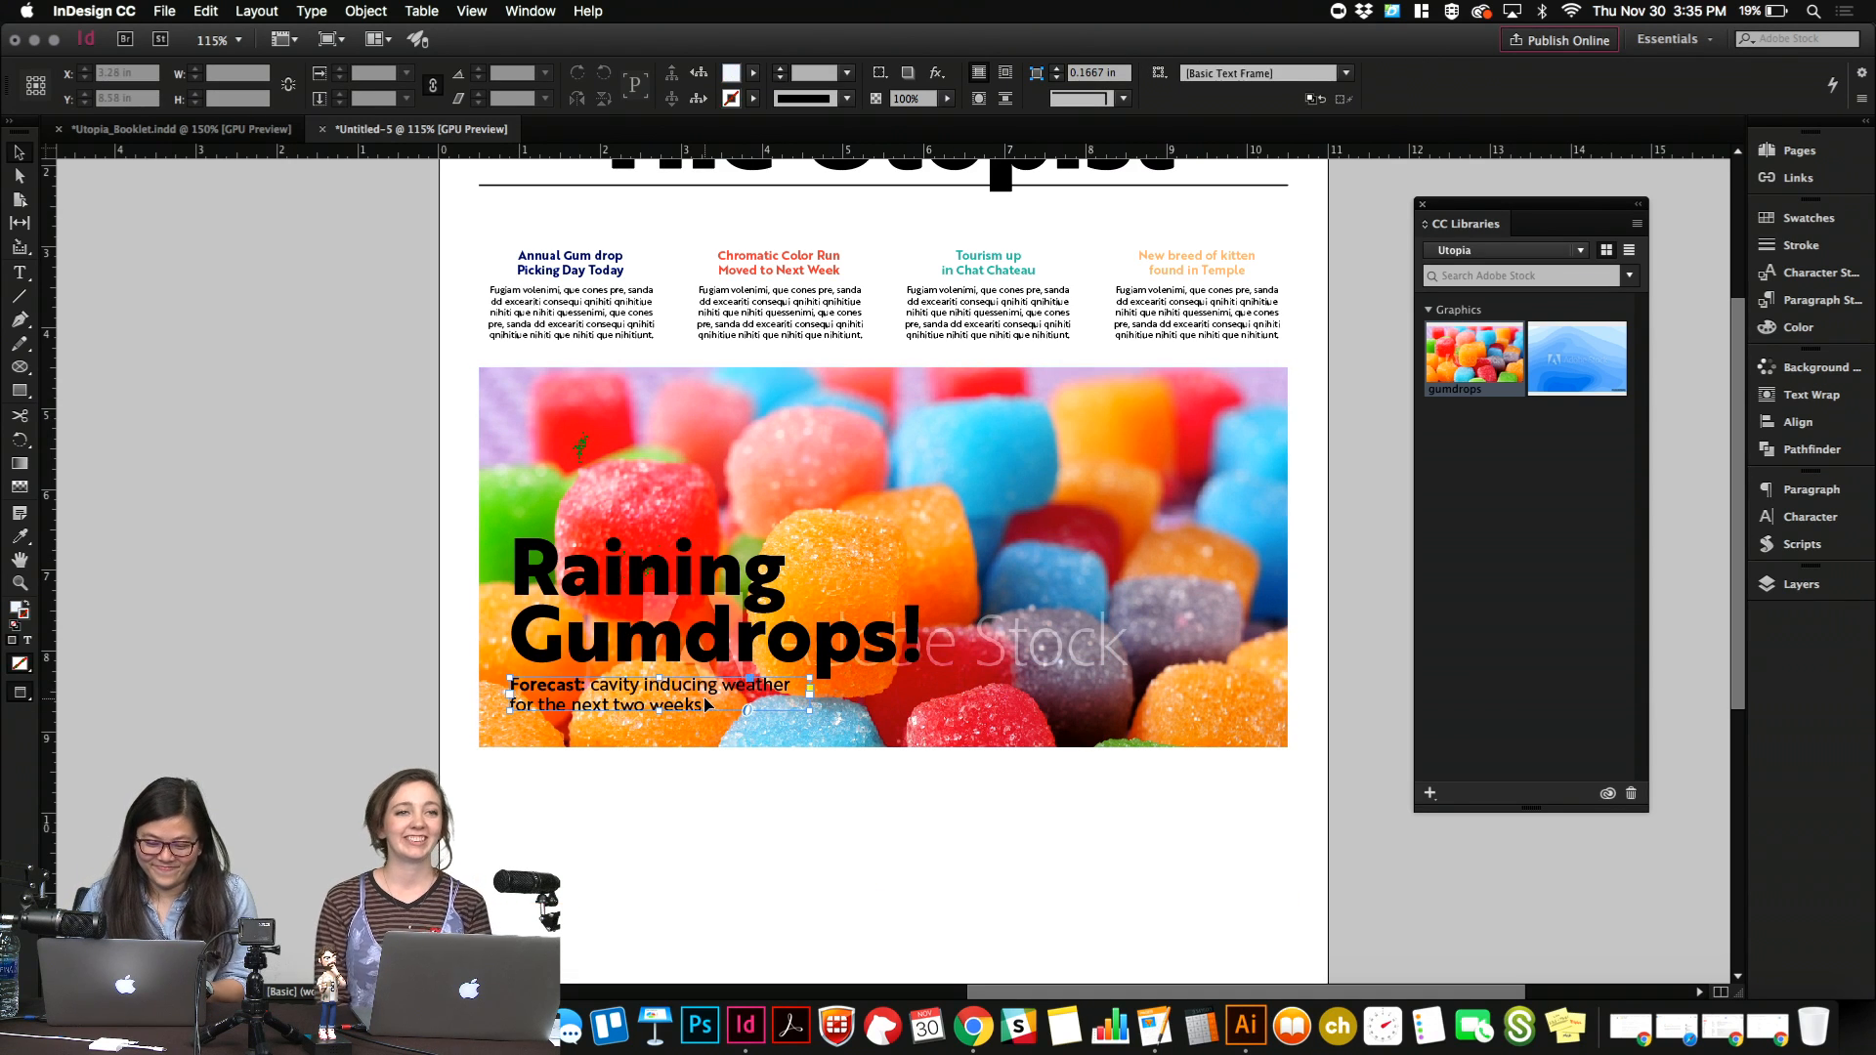
double_click(758, 658)
key(super+a)
click(1820, 215)
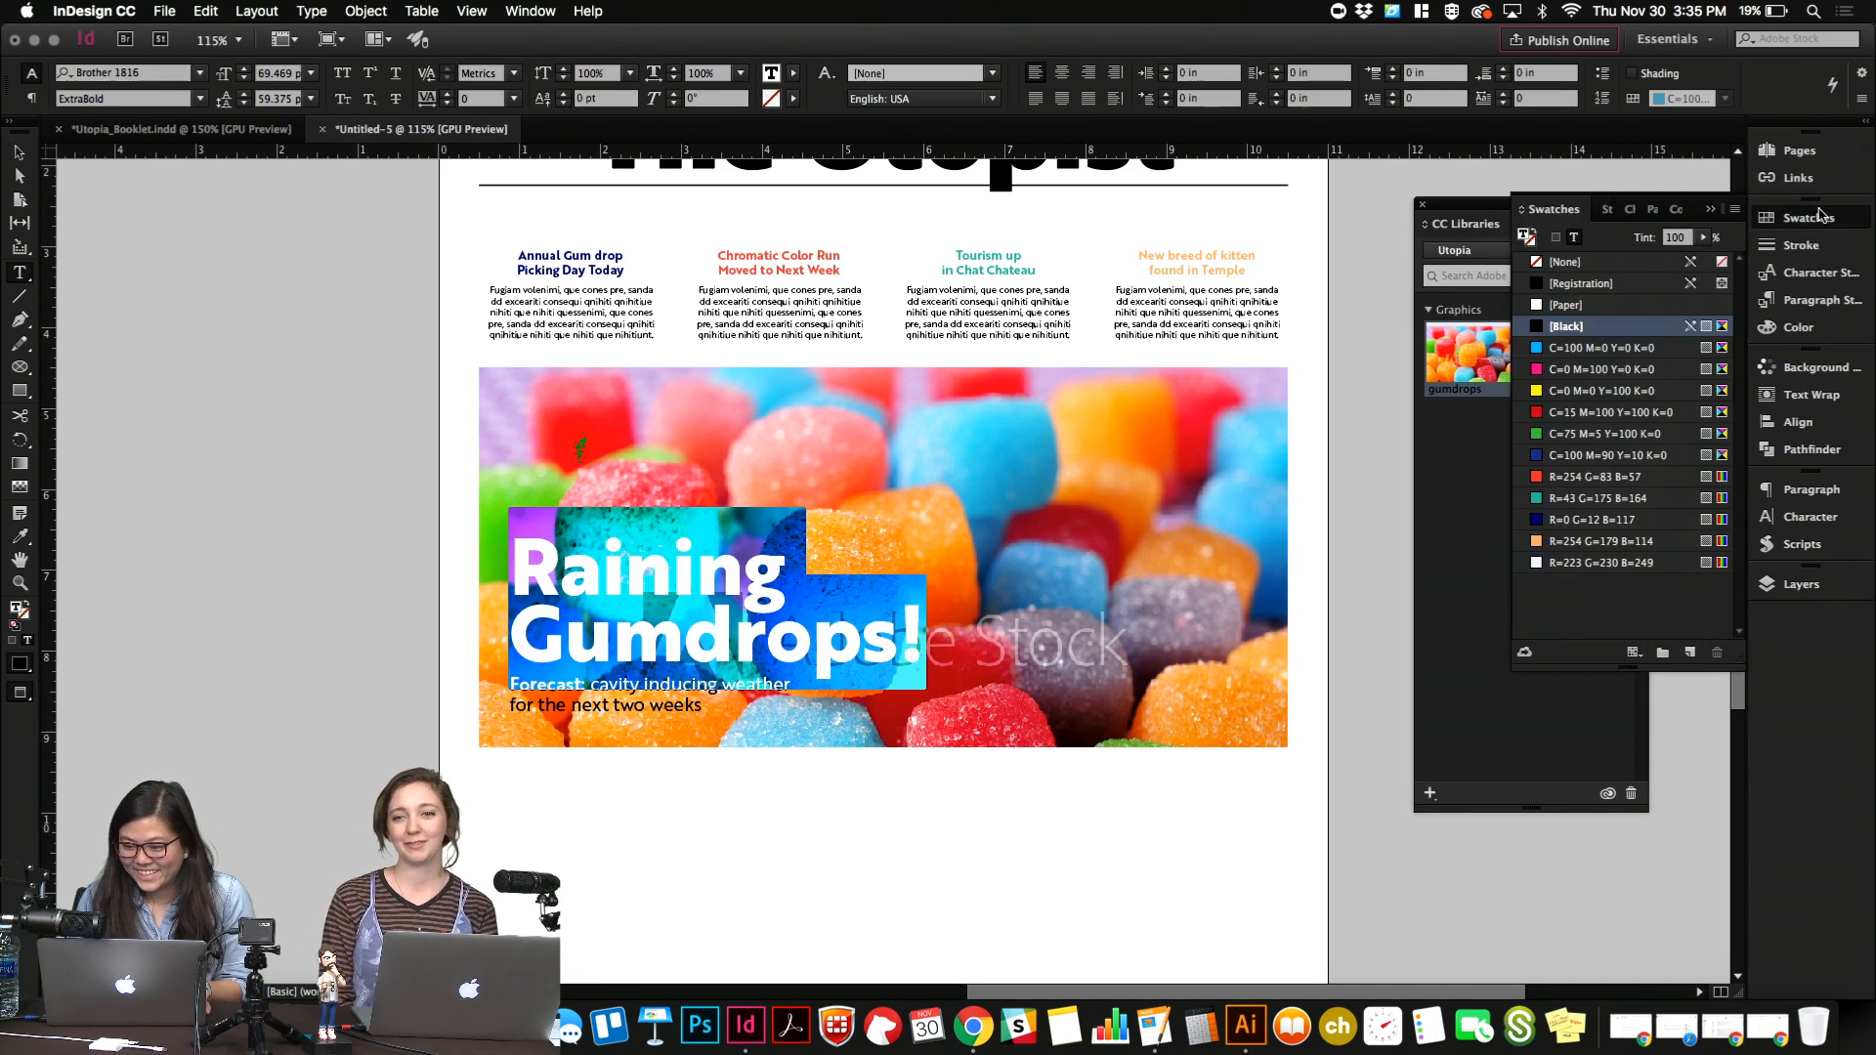
click(1564, 304)
click(813, 640)
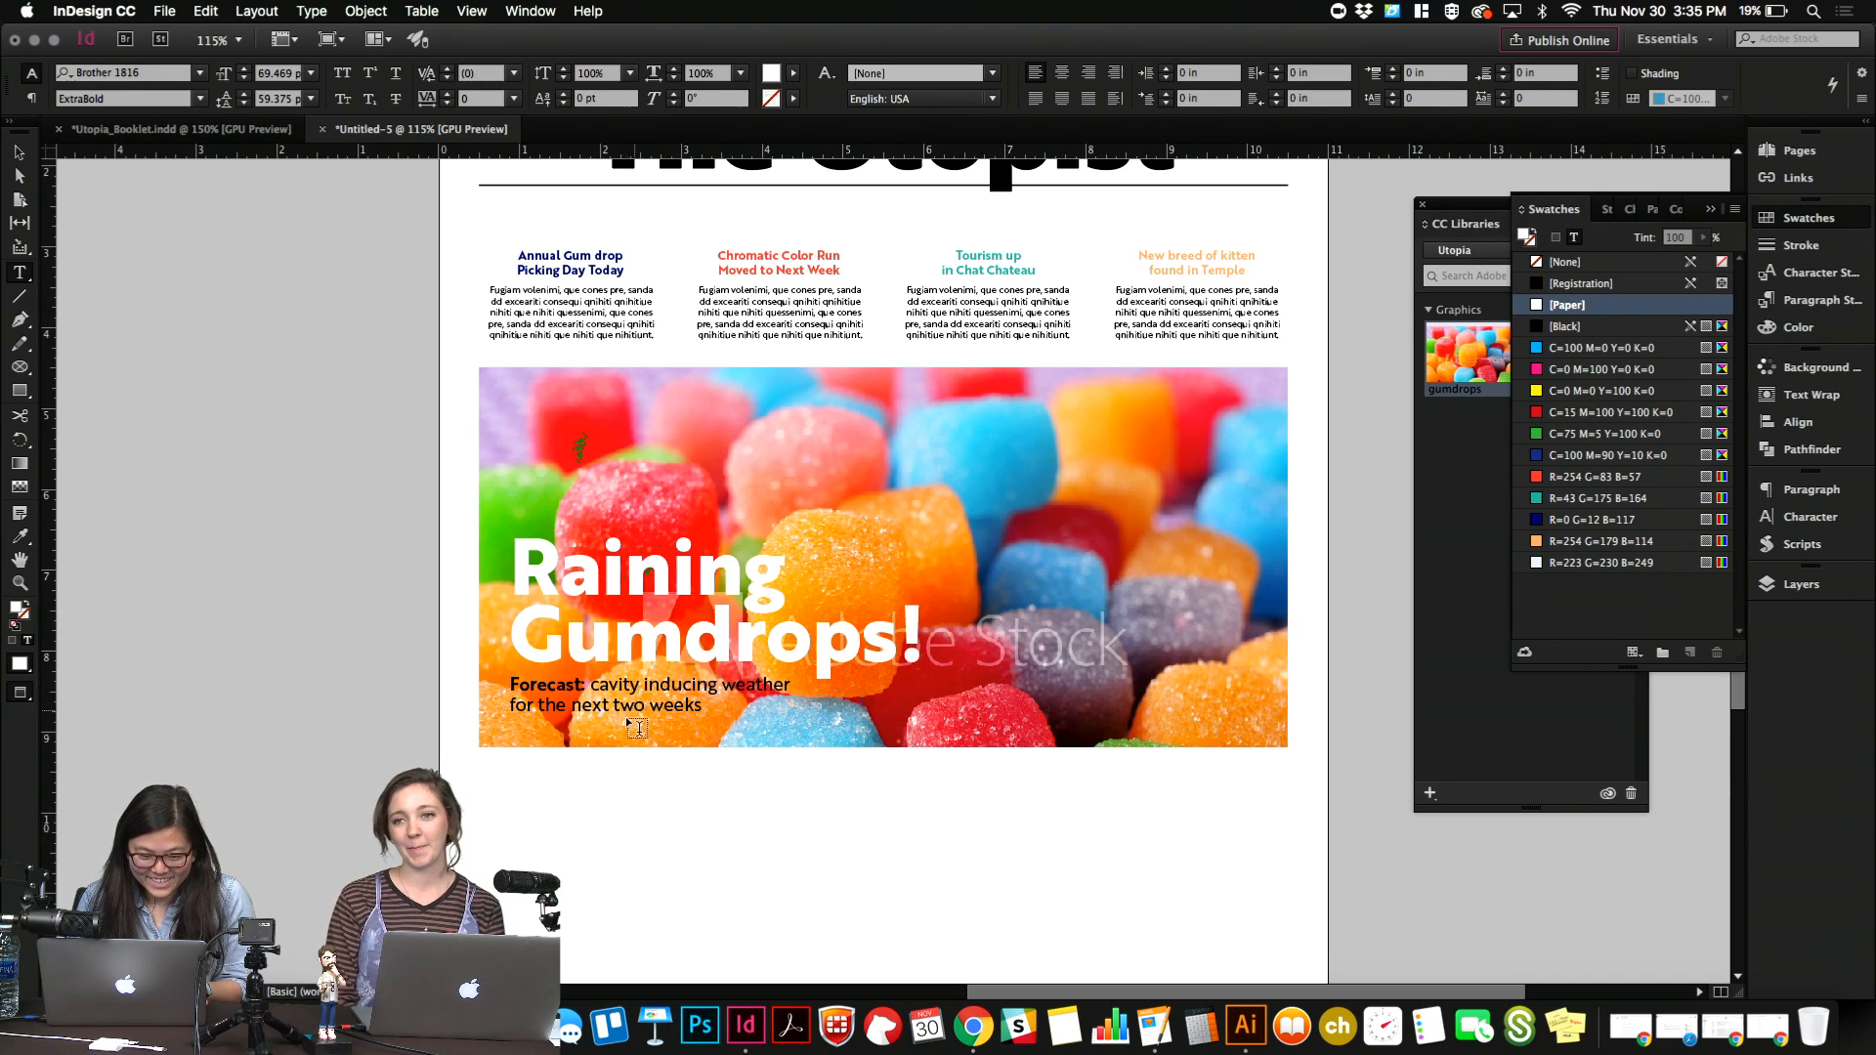
Color the two-line forecast text under the headline with the [Paper] swatch and deselect it.
click(636, 696)
key(super+a)
click(1569, 306)
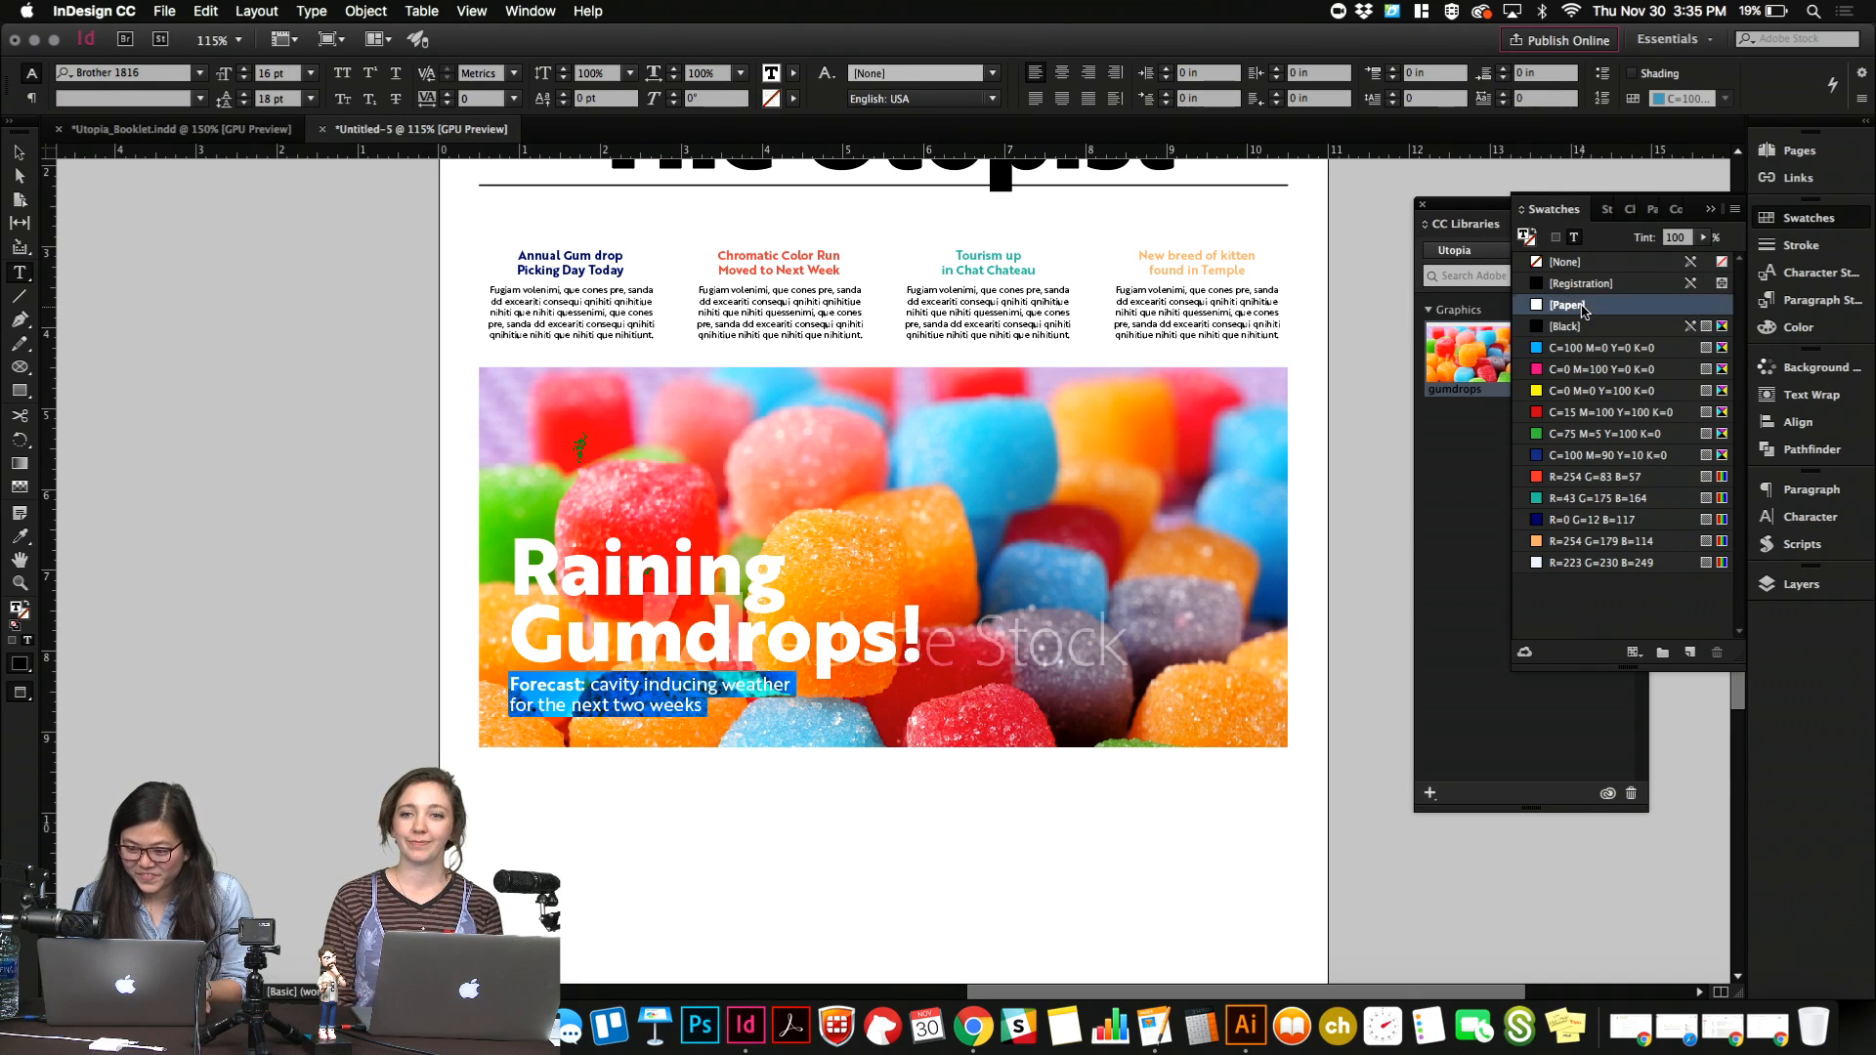
click(742, 612)
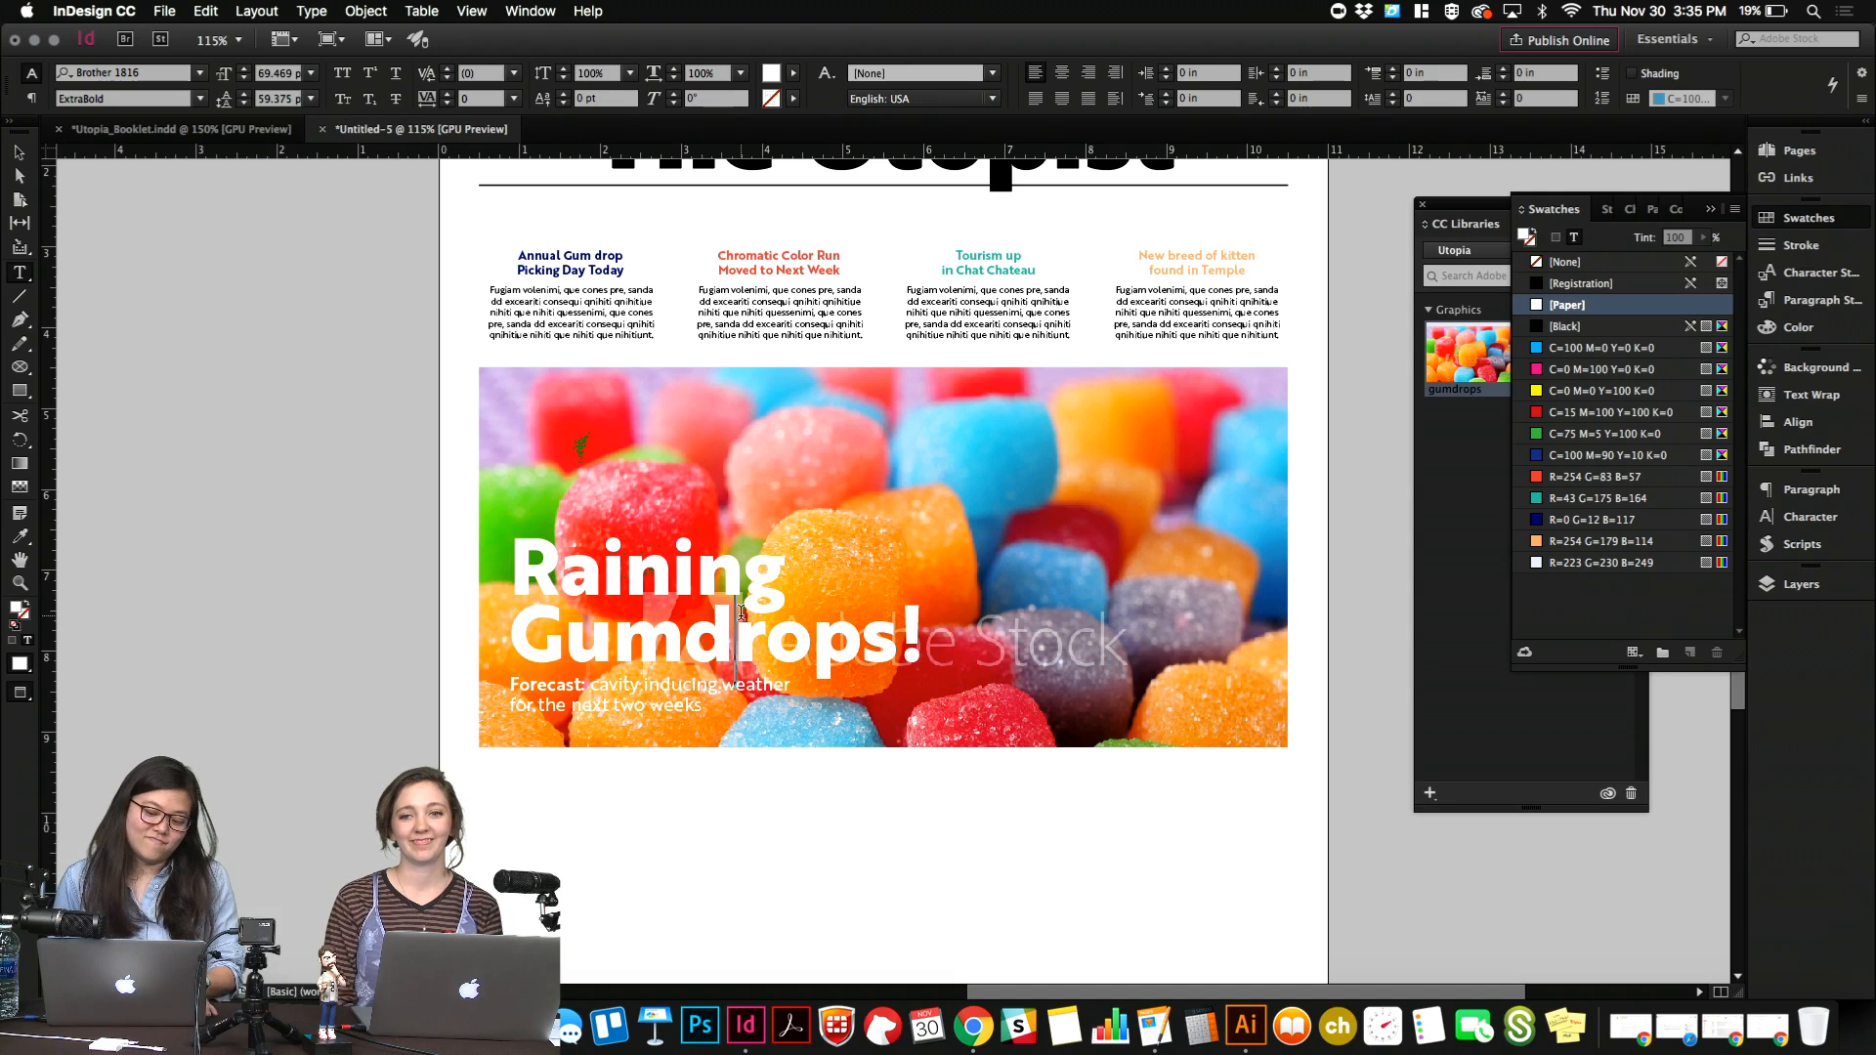
key(Escape)
click(292, 534)
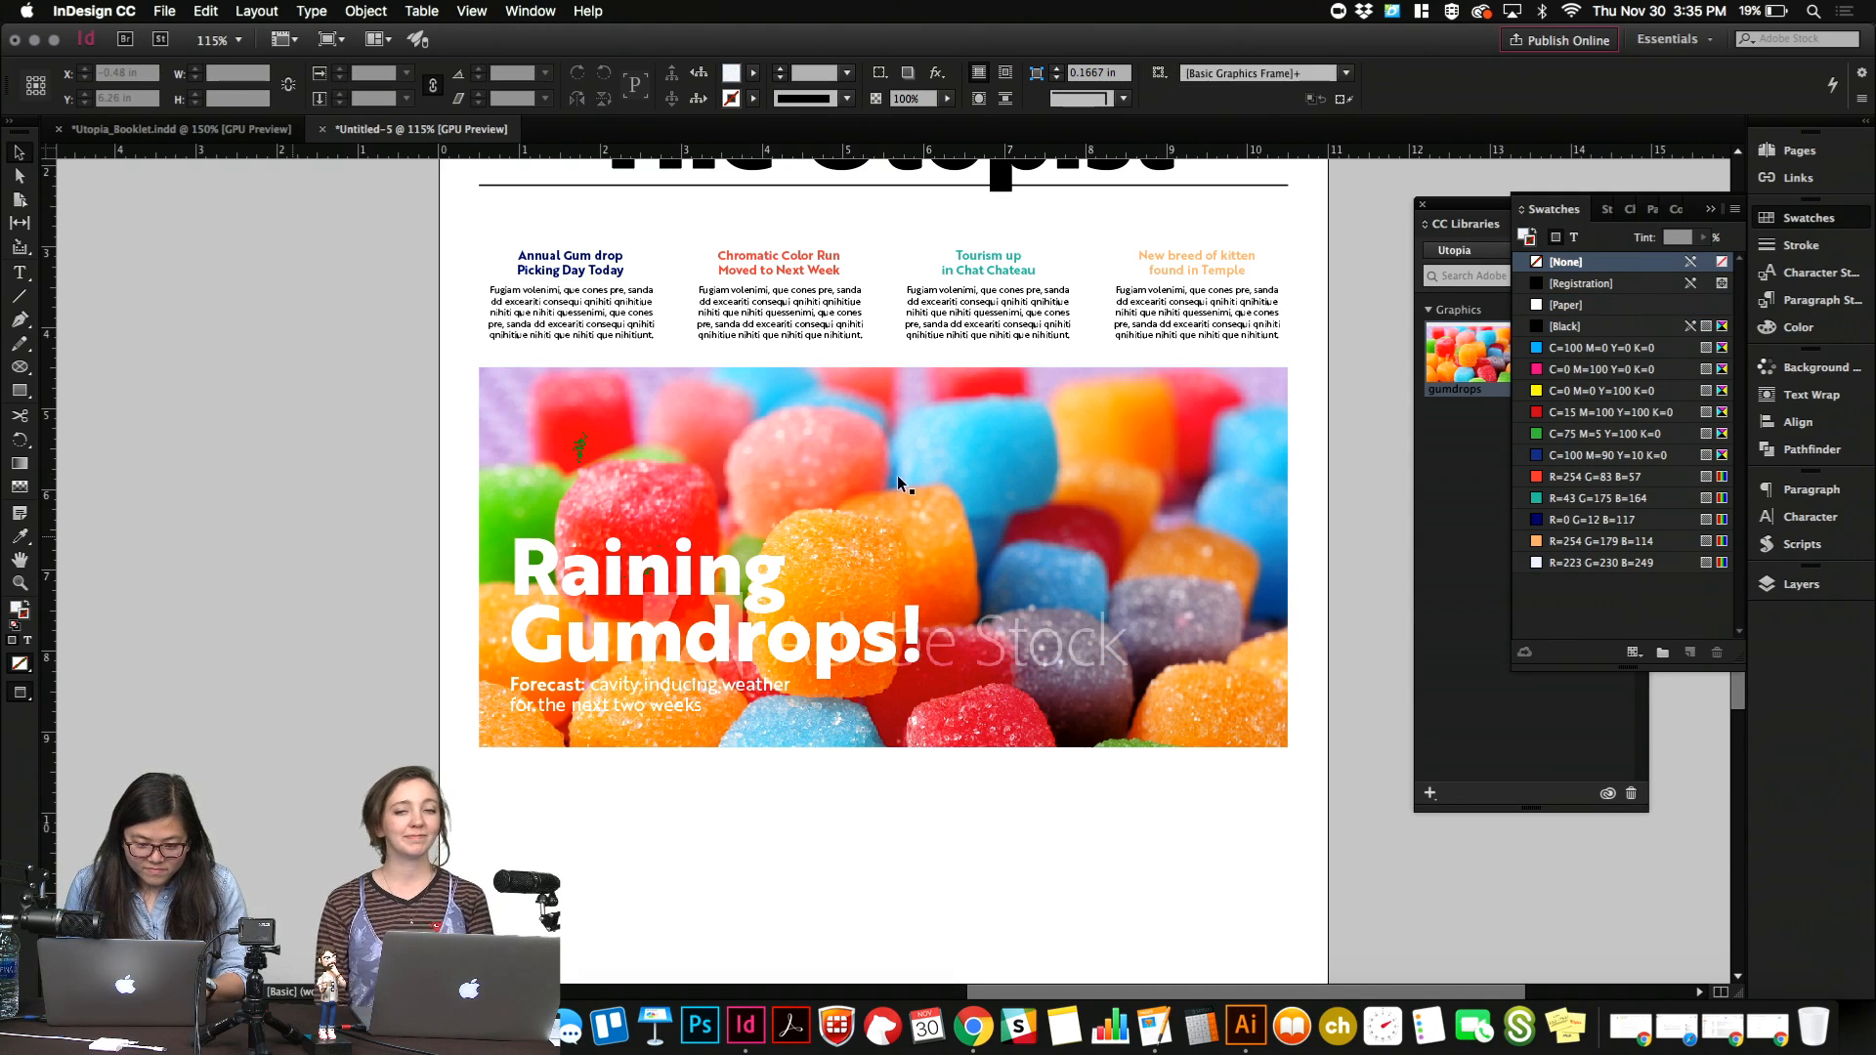
Draw a 10 by 4.7 in rectangle exactly covering the gumdrops photo and its text.
scroll(349, 475, up, 3)
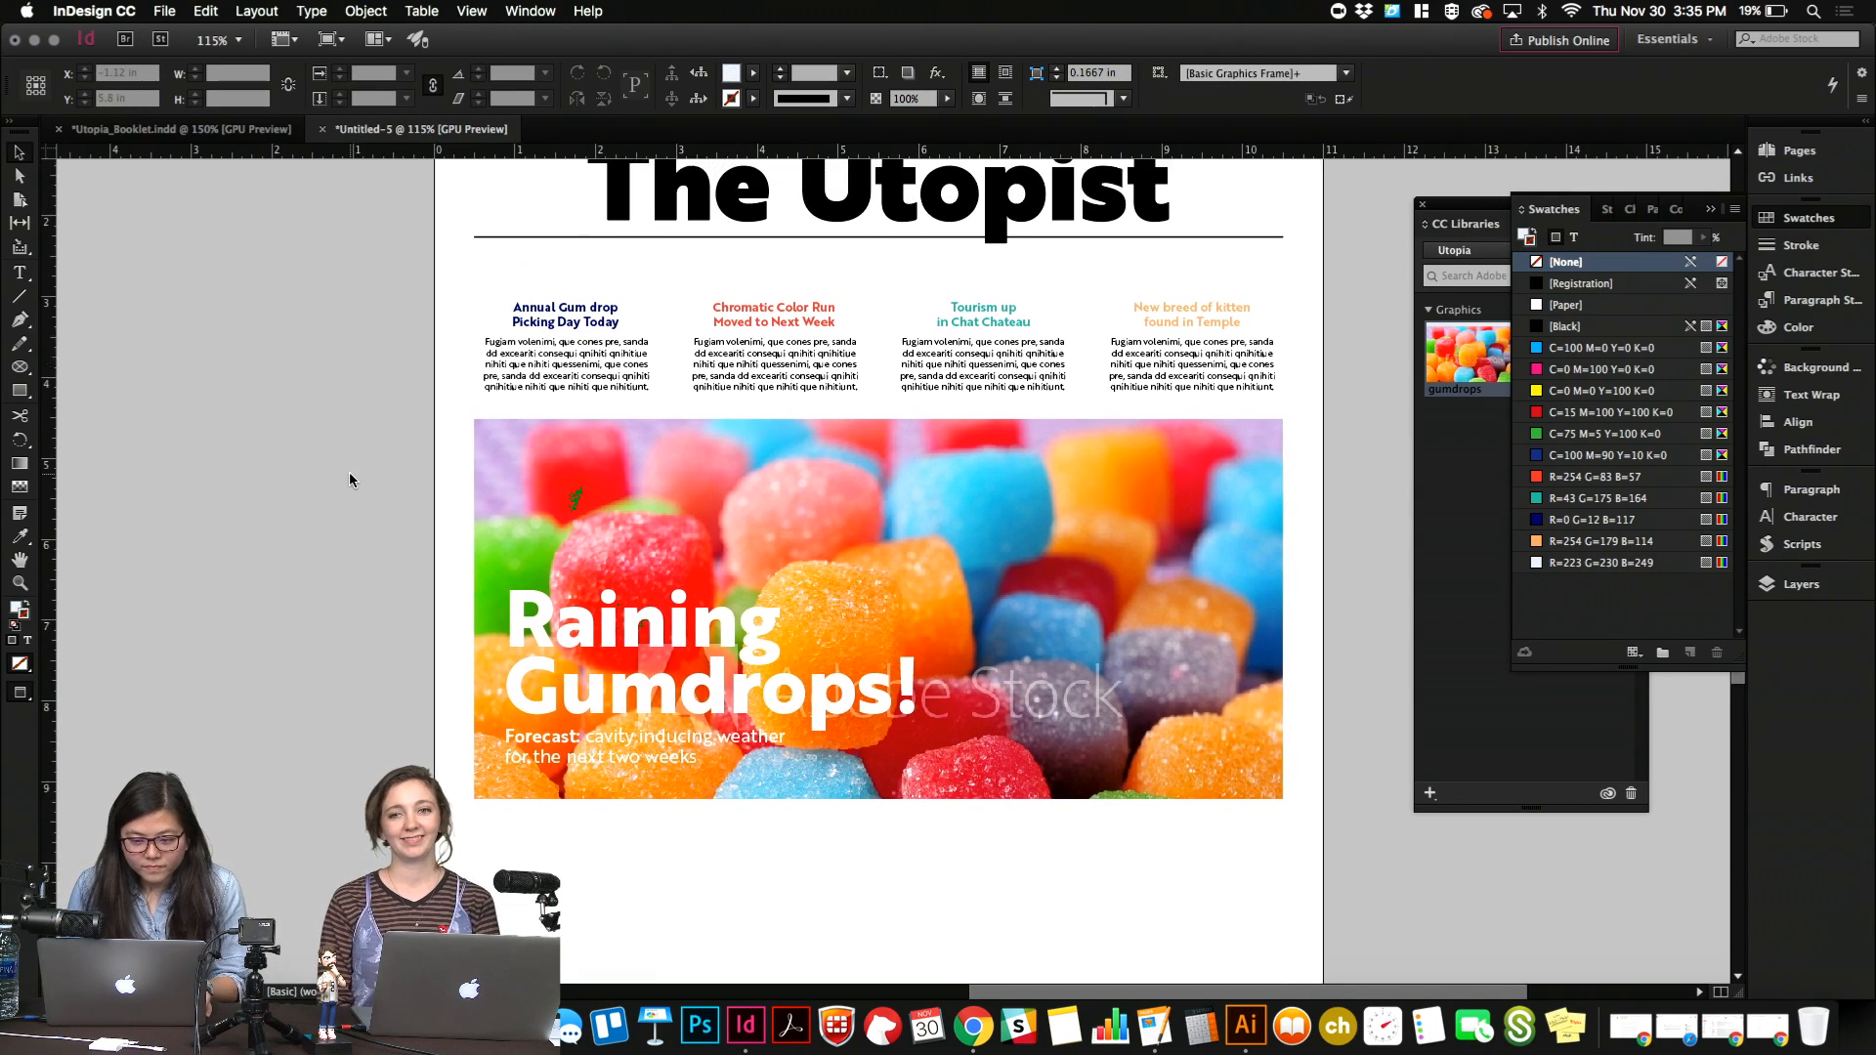
click(15, 392)
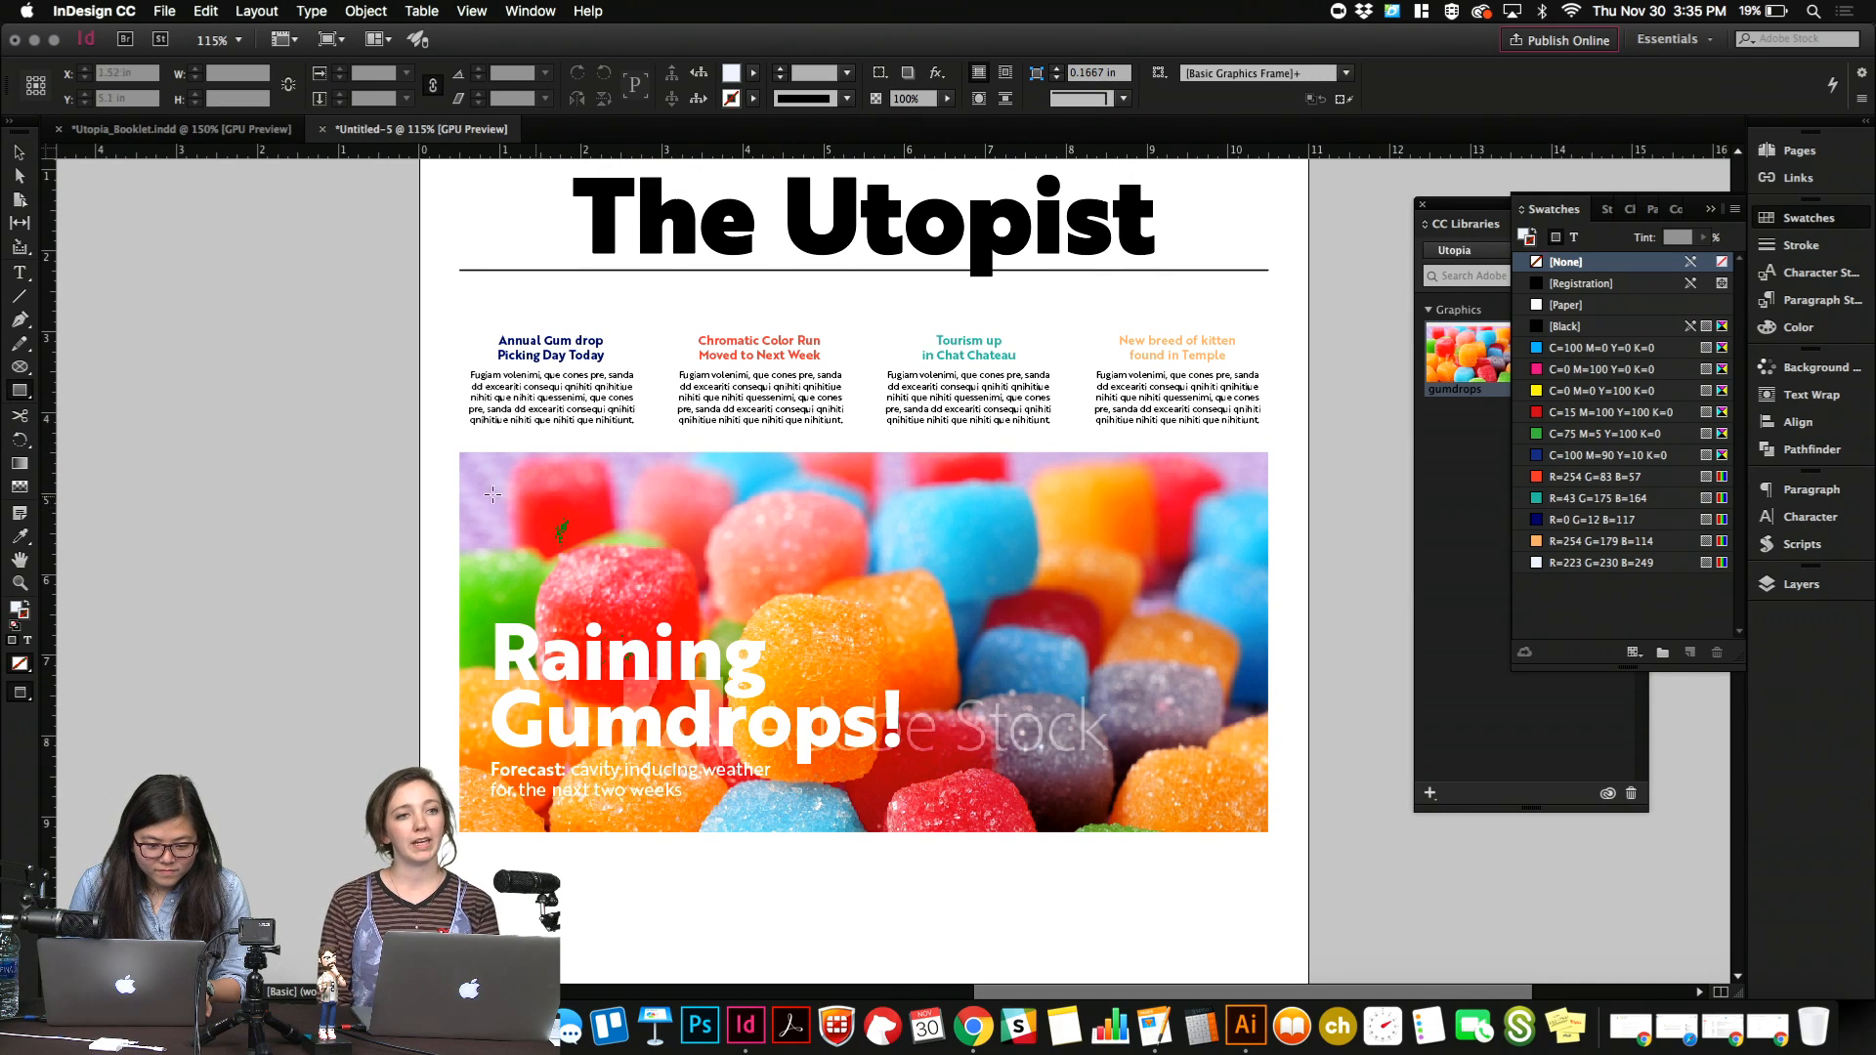
drag(459, 455, 1271, 835)
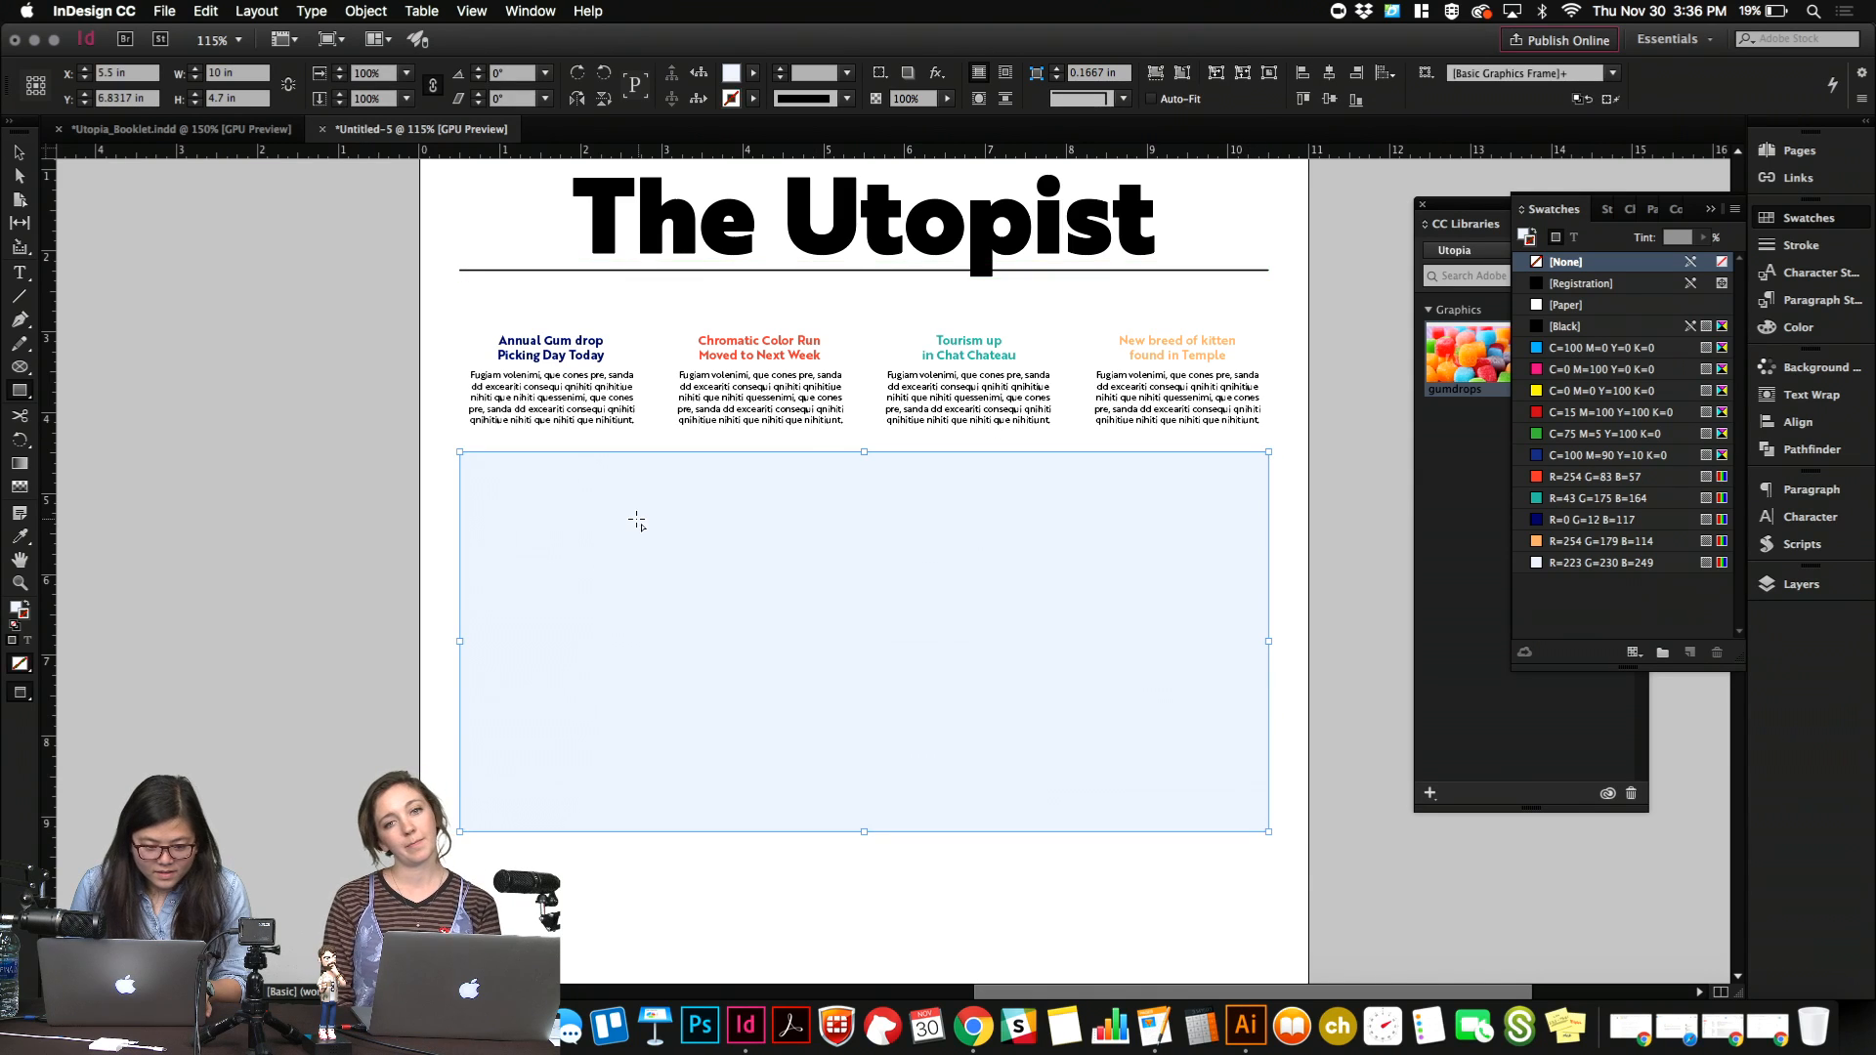
Apply a vertical white-to-black gradient to the rectangle's stroke and fill, with black at the bottom.
click(23, 459)
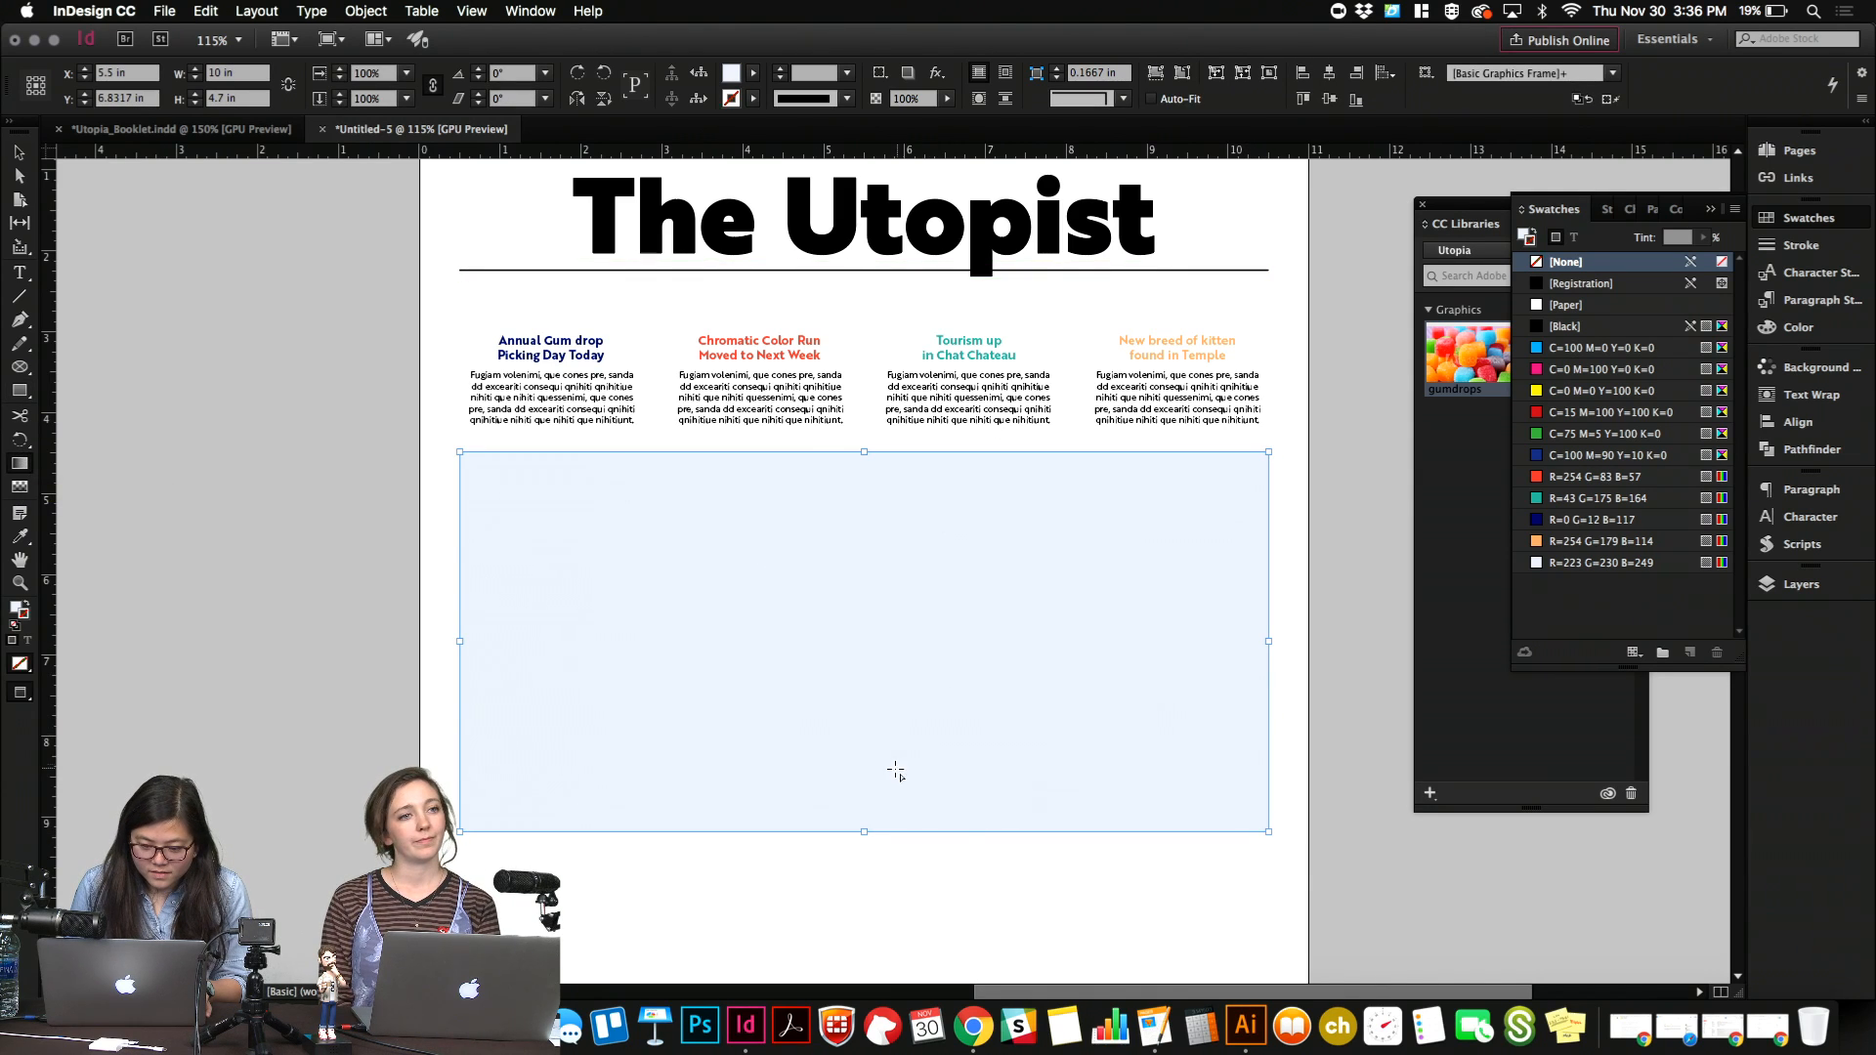
mouse_move(896, 770)
mouse_down()
mouse_move(893, 477)
mouse_move(893, 727)
mouse_up()
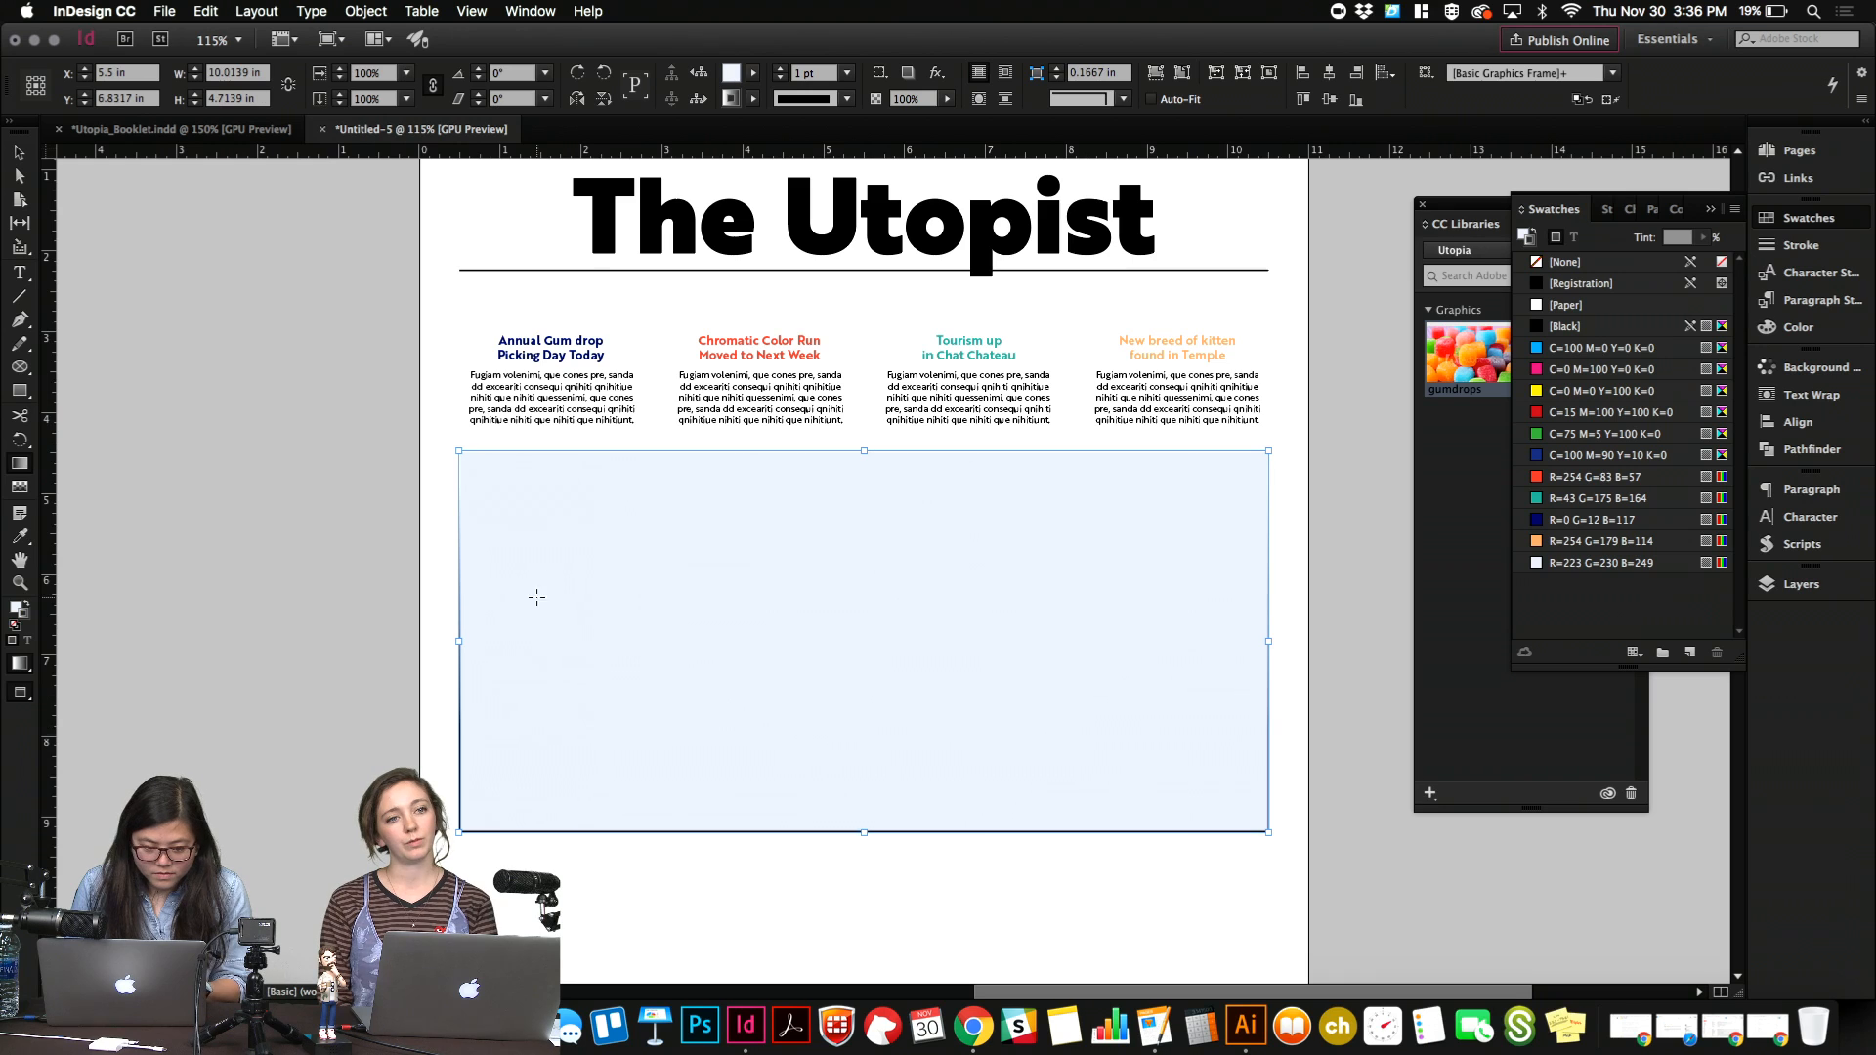
click(28, 602)
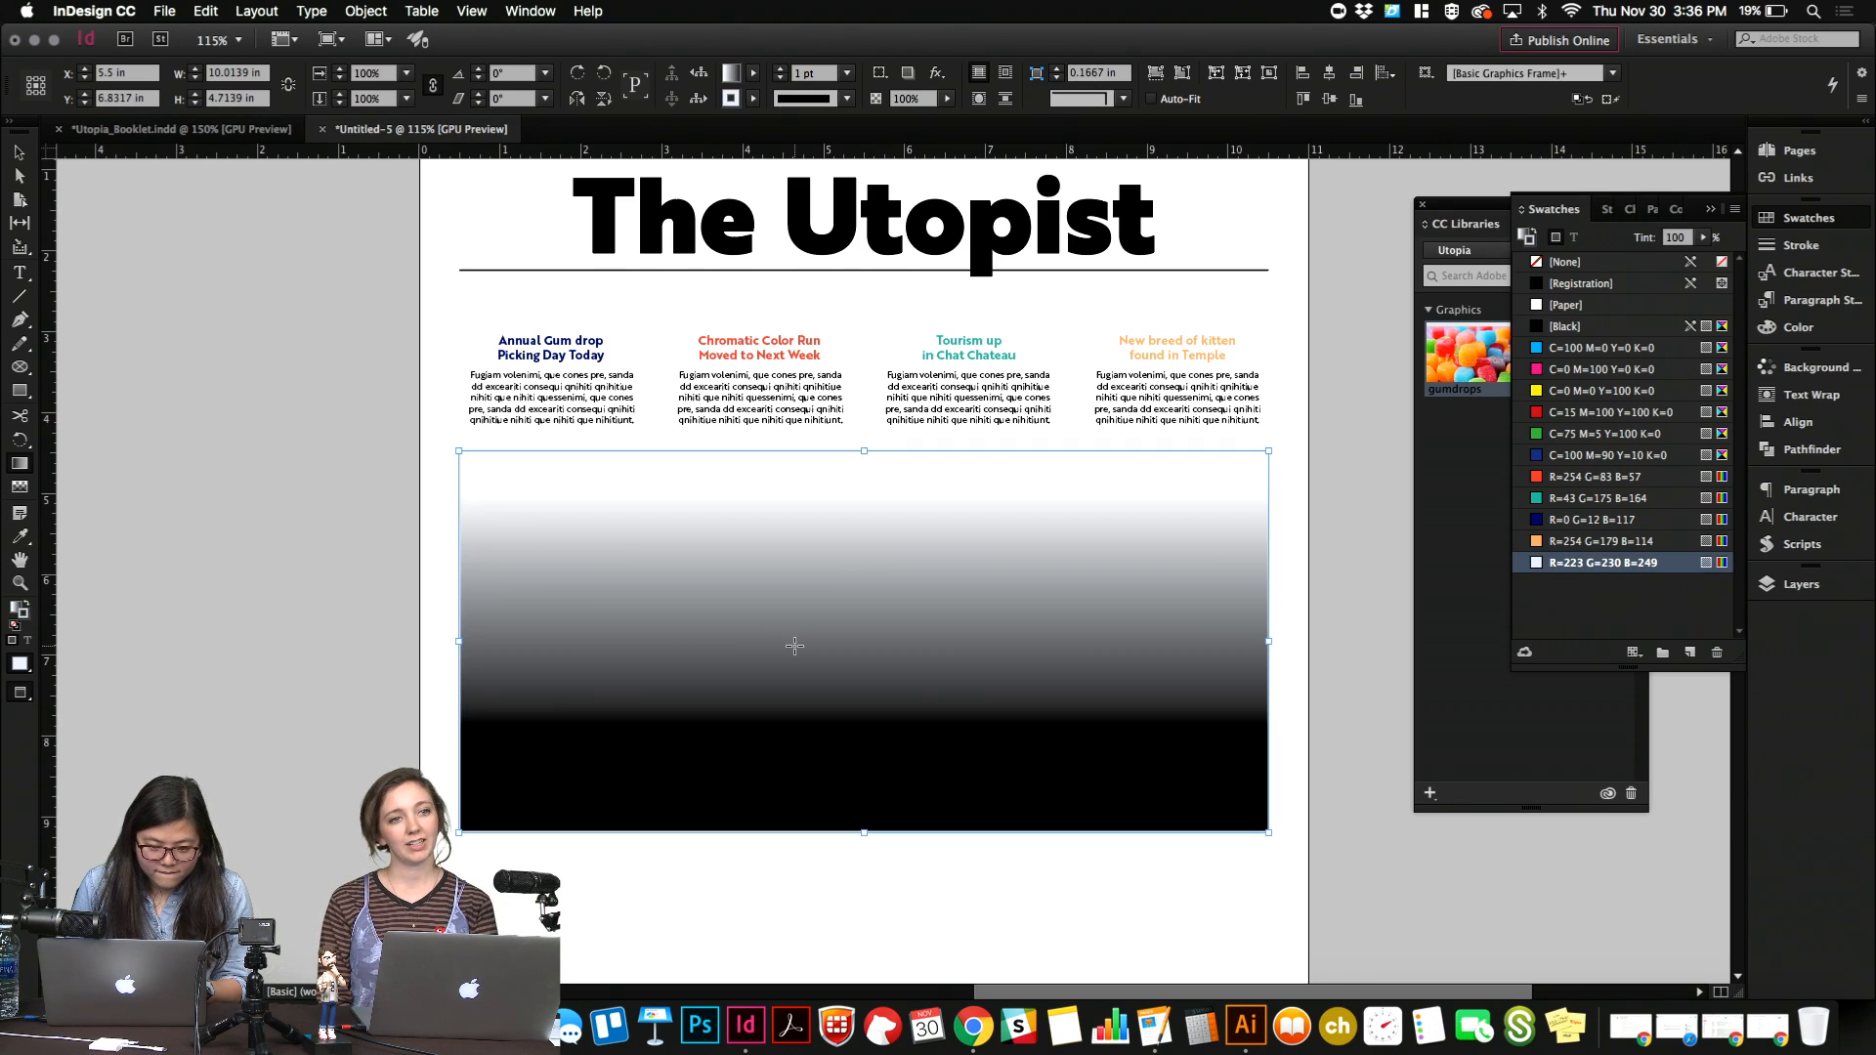
mouse_move(860, 534)
mouse_down()
mouse_move(862, 759)
mouse_move(853, 527)
mouse_up()
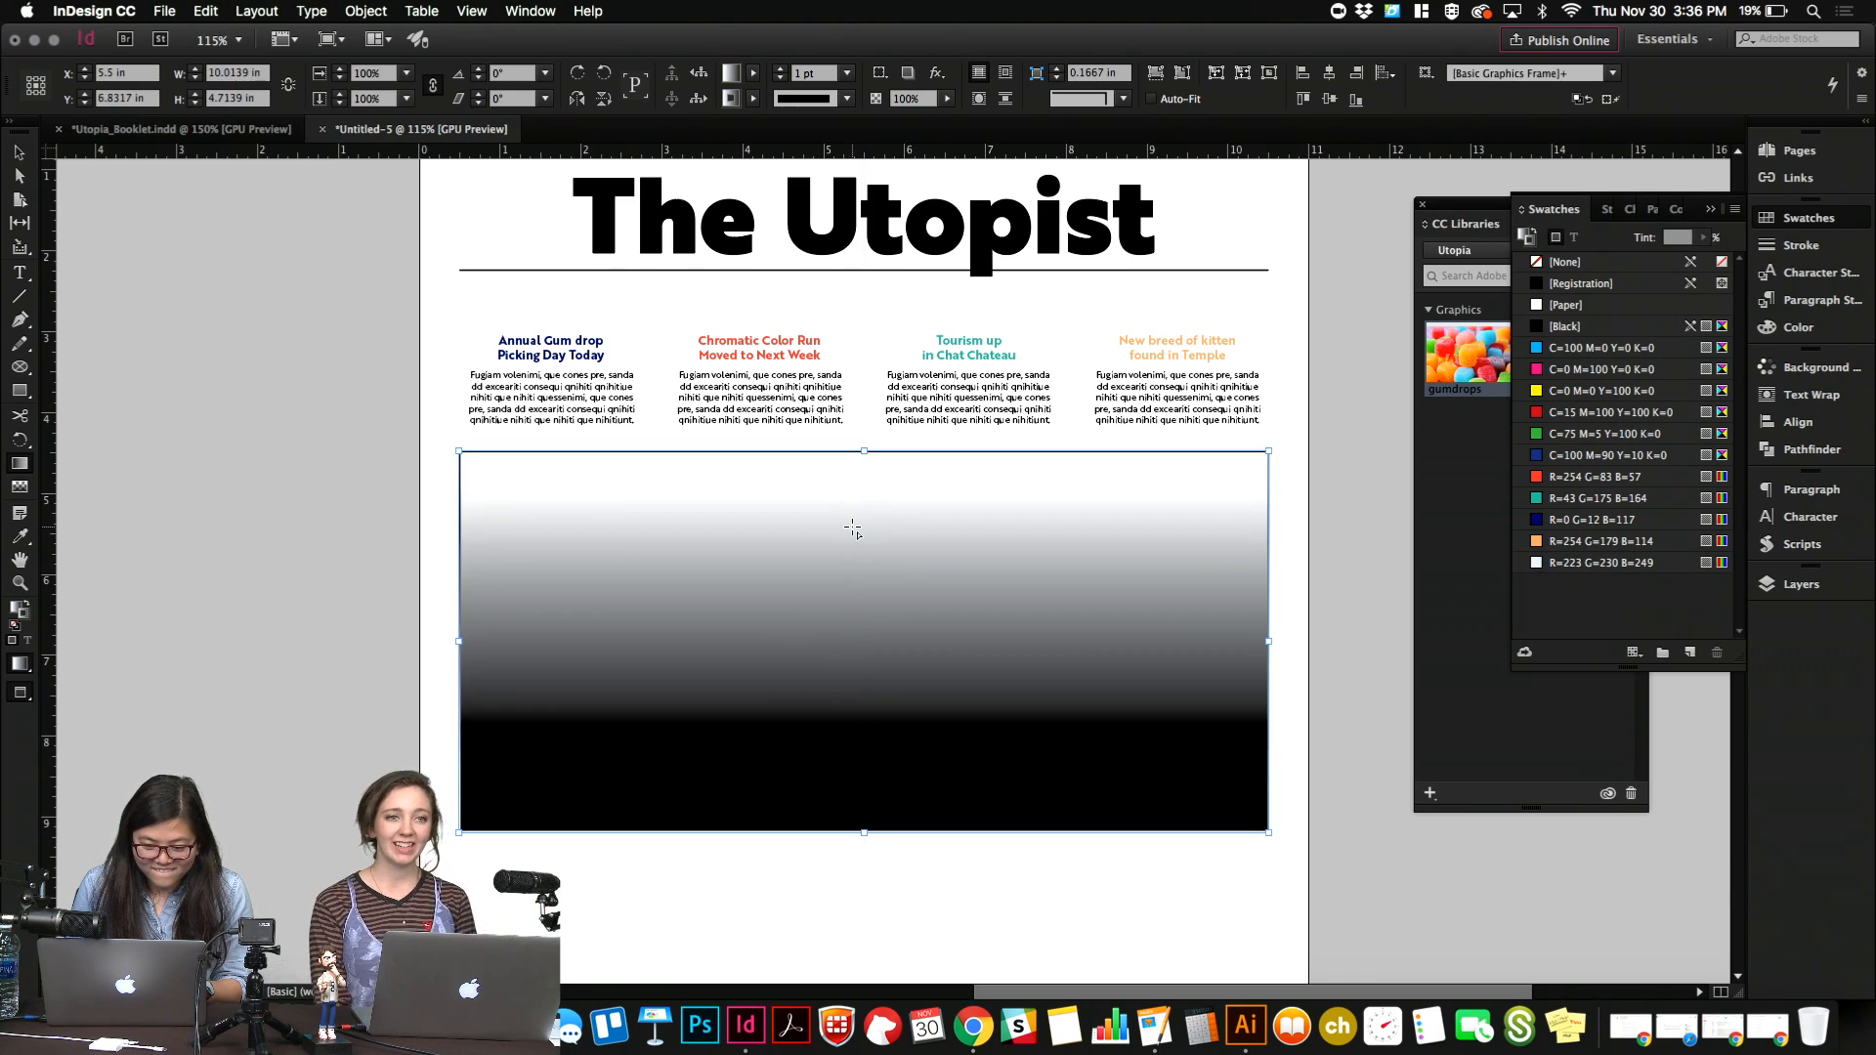
Remove the rectangle's stroke and fill it with a new linear gradient swatch ending in R=0 G=12 B=117.
click(1542, 262)
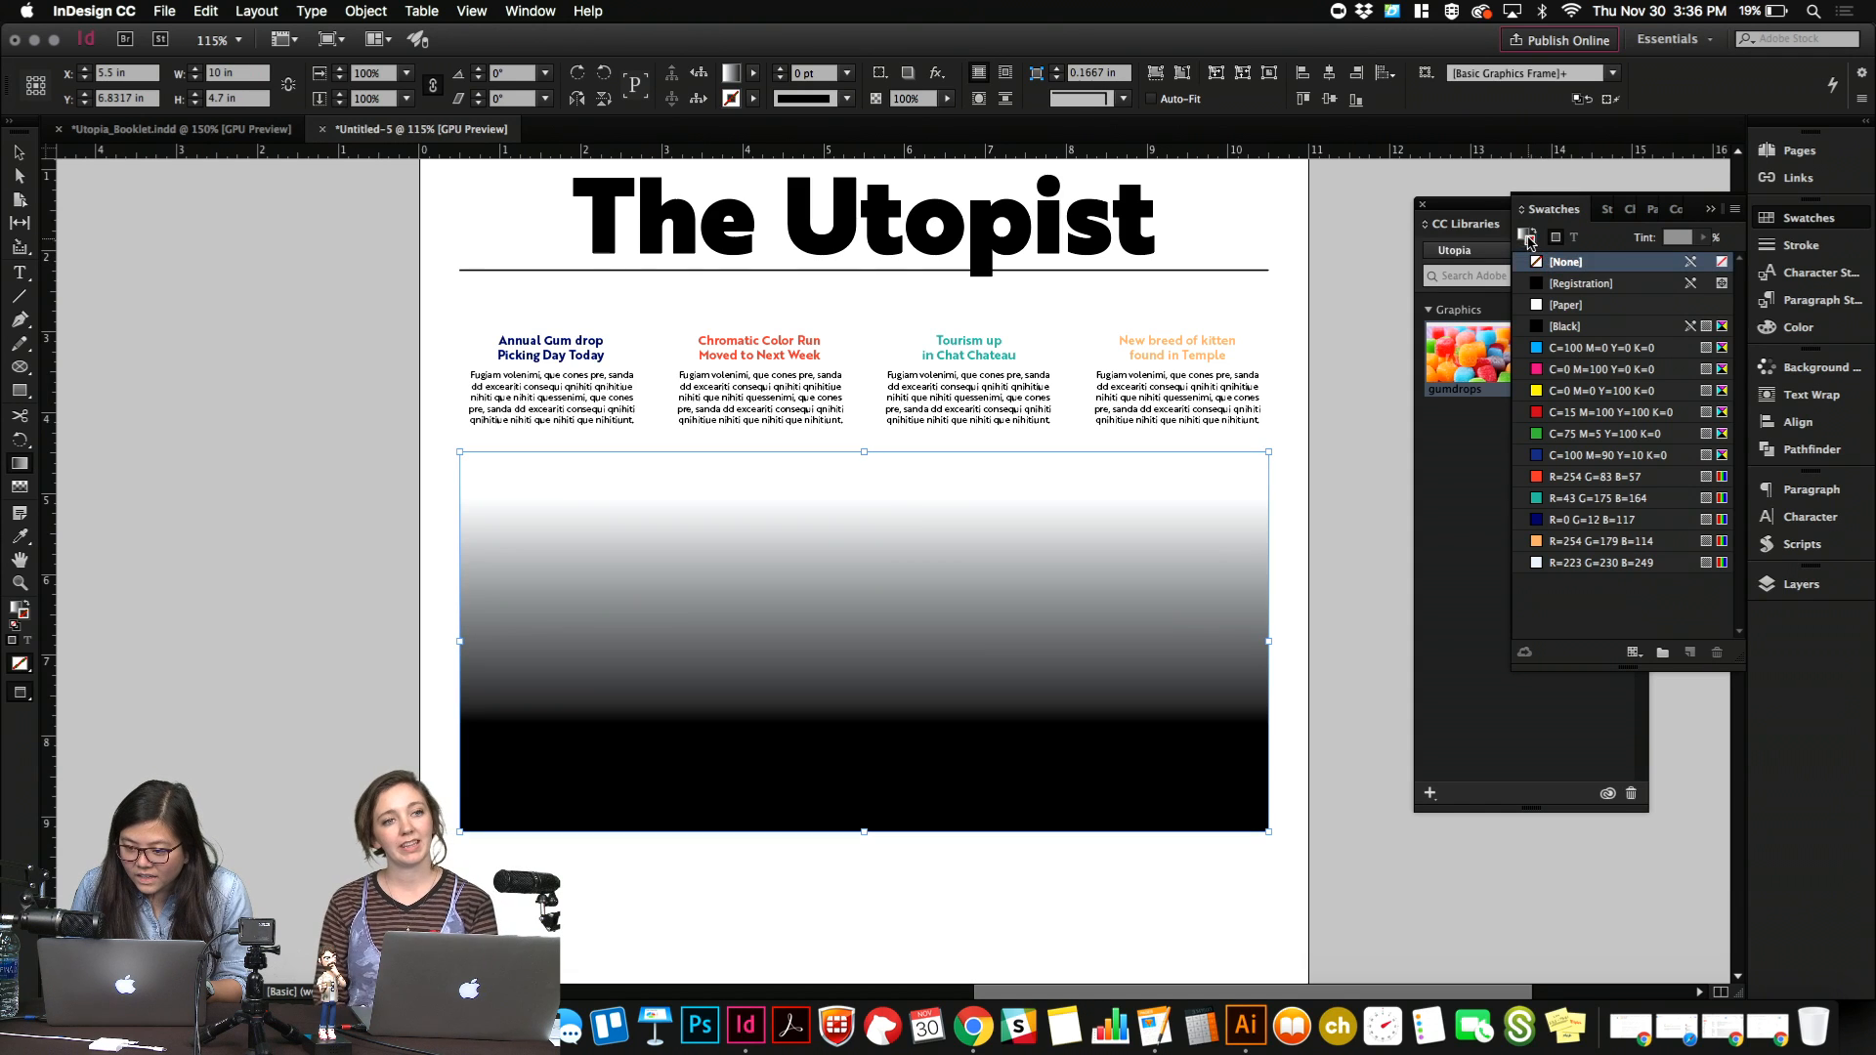
click(1526, 239)
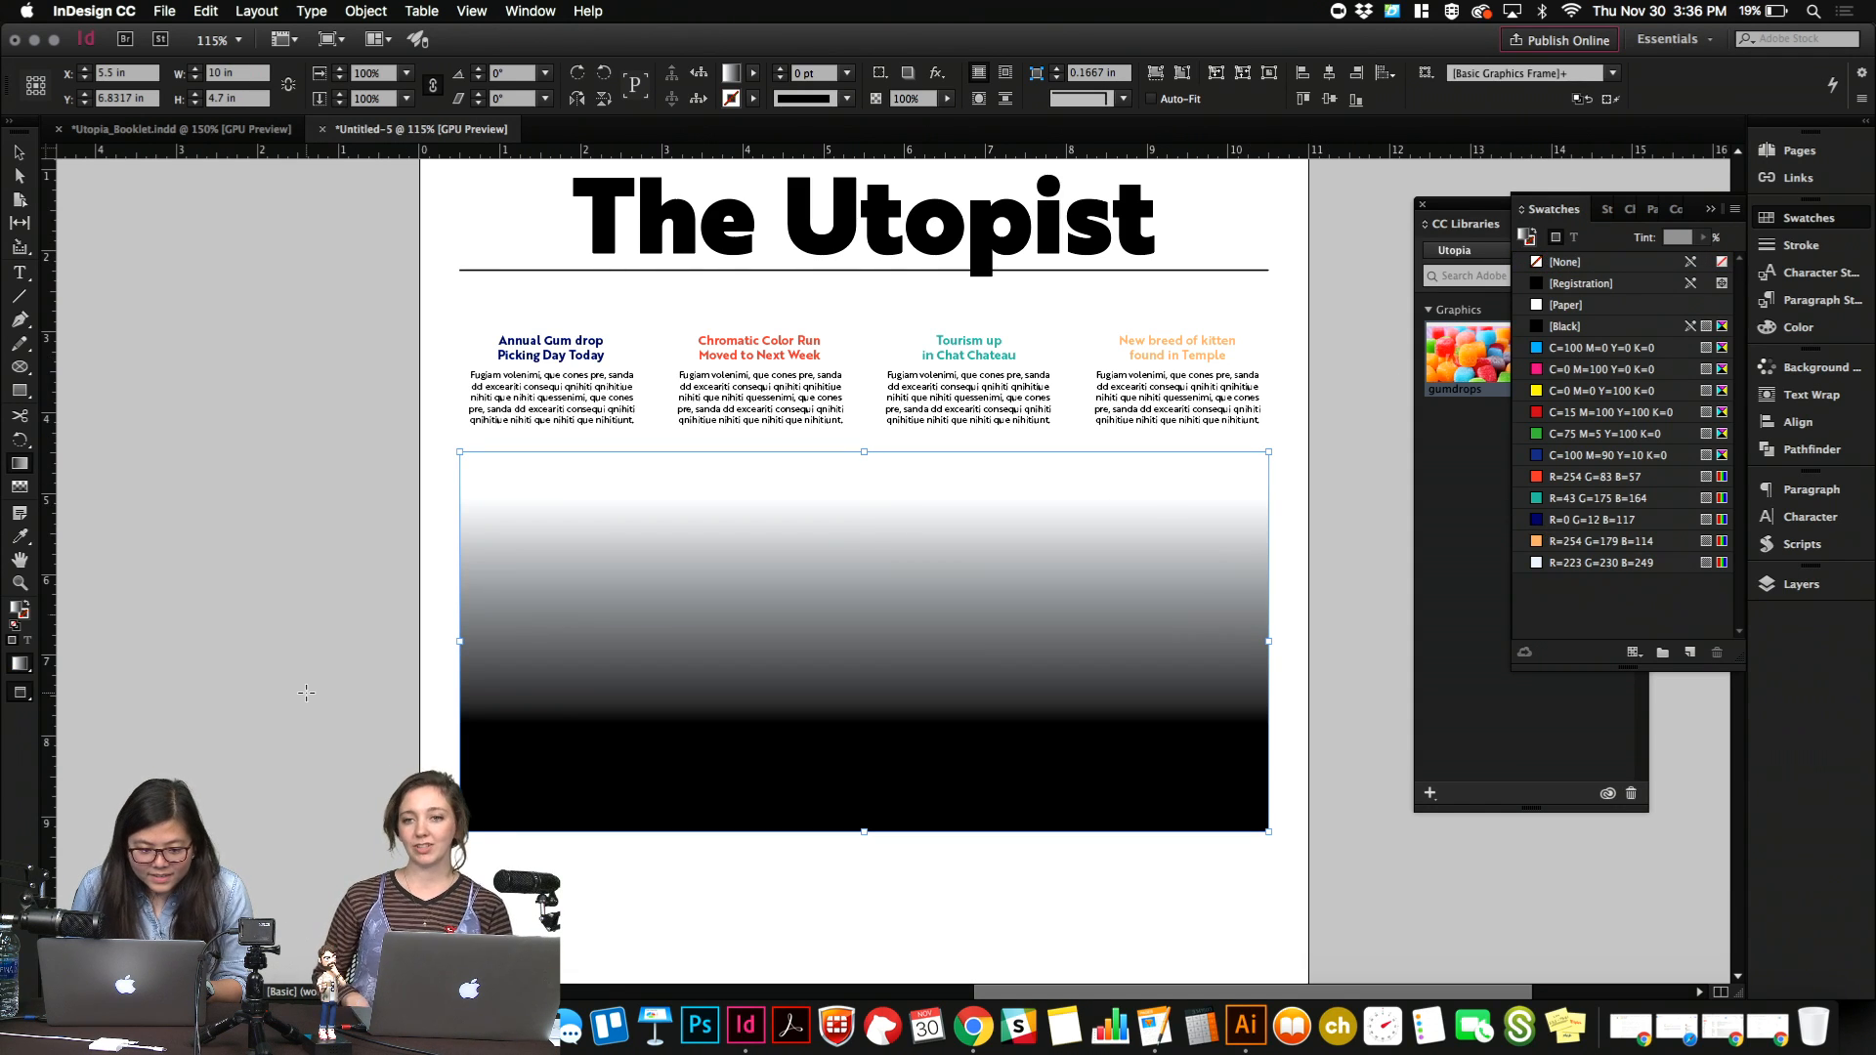
click(1690, 652)
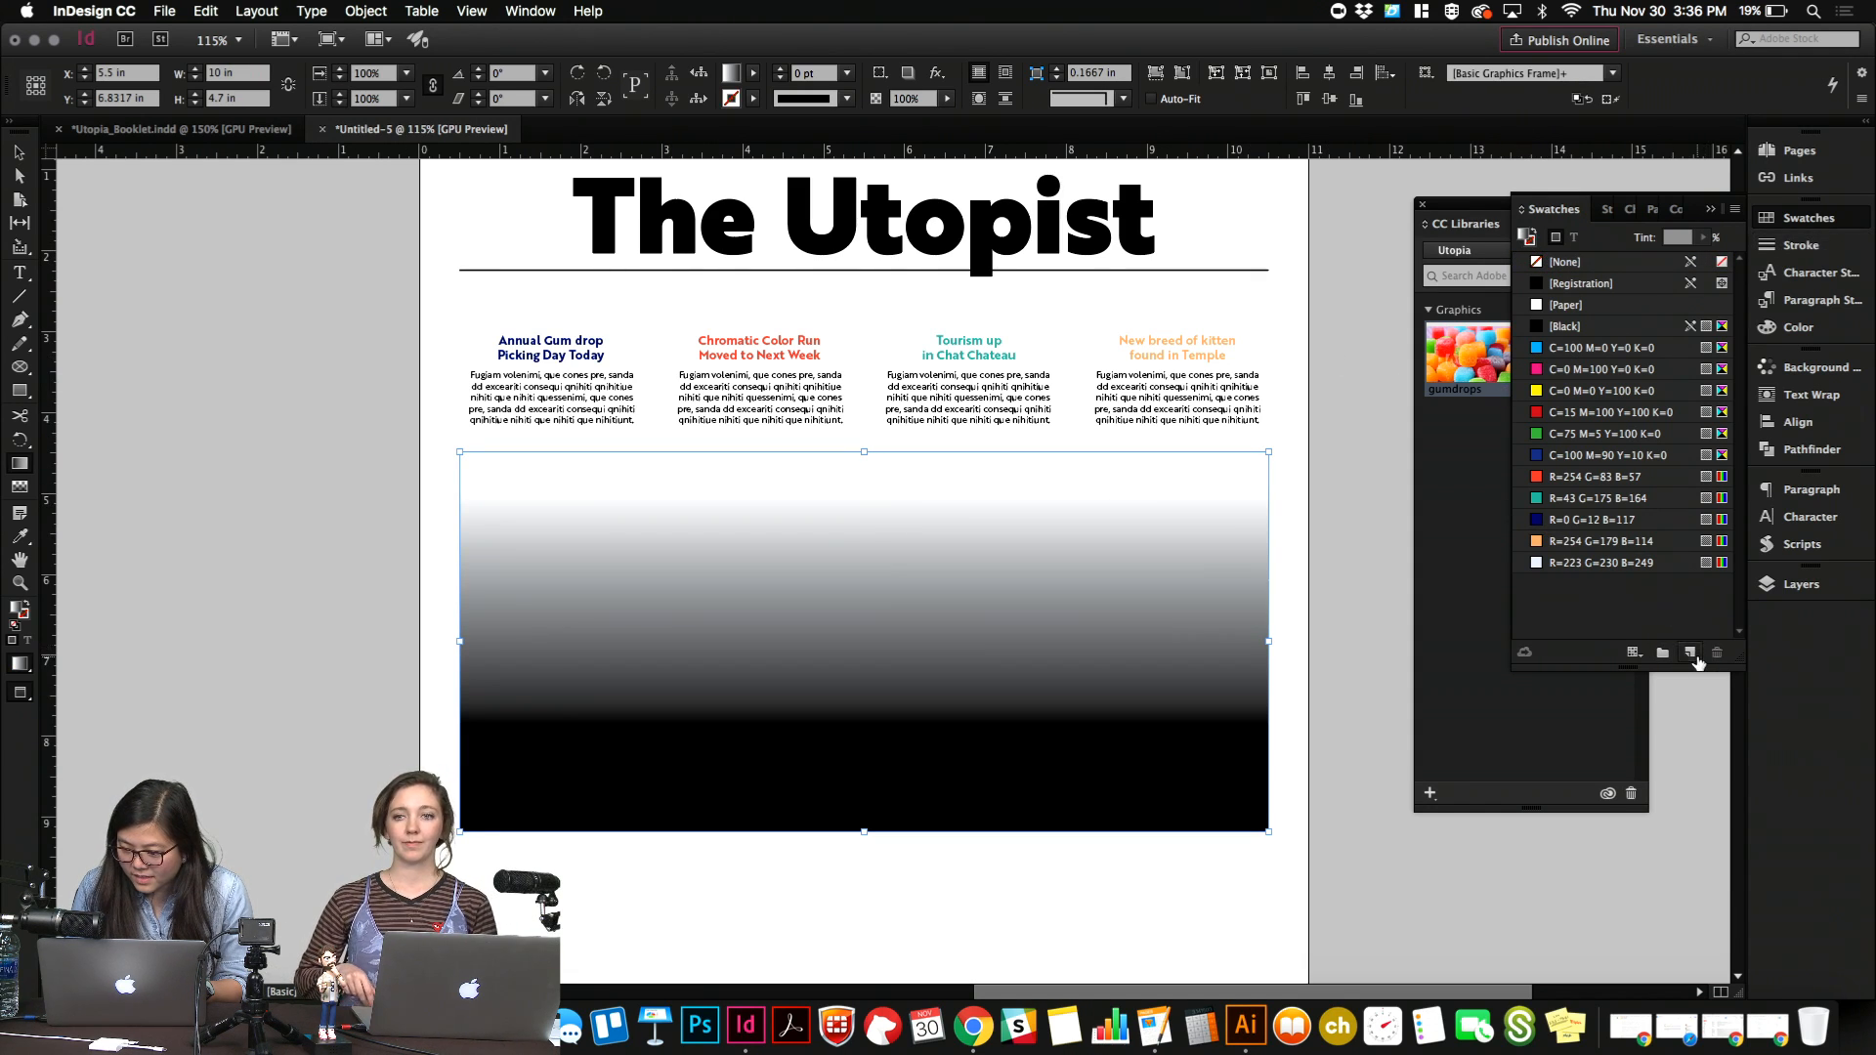
double_click(1590, 584)
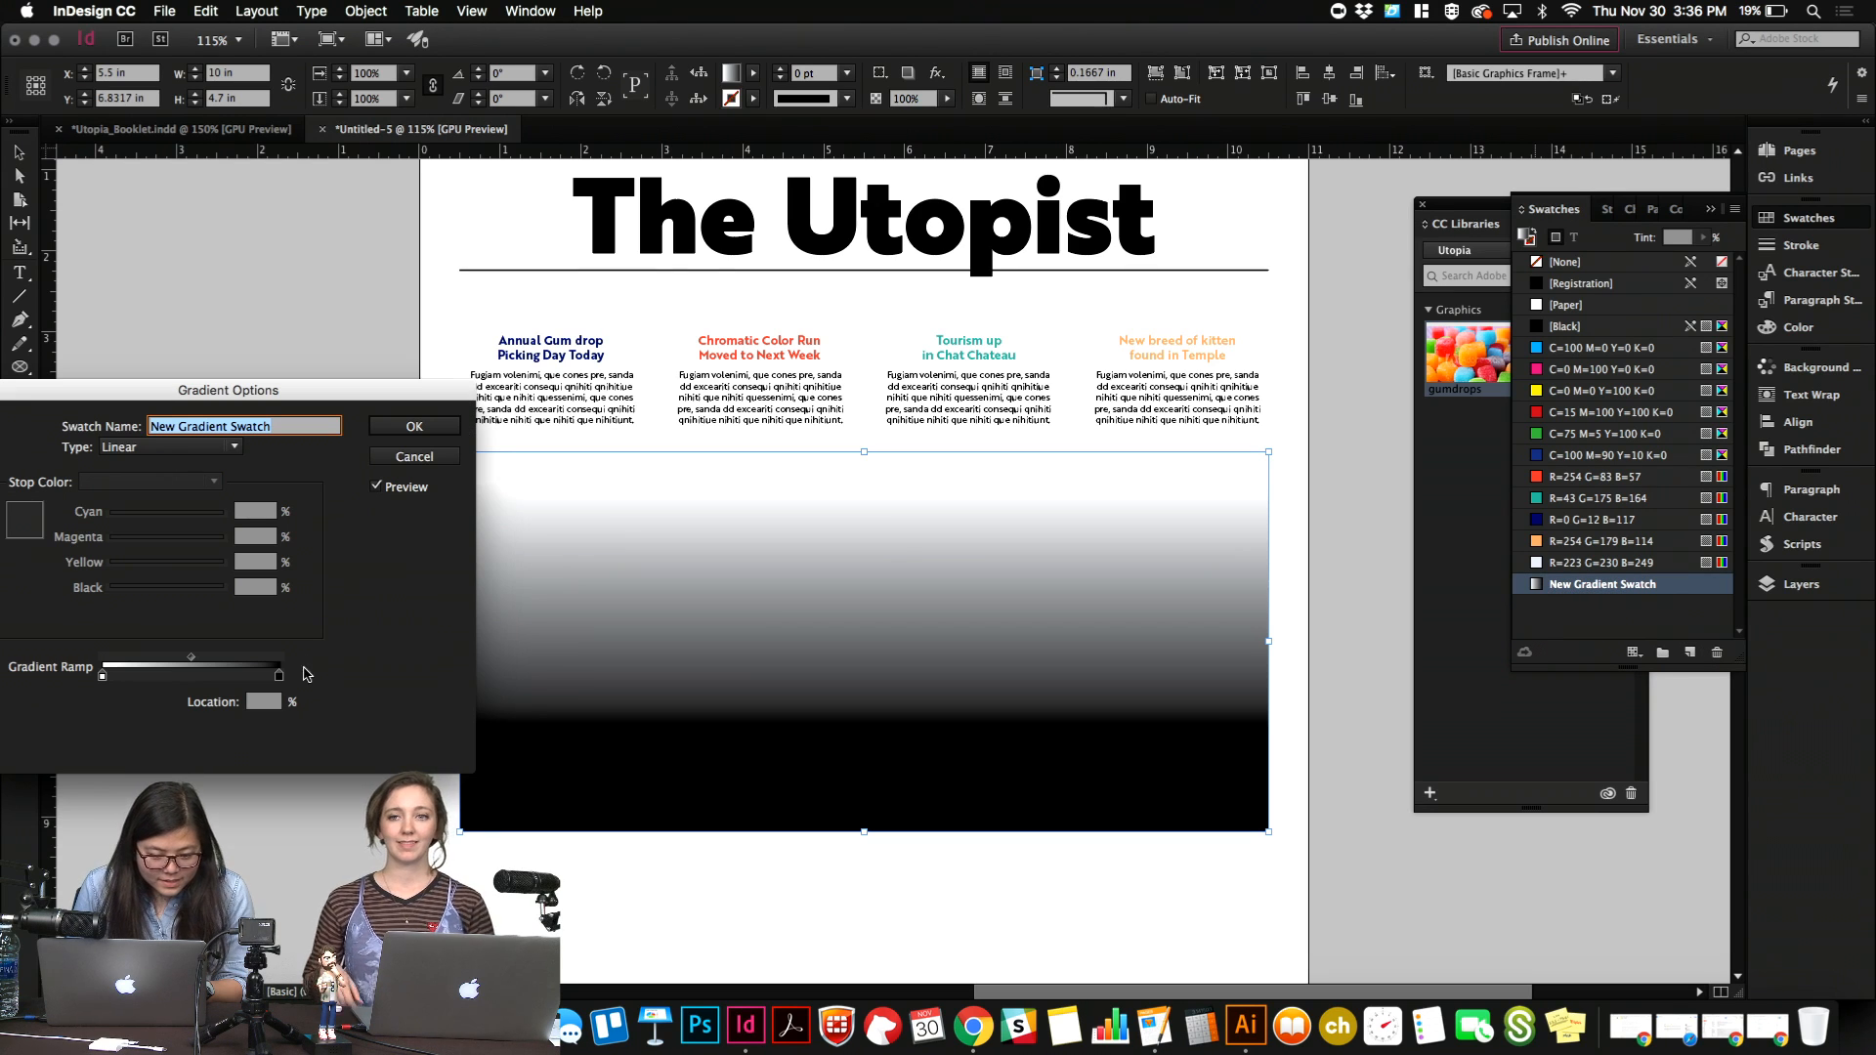
click(279, 677)
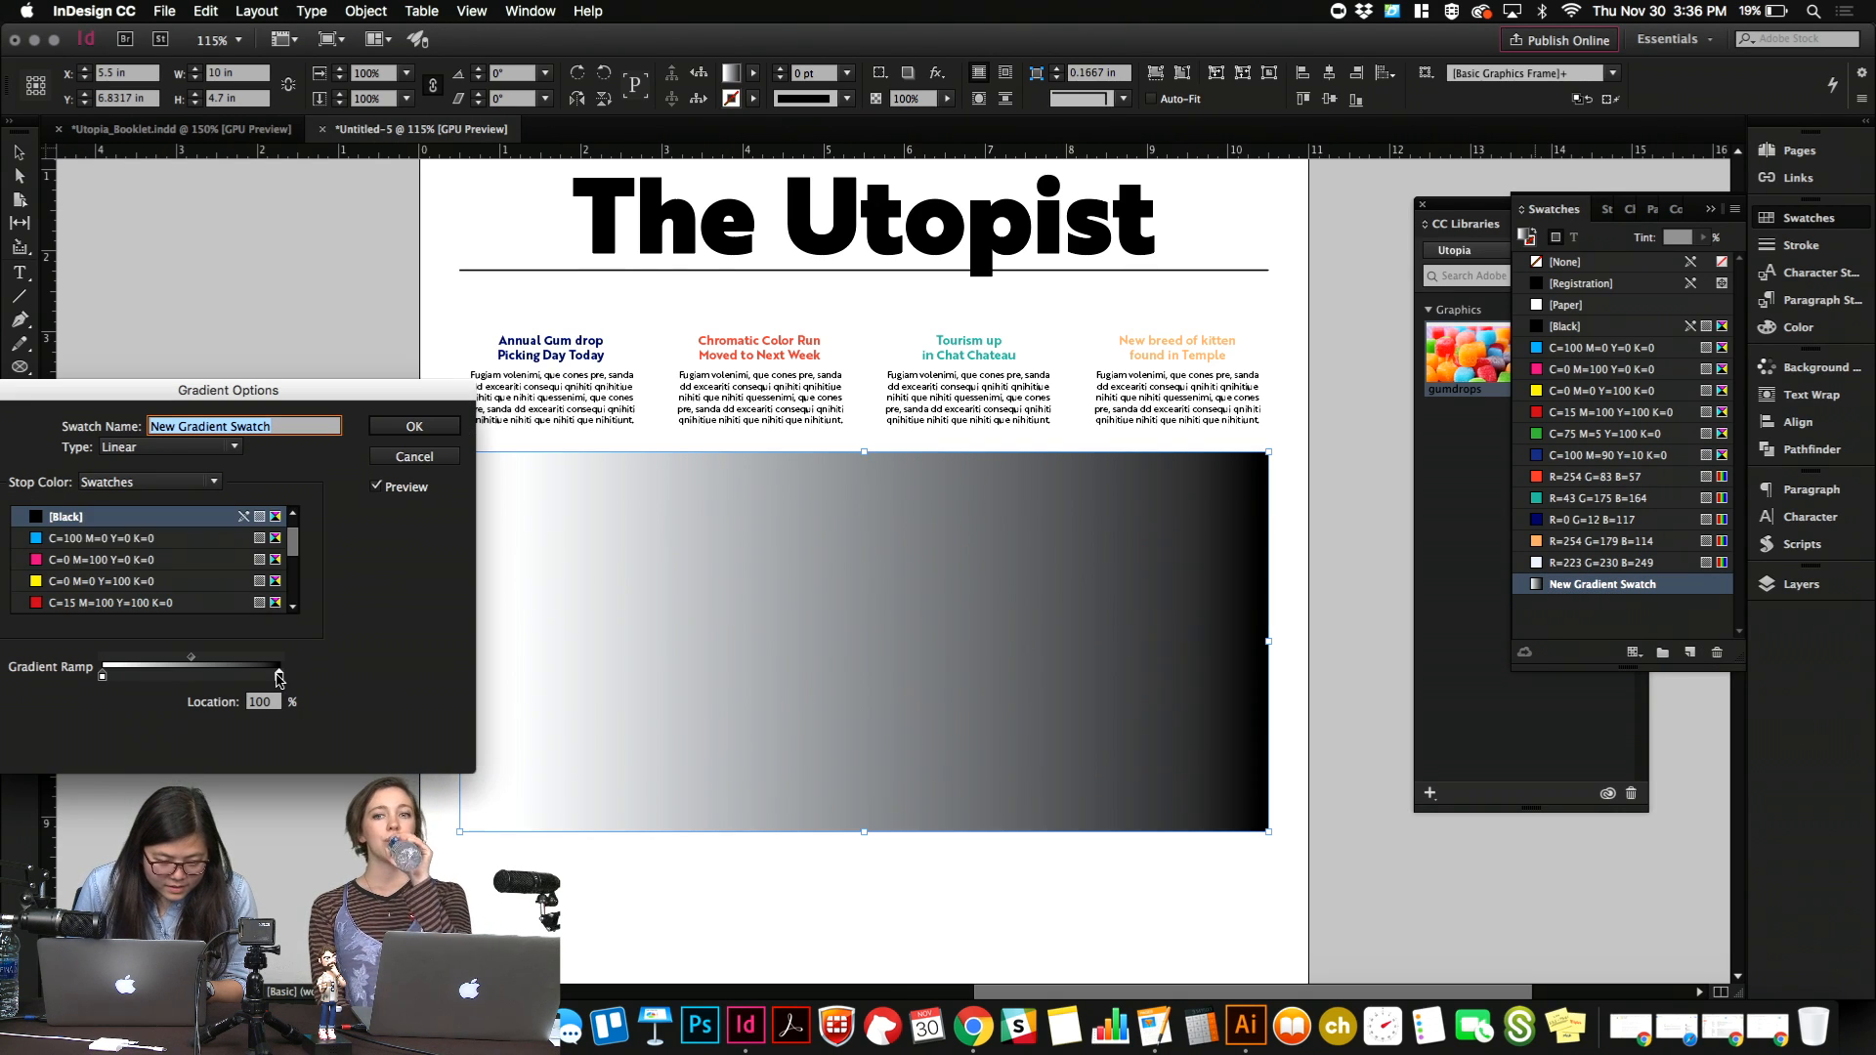
scroll(77, 538, down, 3)
click(70, 560)
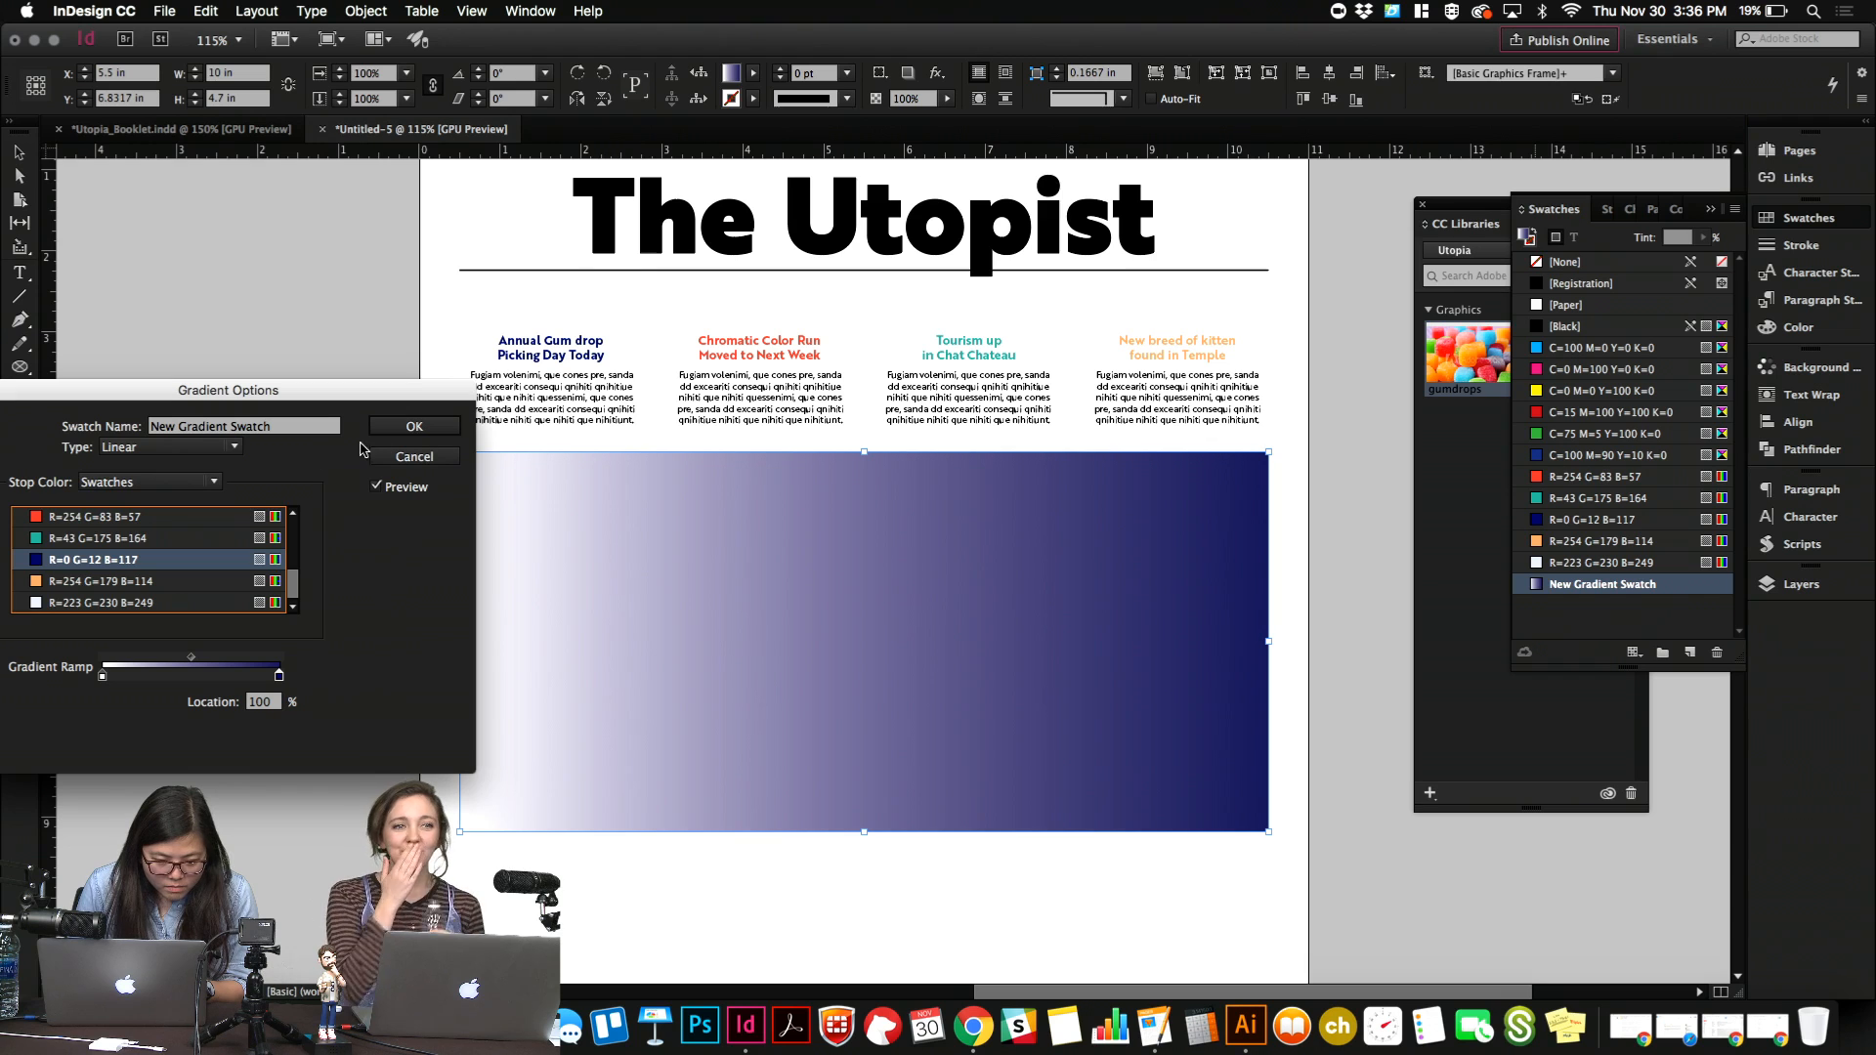
click(415, 427)
Run the rectangle's gradient vertically, with white at the upper part and blue at the bottom.
key(g)
drag(645, 758, 674, 362)
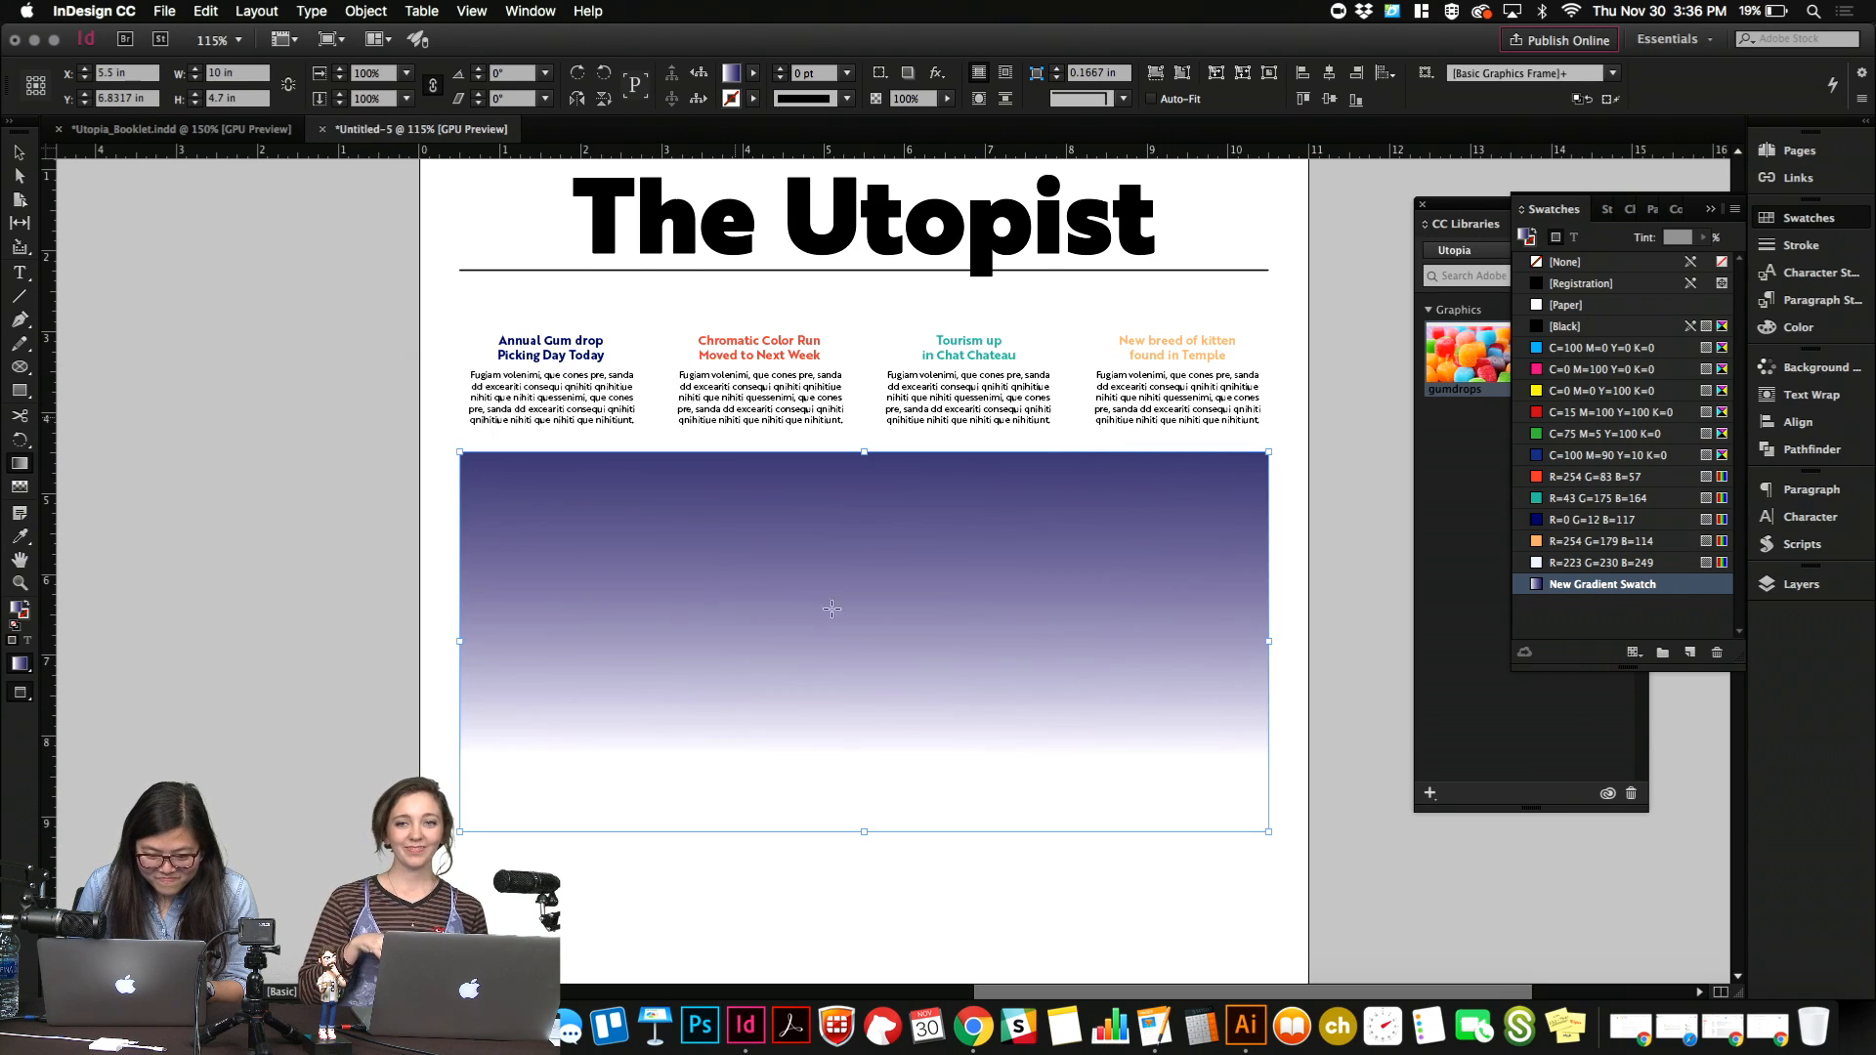
drag(841, 555, 846, 1046)
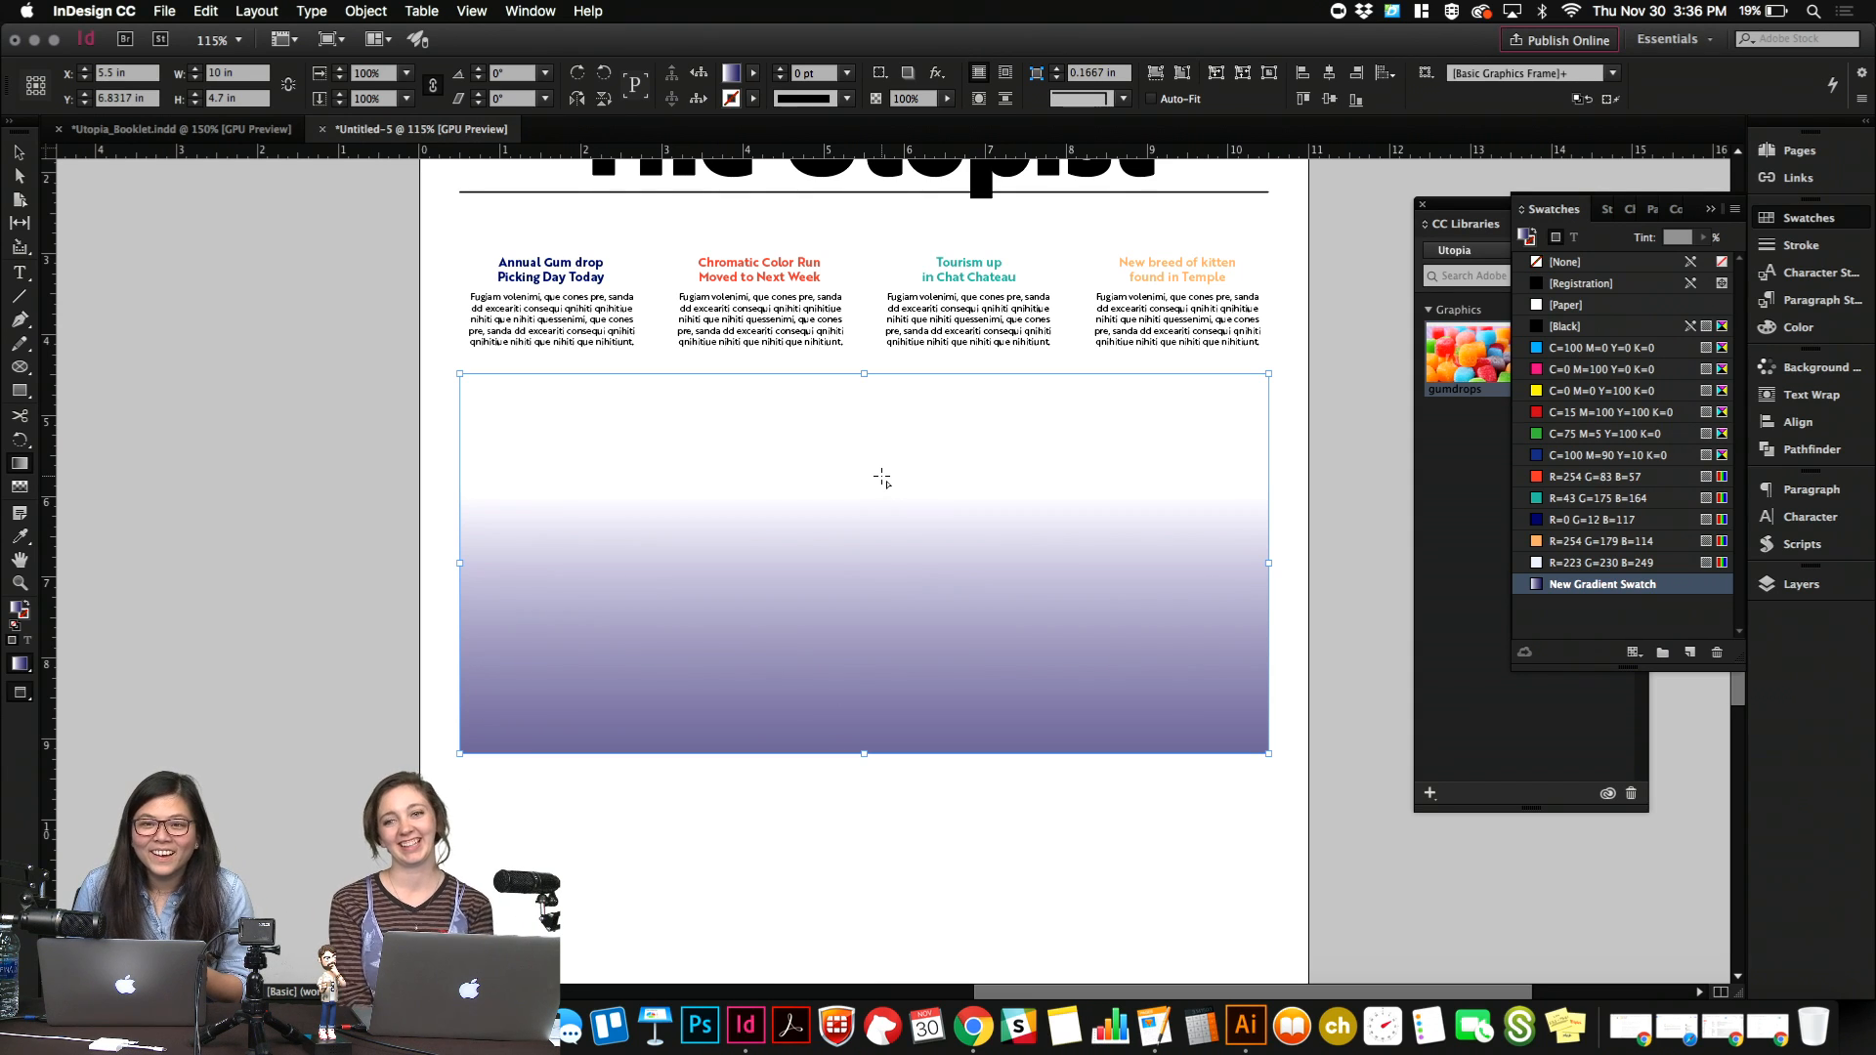
Set the gradient rectangle's blending mode to Multiply in its transparency effects.
key(v)
right_click(820, 594)
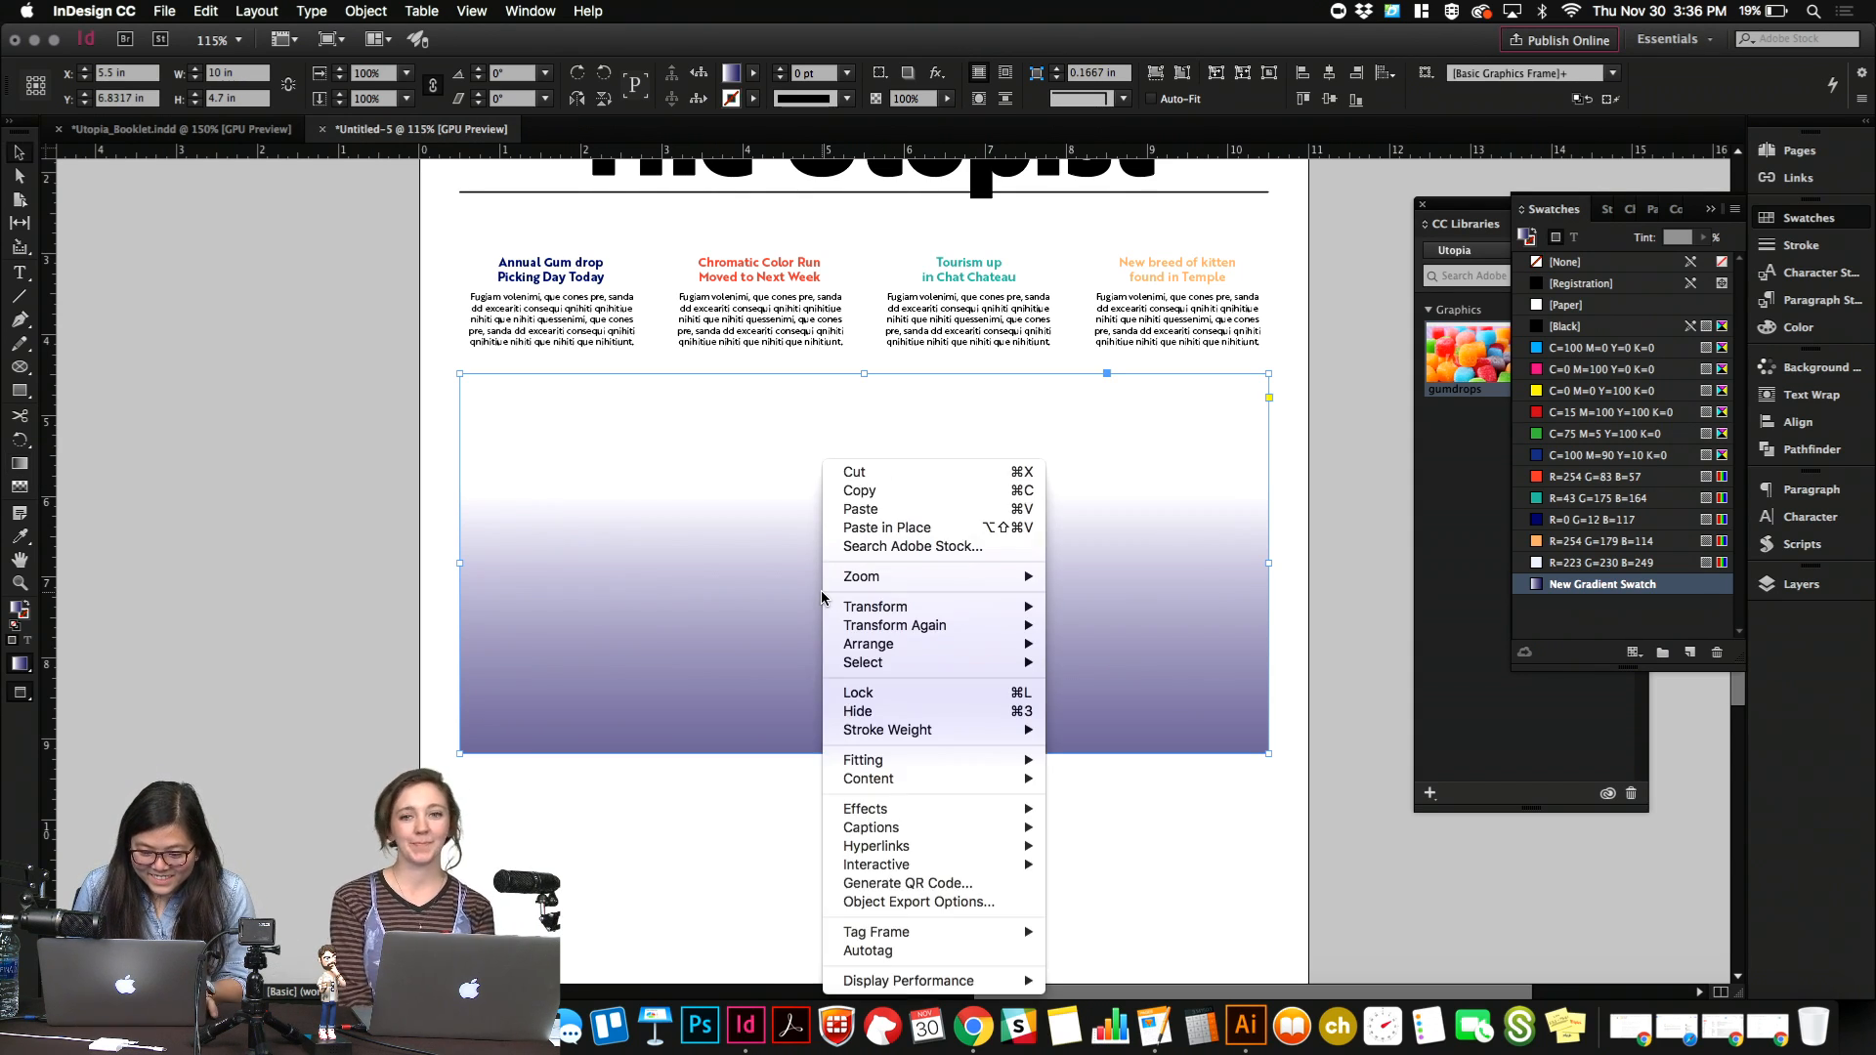
mouse_move(968, 816)
click(1111, 801)
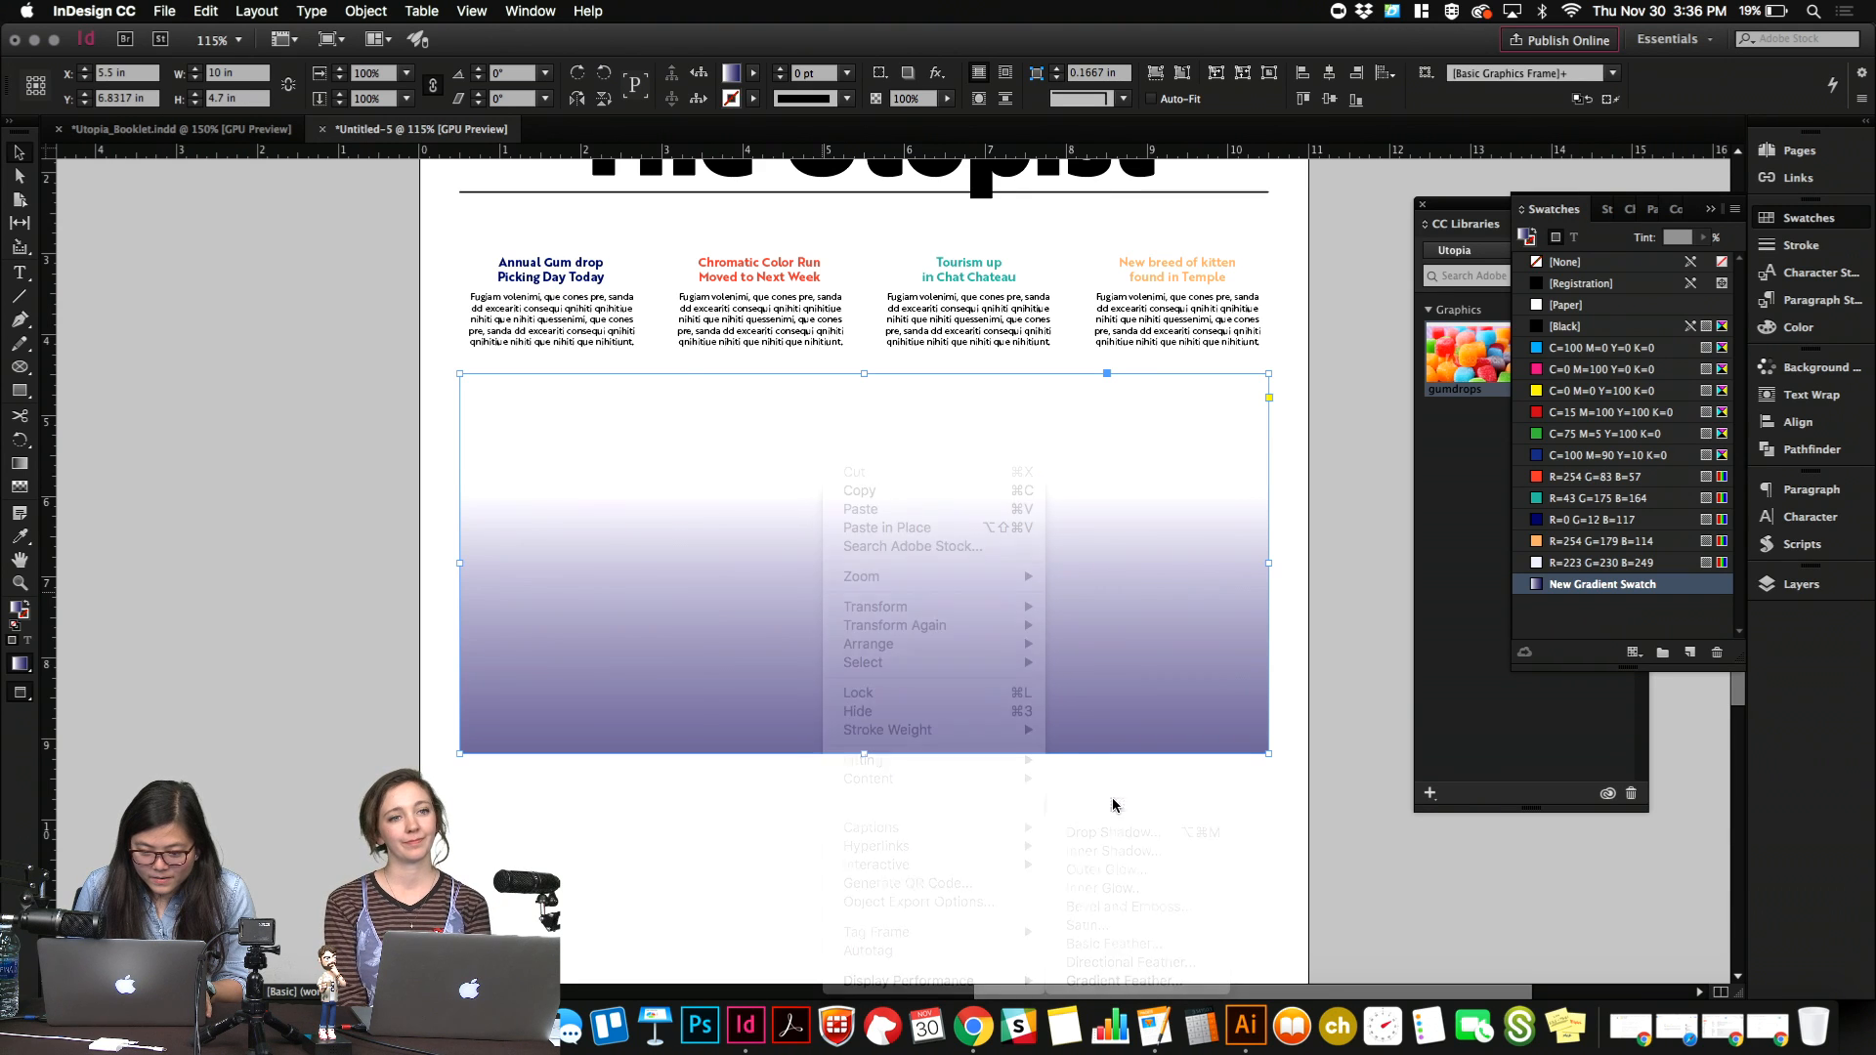
click(400, 362)
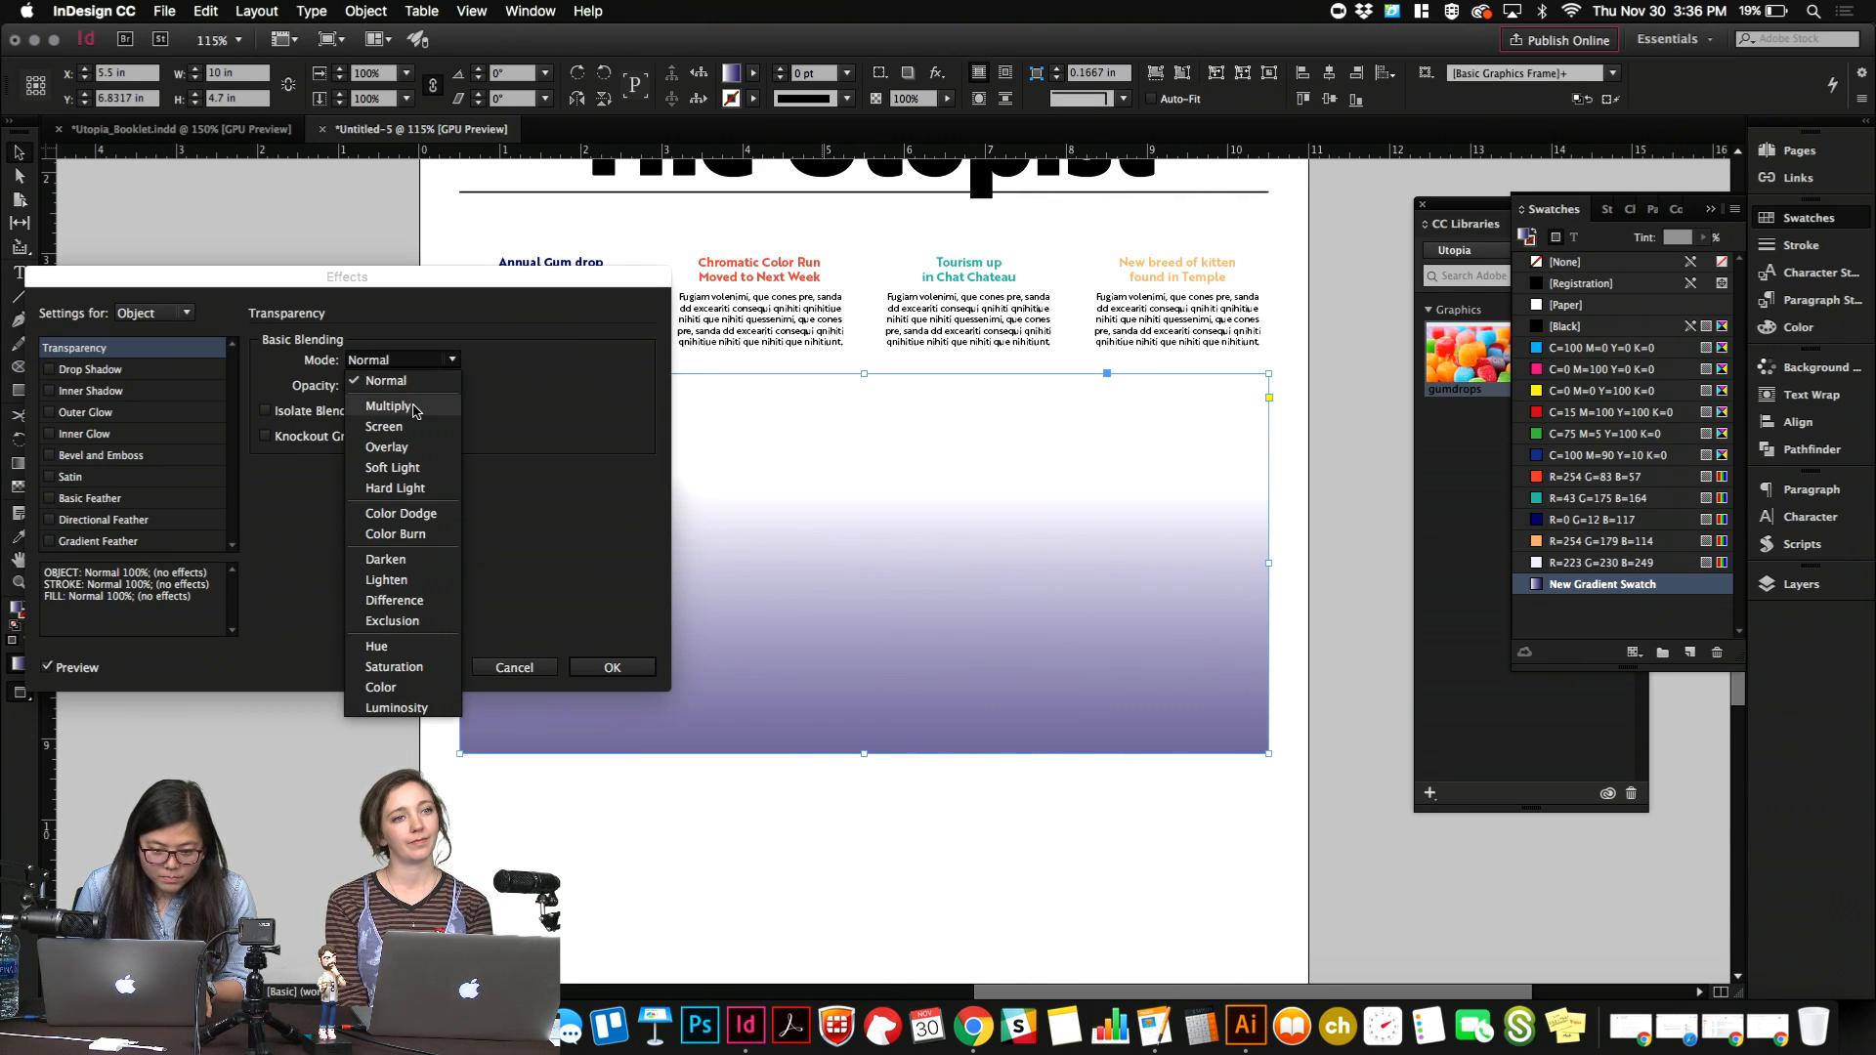
click(391, 383)
click(613, 667)
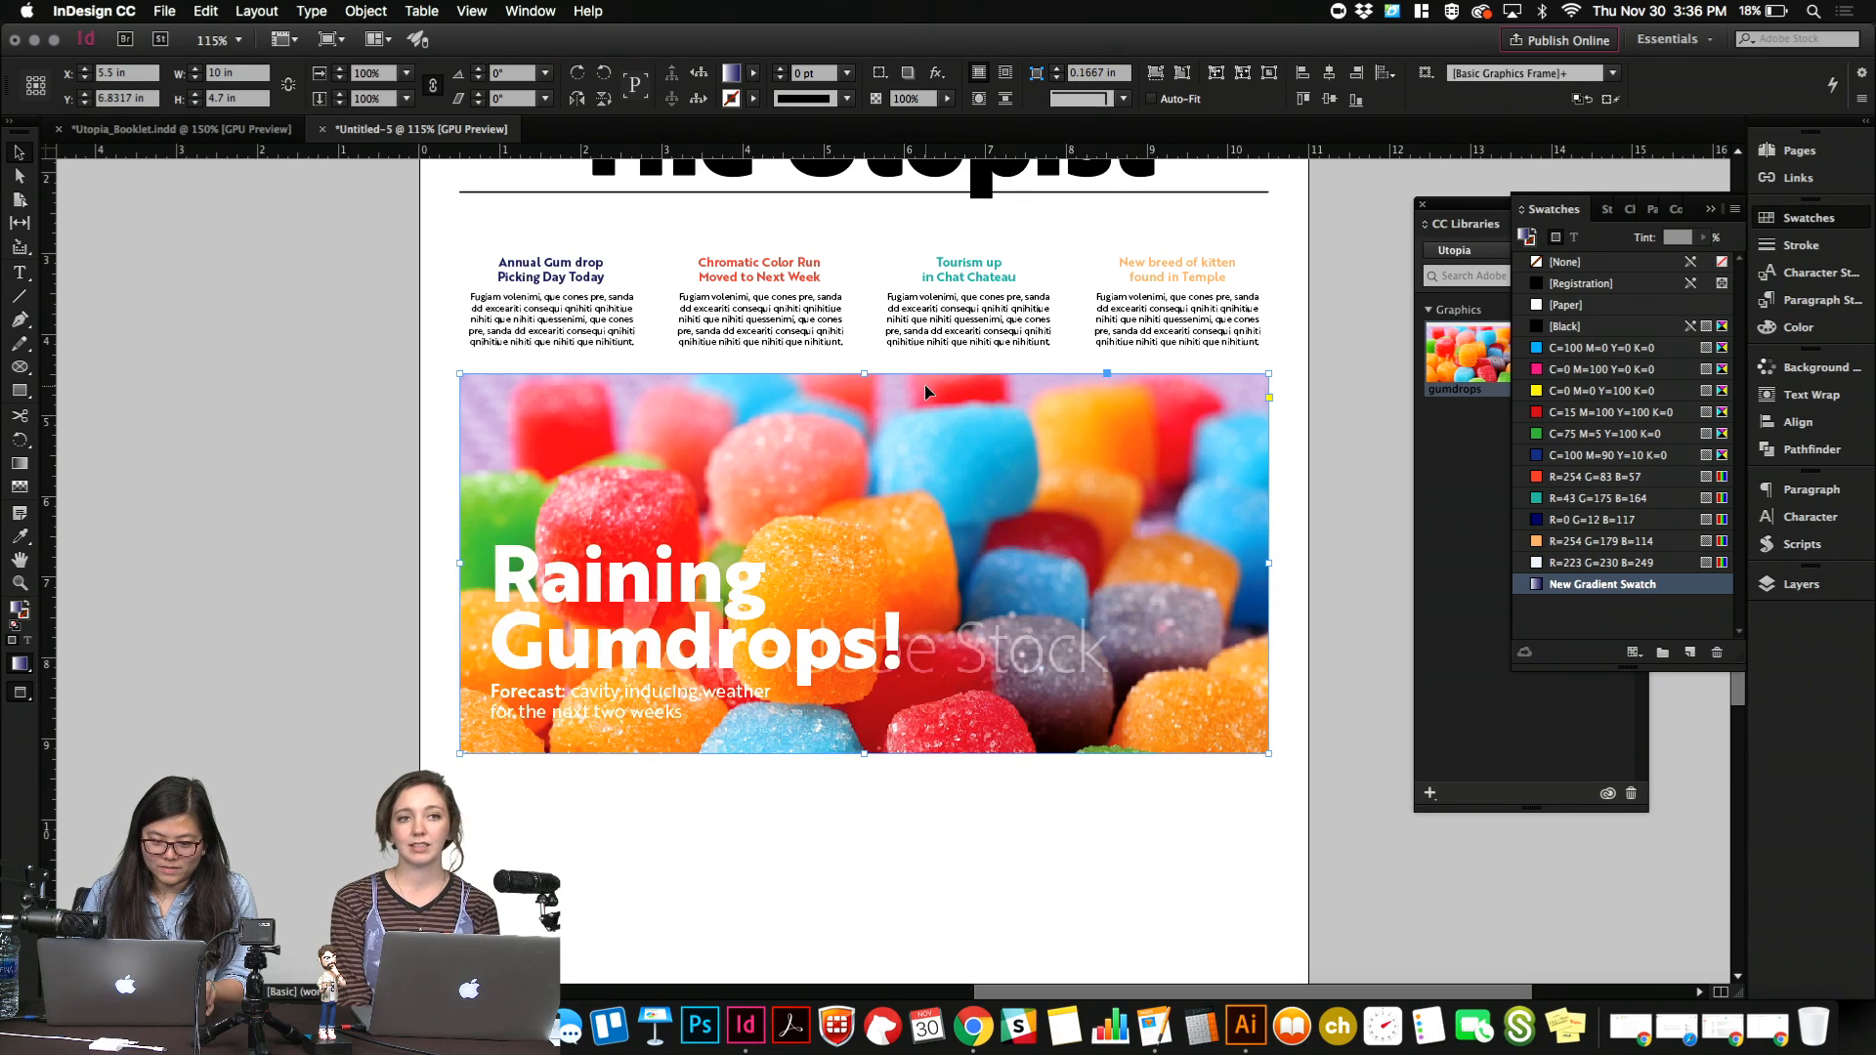
Arrange the gradient rectangle above the gumdrops photo and beneath both the headline and the forecast text.
key(super+bracketright)
key(super+bracketleft)
key(super+bracketright)
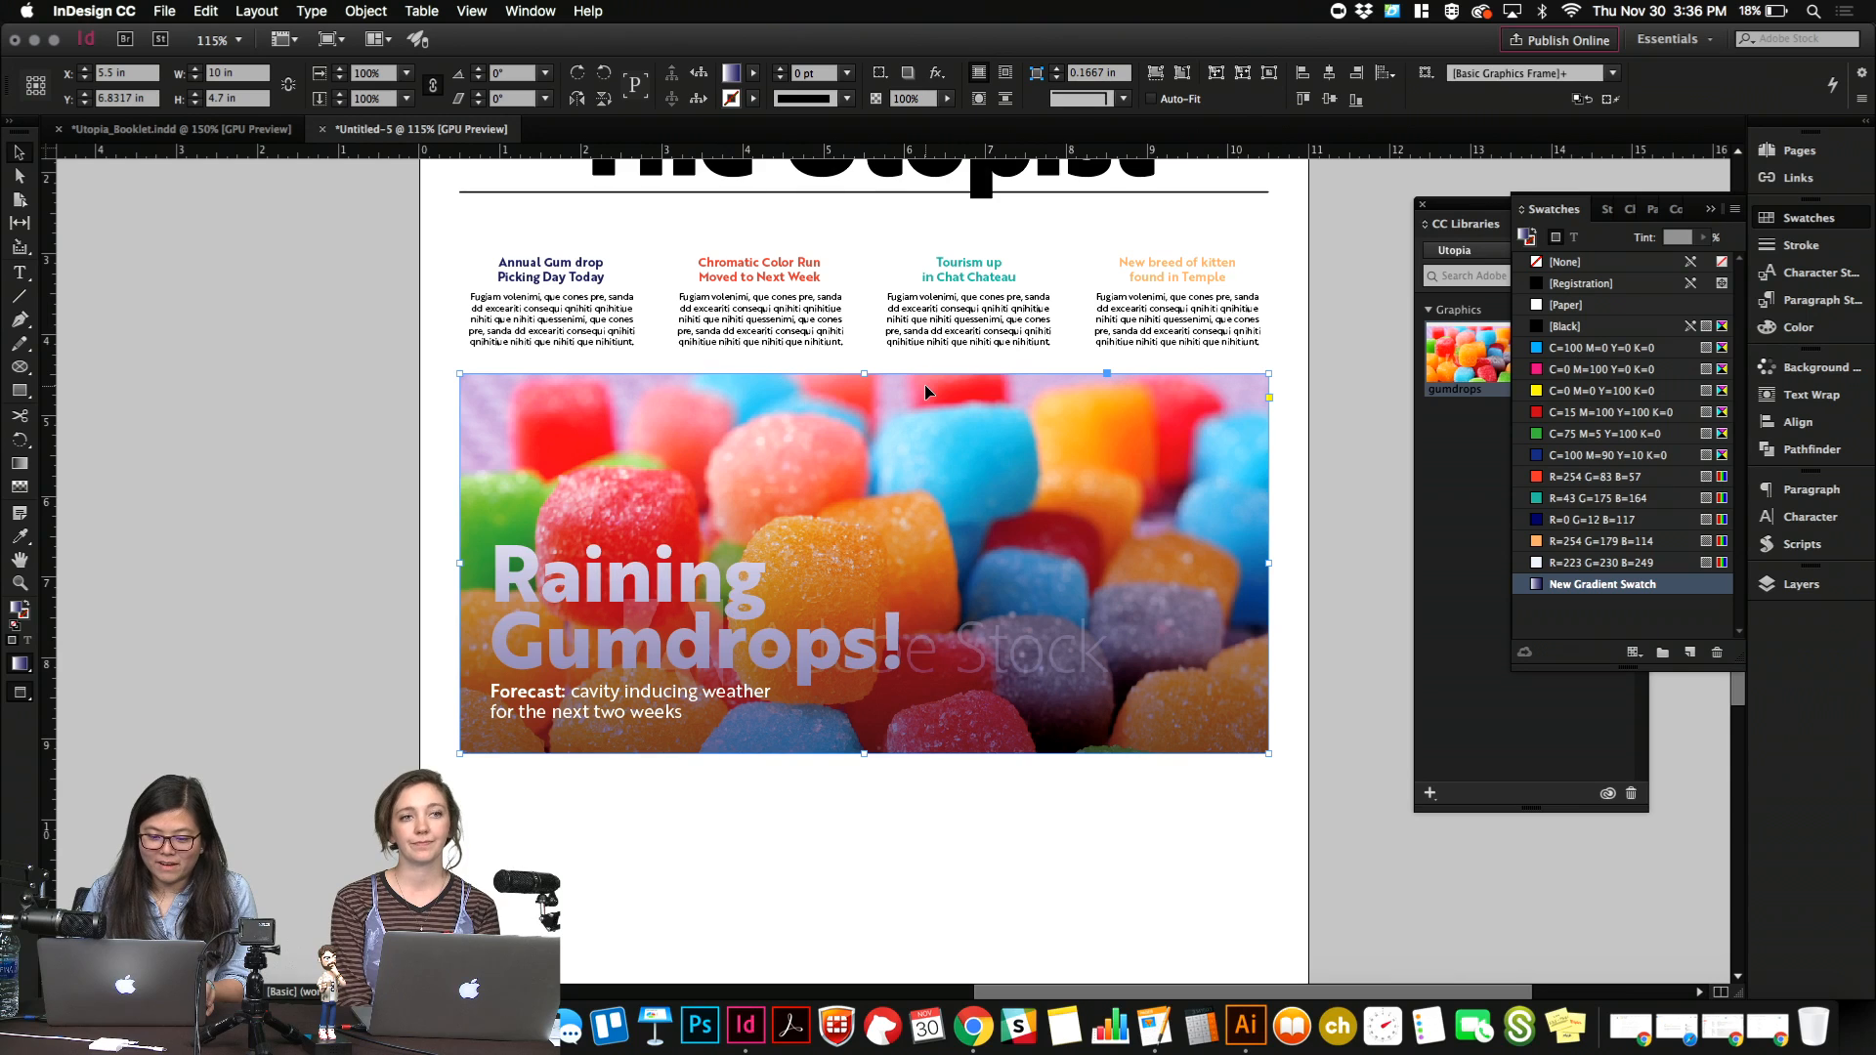
key(super+bracketright)
key(super+bracketleft)
key(super+bracketleft)
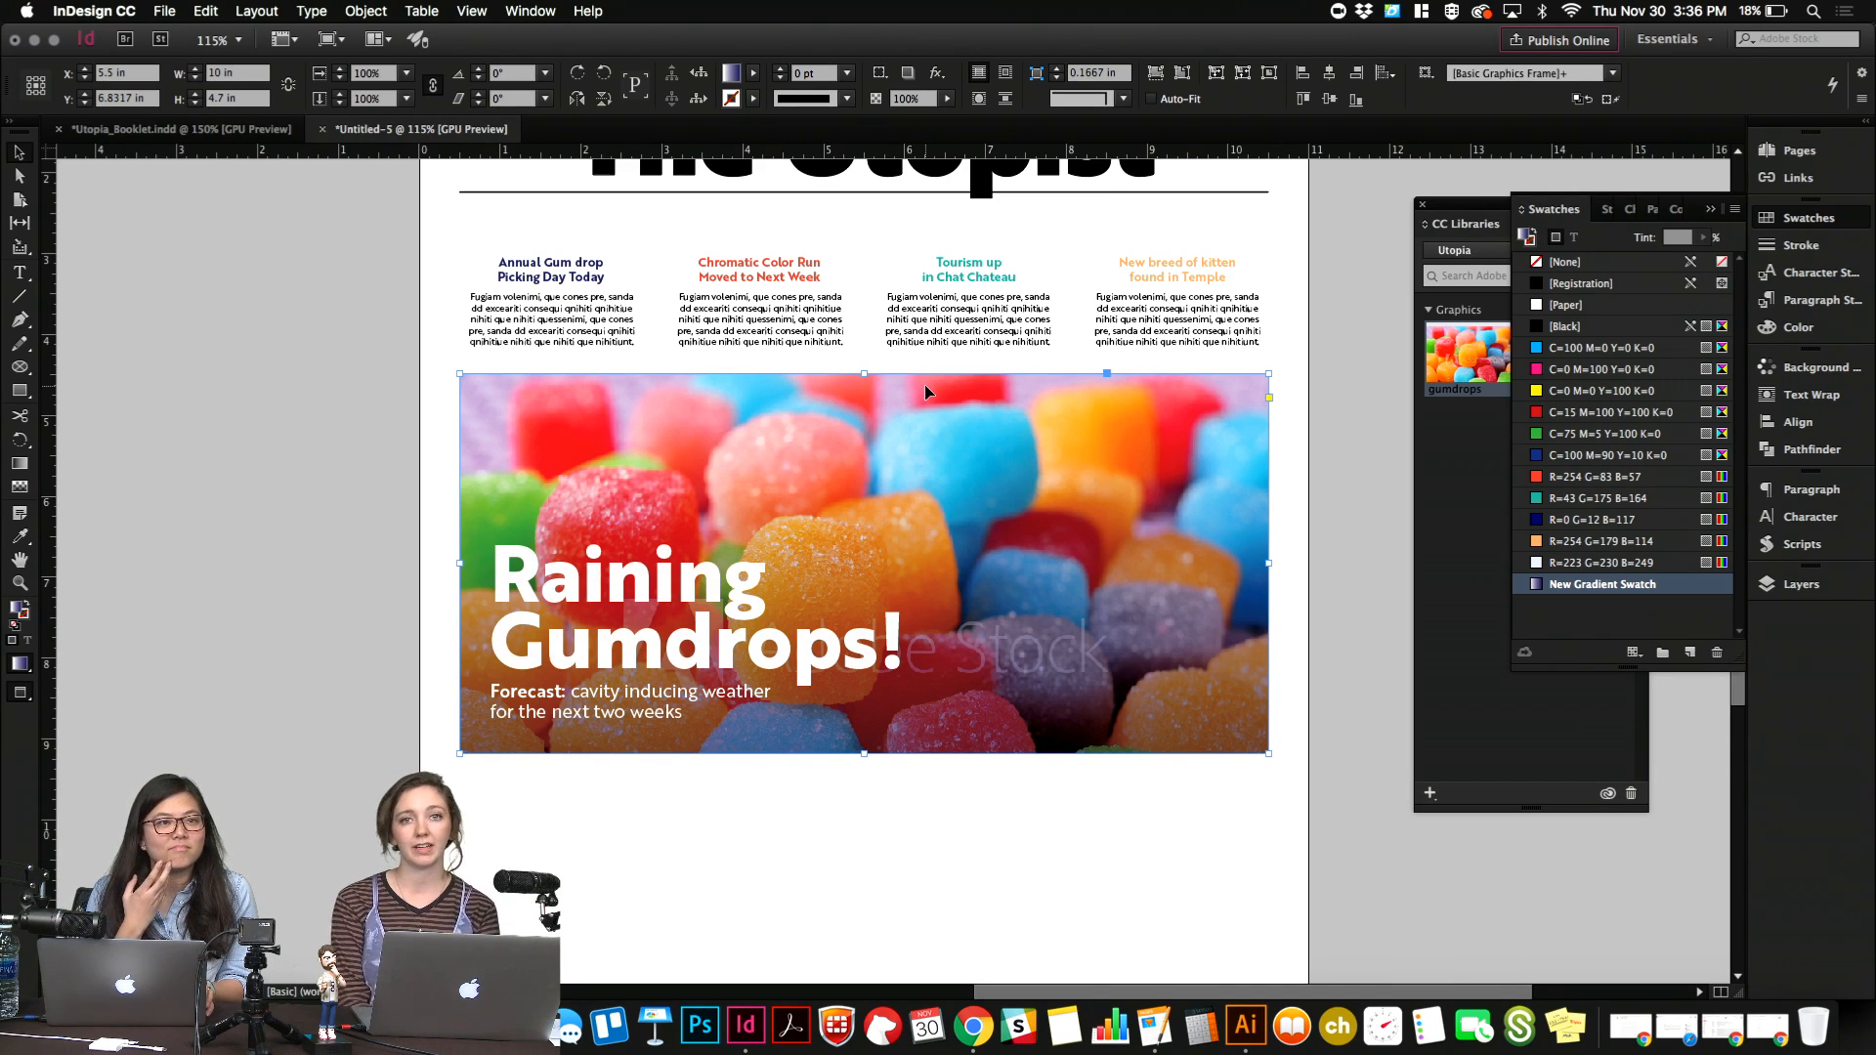
right_click(935, 427)
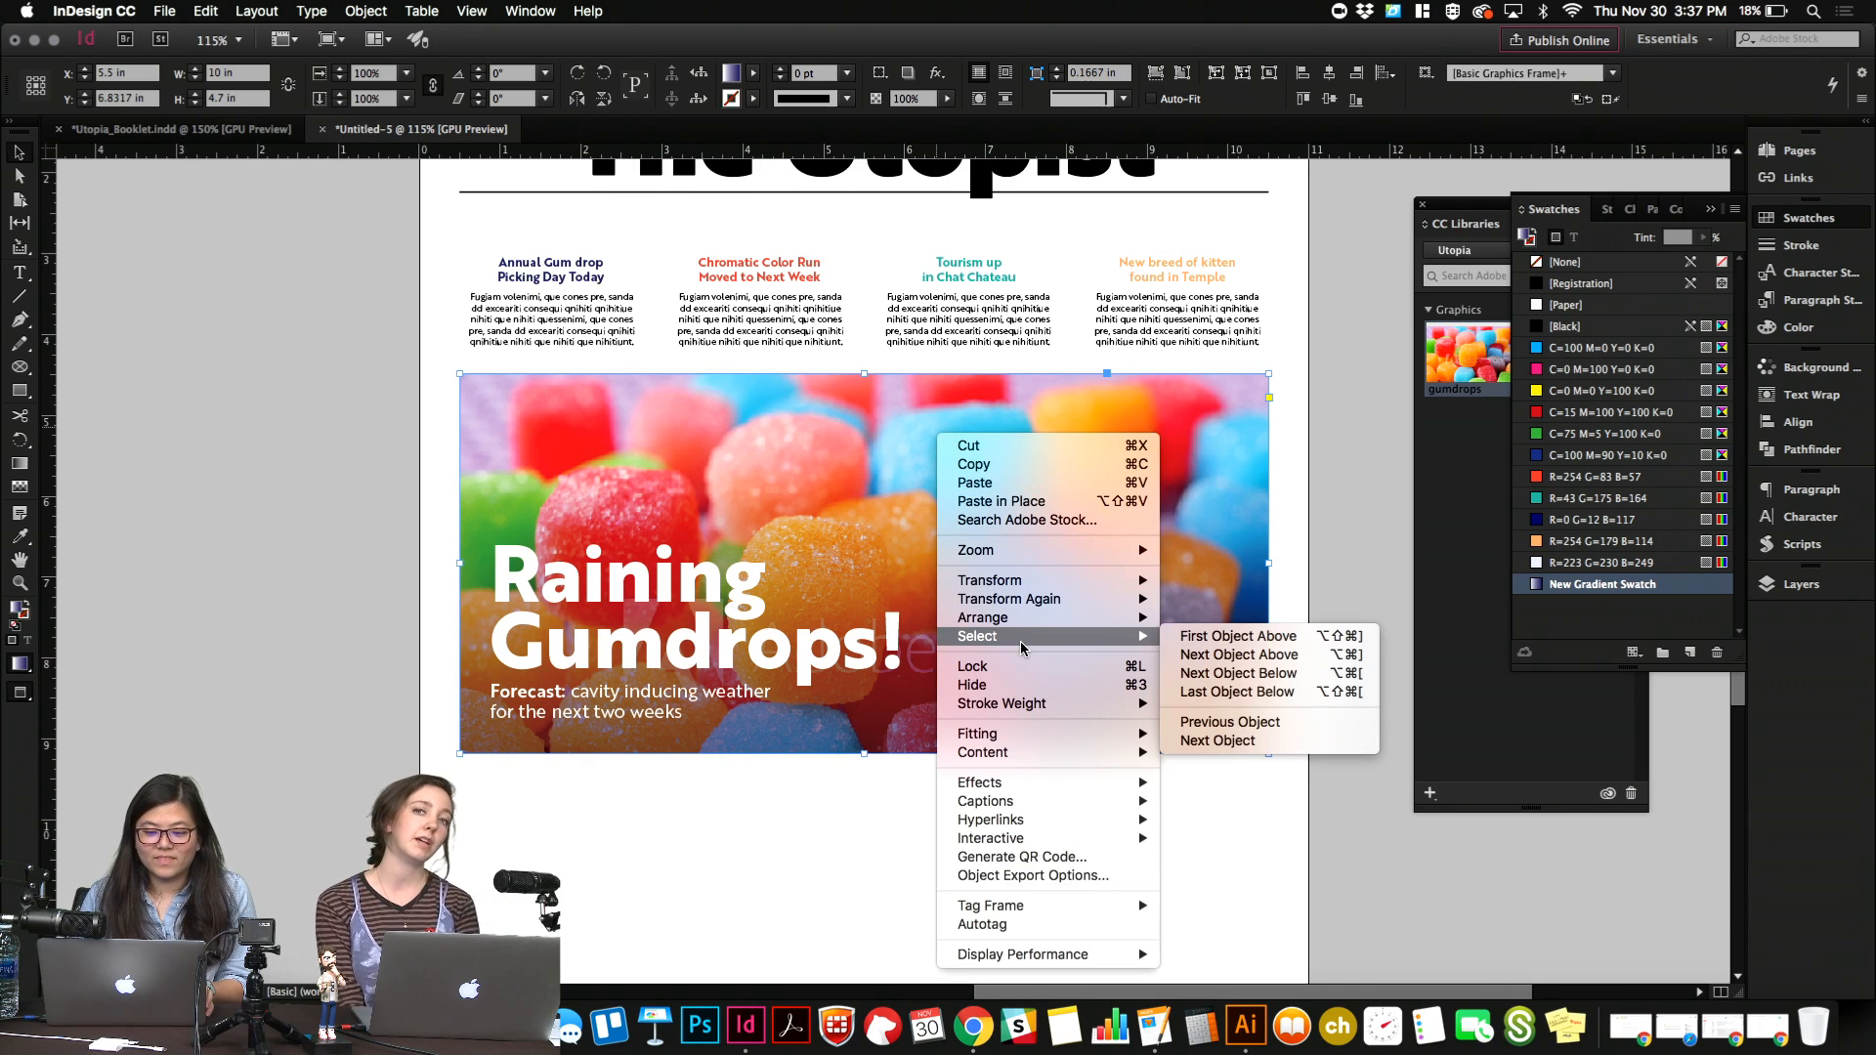
mouse_move(1023, 624)
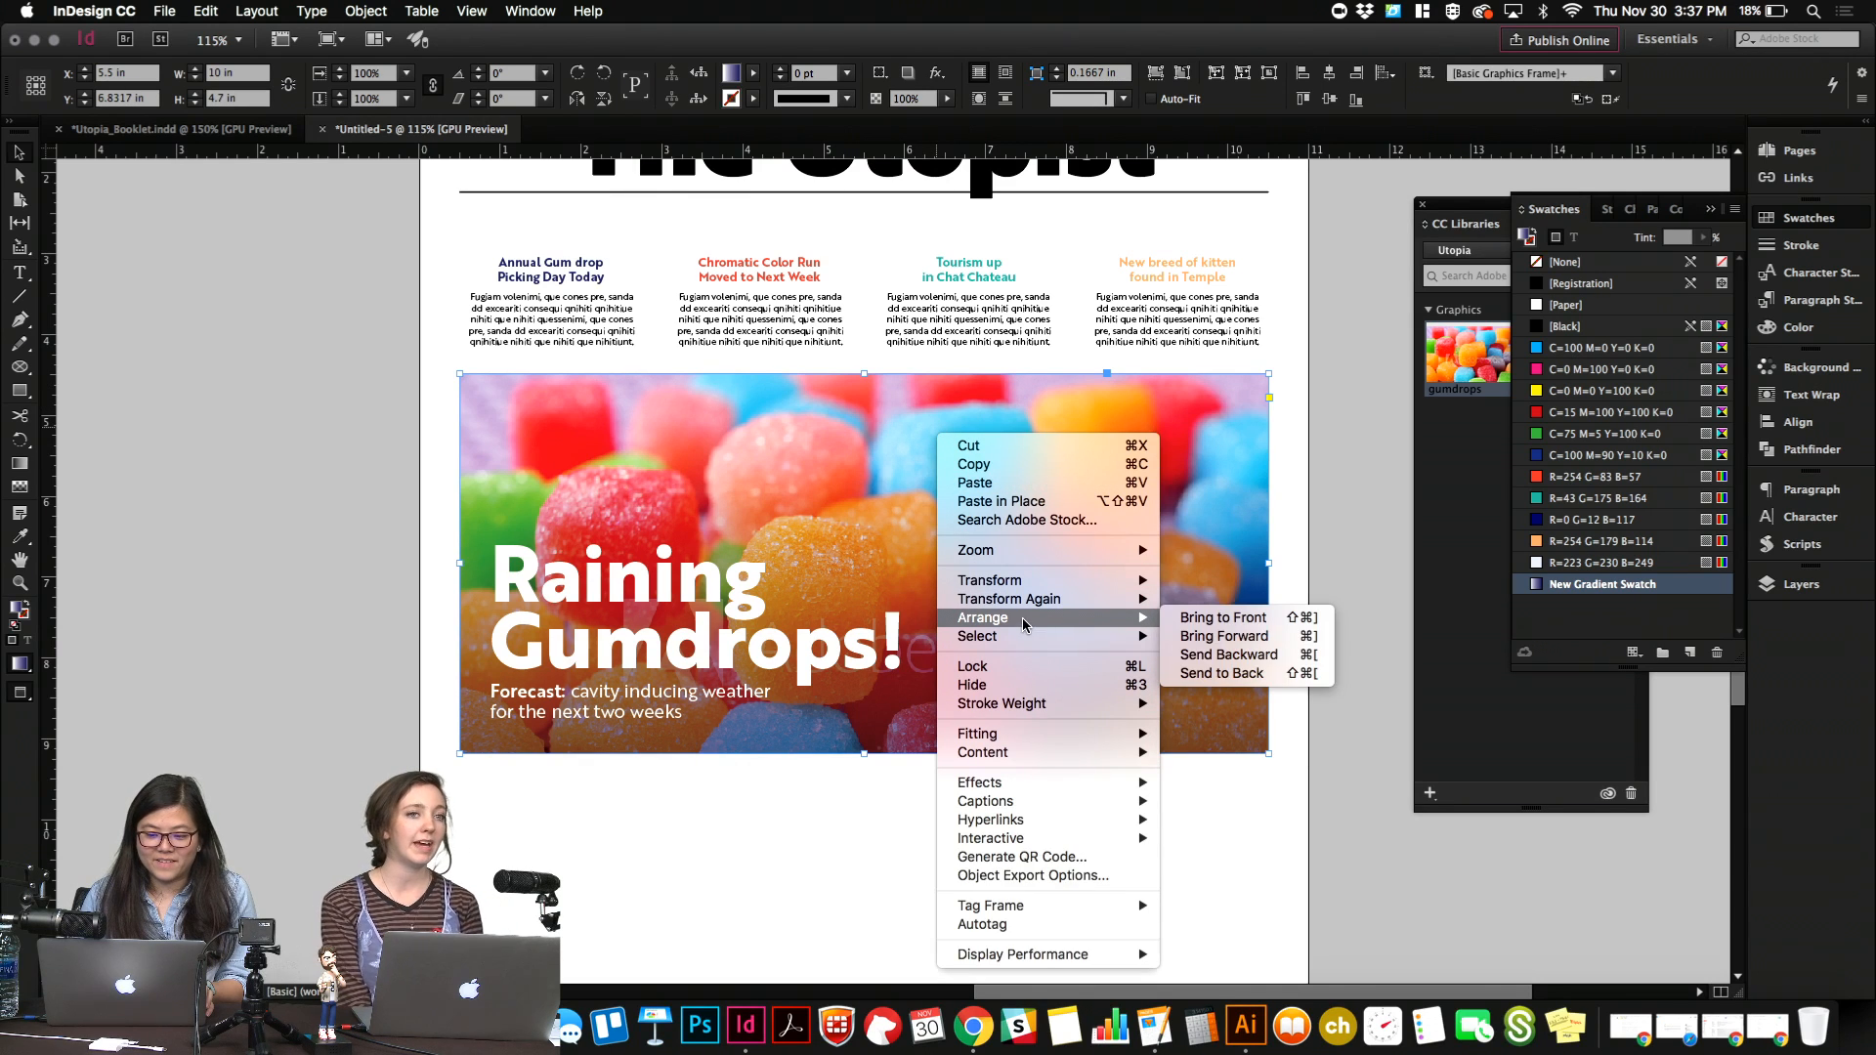
click(1366, 649)
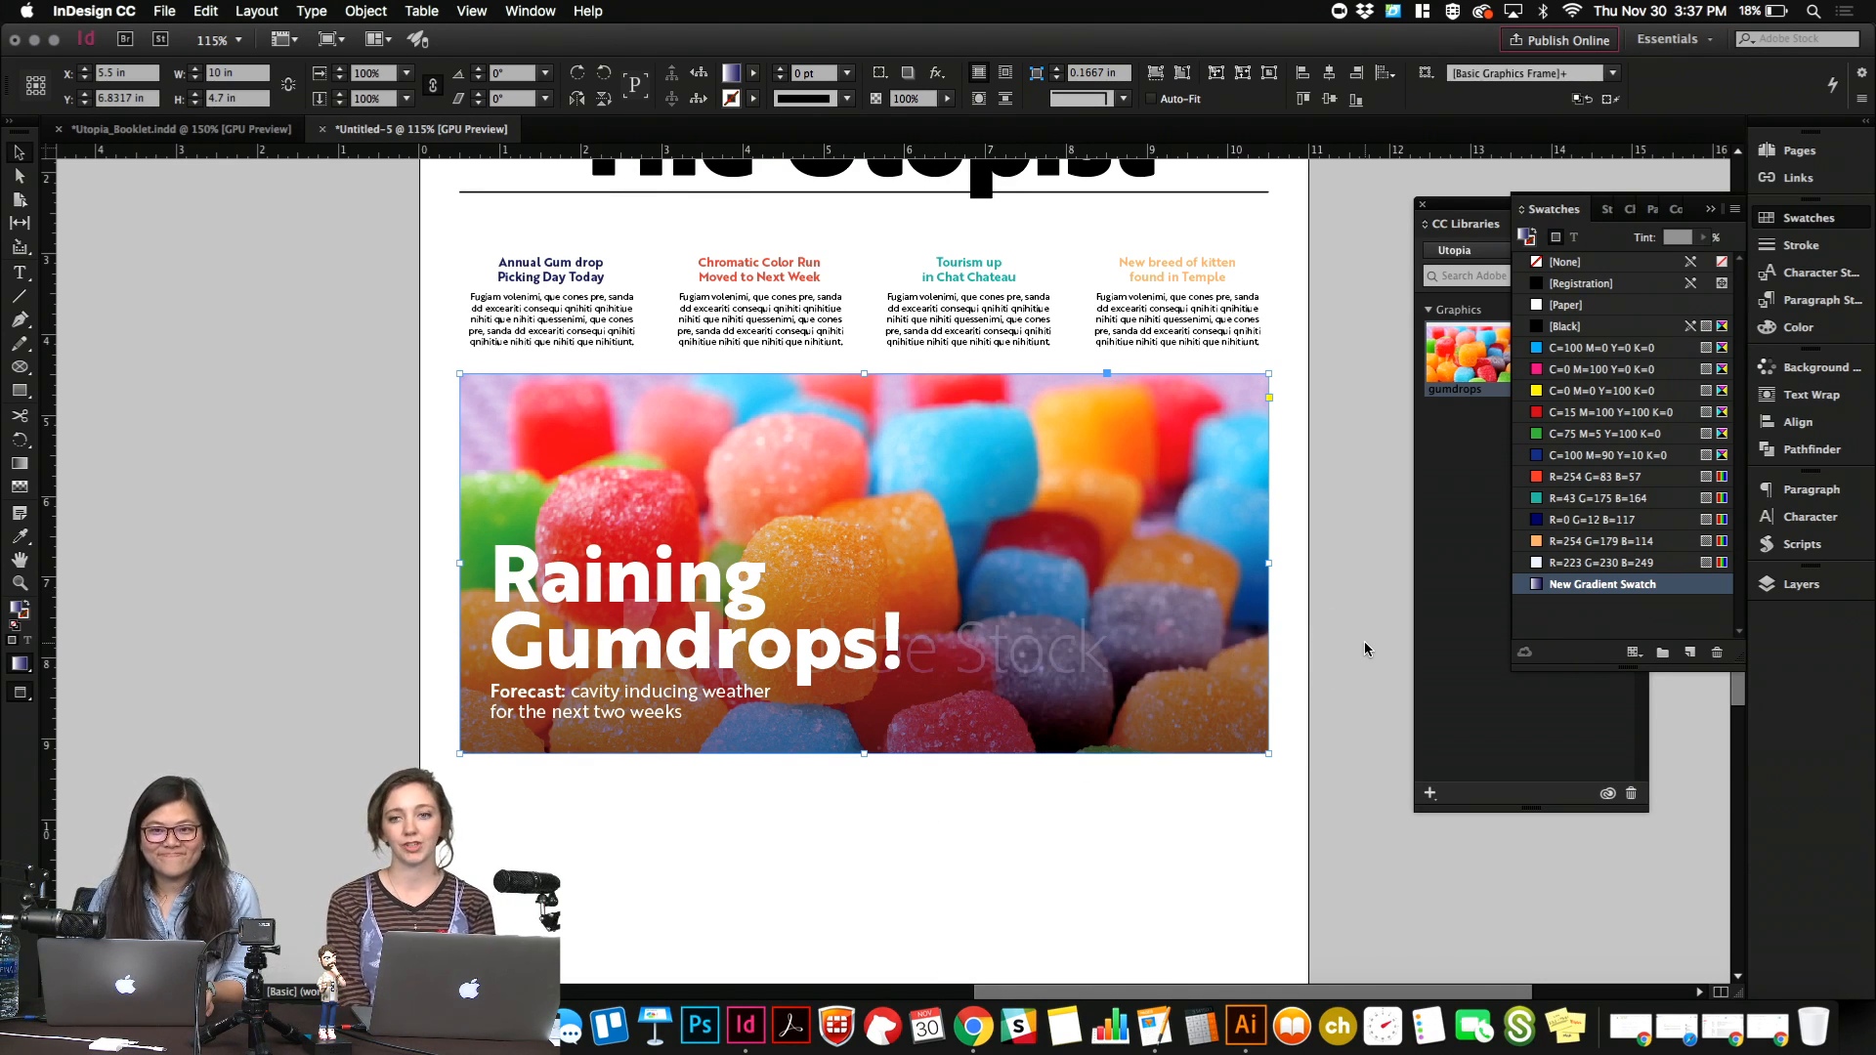
Duplicate the horizontal rule beneath "The Utopist" straight up to above the title, and deselect it.
click(887, 885)
scroll(887, 884, up, 3)
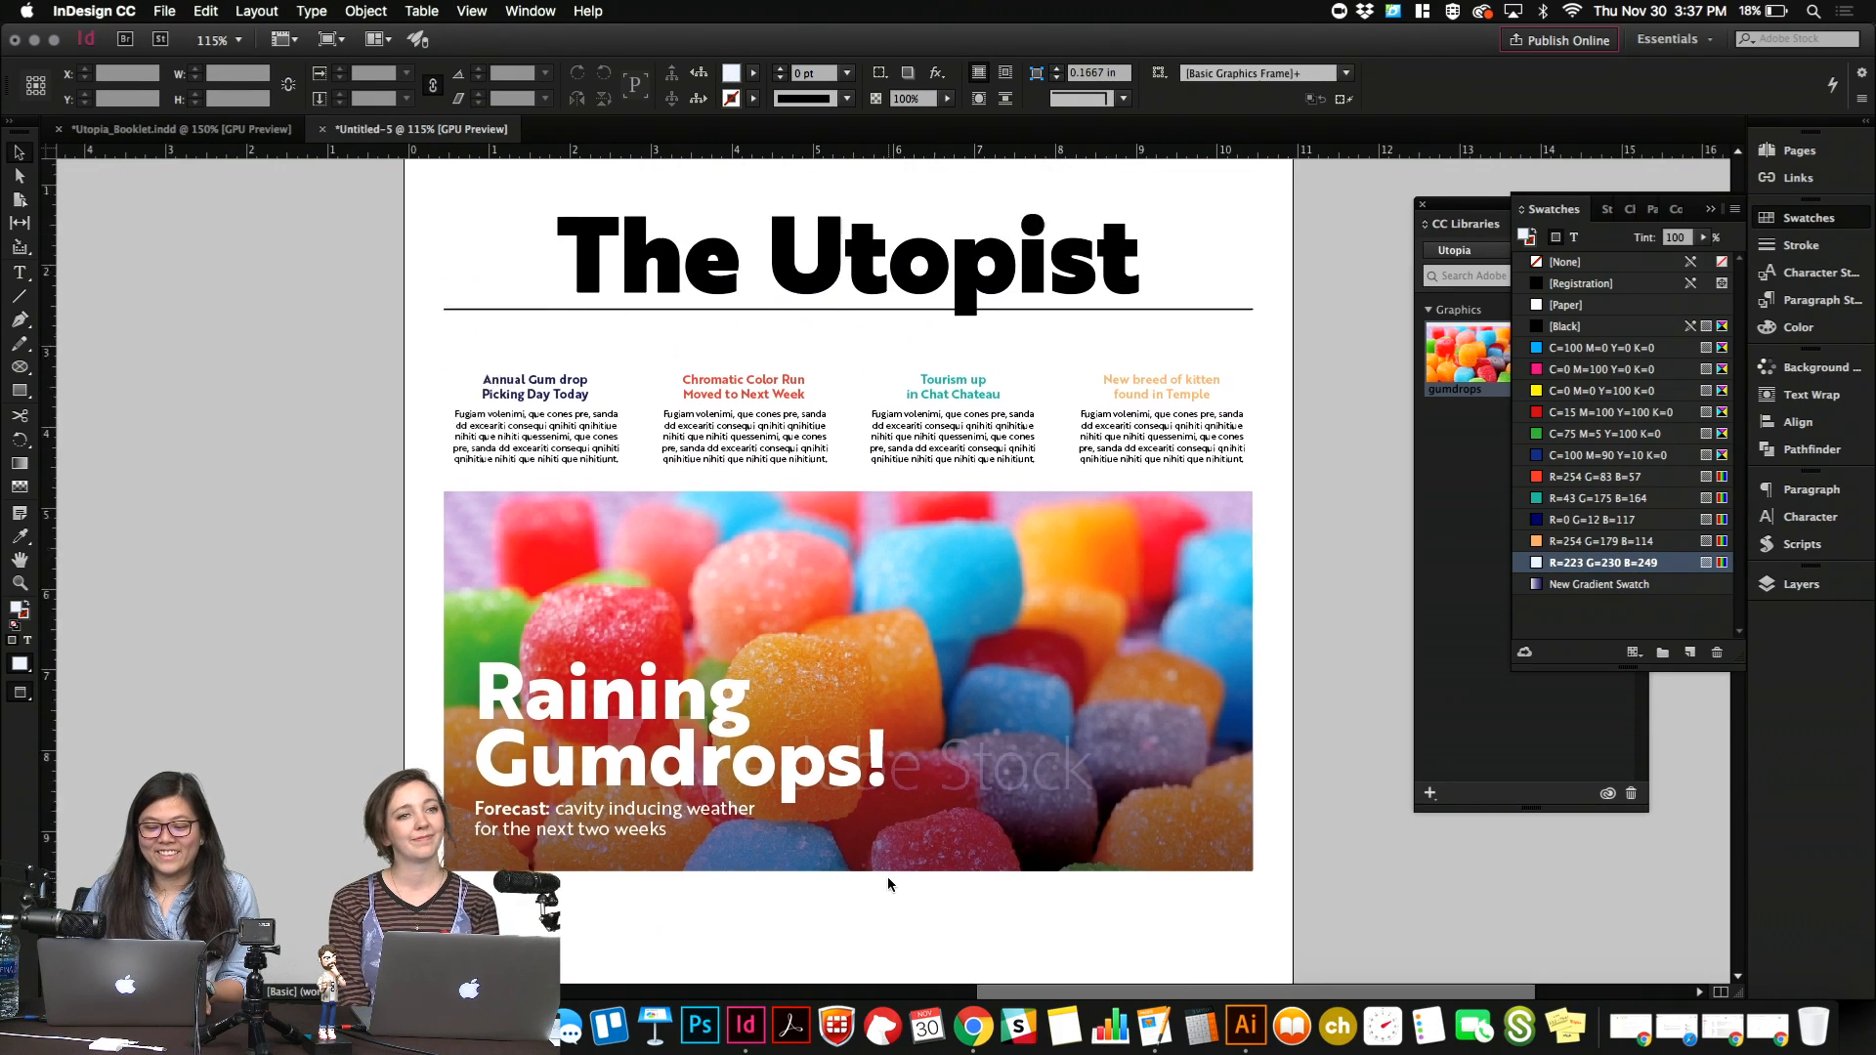
scroll(887, 878, up, 2)
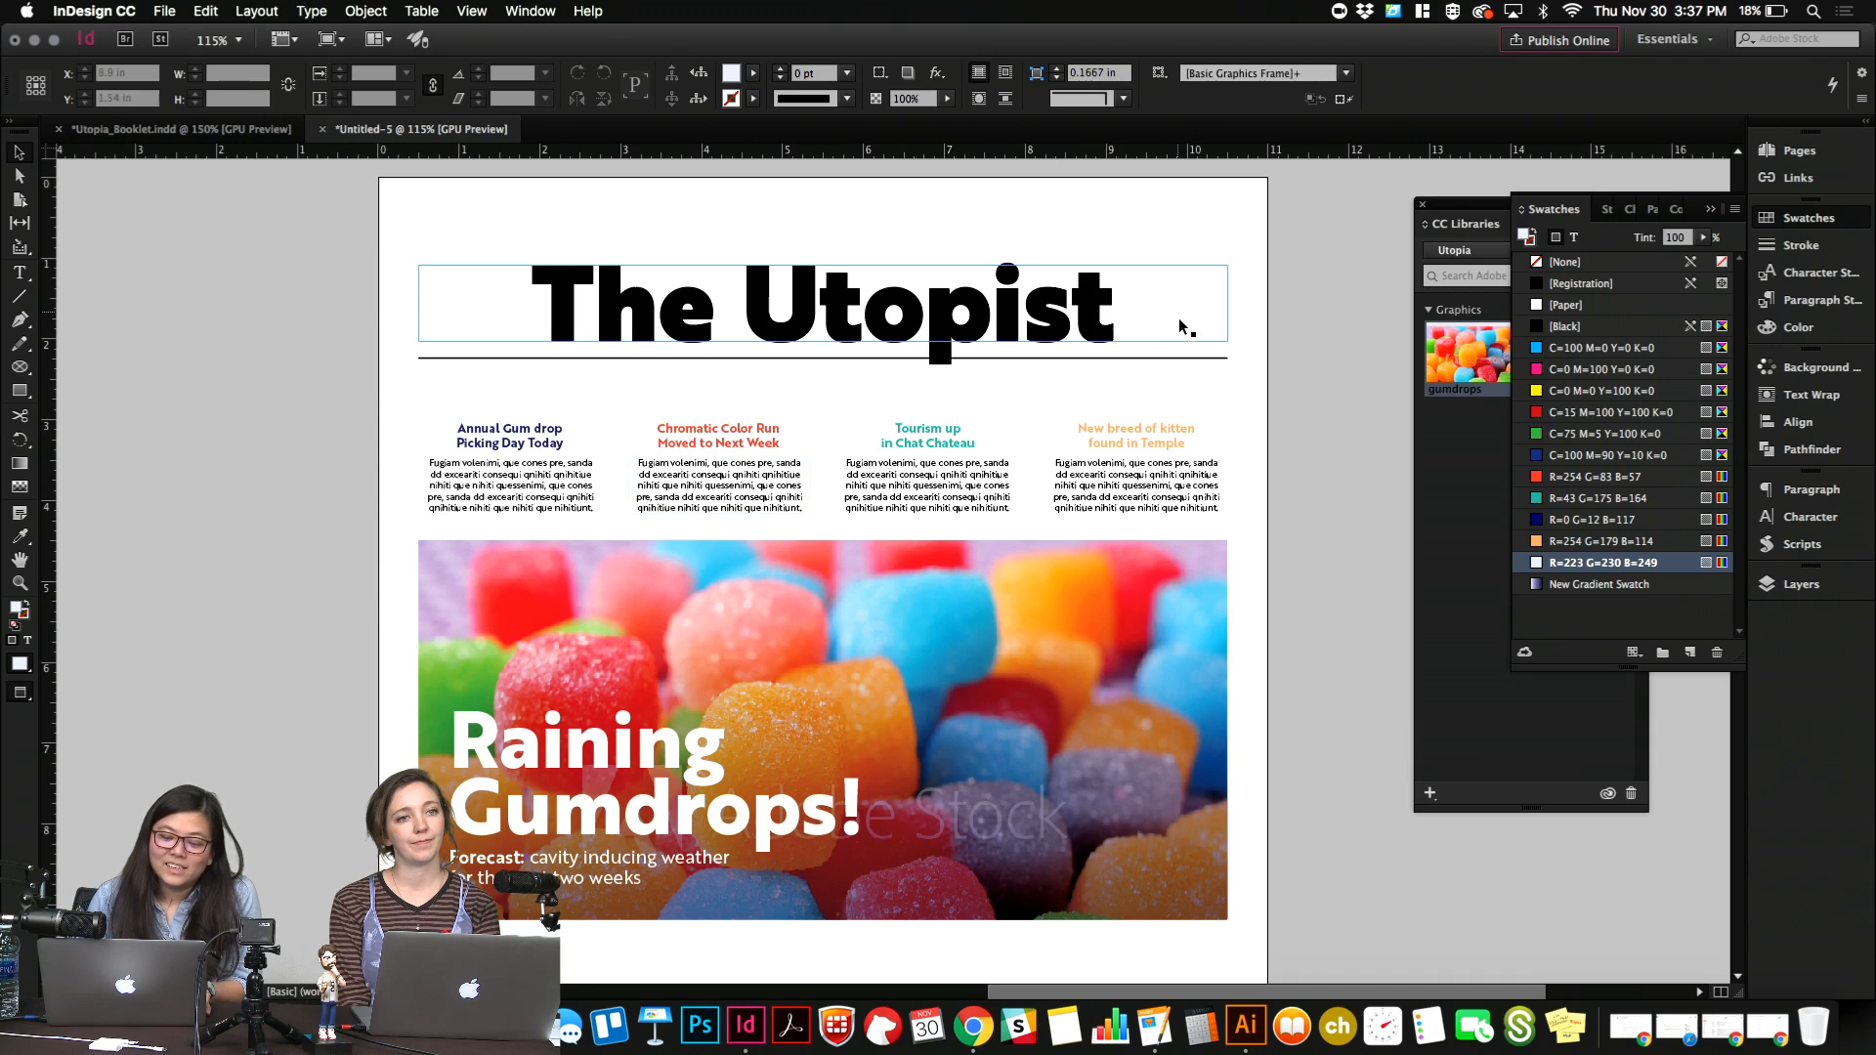
drag(1183, 358, 1182, 241)
click(1267, 347)
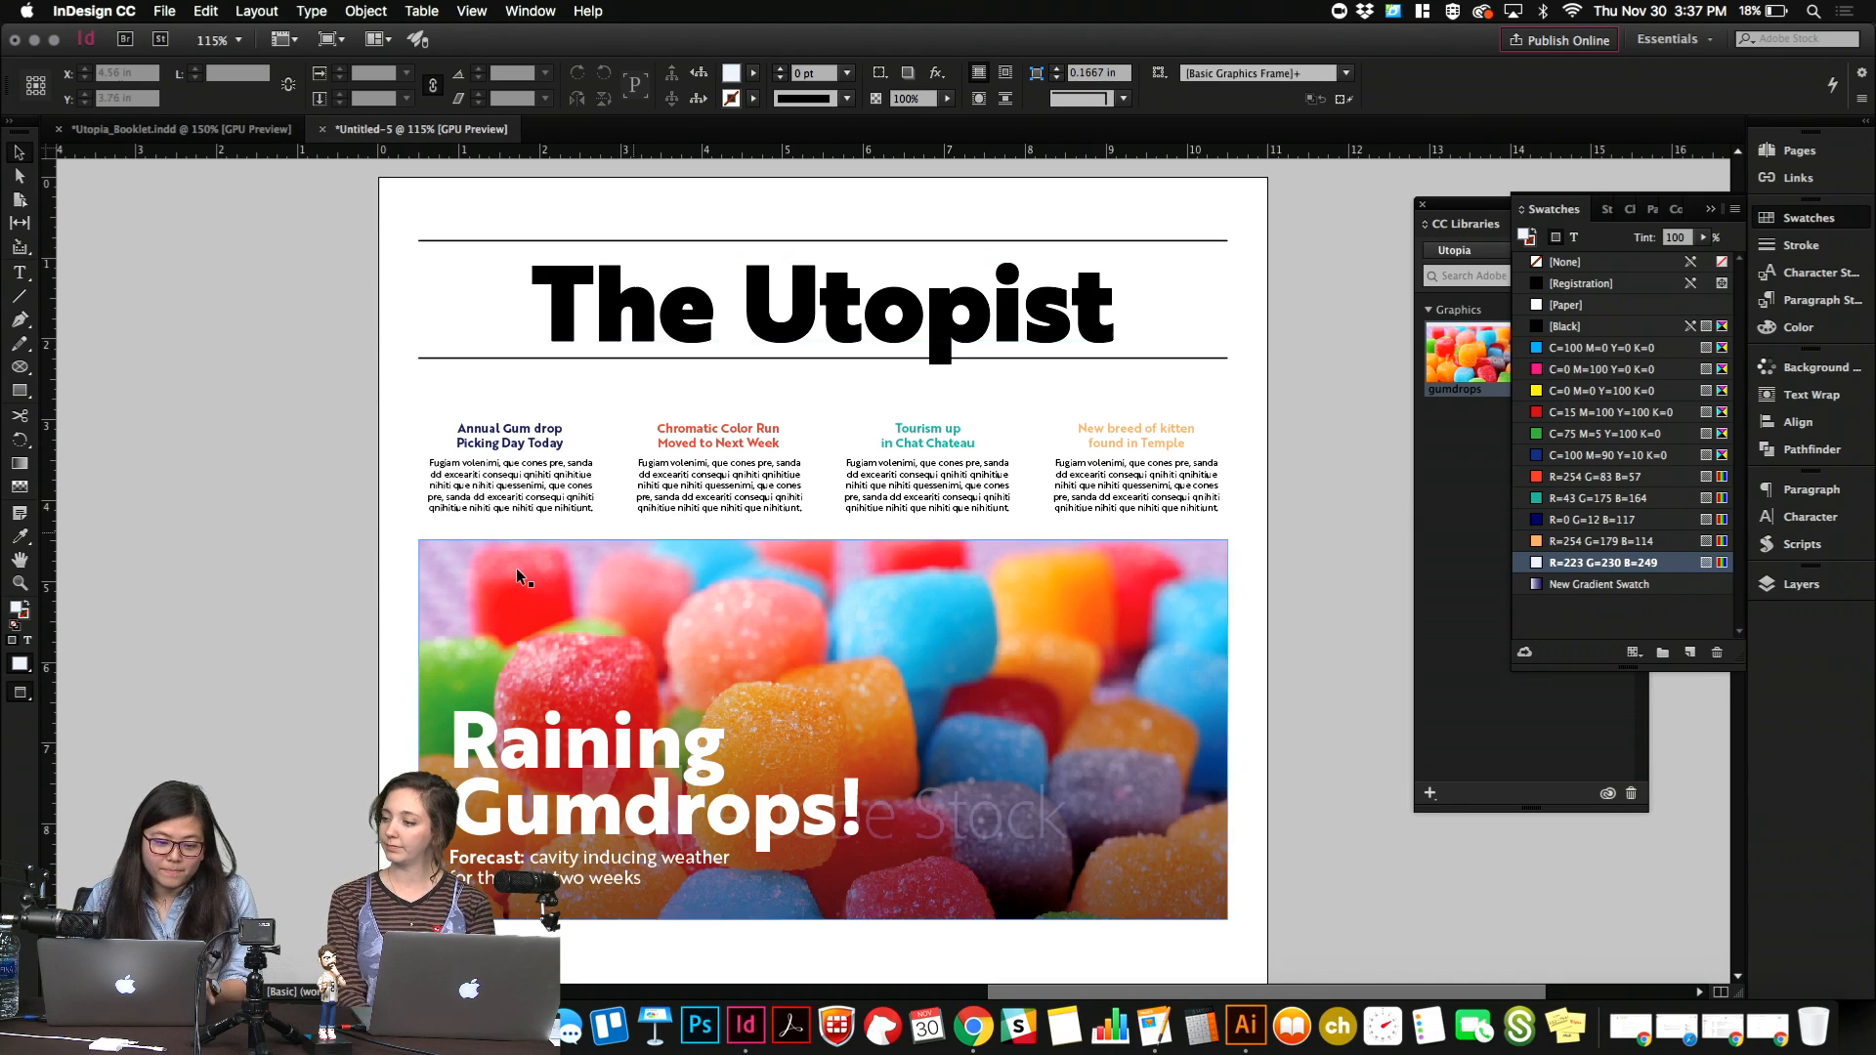
Draw a rectangle about 3.7 by 1.1 in behind the word "Raining" and fill it with R=254 G=83 B=57.
click(14, 395)
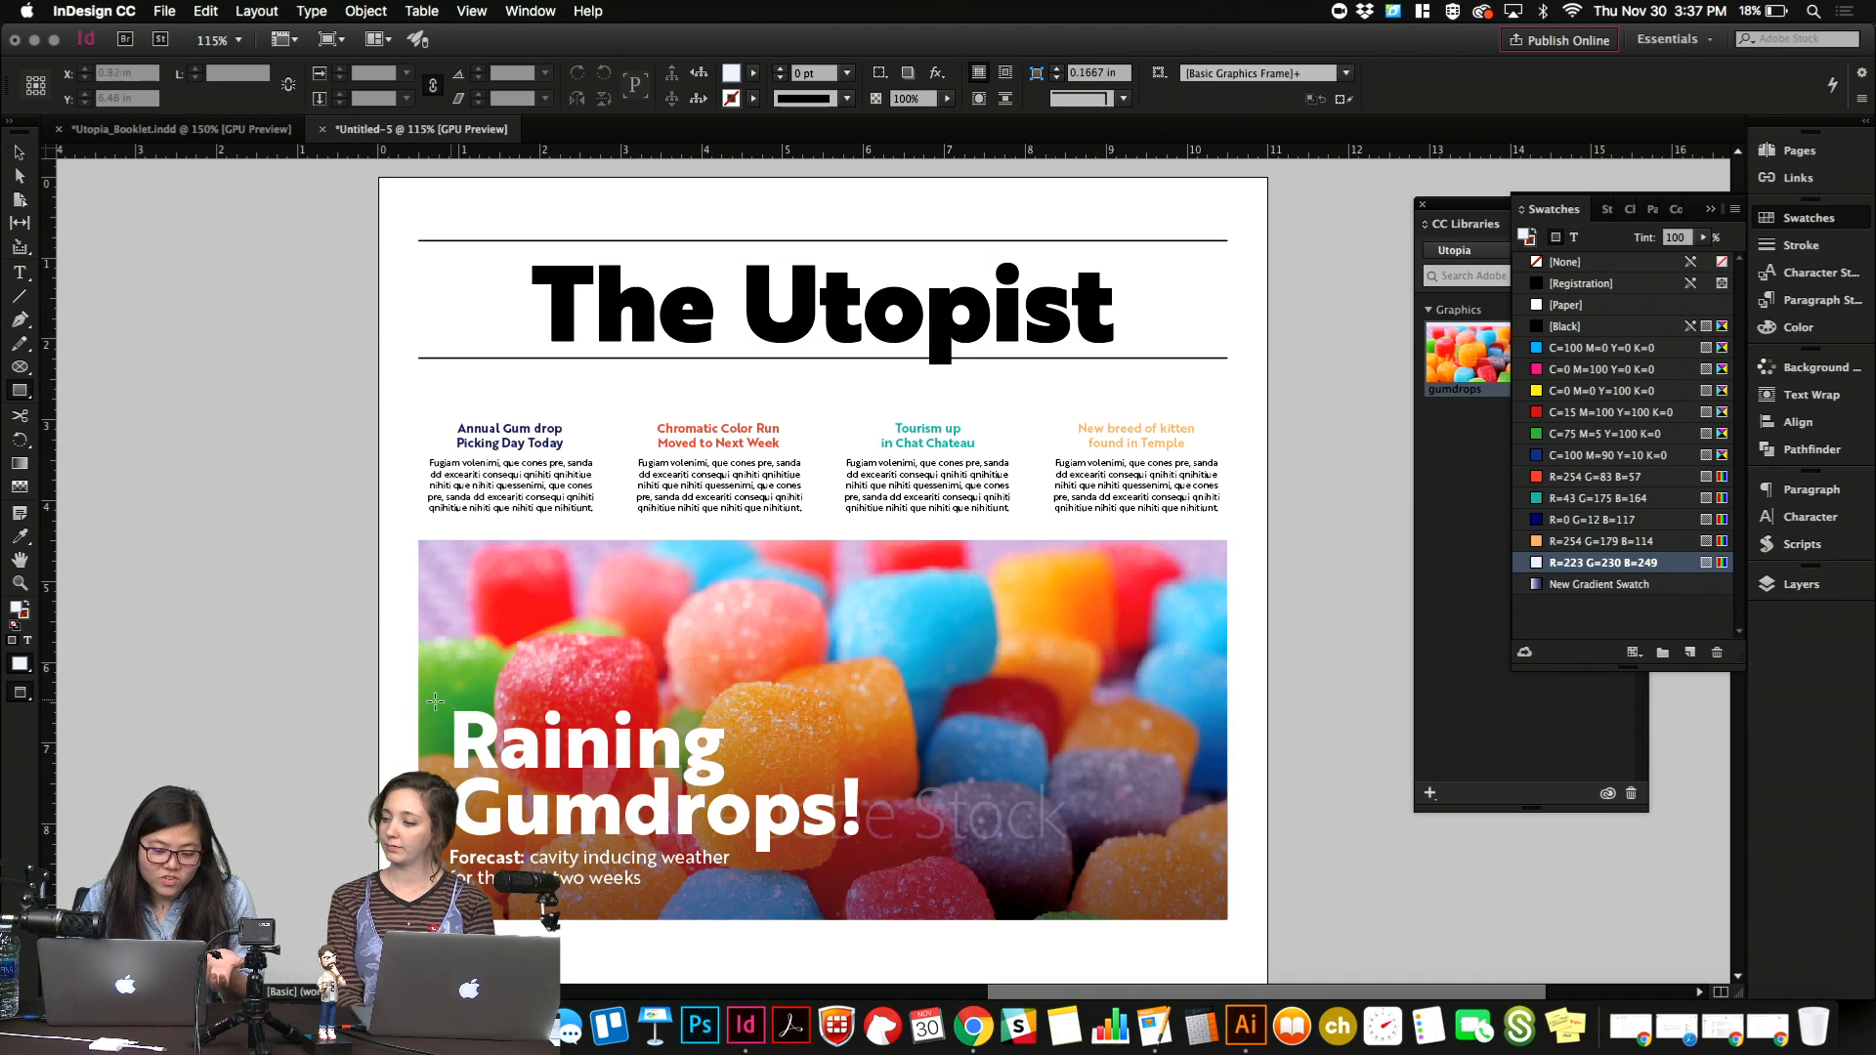
drag(436, 698, 738, 783)
click(1540, 390)
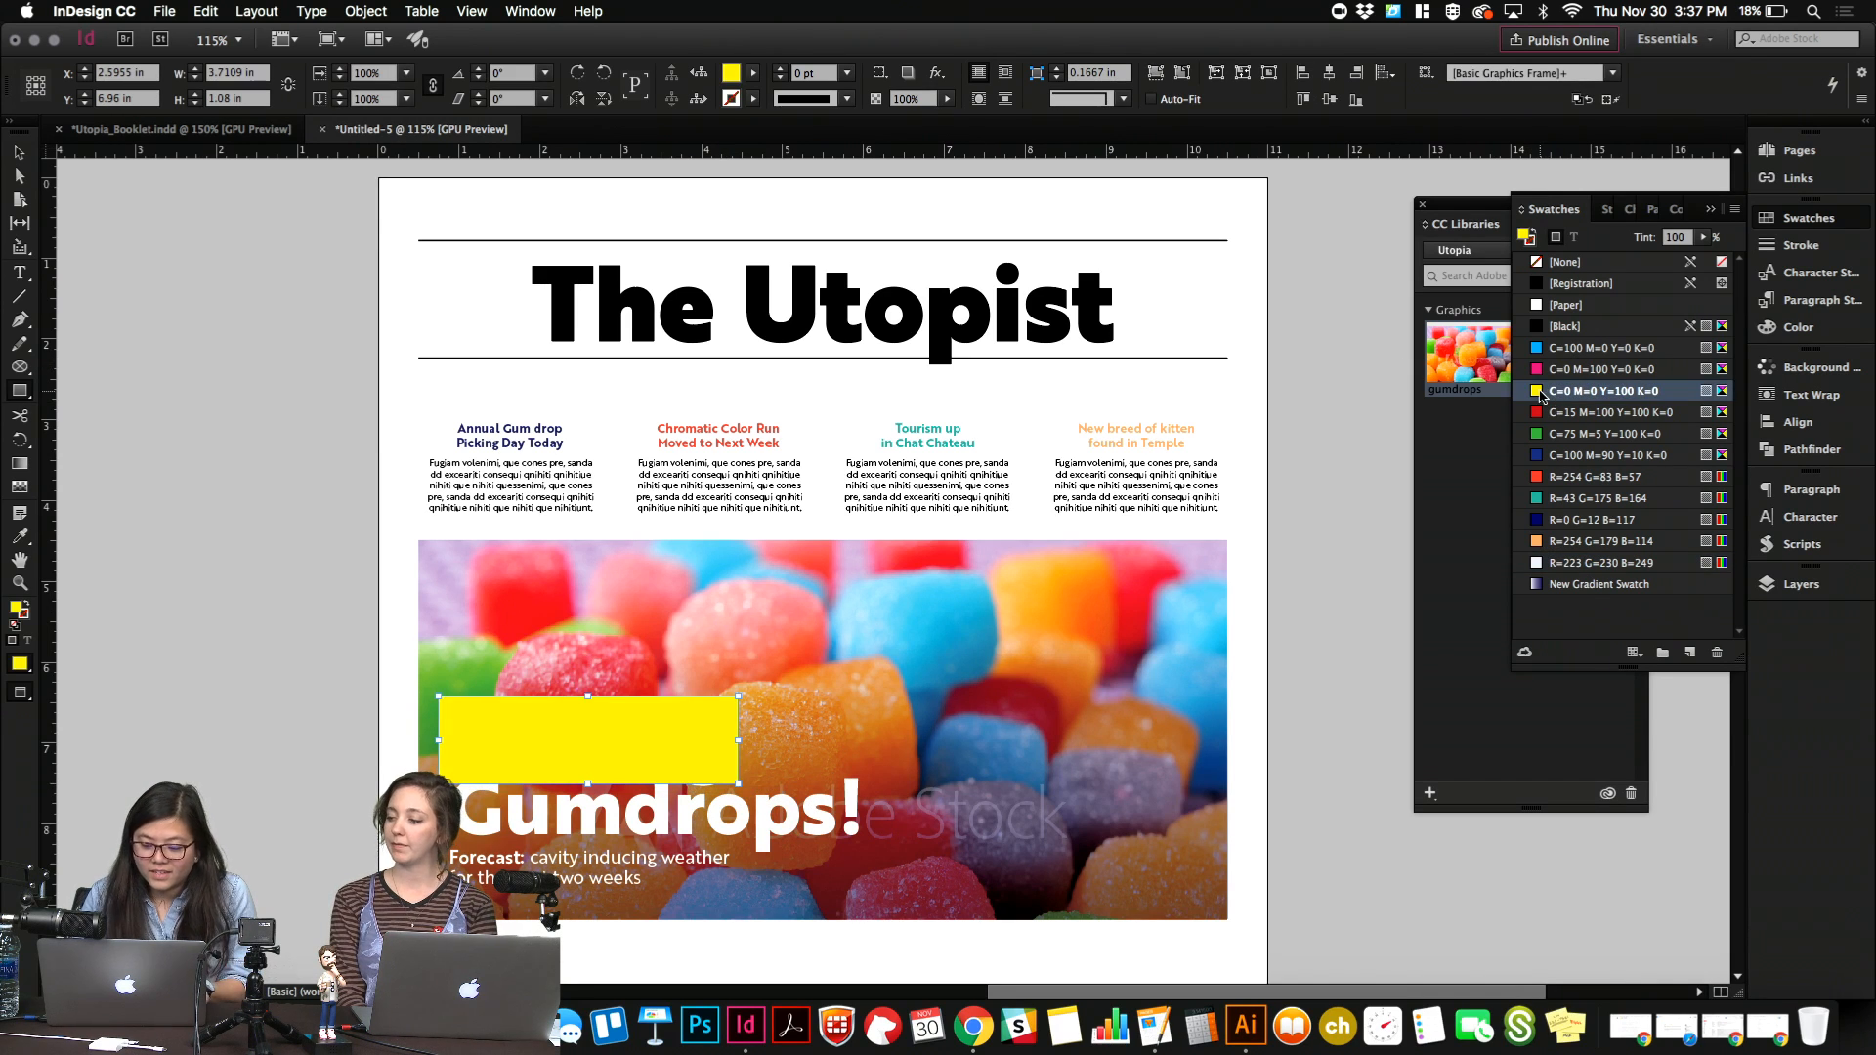
key(super+bracketleft)
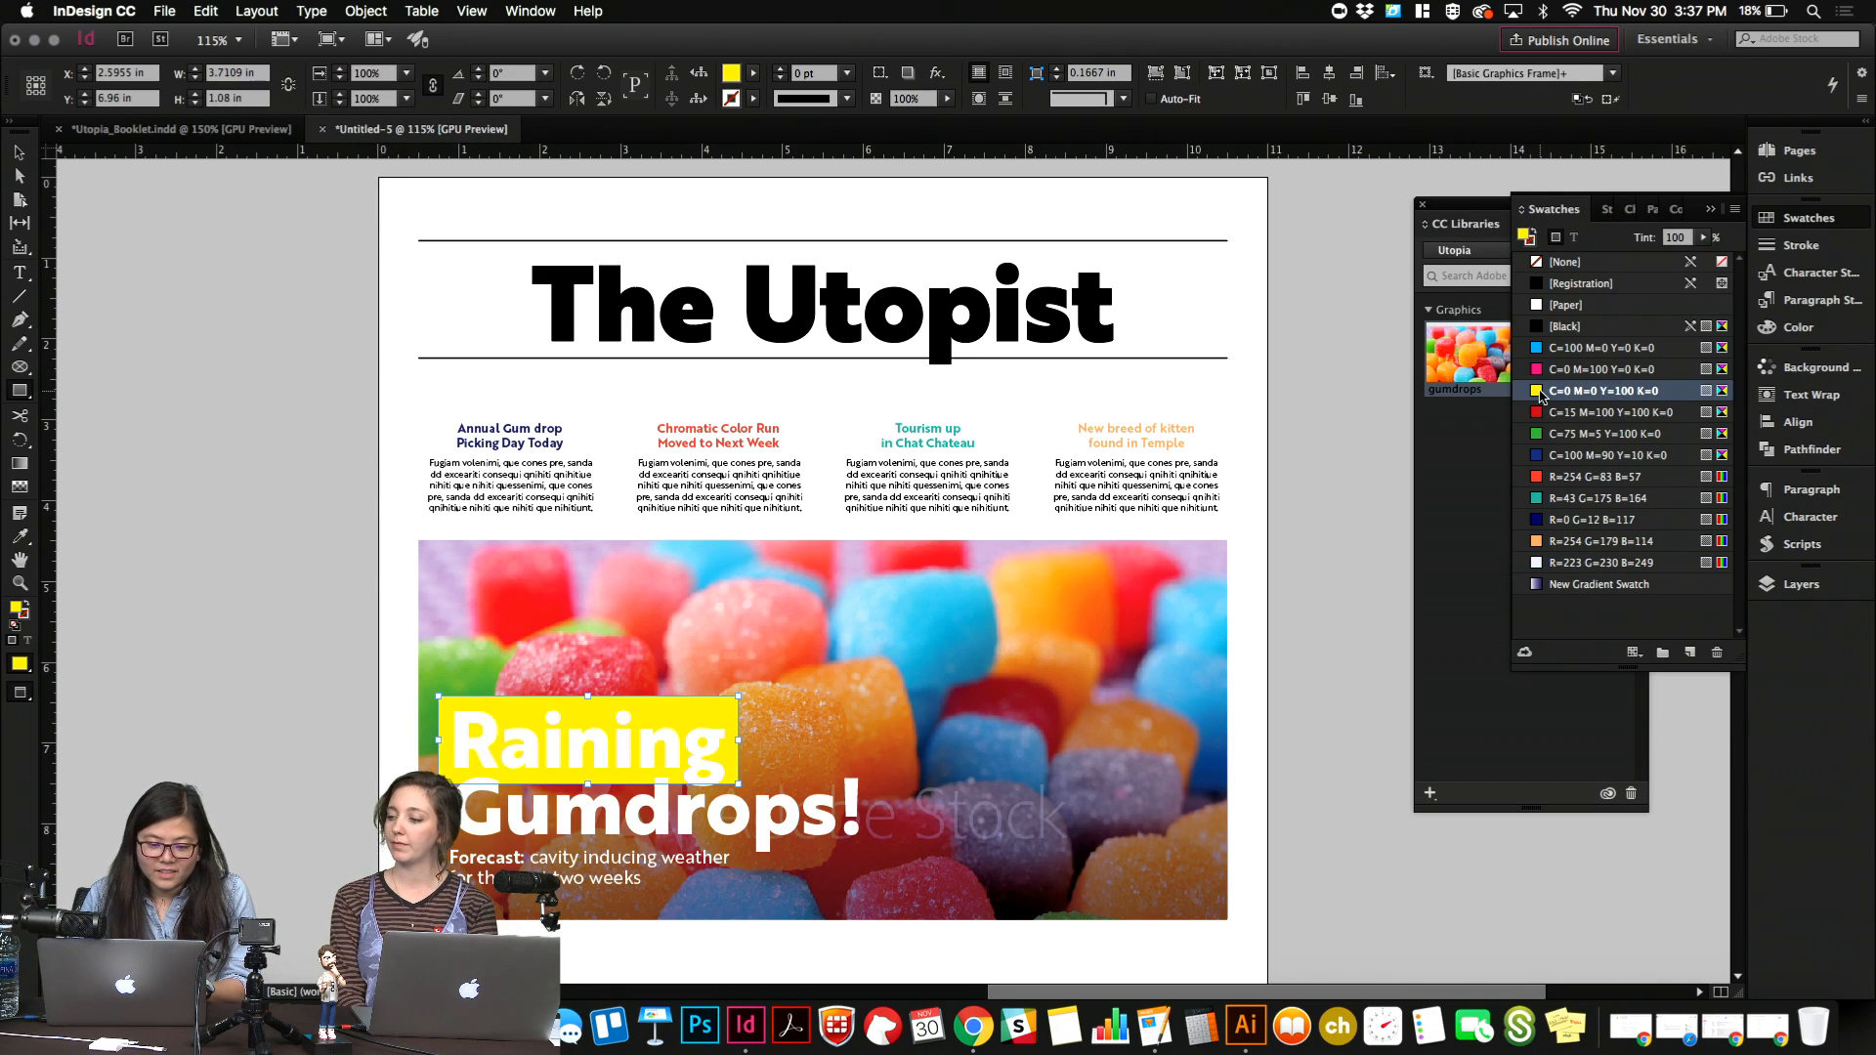
click(1569, 479)
key(v)
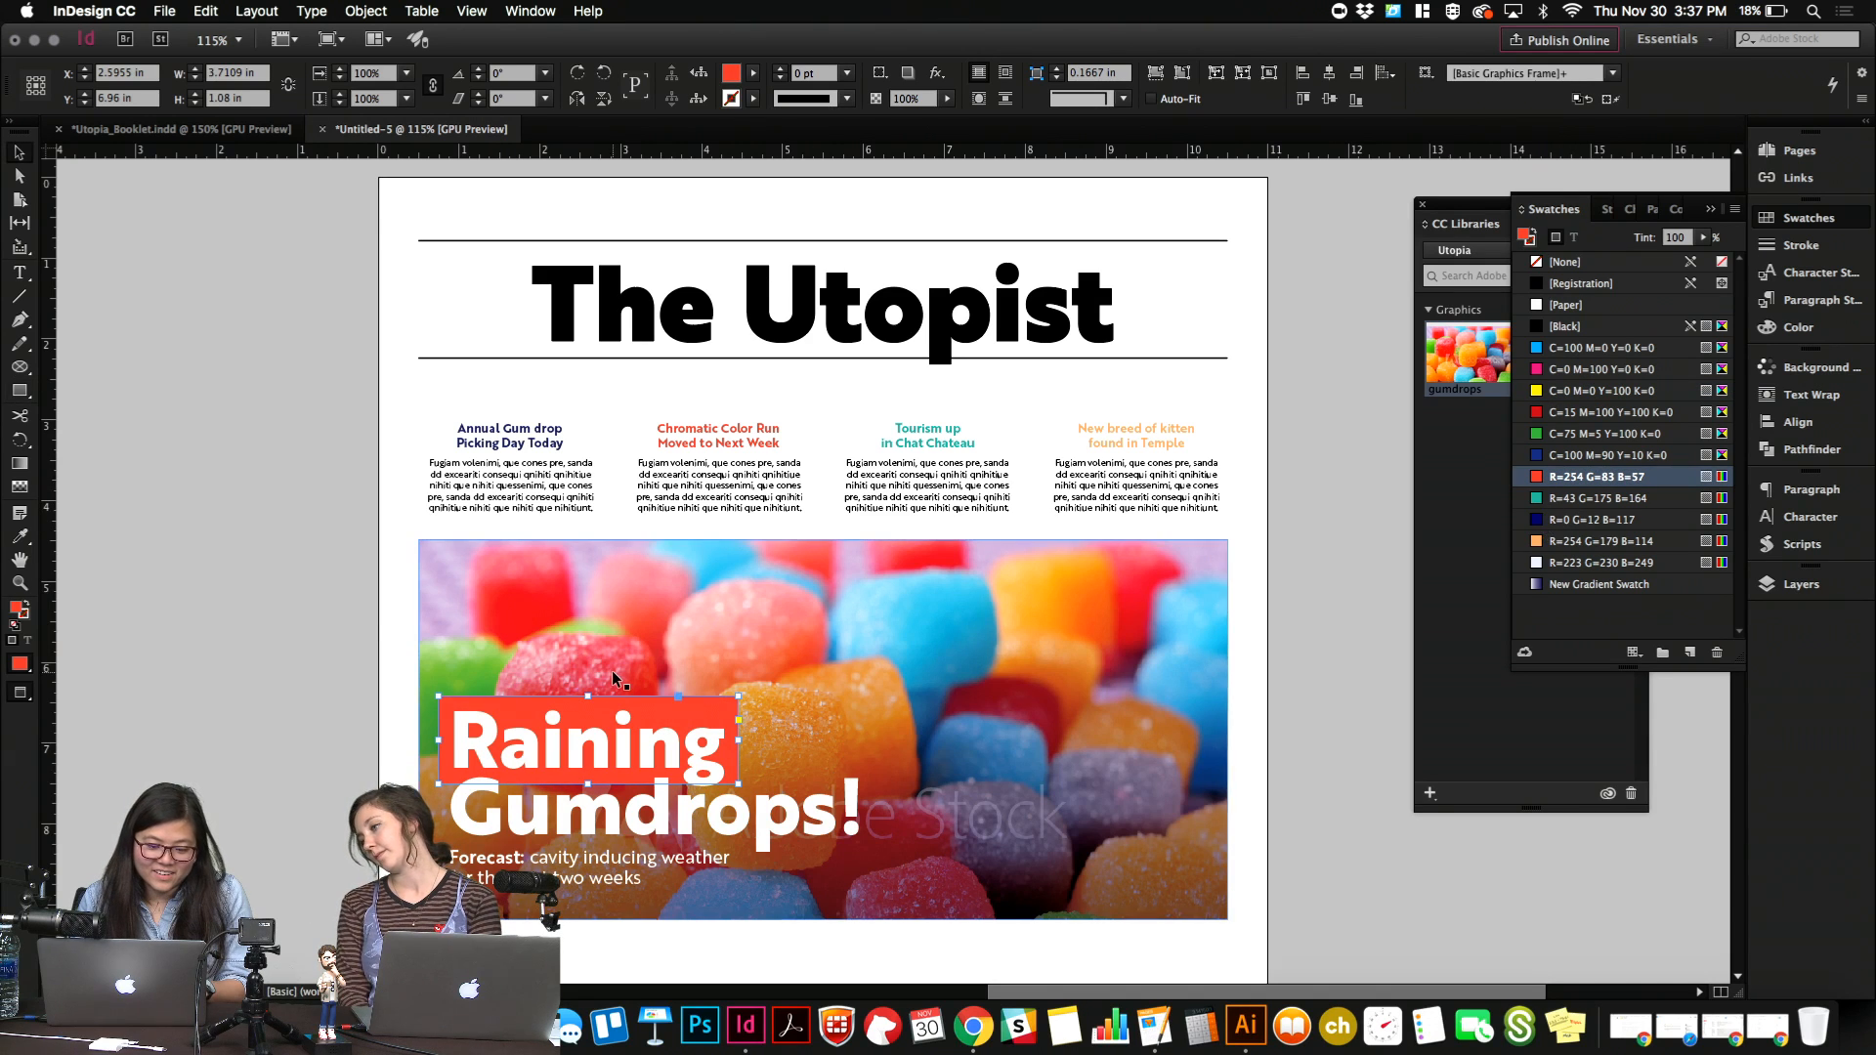
Duplicate the colored box behind "Gumdrops!", widen it to about 5.6 in, and fill it with R=43 G=175 B=164.
drag(692, 743, 681, 777)
drag(726, 811, 876, 811)
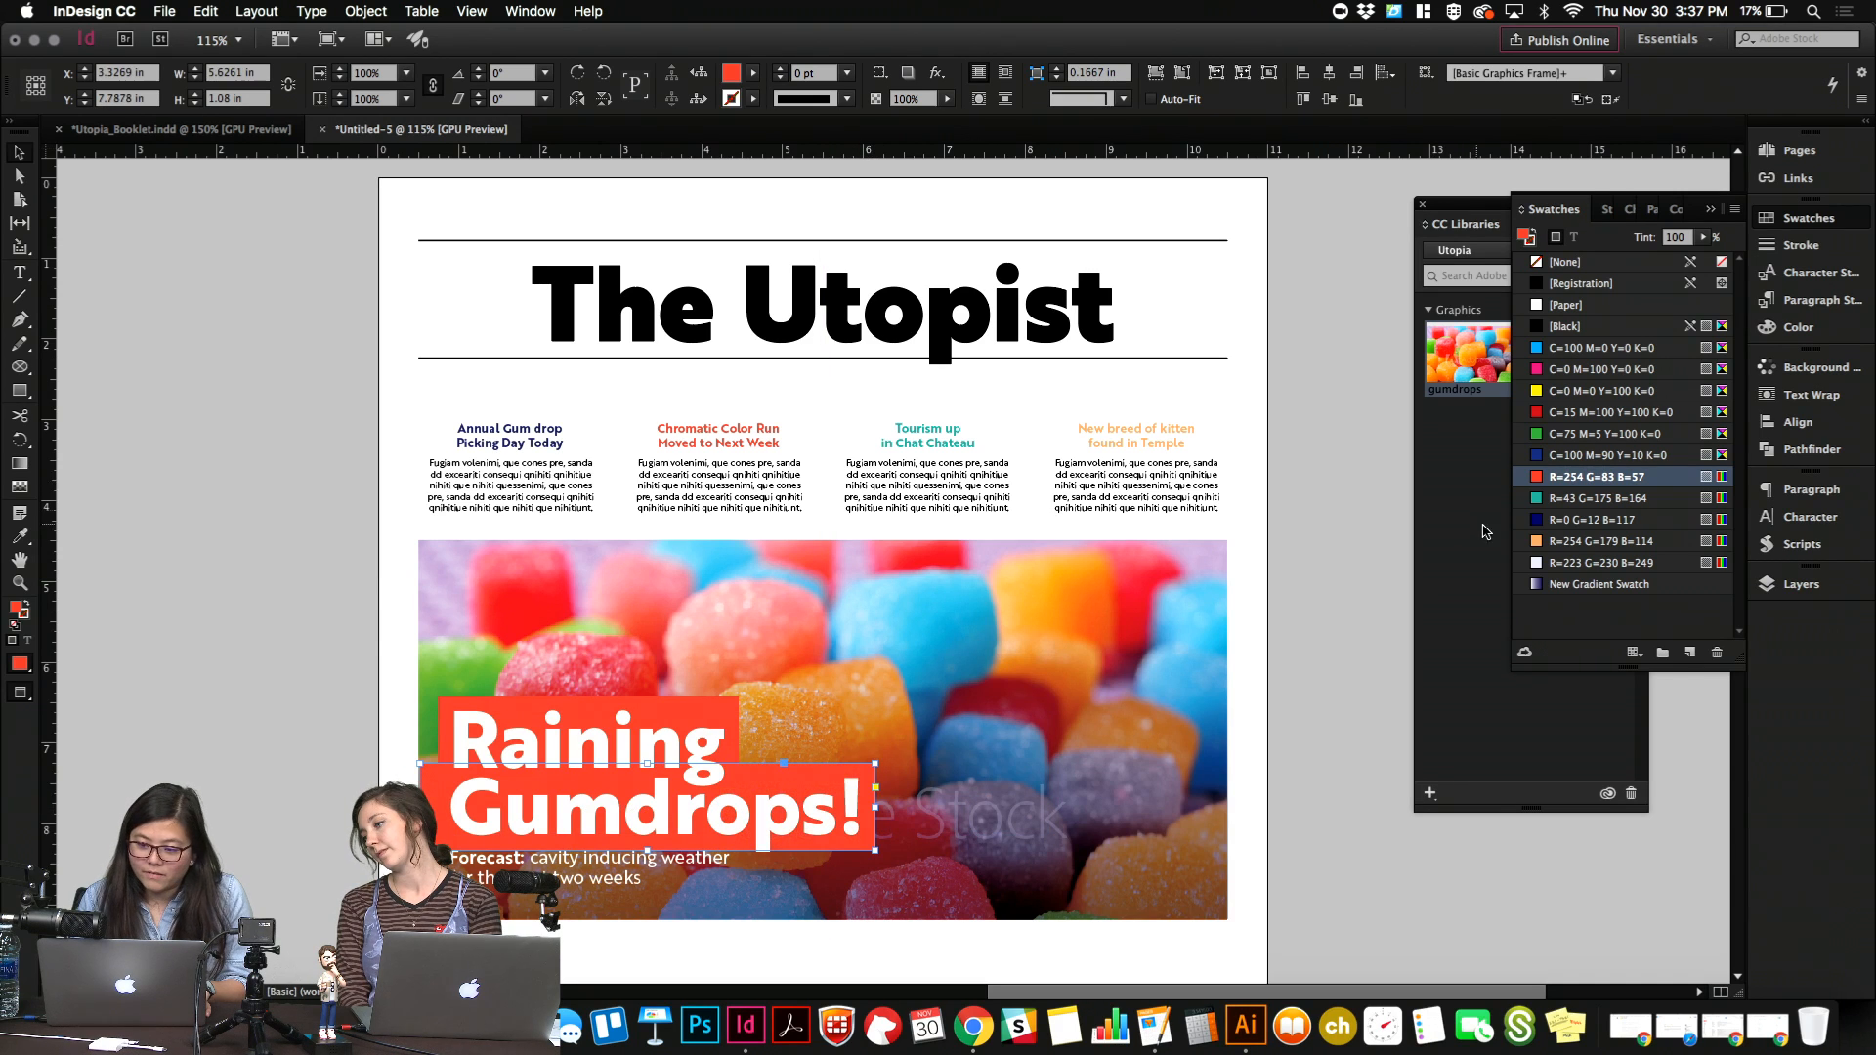
click(1603, 499)
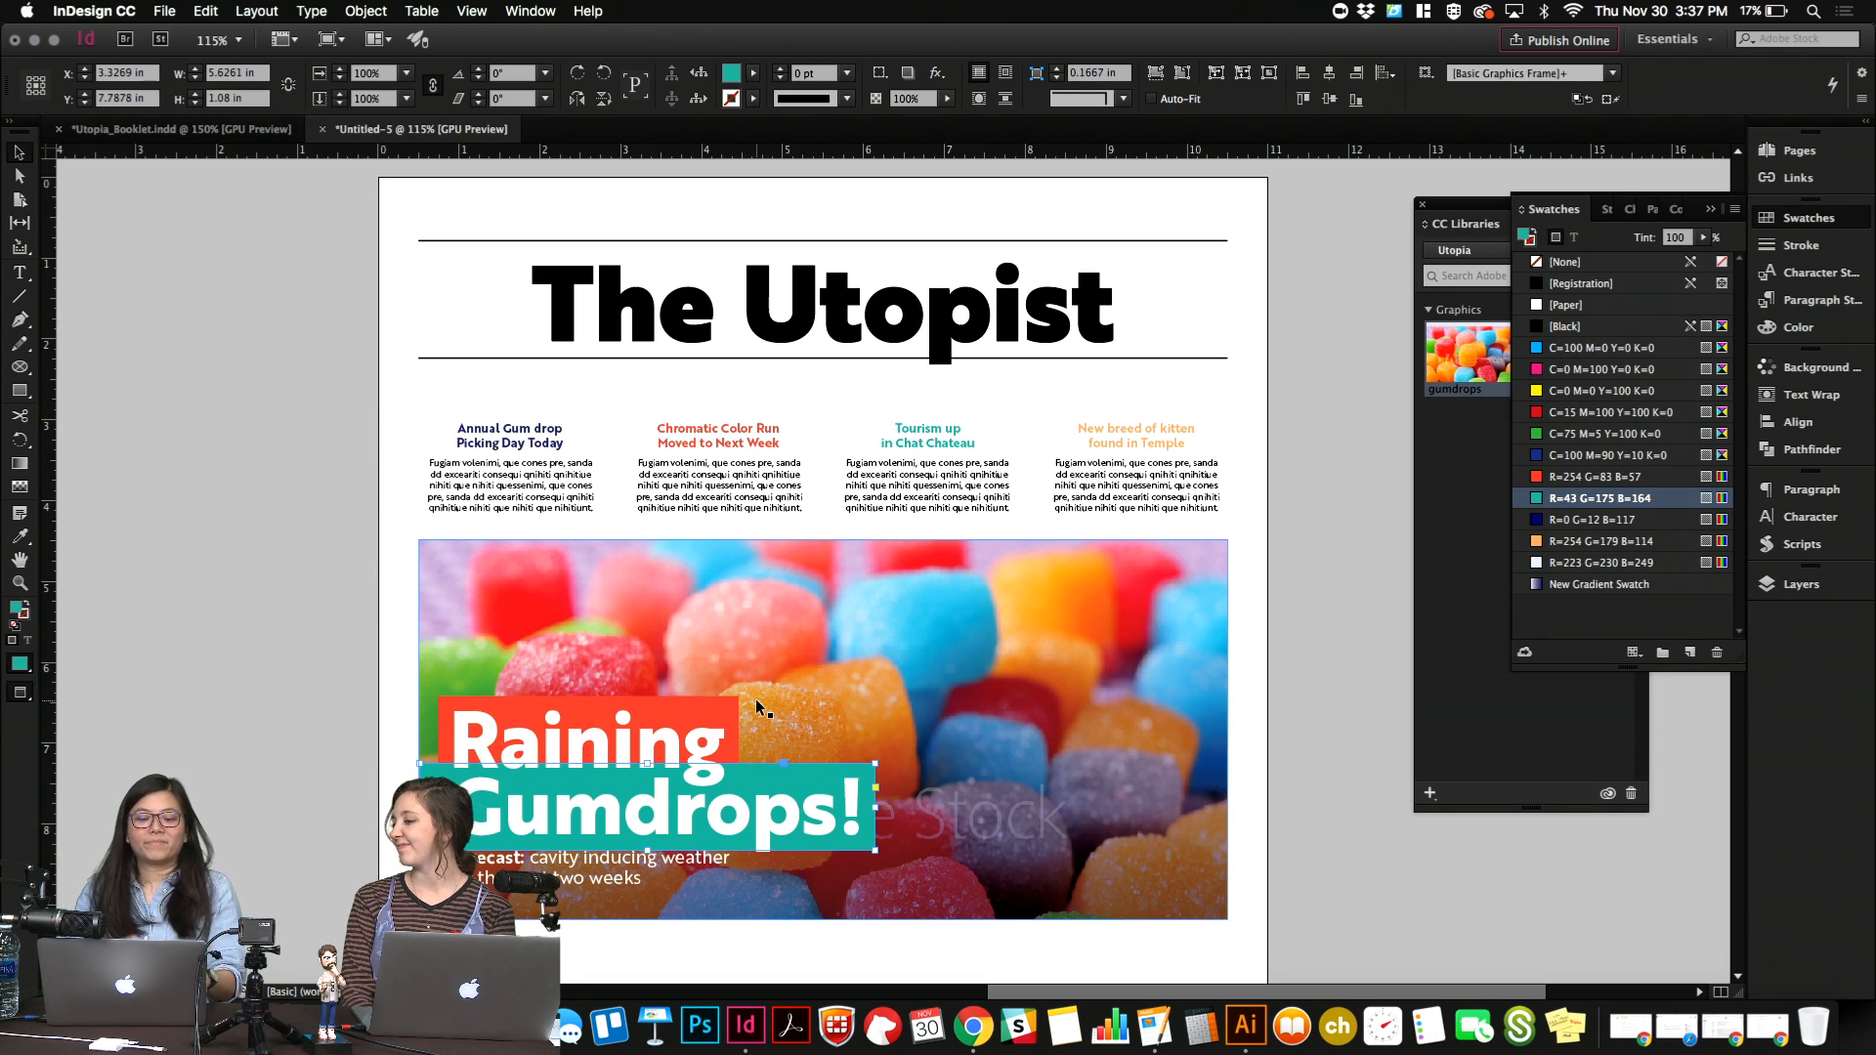
Delete both colored boxes behind the "Raining Gumdrops!" headline.
key(Delete)
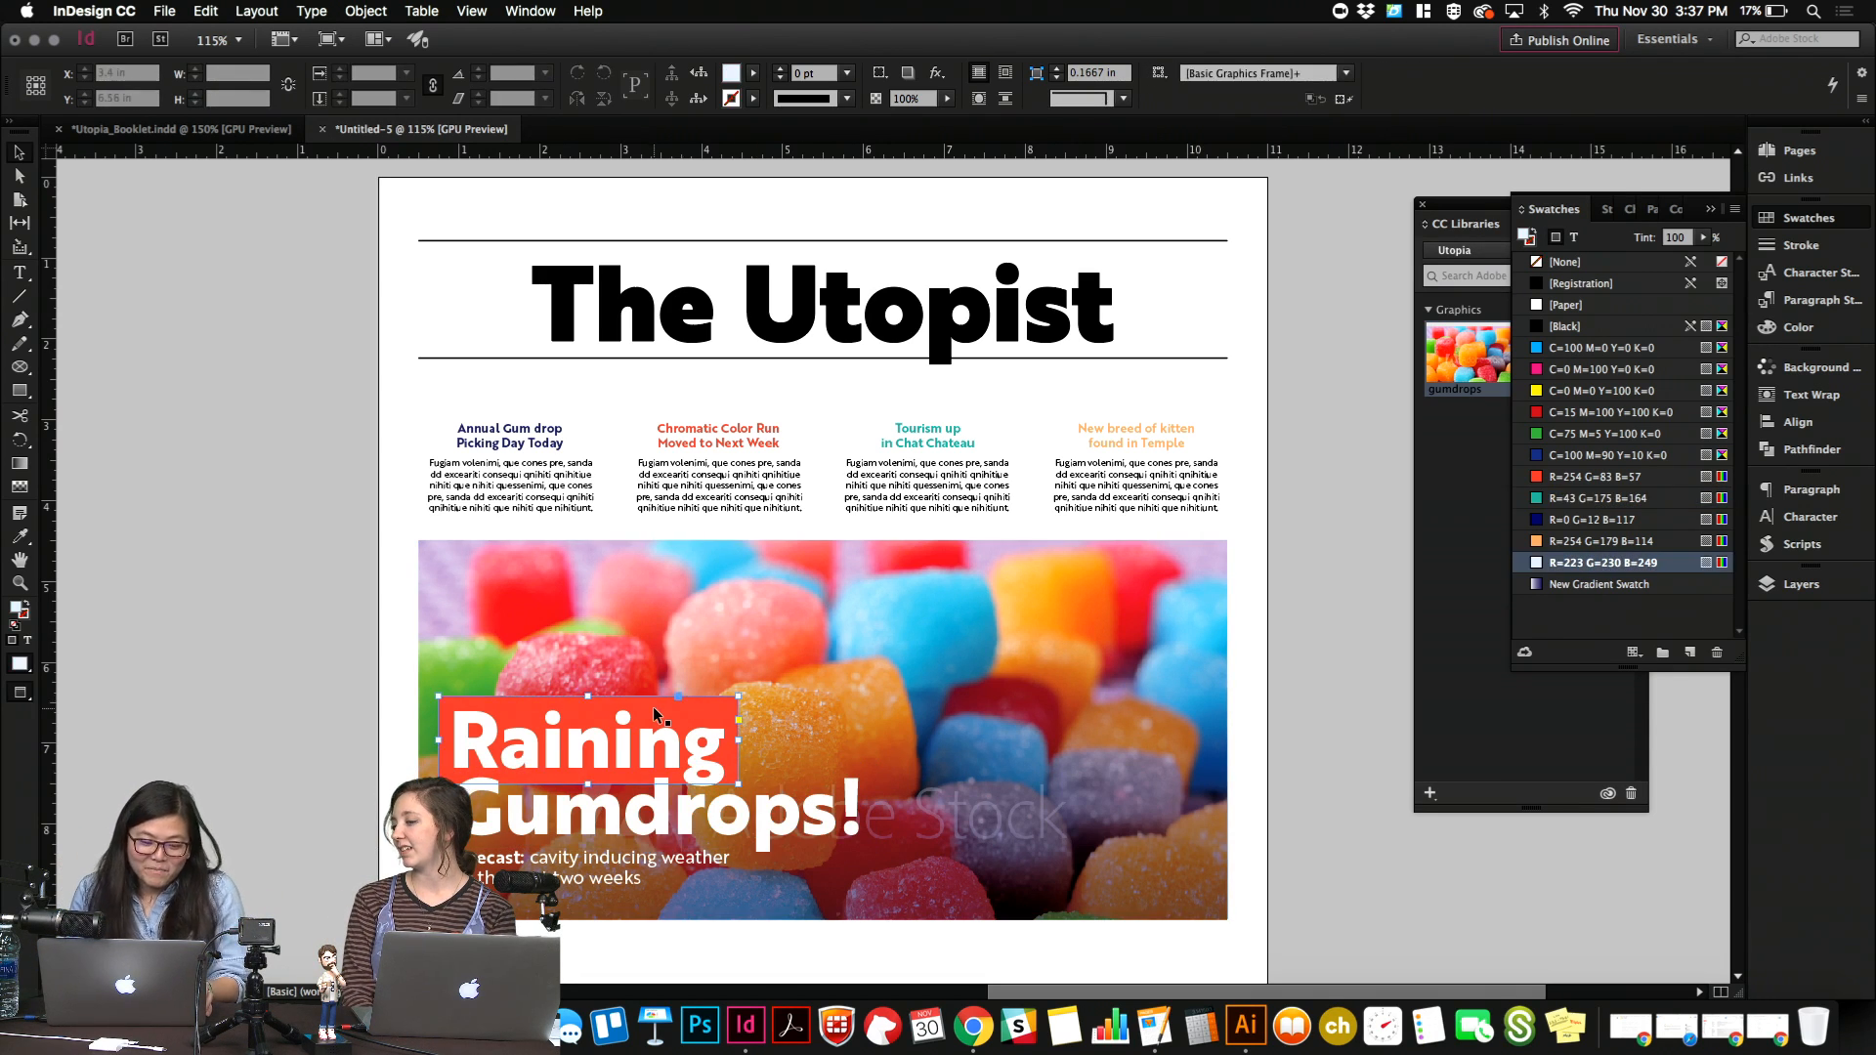
click(654, 708)
key(Delete)
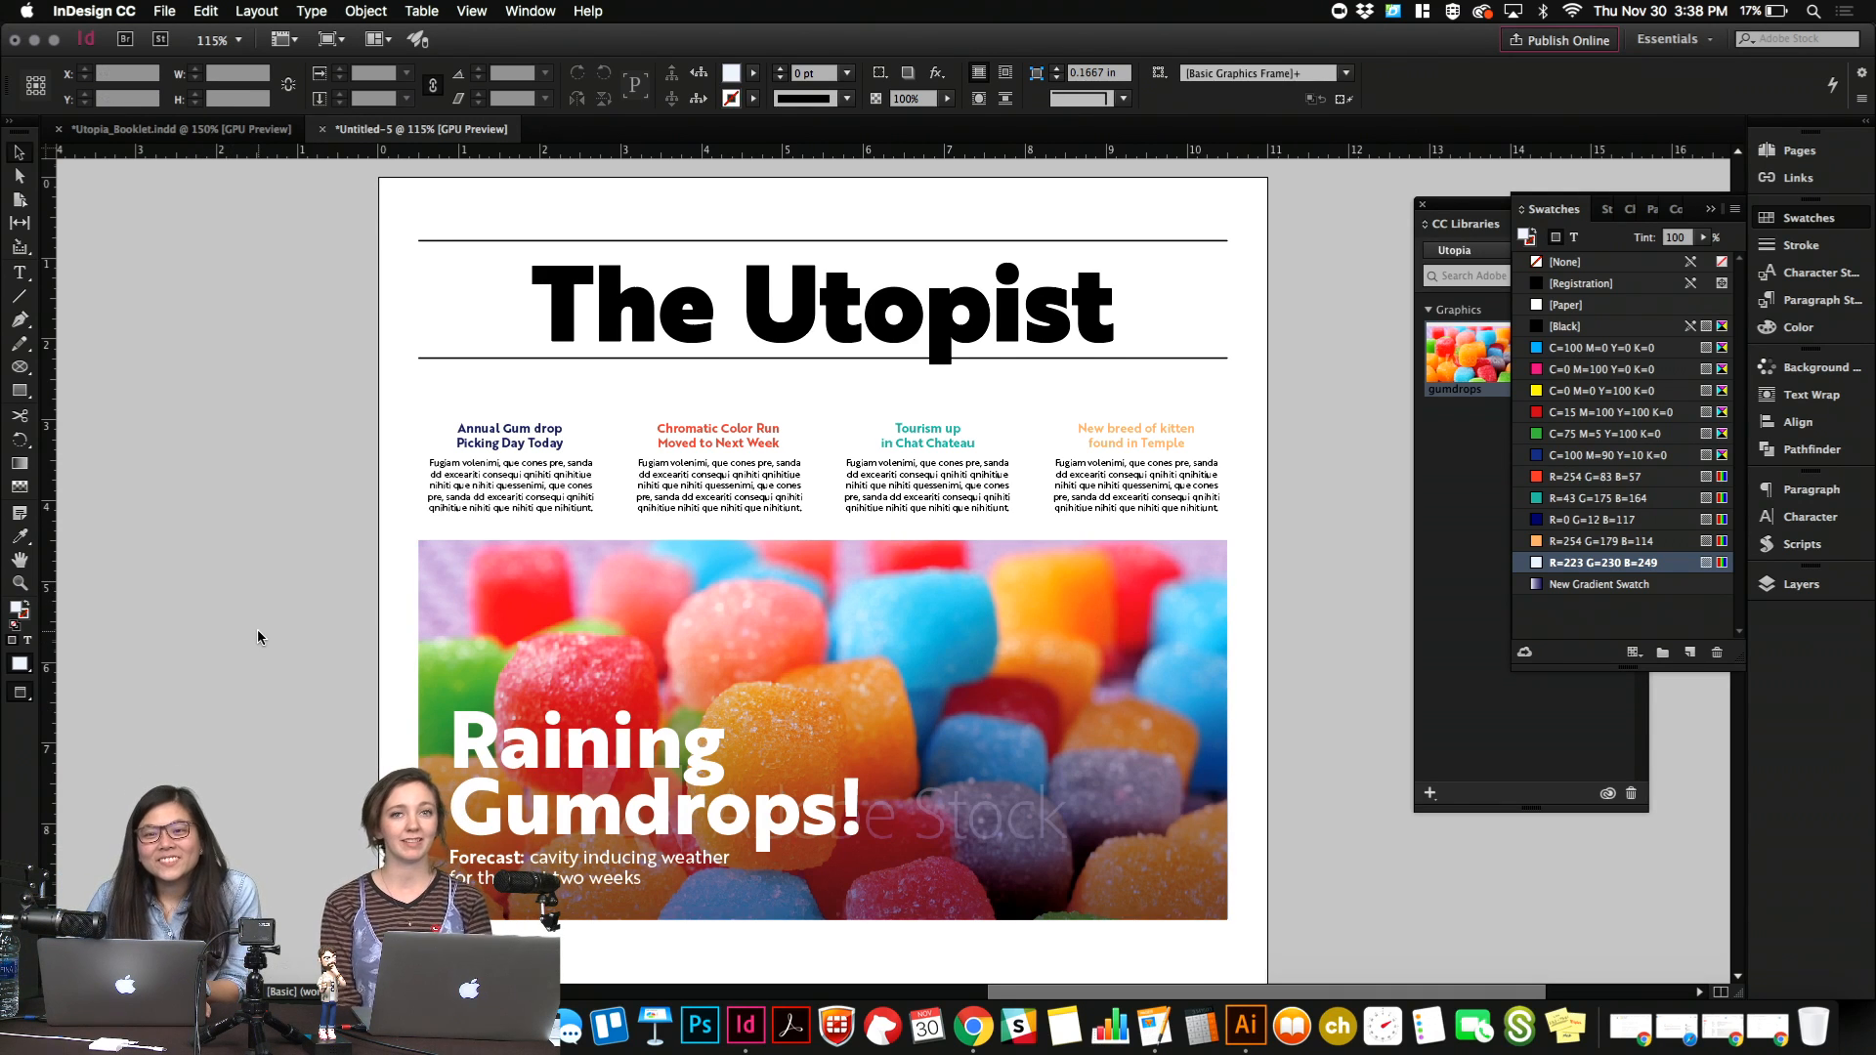
scroll(257, 631, down, 1)
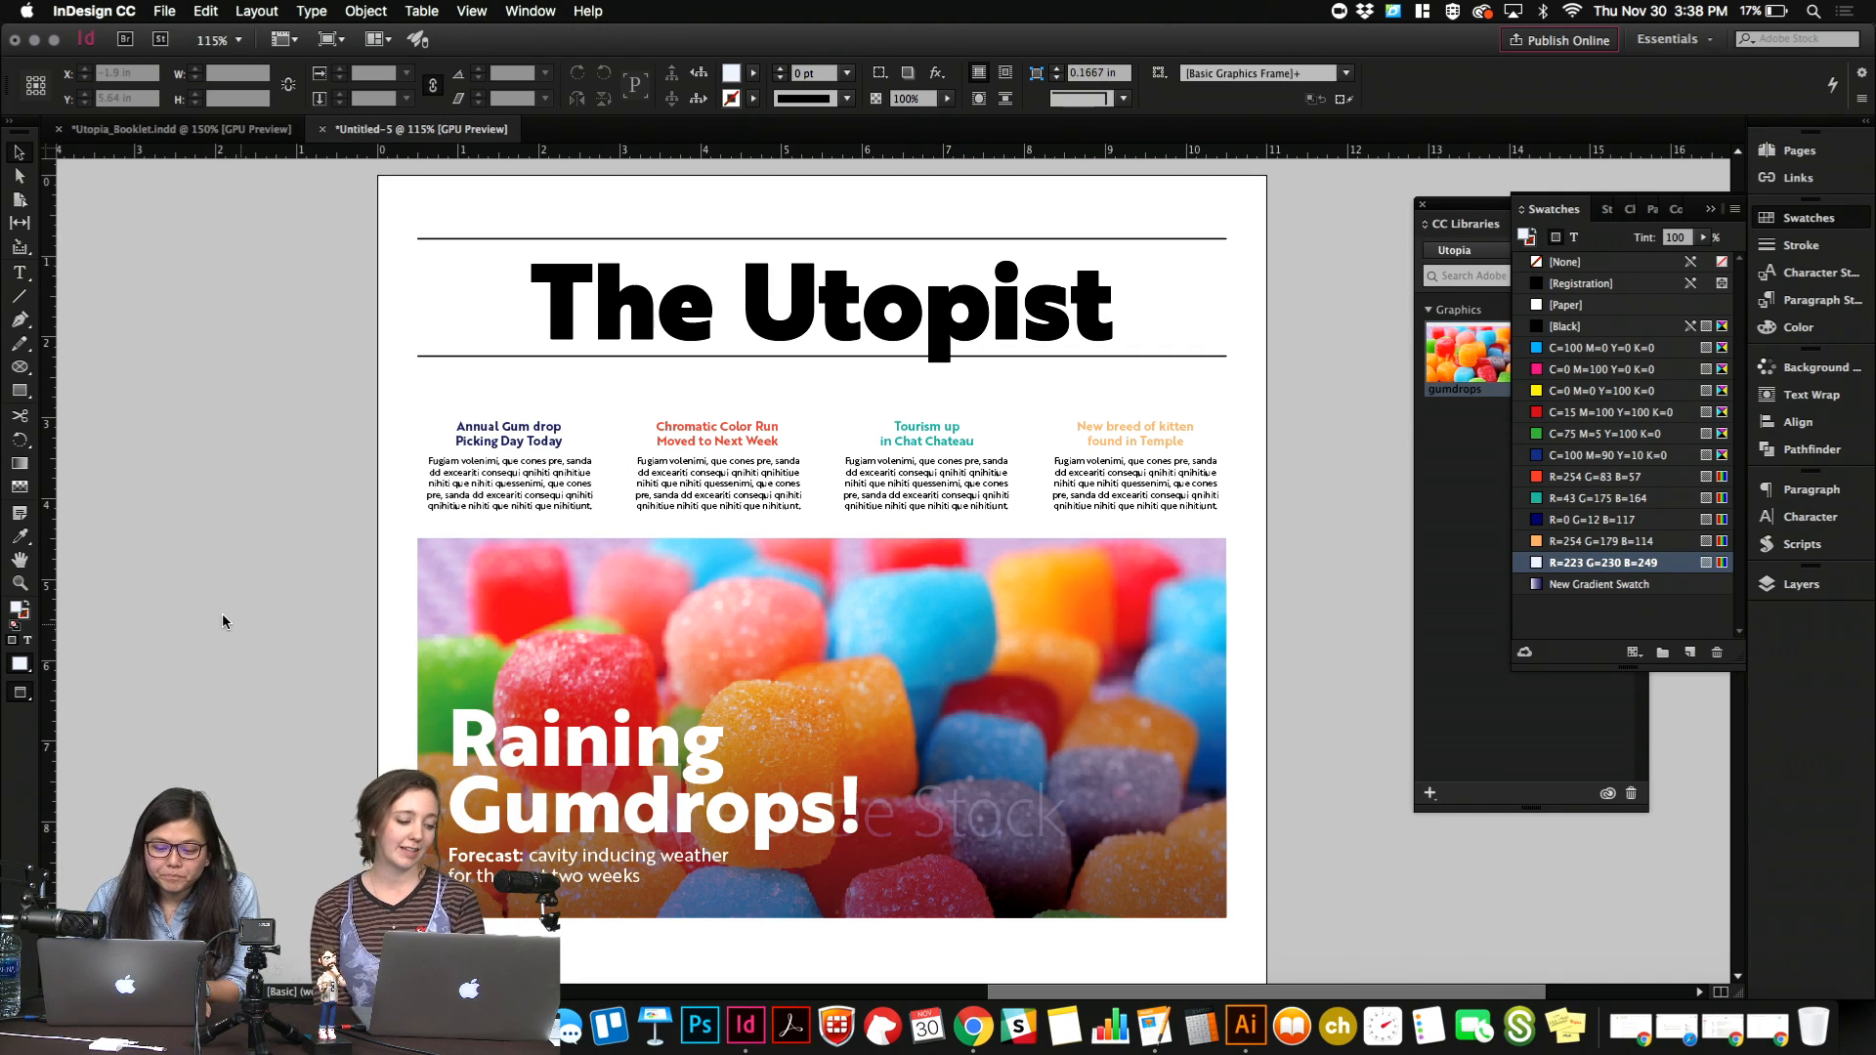
scroll(219, 628, down, 1)
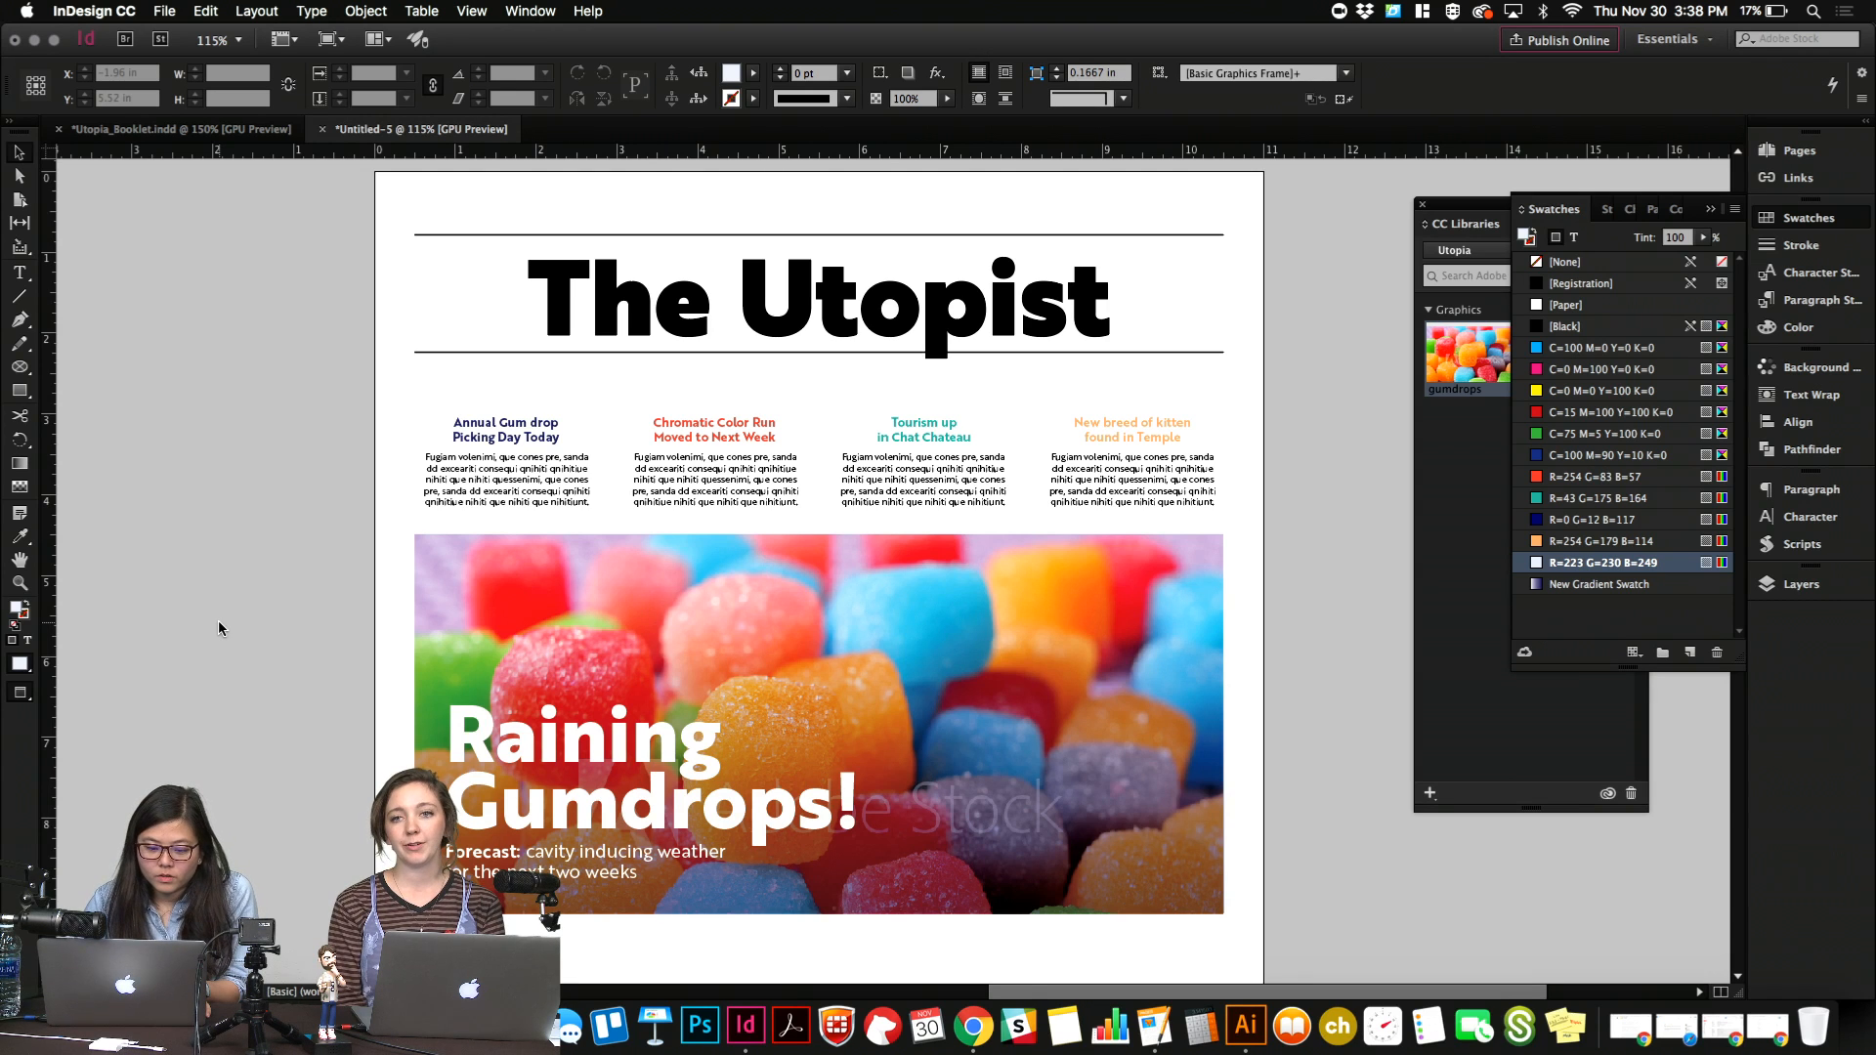
scroll(219, 622, down, 1)
scroll(260, 702, down, 3)
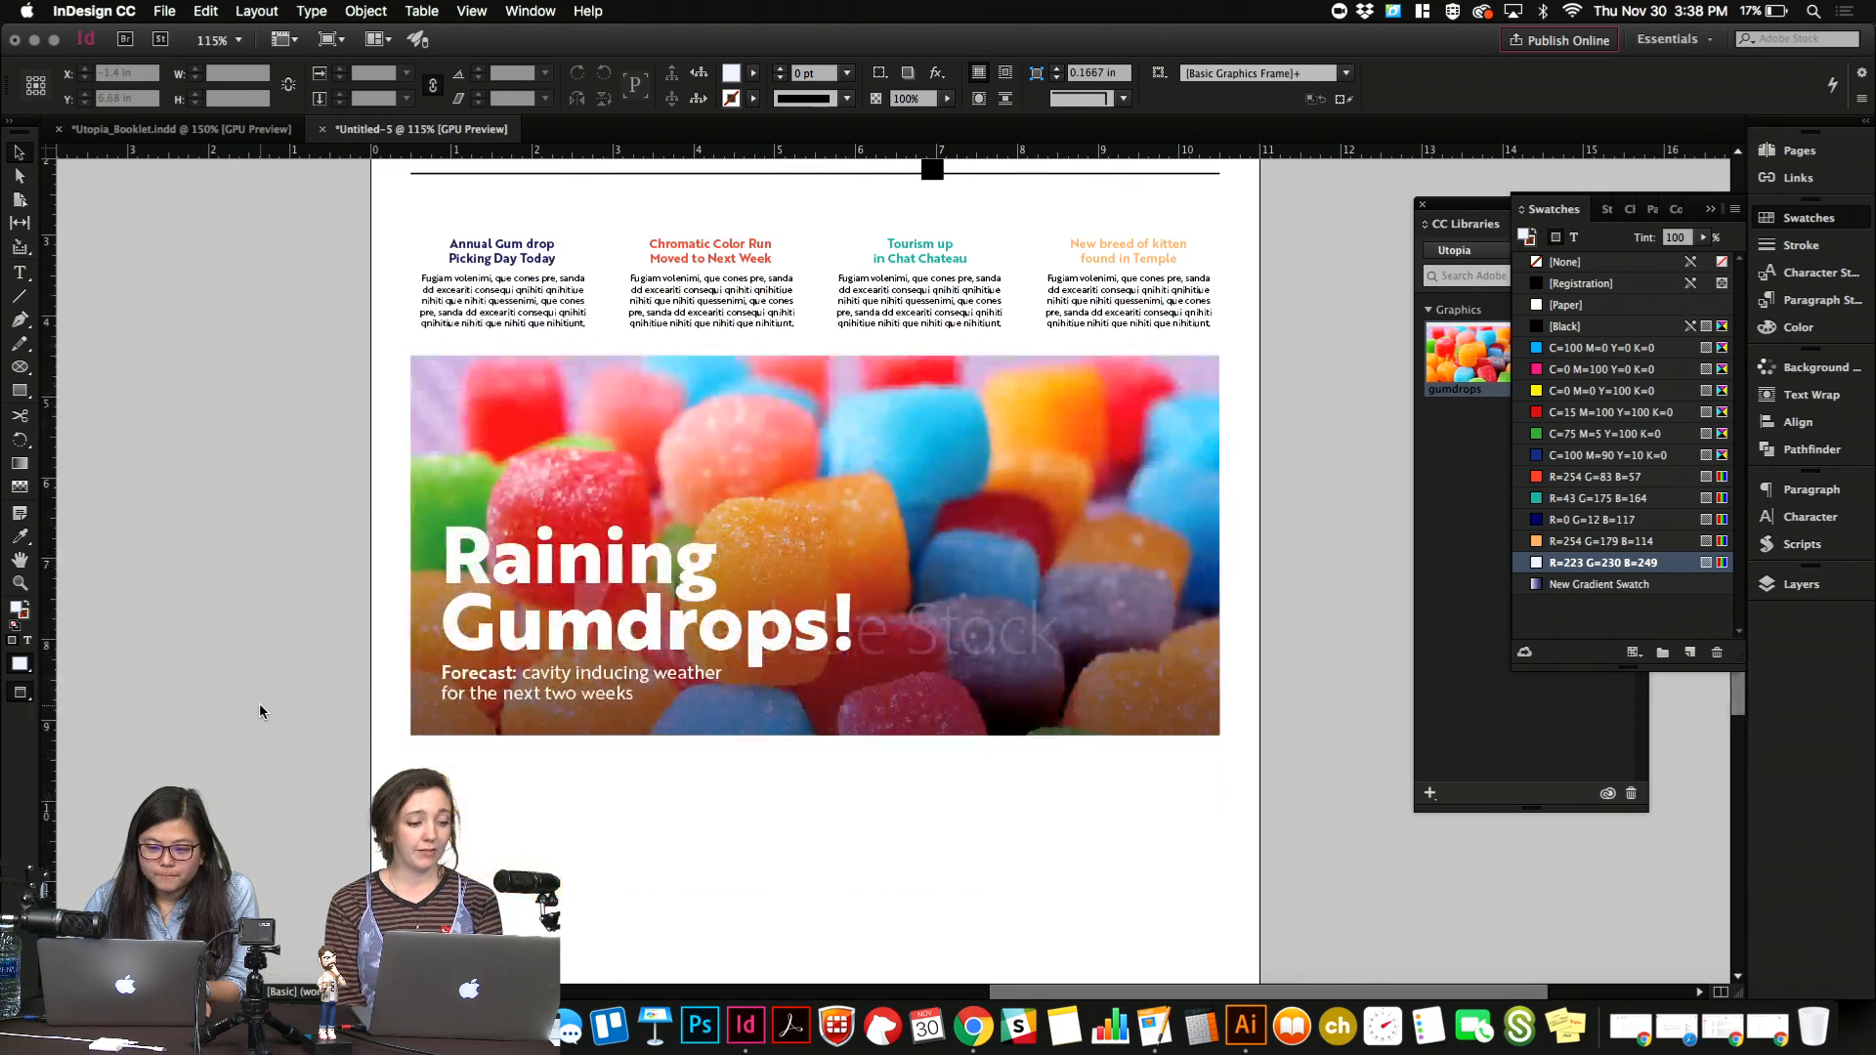
scroll(260, 701, up, 5)
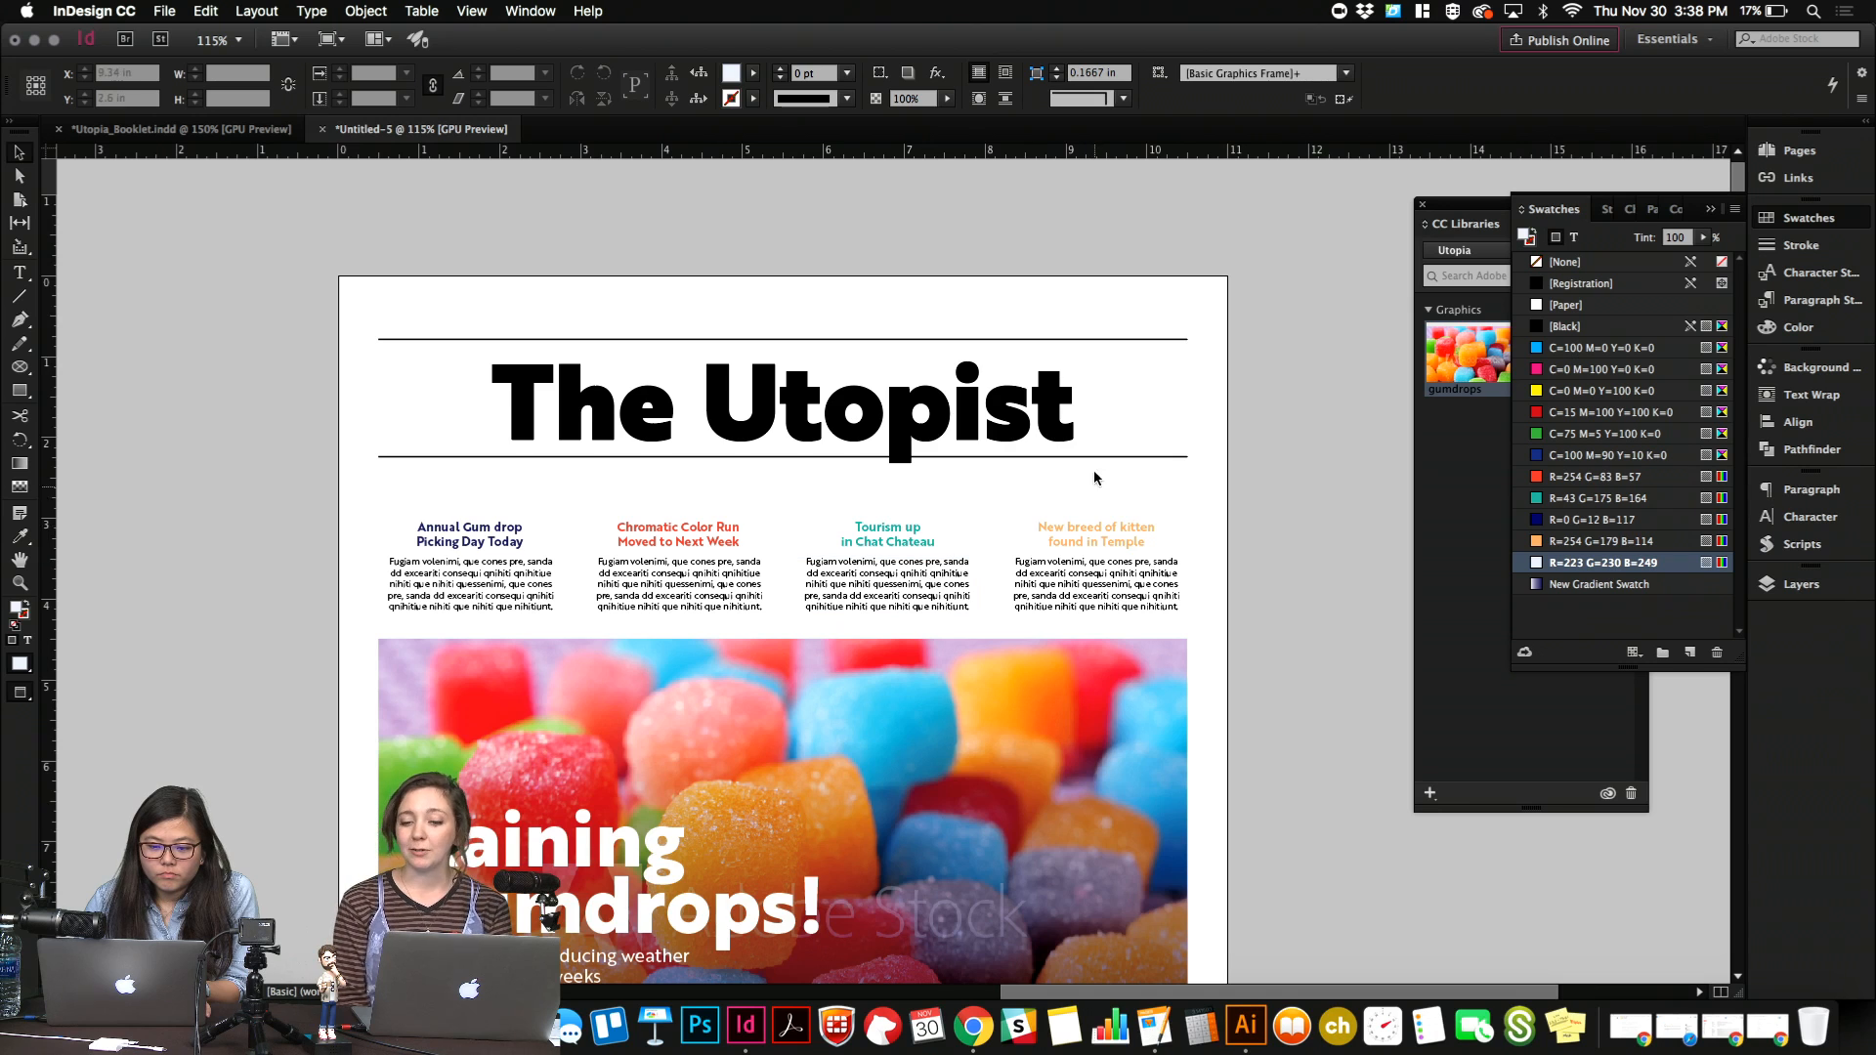
click(1118, 340)
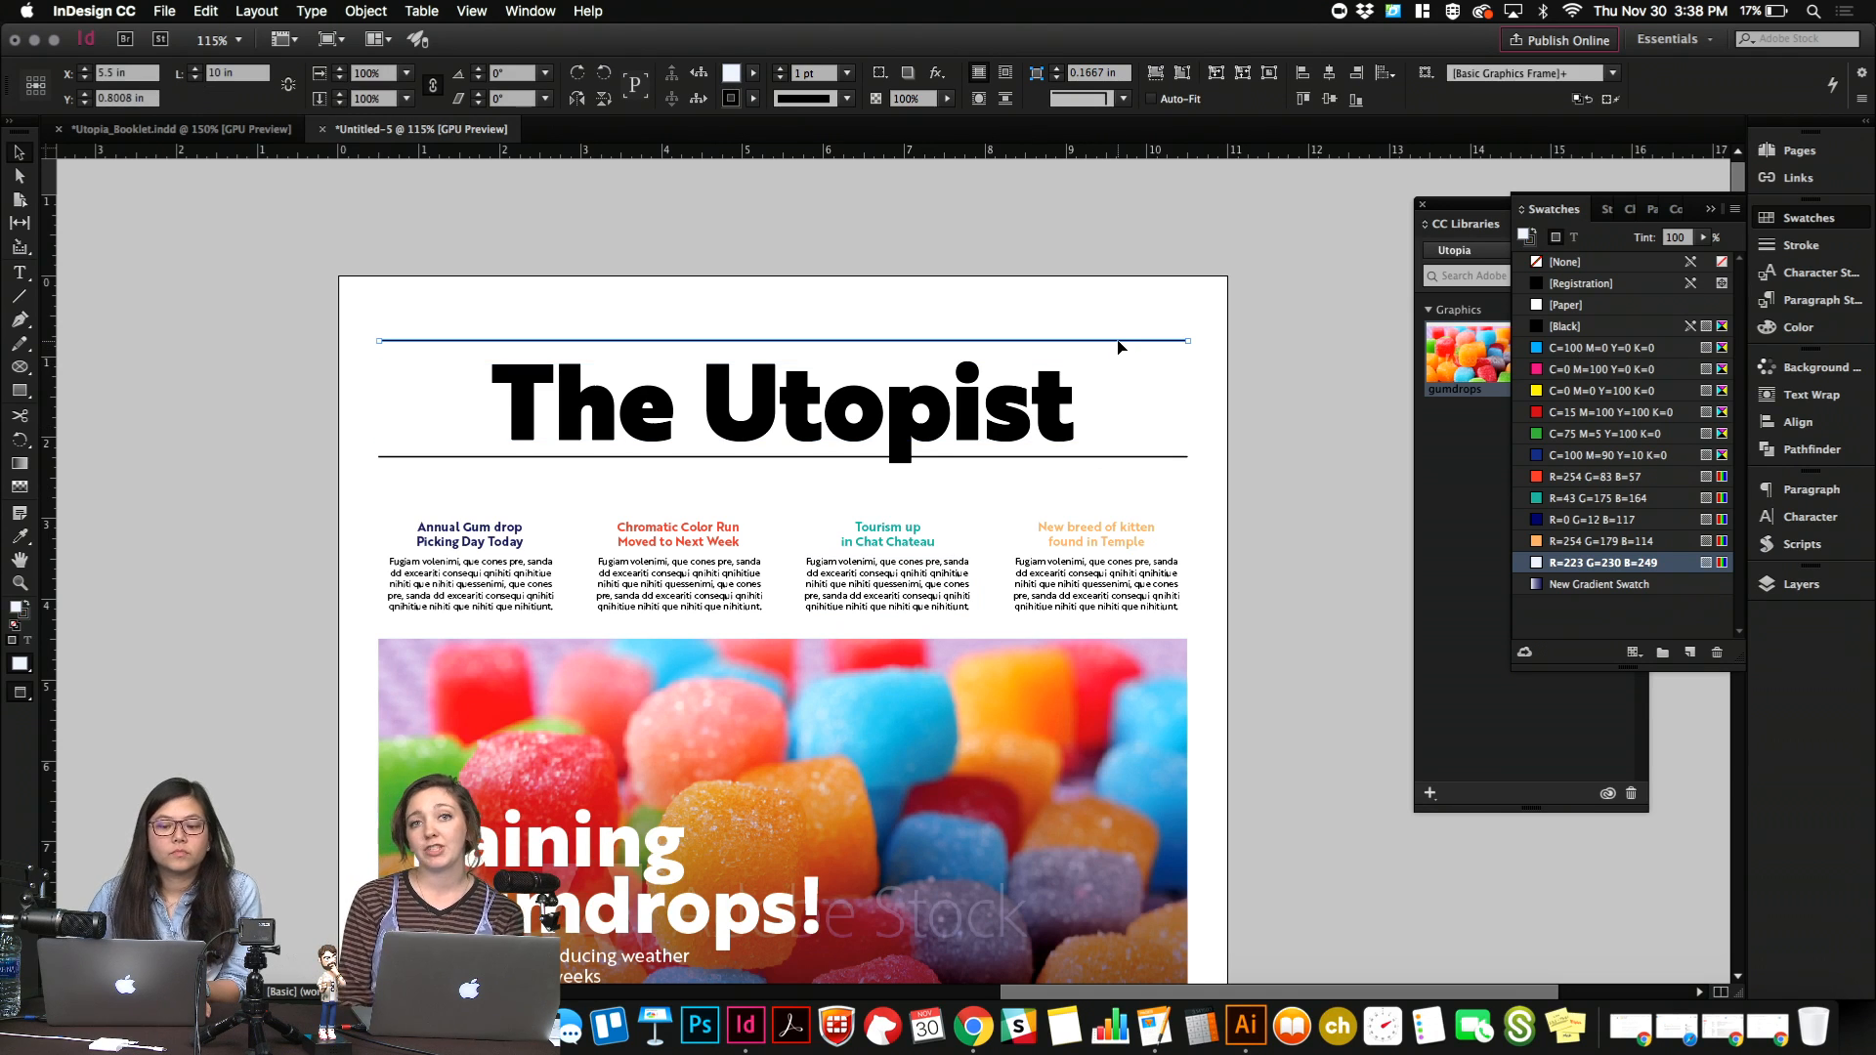
click(1109, 305)
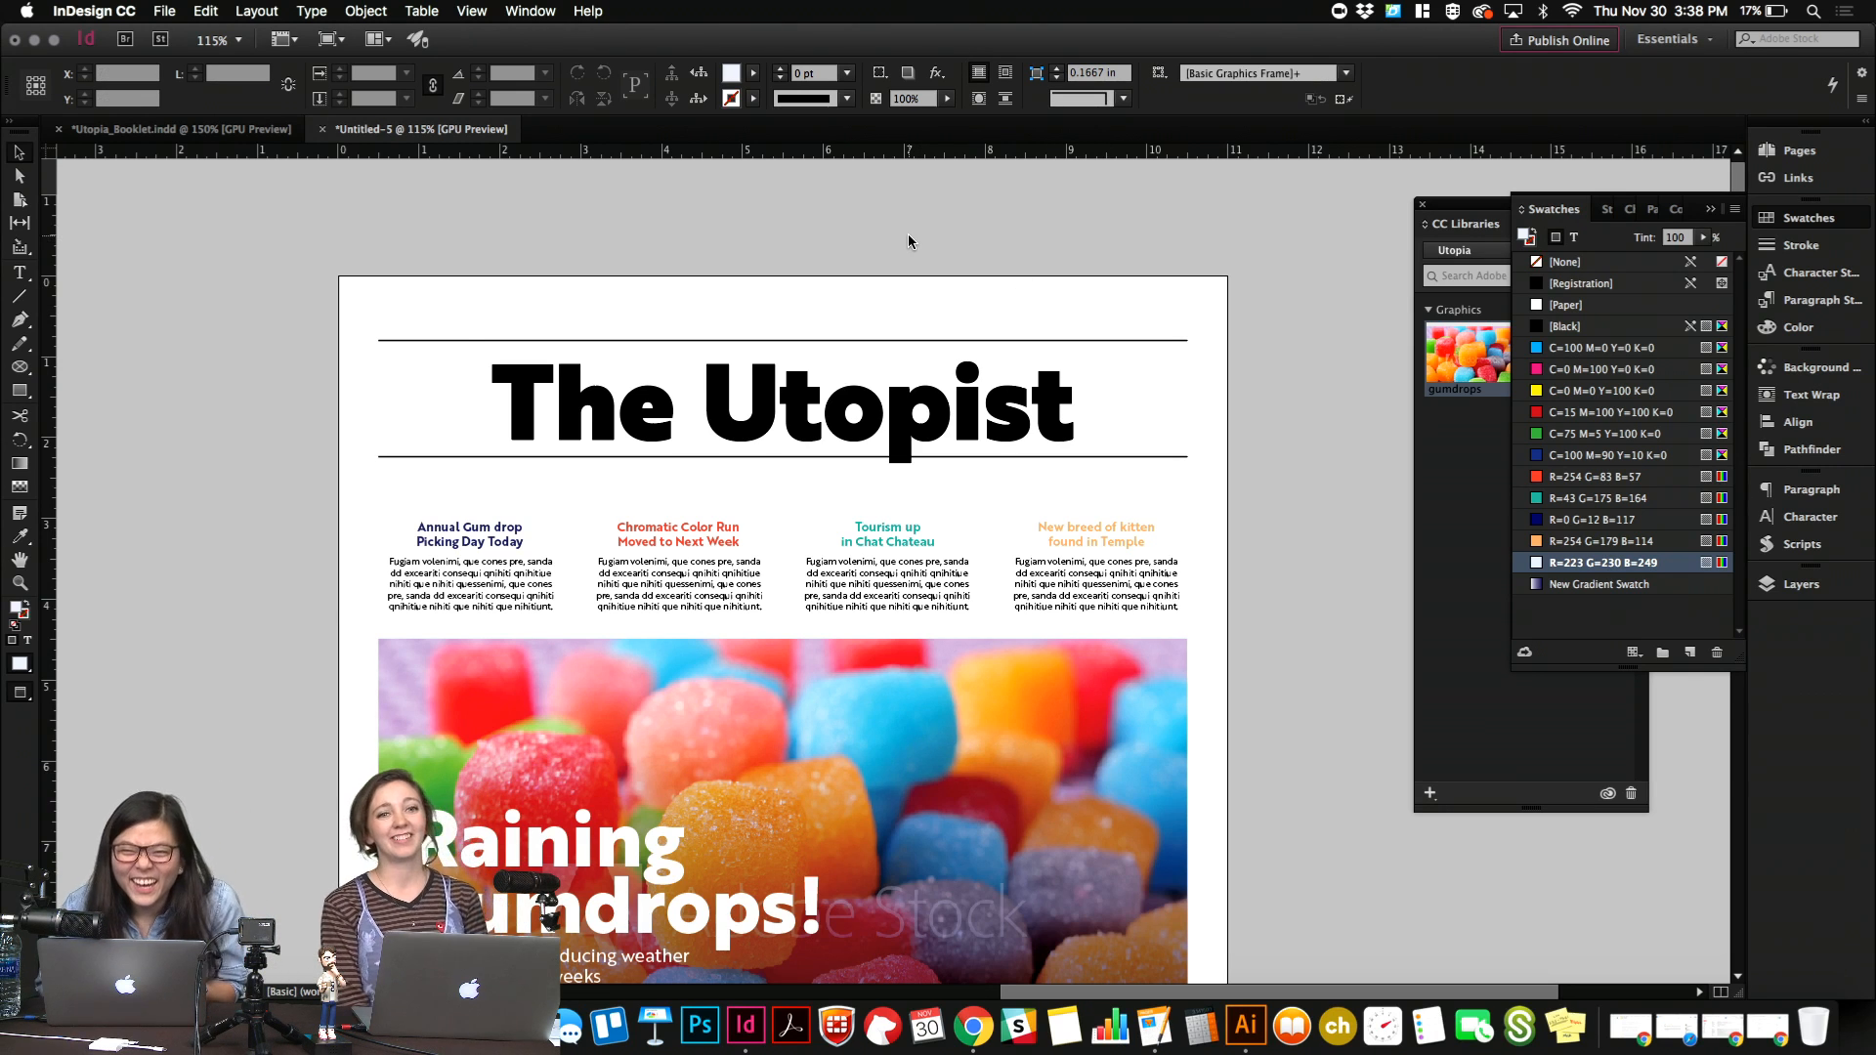
Create a text frame above the page's upper rule and enter "11" as the start of its text.
key(t)
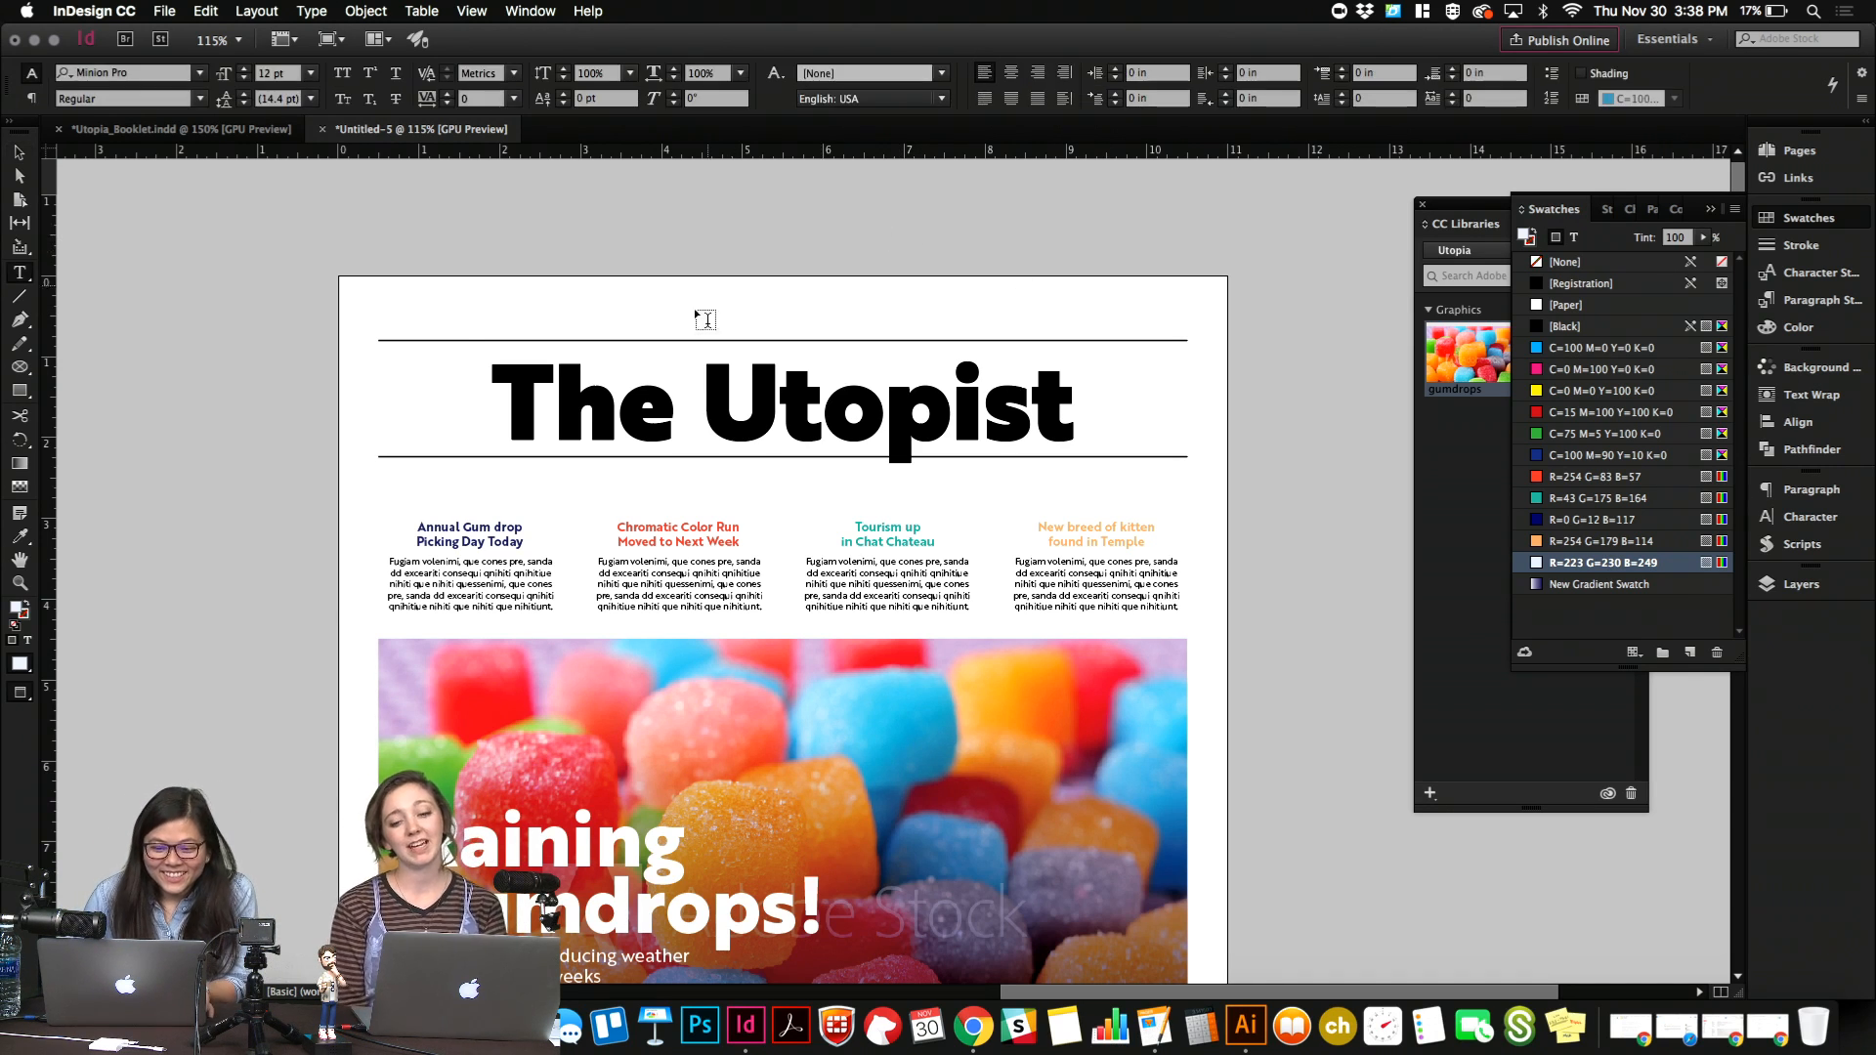
drag(679, 292, 1126, 337)
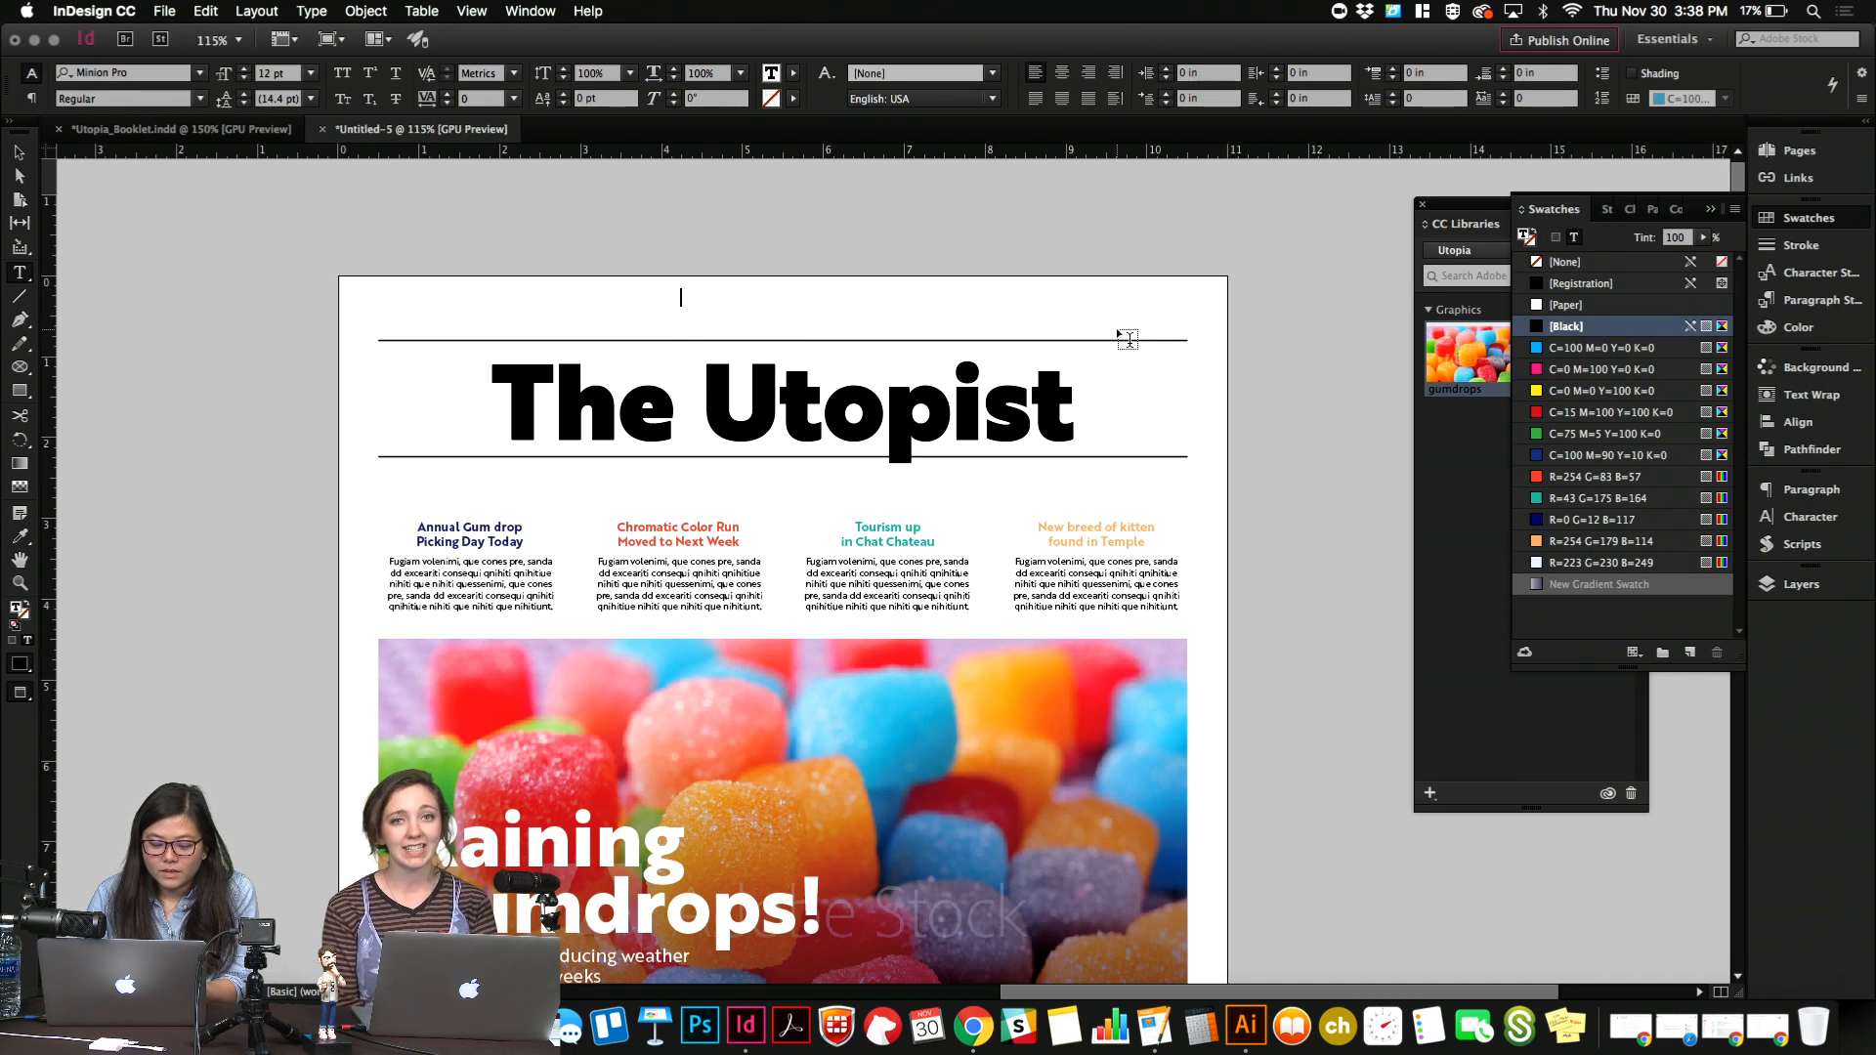
text(11)
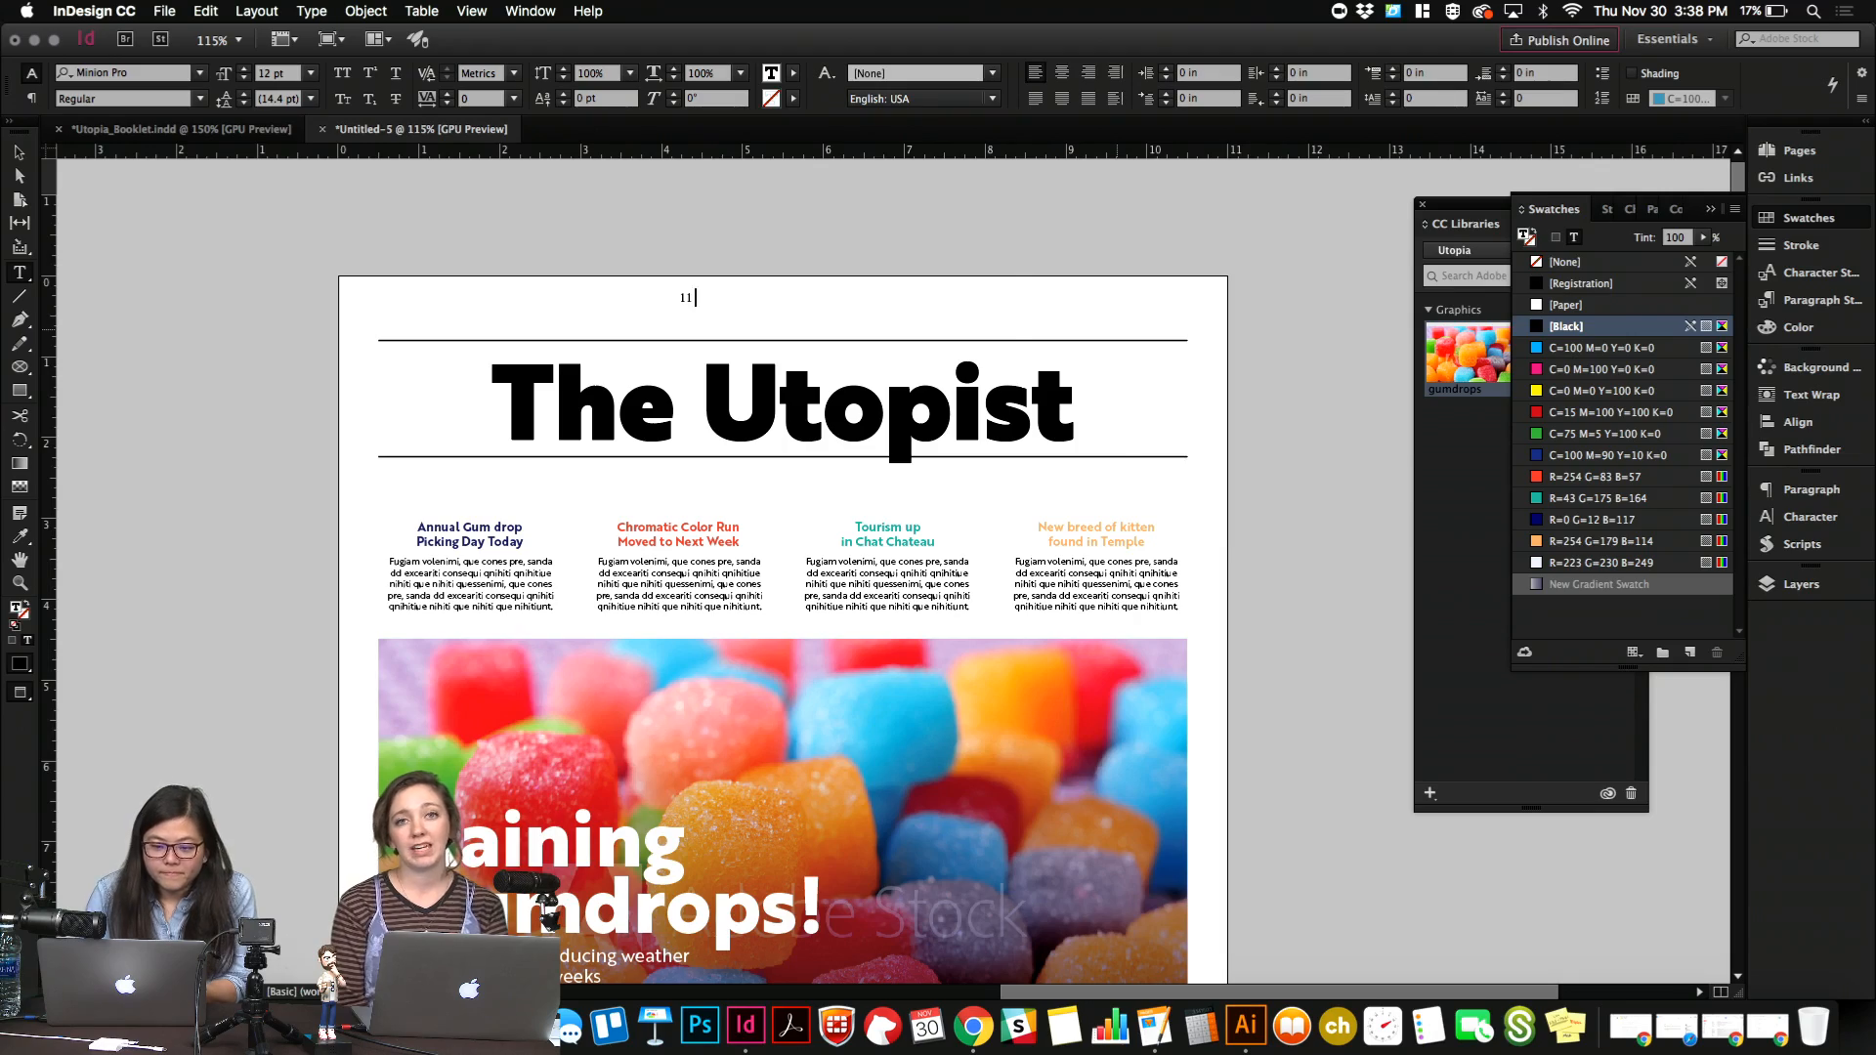
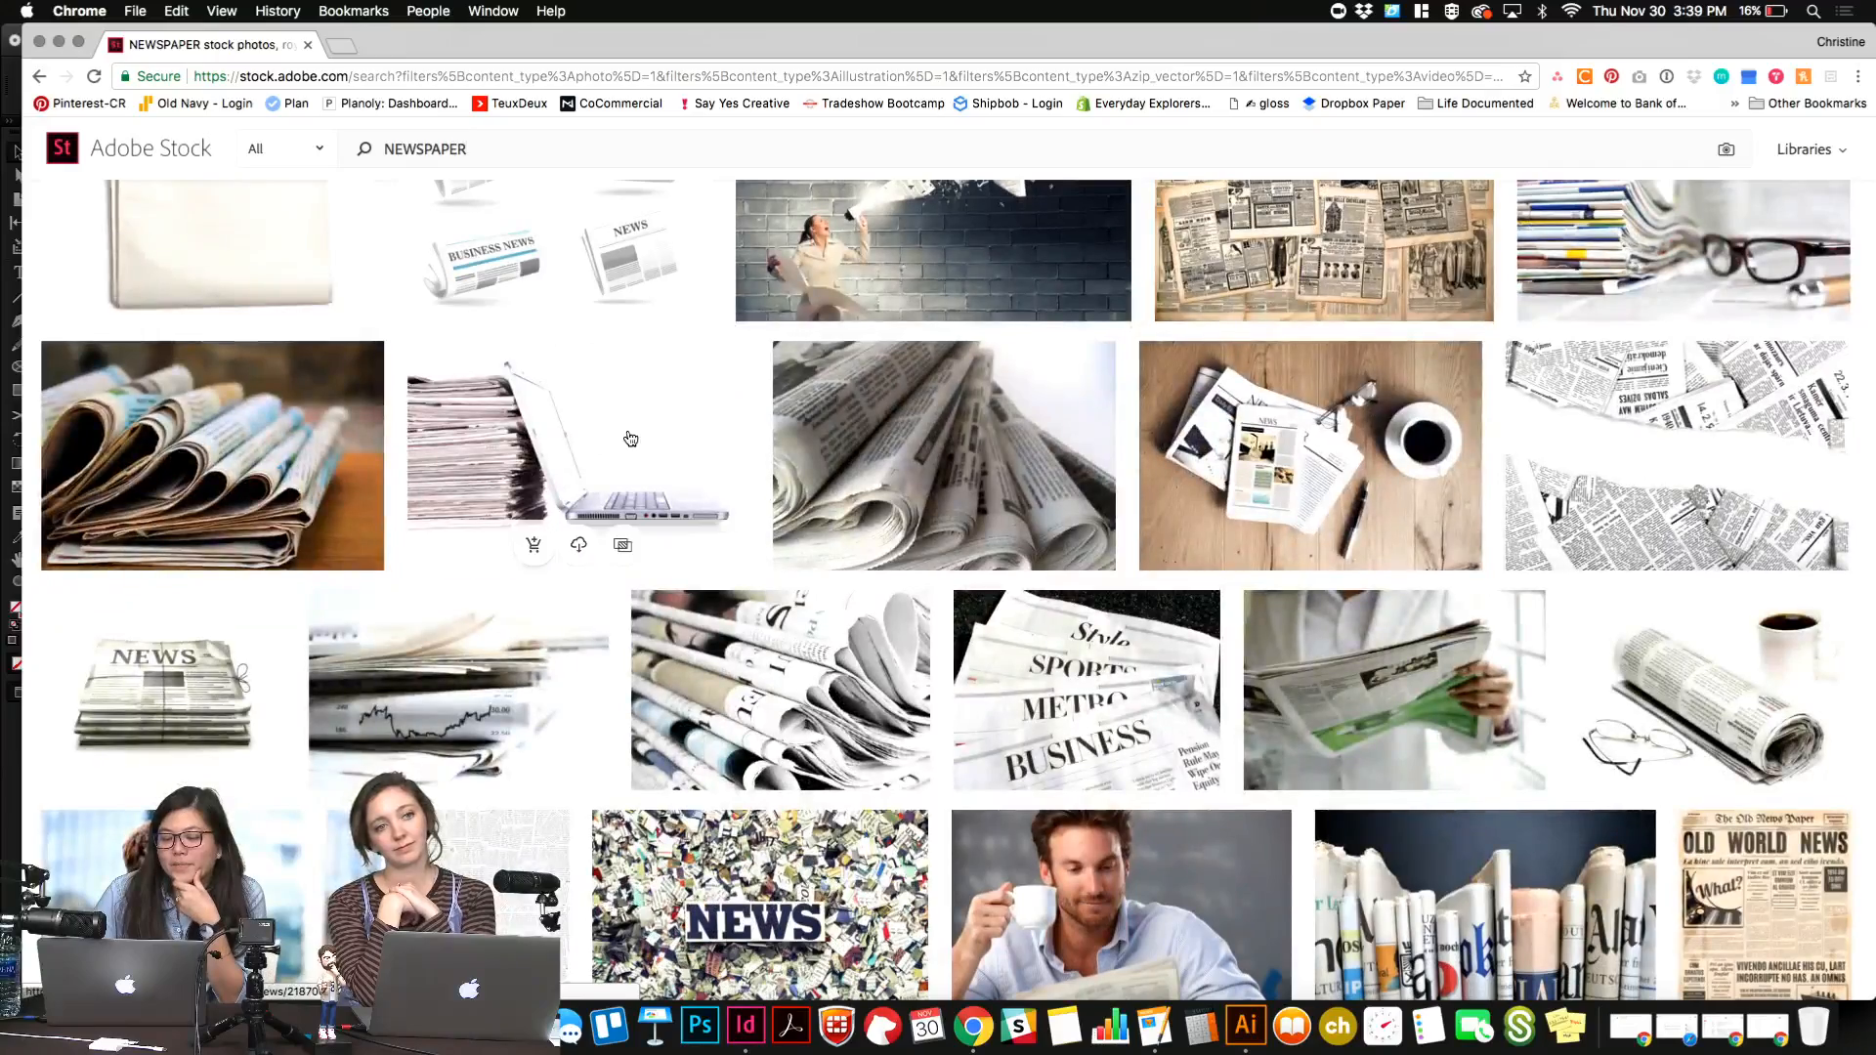
Switch from the Adobe Stock newspaper results to InDesign and change the left date above the masthead to "THURSDAY · 11 · 30 · 17".
scroll(631, 437, down, 5)
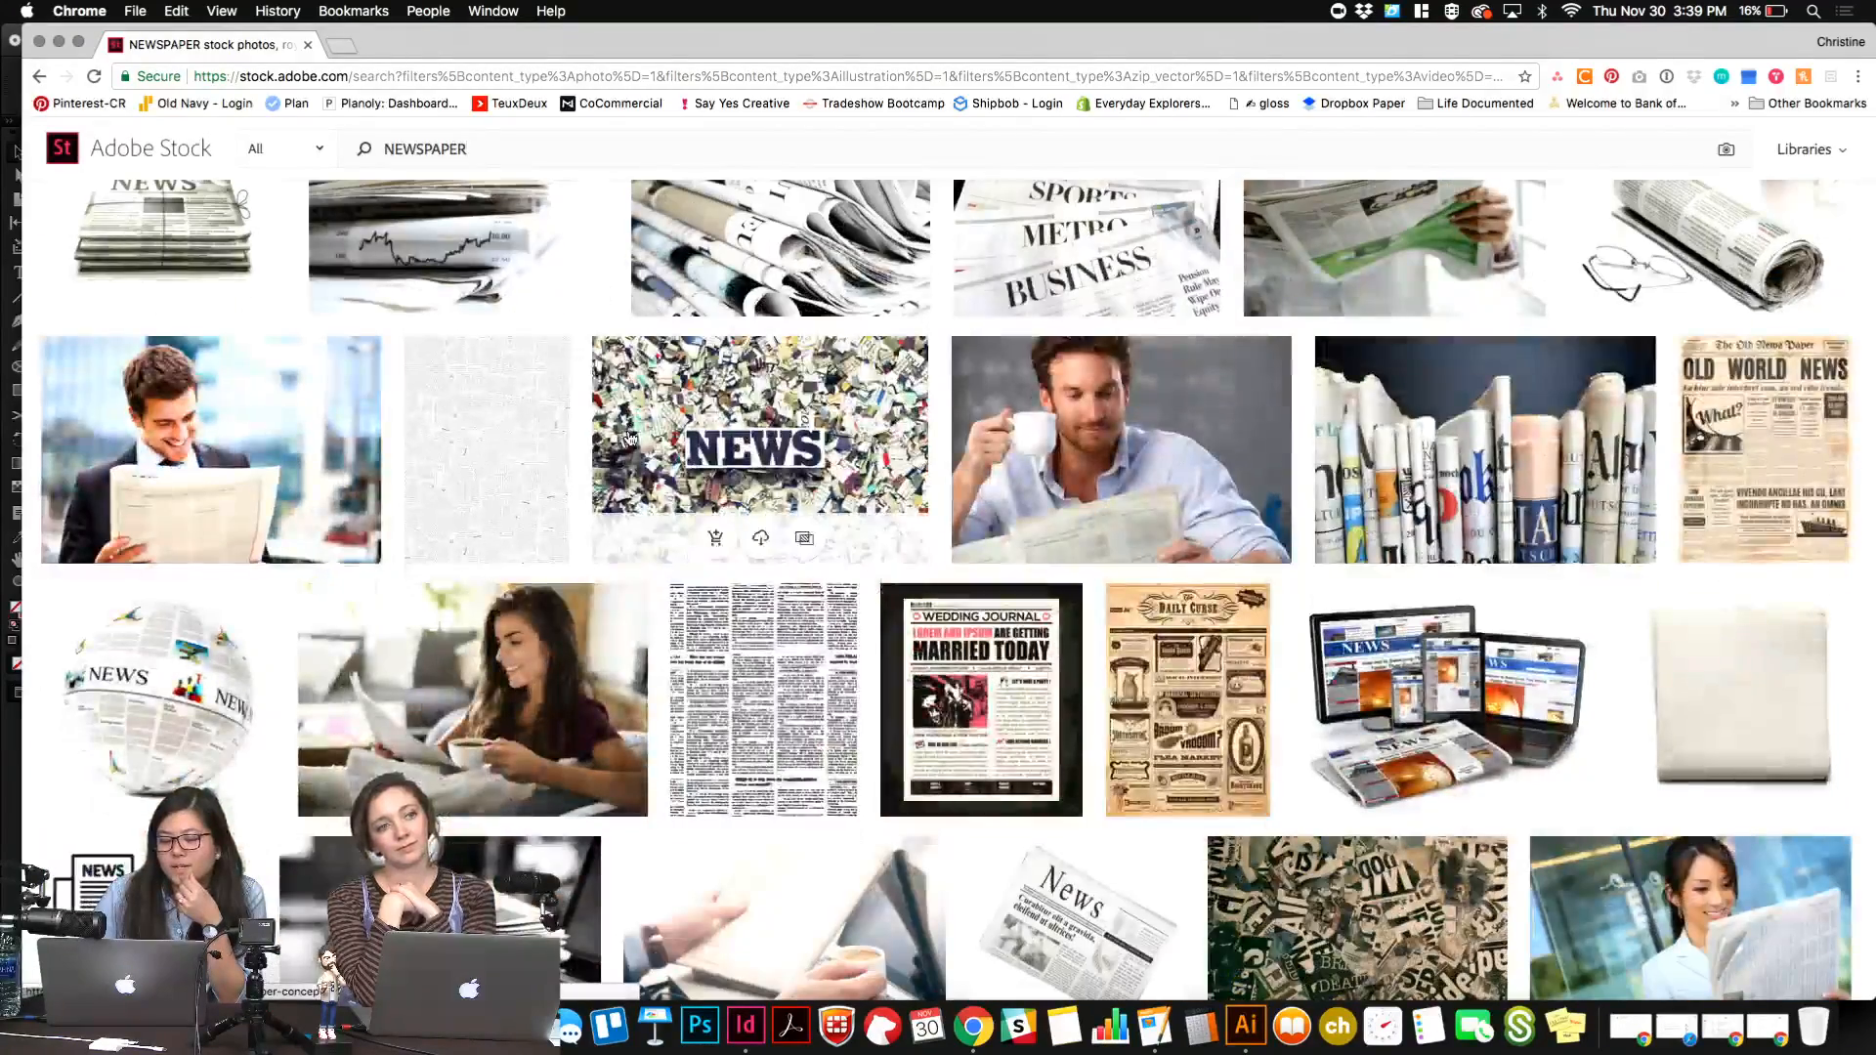
click(745, 1026)
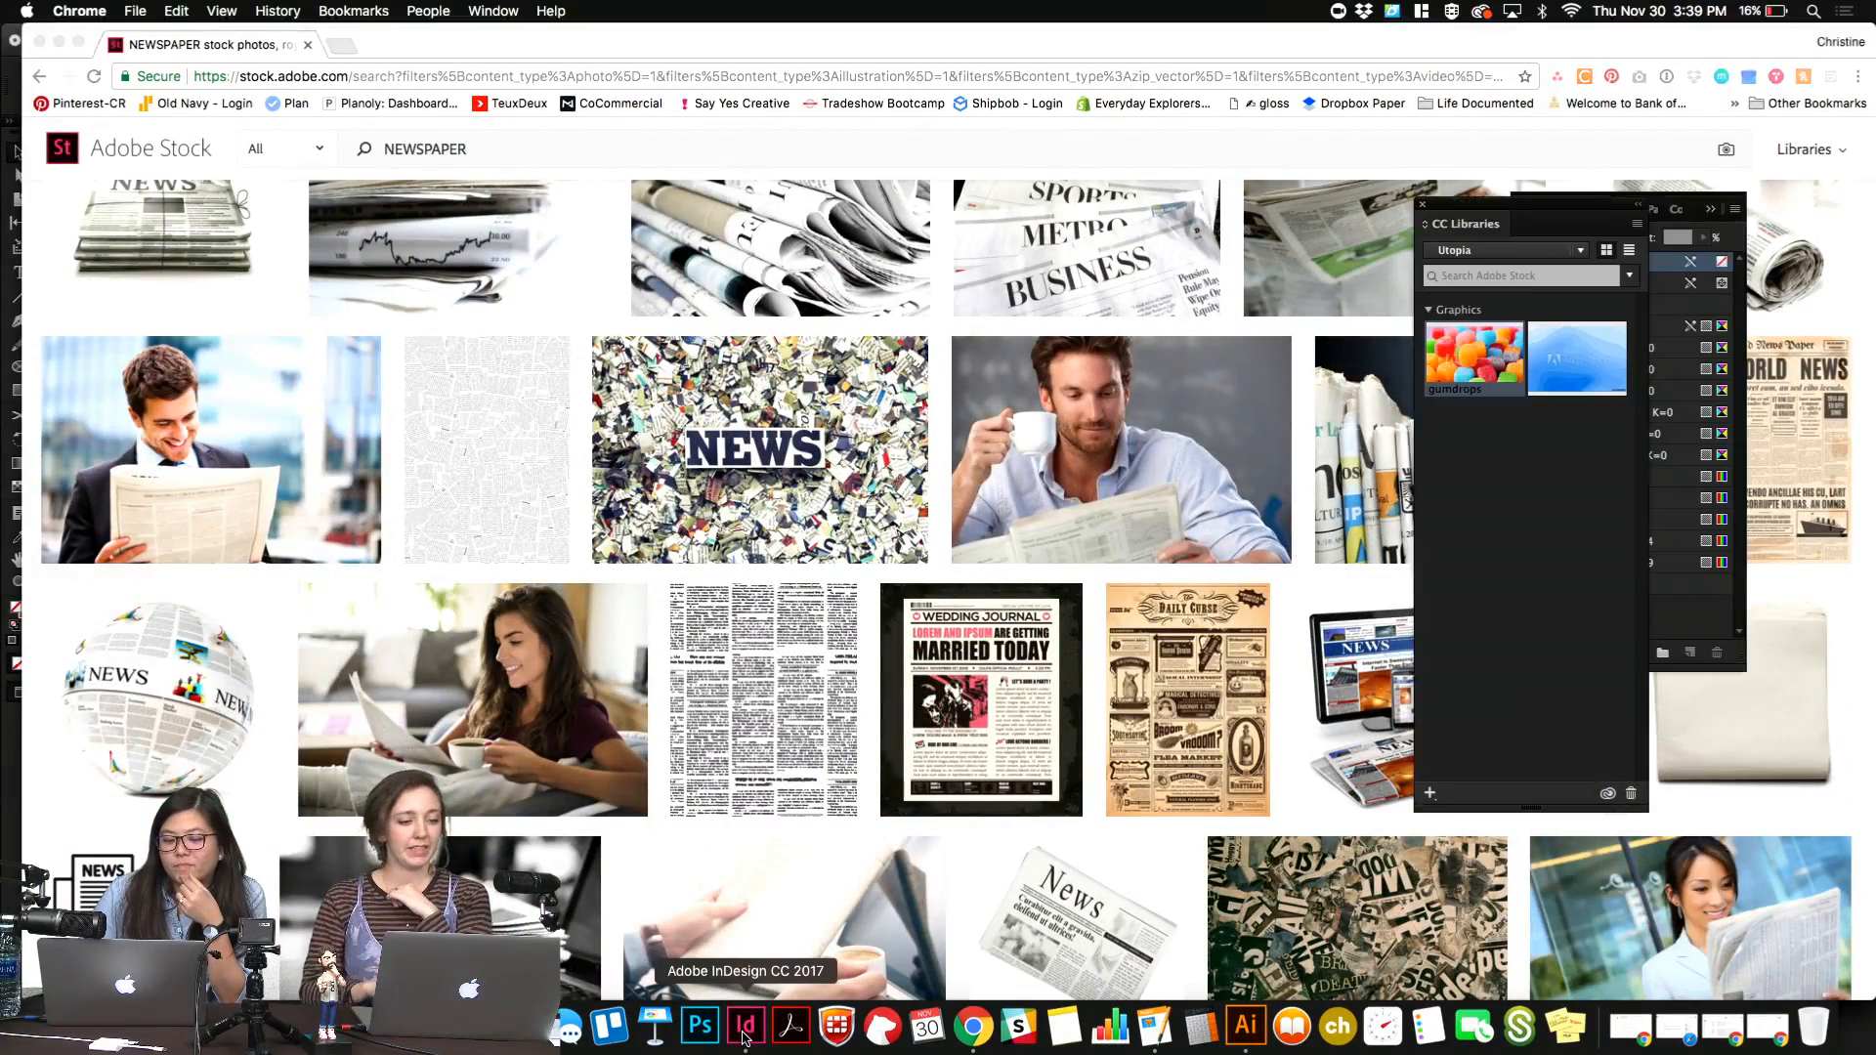
click(430, 323)
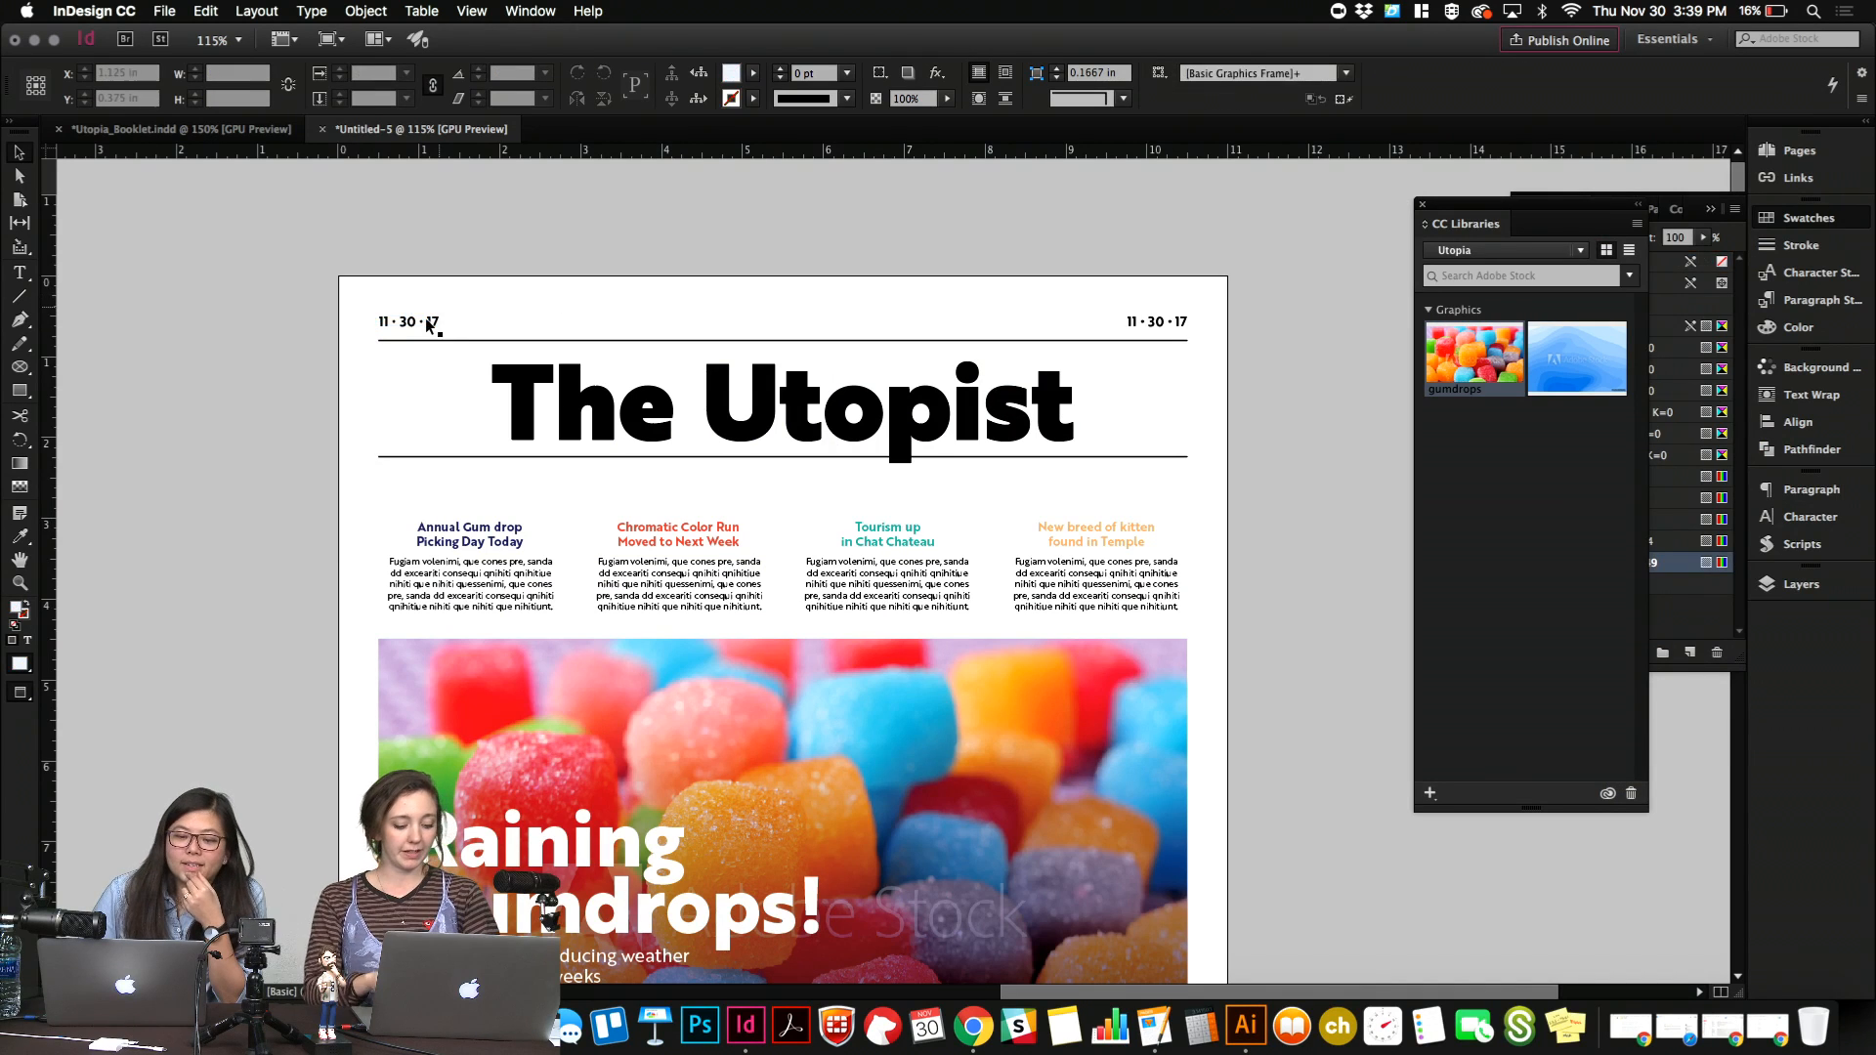
drag(438, 326, 690, 326)
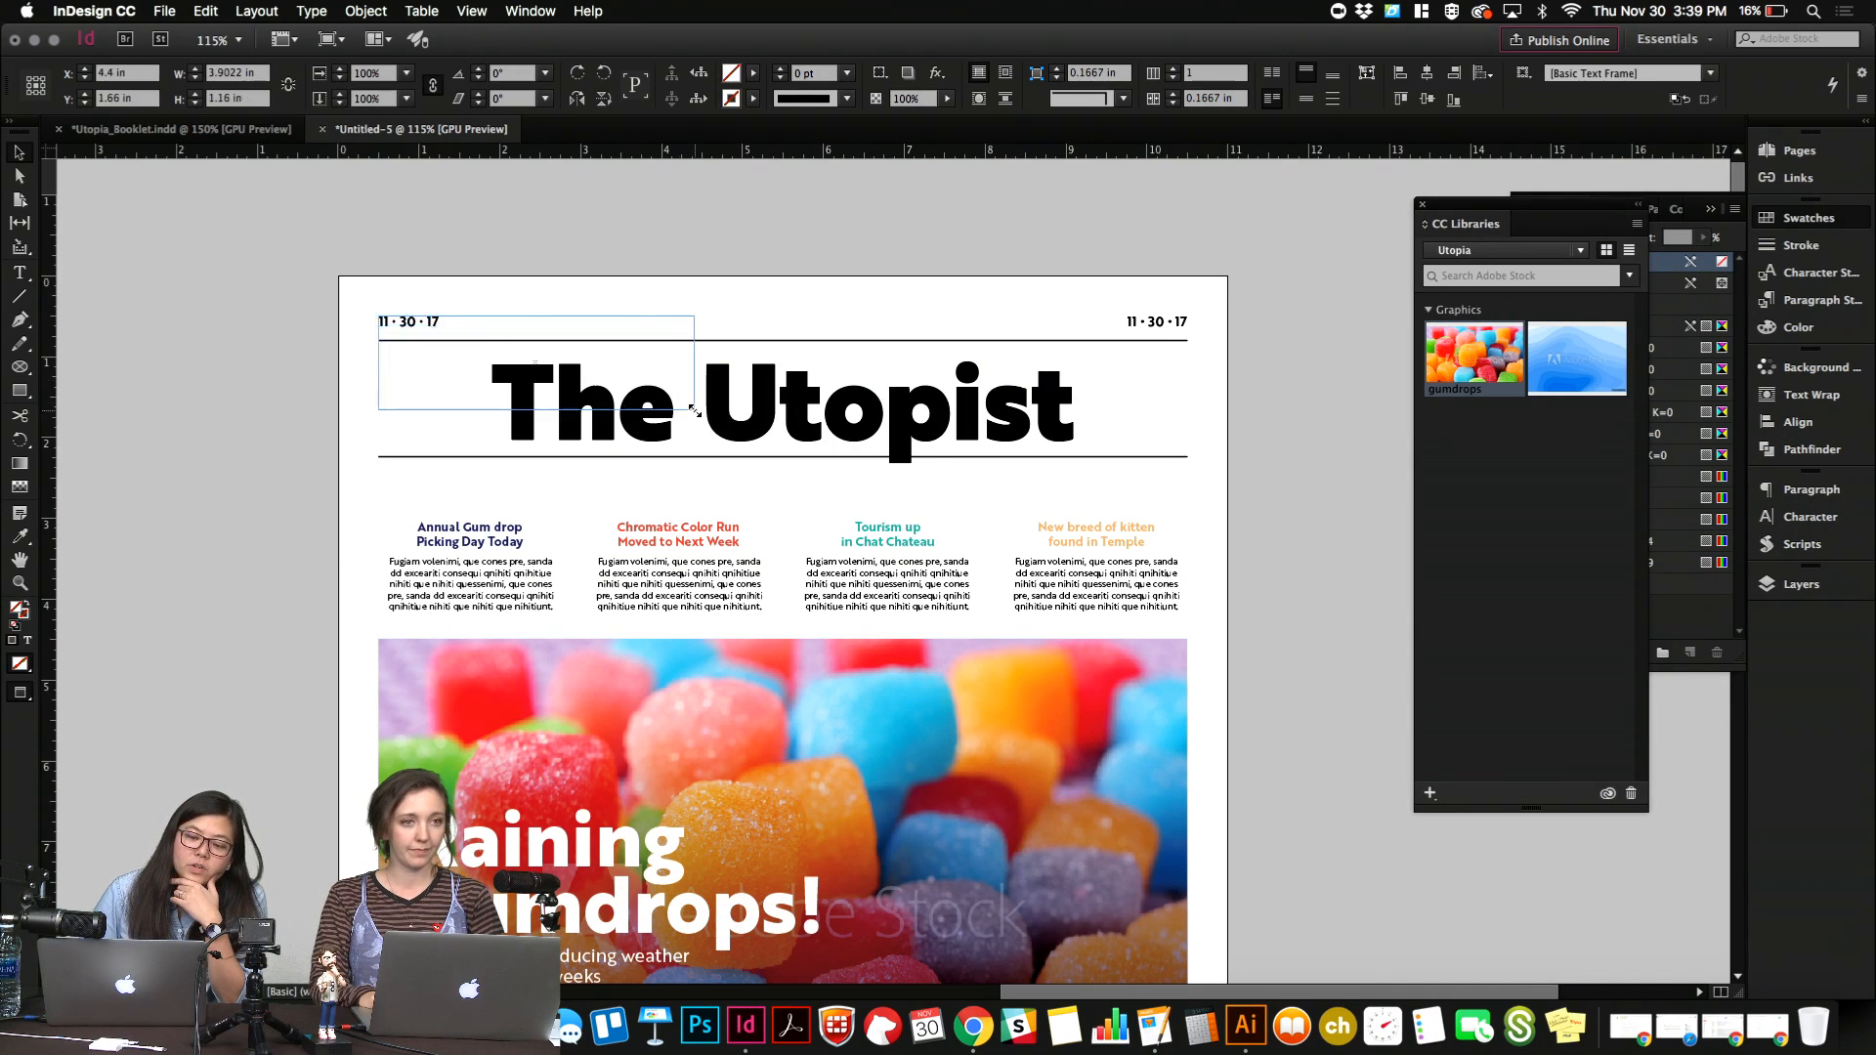
double_click(581, 330)
key(super+a)
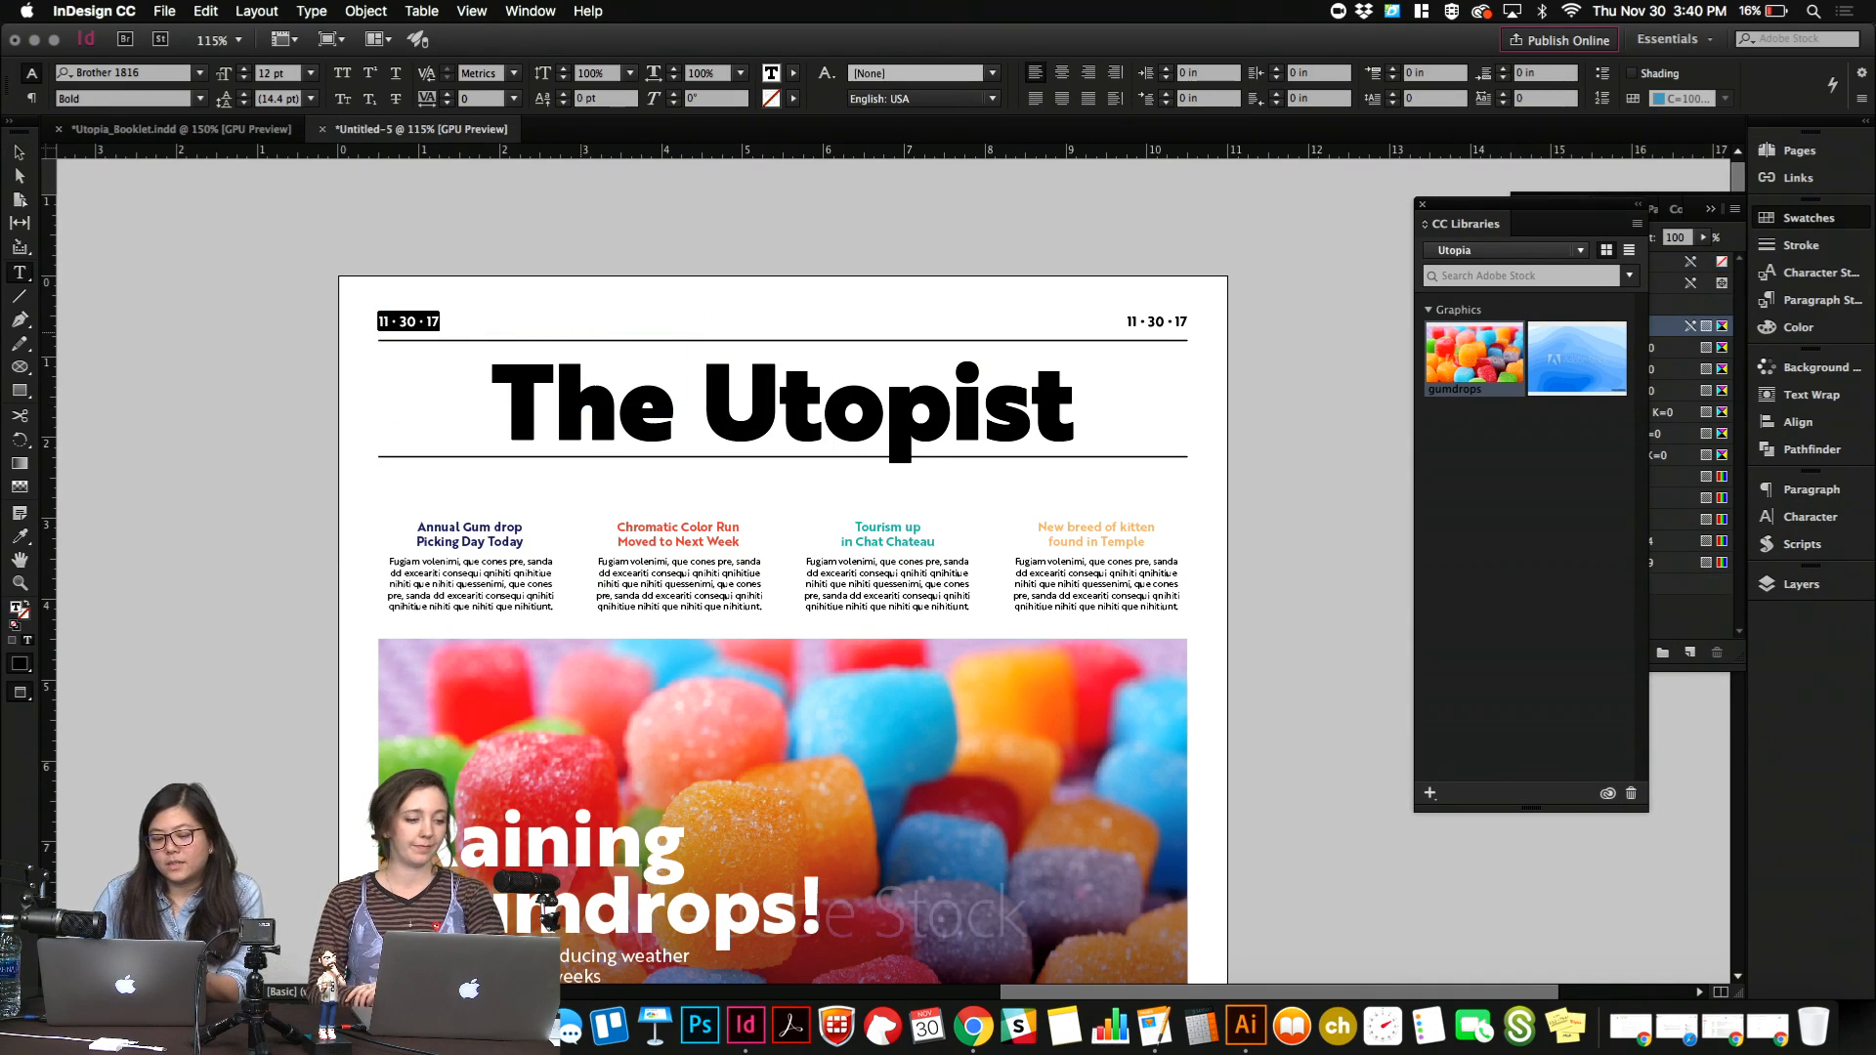
text(THURSDAY)
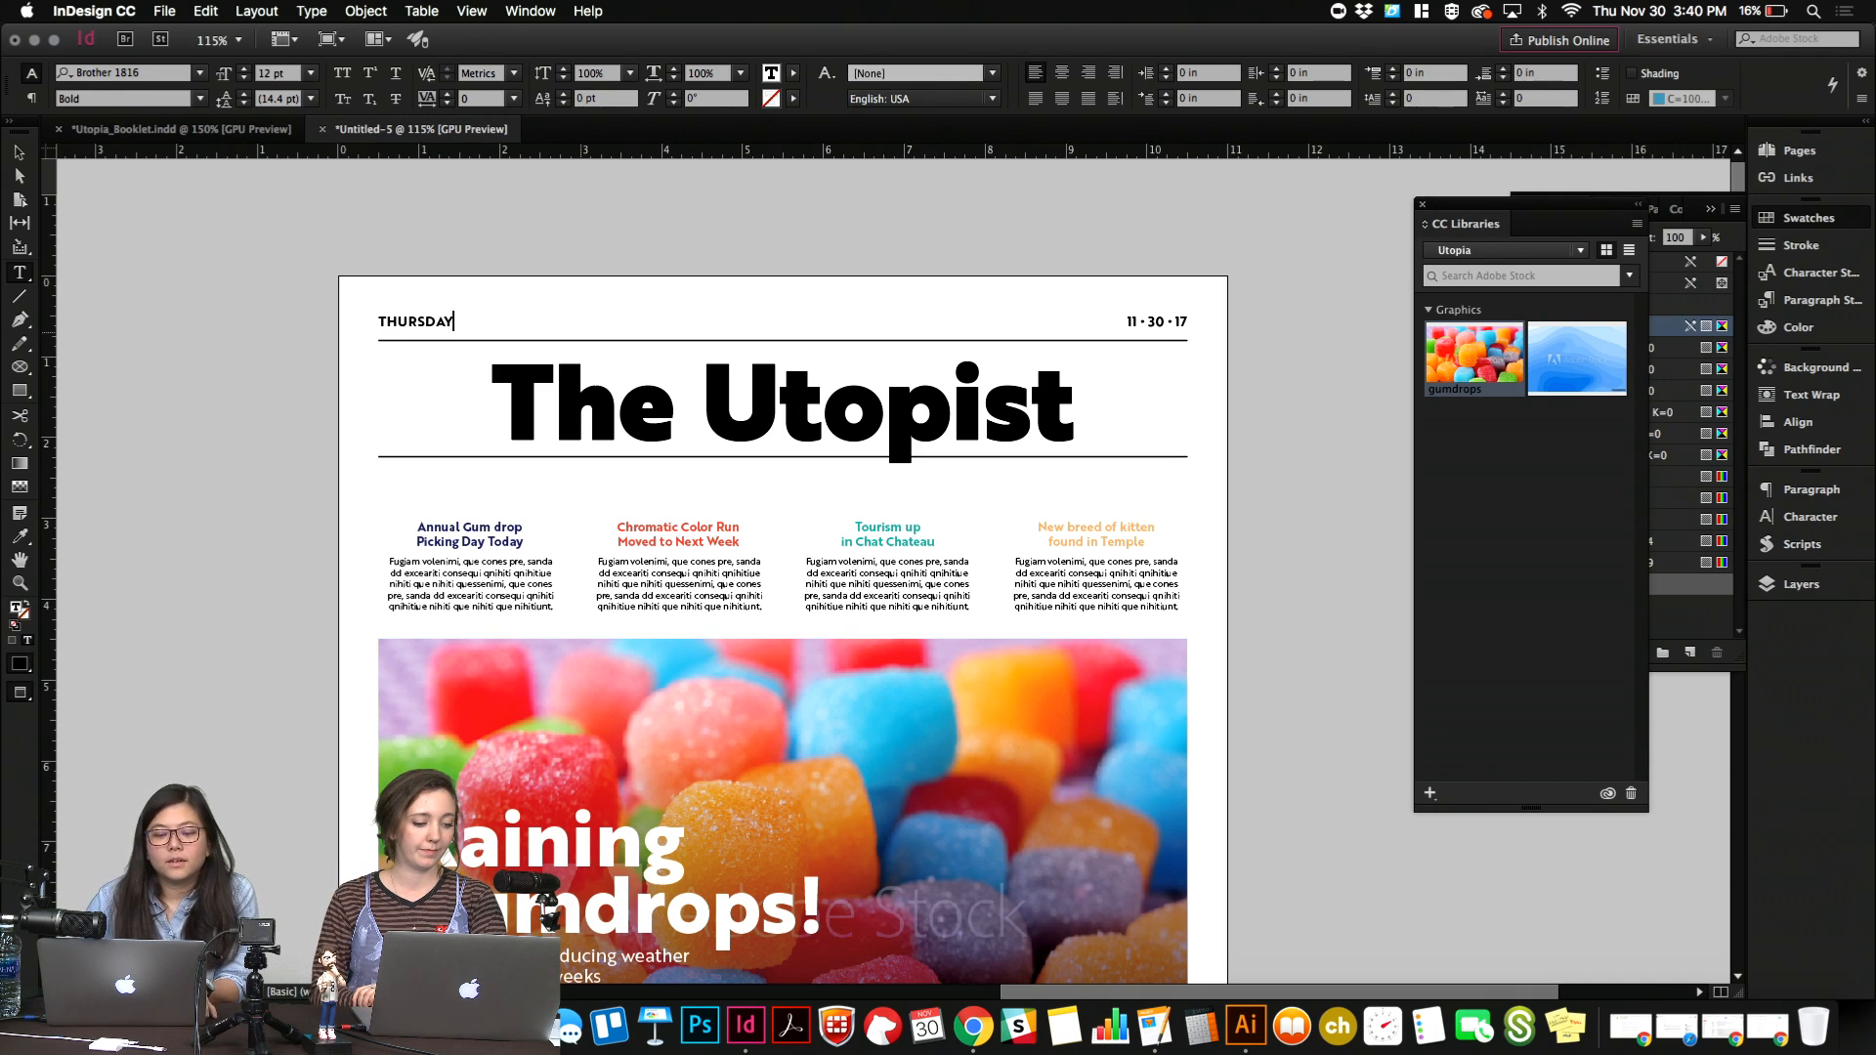
key(Escape)
double_click(533, 321)
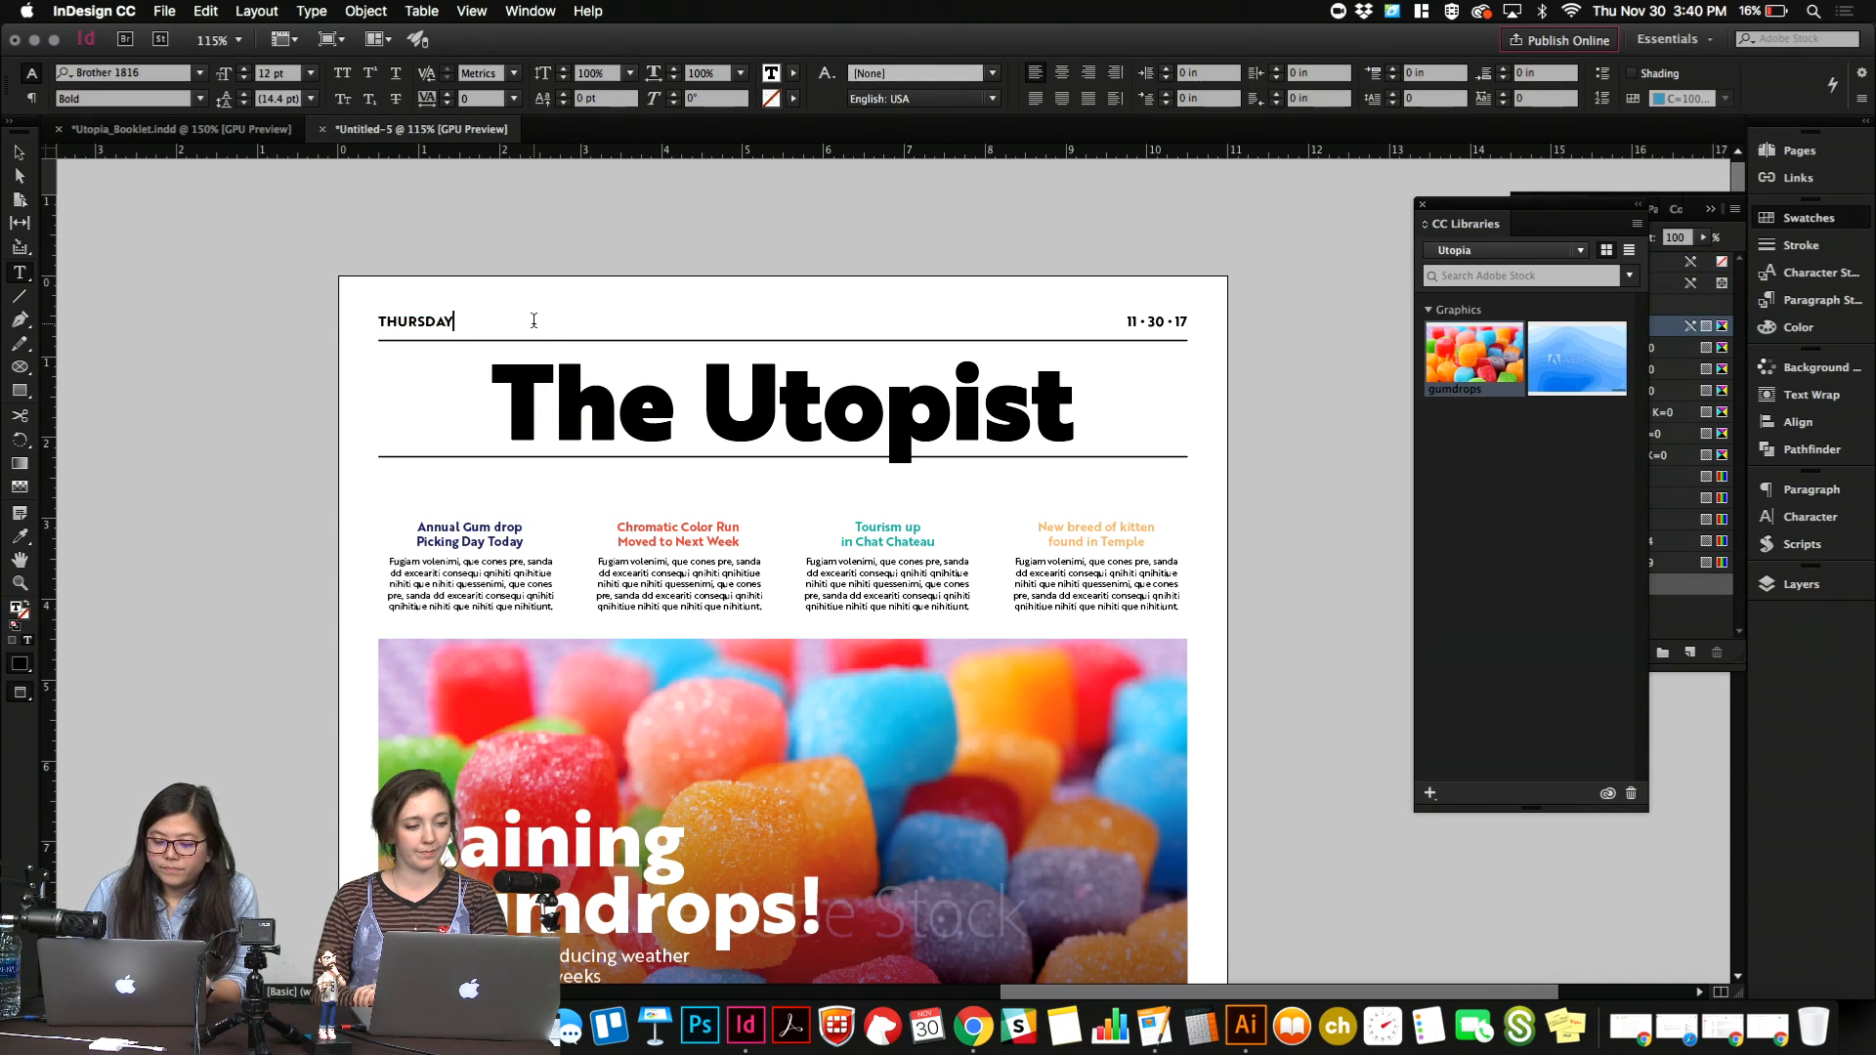
text(· 11)
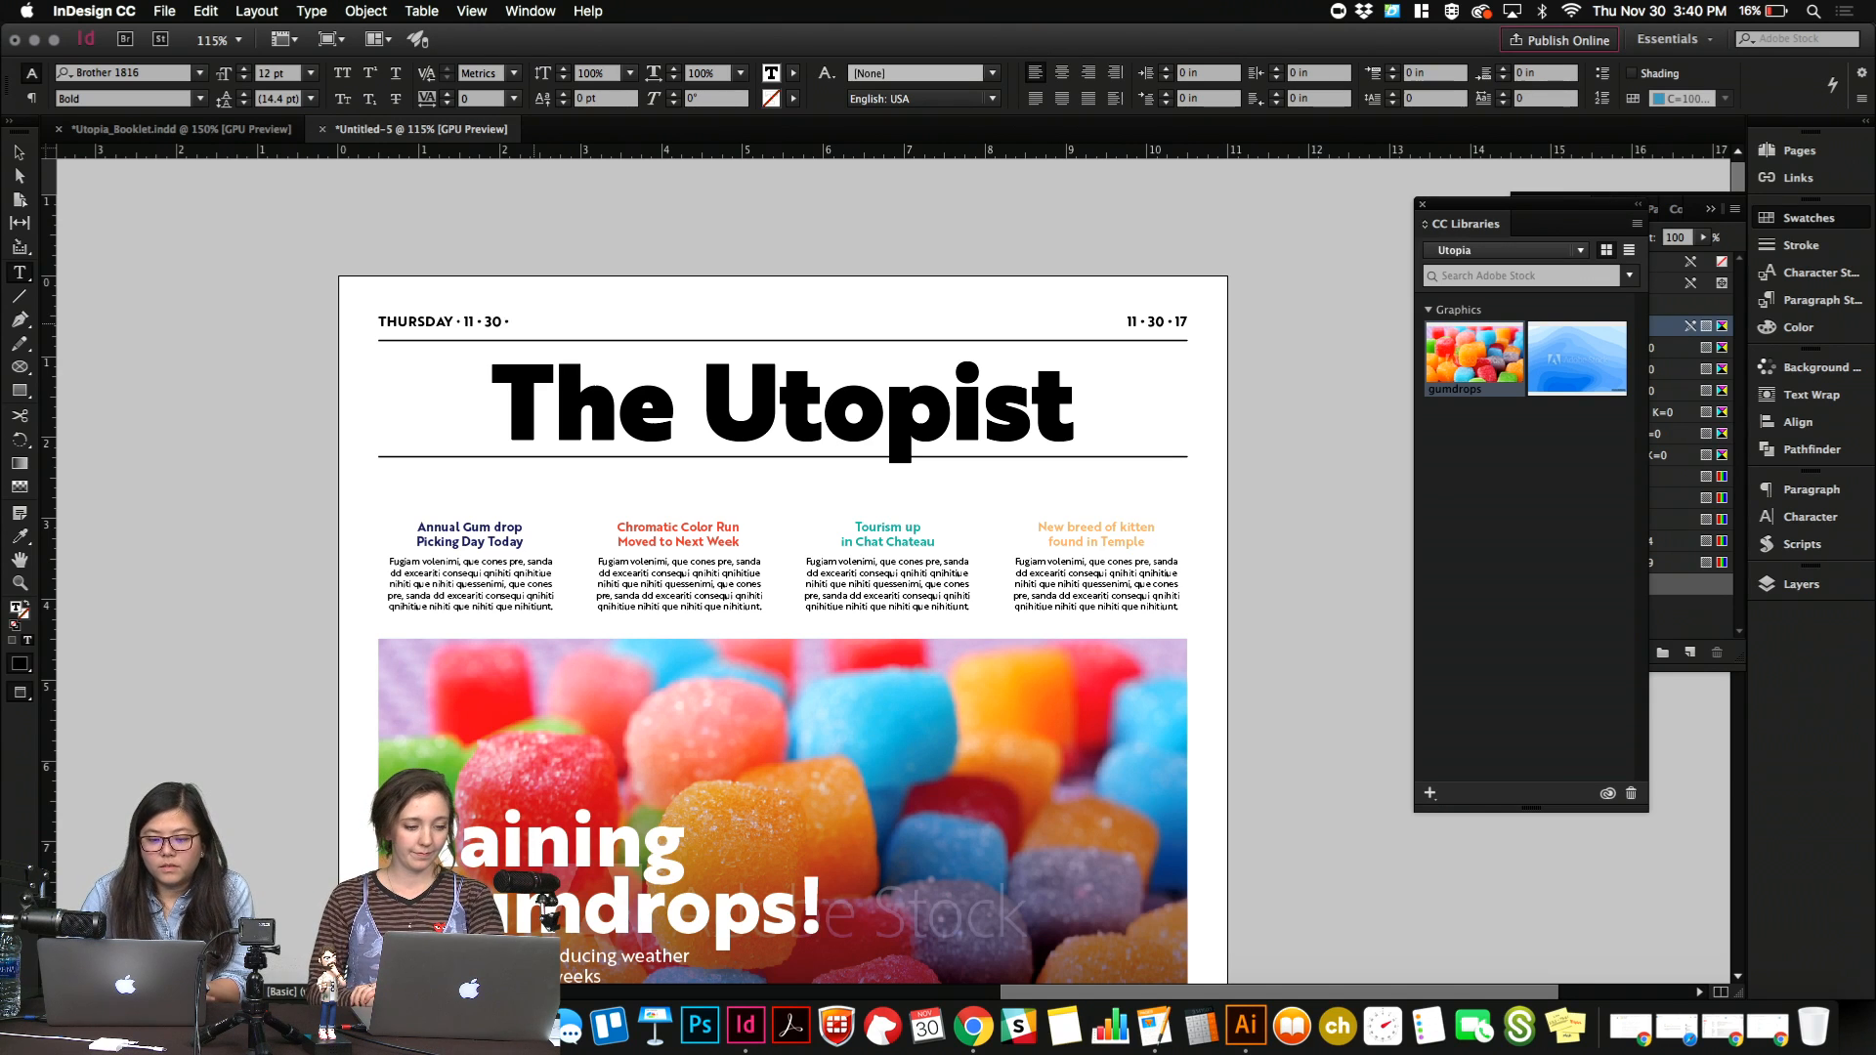
key(Escape)
Delete the short date at the right end of the masthead and move the full weekday date line into its place.
click(1141, 323)
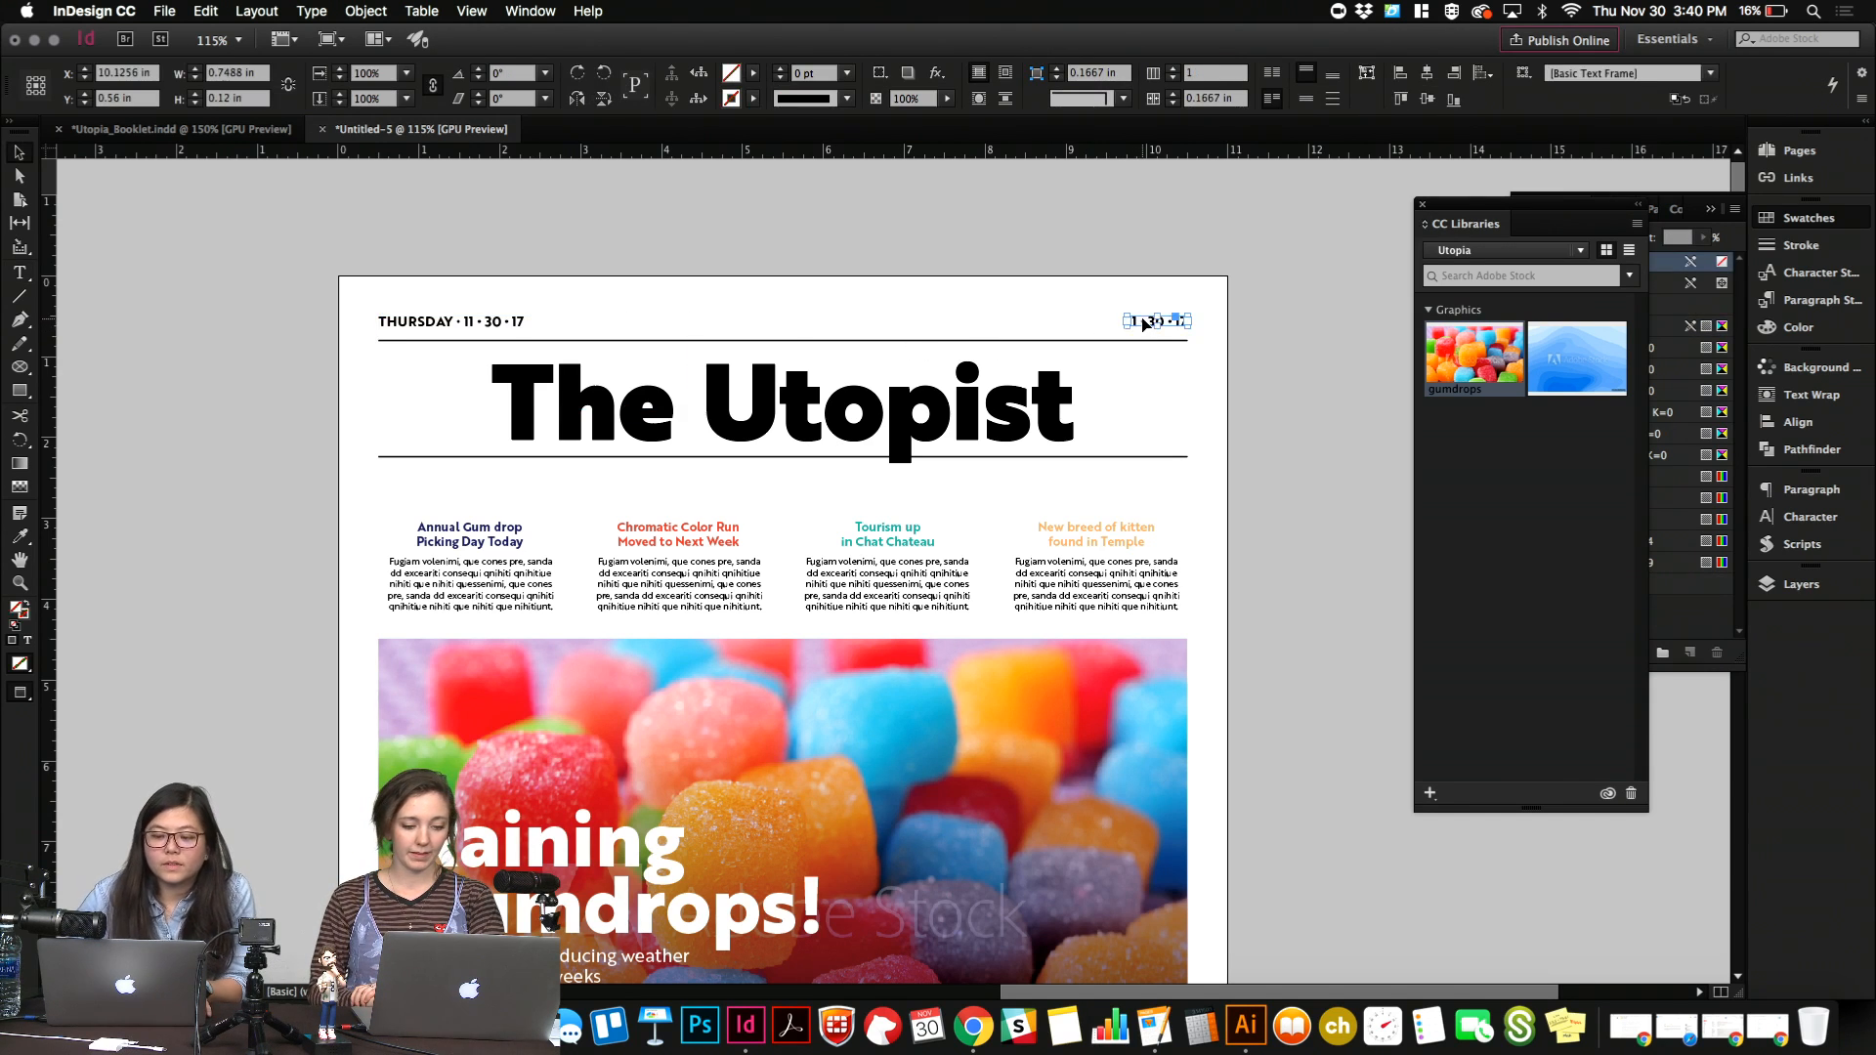
key(Delete)
click(526, 320)
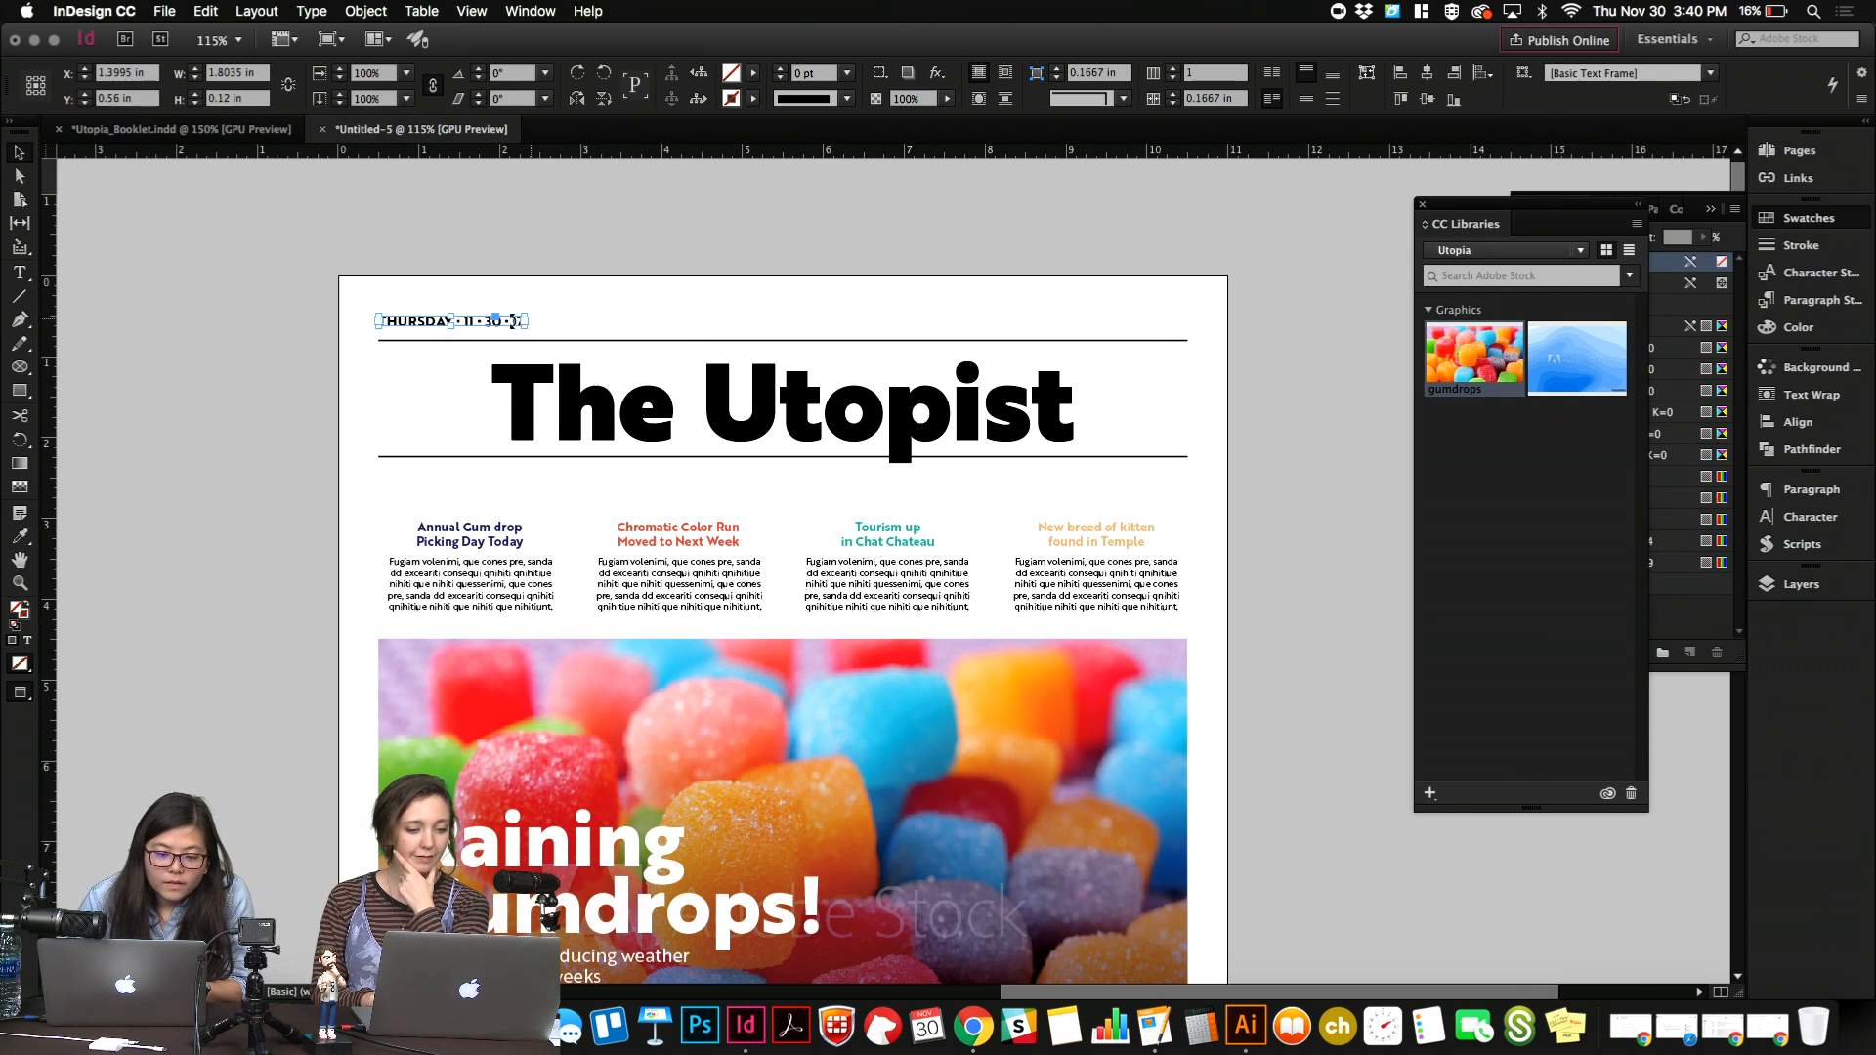
drag(469, 326, 1124, 391)
click(1049, 270)
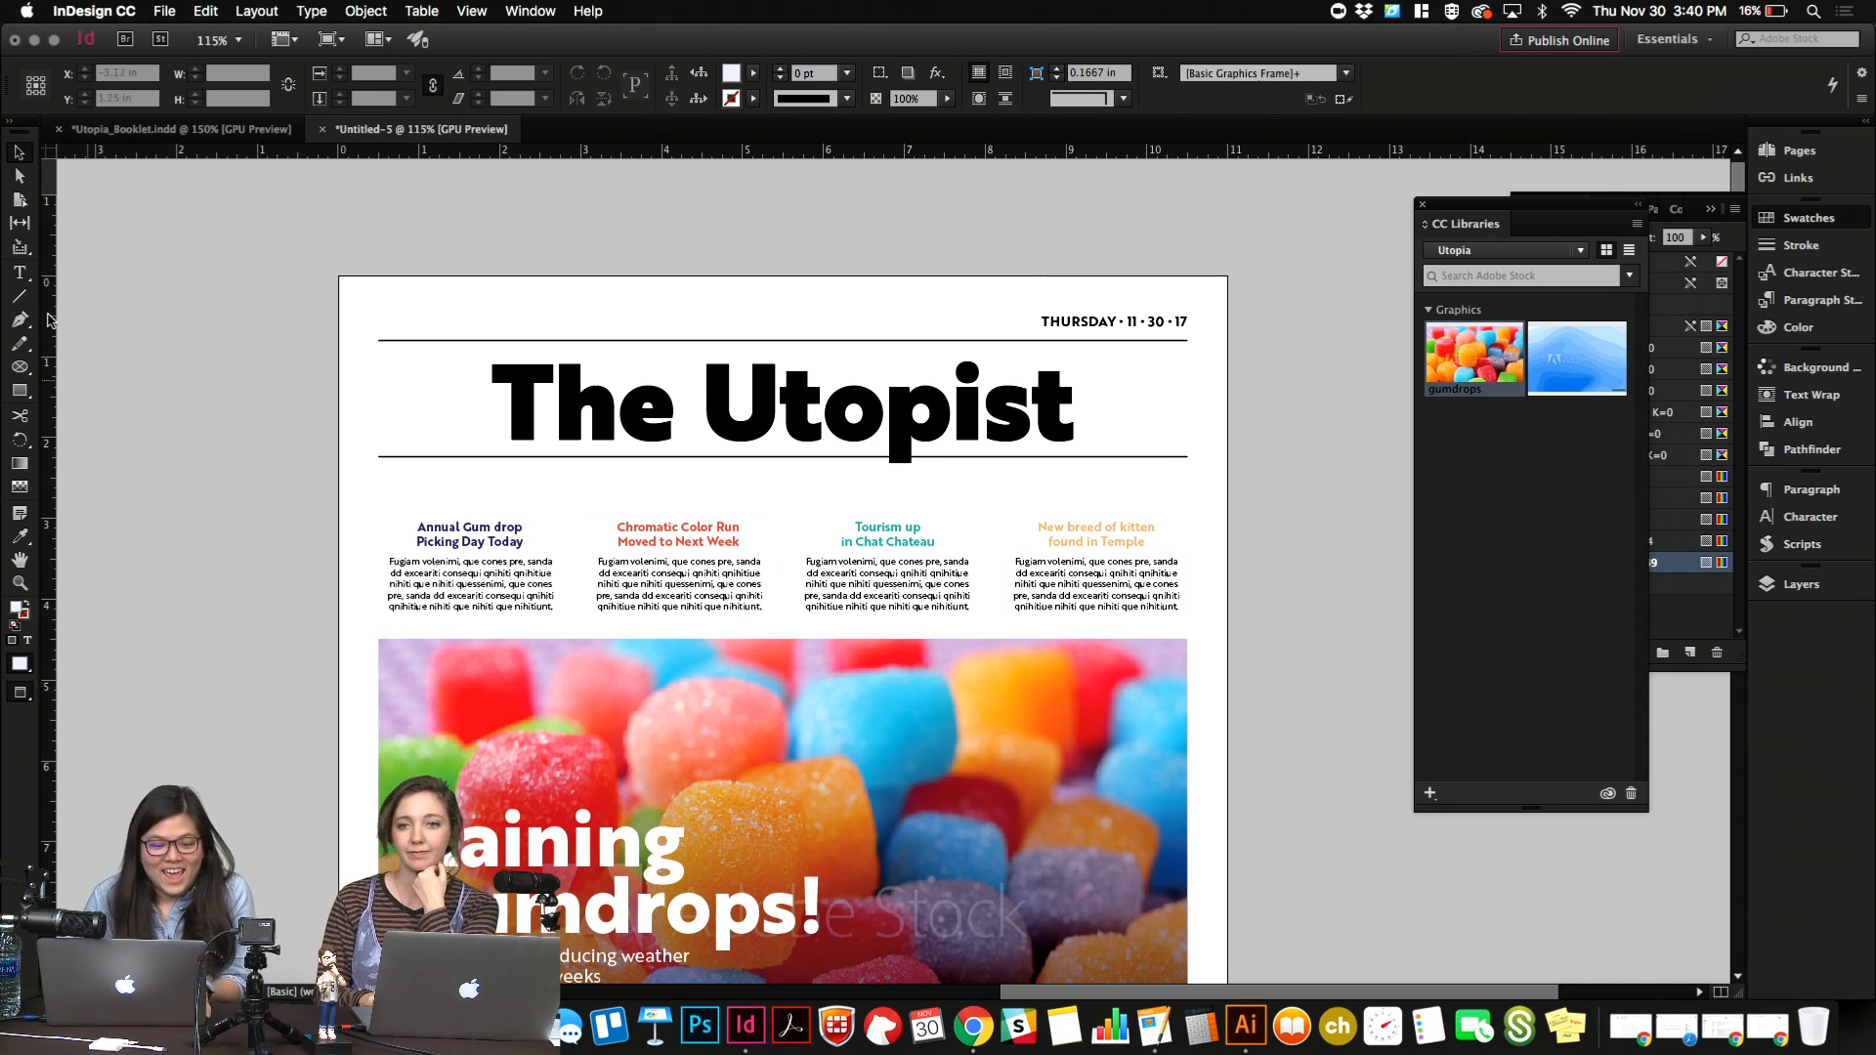
Draw a vertical line about 1.82 in long in the gutter between the first two teasers, with a 0.5 pt stroke.
key(backslash)
key(w)
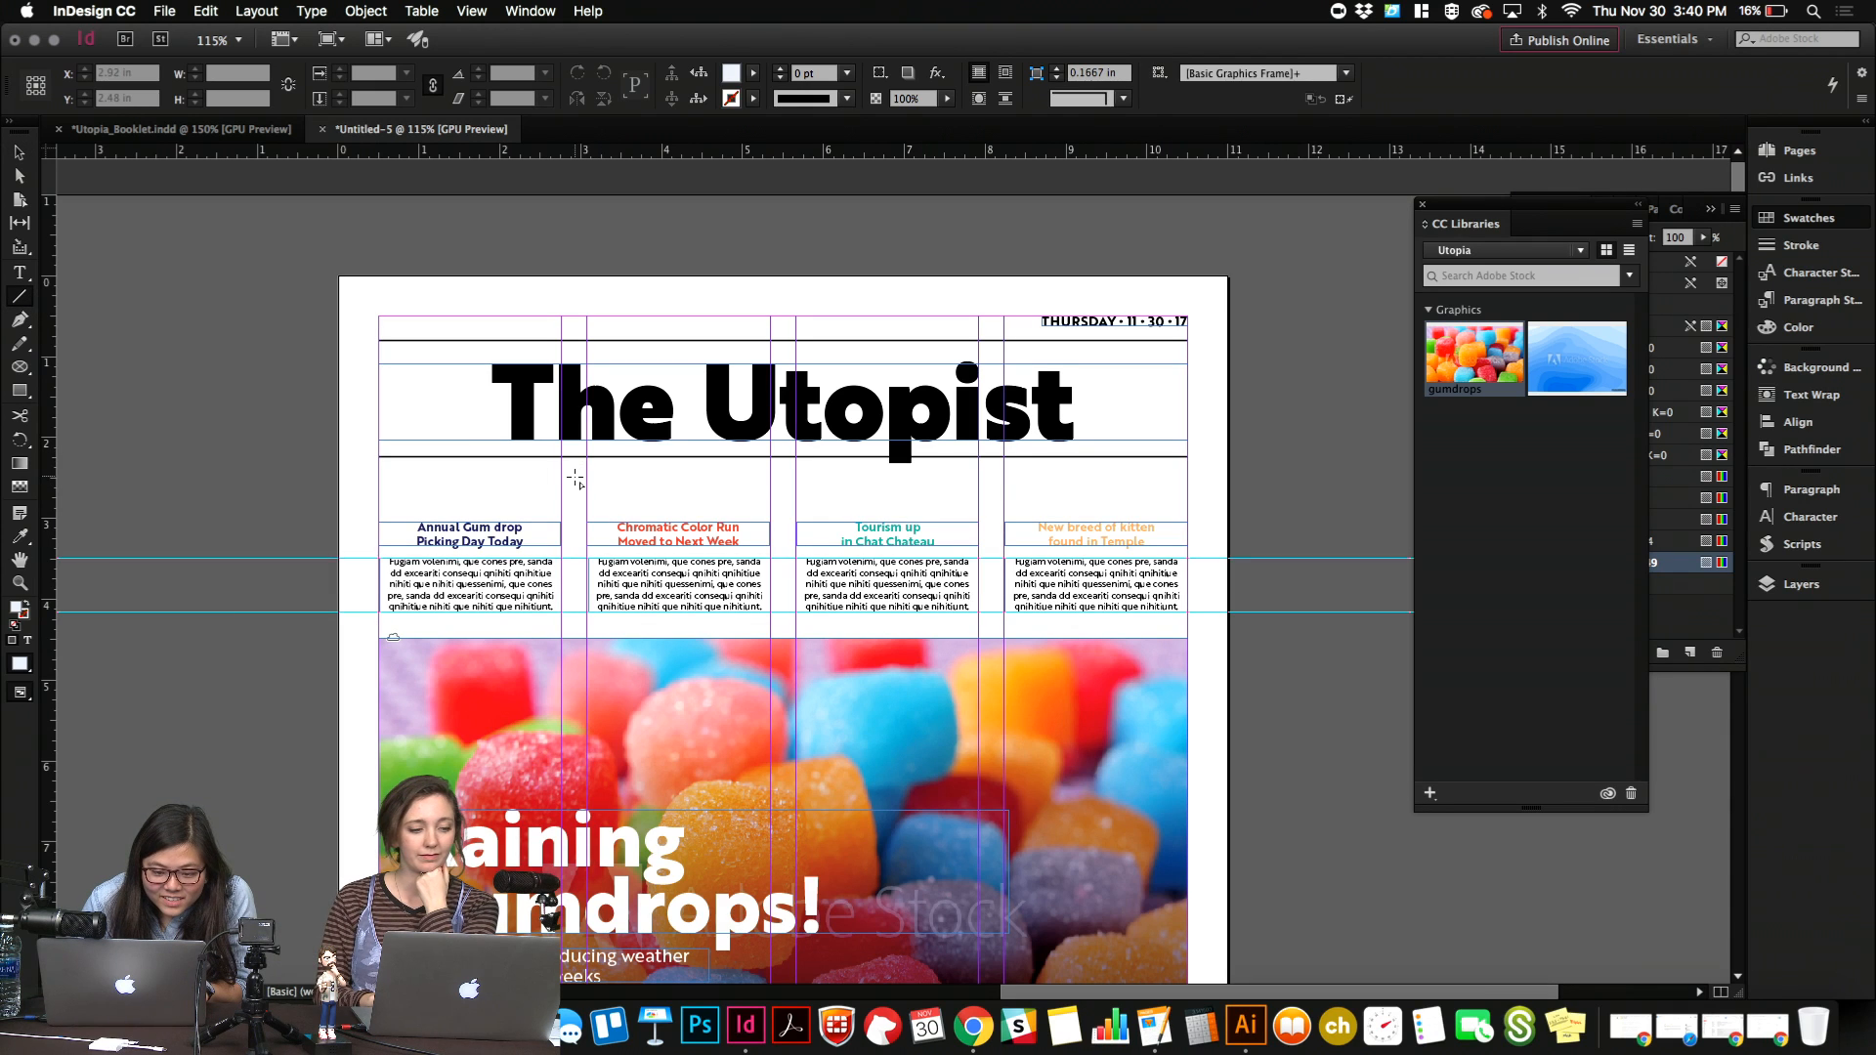
drag(576, 478, 610, 621)
drag(836, 74, 696, 74)
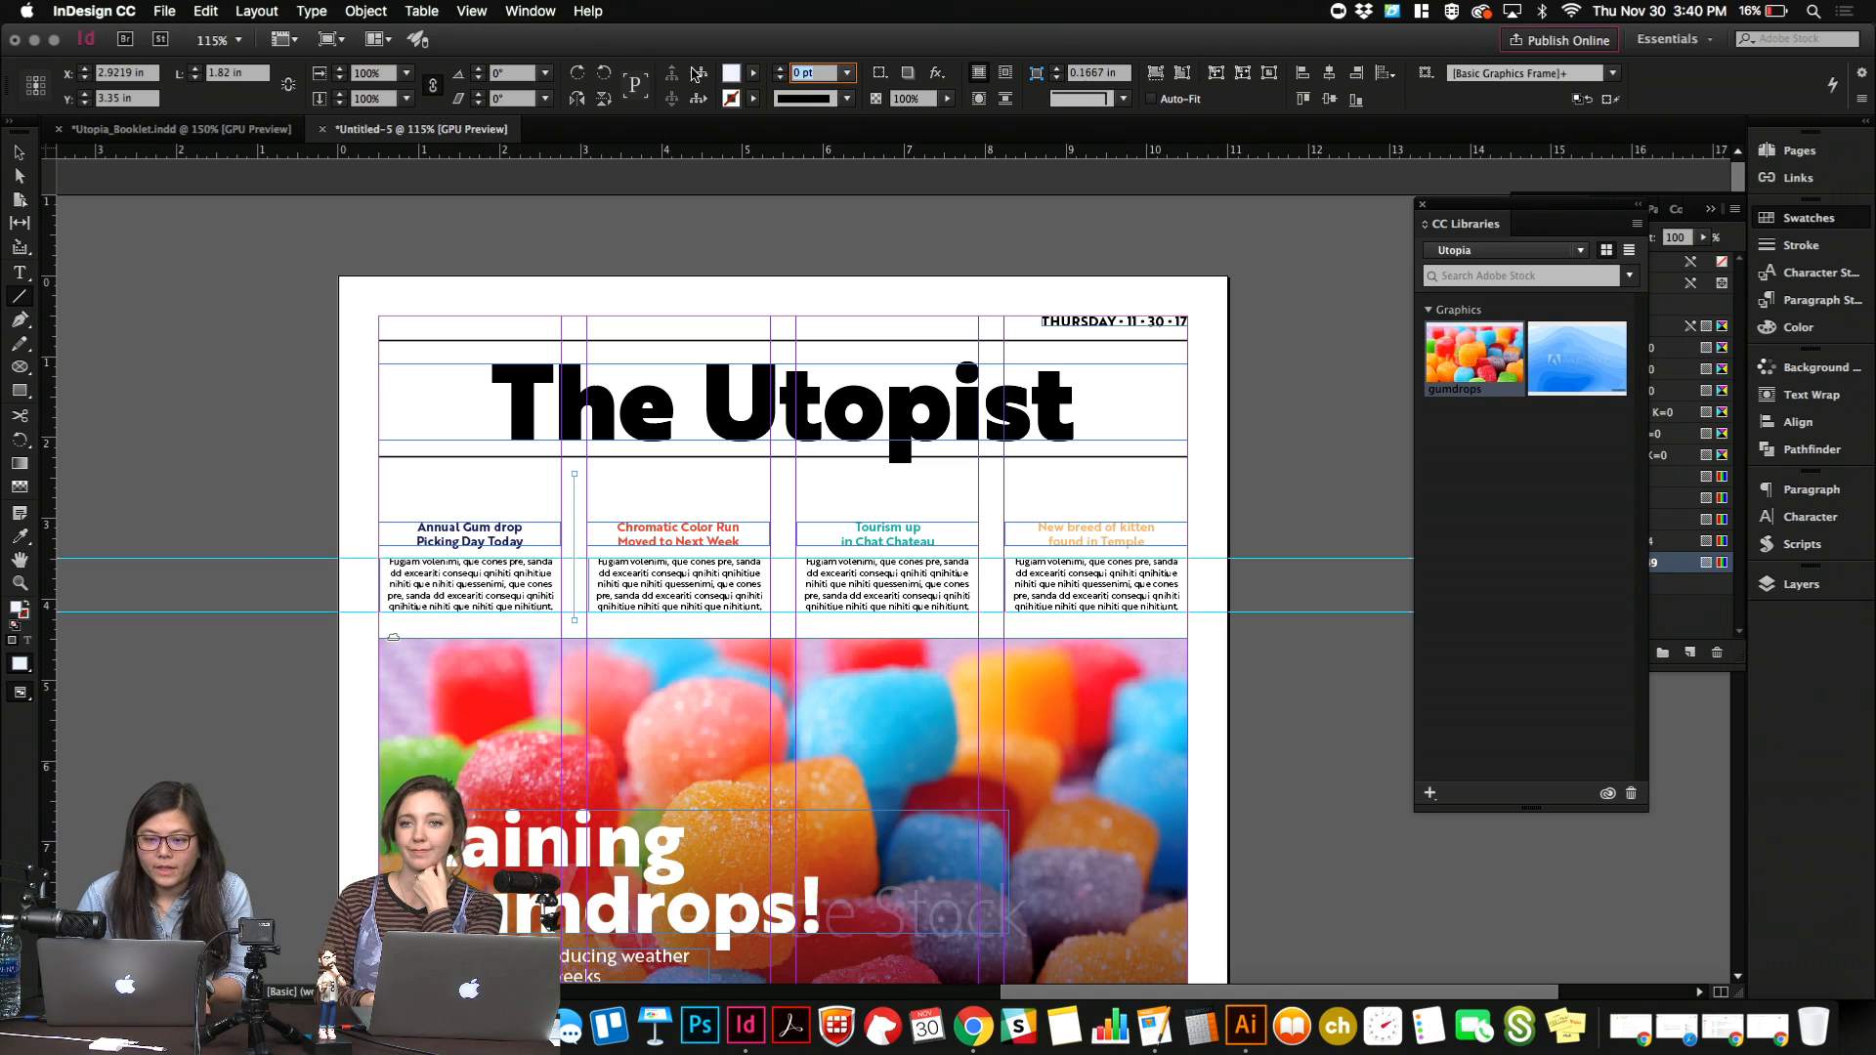
text(0.5)
key(Return)
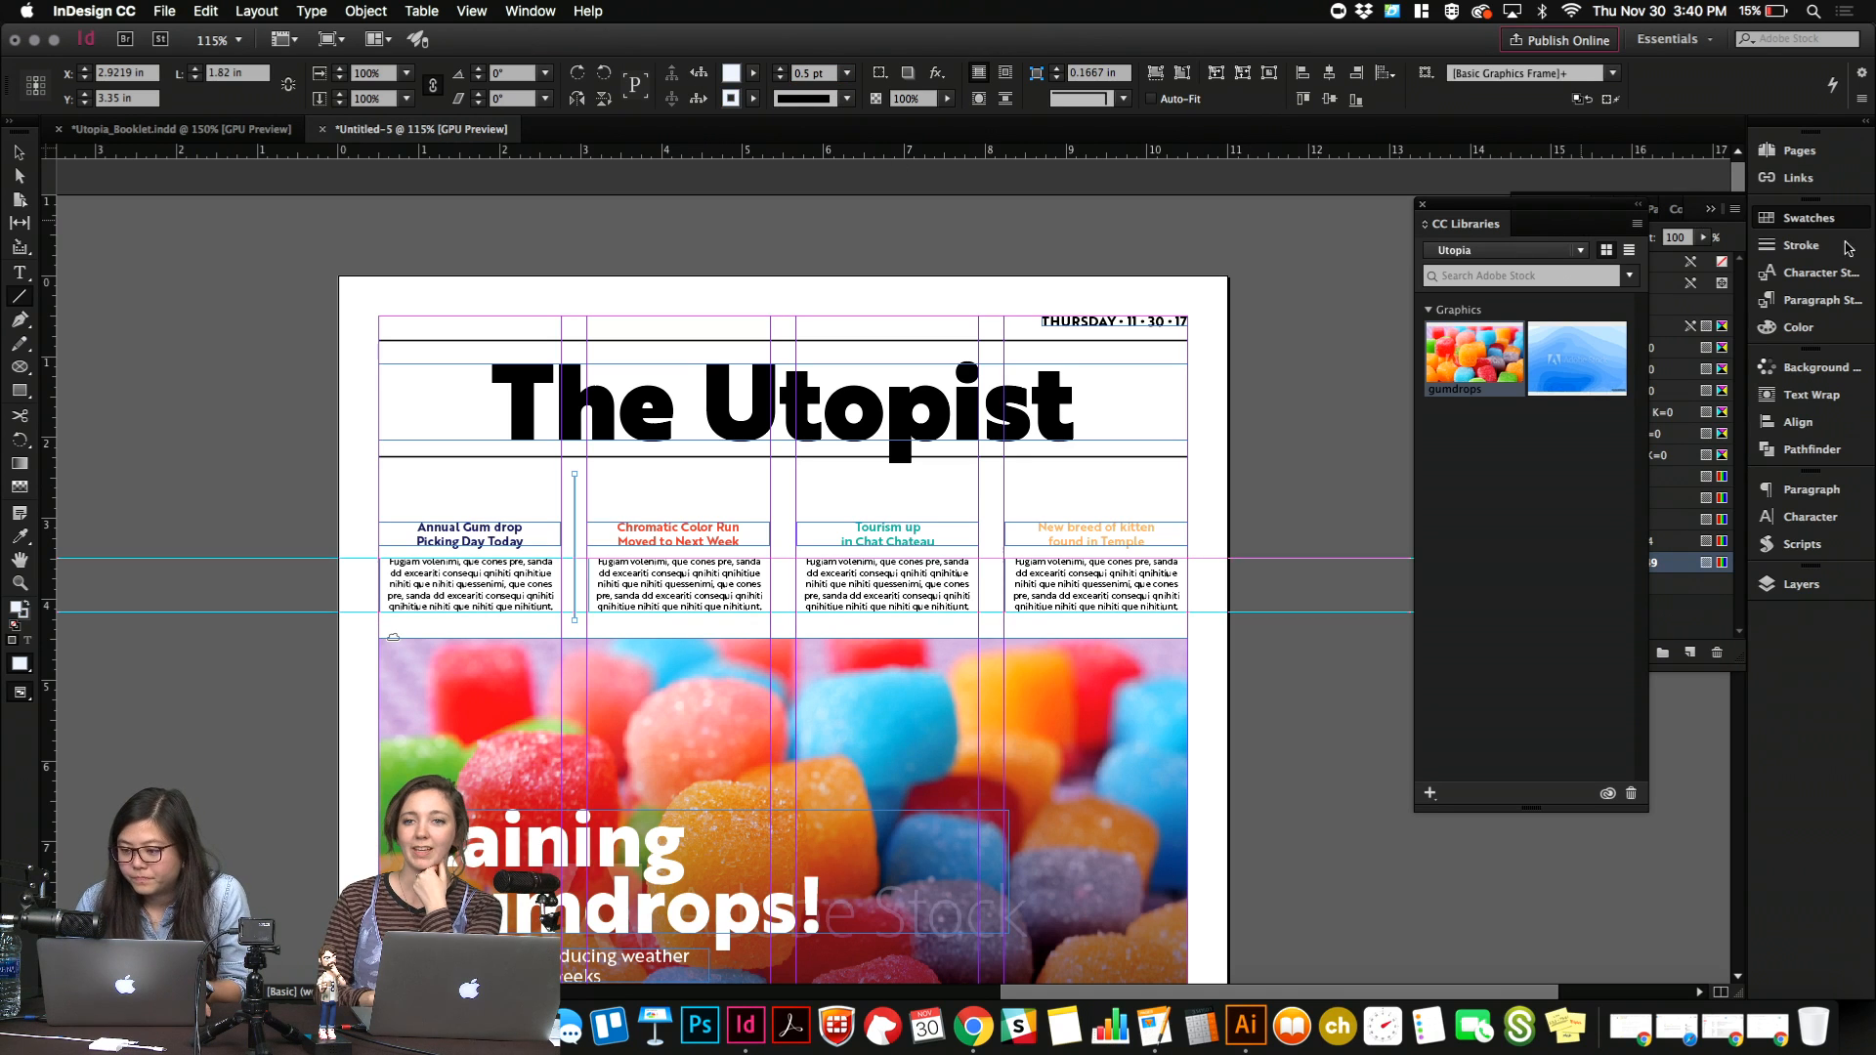
Set the divider line's stroke type to Dashed (4 and 4) and check it in preview.
click(1846, 247)
click(1731, 380)
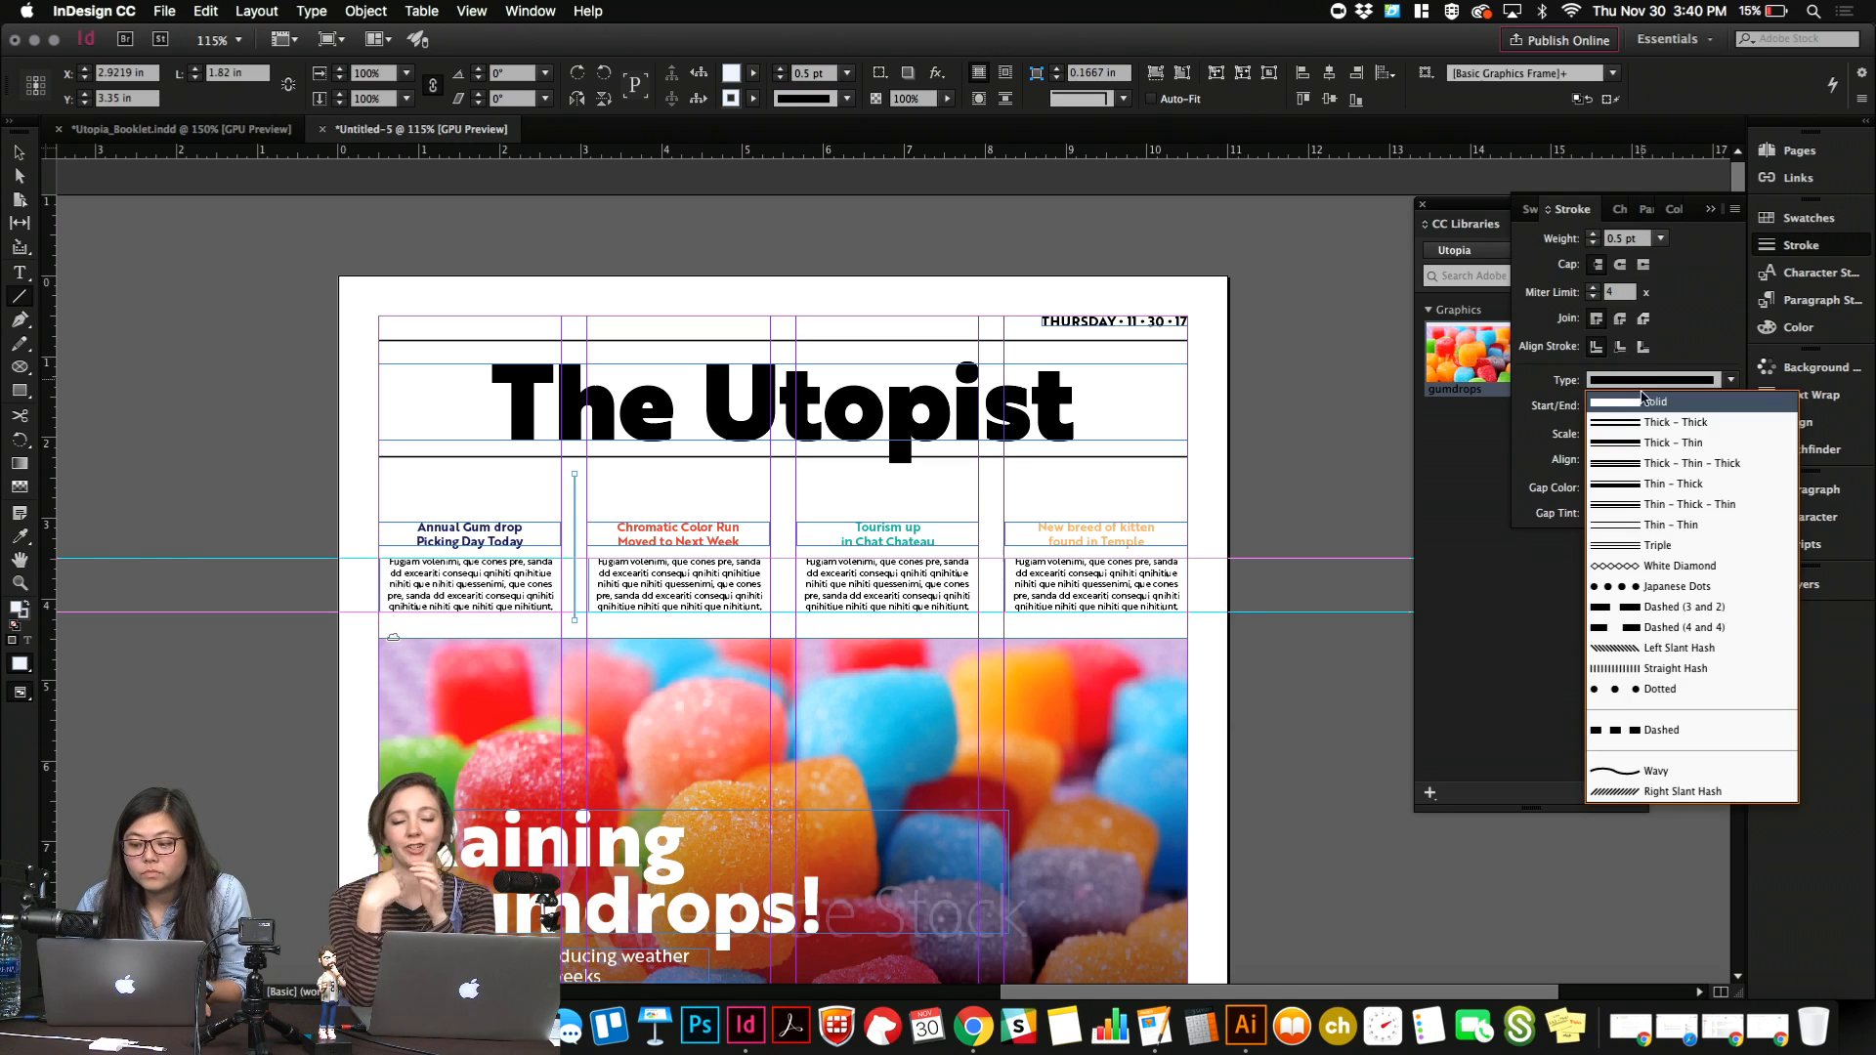
click(1649, 631)
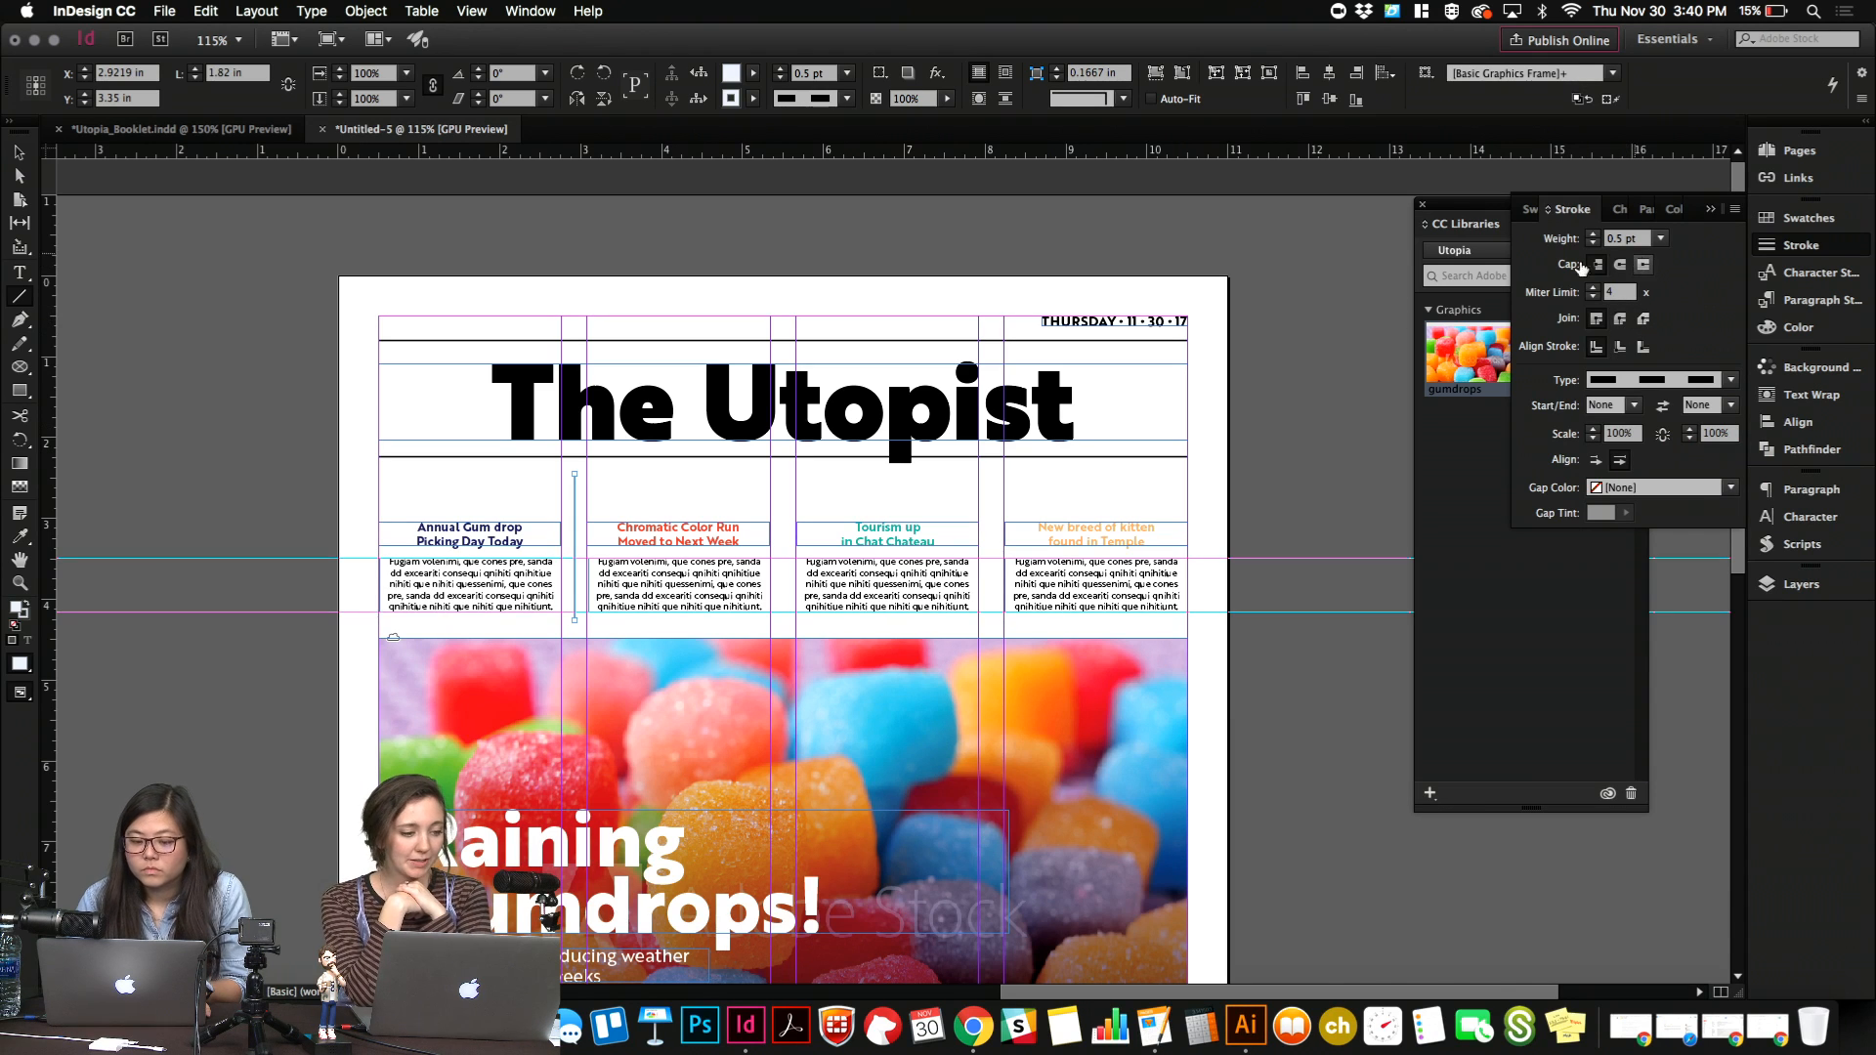
click(20, 153)
click(201, 369)
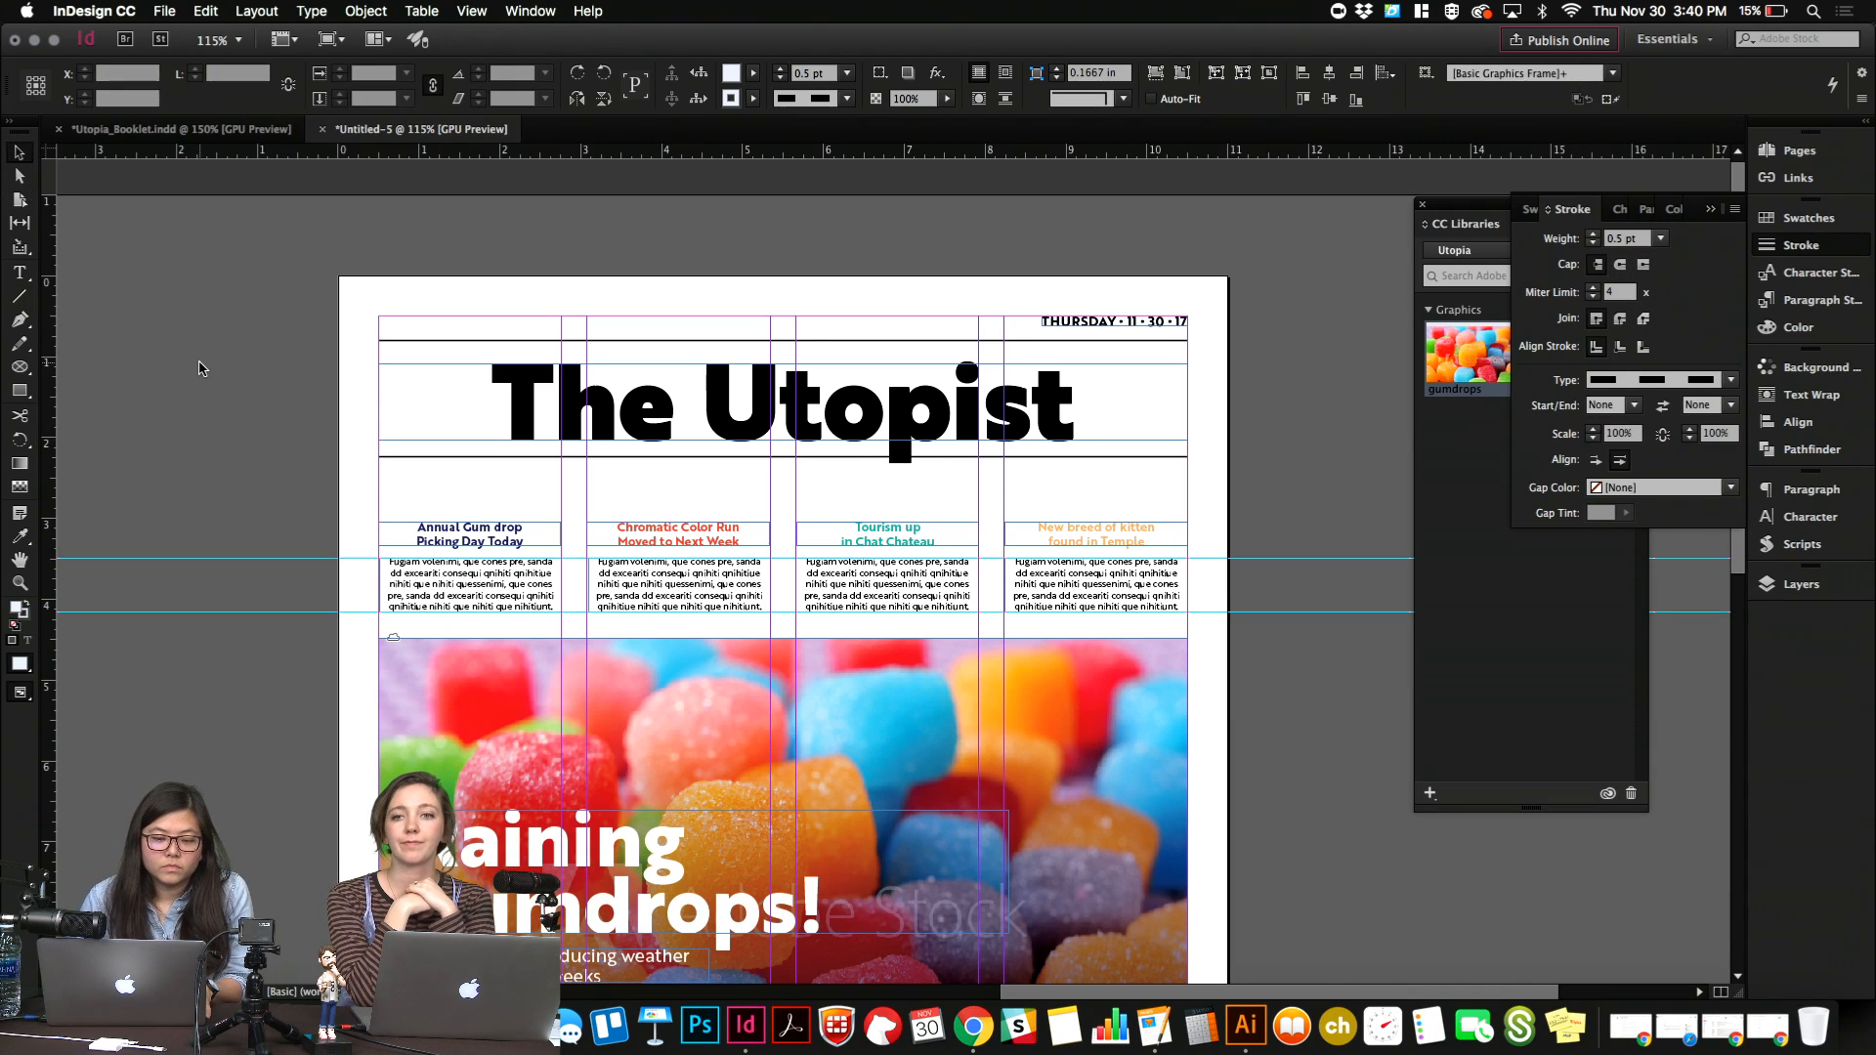
key(w)
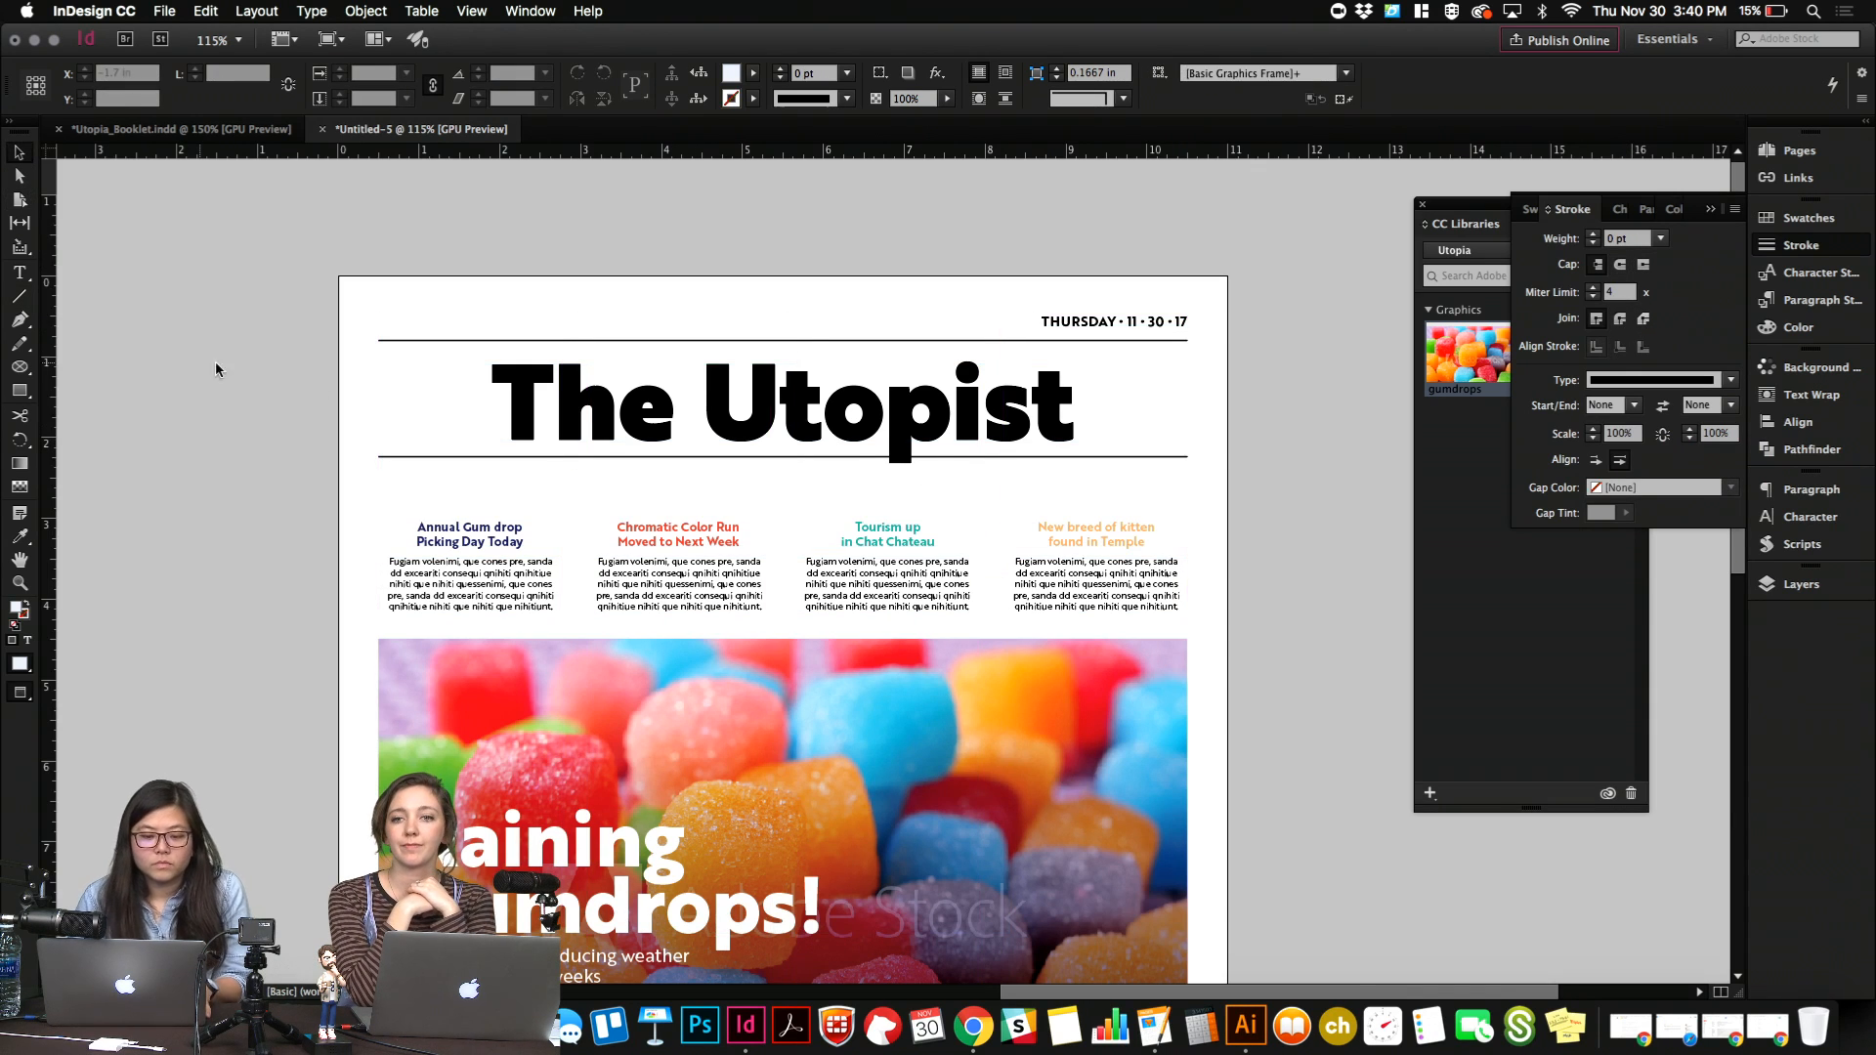
Color the dashed divider beside the "Annual Gum drop" teaser with R=0 G=12 B=117.
click(577, 515)
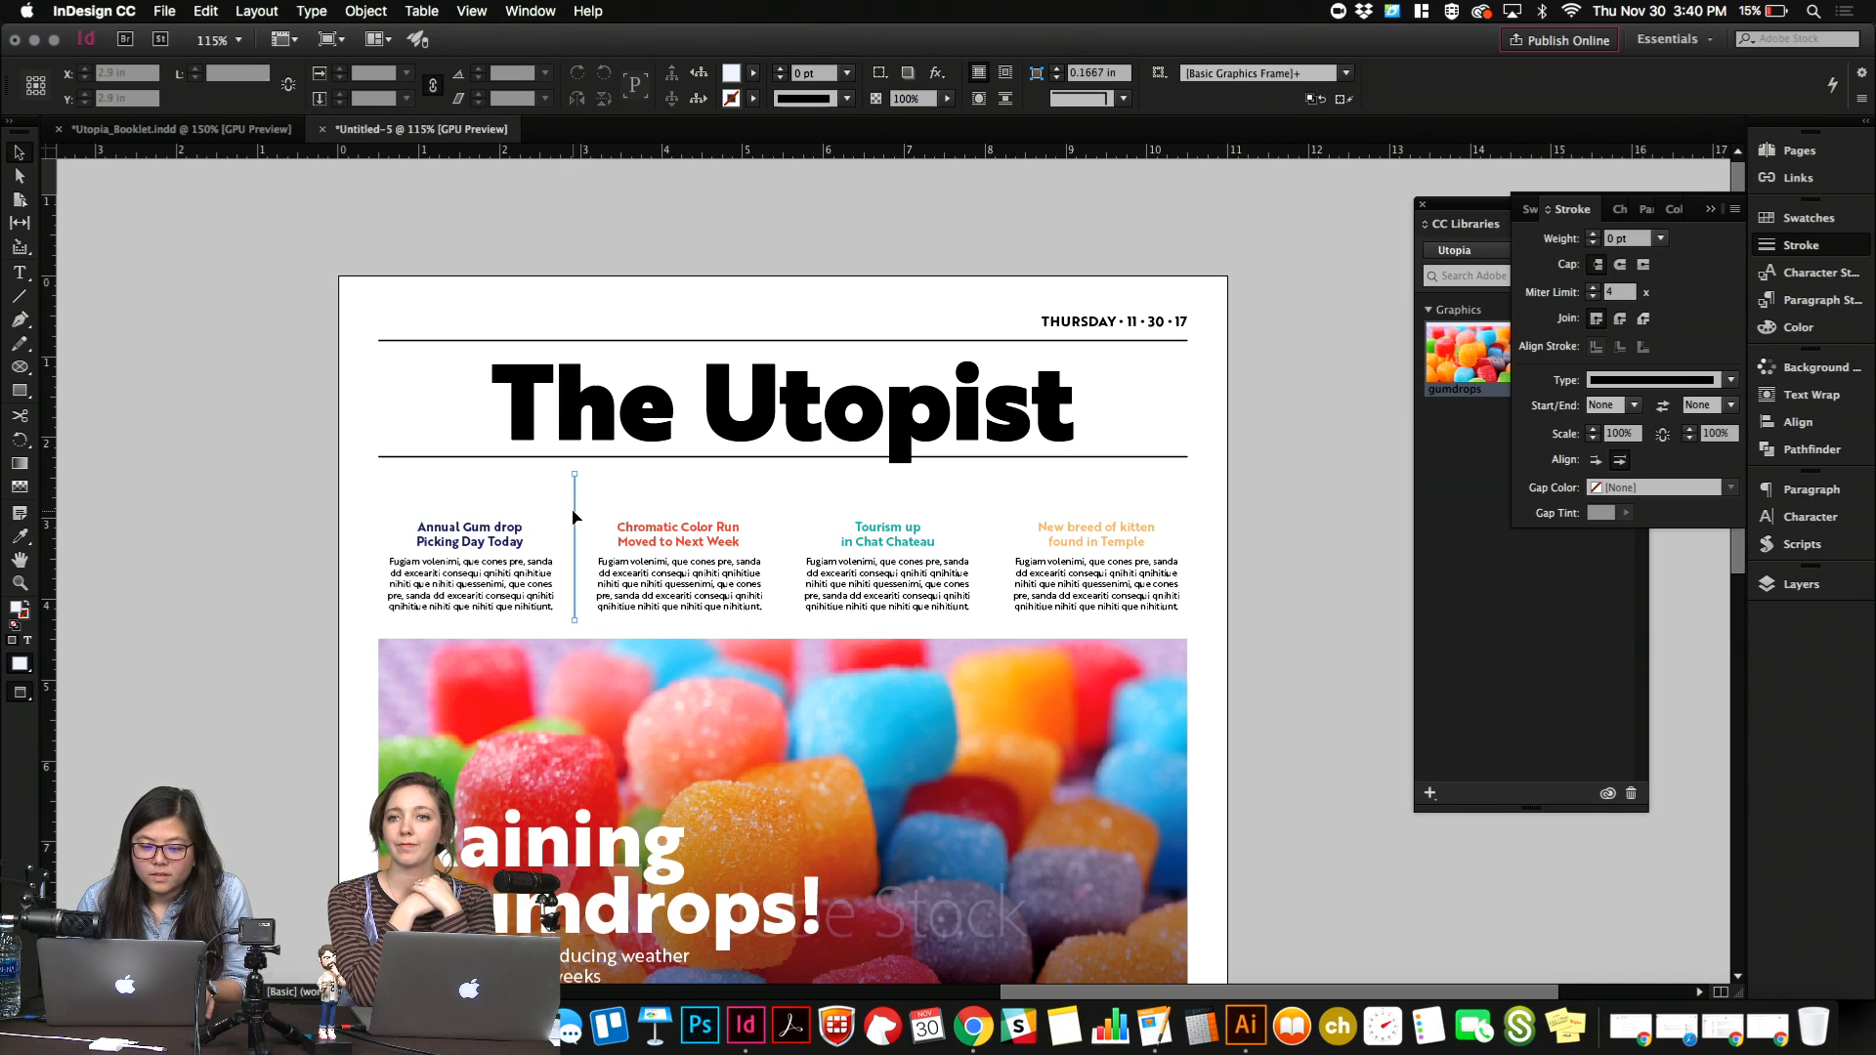
click(1809, 217)
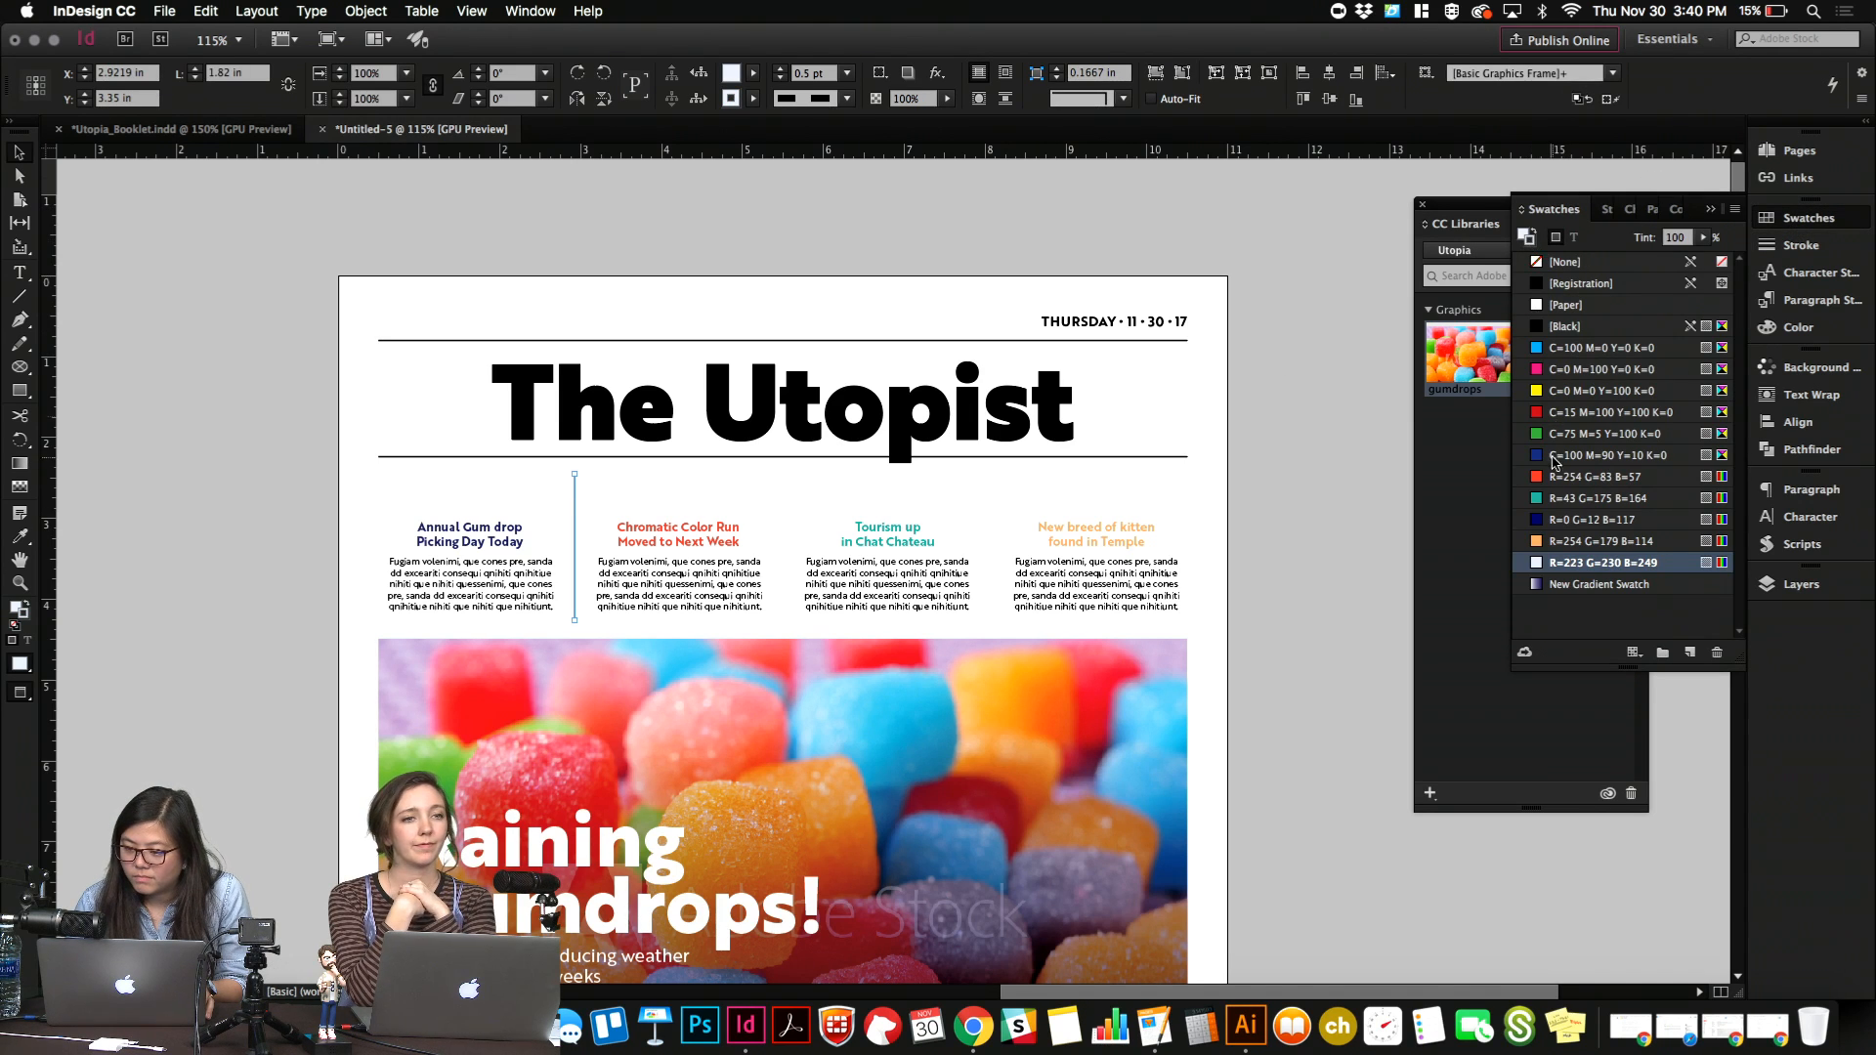
click(1552, 547)
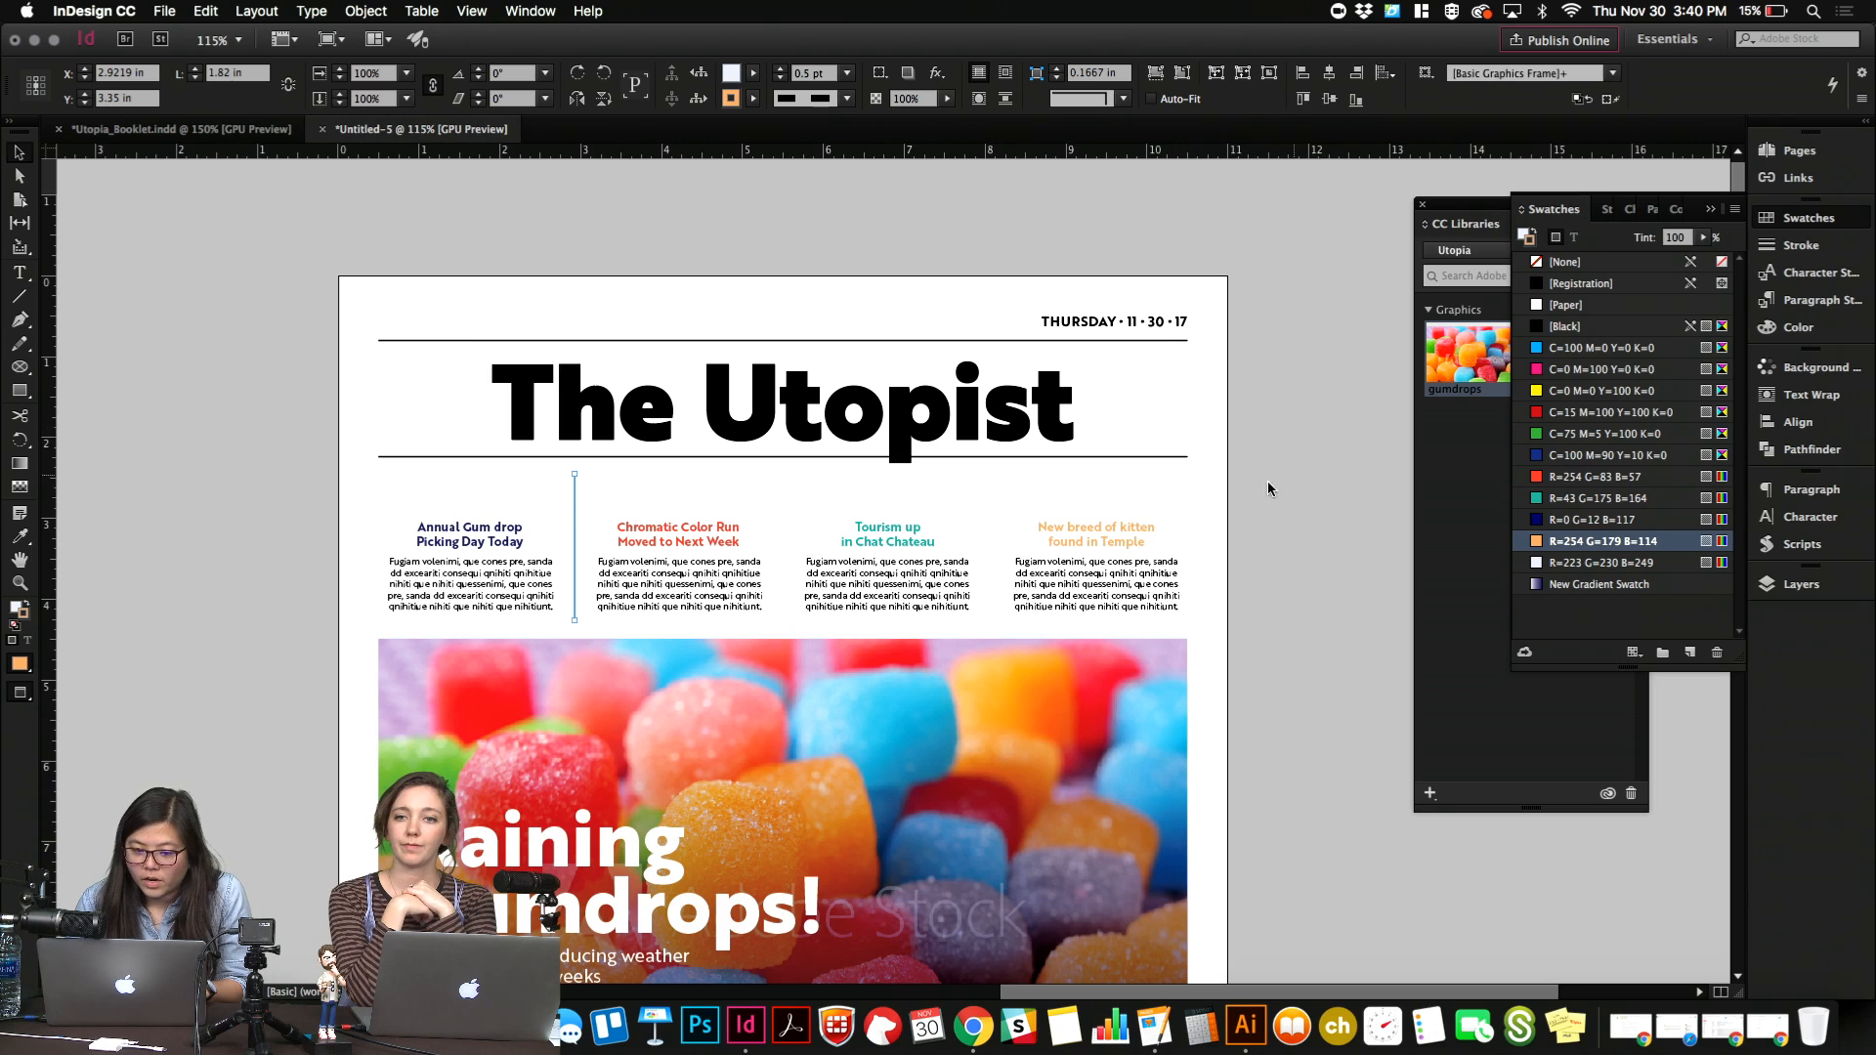
click(1619, 523)
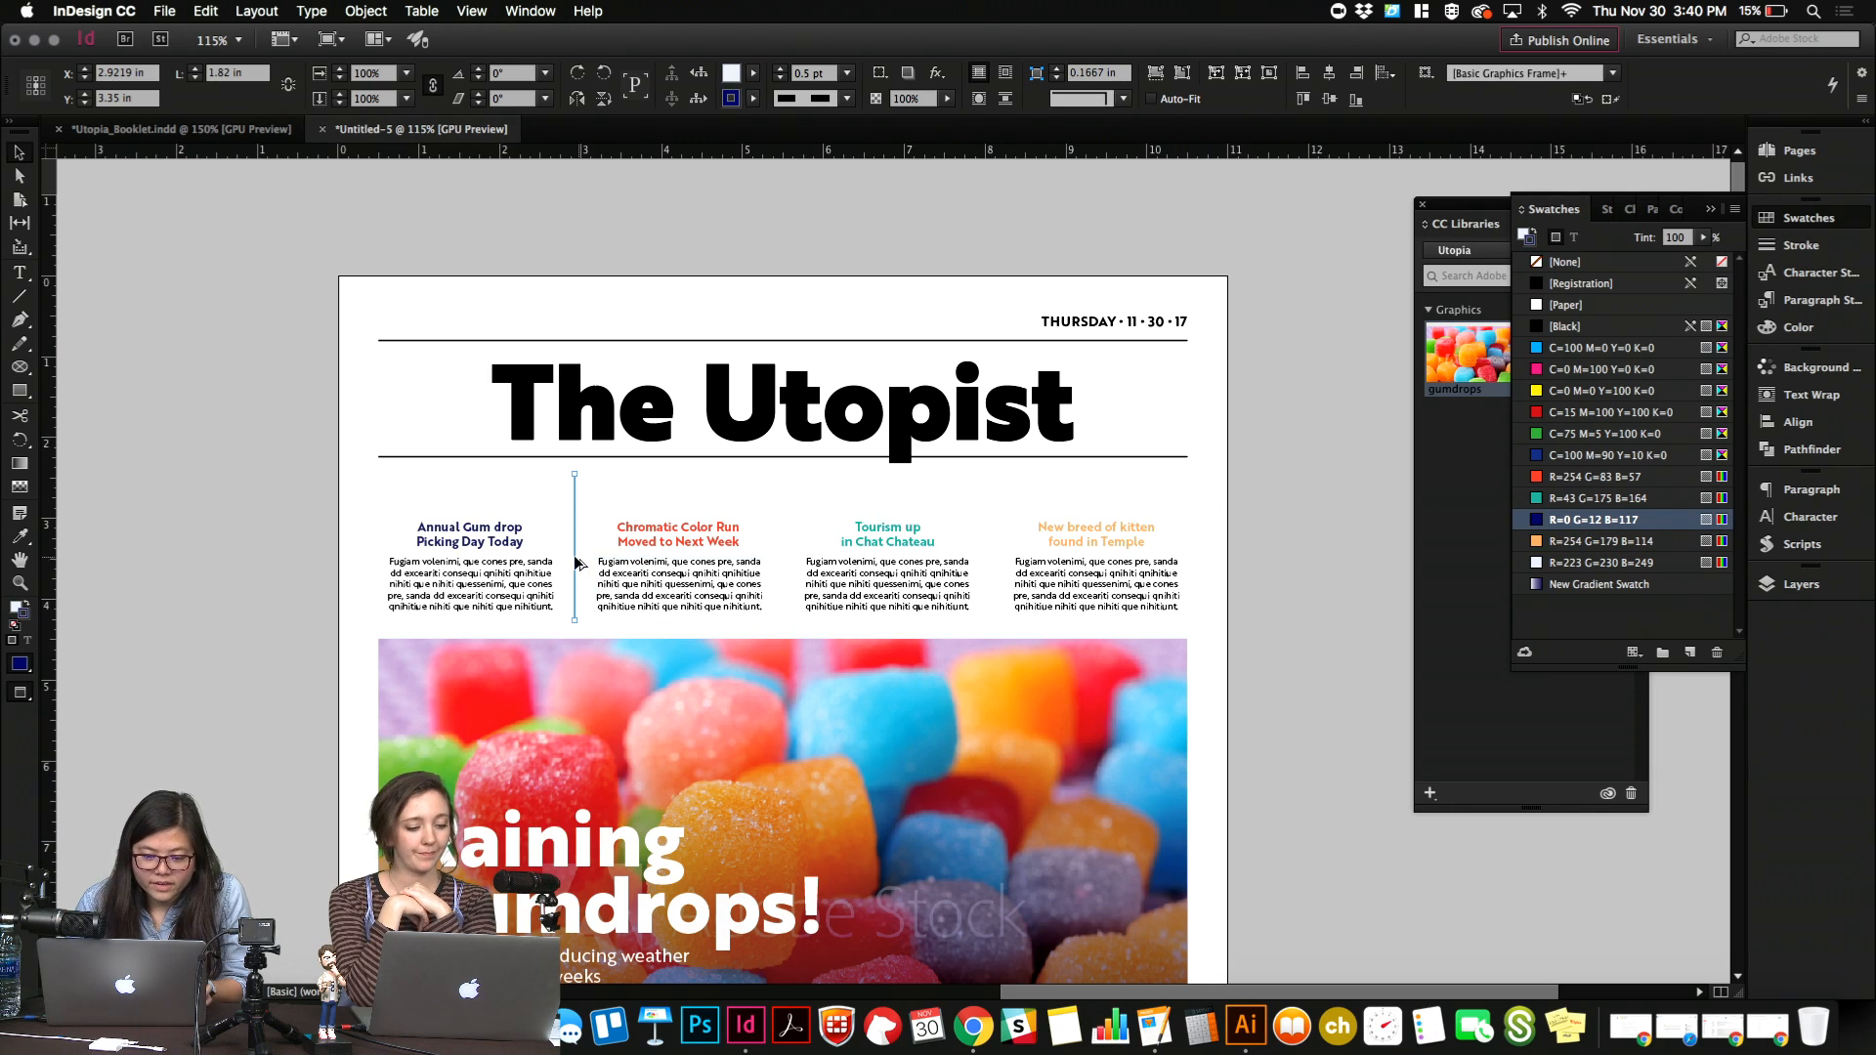
Duplicate the dashed divider into the gutter between the second and third teasers and color it R=254 G=83 B=57.
drag(789, 563, 786, 565)
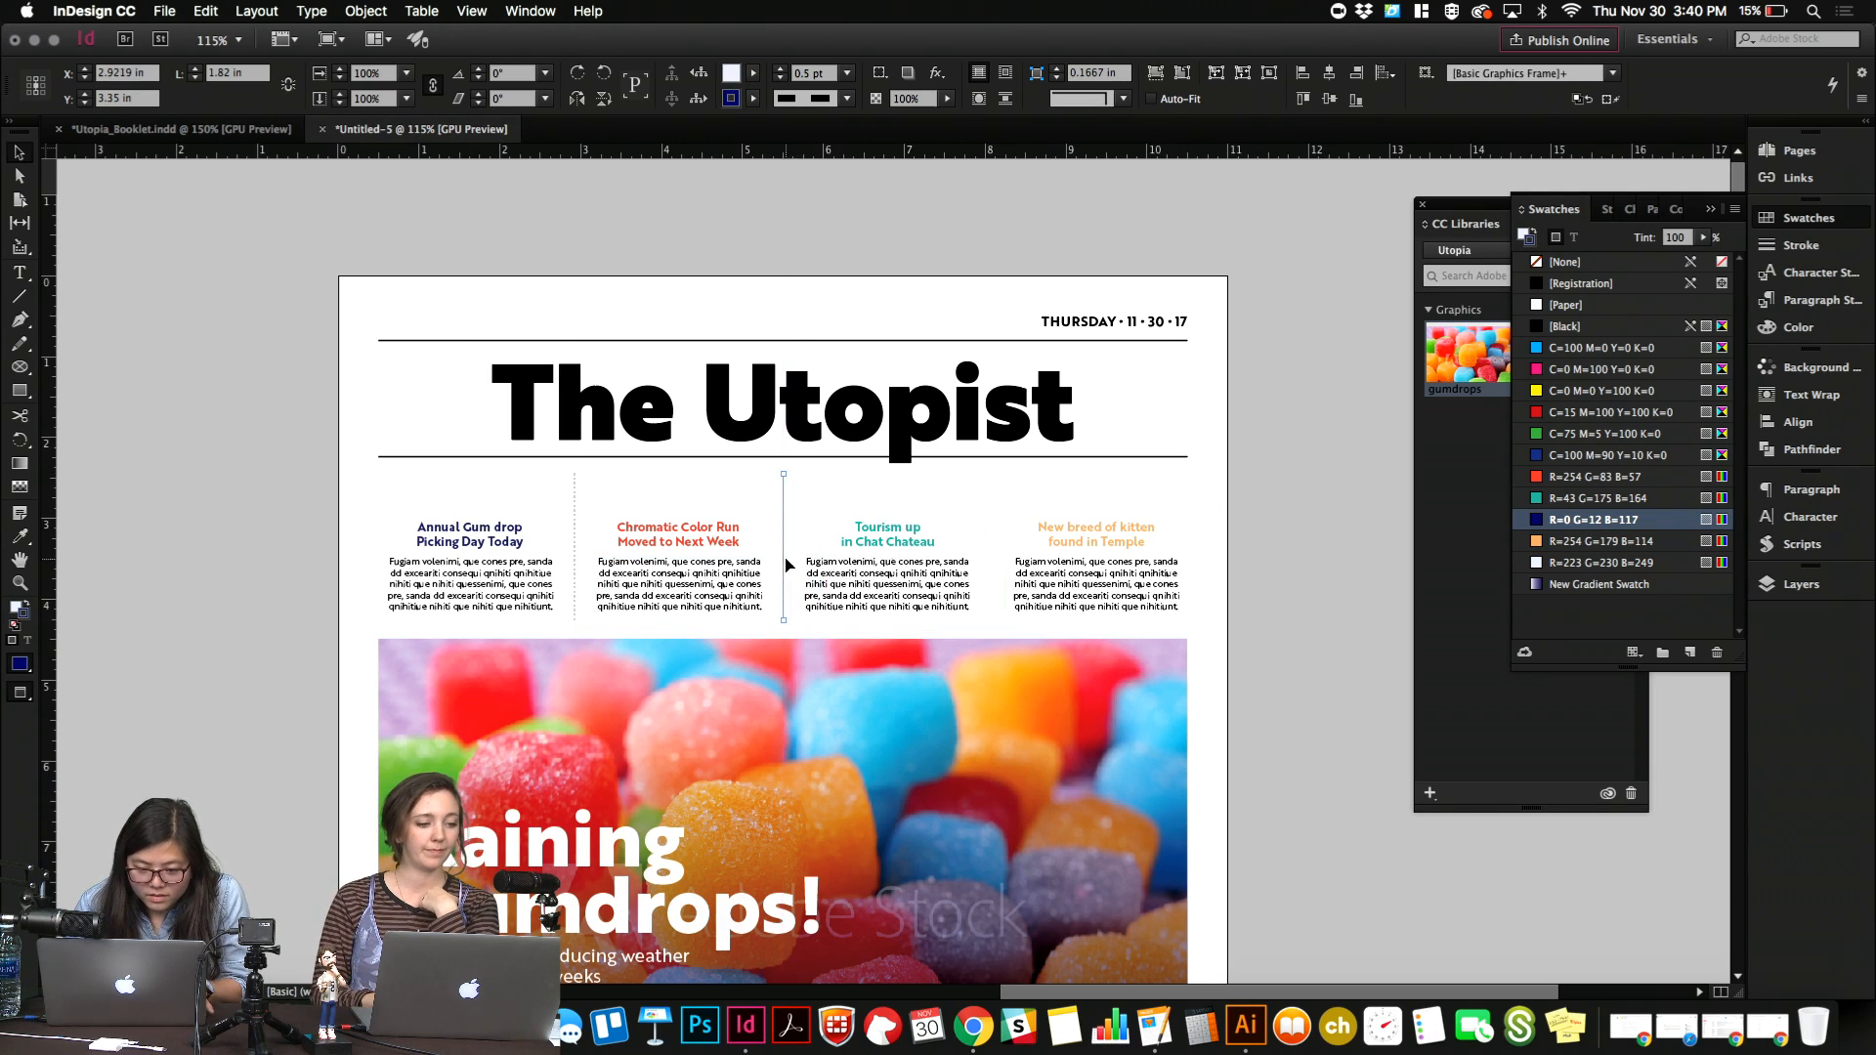
key(w)
click(1541, 477)
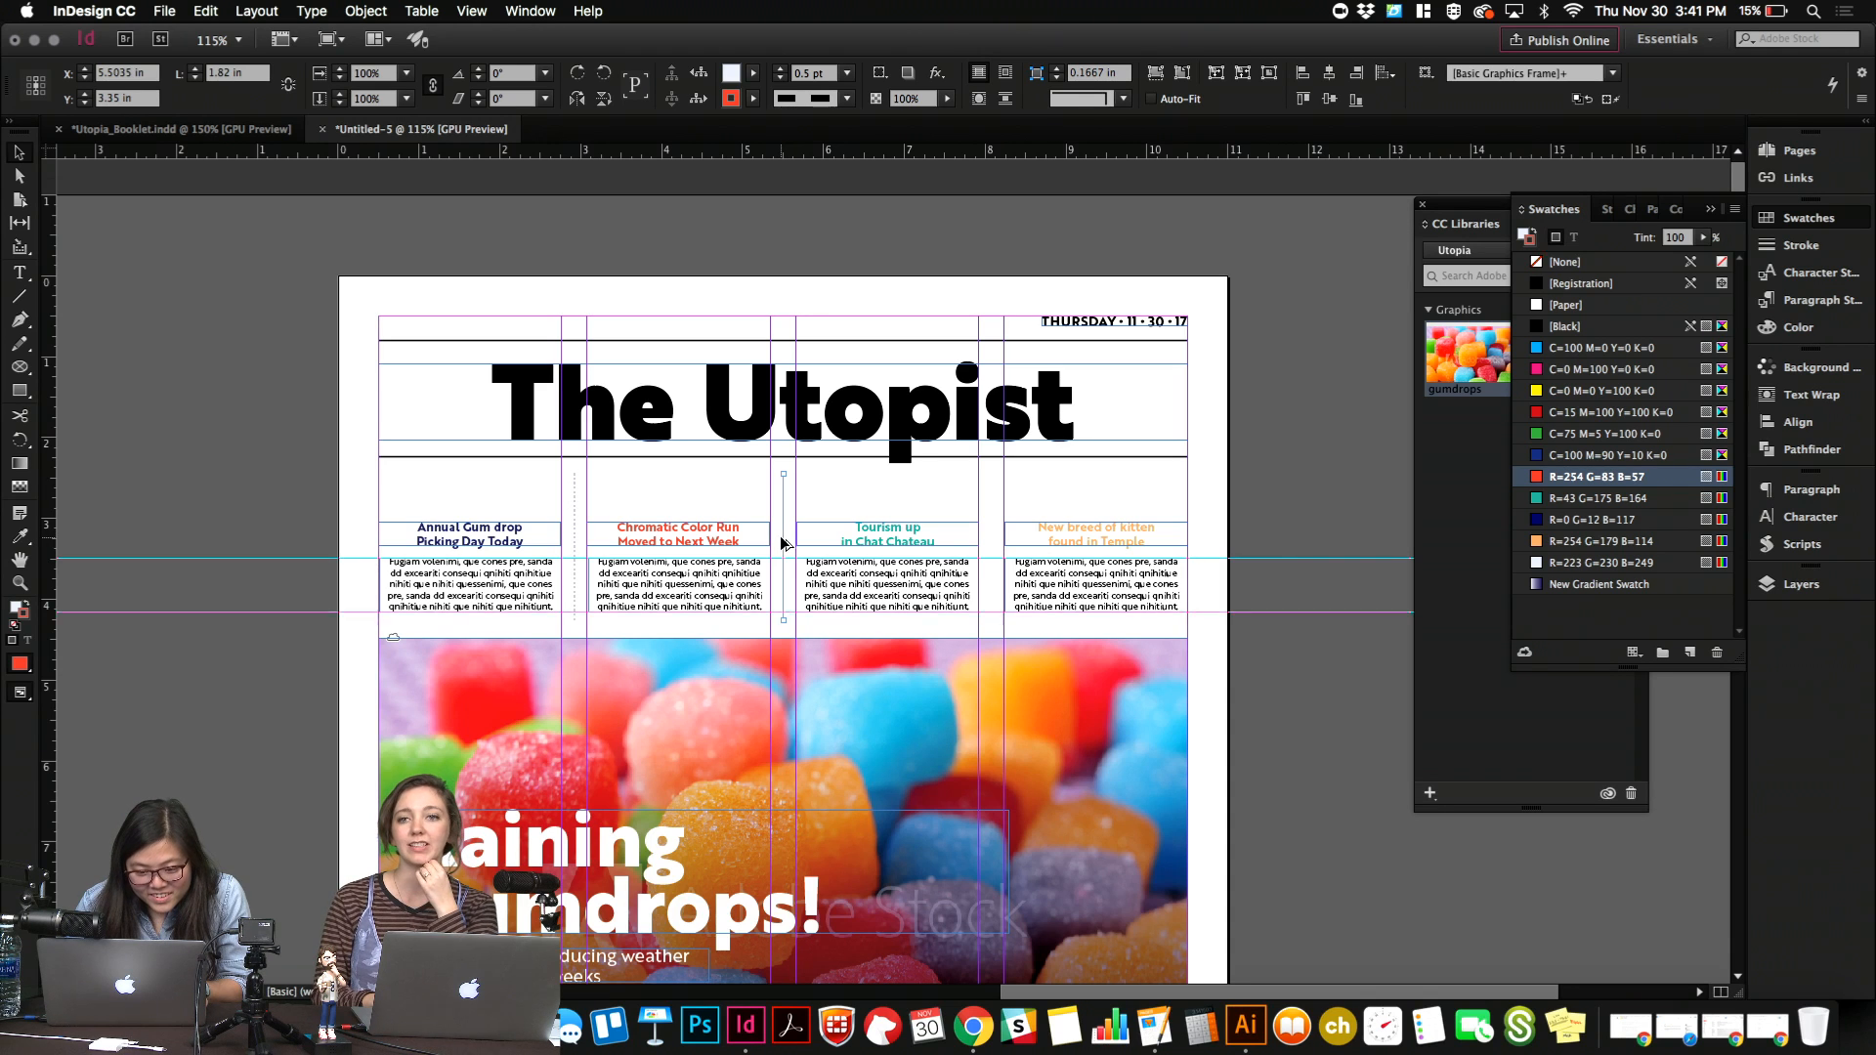
Duplicate the divider into the gutter between the third and fourth teasers, color it R=43 G=175 B=164, and preview the page.
drag(924, 544, 1038, 537)
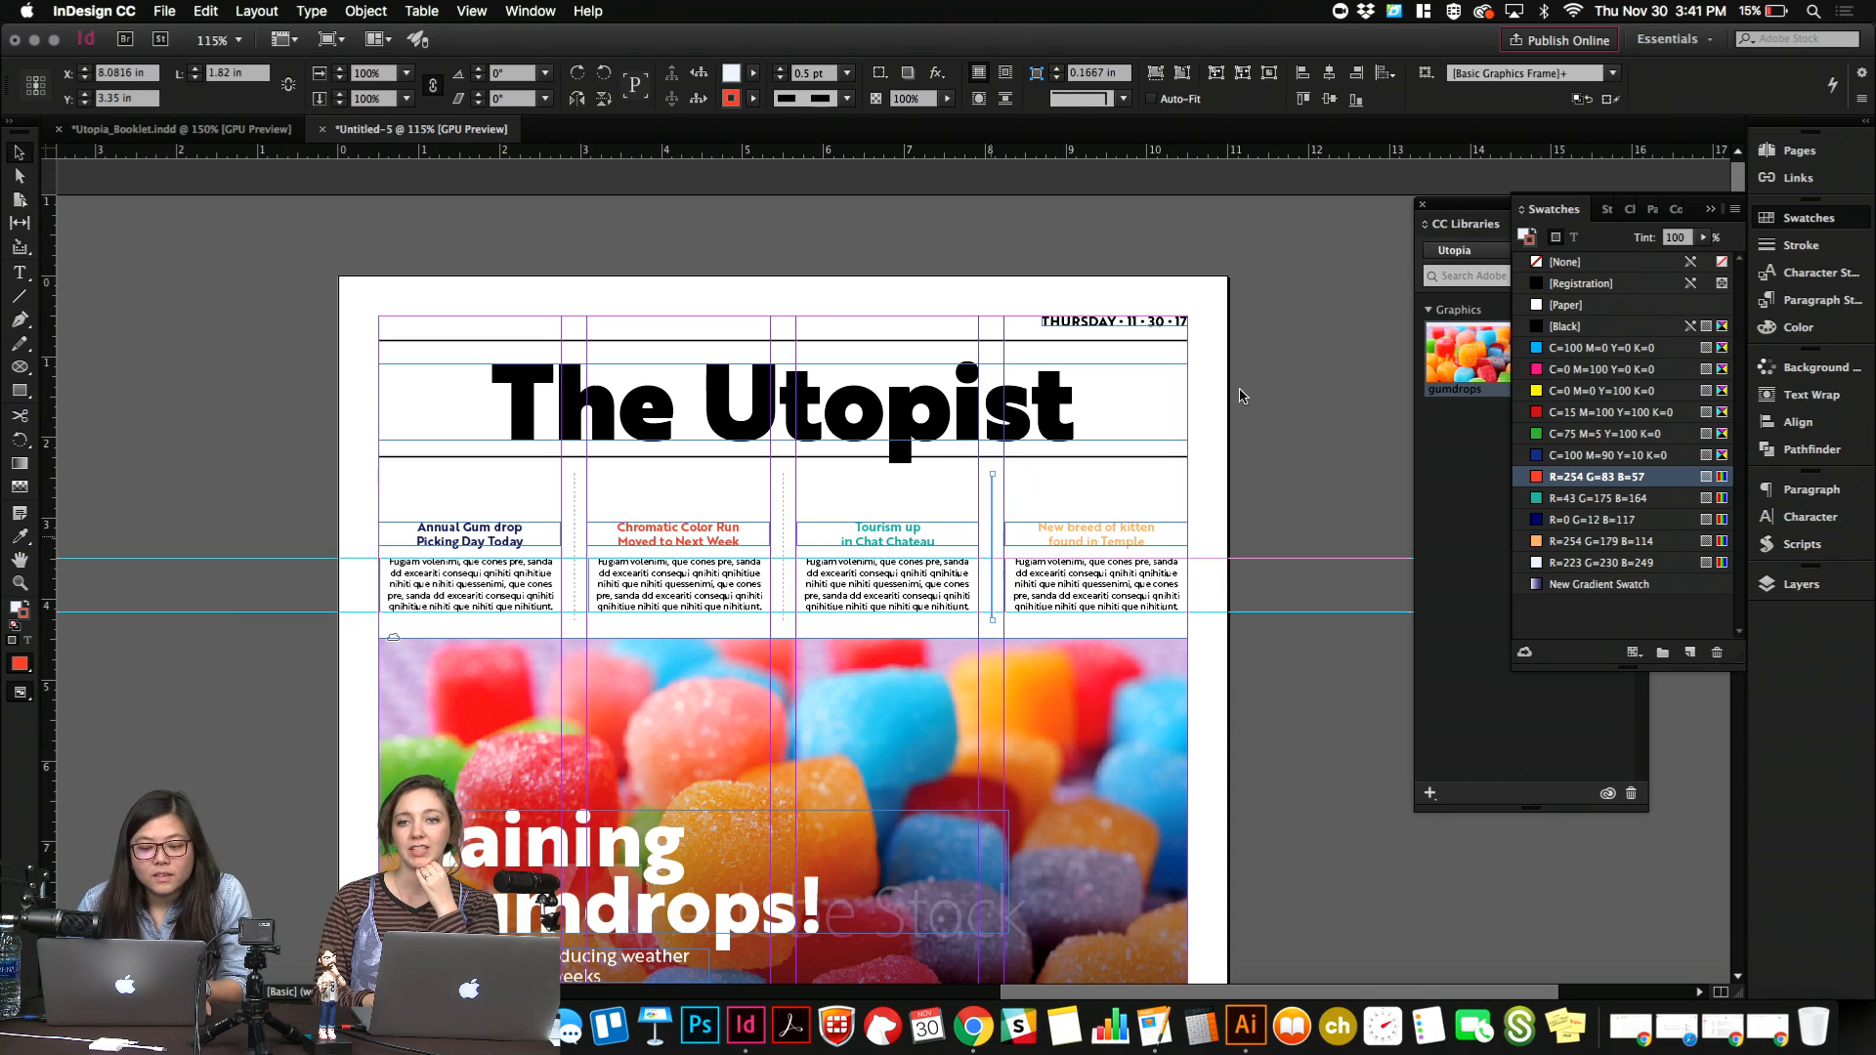
click(1292, 585)
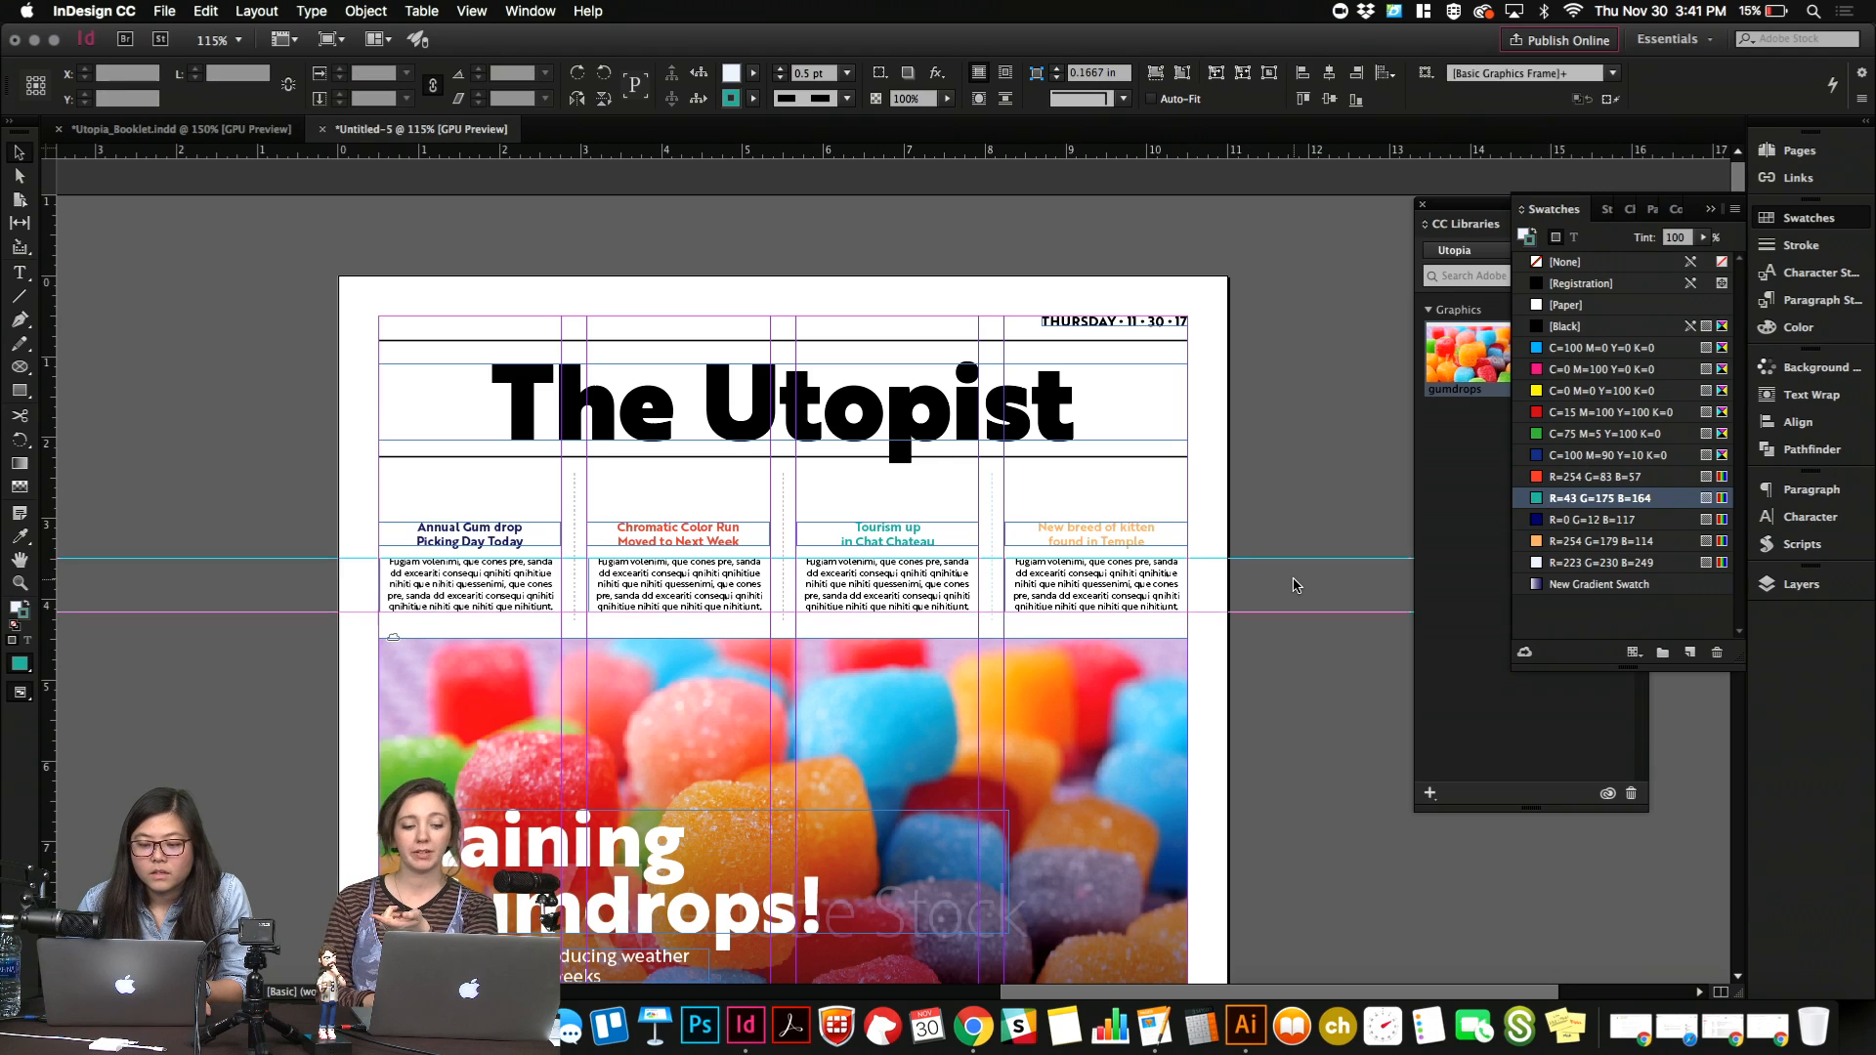
key(w)
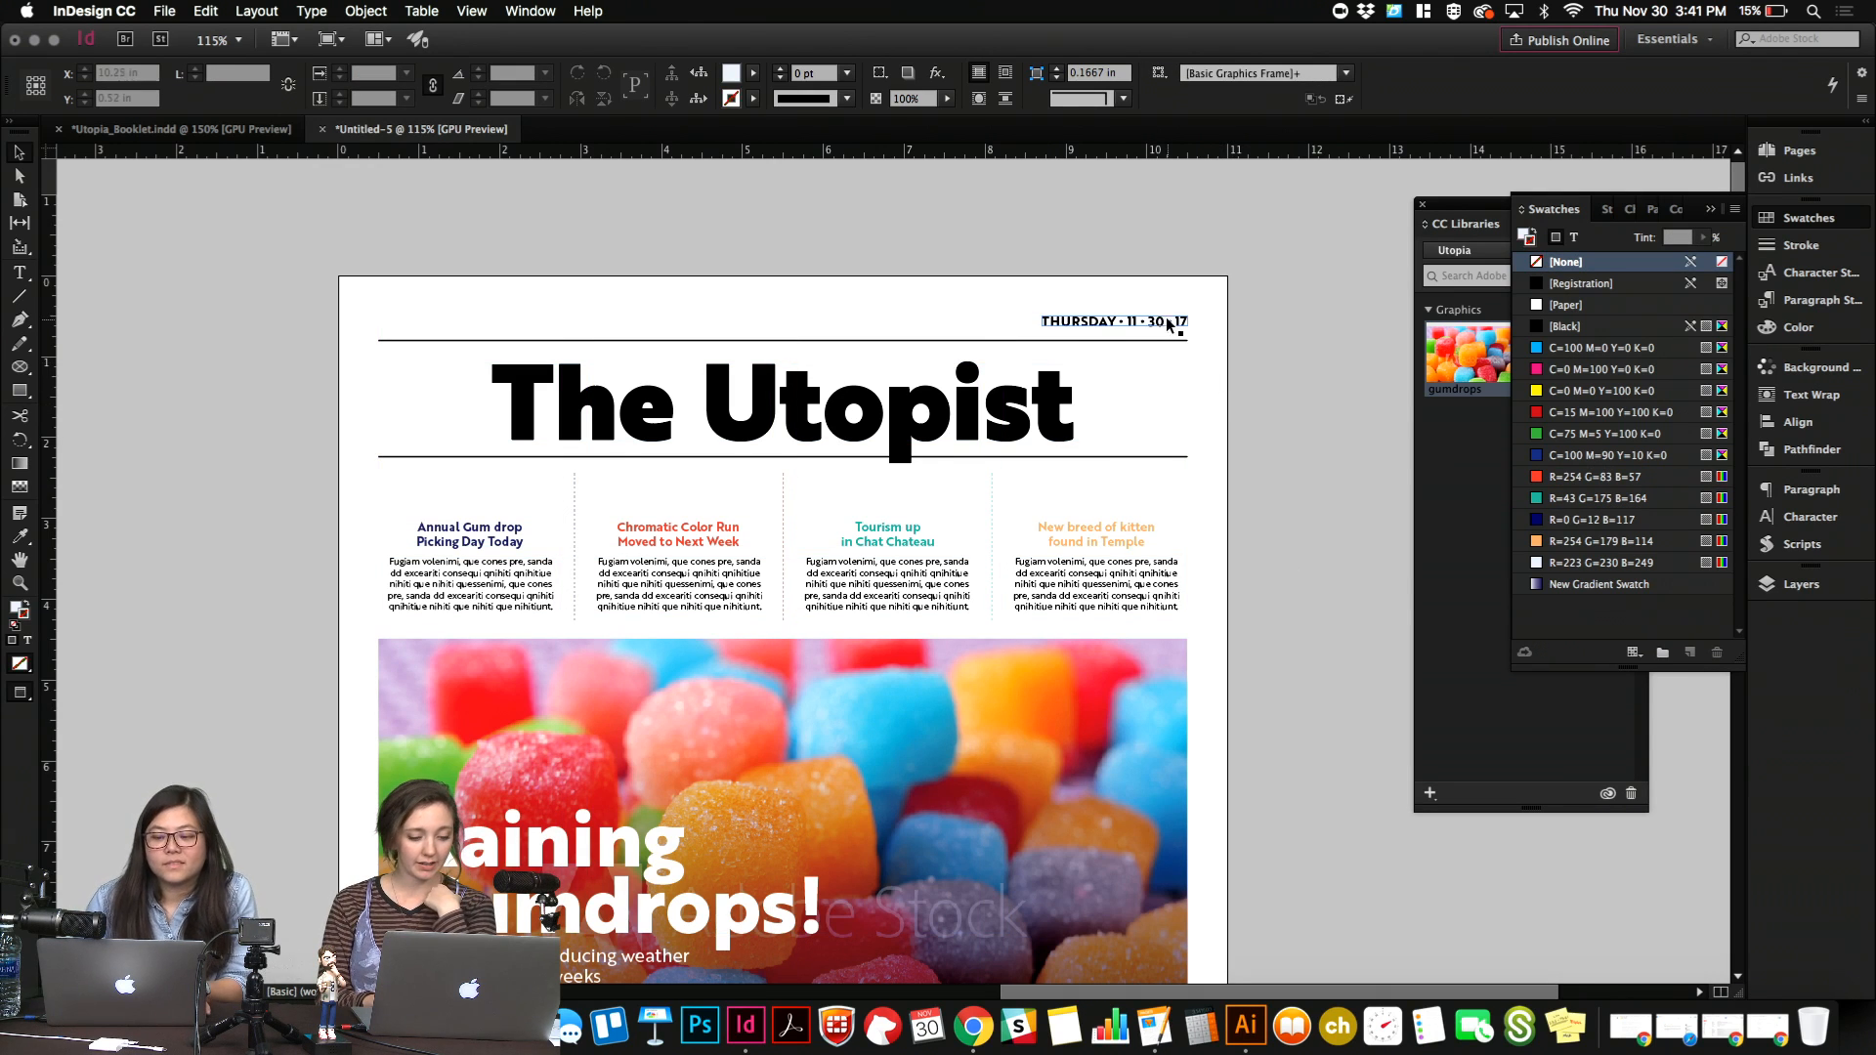
Duplicate the date line to the left margin above the masthead and replace its text with "ISSUE 0001".
click(1159, 321)
drag(1175, 320, 514, 322)
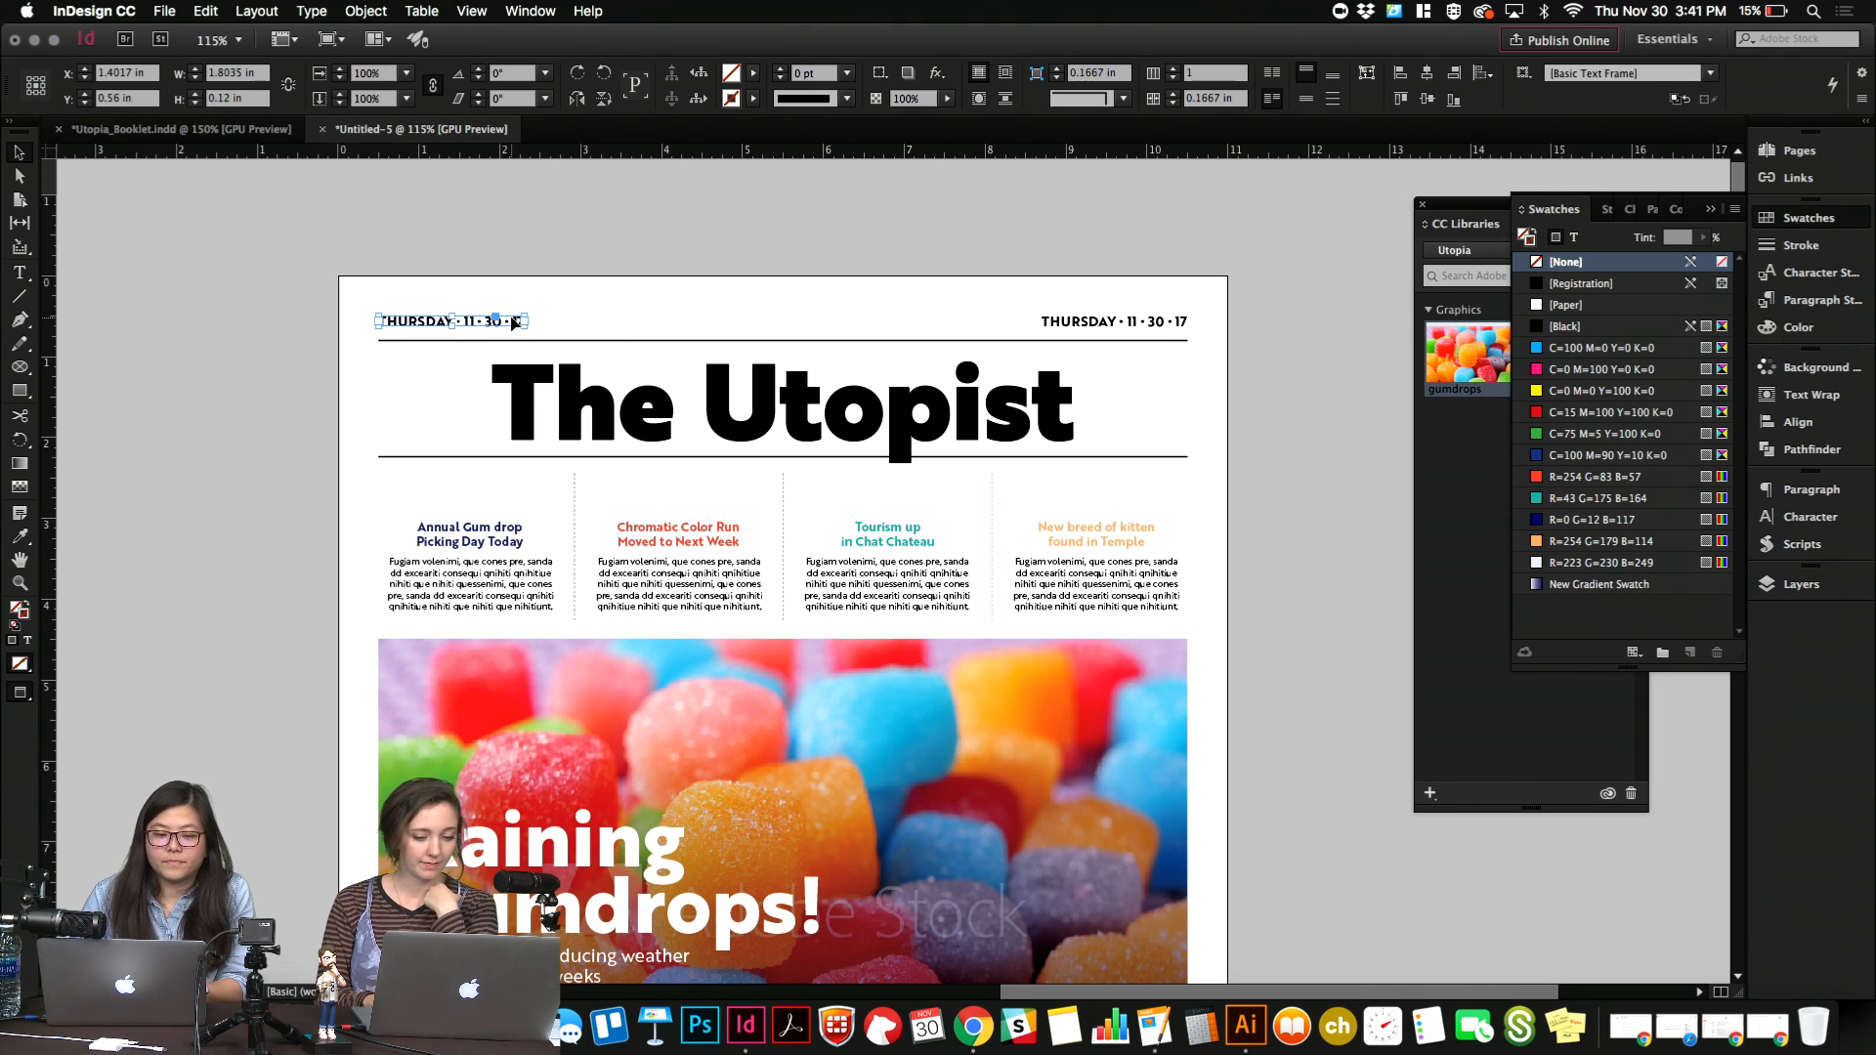
triple_click(512, 325)
text(ISS)
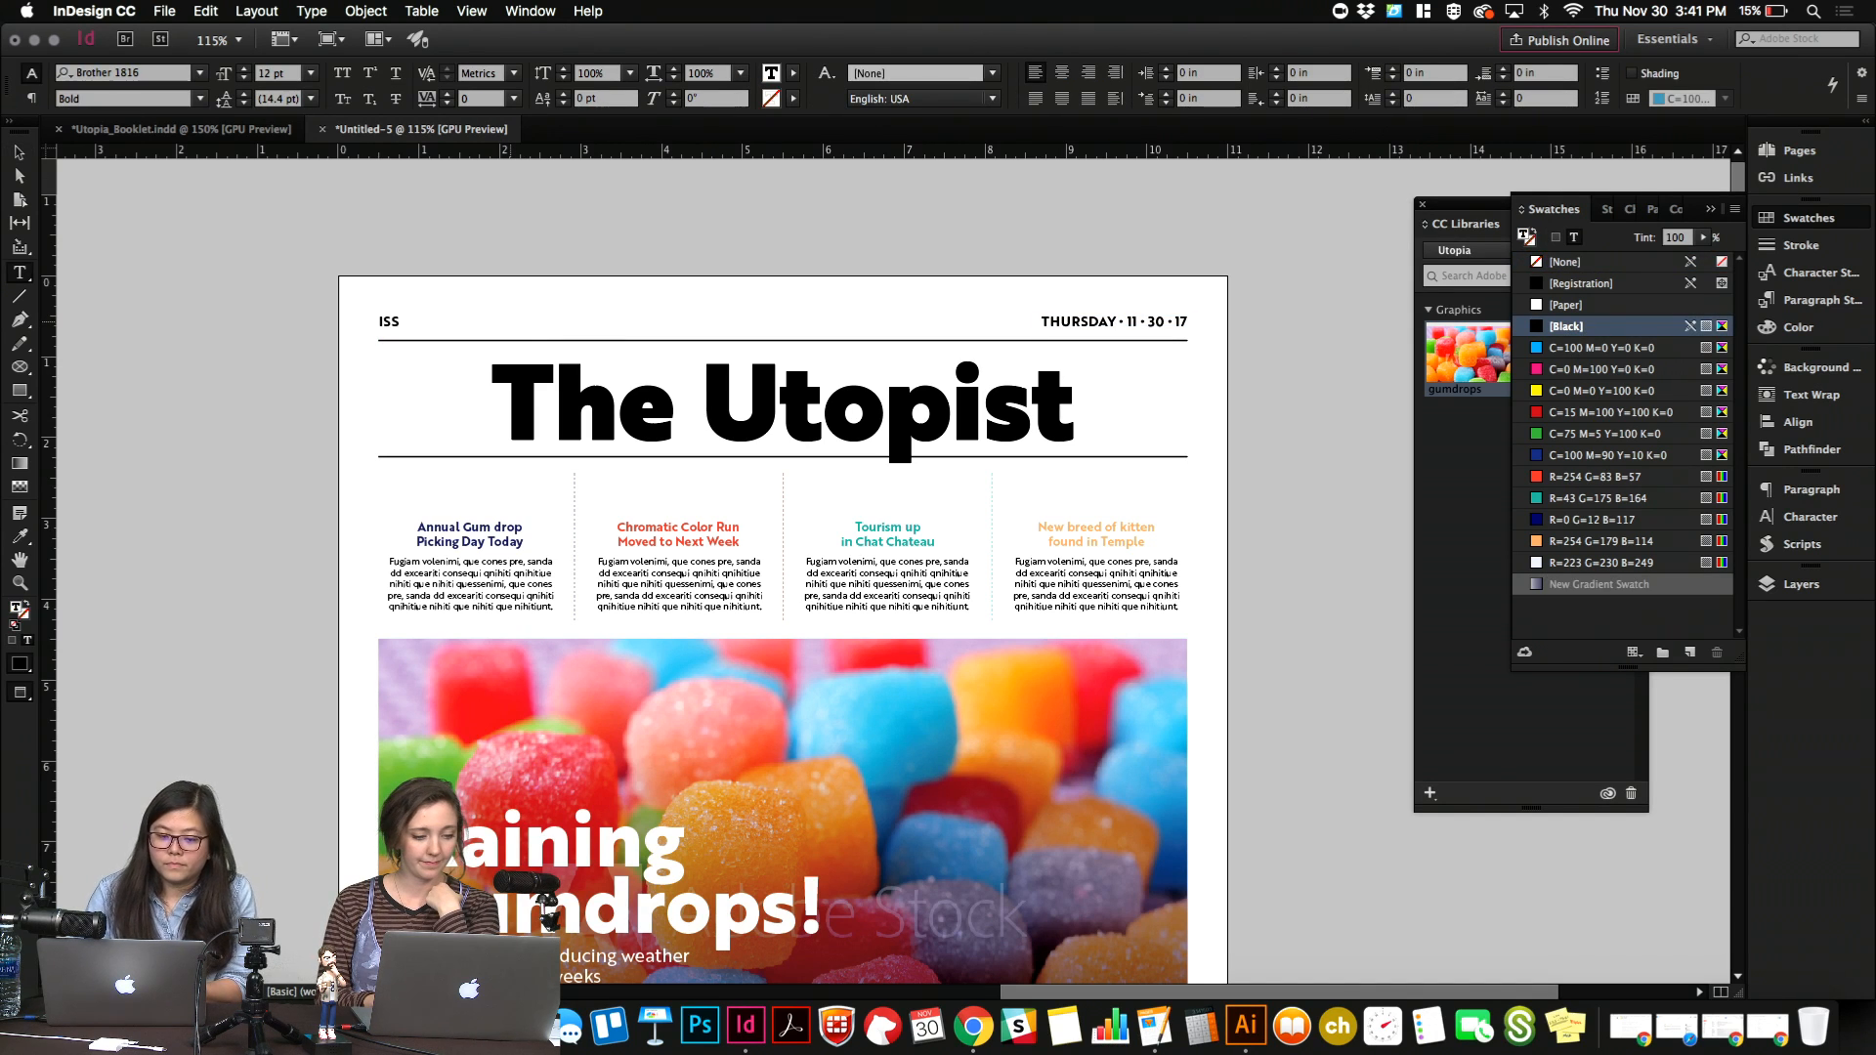
text(UE 0001)
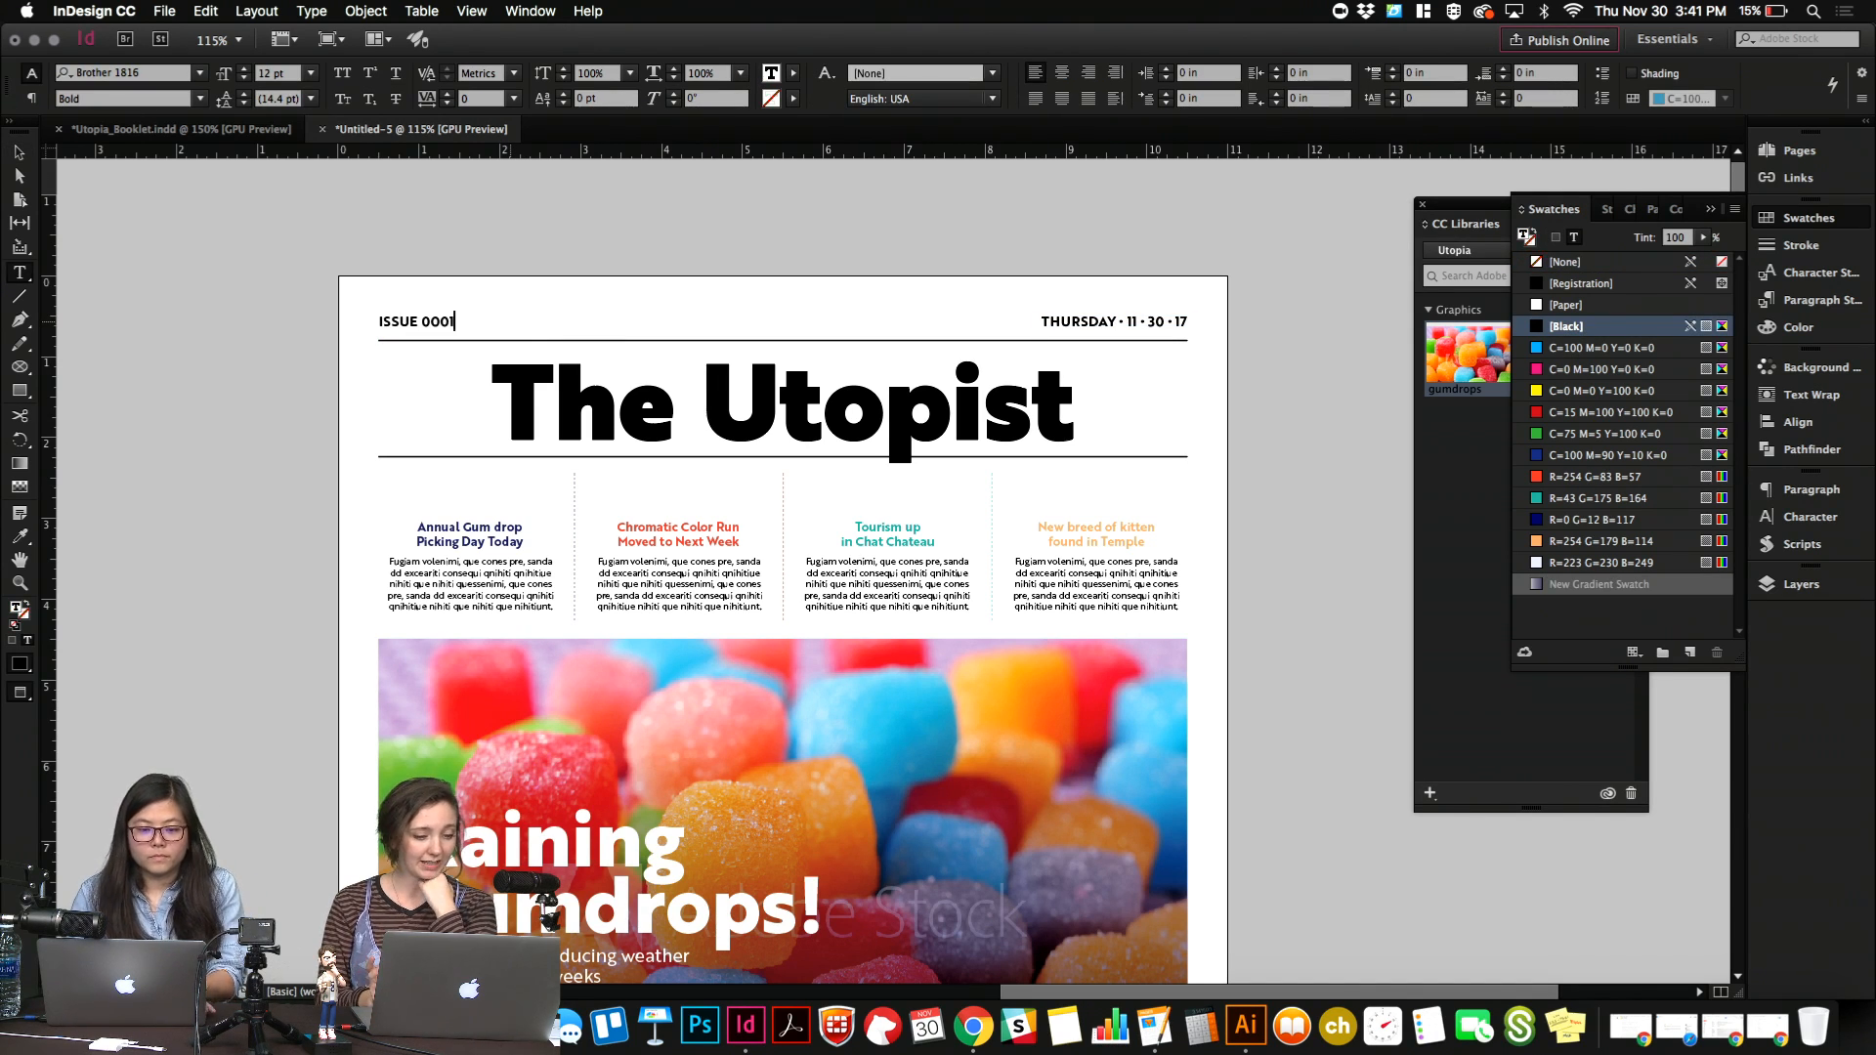
key(Escape)
click(523, 299)
click(494, 327)
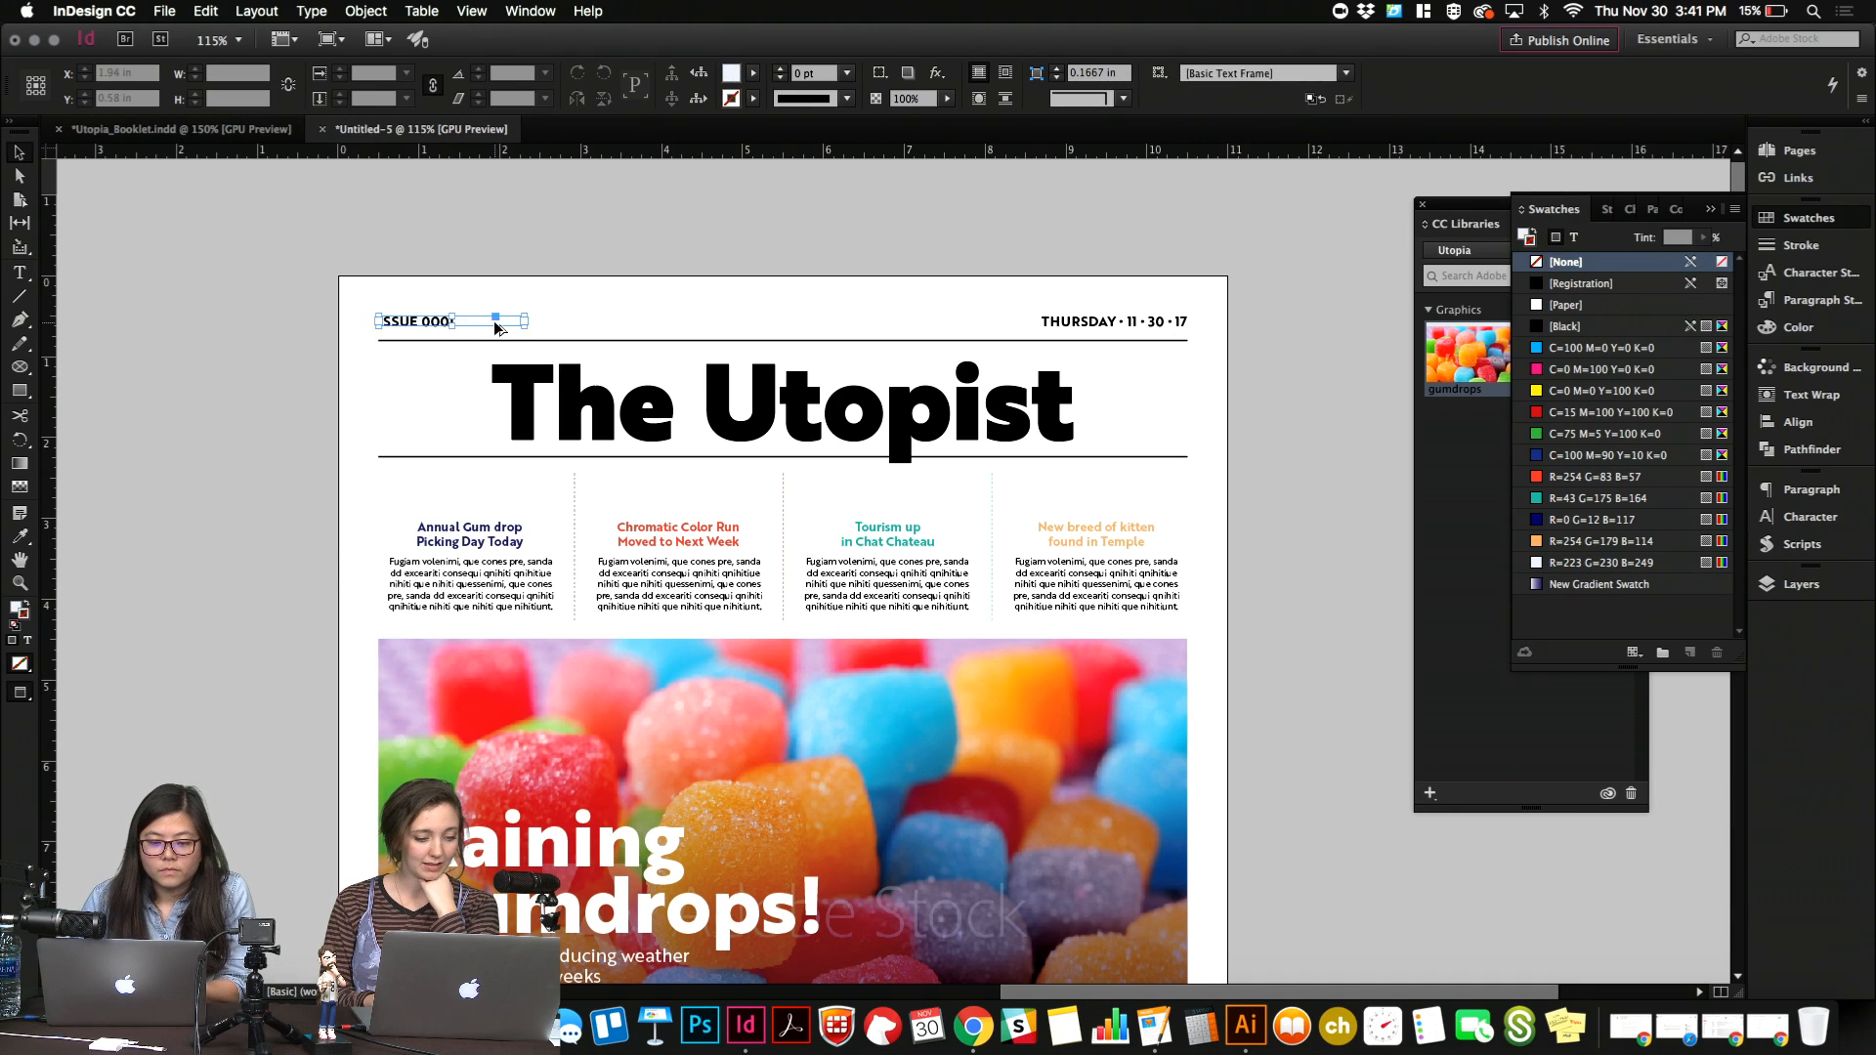
click(539, 267)
Set the tint of the "The Utopist" title text to 80%.
scroll(455, 488, down, 1)
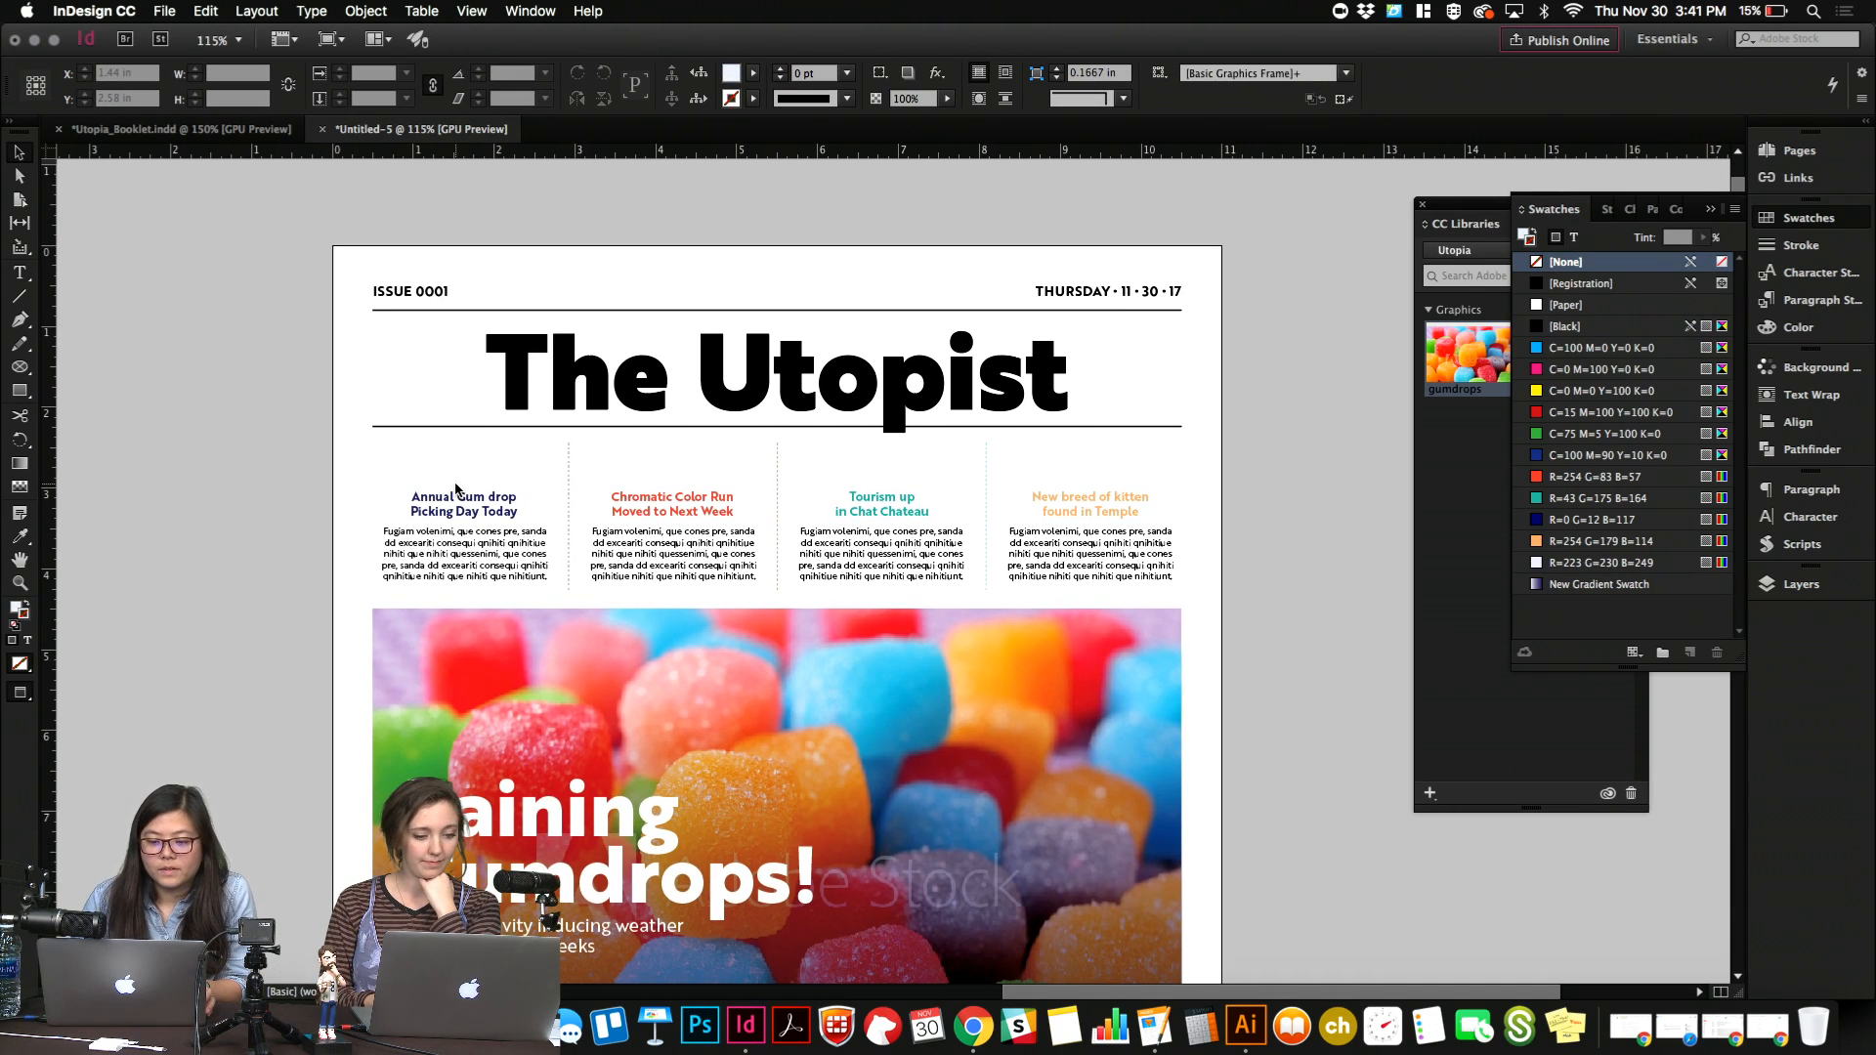
click(527, 426)
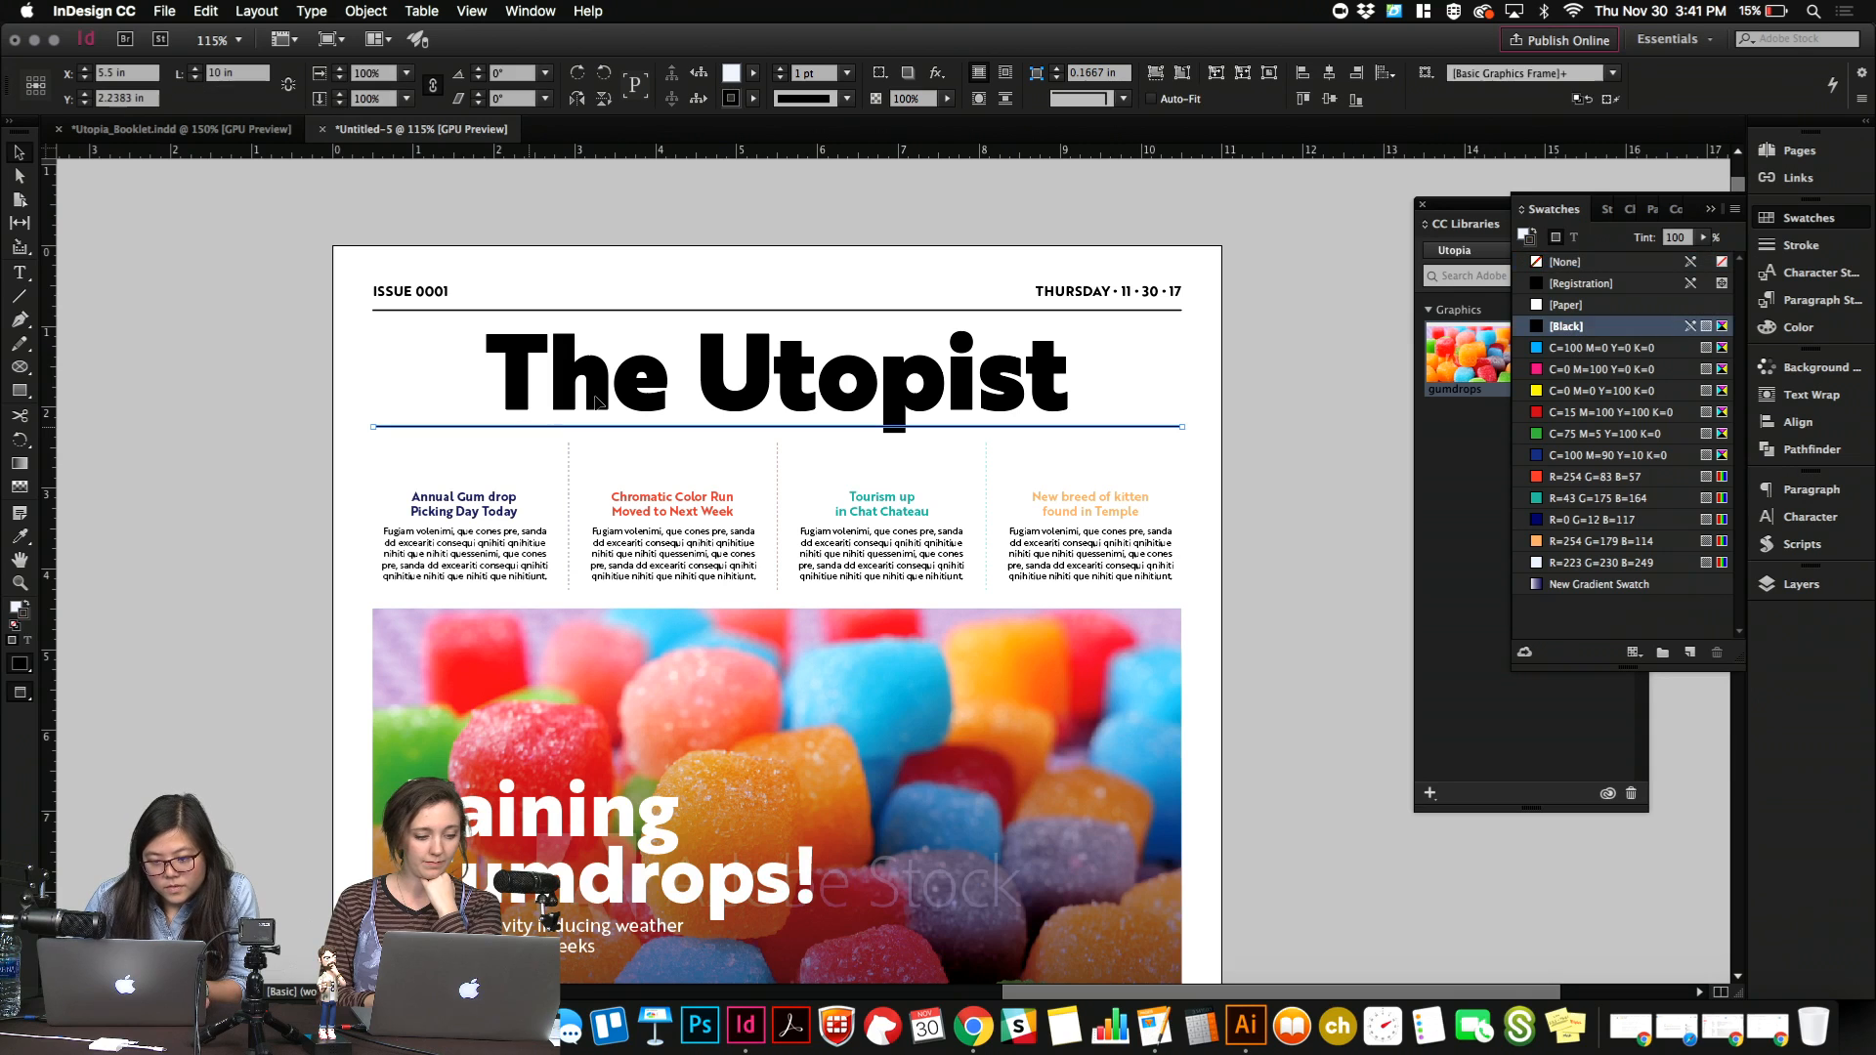
shift+click(741, 312)
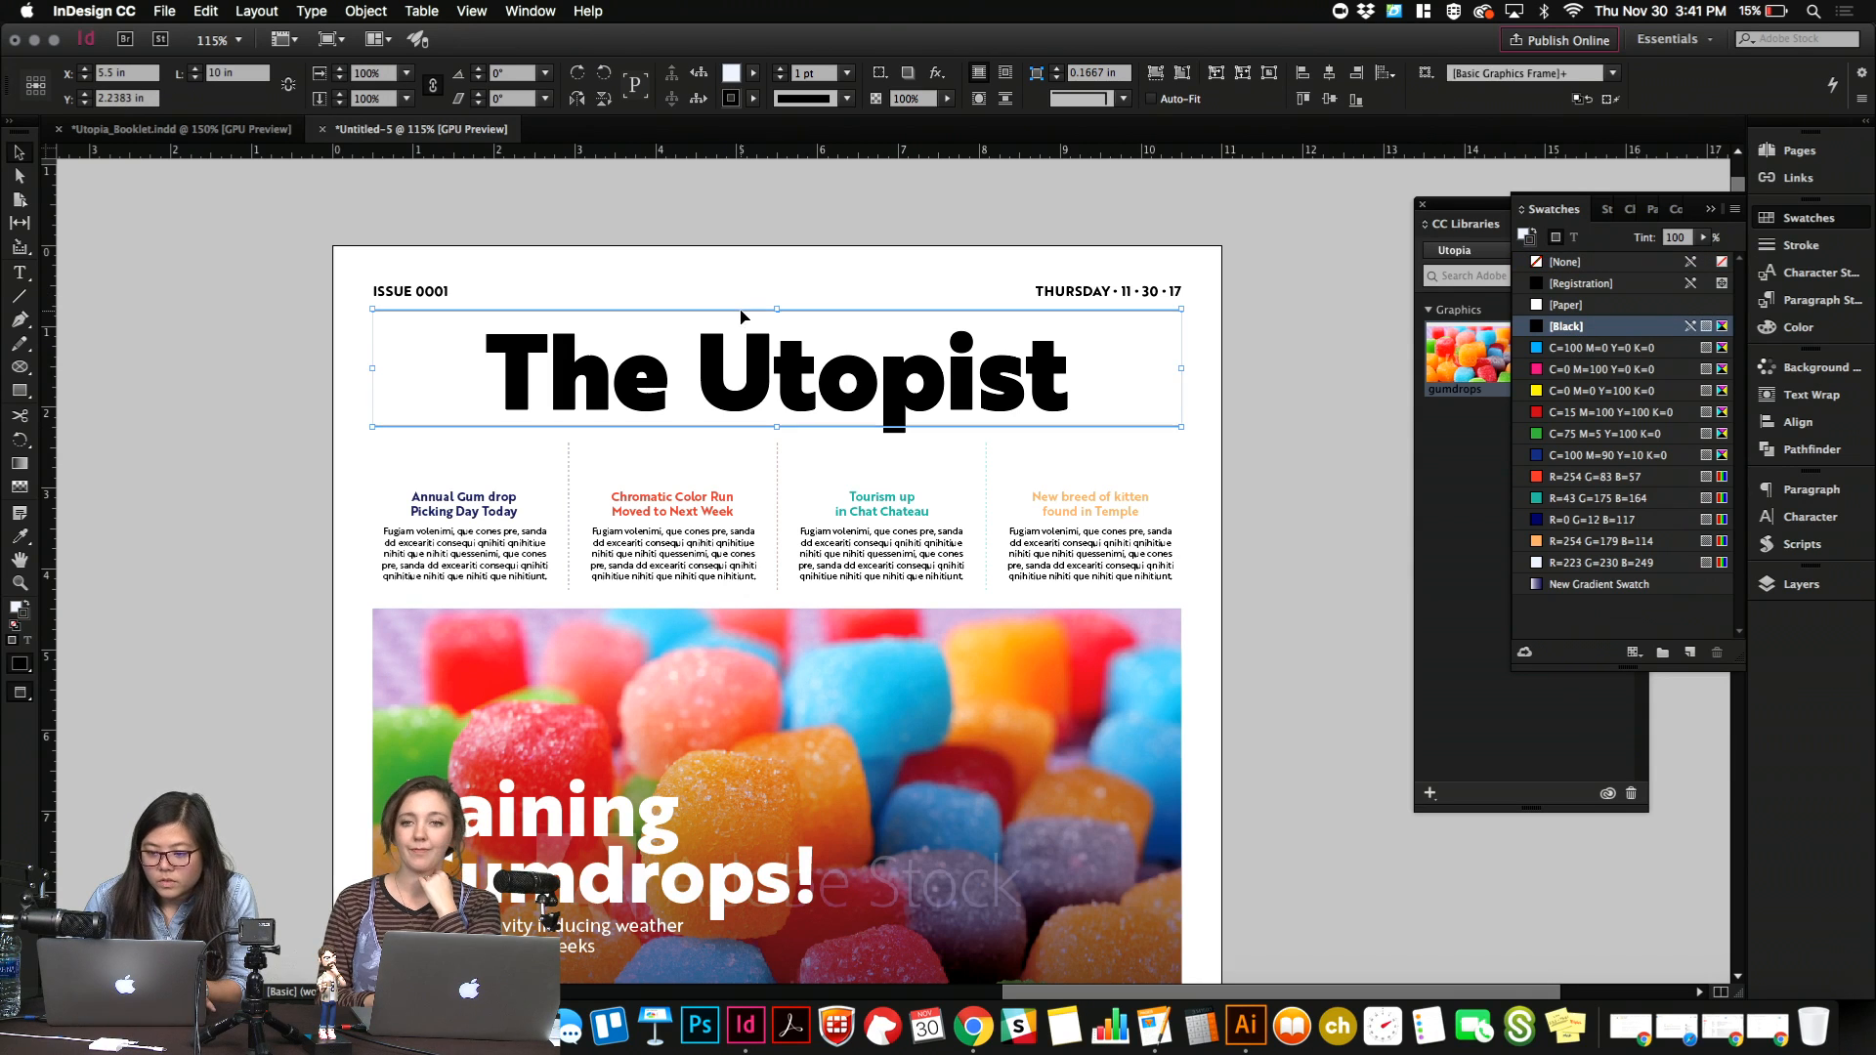
triple_click(999, 404)
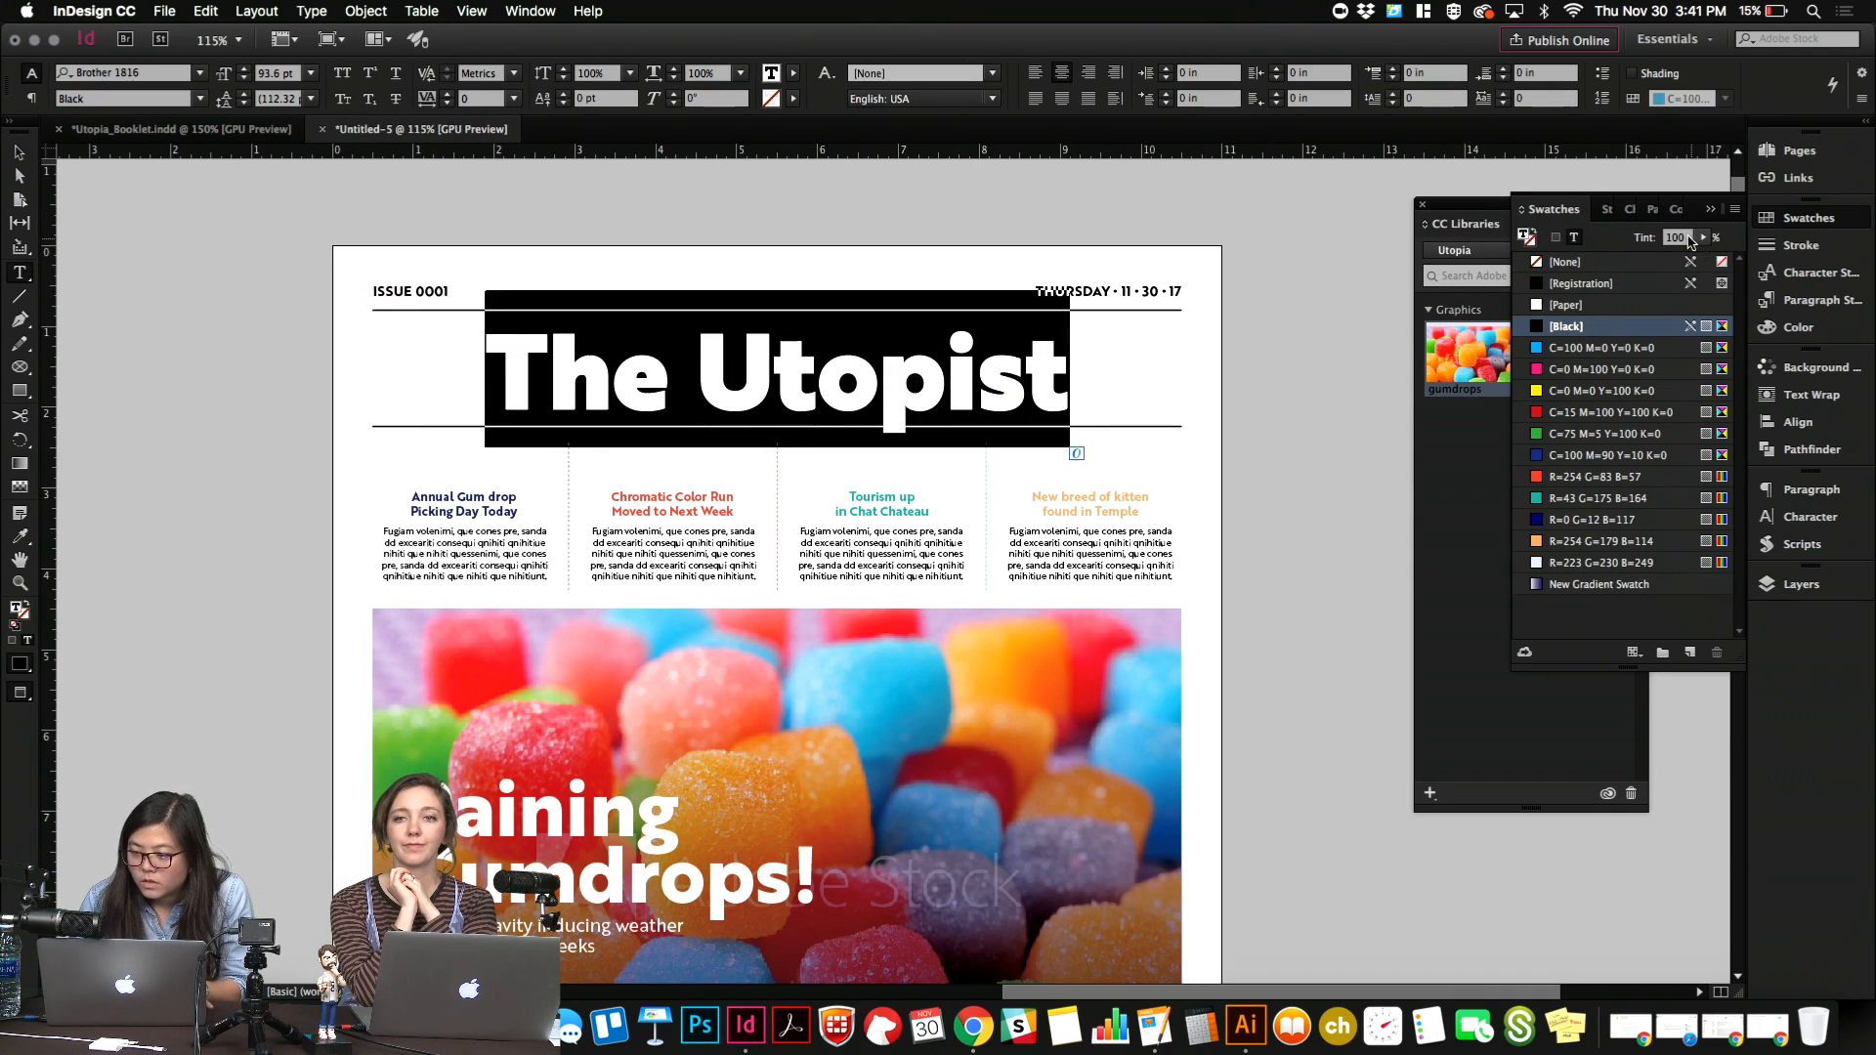
text(80)
key(Return)
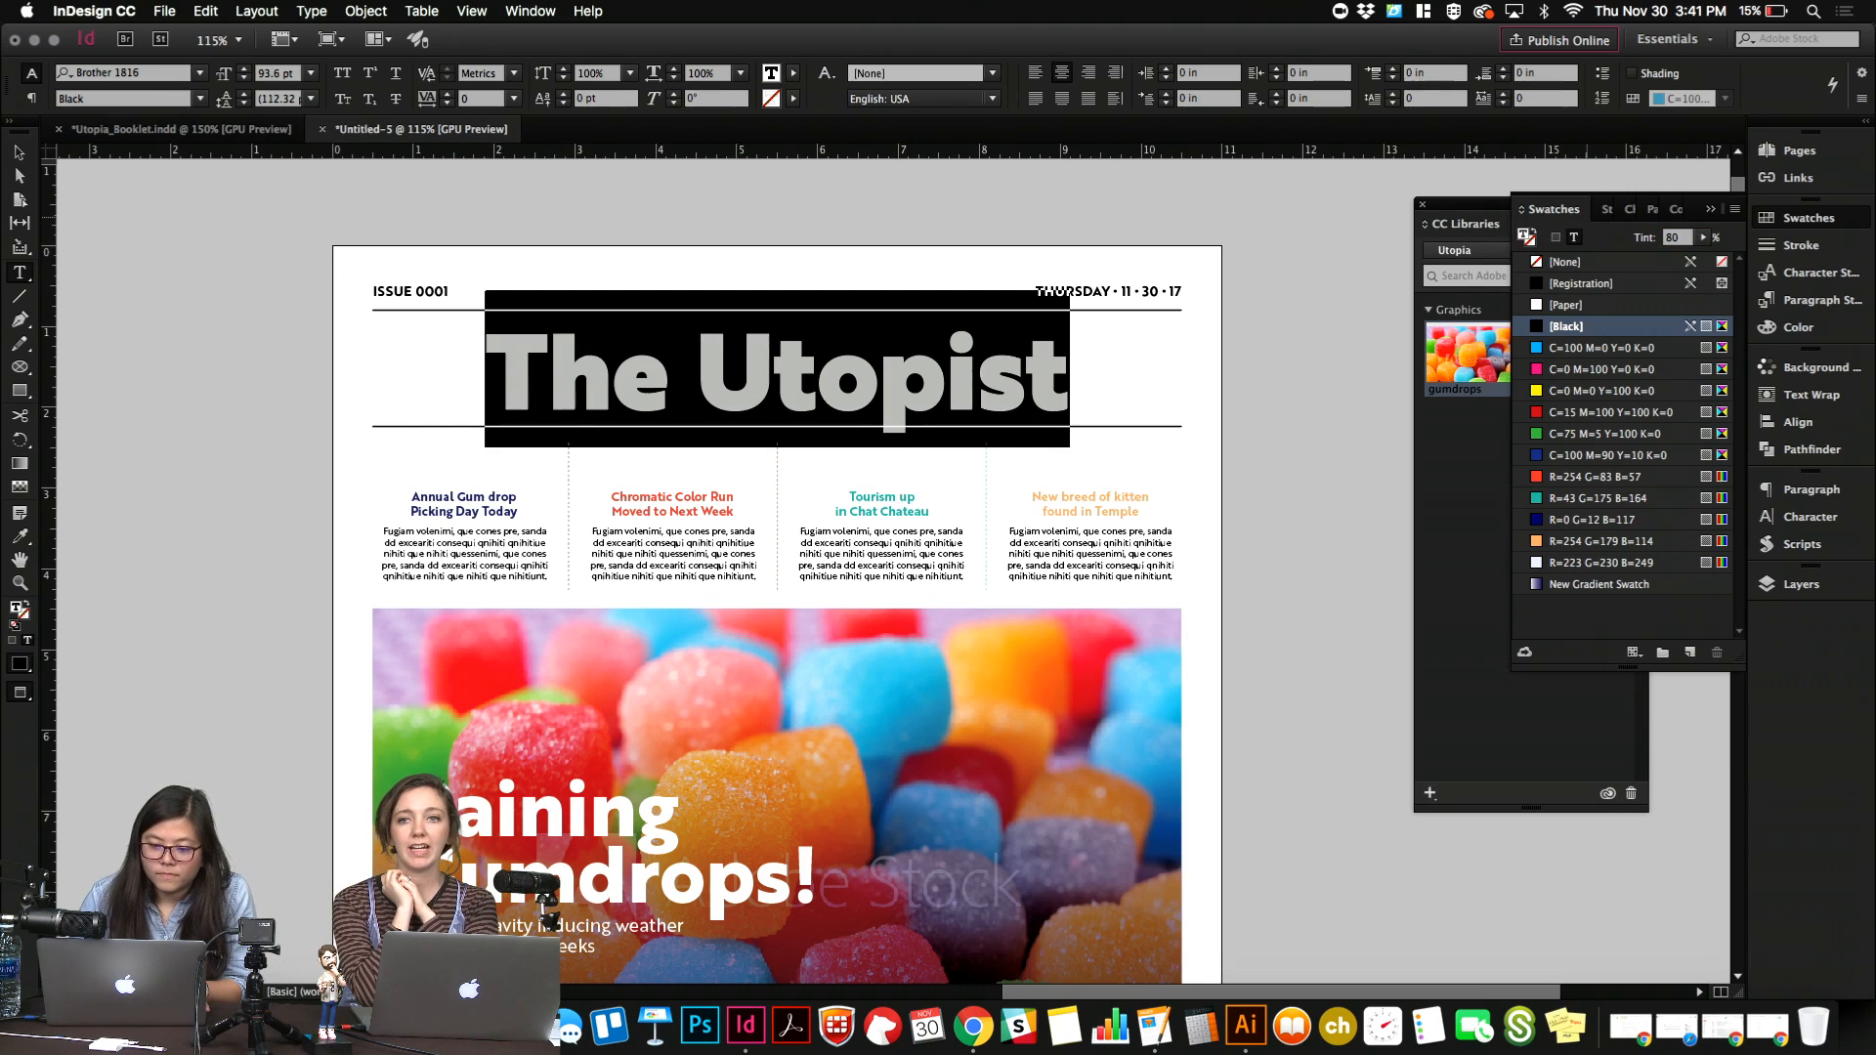
Set the tint of both masthead rules above and below the title to 80%.
click(1012, 363)
key(Escape)
click(986, 312)
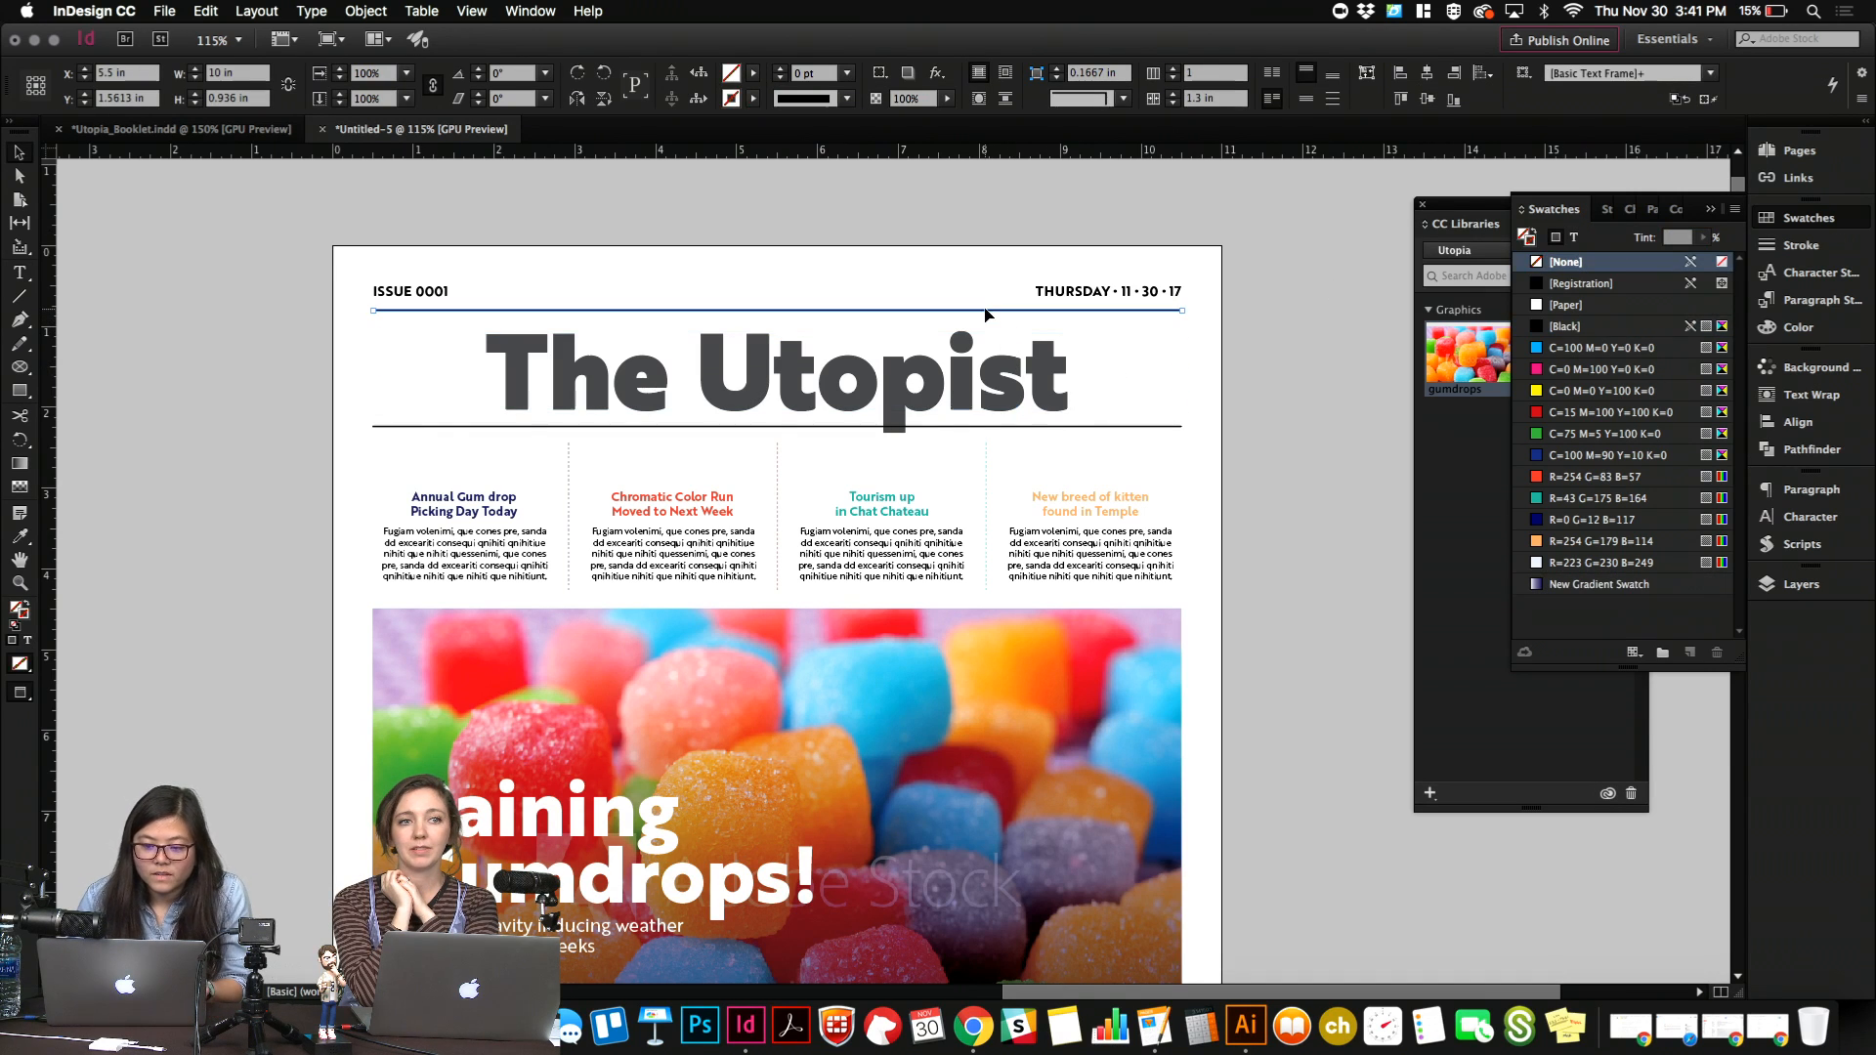
click(971, 425)
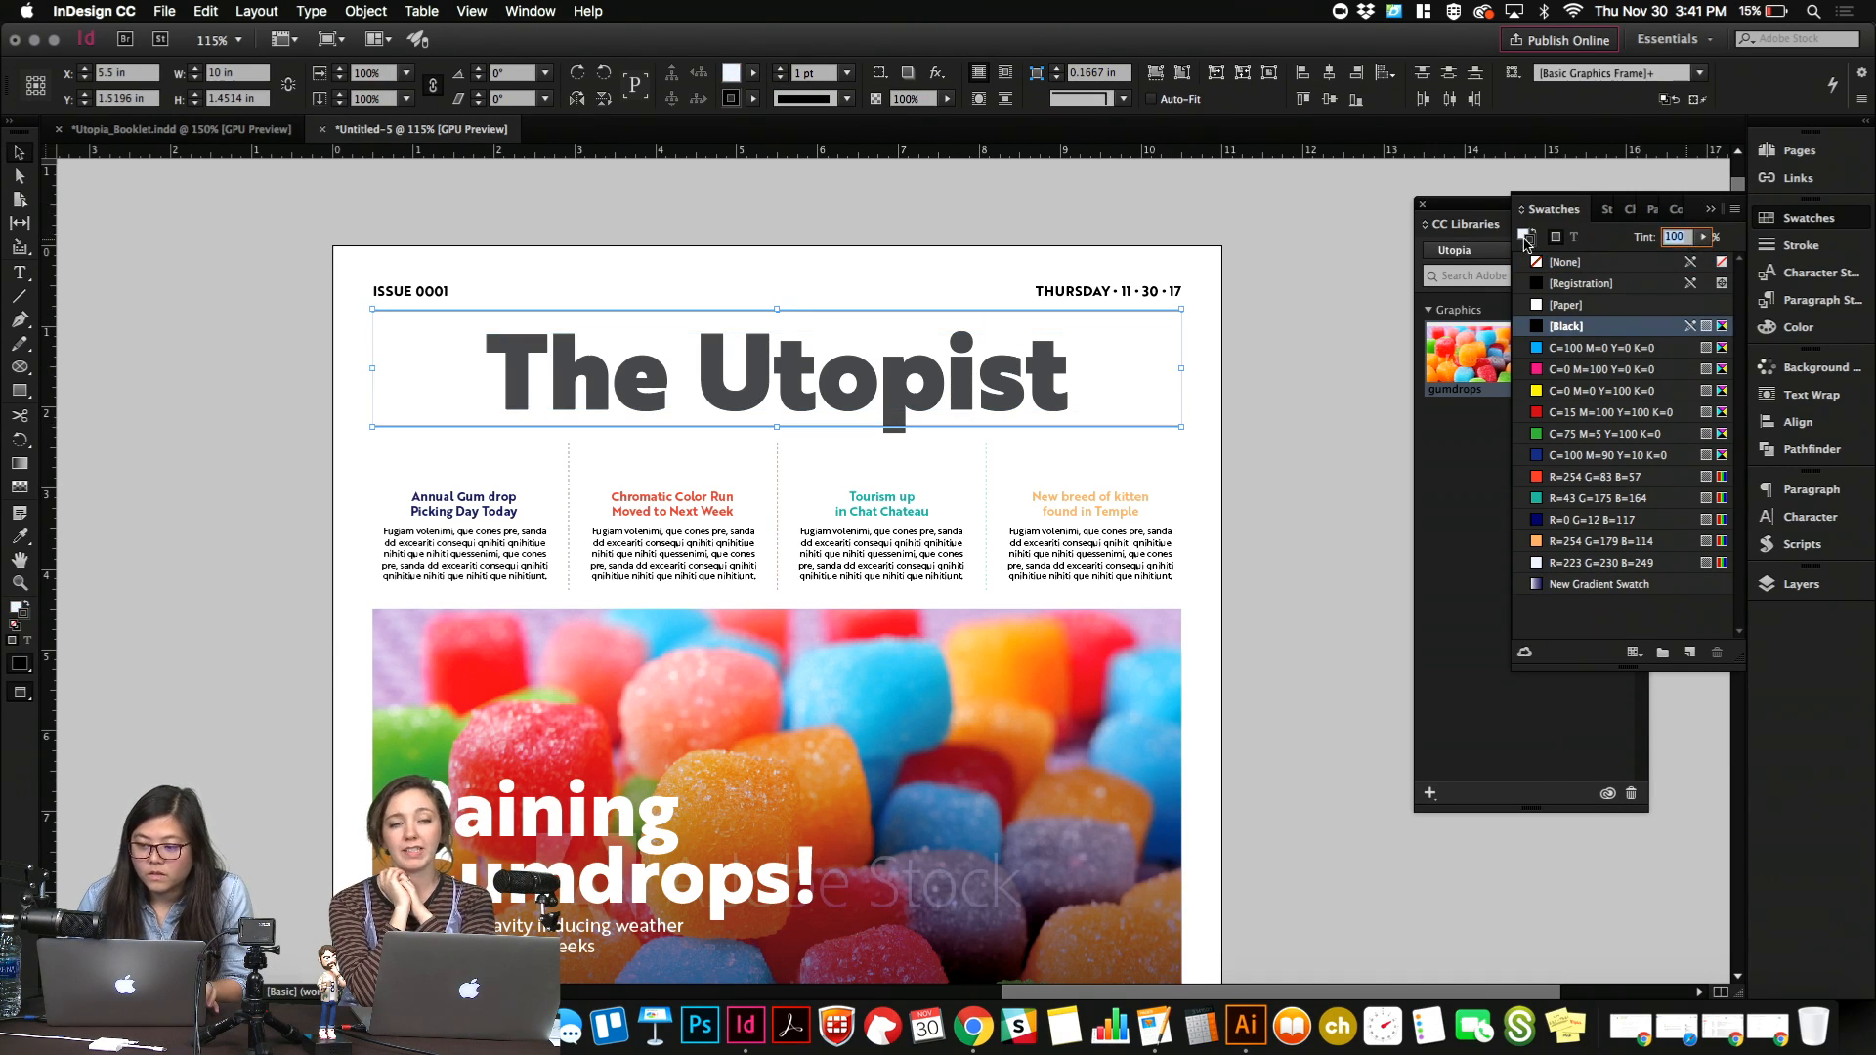
click(1527, 238)
click(921, 261)
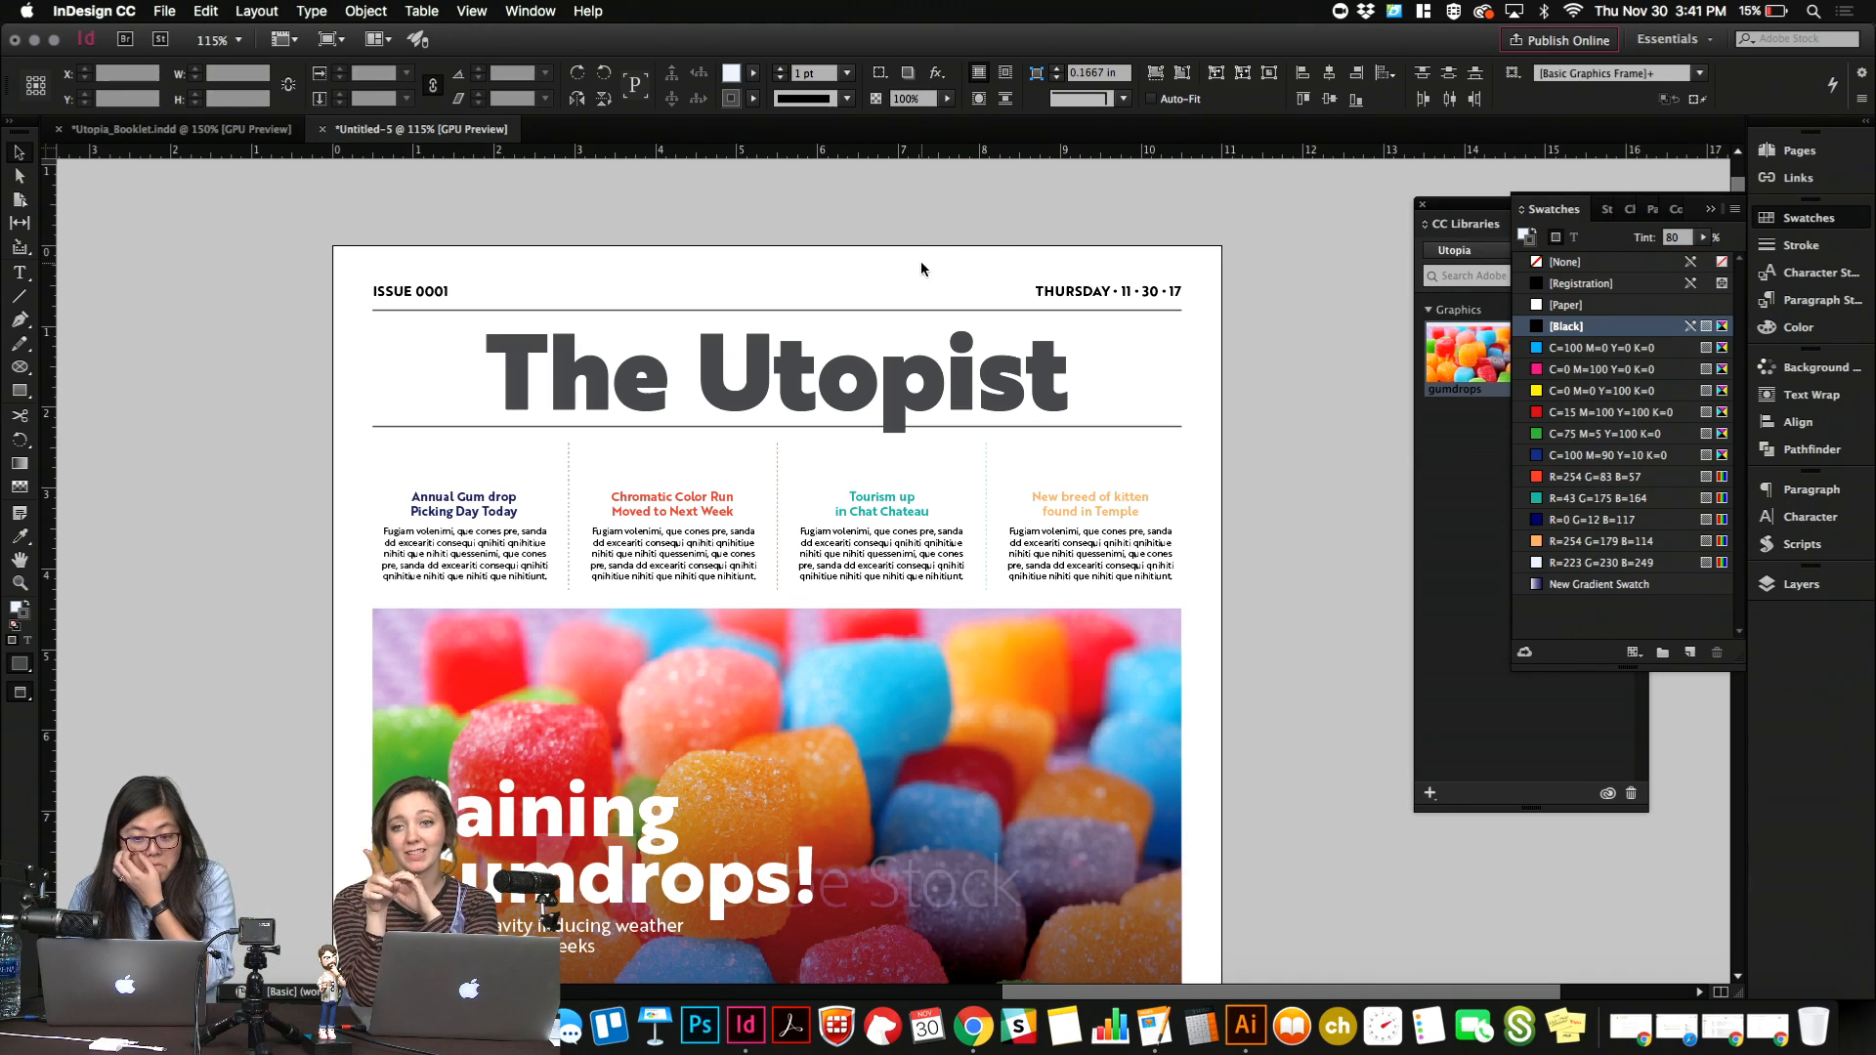
Draw a flat ellipse about 0.84 in wide and 0.23 in high across the "o" of "Utopist".
click(864, 381)
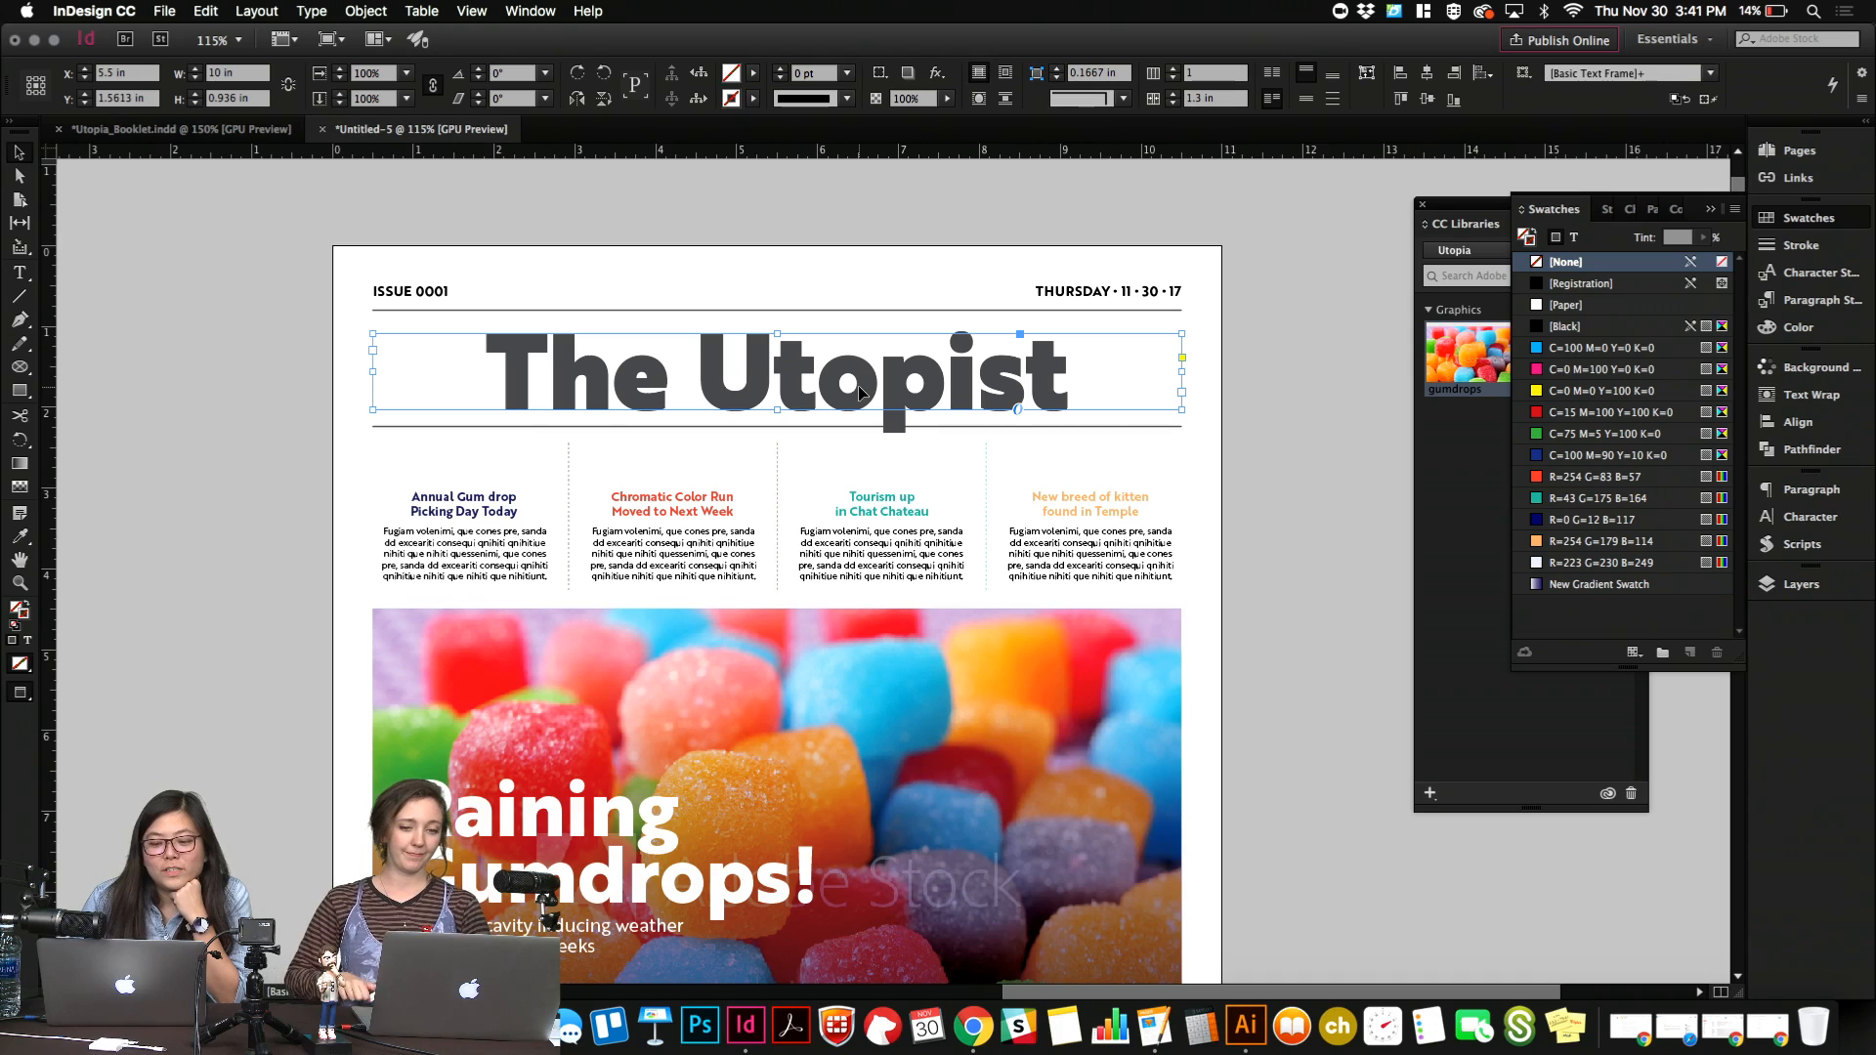
key(super+equal)
key(super+equal)
key(super+equal)
key(super+equal)
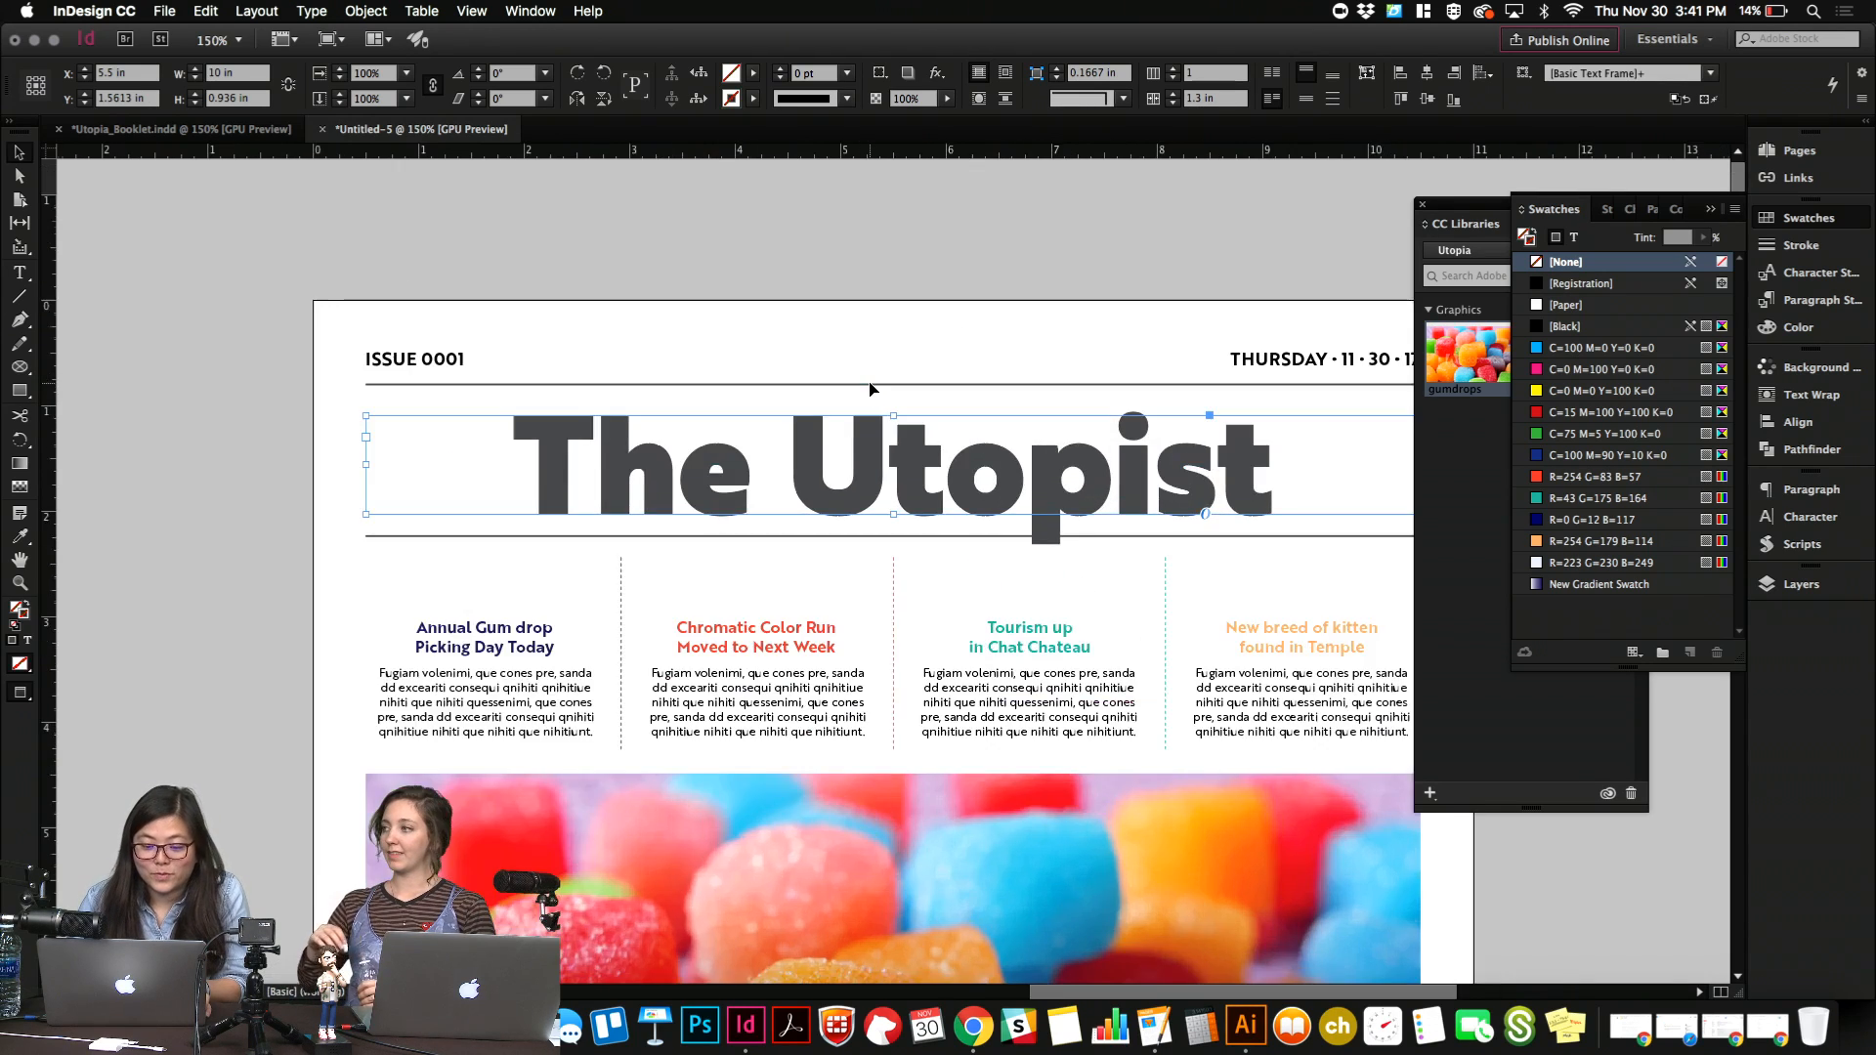
scroll(869, 389, down, 3)
scroll(870, 389, right, 3)
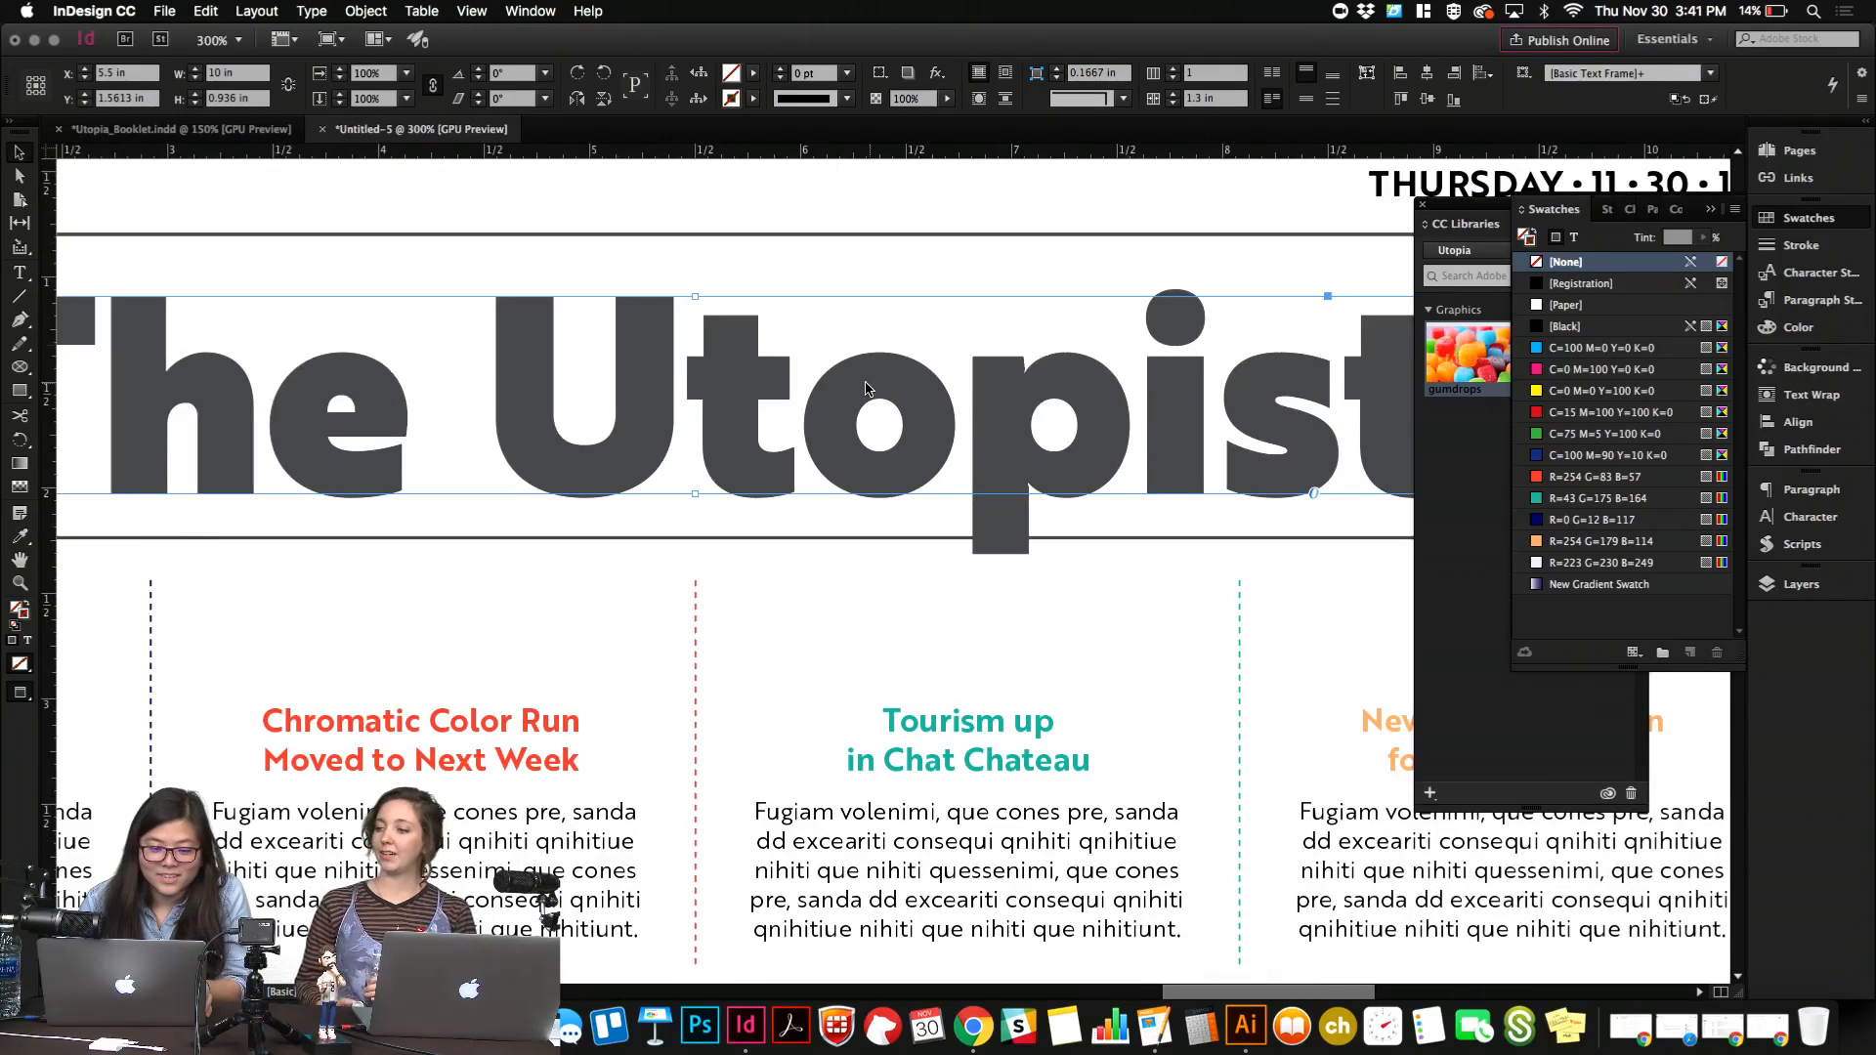
click(19, 368)
drag(792, 400, 968, 446)
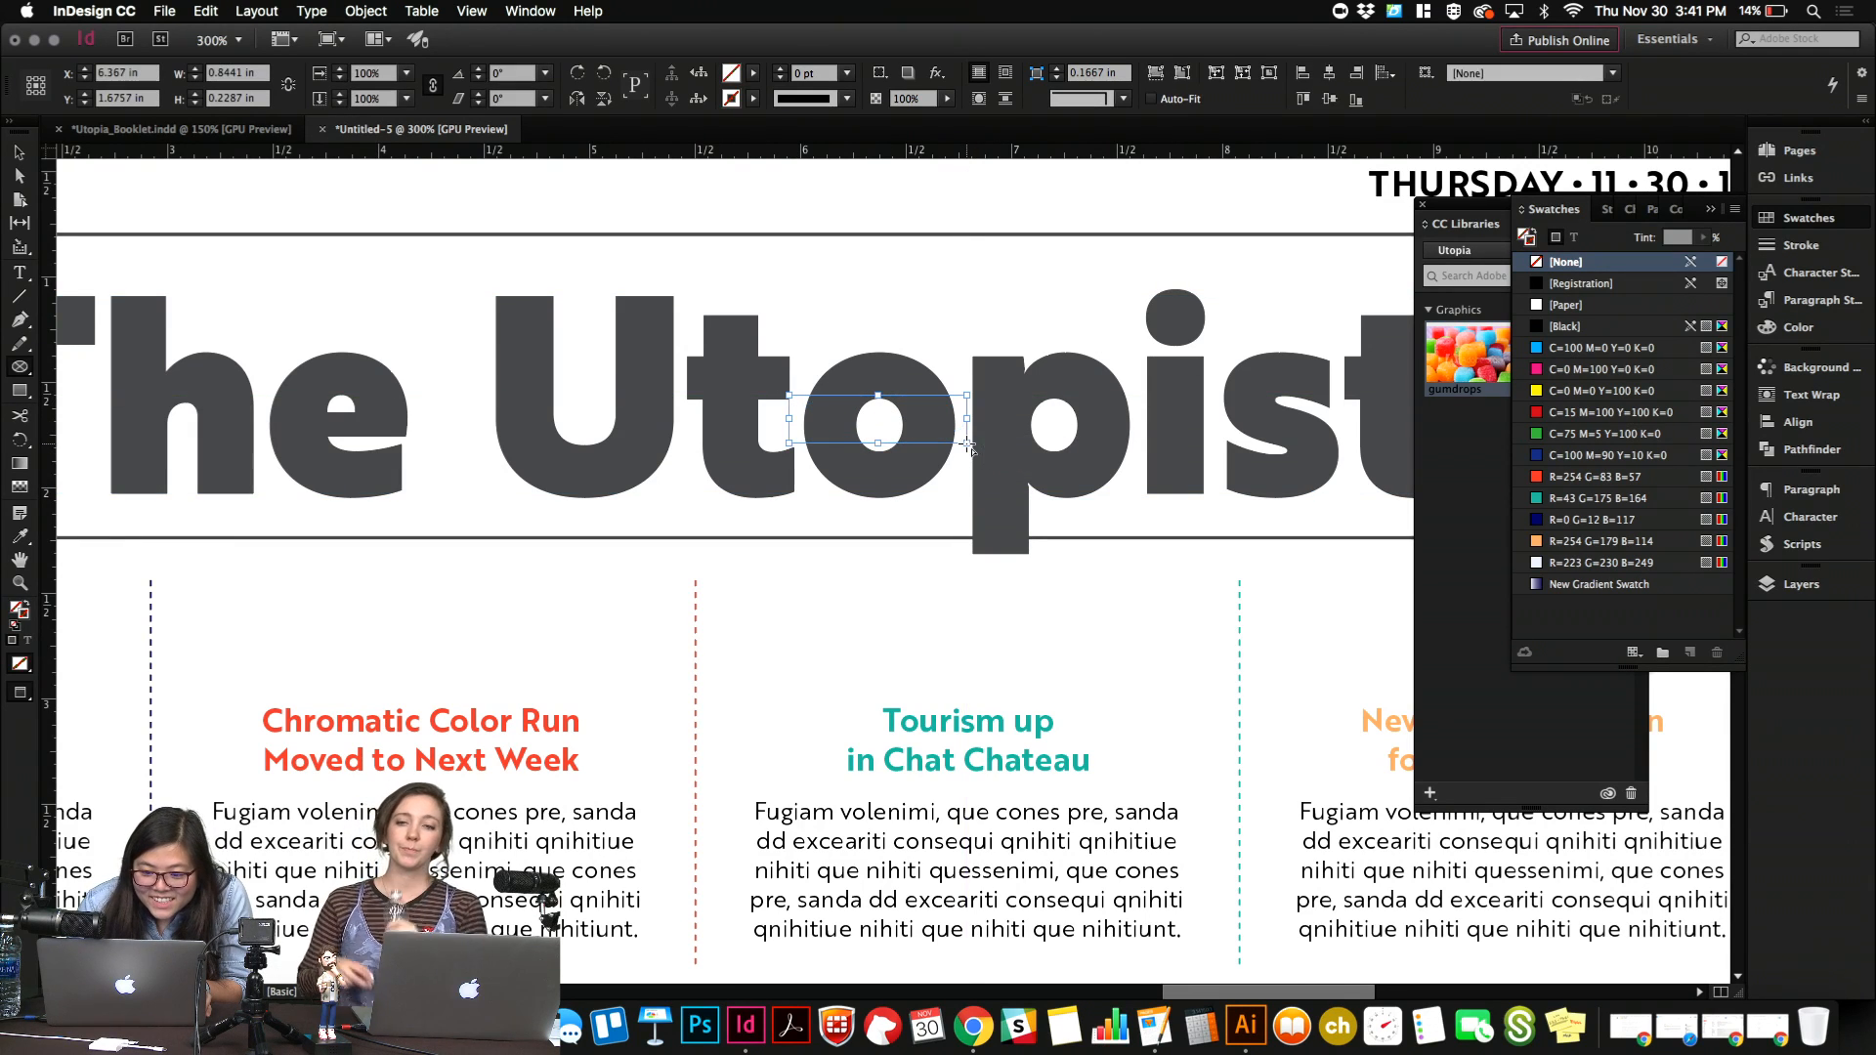
Give the ellipse a stroke colored R=254 G=179 B=114 with a weight of 5 pt.
click(1554, 541)
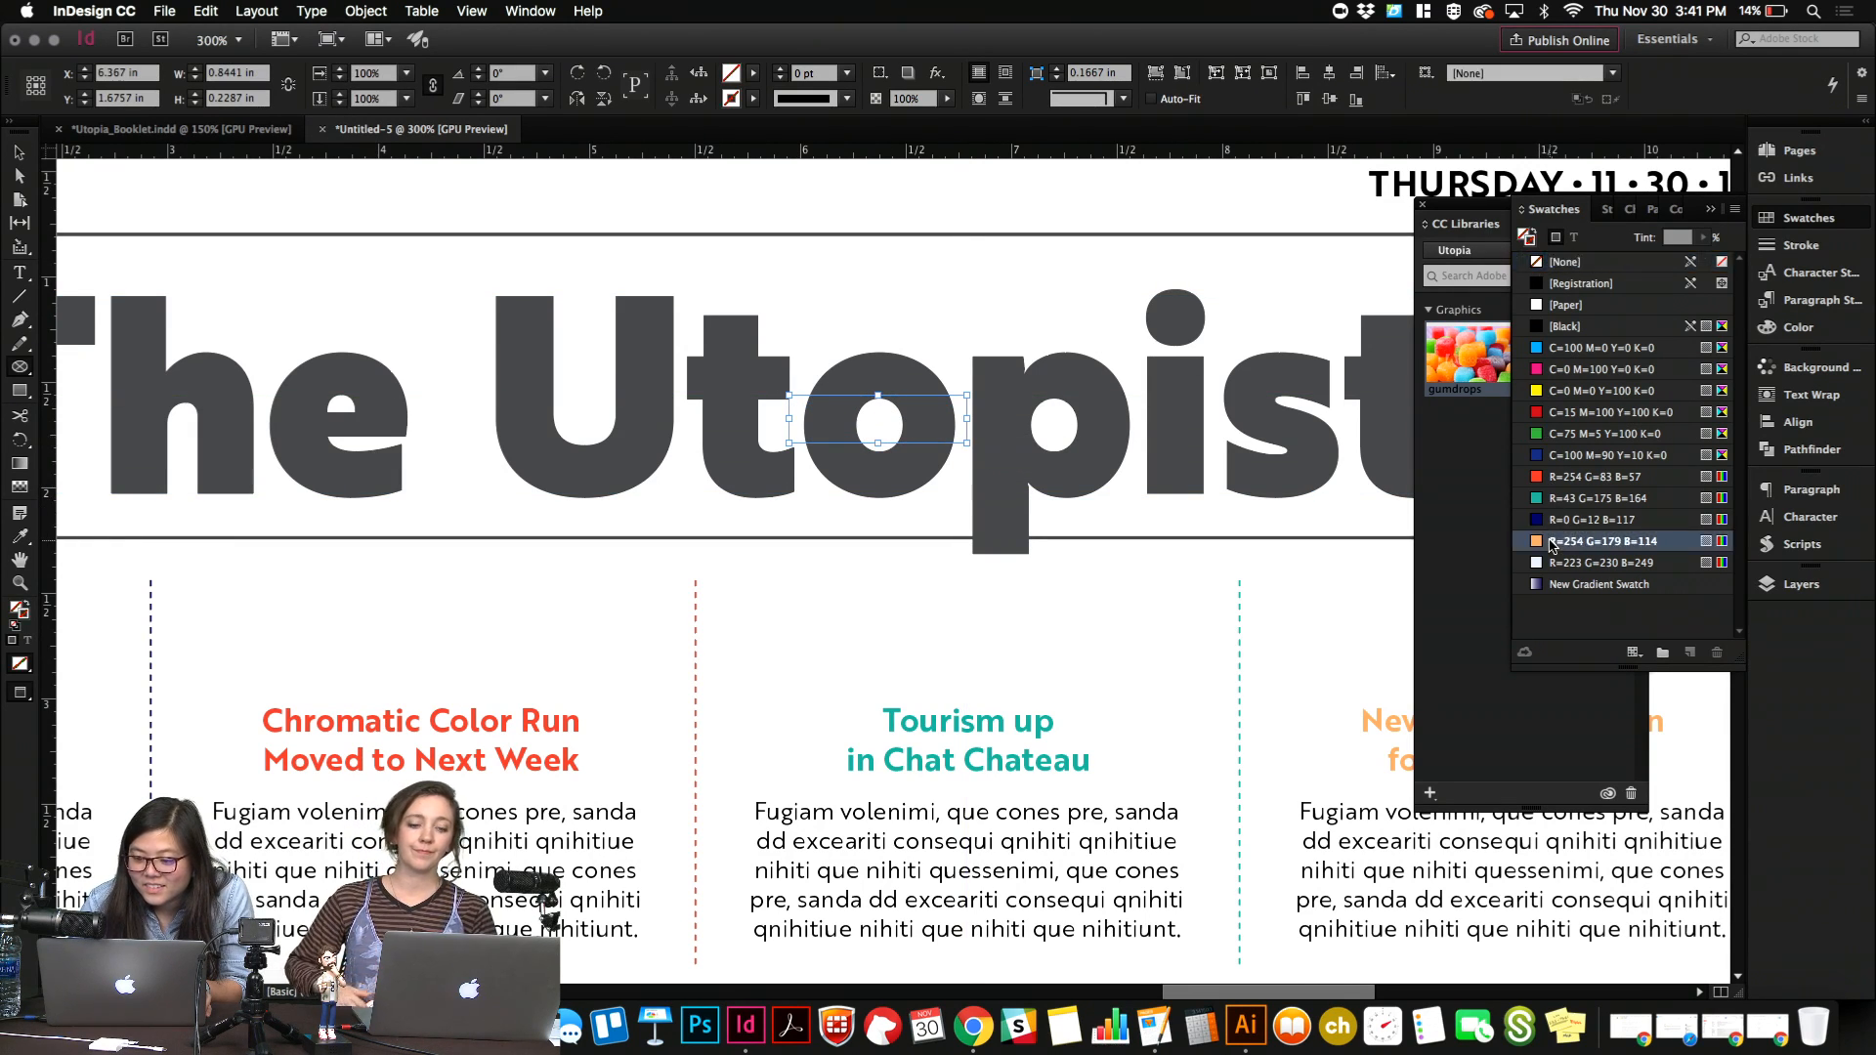
drag(838, 73, 697, 77)
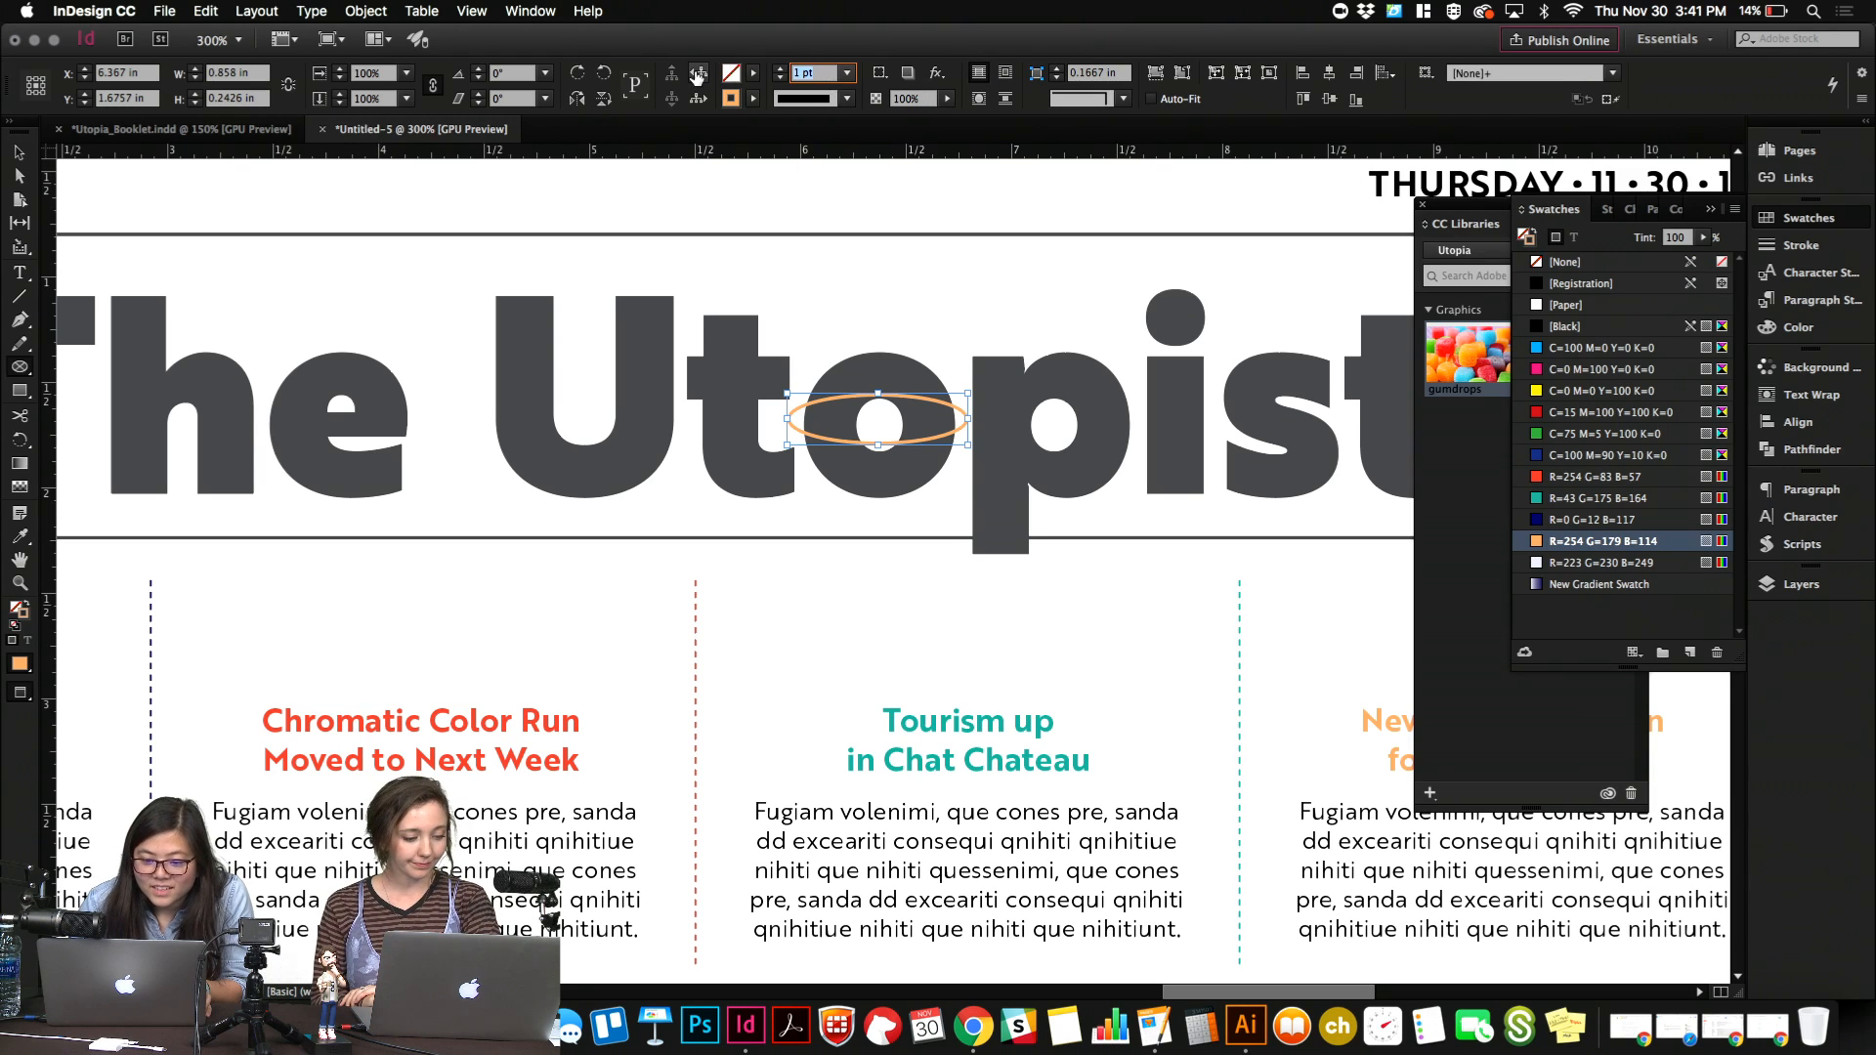
key(Up)
key(Up)
key(Up)
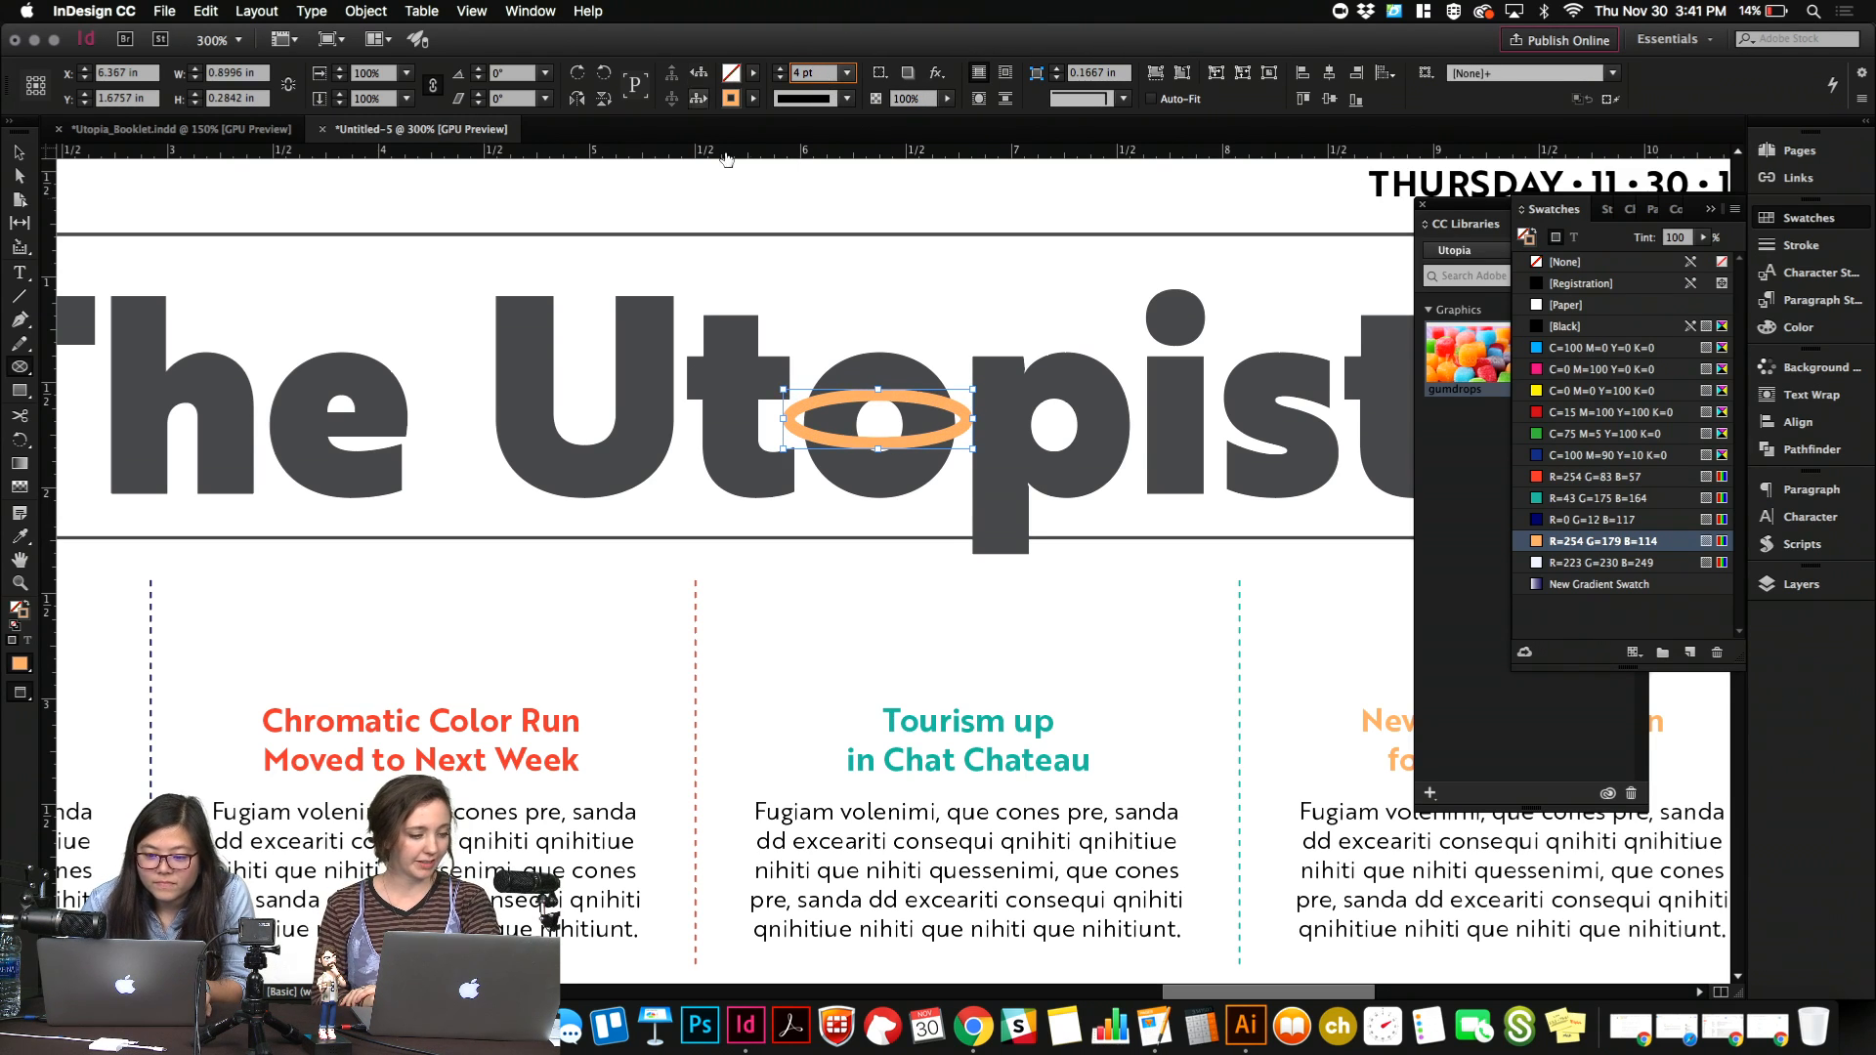
click(893, 328)
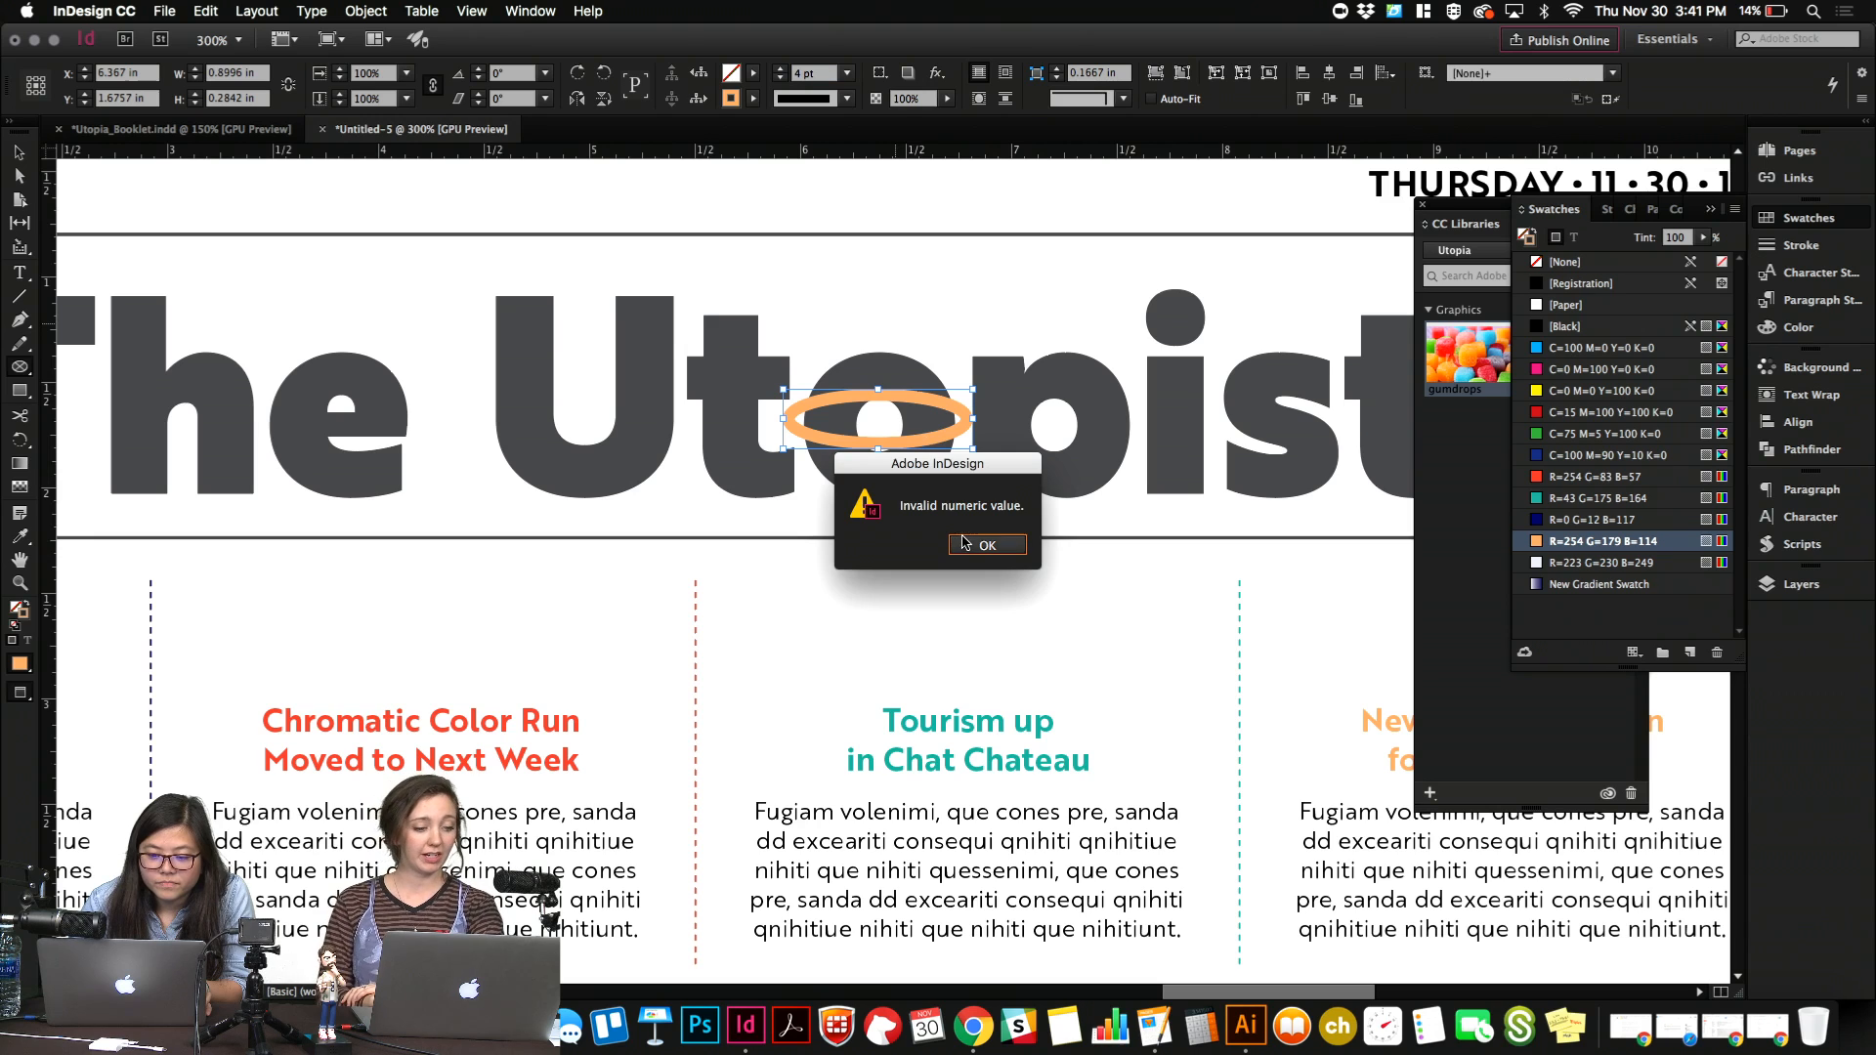
click(963, 541)
click(17, 155)
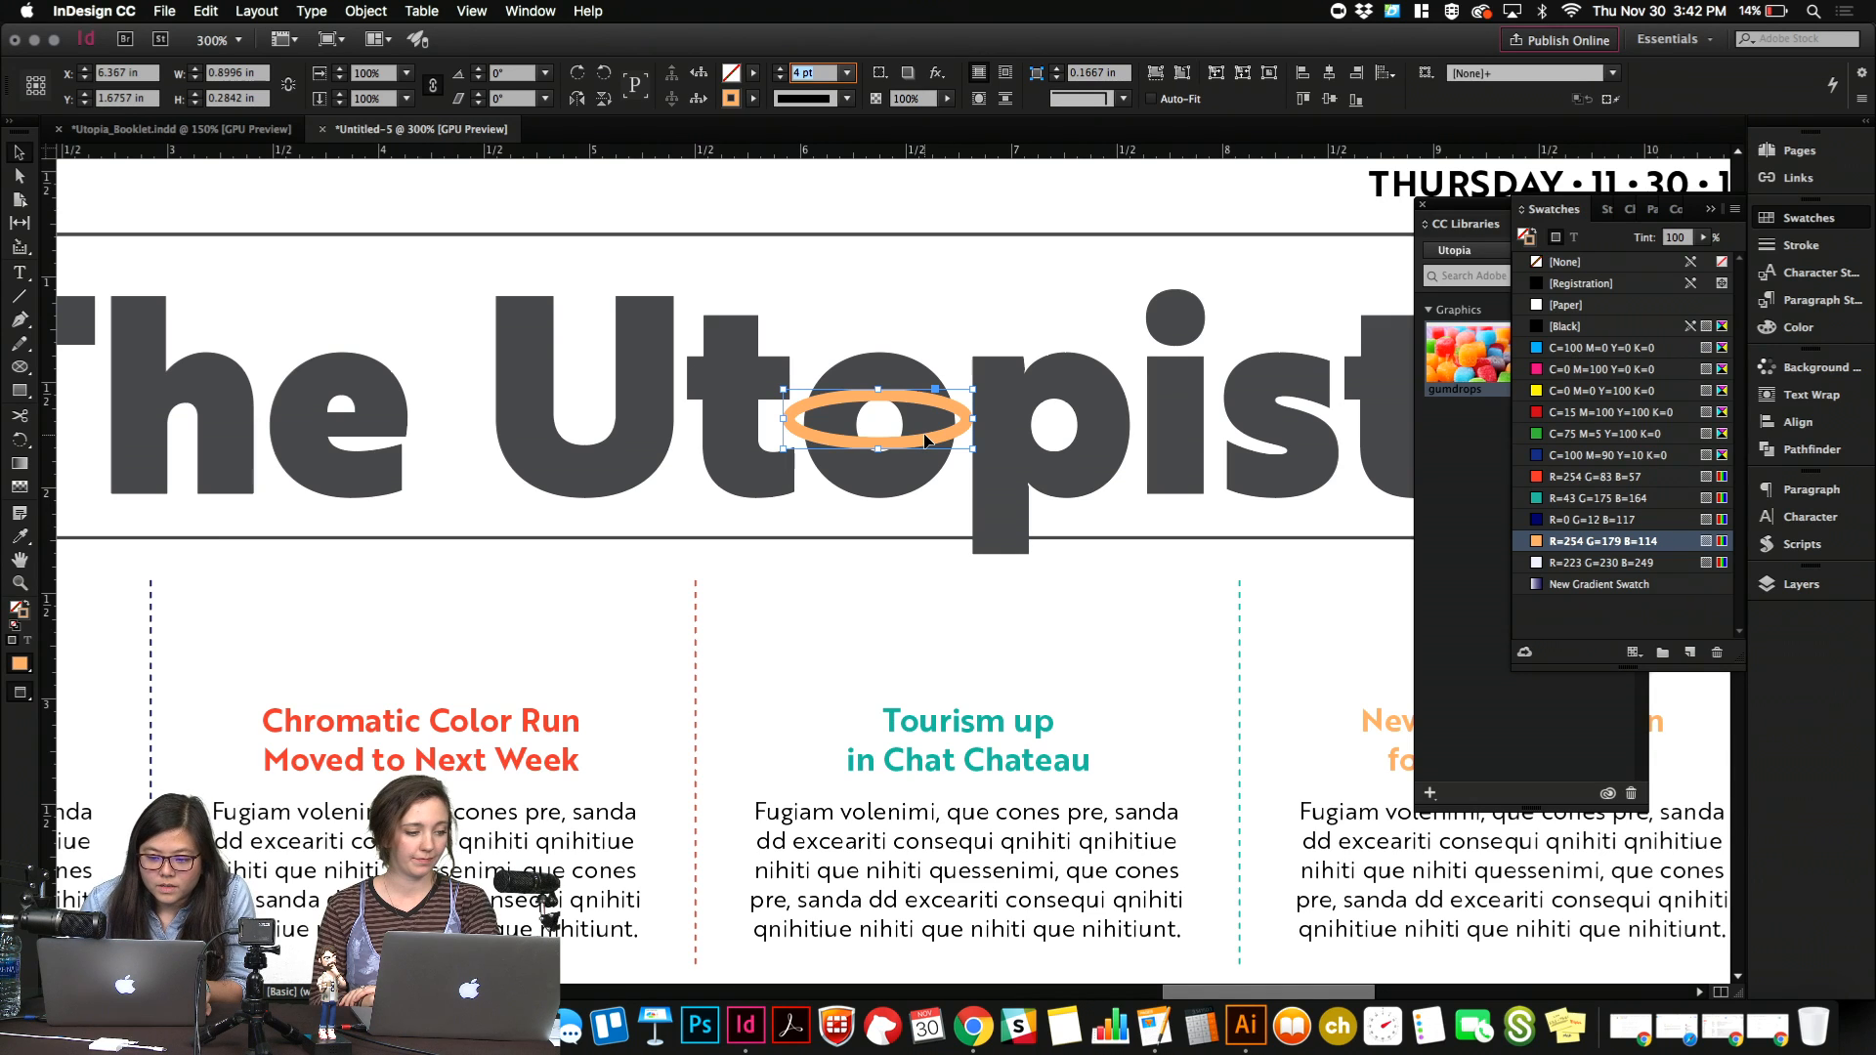
text(5)
click(869, 291)
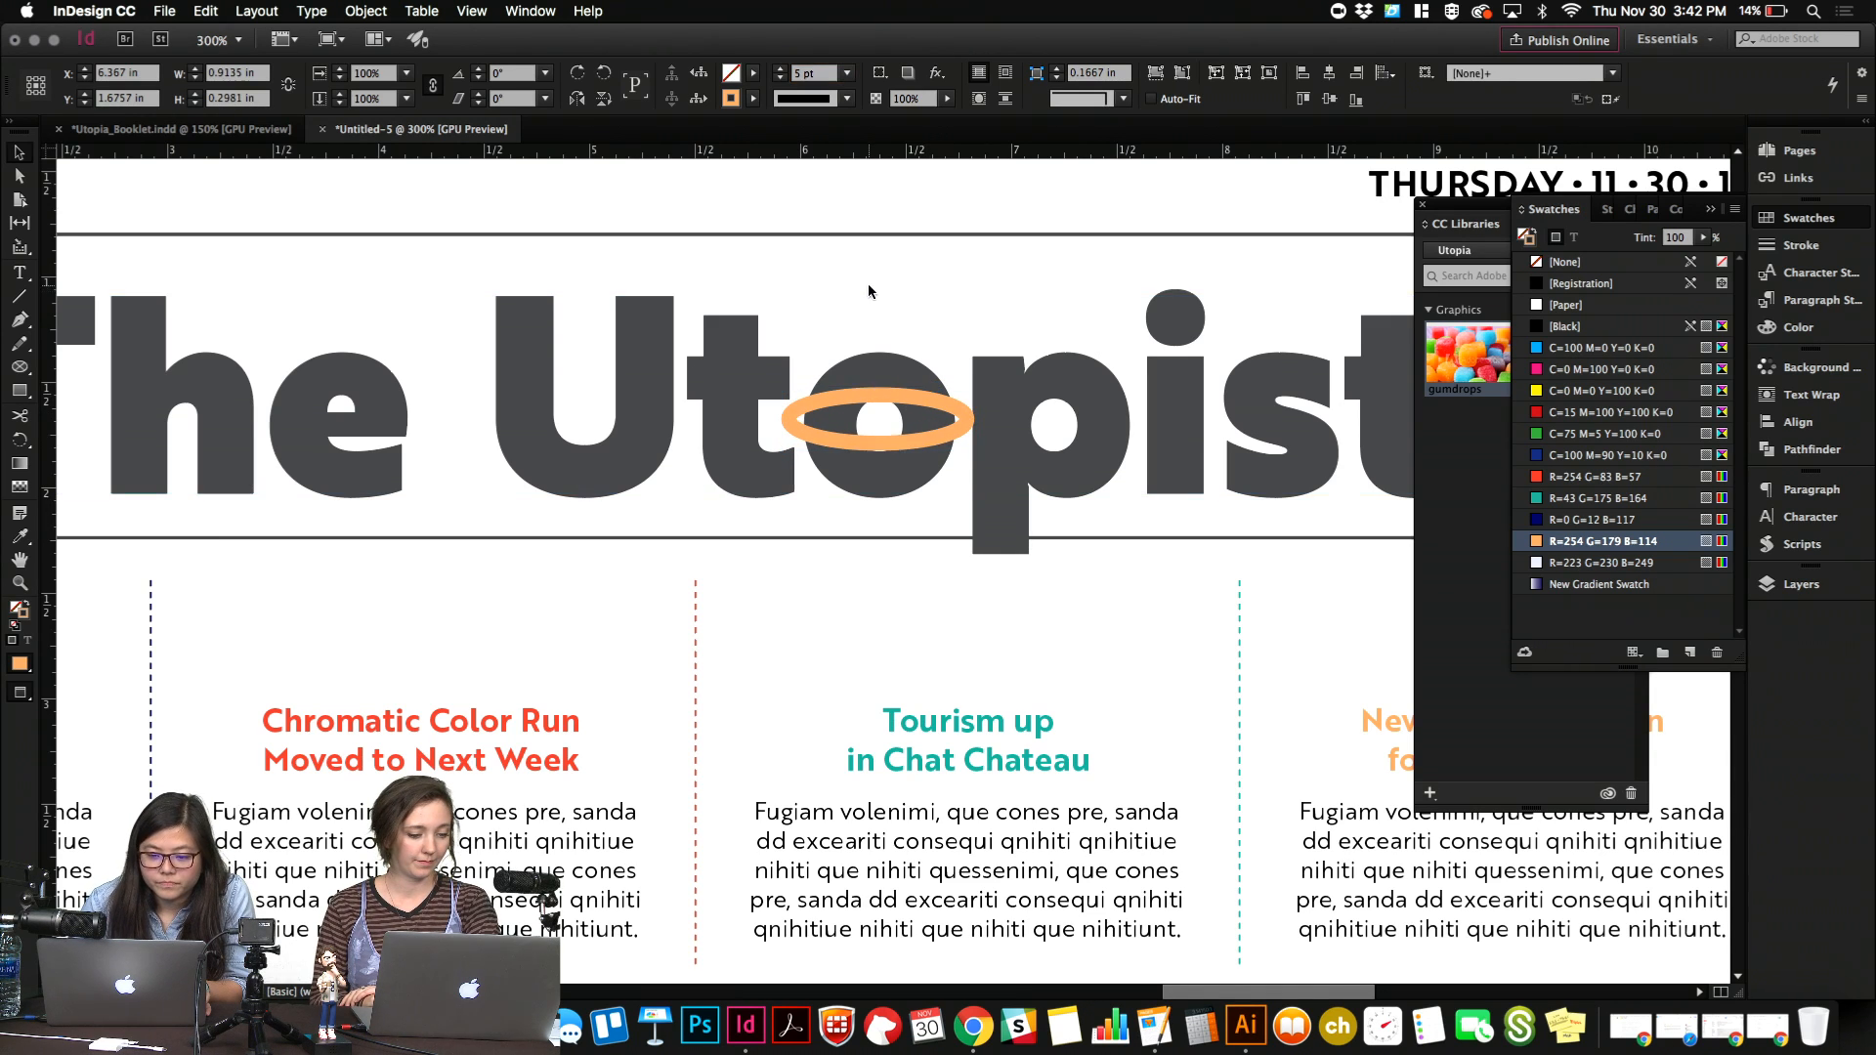
Nudge the ellipse slightly upward on the "o" and recolor its stroke R=254 G=83 B=57.
click(905, 442)
key(Up)
key(Up)
key(Up)
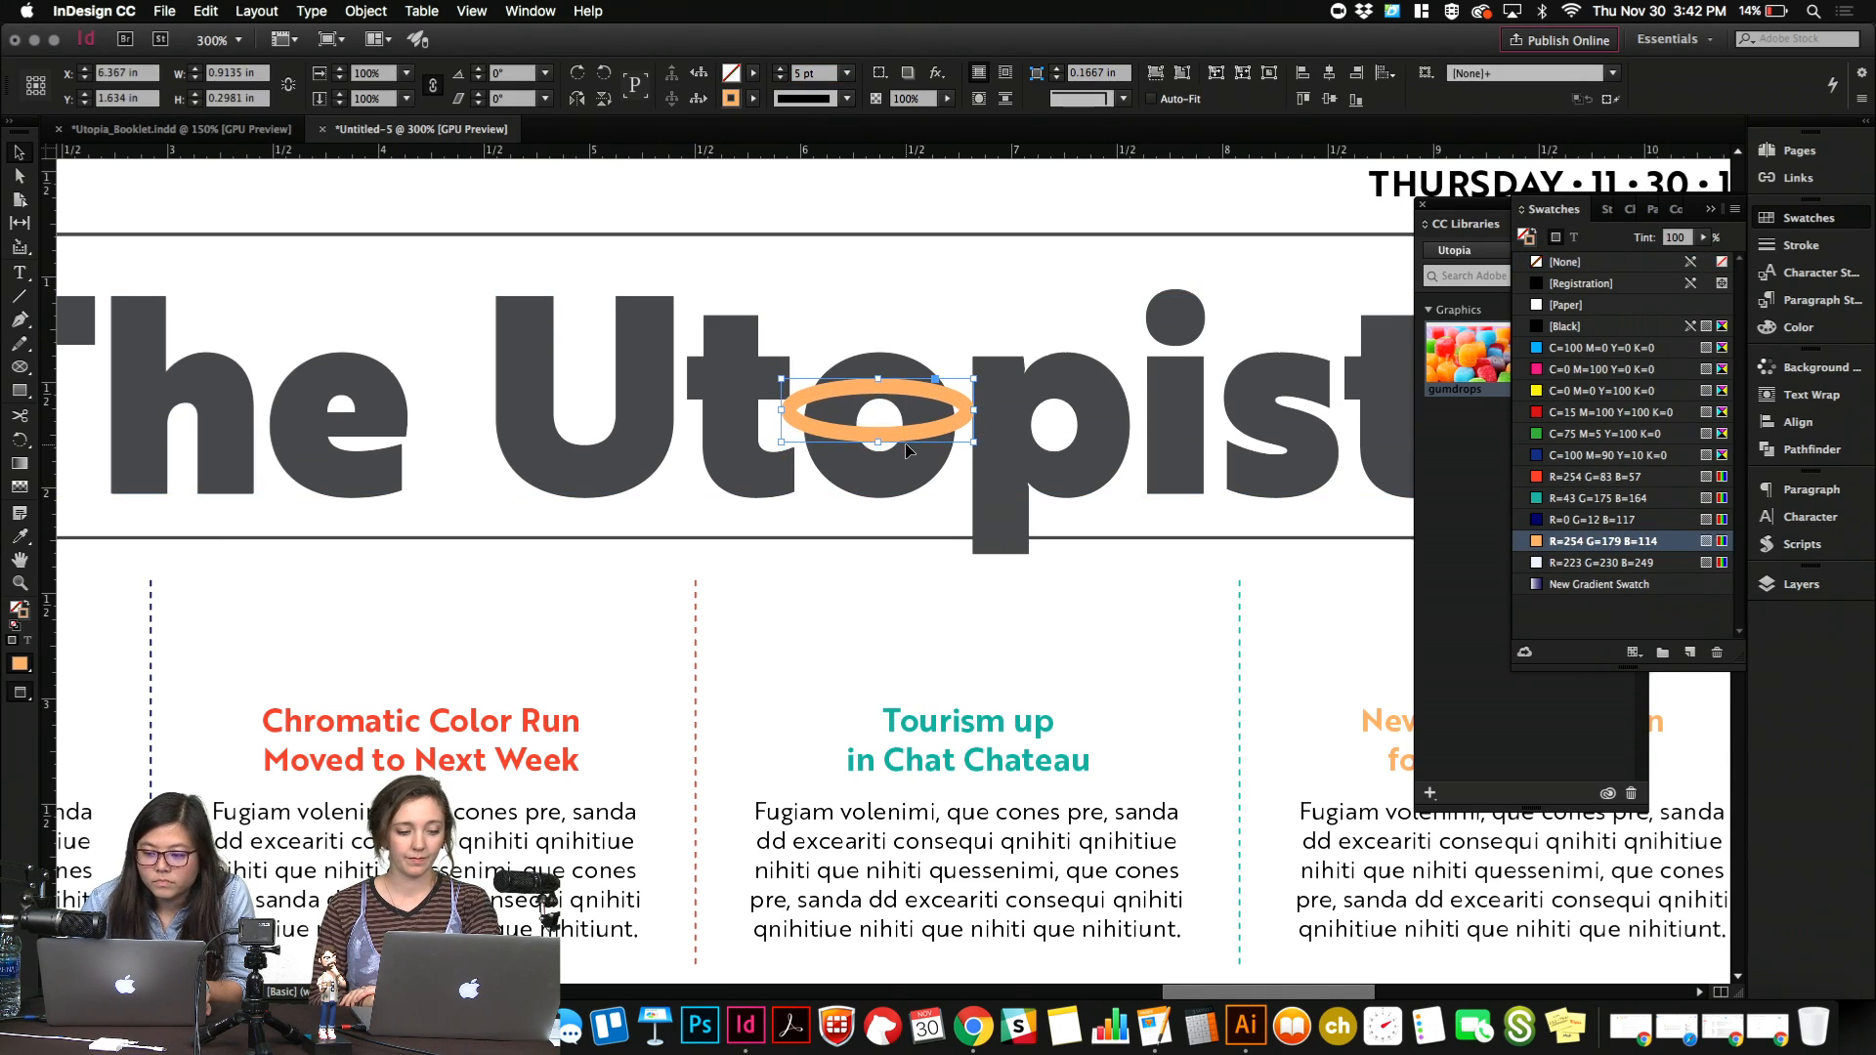
click(1566, 479)
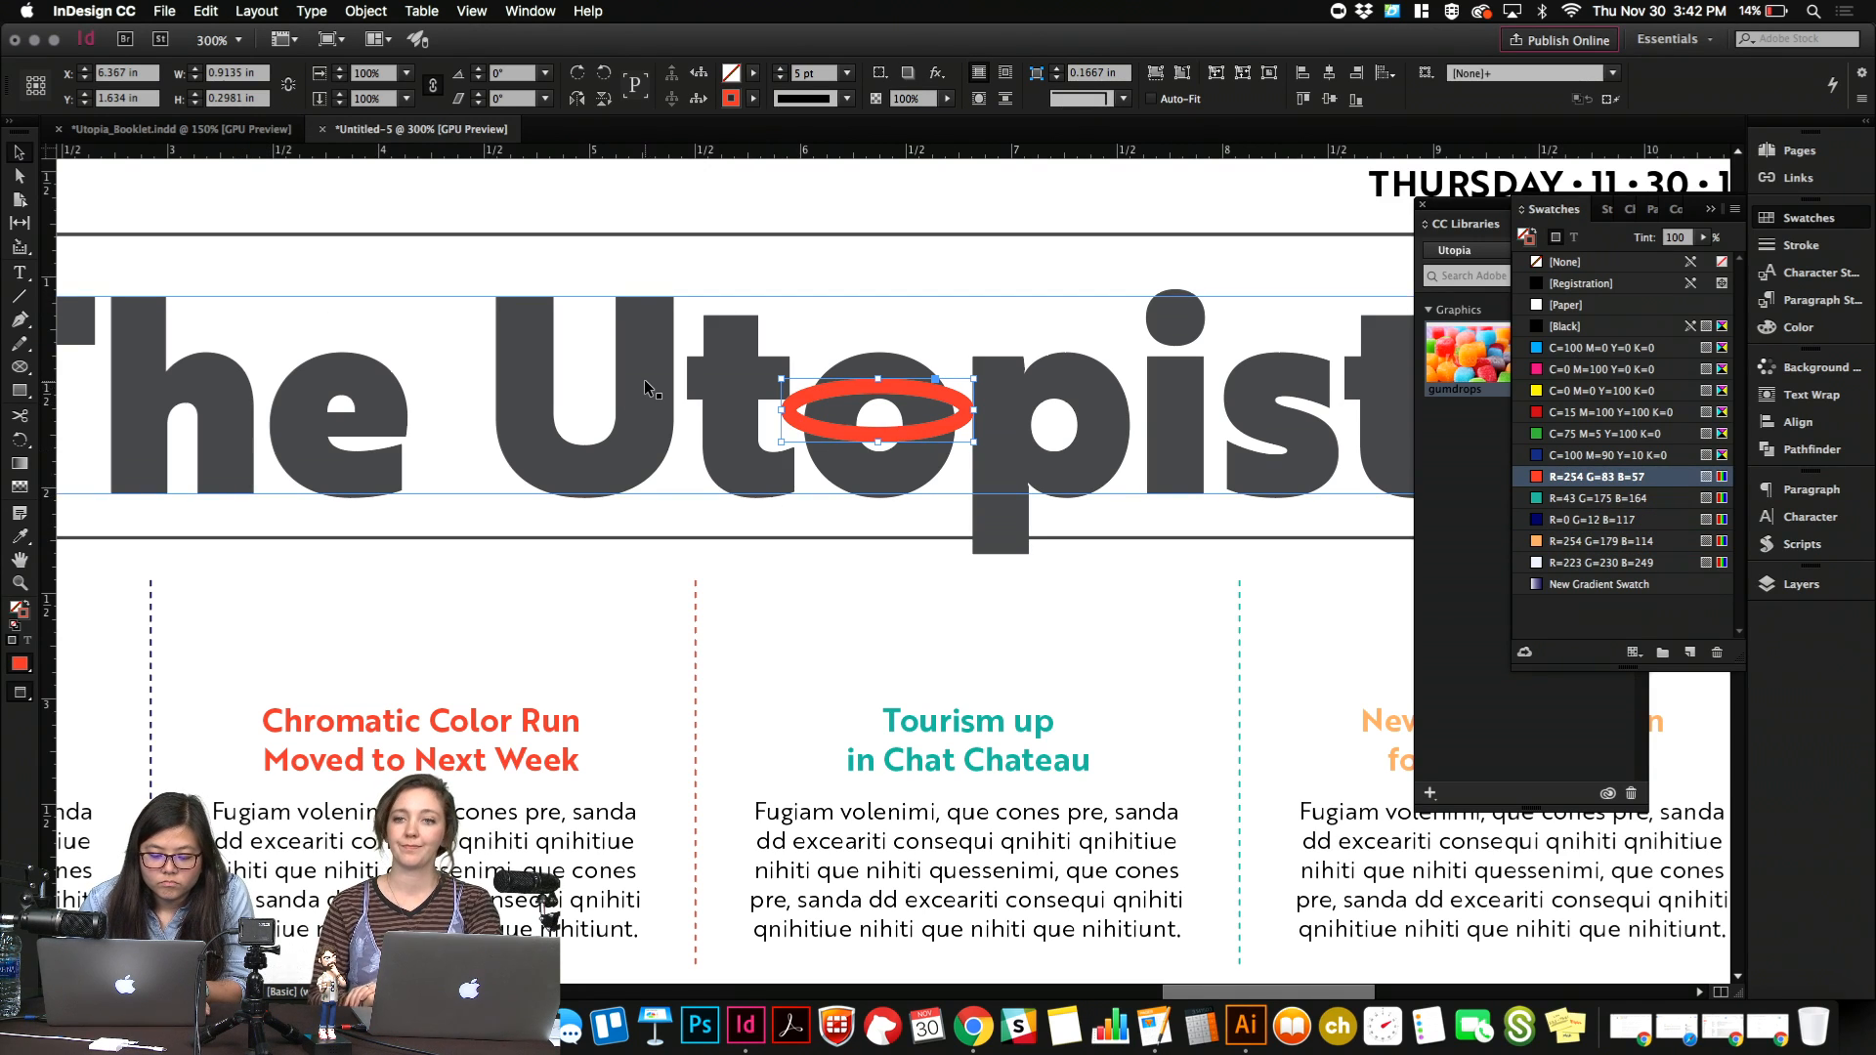
Rotate the red ellipse about 26° counterclockwise and nudge it down to center it on the "o".
key(r)
drag(1070, 418, 1028, 393)
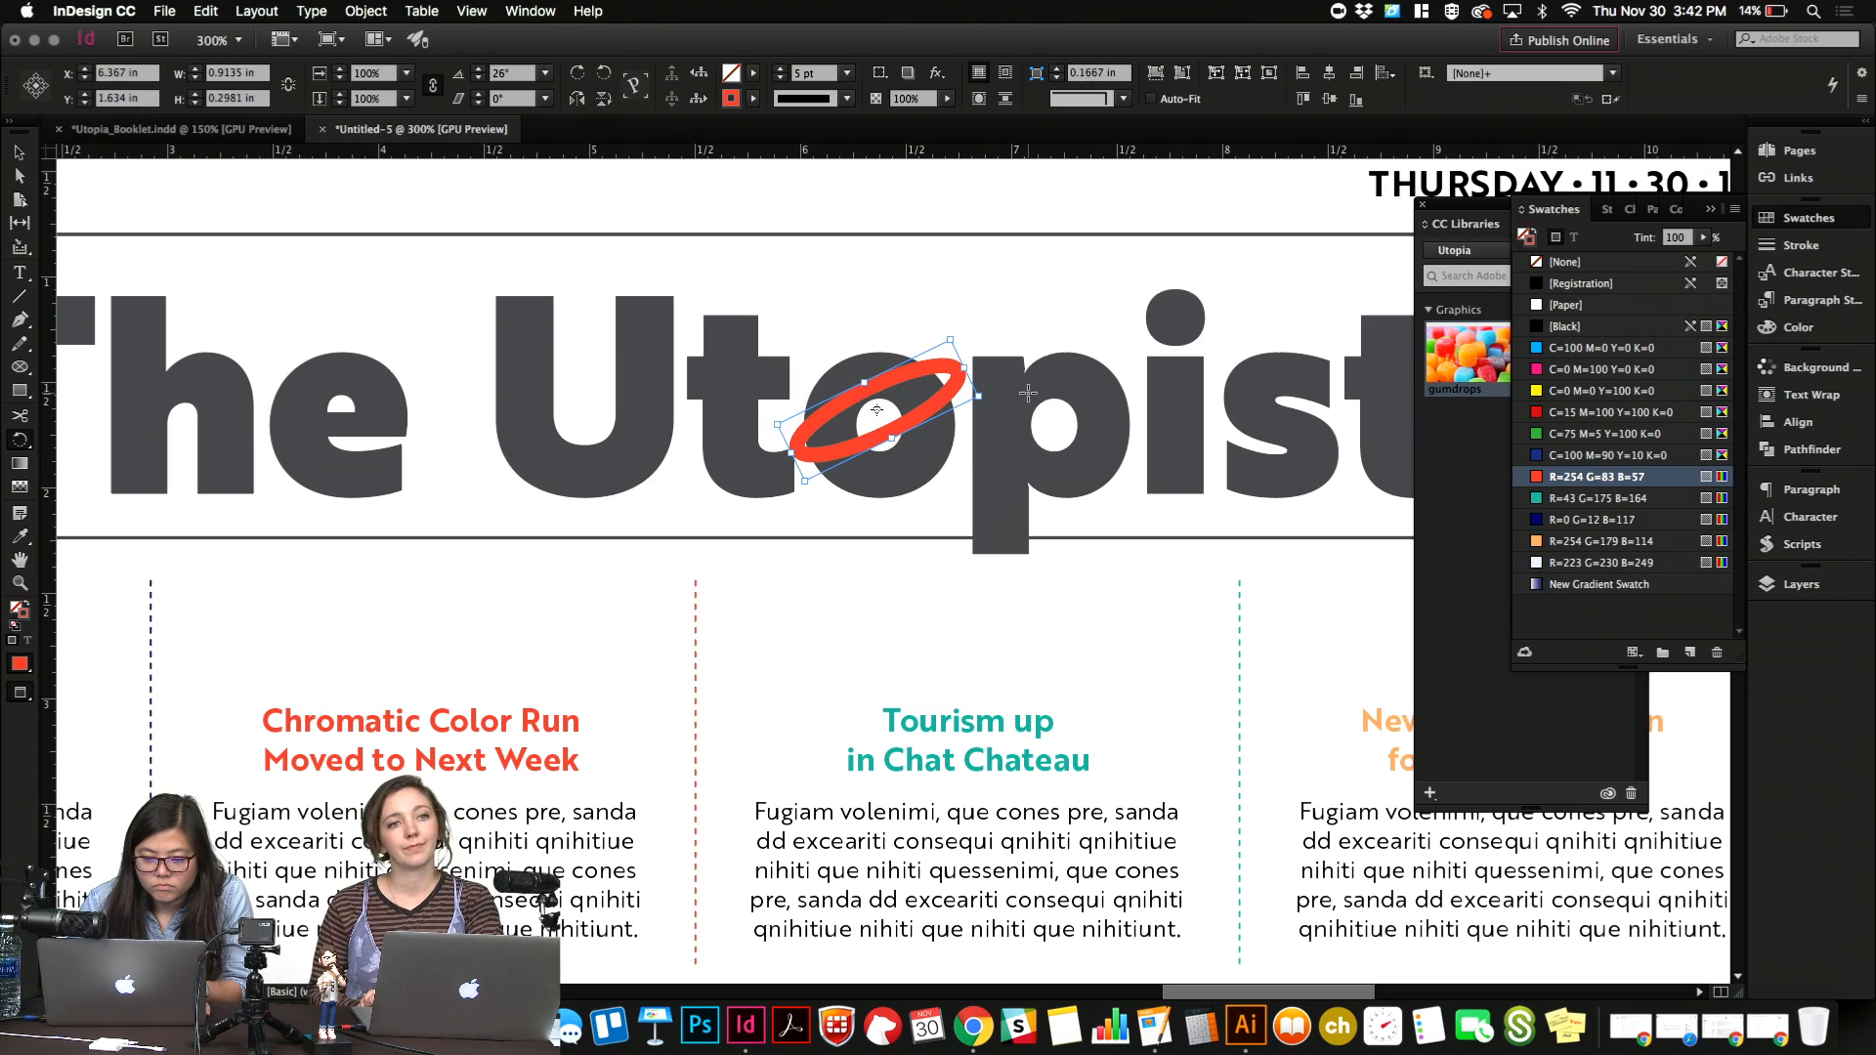
key(Down)
key(Down)
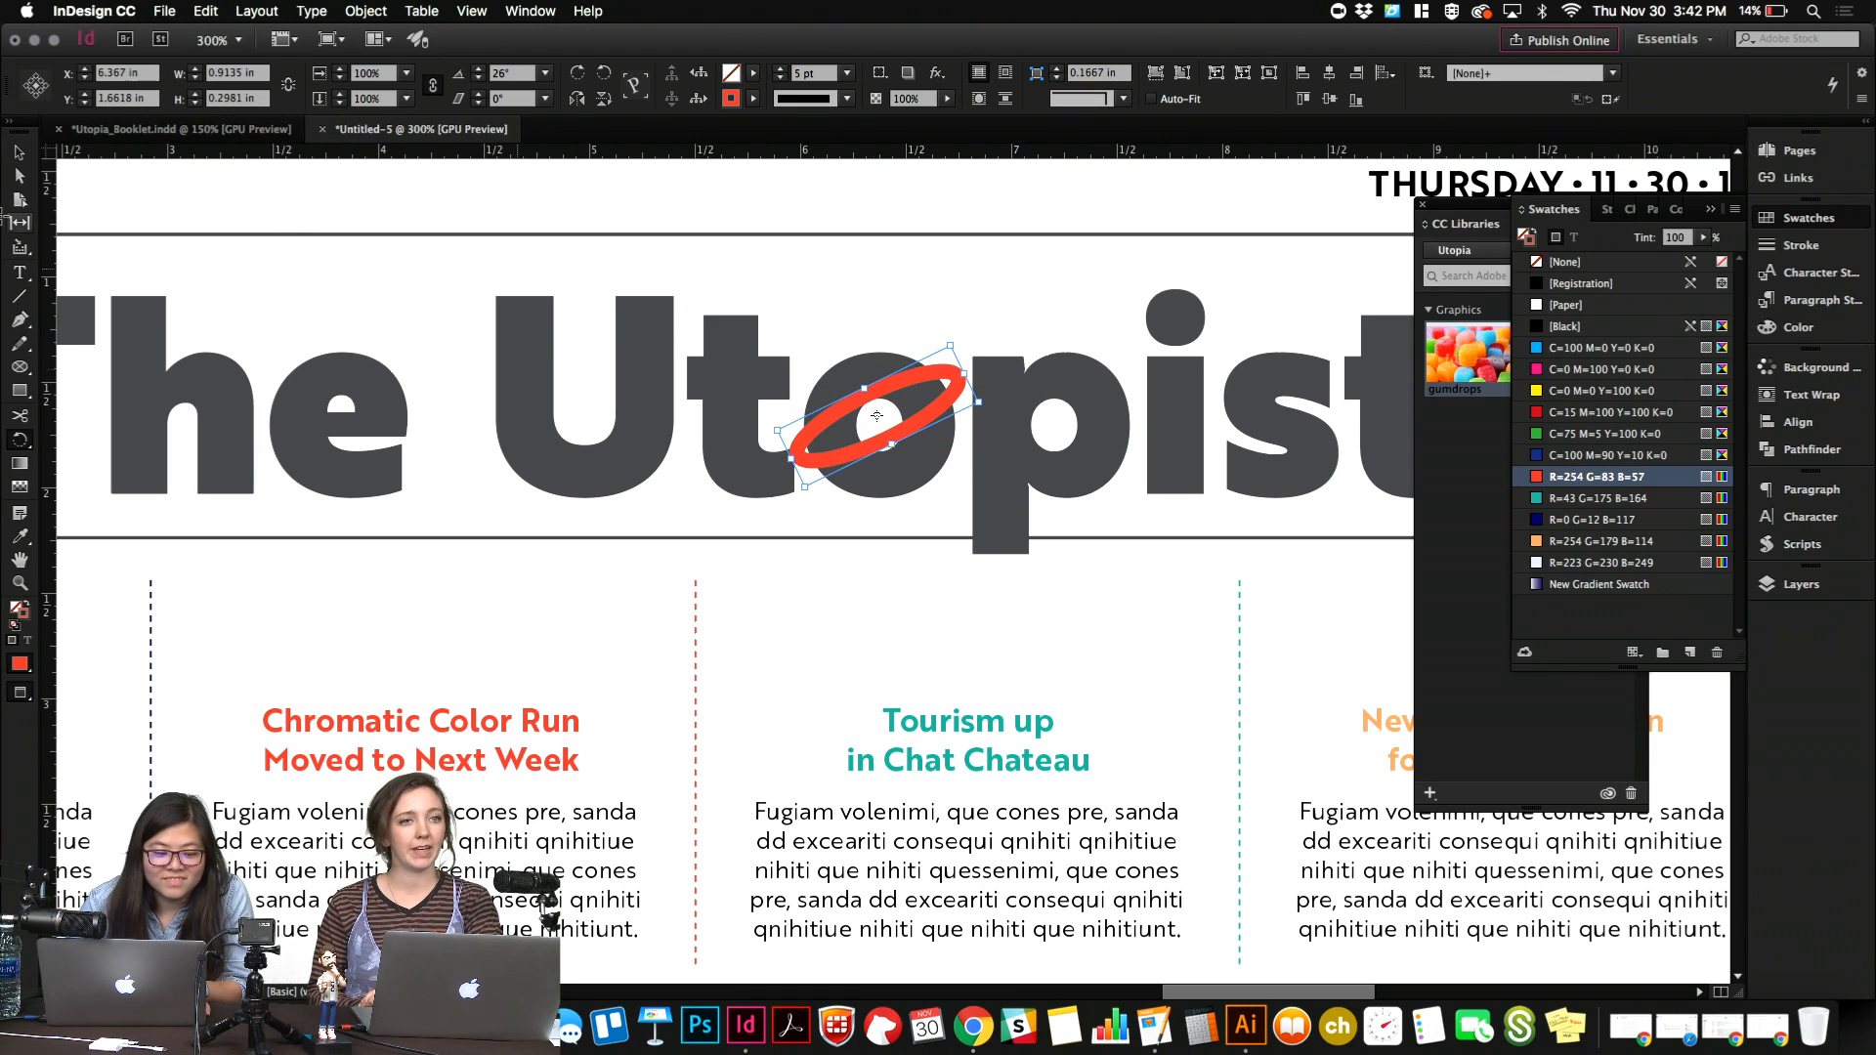
Try to cut away the ring's upper arc with the Scissors tool and nudge the remaining arc right and down.
click(20, 415)
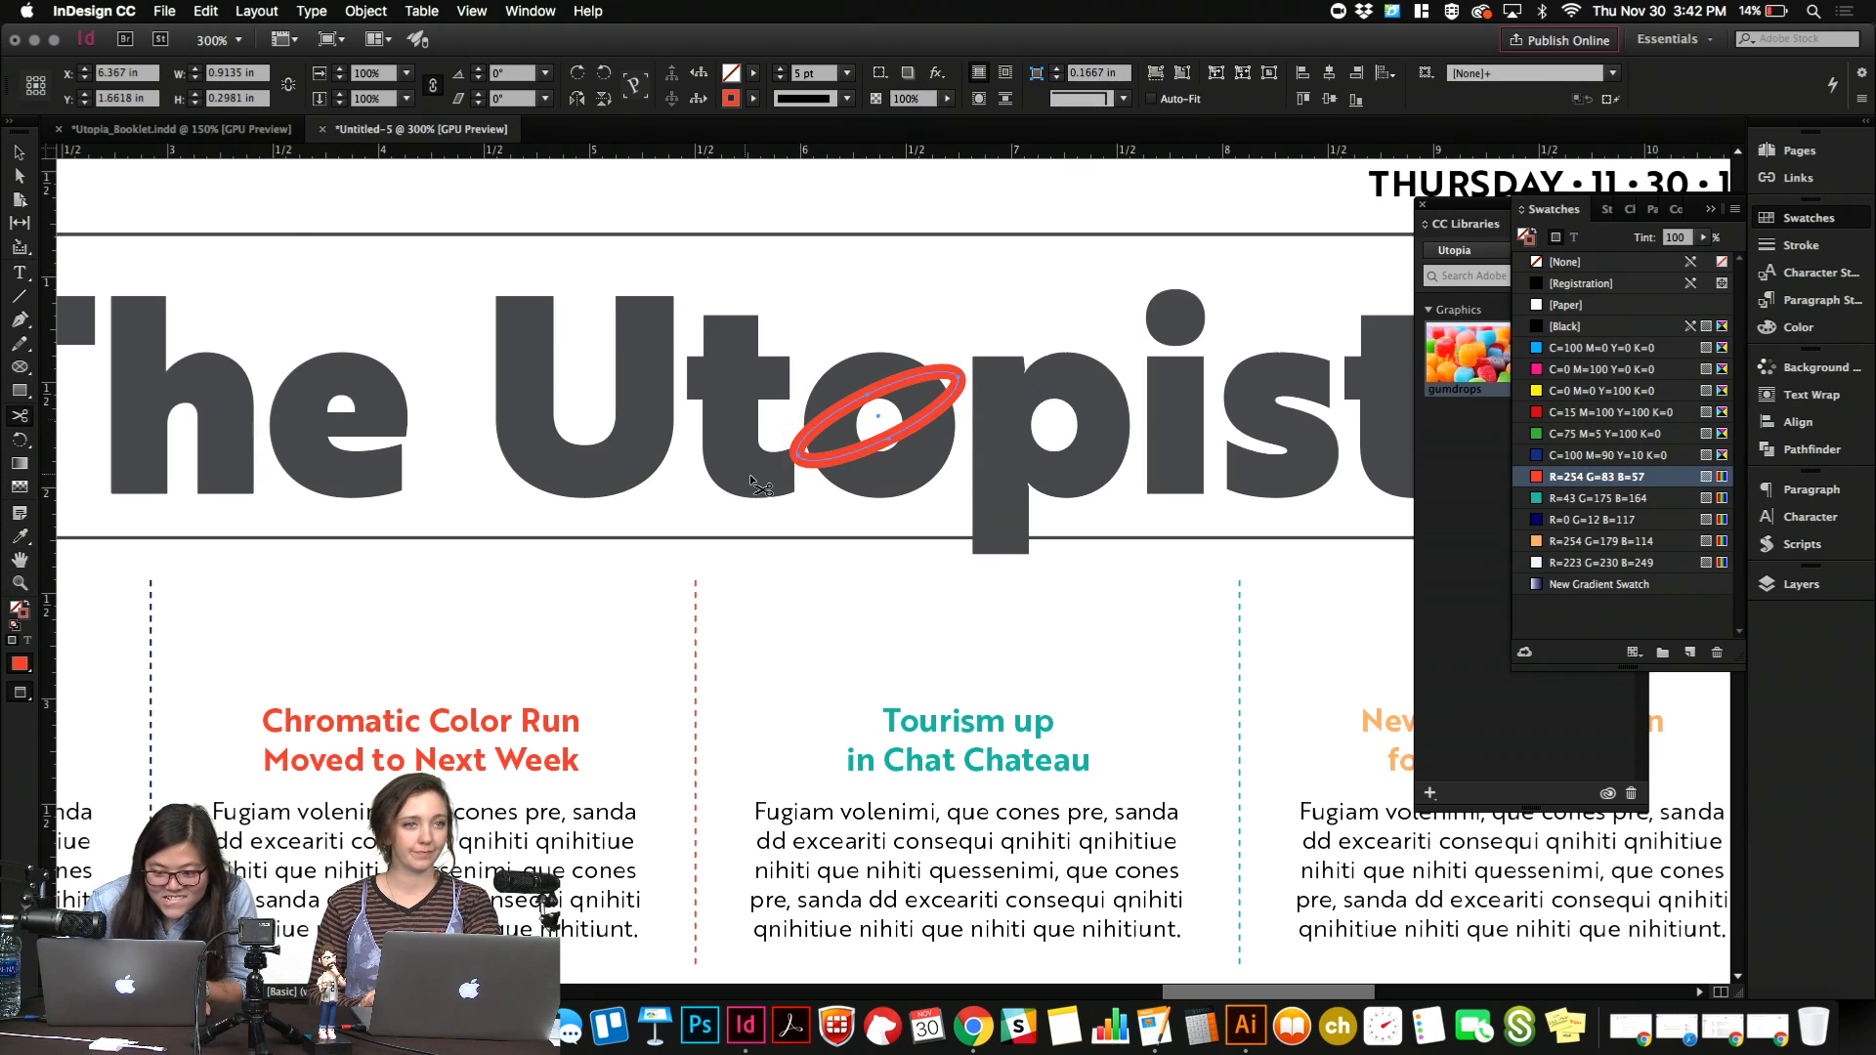
click(804, 436)
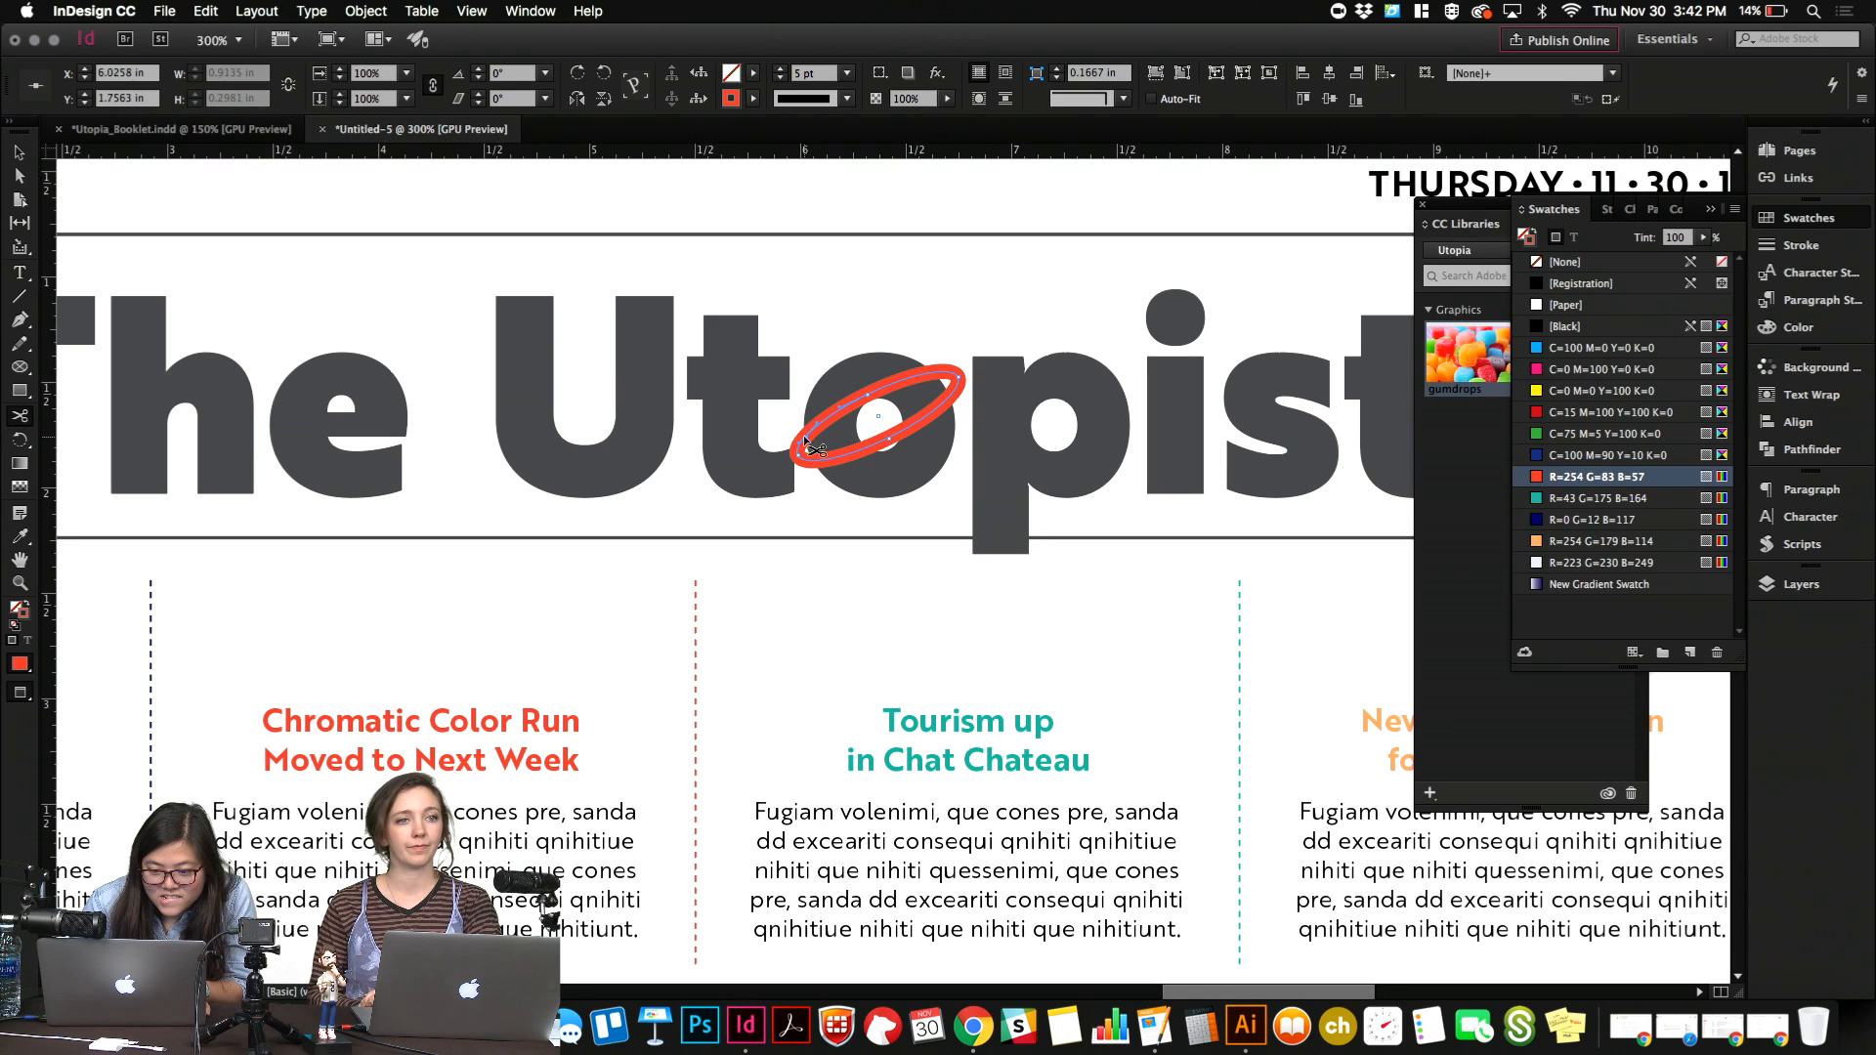
click(933, 371)
key(v)
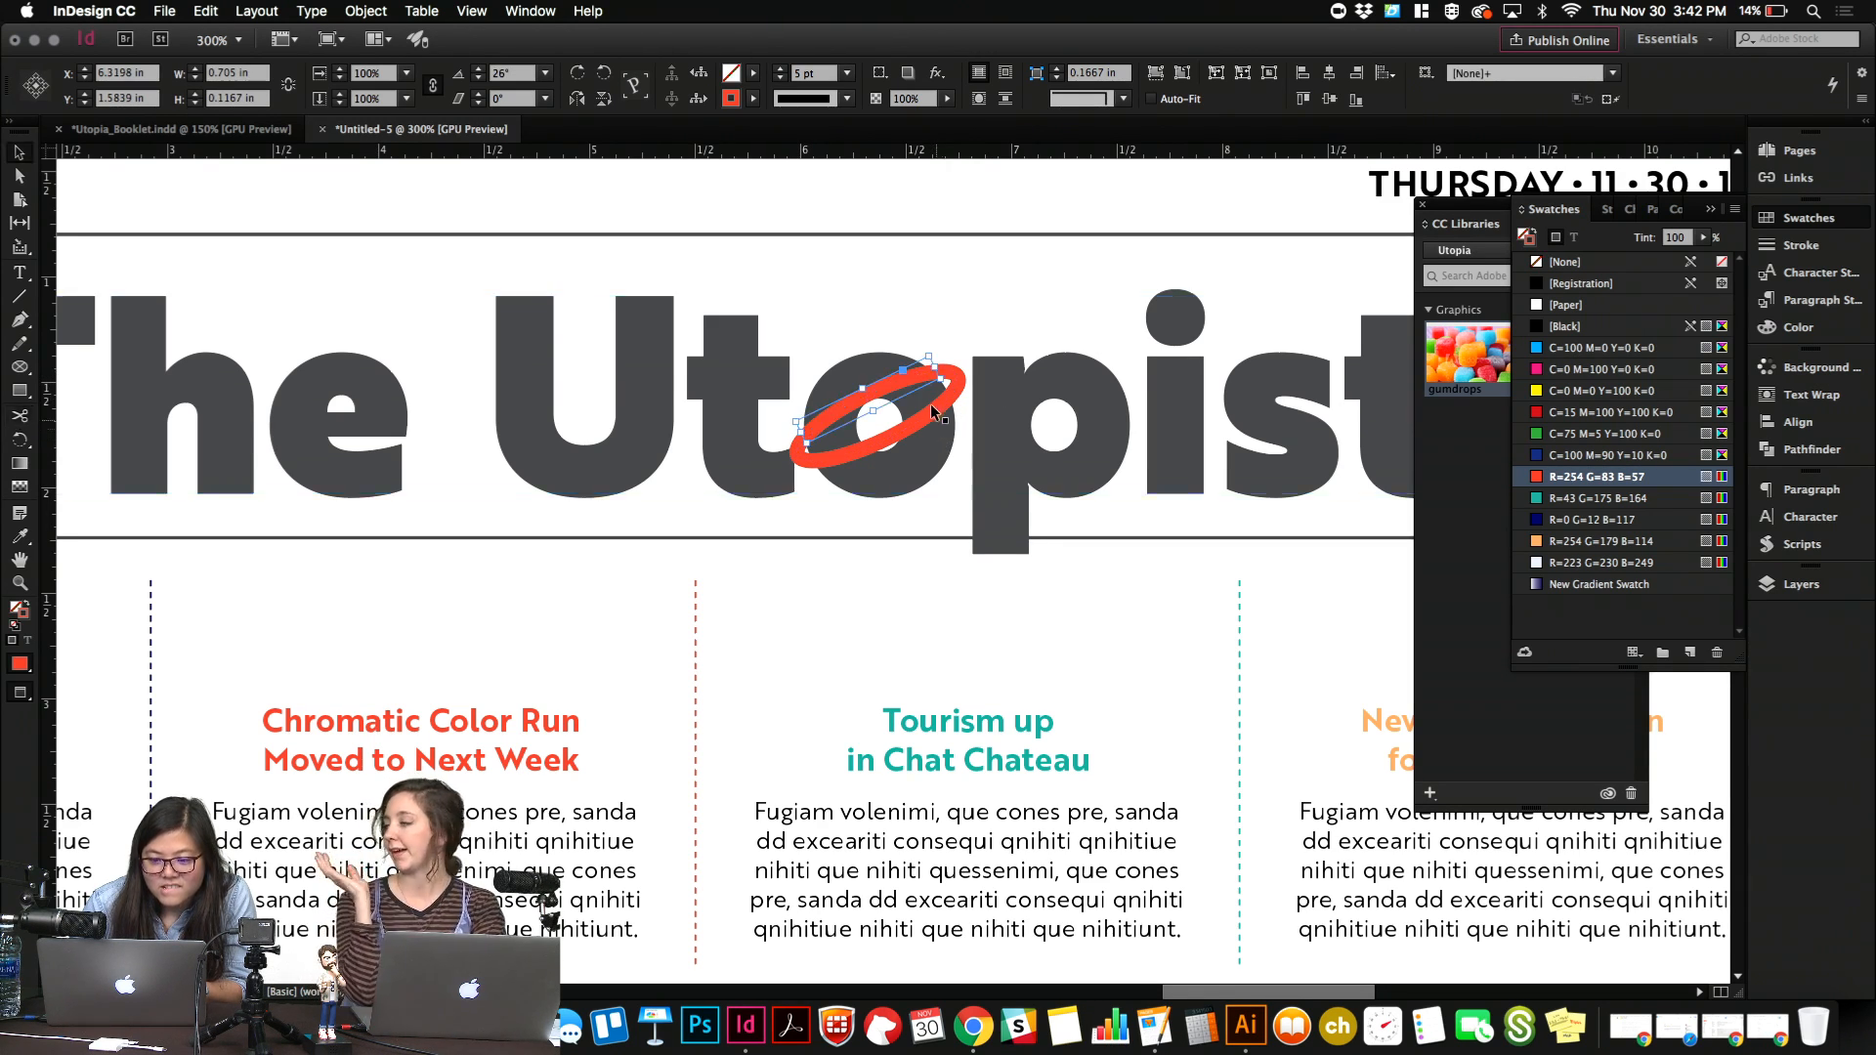
key(Delete)
click(940, 404)
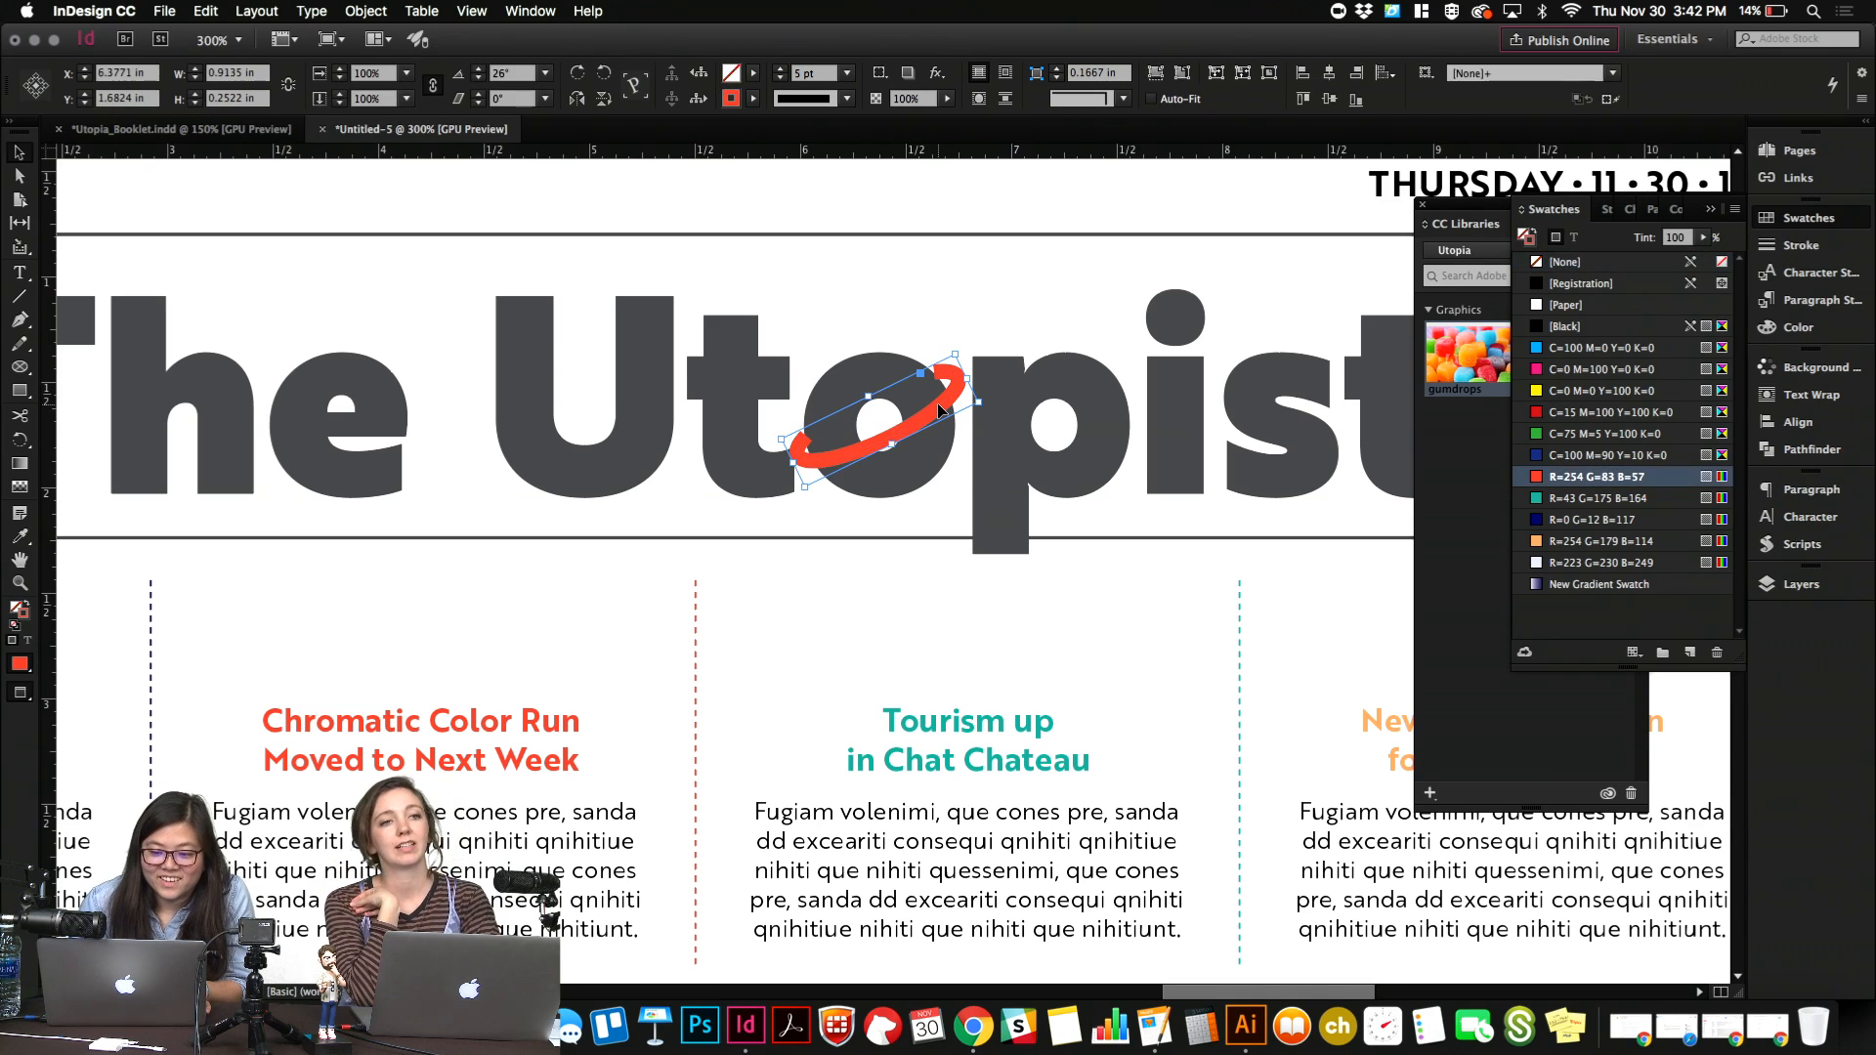
key(Right)
key(Right)
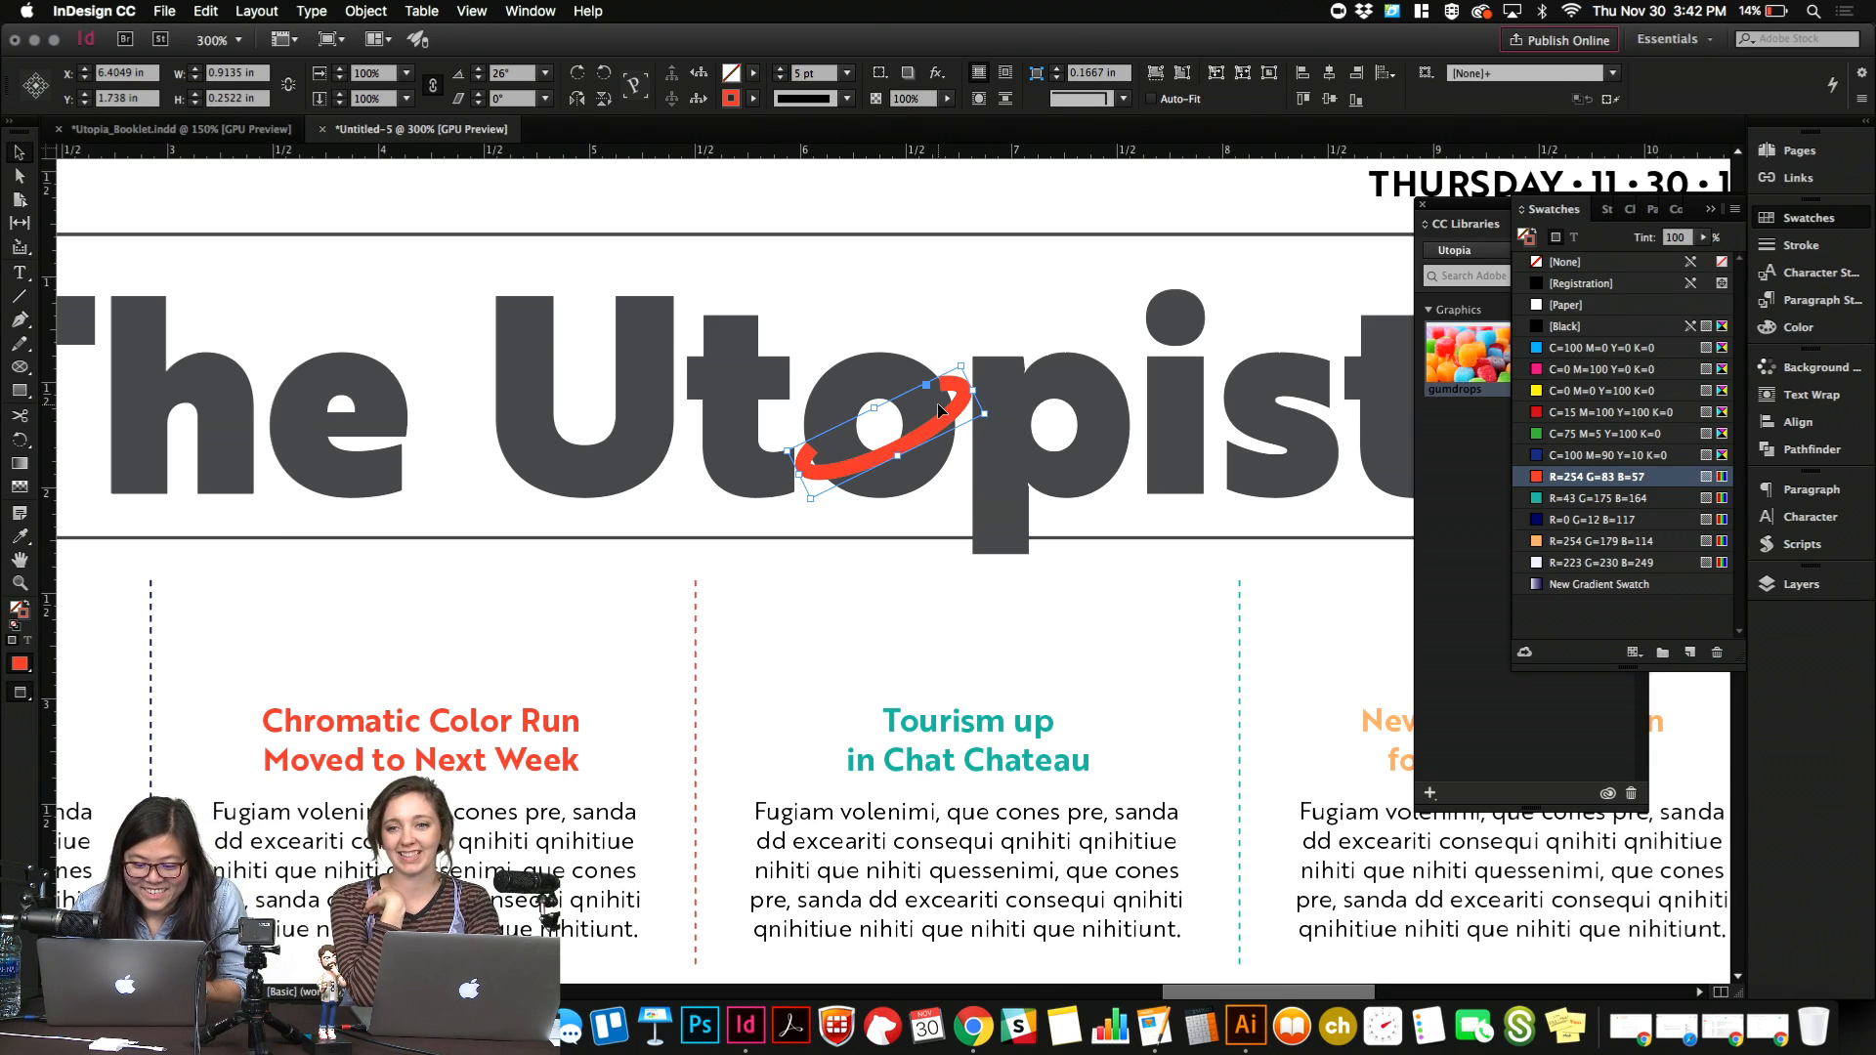
Undo the arc's nudges, the upper arc's deletion and the scissor cuts to restore the full ring.
key(super+z)
key(super+z)
key(super+z)
key(super+z)
key(super+z)
key(super+z)
key(super+z)
key(super+z)
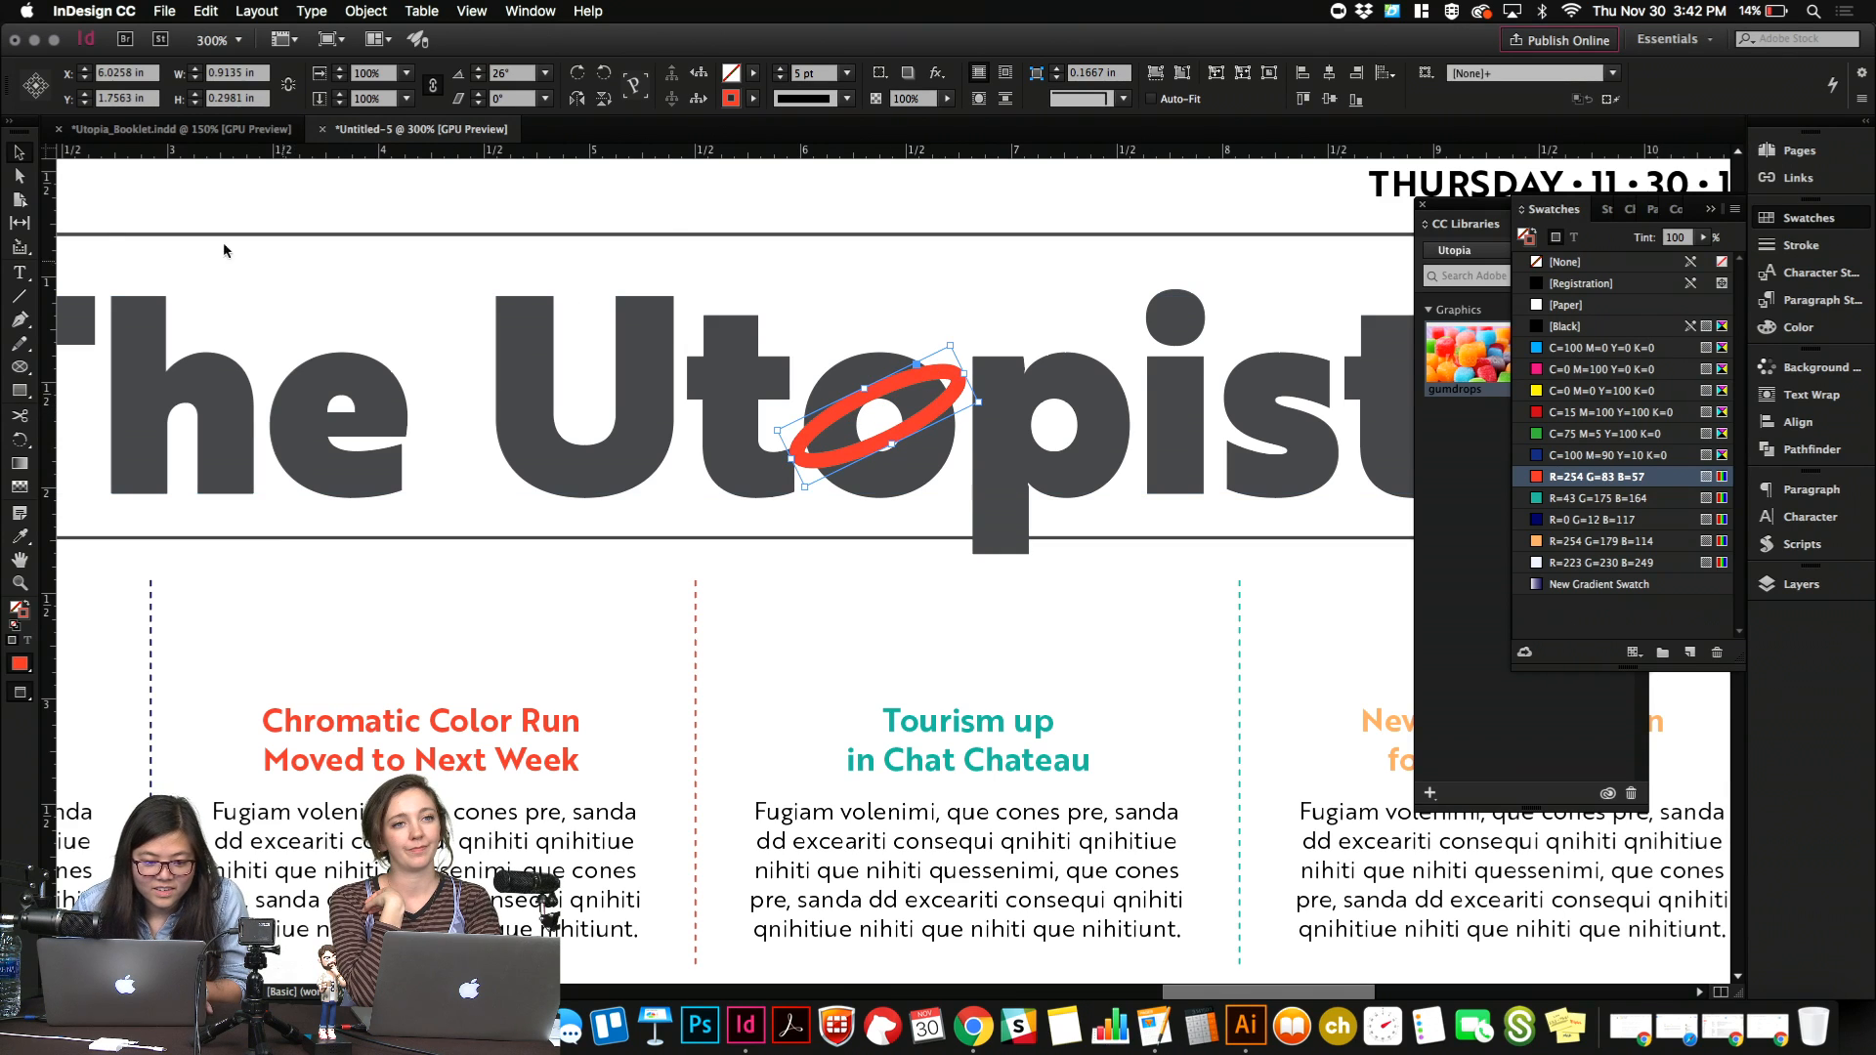
Cut the red ring with the Scissors tool near both ends of its upper side and delete the upper arc.
key(a)
click(647, 223)
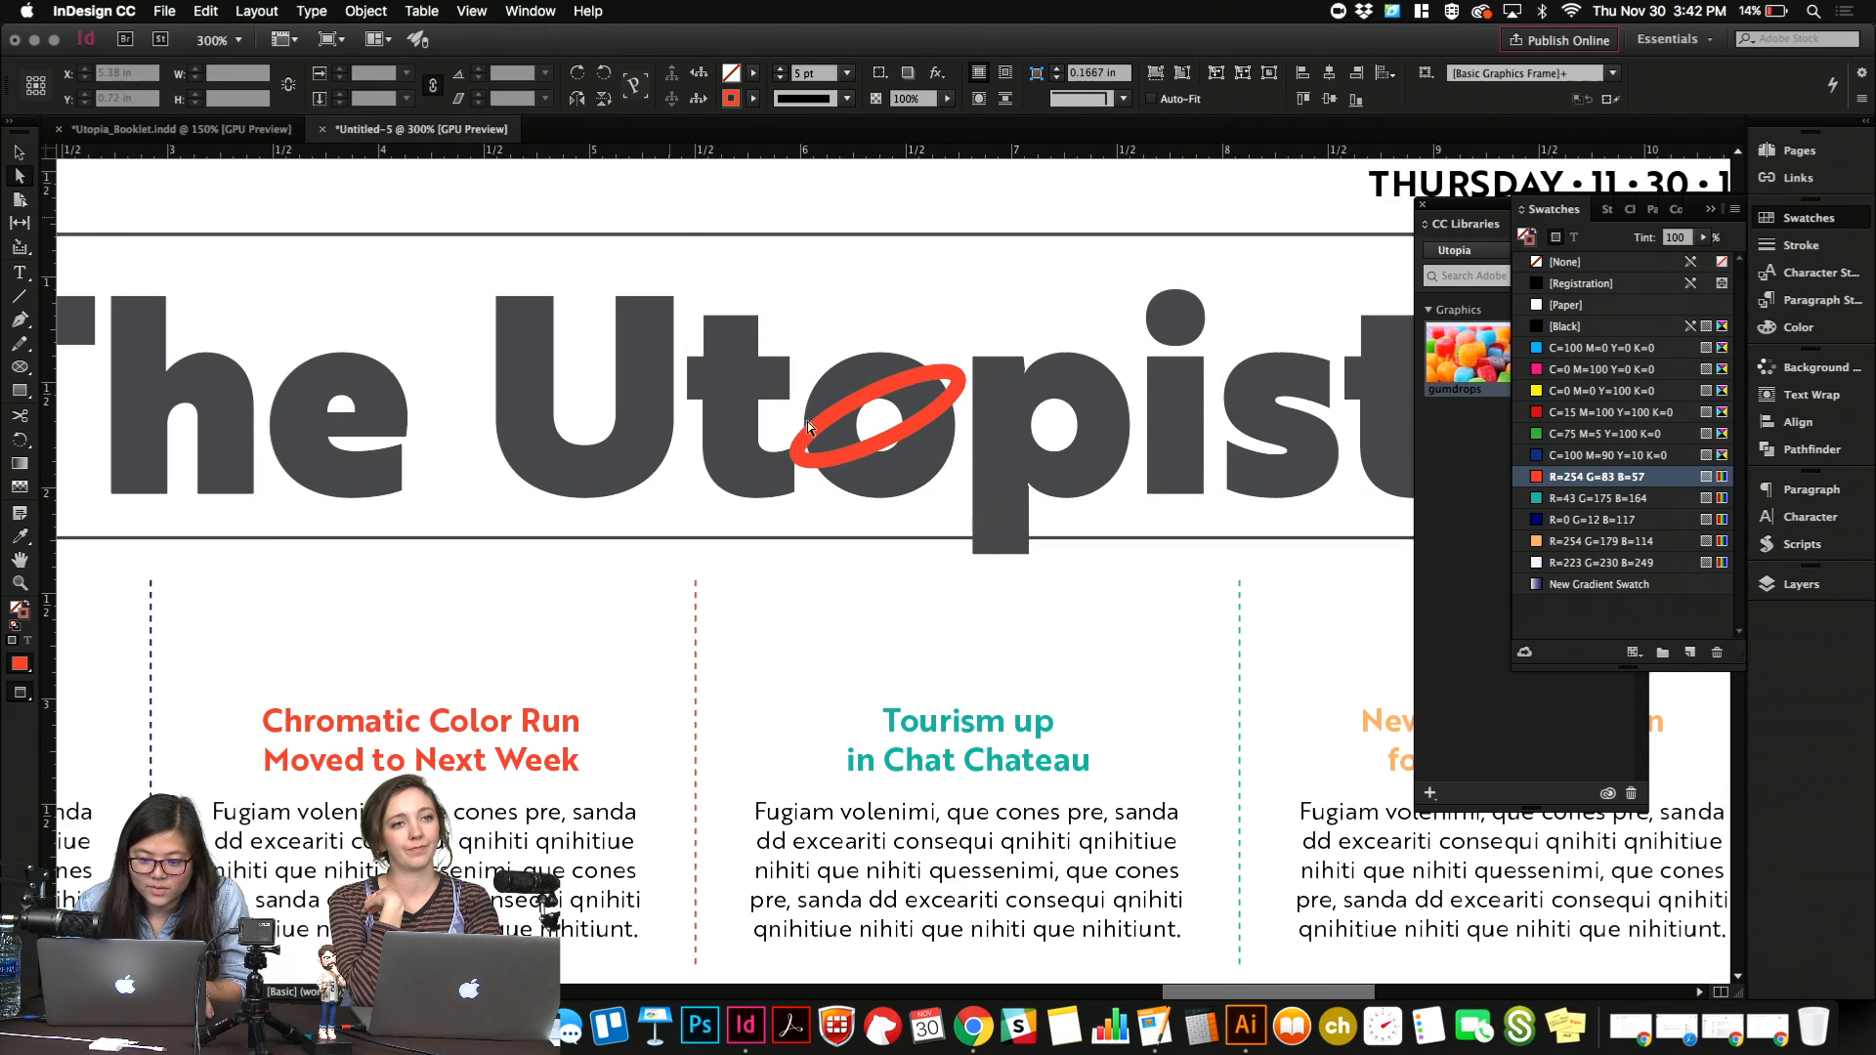
click(860, 451)
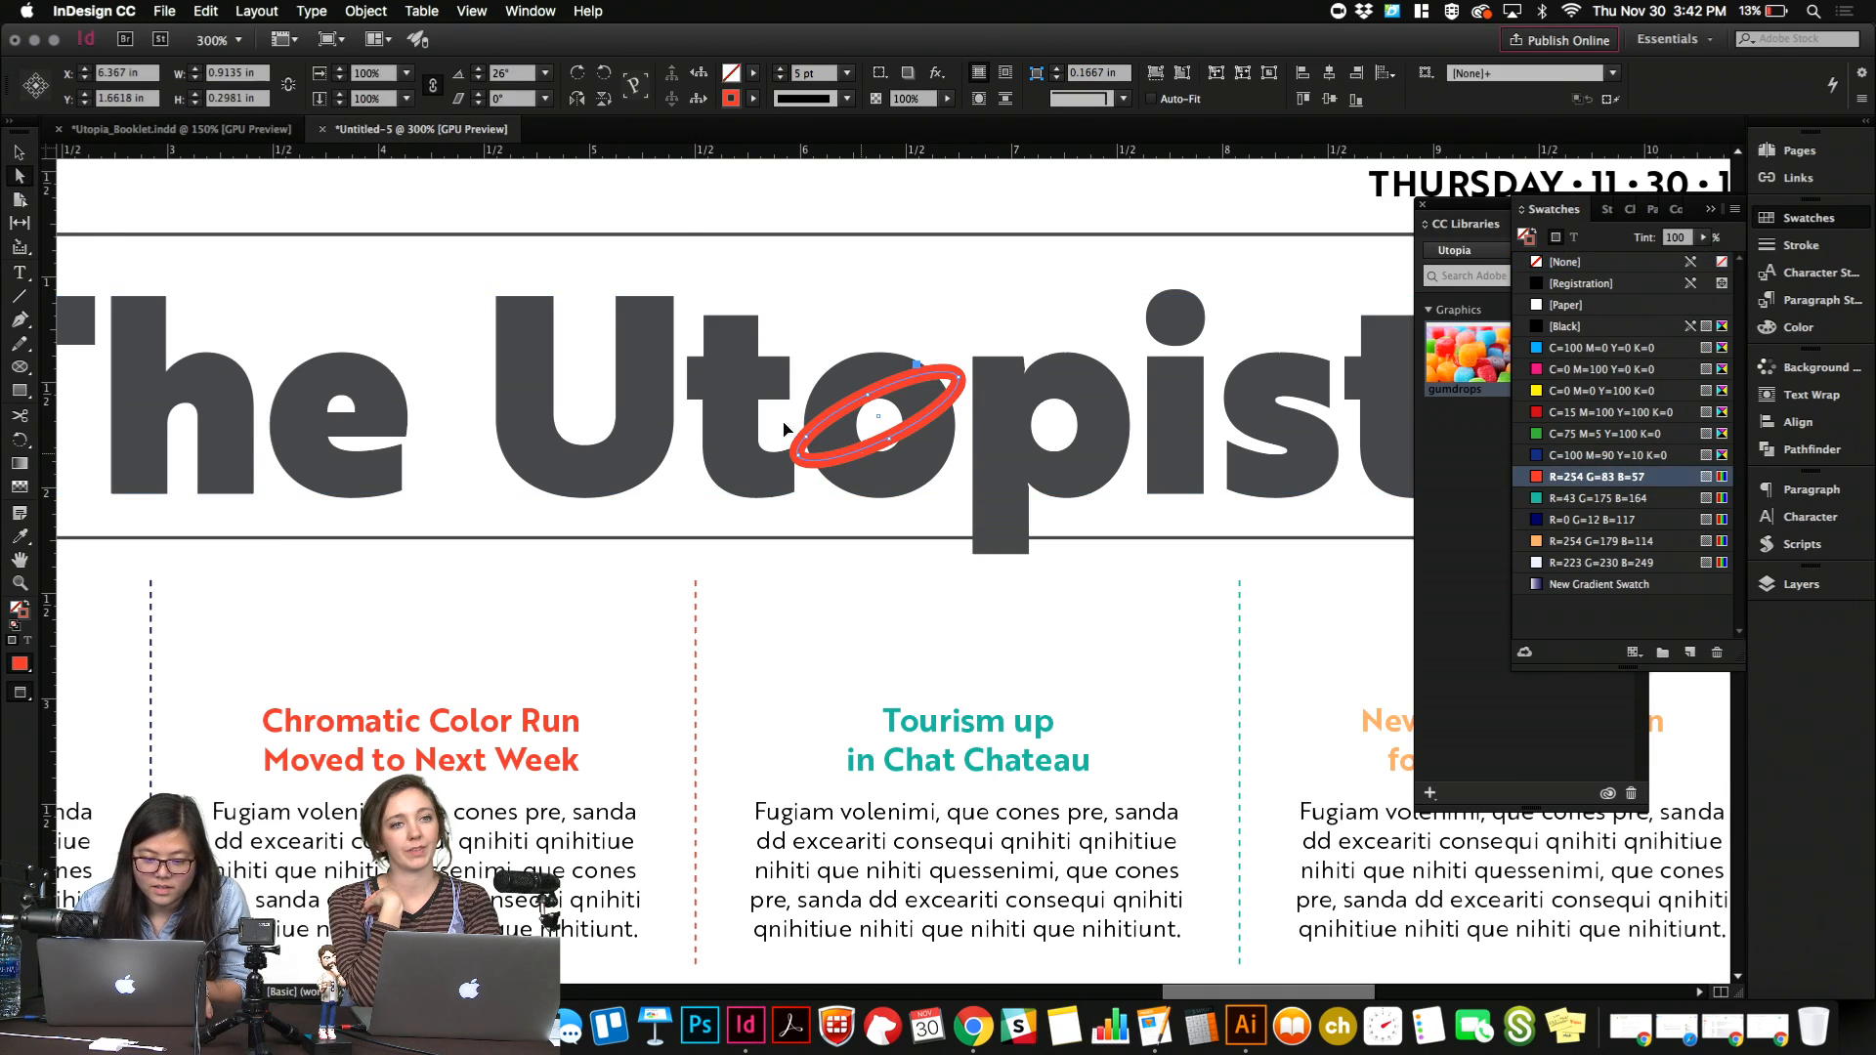
click(19, 417)
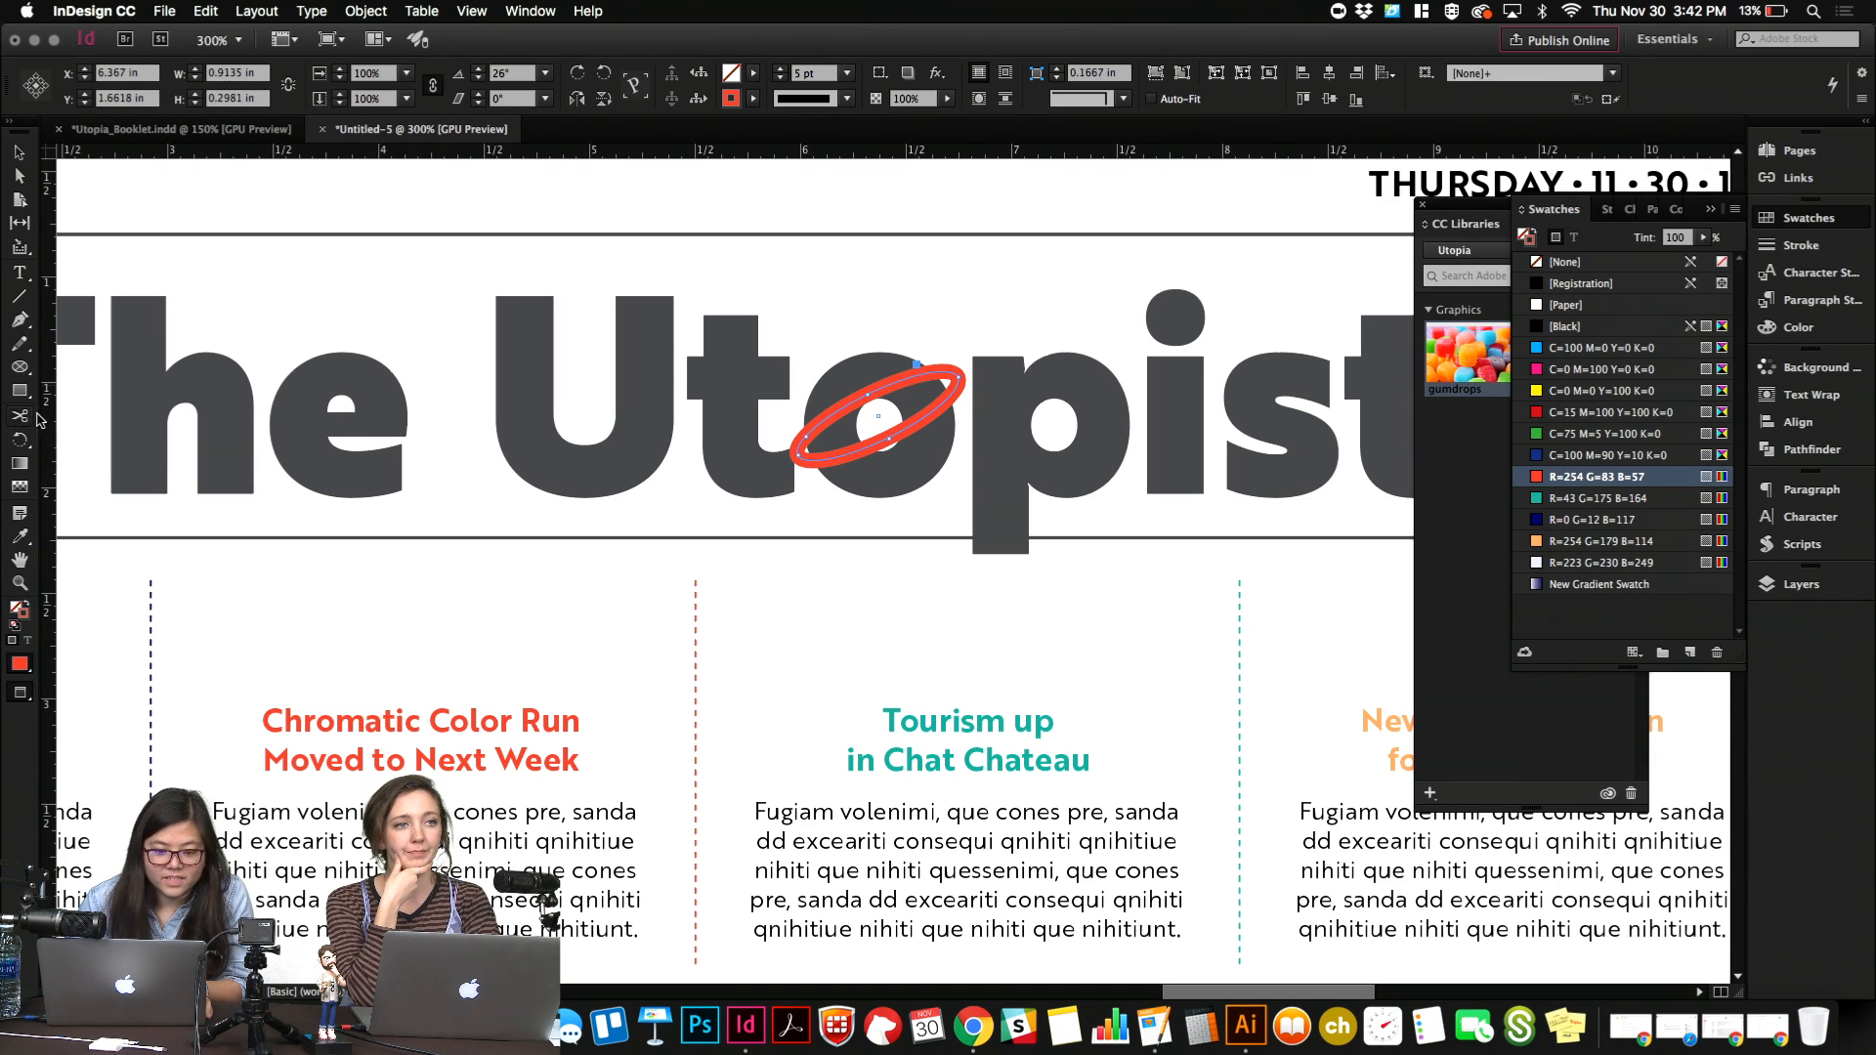
click(804, 435)
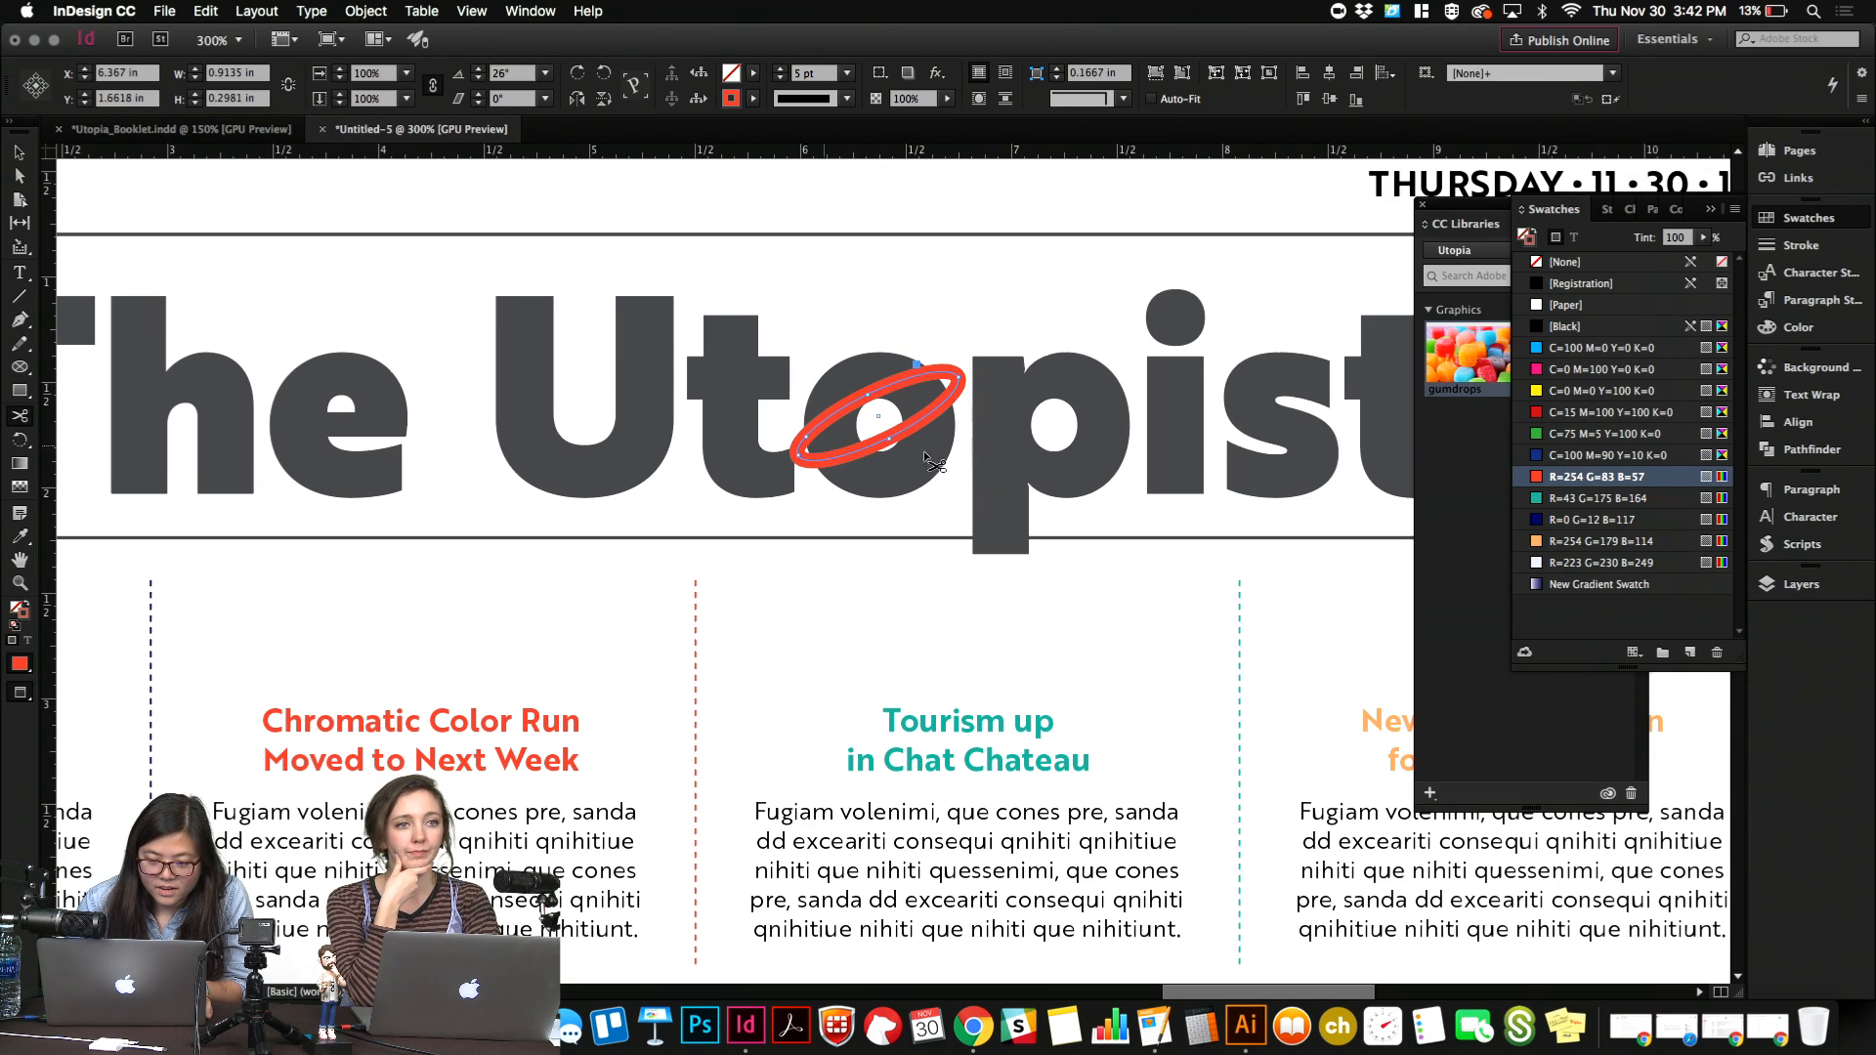
click(938, 379)
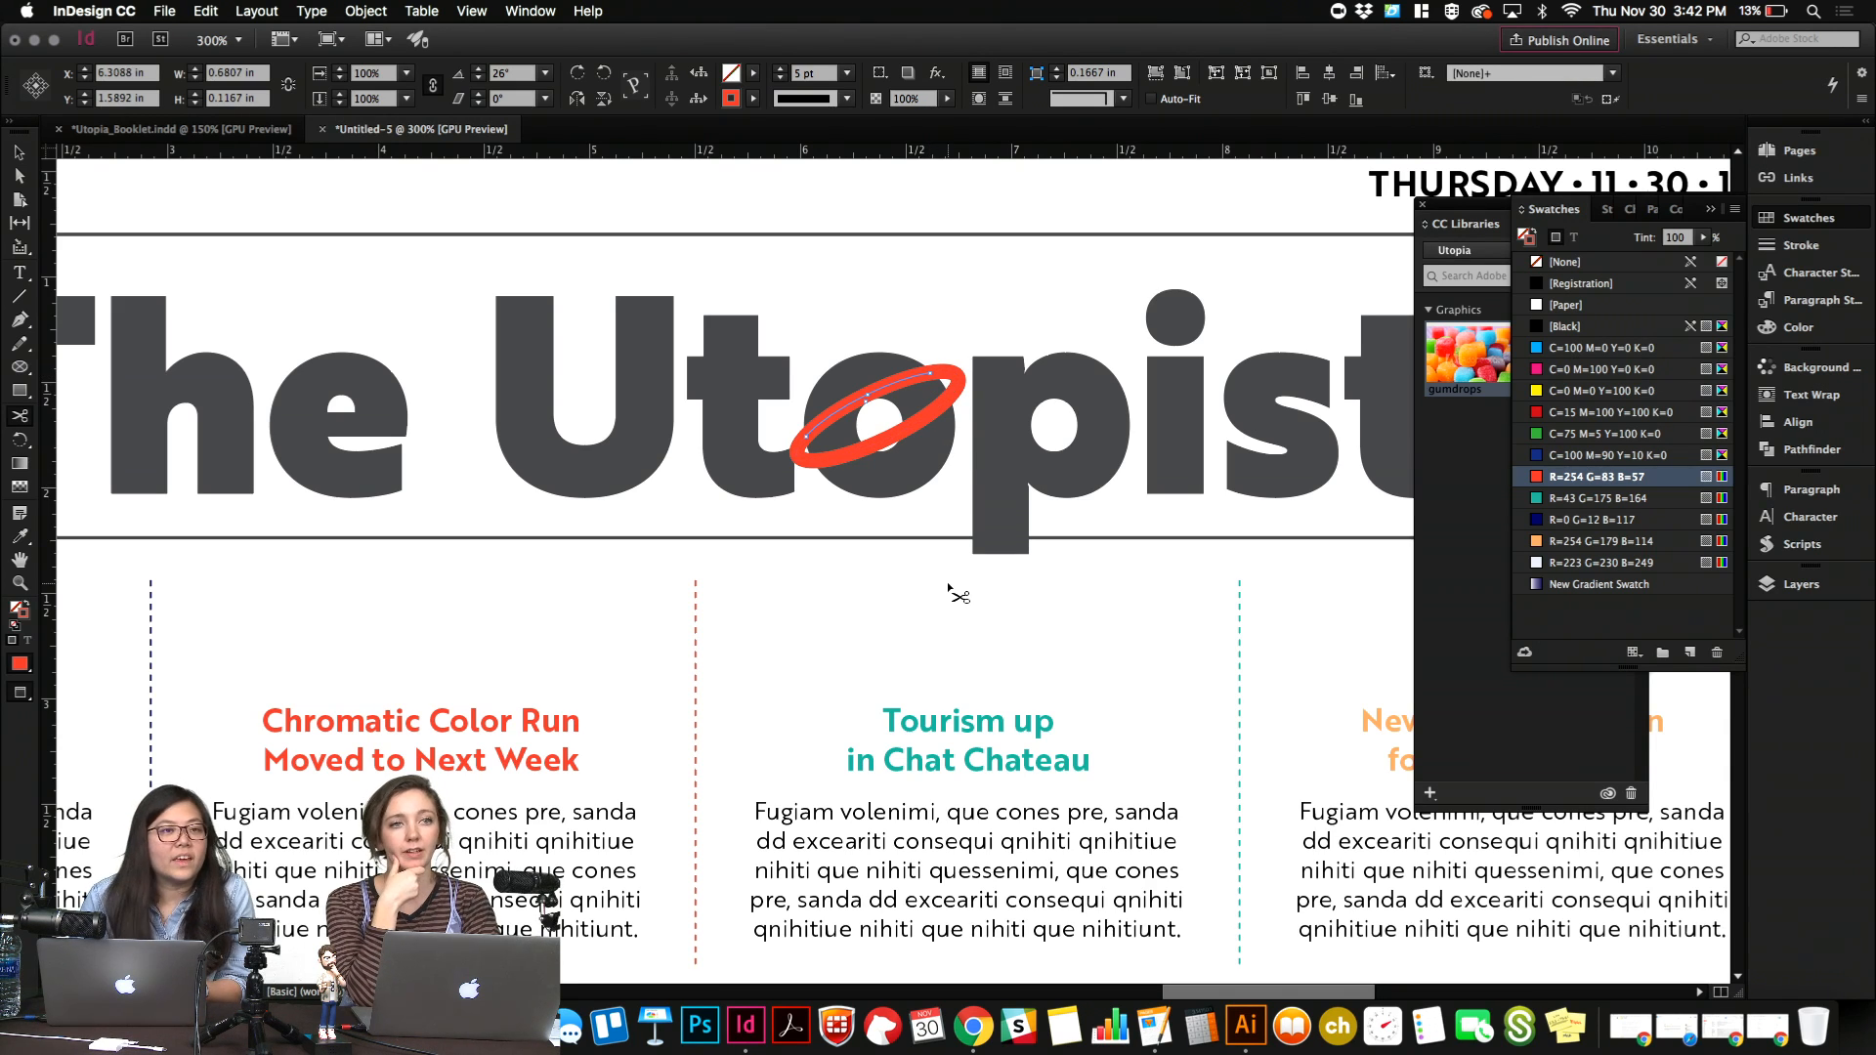
key(Delete)
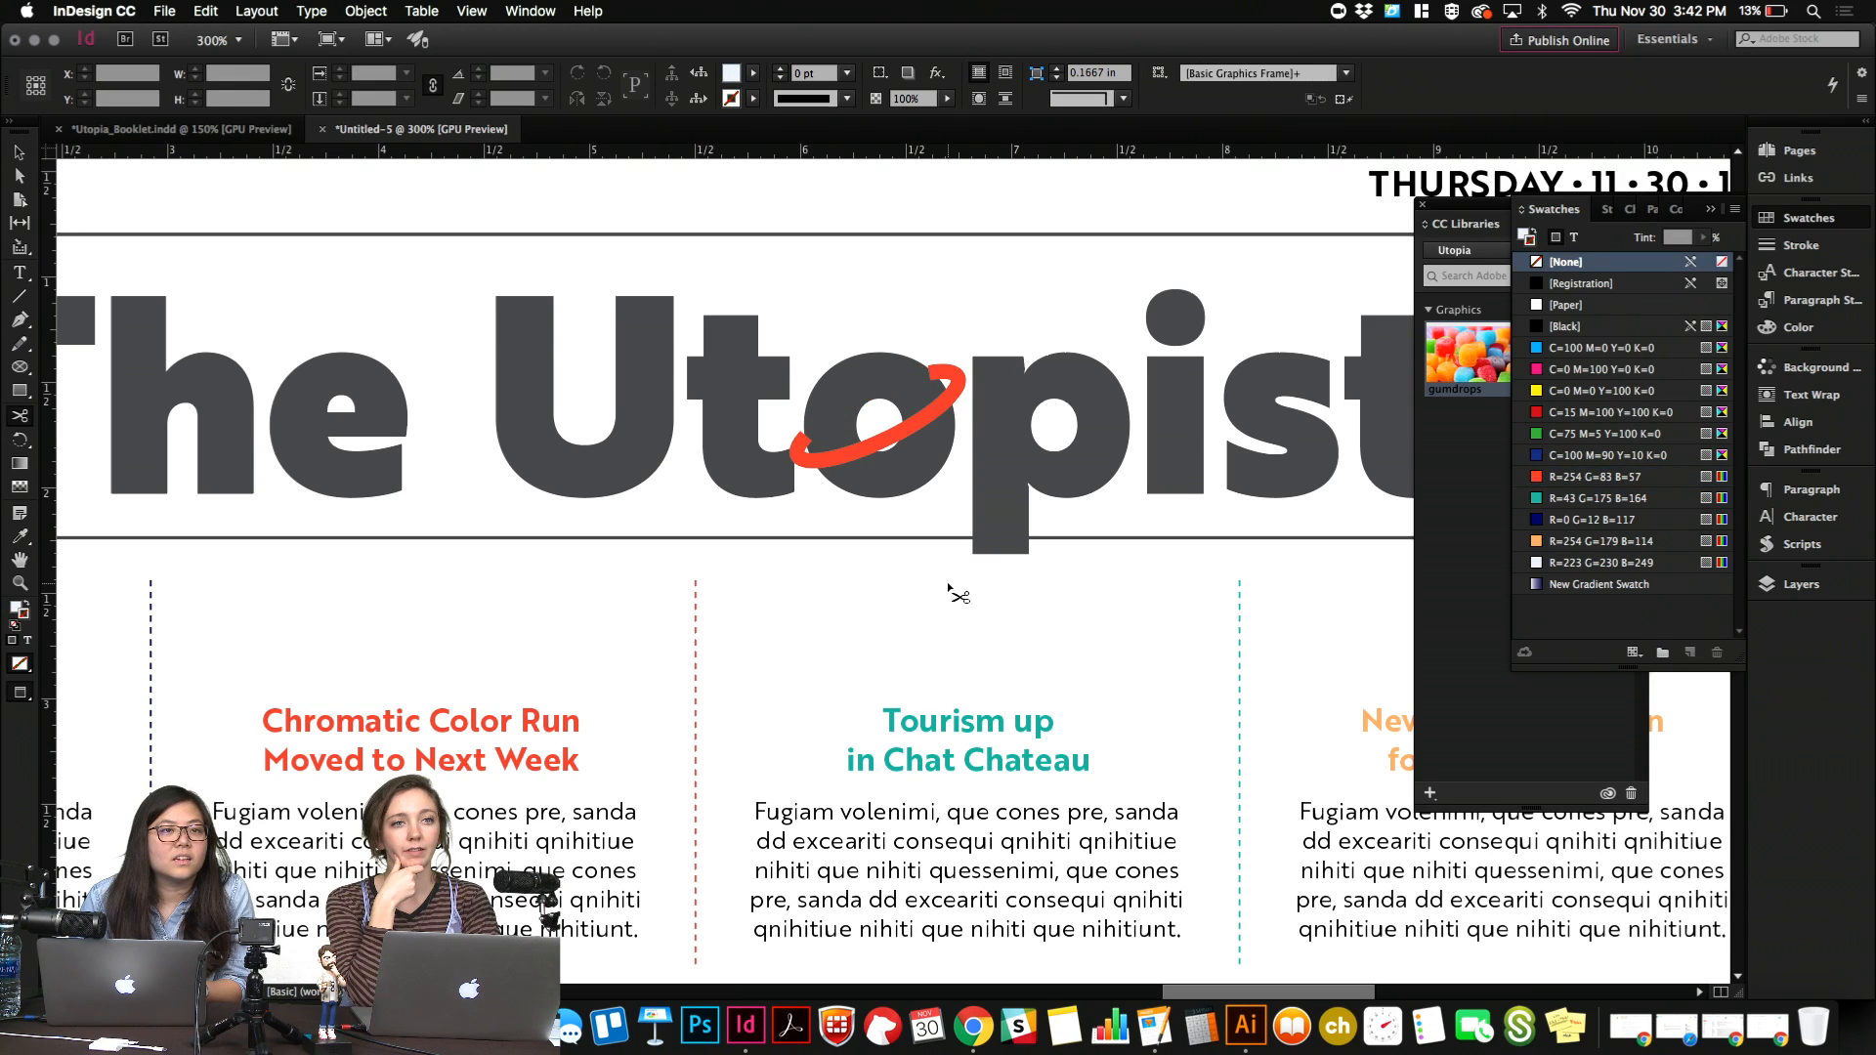
key(v)
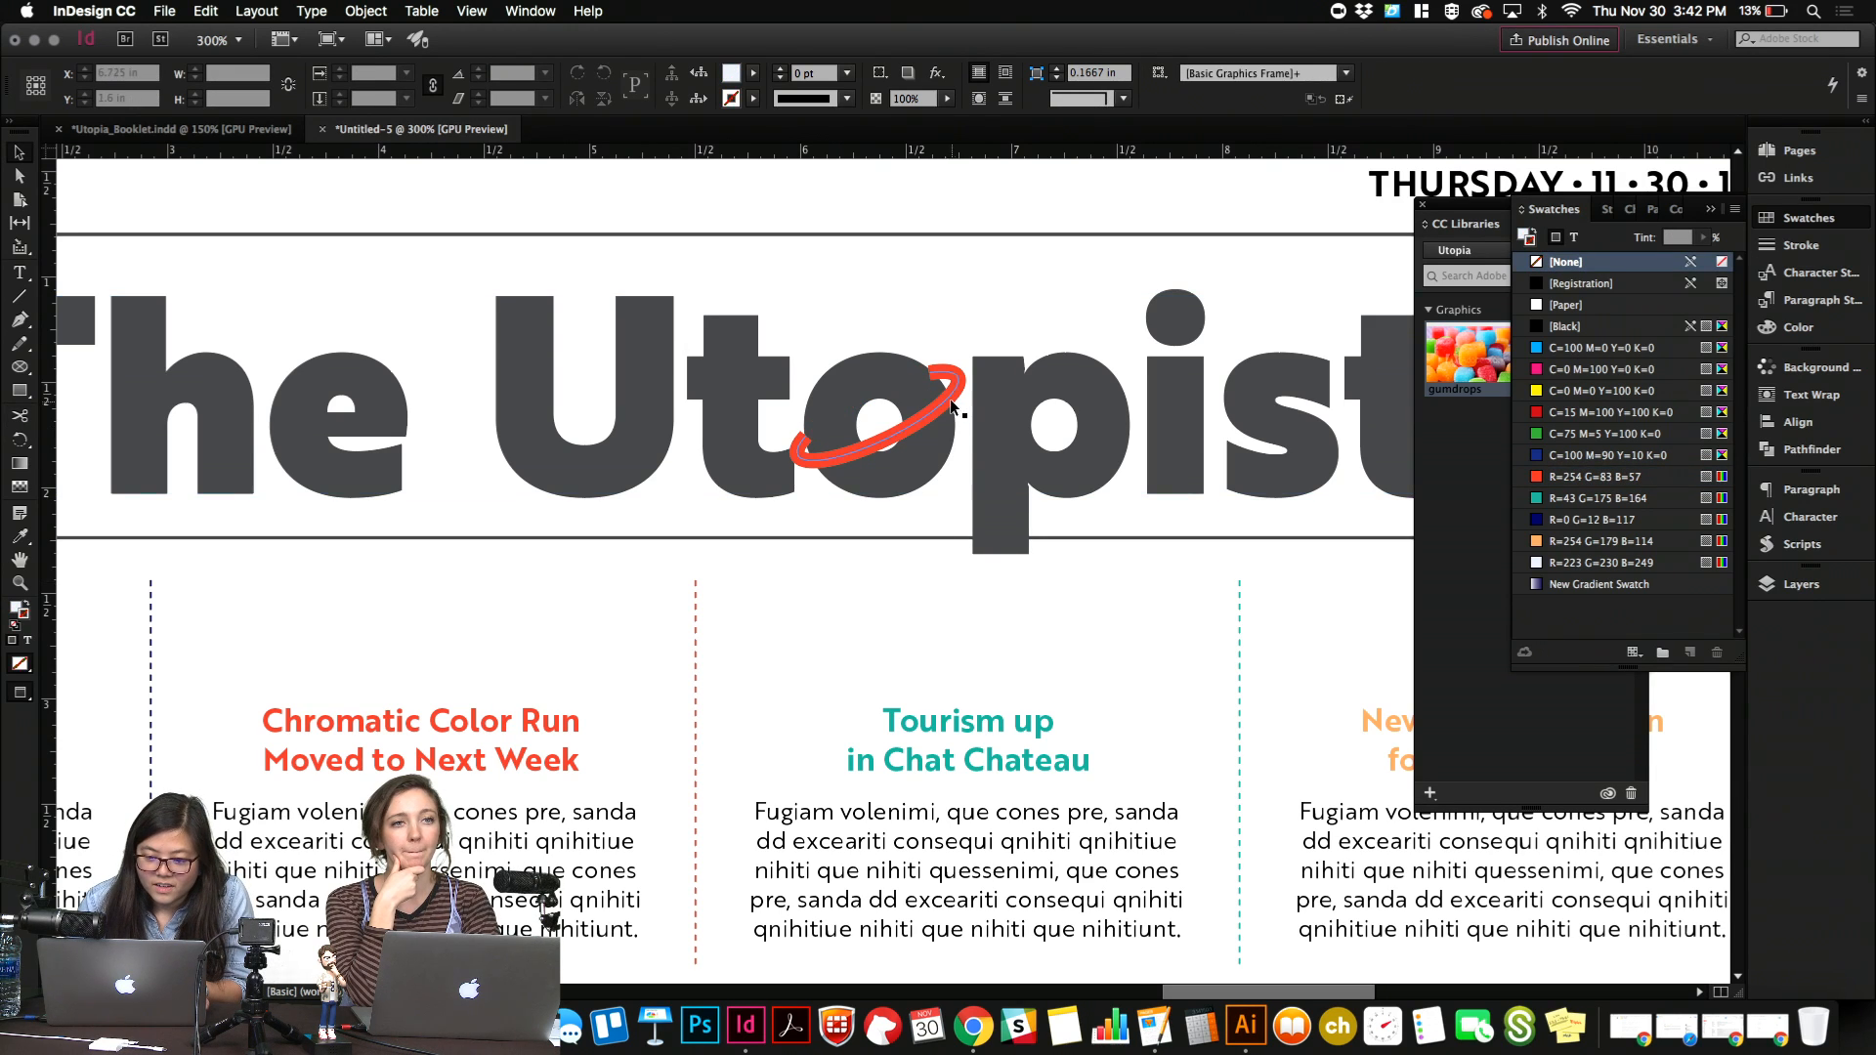
Reposition the remaining red arc with small moves right and down so it wraps around the masthead's "o".
click(950, 399)
drag(968, 378, 978, 374)
key(Right)
key(Down)
key(Down)
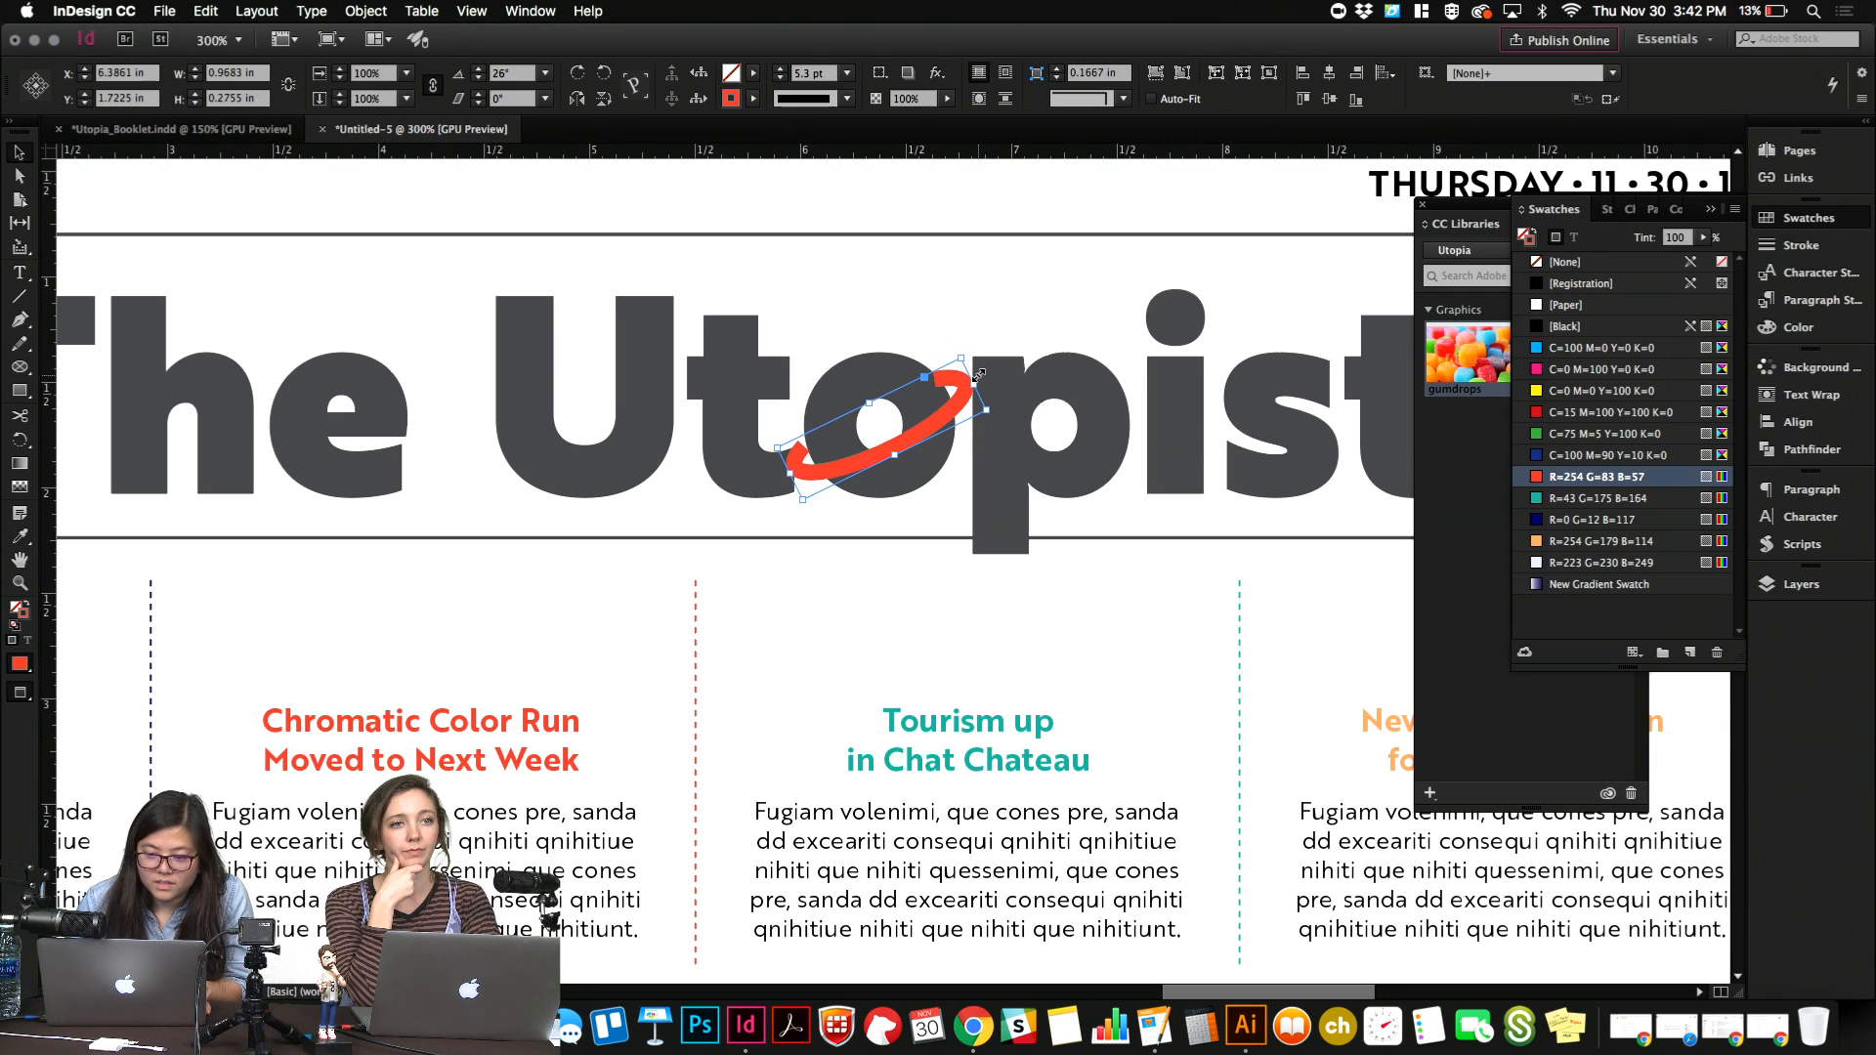
drag(978, 383, 967, 390)
key(Right)
key(Right)
key(Right)
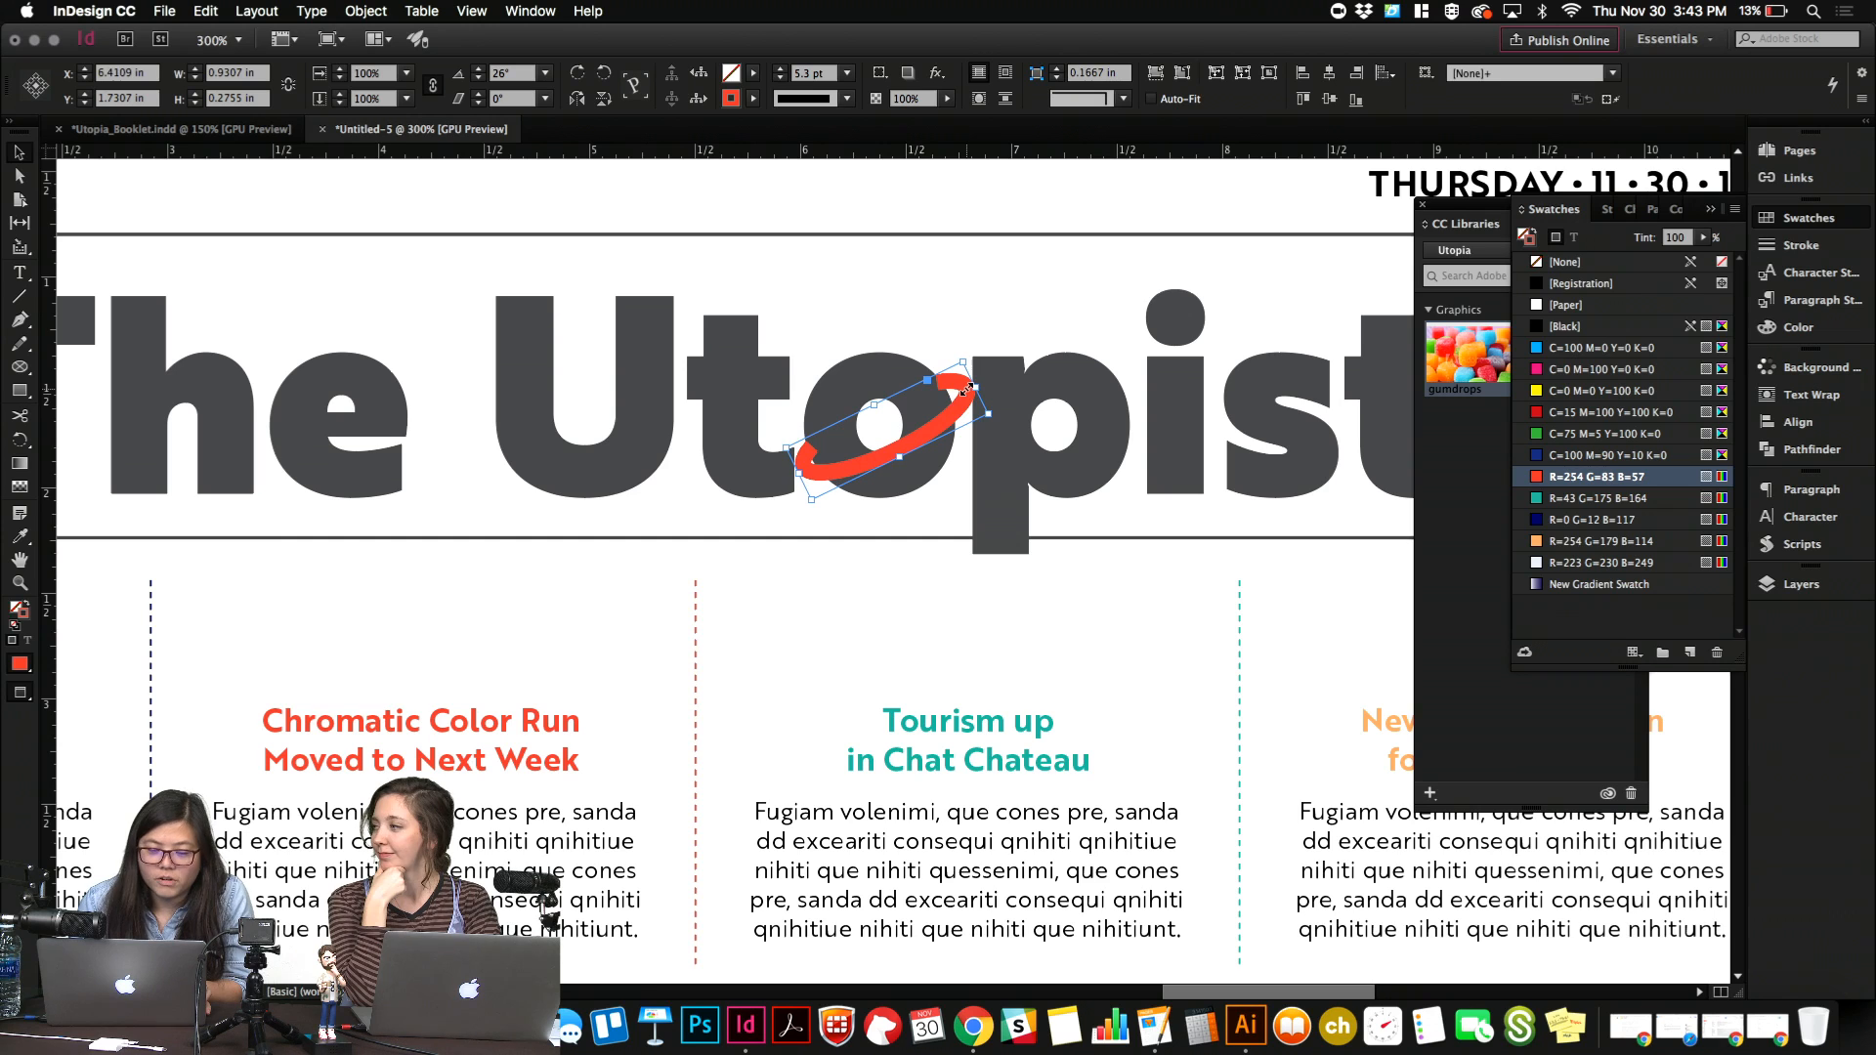
key(Left)
key(Down)
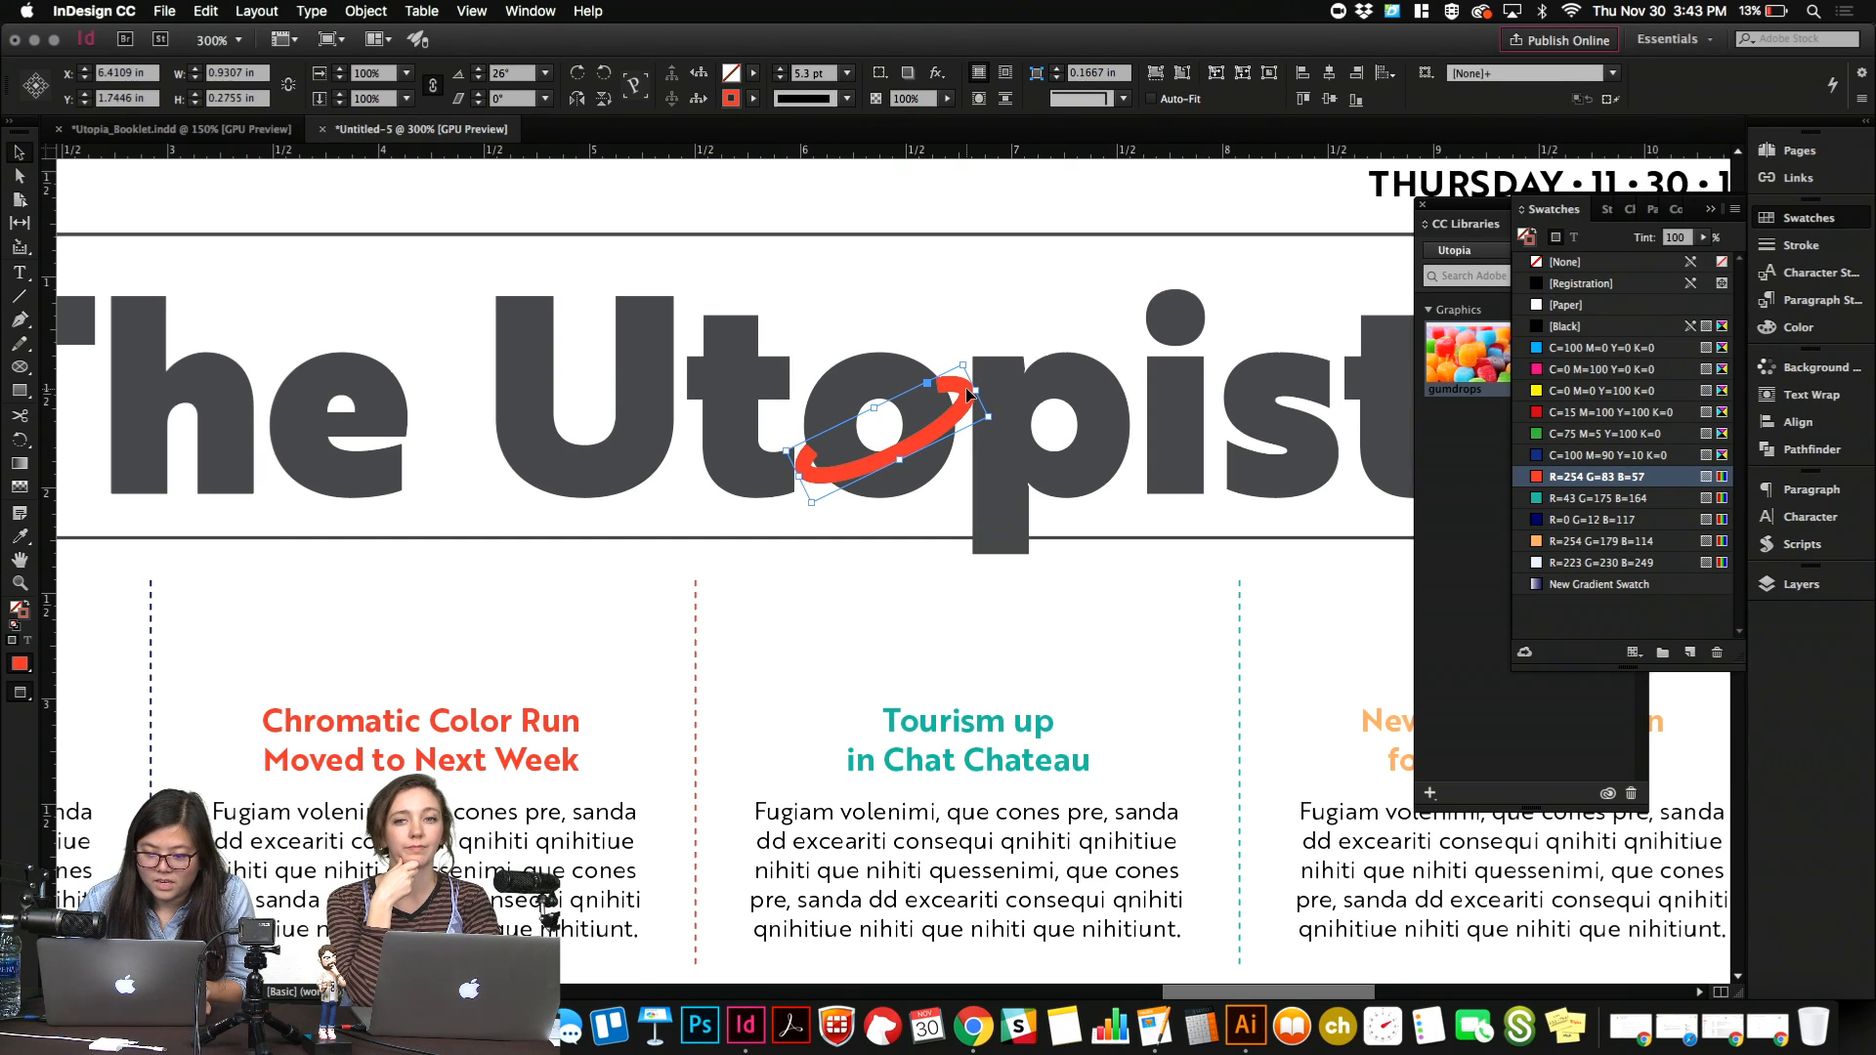
click(919, 479)
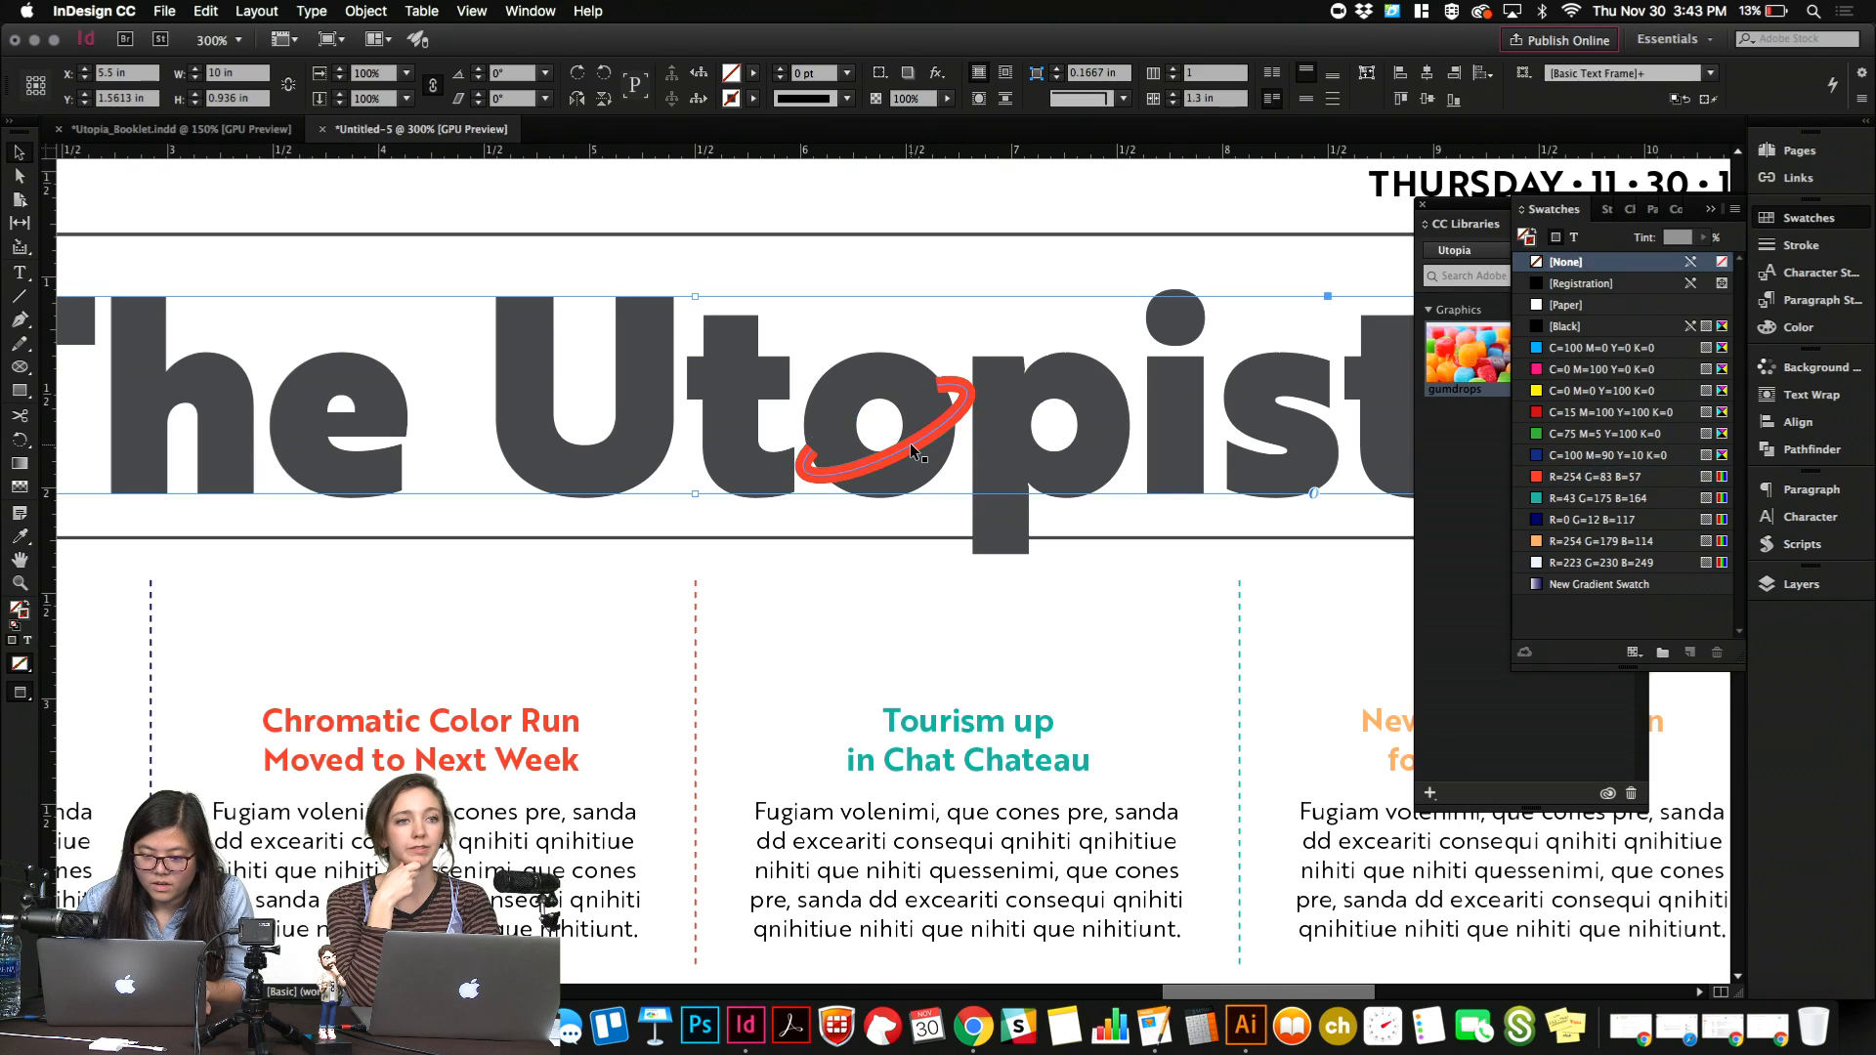
click(911, 449)
key(Up)
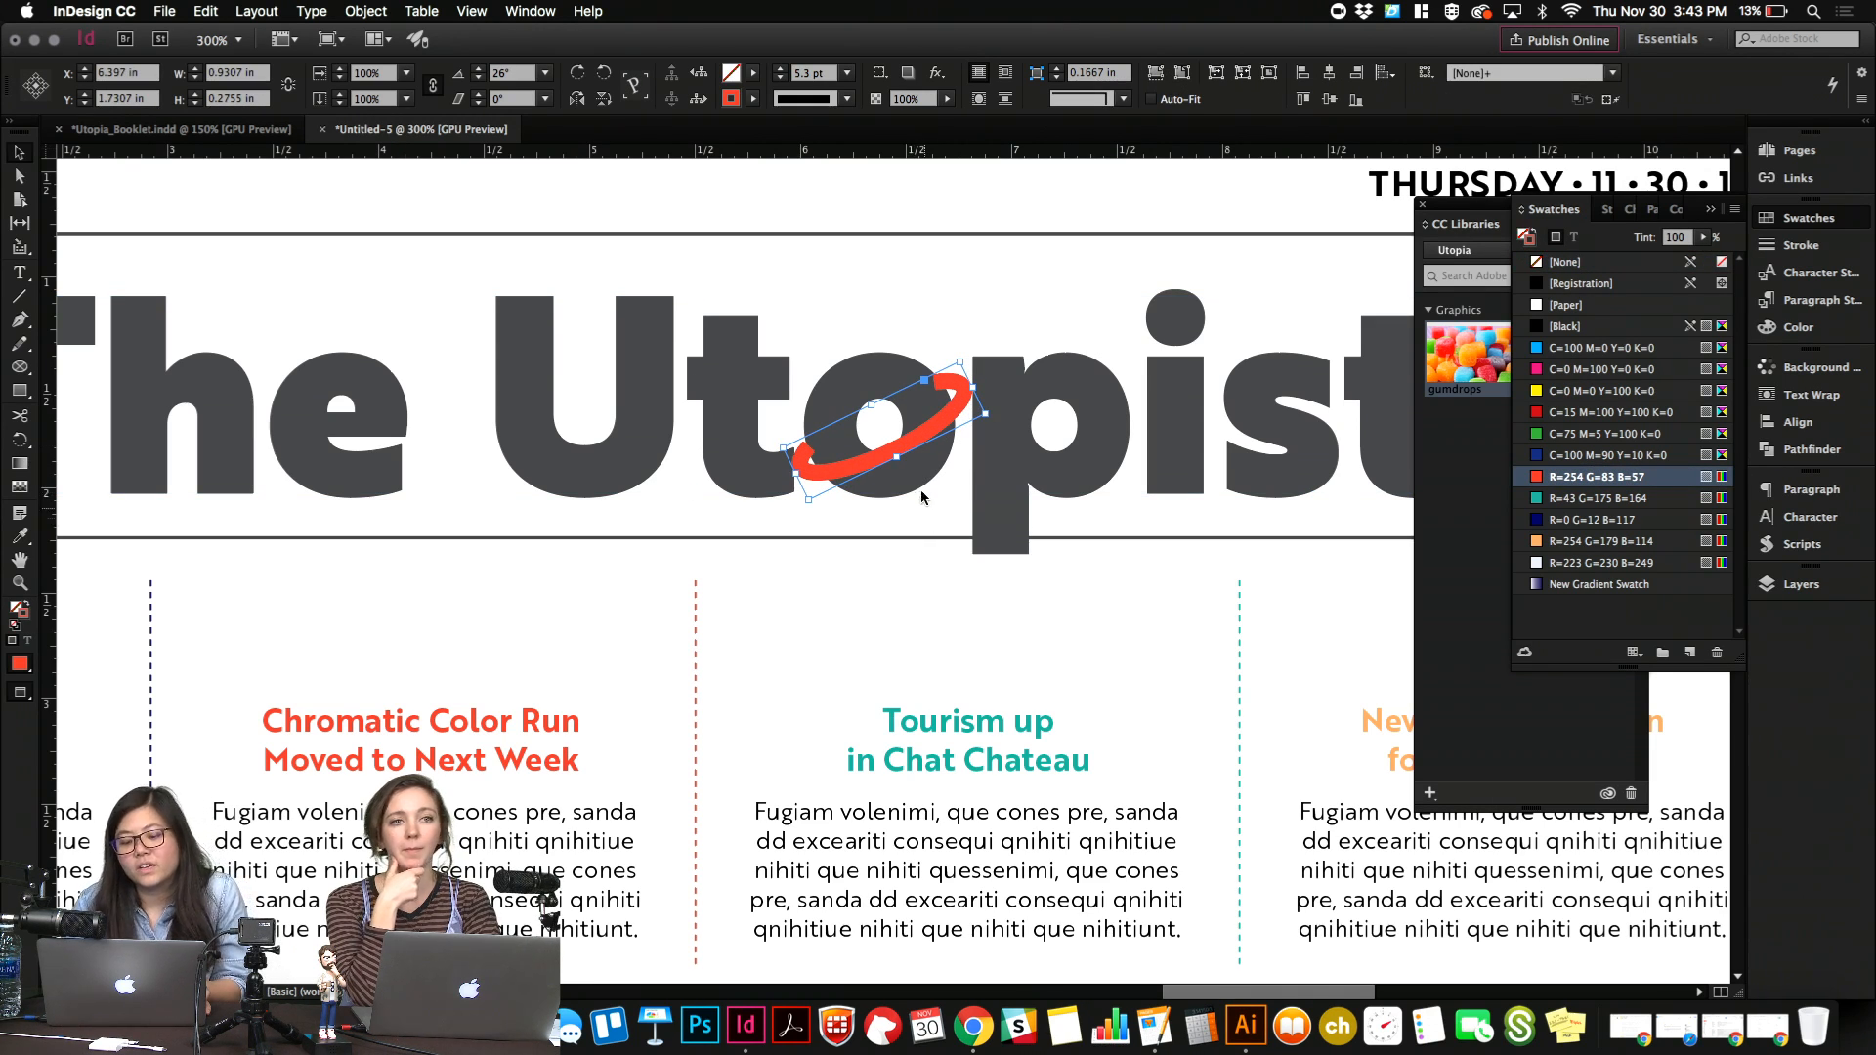
click(921, 488)
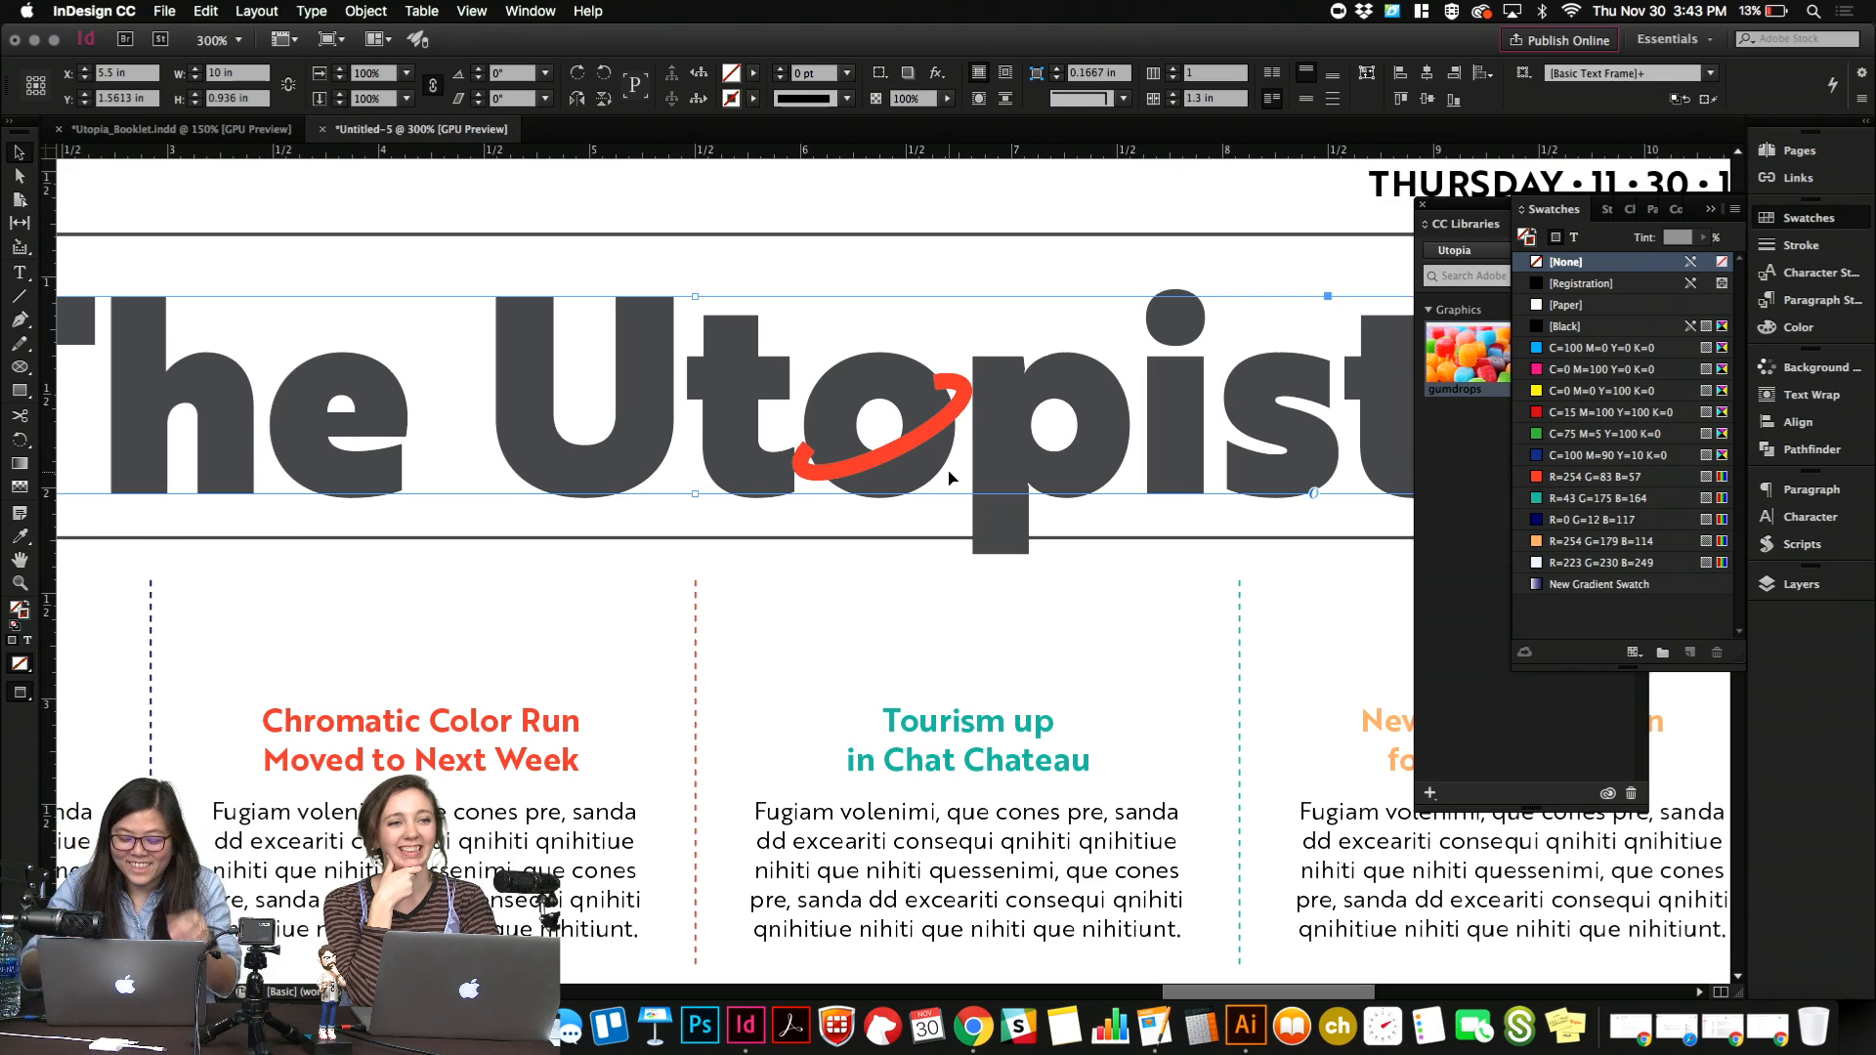
Move the upper end point of the red arc slightly outward along the "o" to lengthen that end.
key(super+equal)
key(super+equal)
scroll(952, 478, right, 10)
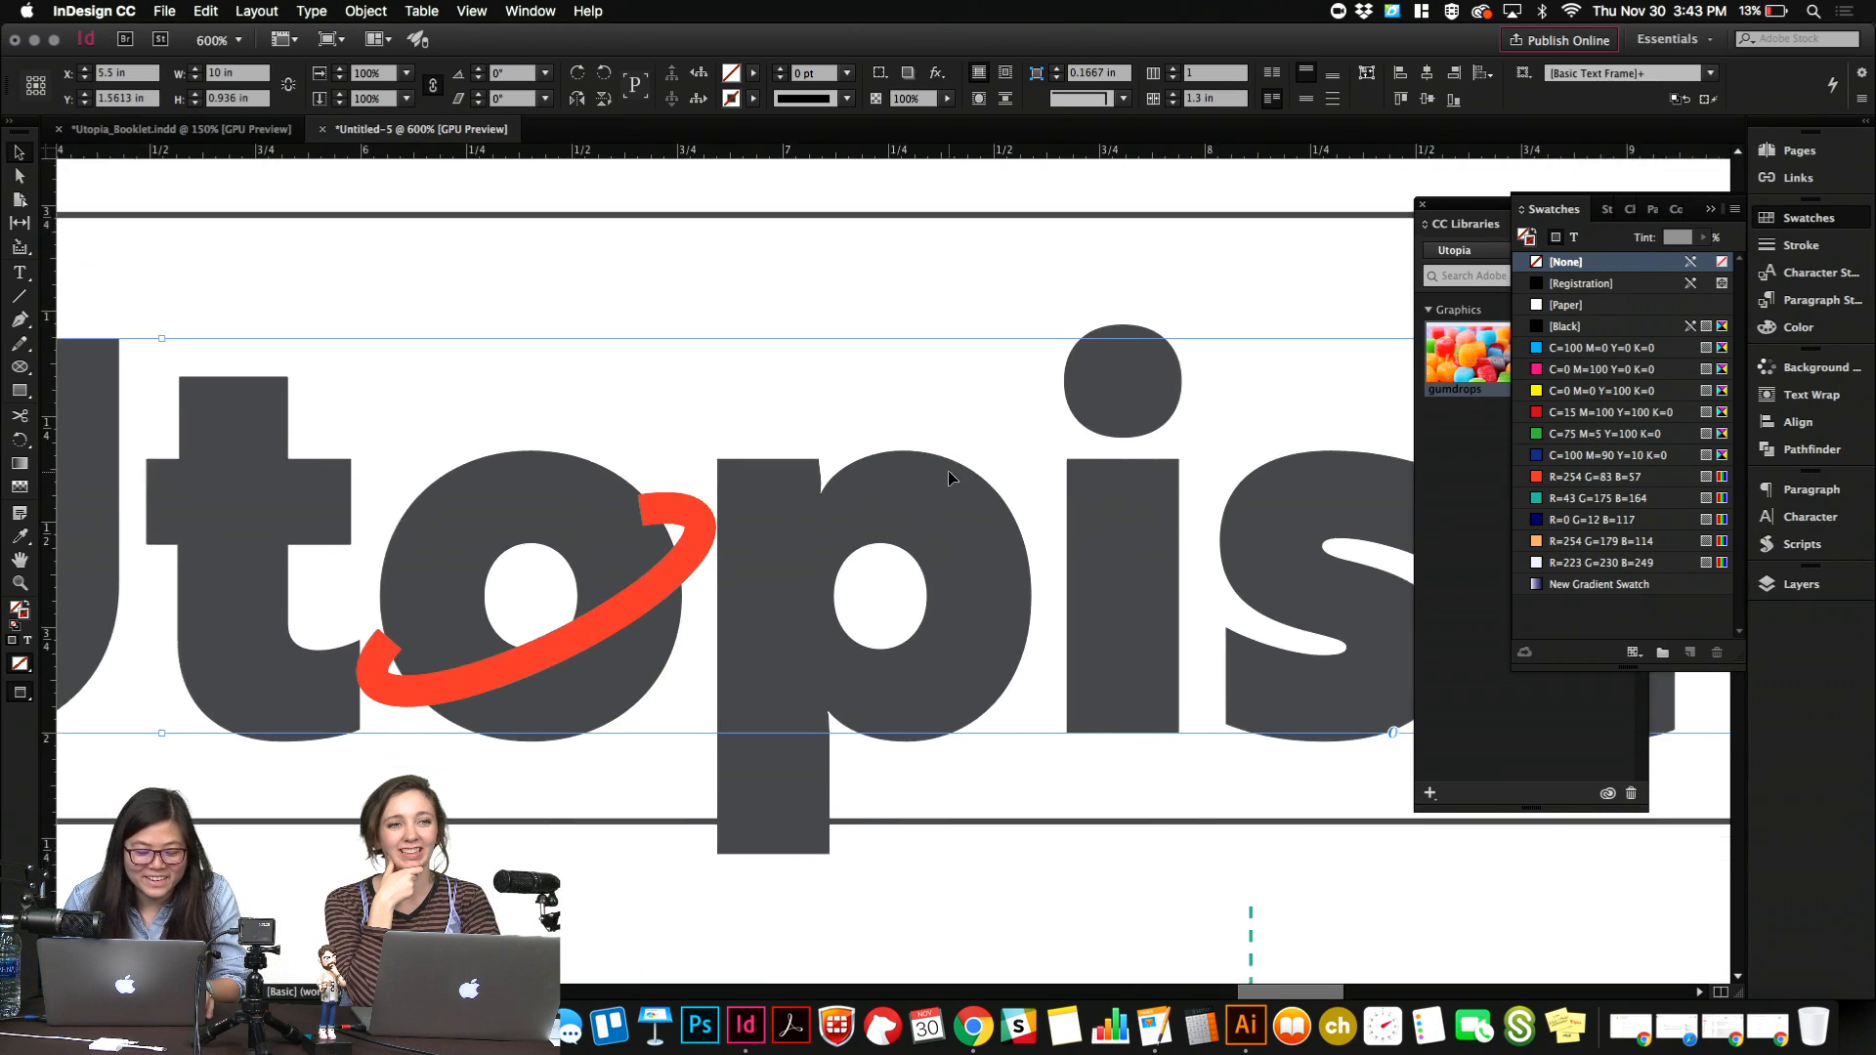
scroll(948, 471, left, 6)
scroll(948, 471, down, 2)
key(a)
click(795, 193)
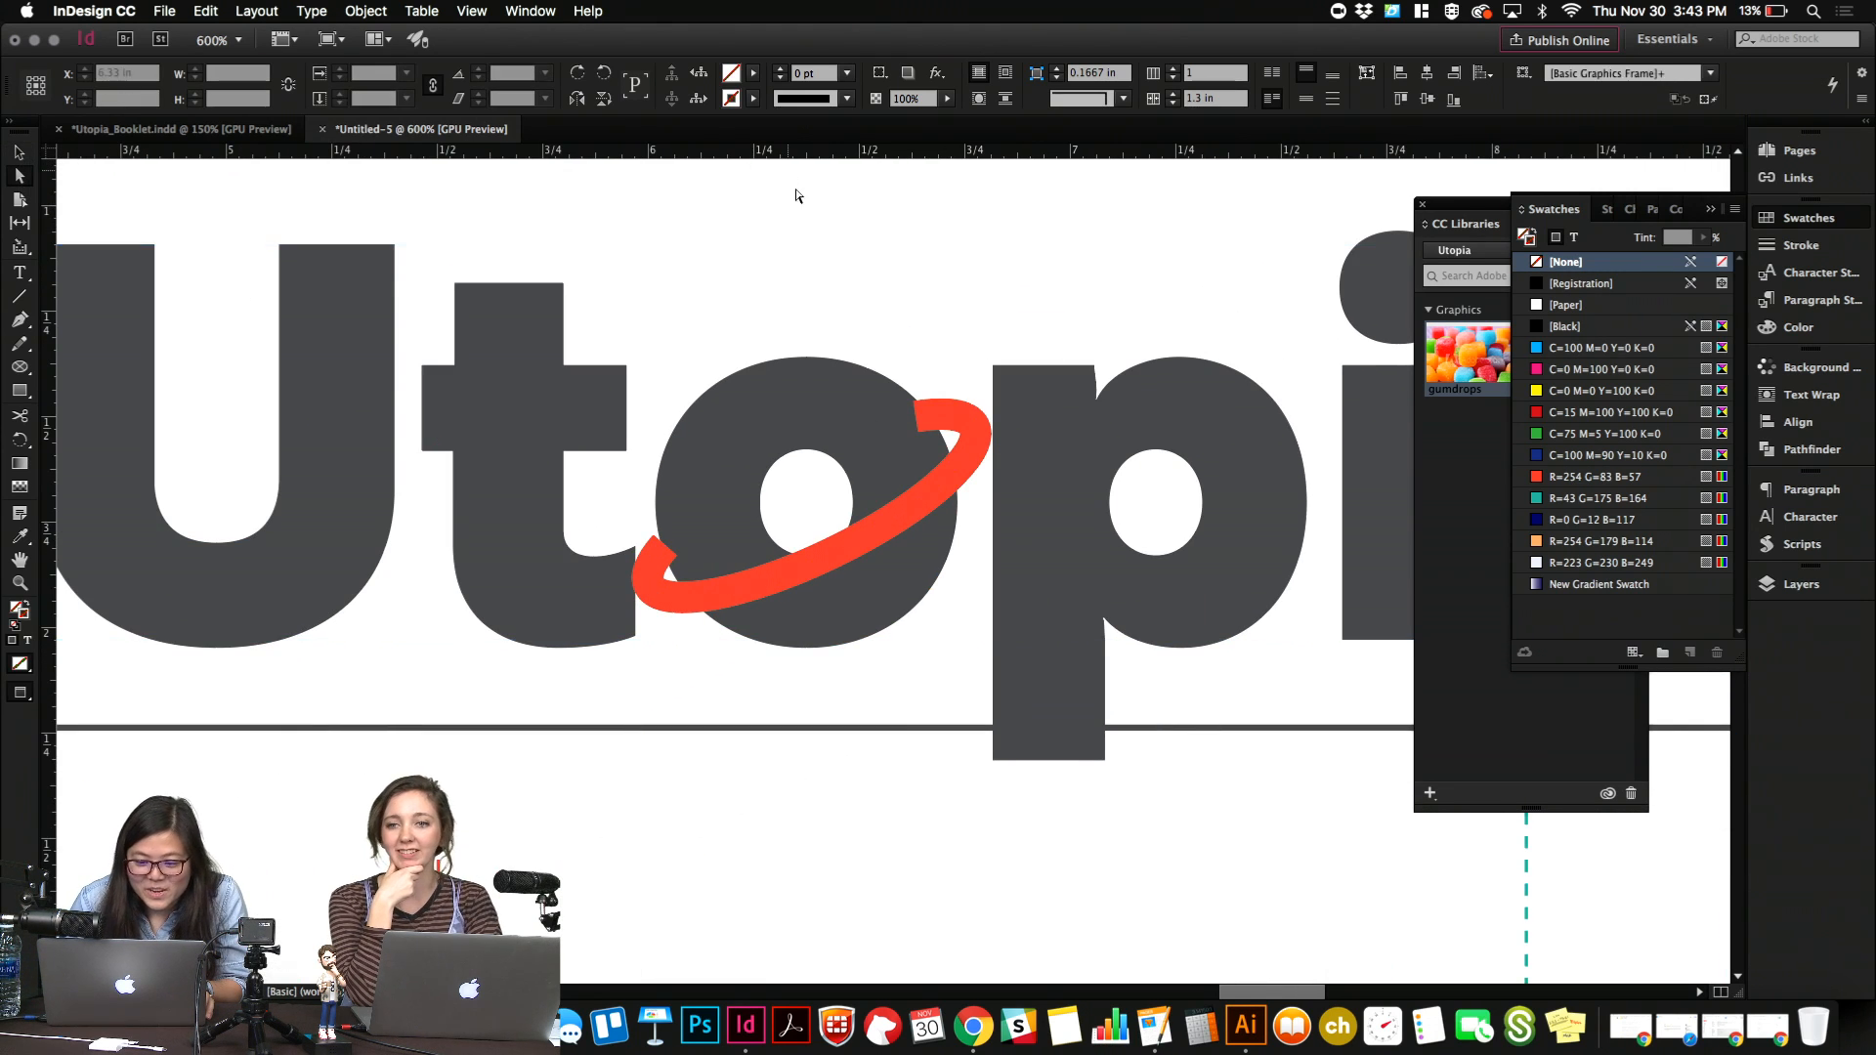
click(973, 436)
mouse_move(931, 421)
mouse_down()
mouse_move(967, 423)
mouse_move(917, 422)
mouse_up()
Give the red arc's stroke round joins and round caps.
click(1800, 245)
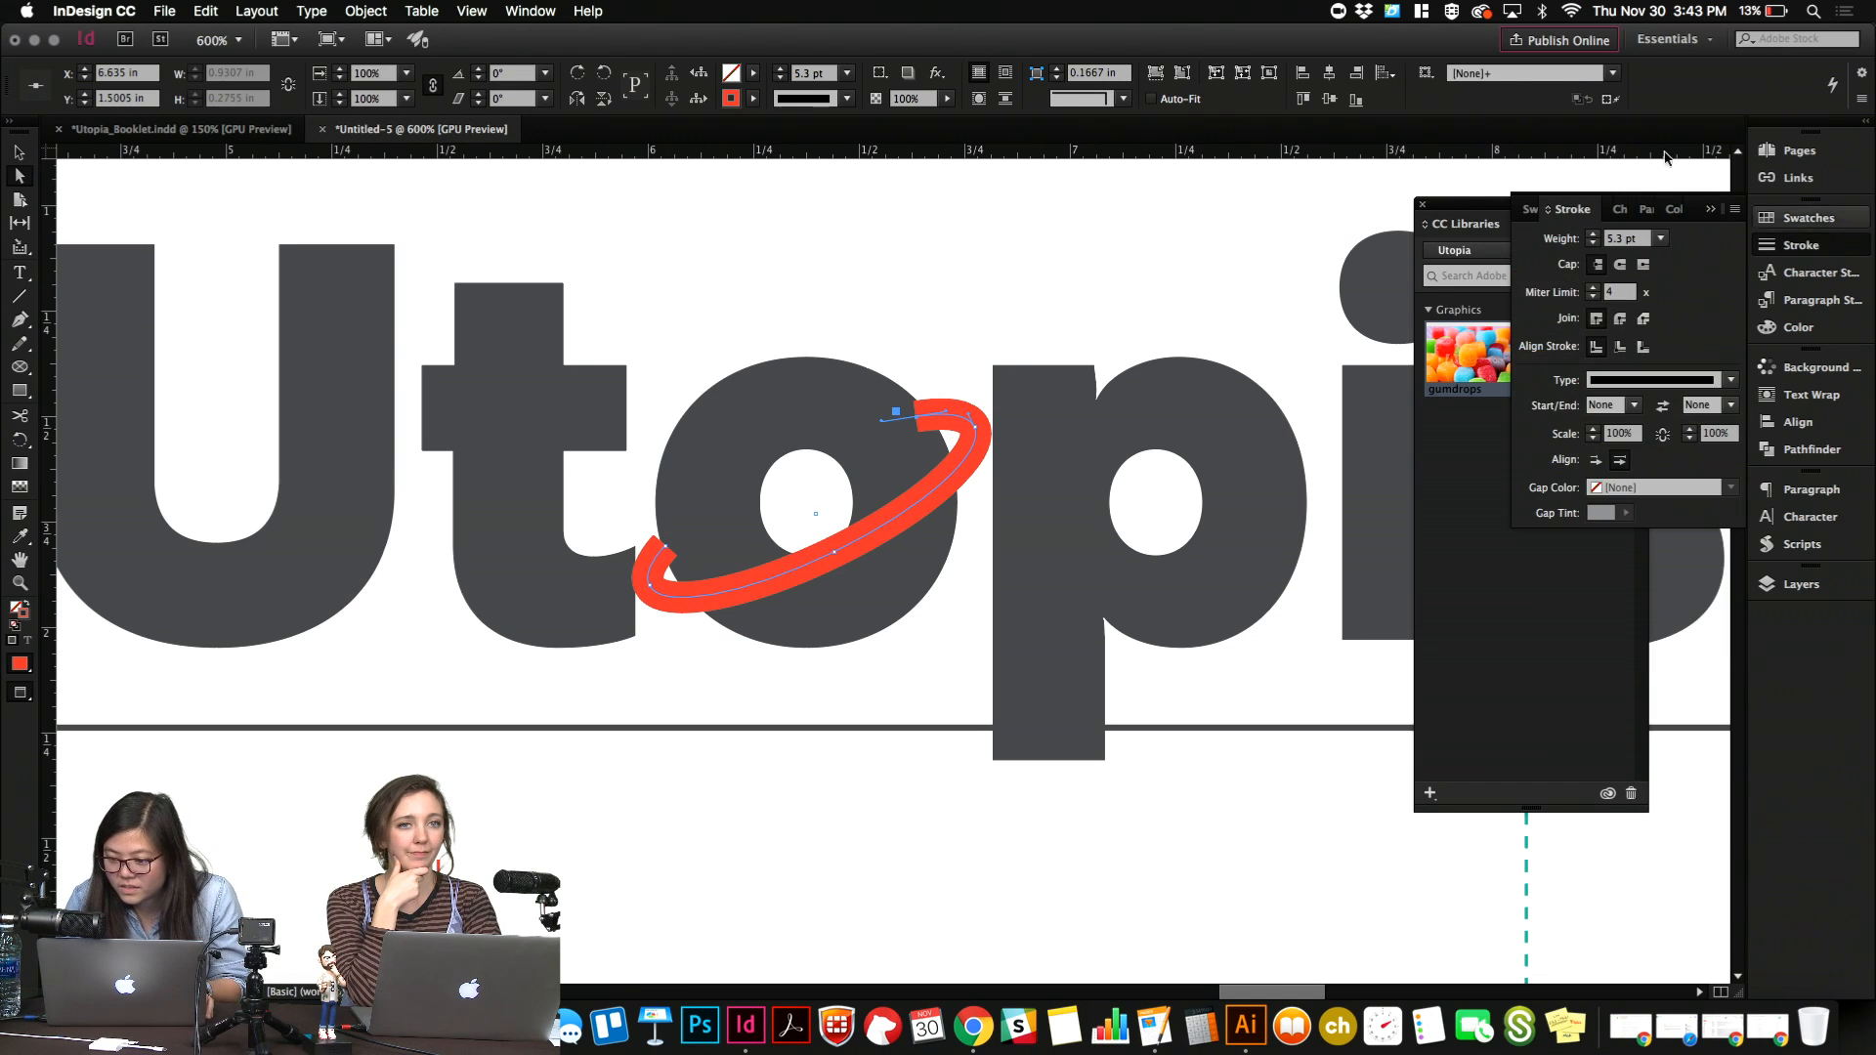
click(1622, 319)
click(1620, 265)
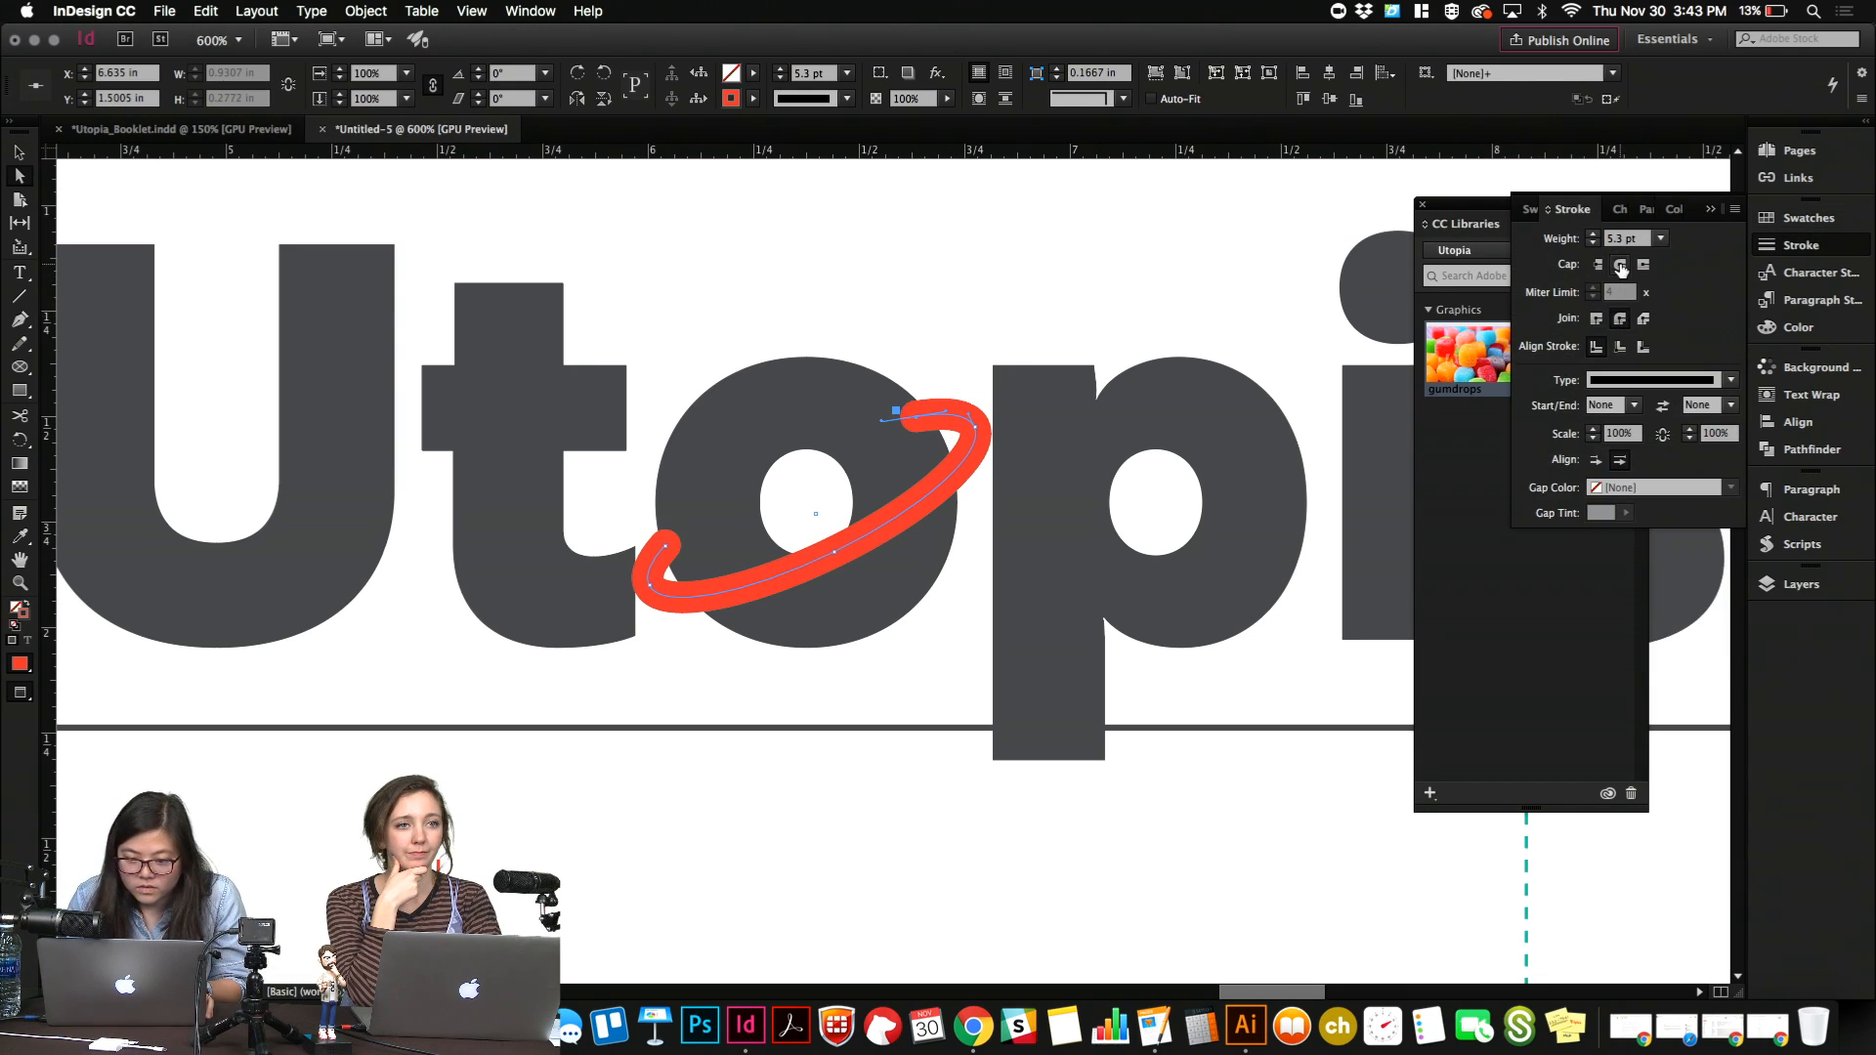
Examine which path, clipping path and shape commands are available for the selected red arc.
click(745, 574)
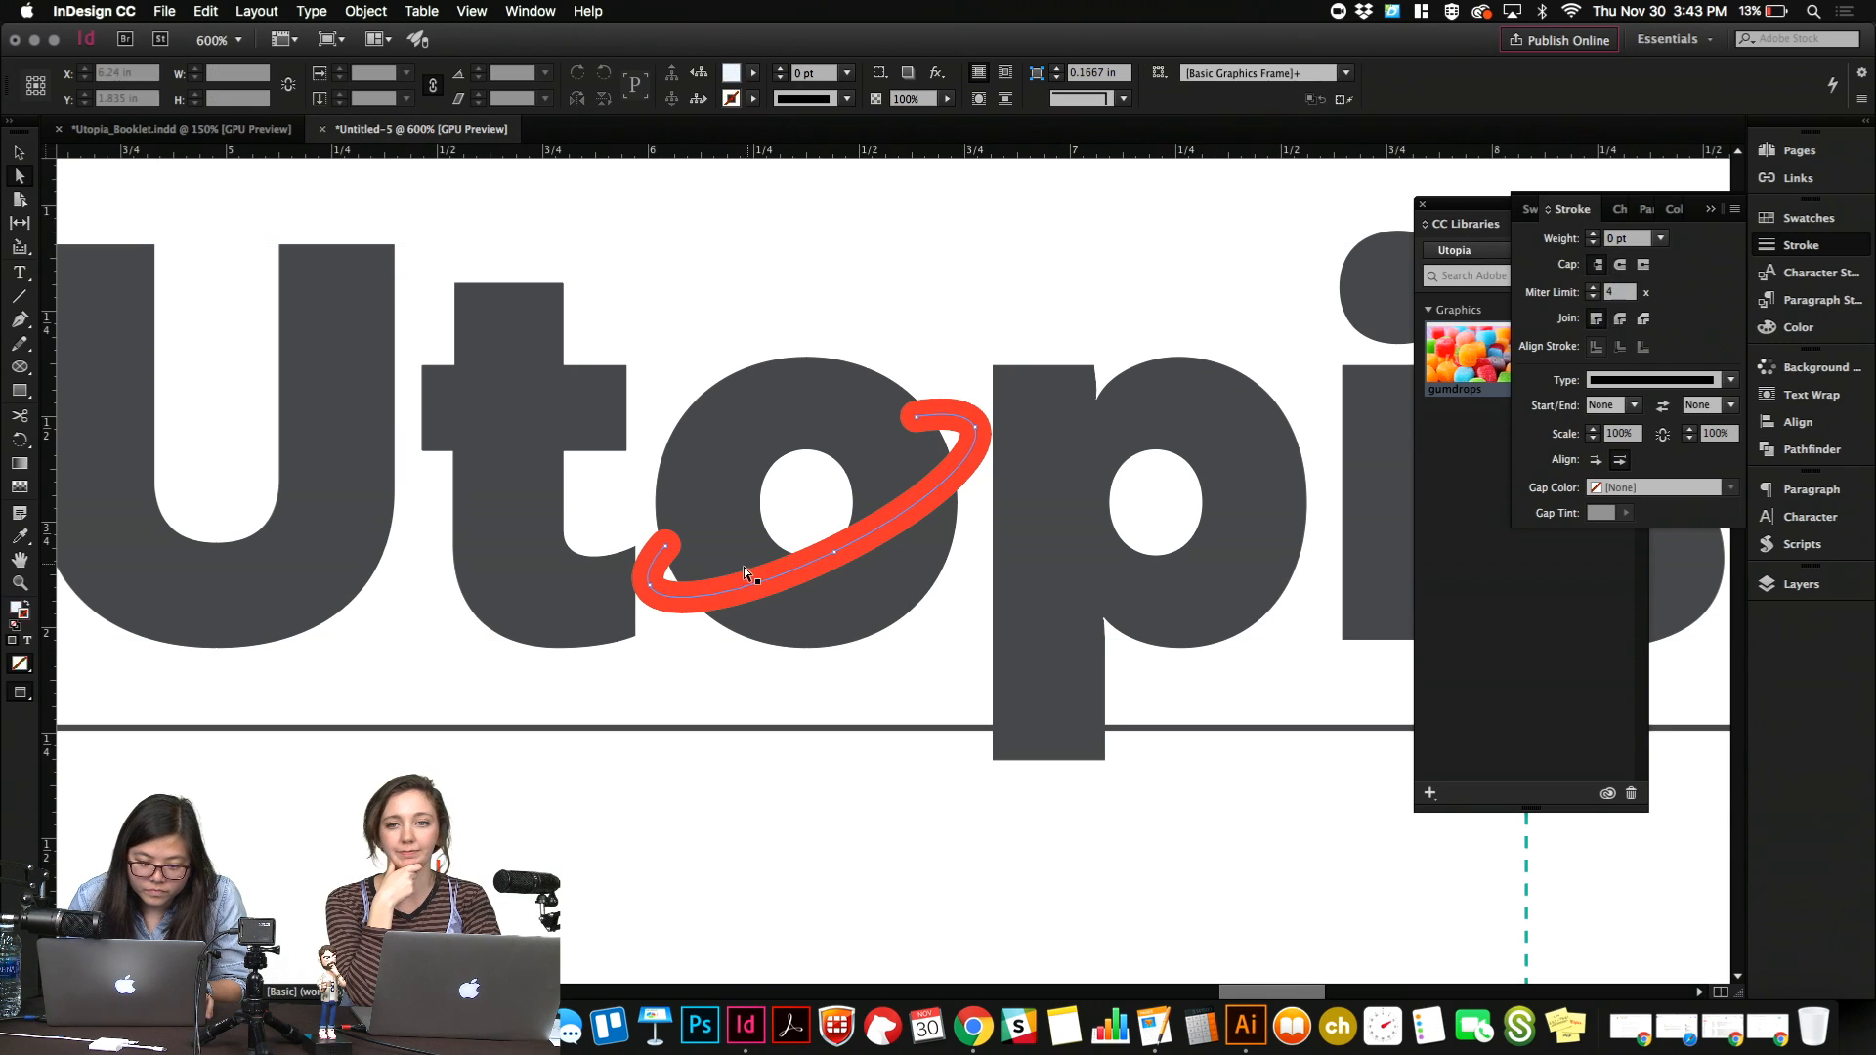
click(657, 596)
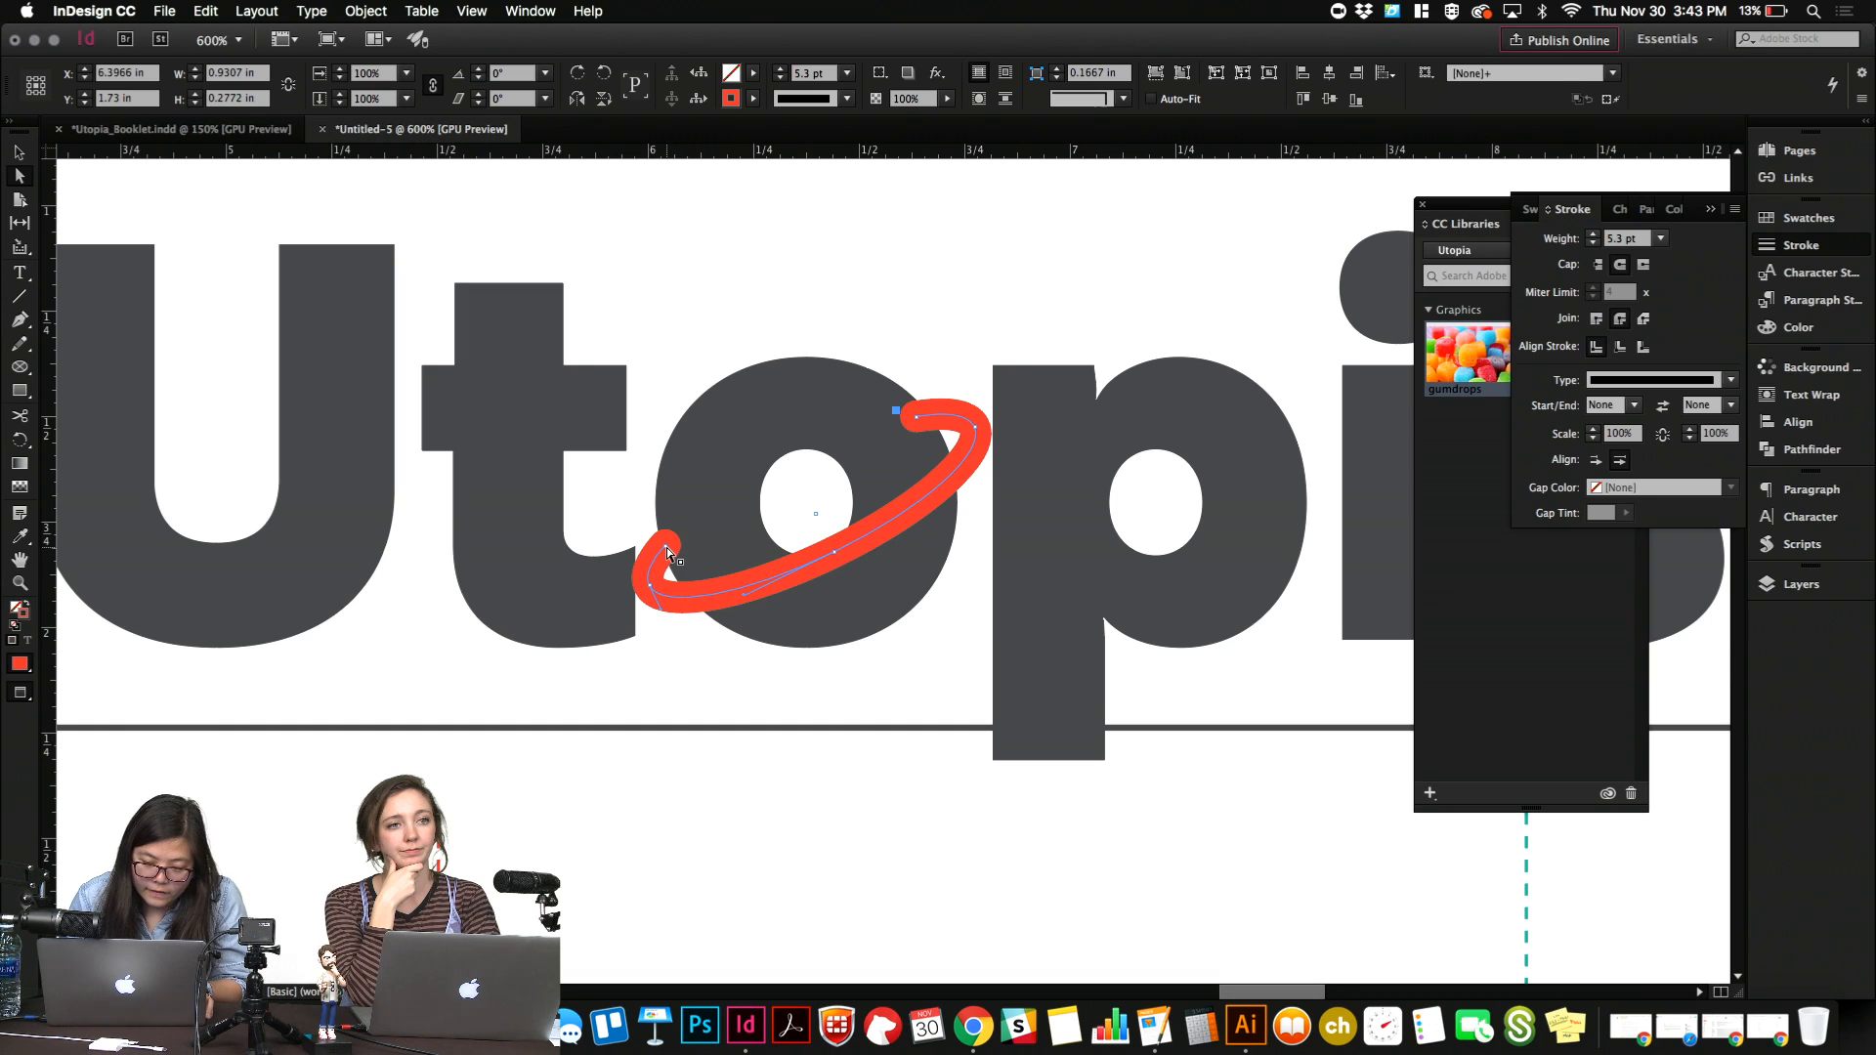
click(244, 11)
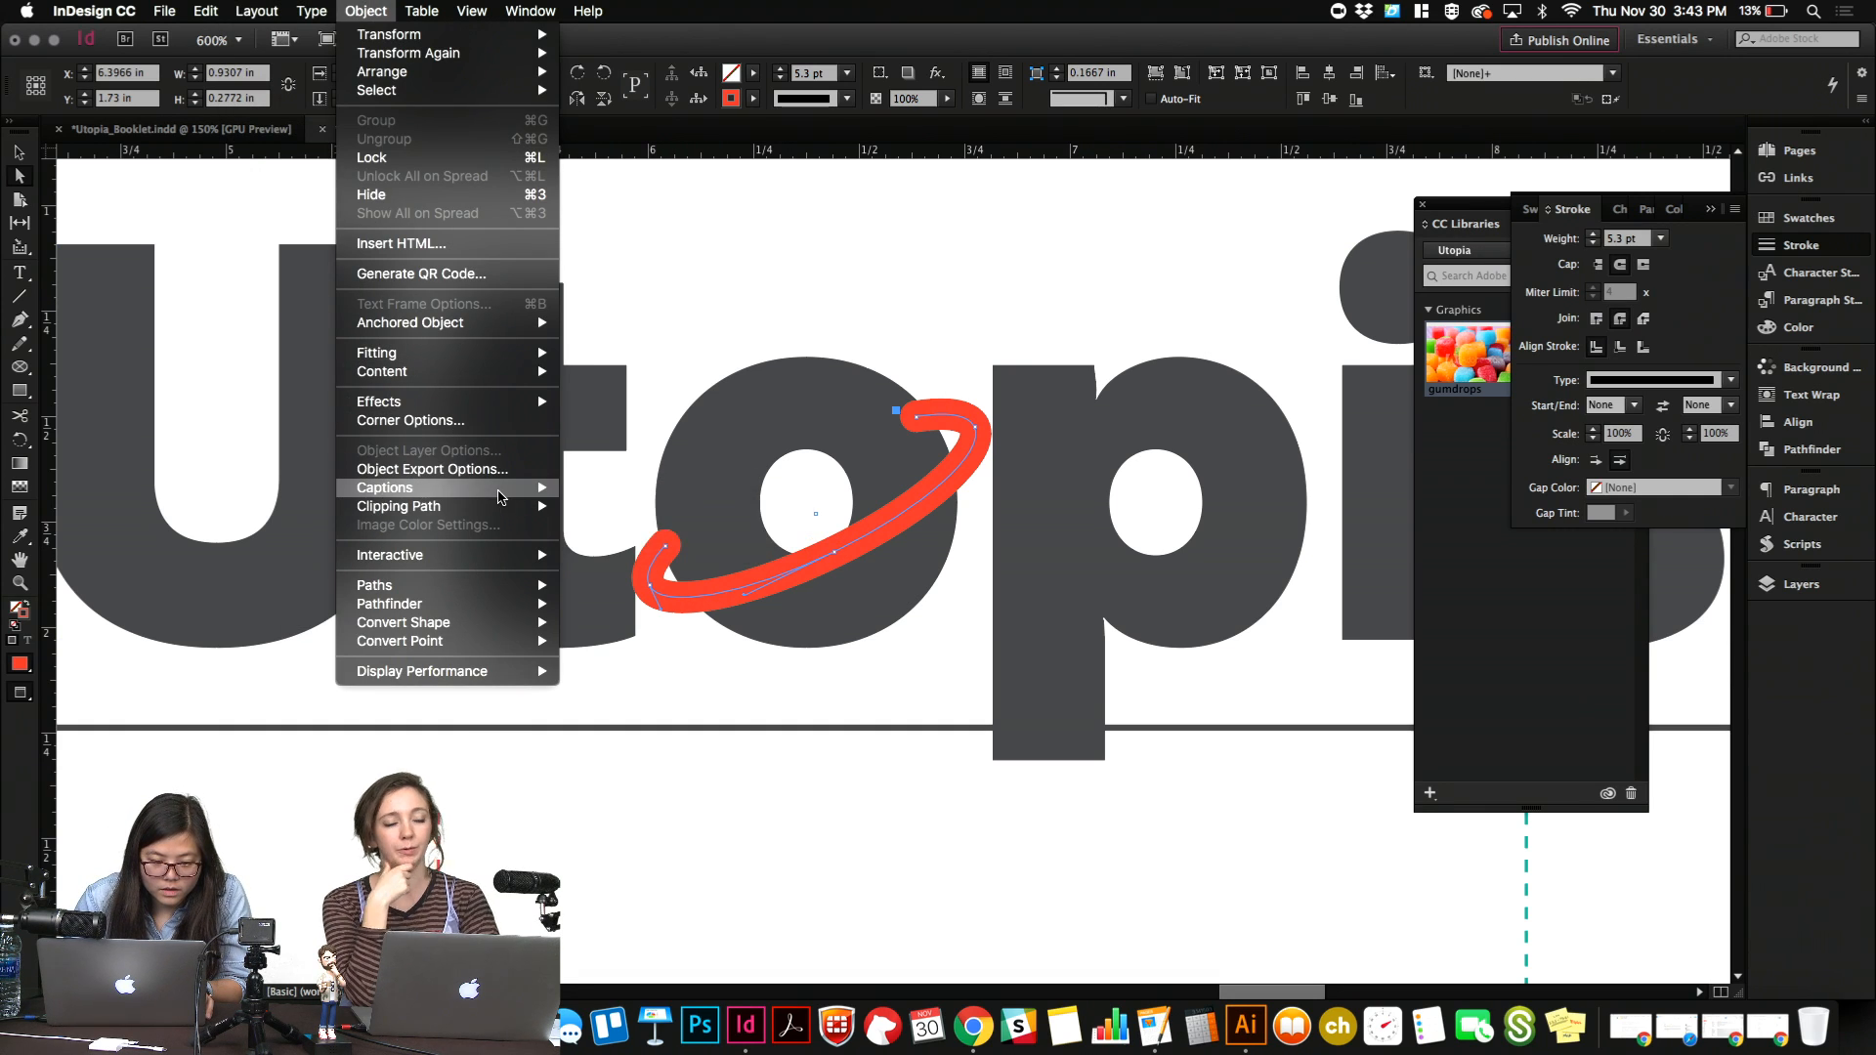
mouse_move(498, 496)
mouse_move(500, 587)
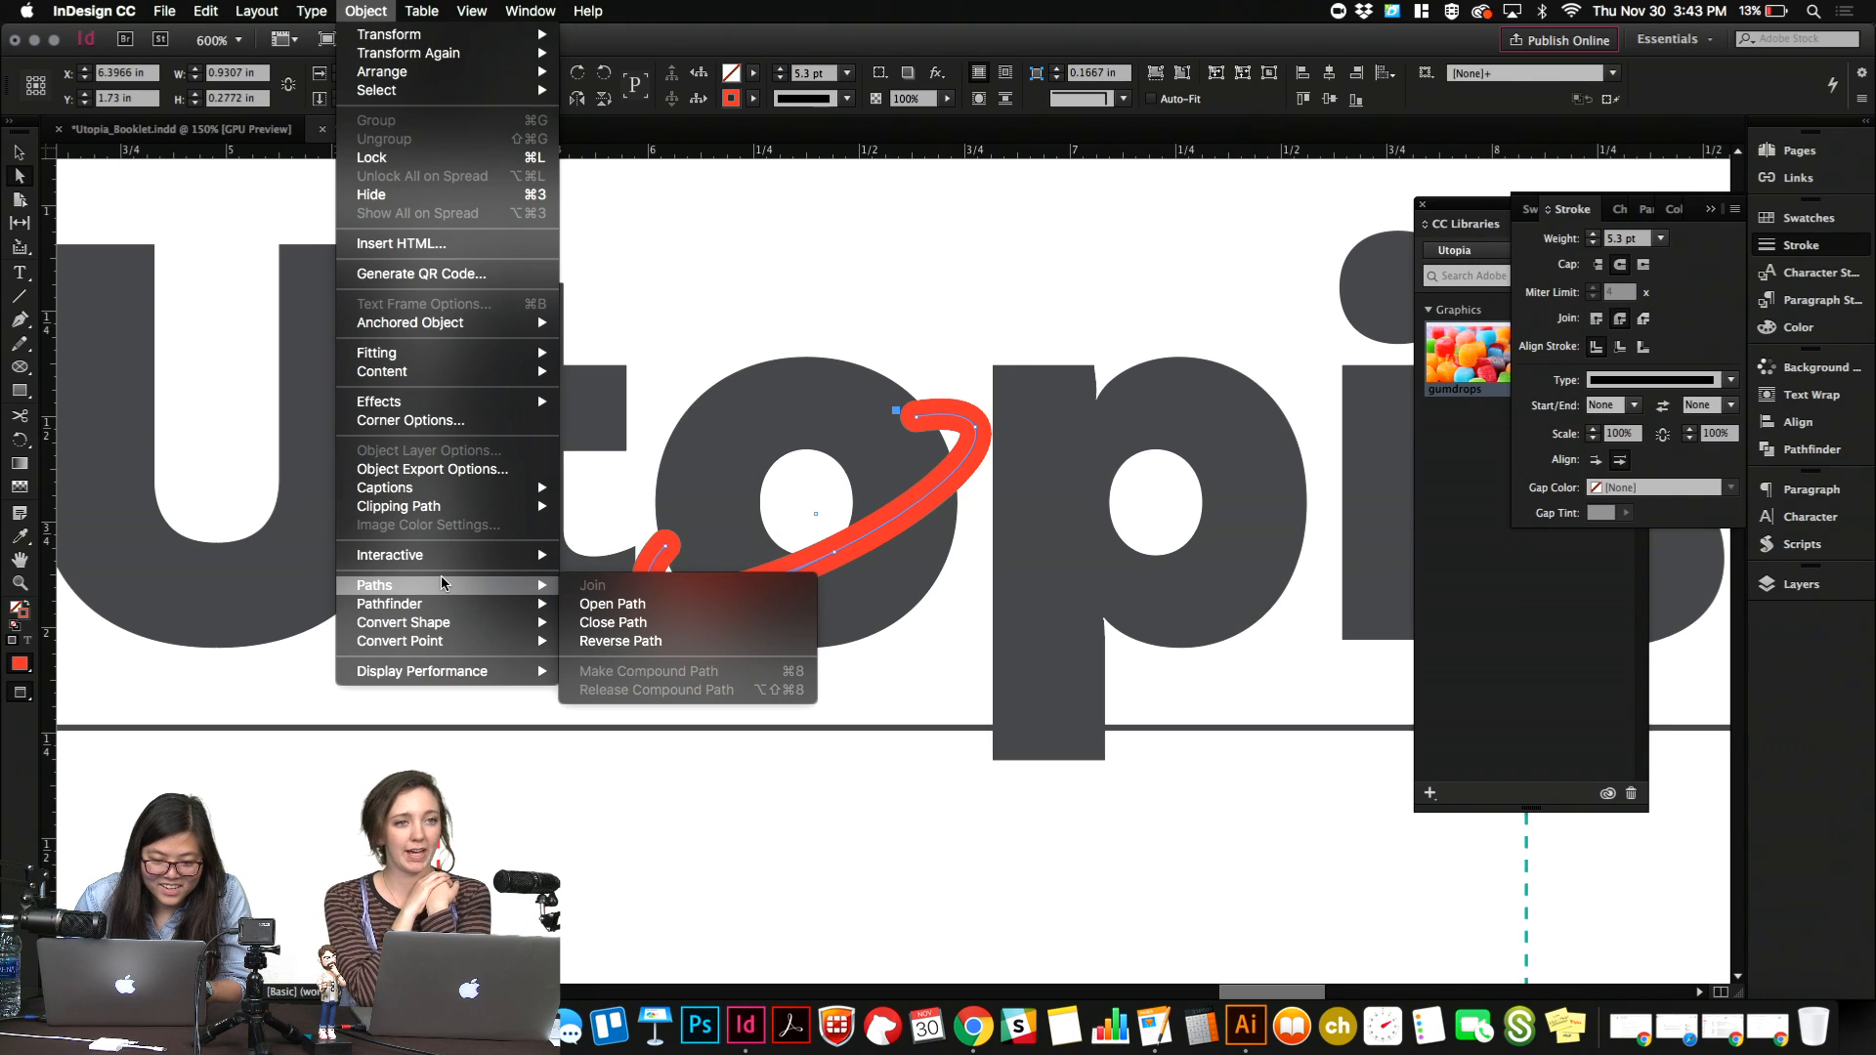
click(768, 235)
key(v)
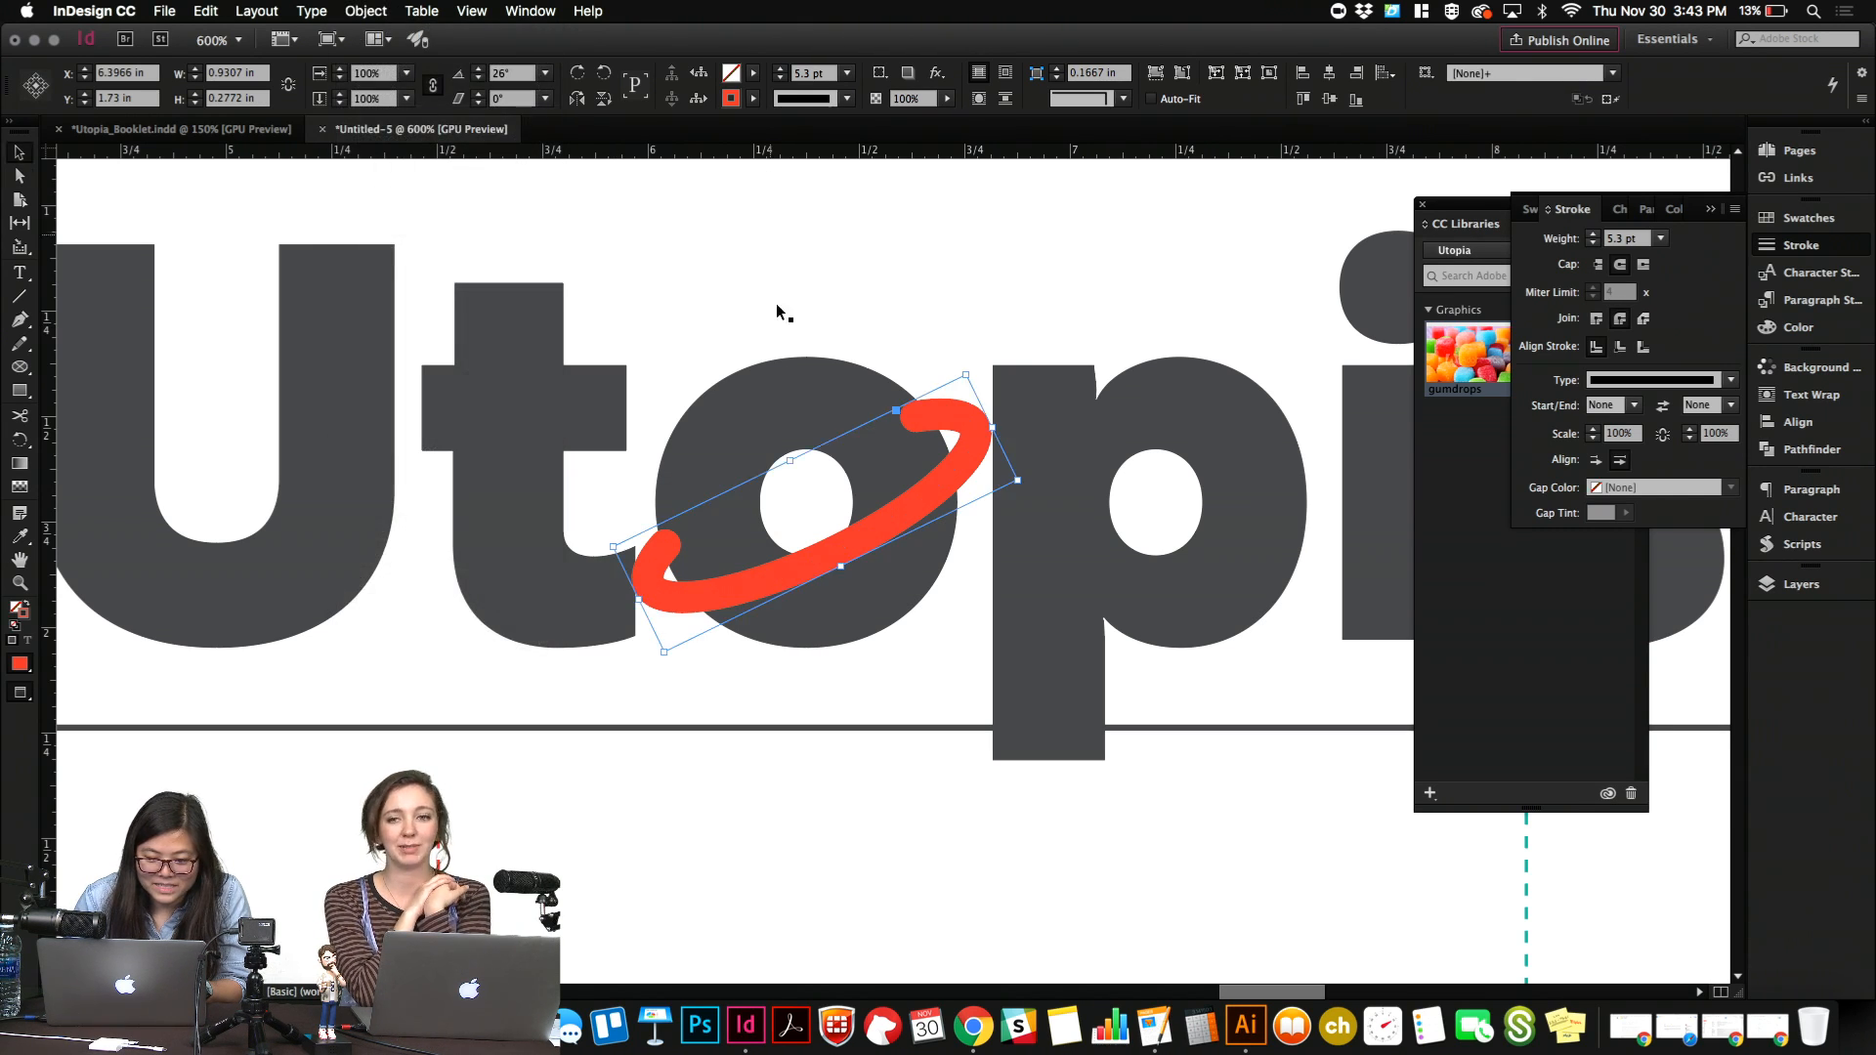
right_click(853, 556)
click(851, 555)
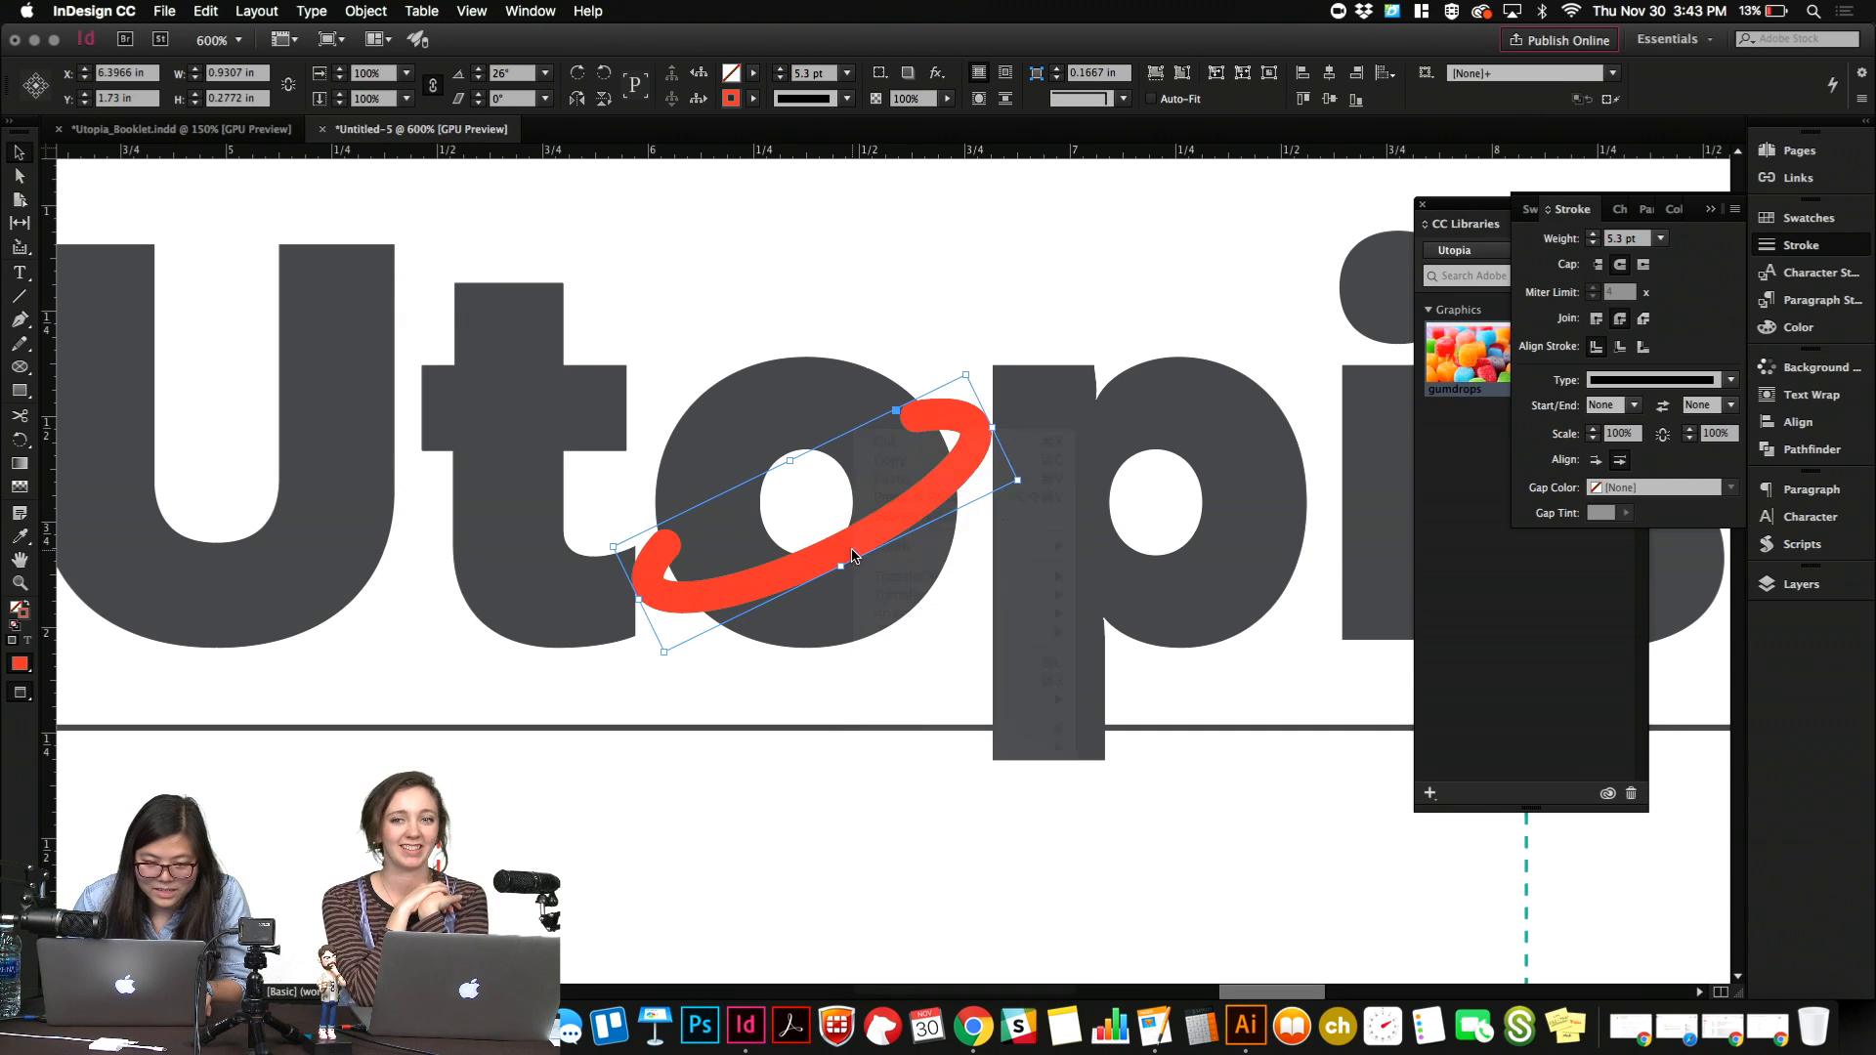
click(280, 10)
mouse_move(355, 12)
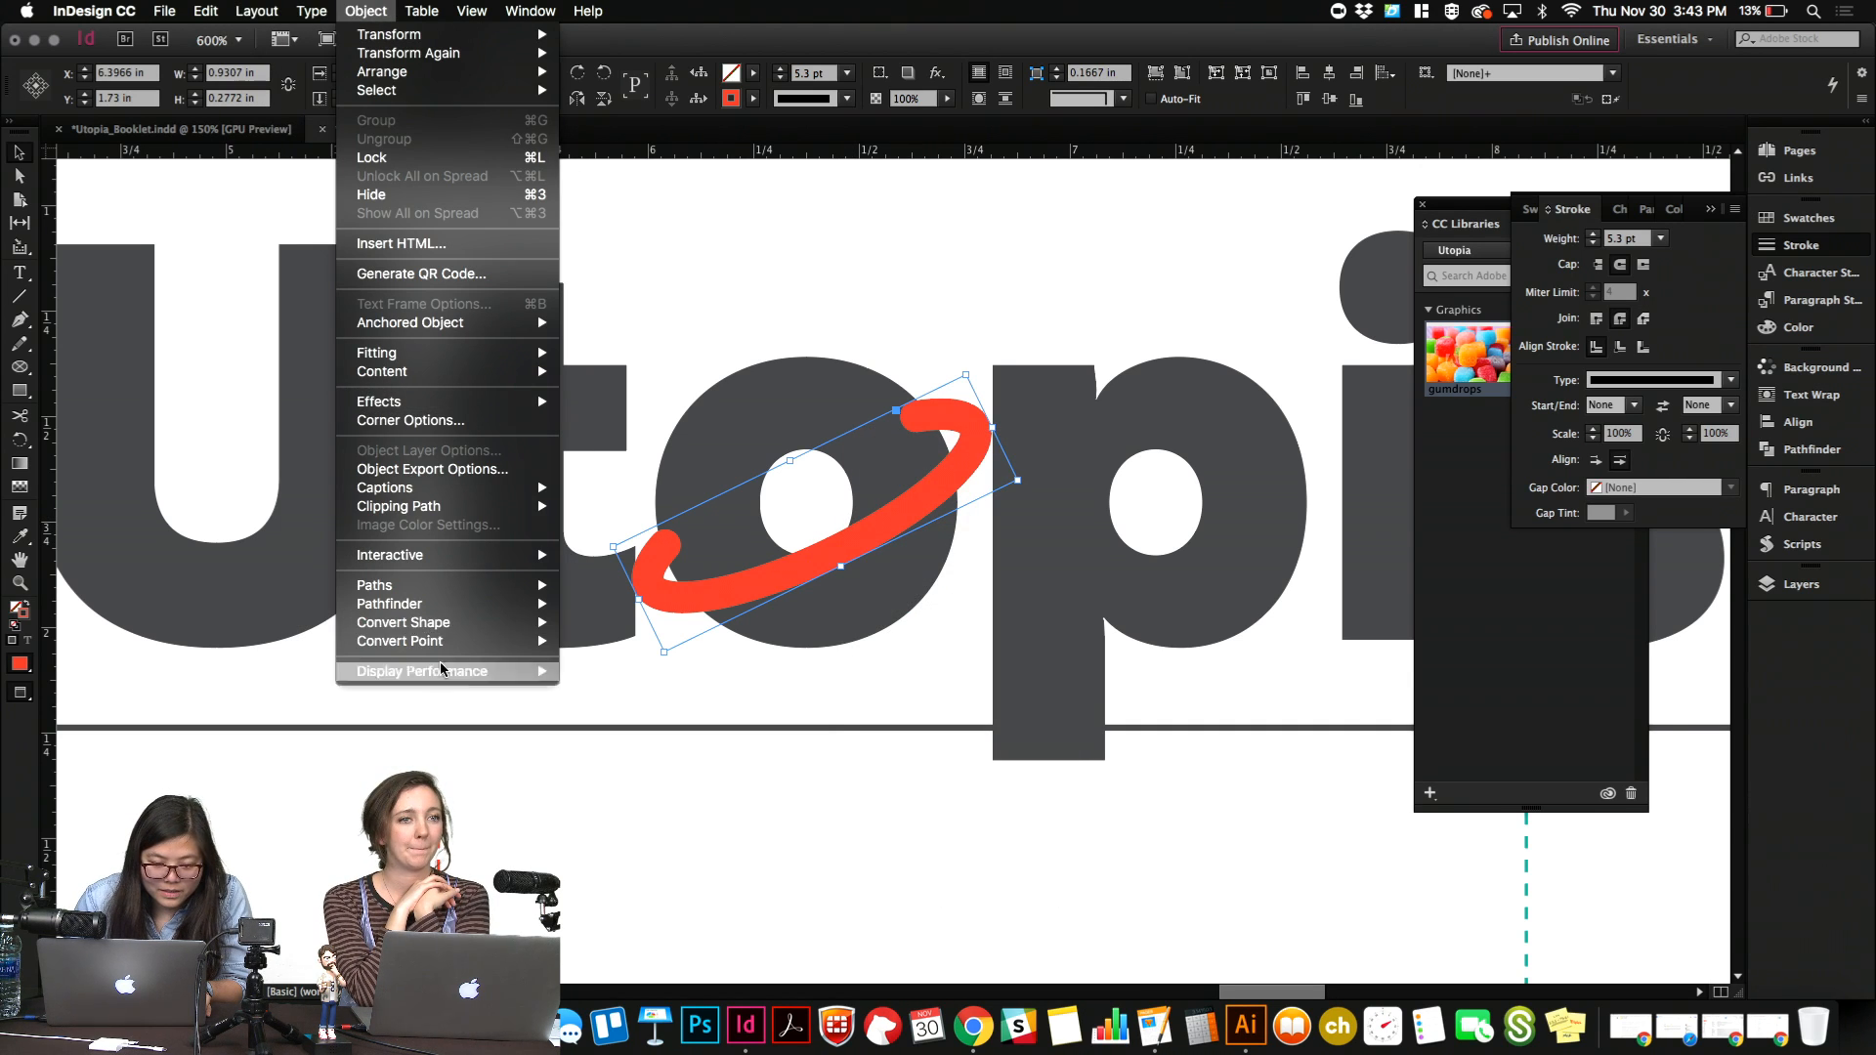
mouse_move(492, 588)
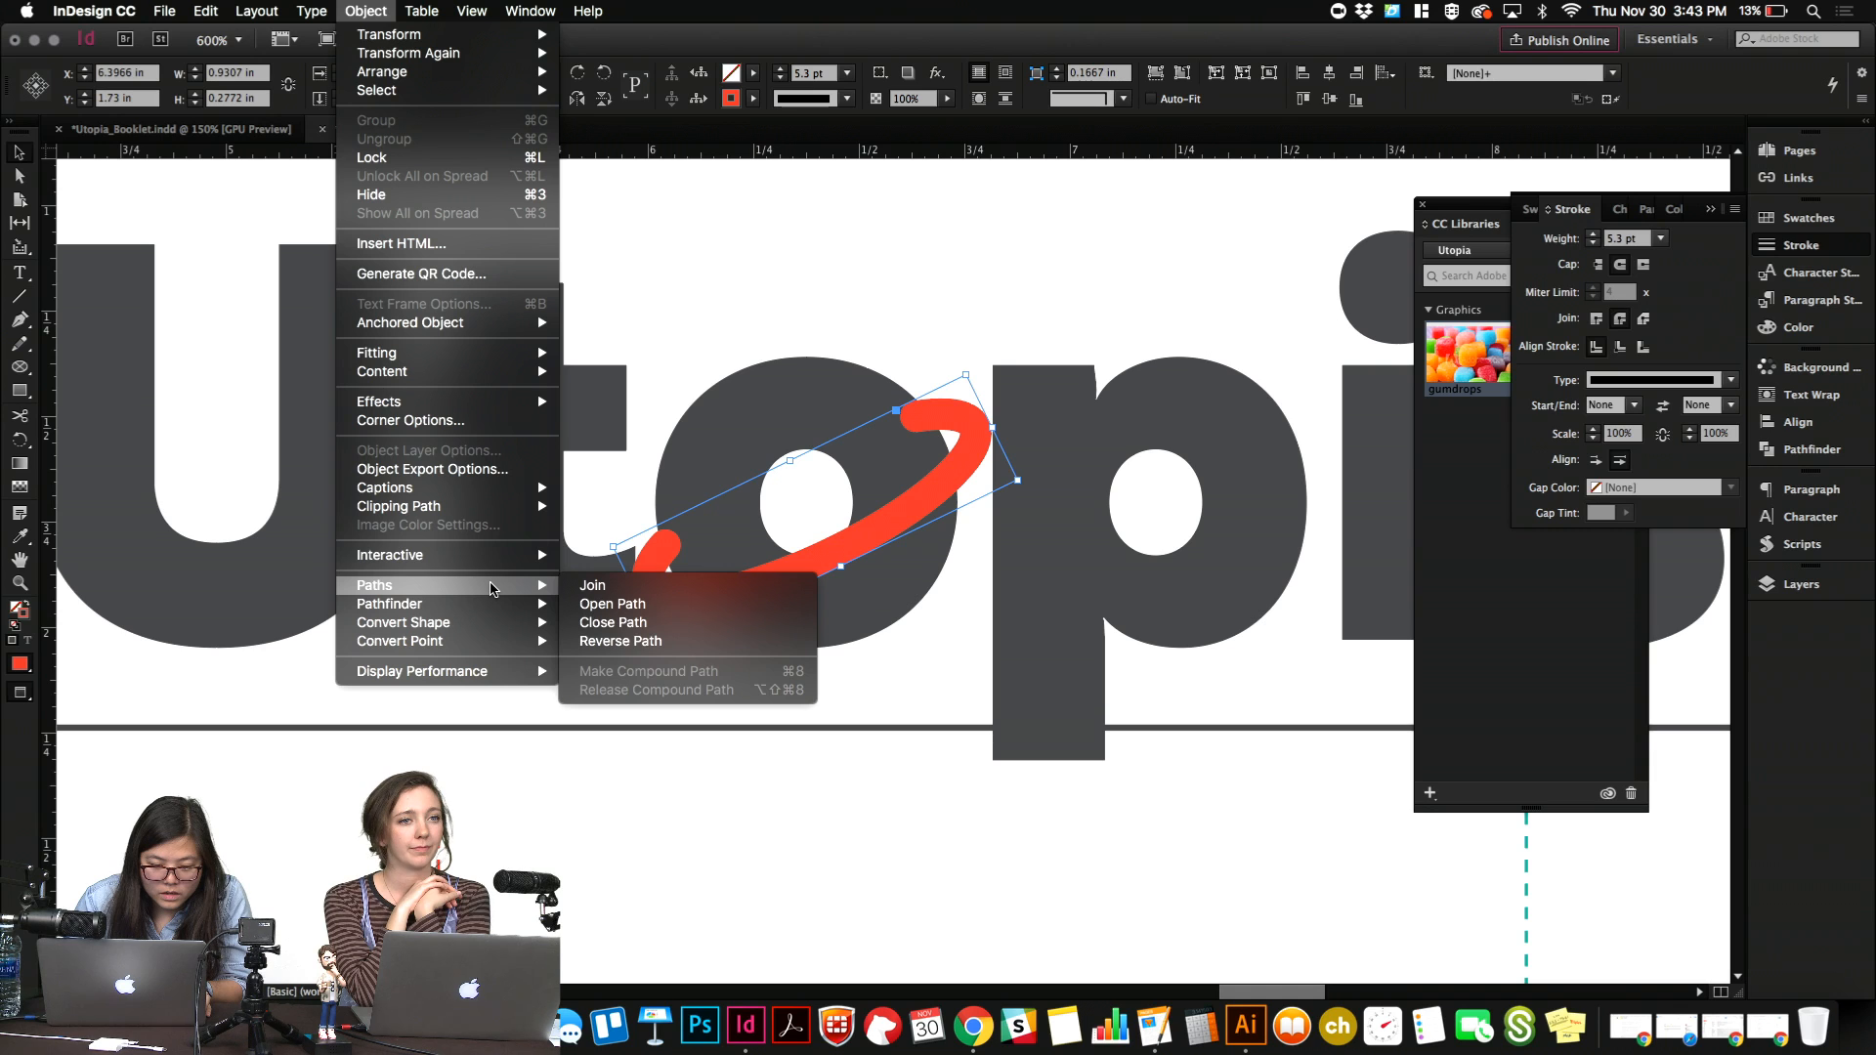
mouse_move(485, 510)
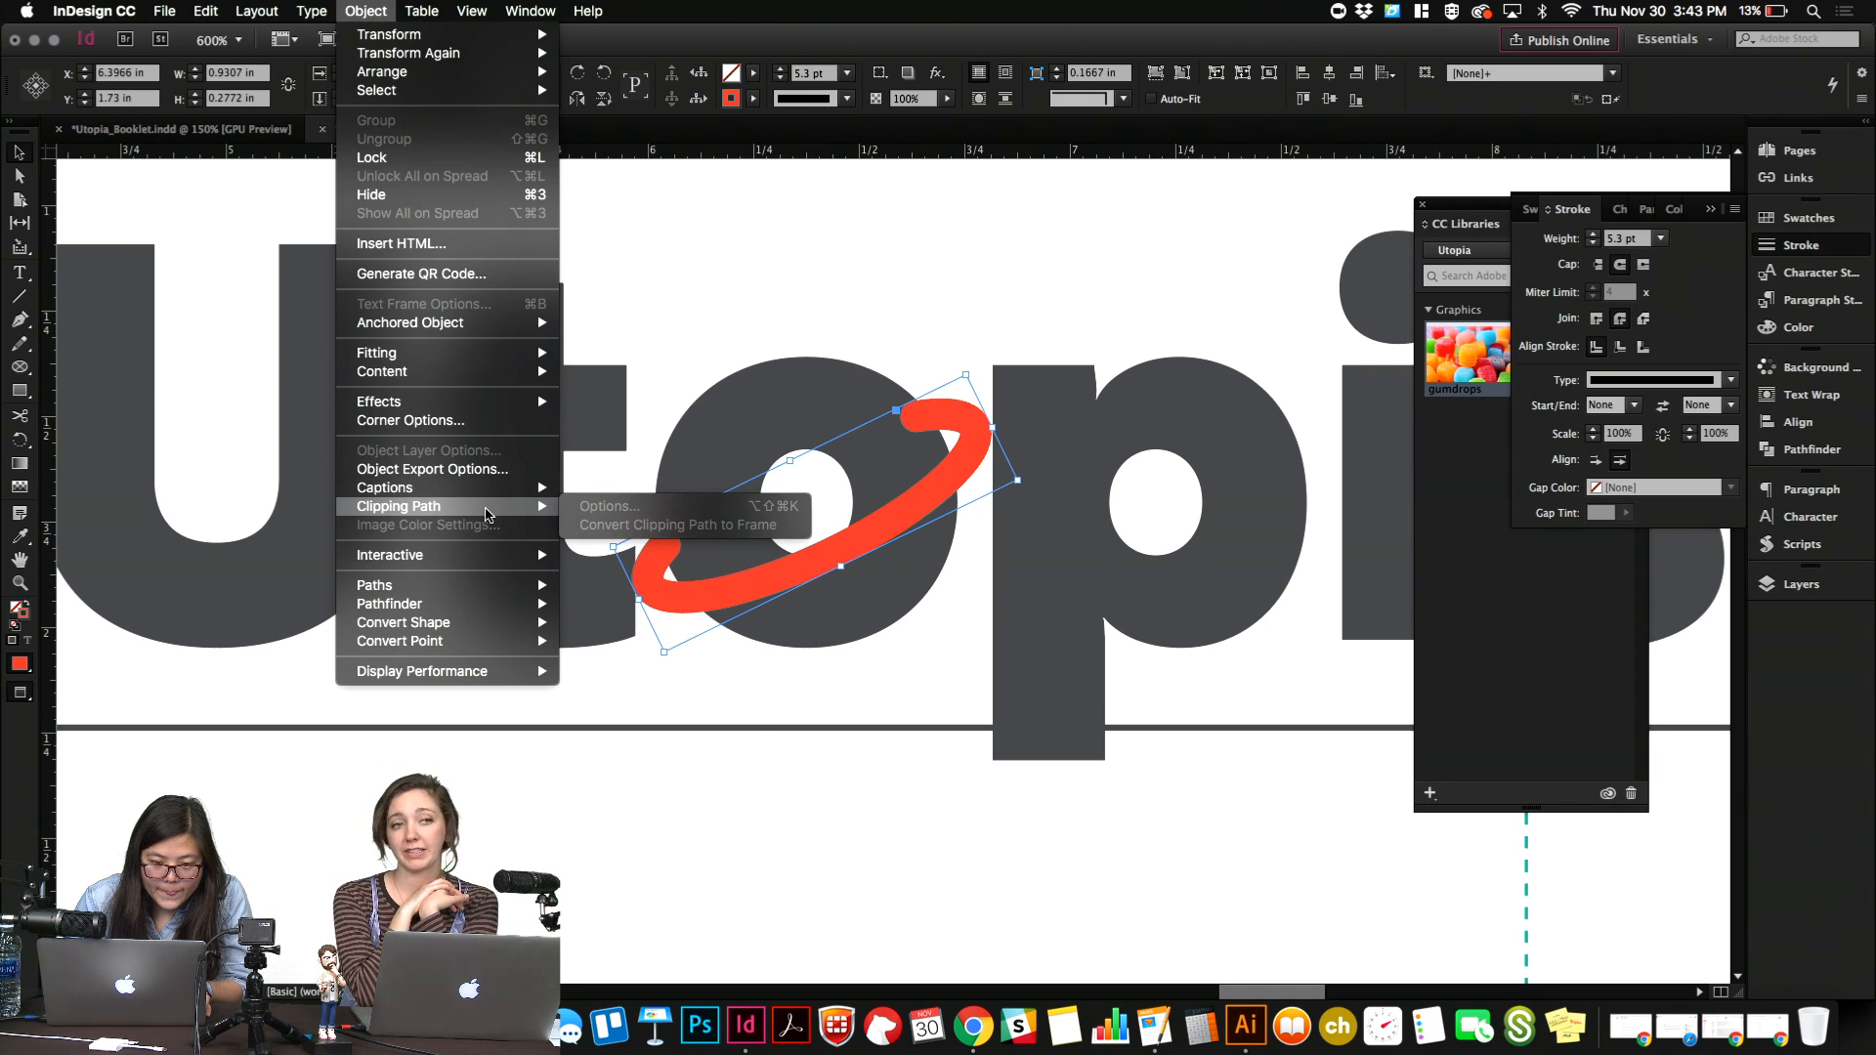
click(701, 291)
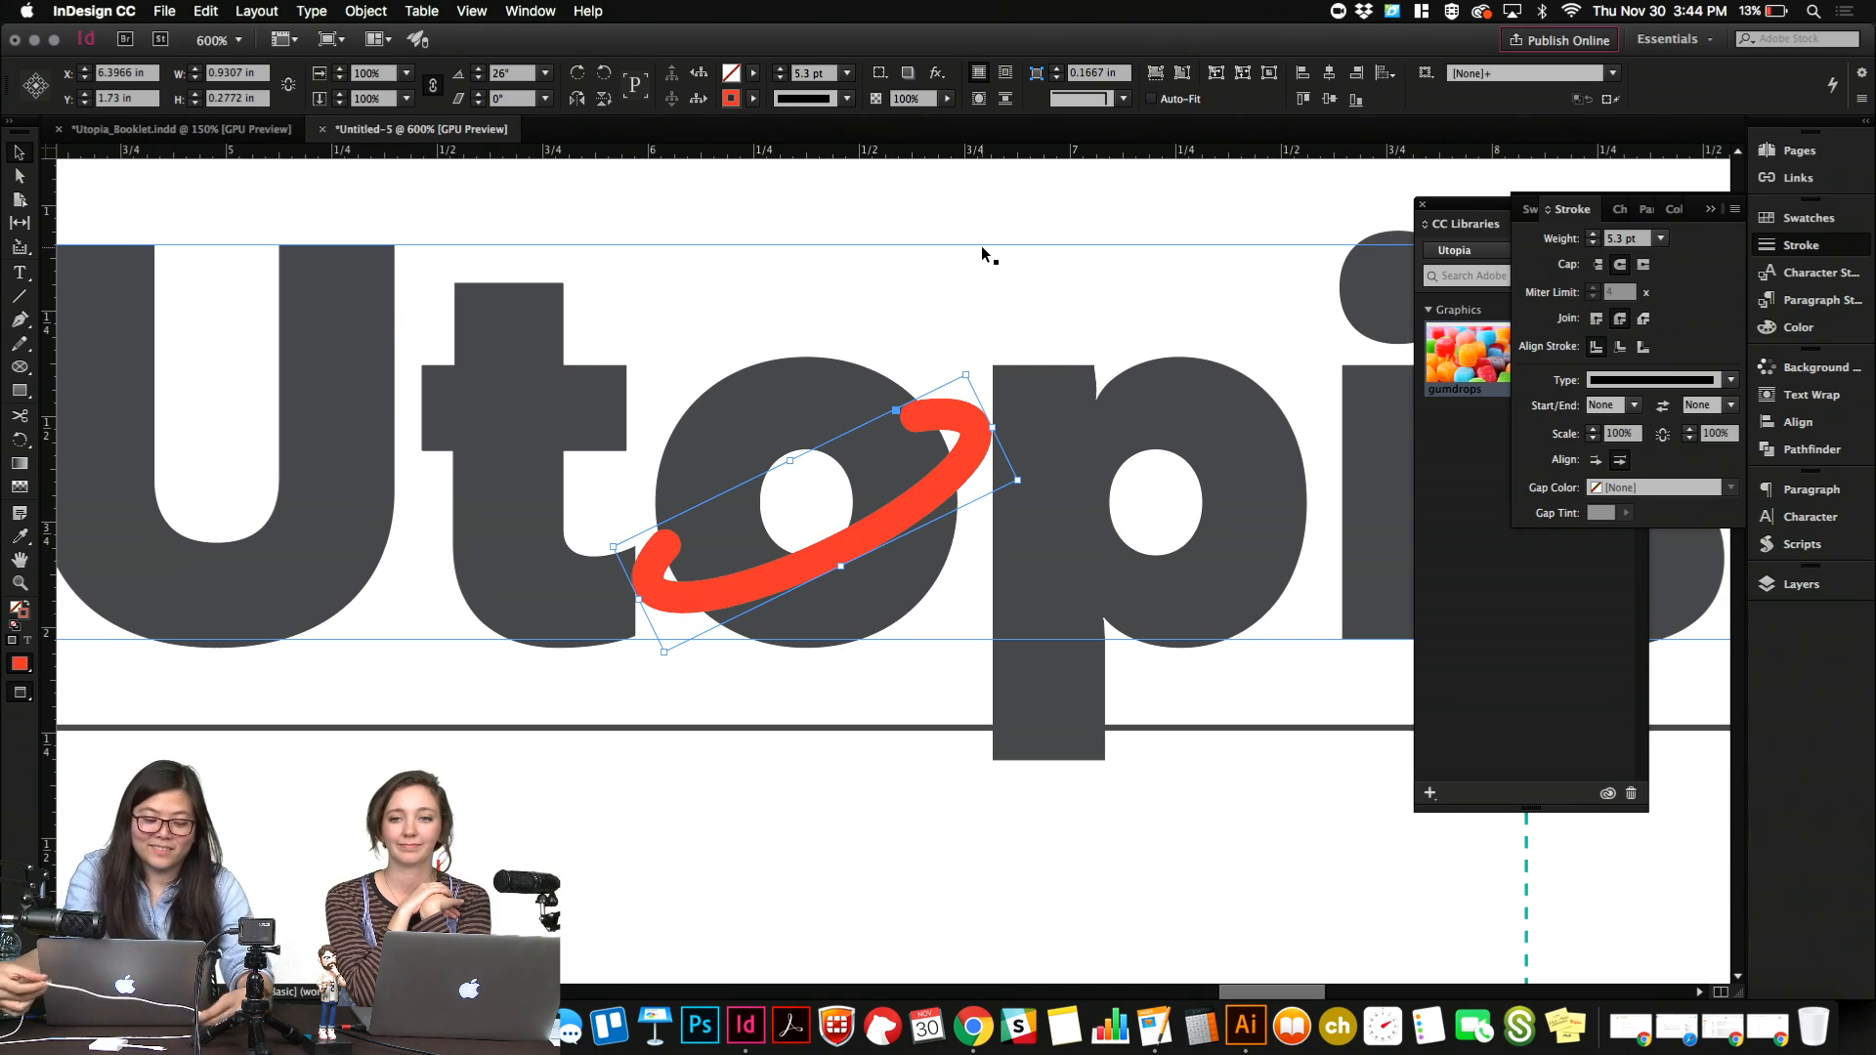
Rotate the red arc to 23.5° and nudge it slightly right over the "o".
key(super+semicolon)
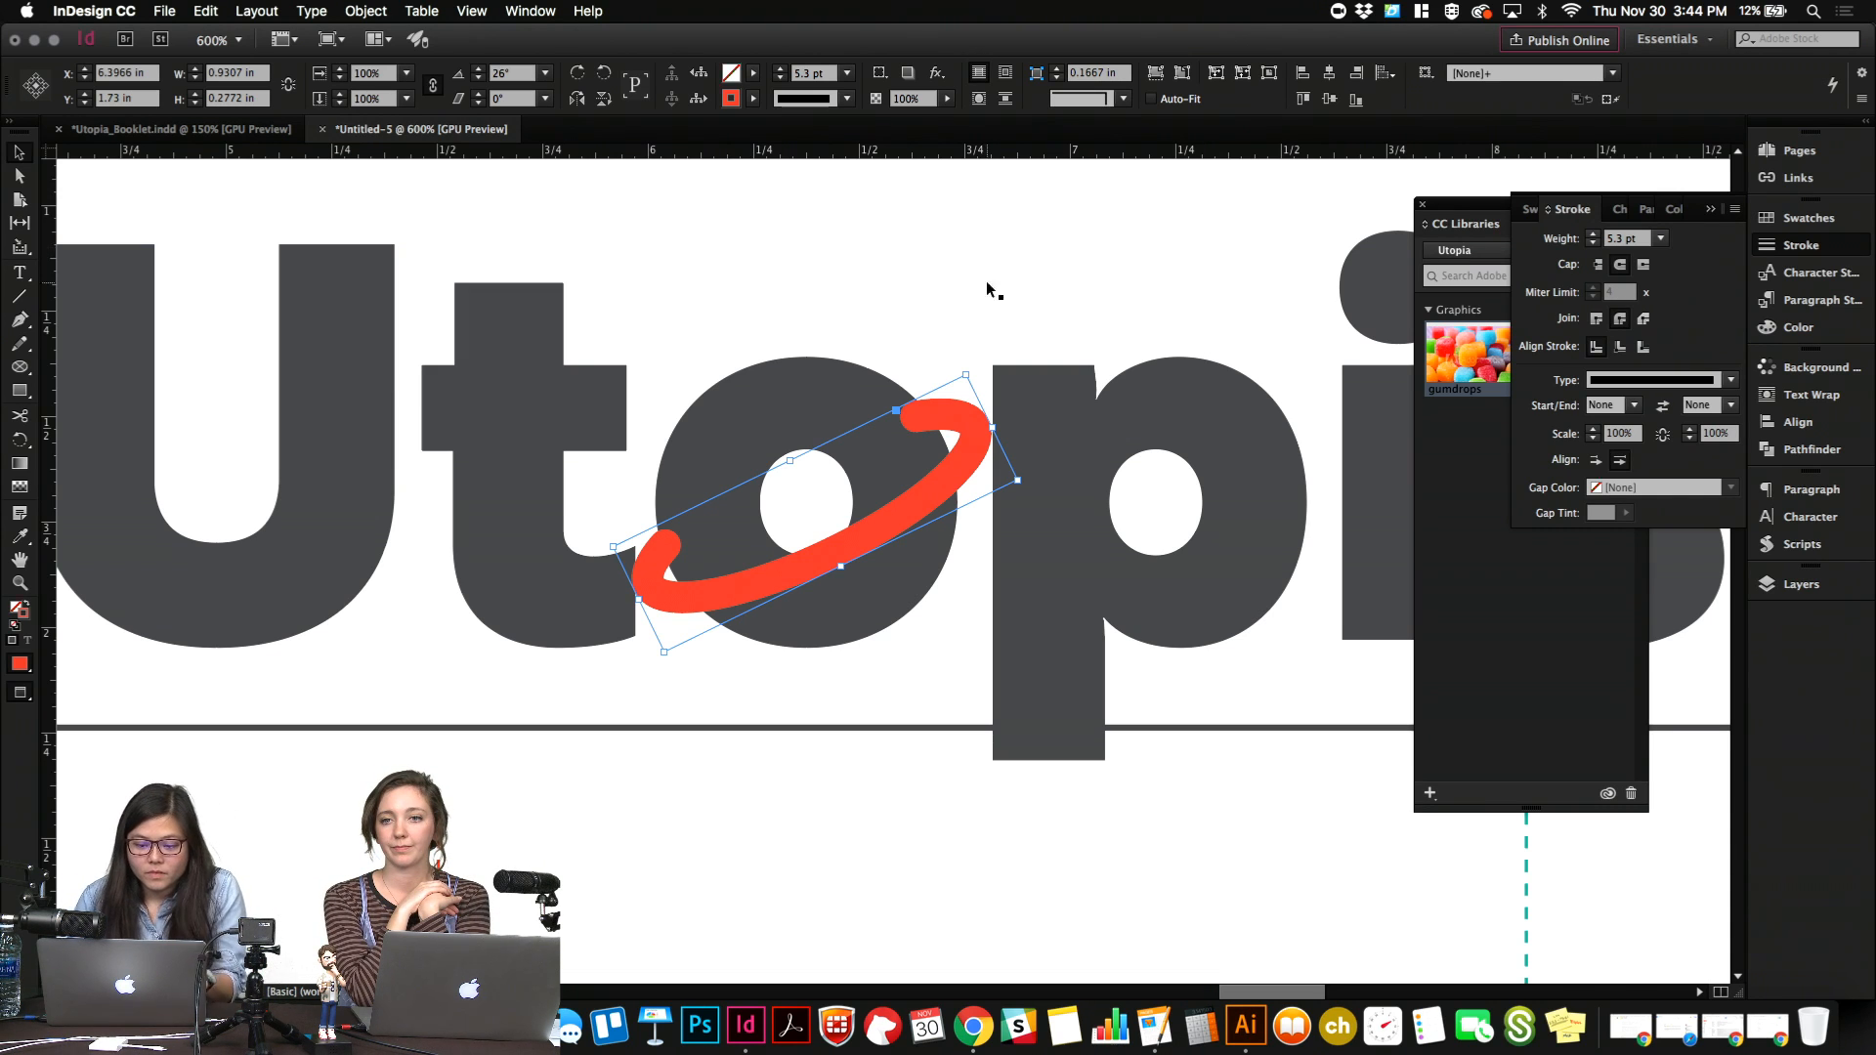
key(r)
drag(1070, 459, 1072, 470)
key(Right)
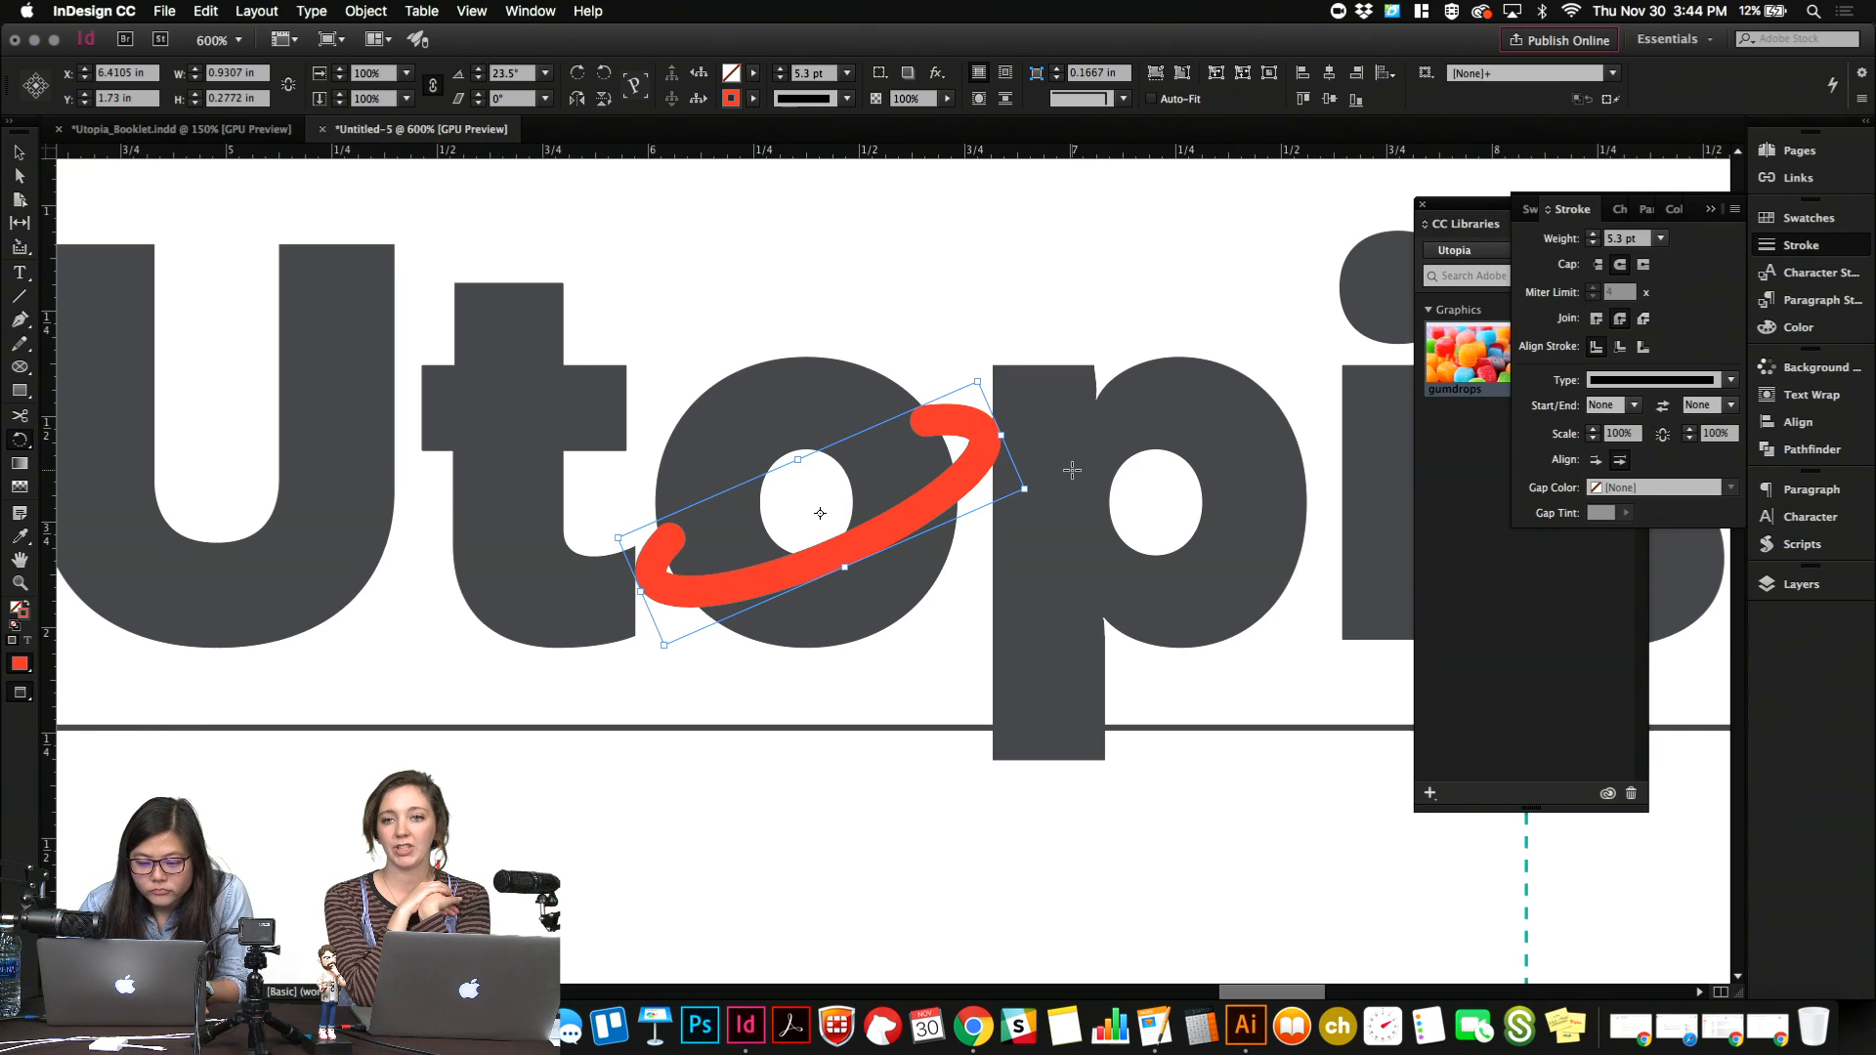
key(v)
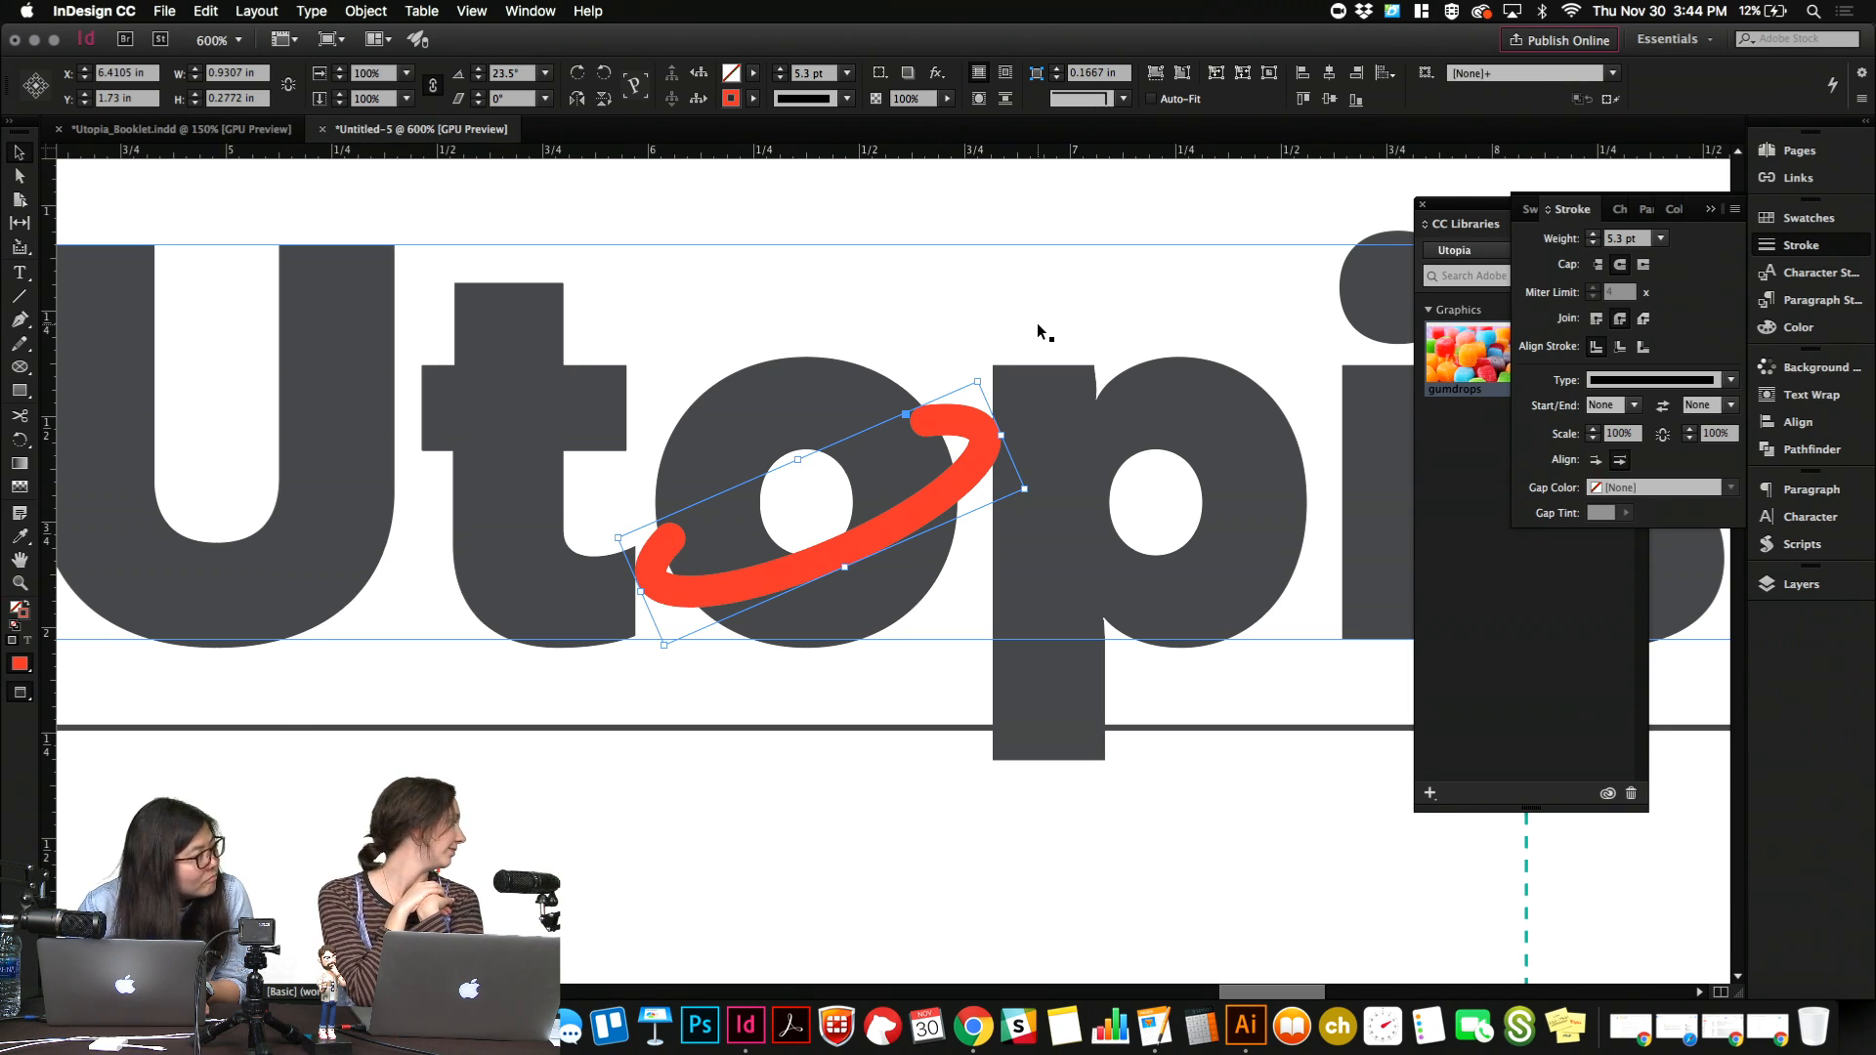
Delete the red arc from the masthead and copy the title's "o".
click(19, 367)
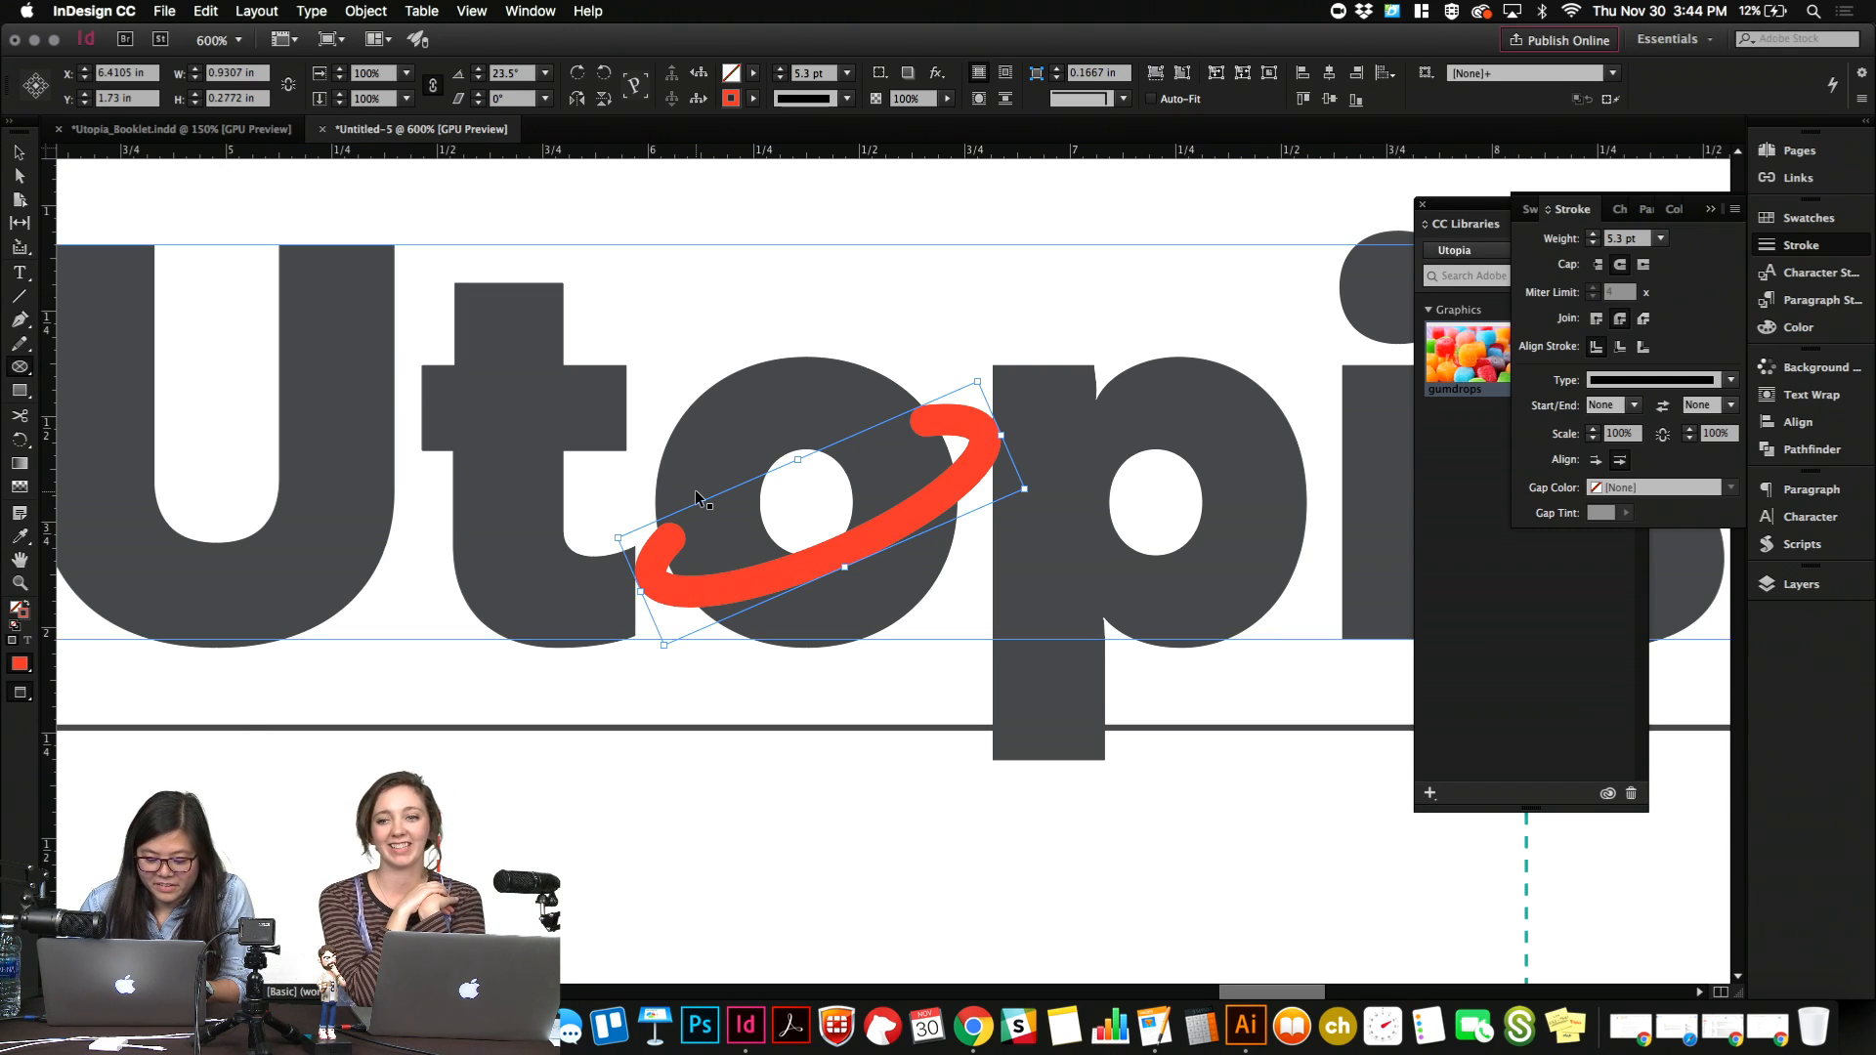
key(Delete)
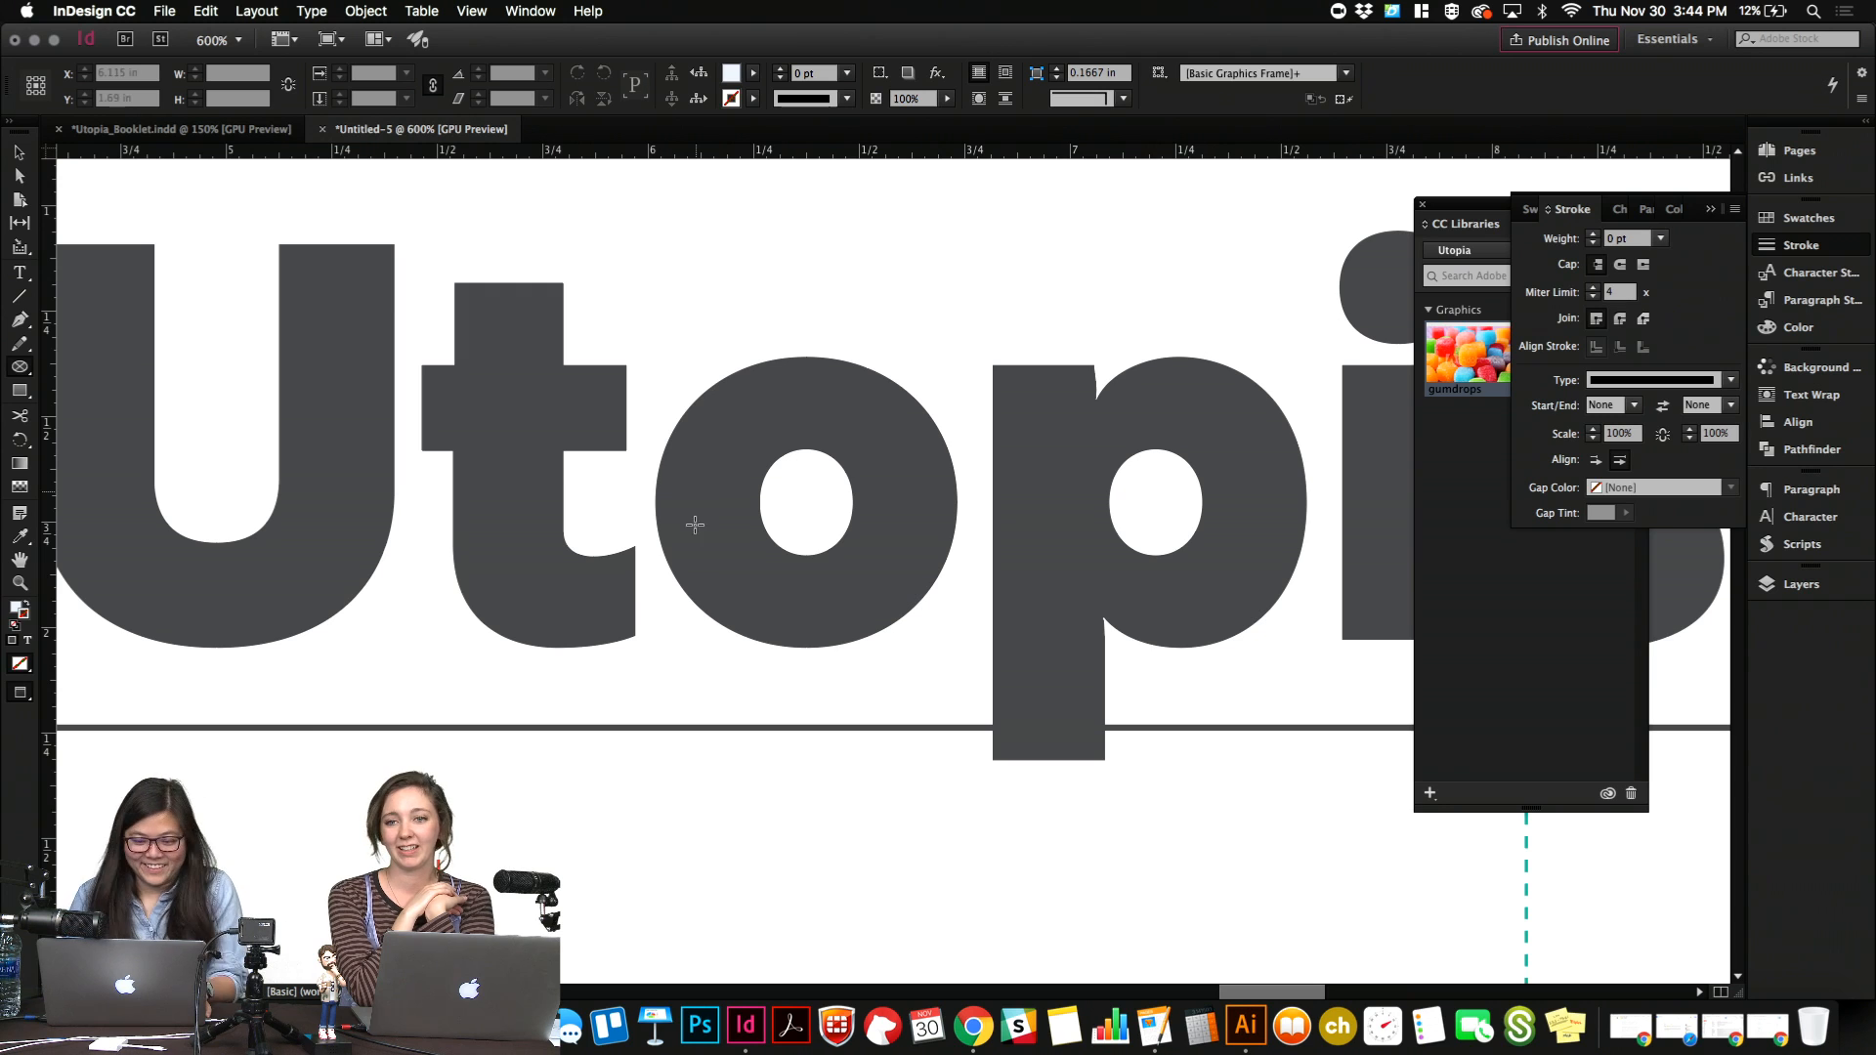
key(t)
drag(932, 509, 783, 518)
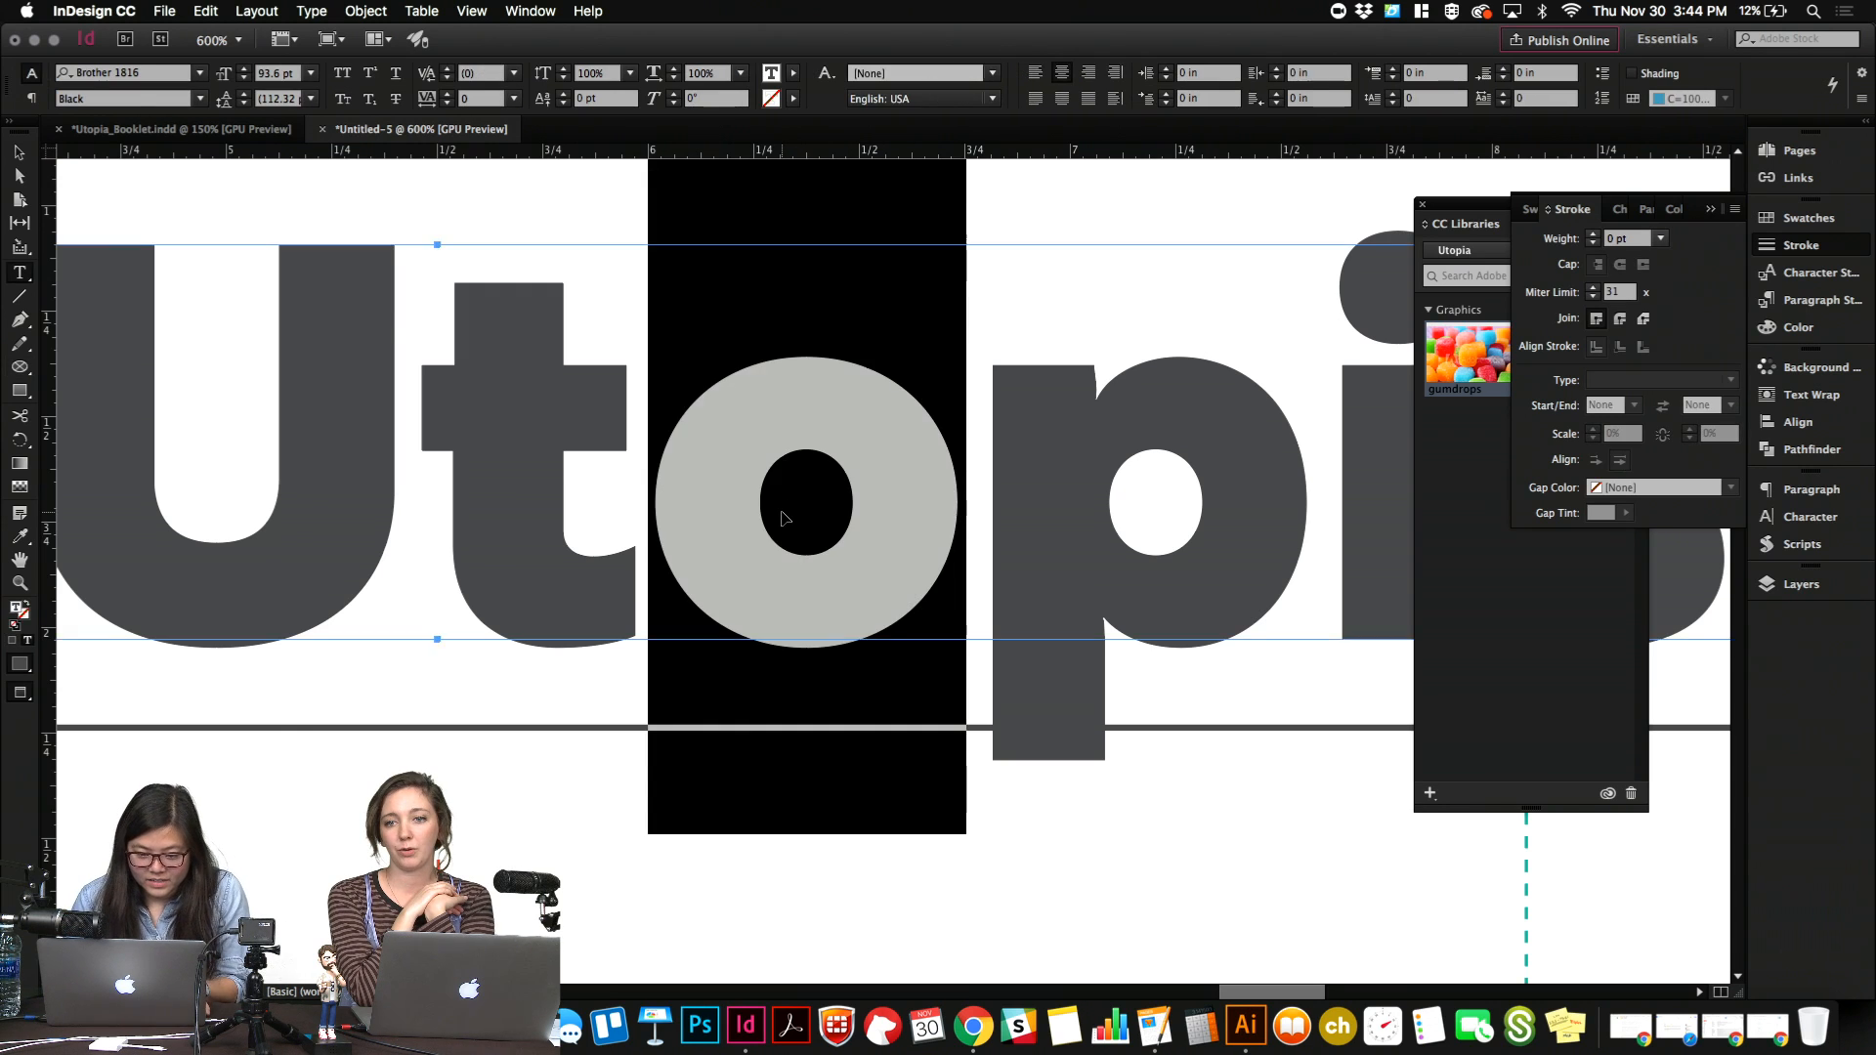
key(Escape)
Switch to Illustrator, paste the "o" as text beside the badges and enlarge it to about 115 pt.
click(1245, 1026)
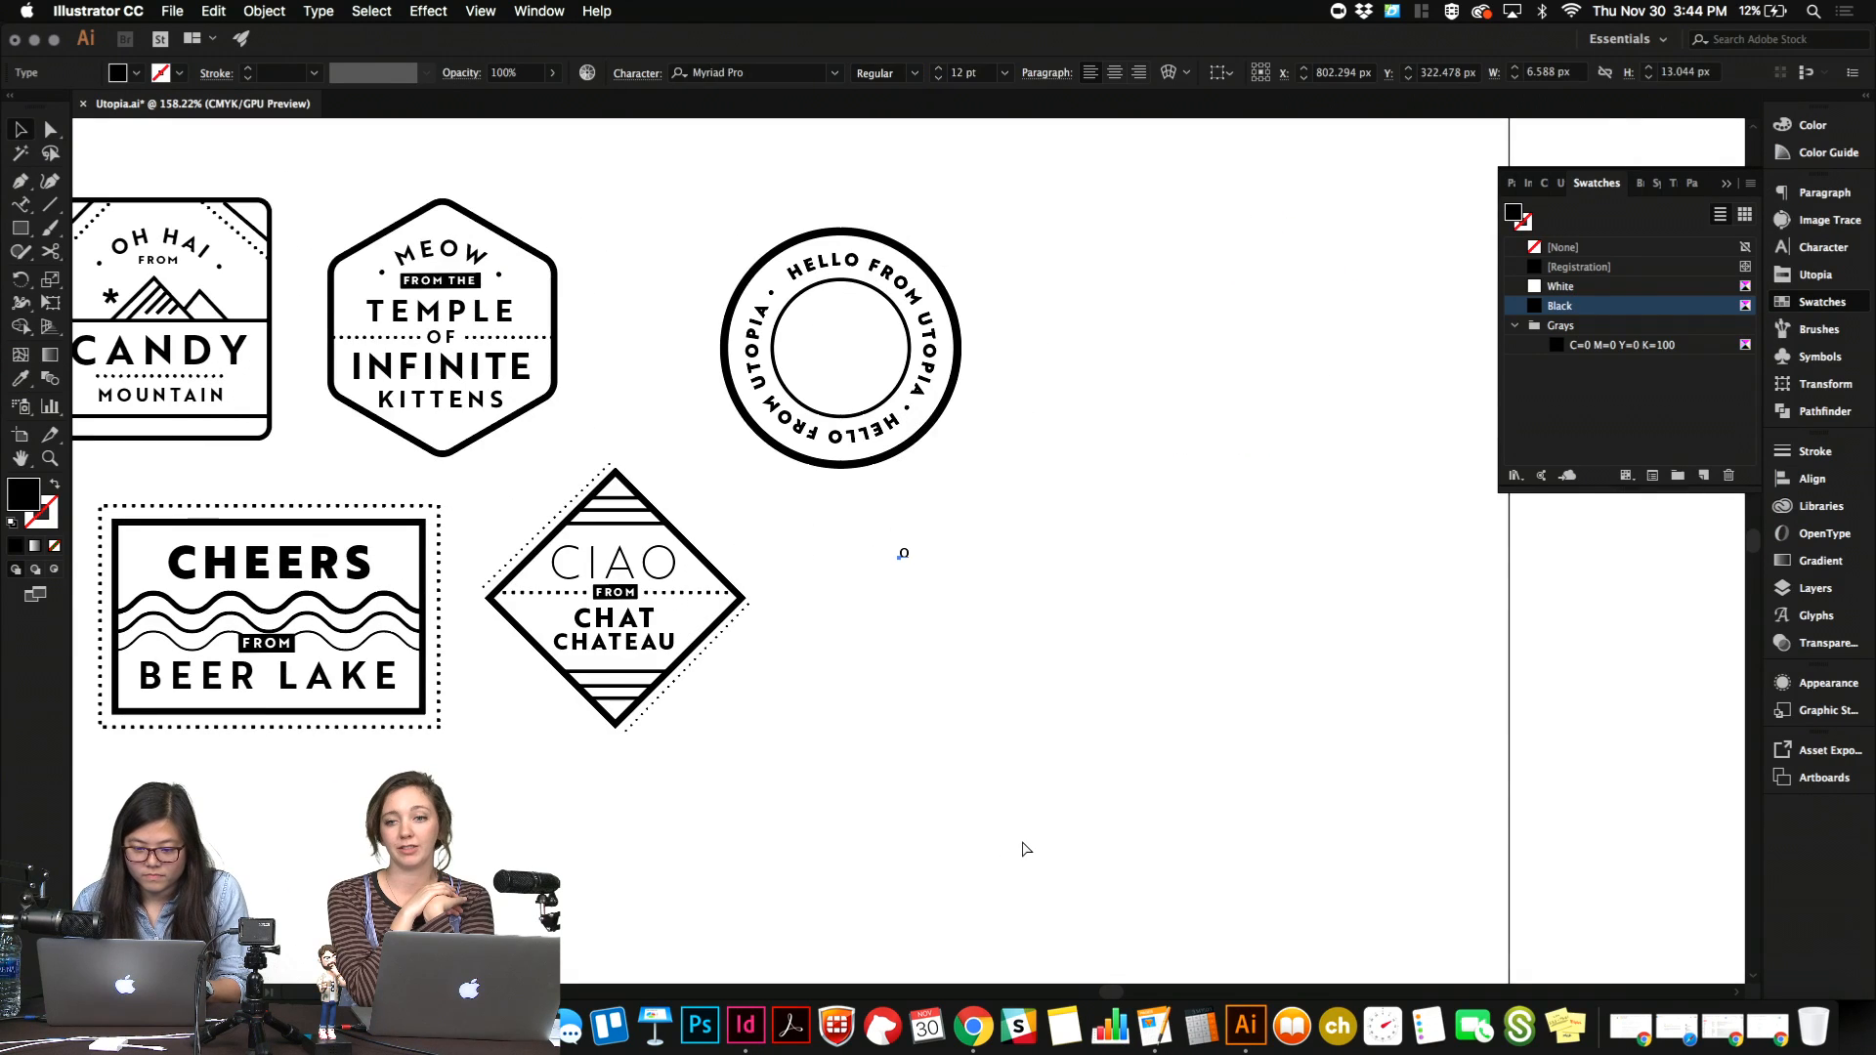
drag(906, 557, 998, 640)
key(t)
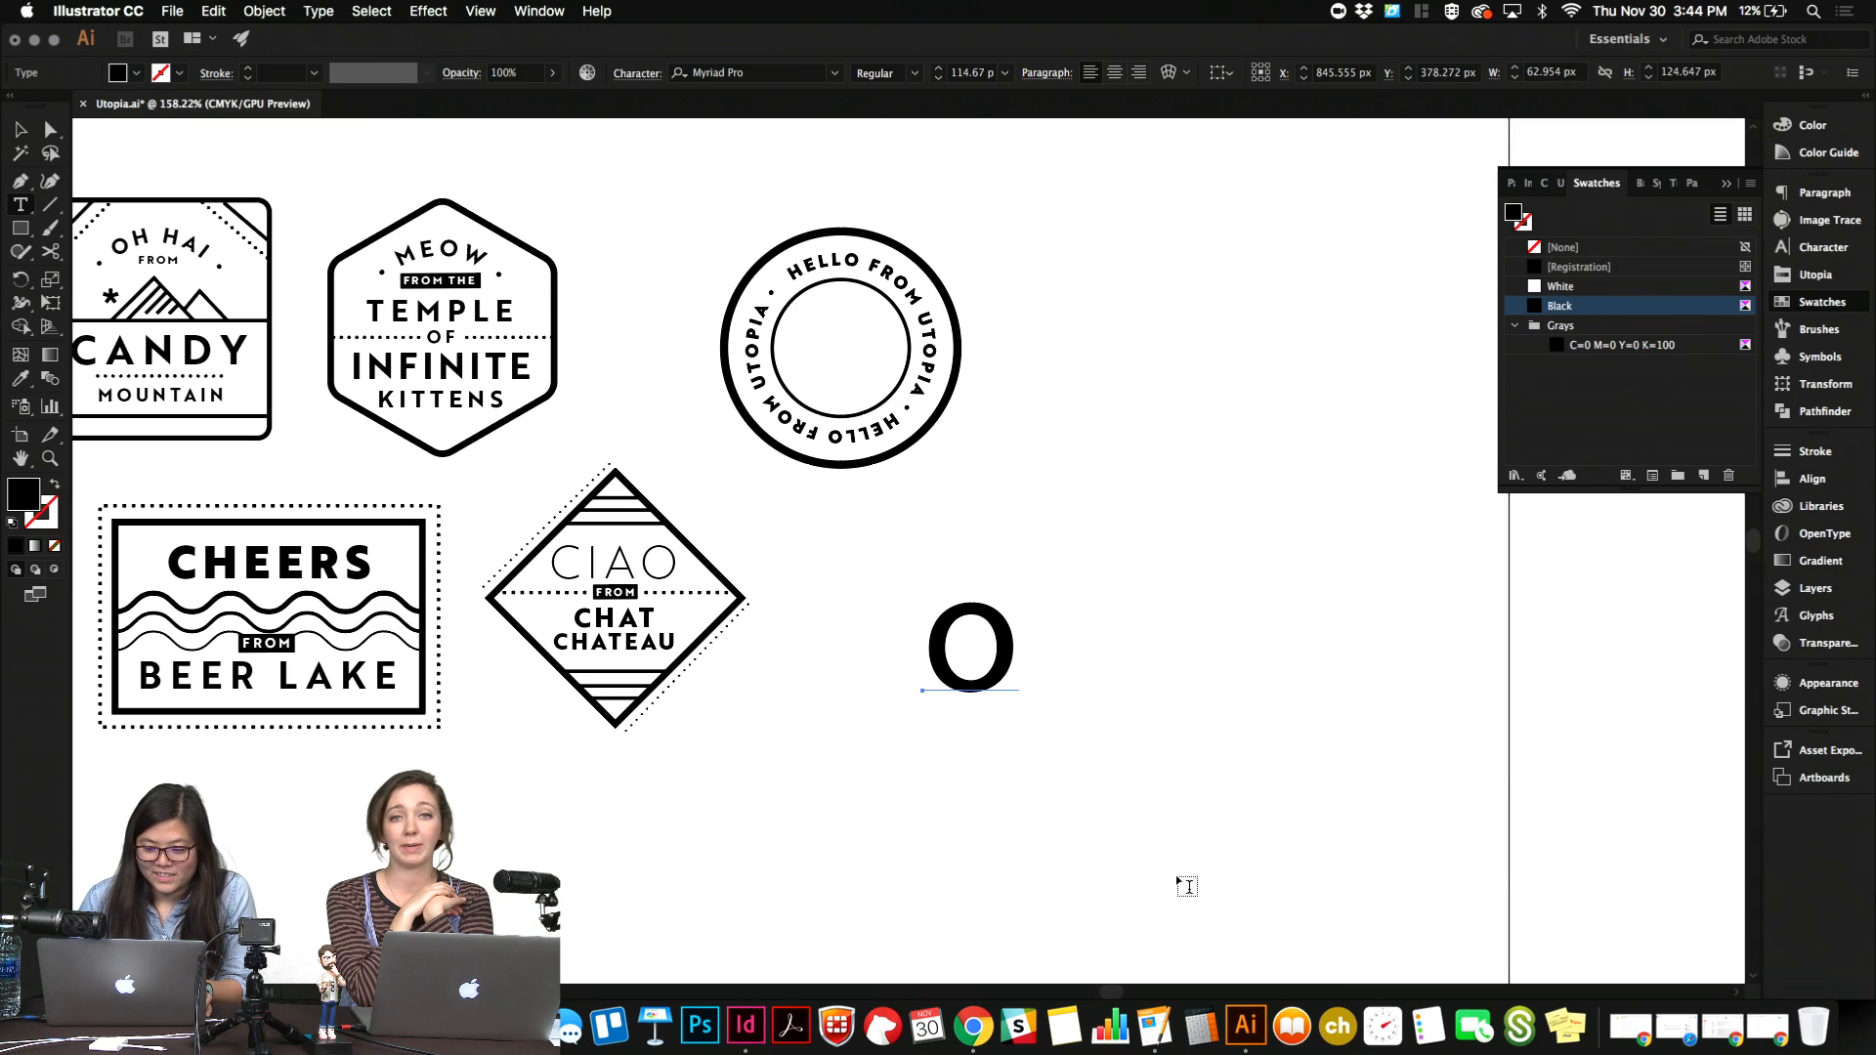
Return to InDesign and save the newspaper document on the Desktop as Utopist.
click(743, 1048)
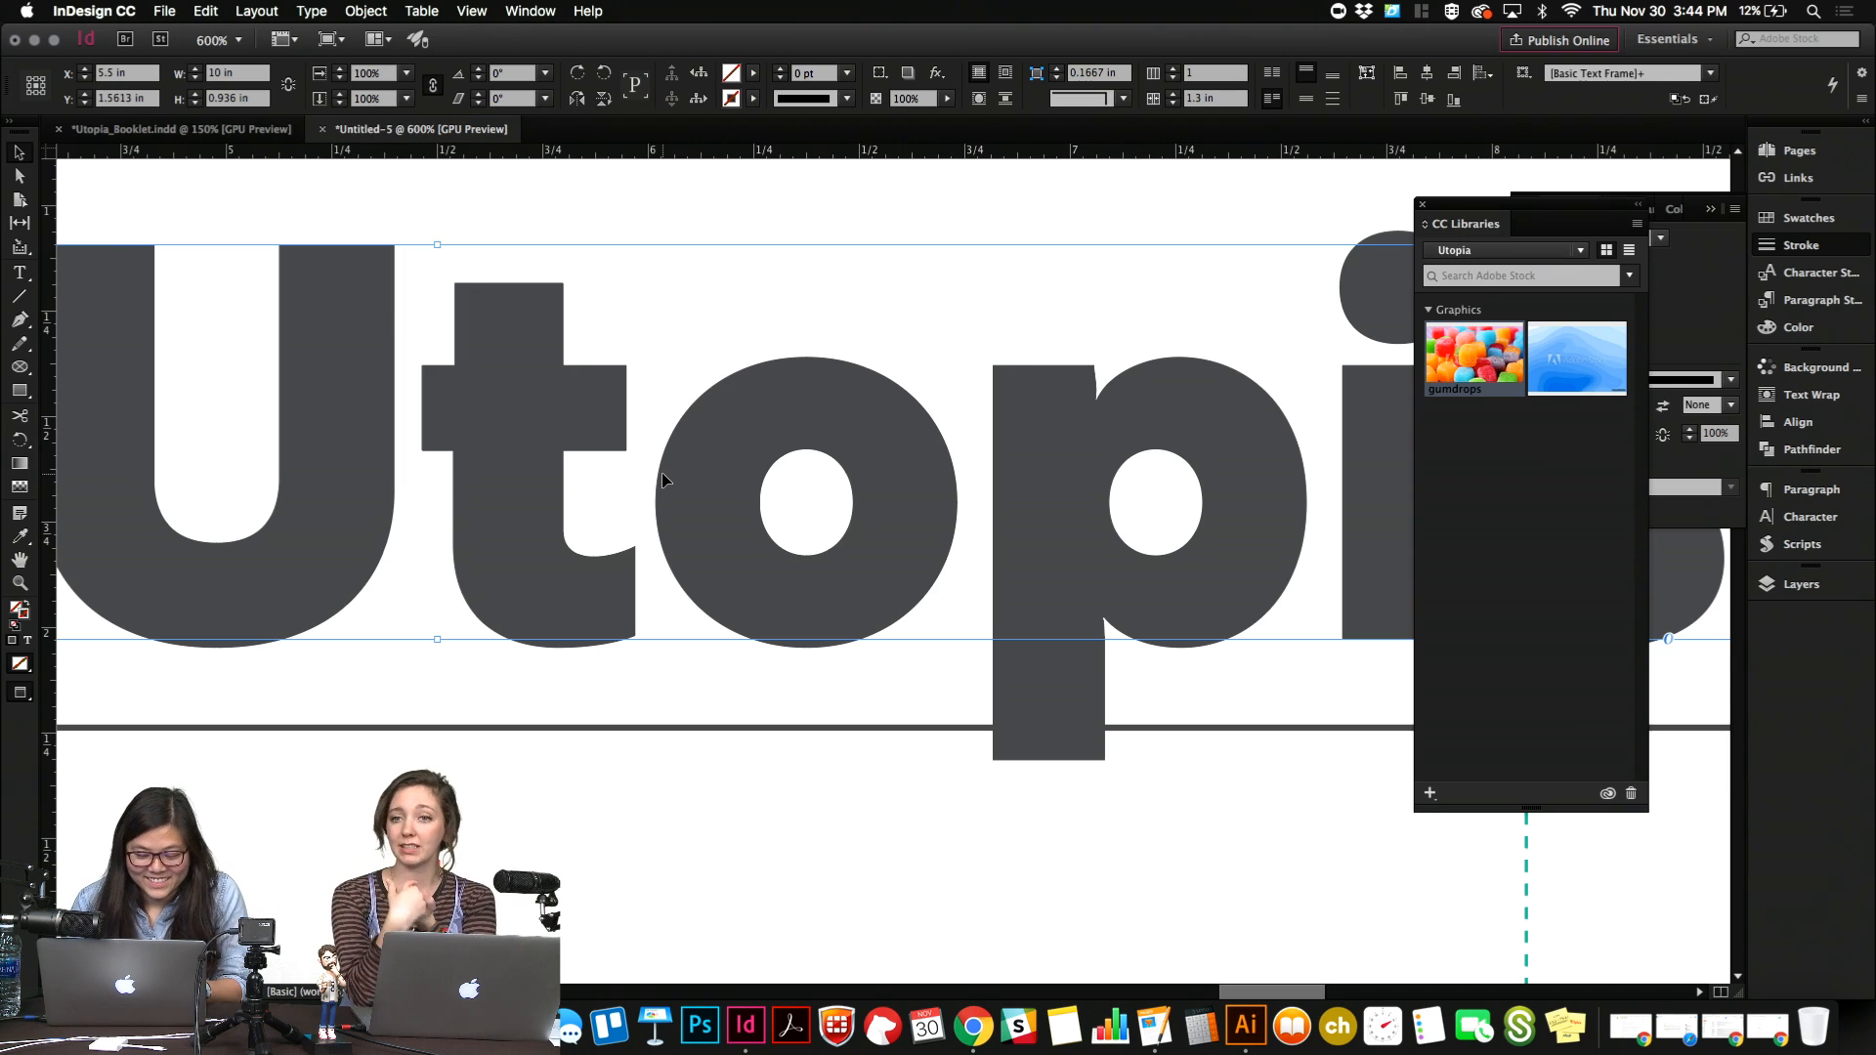
key(super+shift+s)
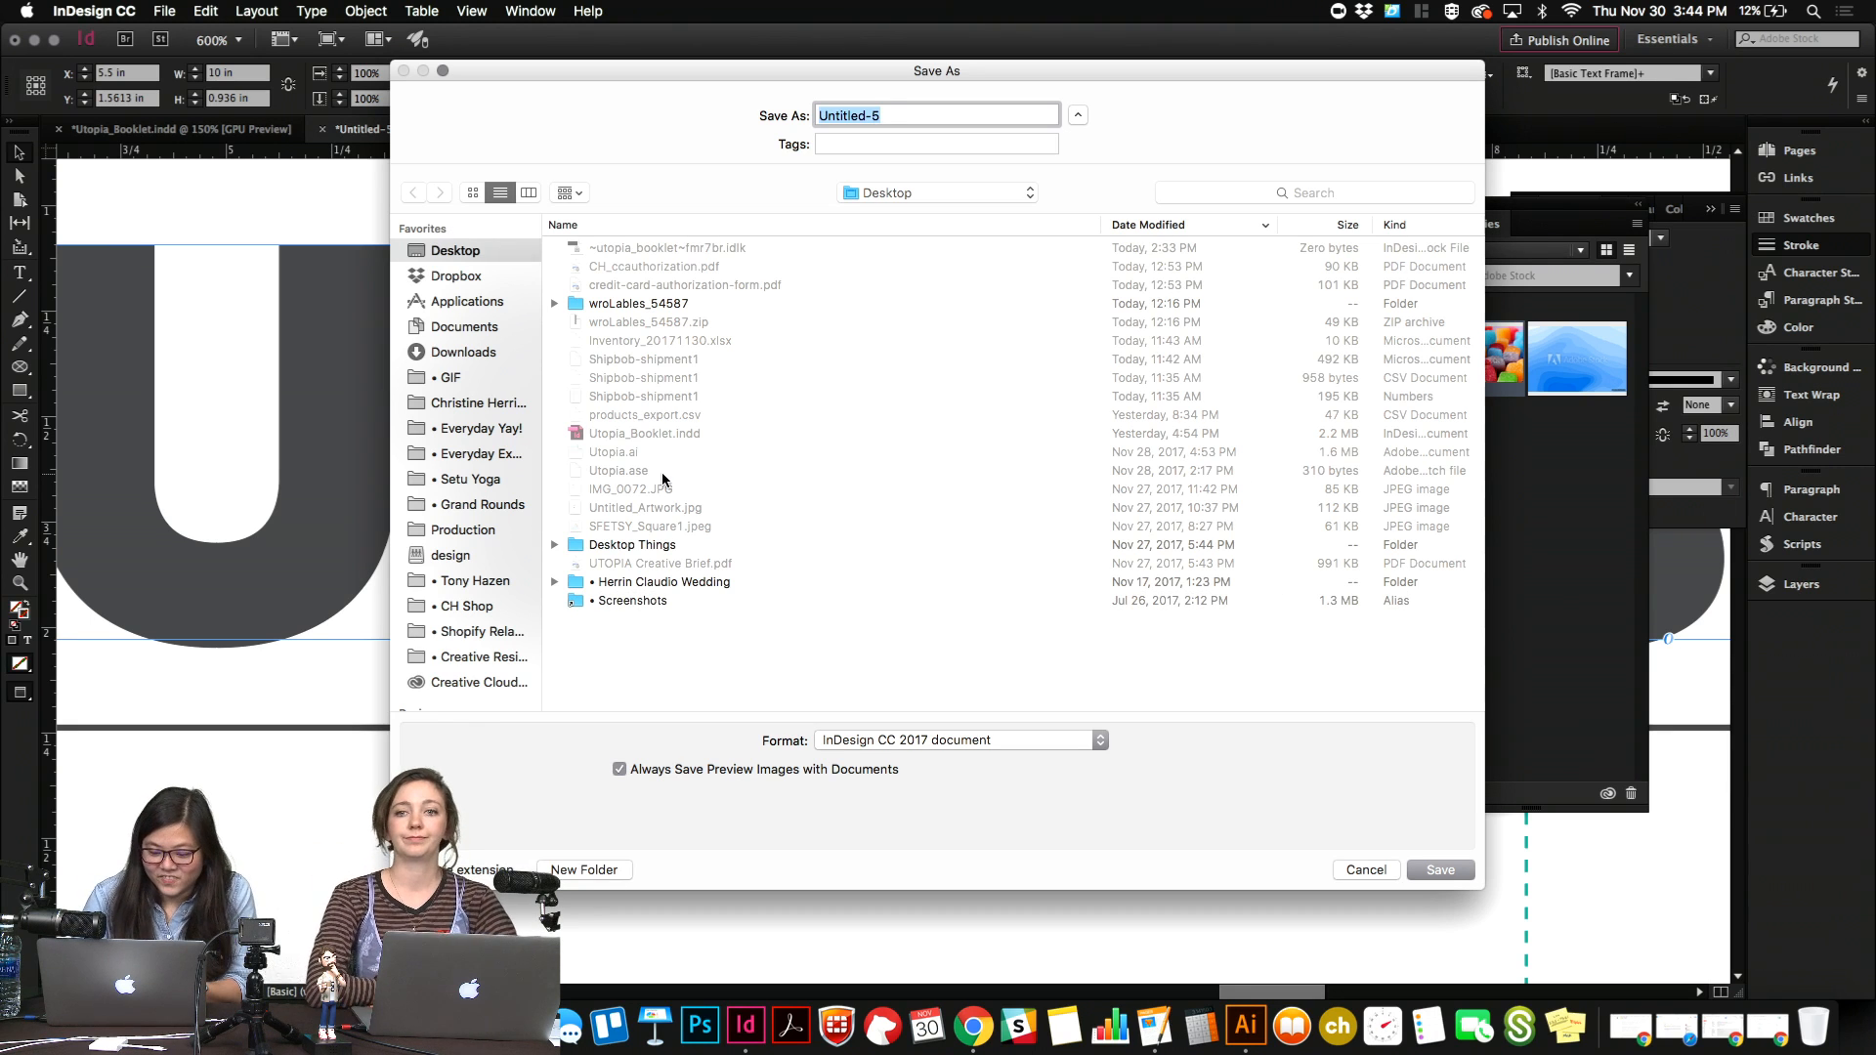
text(Utopist)
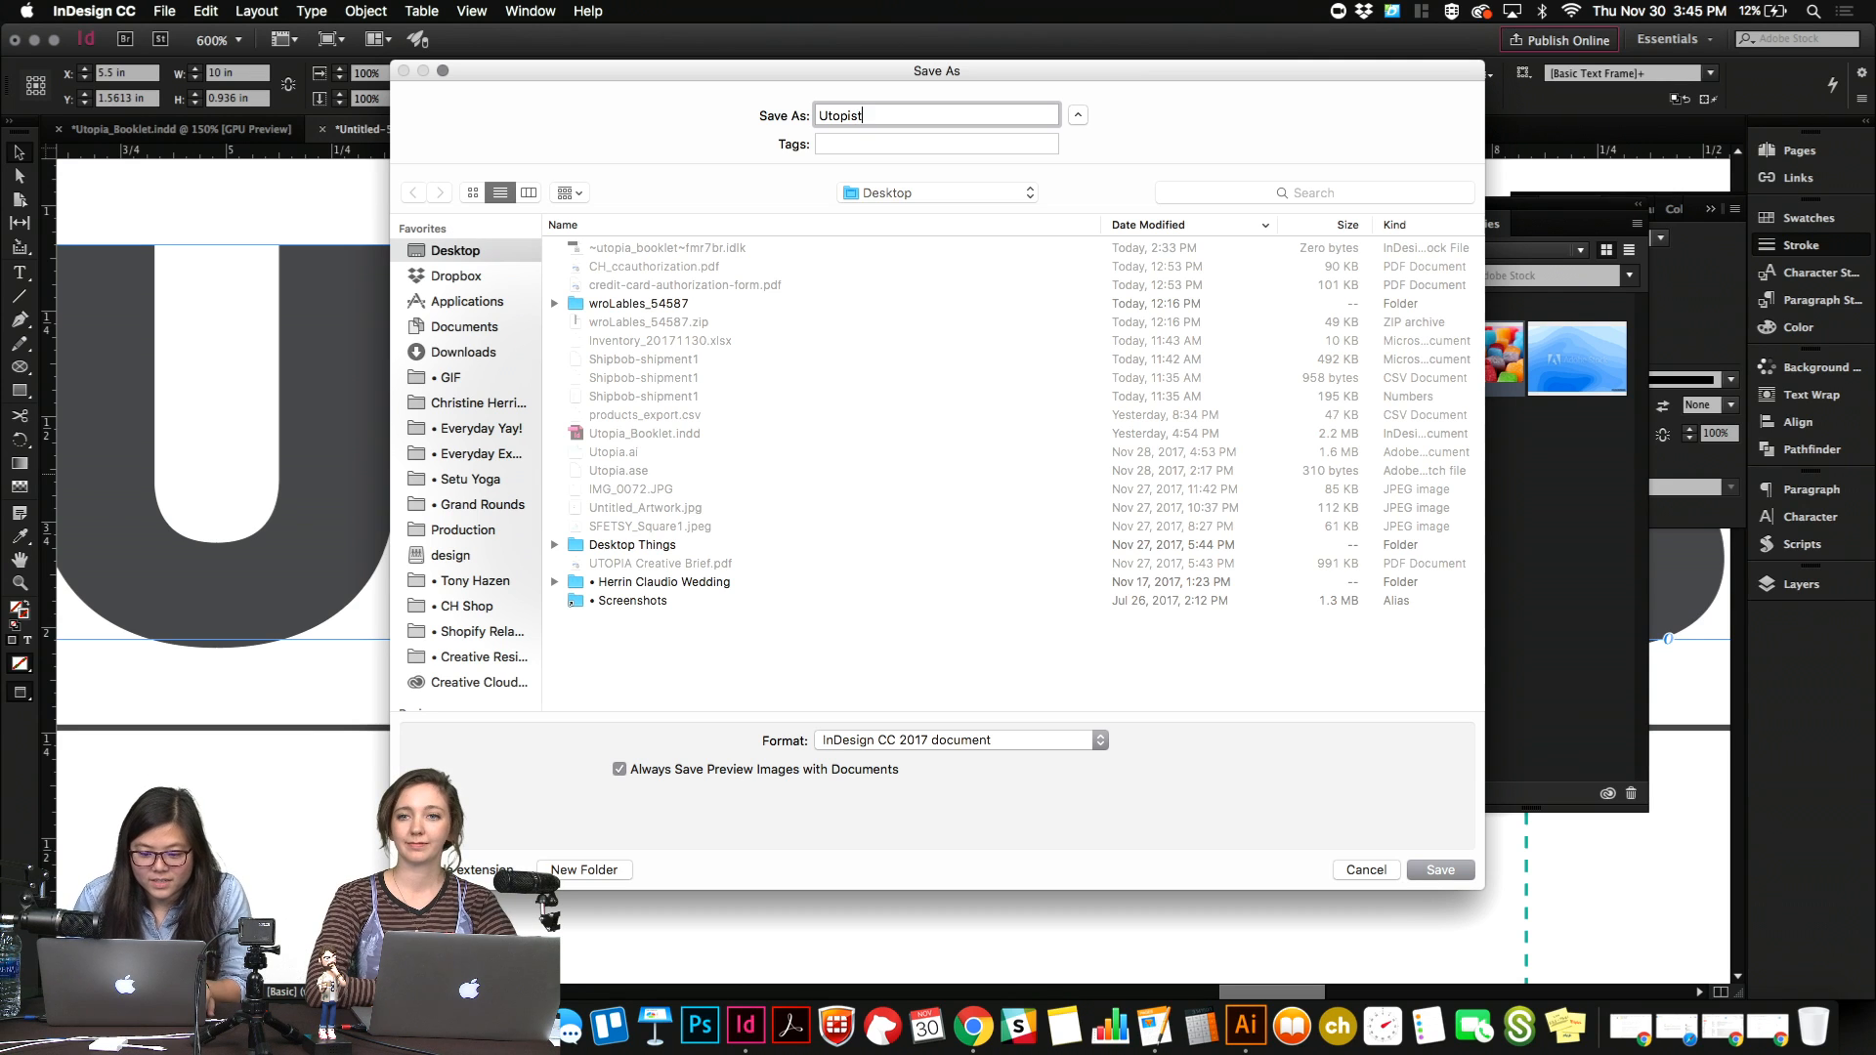
key(Return)
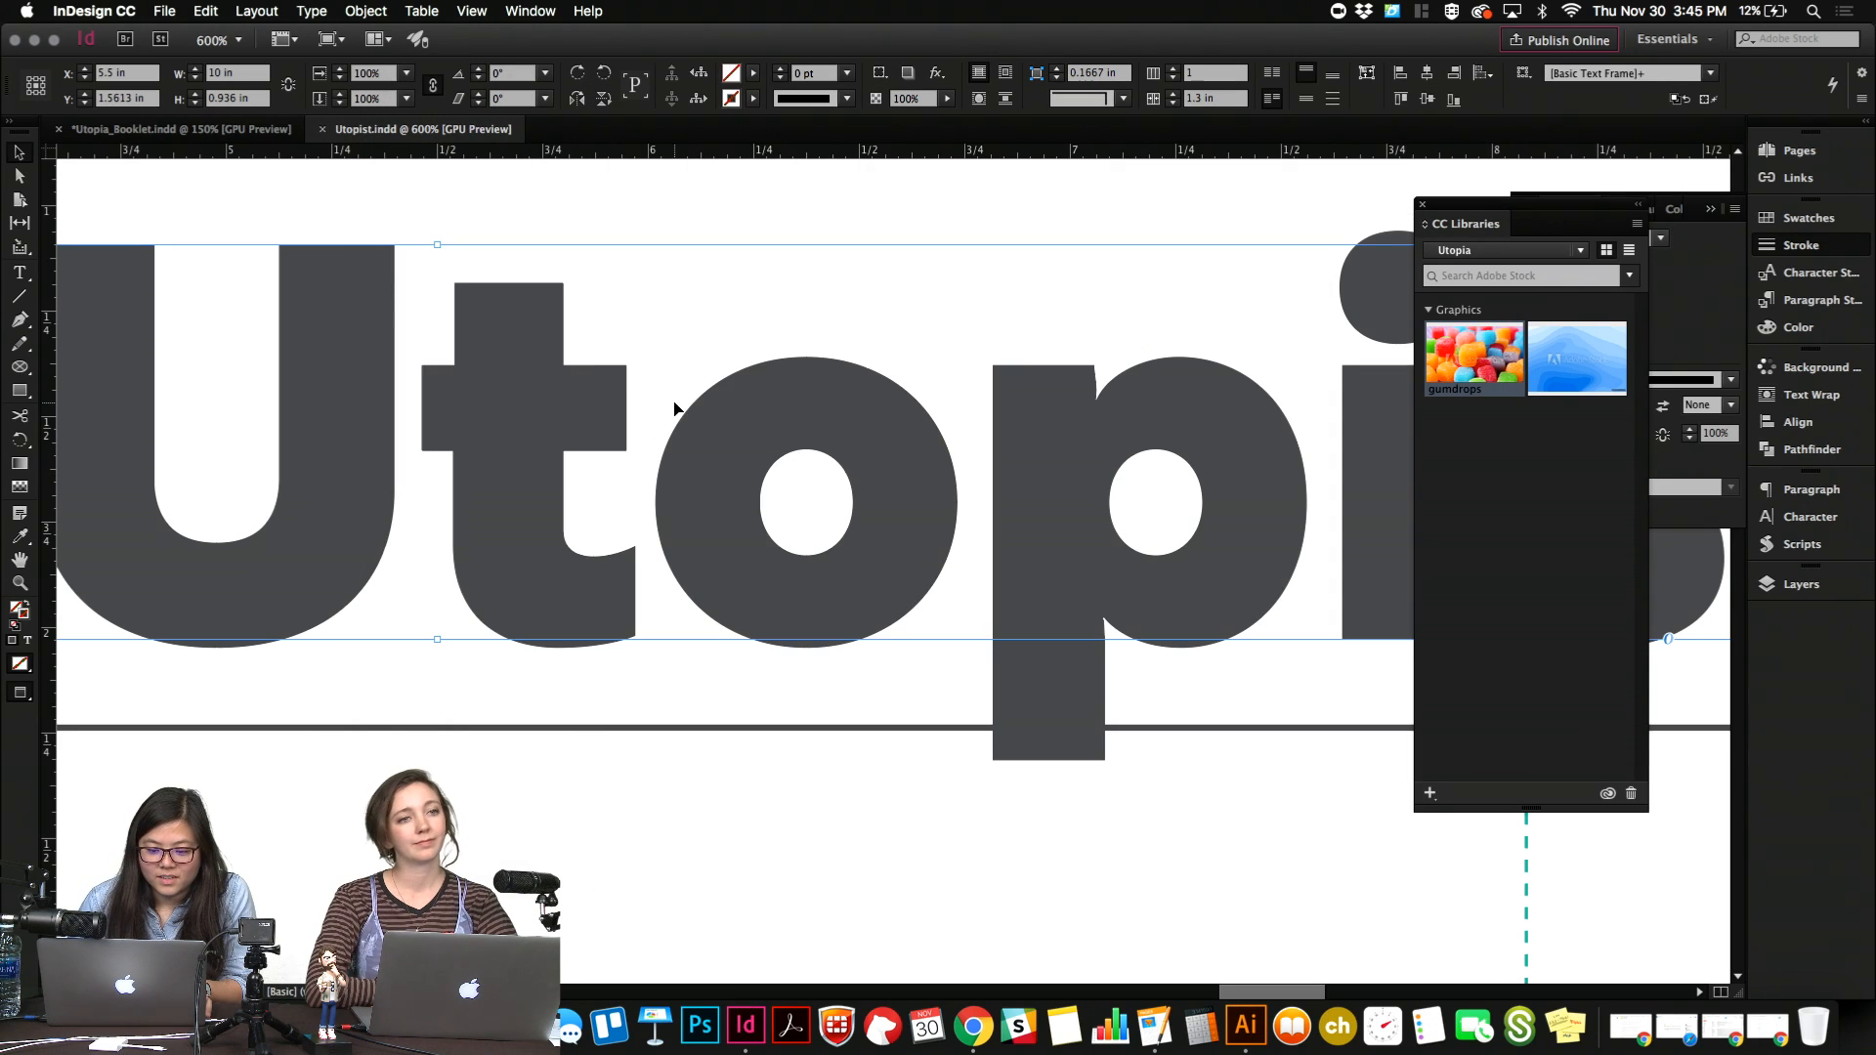
Check the font of the masthead's "o", switch to Illustrator and set the pasted "o" in Brother 1816 Black.
double_click(749, 521)
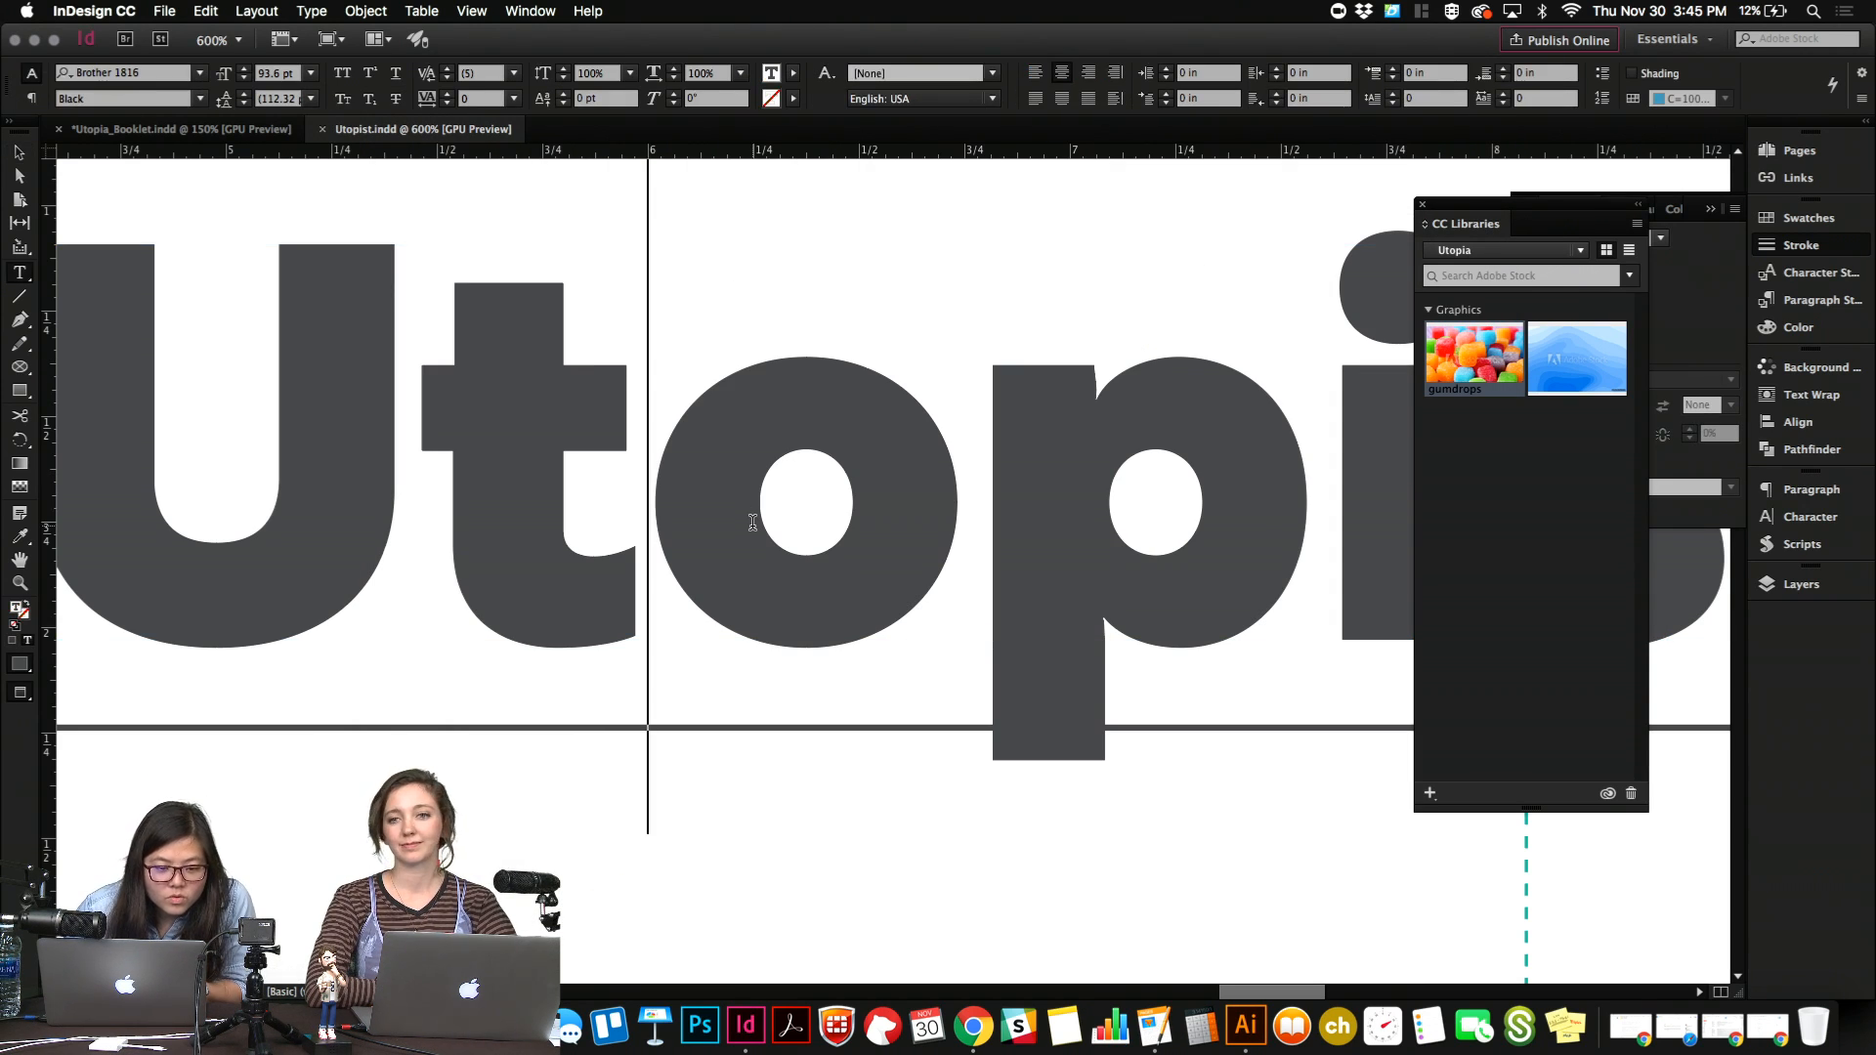
click(1243, 1037)
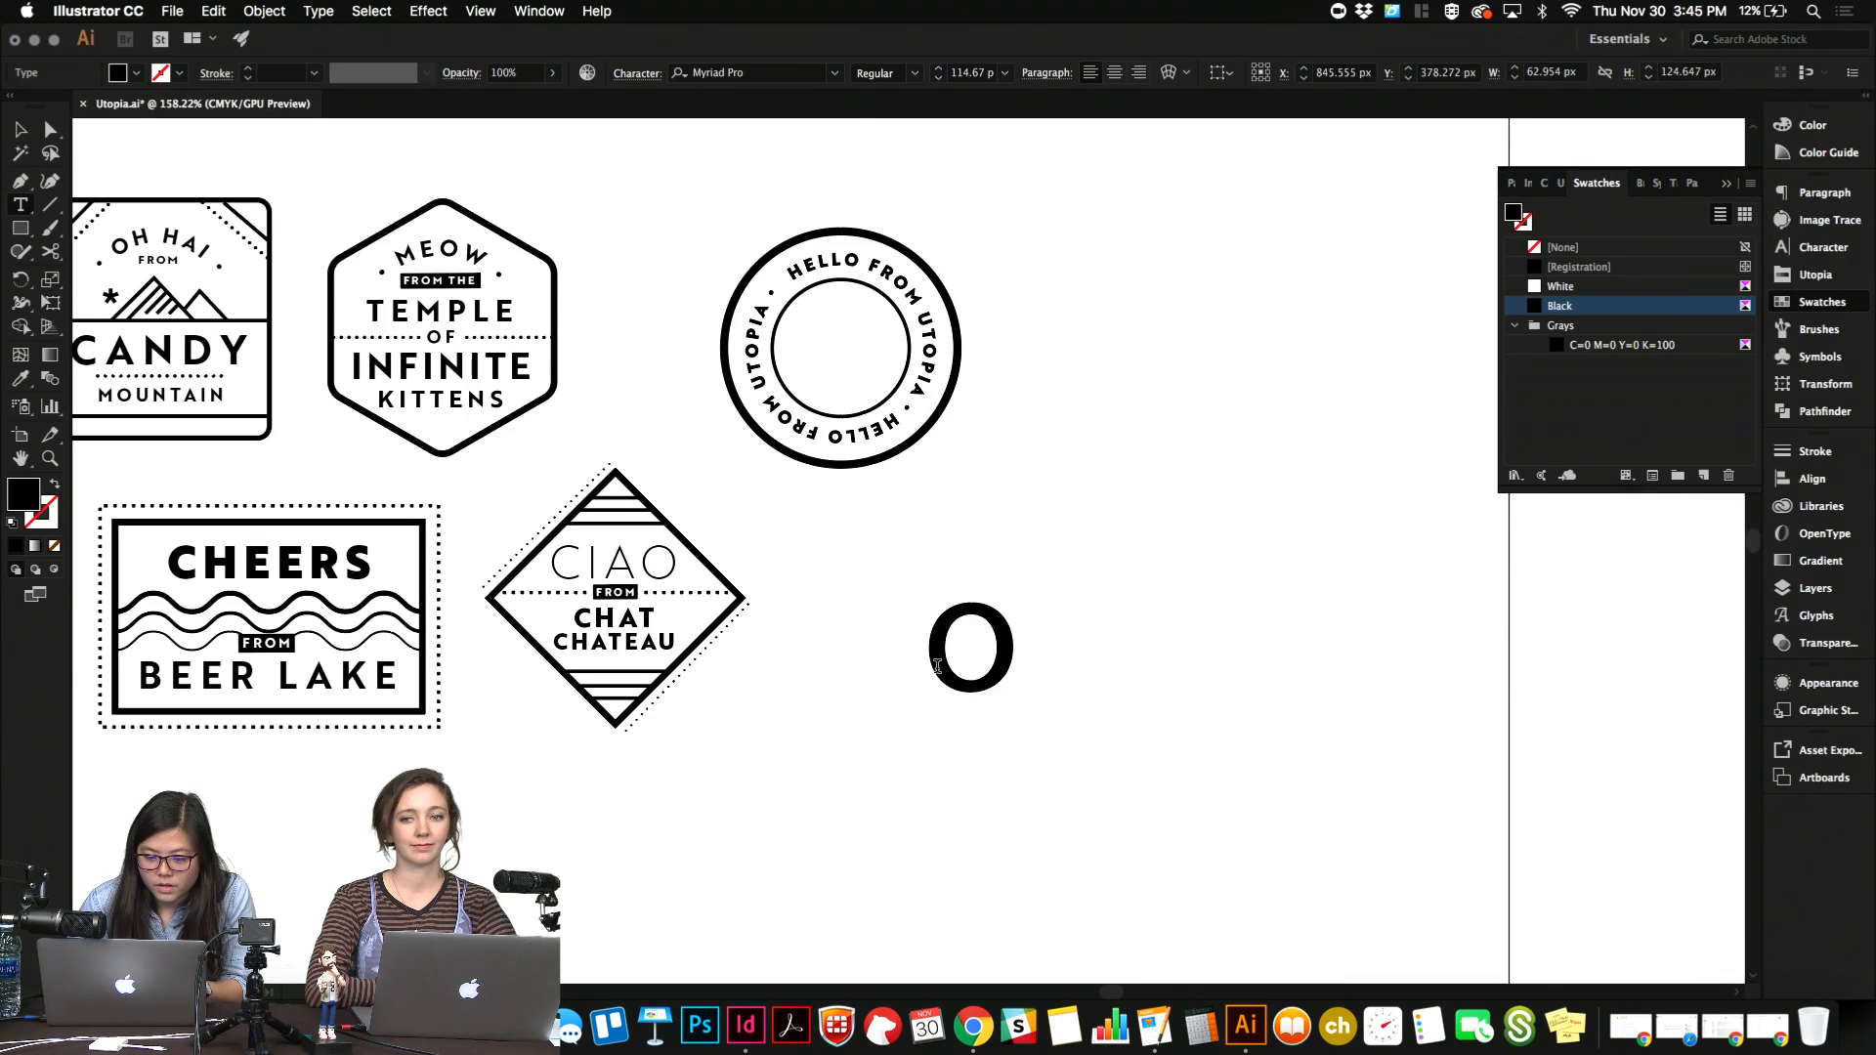
click(757, 68)
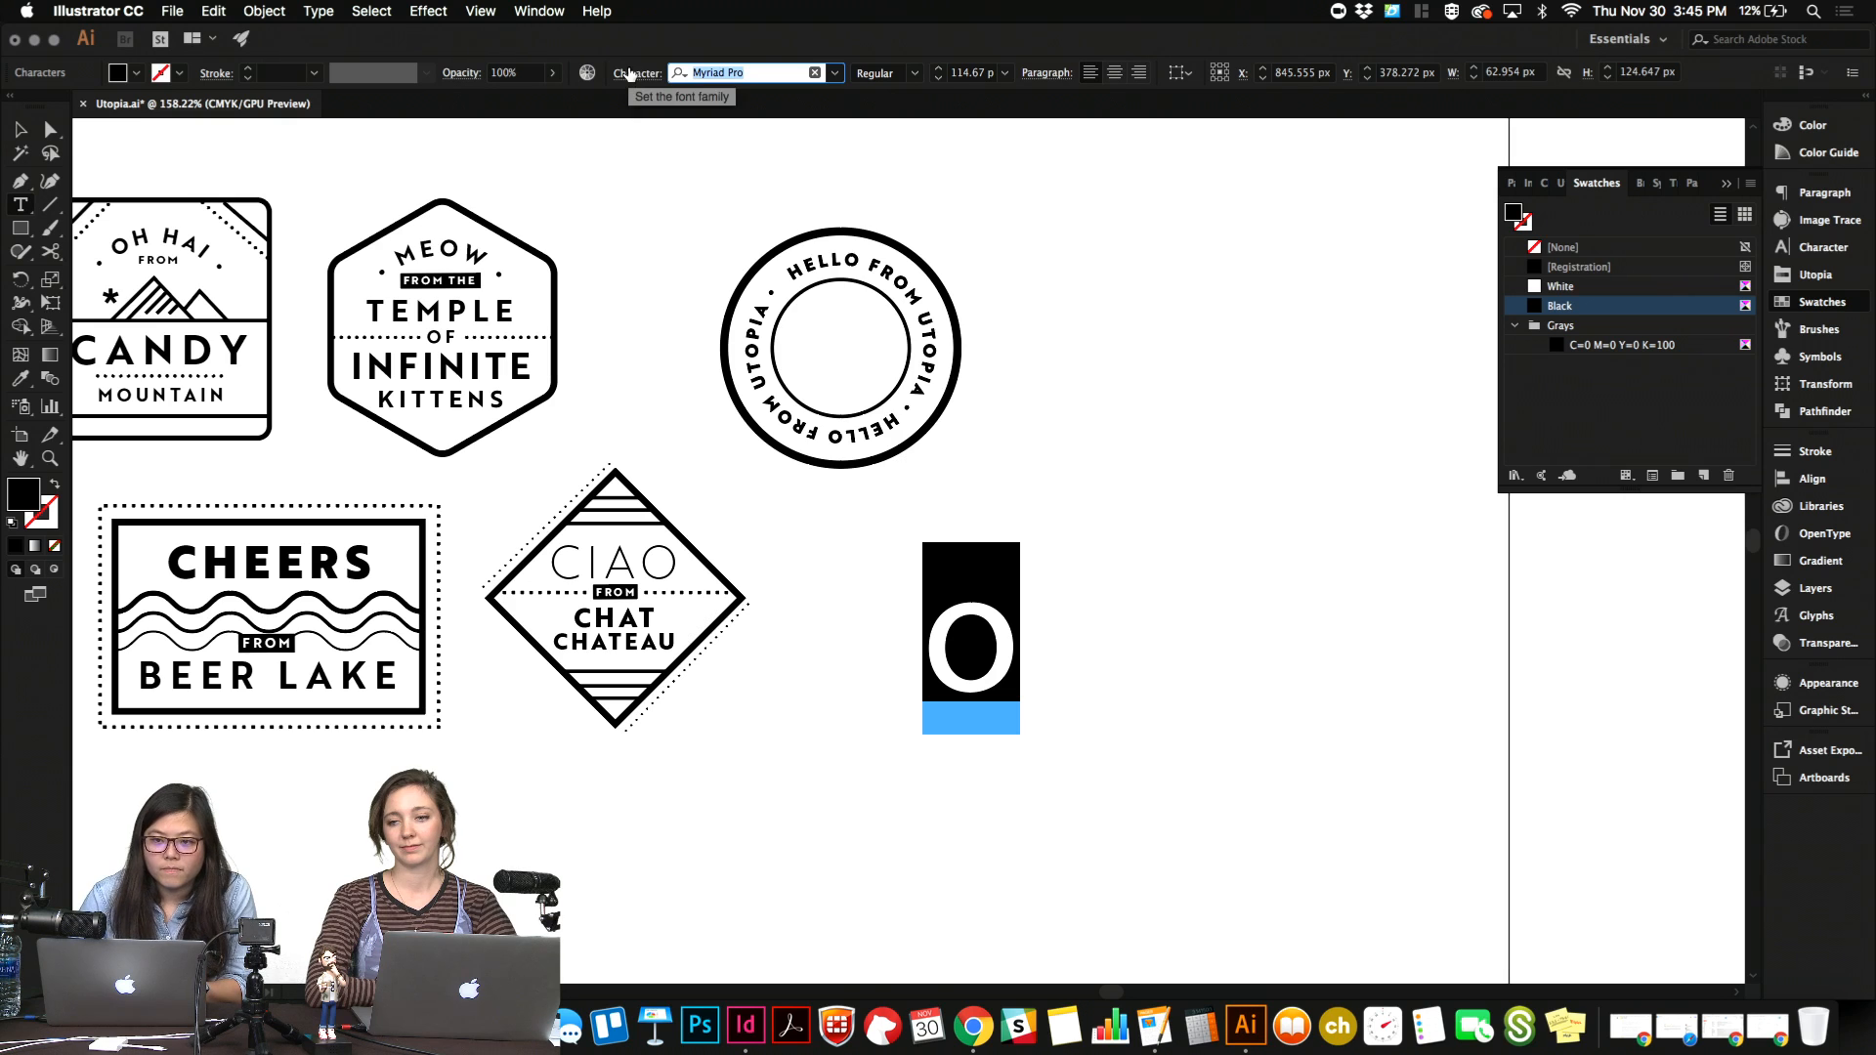
text(Brother 1816)
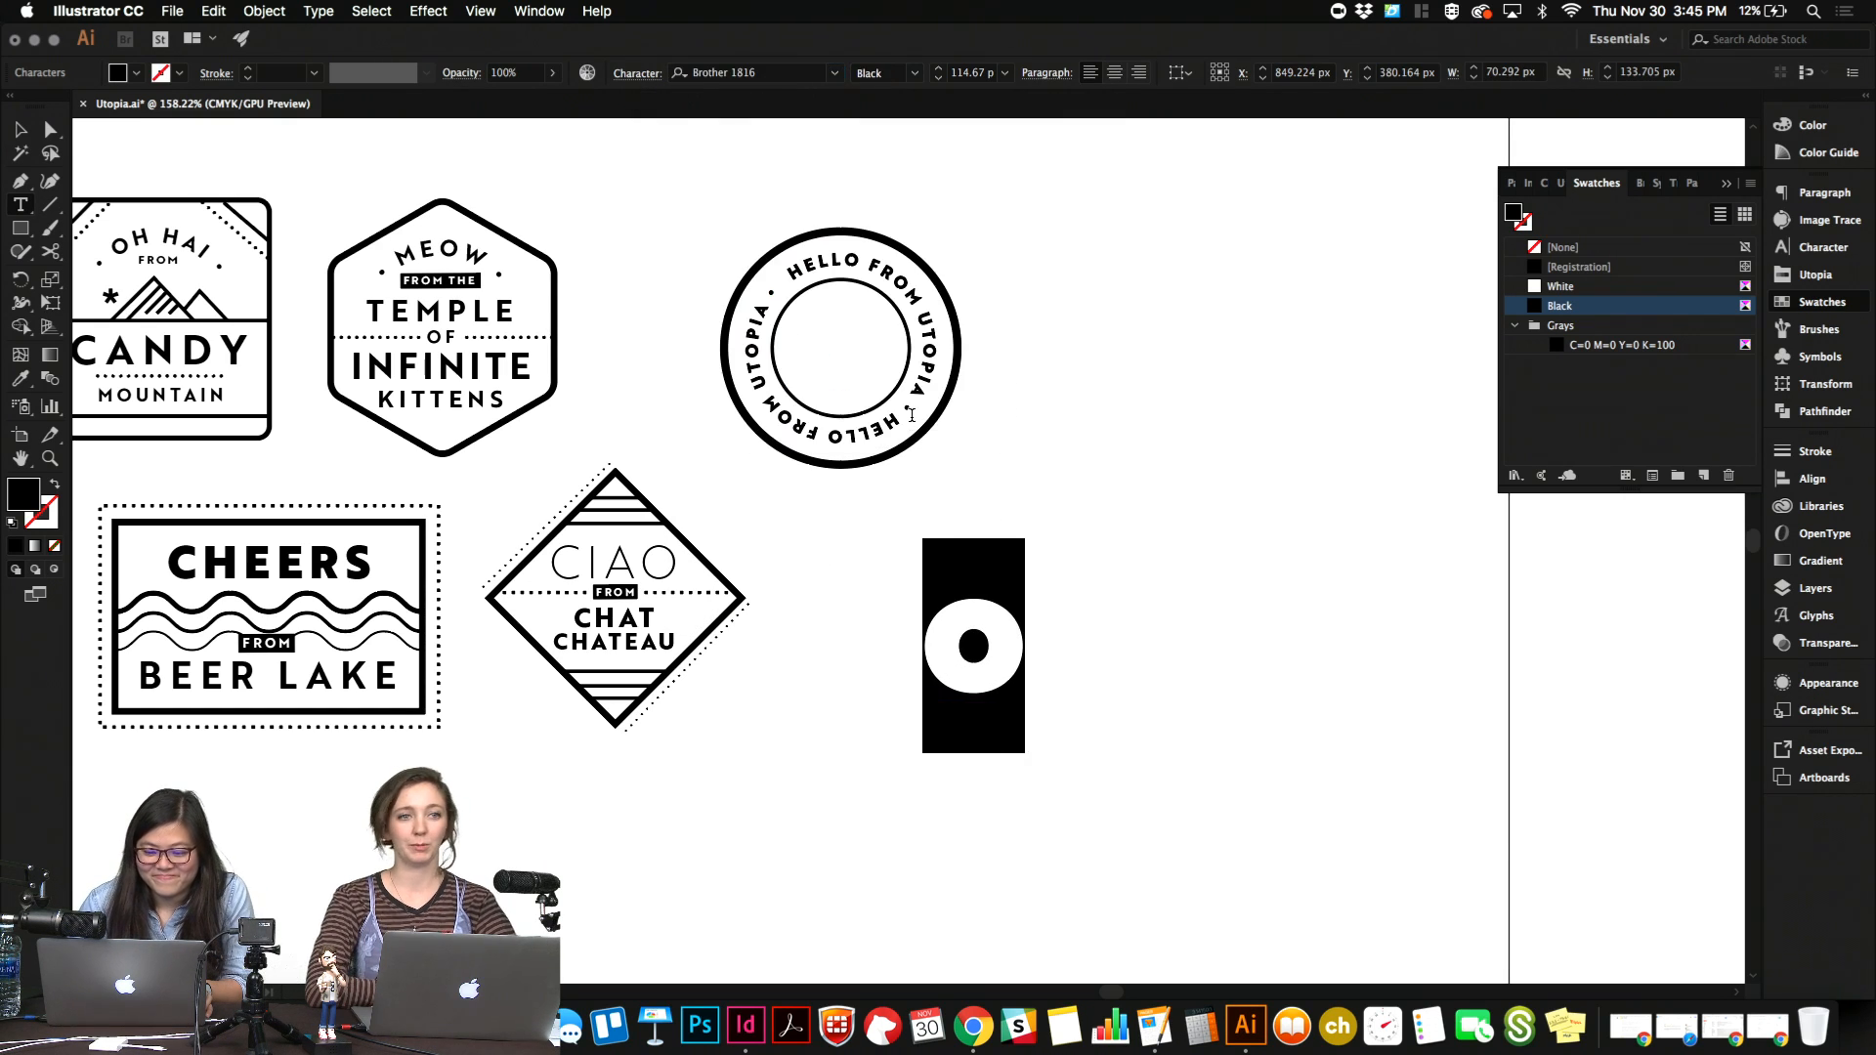
click(916, 419)
click(987, 619)
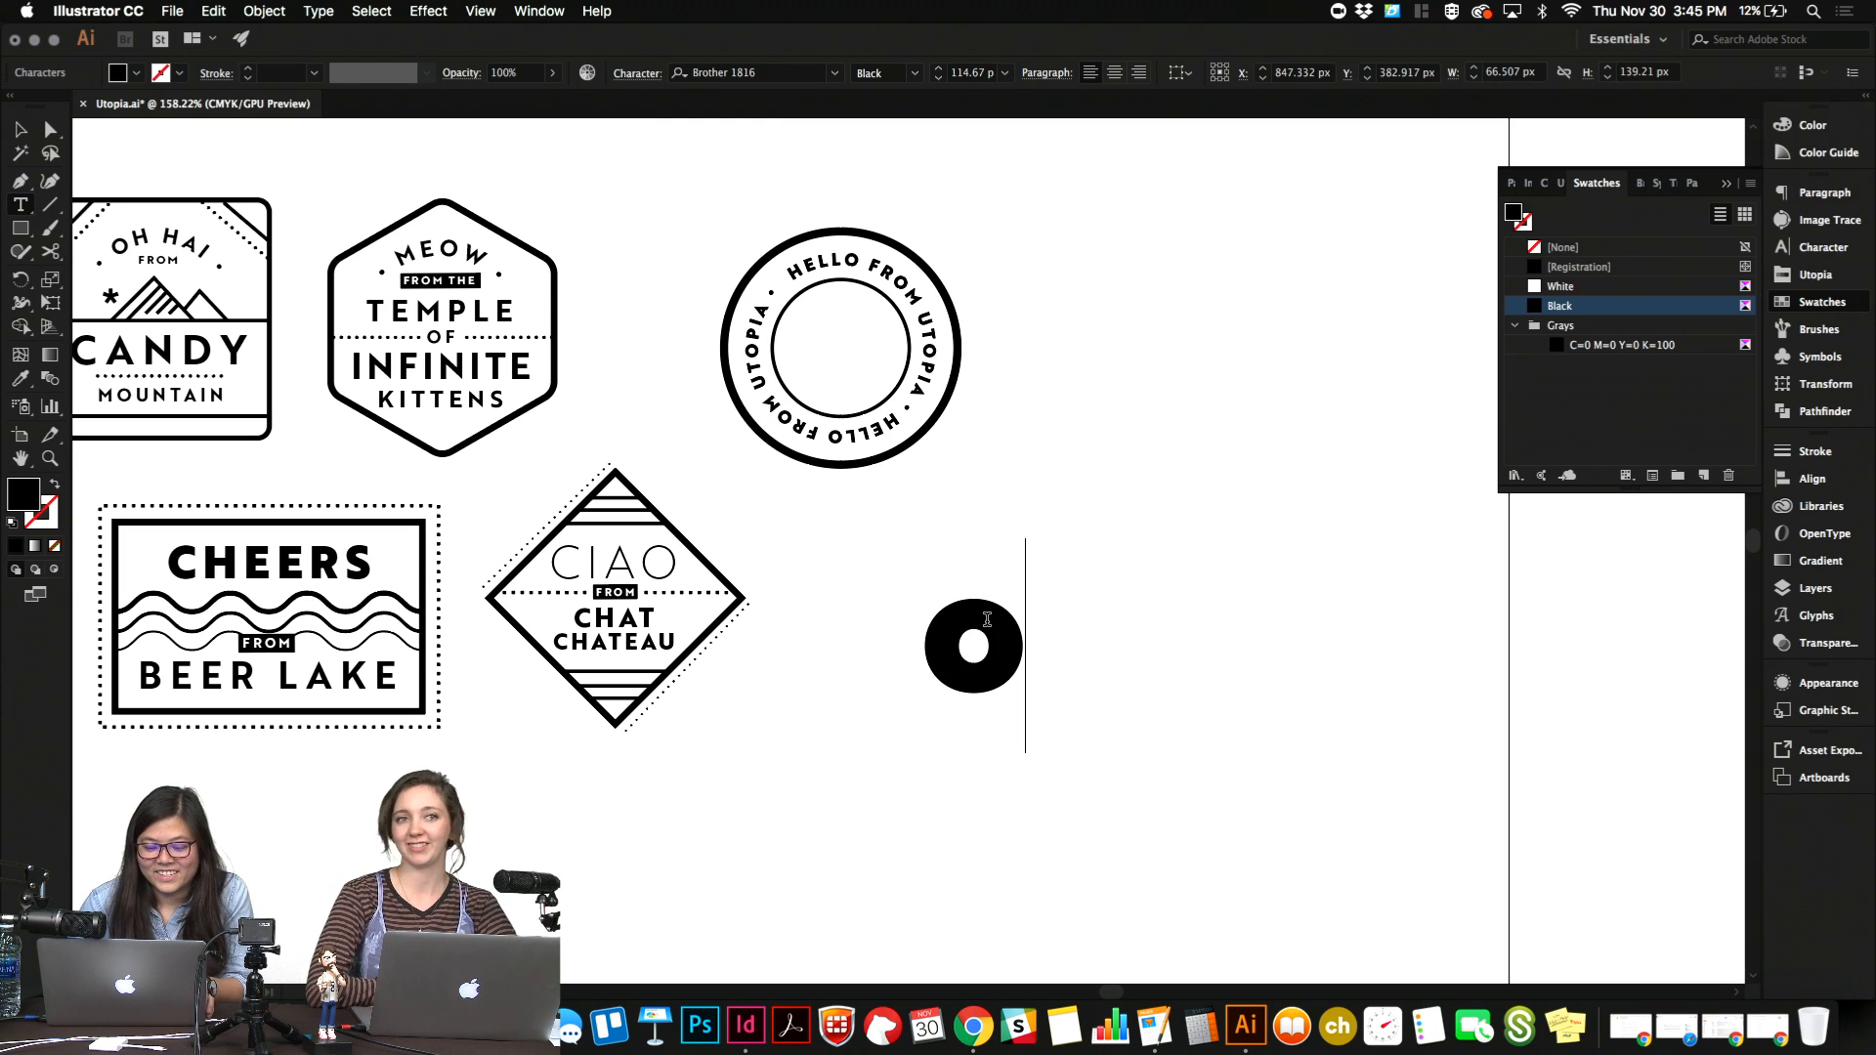
Scale the "o" up proportionally to about 329 pt and deselect it.
key(Escape)
drag(1027, 646, 1218, 648)
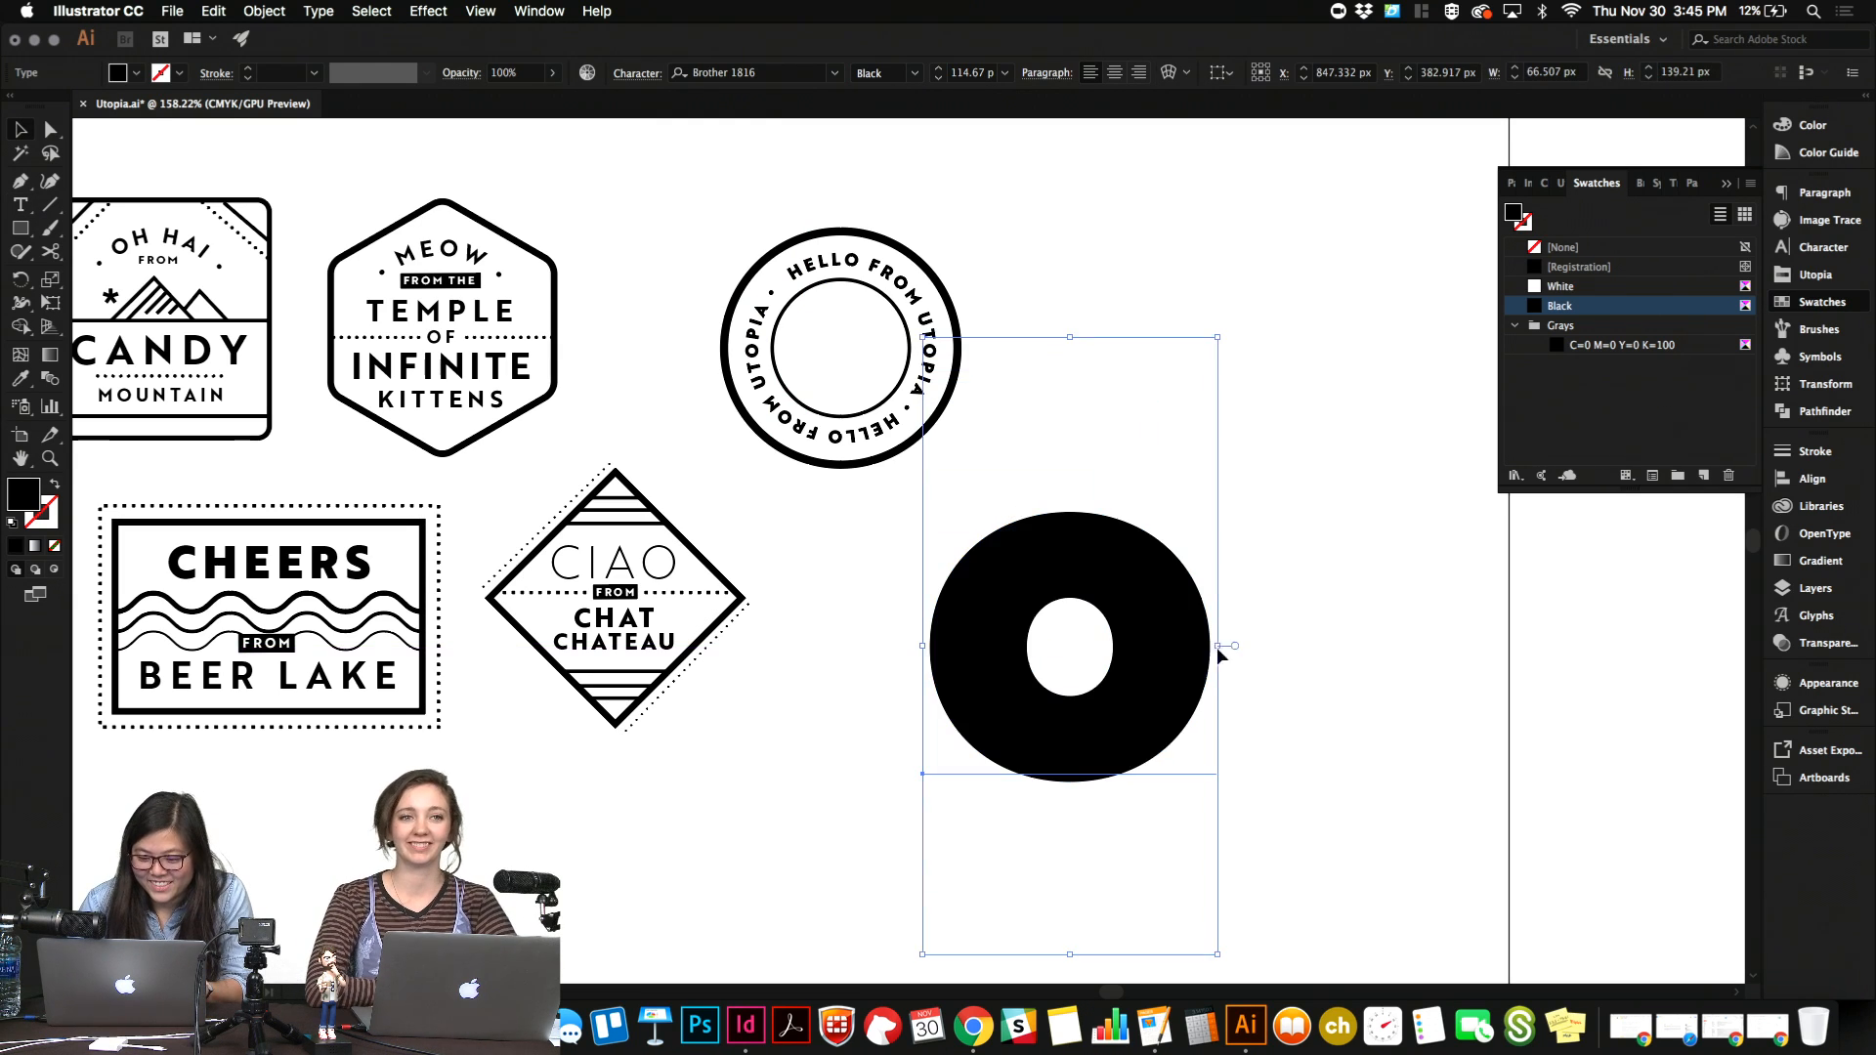
click(1285, 652)
click(1194, 640)
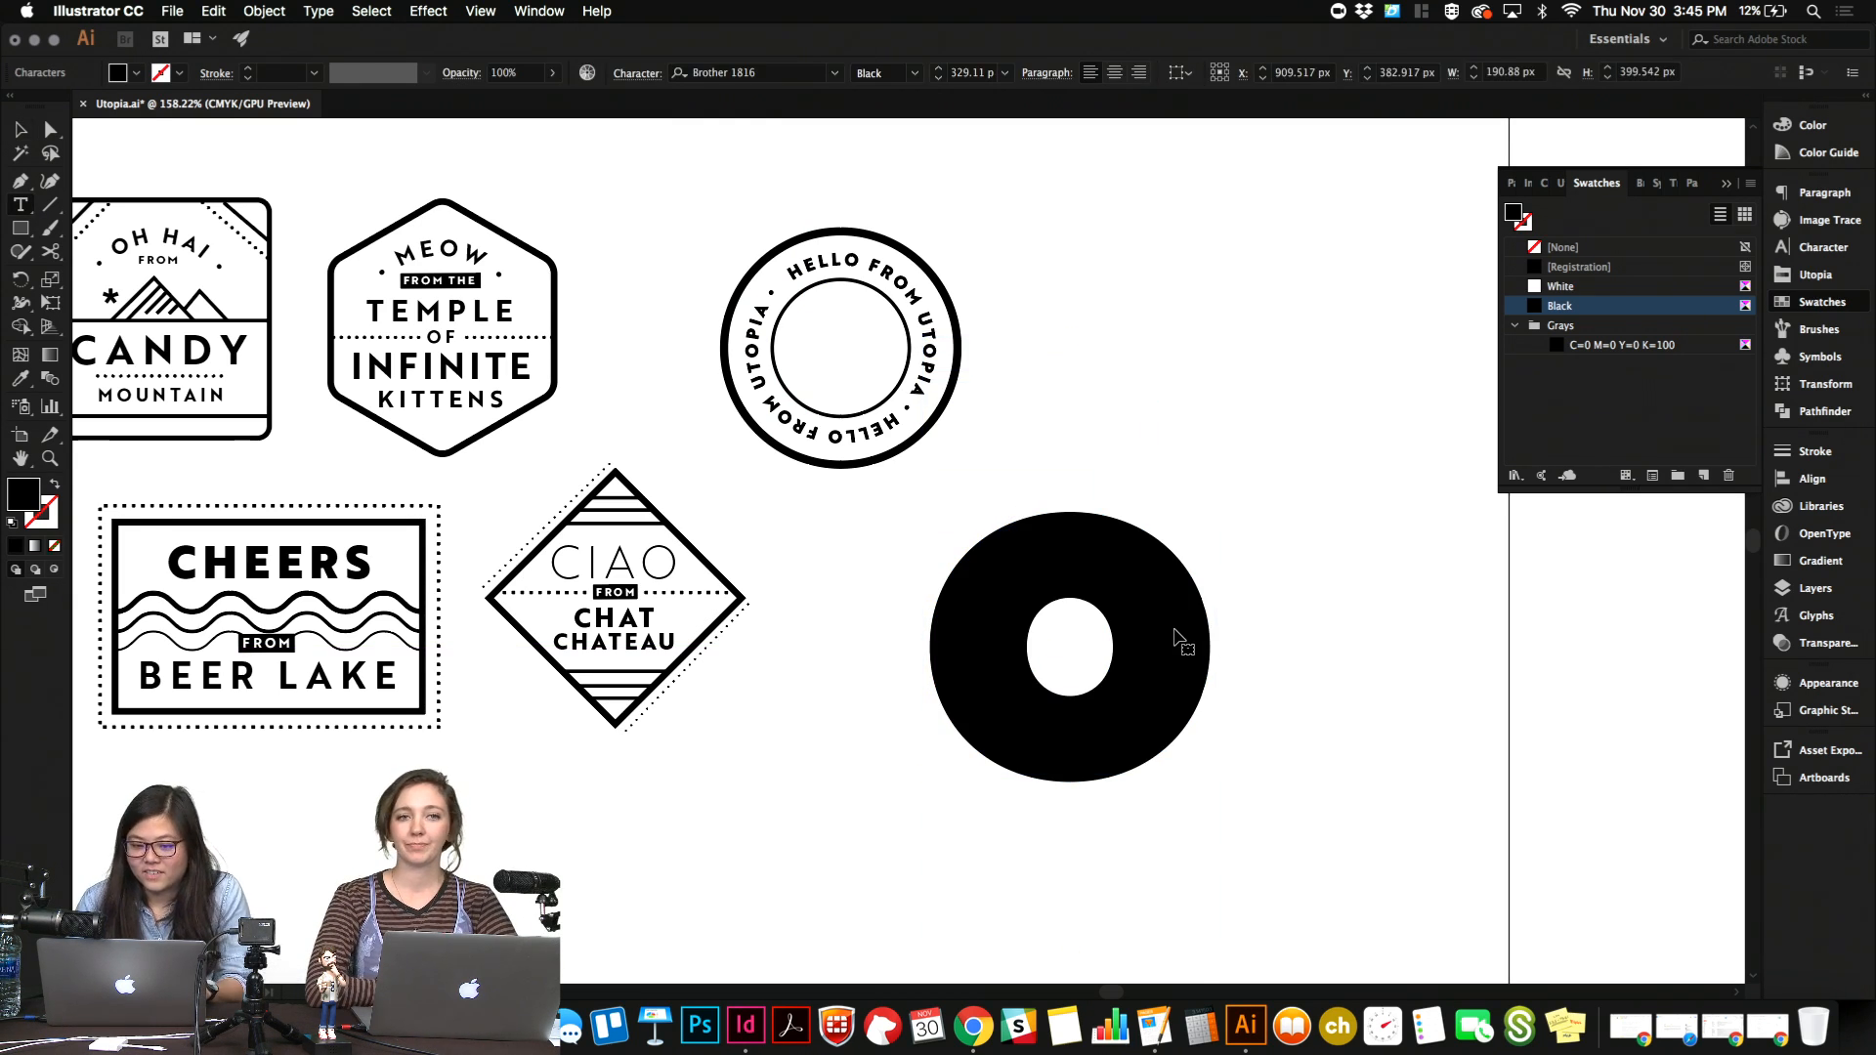
key(t)
click(962, 73)
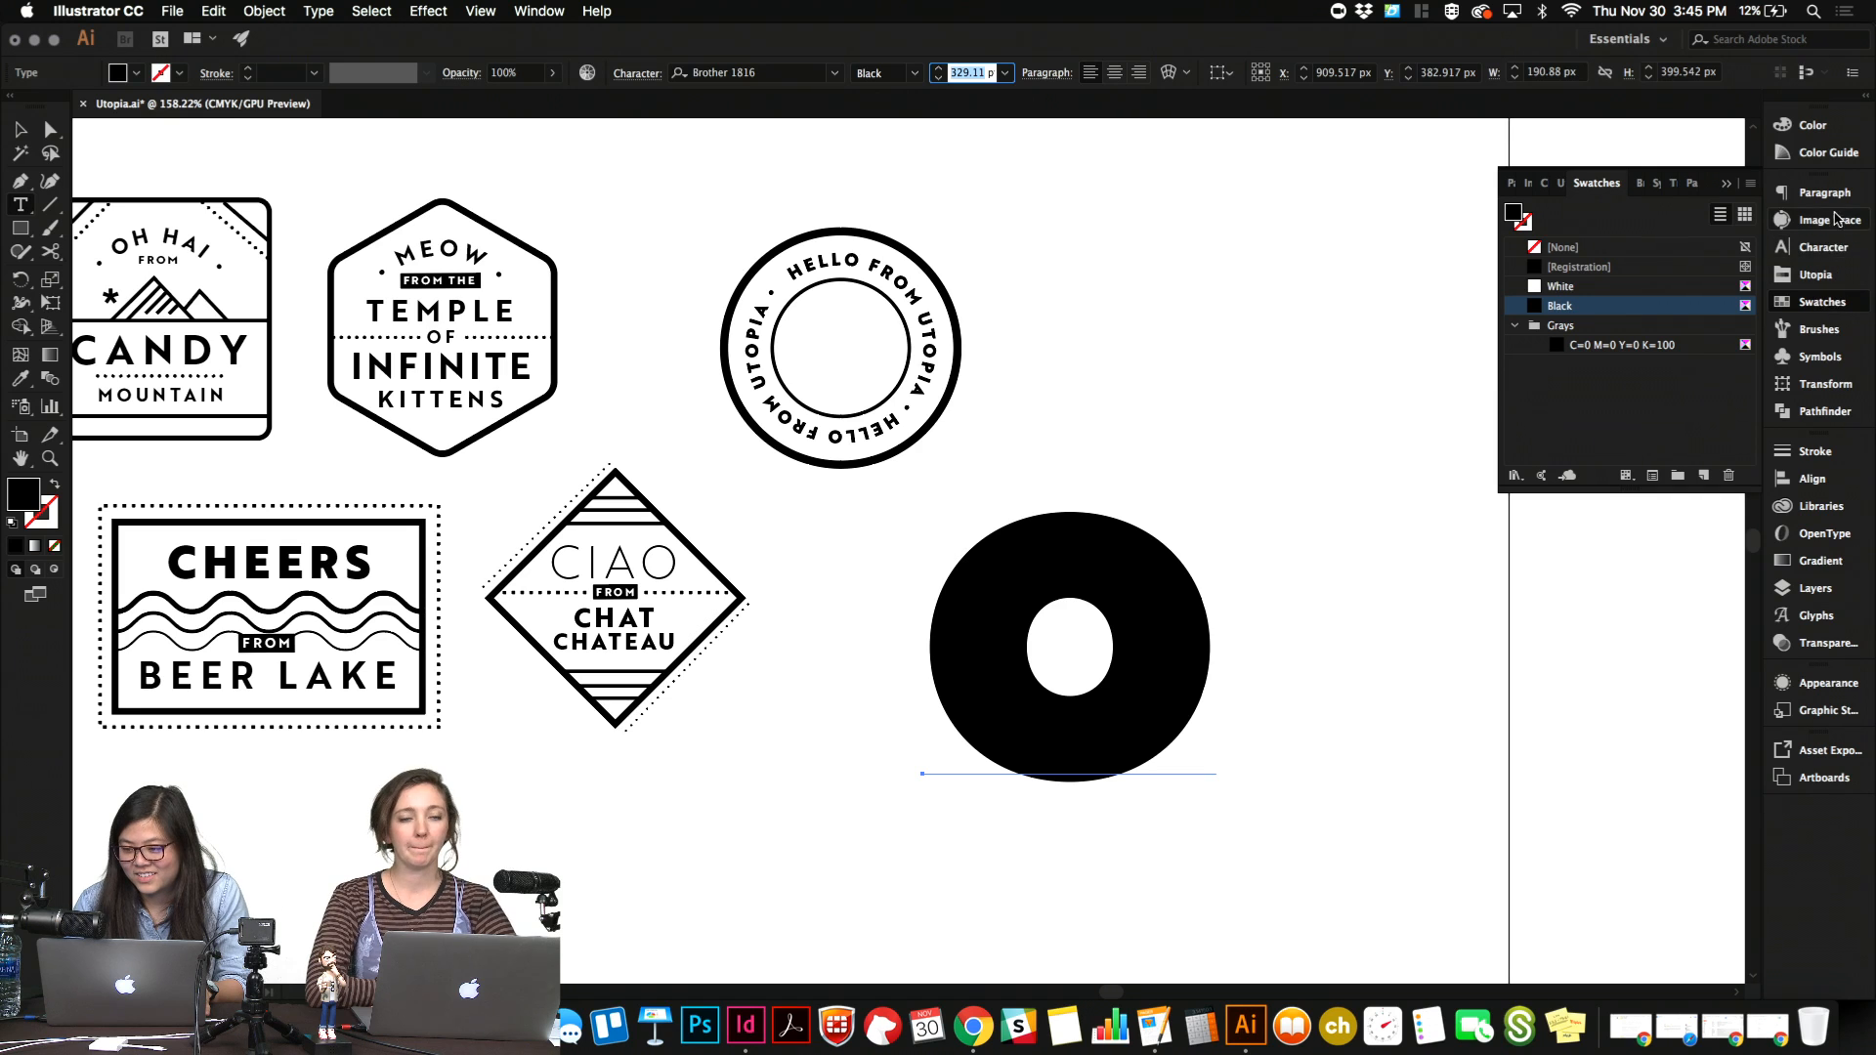
click(1833, 156)
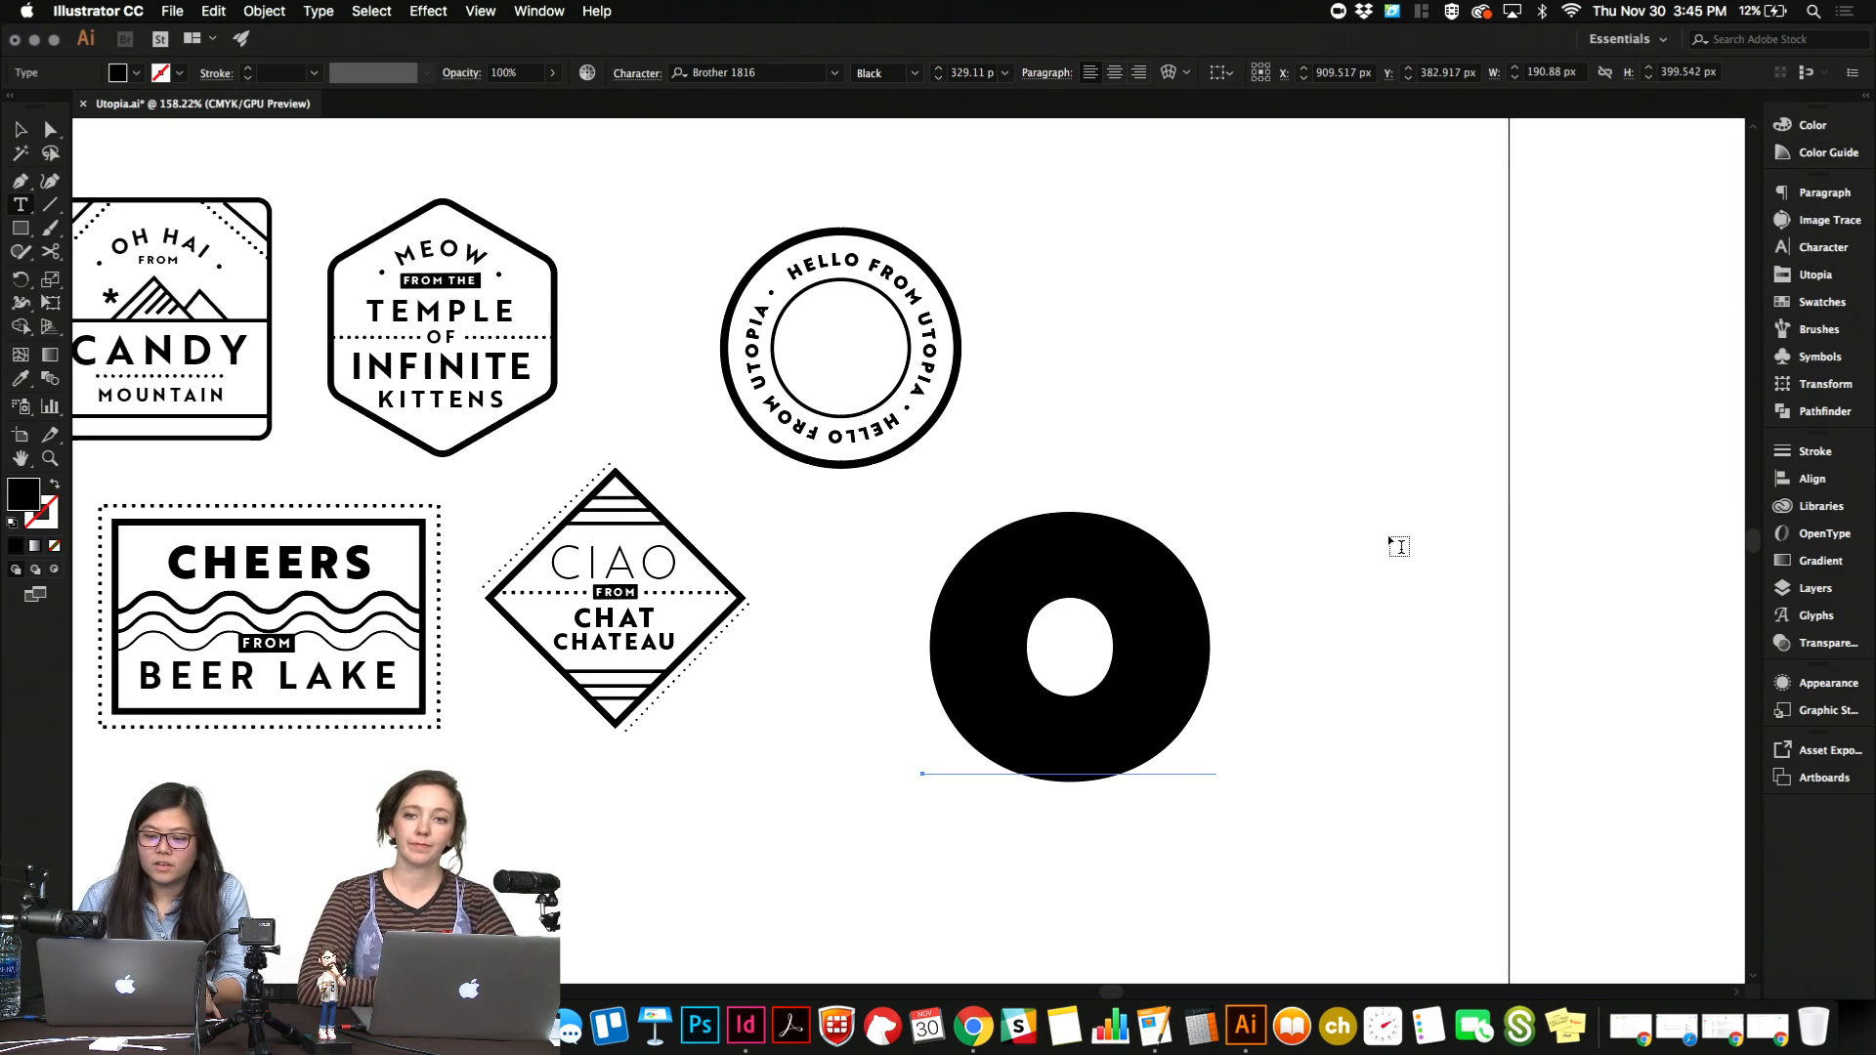
key(Escape)
click(1306, 587)
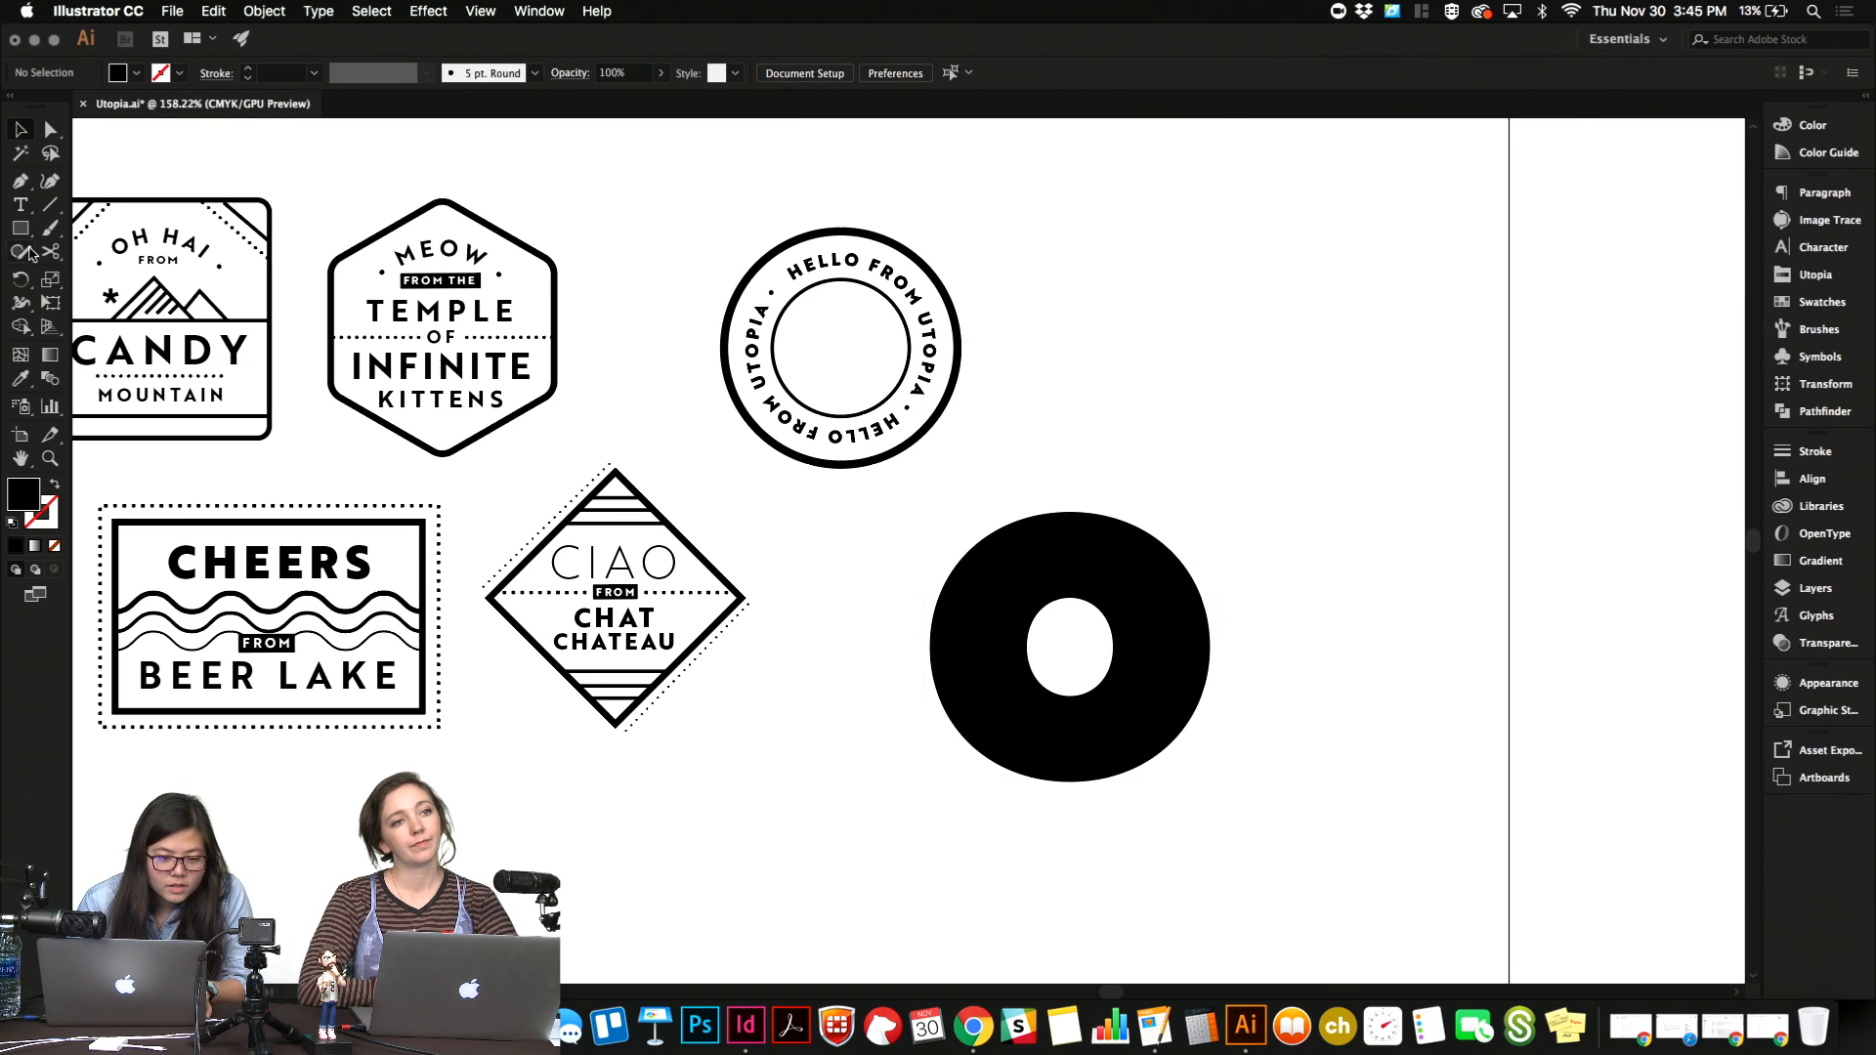
Draw a flat ellipse about 246 by 65 px across the middle of the "o" and nudge it left and up.
drag(19, 228, 112, 274)
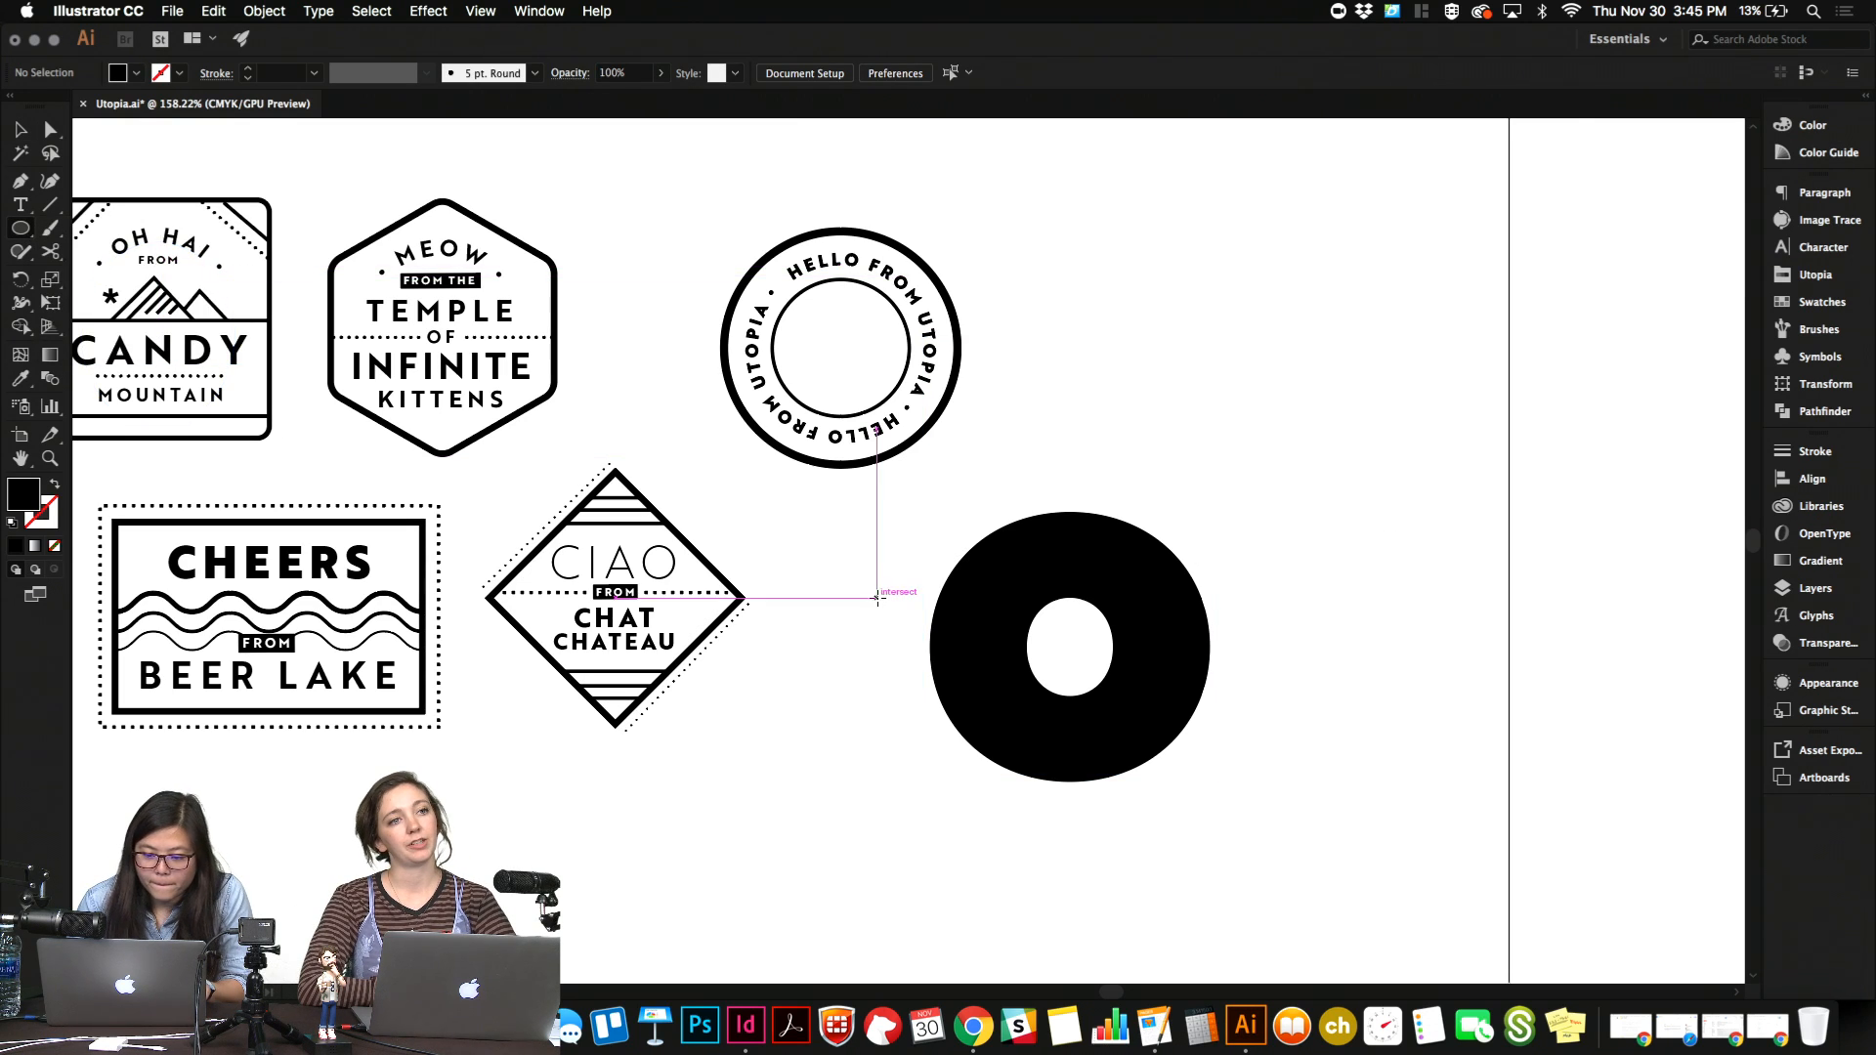
drag(887, 612, 1267, 710)
key(Left)
key(Left)
key(Left)
key(Up)
key(Up)
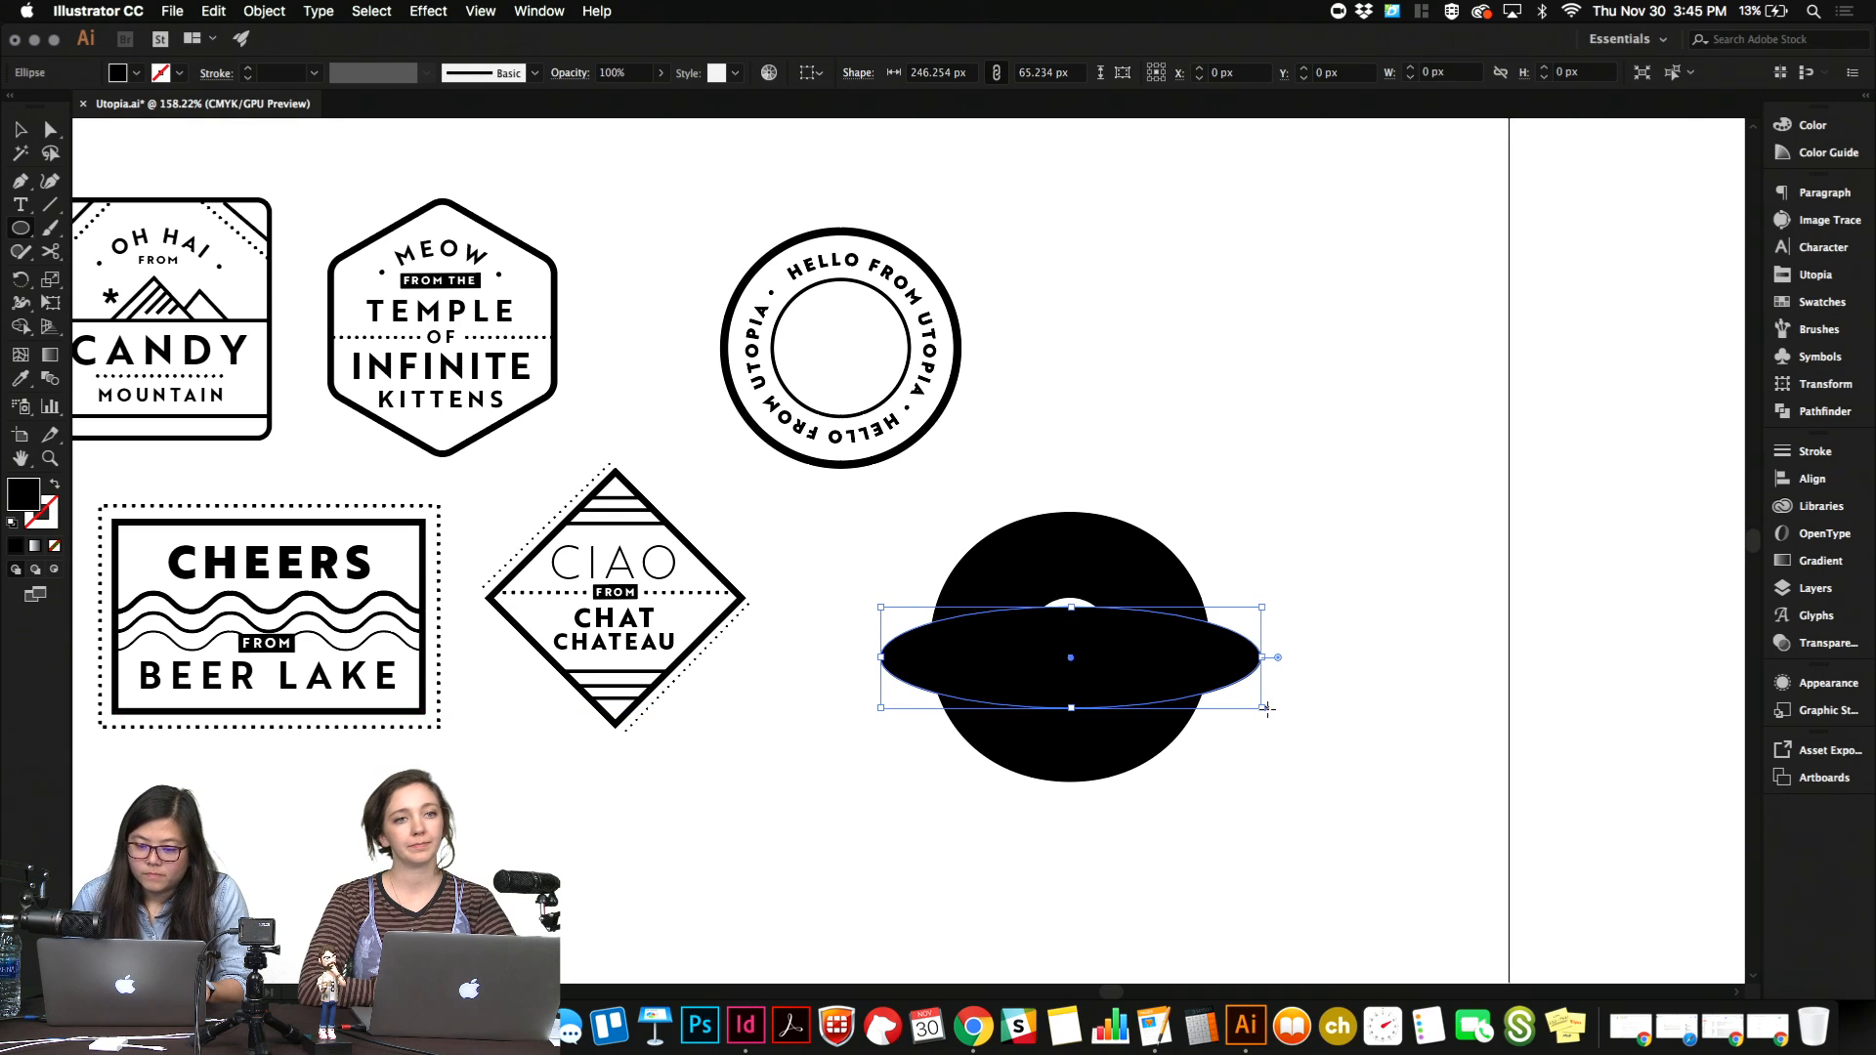
Swap the ellipse's fill for its stroke and set the stroke weight to 23 pt.
click(53, 484)
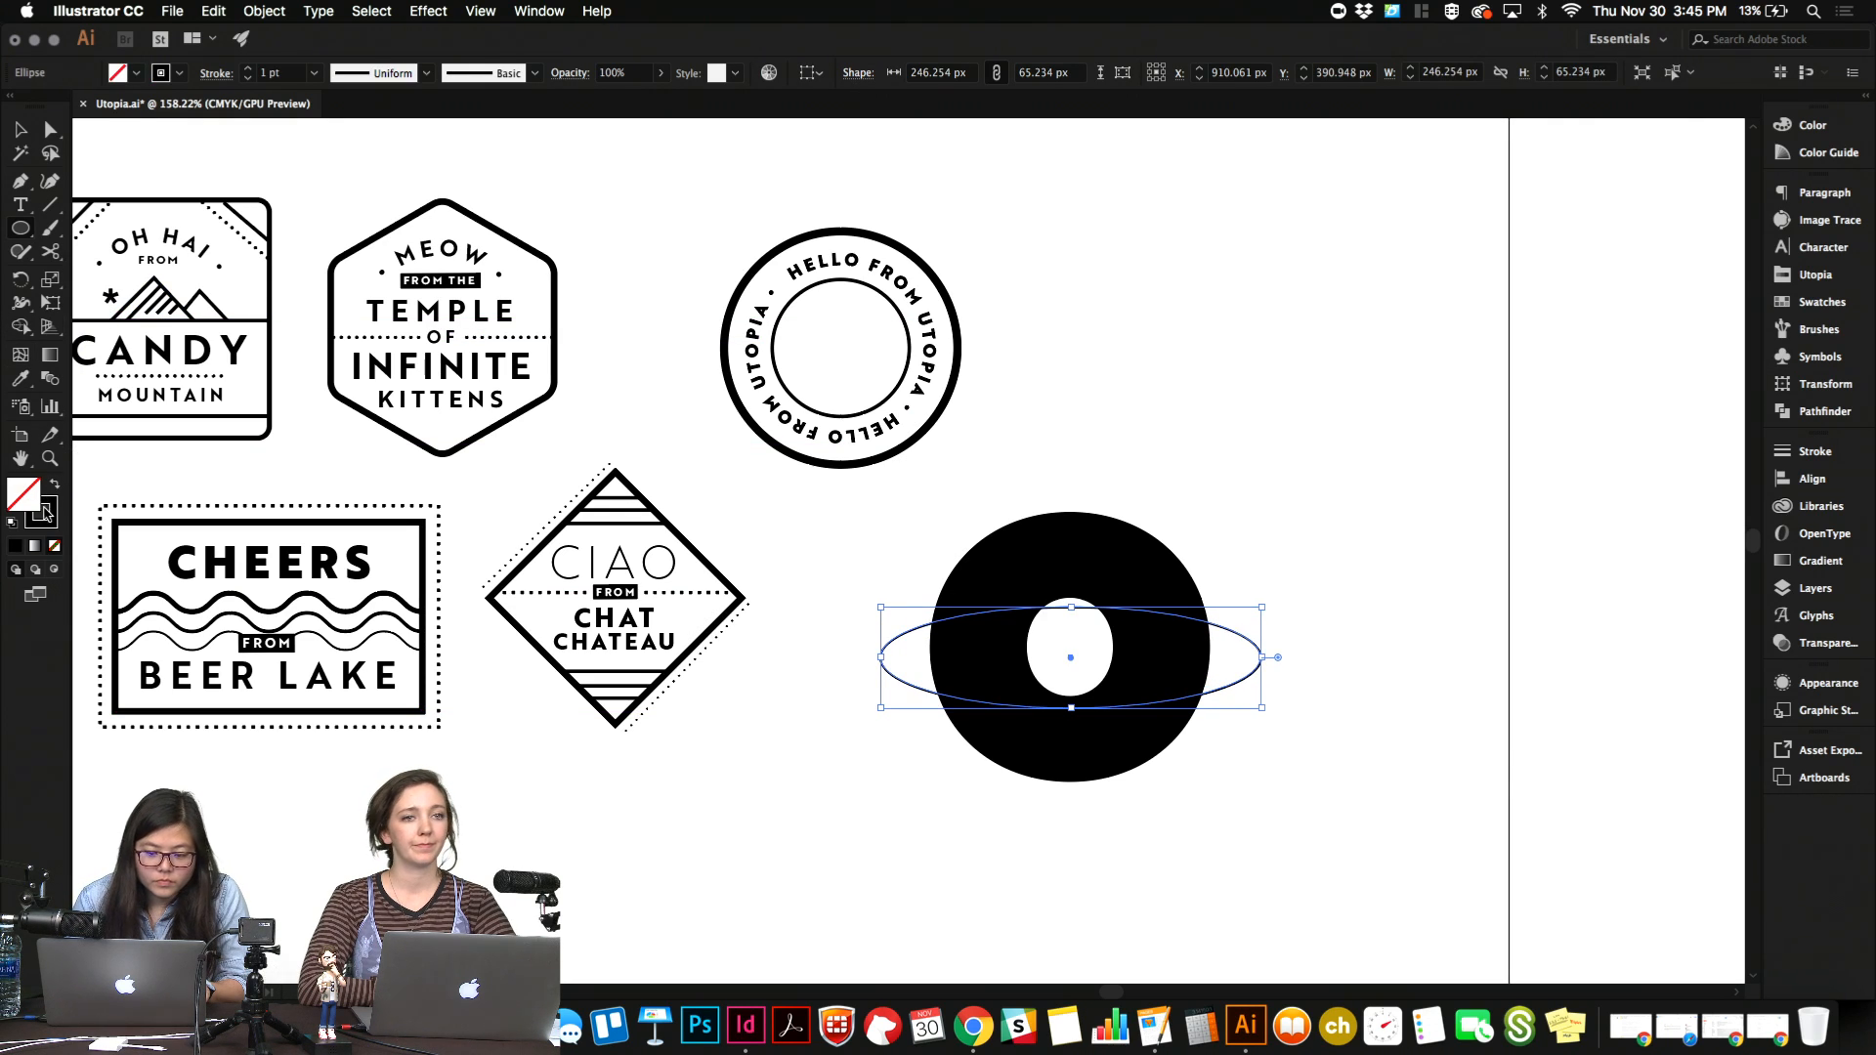
click(45, 509)
drag(298, 75, 140, 75)
key(shift+Up)
key(shift+Up)
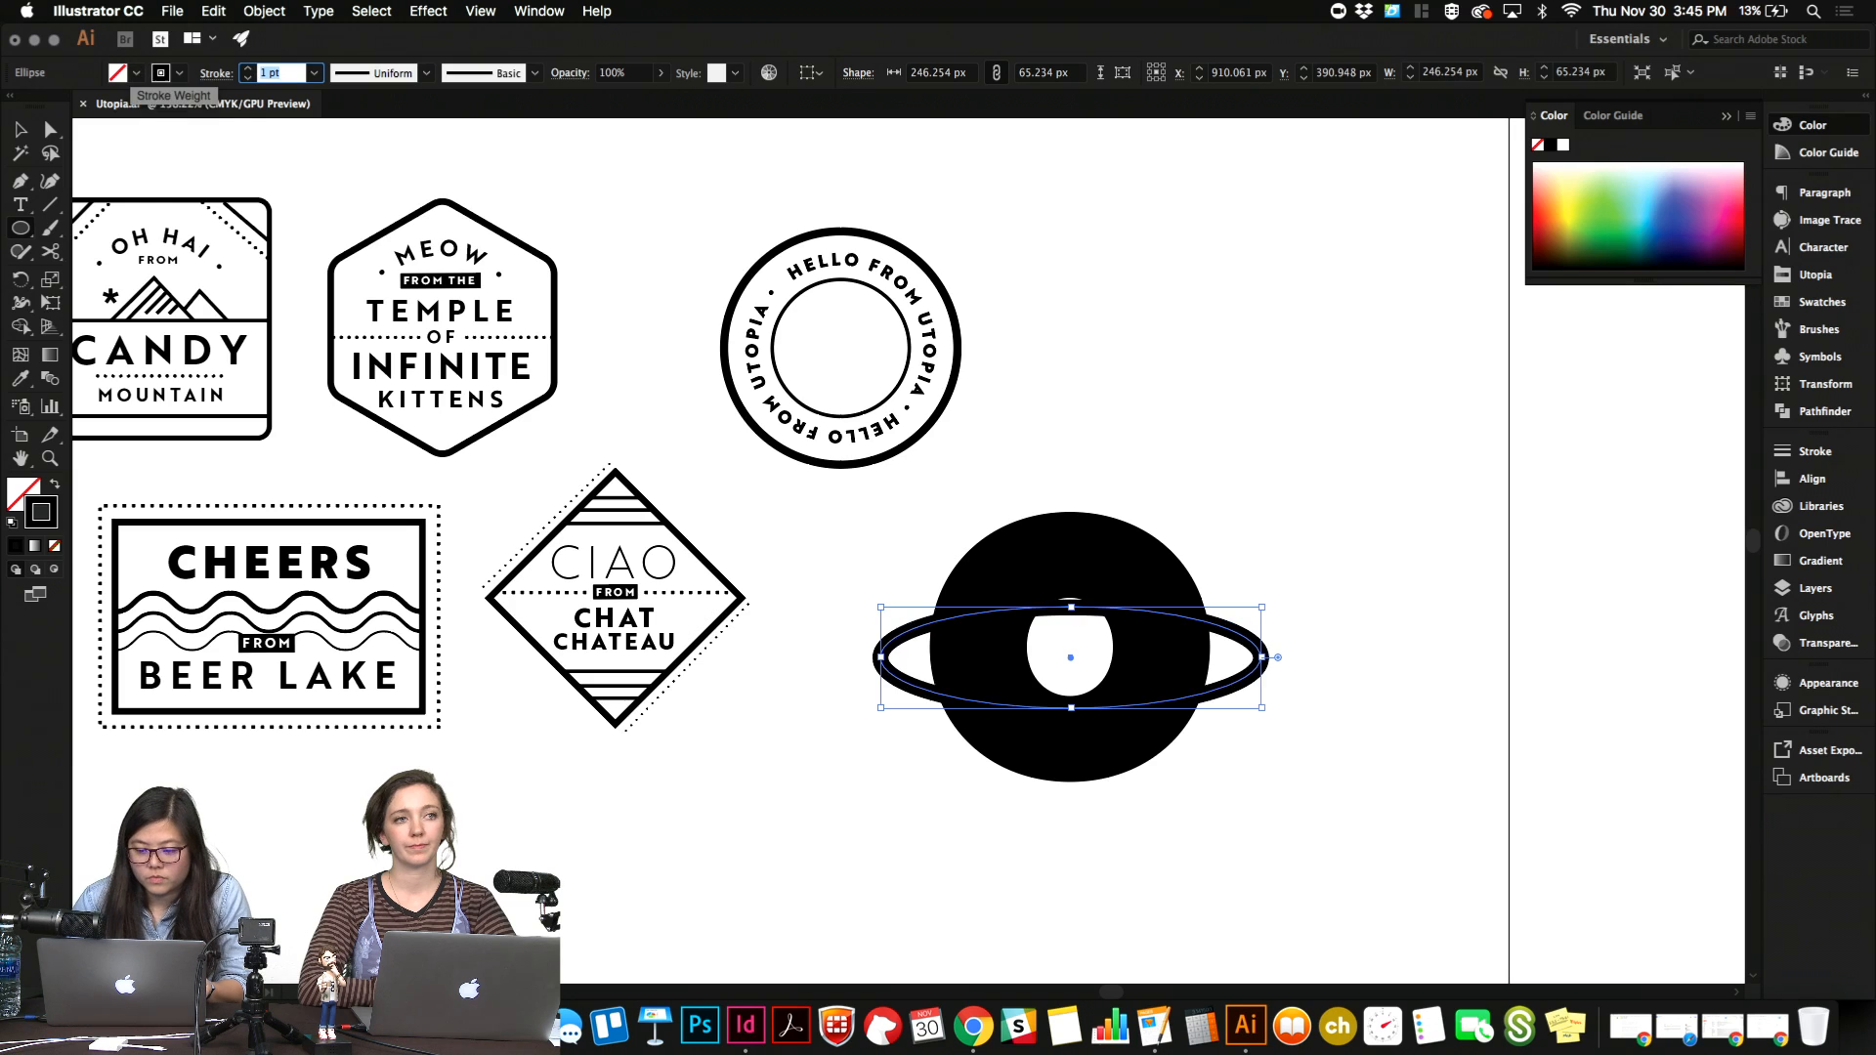
key(Up)
key(Up)
key(Up)
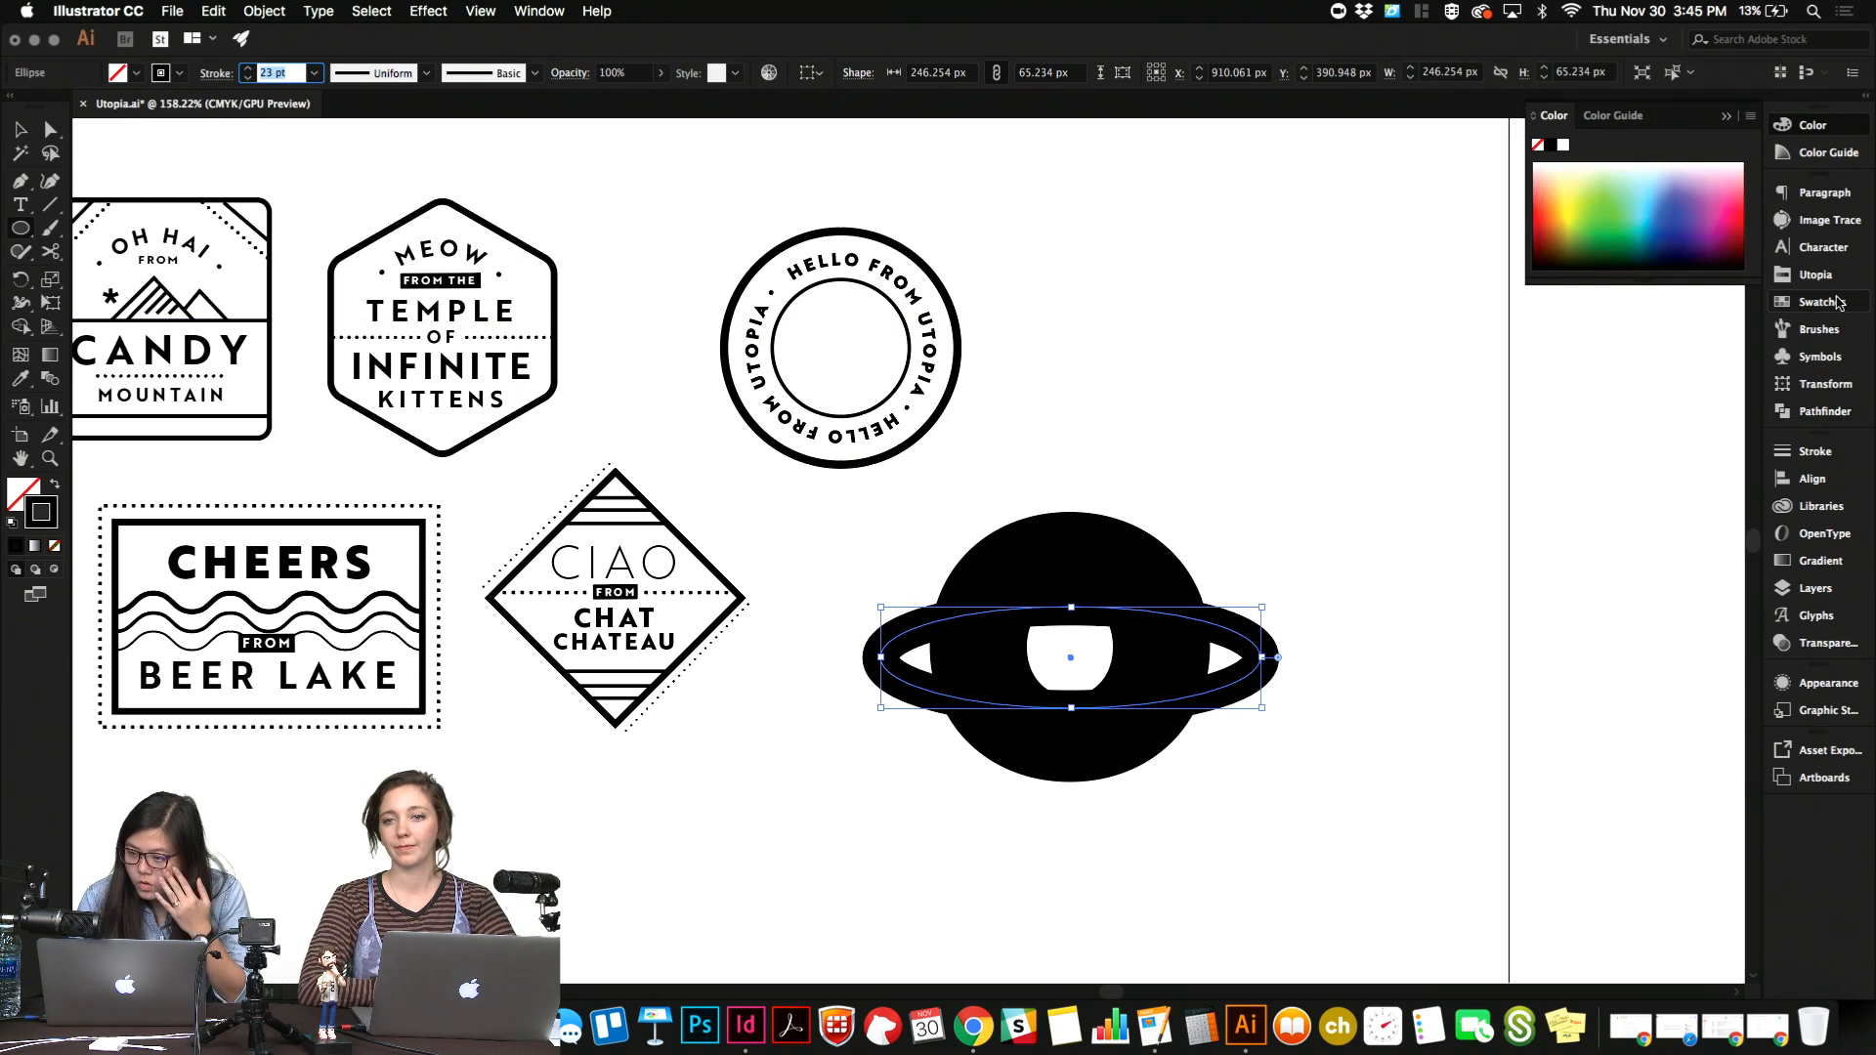
Load the Utopia swatch library and colour the ring's stroke red, R=254 G=83 B=57.
click(1819, 302)
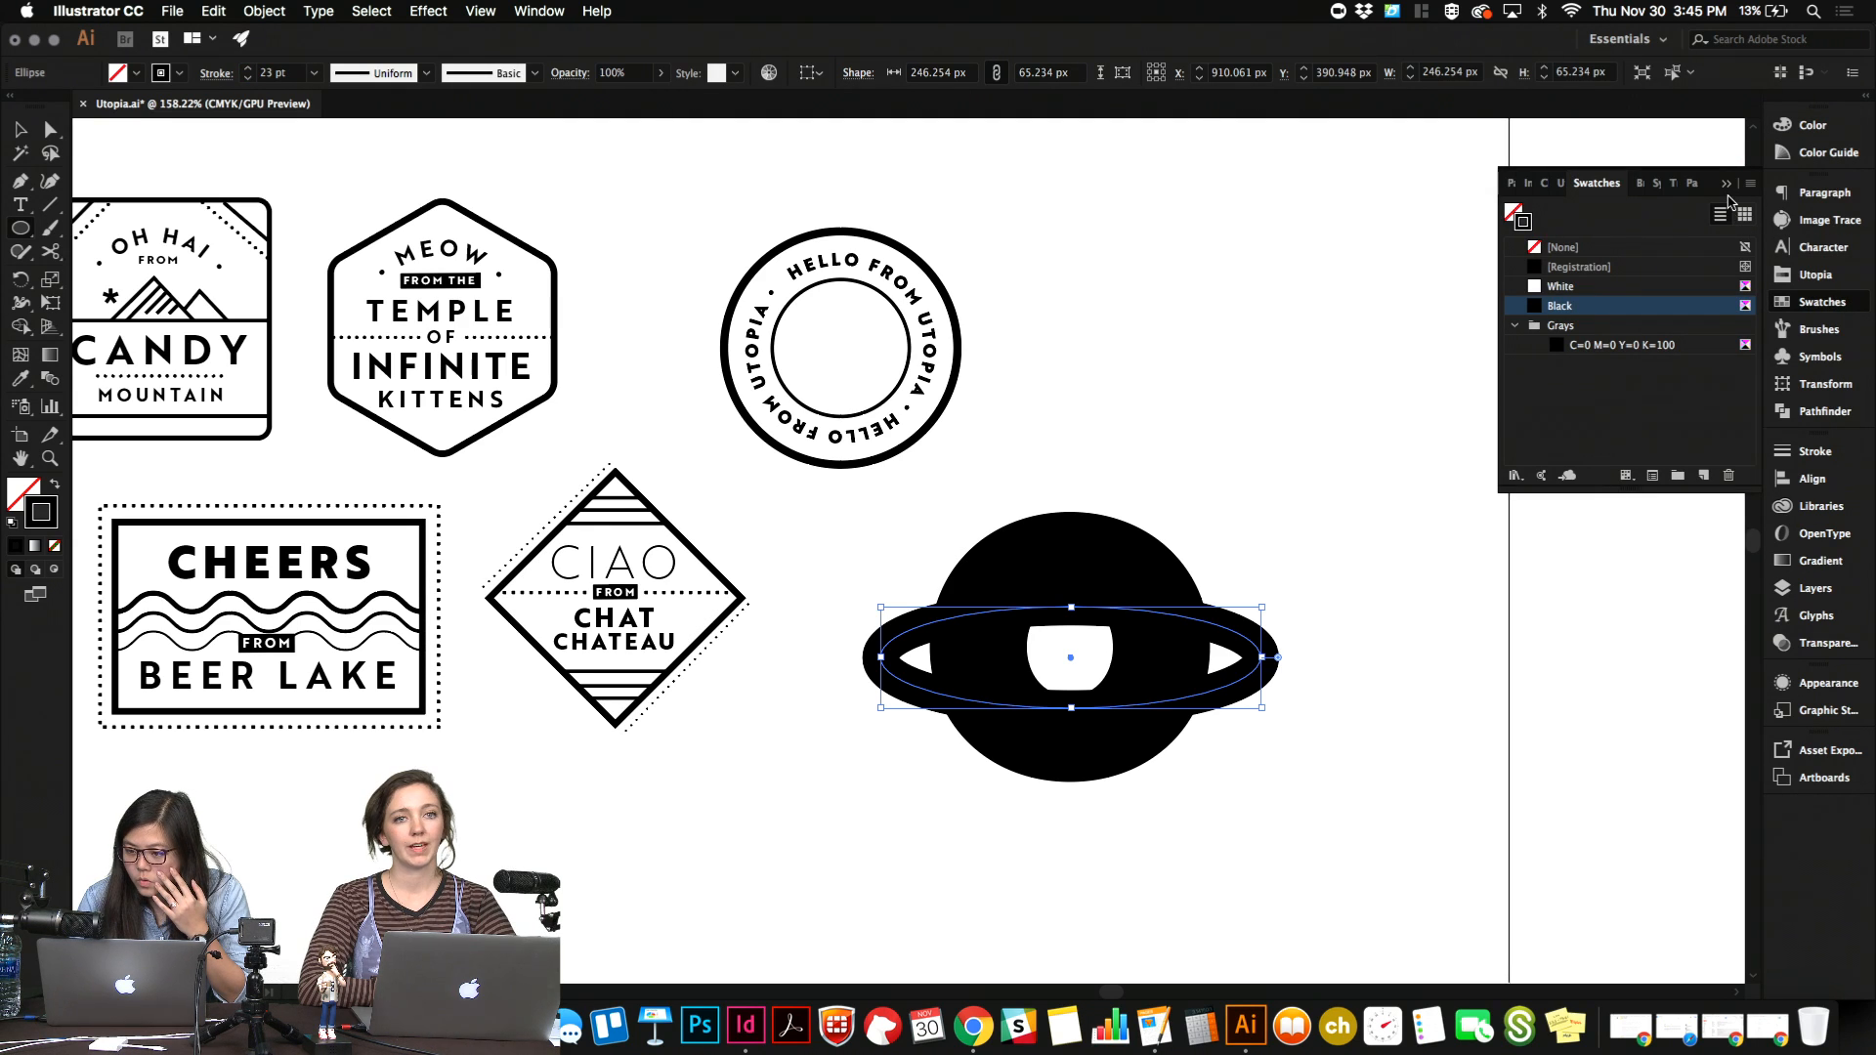
click(1750, 184)
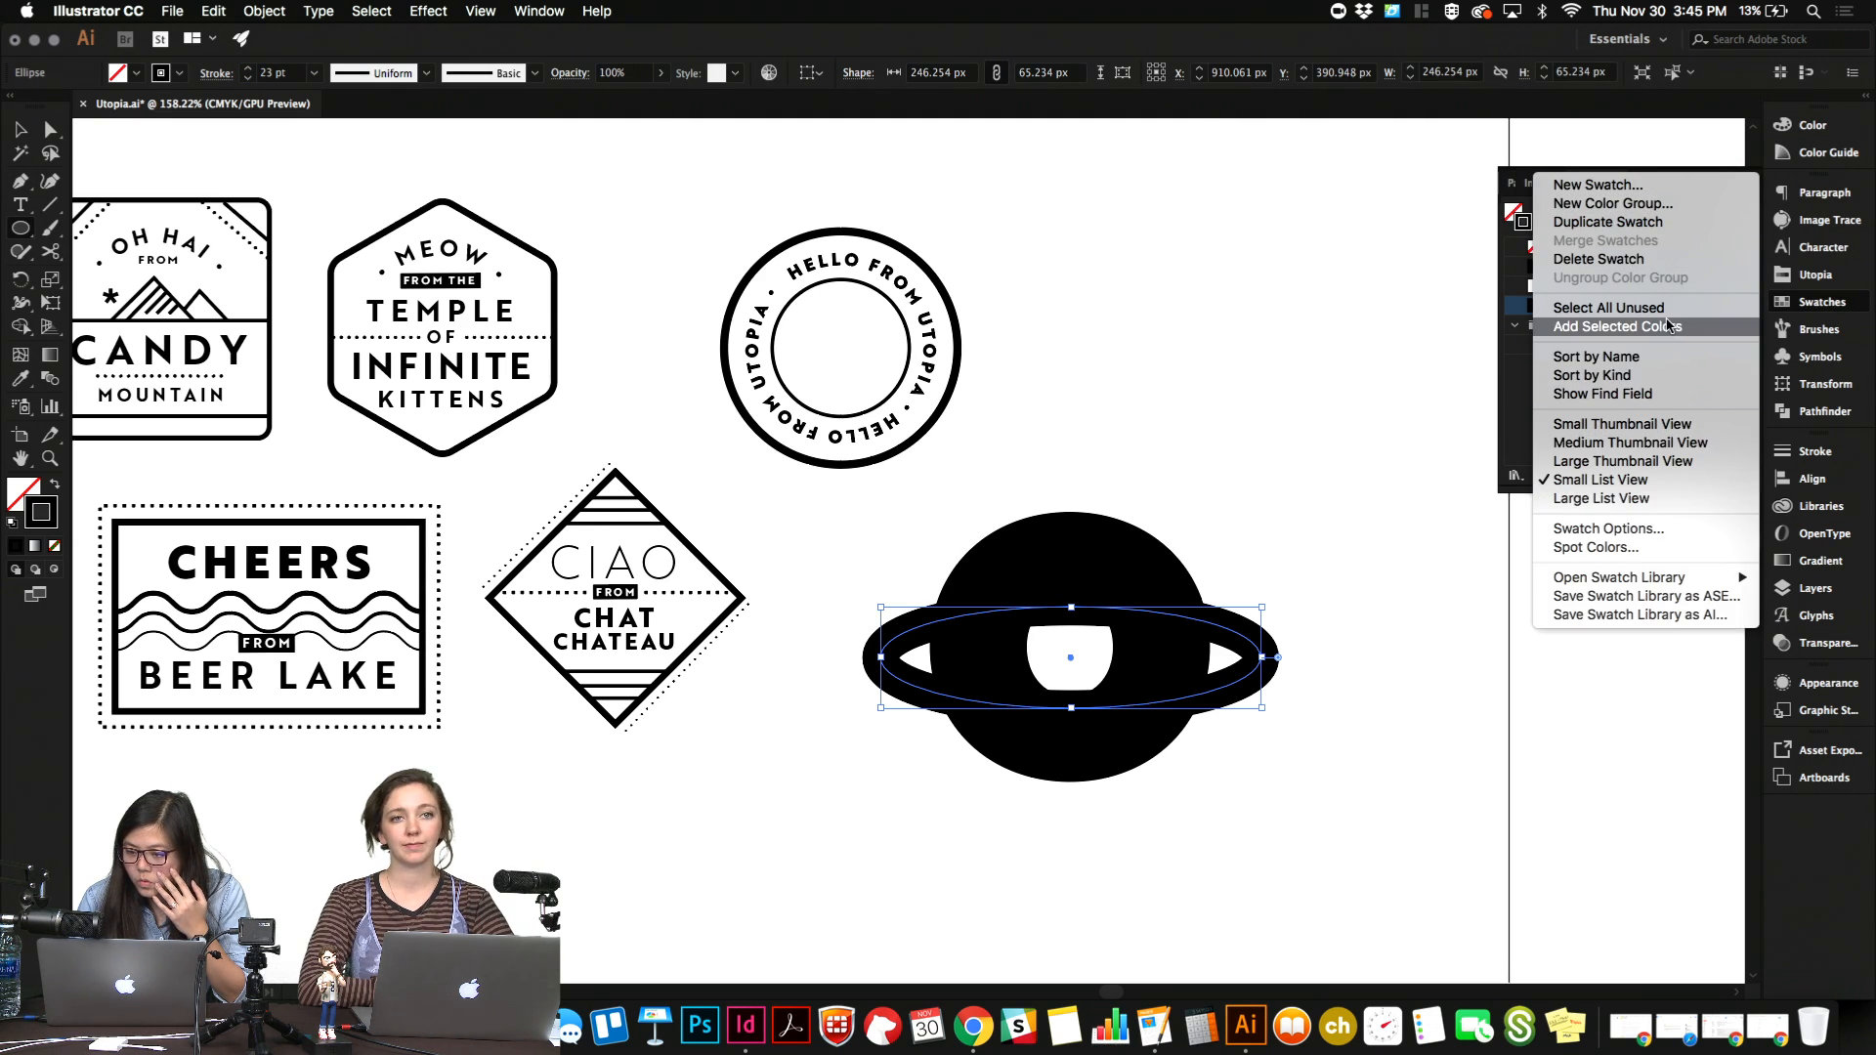
mouse_move(1657, 579)
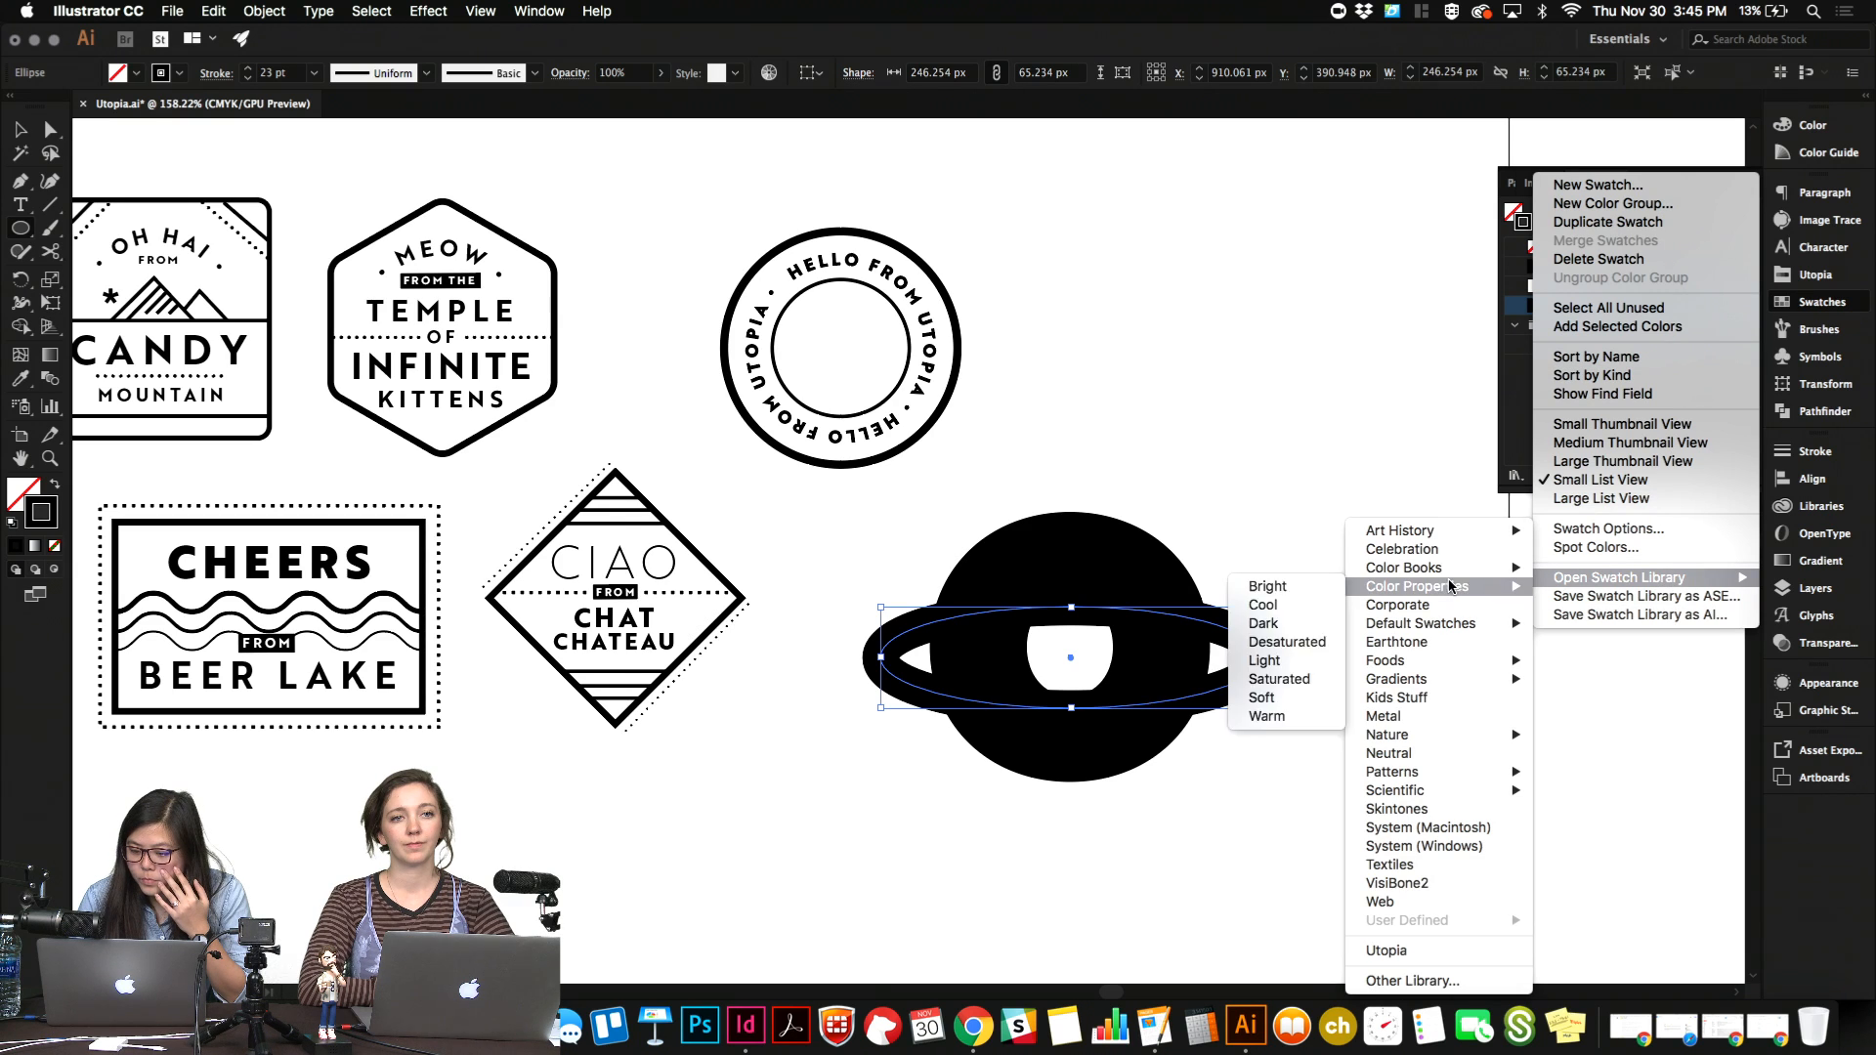
click(1460, 949)
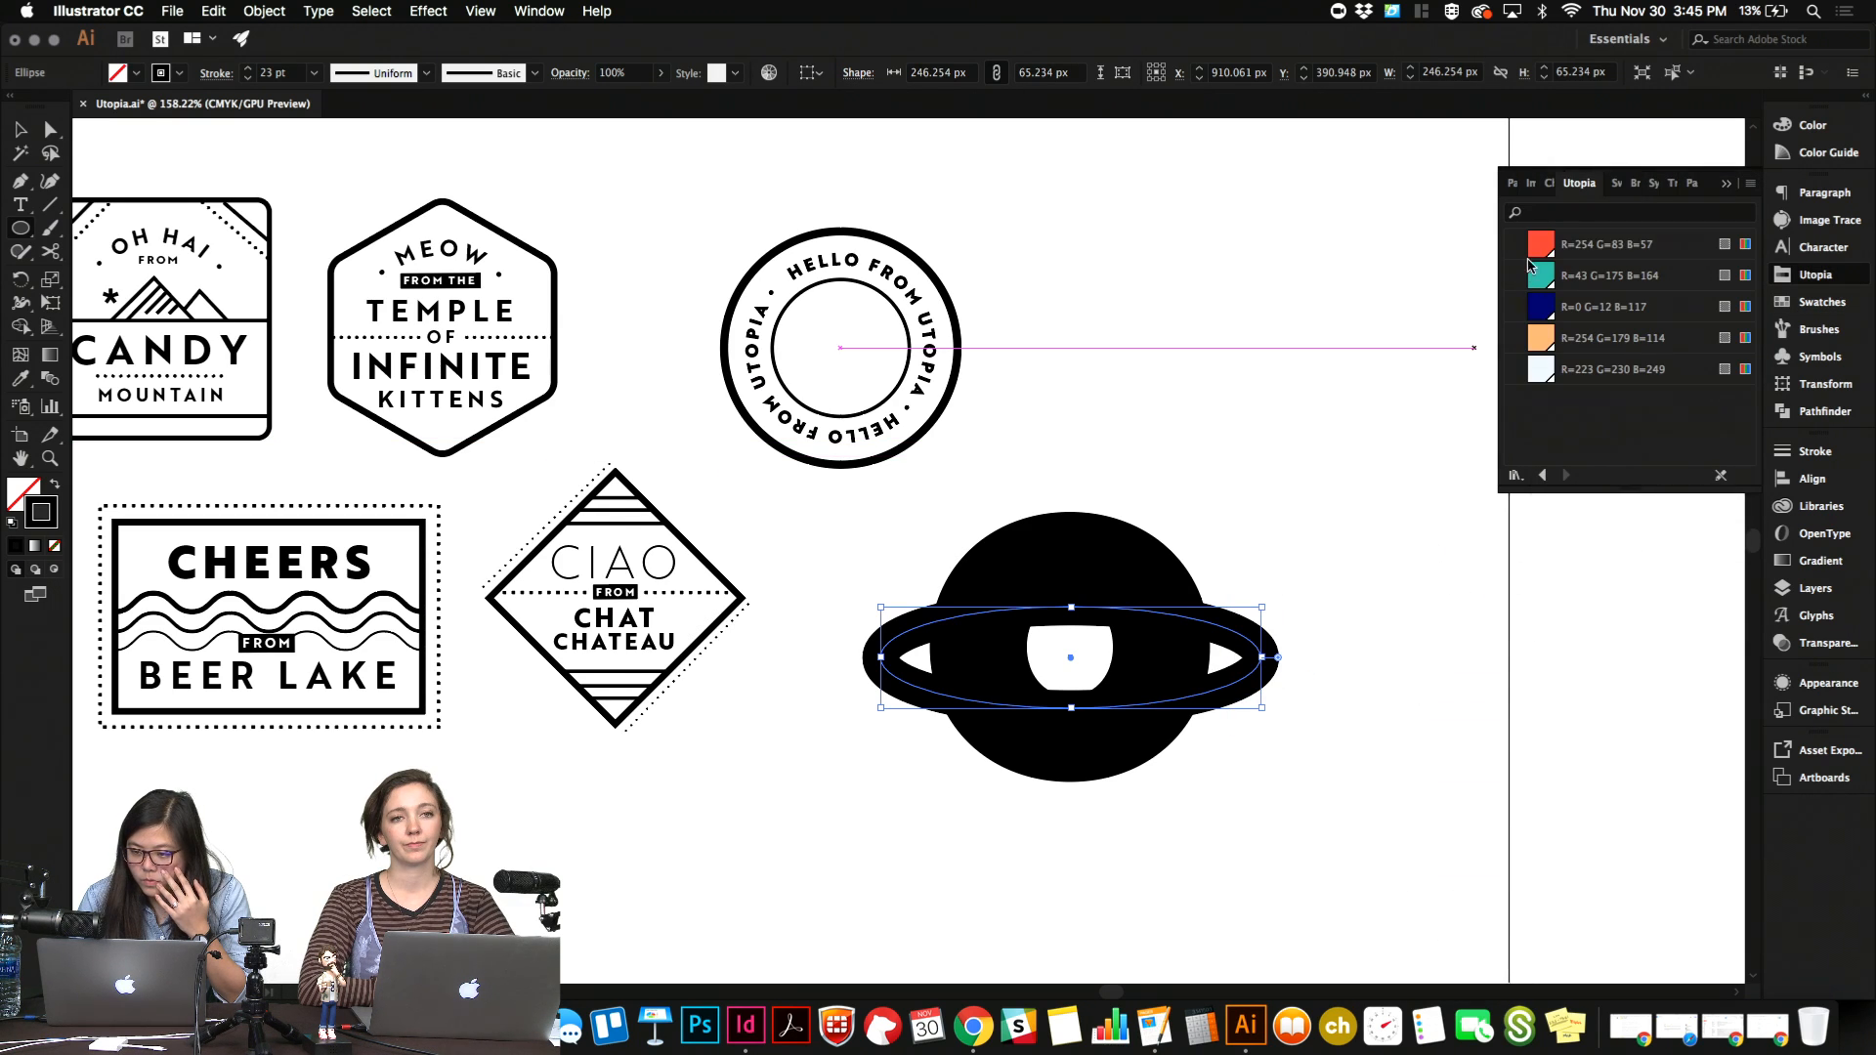
click(1542, 246)
key(v)
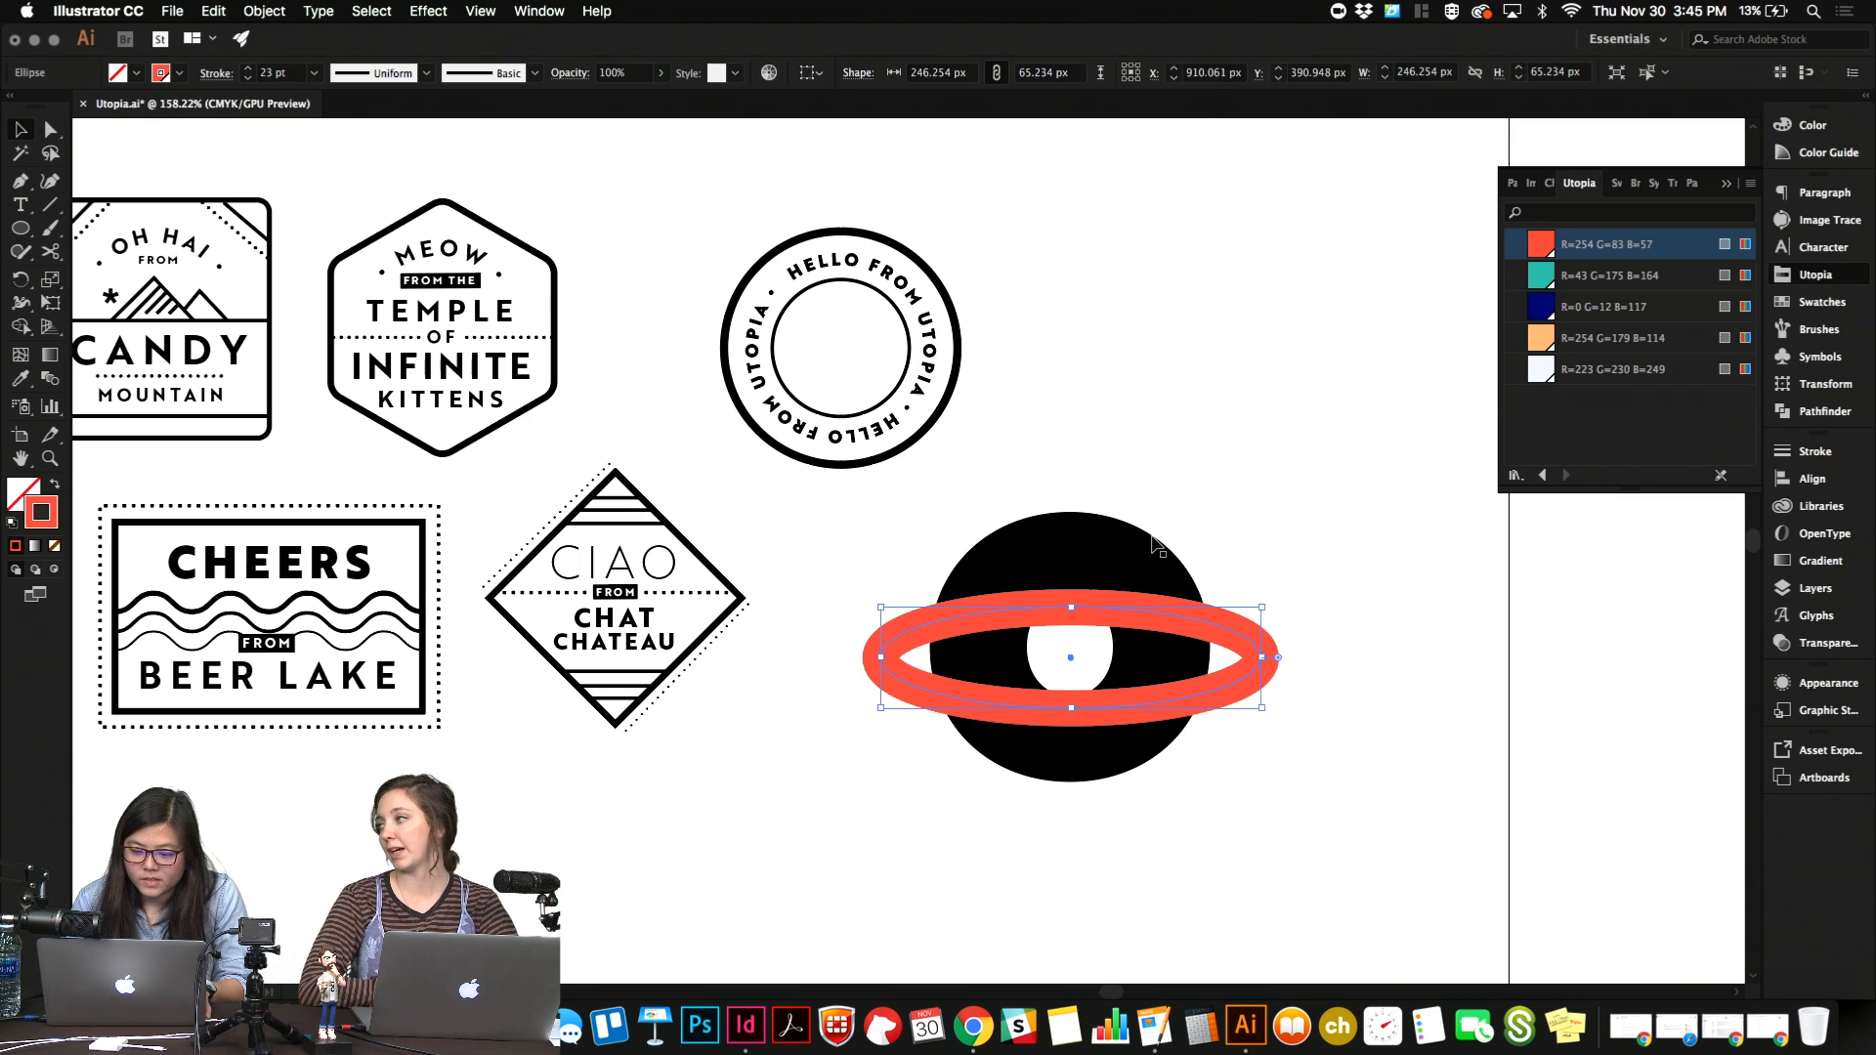
Move the red ring slightly up to centre it vertically on the "o", then deselect it.
click(1248, 538)
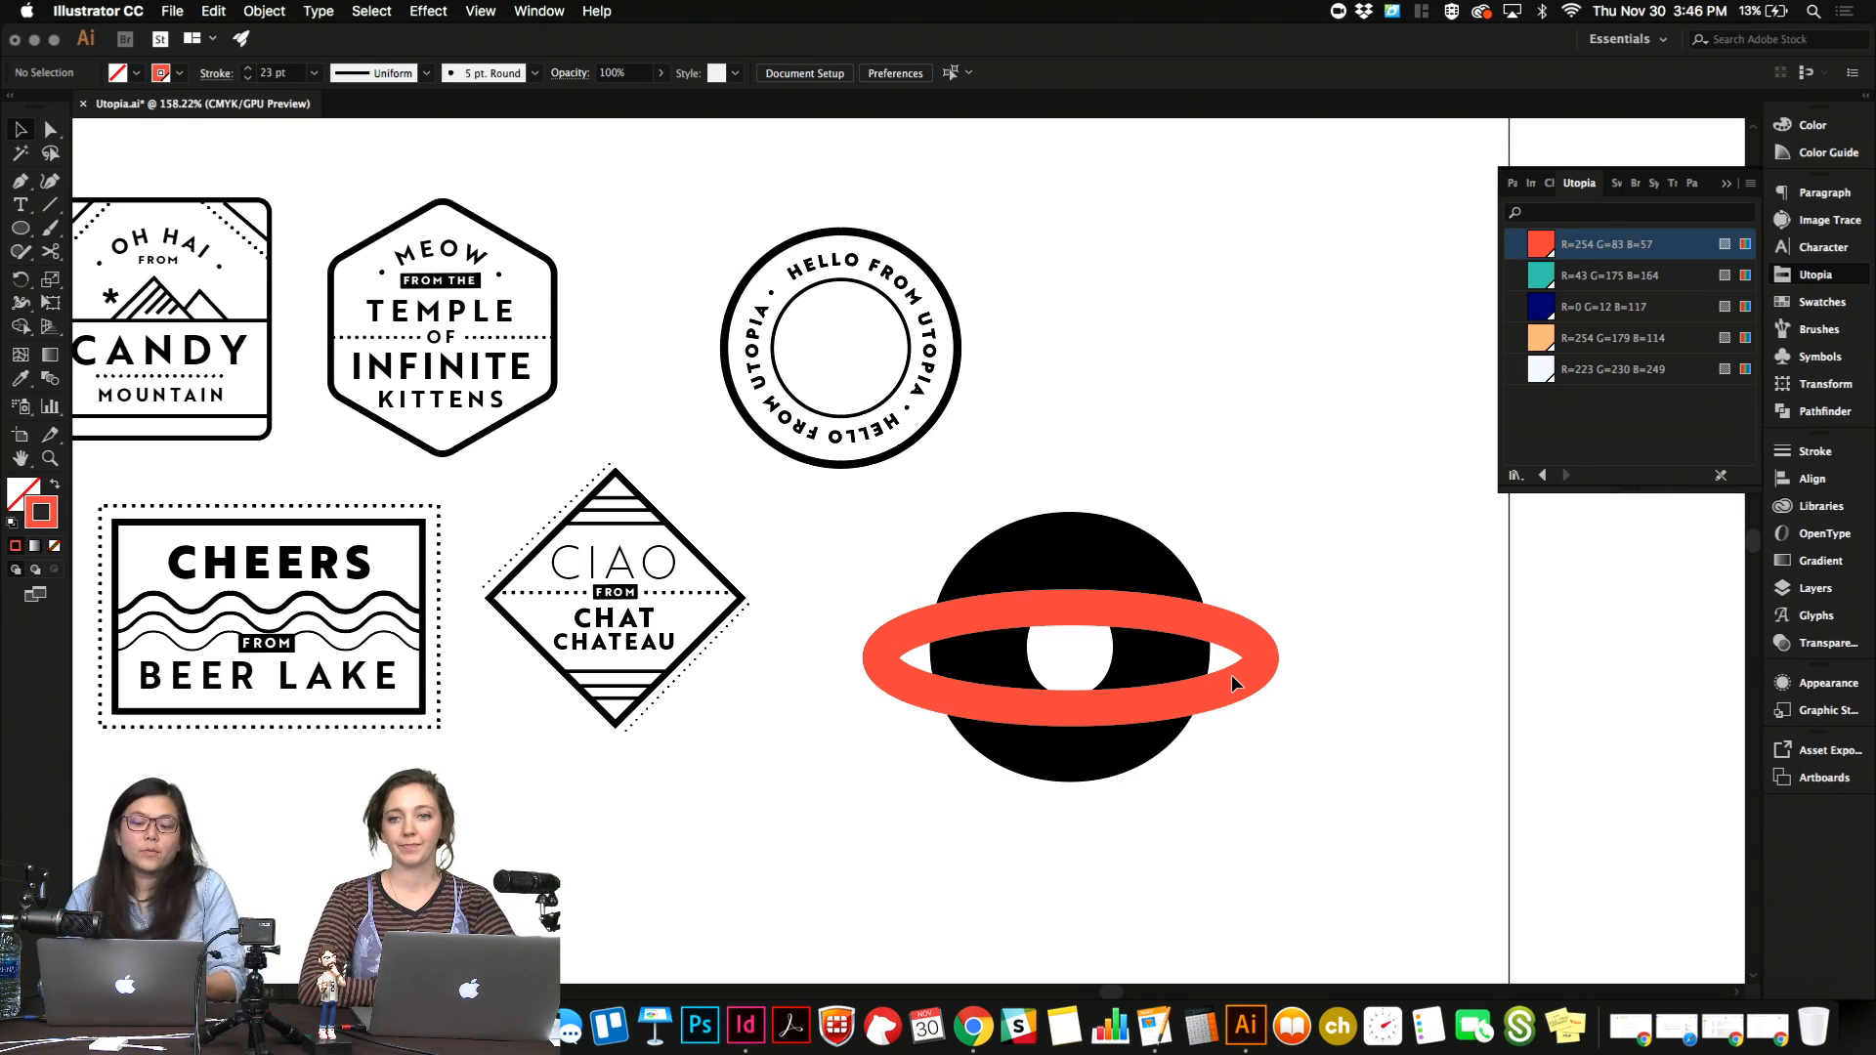
click(1252, 621)
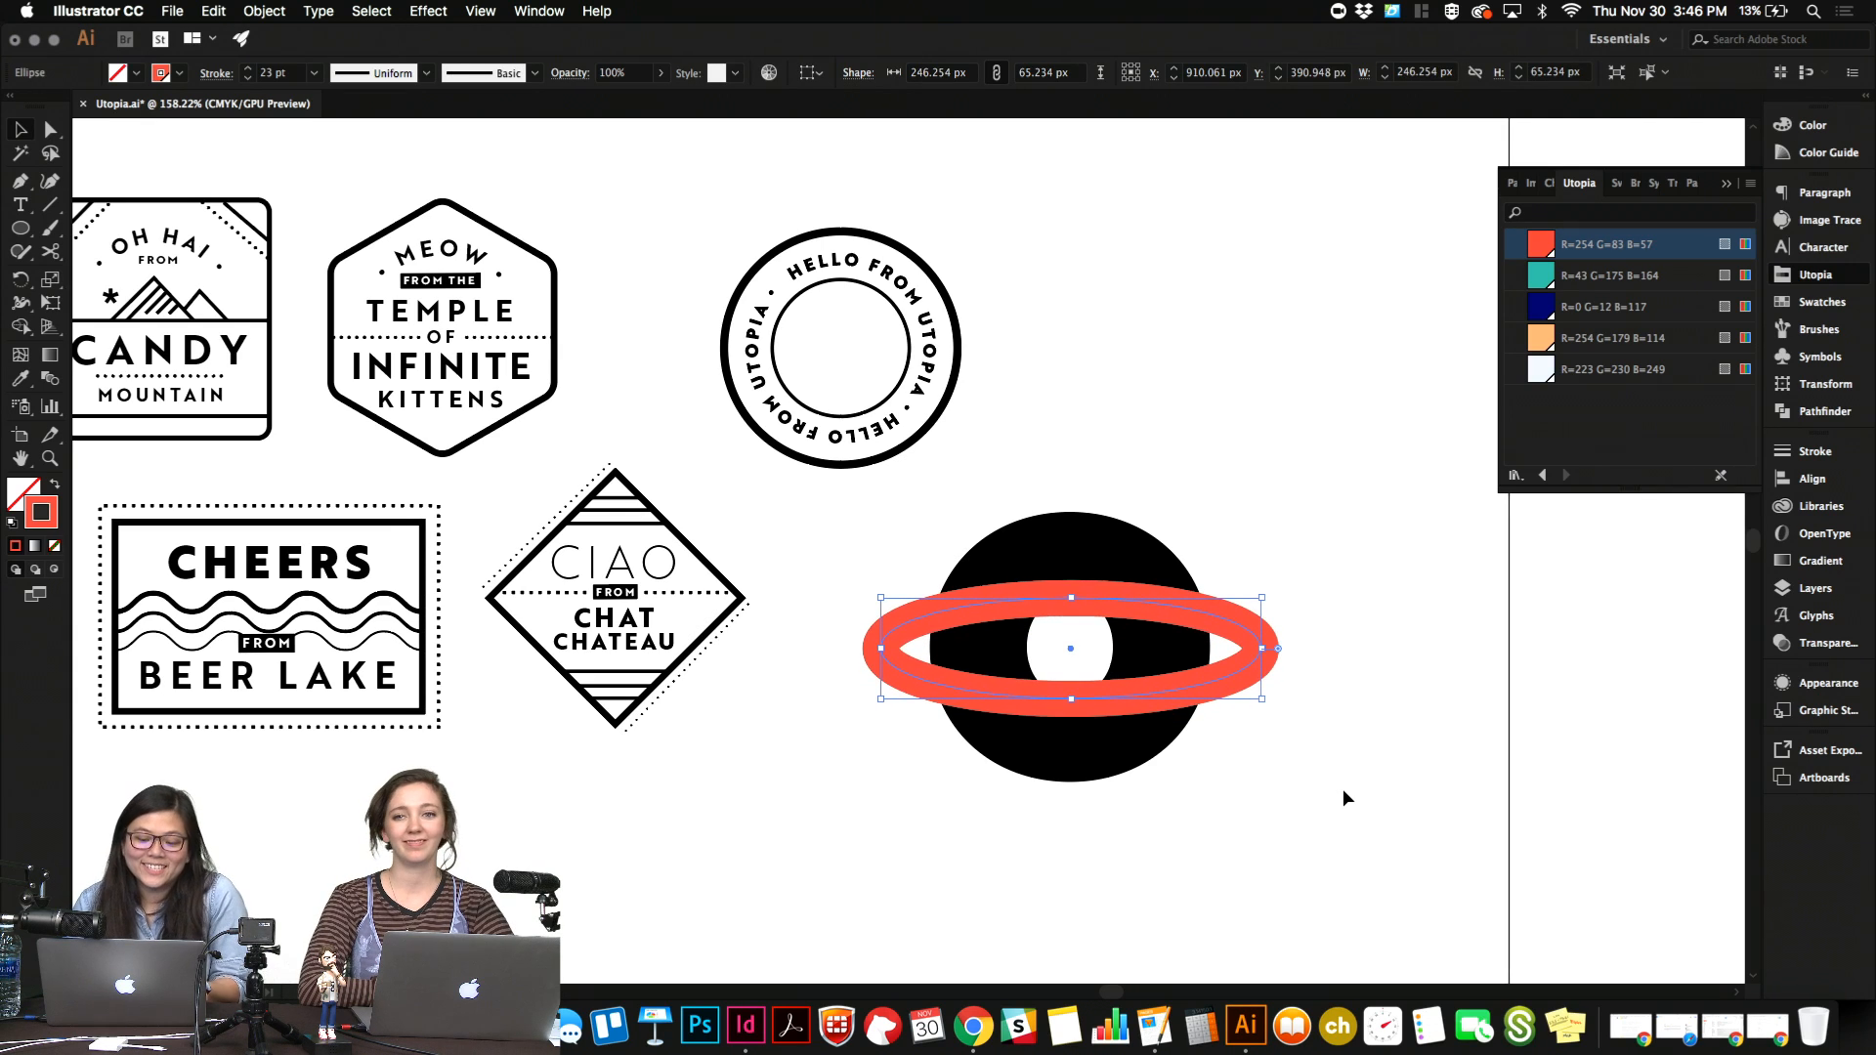
click(1345, 797)
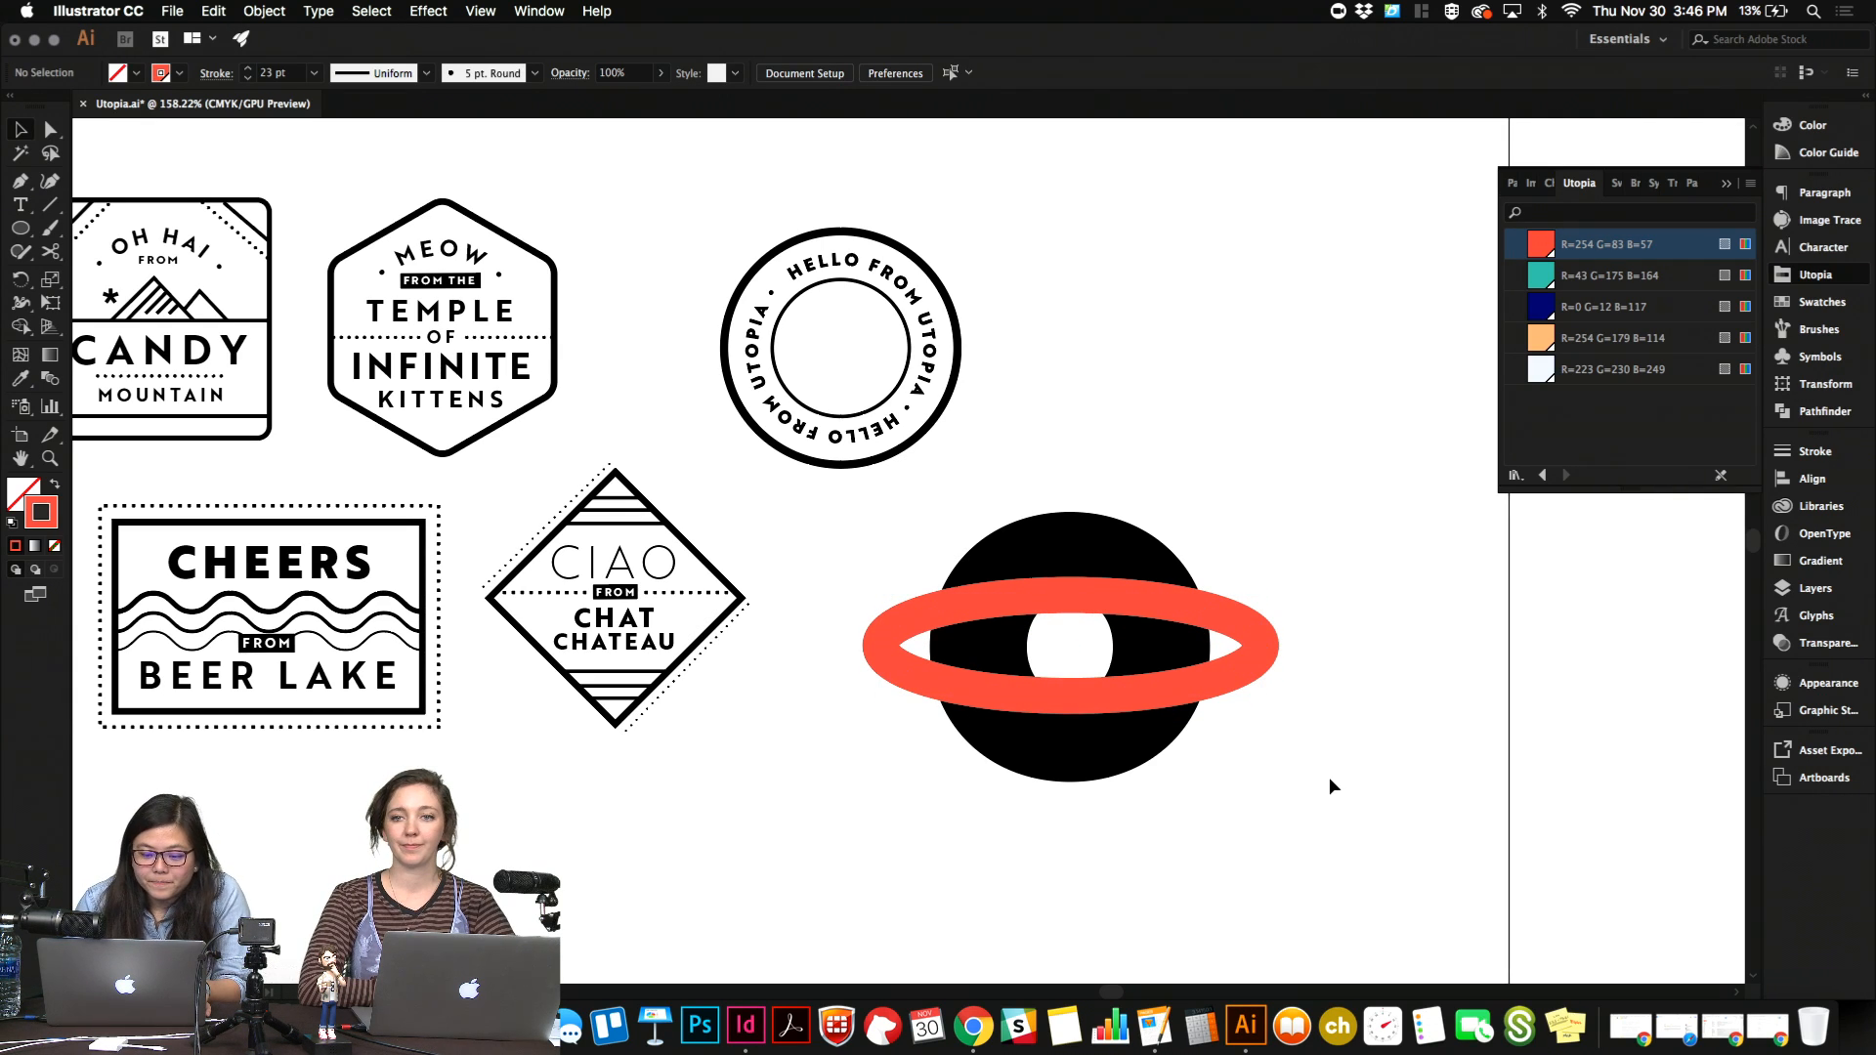
Cut the ring with the Scissors tool where it crosses both upper edges of the "o" and delete the upper segment between the cuts.
click(983, 598)
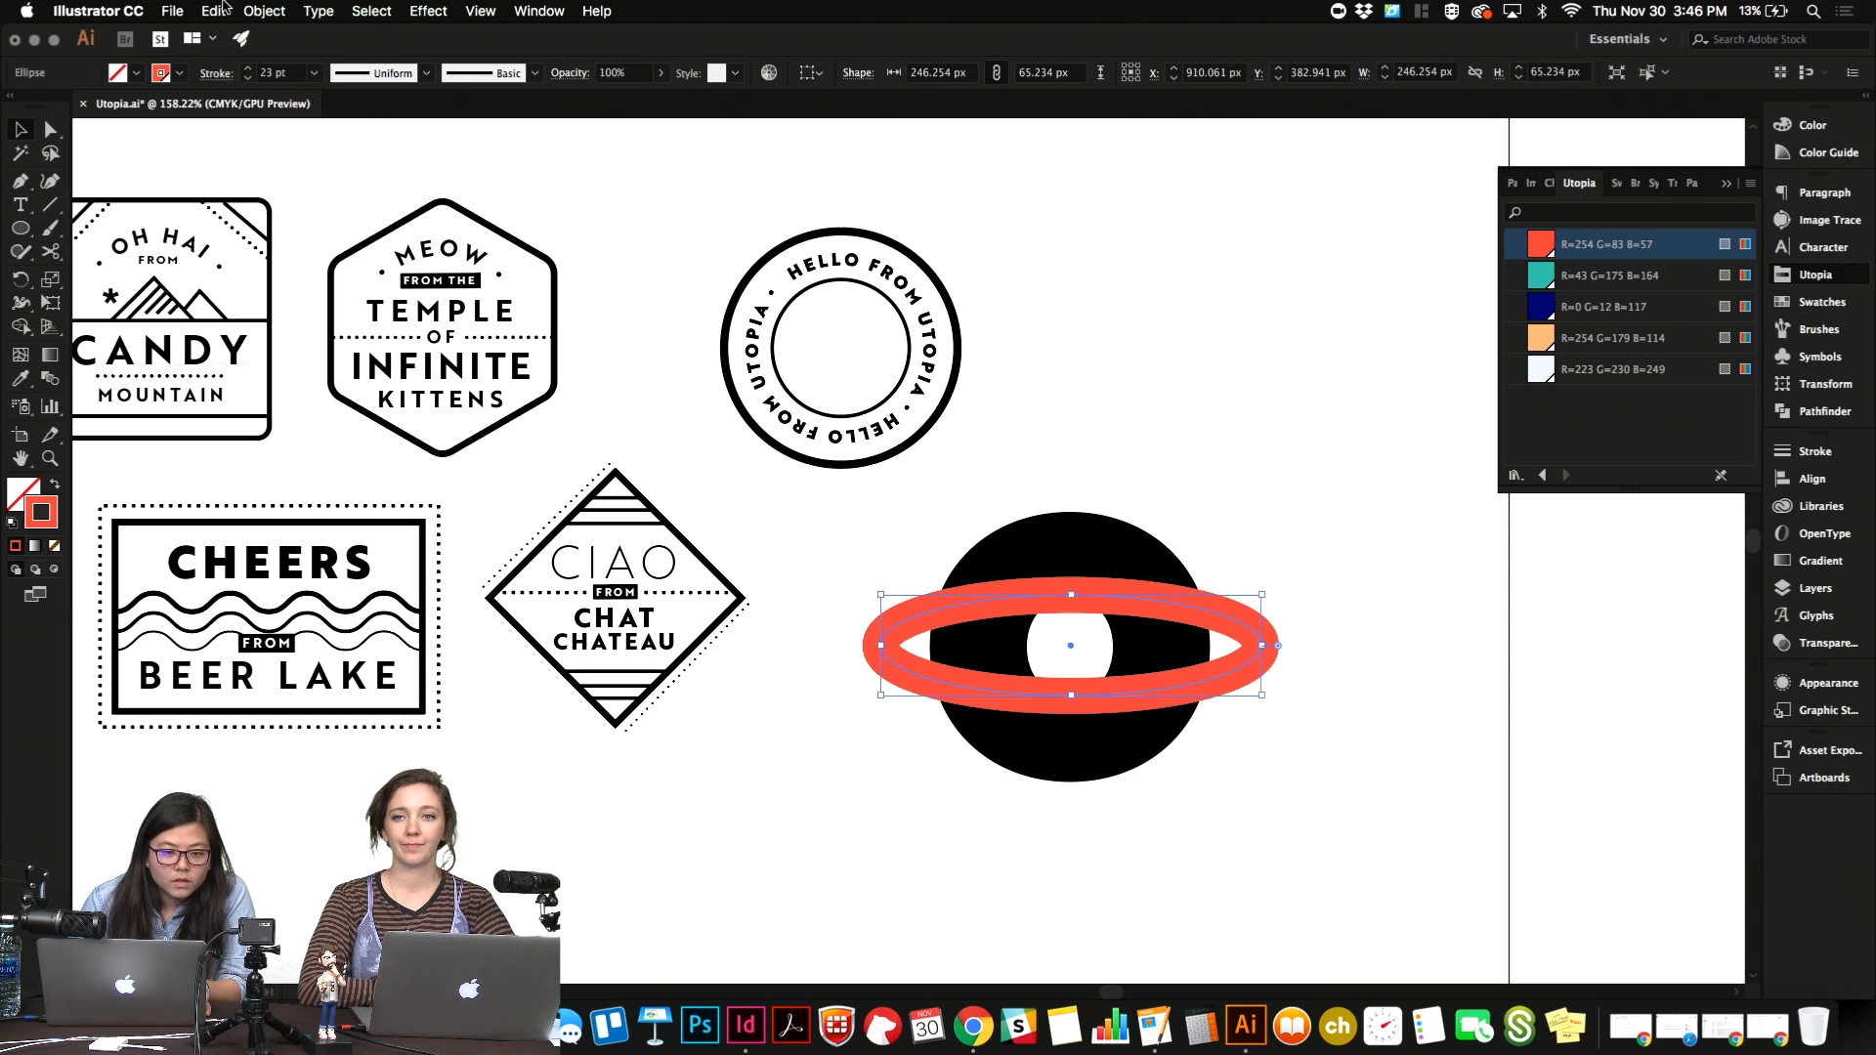
click(215, 10)
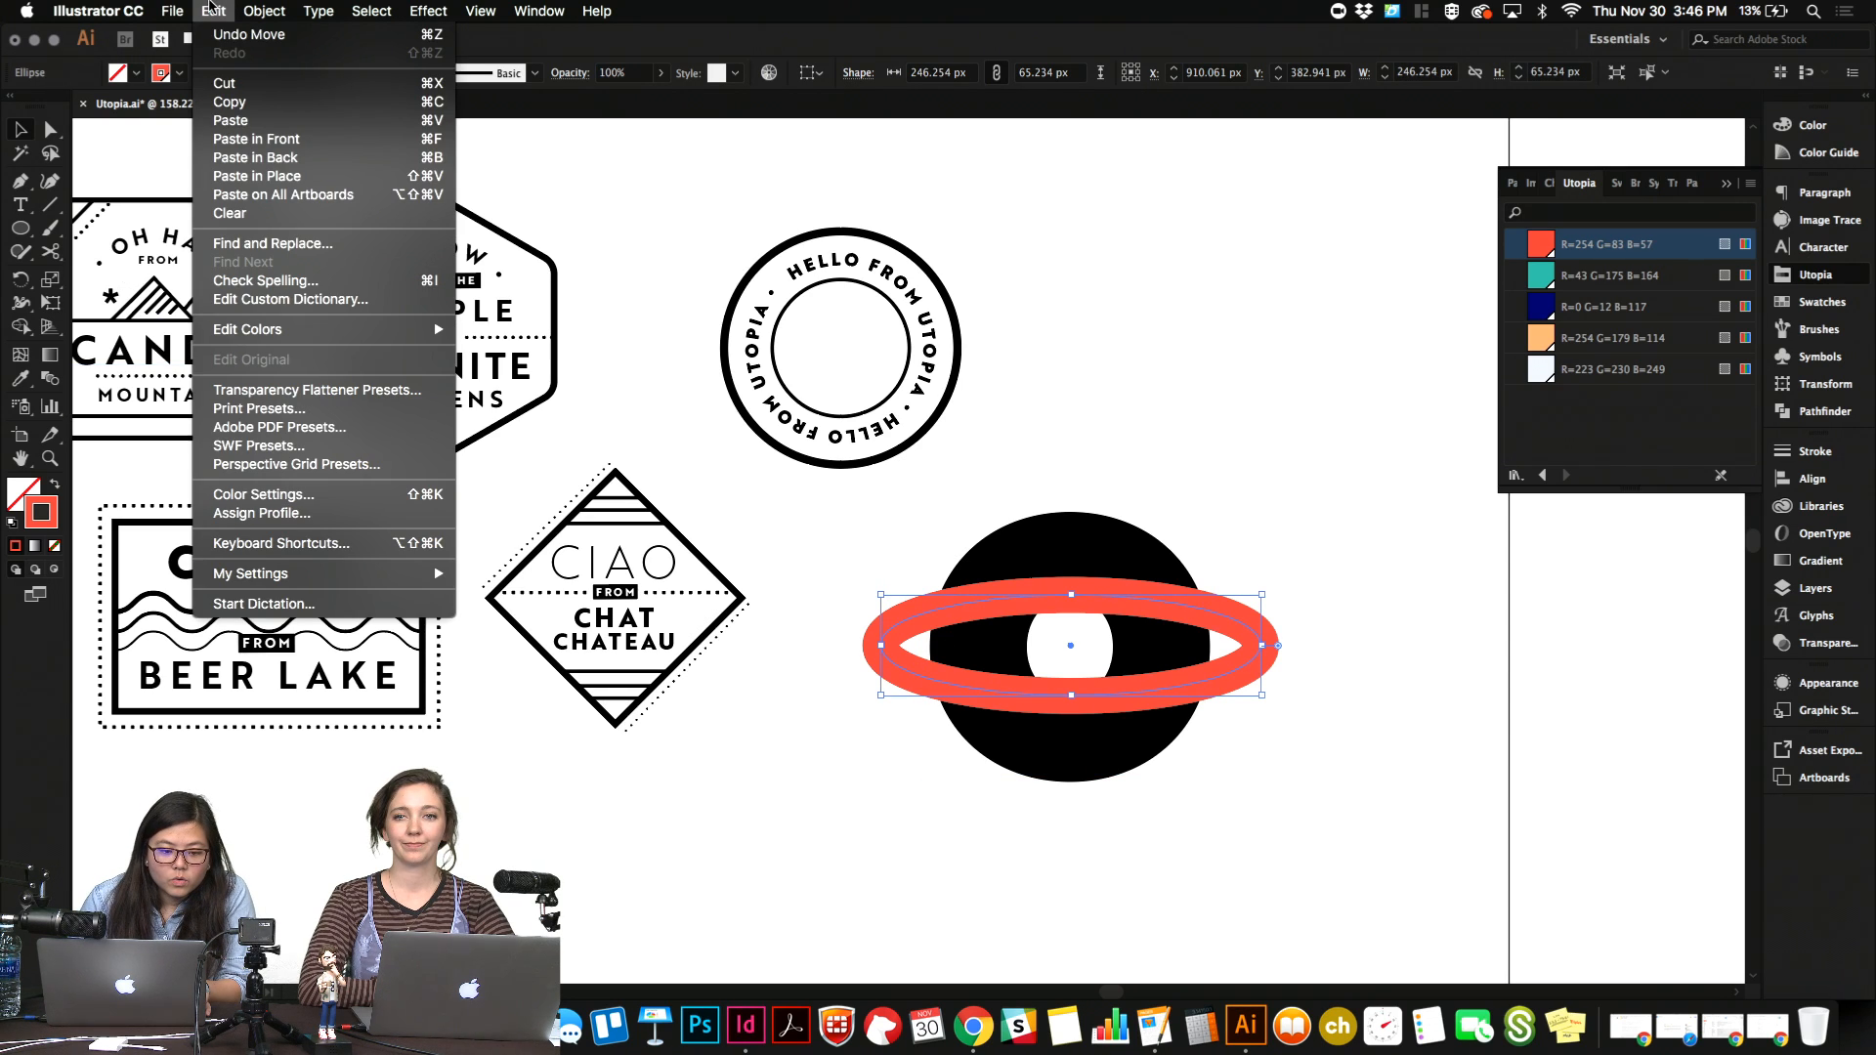
click(212, 9)
click(52, 254)
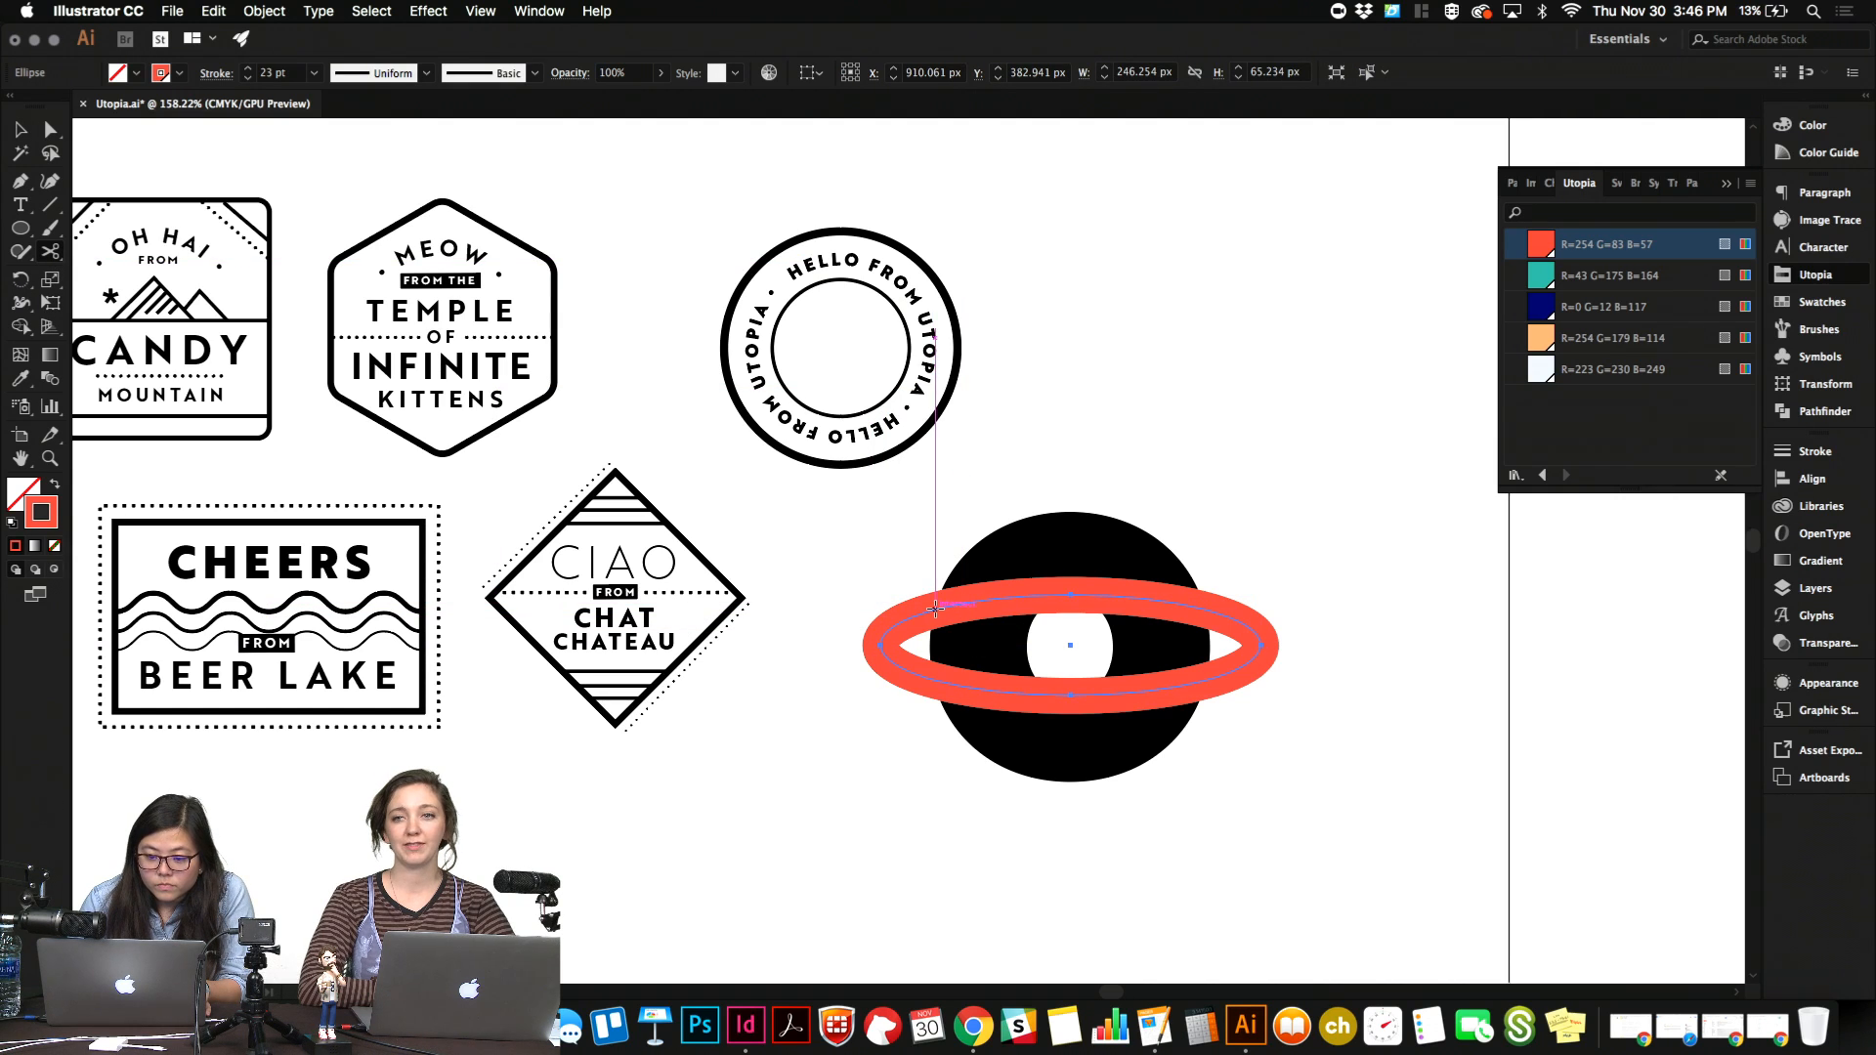
click(933, 610)
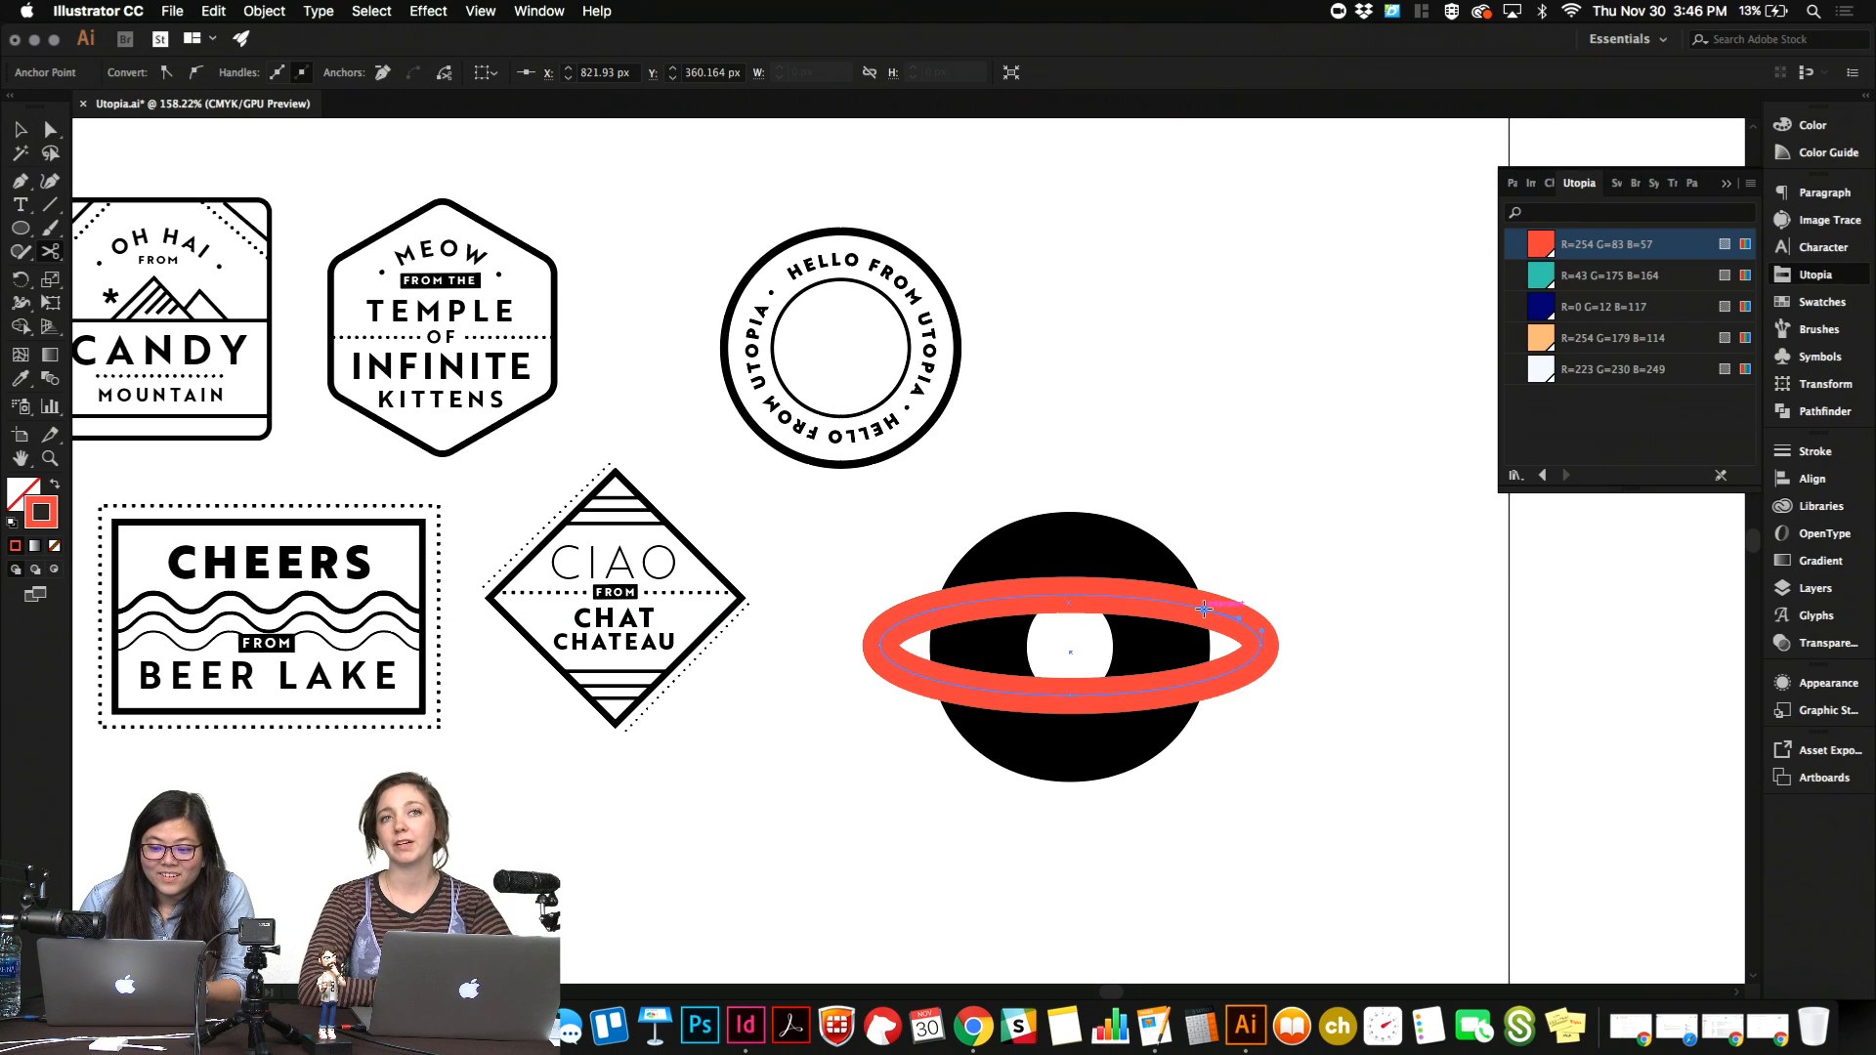
click(1204, 609)
key(v)
click(1163, 606)
key(Delete)
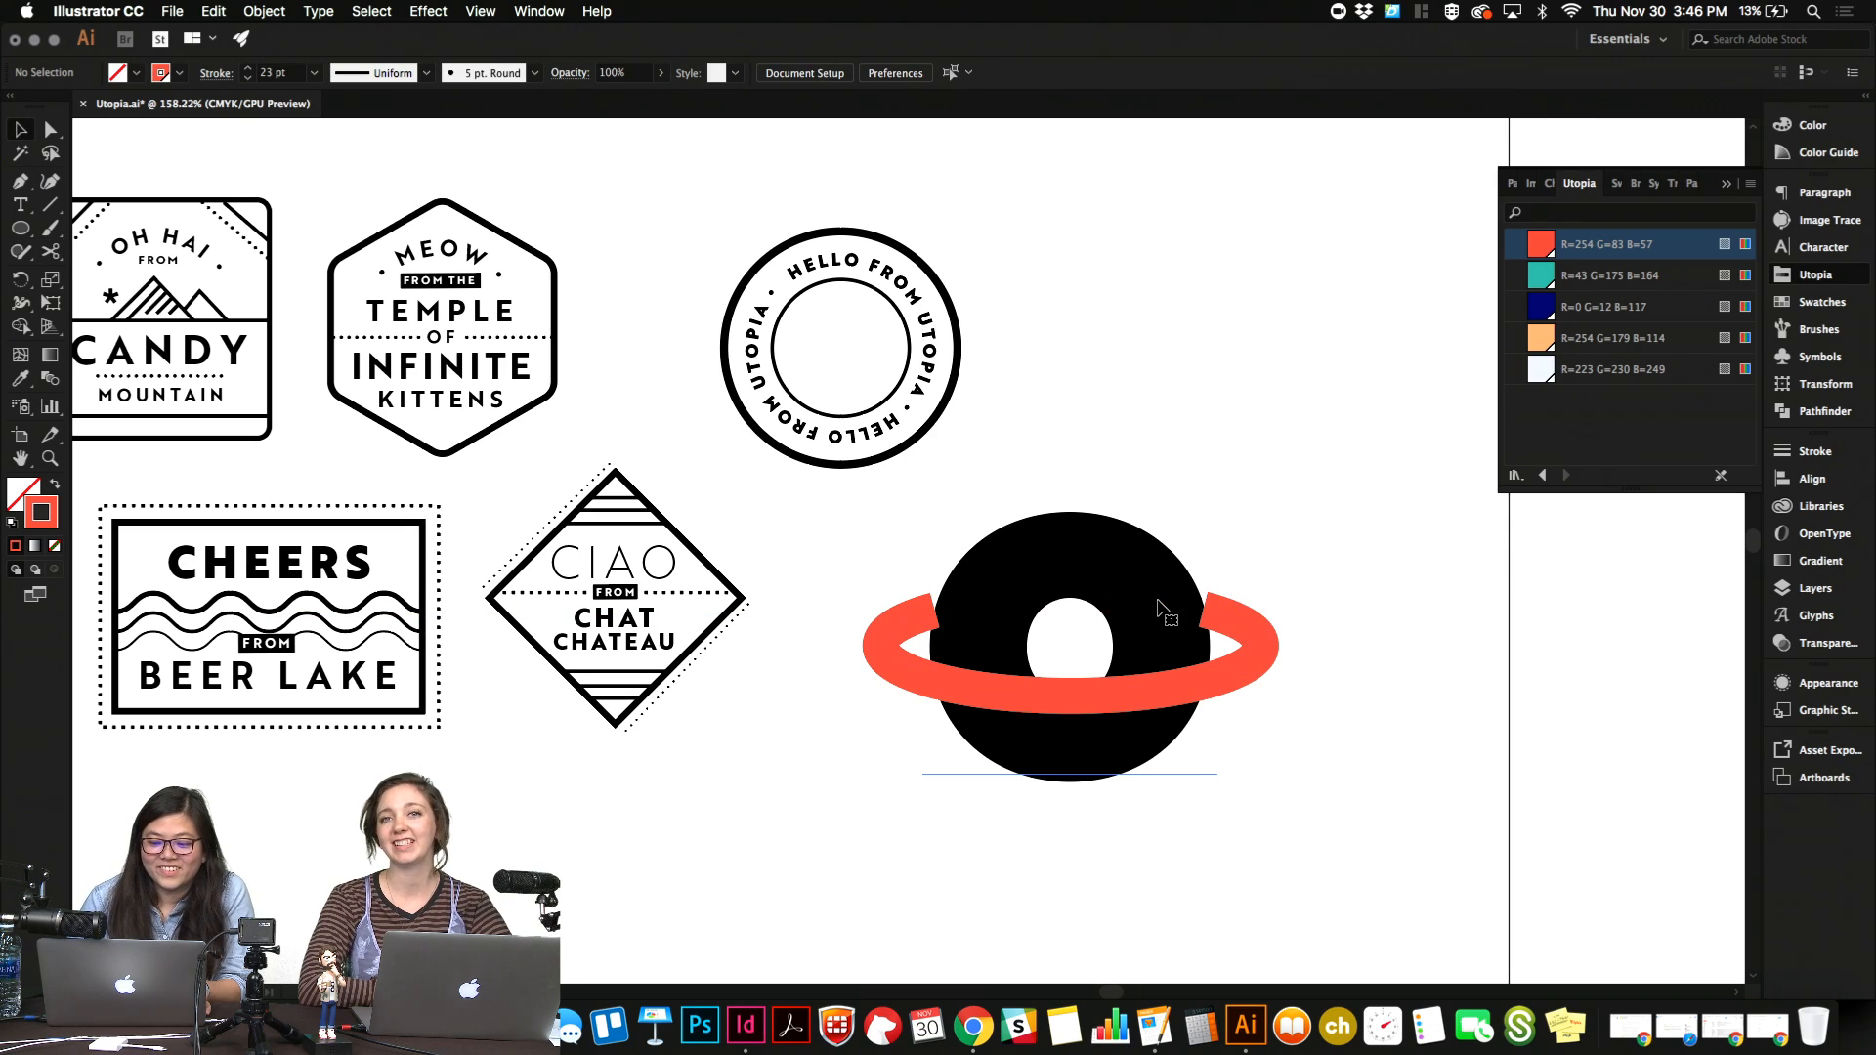
Give the open red ring round stroke caps.
click(1262, 664)
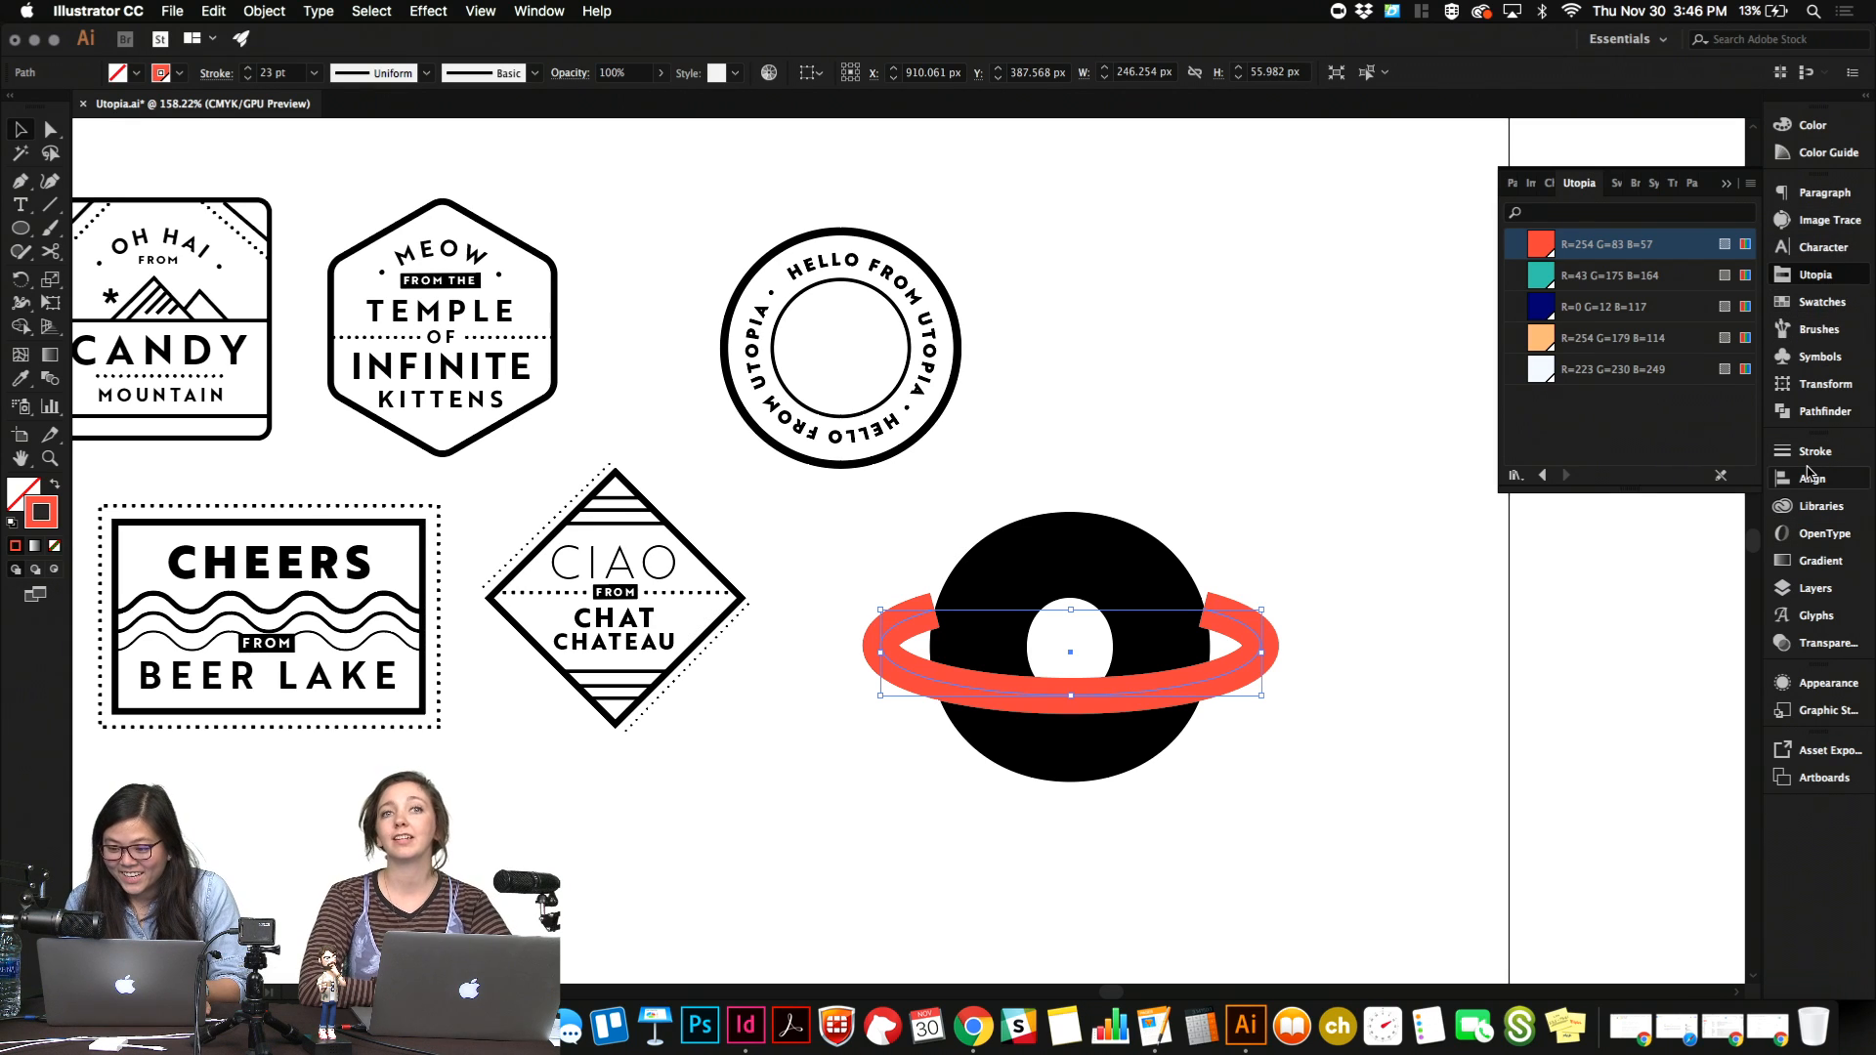
click(1803, 455)
click(1628, 499)
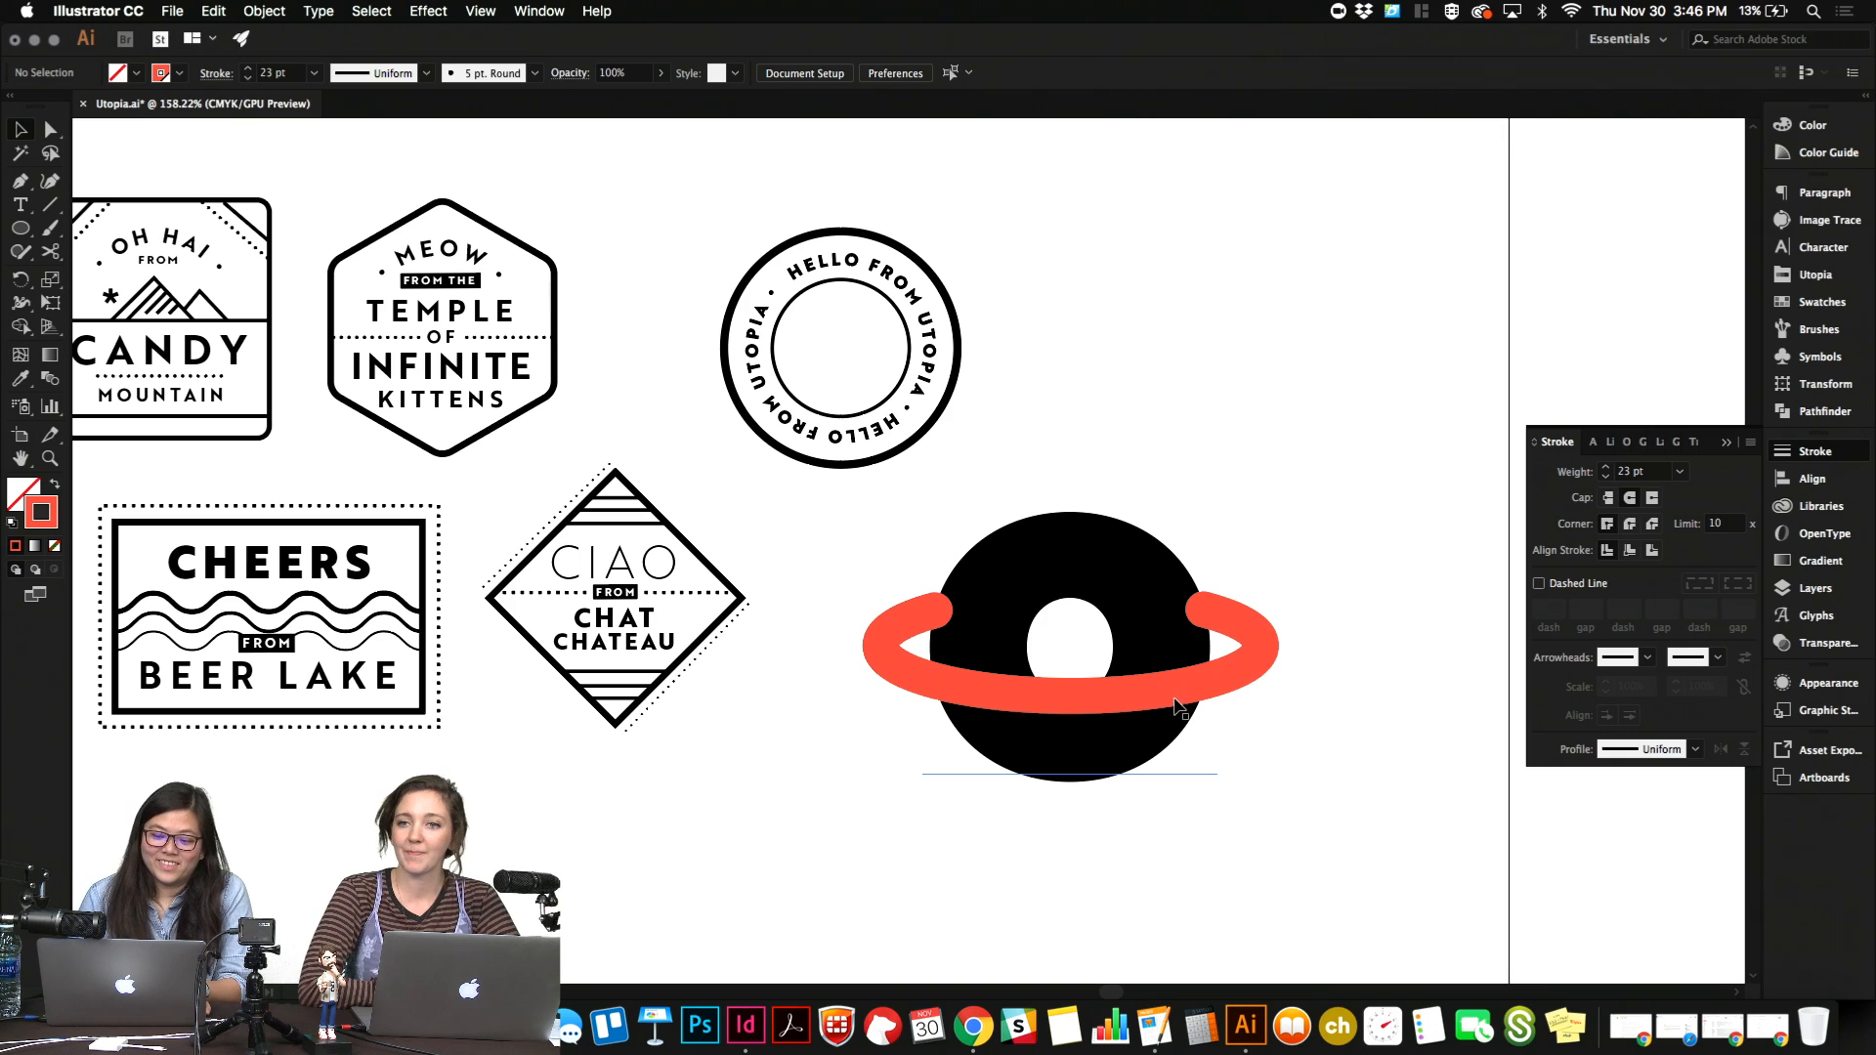
click(1041, 513)
click(1270, 605)
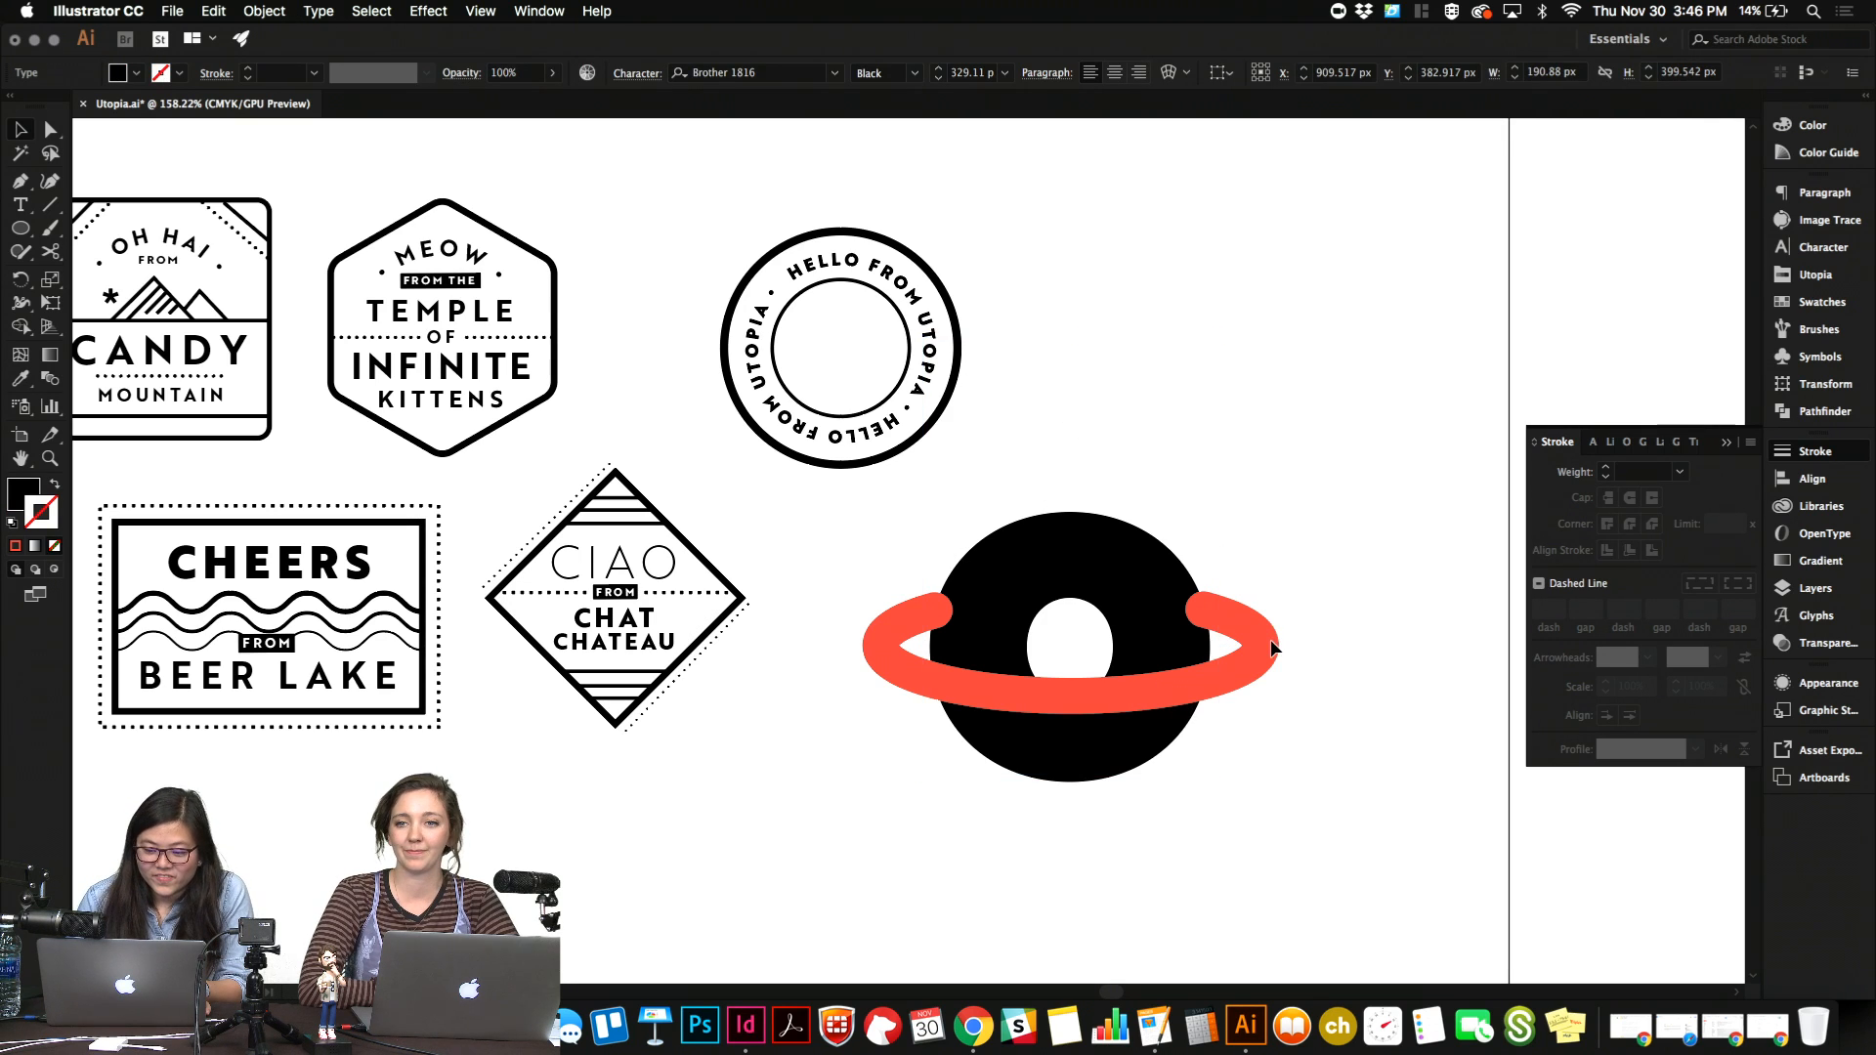
Reduce the red ring's stroke weight to 13 pt and select the "o".
click(1251, 643)
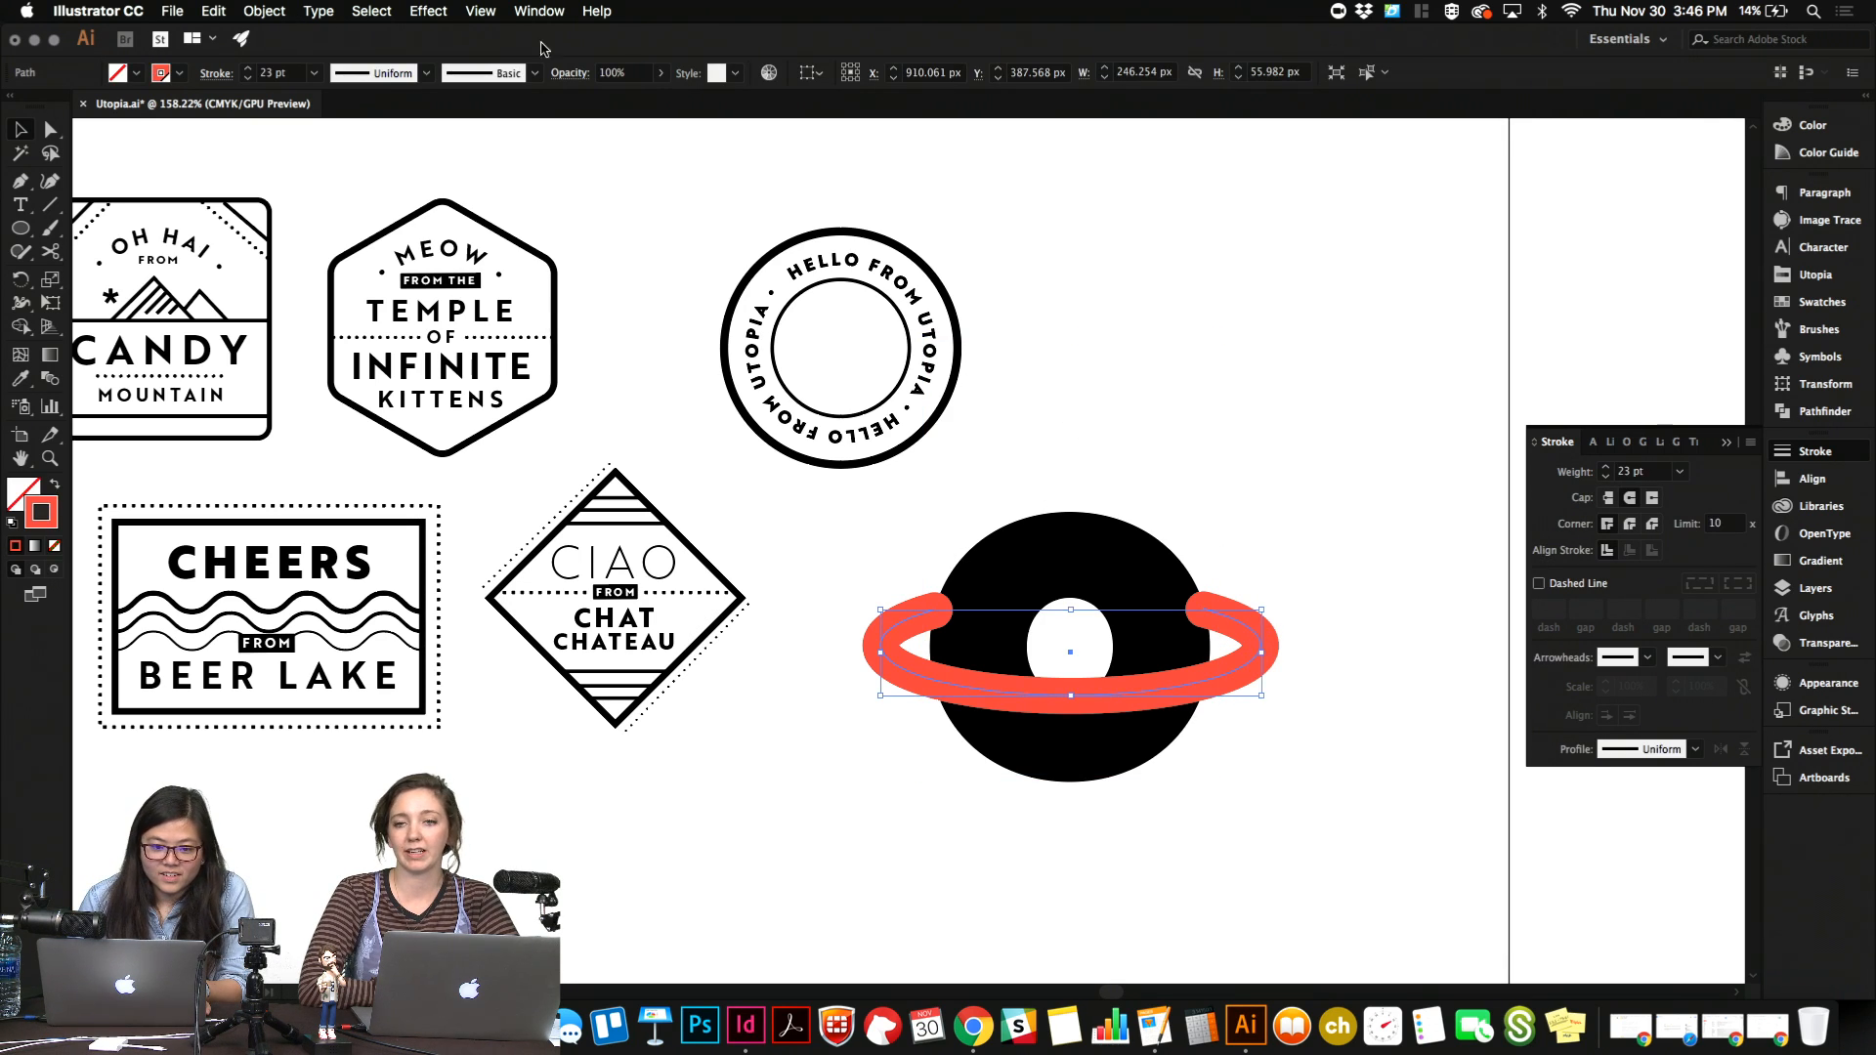
click(292, 76)
key(Down)
key(Down)
key(Down)
key(Down)
key(Down)
key(Down)
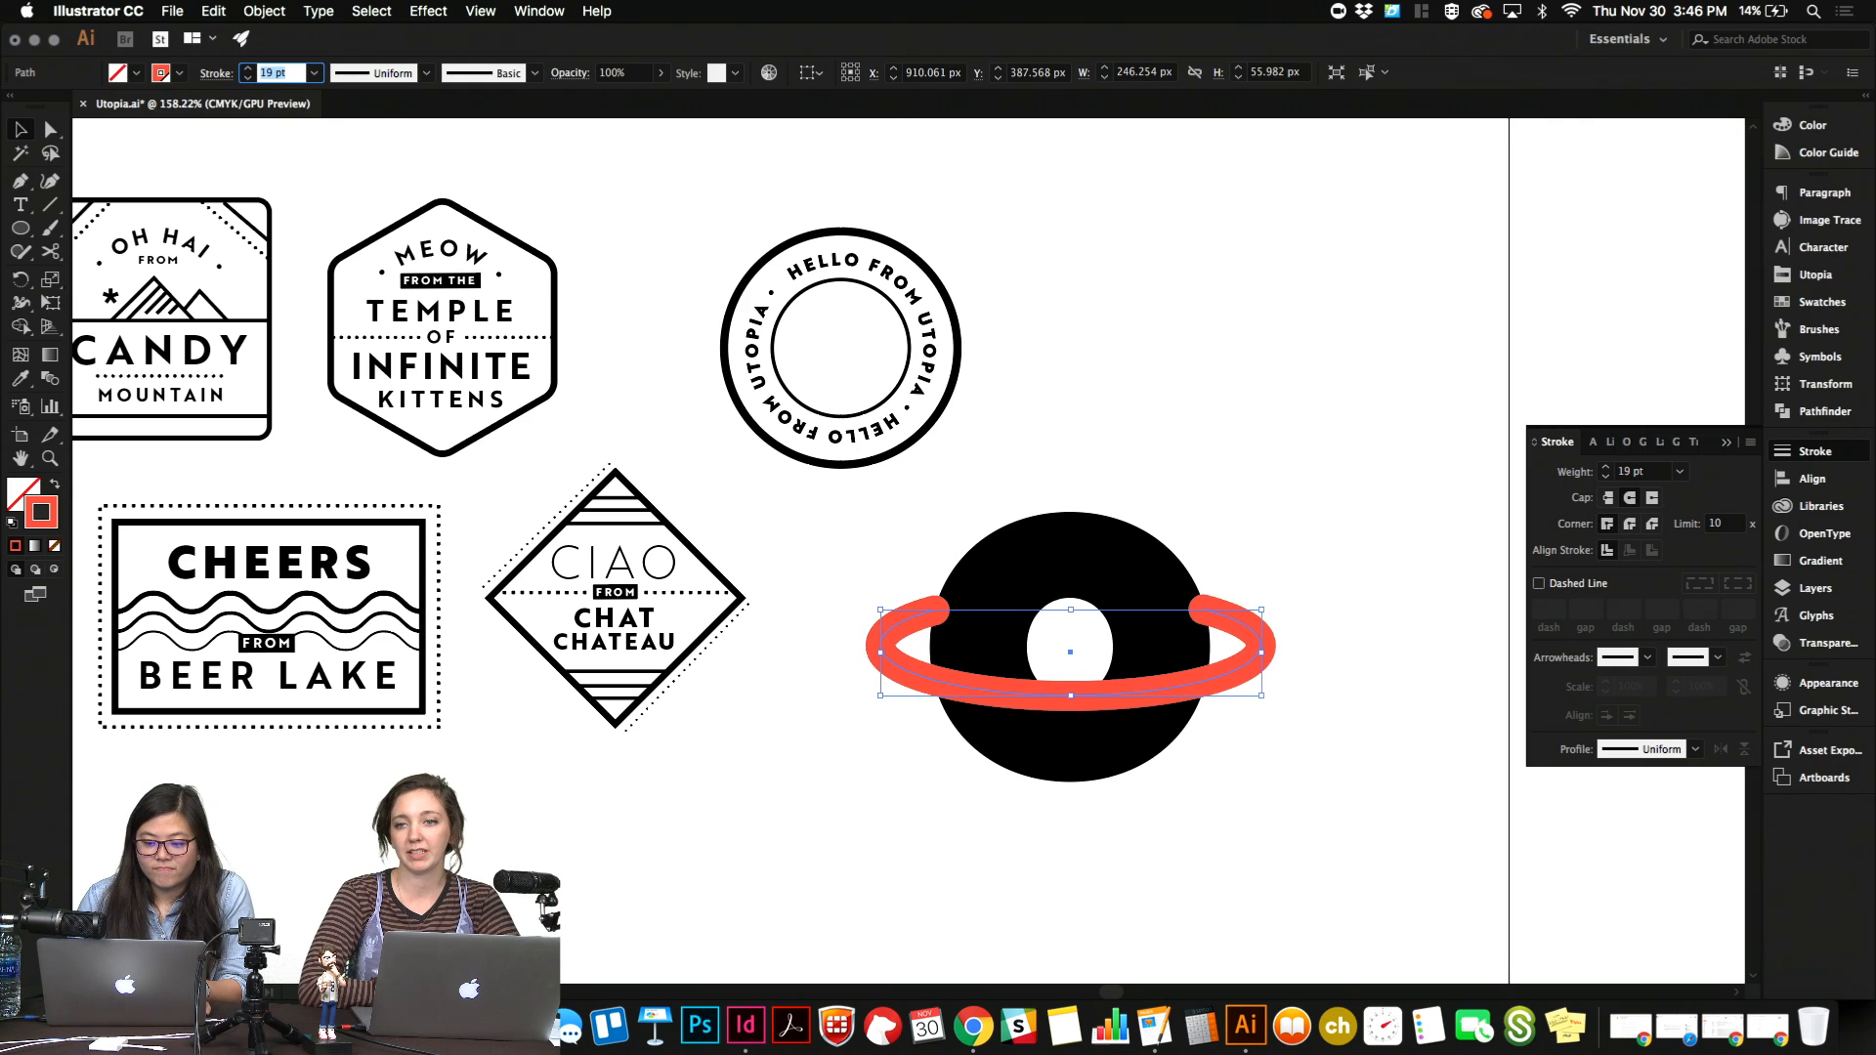
key(Down)
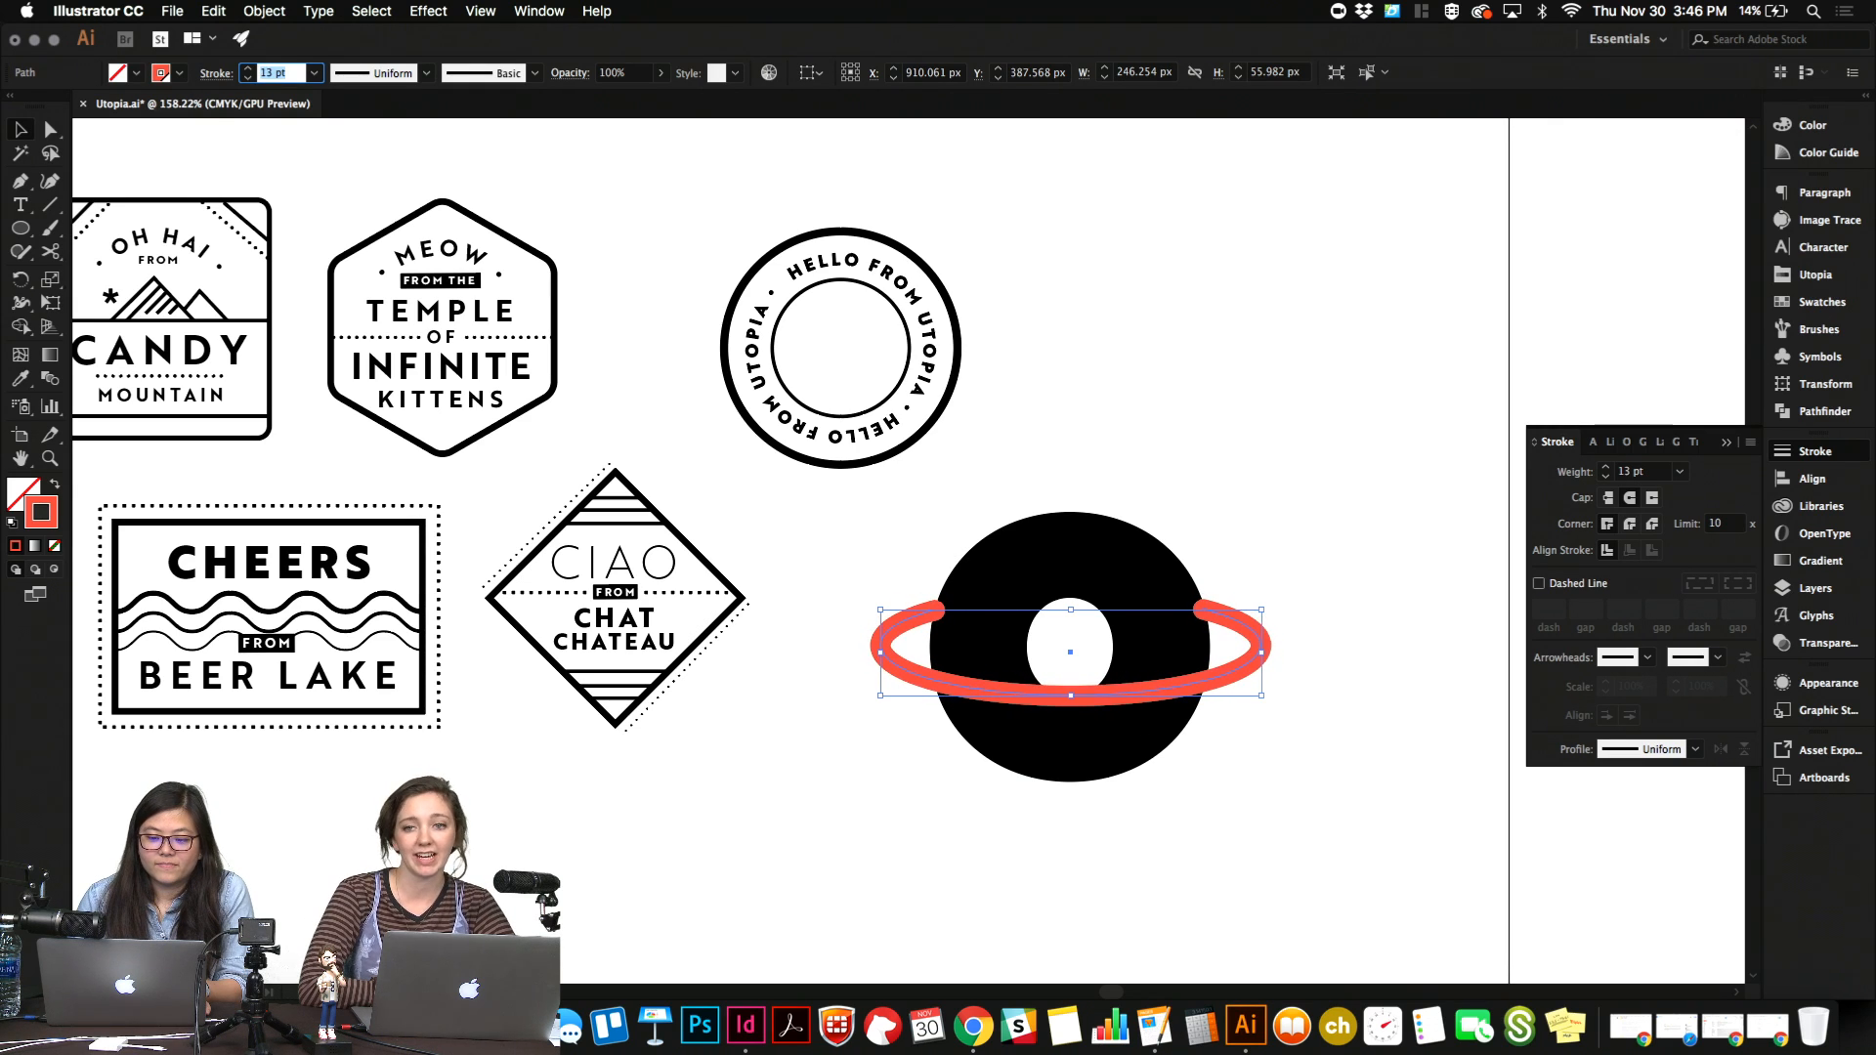
click(1149, 656)
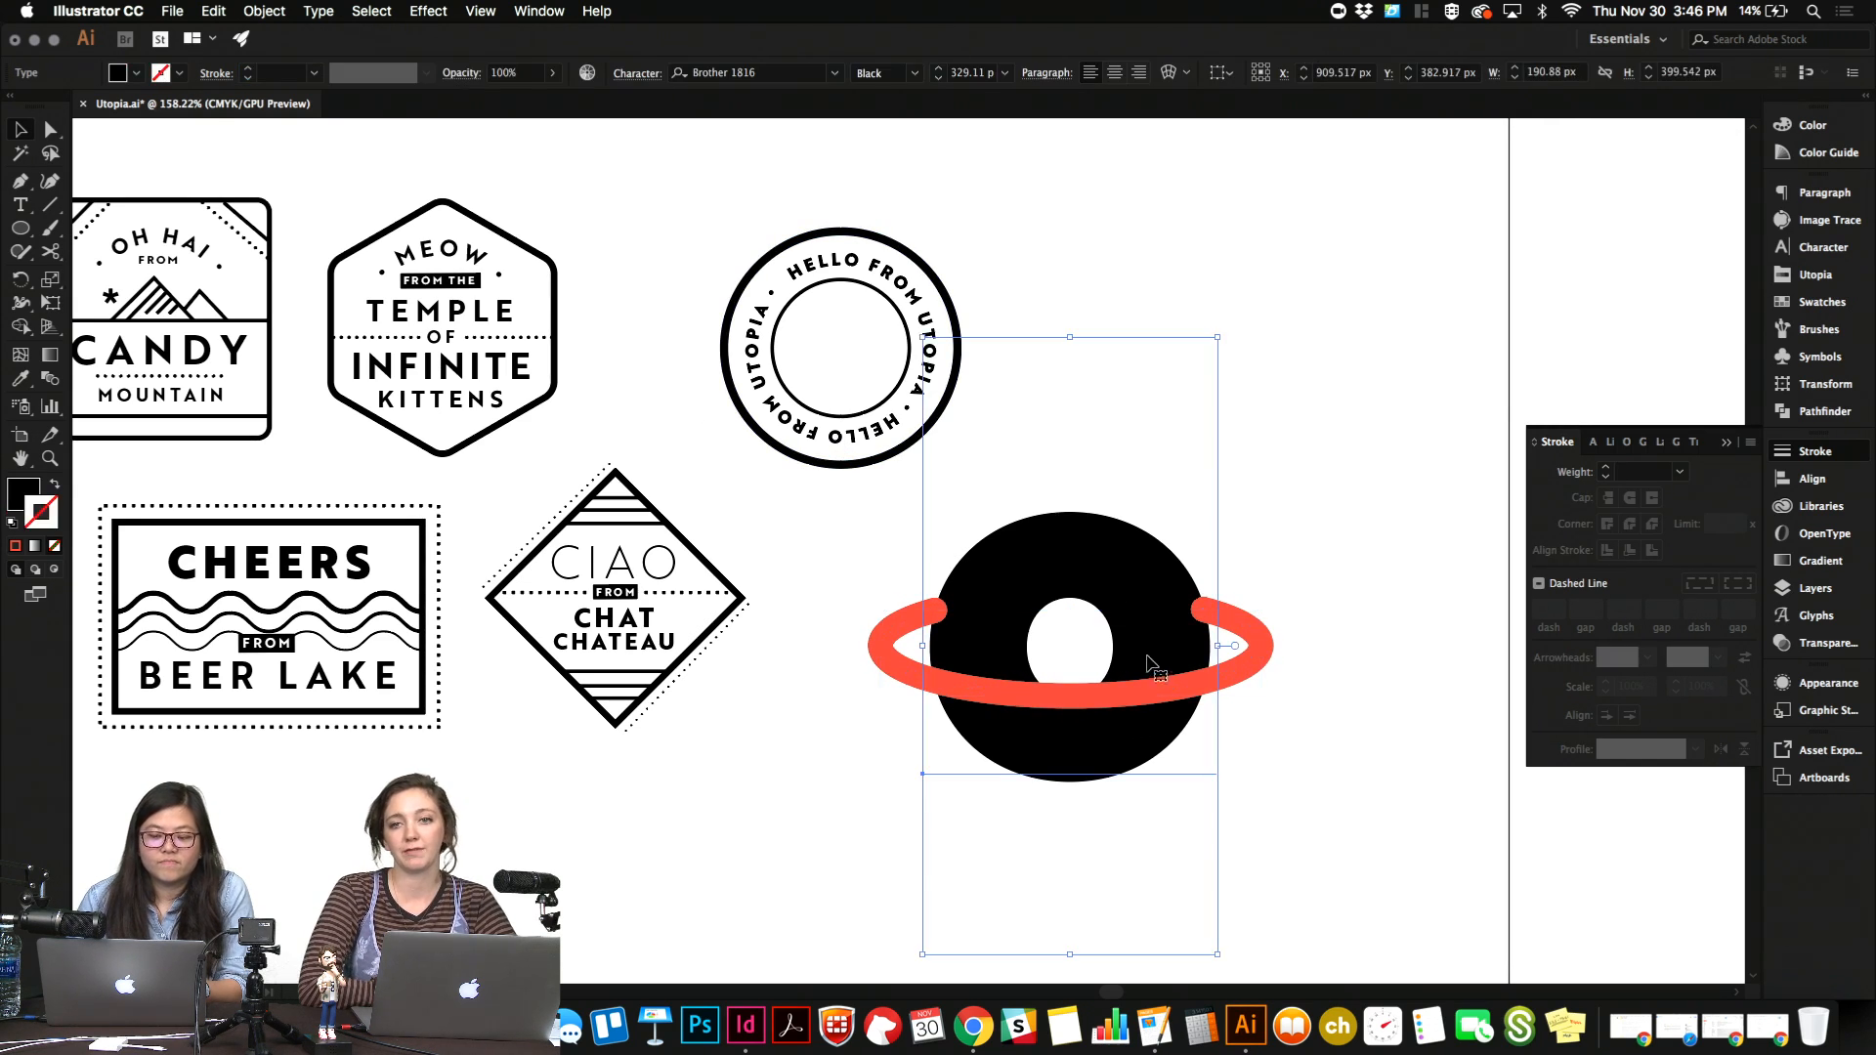
Try the red ring behind the "o", then bring it back to the front and deselect it.
click(1255, 631)
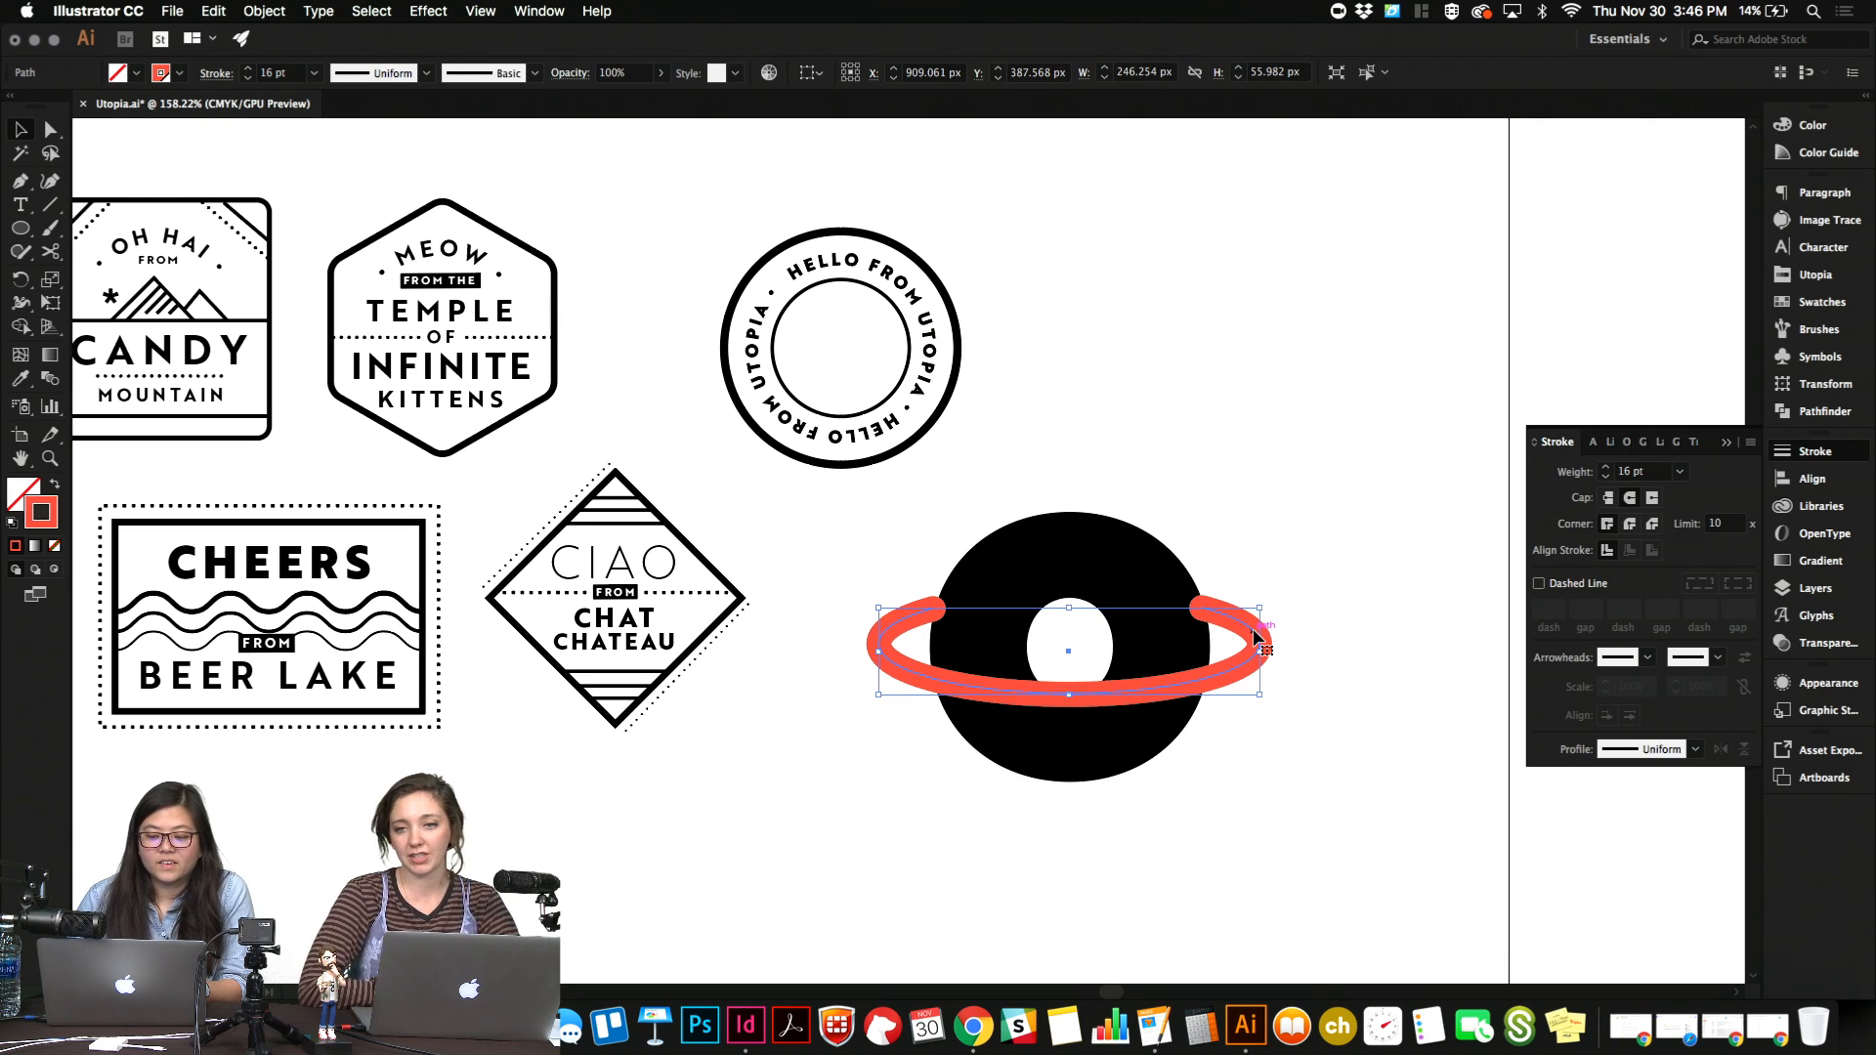
click(1258, 520)
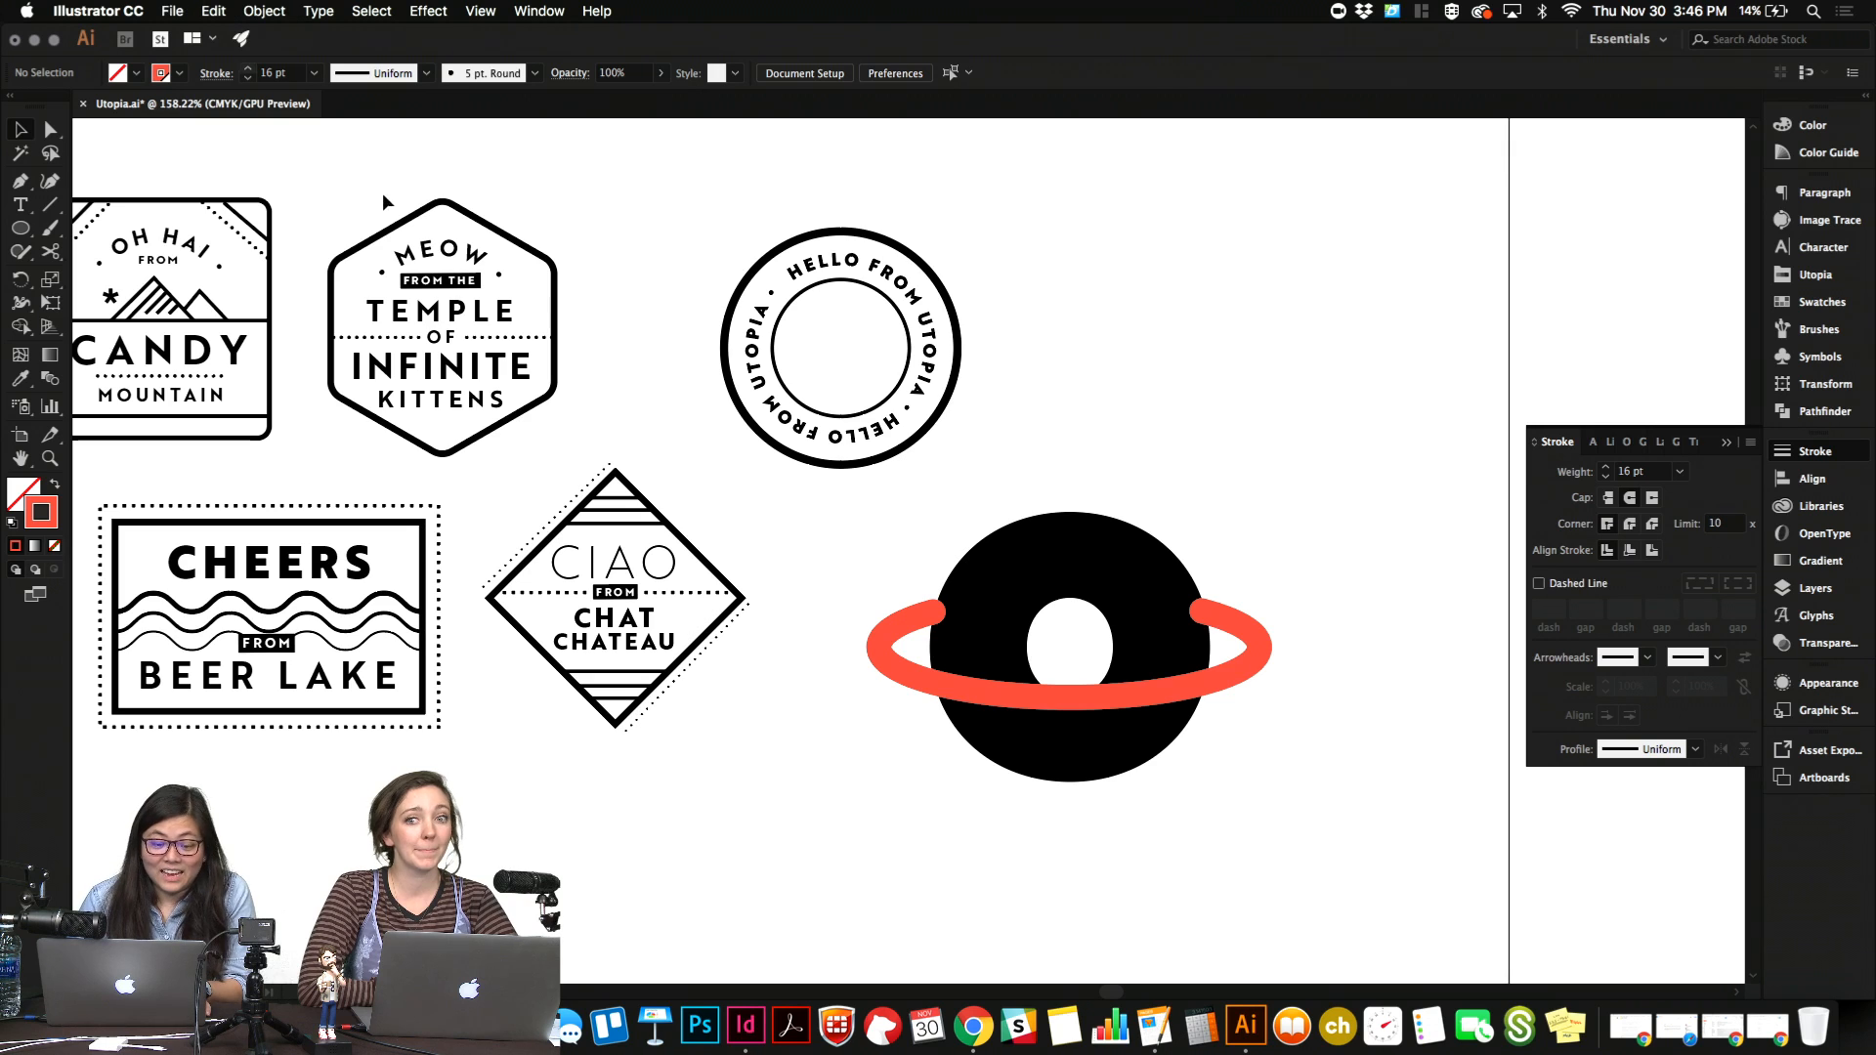
click(933, 673)
click(870, 665)
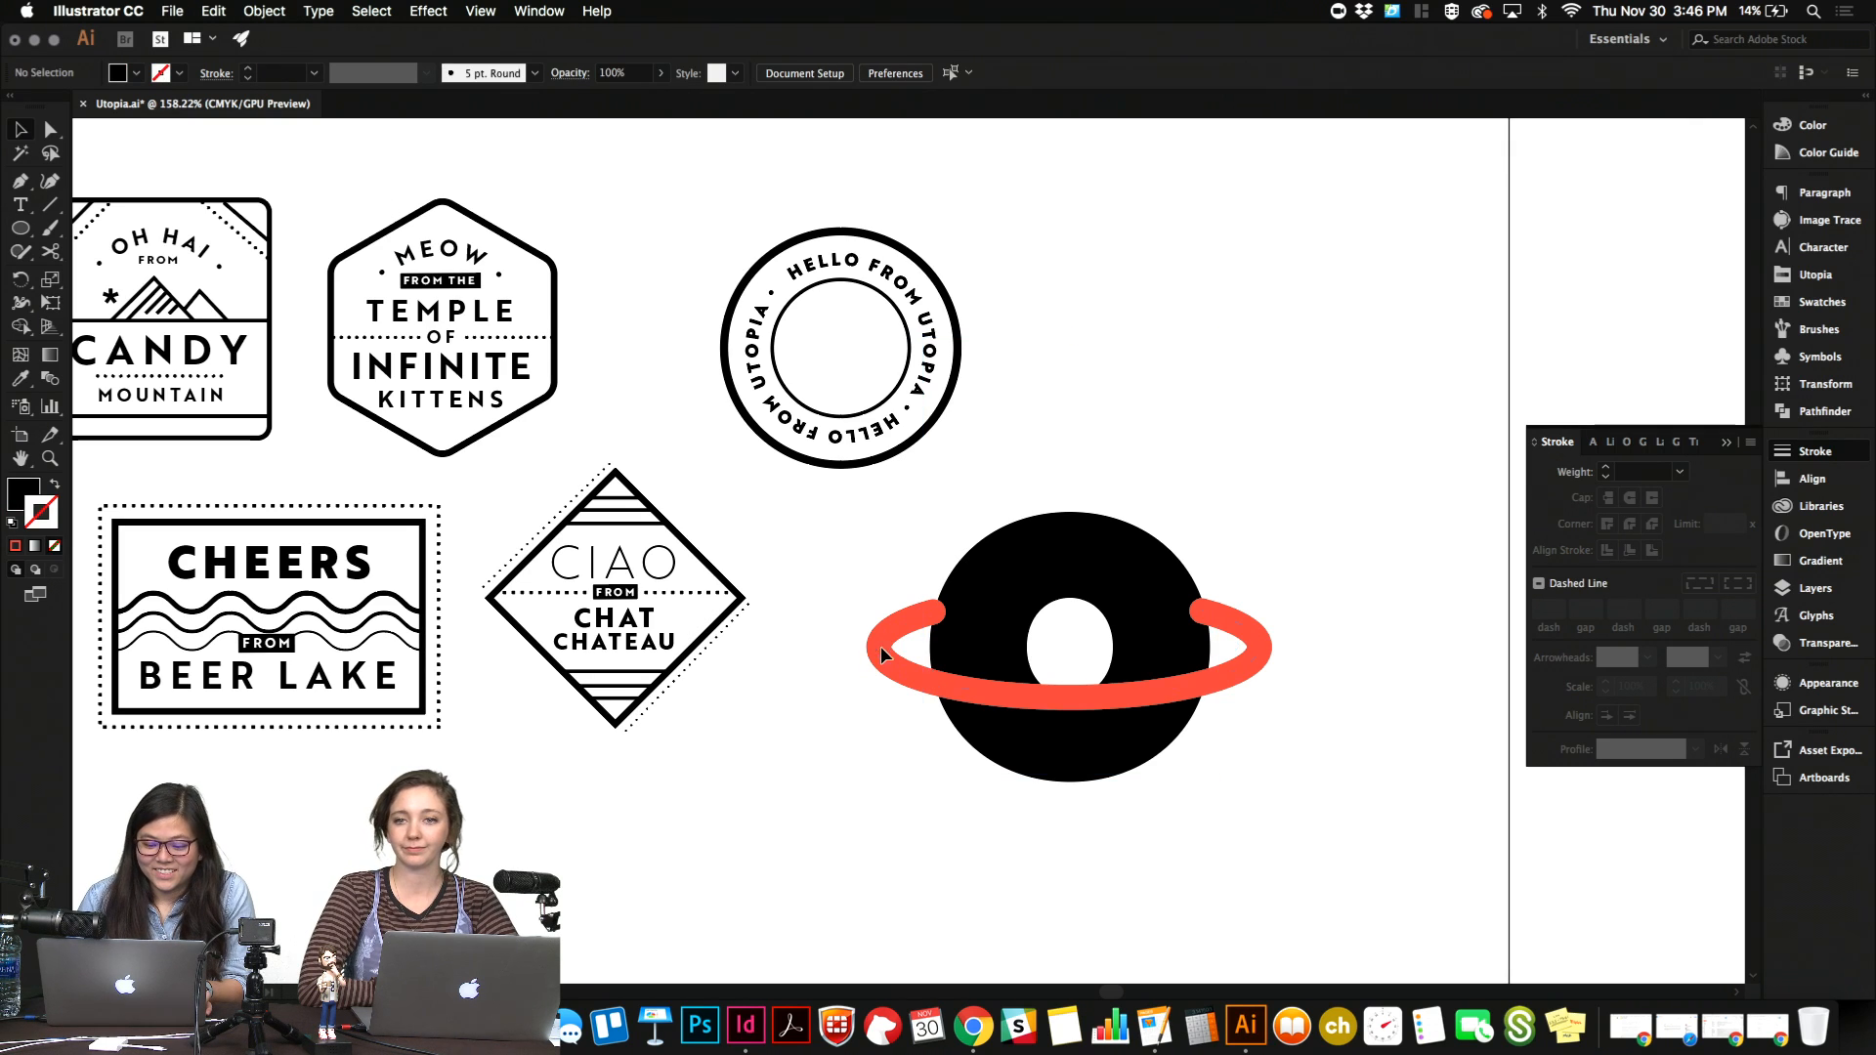
click(883, 643)
key(super+shift+bracketleft)
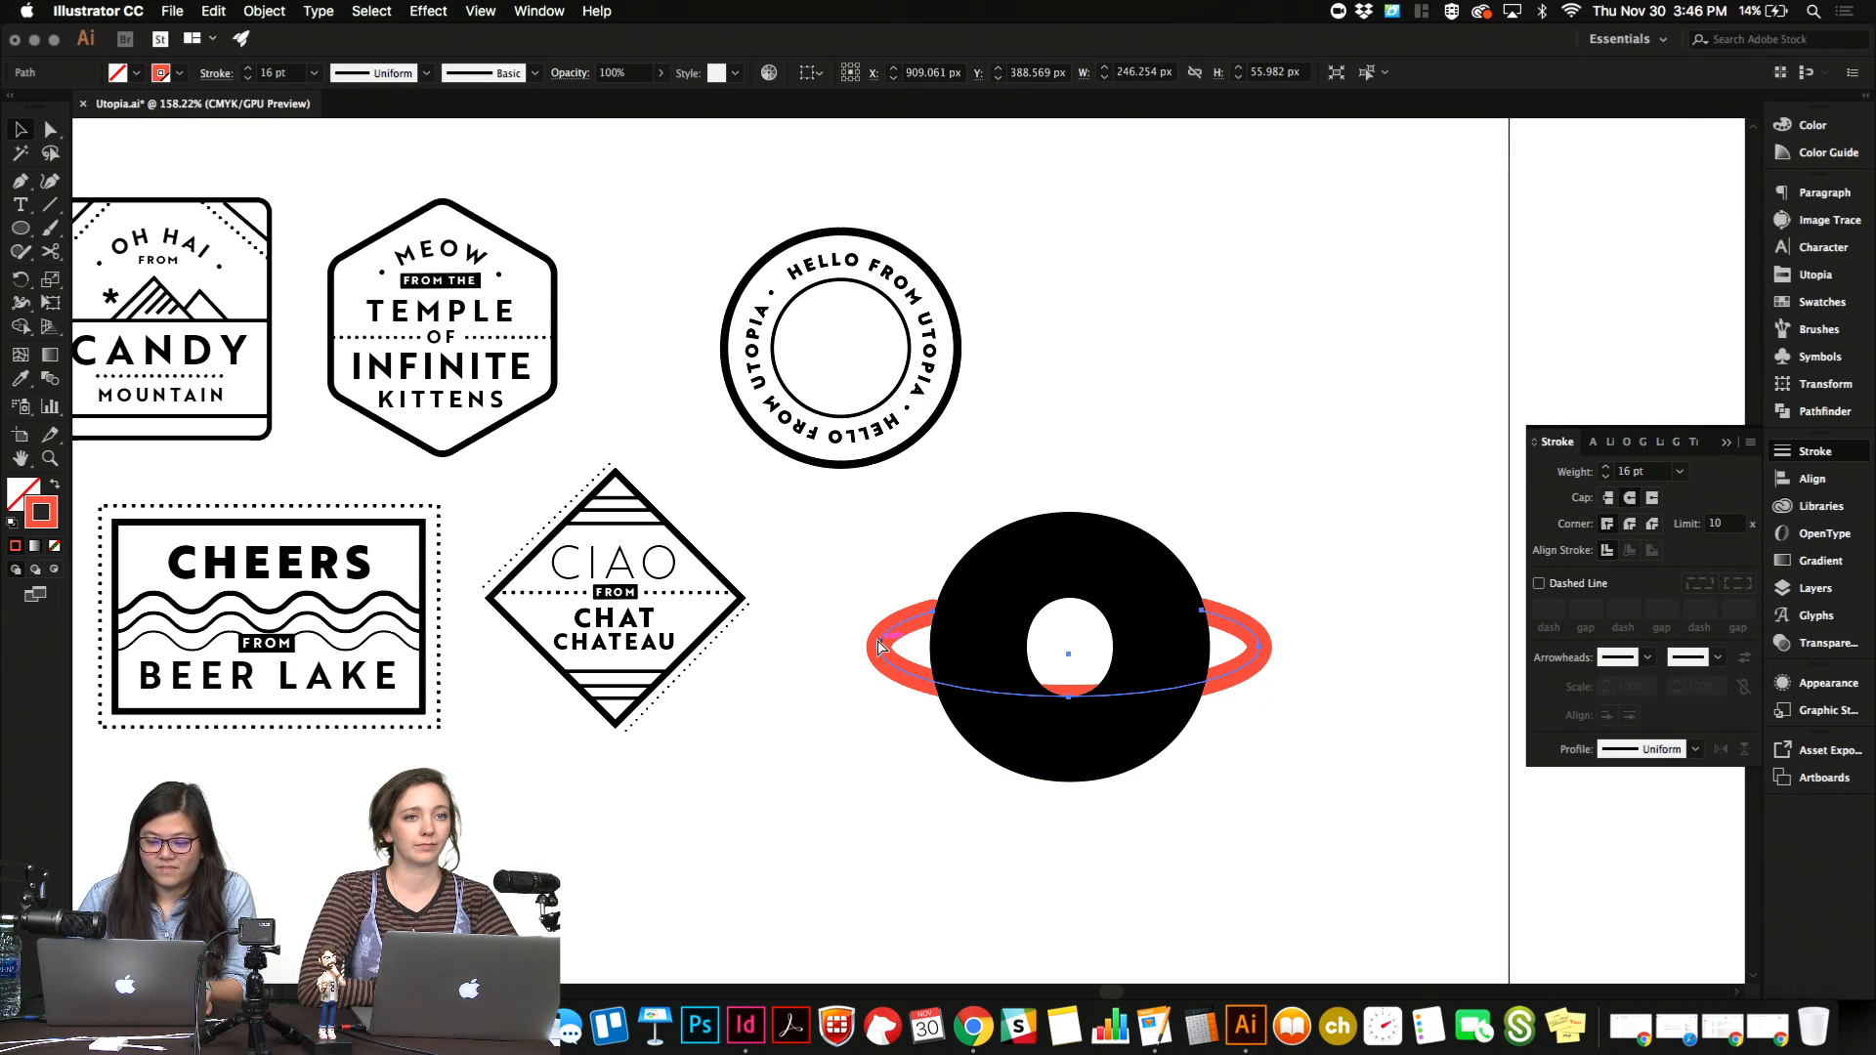
key(super+shift+bracketright)
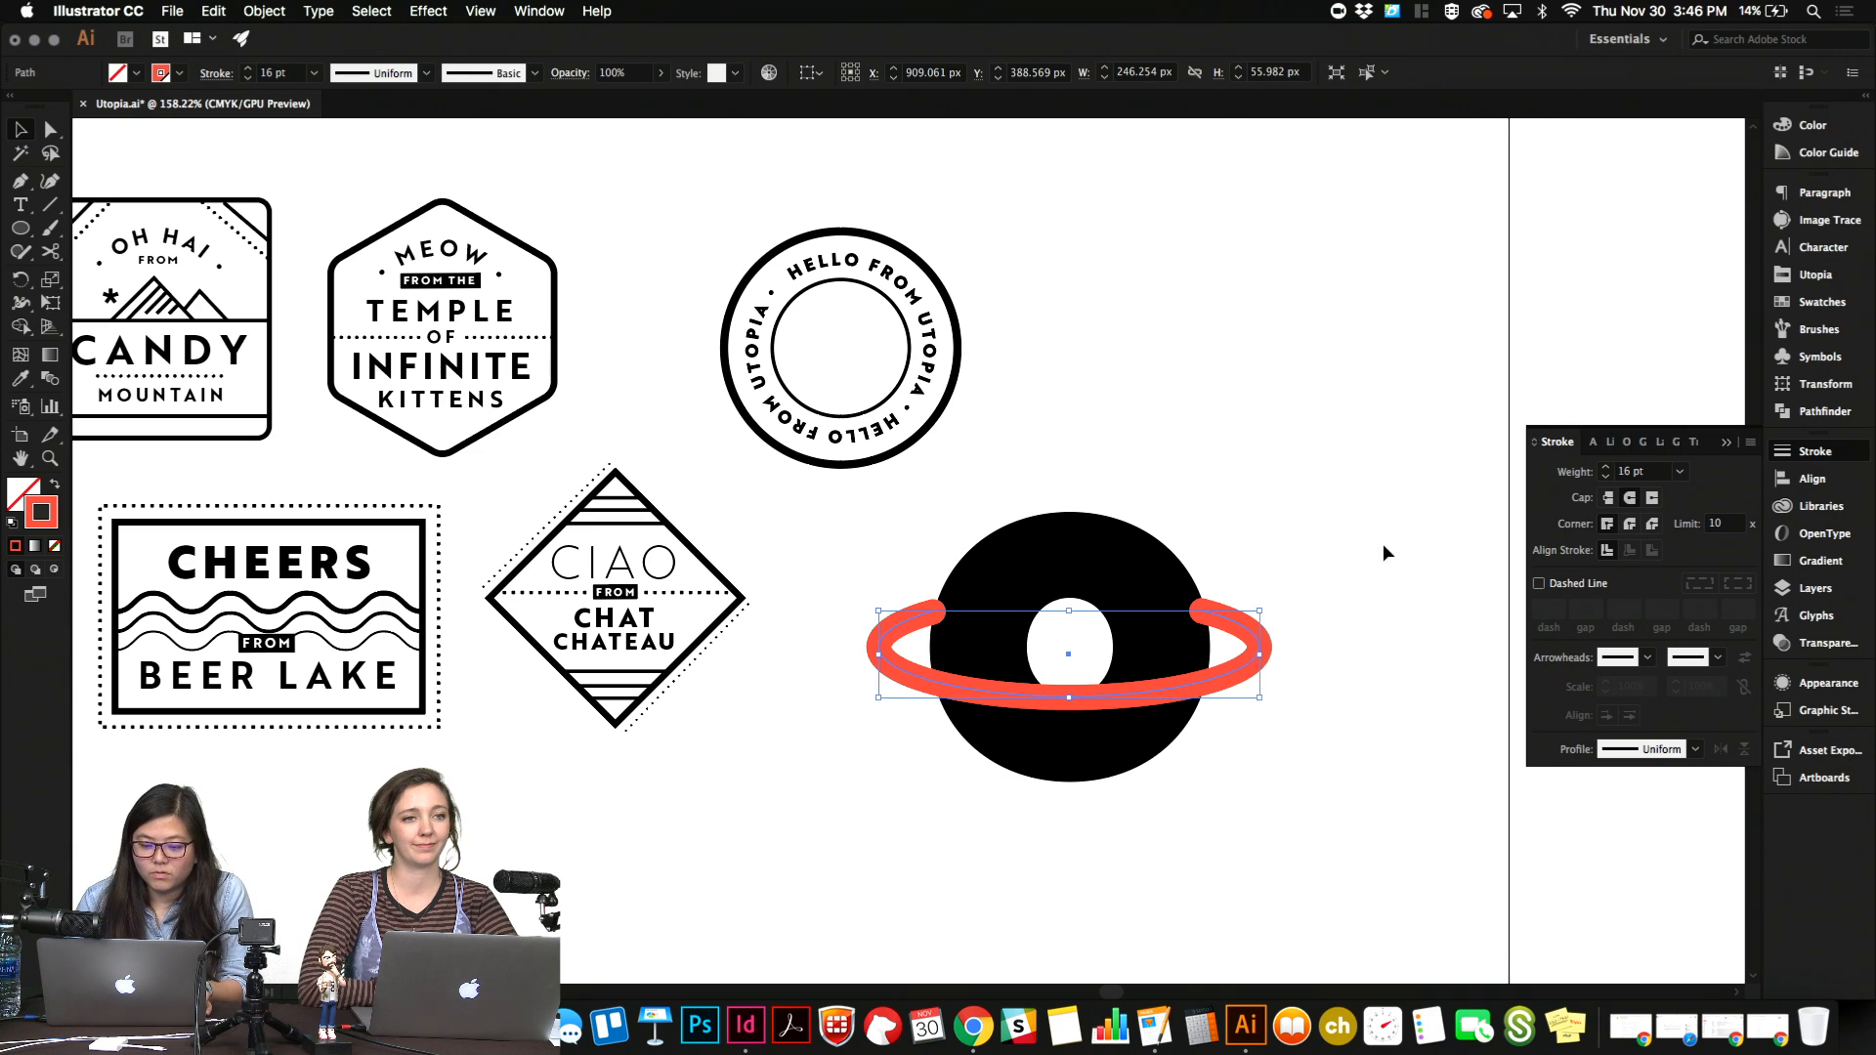
click(1381, 543)
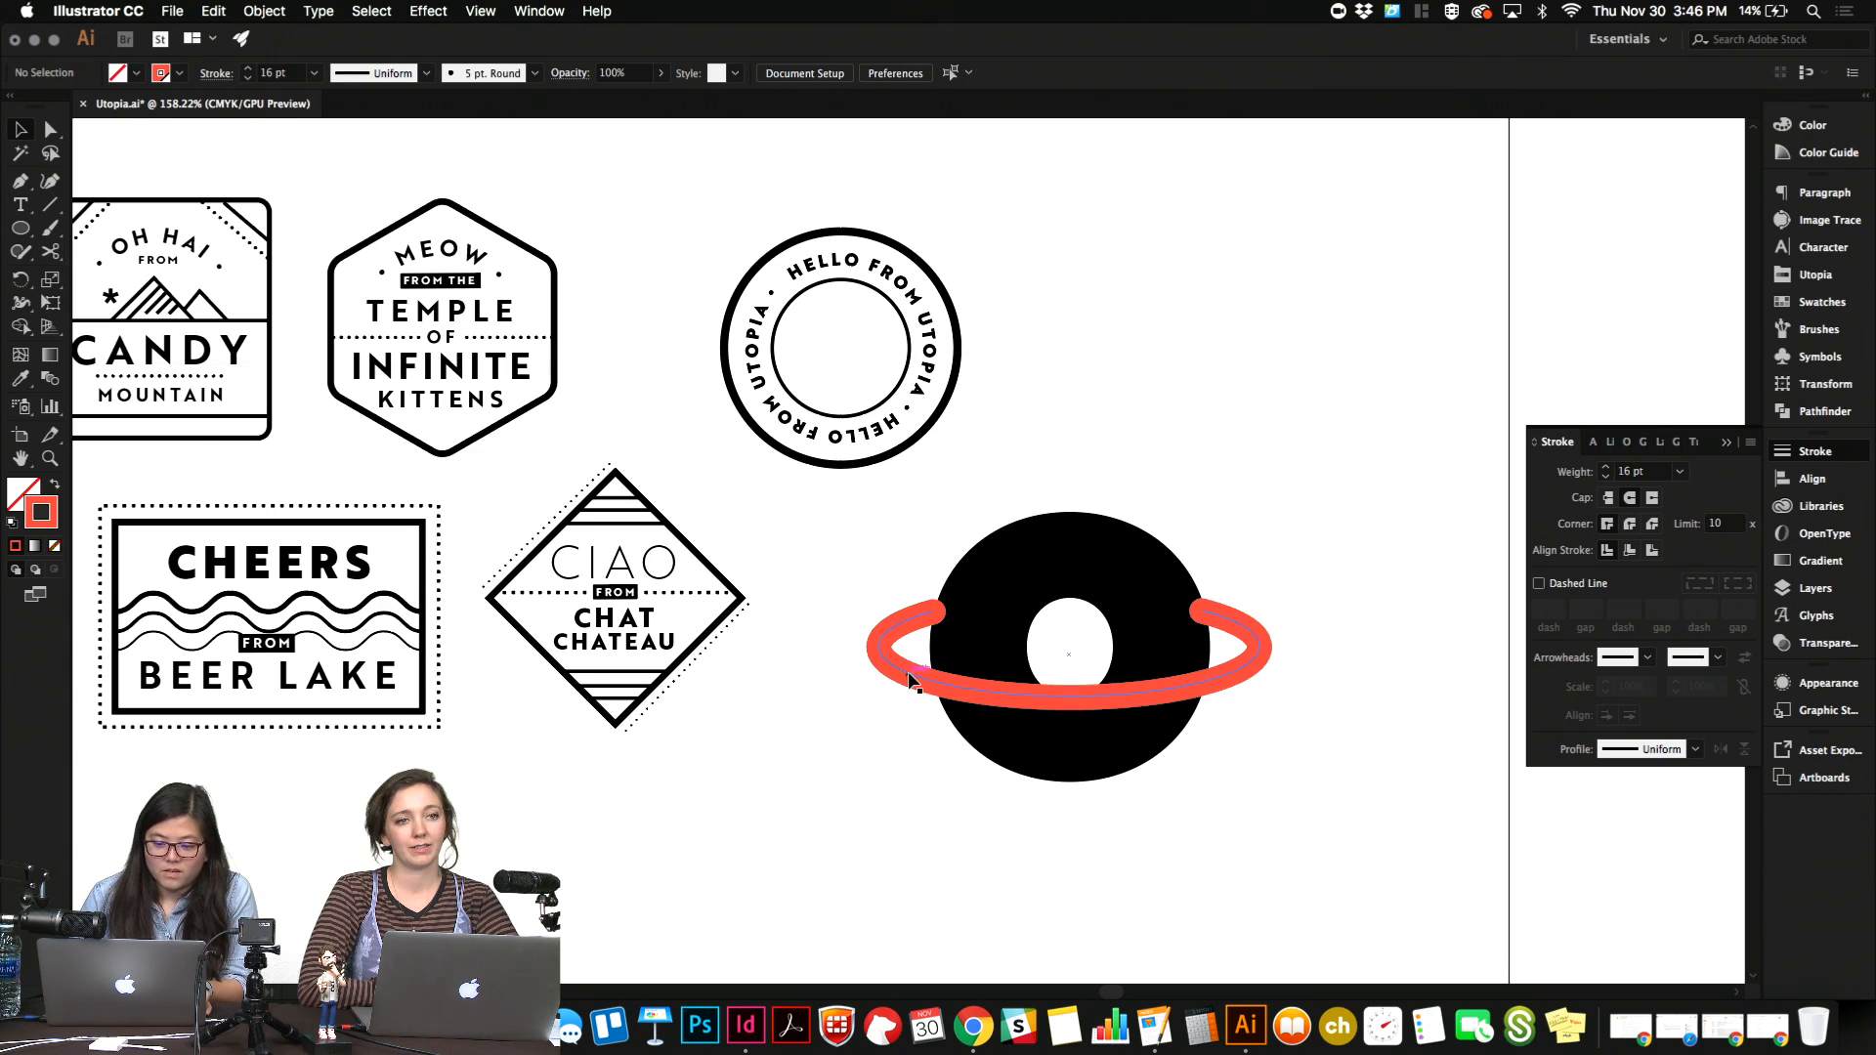
Try placing a copy of the red ring slightly lower on the "o", then undo the duplication.
drag(912, 656, 913, 671)
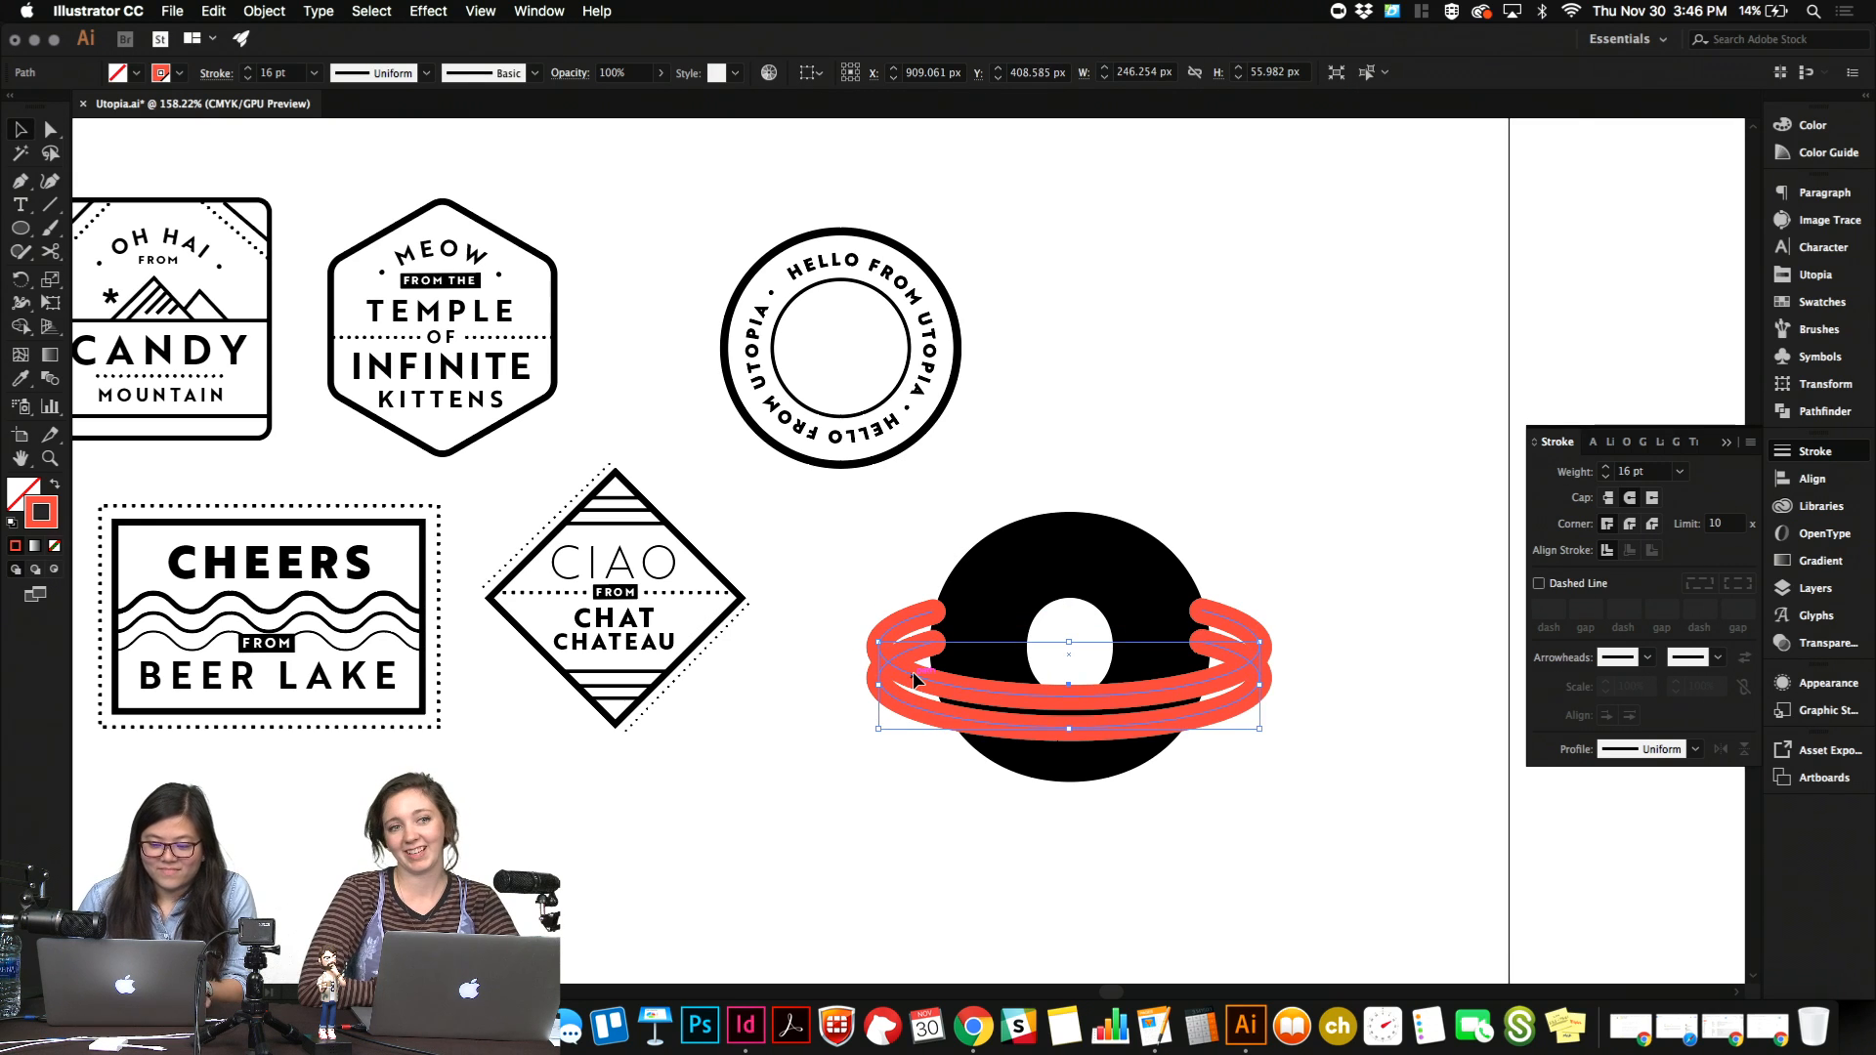
key(ctrl+z)
key(ctrl+z)
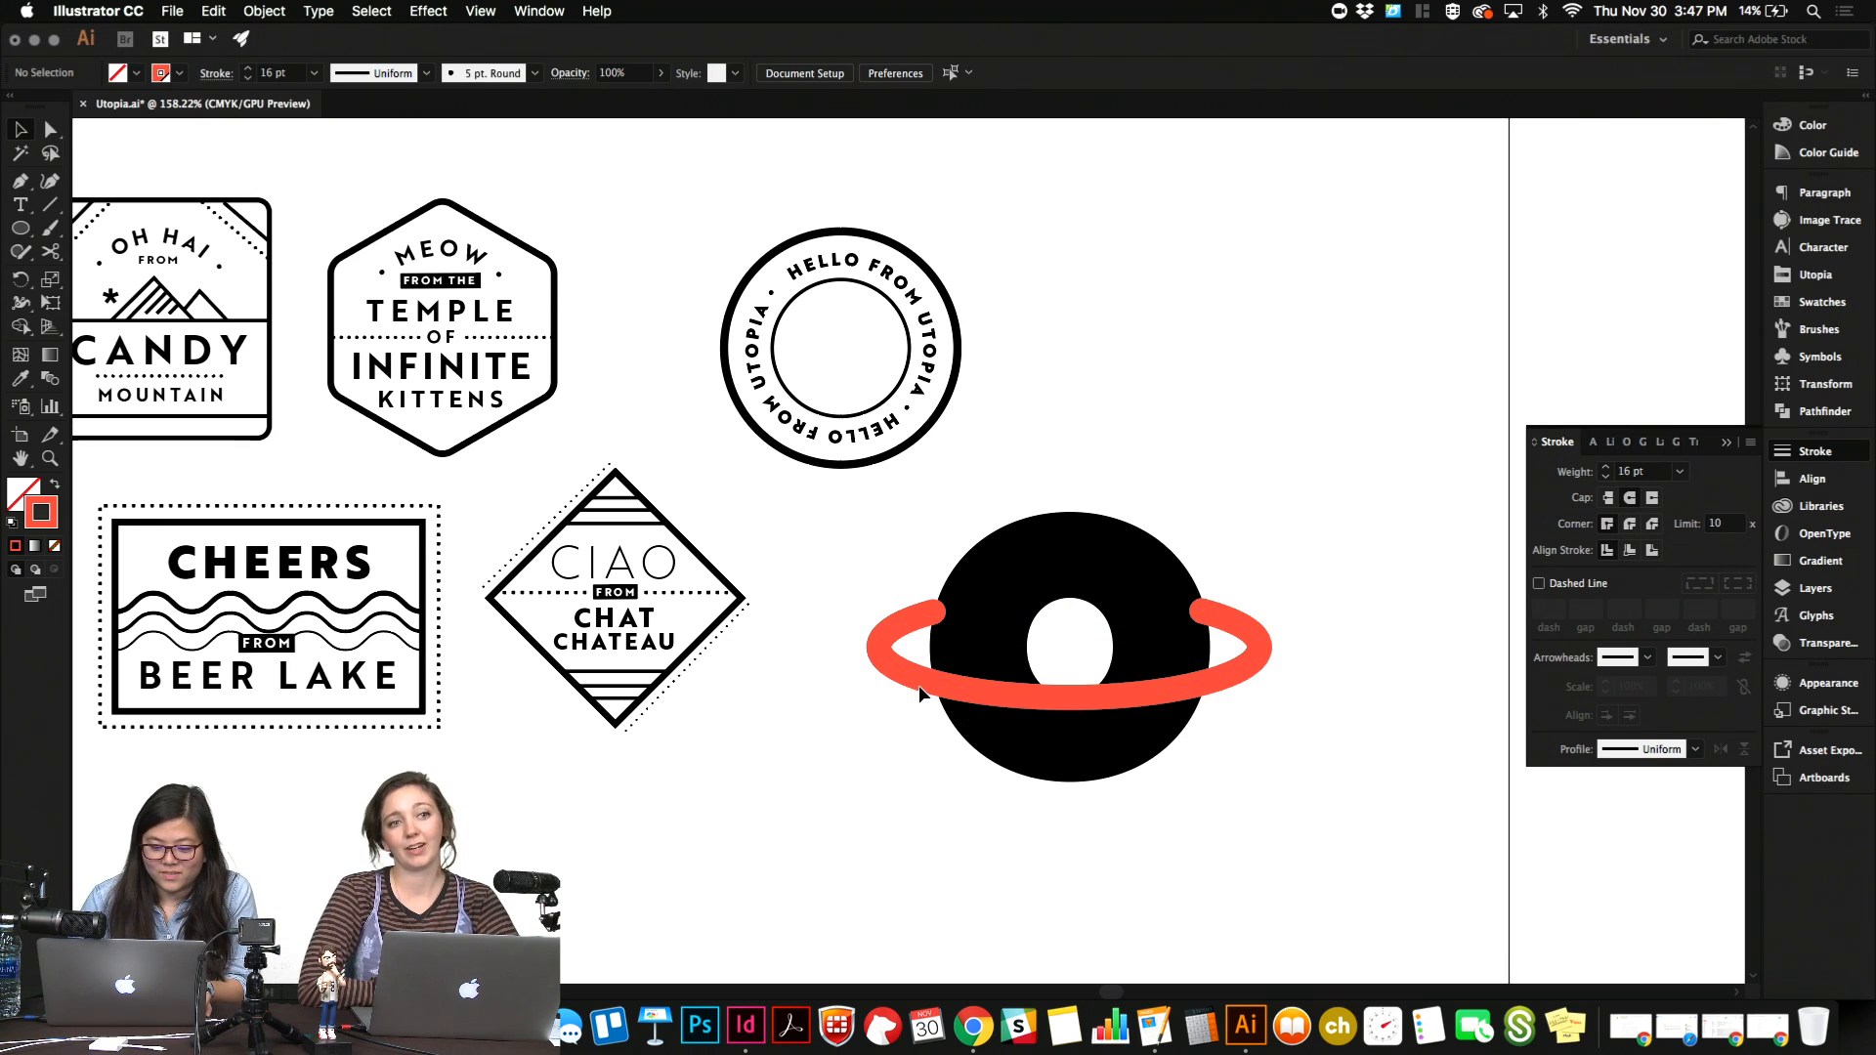
Rotate the open red ring counterclockwise so it slants upward to the right across the "o".
click(217, 11)
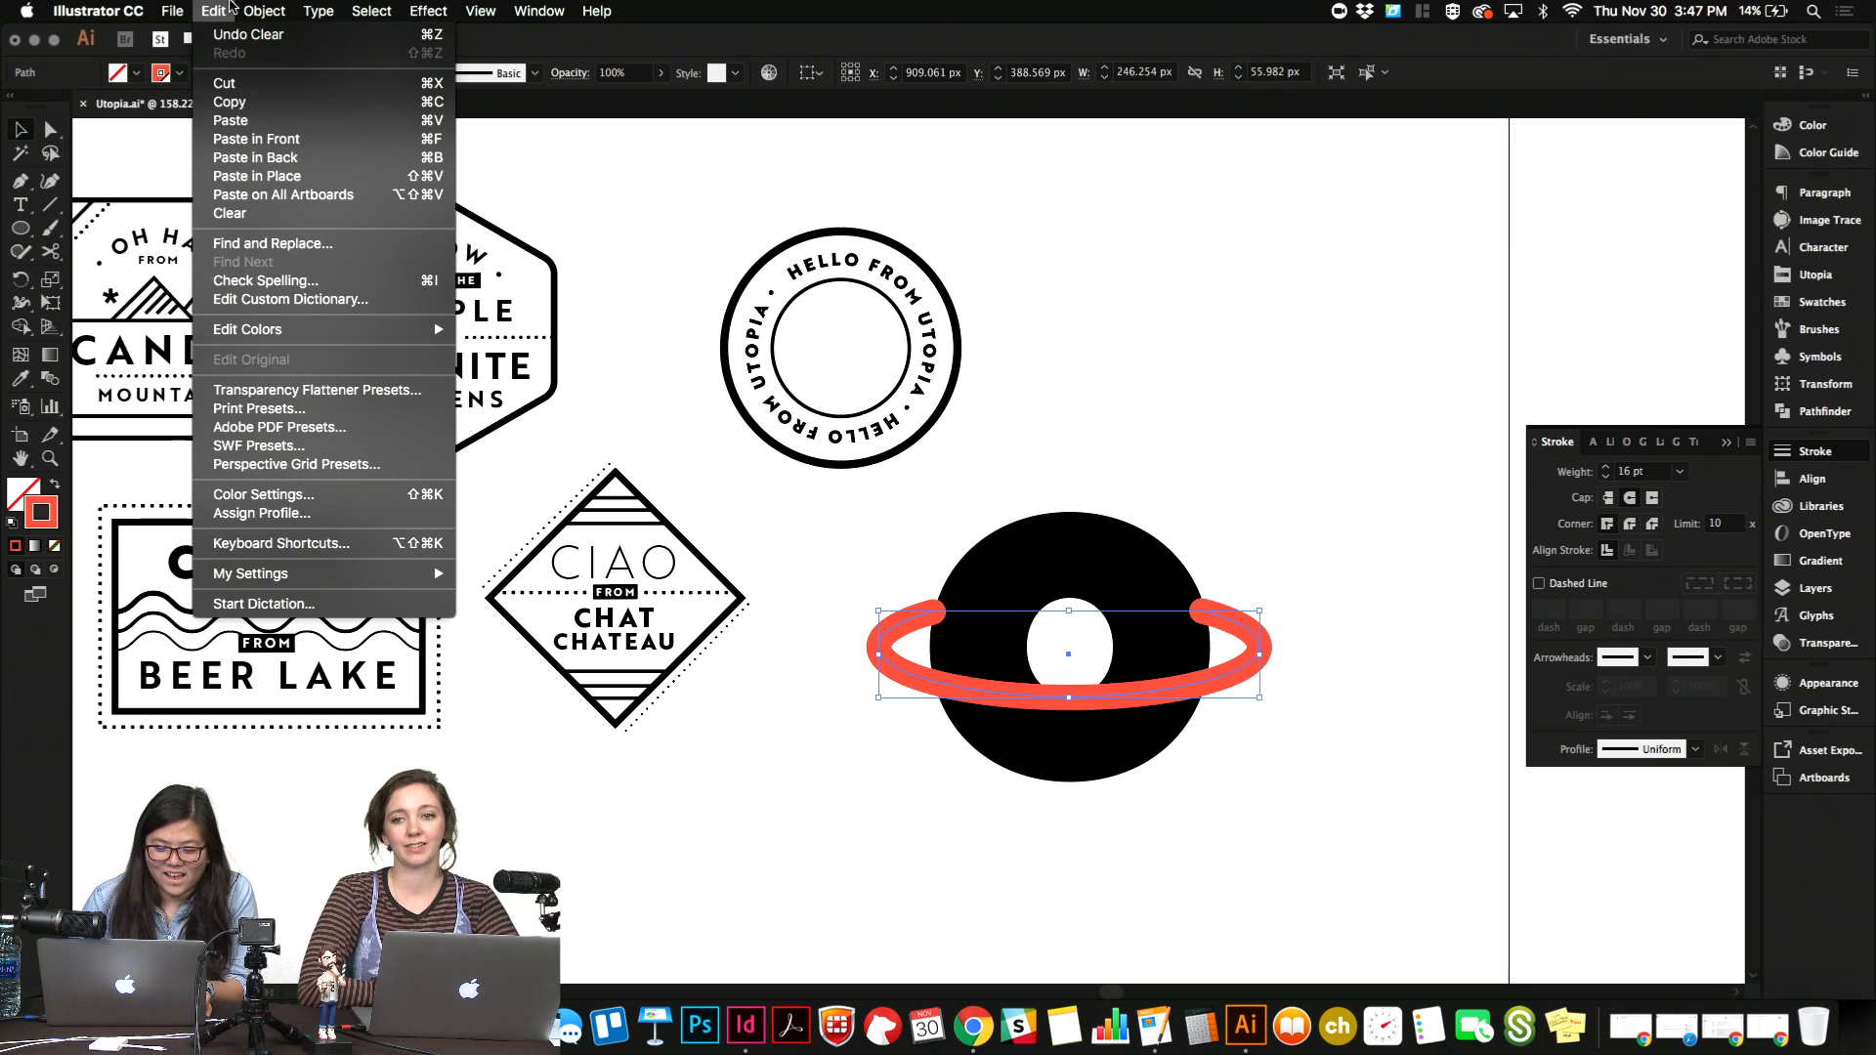
mouse_move(263, 10)
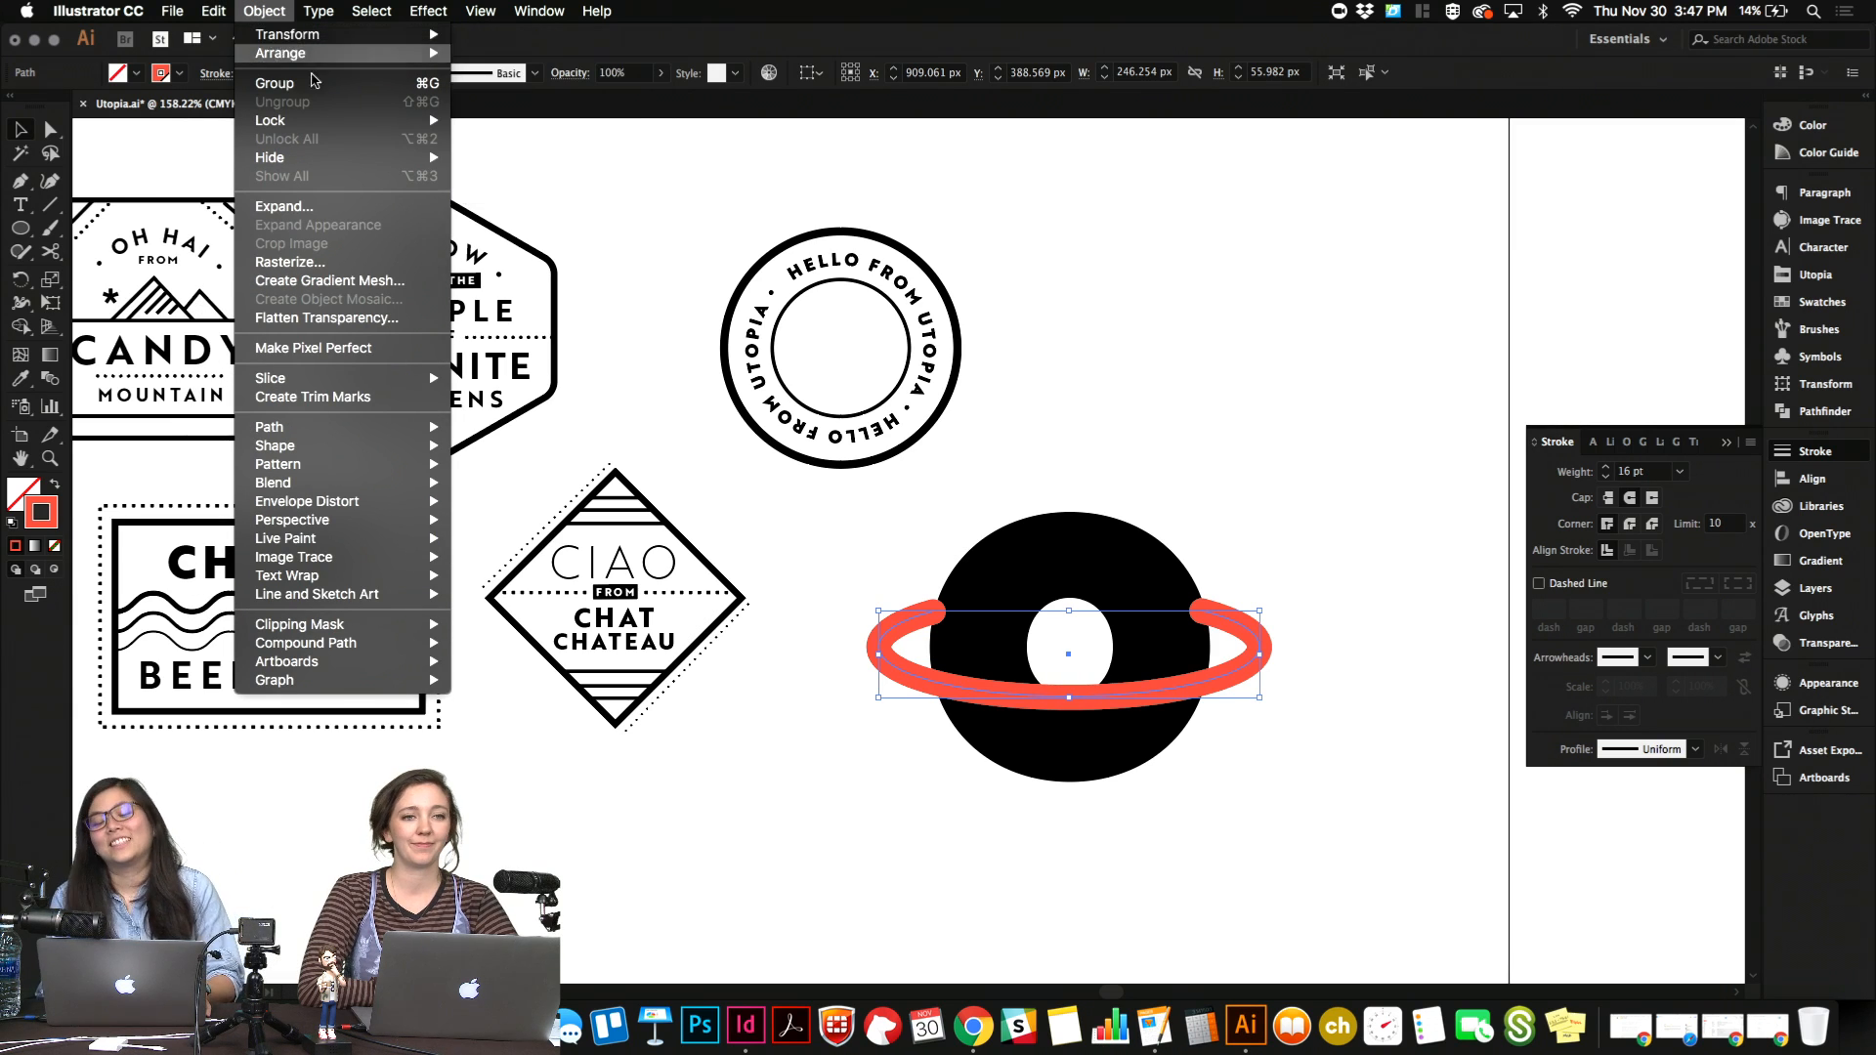
key(Escape)
key(r)
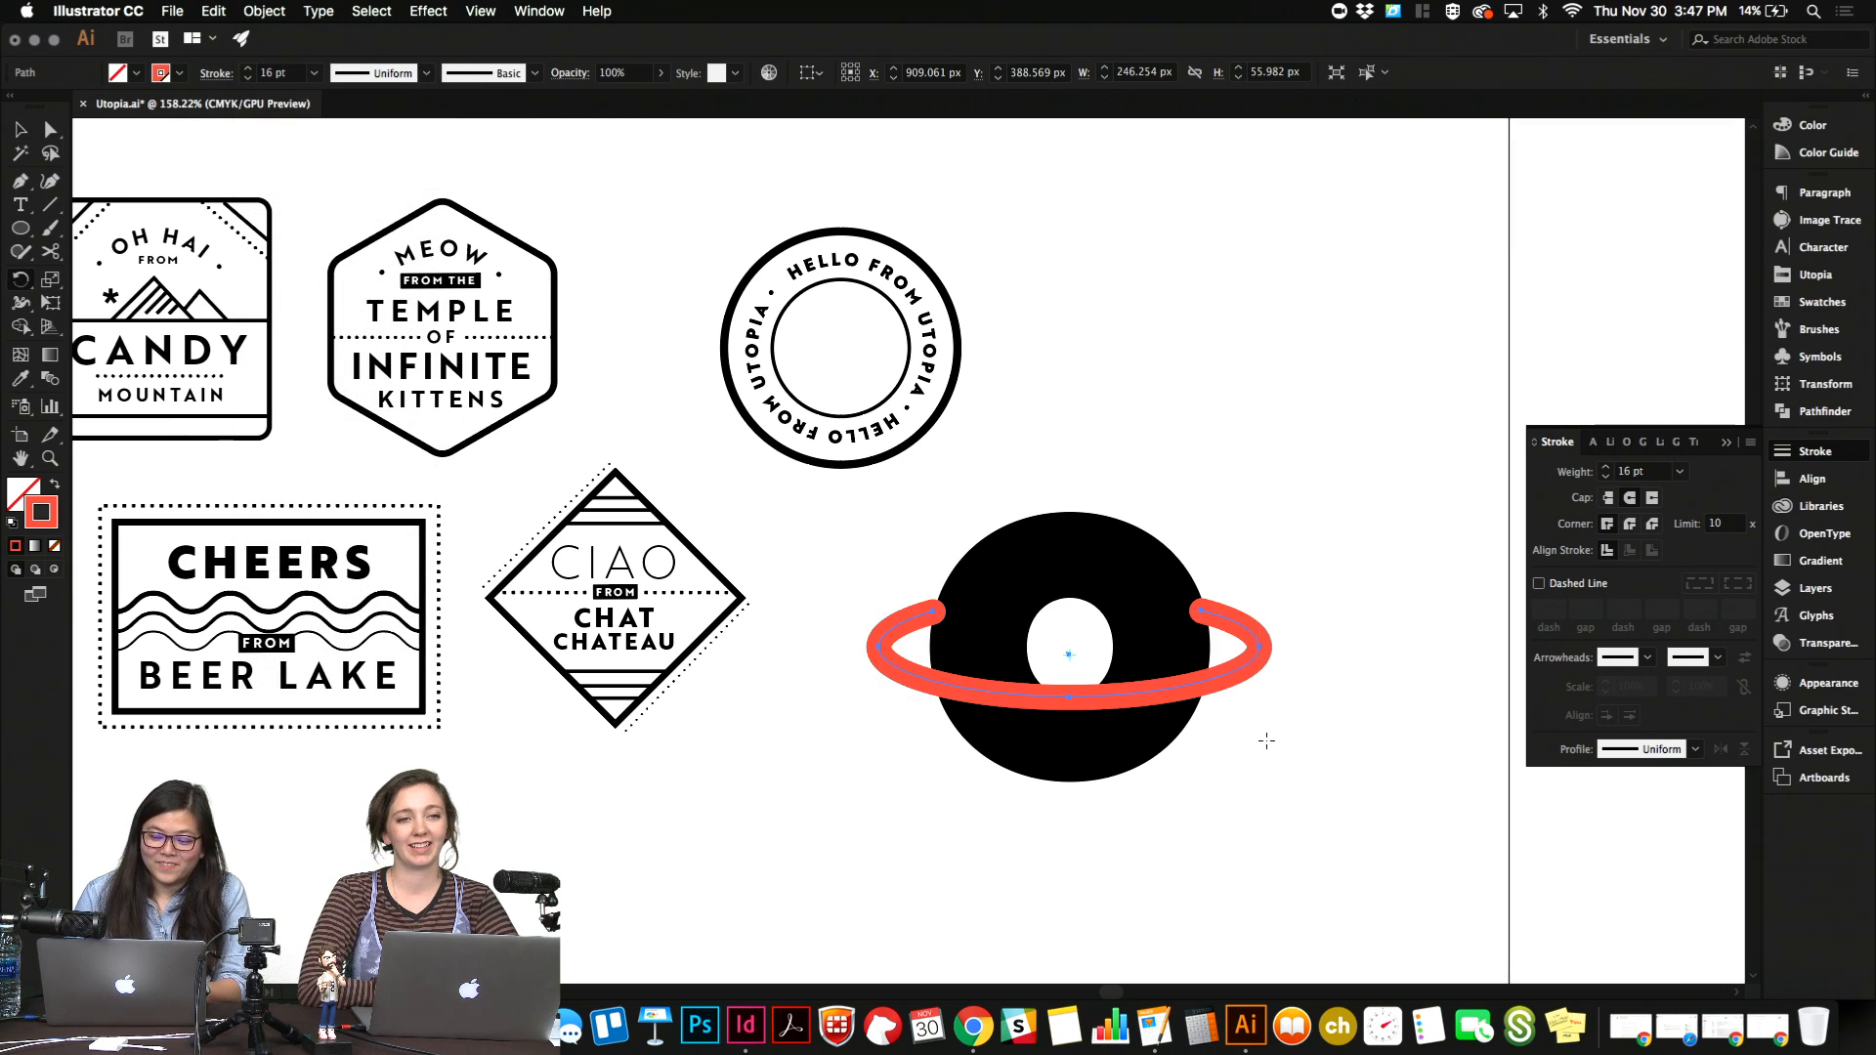
drag(1267, 741, 1275, 652)
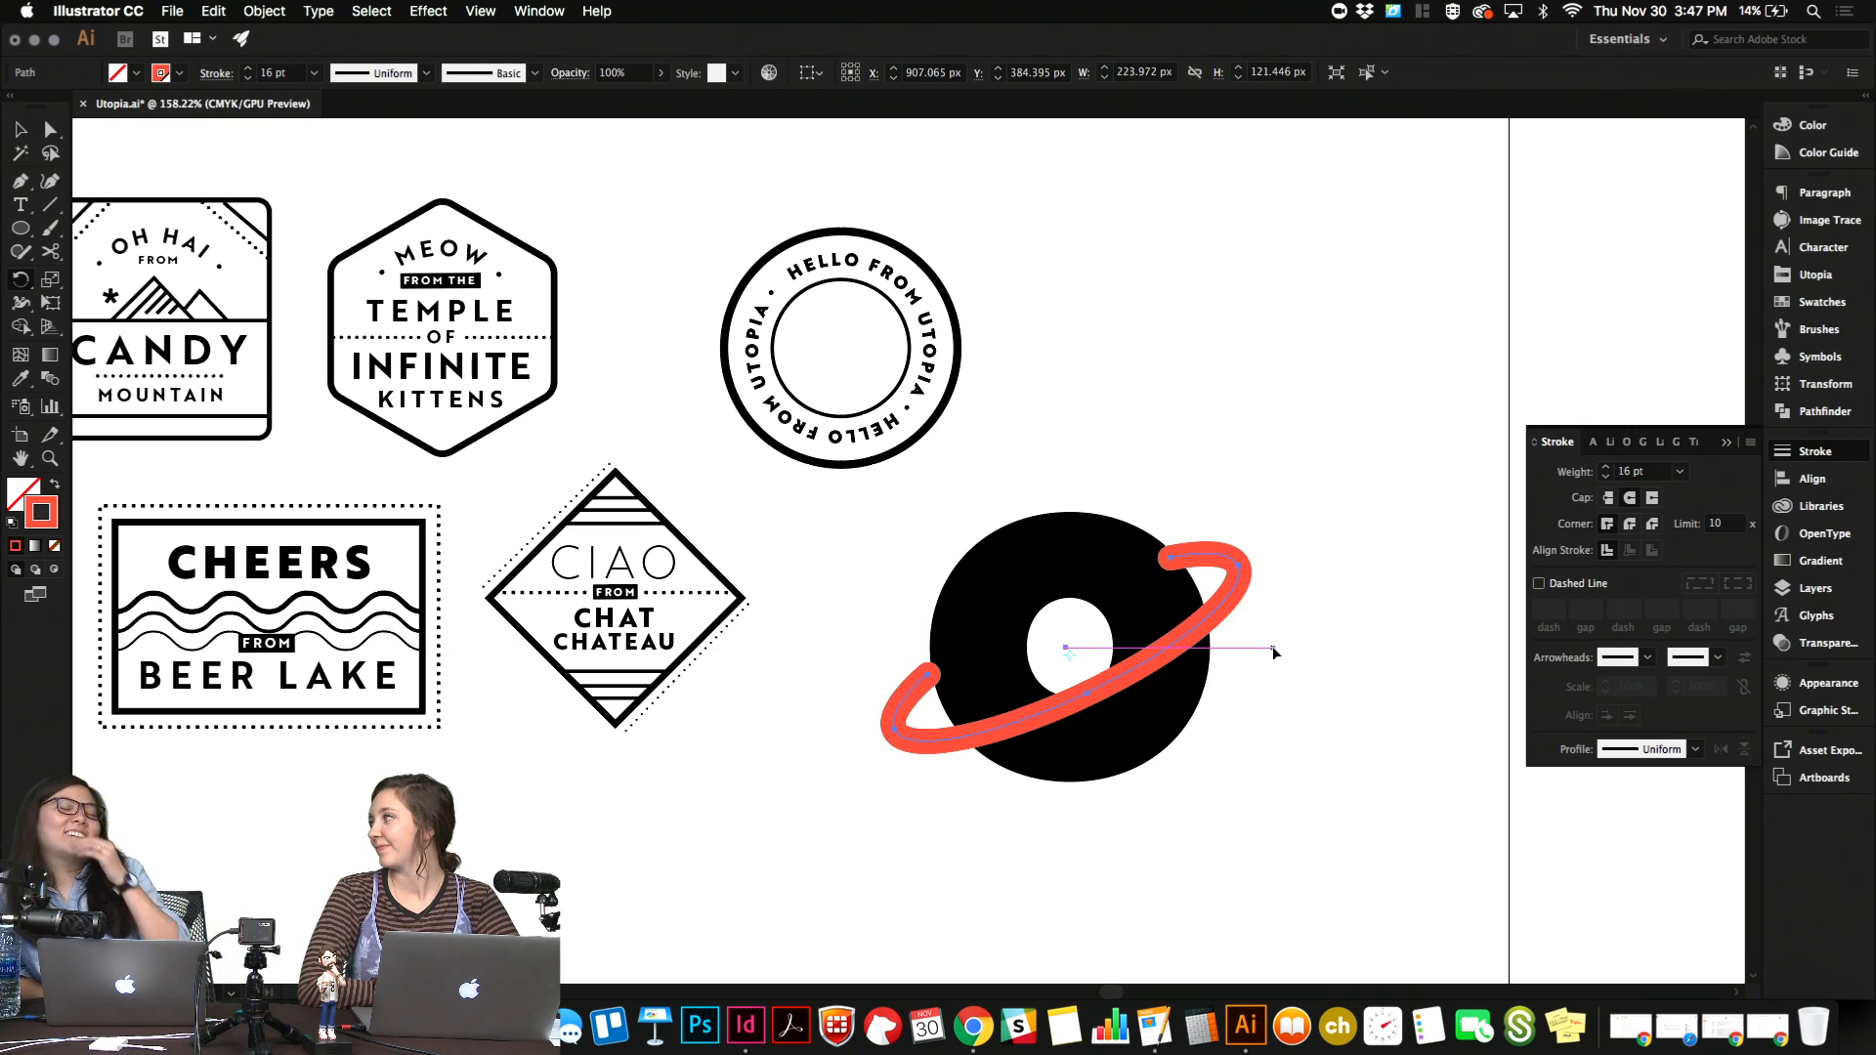
Nudge the tilted ring right and up to about X 913 px, Y 379 px, then deselect it.
key(Right)
key(Right)
key(Right)
key(Right)
key(Right)
key(Right)
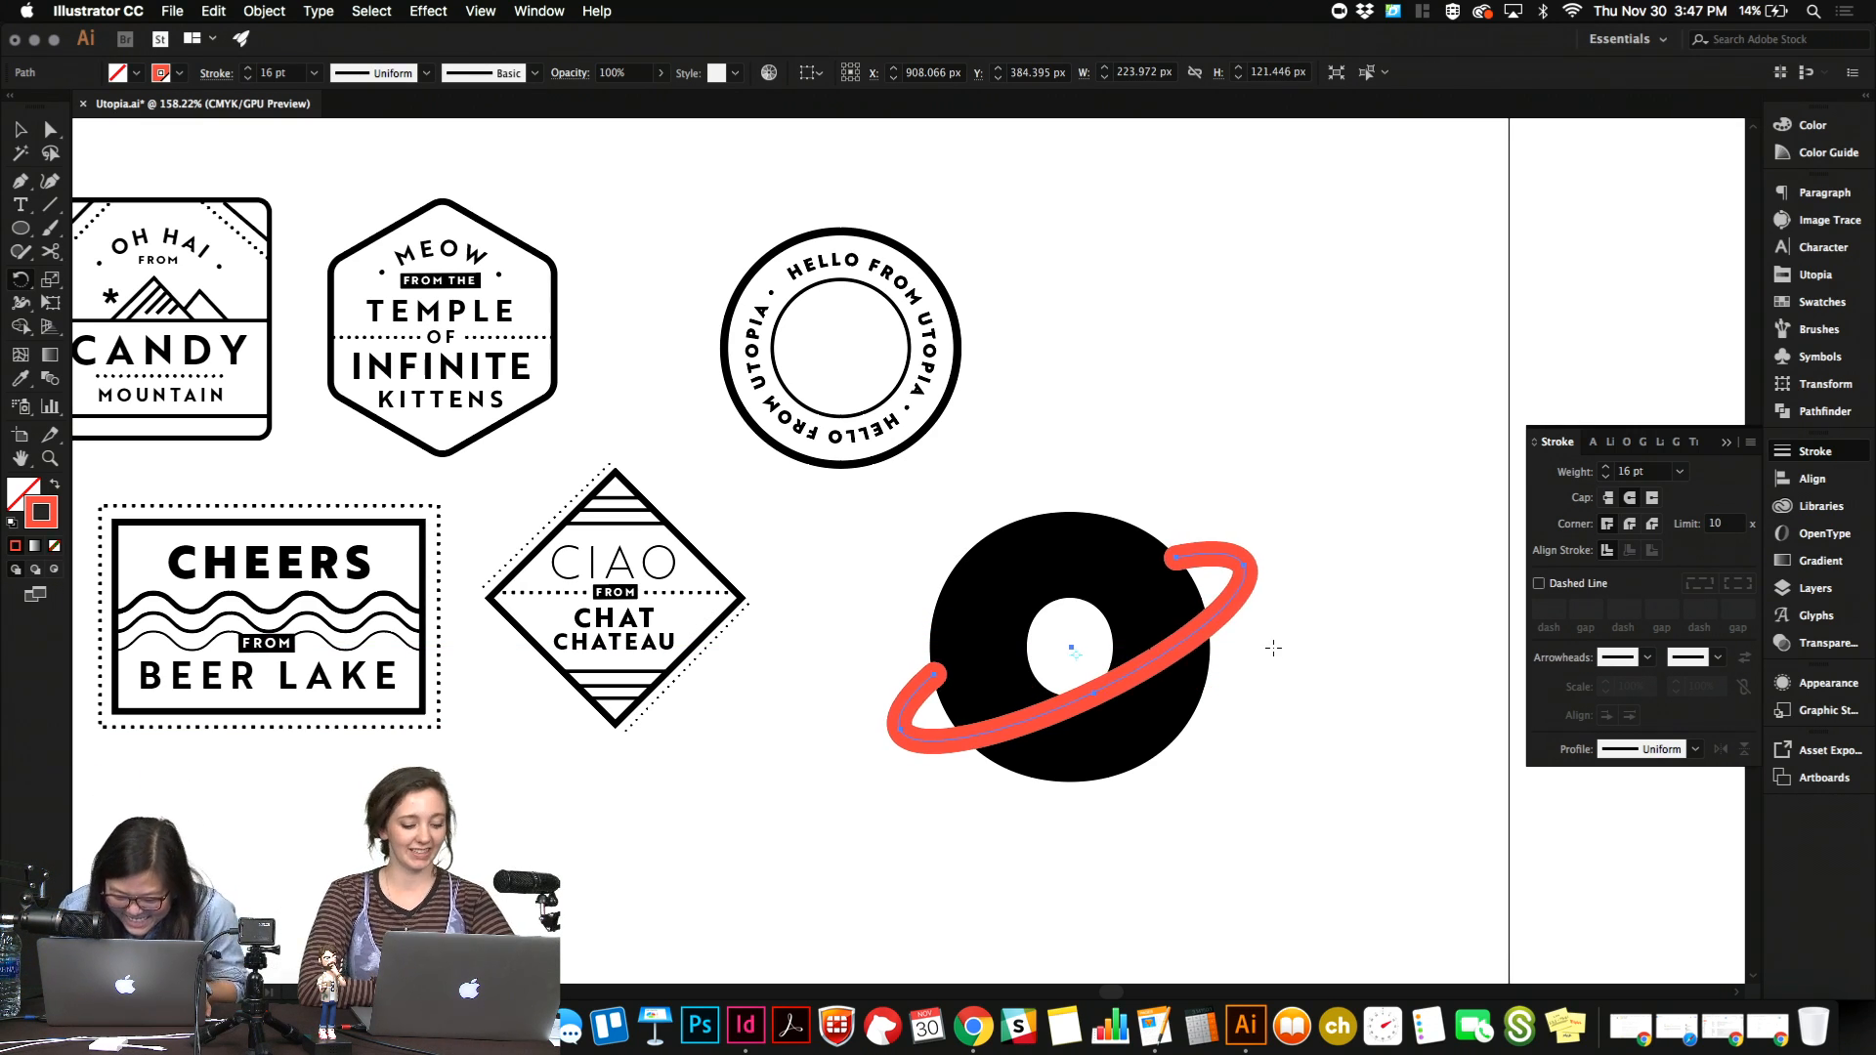
key(Up)
key(Up)
key(Up)
key(Up)
key(Up)
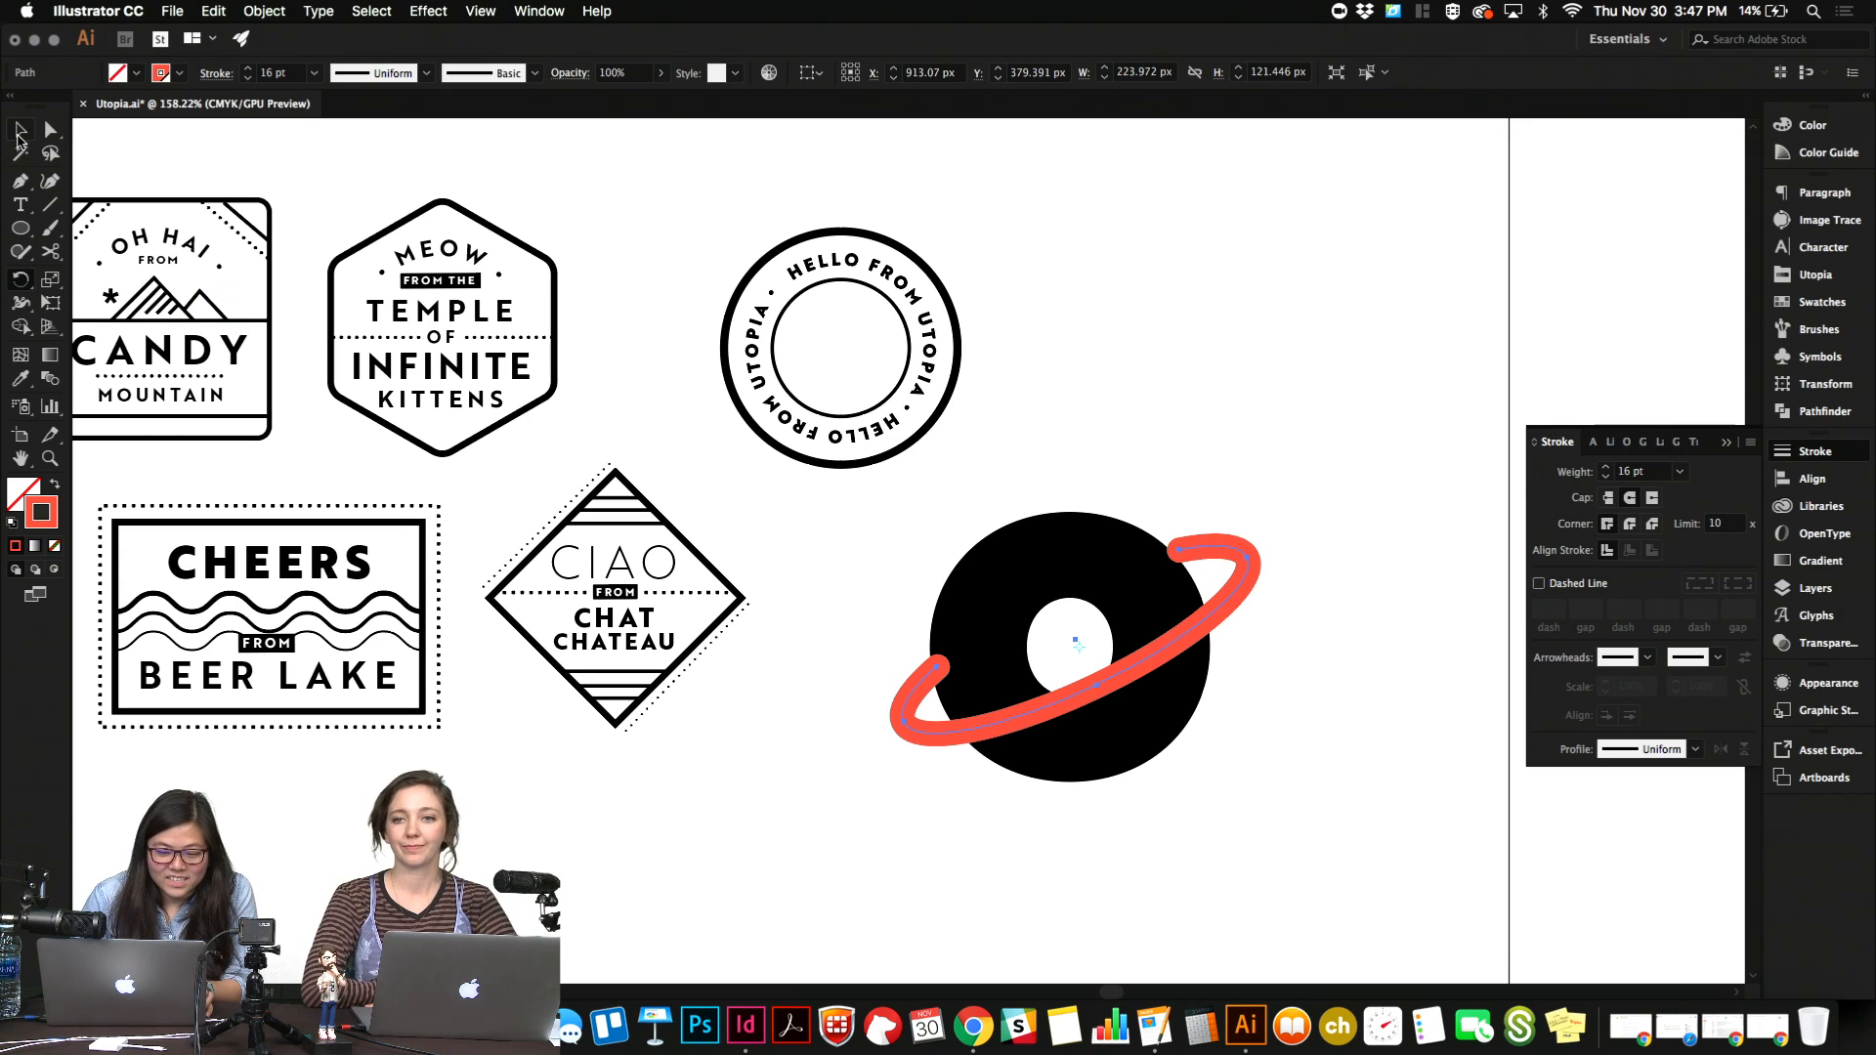
click(18, 131)
click(1196, 467)
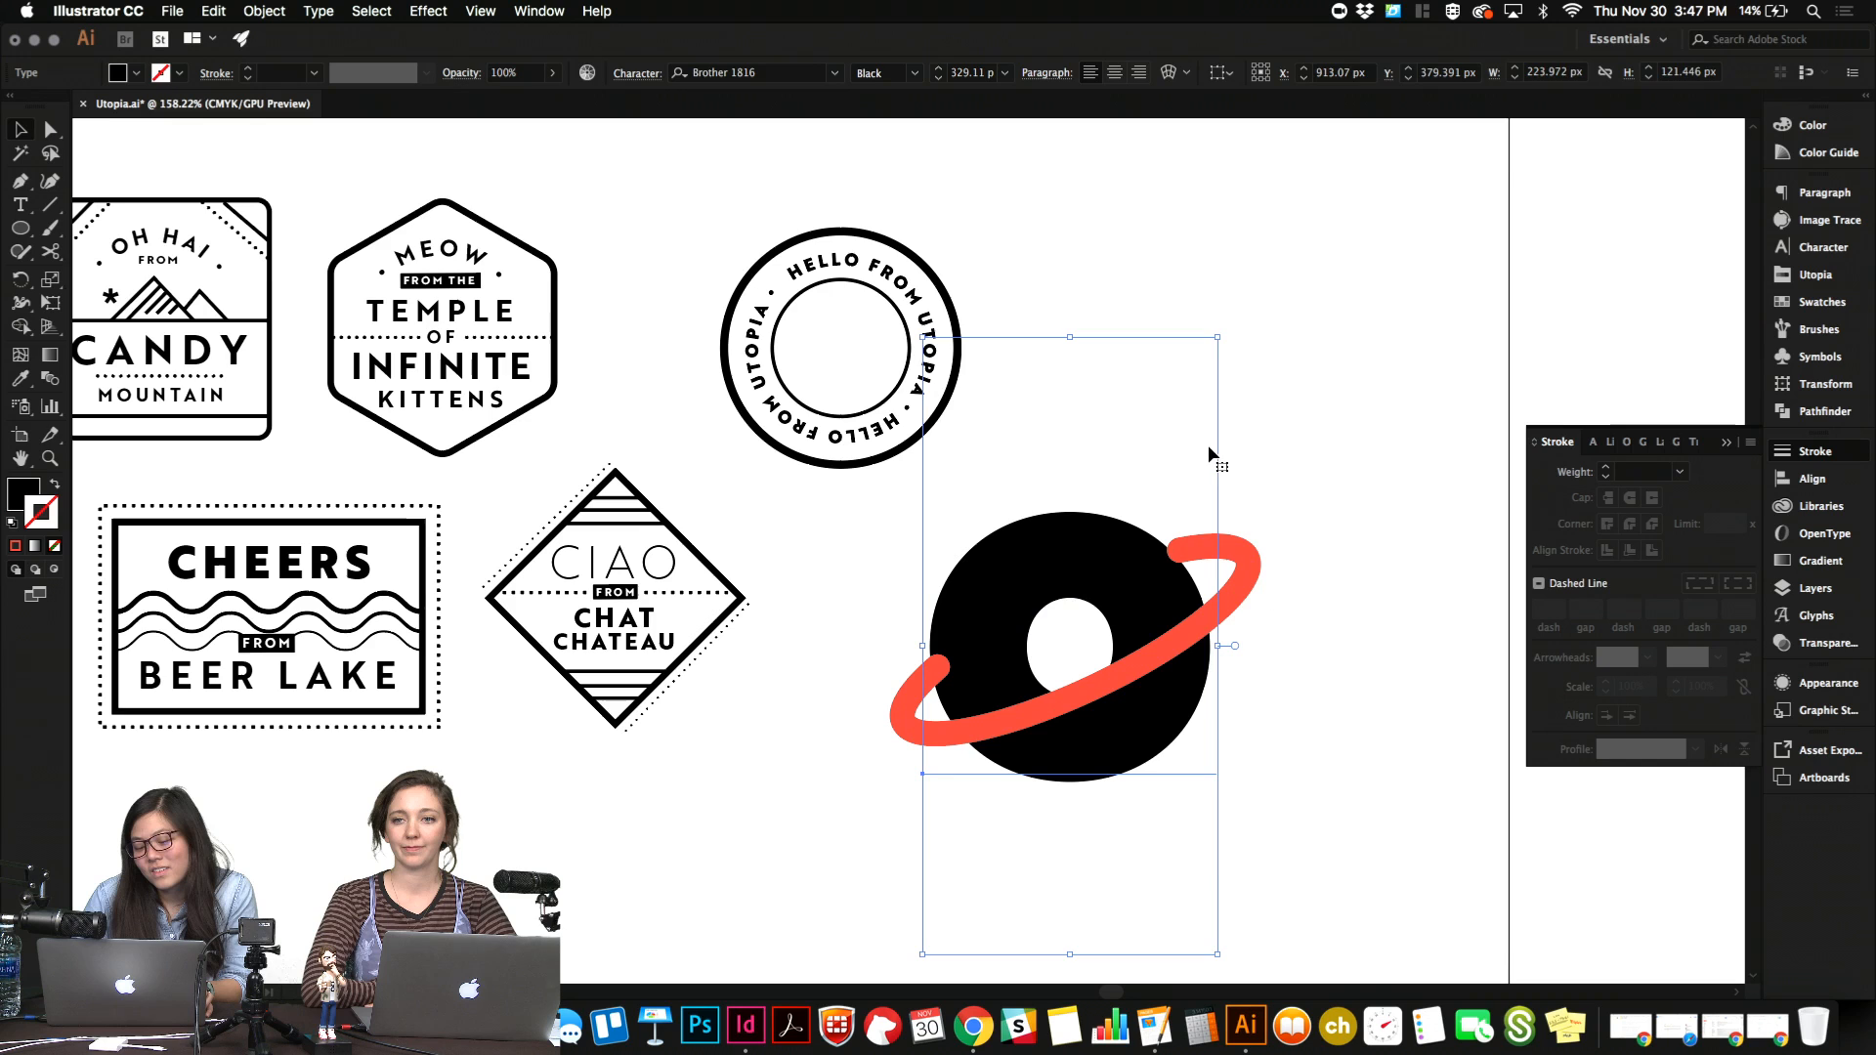
click(1318, 560)
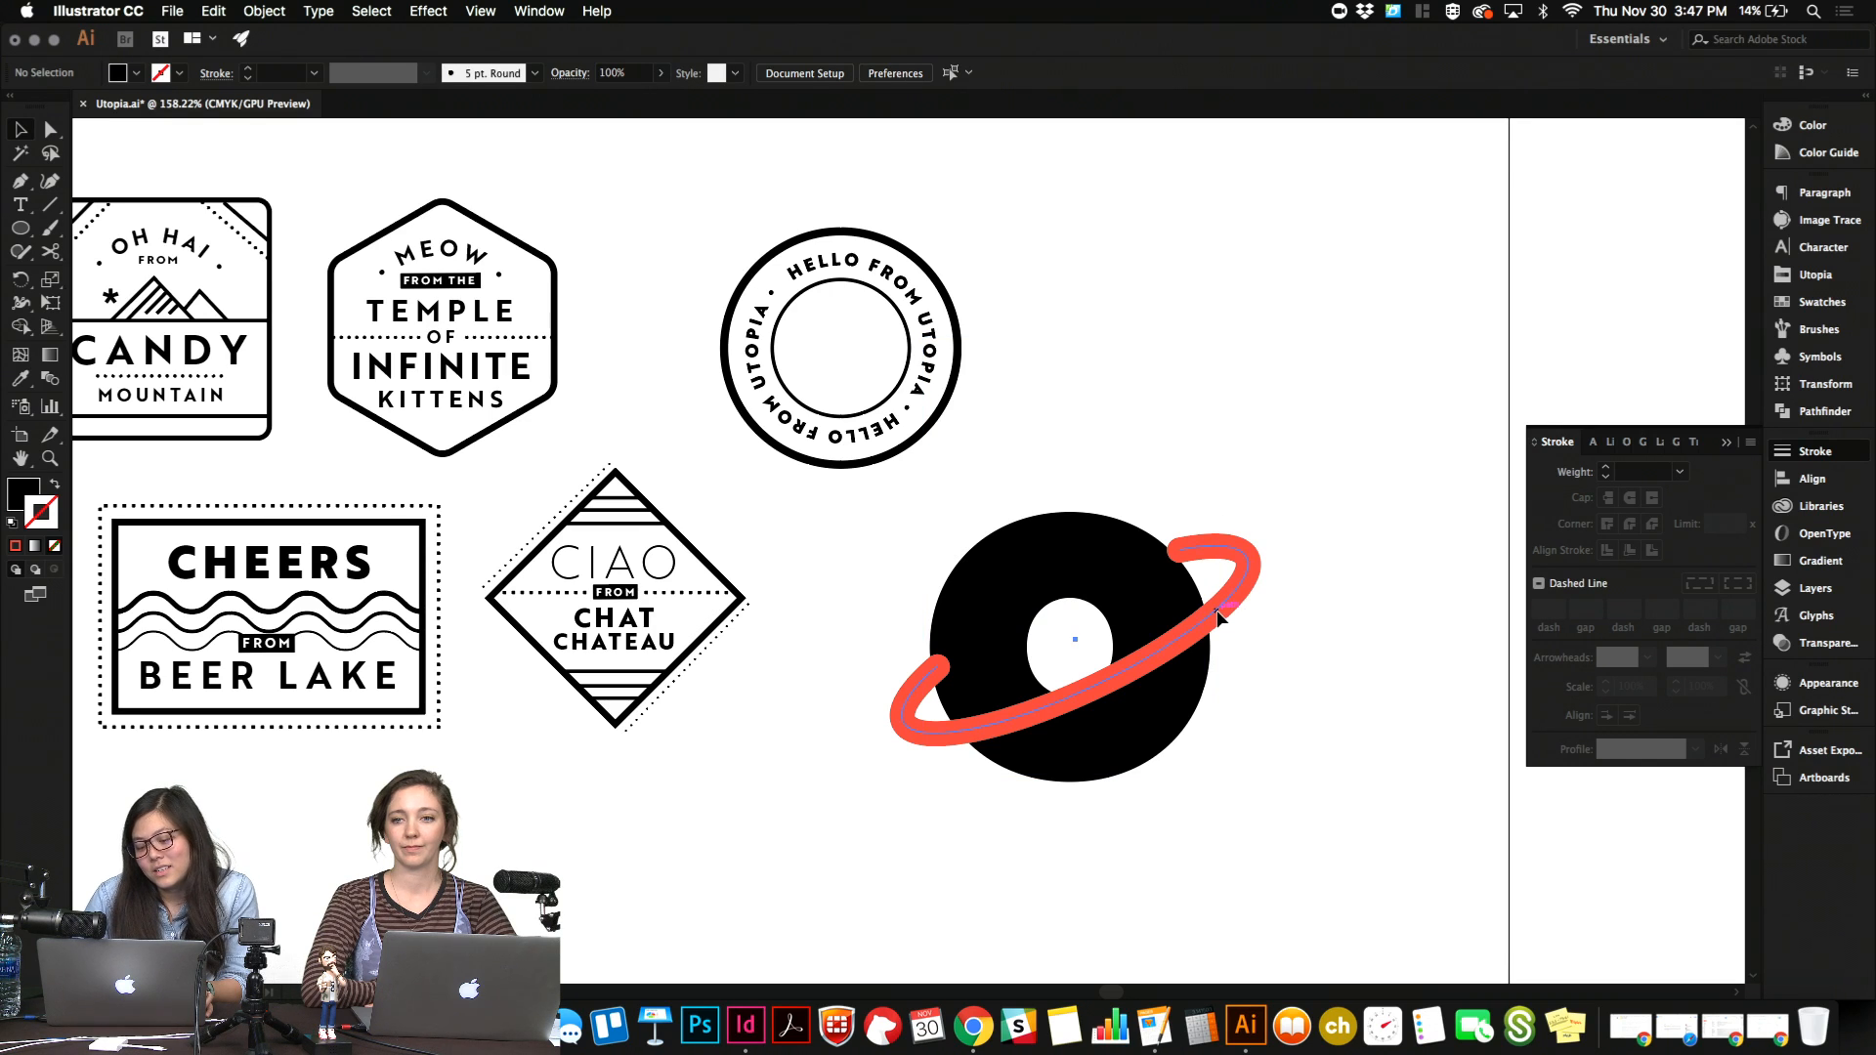
Fine-tune the tilted ring's placement over the "o", moving it slightly down and right to about X 914 px, Y 384 px.
click(1218, 615)
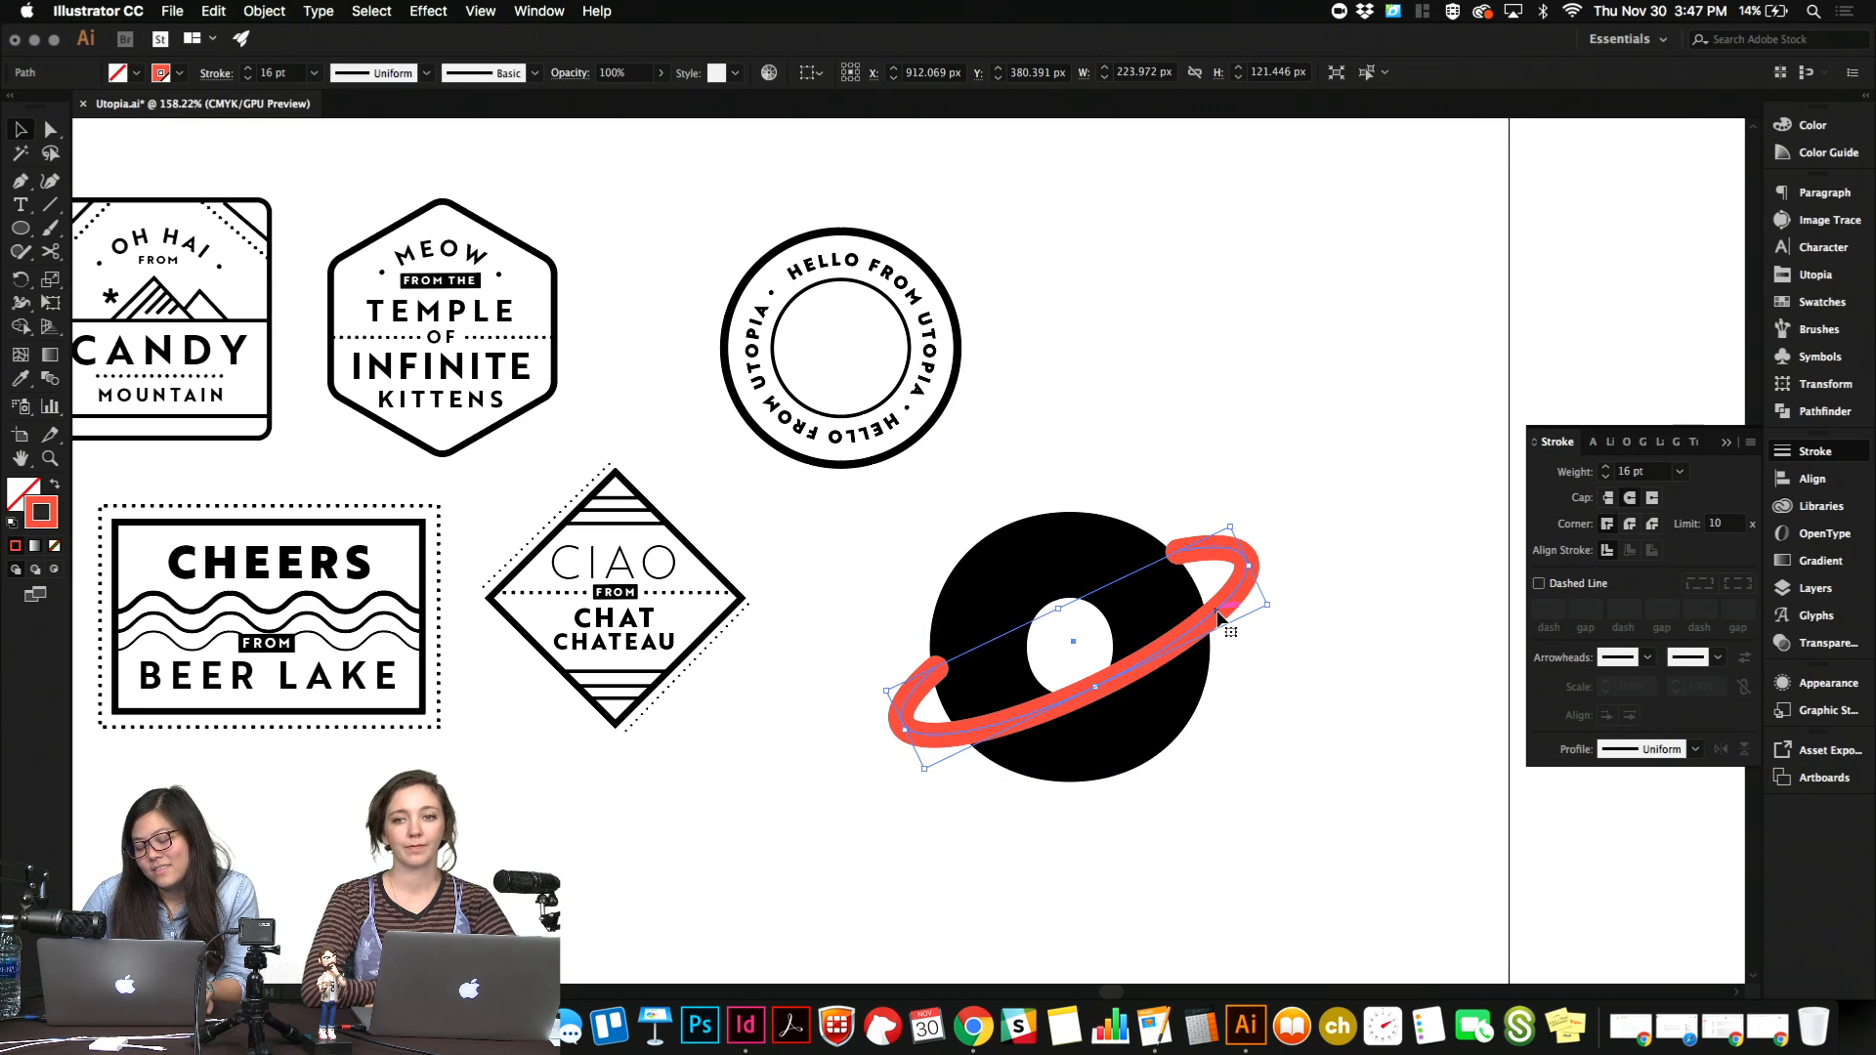
key(shift+Up)
key(shift+Down)
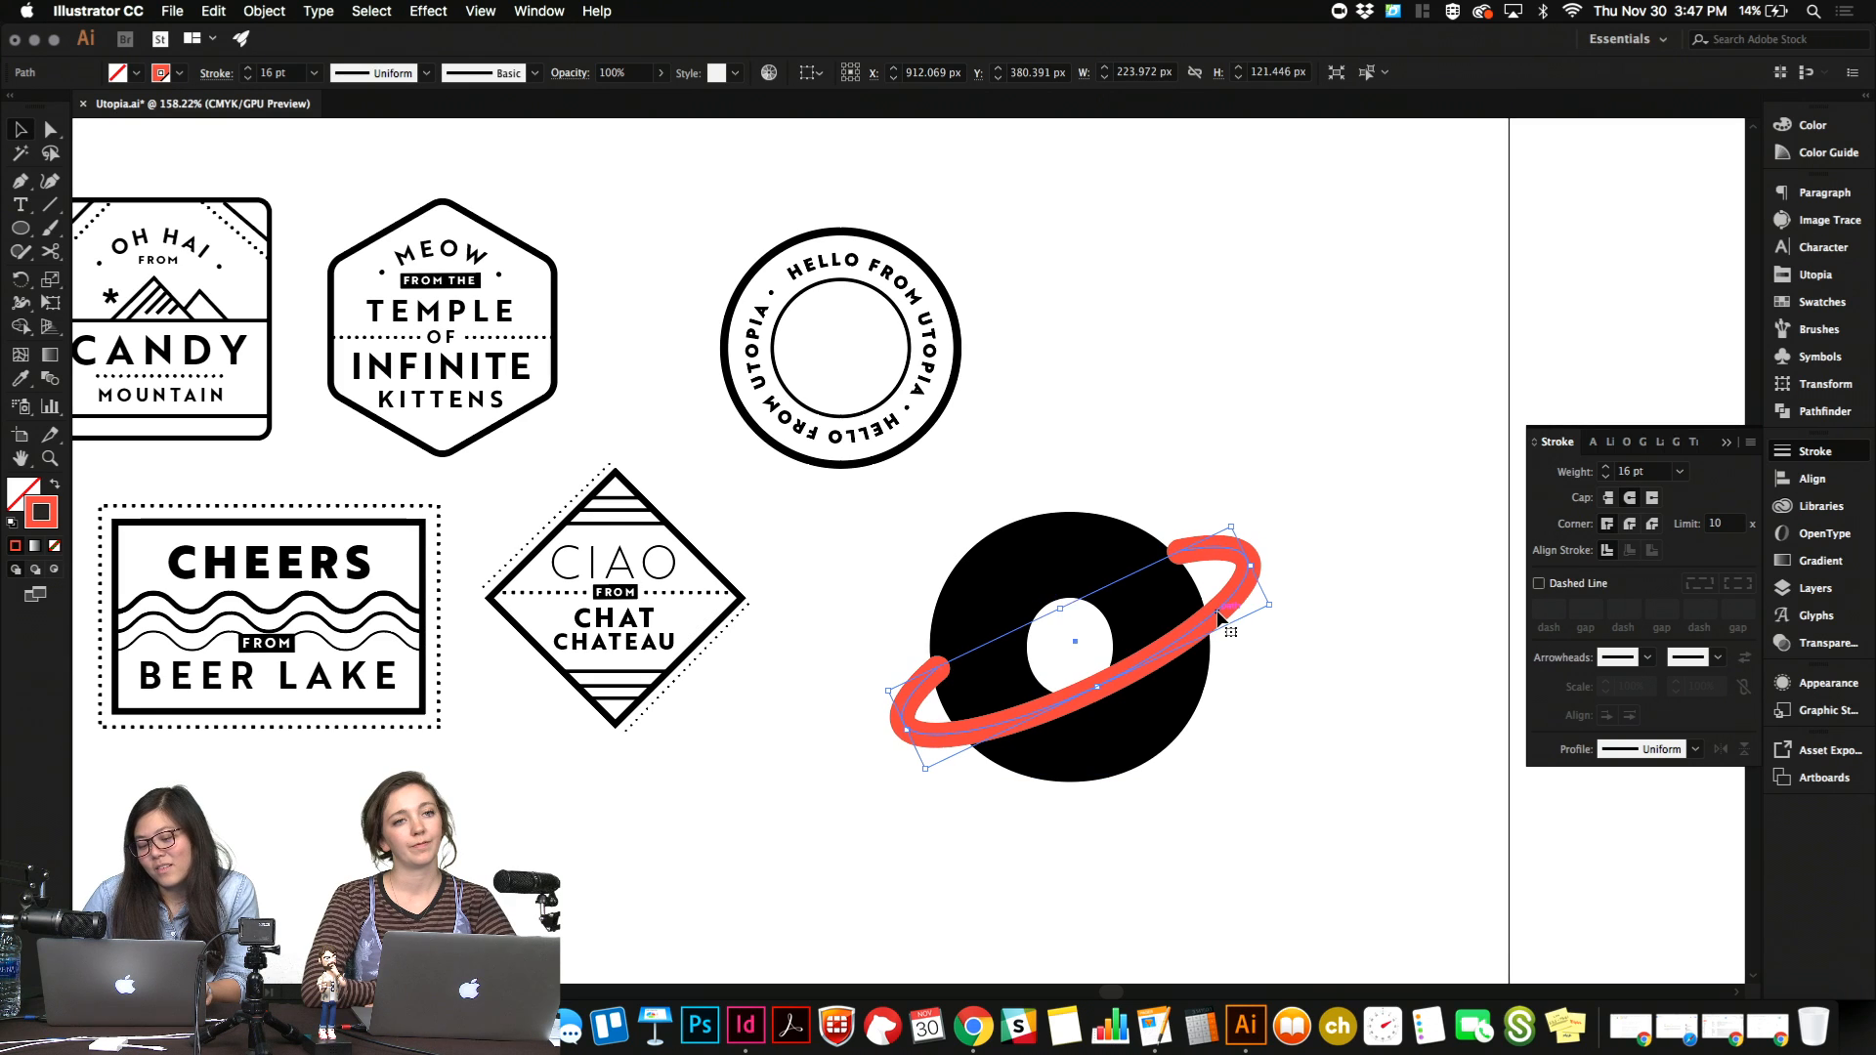
key(Down)
key(Down)
key(Left)
key(Left)
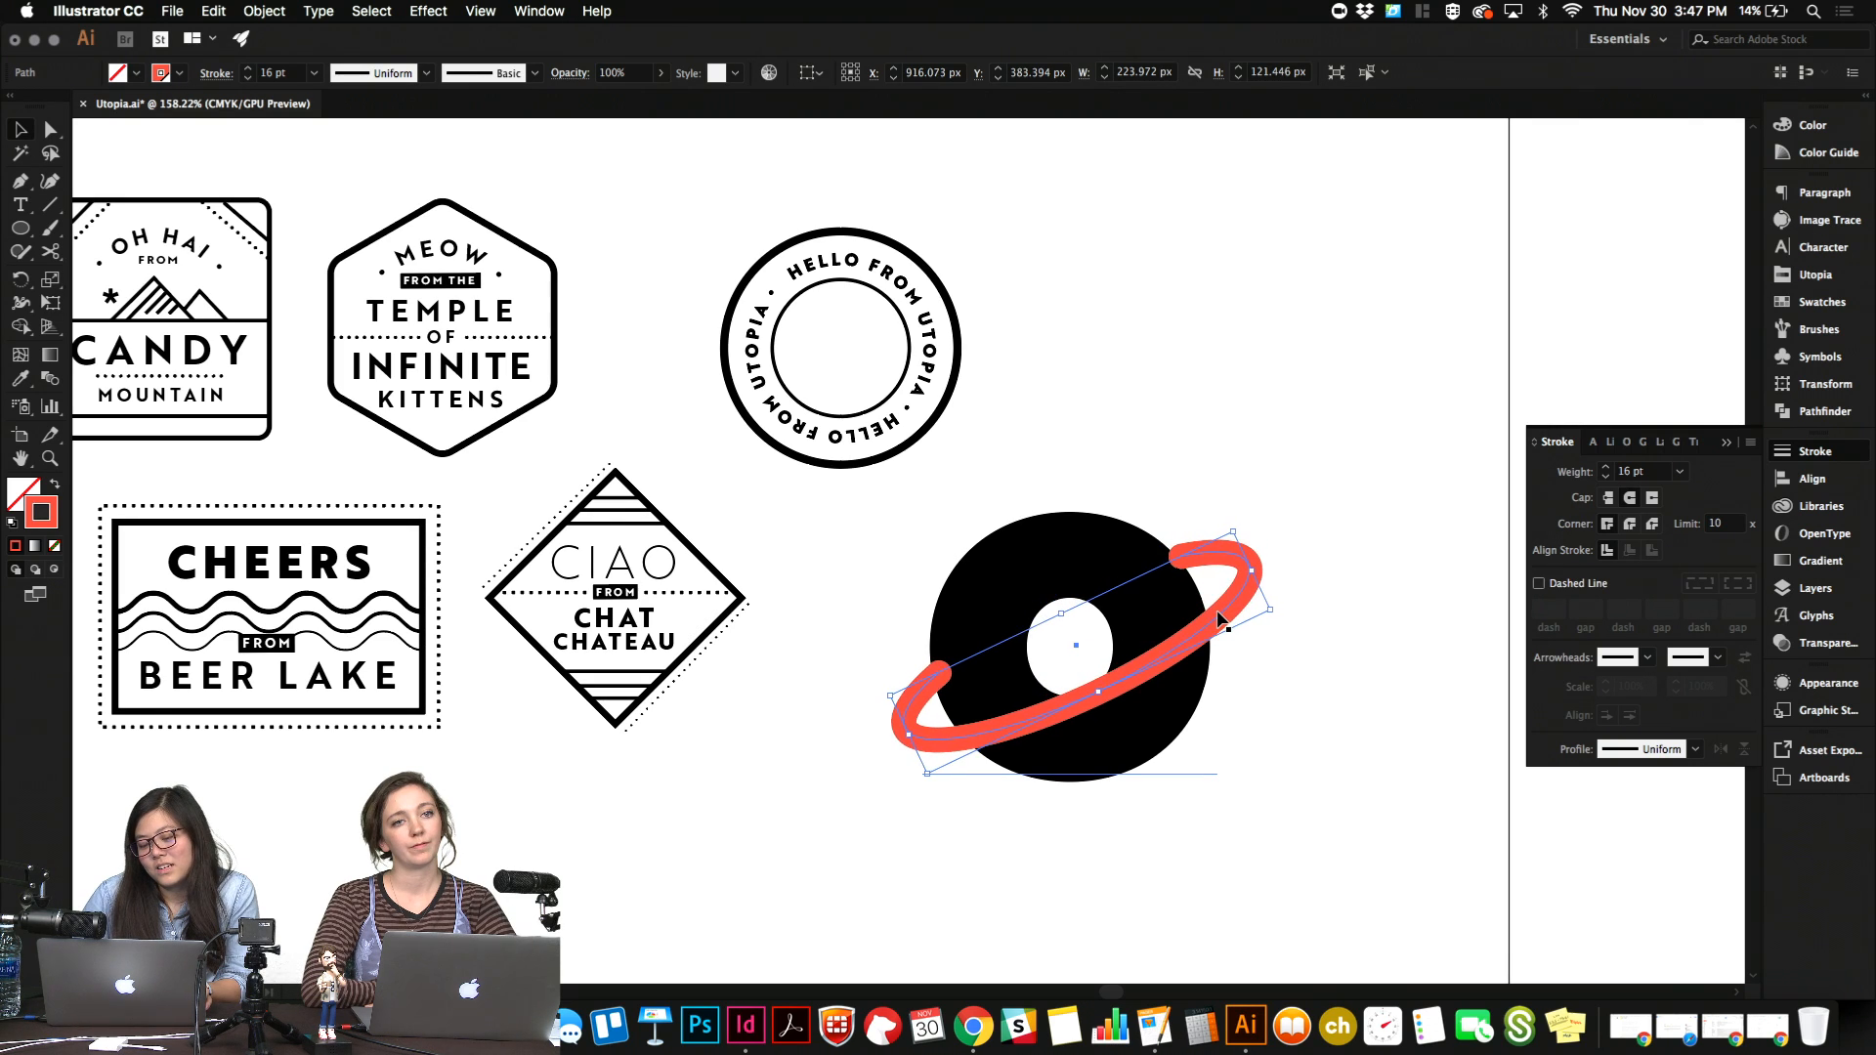
key(Down)
Convert the red ring's stroke to a filled shape with Outline Stroke, then deselect it.
click(319, 11)
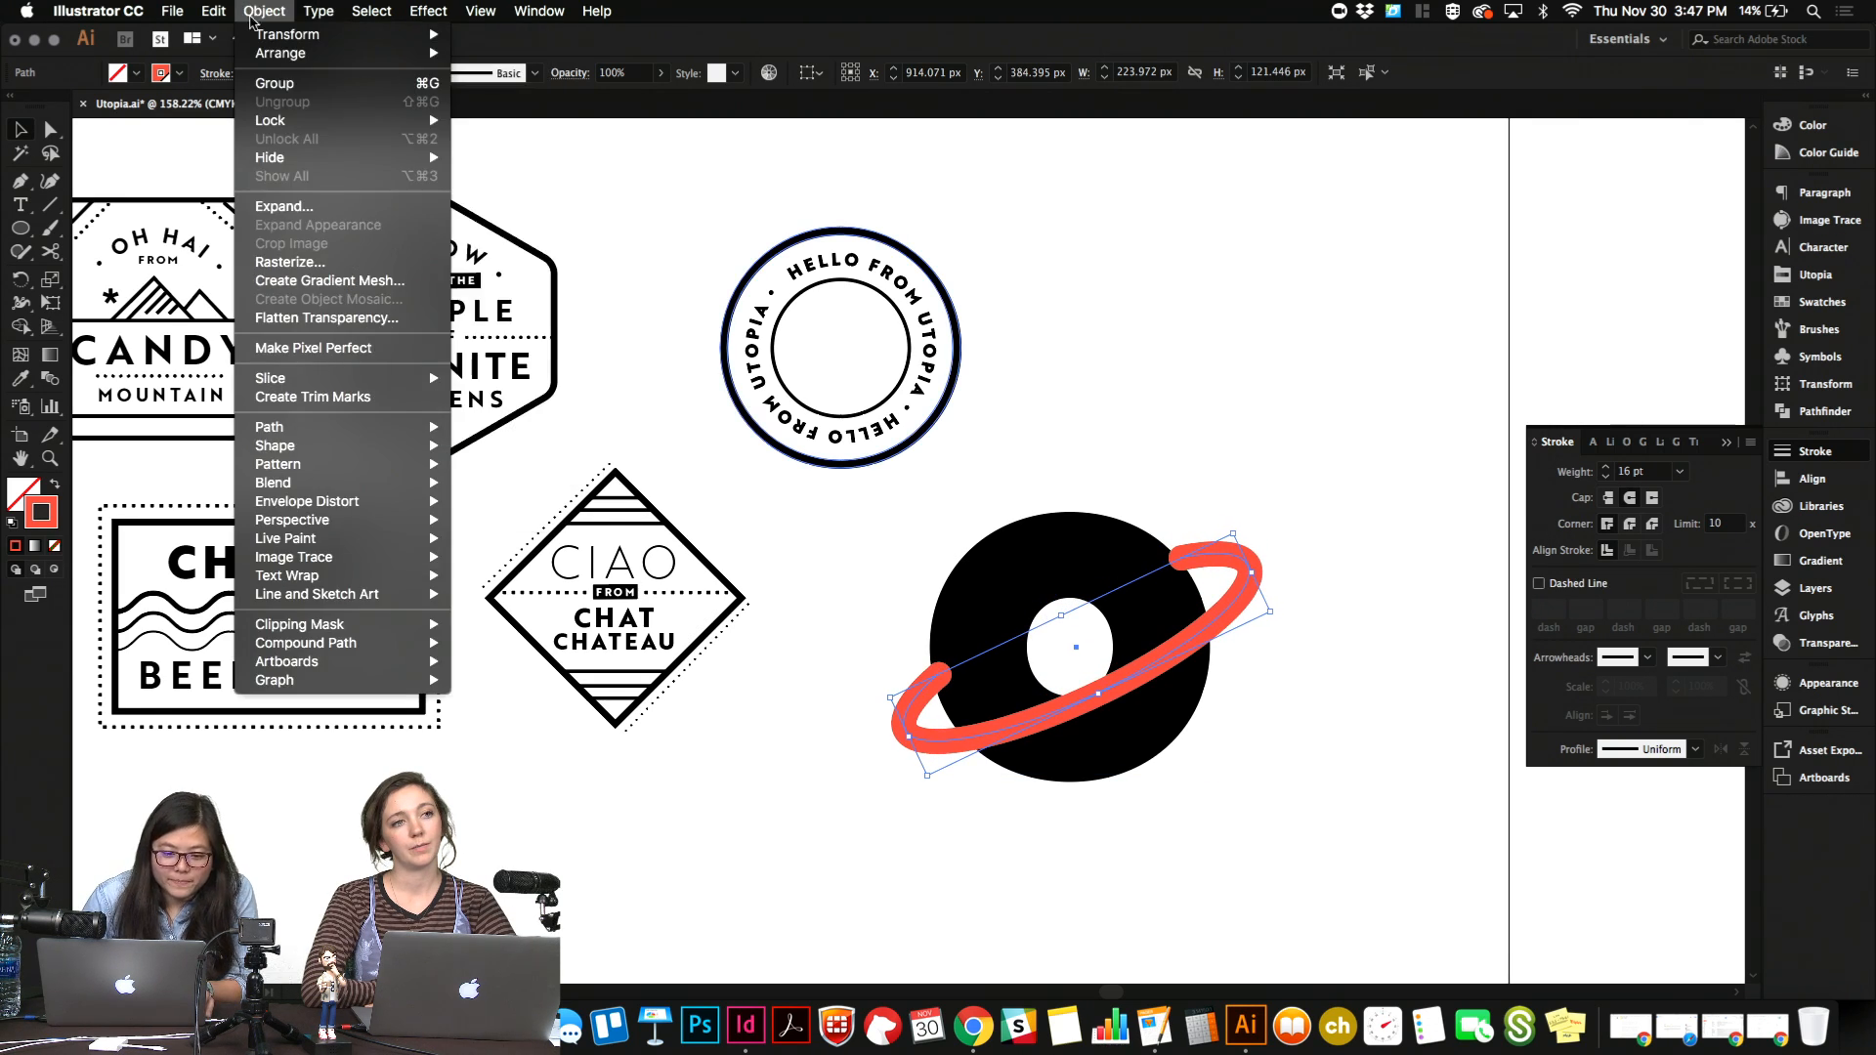
mouse_move(323, 430)
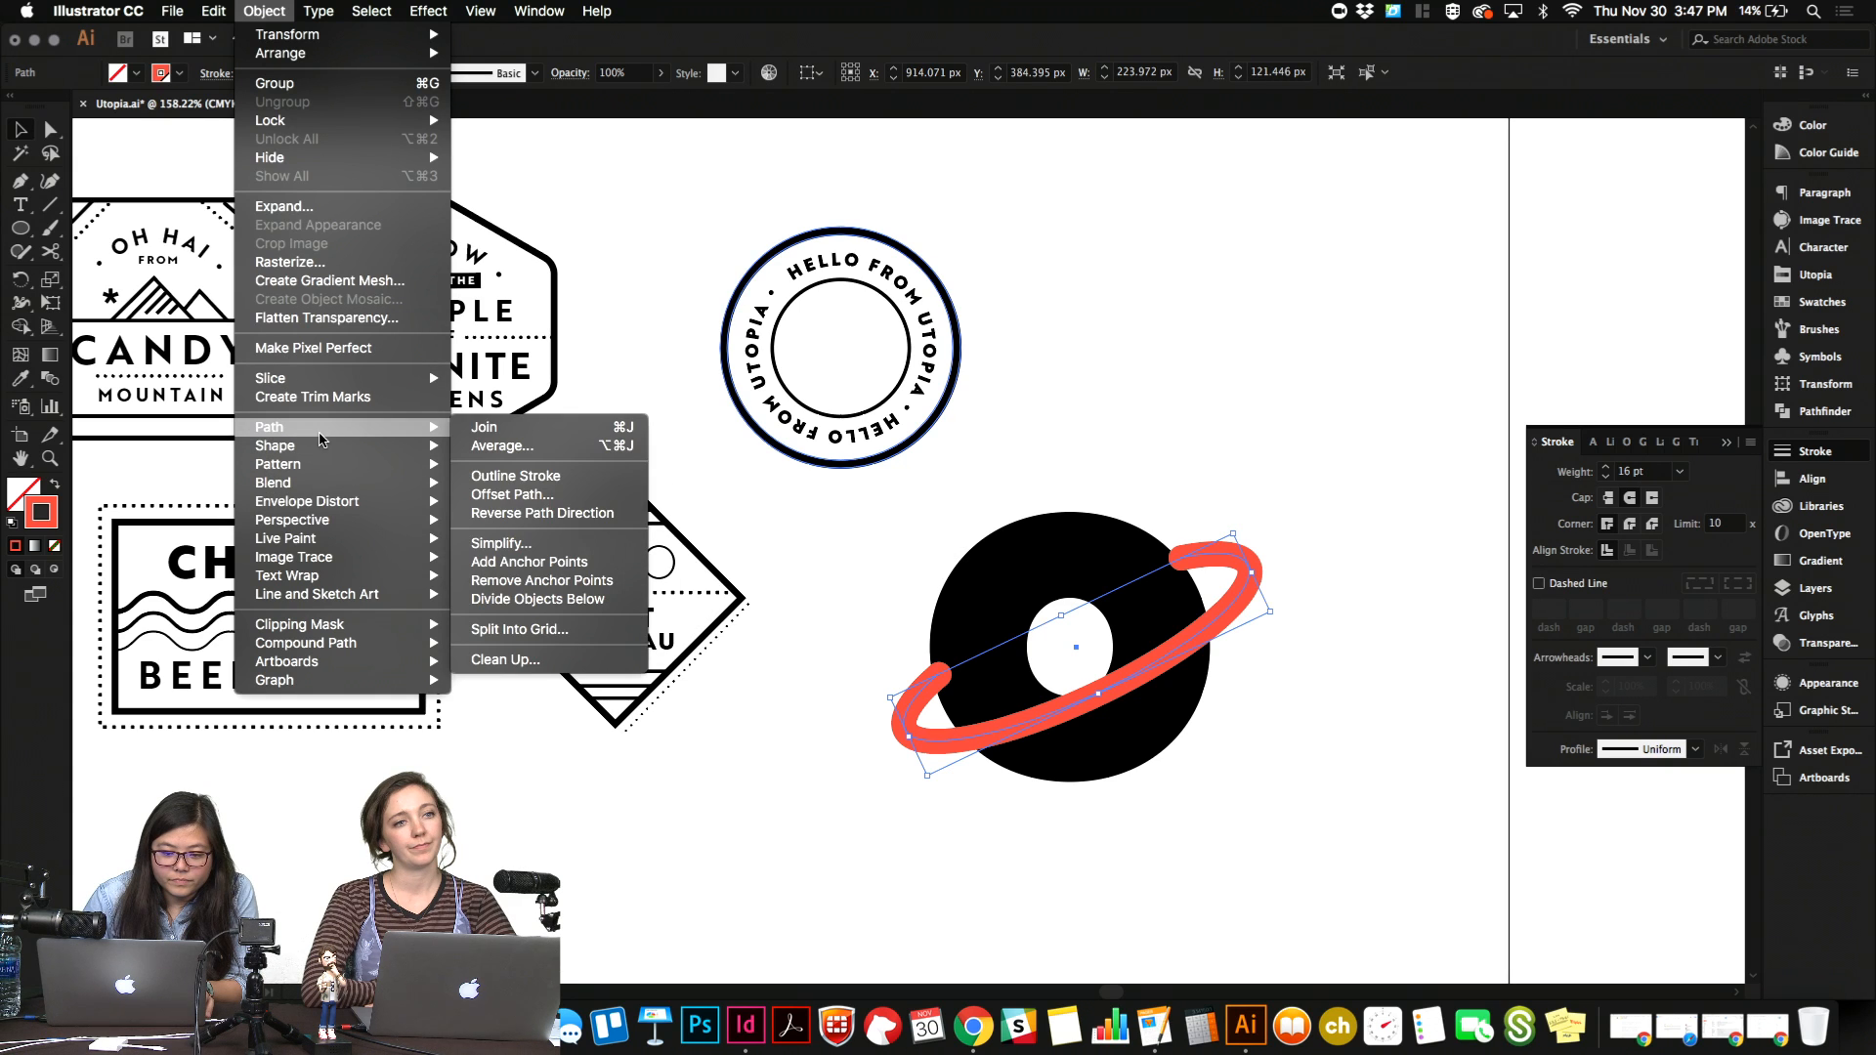
click(546, 477)
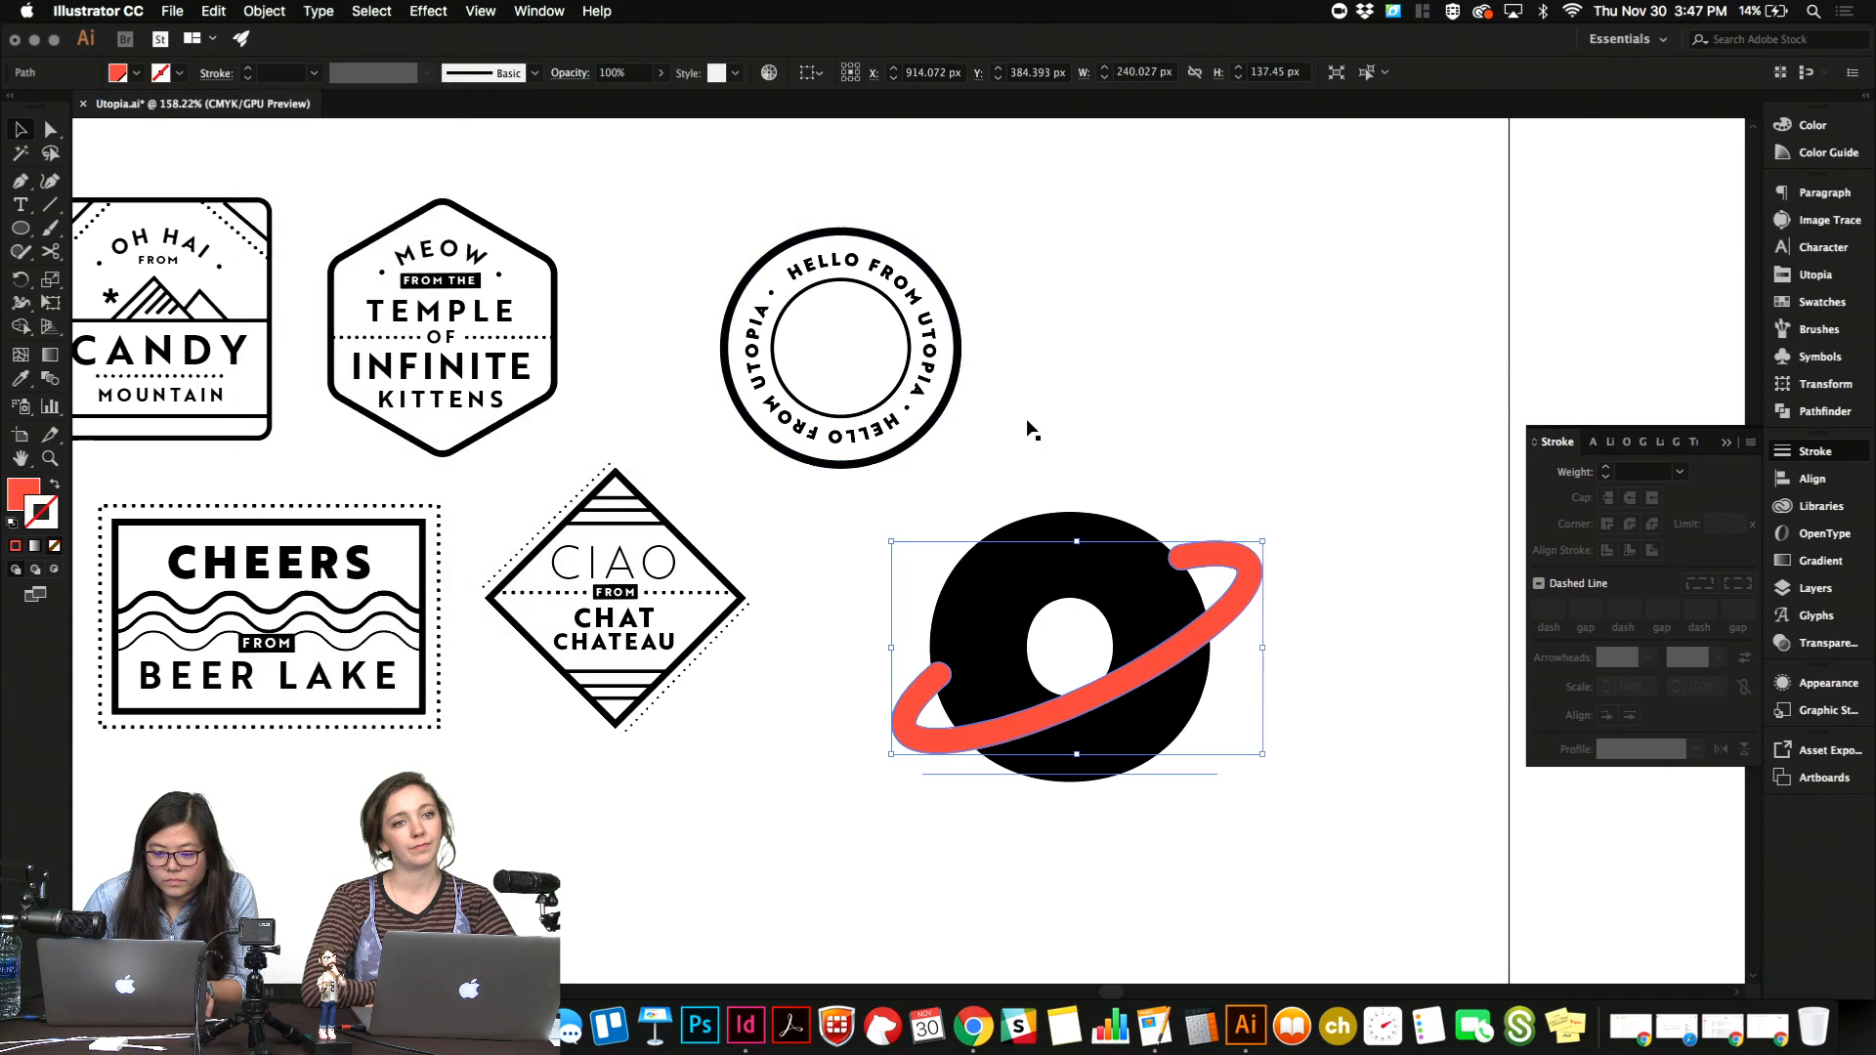
click(1114, 423)
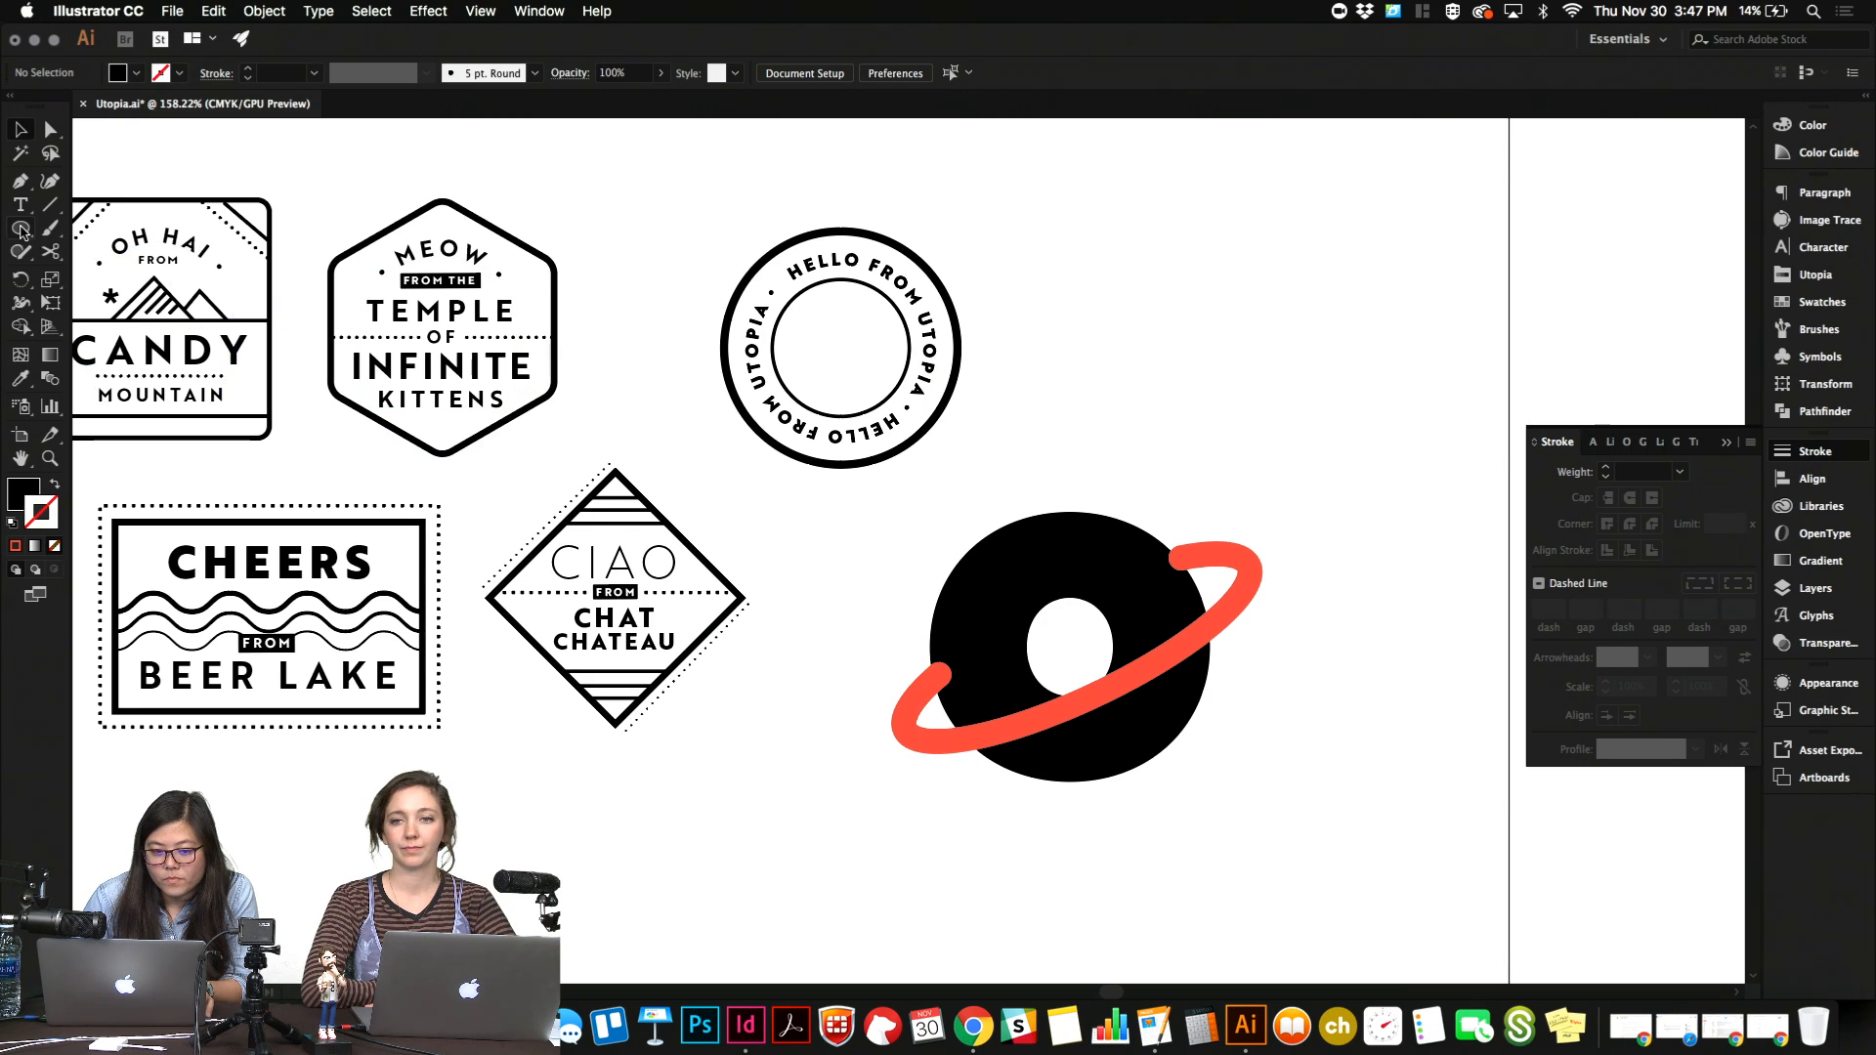
Nudge the outlined ring to about X 911 px, Y 386 px and convert the "o" text to outlines.
click(1019, 738)
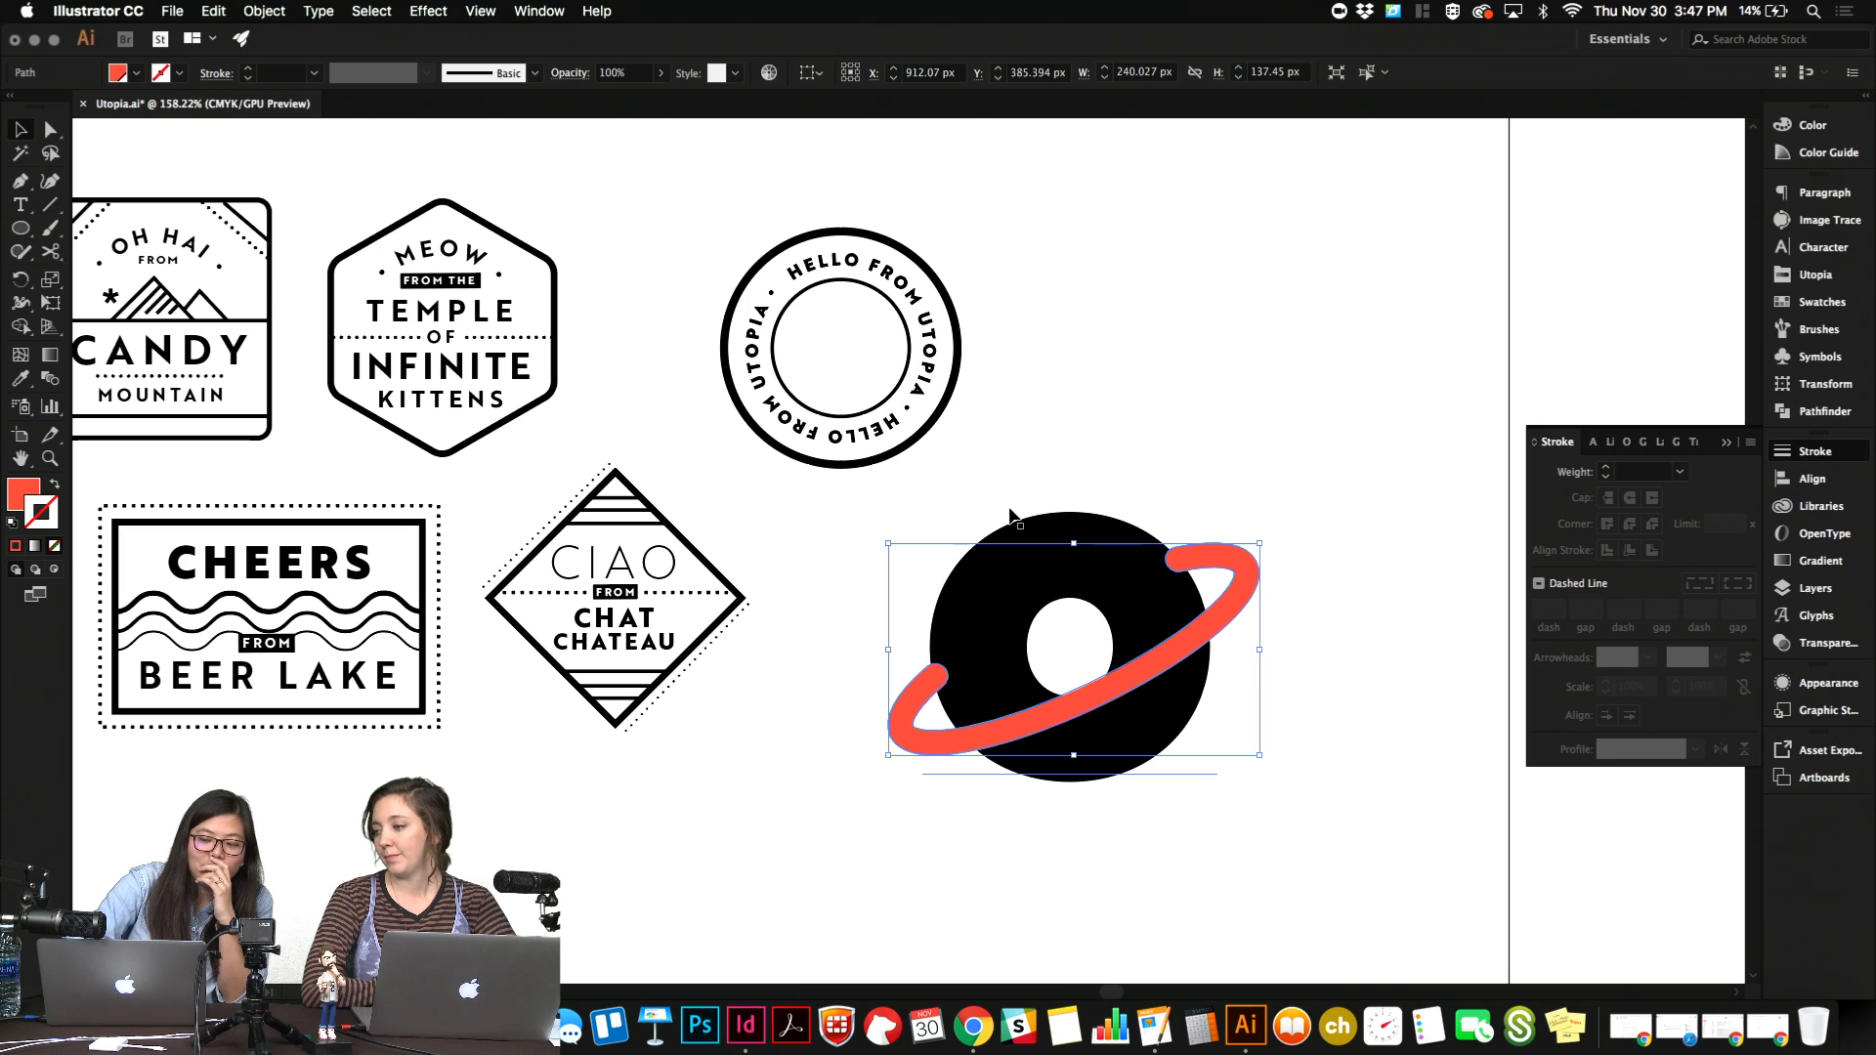
click(1080, 529)
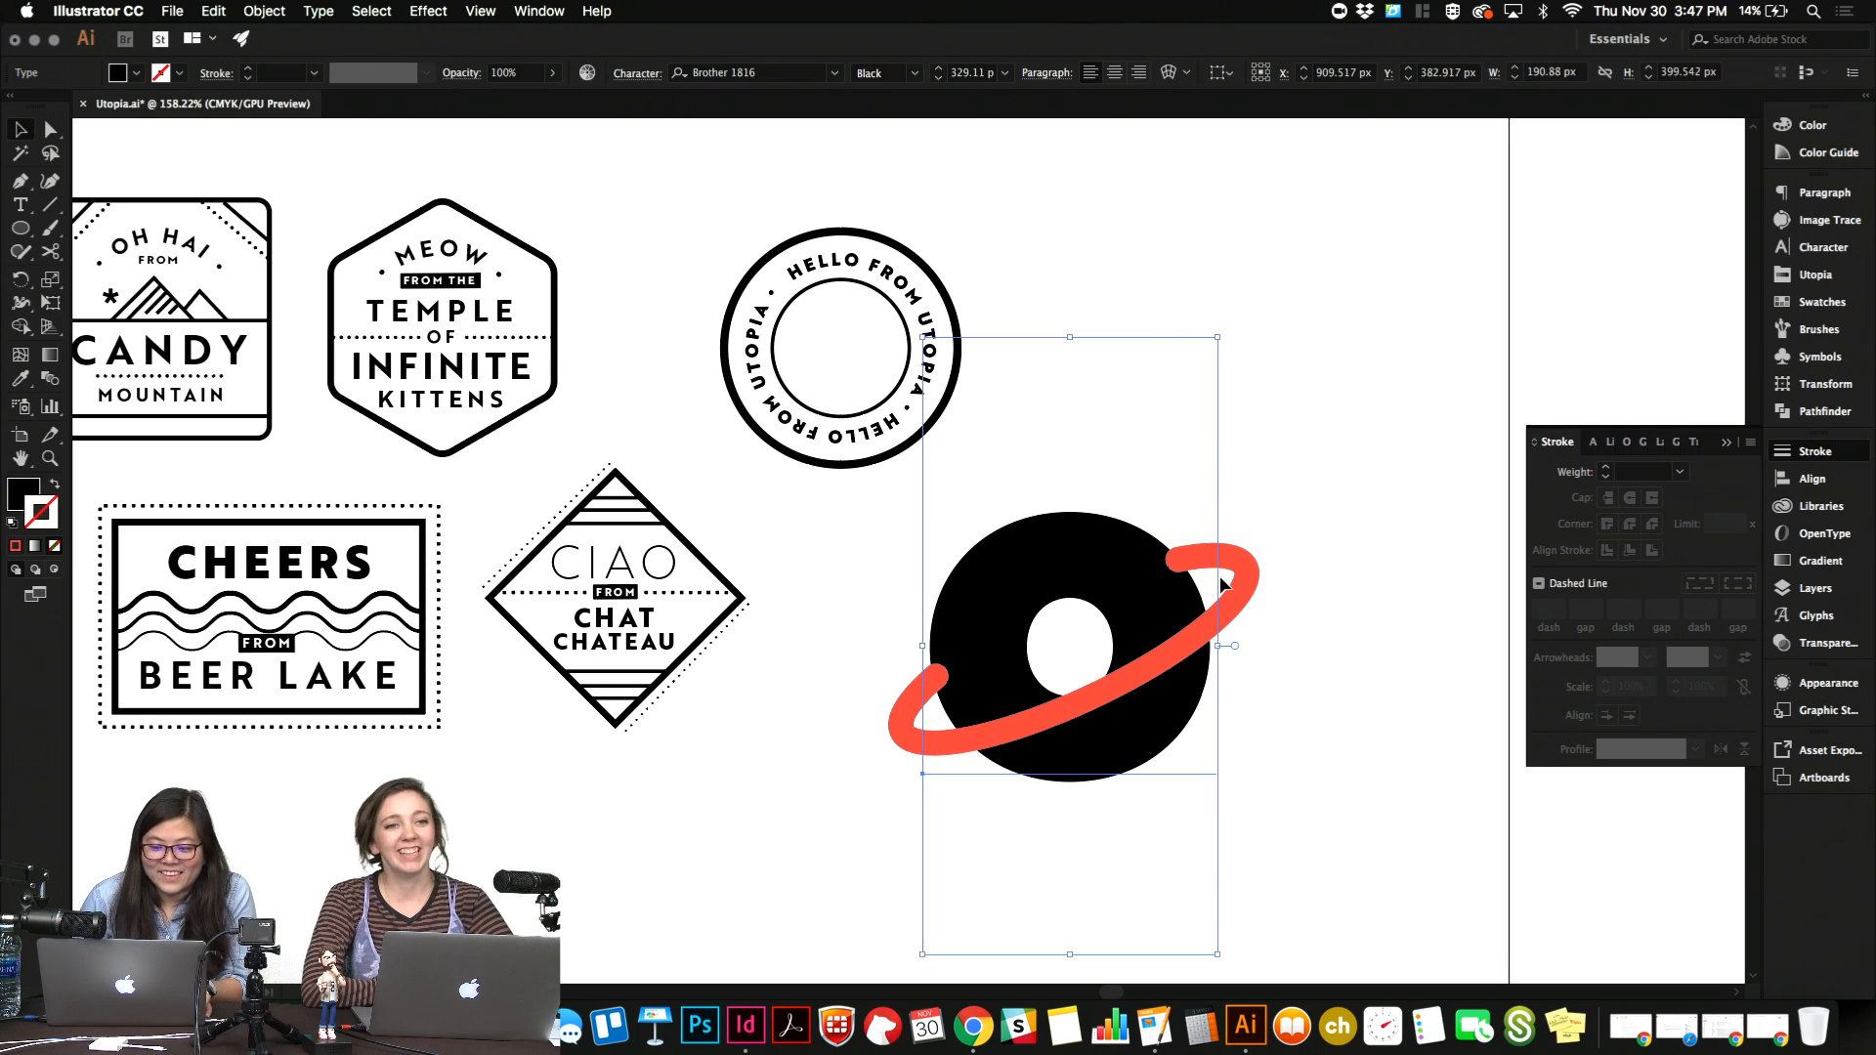
click(1248, 568)
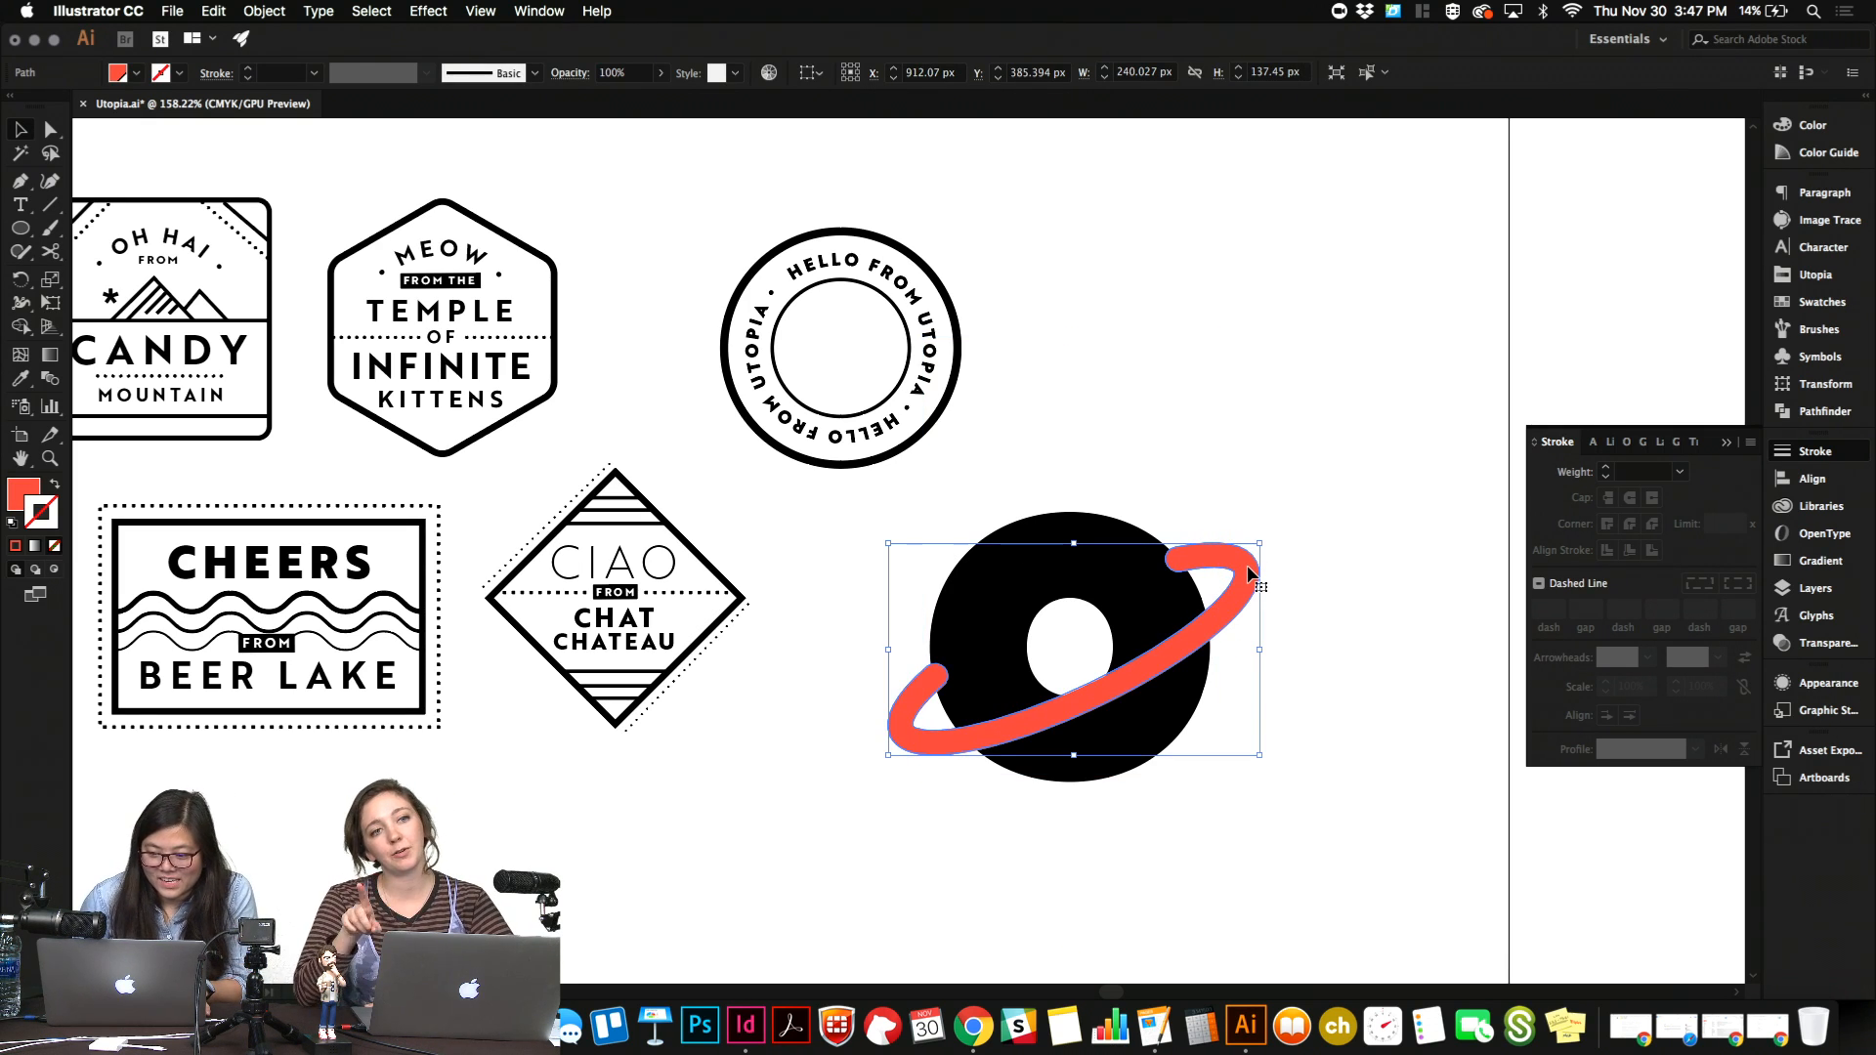
click(1104, 527)
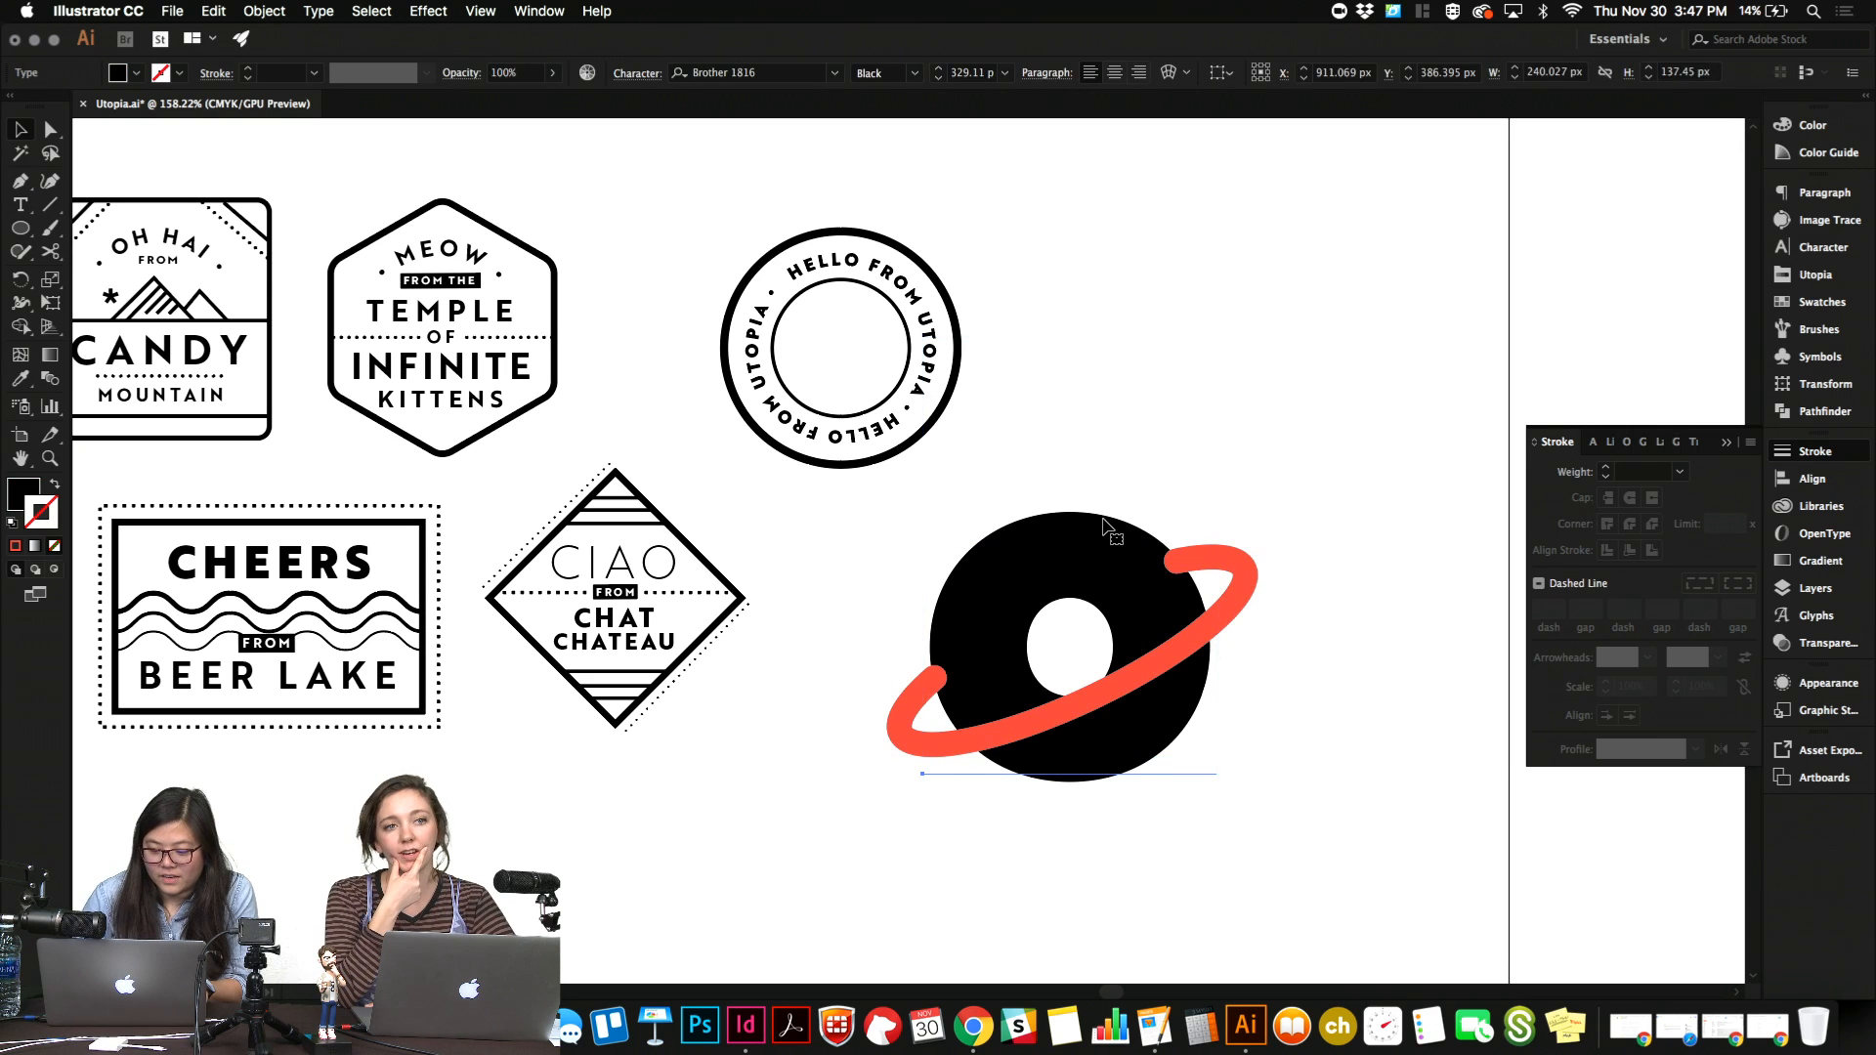
key(super+shift+o)
click(1197, 427)
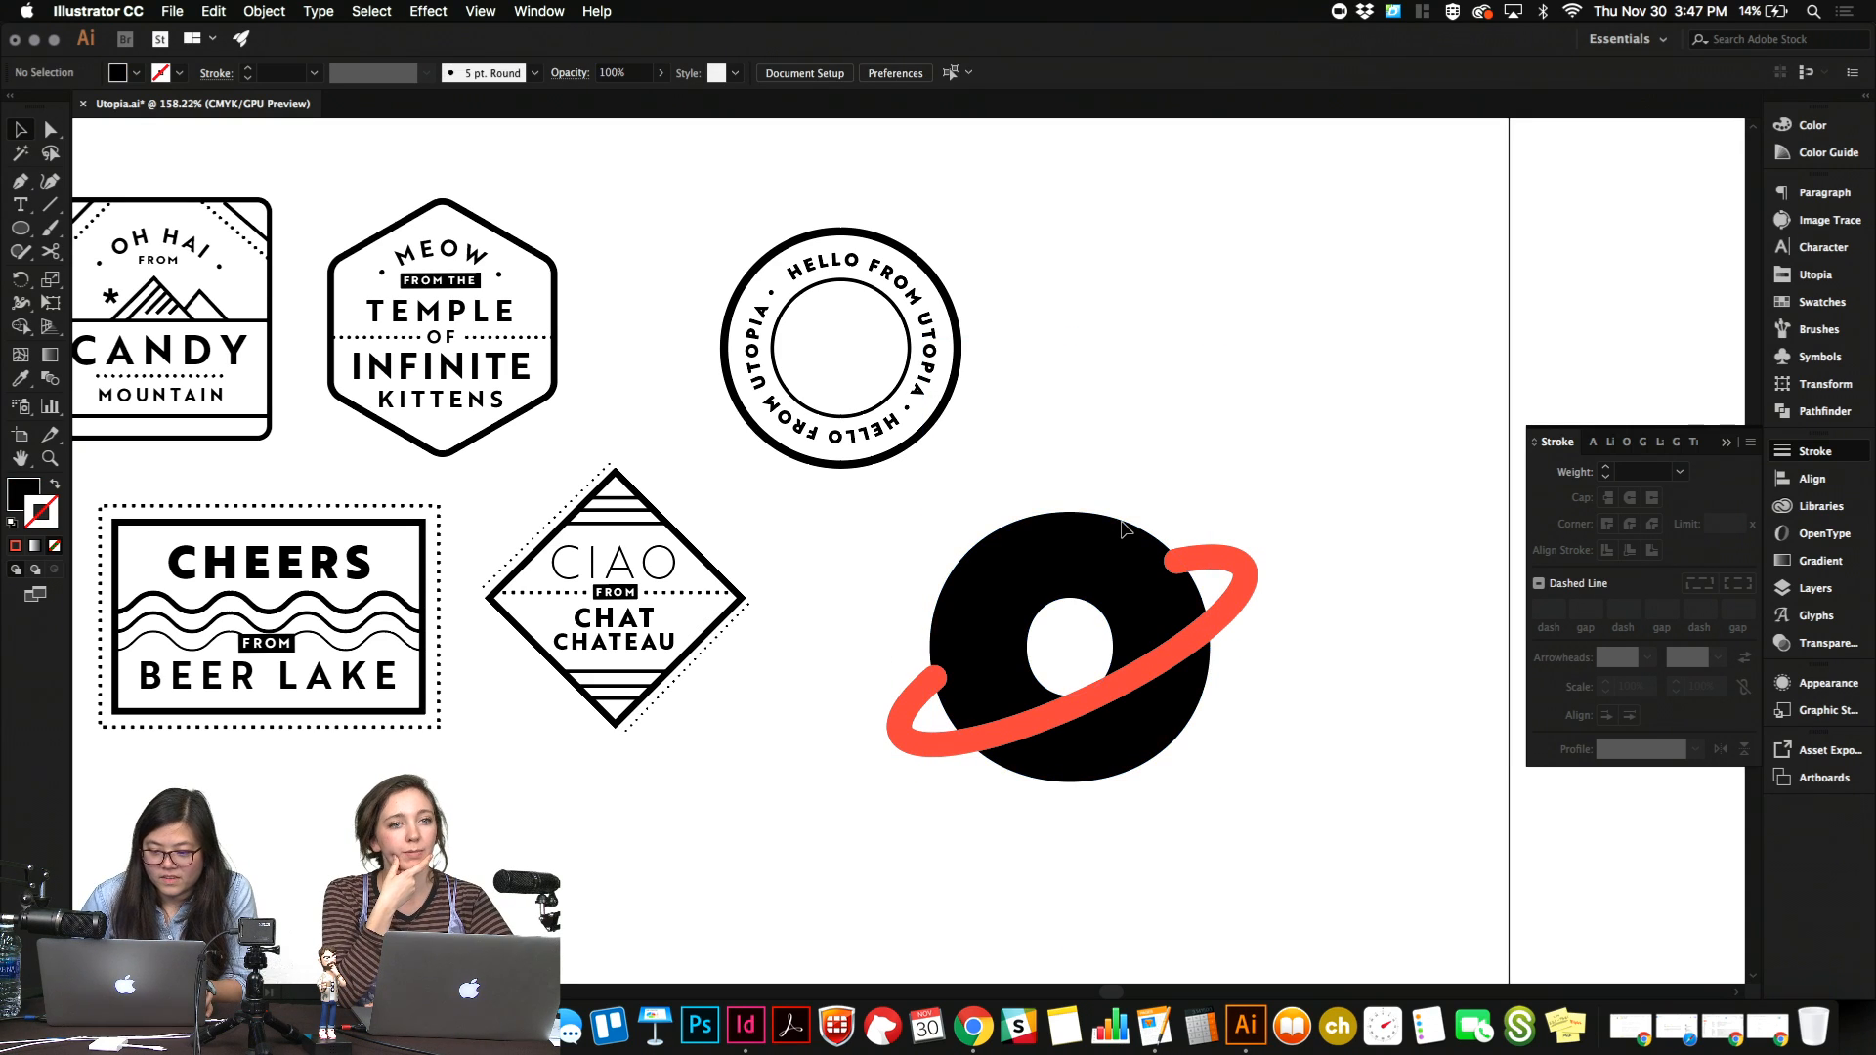
Use the Shape Builder on the "o" and ring to turn the ring's overlapping rounded ends black, then select the red ring.
click(1125, 537)
shift+click(1241, 570)
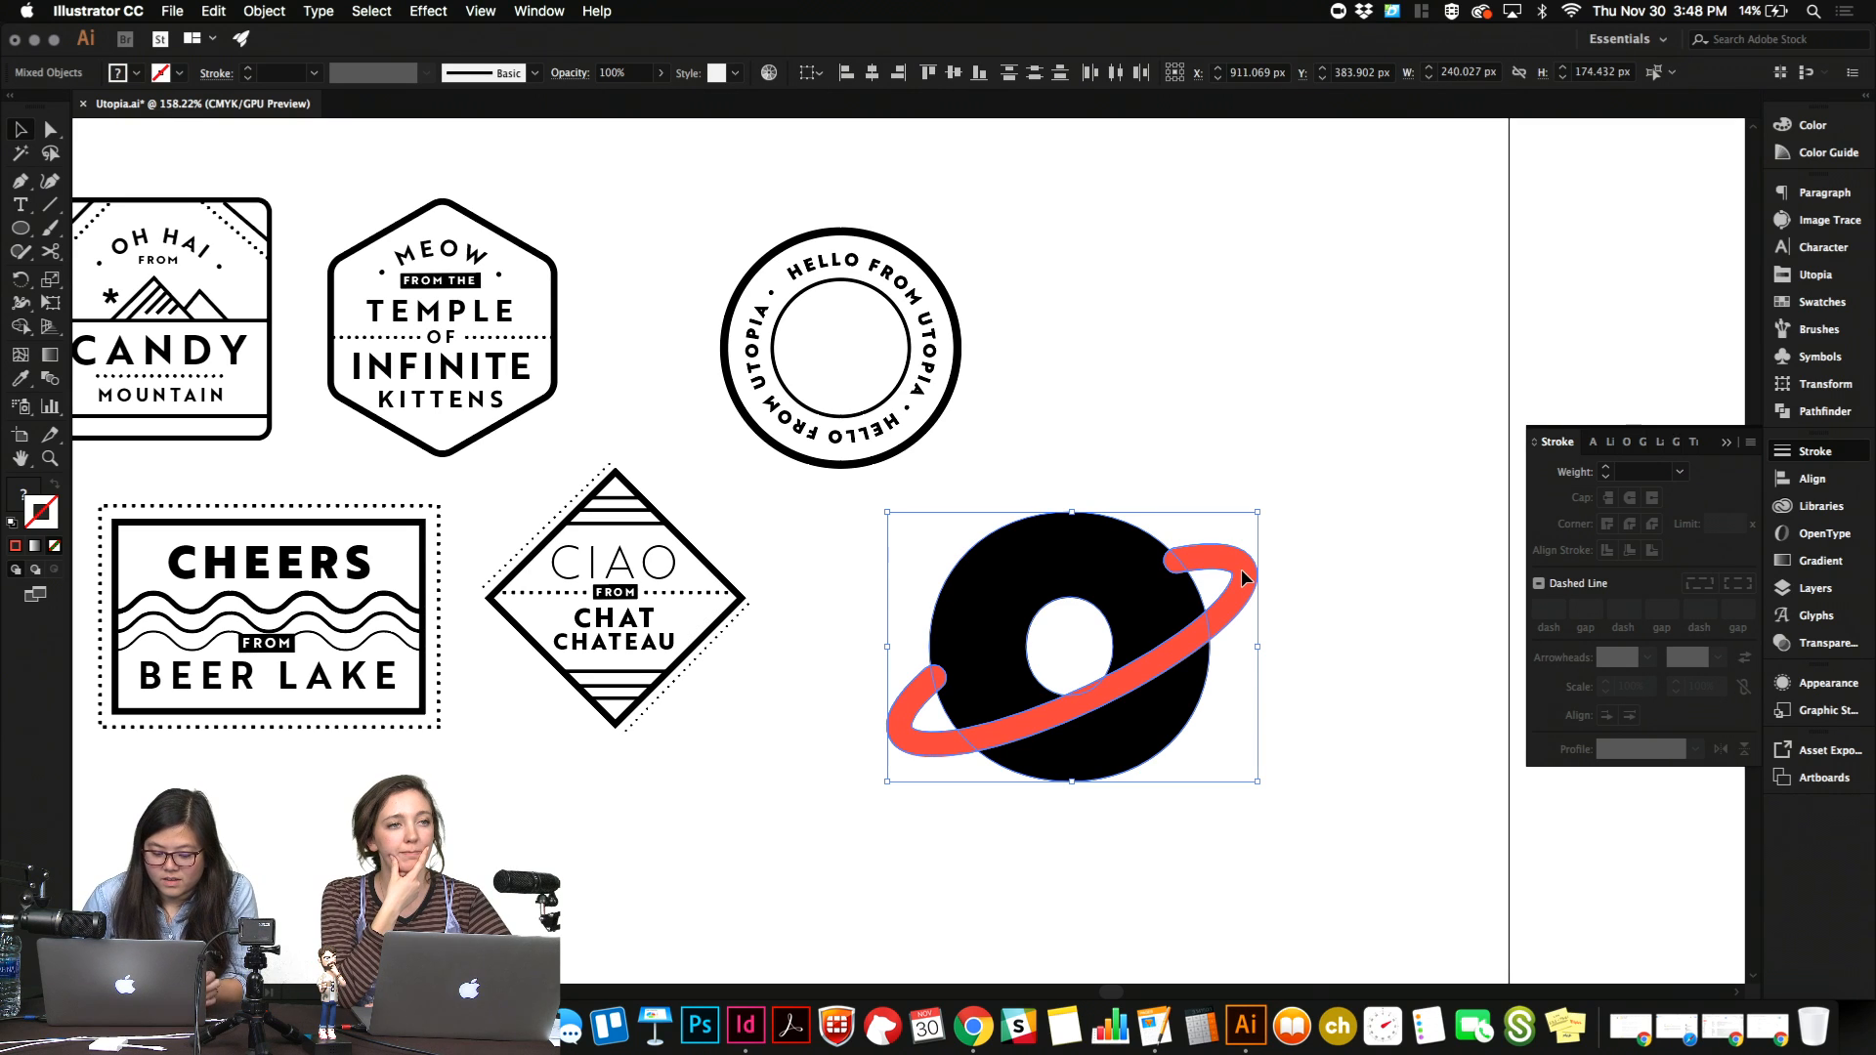
key(shift+m)
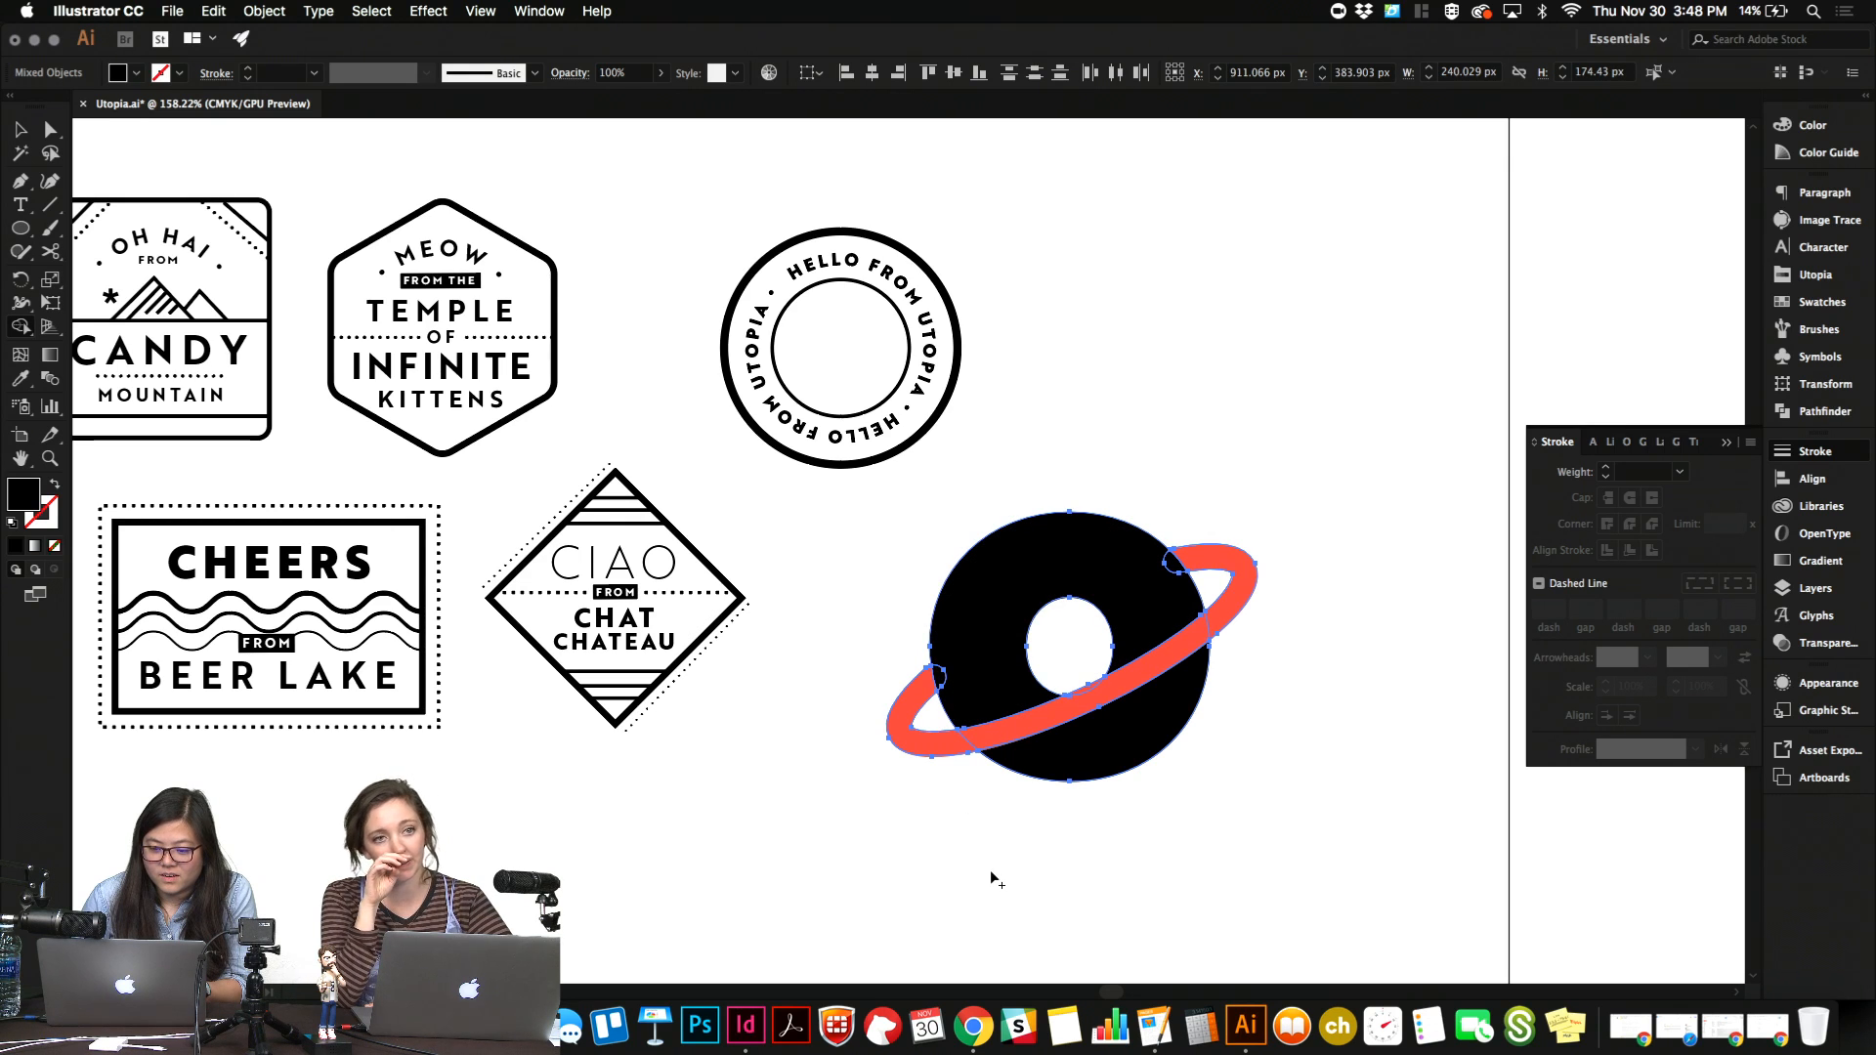
key(Delete)
key(super+z)
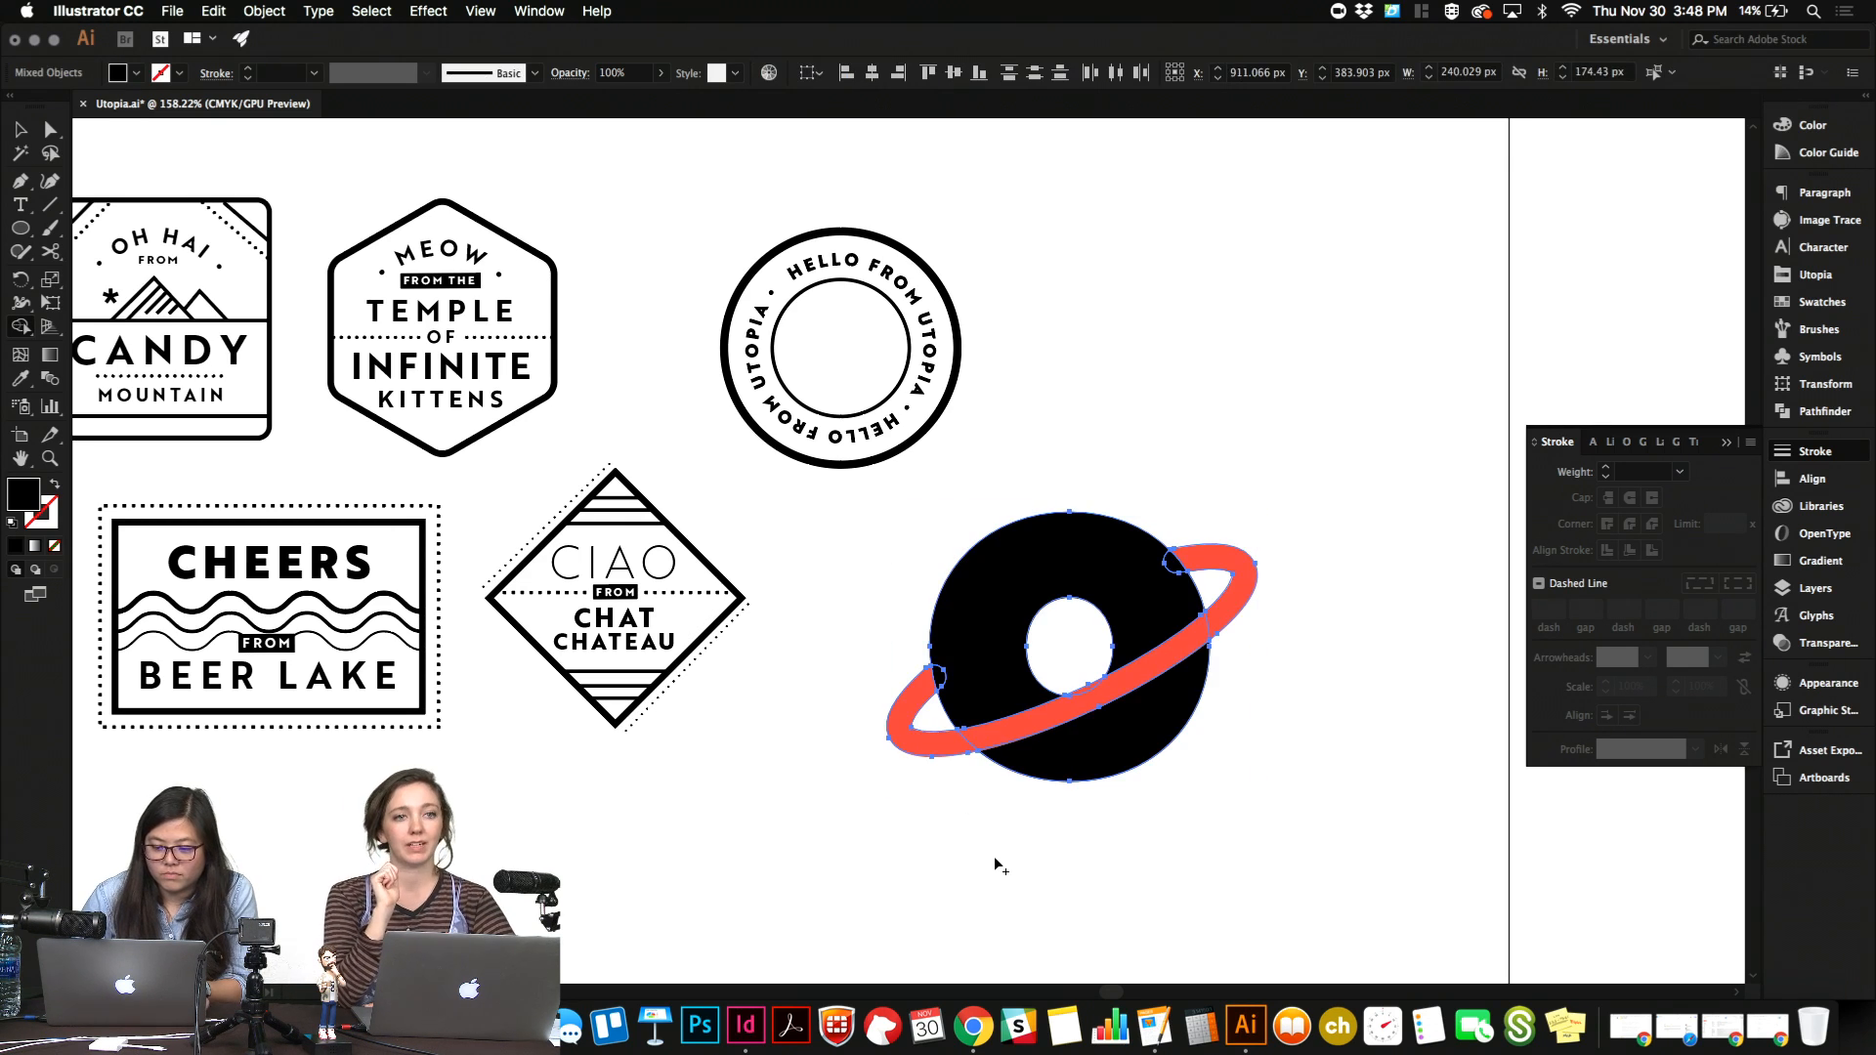
key(m)
key(v)
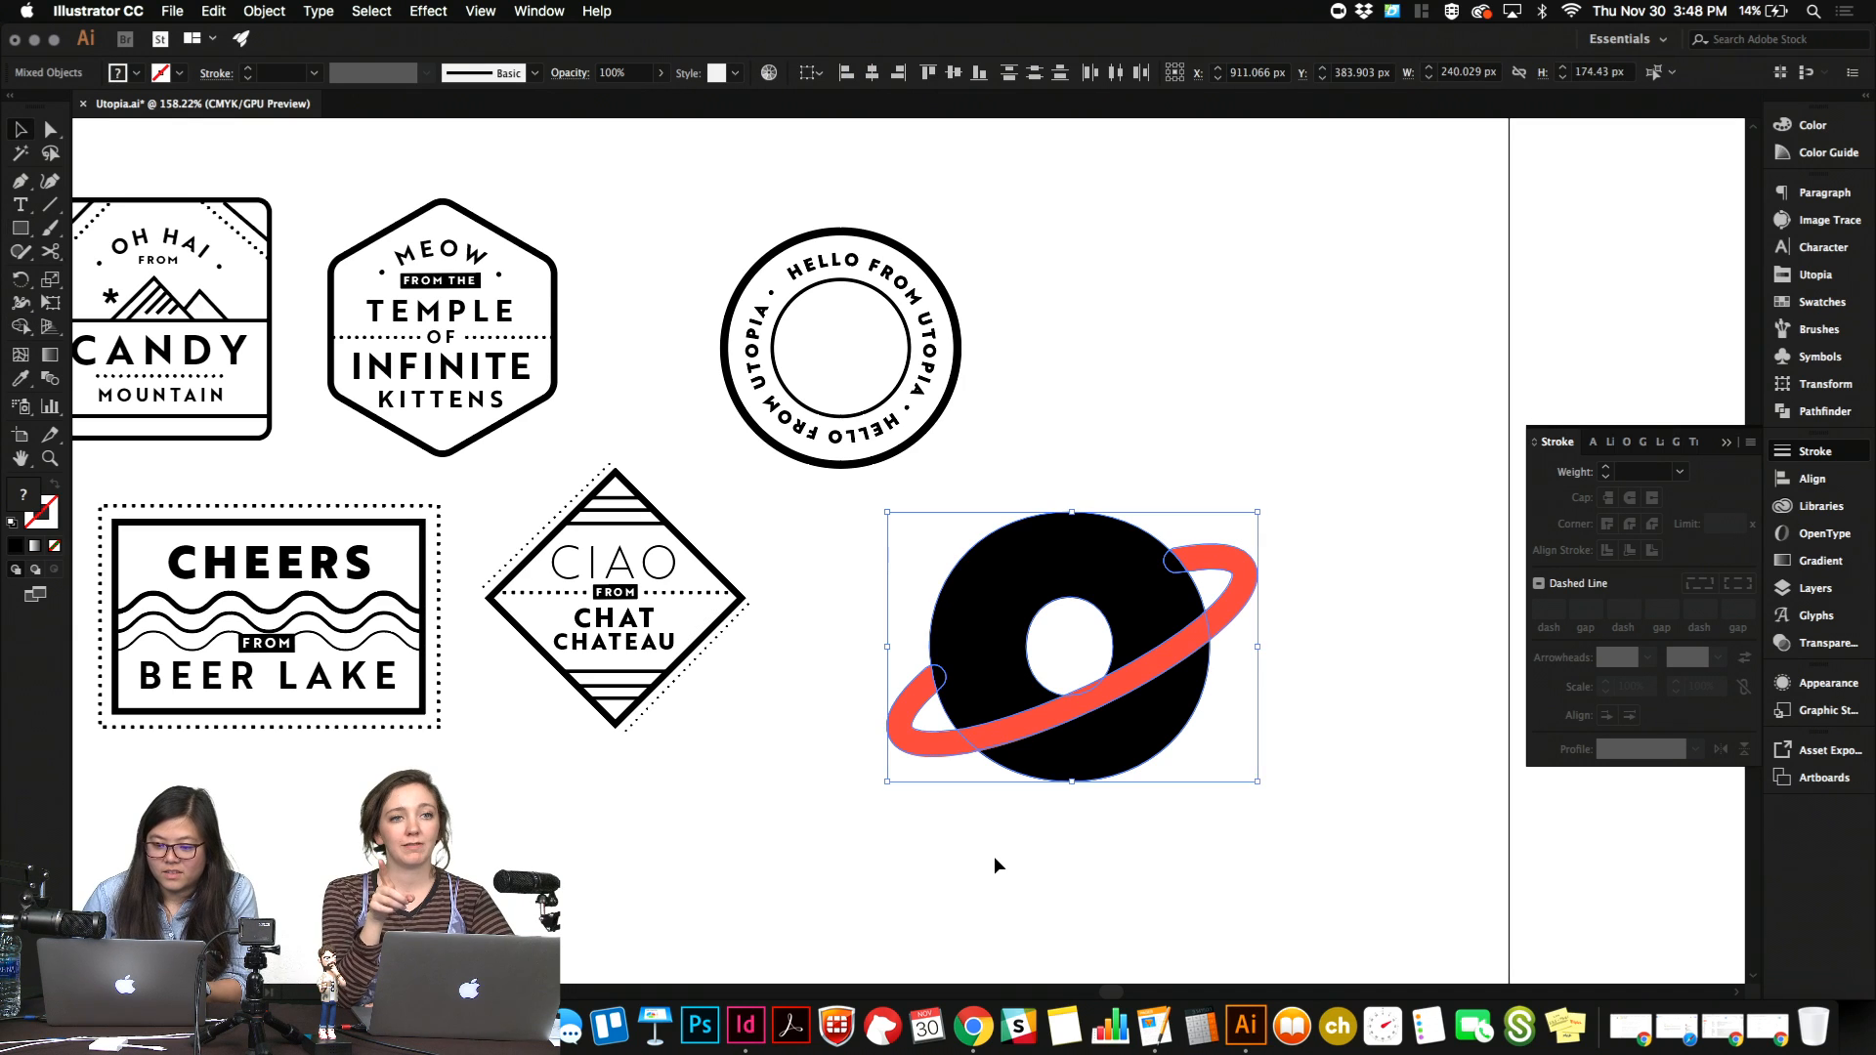
click(995, 859)
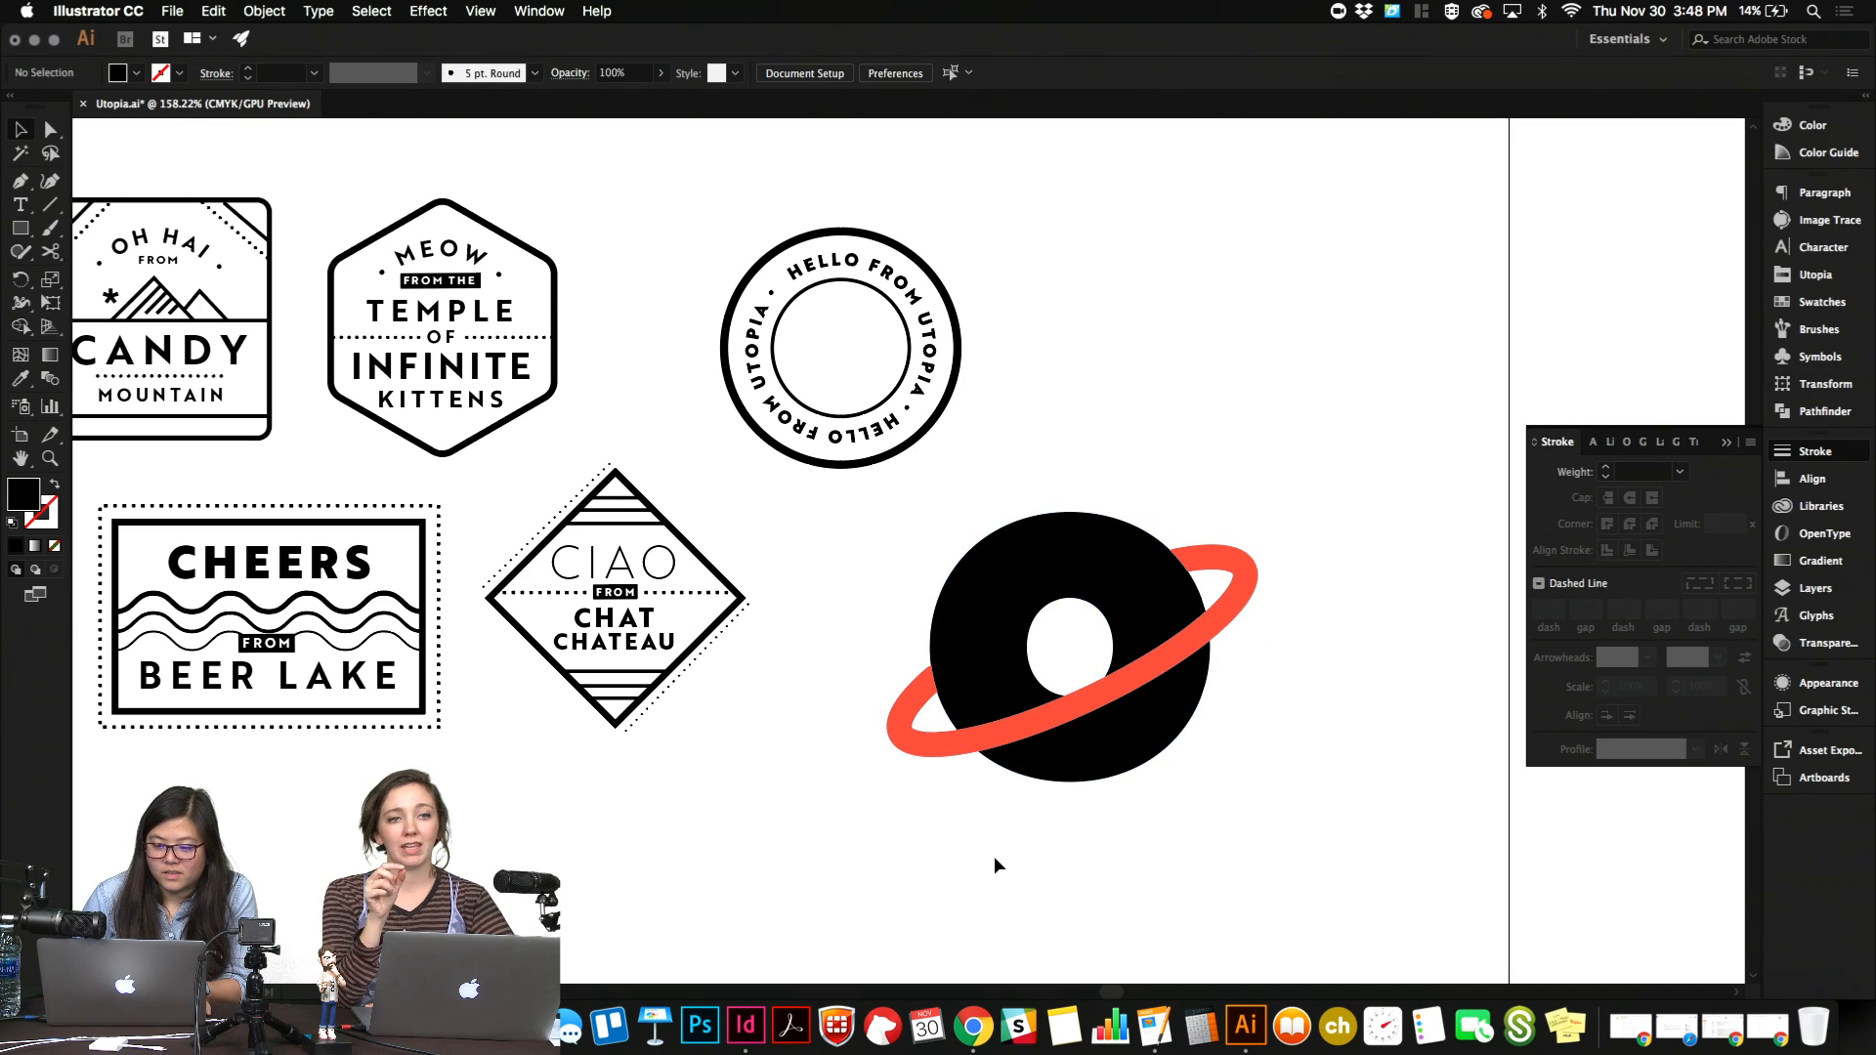
click(1131, 676)
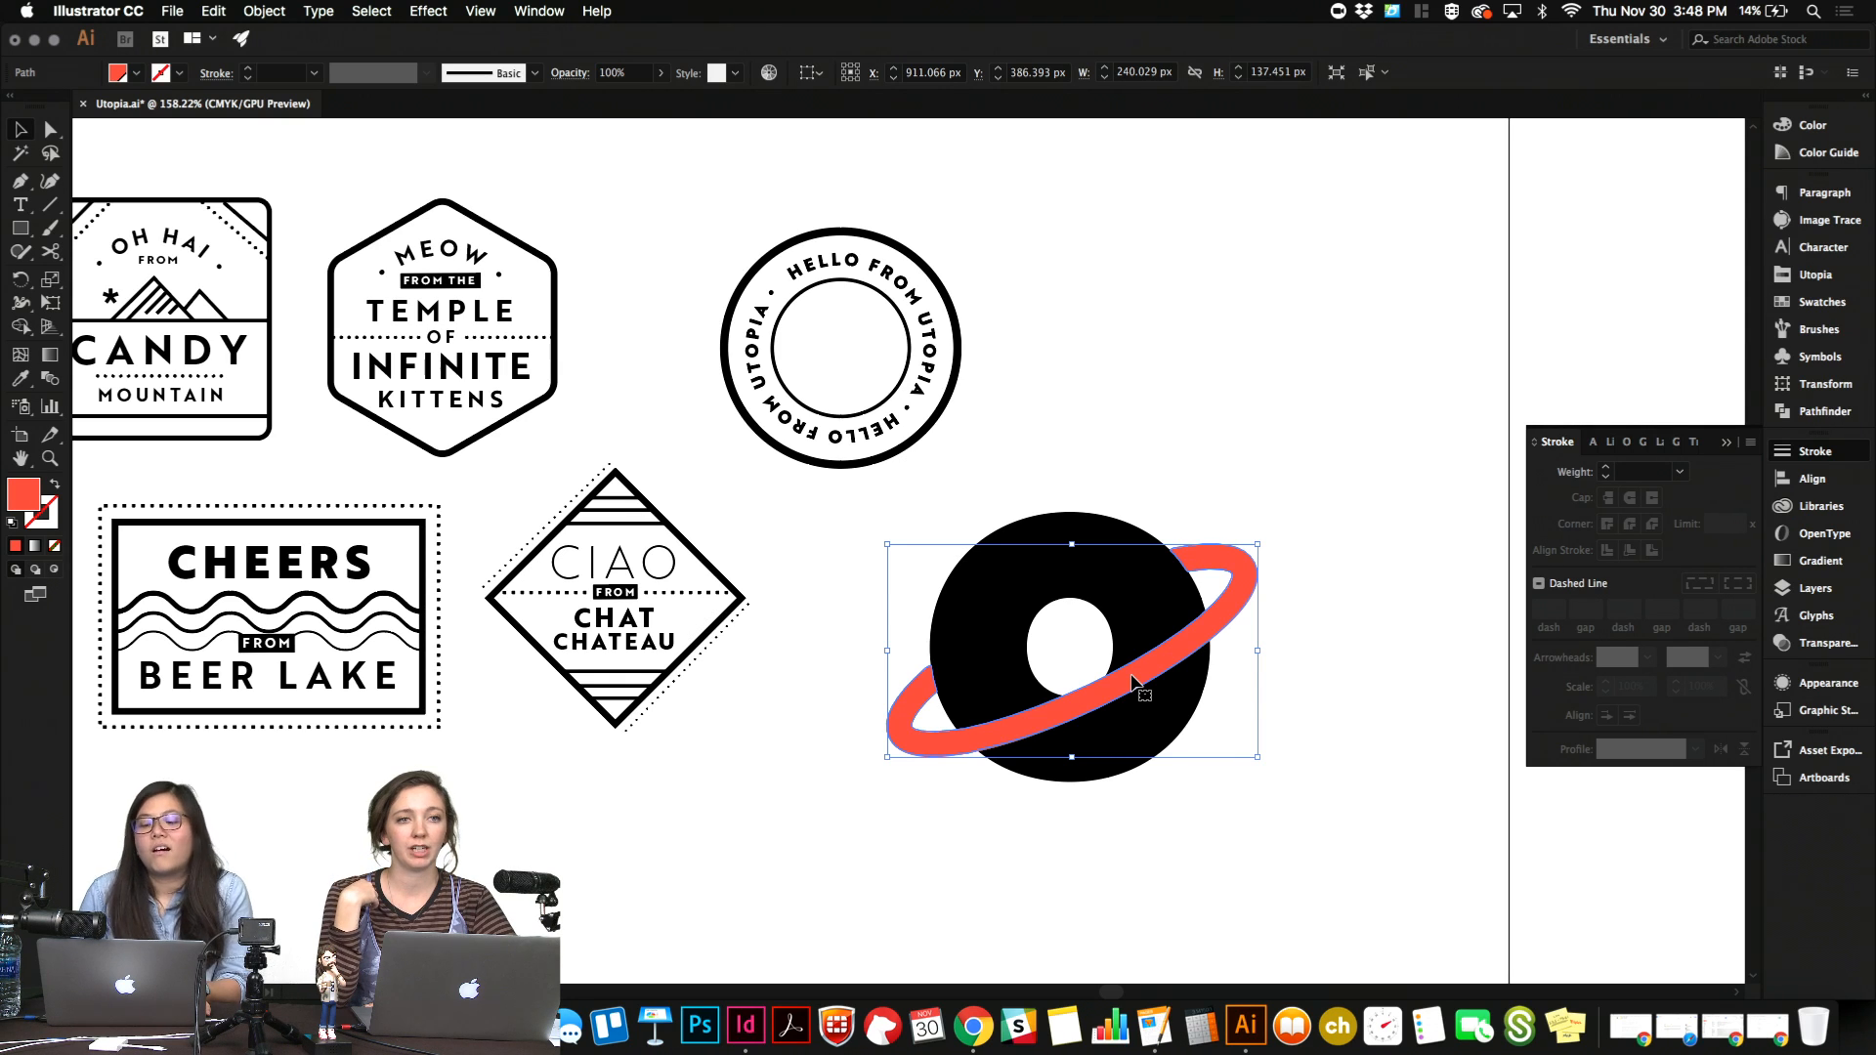
key(alt+shift+Up)
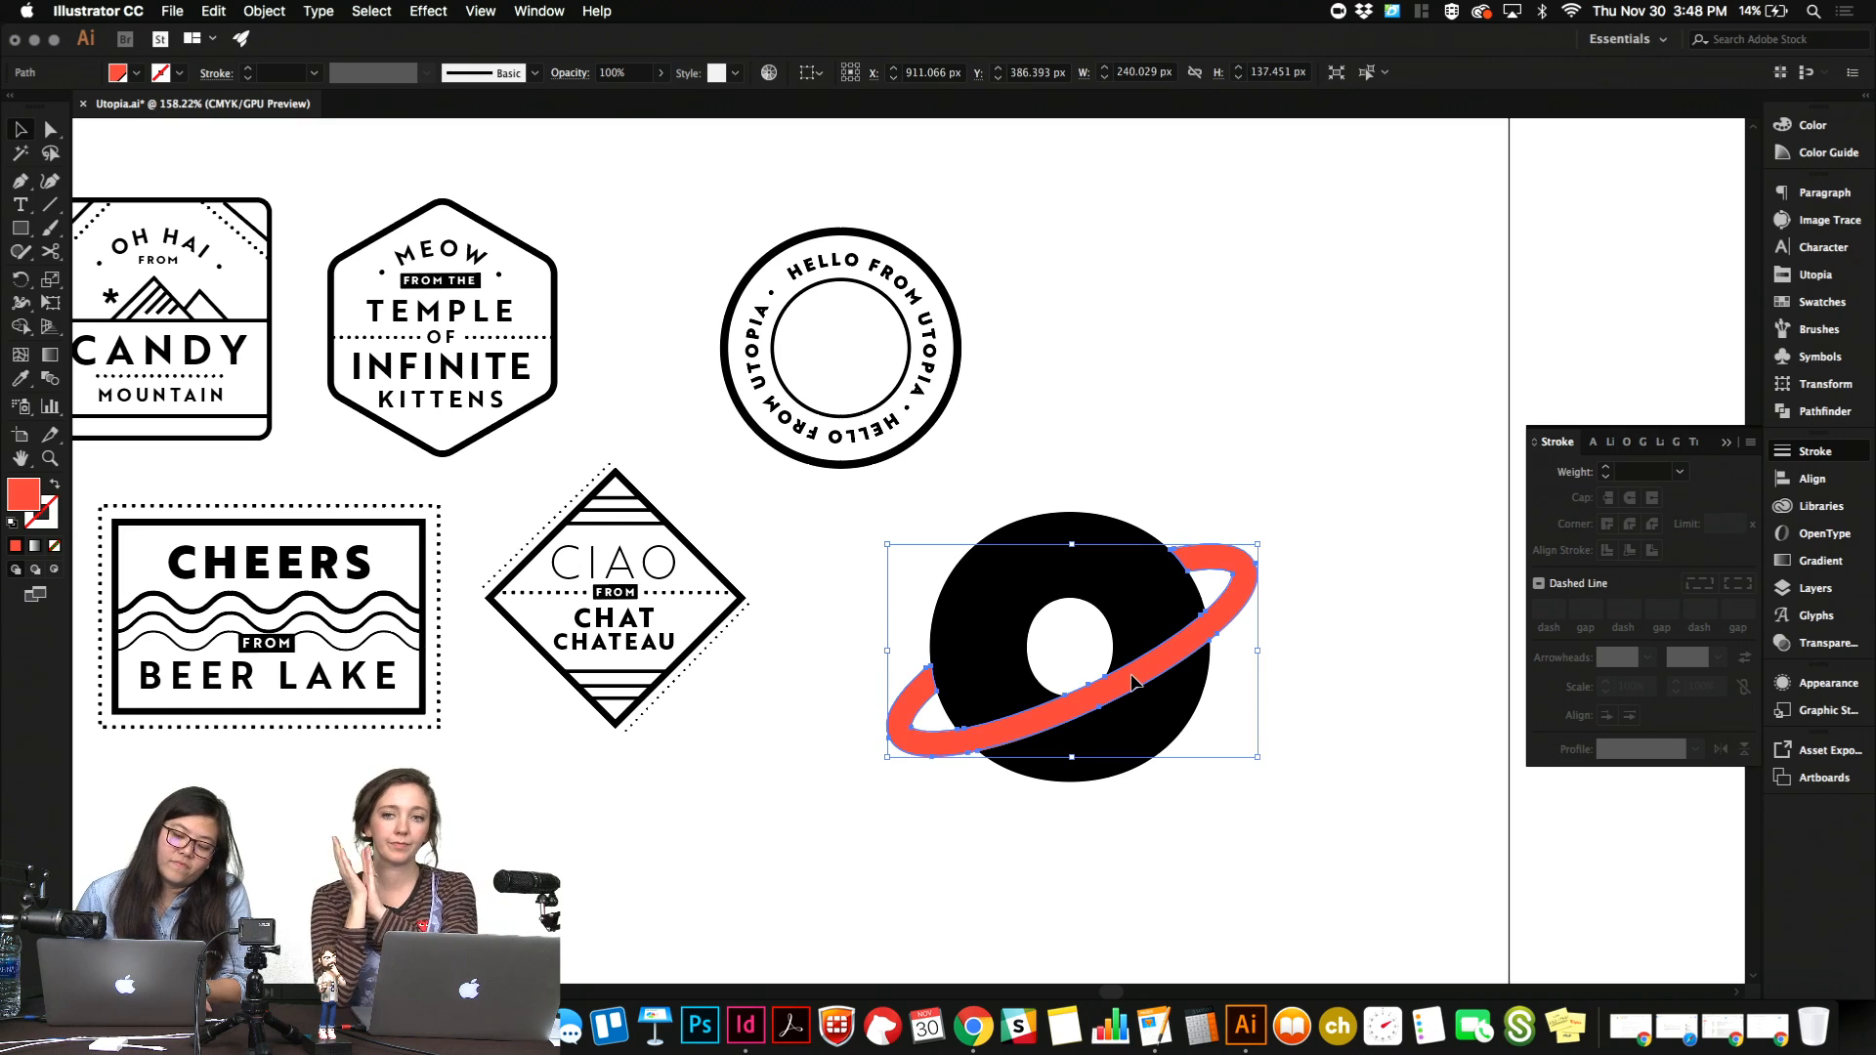
Duplicate the red ring up and to the left, and scale the copy down to about 209 × 120 px.
key(alt+shift+Up)
key(alt+shift+Up)
key(alt+shift+Up)
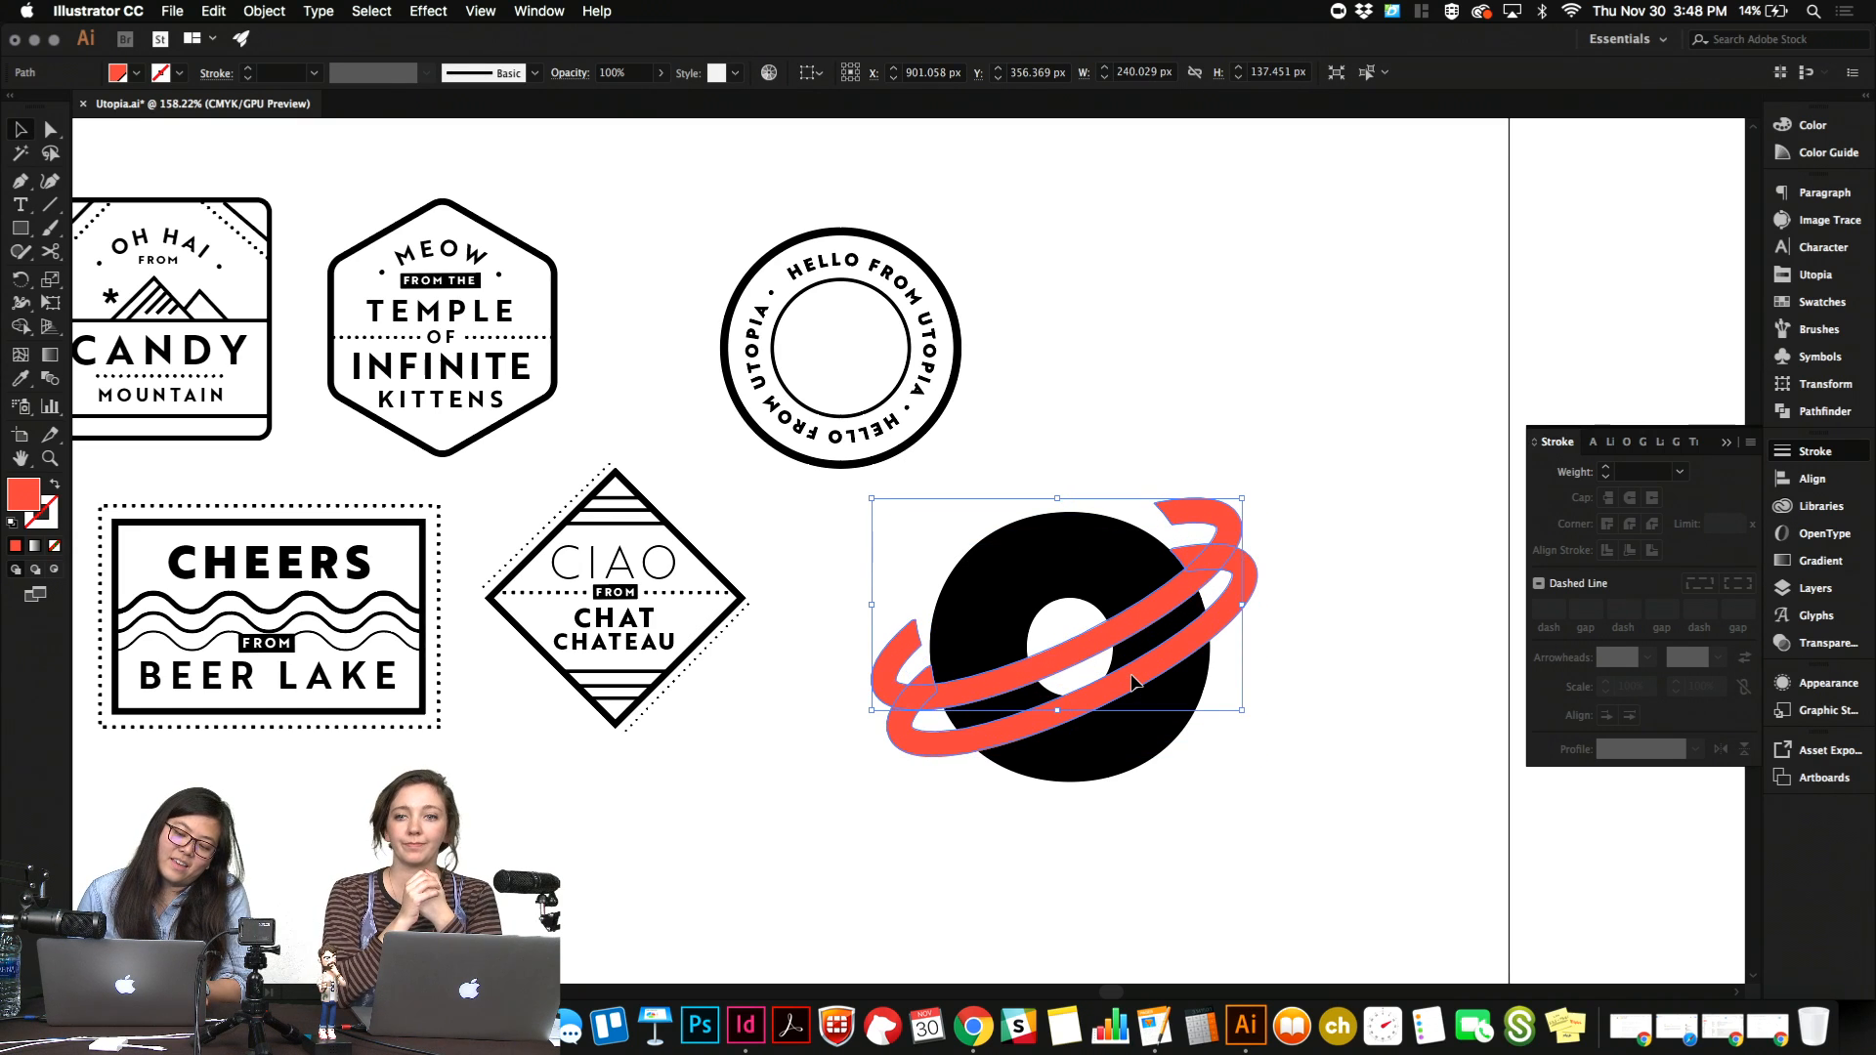
drag(1242, 710, 1210, 700)
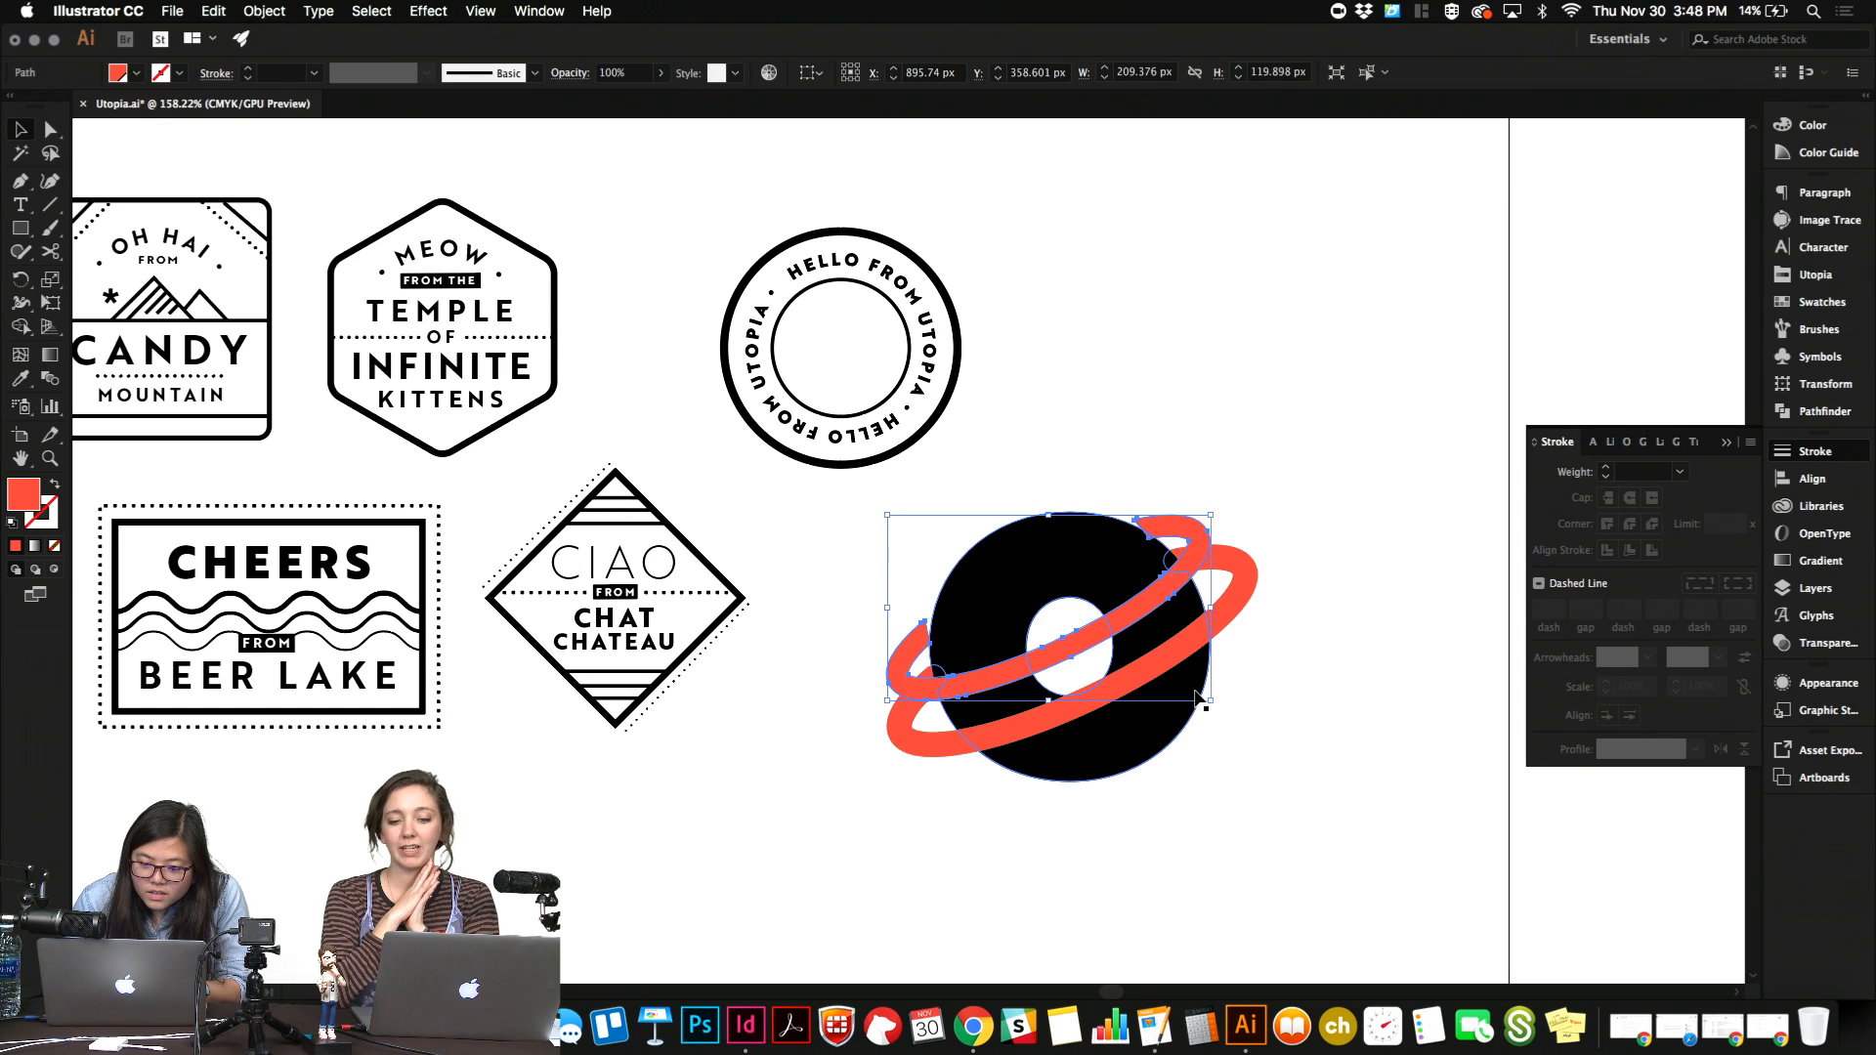
Nudge the smaller red ring to about X 903 px, Y 369 px, just above the larger ring, and deselect it.
key(shift+Down)
key(Right)
key(Right)
key(Right)
key(Right)
key(Right)
key(Right)
key(Right)
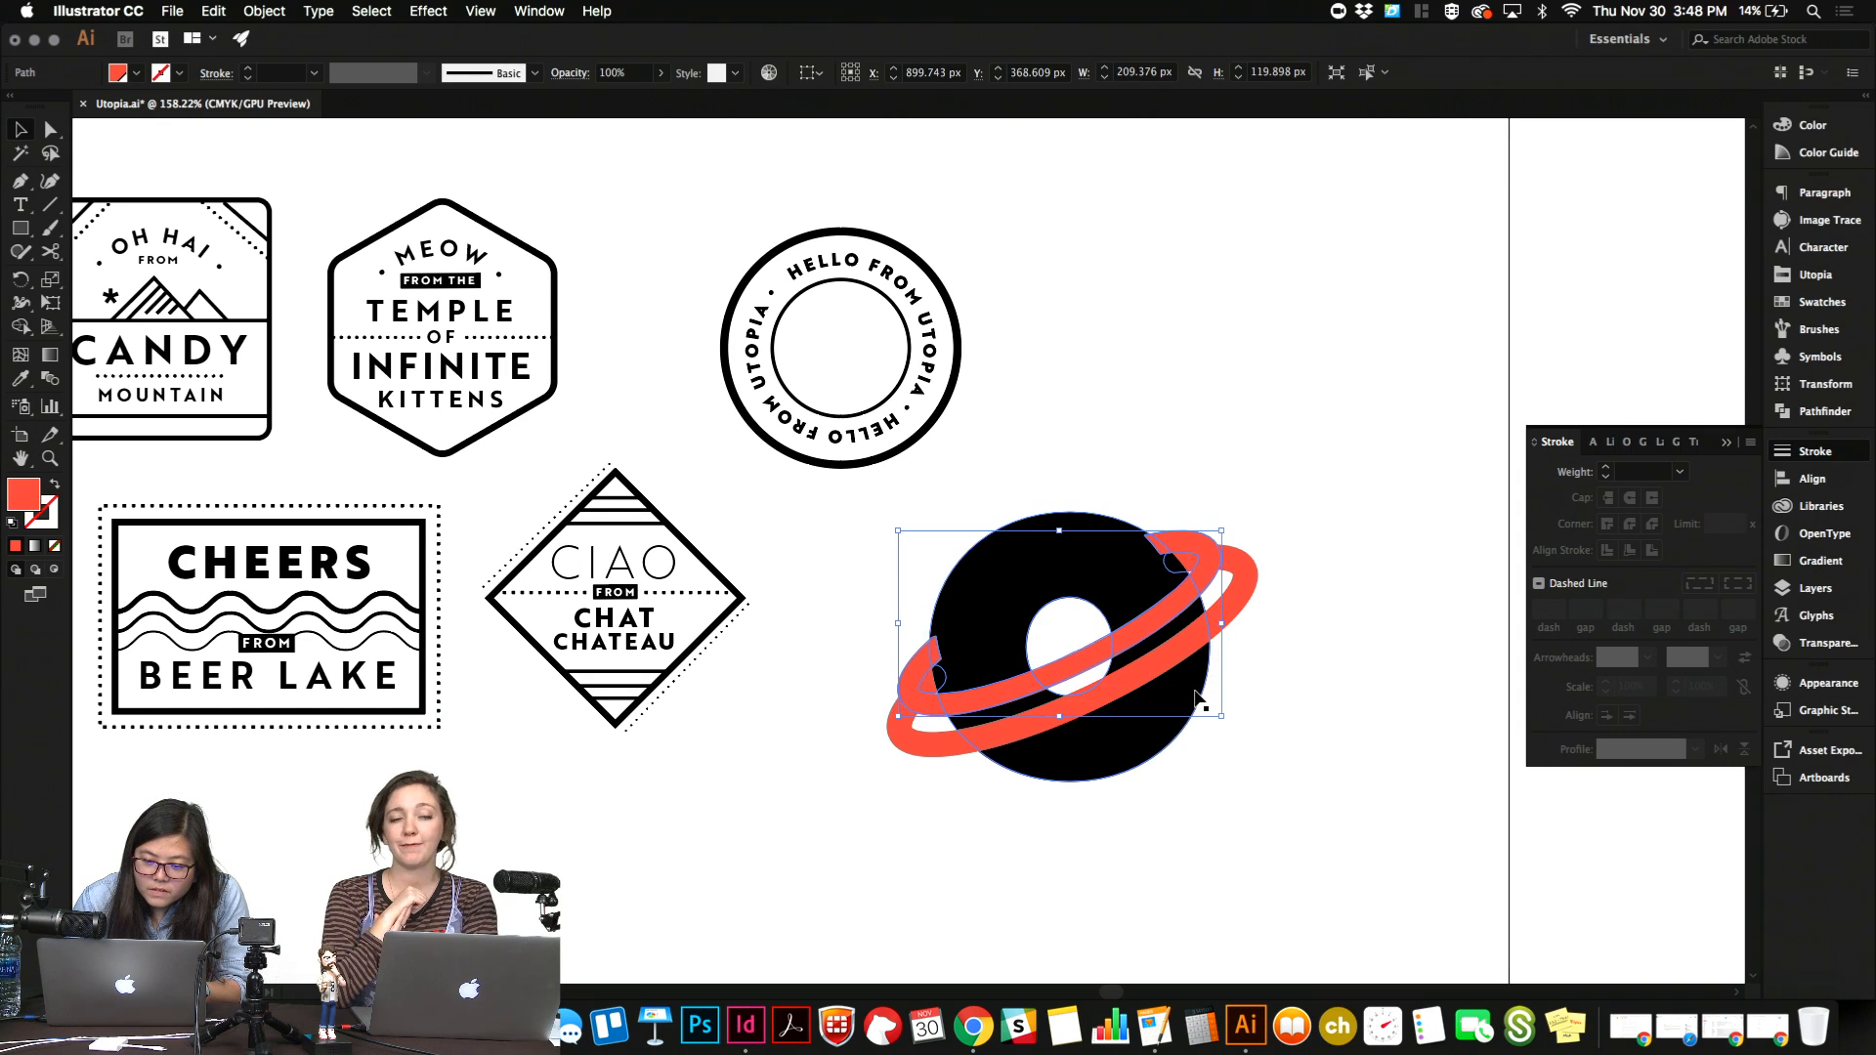
click(1275, 463)
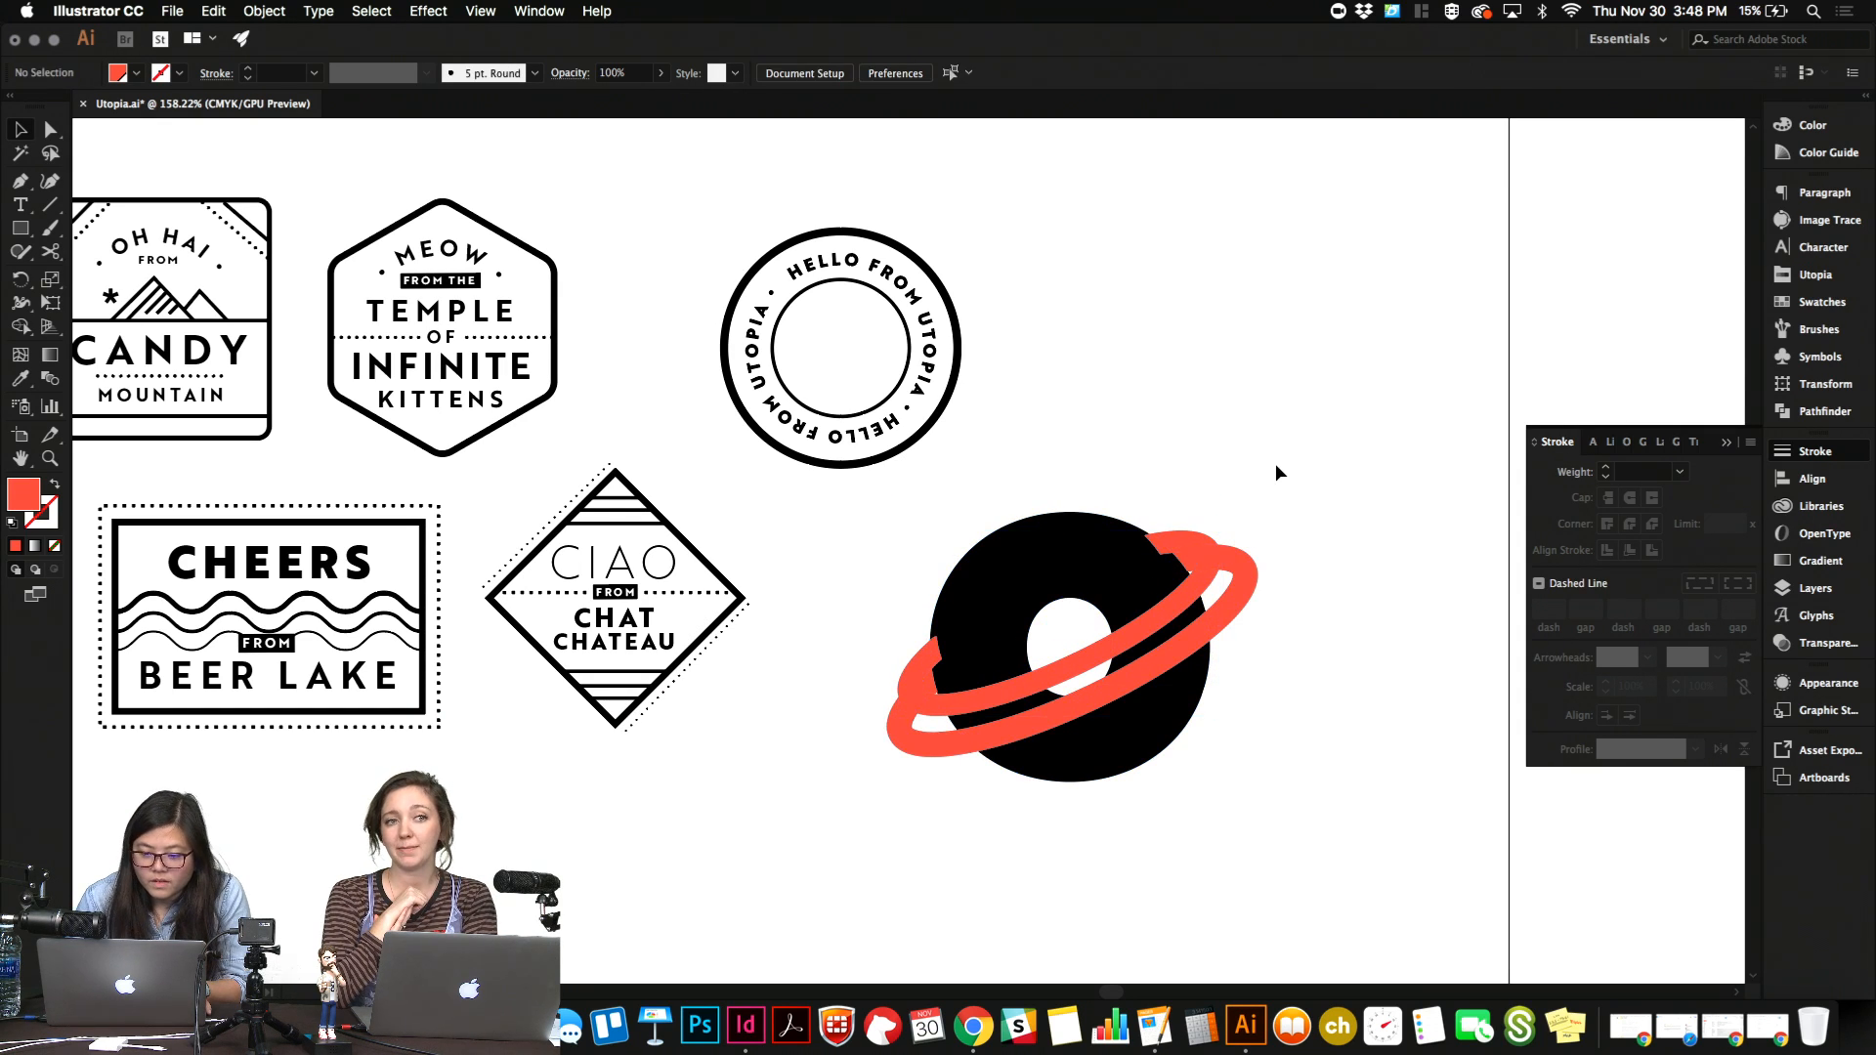
Fill the smaller ring with the Utopia palette's peach swatch R=254 G=179 B=114 and deselect it.
click(1193, 571)
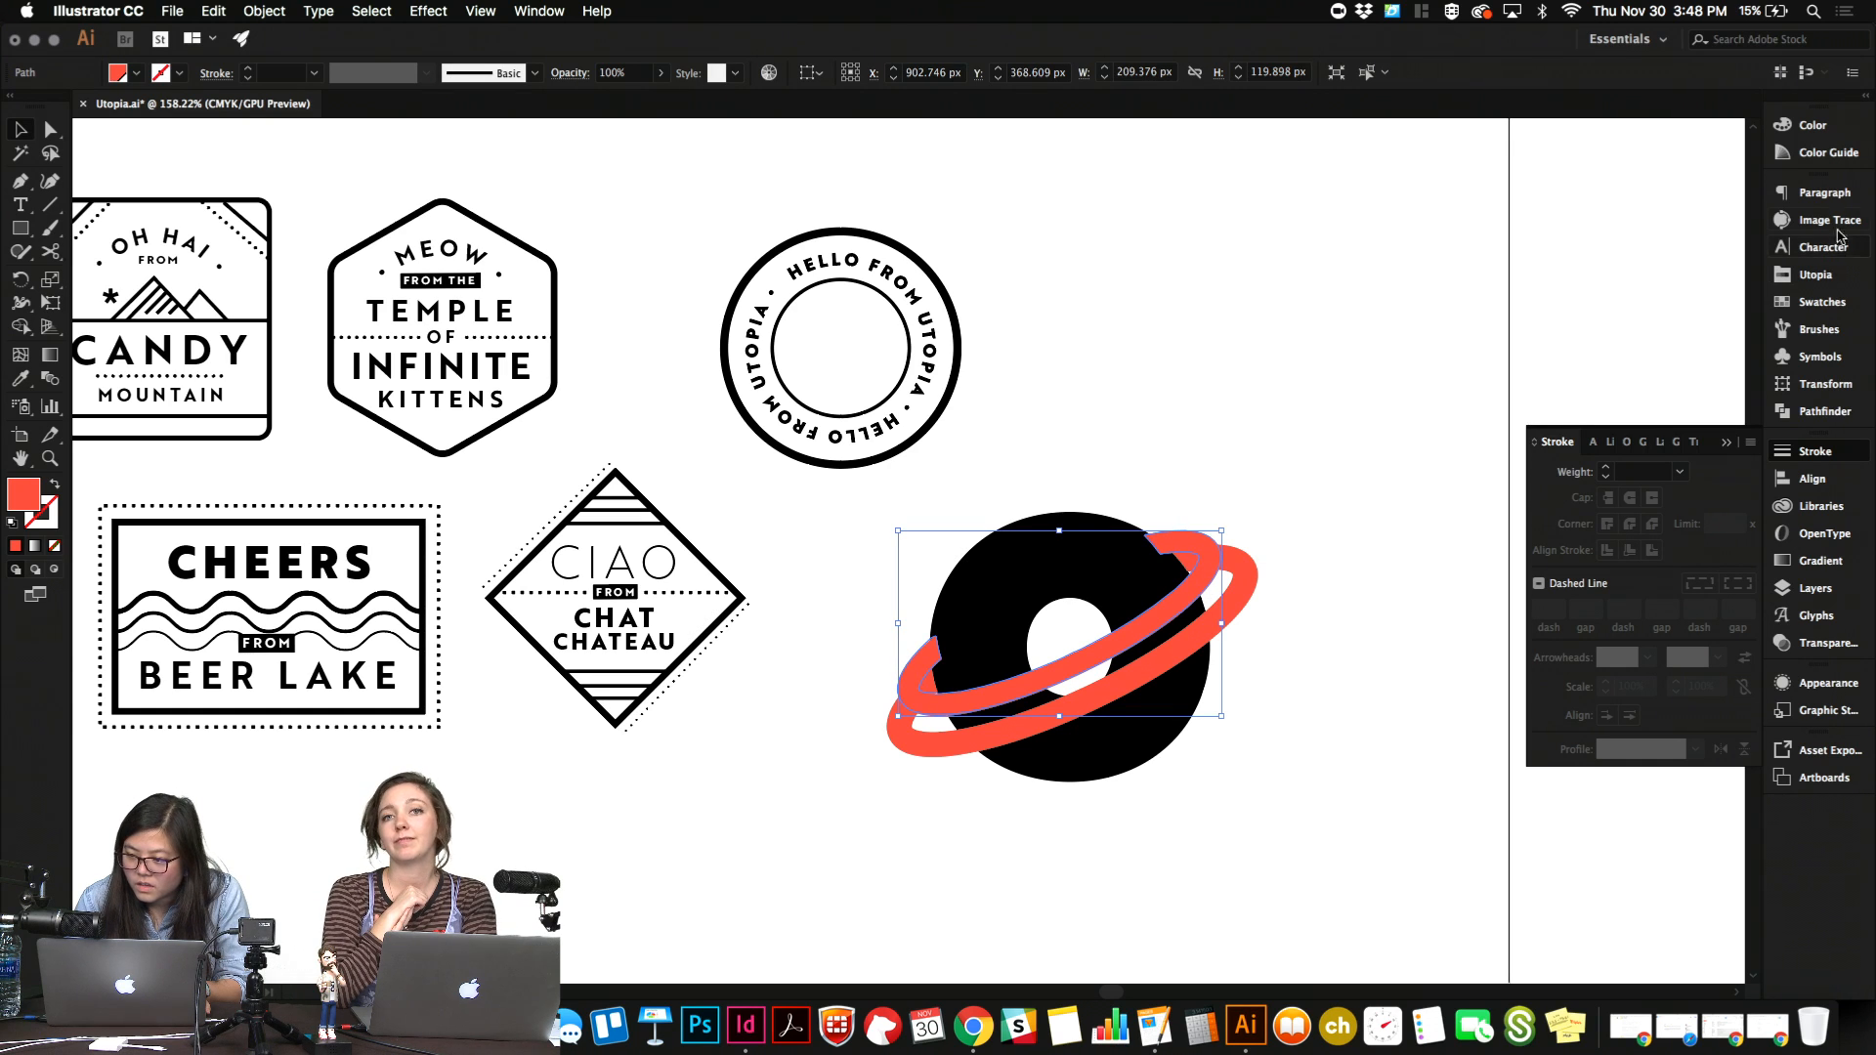
click(1822, 302)
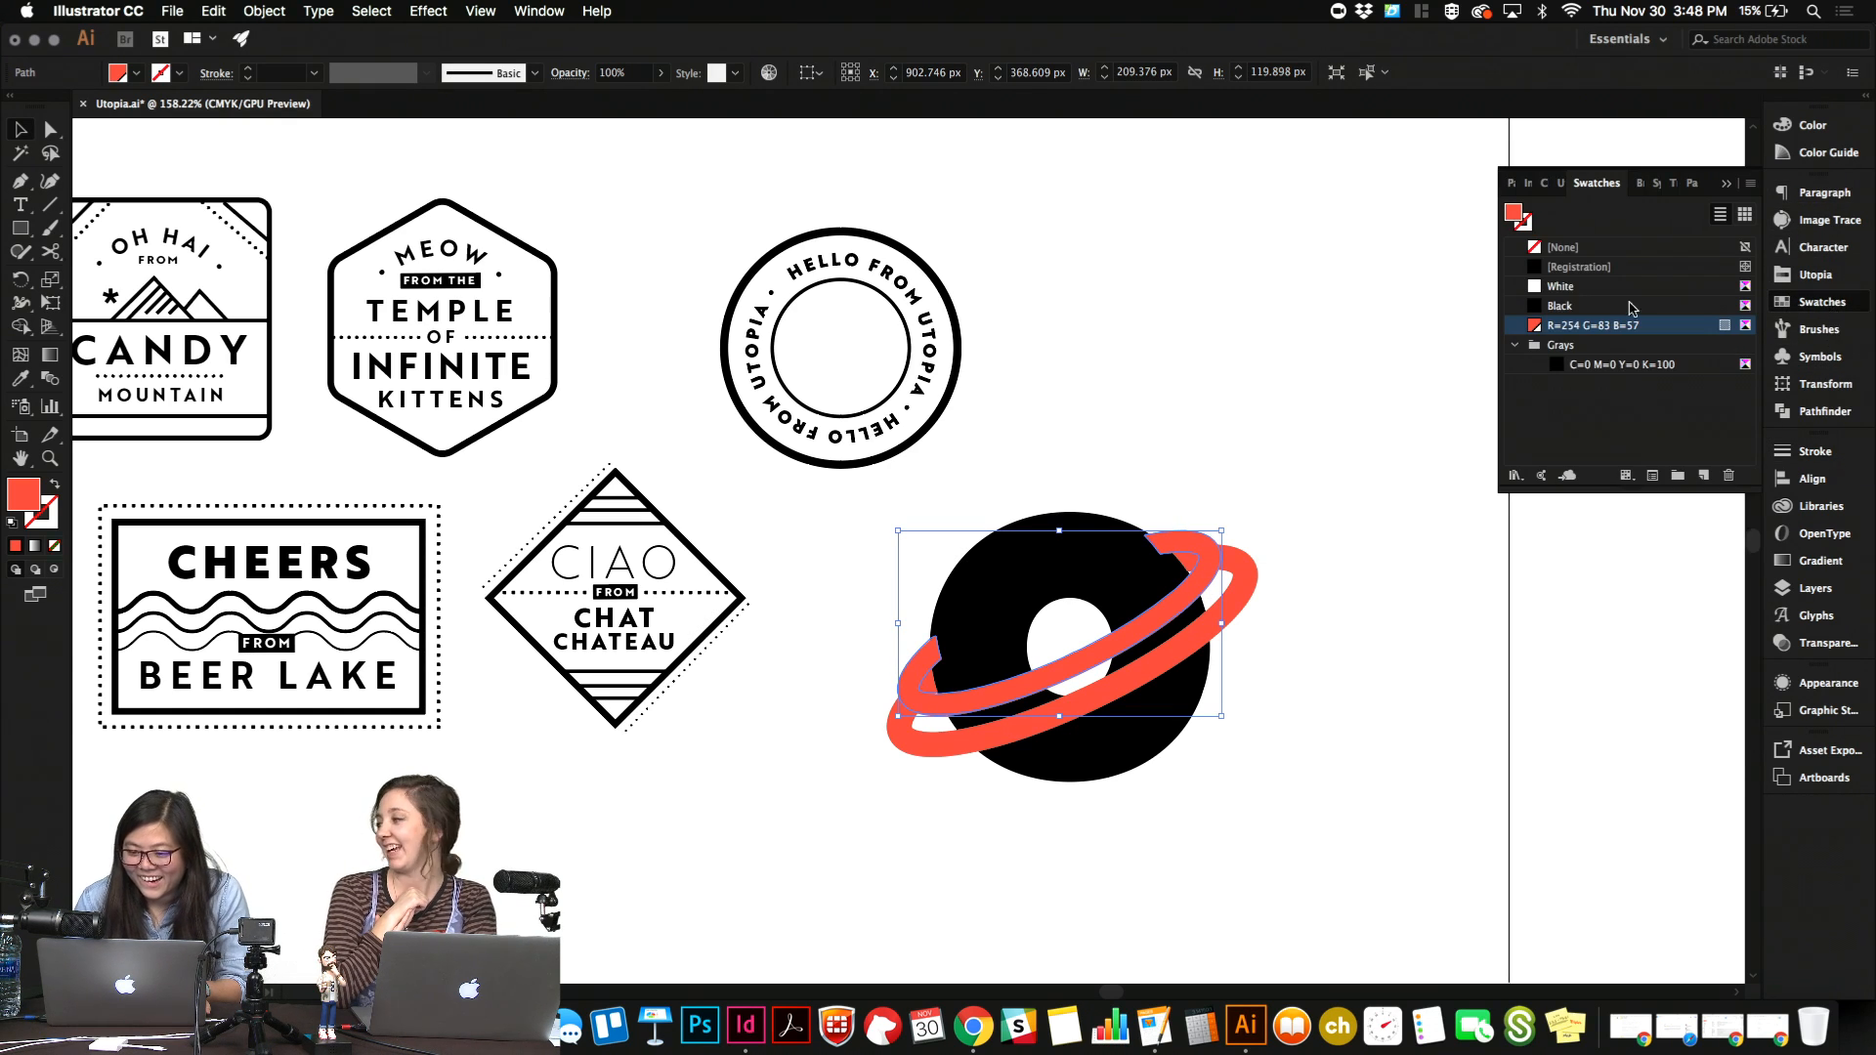
click(1821, 303)
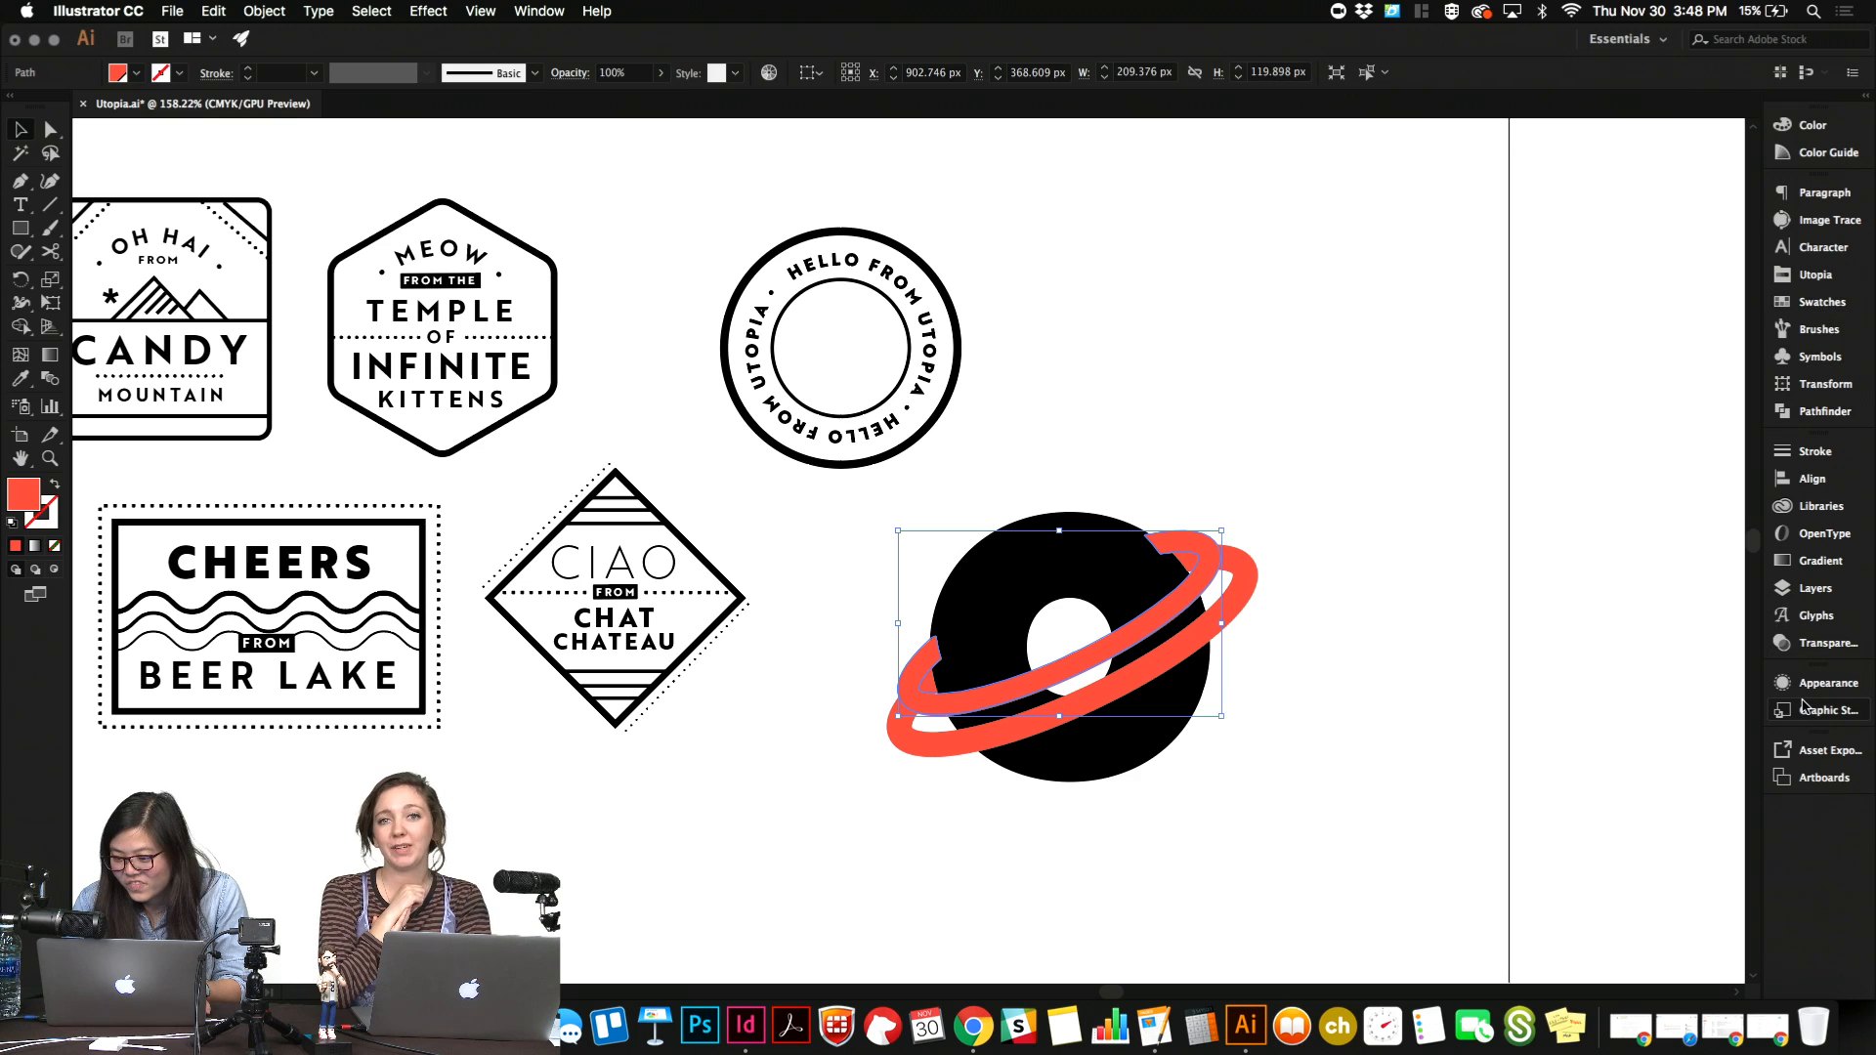
click(1816, 276)
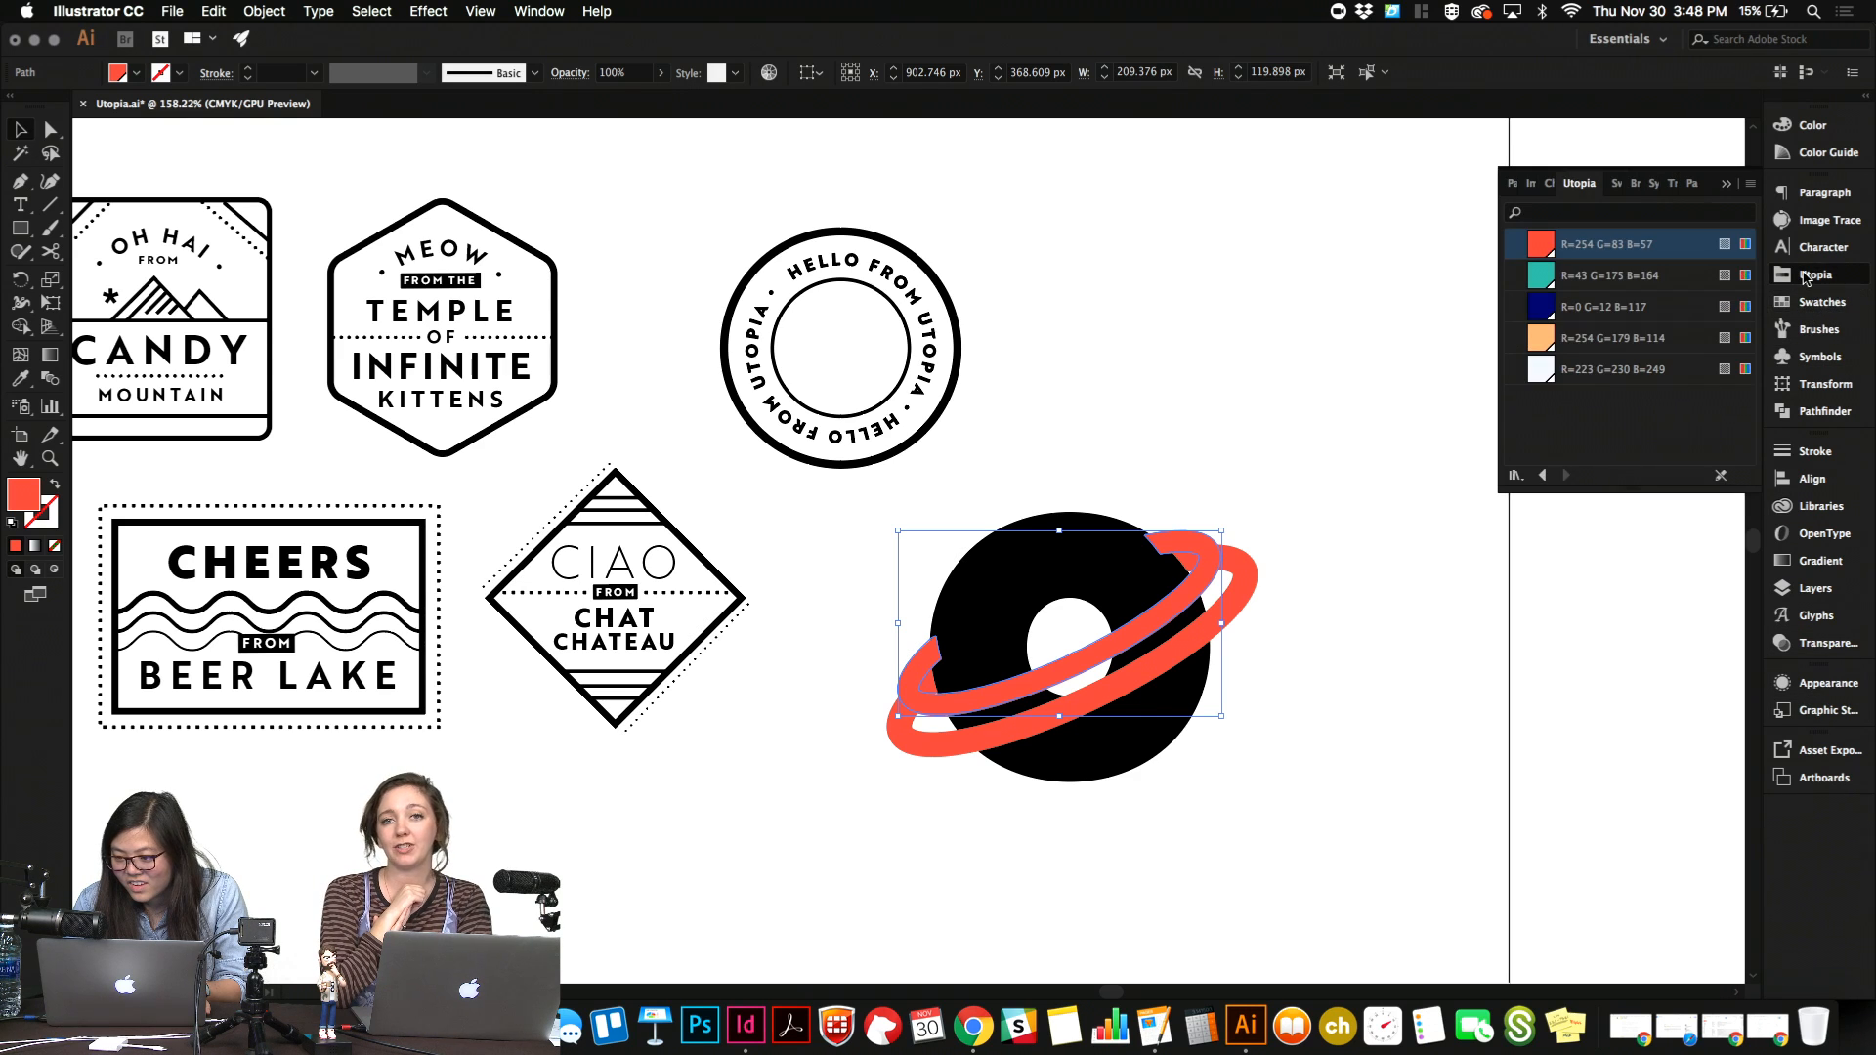
click(1591, 340)
click(1388, 383)
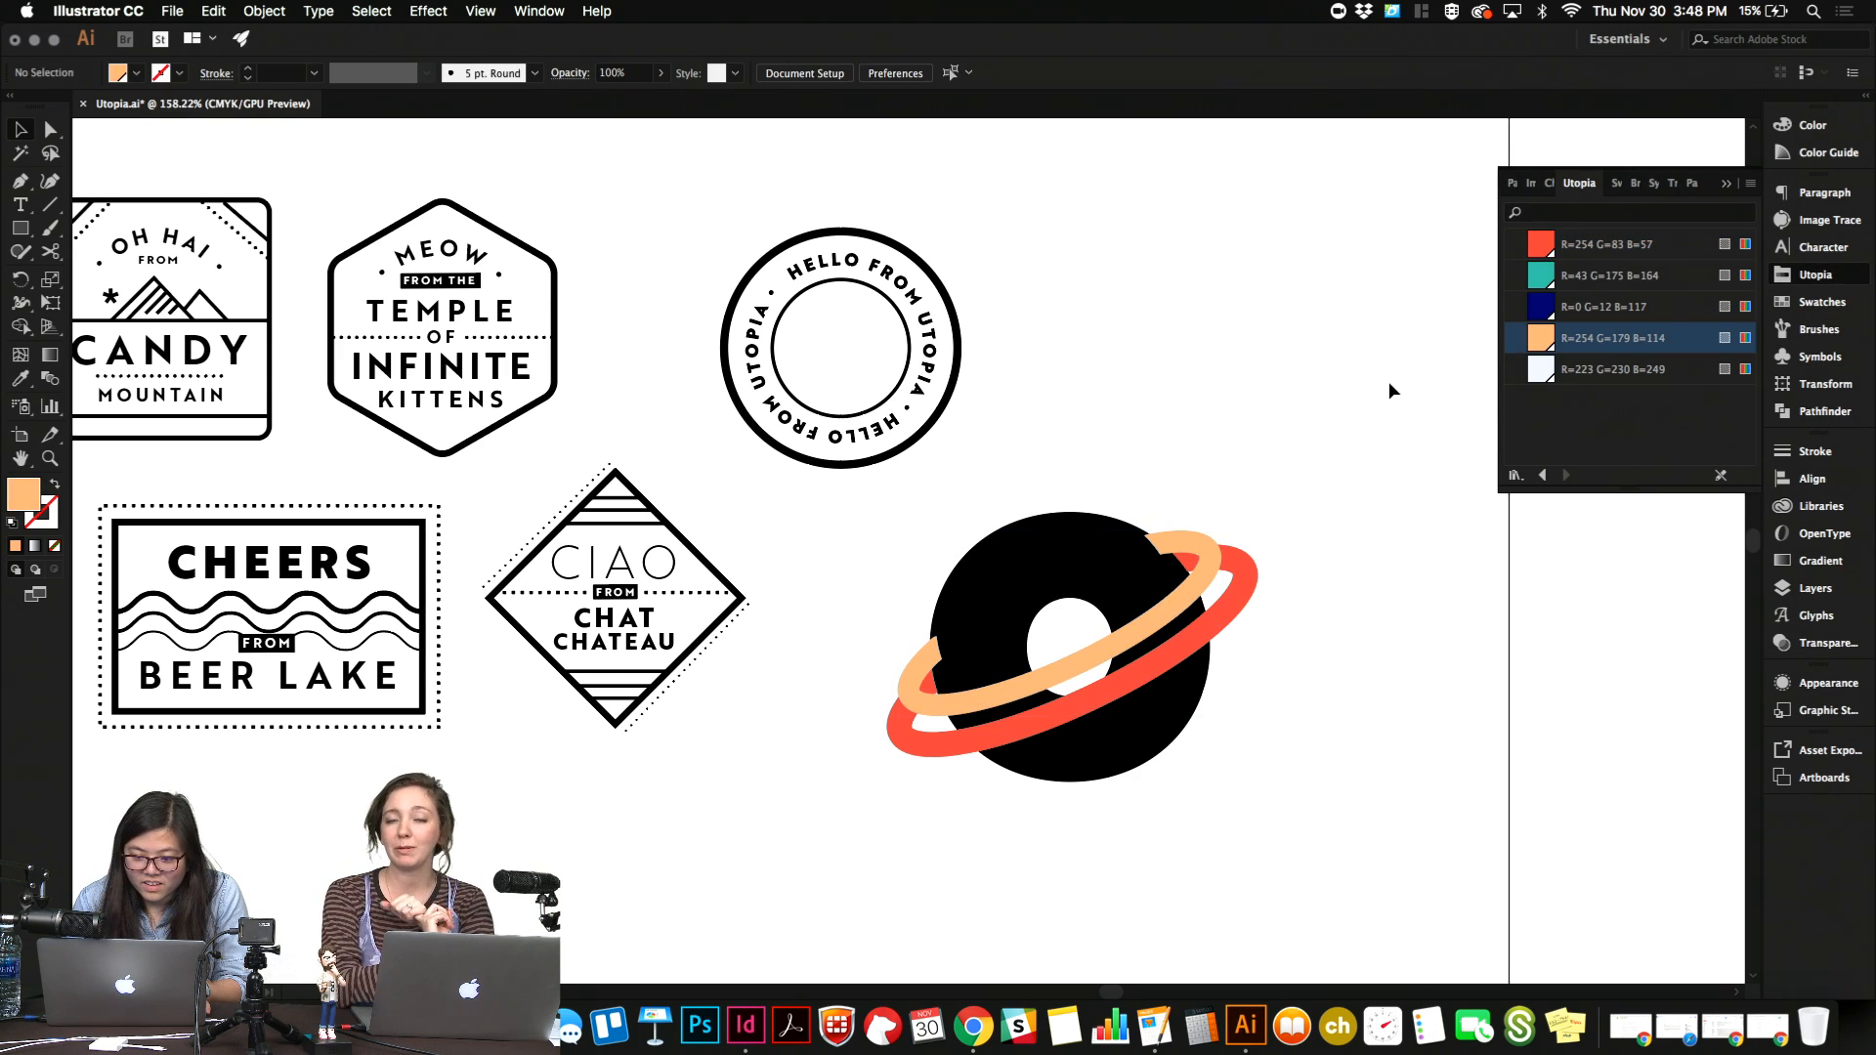
Use the Shape Builder on the peach ring and the "o" to split off the ring's overlapping ends, then deselect.
click(1208, 557)
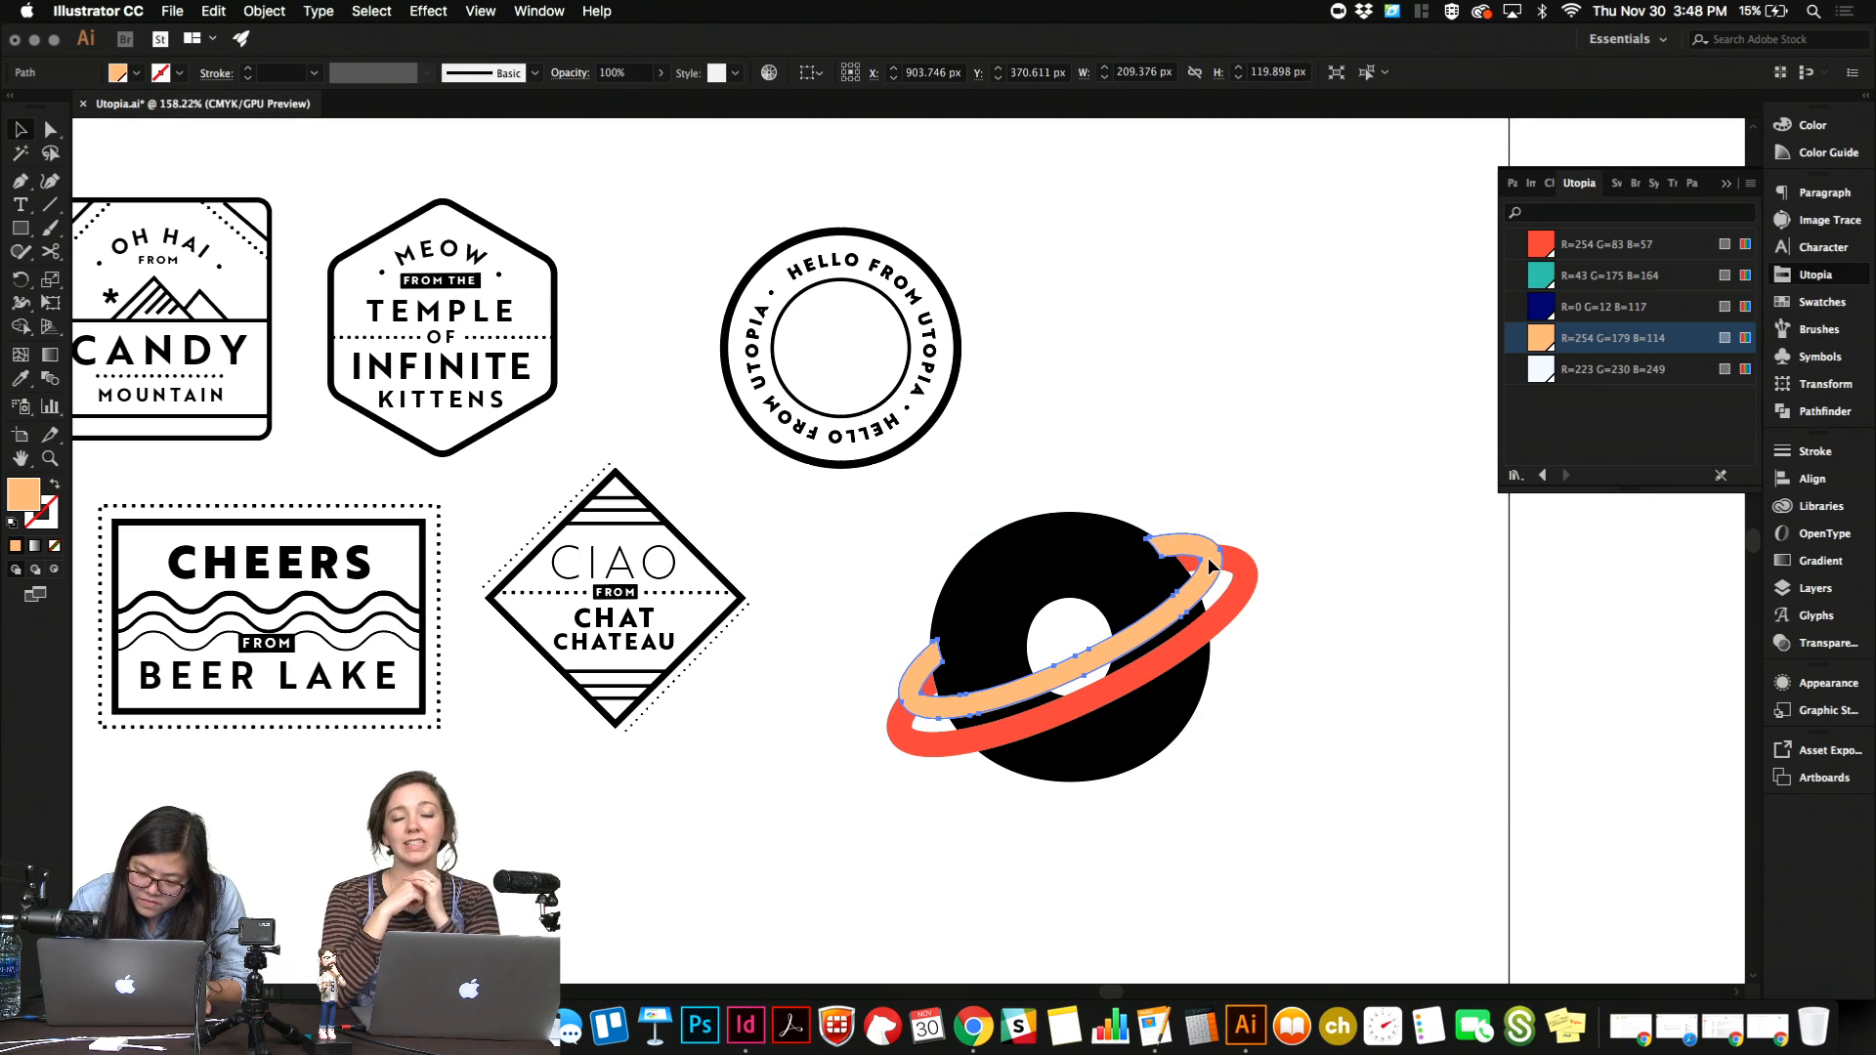
shift+click(1075, 523)
key(shift+m)
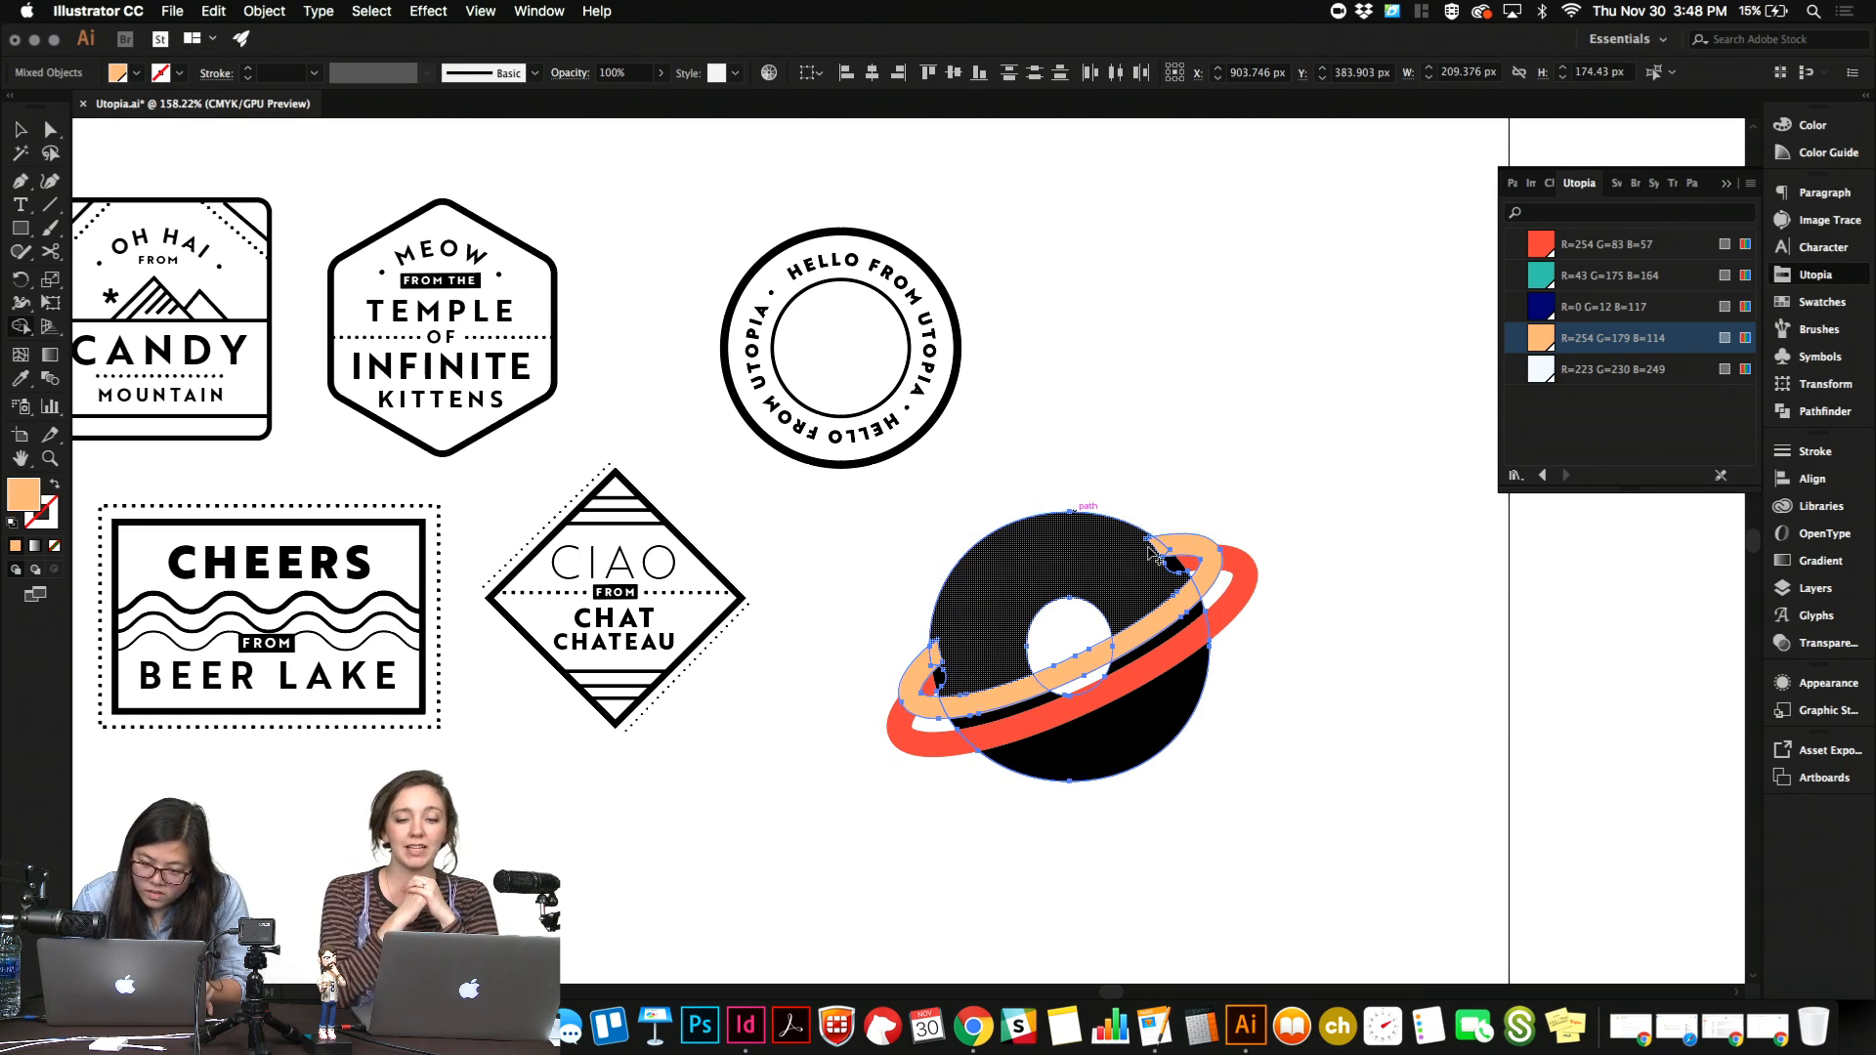
click(934, 658)
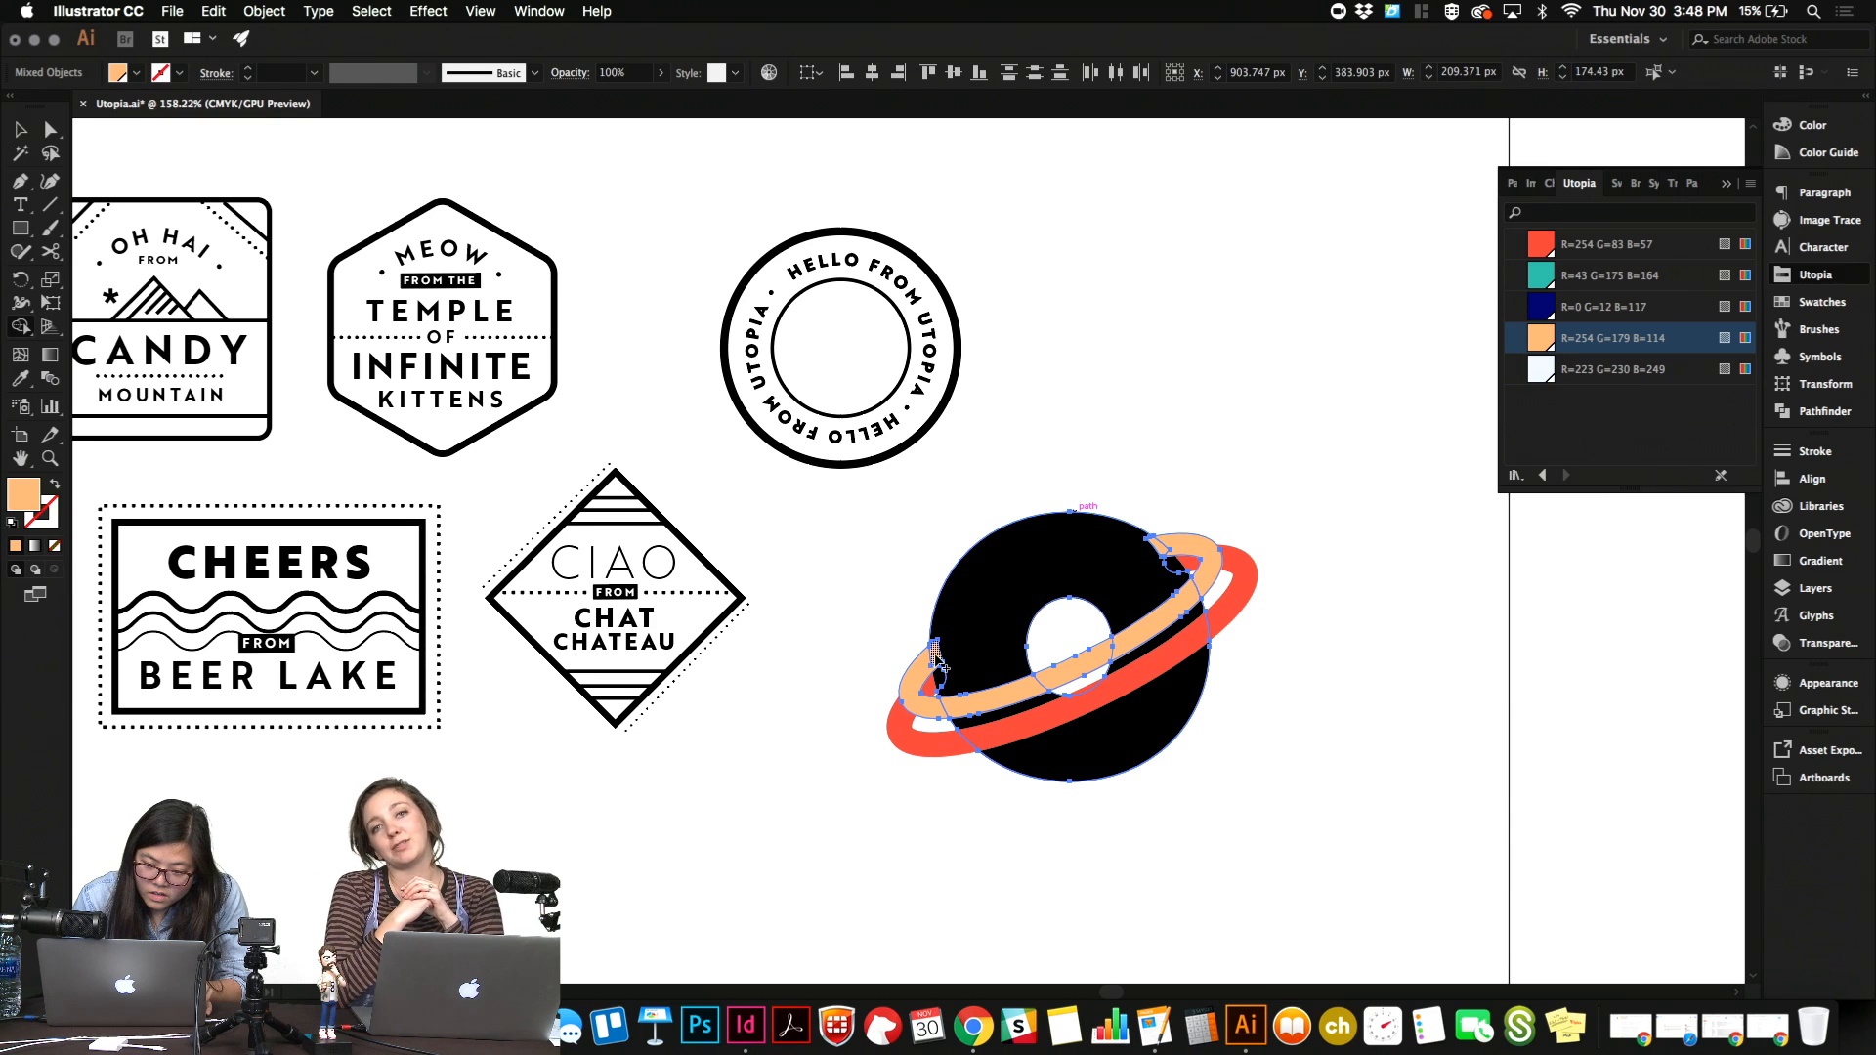
key(super+equal)
key(super+equal)
key(super+equal)
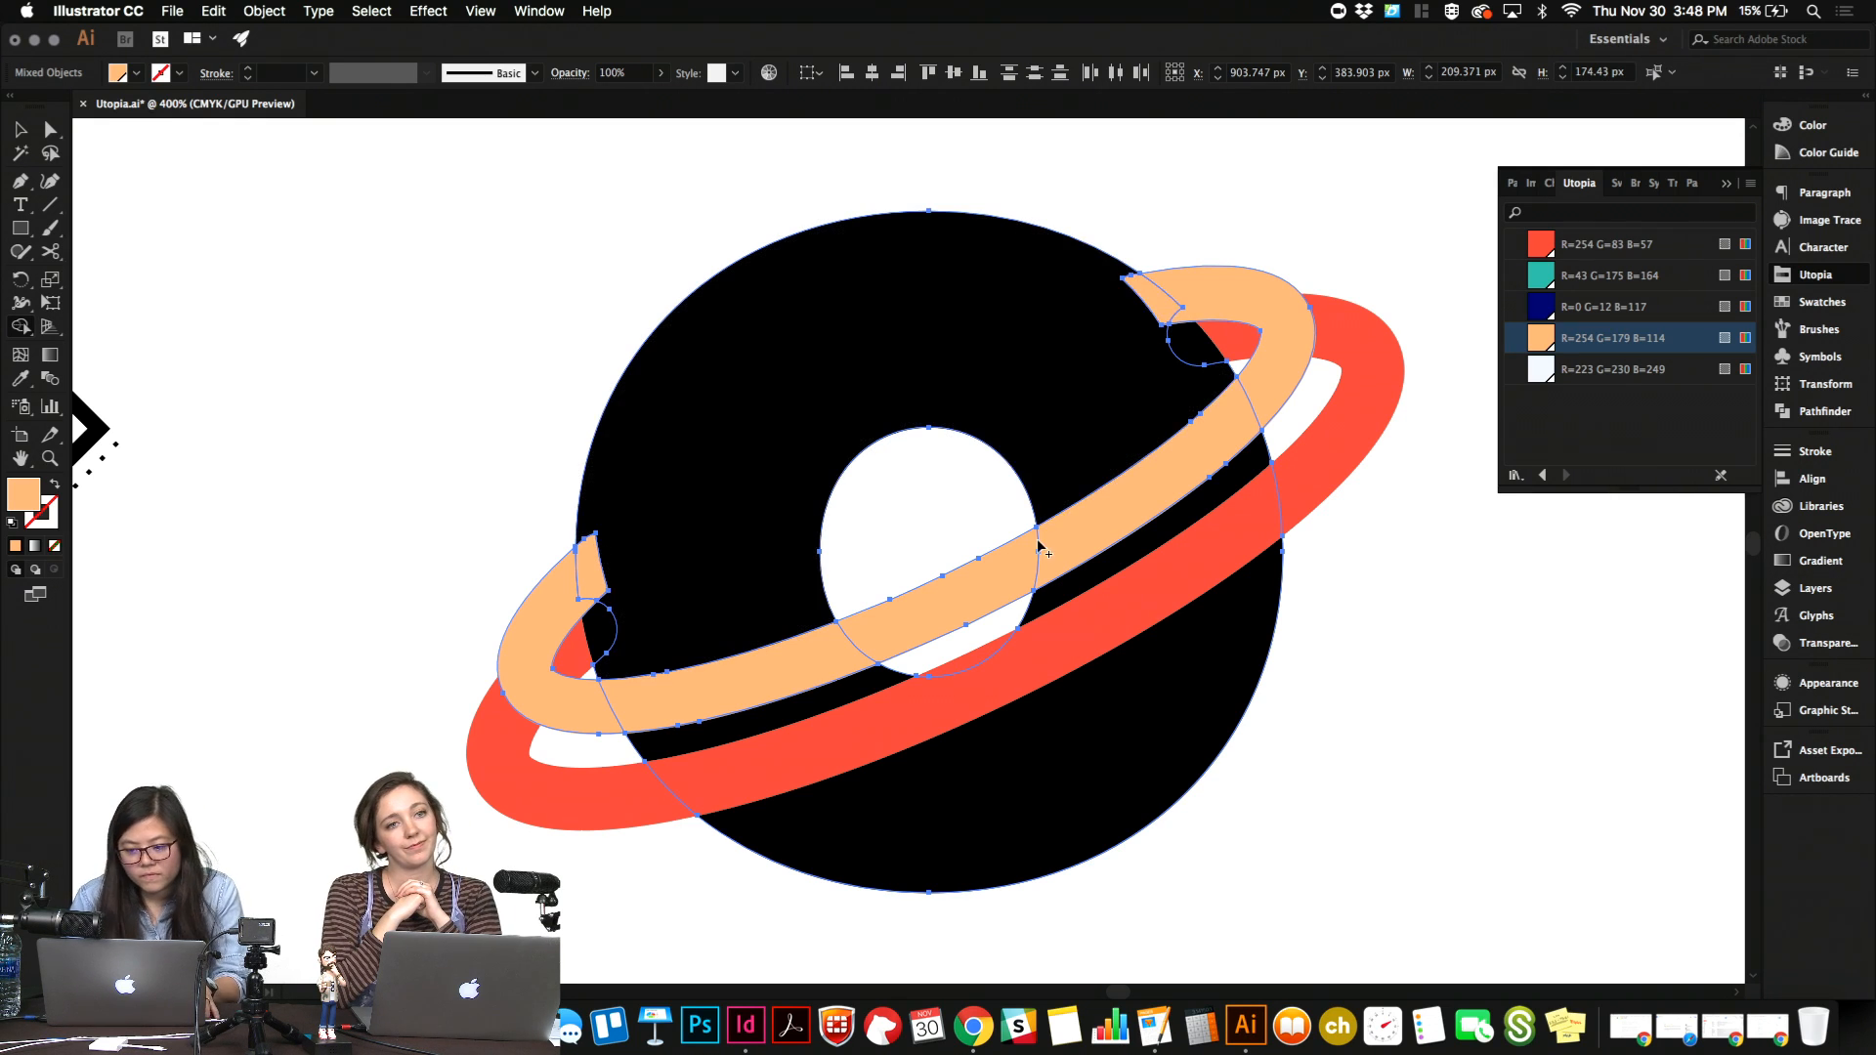
key(v)
click(1380, 699)
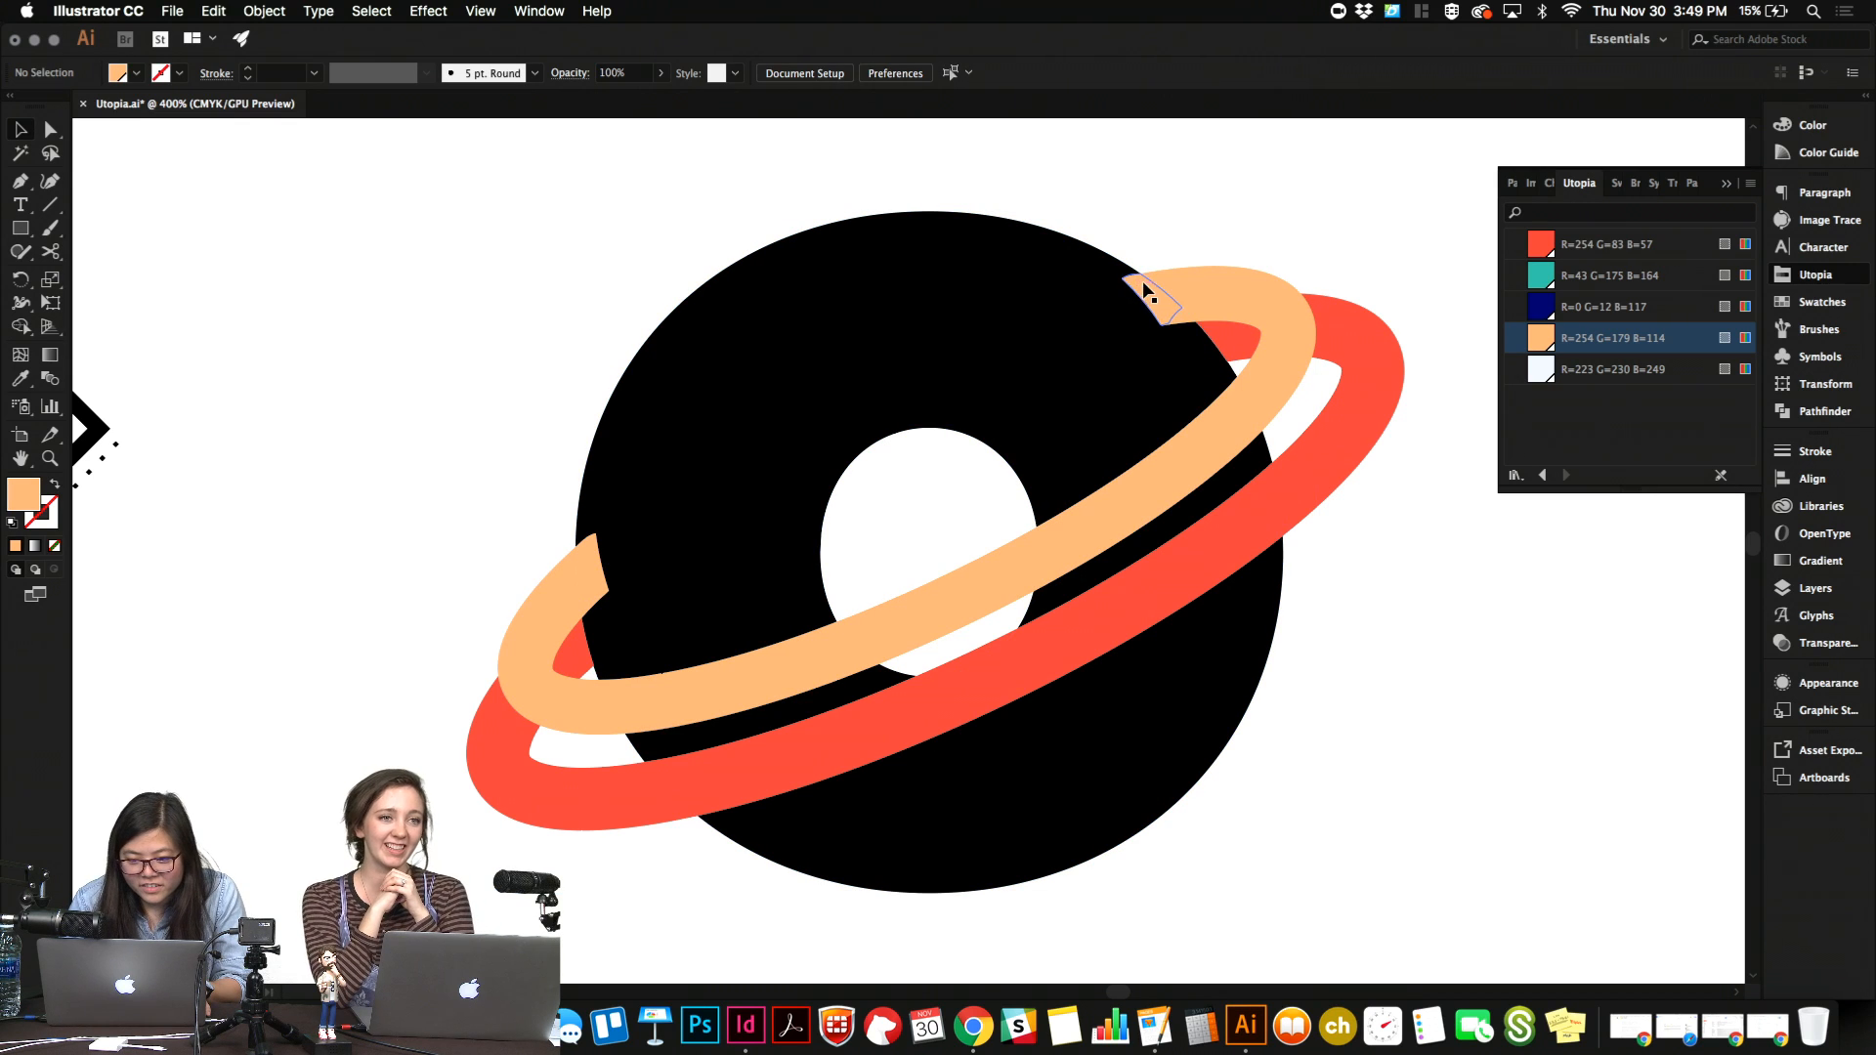
Try deleting the peach overlap piece at the ring's upper-right end, then undo back past the Shape Builder split.
click(1229, 303)
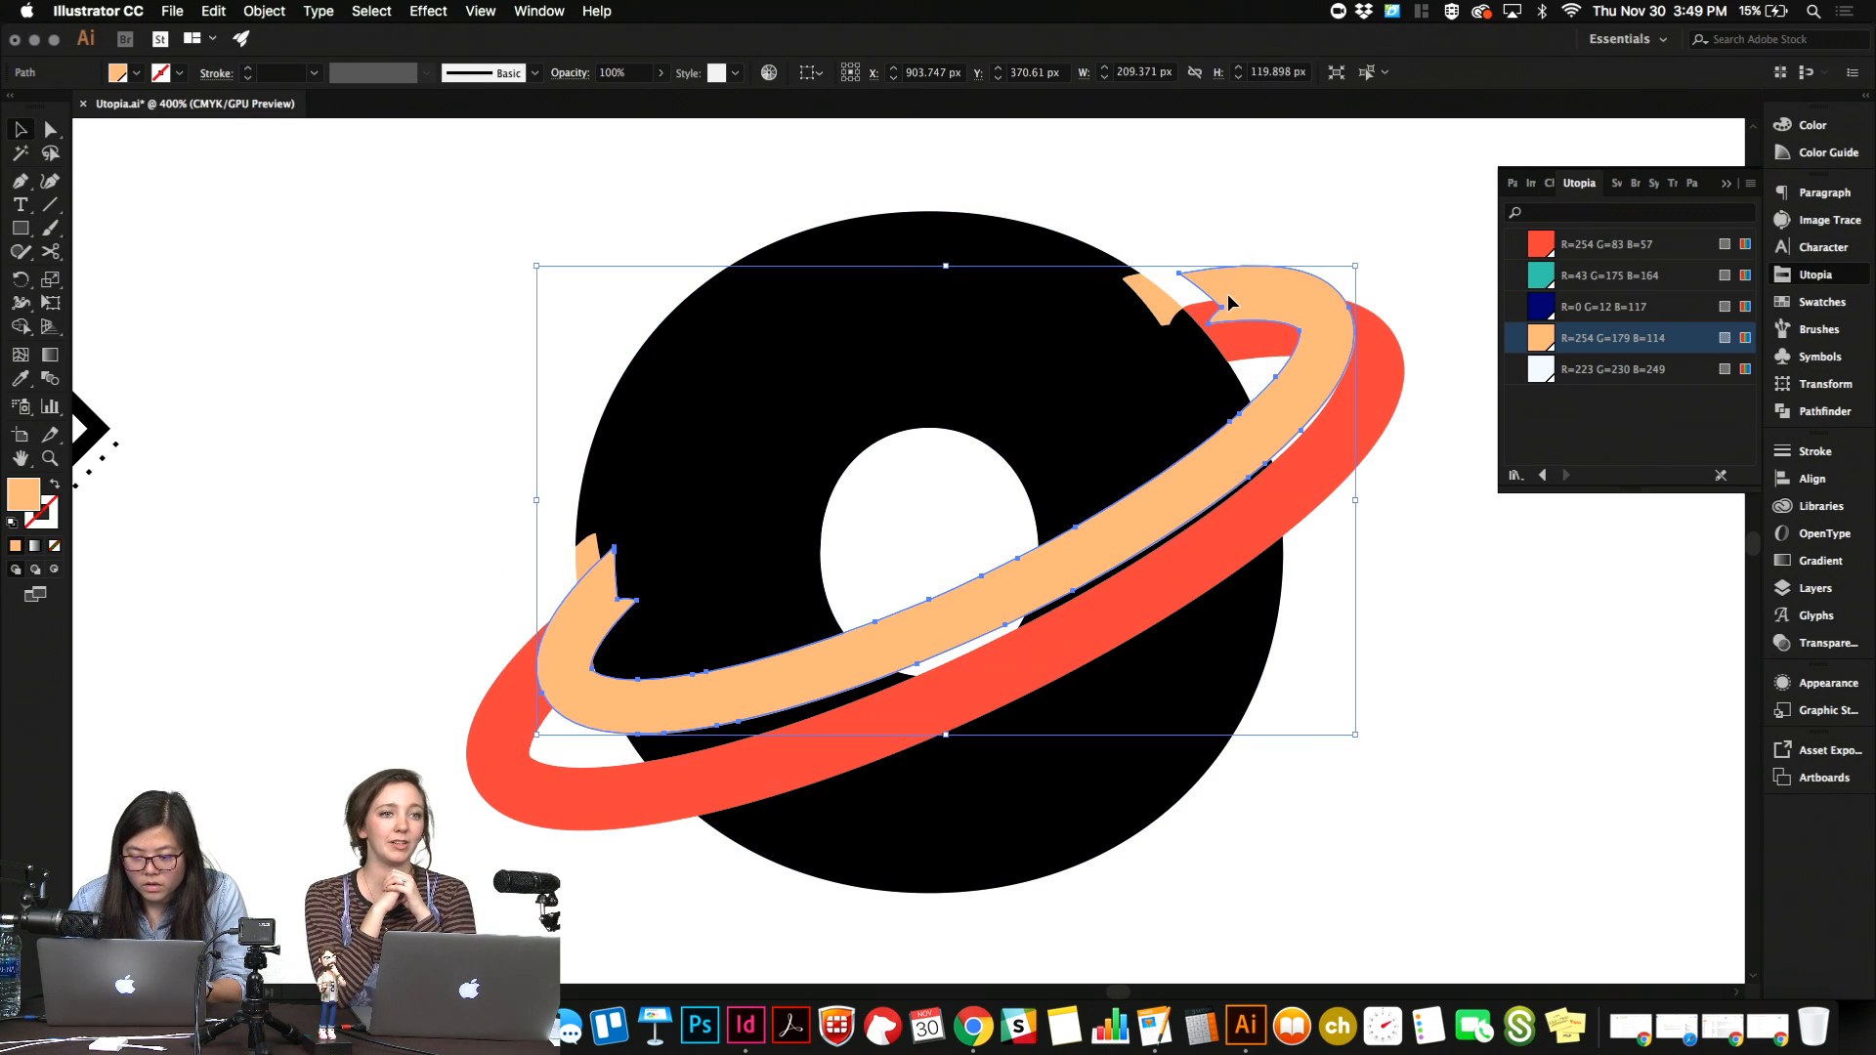
key(super+z)
click(1158, 310)
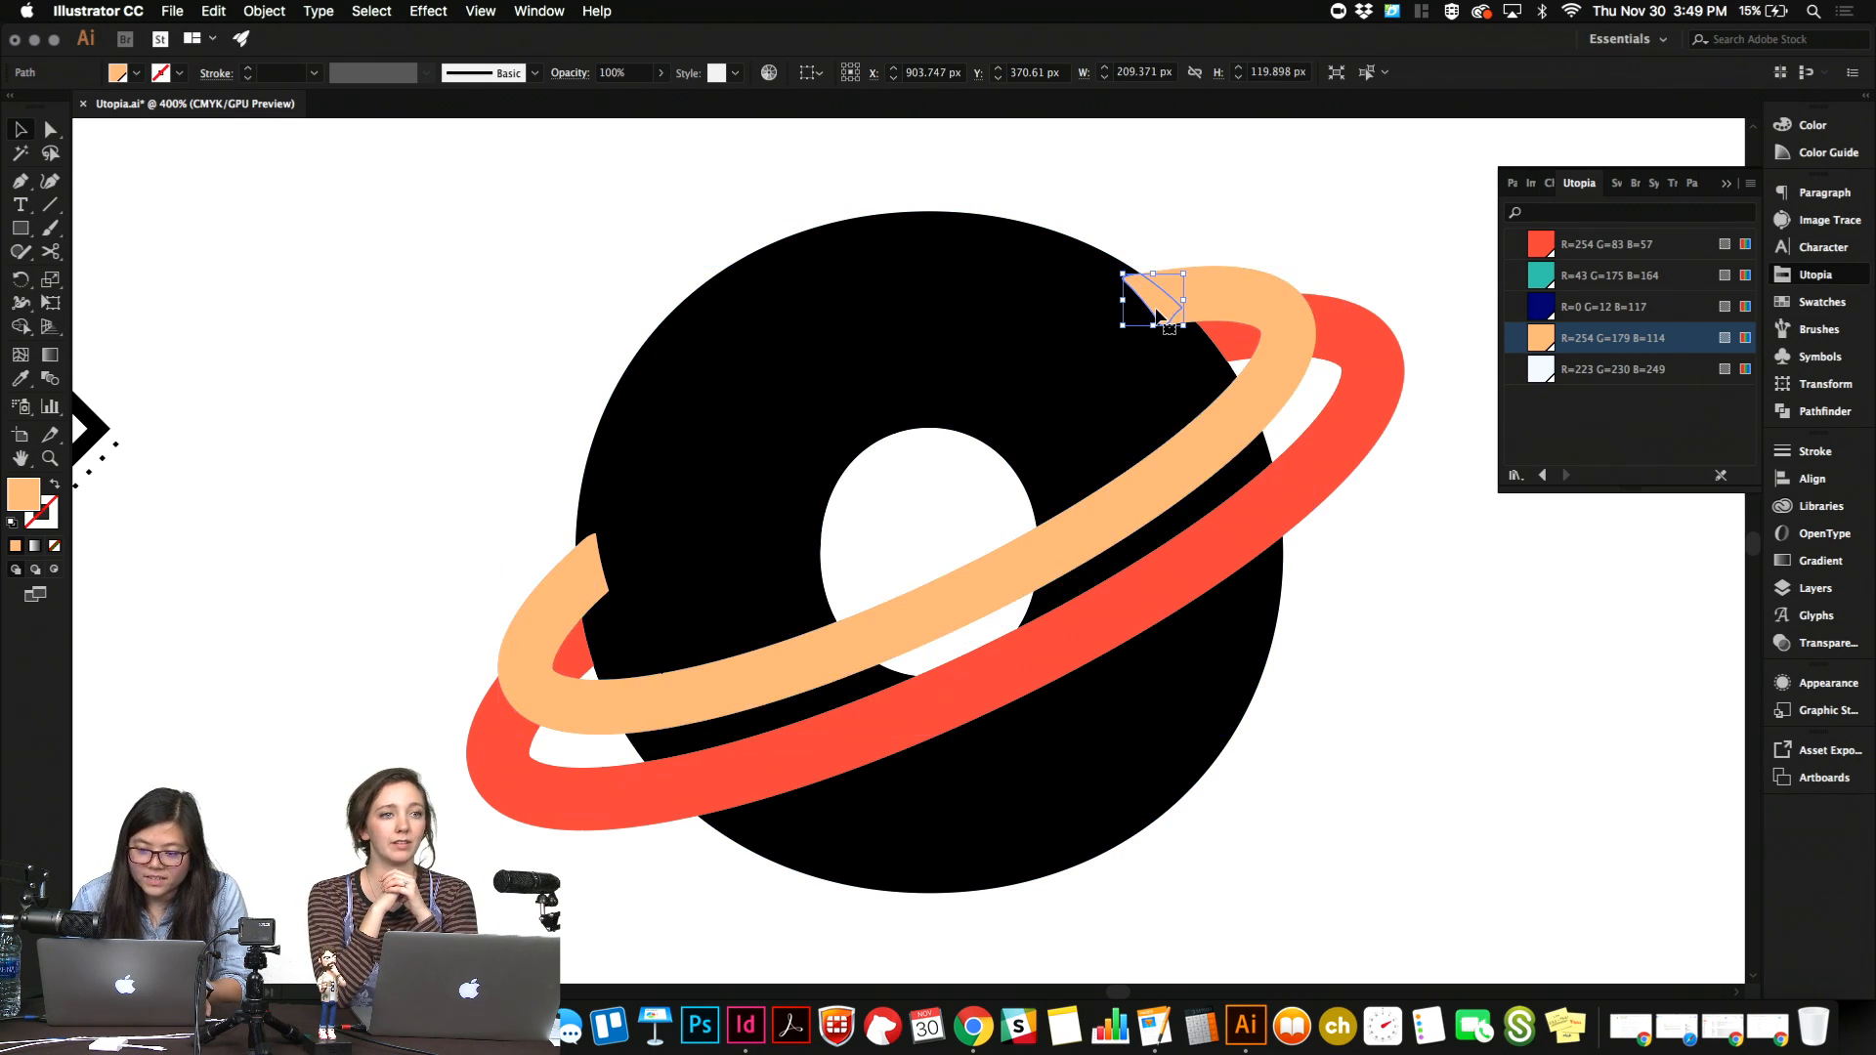
key(Delete)
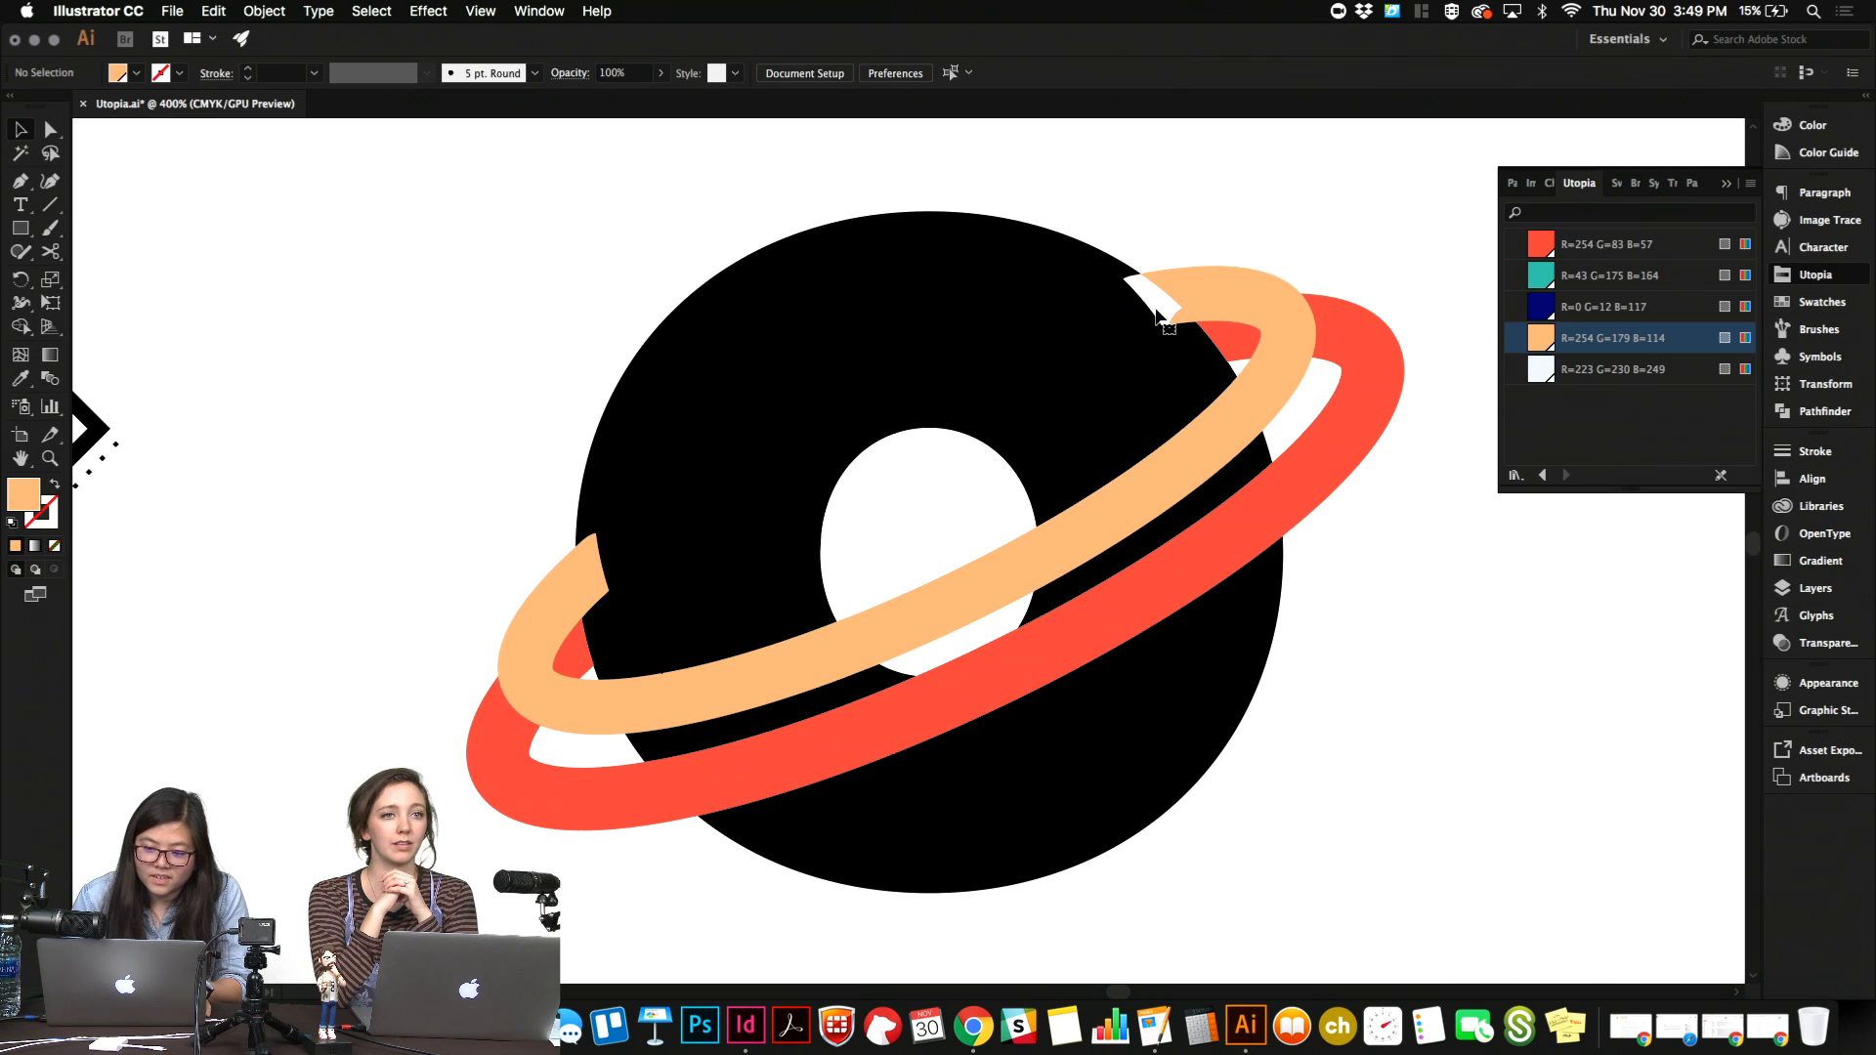
click(901, 384)
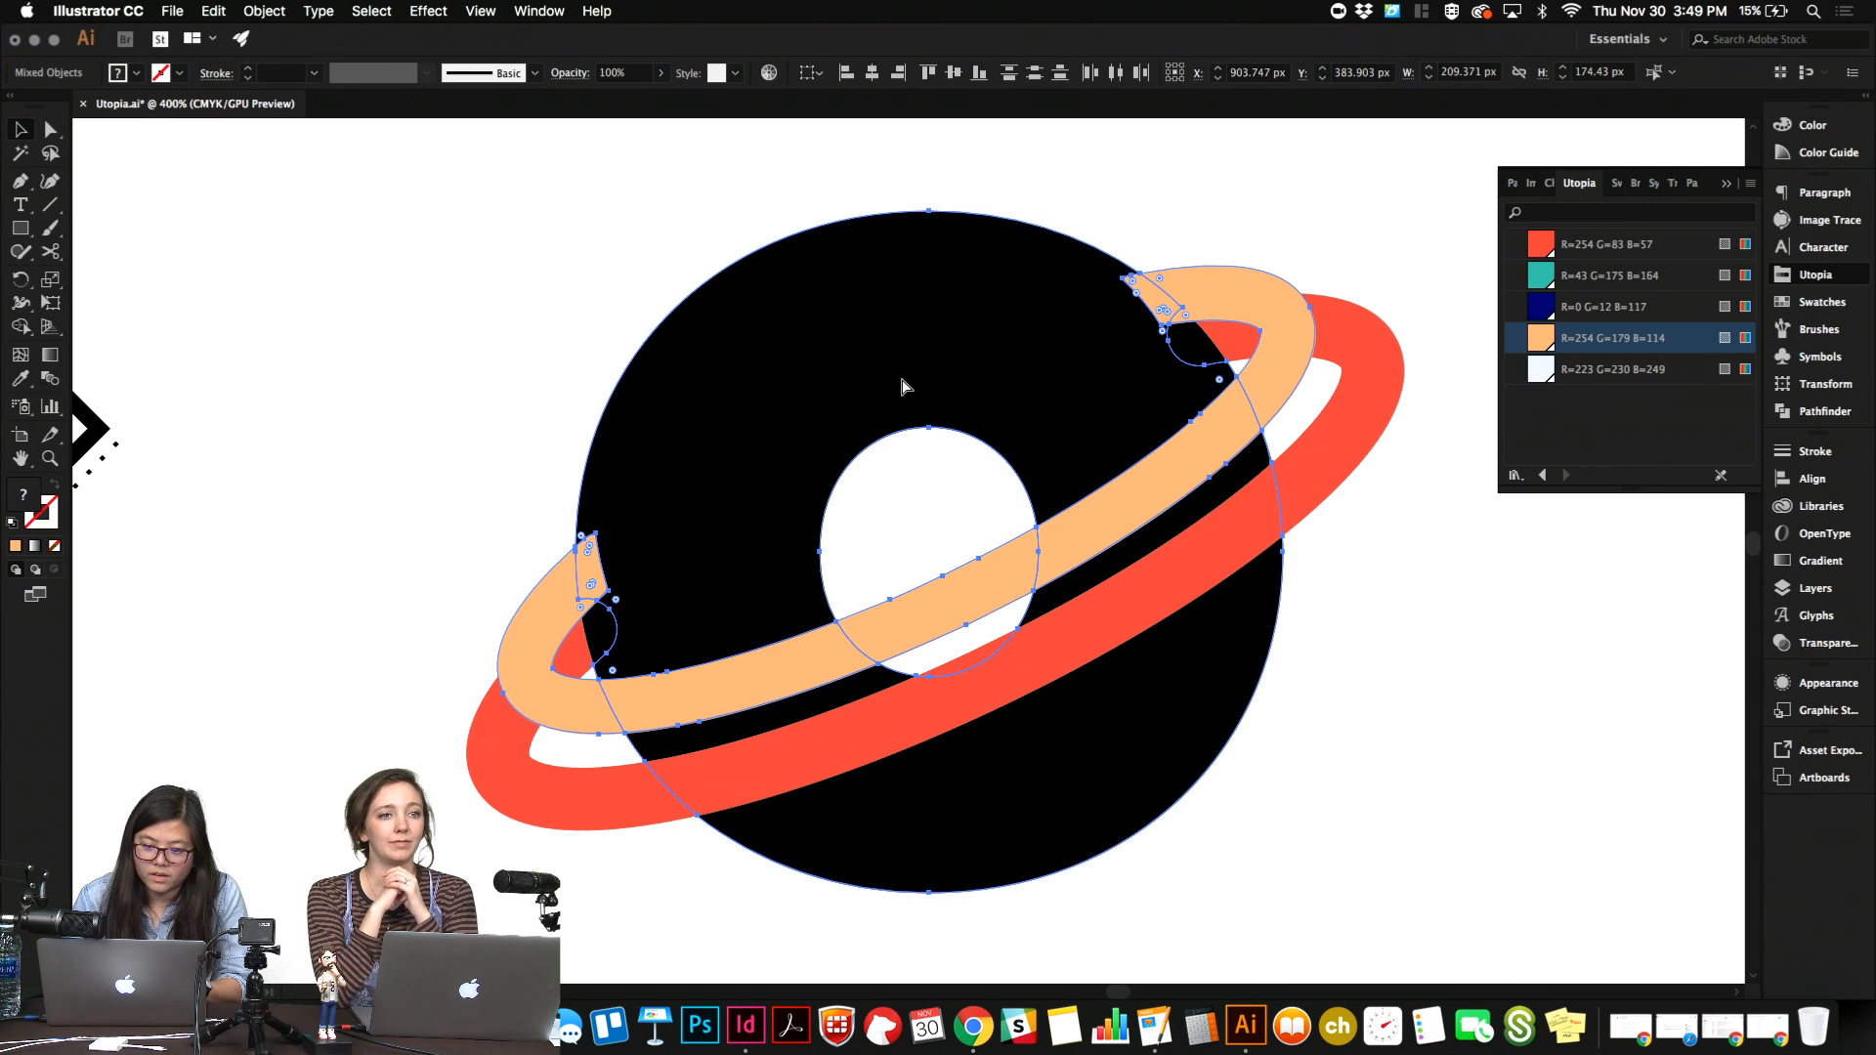
shift+click(900, 384)
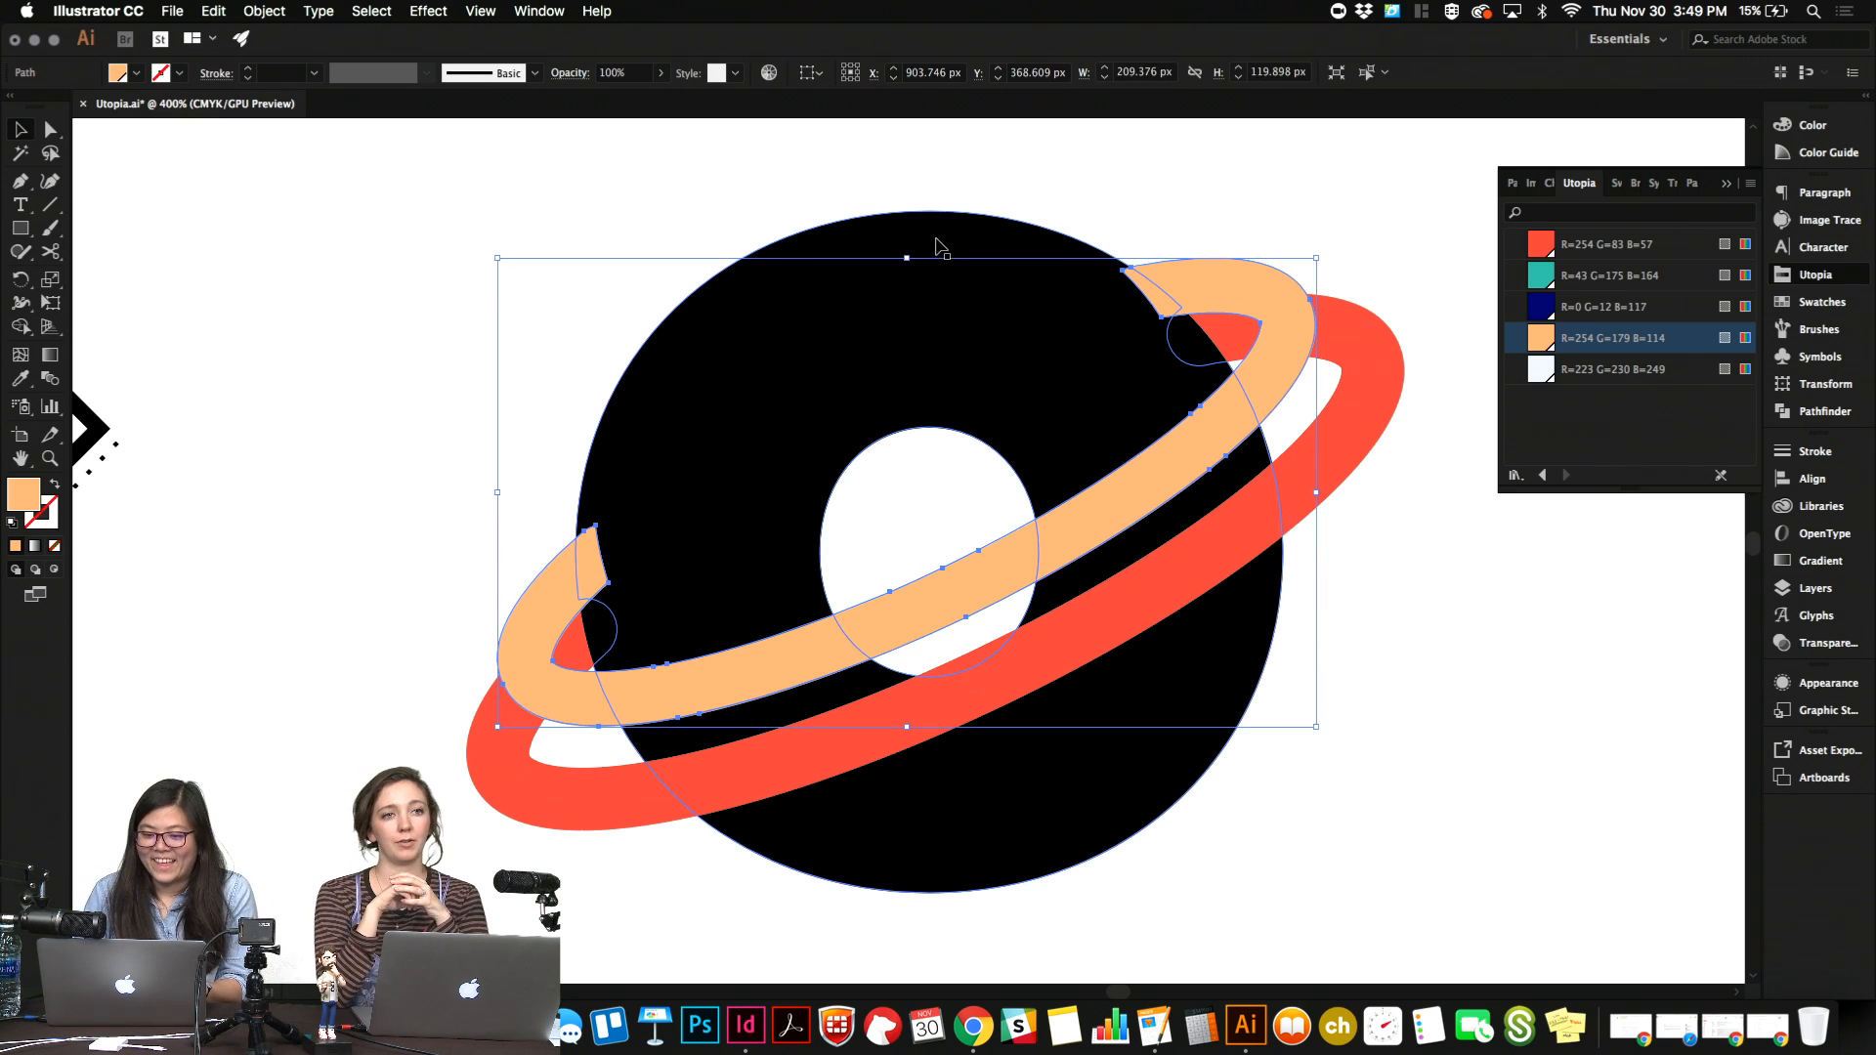
Select the "o" and peach ring together and cut away both overlapping ring ends with the Shape Builder, then deselect.
shift+click(939, 241)
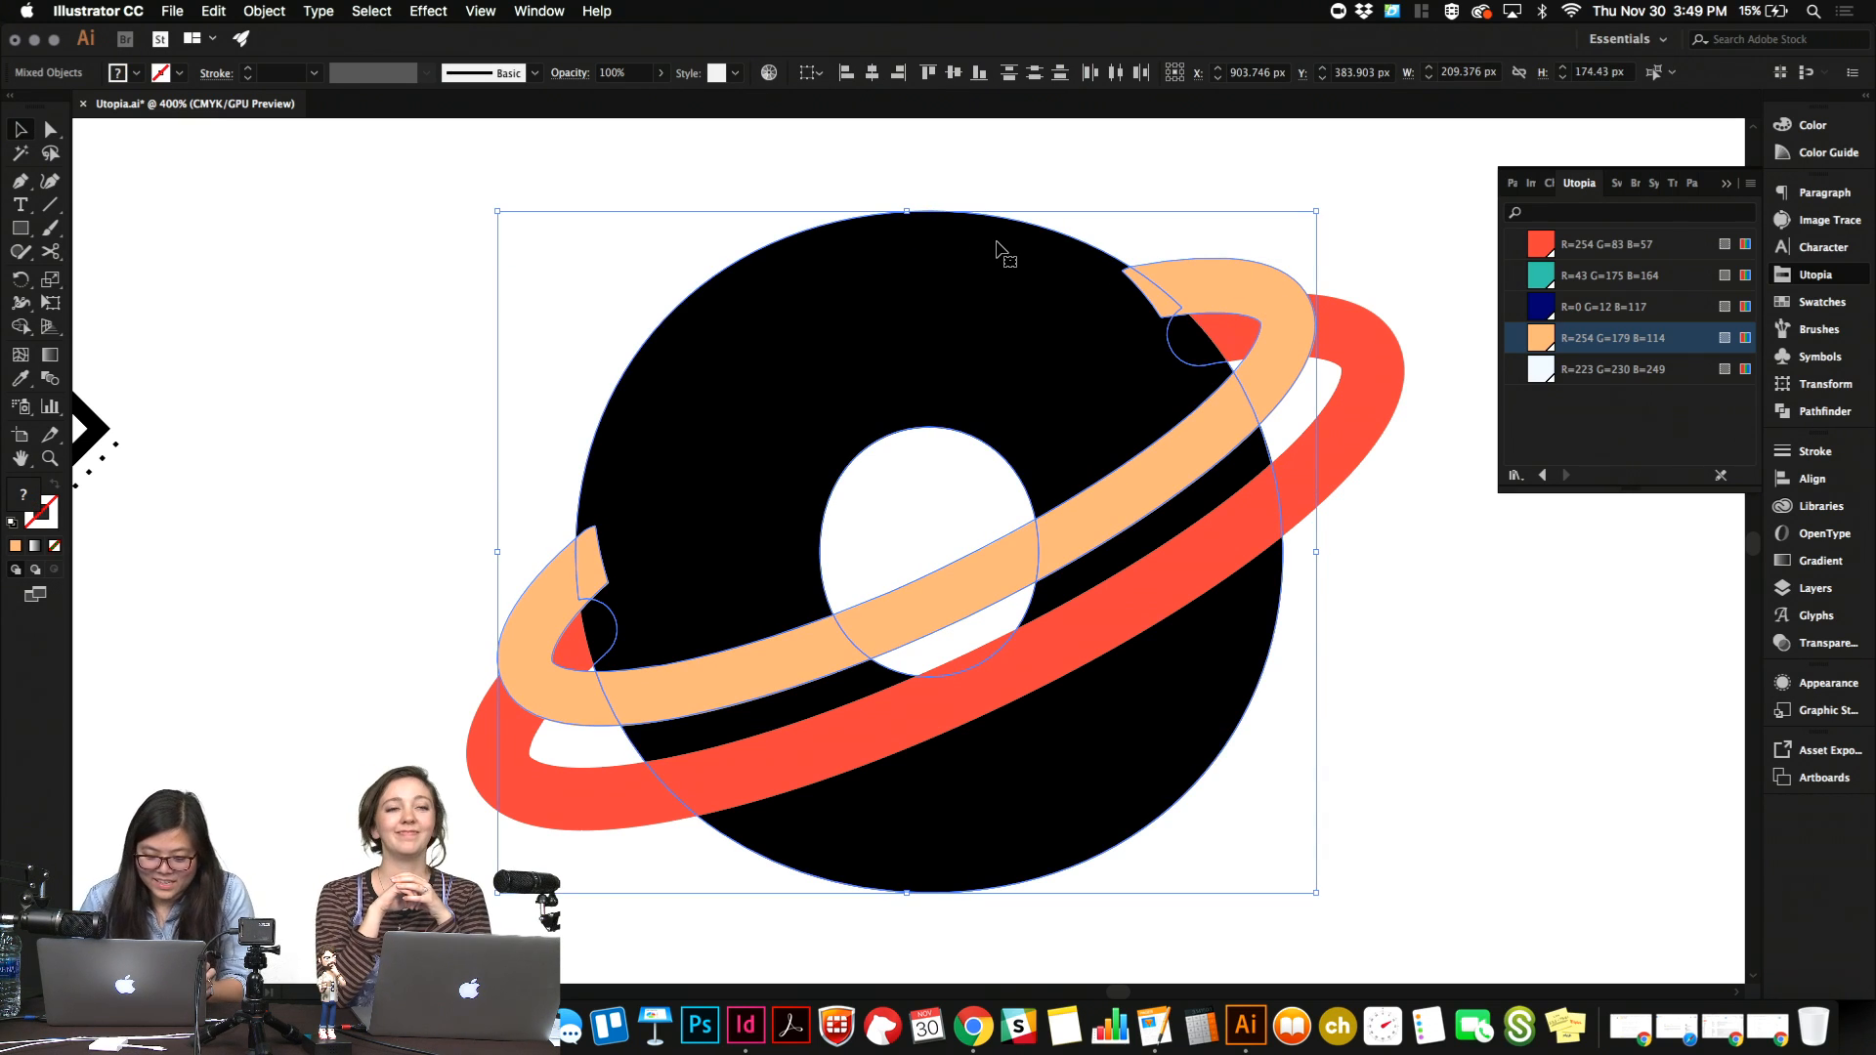
key(shift+m)
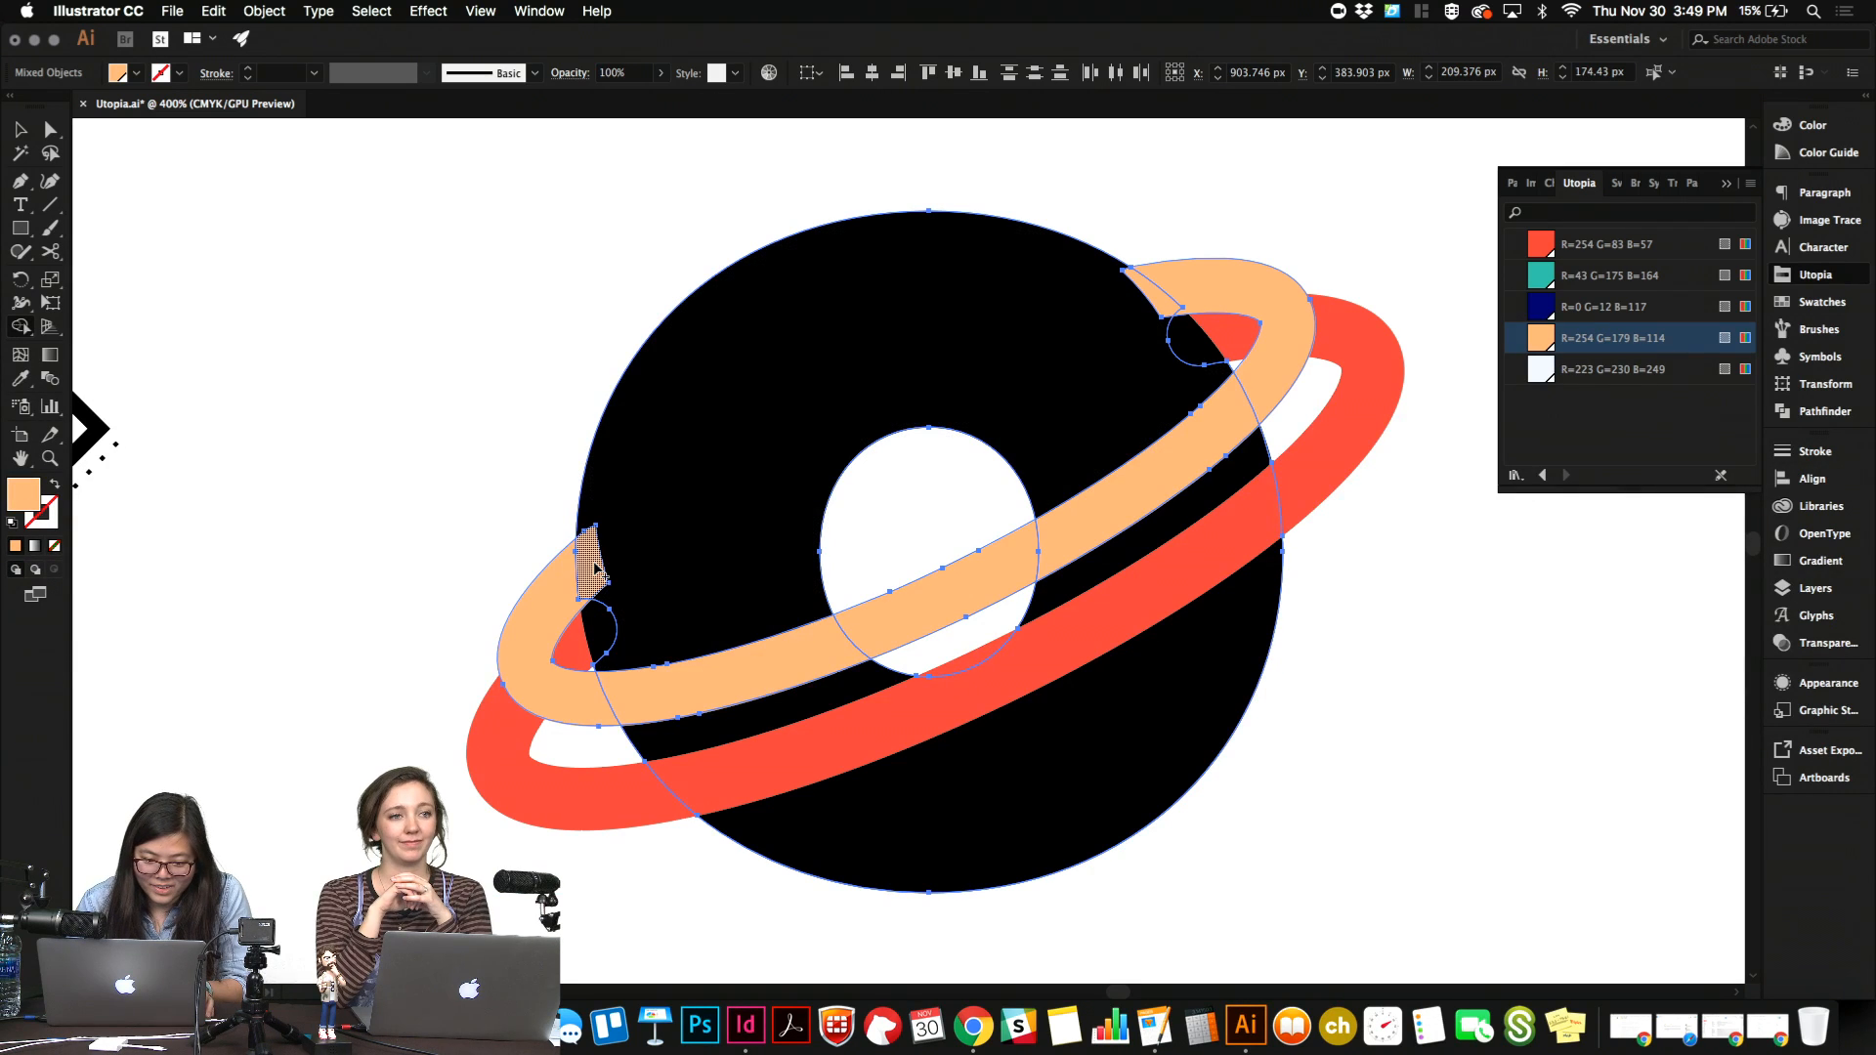
click(594, 567)
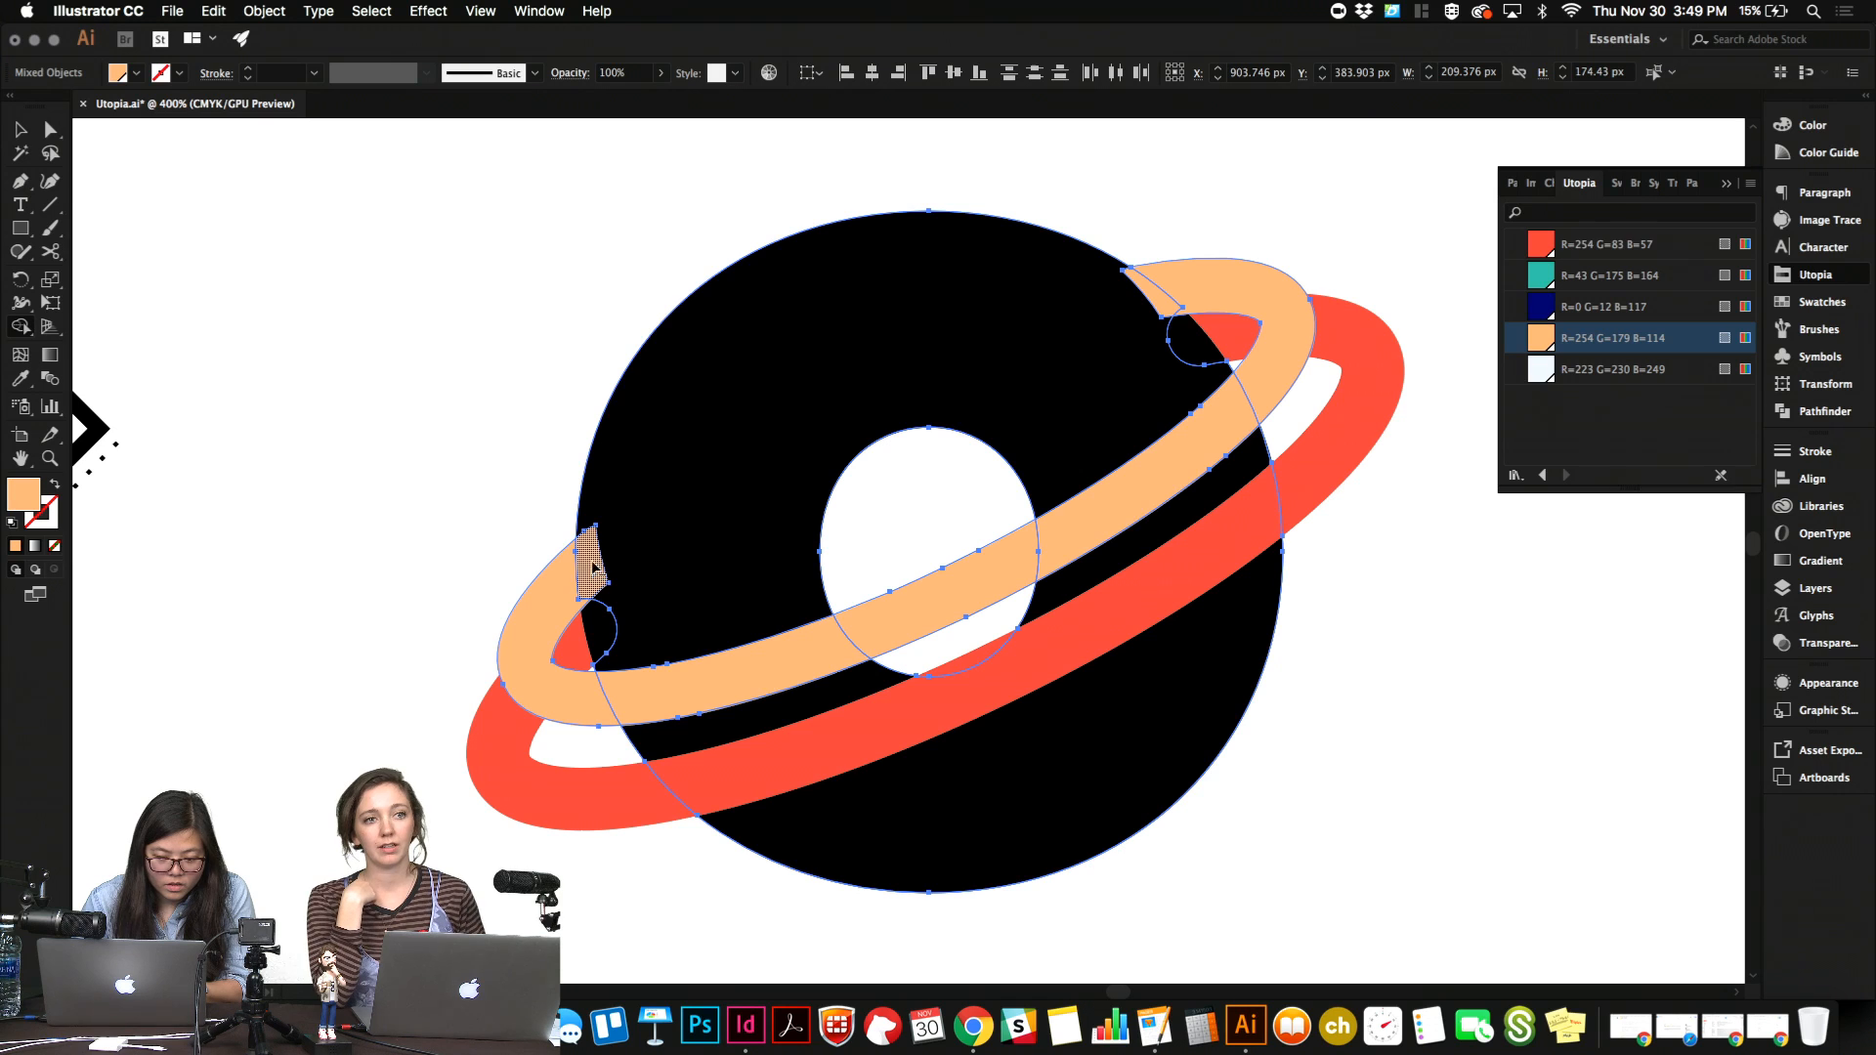
alt+click(592, 564)
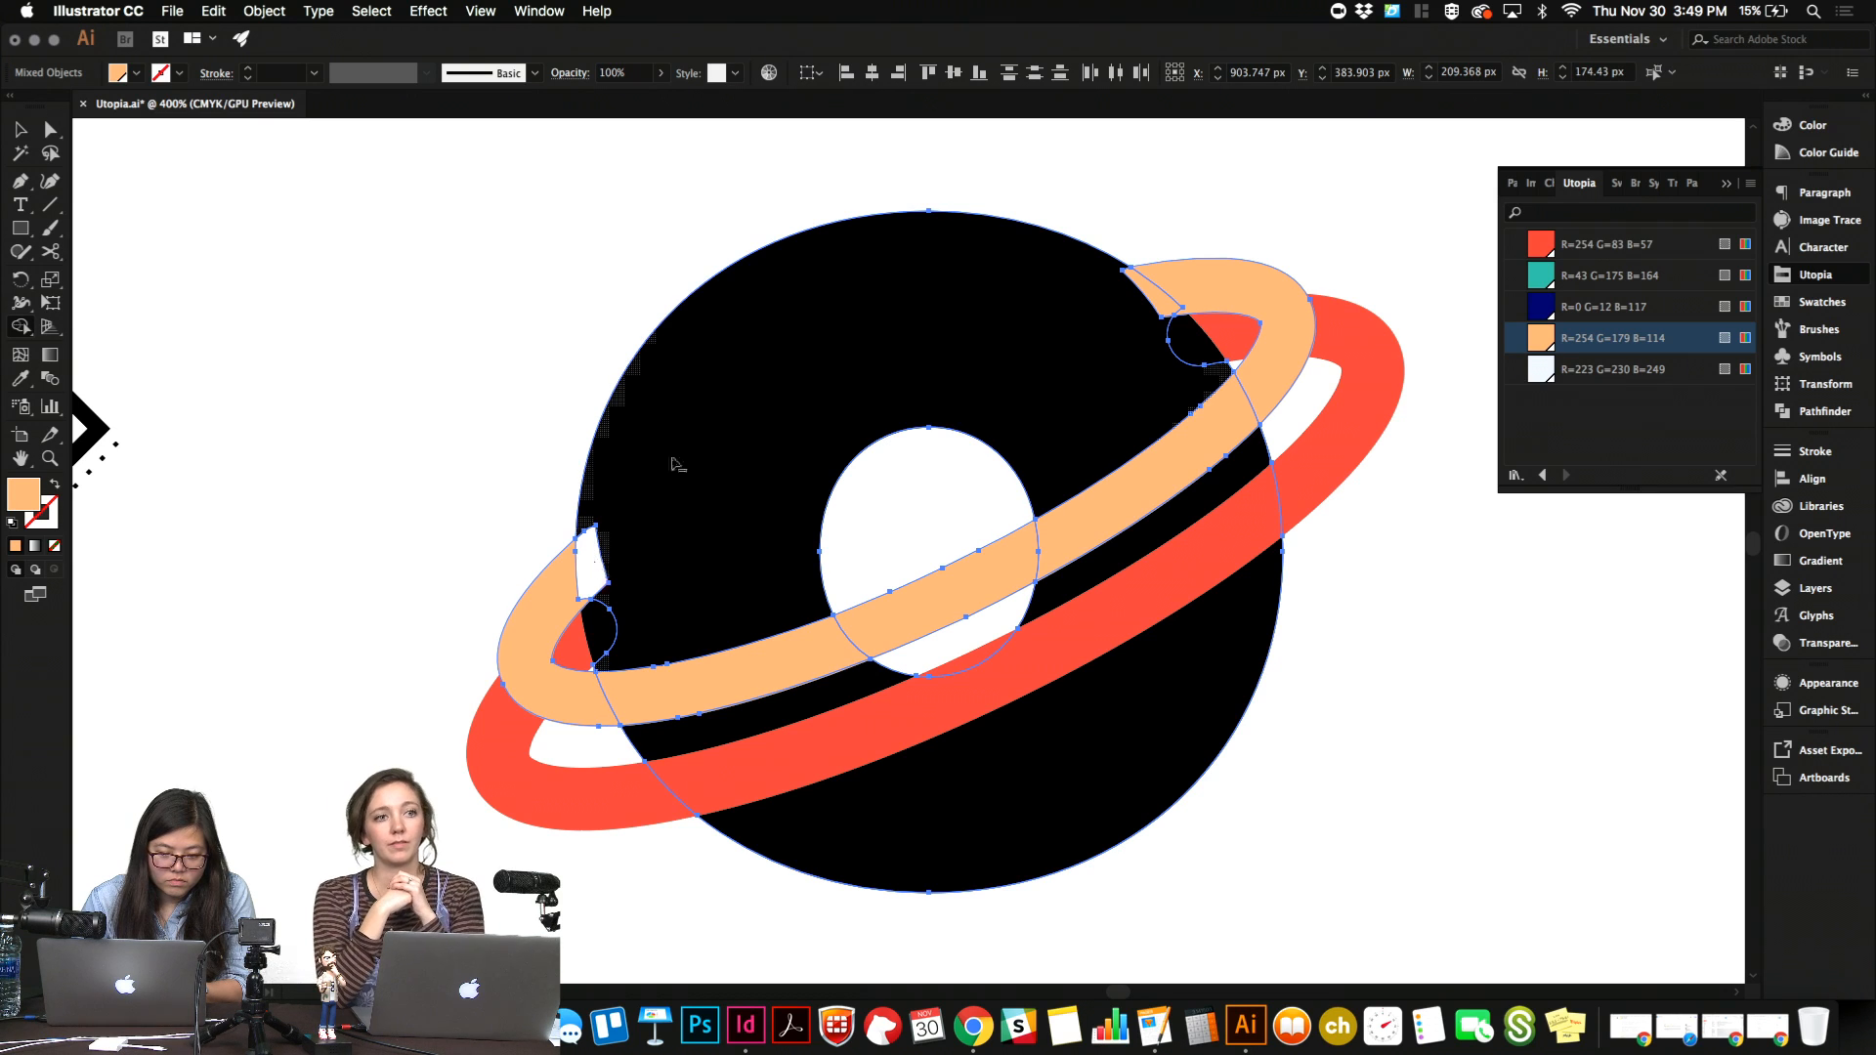
alt+click(1163, 306)
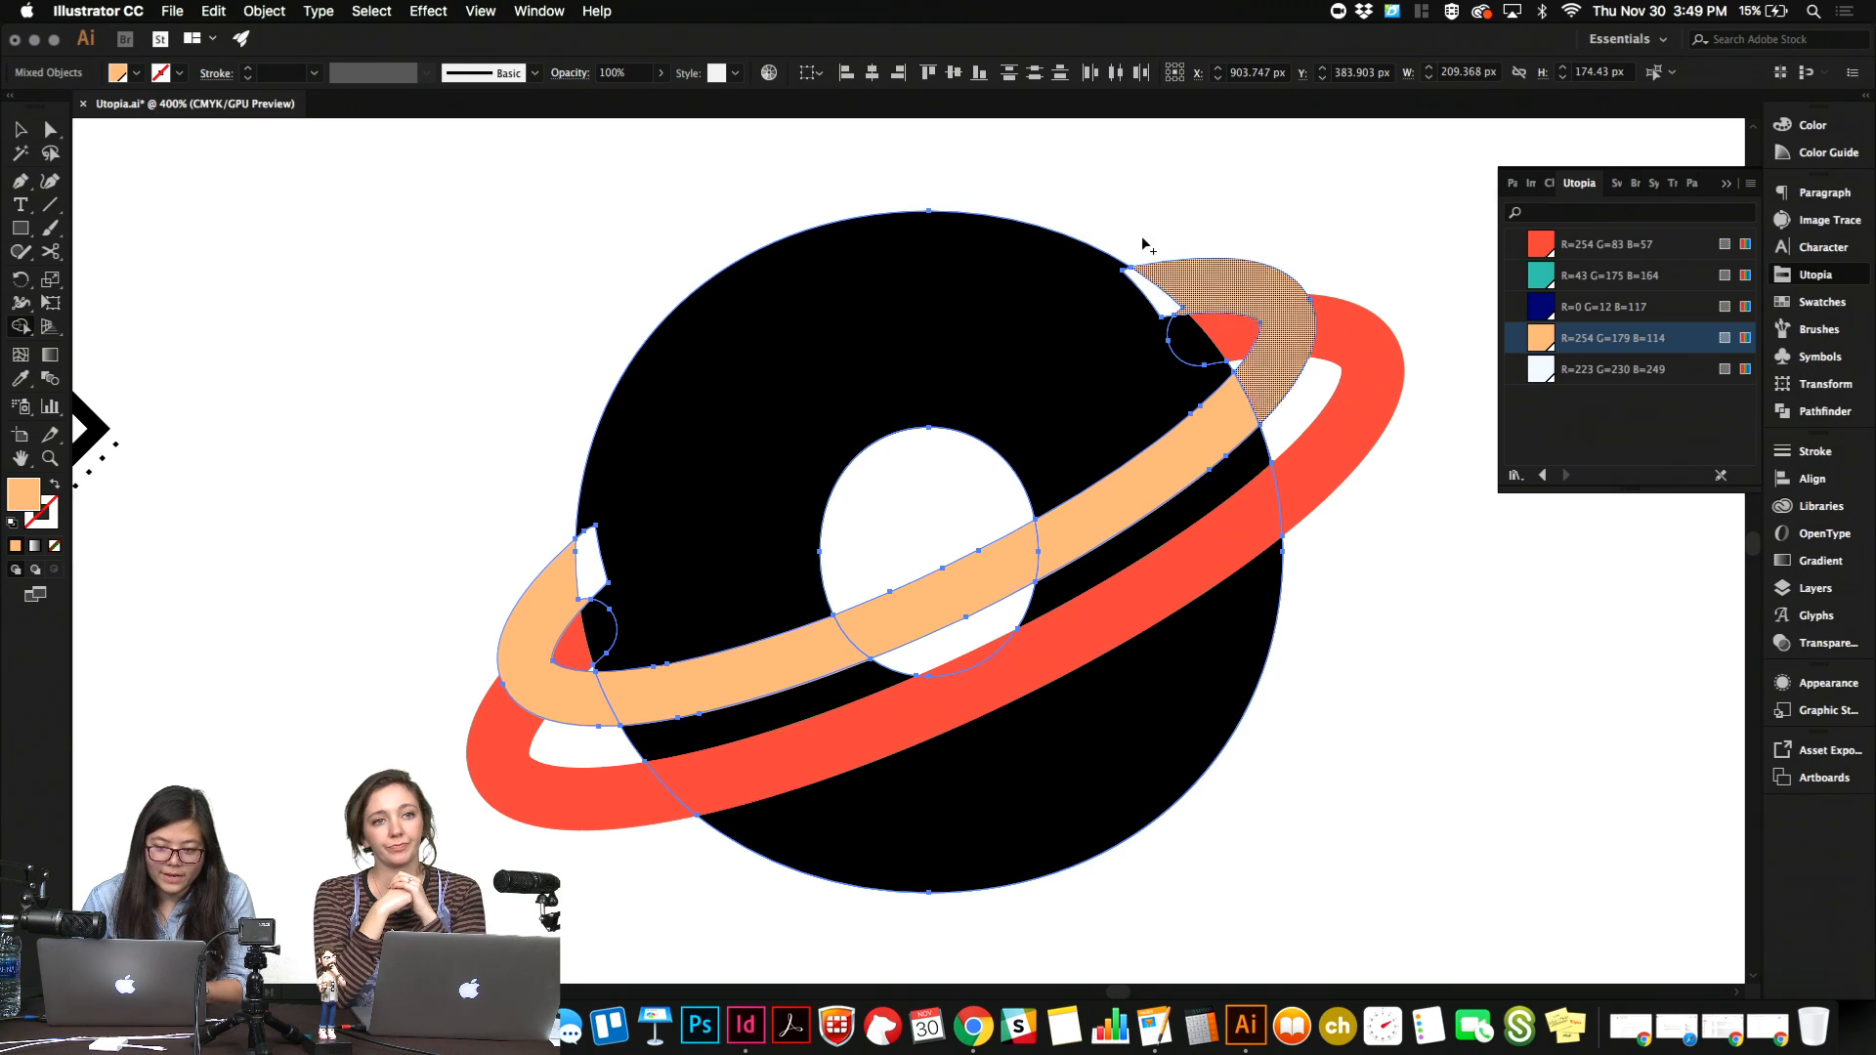
key(v)
click(1130, 215)
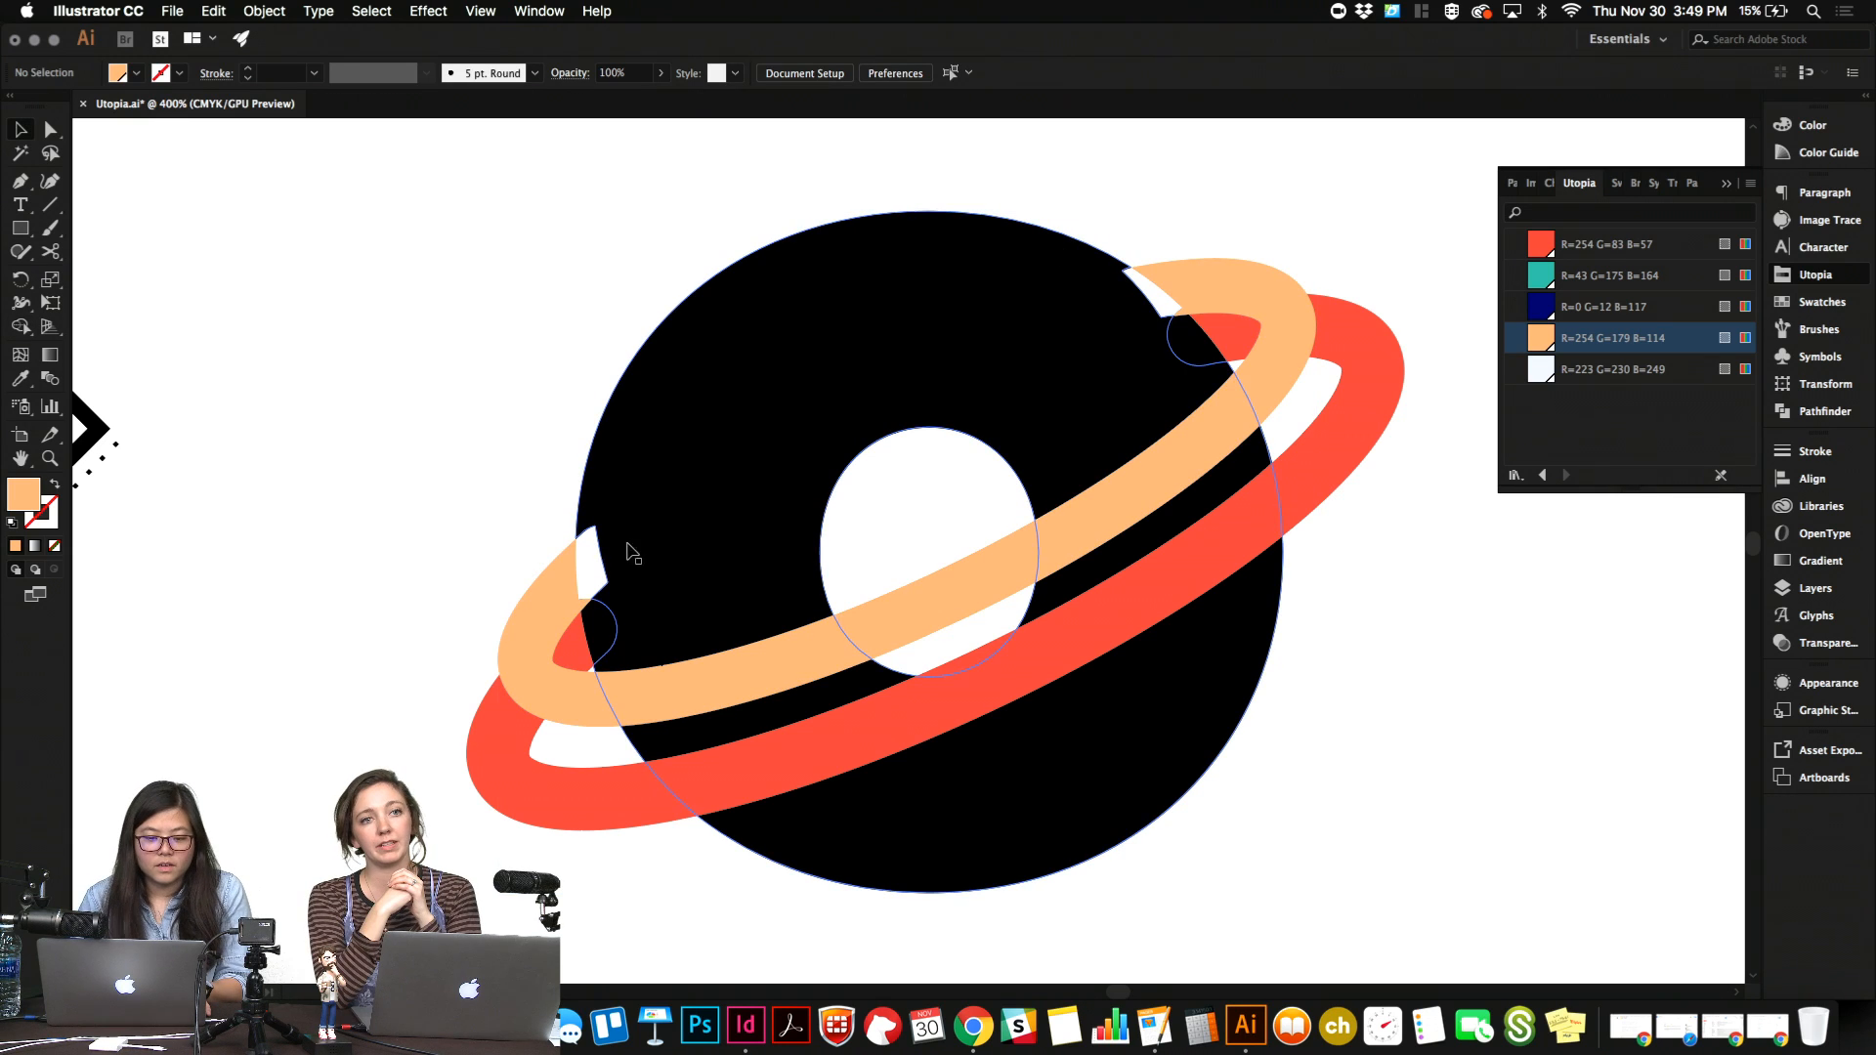
Undo the Shape Builder cuts and the peach recolouring of the smaller ring.
click(607, 555)
key(a)
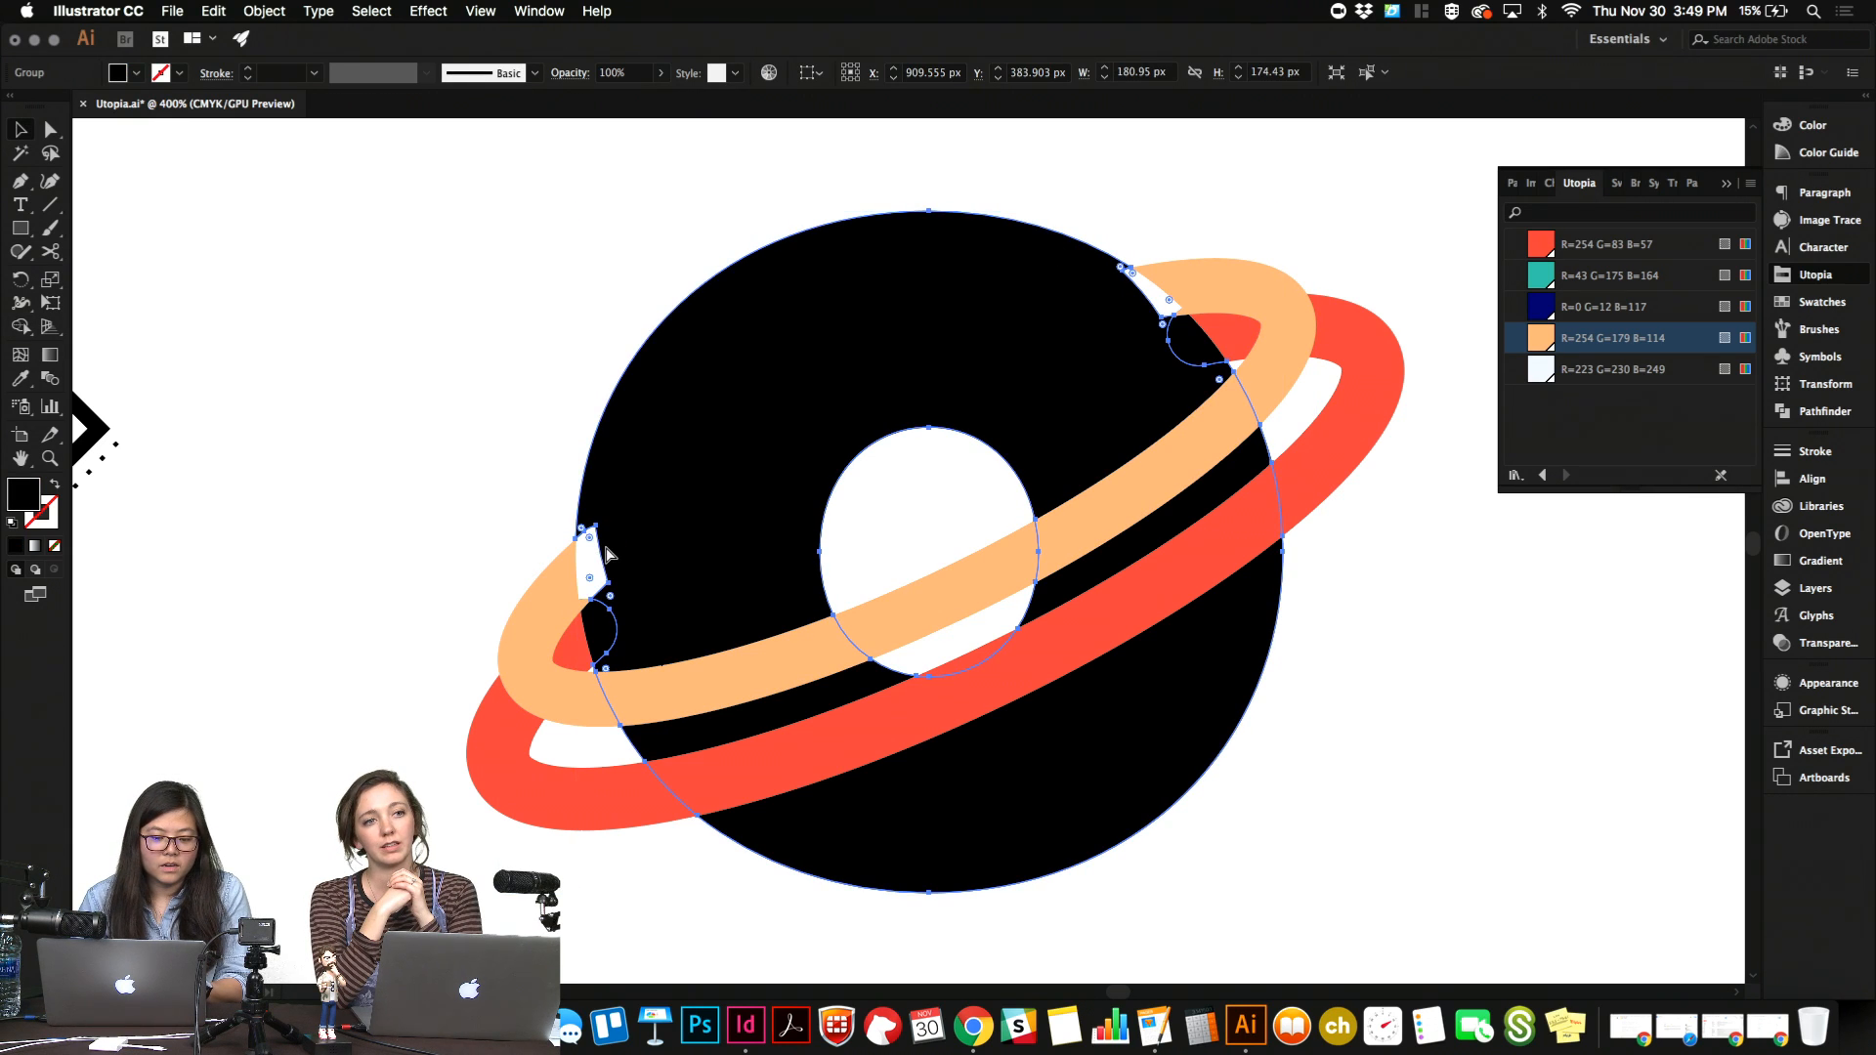
shift+click(788, 705)
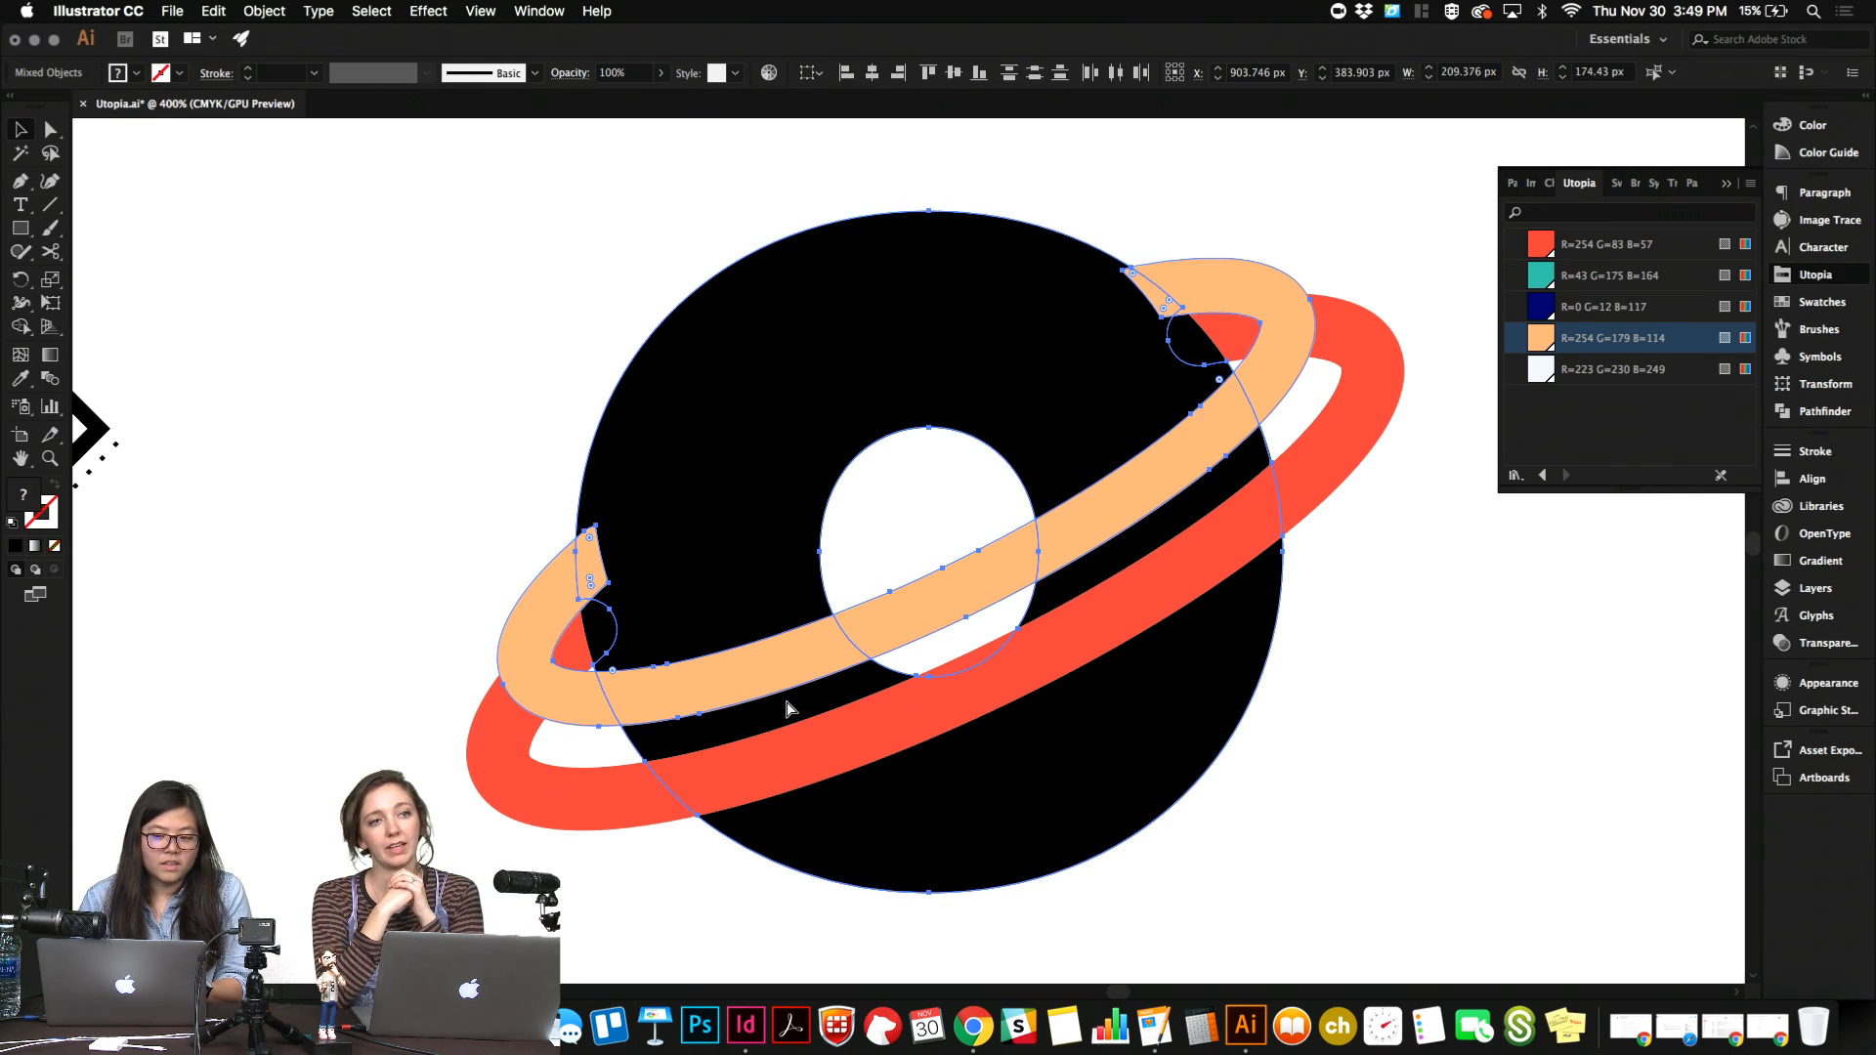
click(788, 703)
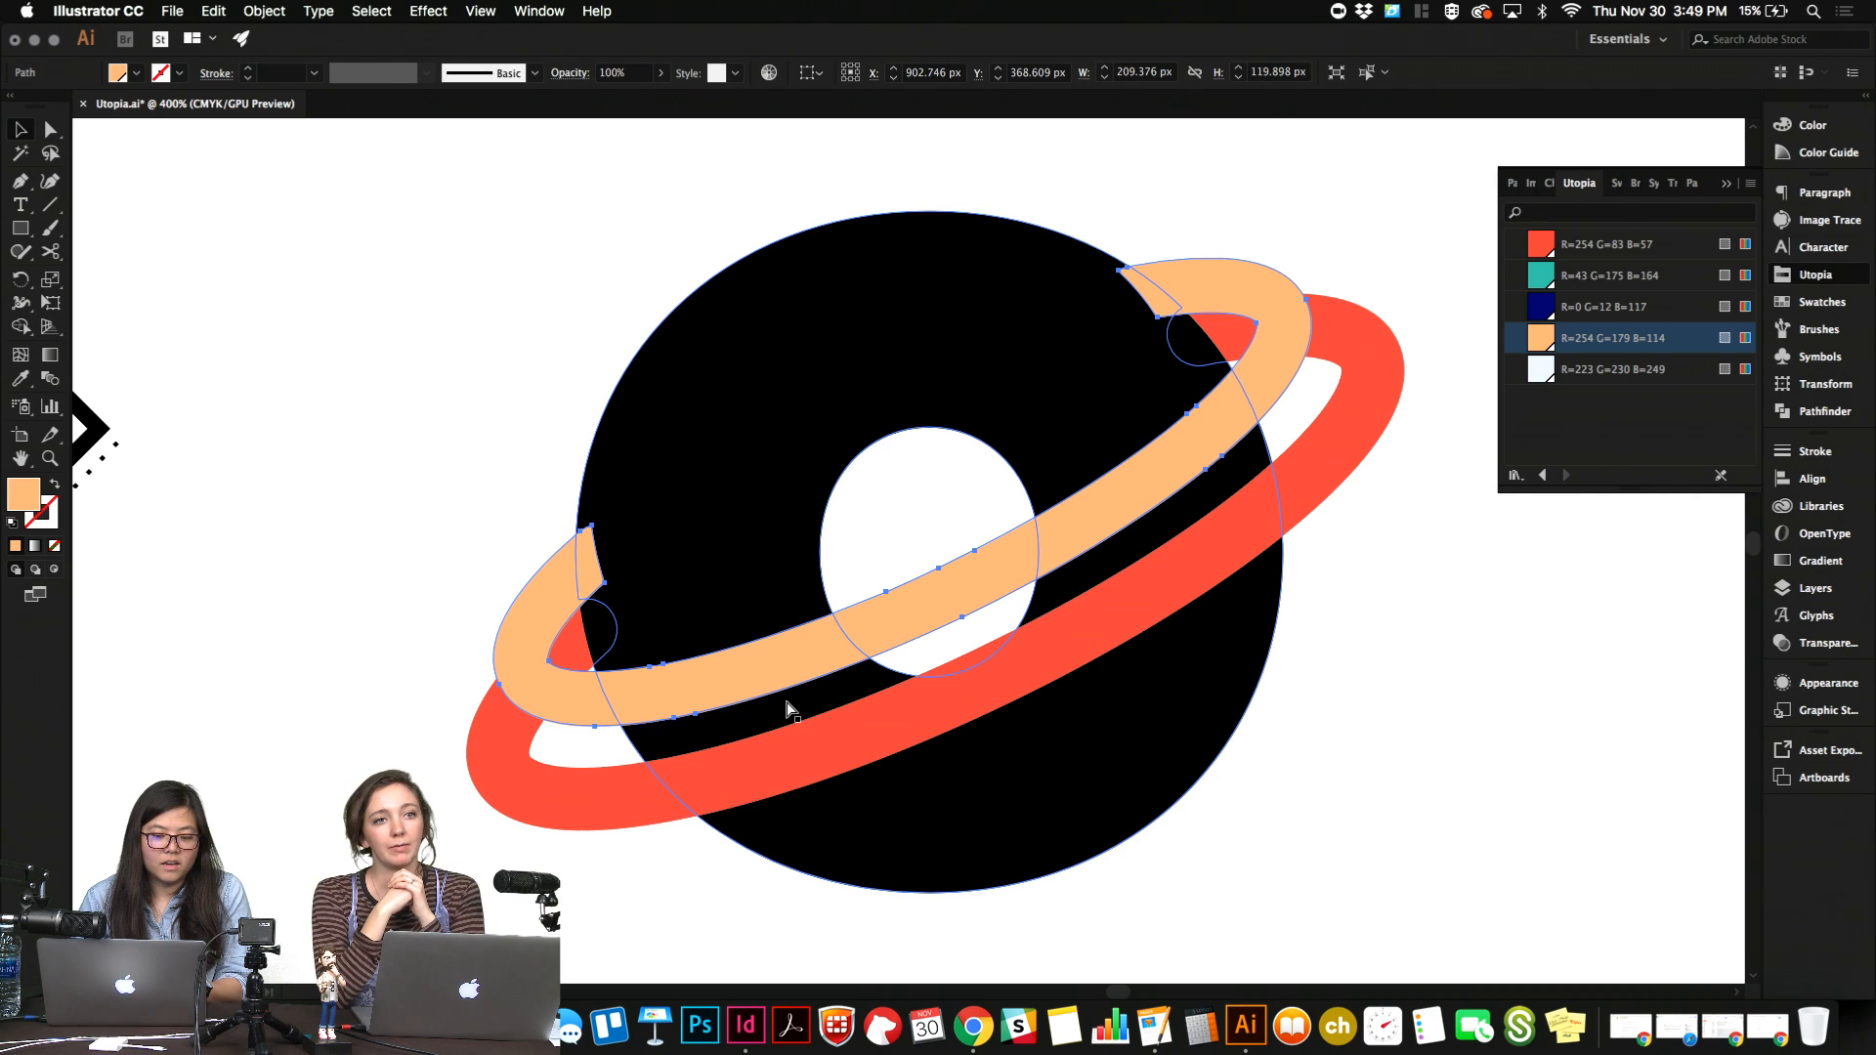
key(super+z)
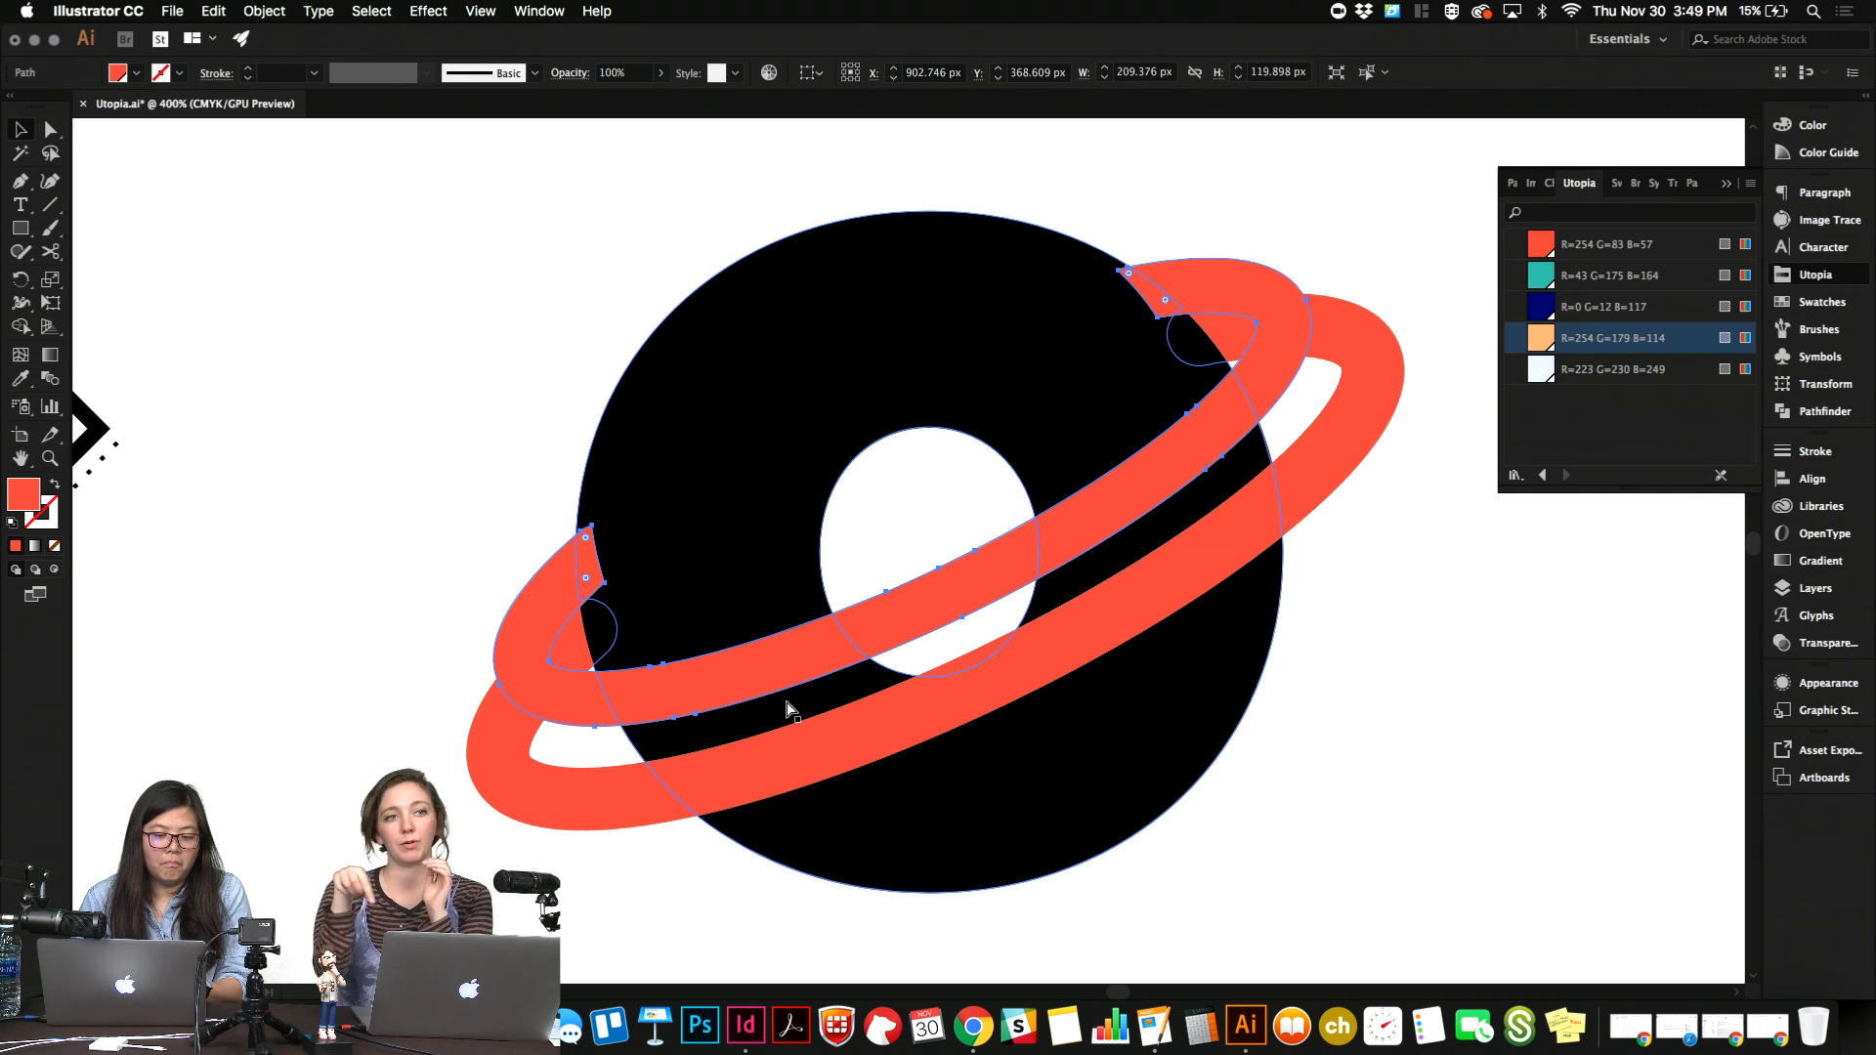
Try splitting off the smaller ring's overlapping ends from the "o" with the Shape Builder, then deselect and reselect the smaller ring.
drag(442, 180, 1447, 810)
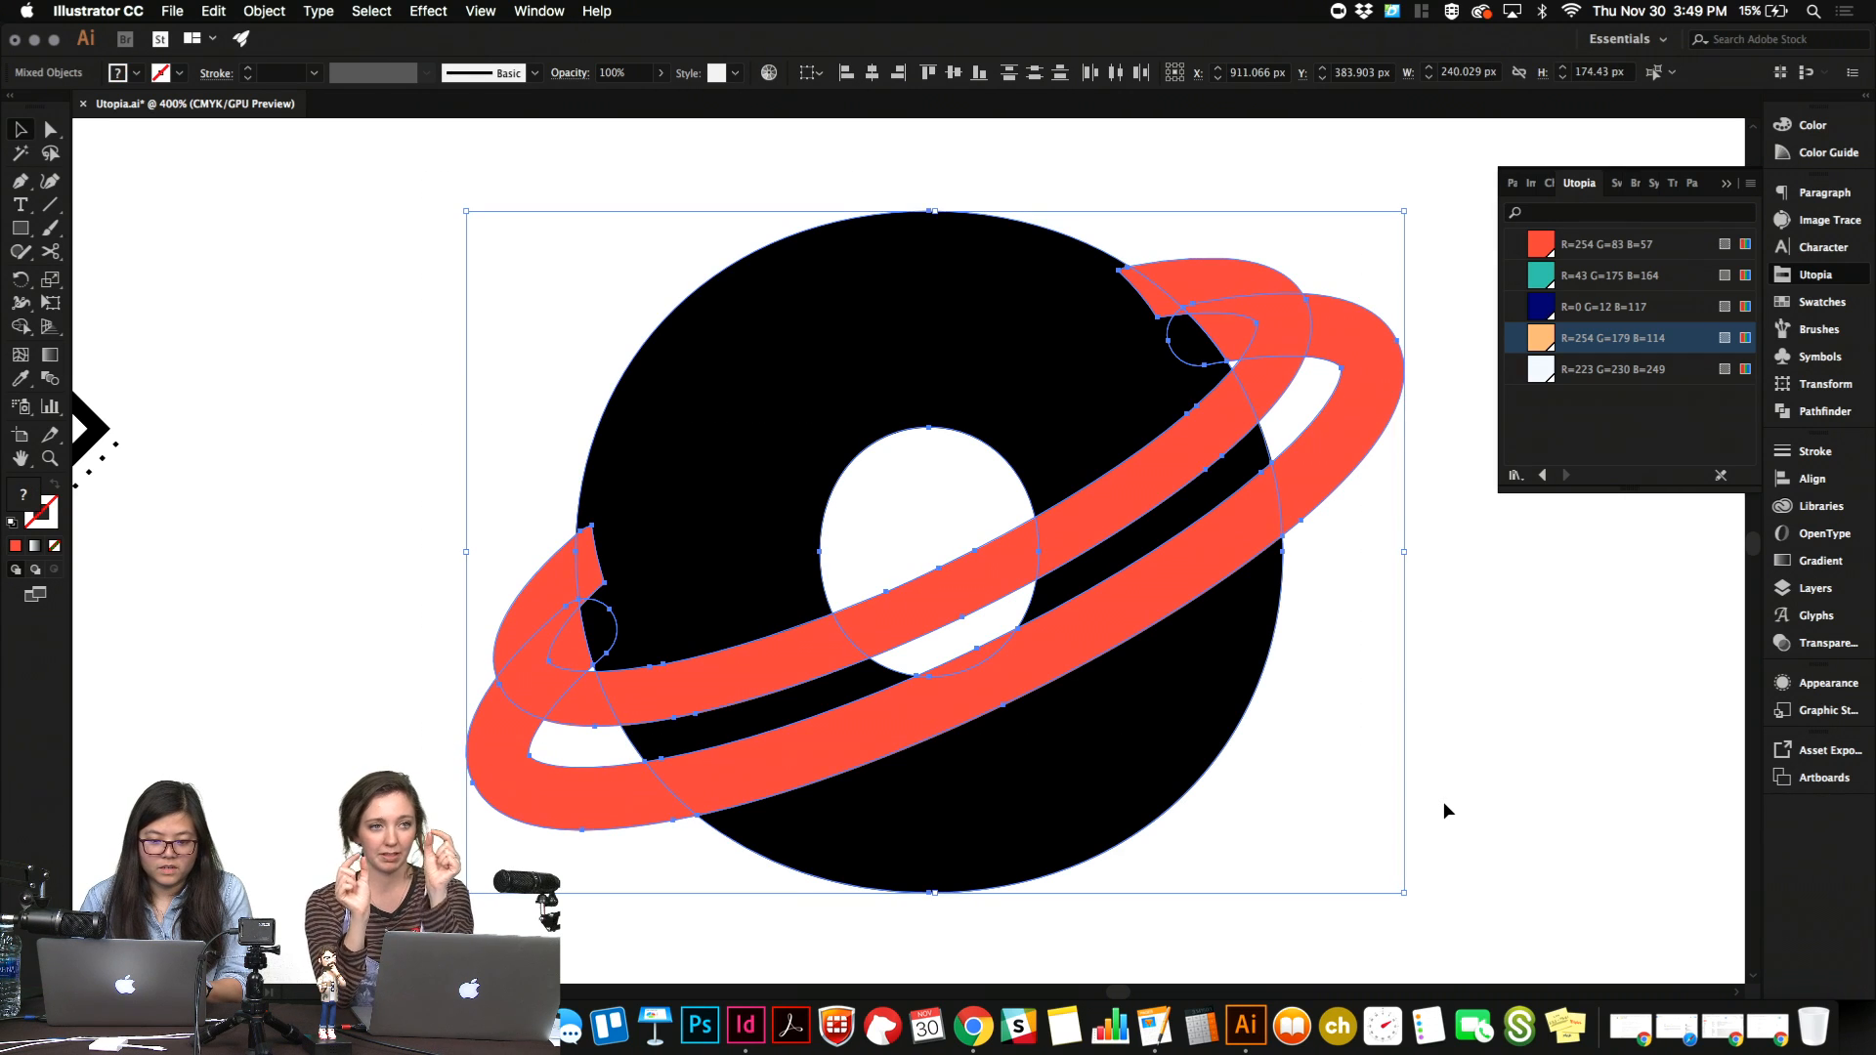
key(shift+m)
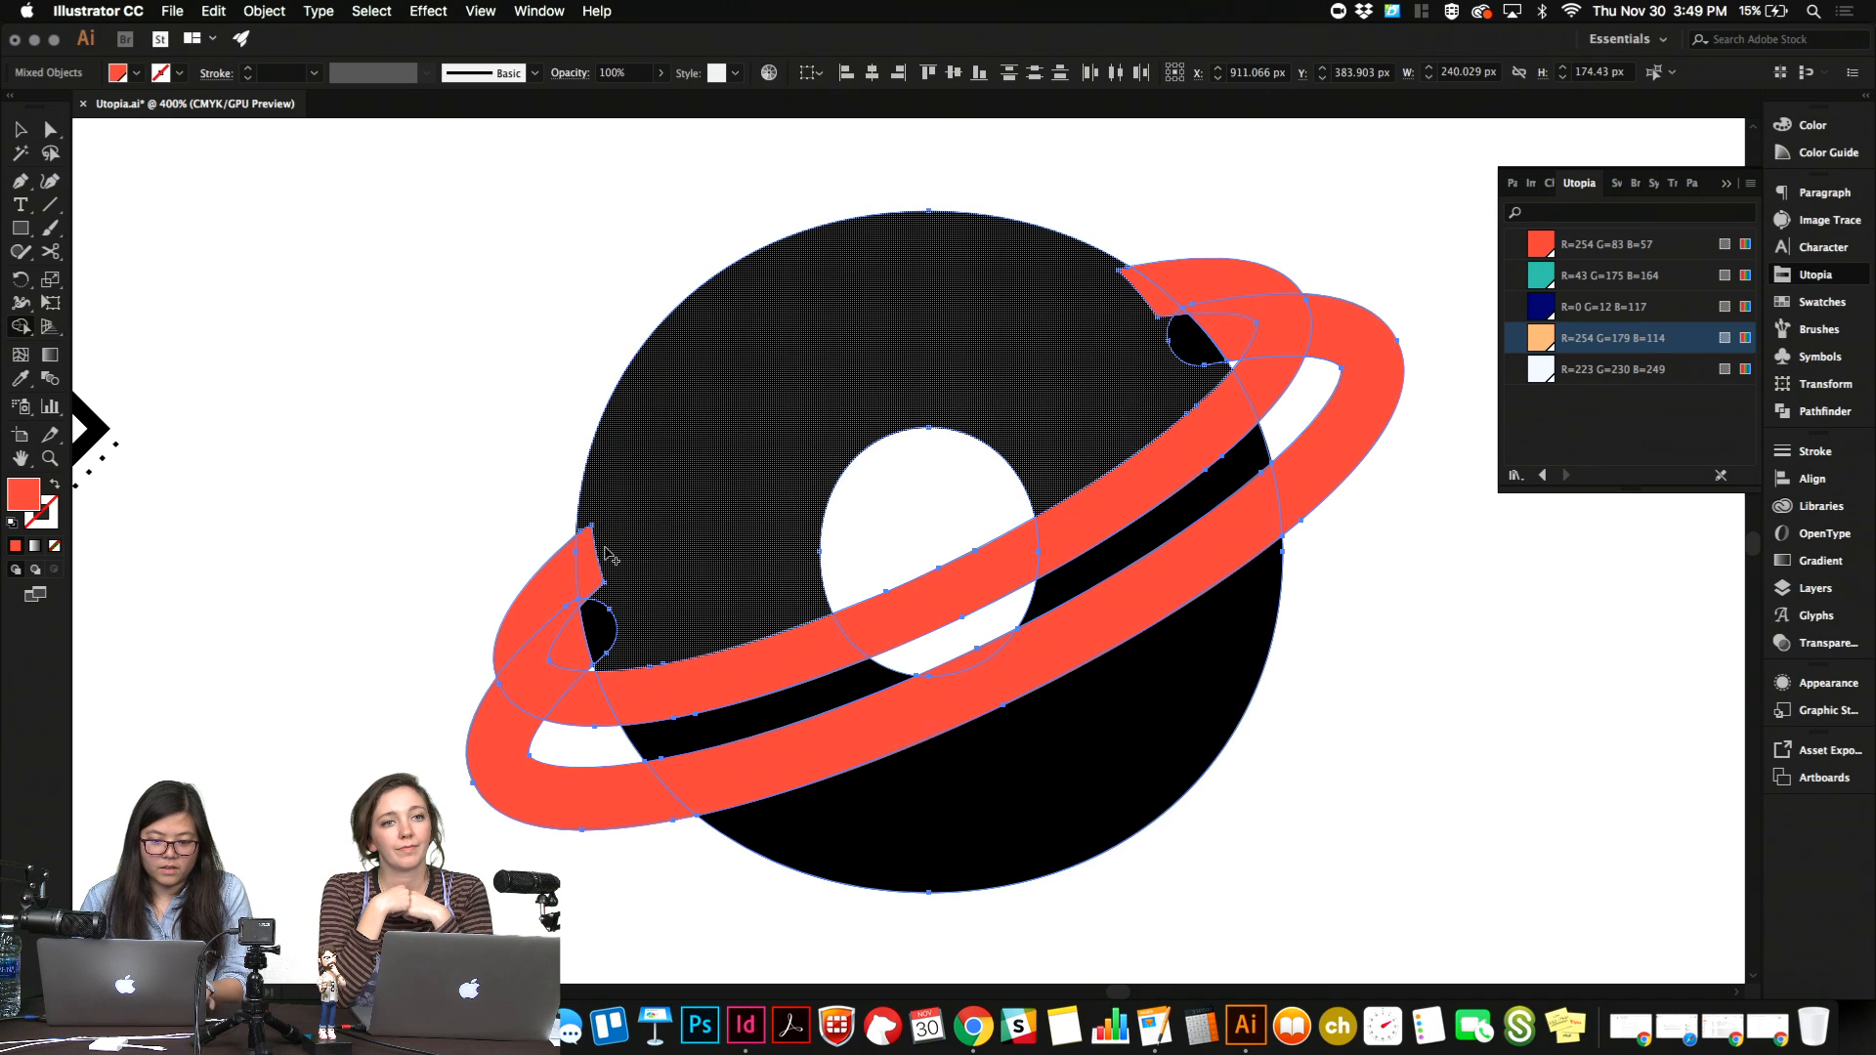
click(583, 575)
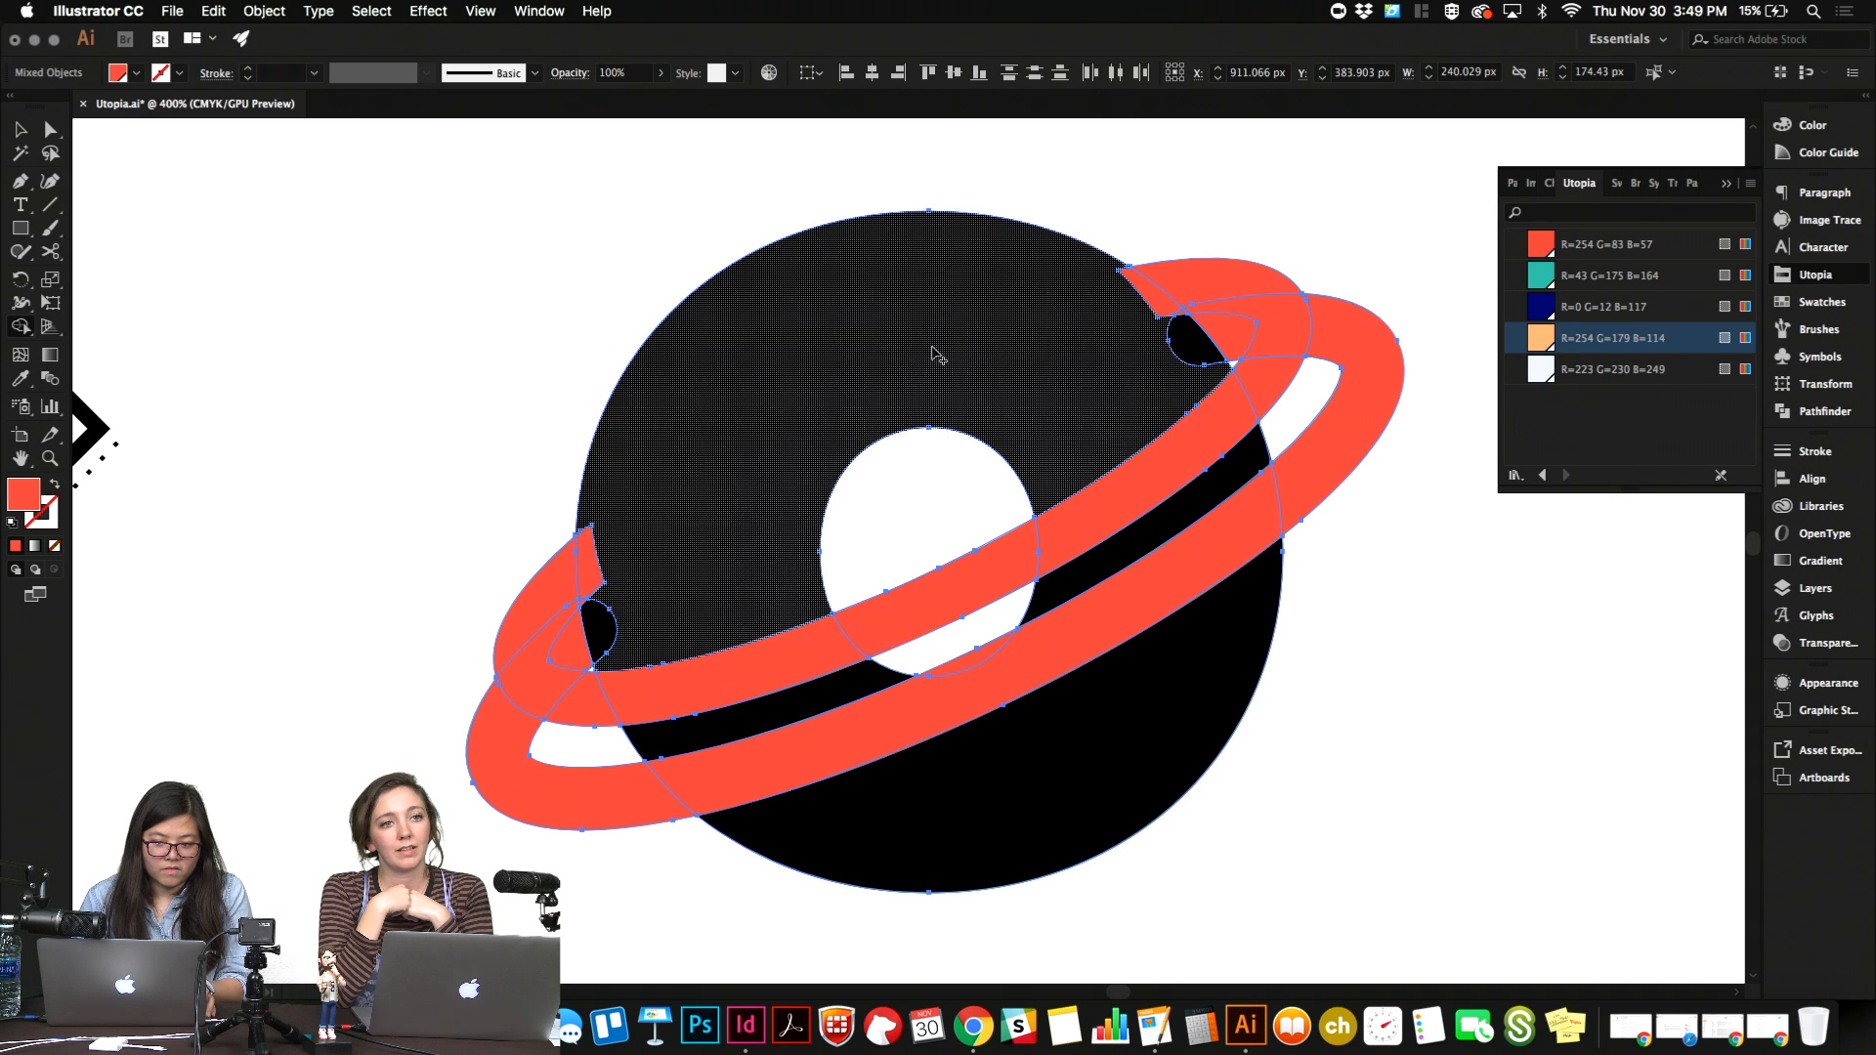
click(1160, 305)
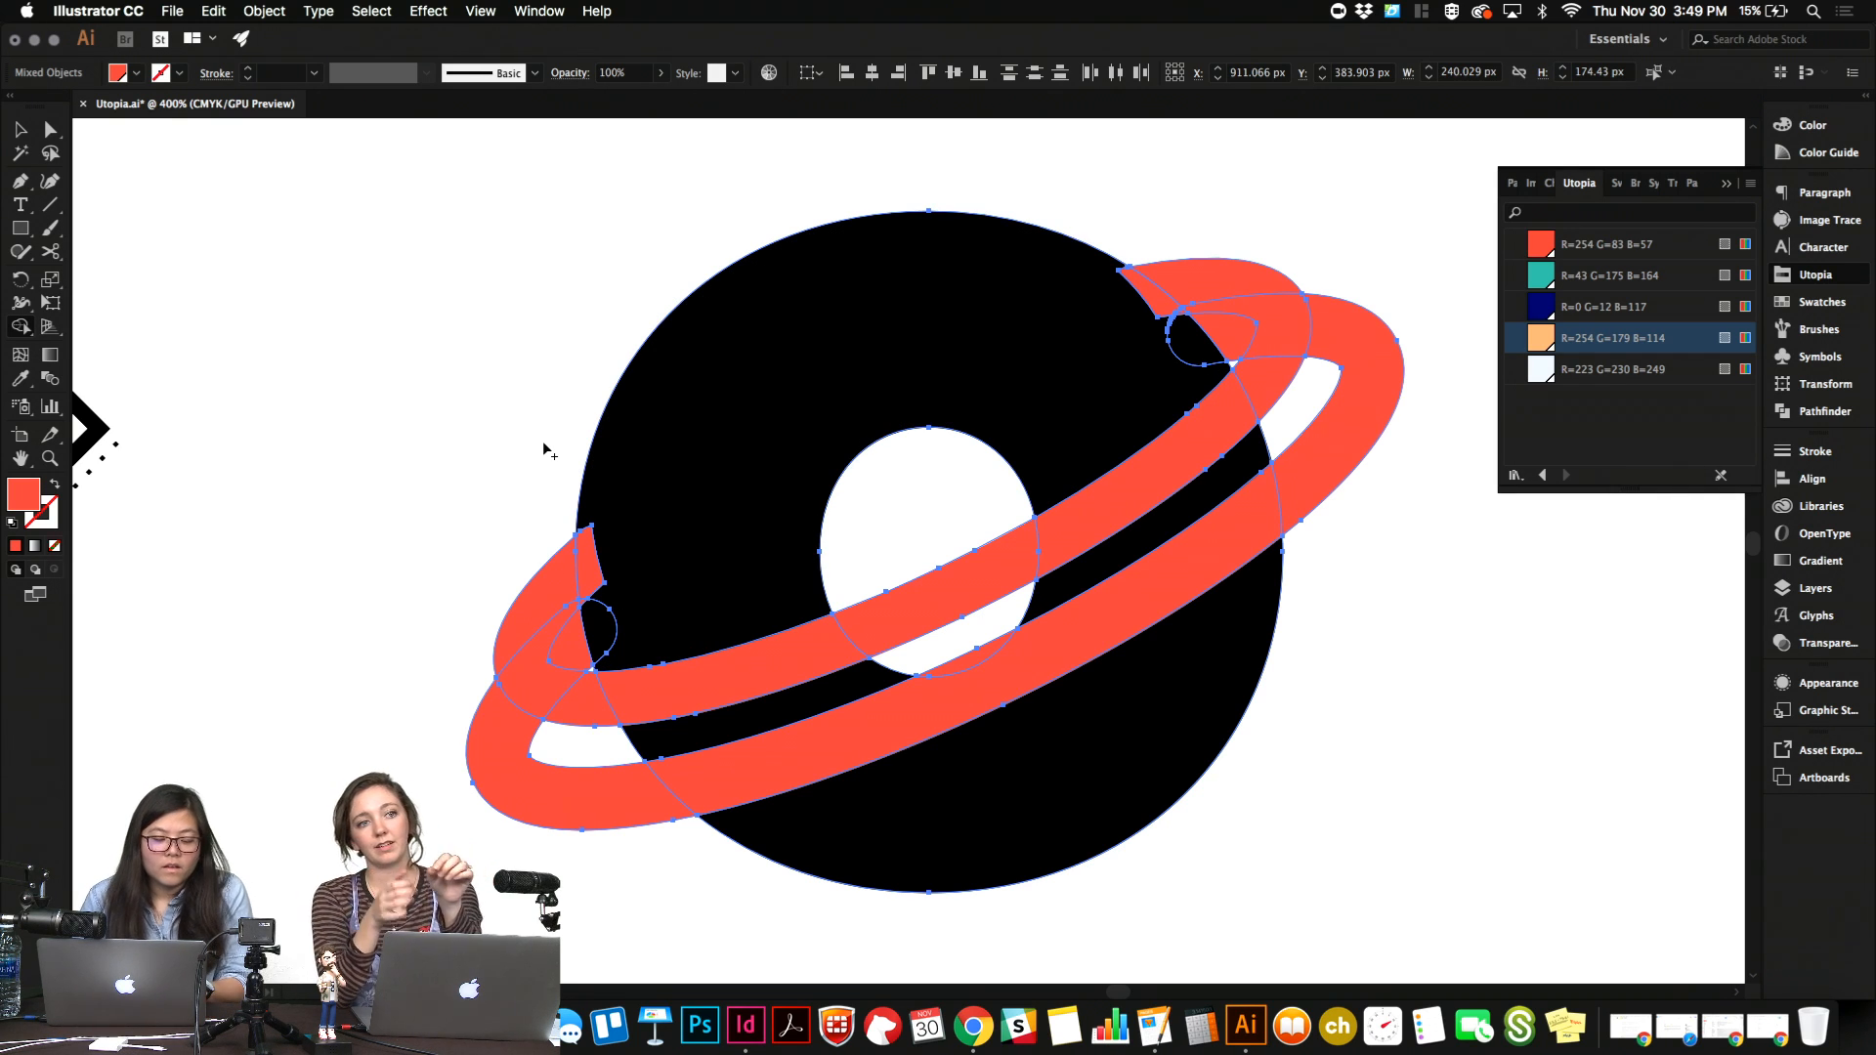
key(super)
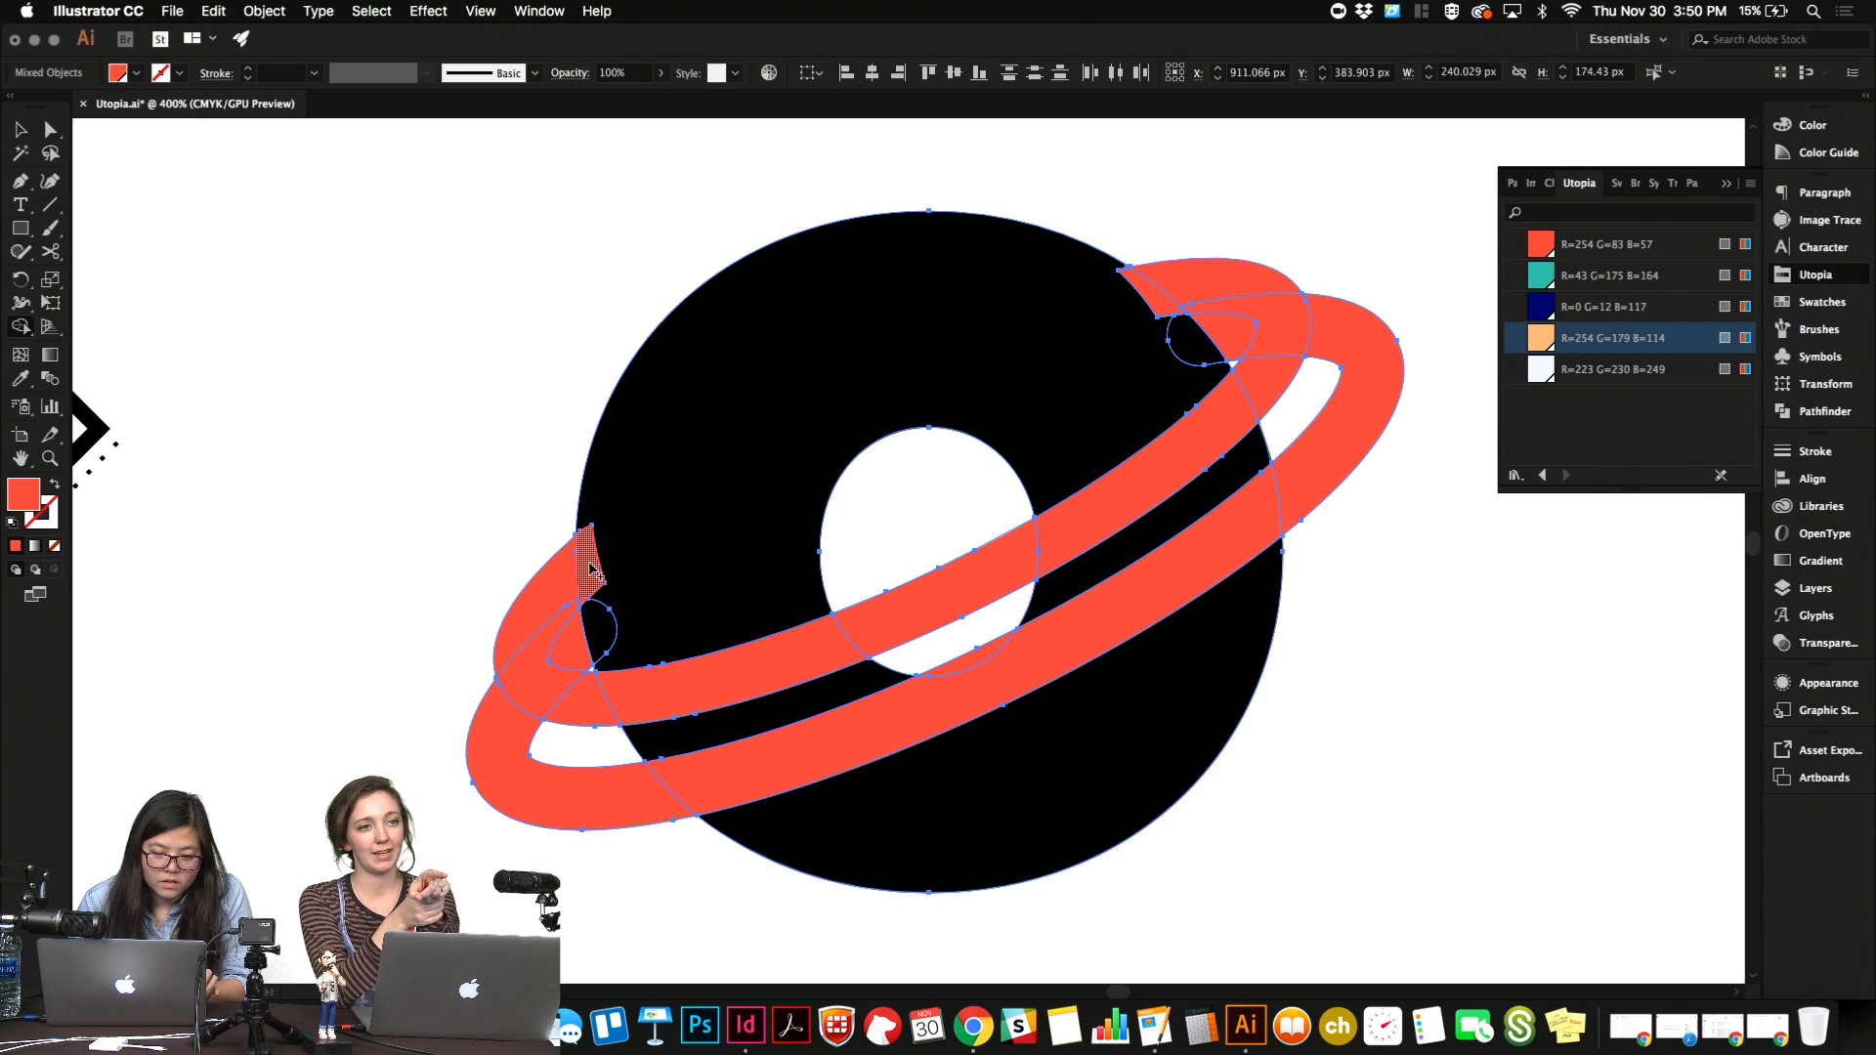
drag(591, 567, 548, 601)
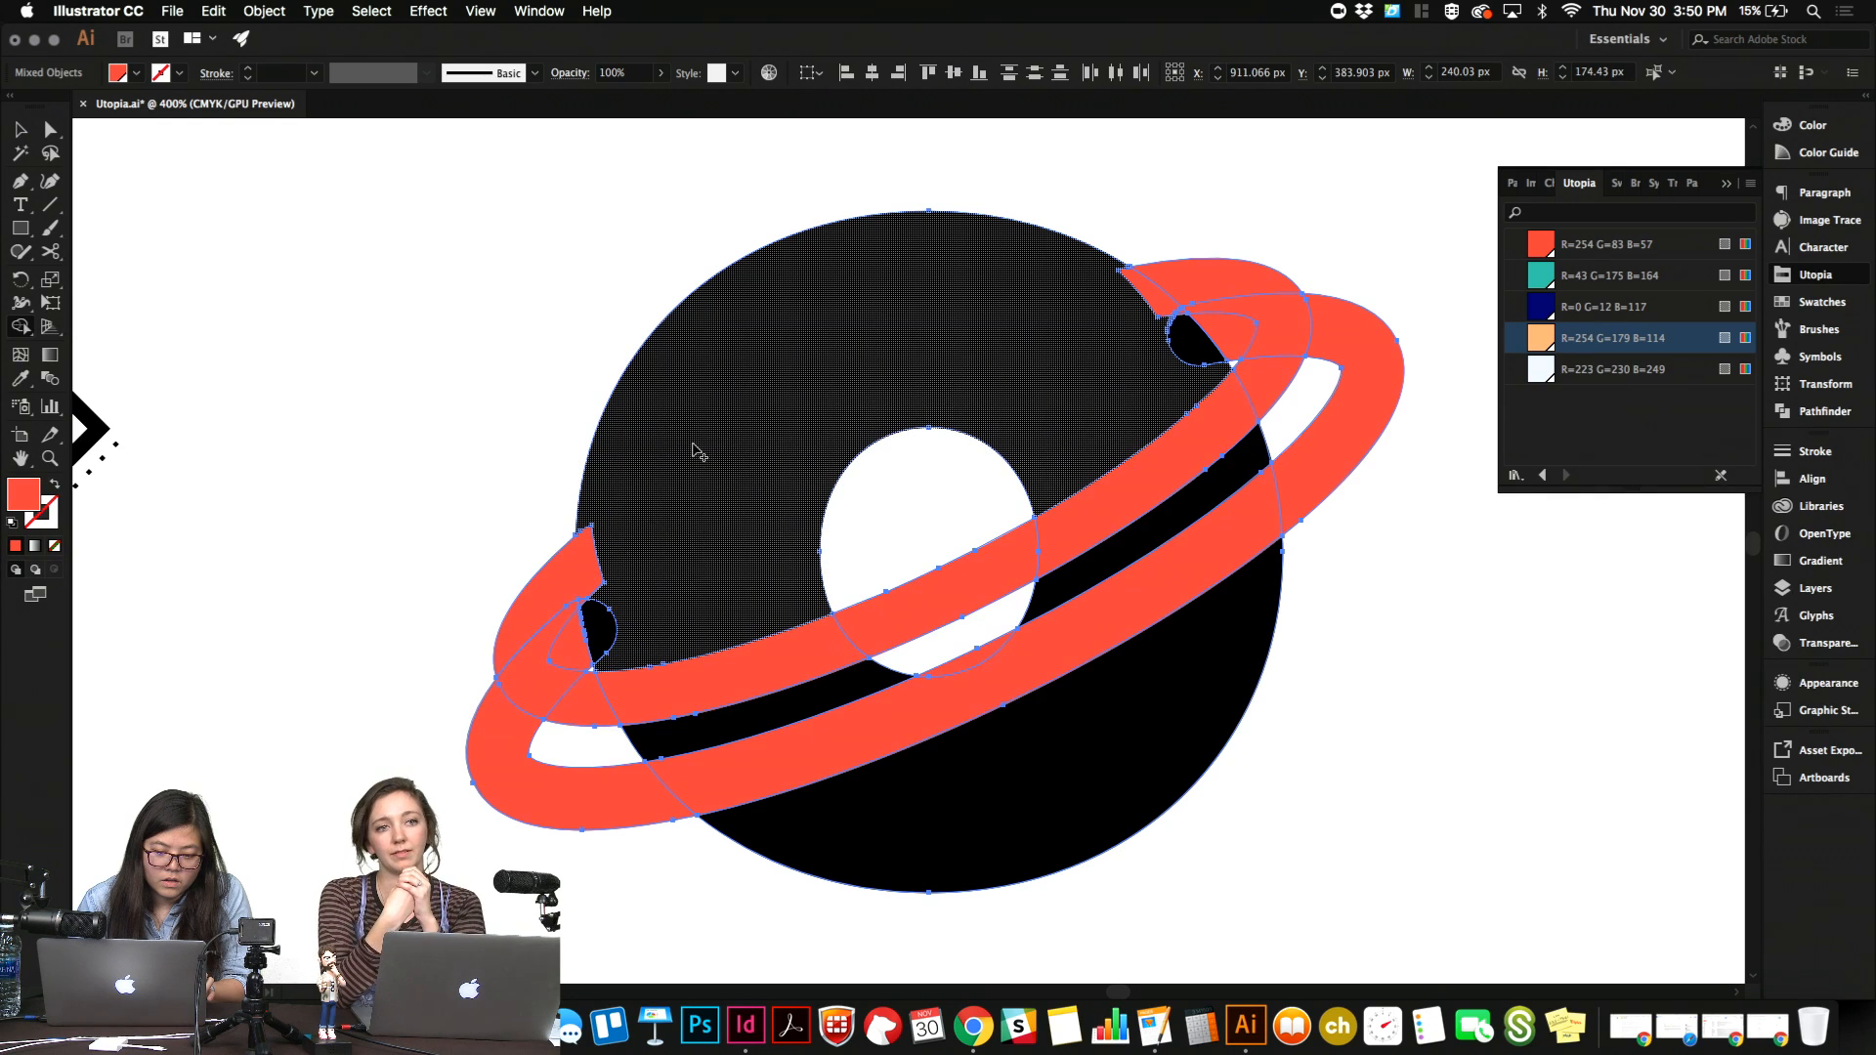
drag(1156, 298, 1182, 285)
key(v)
click(1167, 244)
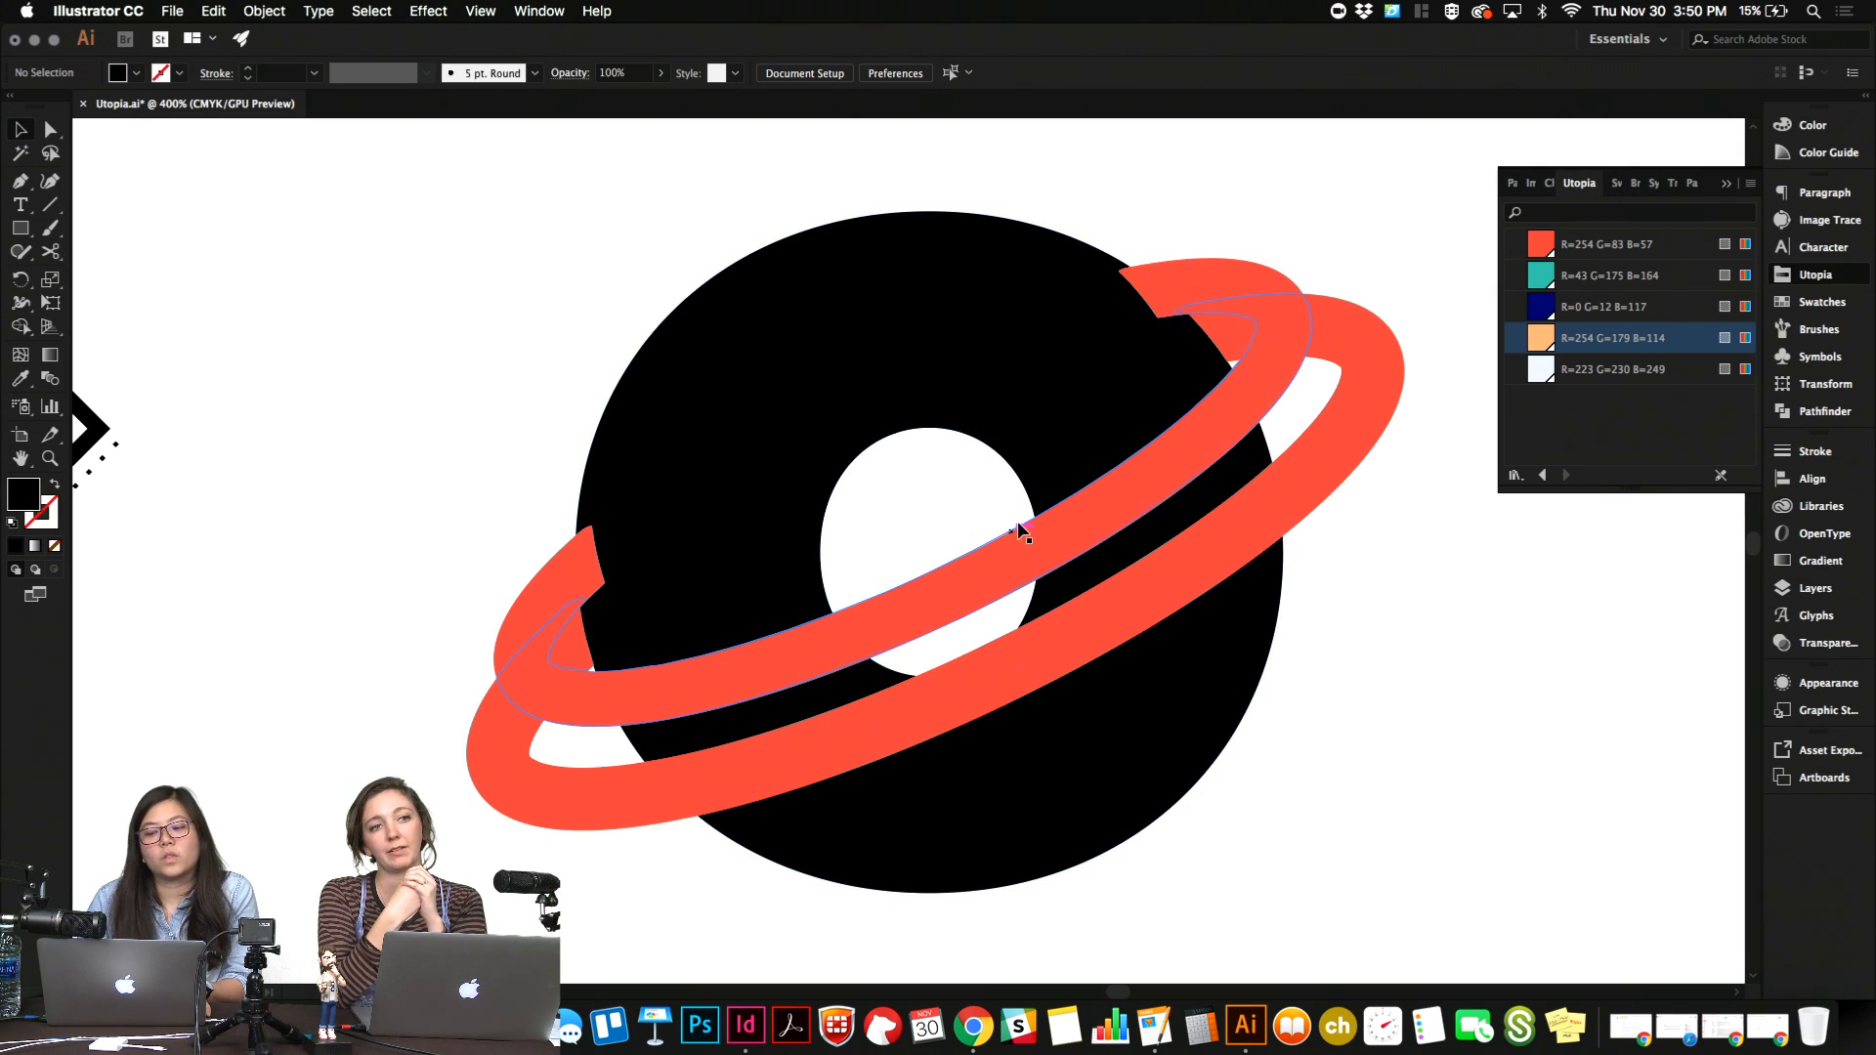
click(1319, 344)
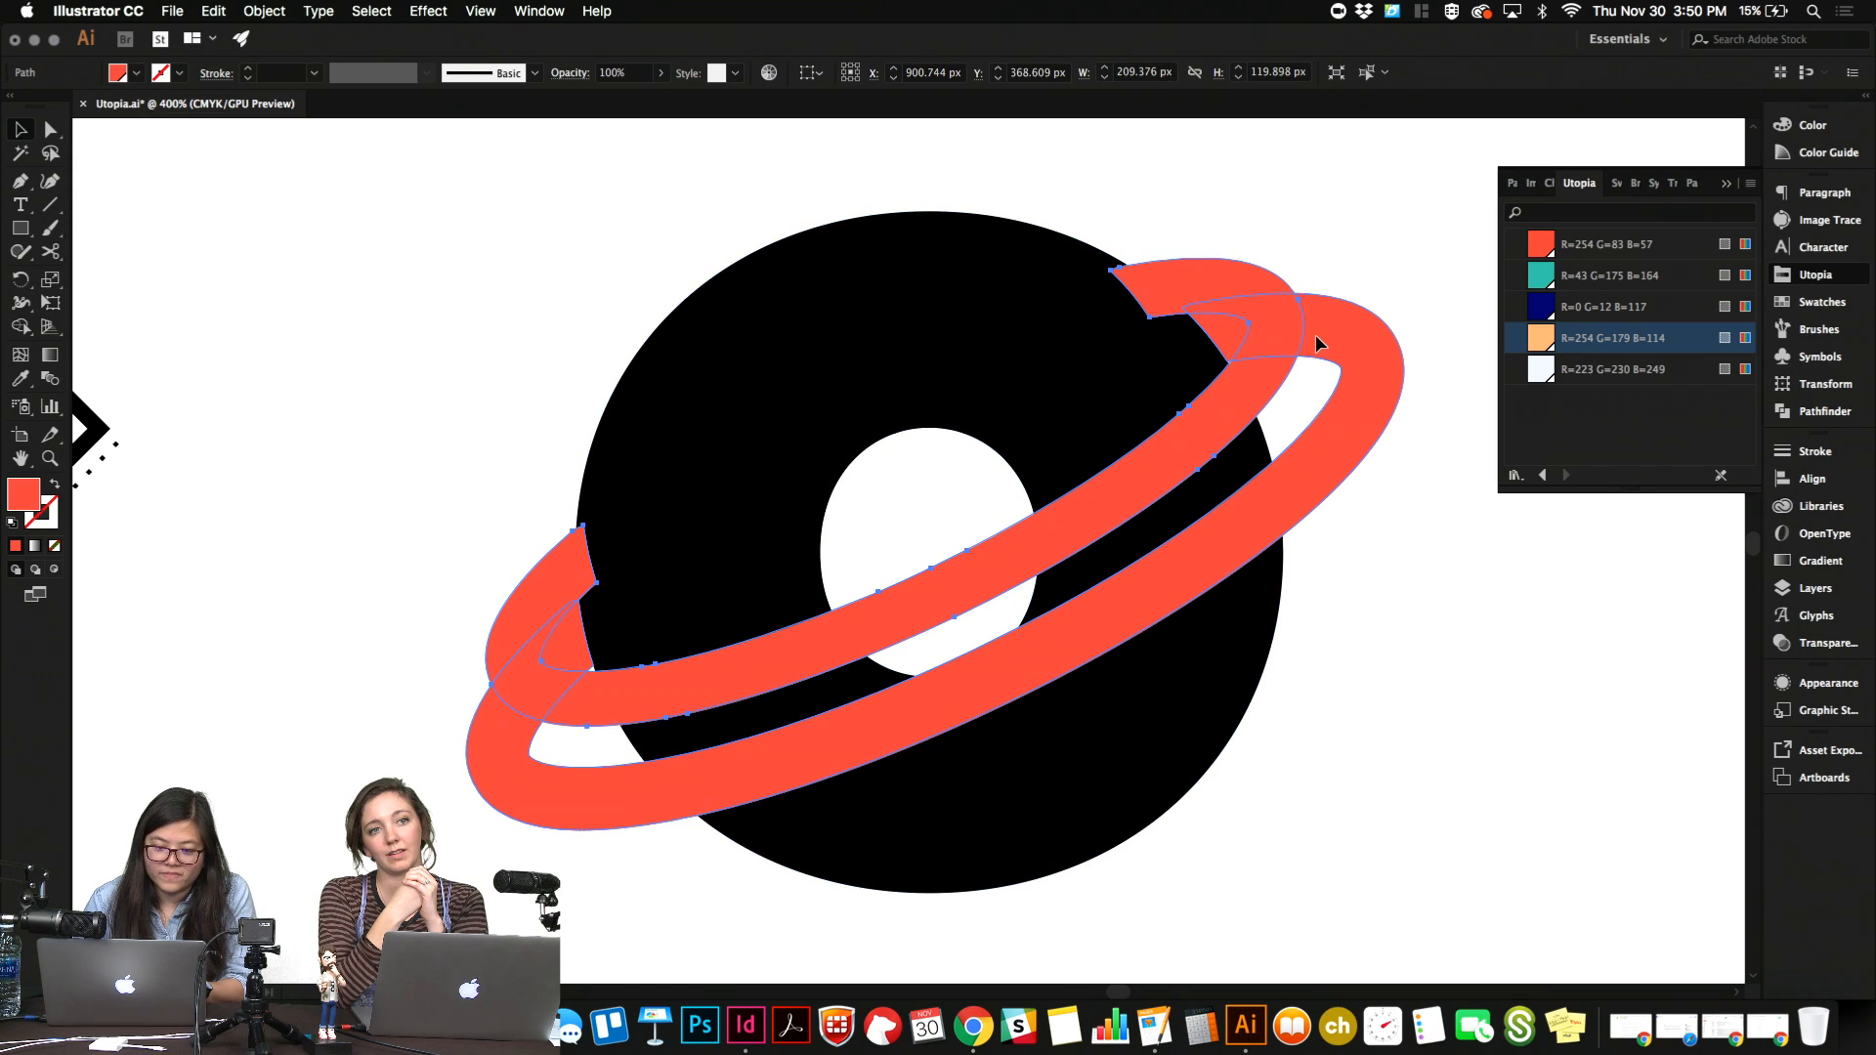
Undo the Shape Builder split and the smaller ring's recent nudges.
key(super+z)
key(super+z)
key(super+z)
key(super+z)
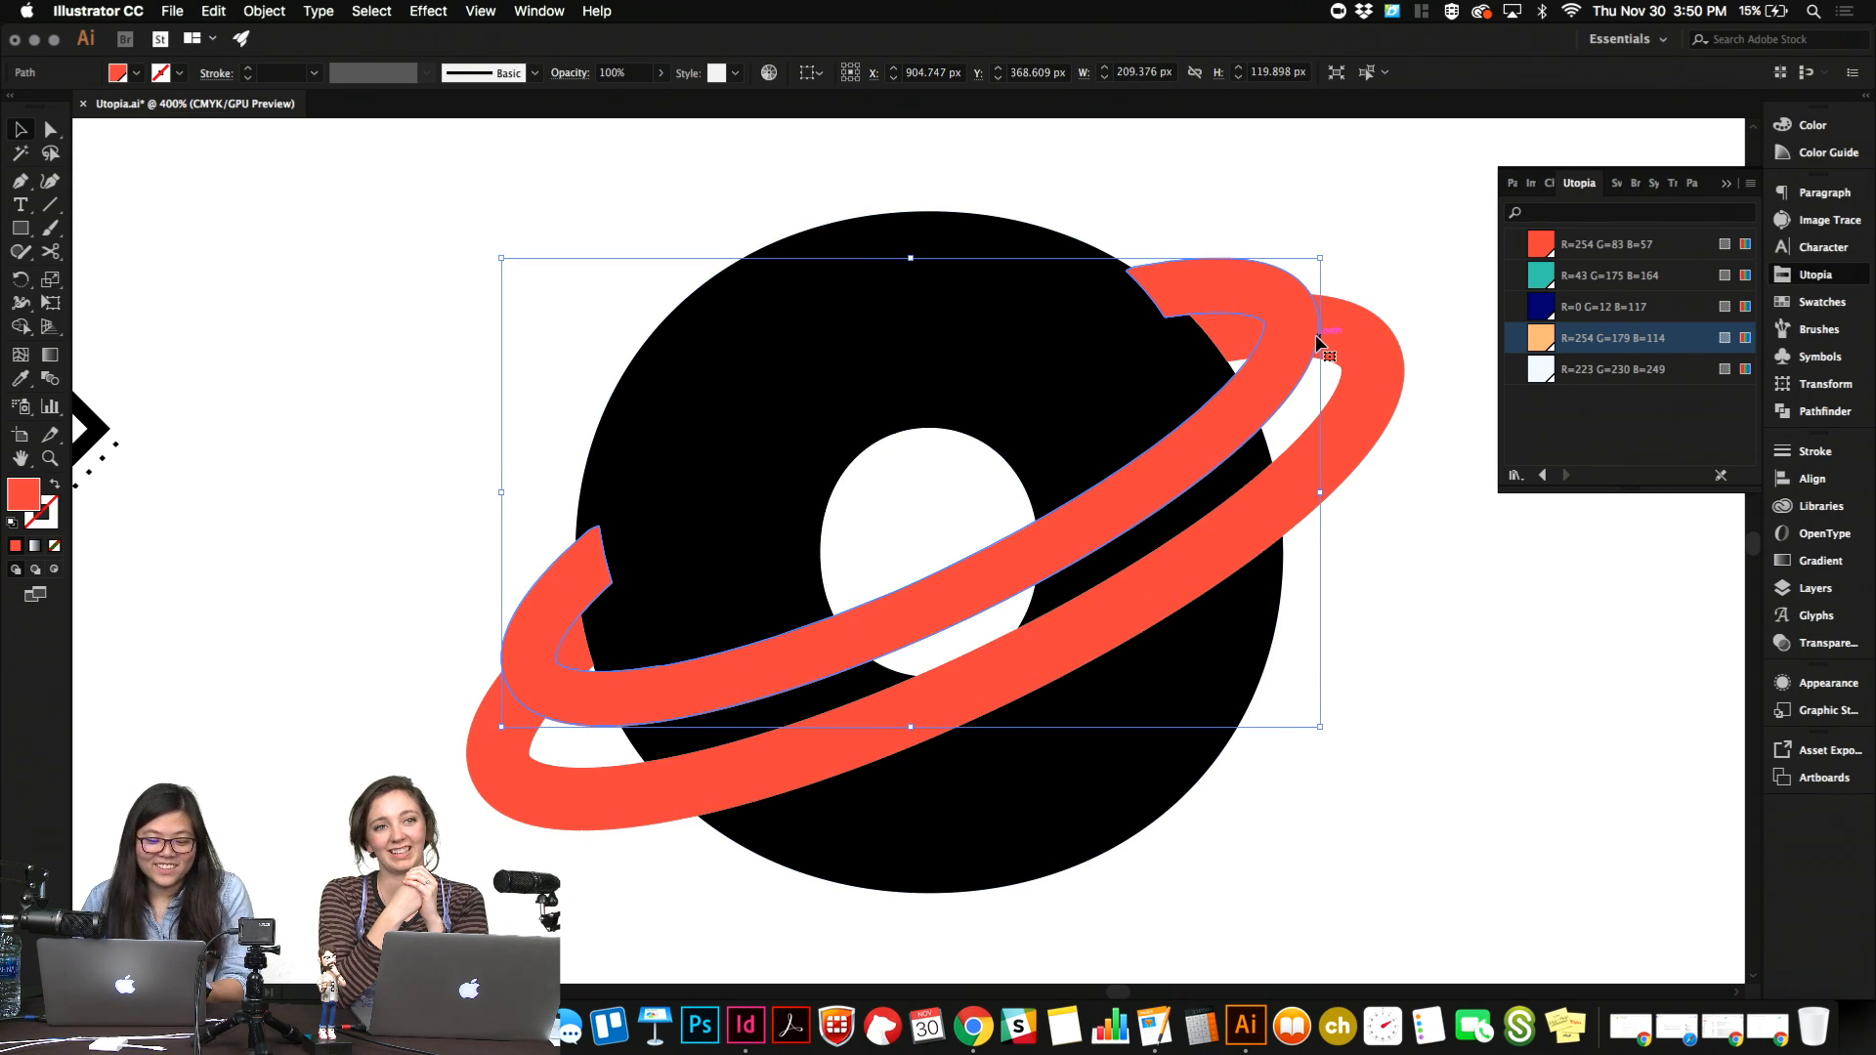
key(super+z)
key(super+z)
key(super+z)
key(super+z)
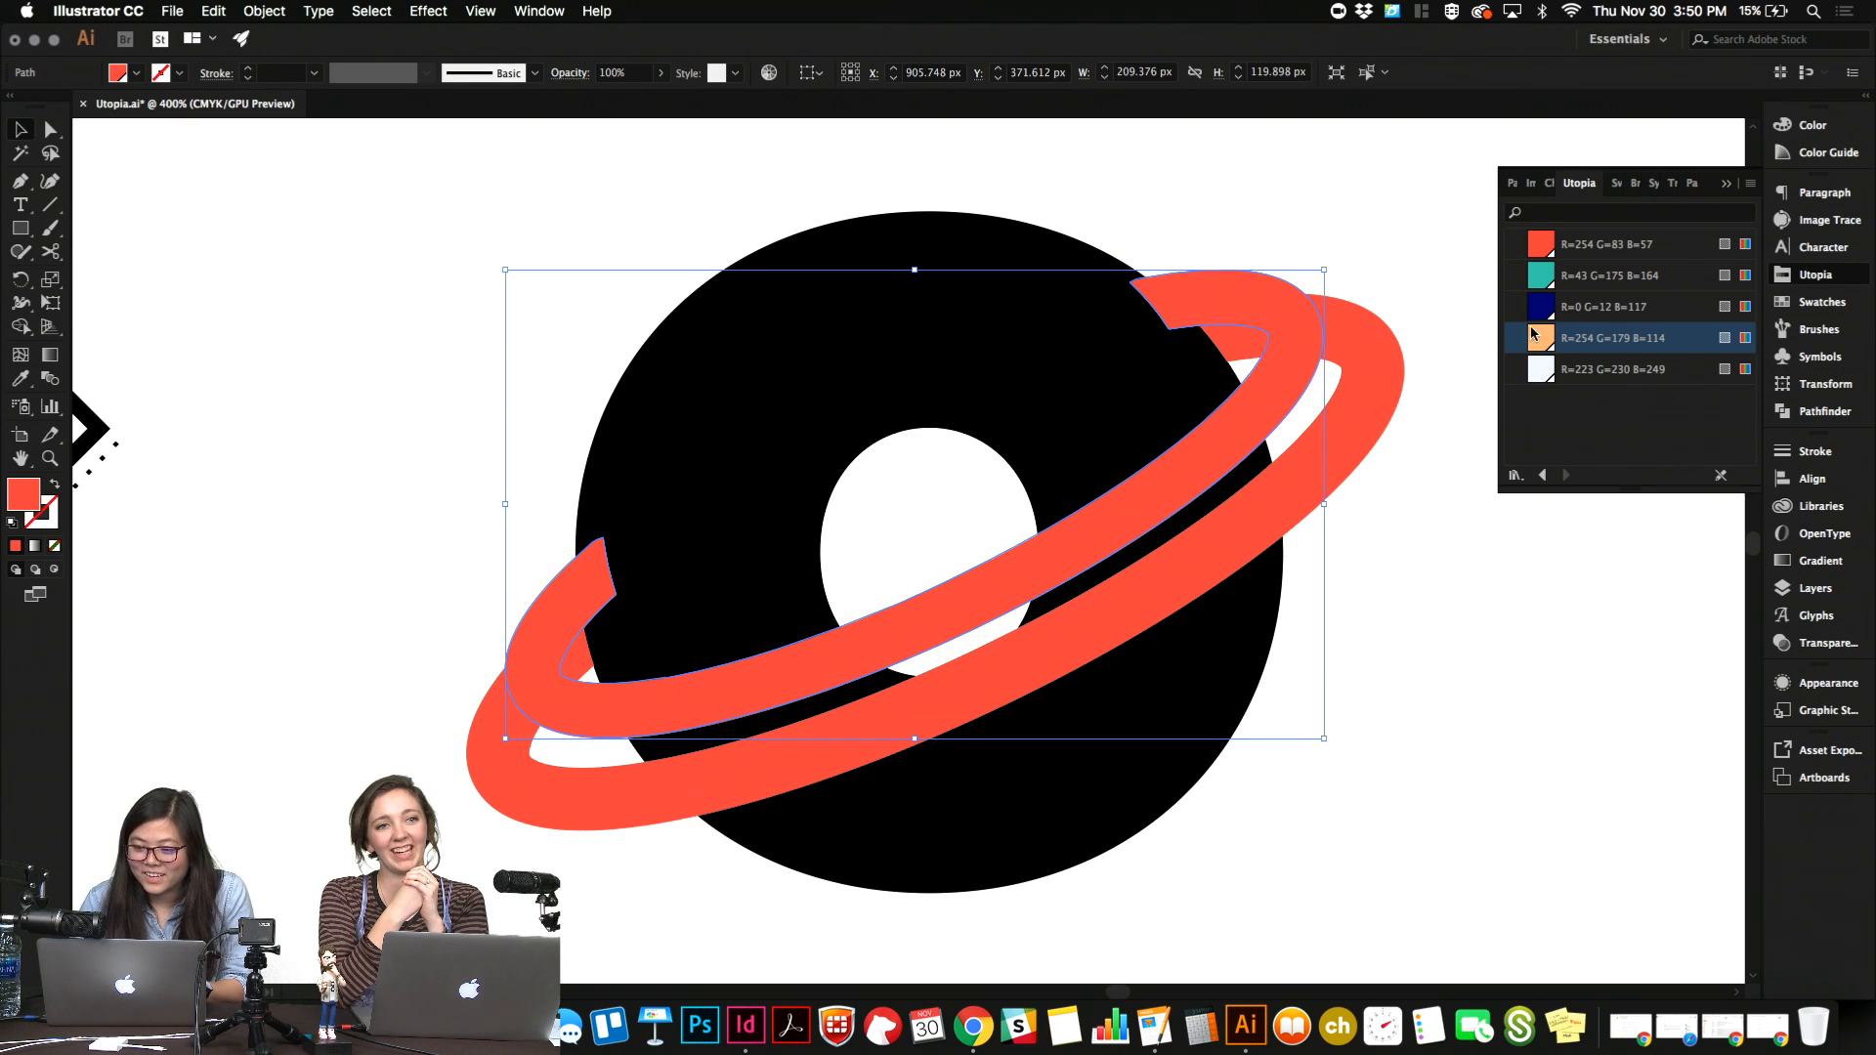
Recolour the smaller ring with the teal swatch R=43 G=175 B=164, then deselect it.
click(1532, 333)
click(1402, 238)
click(1277, 326)
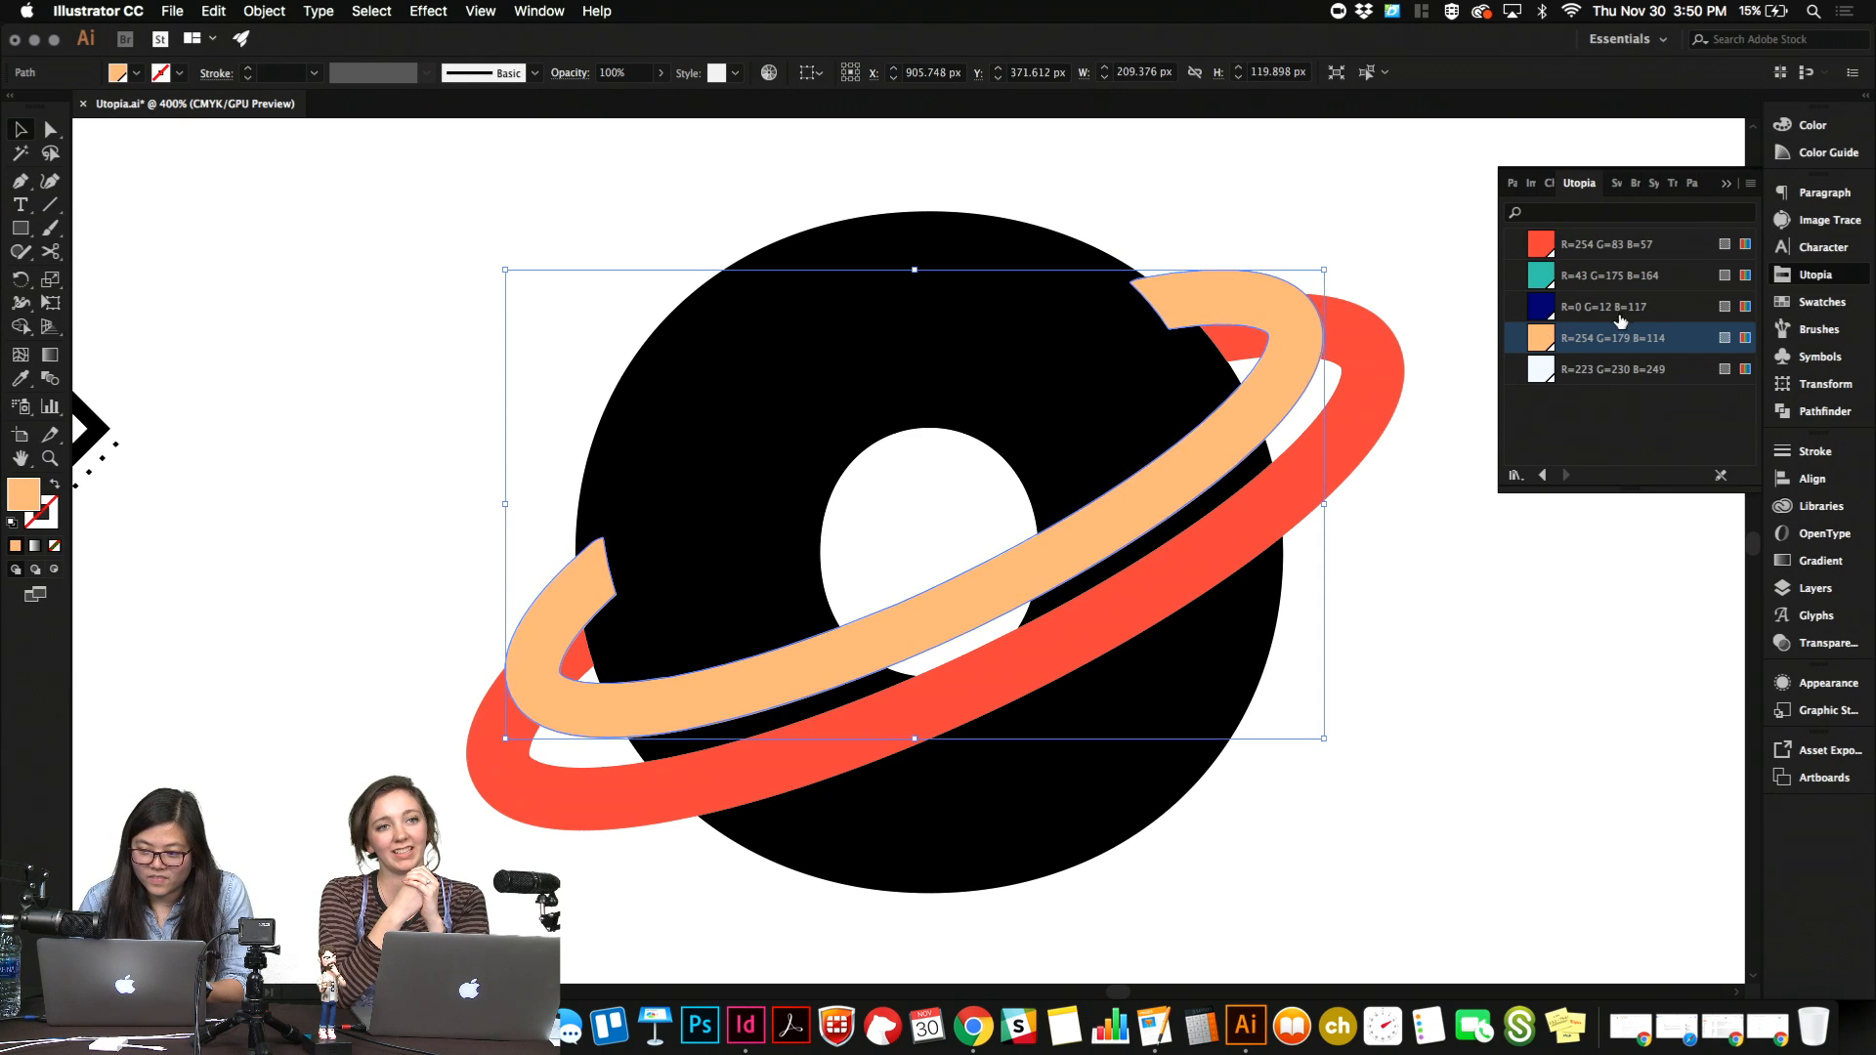
click(1618, 307)
click(1625, 277)
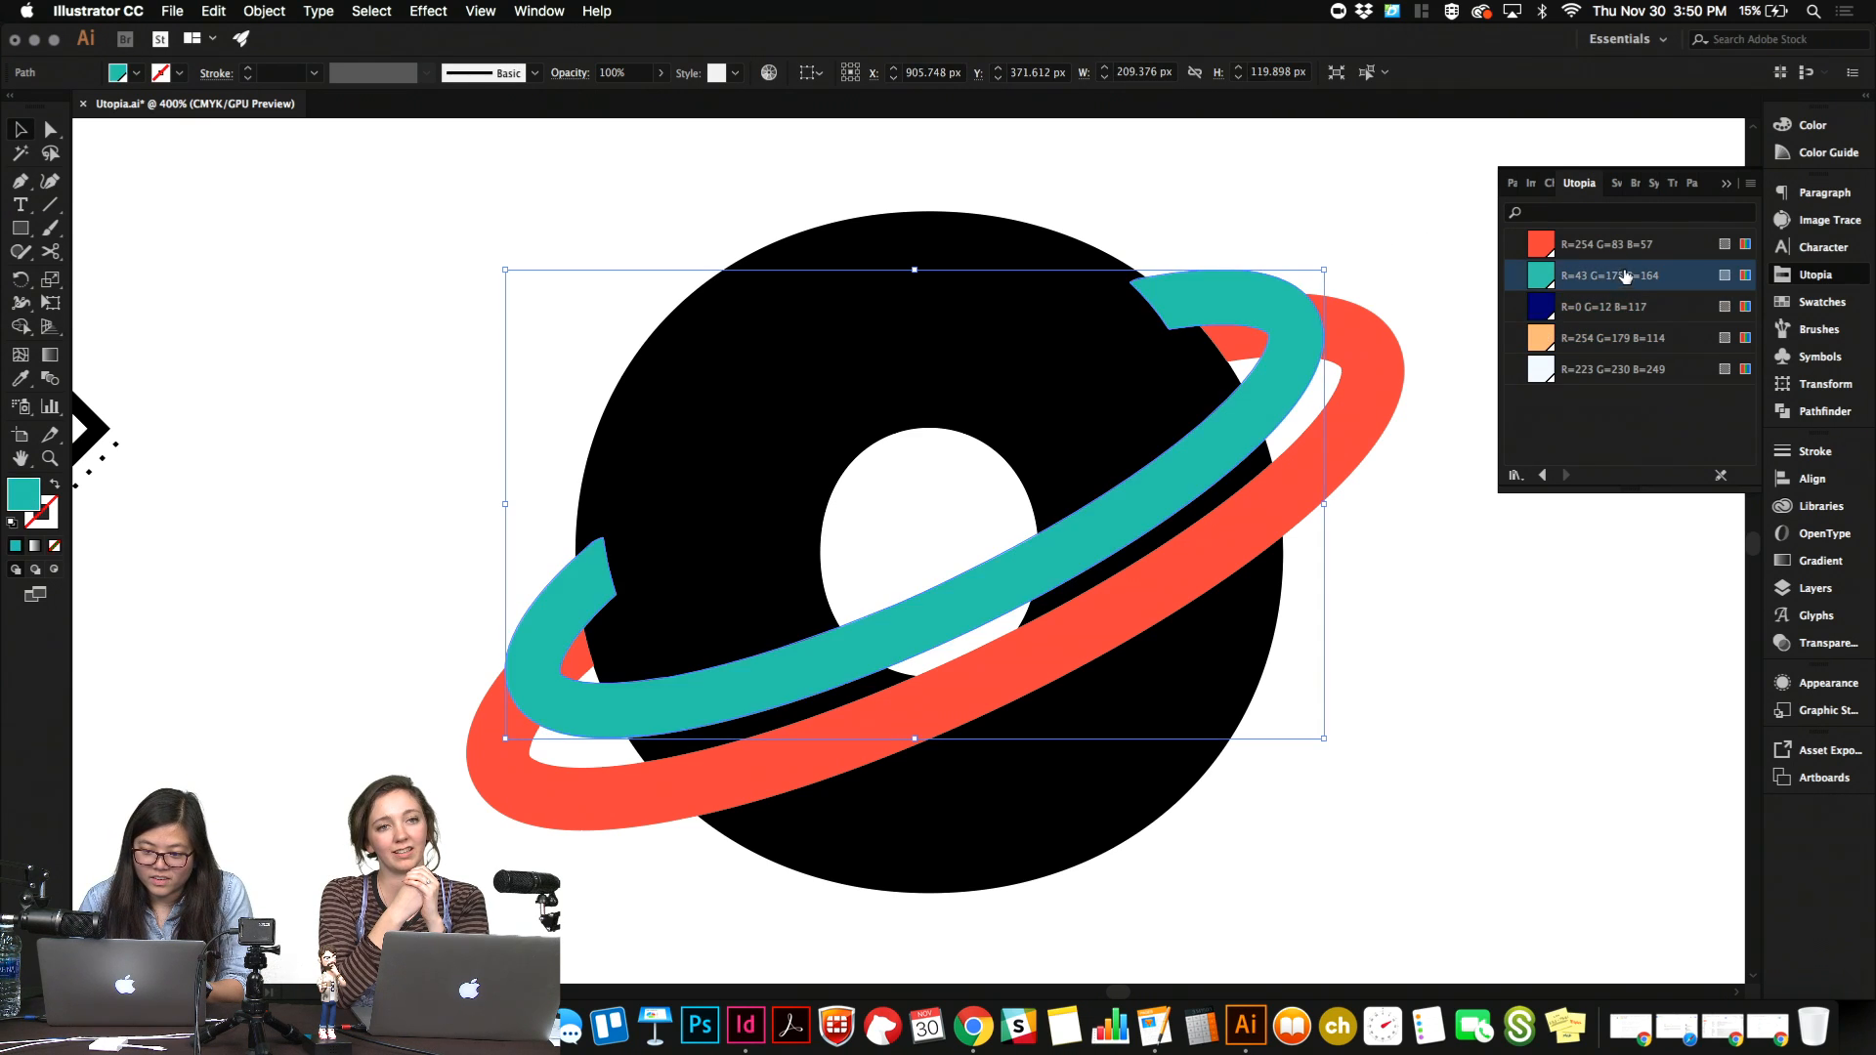
click(1410, 200)
click(1256, 302)
click(700, 201)
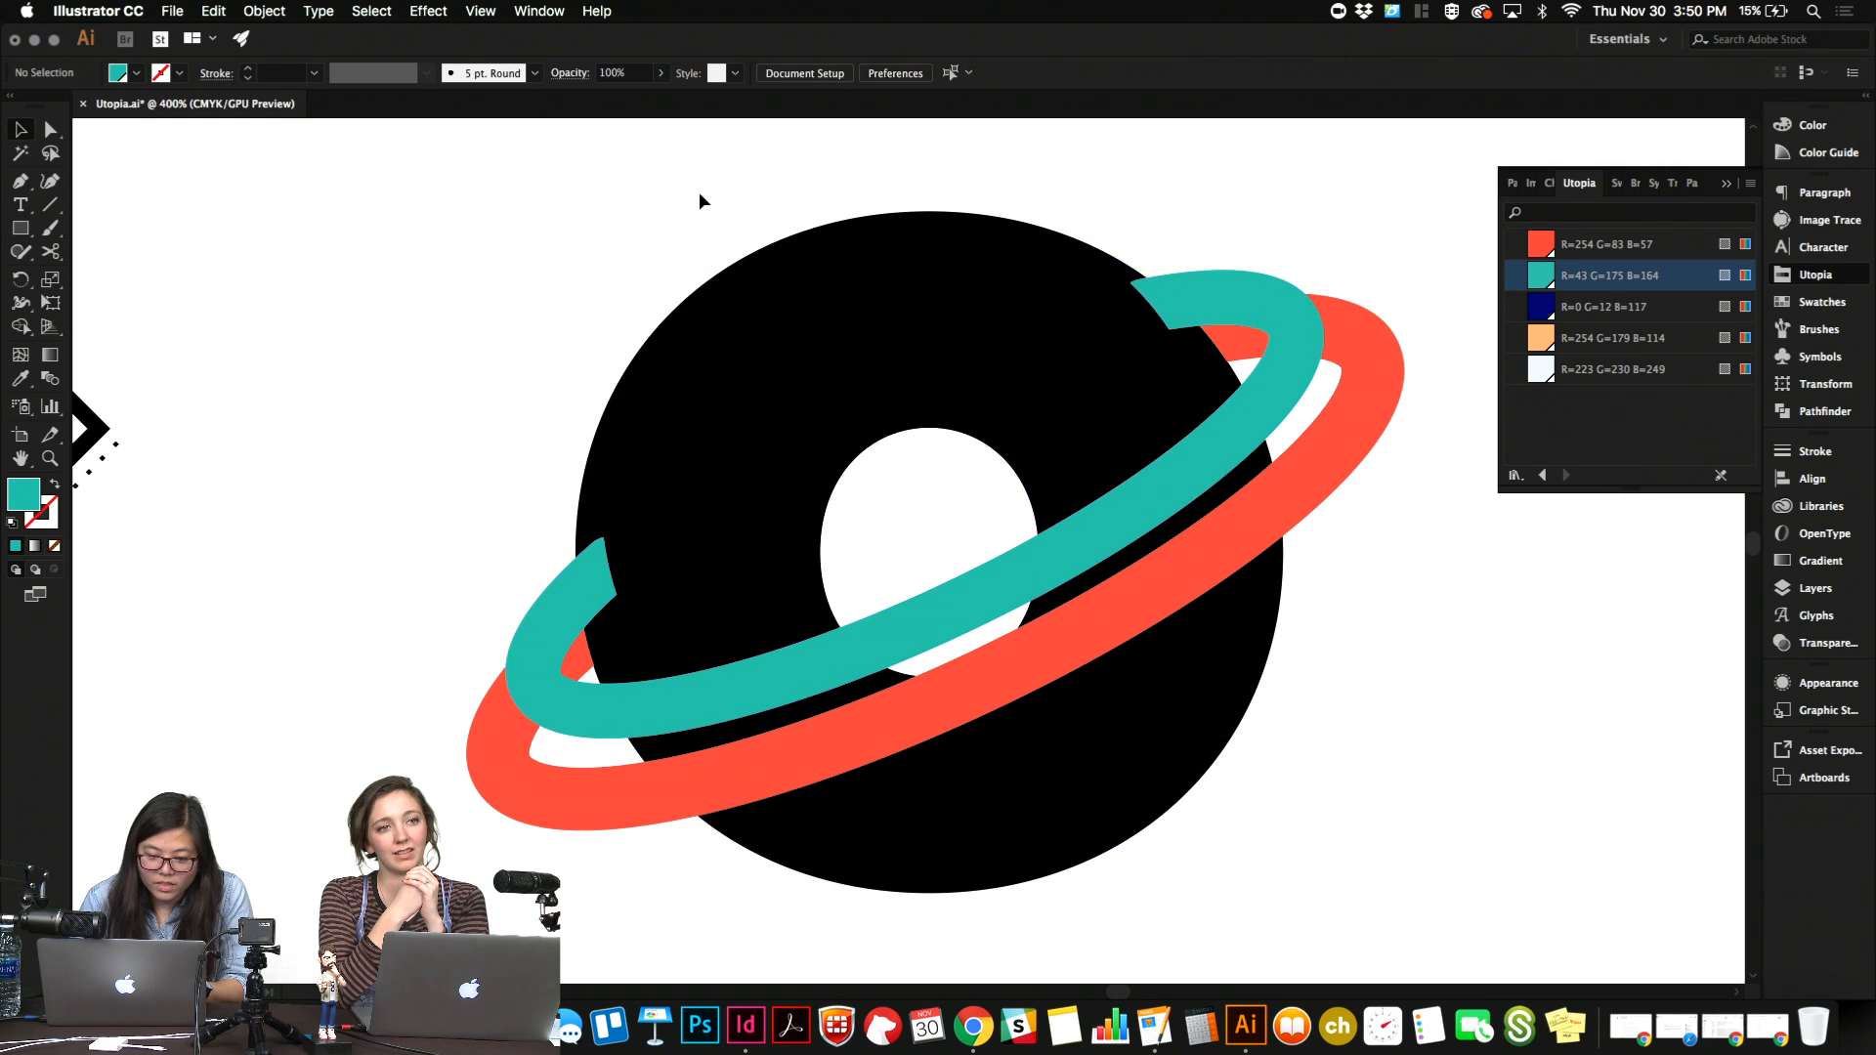
Select the "o" and both rings and cut away the teal ring's two overlapping ends with the Shape Builder, then deselect.
drag(406, 264, 1368, 748)
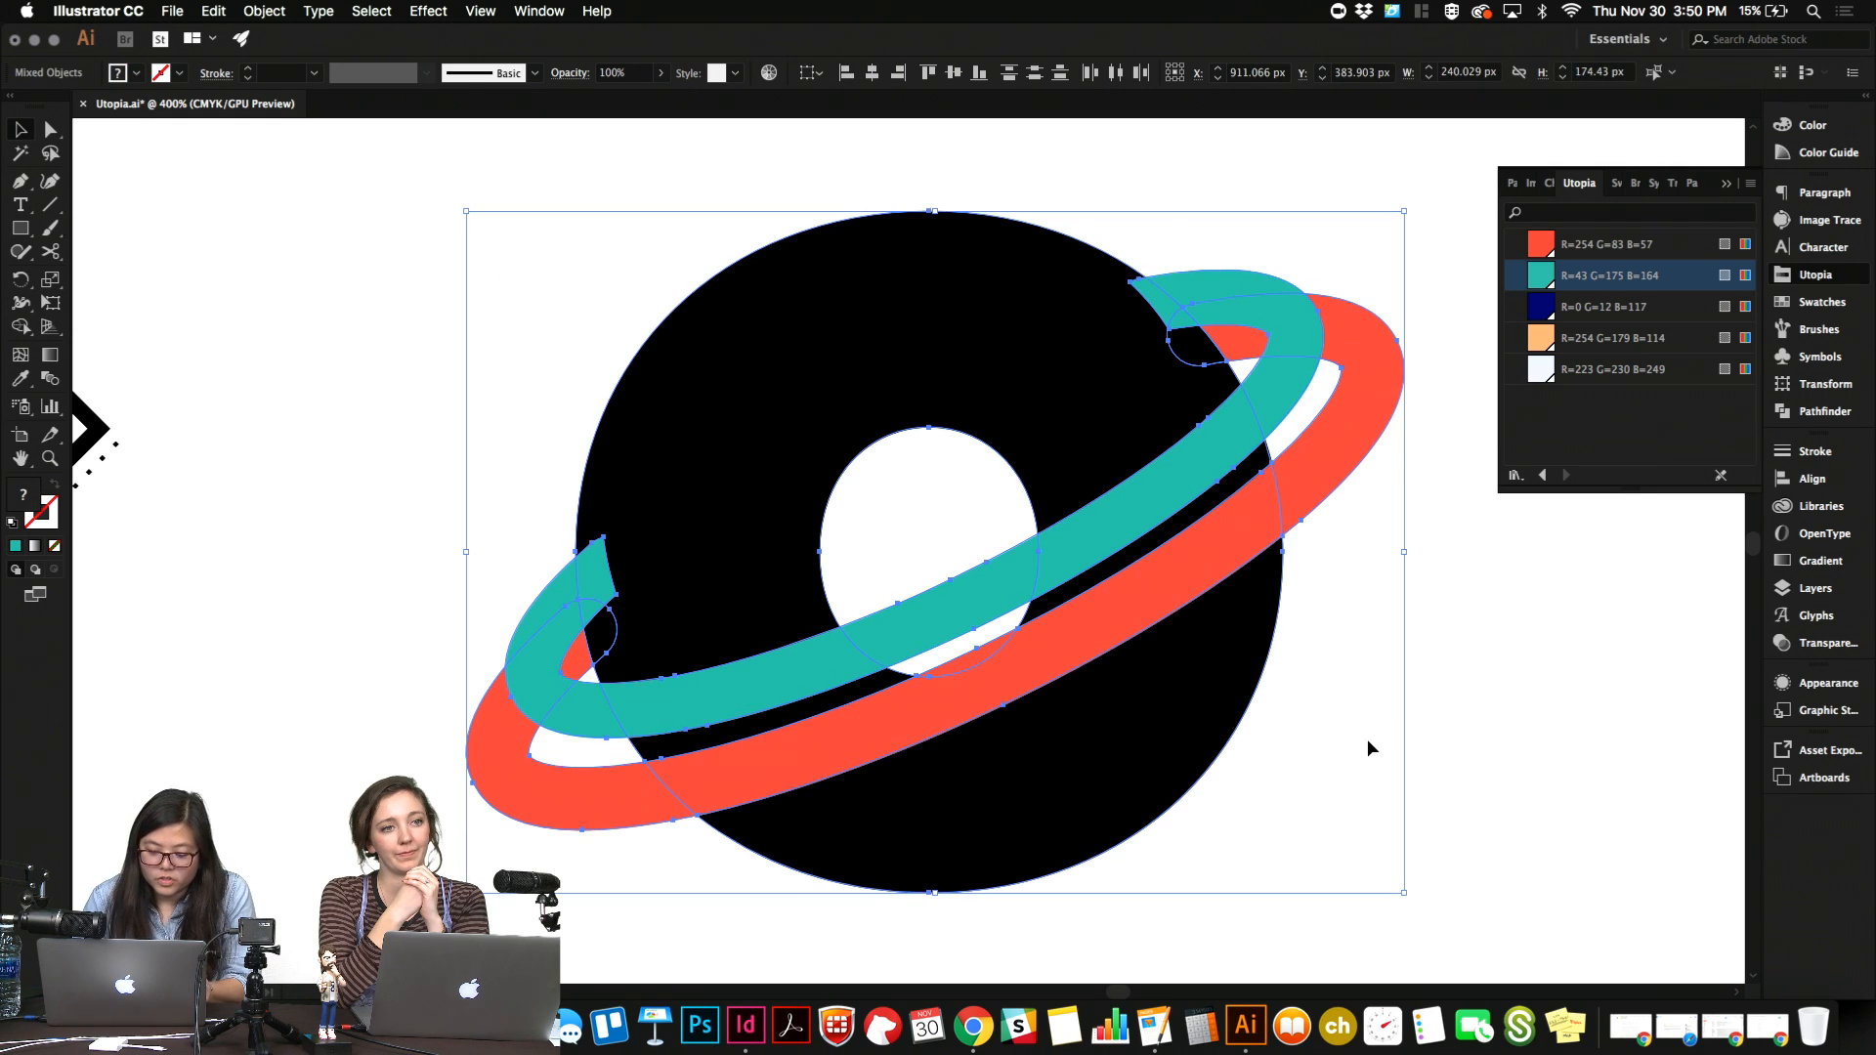
key(shift+m)
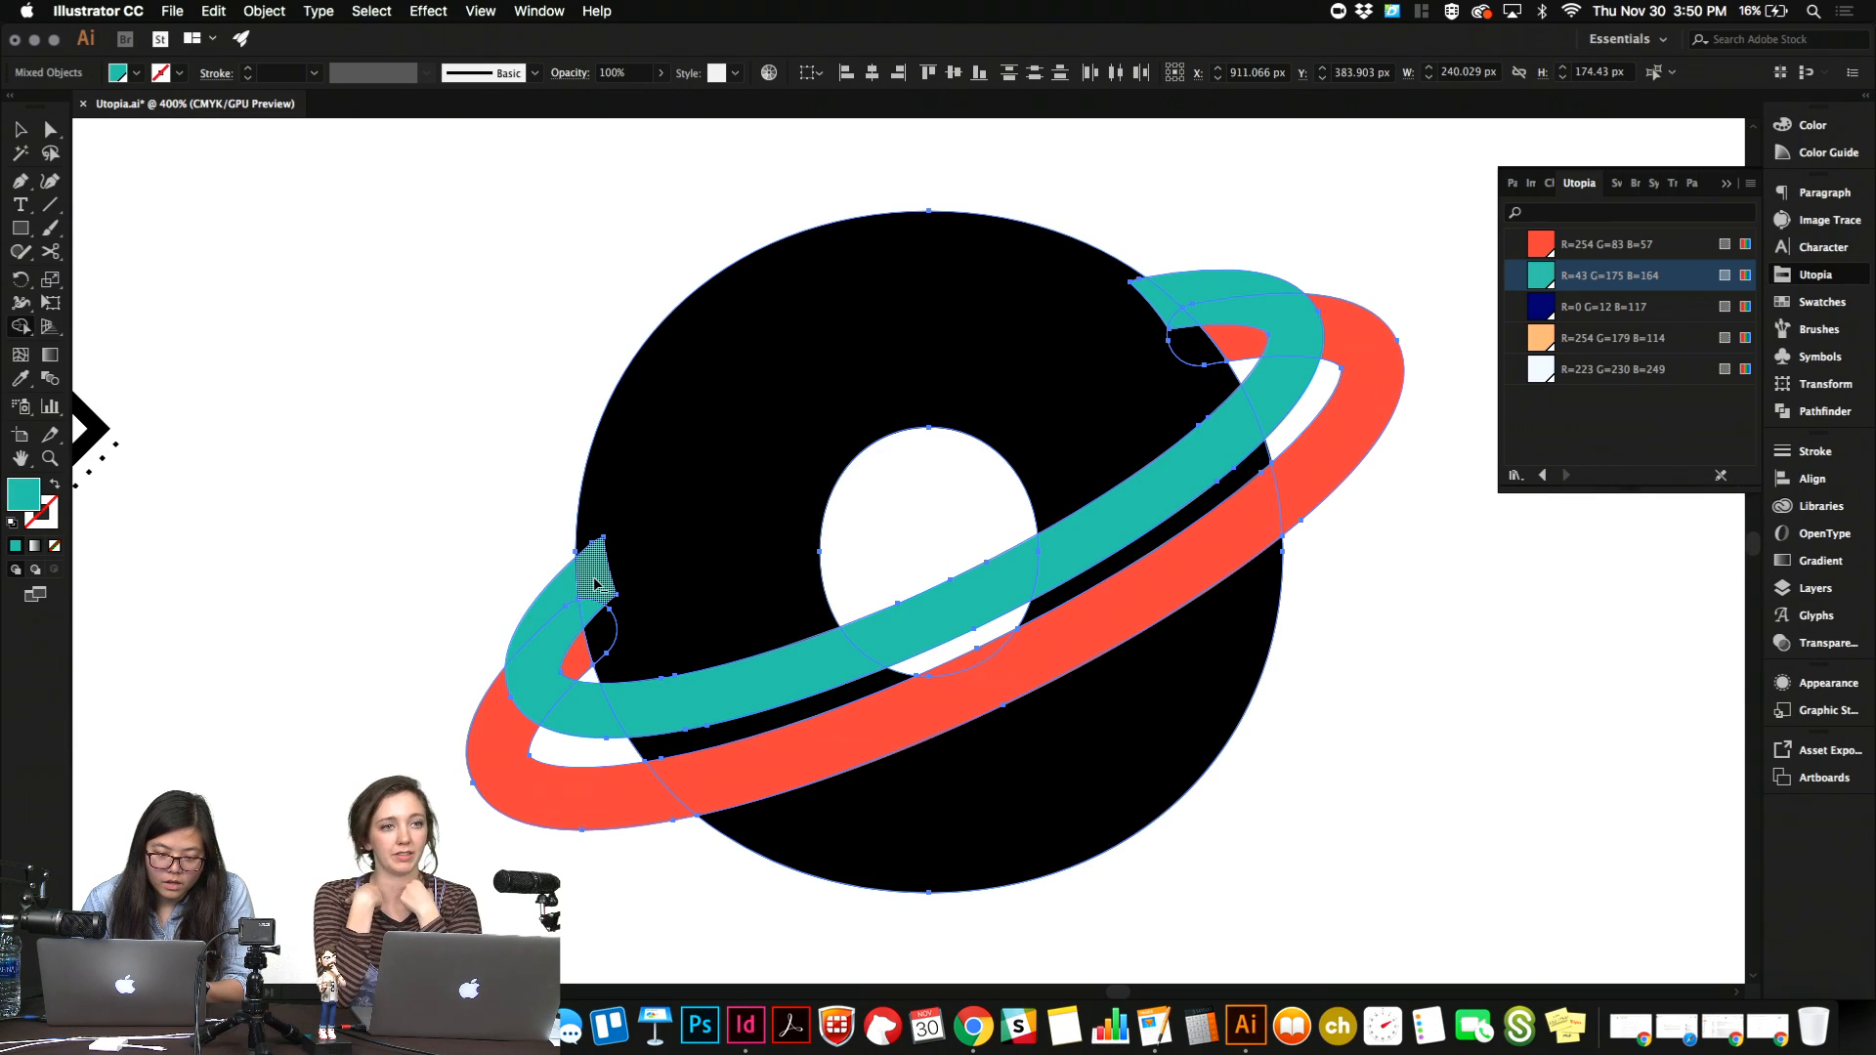
alt+click(595, 583)
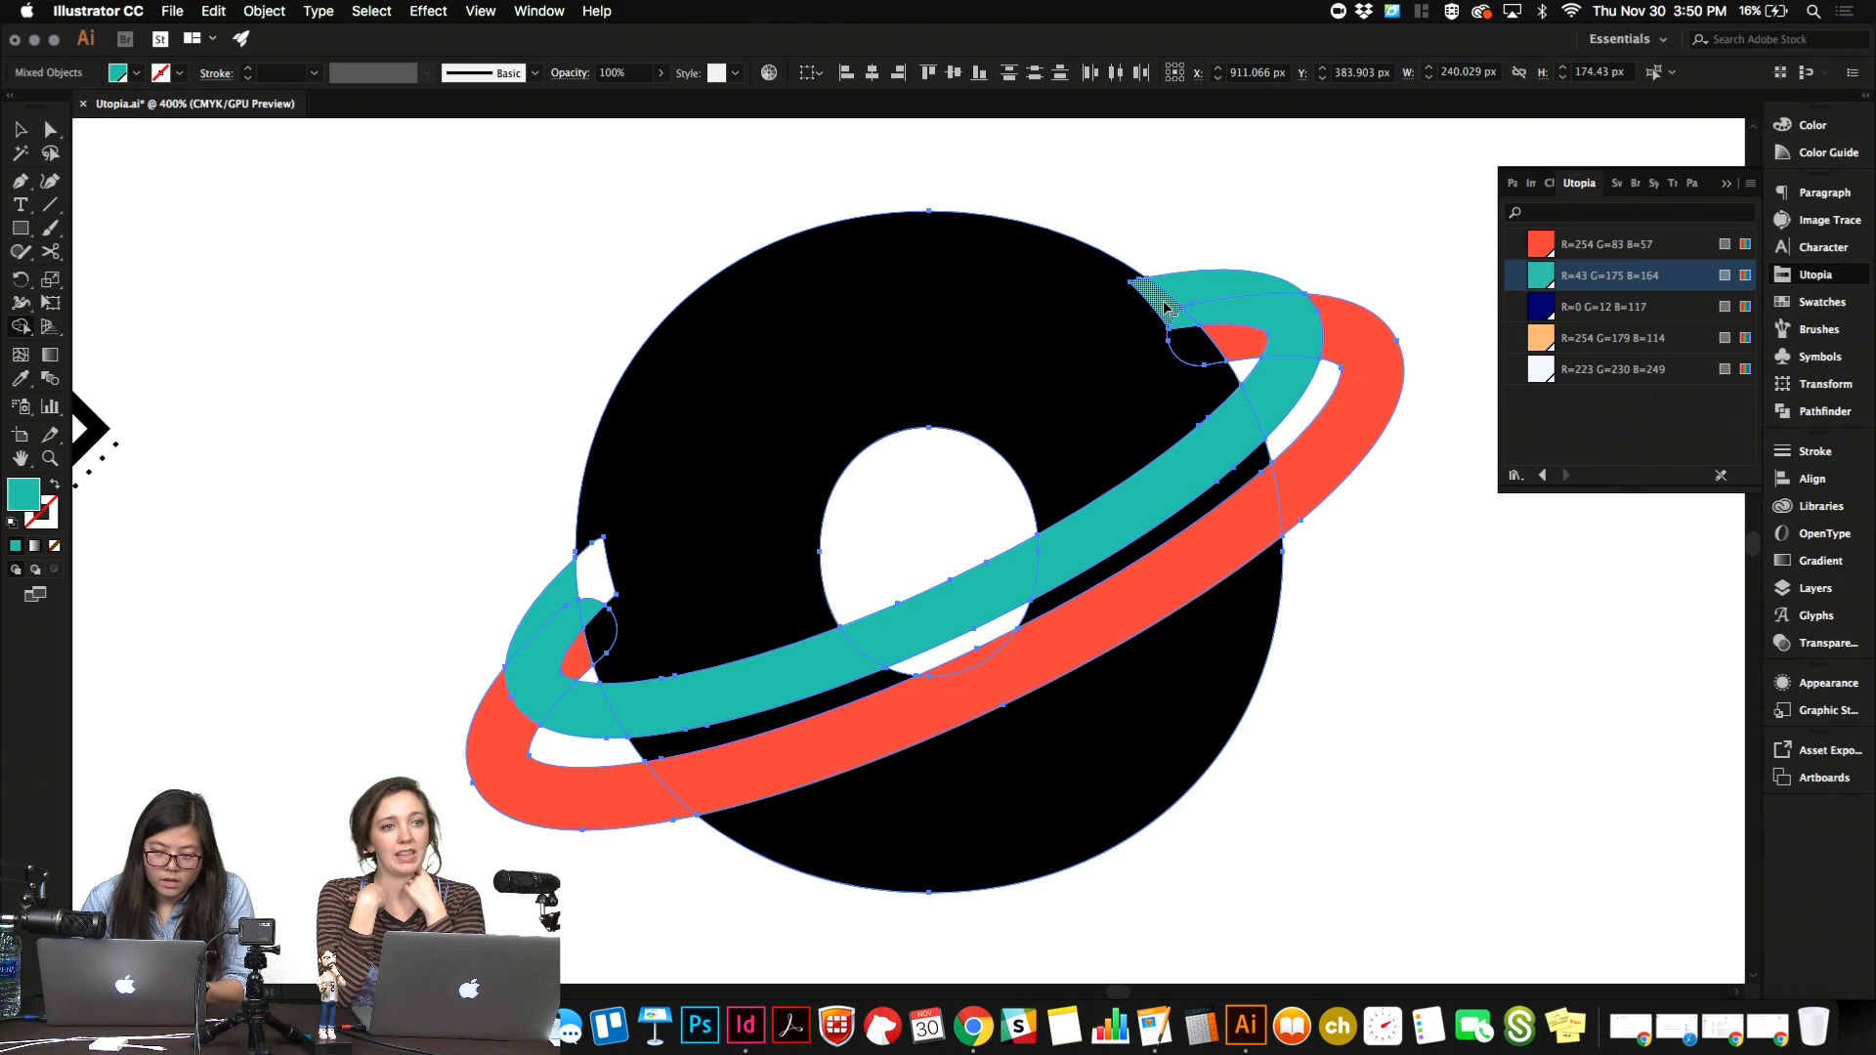
alt+click(1161, 307)
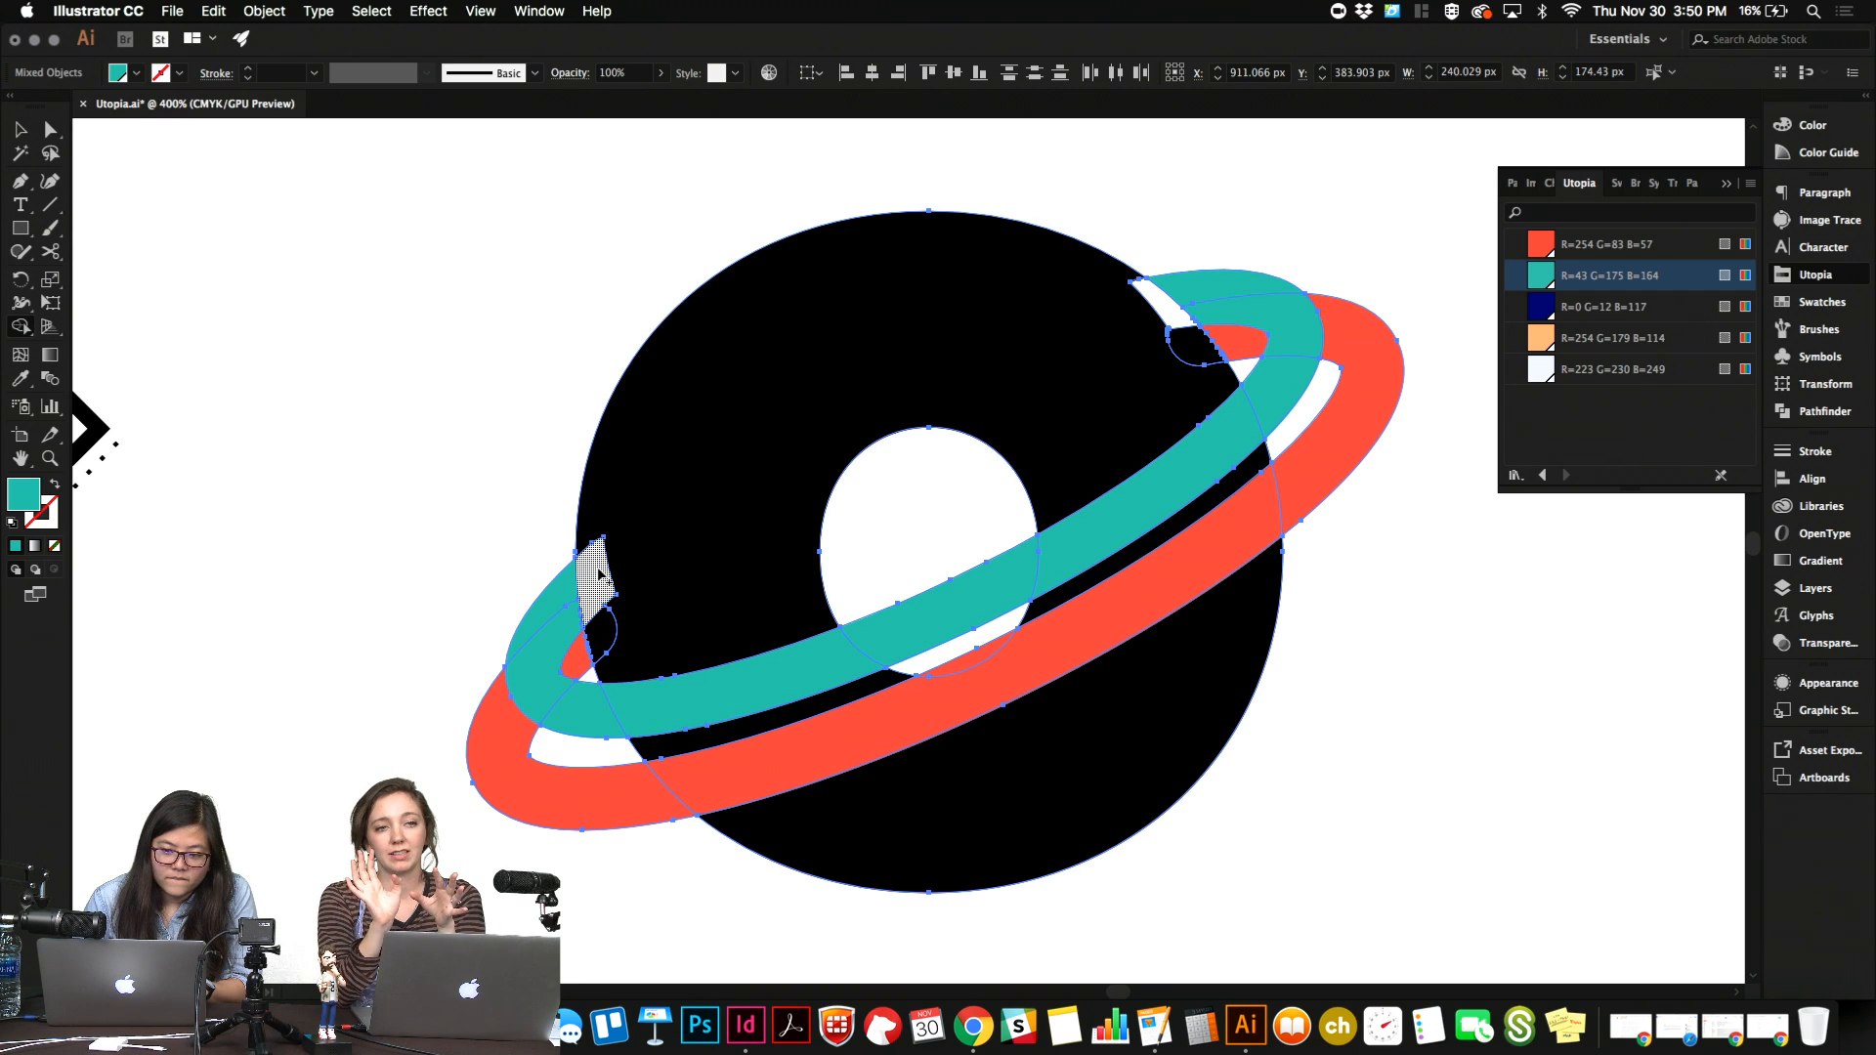
key(v)
click(1254, 199)
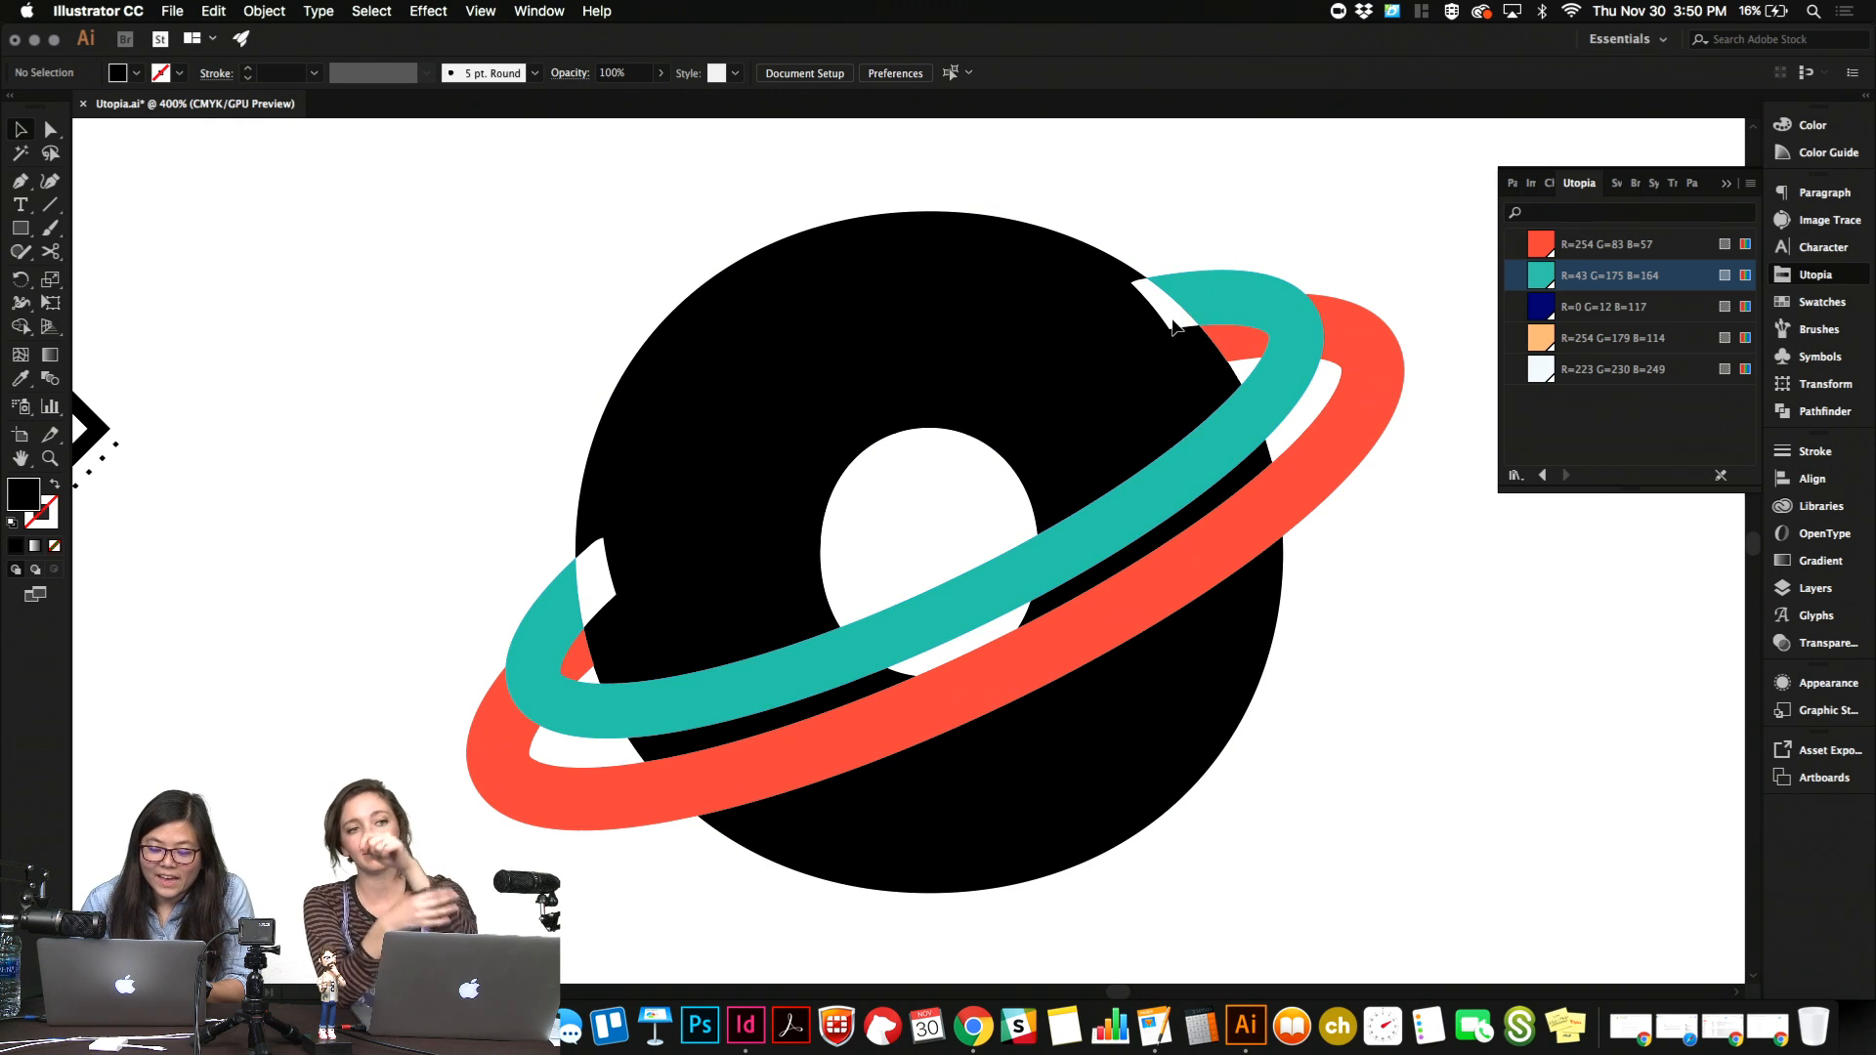
Select the whole planet artwork, fill the two white gaps in the "o" with black using the Shape Builder, and deselect.
key(shift+m)
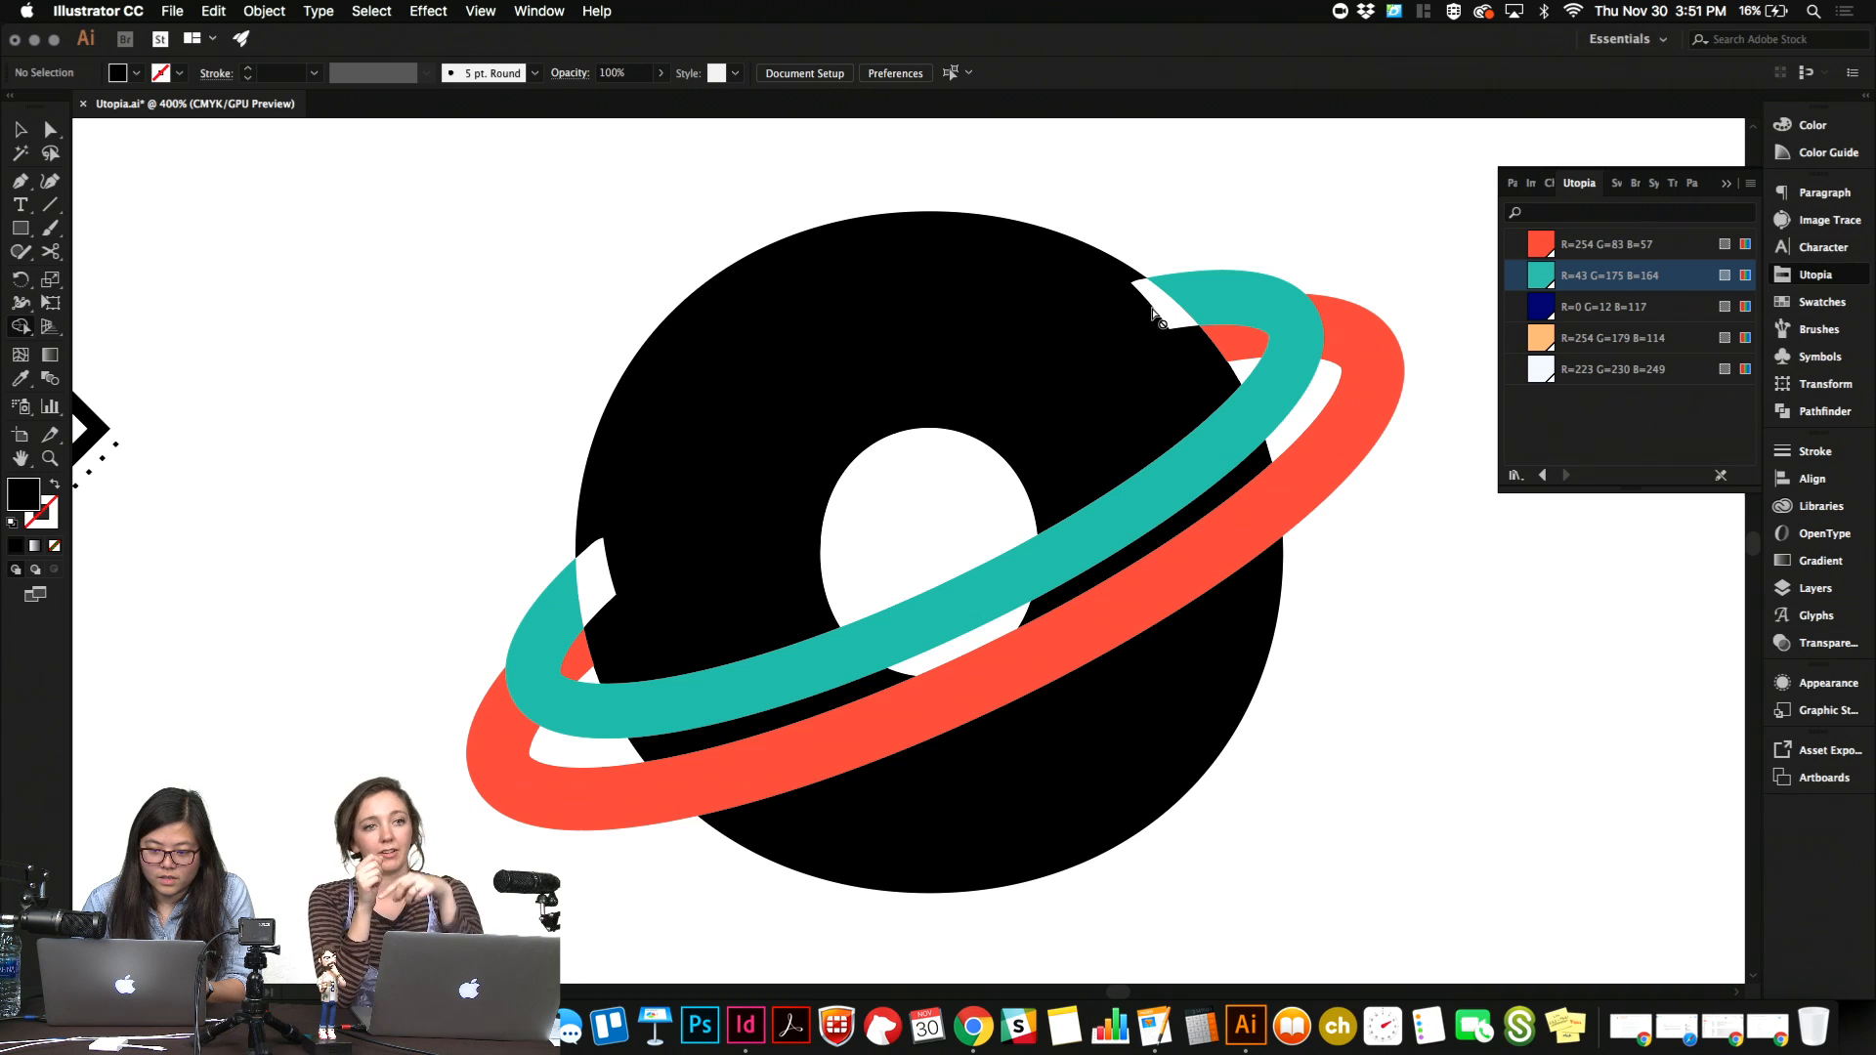
key(v)
drag(534, 250, 1534, 754)
key(shift+m)
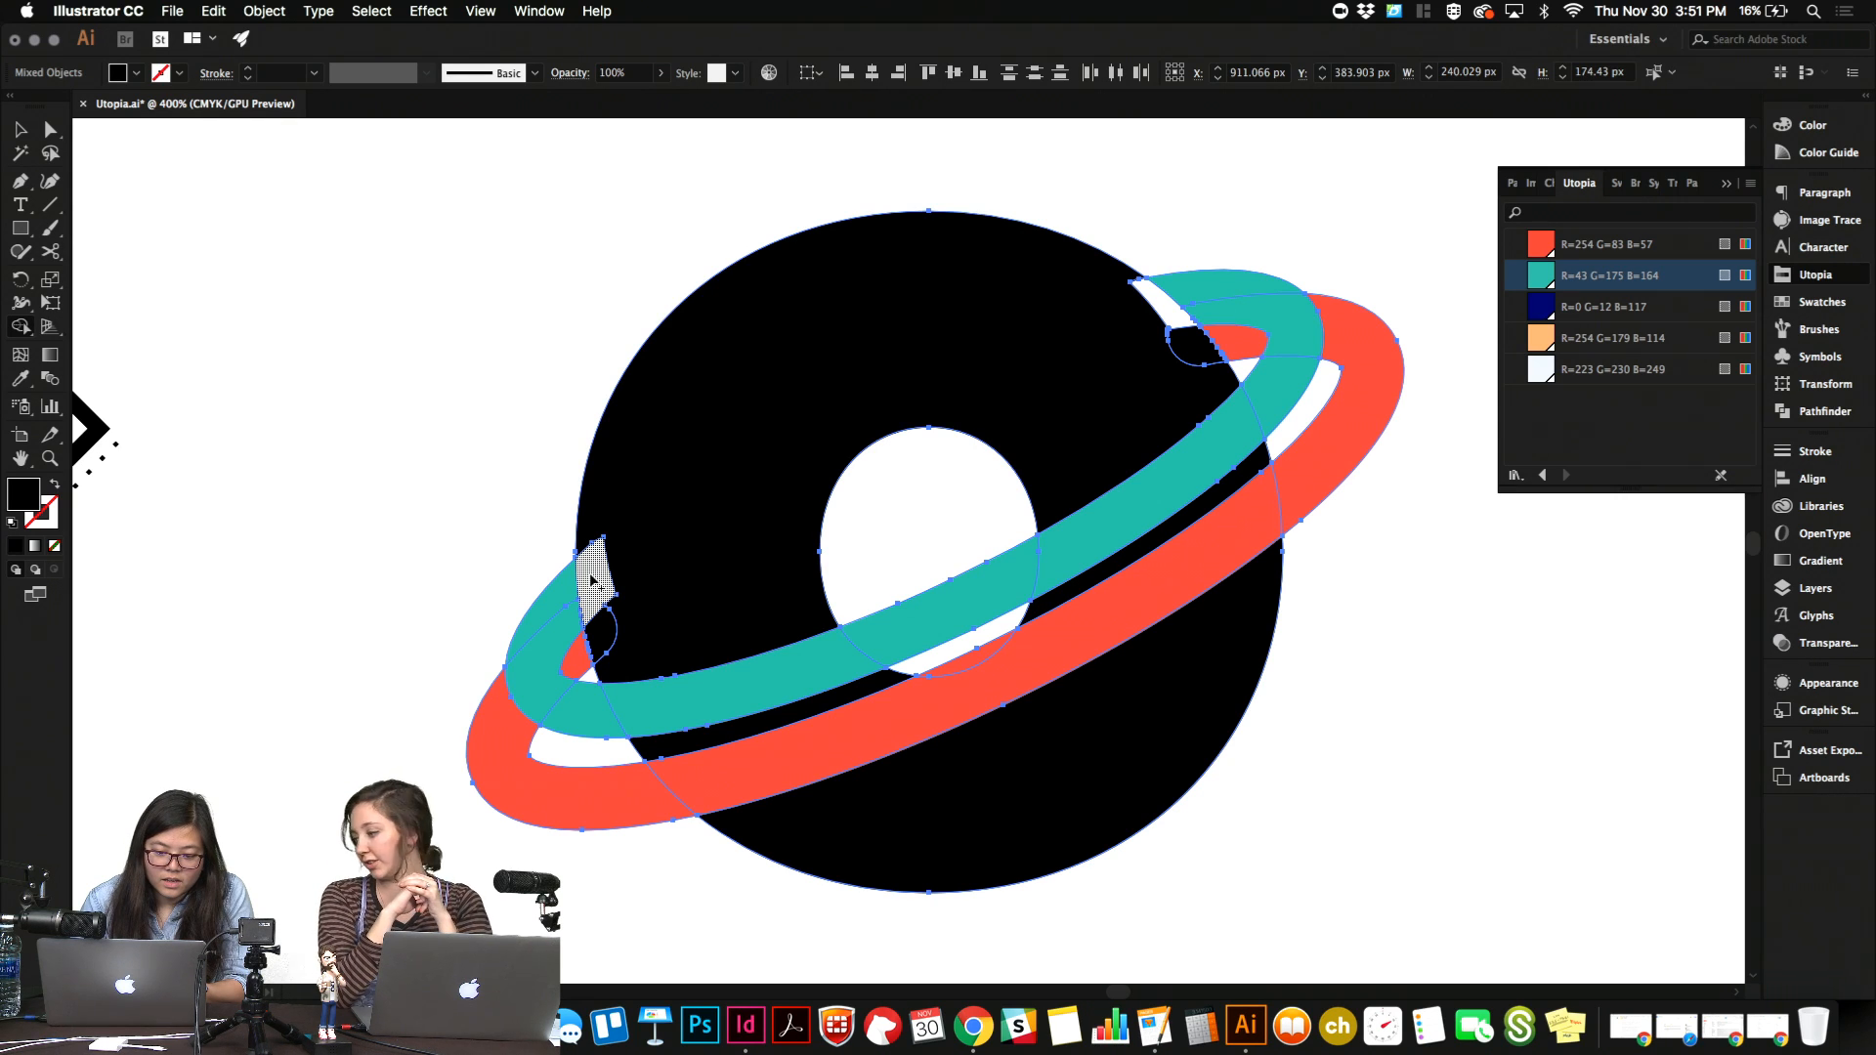
click(591, 581)
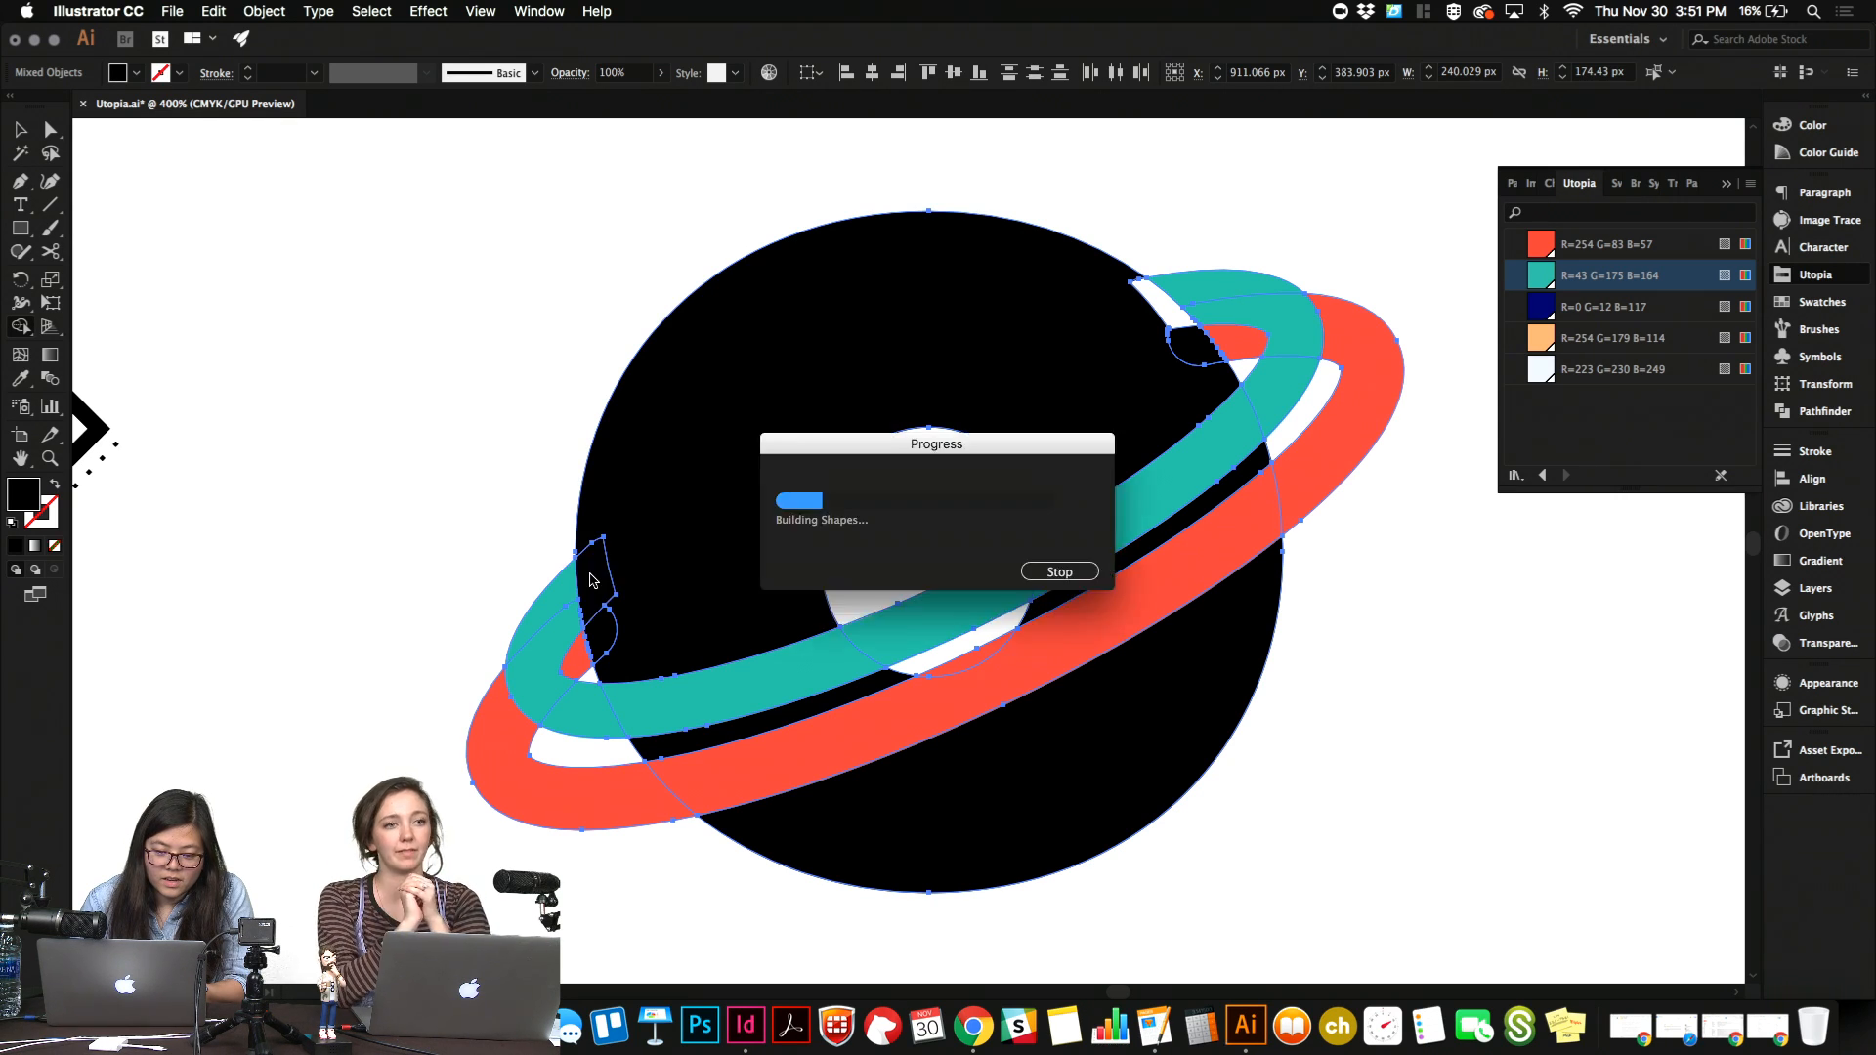
click(1163, 315)
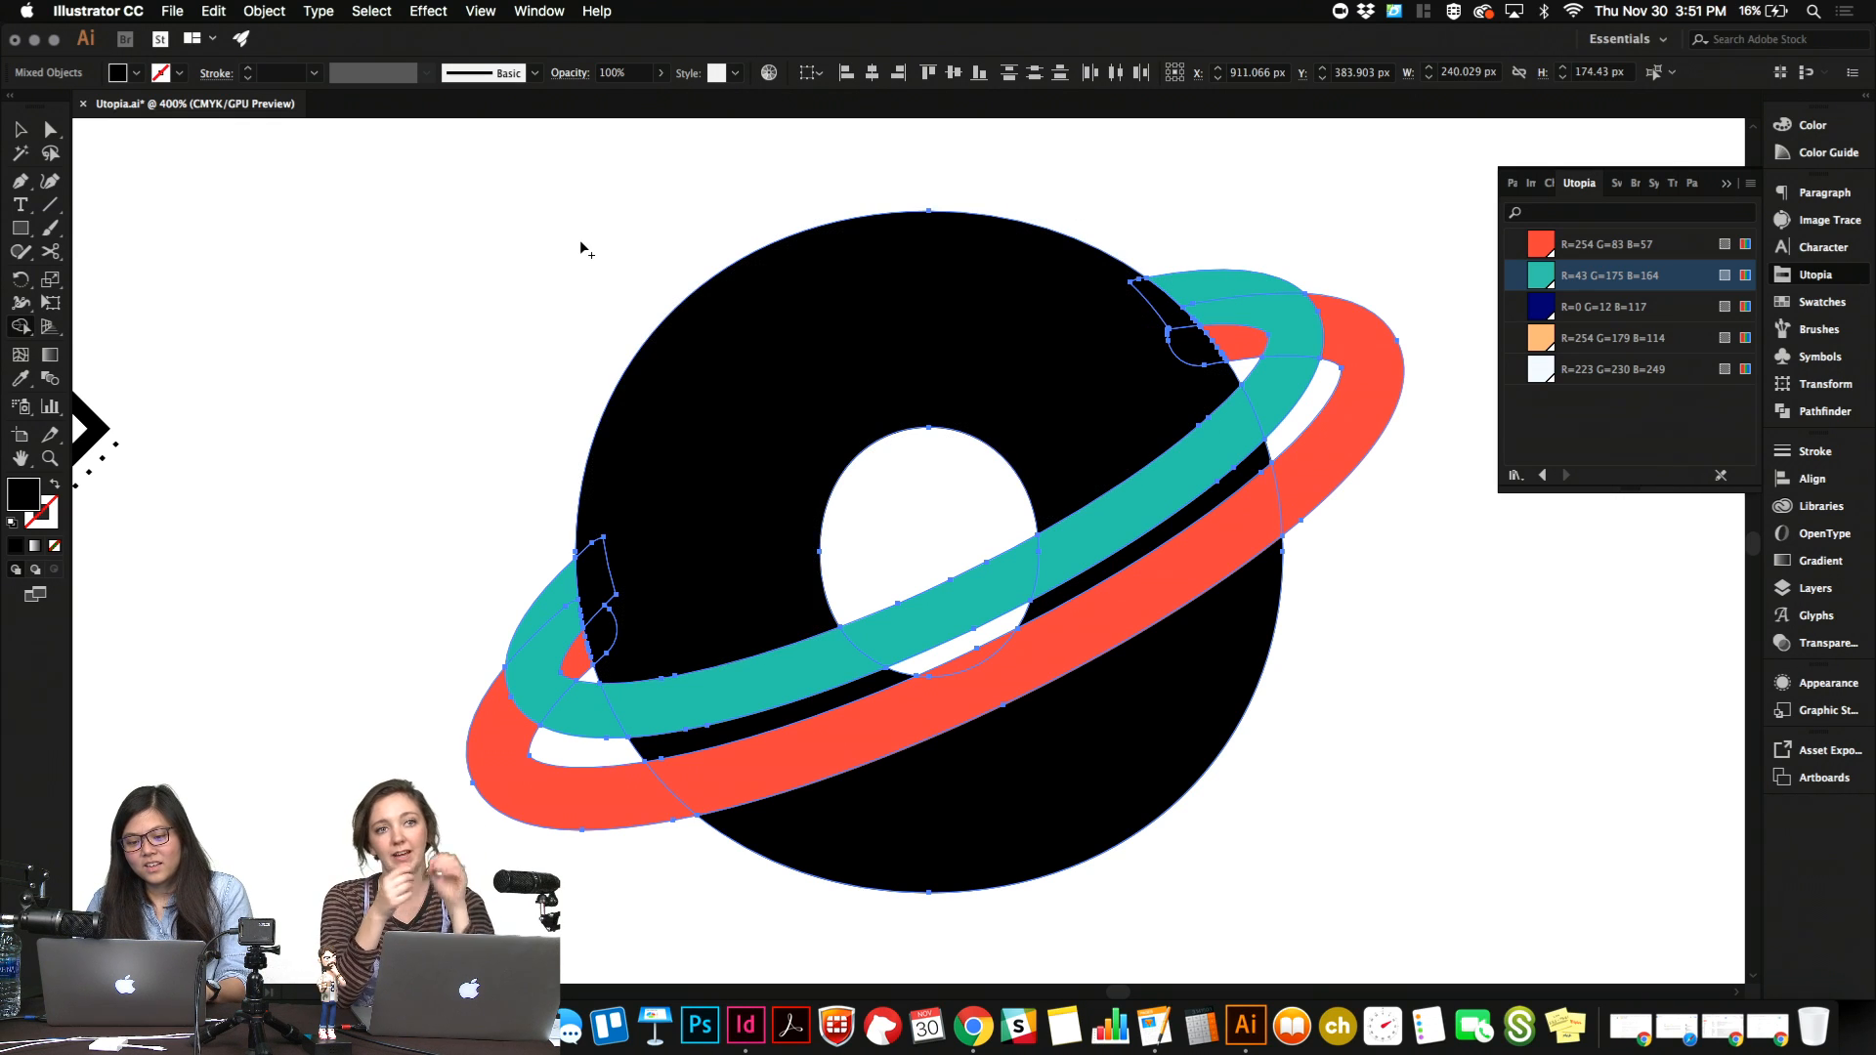
key(super+minus)
key(super+minus)
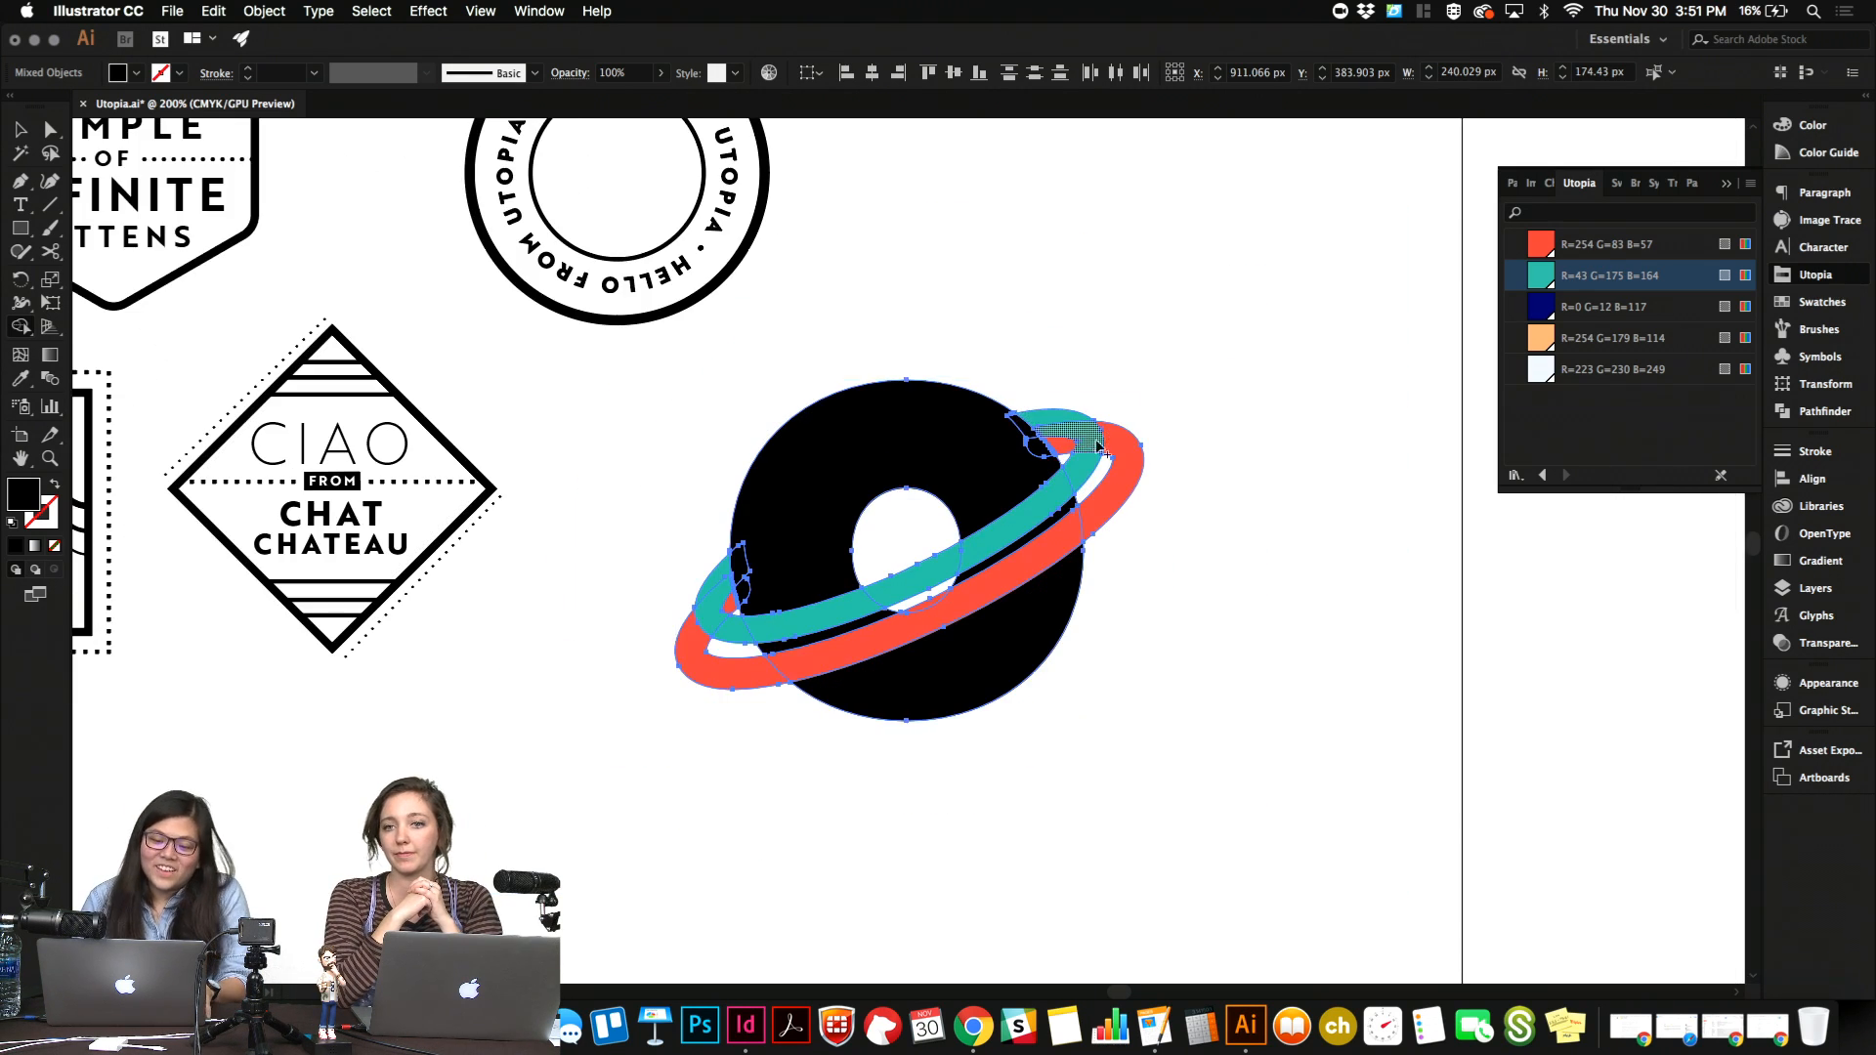
key(v)
click(1204, 410)
Nudge the red ring down and slightly right to about X 915 px, Y 396 px, widening its gap from the teal ring.
click(1121, 499)
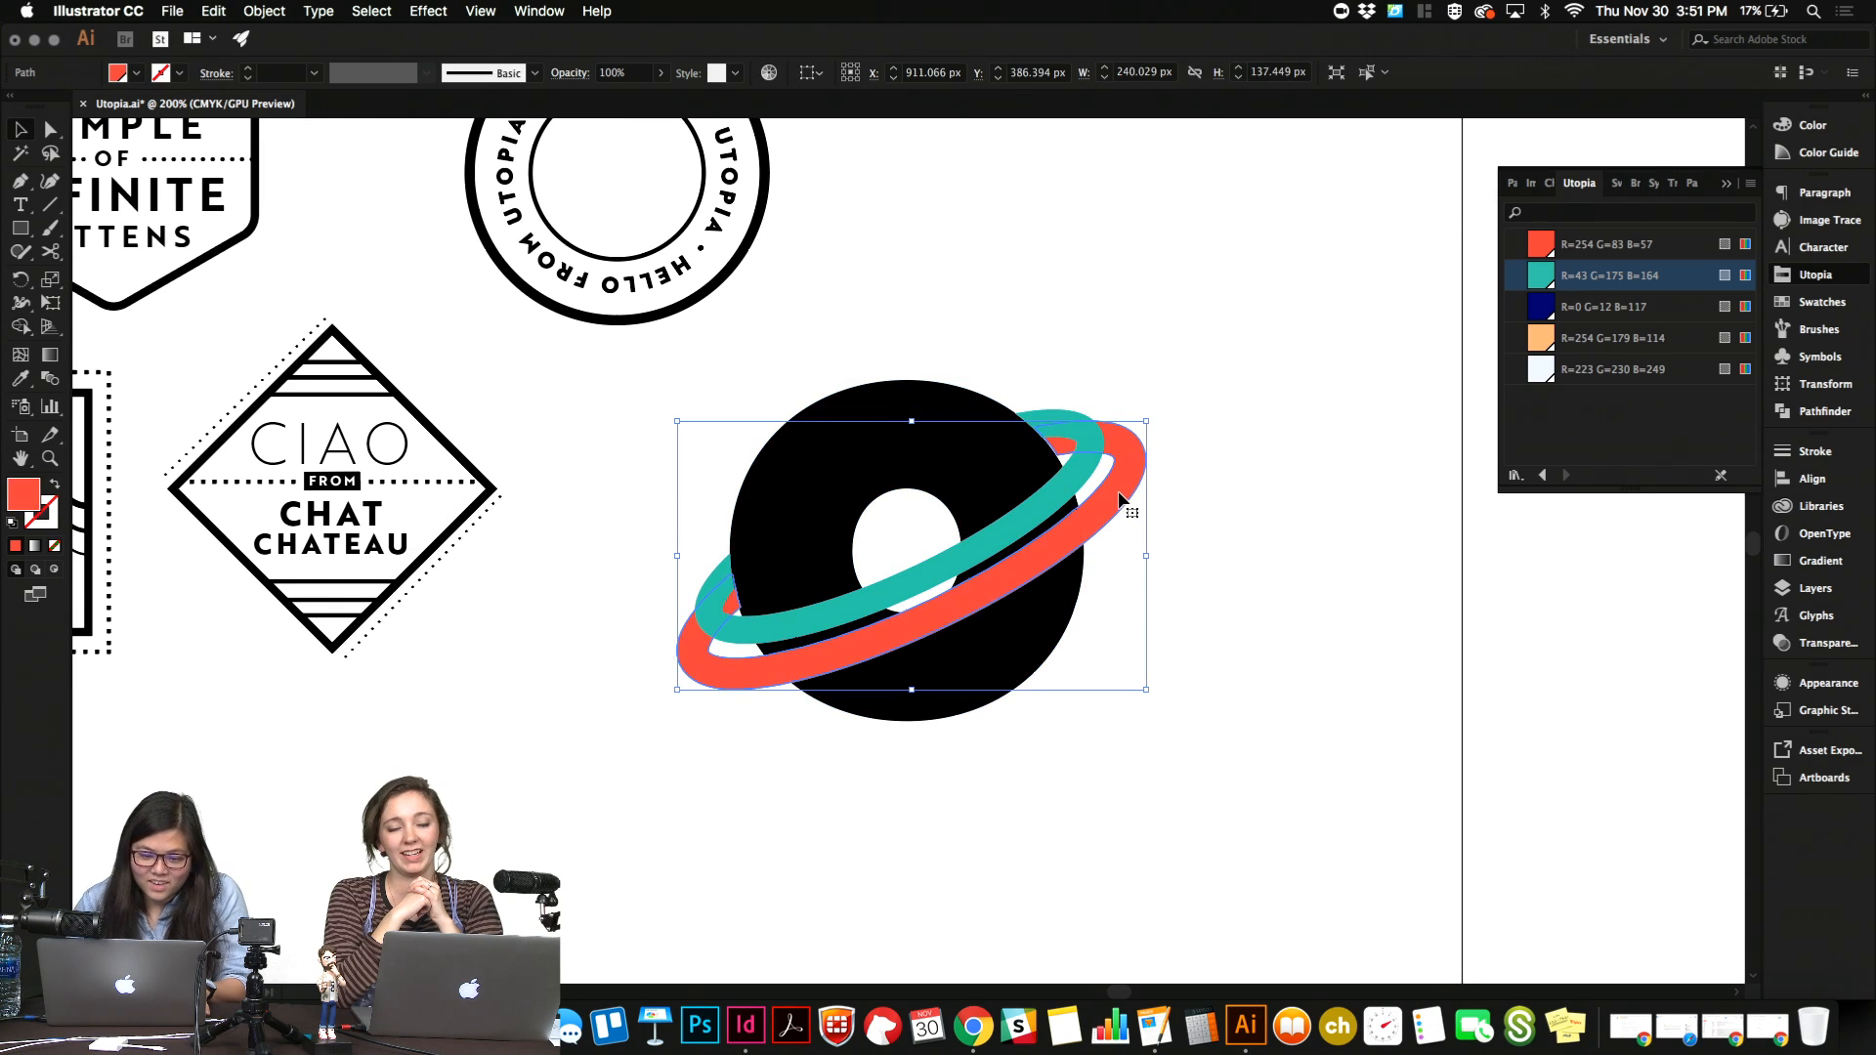
key(Down)
key(Down)
key(Down)
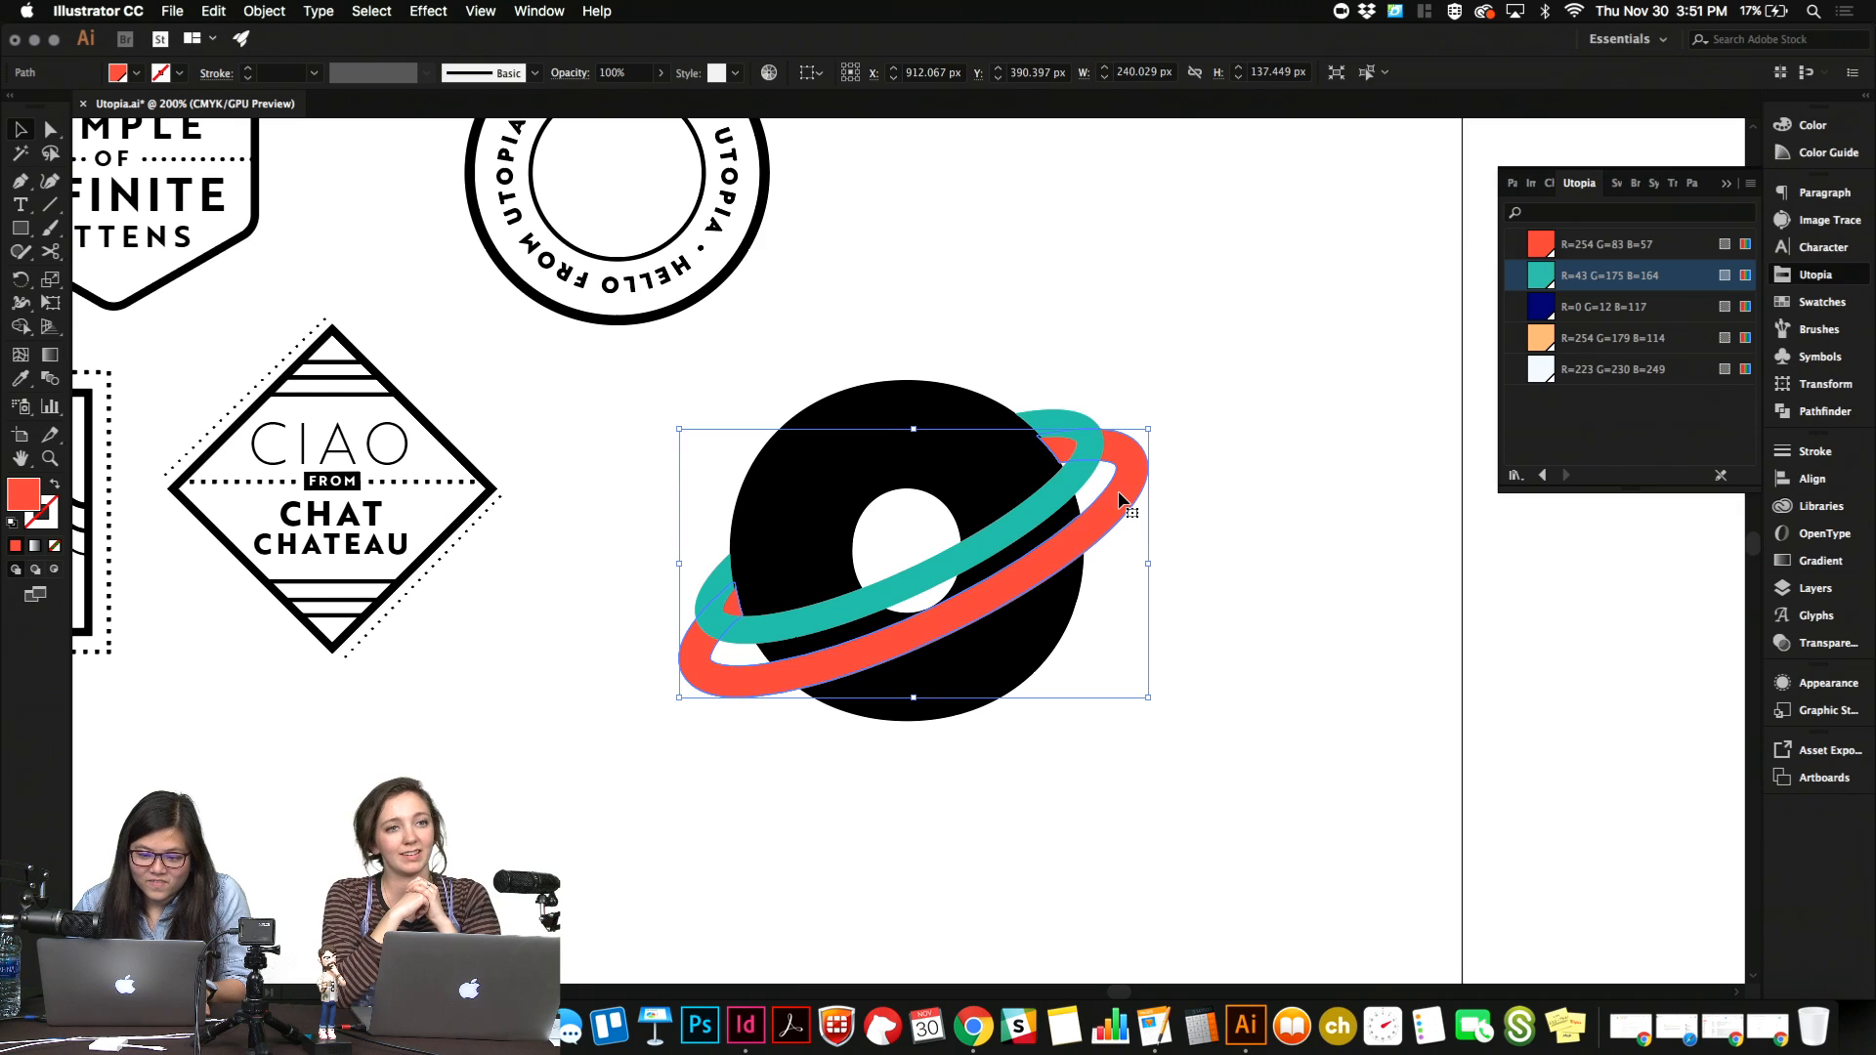
key(Right)
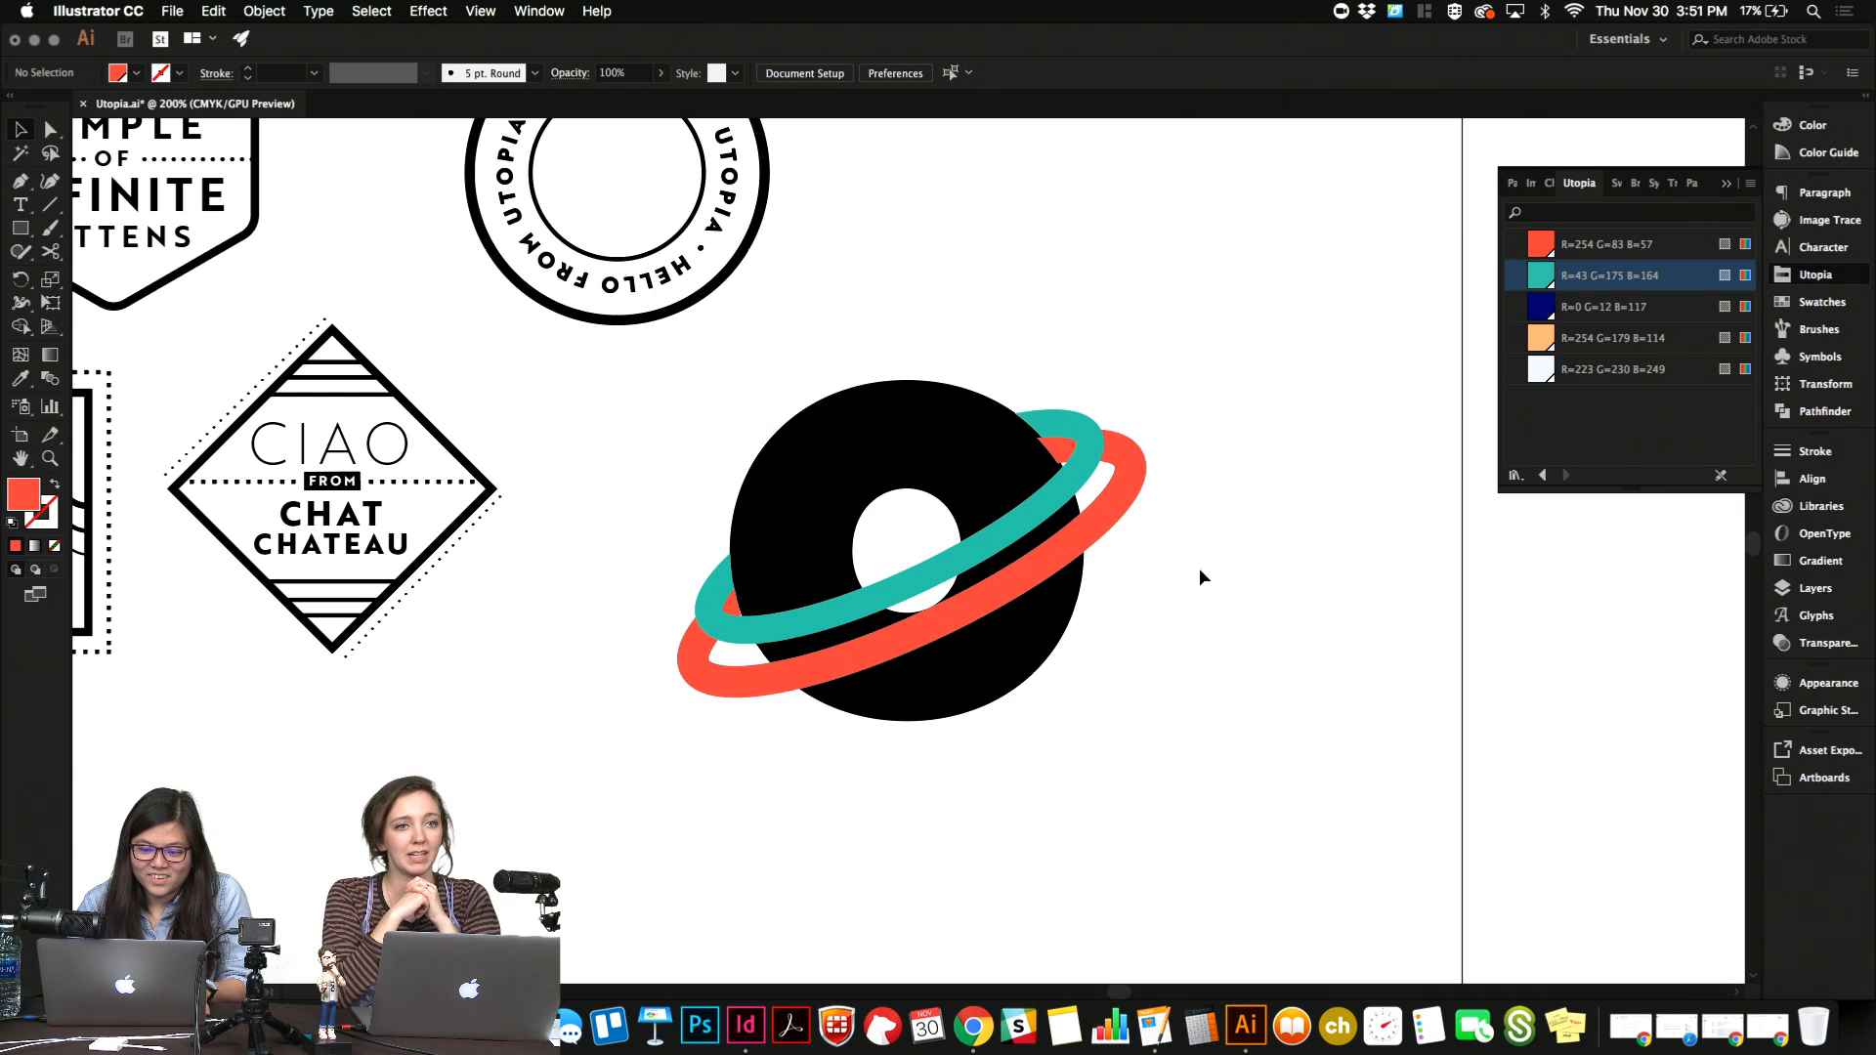
key(Right)
key(Right)
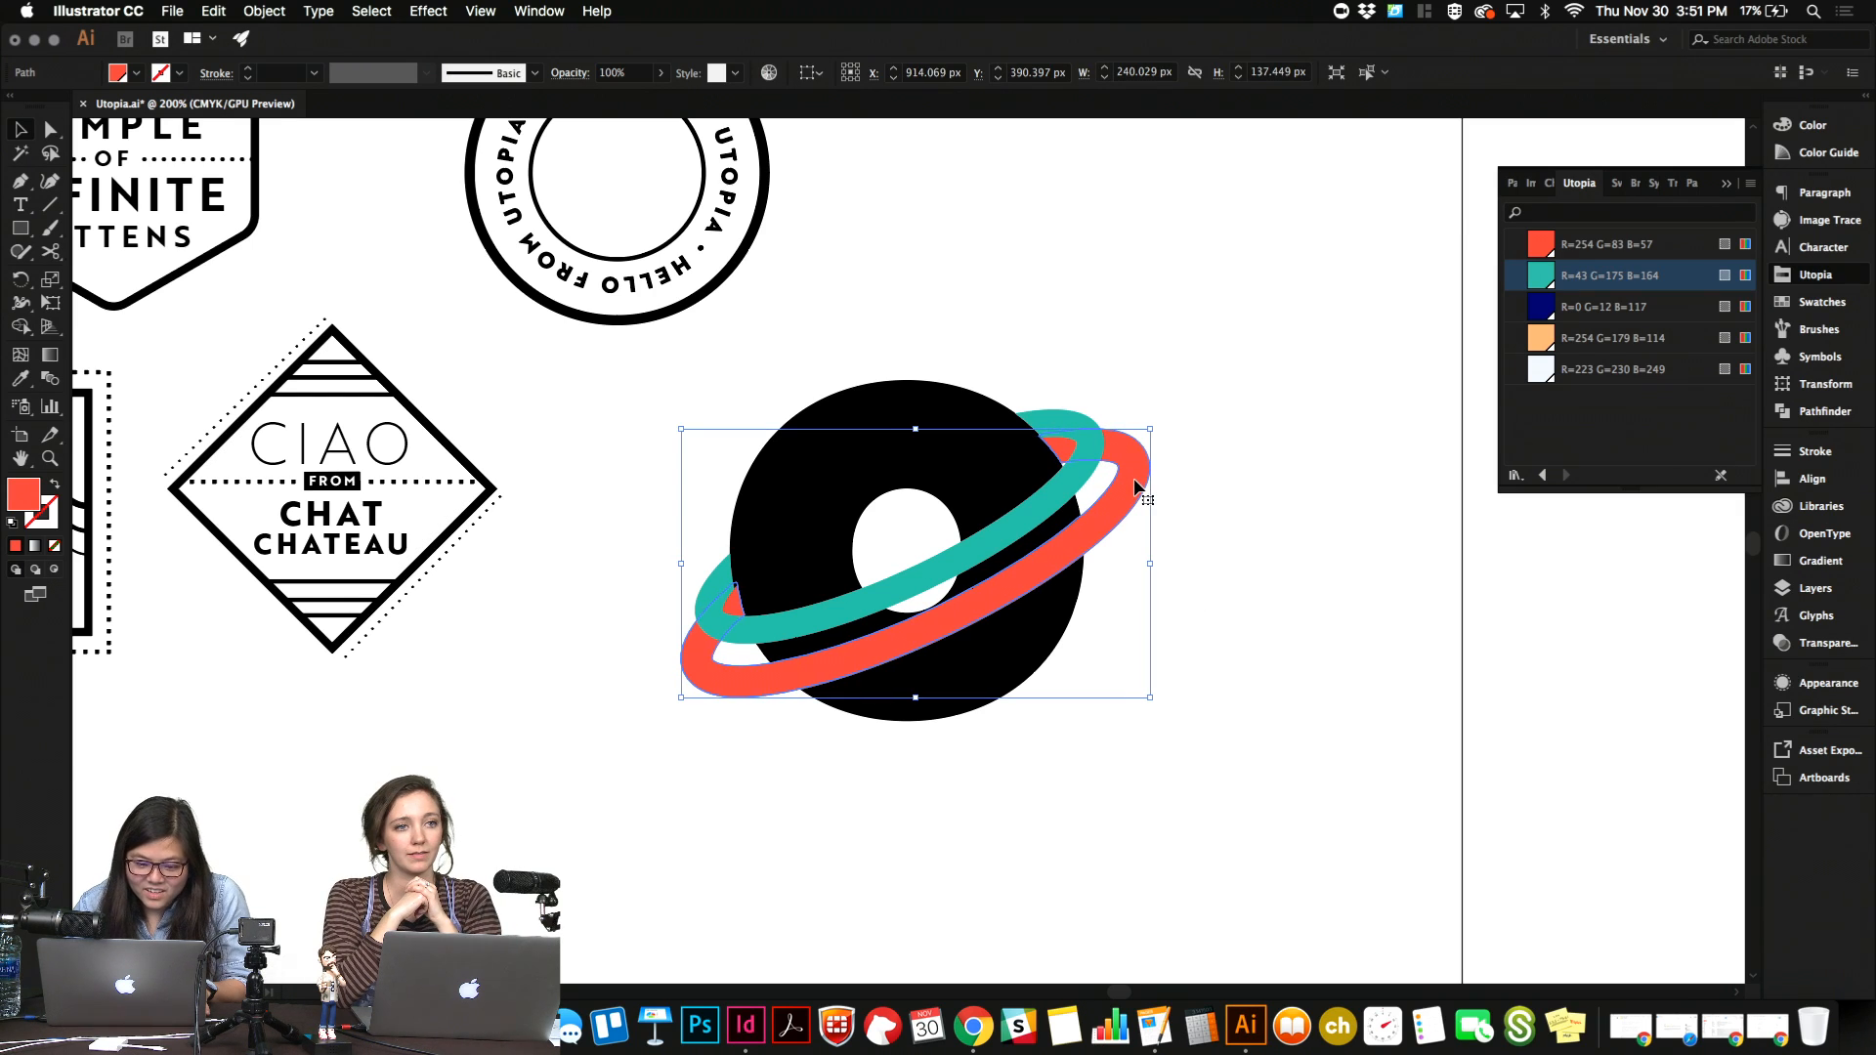
key(Right)
key(Left)
key(Left)
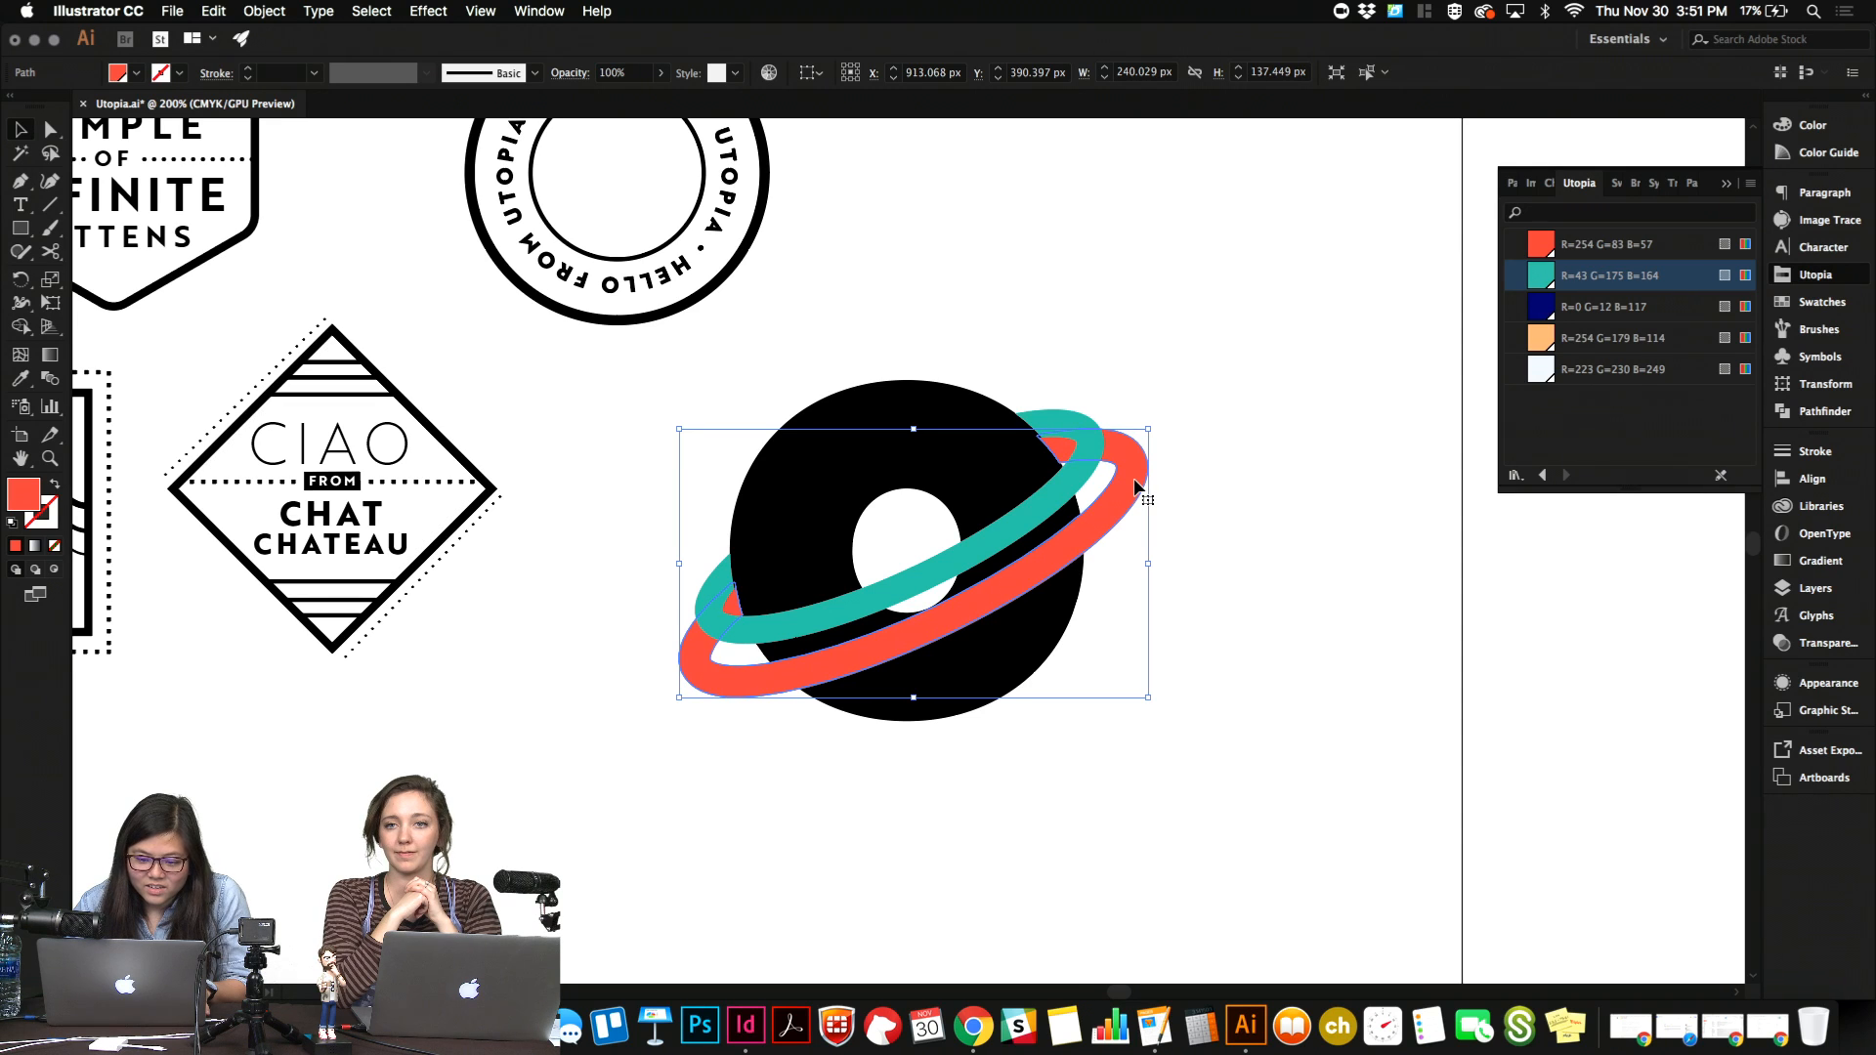
key(shift+Down)
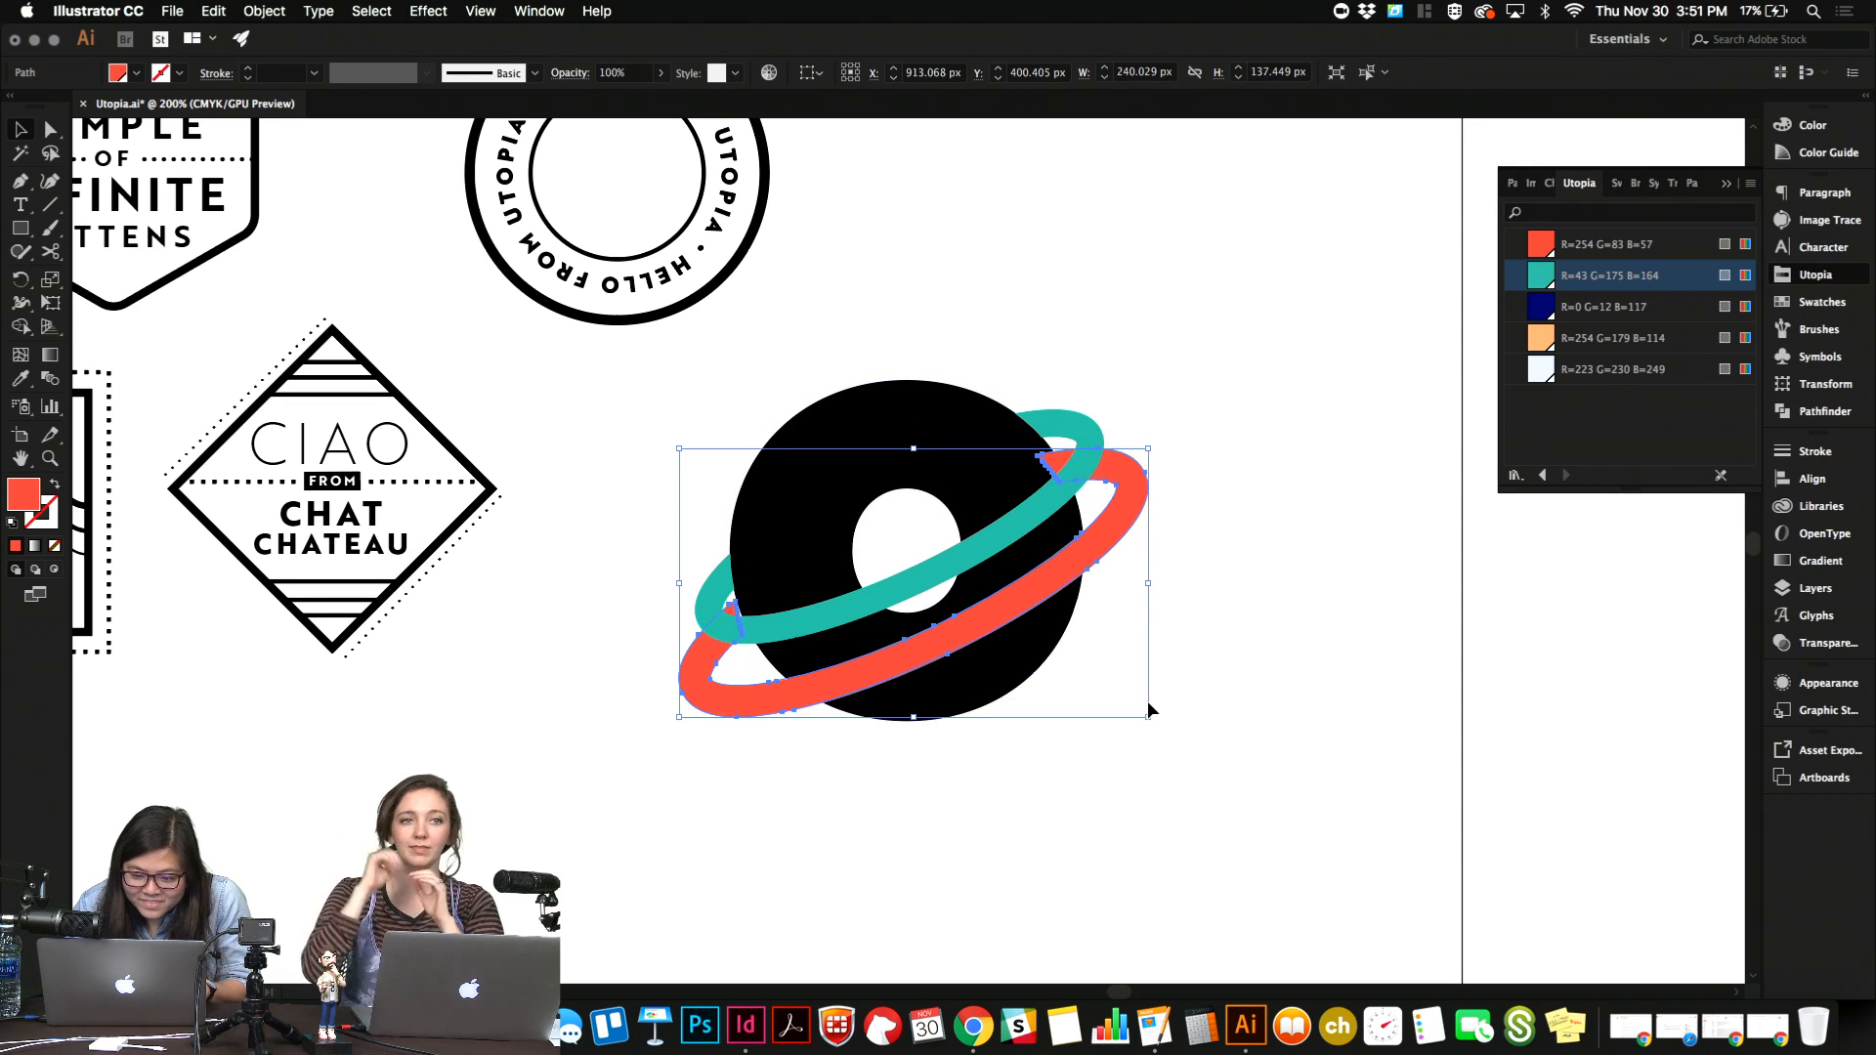
key(Up)
key(Up)
key(Up)
key(Up)
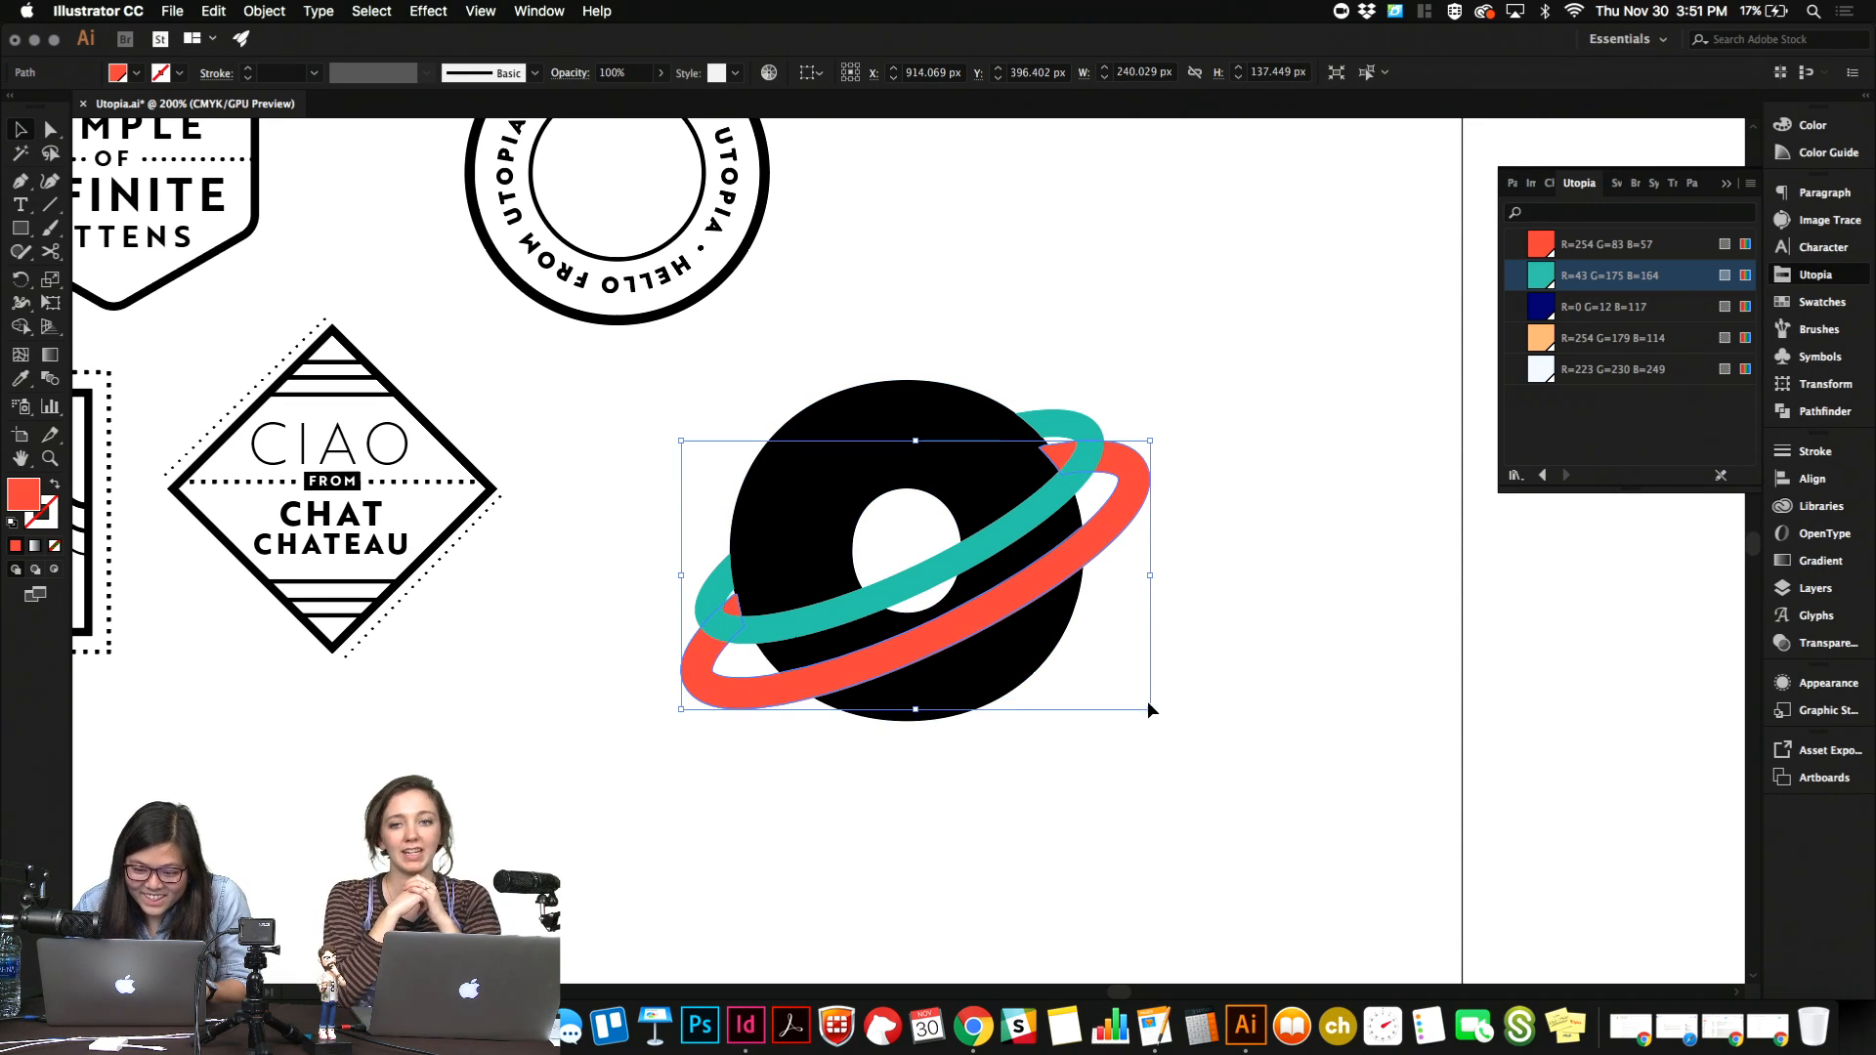
key(Right)
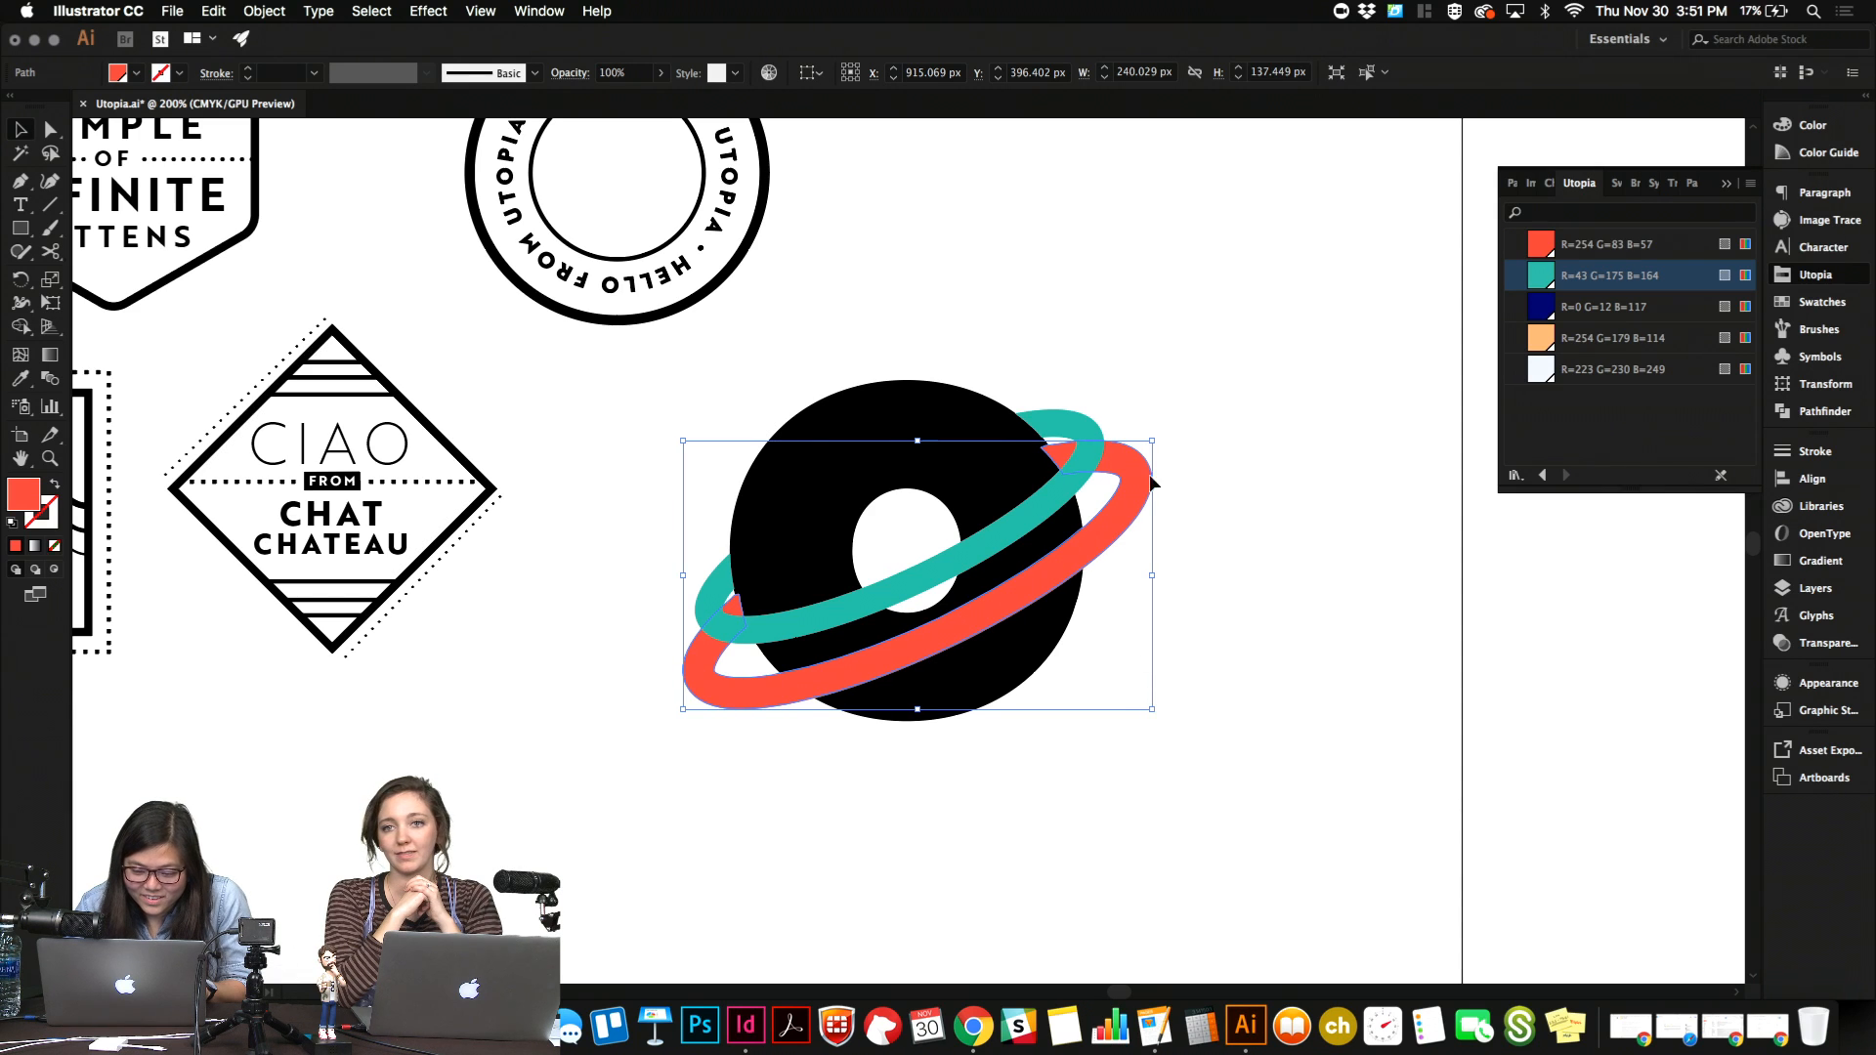
Select the "o" and both rings and try to cut away the red ring's lower-left overlapping tip with the Shape Builder.
shift+click(915, 664)
key(super+equal)
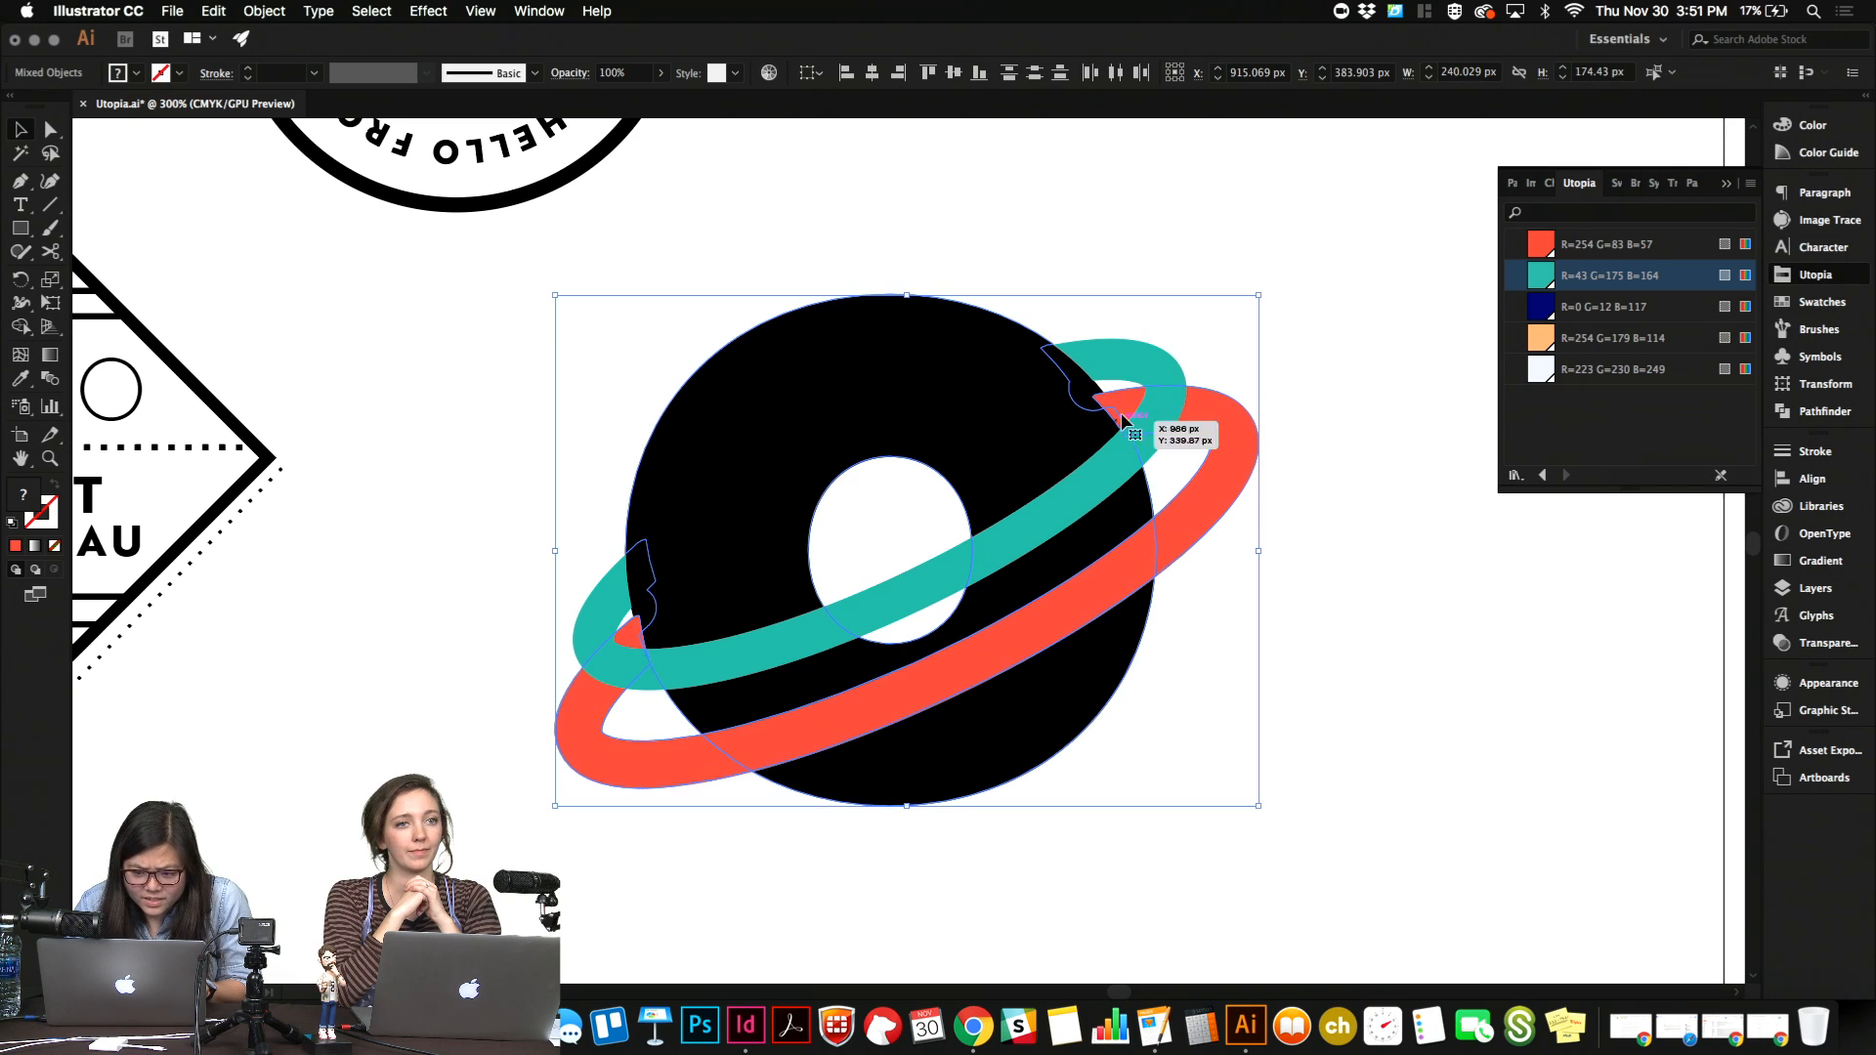
click(942, 270)
drag(477, 299, 1394, 821)
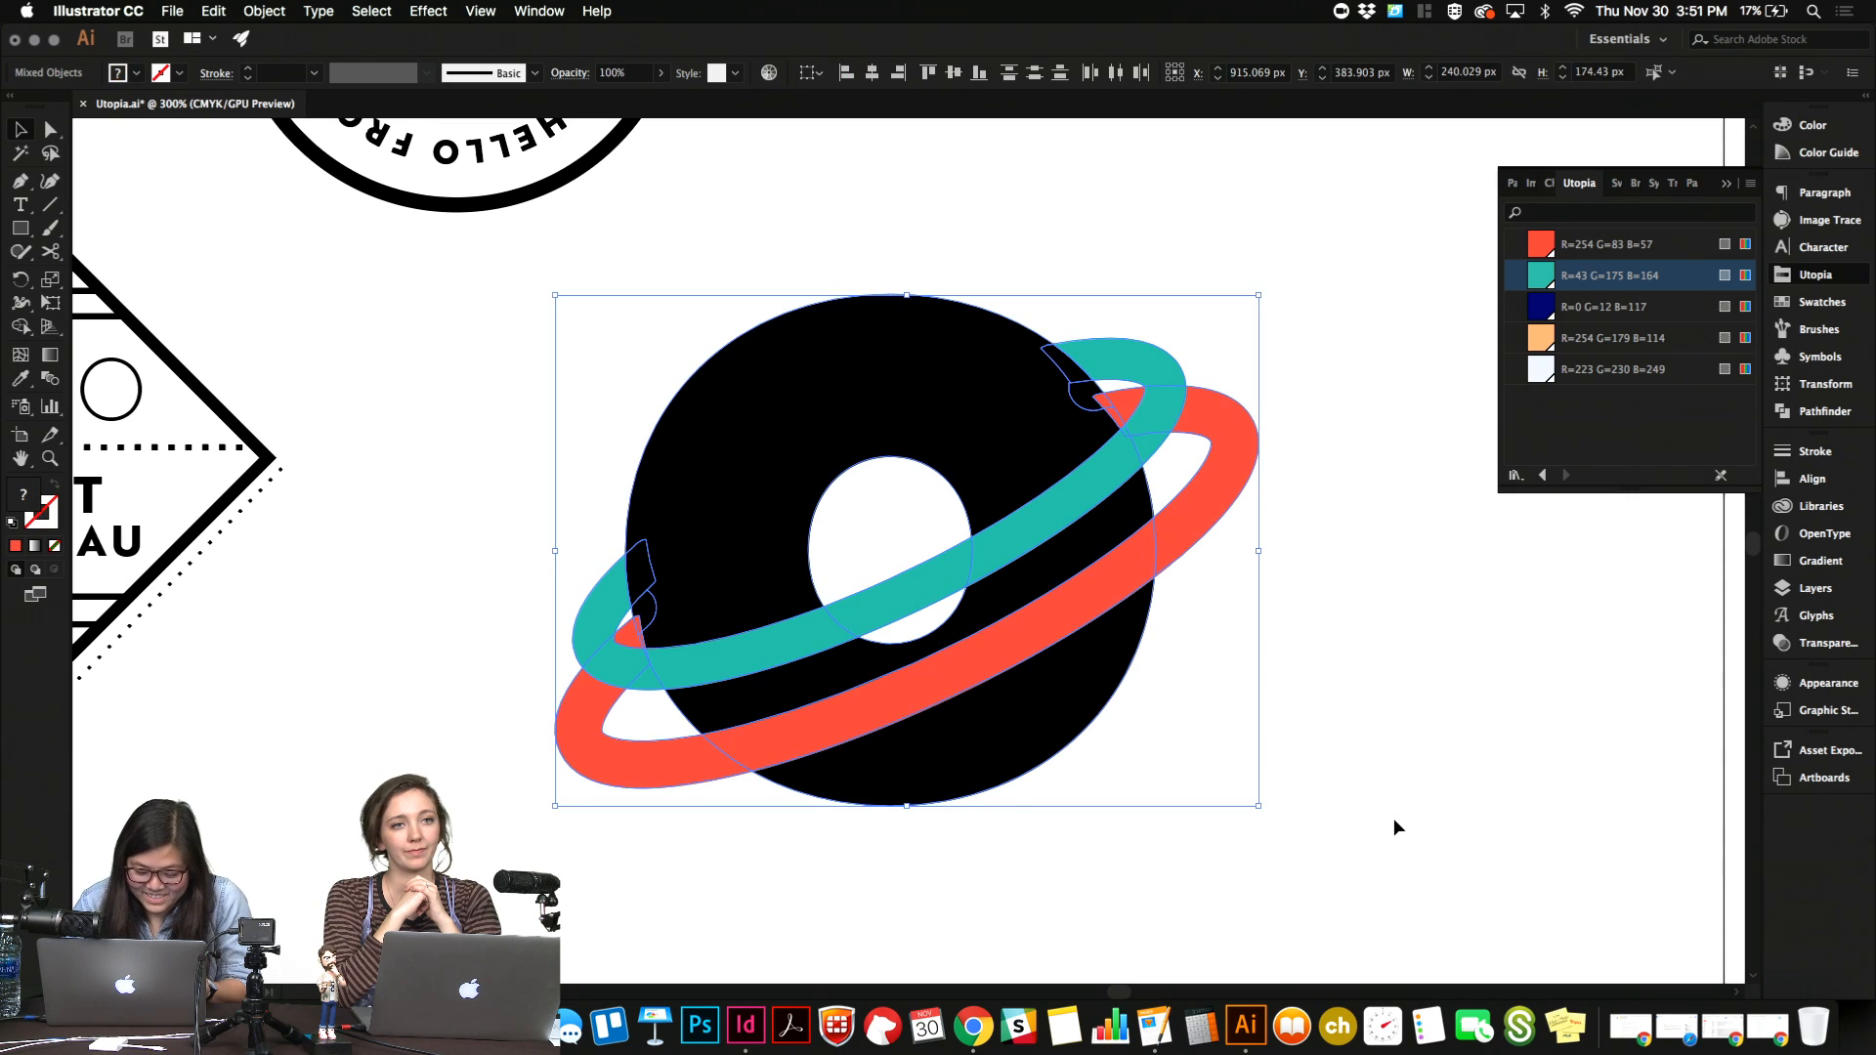
key(shift+m)
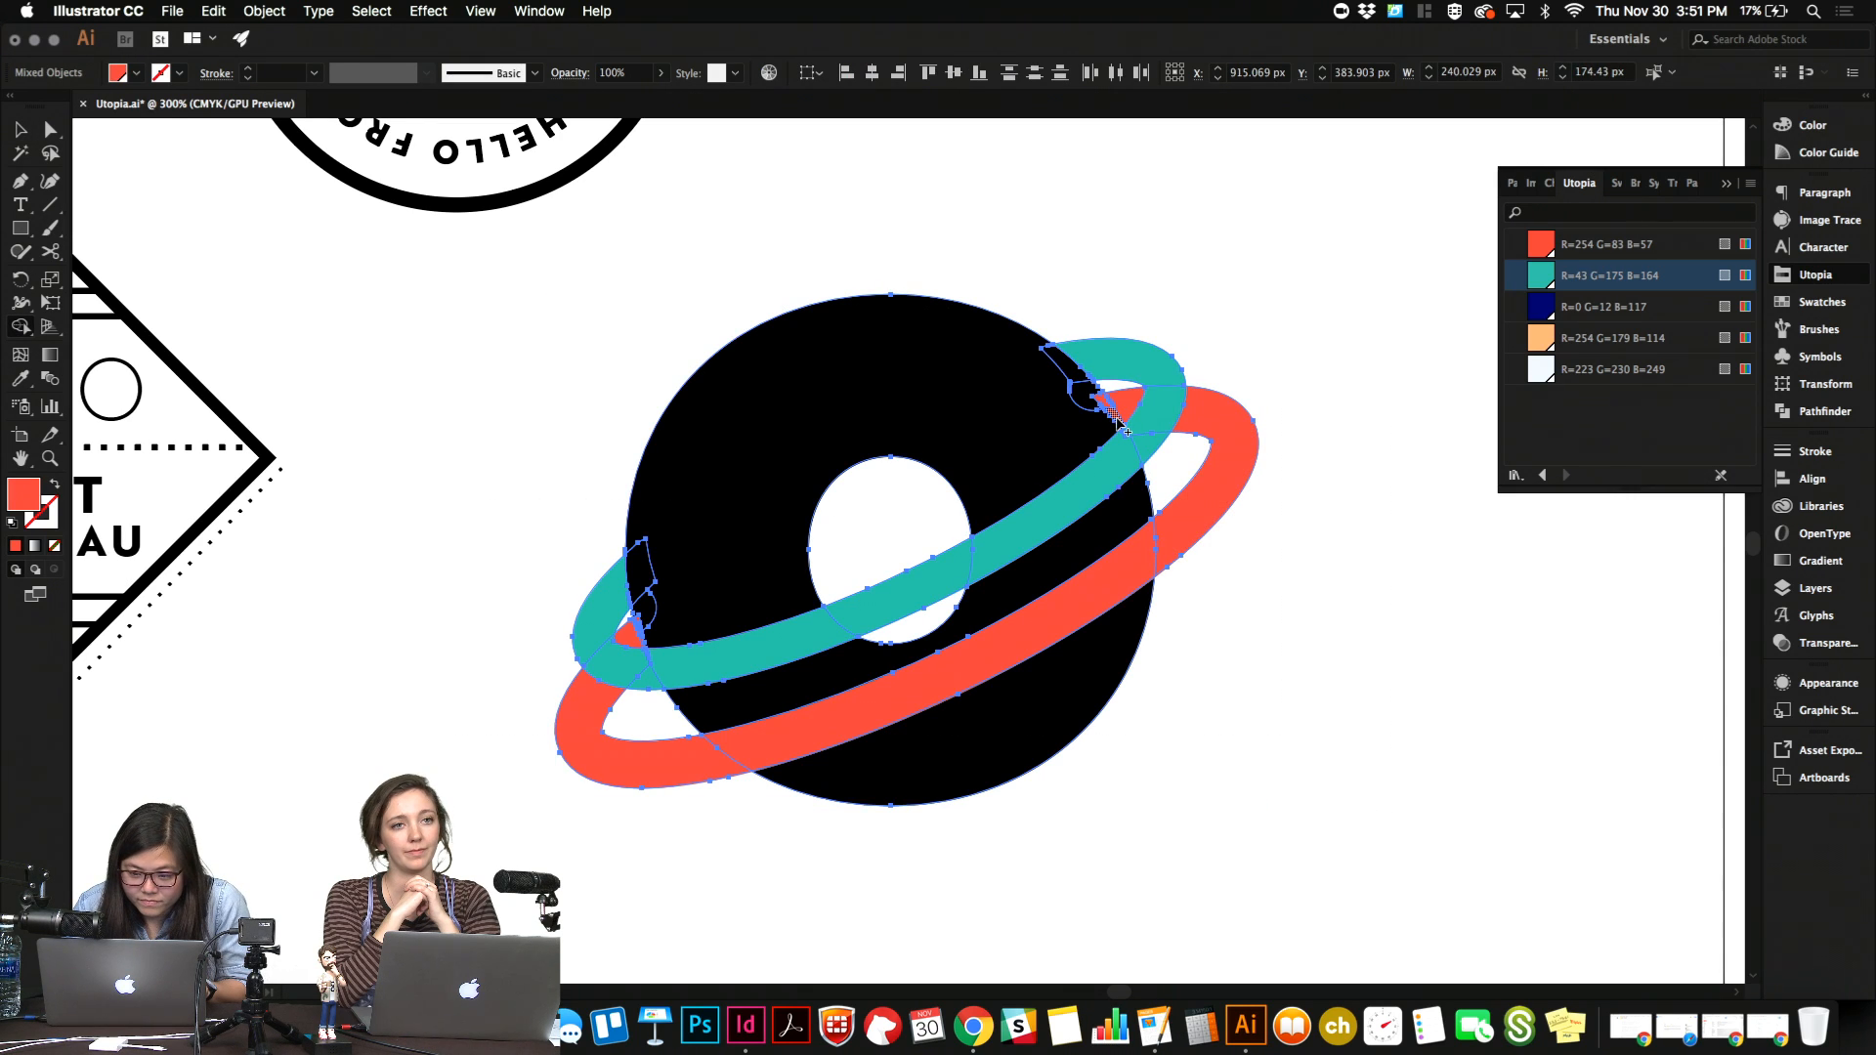
key(super+equal)
key(super+equal)
key(super+equal)
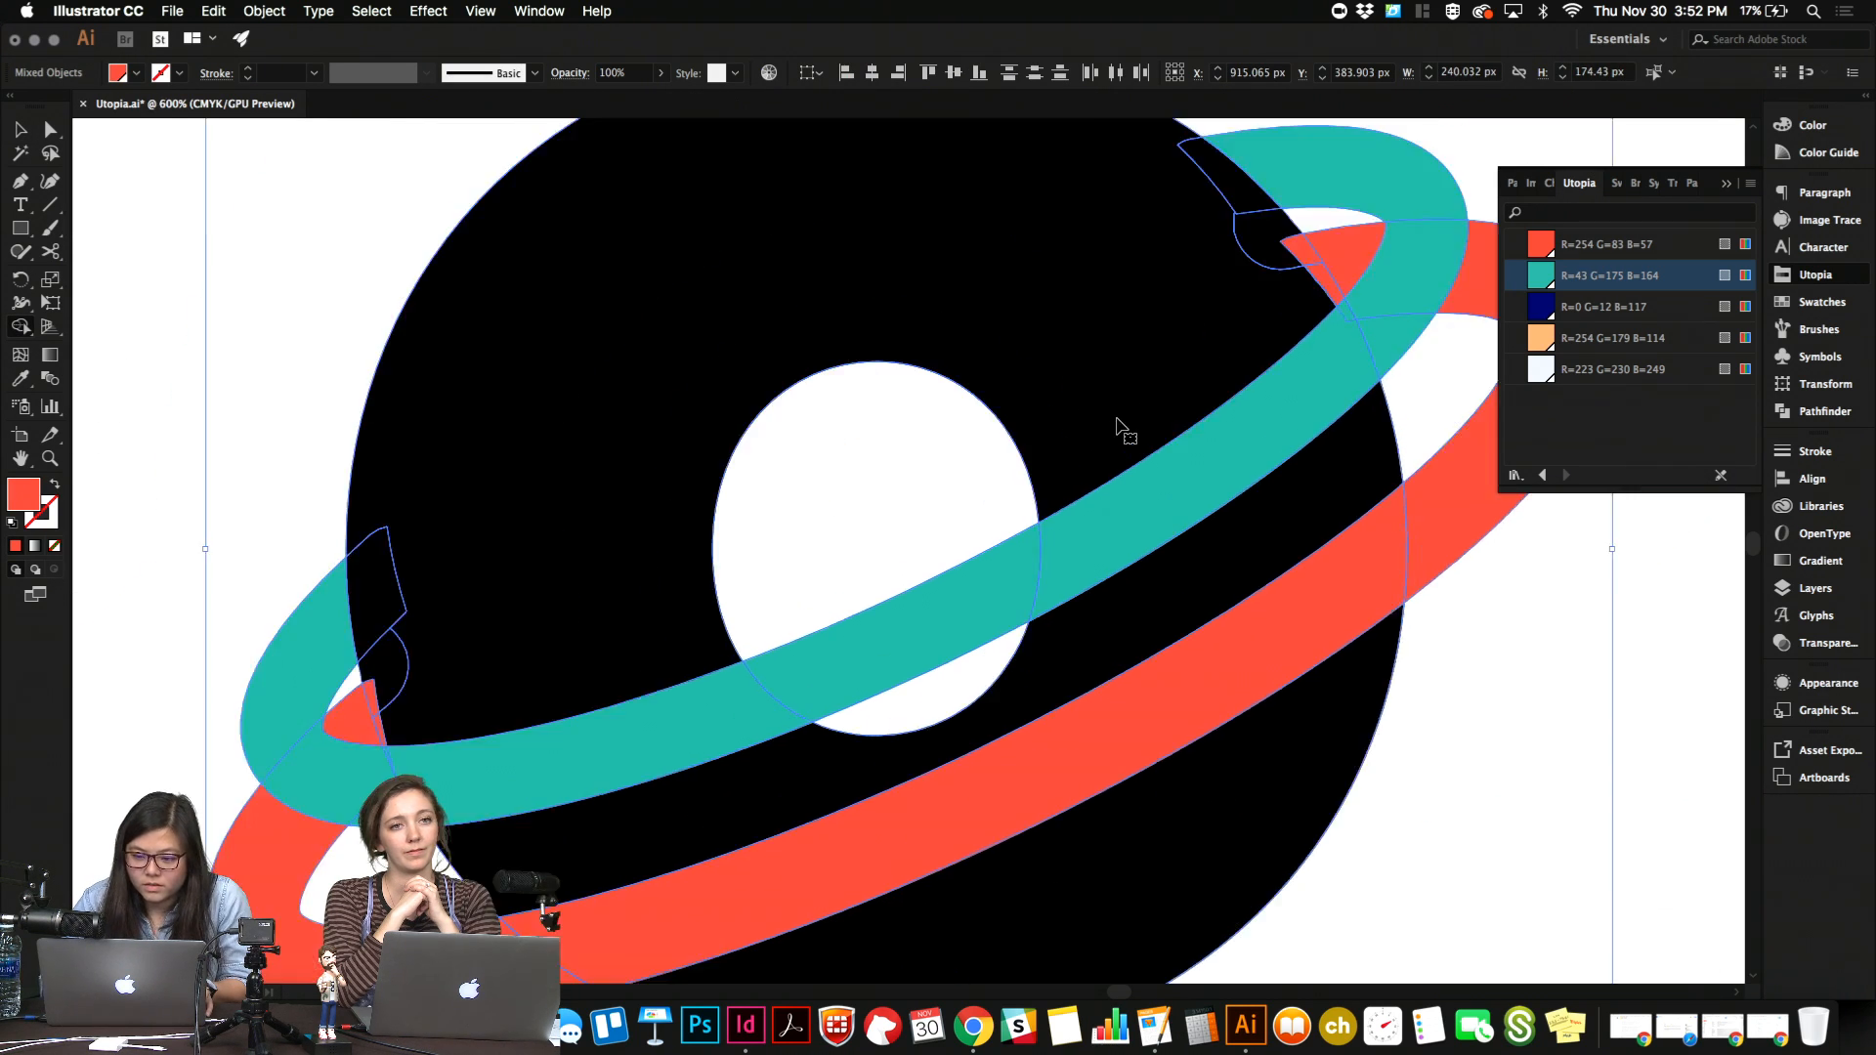
scroll(1116, 416, left, 5)
scroll(1116, 416, down, 2)
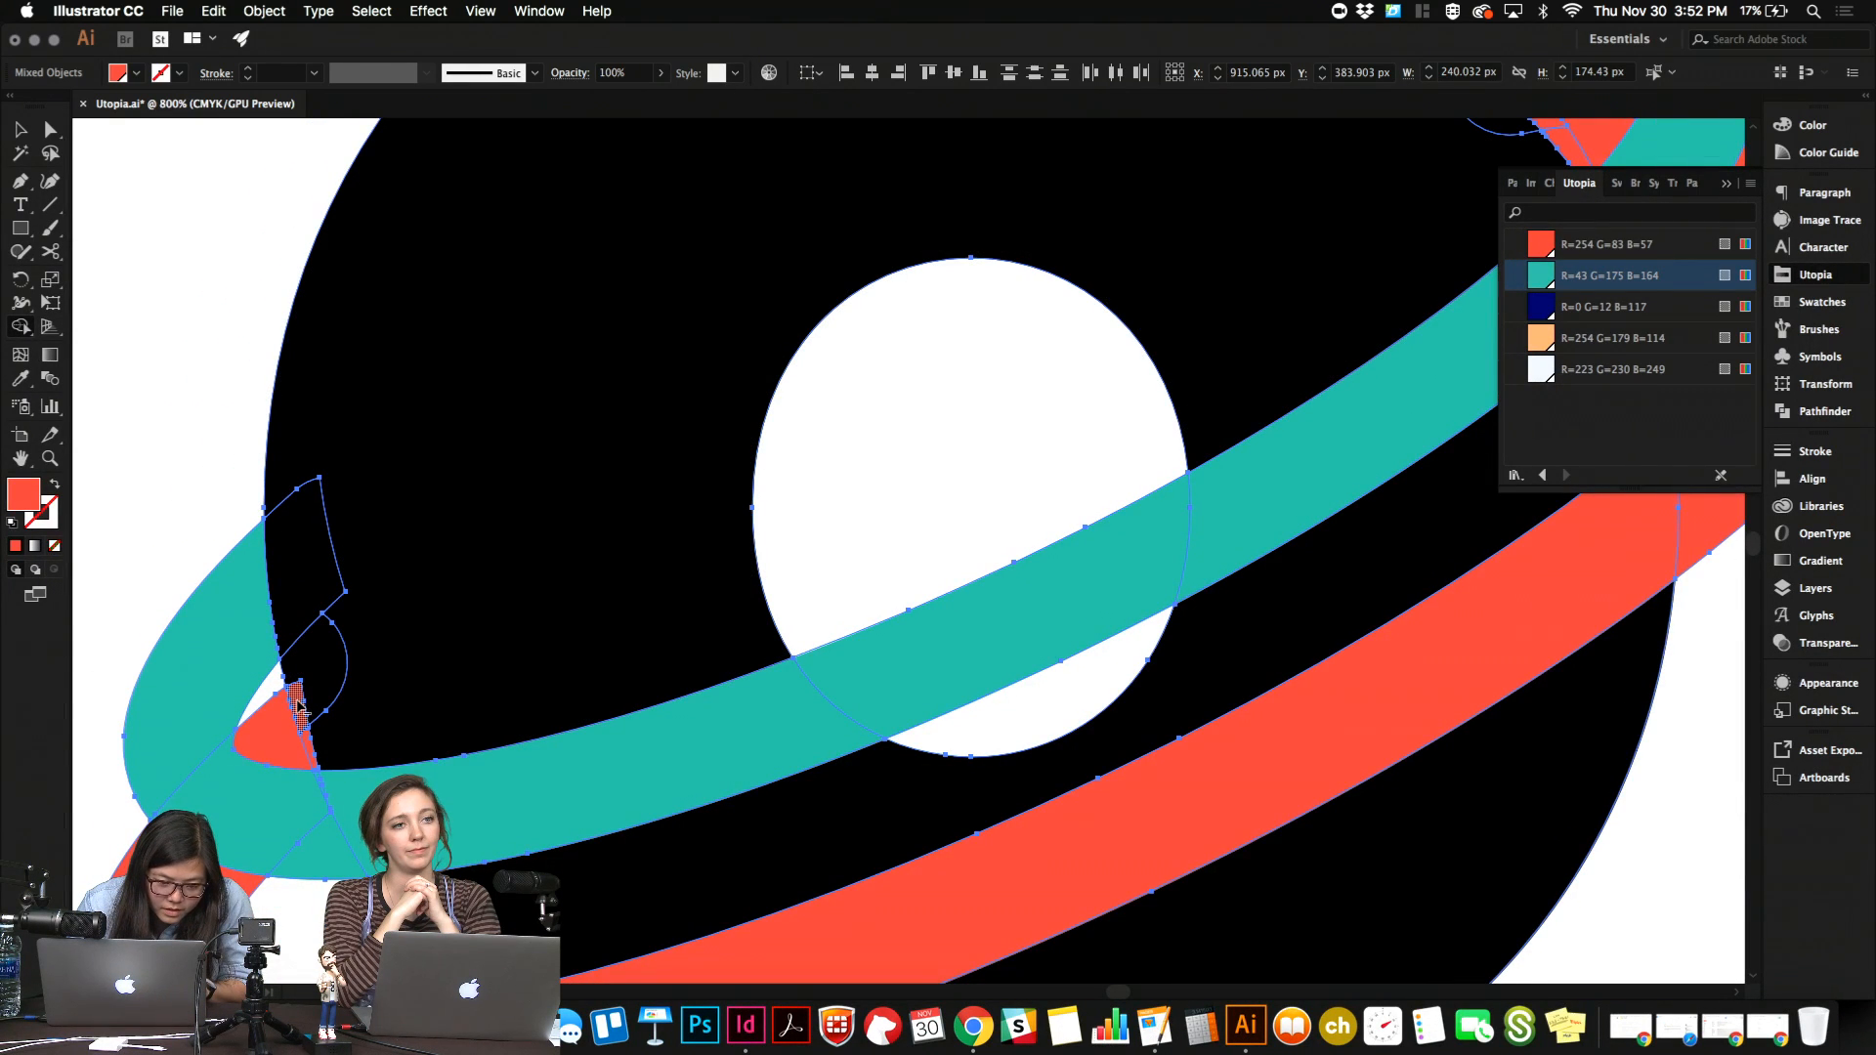
alt+click(297, 702)
Try to cut away the red ring's upper-right overlapping tip with the Shape Builder, then deselect the artwork.
scroll(615, 636, right, 10)
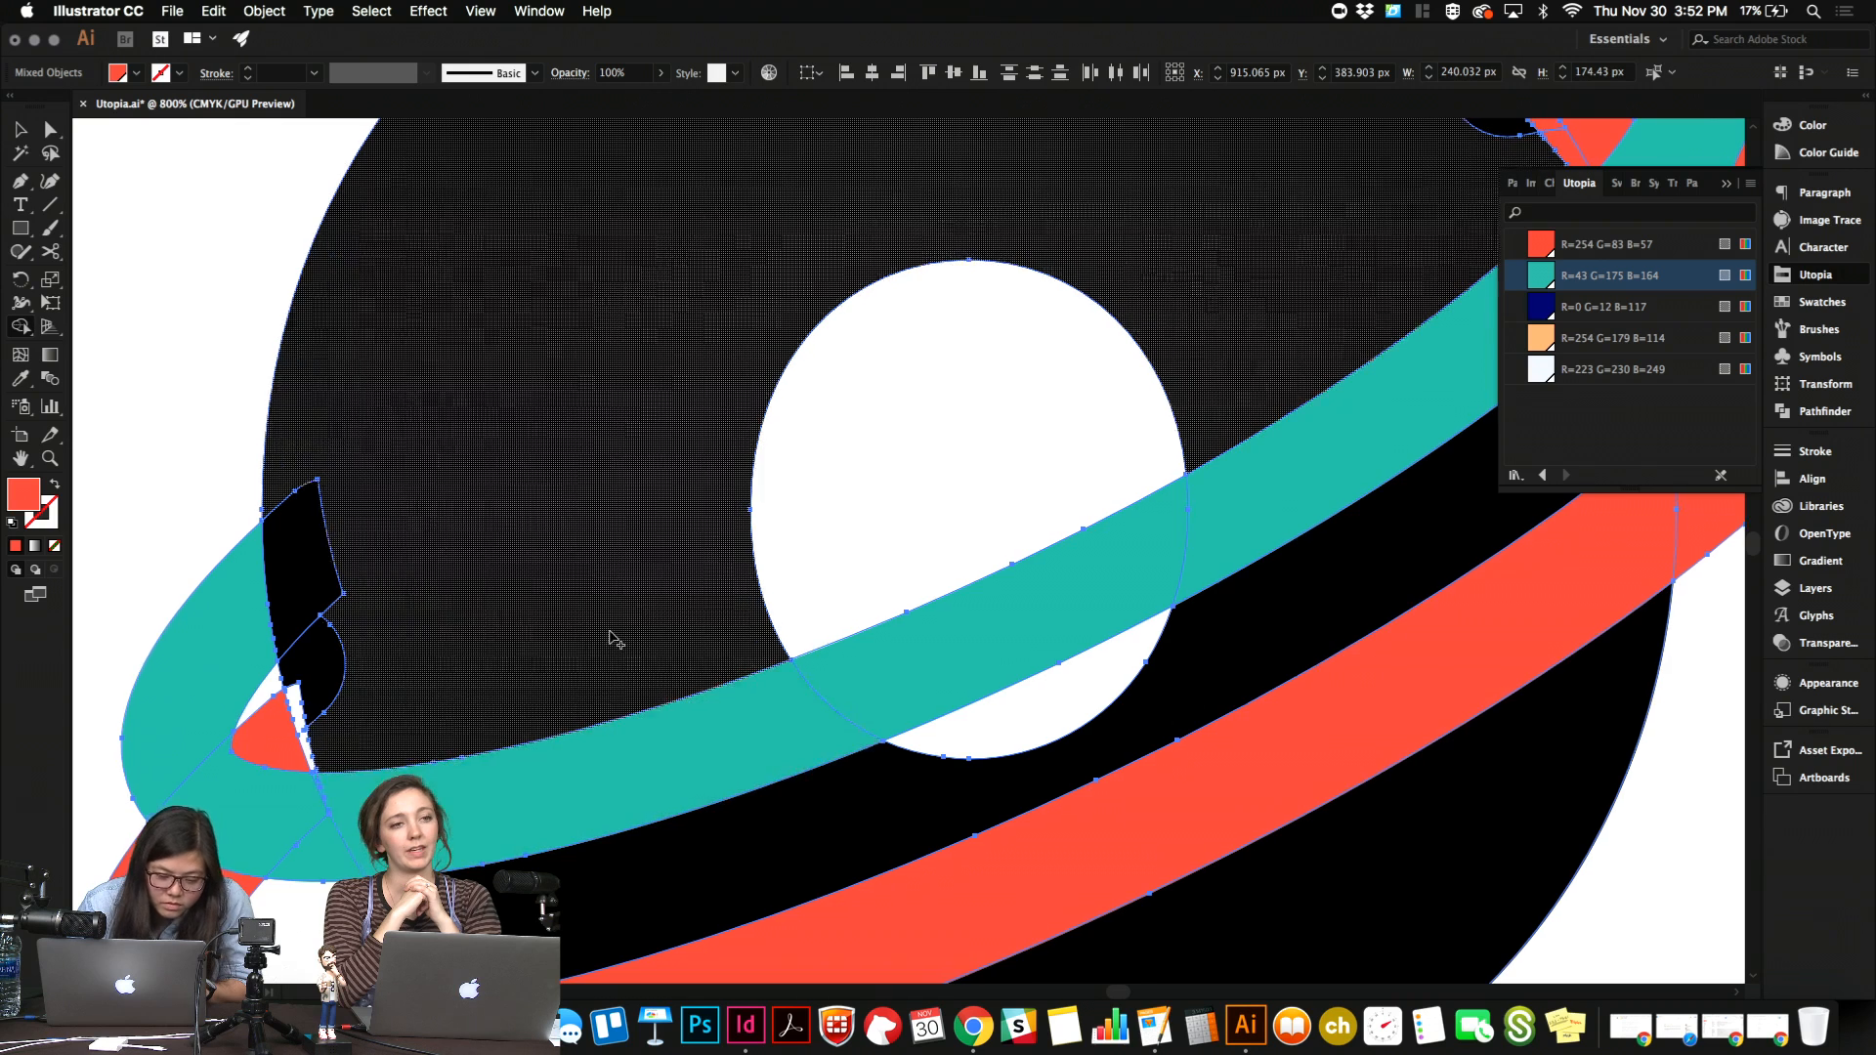
scroll(766, 527, up, 5)
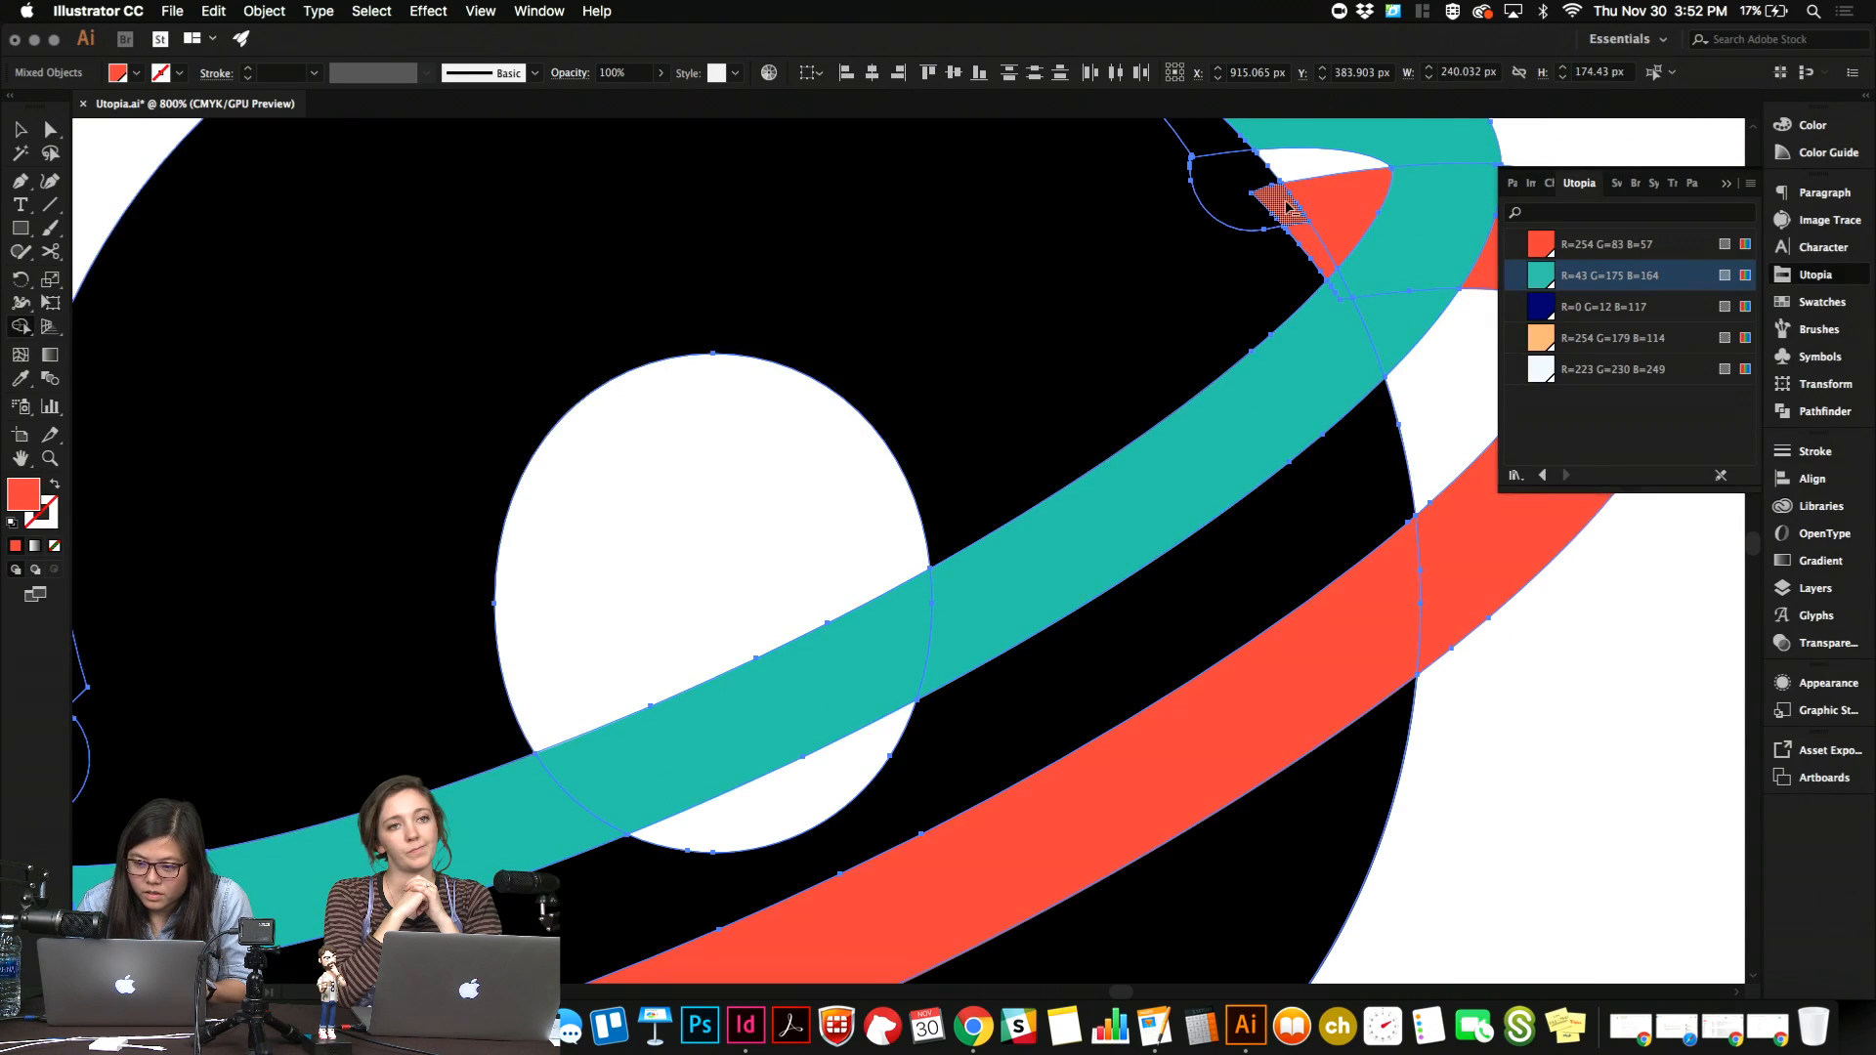
alt+click(1285, 206)
alt+click(1308, 242)
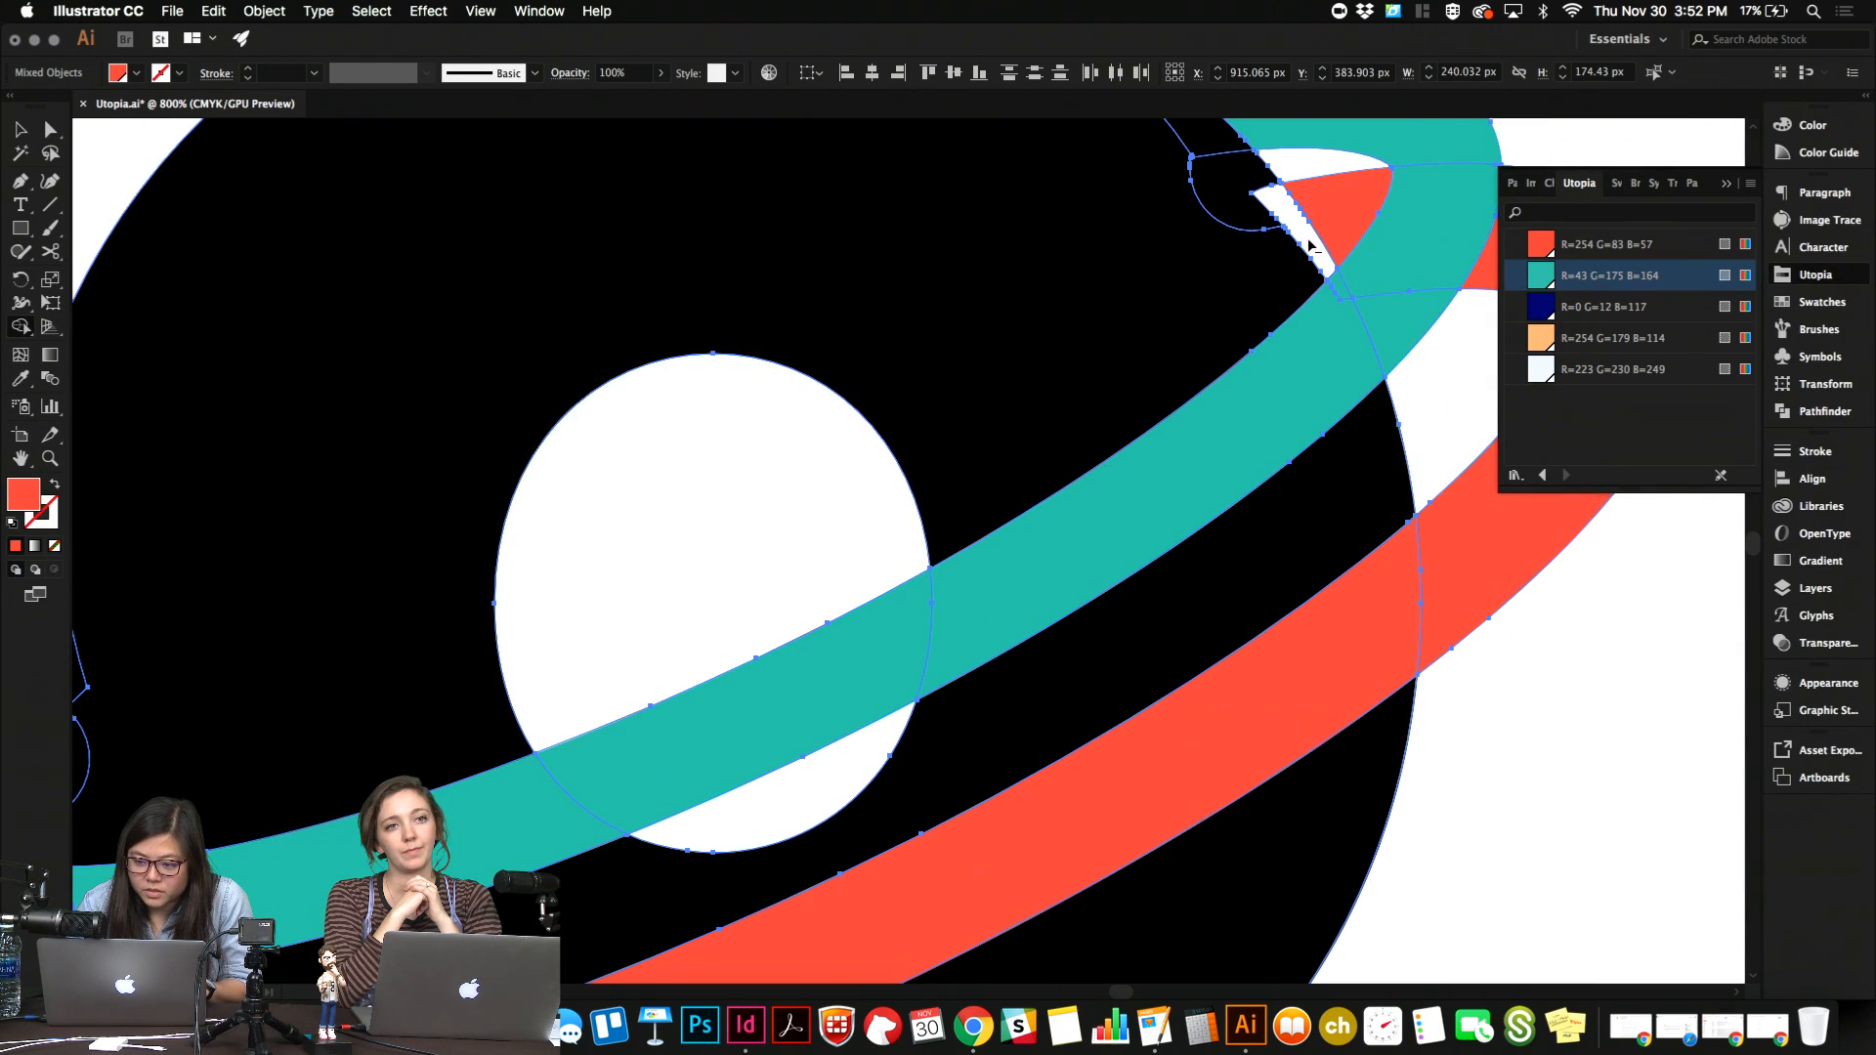
key(v)
click(1490, 725)
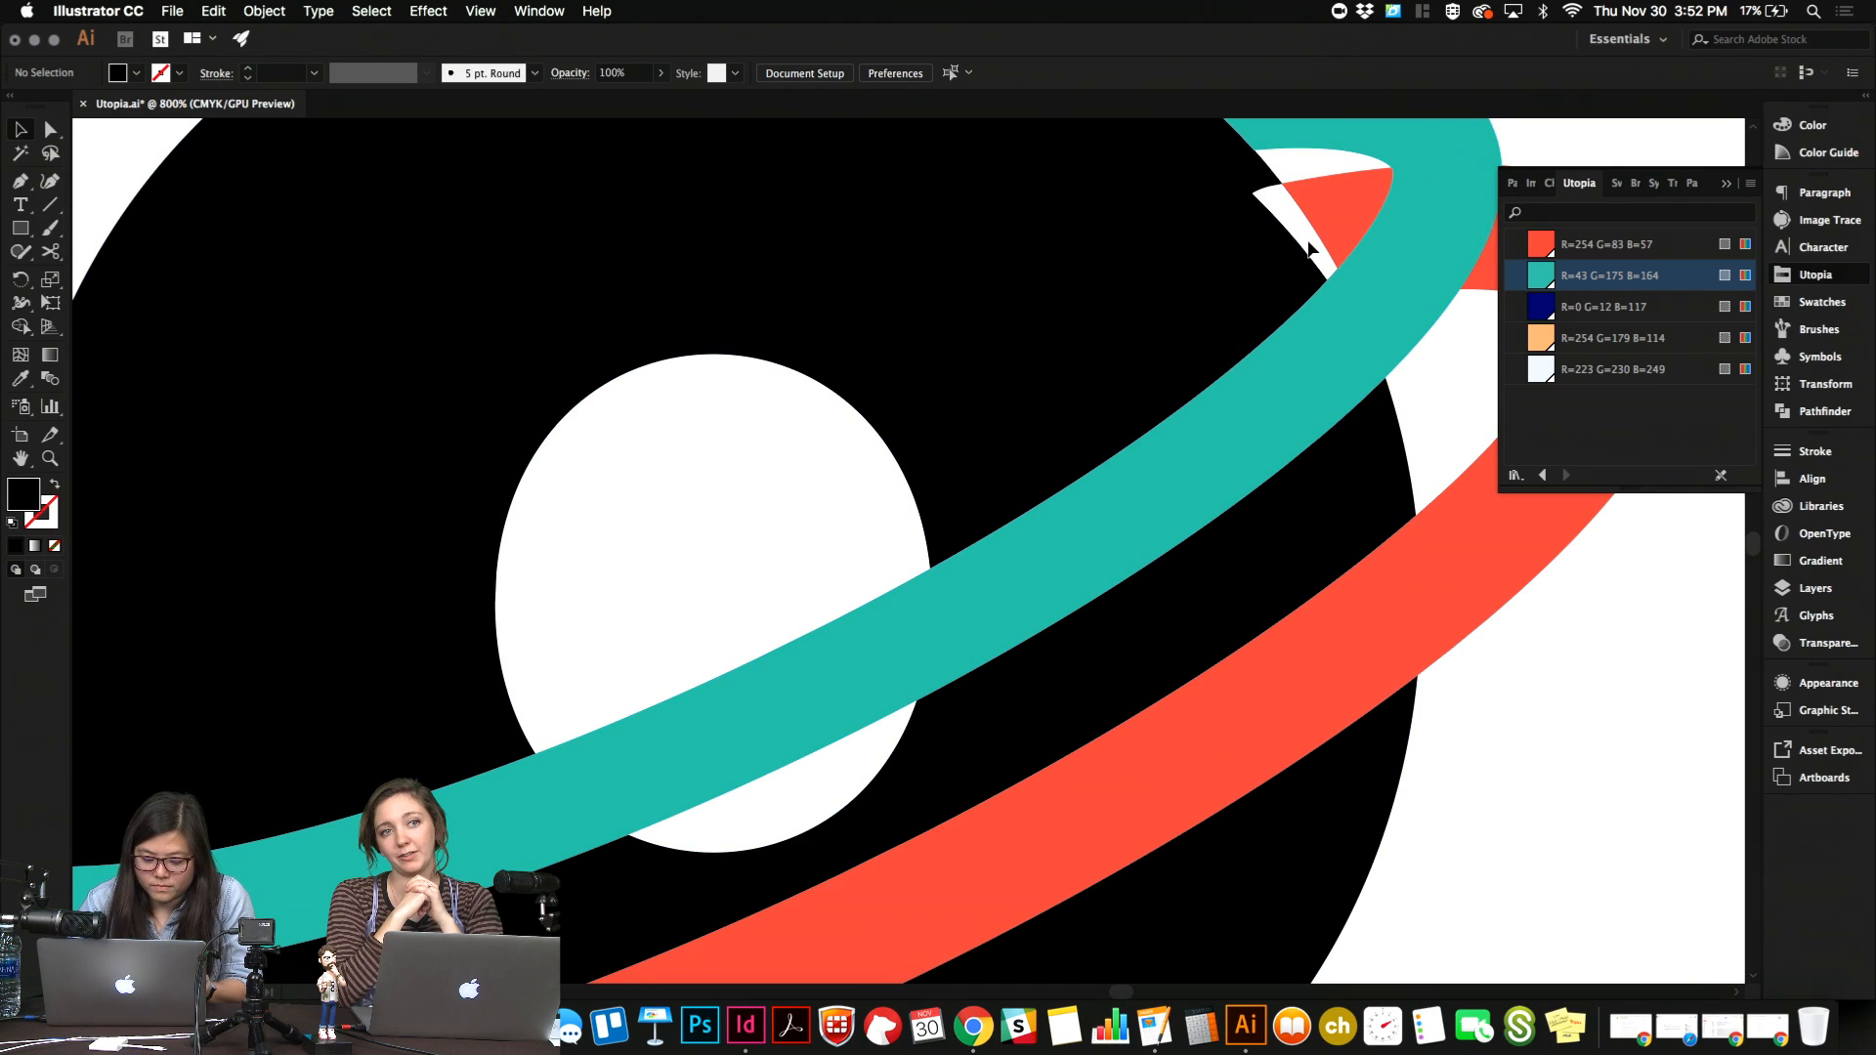
Undo the Shape Builder cuts on the red ring's two tips and clear the selection.
key(super+minus)
key(super+minus)
key(super+a)
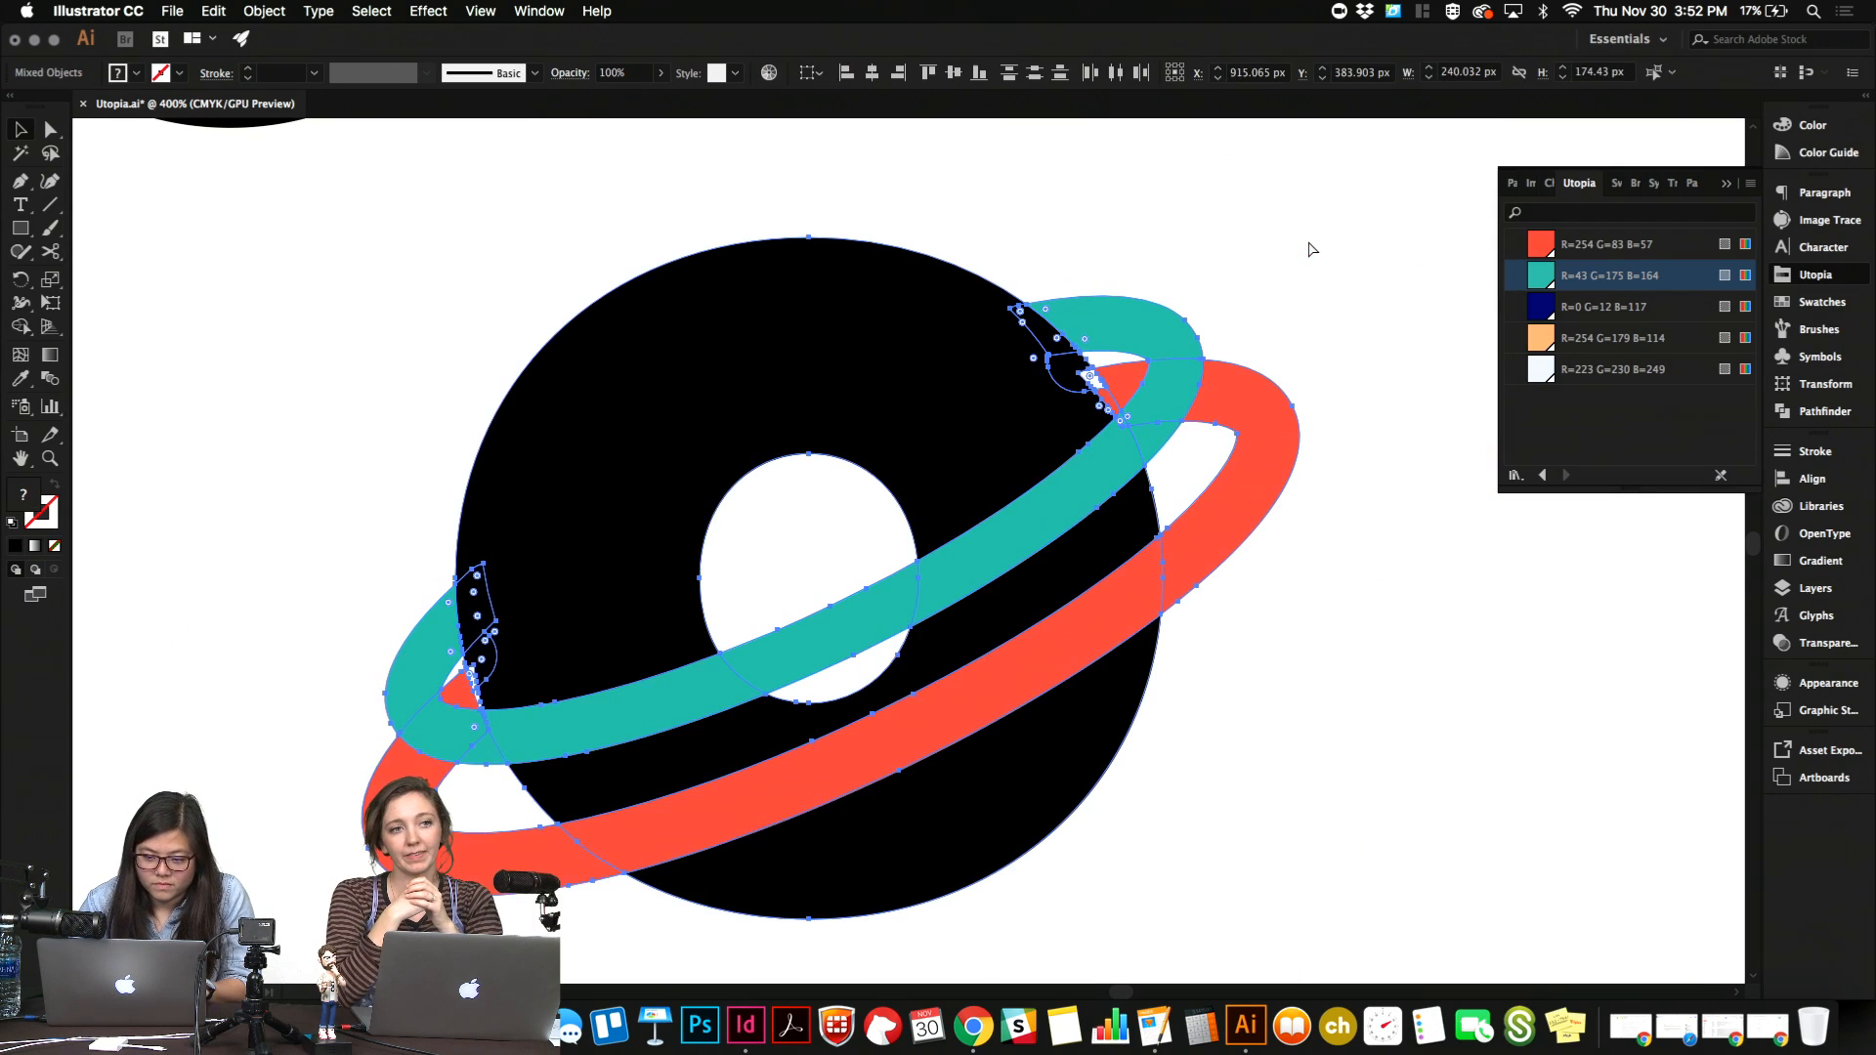
click(1350, 238)
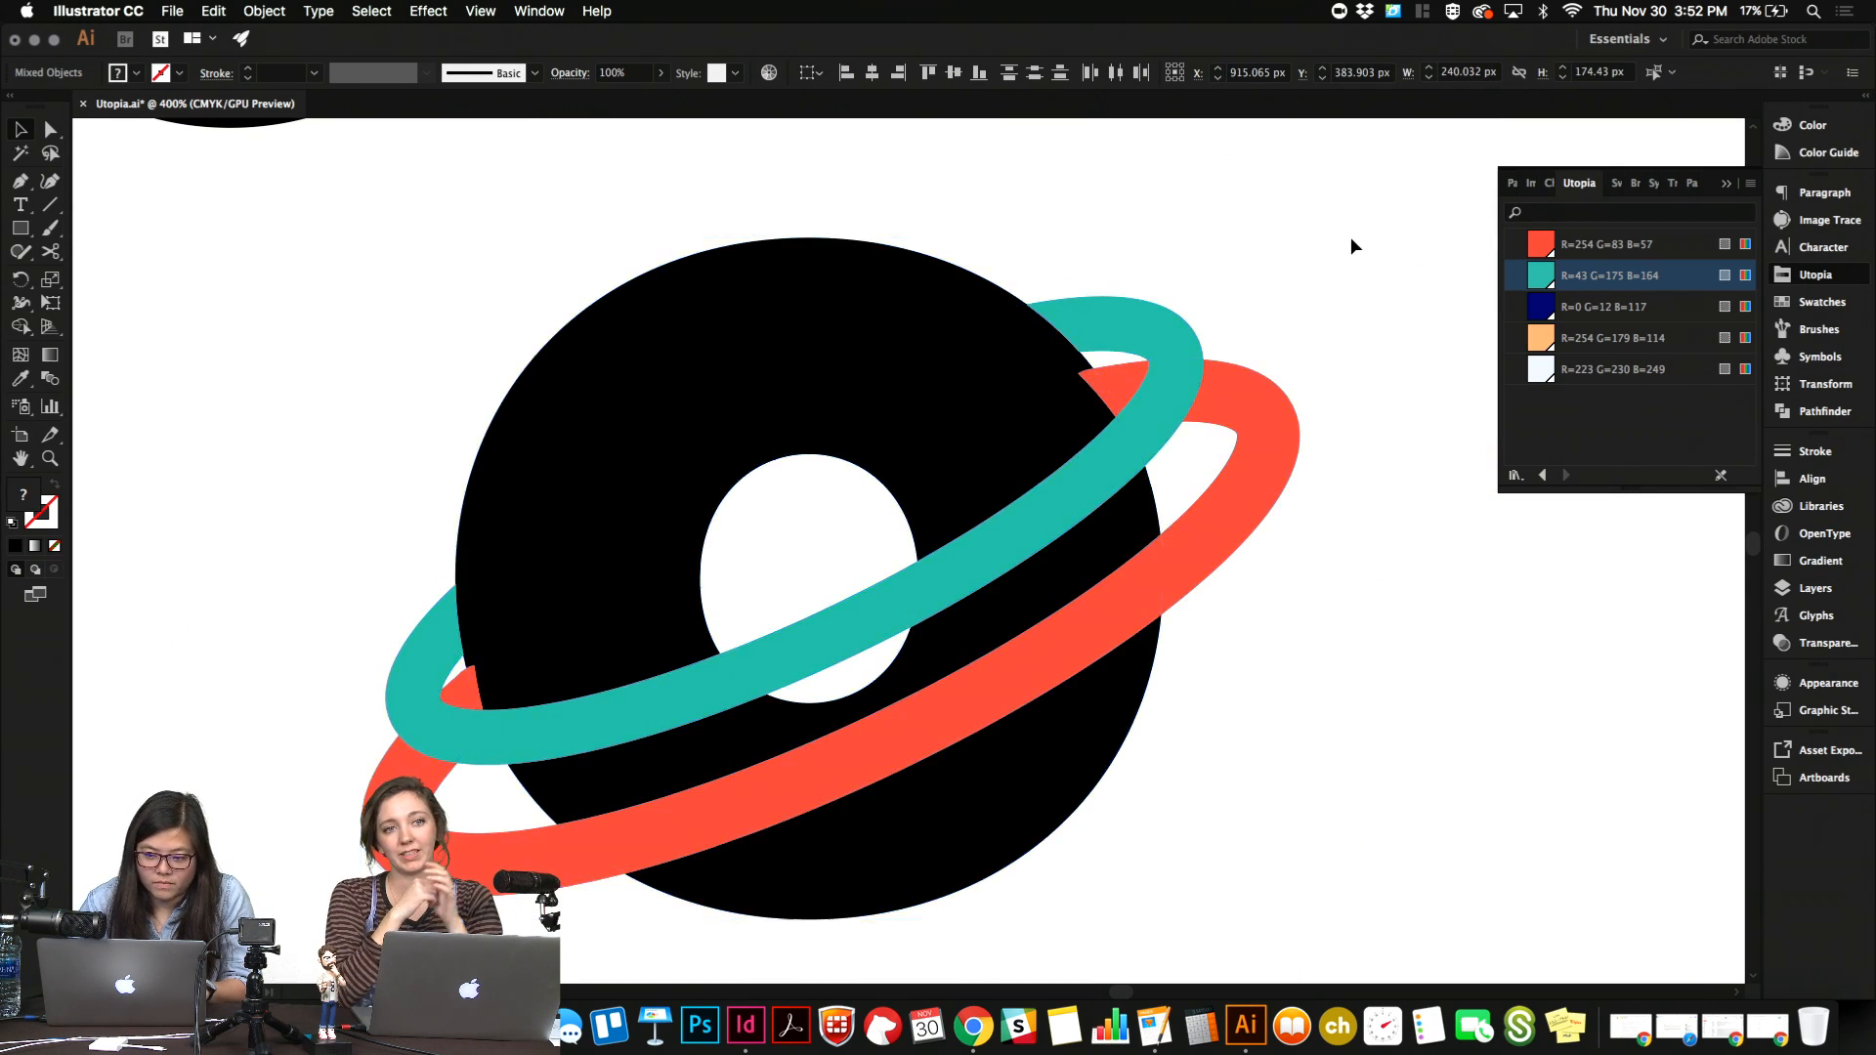
Select the whole planet artwork and merge the red ring's lower-left overlapping tip into the black "o" with the Shape Builder.
drag(383, 377, 1391, 860)
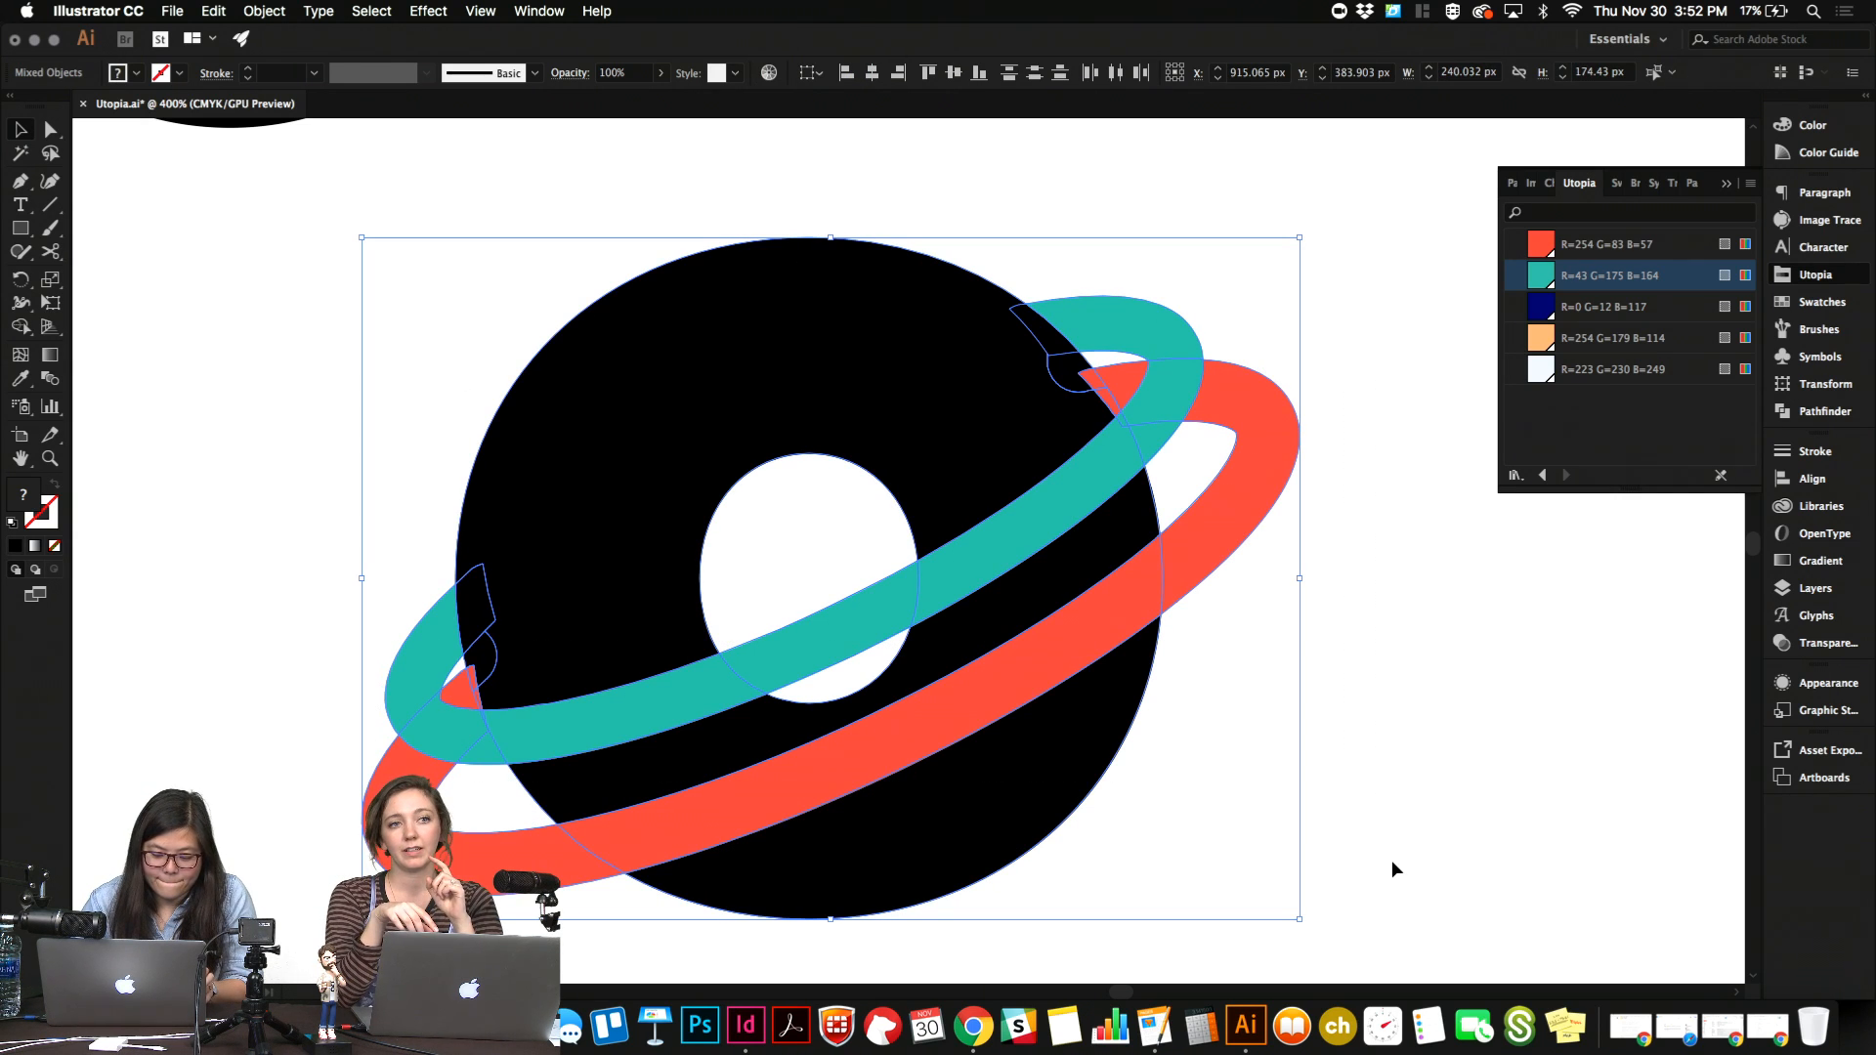
key(shift+m)
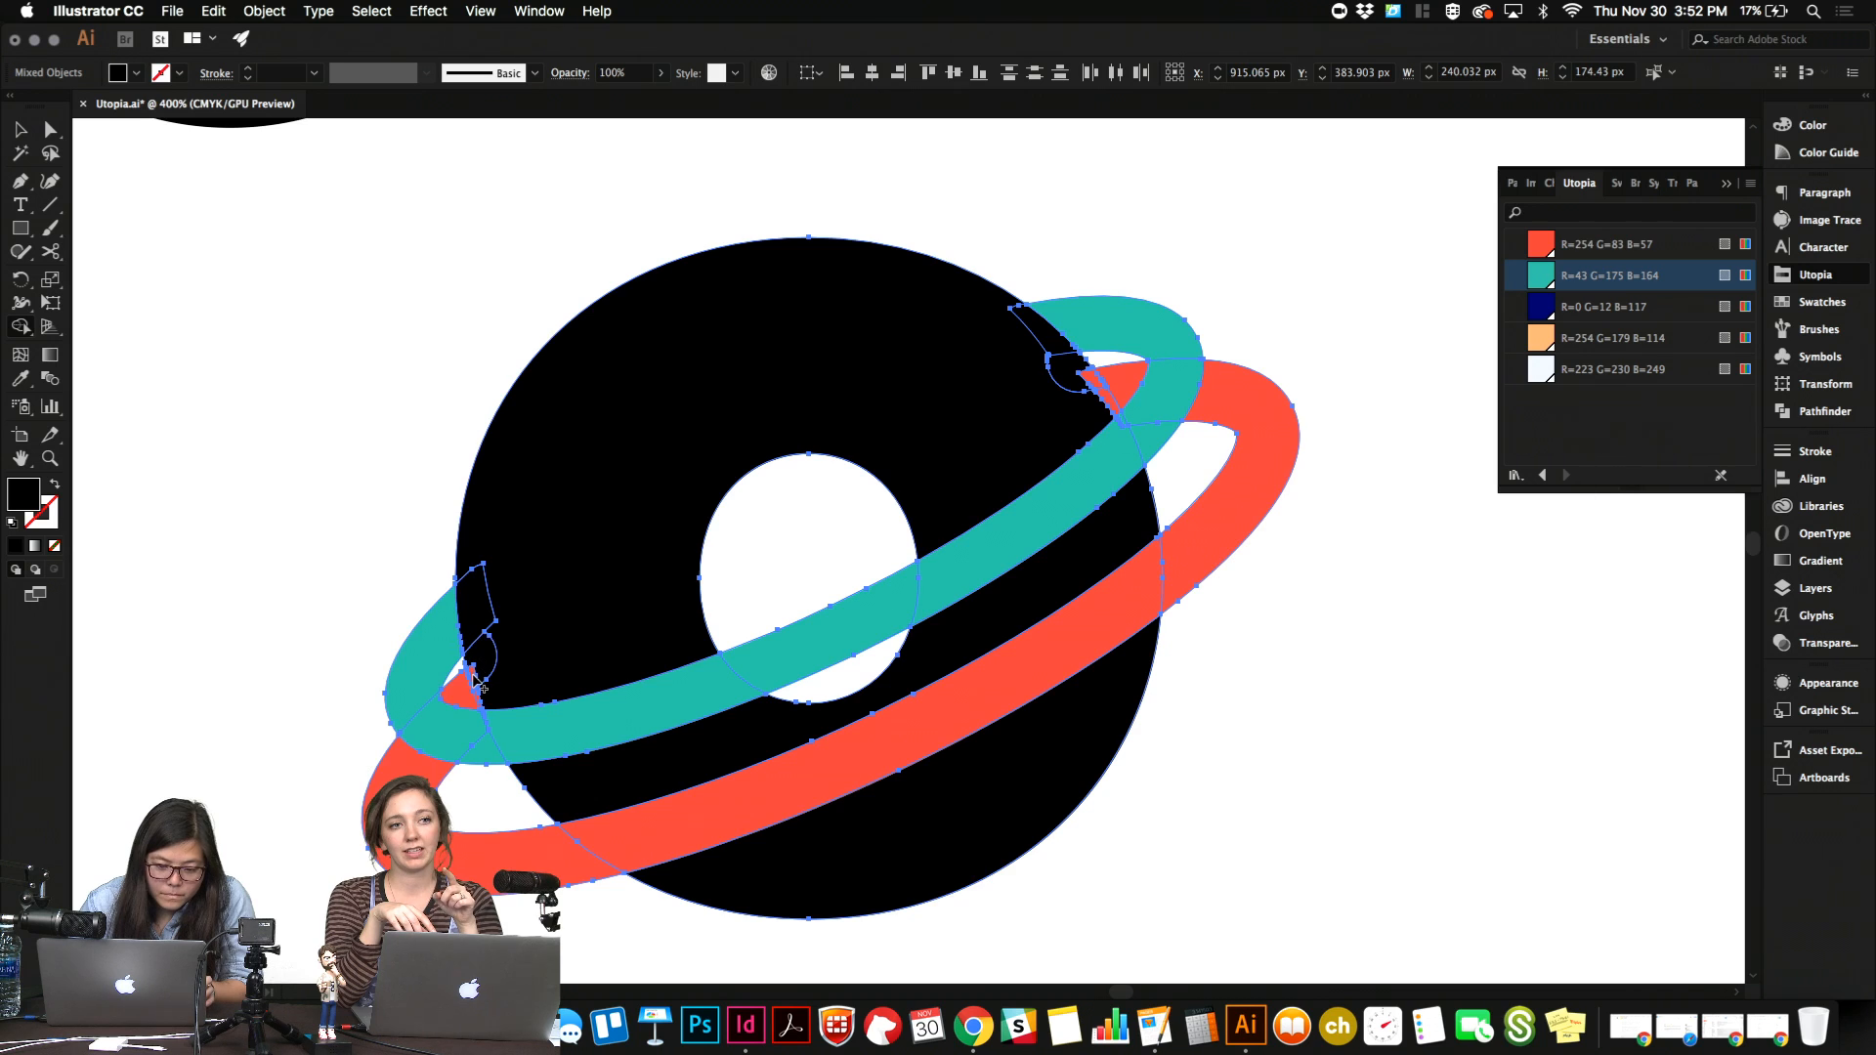
scroll(481, 687, up, 6)
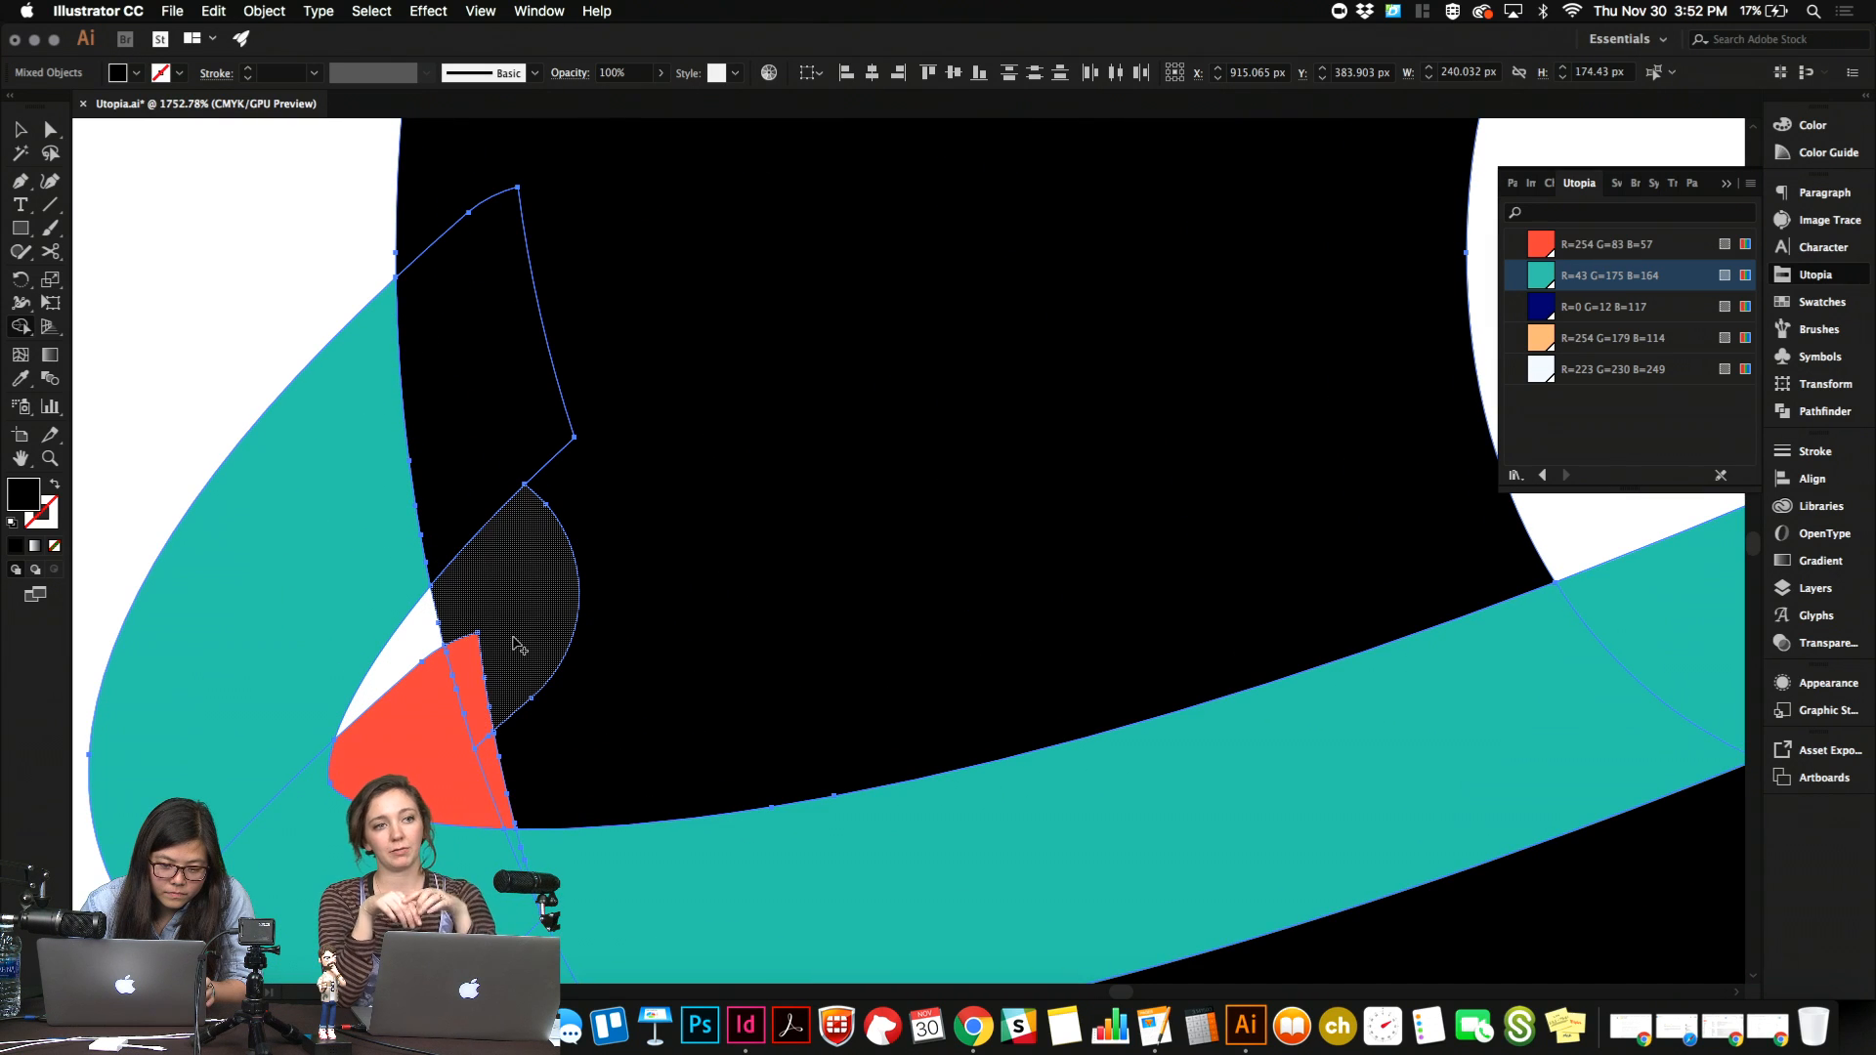
mouse_move(513, 638)
mouse_down()
mouse_move(470, 676)
mouse_move(493, 758)
mouse_up()
scroll(799, 608, right, 3)
scroll(800, 607, up, 1)
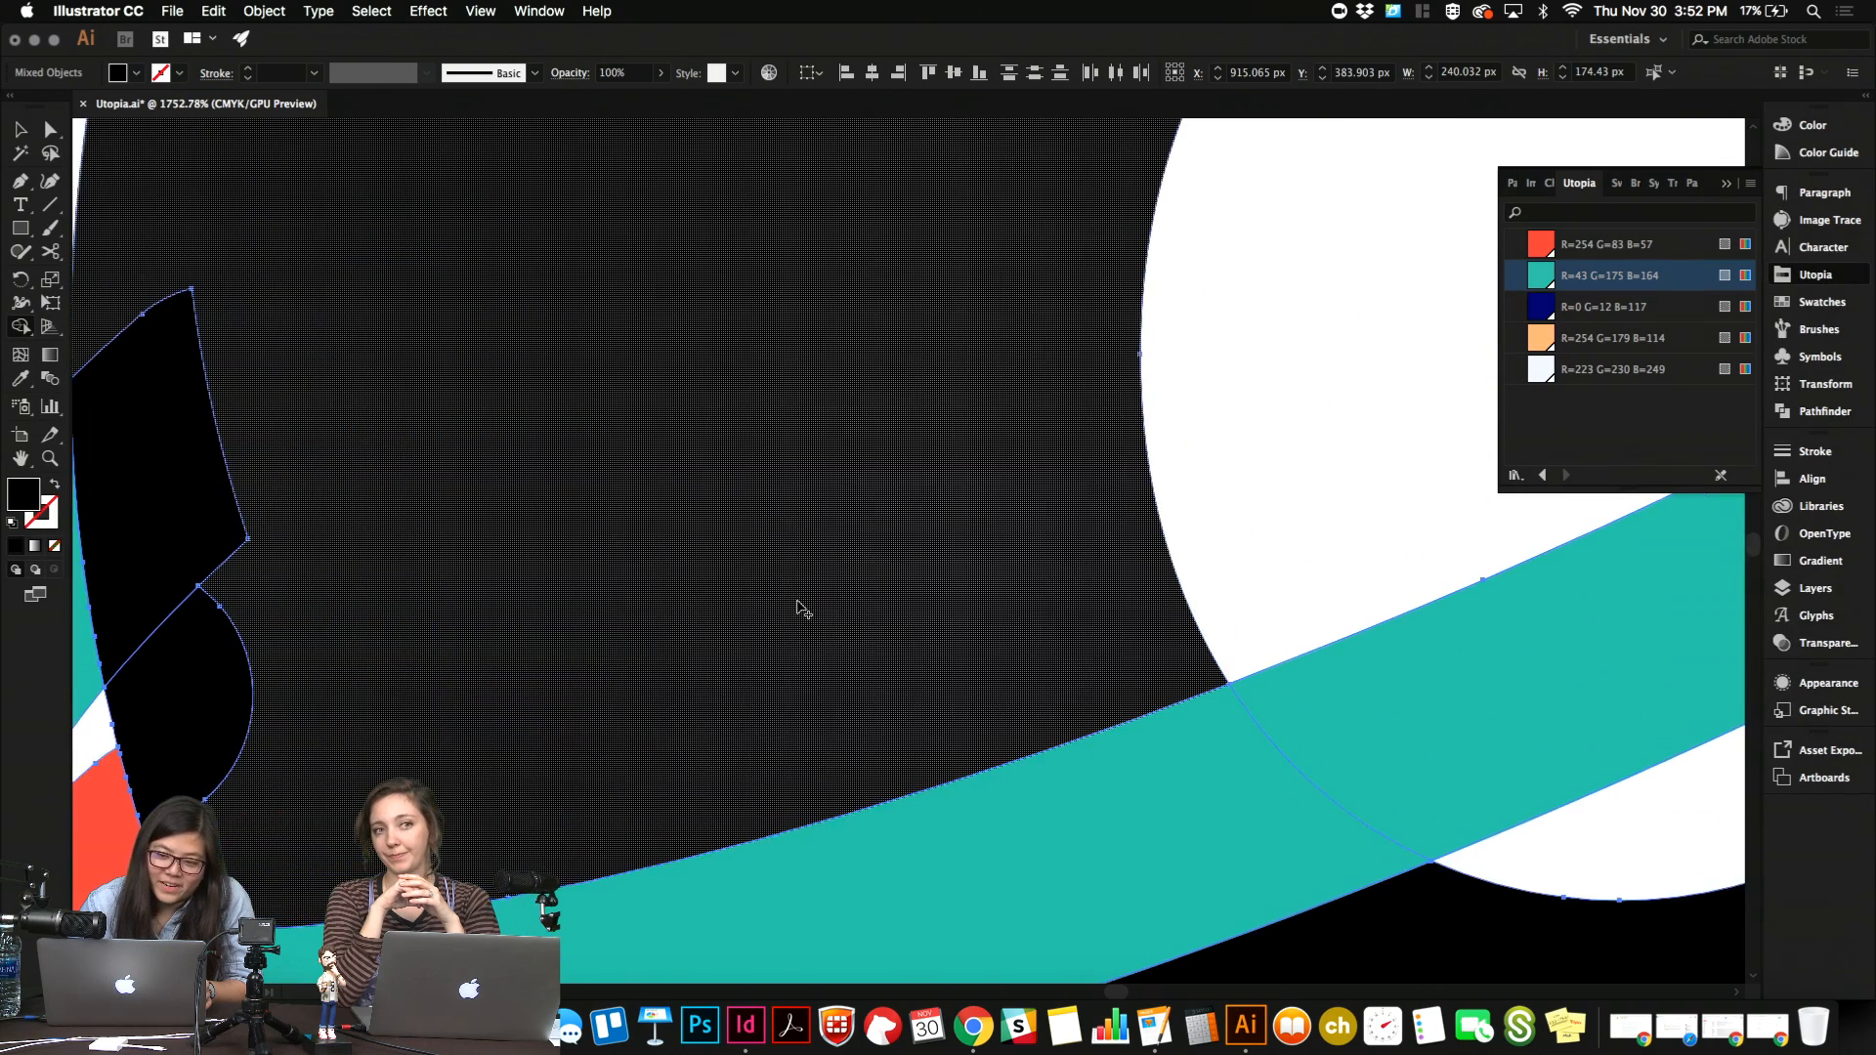
Merge the red ring's upper-right overlapping tip and the leftover black pieces into the "o" with the Shape Builder, then deselect.
scroll(800, 607, right, 10)
scroll(800, 607, up, 6)
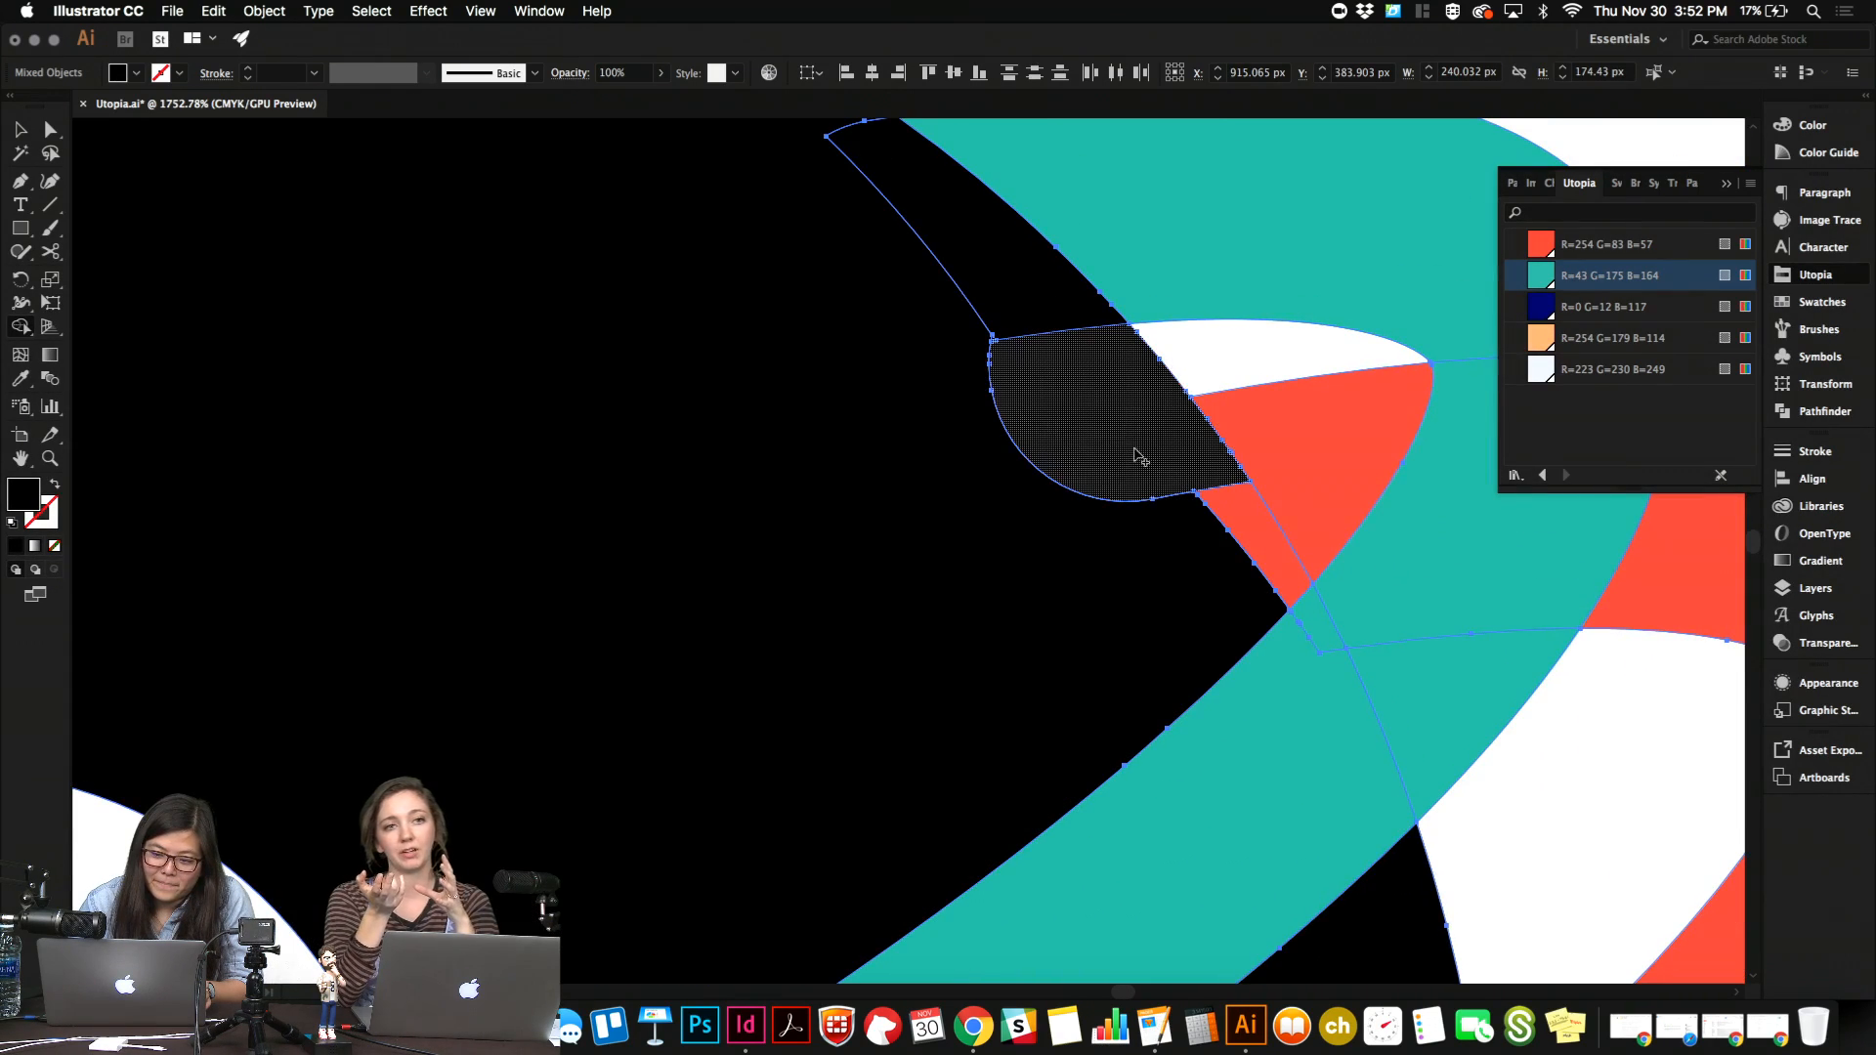
drag(1134, 453, 1251, 525)
mouse_move(1032, 361)
mouse_down()
mouse_move(1032, 298)
mouse_move(966, 455)
mouse_move(1029, 418)
mouse_up()
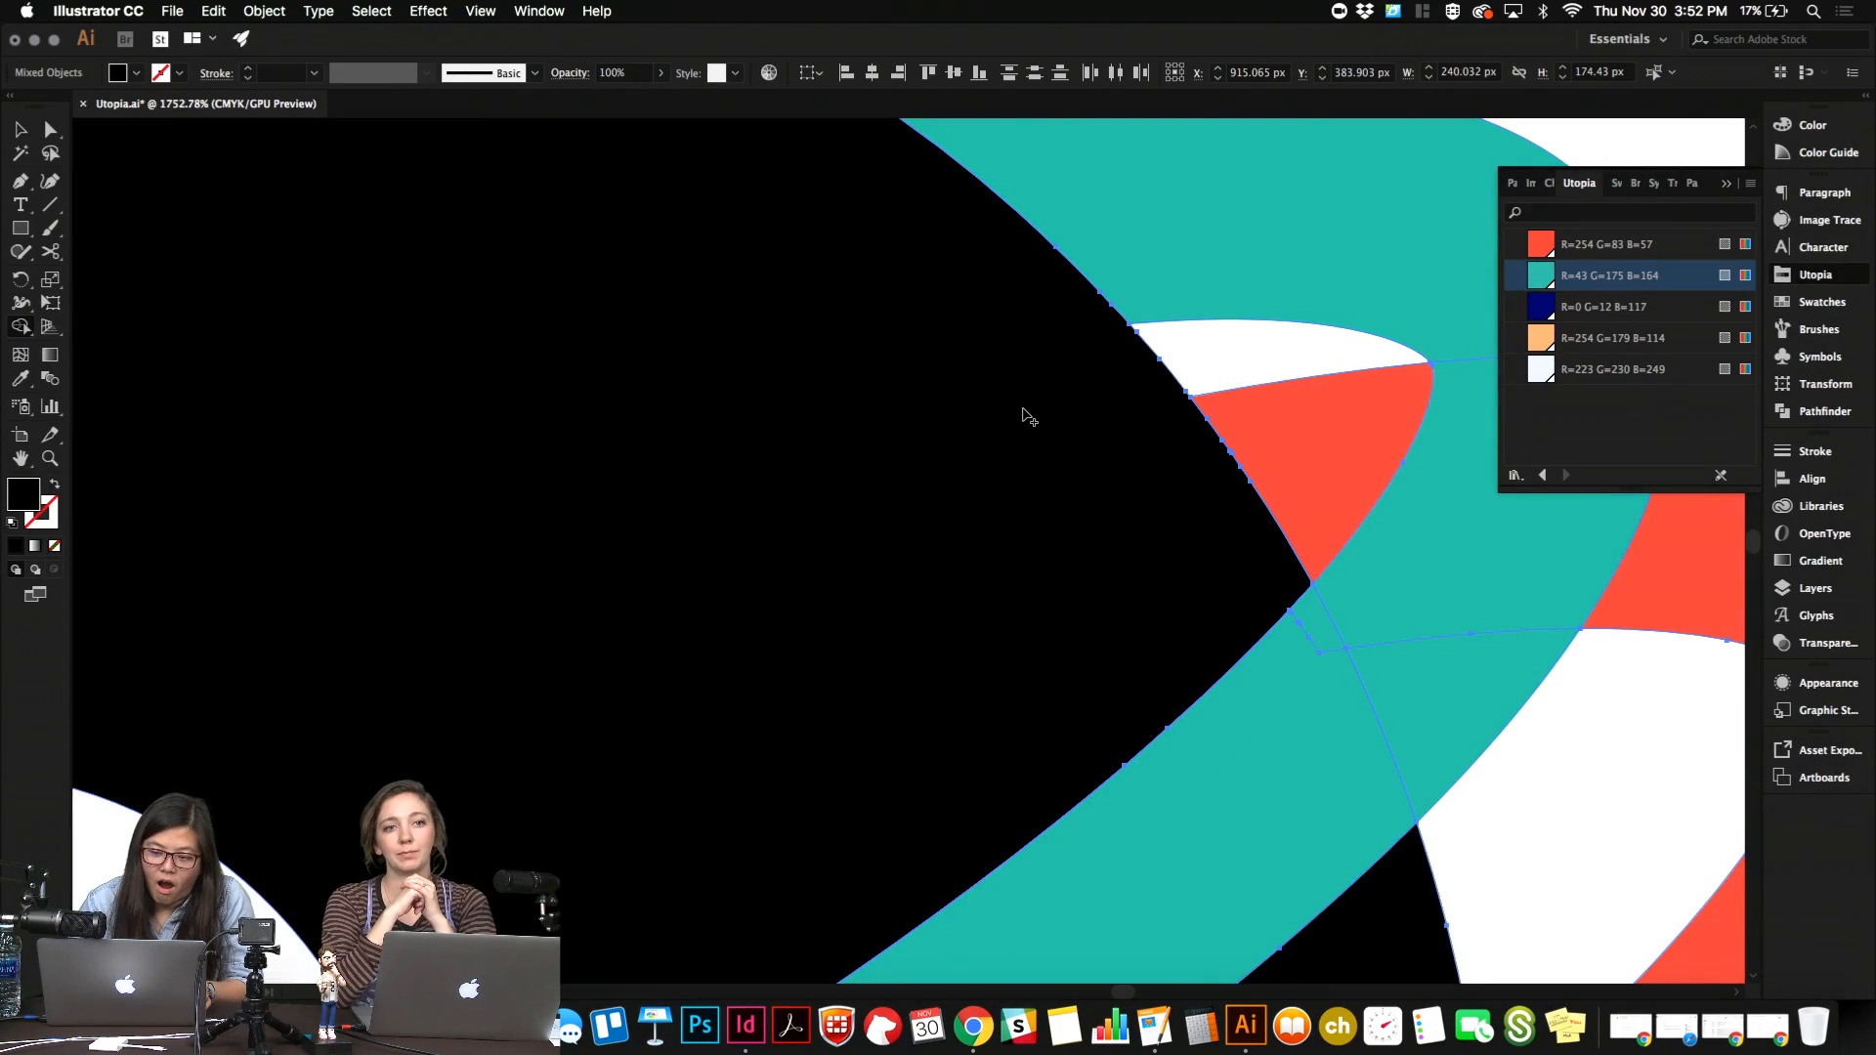
scroll(1023, 409, down, 5)
scroll(1023, 409, left, 7)
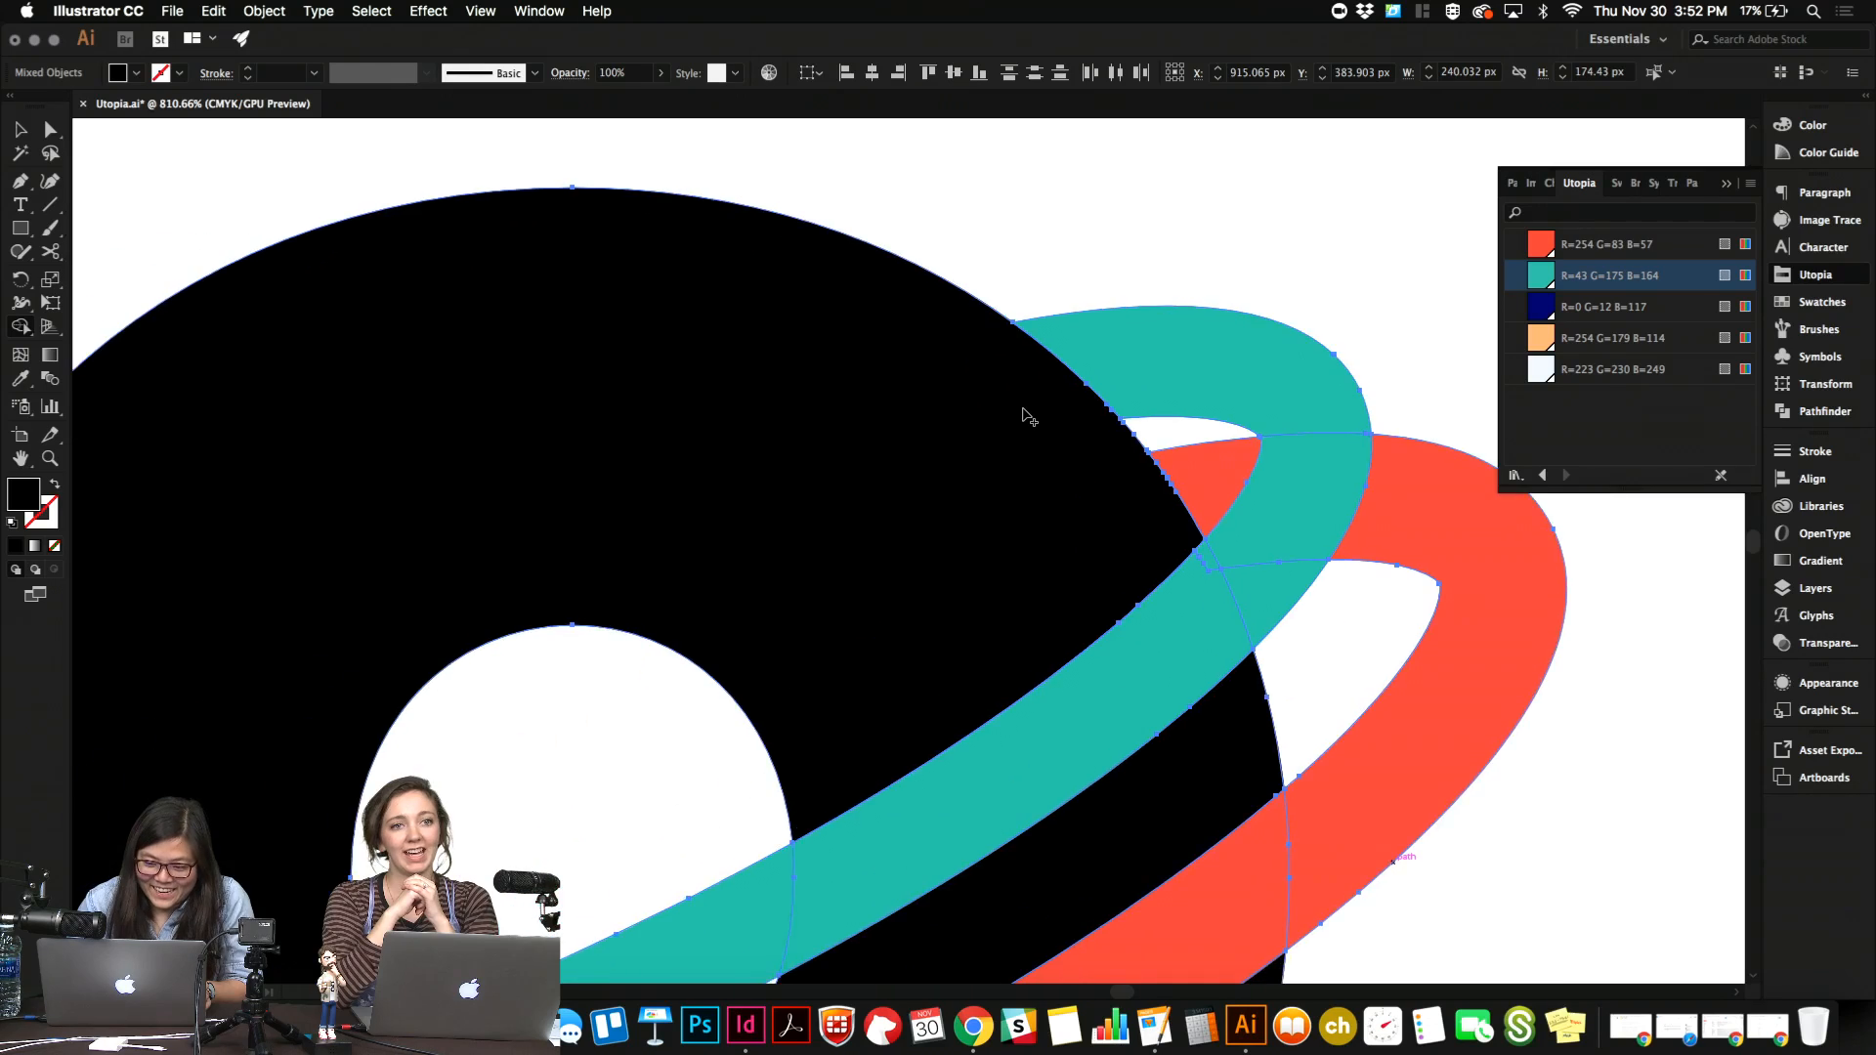
scroll(1023, 410, down, 2)
scroll(1026, 418, left, 5)
scroll(993, 423, down, 2)
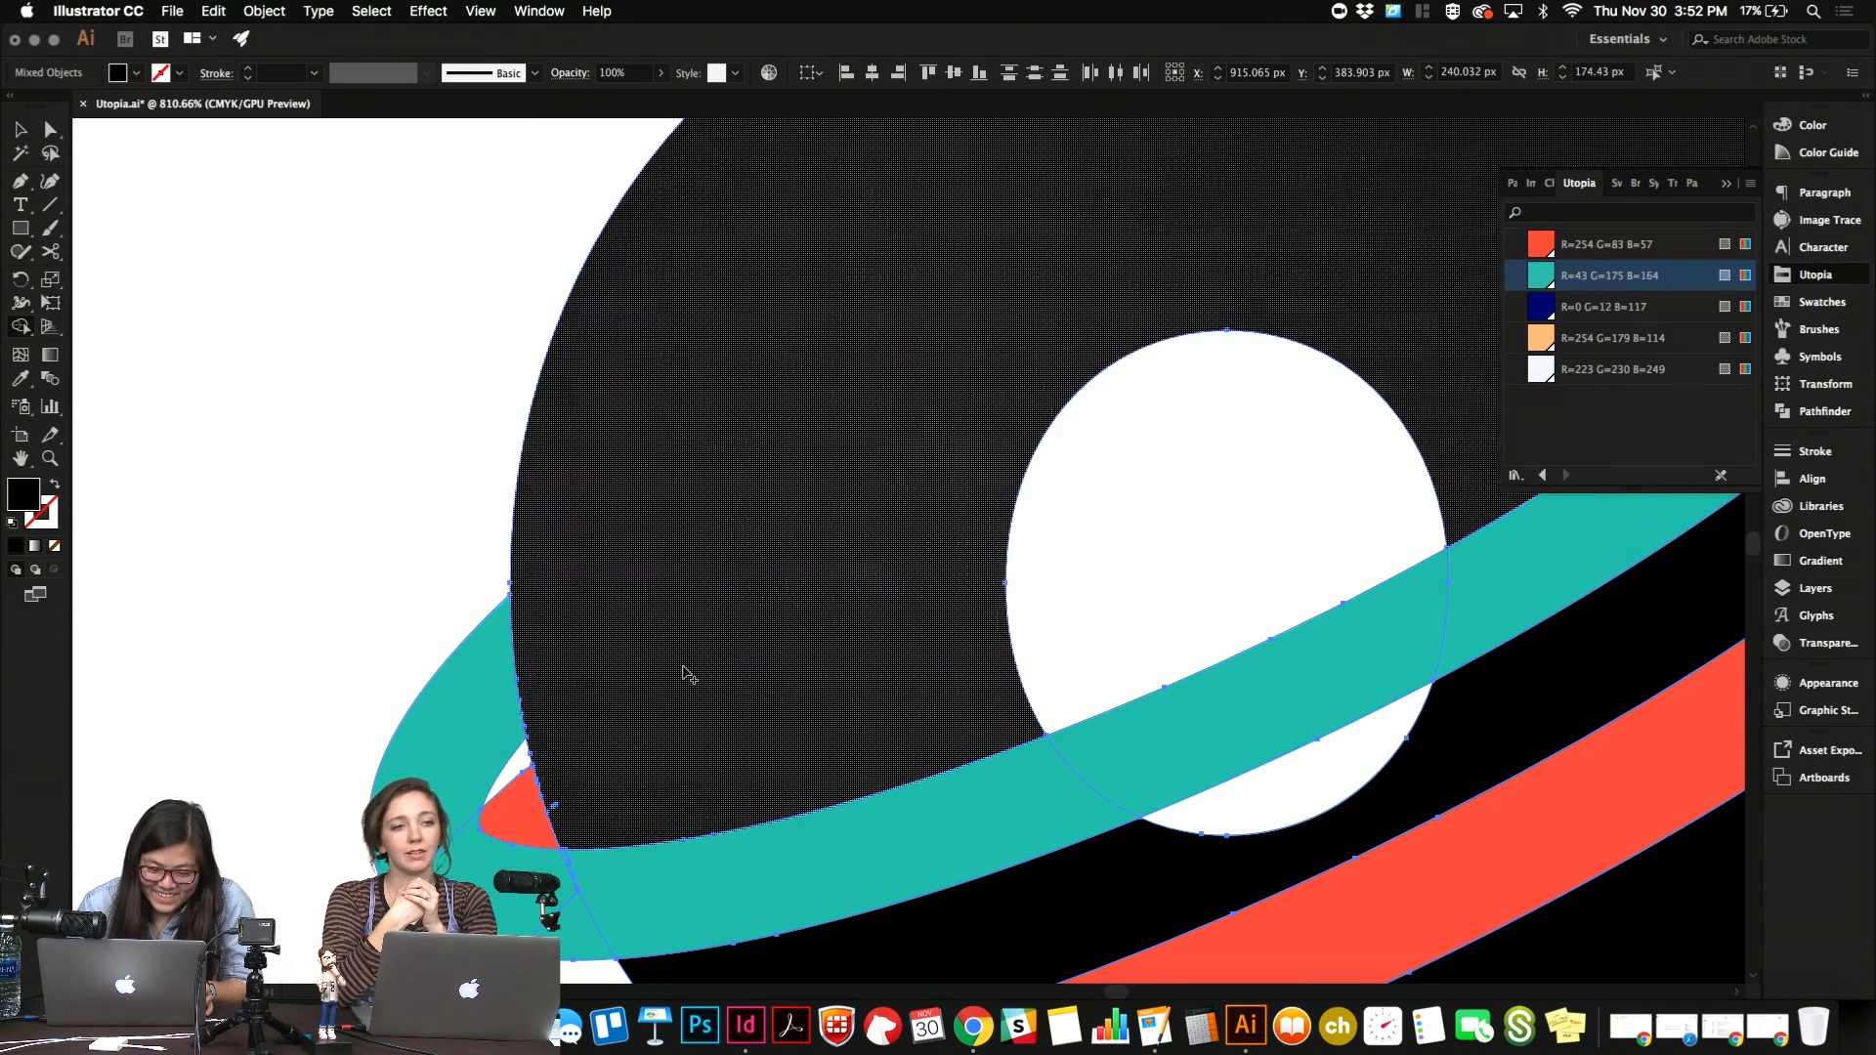
scroll(684, 672, down, 2)
scroll(684, 672, right, 2)
scroll(684, 675, down, 4)
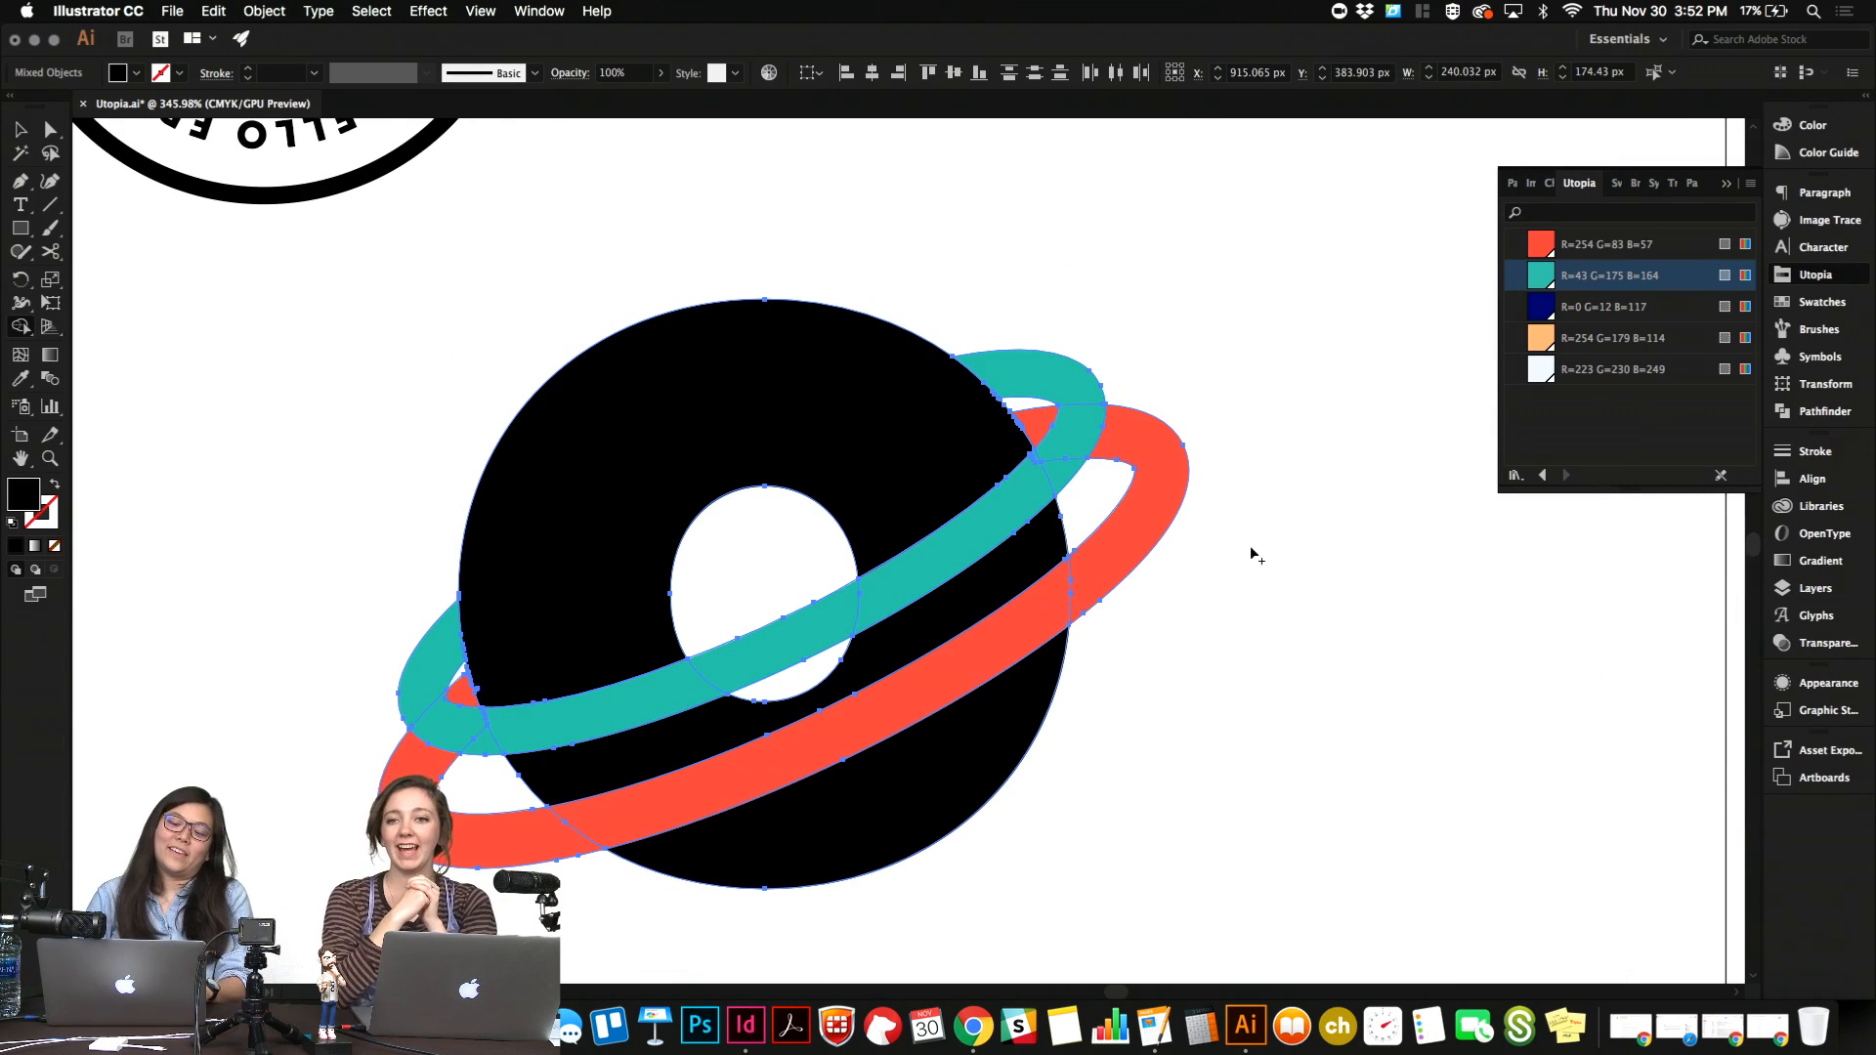
key(v)
click(1229, 607)
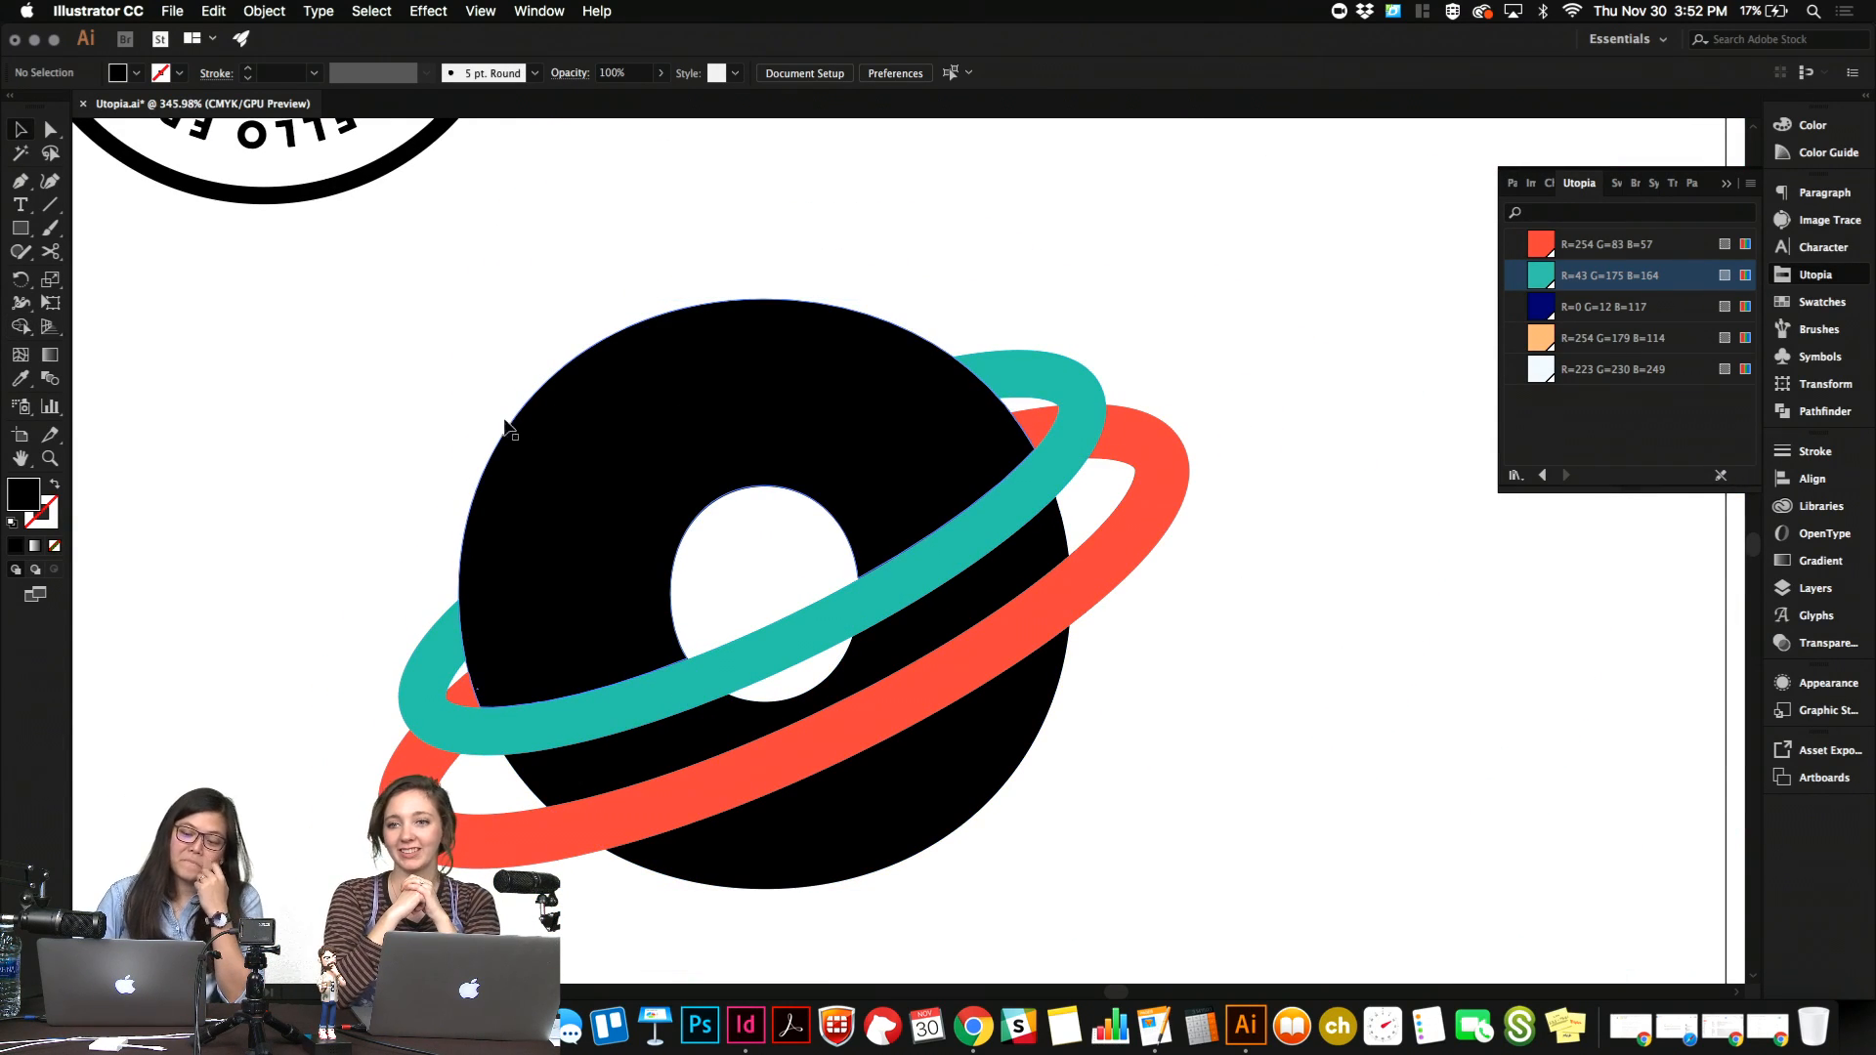
Select the finished "o" with both rings, copy the artwork and switch to the InDesign front page.
click(850, 729)
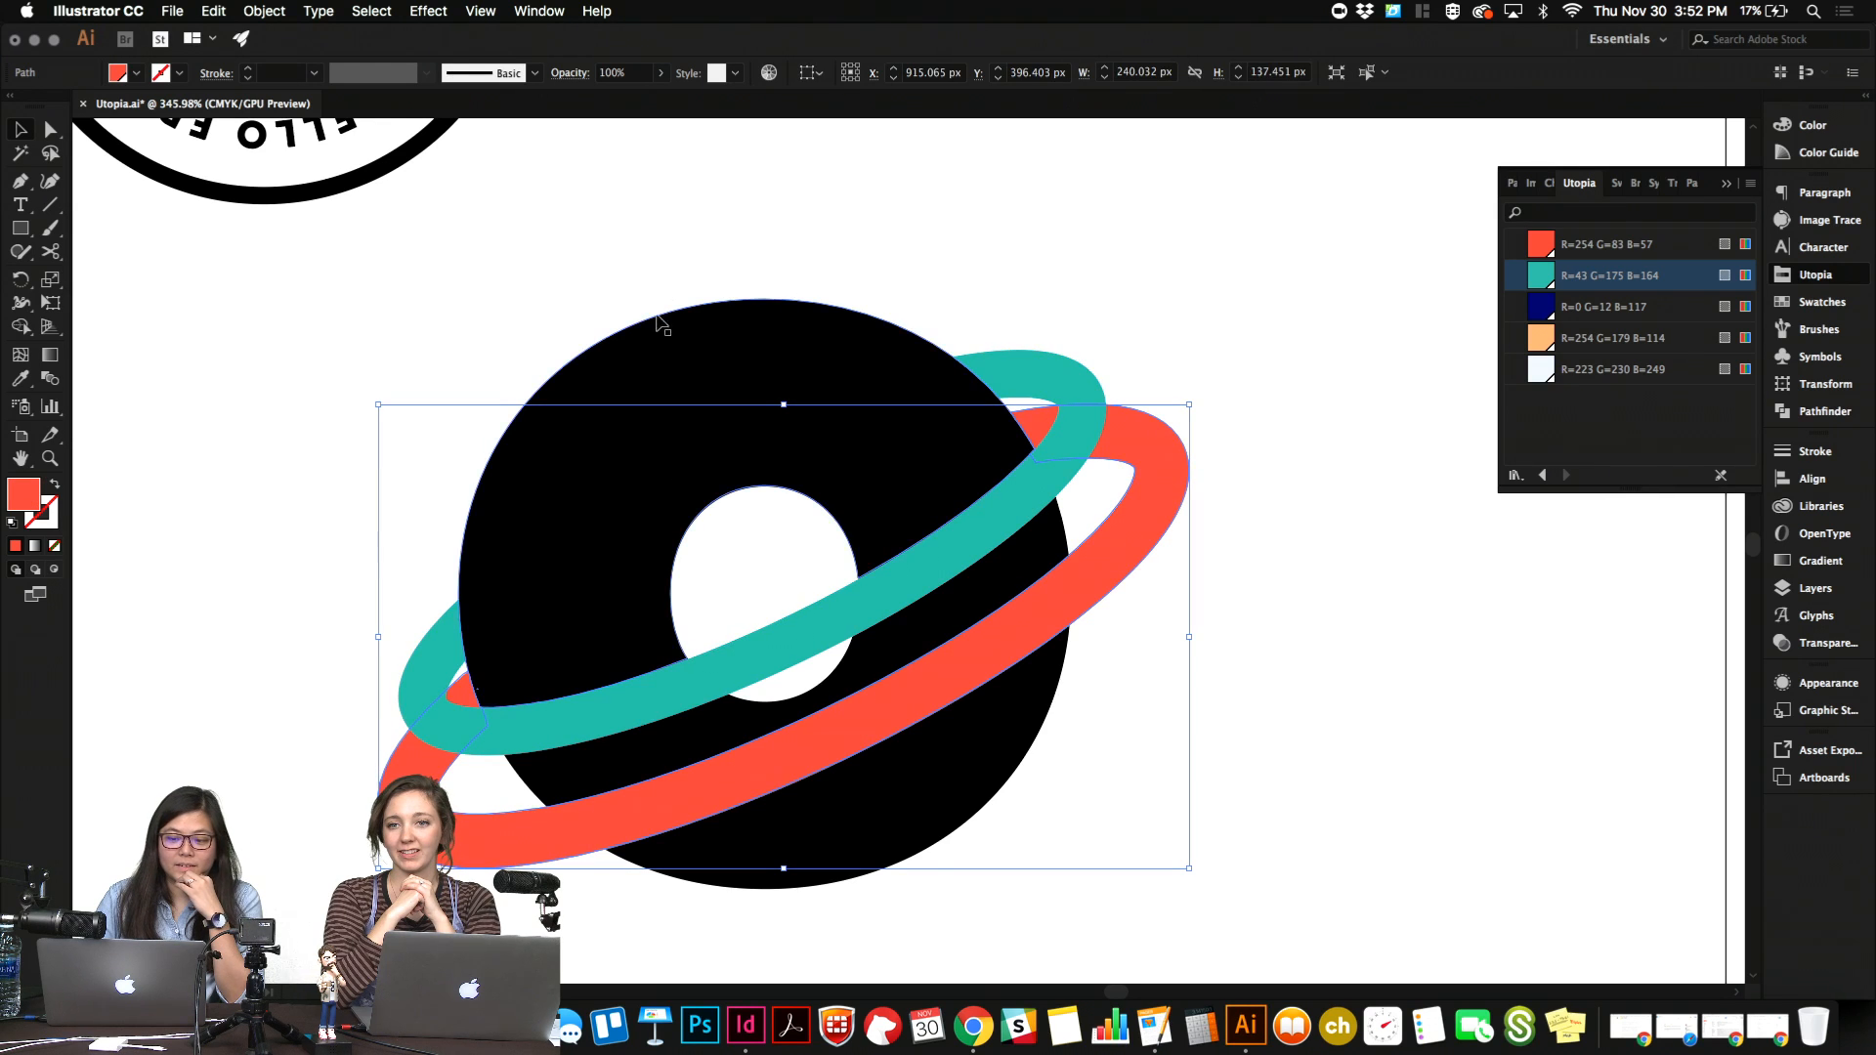
click(478, 293)
drag(320, 321, 1147, 728)
key(a)
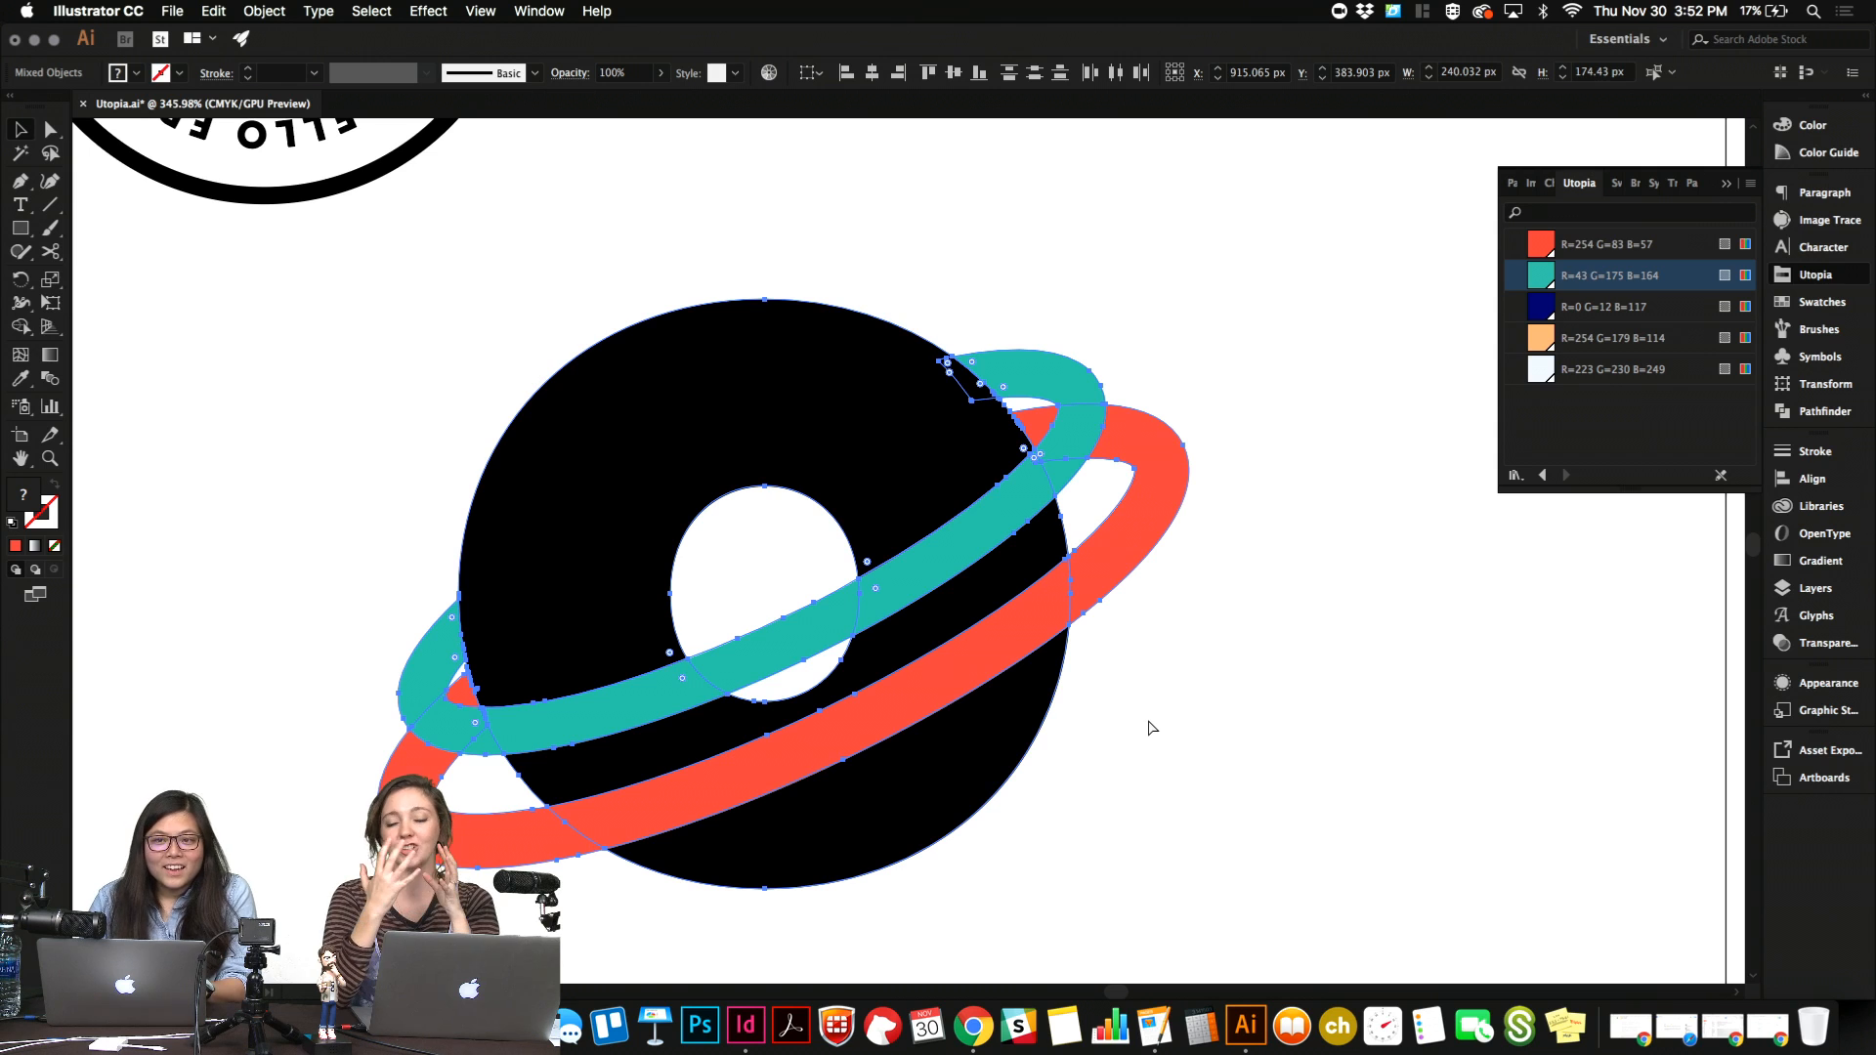
key(v)
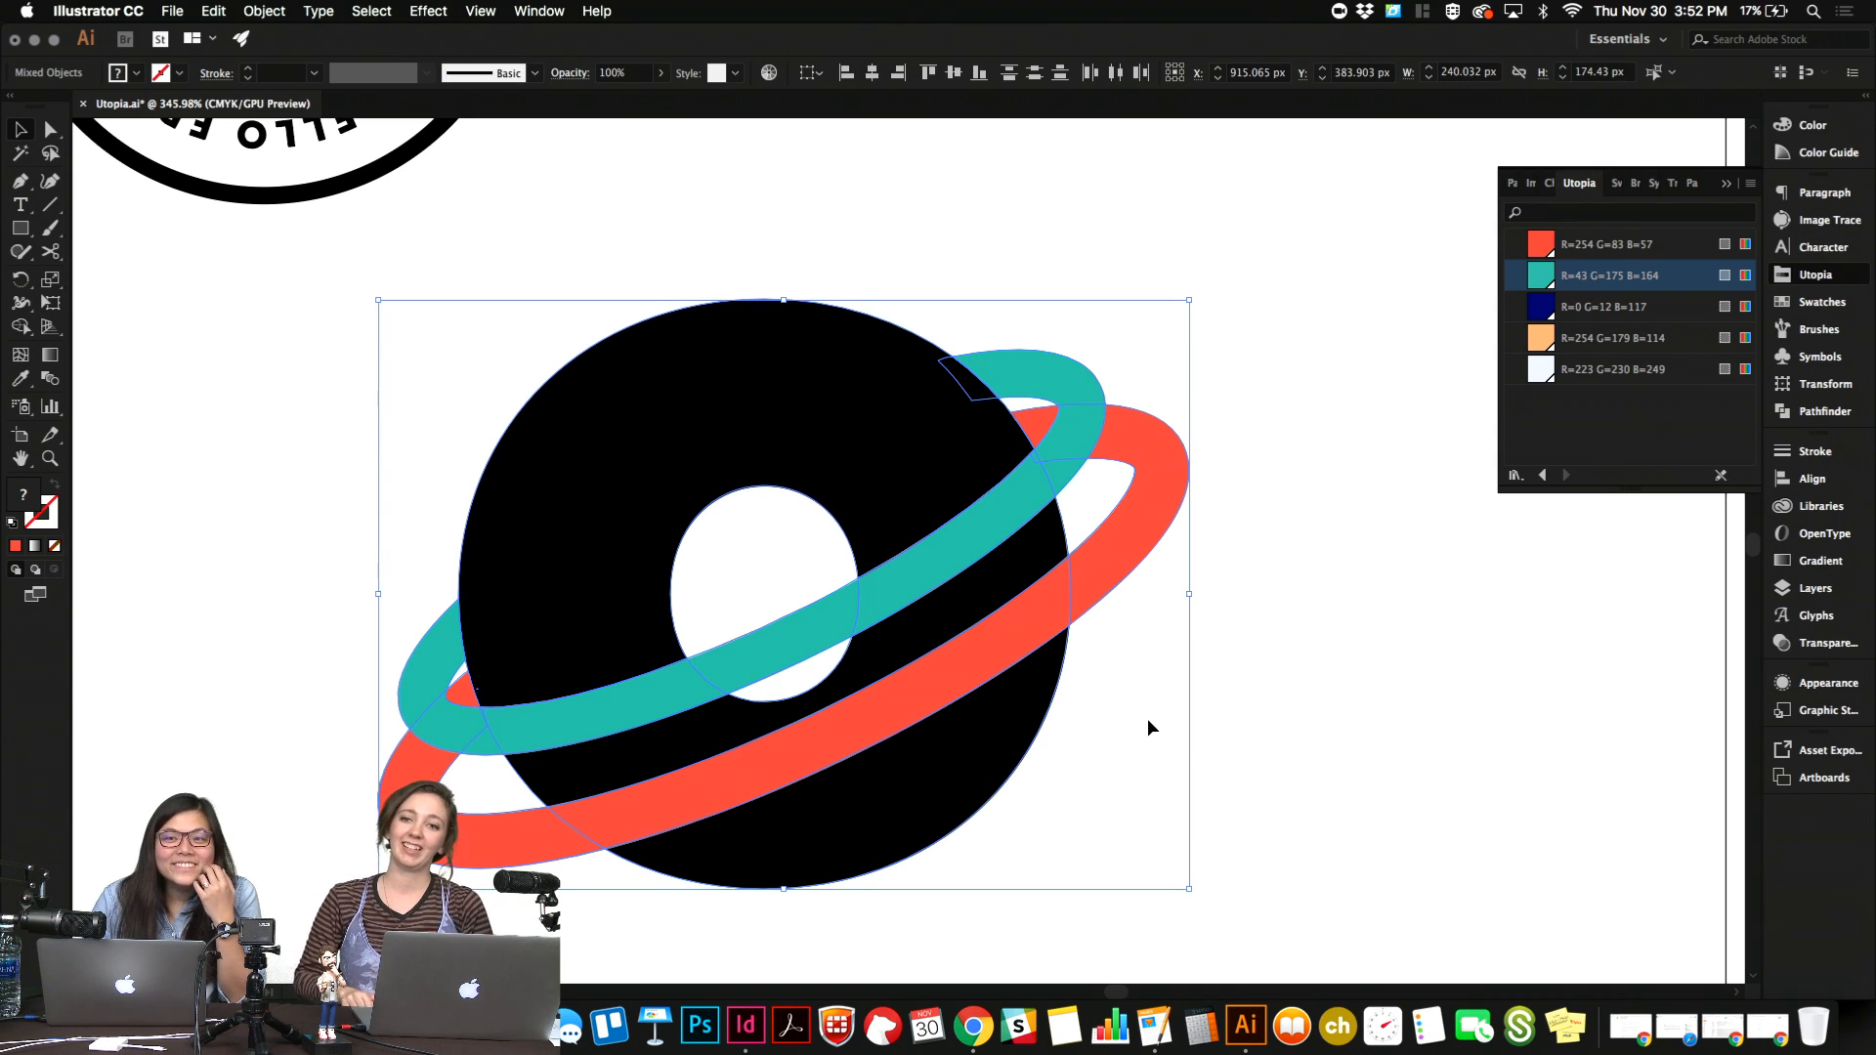
click(952, 292)
click(745, 1025)
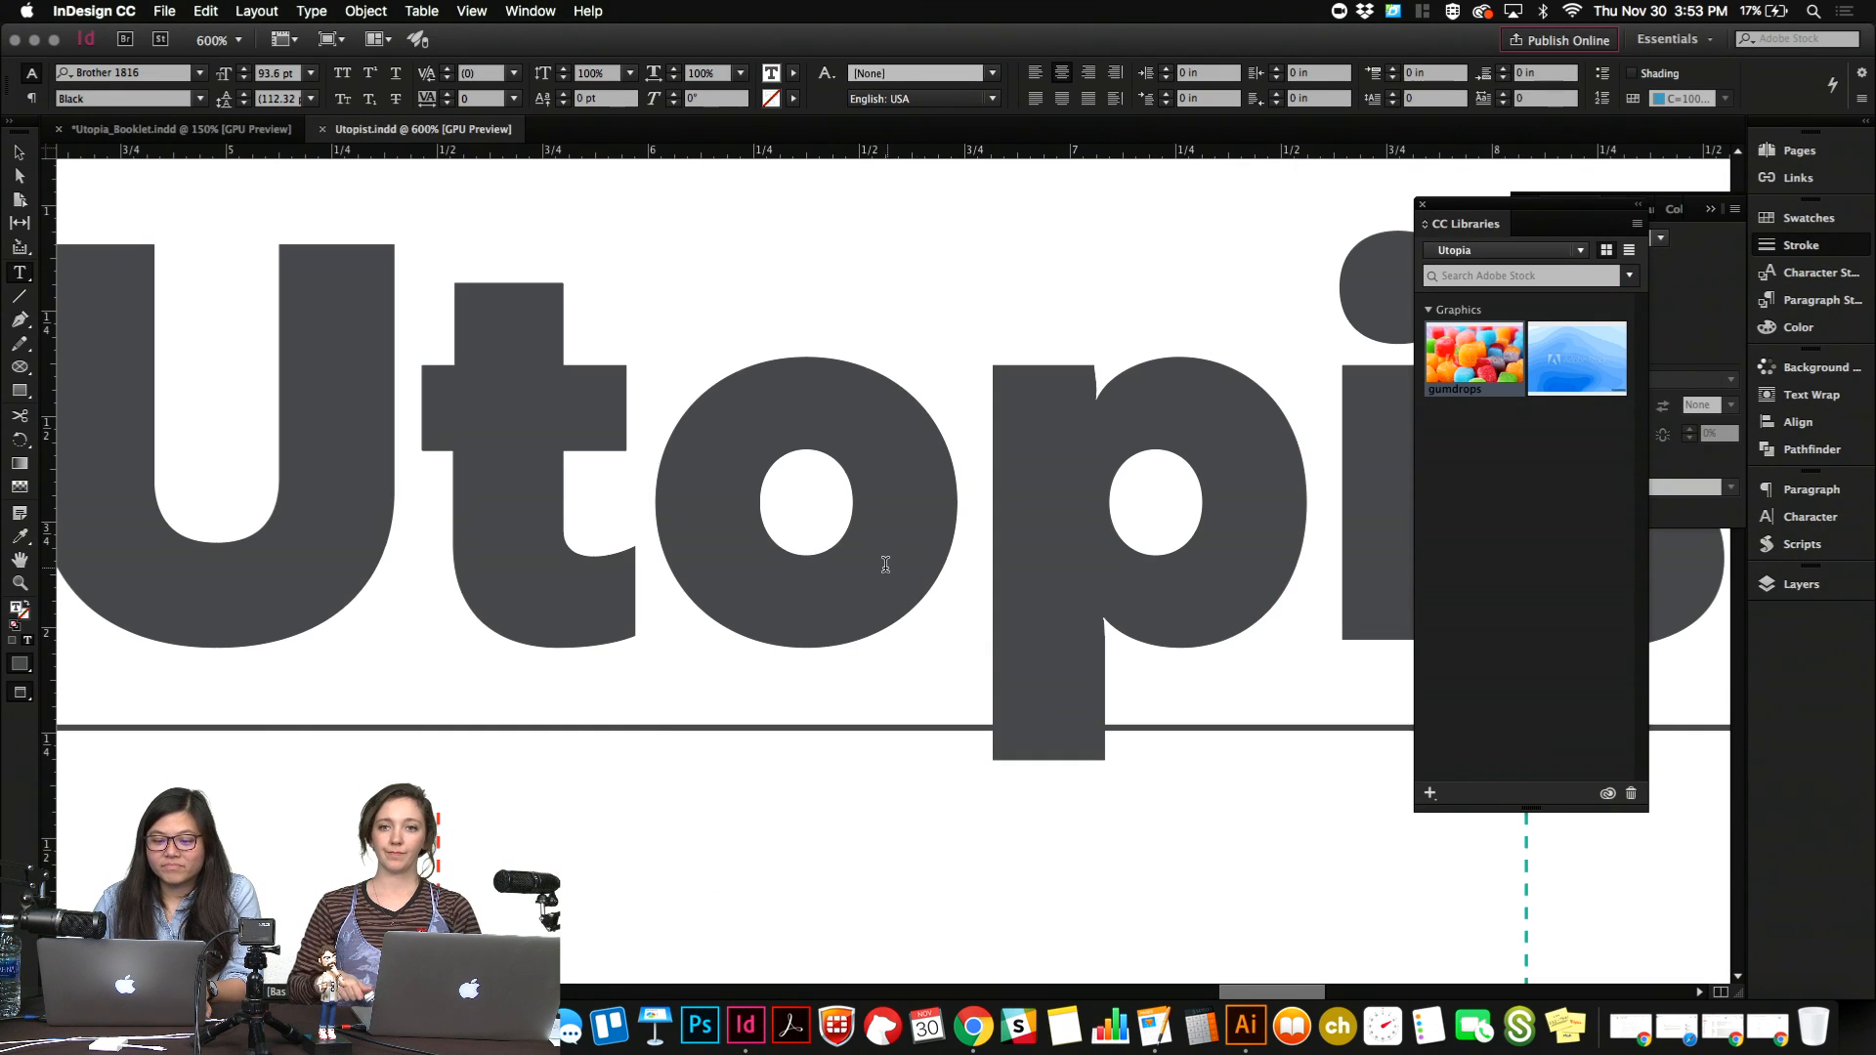
Recolour the first "o" in the masthead's "Utopist" with the [Paper] swatch and leave text editing.
key(shift+Right)
click(1837, 217)
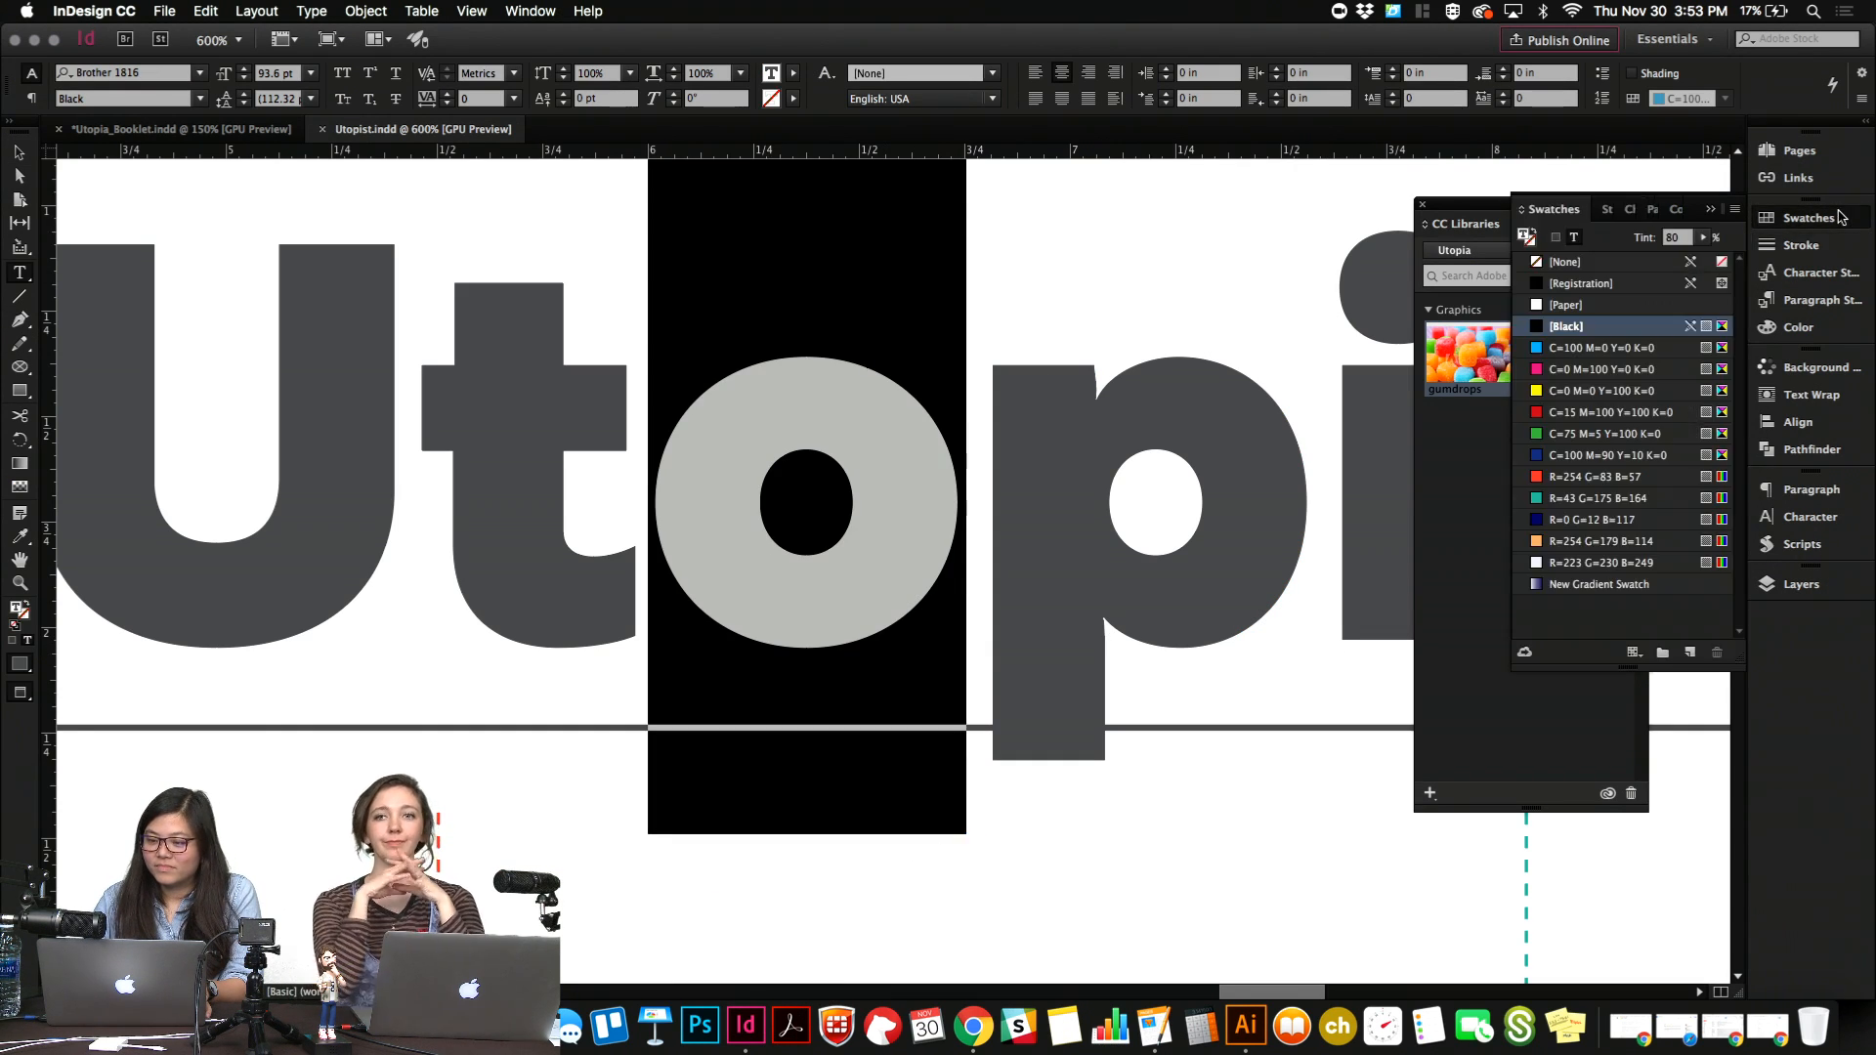
click(1567, 305)
key(Escape)
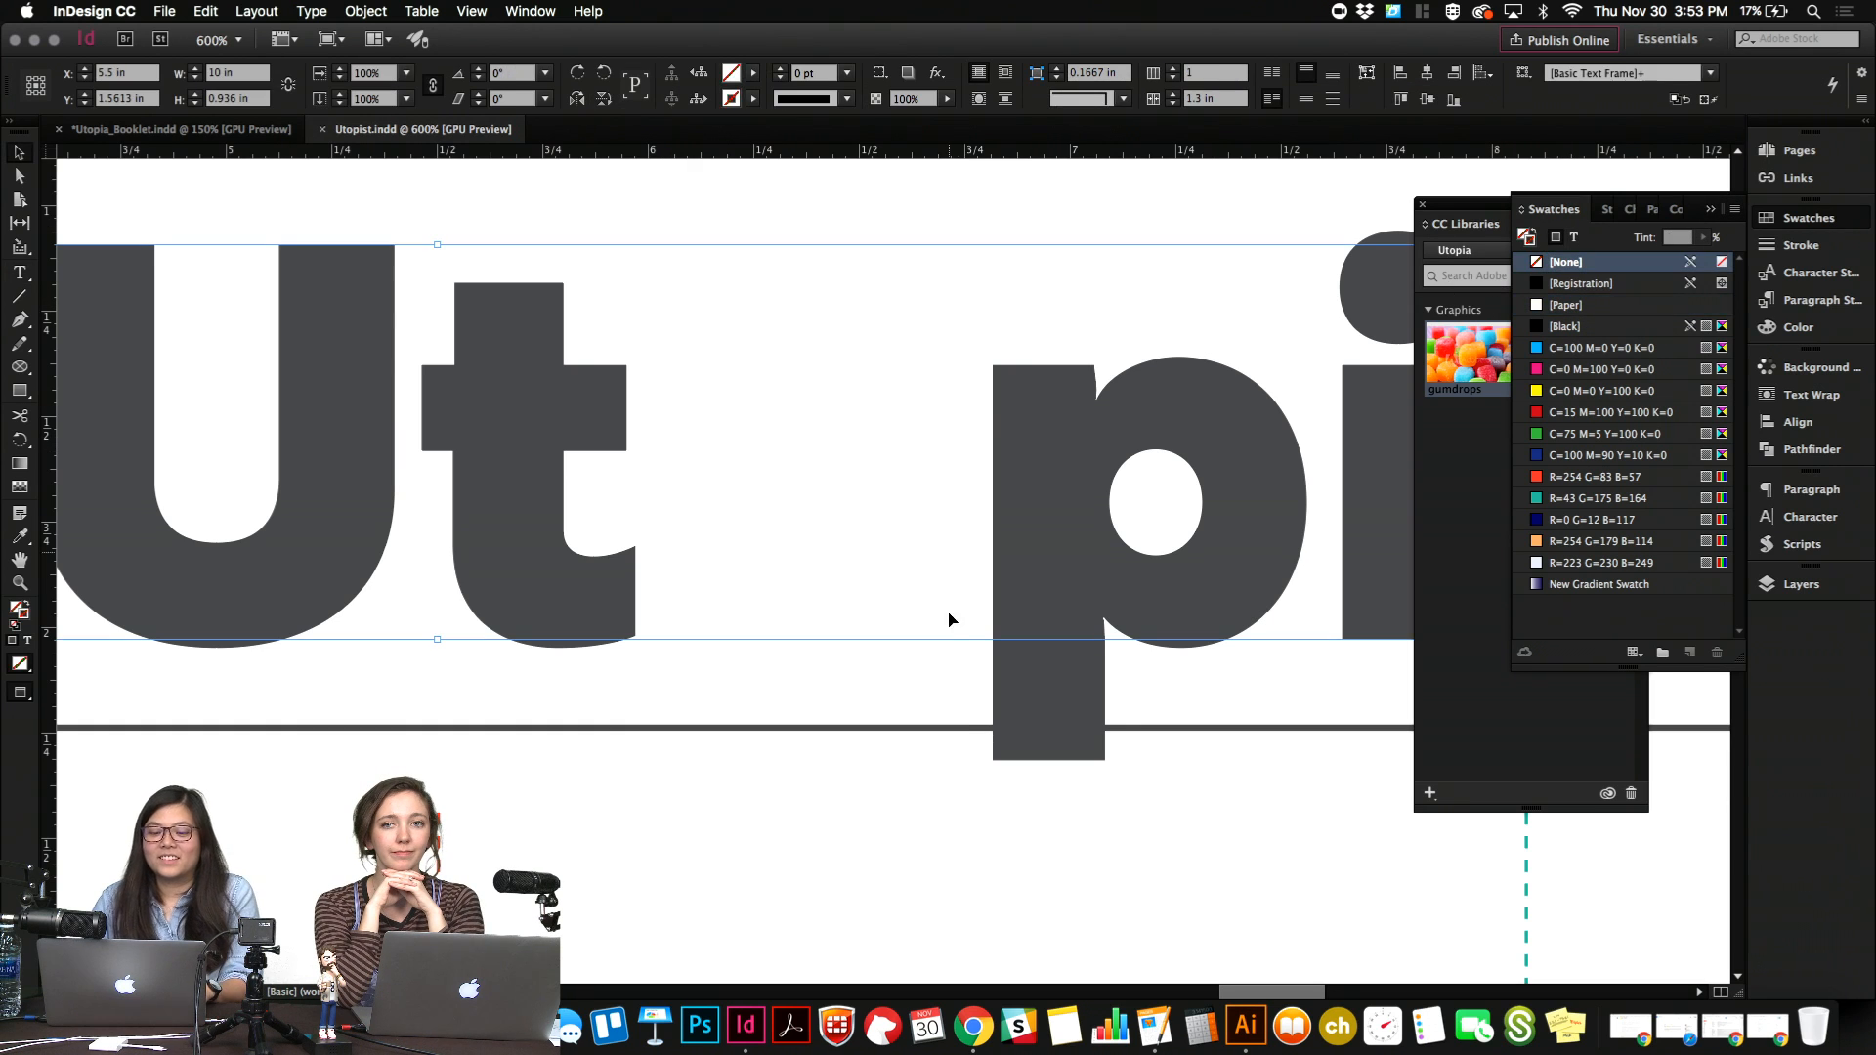
Paste the planet artwork and scale it to about 1.01 by 0.73 in, placing it between the masthead's "t" and "p".
key(super+v)
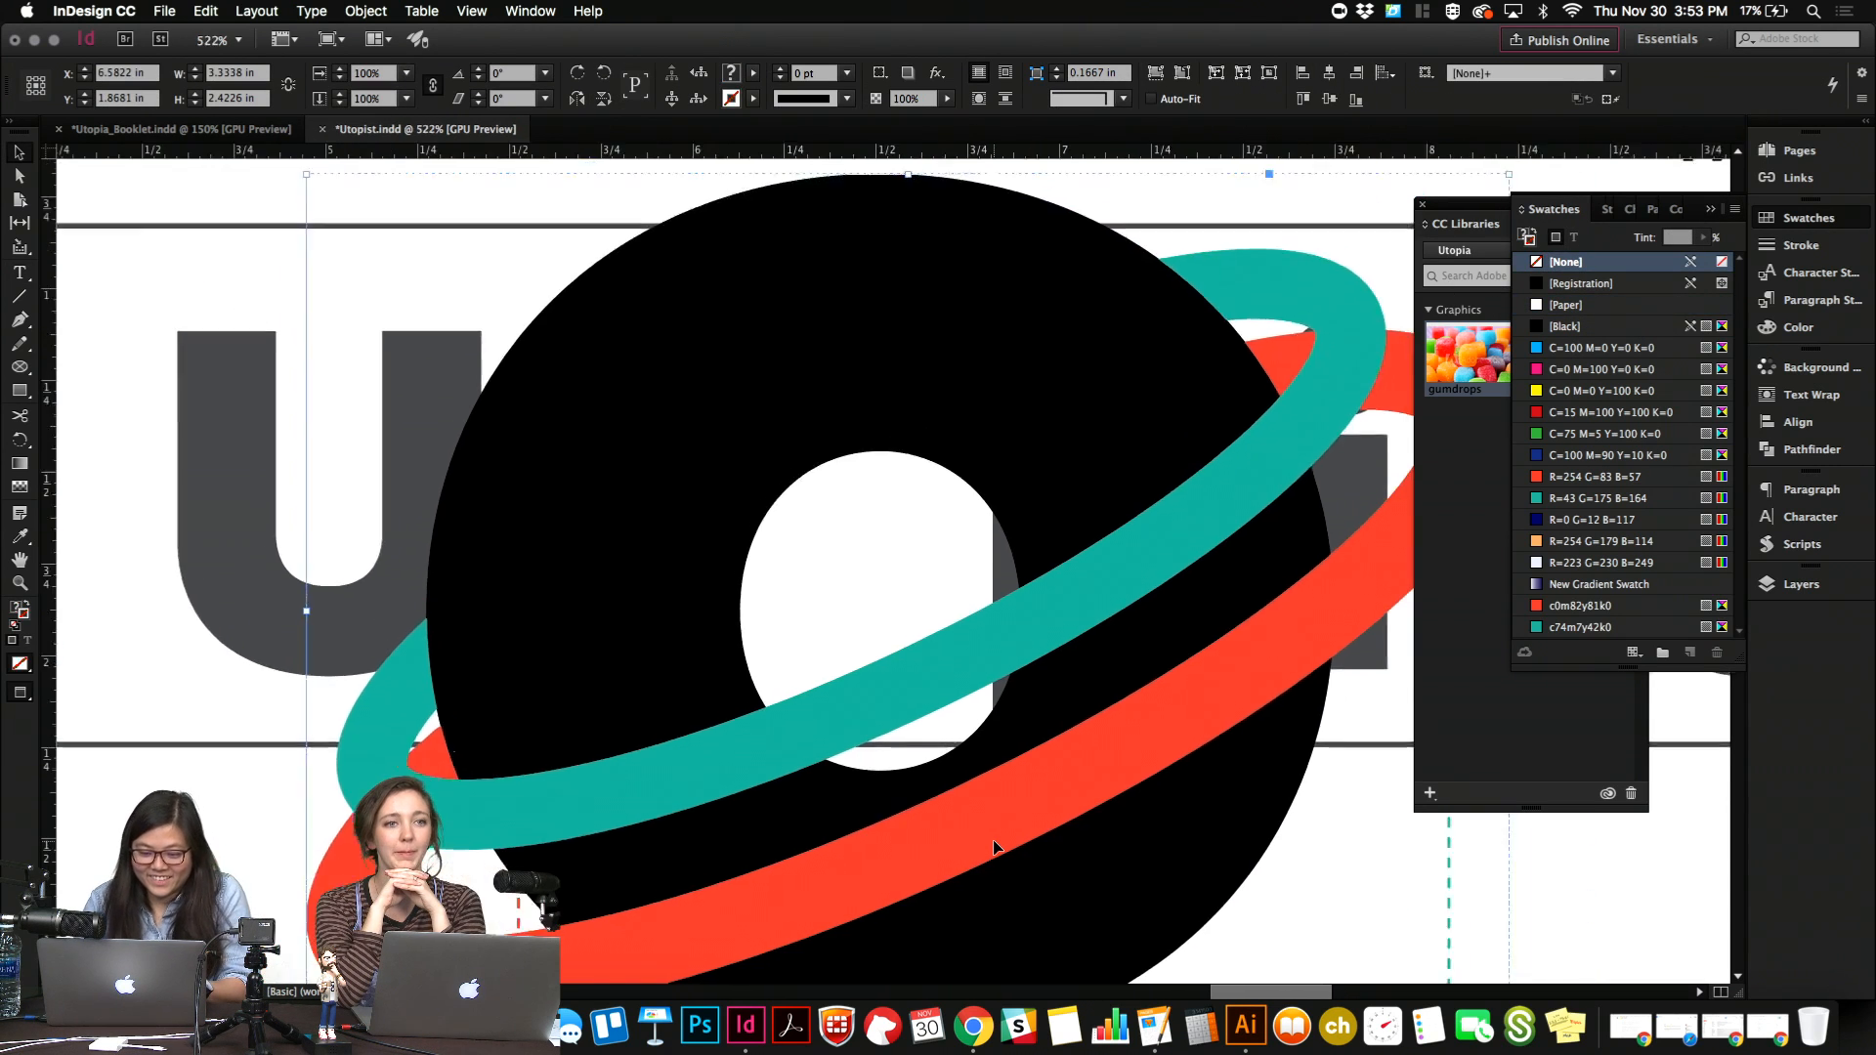
scroll(993, 840, down, 2)
drag(920, 281, 948, 746)
drag(956, 883, 920, 593)
drag(889, 728, 883, 681)
key(Right)
key(Right)
key(Right)
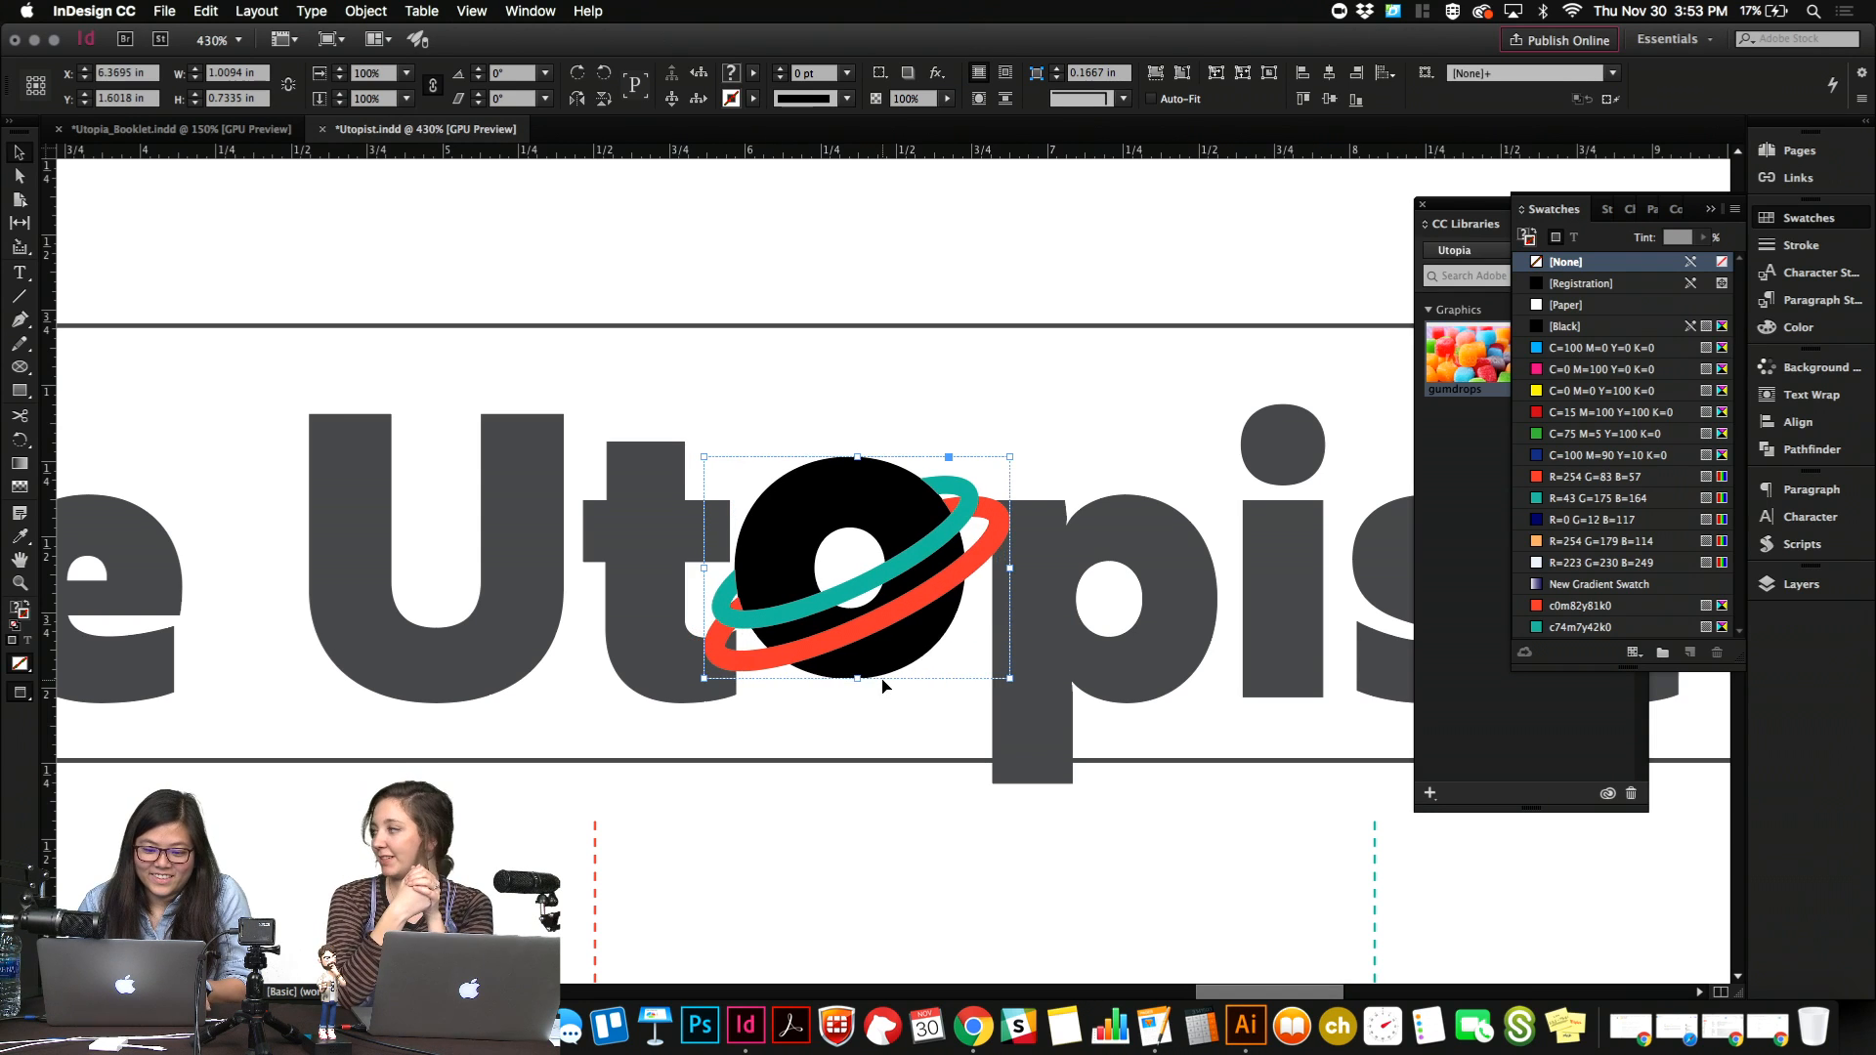
Nudge the planet down and slightly right to about X 6.38 in, Y 1.70 in, within the masthead's line of letters.
key(shift+Down)
key(Up)
key(Up)
key(Up)
key(Right)
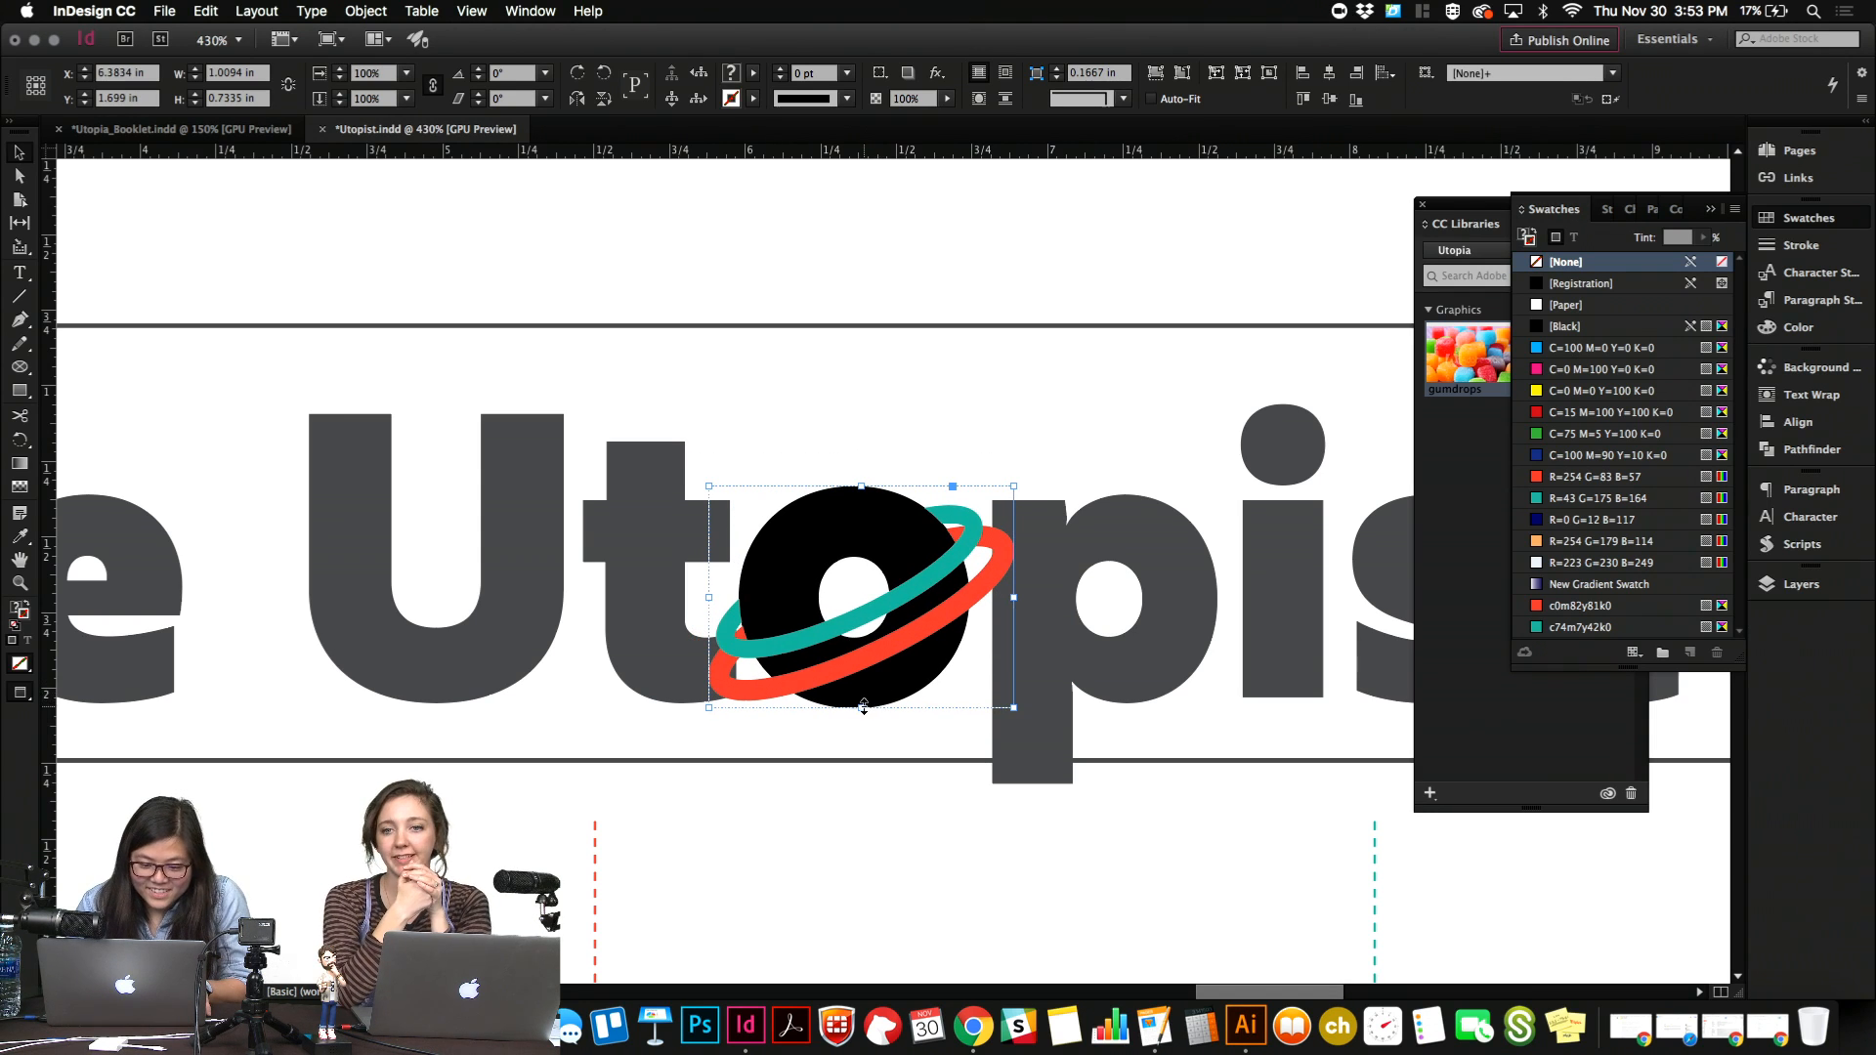
Fine-tune the planet's size to about 0.97 in wide by 0.70 in high to match the neighbouring lowercase letters.
drag(864, 706, 864, 701)
drag(863, 485, 863, 498)
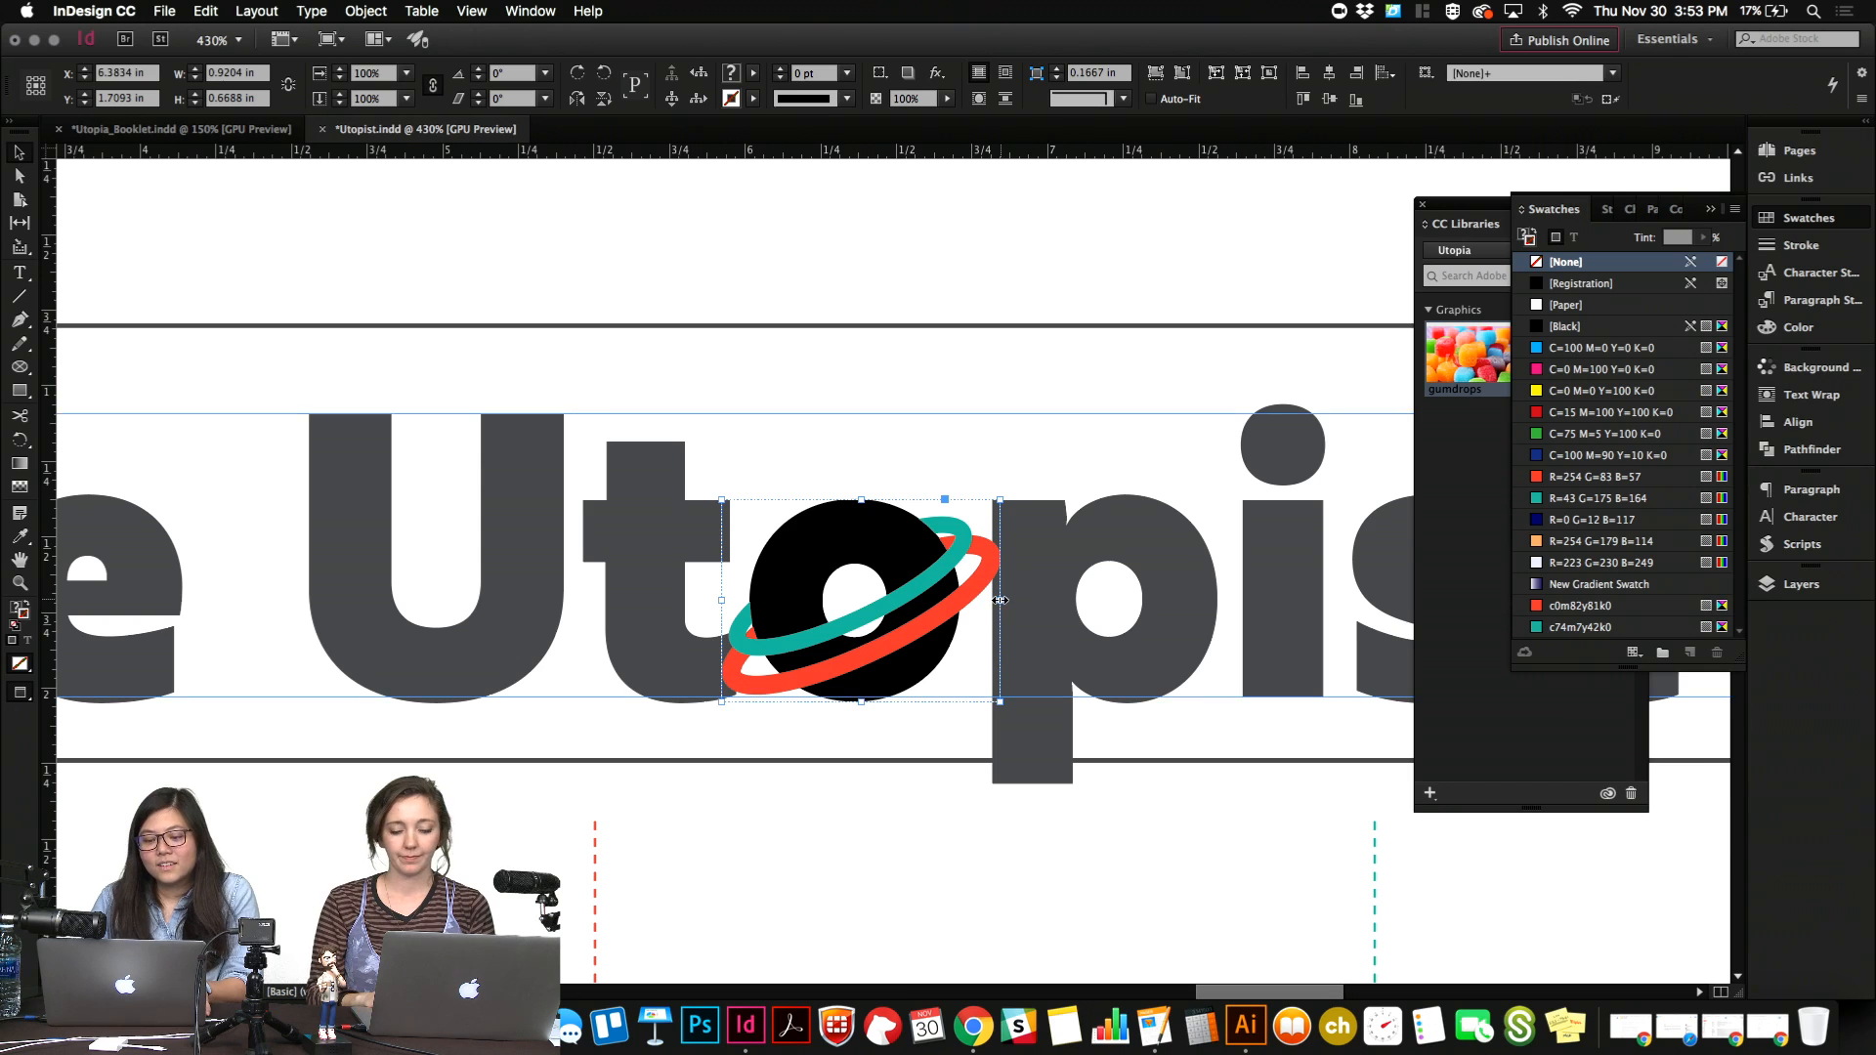
drag(999, 600, 1014, 602)
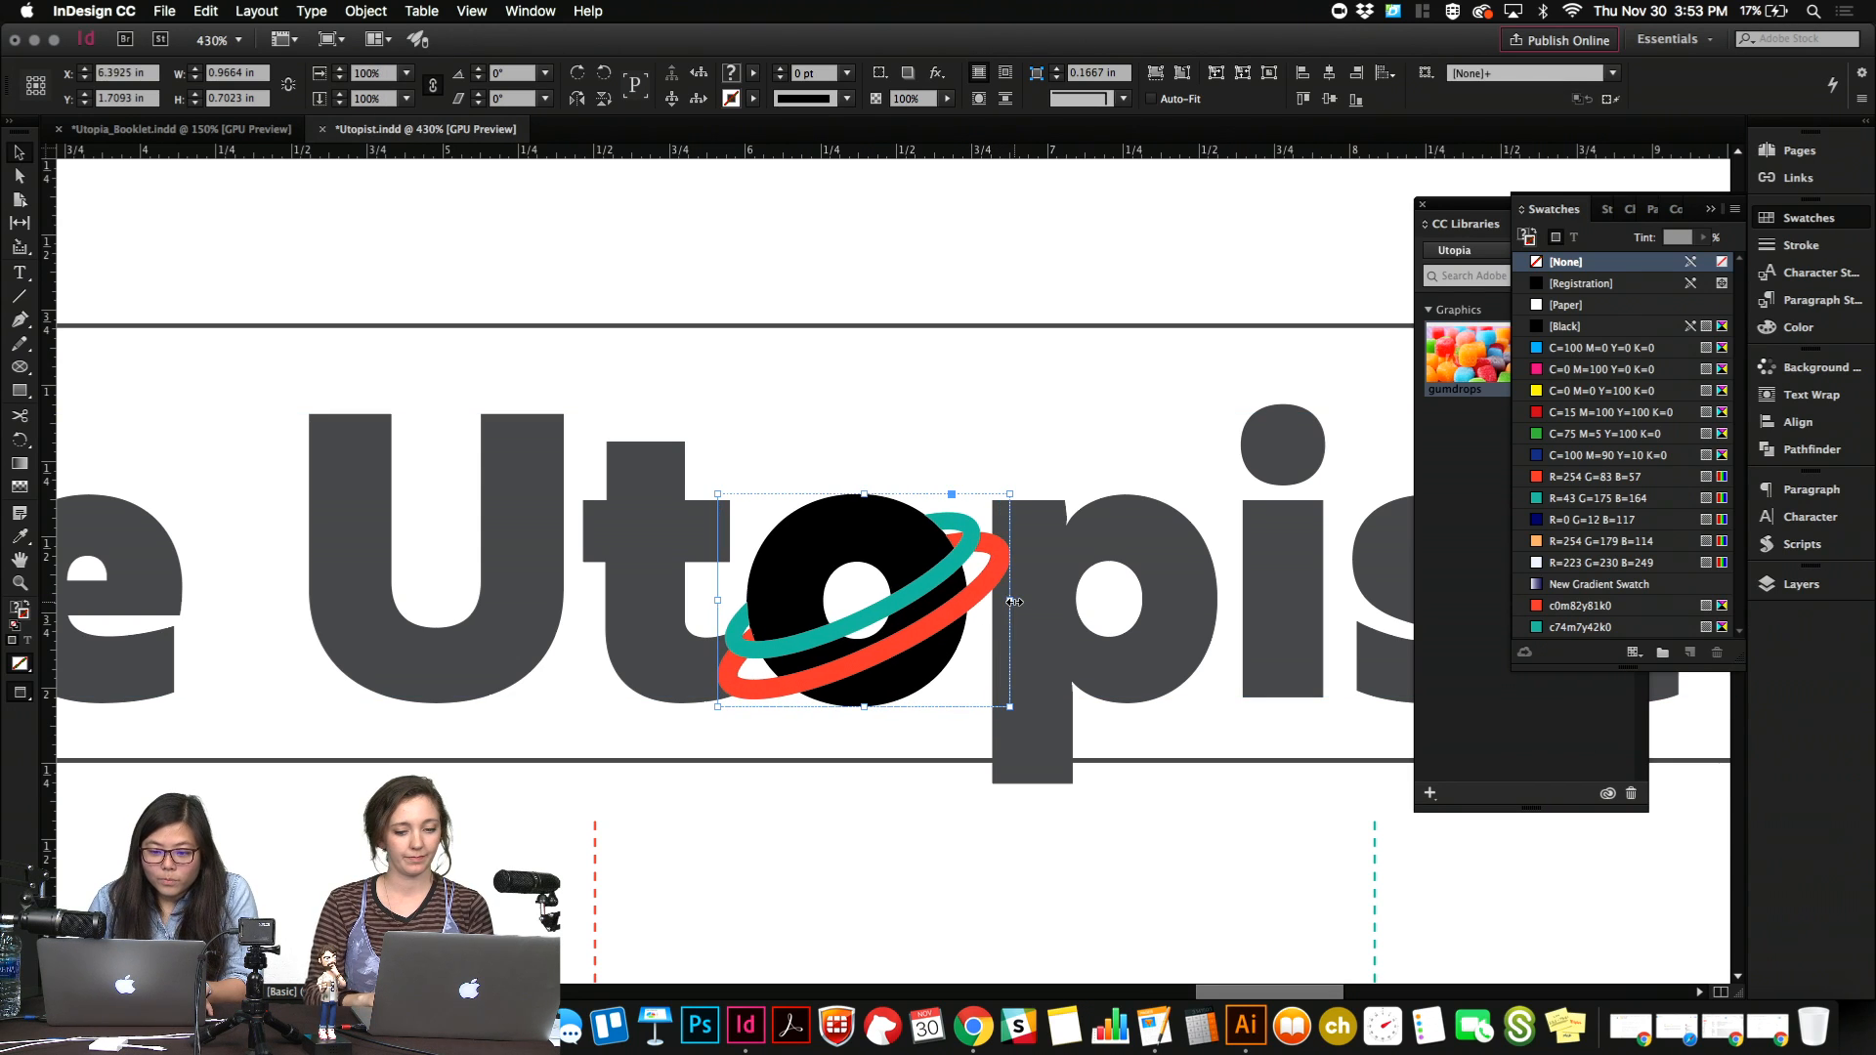
Fill both halves of the planet's body with the [Black] swatch at an 80% tint and deselect them.
double_click(859, 512)
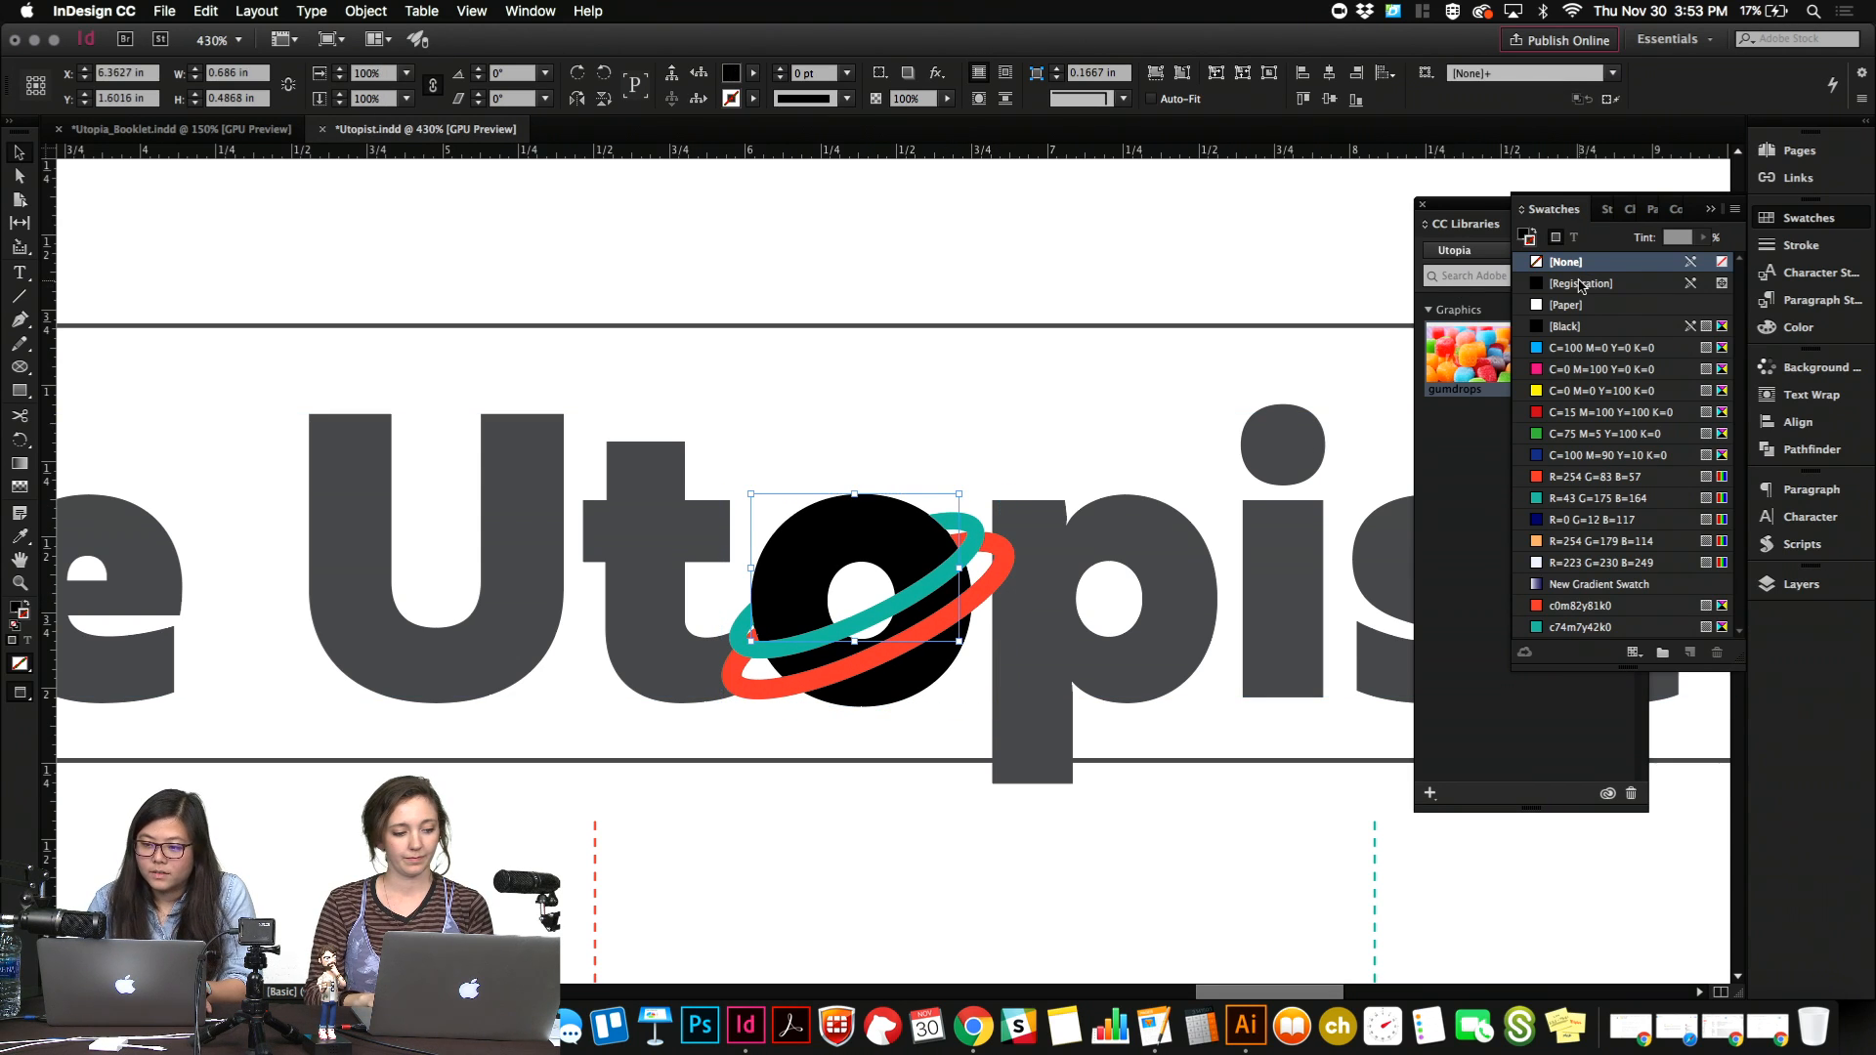
click(896, 690)
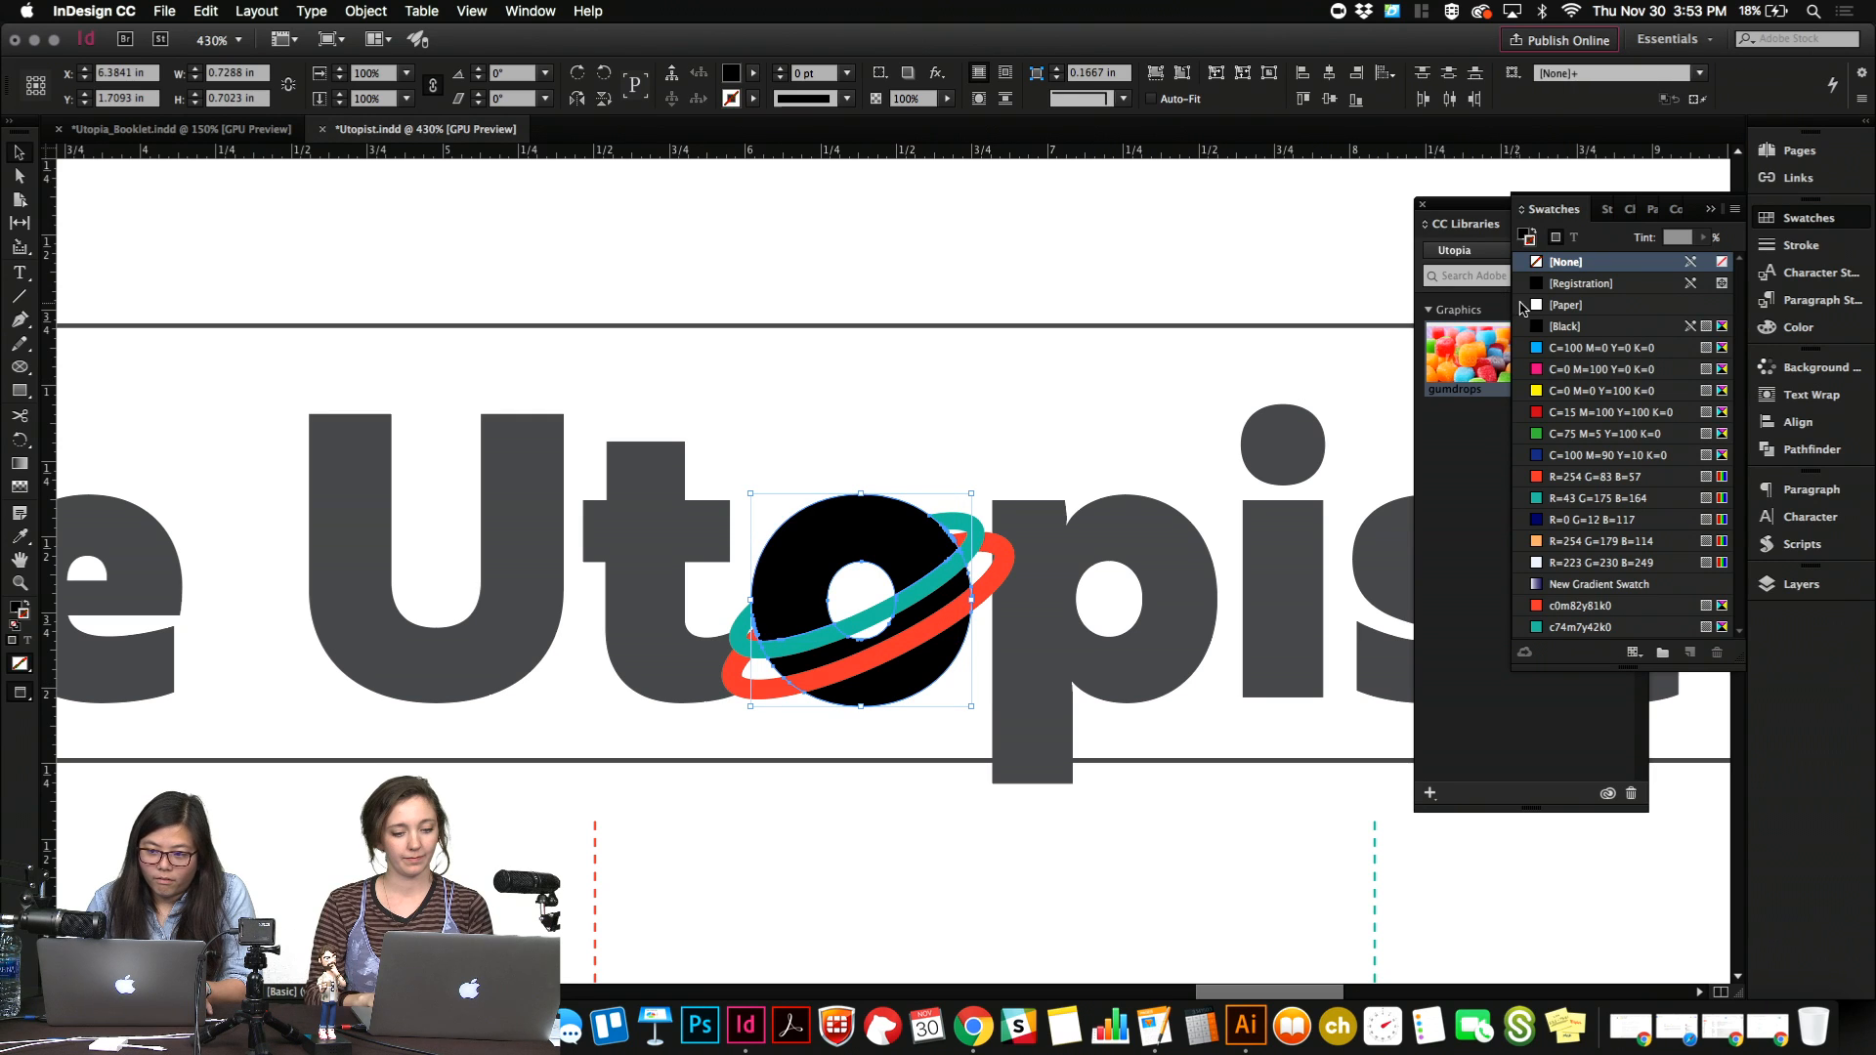
click(1522, 240)
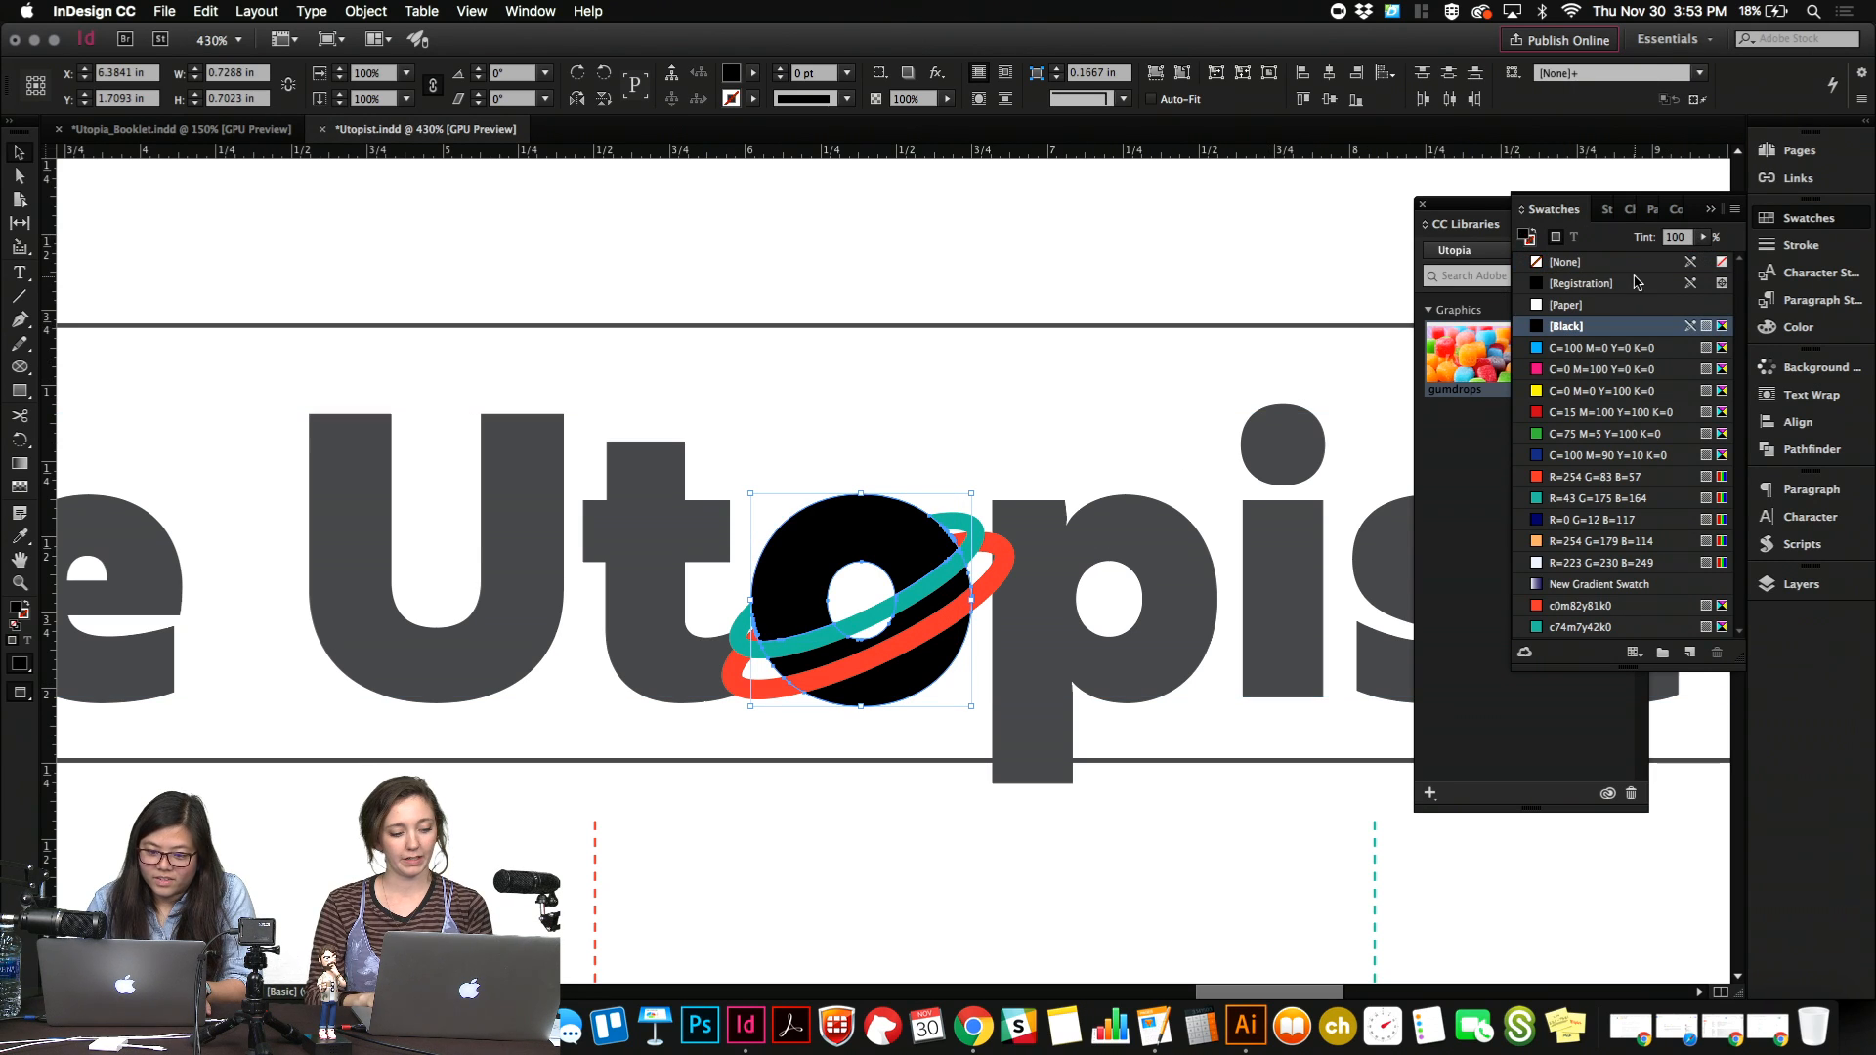
key(Return)
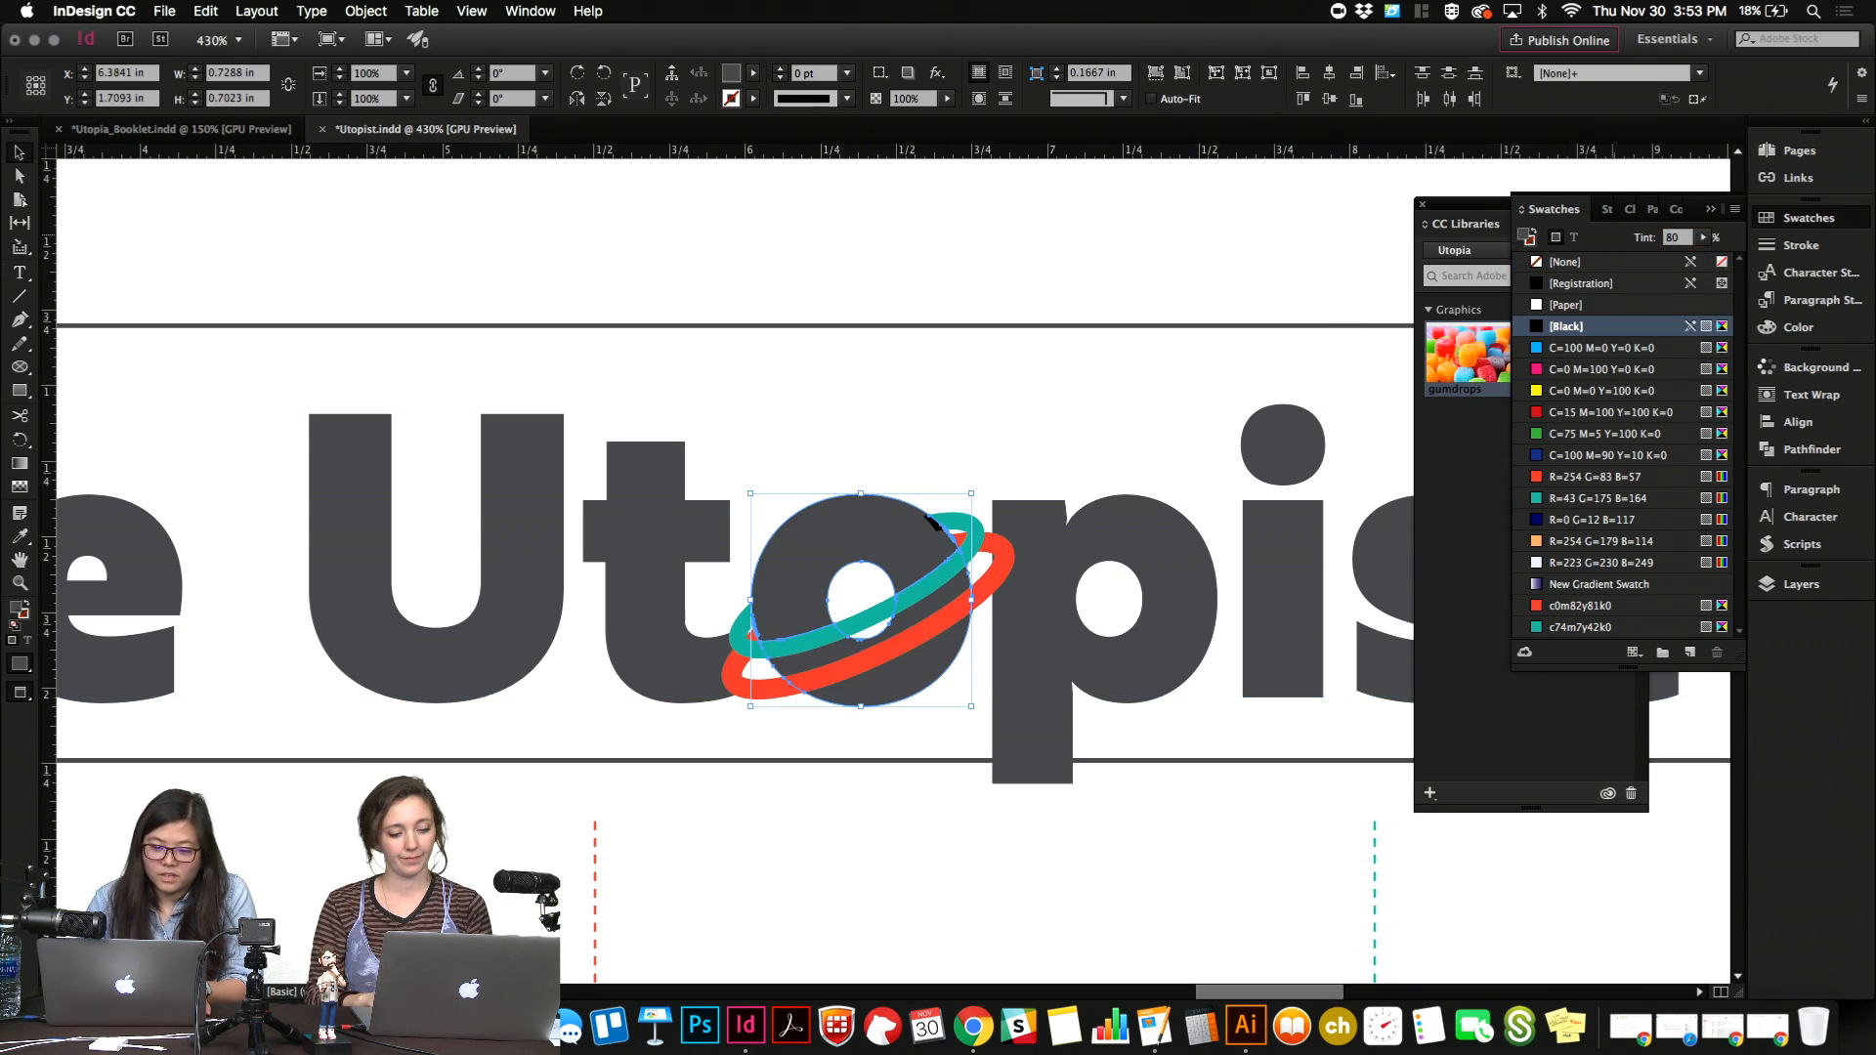
click(899, 408)
Delete the leftover black sliver at the planet's upper edge, beside the teal ring.
alt+scroll(899, 525, up, 5)
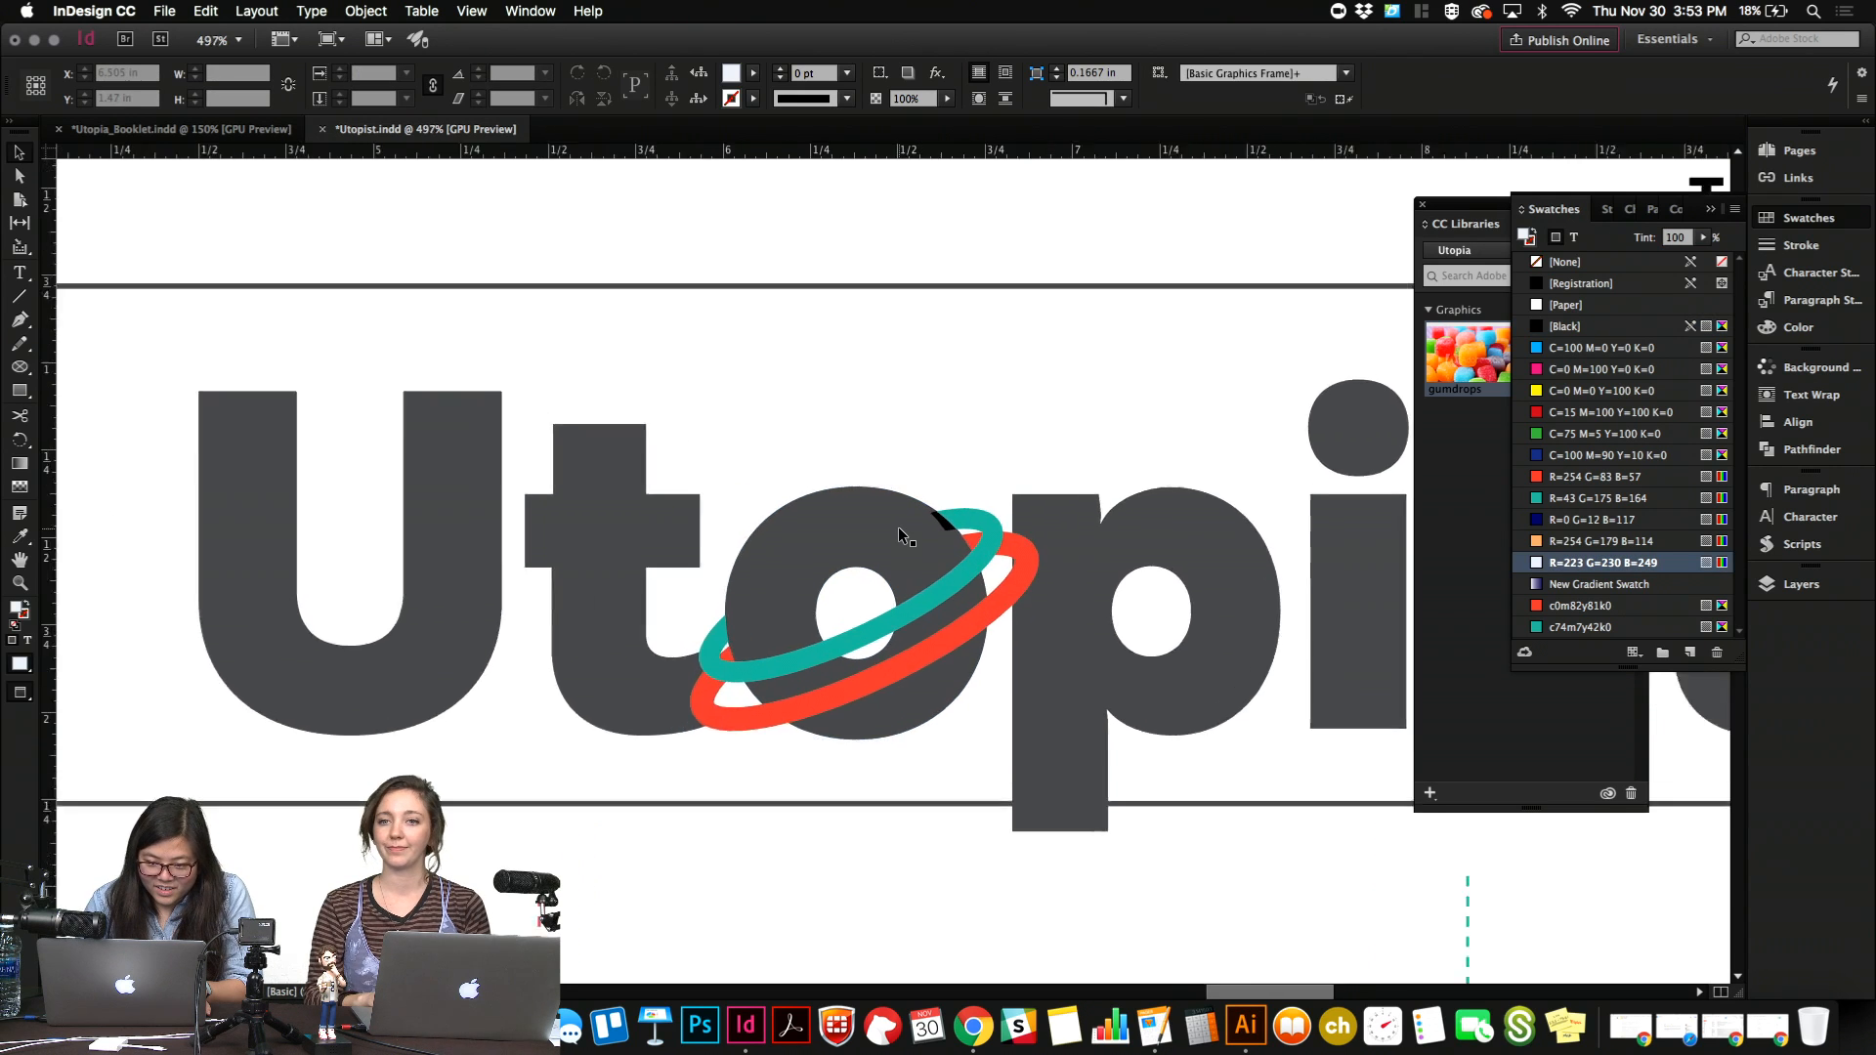
double_click(971, 529)
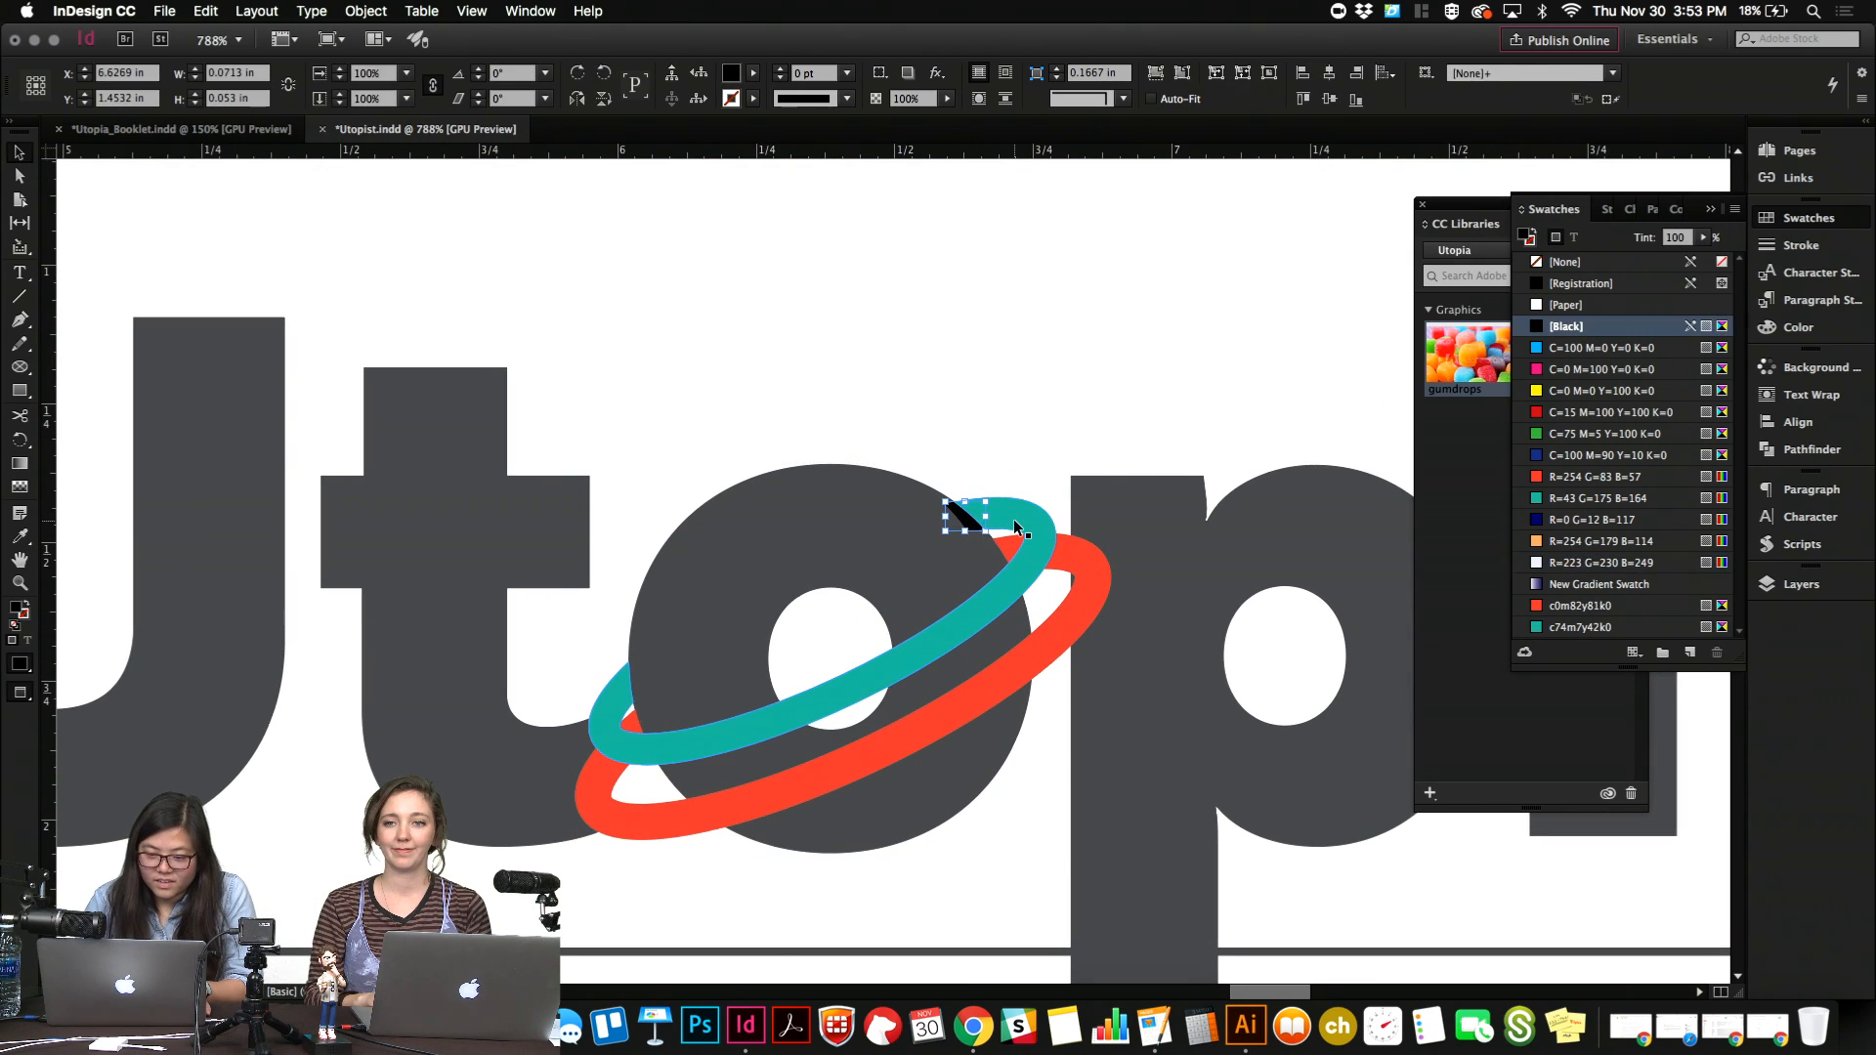
key(Delete)
Draw a small square above the planet, rotated 45° and about 0.17 in across, filled with the R=254 G=179 B=114 swatch.
key(super+0)
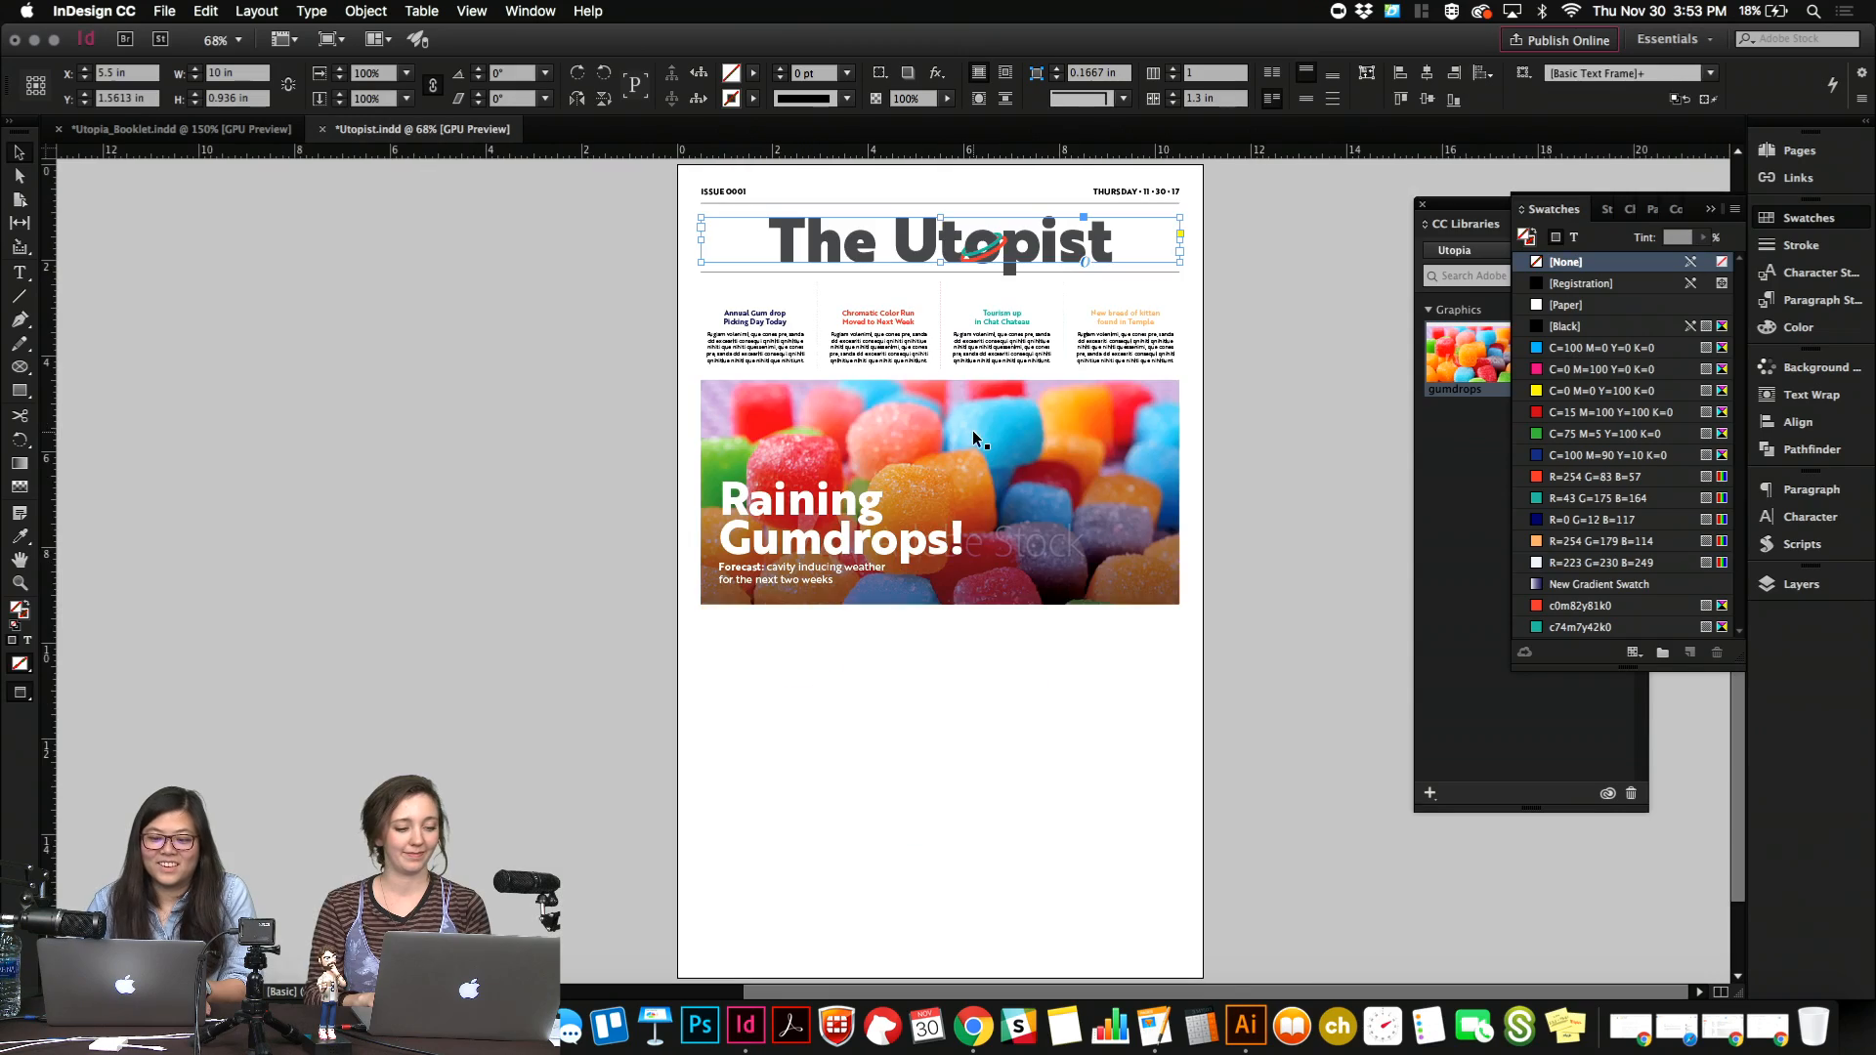
scroll(1196, 752, up, 5)
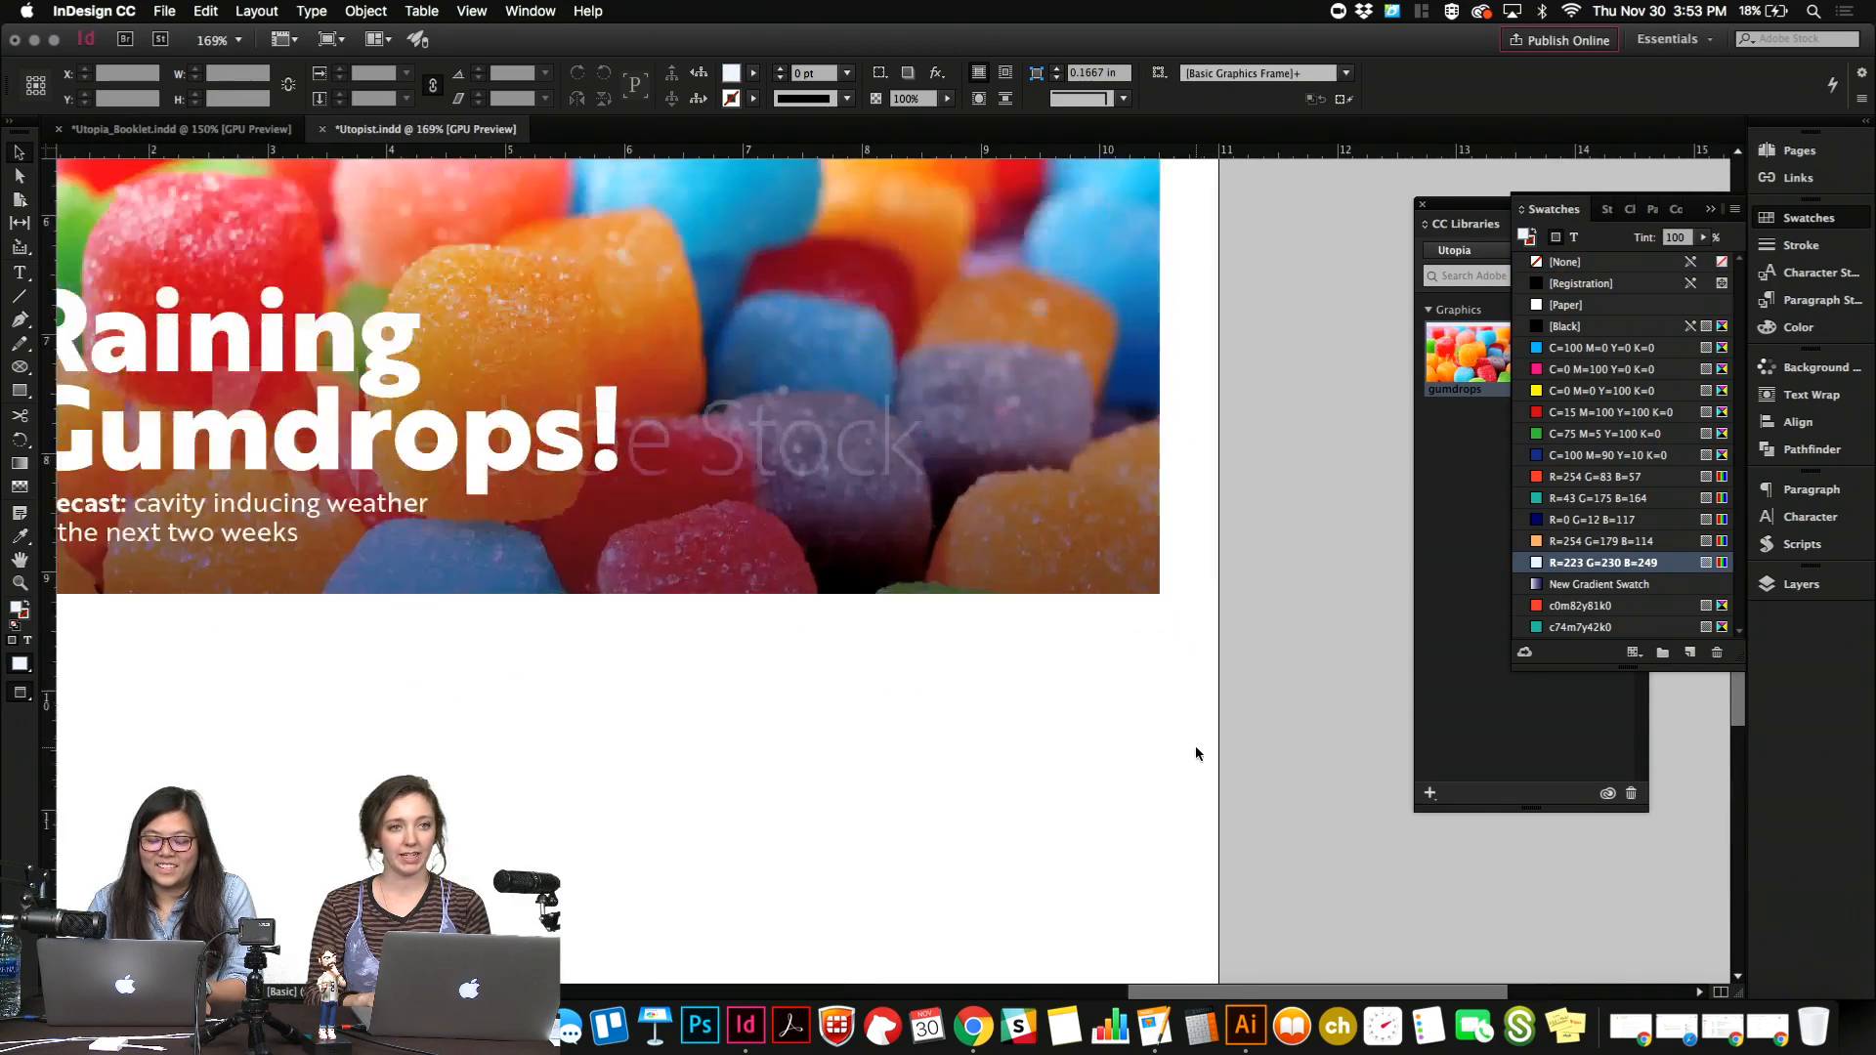
scroll(1196, 753, up, 6)
scroll(1196, 750, up, 3)
scroll(1194, 747, left, 3)
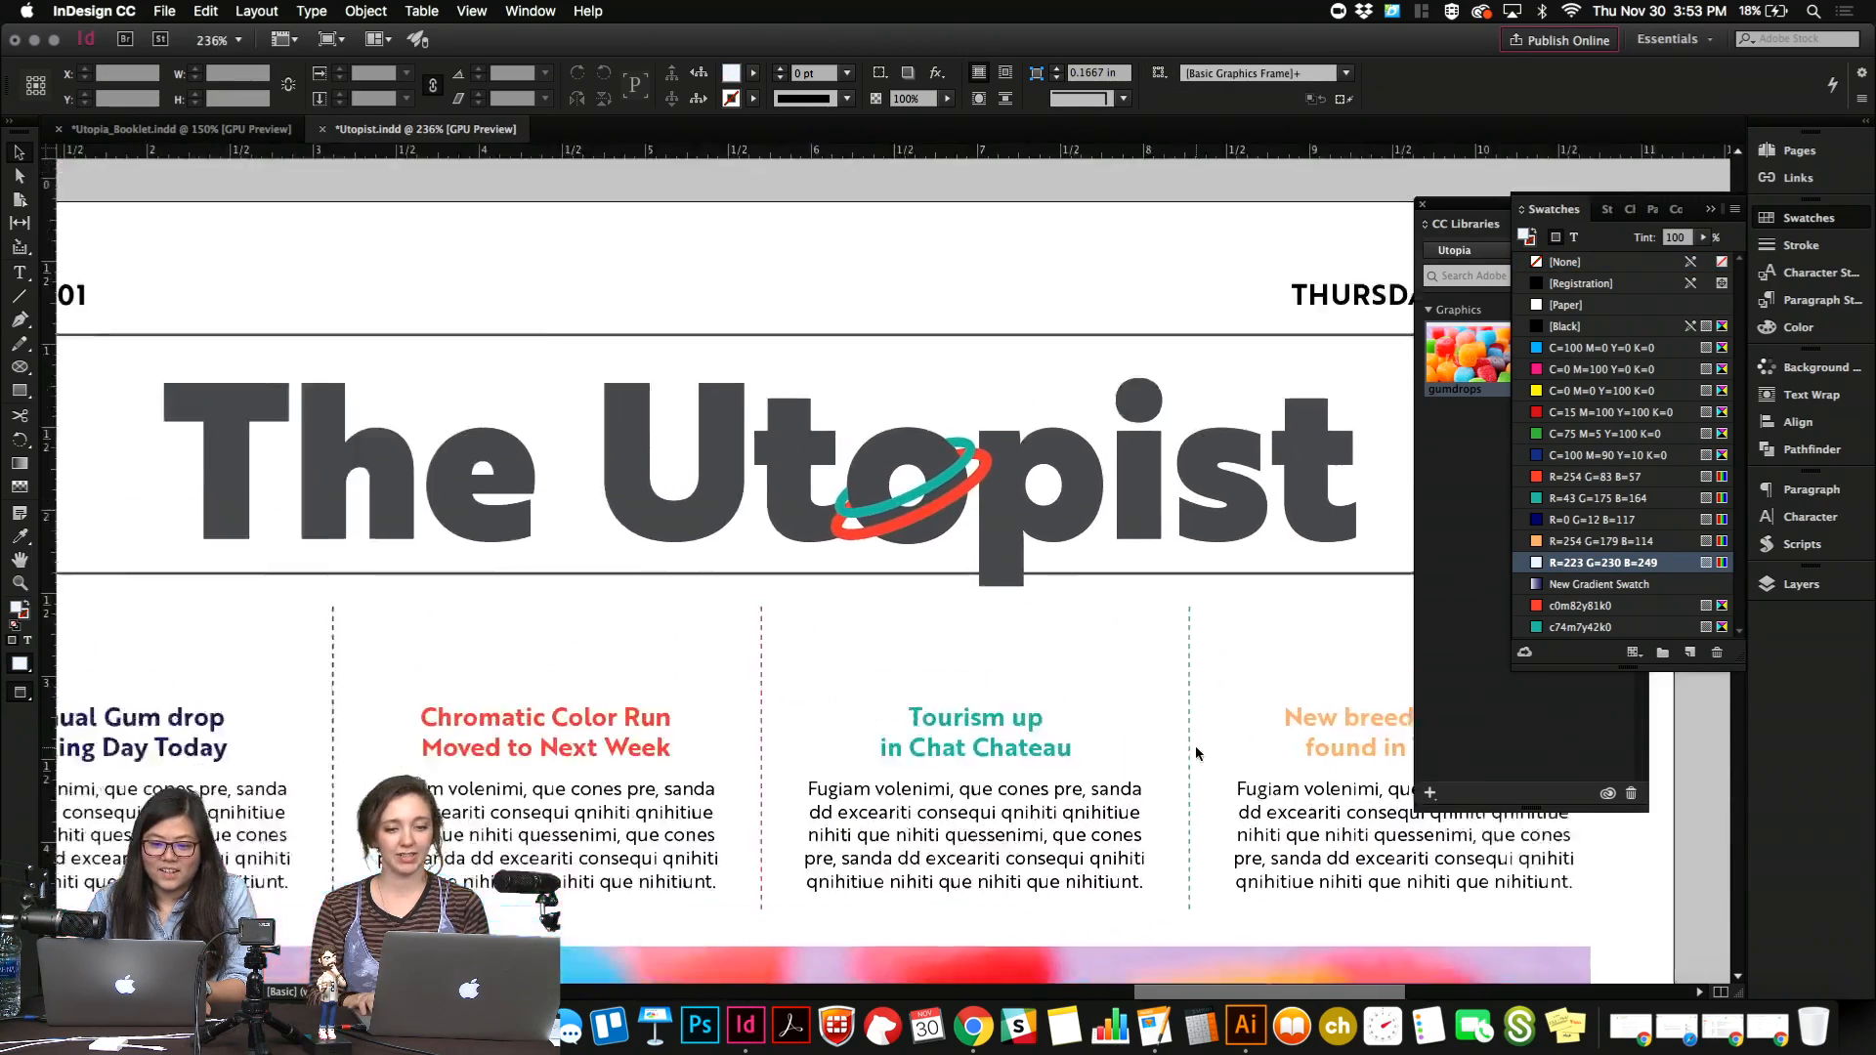
click(24, 391)
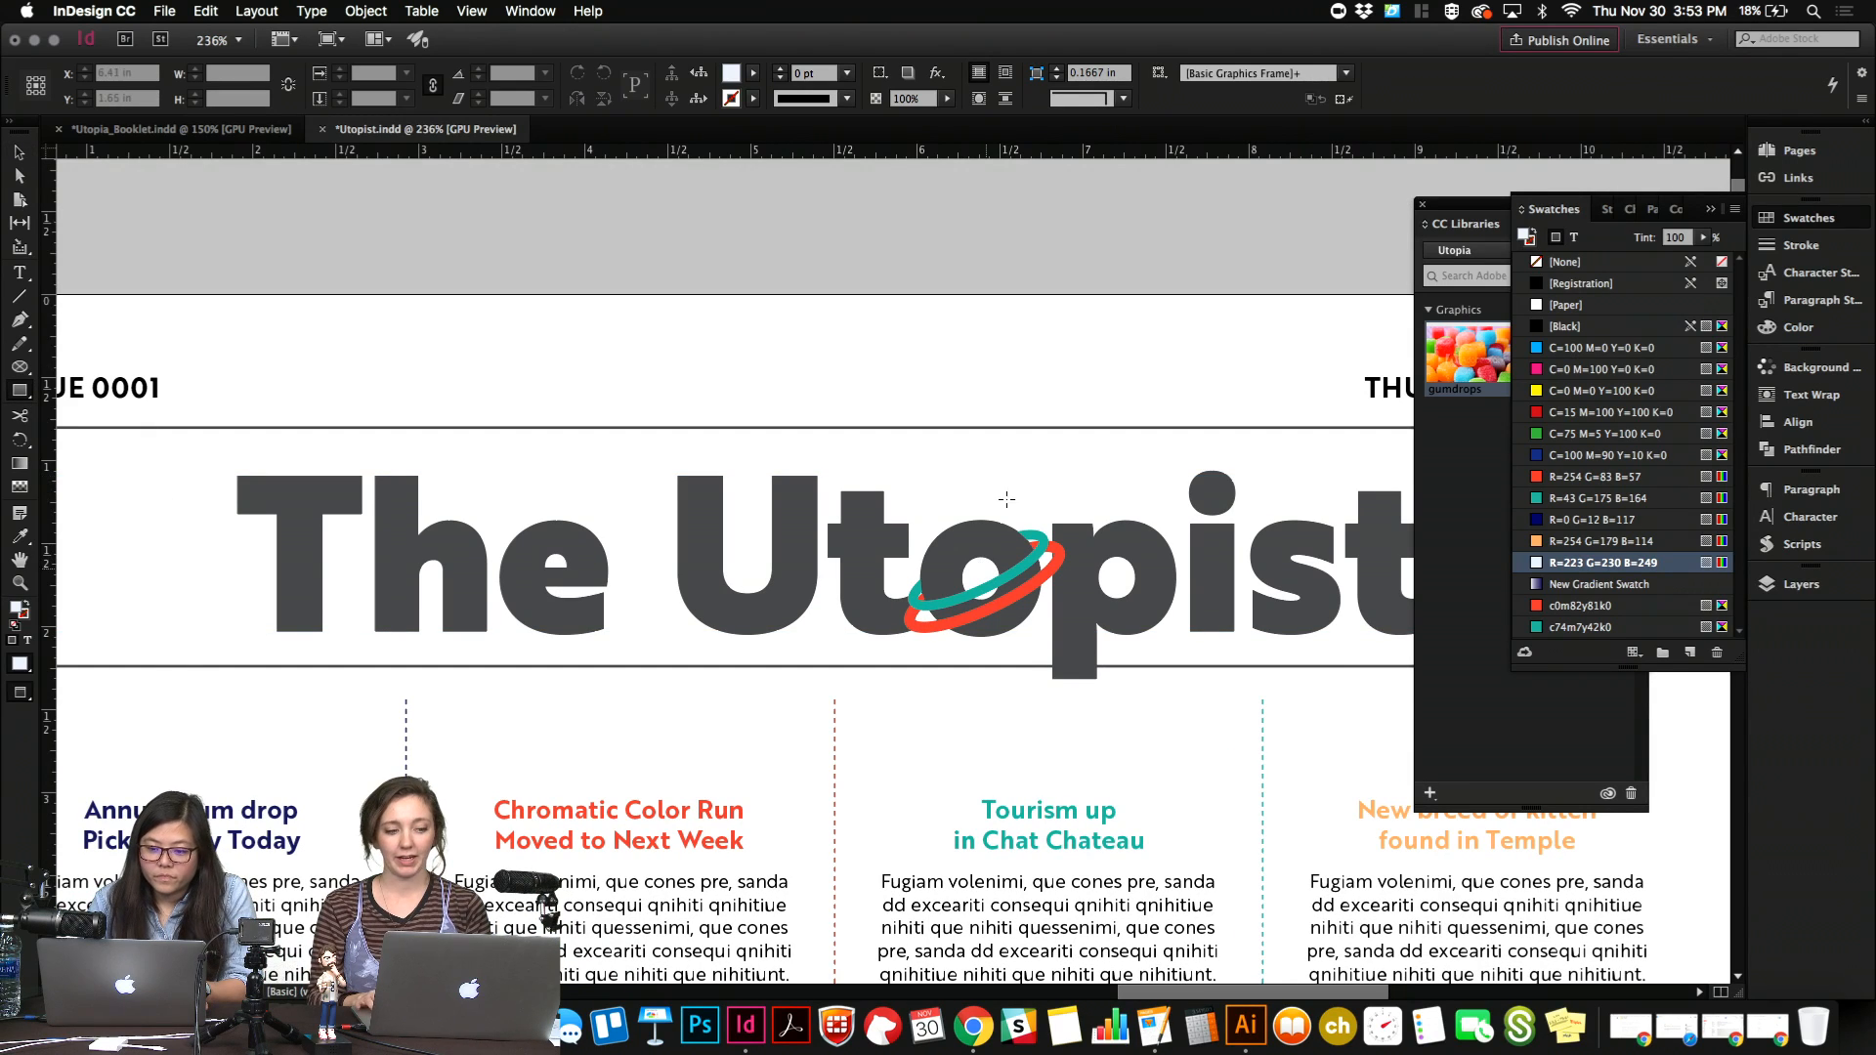
mouse_move(996, 477)
mouse_down()
mouse_move(1017, 500)
mouse_move(1038, 479)
mouse_move(1039, 503)
mouse_move(1007, 511)
mouse_up()
key(r)
click(1541, 543)
key(v)
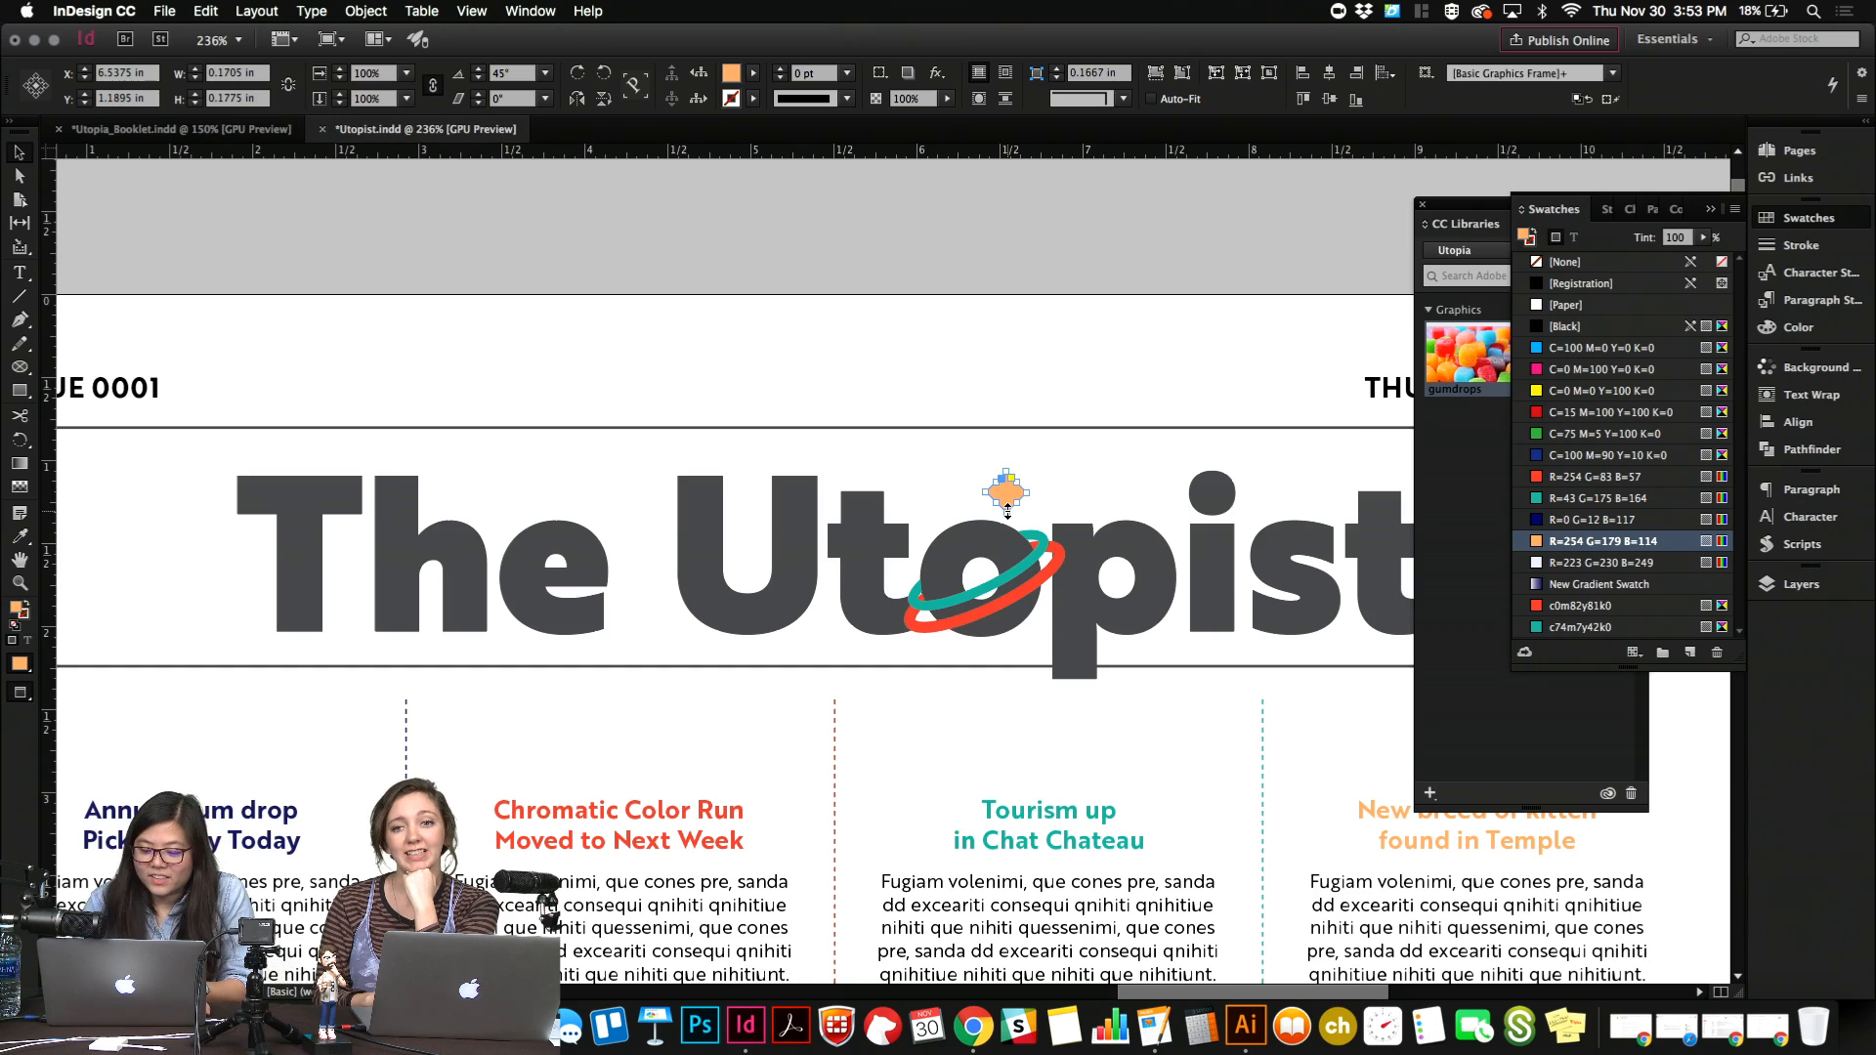
Shrink the orange diamond to about 0.13 by 0.14 in and move it onto the planet's upper edge, about X 6.52 in, Y 1.37 in.
key(super+equal)
drag(920, 573, 908, 573)
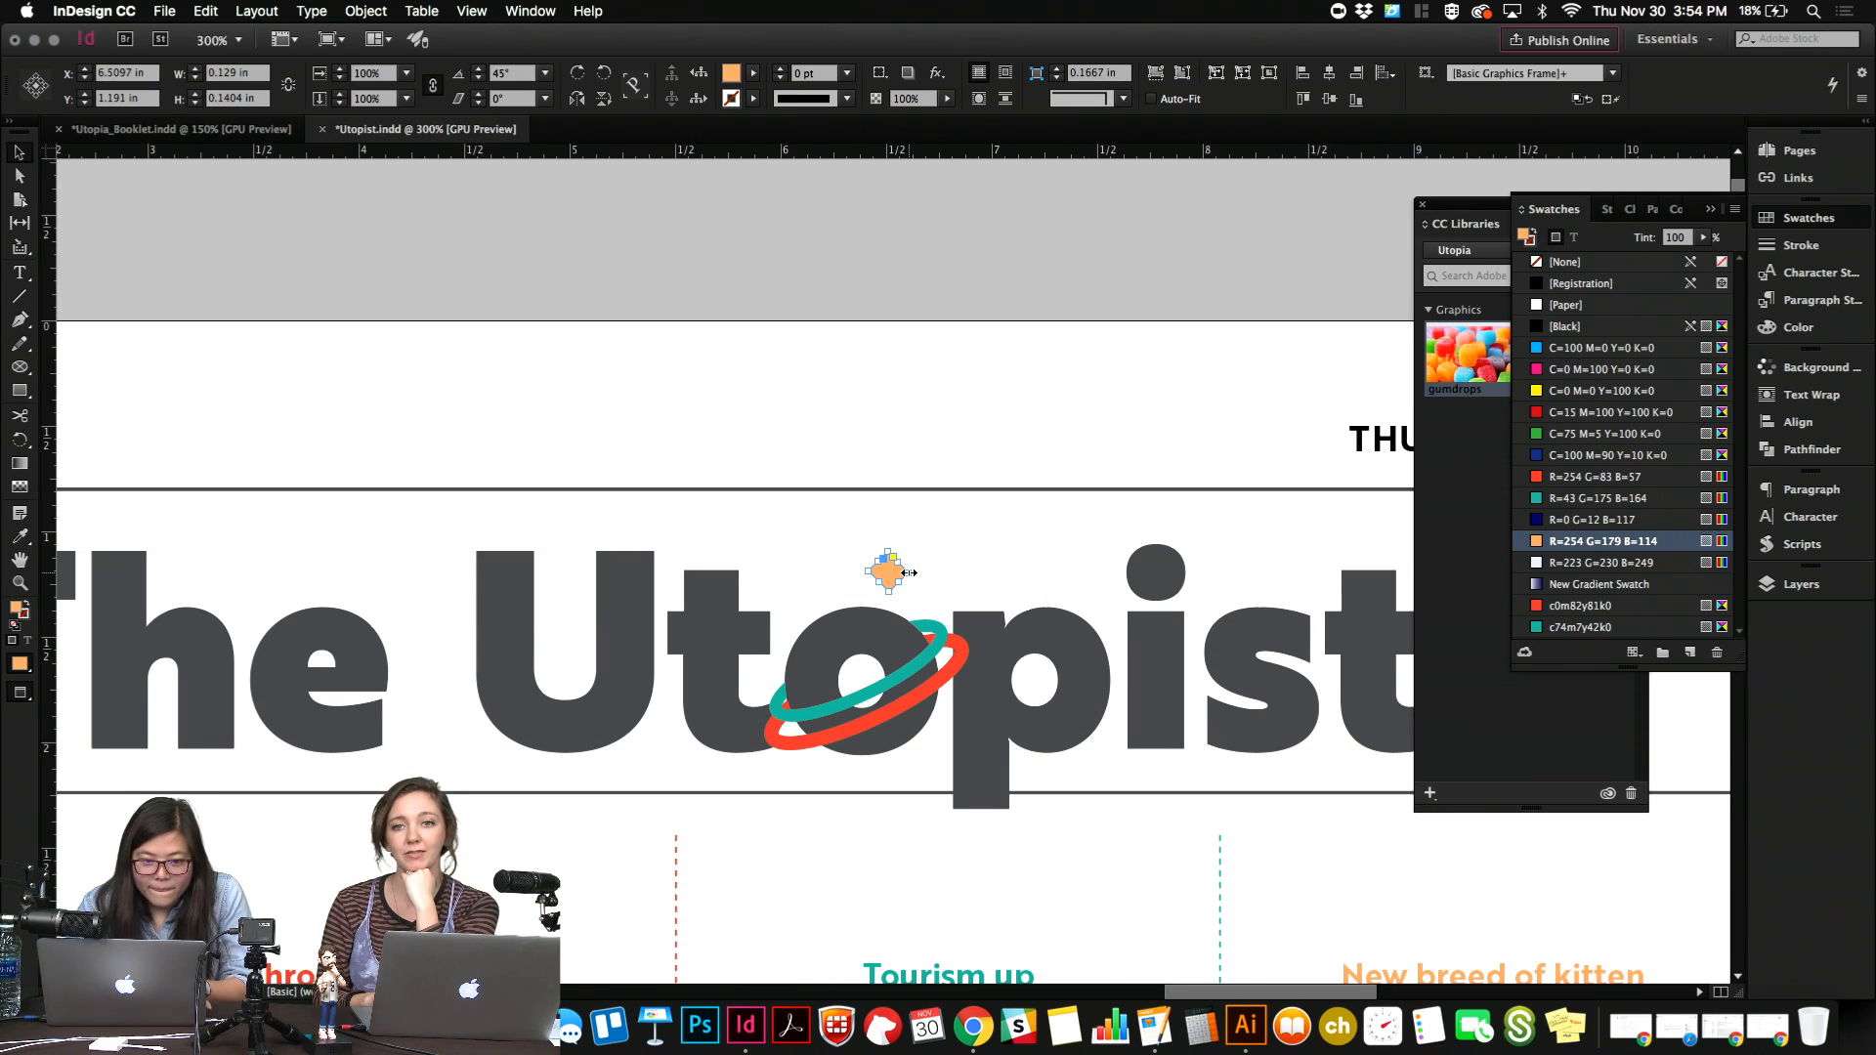
click(749, 223)
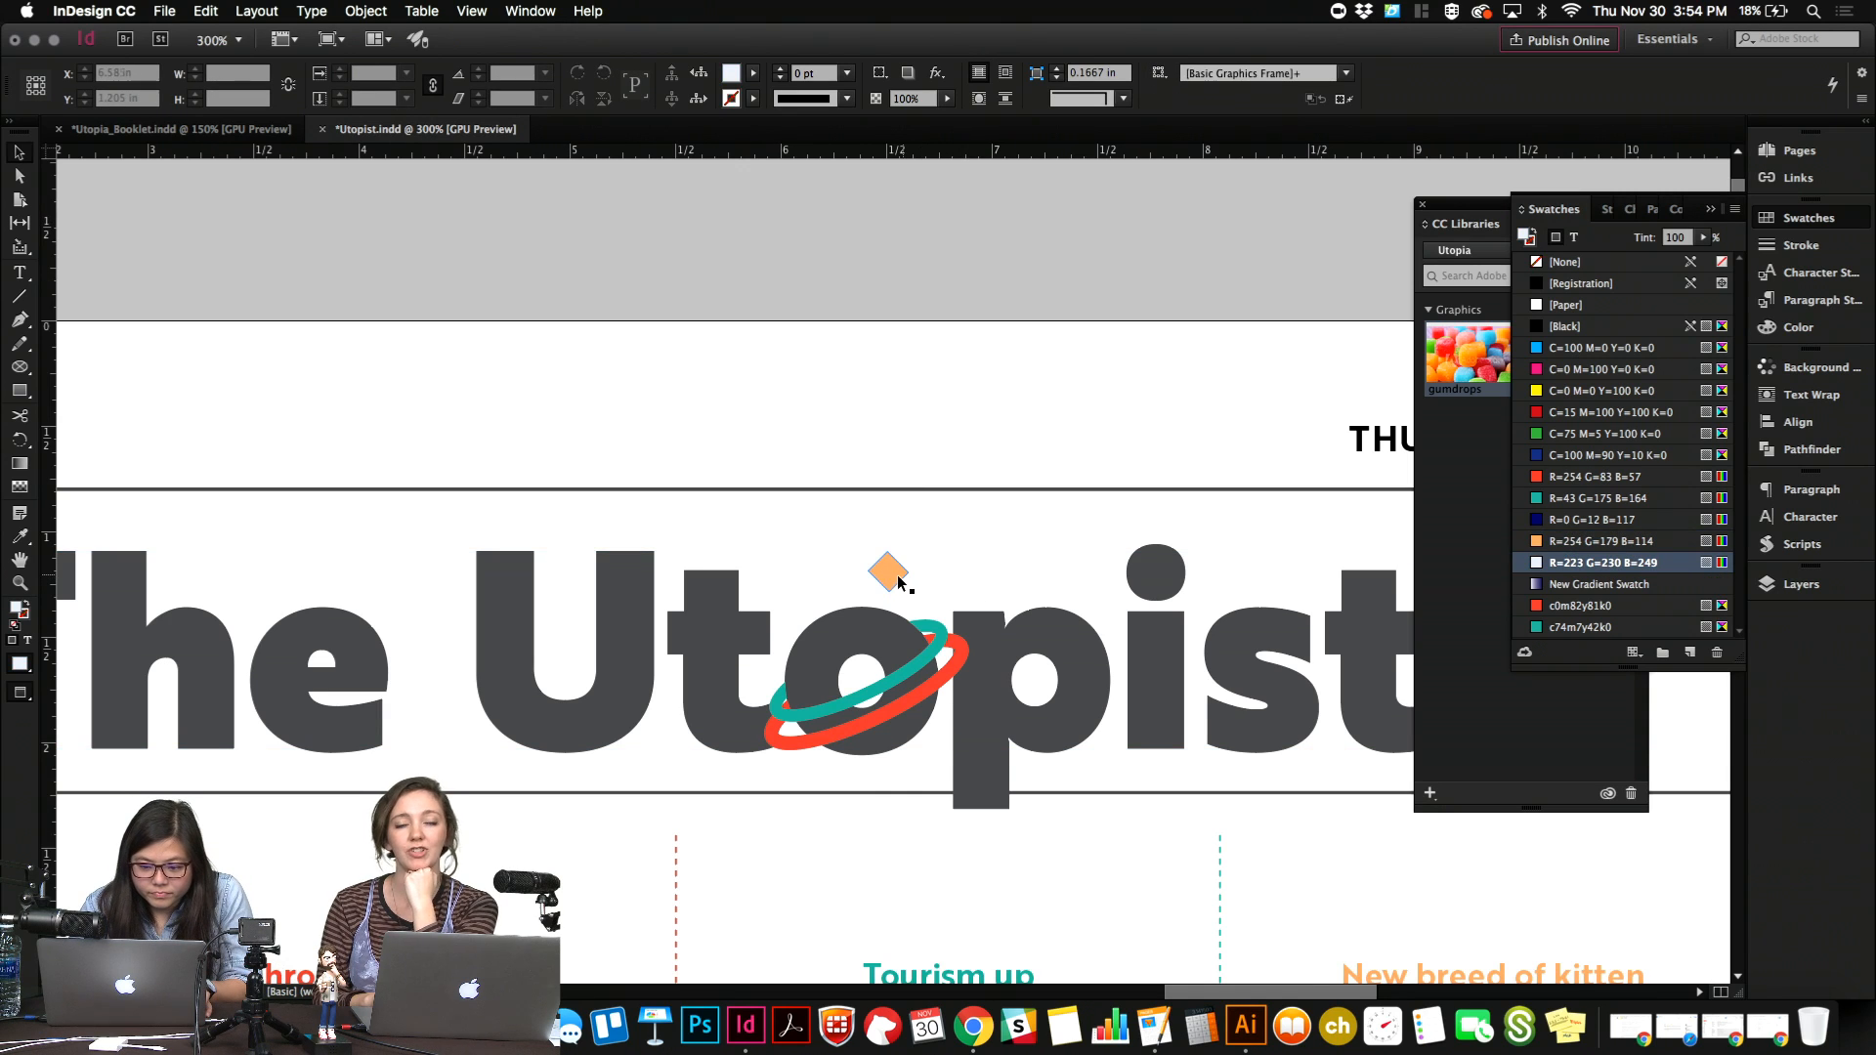
drag(897, 577, 902, 621)
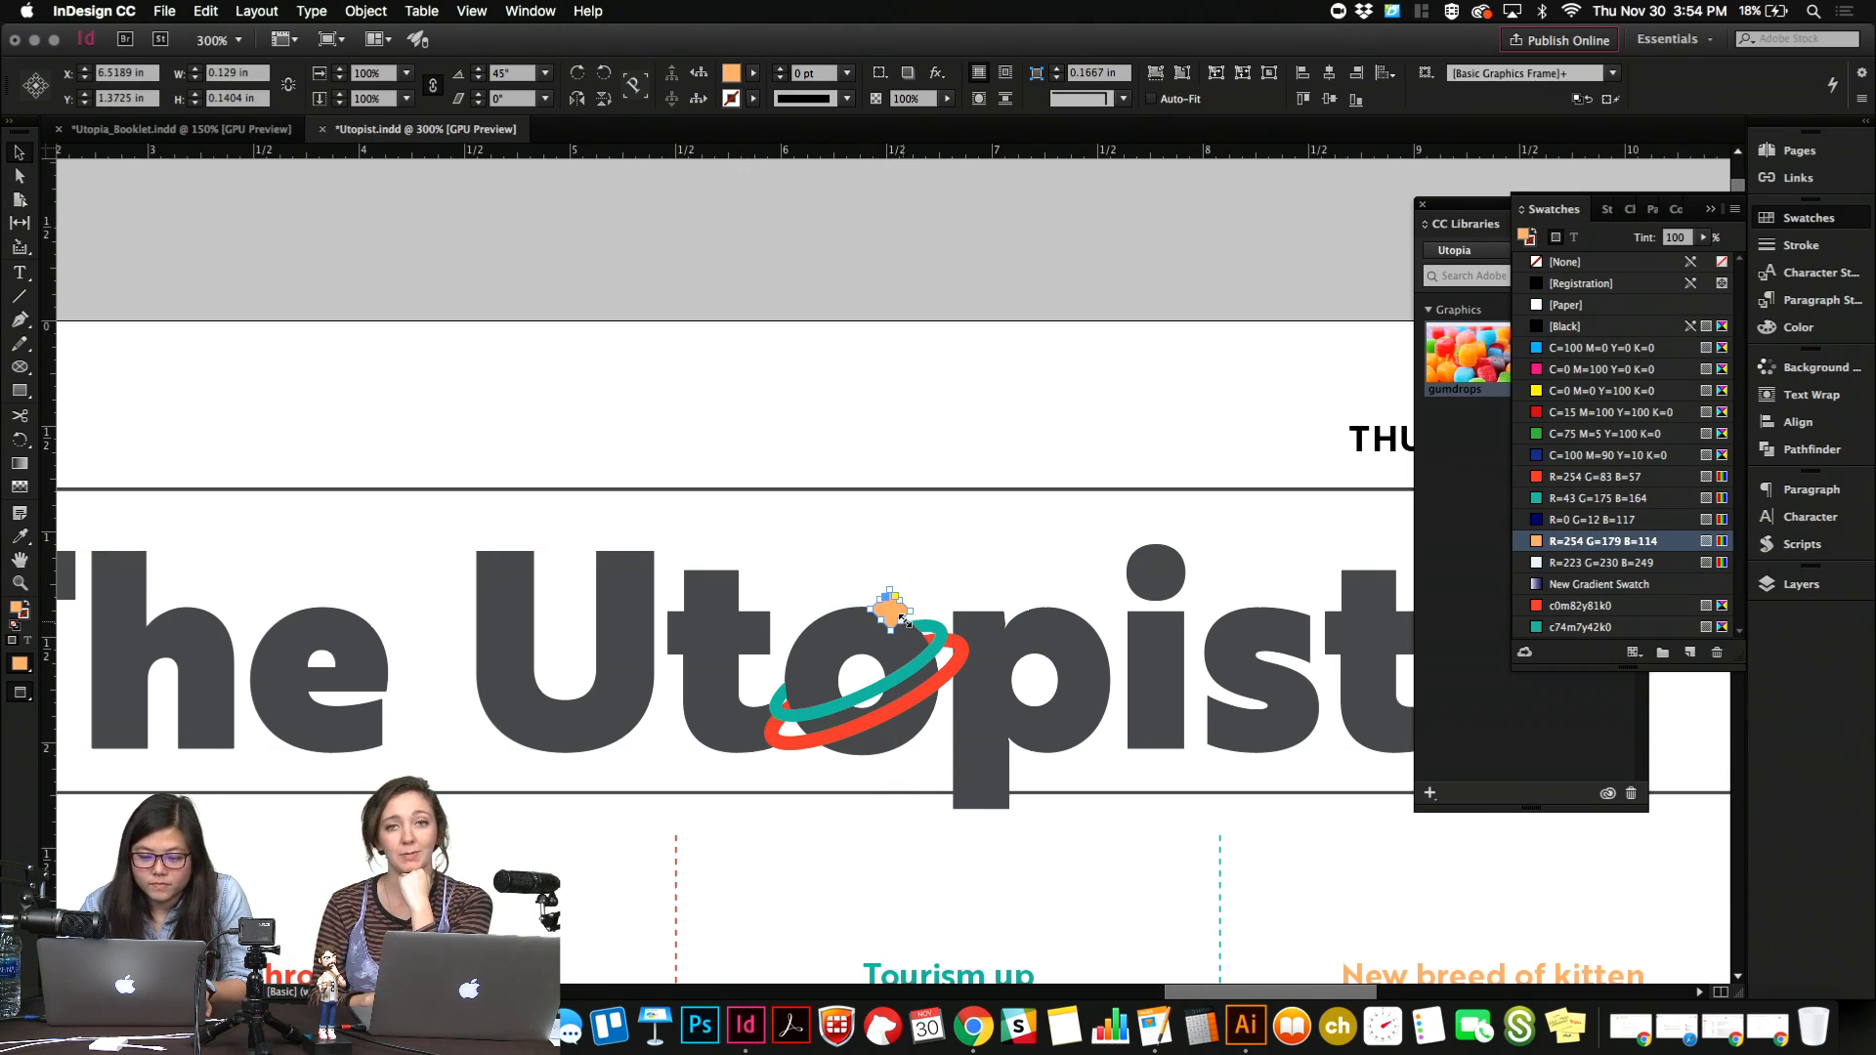
Set the orange diamond's transparency blending mode to Multiply.
right_click(900, 617)
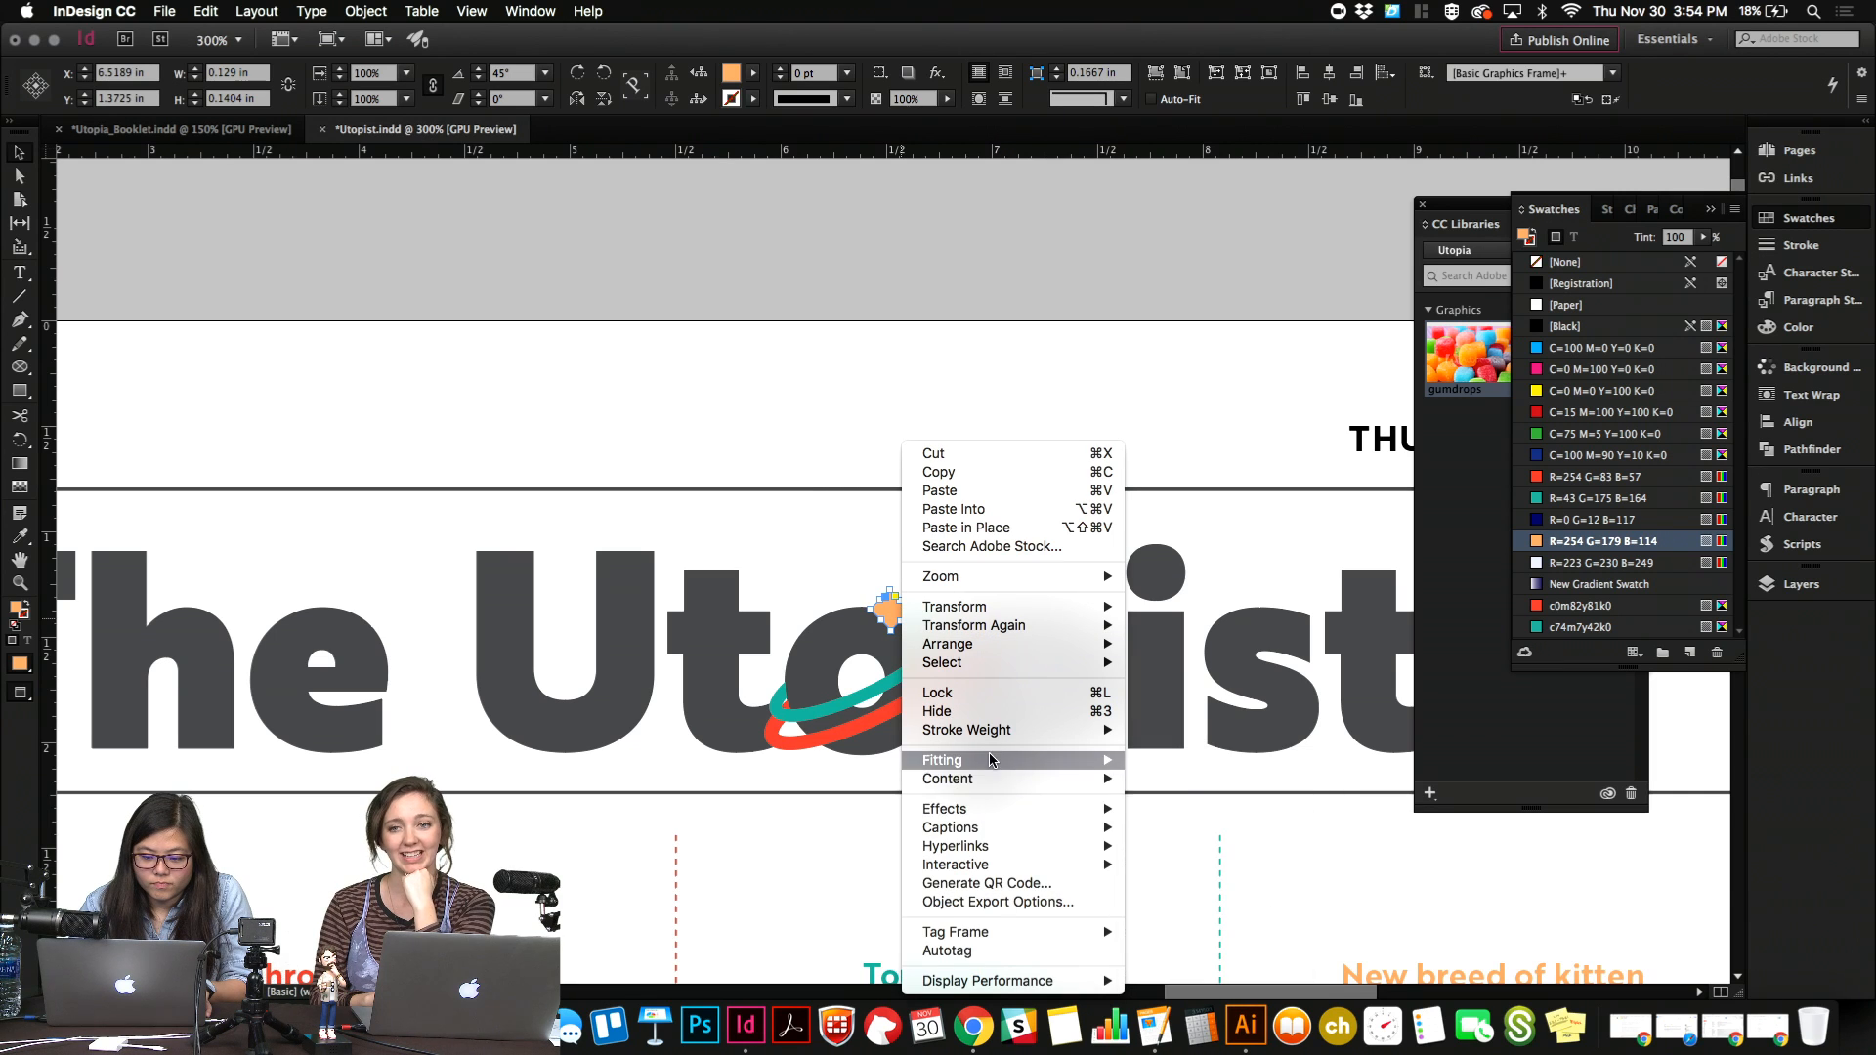
mouse_move(1005, 819)
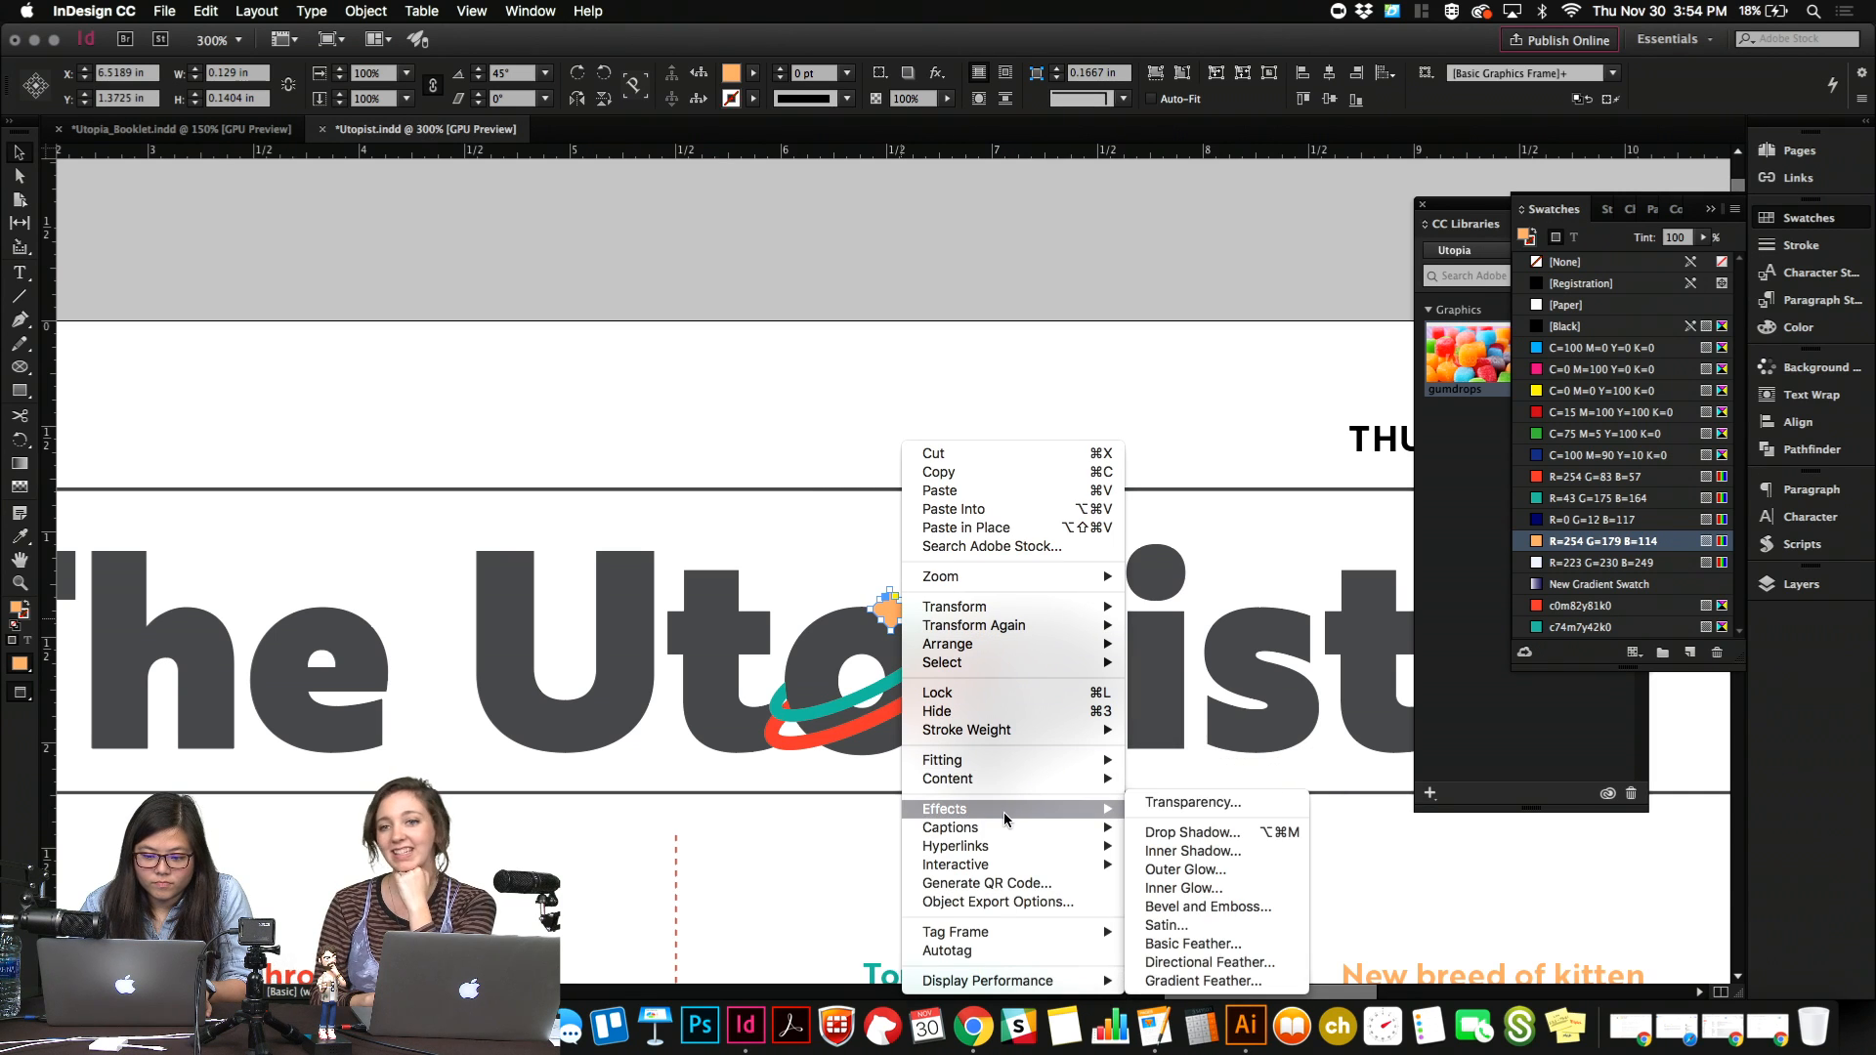
click(1181, 809)
click(384, 361)
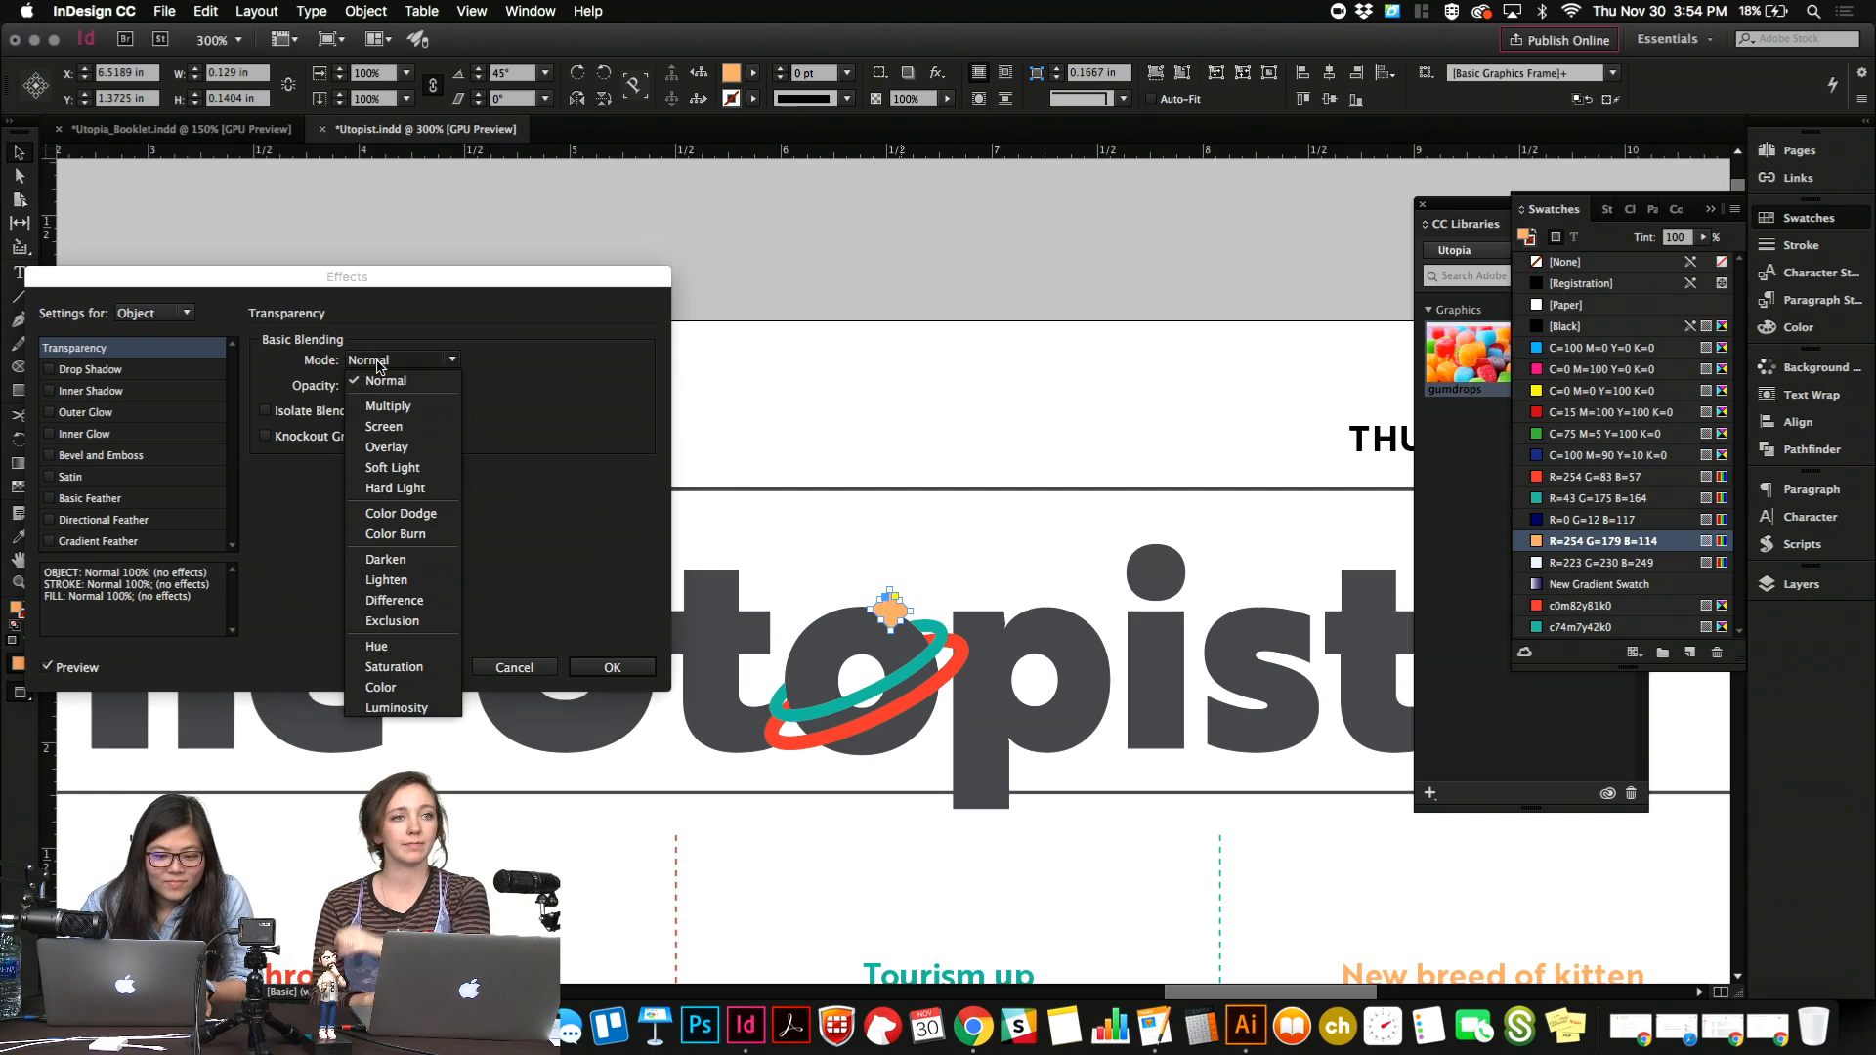
click(385, 406)
key(Return)
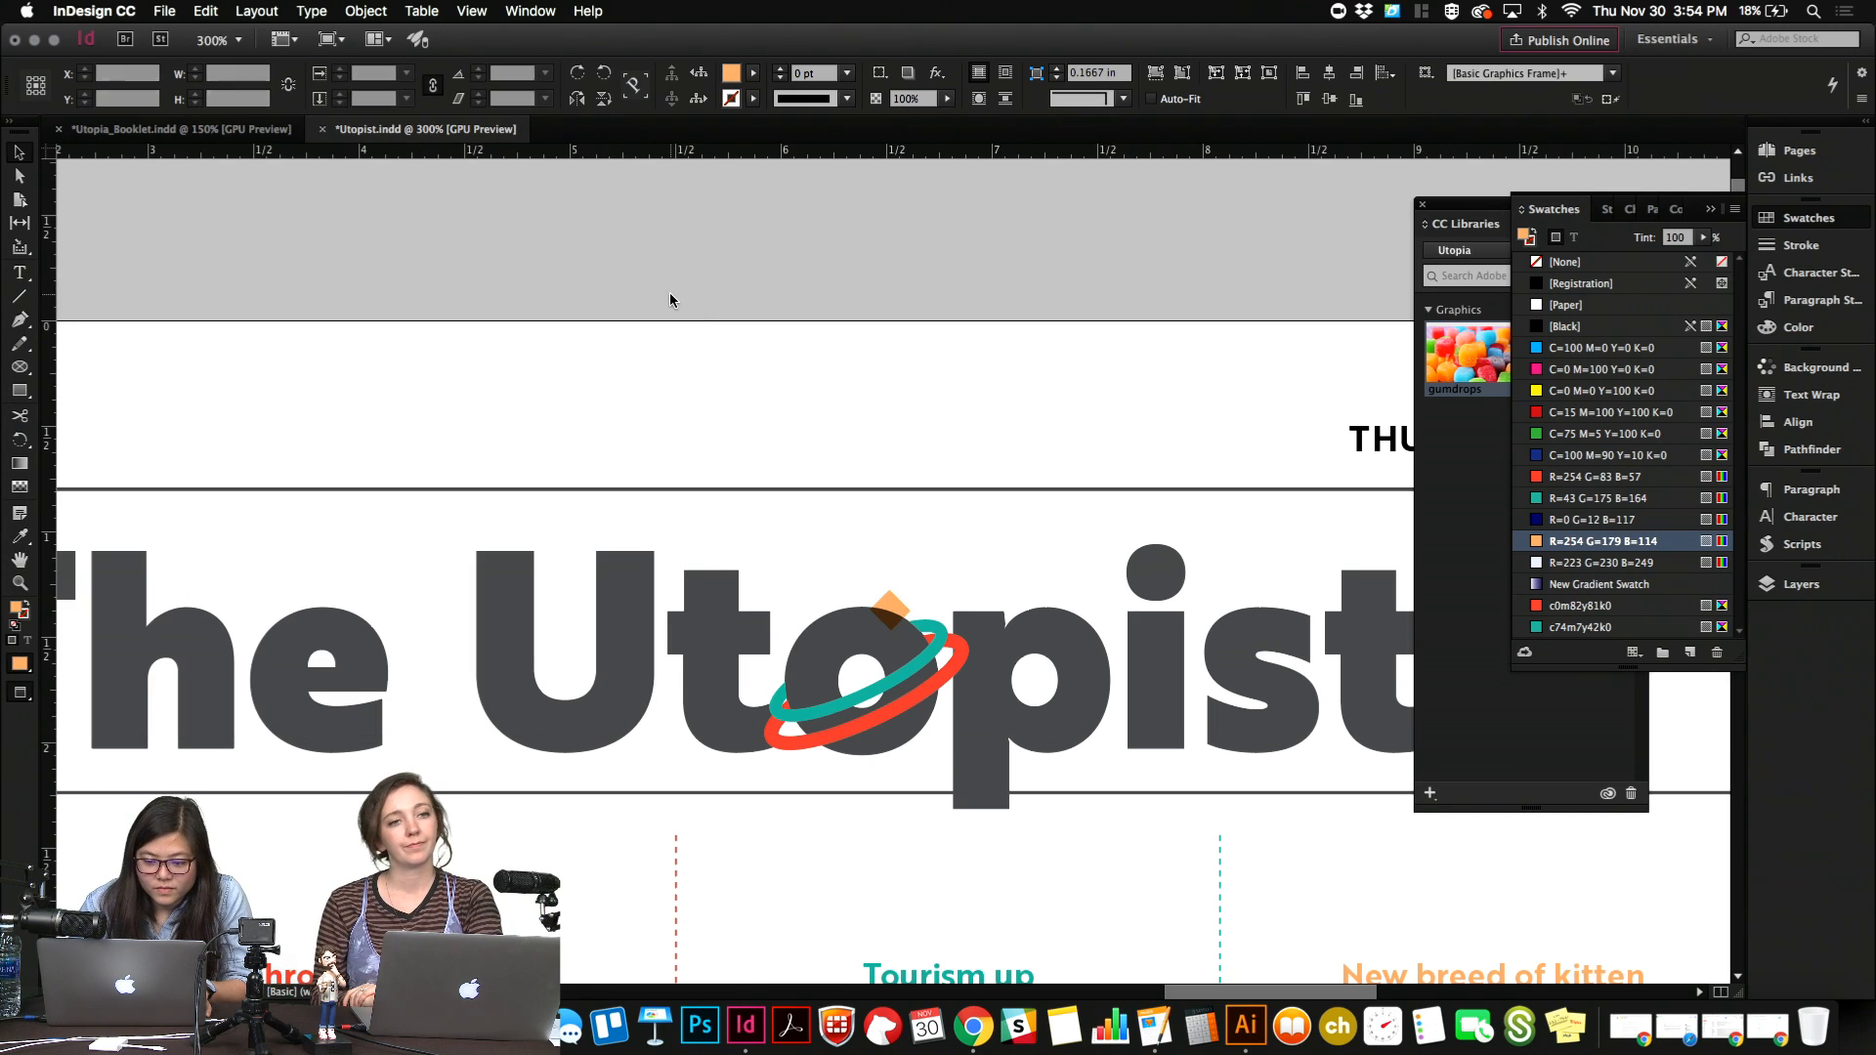
Adjust the orange diamond slightly and delete it from the planet's upper edge.
click(878, 592)
click(879, 593)
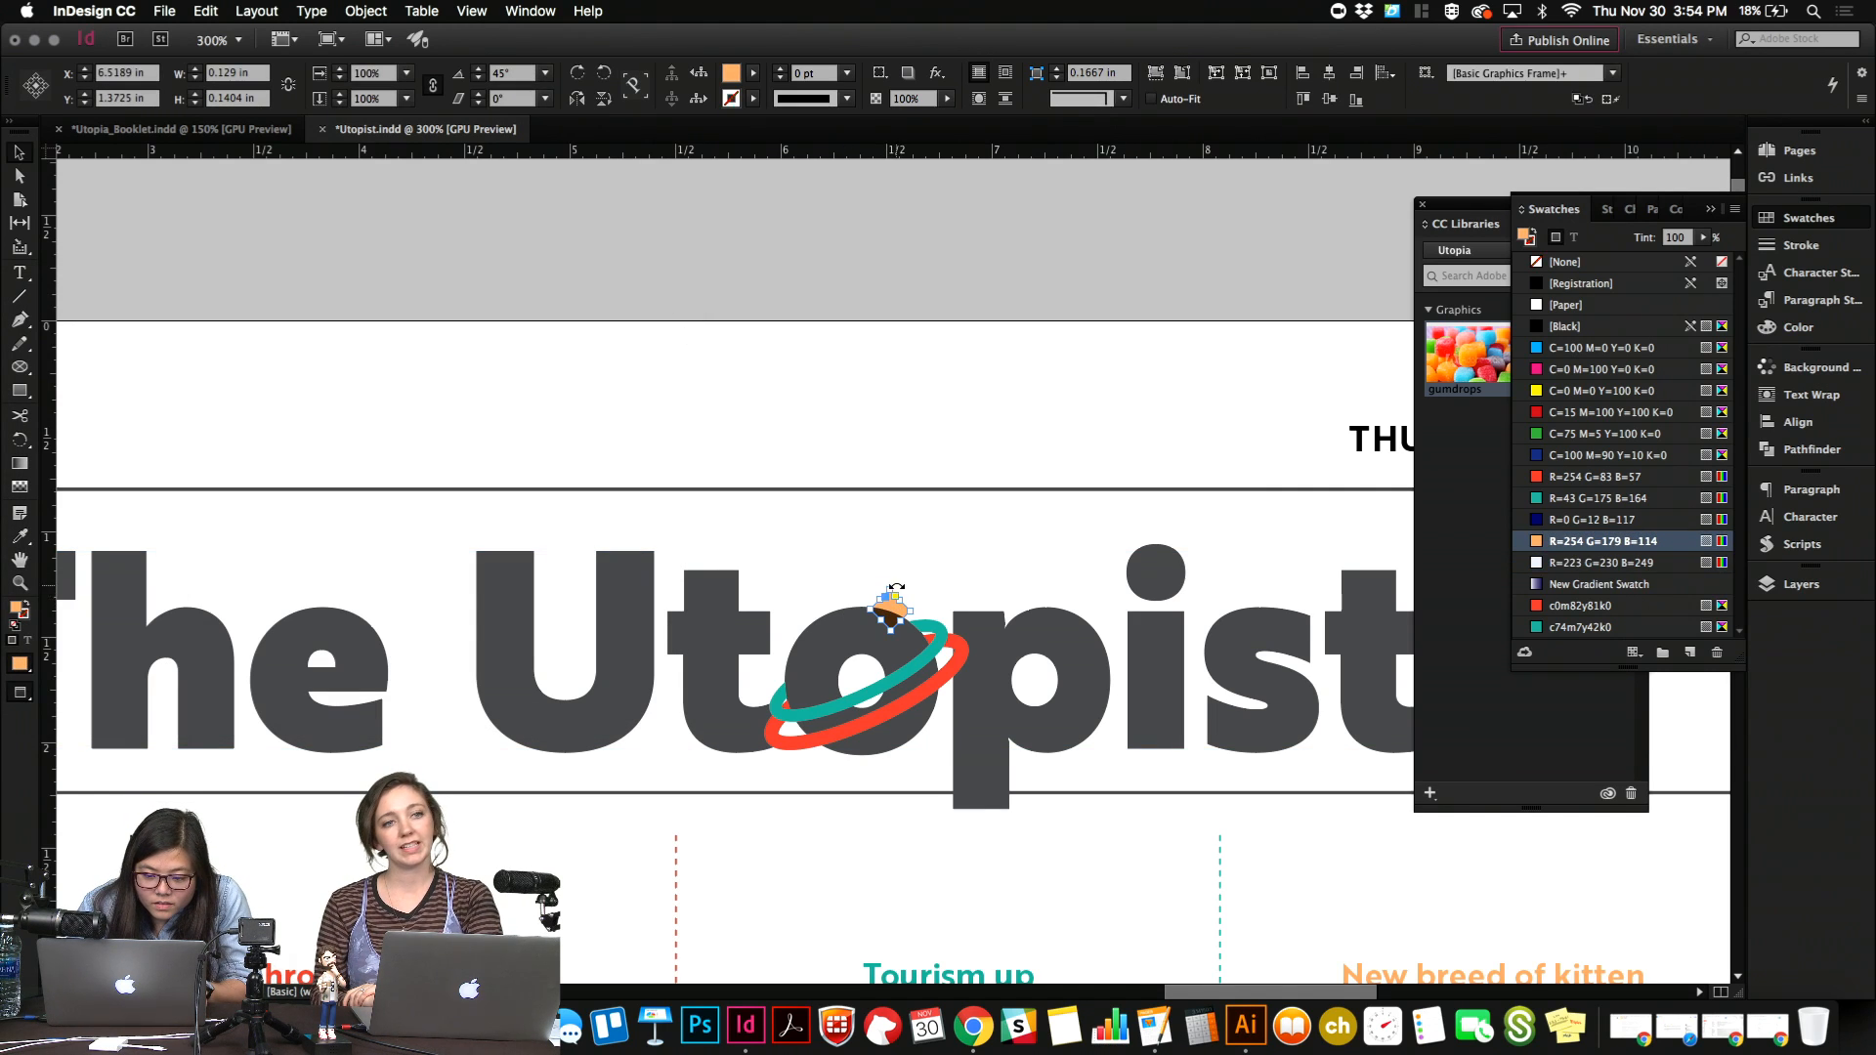
drag(907, 606, 913, 613)
click(952, 407)
scroll(953, 407, down, 3)
scroll(952, 407, left, 3)
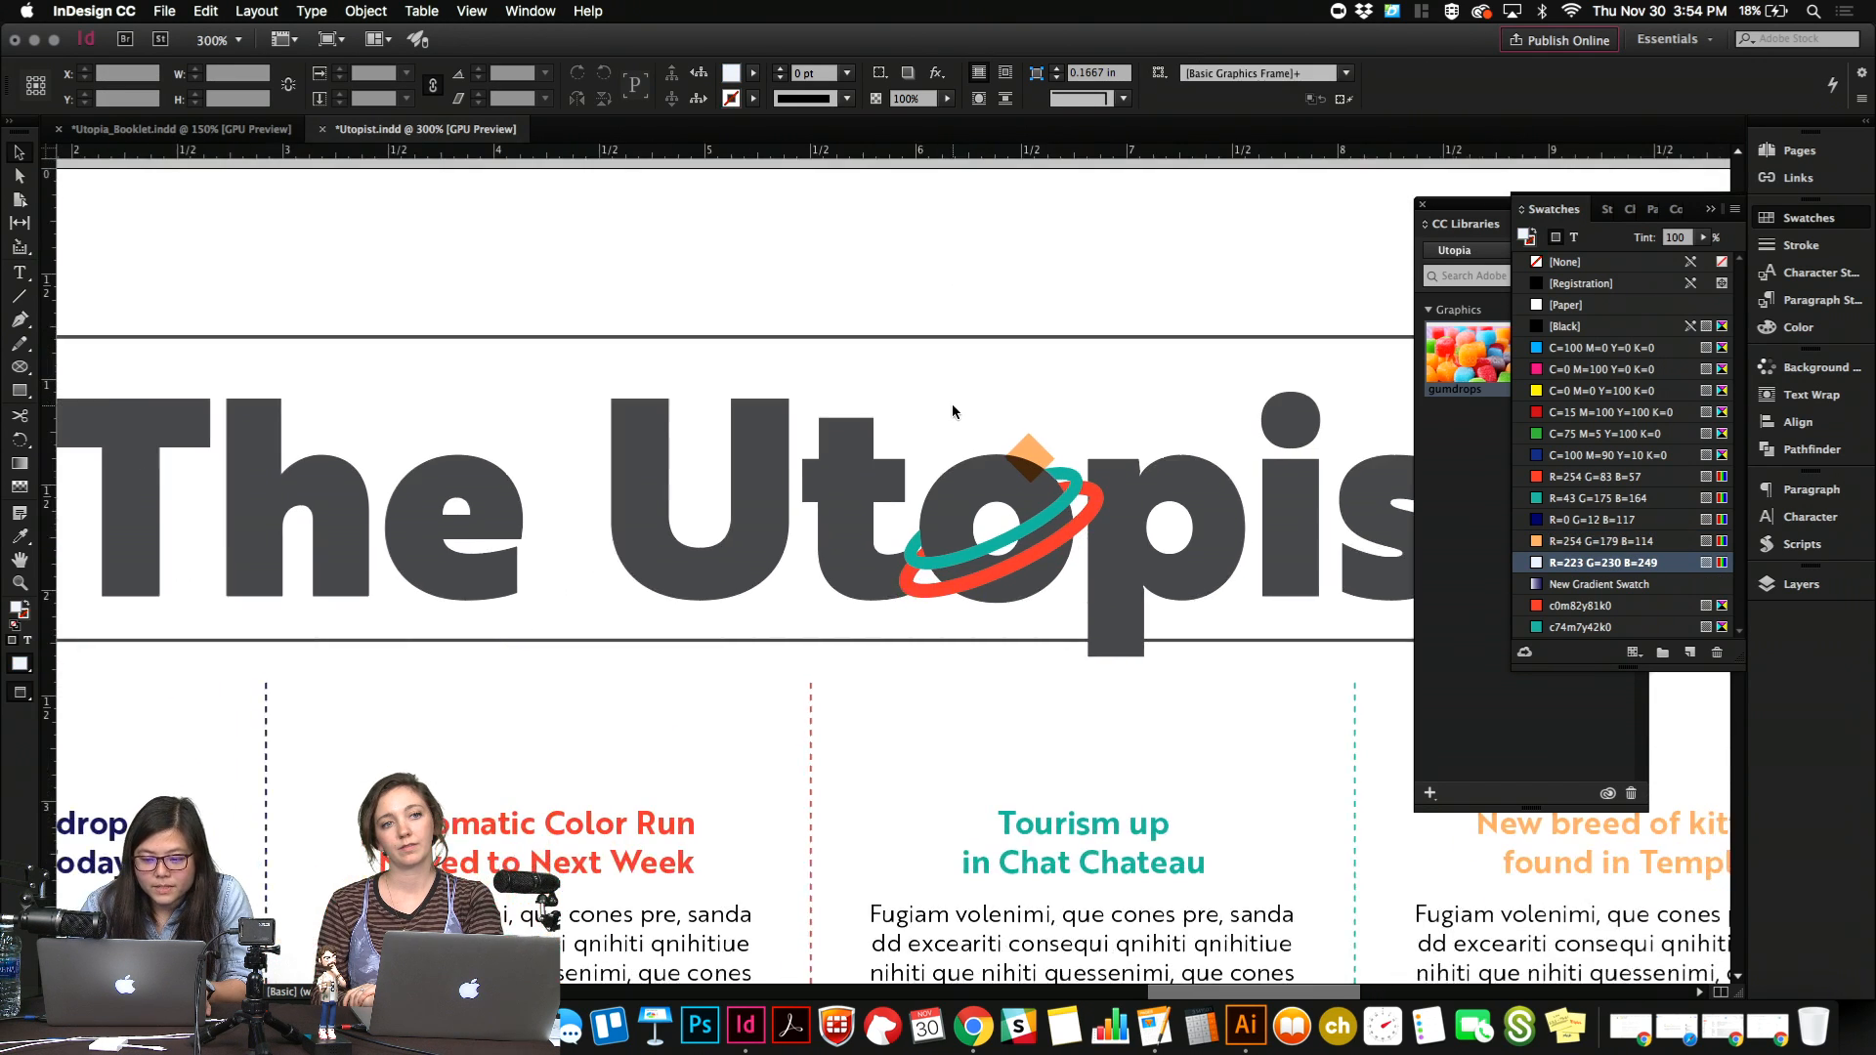
scroll(952, 406, down, 2)
click(1019, 449)
key(Delete)
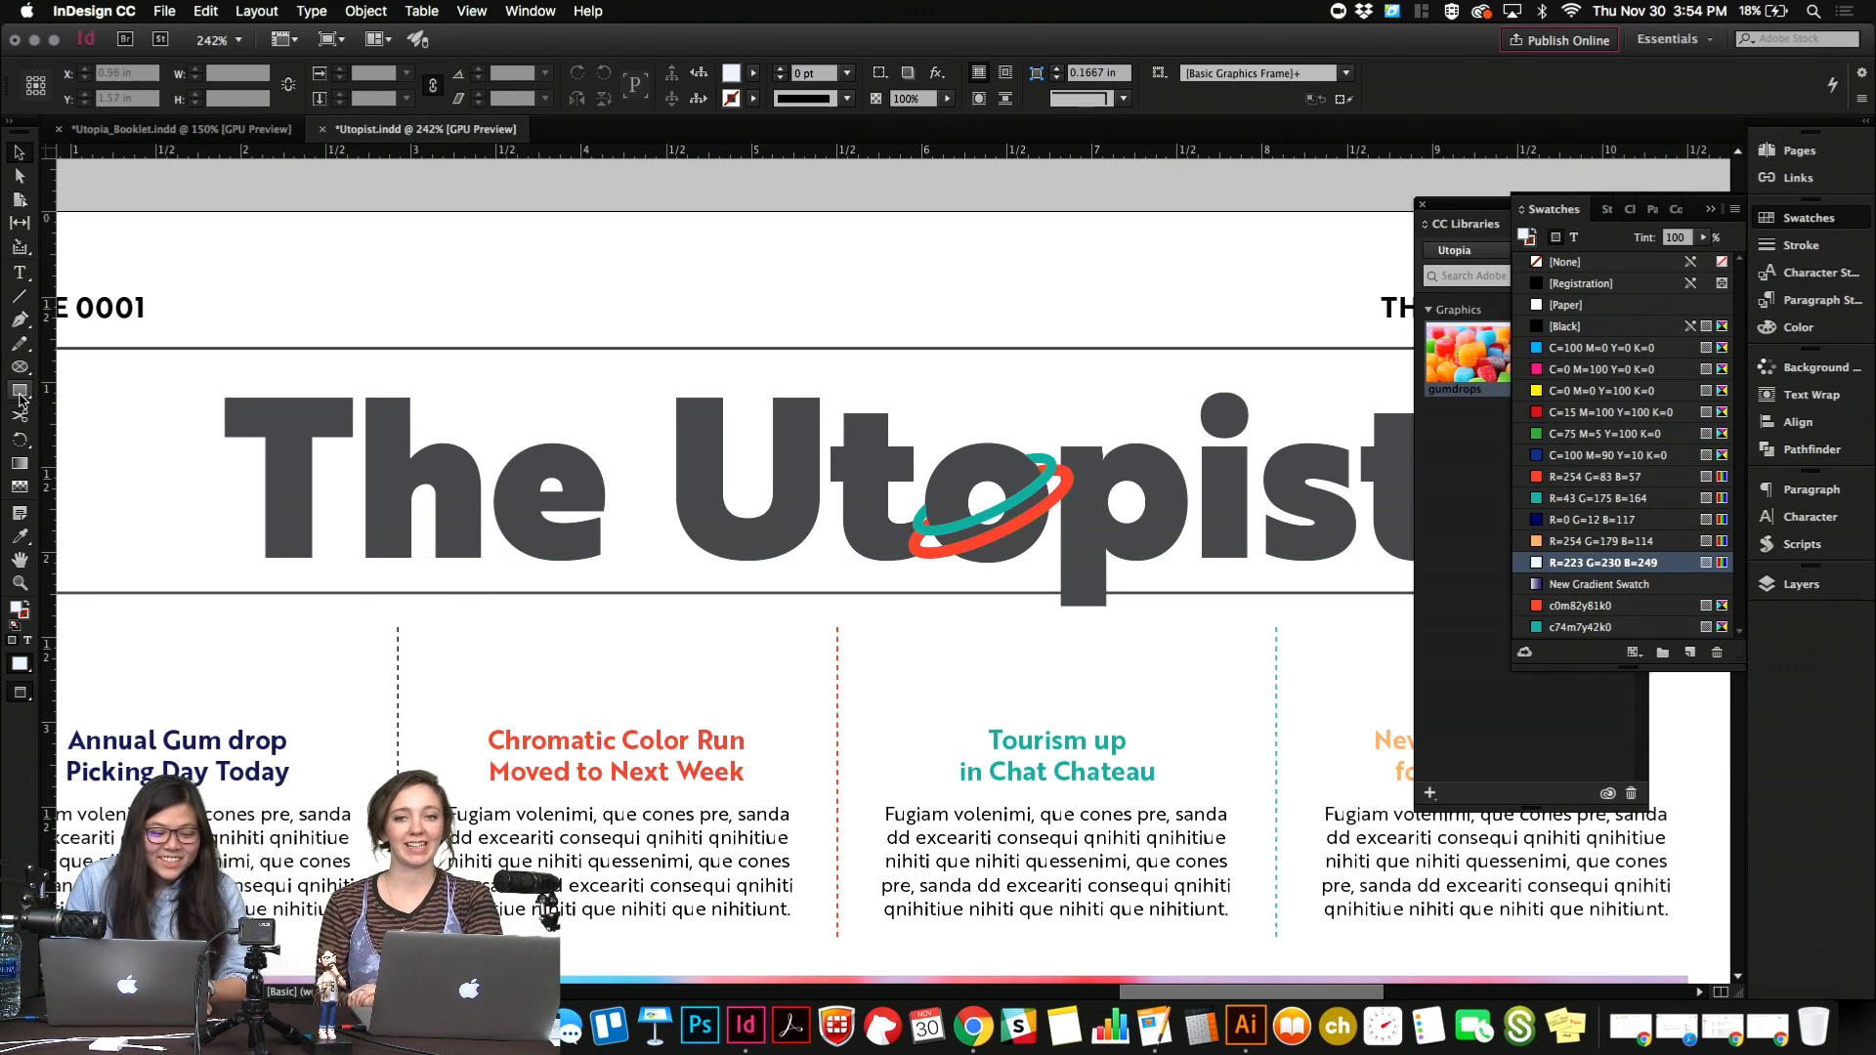
Draw a circle about 0.12 in across just above the planet and fill it with the R=254 G=179 B=114 swatch.
drag(20, 399, 68, 418)
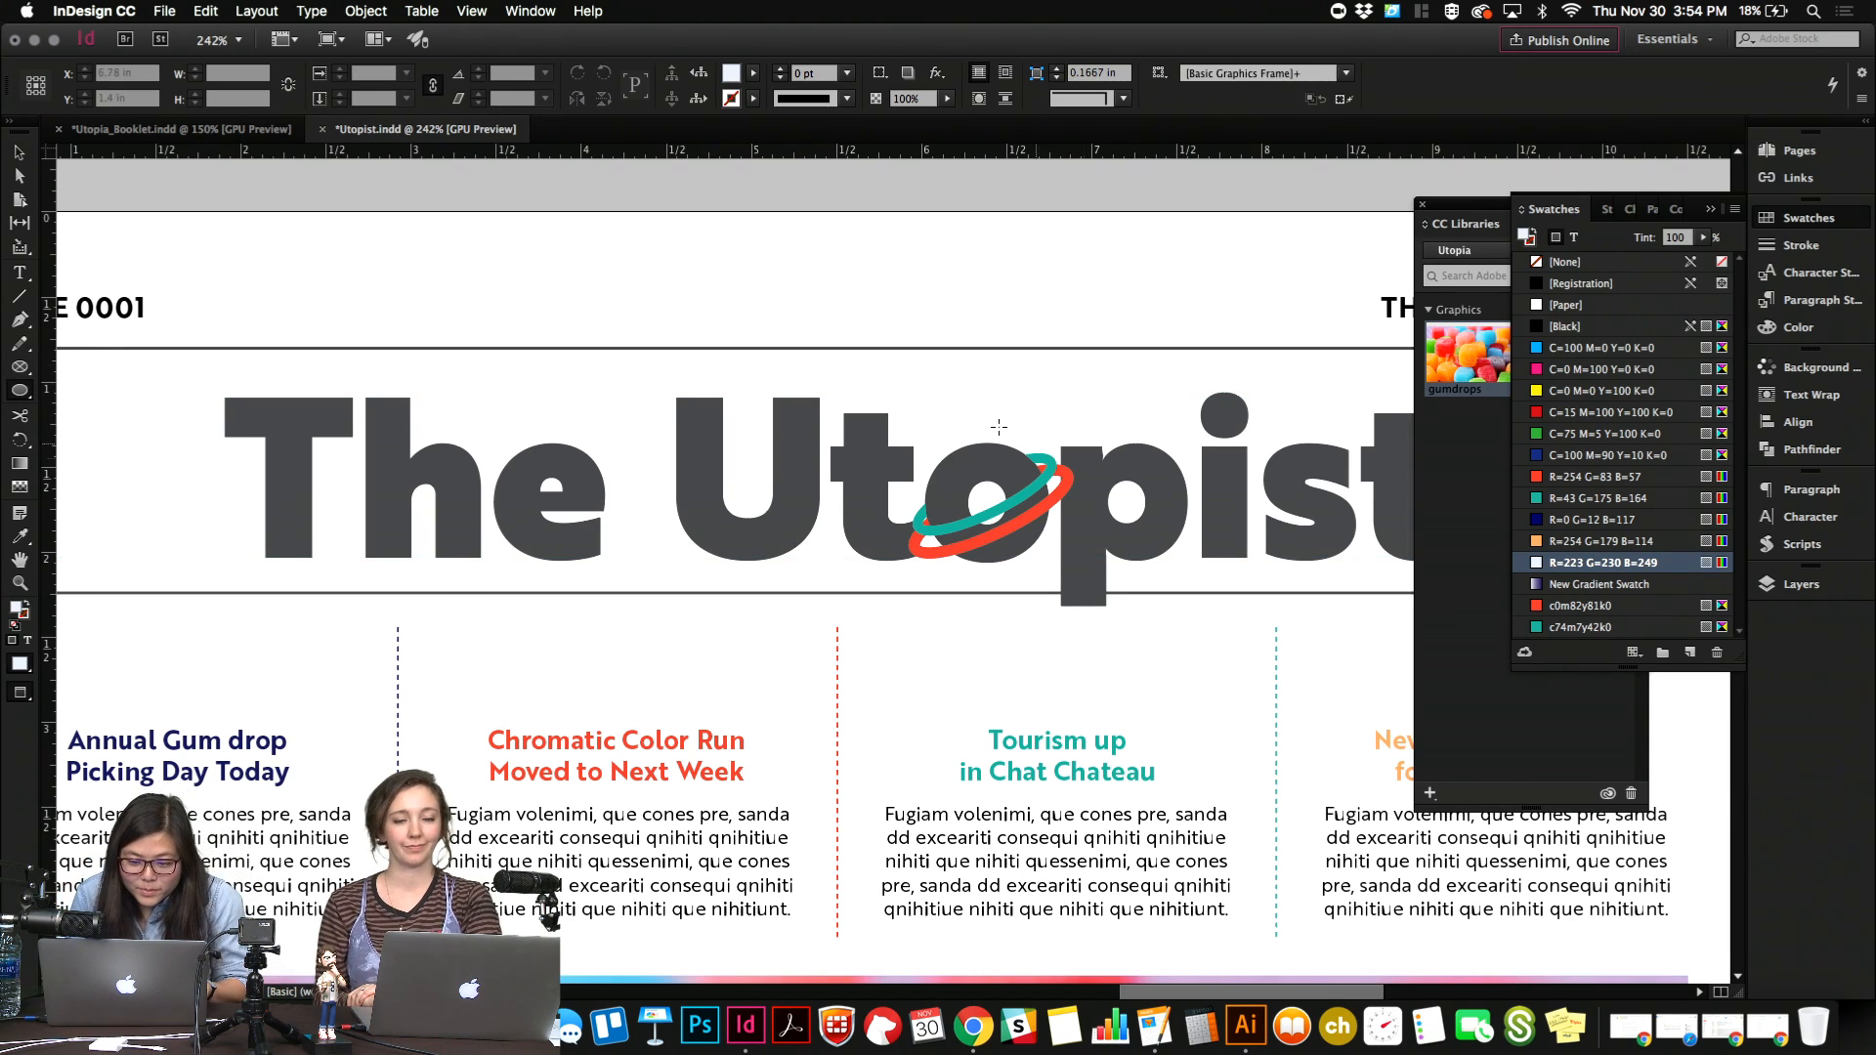
drag(998, 427, 1038, 442)
click(1618, 542)
key(v)
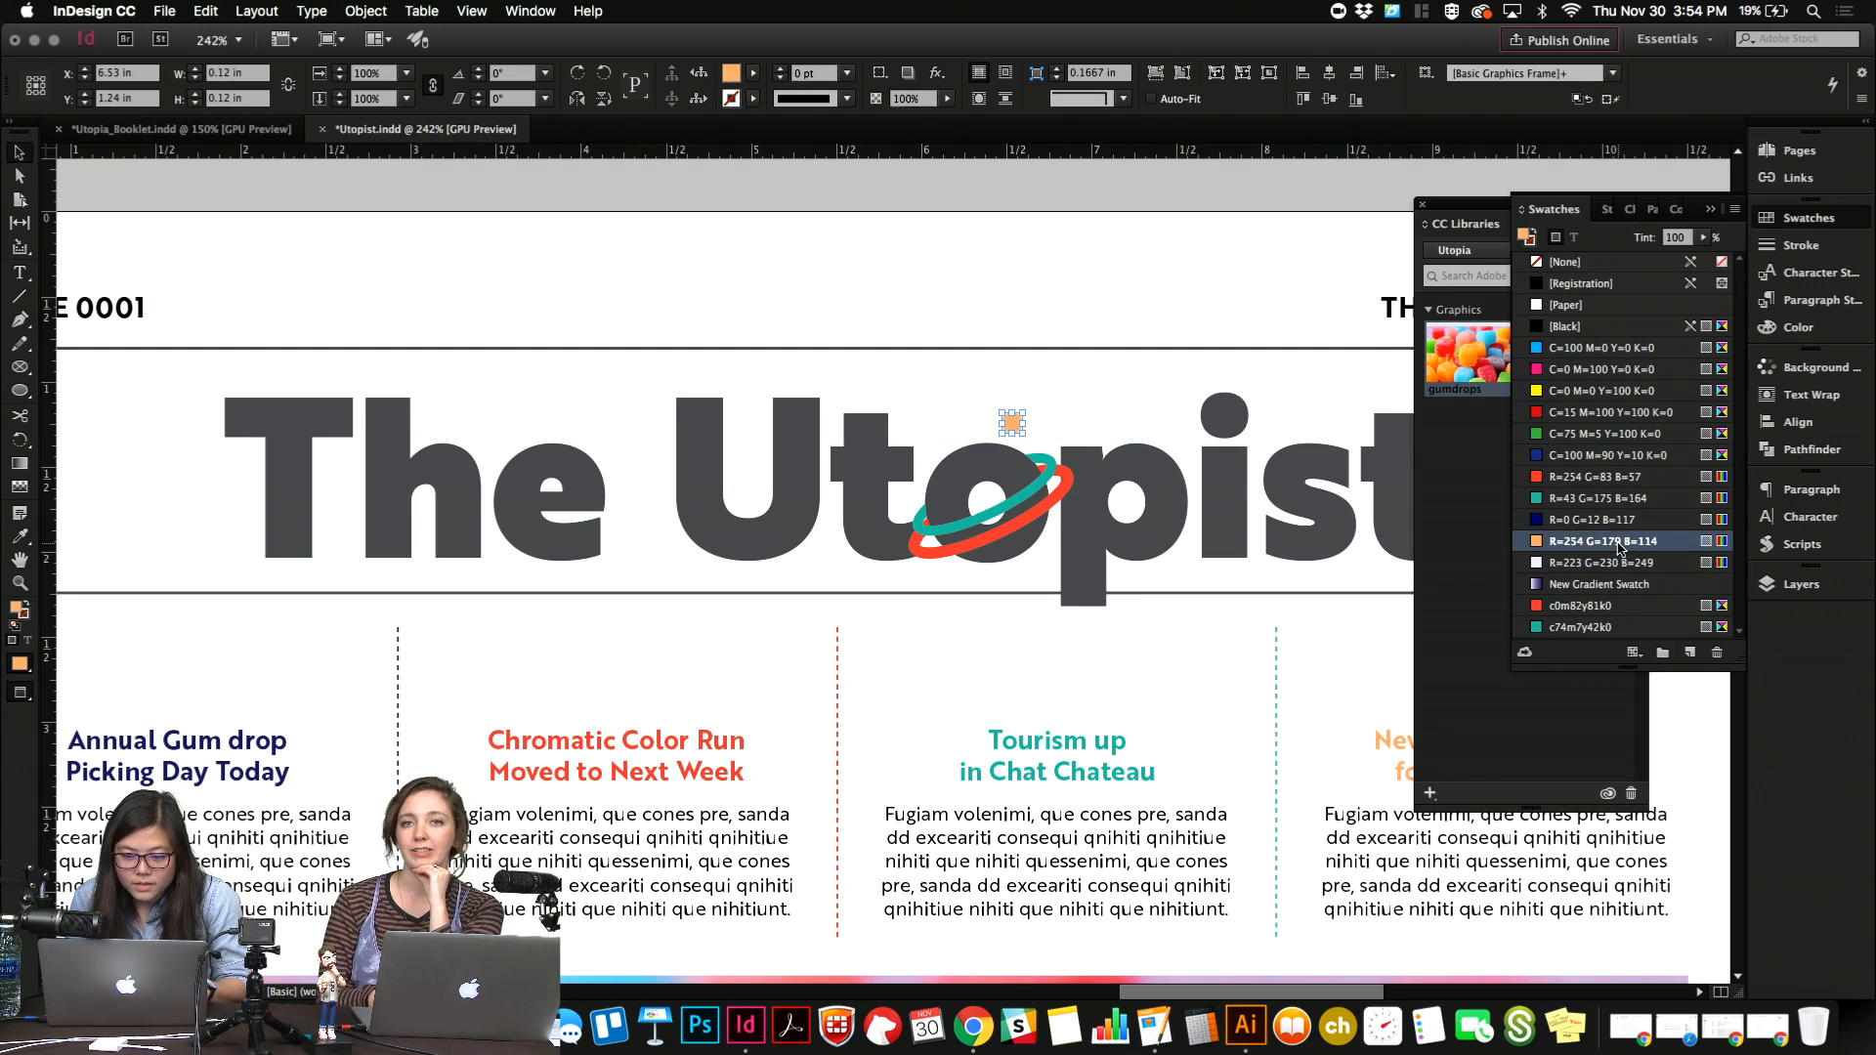
Arrange two orange circles side by side above the planet, the larger about 0.14 in and the smaller about 0.07 in across.
key(shift+Right)
key(Down)
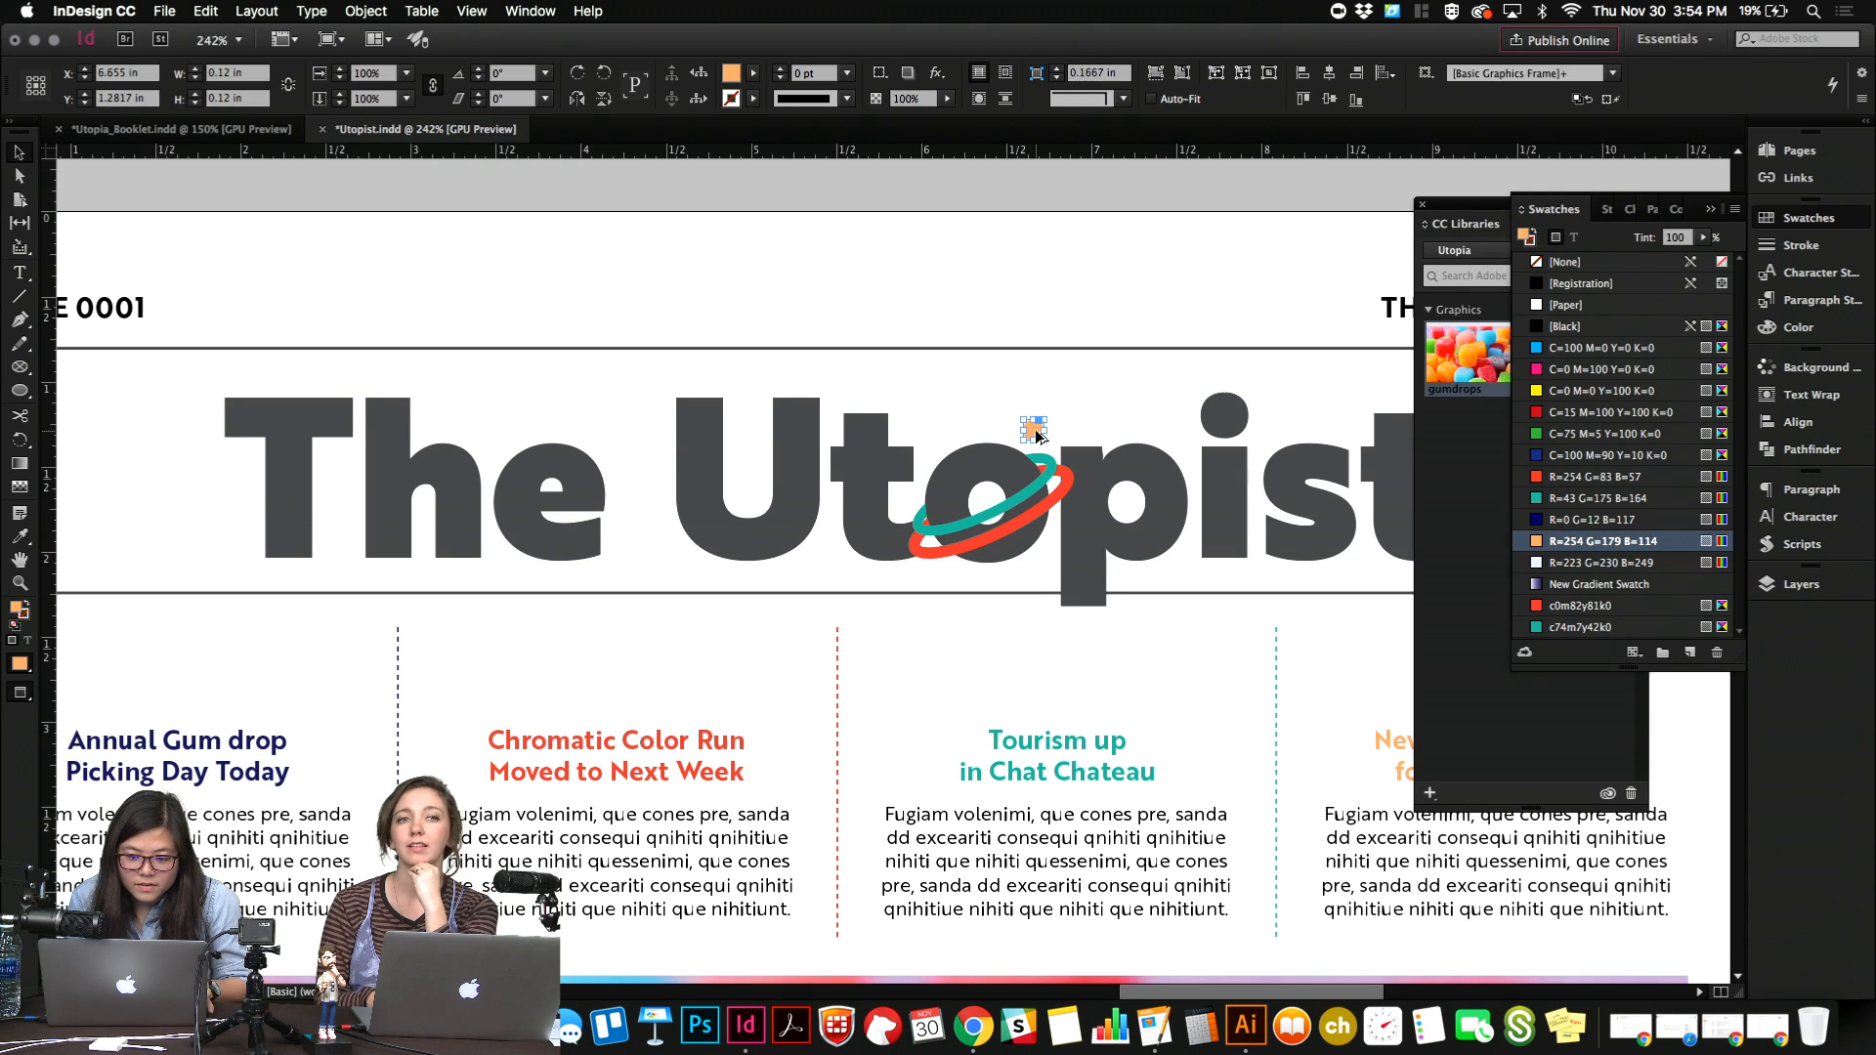
mouse_move(1038, 434)
mouse_down()
mouse_move(952, 582)
mouse_move(973, 465)
mouse_move(1007, 444)
mouse_move(994, 430)
mouse_move(1034, 431)
mouse_up()
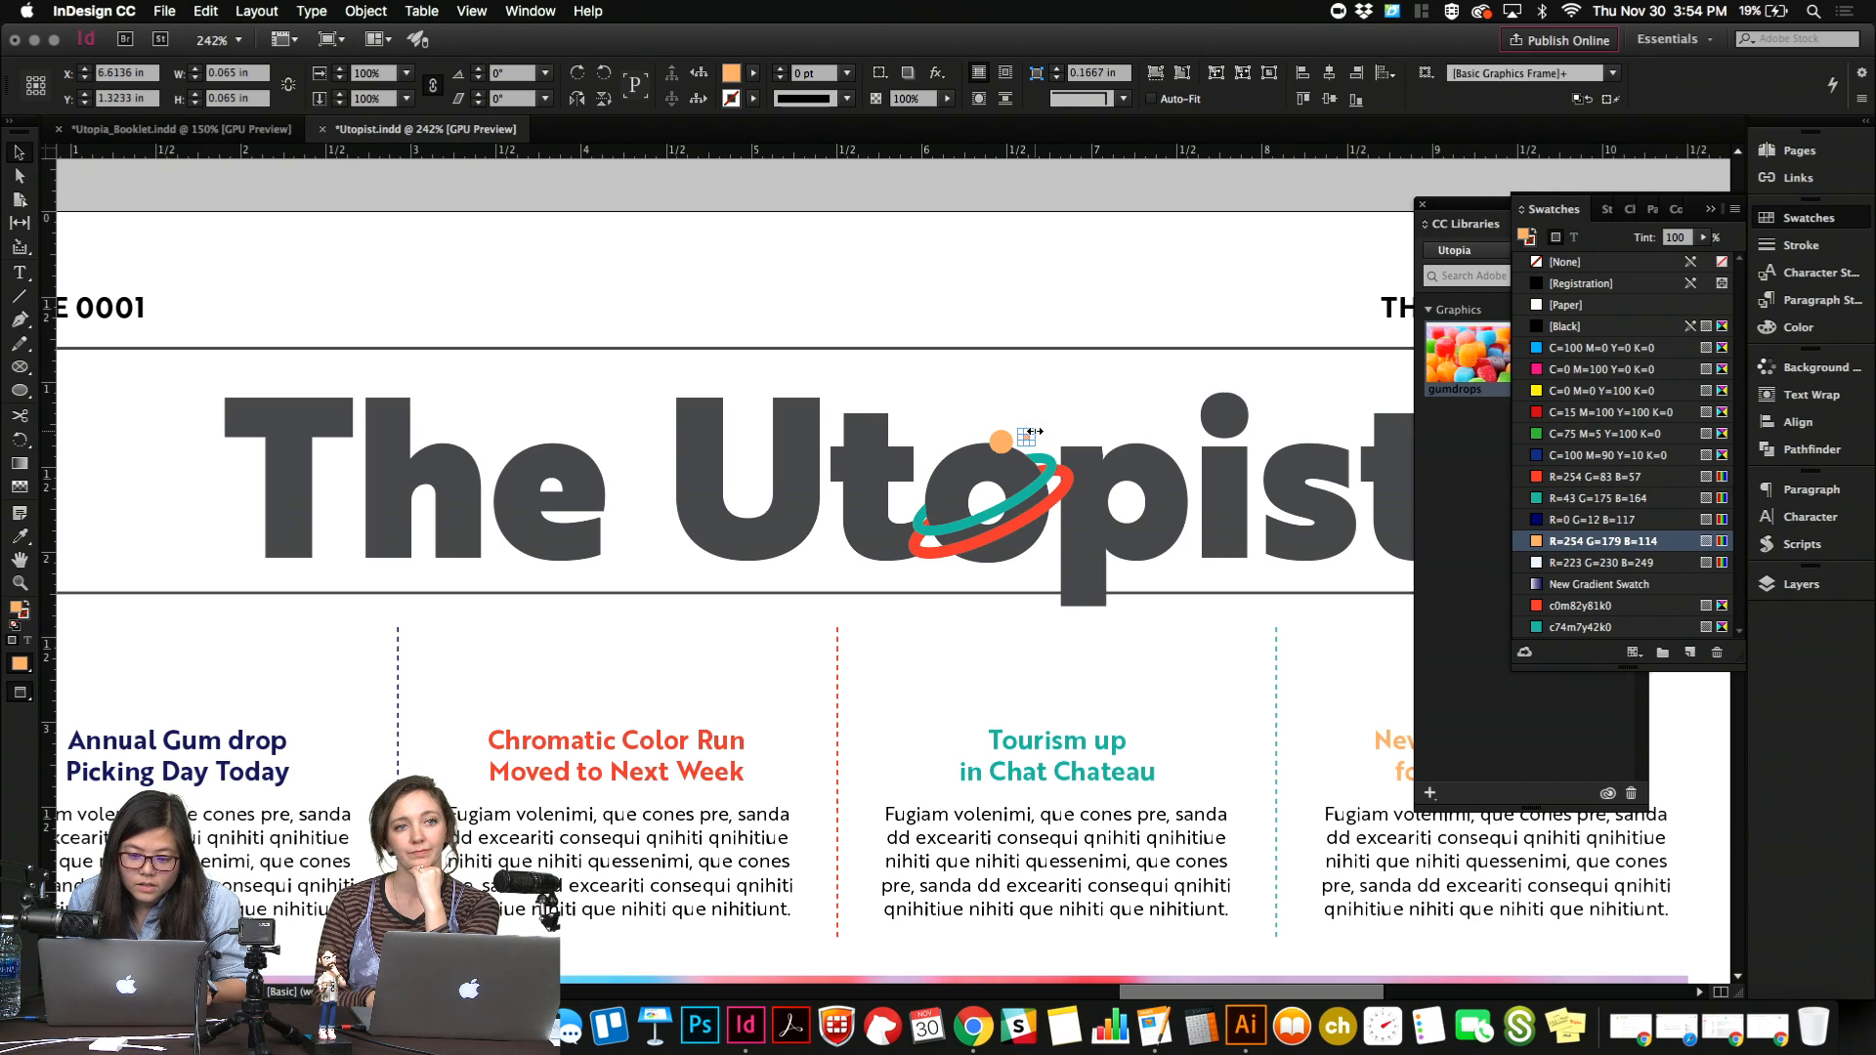
click(1010, 301)
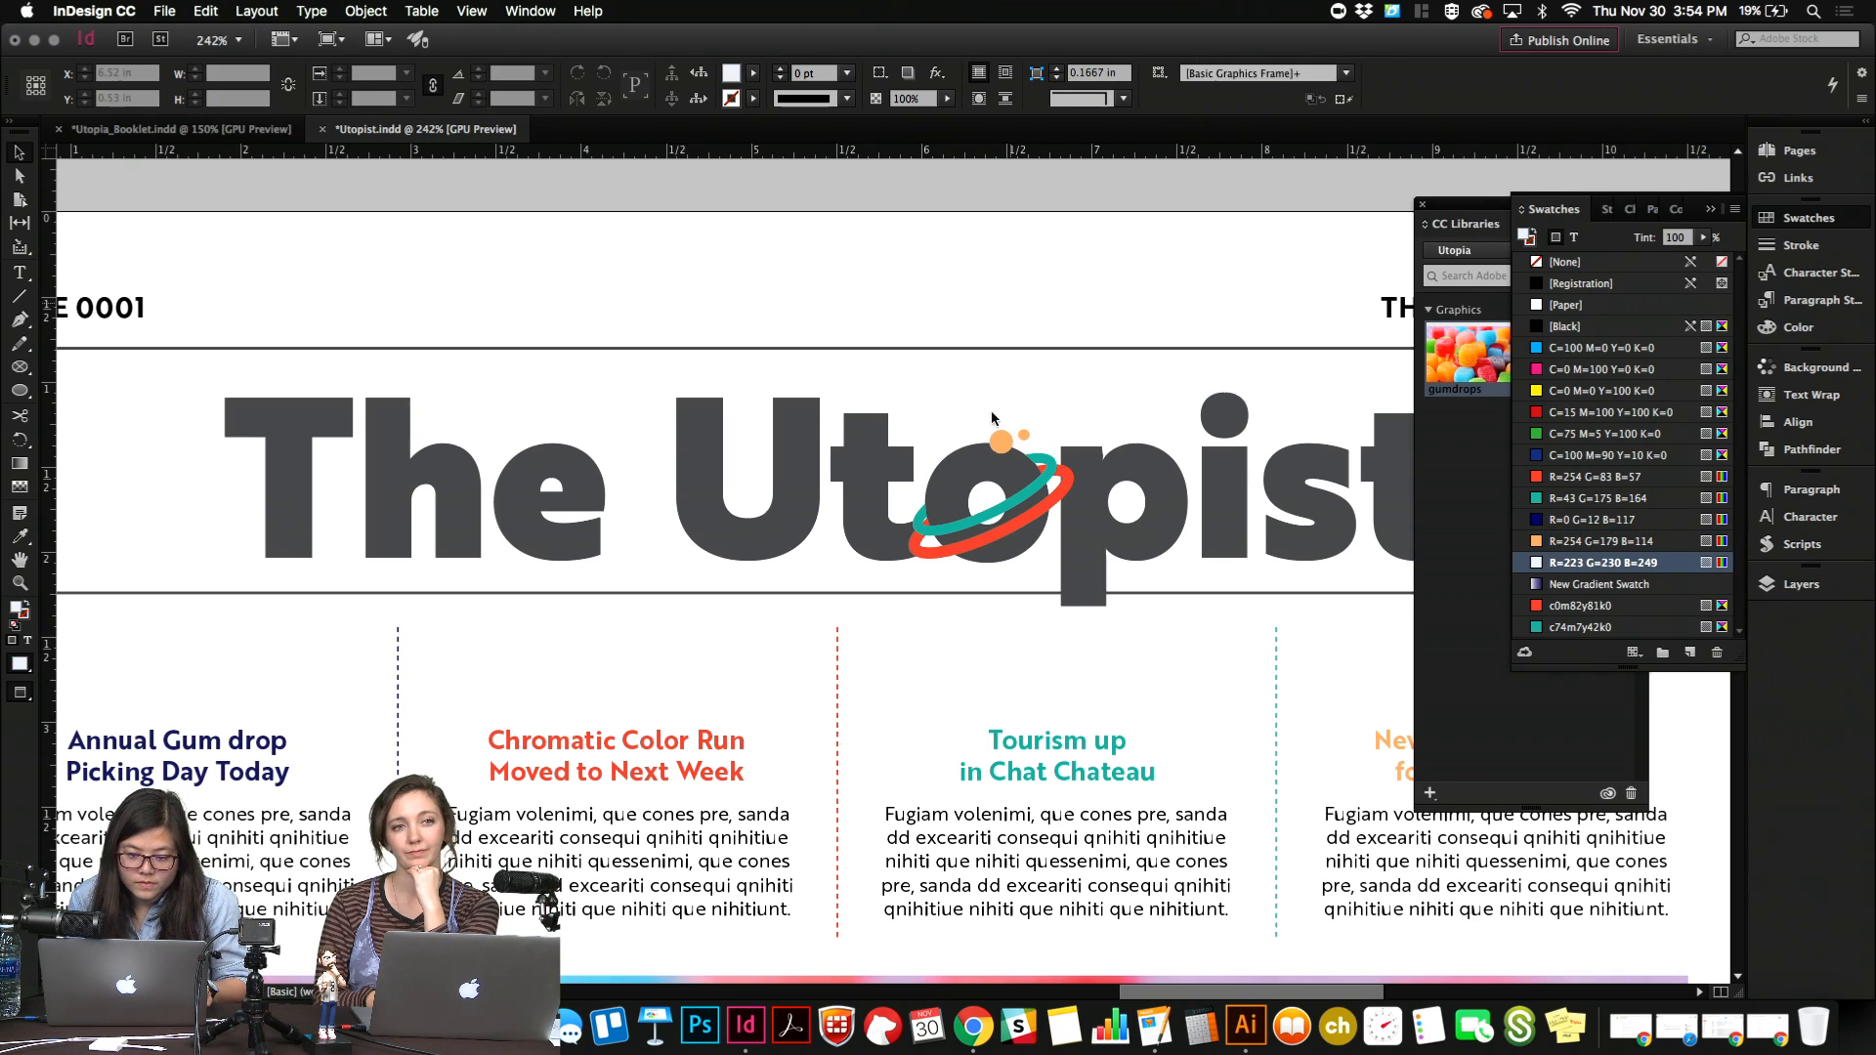
Move both circles below the planet to about X 6.61 in, Y 2.04 in and fill them with the R=223 G=230 B=249 swatch.
click(1016, 440)
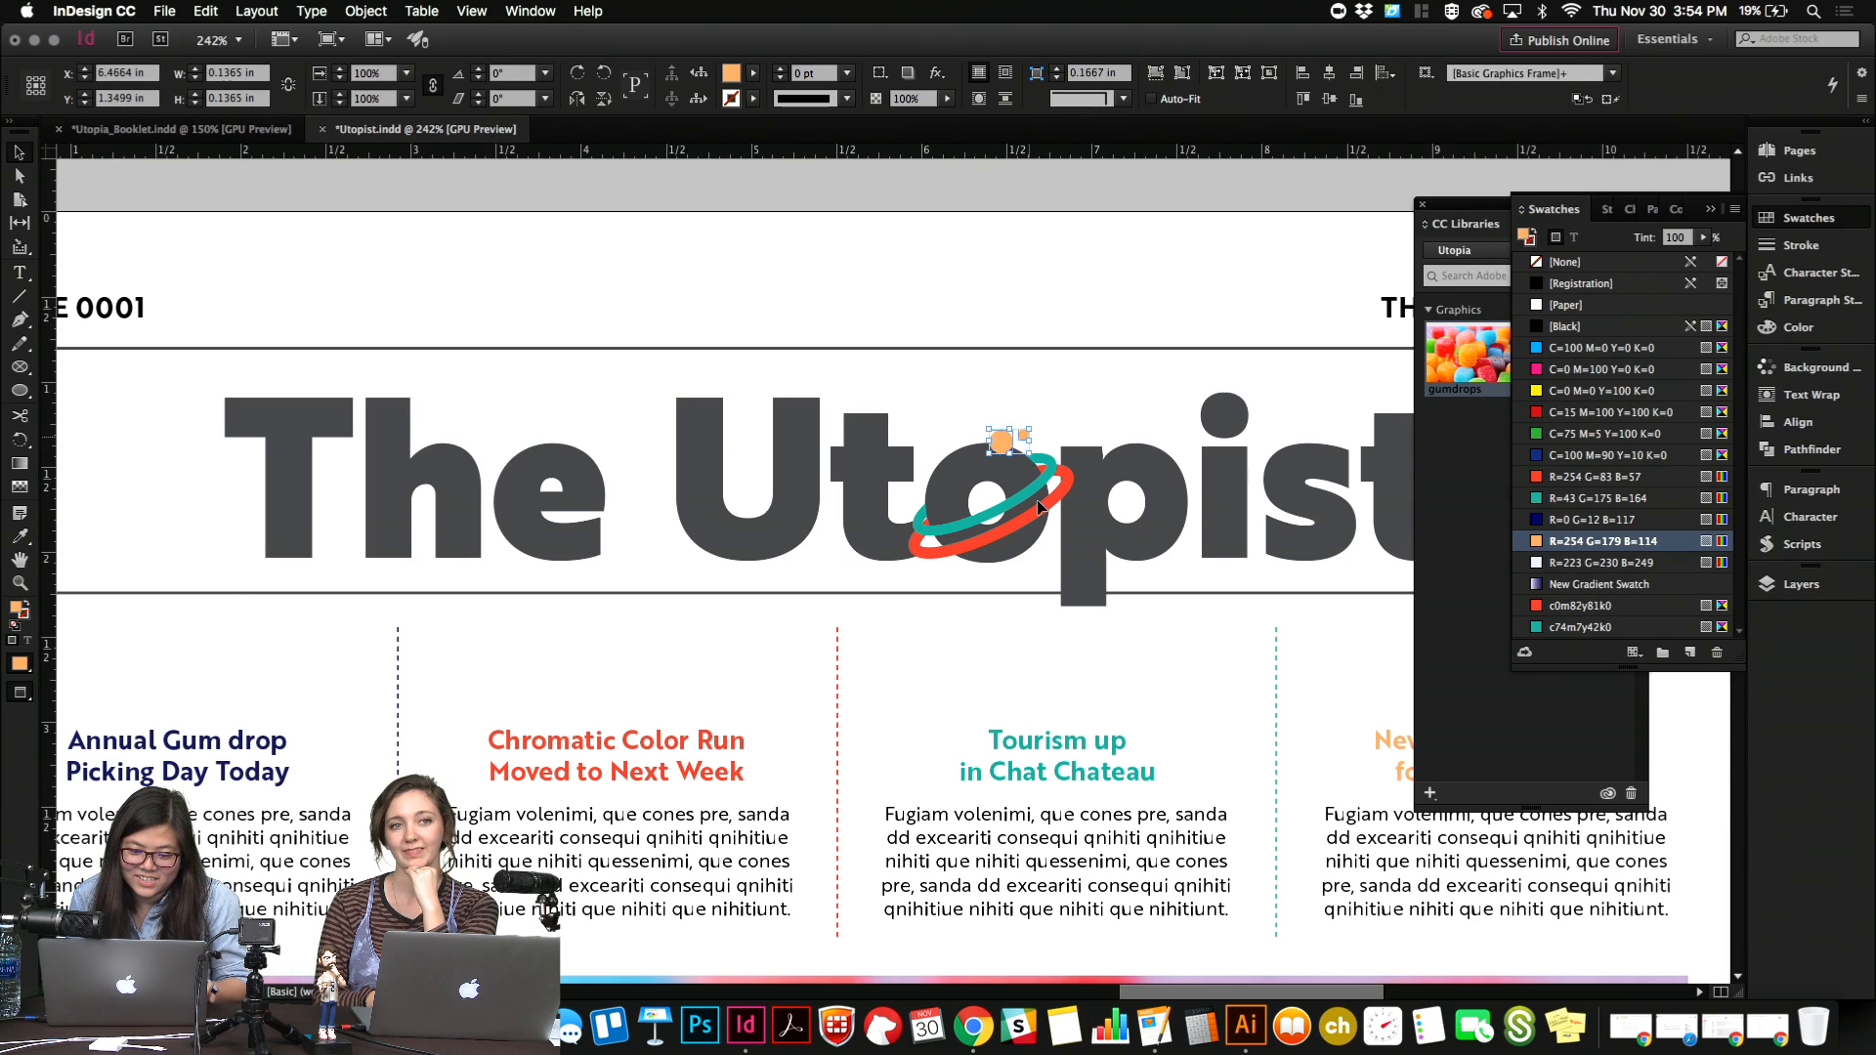
drag(1036, 501, 1044, 554)
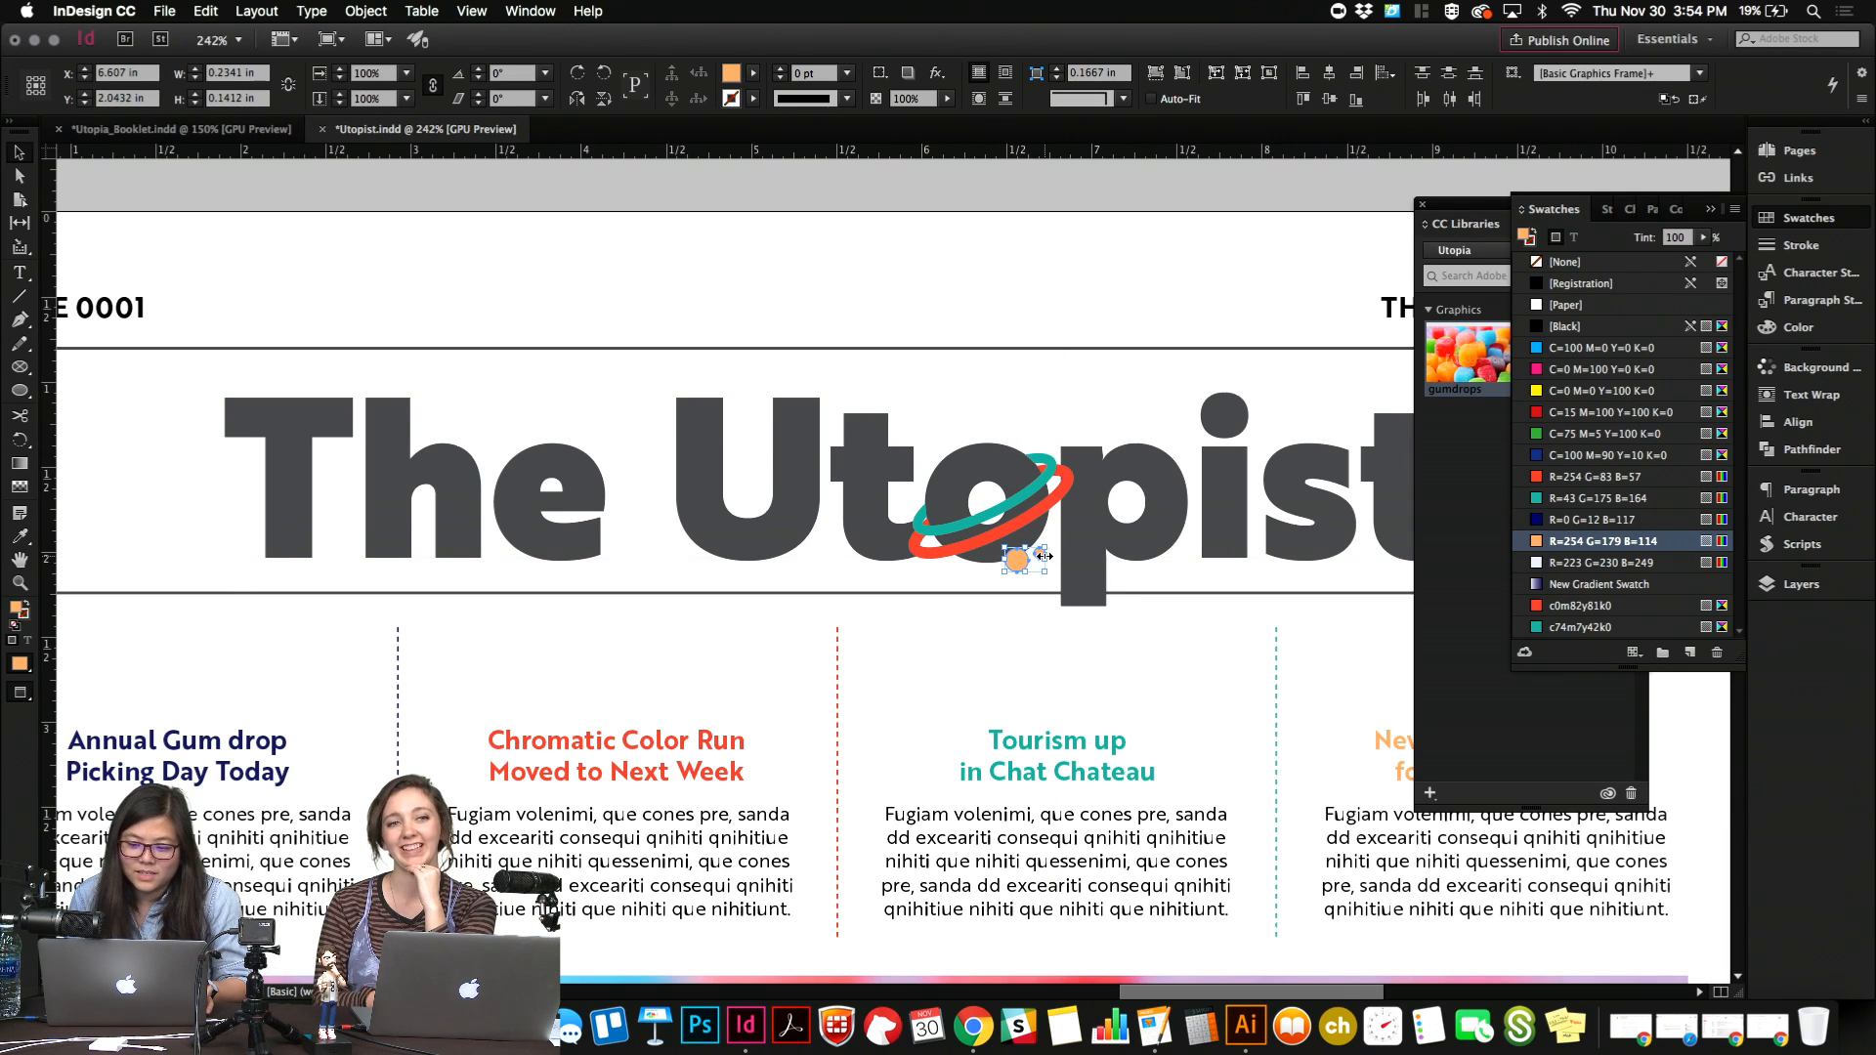
click(1563, 563)
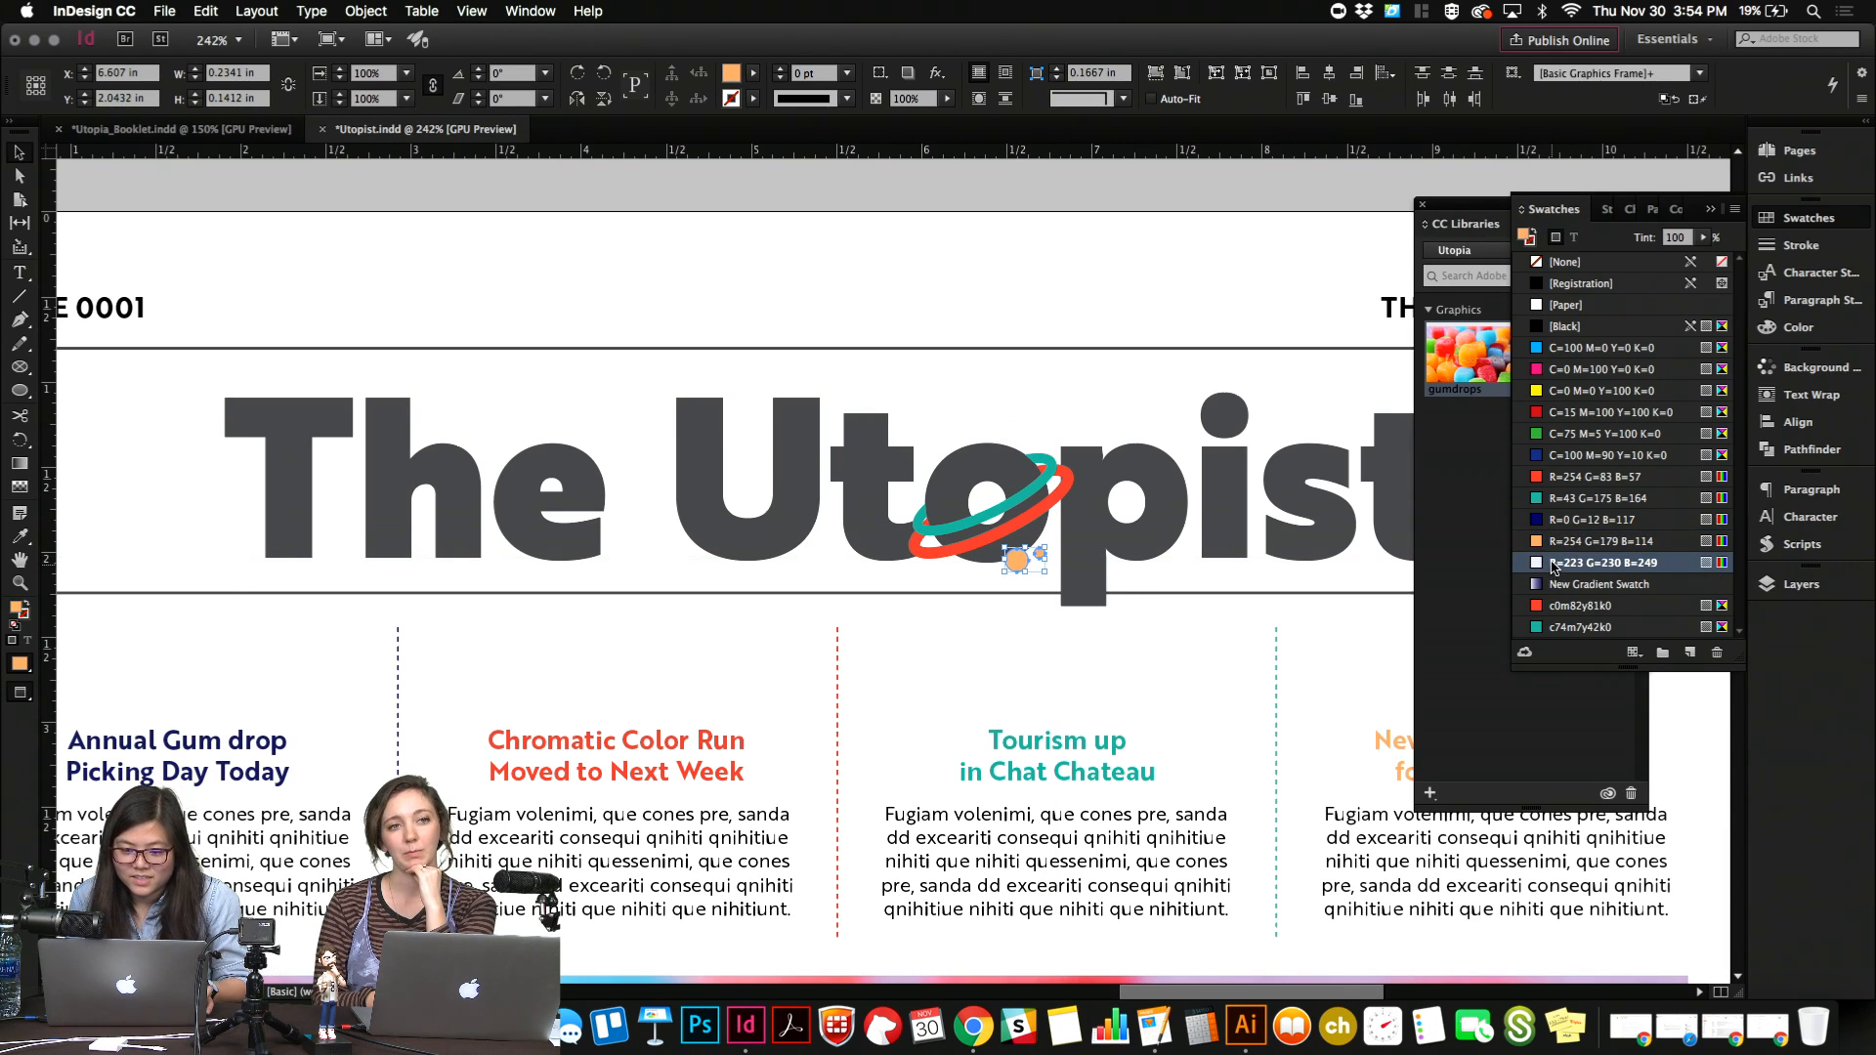
click(1229, 314)
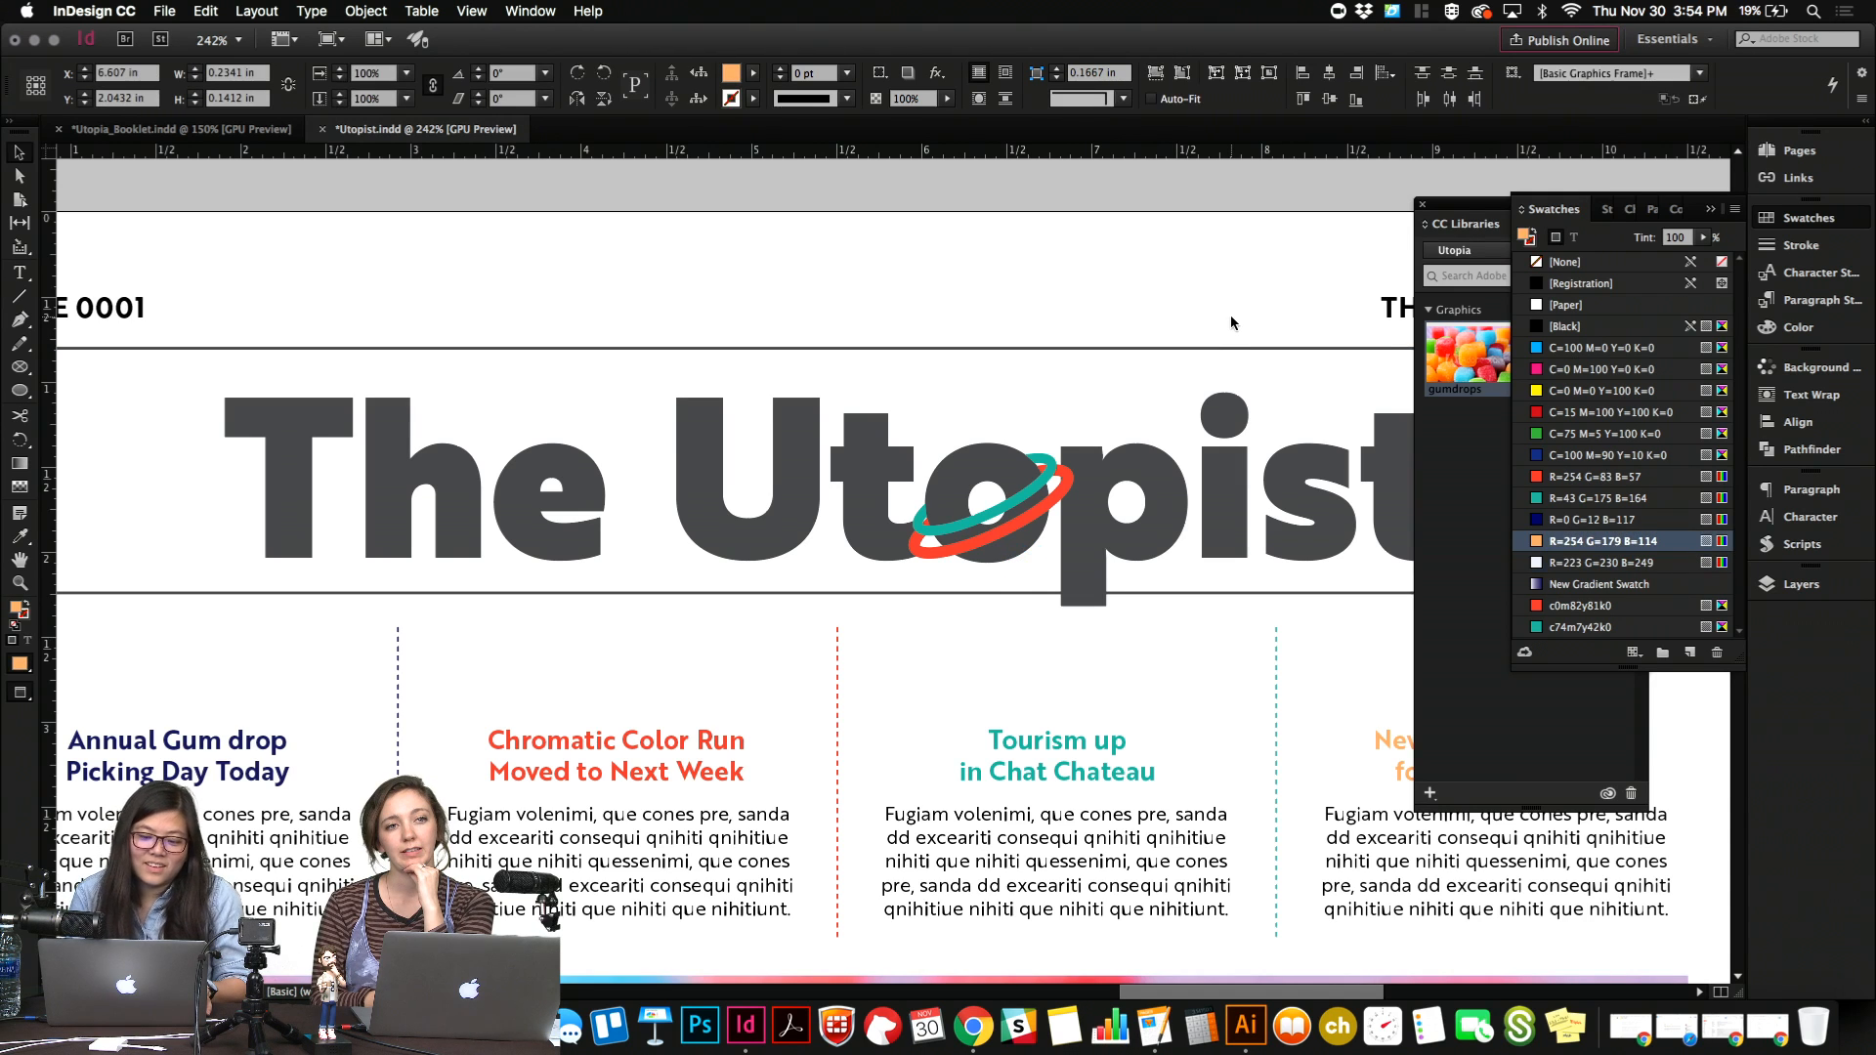
Recolour the planet's teal ring with the R=254 G=179 B=114 swatch and deselect it.
key(super+minus)
key(super+minus)
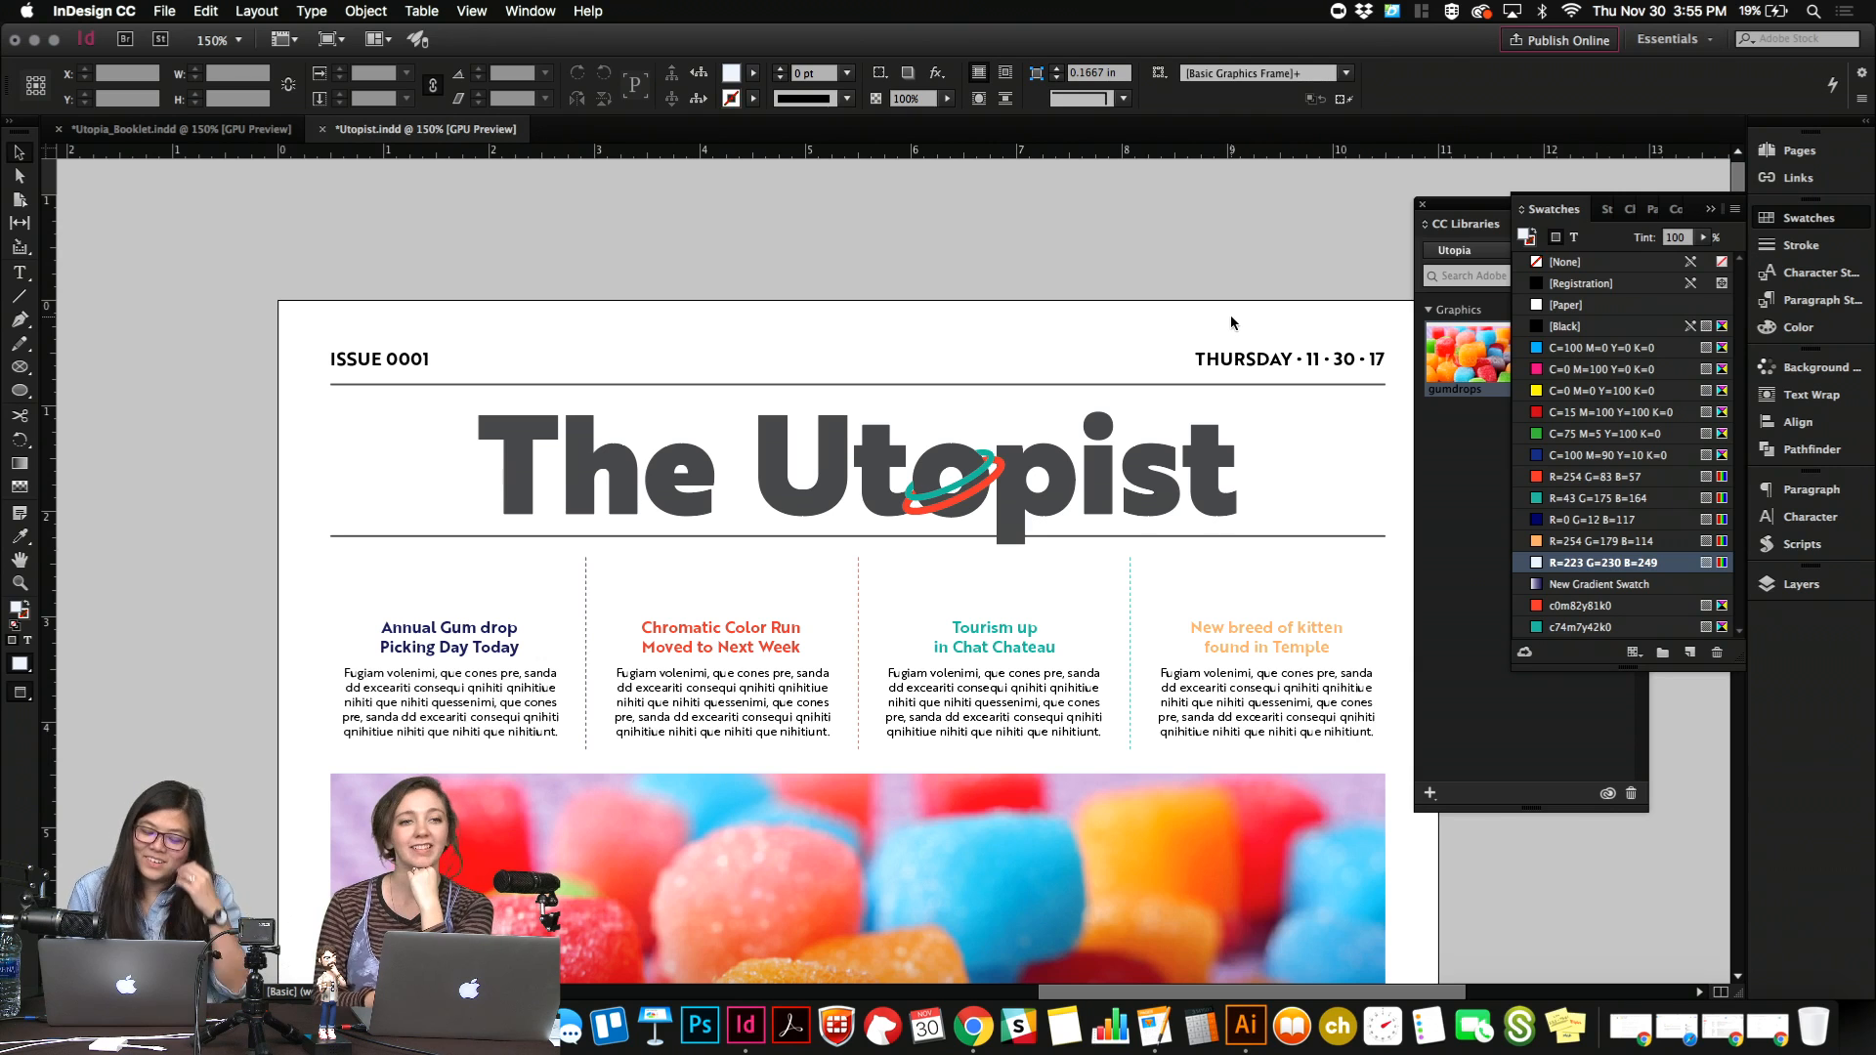
scroll(1231, 318, right, 1)
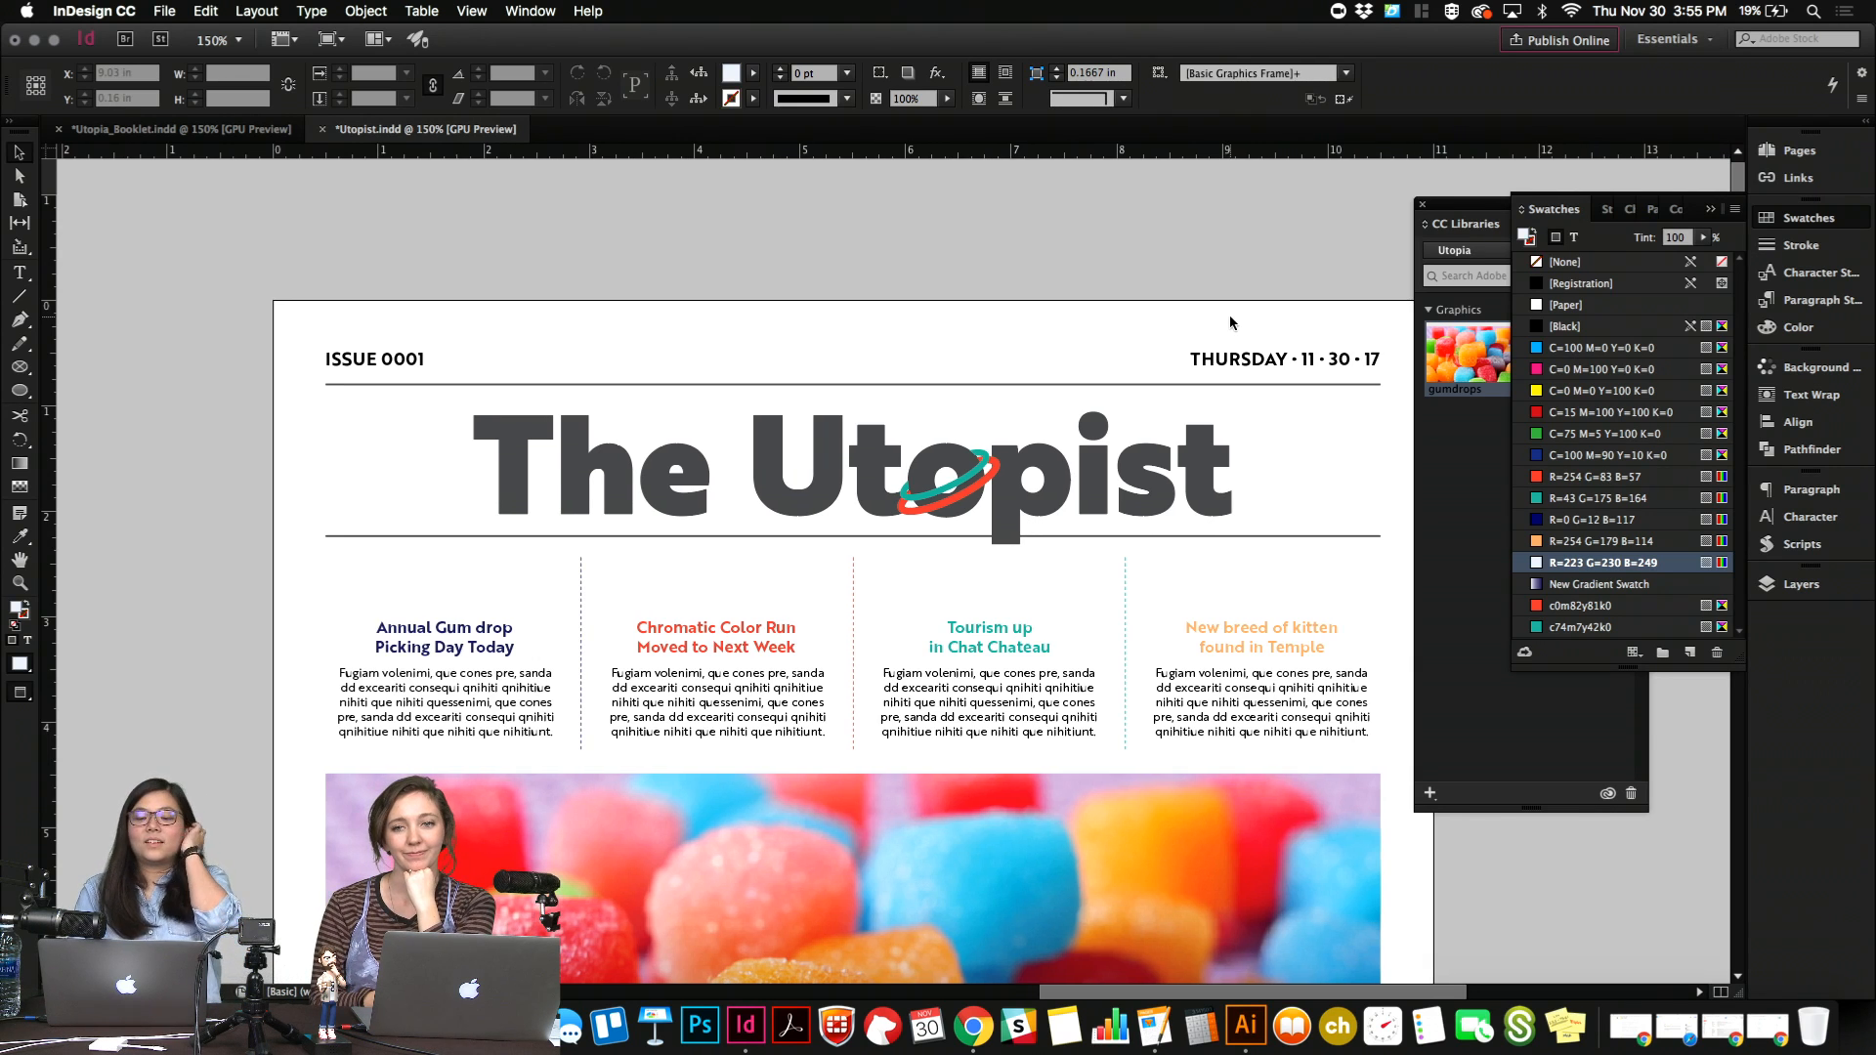
click(980, 472)
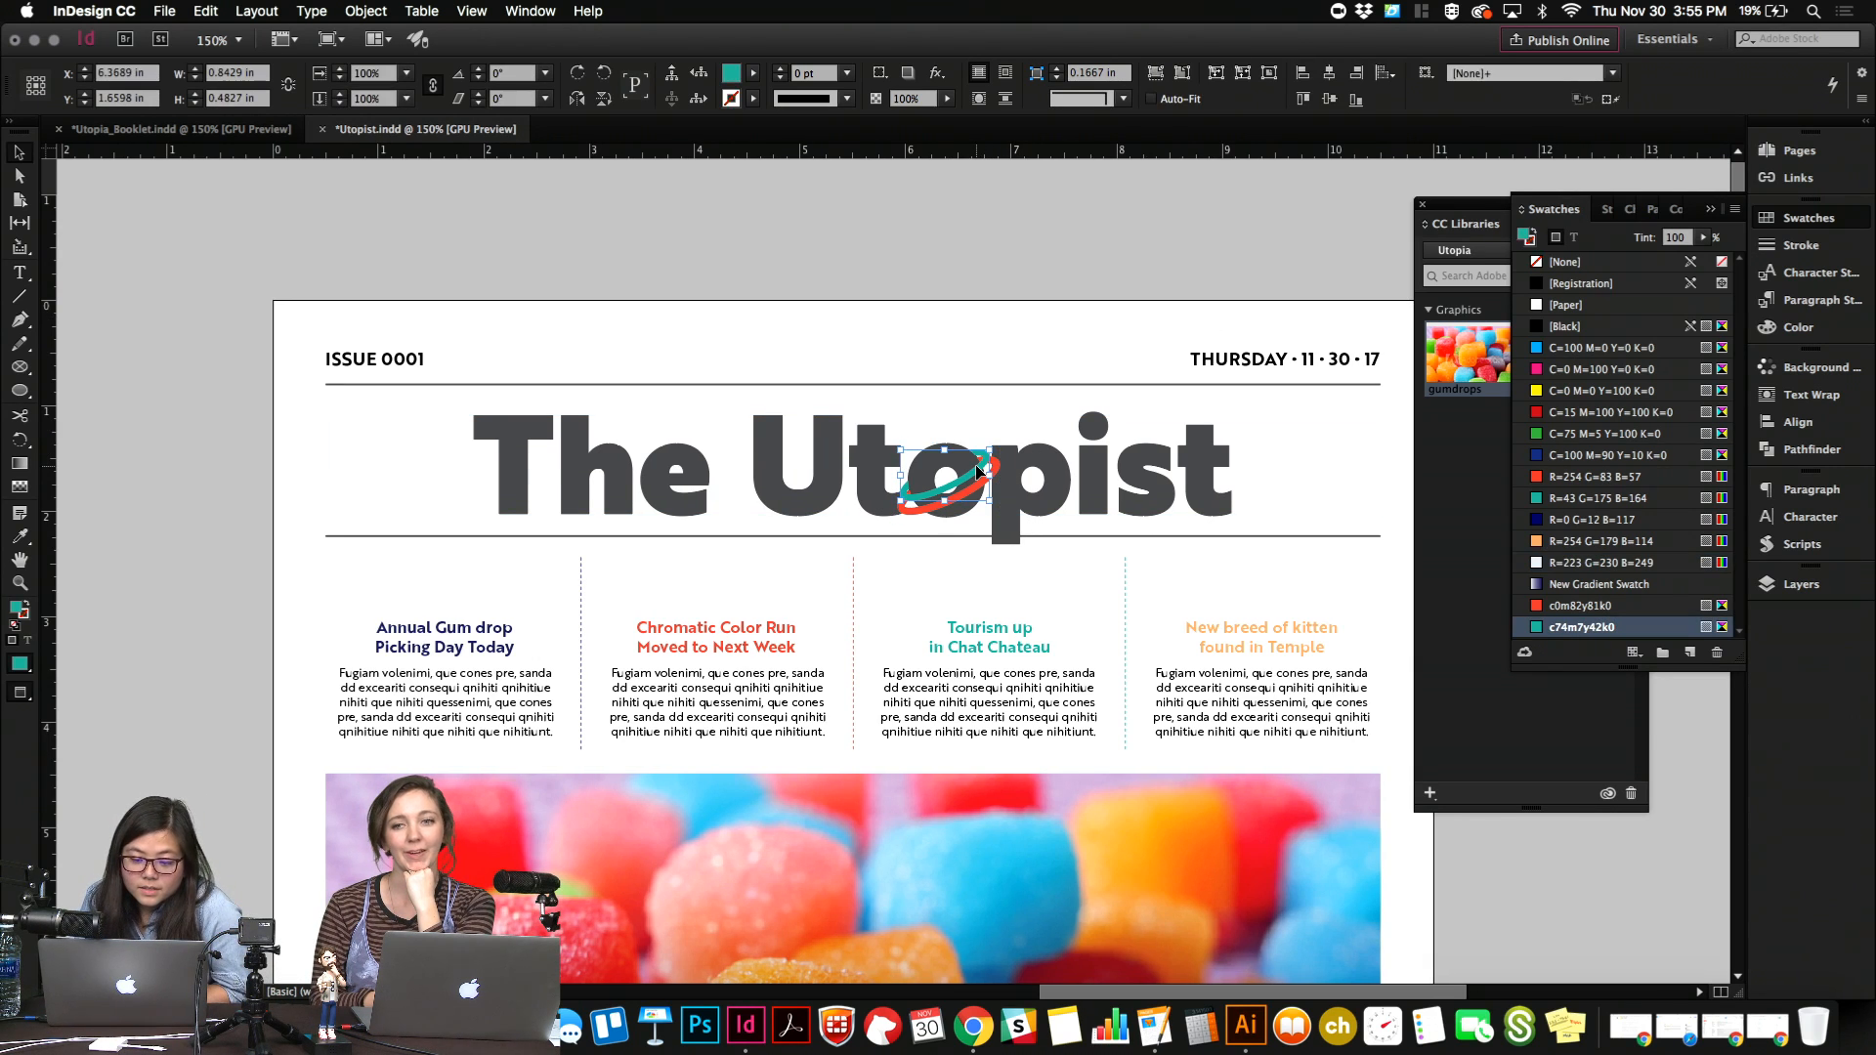
scroll(977, 469, up, 10)
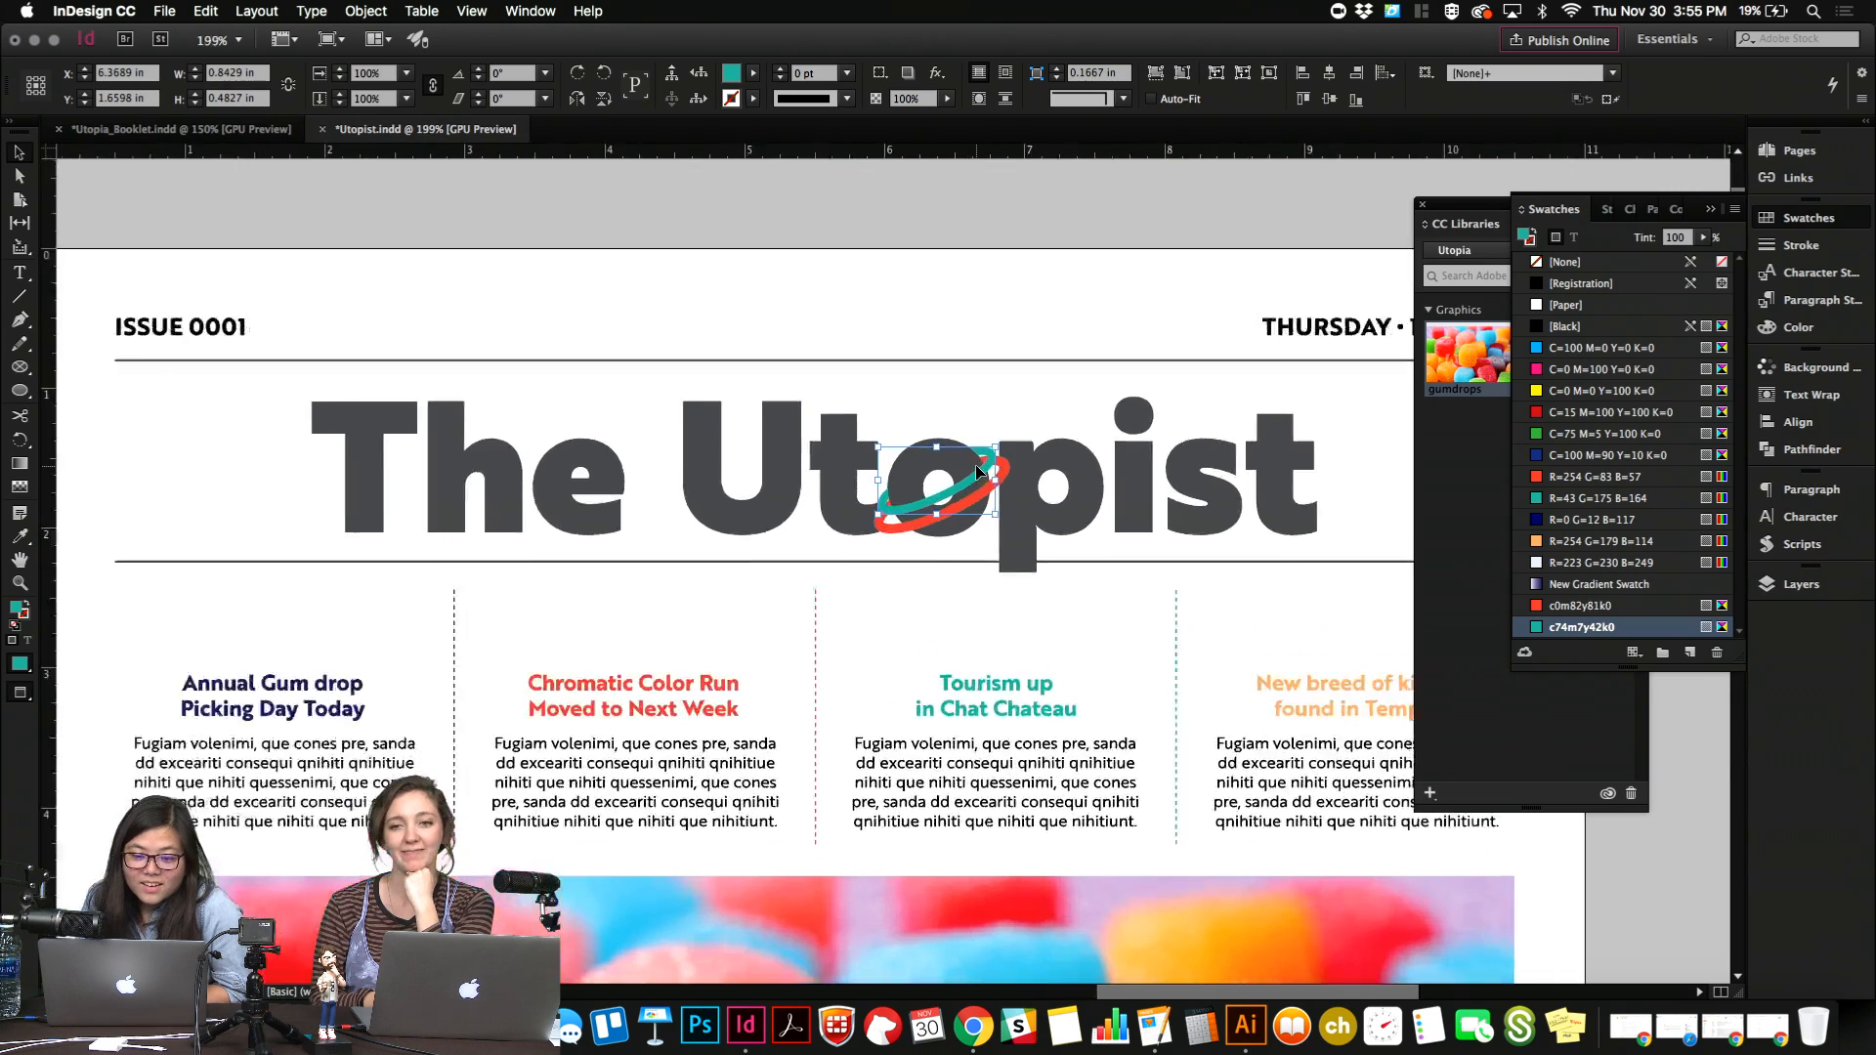
click(1564, 520)
click(1565, 541)
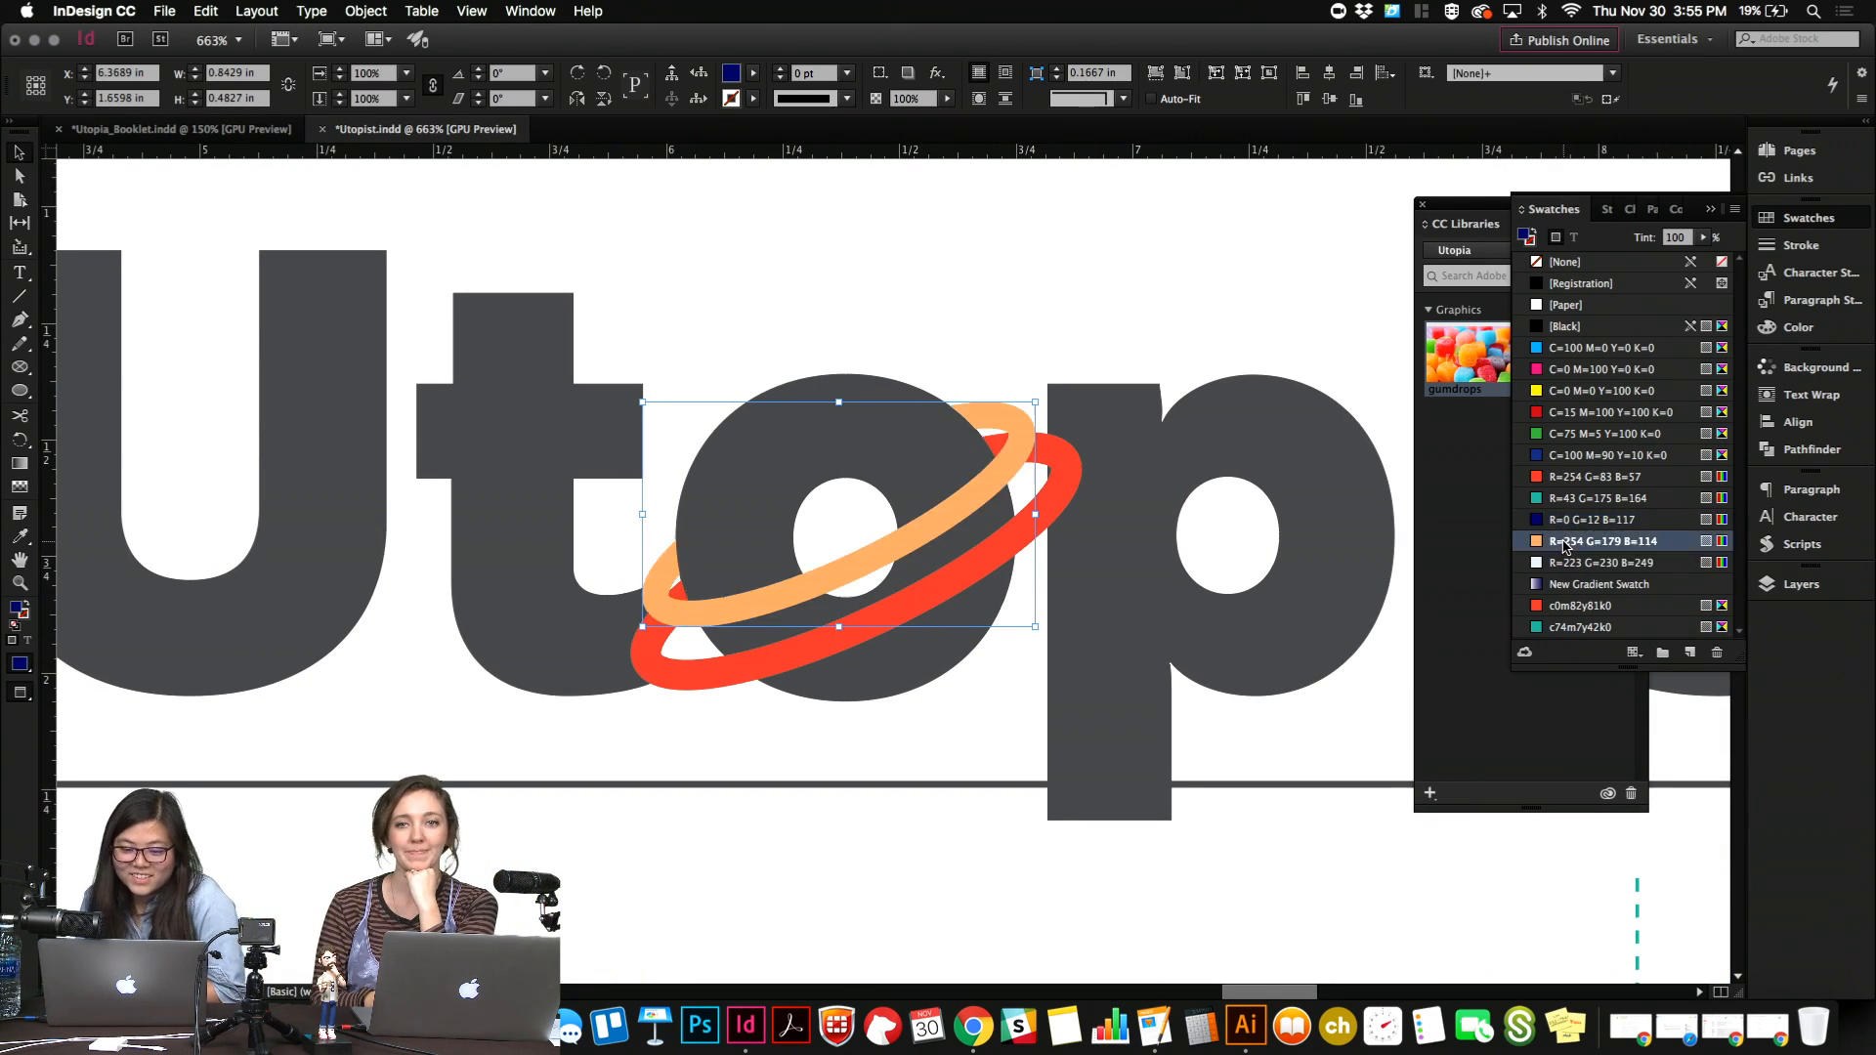
scroll(1229, 629, down, 8)
click(1235, 355)
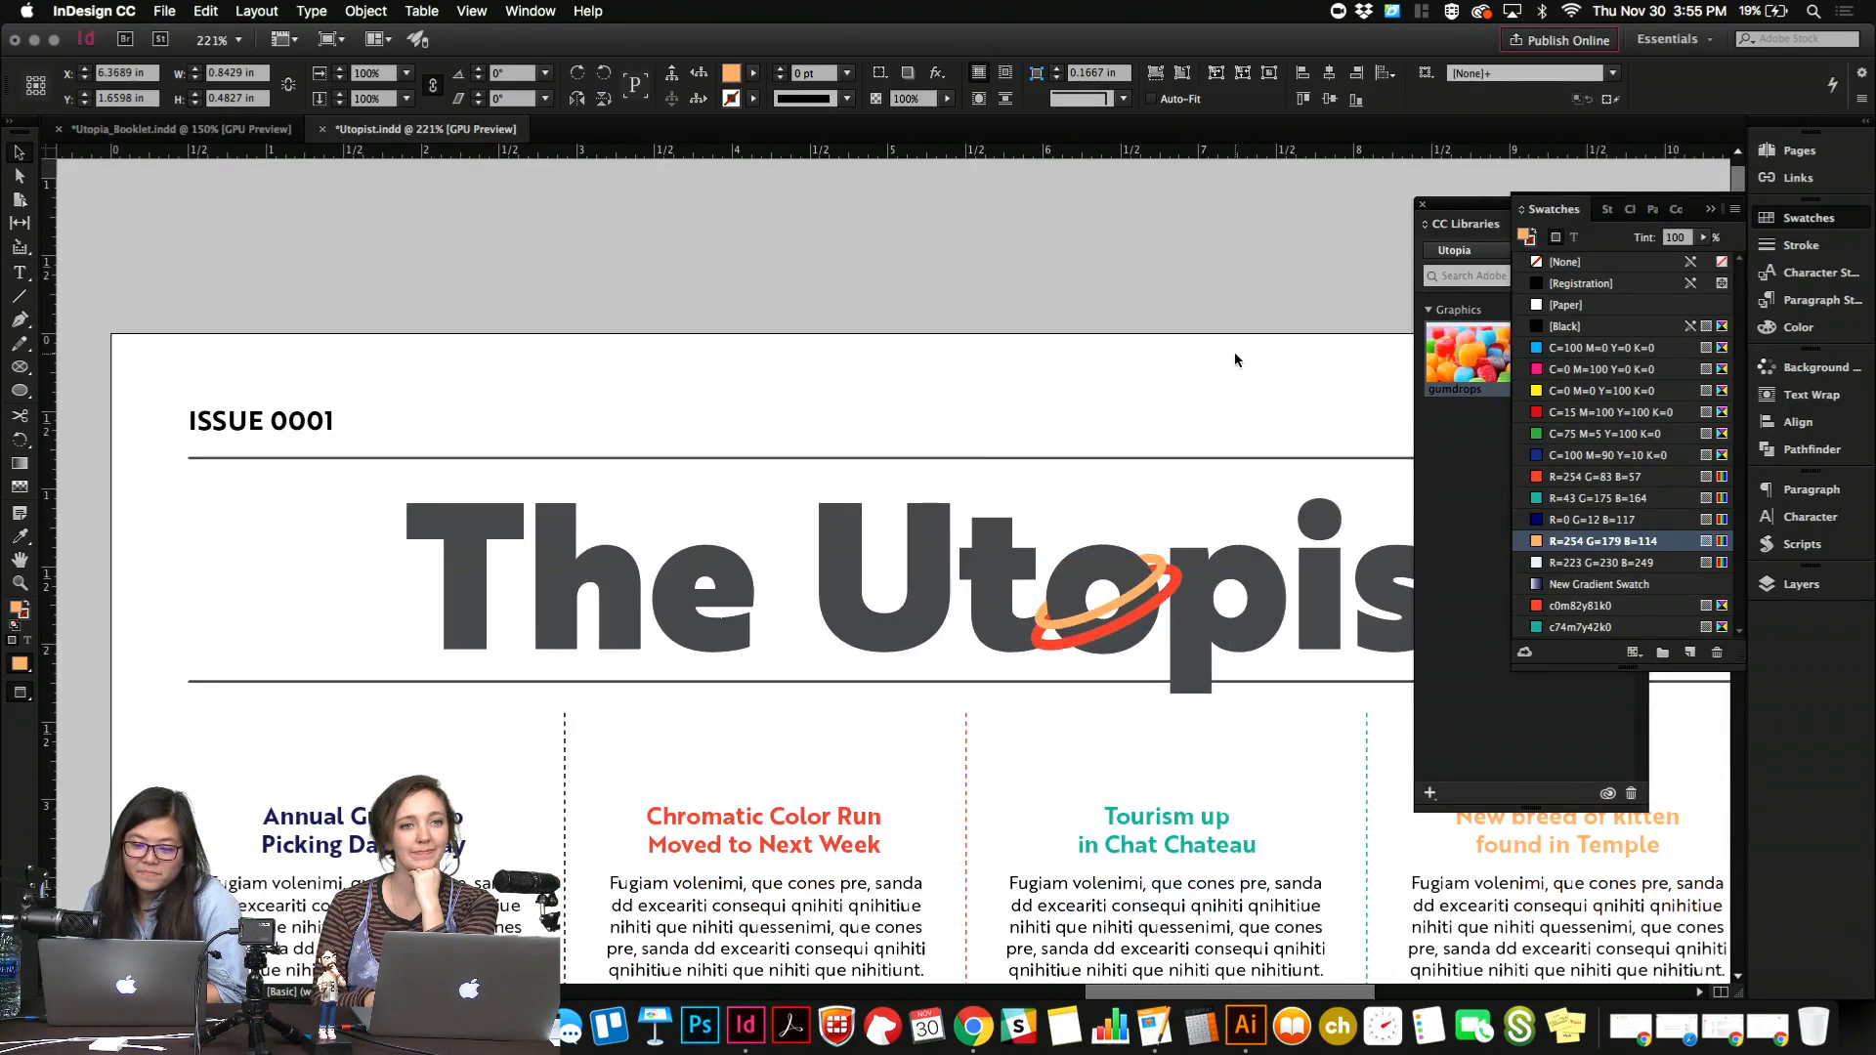
scroll(1235, 354, down, 8)
scroll(1235, 355, right, 4)
scroll(1234, 352, up, 3)
scroll(1234, 352, down, 4)
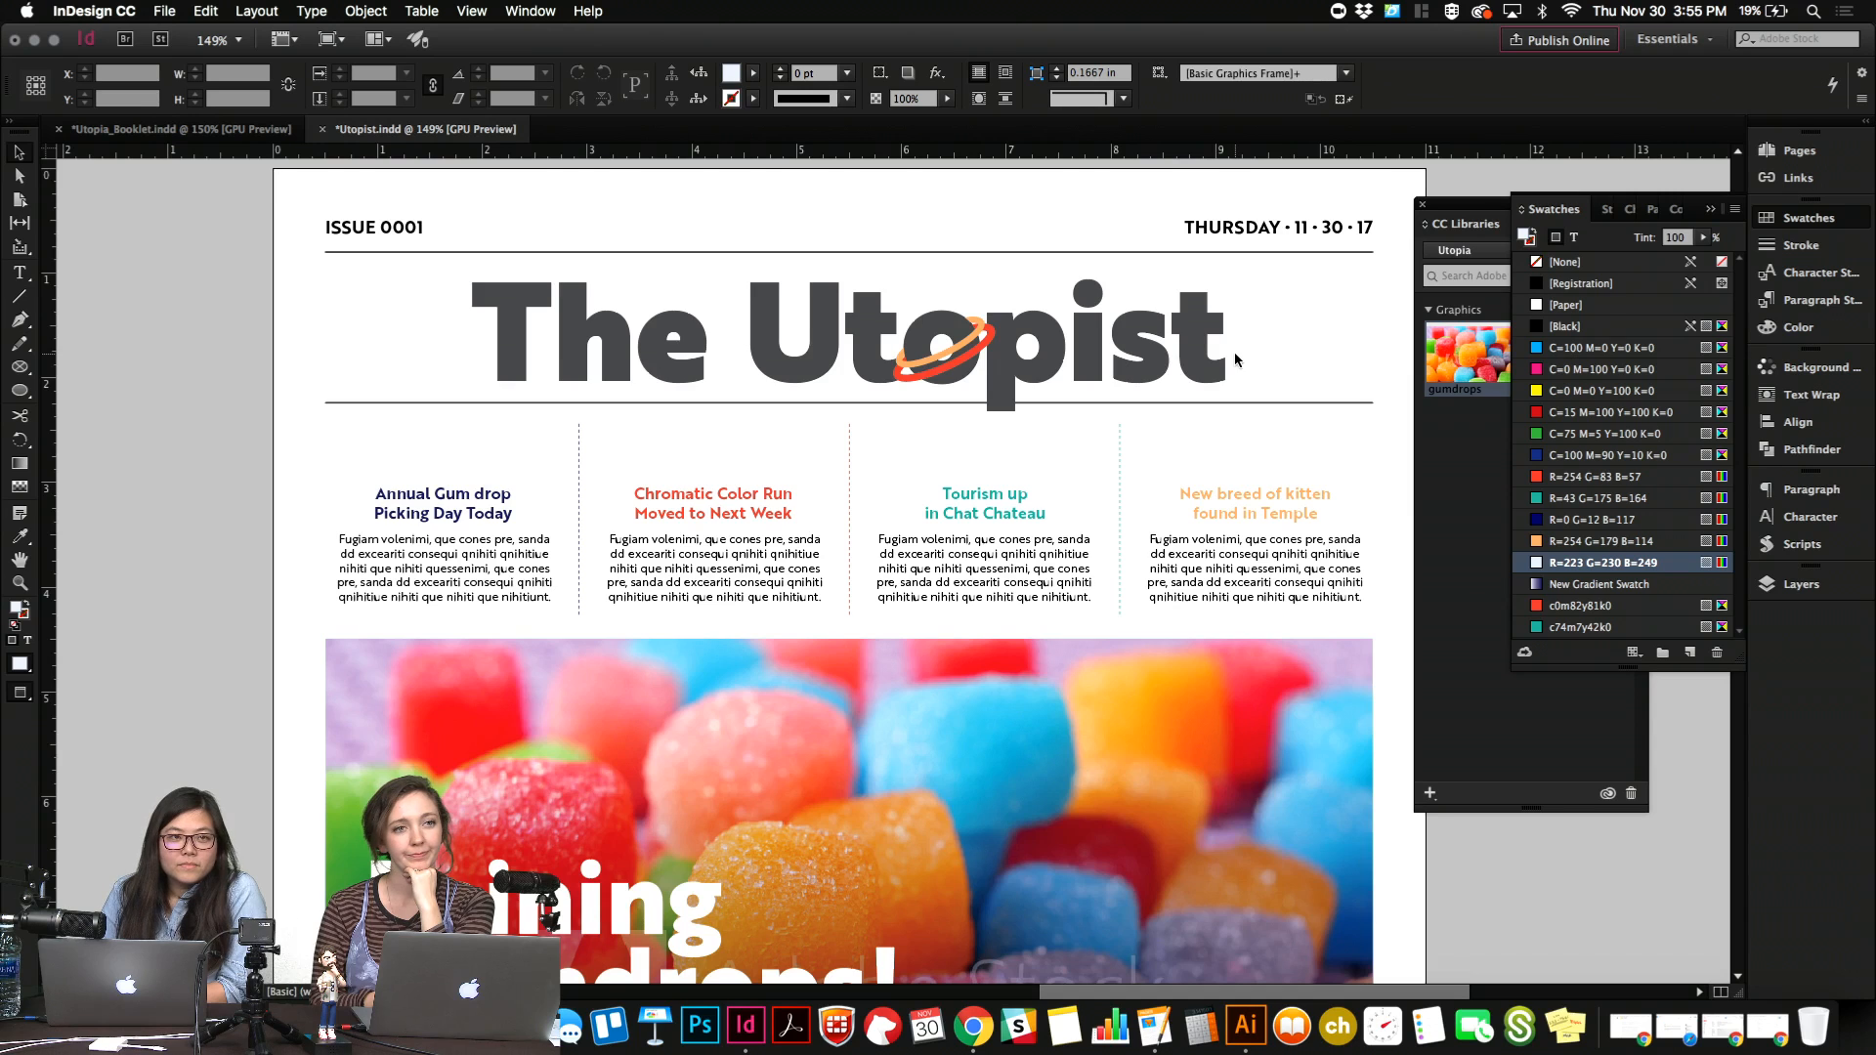
scroll(1235, 352, down, 1)
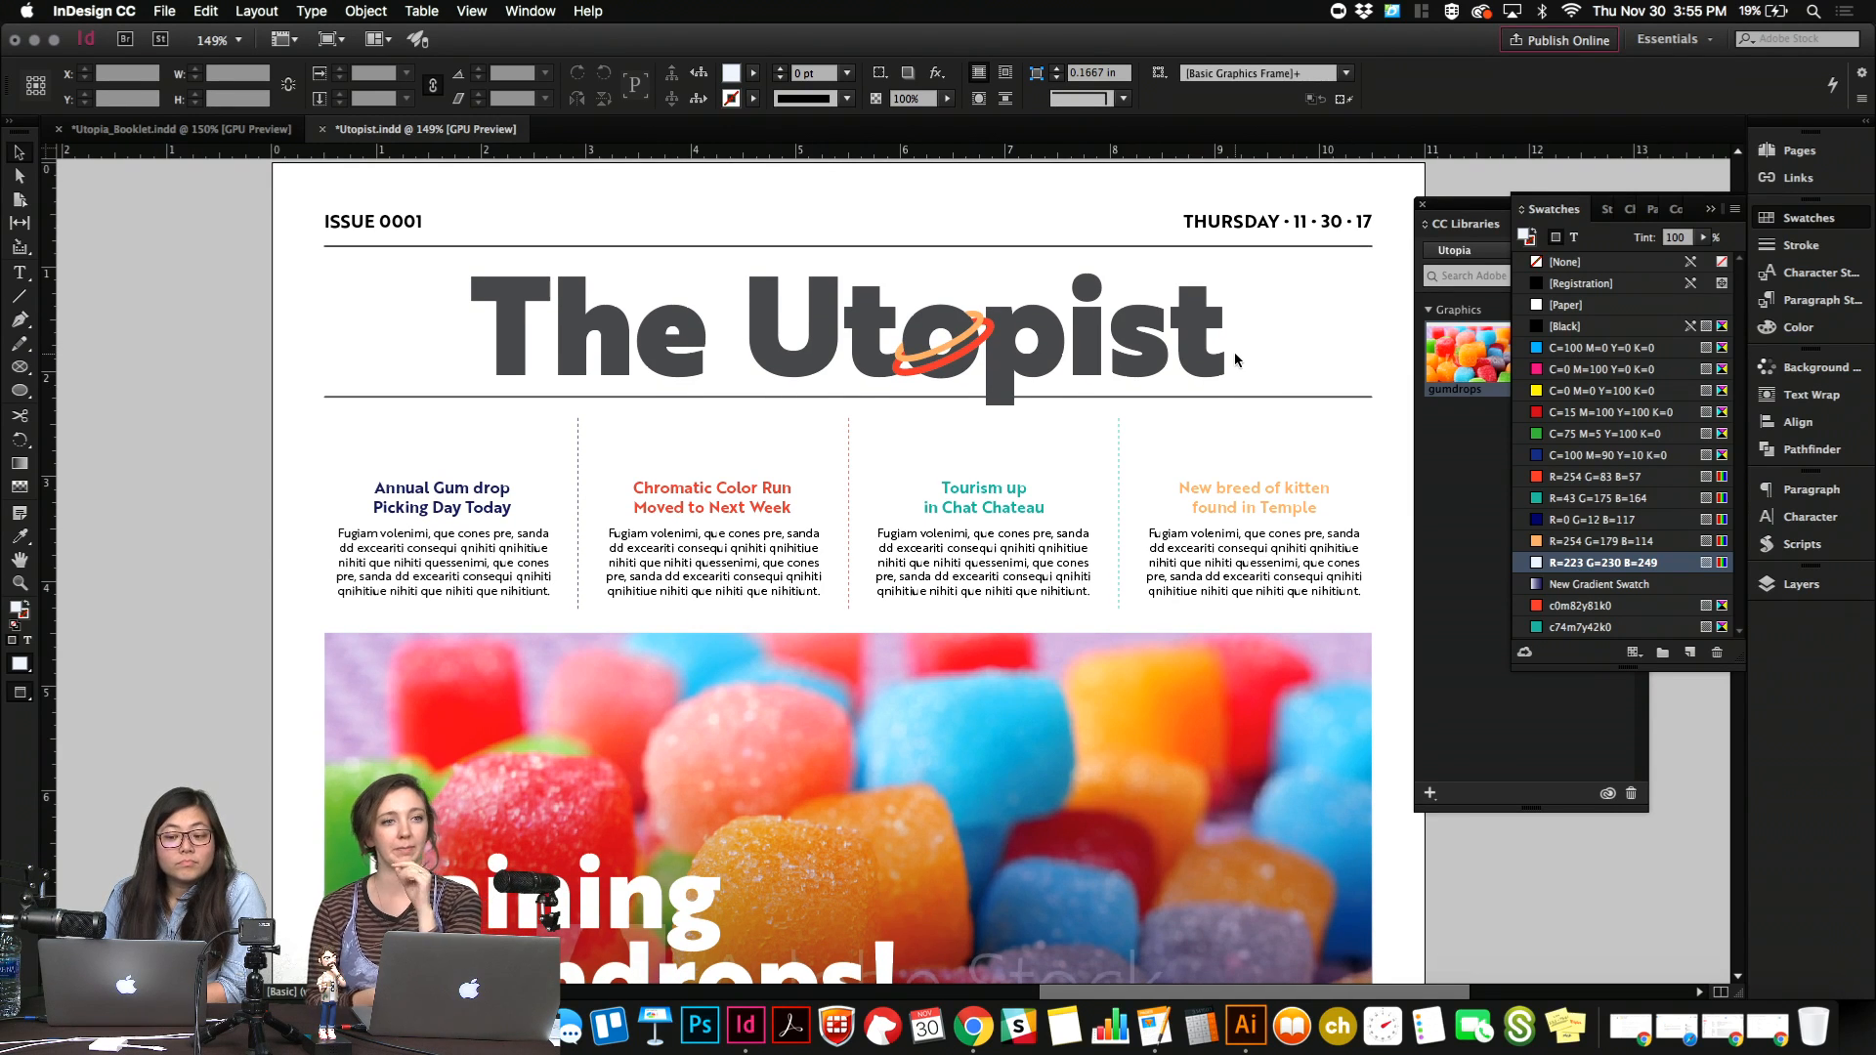
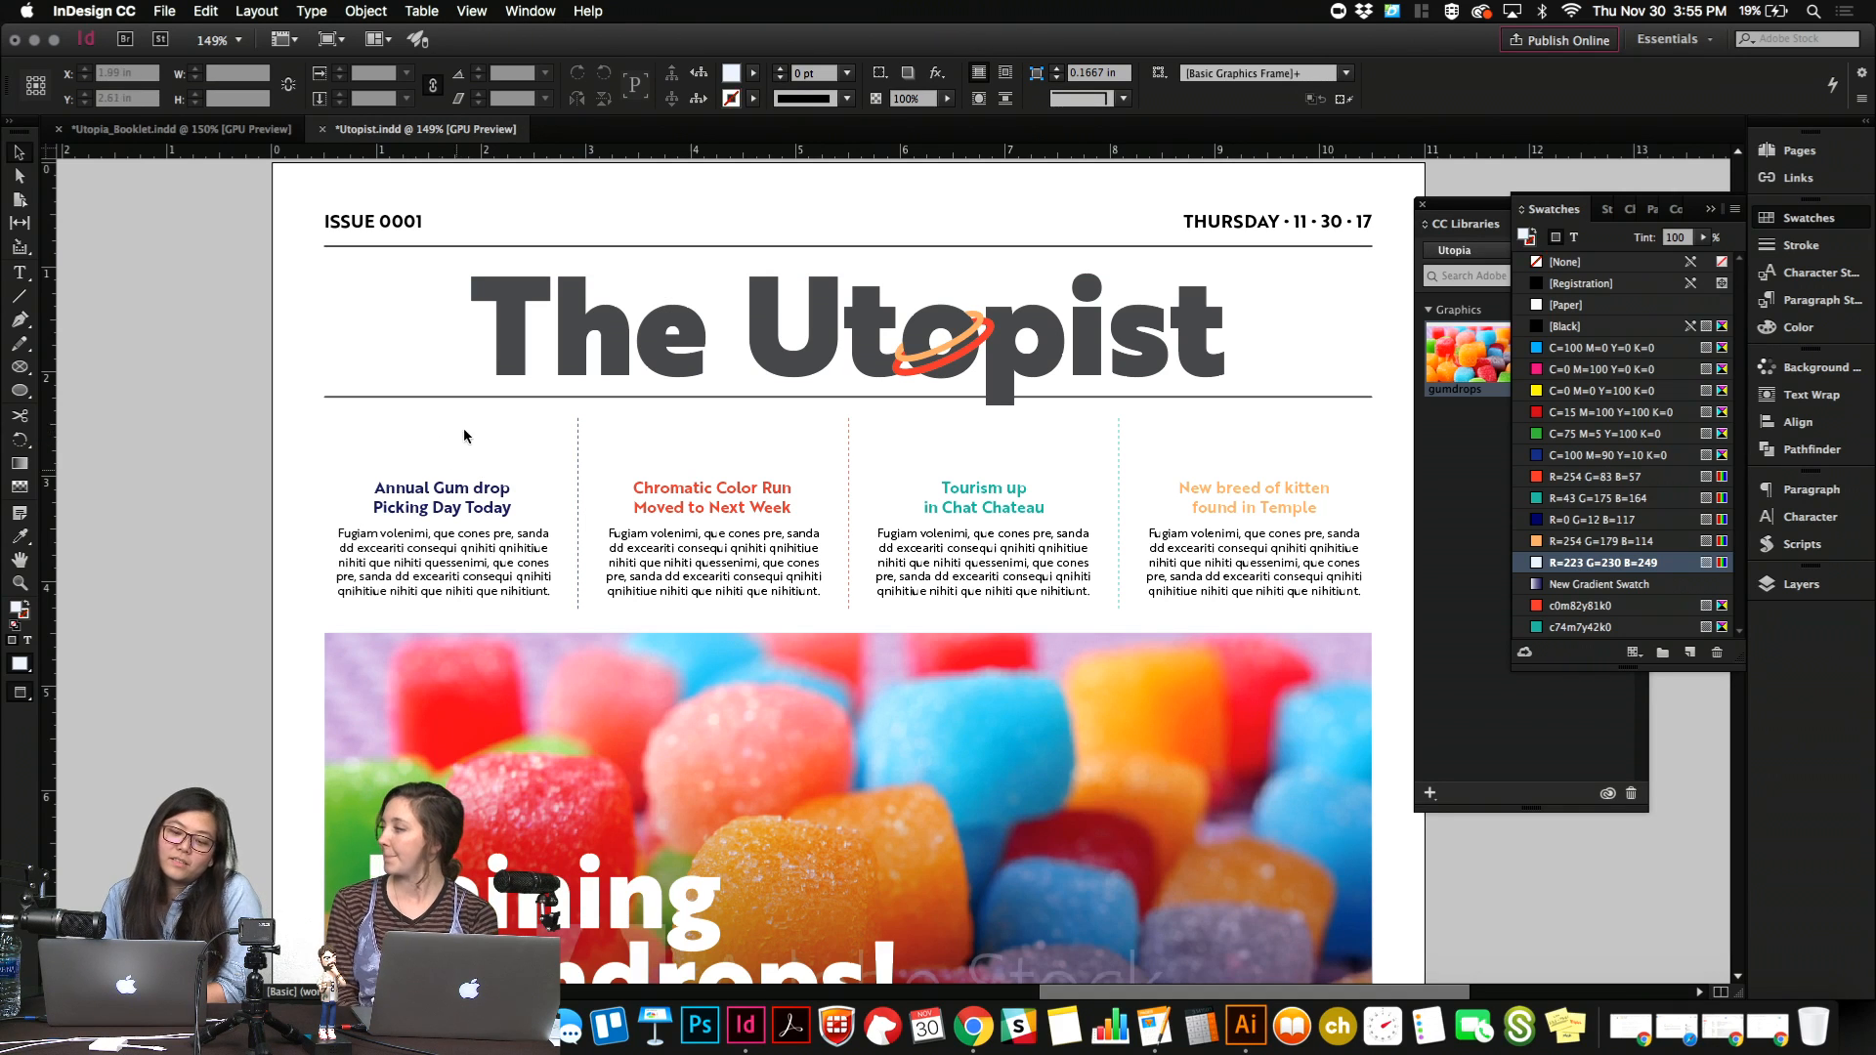
Switch to Illustrator and select the wavy lines in the Beer Lake badge.
click(1255, 1041)
scroll(1085, 767, down, 6)
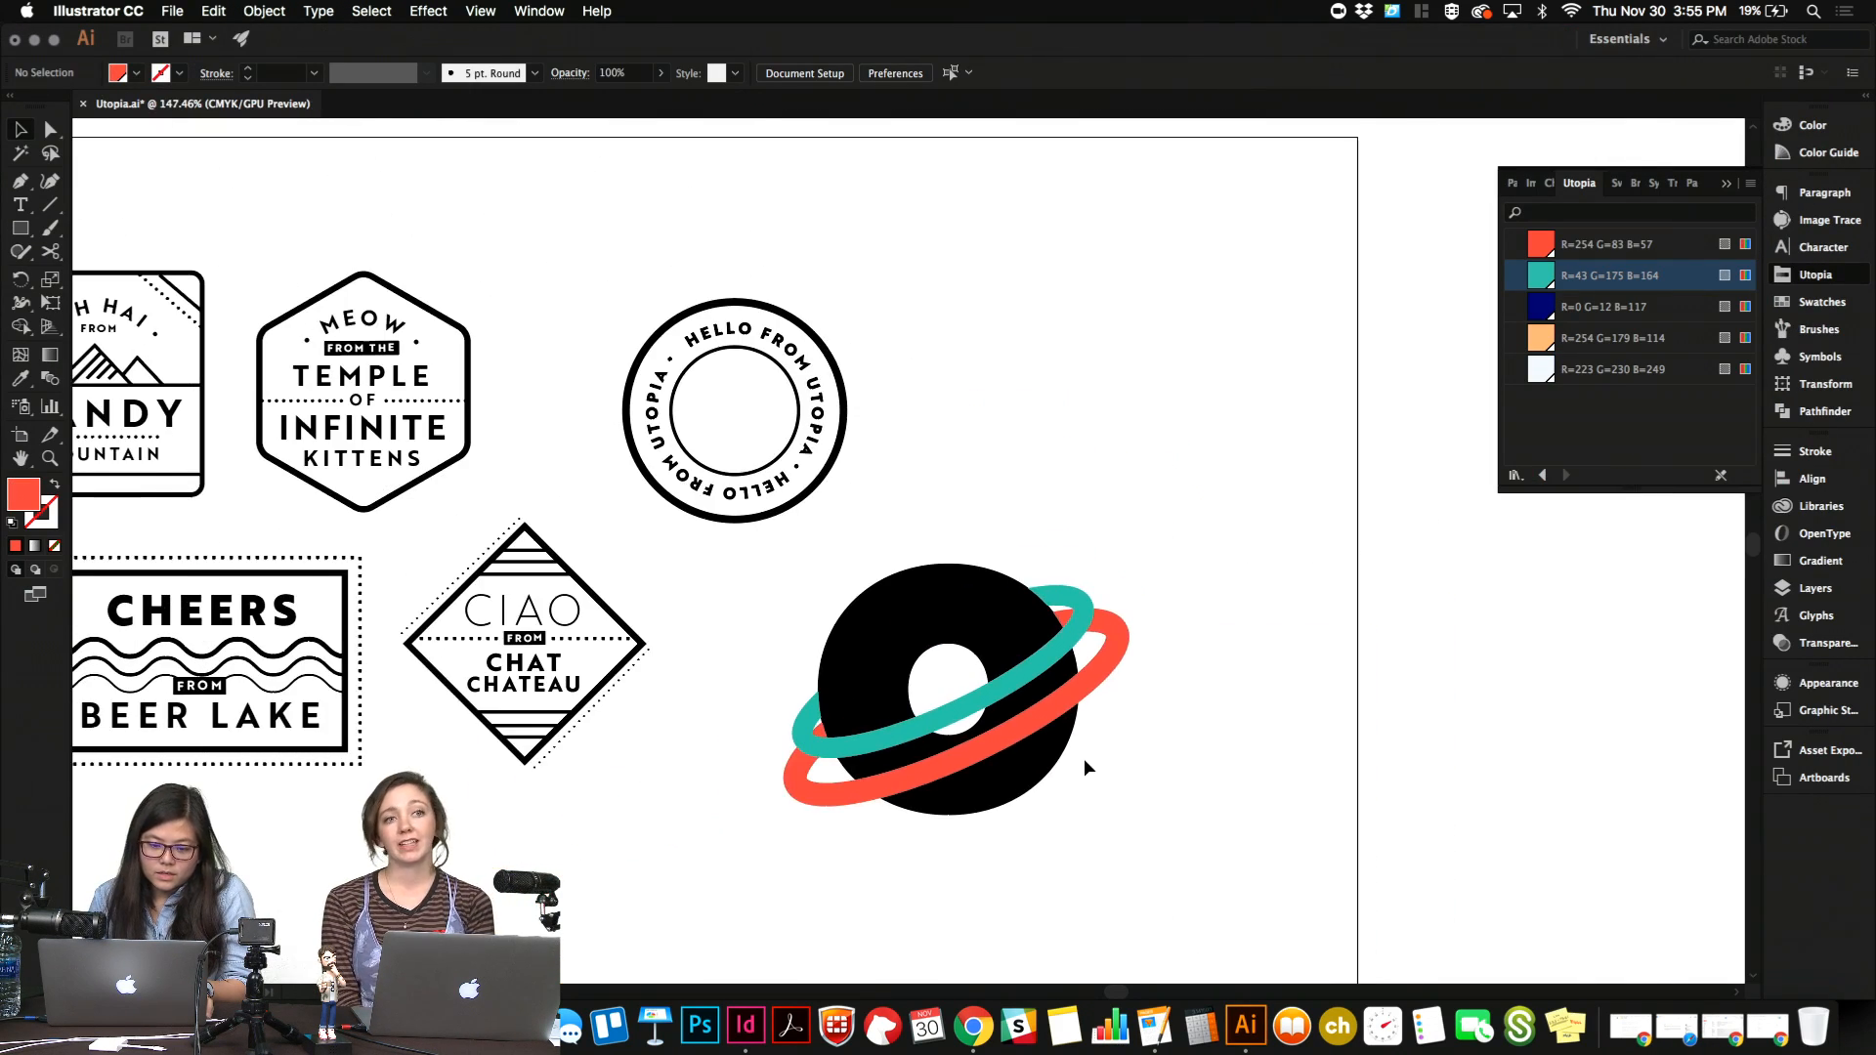
scroll(1085, 767, left, 2)
scroll(1085, 767, left, 2)
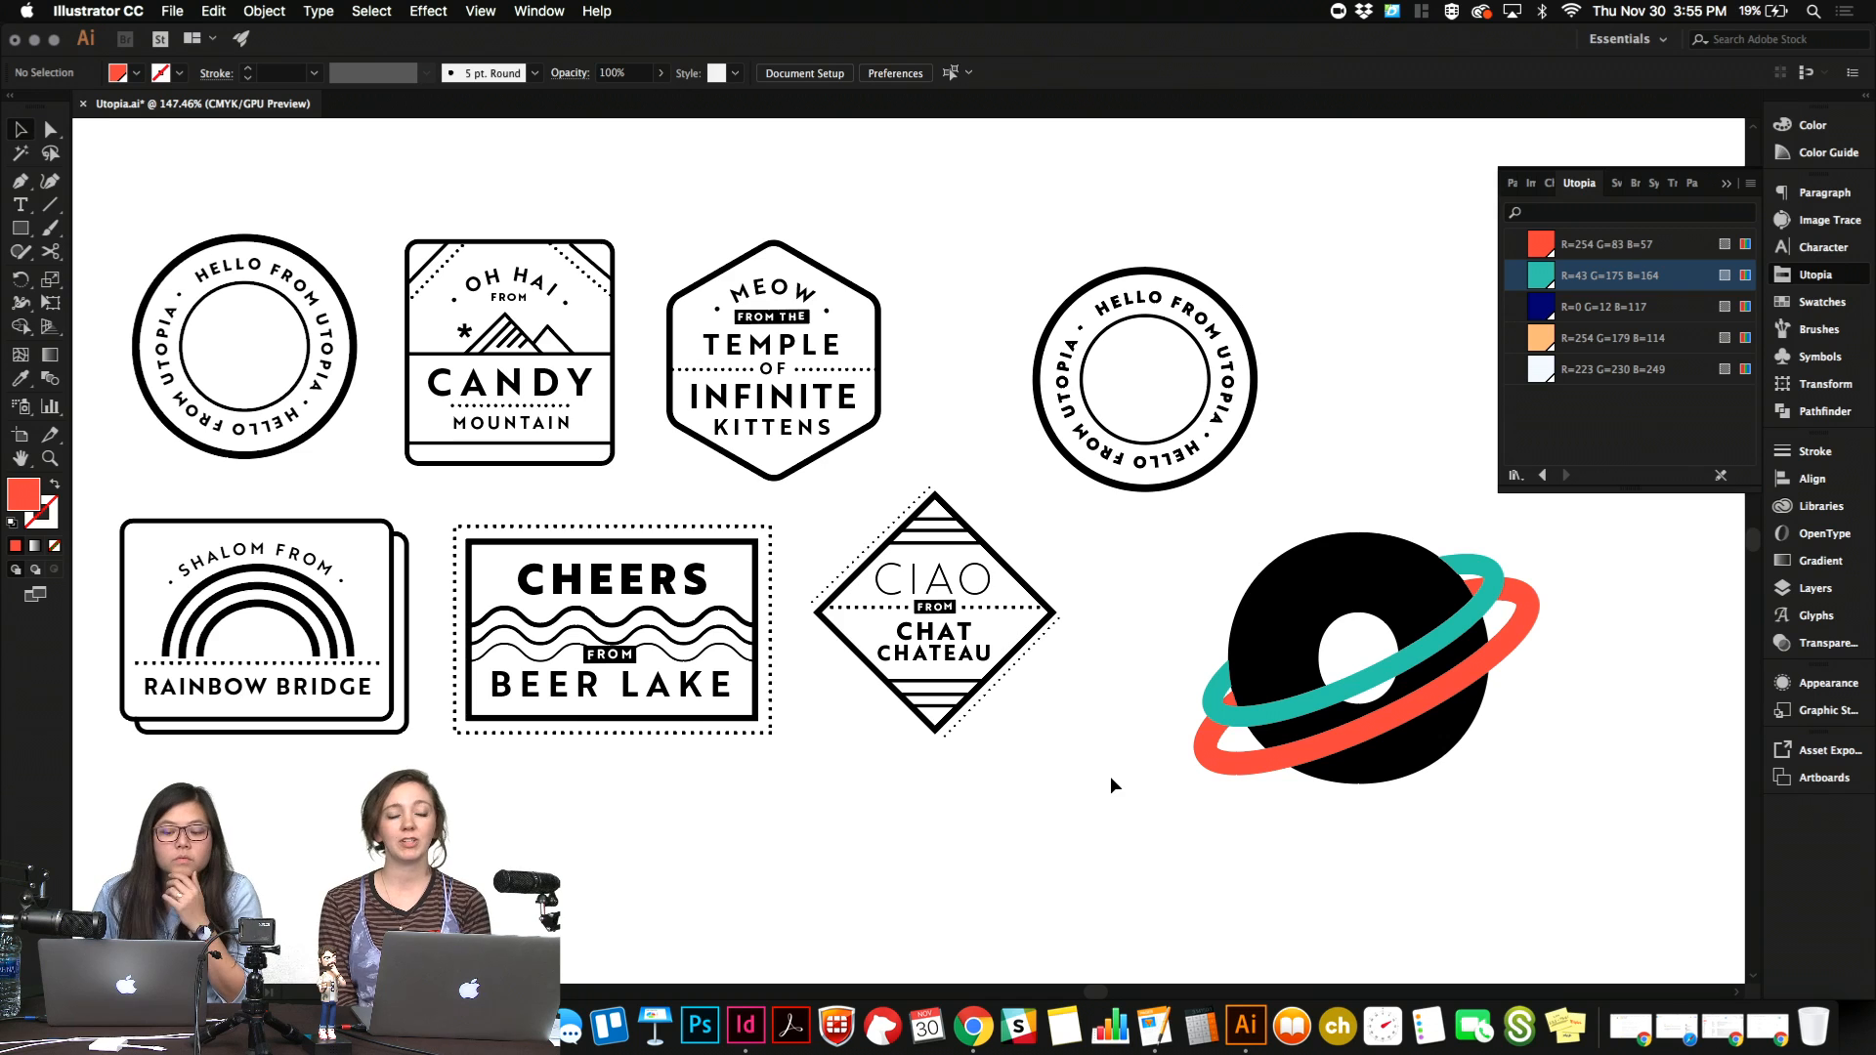
click(721, 614)
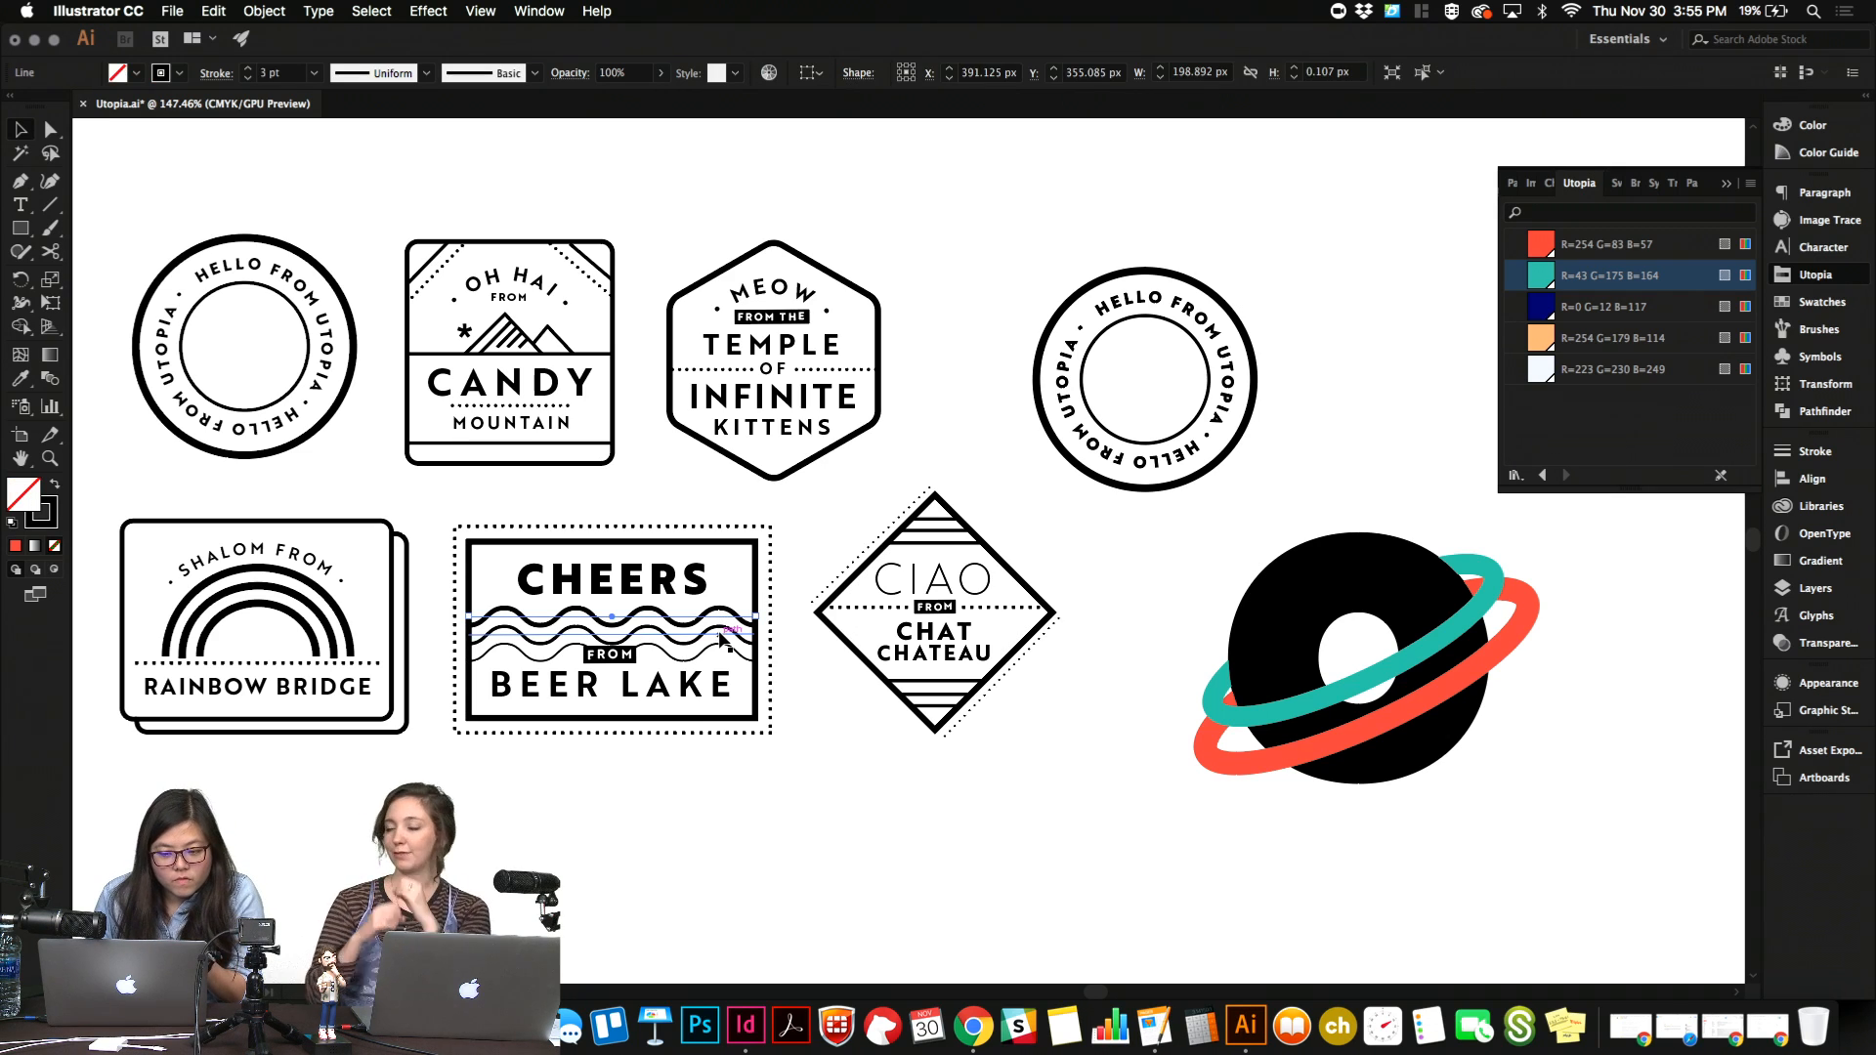
shift+click(723, 647)
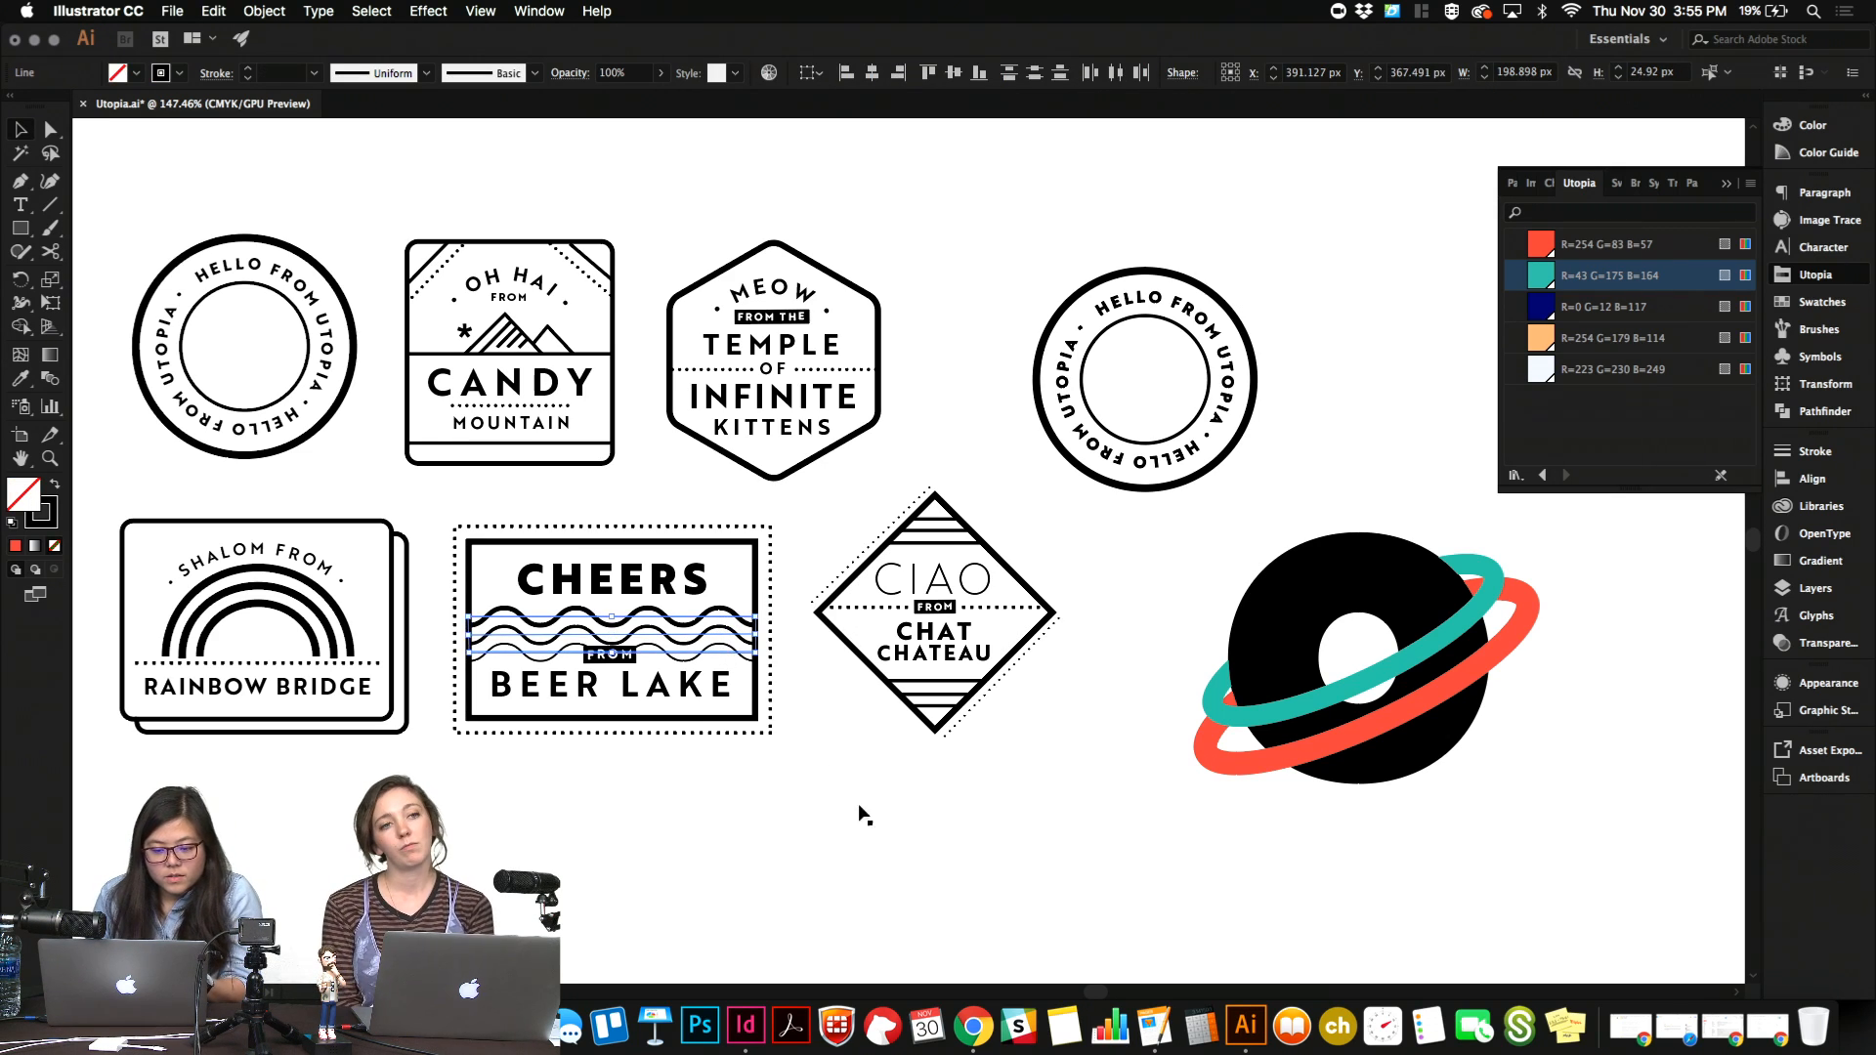
Paste the waves into the InDesign newsletter and place them above the "Chromatic Color Run" headline, scaled to about 1.63 in wide.
click(746, 1024)
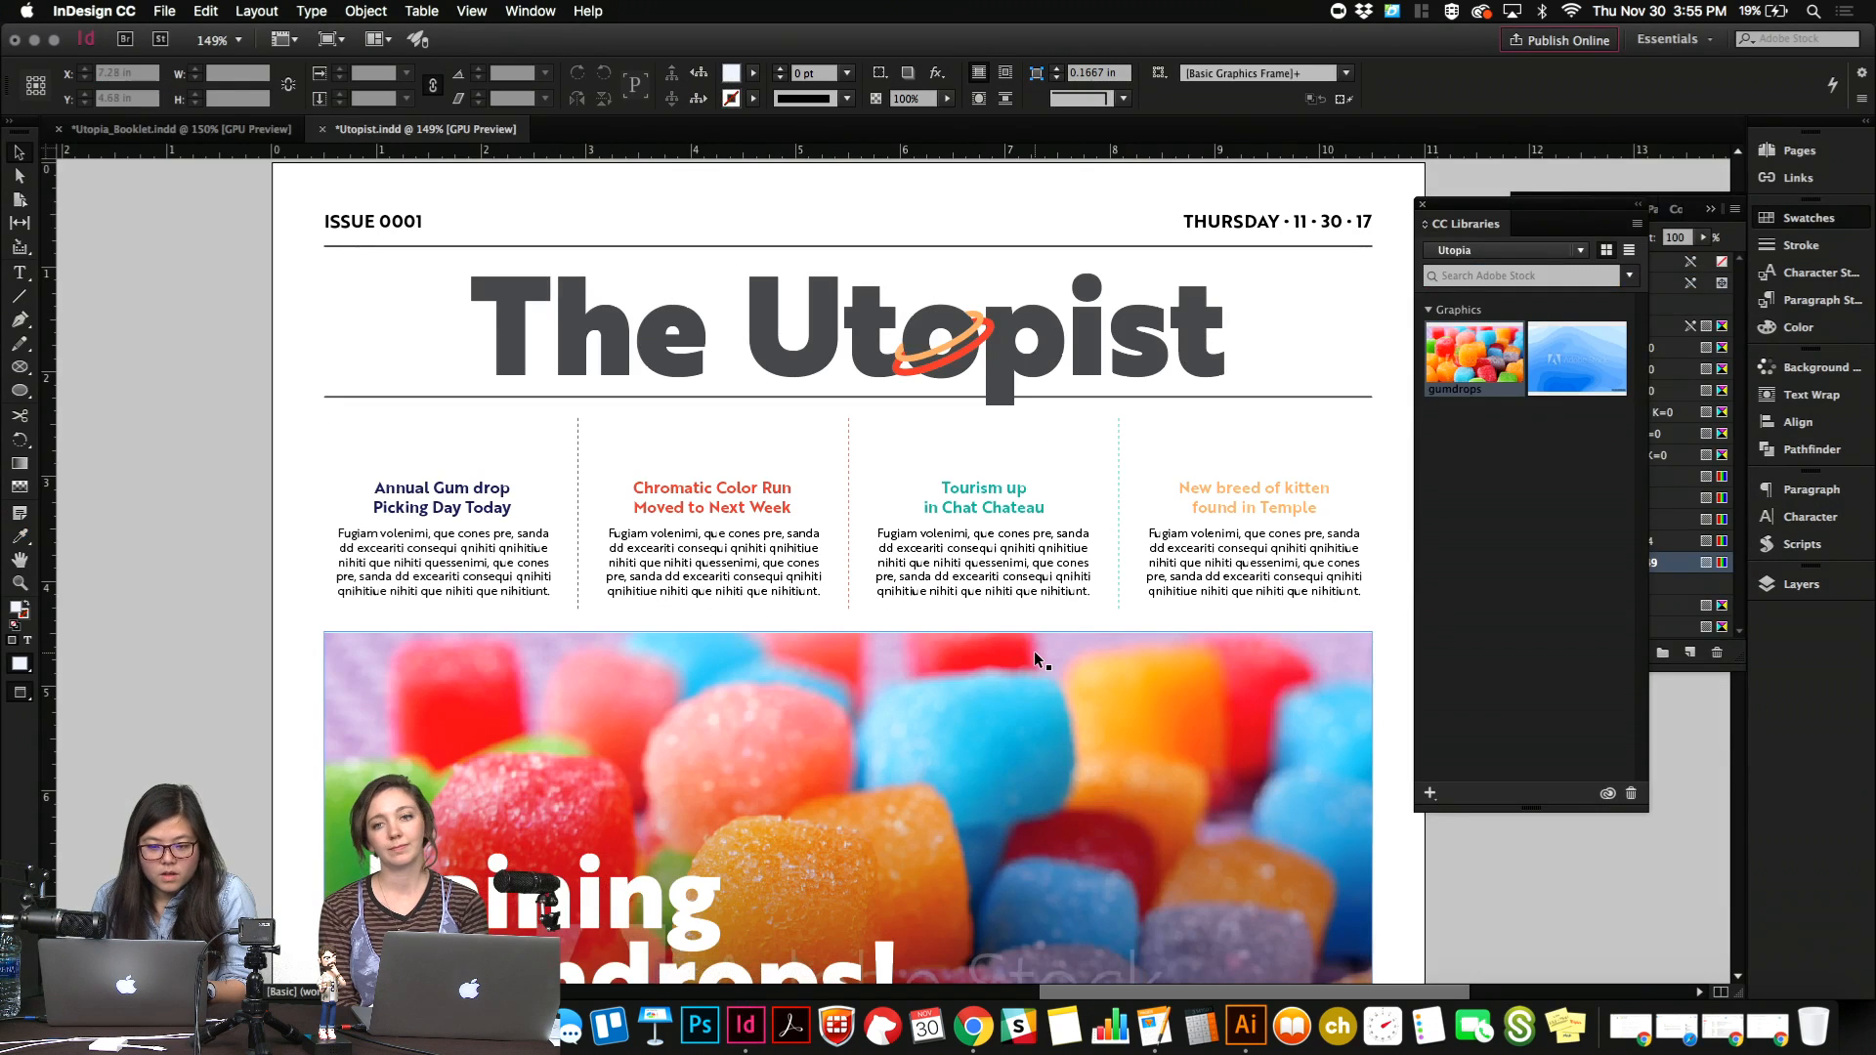
key(super+v)
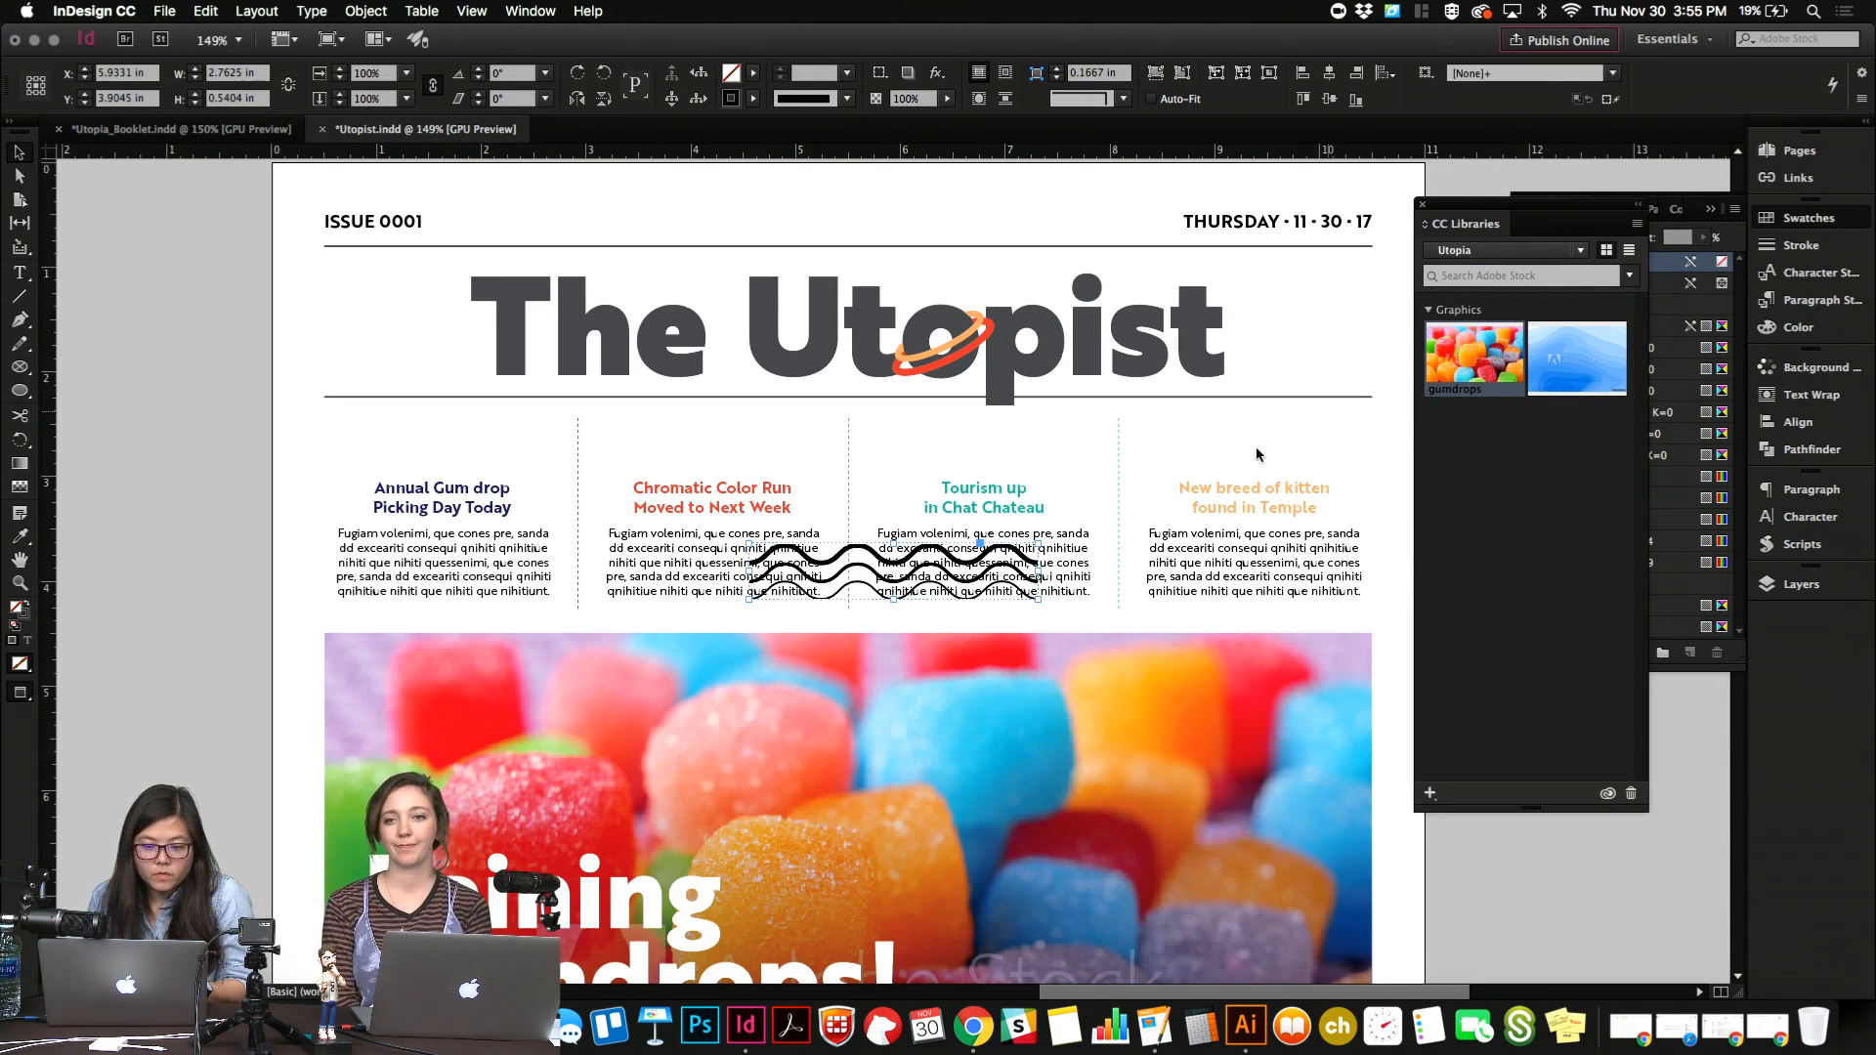
mouse_move(1031, 571)
mouse_down()
mouse_move(850, 433)
mouse_move(740, 440)
mouse_up()
key(shift+Right)
key(shift+Right)
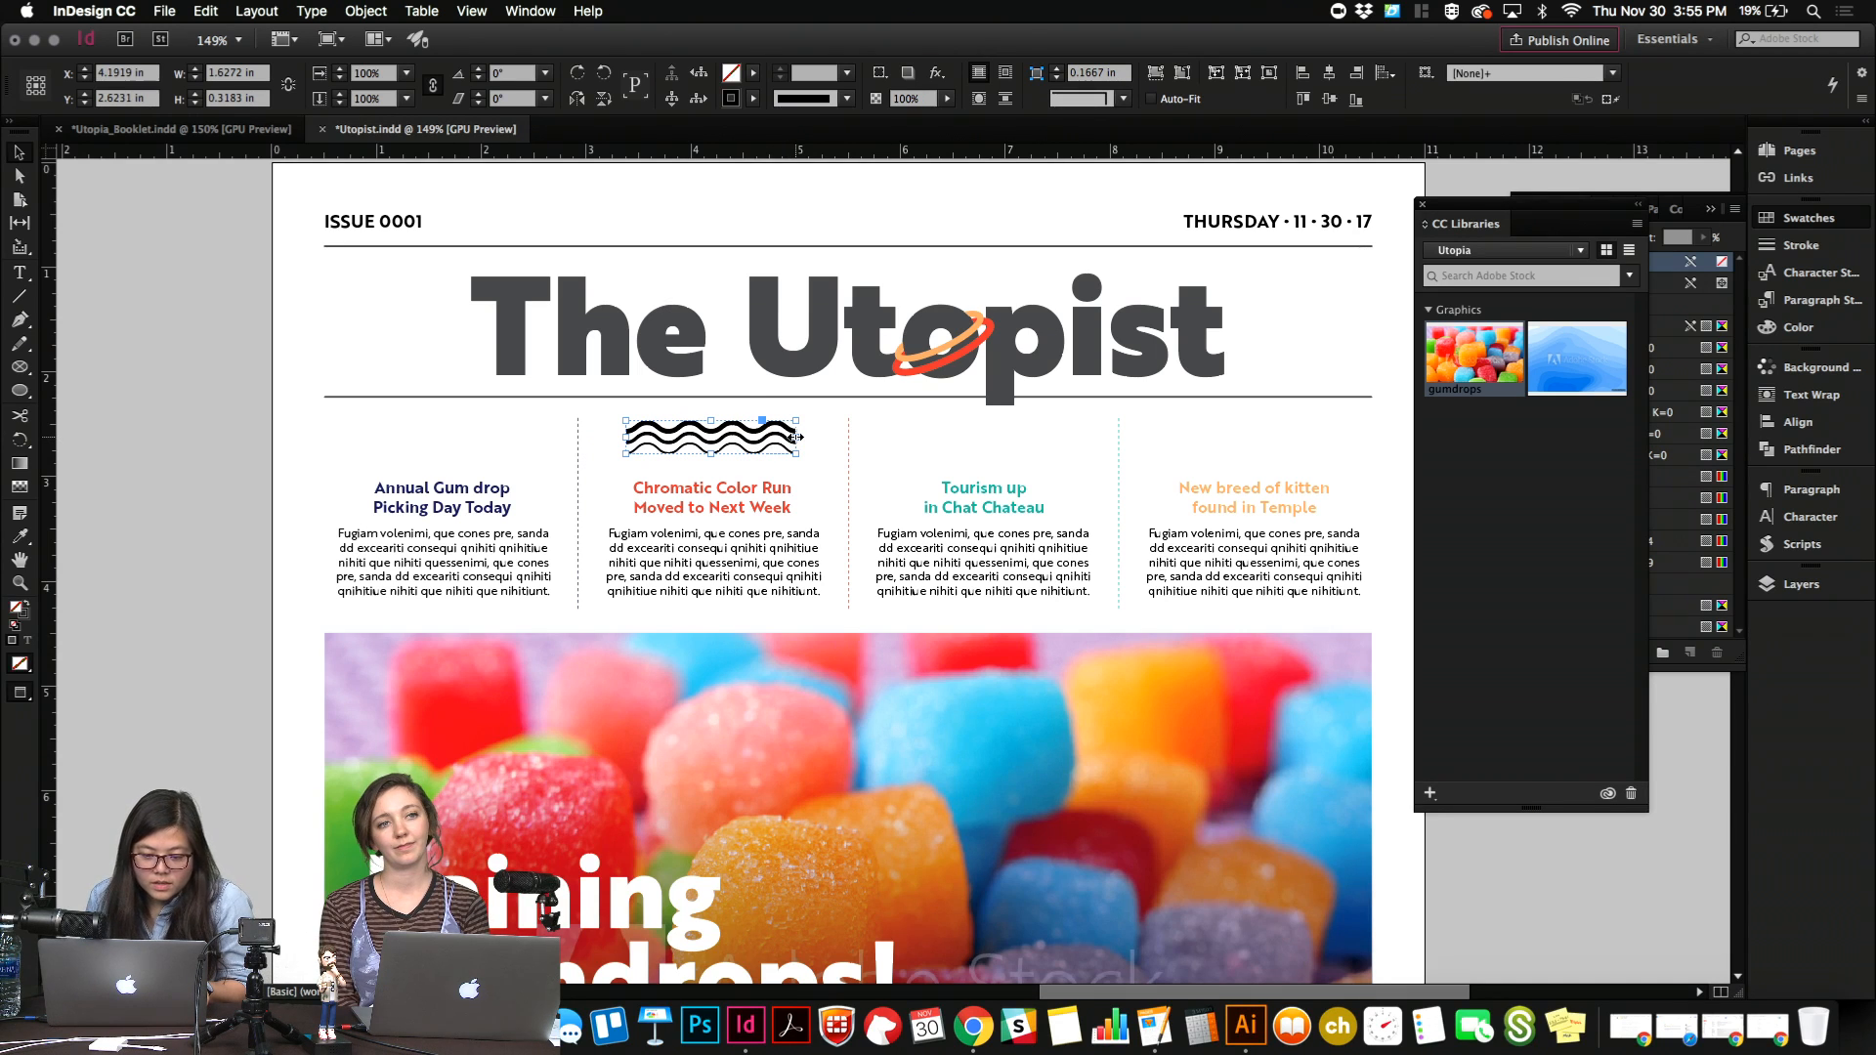
key(Down)
key(Down)
key(Down)
key(Down)
key(Down)
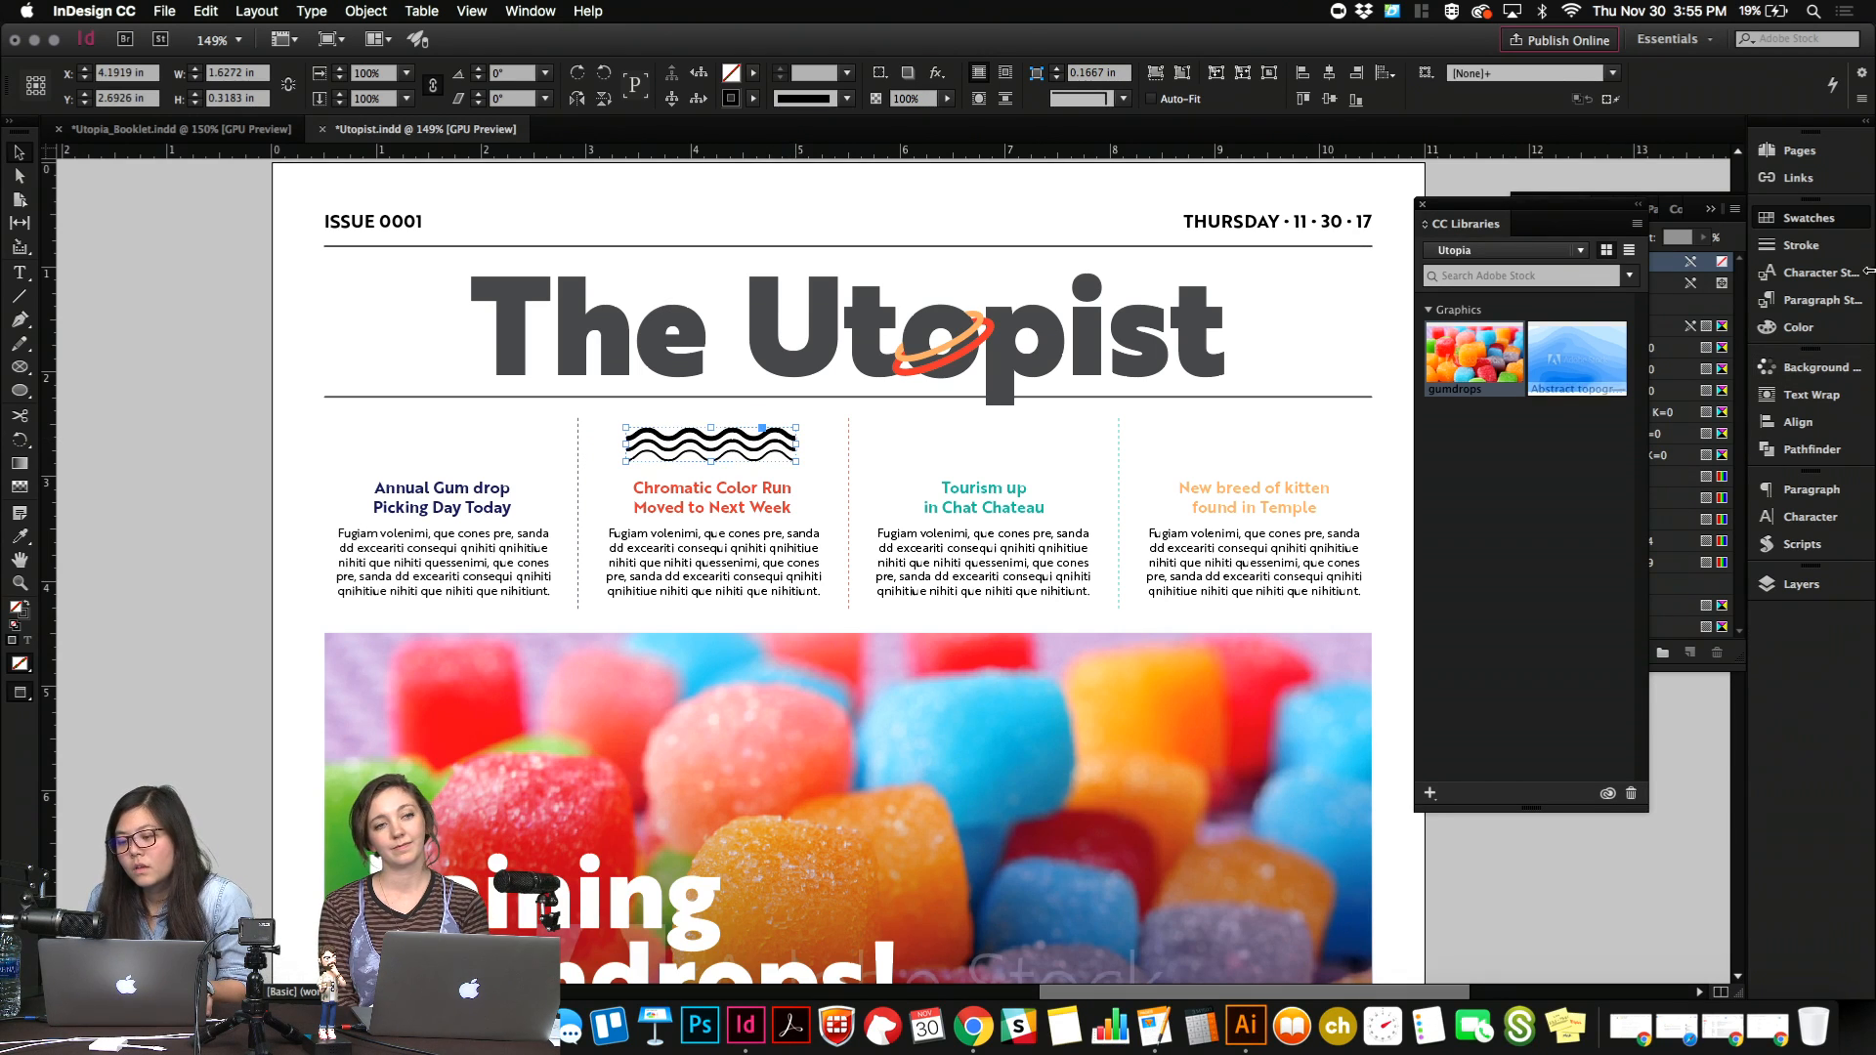
Set the stroke color of the waves to R=254 G=83 B=57.
click(1805, 218)
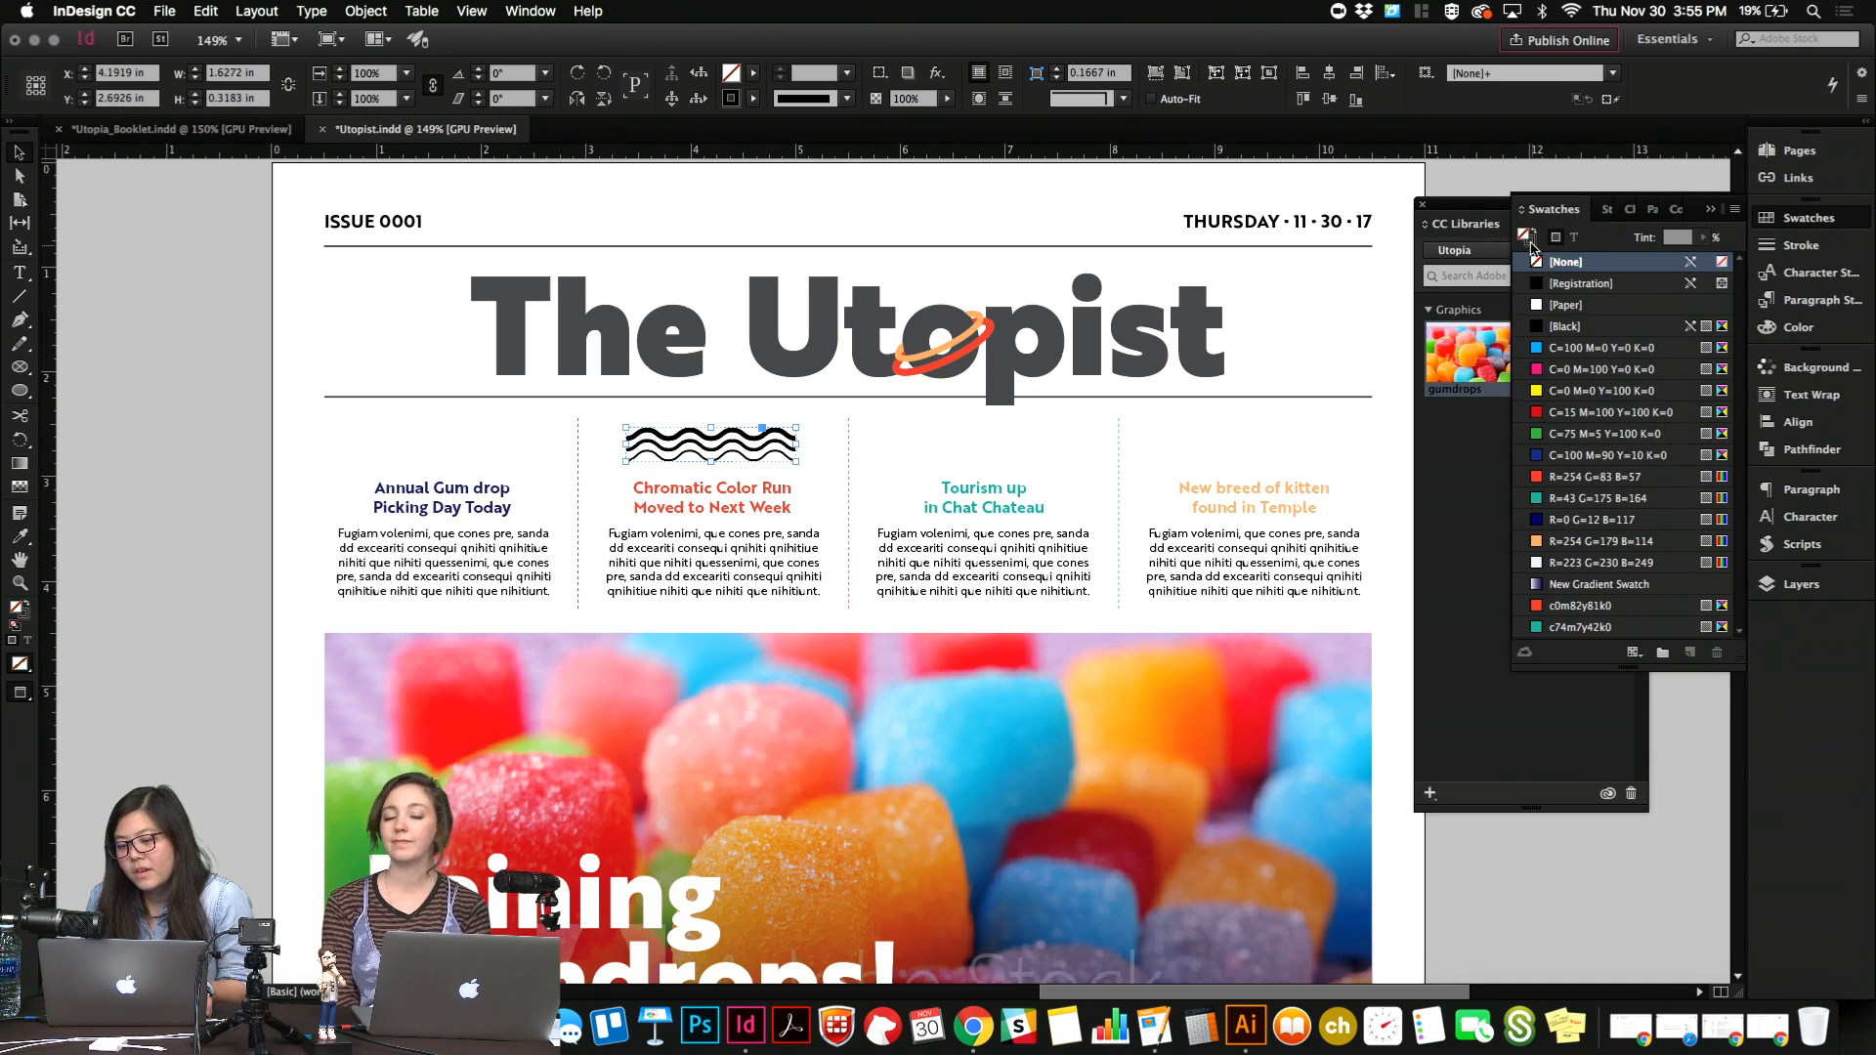
click(1531, 244)
click(1559, 475)
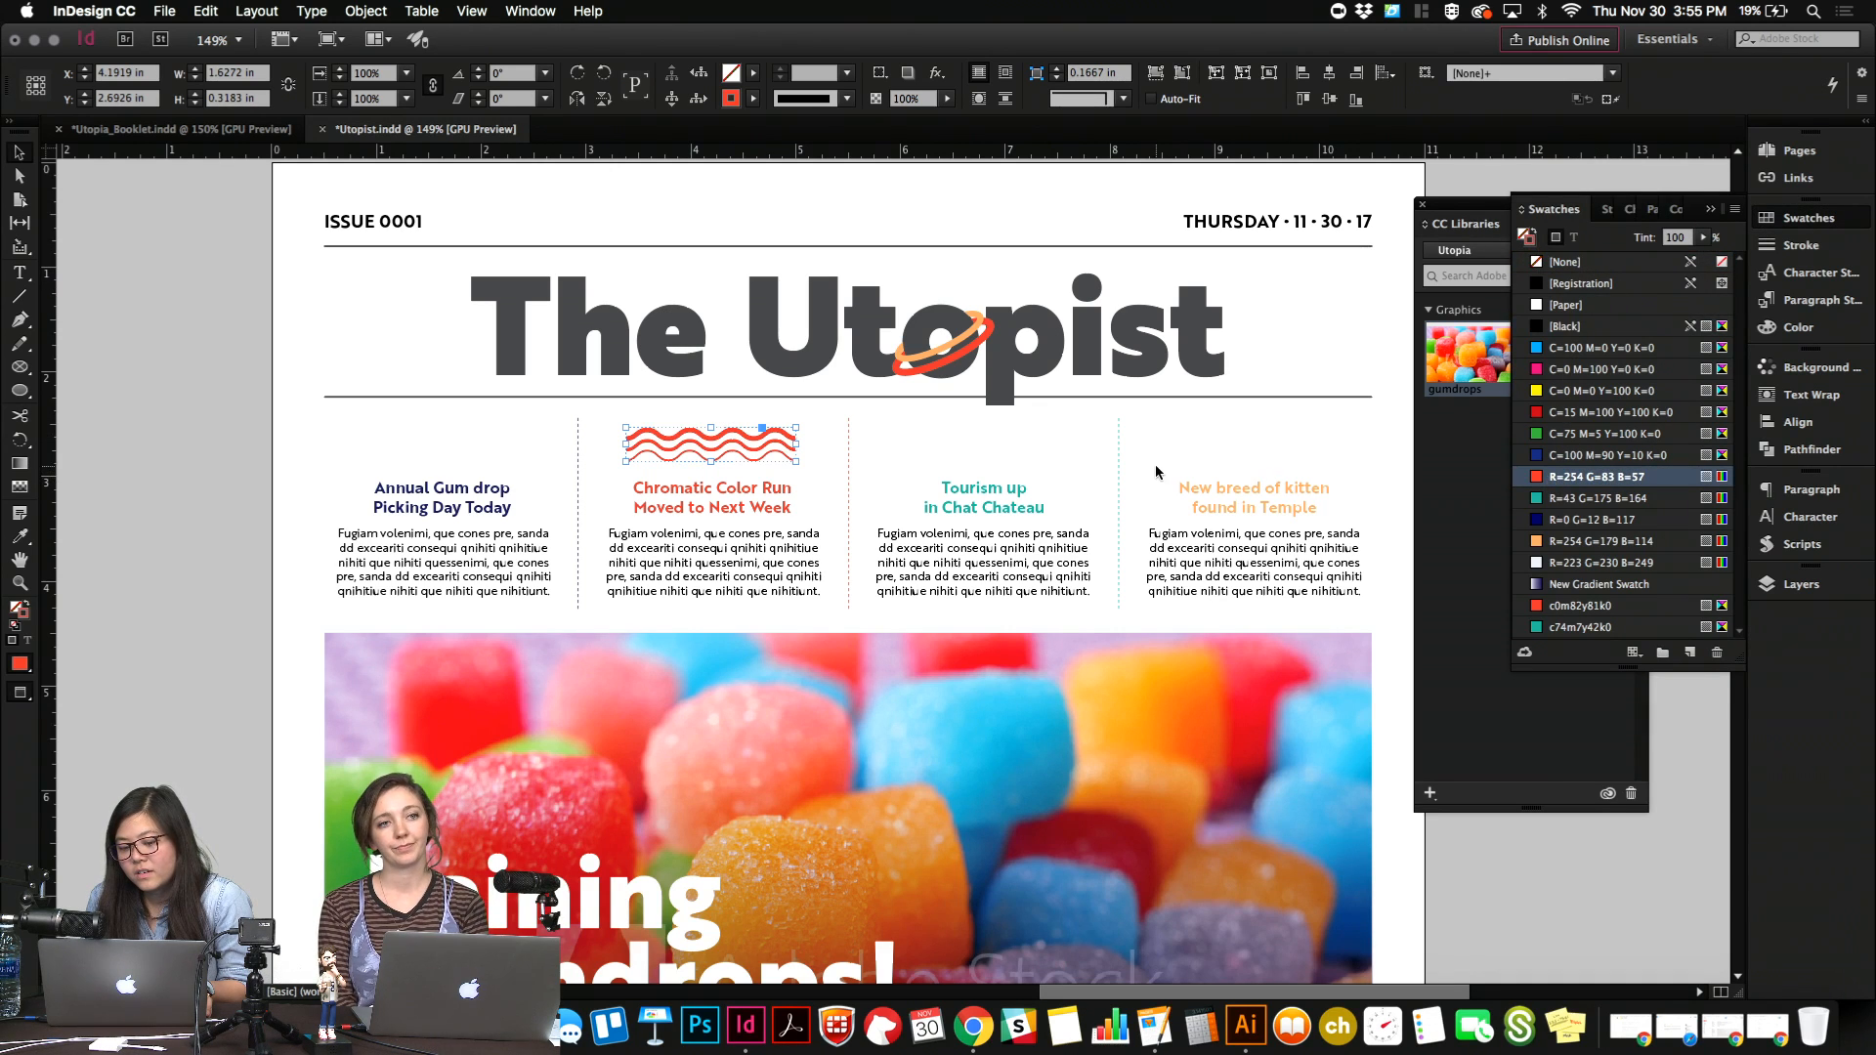
click(910, 471)
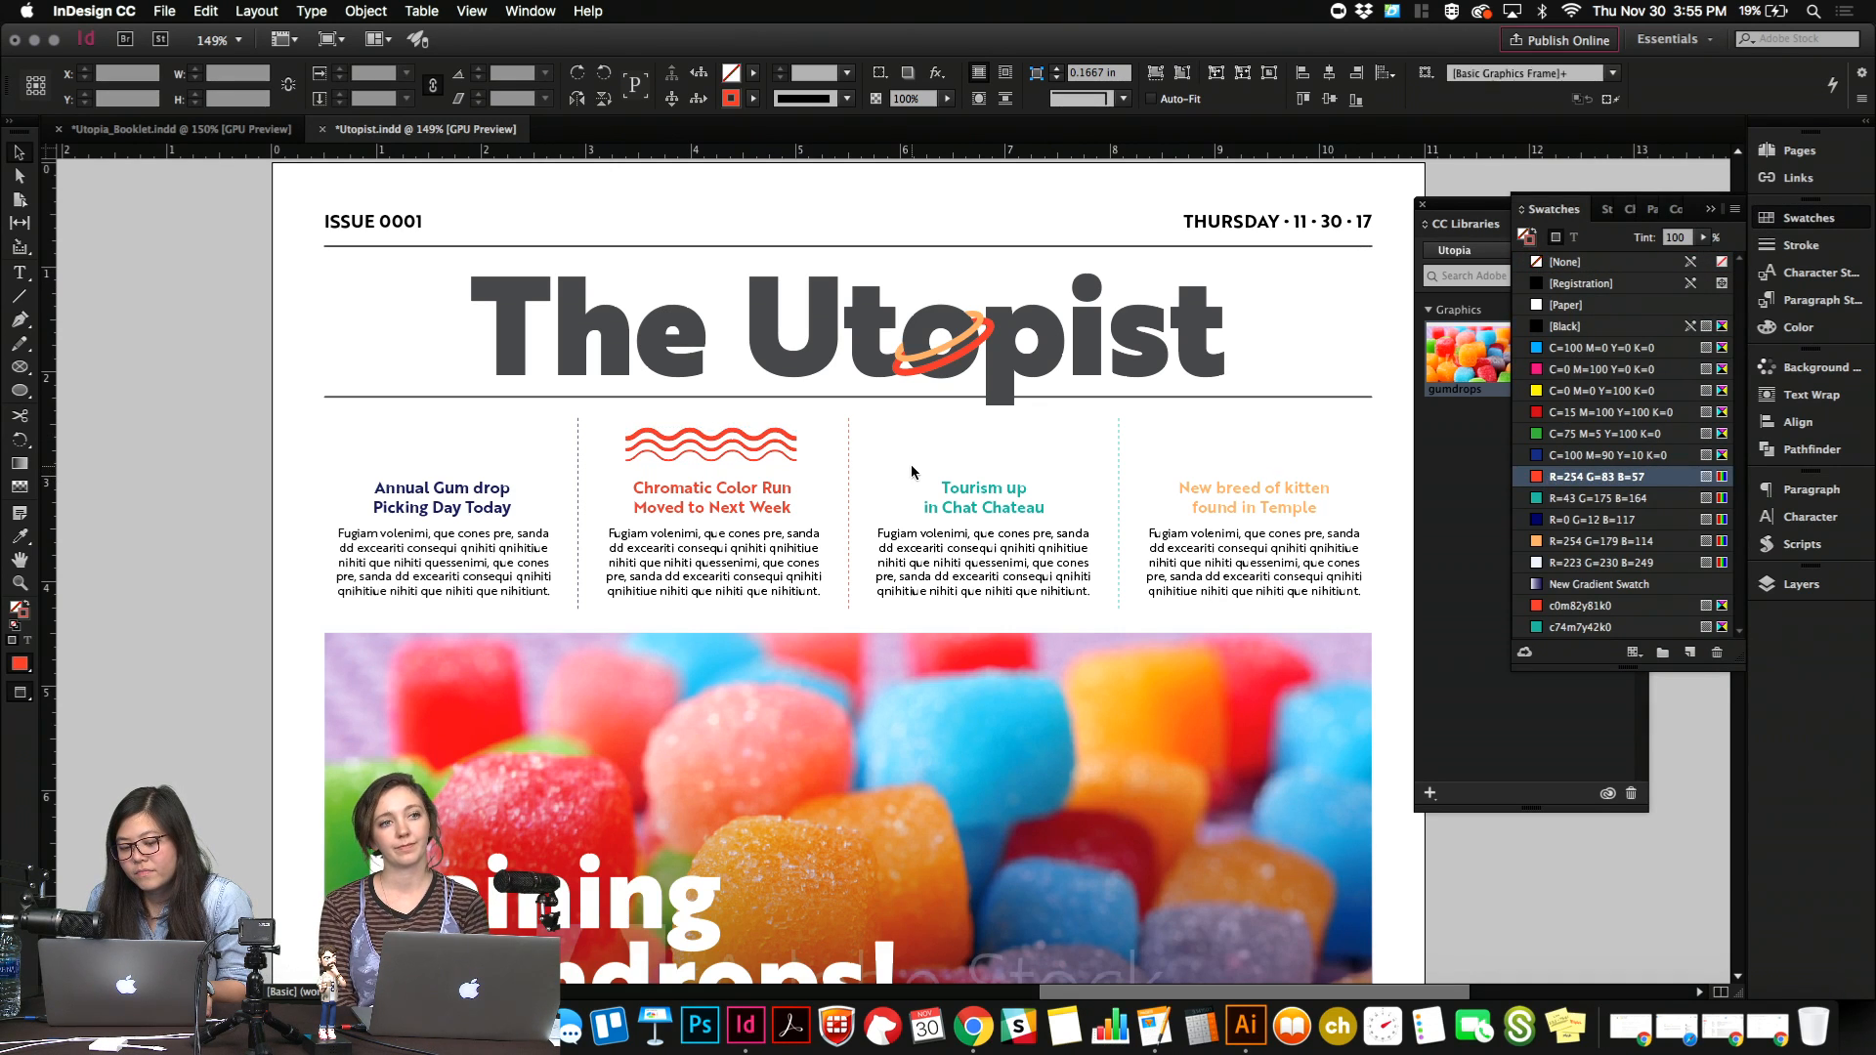
Scale the waves down to about 1.32 in wide and delete them from the newsletter.
click(765, 447)
mouse_move(793, 449)
mouse_down()
mouse_move(858, 450)
mouse_move(766, 449)
mouse_up()
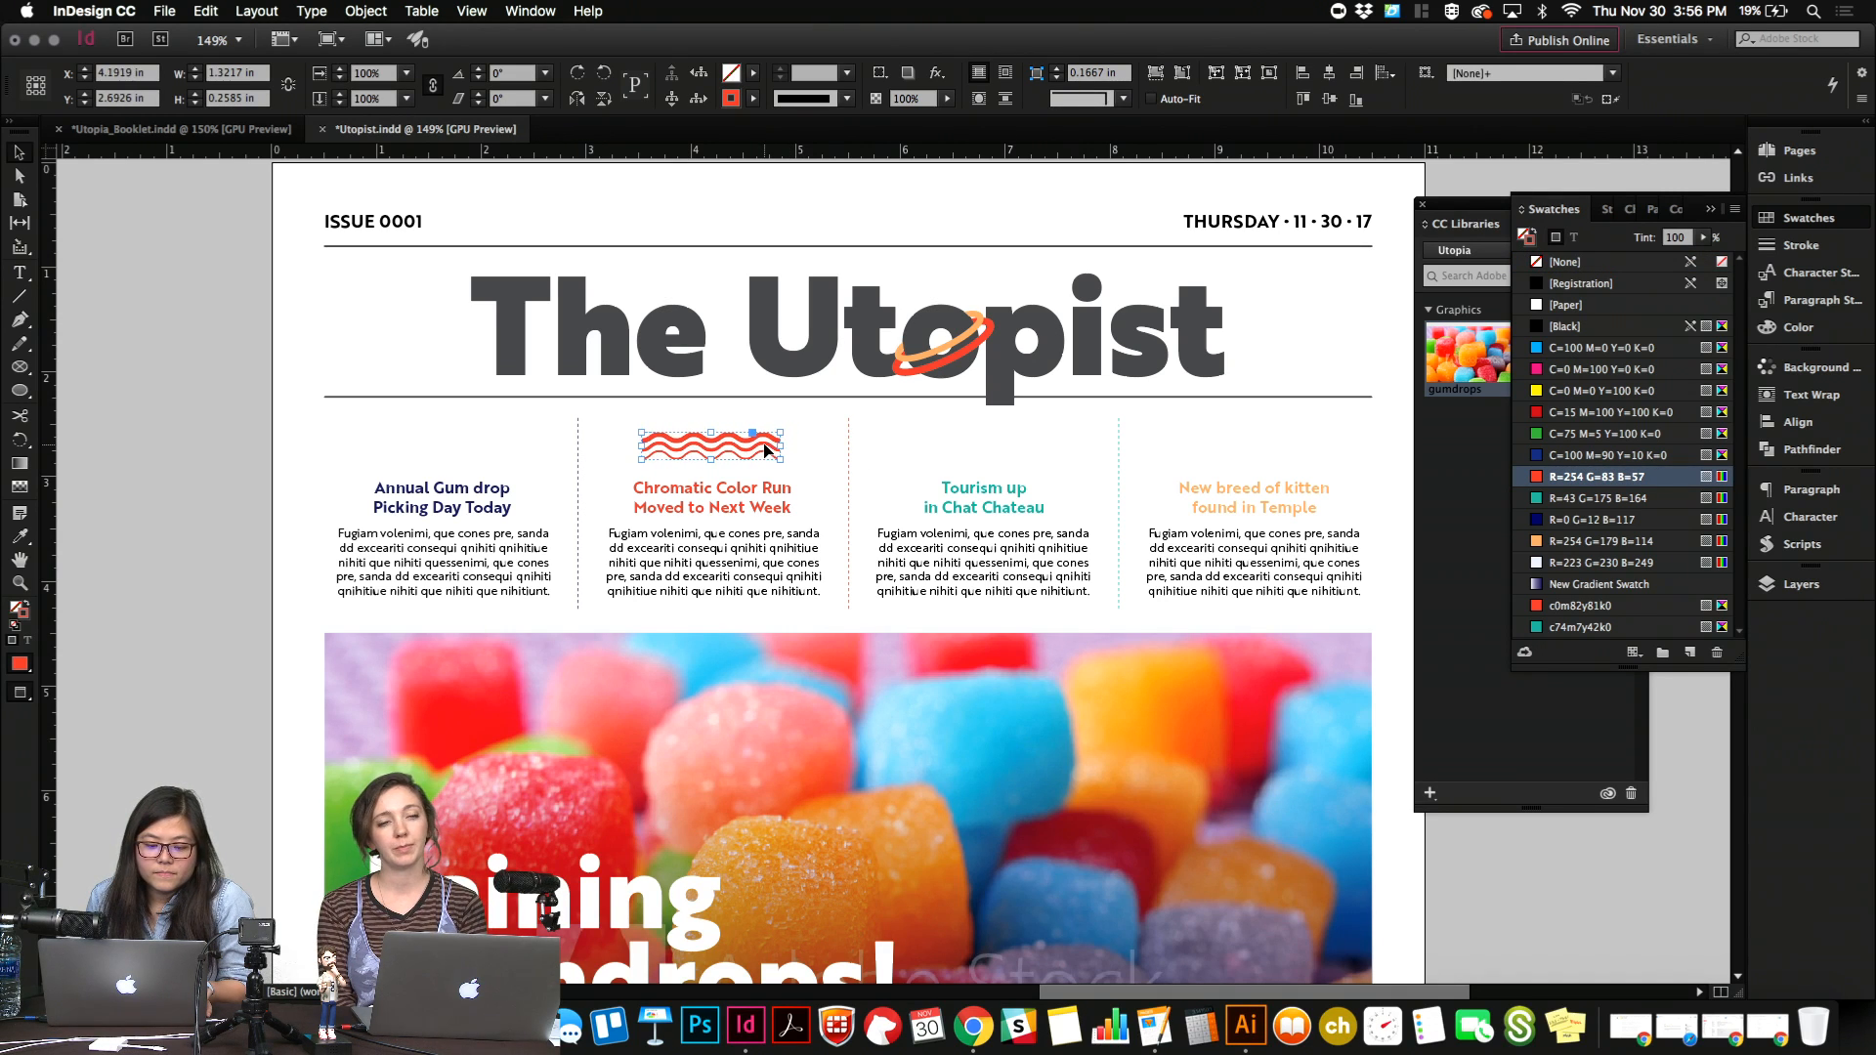
click(824, 471)
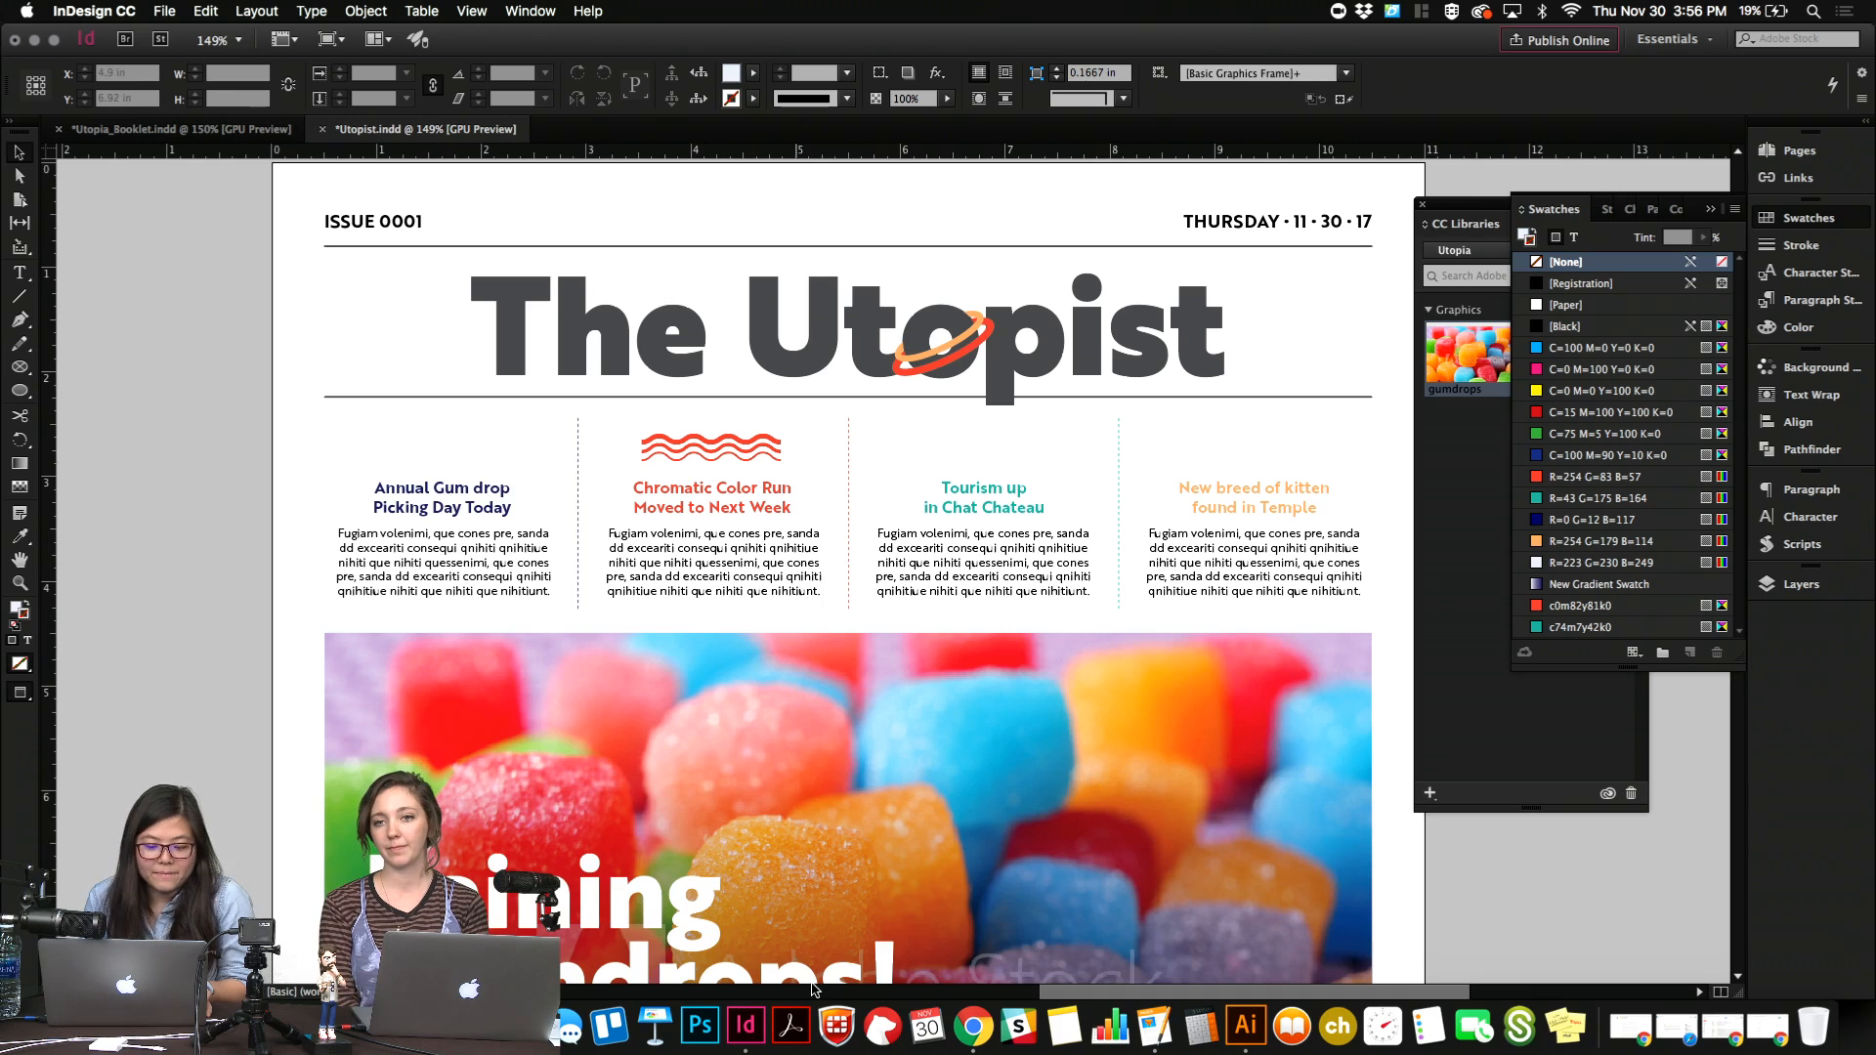
click(776, 450)
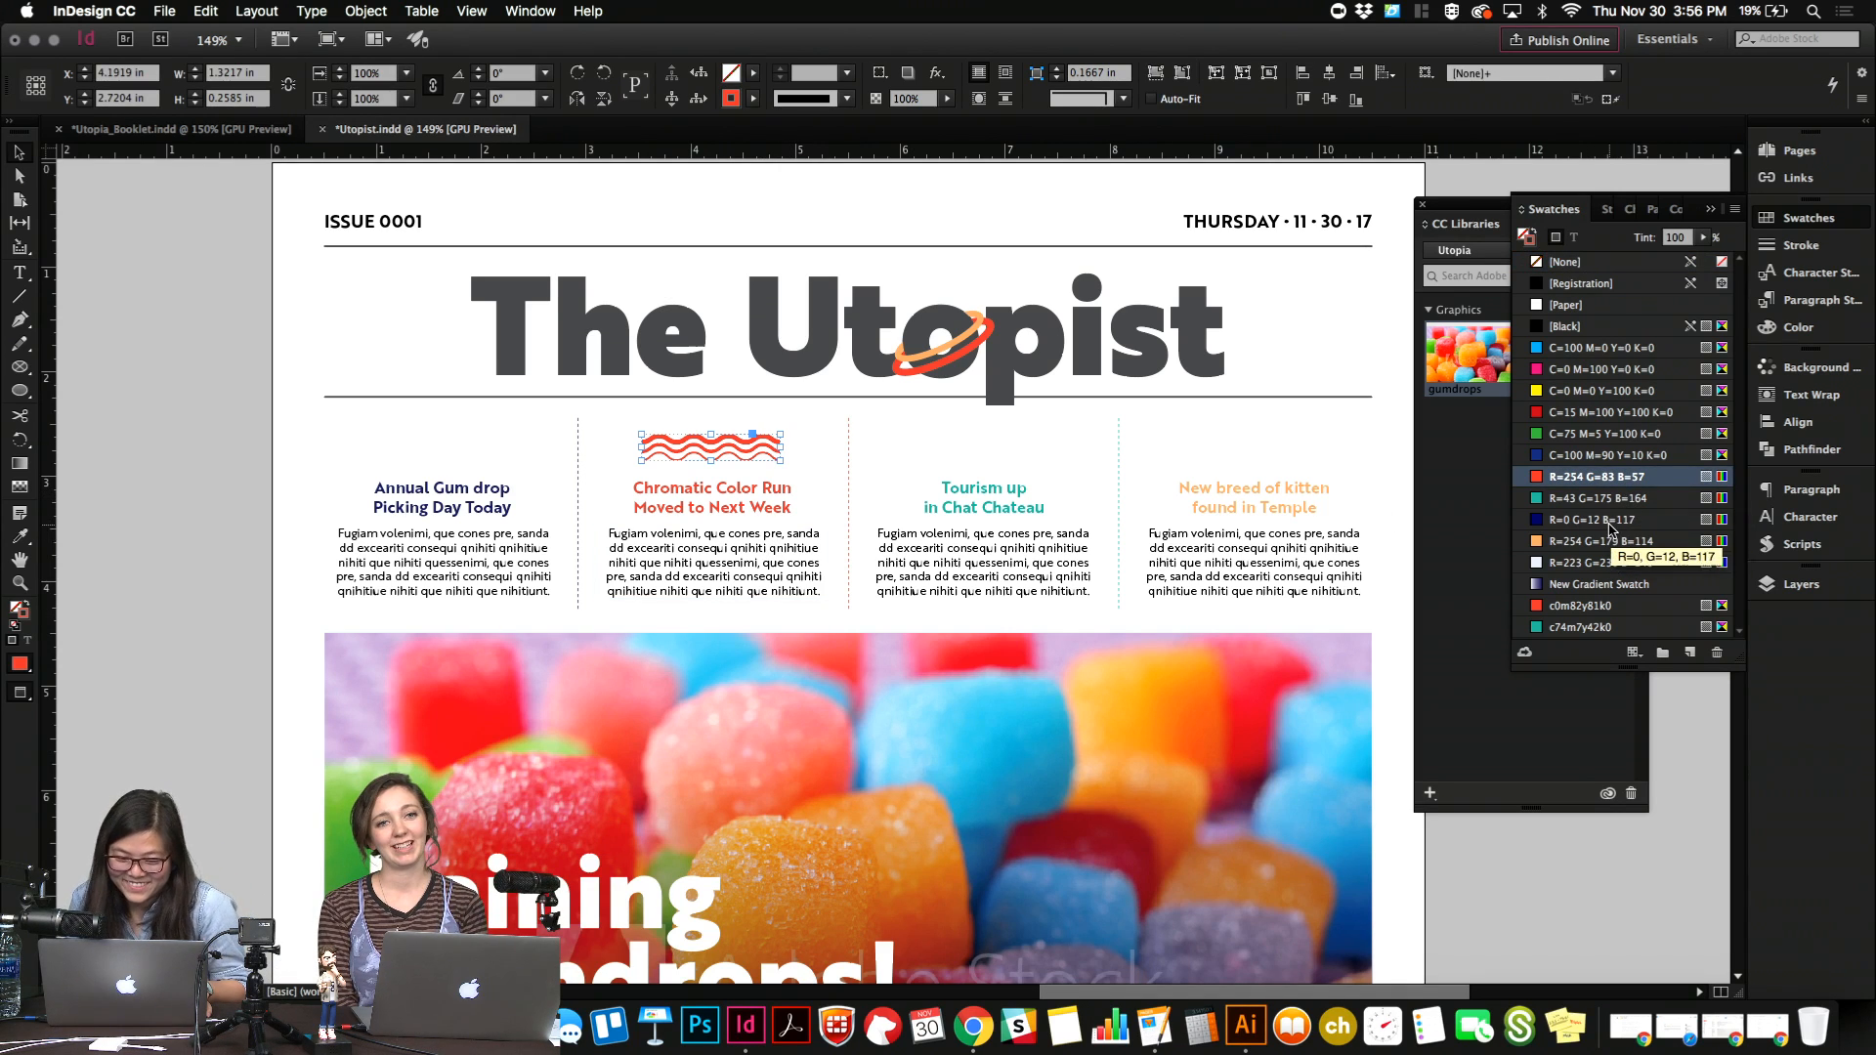
key(Delete)
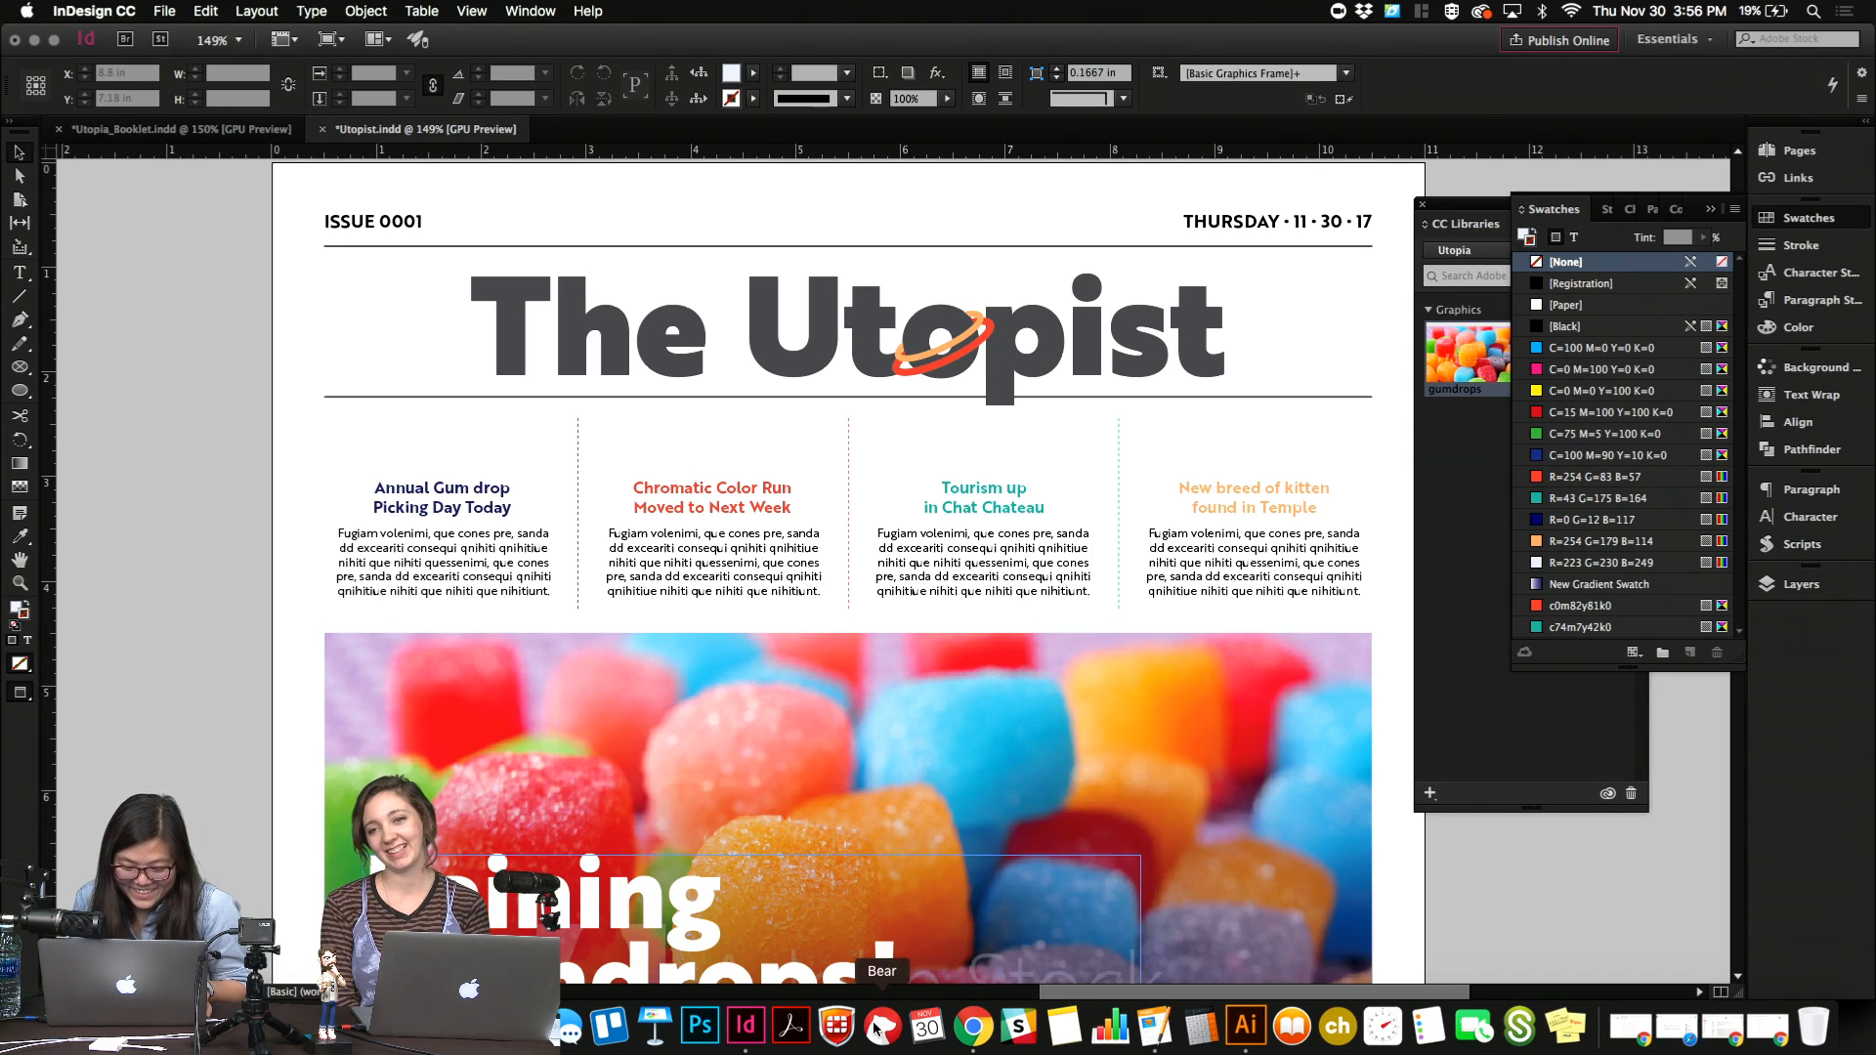
Switch to Illustrator and group the mountain lines with the asterisk in the Candy Mountain badge.
click(1245, 1025)
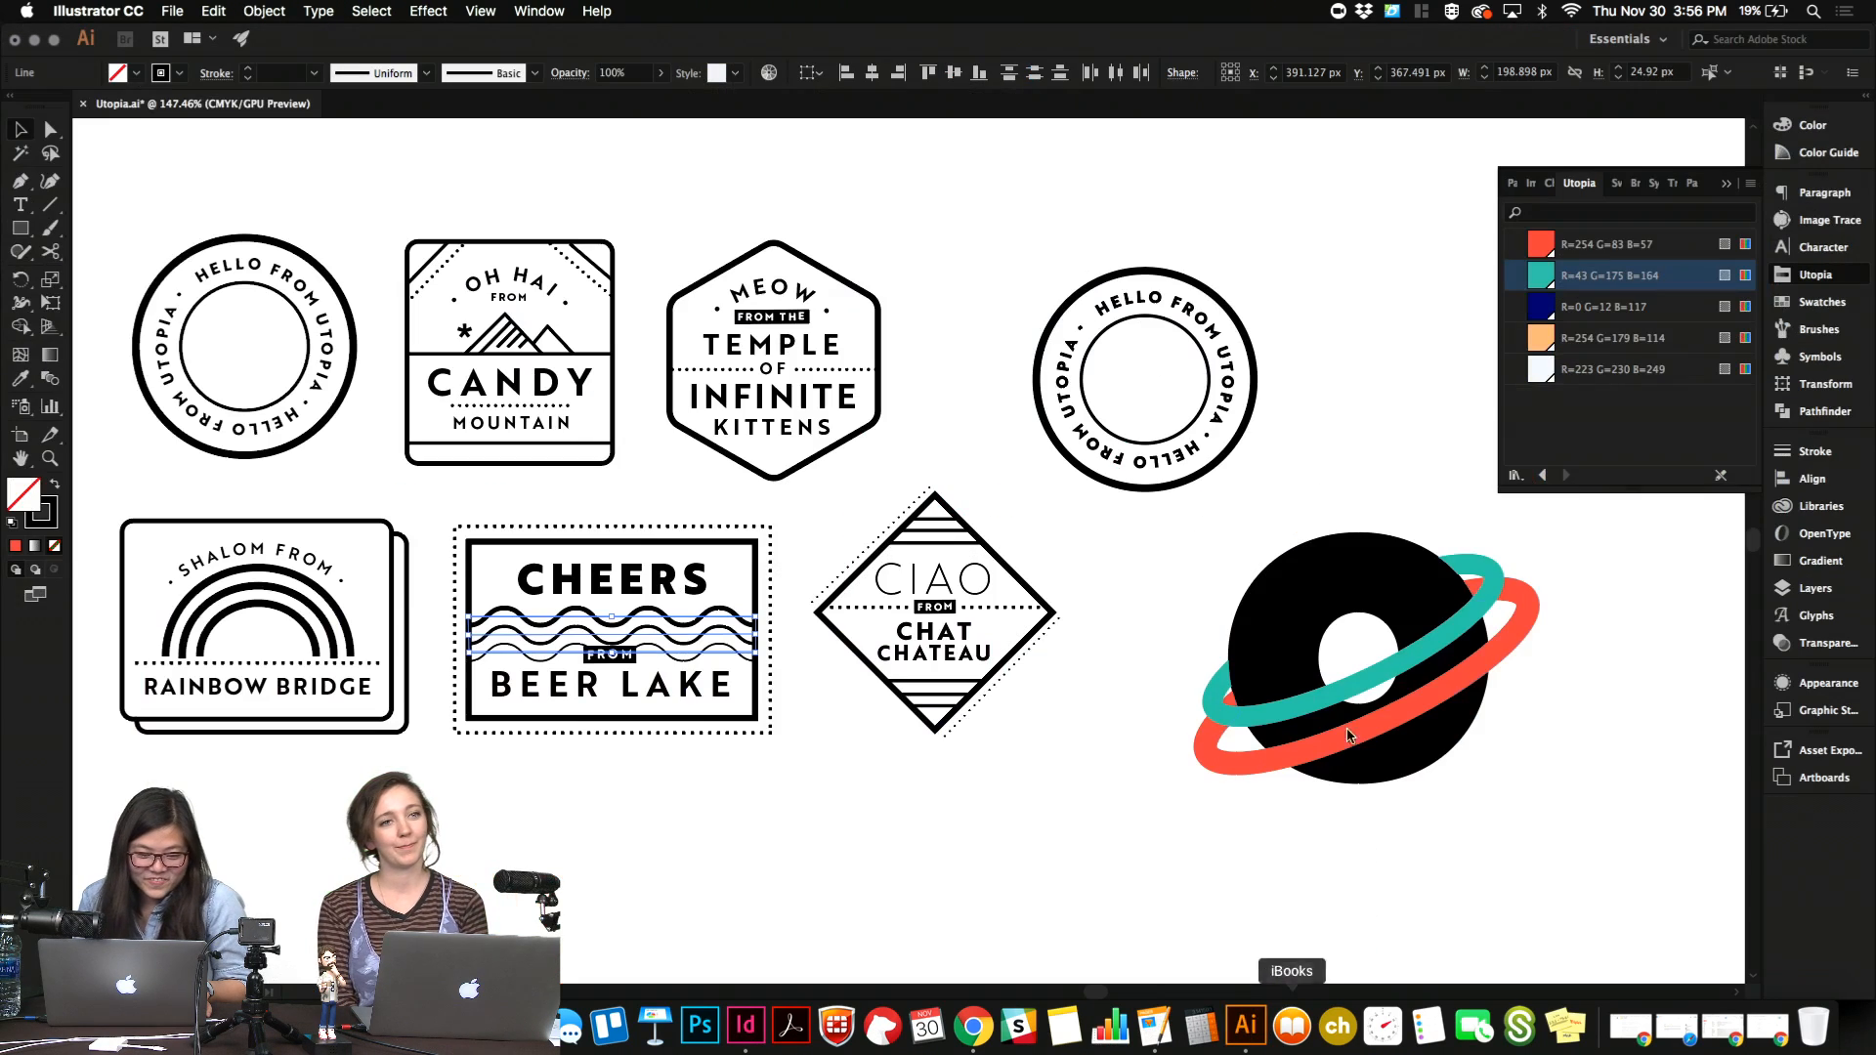
click(757, 799)
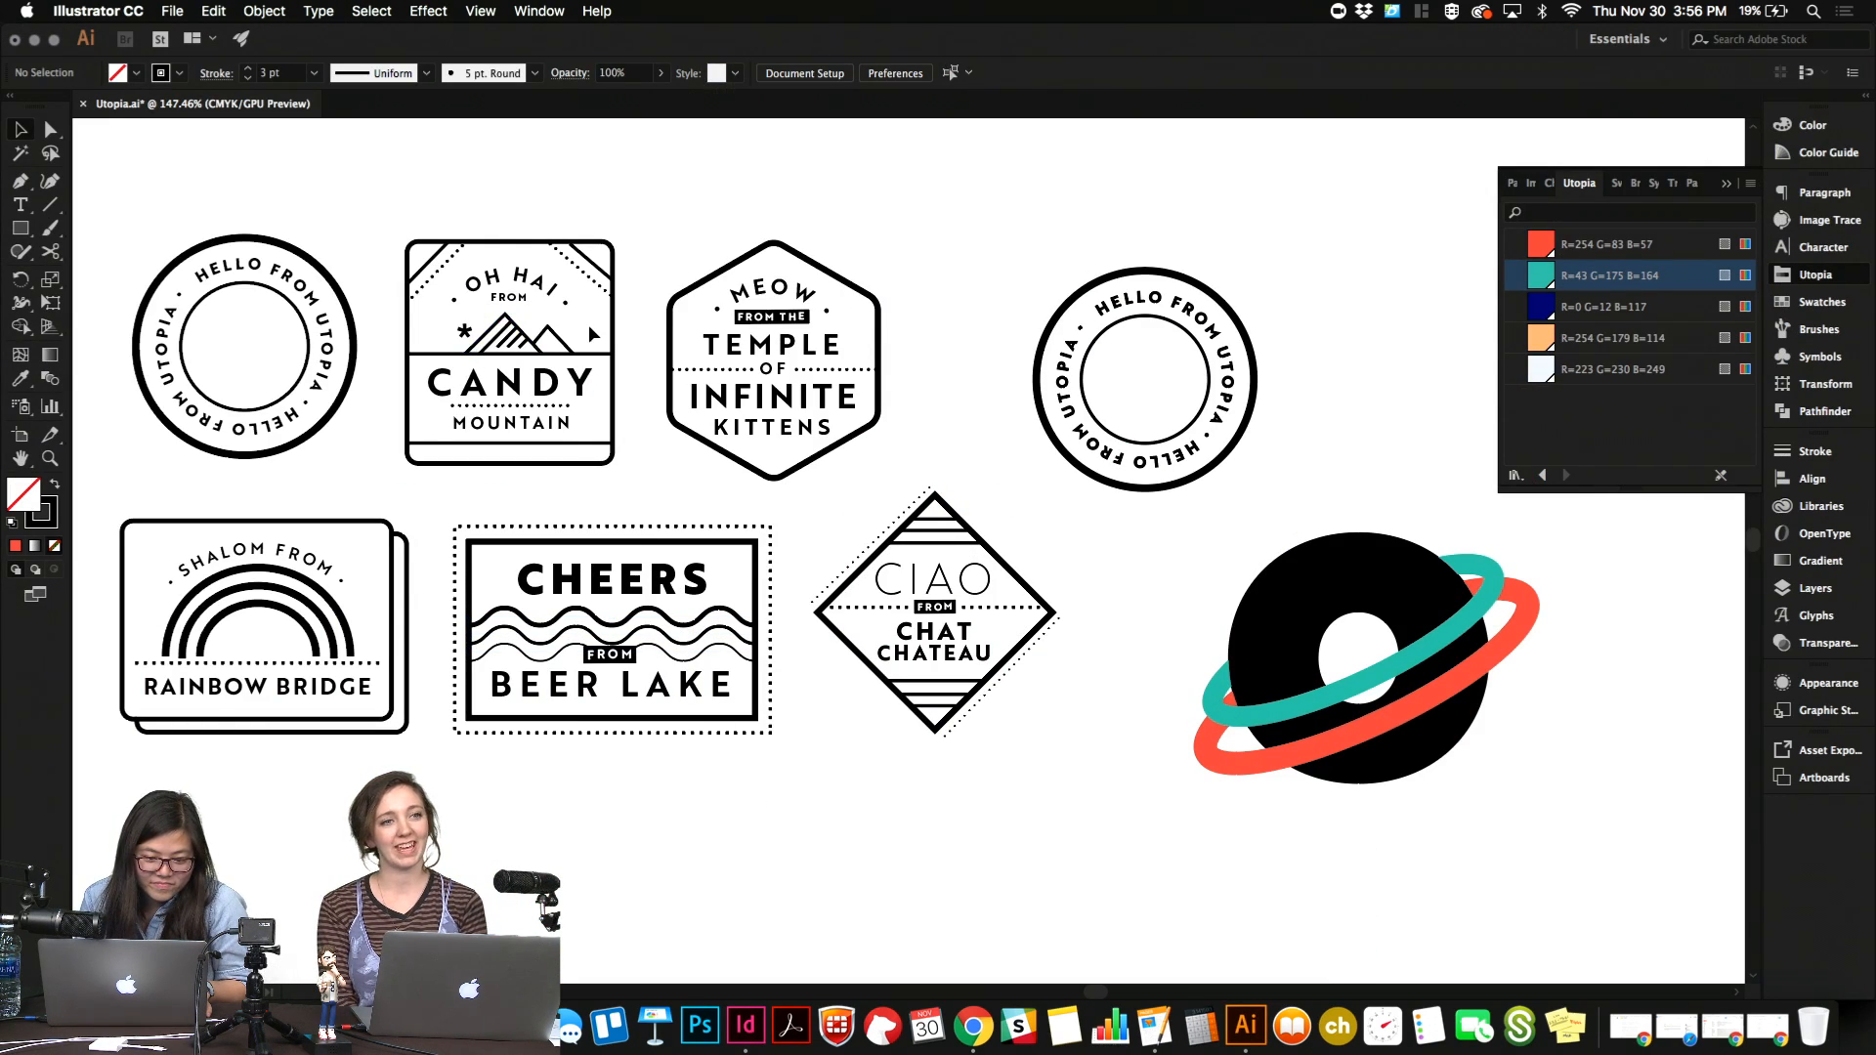
click(493, 350)
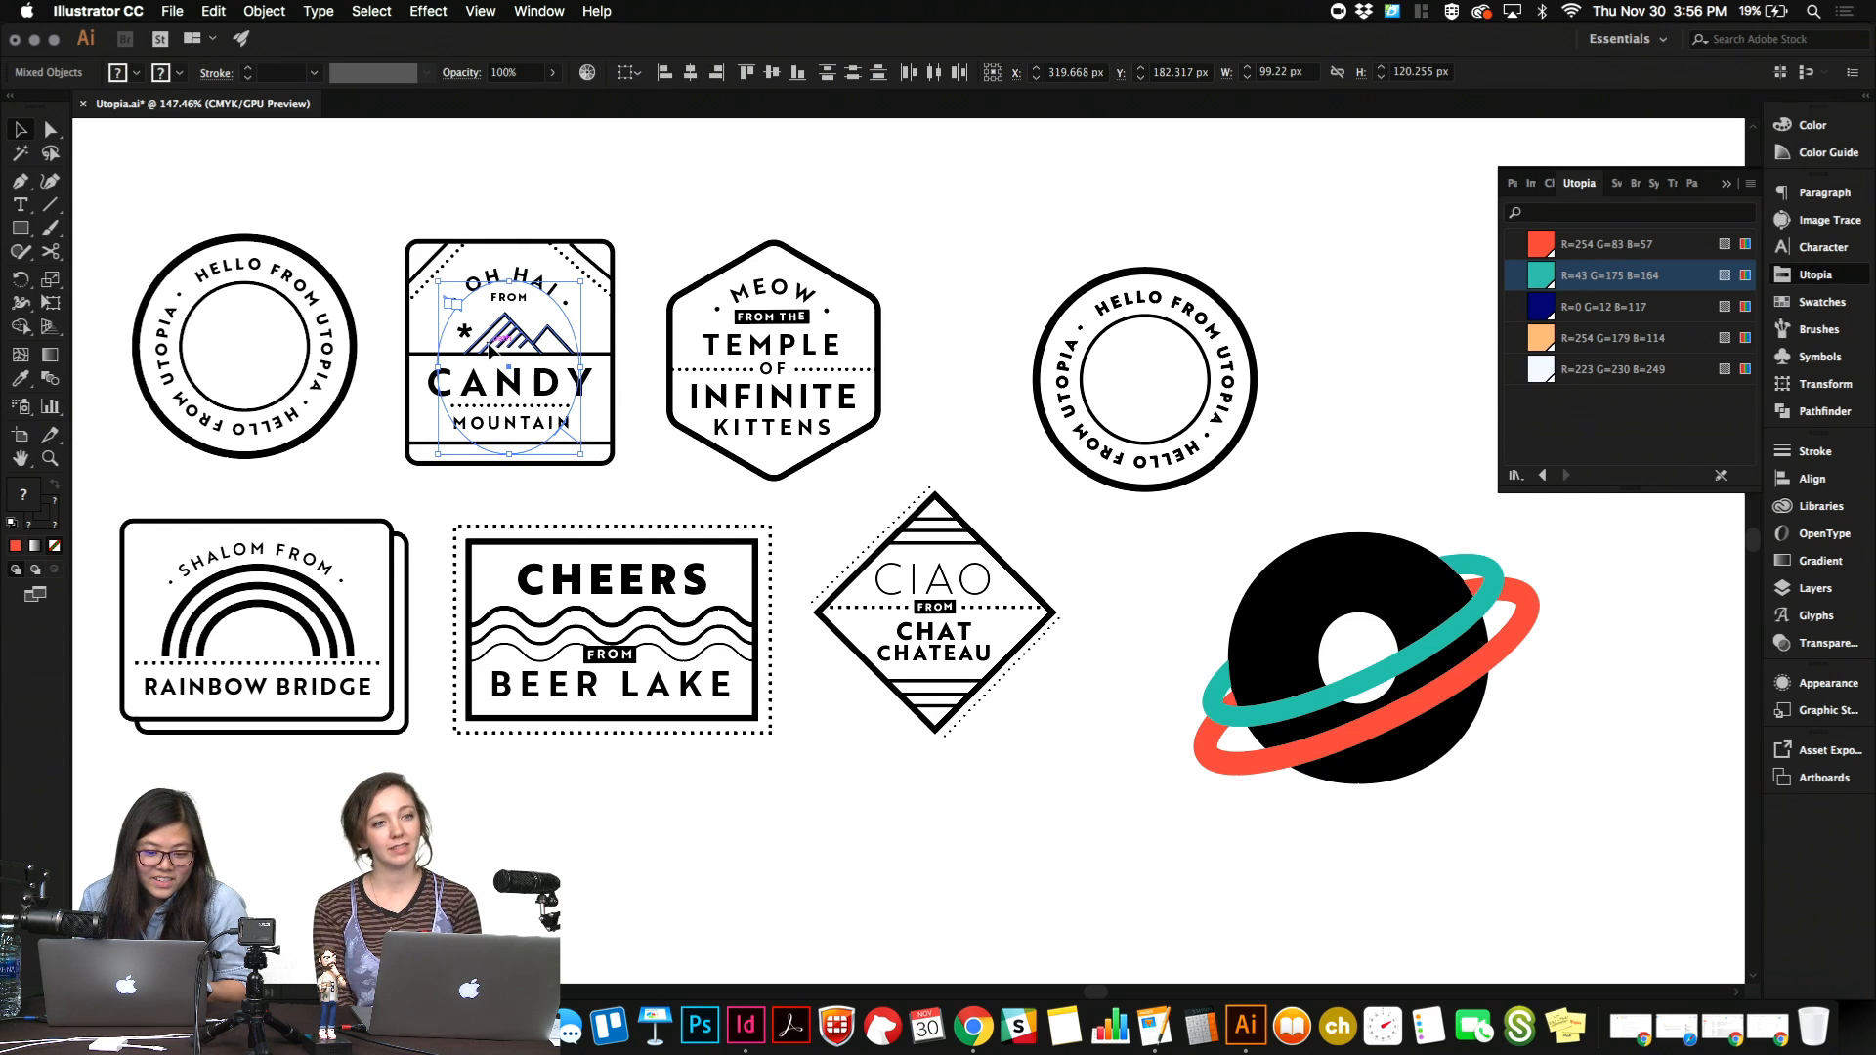
click(513, 333)
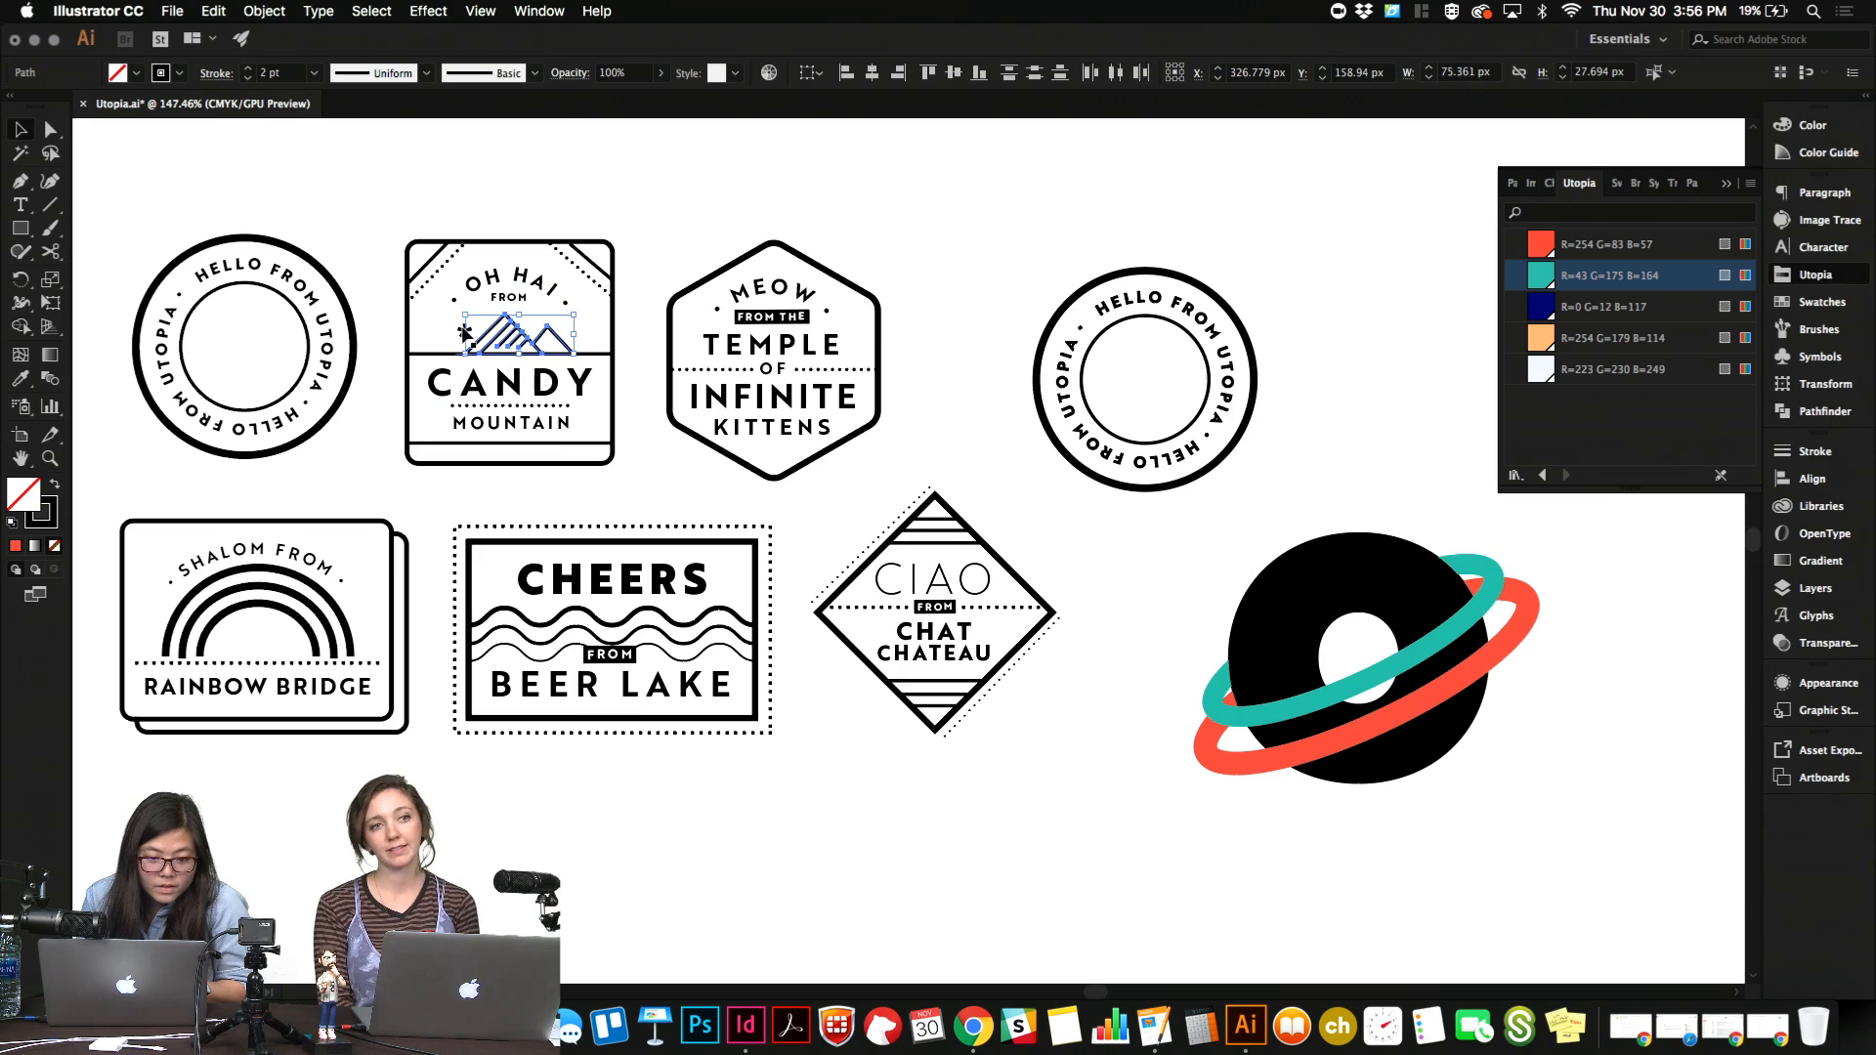
scroll(462, 330, up, 5)
shift+click(462, 340)
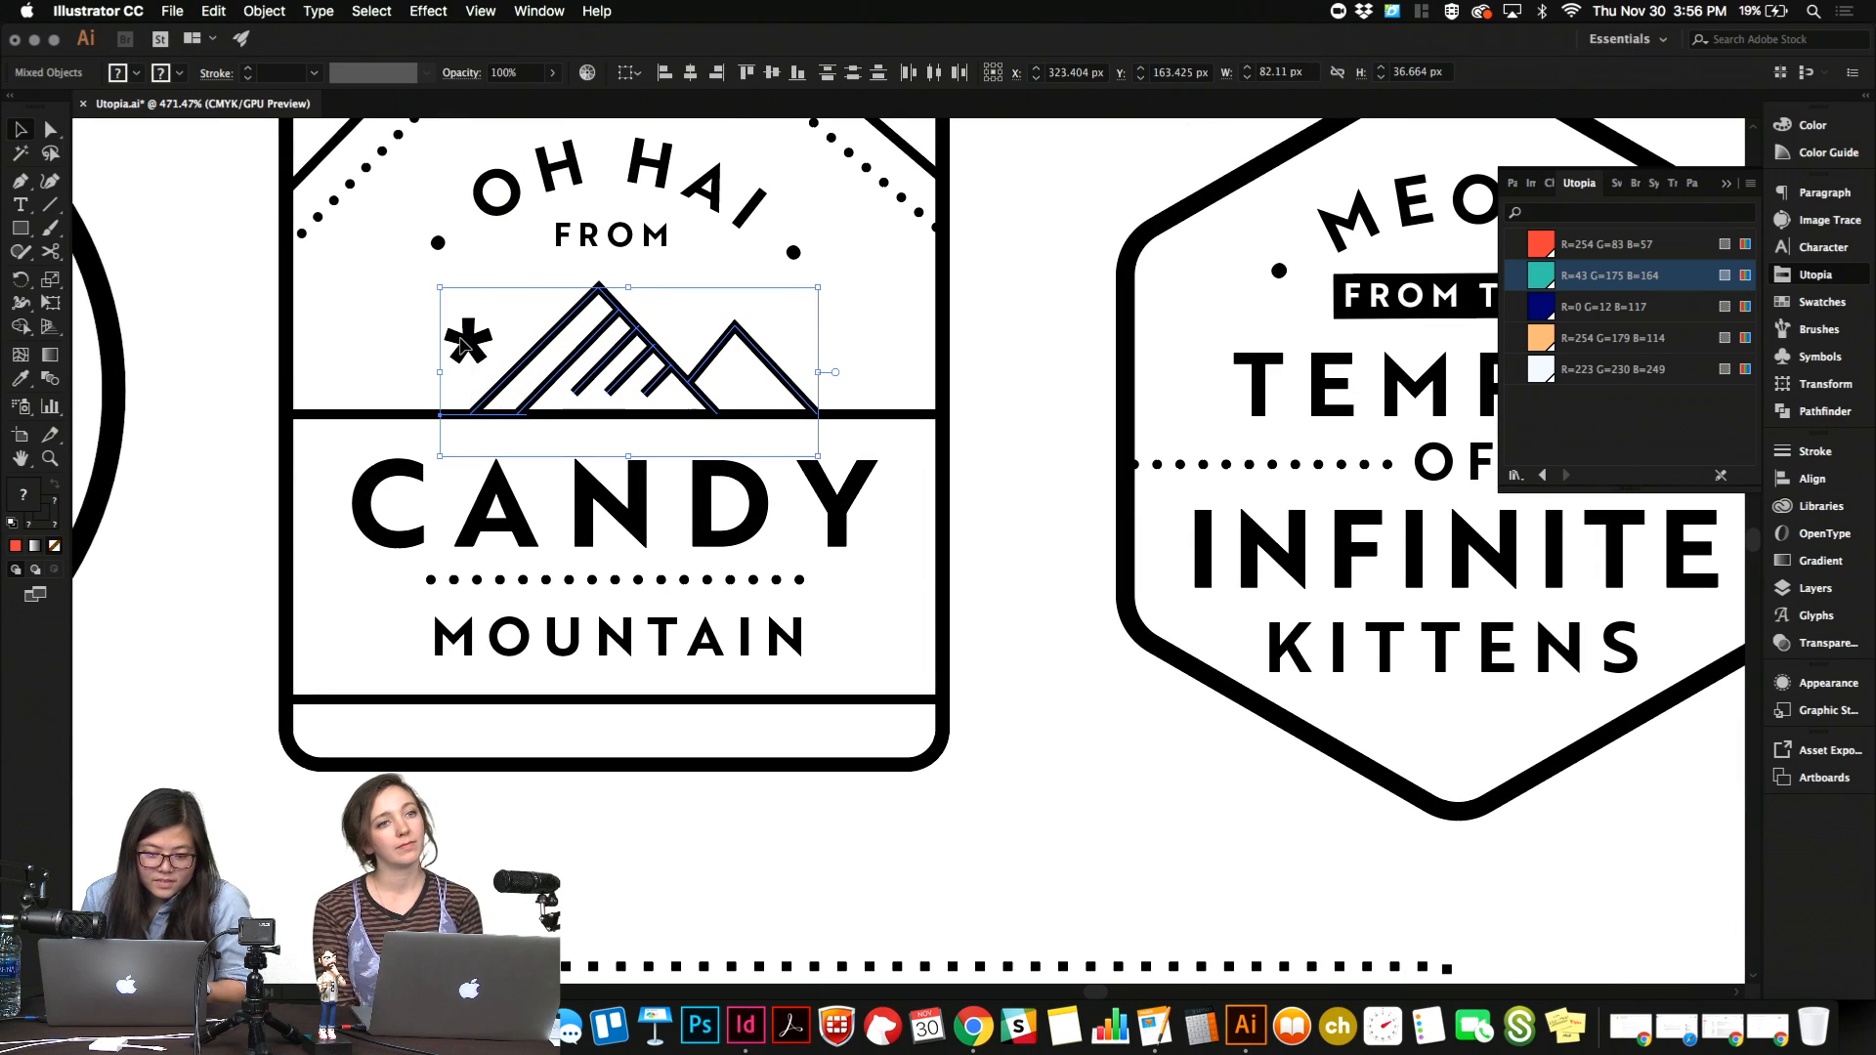
key(super+g)
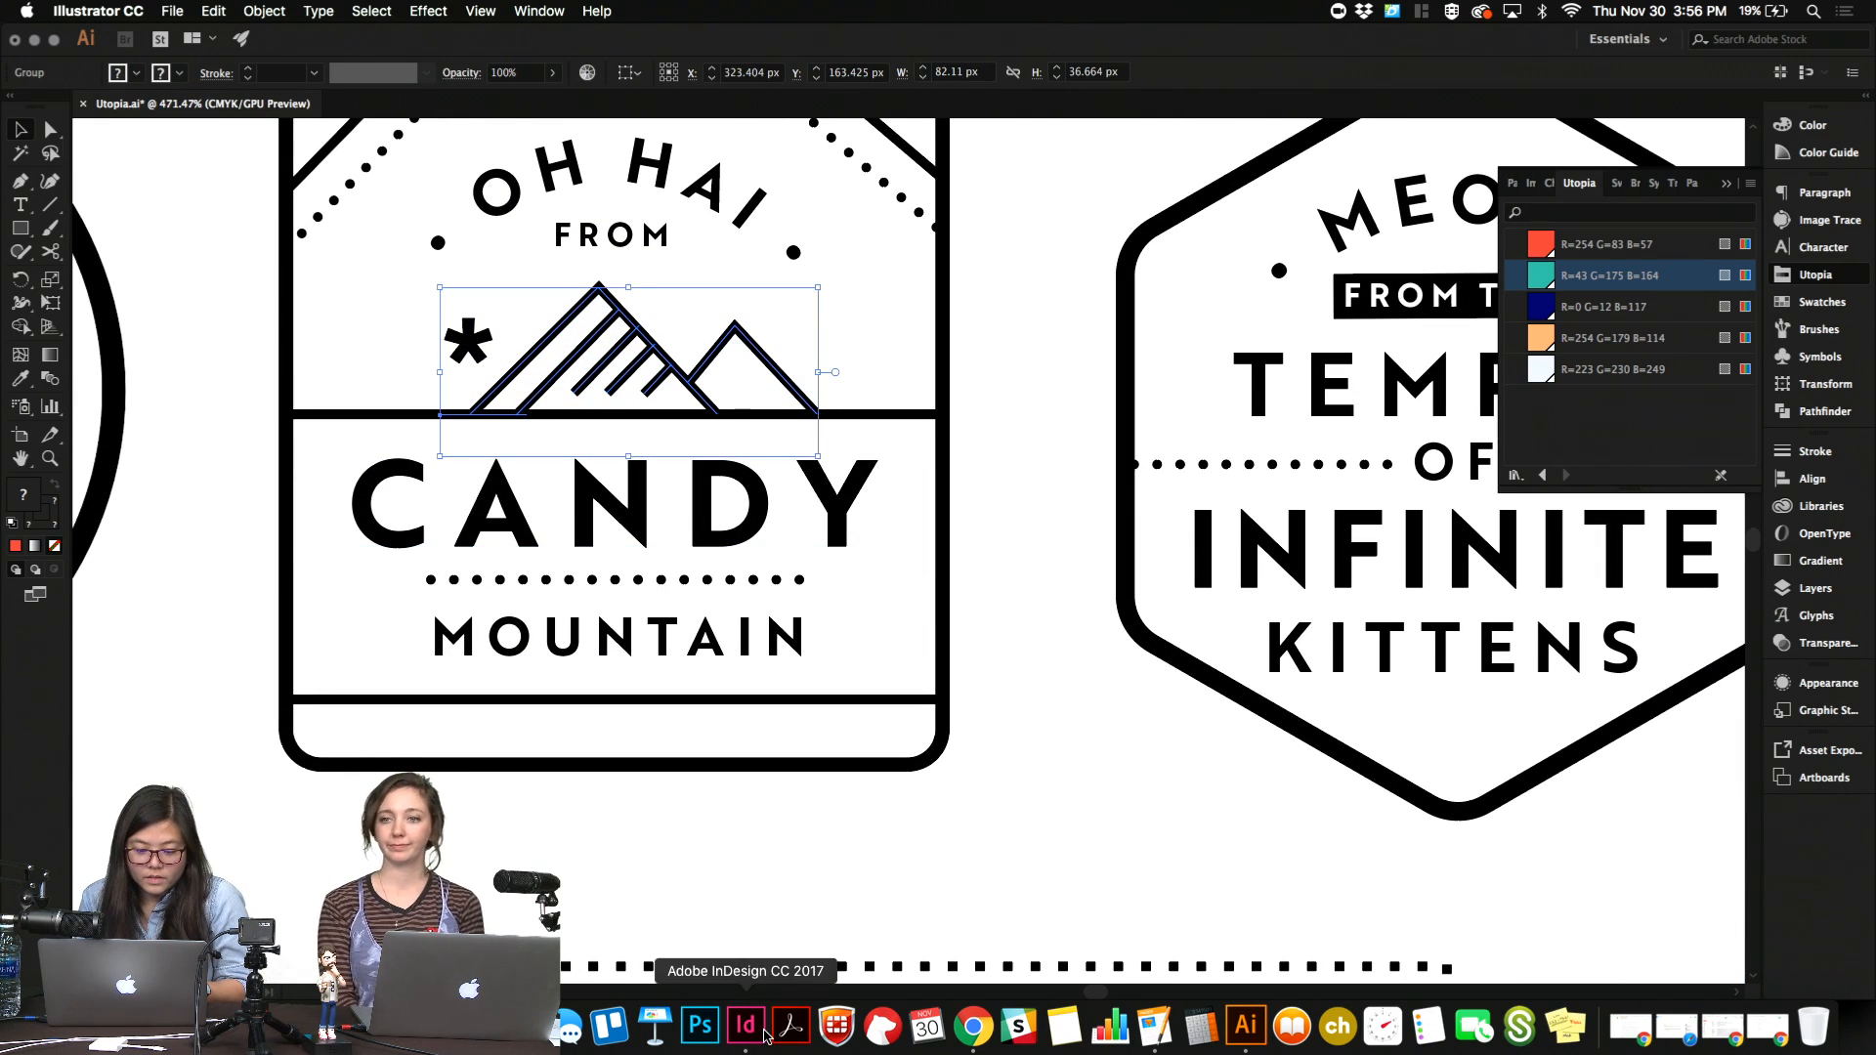
Paste the mountain group into the InDesign newsletter above the "Annual Gum drop" headline, scaled to about 0.91 in wide.
click(765, 1036)
key(super+v)
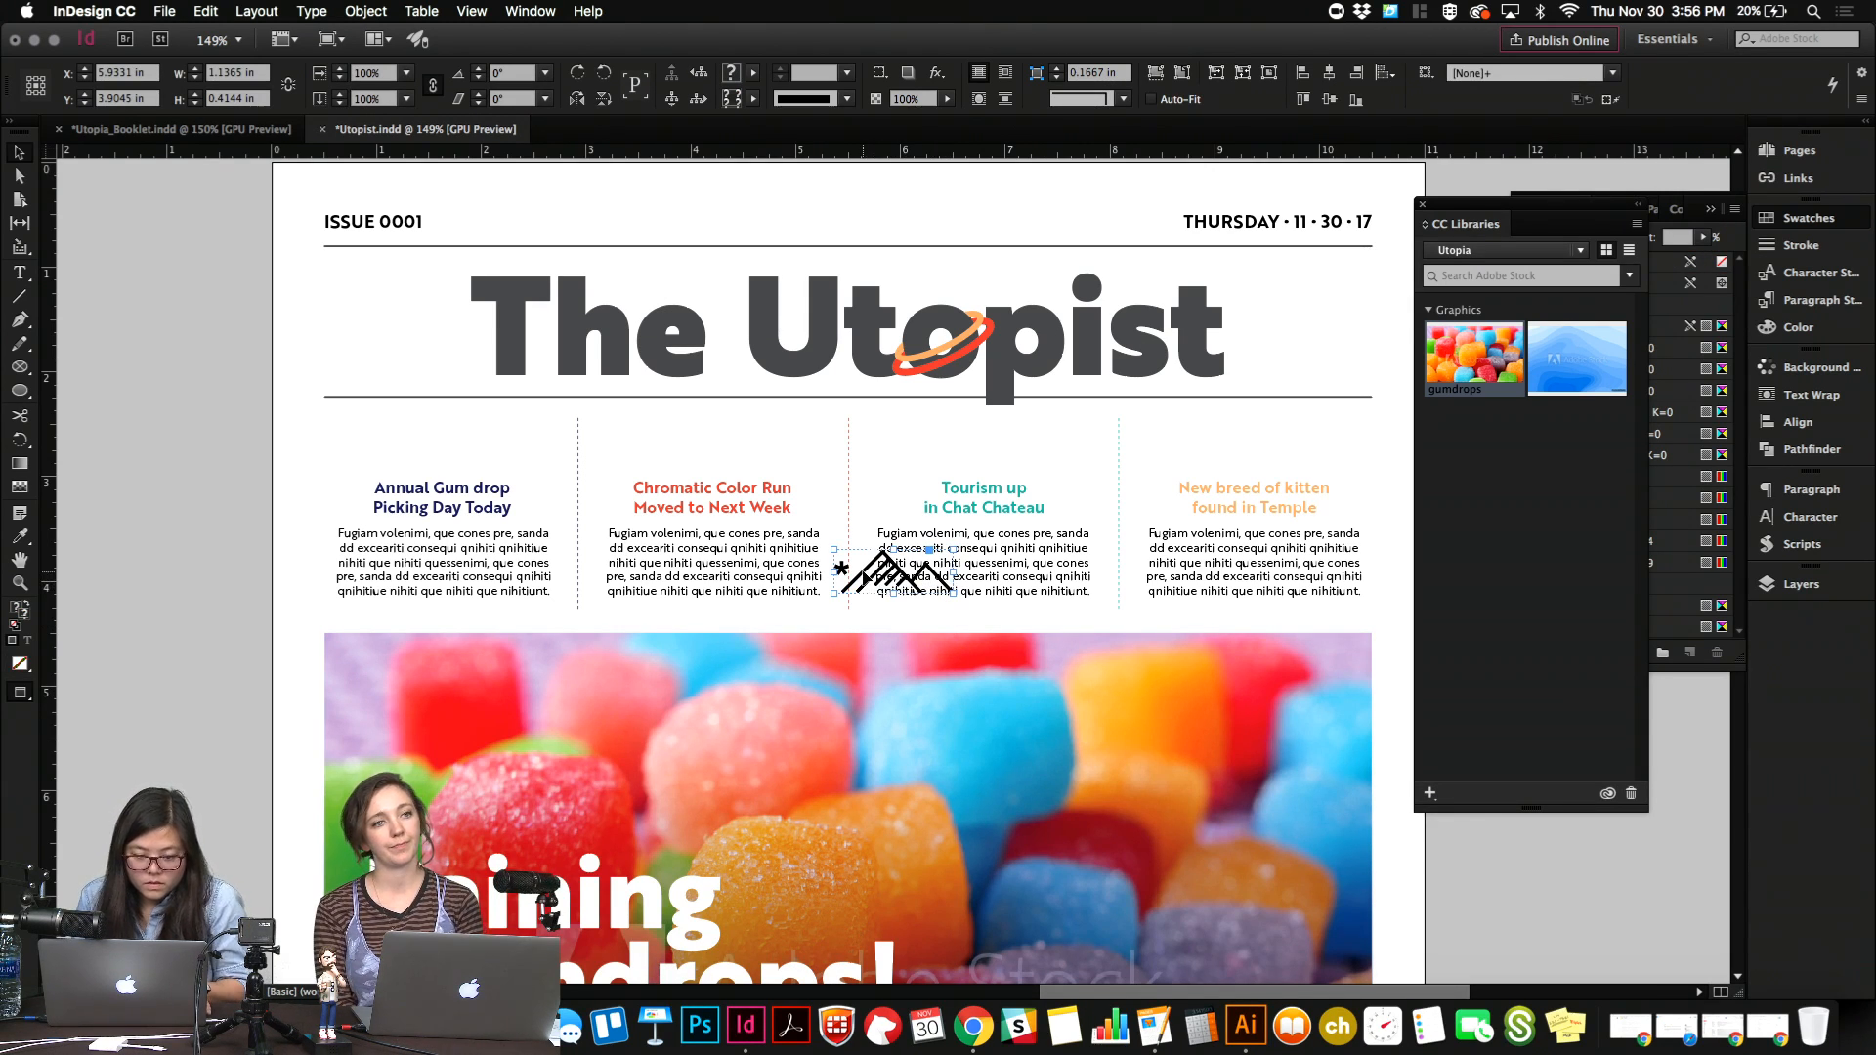
drag(873, 585, 483, 449)
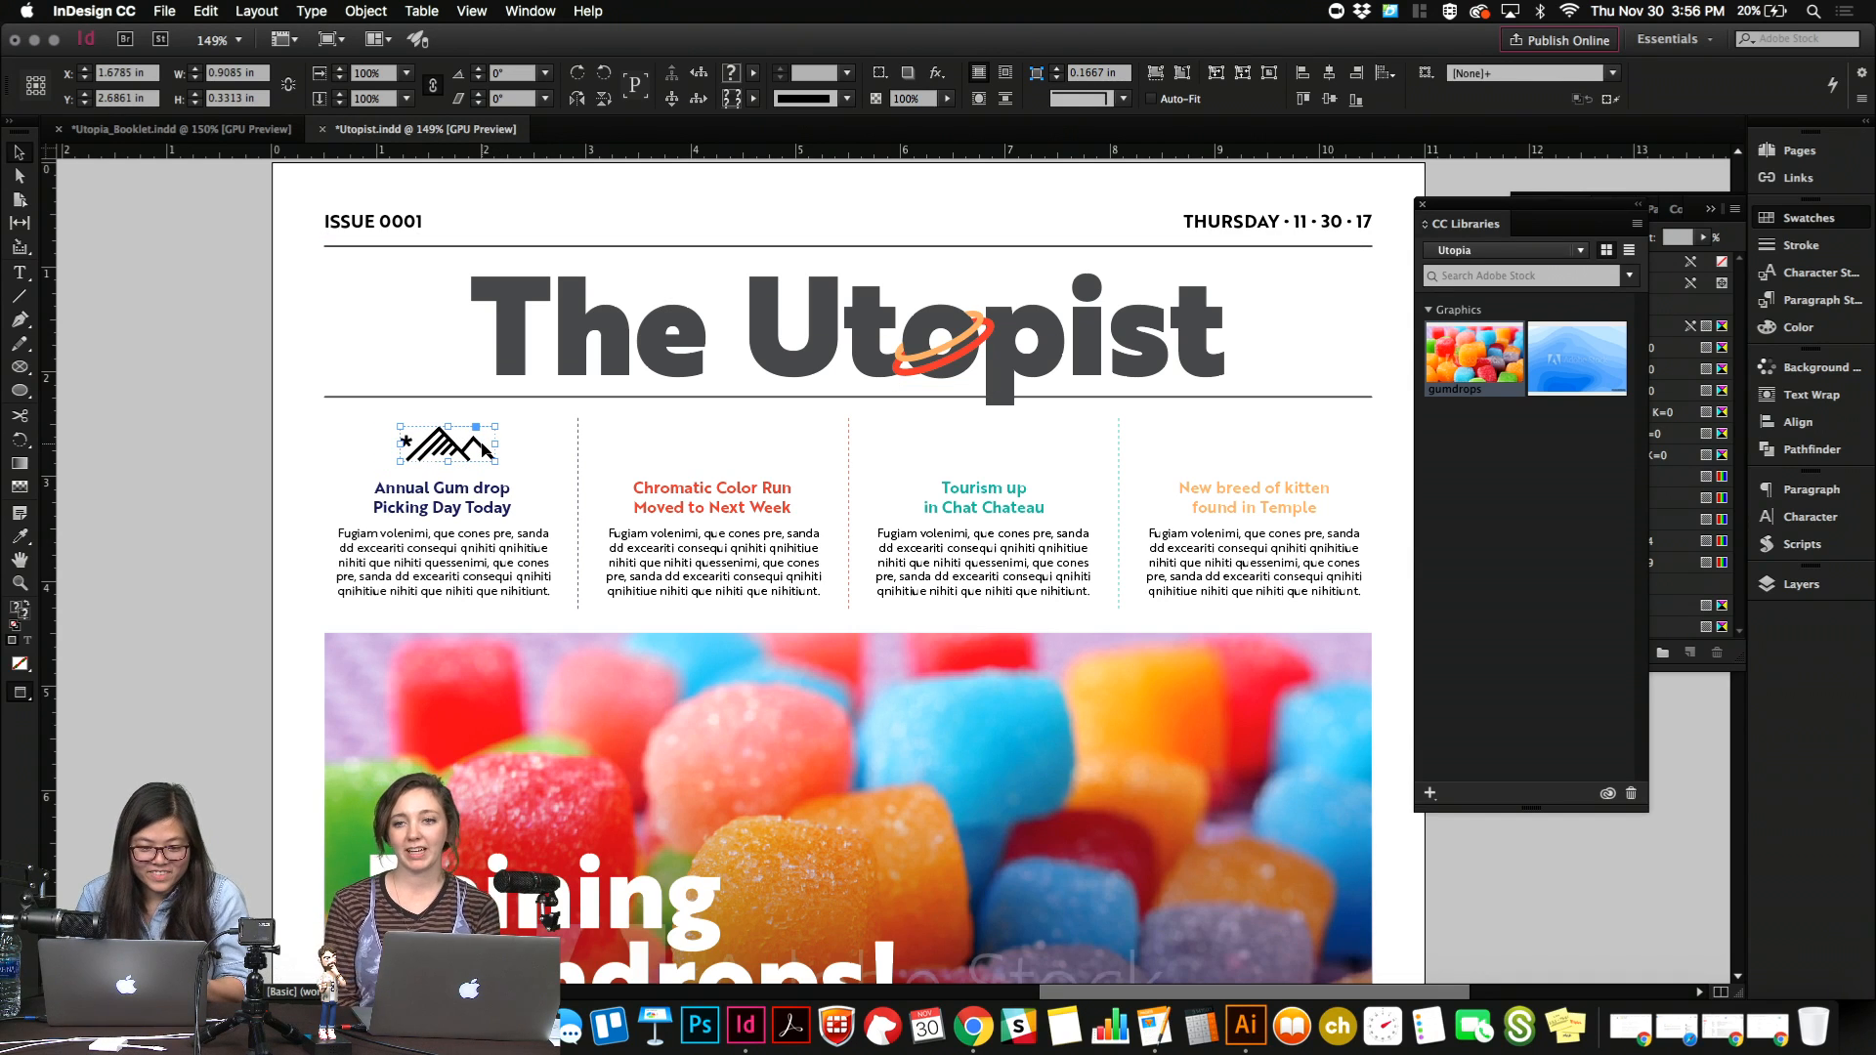
Switch to Illustrator, duplicate the mountain group beside the Chat Chateau badge and convert its asterisk text to outlines.
click(1245, 1026)
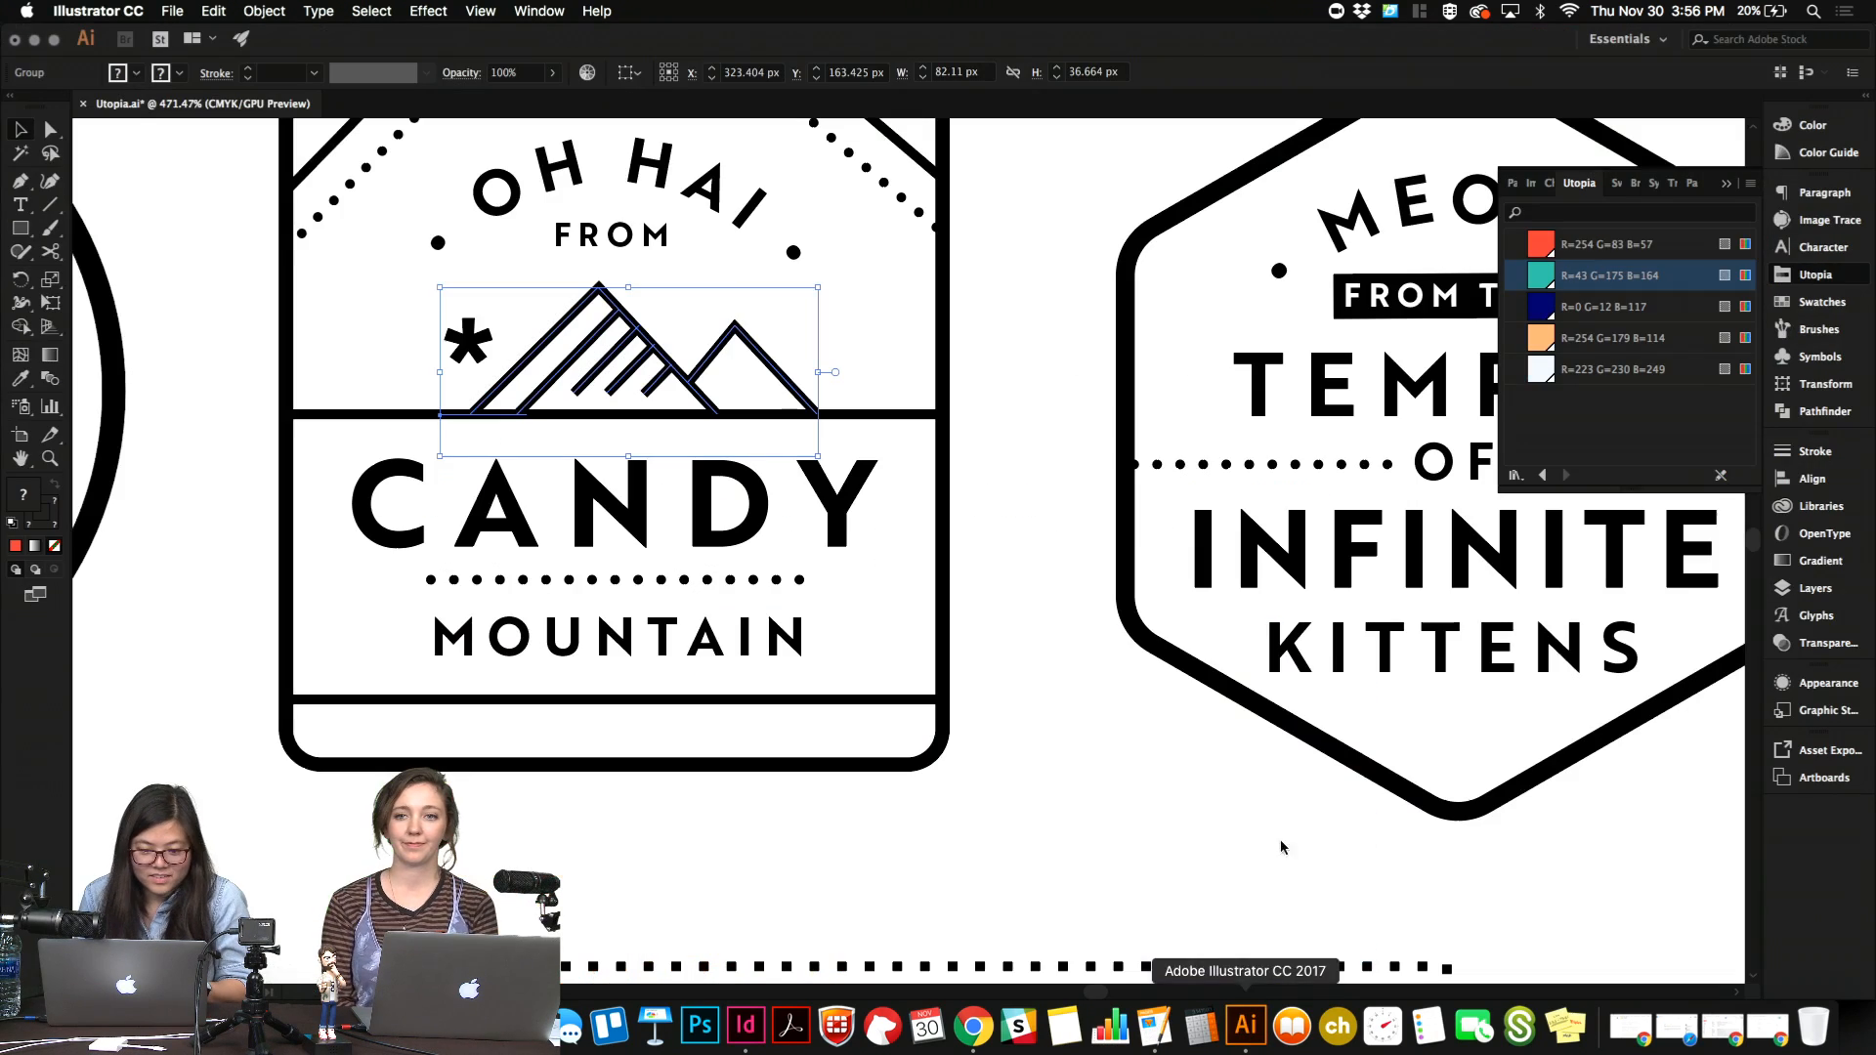
scroll(848, 628, left, 4)
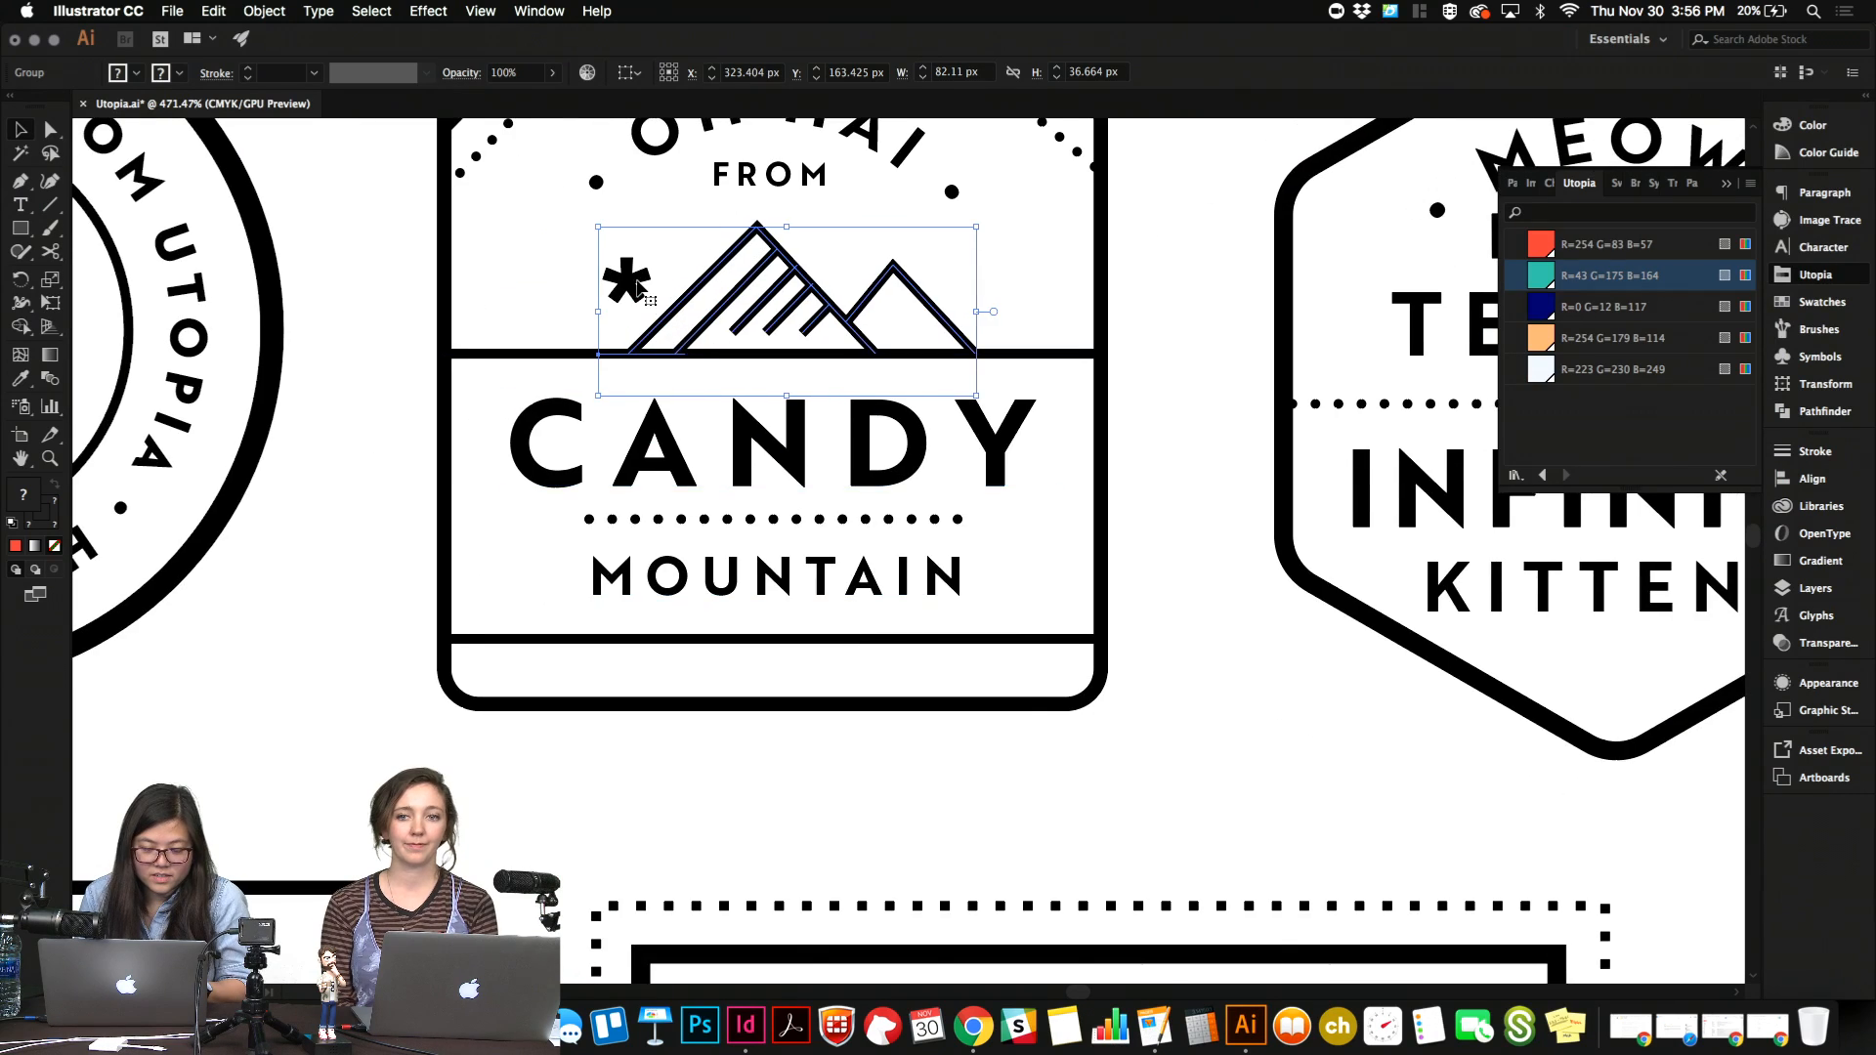
scroll(637, 284, down, 5)
scroll(647, 298, down, 3)
scroll(784, 674, right, 5)
scroll(783, 674, down, 2)
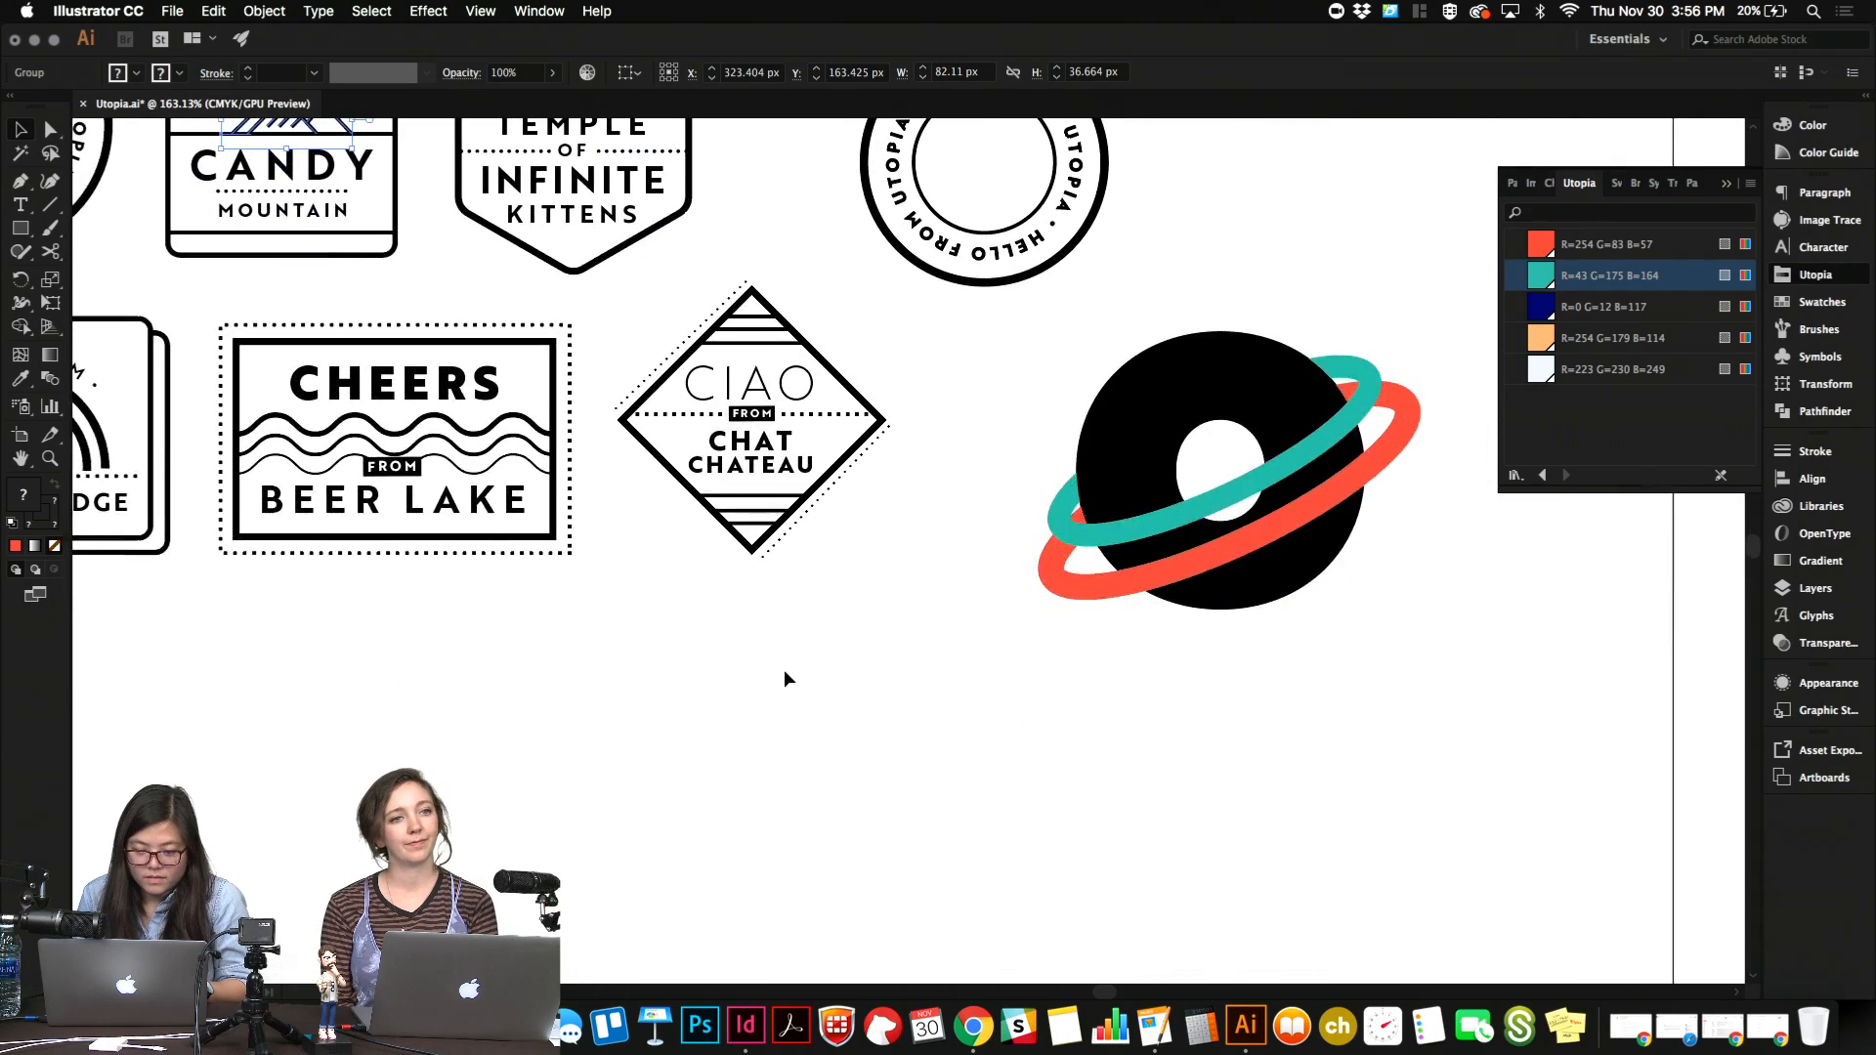
key(super+shift+o)
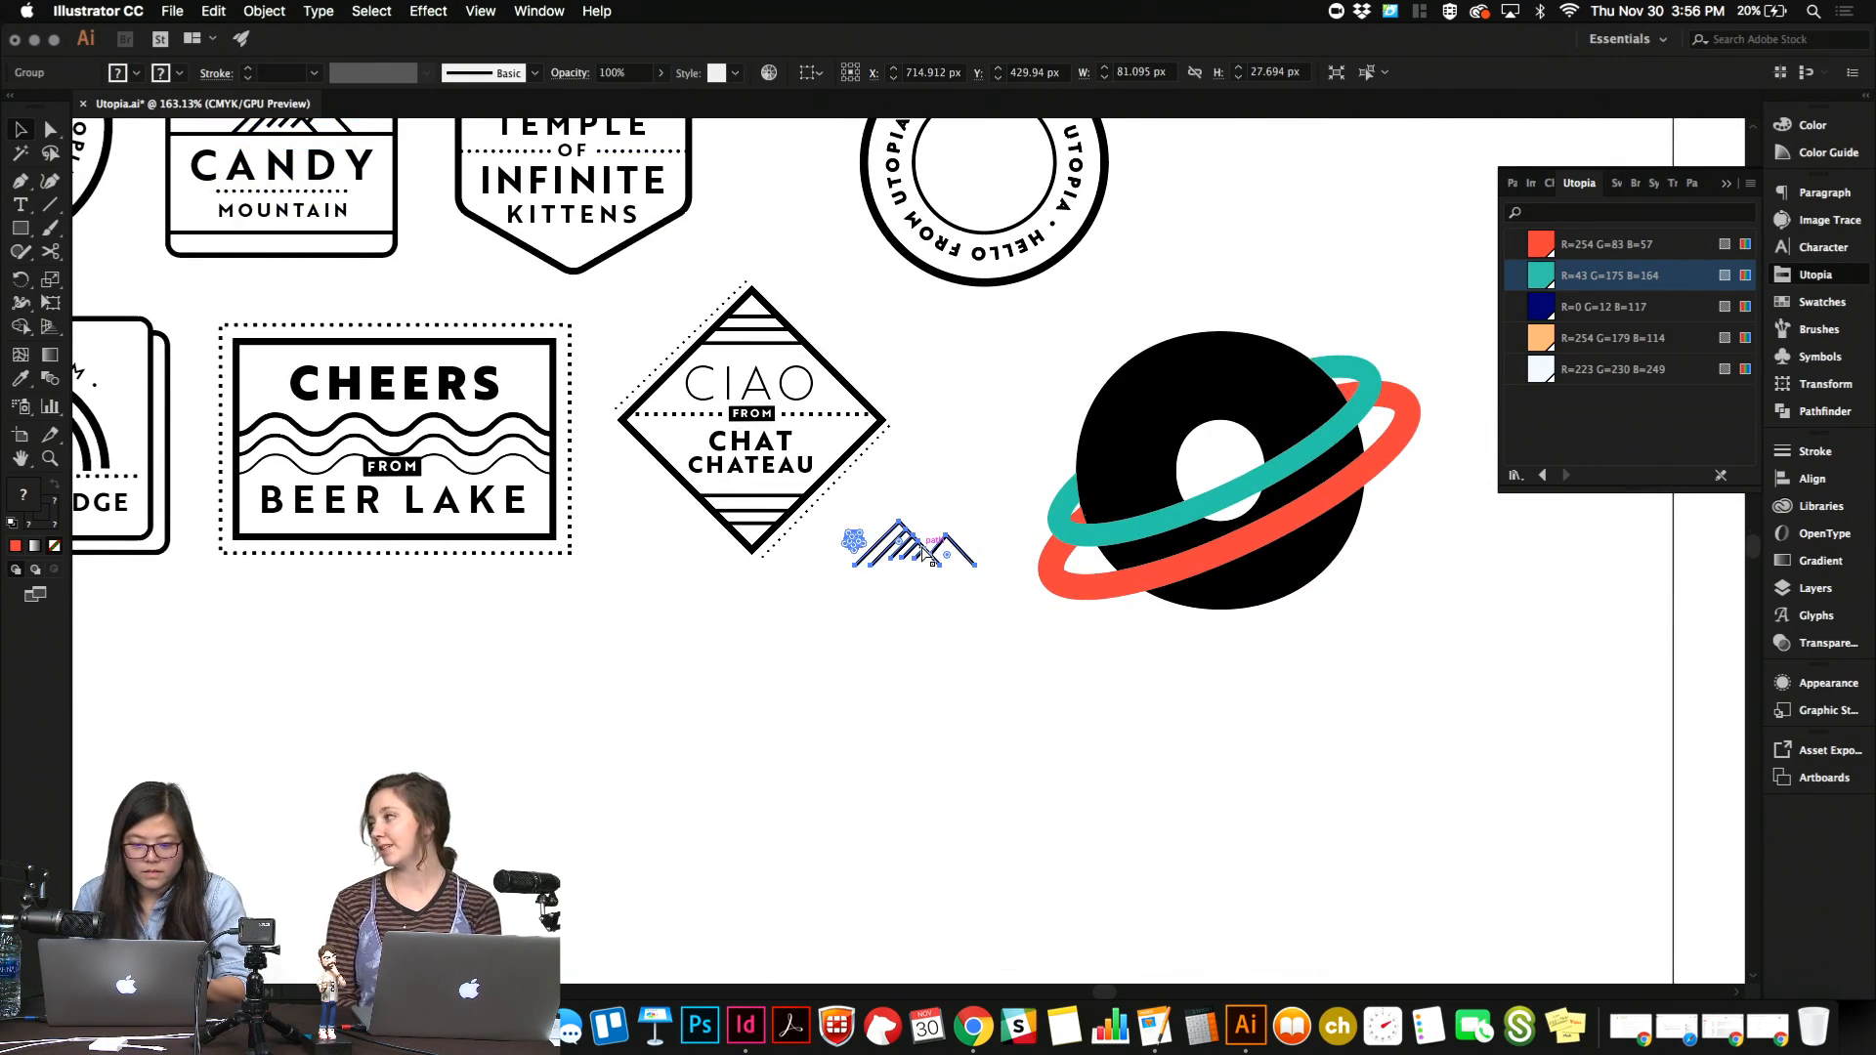
Apply Outline Stroke to the duplicated mountain group.
click(223, 9)
mouse_move(274, 8)
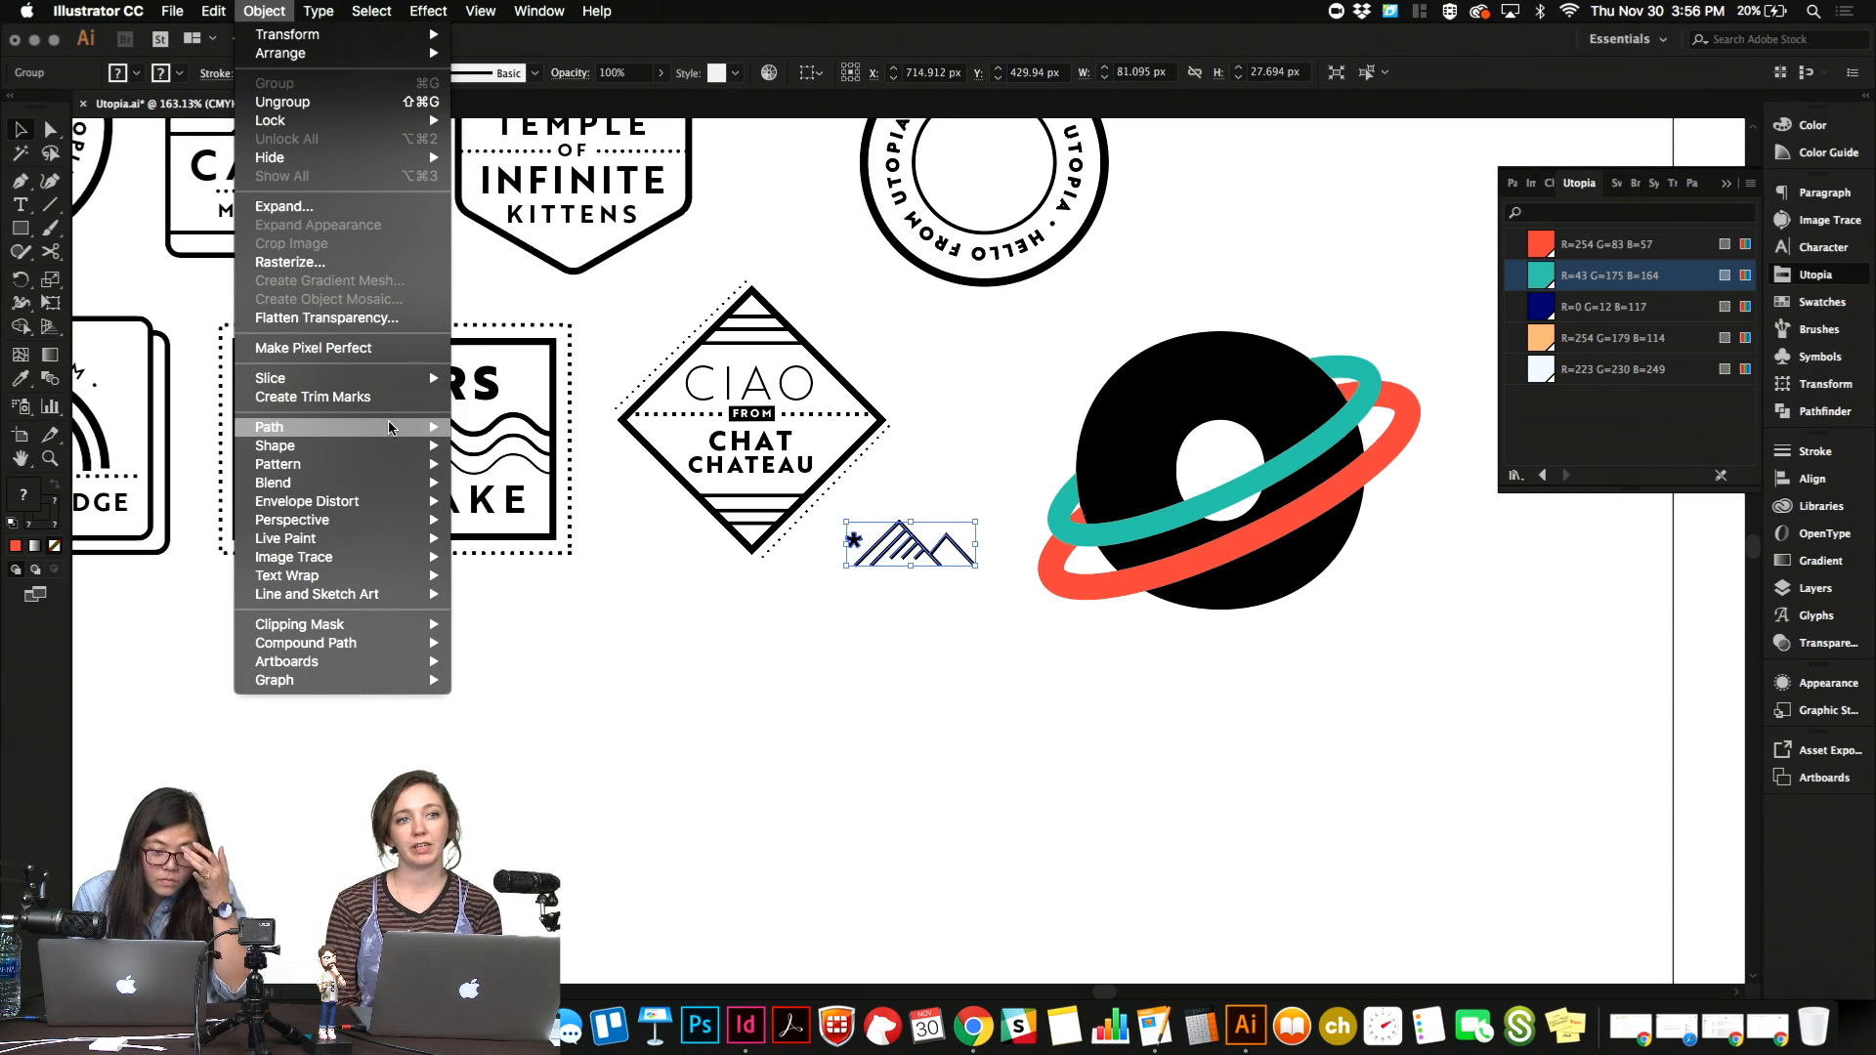
mouse_move(390, 427)
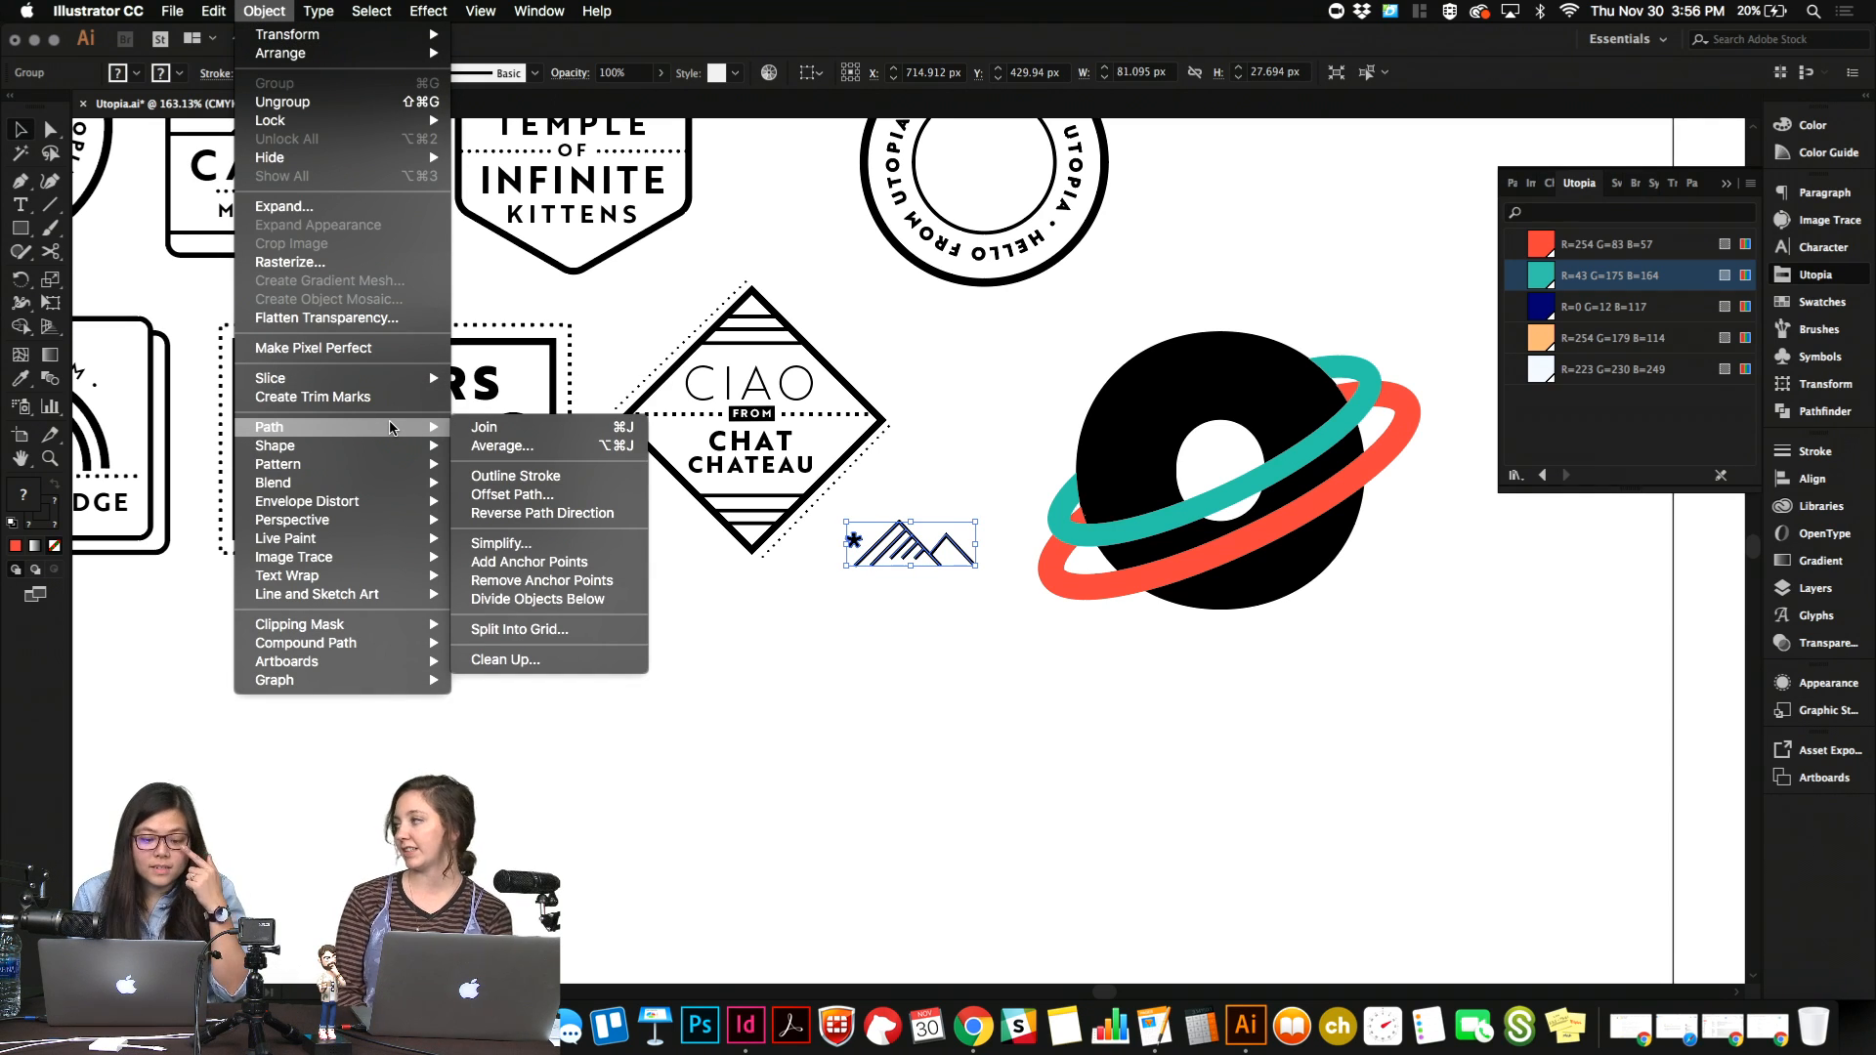
click(515, 476)
click(850, 641)
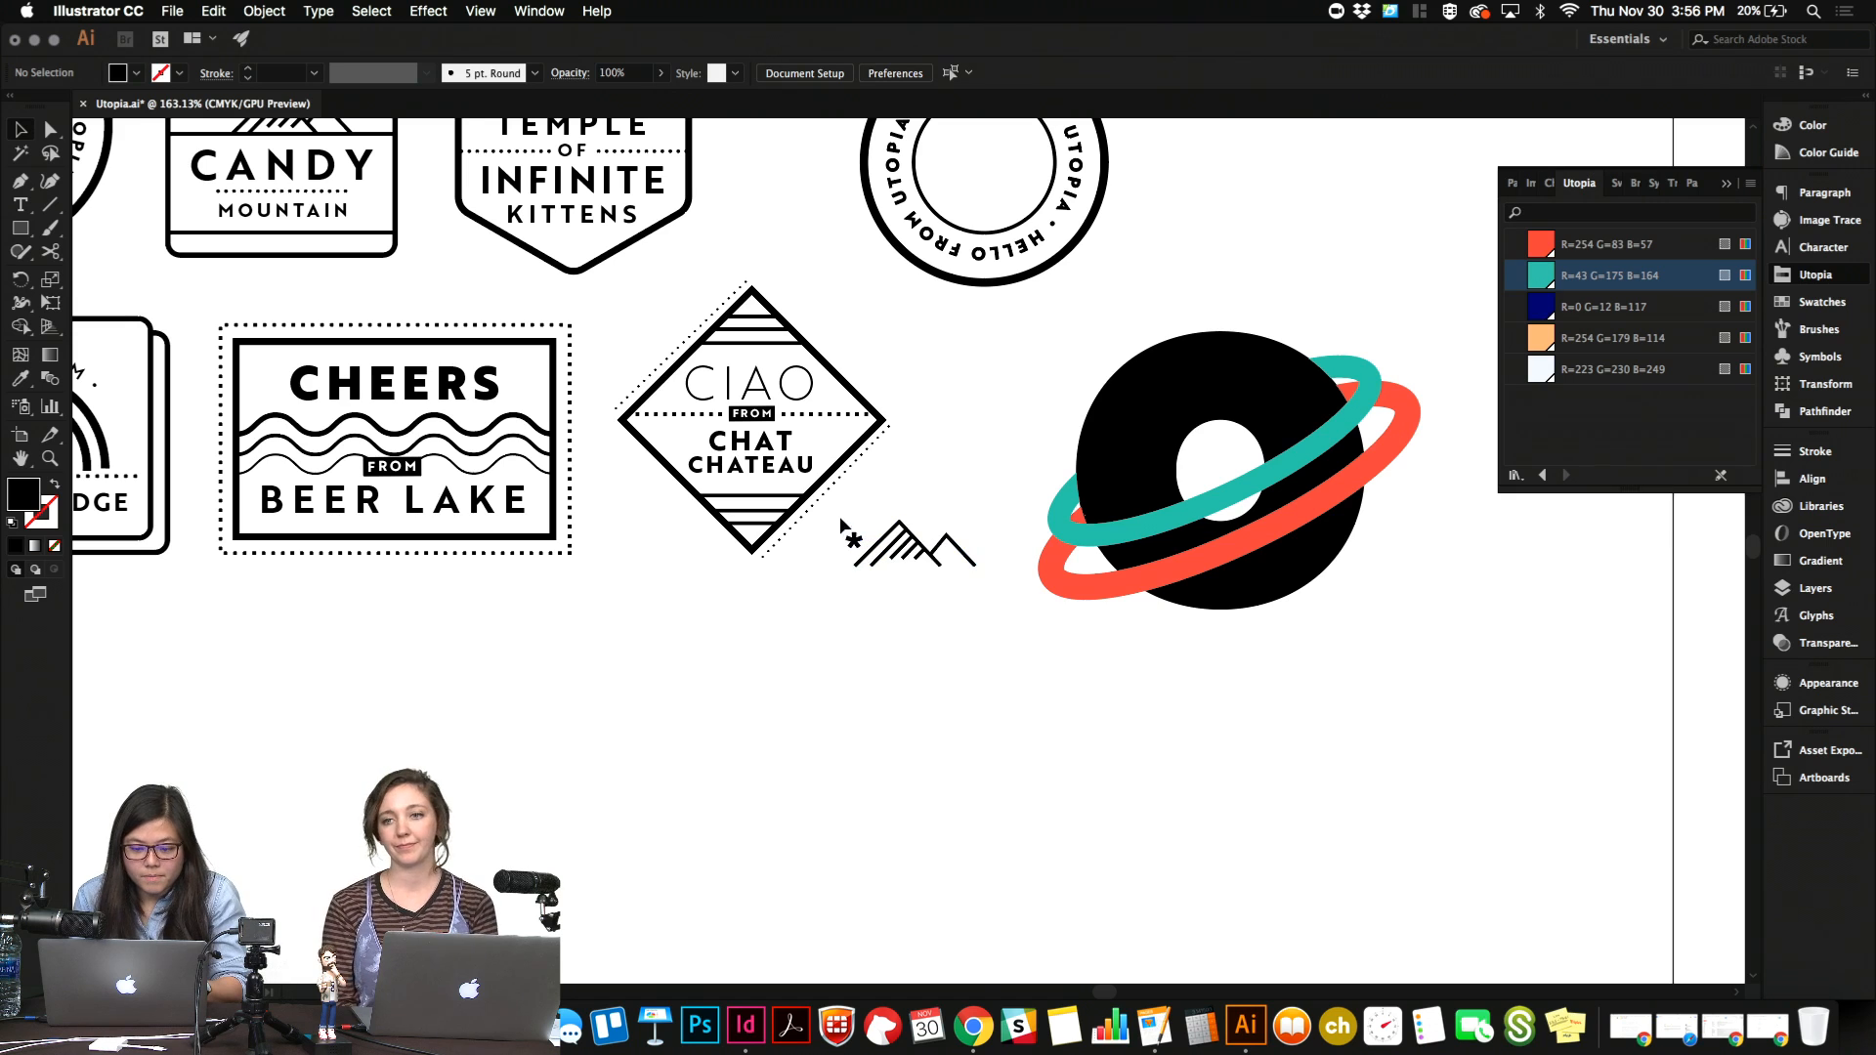
Copy the outlined mountain icon and asterisk from Illustrator and paste them into the InDesign newsletter.
drag(840, 520, 1061, 679)
click(1060, 676)
drag(834, 520, 1005, 590)
click(746, 1025)
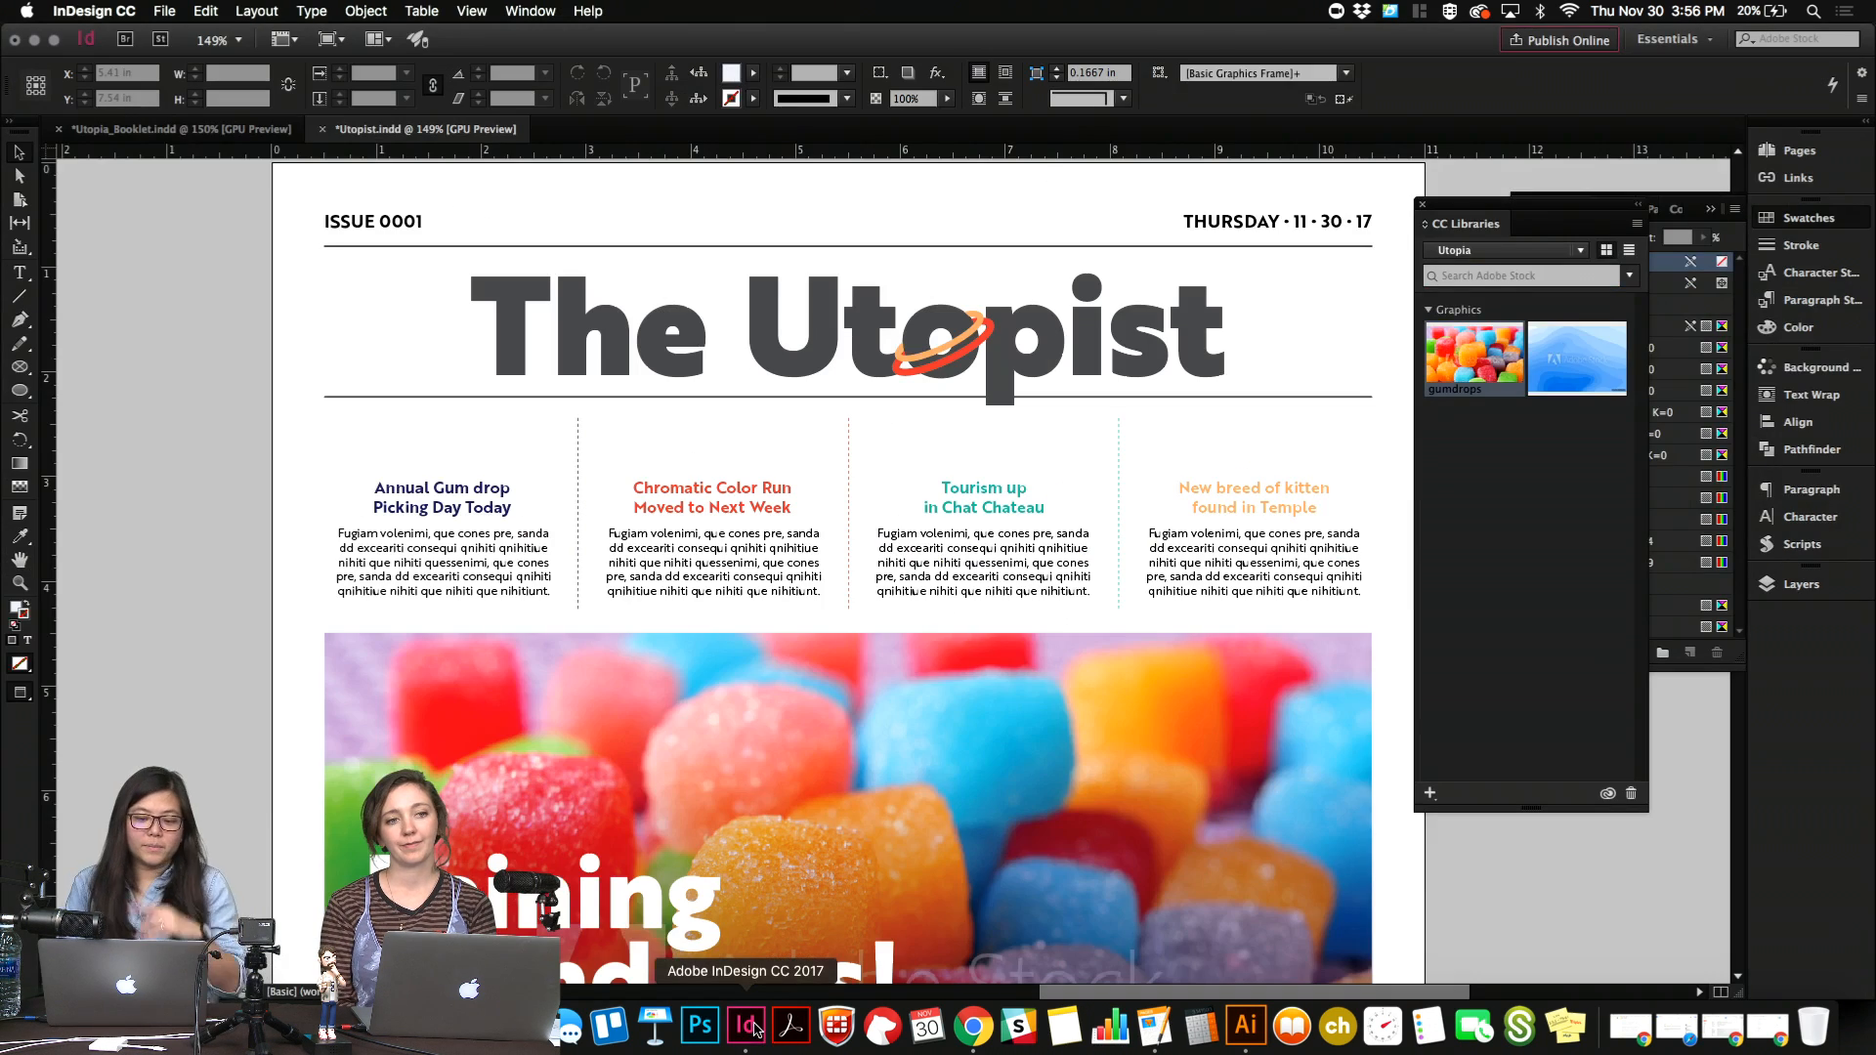
key(super+v)
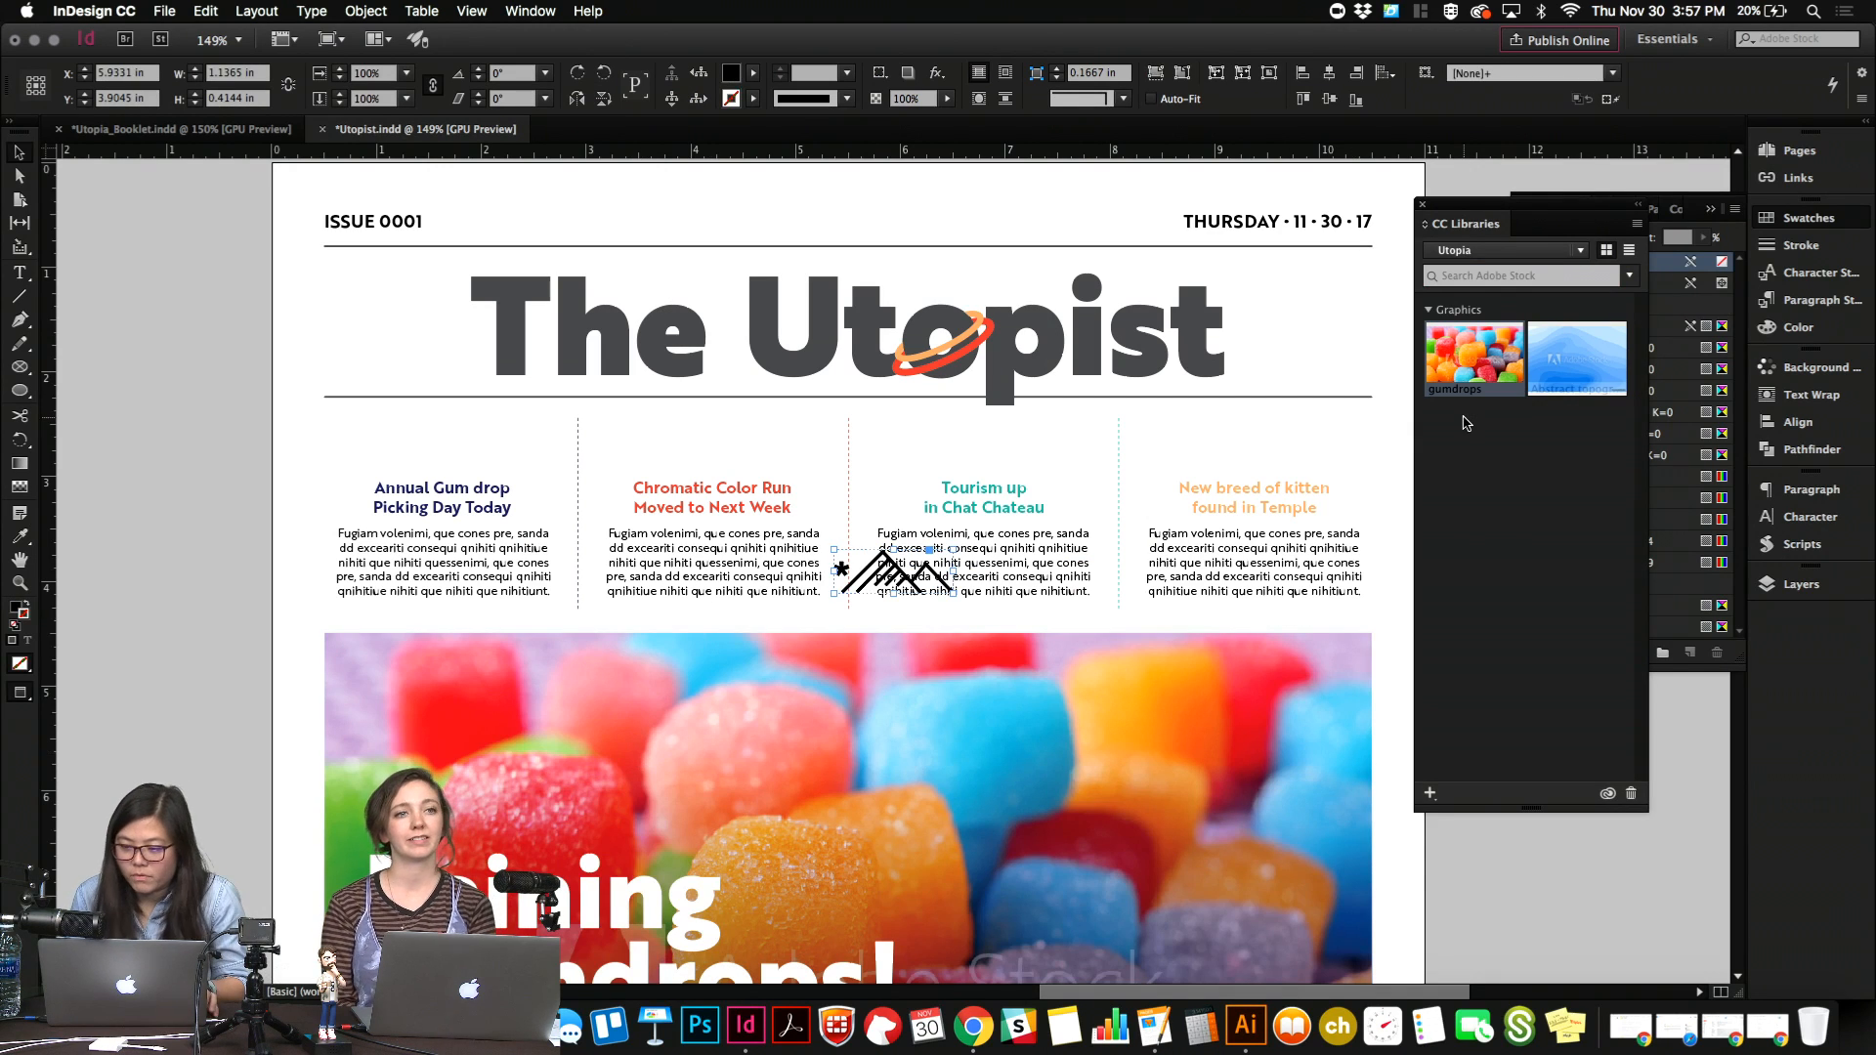
Fill the pasted mountain icon with the R=0 G=12 B=117 swatch.
click(1815, 219)
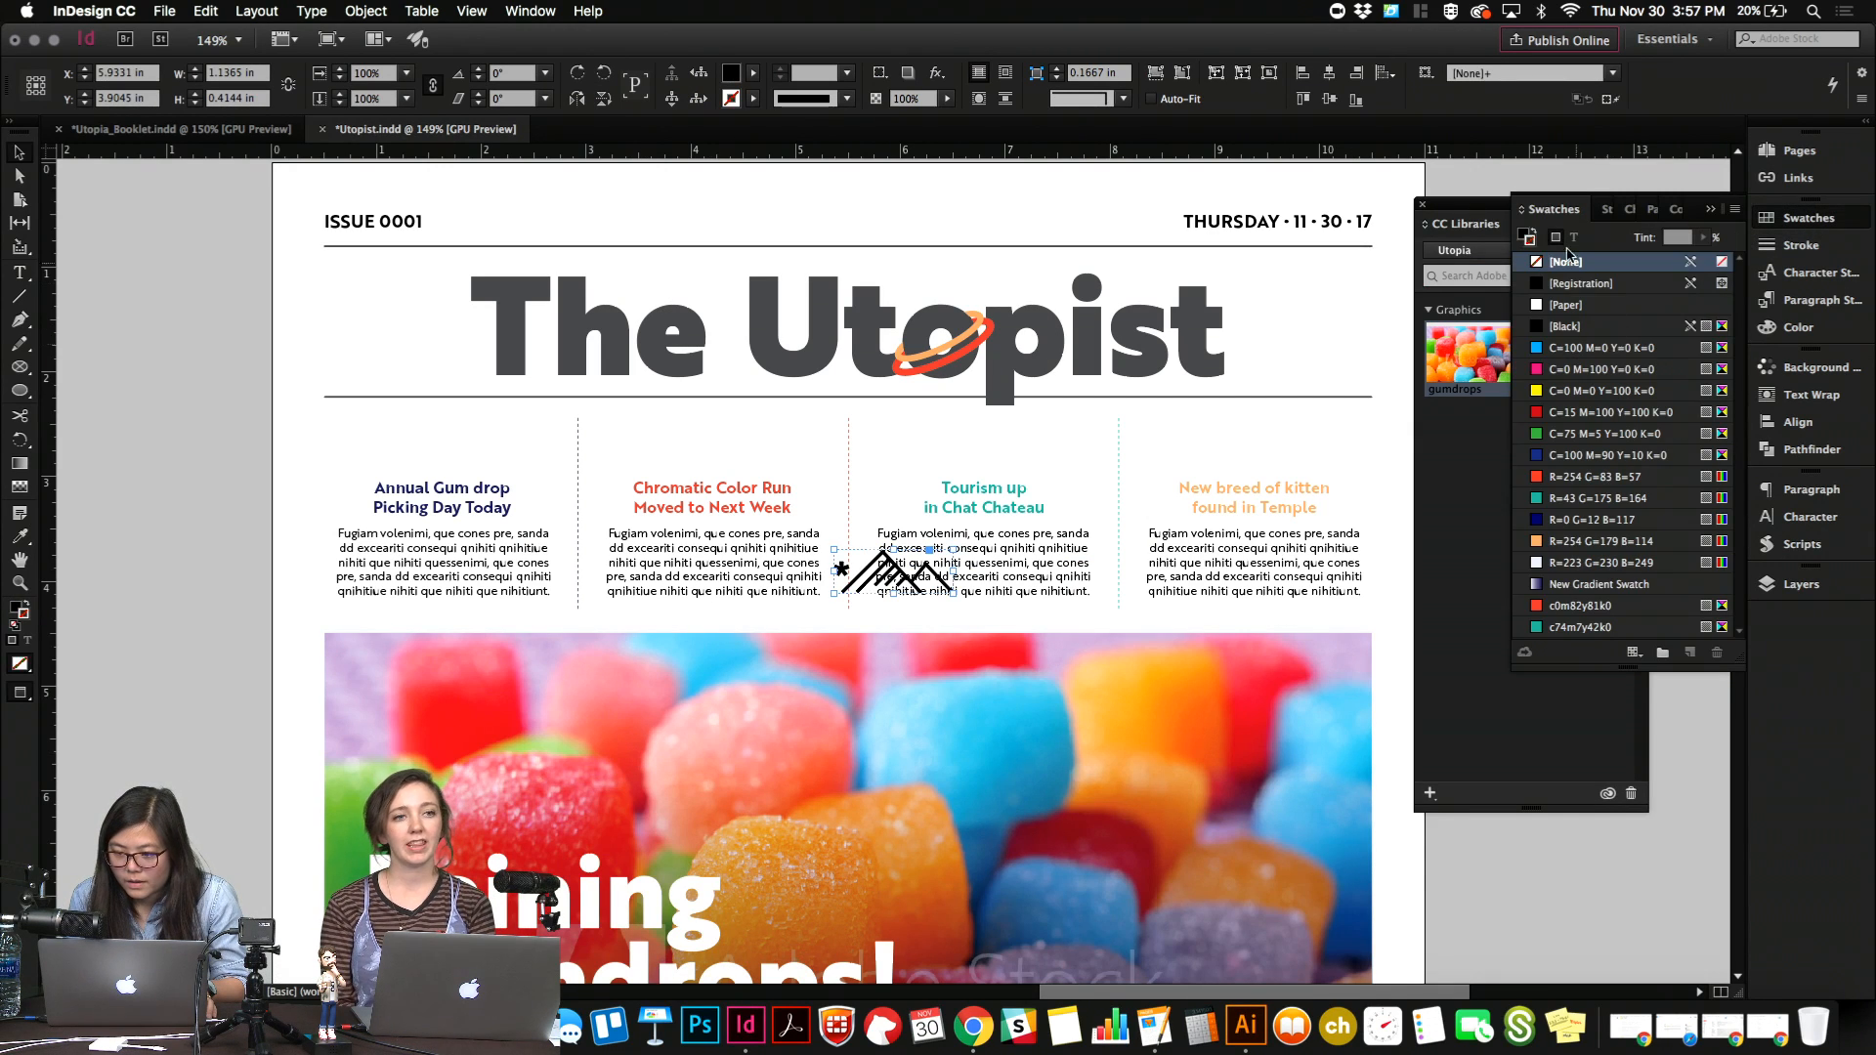
click(1525, 238)
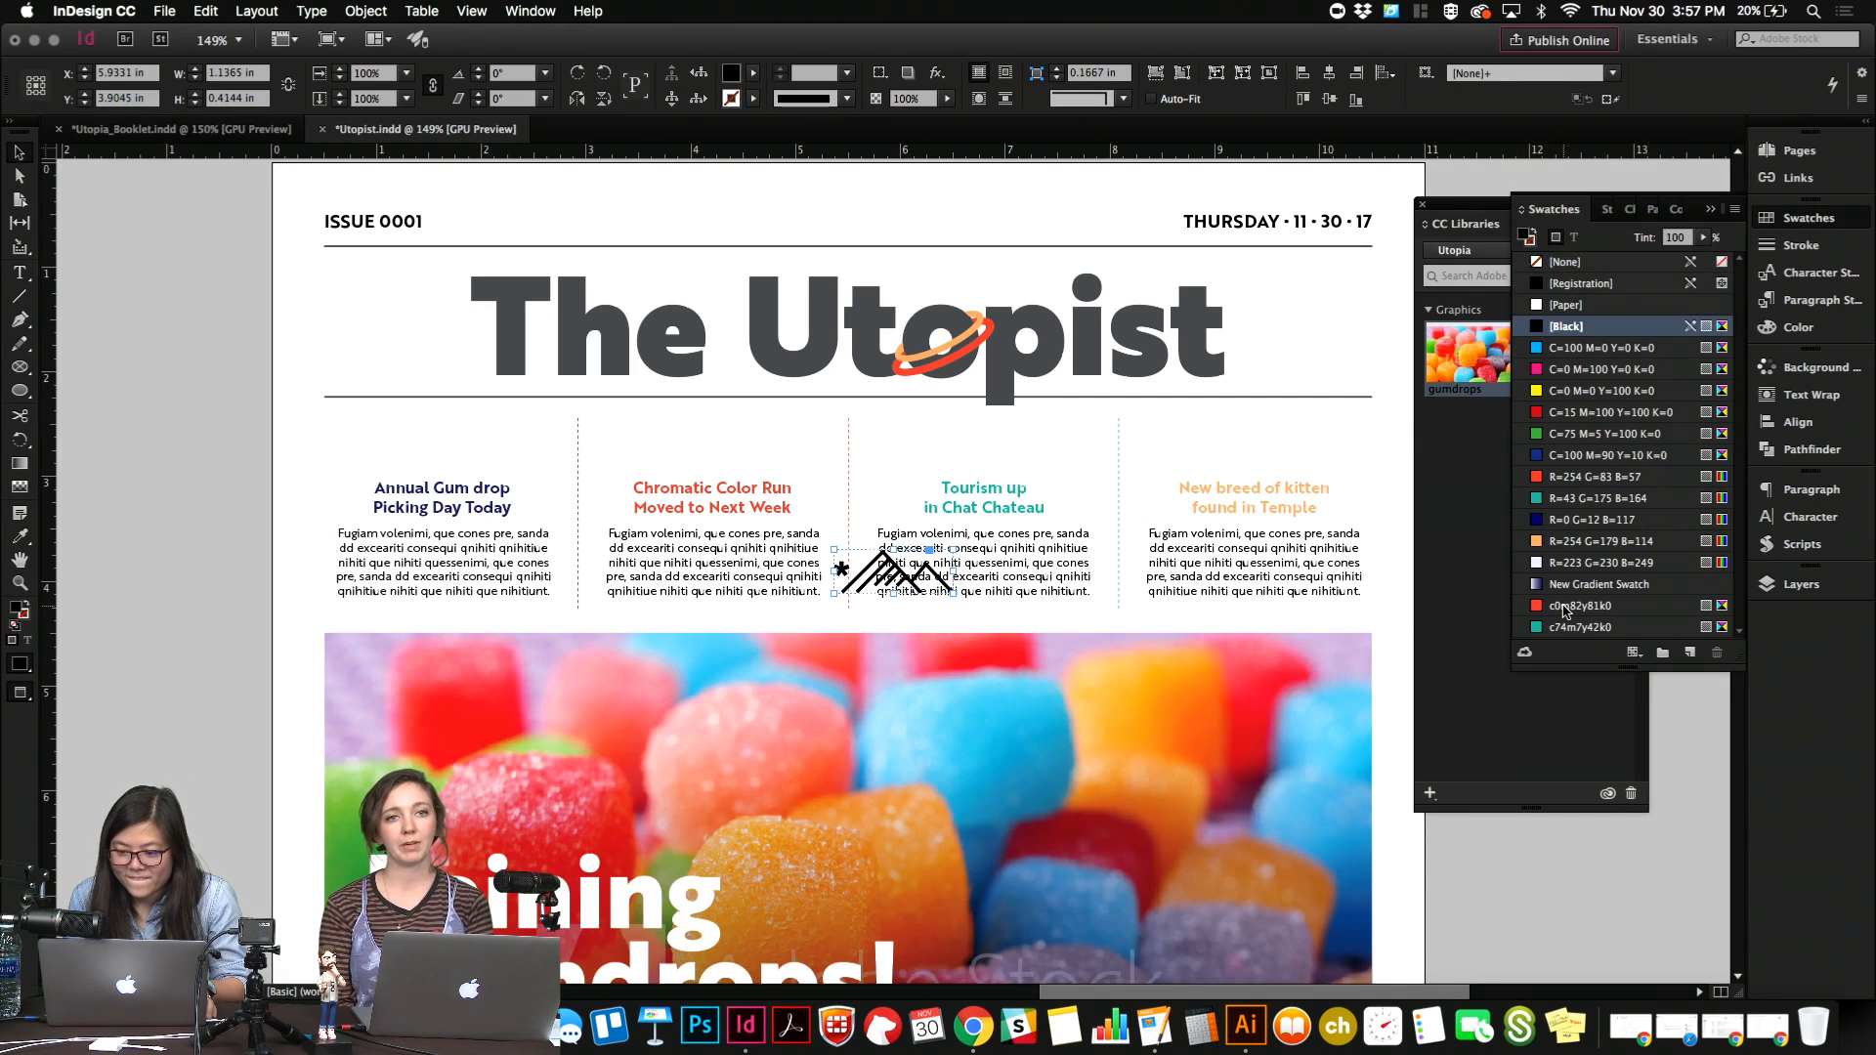
click(1554, 520)
Center the mountain icon above the "Annual Gum drop Picking Day Today" headline, scaled to about 0.95 in wide.
drag(901, 578, 486, 460)
key(Left)
key(Left)
key(Up)
key(Up)
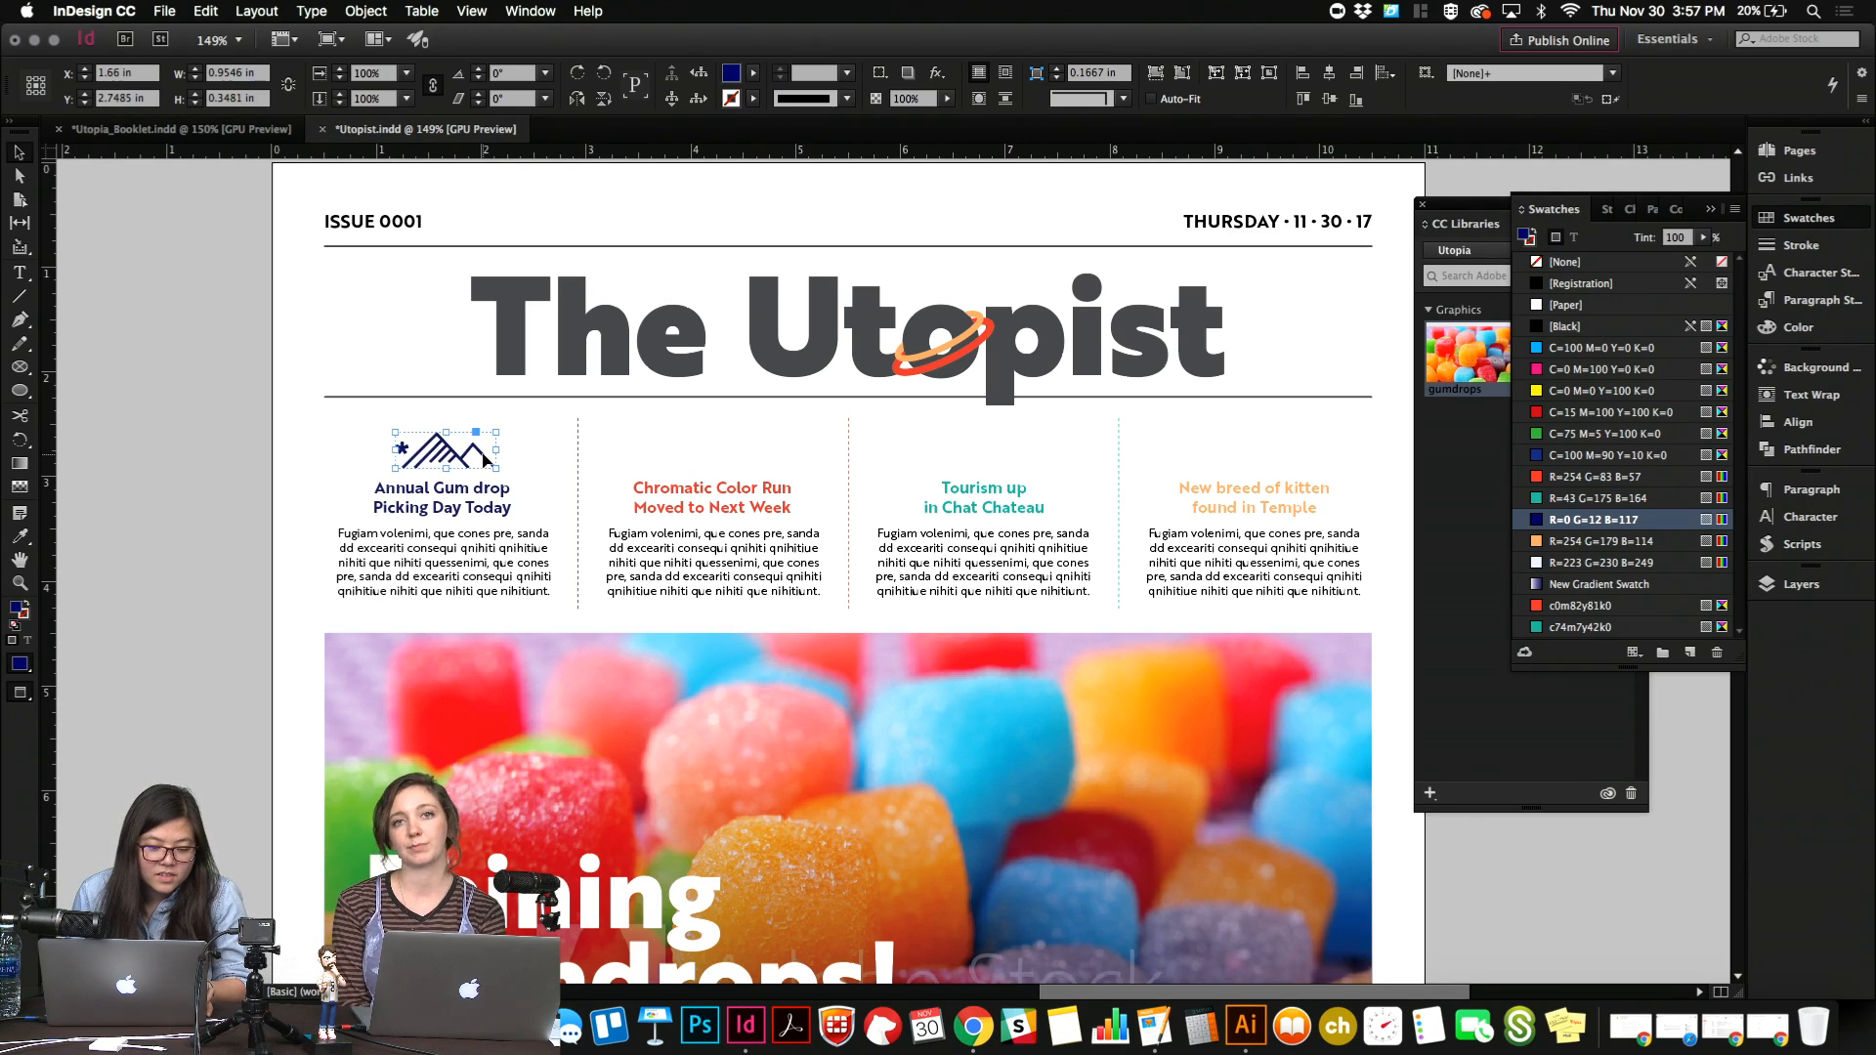
Draw a horizontal line about 2.04 in long between the mountain icon and the "Annual Gum drop Picking Day Today" headline.
key(Down)
click(516, 462)
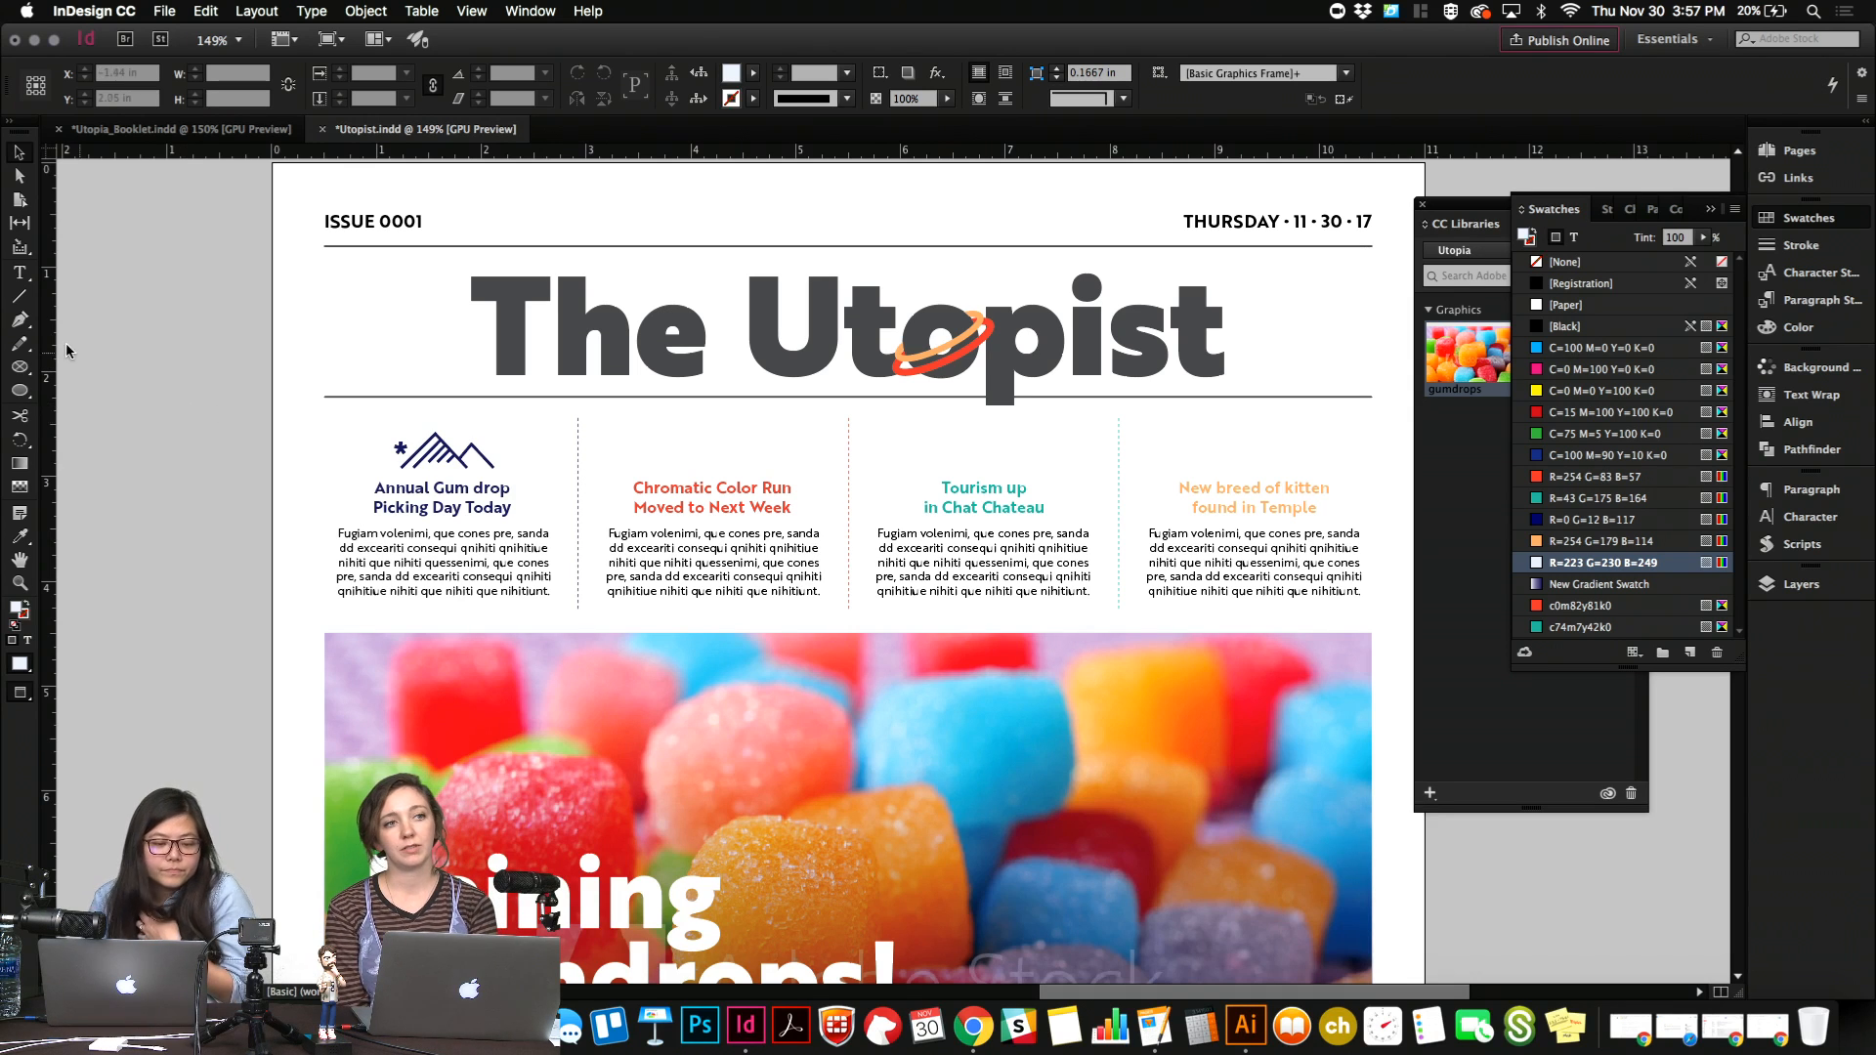
click(18, 297)
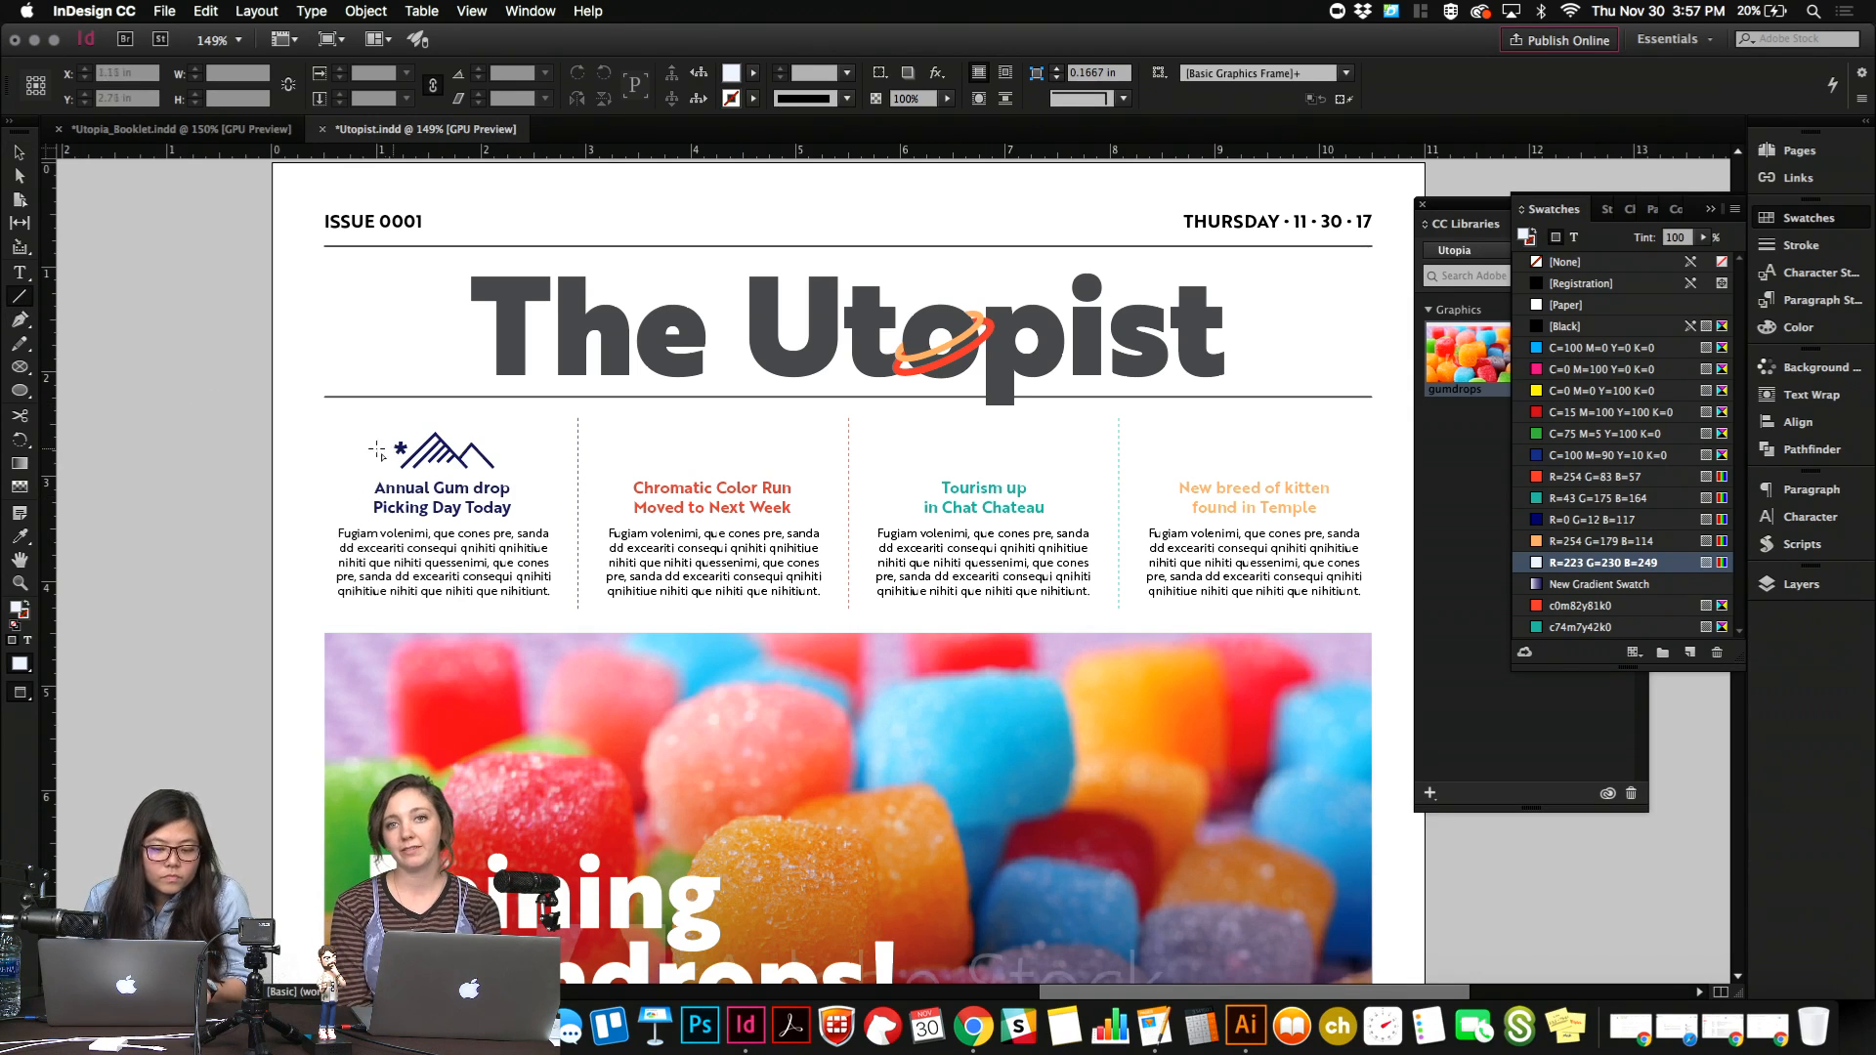
drag(335, 460, 553, 498)
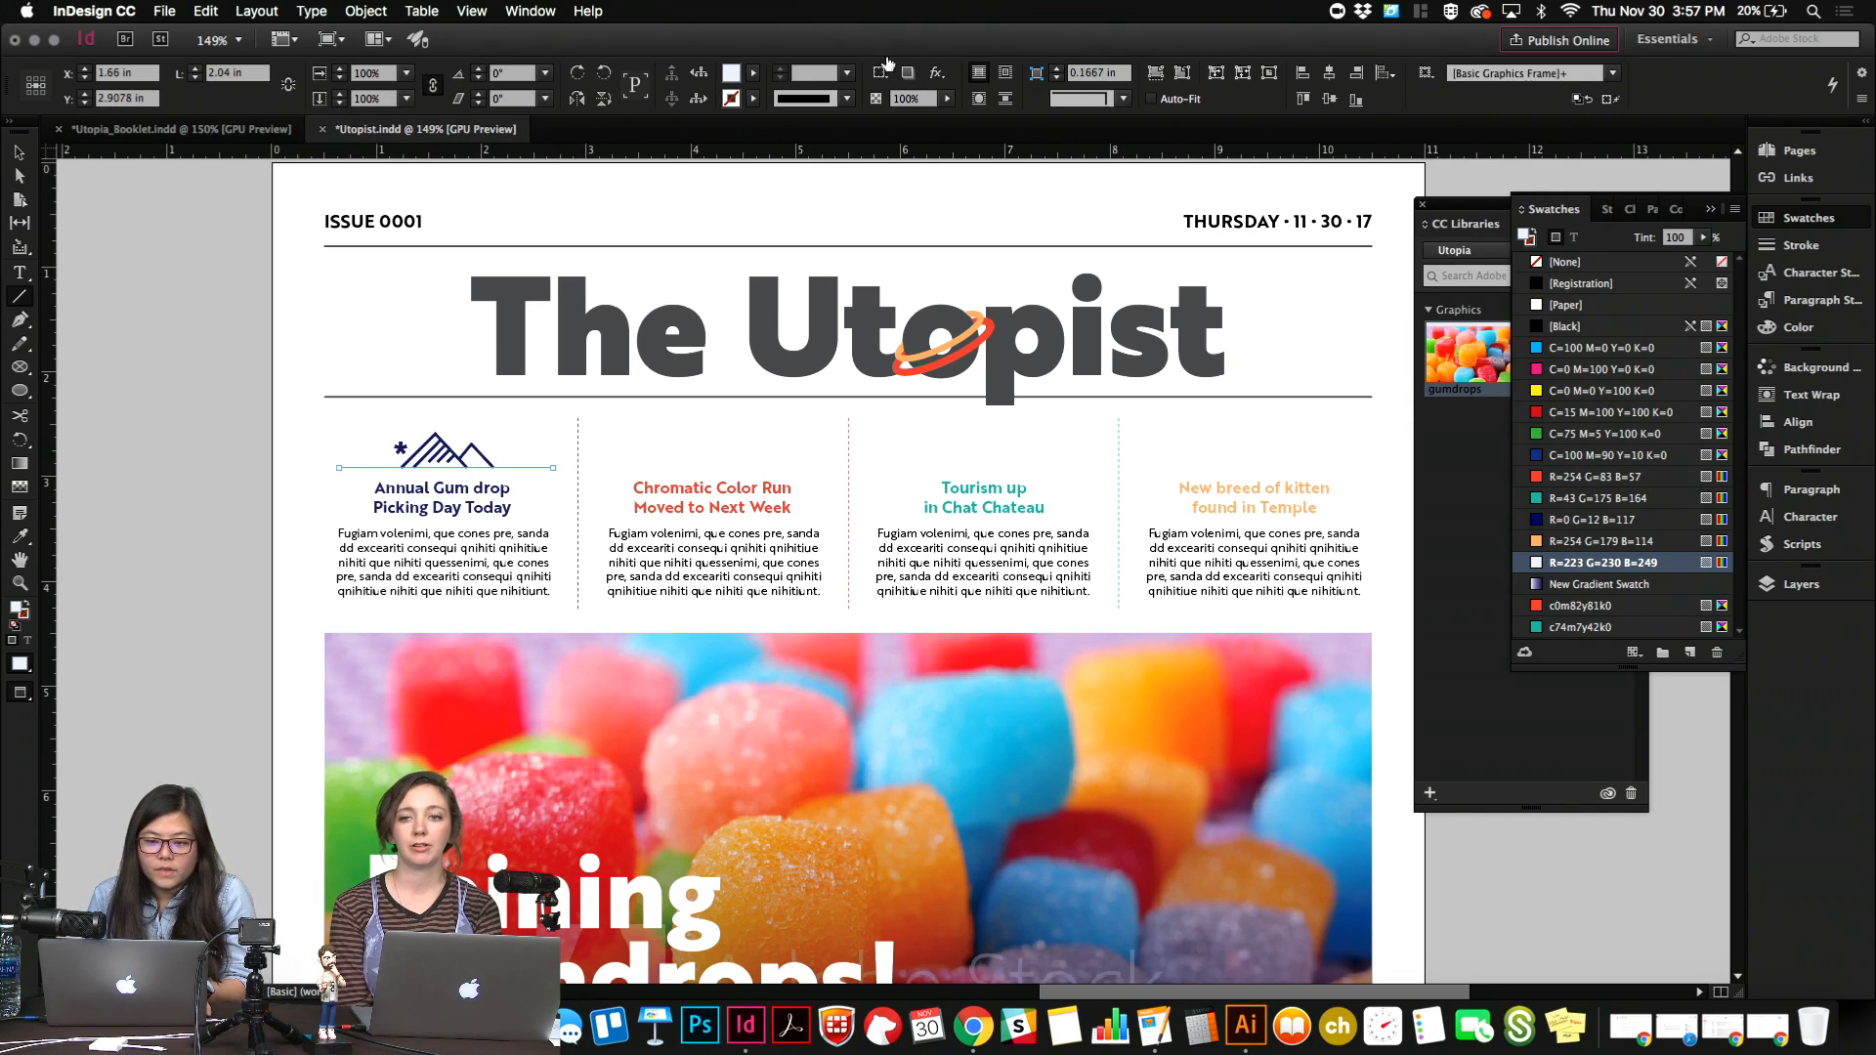
Give the new line a 1 pt stroke in the R=0 G=12 B=117 swatch.
text(1)
key(Return)
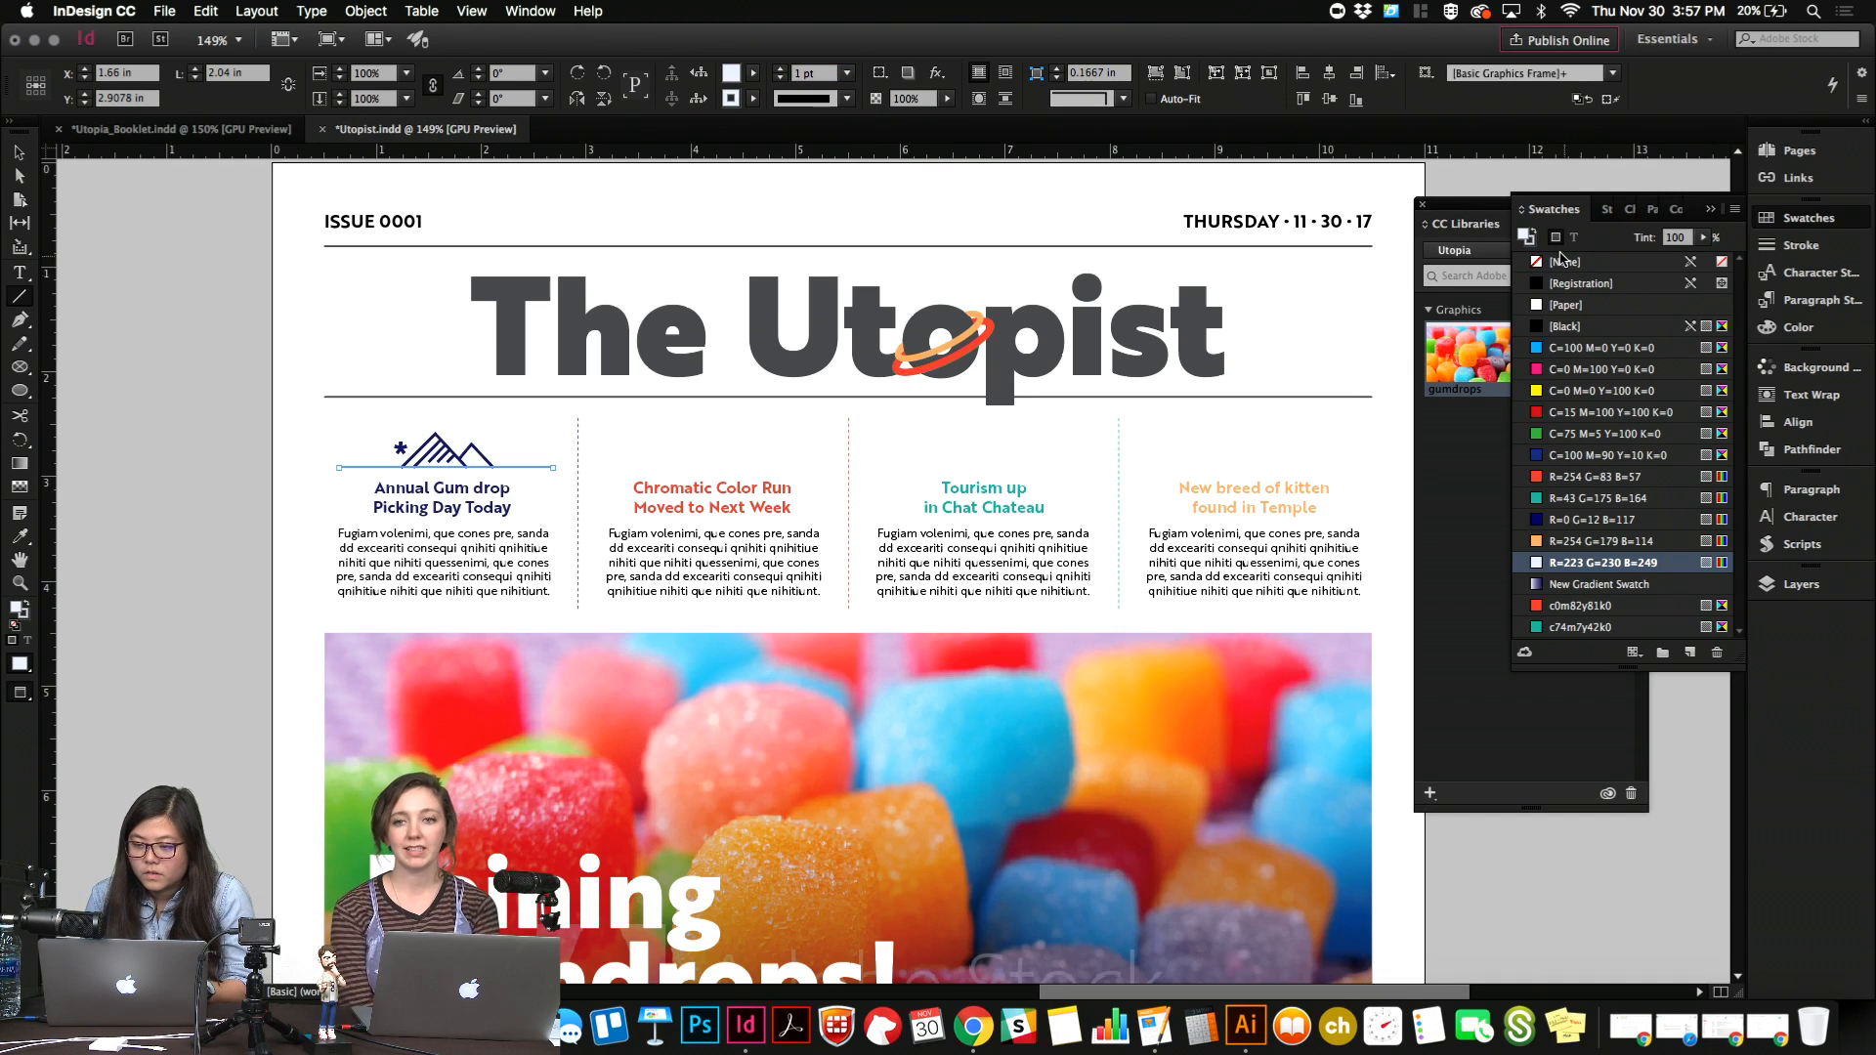
click(1534, 520)
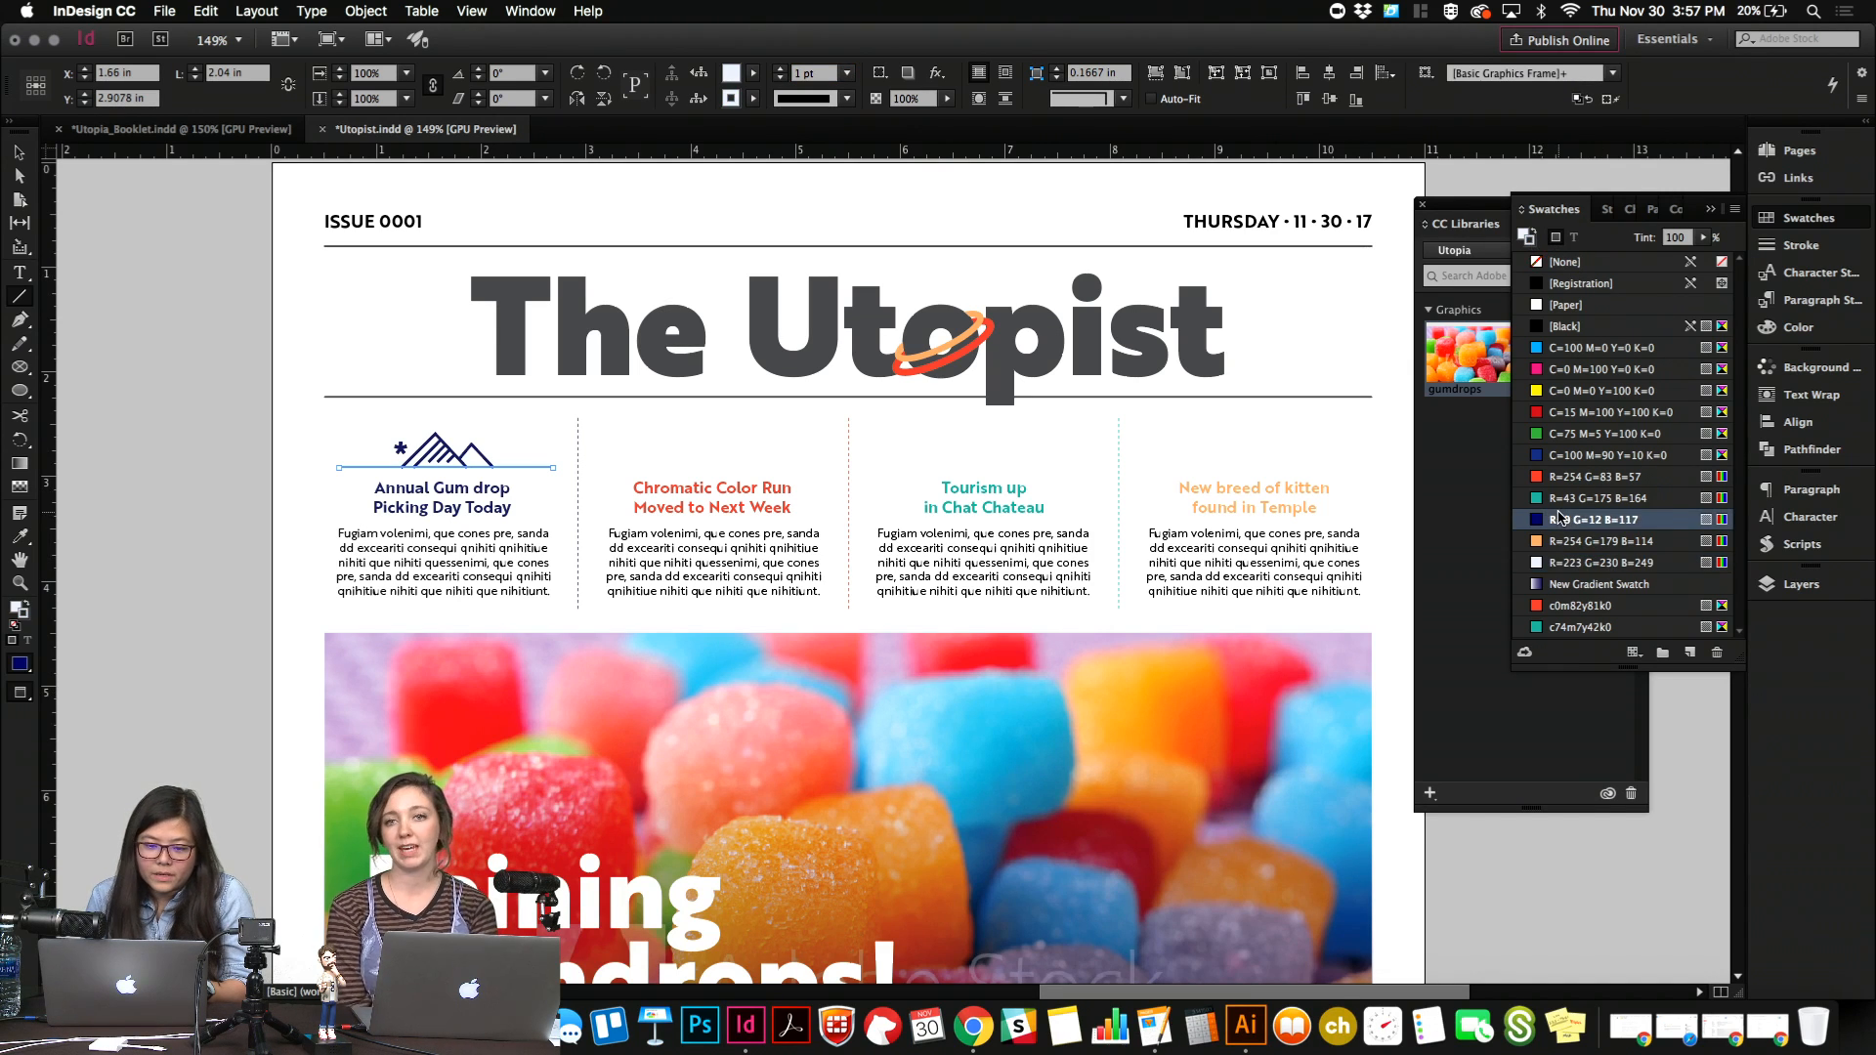
key(v)
click(529, 438)
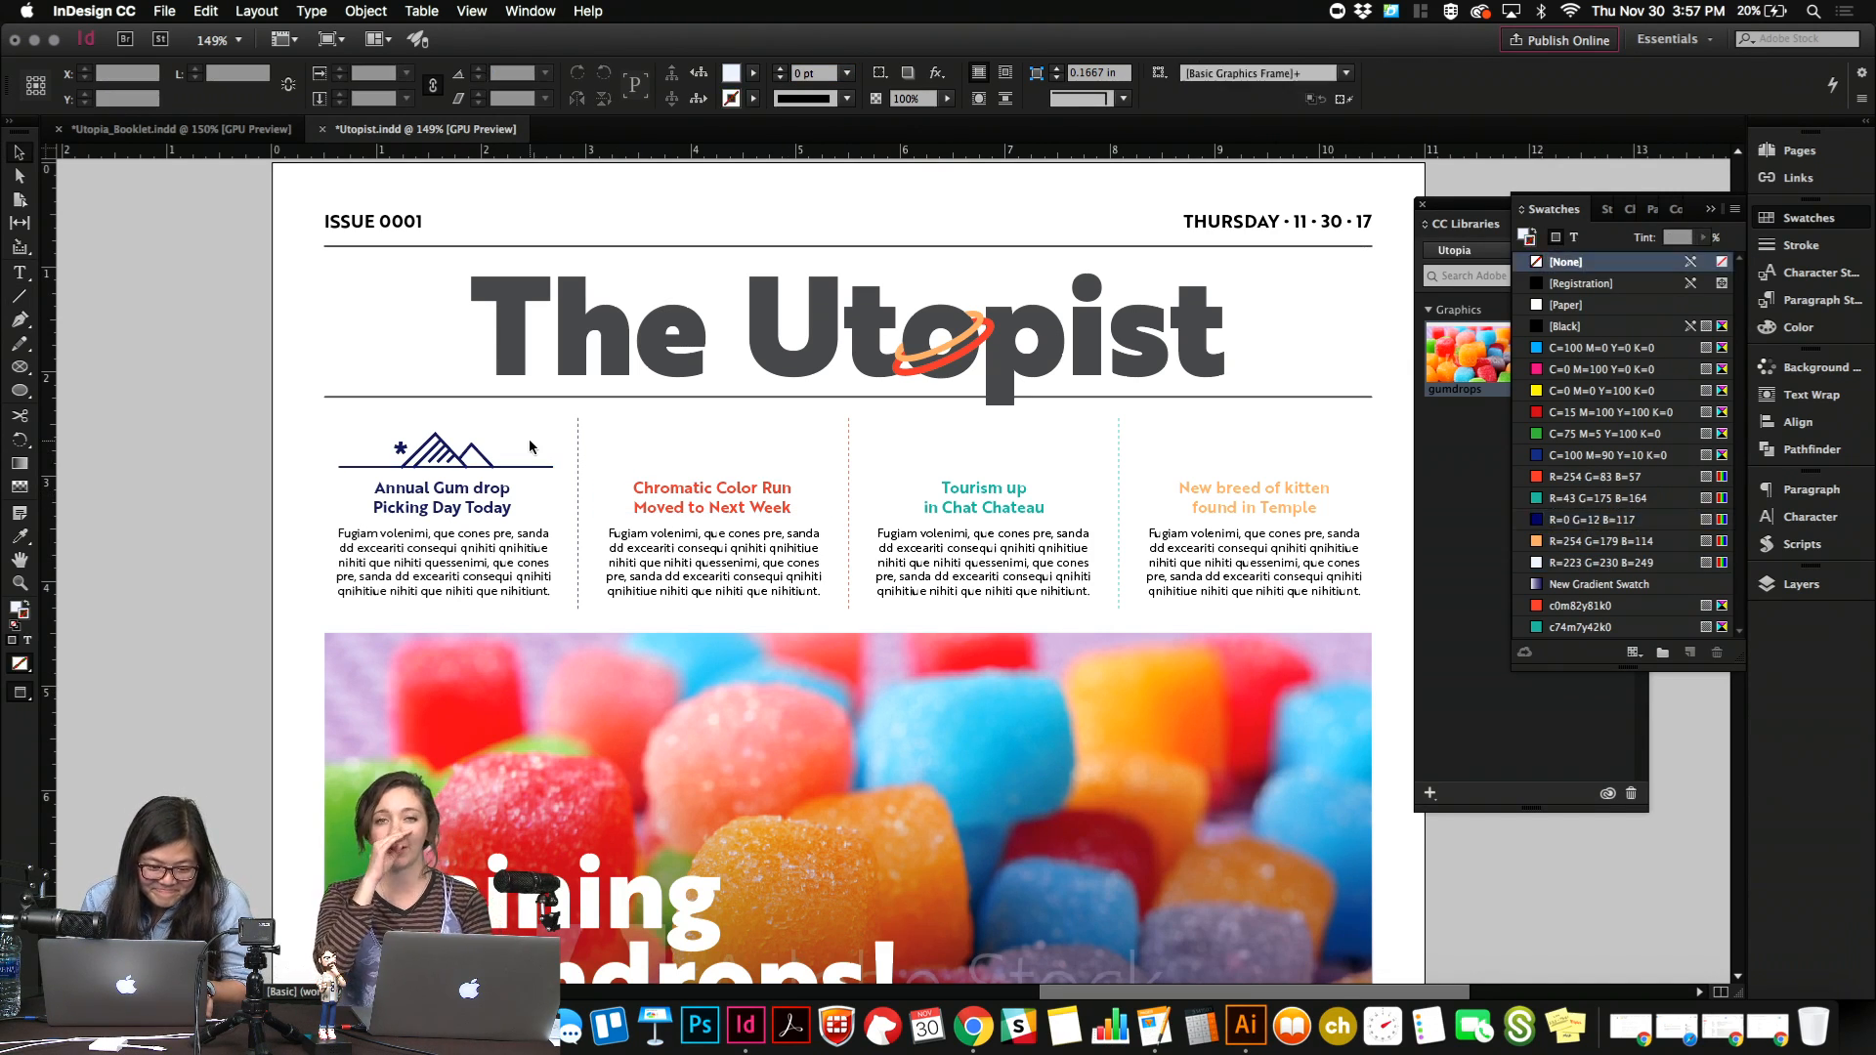
Fit the line to the base of the mountain icon and nudge both slightly up from the headline.
click(527, 469)
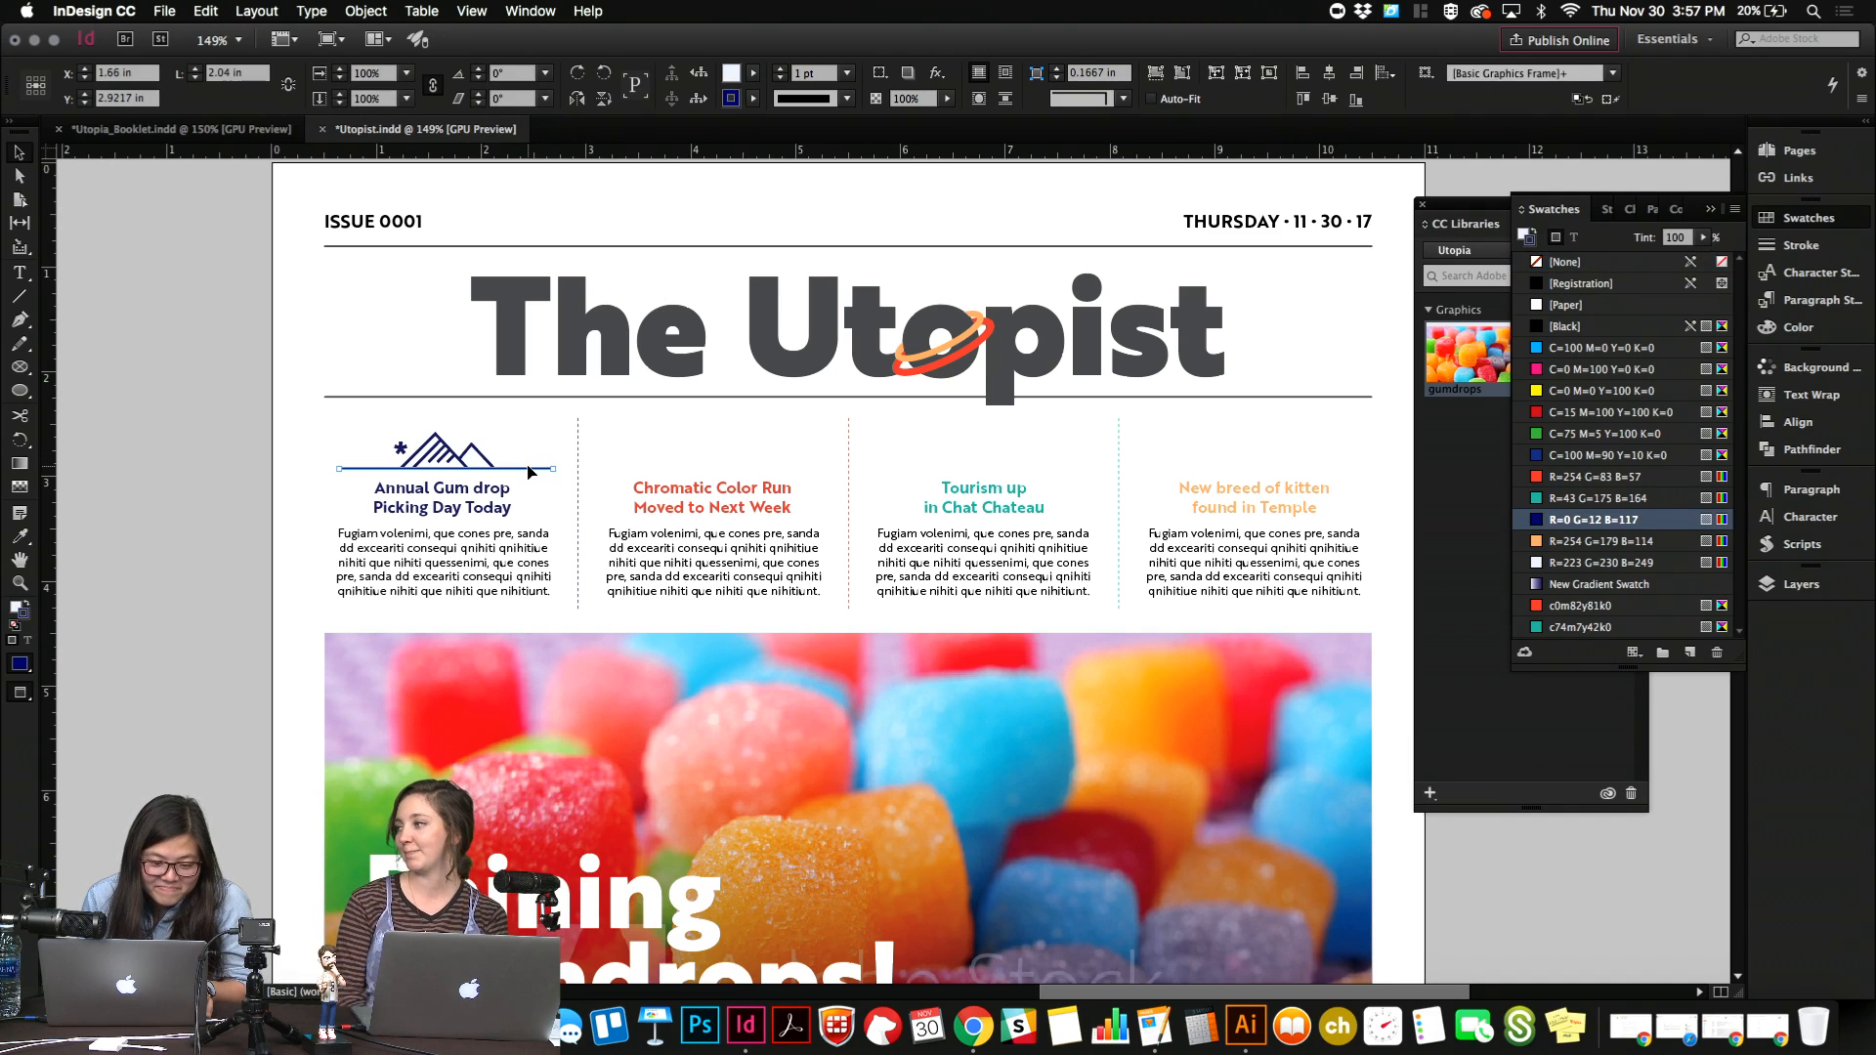
shift+click(498, 437)
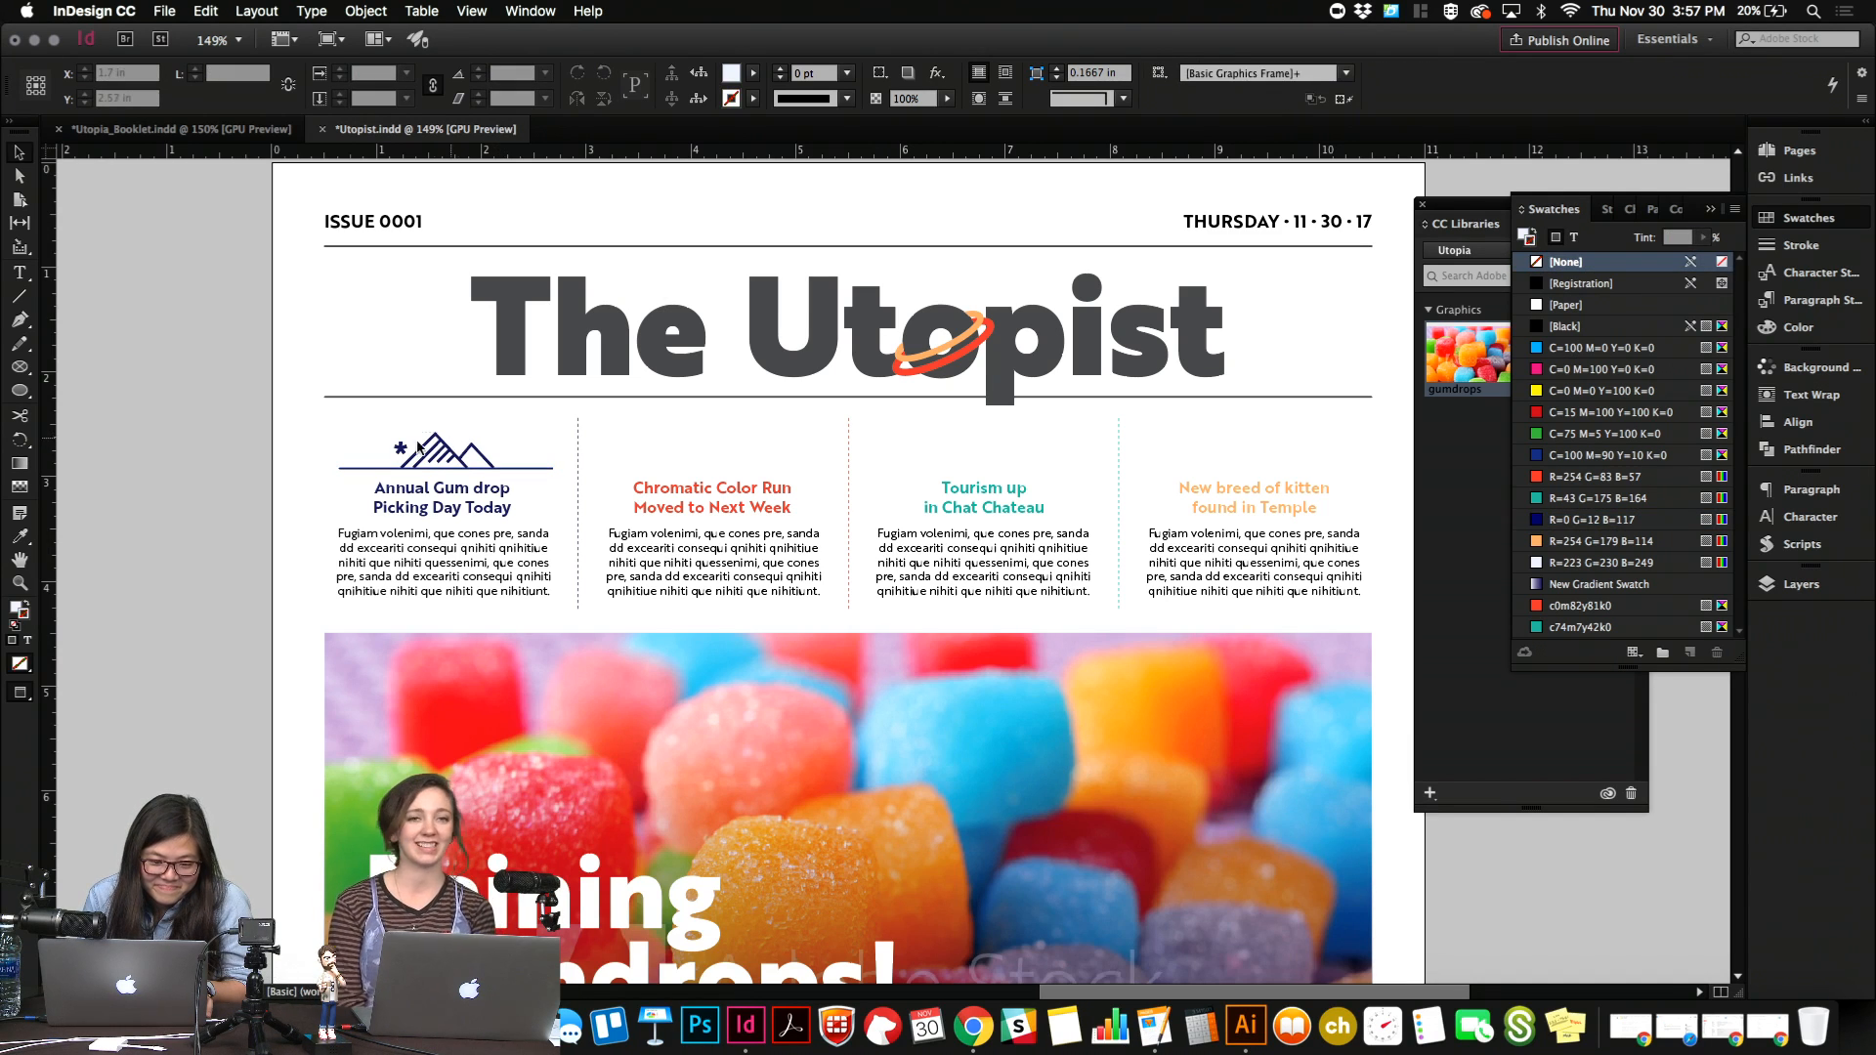
click(539, 498)
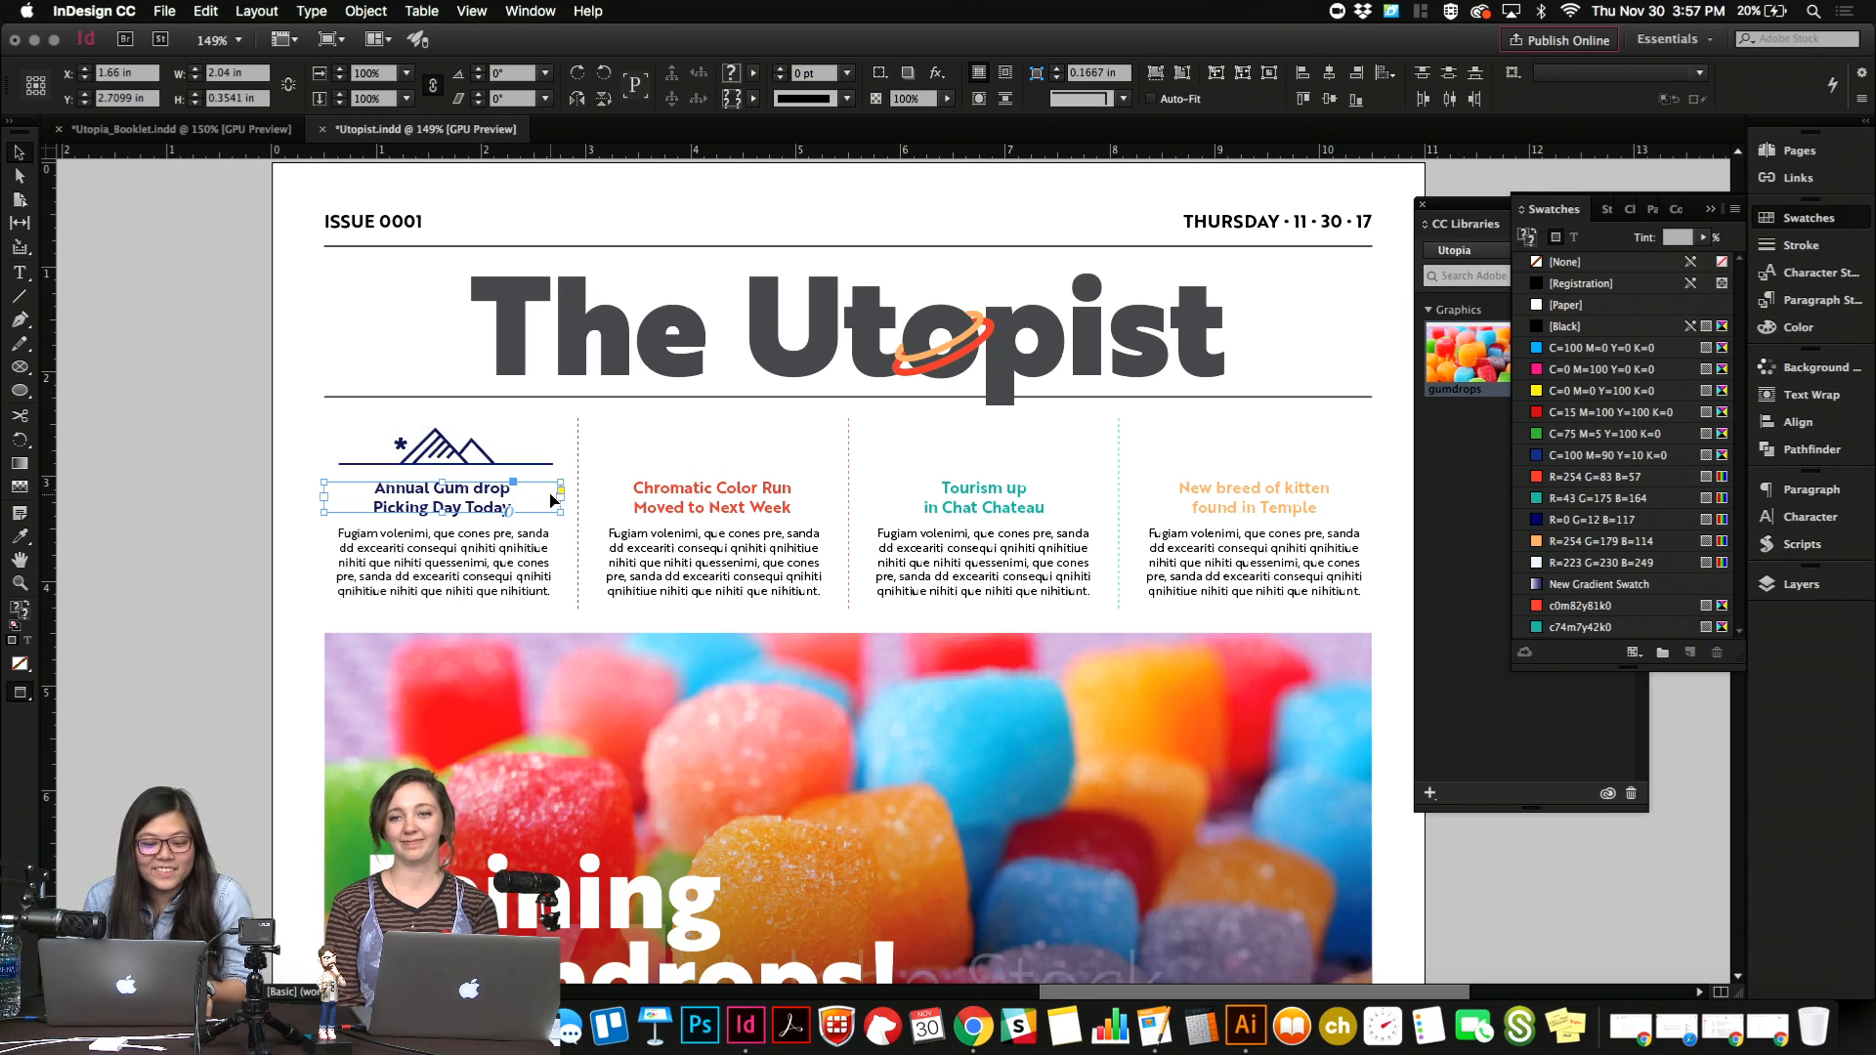
click(229, 538)
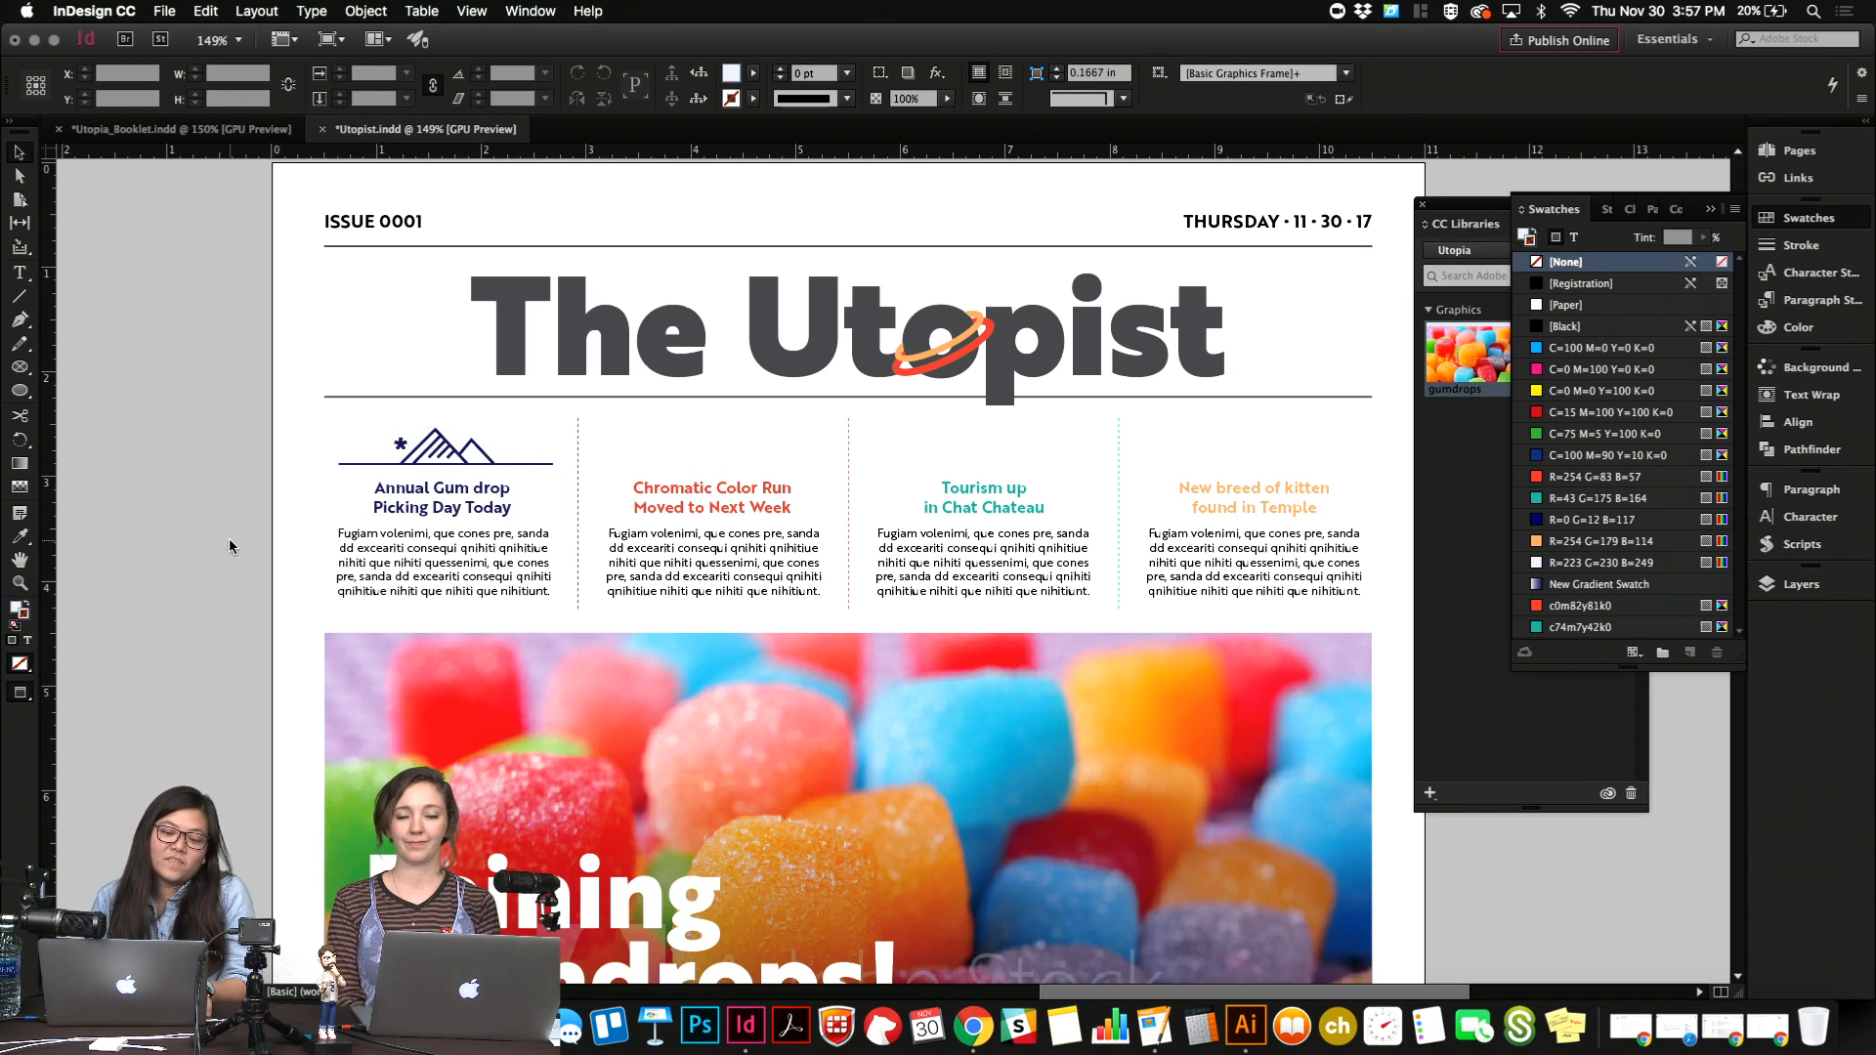
Duplicate the line above the "Chromatic Color Run" headline and stroke the copy with the R=254 G=83 B=57 swatch.
drag(536, 463, 812, 475)
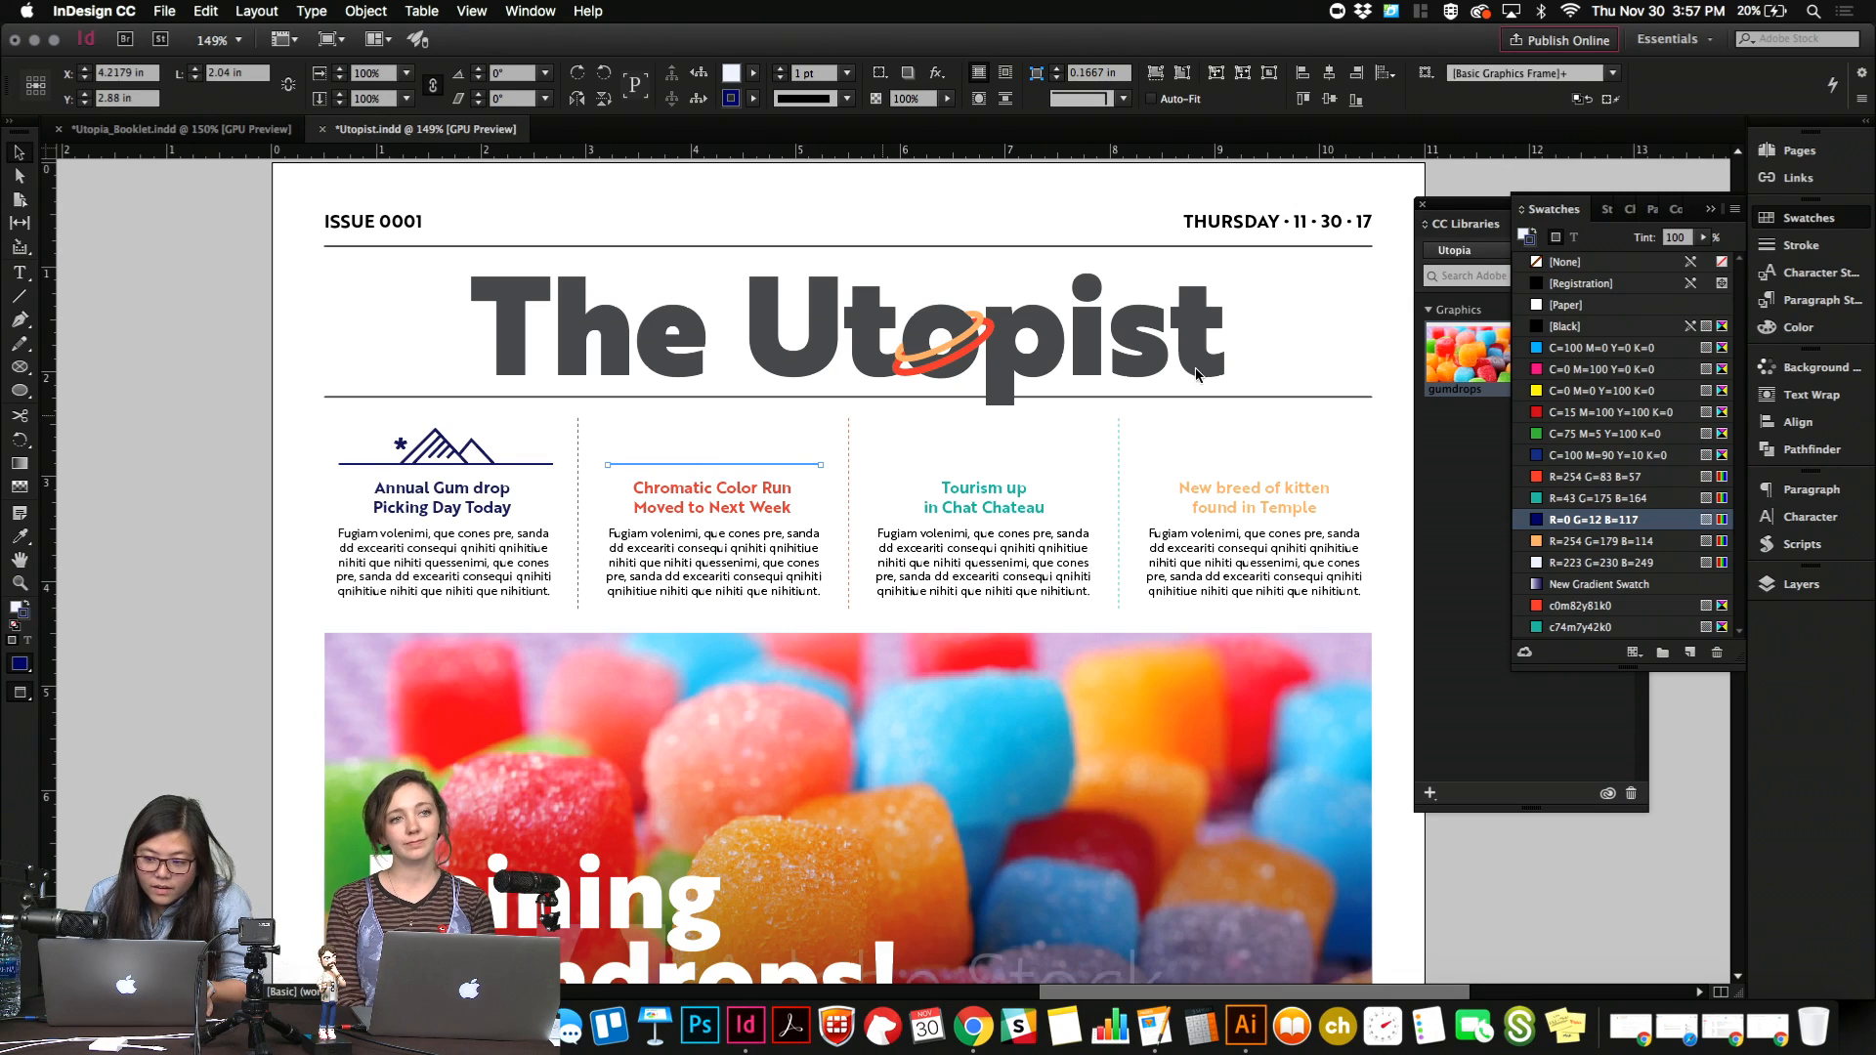
click(1564, 607)
click(1565, 479)
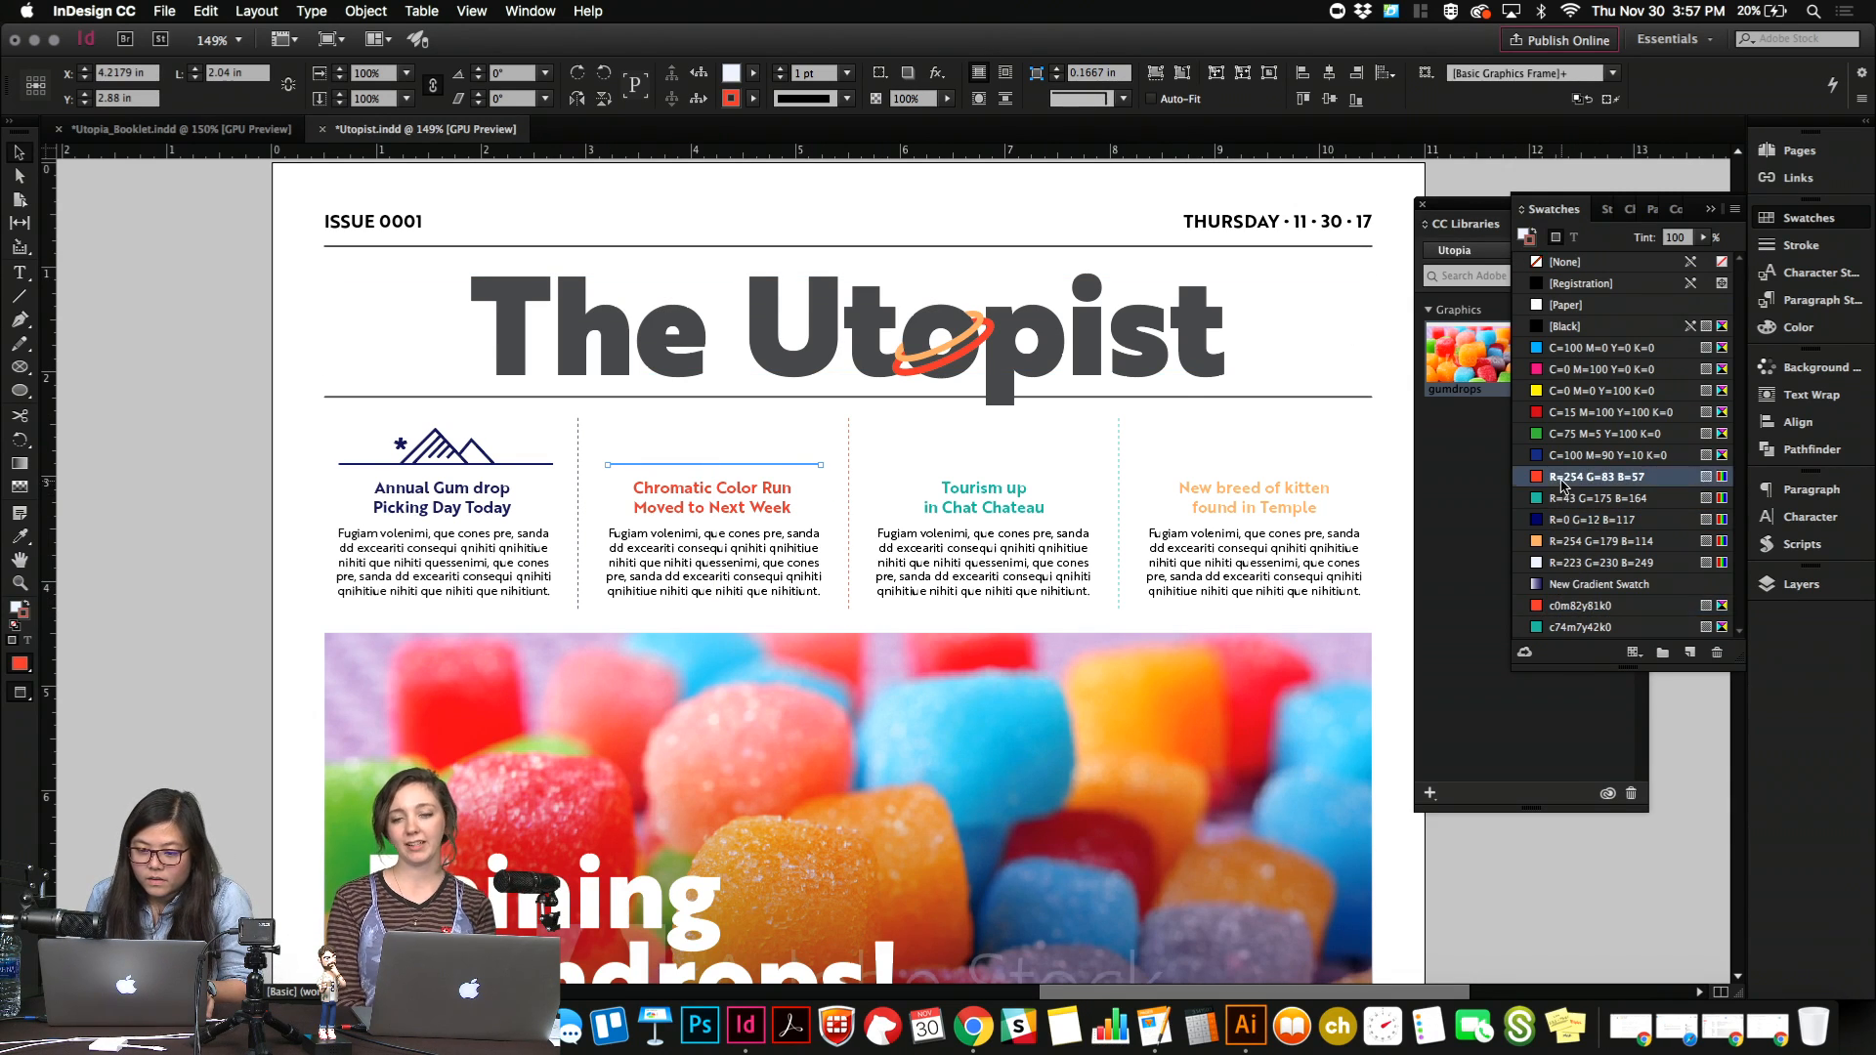
click(1218, 417)
click(829, 838)
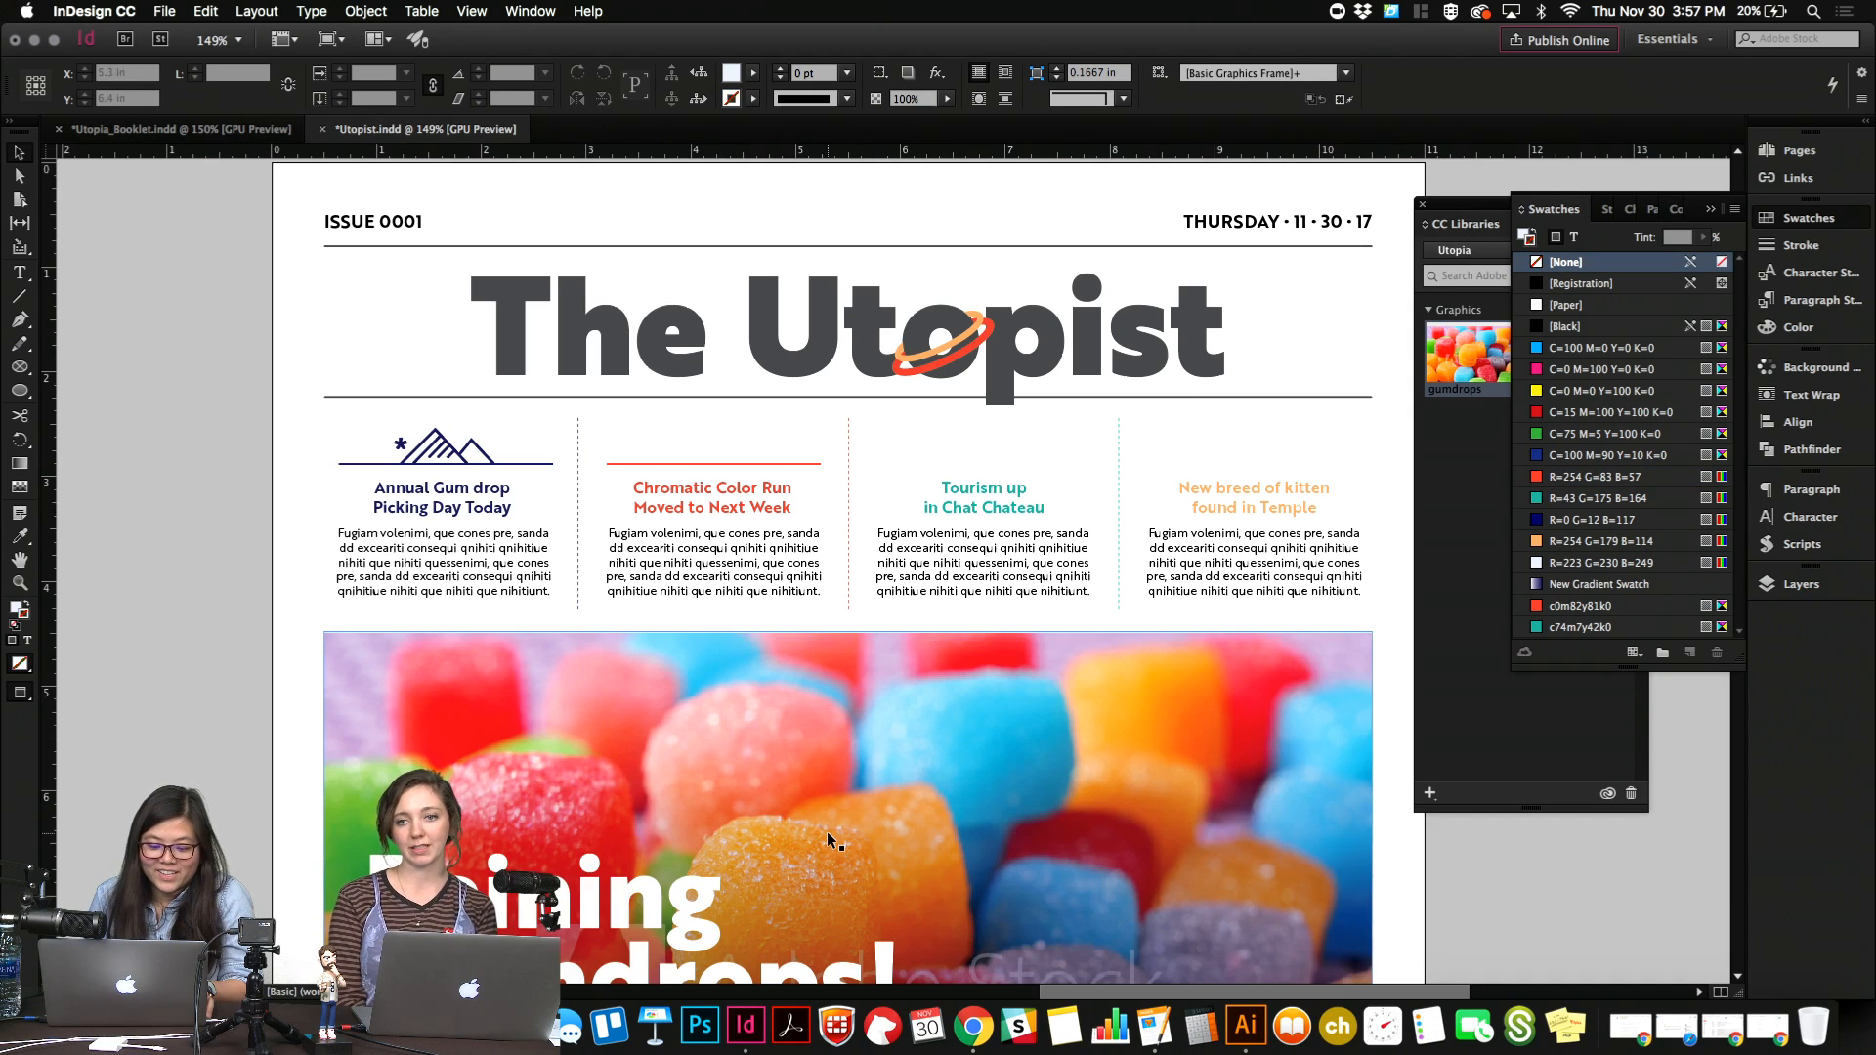
click(1246, 1026)
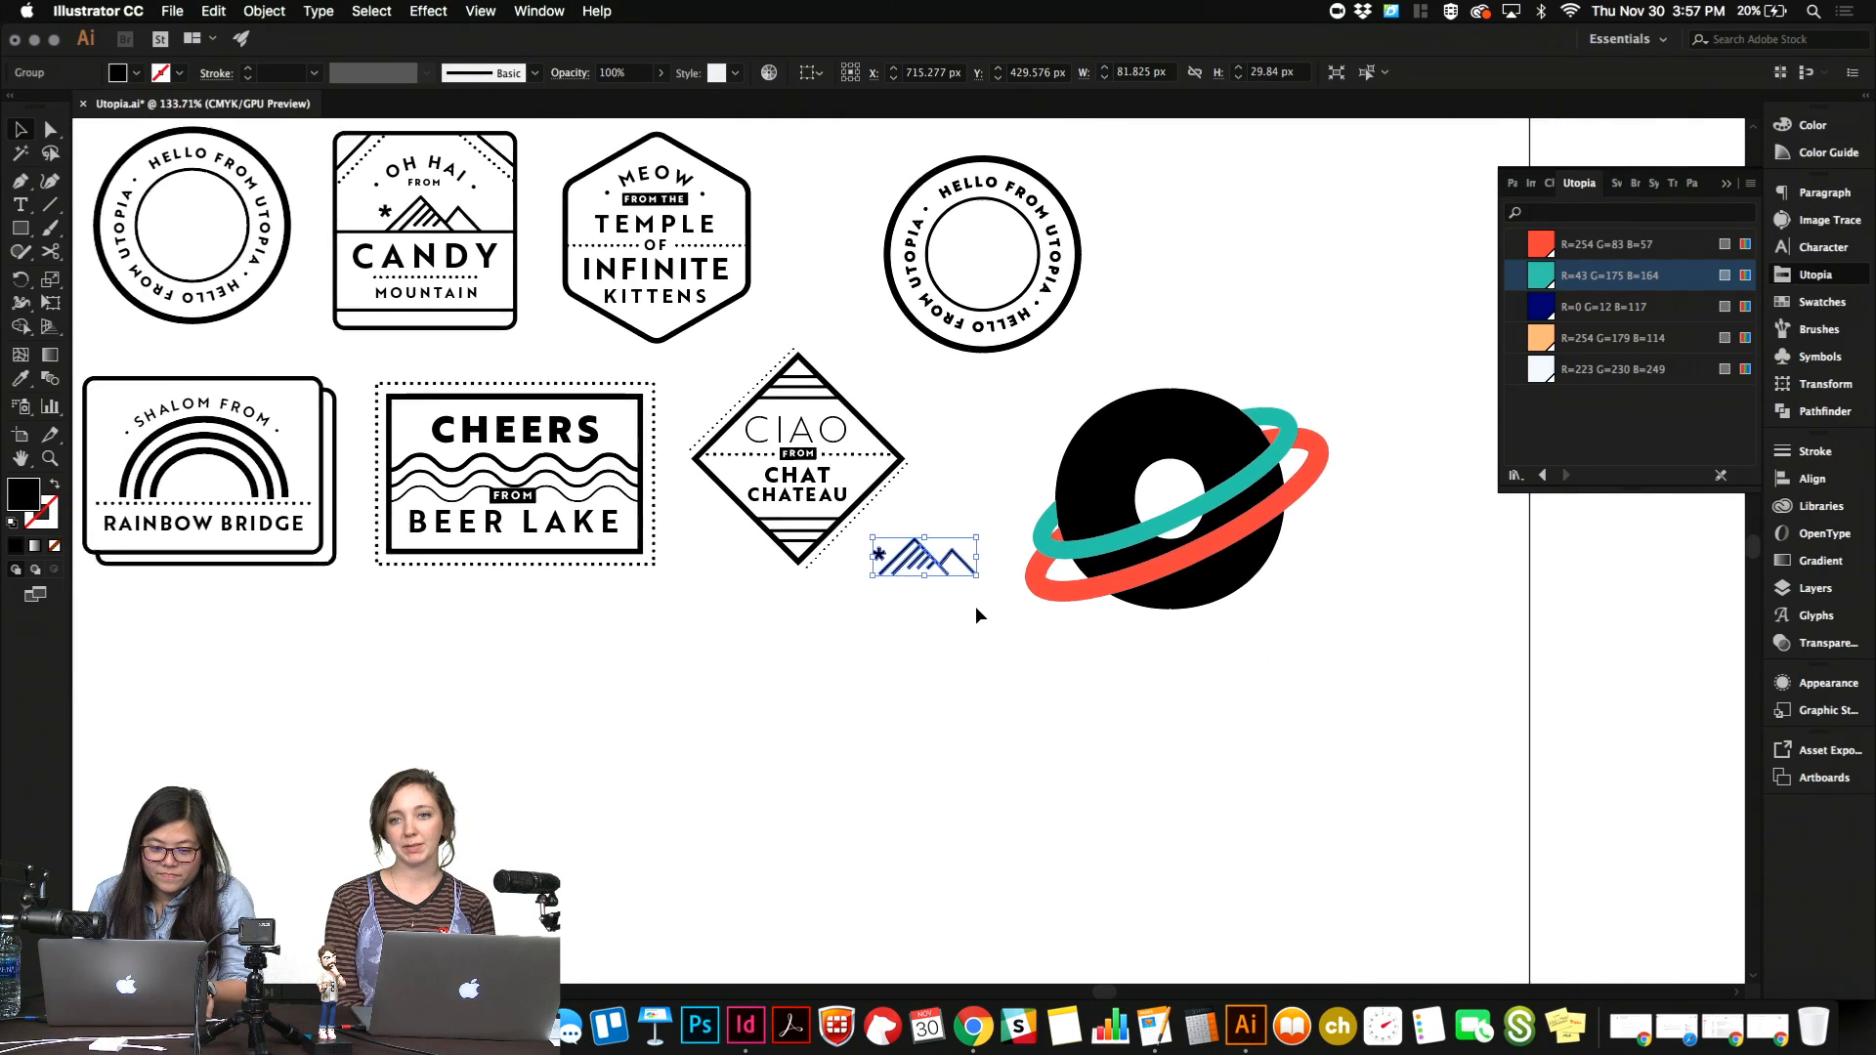
scroll(975, 611, down, 2)
click(361, 443)
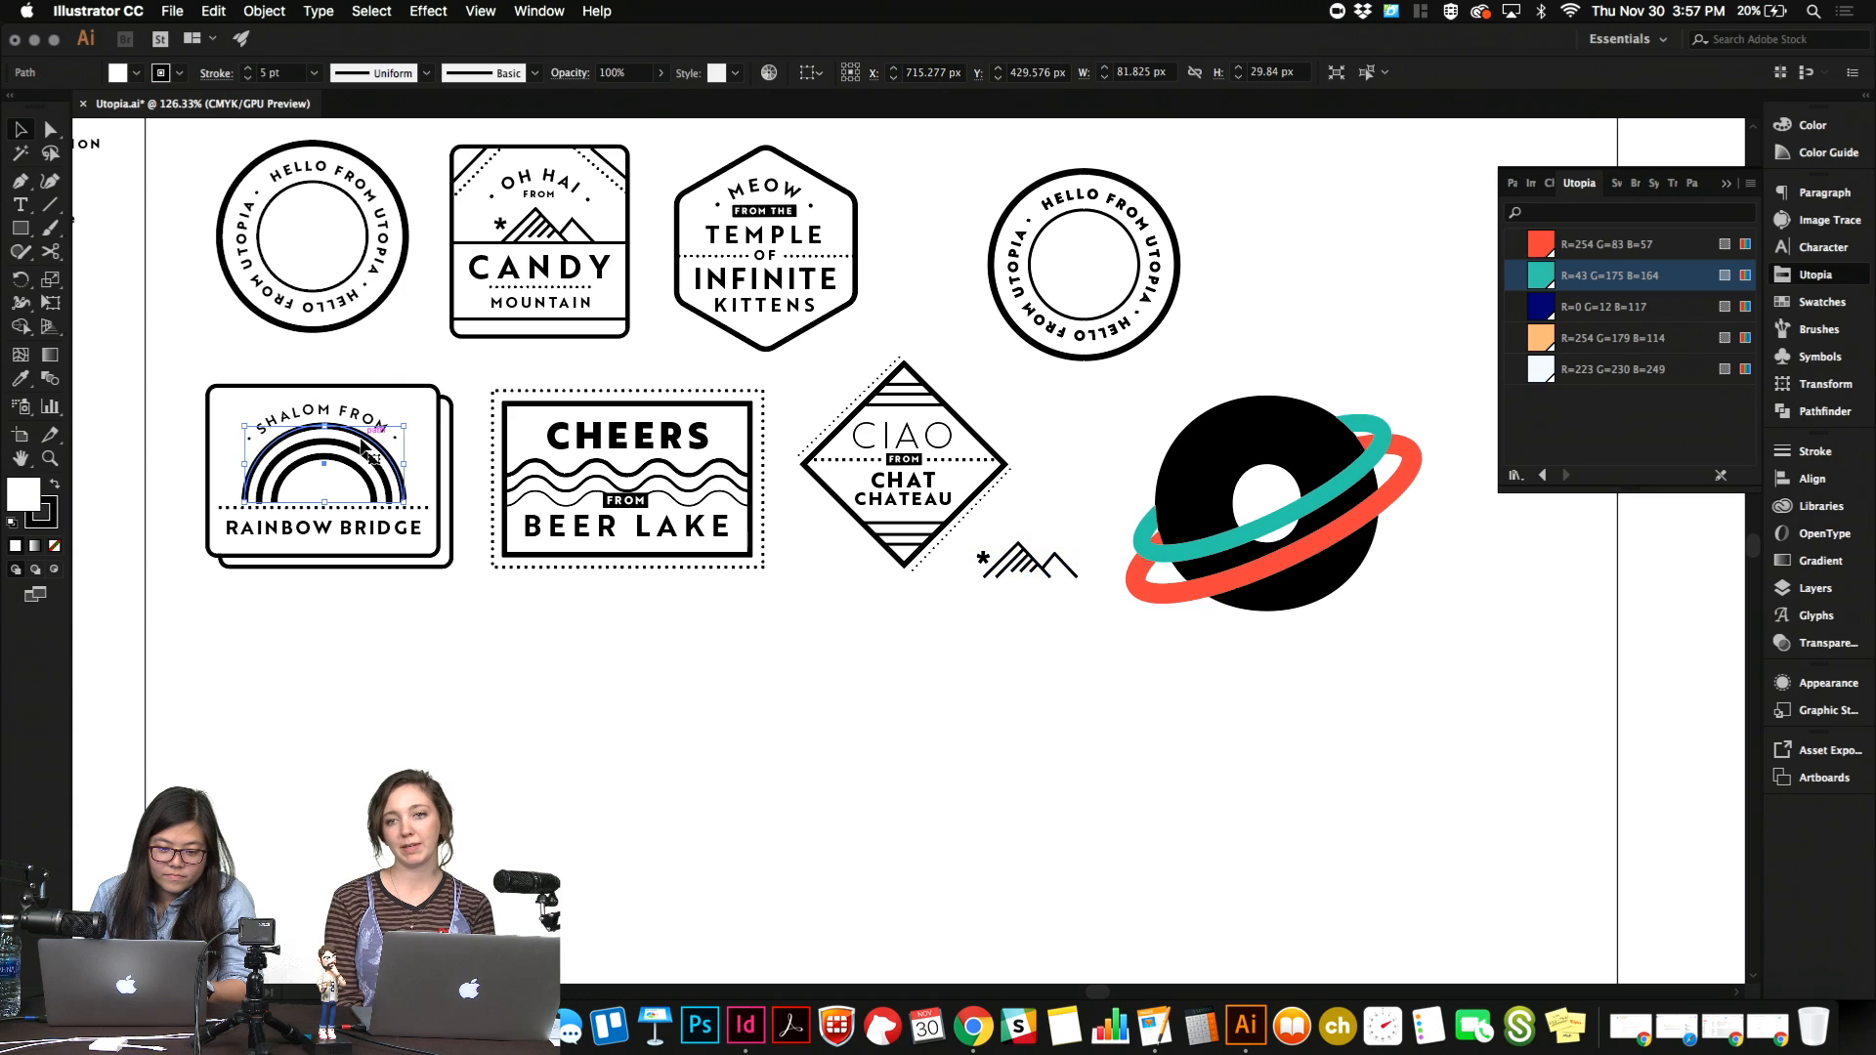
shift+click(361, 448)
shift+click(358, 465)
click(462, 780)
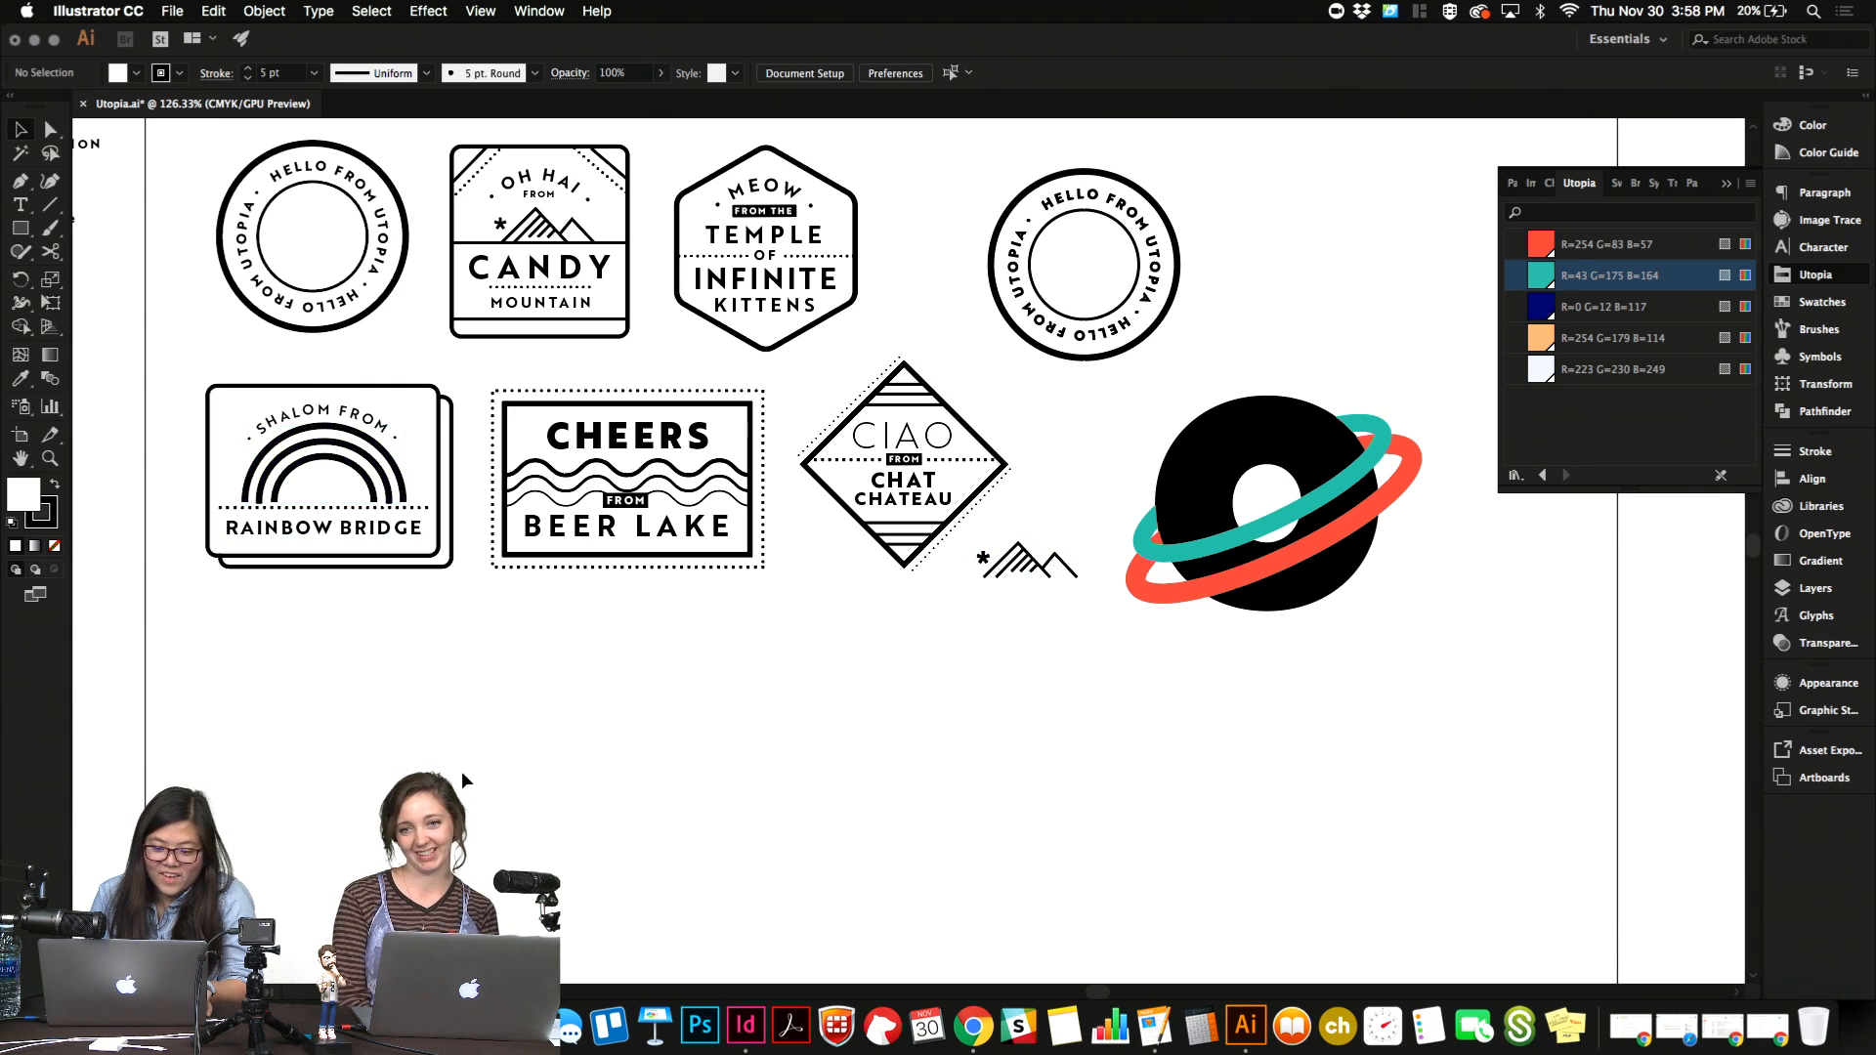
Switch to the Utopia_Booklet document in InDesign and ungroup the Rainbow Bridge badge on the red page.
click(745, 1024)
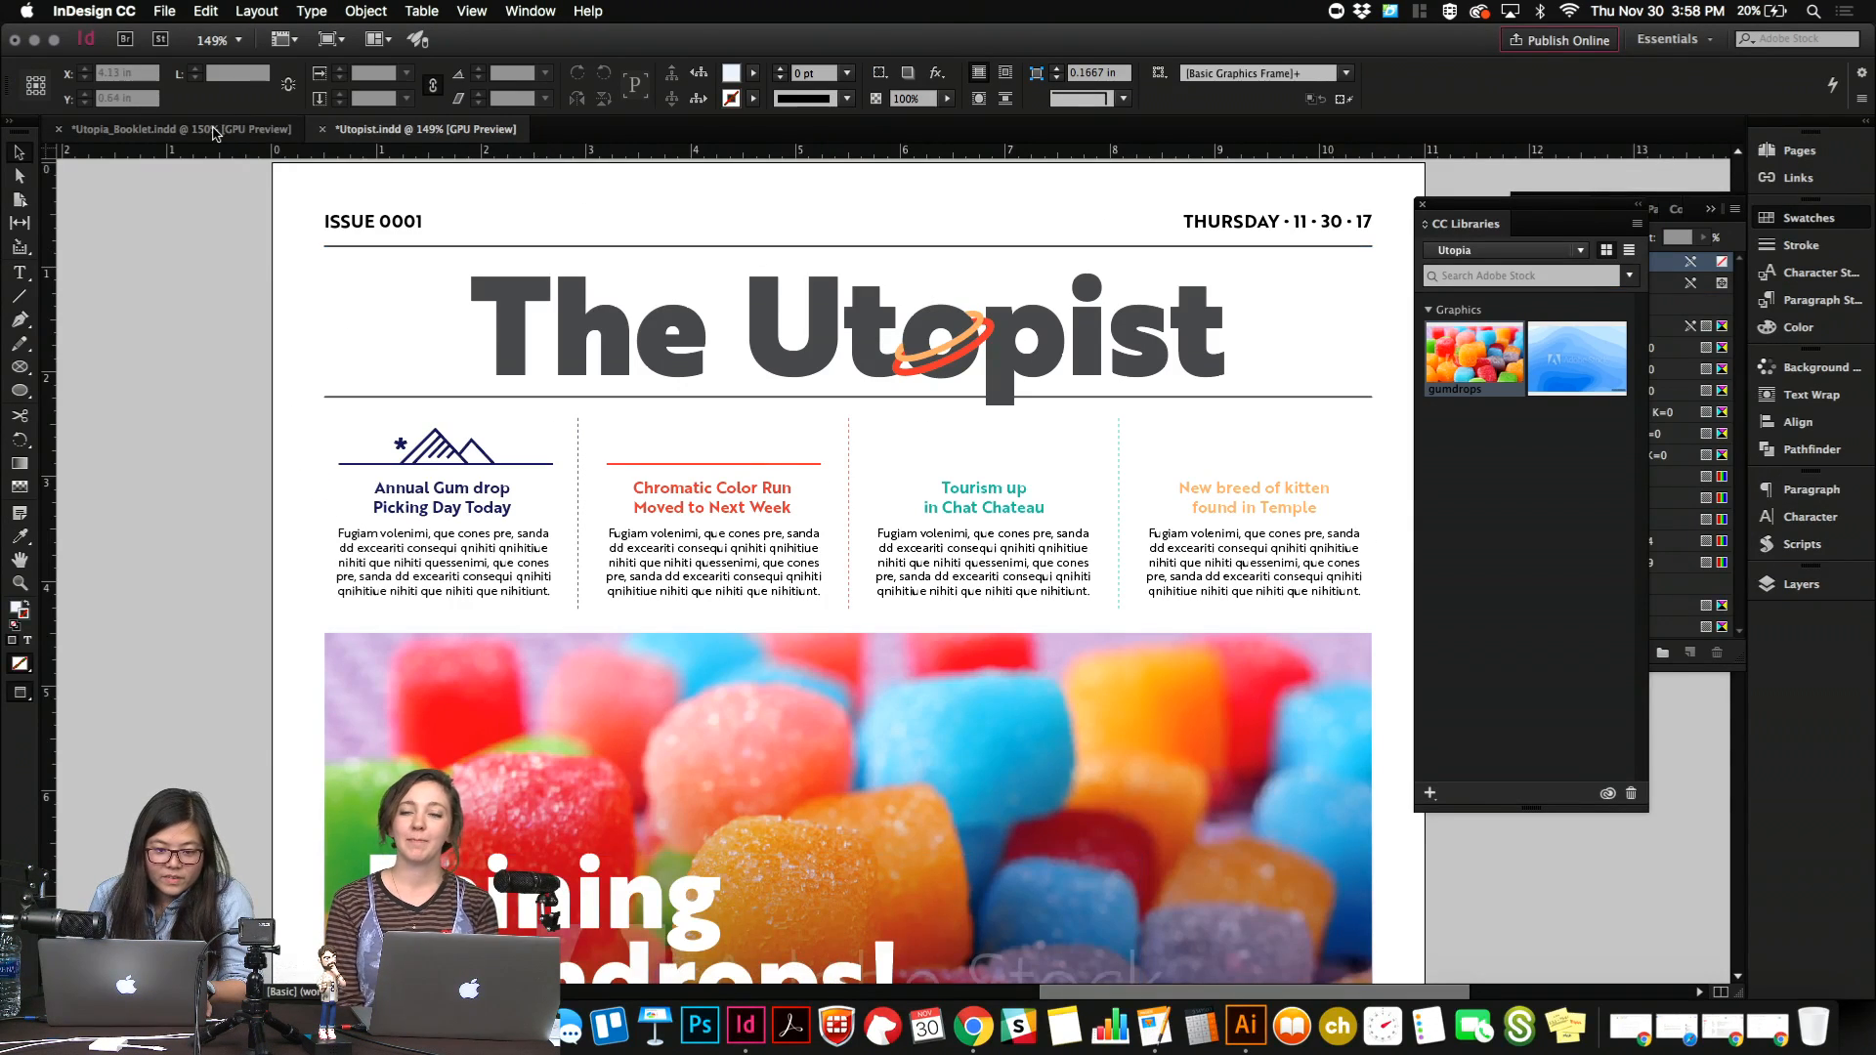
click(207, 130)
click(855, 326)
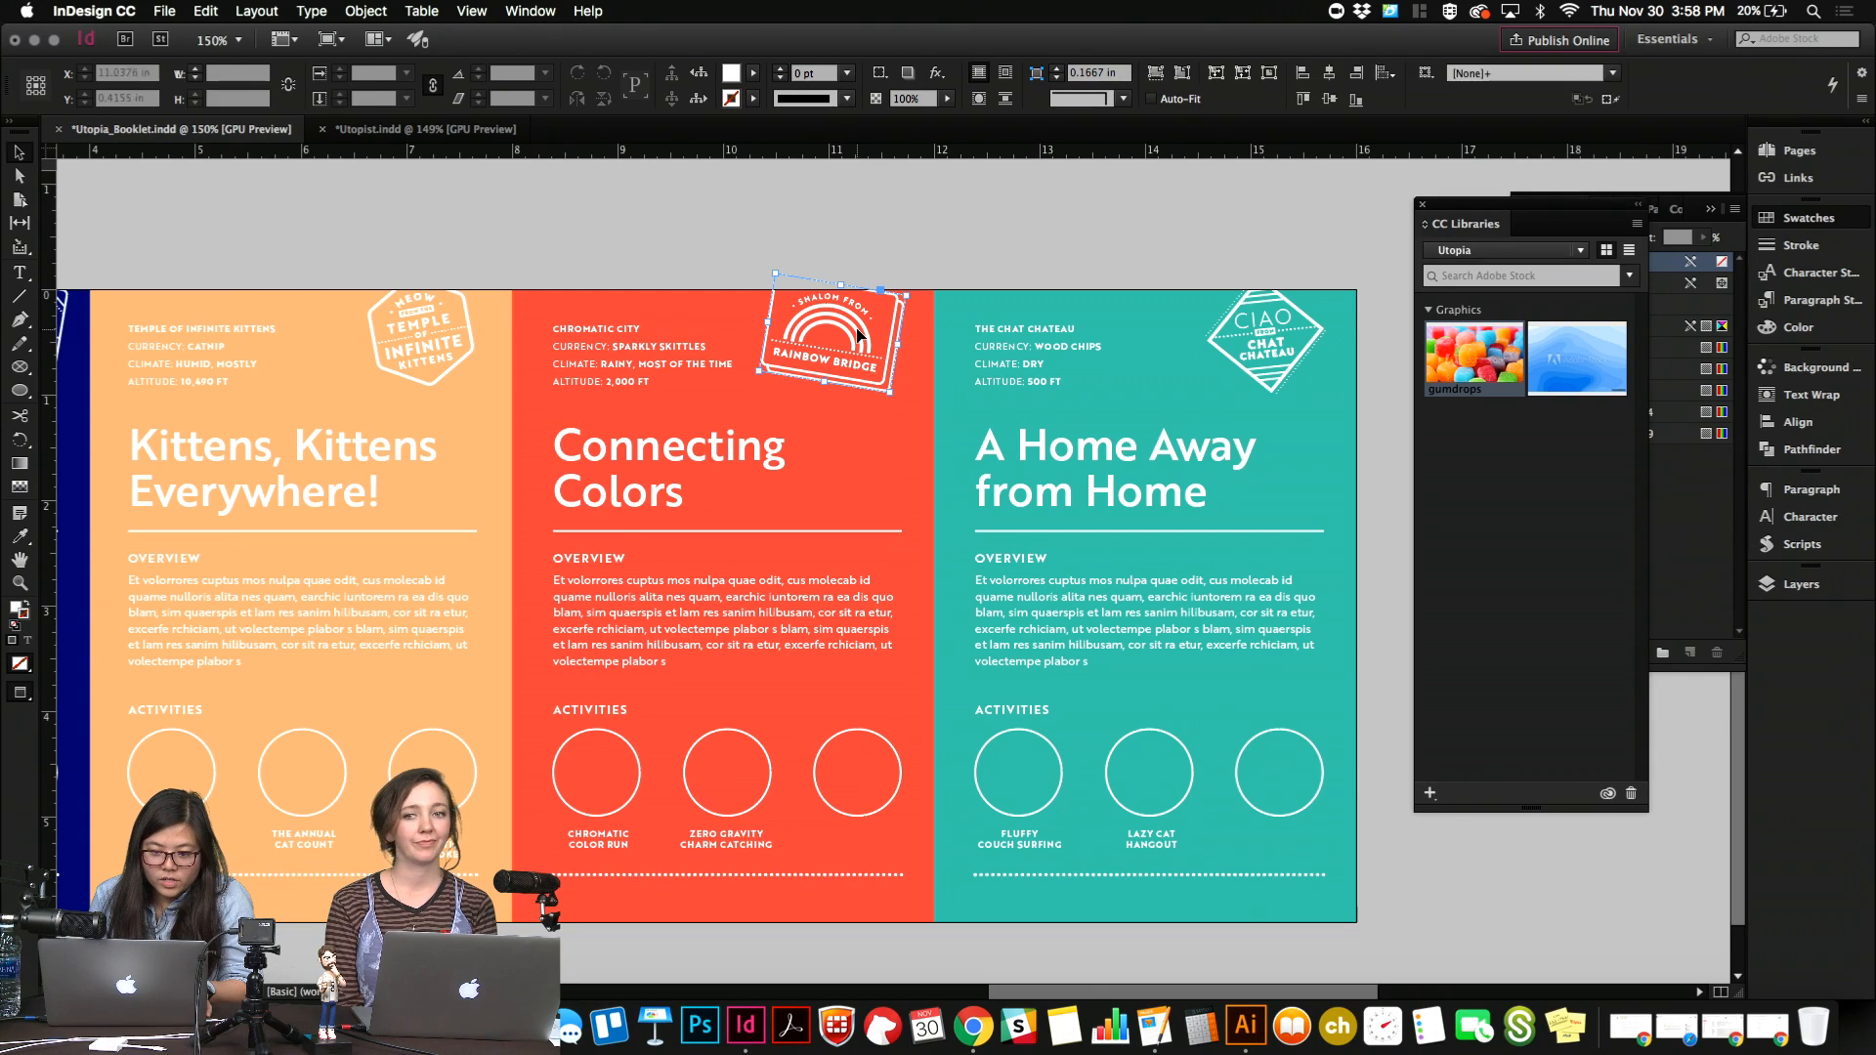
scroll(857, 325, up, 5)
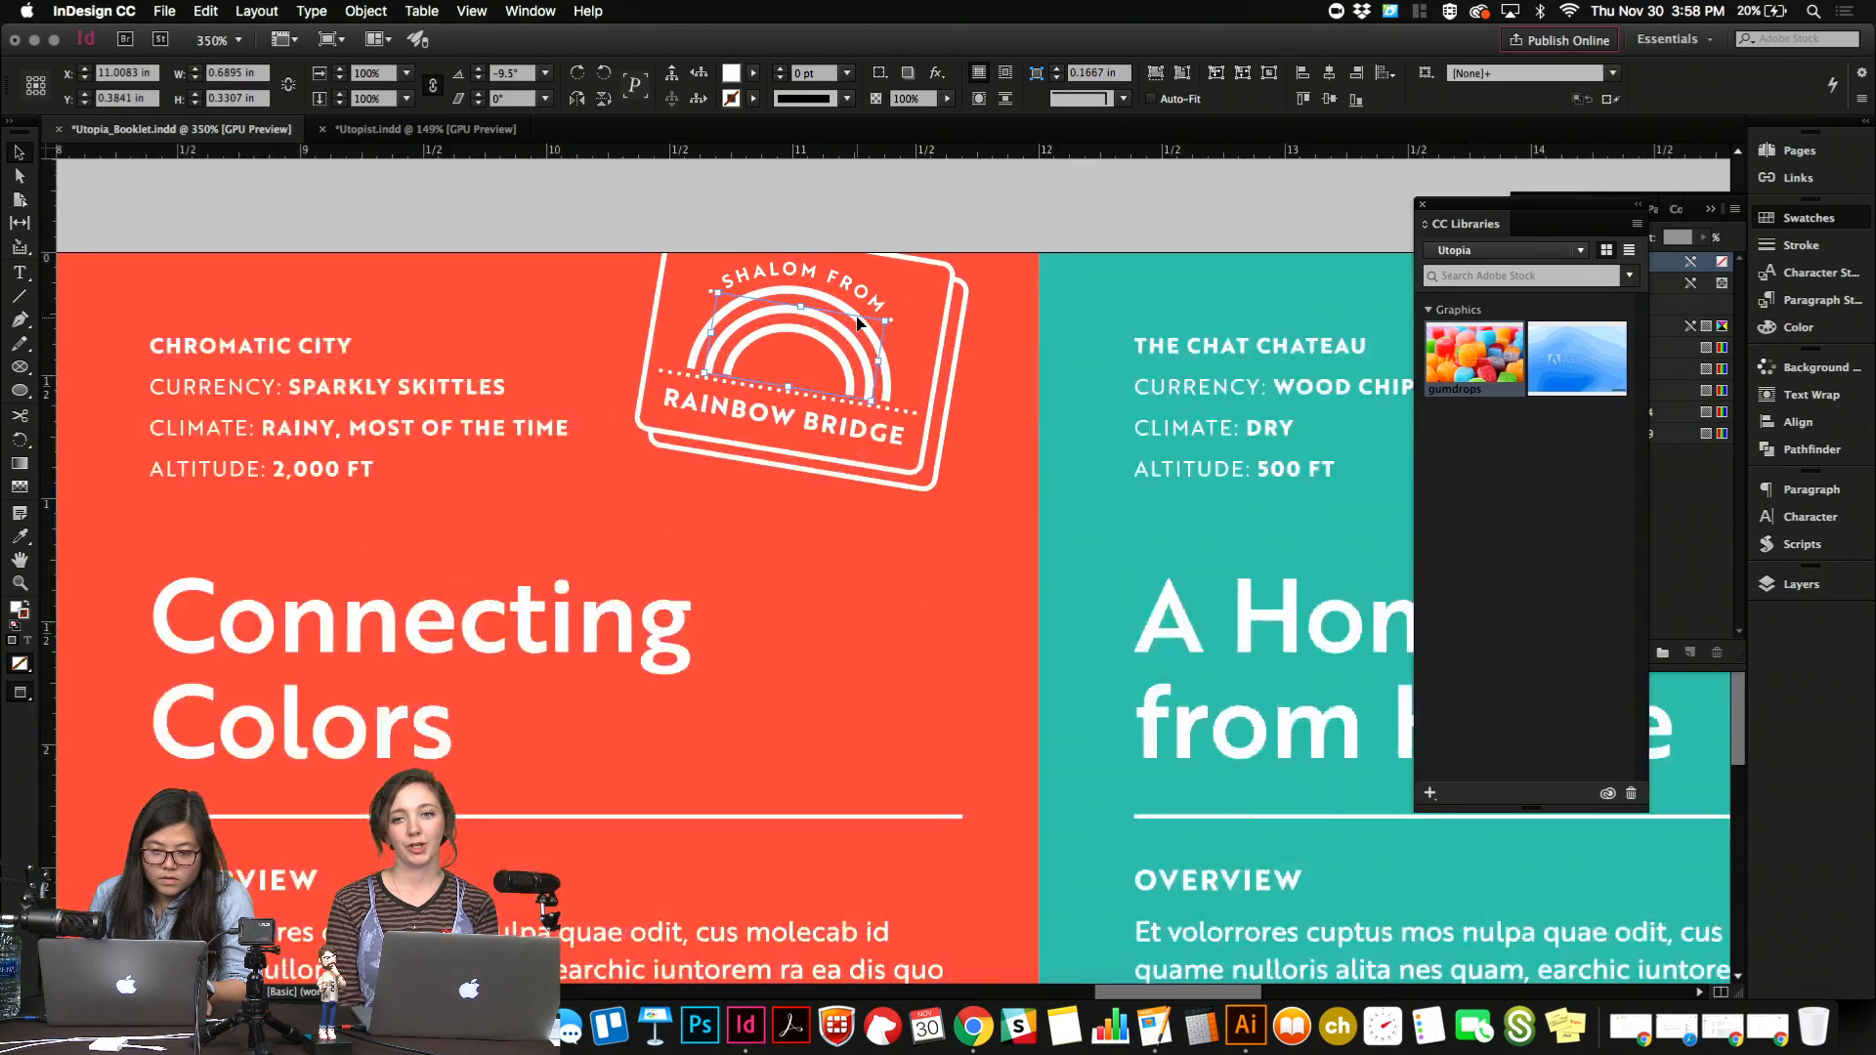
double_click(795, 338)
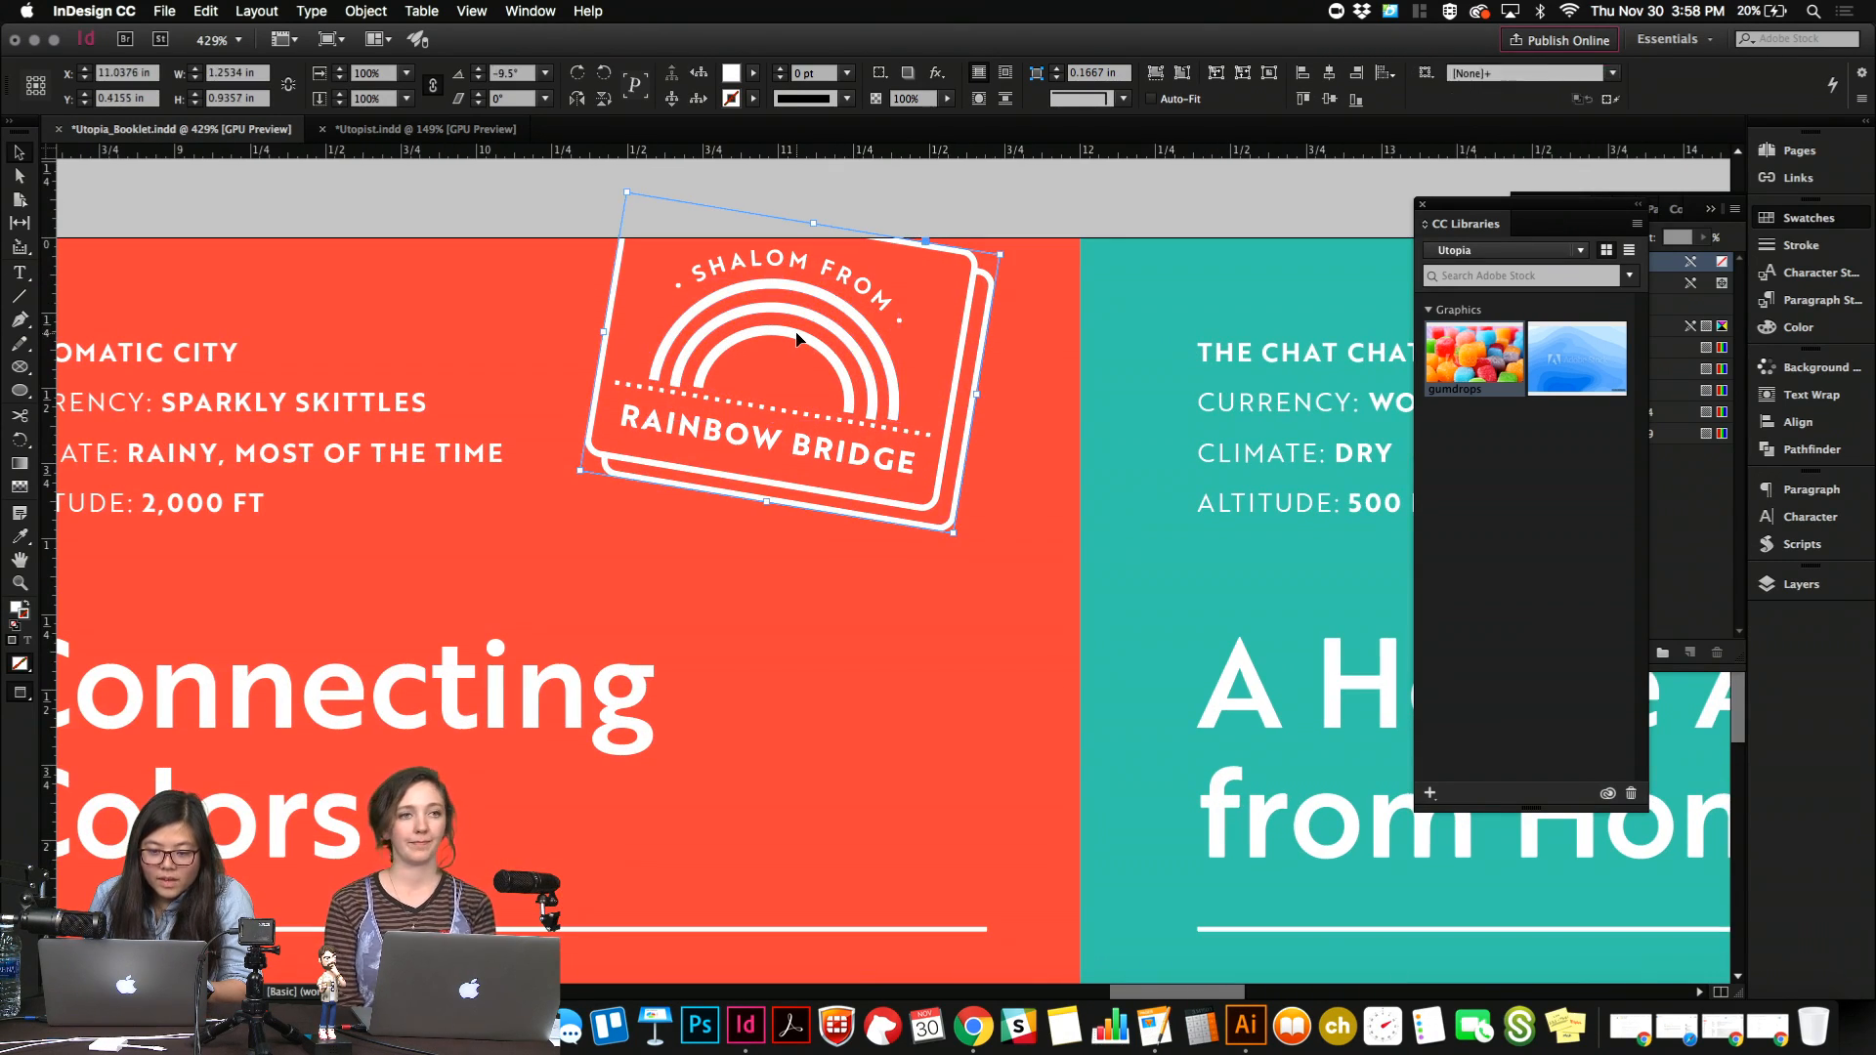
click(787, 340)
key(super+shift+g)
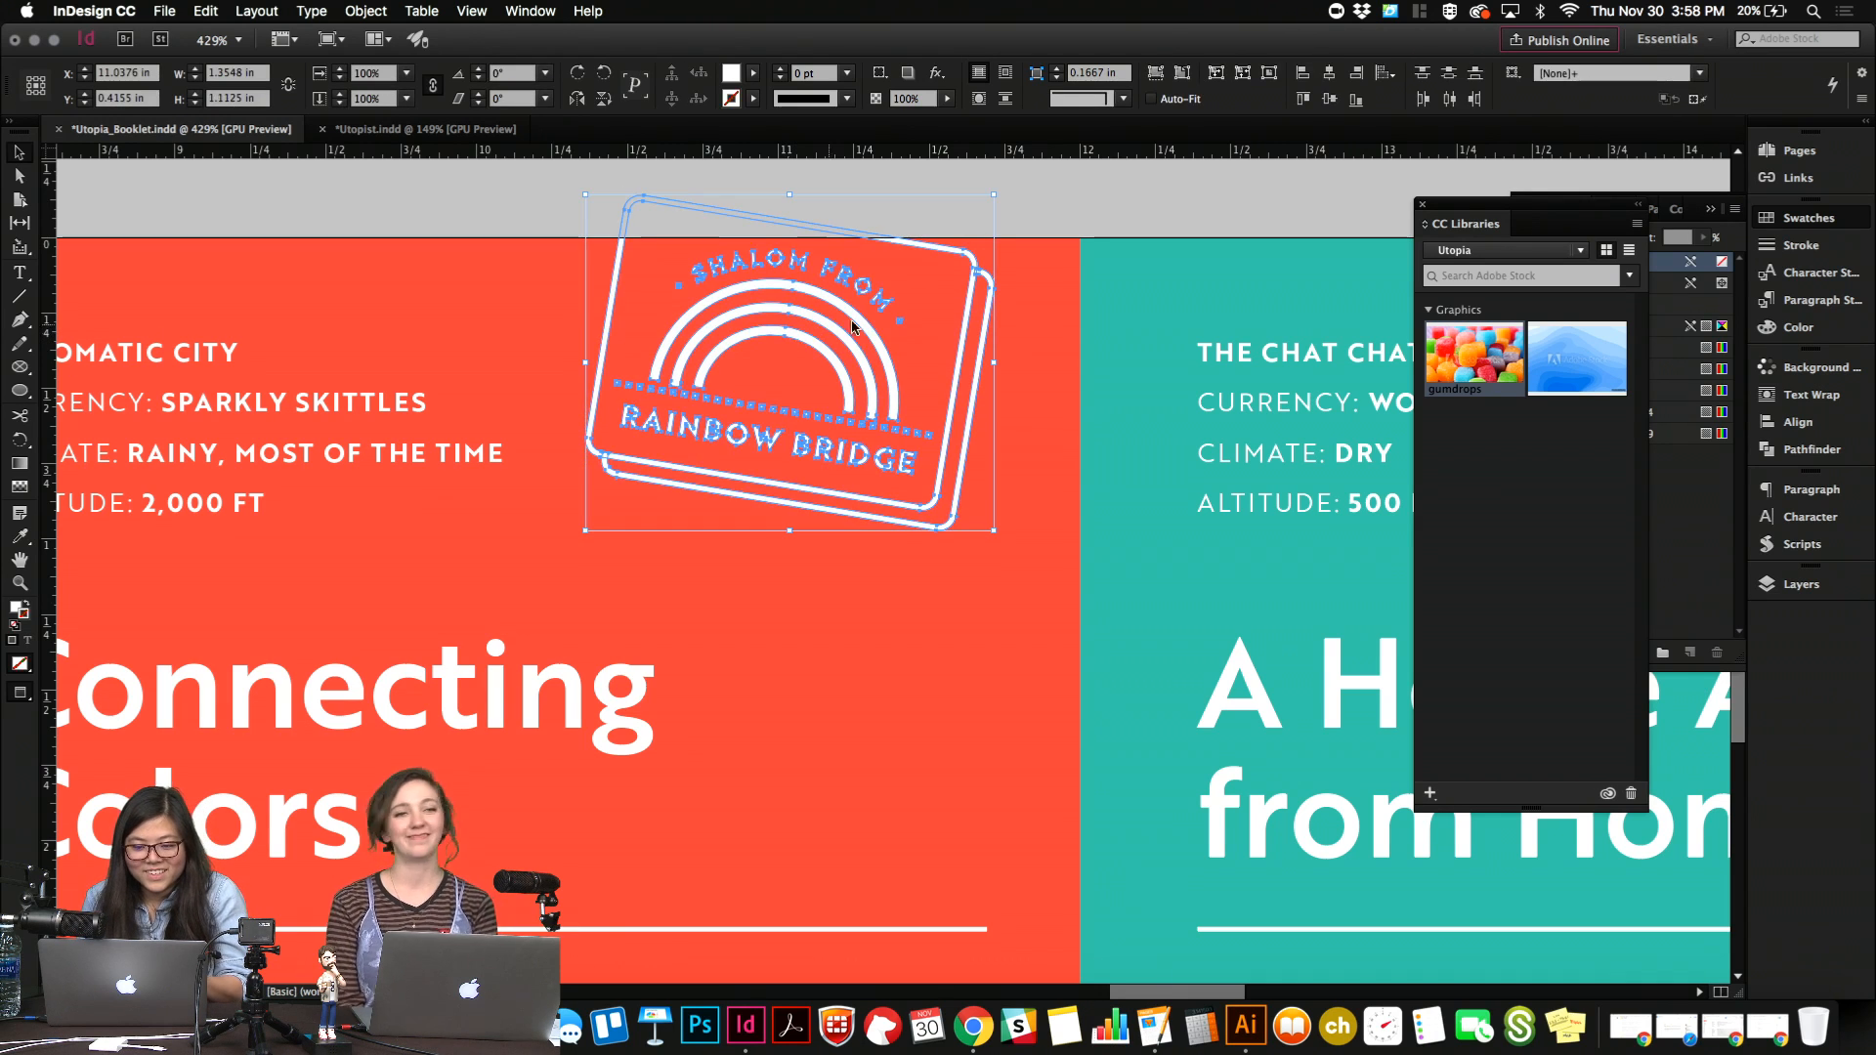
Copy the three rainbow arcs out of the Rainbow Bridge badge and paste them into the Utopist newsletter.
click(1022, 273)
click(830, 304)
key(super+shift+g)
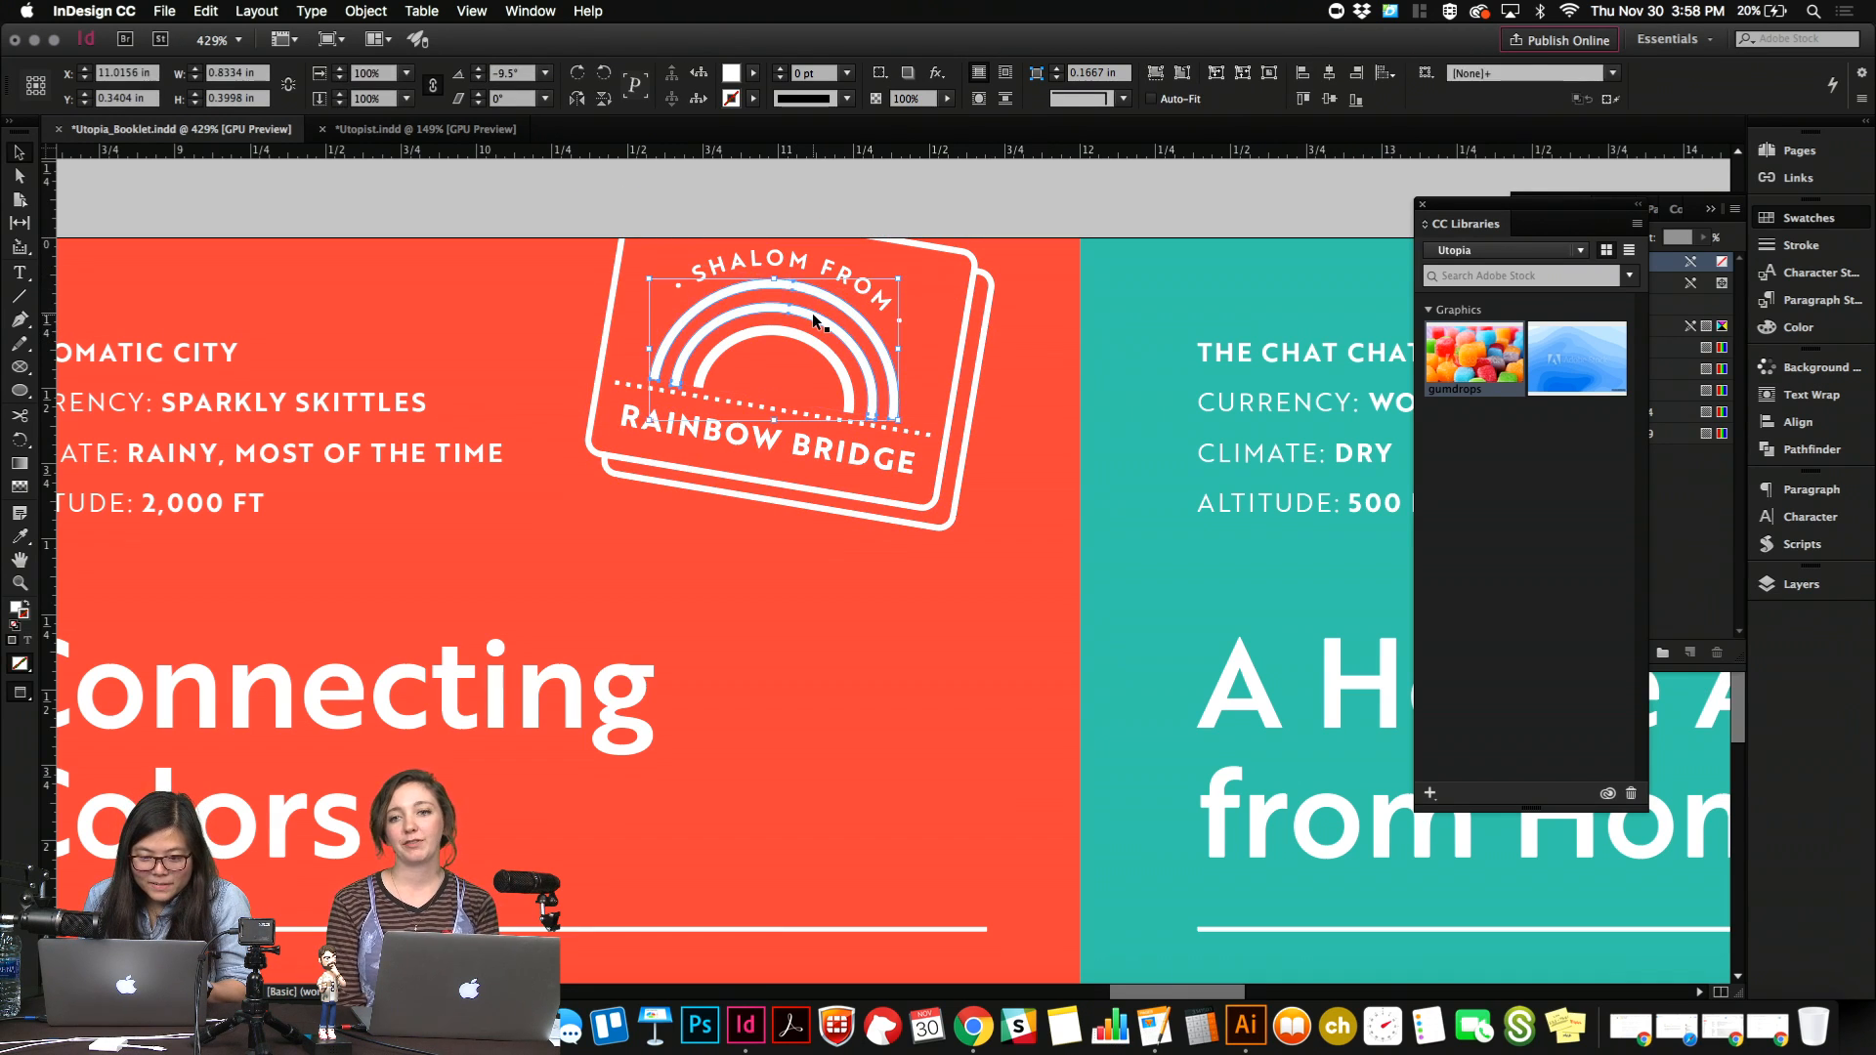
click(430, 129)
key(super+v)
Rotate the pasted rainbow upright and fill it with the R=254 G=83 B=57 swatch.
key(r)
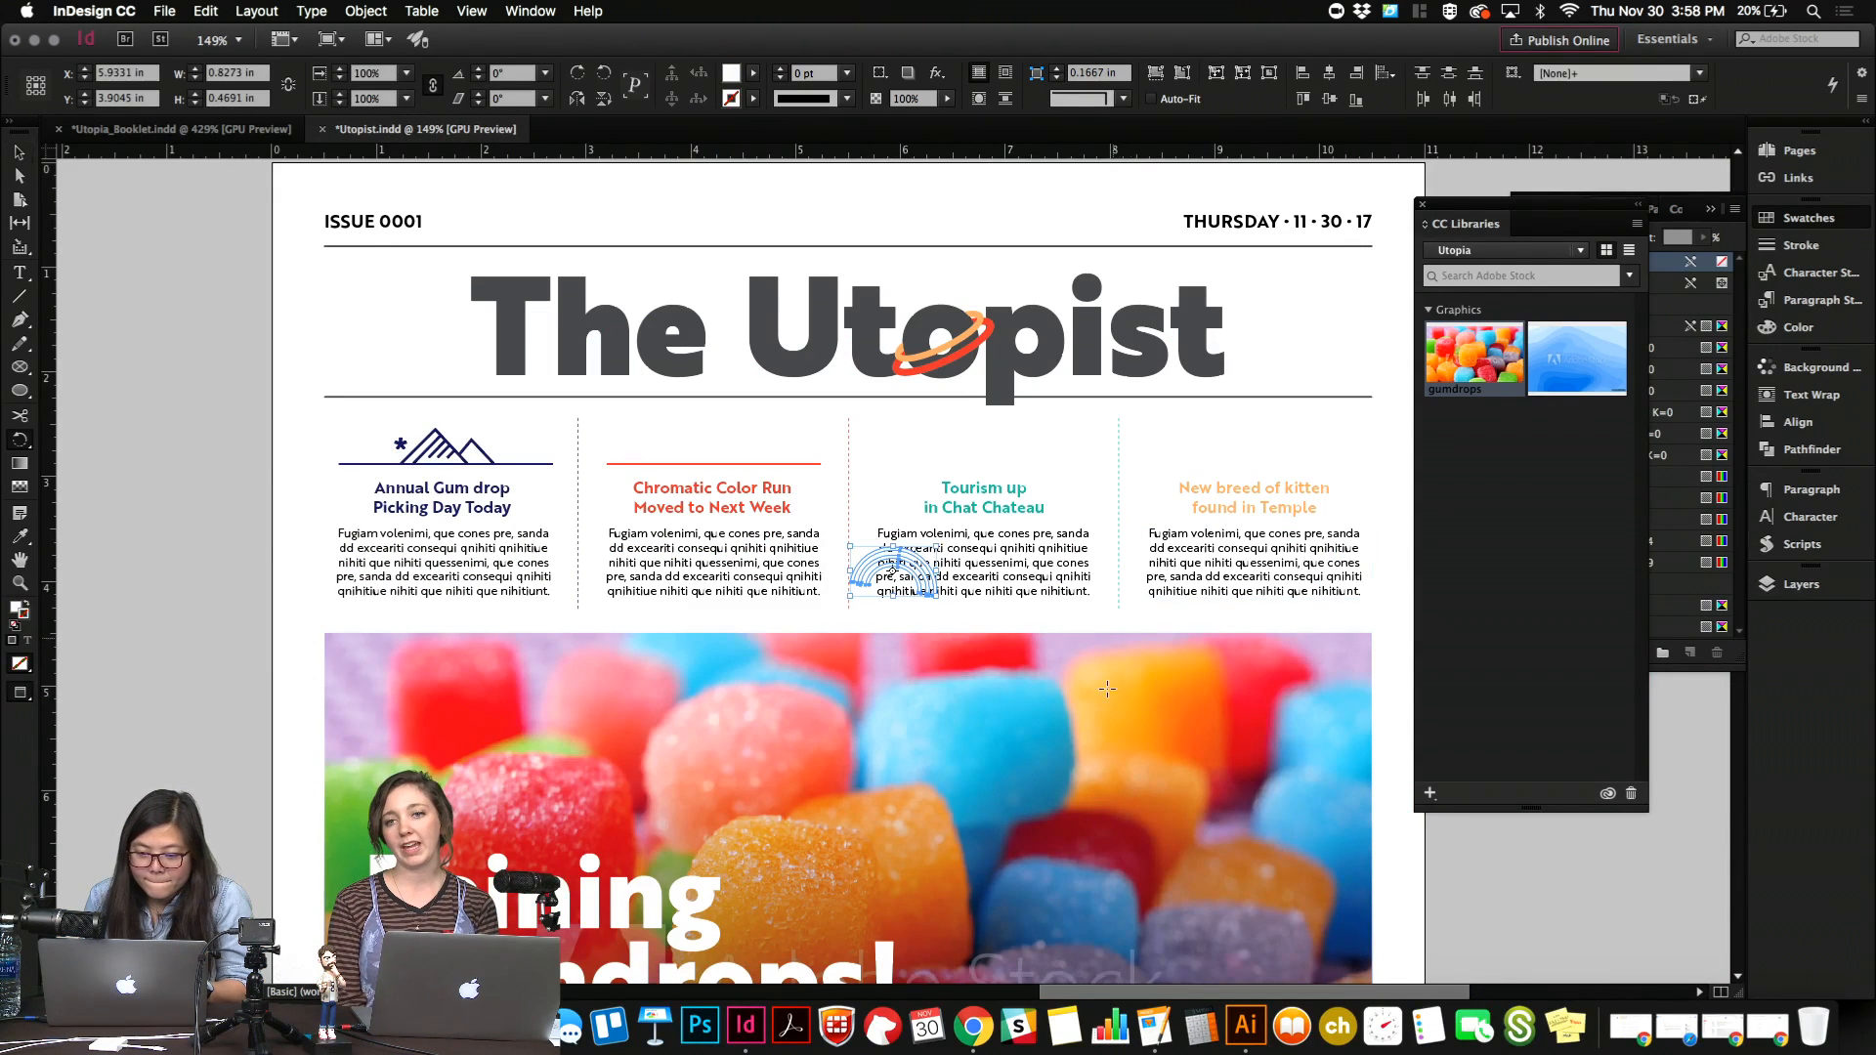
drag(1107, 689, 1144, 661)
click(1830, 223)
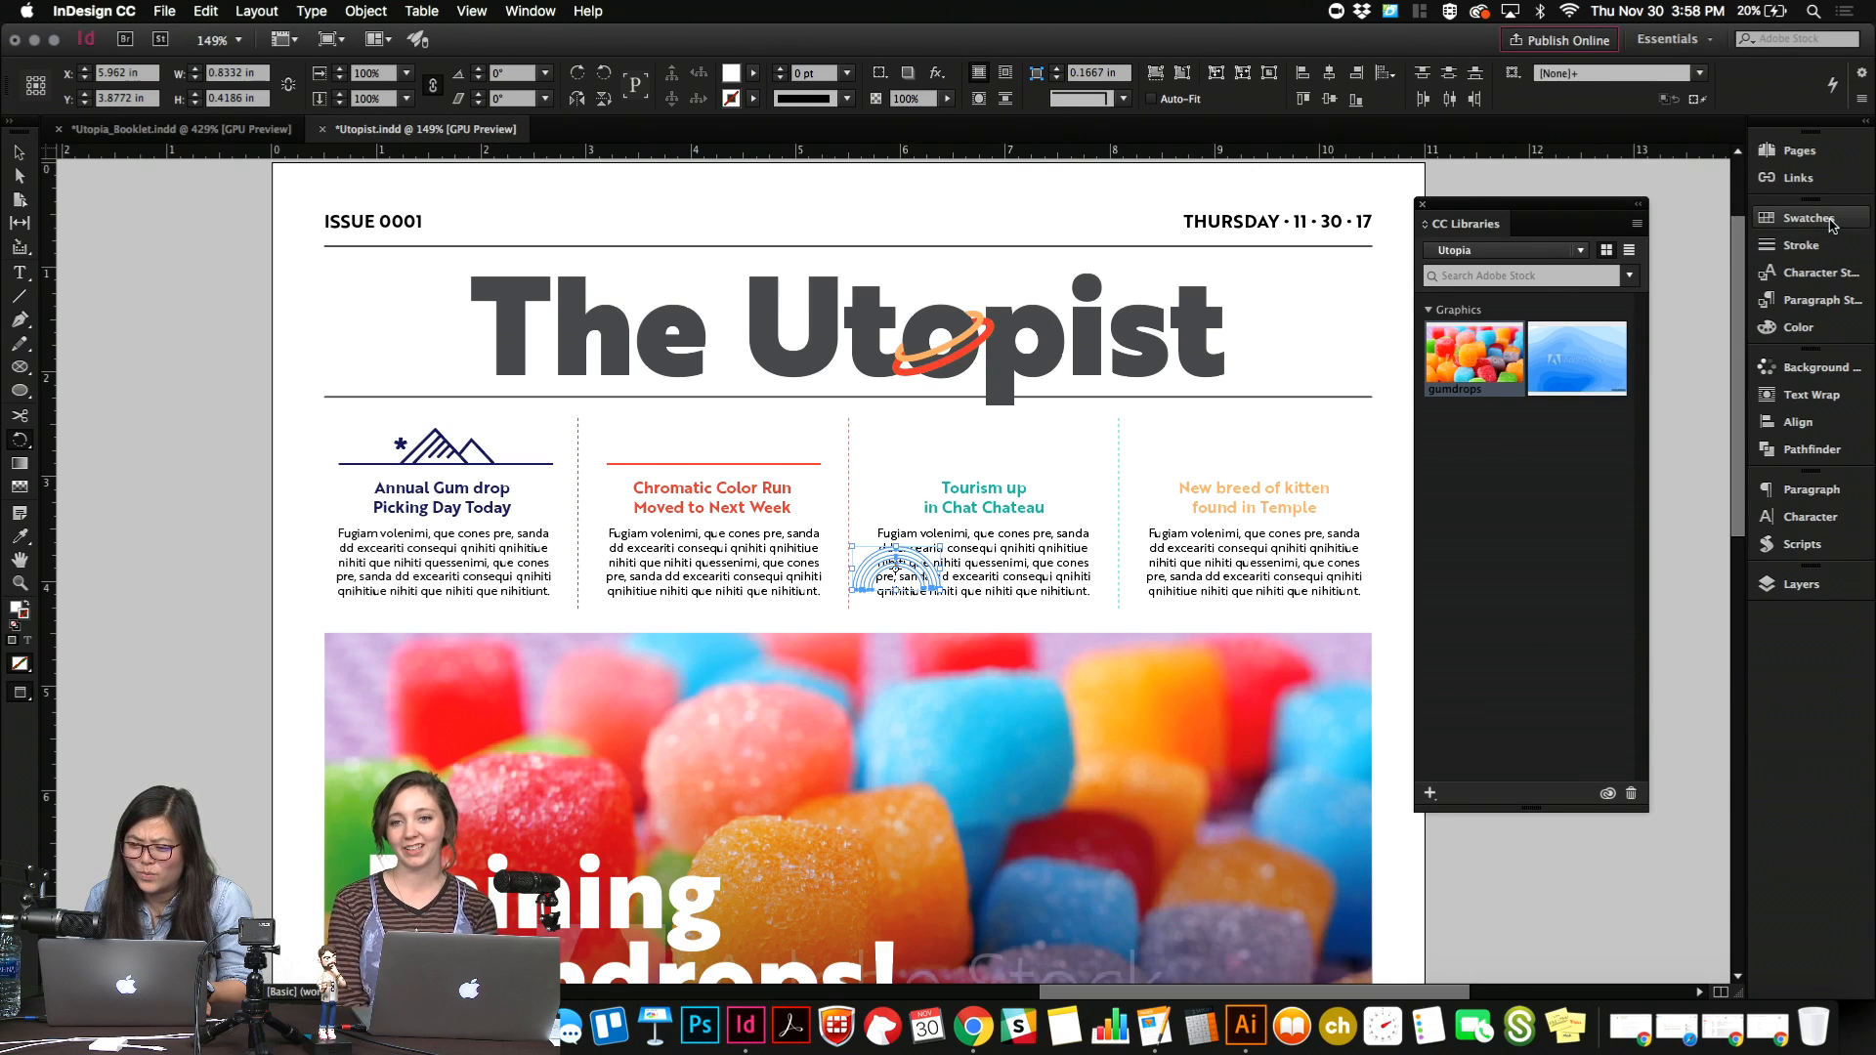
click(1830, 223)
click(1566, 305)
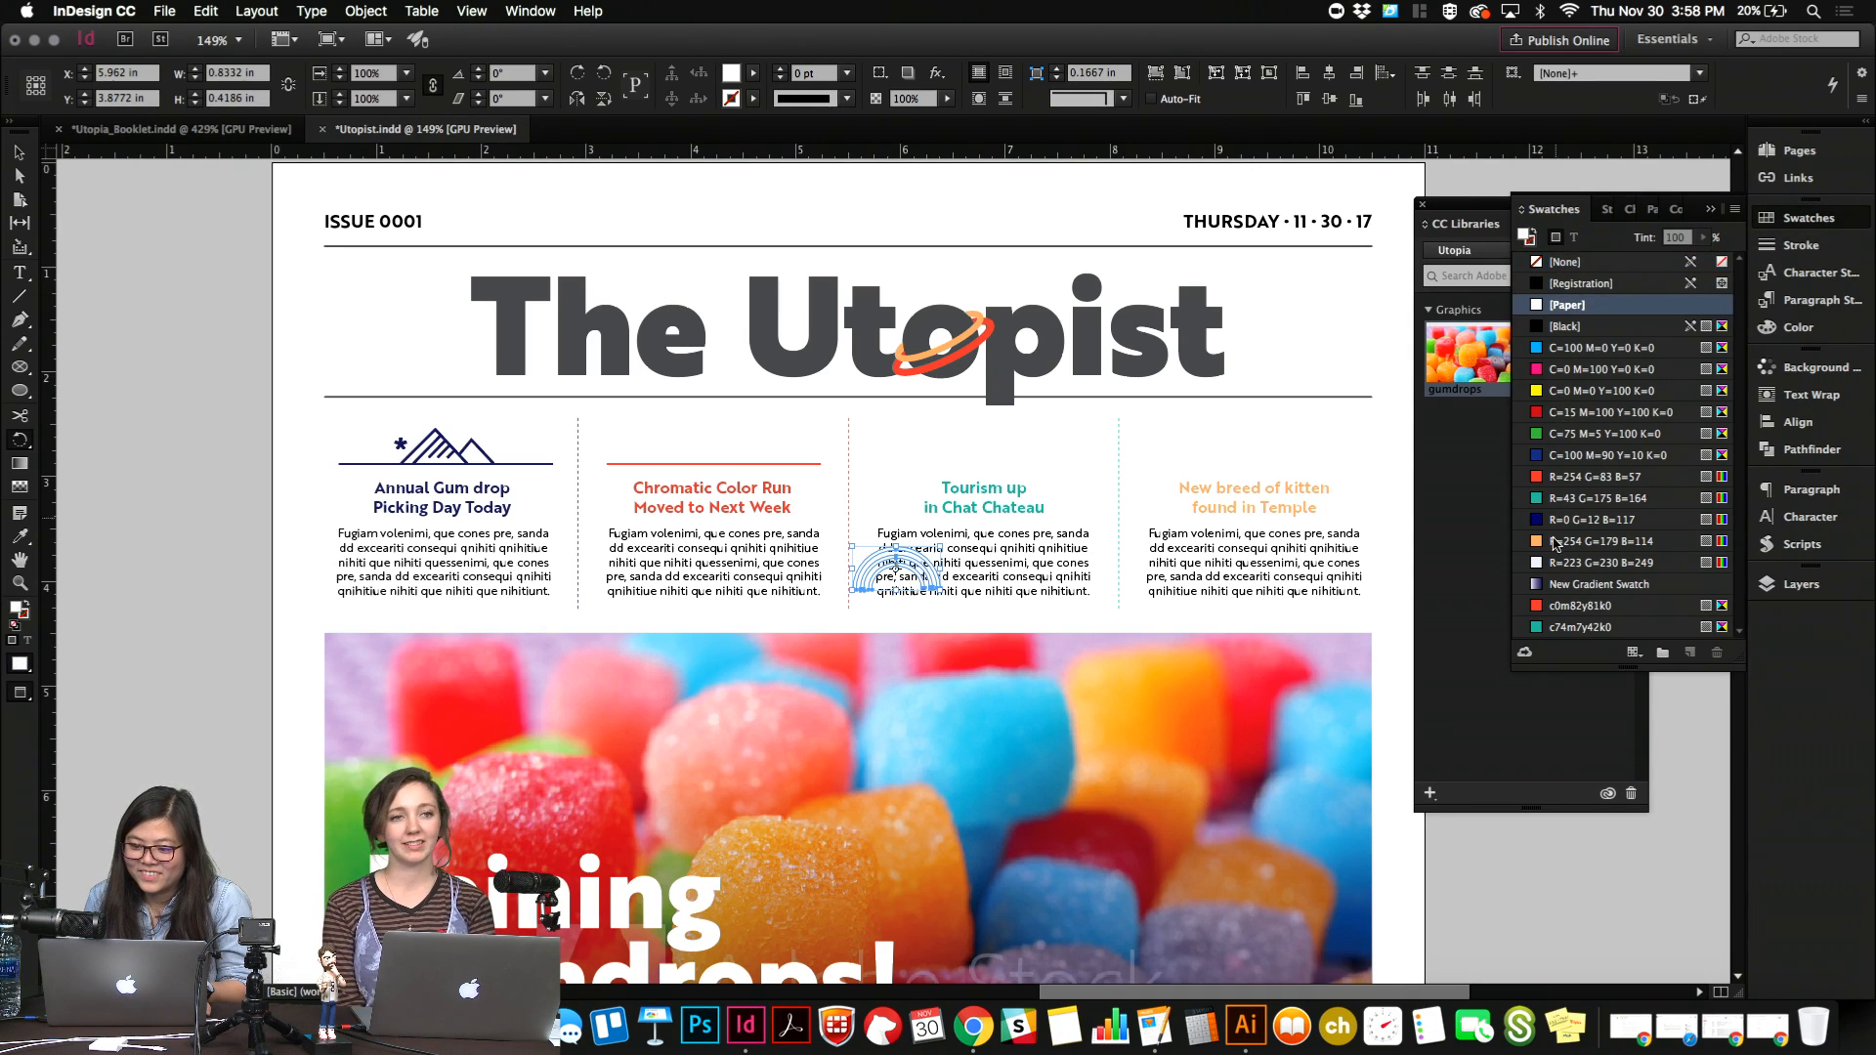
click(1547, 479)
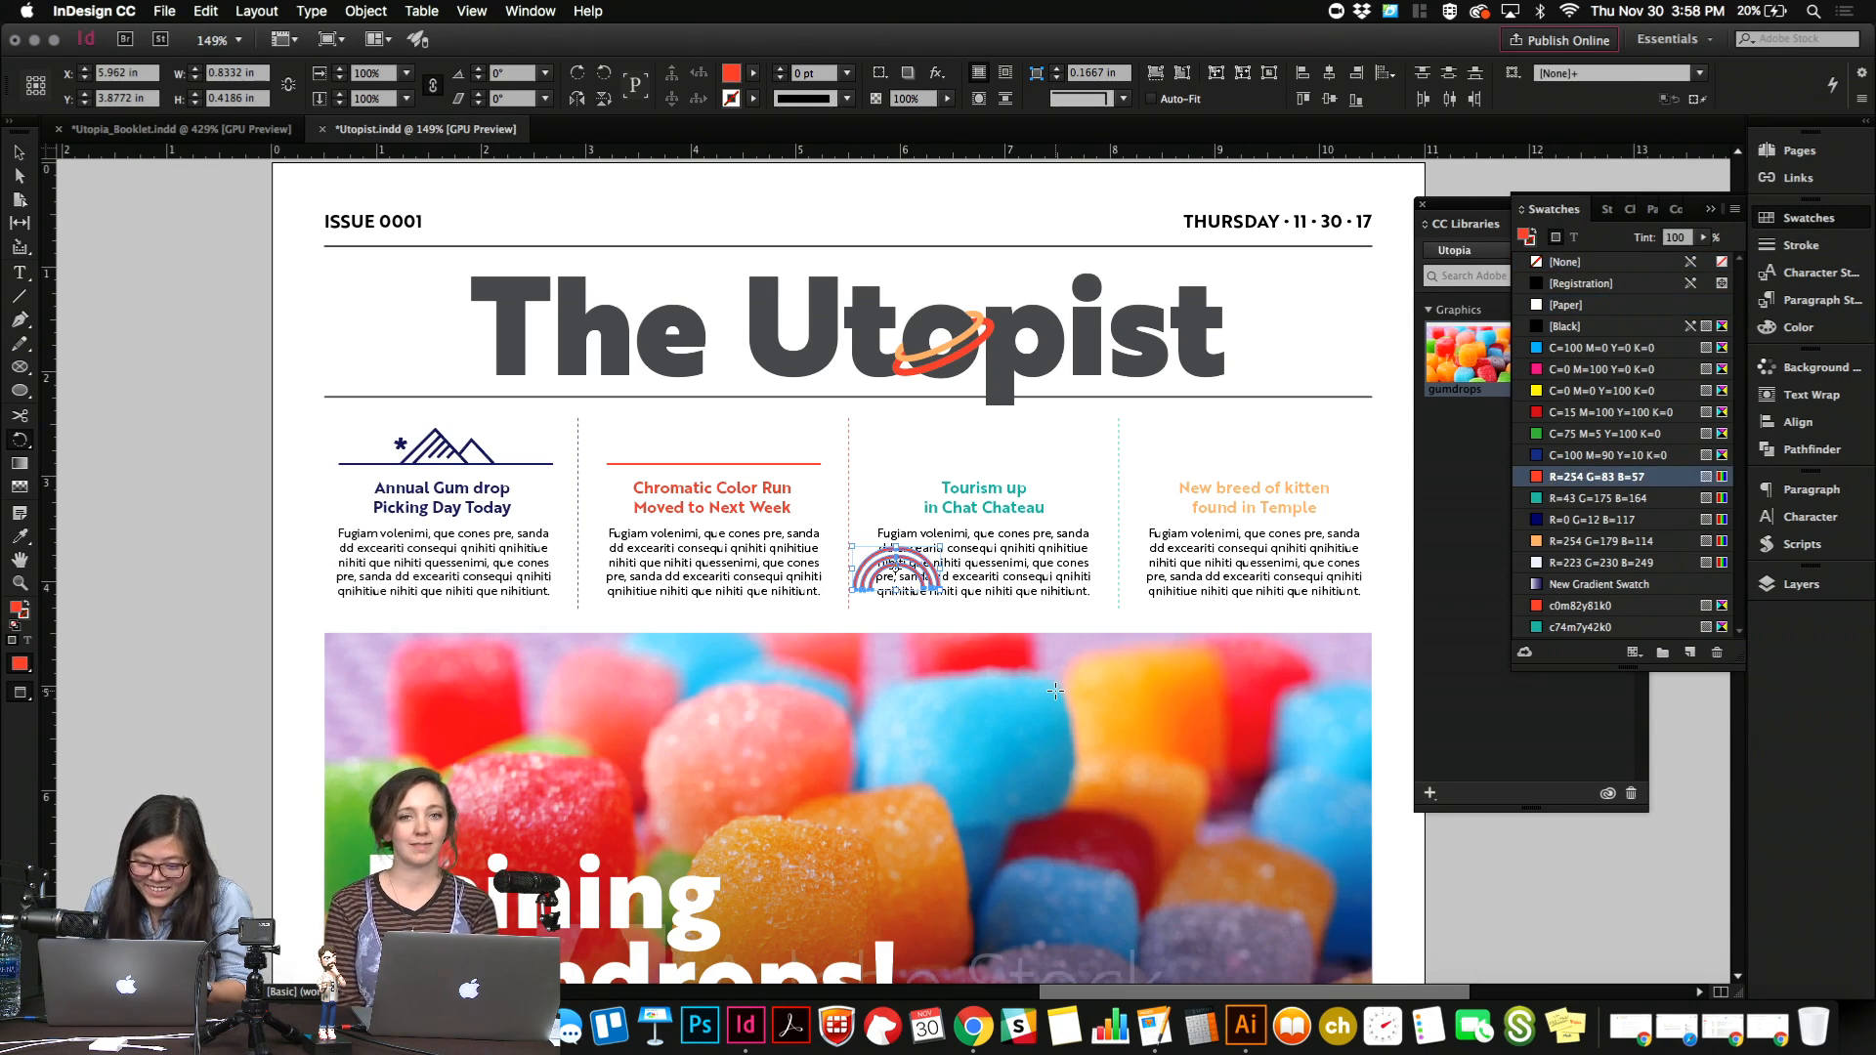
drag(1055, 691, 1056, 692)
key(v)
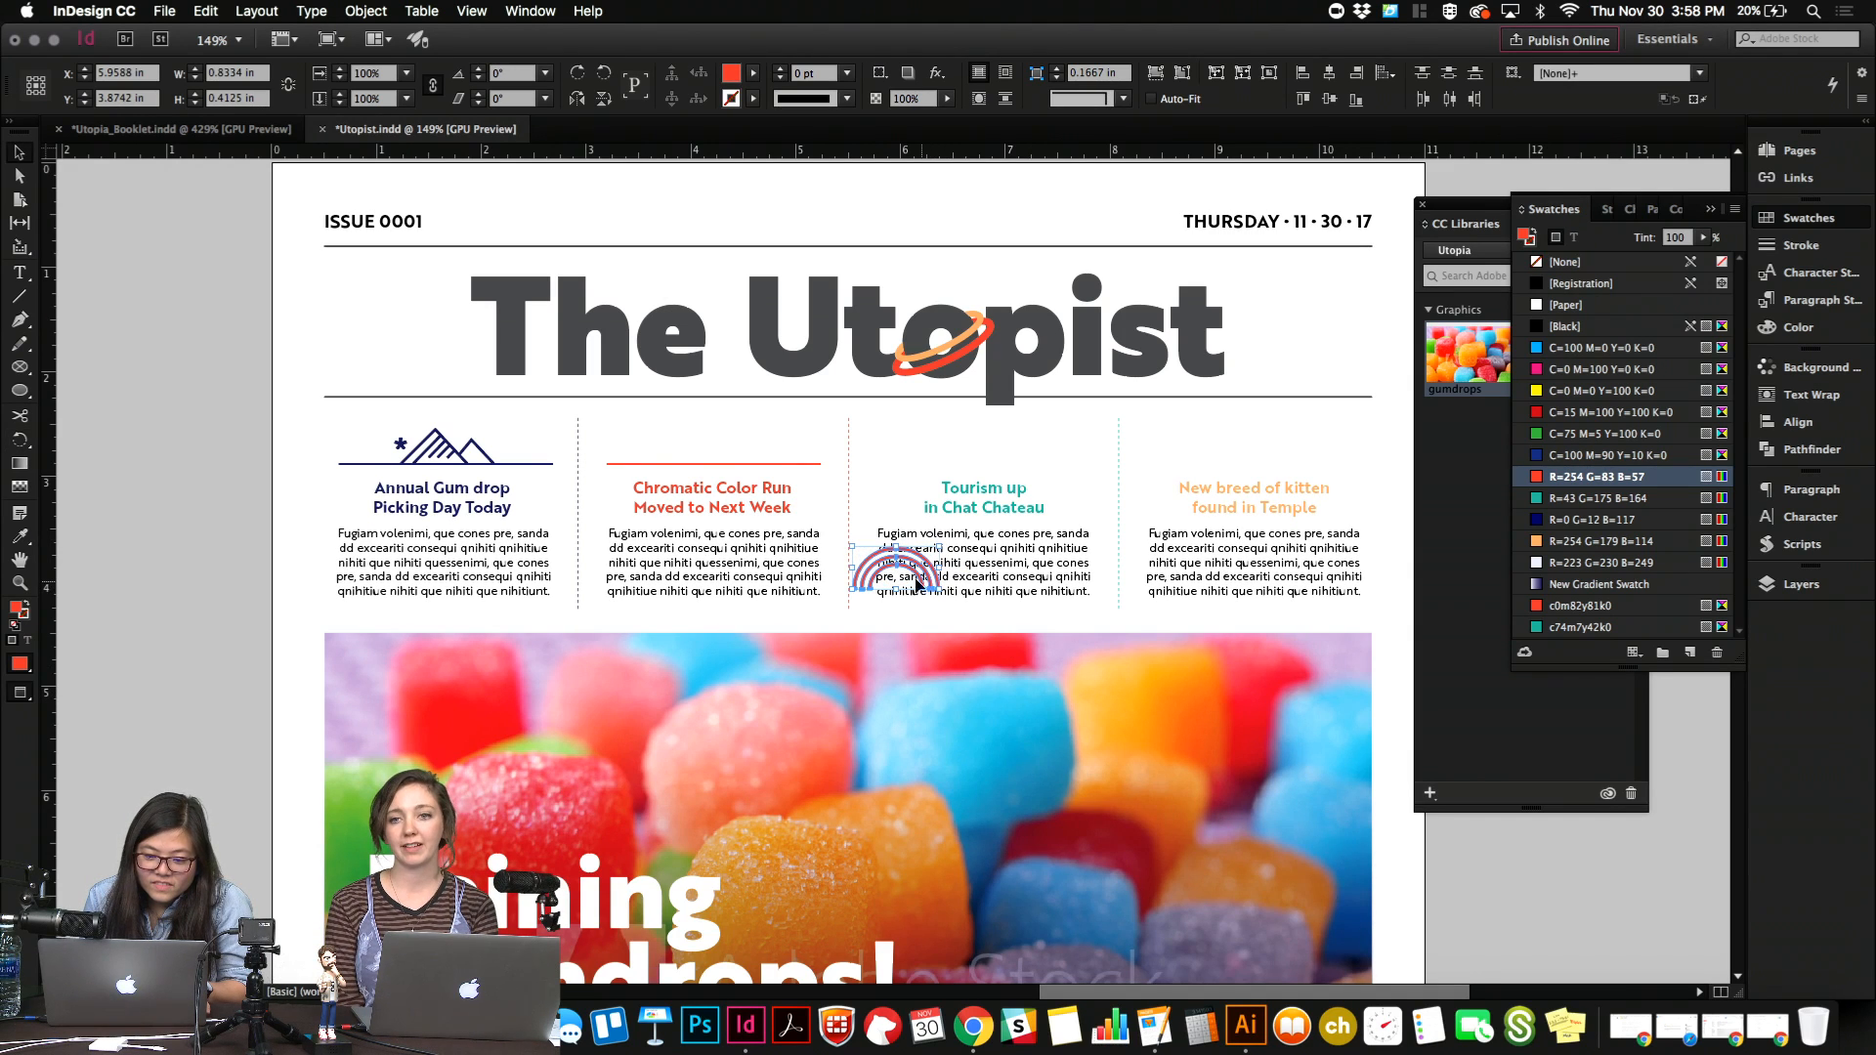
Center the rainbow above the "Chromatic Color Run" headline with its base resting on the red line.
drag(919, 583, 739, 467)
key(super+equal)
key(super+equal)
key(super+equal)
key(super+equal)
key(super+equal)
key(r)
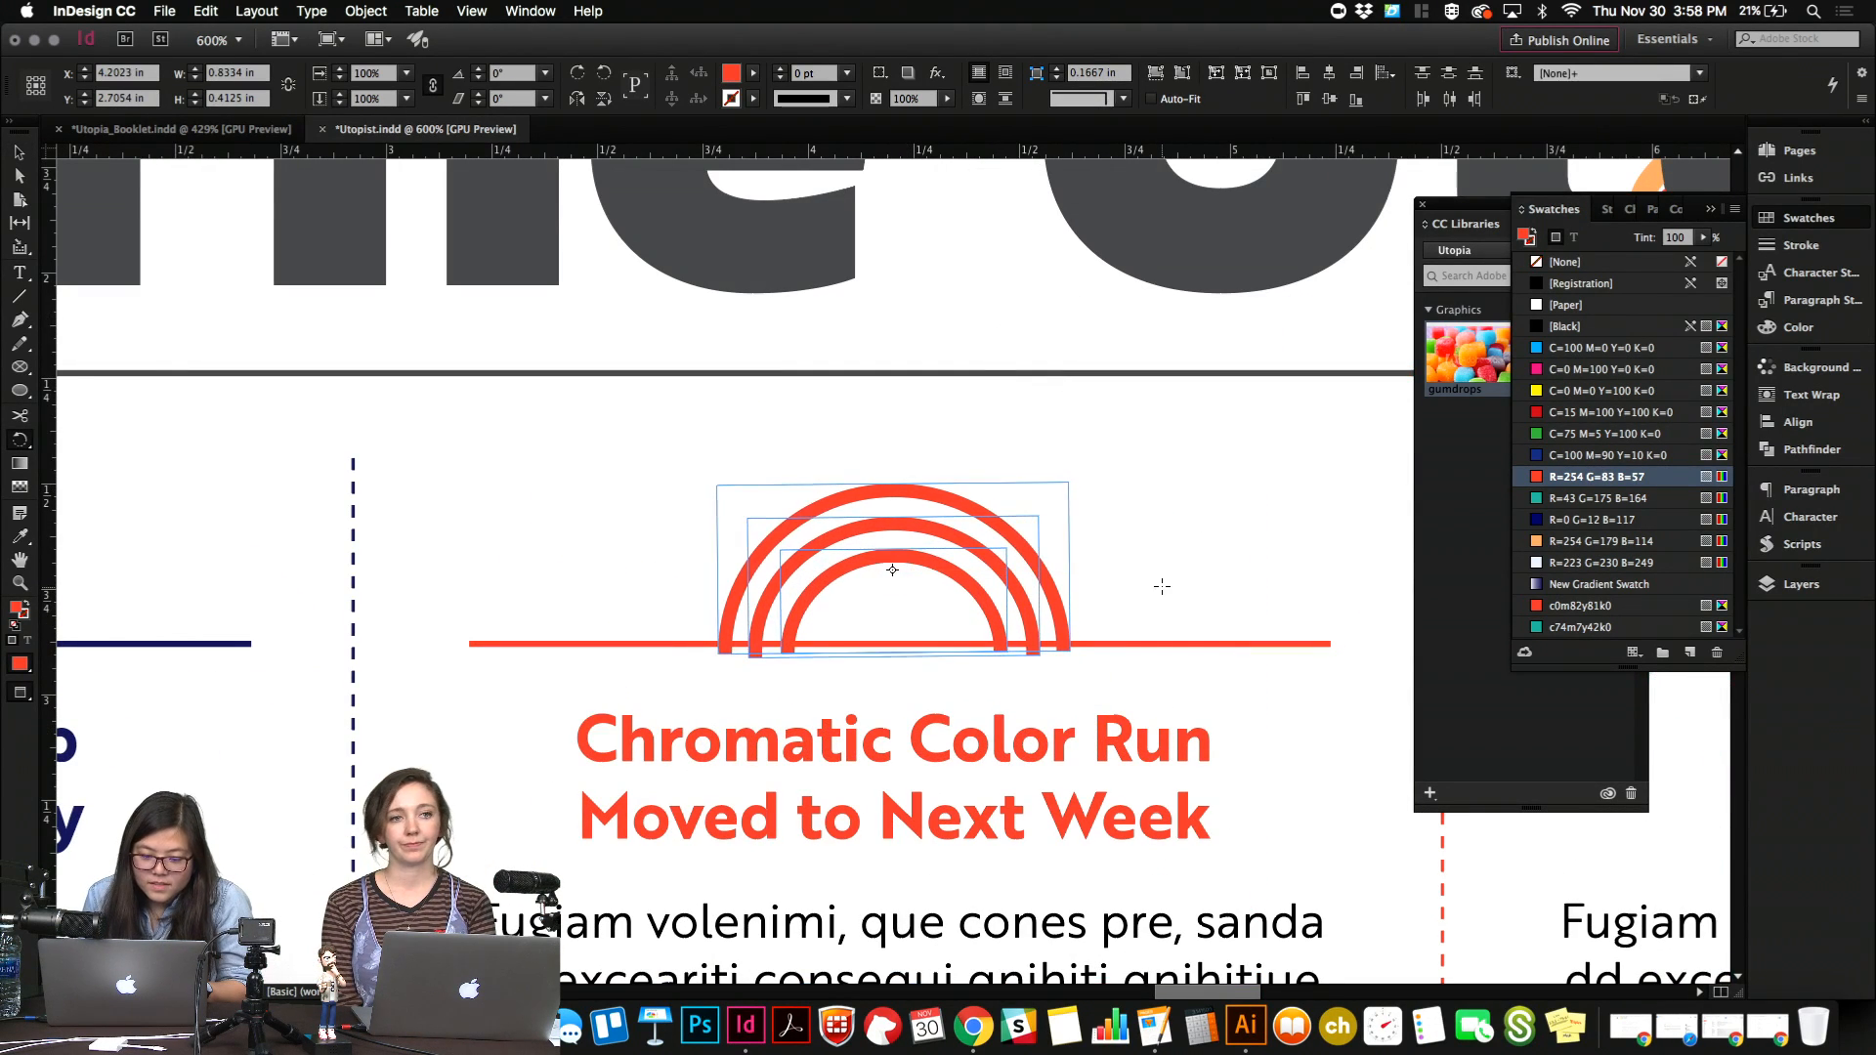
key(v)
key(Up)
key(Up)
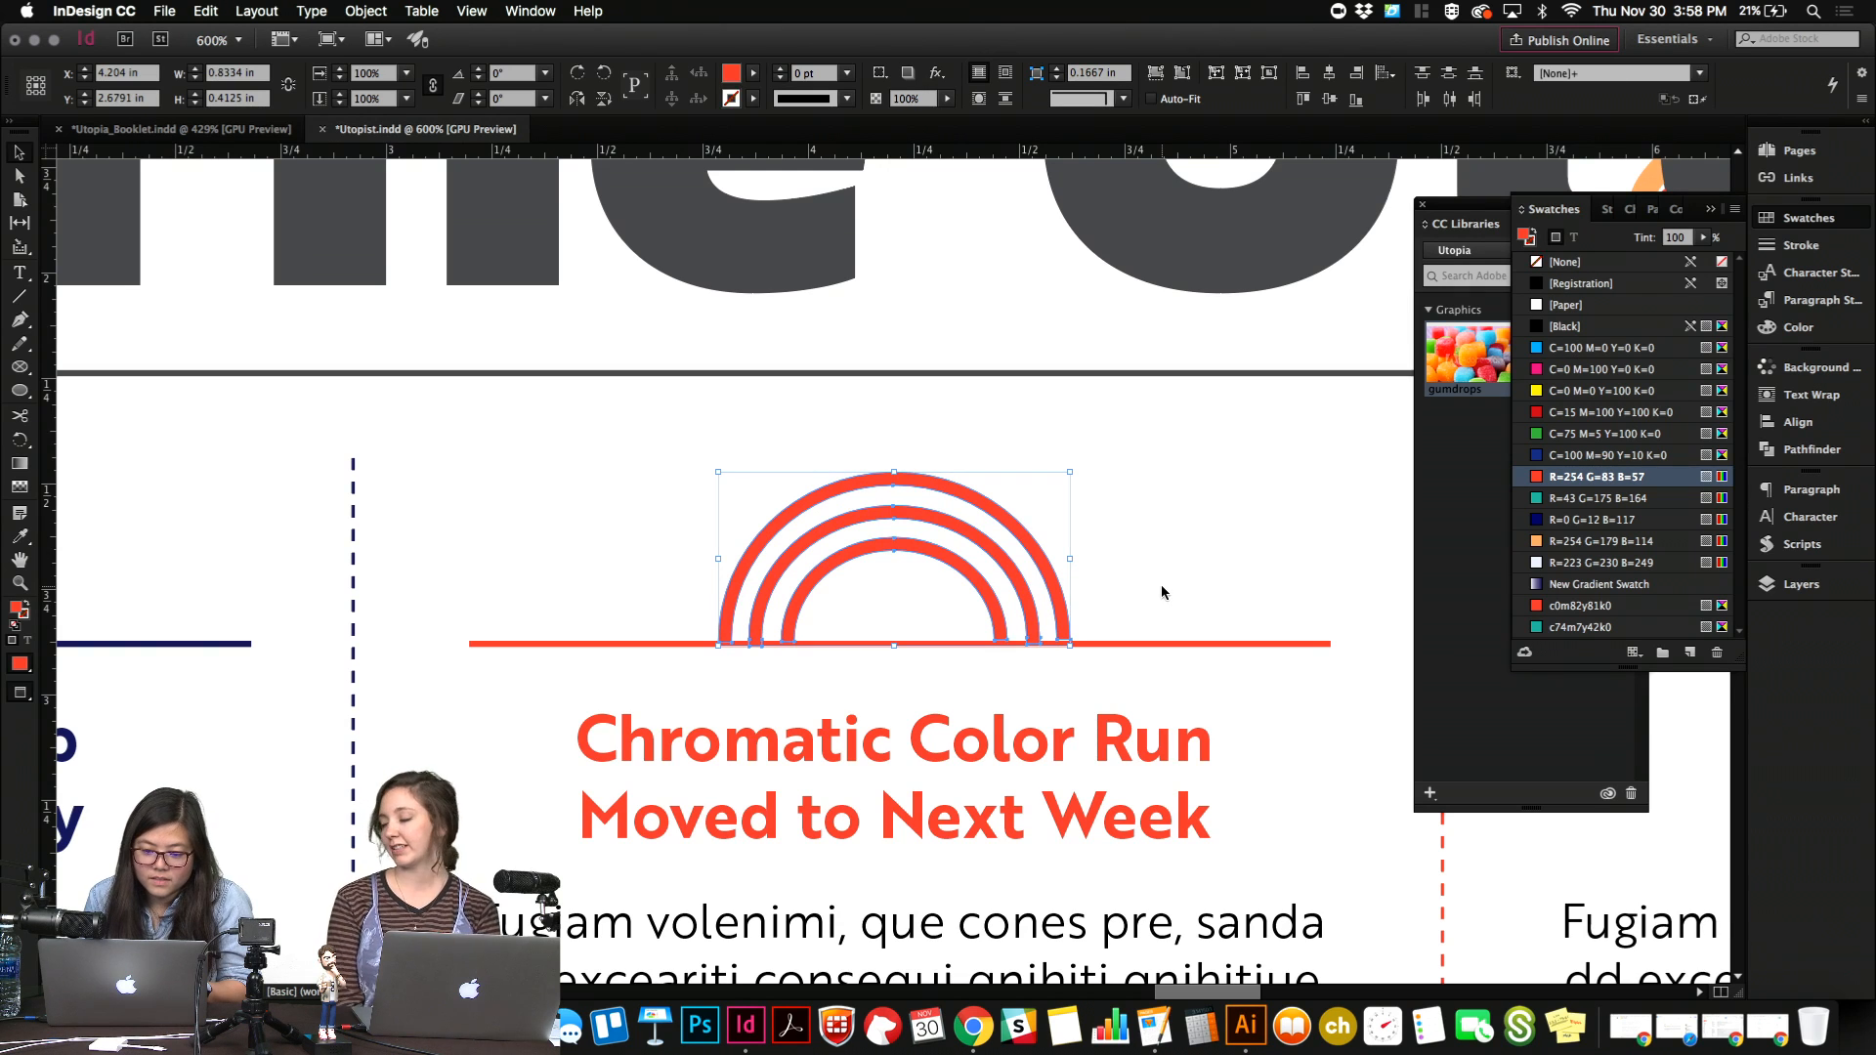
Fine-tune the rotation of the rainbow arcs so their ends sit level on the red line.
click(1162, 592)
scroll(1164, 594, down, 1)
drag(721, 468, 1191, 585)
key(r)
click(1189, 584)
Scale the rainbow down proportionally to about 0.71 in wide and 0.35 in high, keeping it on the red line.
key(super+minus)
key(super+minus)
key(super+minus)
key(super+minus)
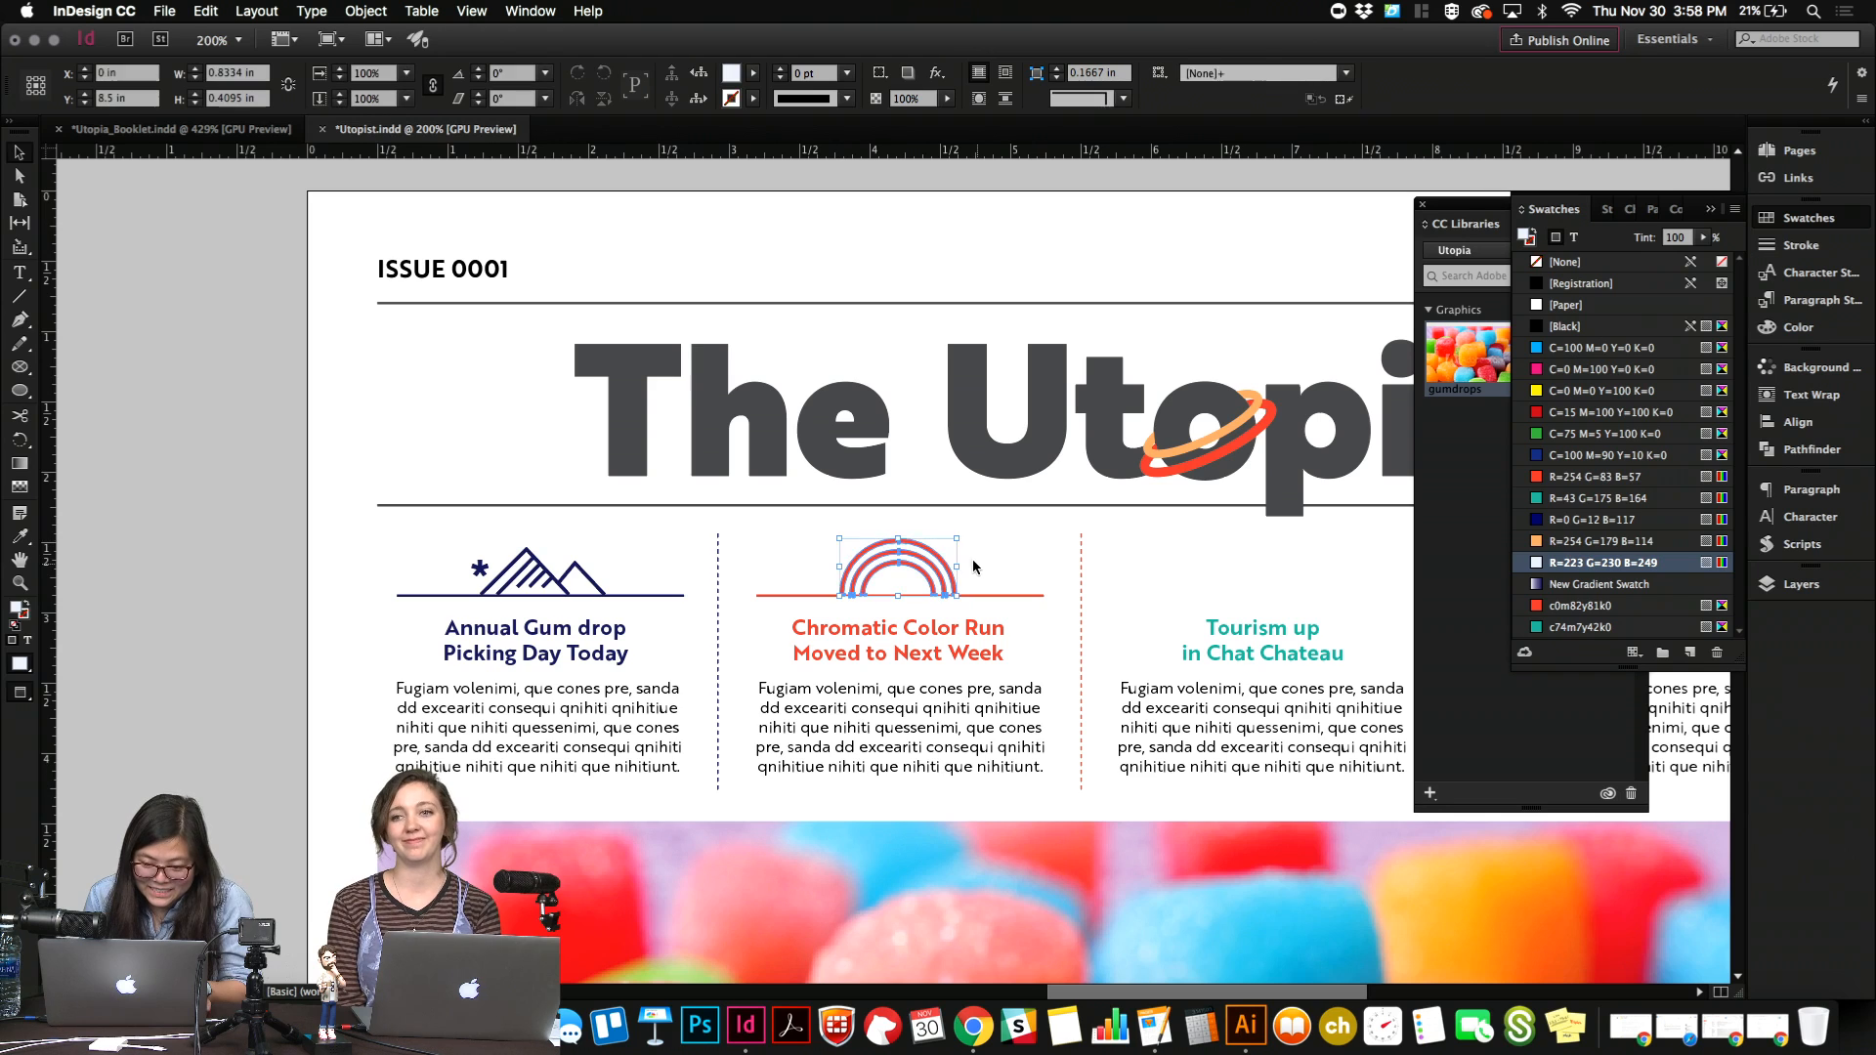
click(899, 543)
drag(899, 539, 899, 549)
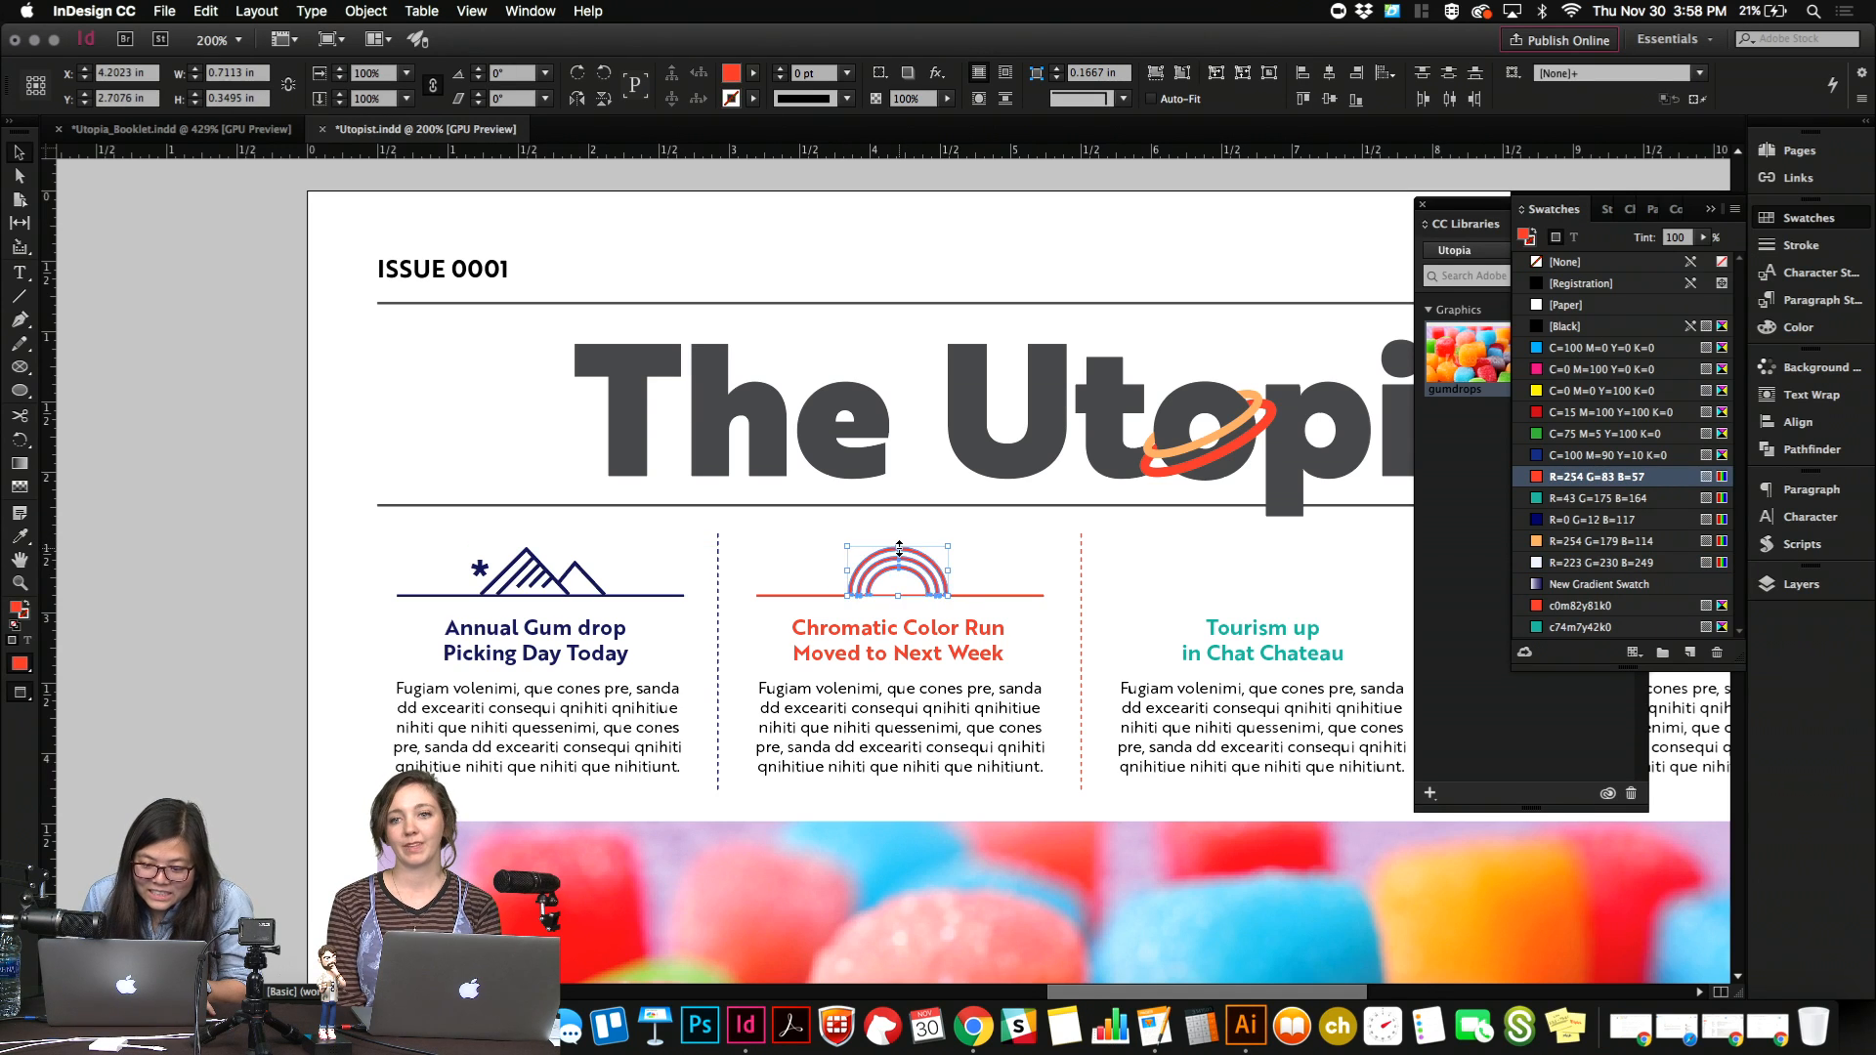
Duplicate the rainbow and offset the two copies horizontally so they overlap side by side on the red line.
key(shift+Right)
key(shift+Right)
key(shift+Right)
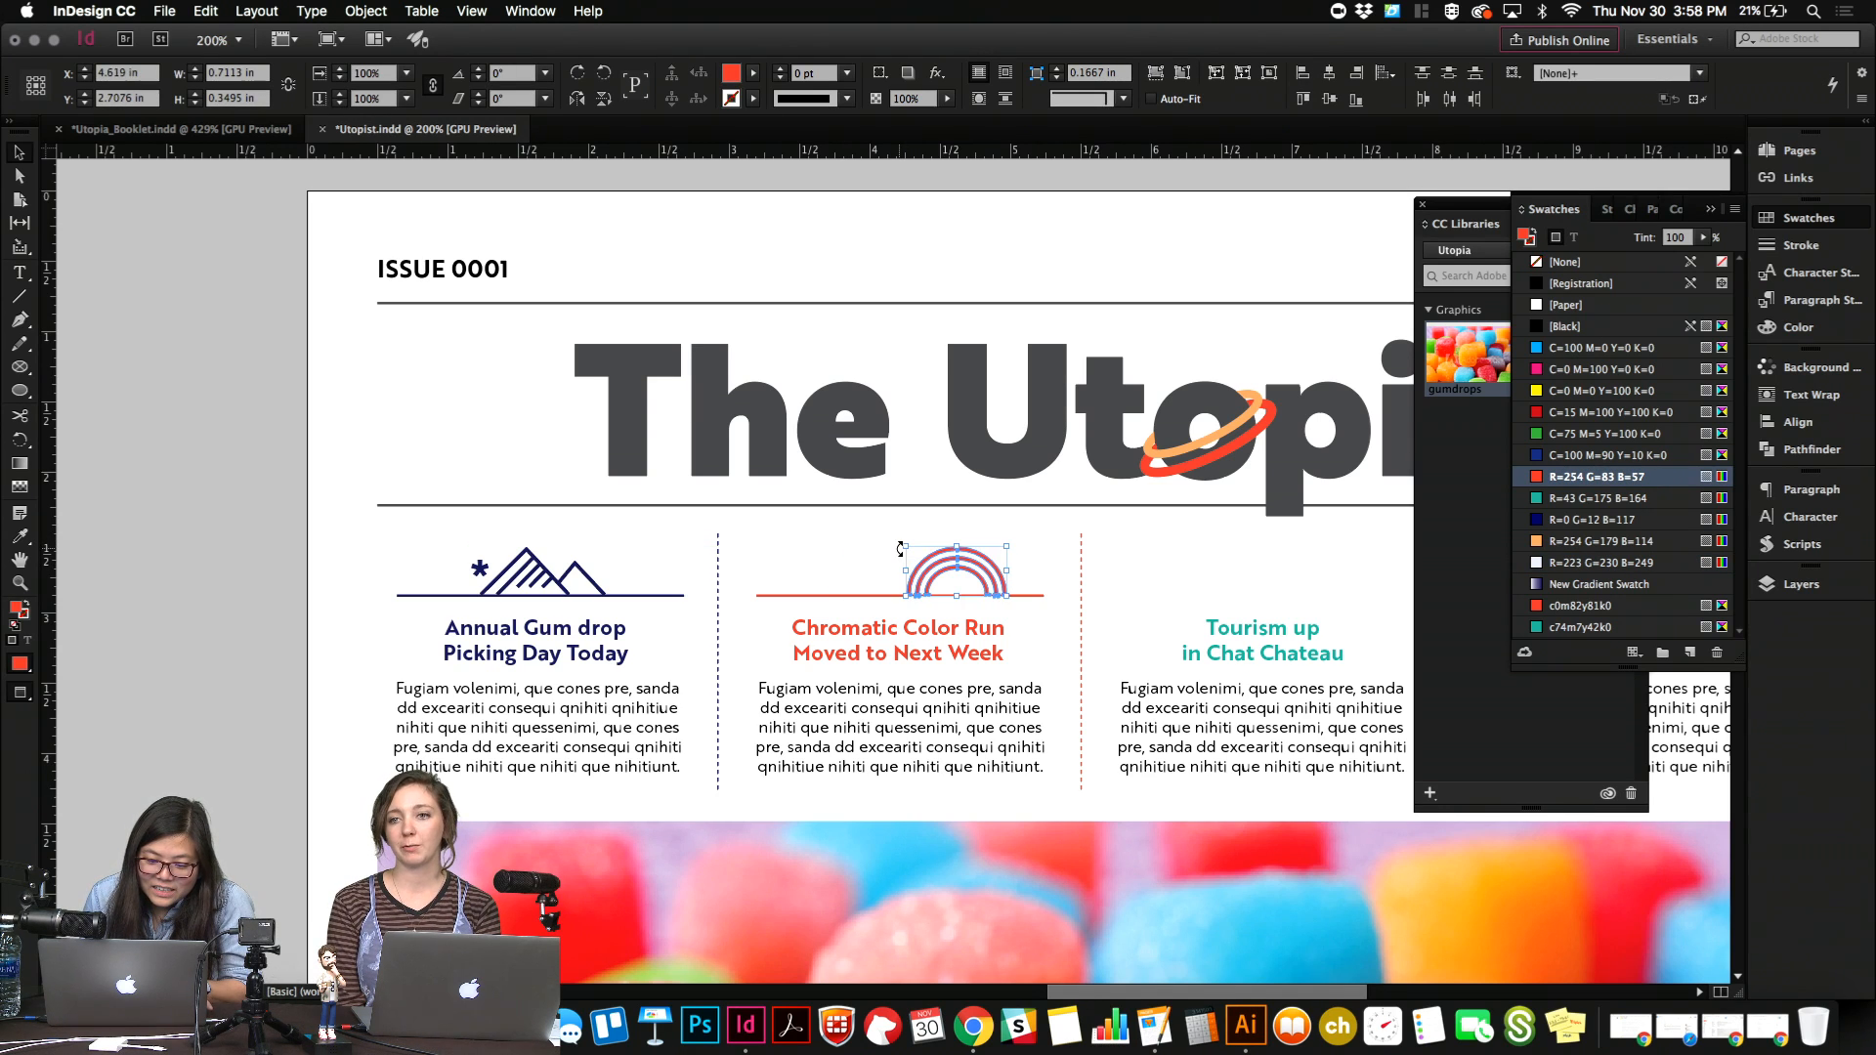
key(shift+Left)
key(shift+Left)
key(shift+Left)
key(shift+Left)
key(shift+Right)
key(shift+Right)
key(shift+Right)
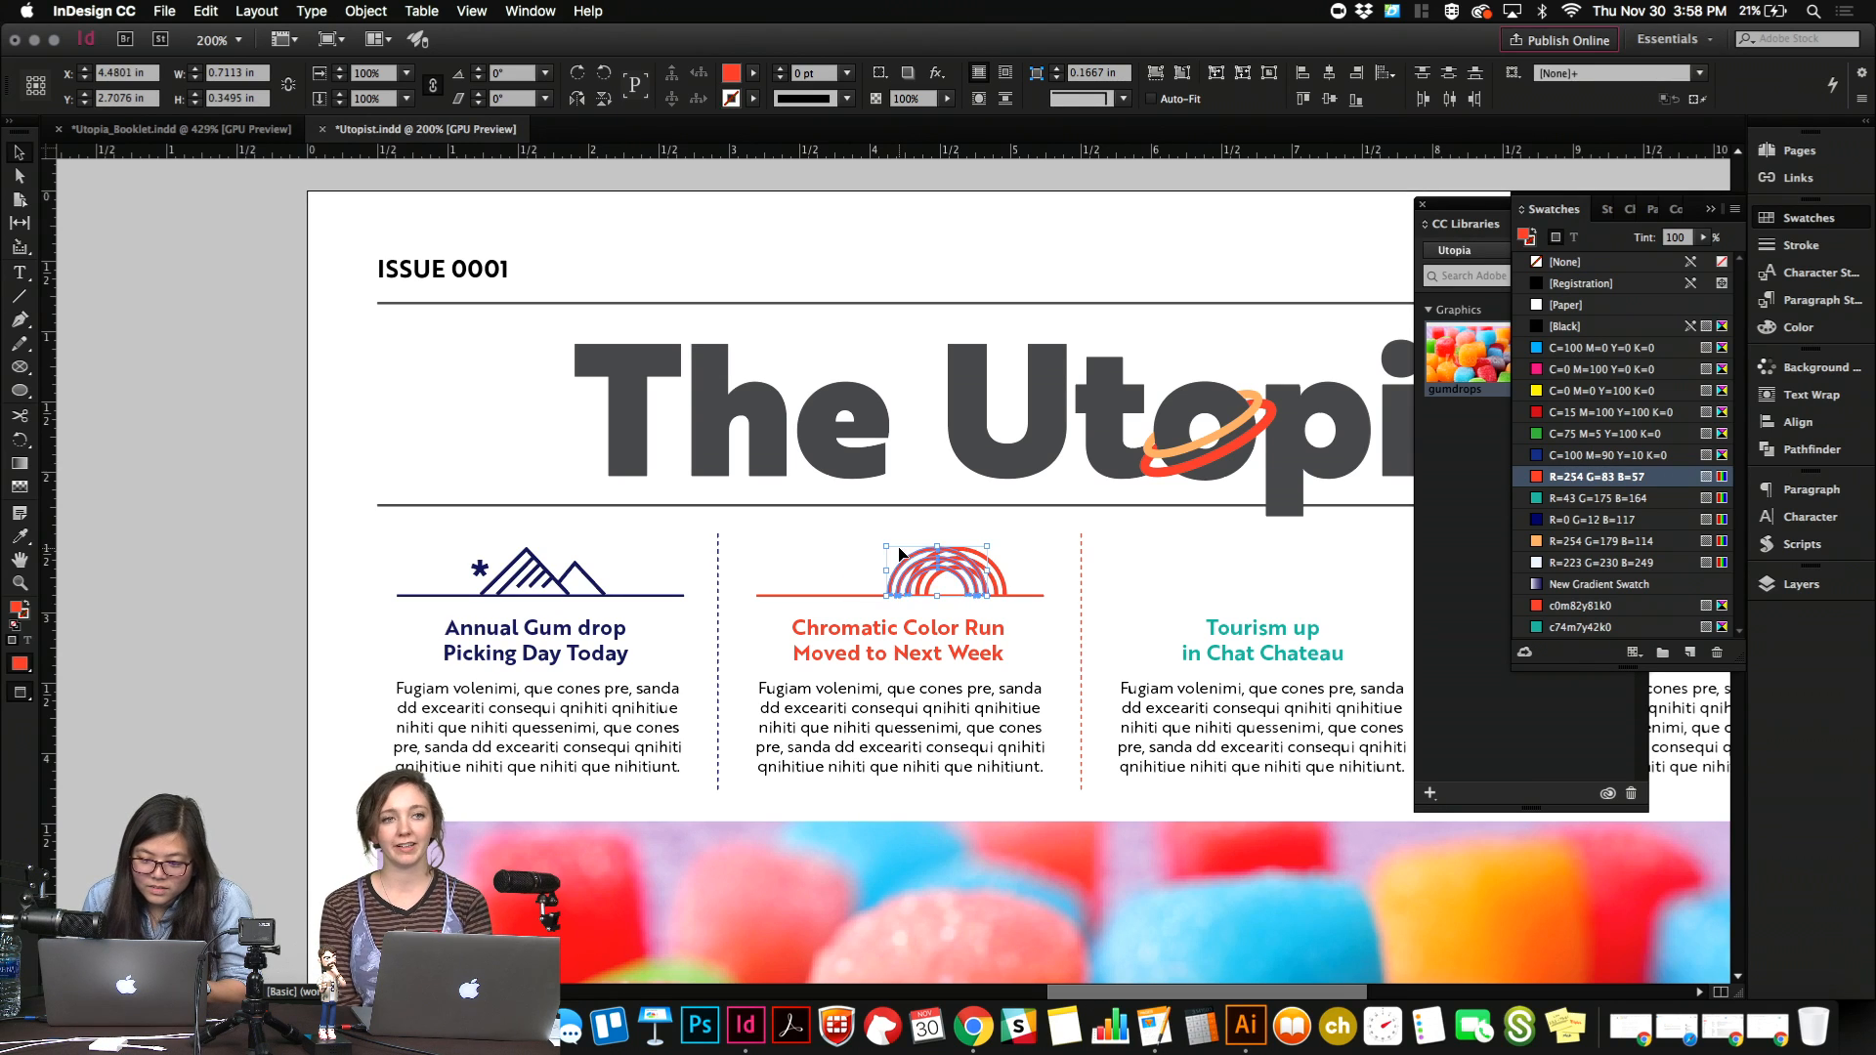
key(shift+Left)
key(shift+Left)
key(Left)
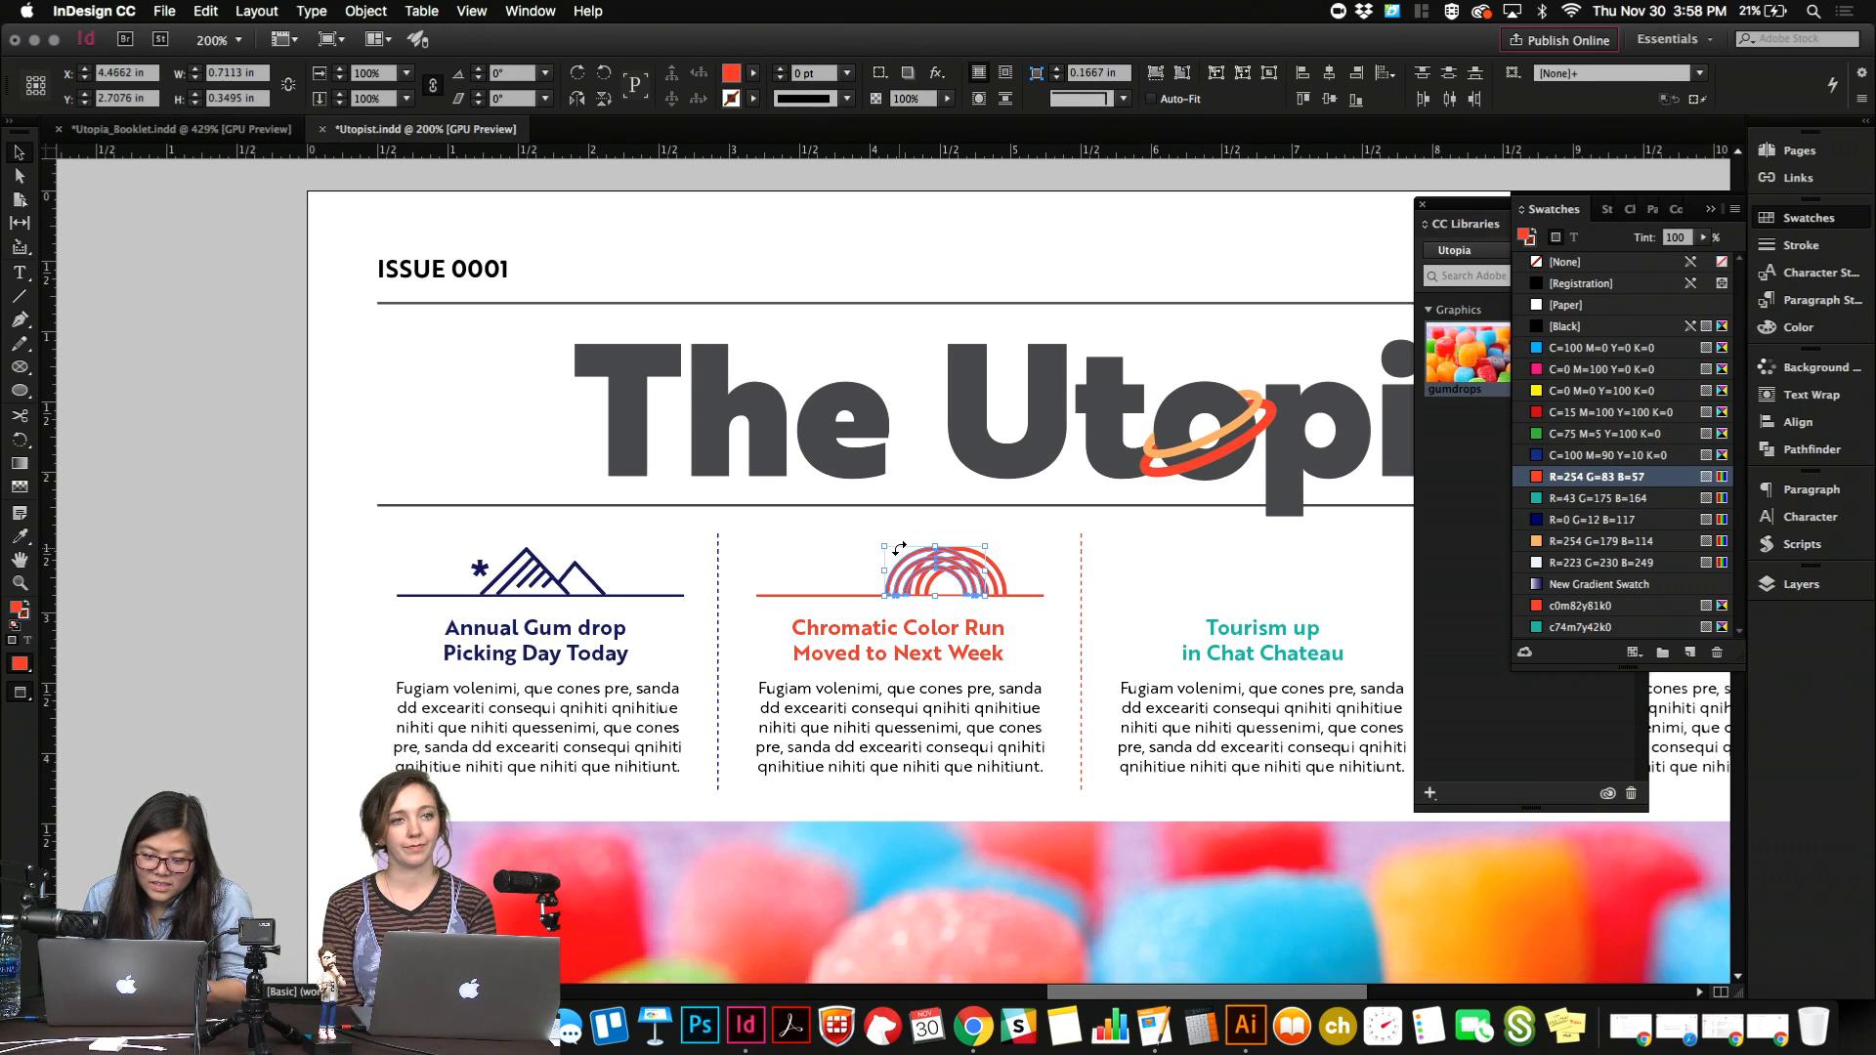
click(807, 536)
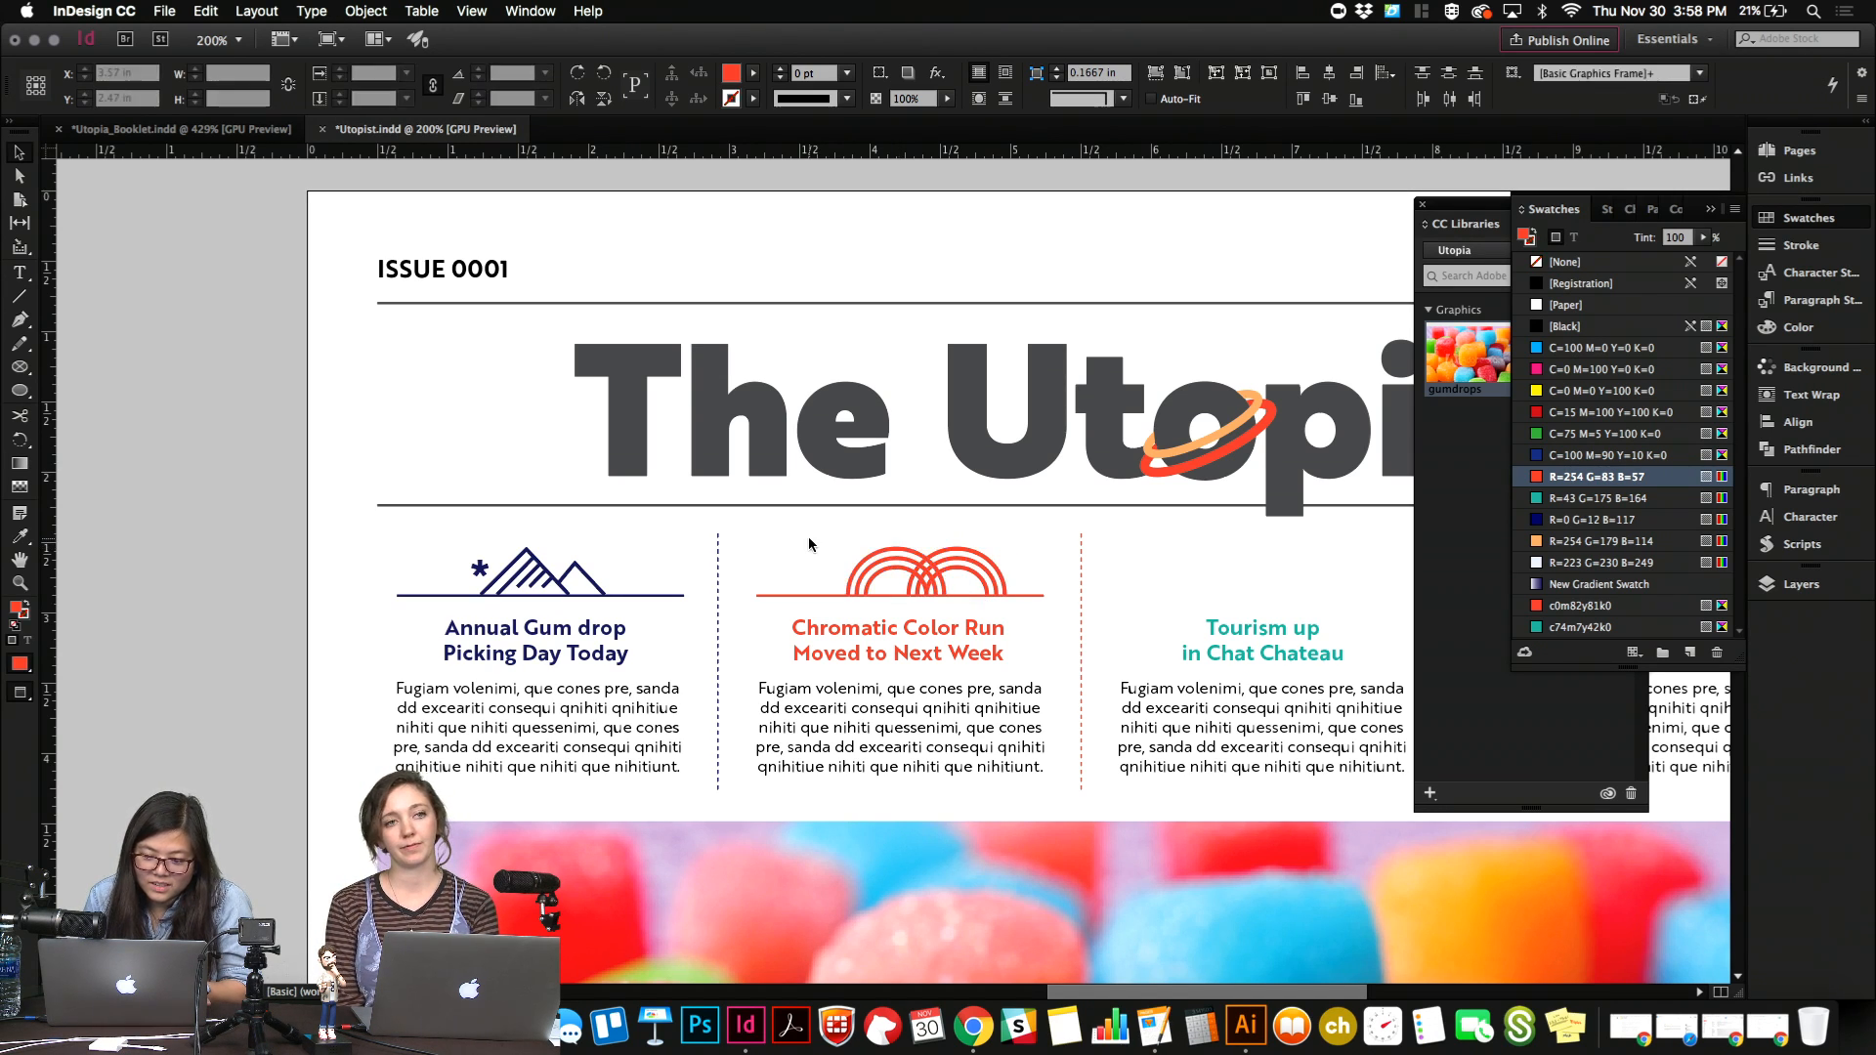
Duplicate the rainbow once more and nudge the copy so three rainbows overlap side by side on the red line.
drag(807, 536, 895, 580)
key(shift+Left)
key(shift+Left)
key(shift+Left)
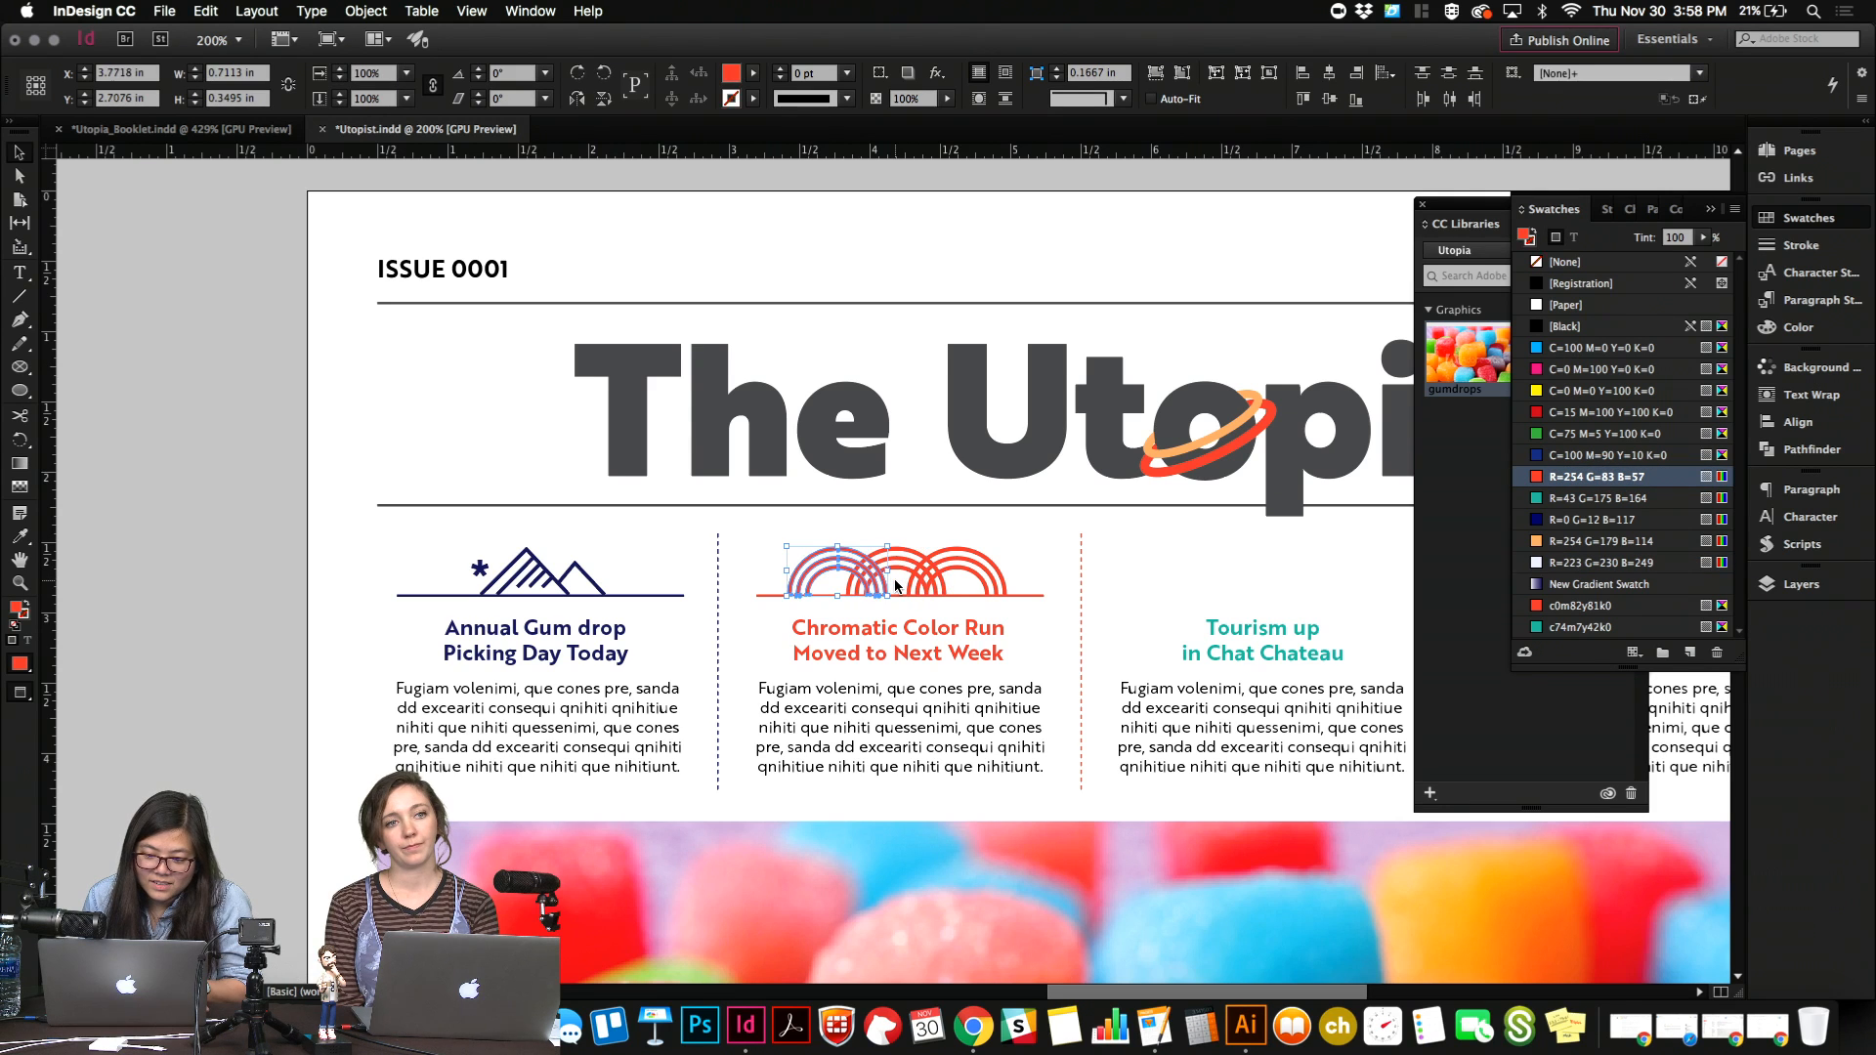
key(Left)
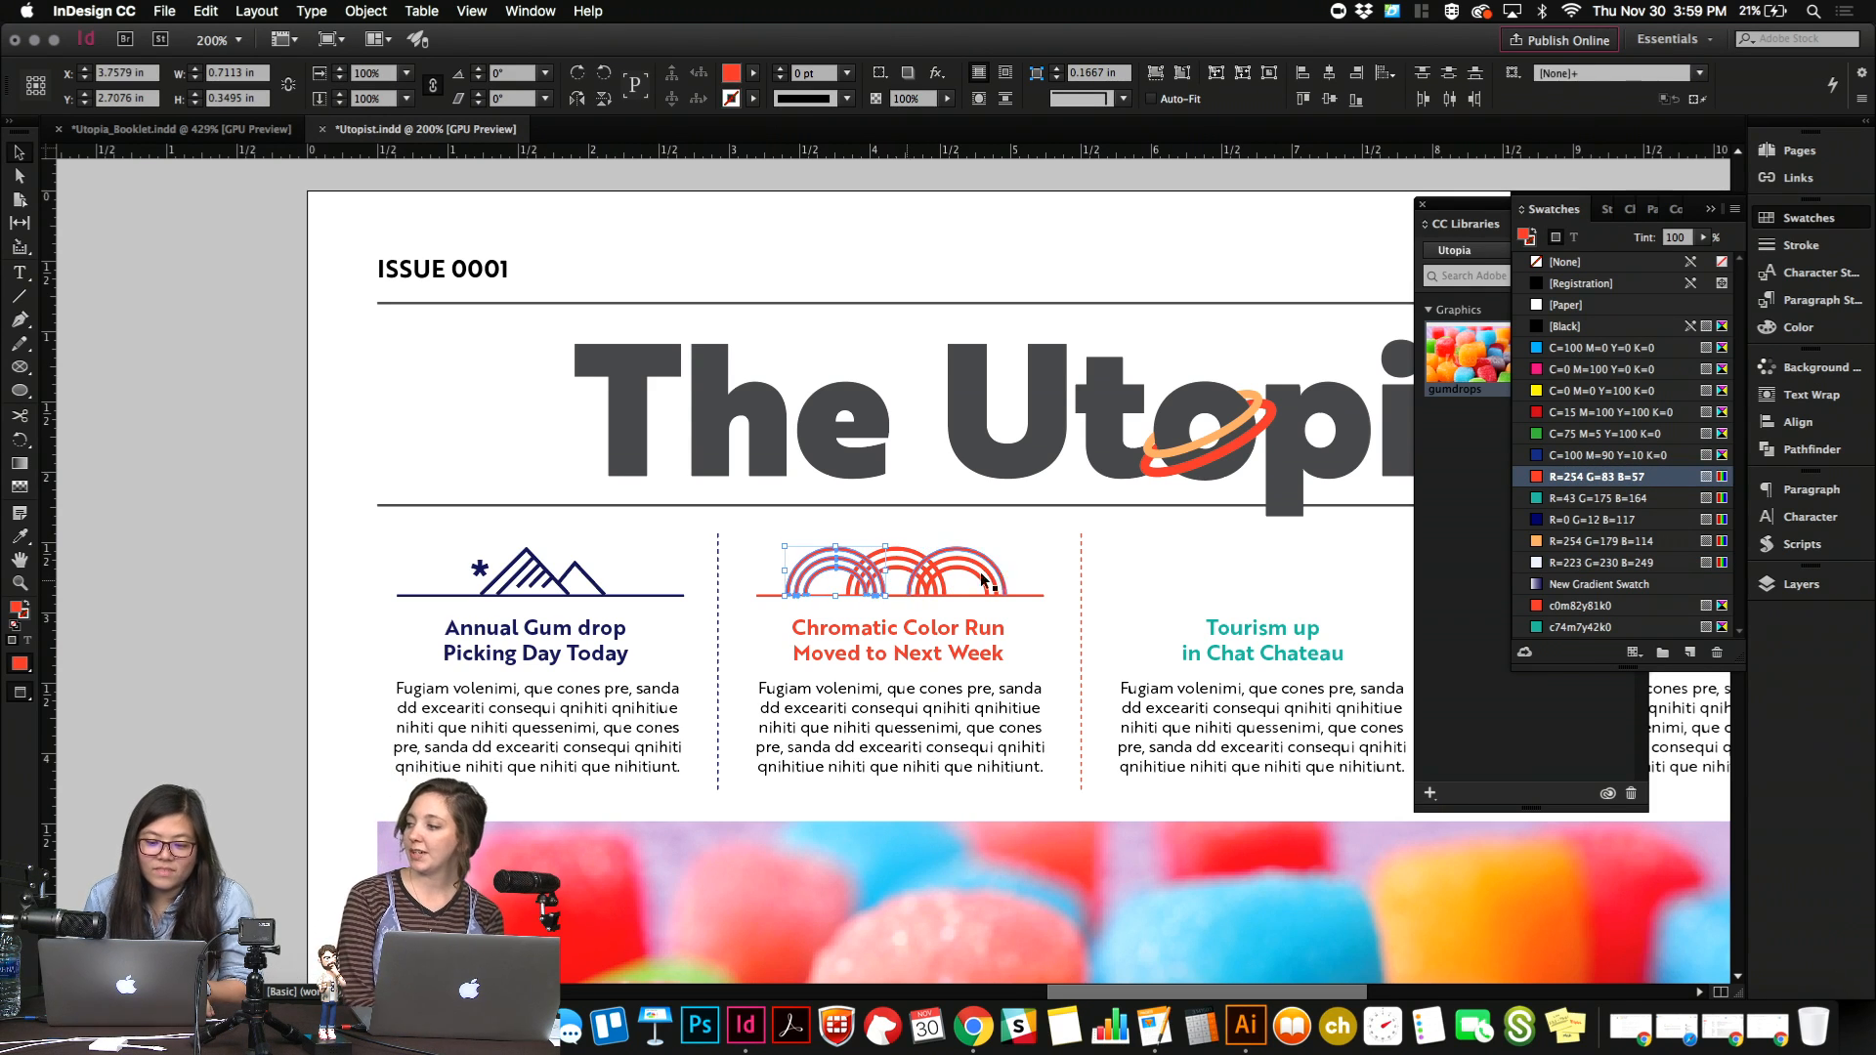
Scale the three rainbows down together to about 1.44 in wide and 0.32 in high, keeping their base on the red line.
click(1043, 557)
drag(727, 548, 1024, 566)
drag(898, 552, 898, 552)
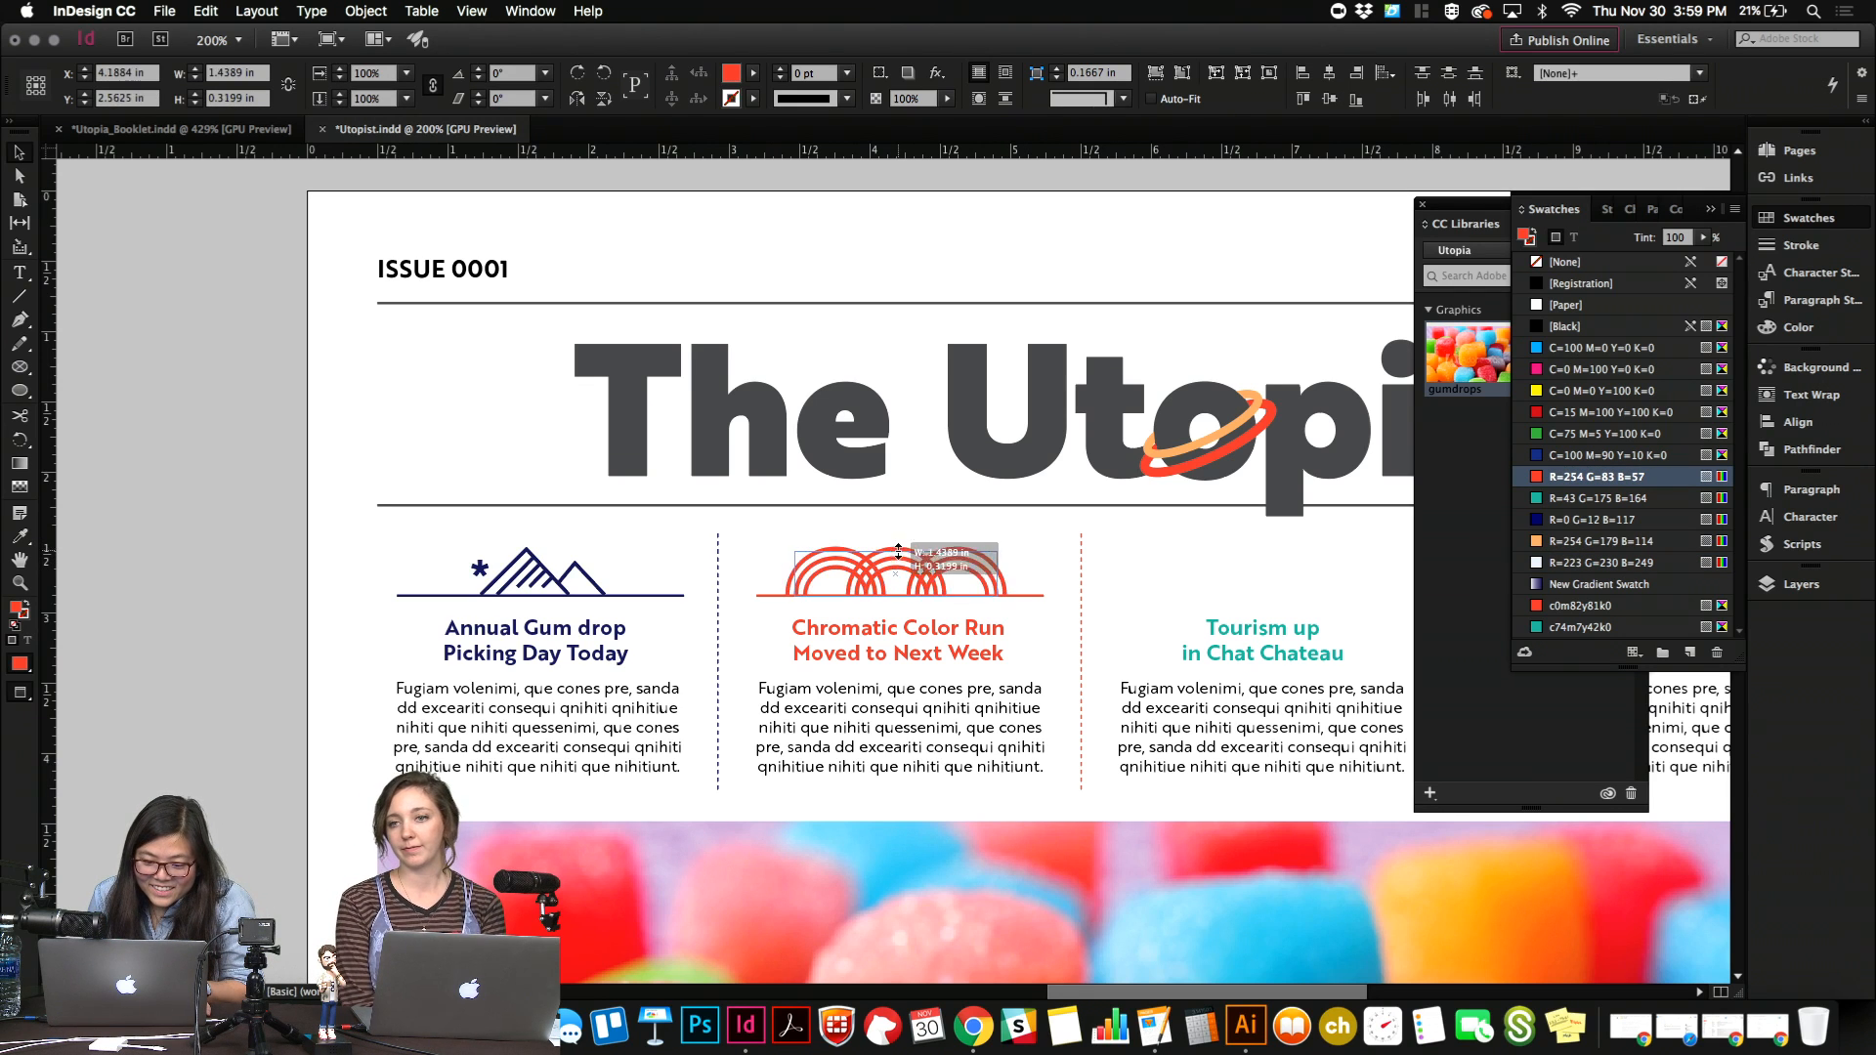
click(1006, 529)
Duplicate the red rule above the "Tourism up in Chat Chateau" headline and set its stroke color to R=43 G=175 B=164.
scroll(1005, 530, right, 5)
scroll(1005, 530, down, 2)
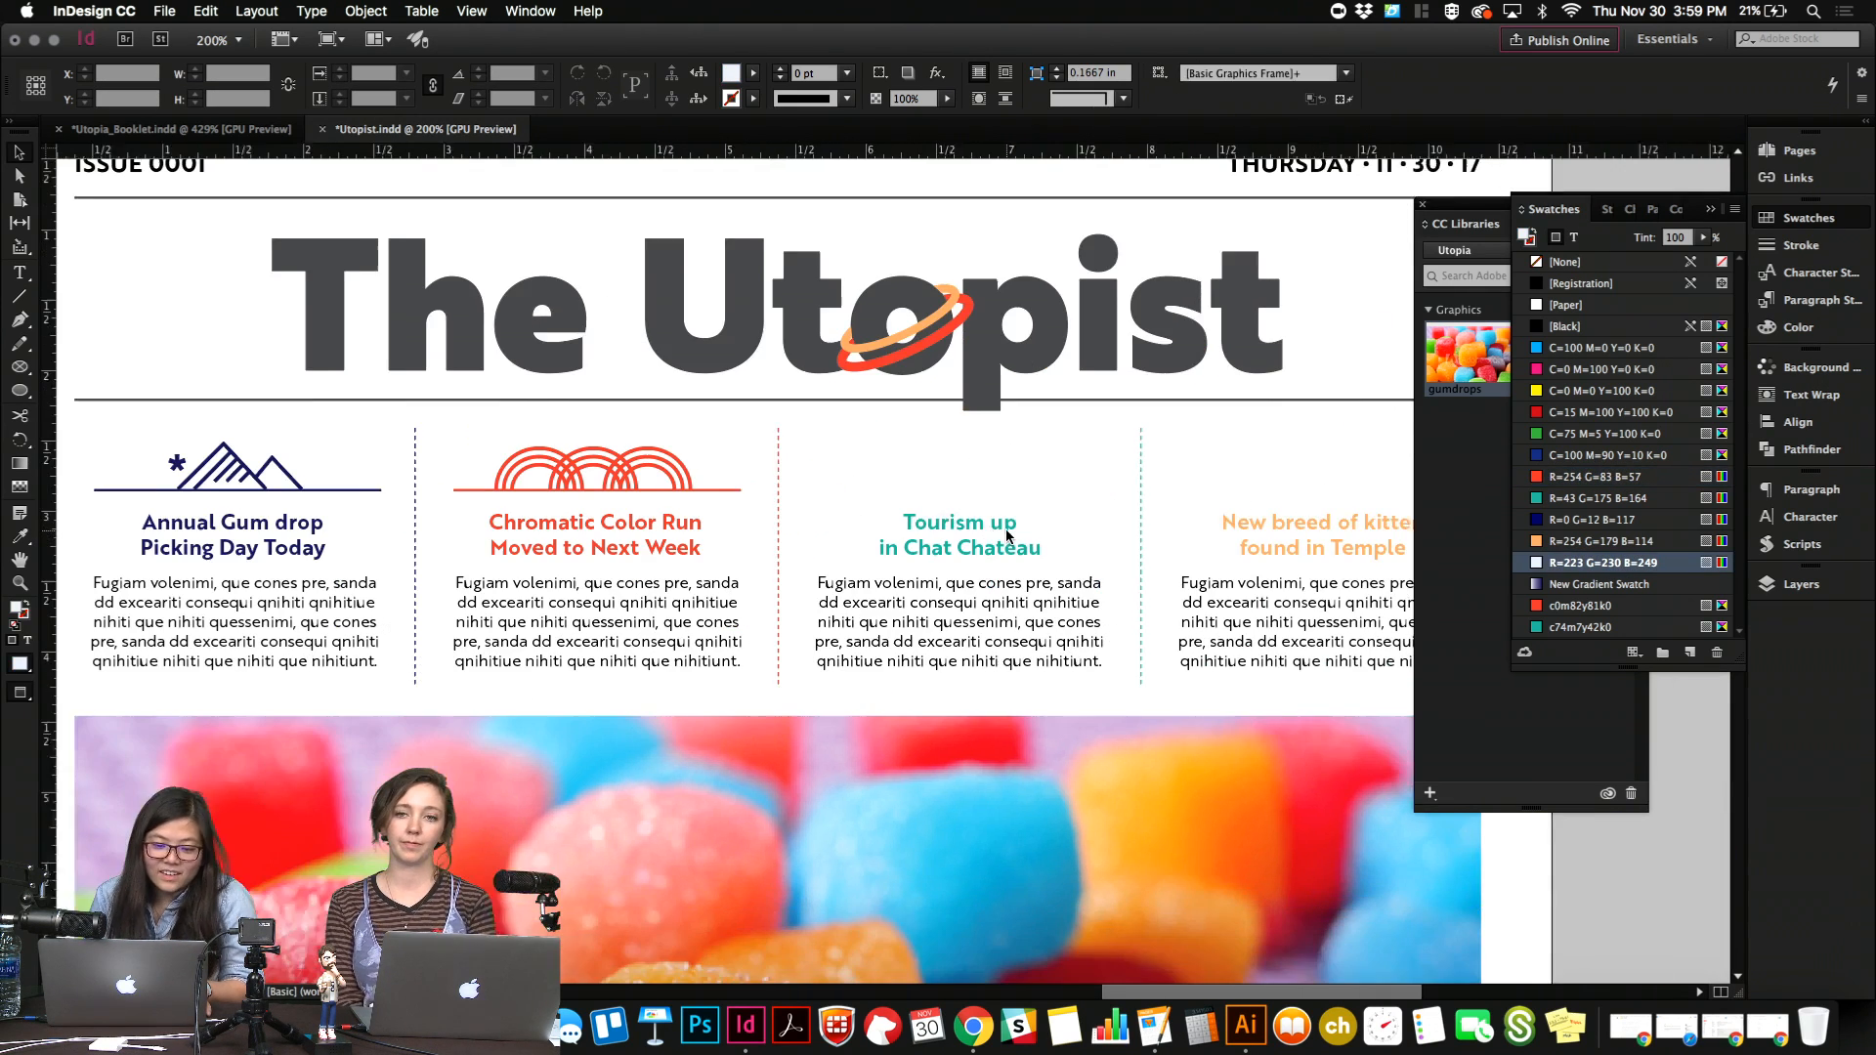
scroll(1007, 536, right, 2)
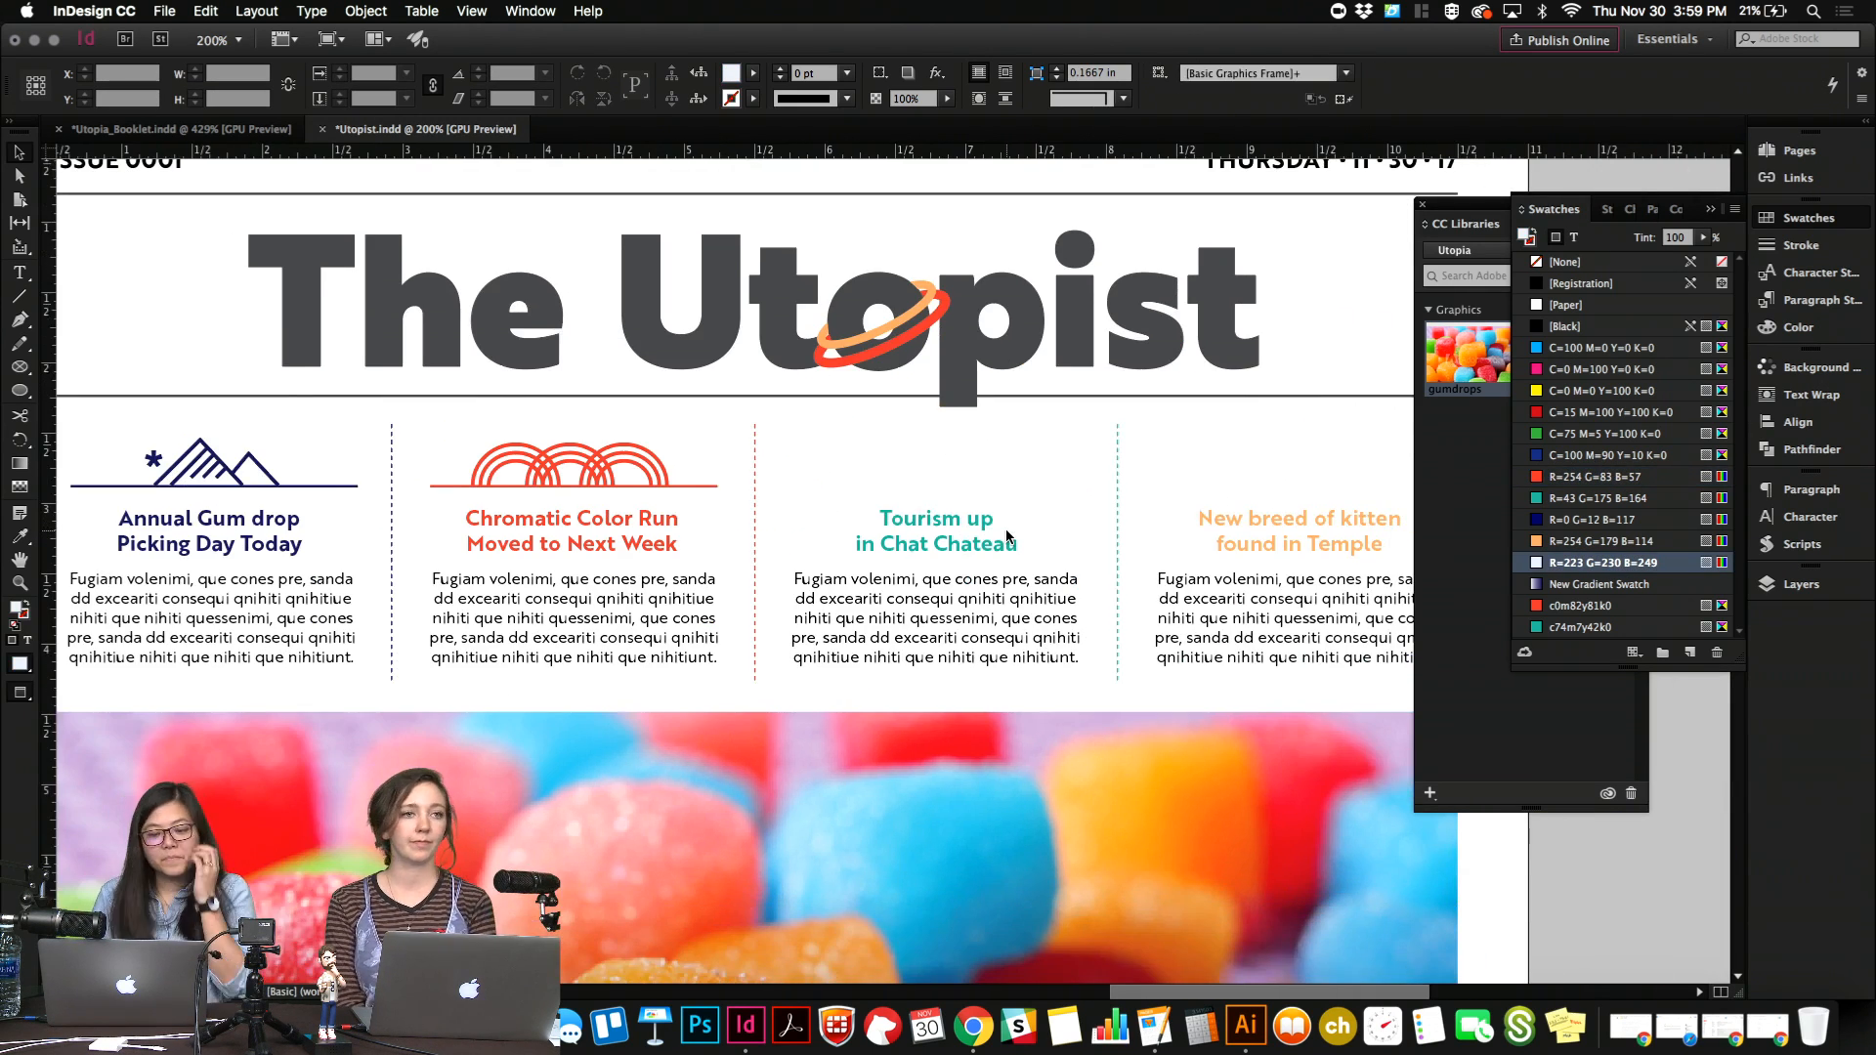
click(711, 489)
drag(686, 491, 1051, 493)
scroll(1052, 494, right, 2)
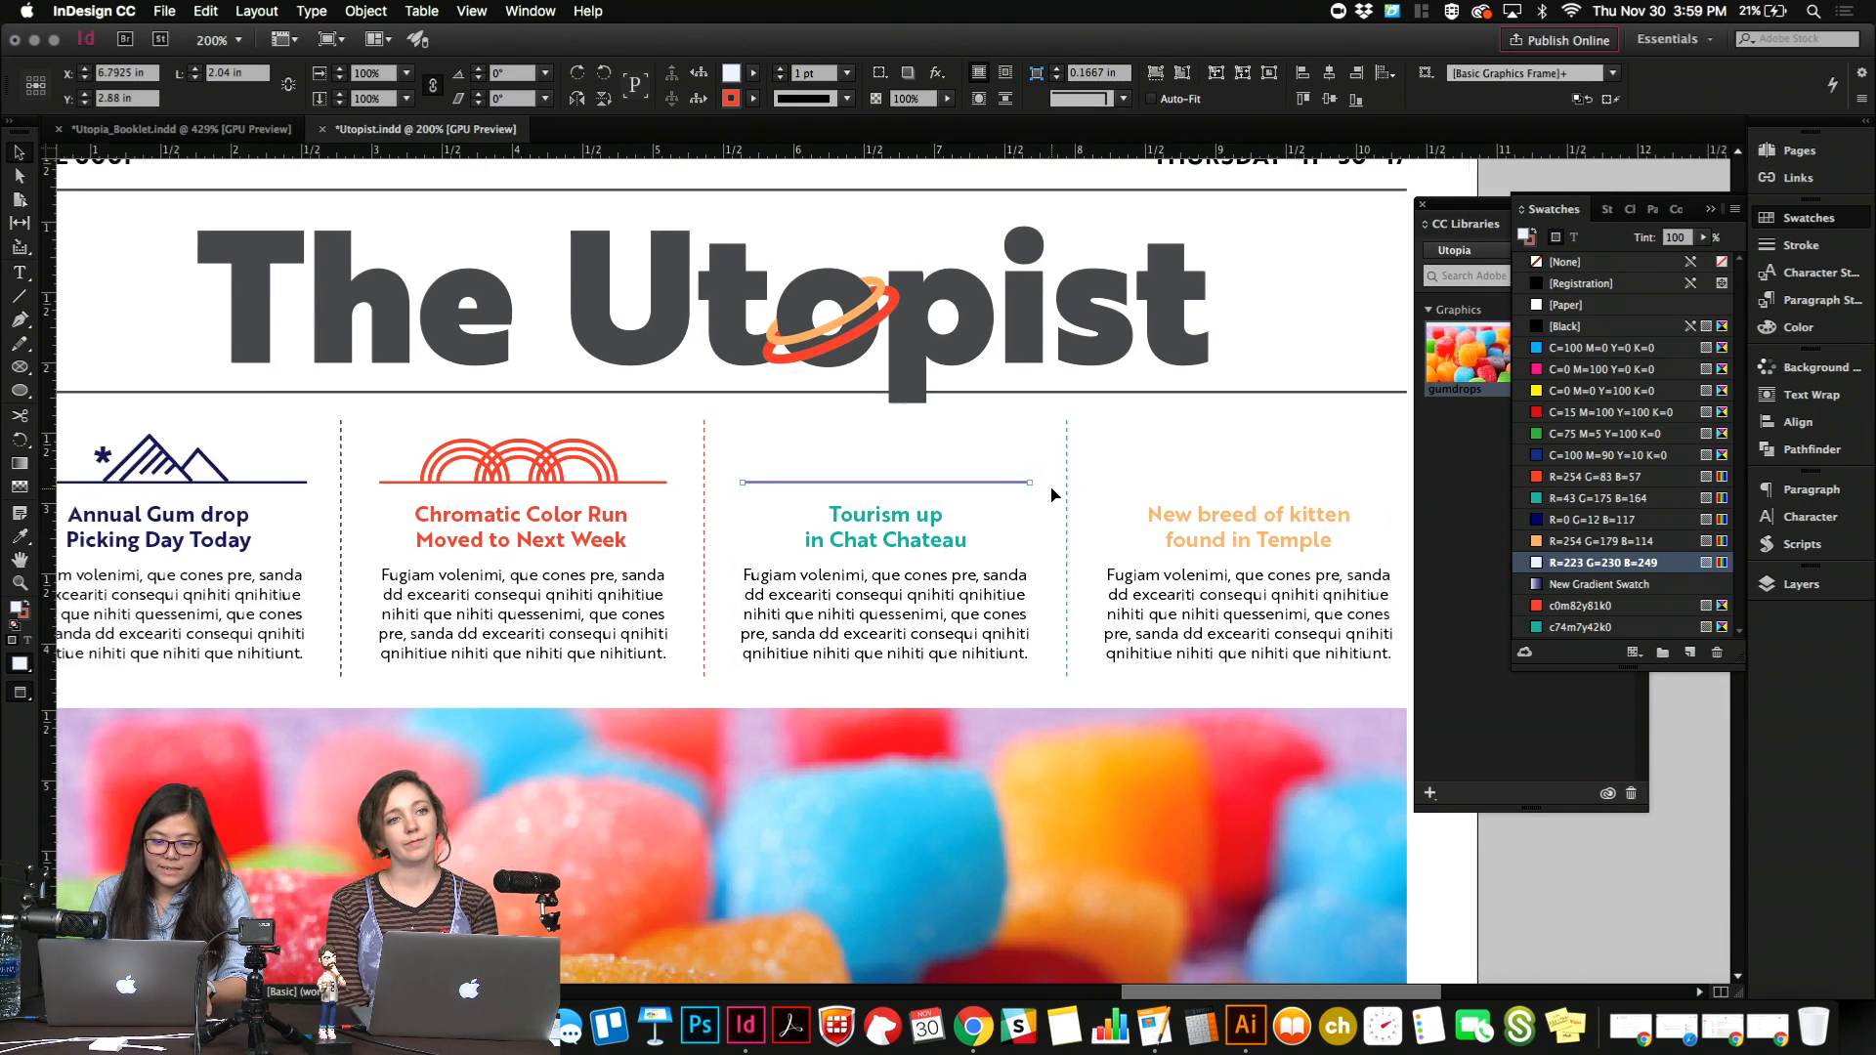
click(1530, 243)
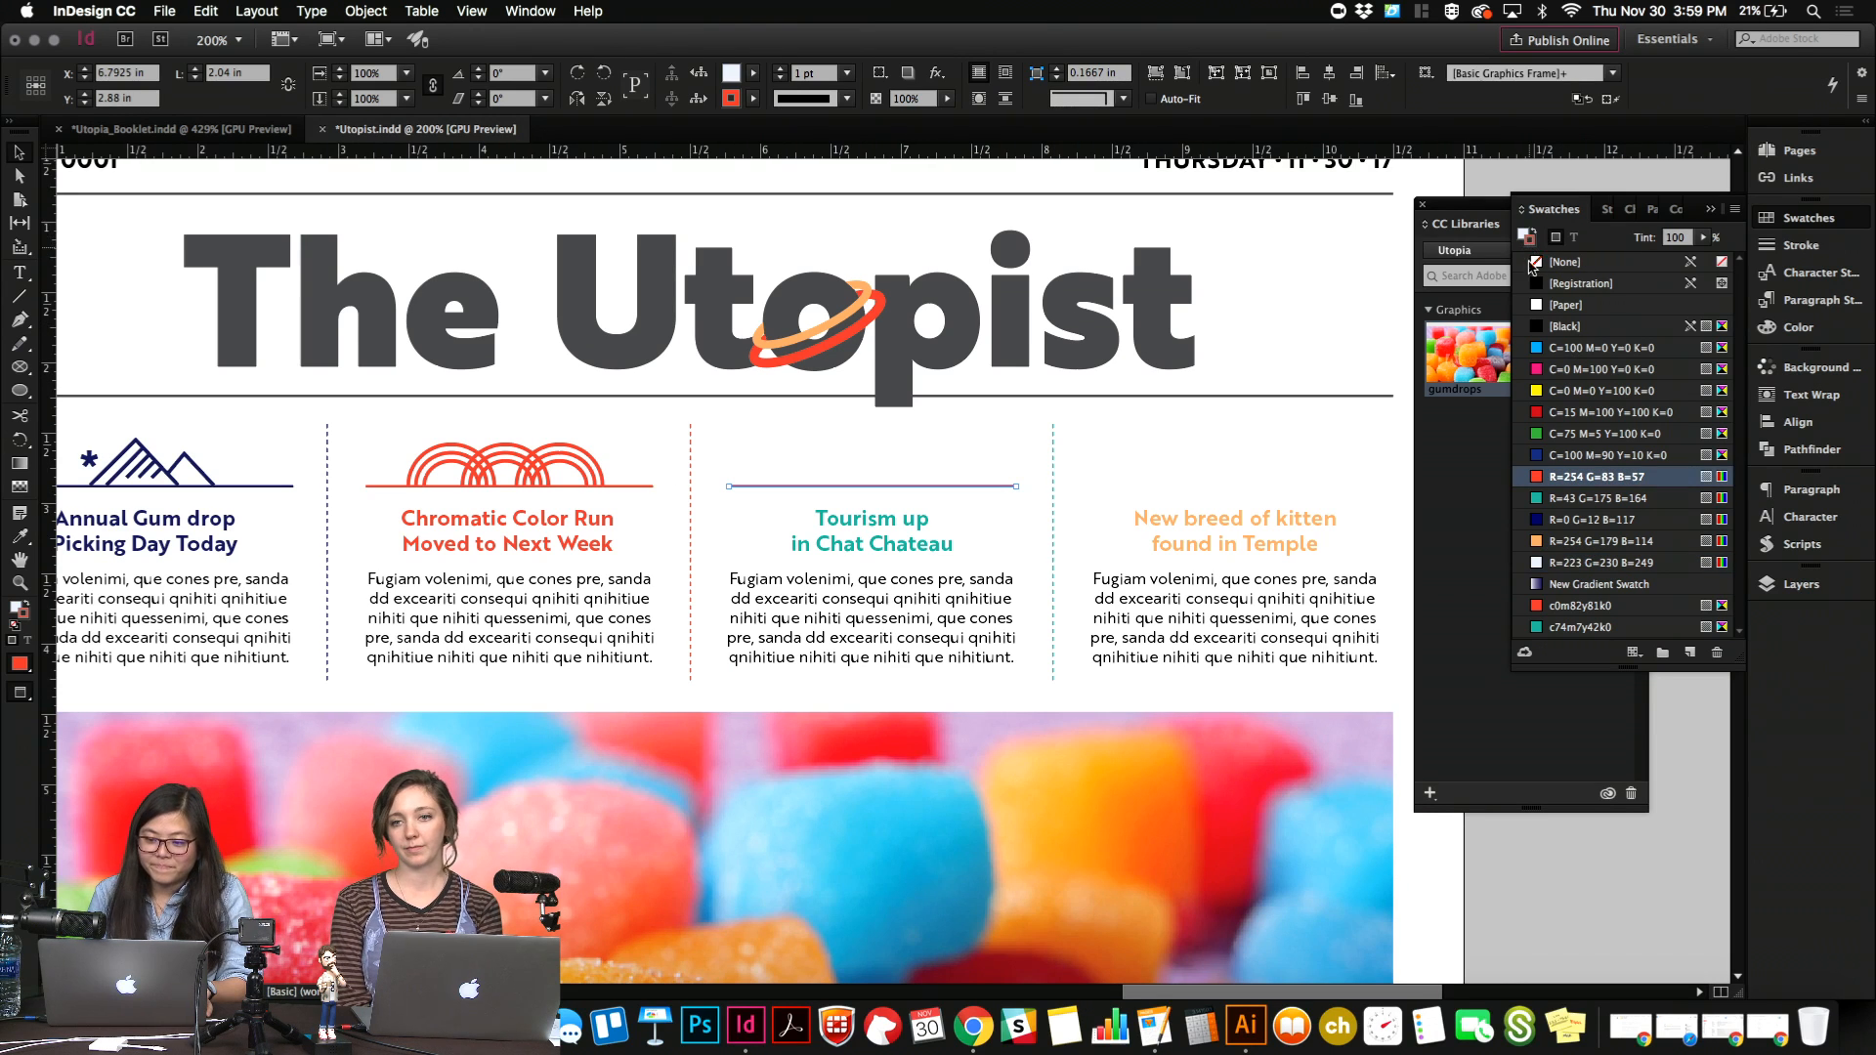
click(1574, 500)
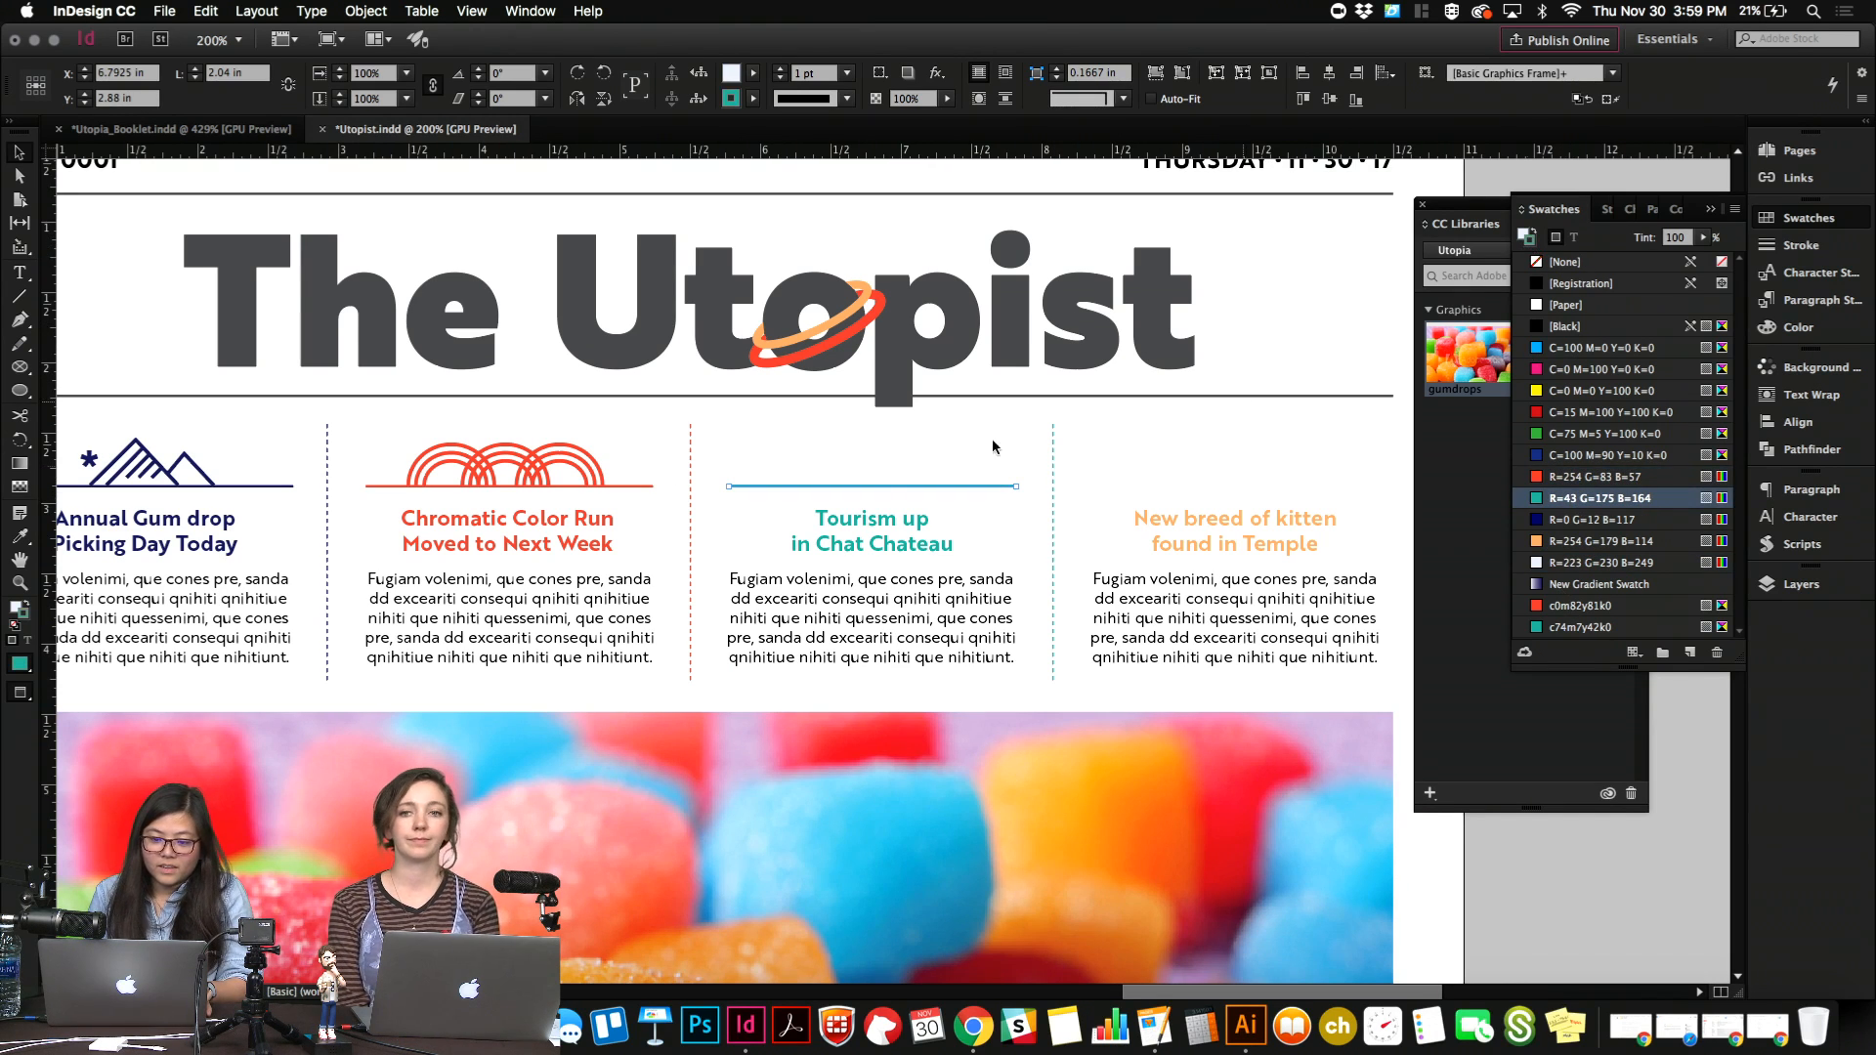
Duplicate the teal rule above the "New breed of kitten found in Temple" headline and set its stroke color to R=254 G=179 B=114.
drag(819, 490, 1185, 494)
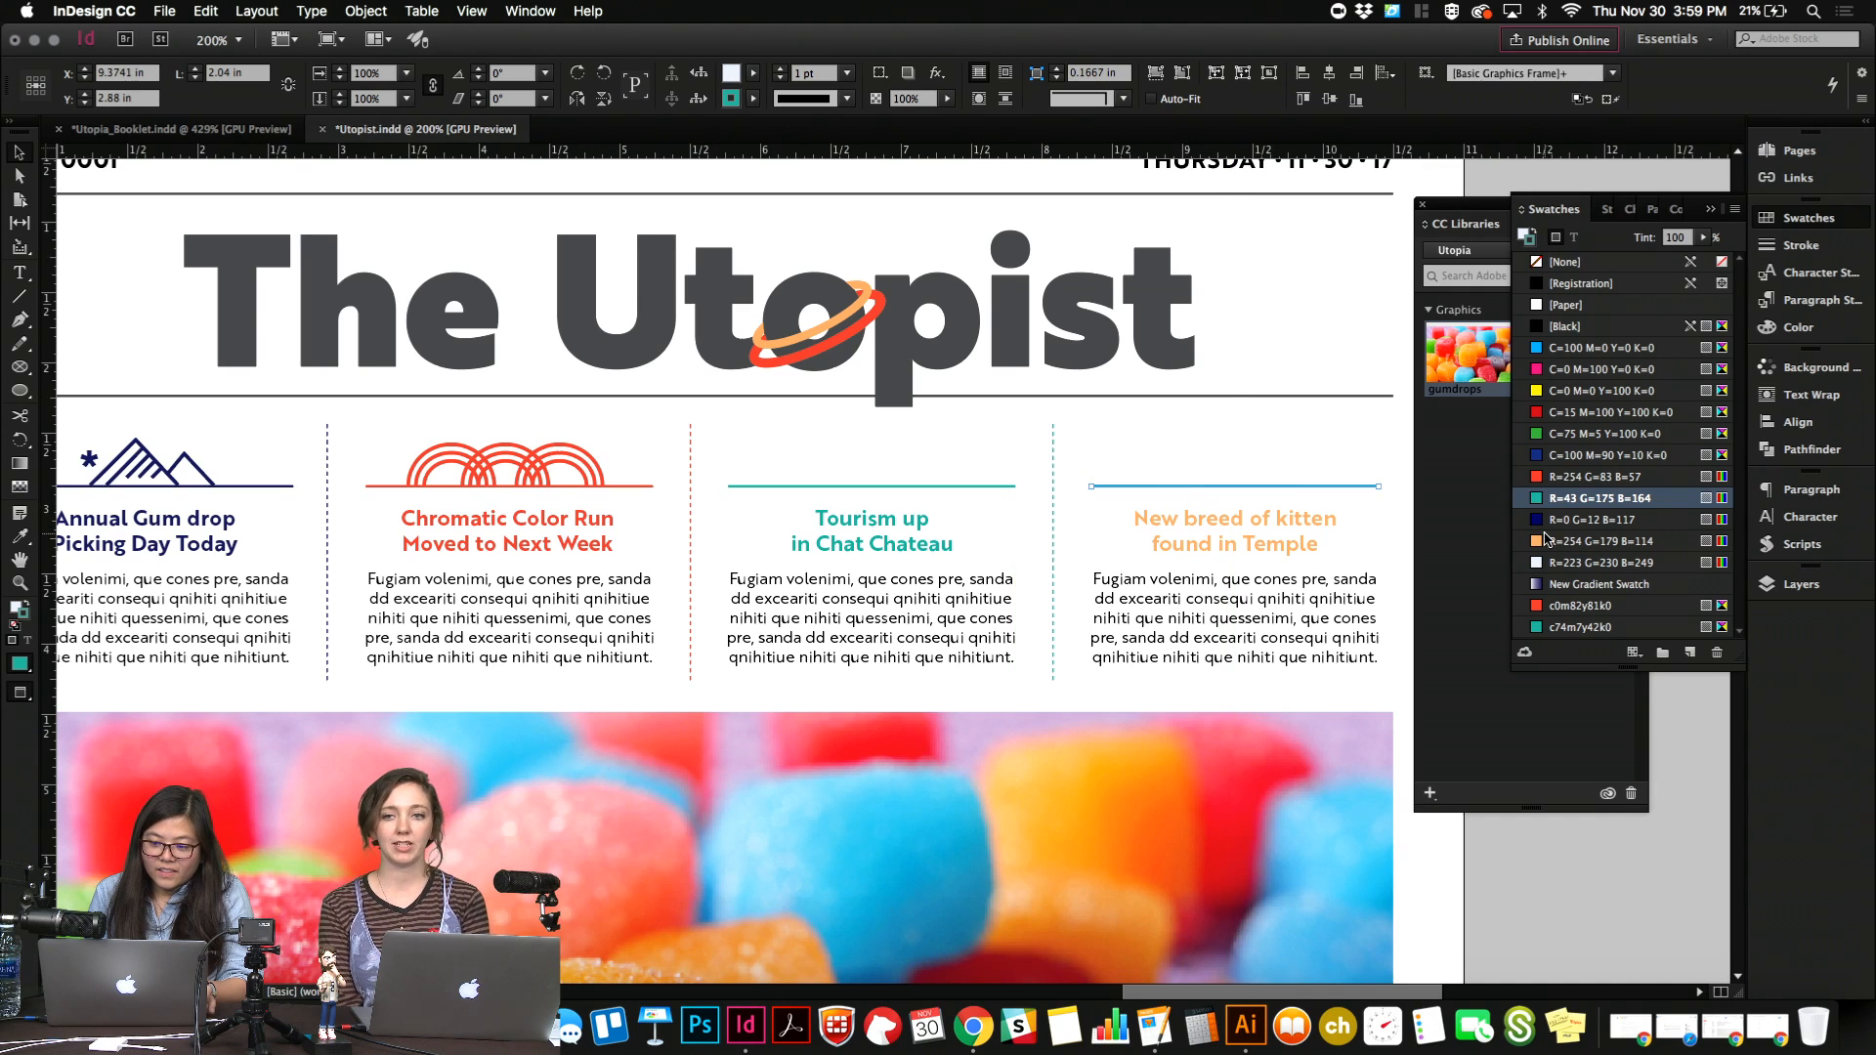
click(1546, 544)
click(1292, 430)
scroll(1292, 430, down, 2)
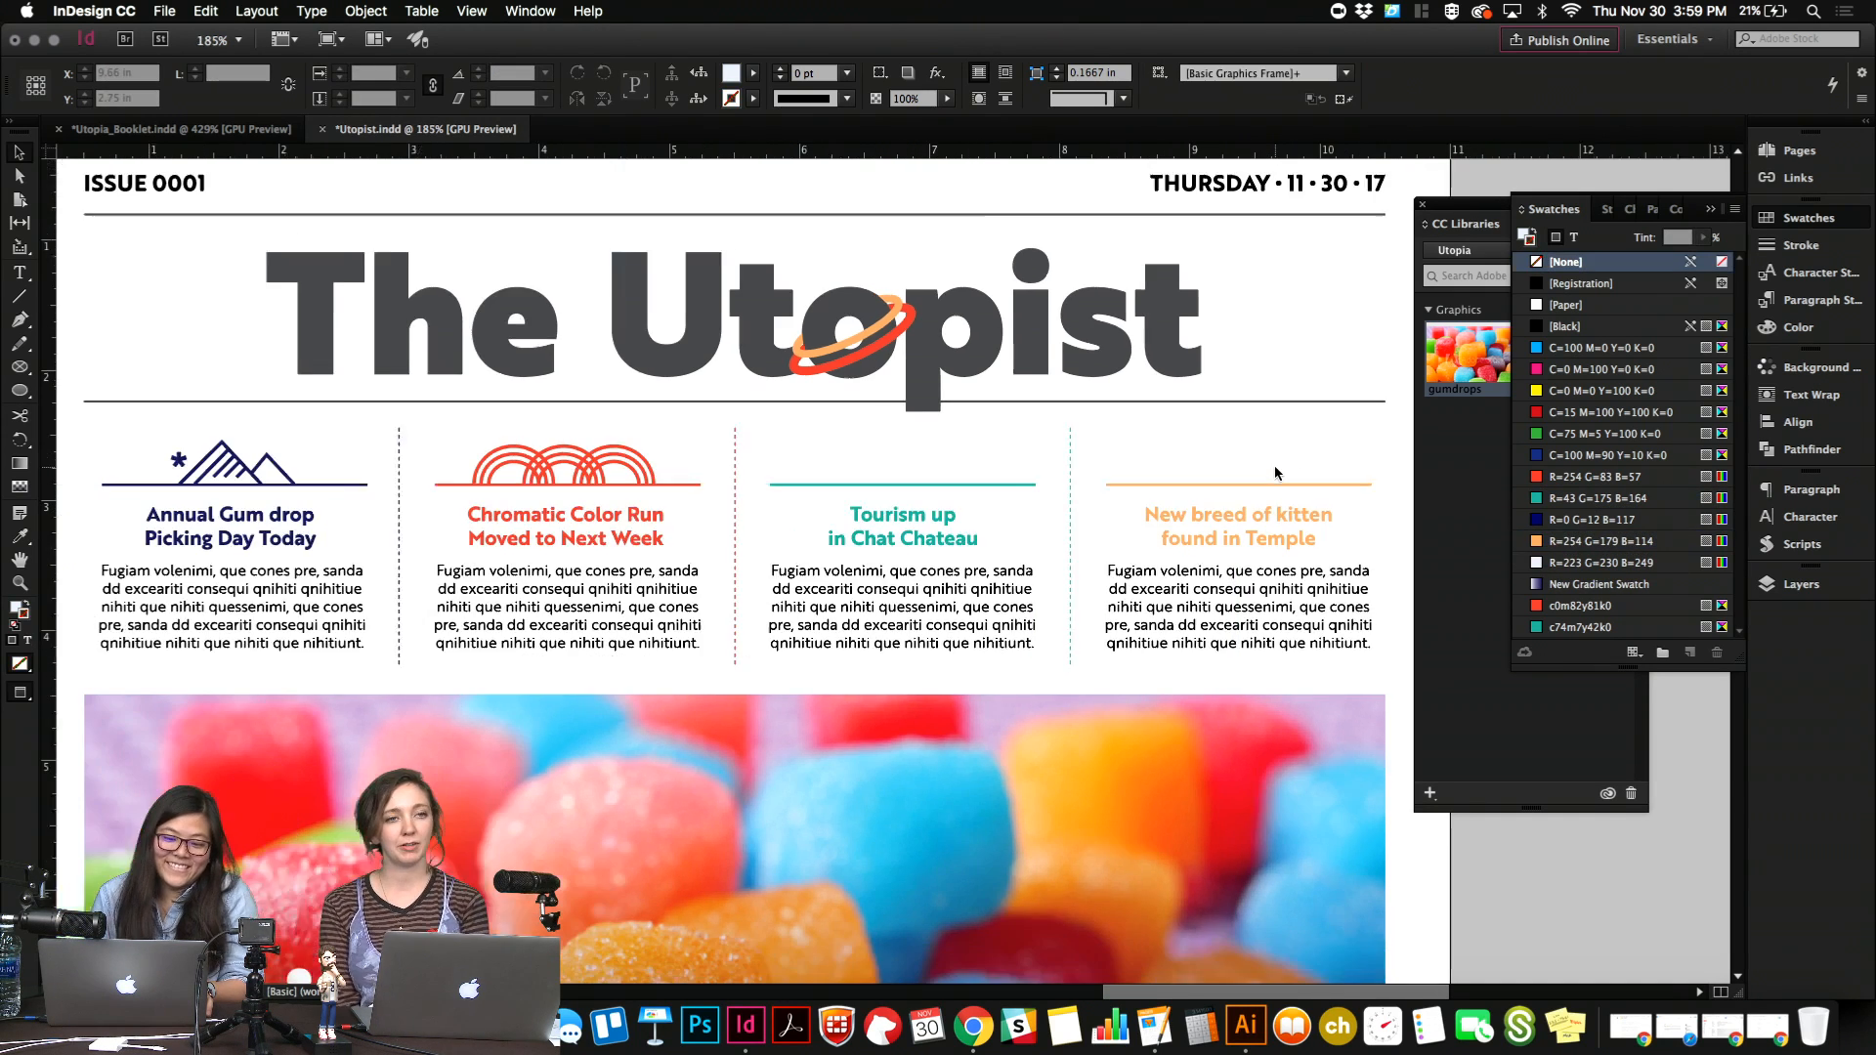
scroll(1275, 473, down, 1)
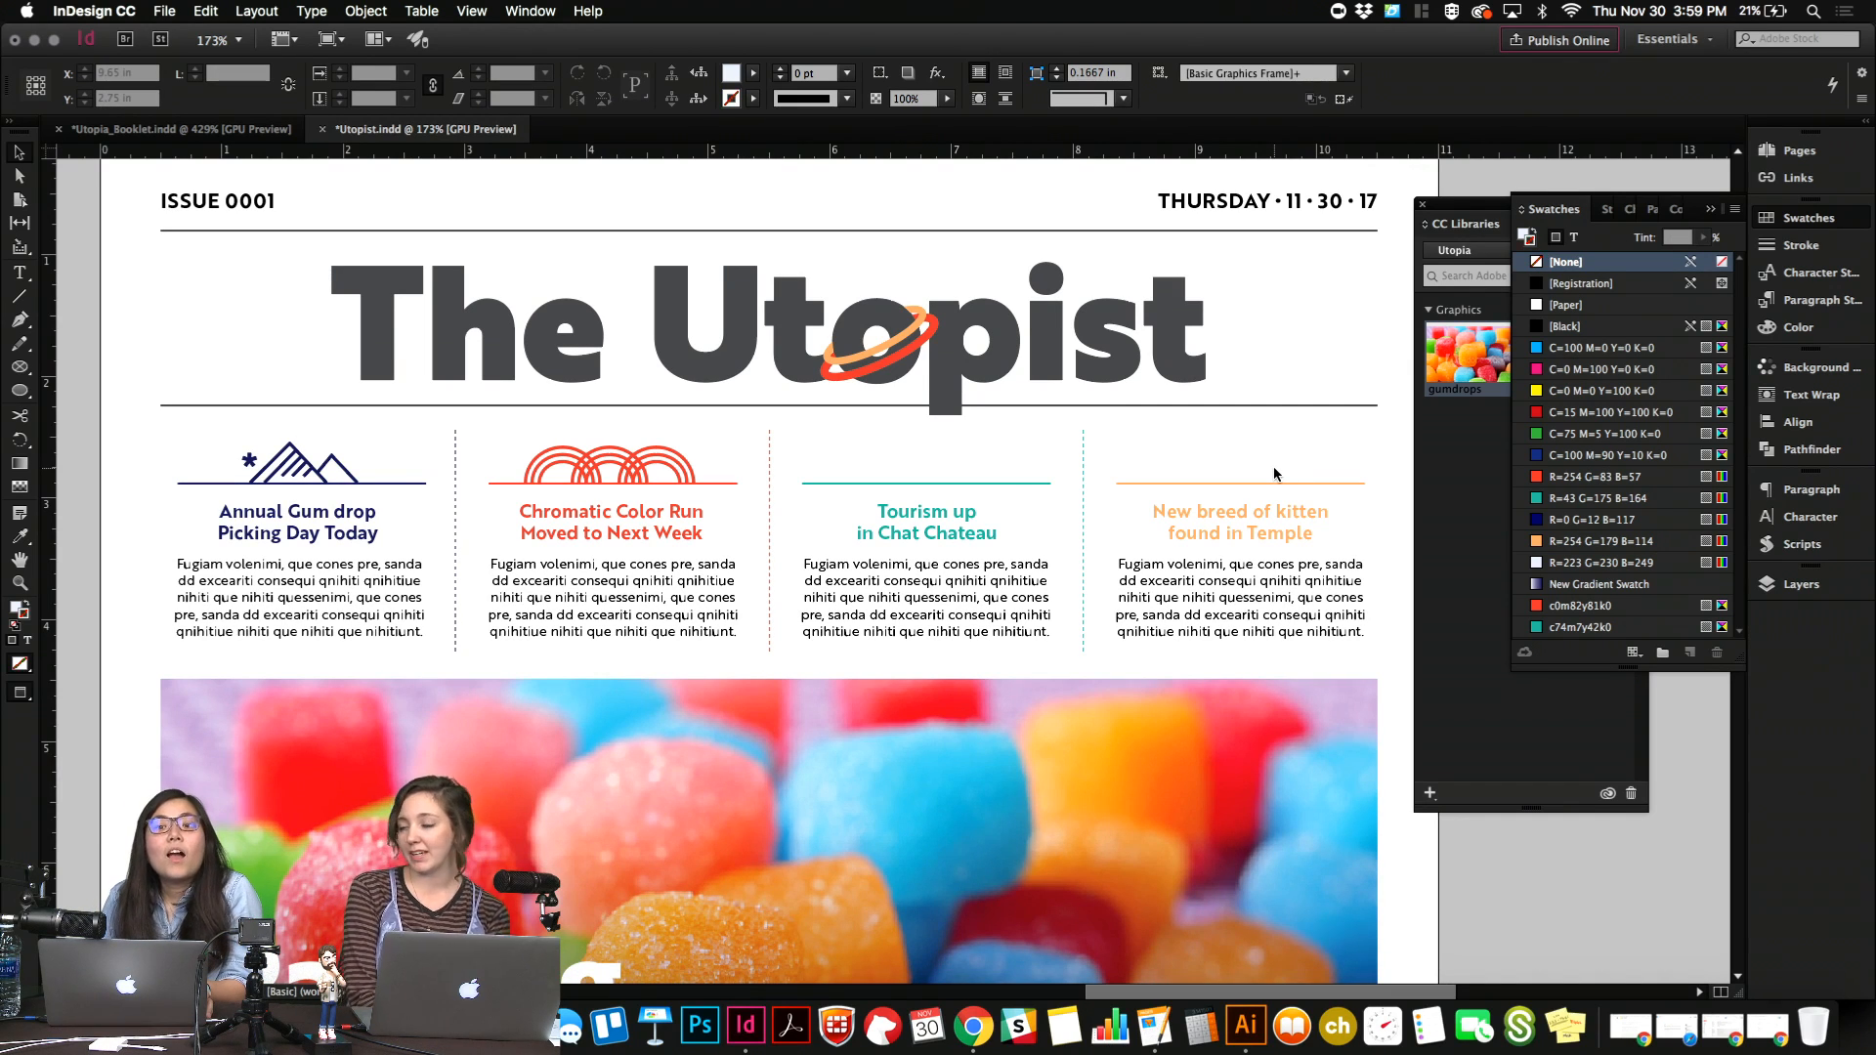
click(924, 346)
click(1132, 244)
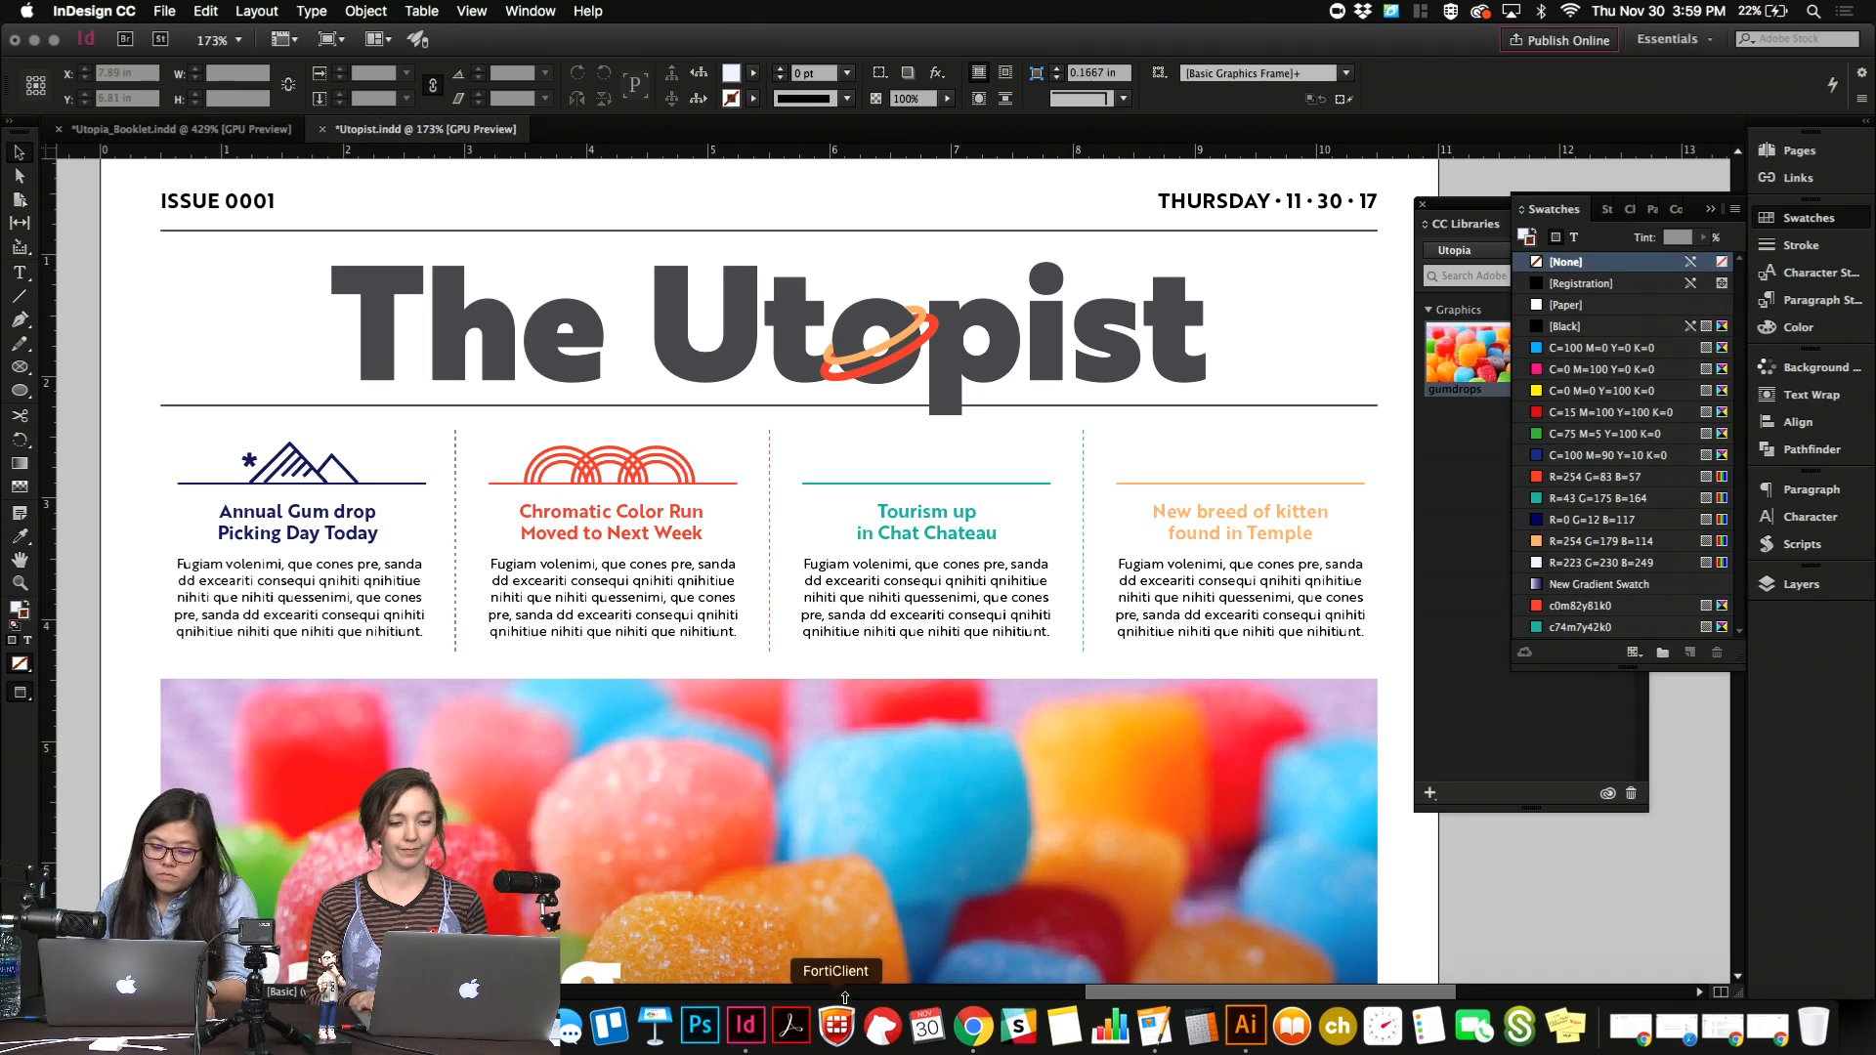
click(1242, 1031)
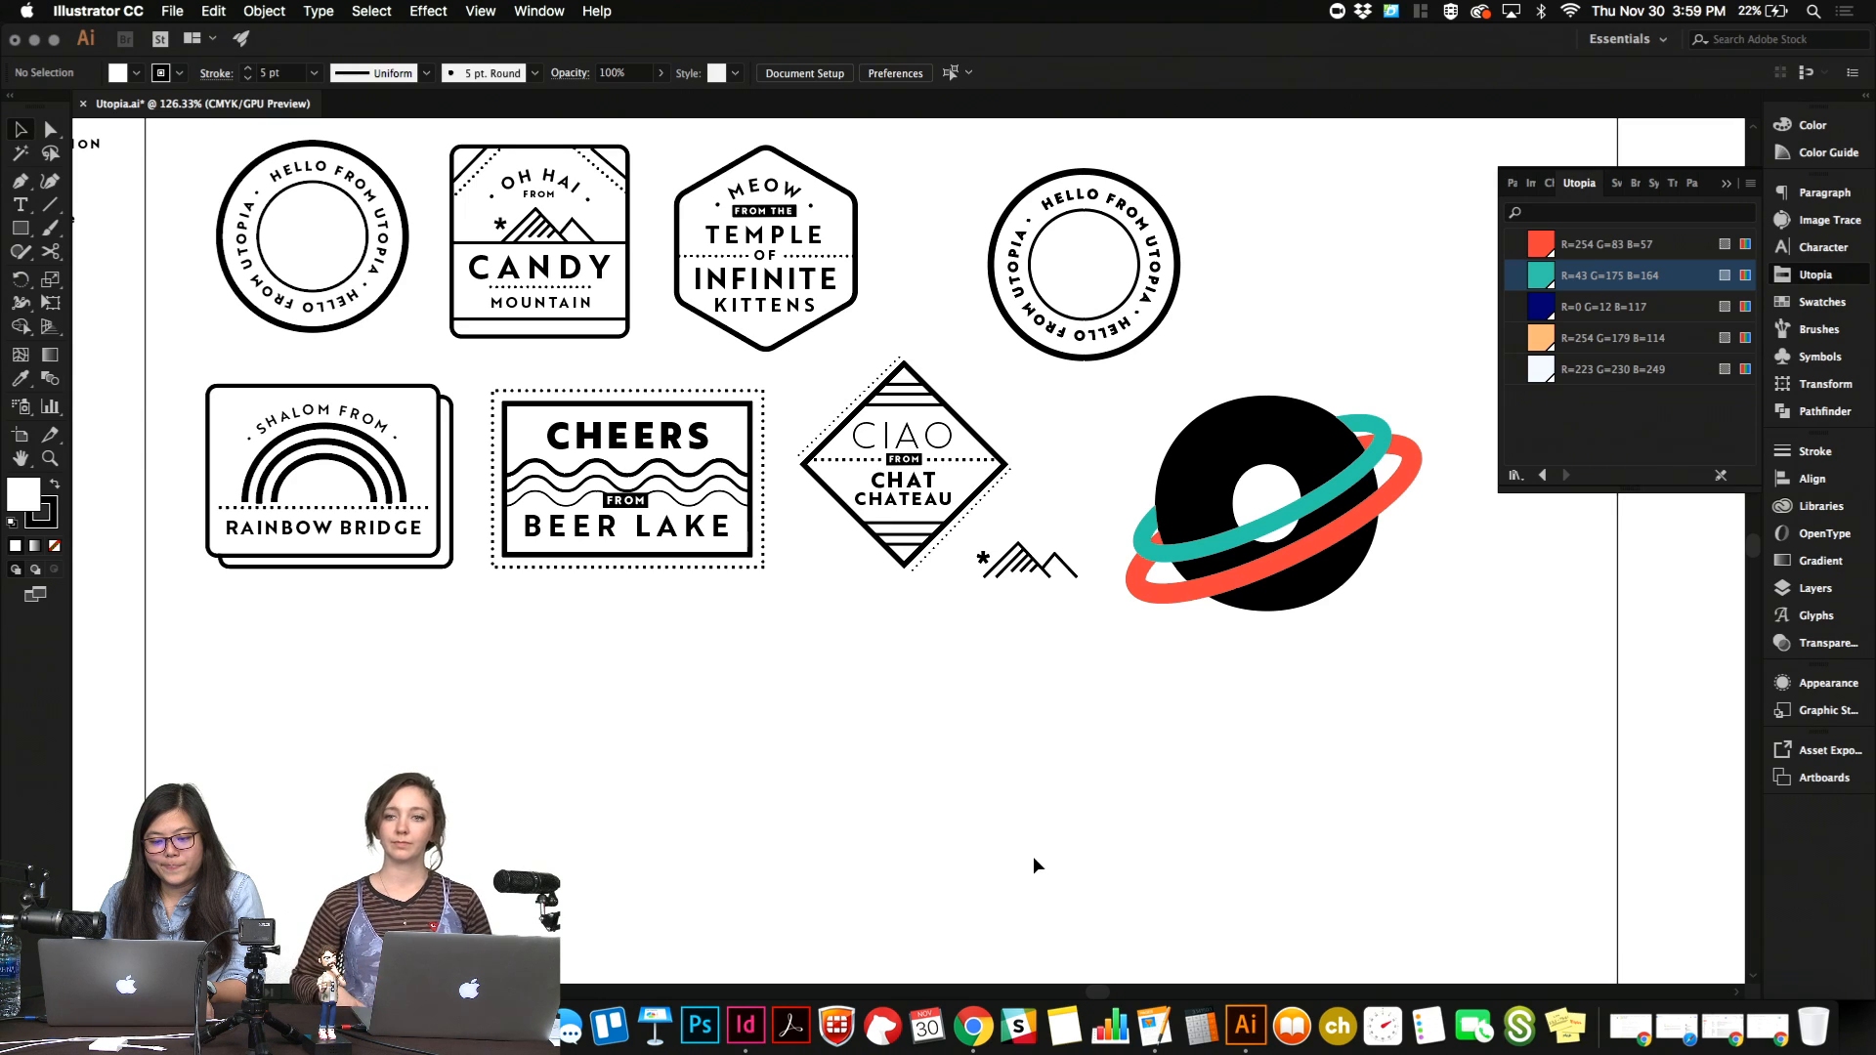
click(732, 468)
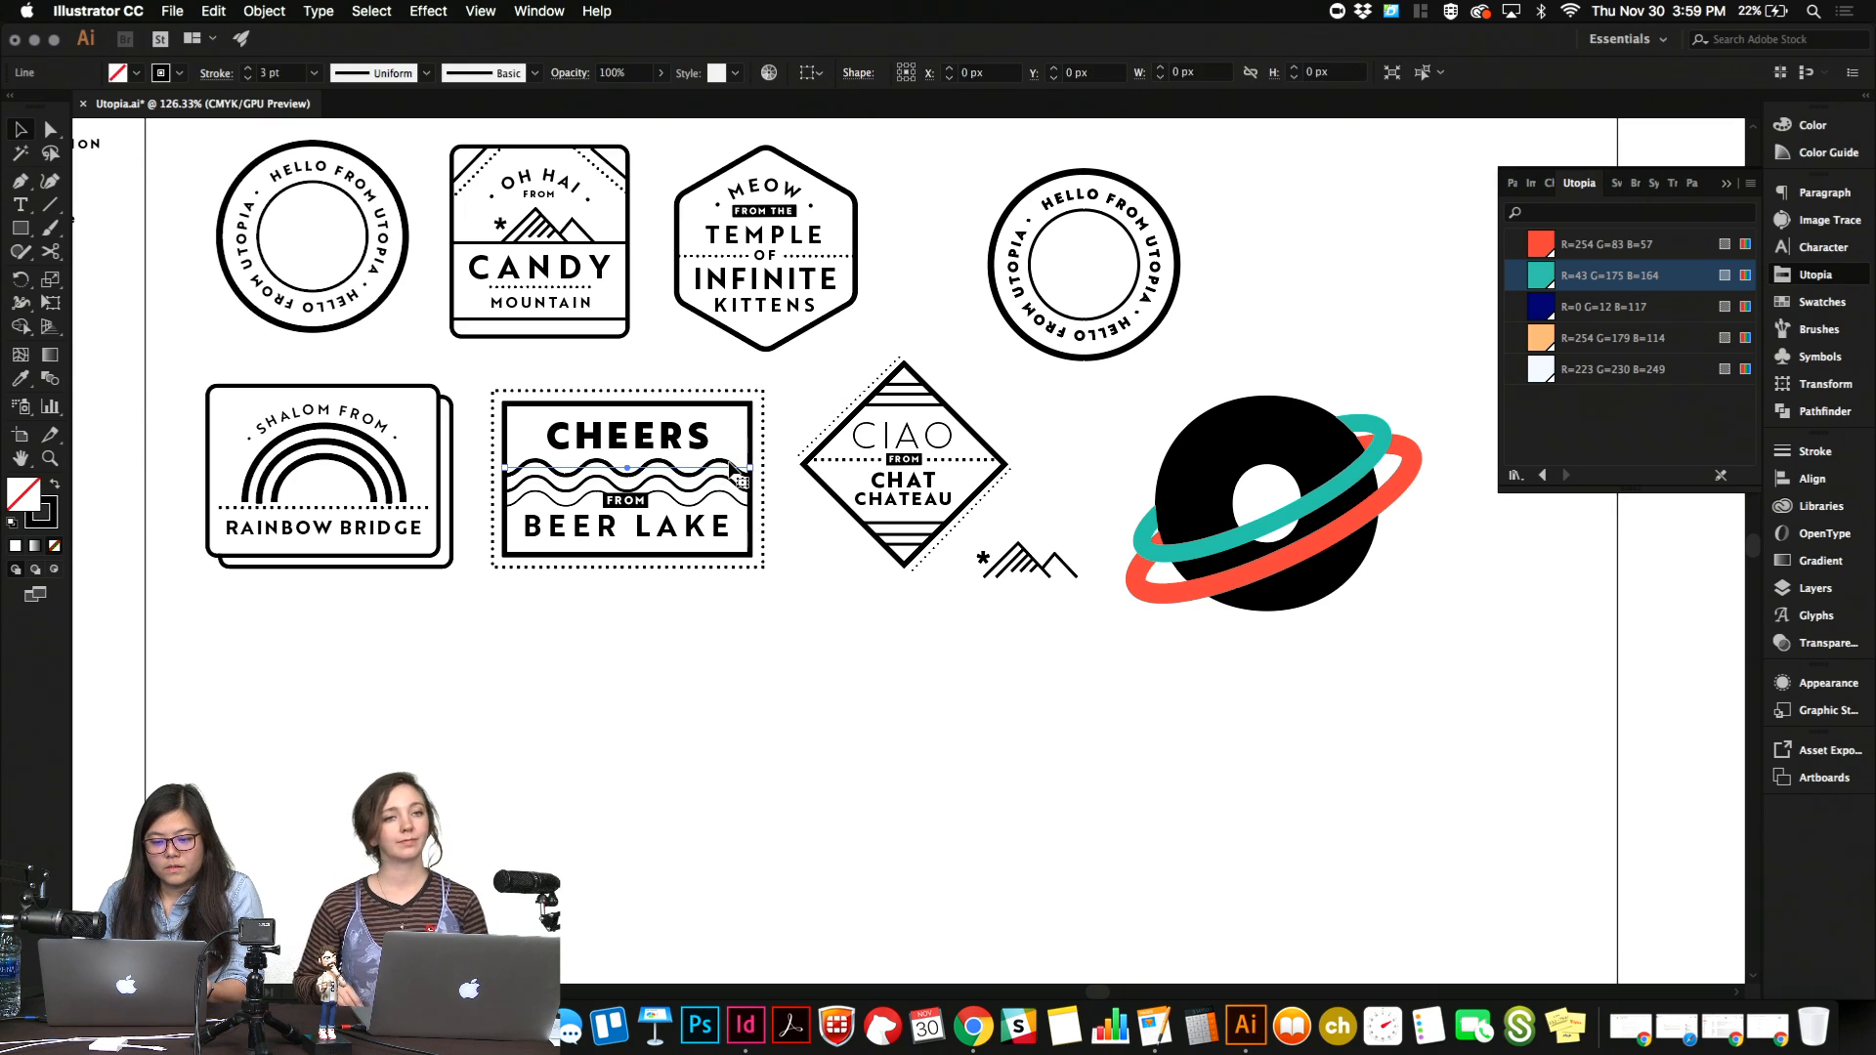
shift+click(729, 484)
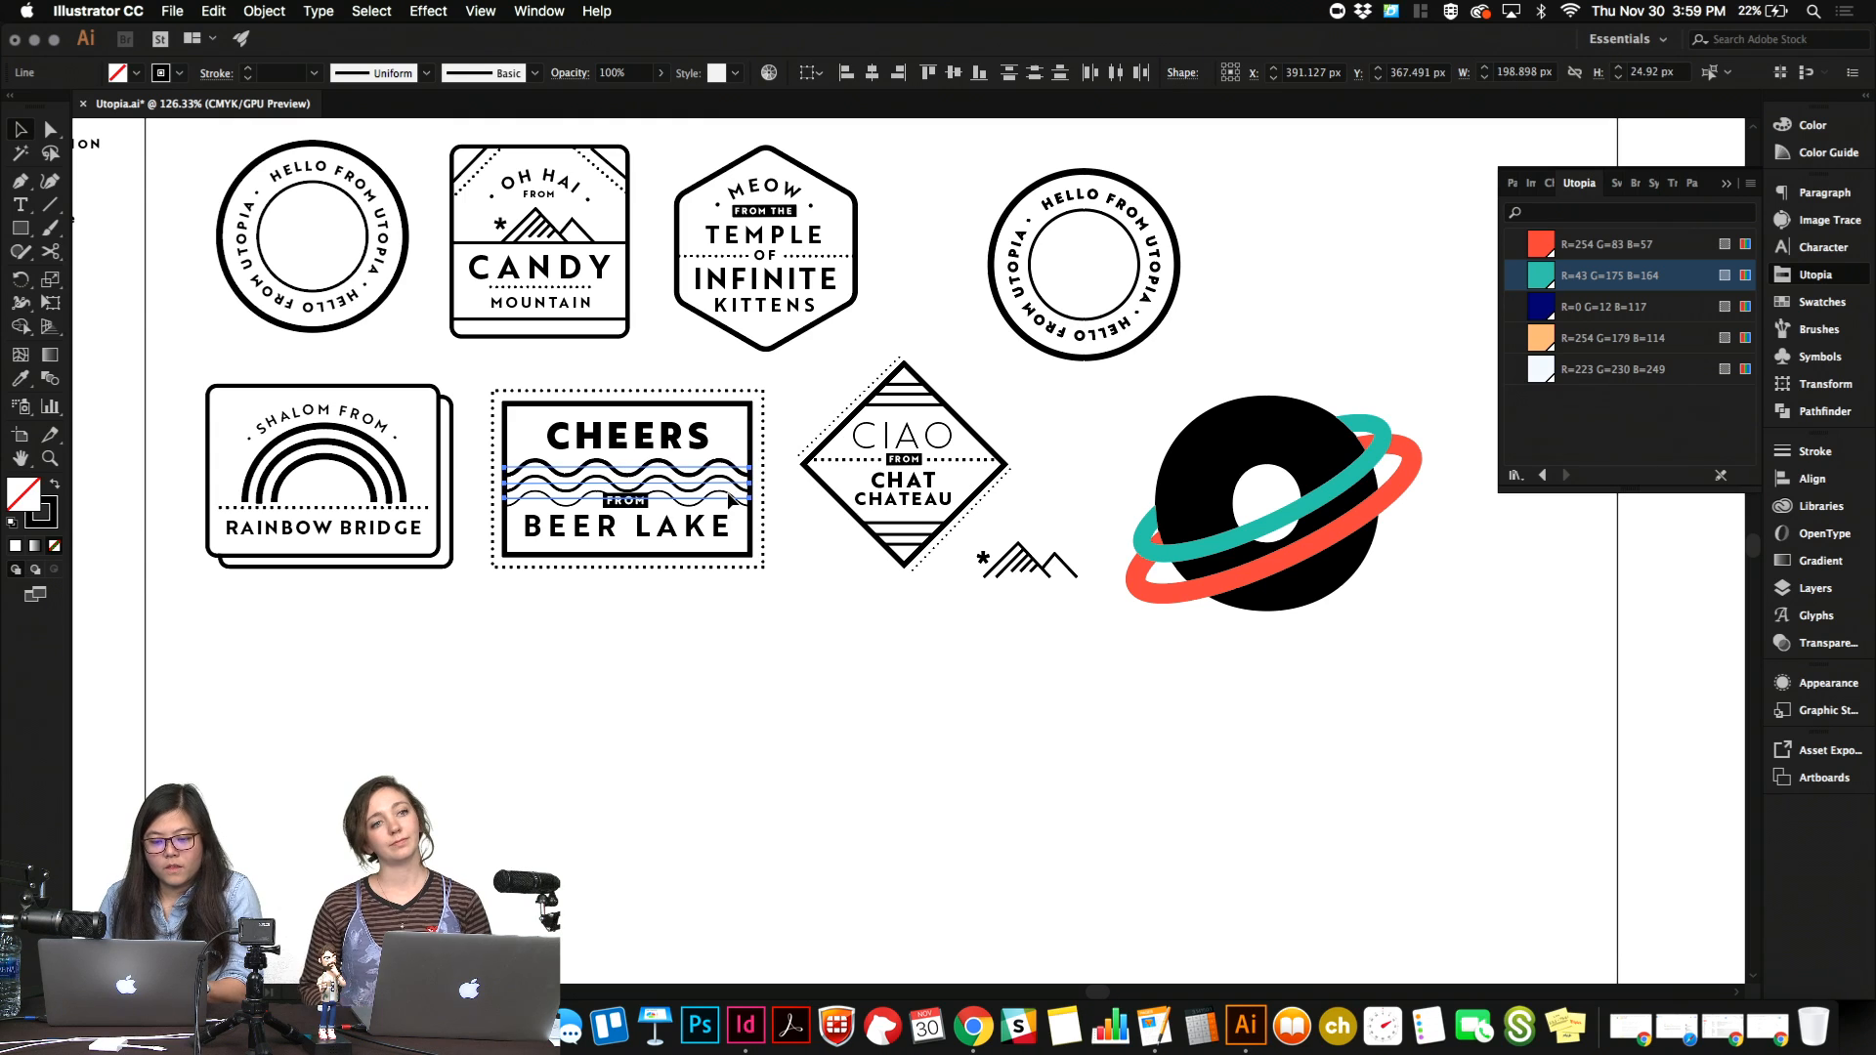
click(745, 1025)
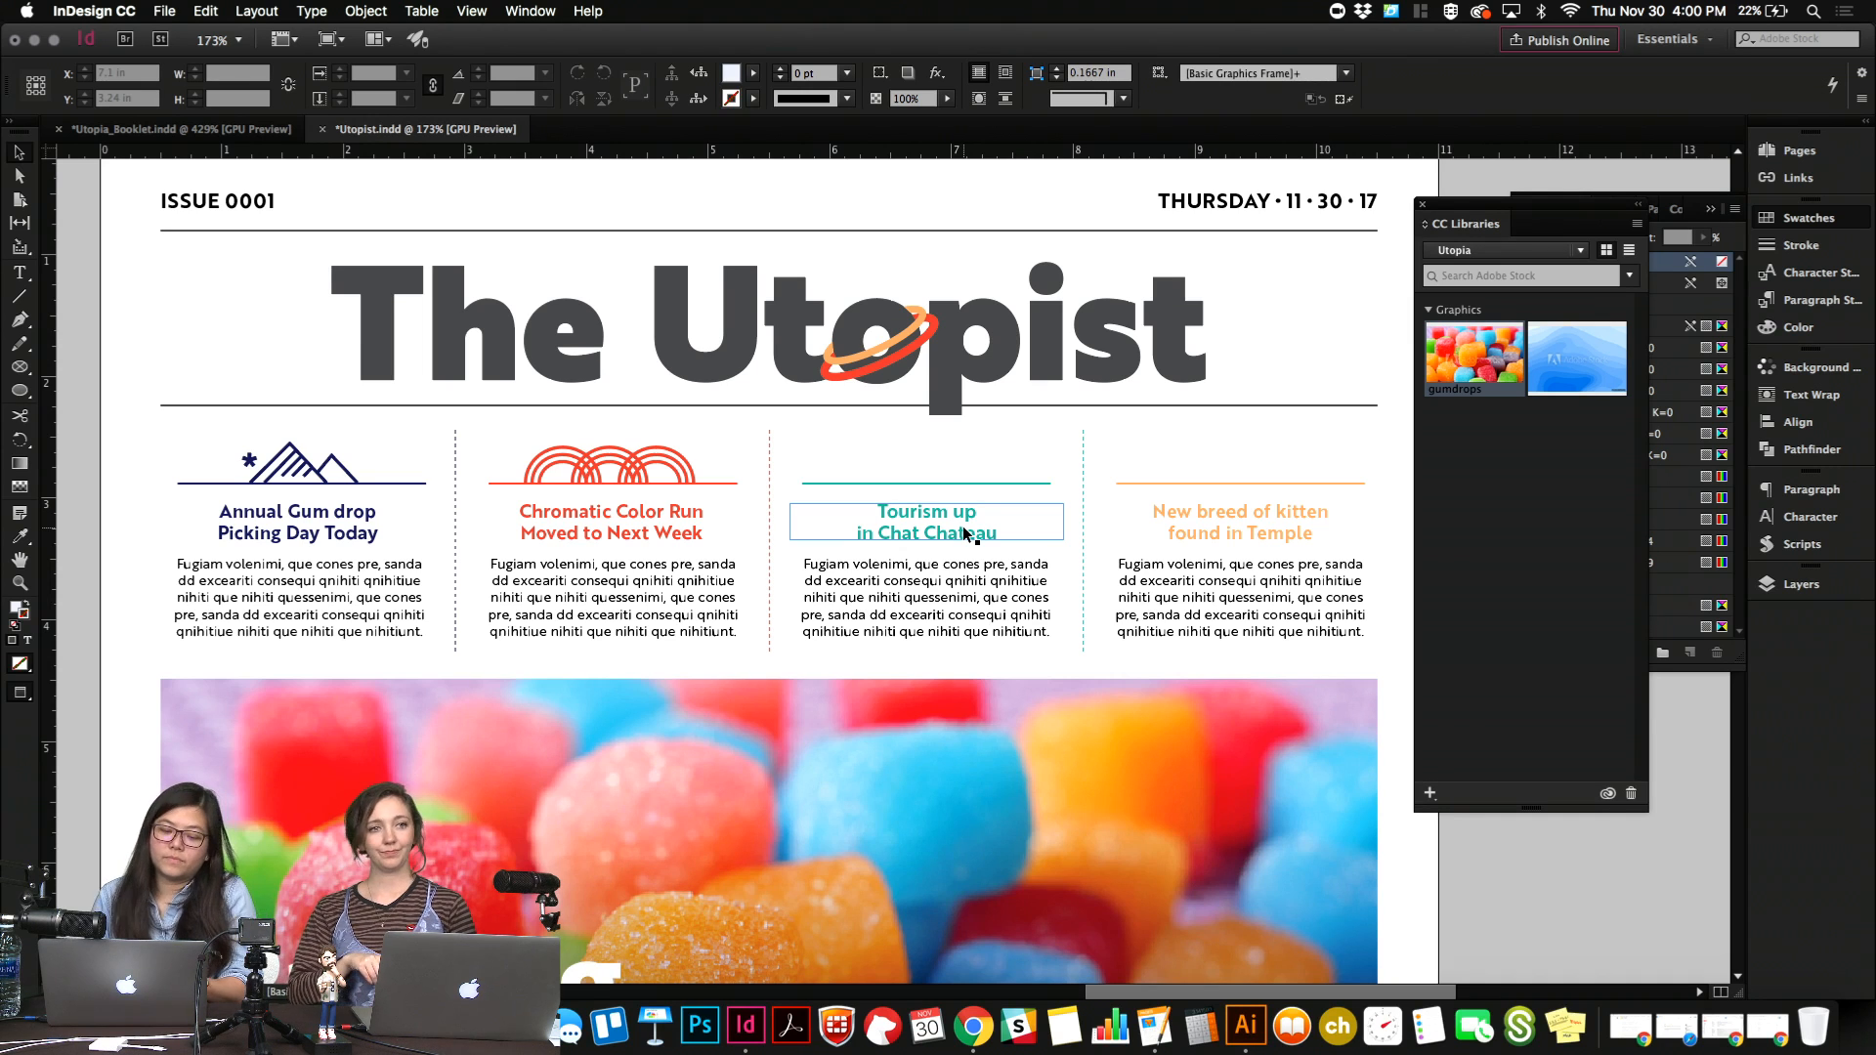
key(super+minus)
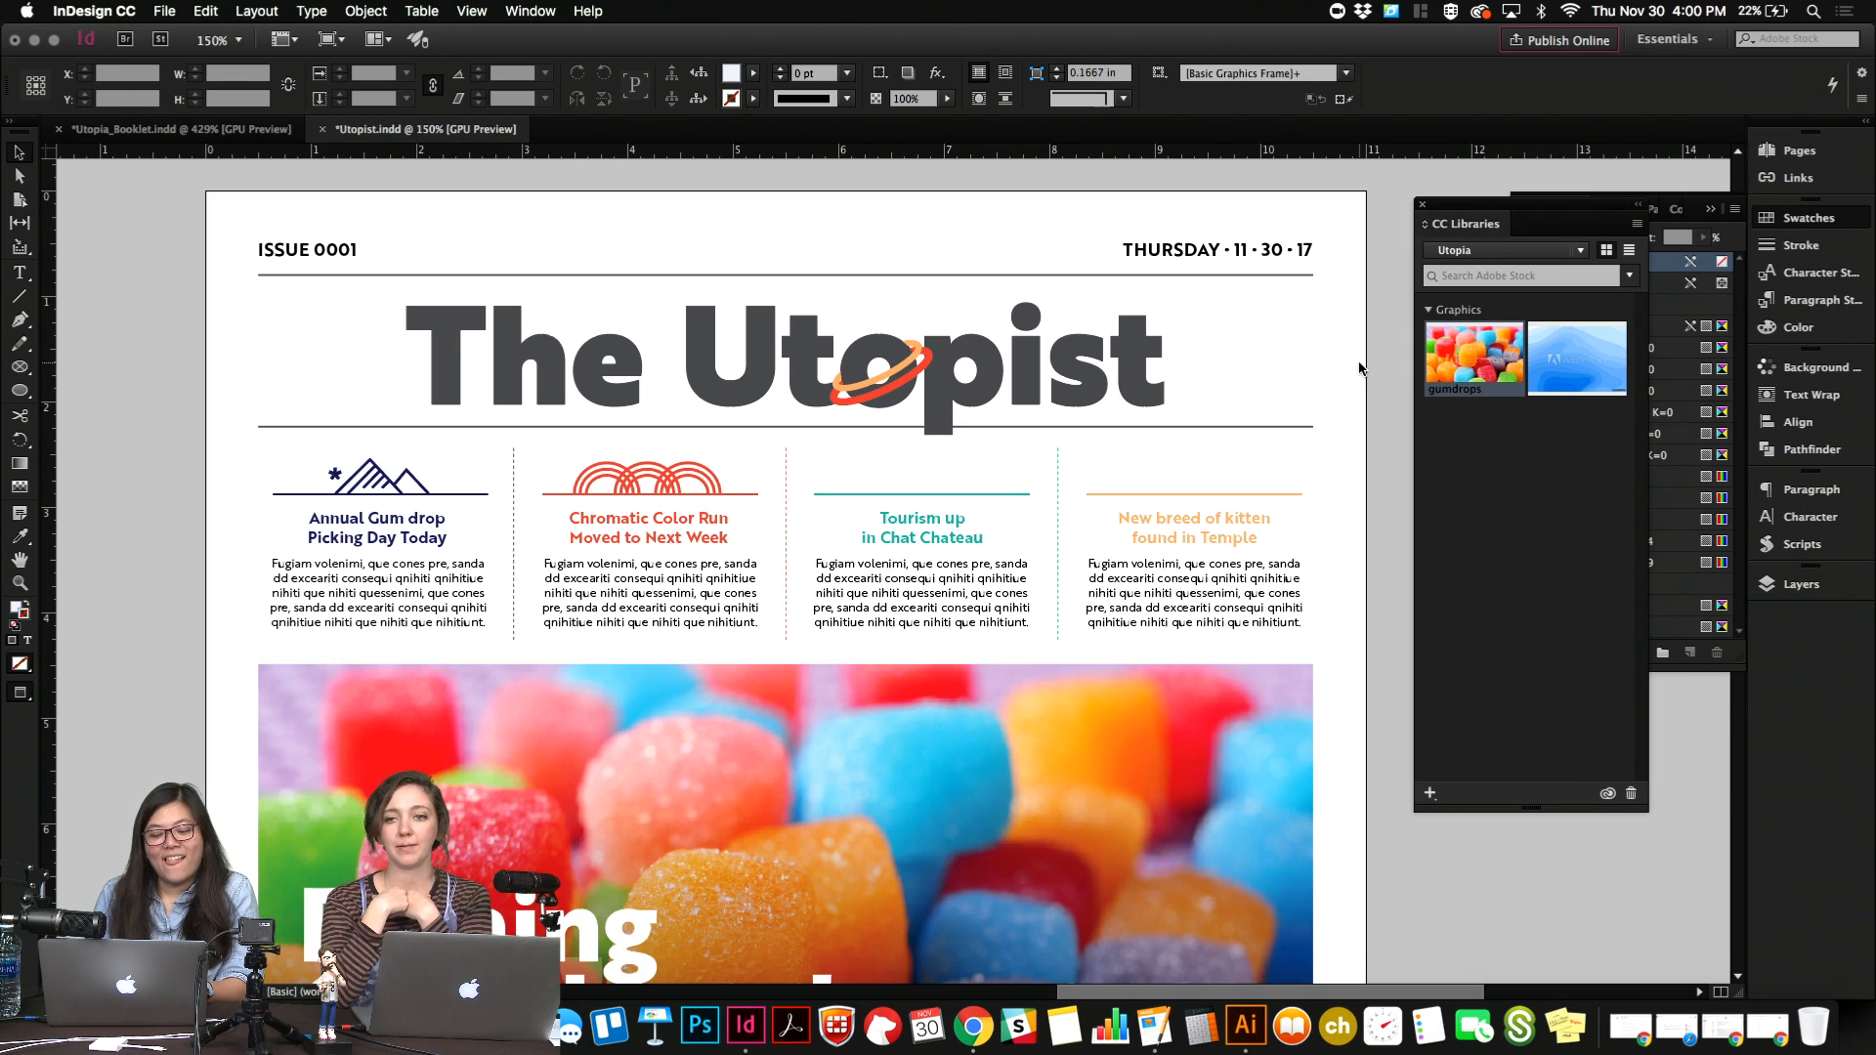
Switch to Illustrator and draw a rounded rectangle about 119 by 55 px with a 12 px corner radius below the Beer Lake badge.
click(1245, 1025)
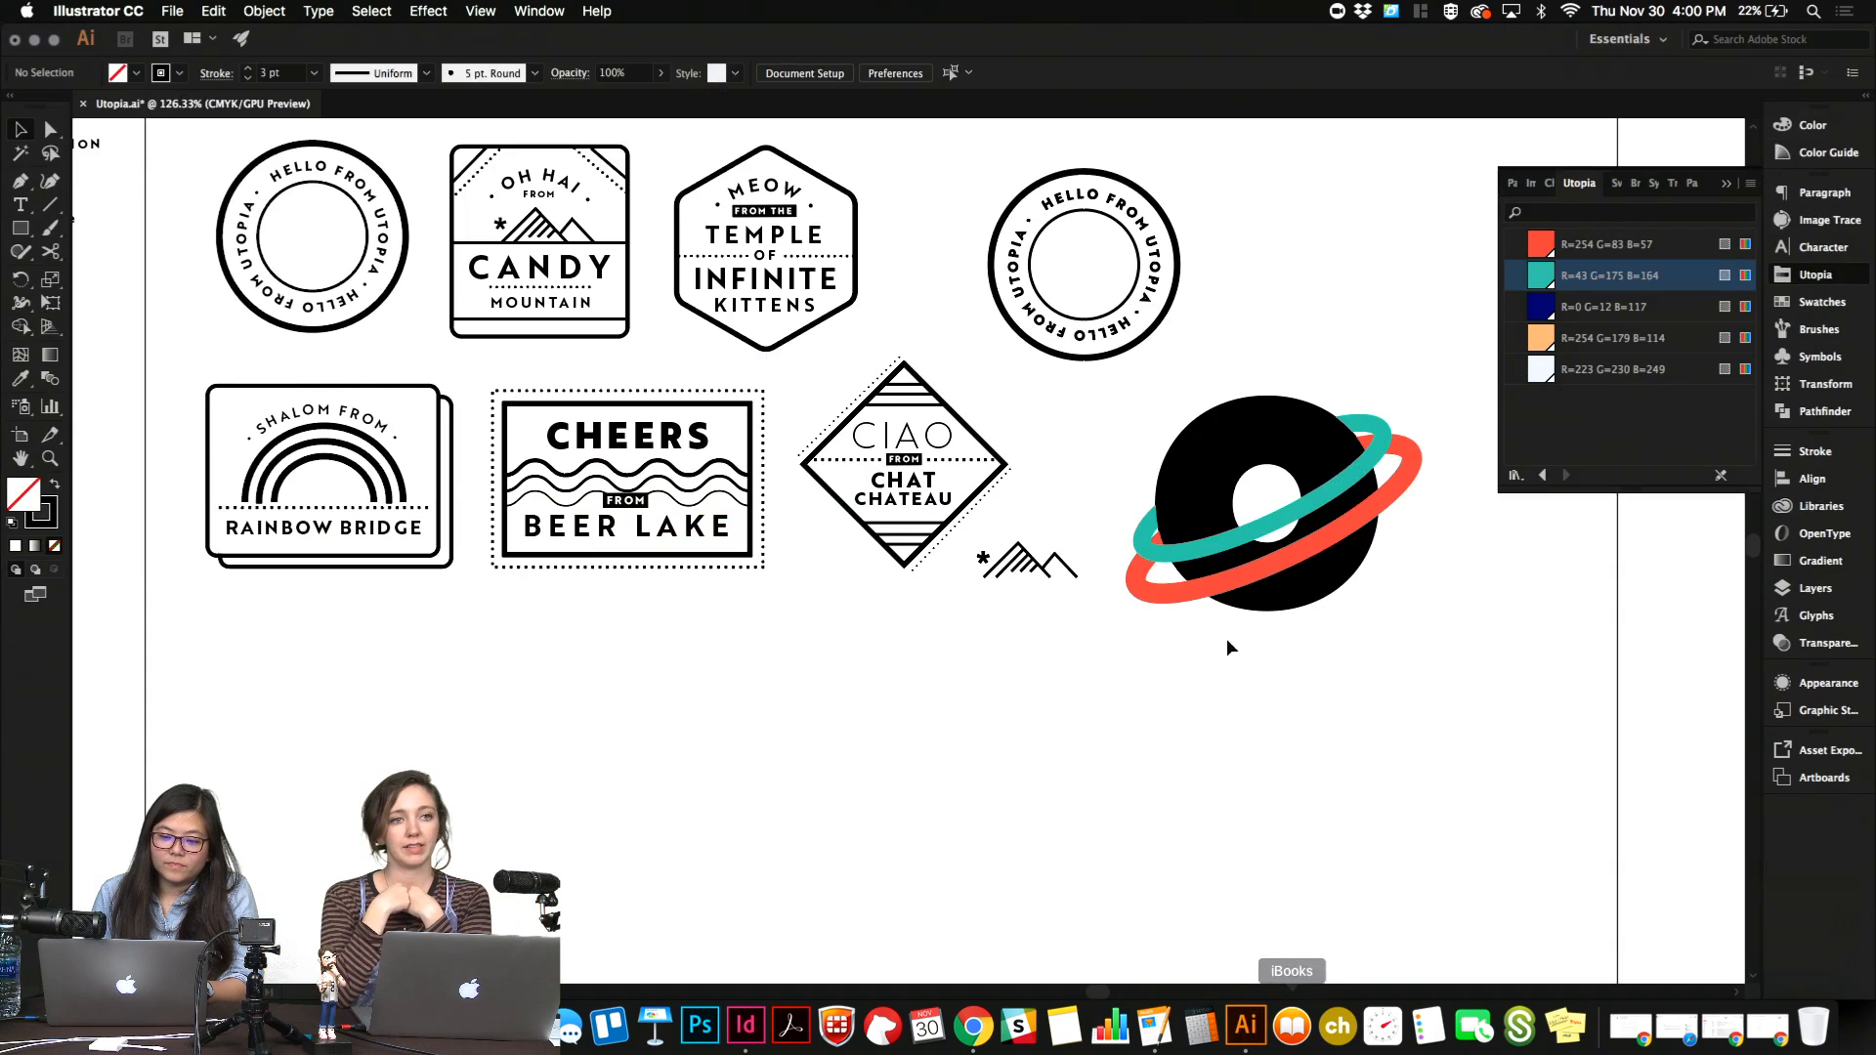
scroll(1089, 753, left, 2)
scroll(1090, 759, left, 1)
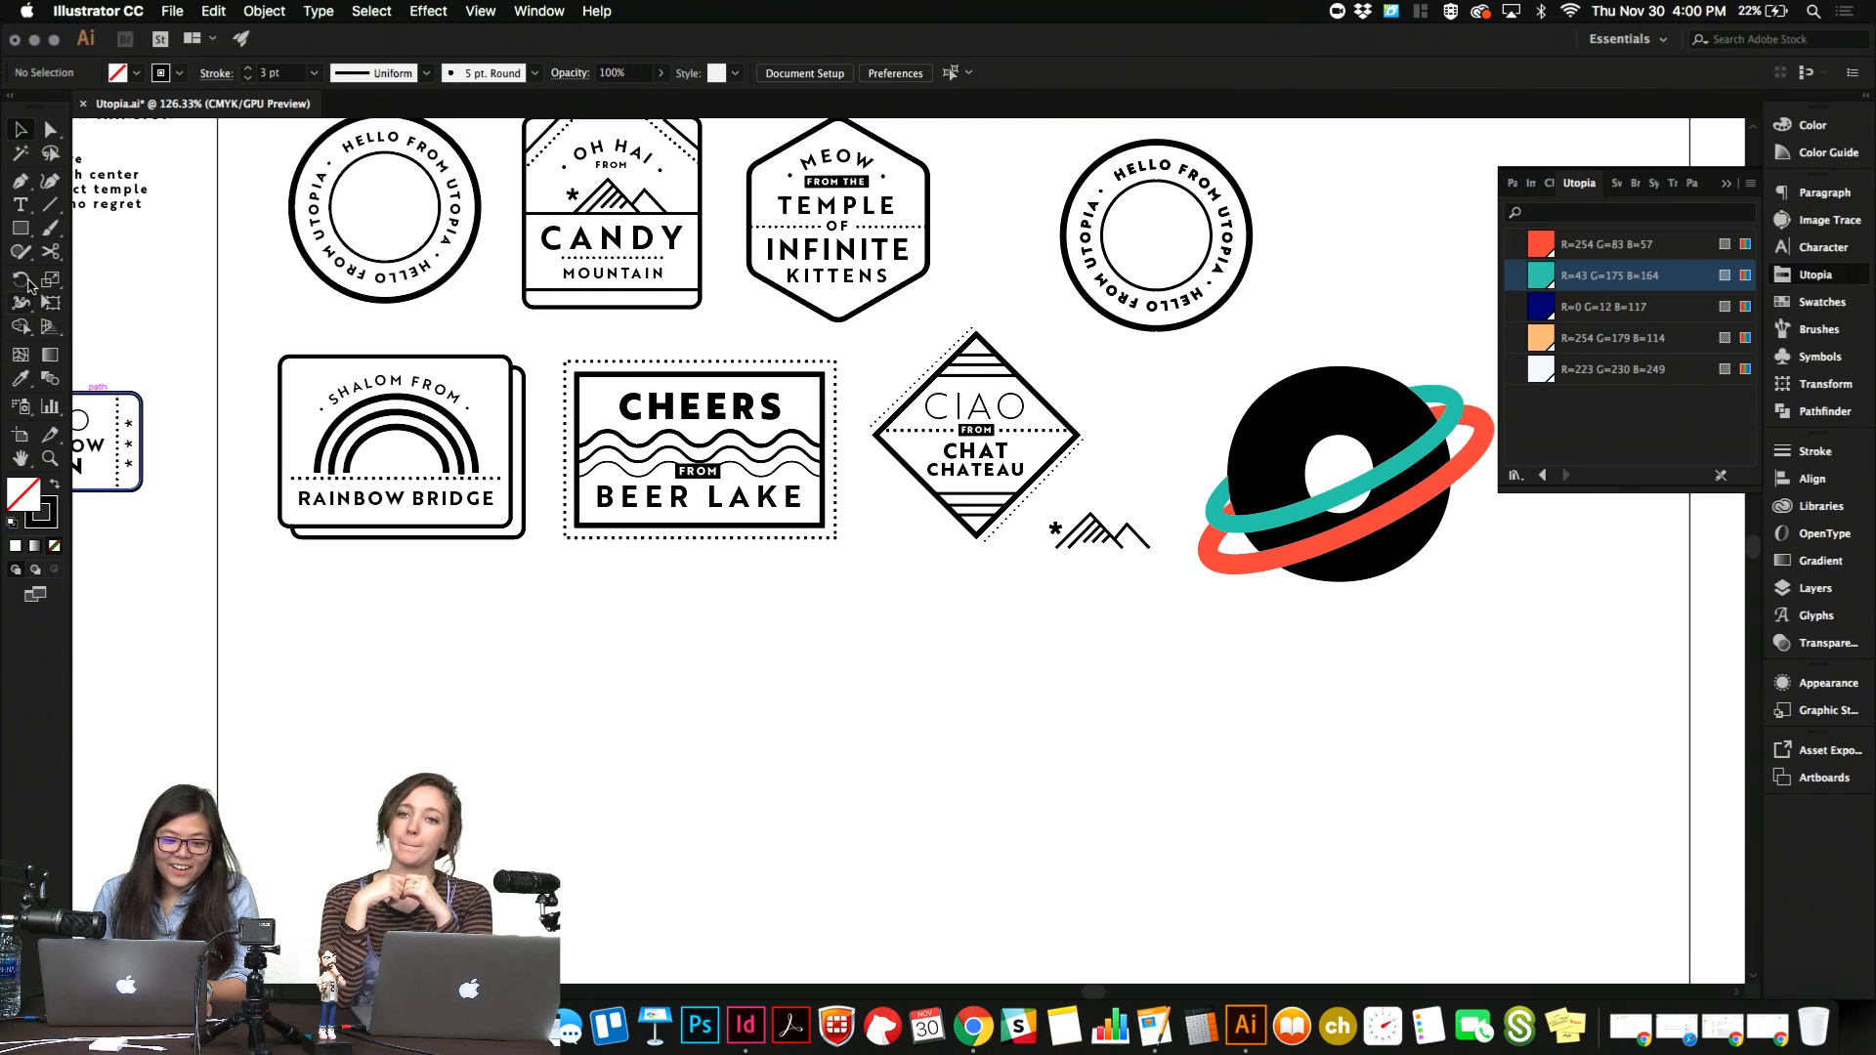
drag(20, 227, 128, 251)
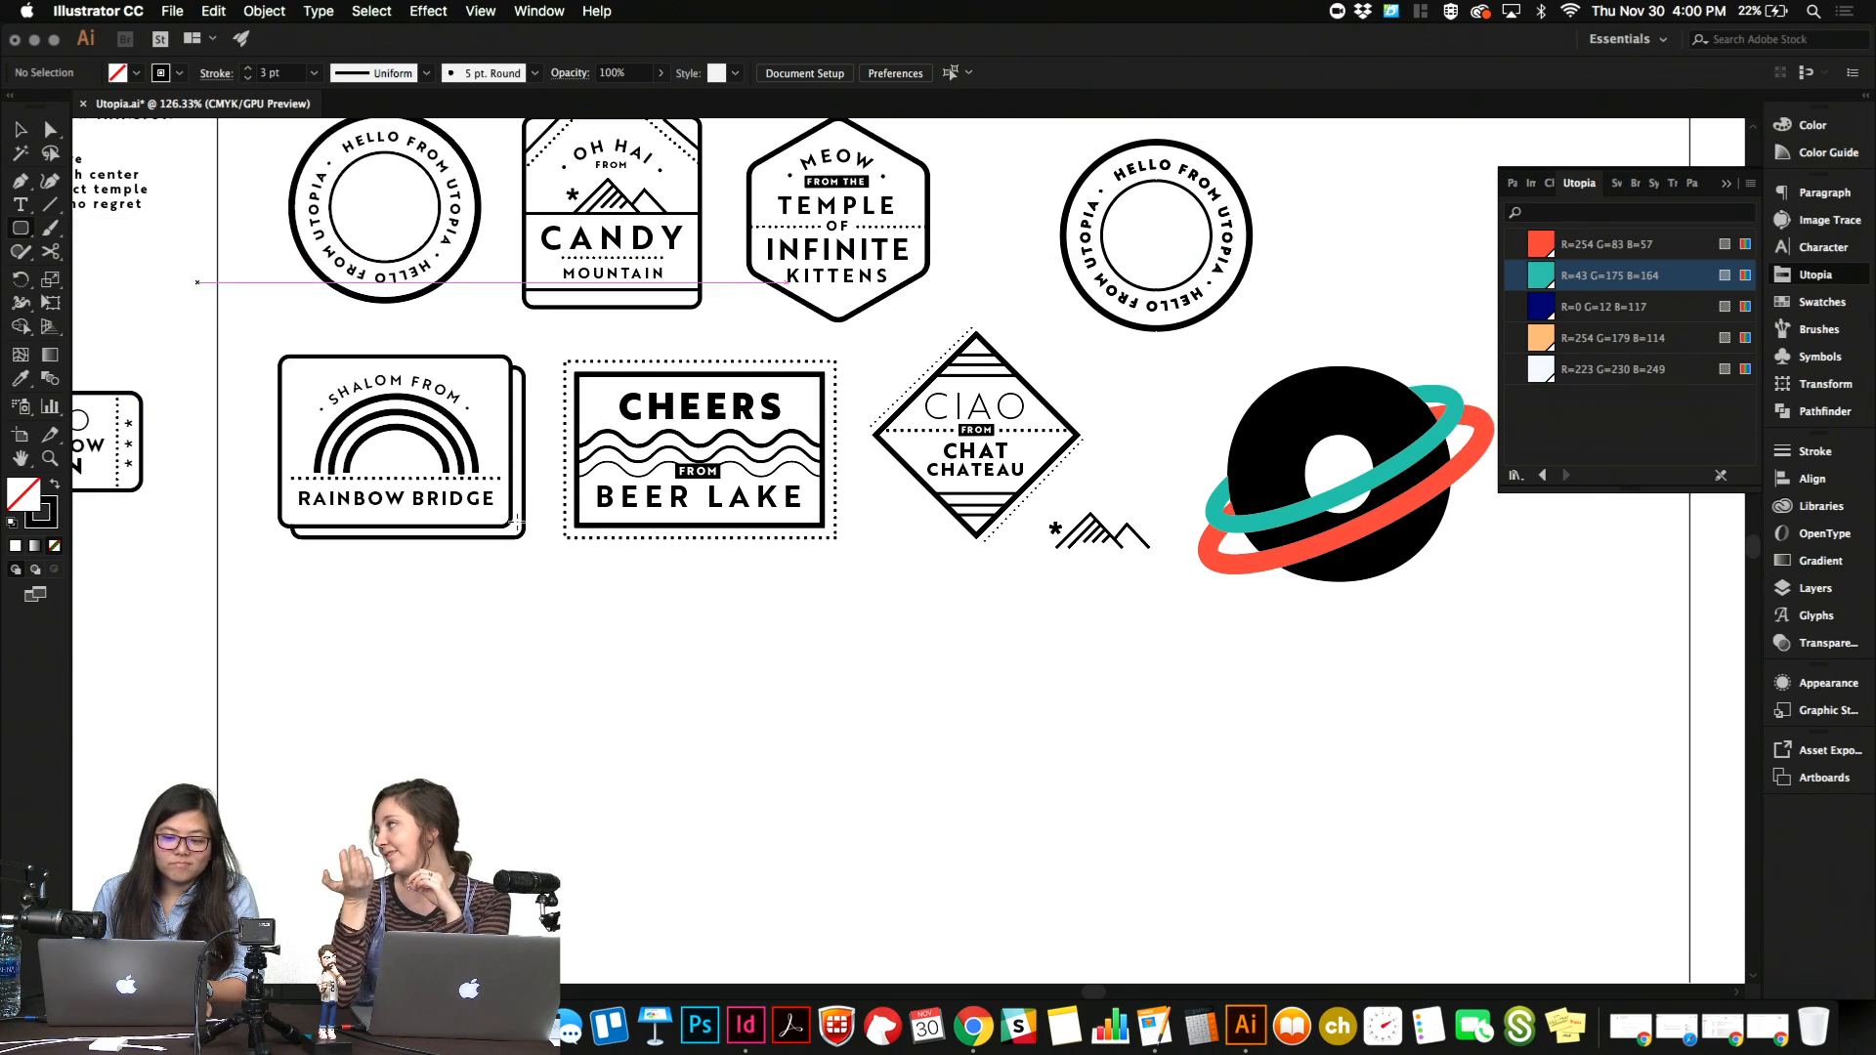
drag(655, 635, 801, 703)
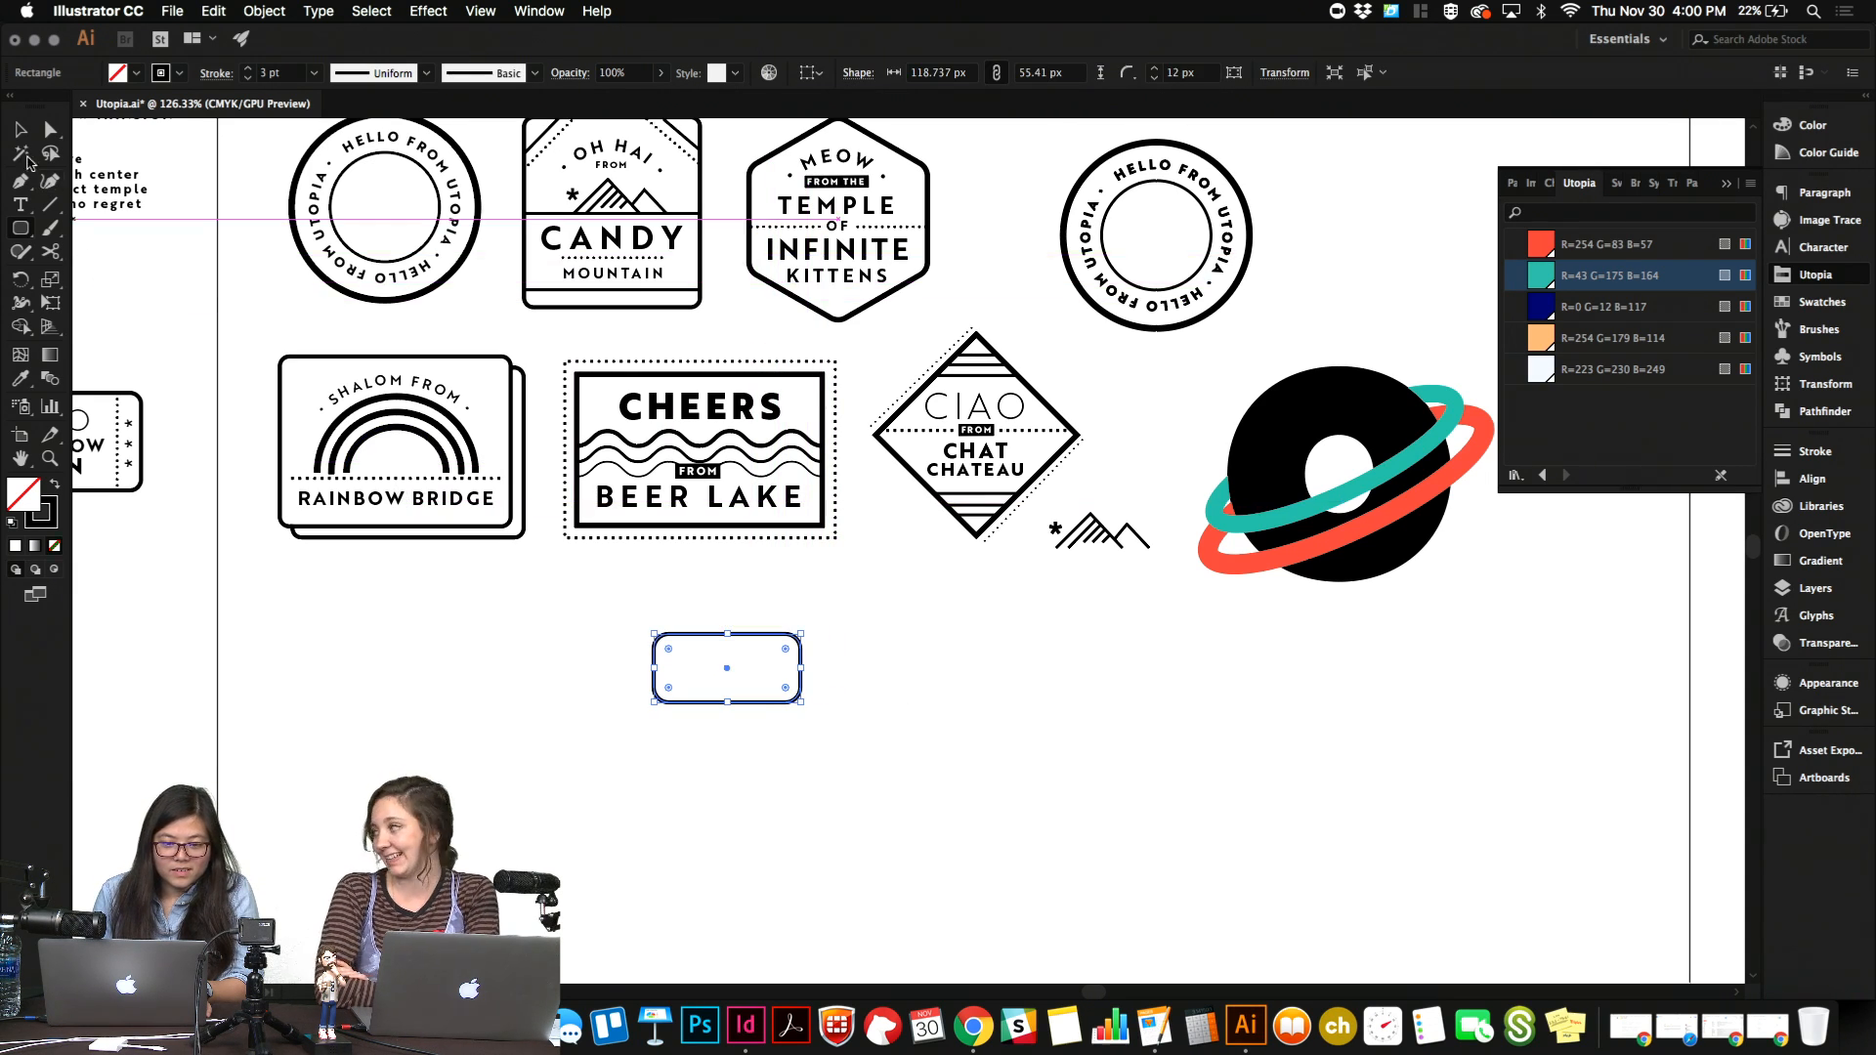
click(19, 129)
click(297, 653)
Draw a circle about 13.5 px across inside the near end of the rounded rectangle, with a solid black fill and no stroke.
key(m)
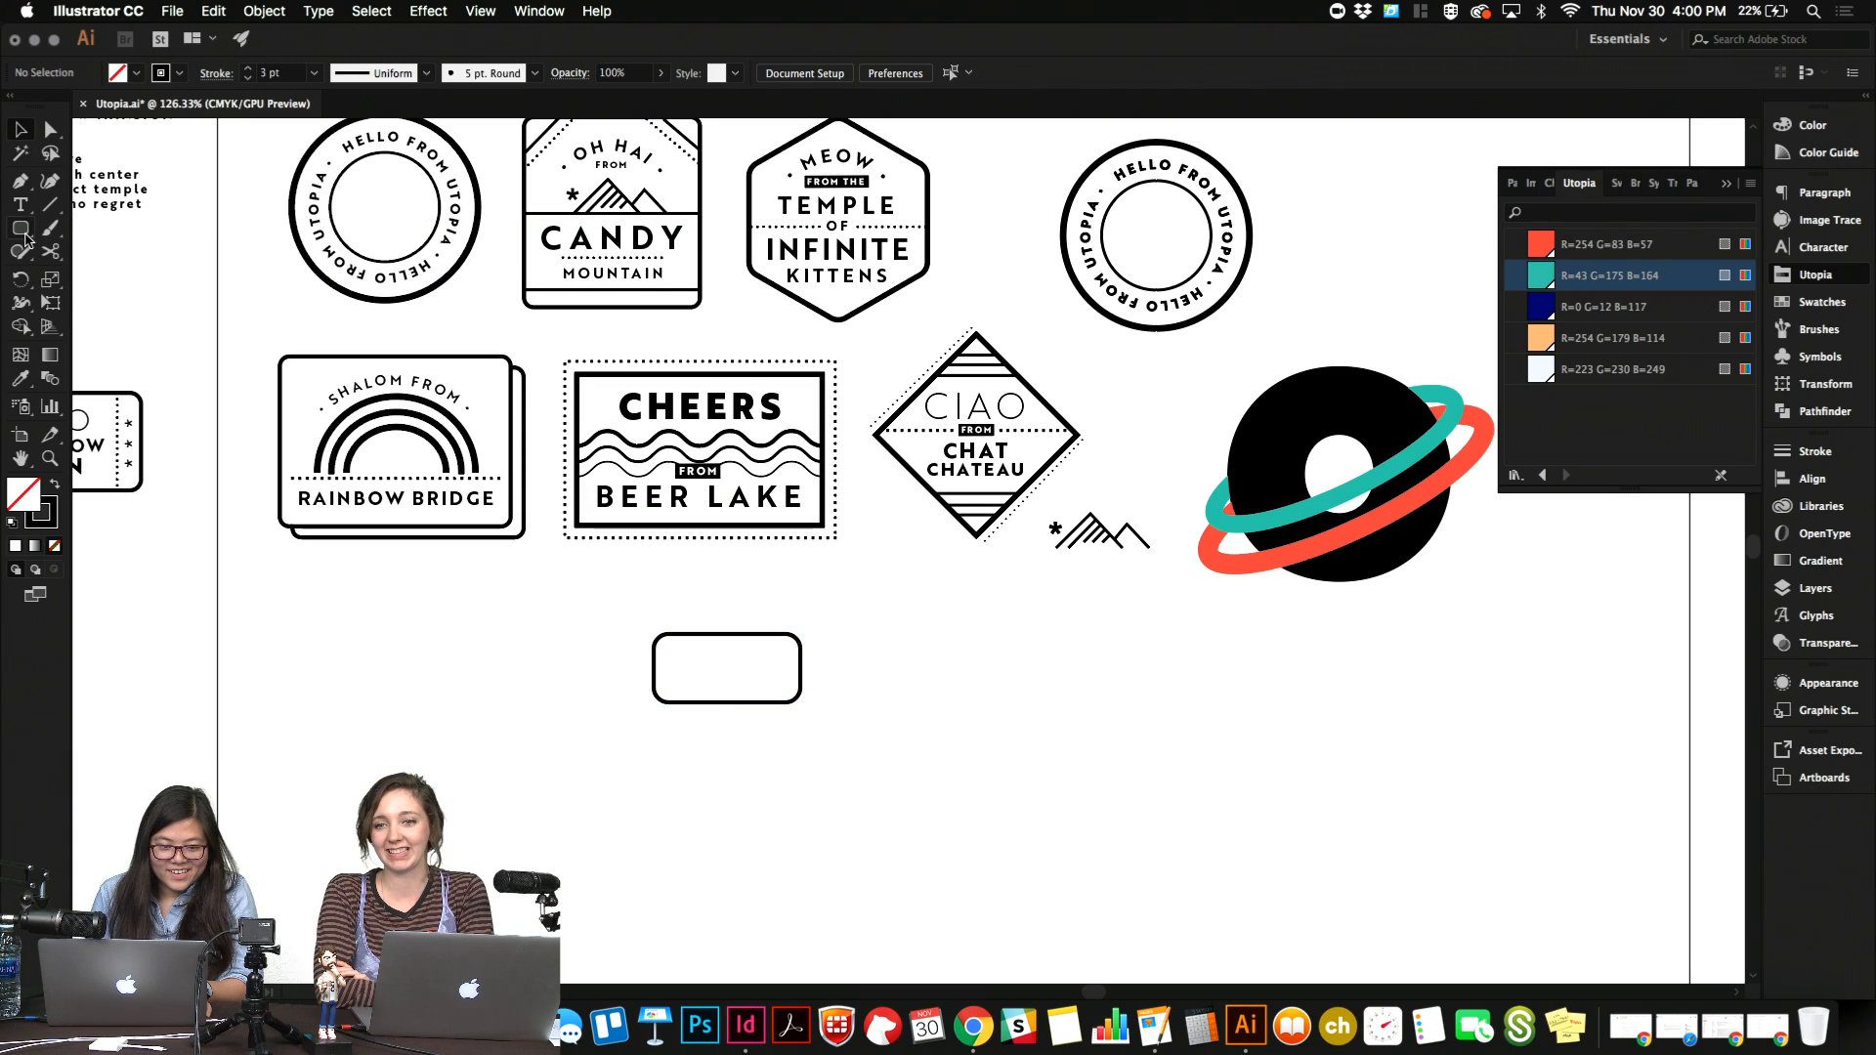
drag(681, 663, 693, 677)
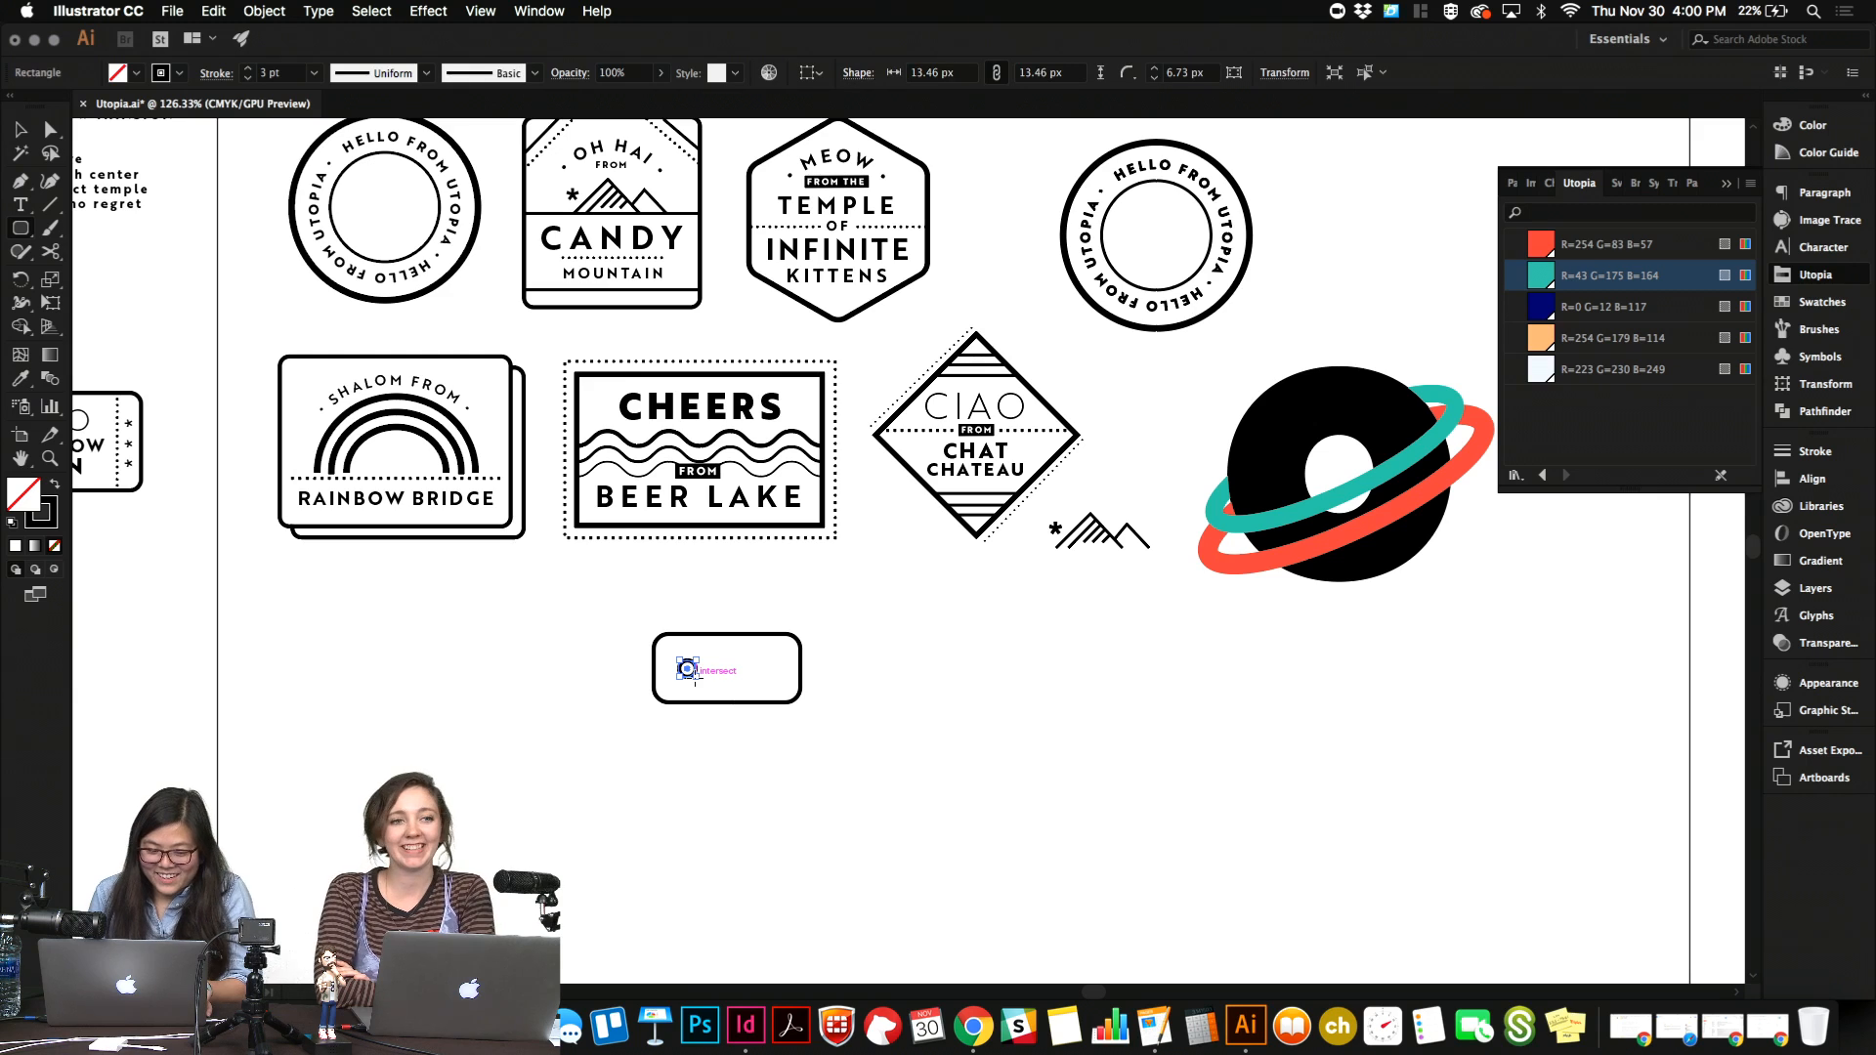
click(54, 483)
key(v)
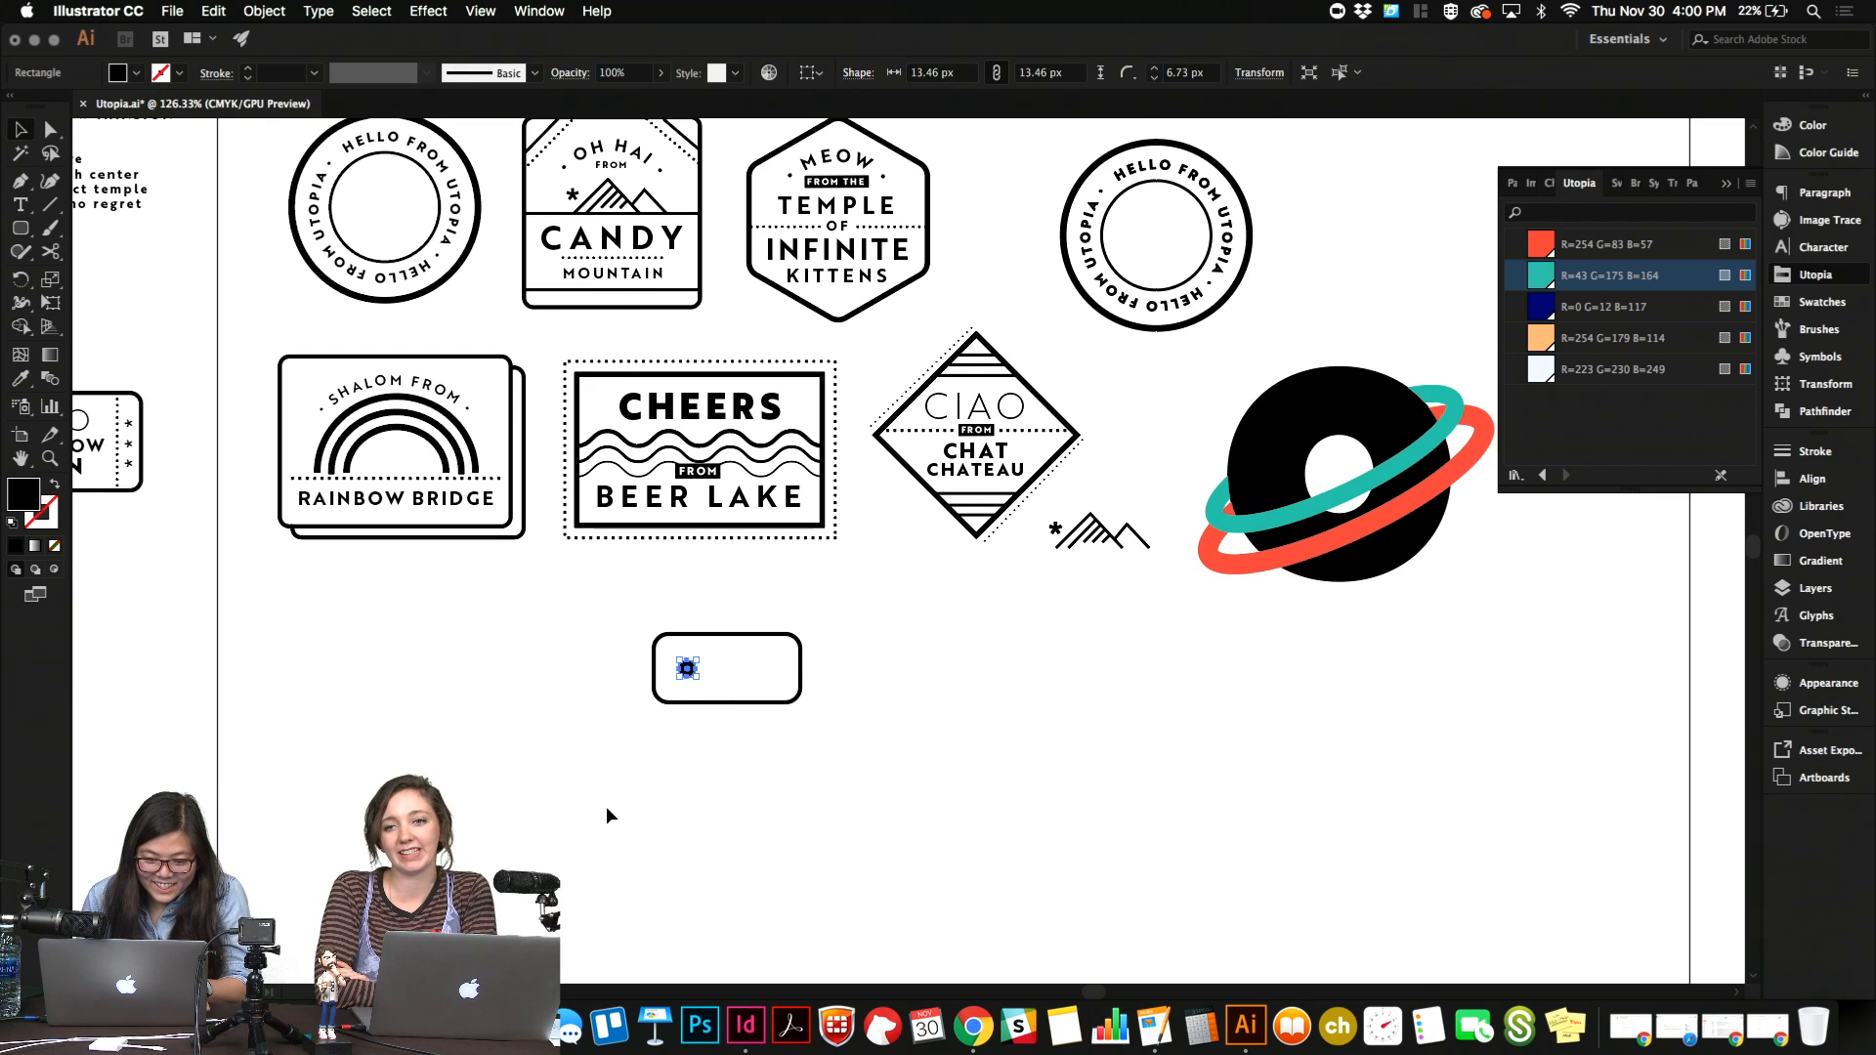
Duplicate the black dot twice horizontally to form a row of three evenly spaced dots inside the rounded rectangle.
key(shift+alt+Right)
key(shift+Right)
key(shift+Right)
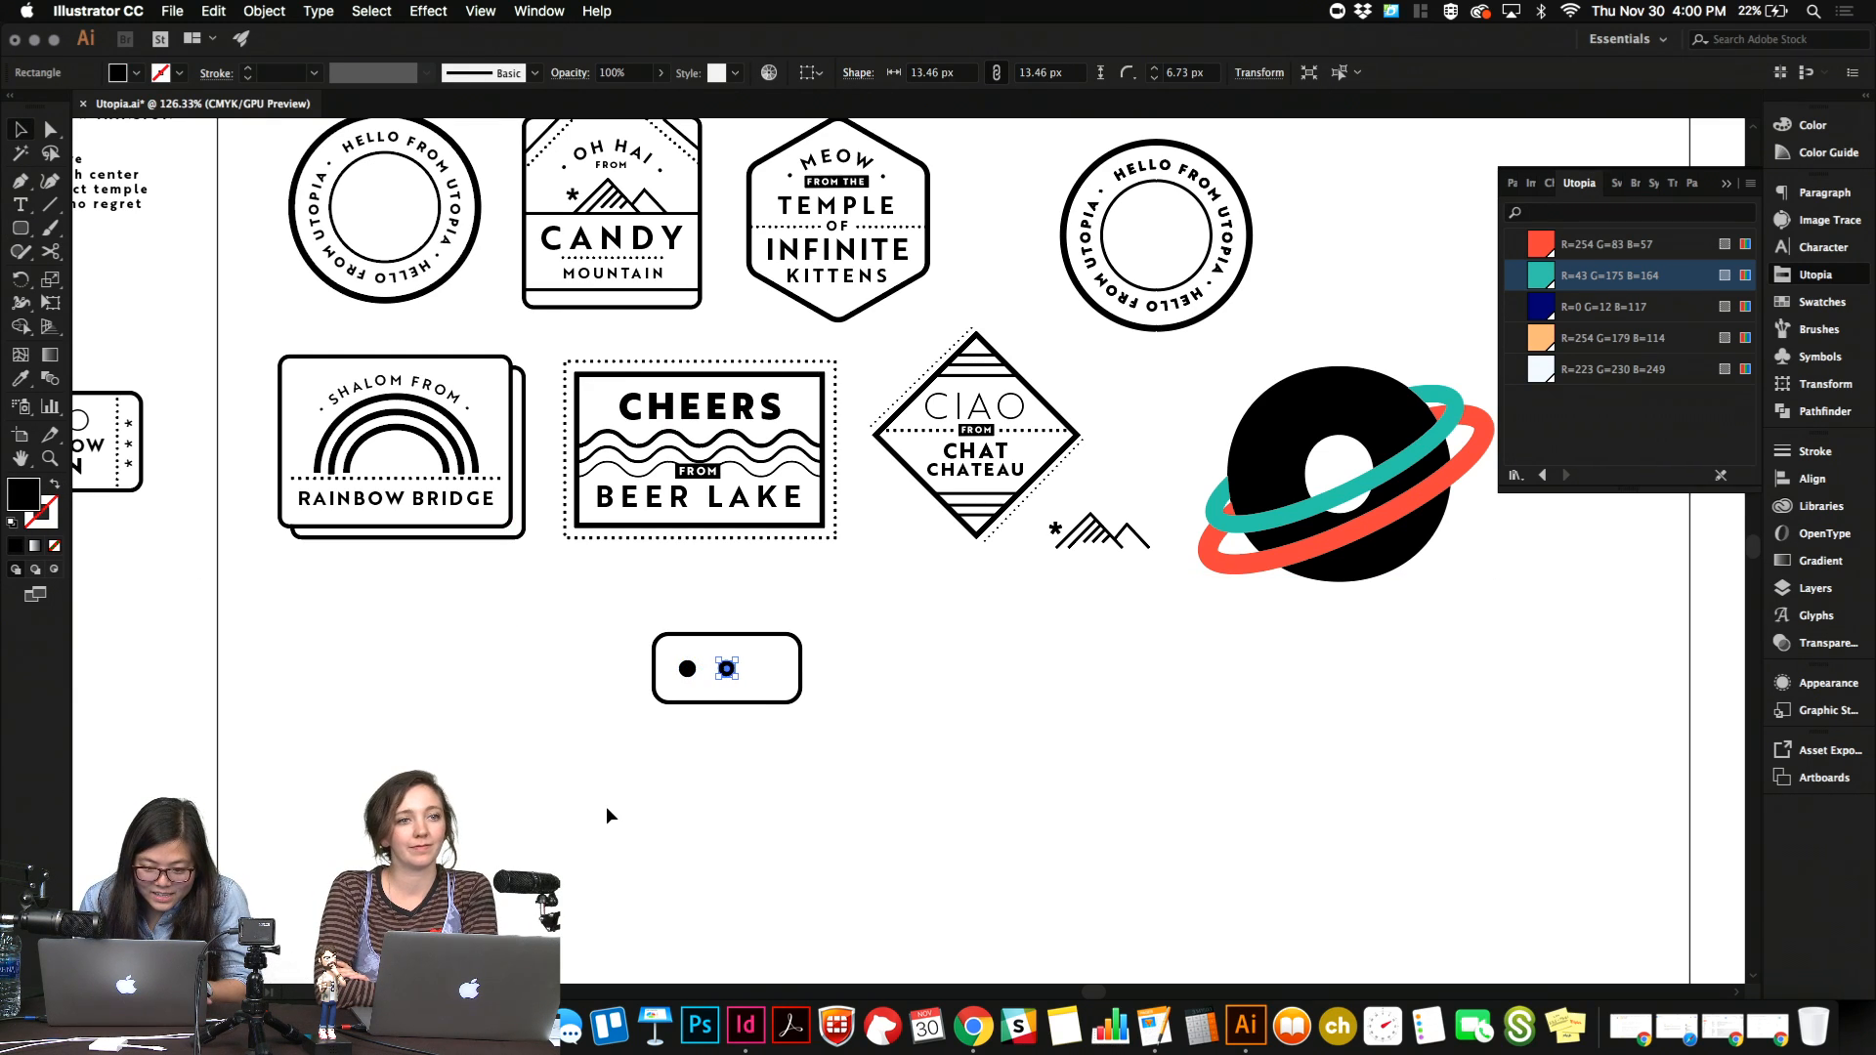
key(shift+alt+Right)
key(shift+Right)
key(shift+Right)
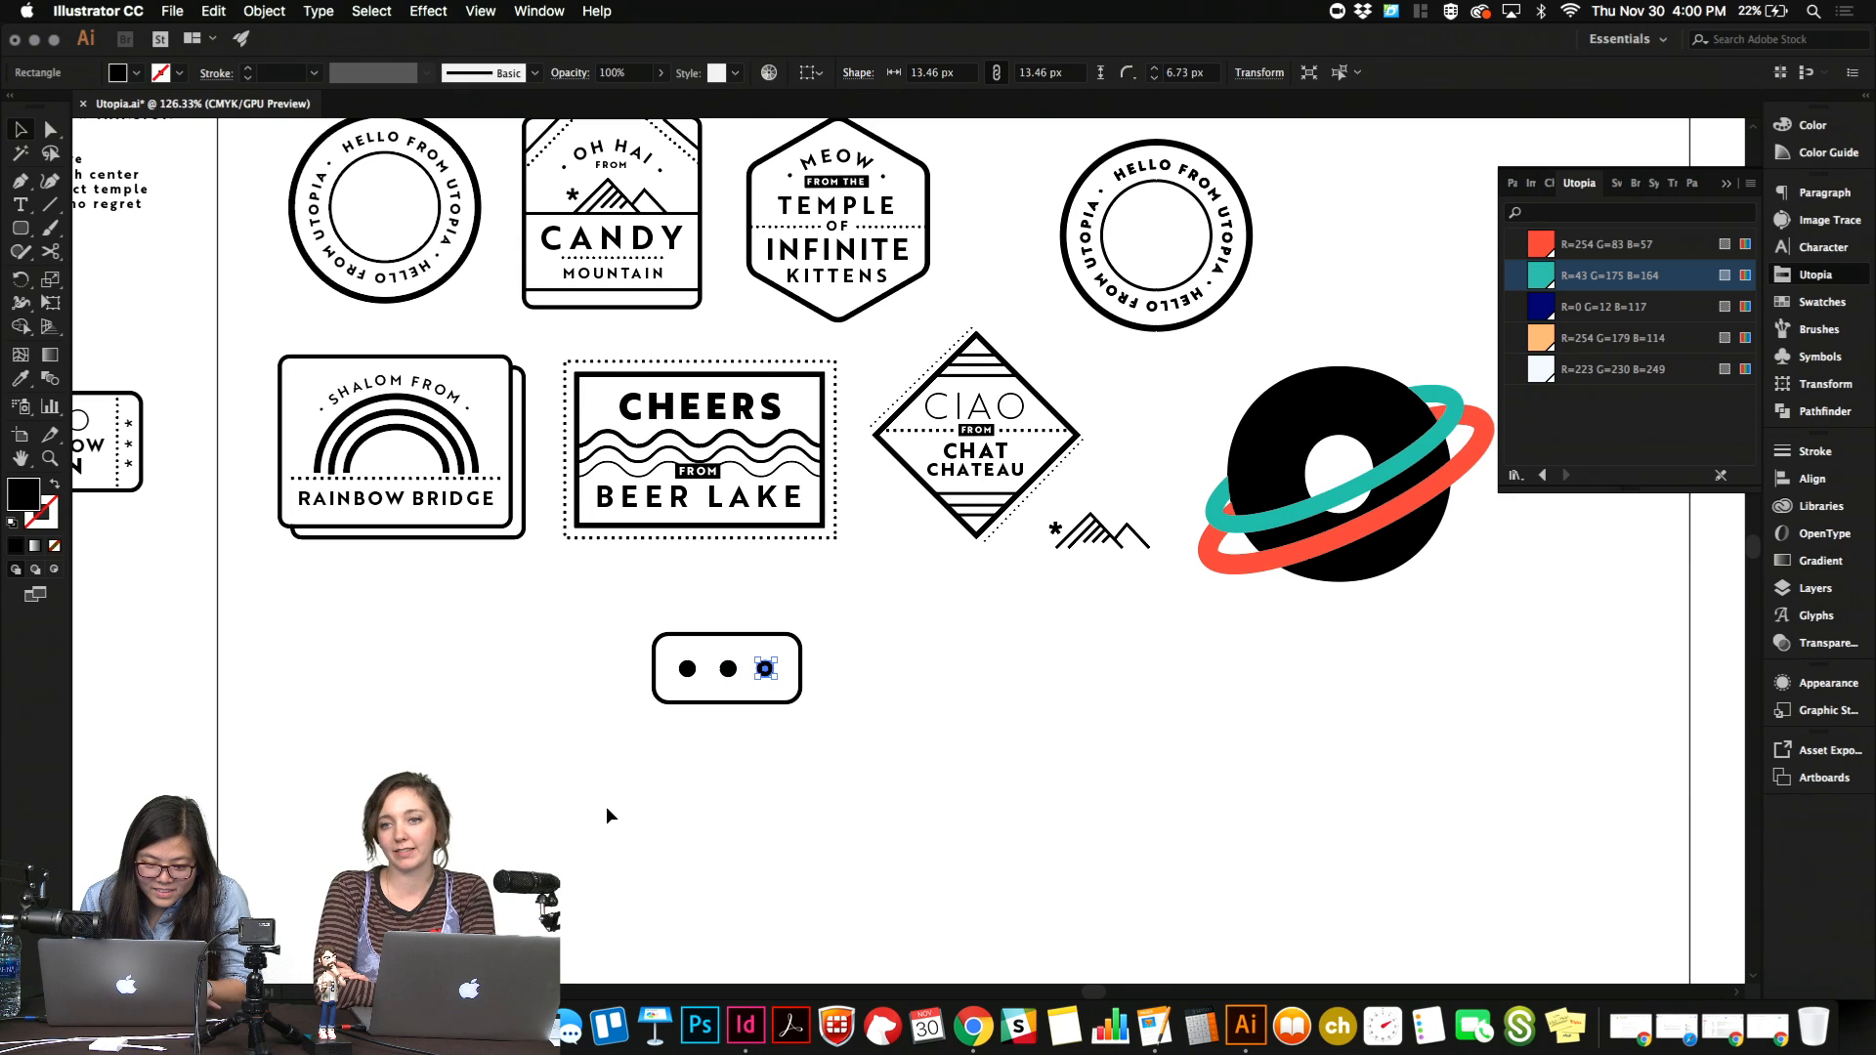
key(Right)
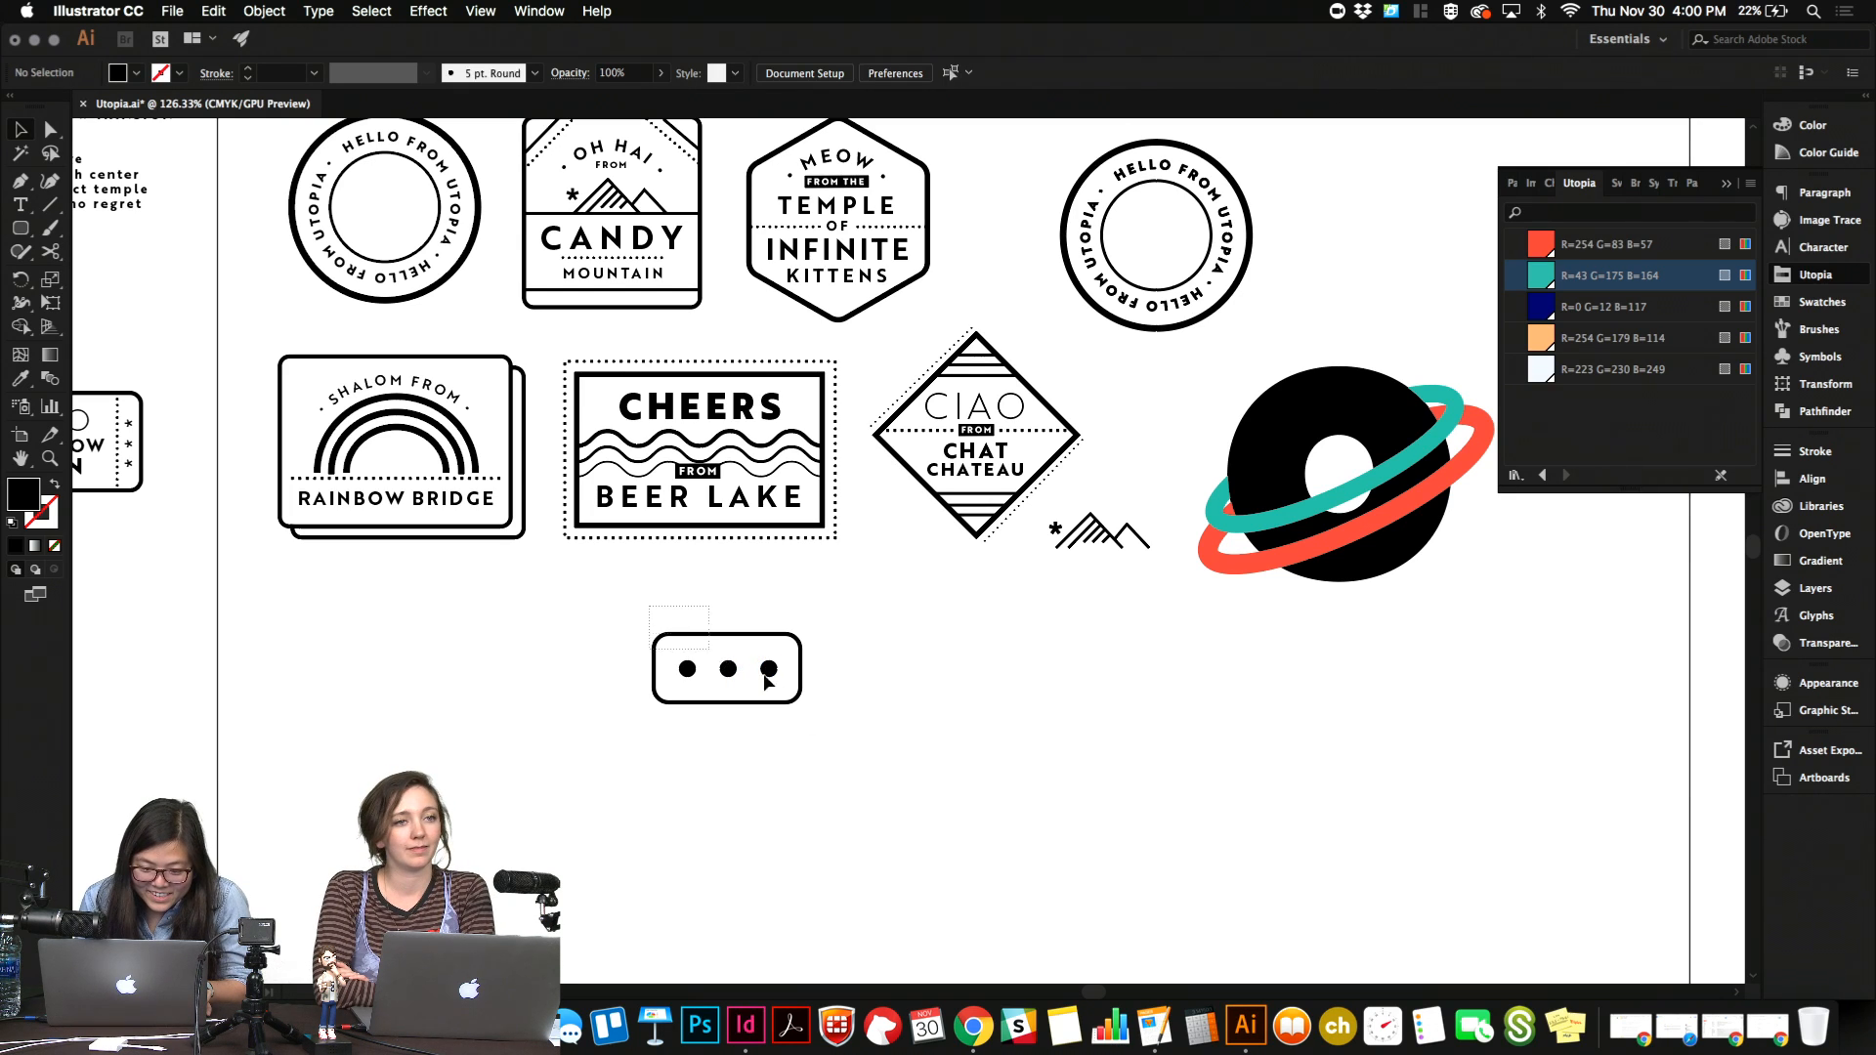
Select the three dots with the rounded rectangle and align them so the row sits centered inside it.
drag(659, 607, 787, 711)
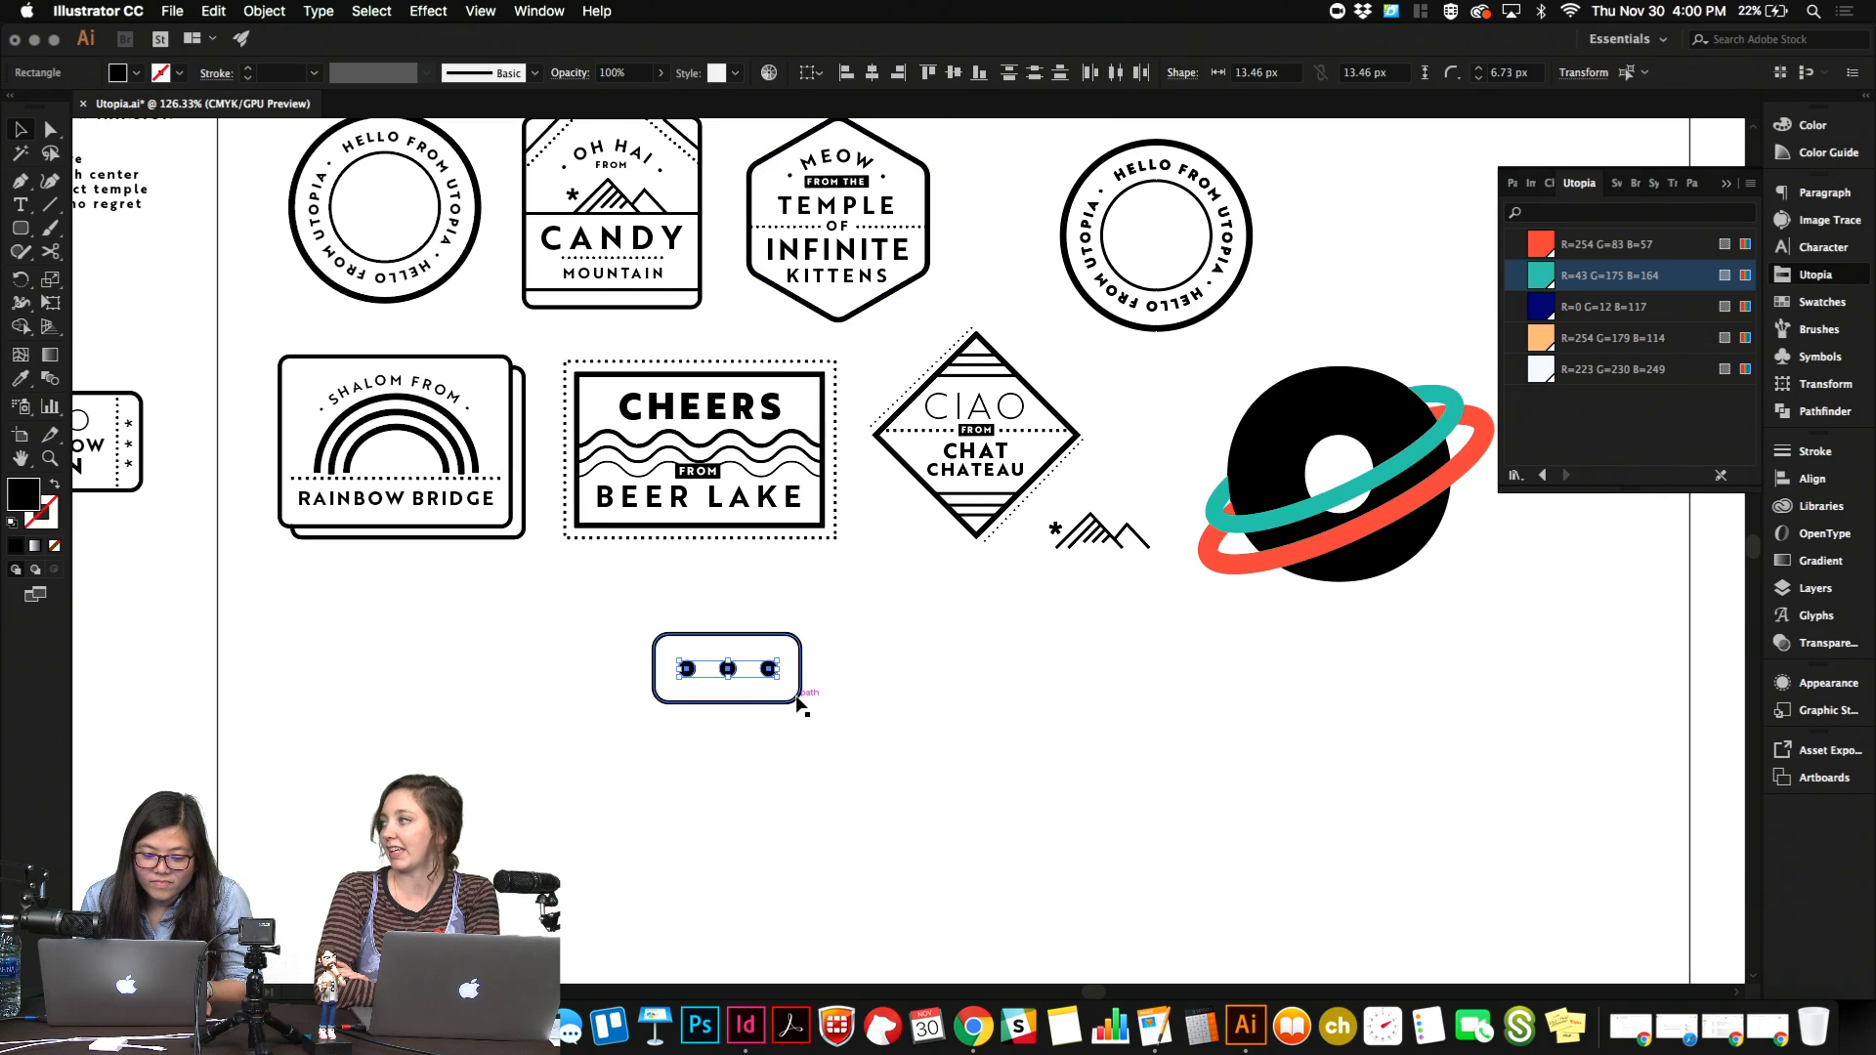
drag(641, 612, 888, 779)
click(846, 688)
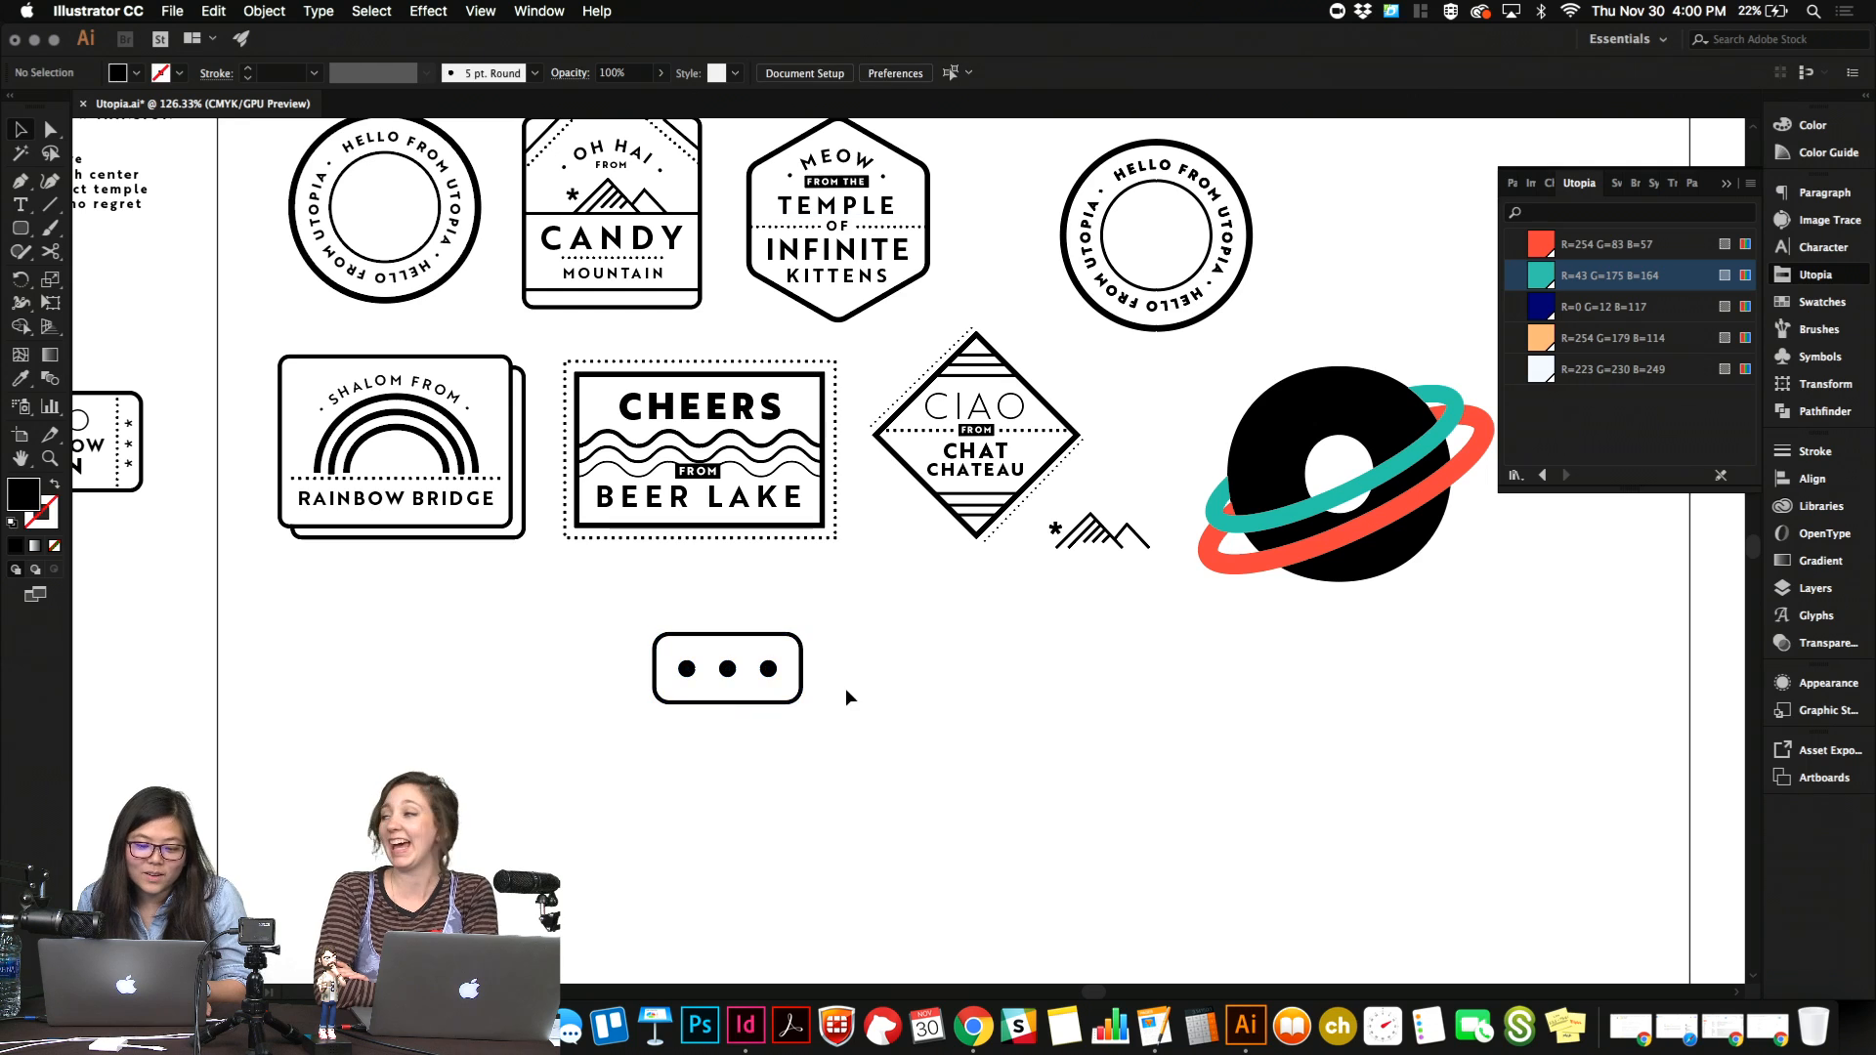
Draw a pointed tail below the rounded rectangle with the Pen tool, with a straight diagonal side and a curved side returning to the rectangle's edge.
click(797, 696)
click(811, 723)
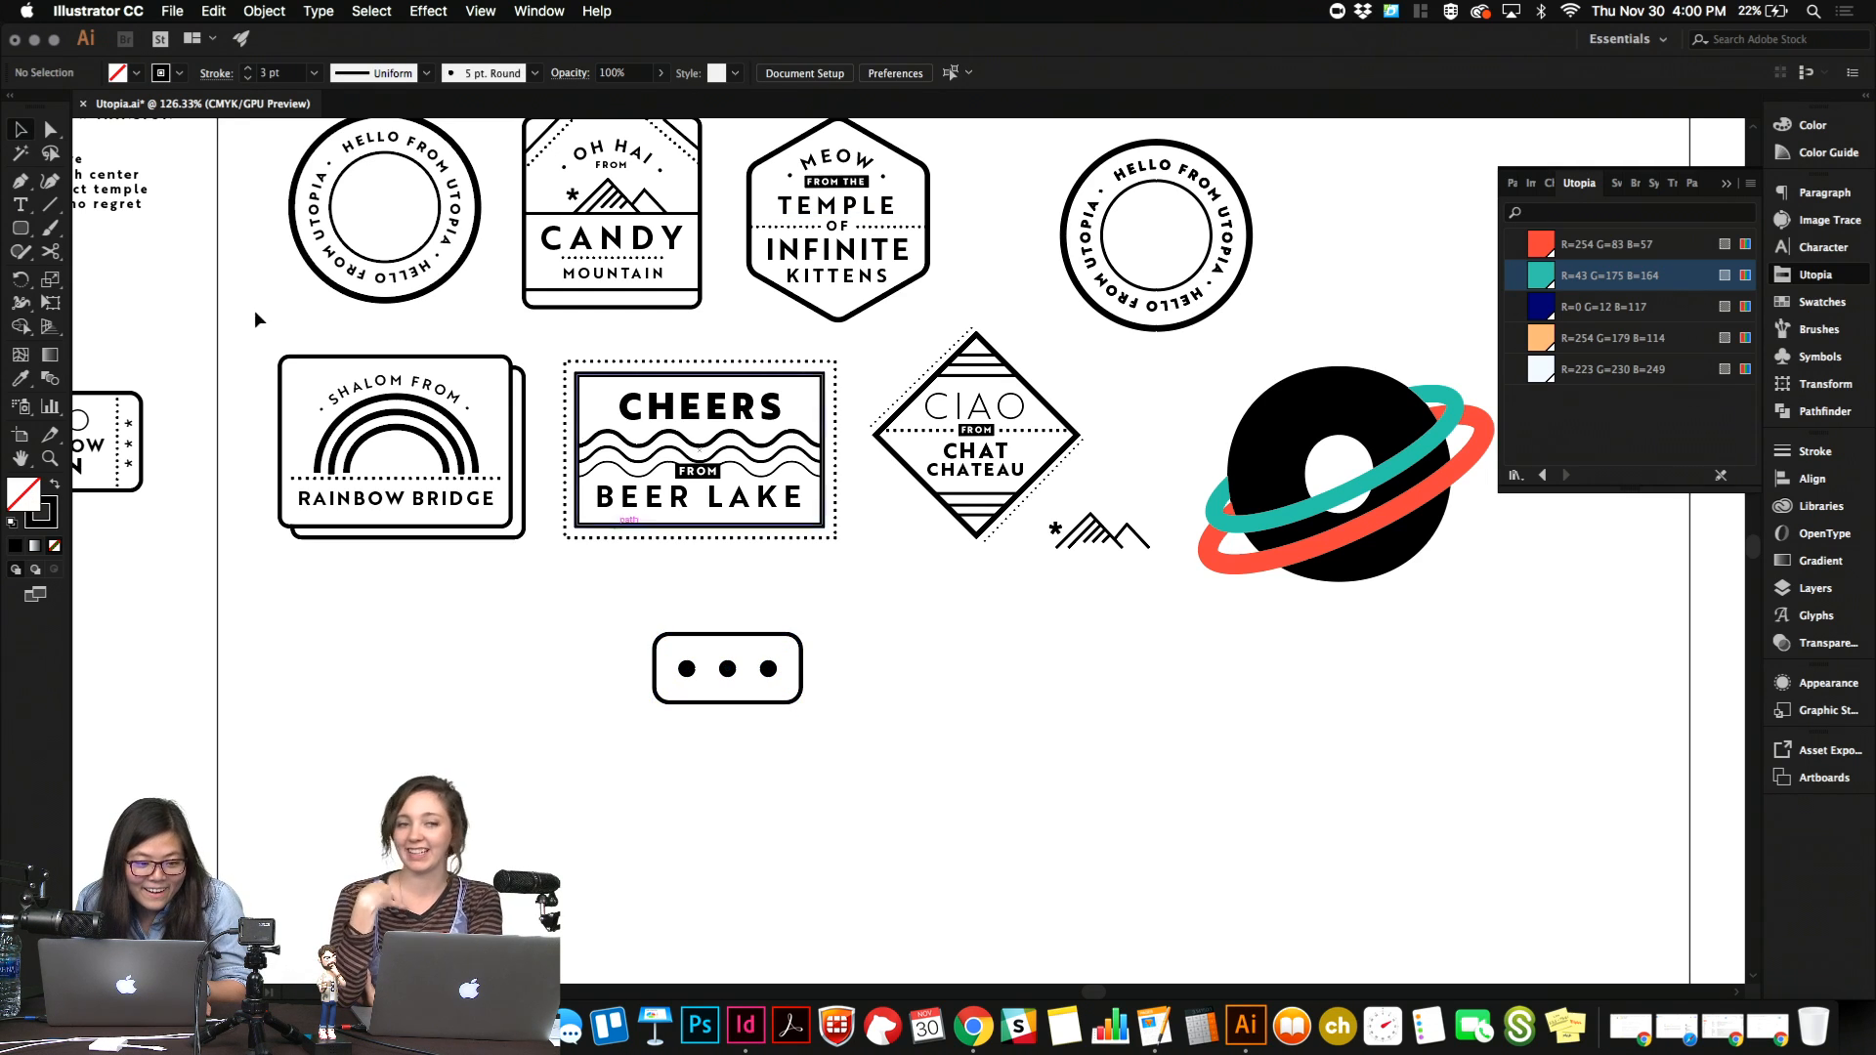
click(22, 182)
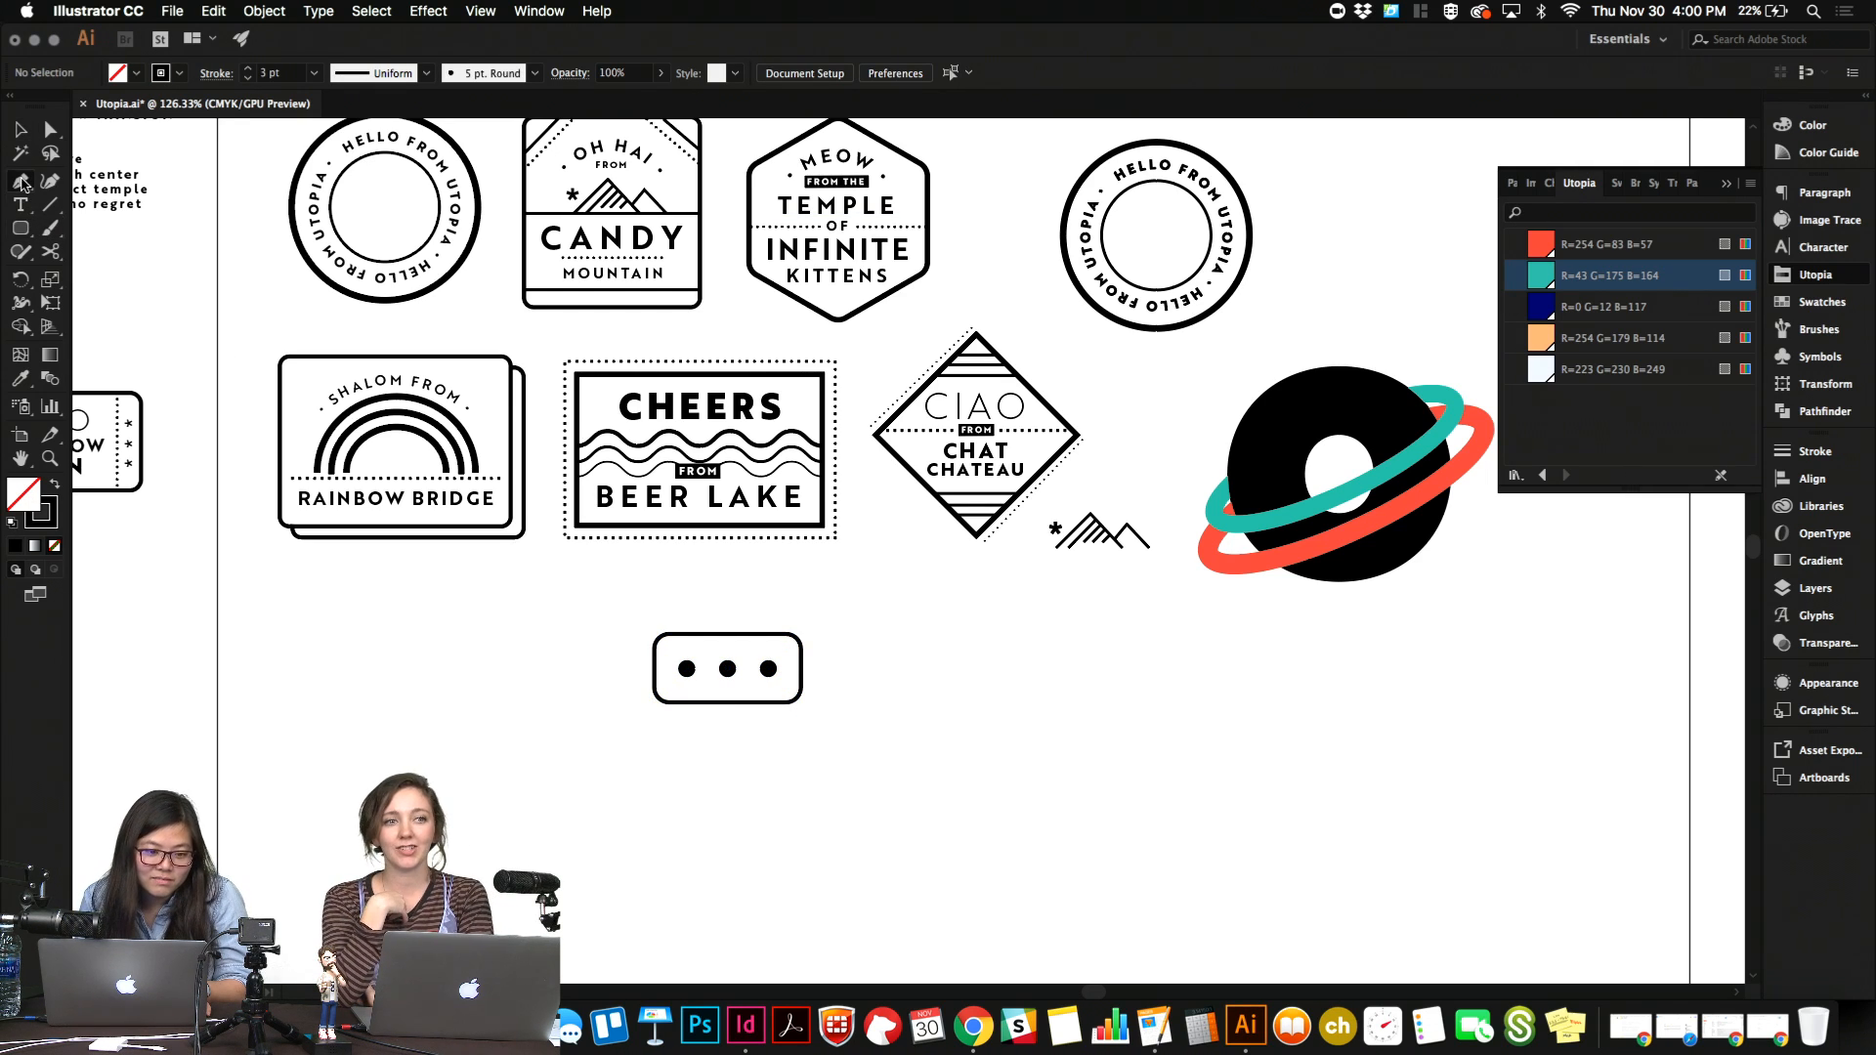
click(727, 702)
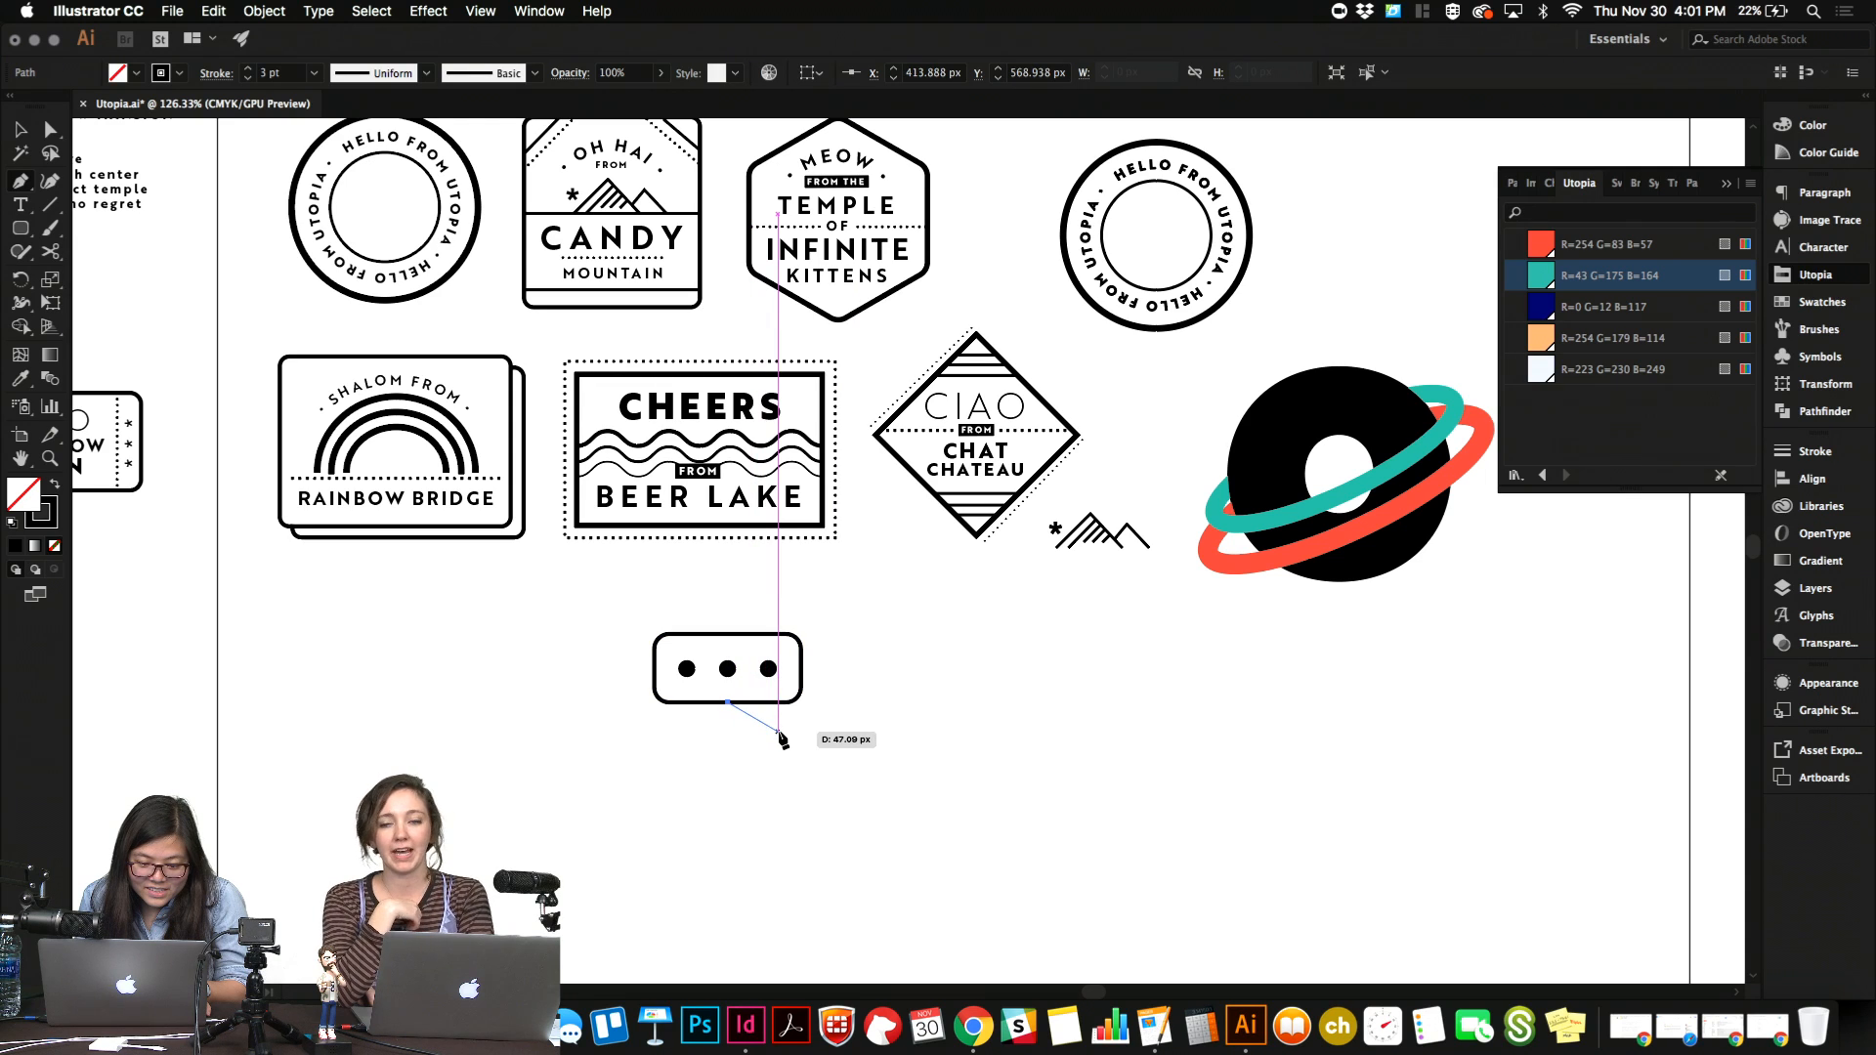
click(768, 729)
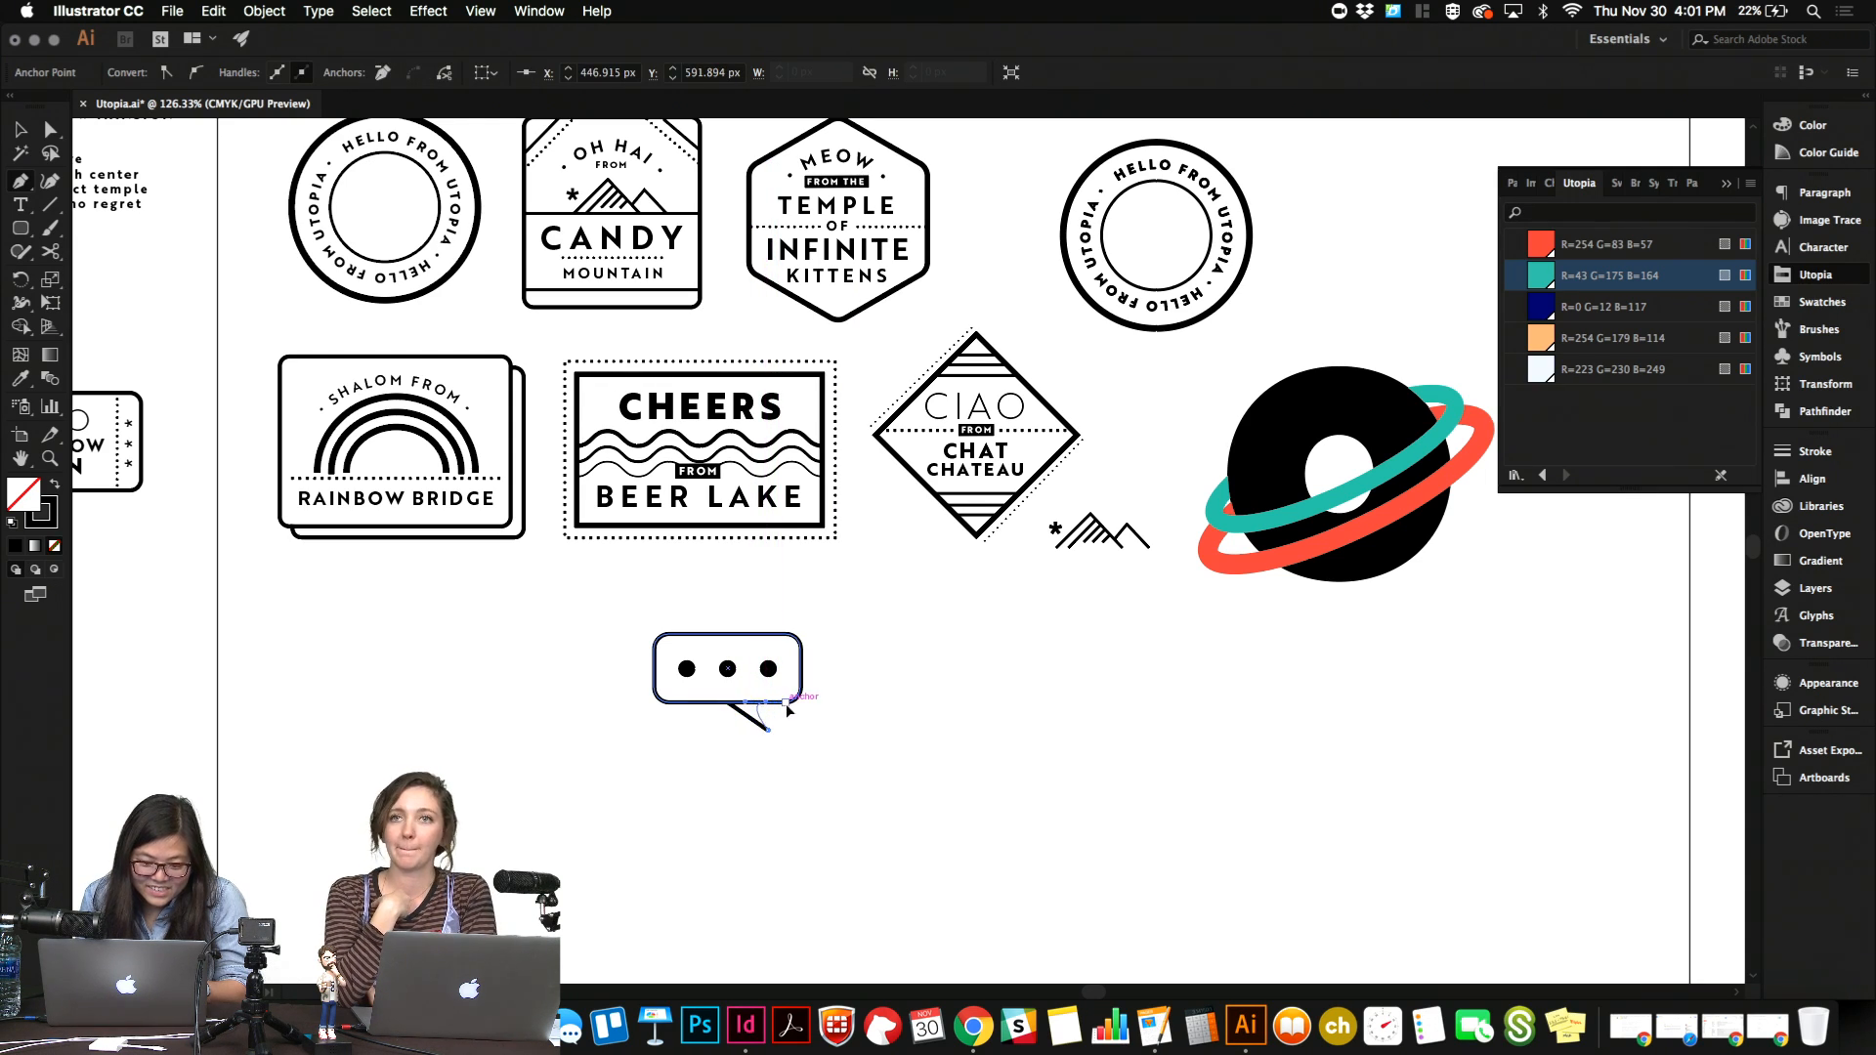
click(780, 700)
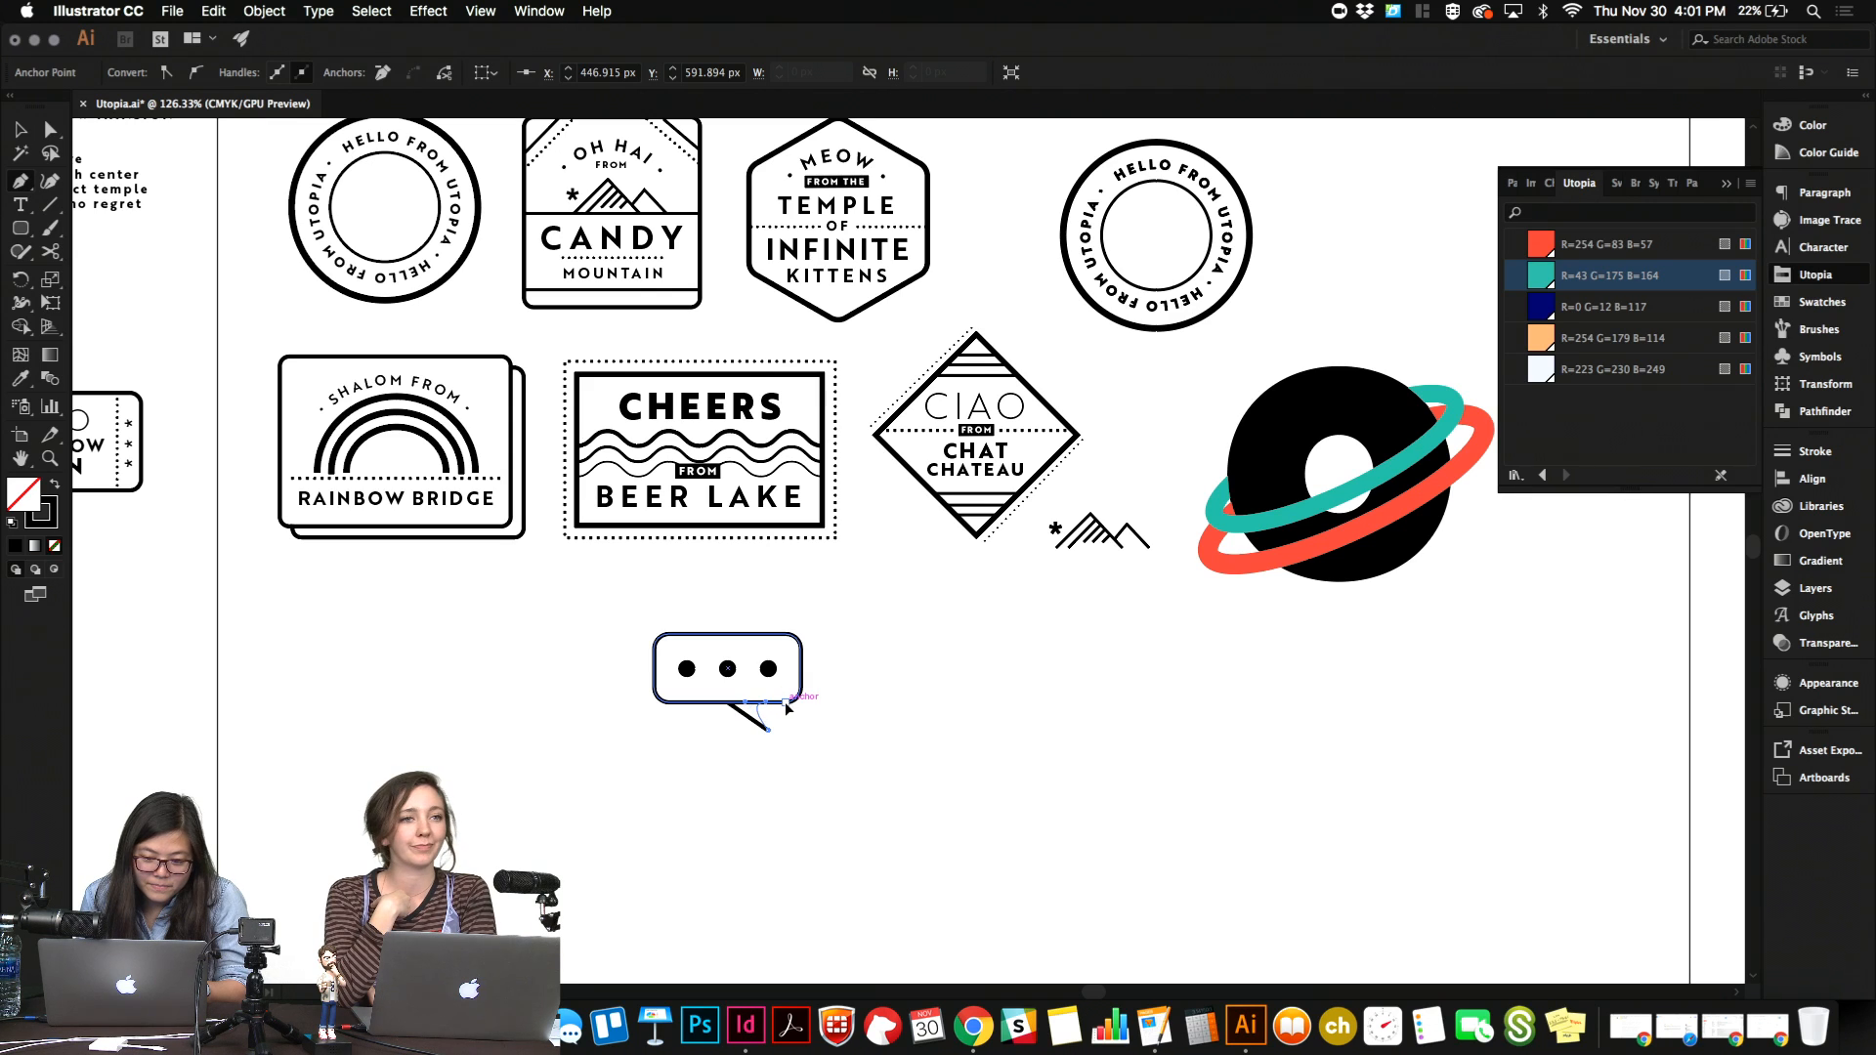
drag(779, 701, 781, 697)
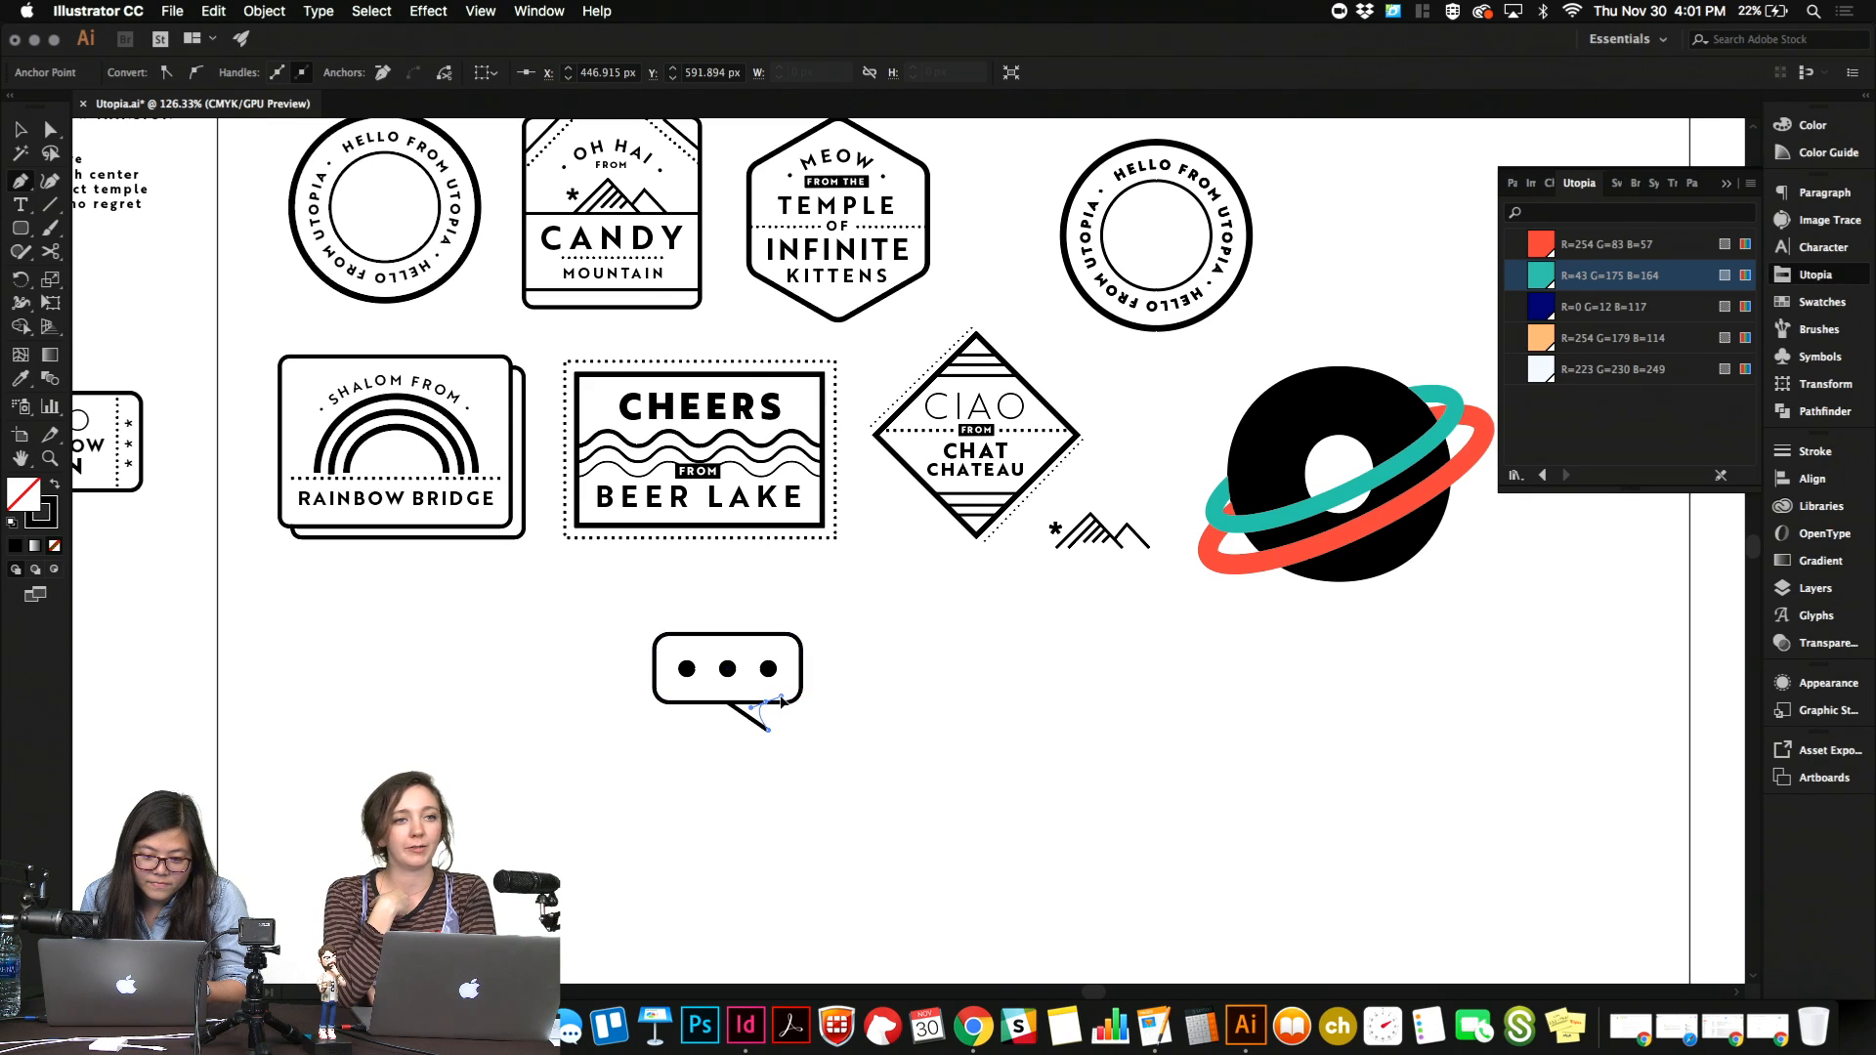
key(v)
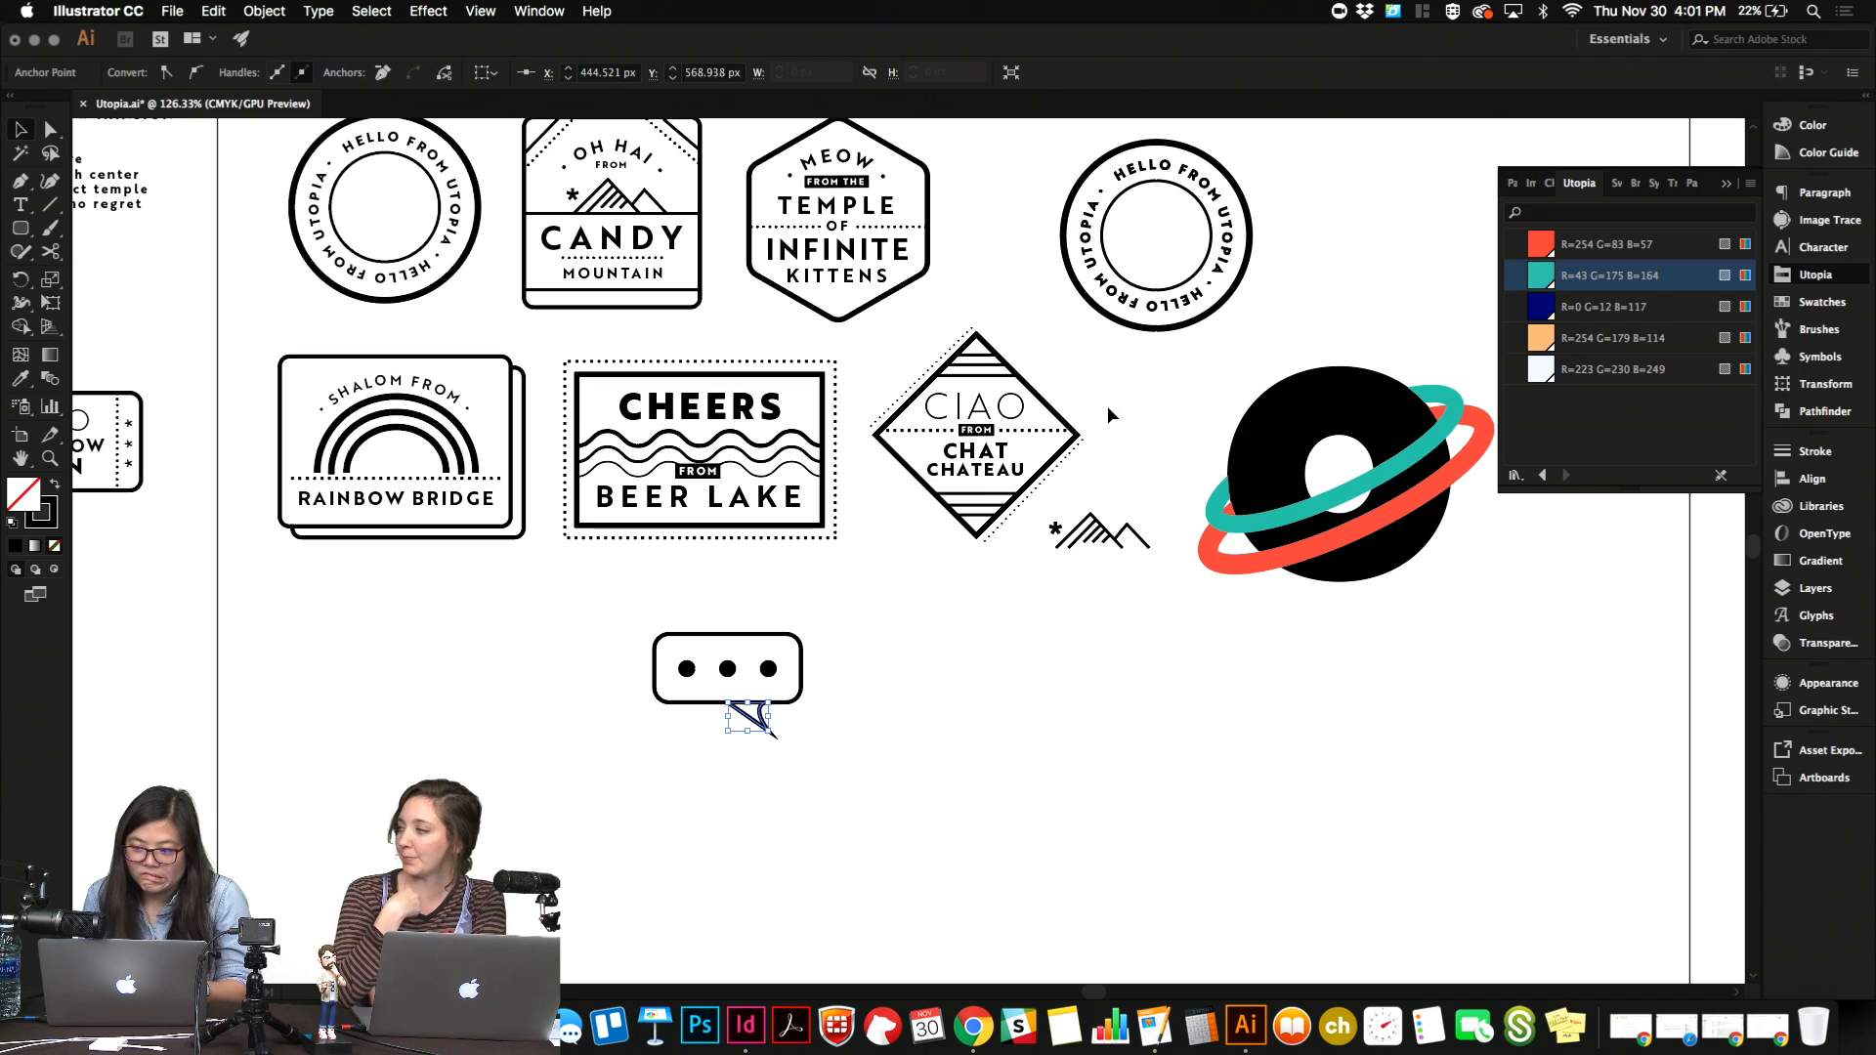
Give the tail's stroke round caps and round corner joins.
click(1807, 451)
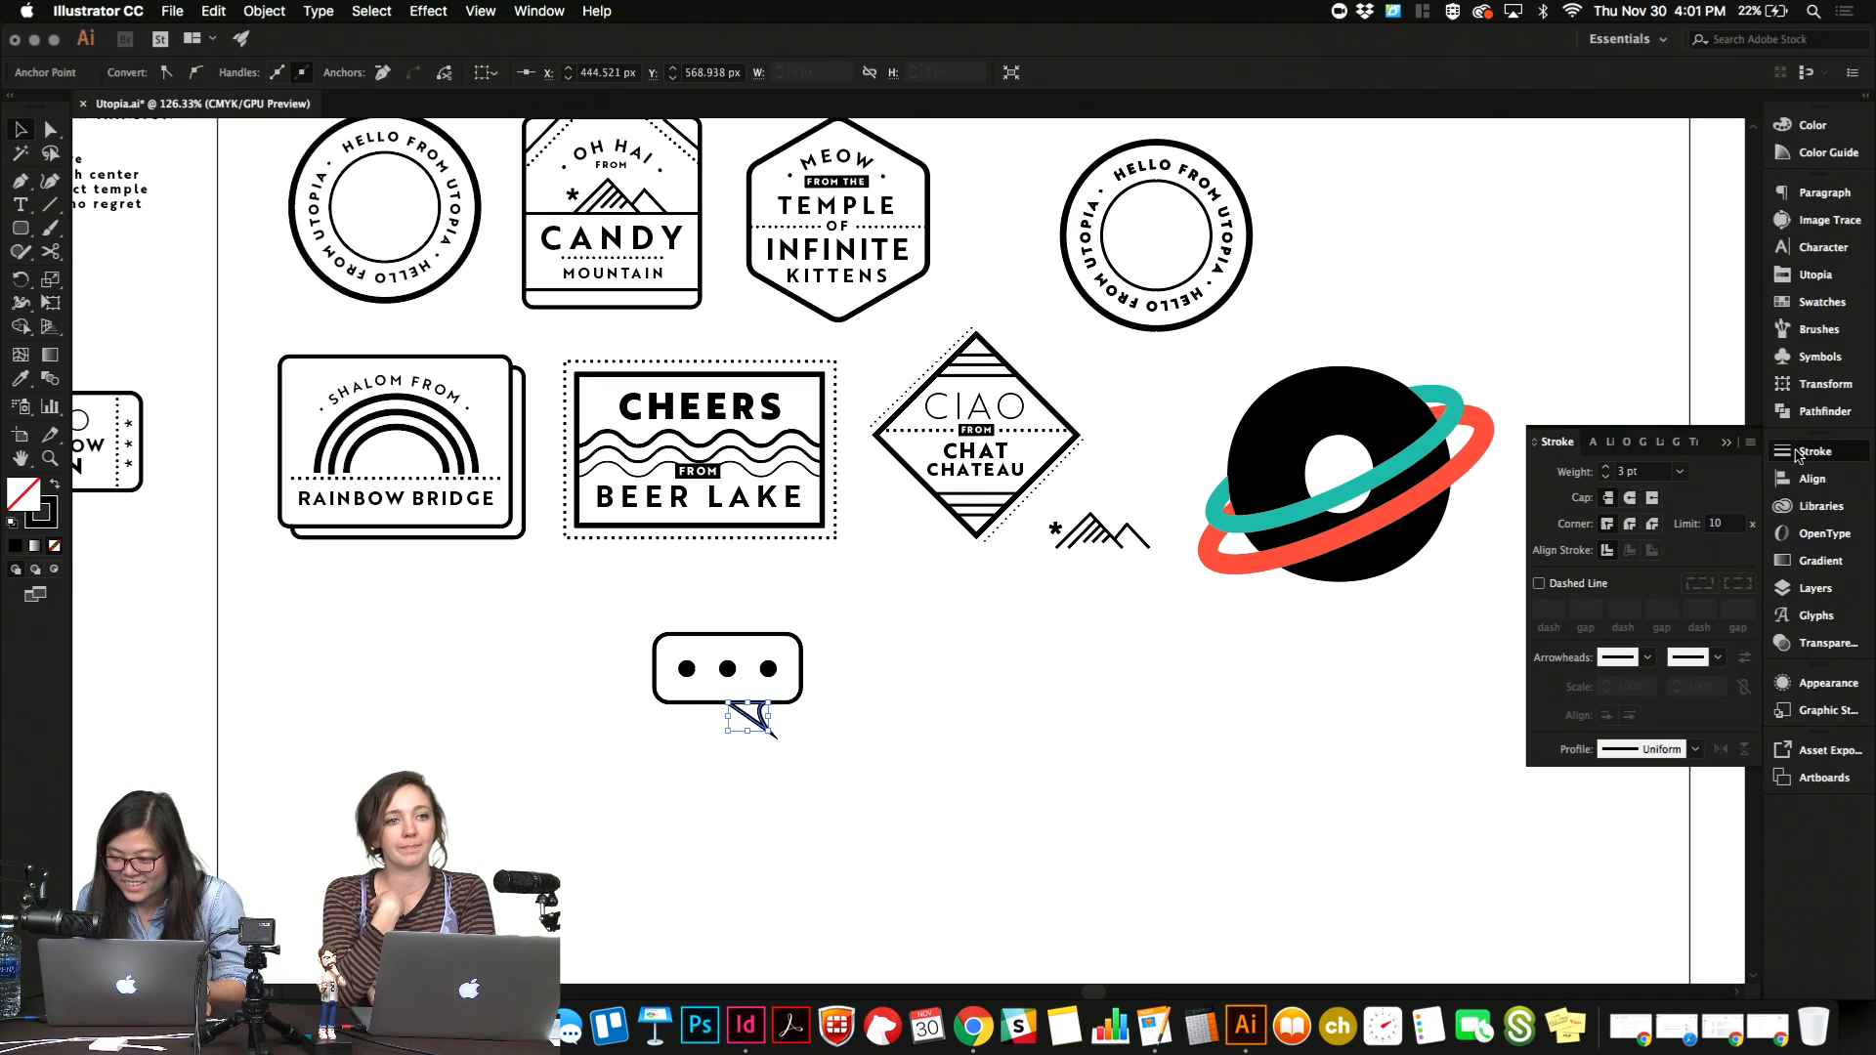
click(1630, 524)
click(1231, 676)
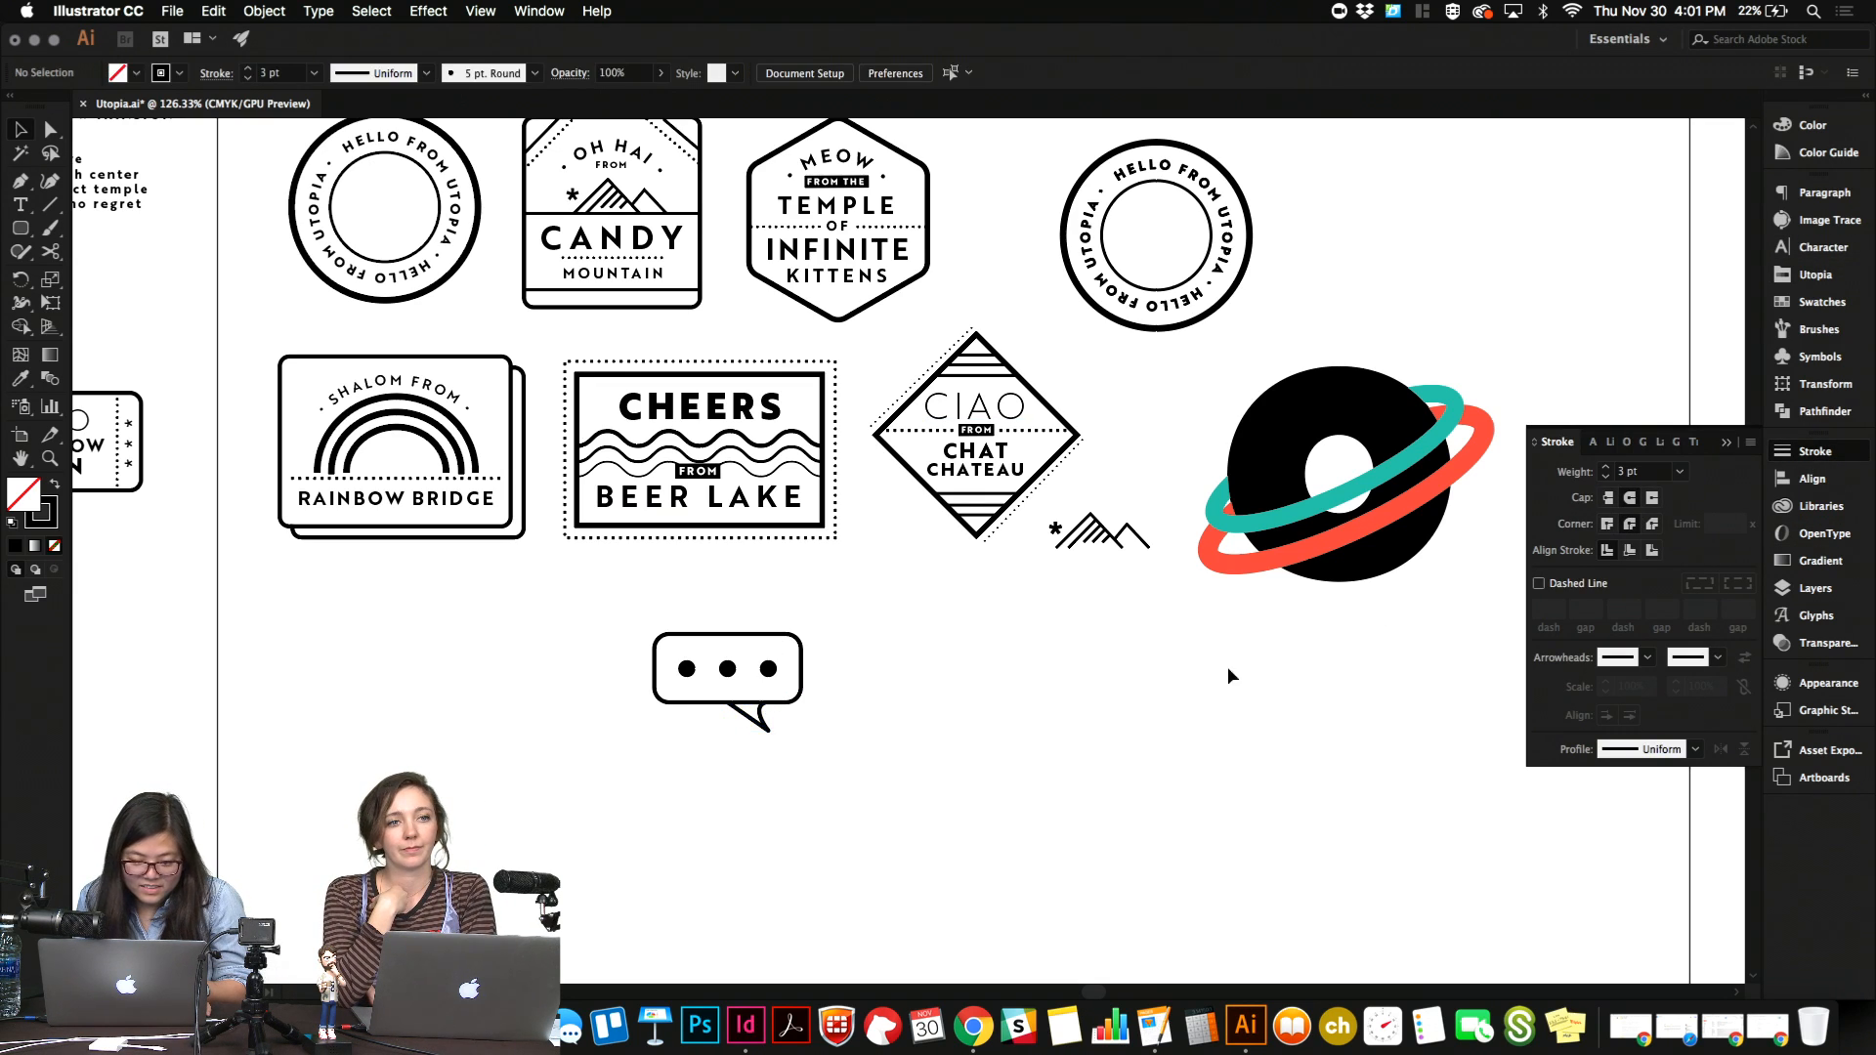
Try to merge the tail and the rounded rectangle into one outline with the Shape Builder tool.
drag(733, 740, 773, 700)
key(super+equal)
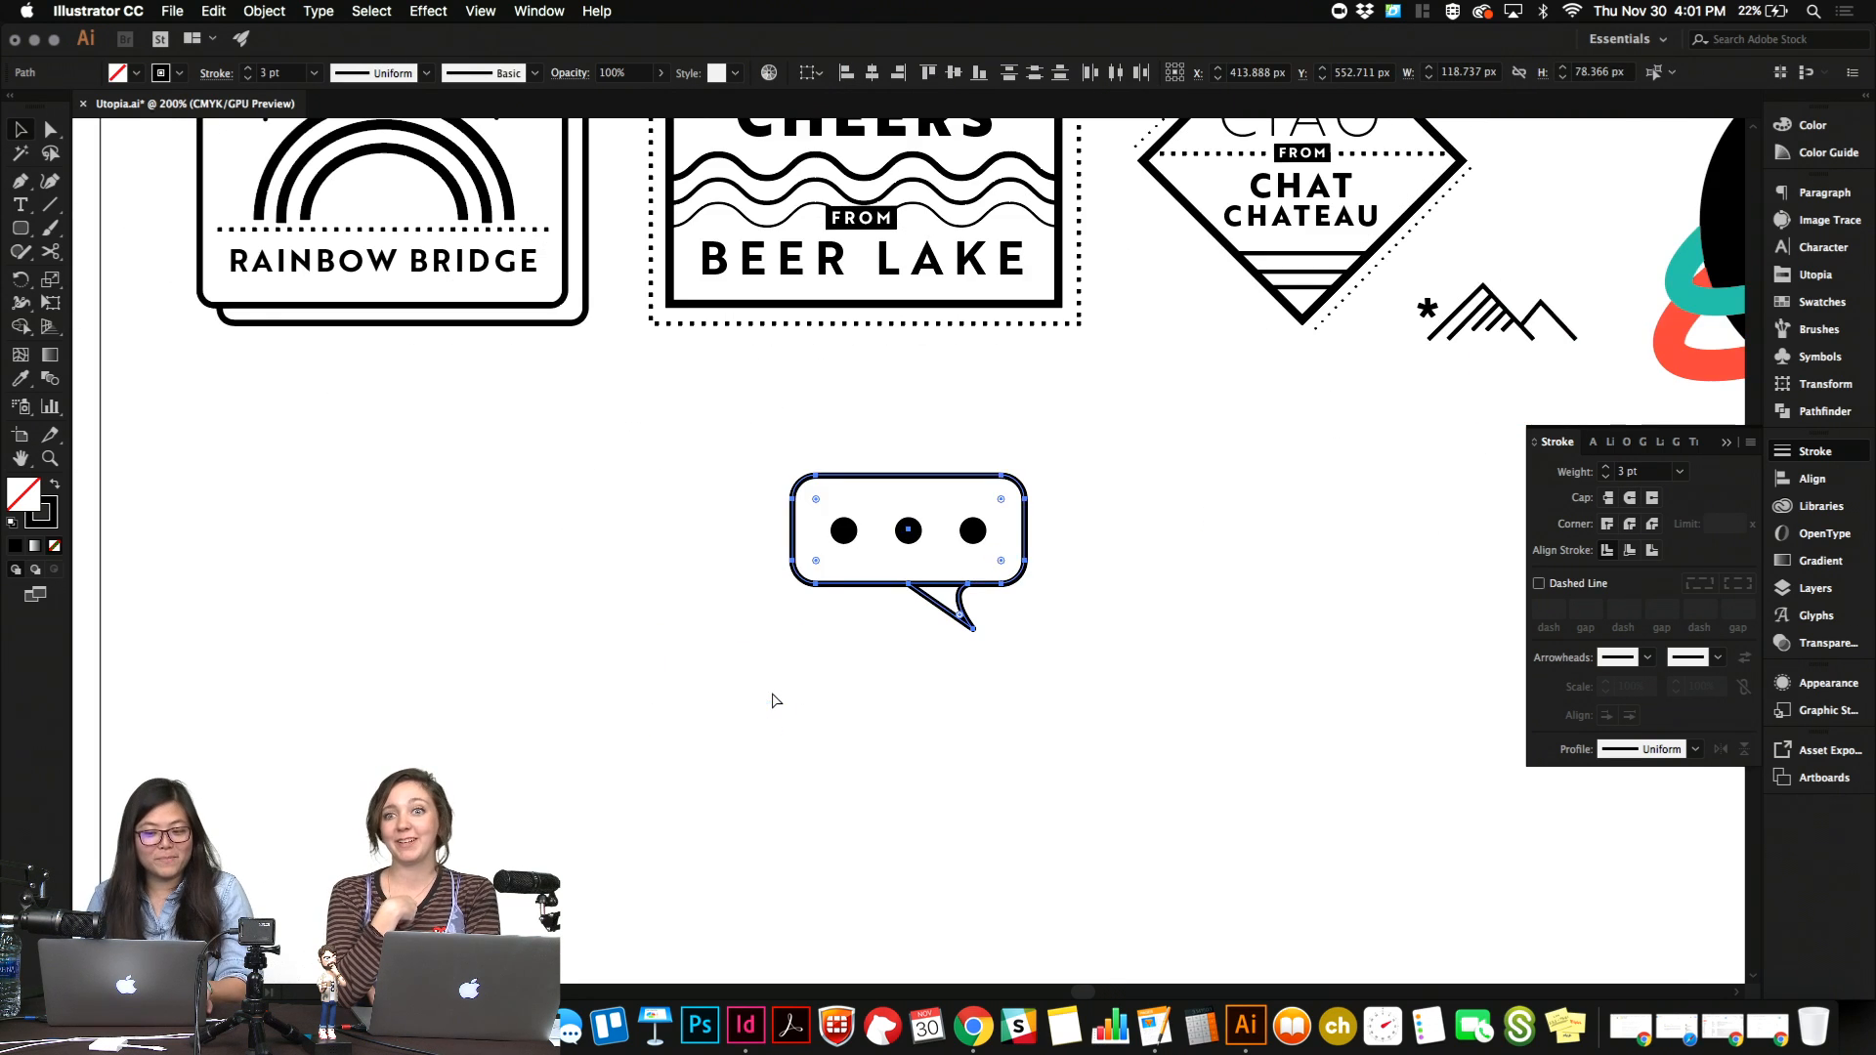
key(v)
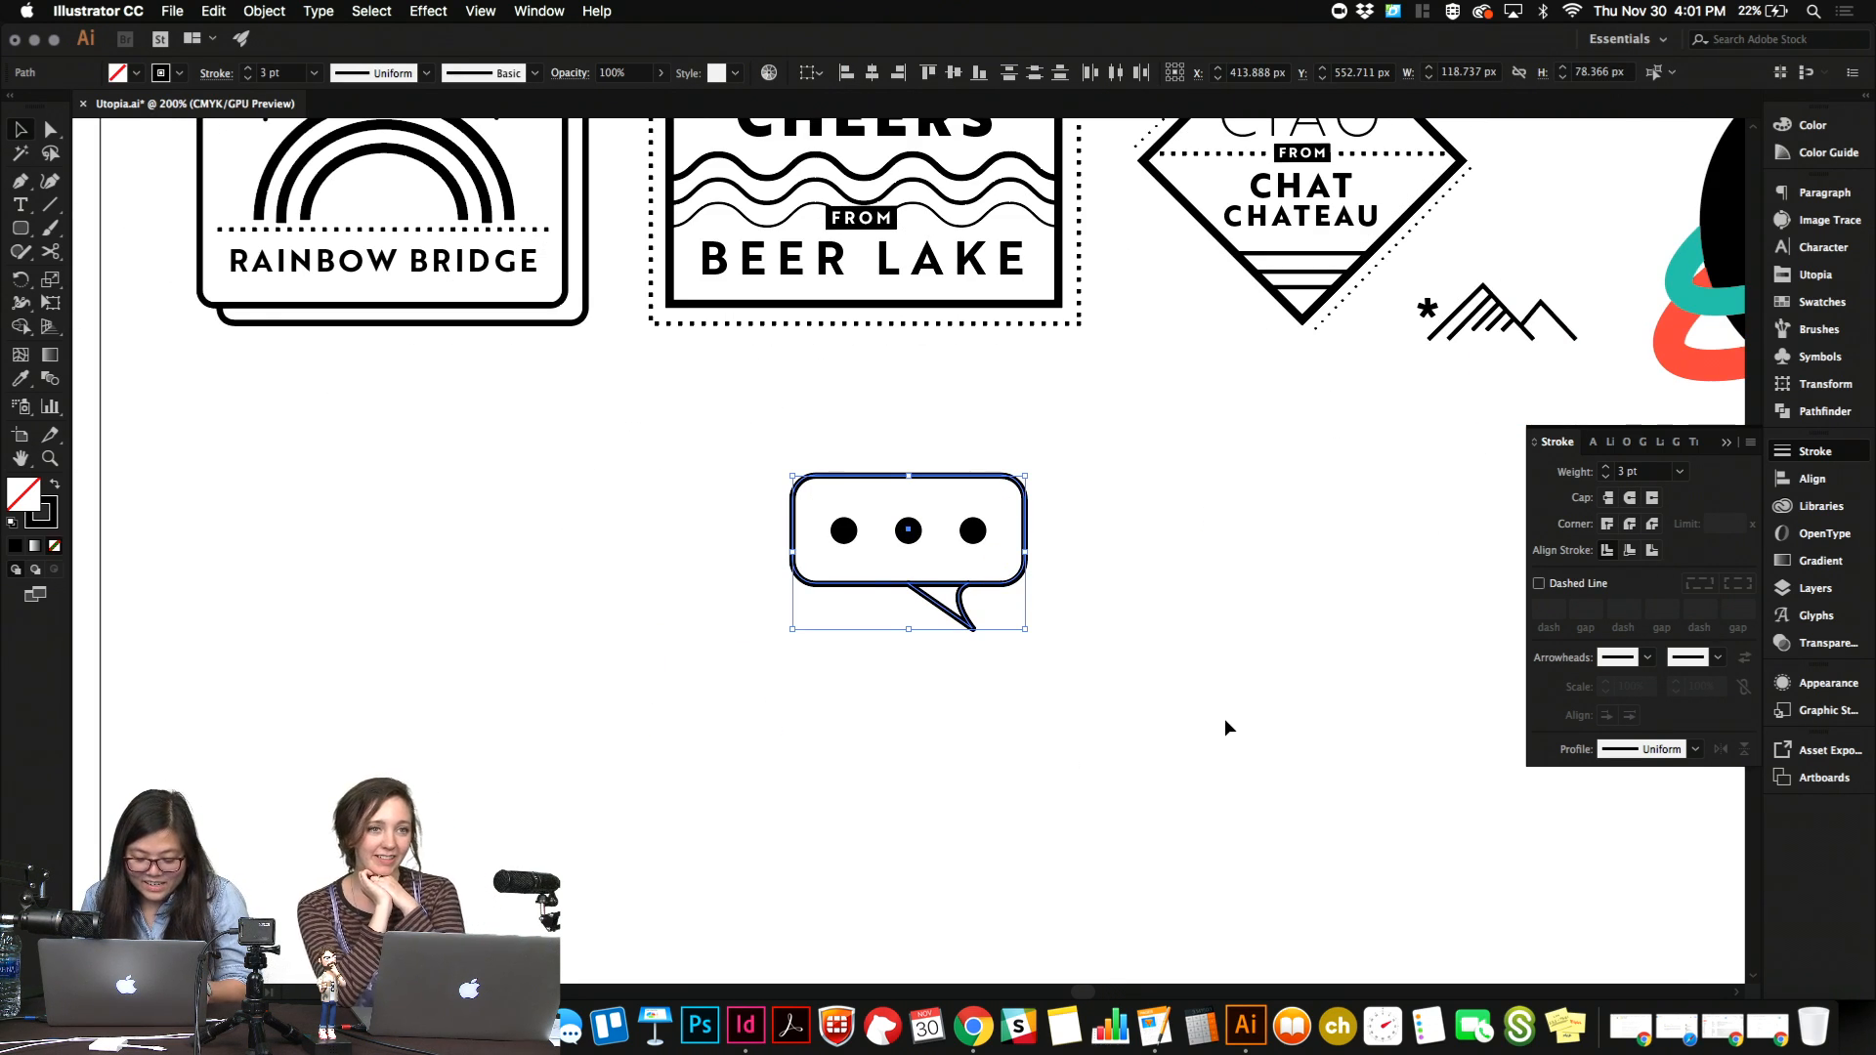
key(shift+m)
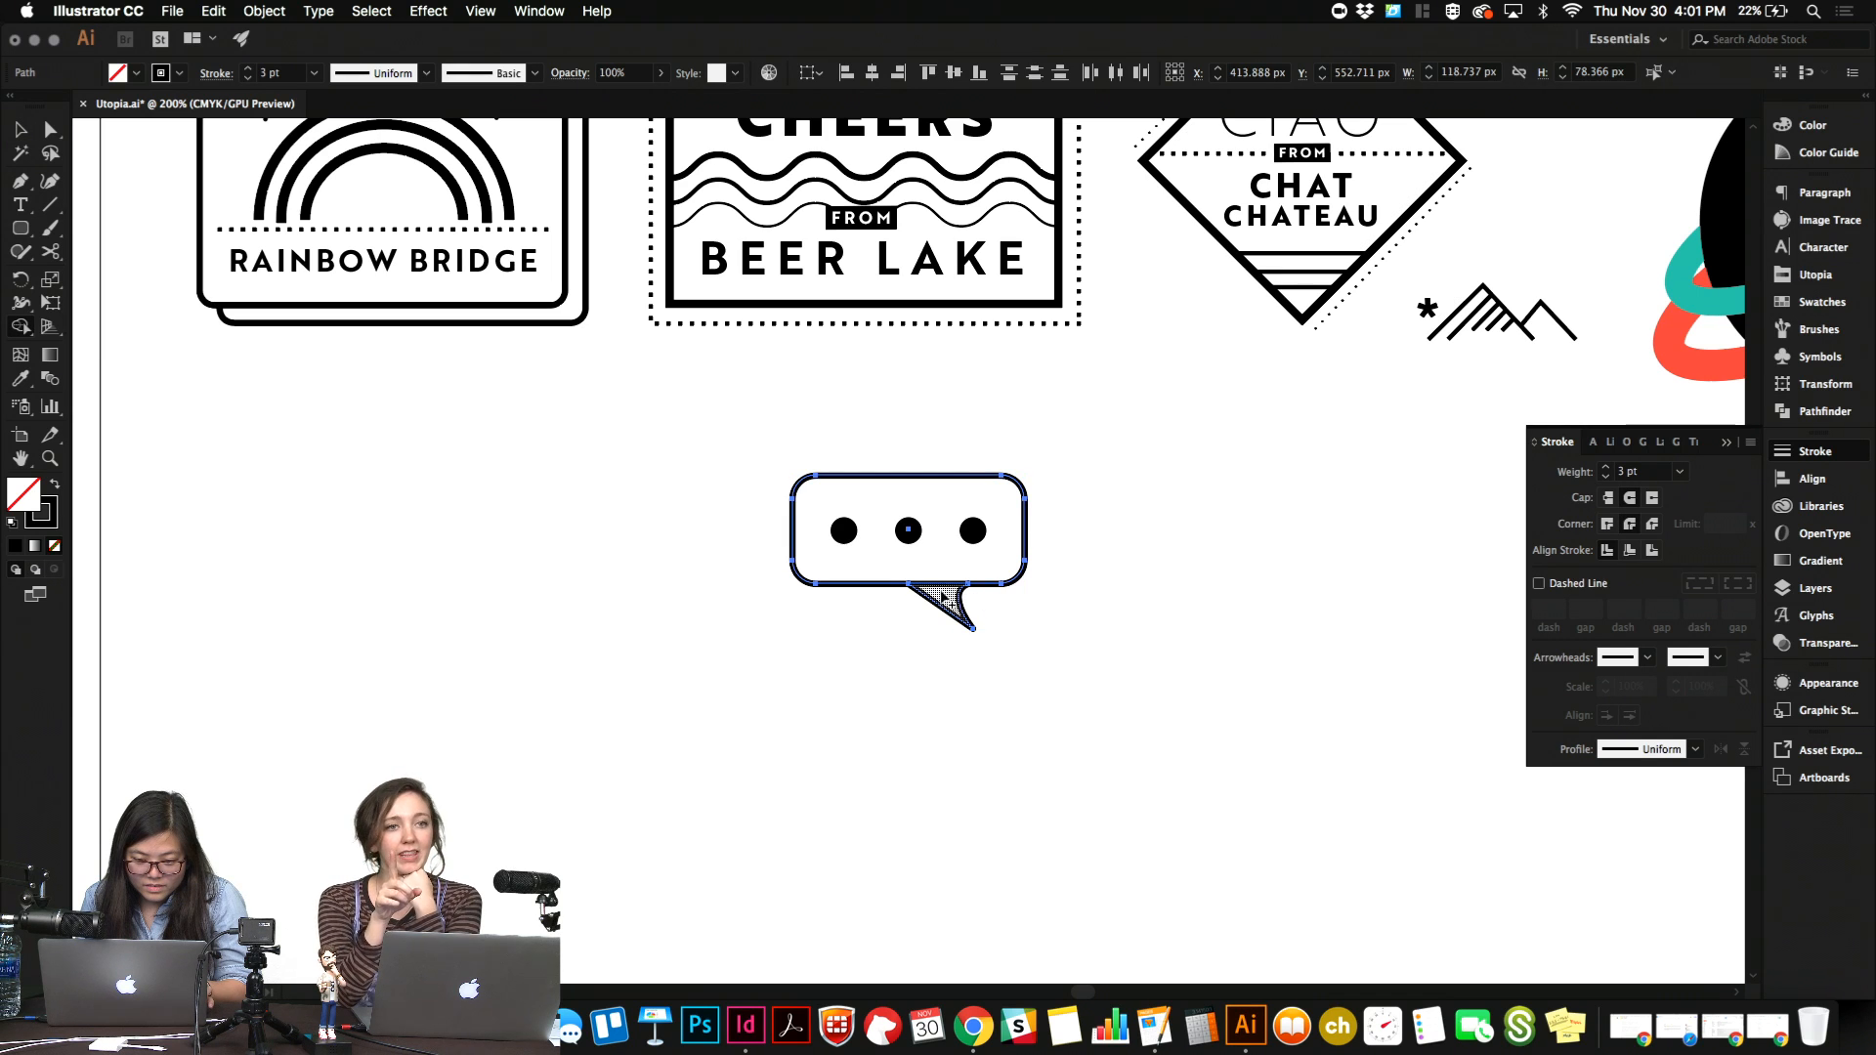
drag(943, 592, 943, 577)
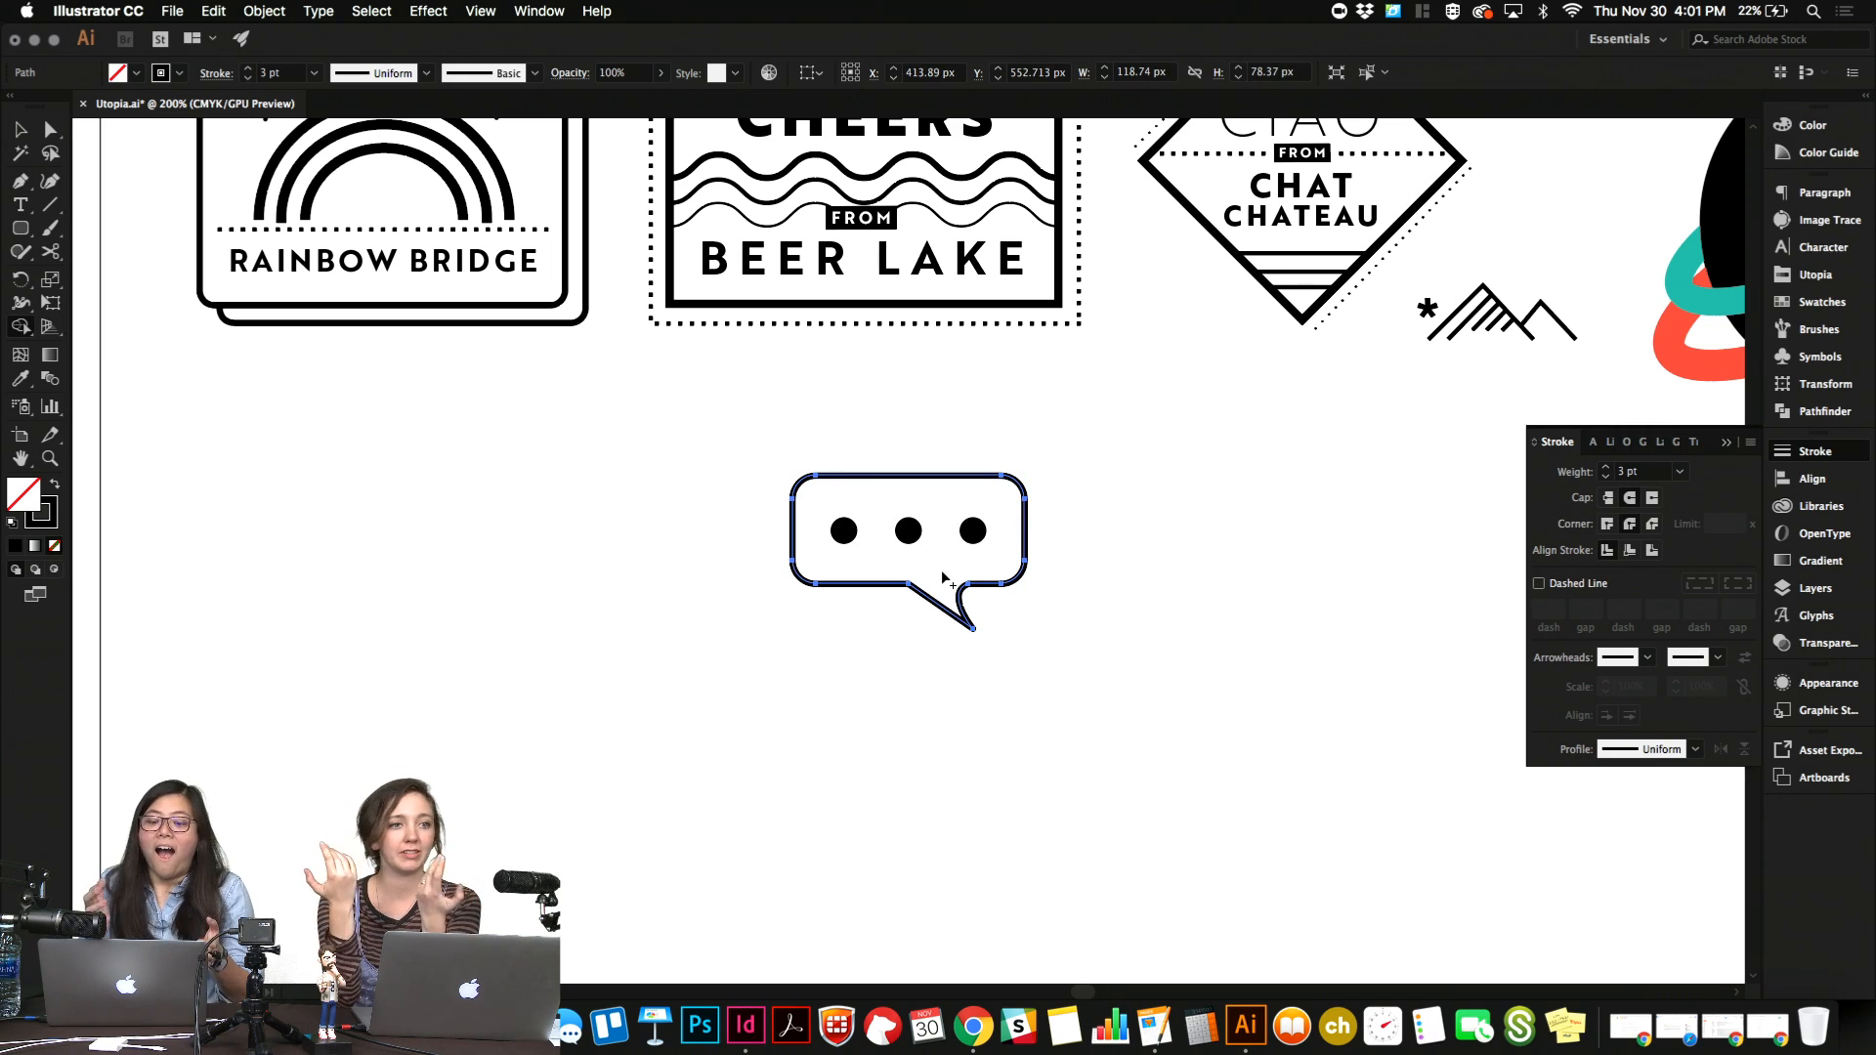
key(v)
click(1019, 617)
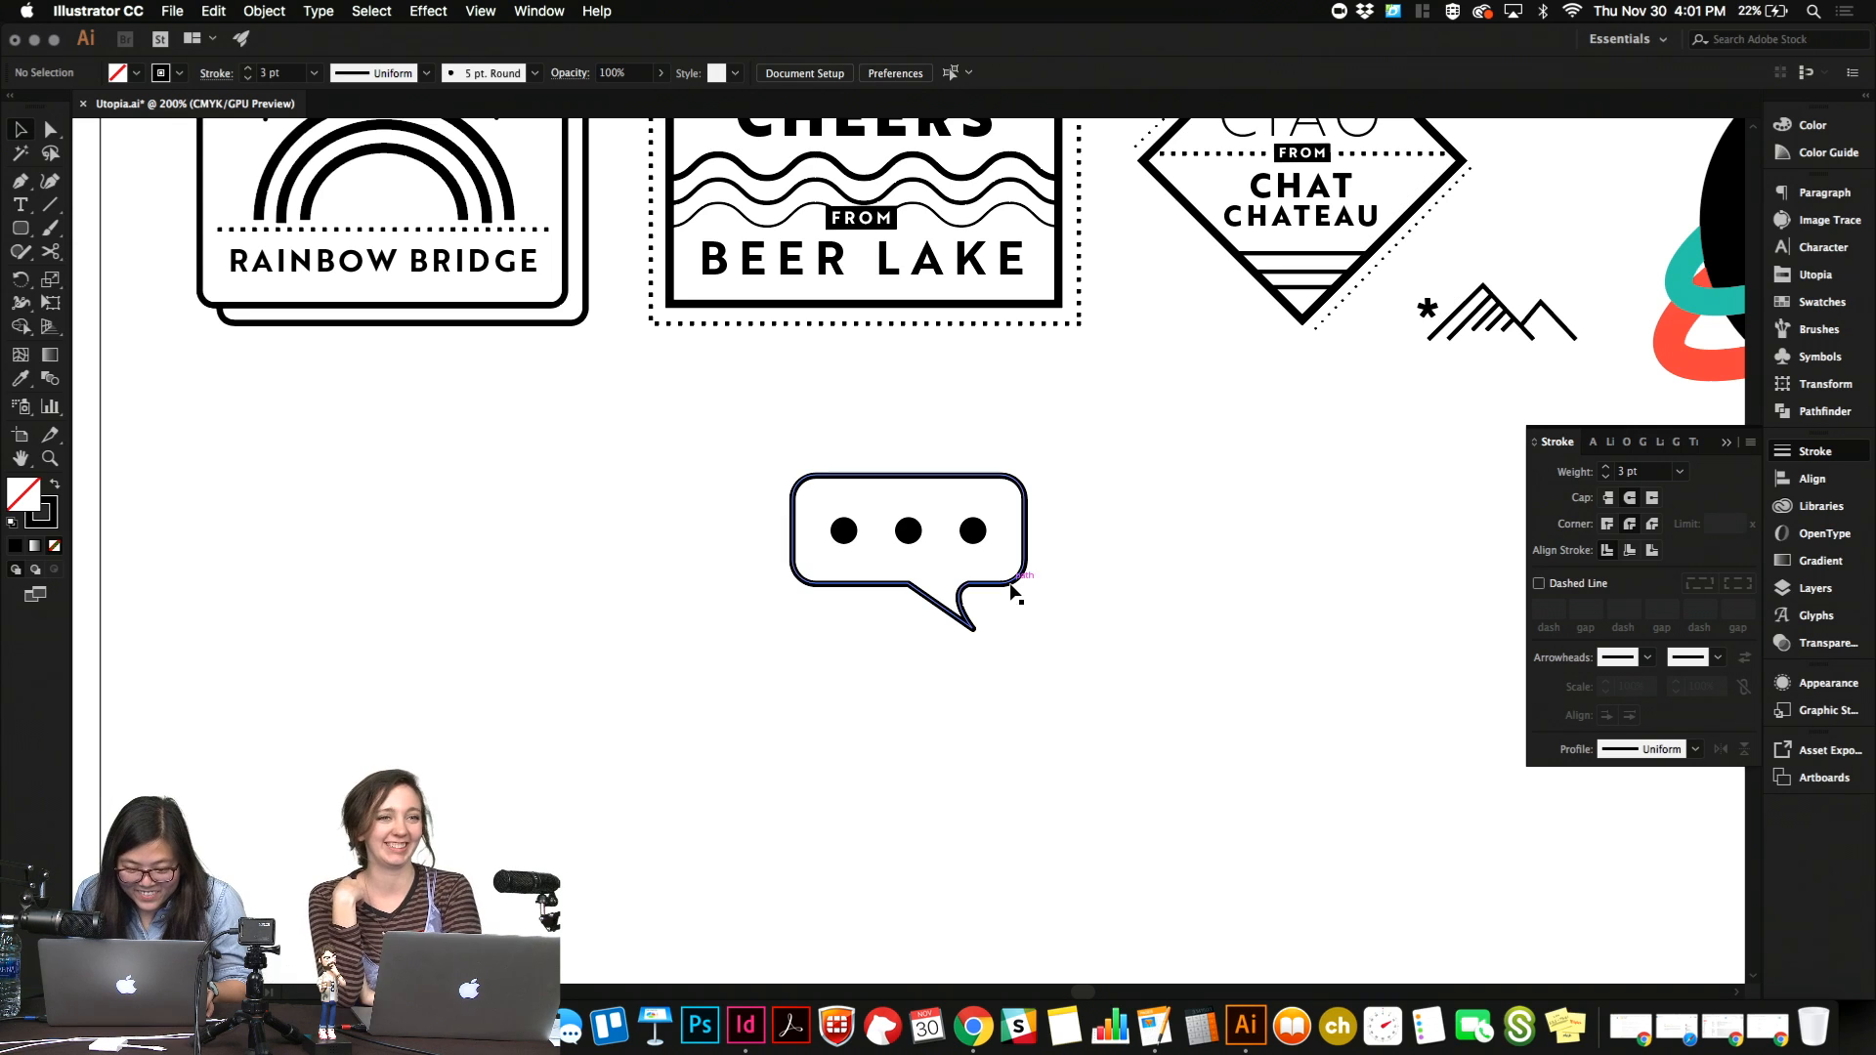
click(1013, 590)
click(1141, 577)
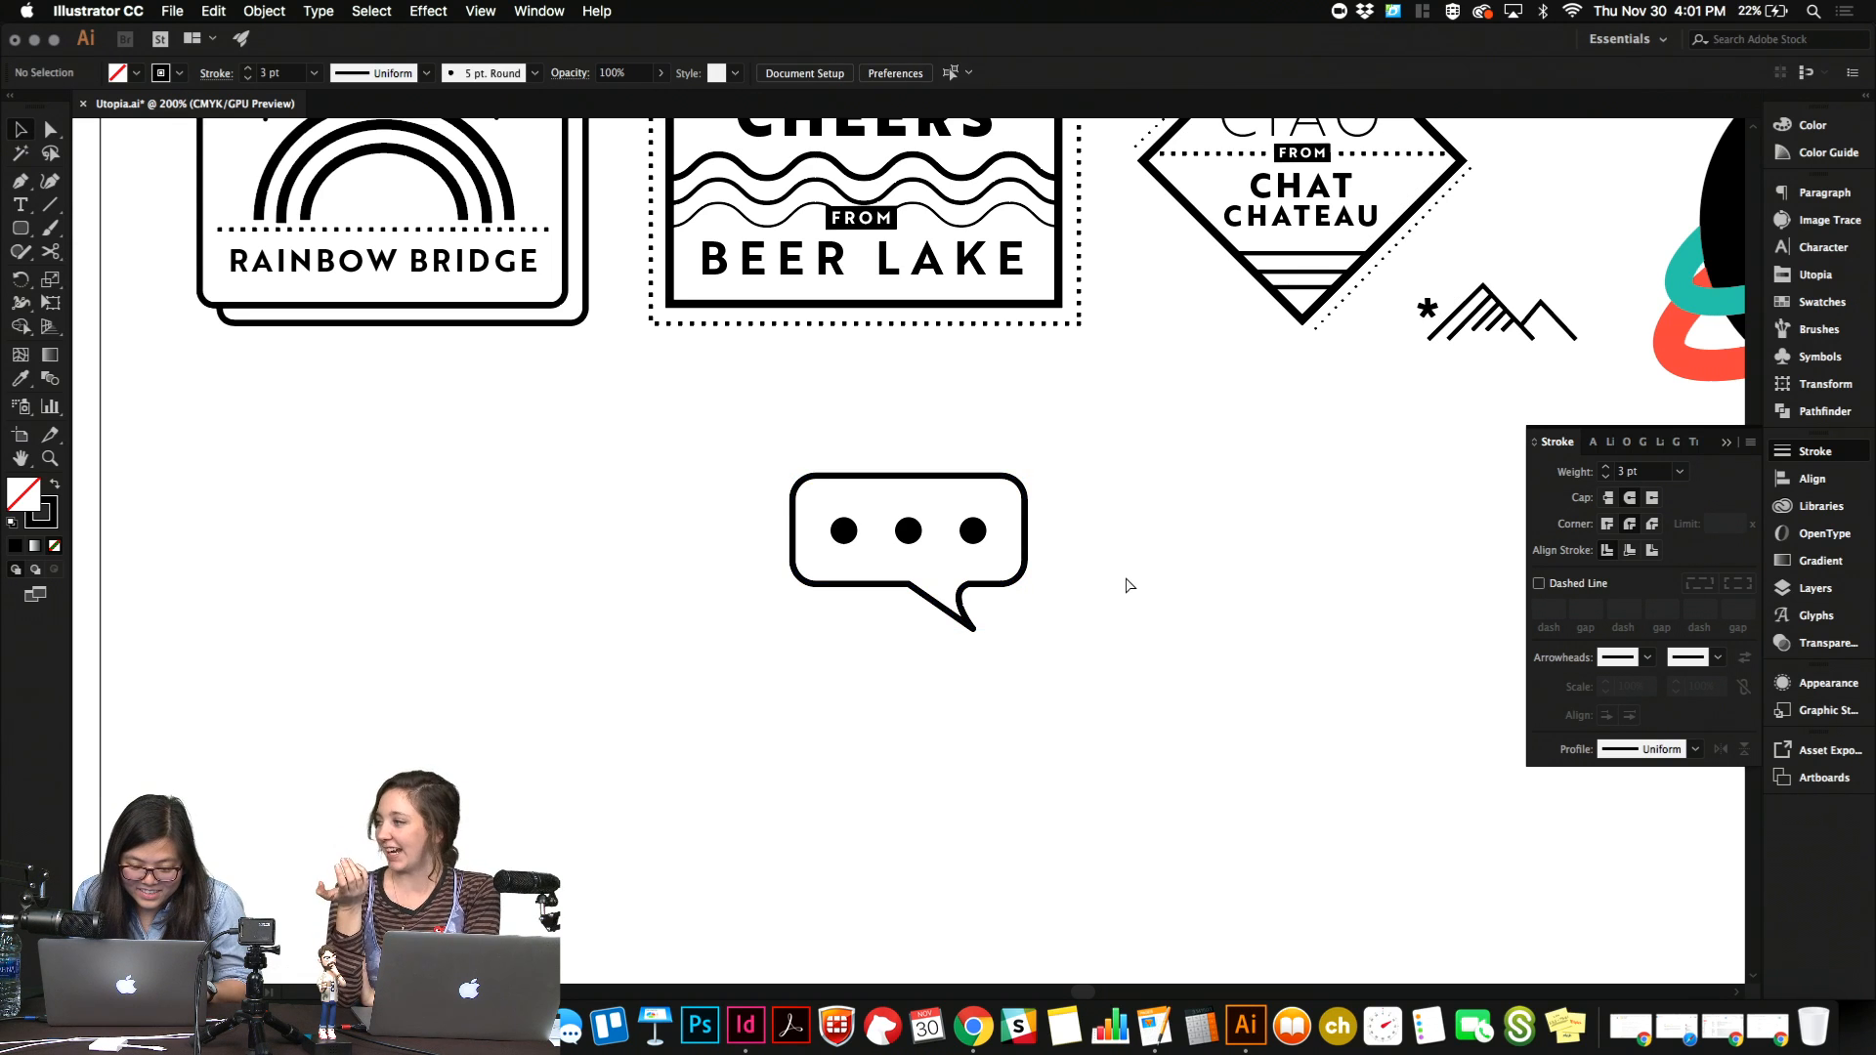
Widen the separate tail shape to about 38 px.
click(973, 630)
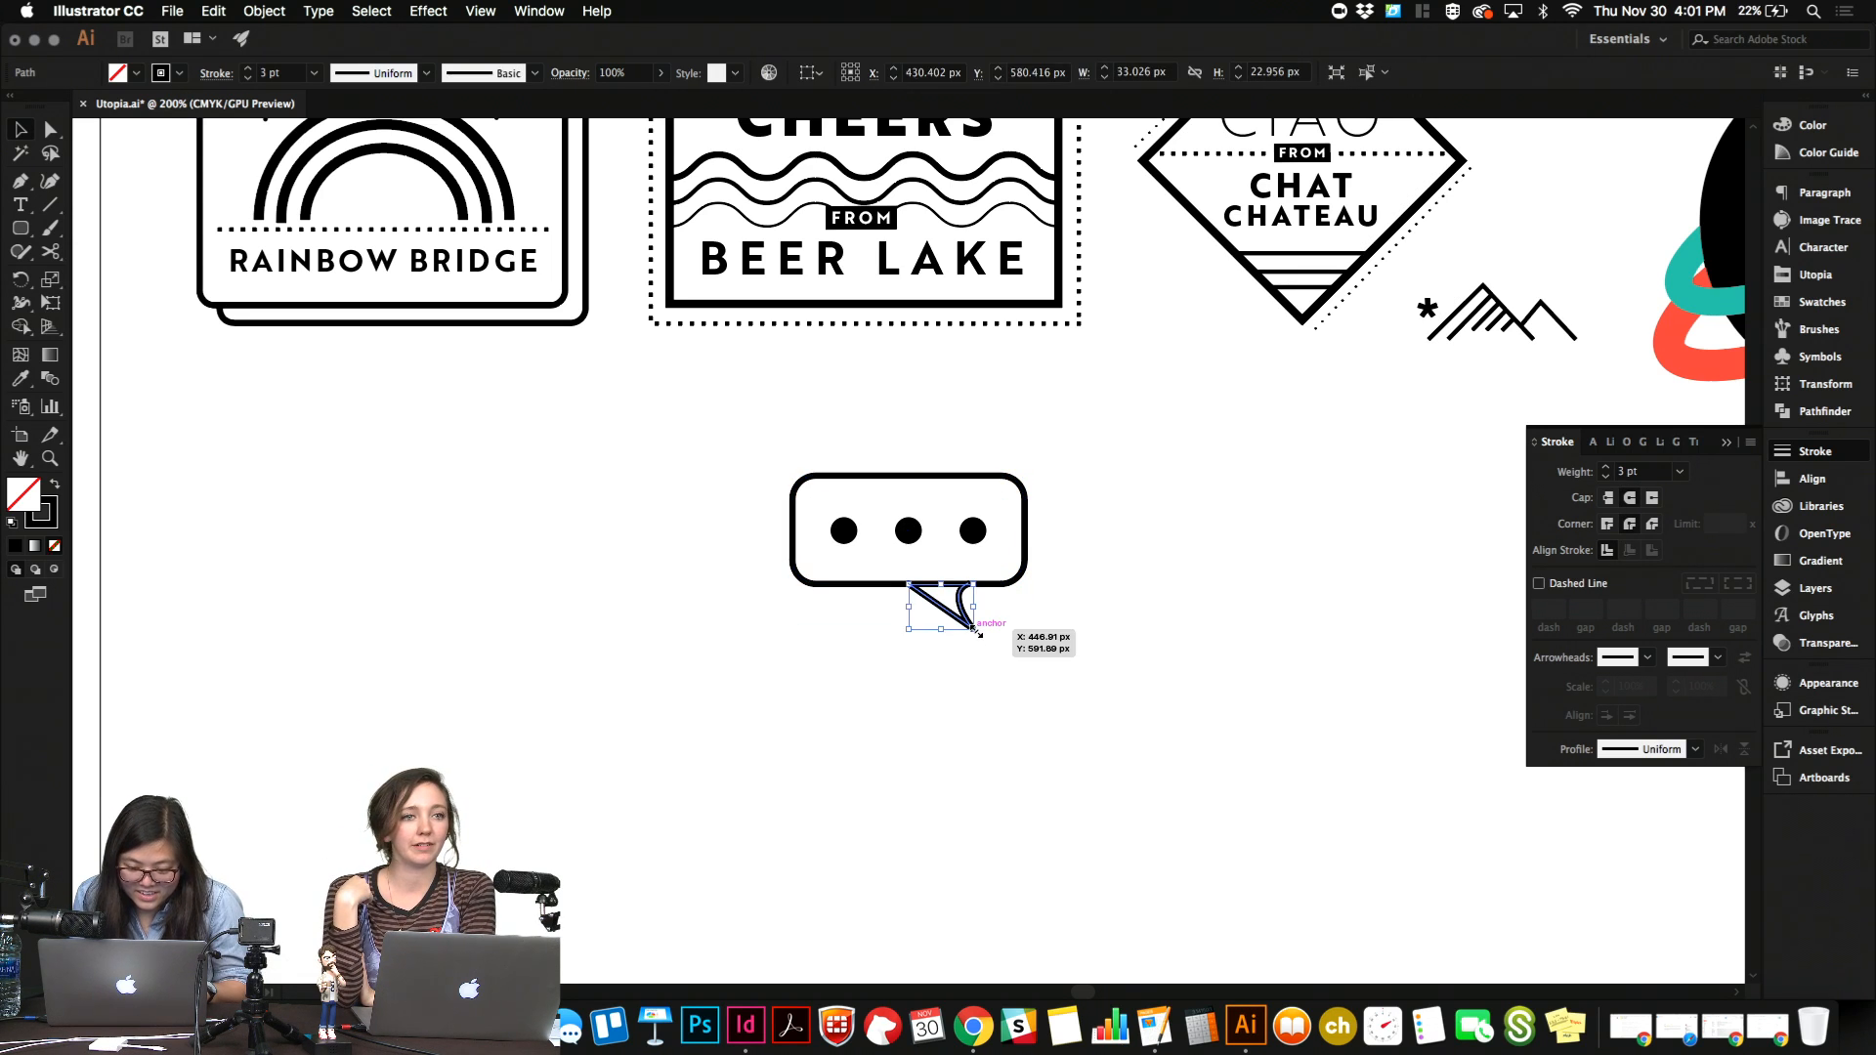
scroll(972, 635, up, 6)
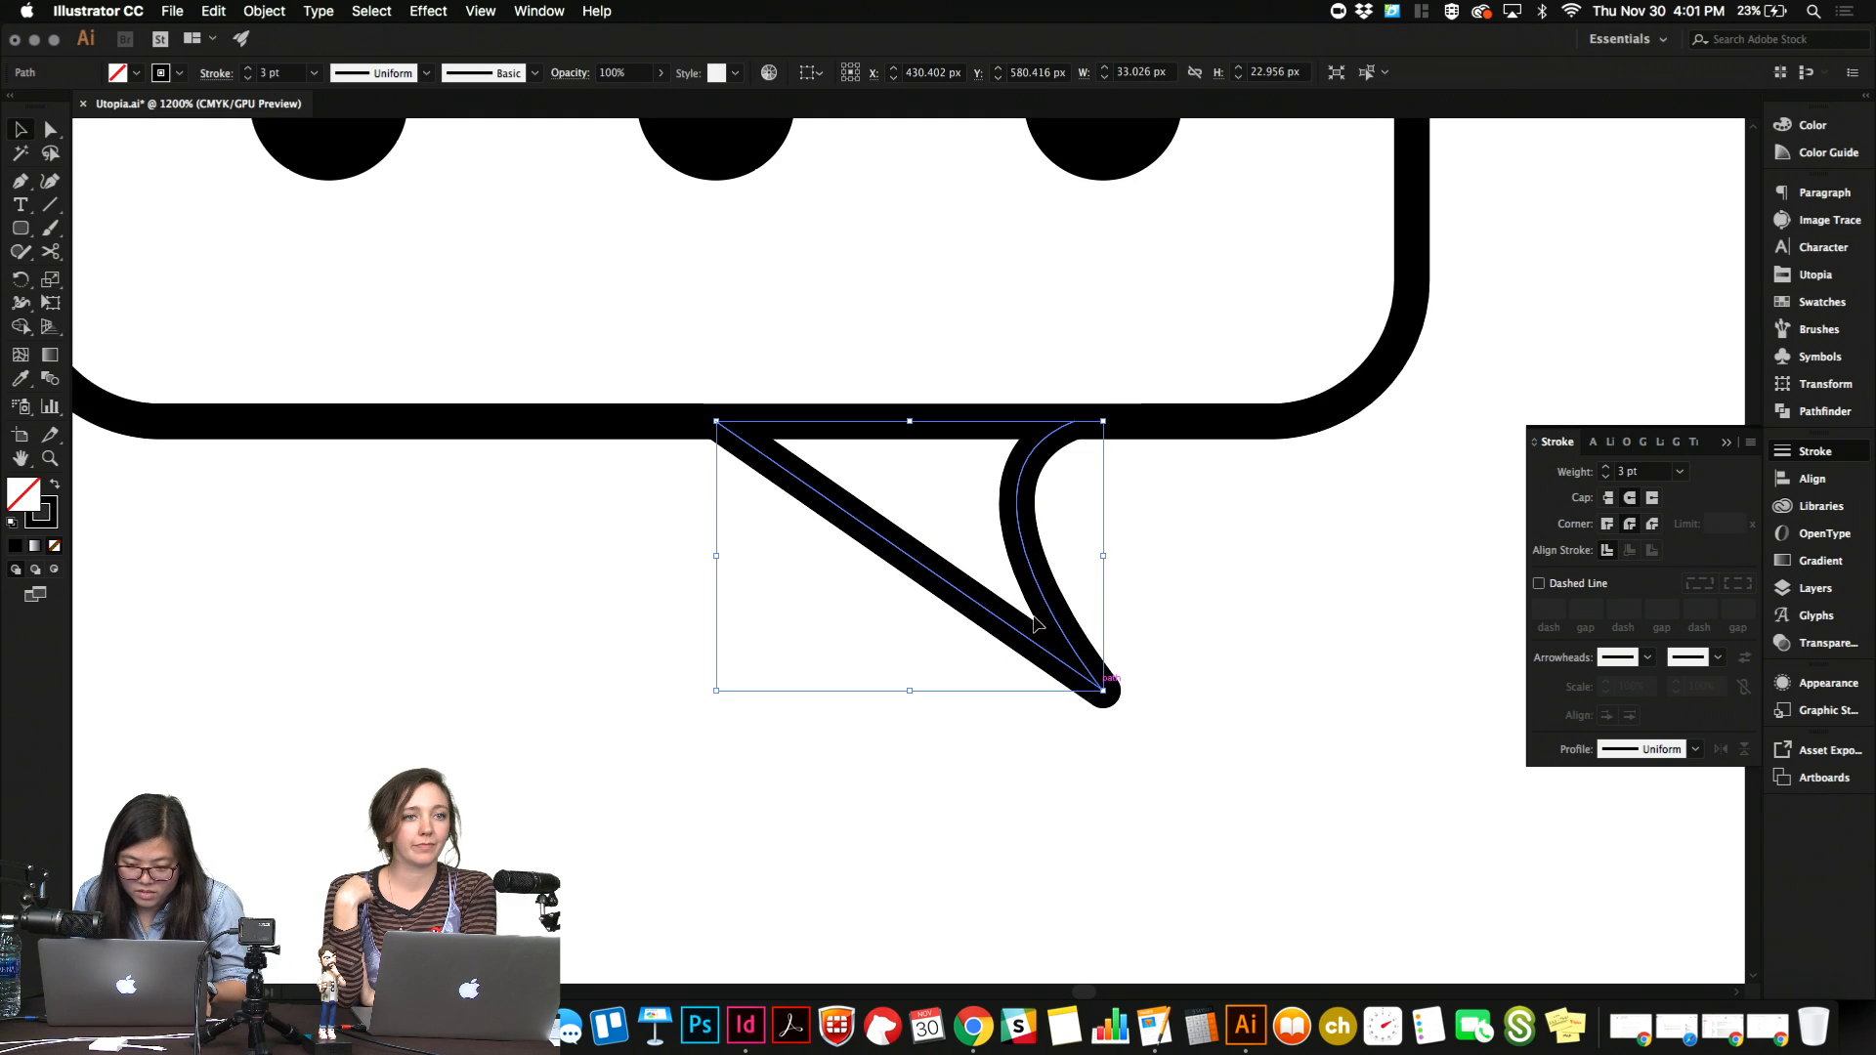
click(1036, 603)
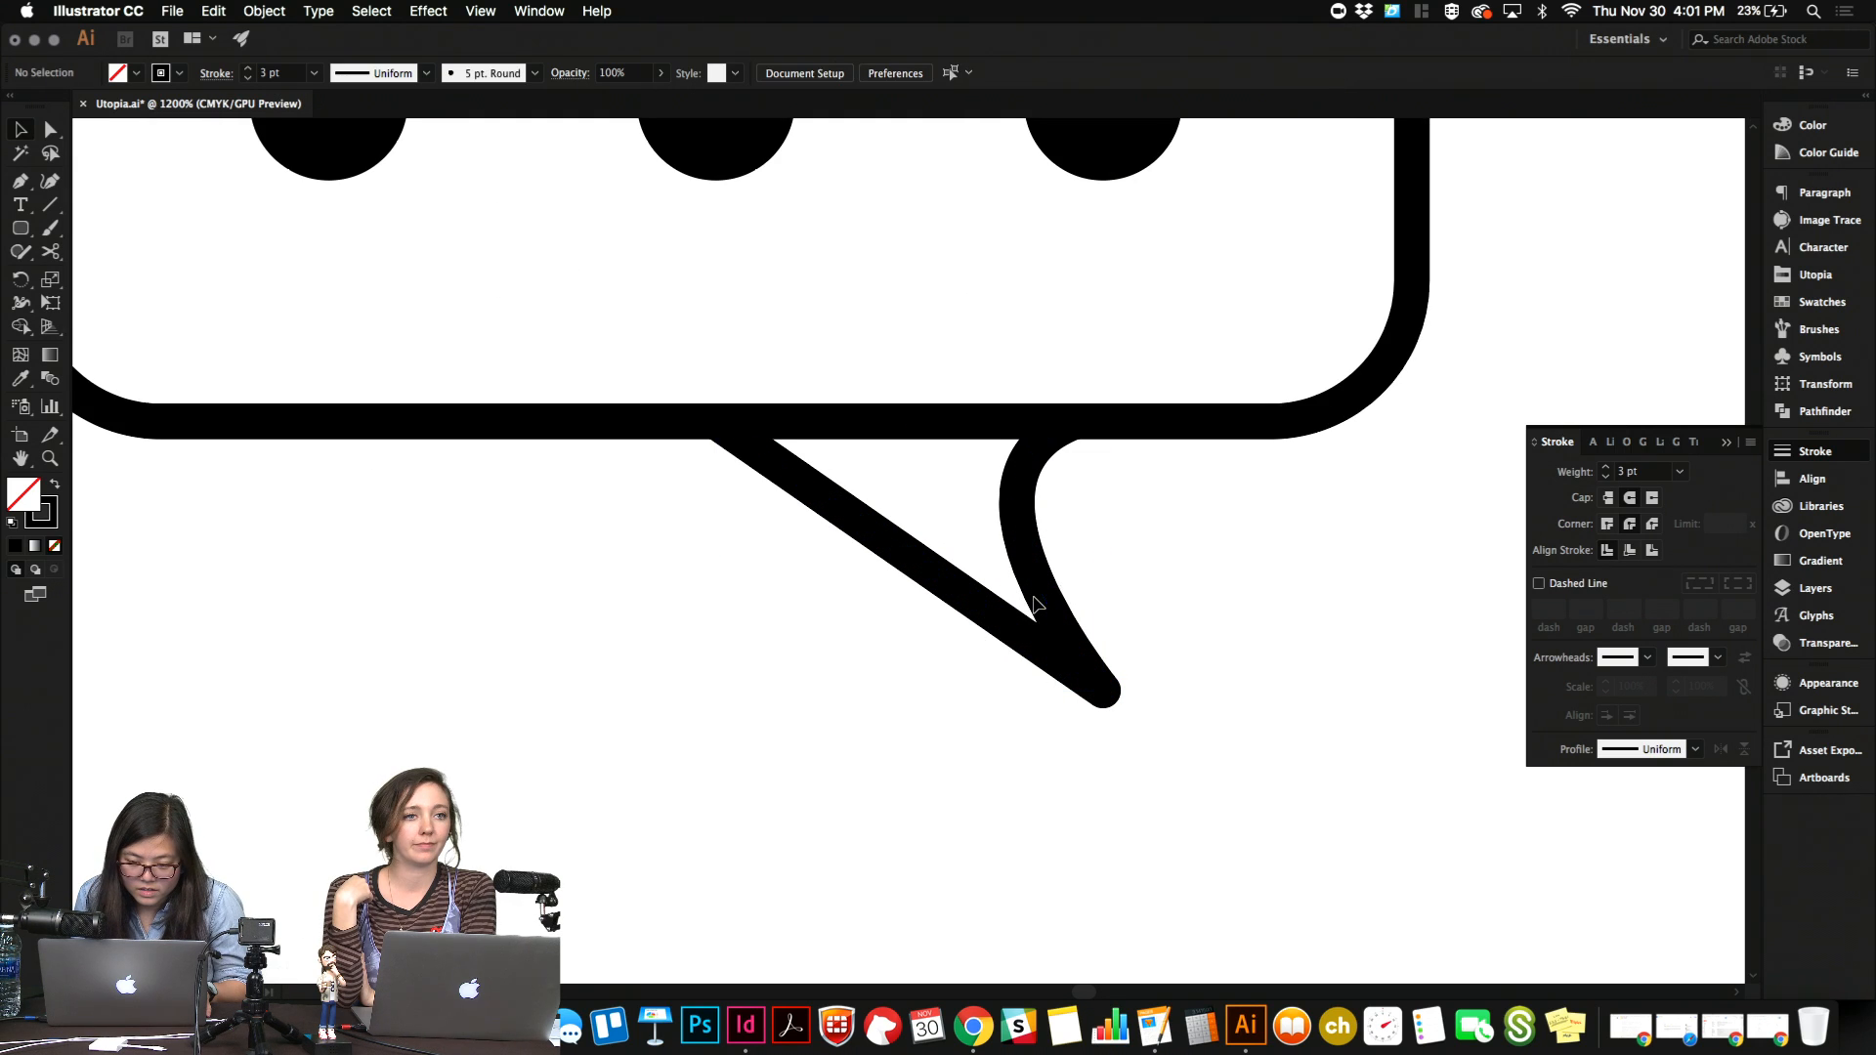
click(1021, 526)
drag(1124, 555, 1164, 565)
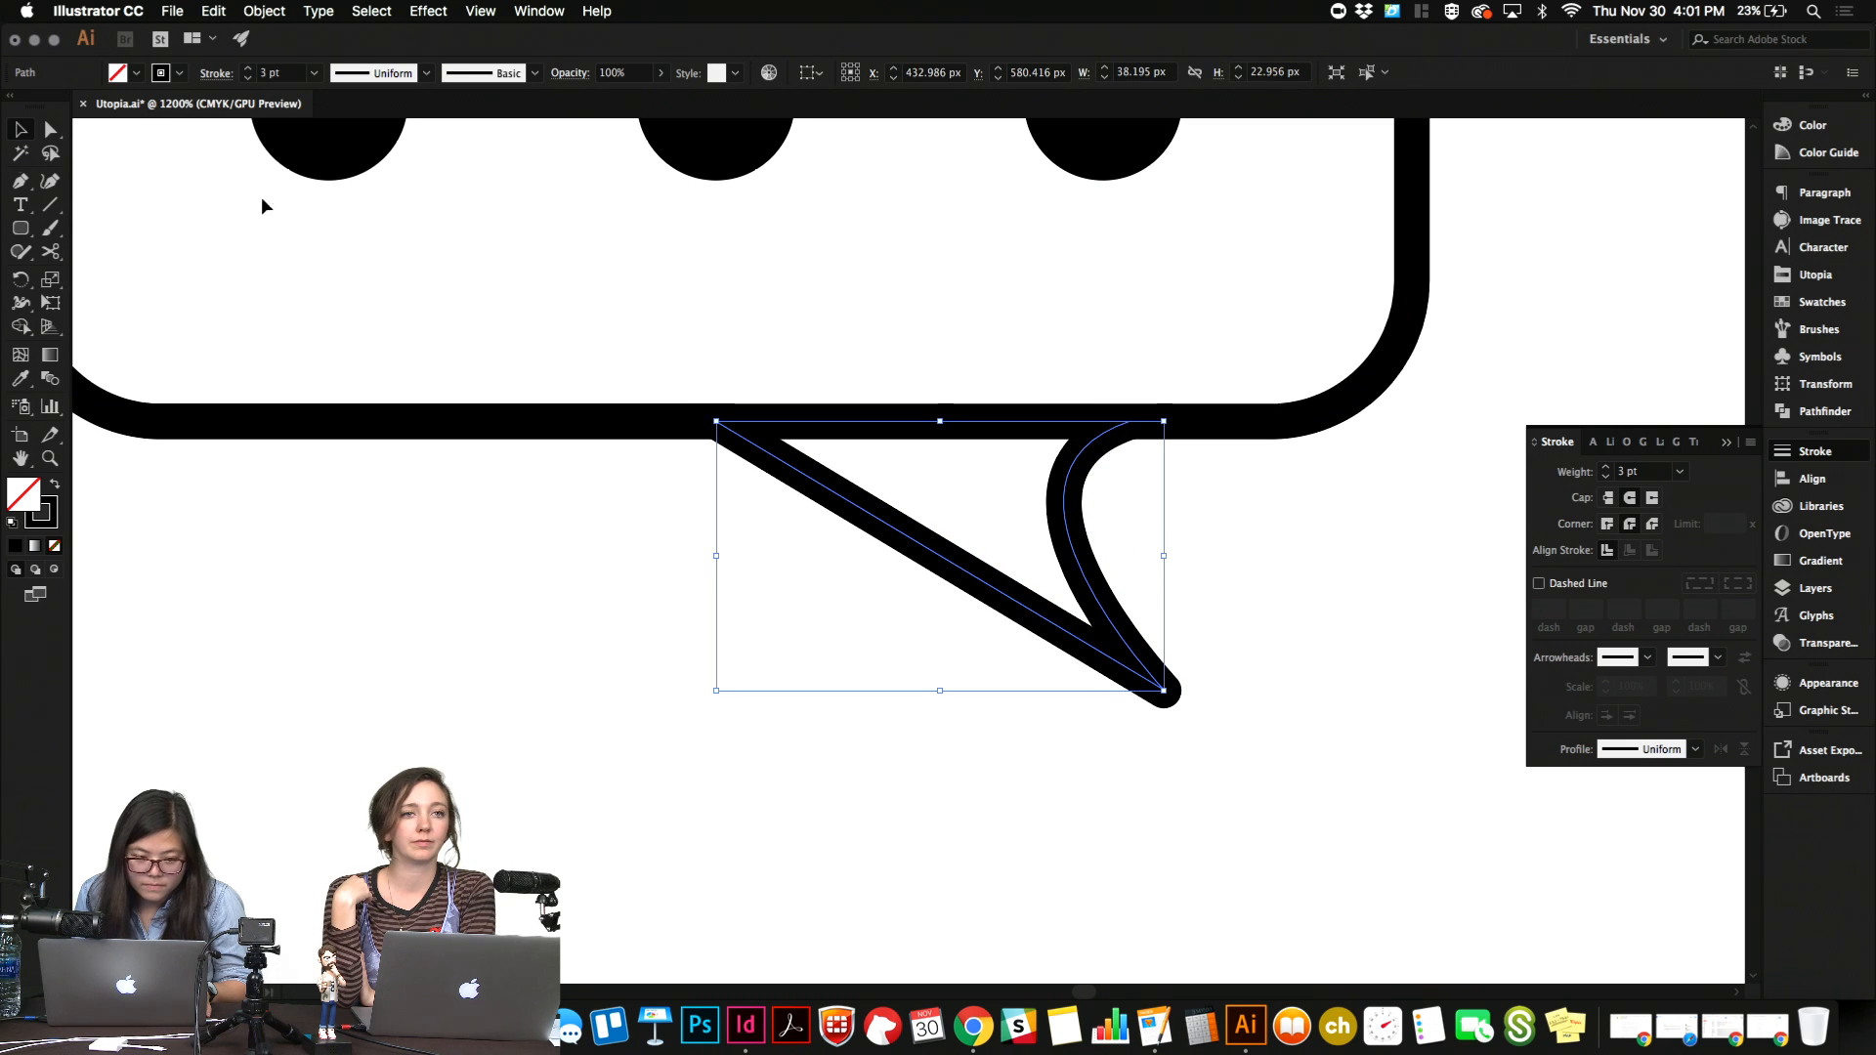
Move the tail's tip anchor down and inward to about X 446.9 px, Y 595.8 px.
click(515, 737)
key(a)
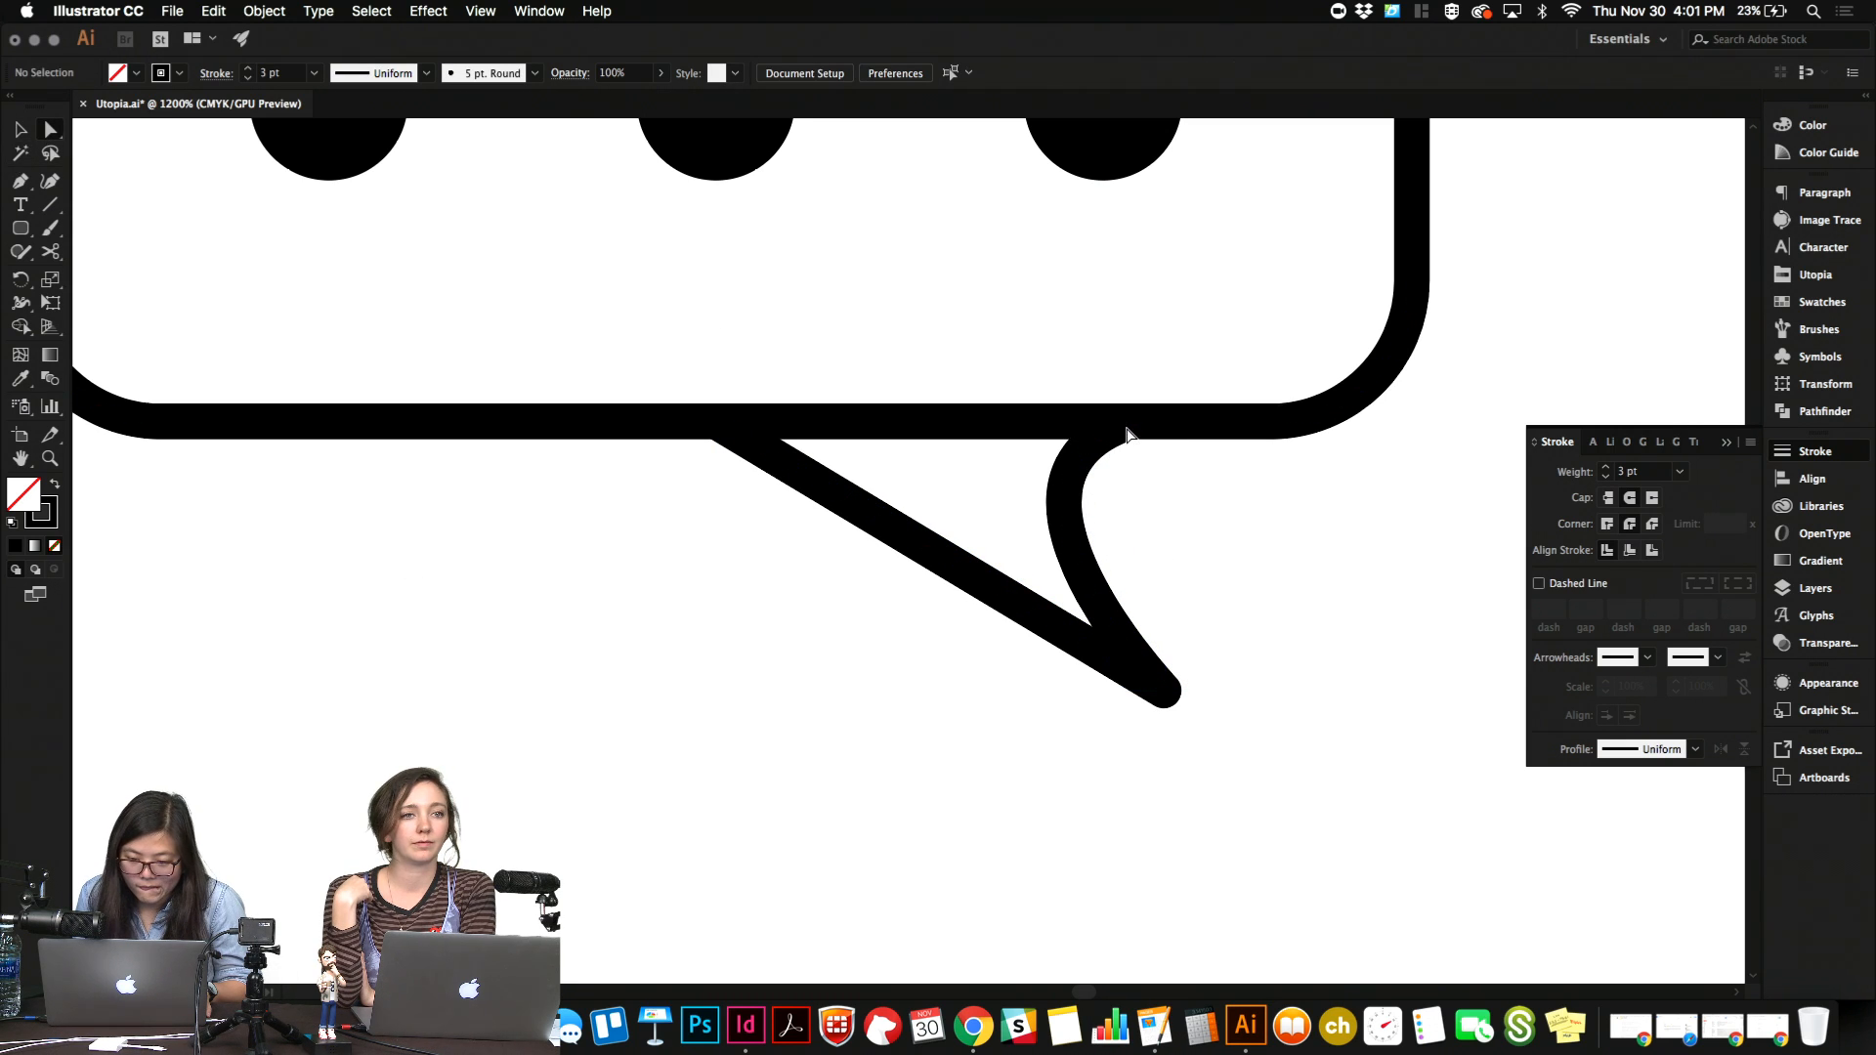
click(1112, 433)
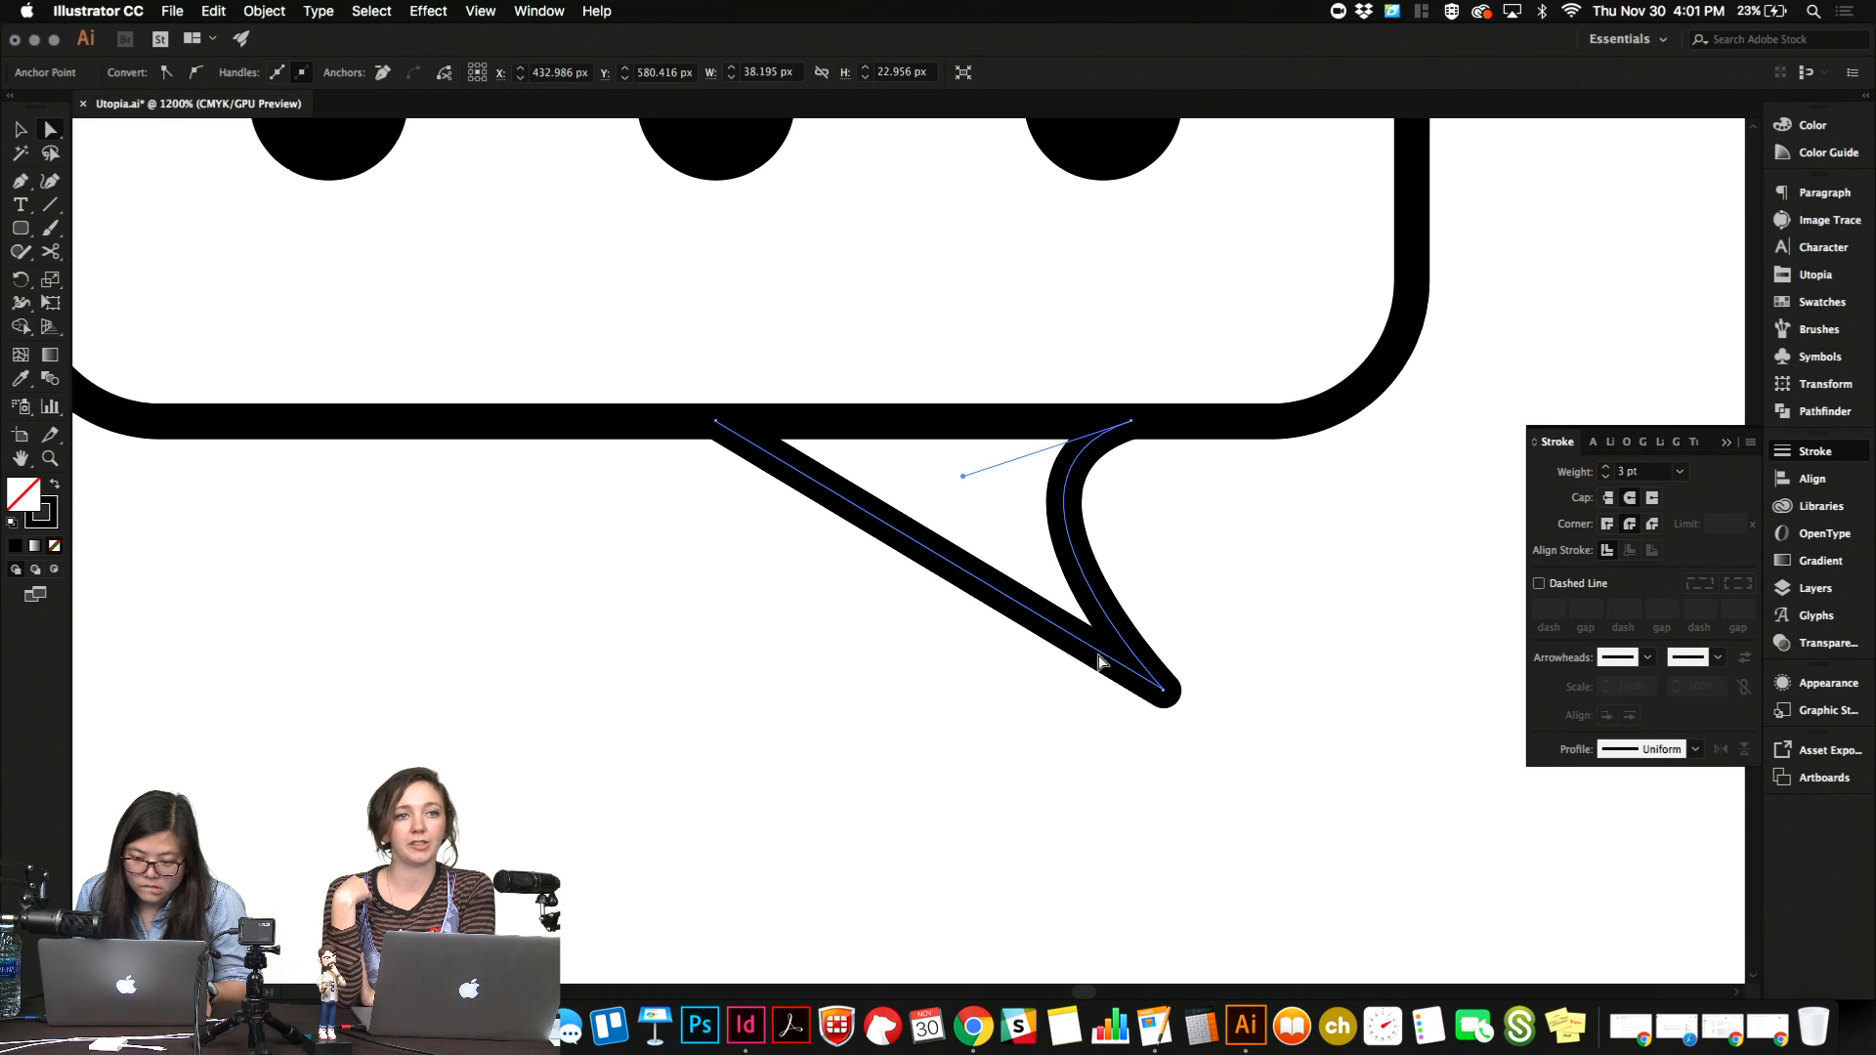
drag(1157, 691, 1102, 734)
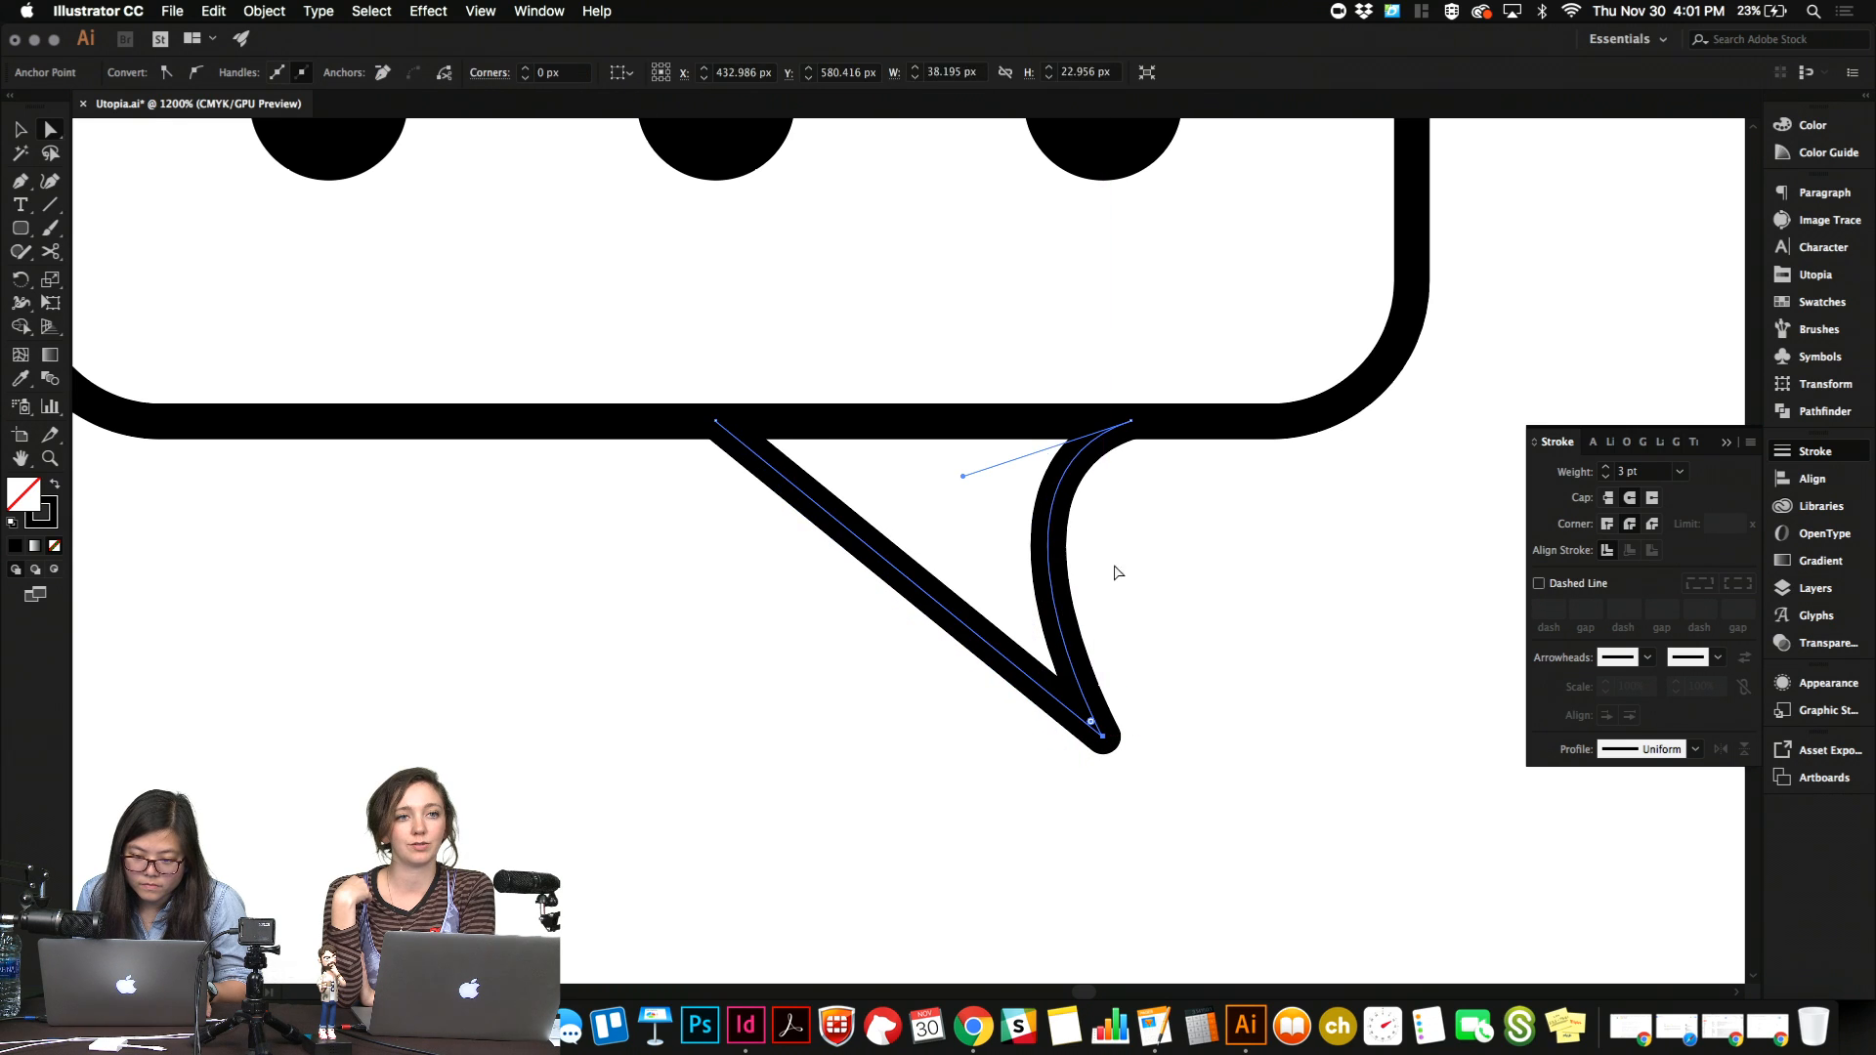
Straighten the tail's curved side by shortening its handle, and round the tip with a corner radius of about 2.37 px.
drag(963, 475, 1024, 475)
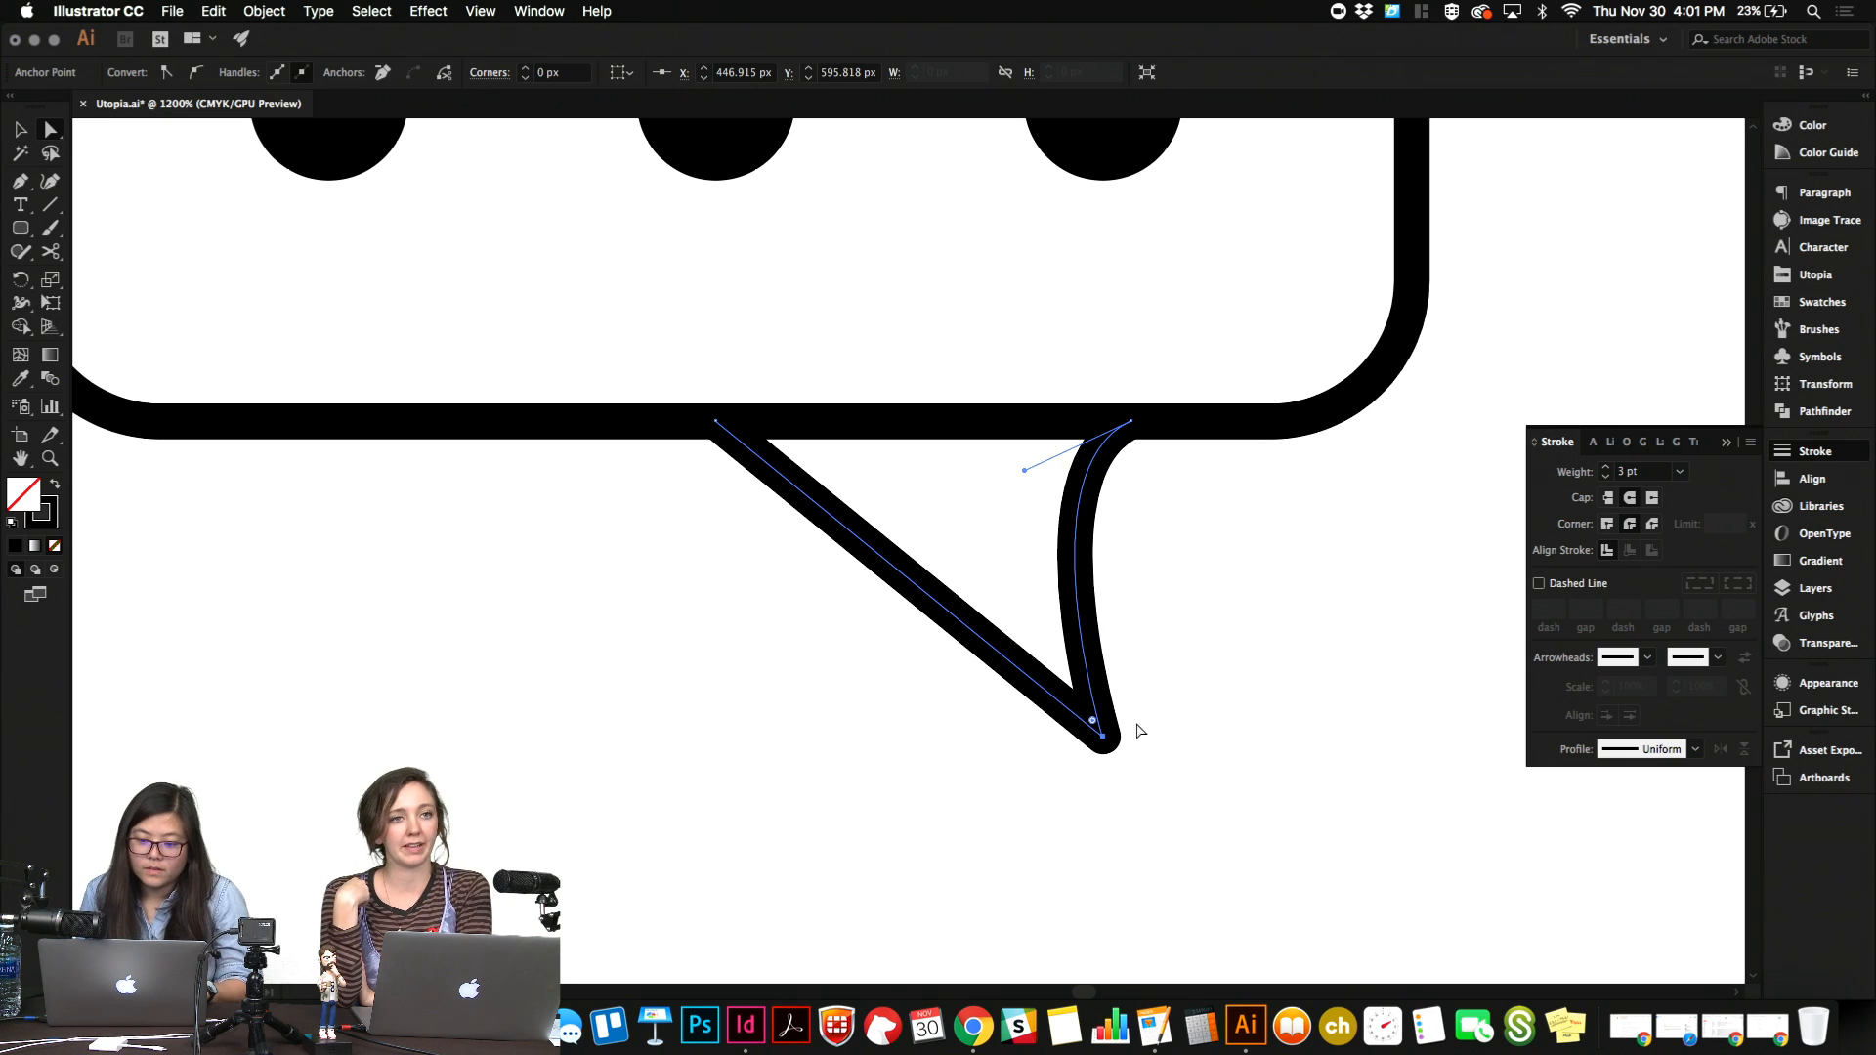
drag(1095, 725, 1059, 667)
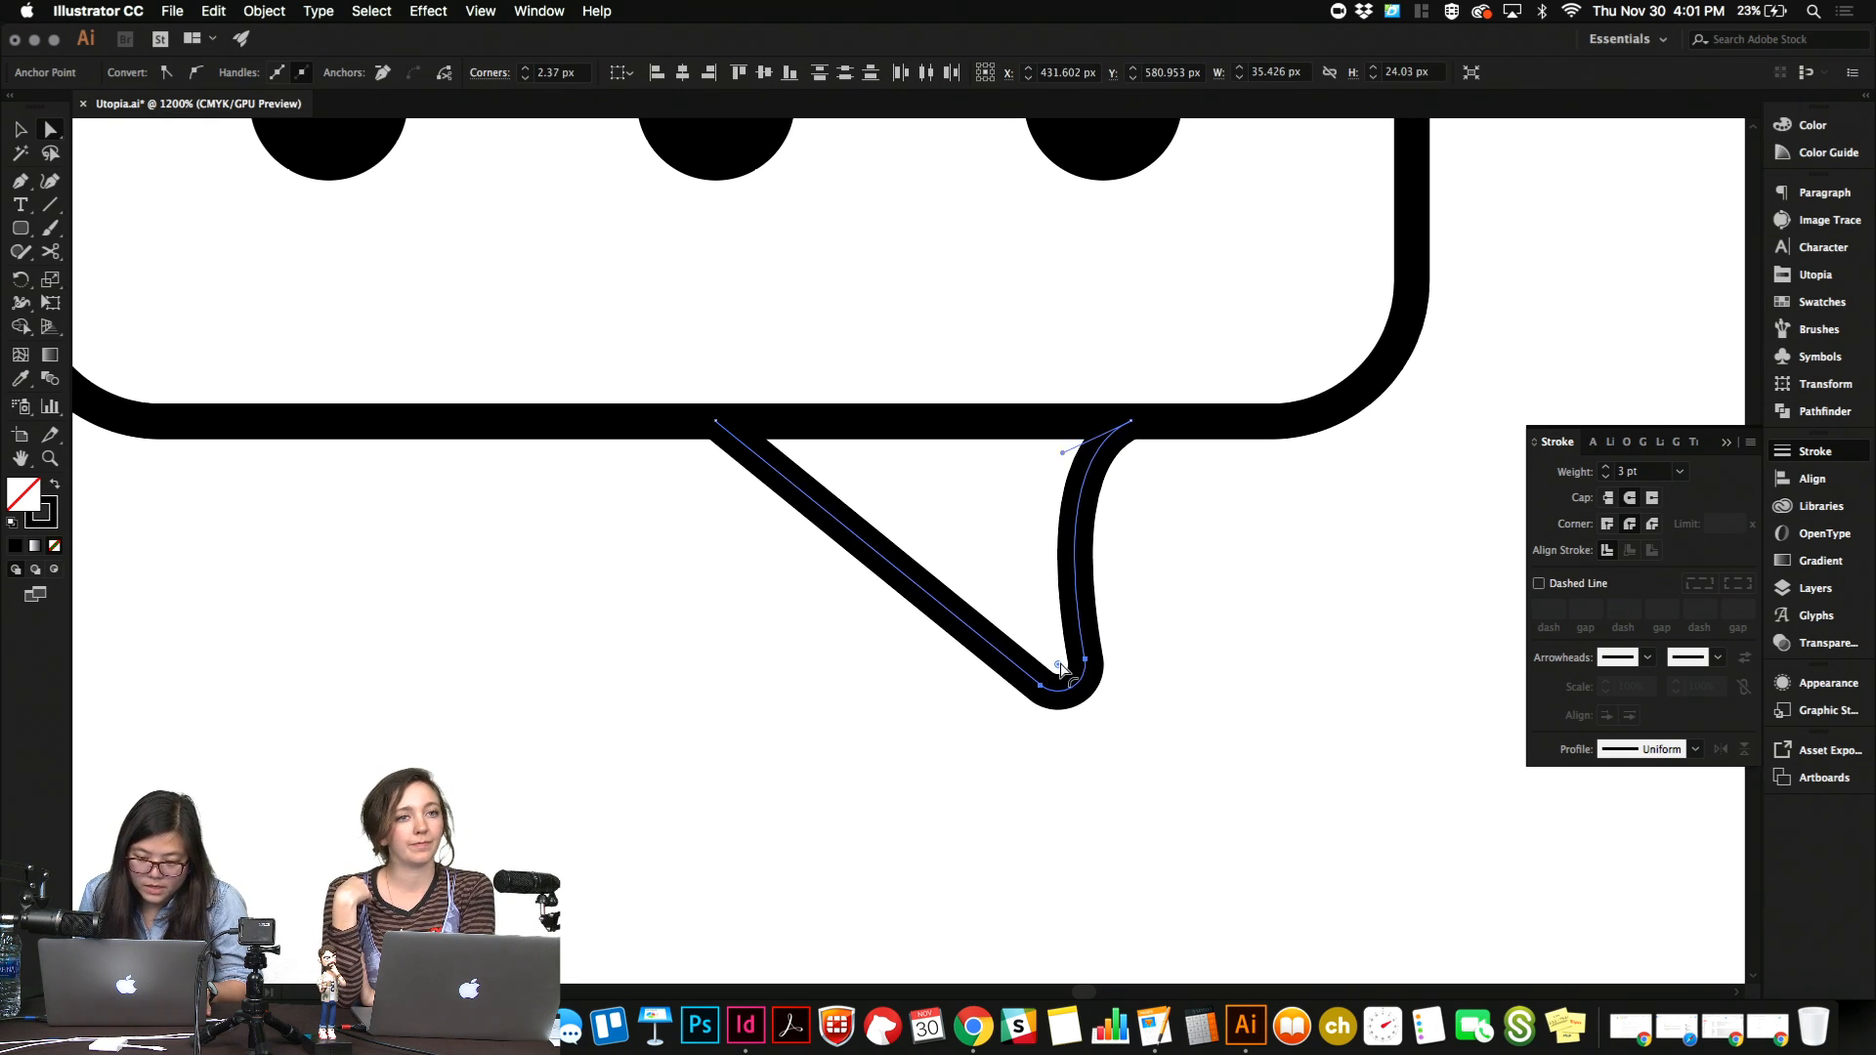
click(1278, 662)
Merge the reshaped tail with the rounded rectangle into a single speech bubble outline using the Shape Builder tool.
drag(743, 596, 1191, 396)
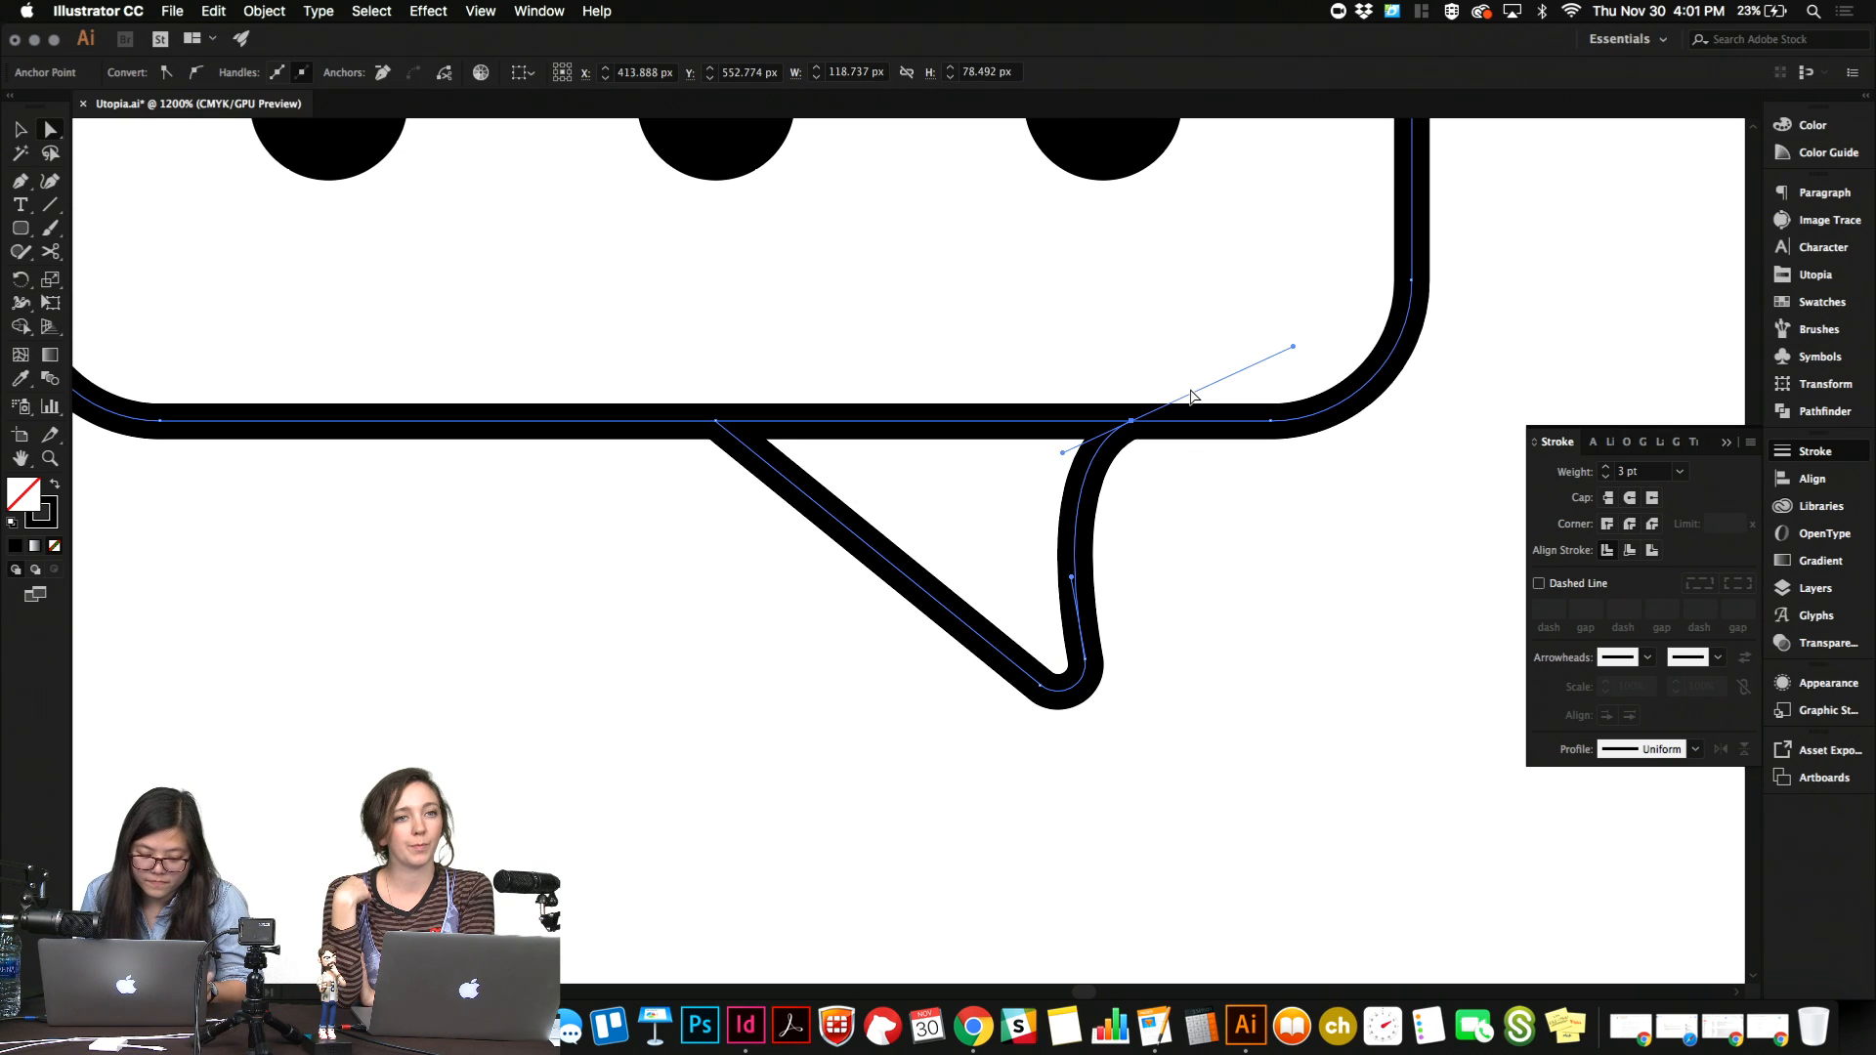
key(shift+m)
drag(1035, 444, 1031, 350)
key(v)
click(1199, 673)
key(super+minus)
key(super+minus)
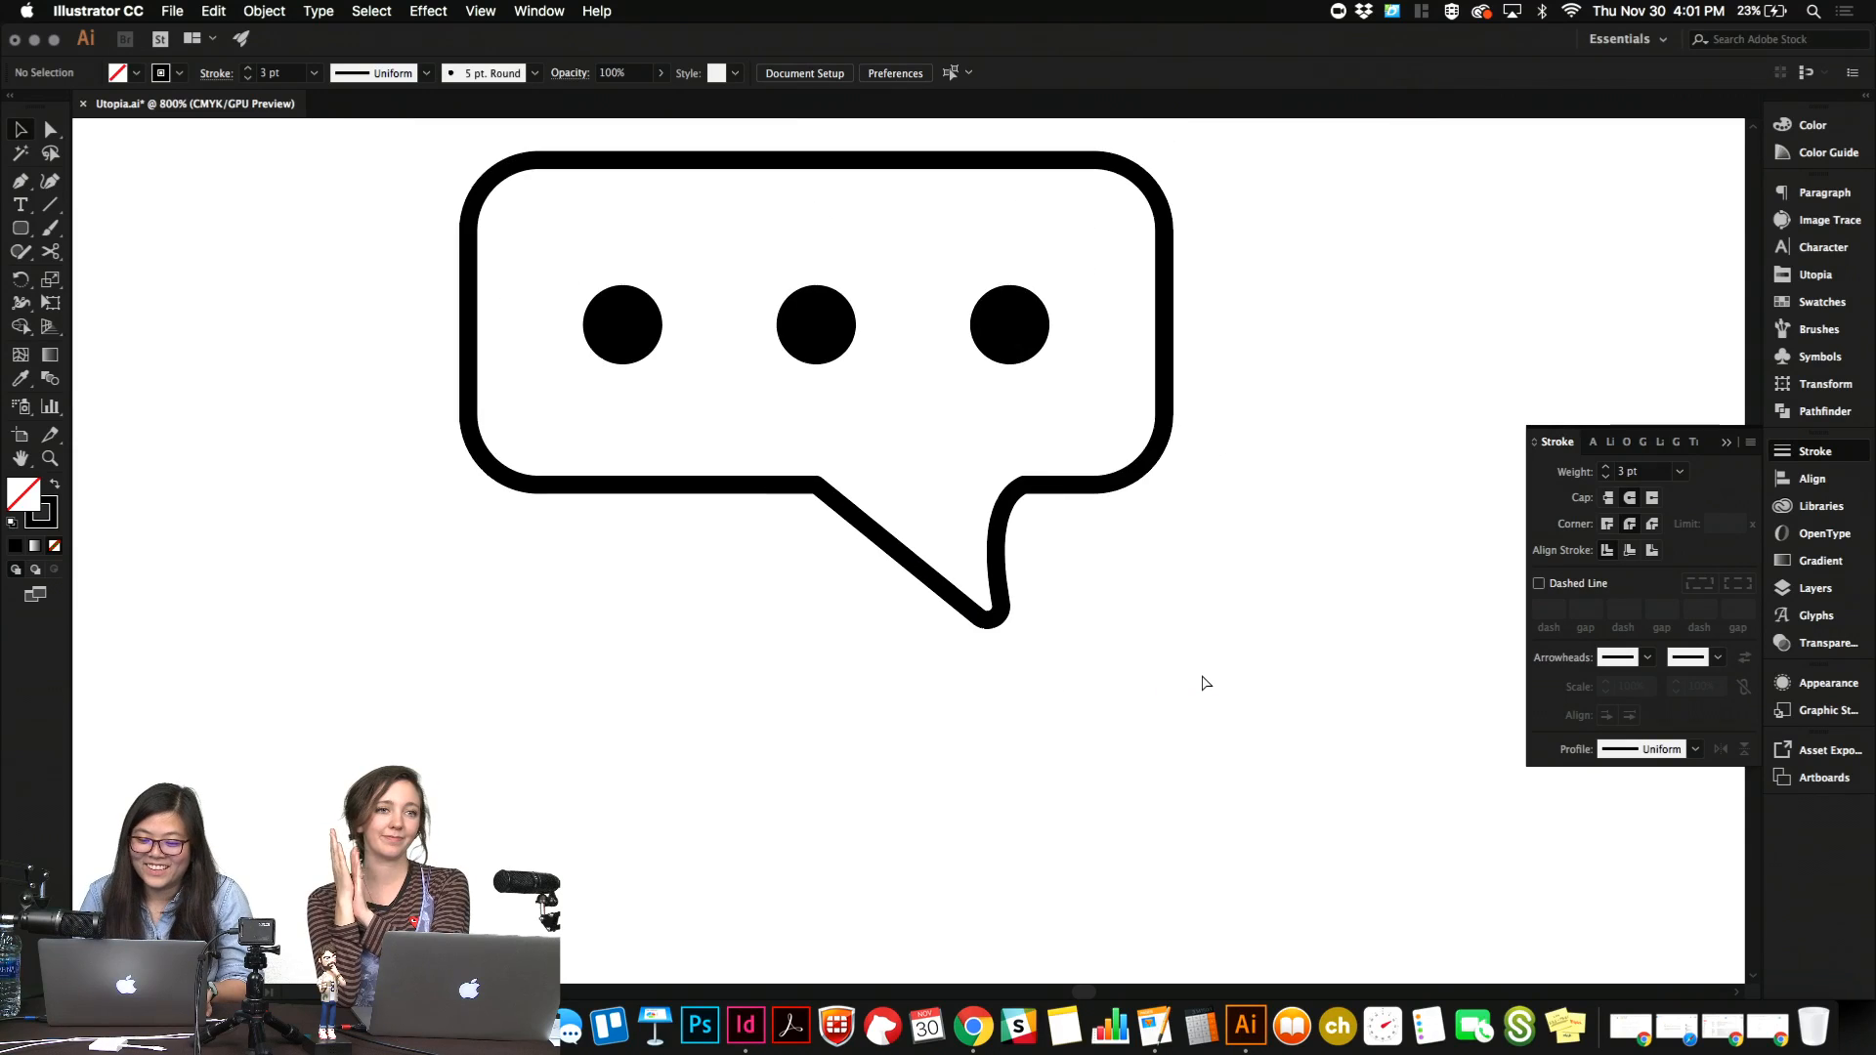
key(super+minus)
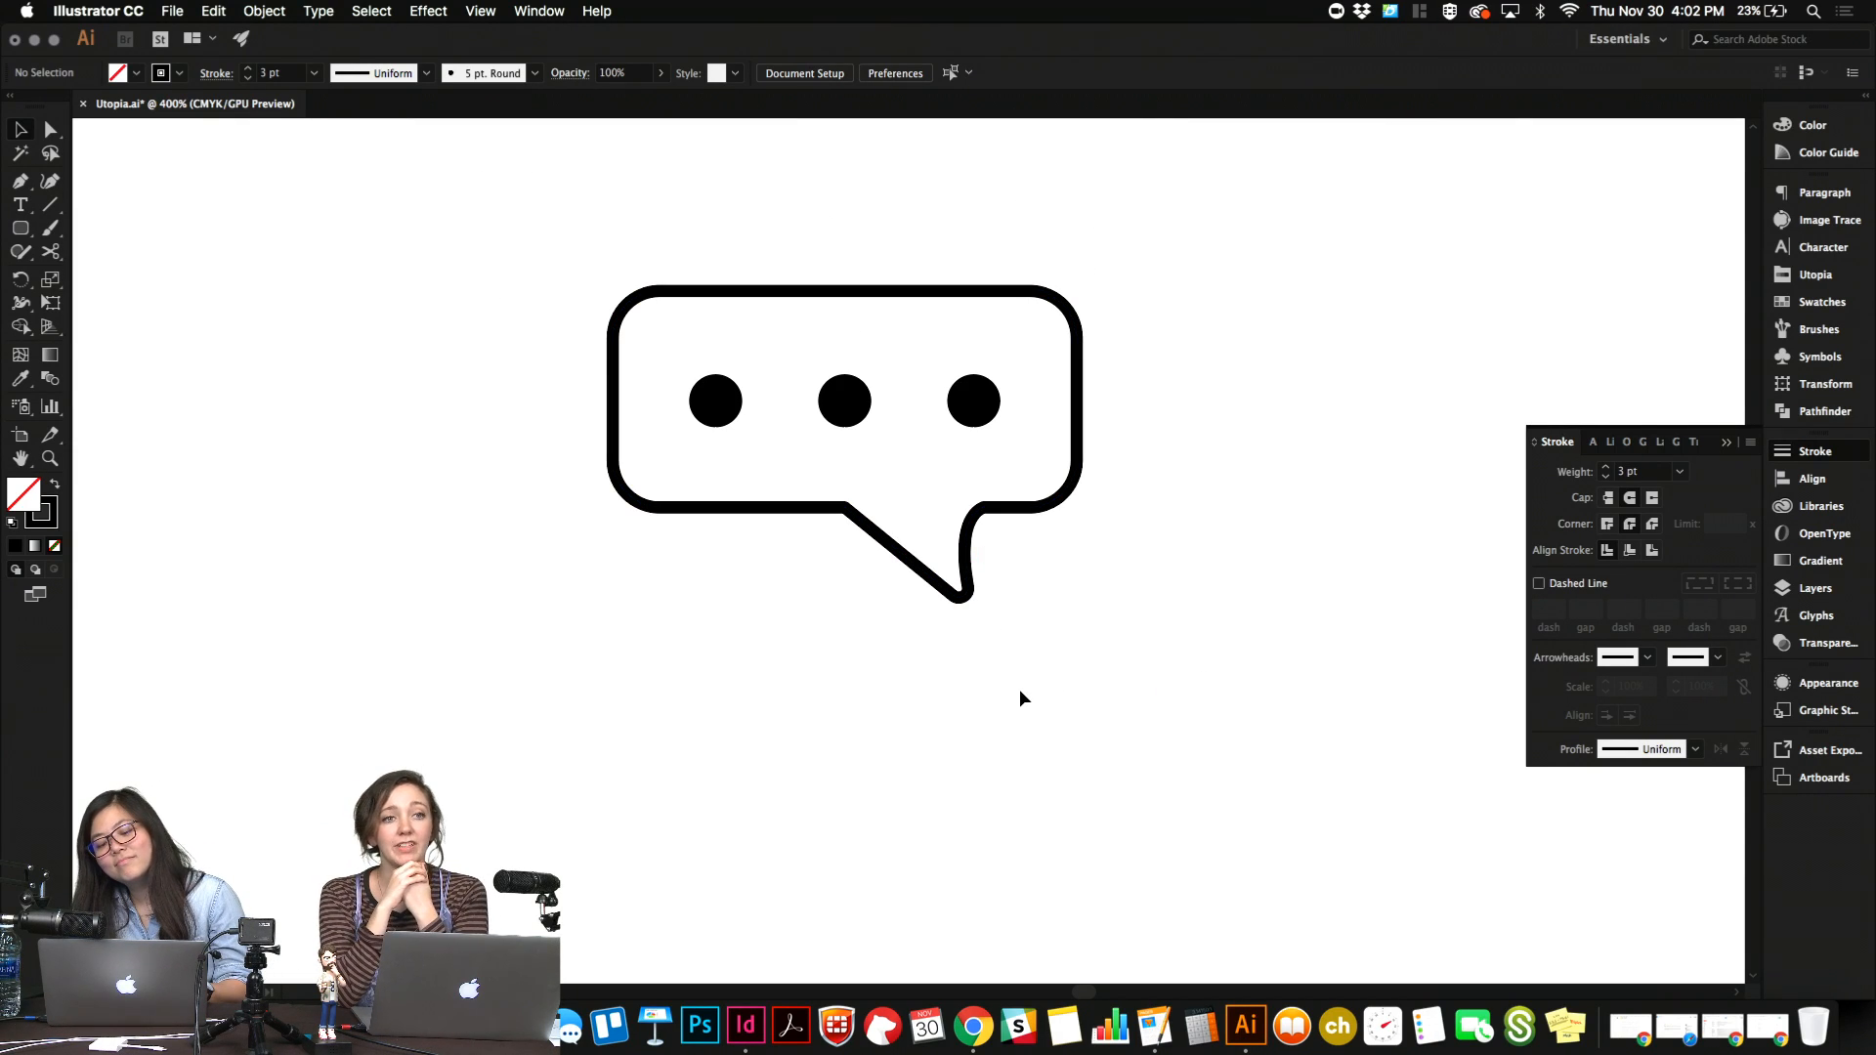
Slightly round the two corners where the tail meets the bubble body using the live corner controls.
click(966, 603)
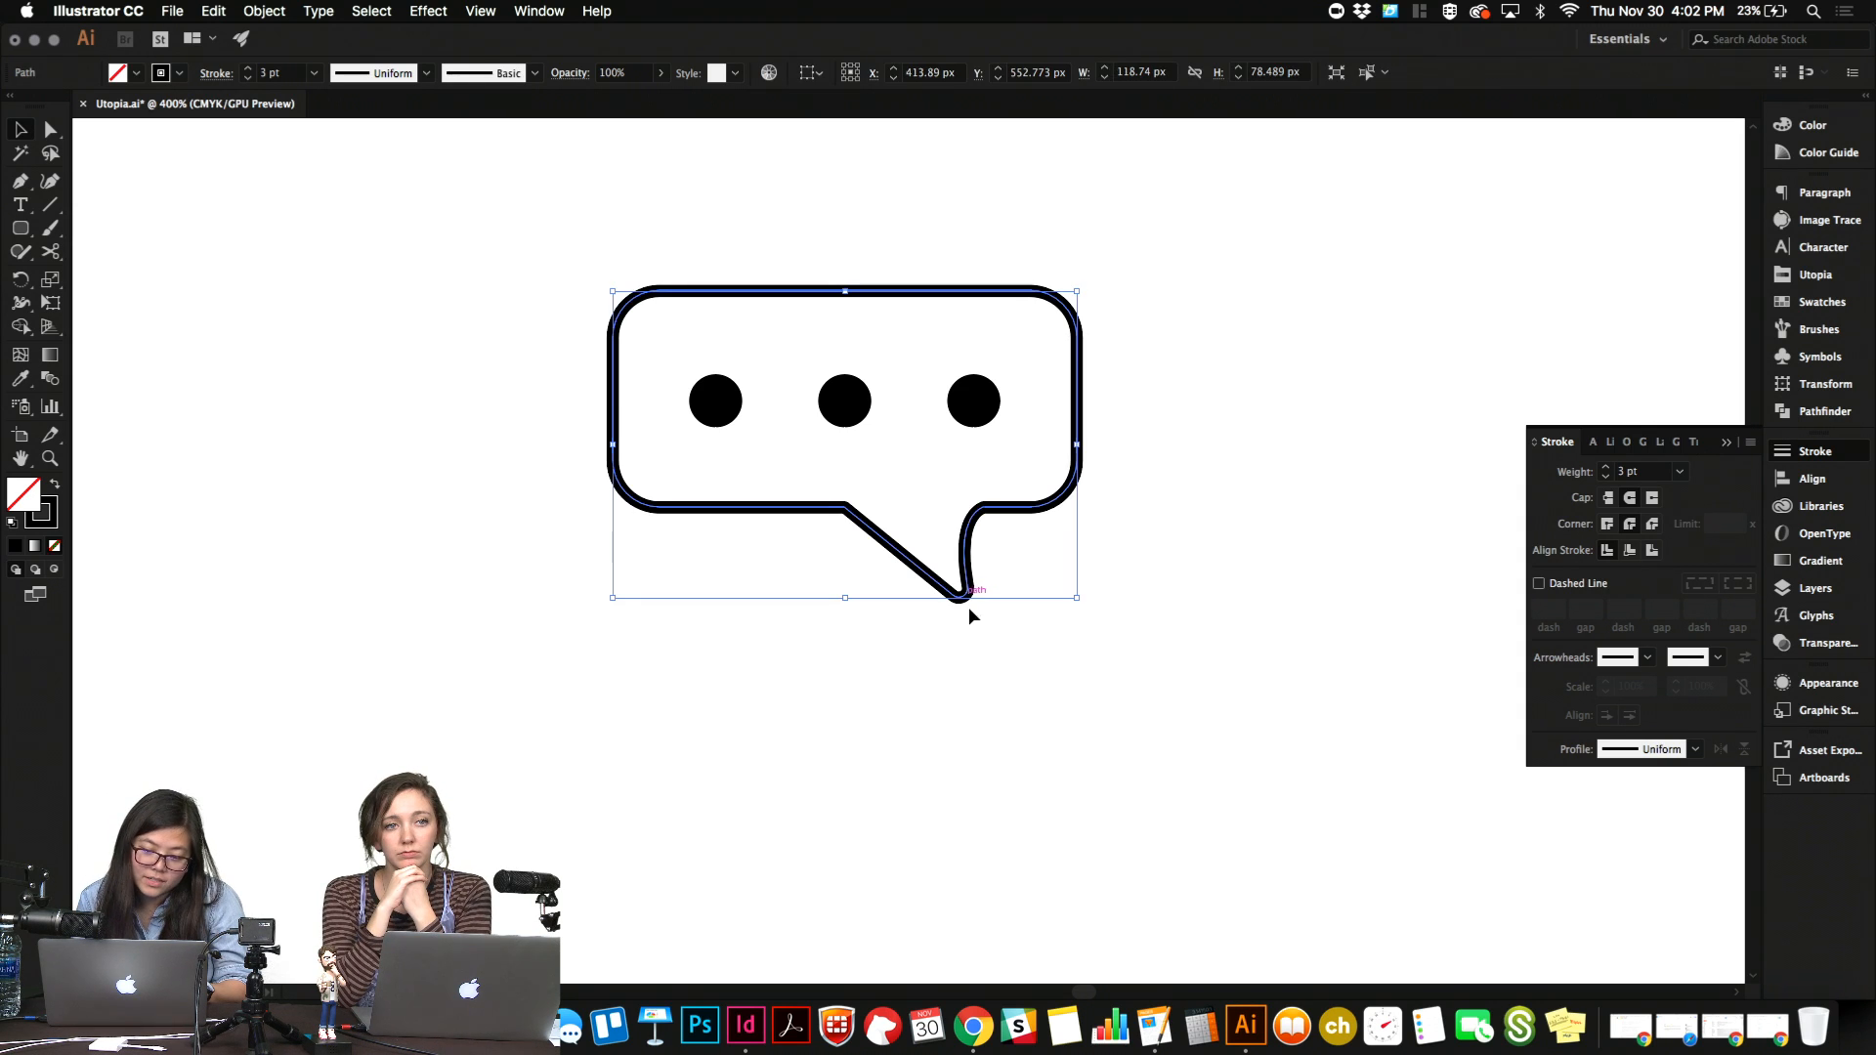
key(super+equal)
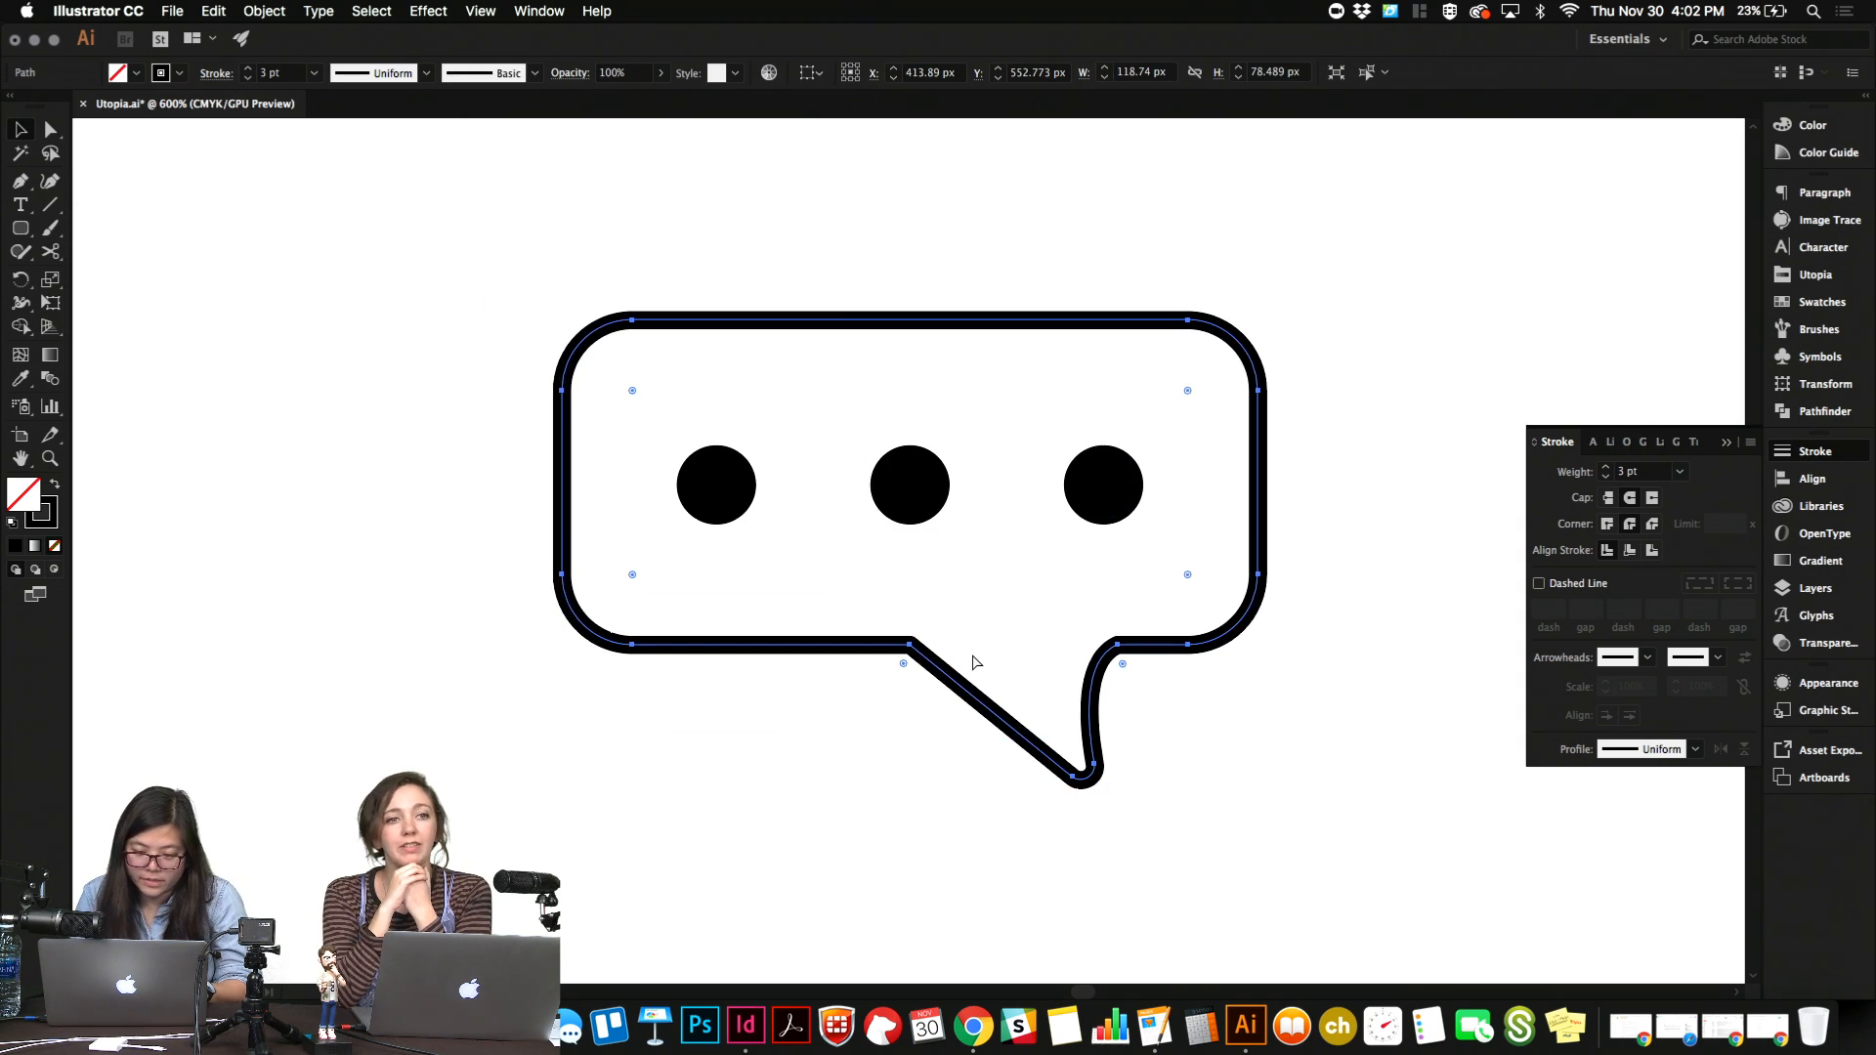
click(944, 803)
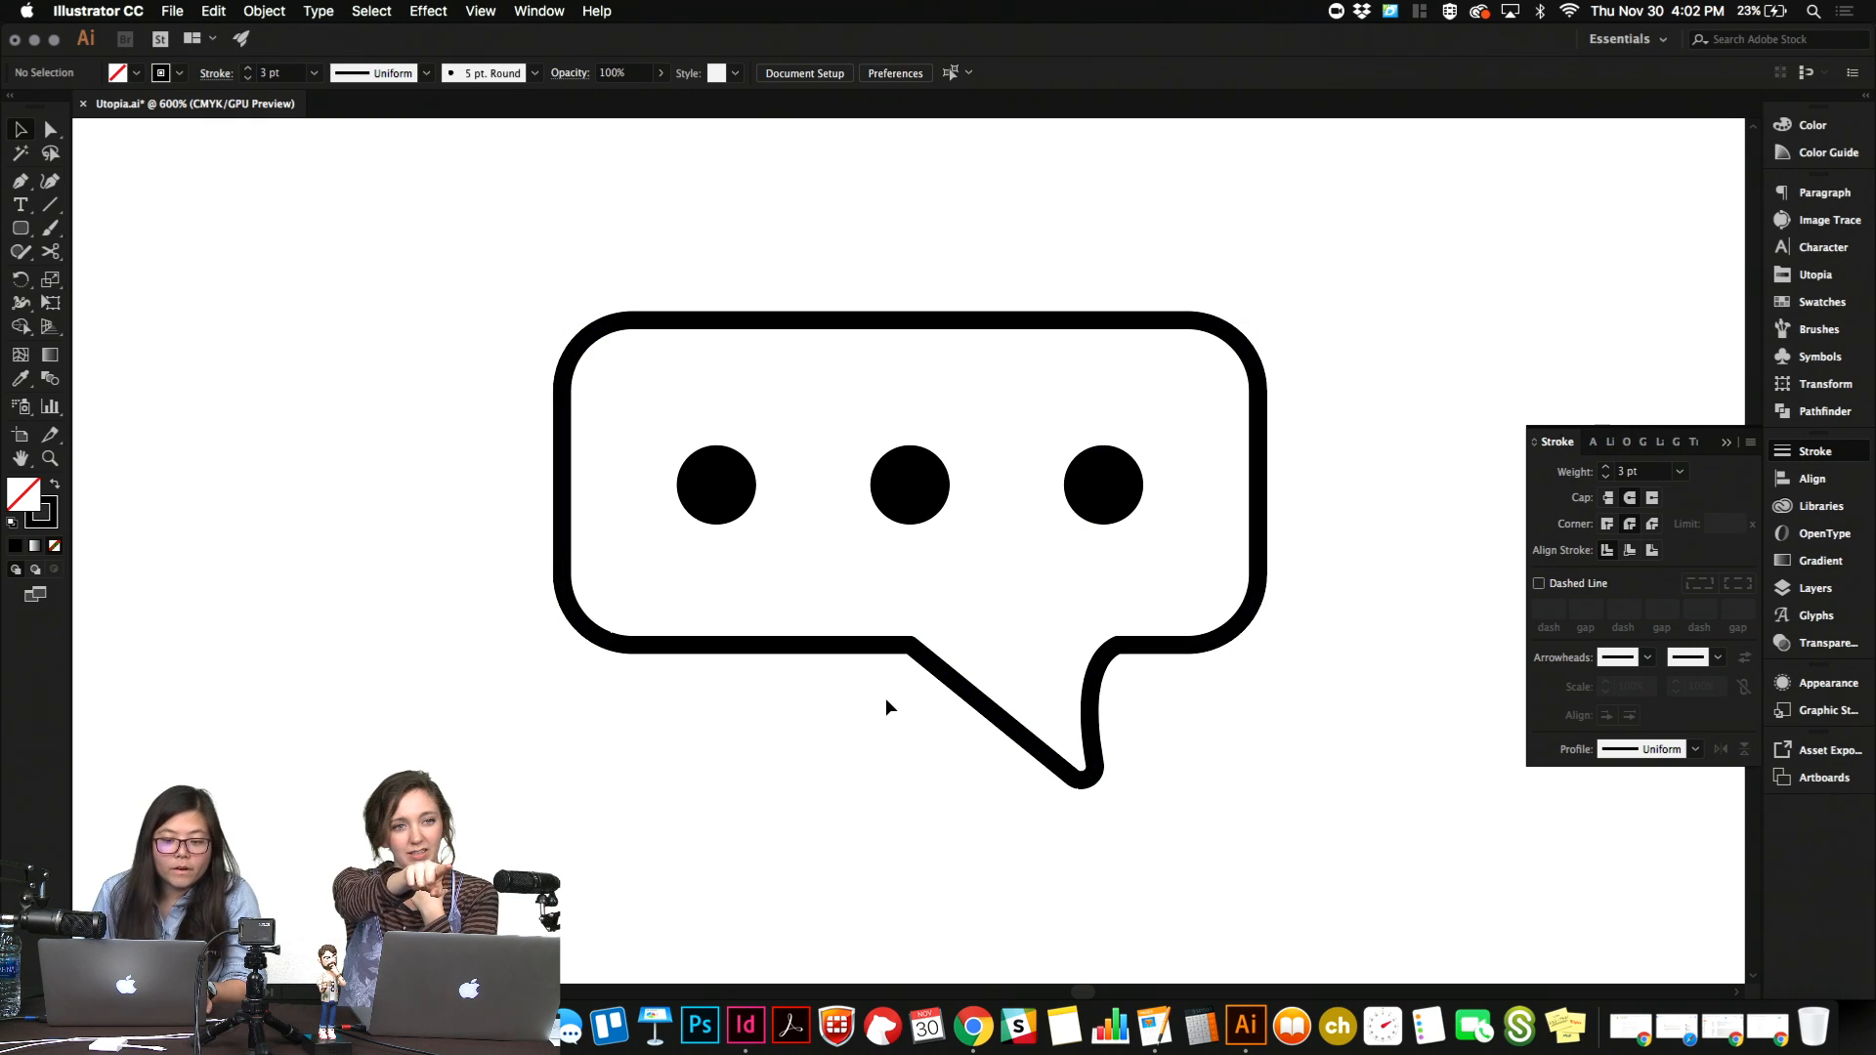
click(682, 645)
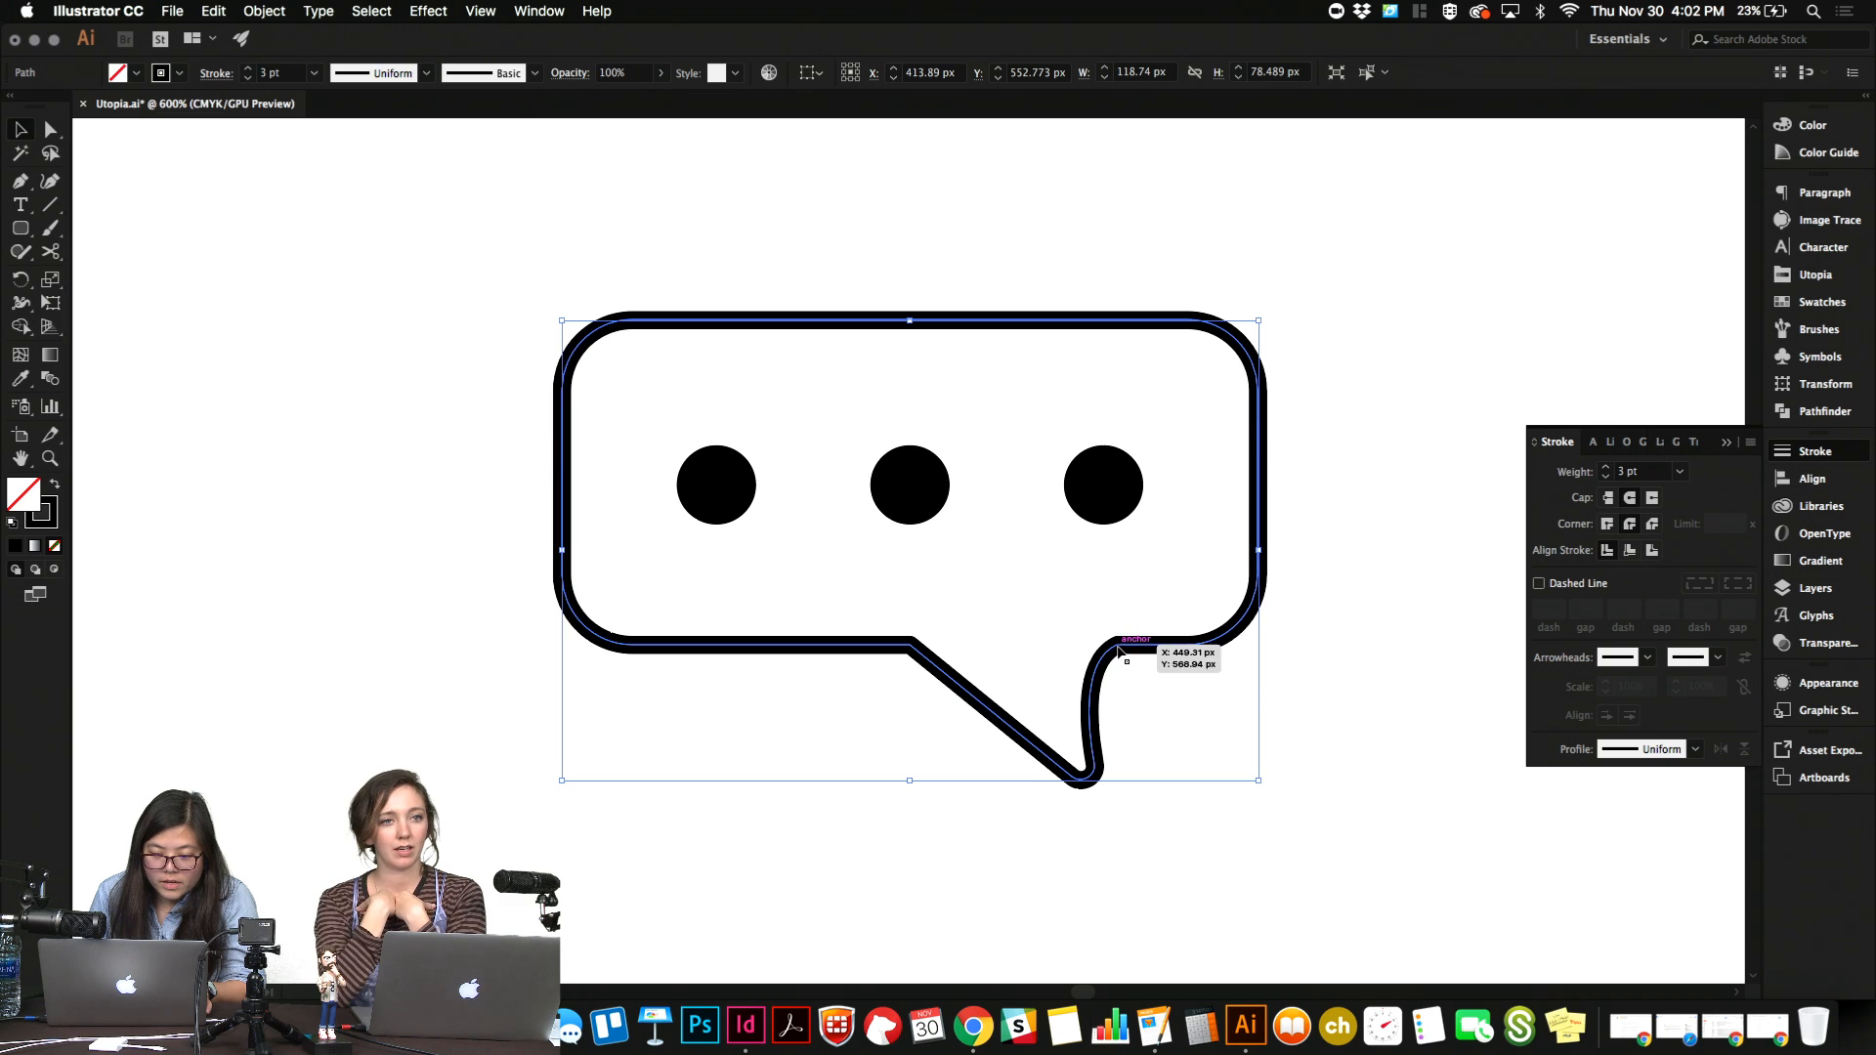
key(super+equal)
key(super+equal)
key(super+equal)
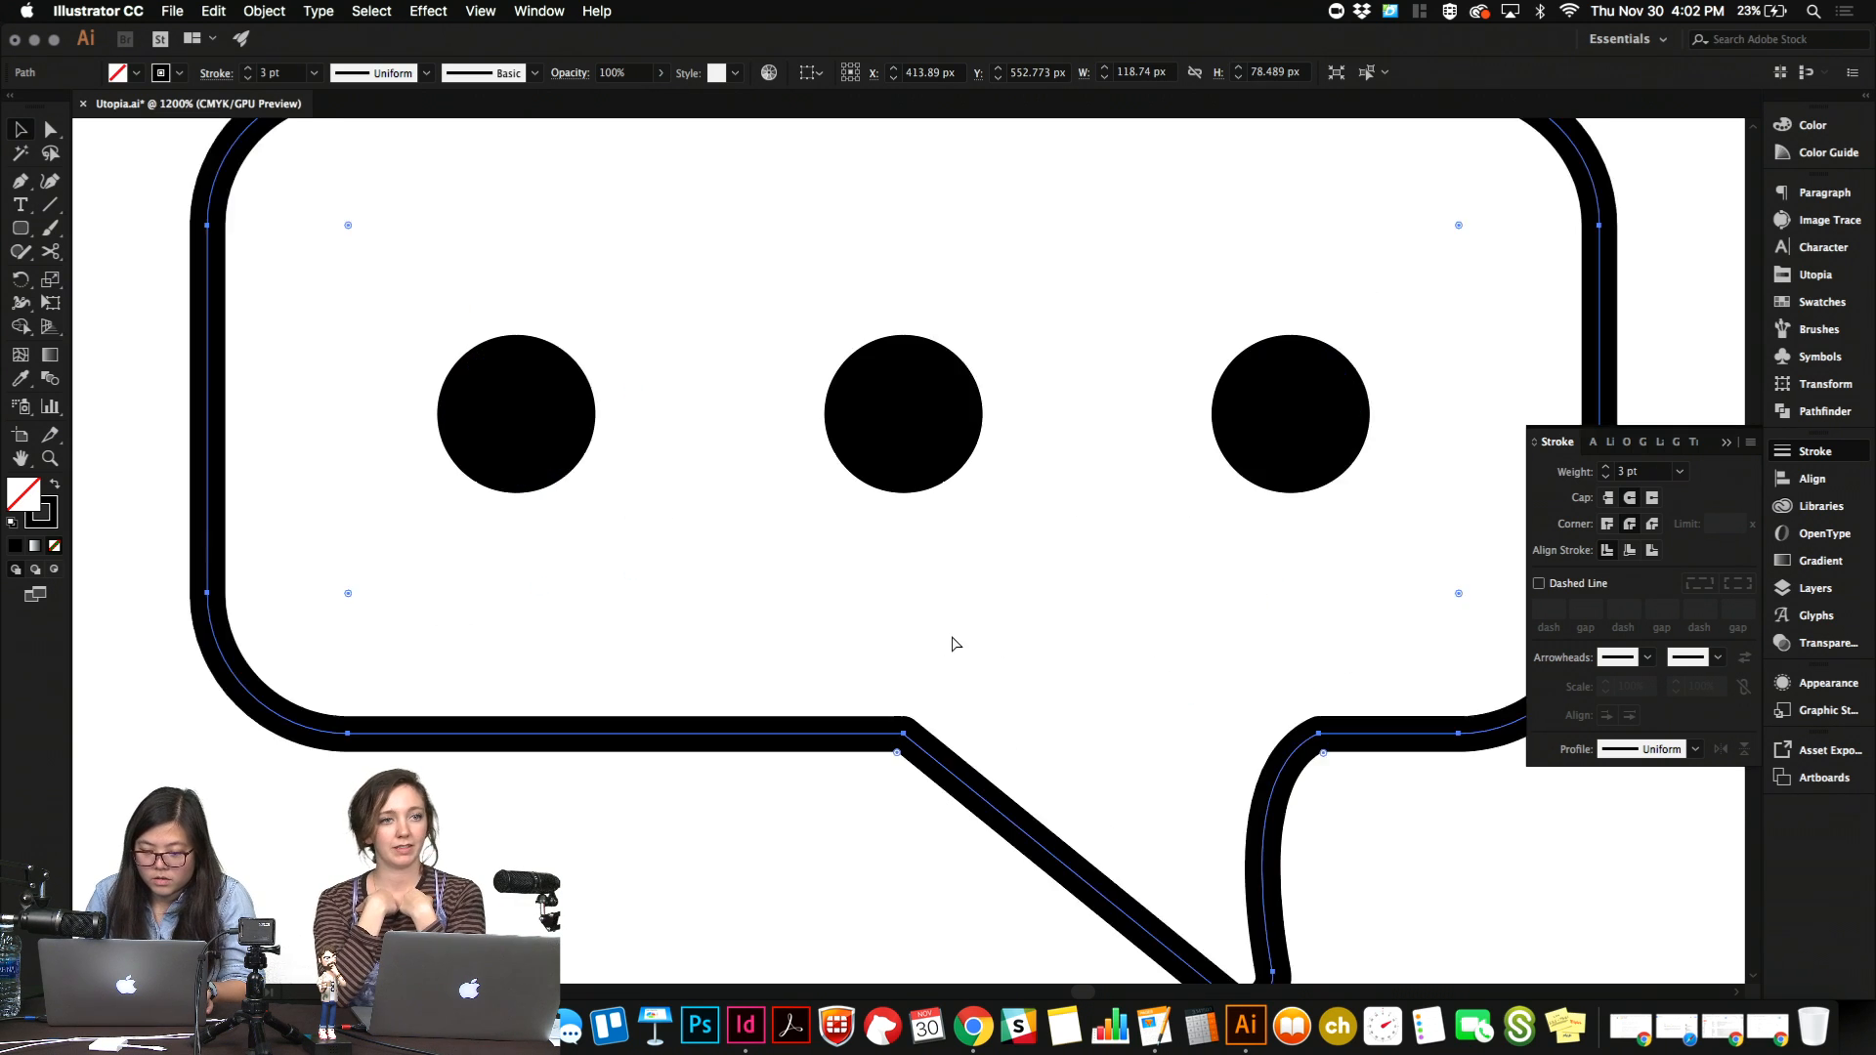
scroll(951, 635, right, 4)
scroll(951, 636, down, 1)
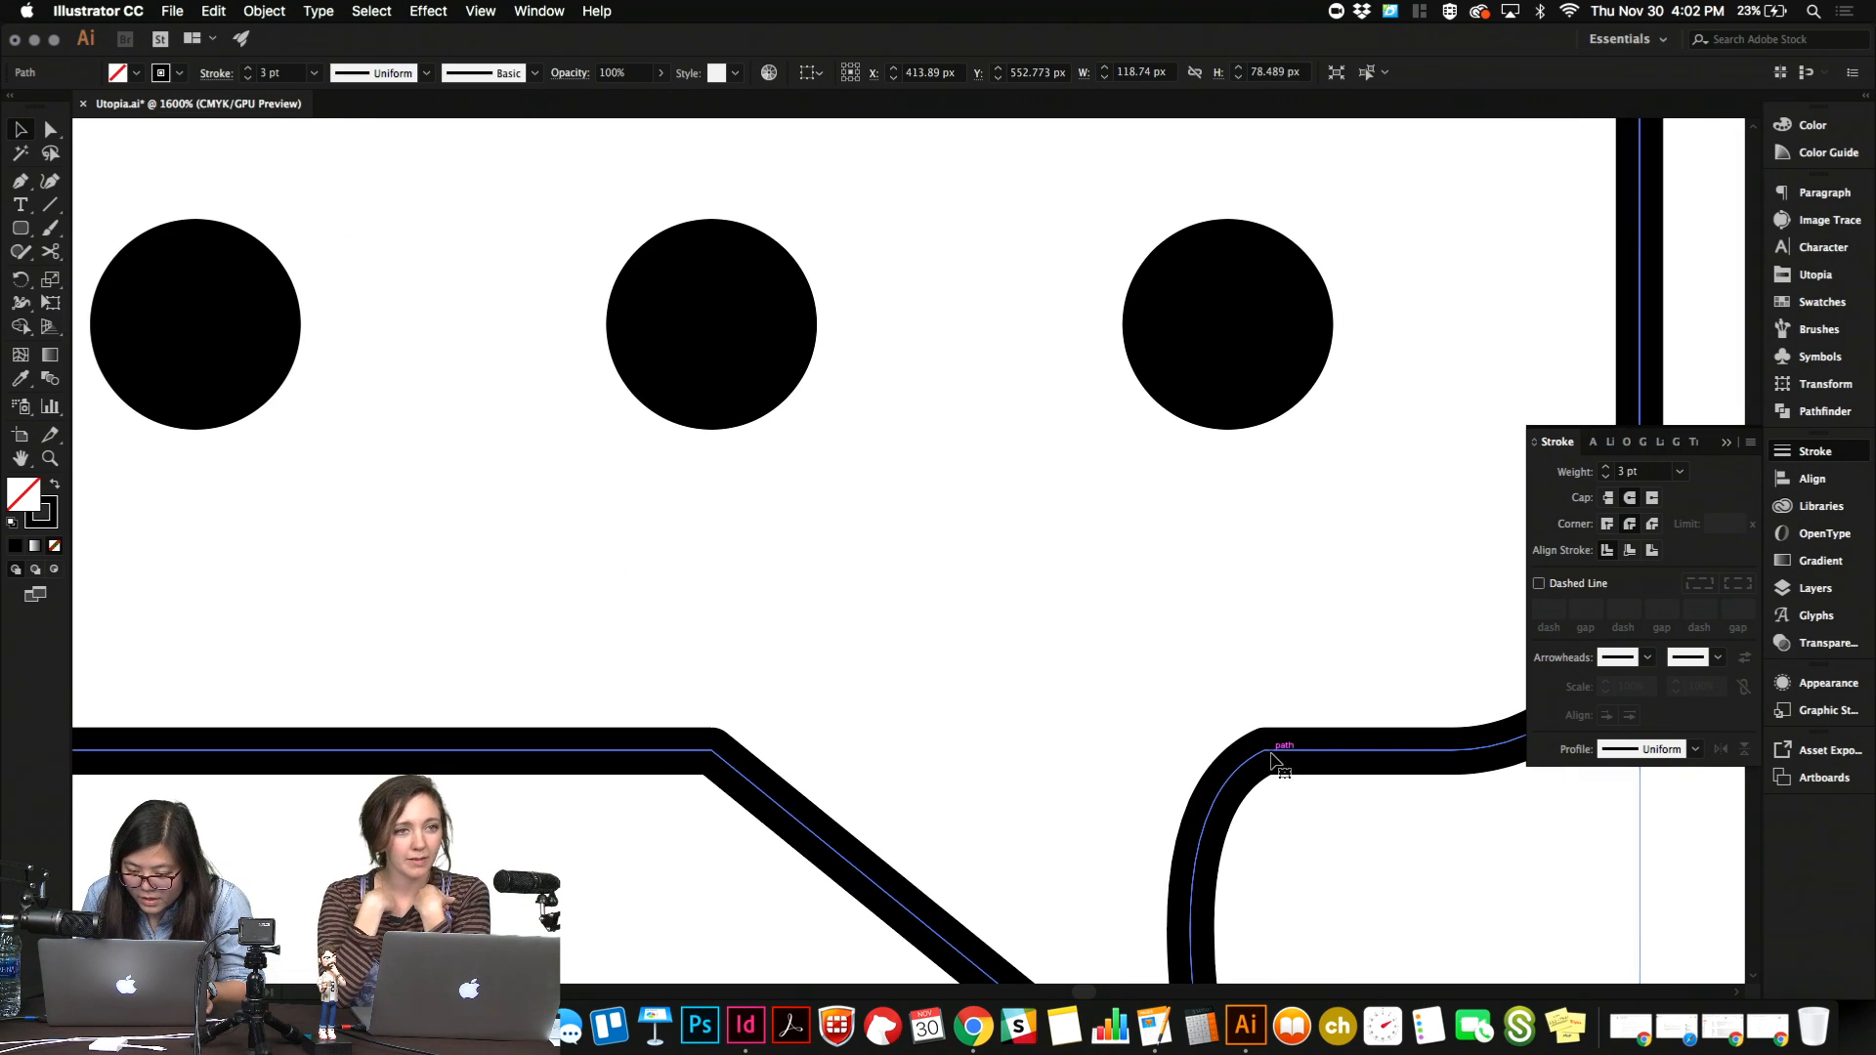
click(50, 129)
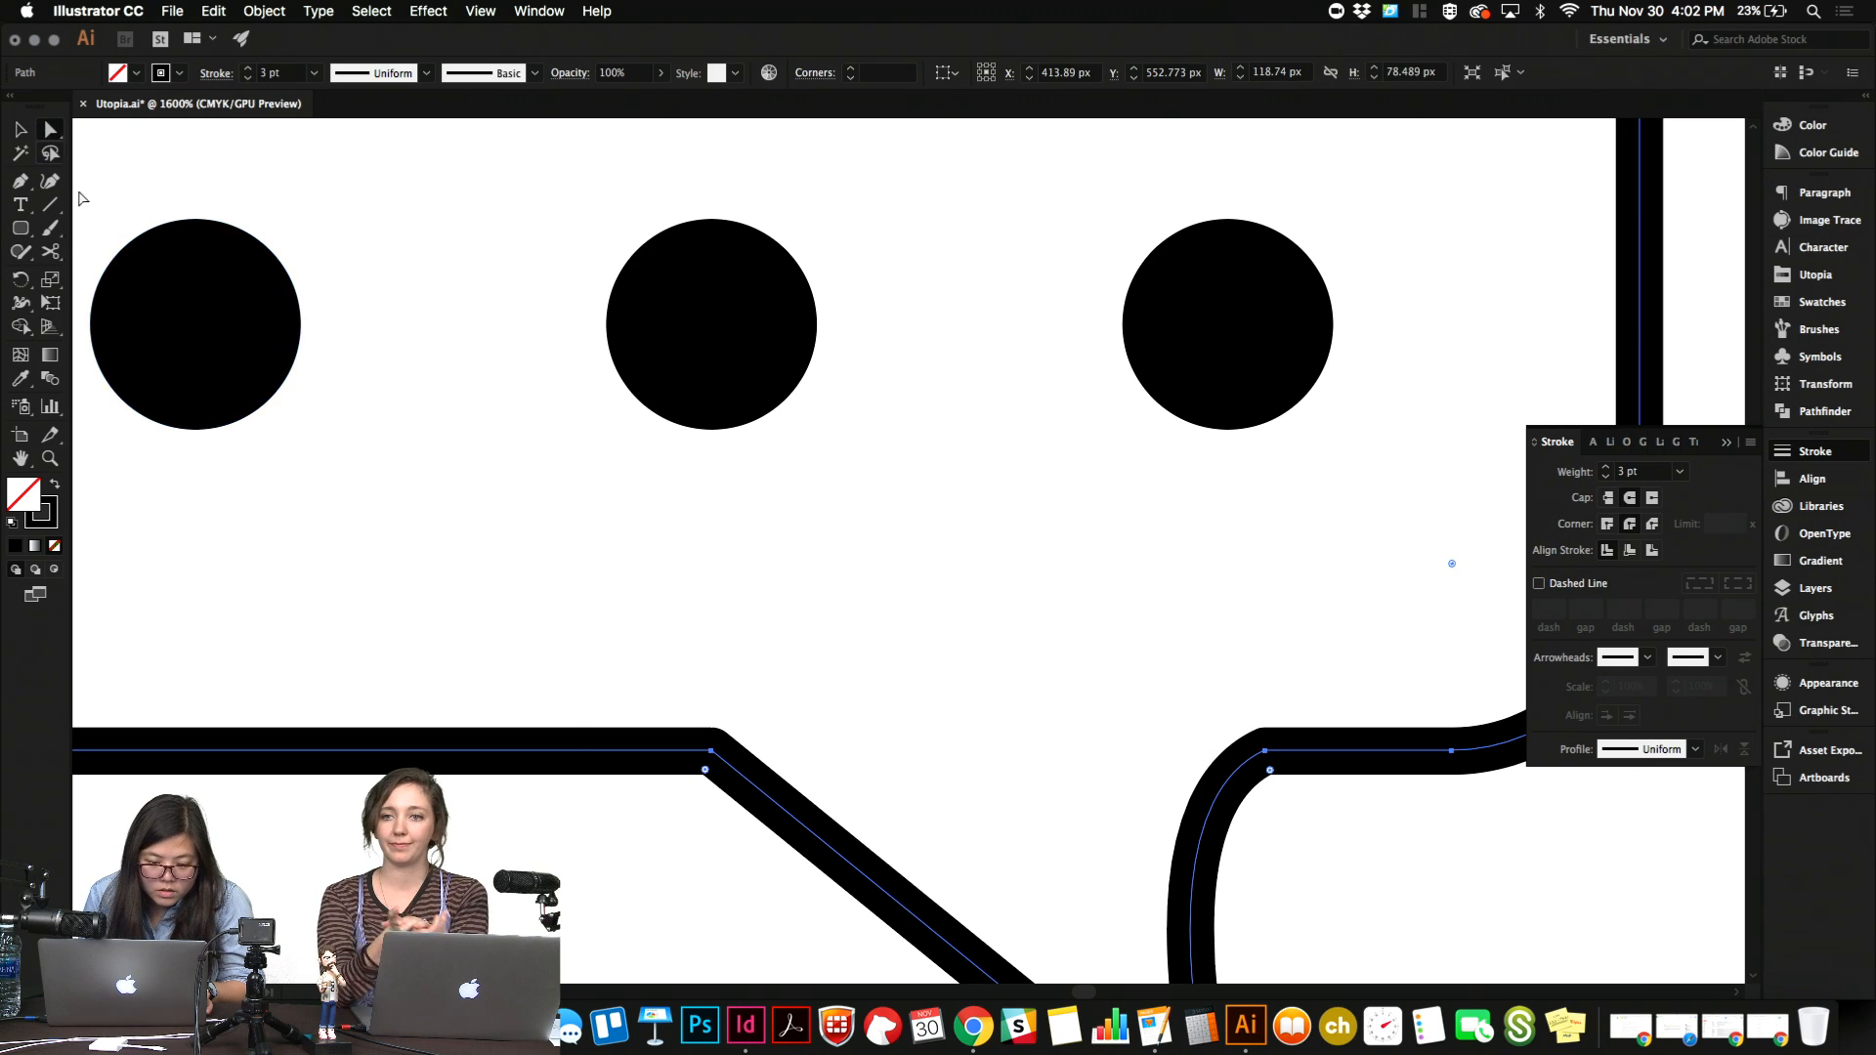
mouse_move(705, 771)
mouse_down()
mouse_move(692, 832)
mouse_move(703, 778)
mouse_move(697, 807)
mouse_up()
click(1353, 907)
key(super+0)
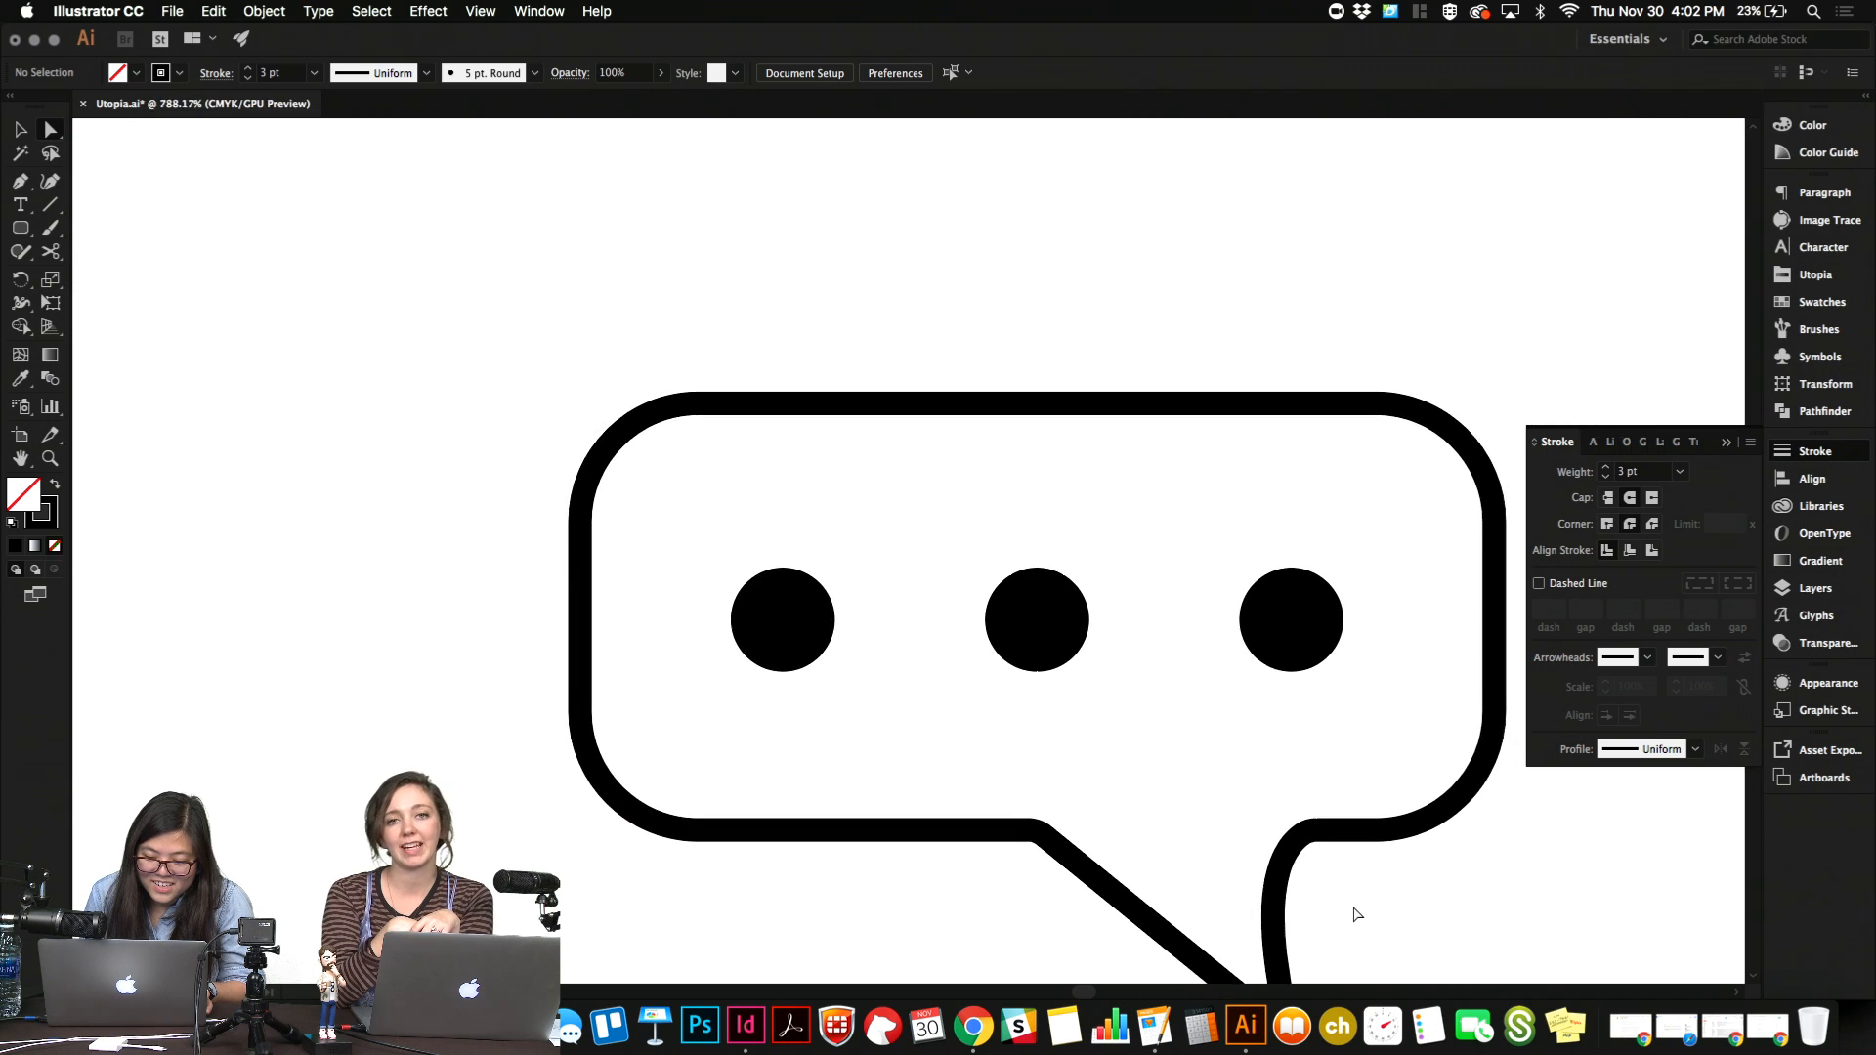
Set the speech bubble outline's stroke weight to 4 pt.
scroll(1354, 914, down, 3)
scroll(1353, 915, down, 1)
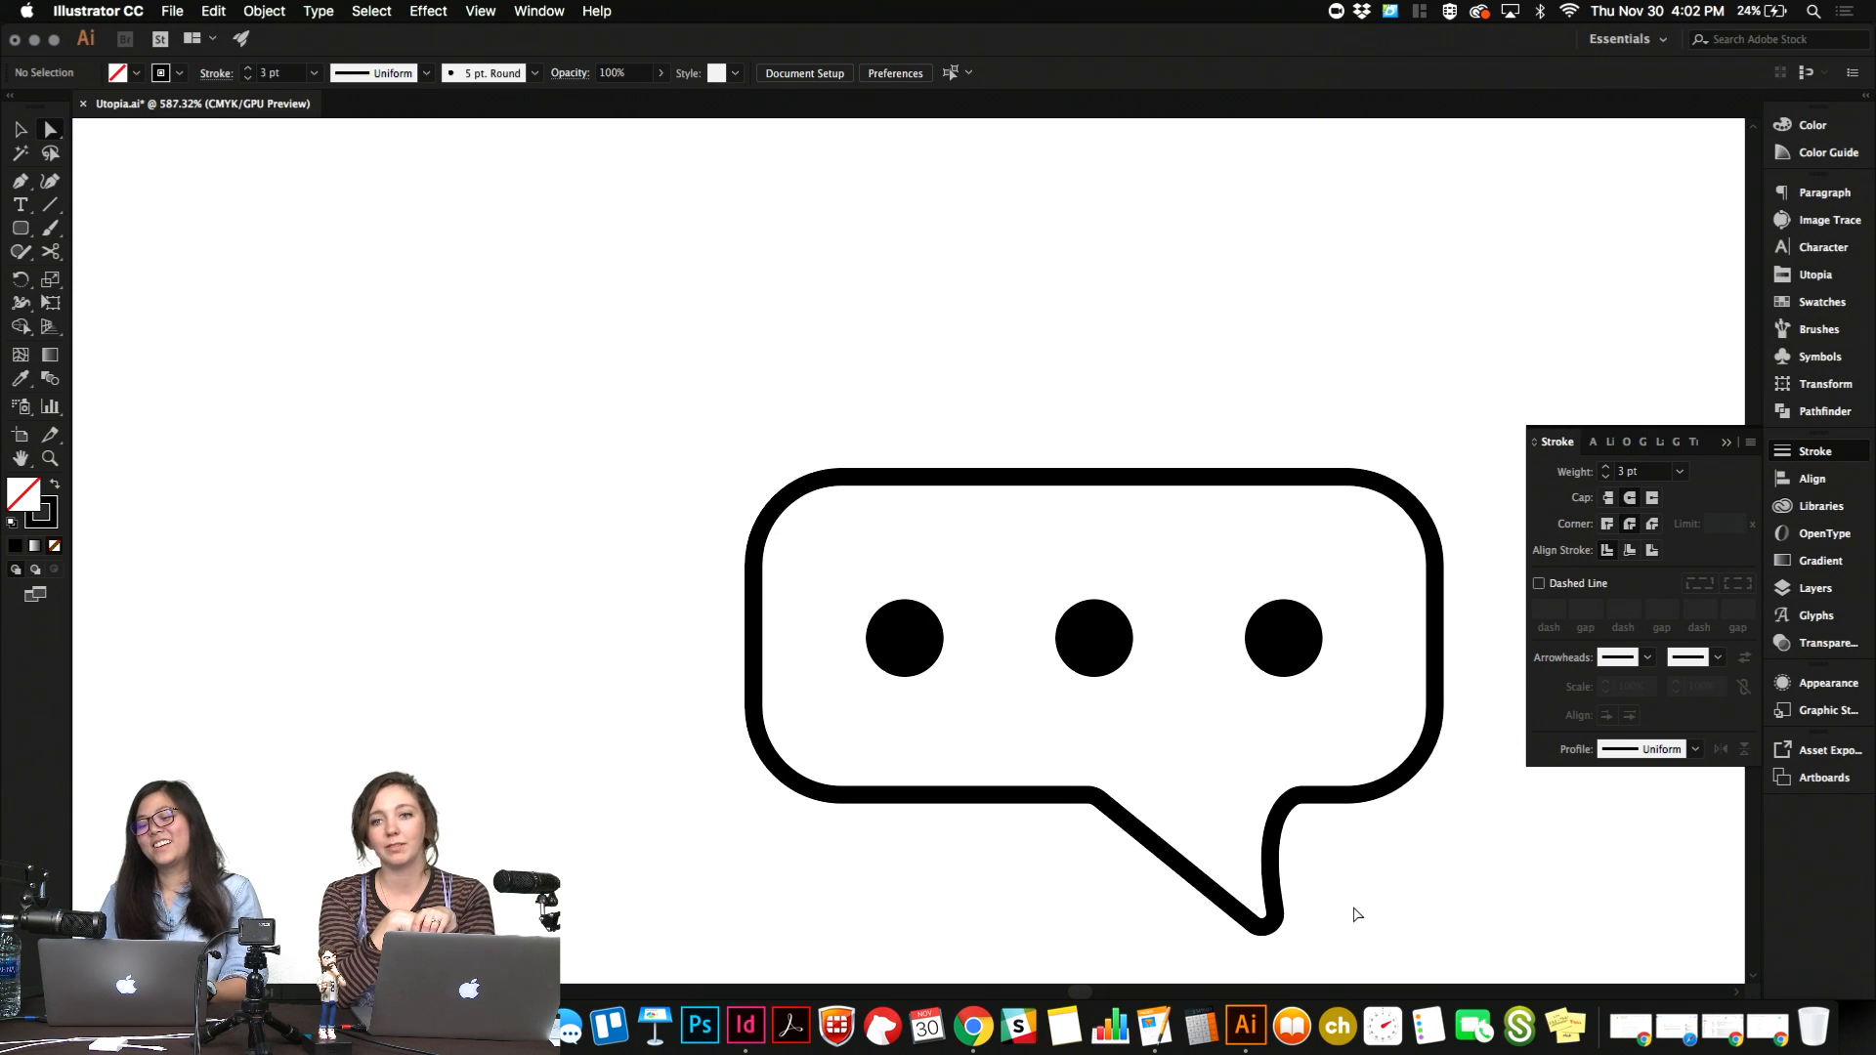
scroll(1352, 905, down, 5)
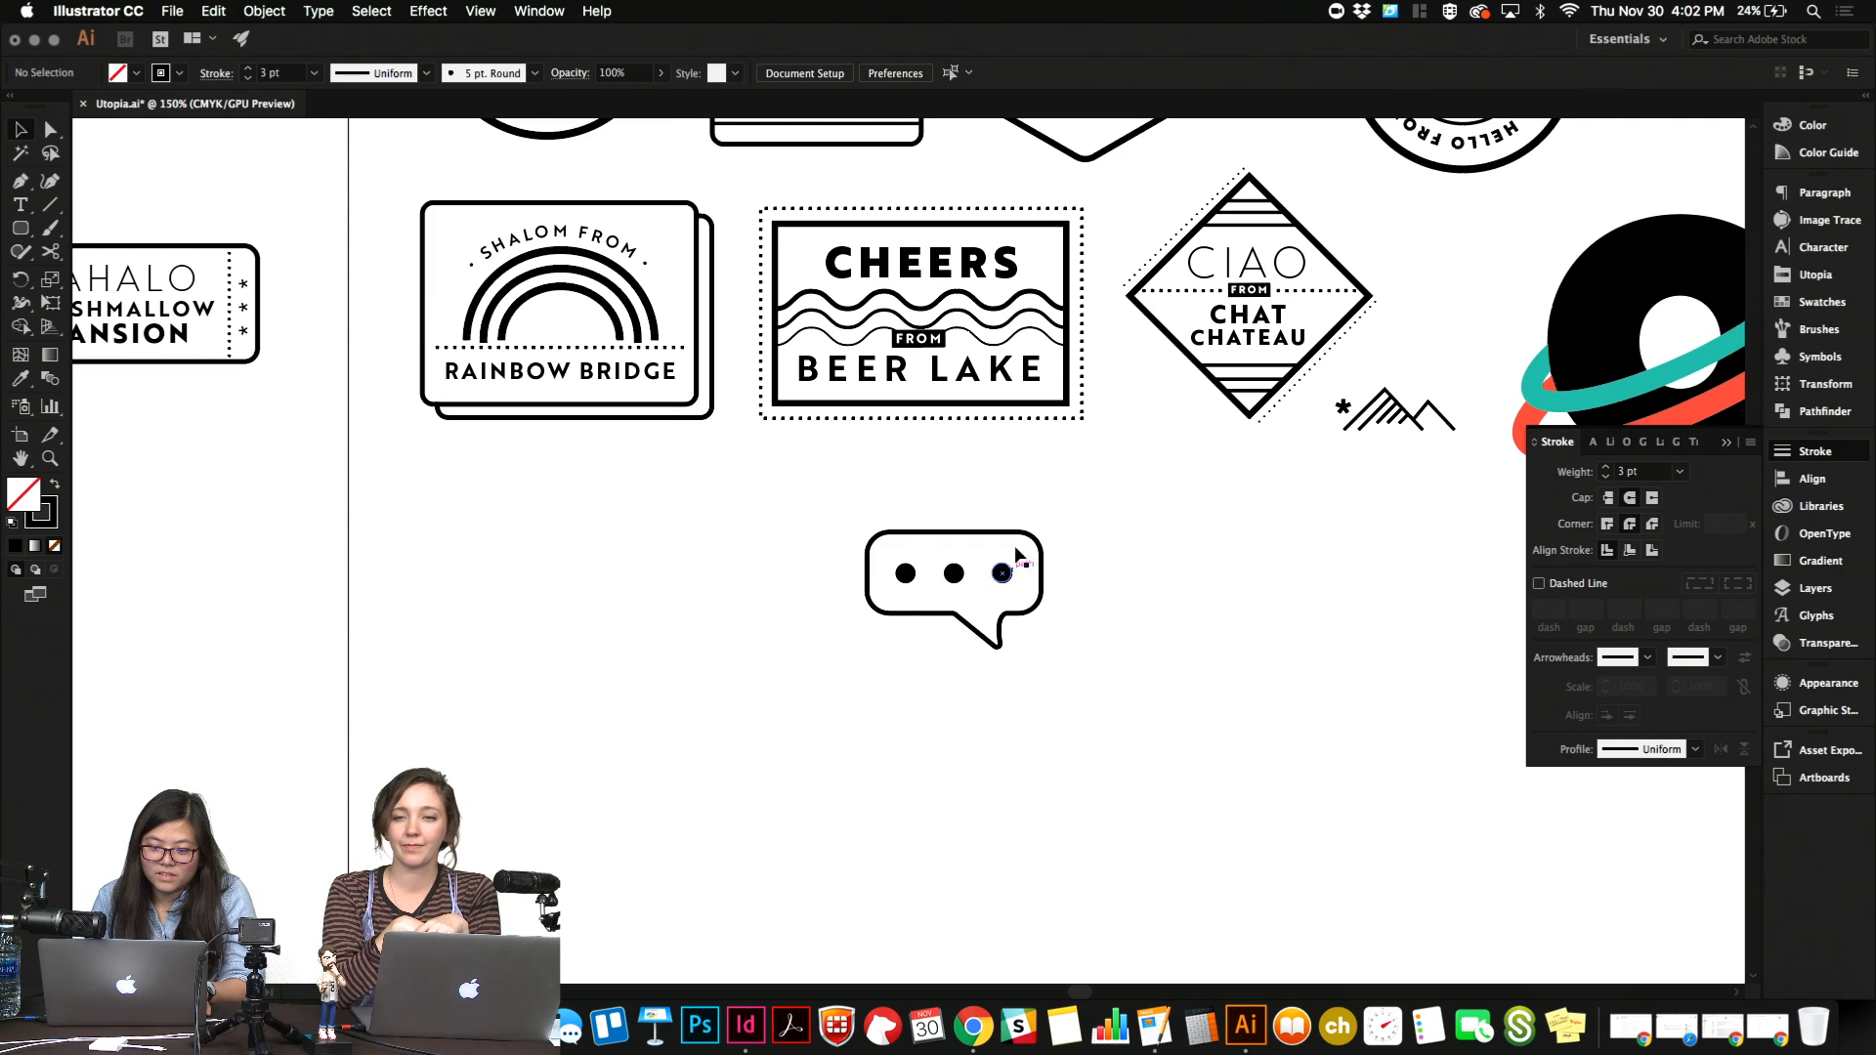
drag(1034, 631, 1104, 657)
click(1104, 657)
click(1023, 613)
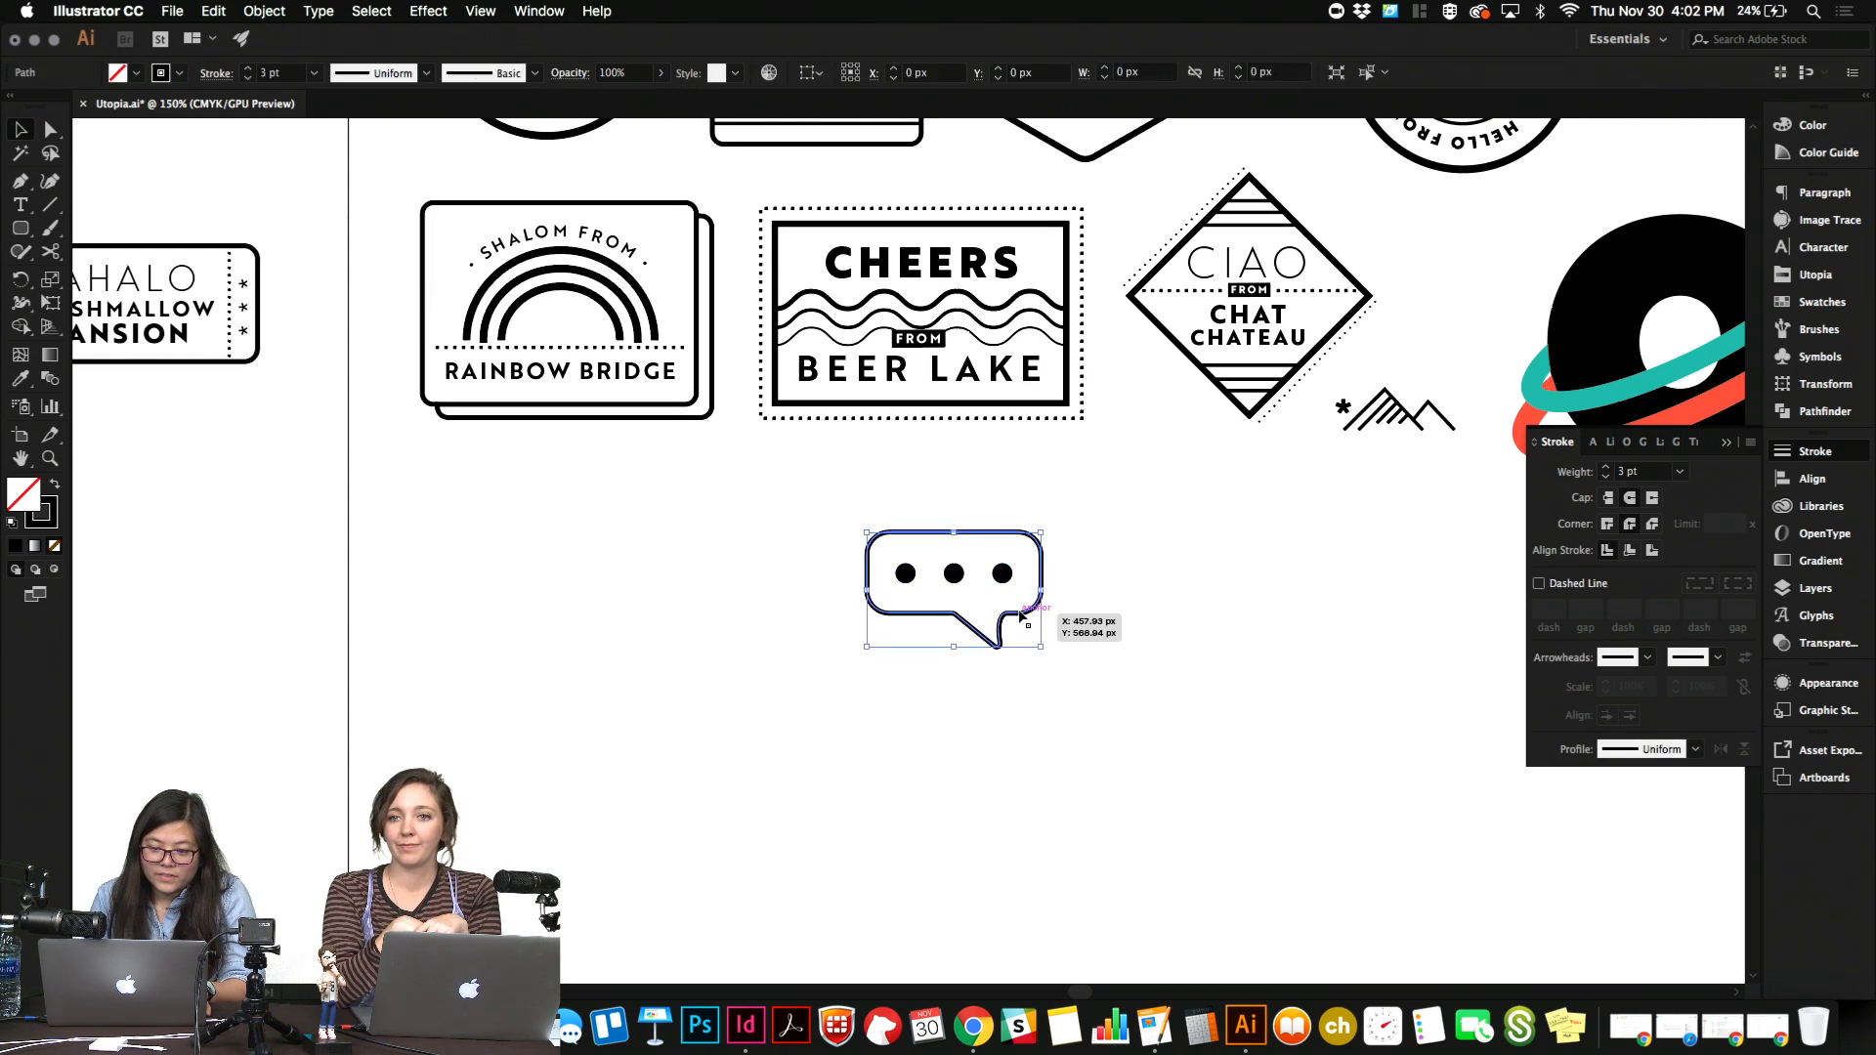
drag(291, 74, 230, 76)
key(Up)
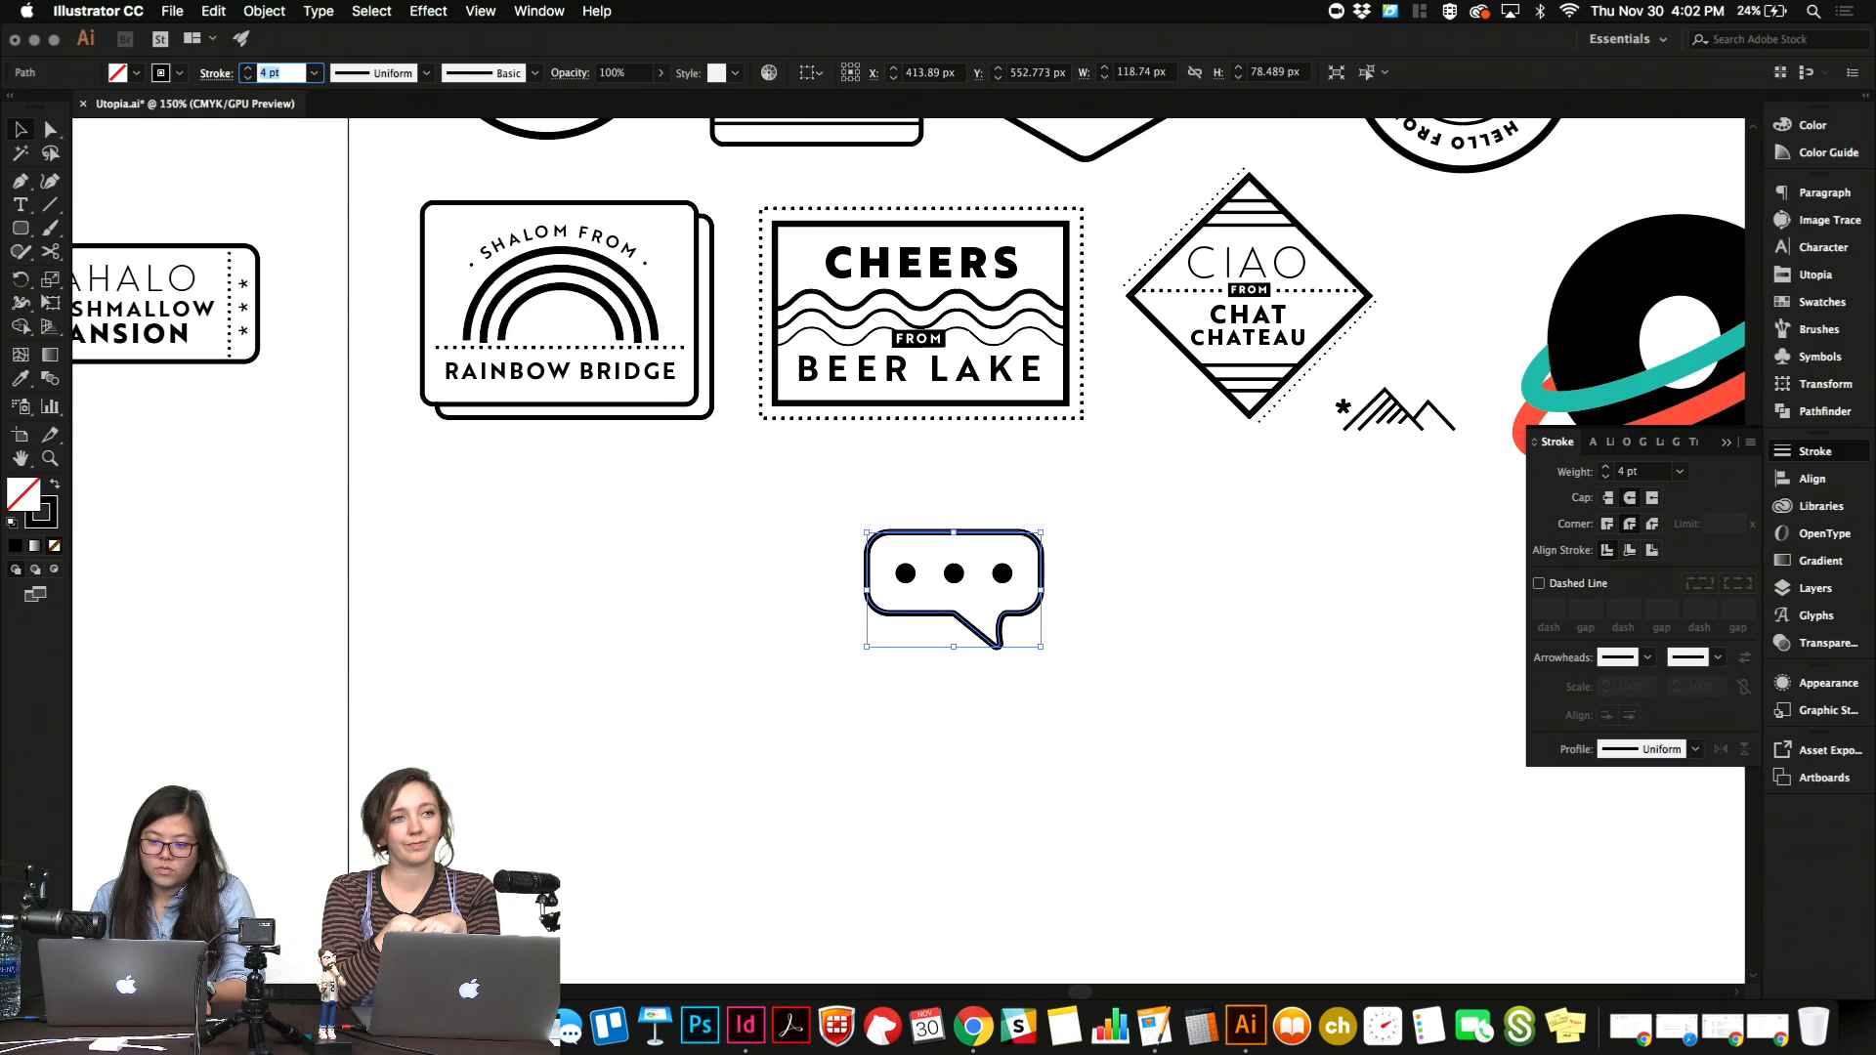
click(737, 640)
Group the speech bubble outline with its three dots and ungroup them again.
drag(824, 522, 1177, 724)
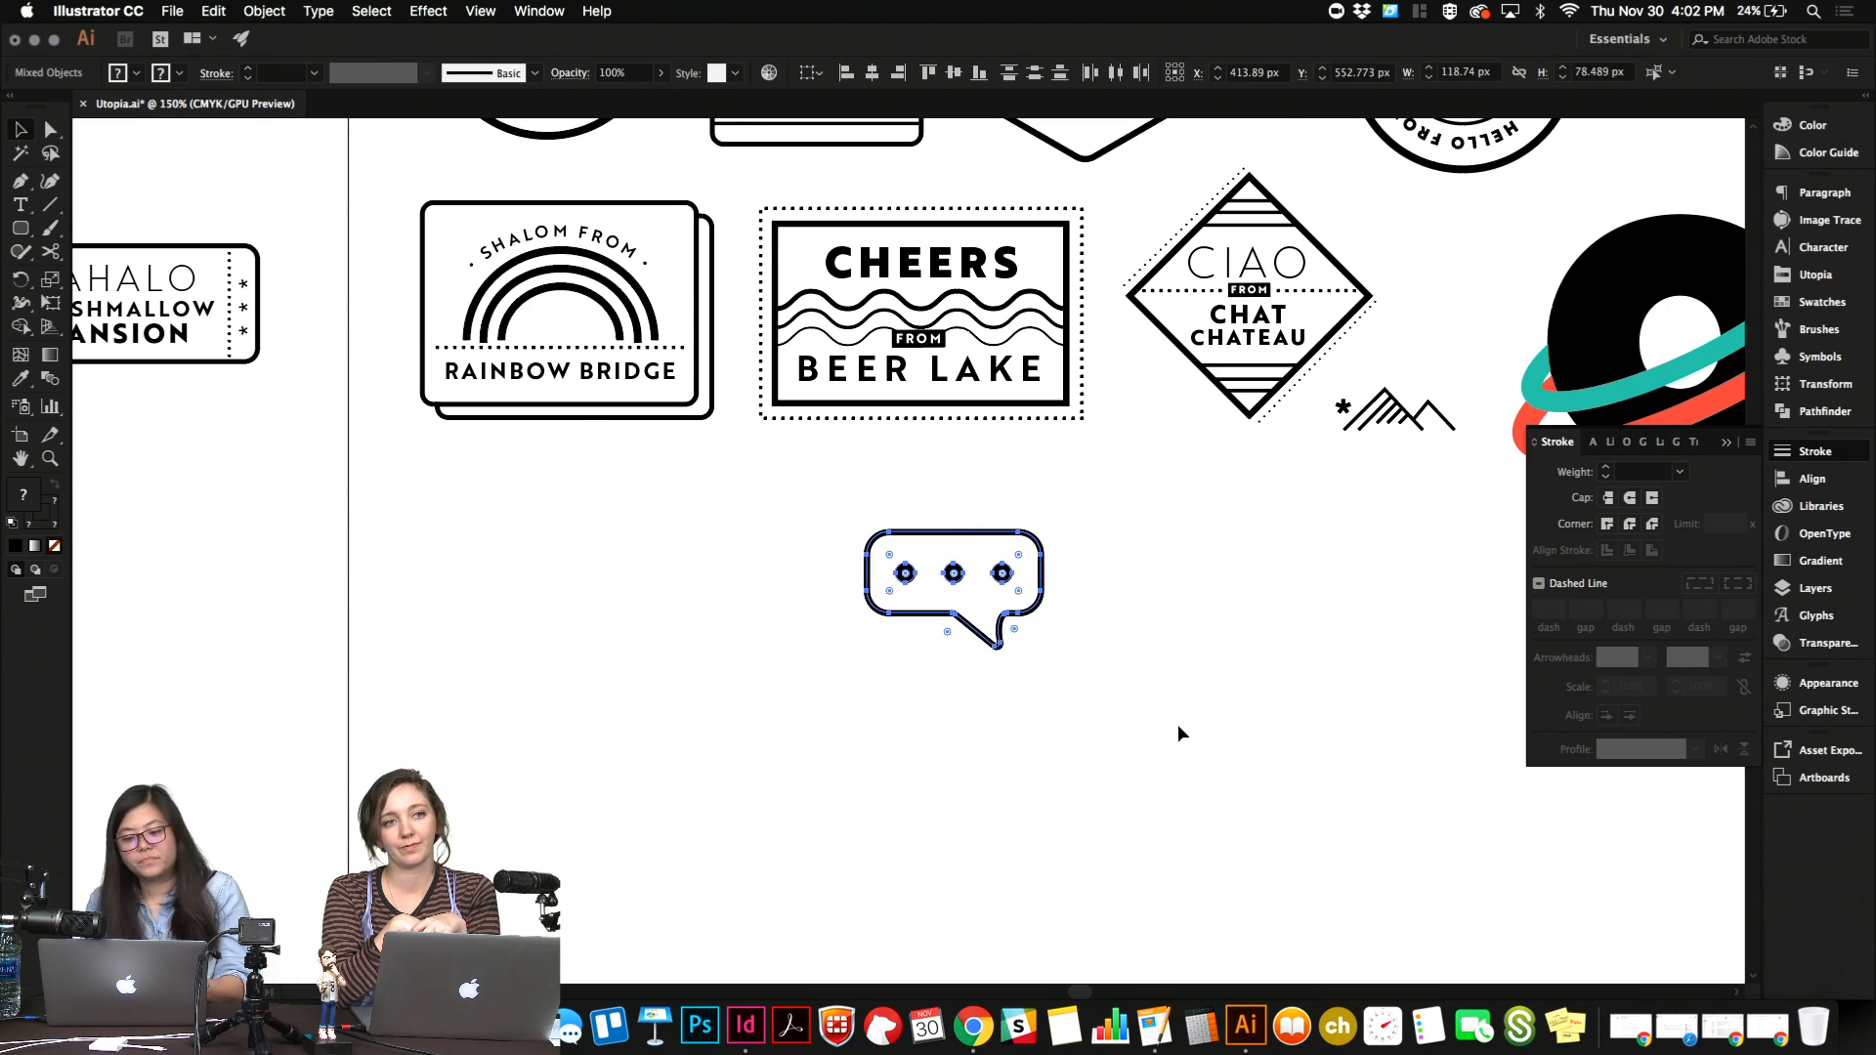
click(1177, 724)
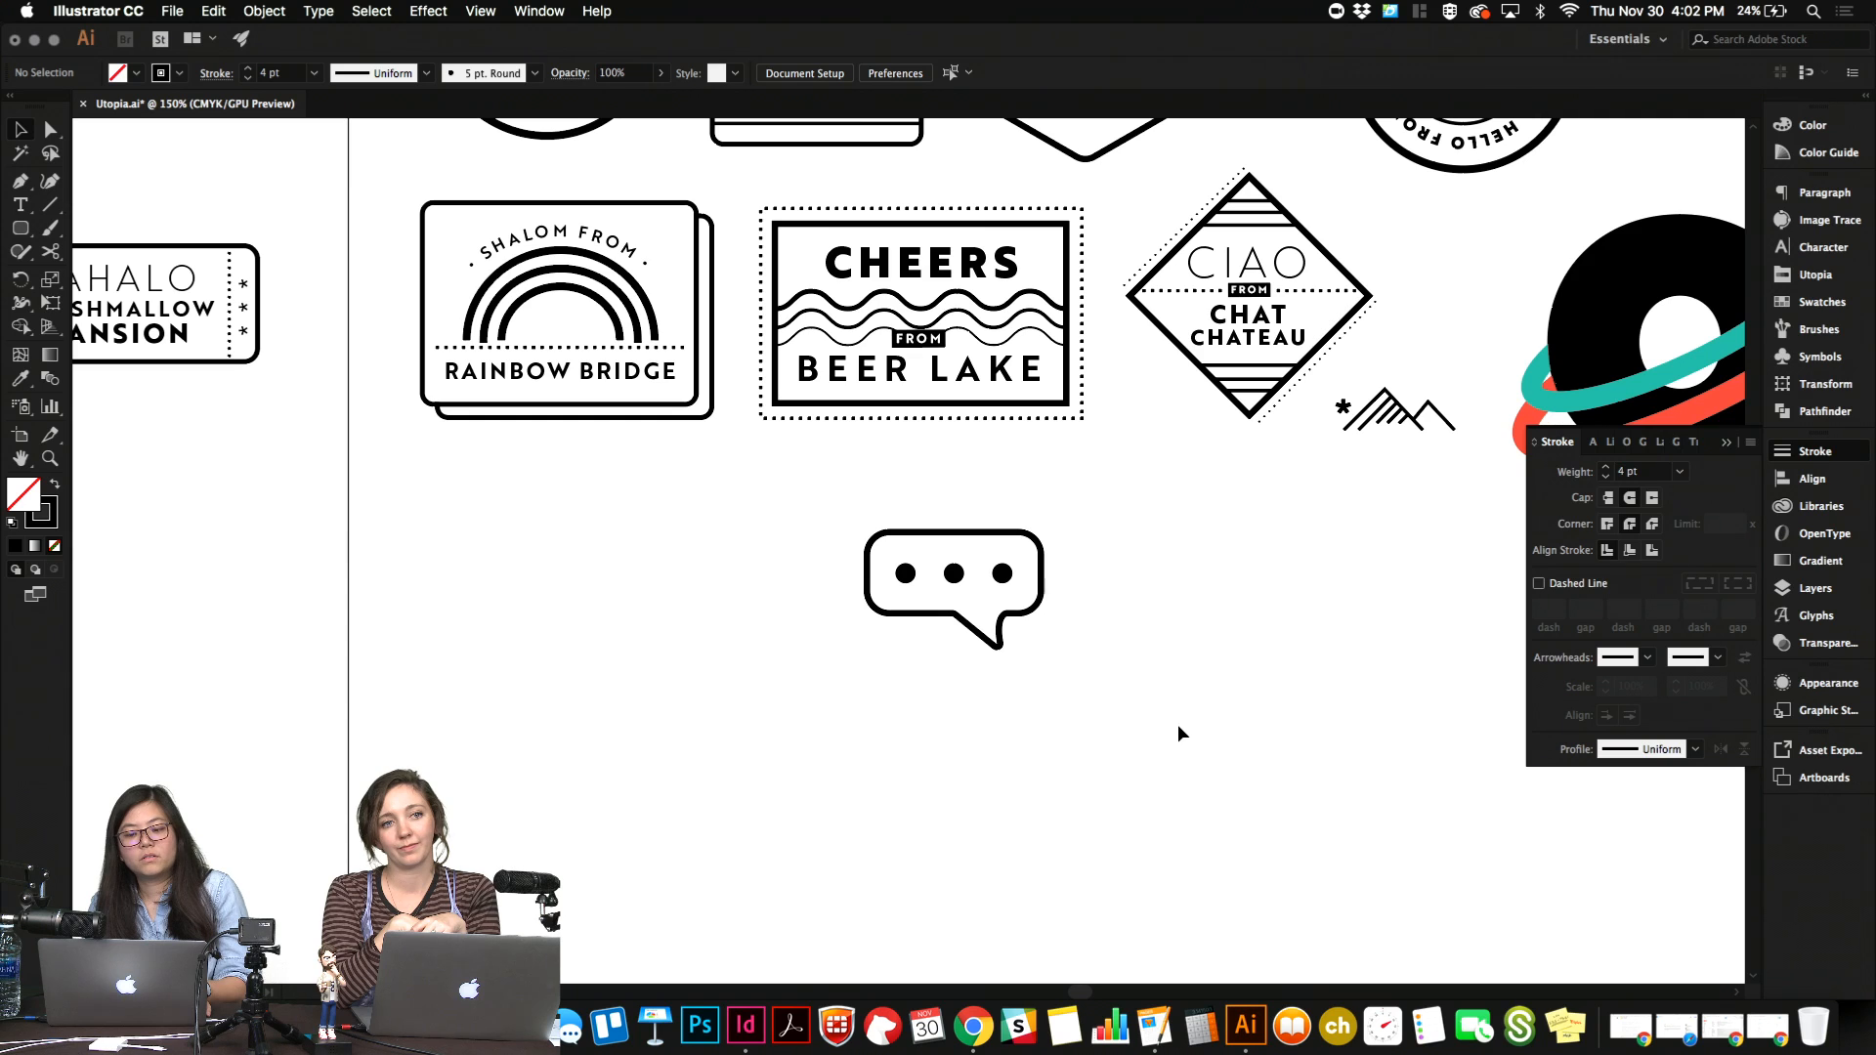
click(1019, 614)
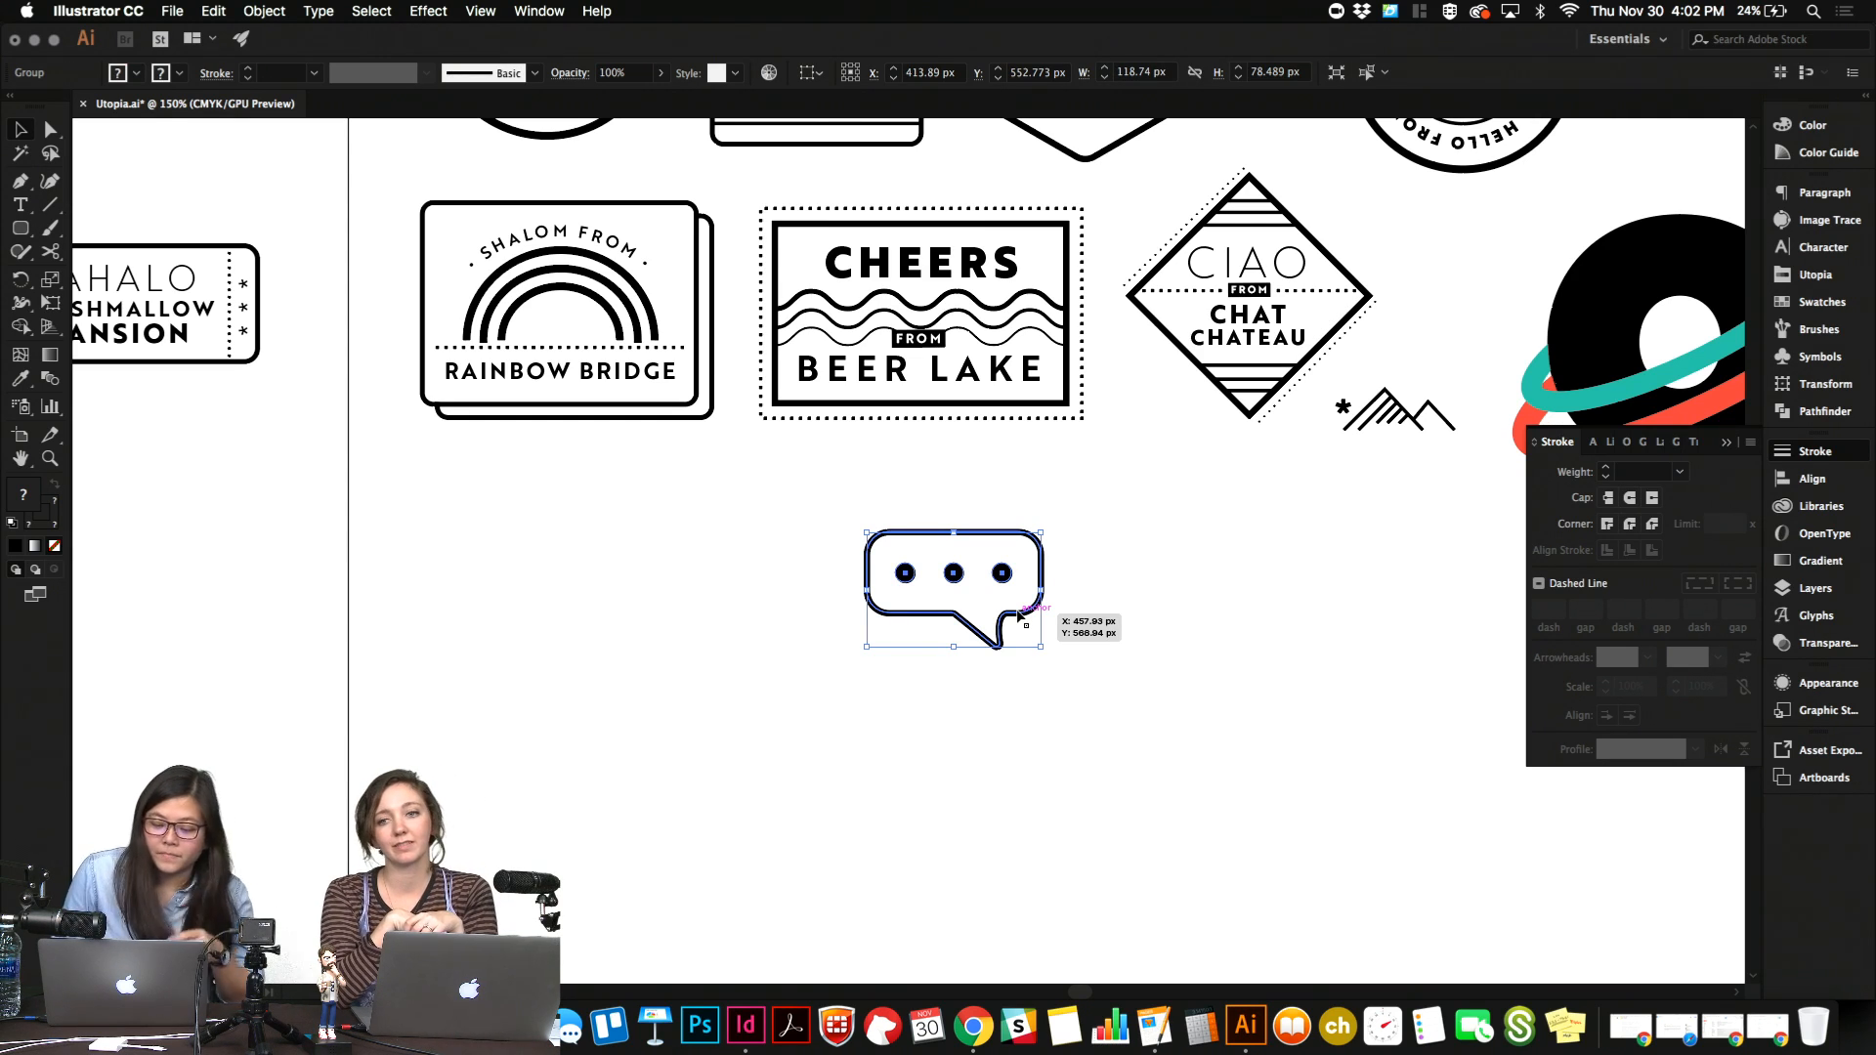
click(1116, 665)
click(1017, 614)
key(super+shift+g)
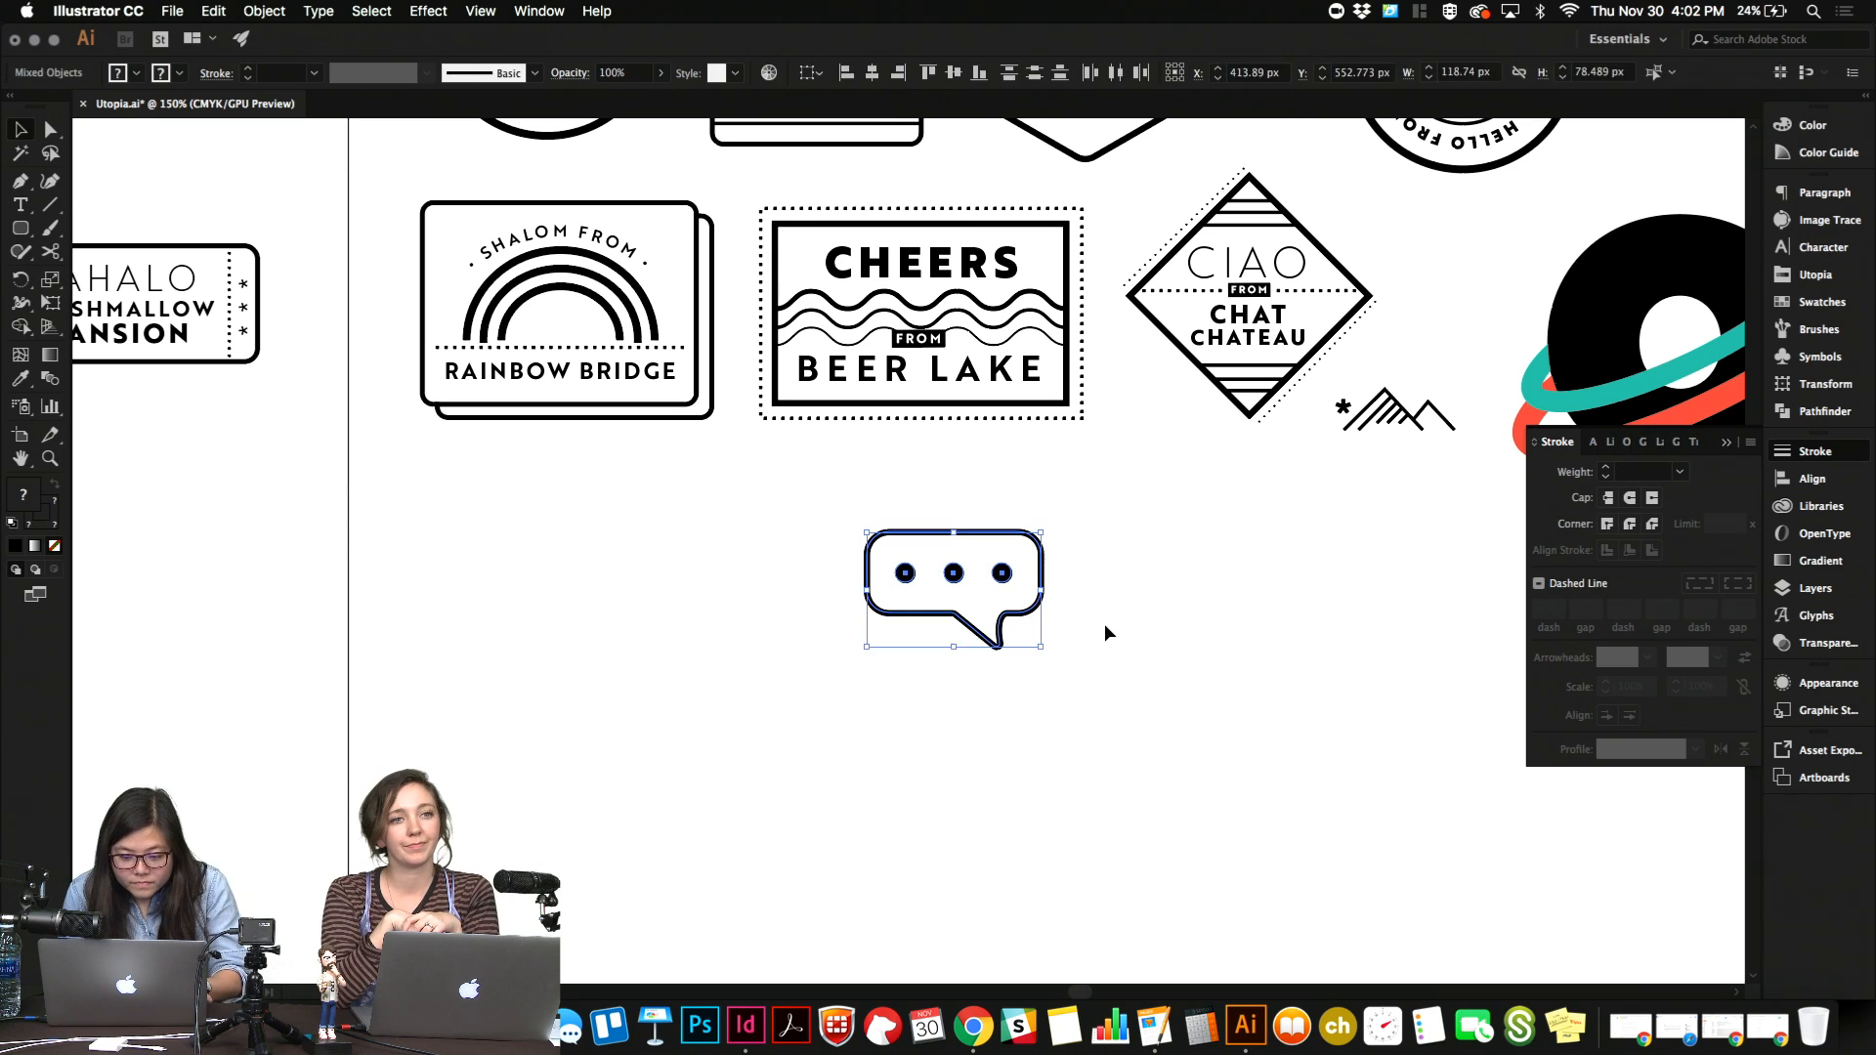
Duplicate the bubble outline down and to the right of the original, and reflect the copy horizontally.
click(1104, 624)
drag(1024, 618, 1156, 689)
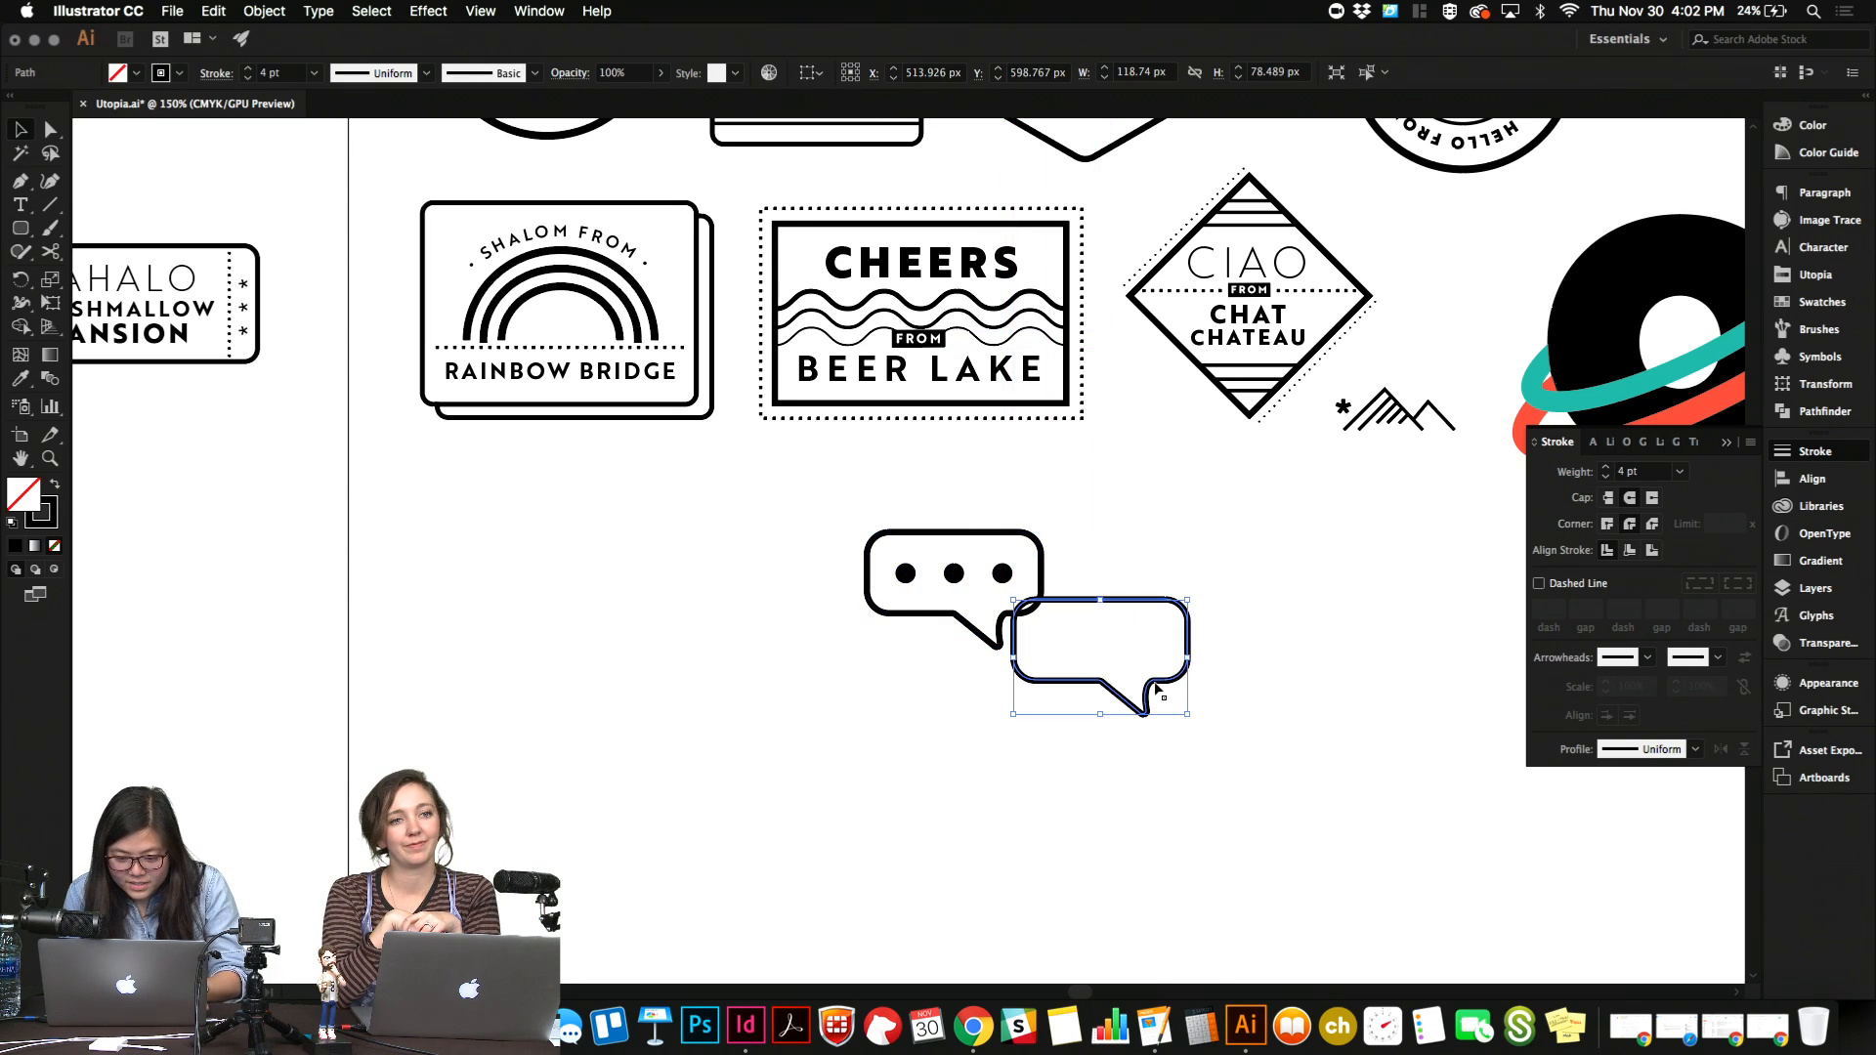
right_click(1156, 689)
mouse_move(1265, 889)
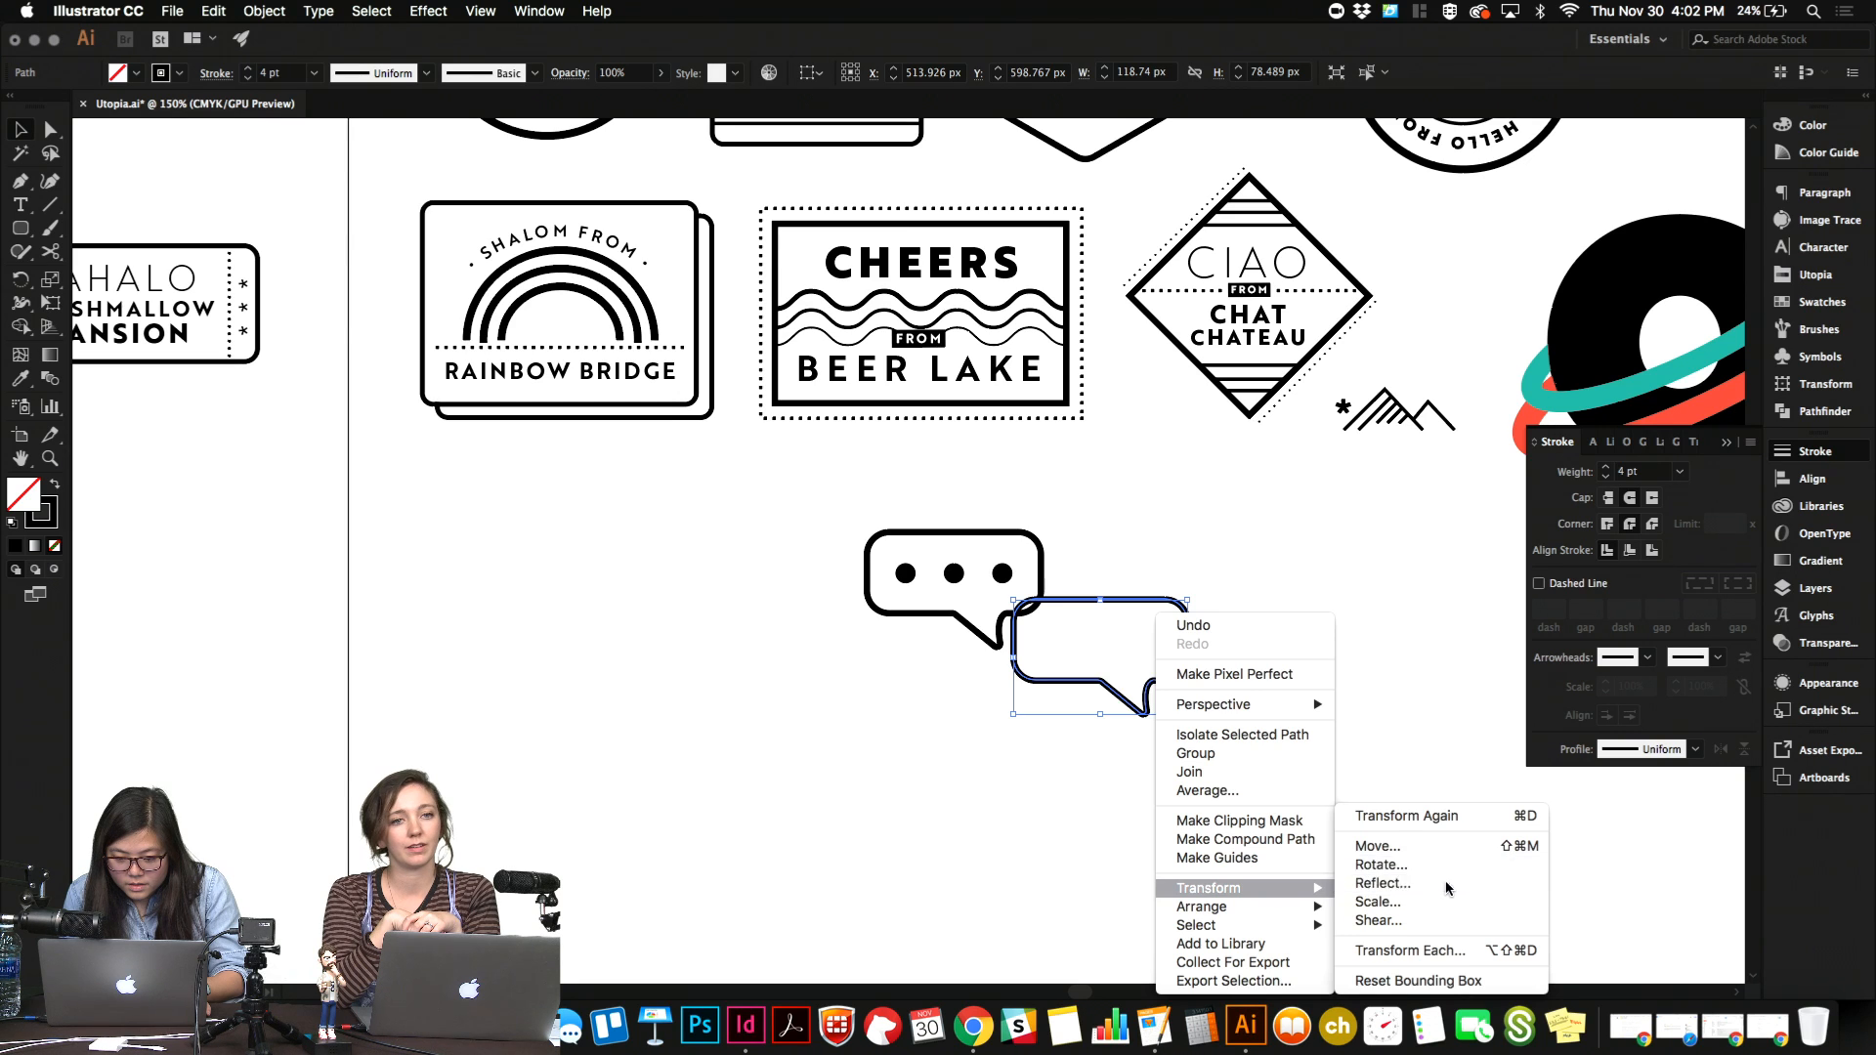
click(1445, 882)
key(Return)
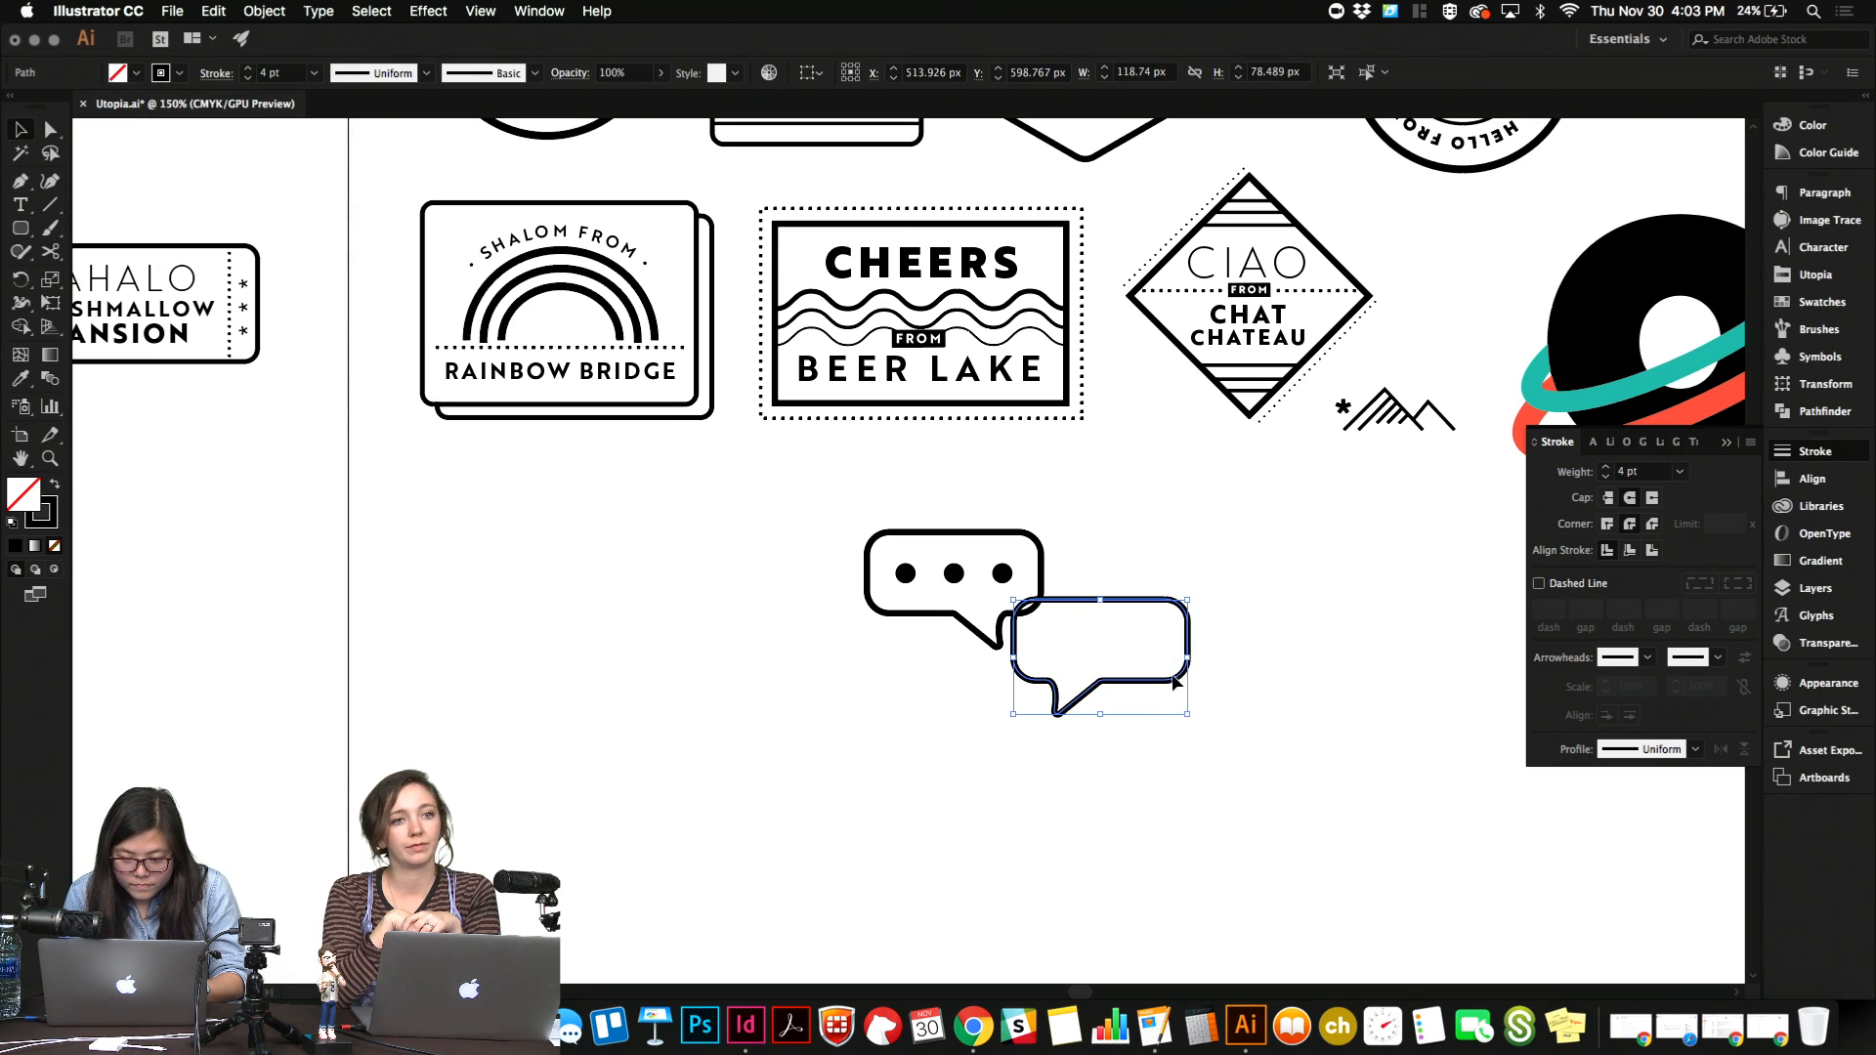
Move the mirrored copy over the original bubble's upper right part and swap its fill and stroke to make it solid black.
drag(1145, 536, 1098, 489)
click(1146, 537)
drag(1133, 600, 1061, 489)
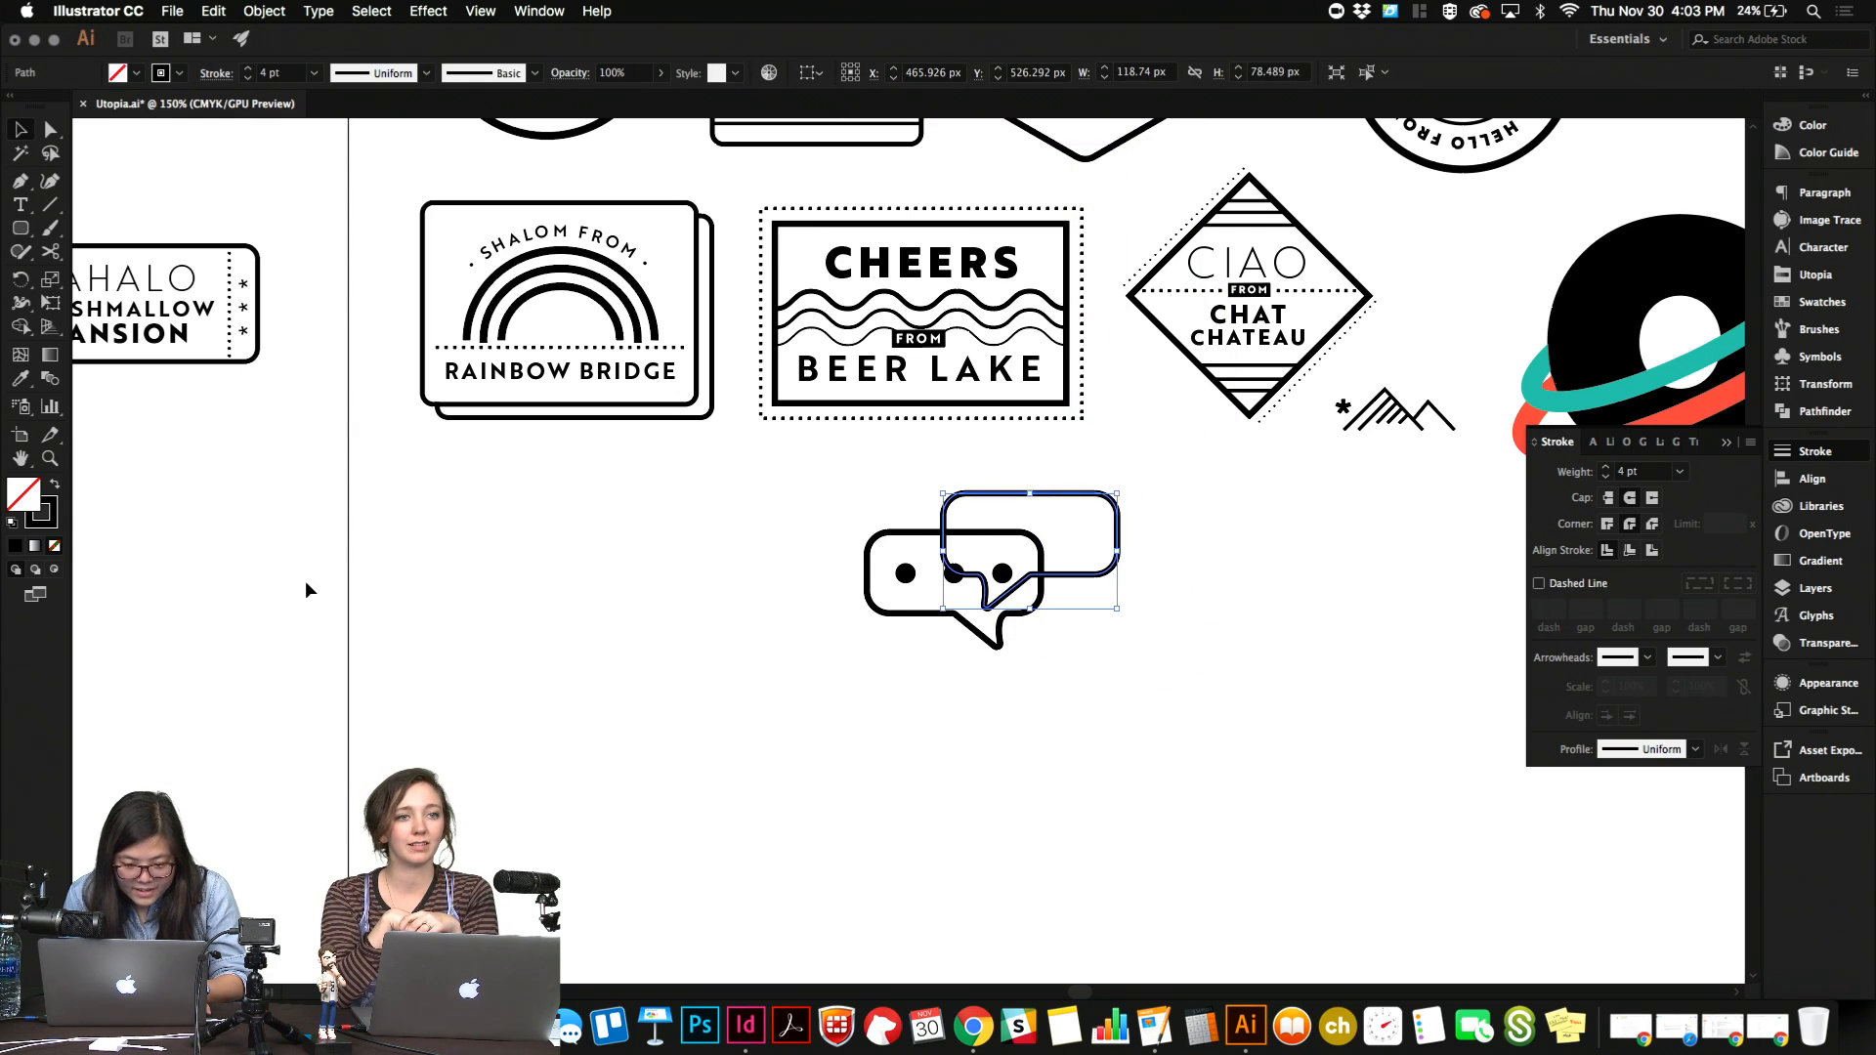
click(52, 484)
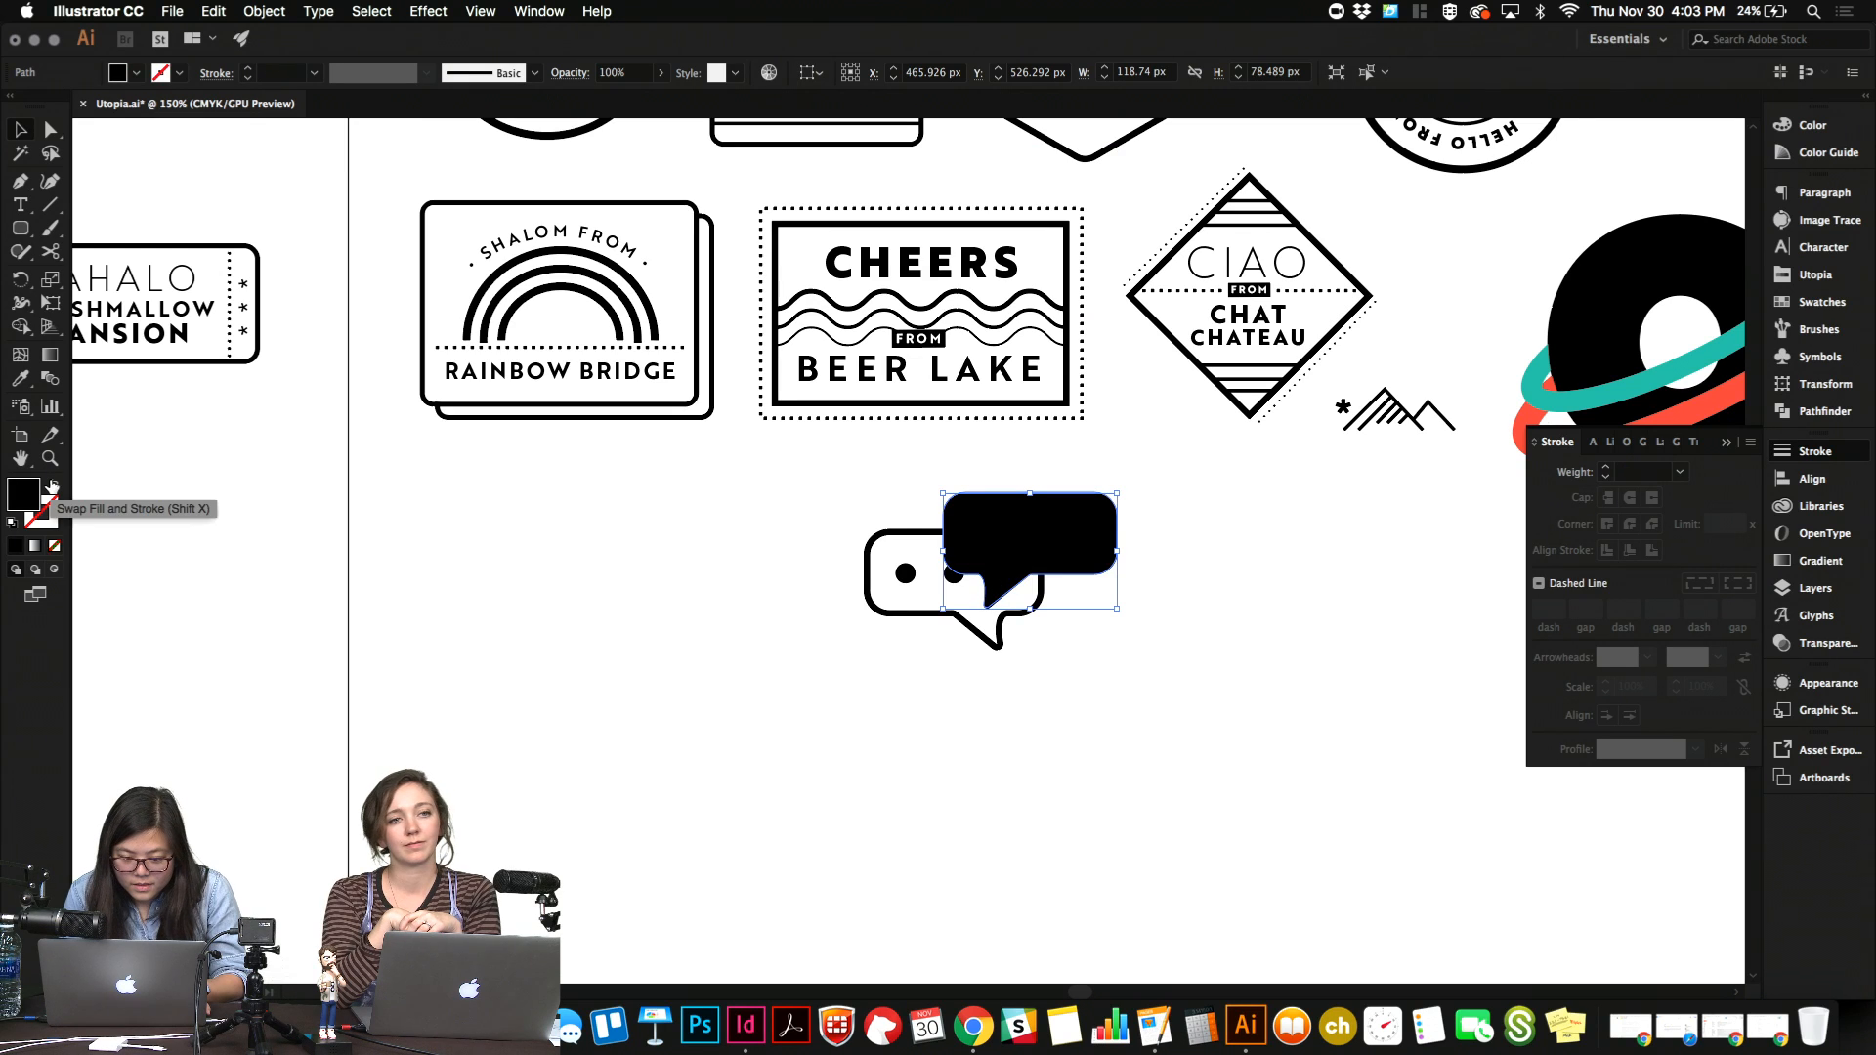
click(1228, 584)
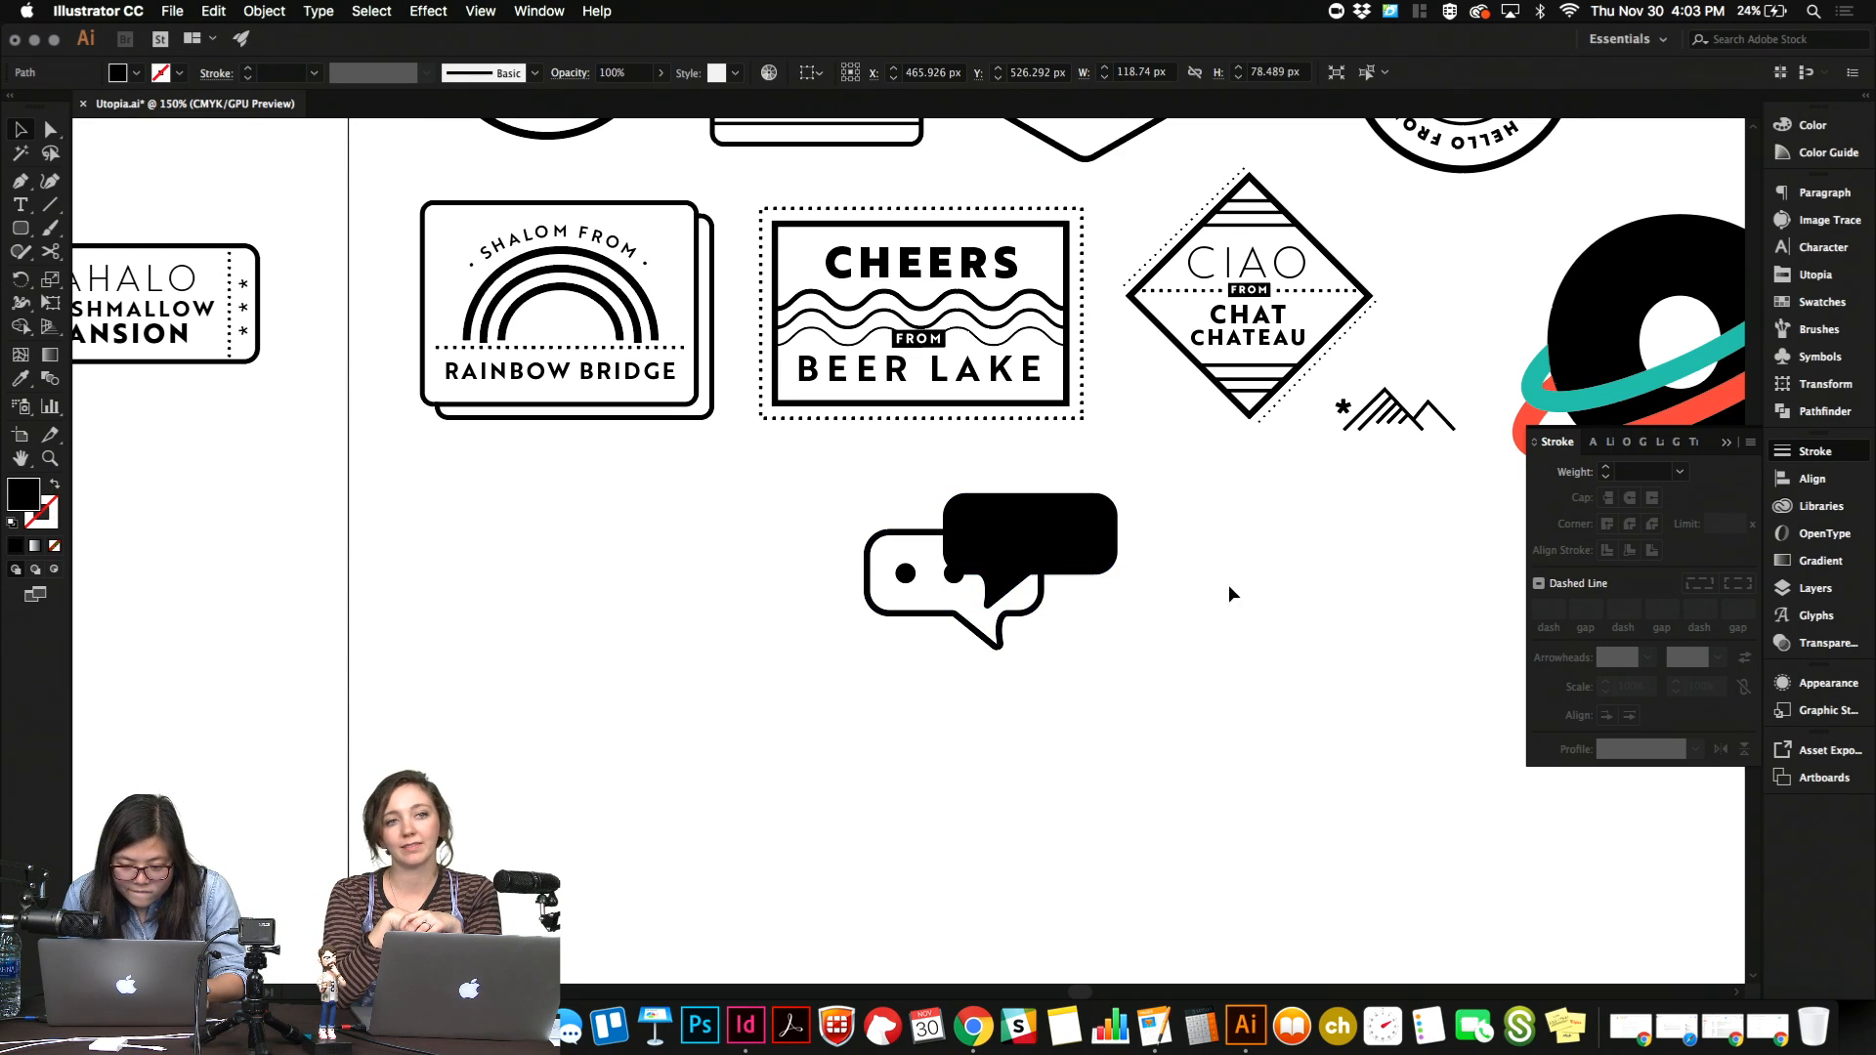
Reposition the solid black bubble so it overlaps the lower right part of the dotted bubble.
drag(1107, 548, 1216, 623)
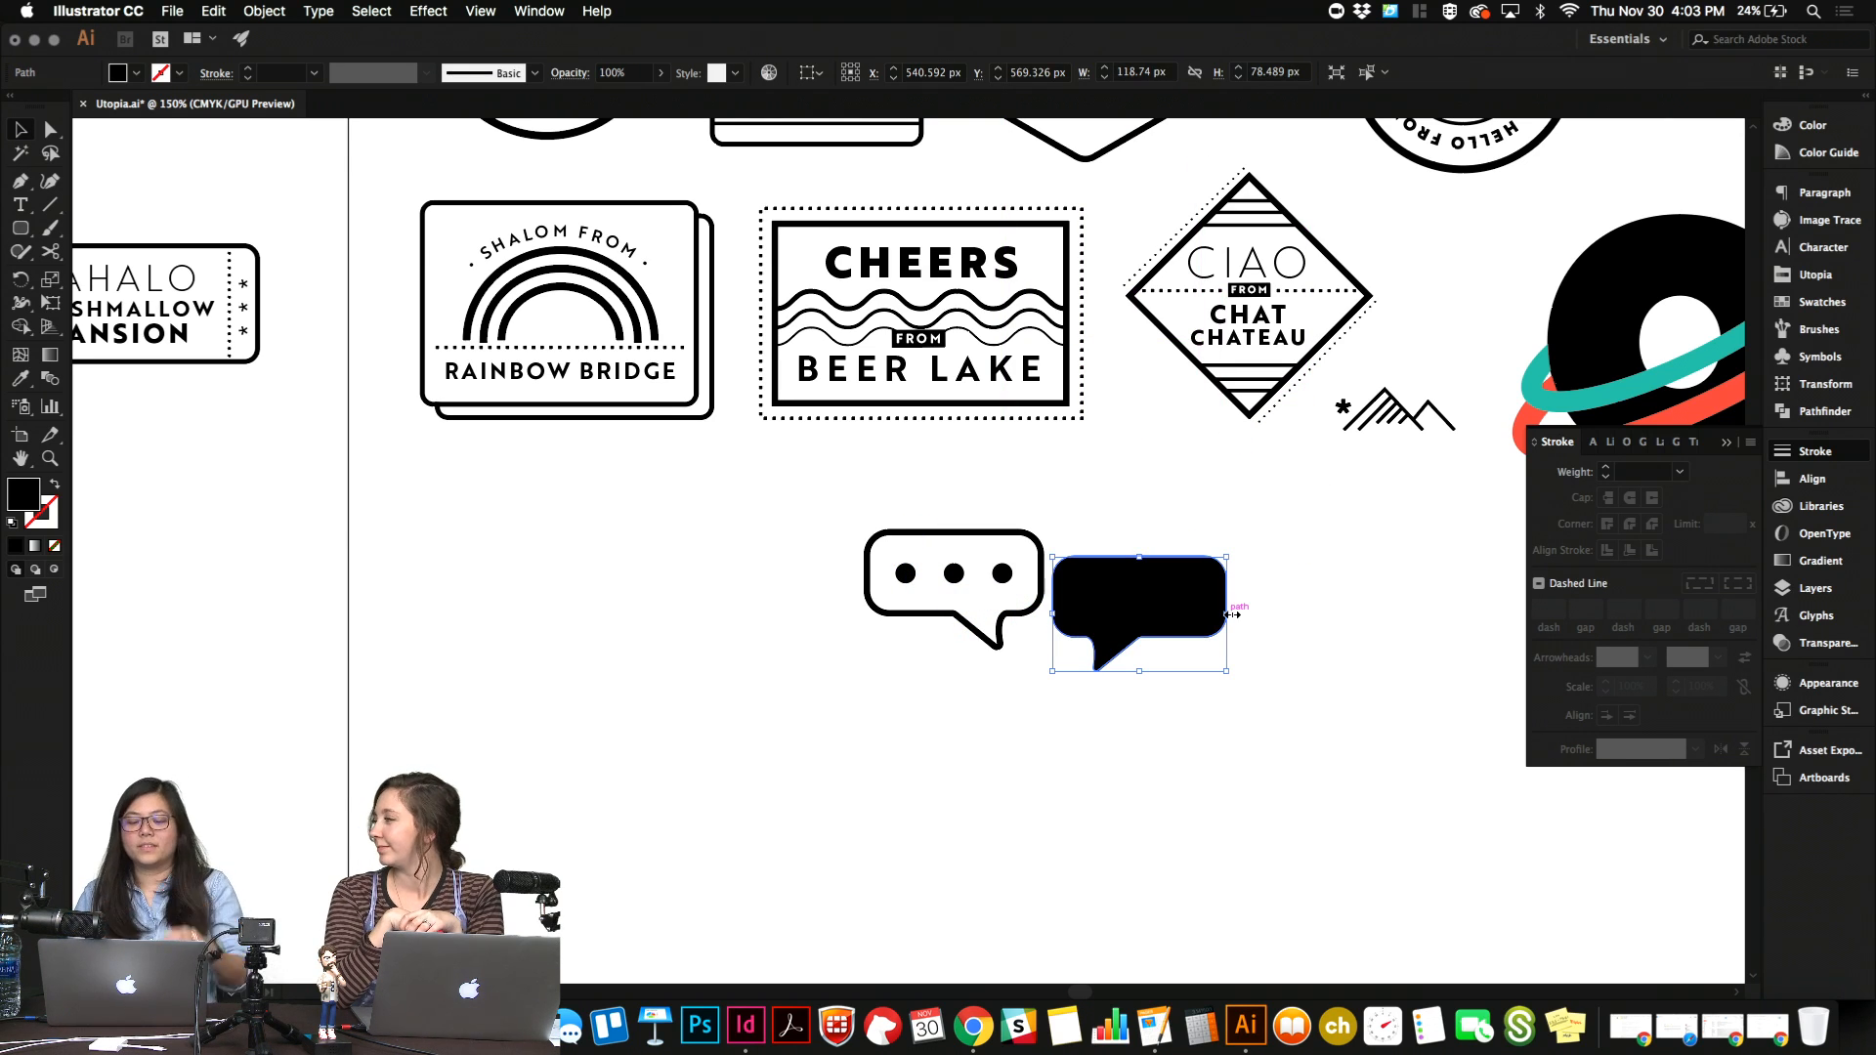
drag(1156, 622, 1036, 625)
key(a)
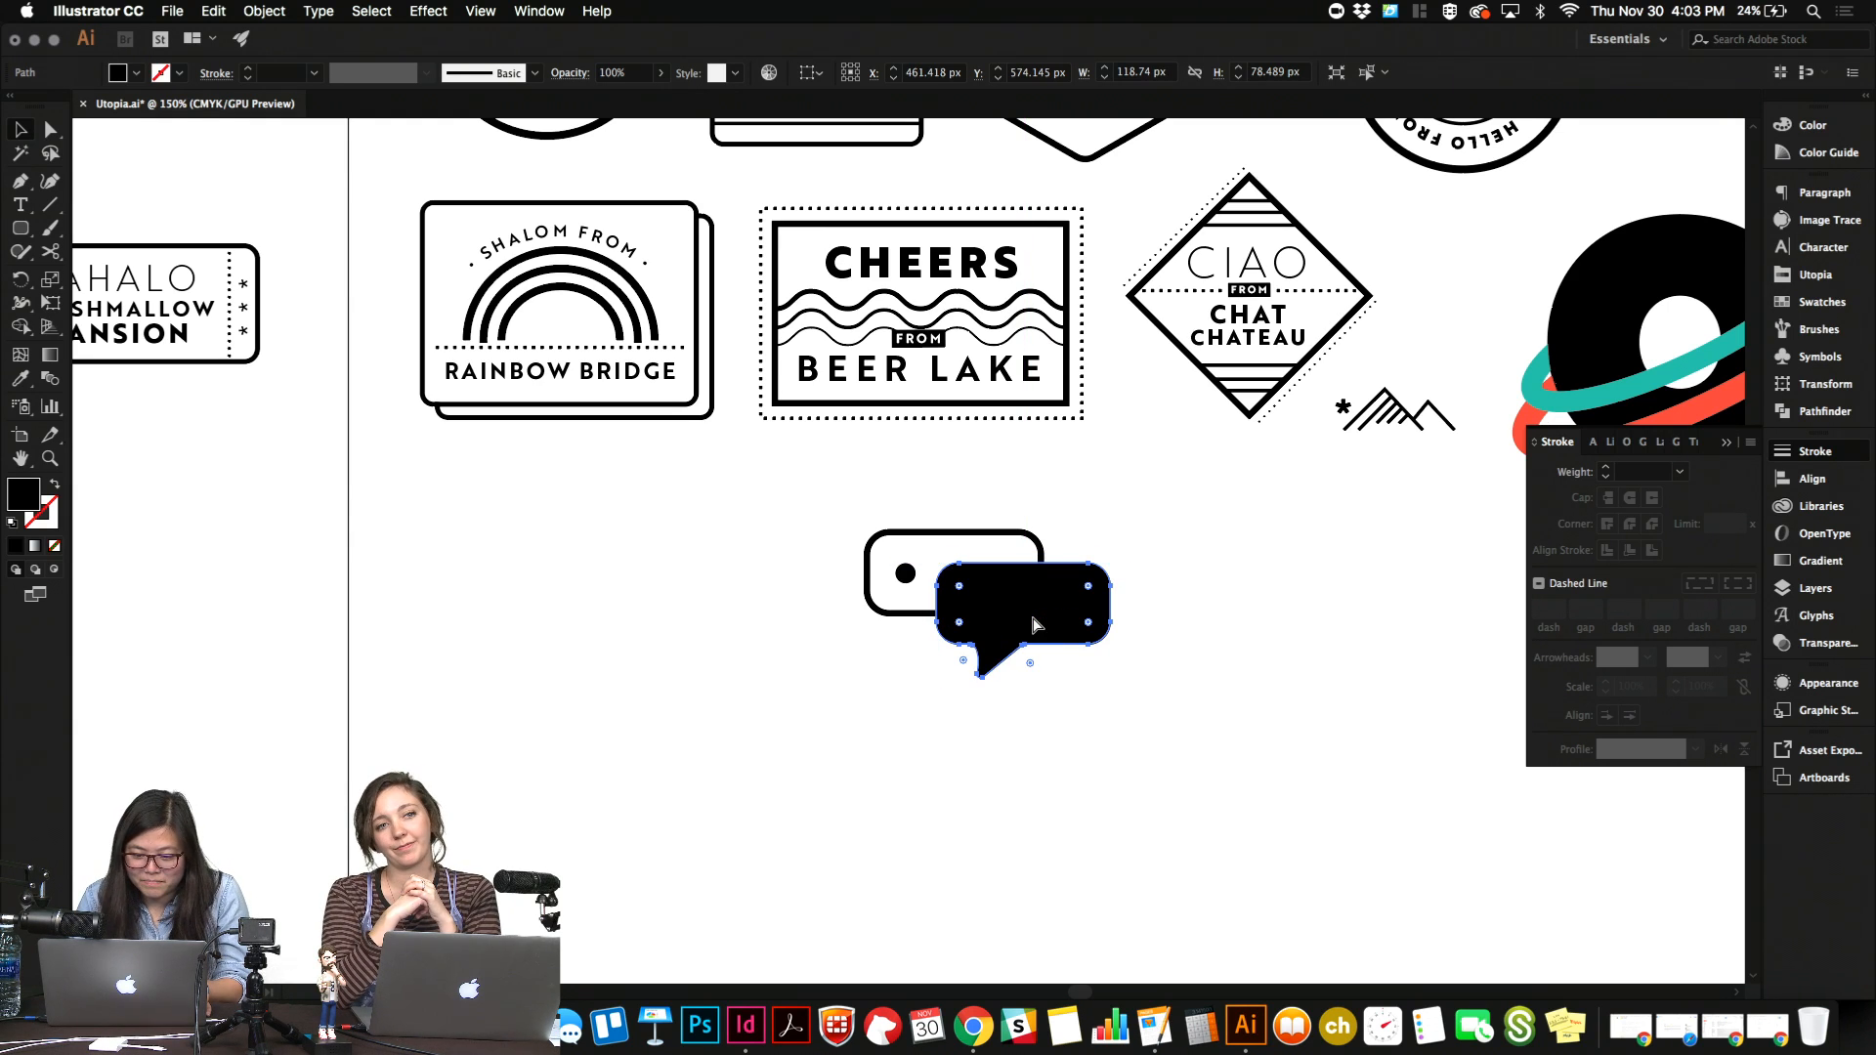
Cut the area where the two bubbles overlap out of the black bubble using the Shape Builder tool.
key(v)
shift+click(1040, 549)
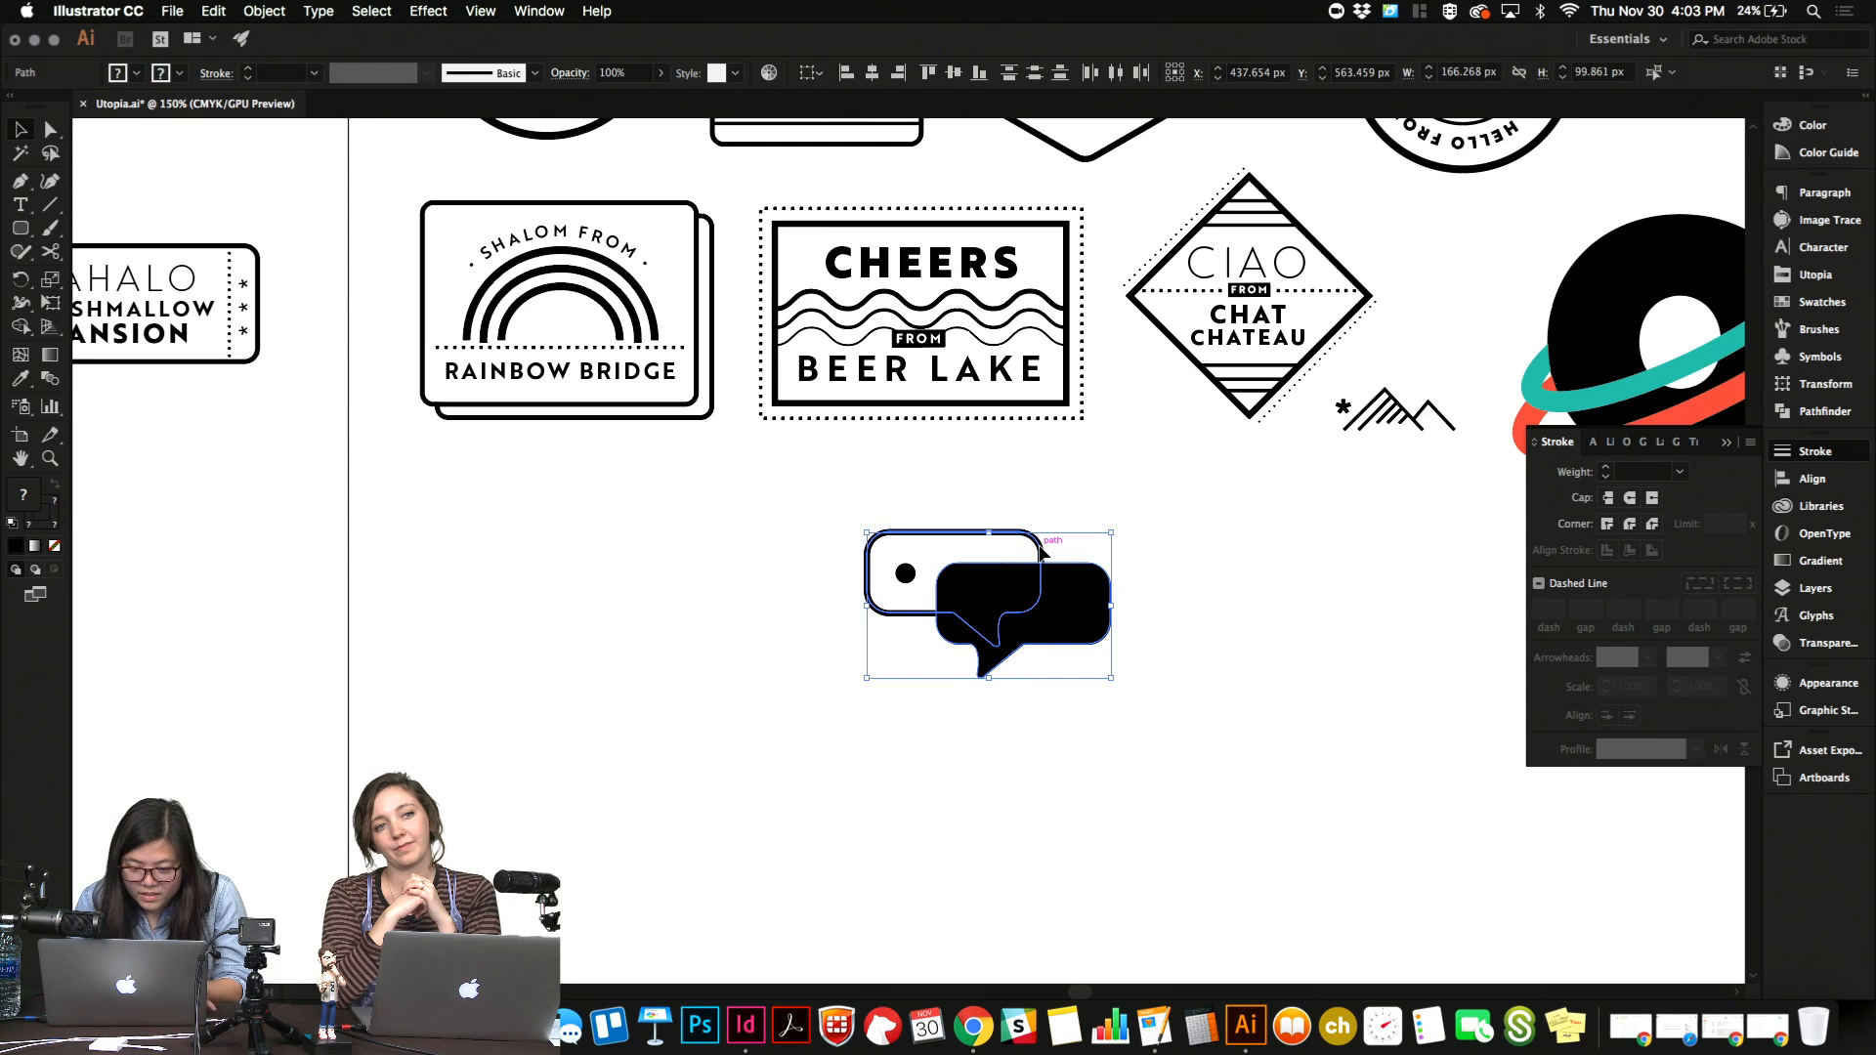
key(shift+m)
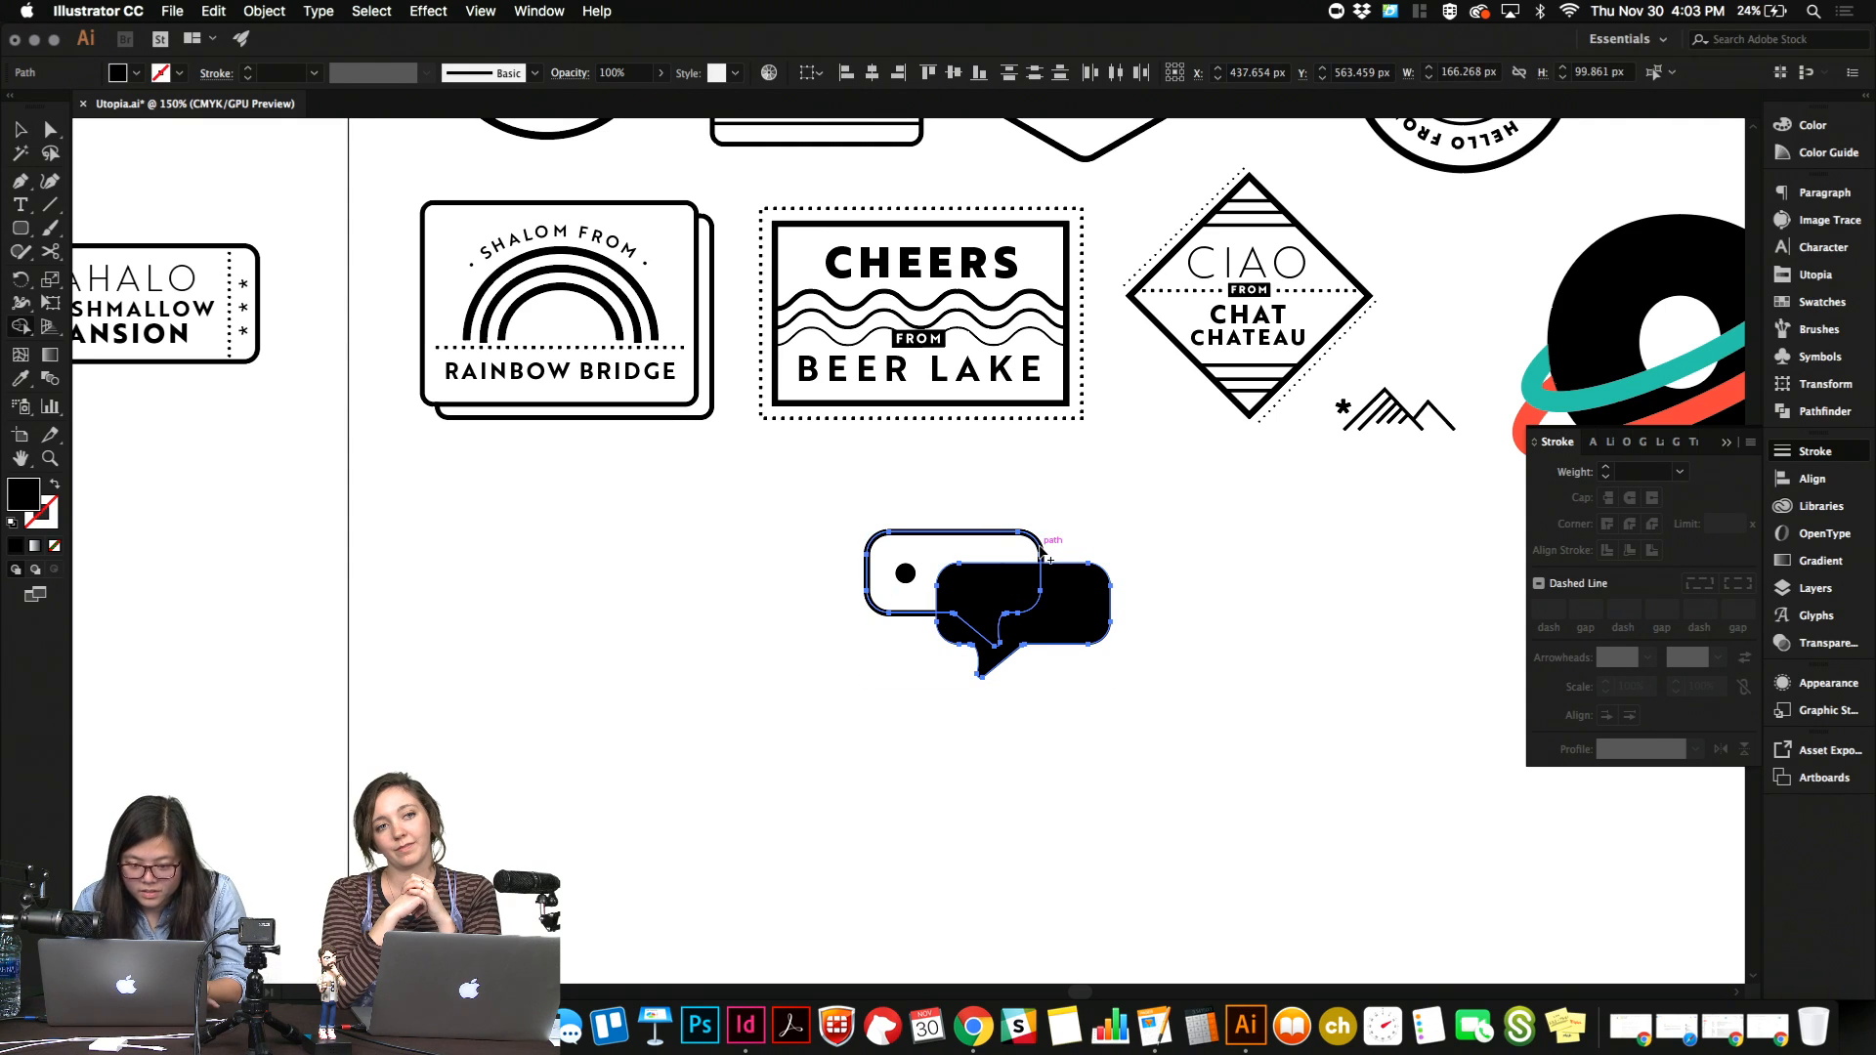
click(1004, 601)
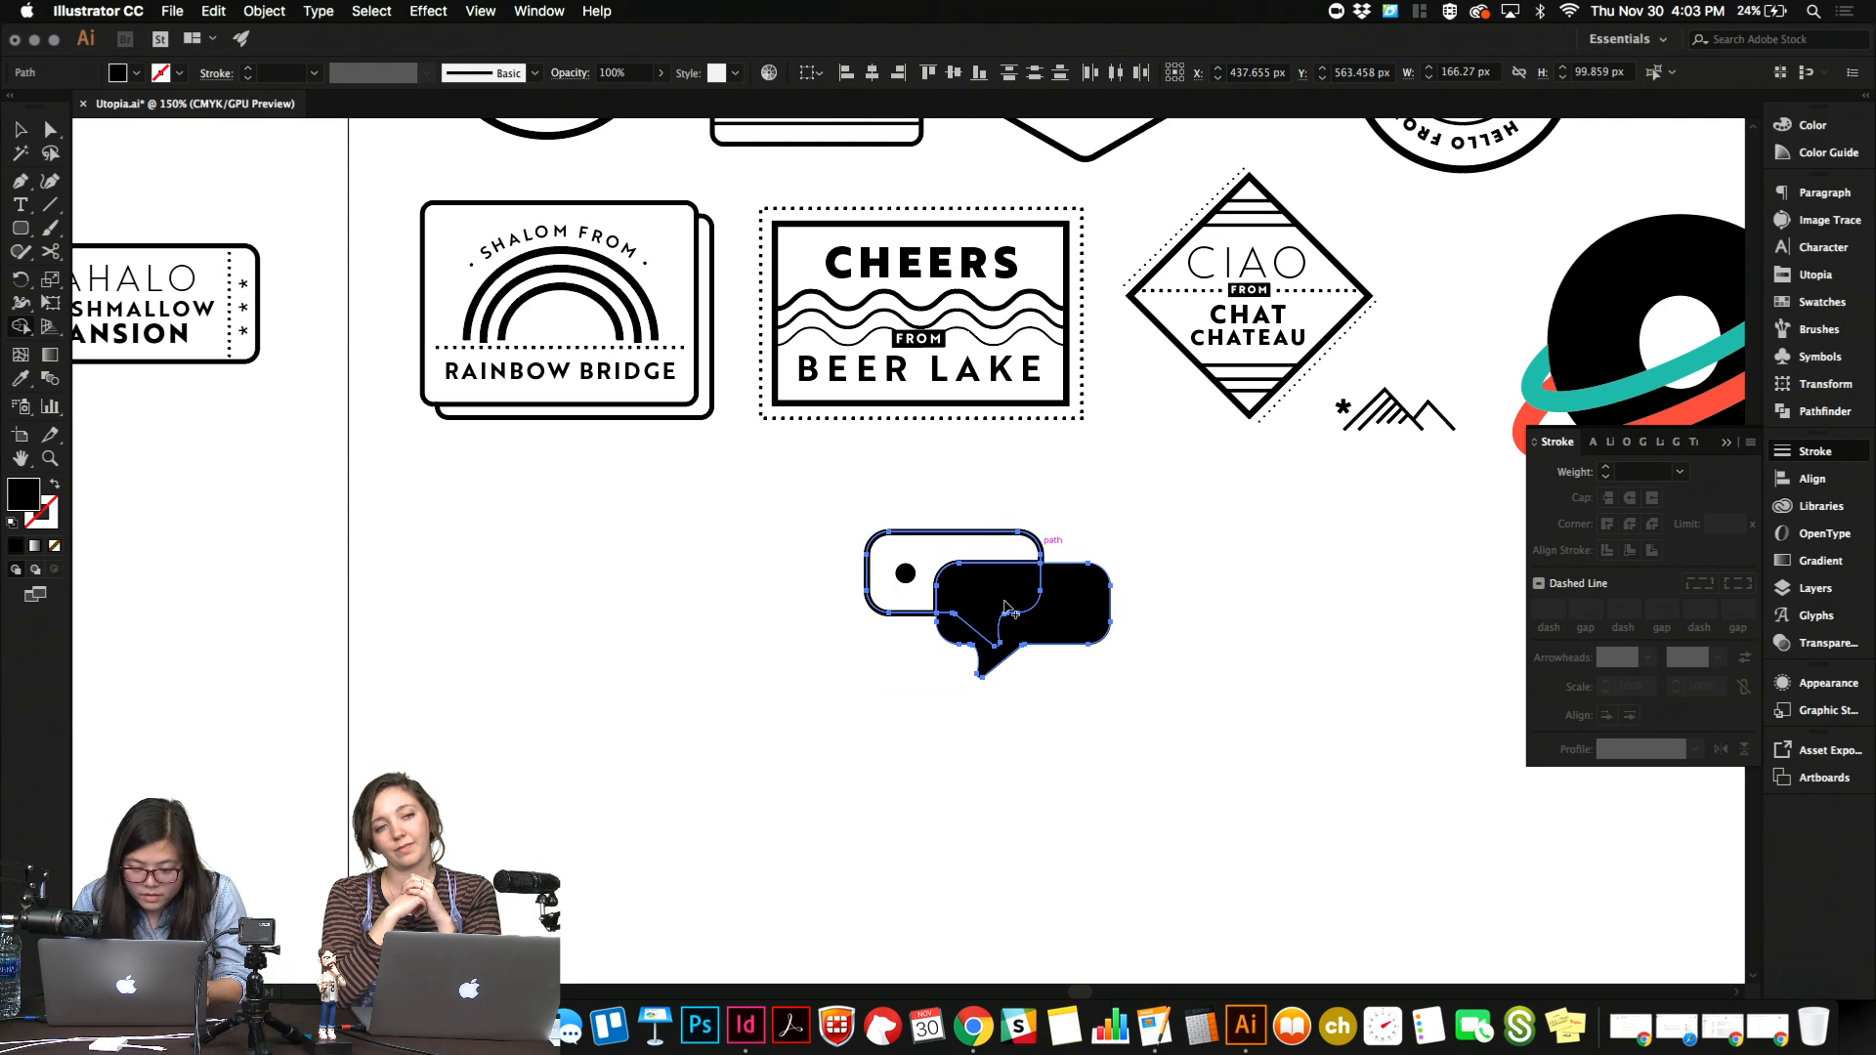
alt+click(1007, 601)
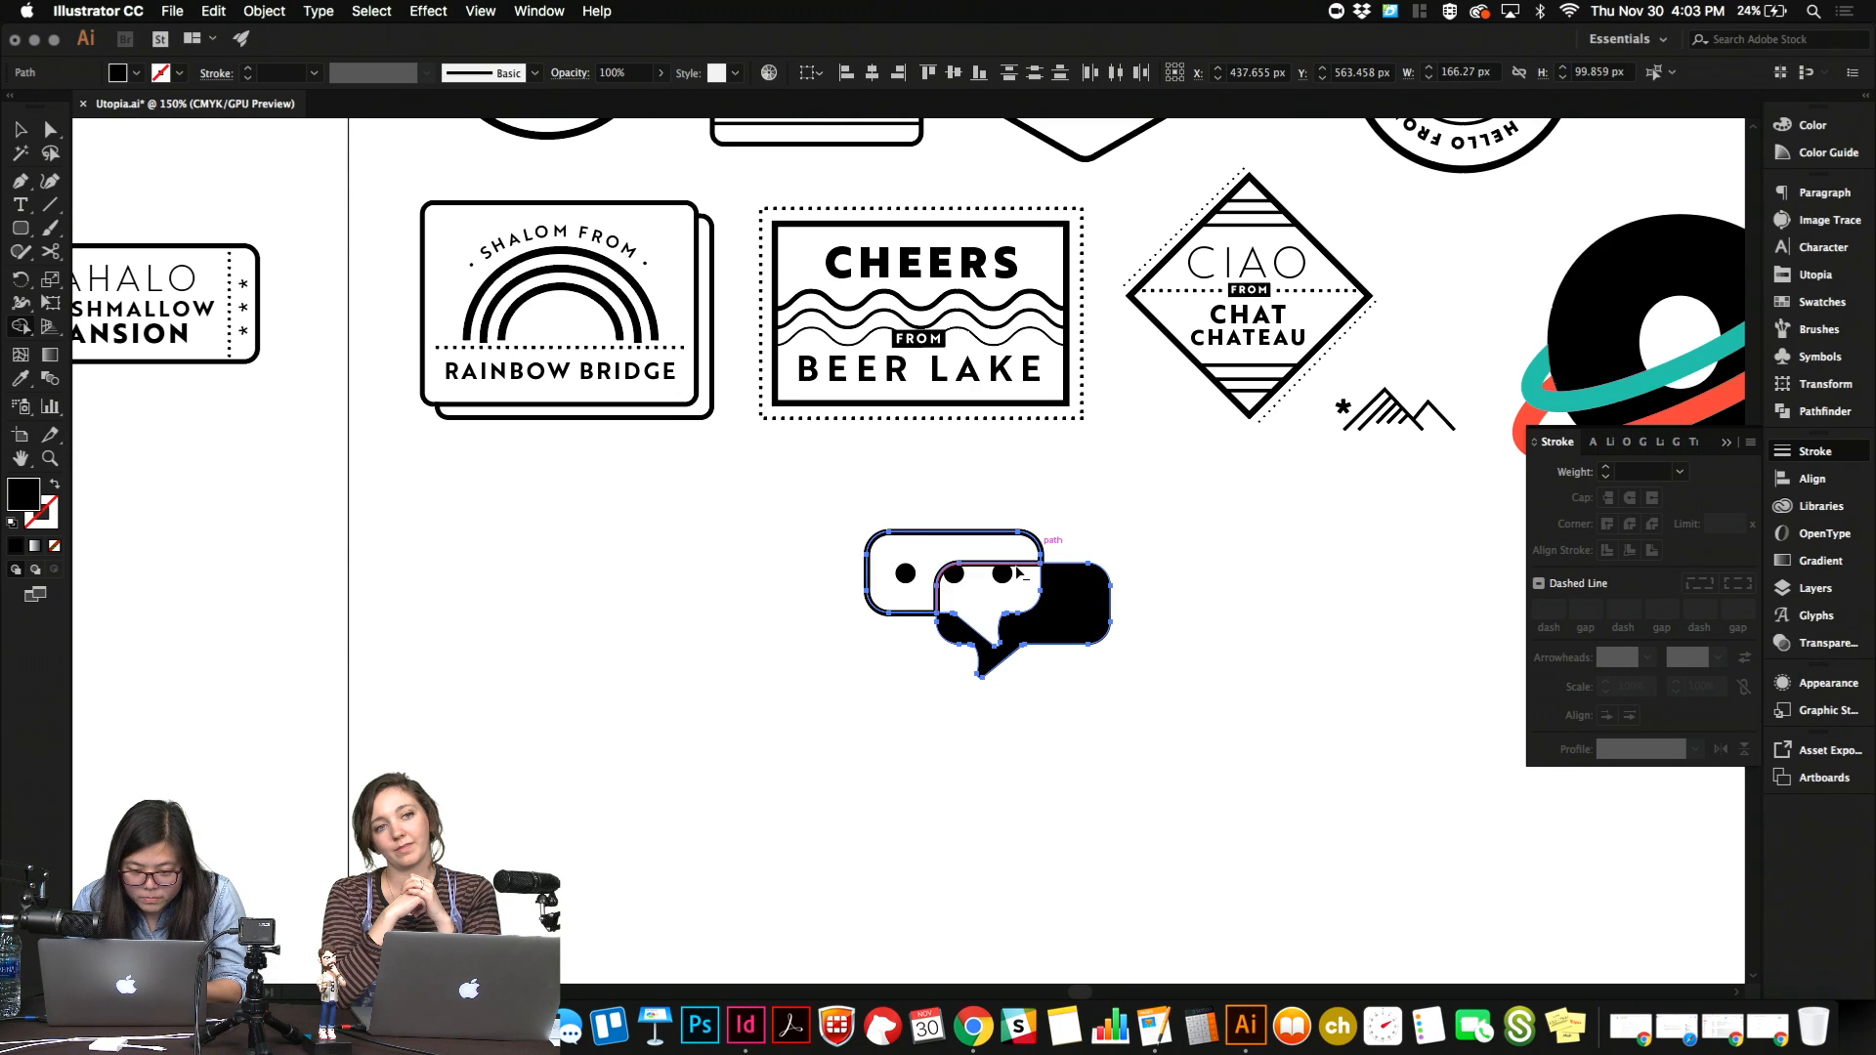
Inspect the cut bubble pieces up close and nudge the black piece 1 px down and back up.
key(v)
click(1131, 703)
click(1075, 606)
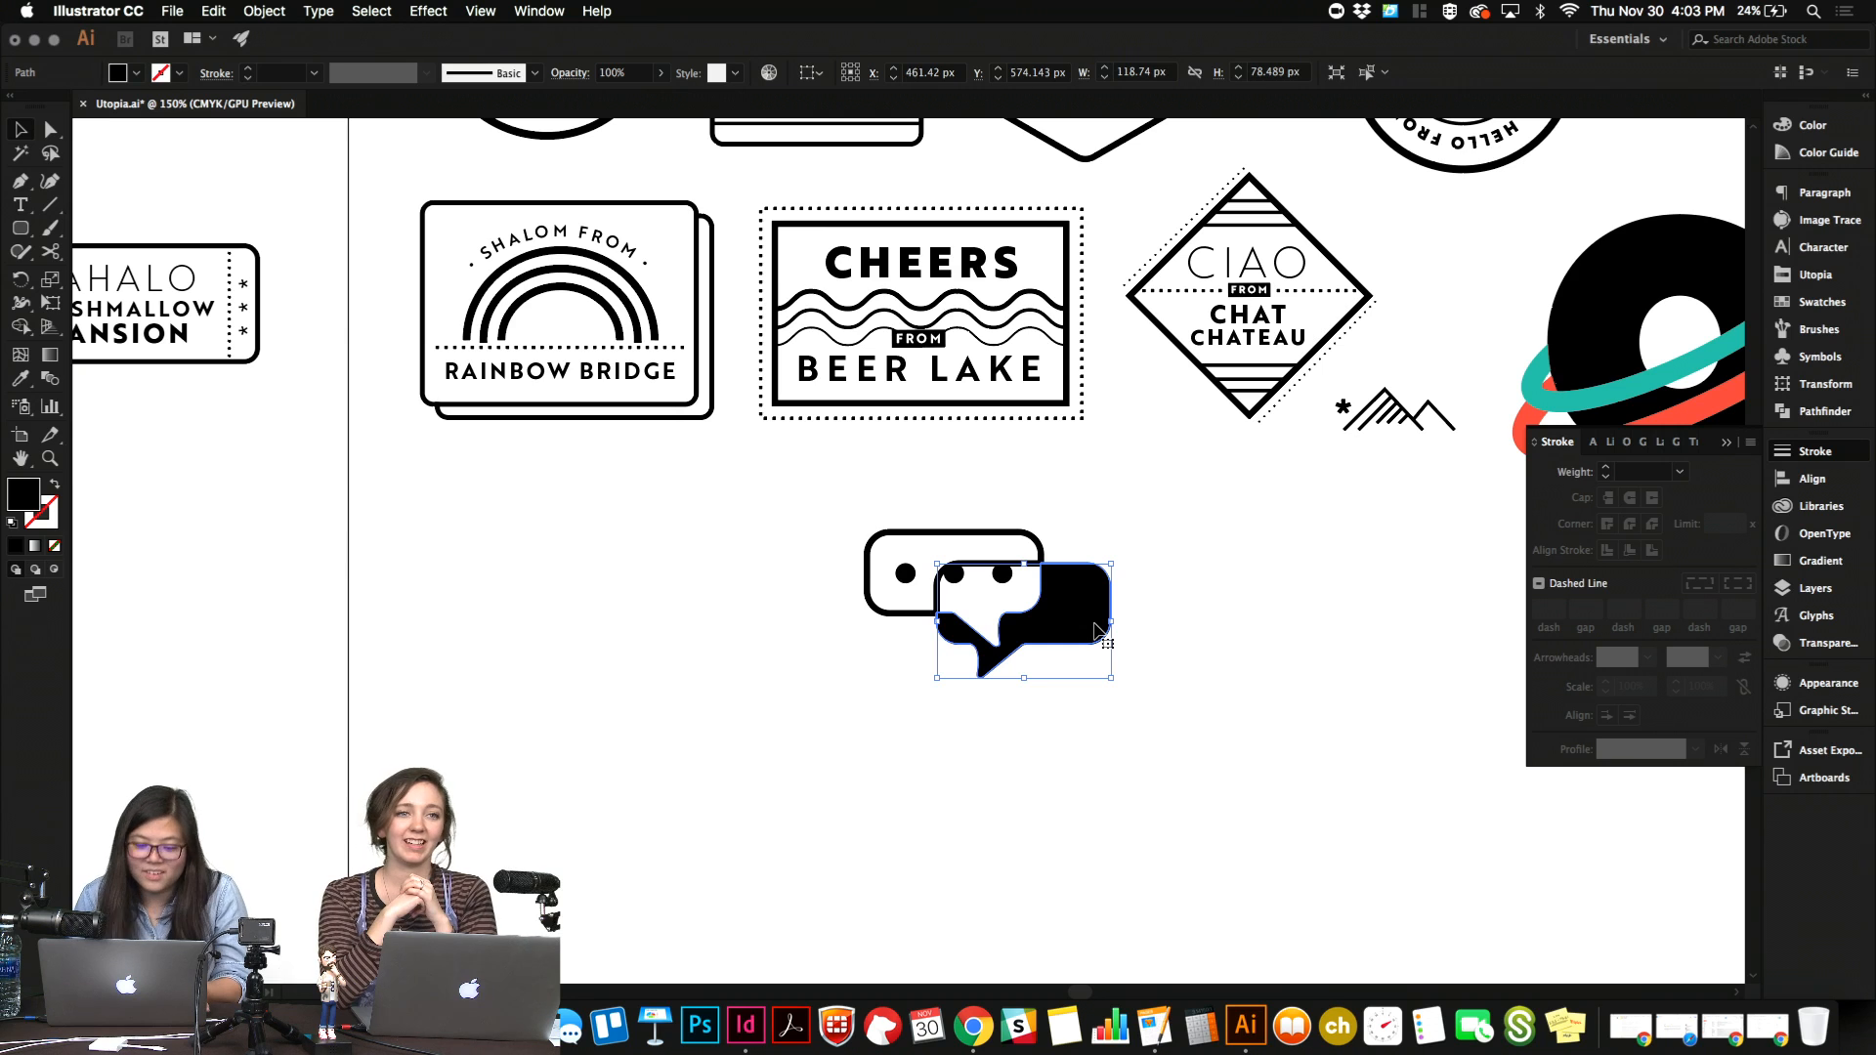
click(495, 761)
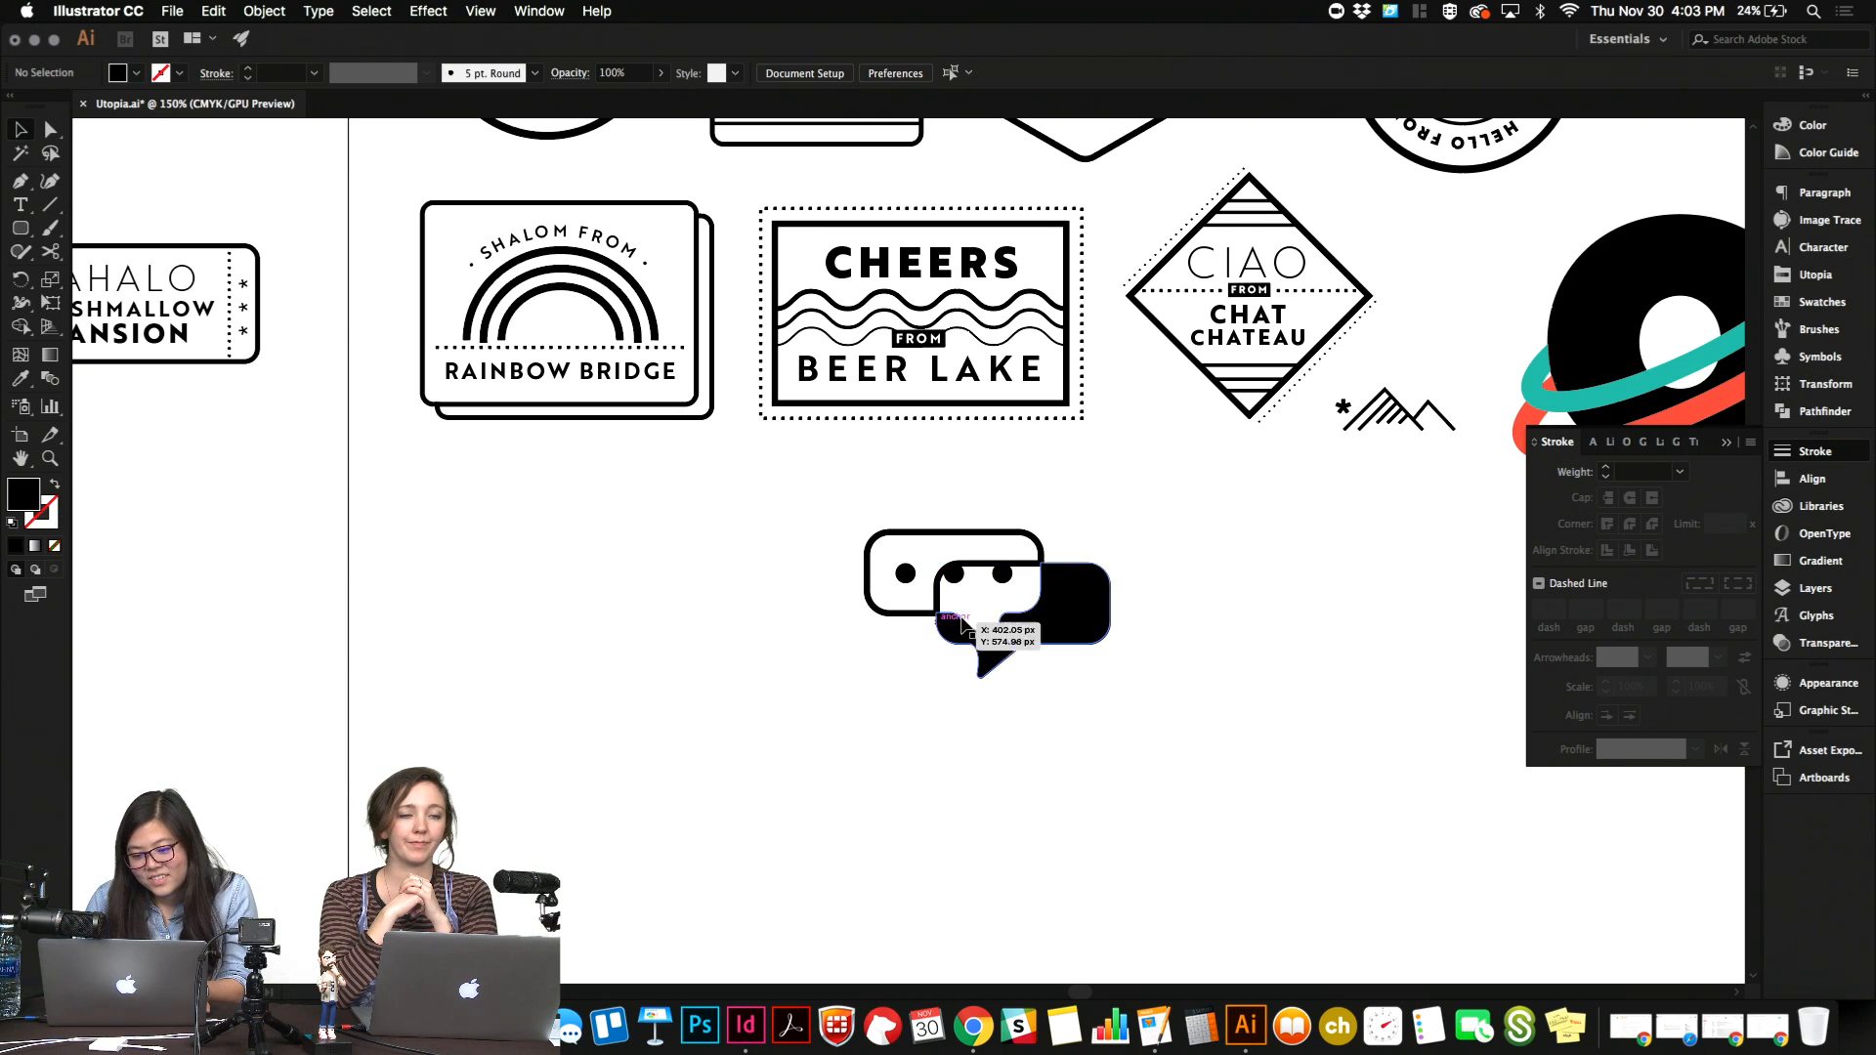
click(1011, 571)
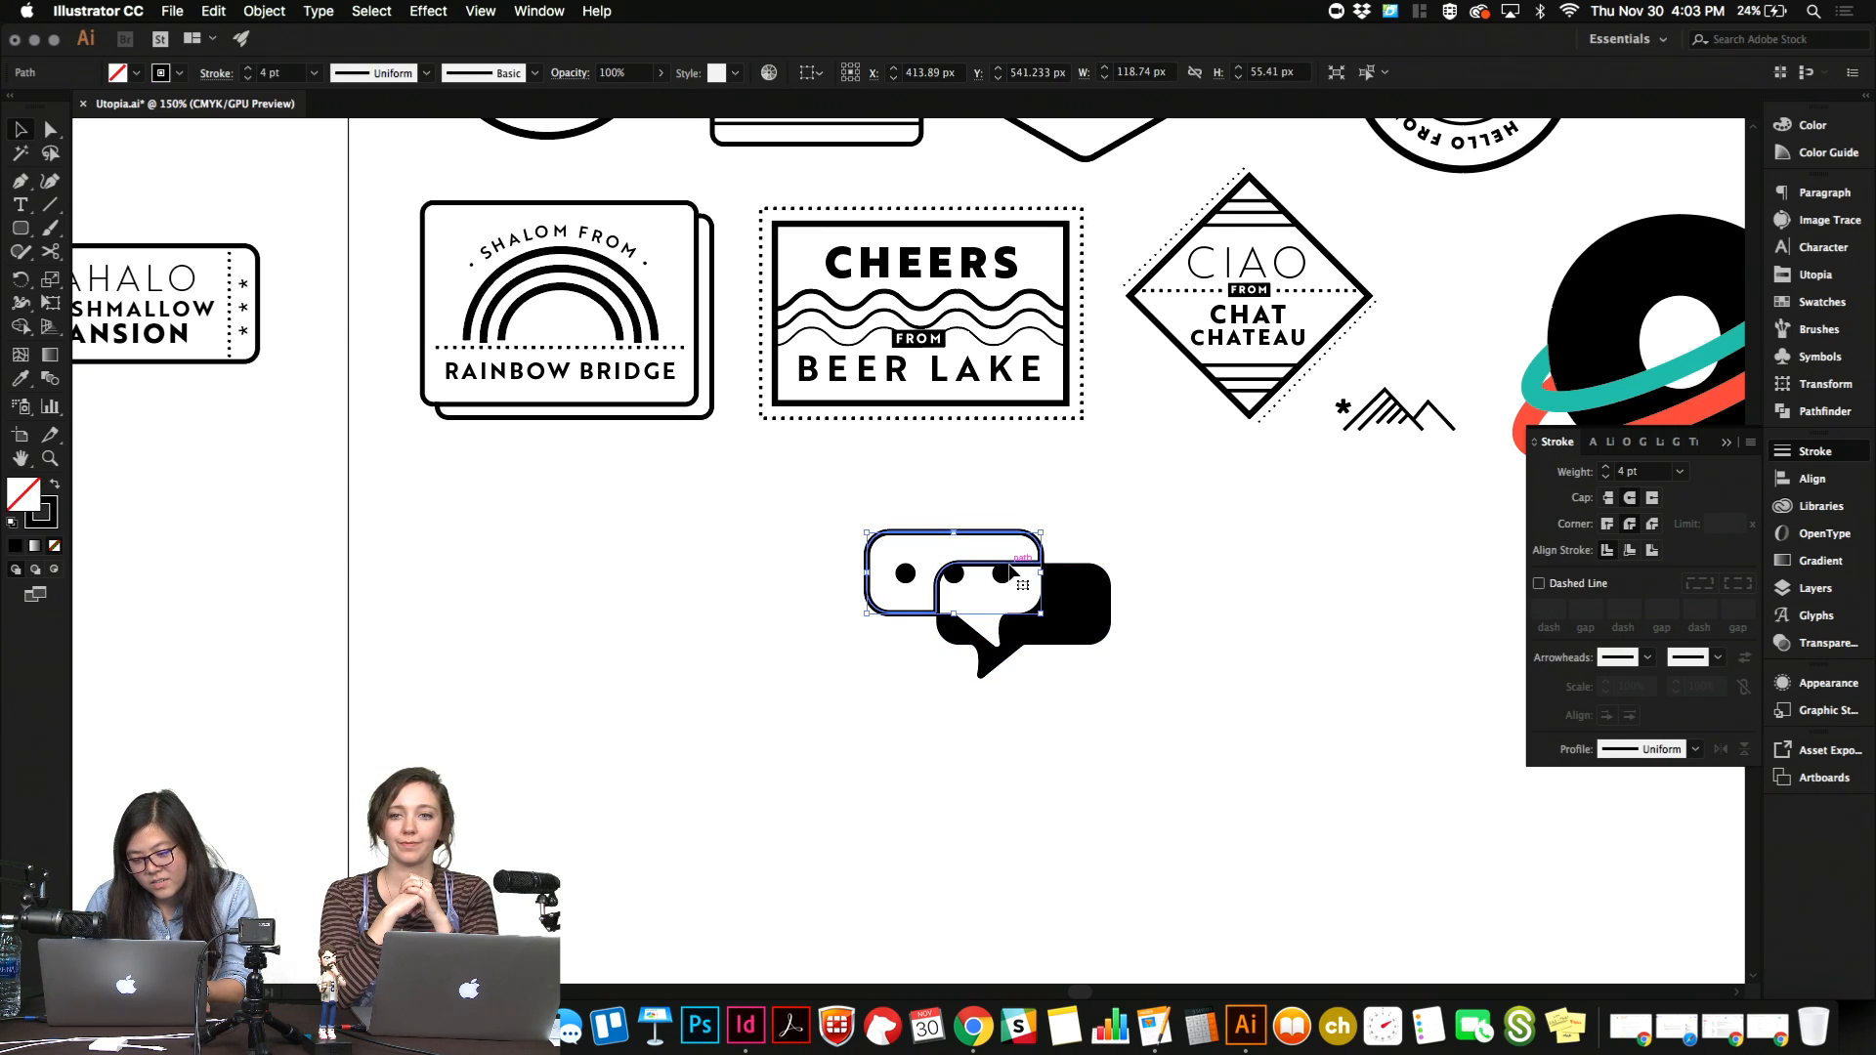
scroll(1011, 571, up, 3)
click(1329, 473)
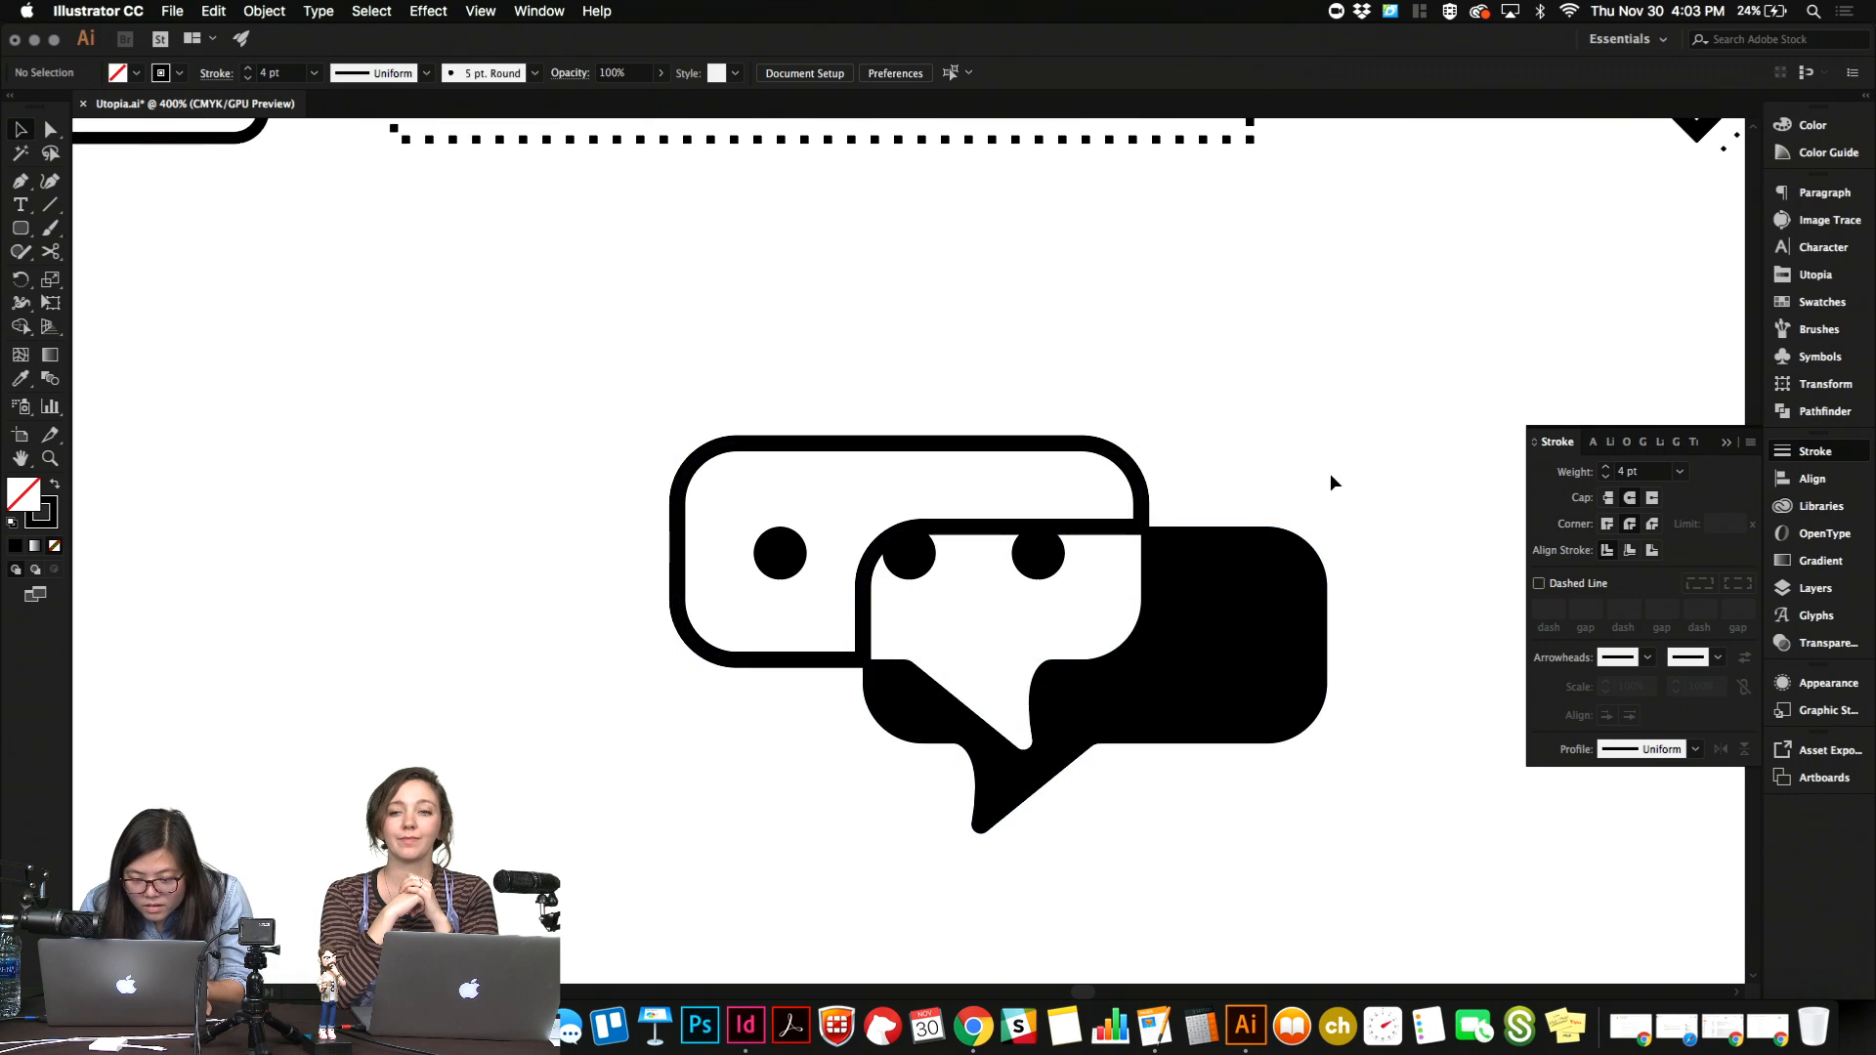
click(1122, 530)
click(1188, 543)
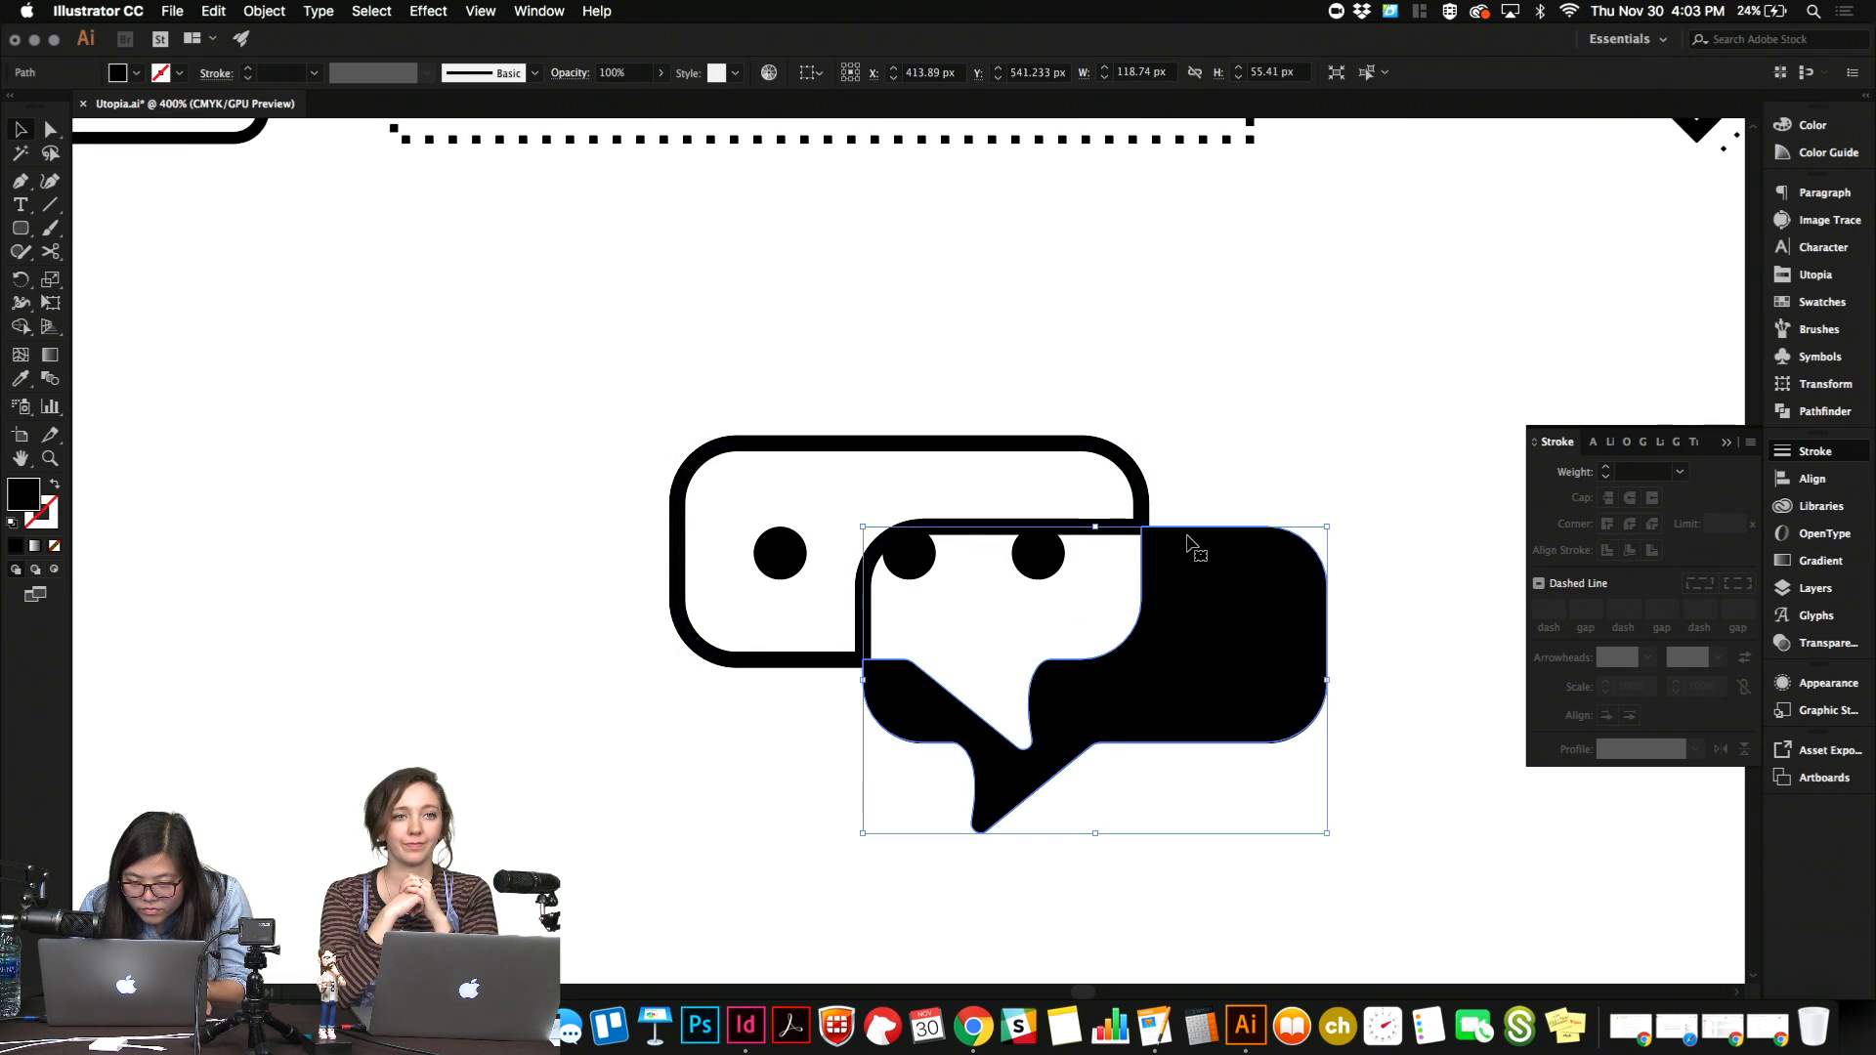
key(Down)
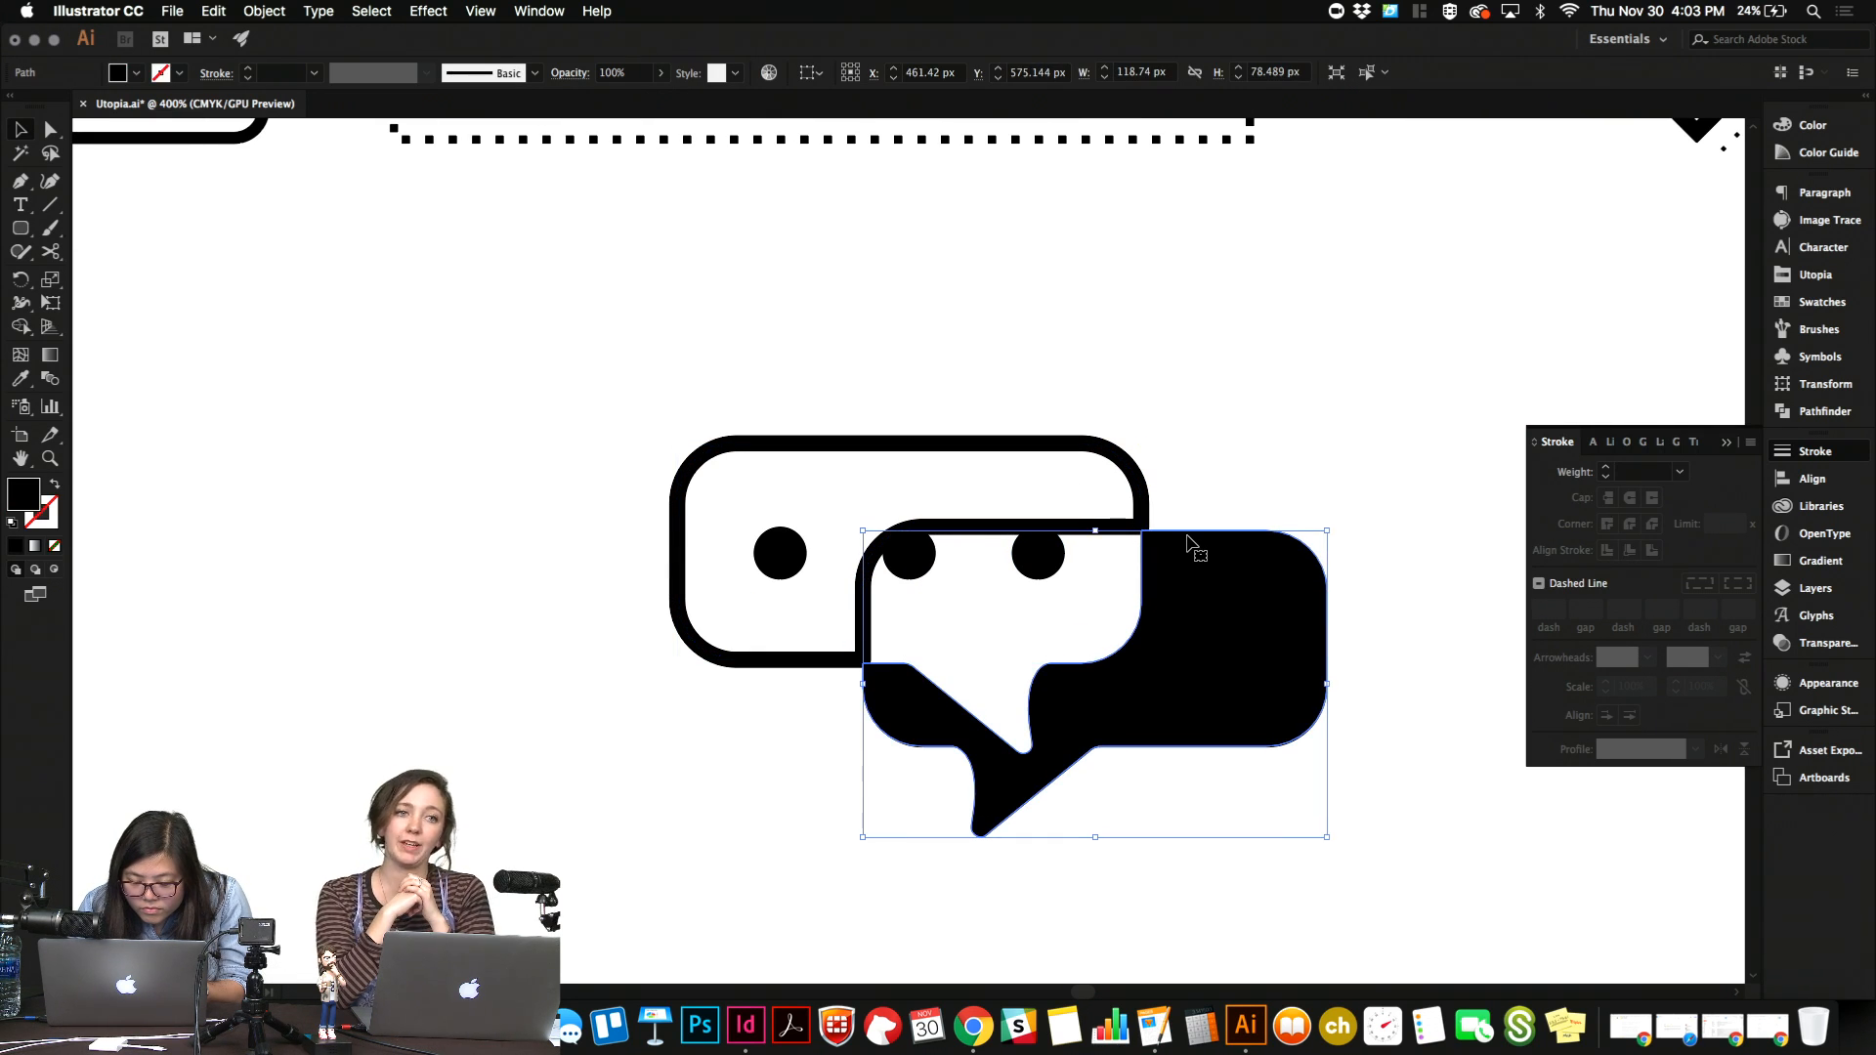
key(Up)
Undo the Shape Builder cuts on the two overlapping bubbles.
key(super+z)
key(super+z)
key(super+z)
key(super+z)
key(super+z)
key(super+z)
key(super+z)
key(super+z)
key(super+z)
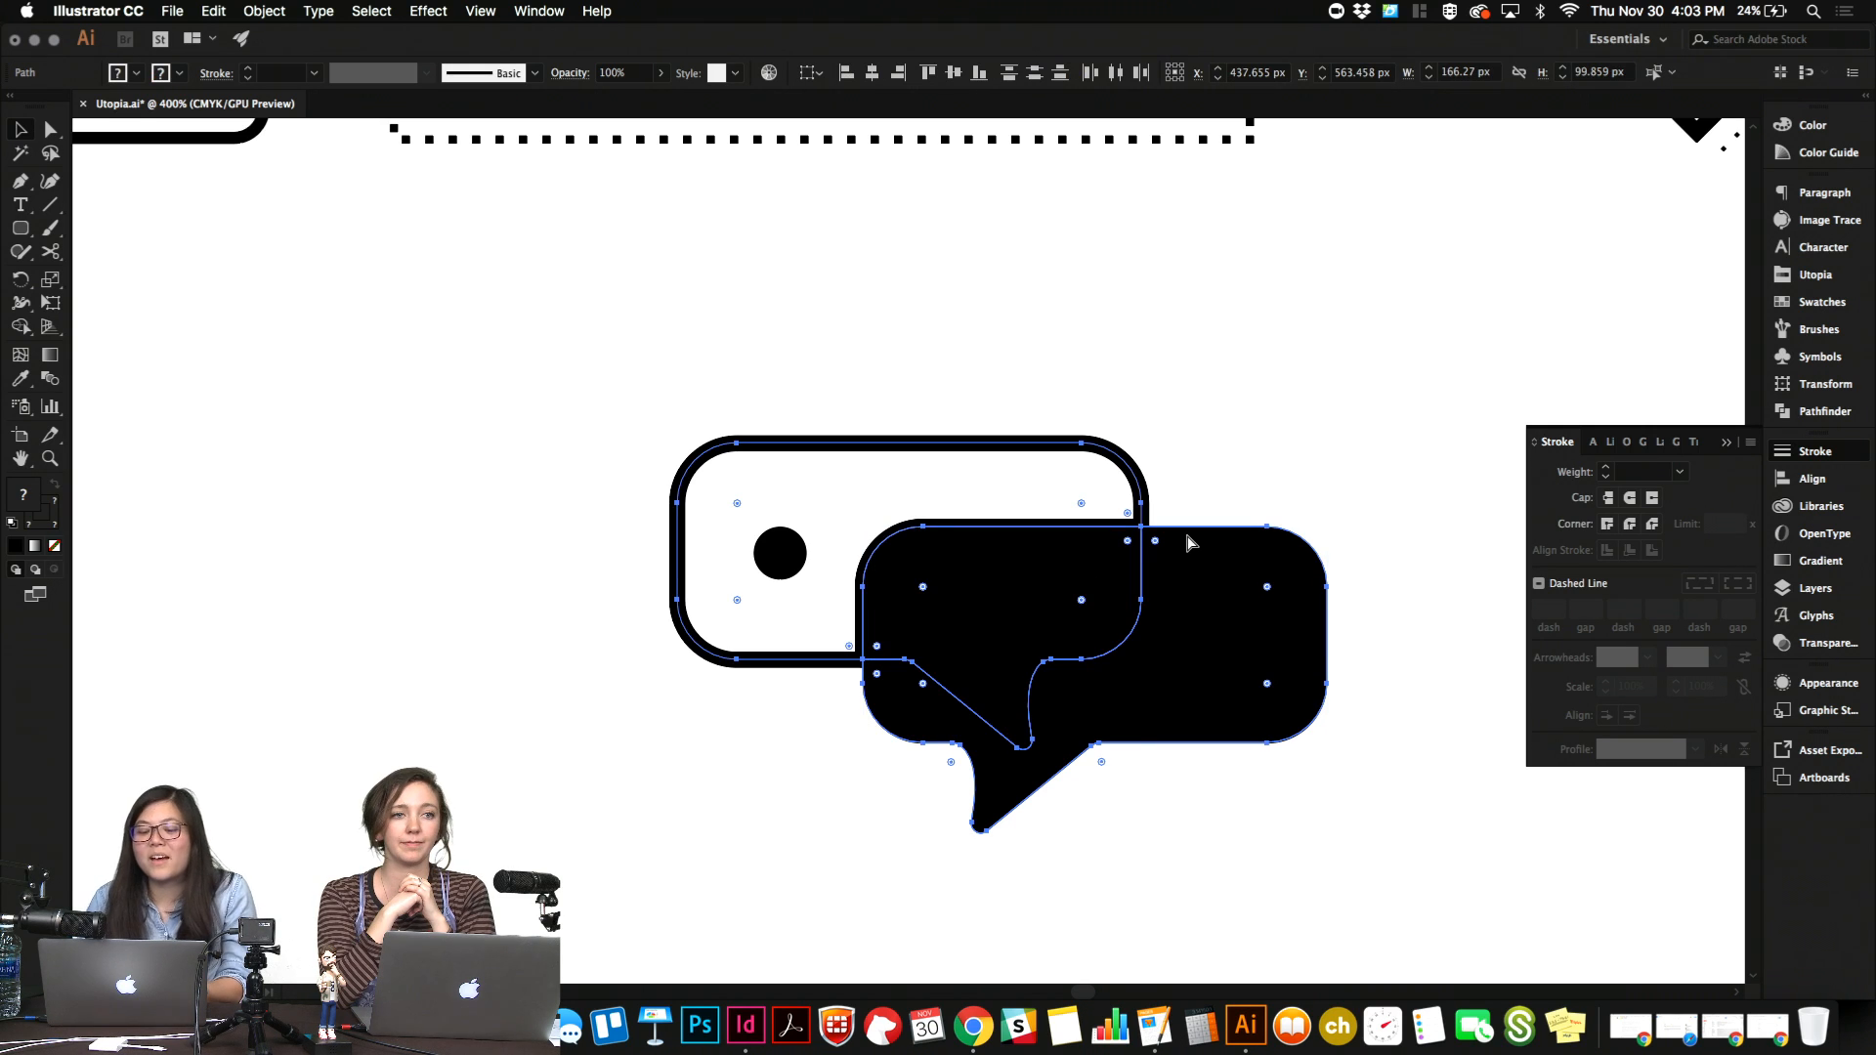
Delete the solid black bubble copy, leaving only the original dotted bubble.
click(1217, 481)
click(1229, 583)
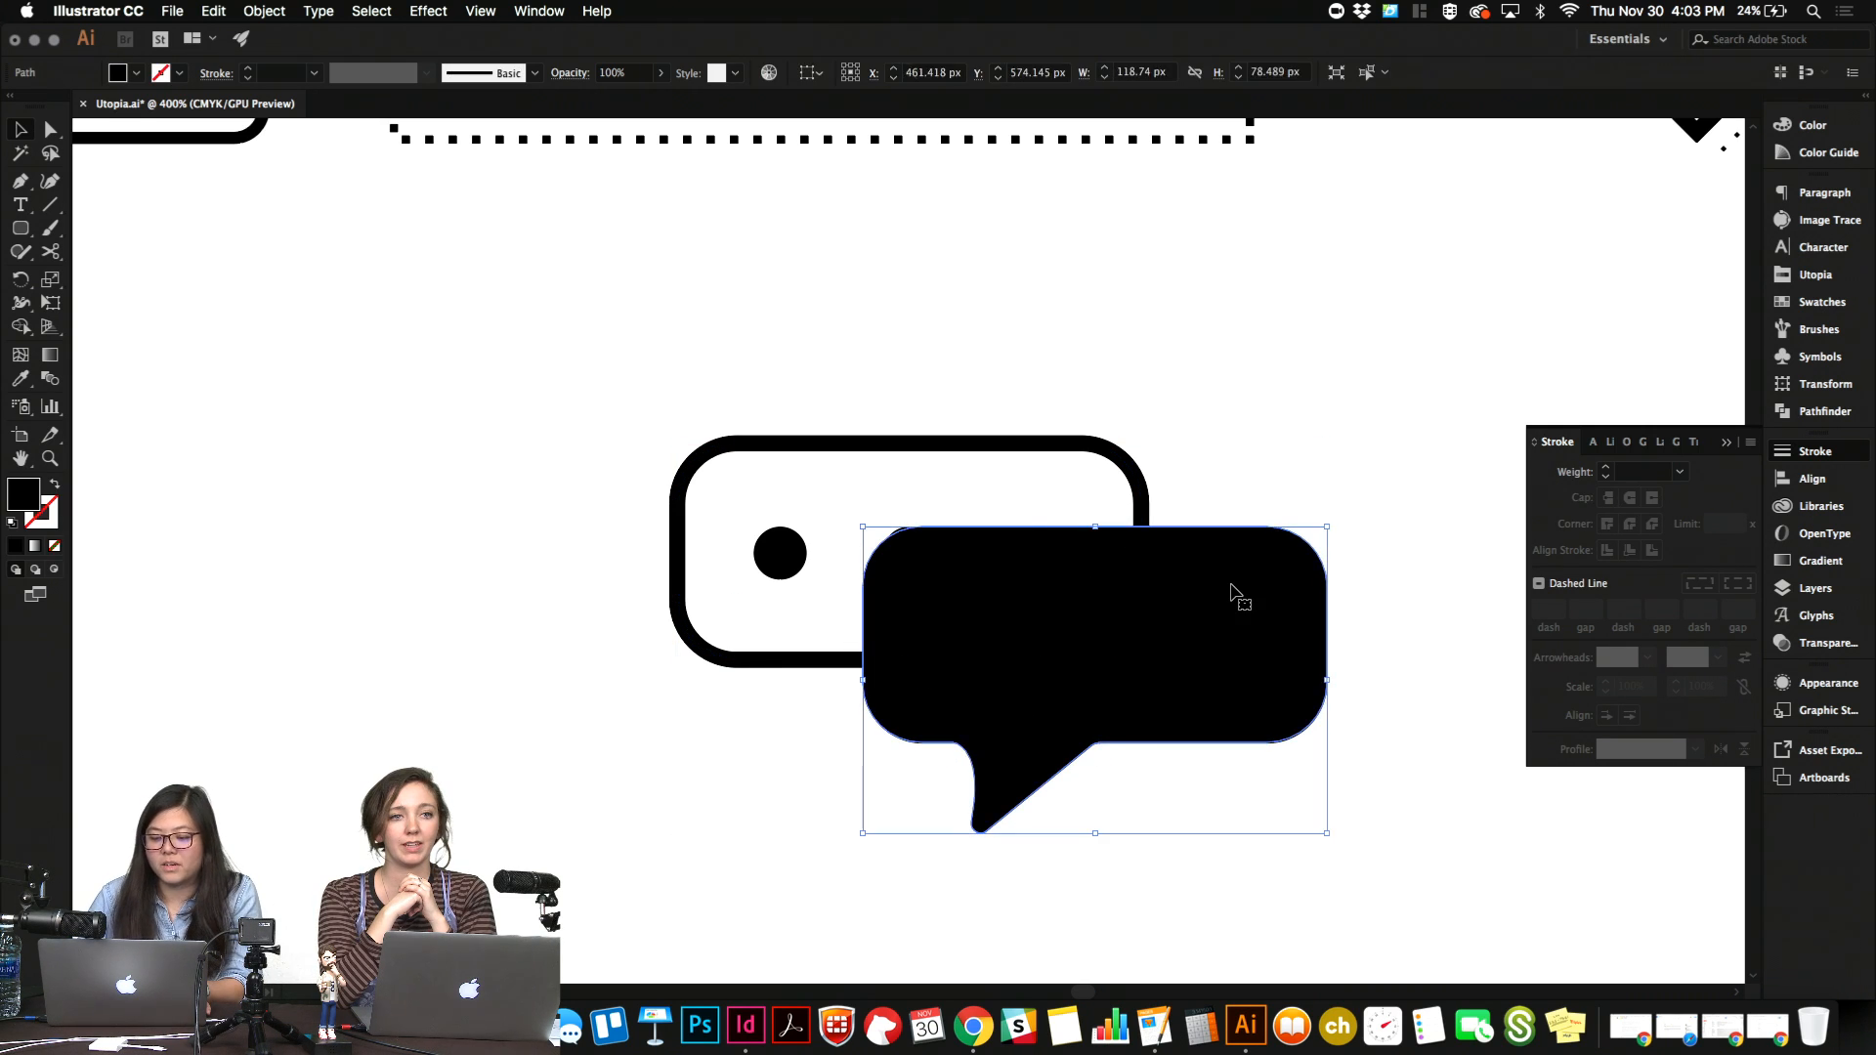
key(Delete)
key(super+minus)
key(super+minus)
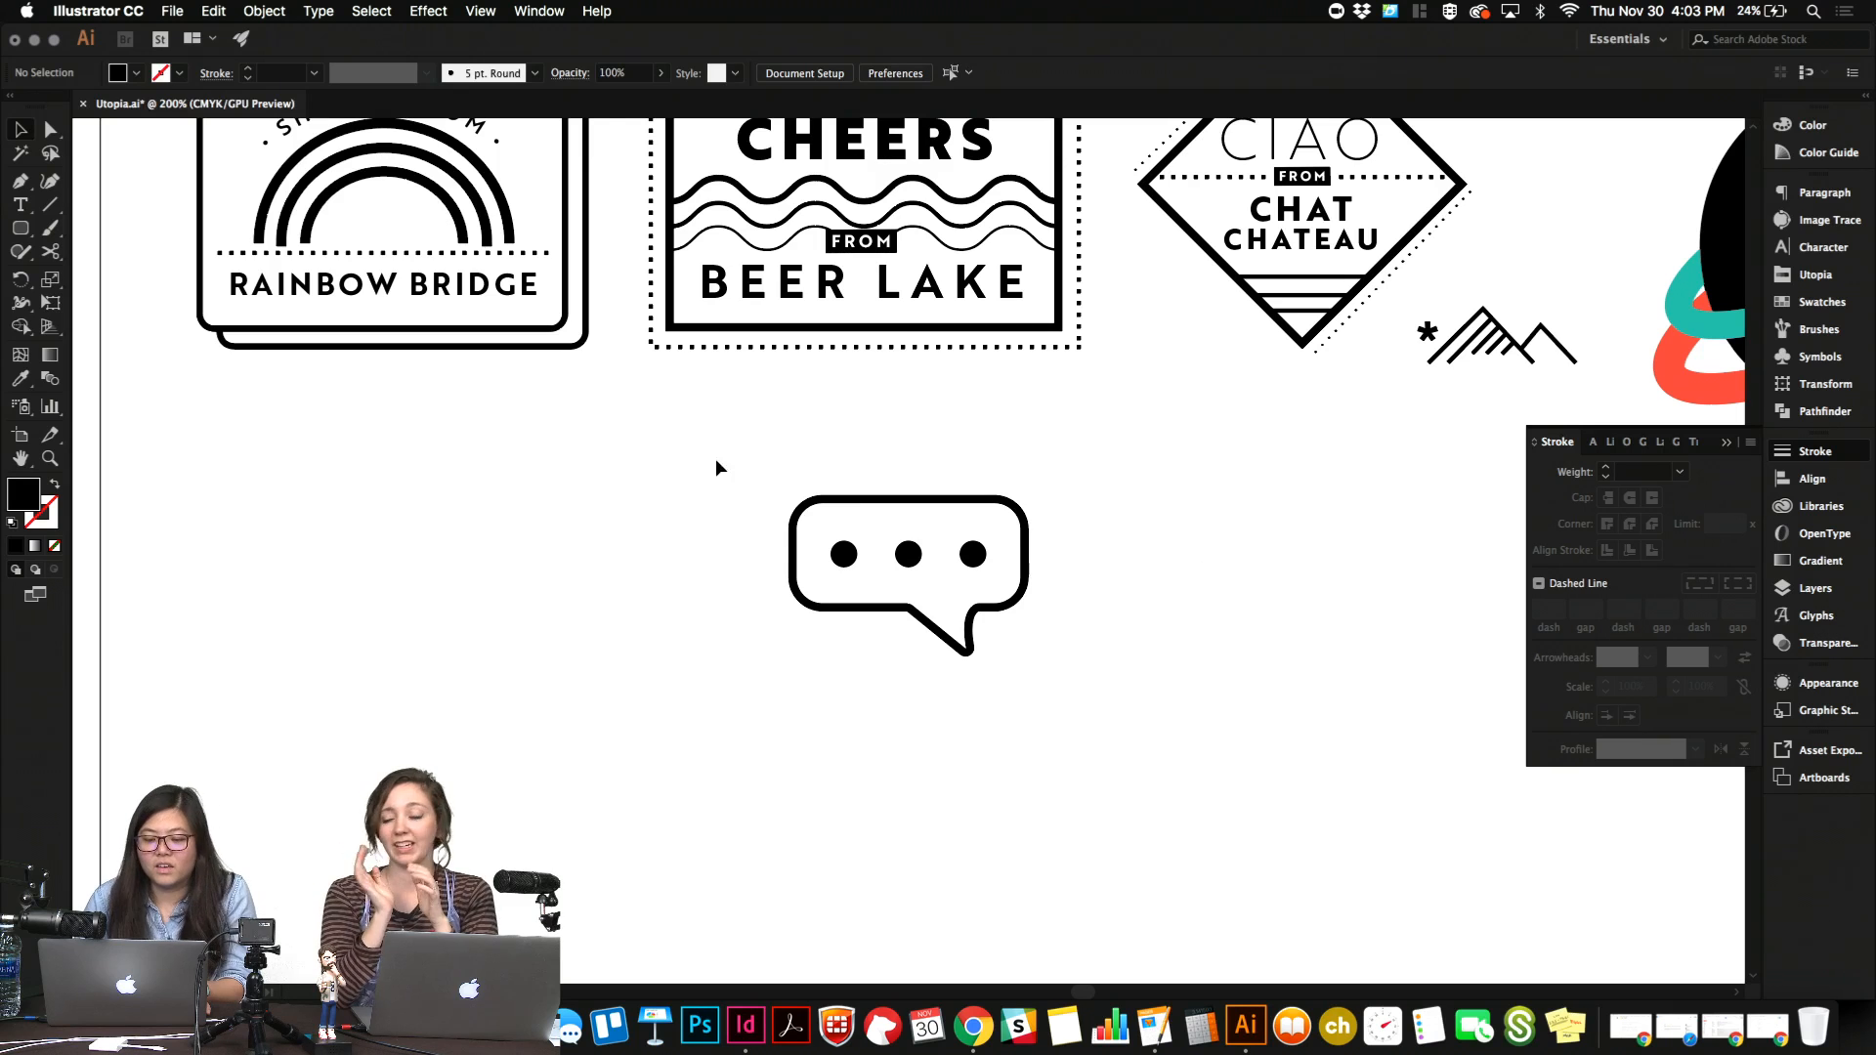
Group the speech bubble outline and its three dots into one icon.
drag(715, 459, 1166, 674)
key(a)
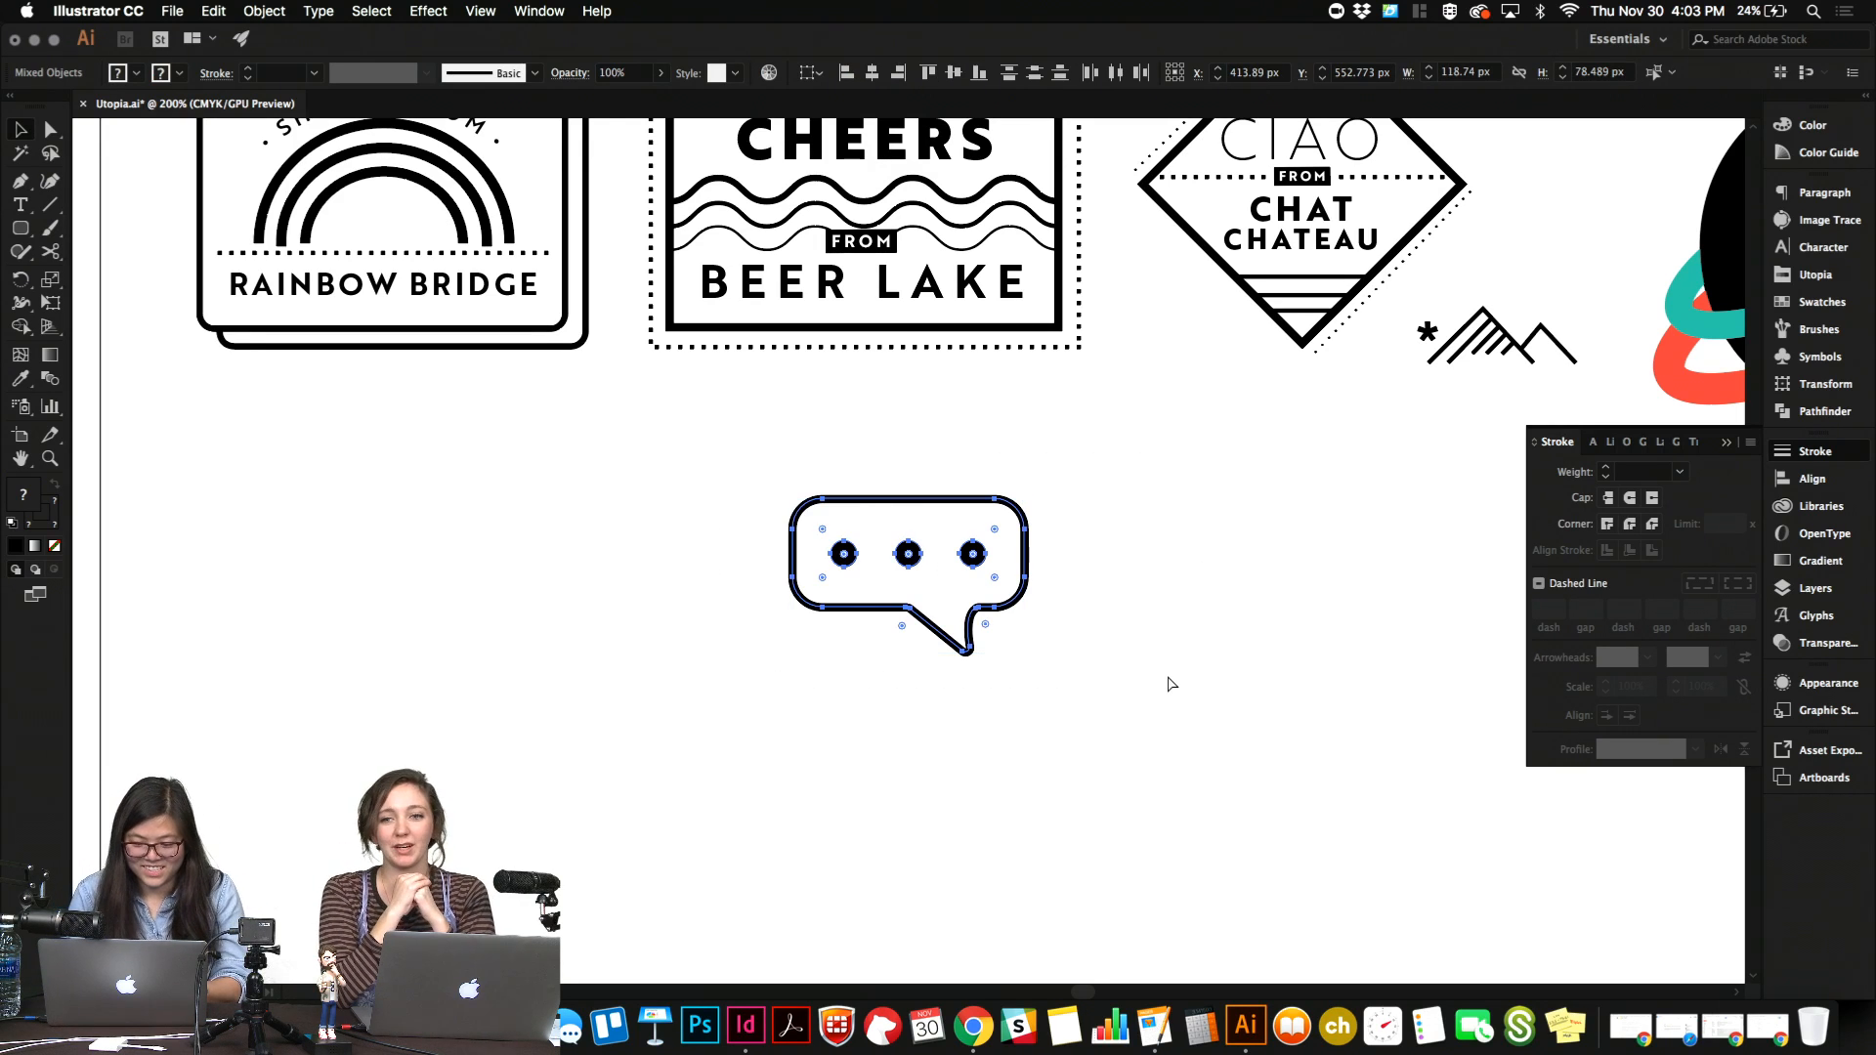
key(super+g)
key(v)
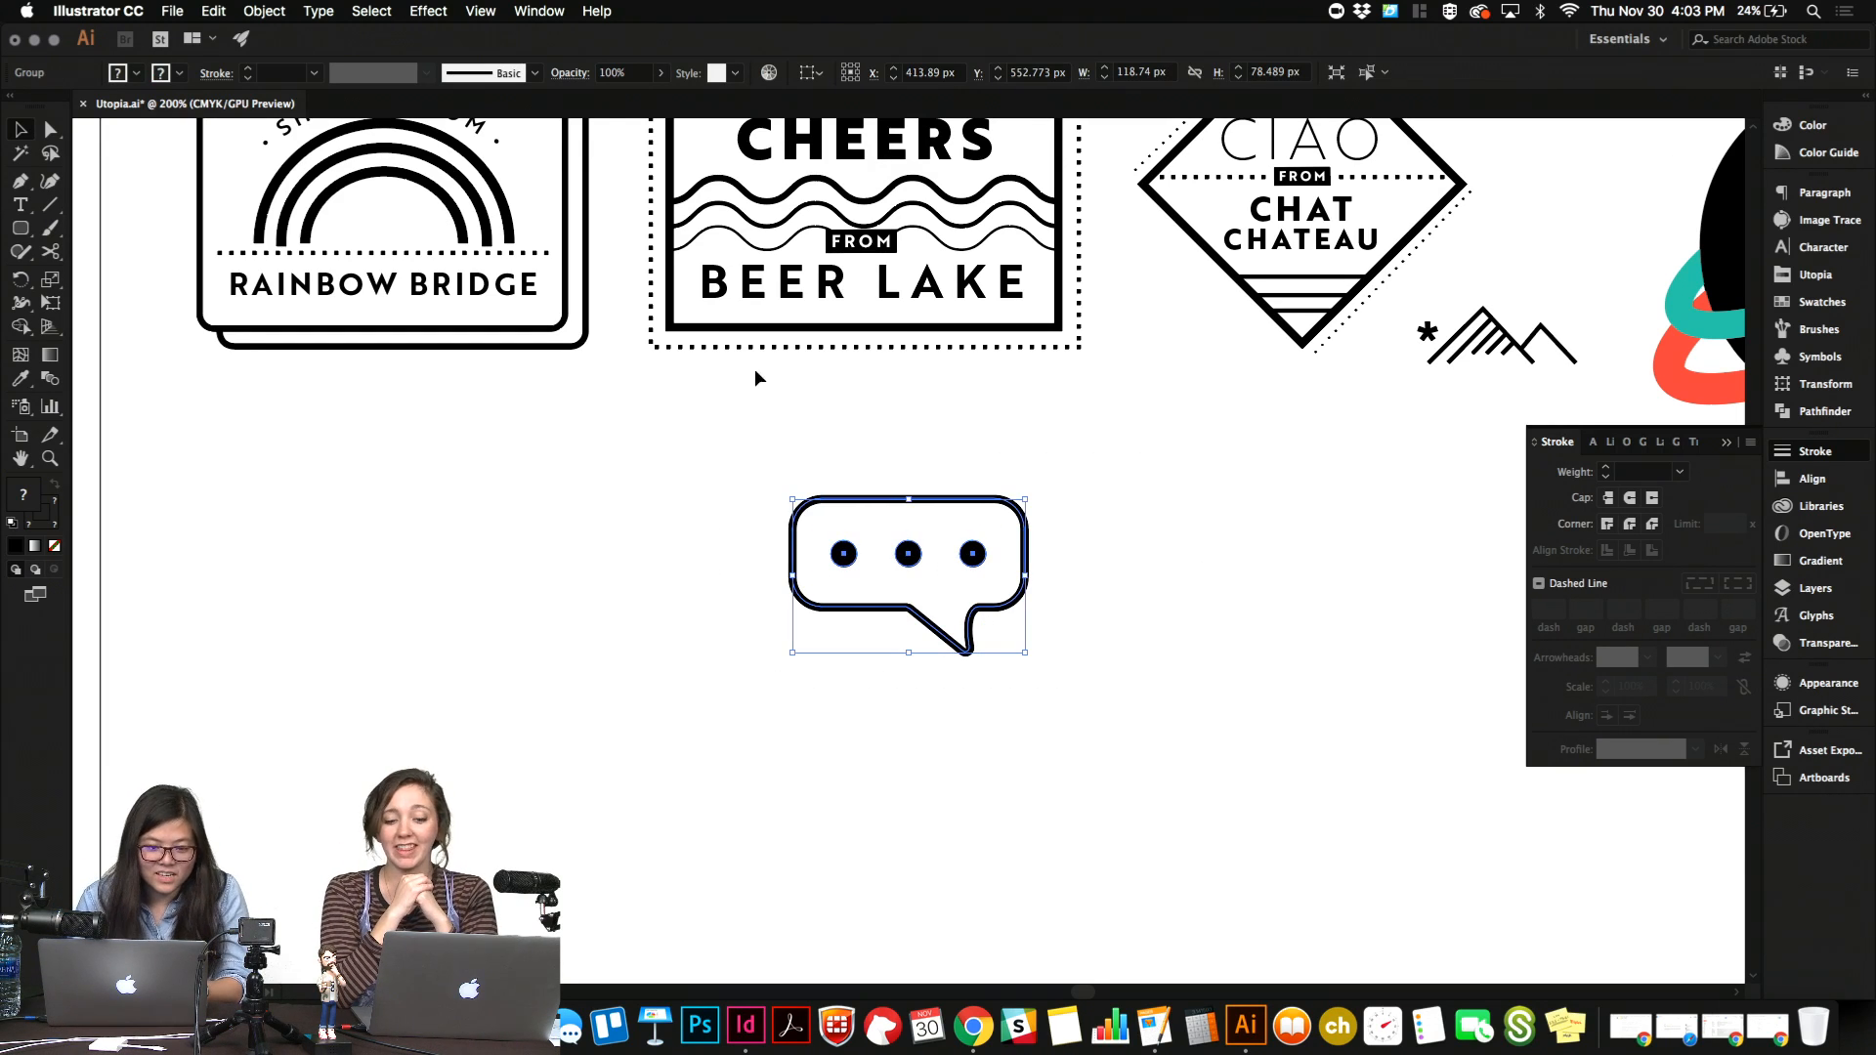
Convert the grouped bubble icon's strokes into filled shapes with Outline Stroke.
click(278, 9)
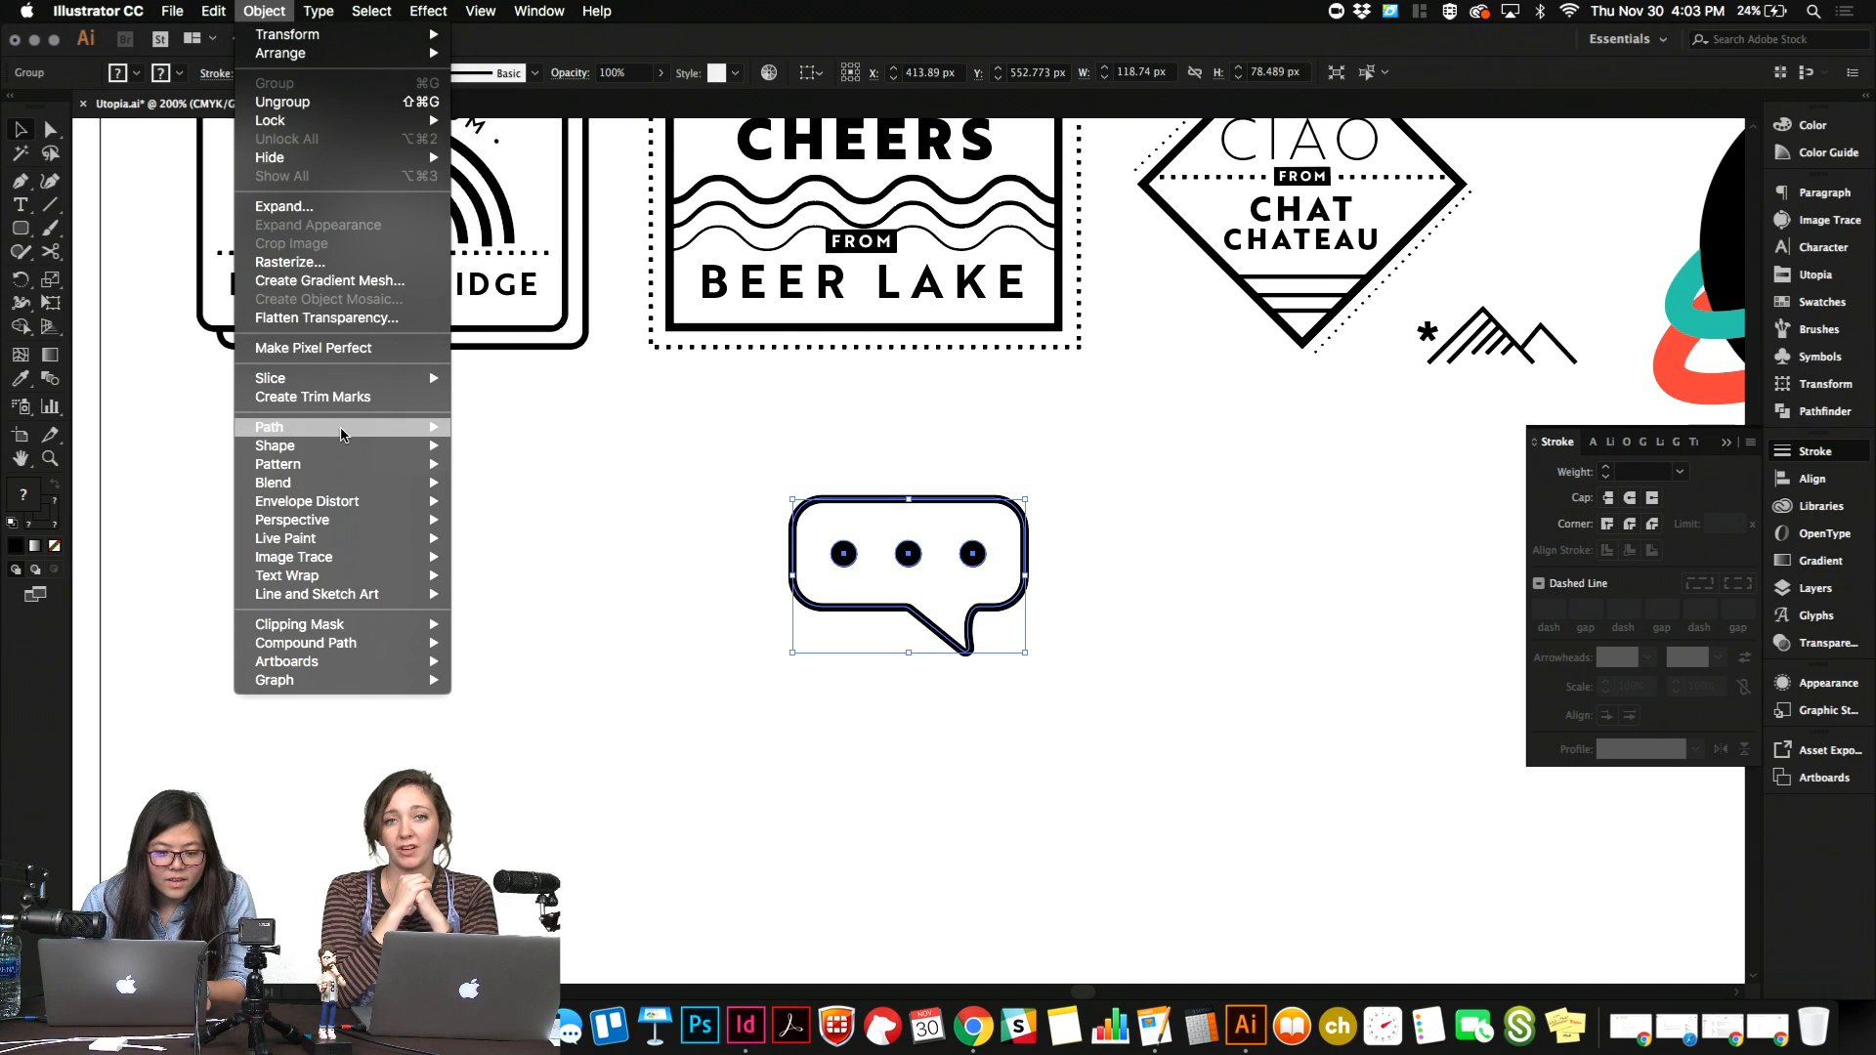
mouse_move(342, 433)
click(524, 477)
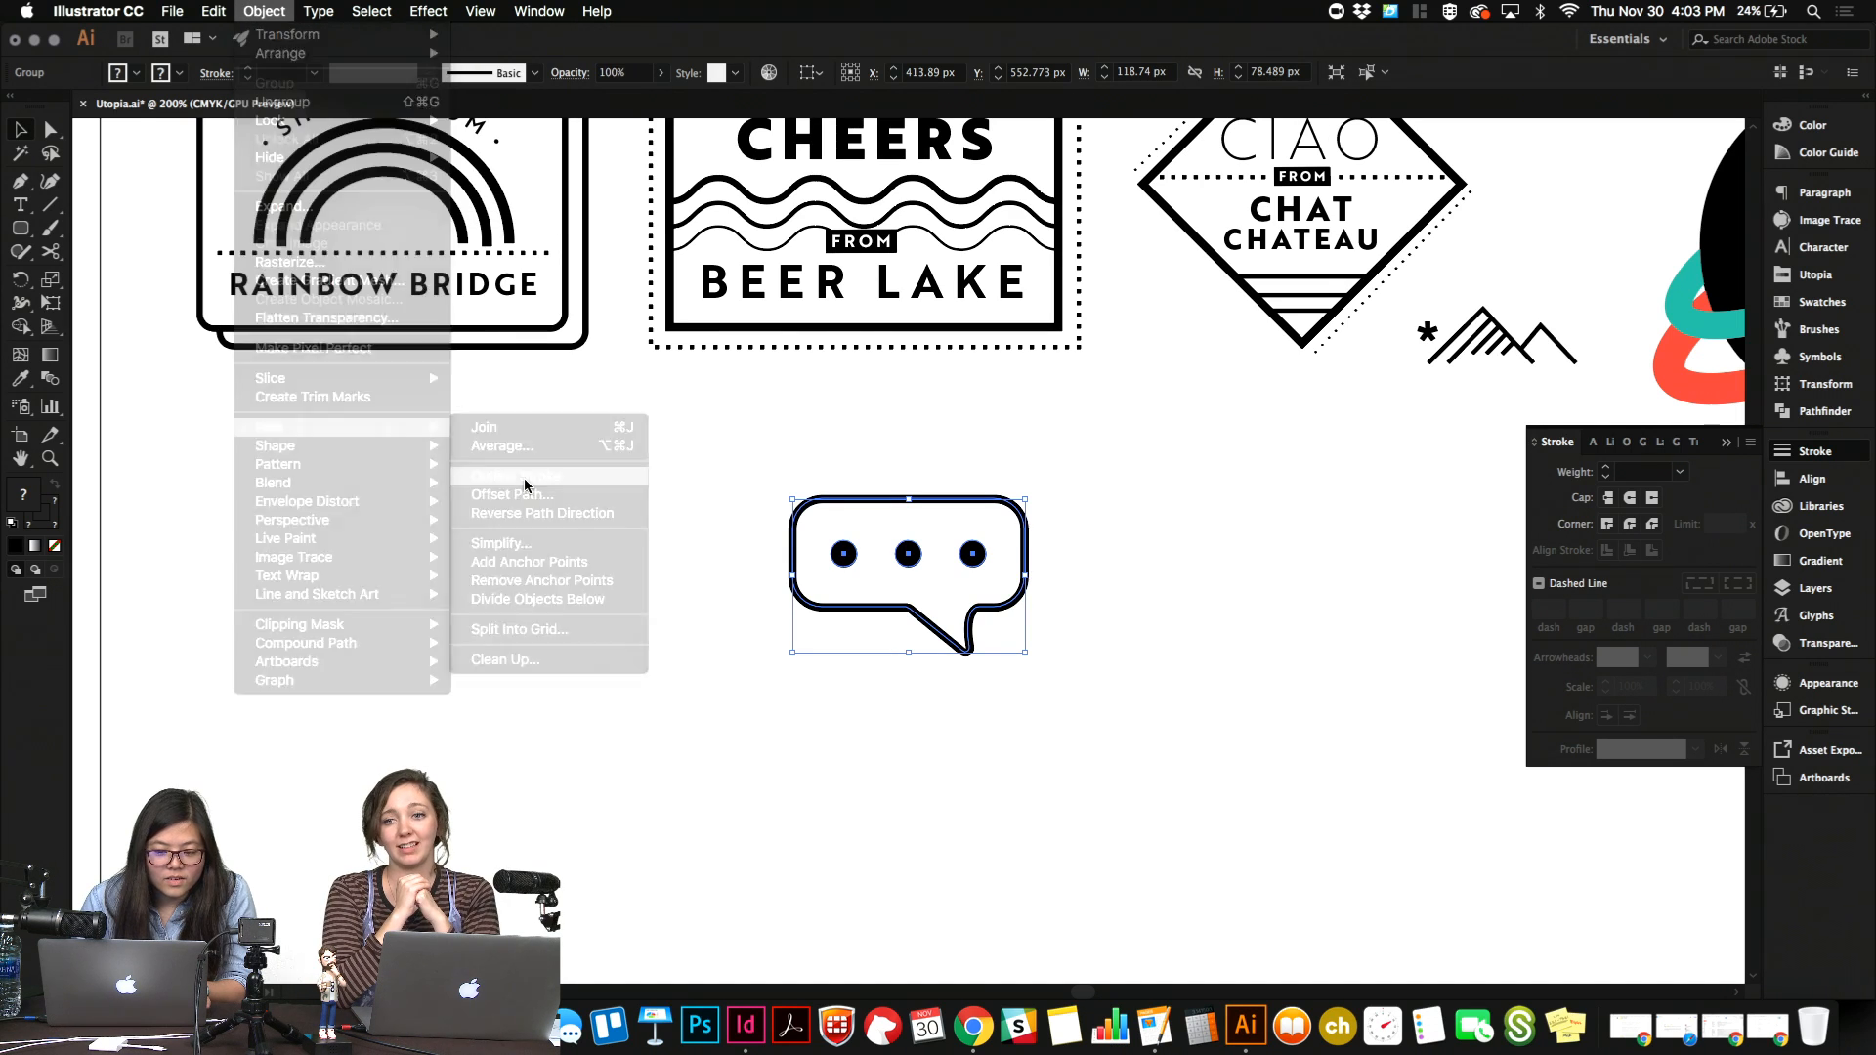
click(525, 480)
drag(753, 498, 1151, 754)
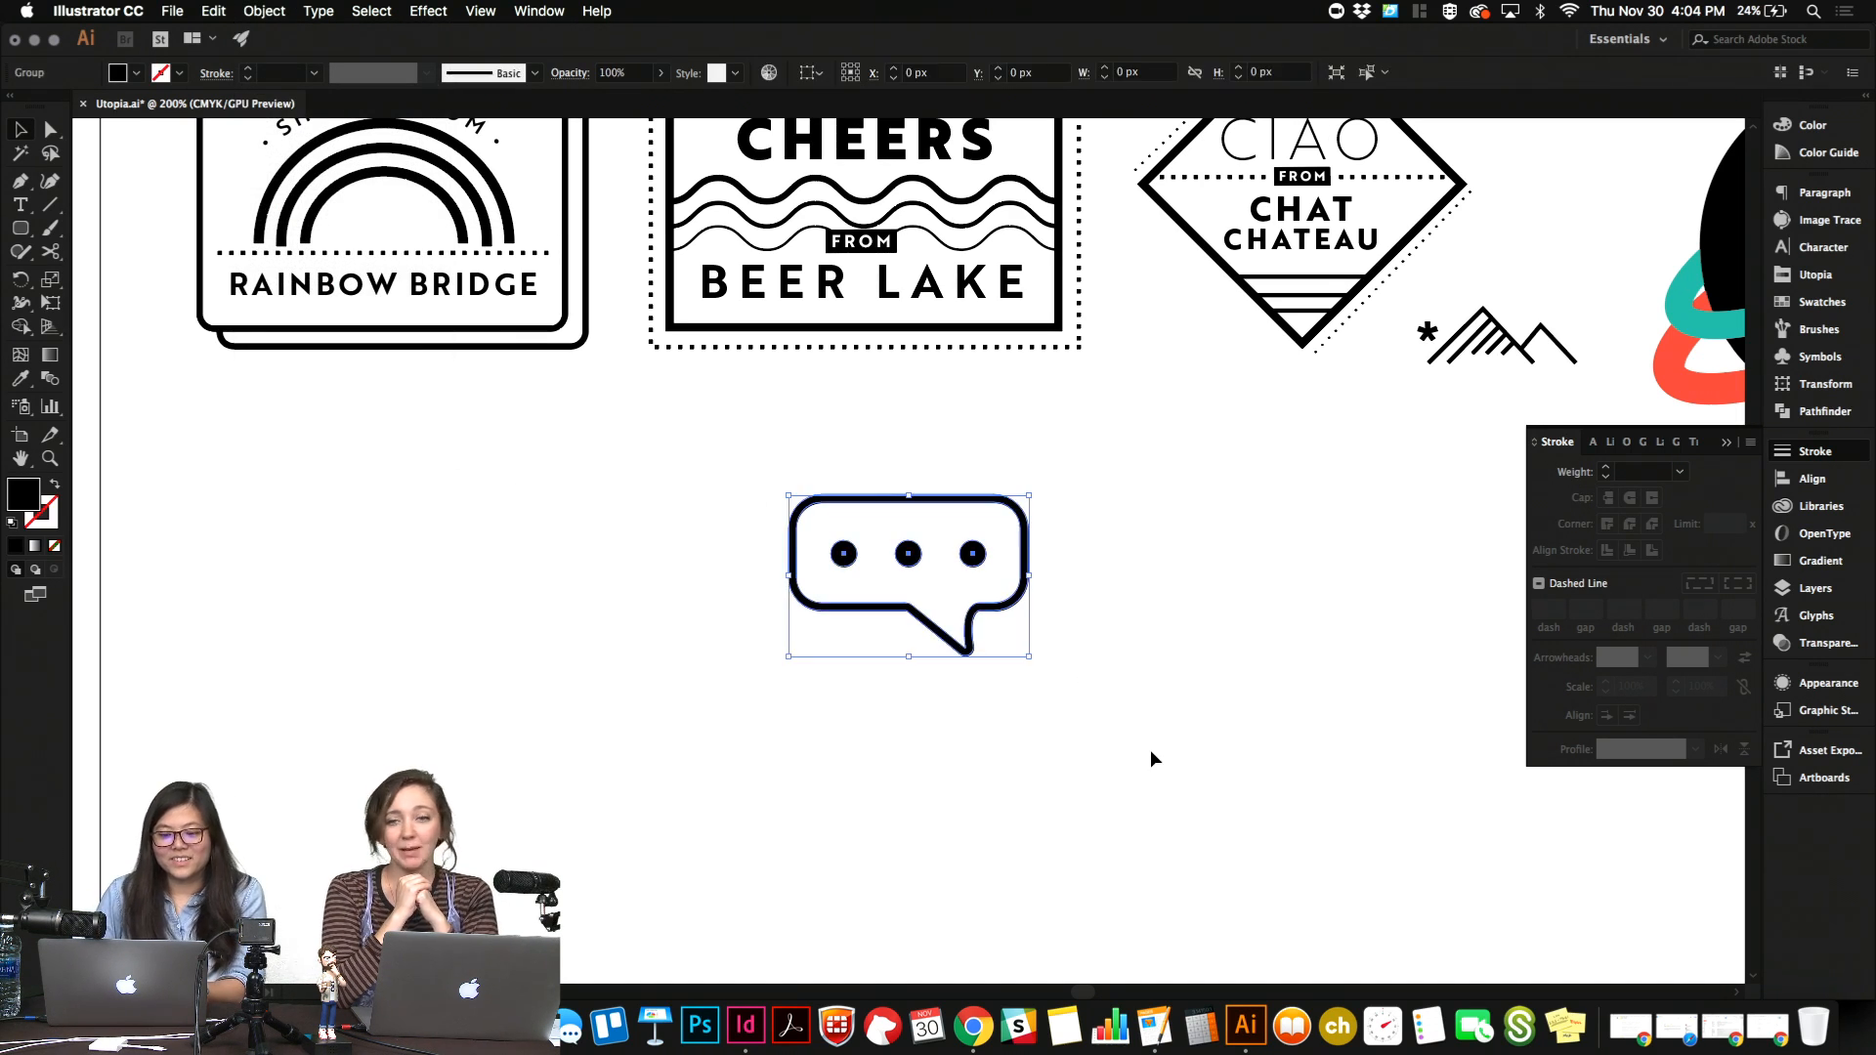
key(v)
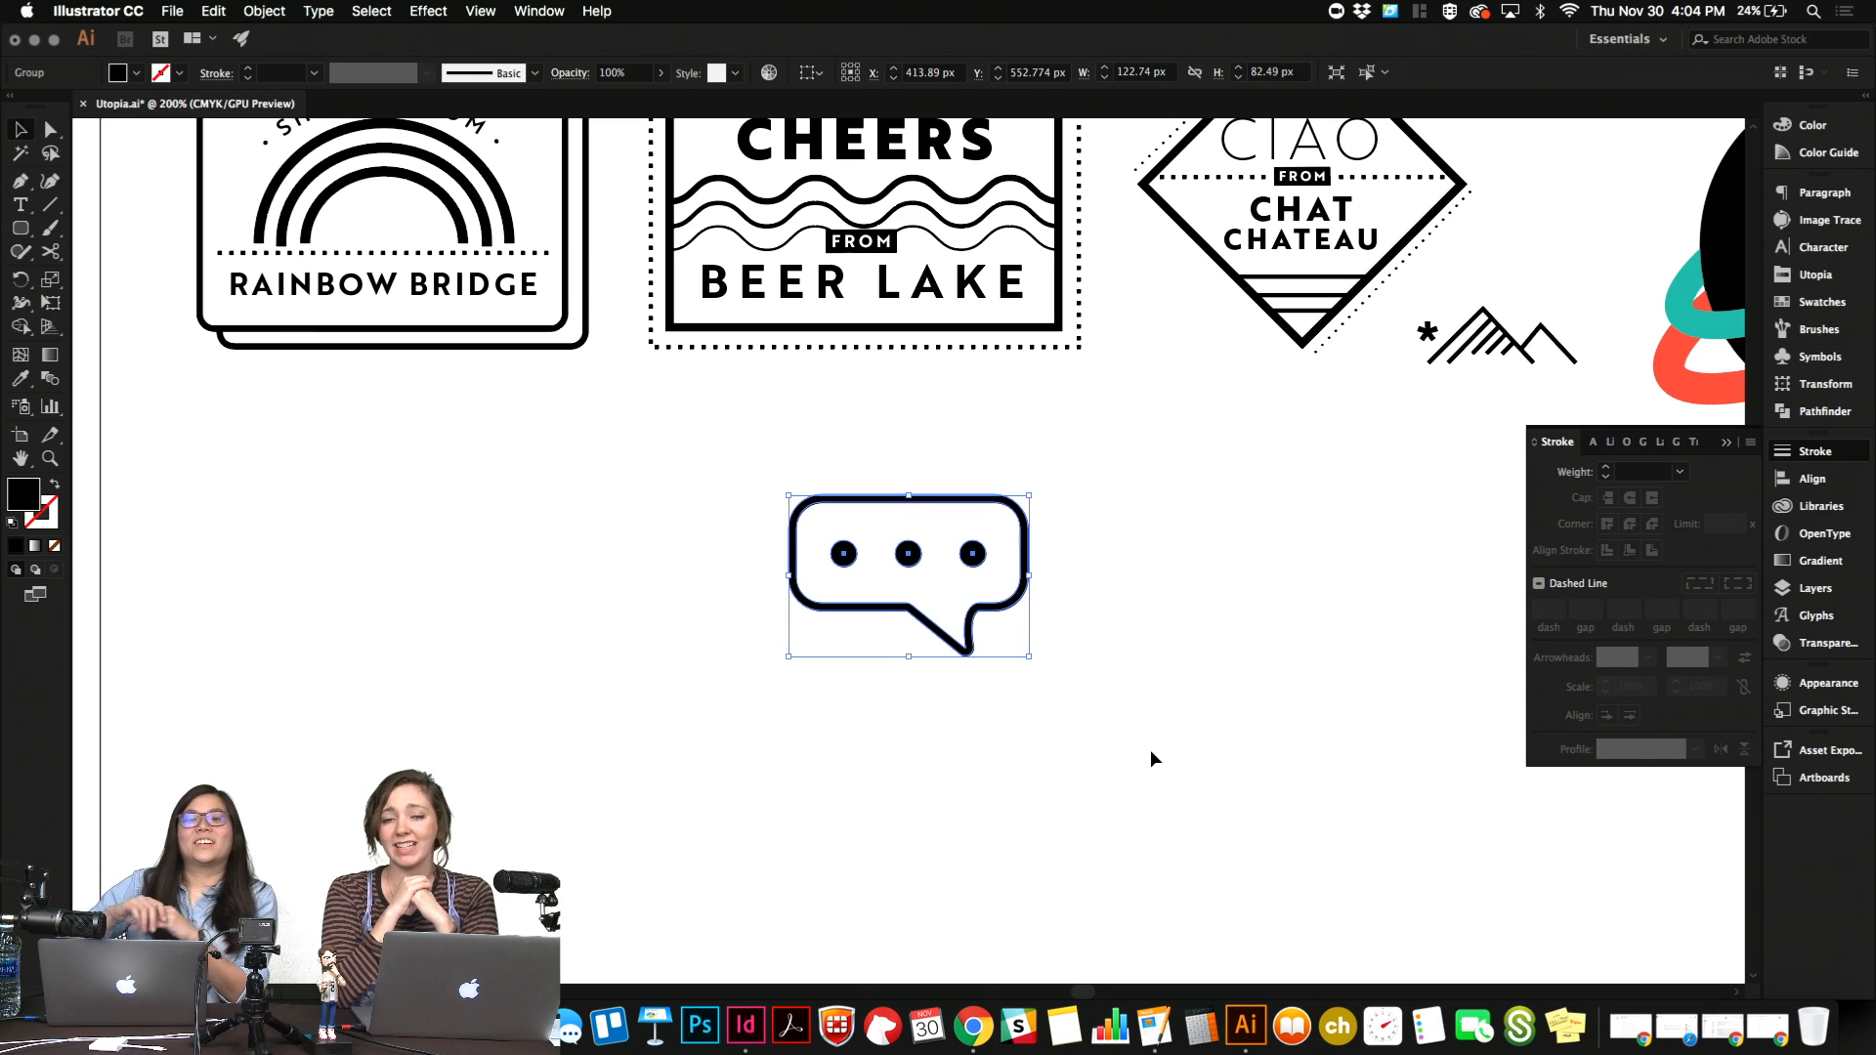
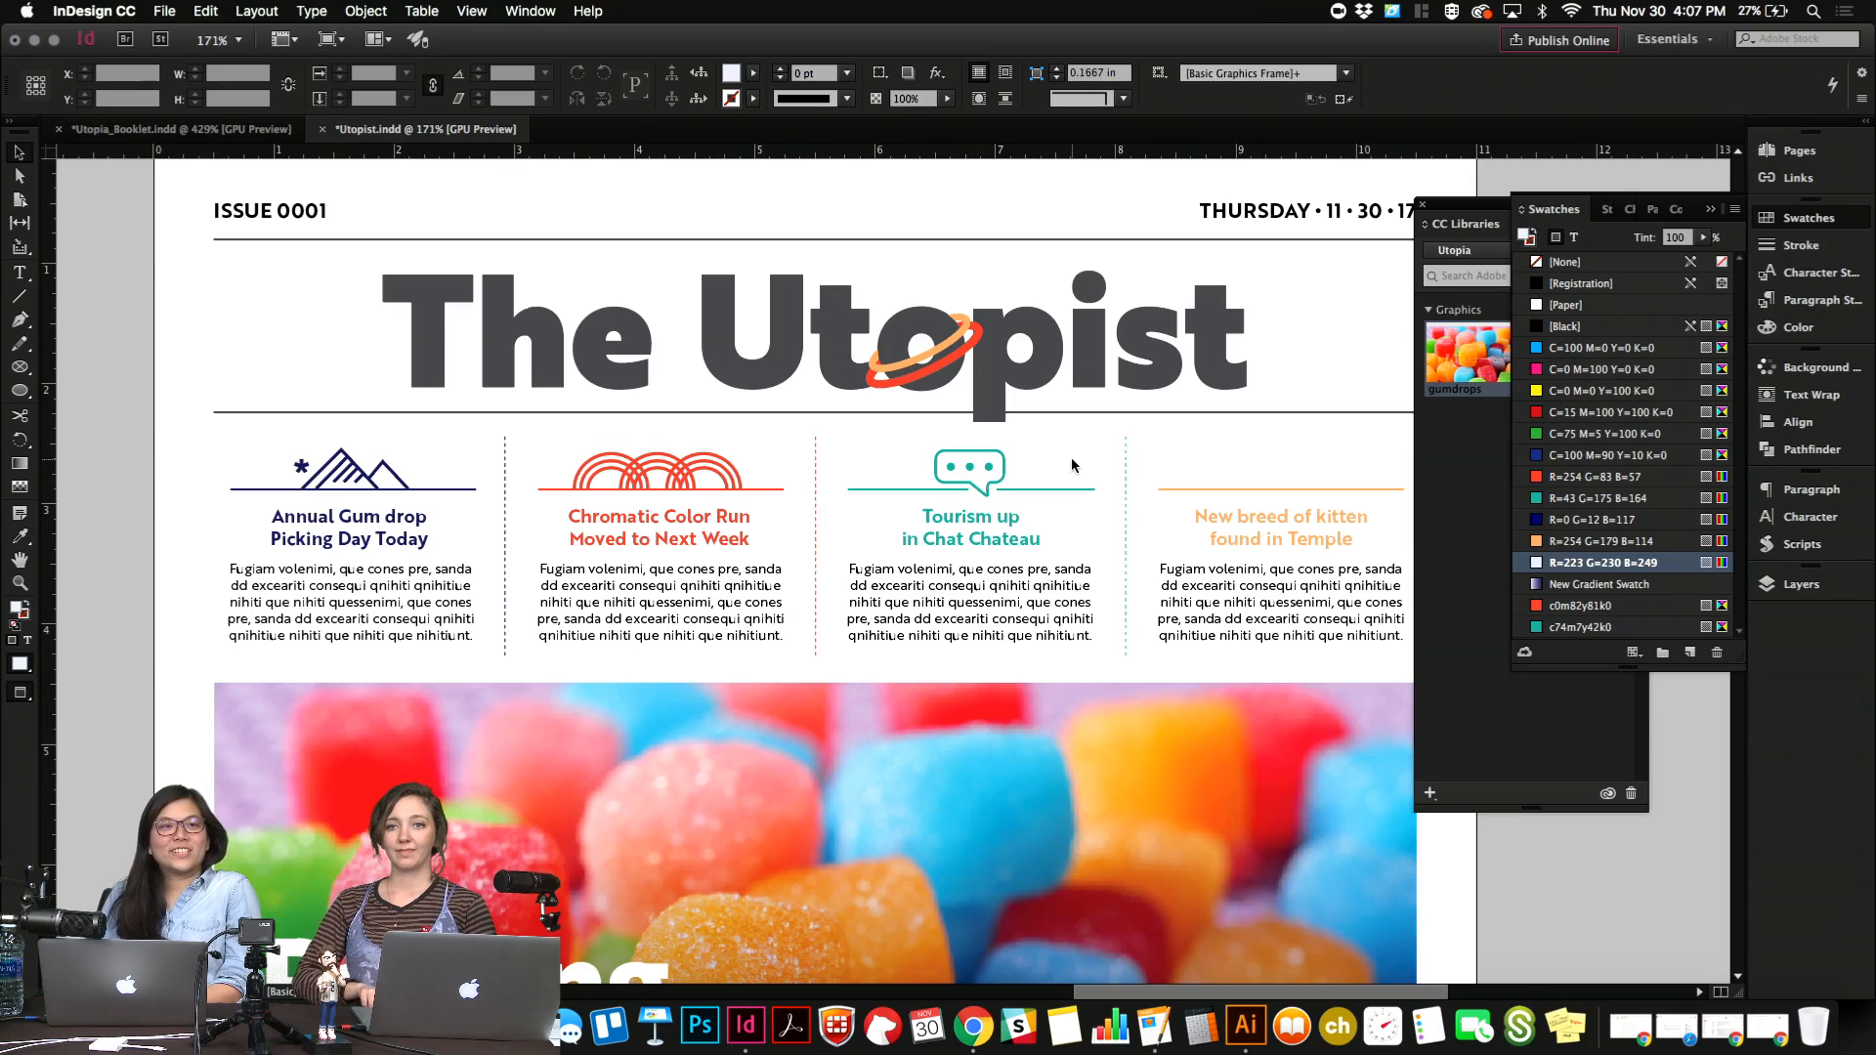
Examine the four headline columns of the newsletter's front page and their icons.
scroll(1072, 466, right, 1)
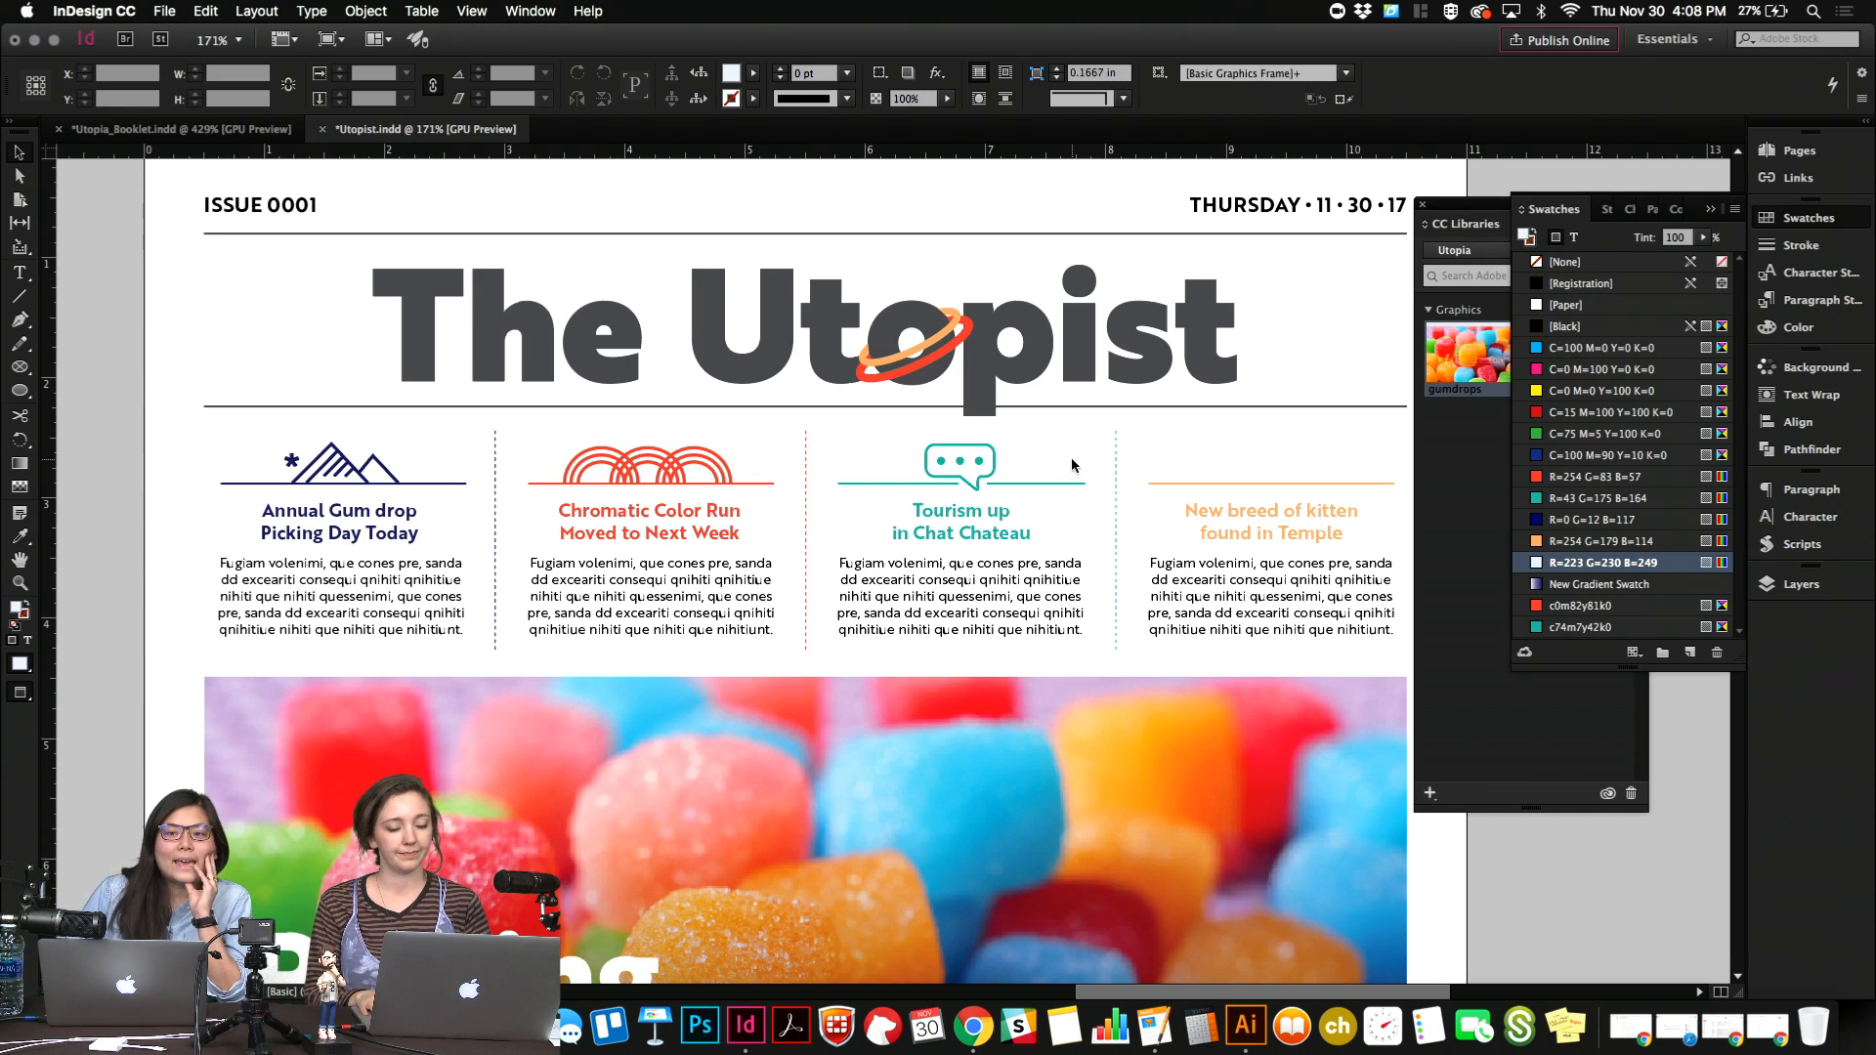
scroll(1072, 465, right, 1)
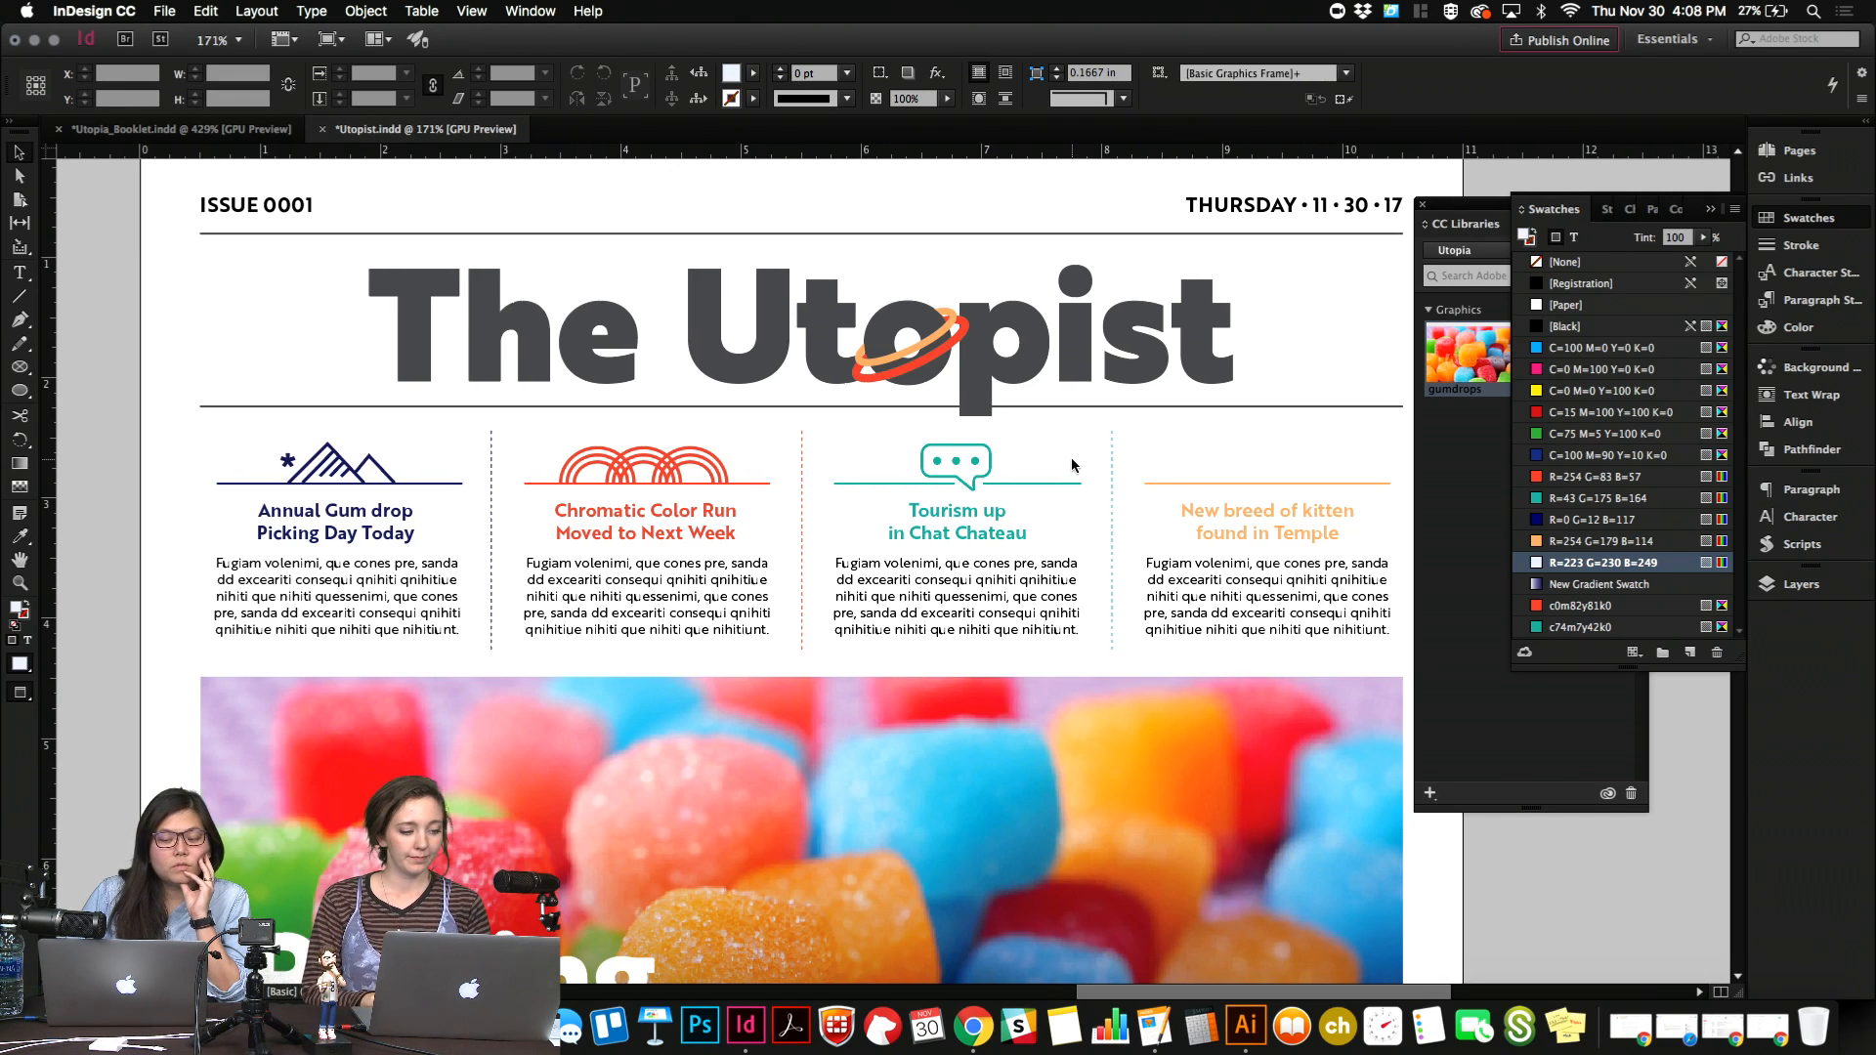
scroll(1072, 465, down, 3)
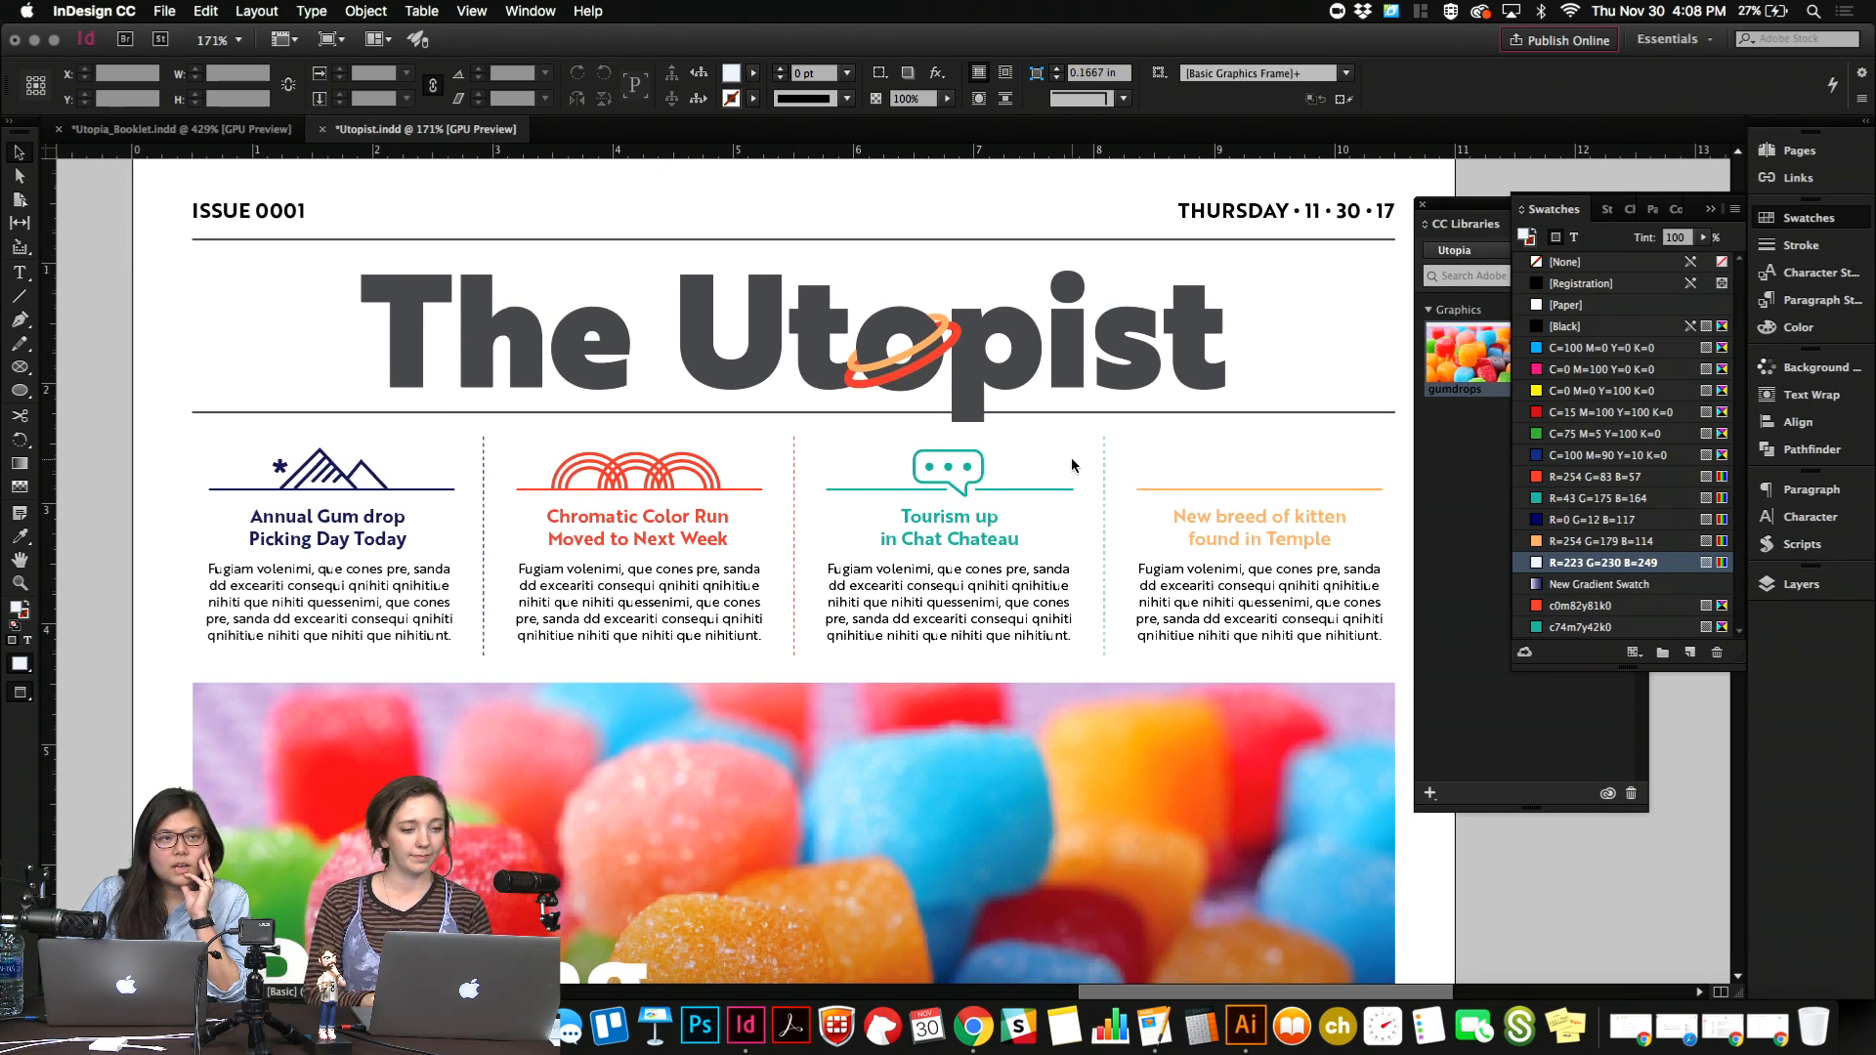
scroll(1065, 484, down, 3)
scroll(1065, 485, right, 1)
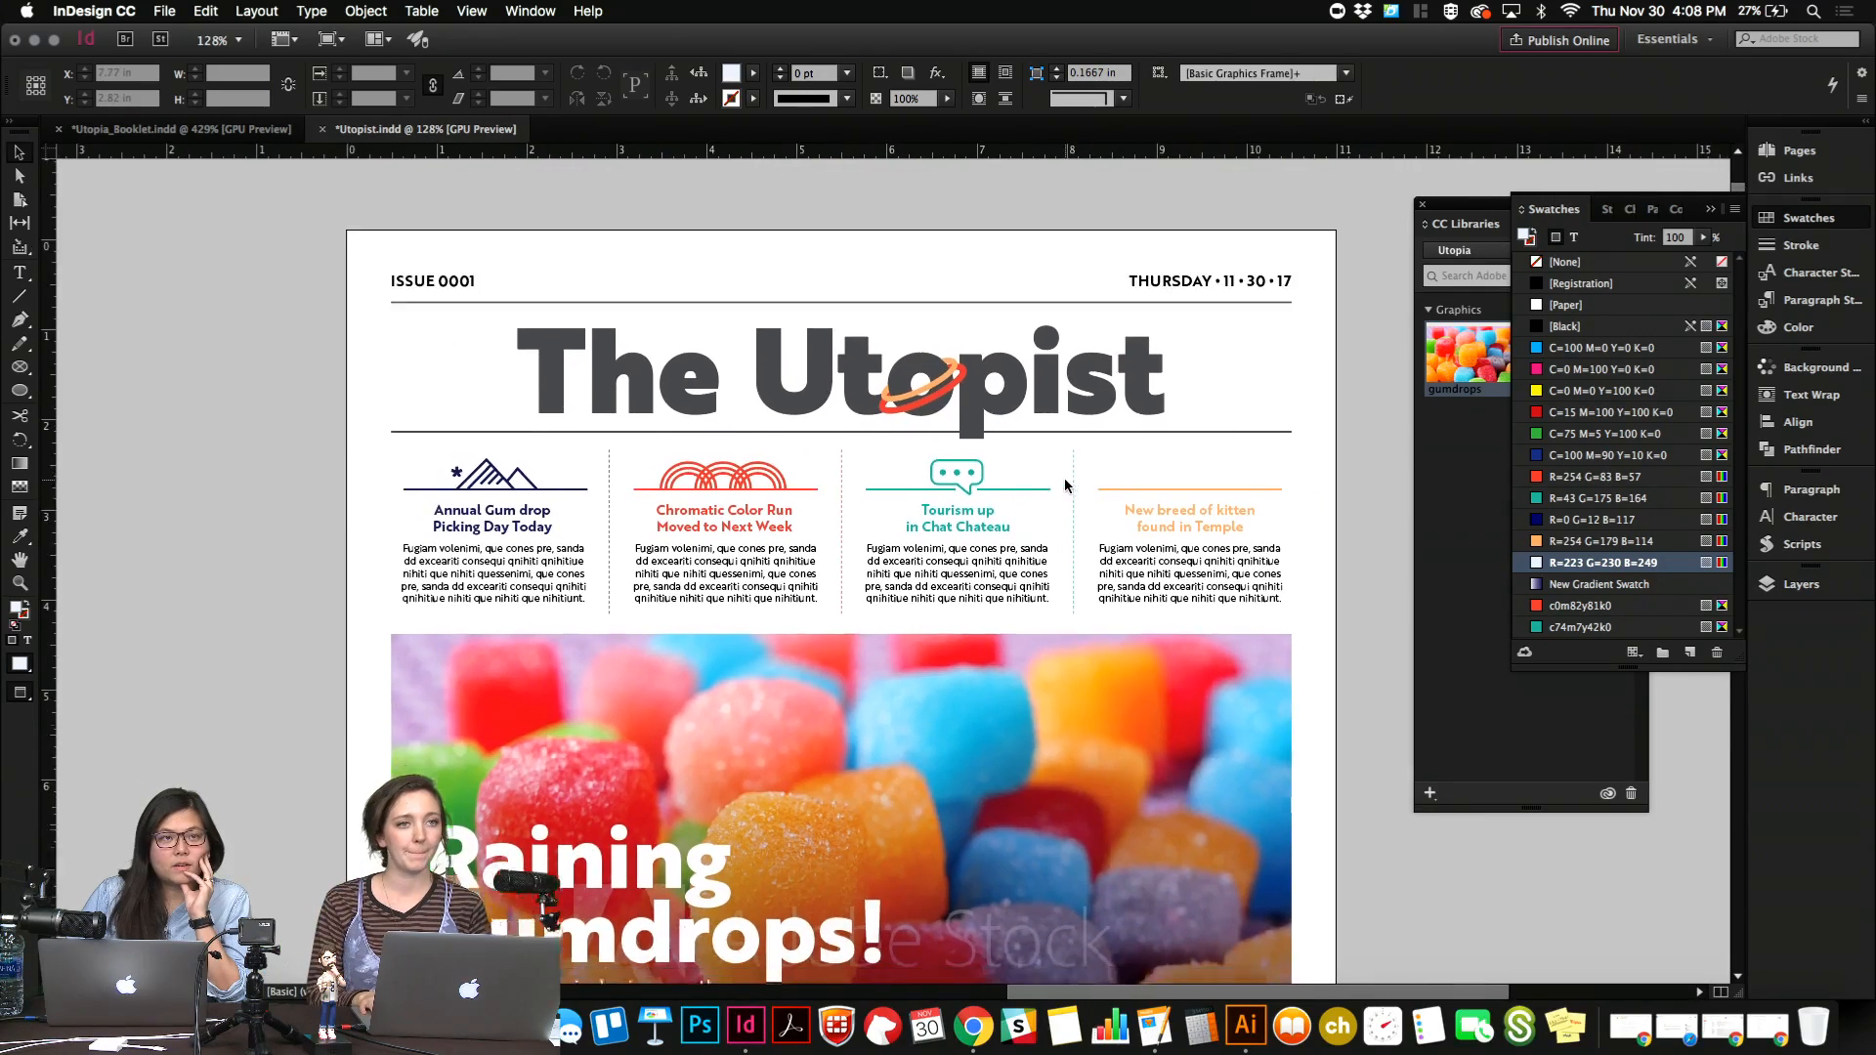
scroll(1065, 485, up, 3)
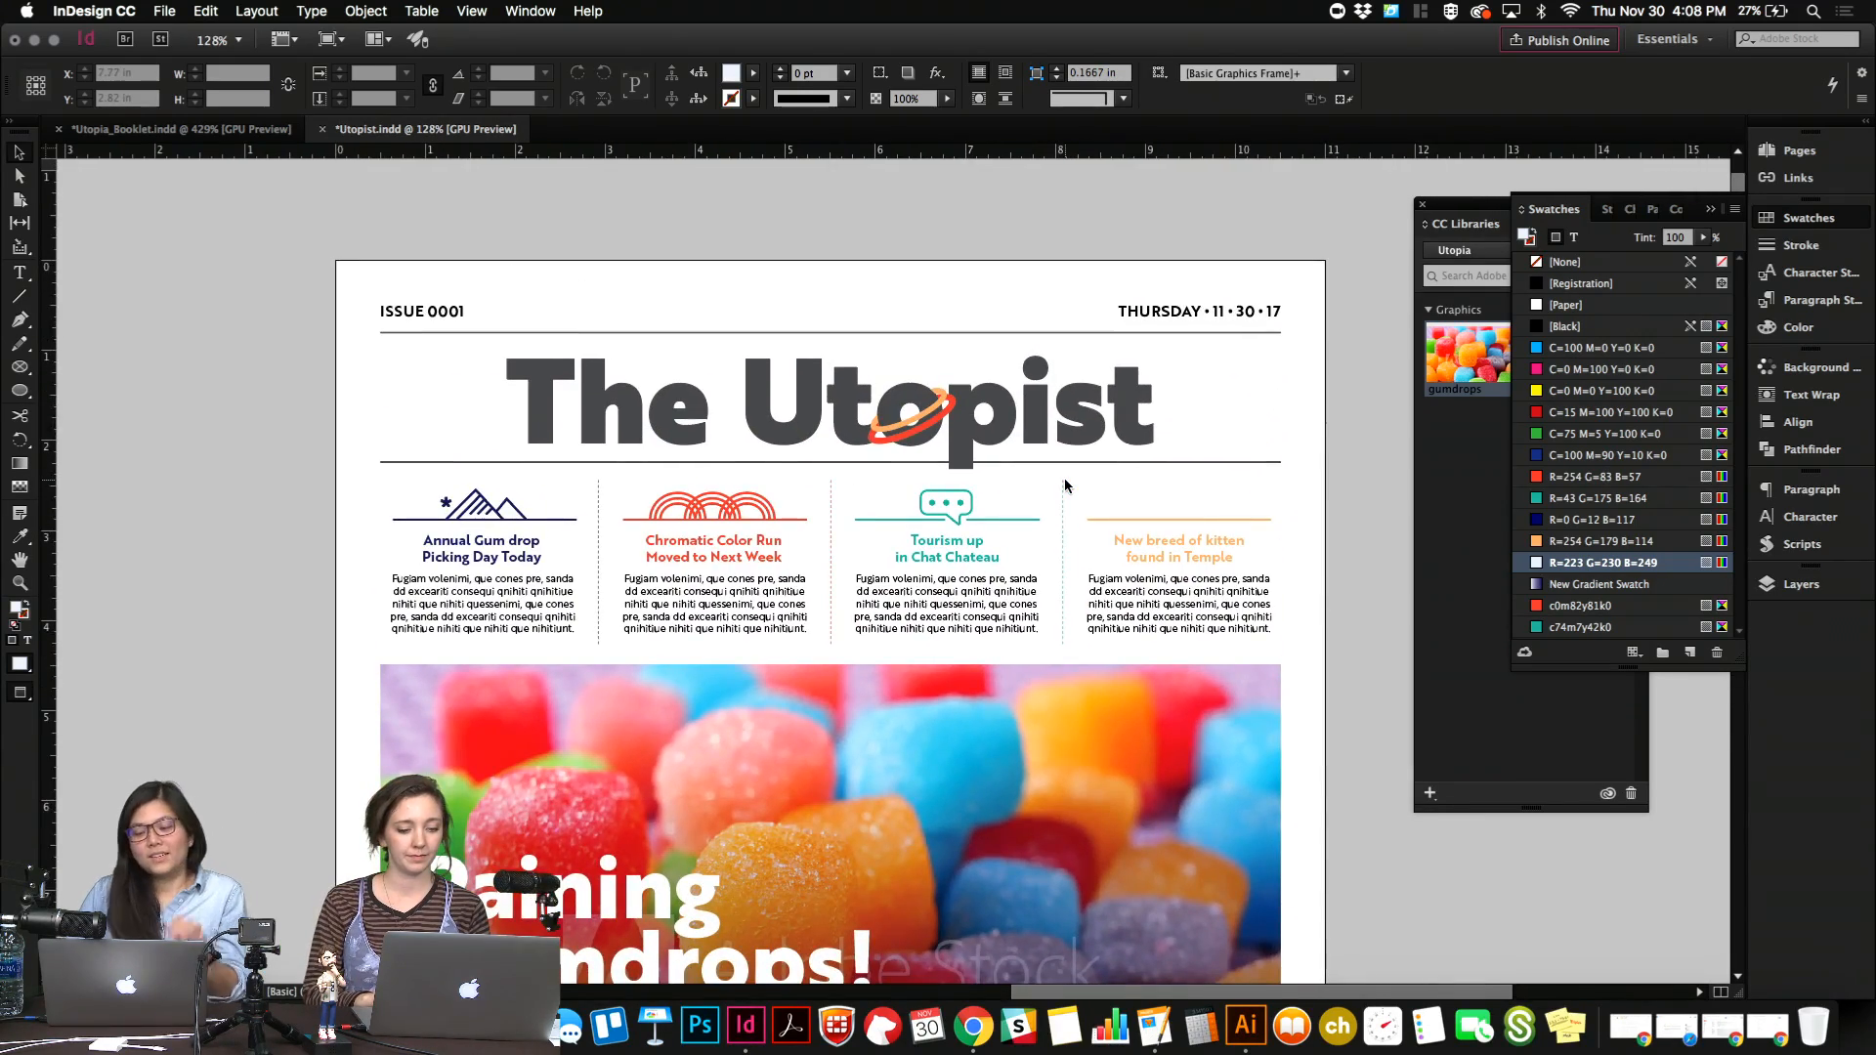
scroll(1065, 485, up, 2)
scroll(1064, 485, right, 3)
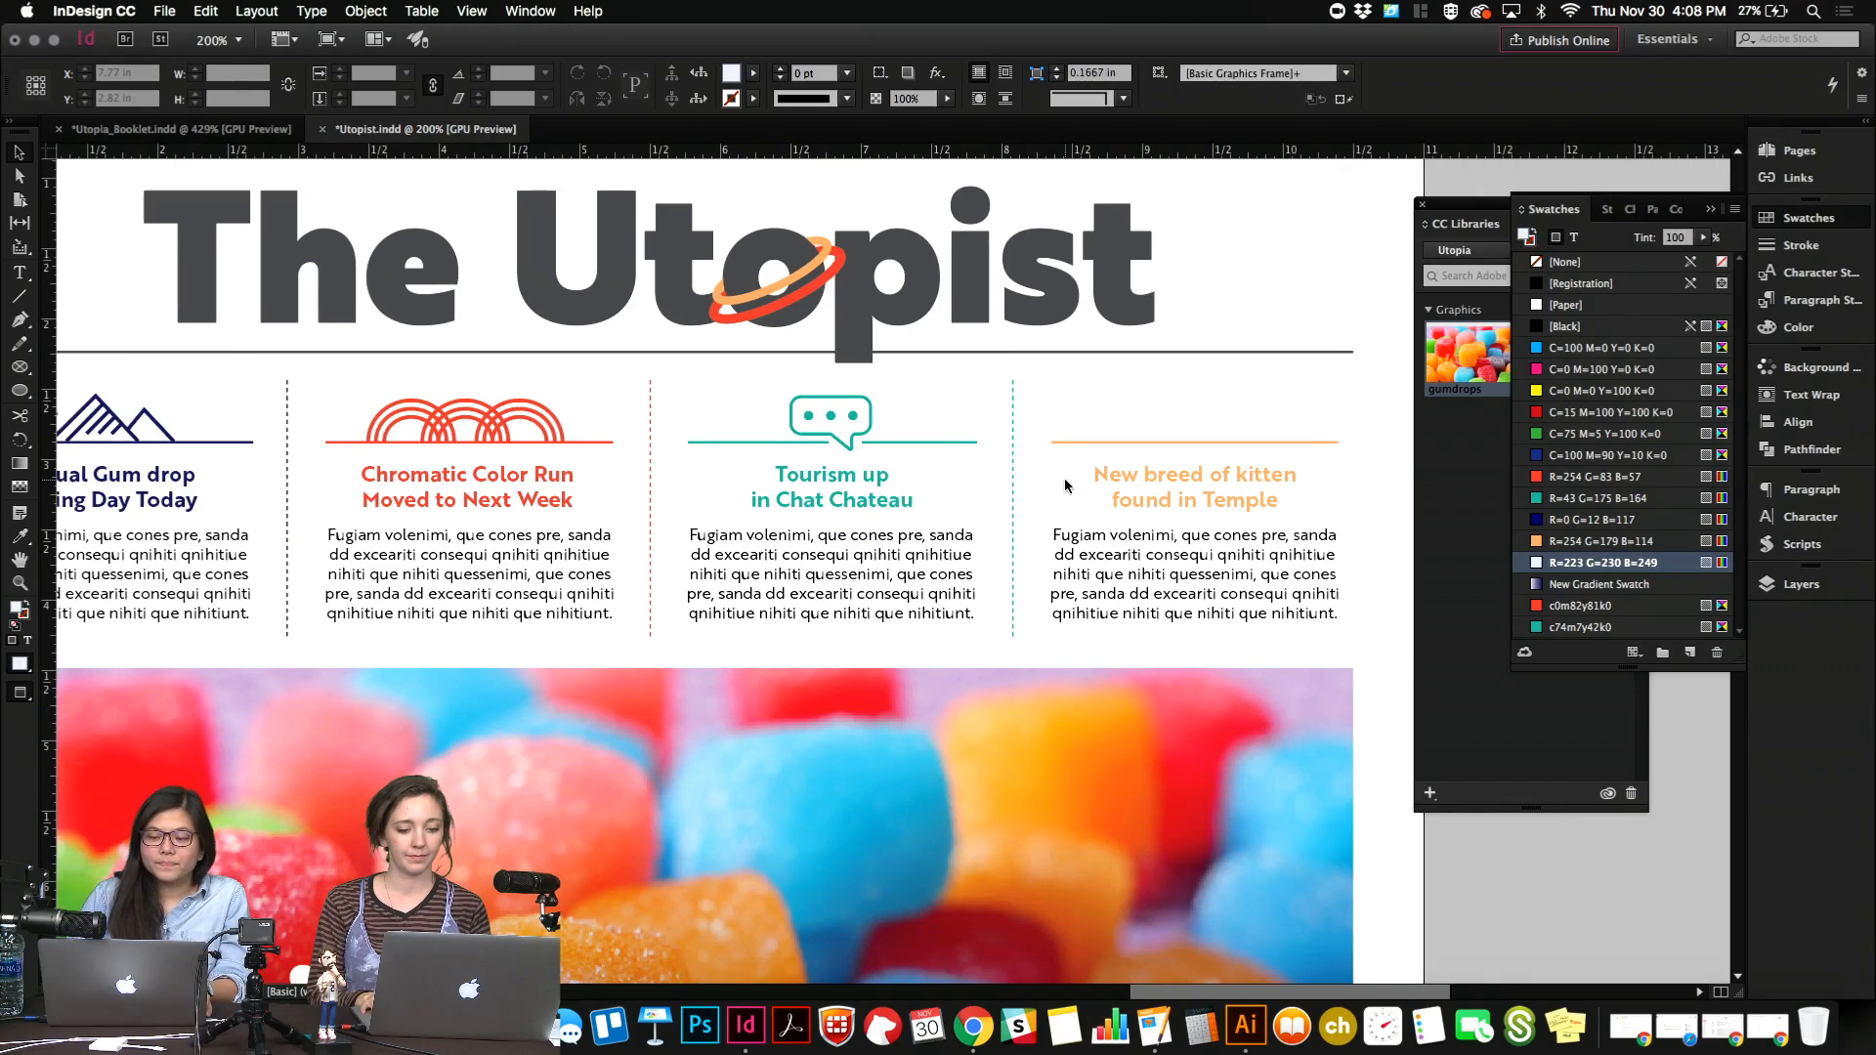
scroll(1064, 485, right, 1)
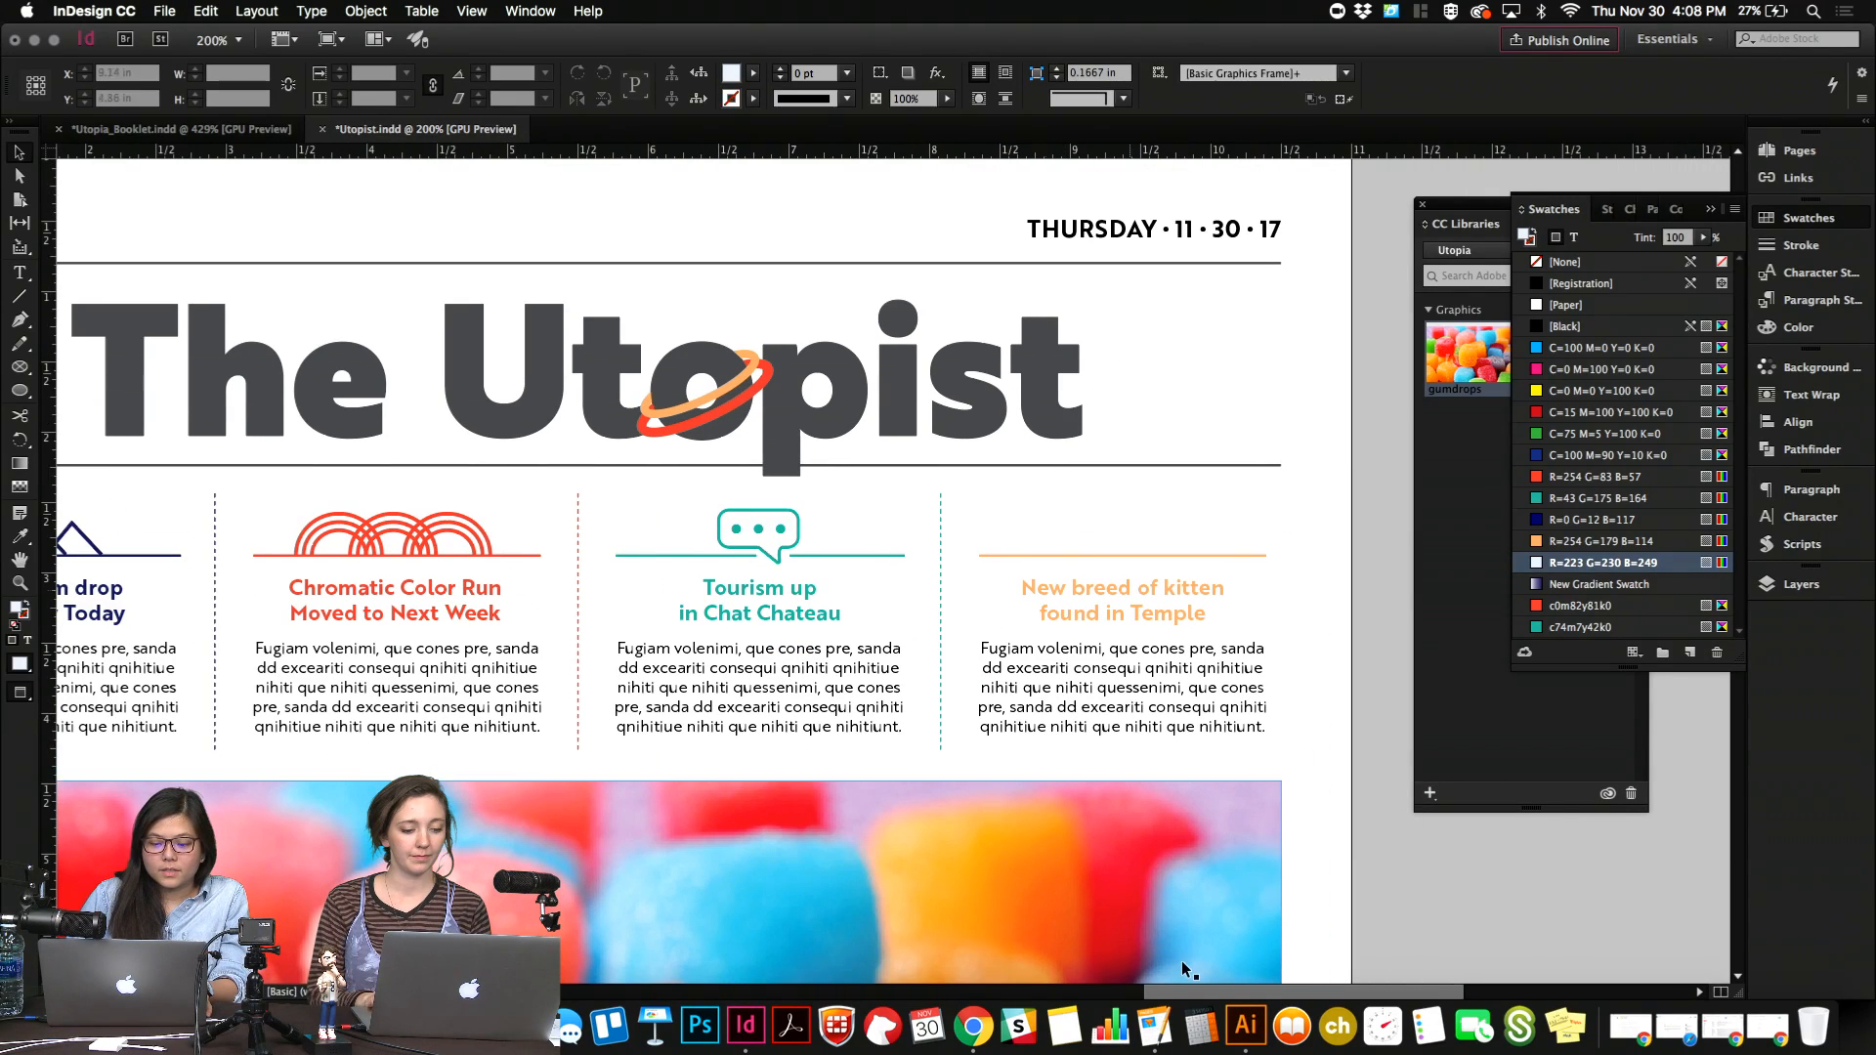
Switch to Illustrator and place a copy of the Temple of Infinite Kittens badge's hexagon outline in the empty area above the planet.
click(1243, 1041)
scroll(1123, 721, up, 4)
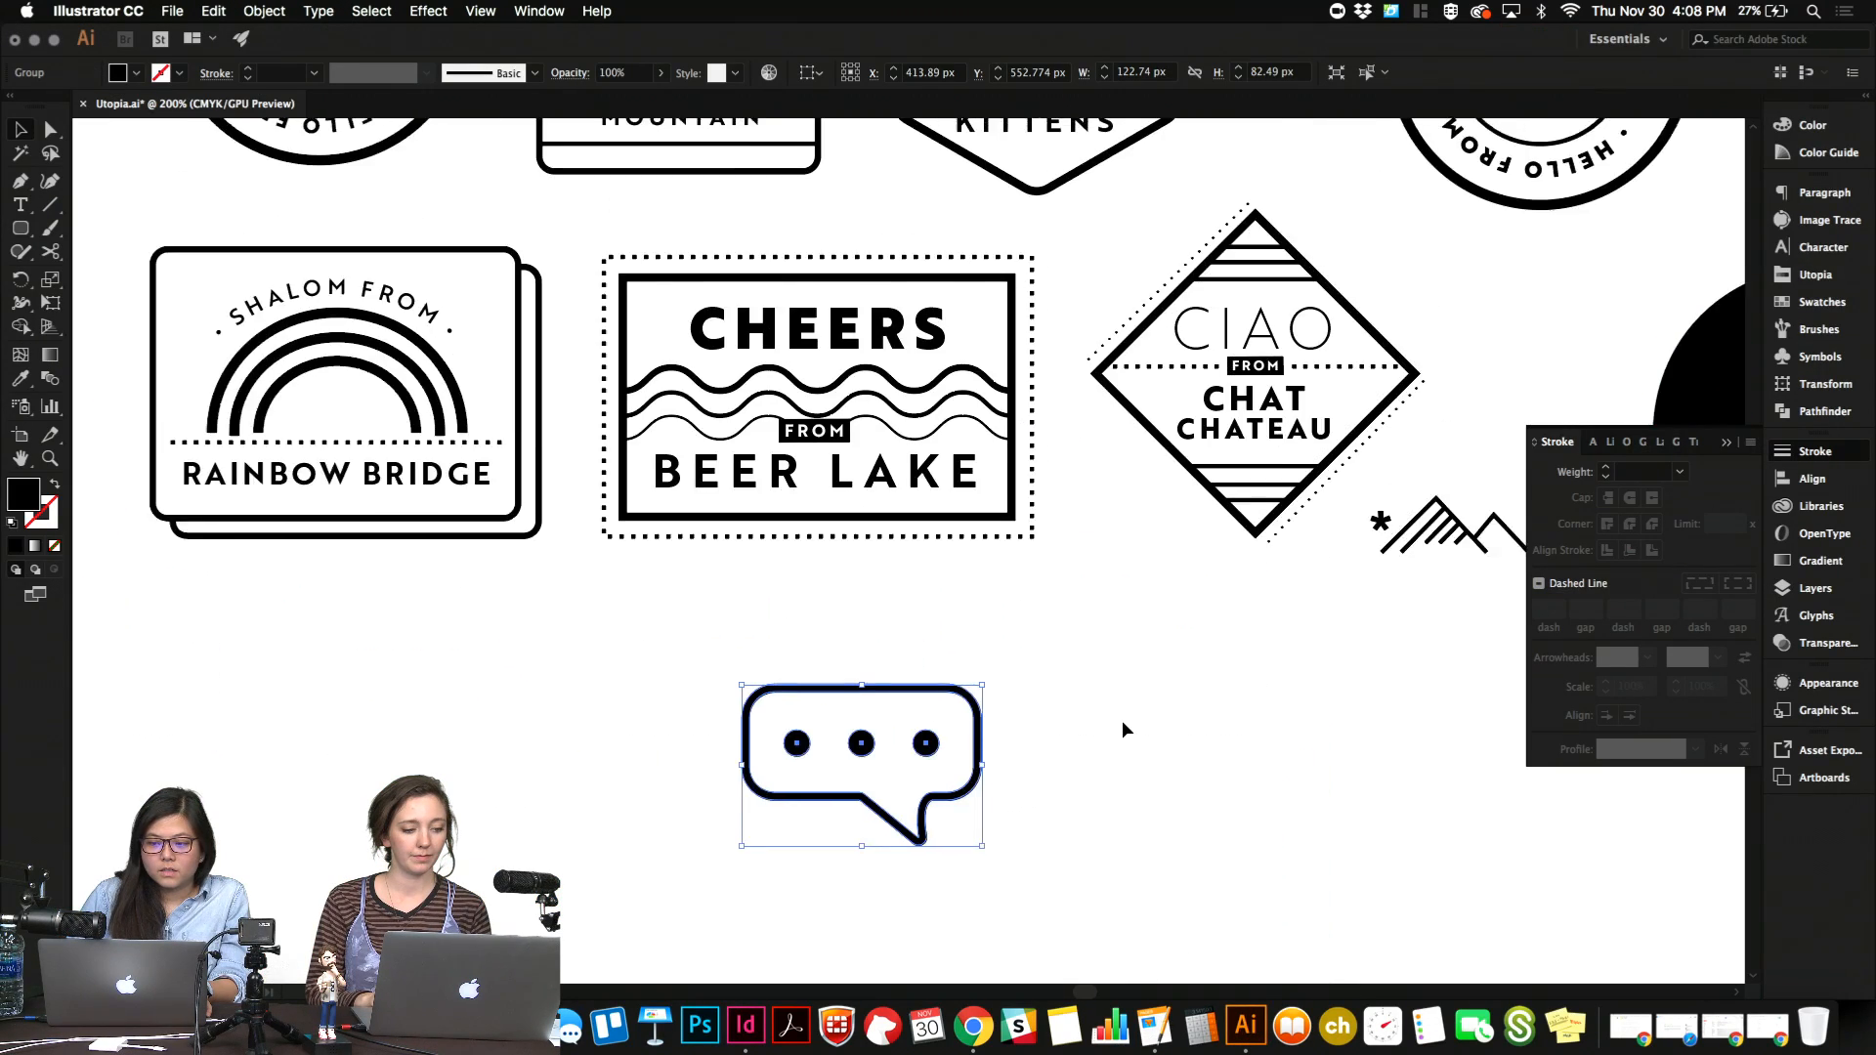
scroll(1123, 721, down, 2)
scroll(1122, 721, up, 2)
scroll(1123, 723, up, 1)
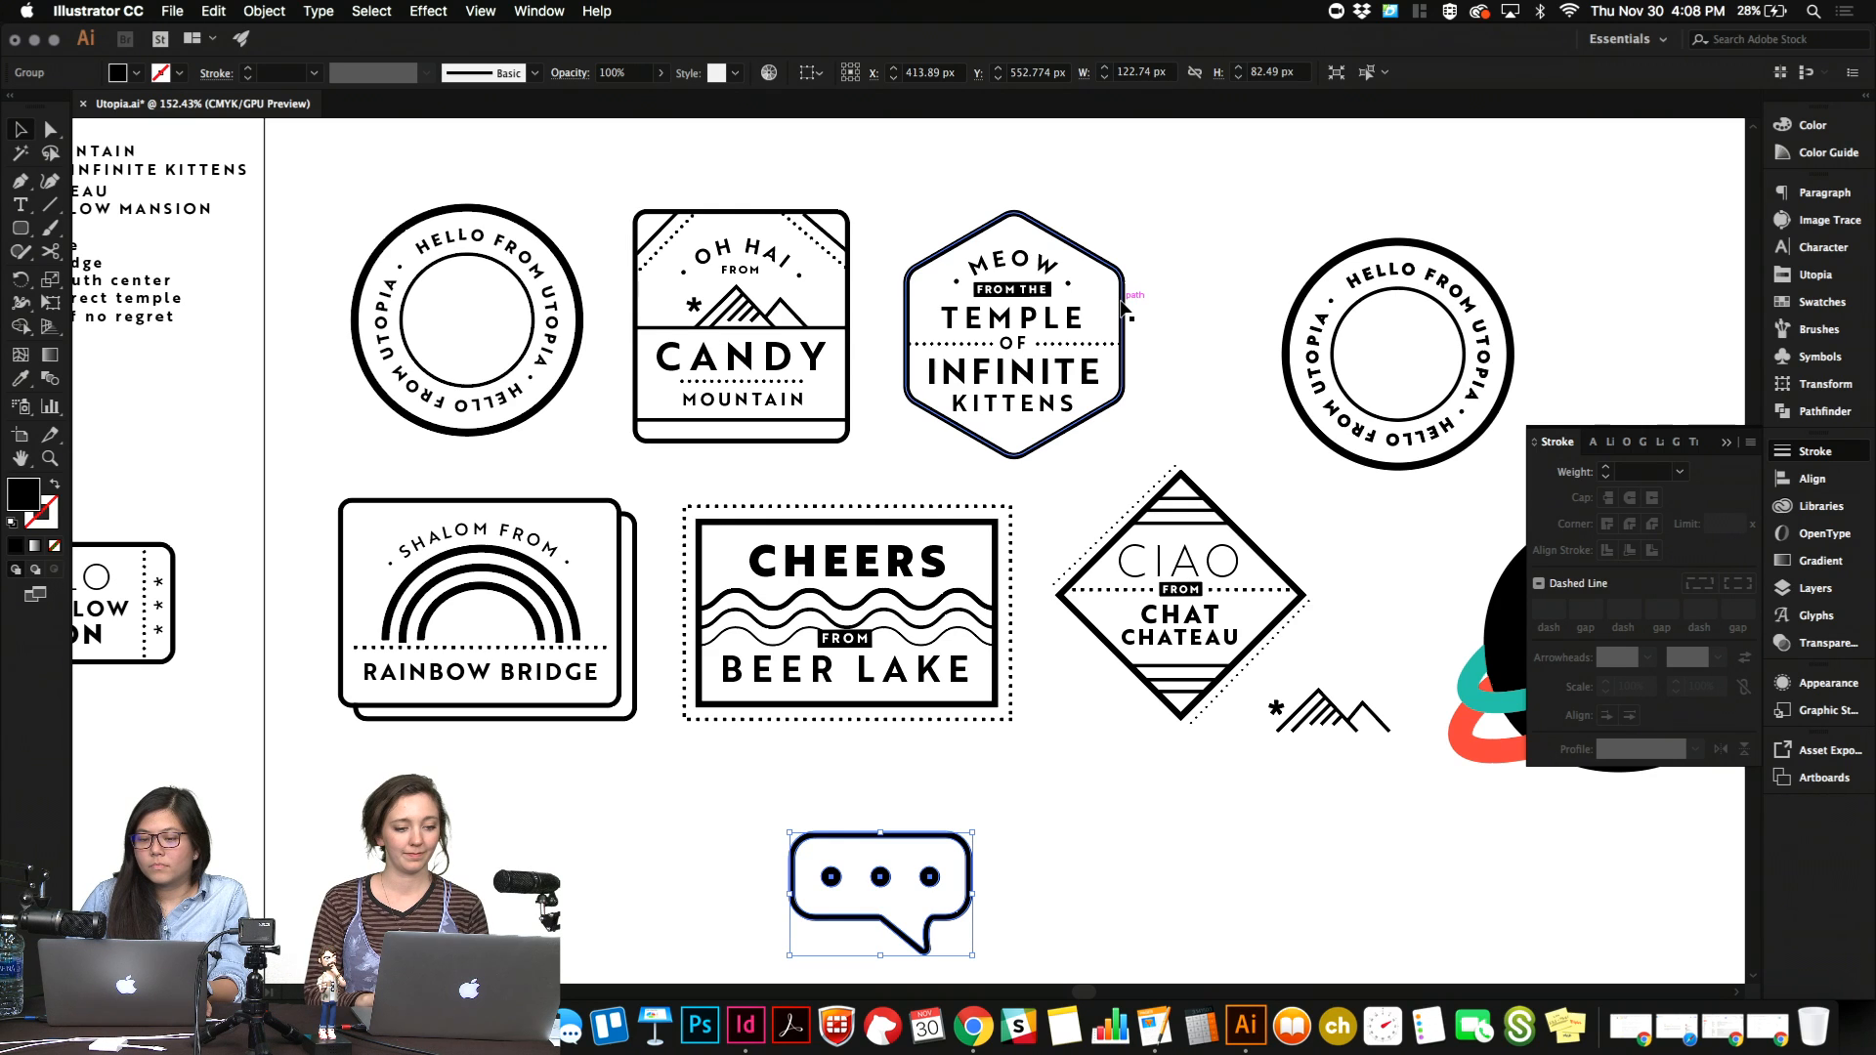
click(1122, 310)
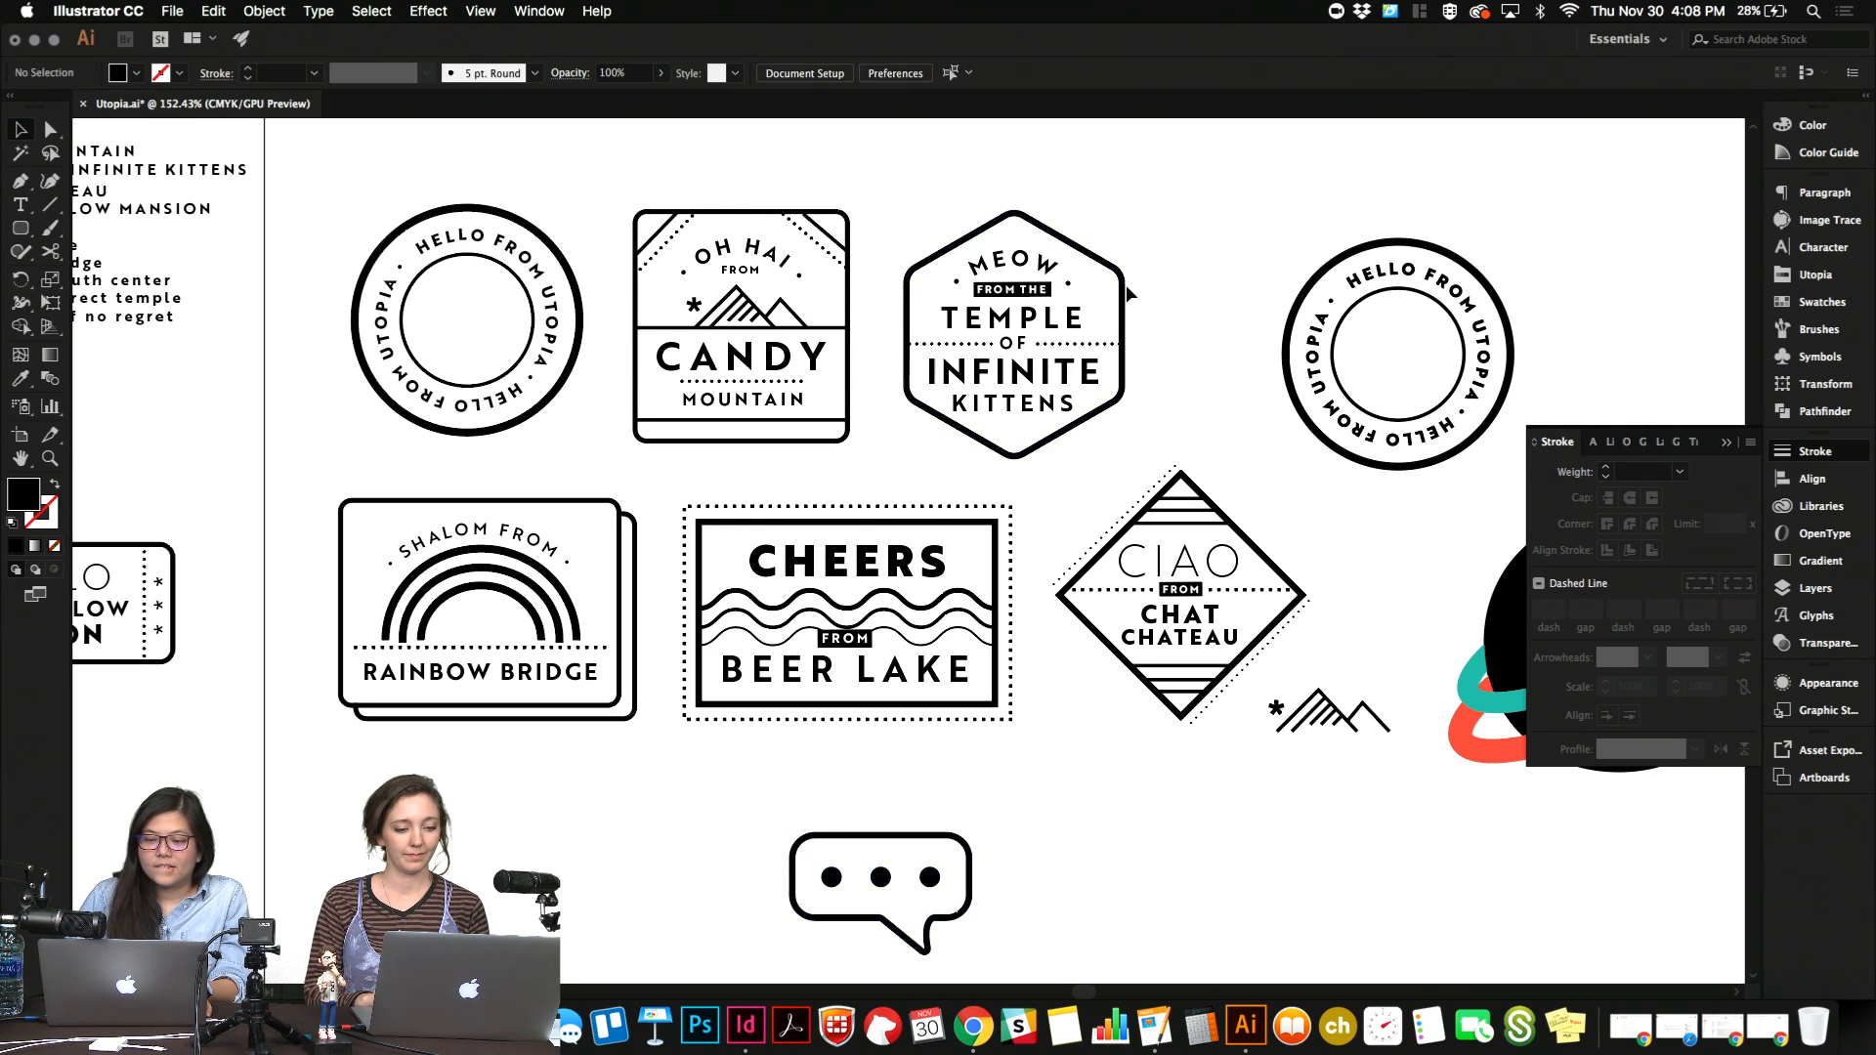
key(super+c)
scroll(1121, 295, right, 6)
scroll(1122, 296, up, 1)
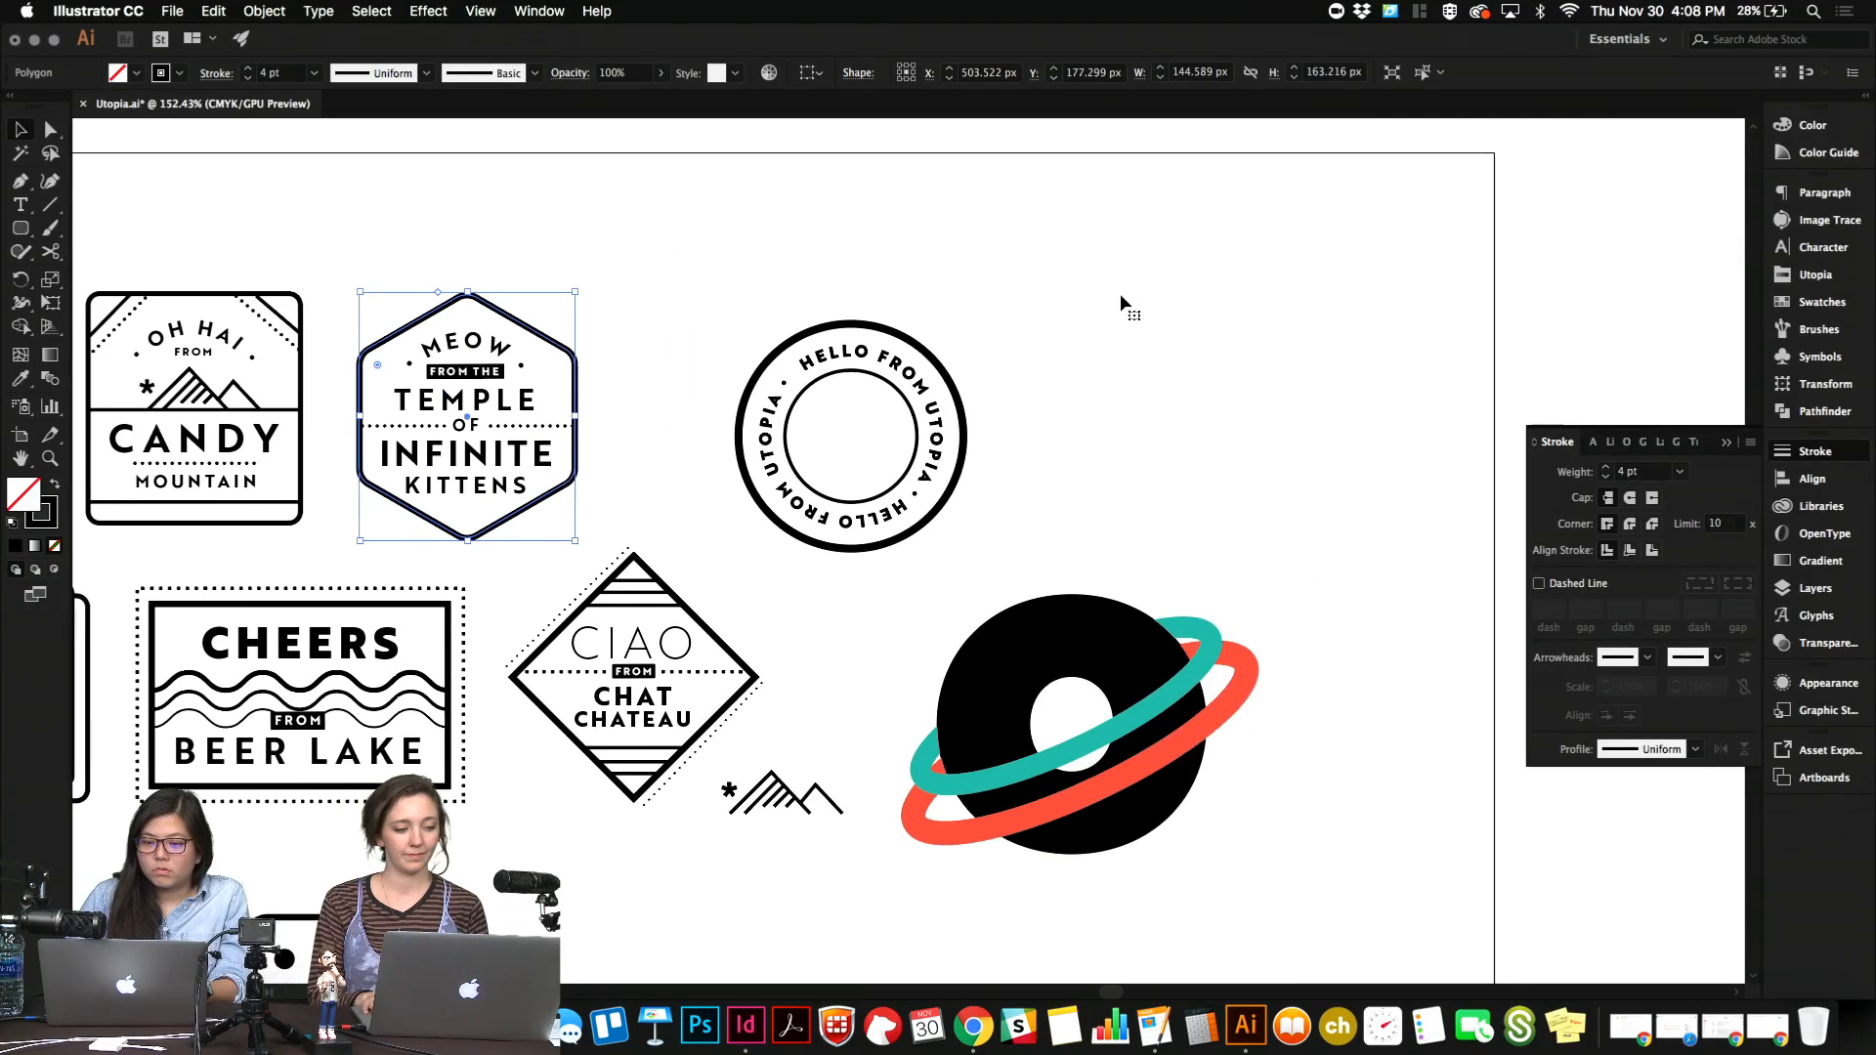
key(super+v)
drag(1019, 515, 1250, 382)
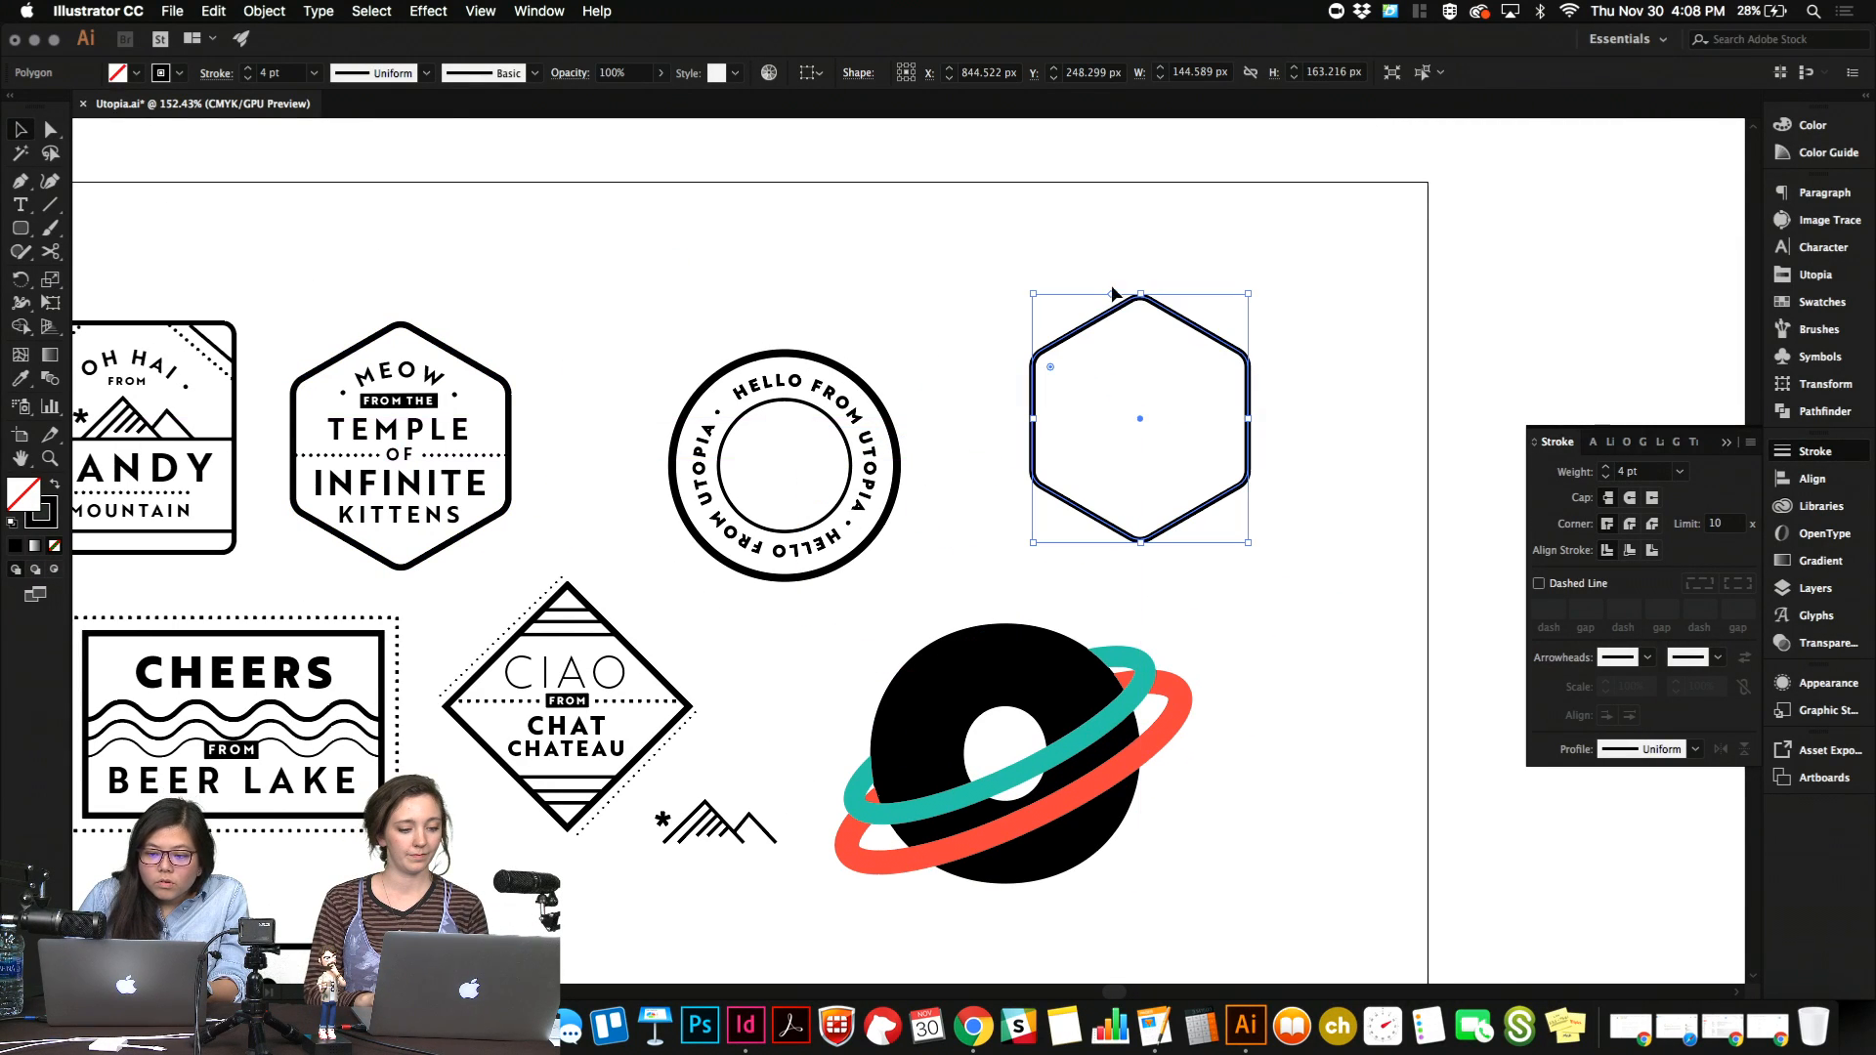
Convert the copied hexagon's stroke into a filled shape with Outline Stroke.
click(259, 11)
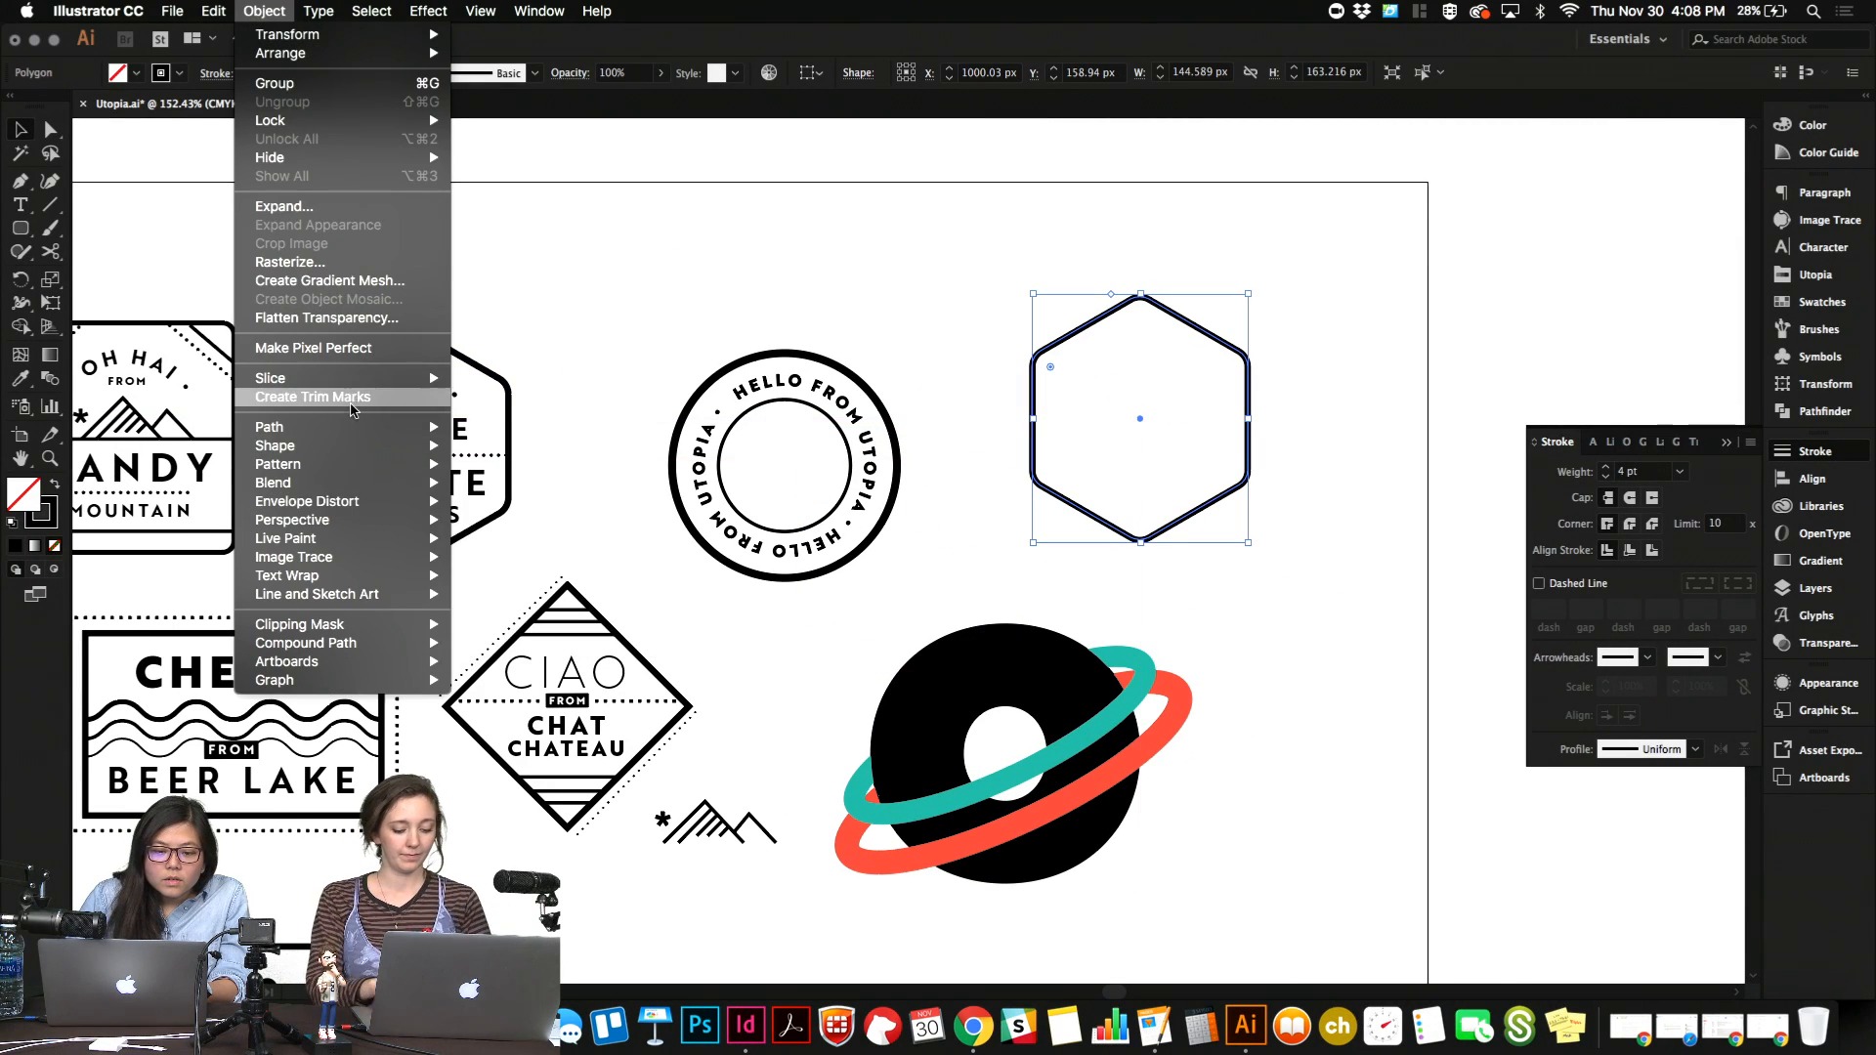
mouse_move(360, 427)
click(569, 477)
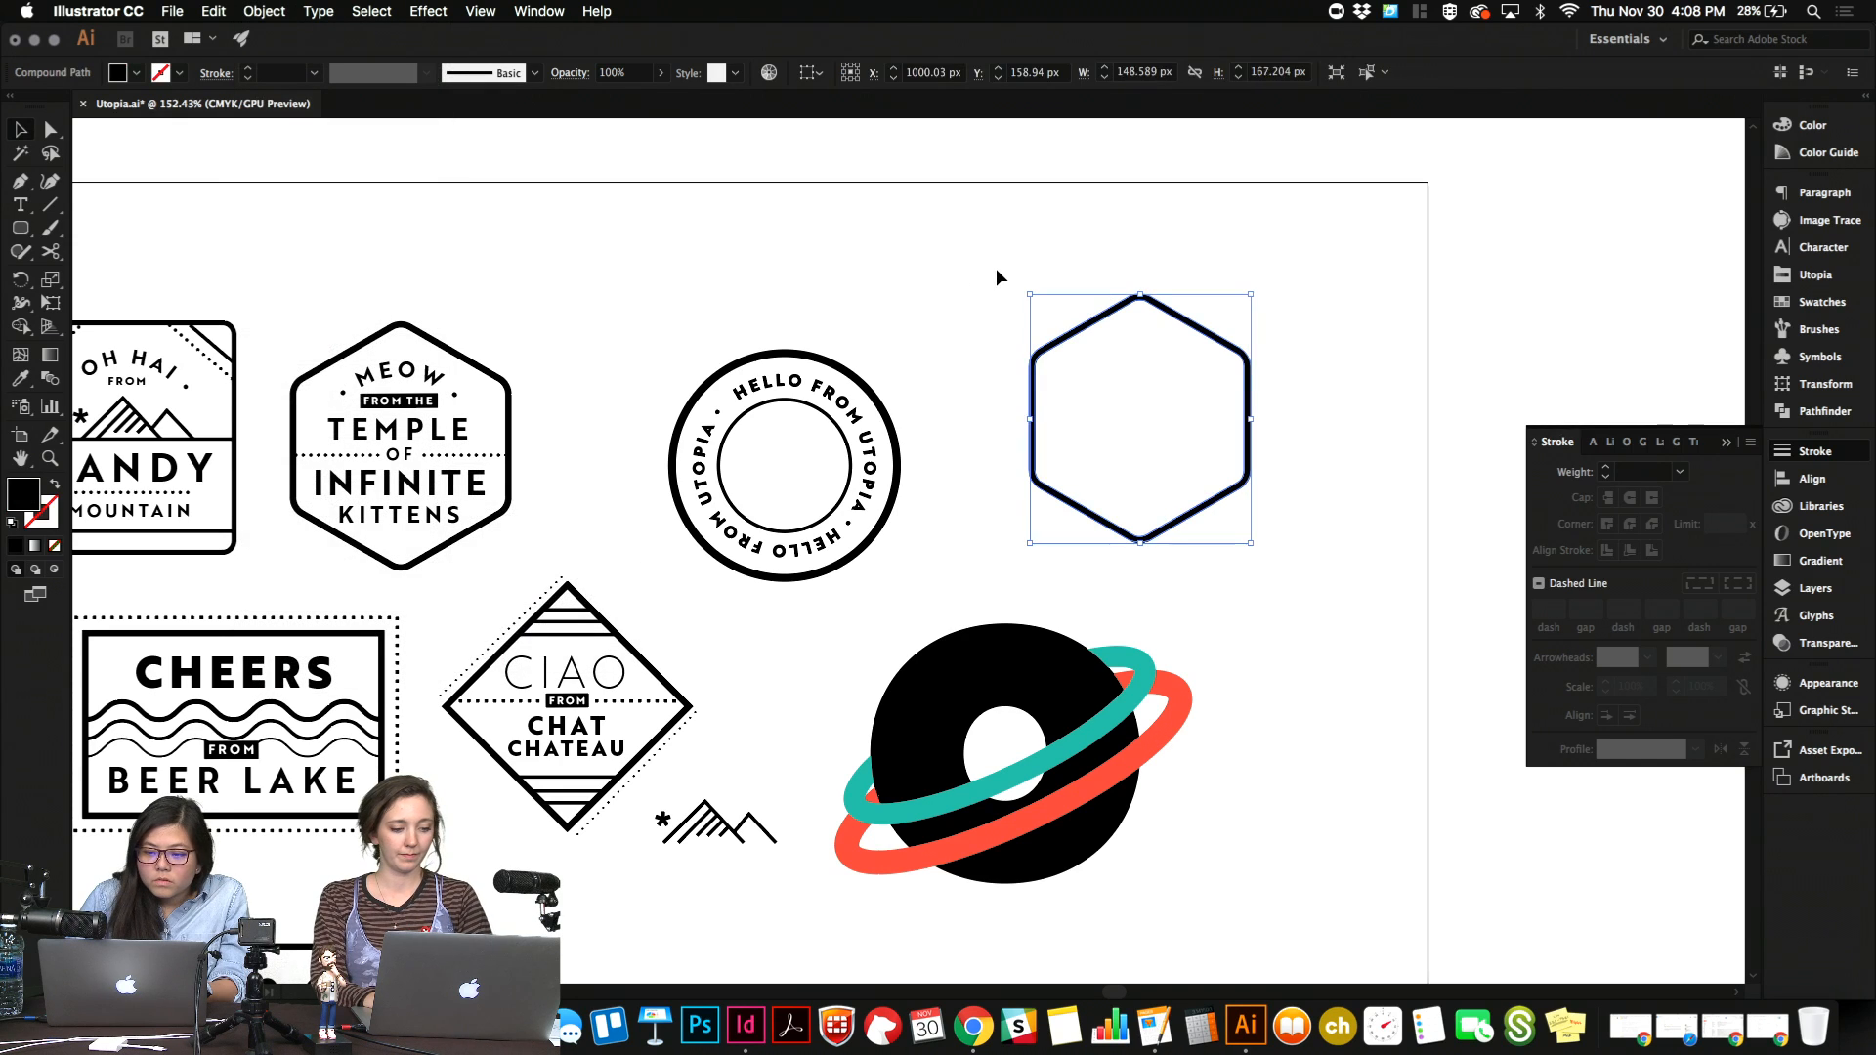
Draw a black rectangle about 207 by 99 px covering the lower half of the copied hexagon.
click(997, 276)
drag(24, 227, 98, 222)
mouse_move(998, 409)
mouse_down()
mouse_move(1308, 538)
mouse_move(1306, 556)
mouse_up()
key(v)
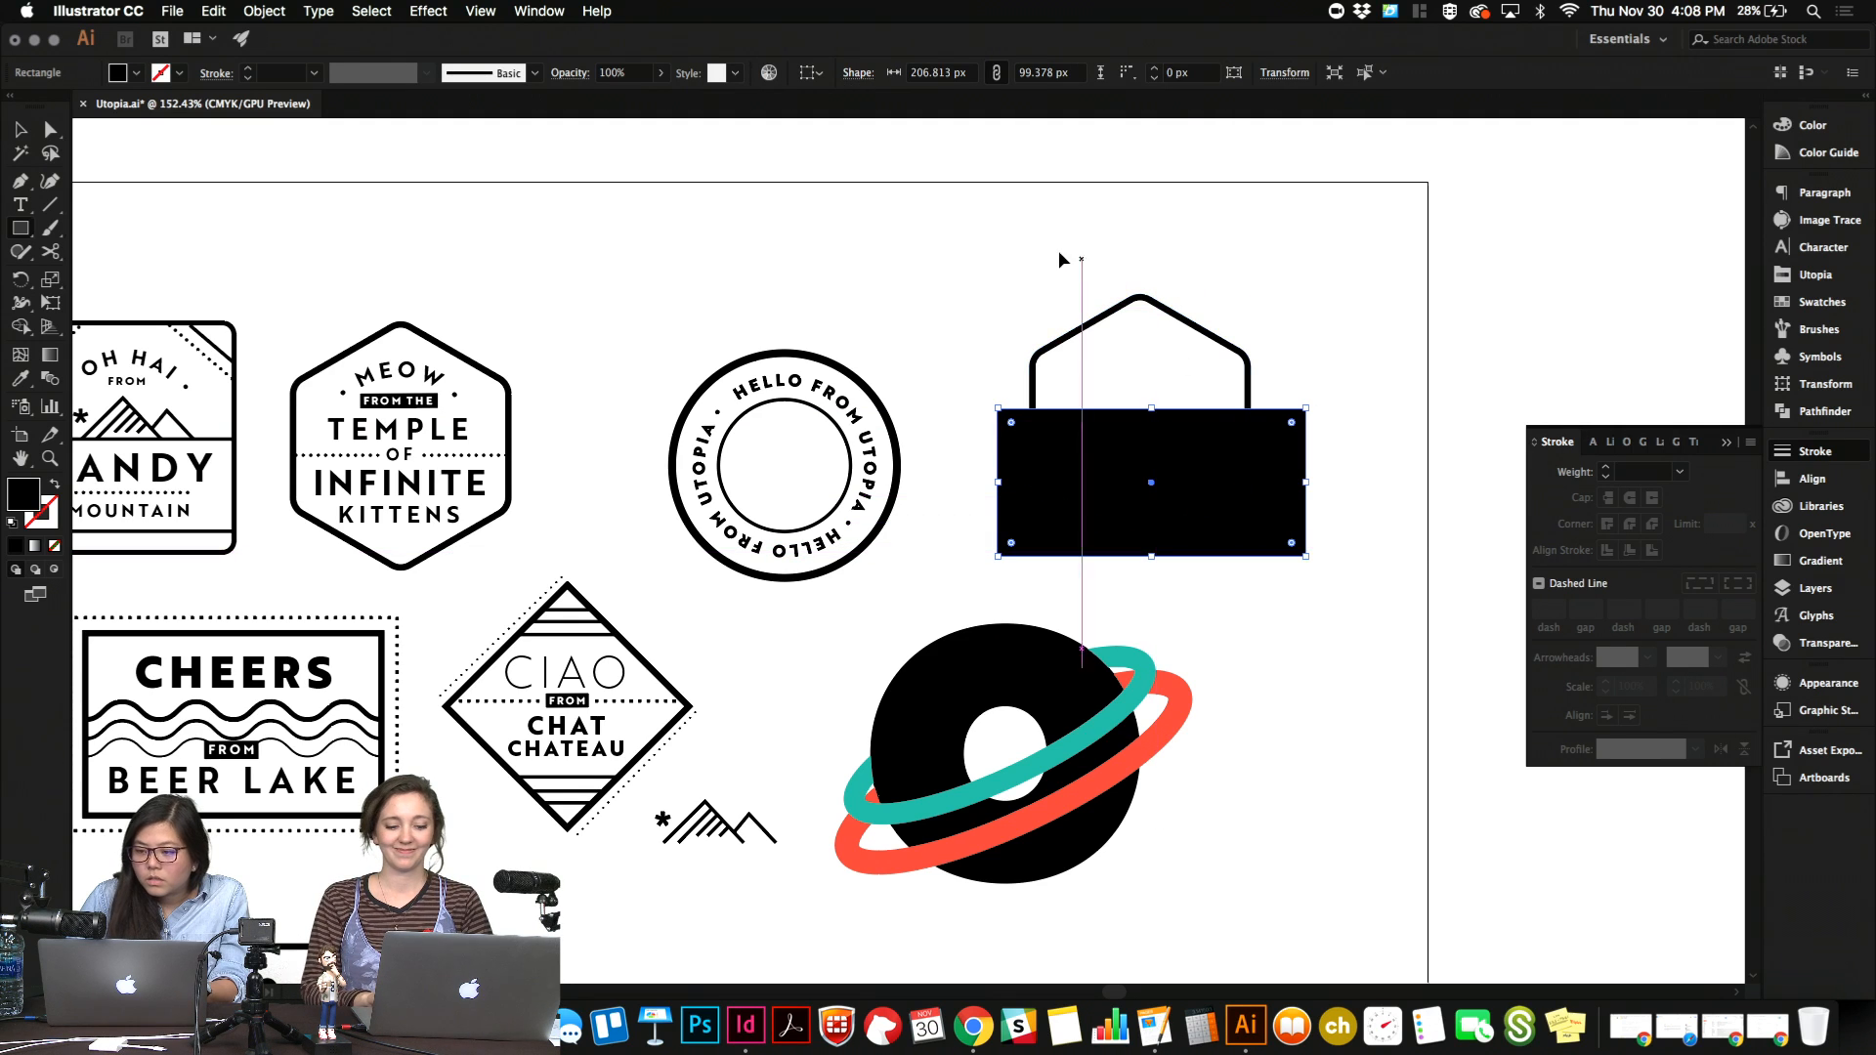
drag(1057, 252, 1339, 474)
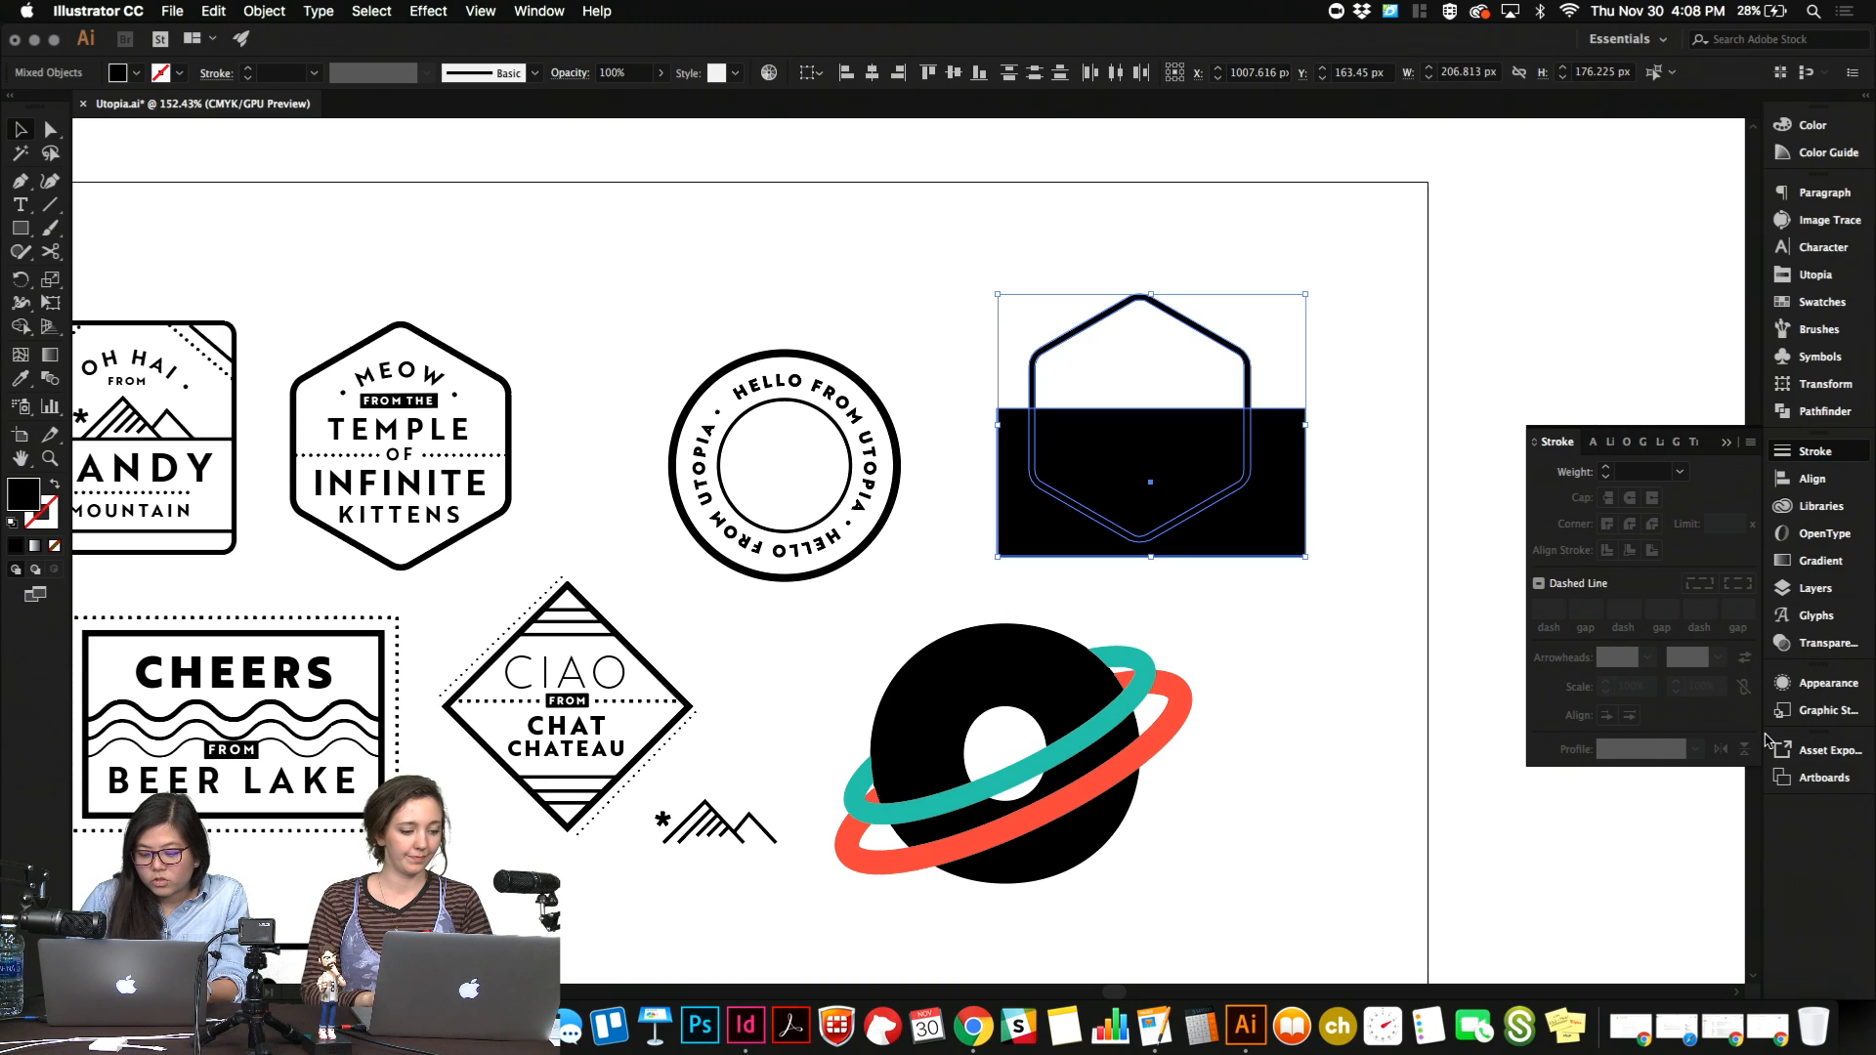
key(shift+m)
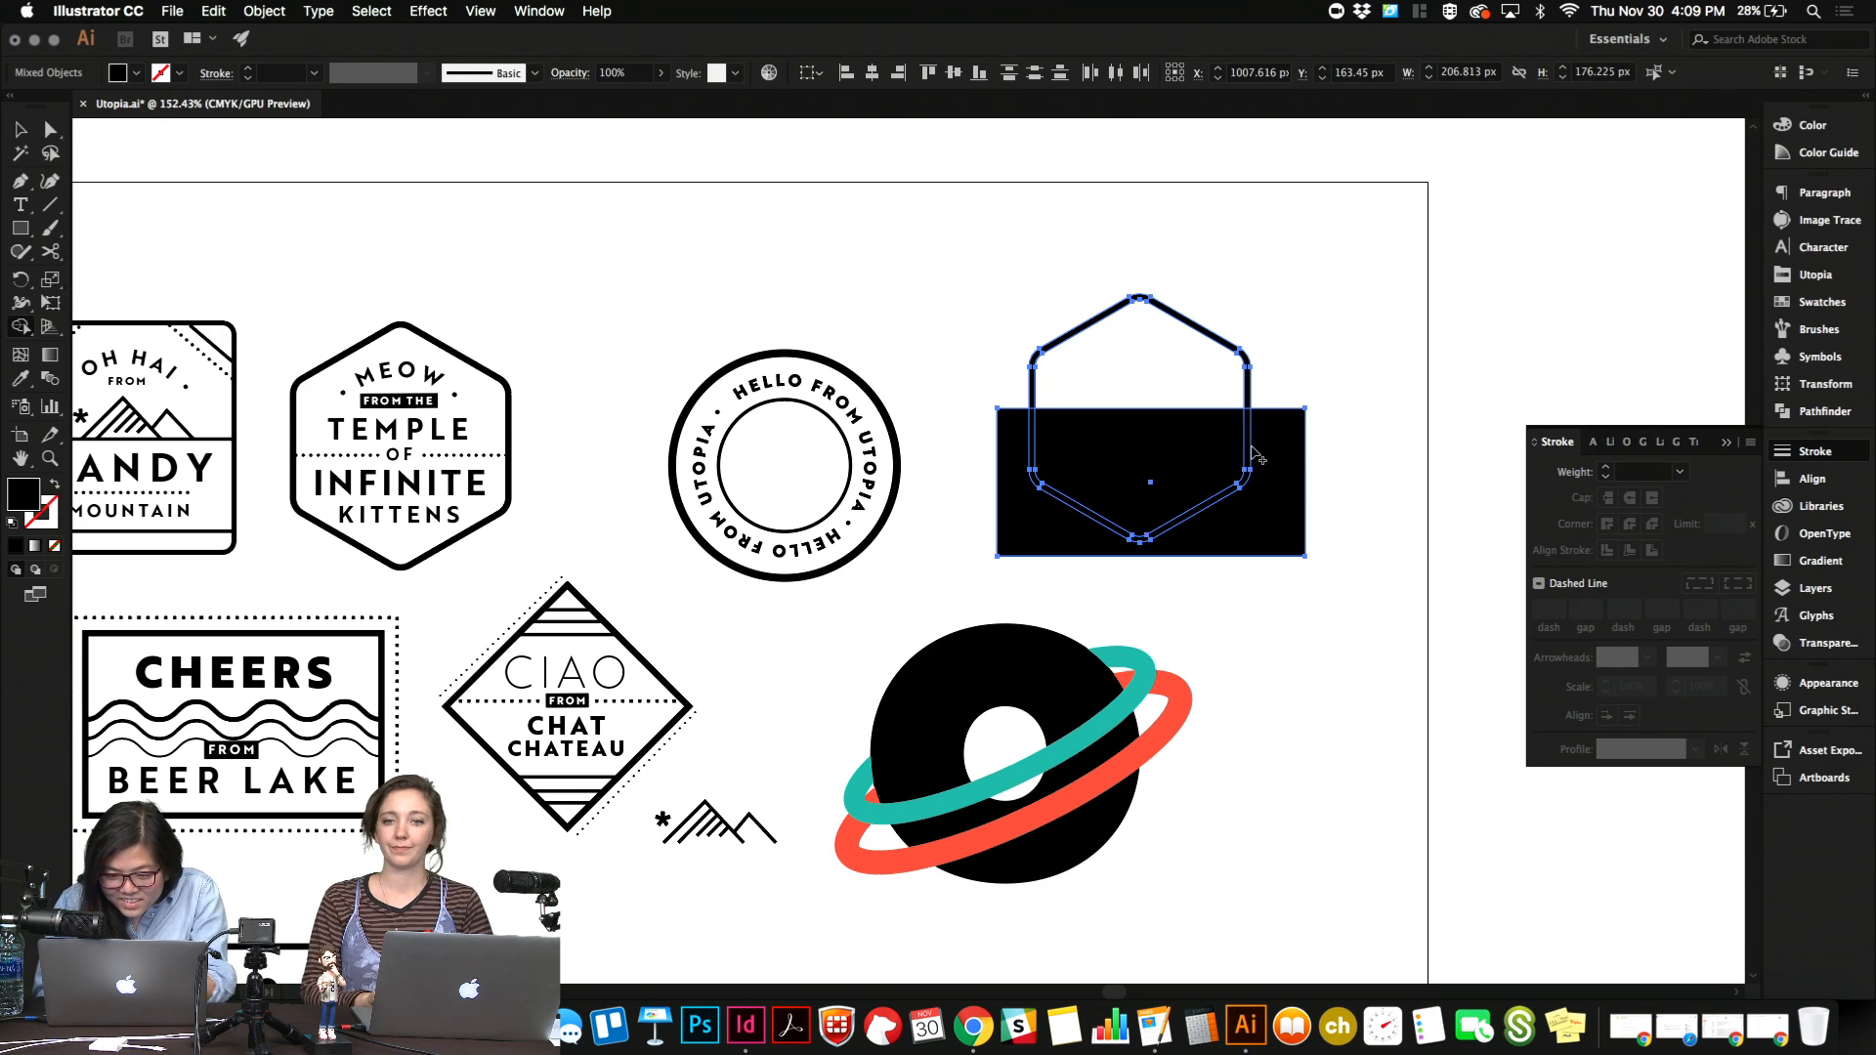
key(v)
click(1319, 368)
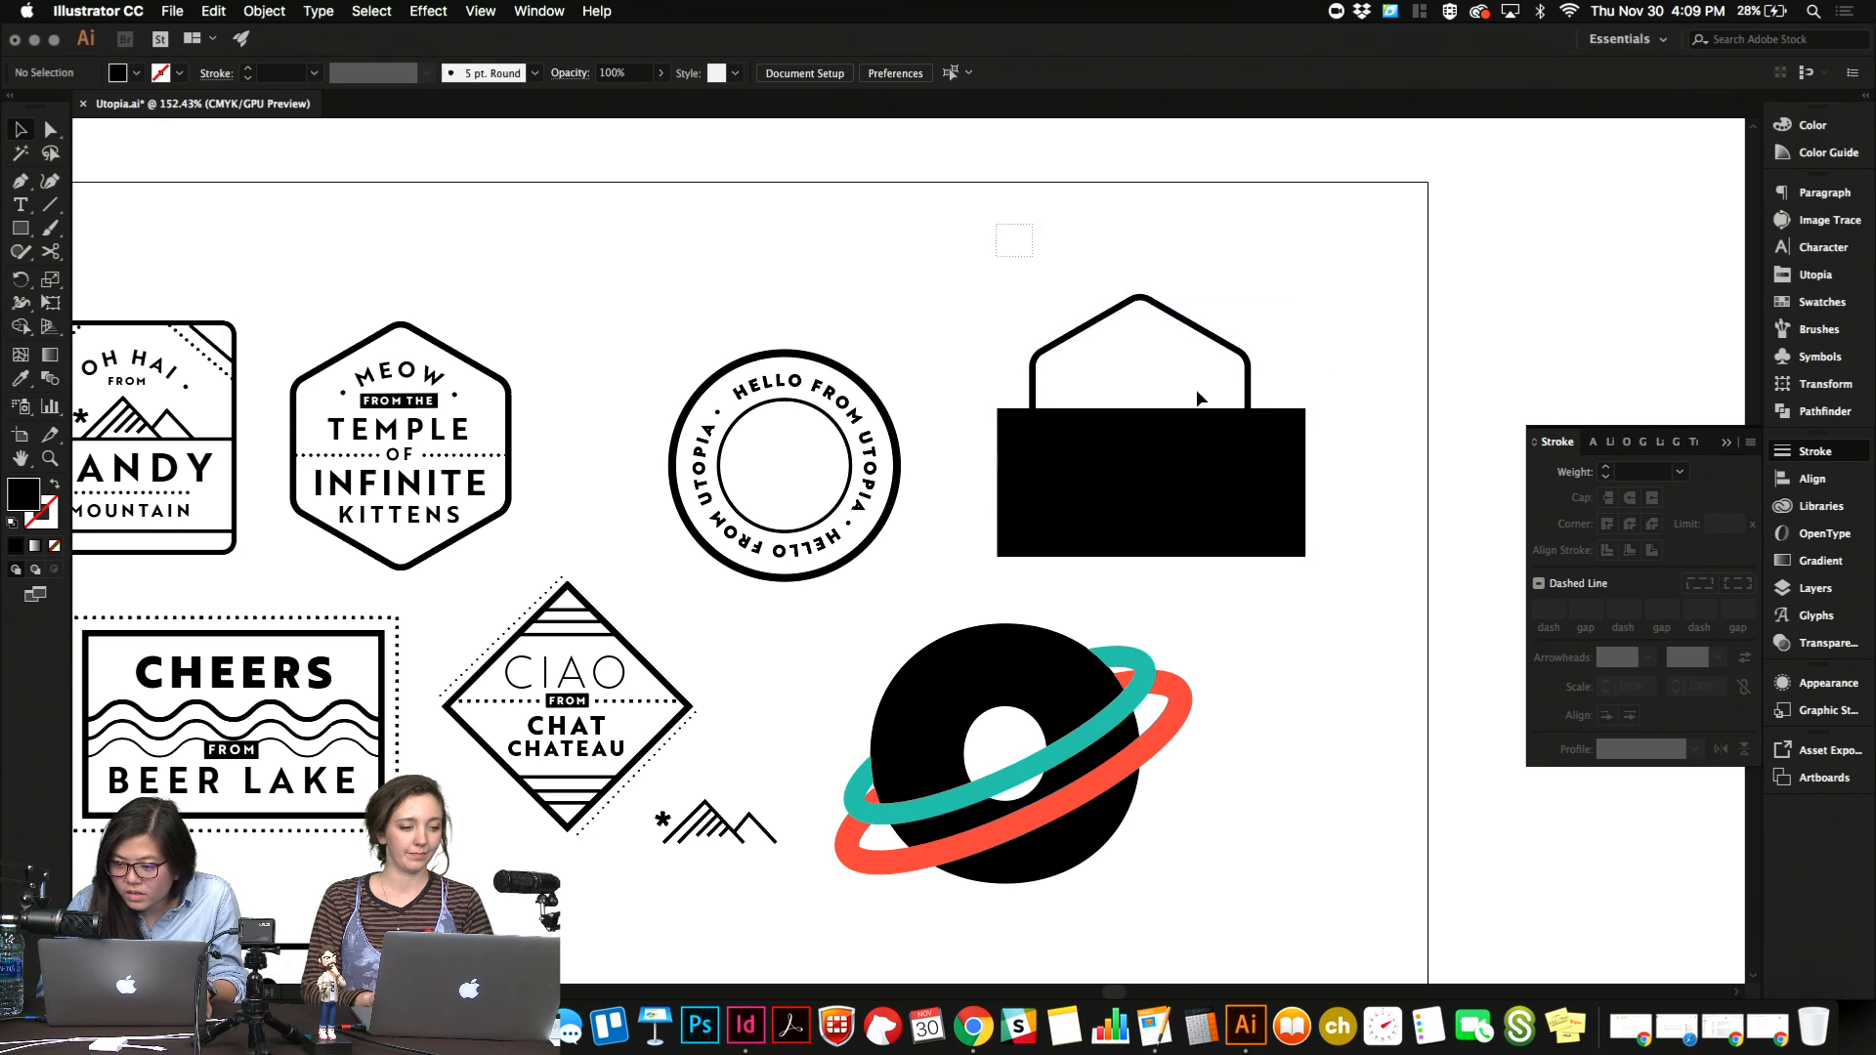
Subtract the black rectangle from the outlined hexagon with Pathfinder's Minus Front, leaving only the roof-shaped upper half.
drag(1200, 397, 1314, 484)
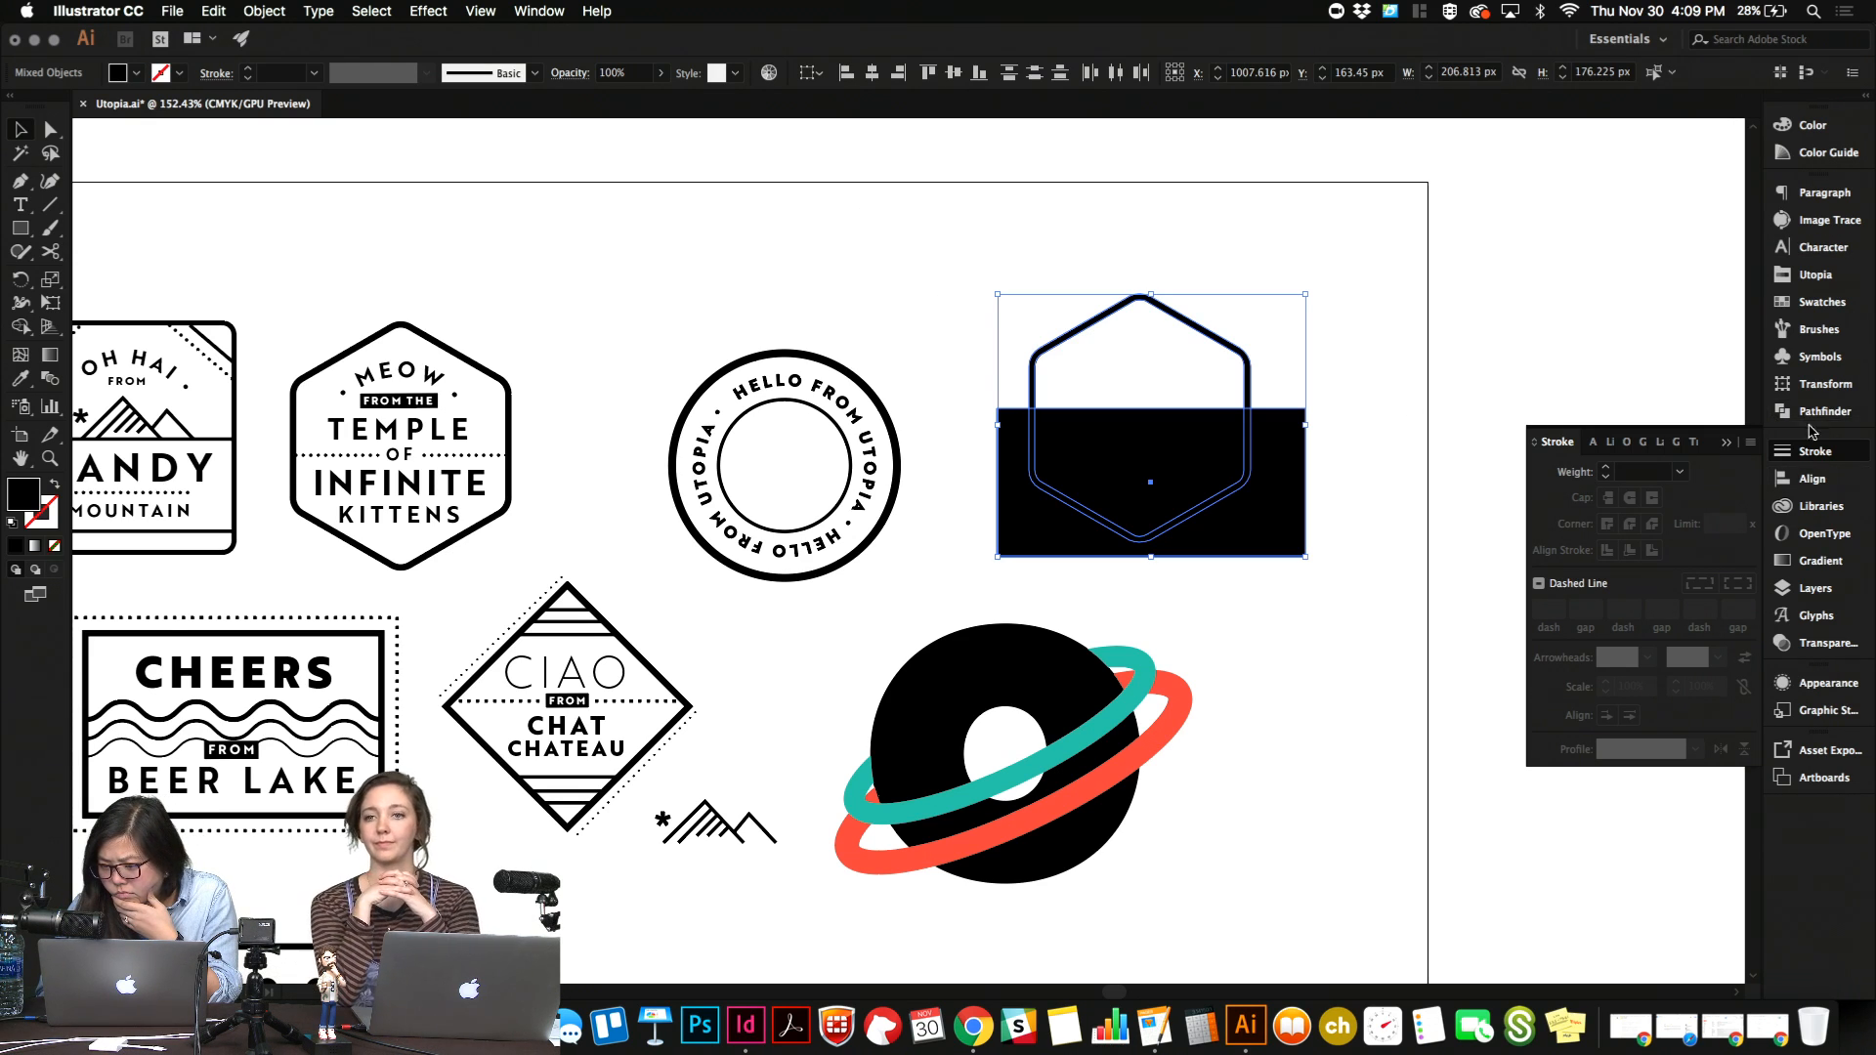
click(1820, 412)
click(1581, 234)
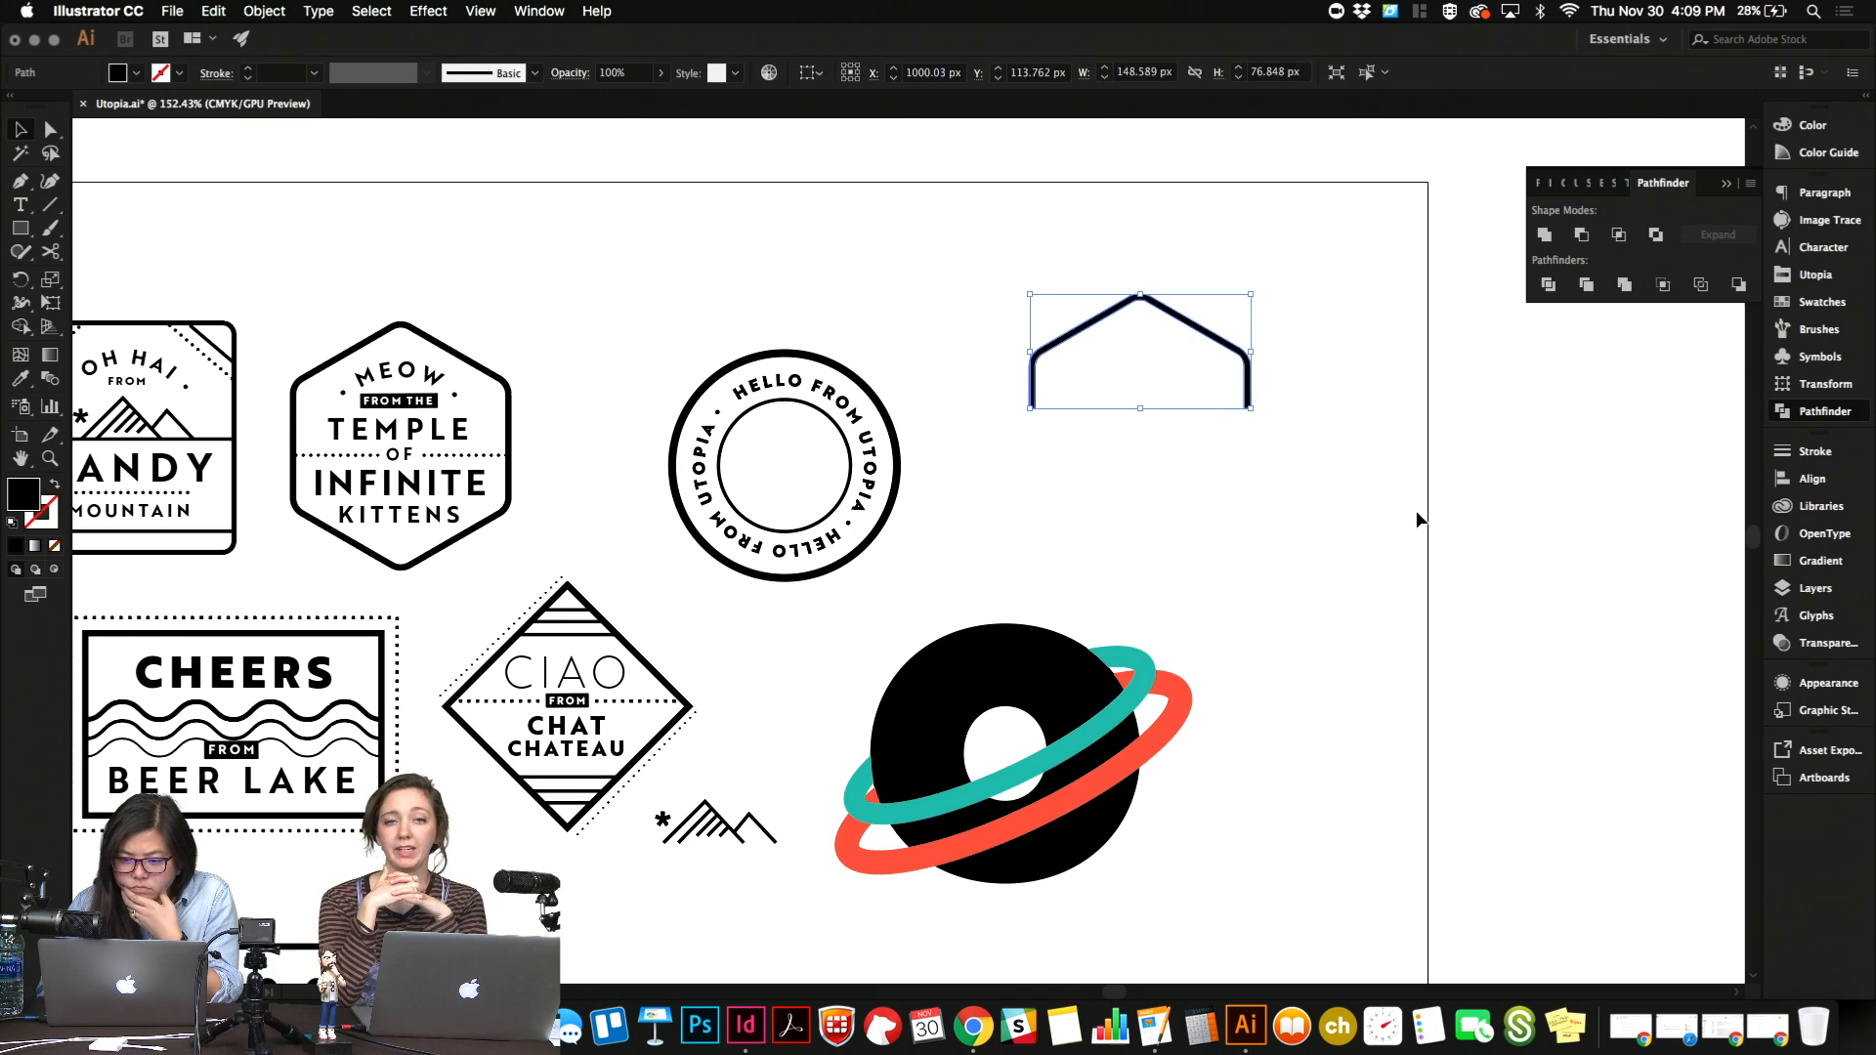
click(1416, 515)
Bring the roof shape into the InDesign newsletter and scale it to about 0.66 in wide on the "New breed of kitten" column's rule.
drag(1055, 280, 1312, 333)
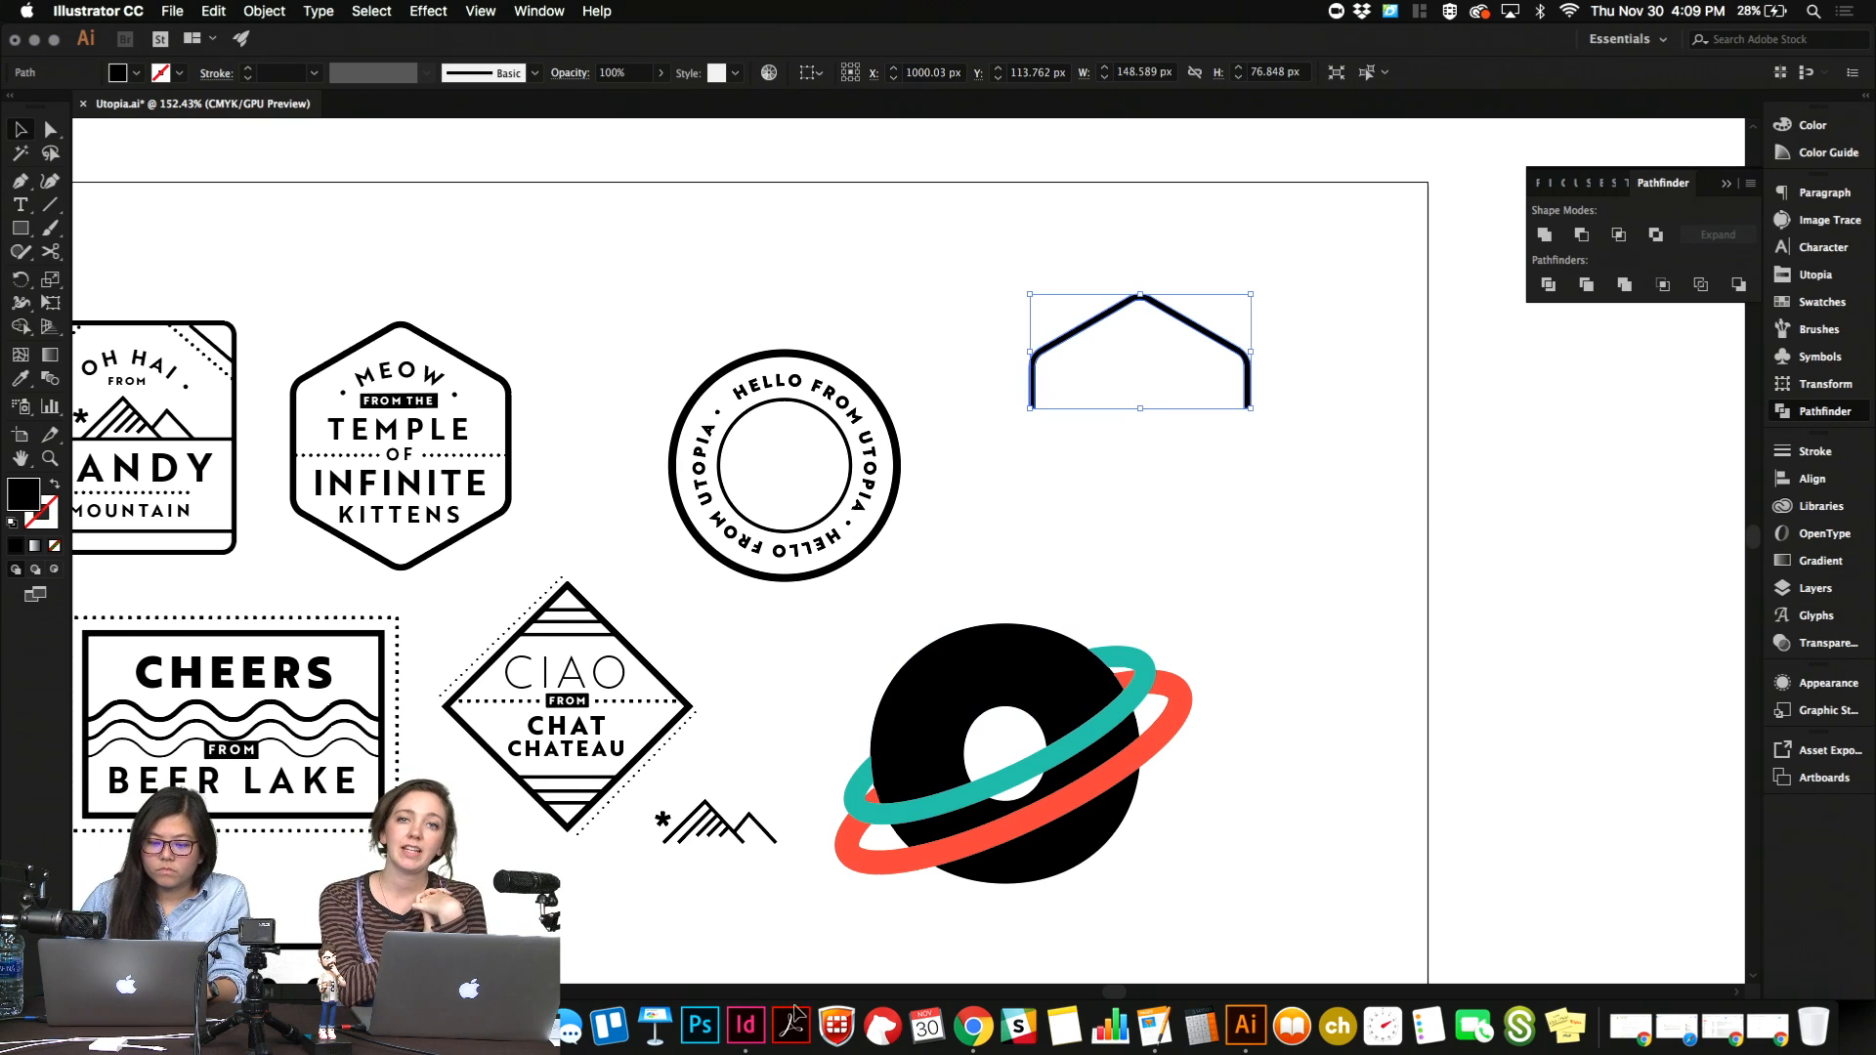
click(745, 1024)
key(super+v)
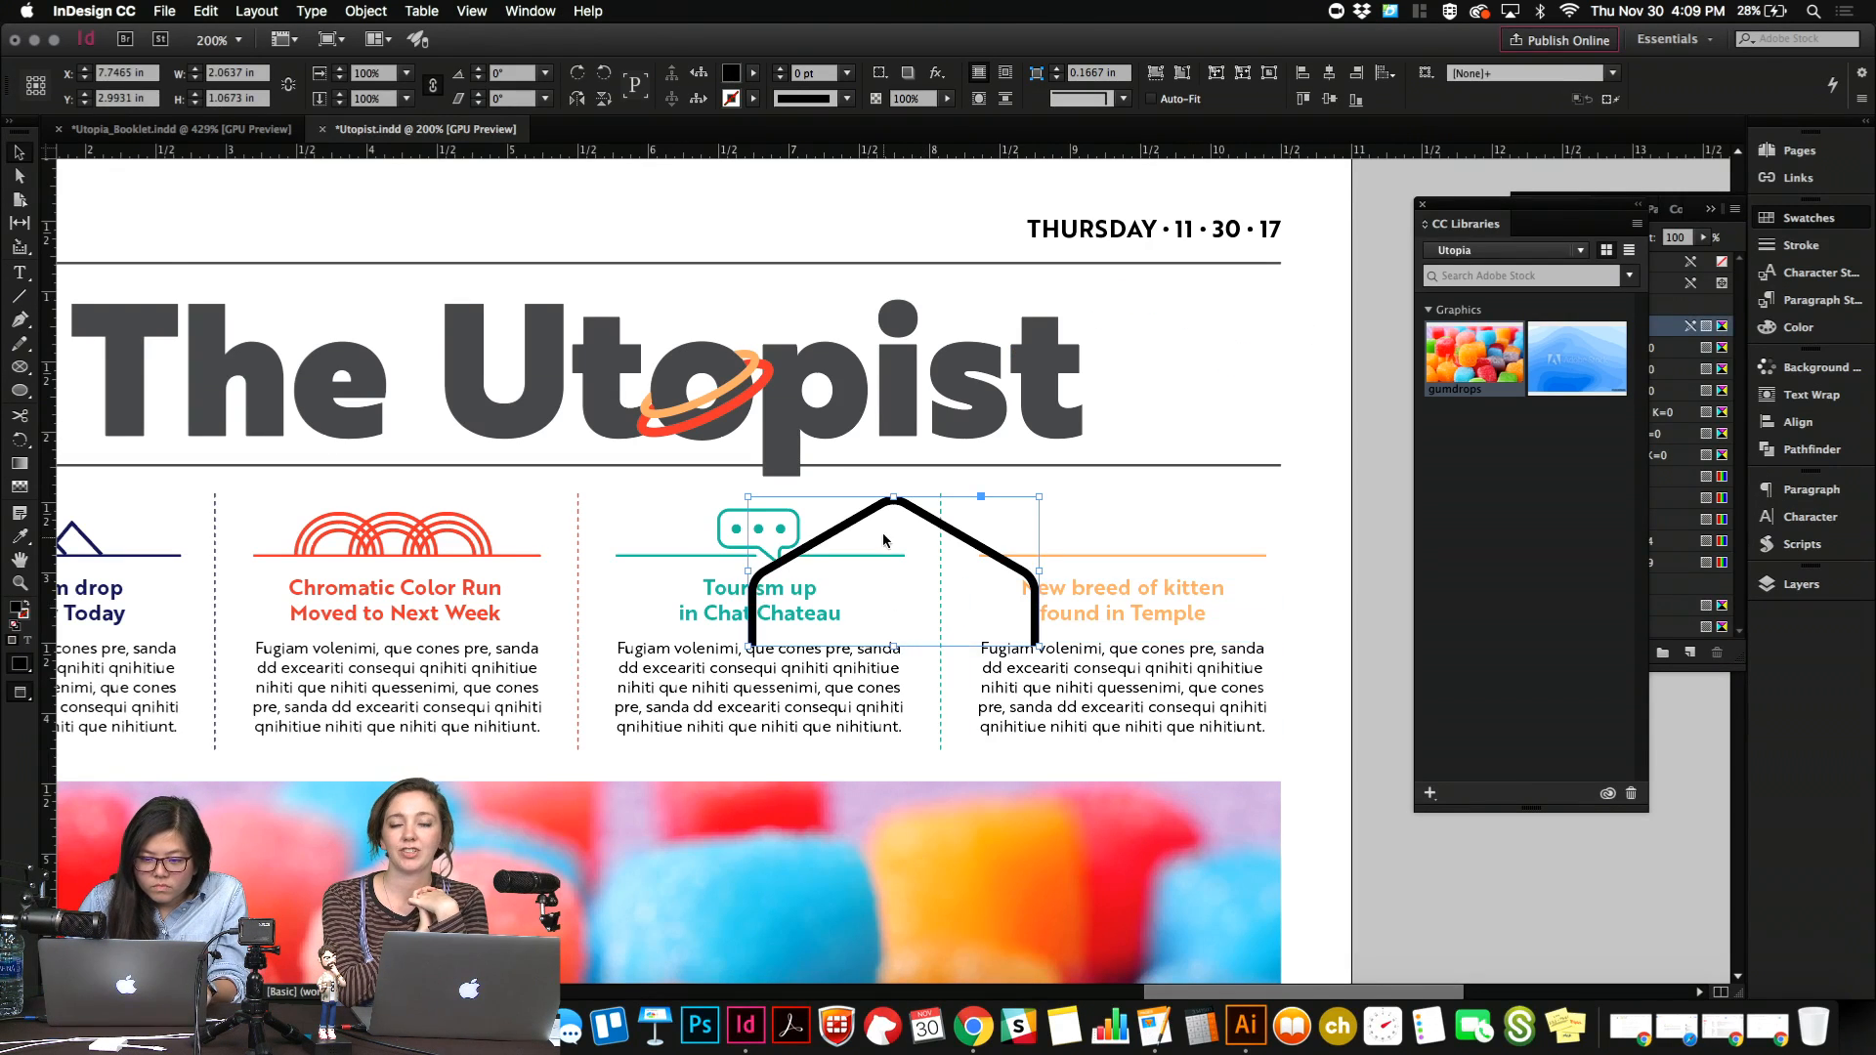
drag(894, 644, 1196, 519)
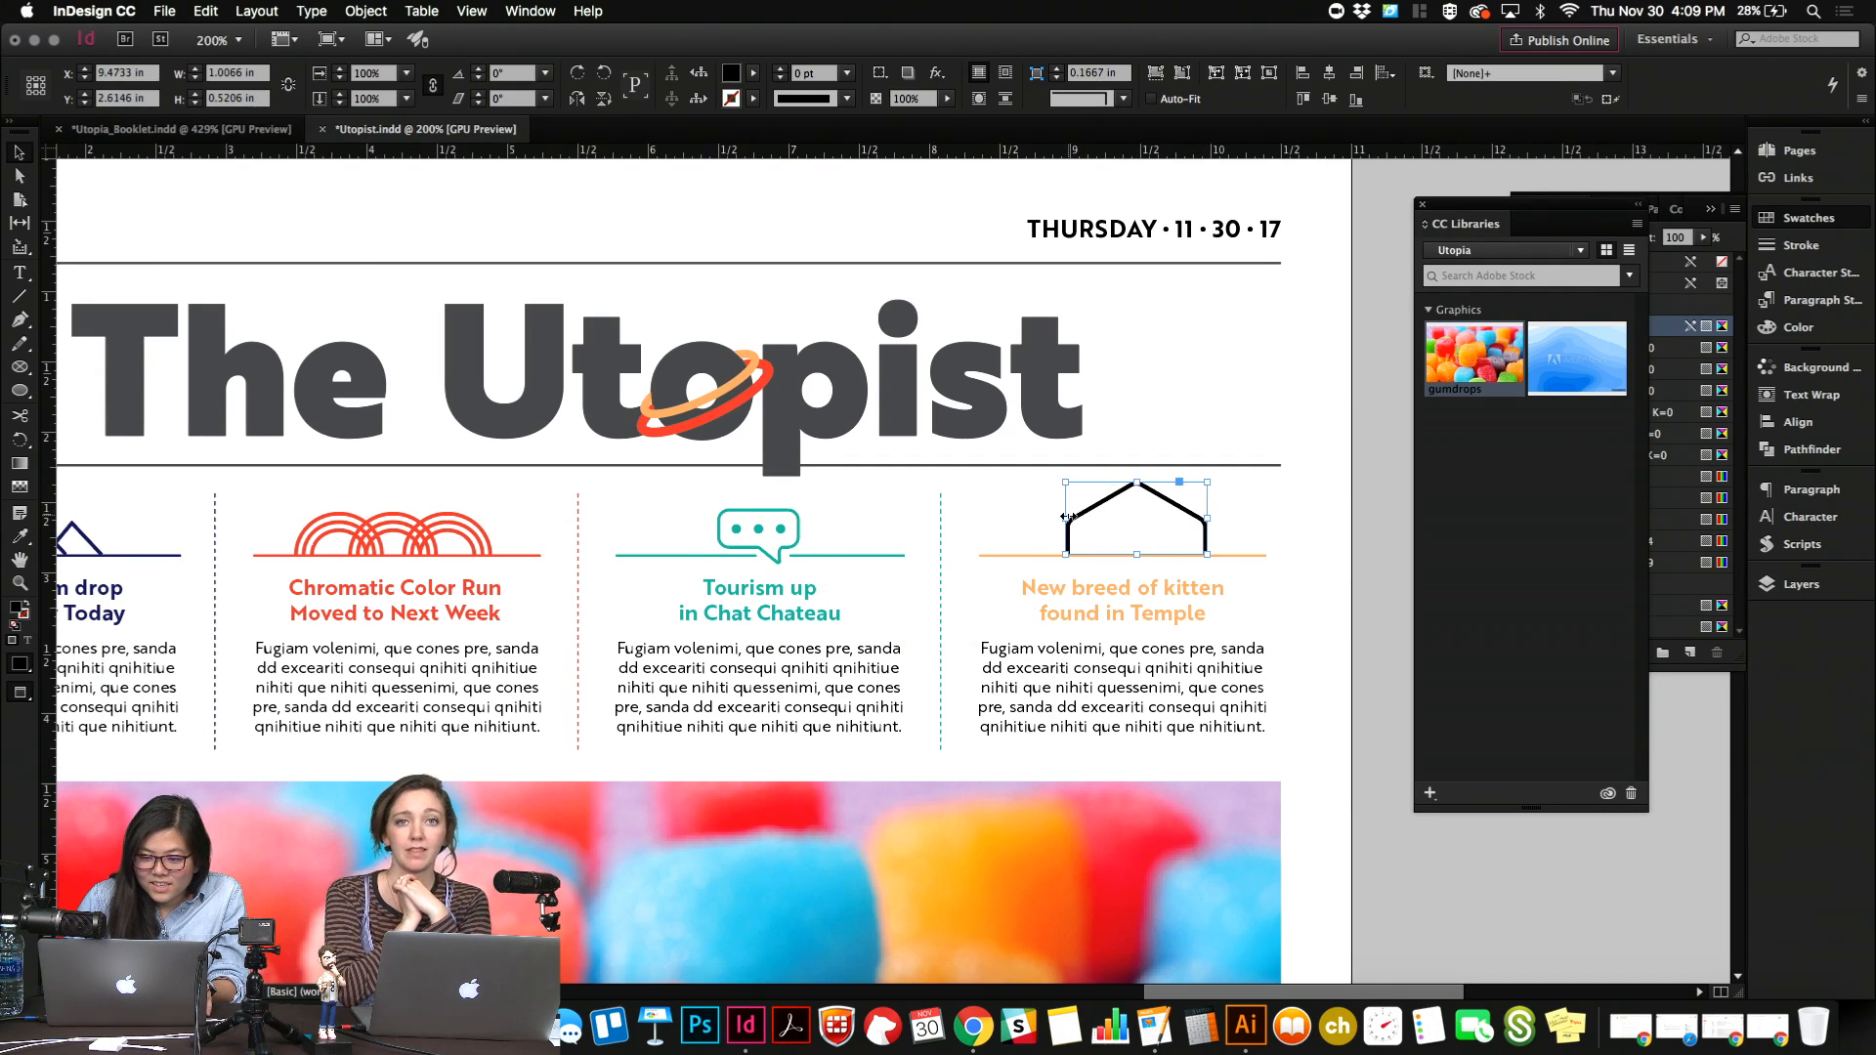
drag(1067, 516, 1139, 503)
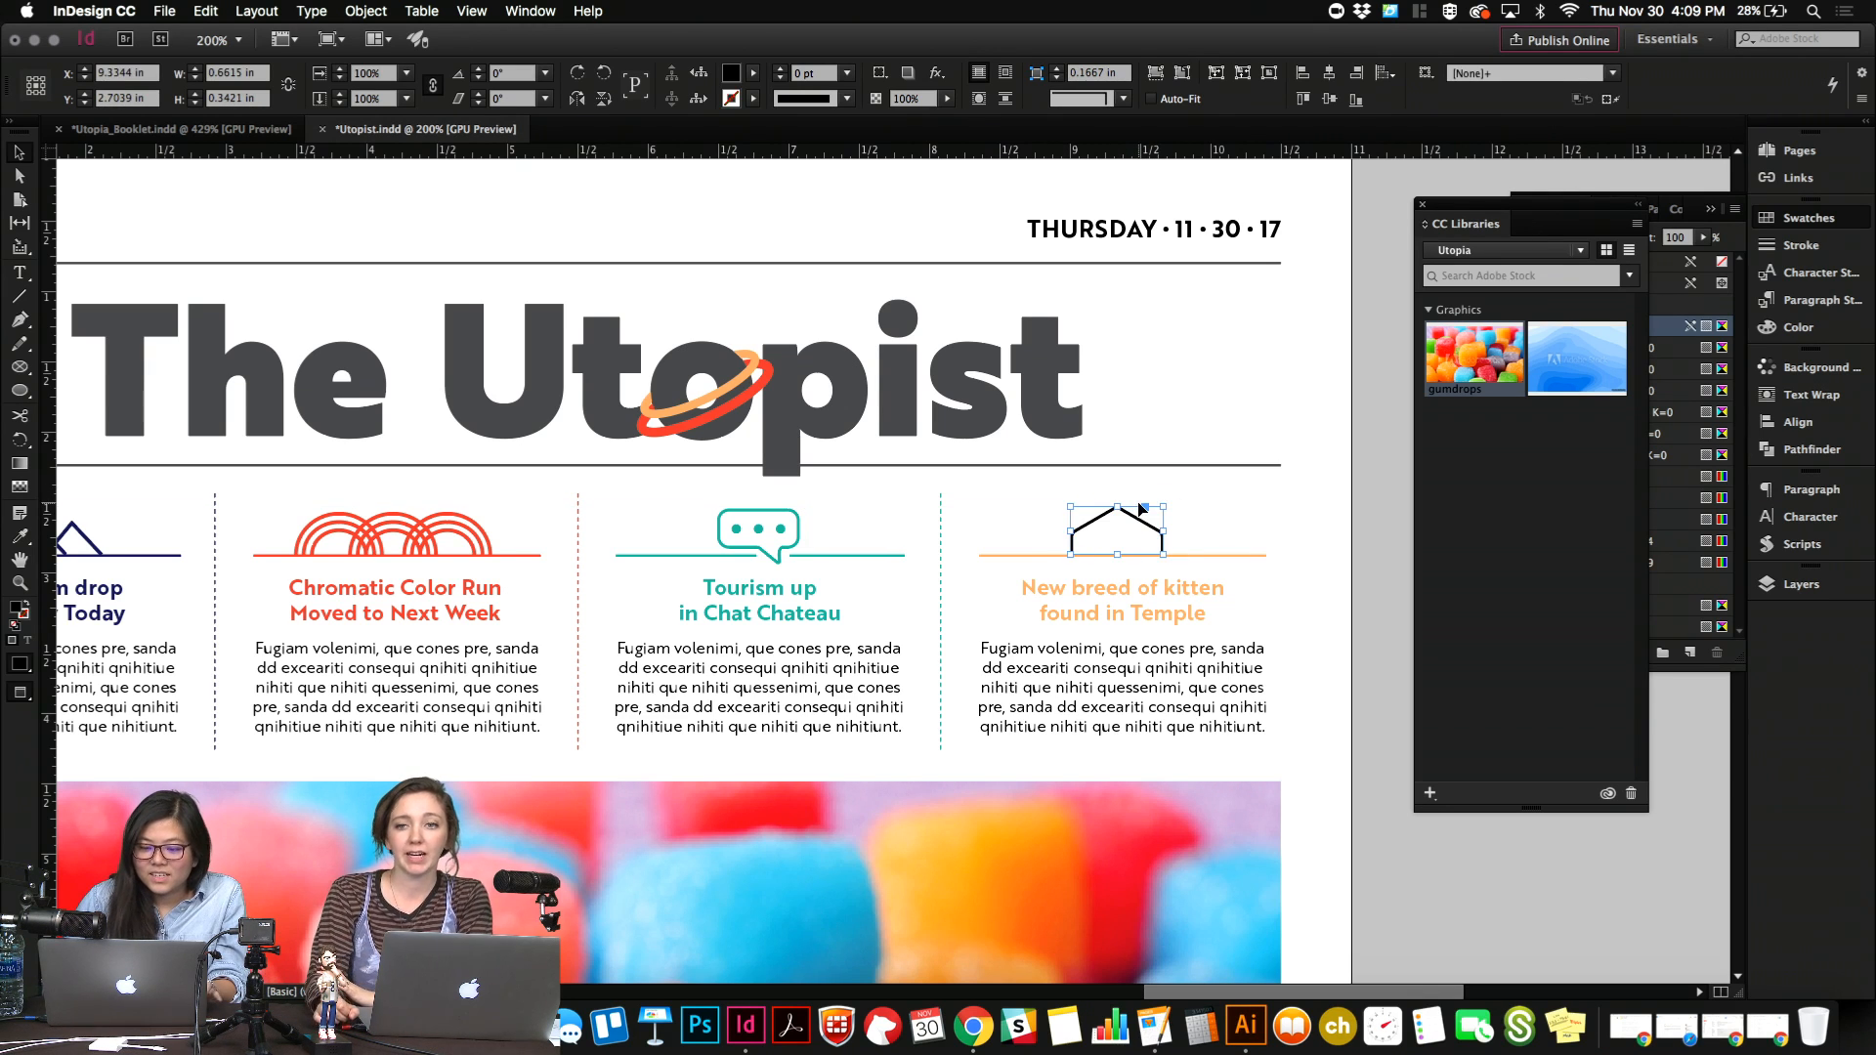
Nudge the roof shape horizontally until it sits roughly centered above the "New breed of kitten" headline.
key(shift+Left)
key(shift+Left)
key(shift+Right)
key(shift+Right)
key(shift+Right)
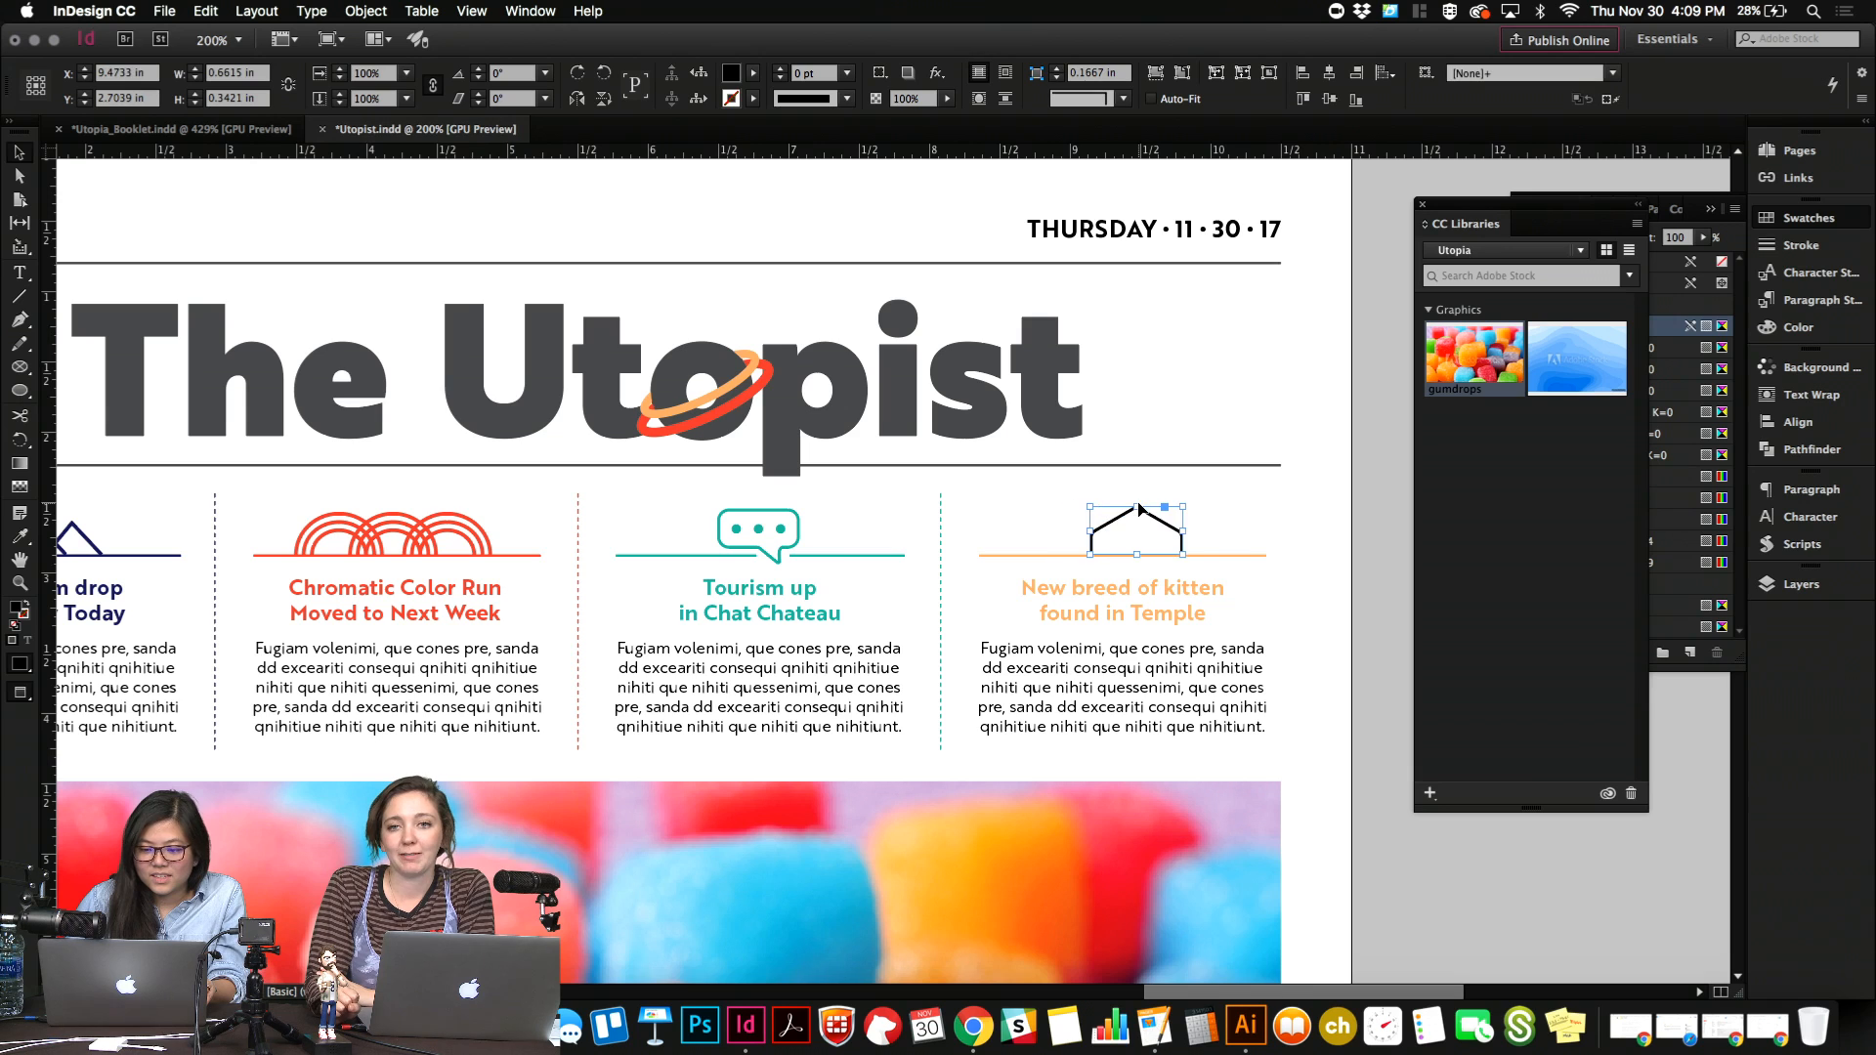
key(Left)
key(Left)
key(Left)
key(Left)
key(Left)
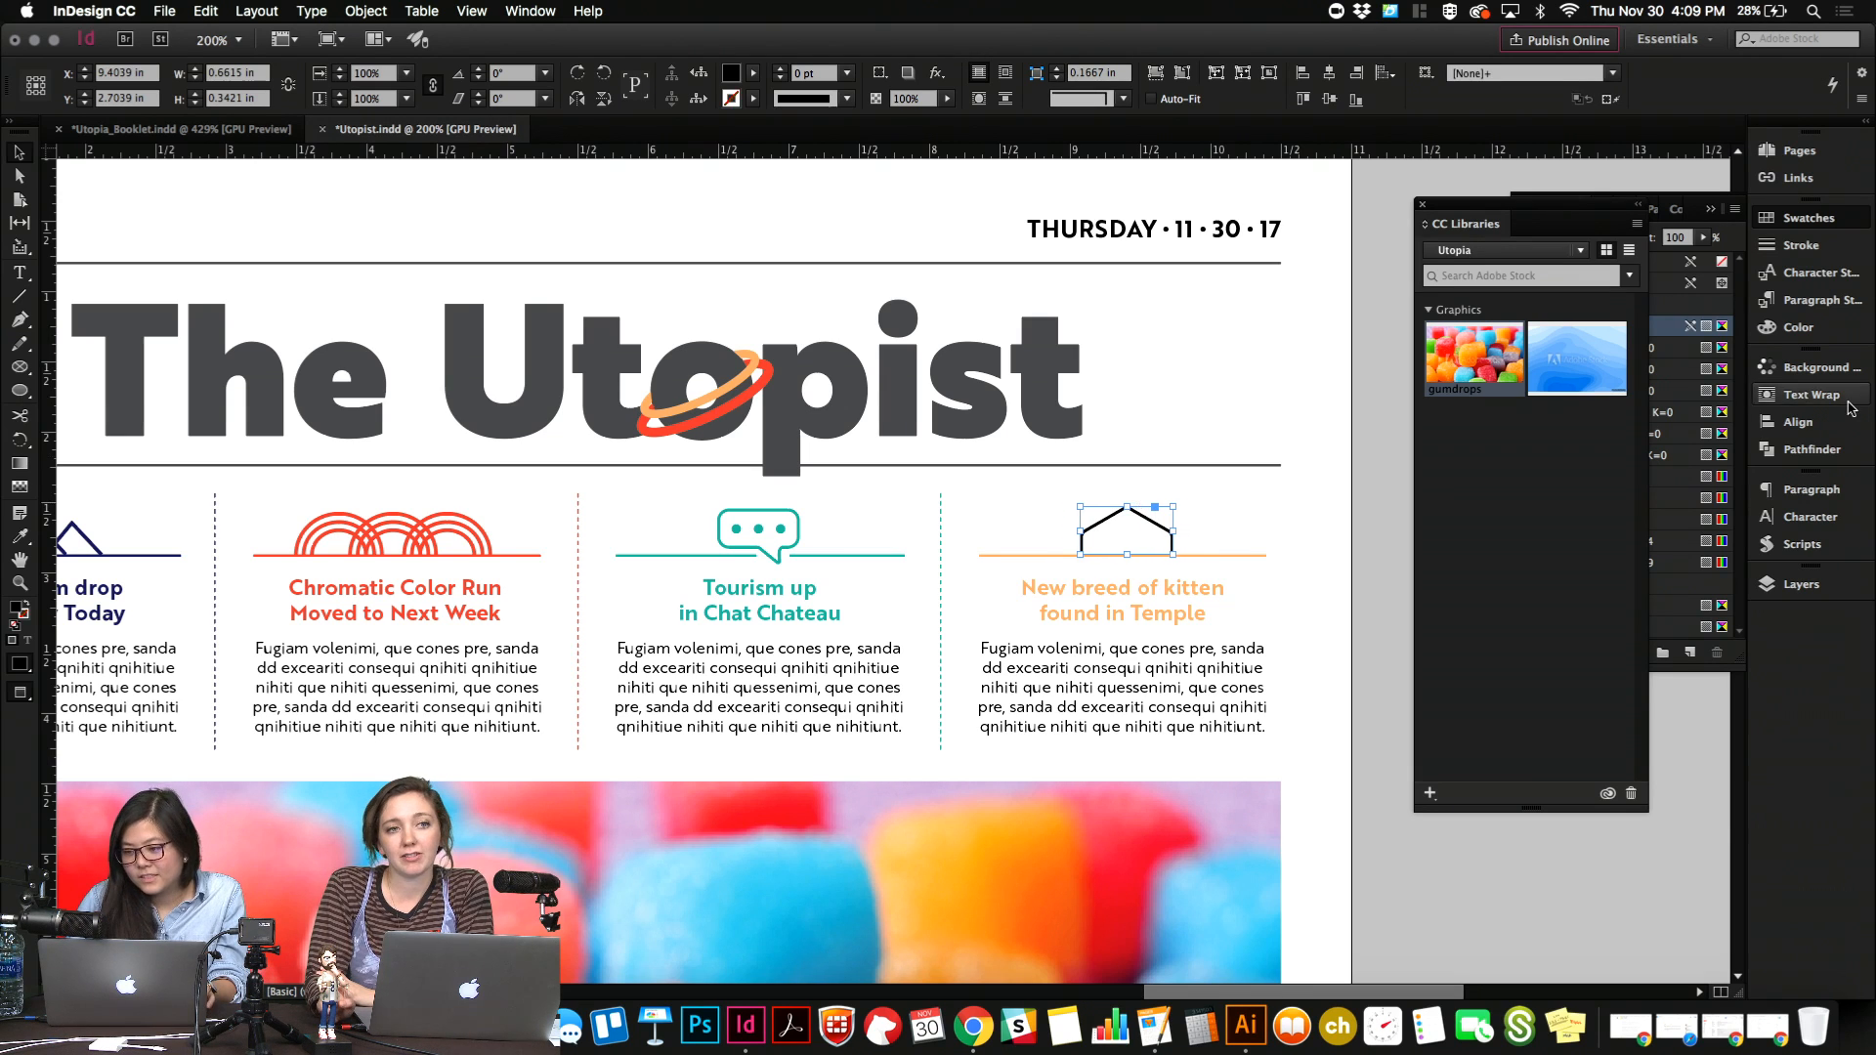
Fill the roof shape with the R=254 G=179 B=114 swatch and duplicate it slightly to its left.
click(1806, 218)
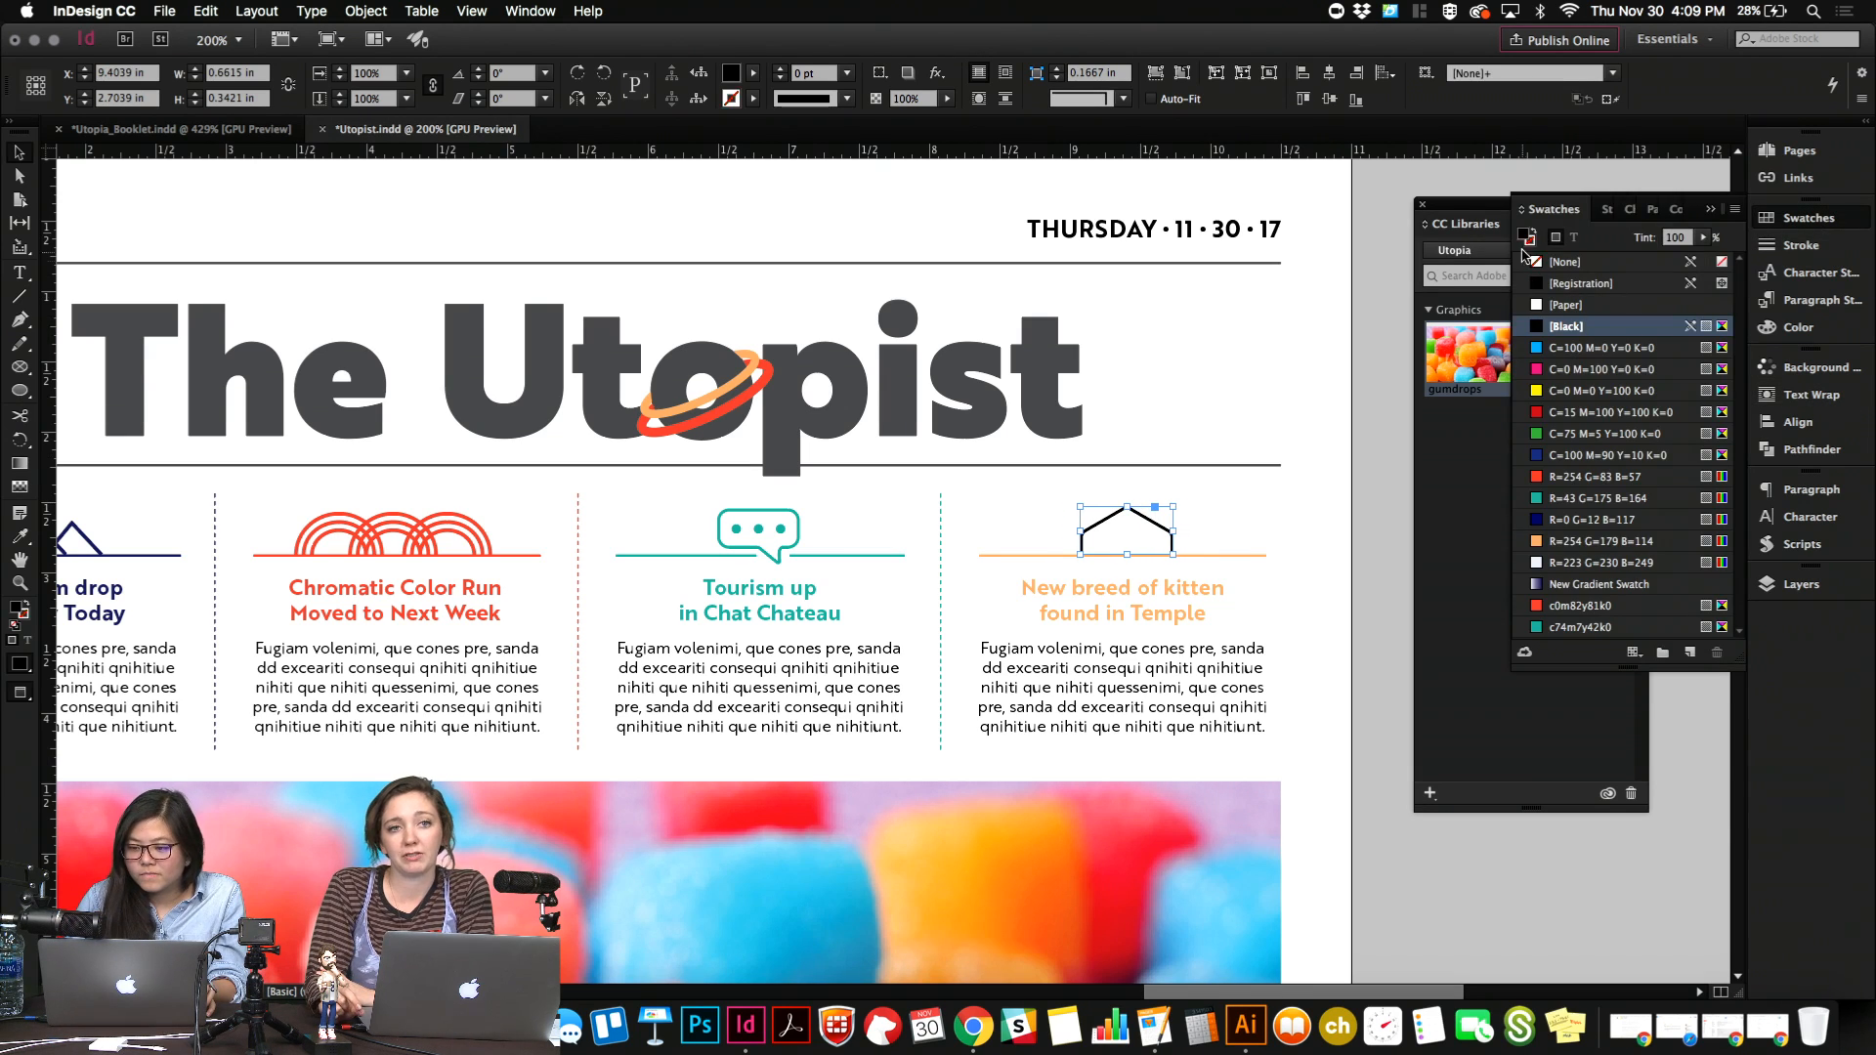
click(1559, 542)
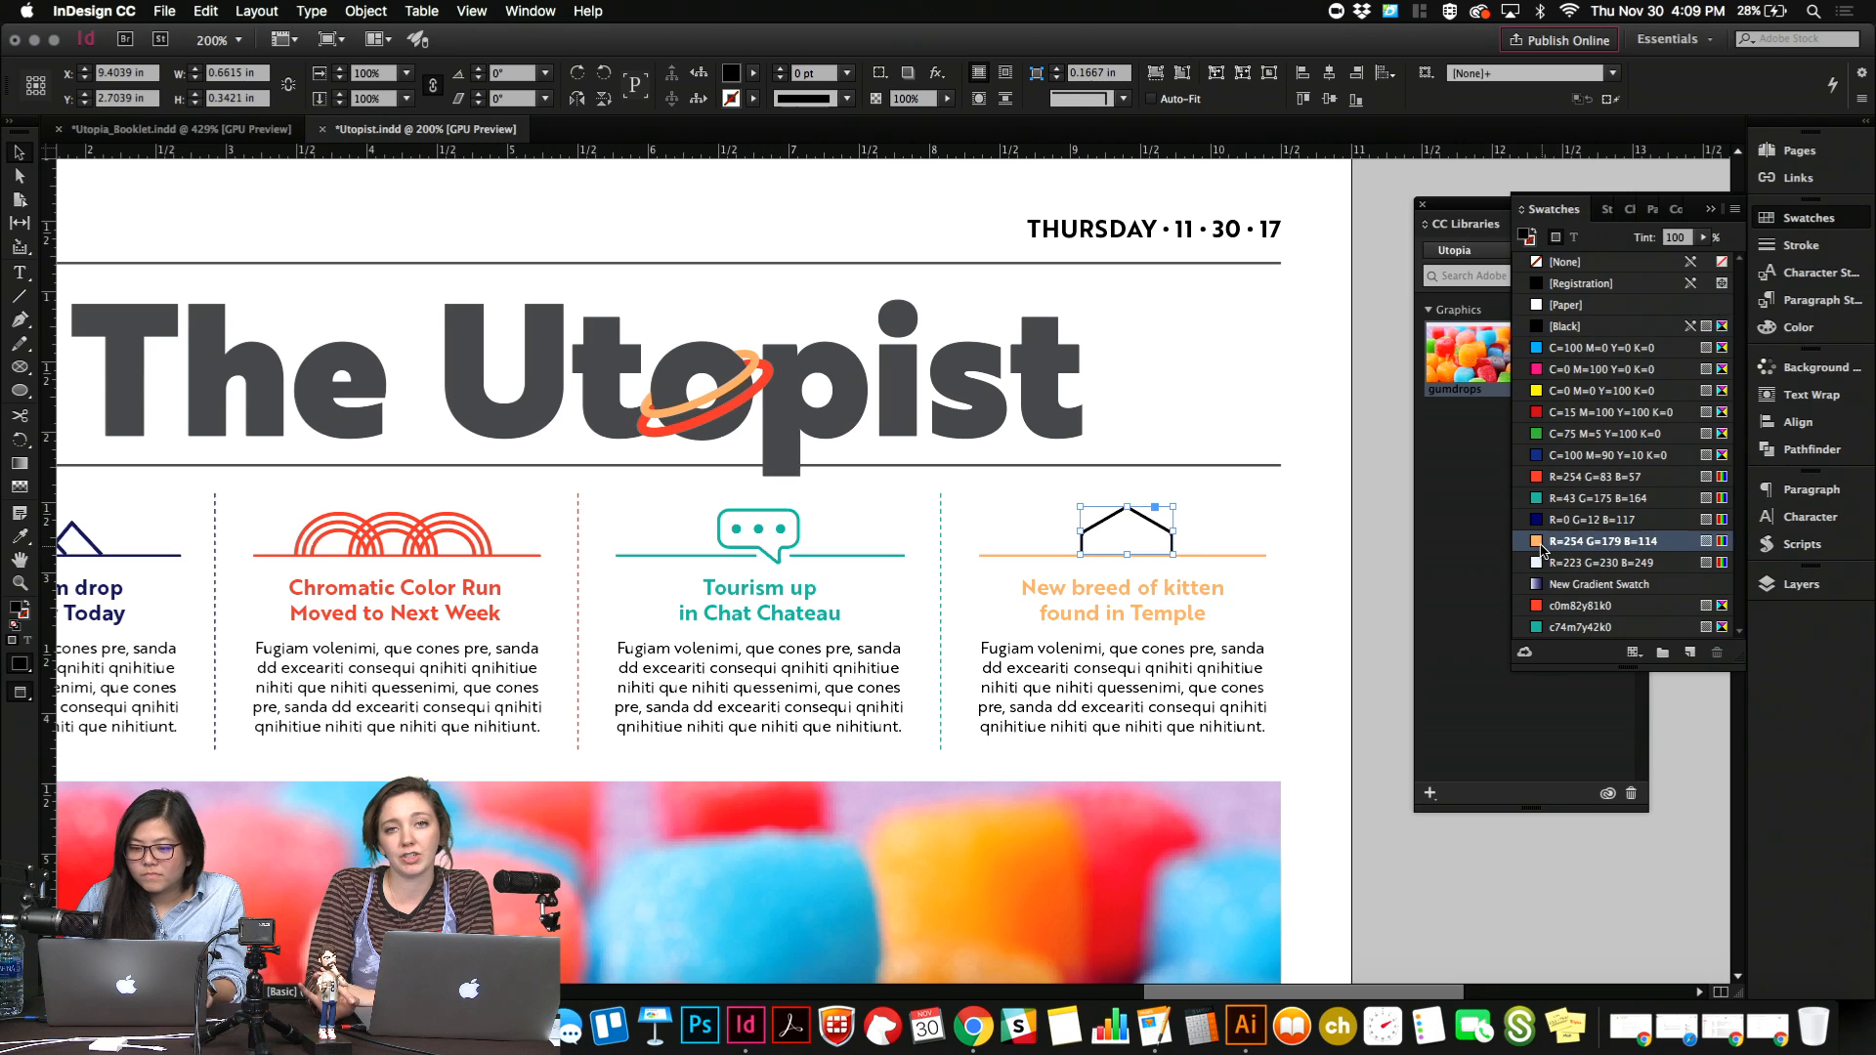
key(alt+shift+Left)
click(1234, 485)
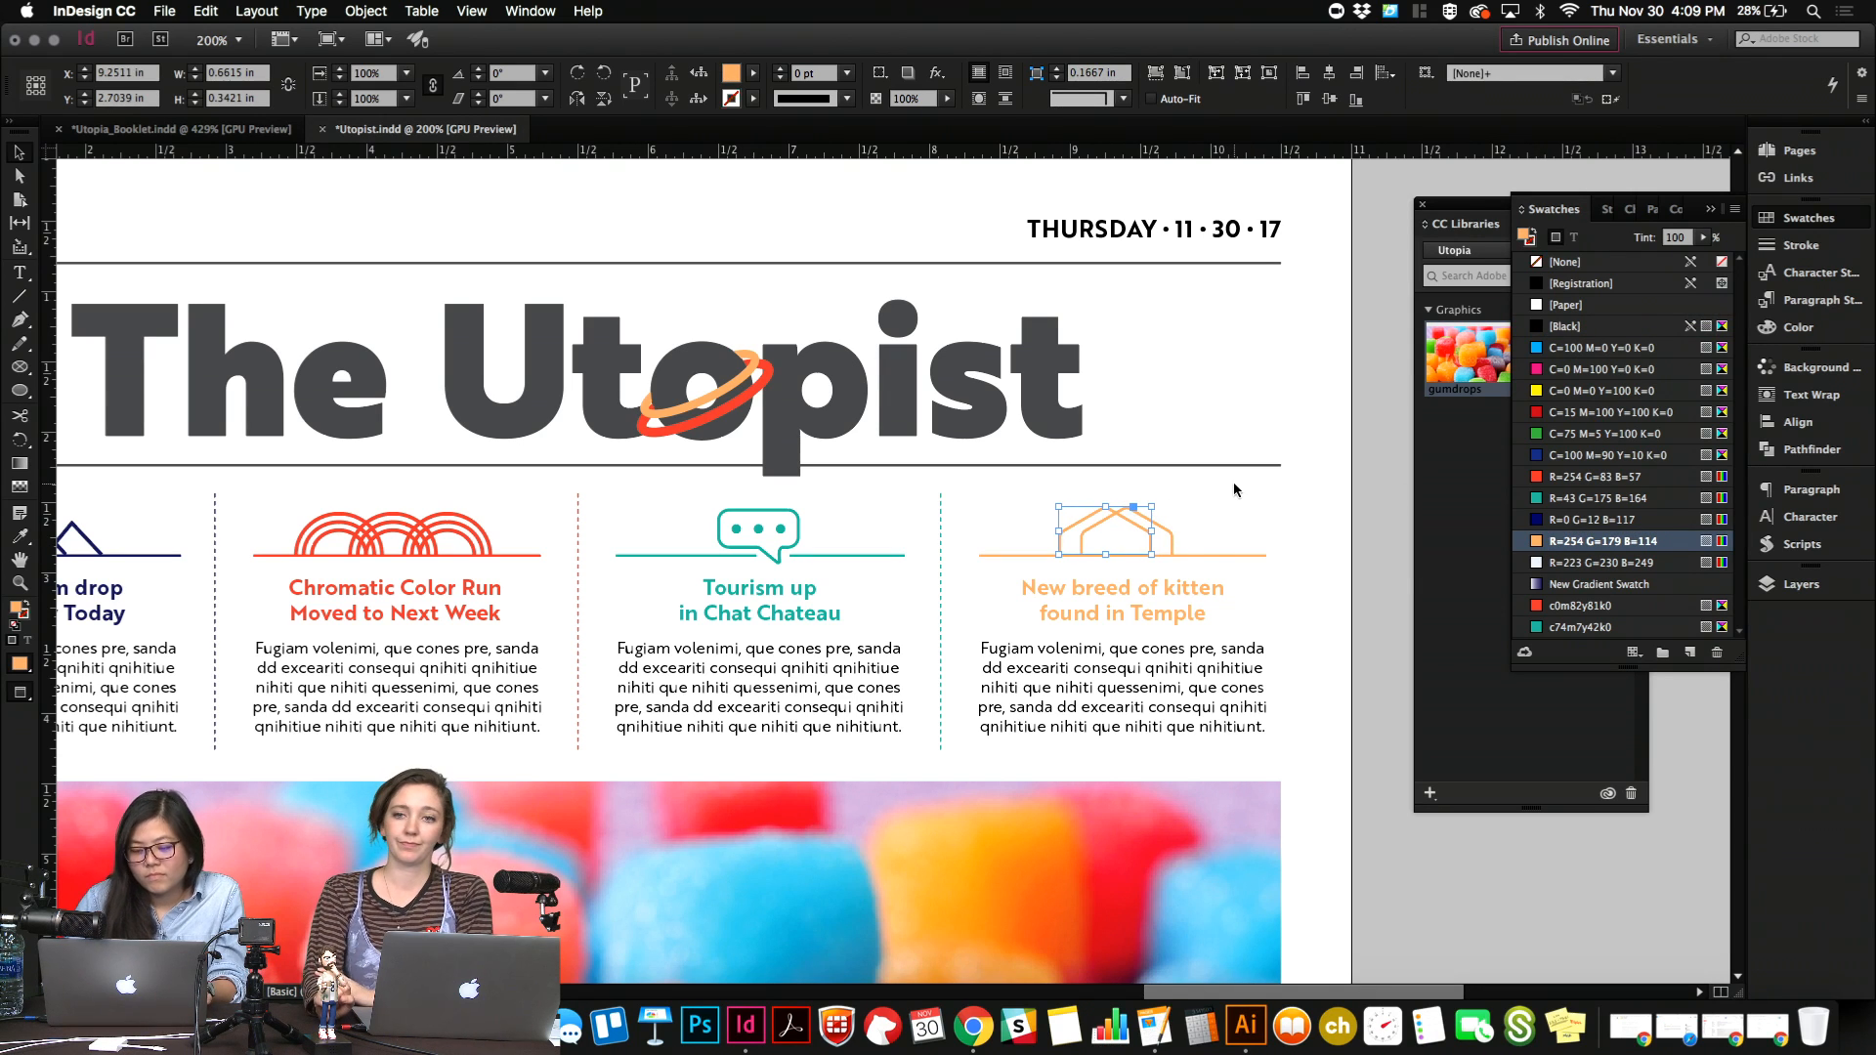
Select both overlapping roof shapes without the rule and nudge them right to center them over the headline.
drag(1082, 502, 1210, 565)
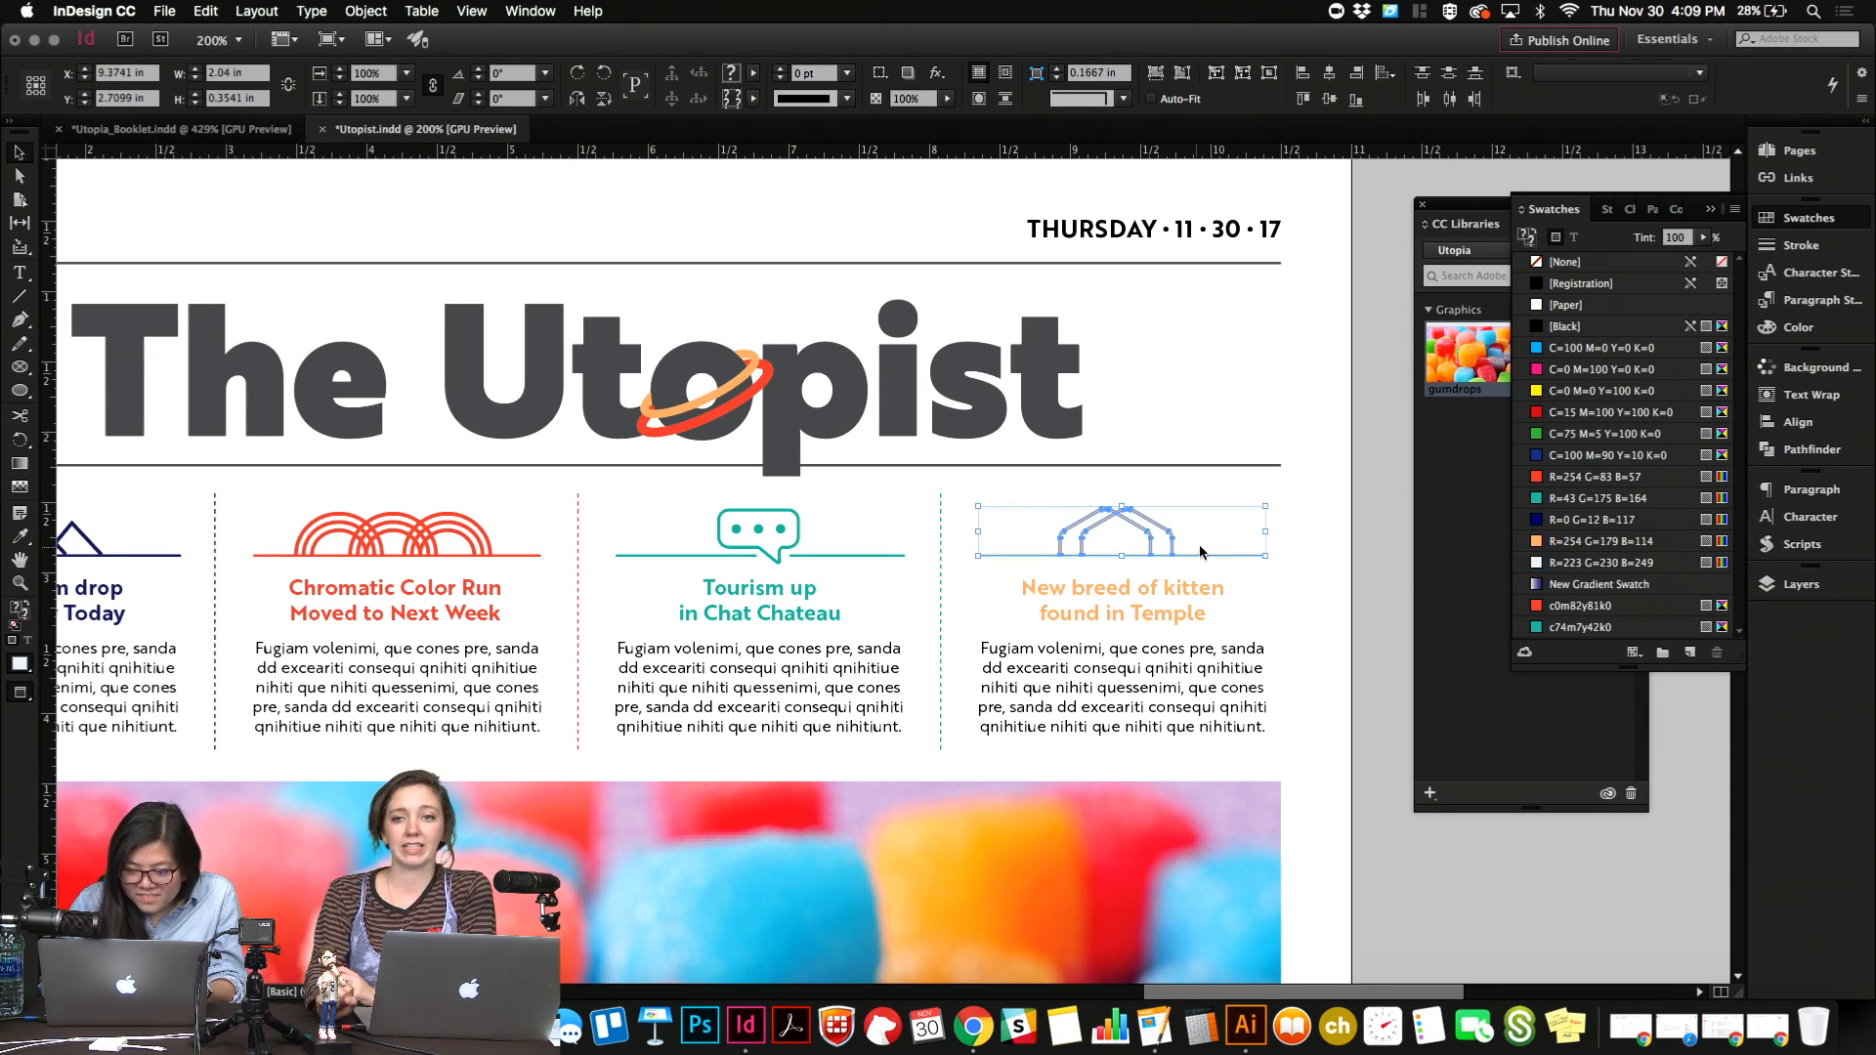
shift+click(1228, 556)
key(Right)
key(Right)
key(Right)
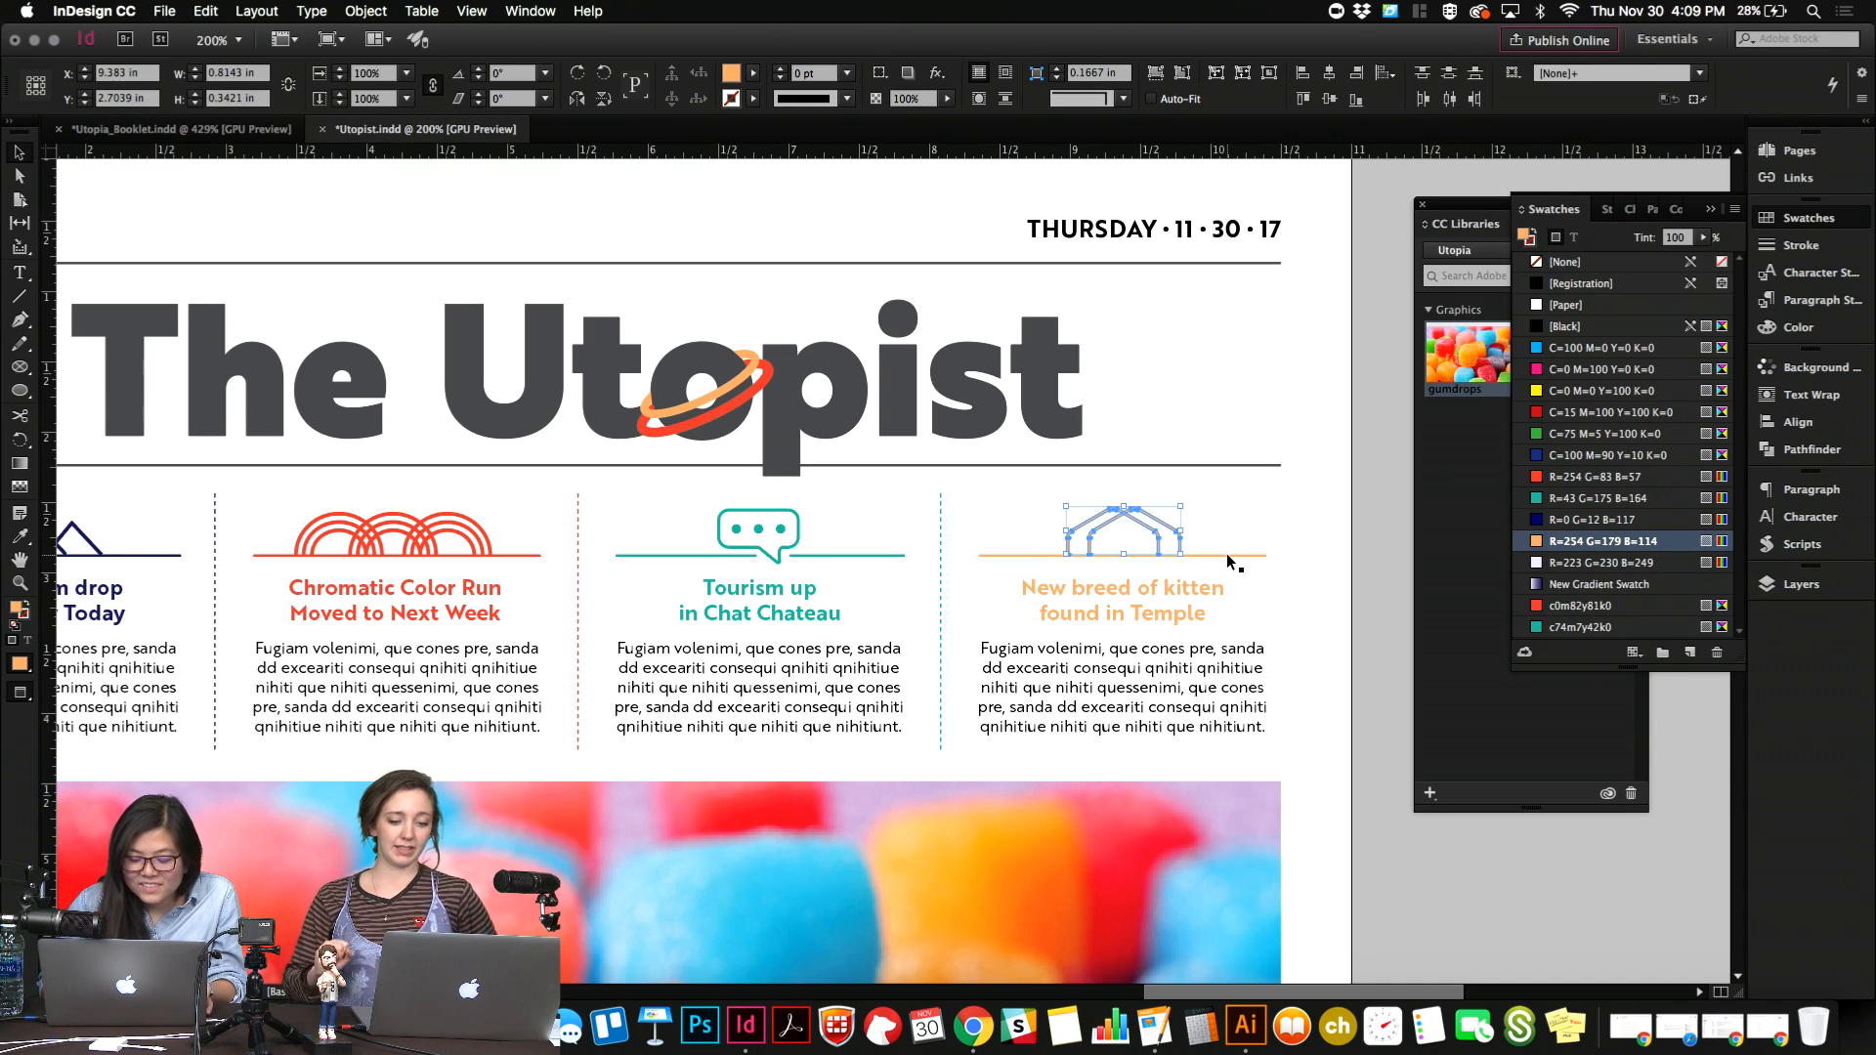
click(1243, 523)
Add a 1 pt stroke to both roof shapes of the temple icon.
scroll(1243, 524, down, 1)
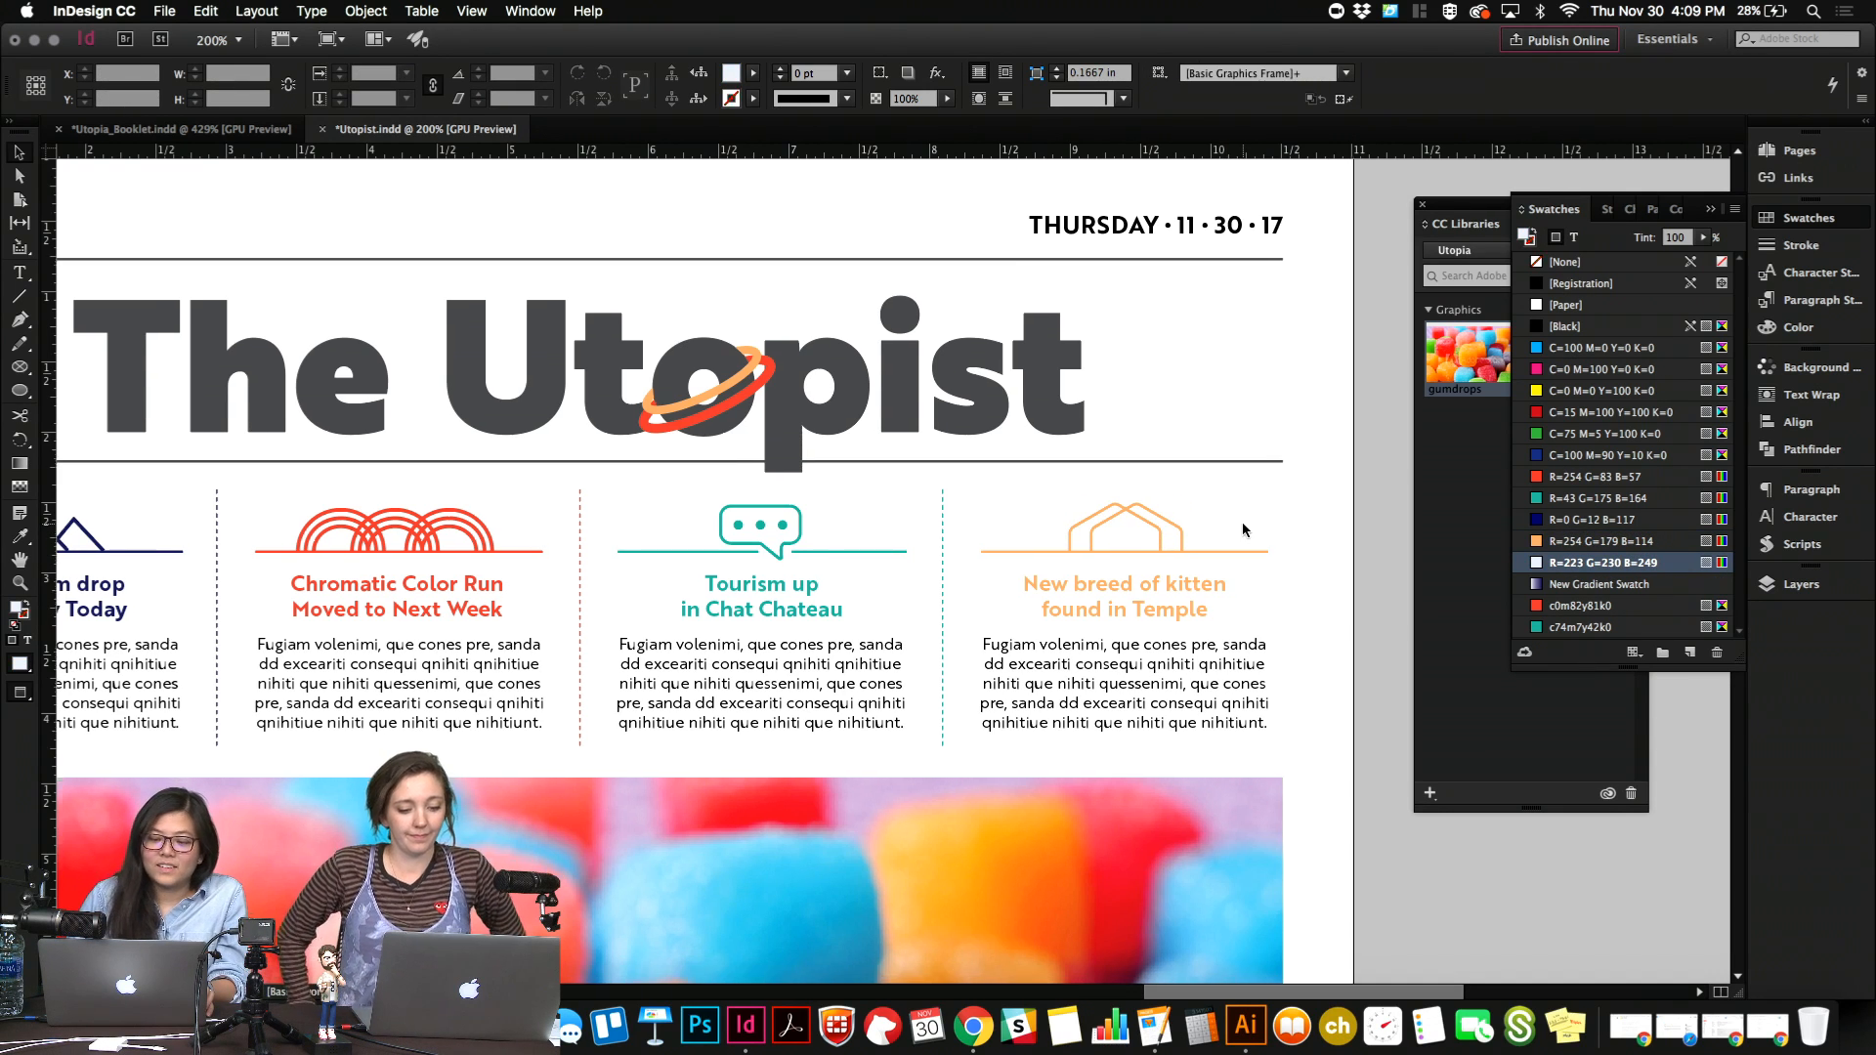
key(super+minus)
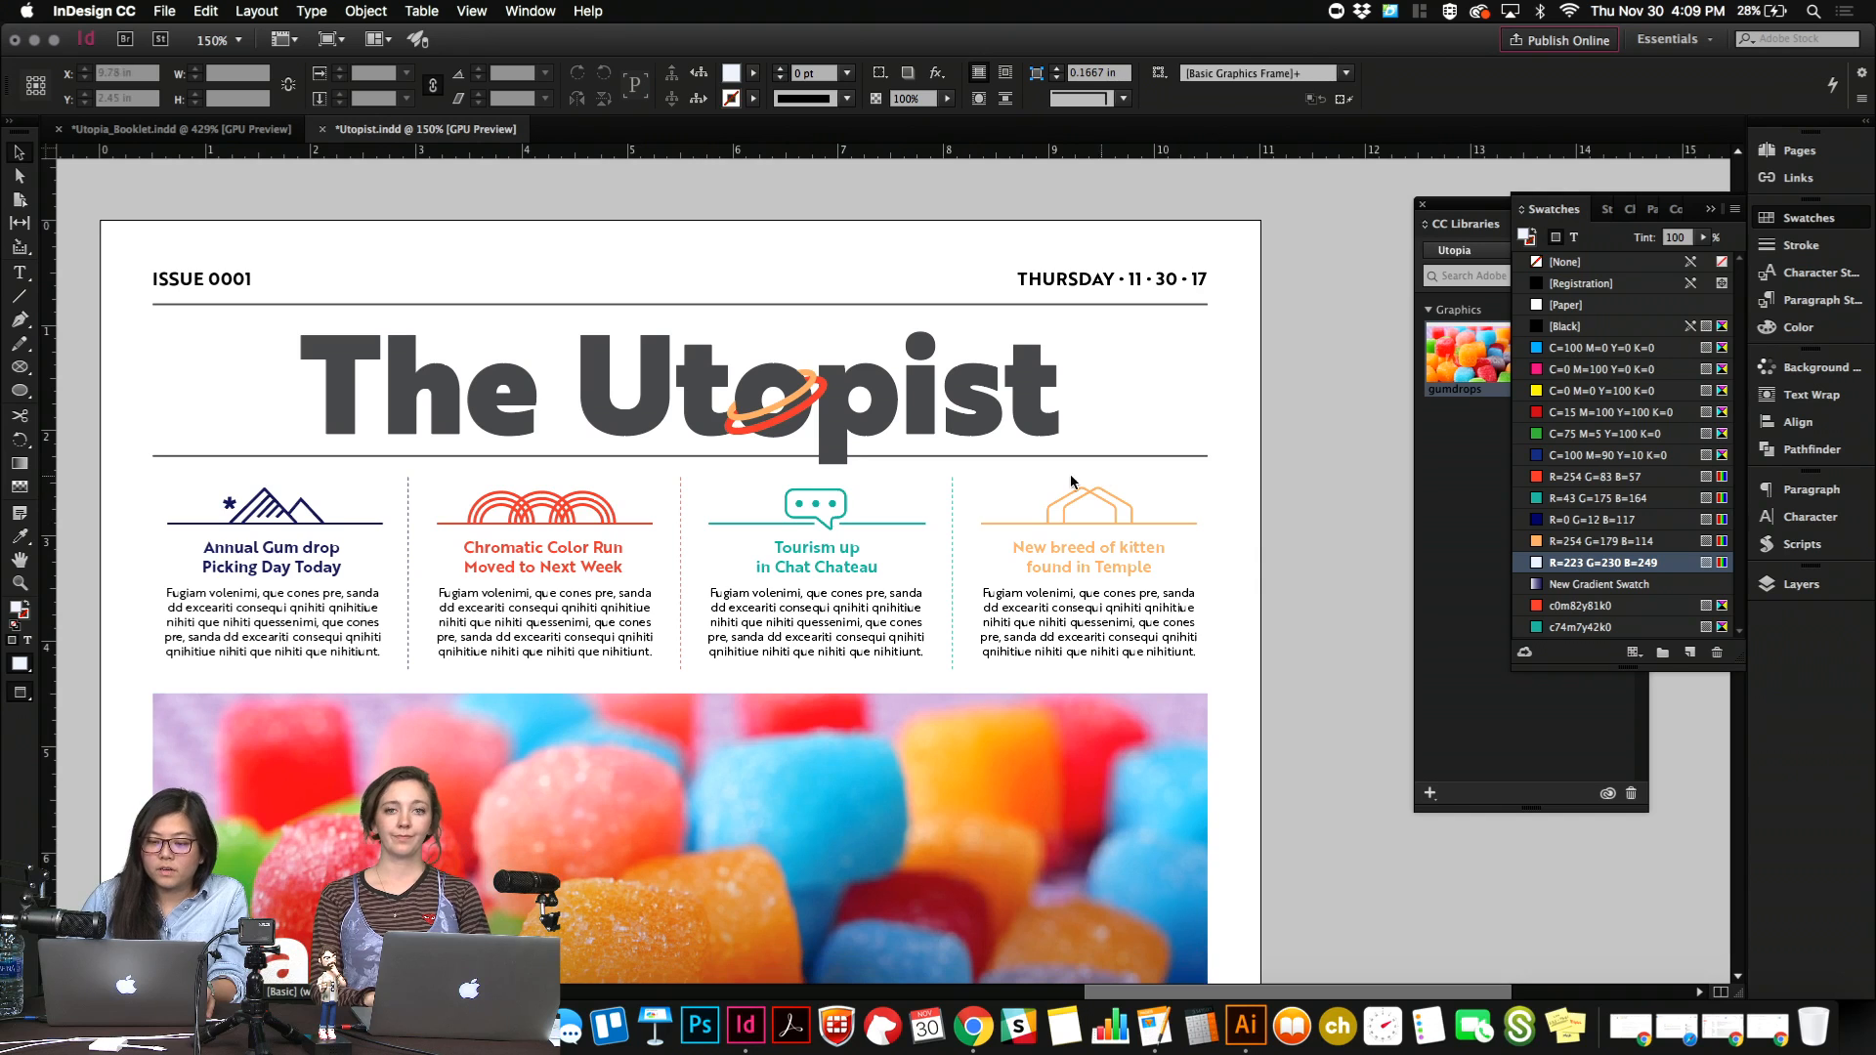
drag(1145, 494, 1146, 495)
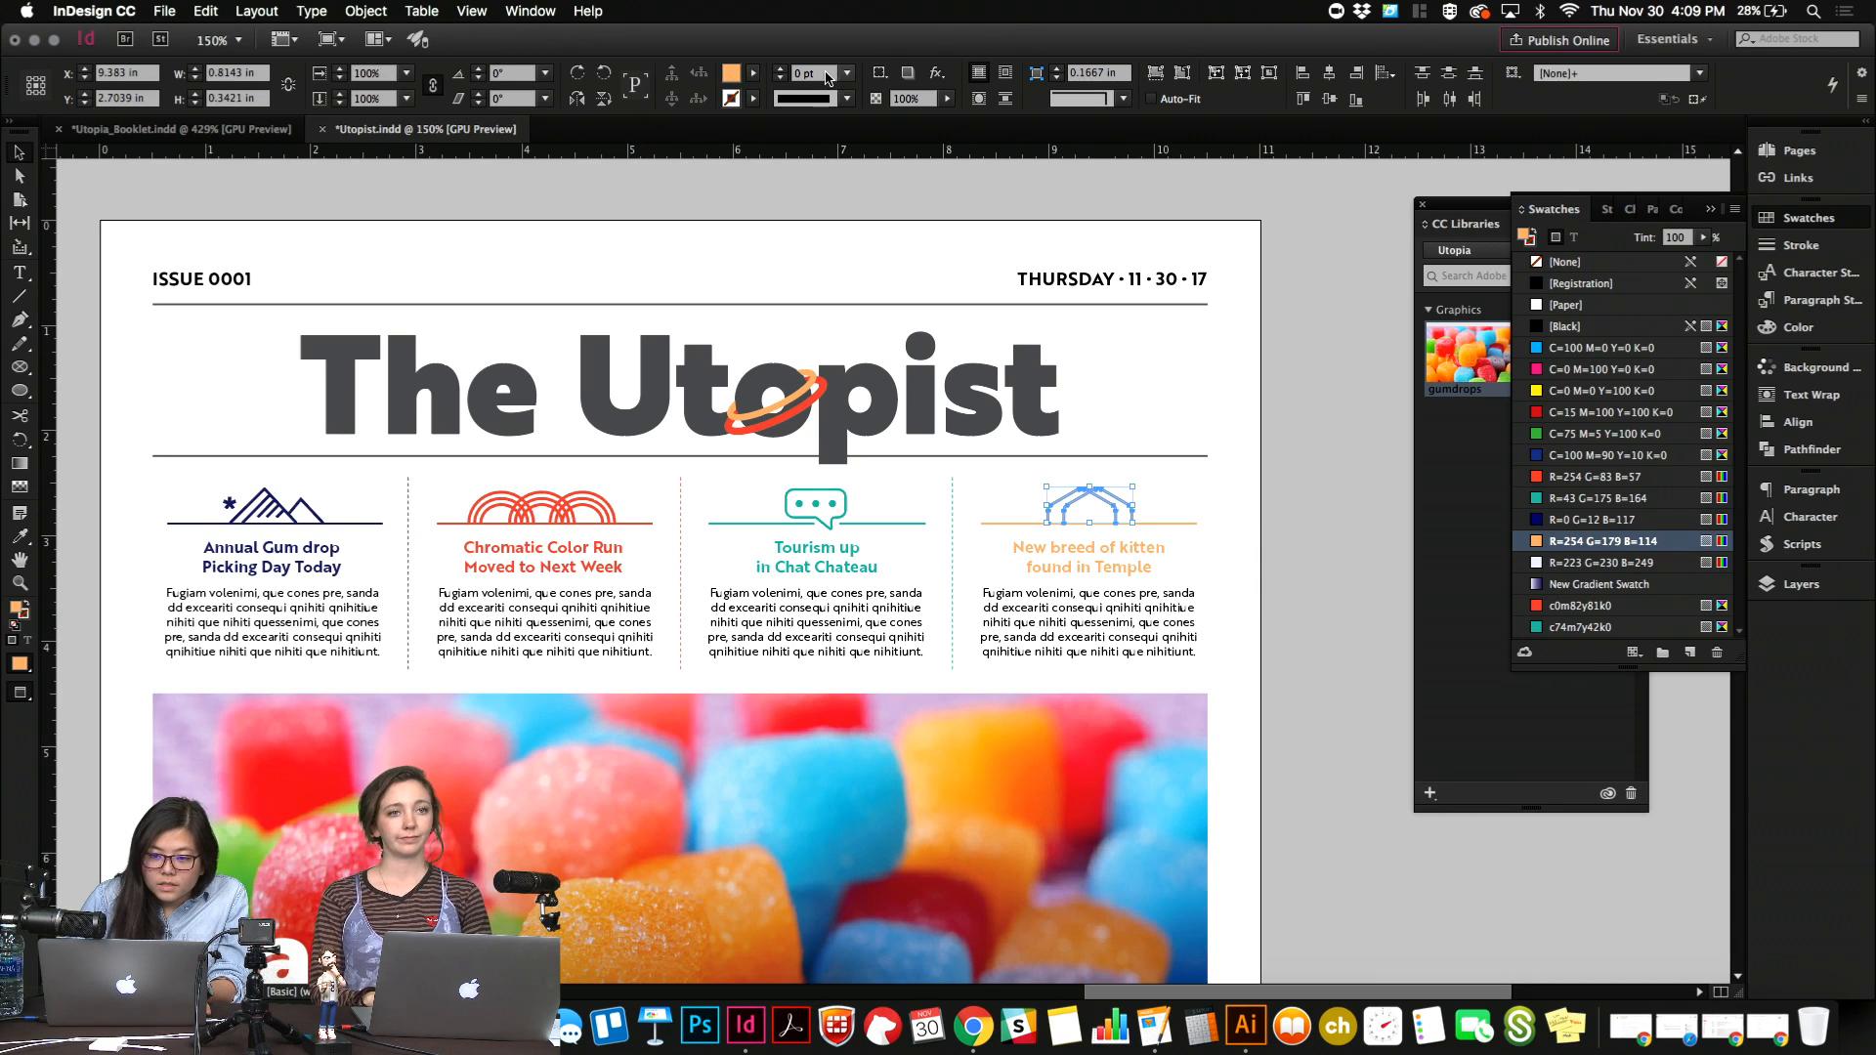
key(Up)
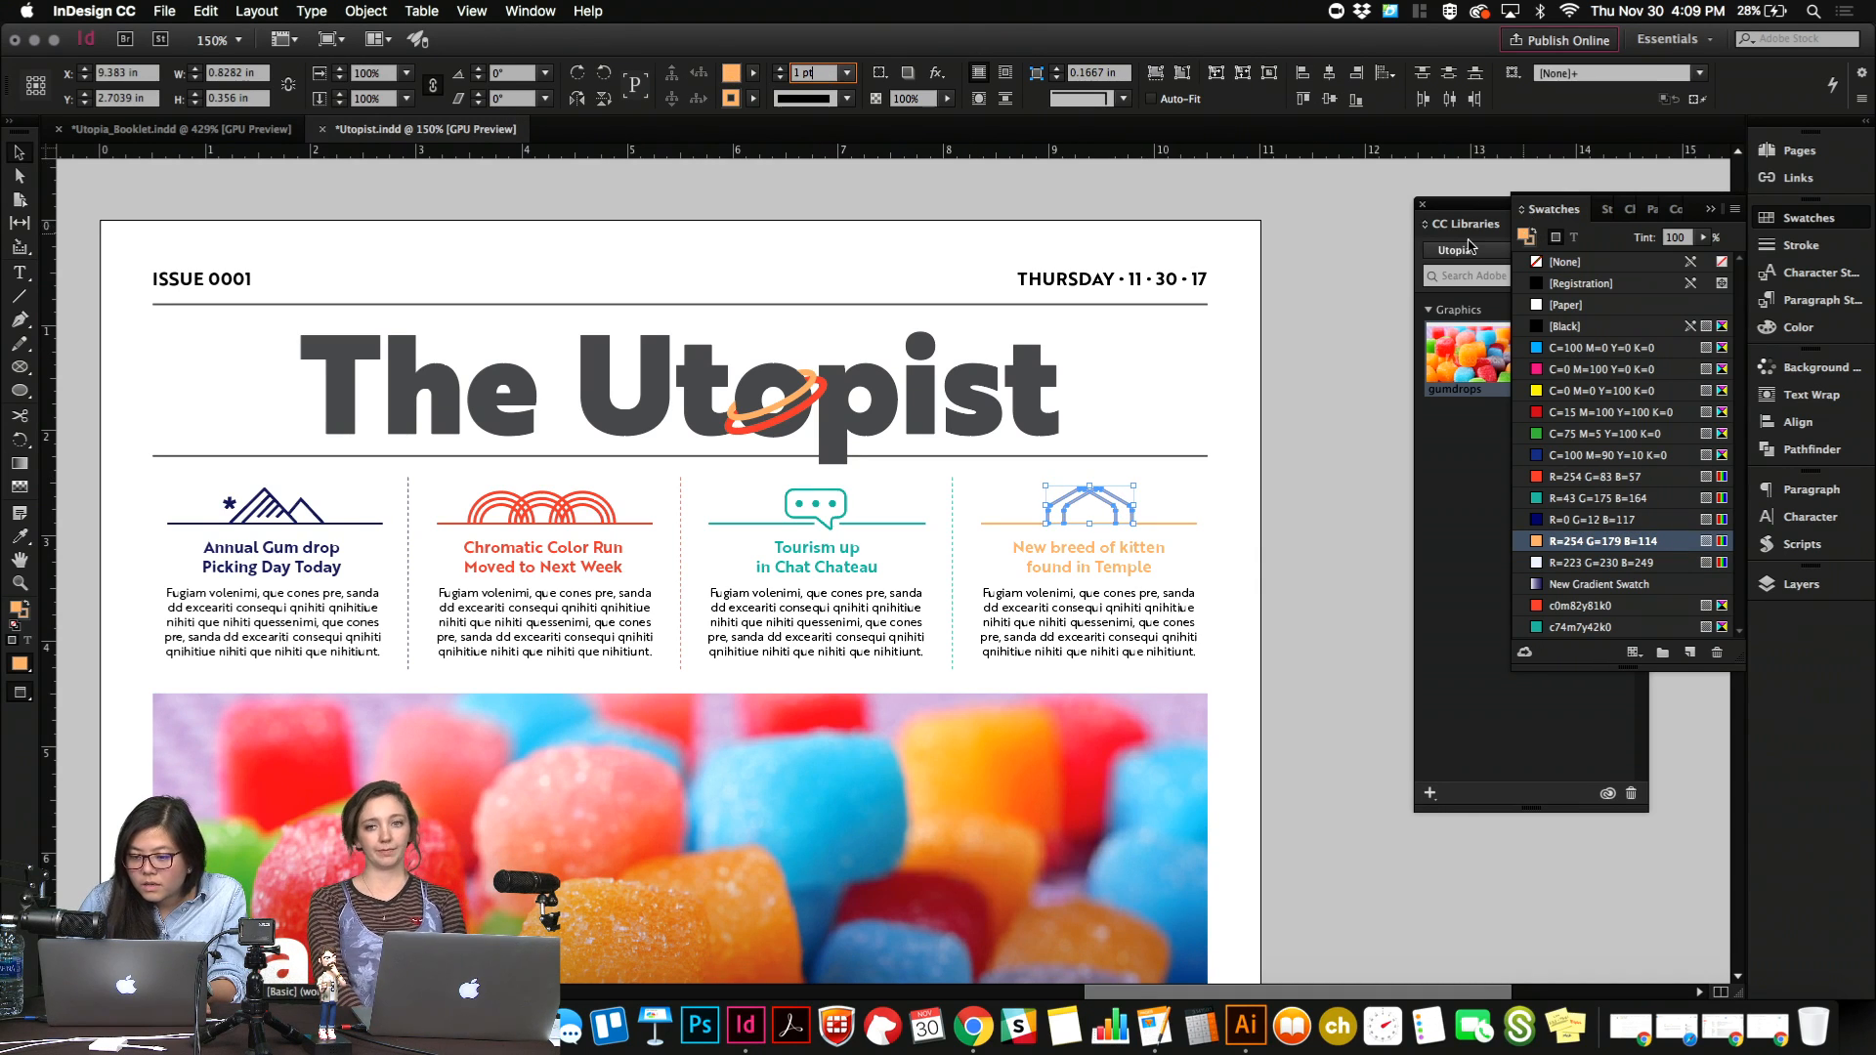
Review the page from the masthead and headline icons through the gumdrops image to the empty lower half.
click(1345, 511)
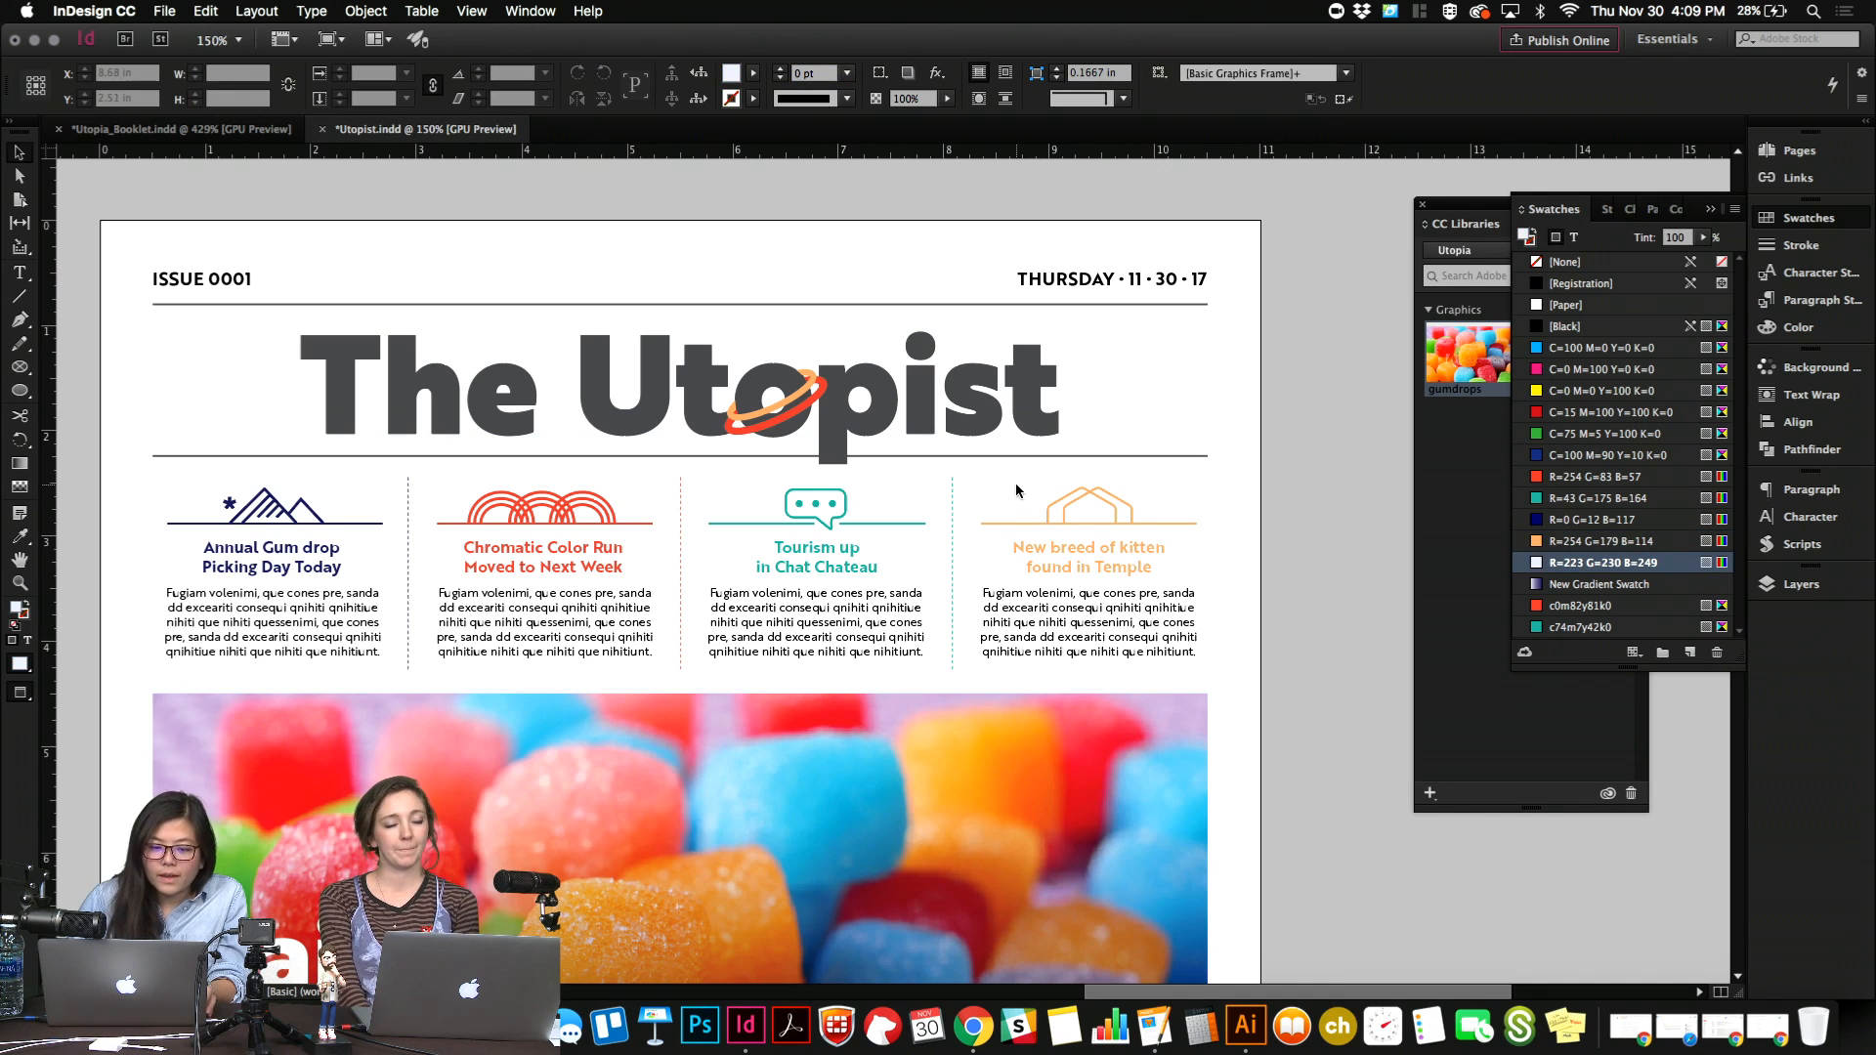
key(super+minus)
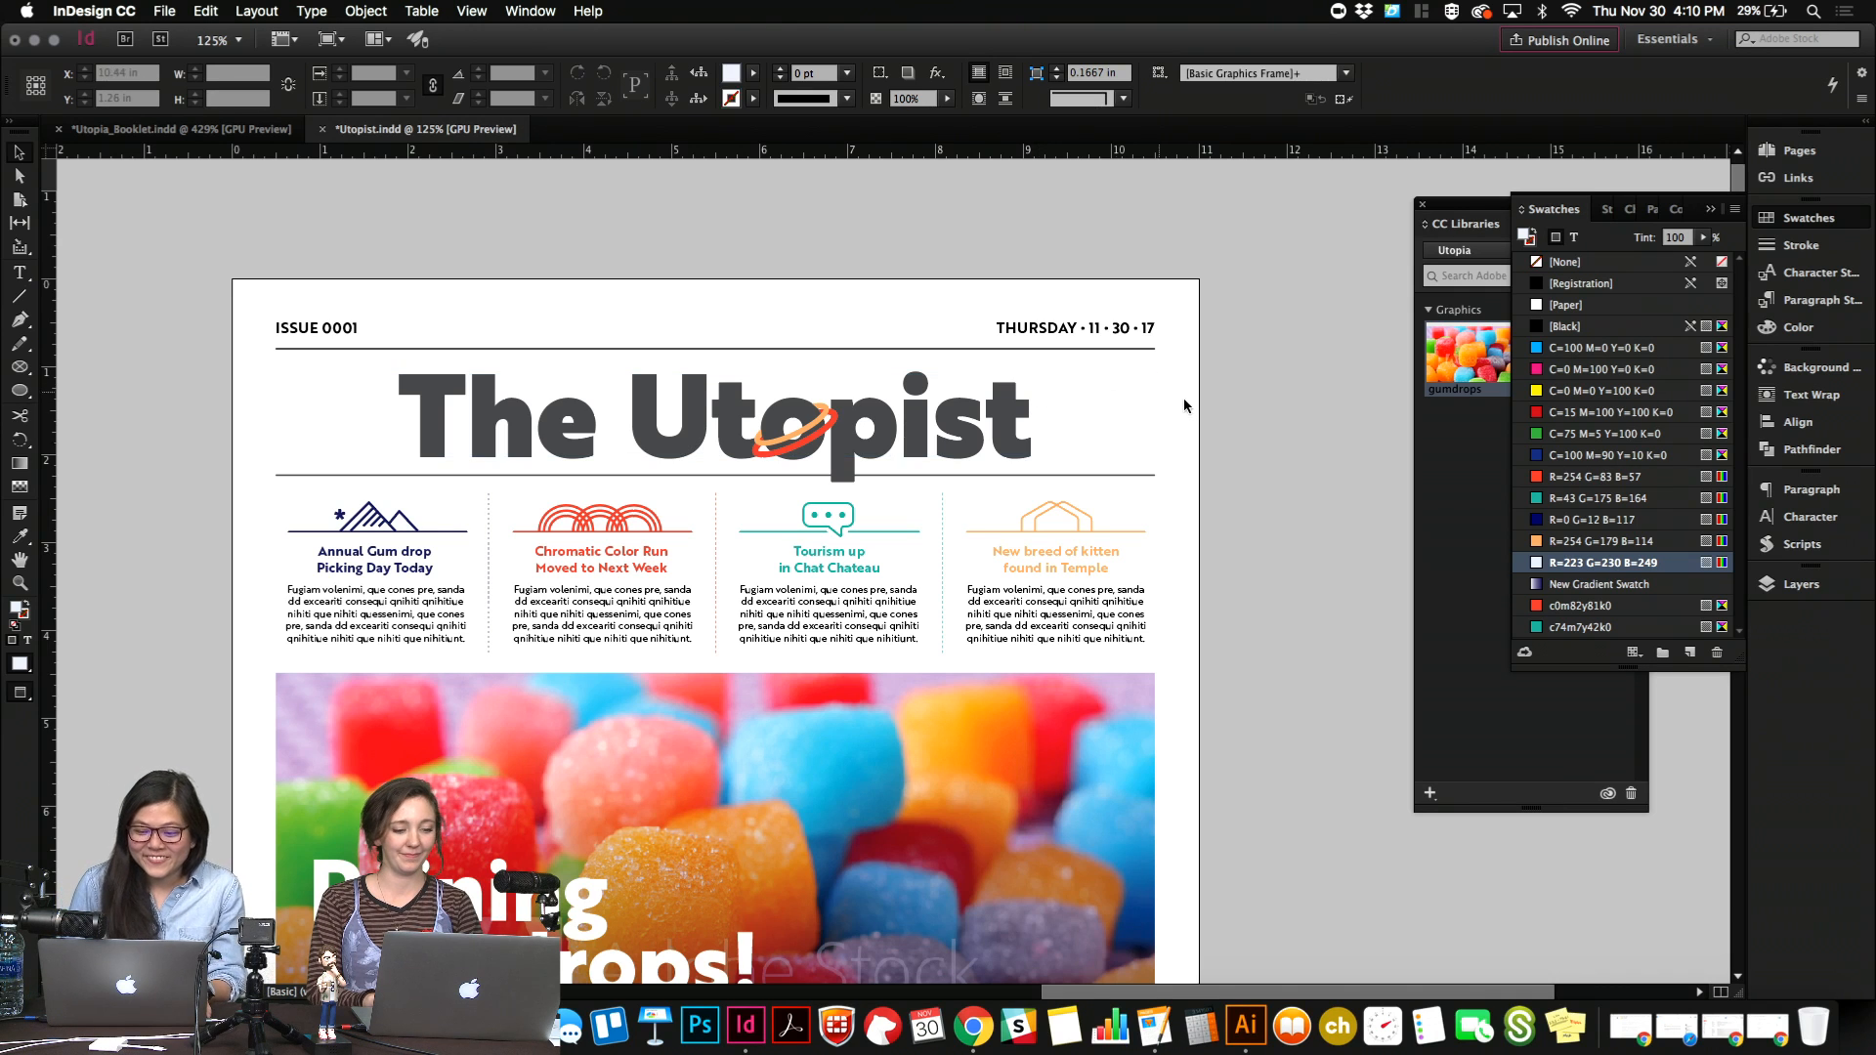
drag(1190, 395, 596, 466)
click(596, 466)
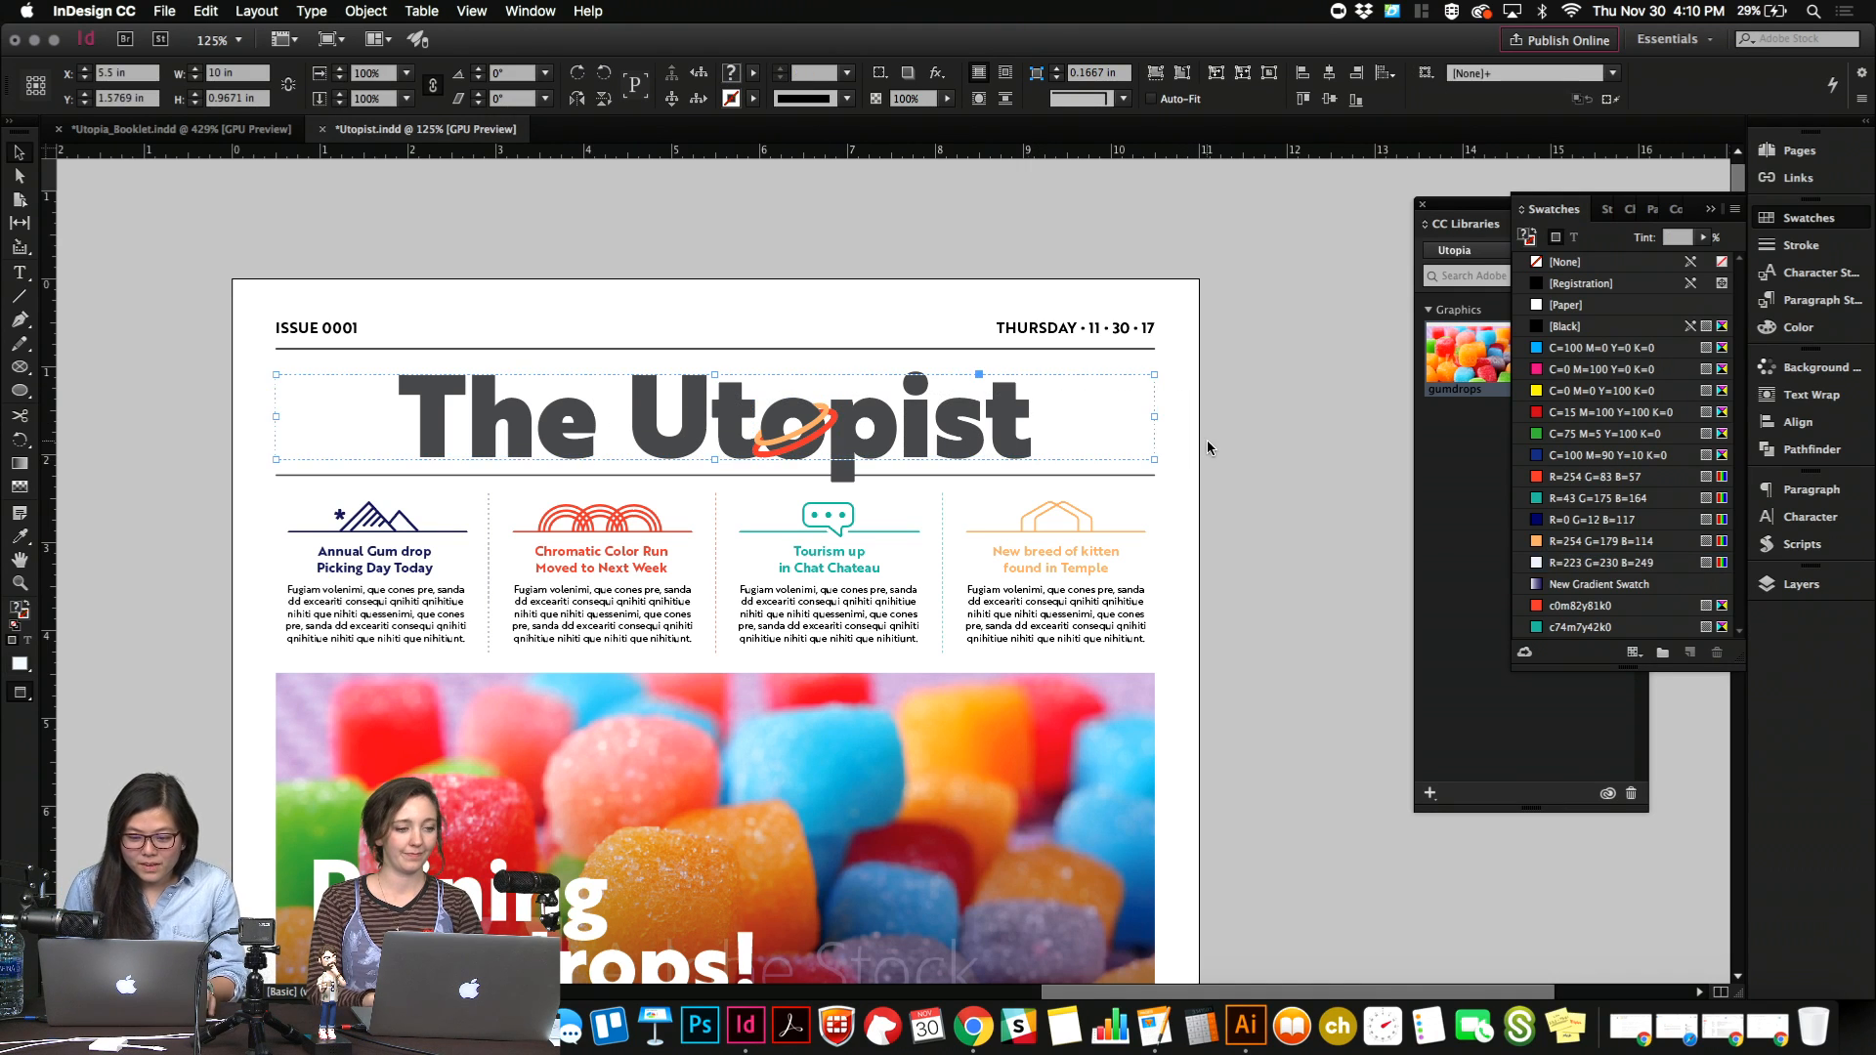
scroll(1199, 444, down, 5)
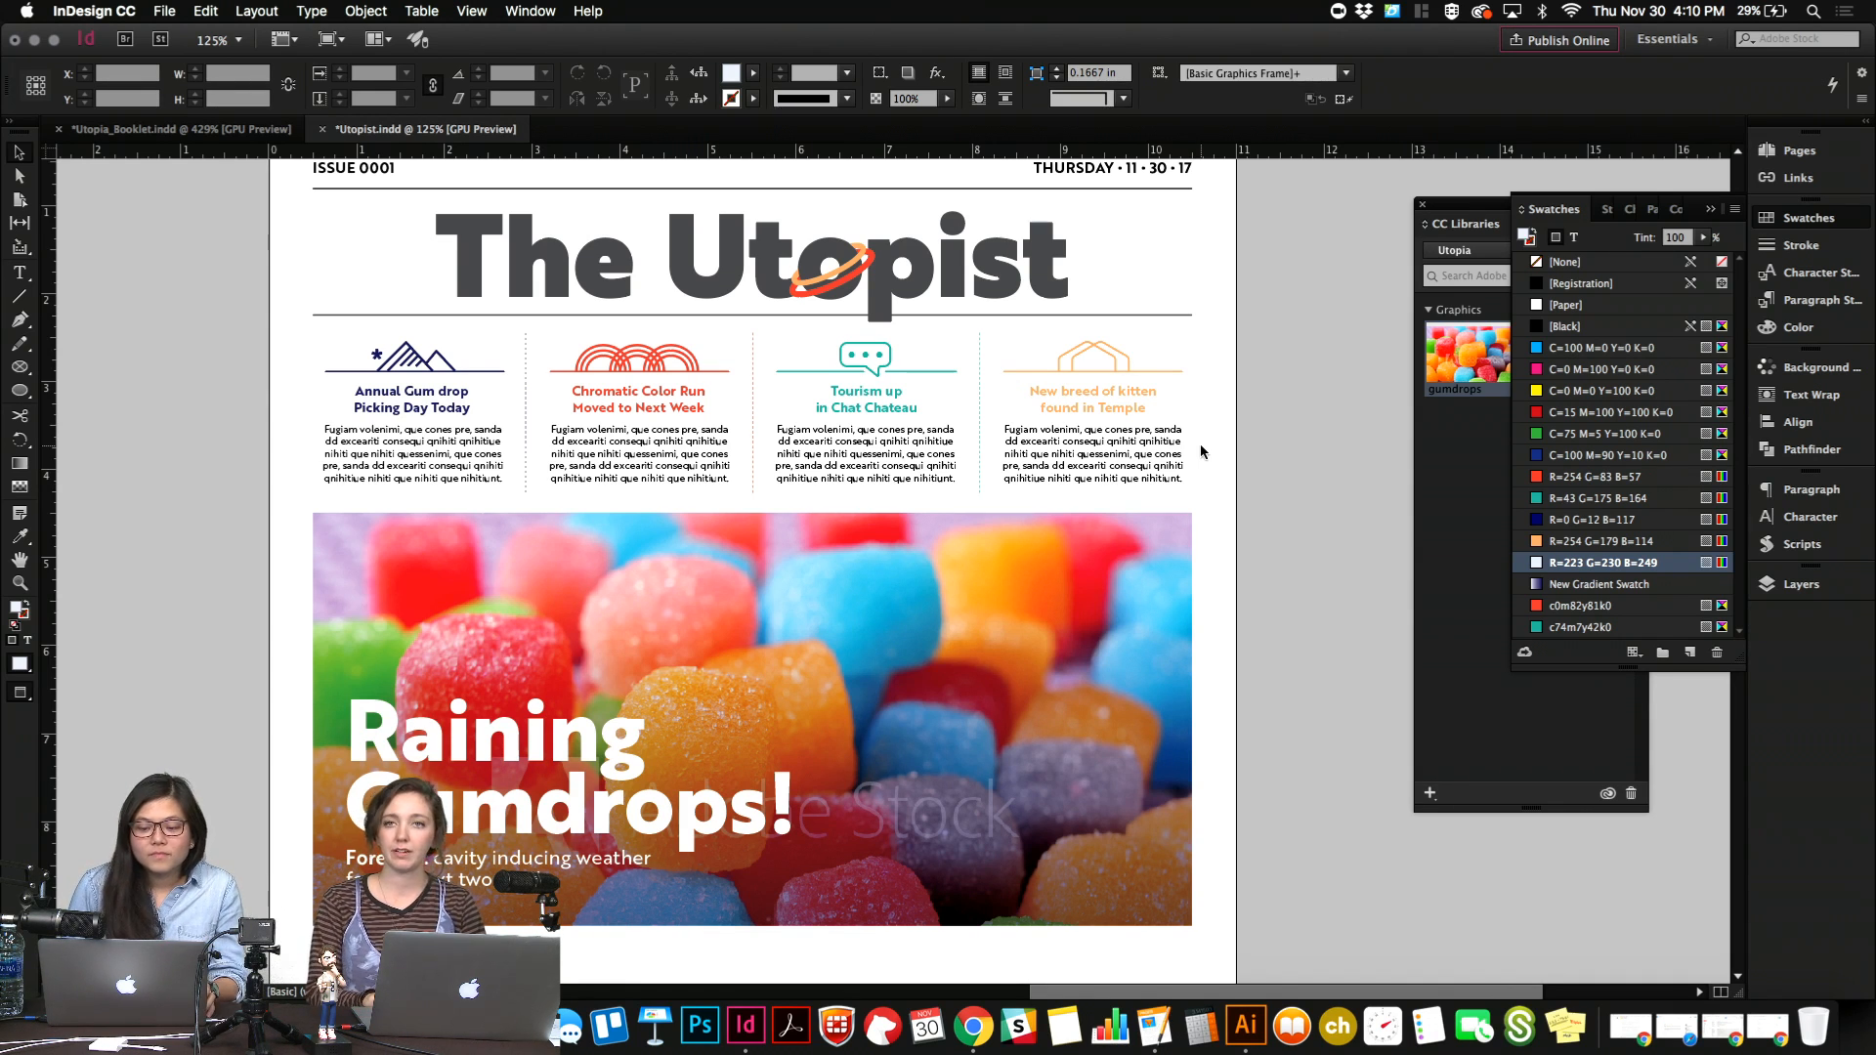
scroll(1200, 443, down, 8)
key(super+1)
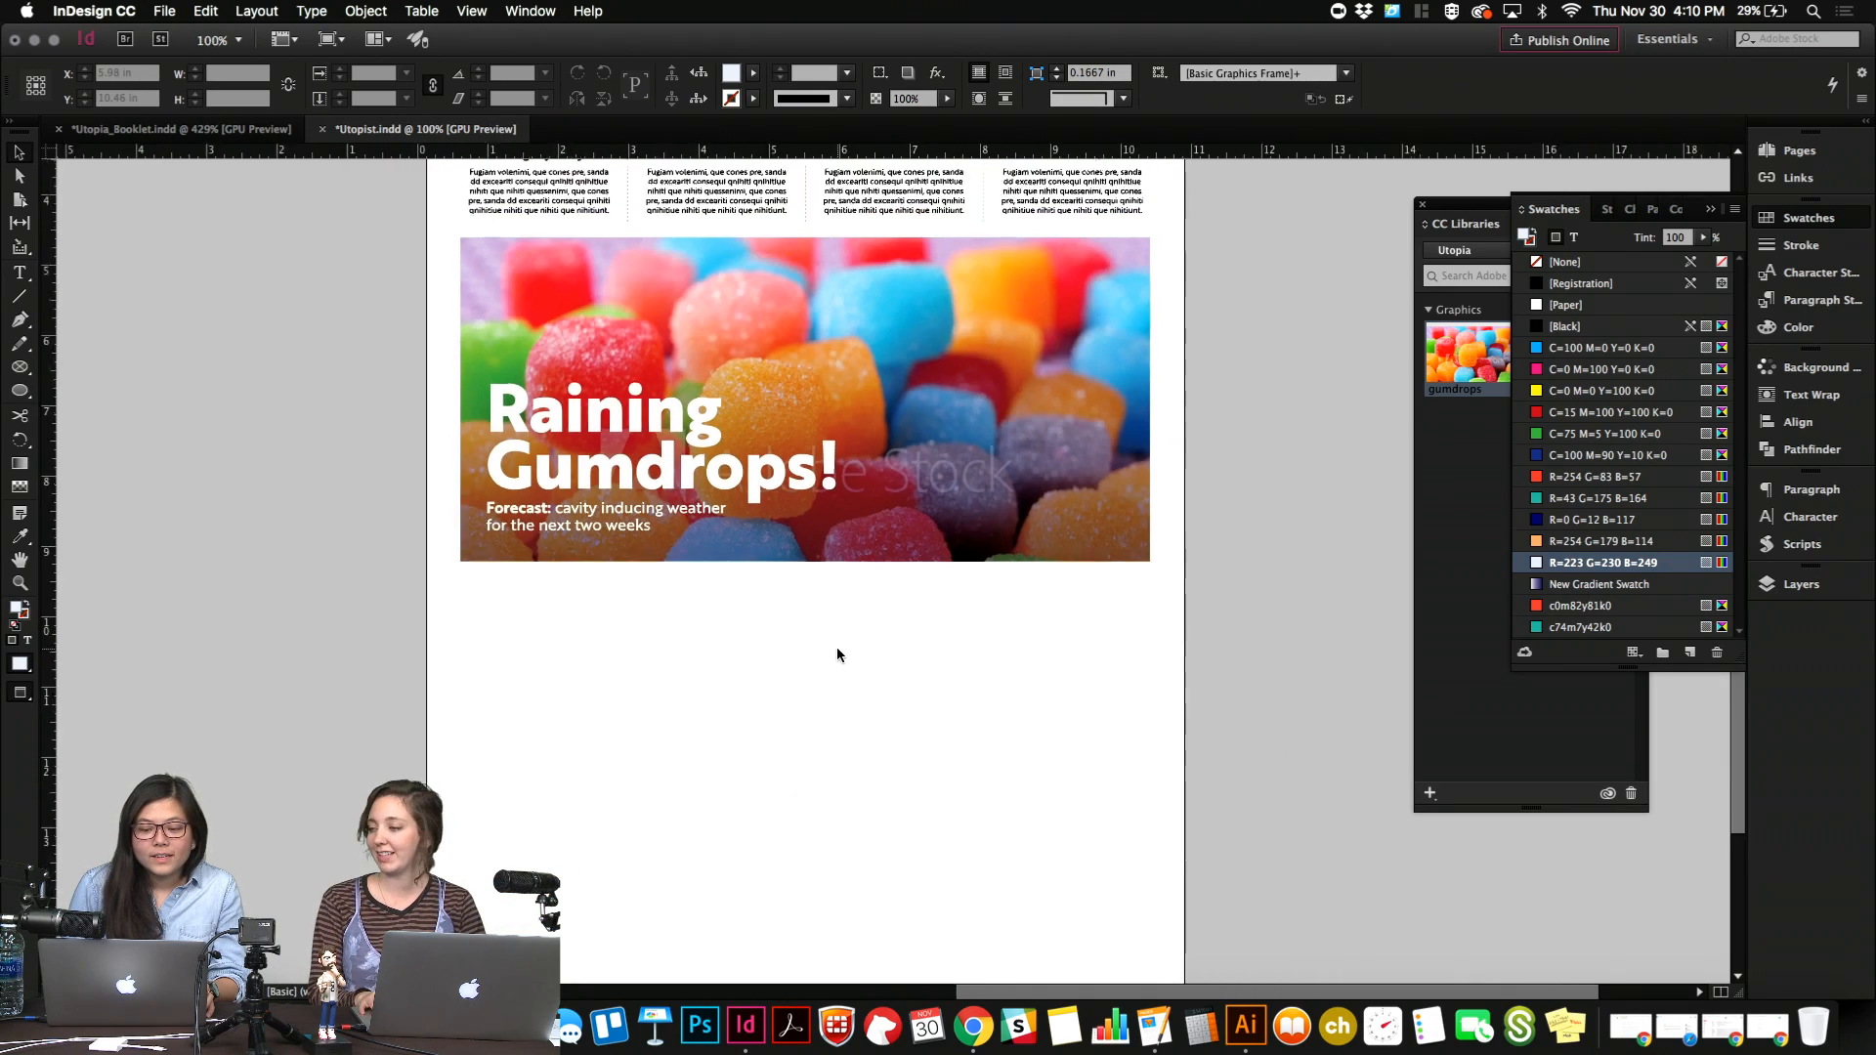
scroll(836, 655, up, 5)
scroll(836, 654, up, 3)
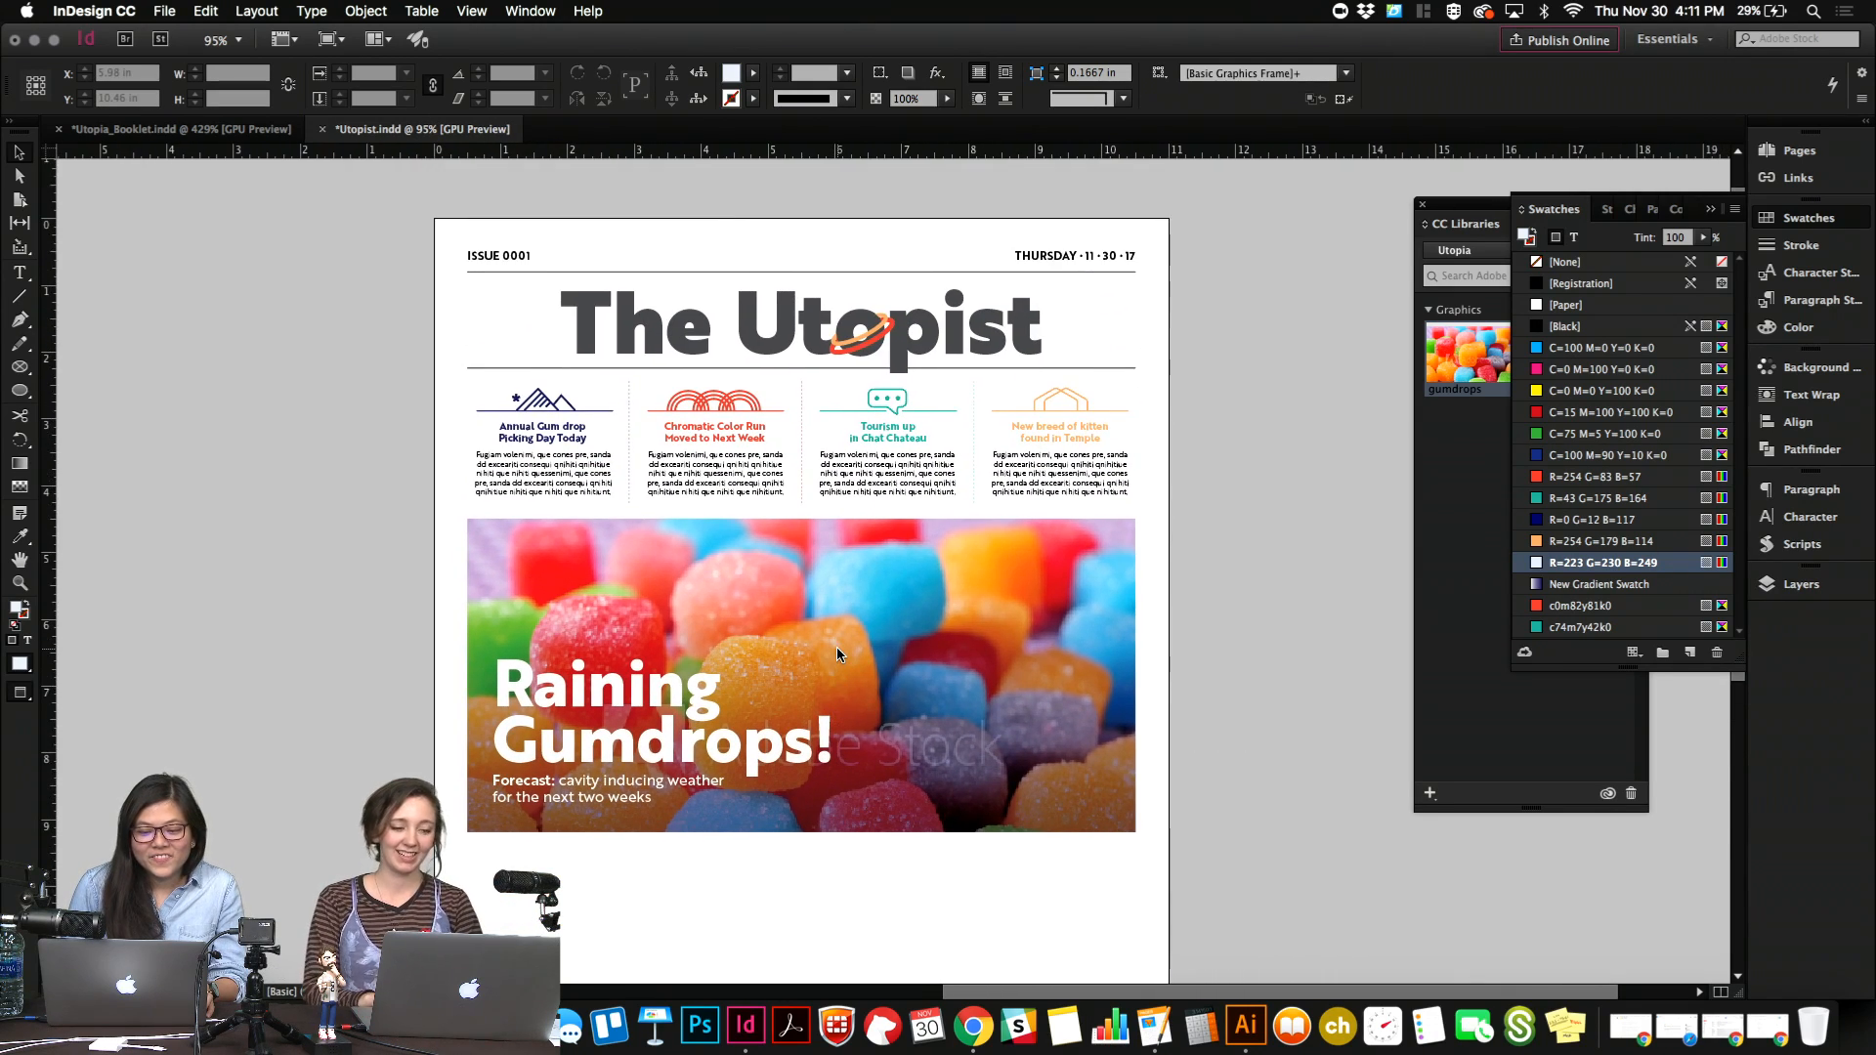
scroll(836, 653, down, 6)
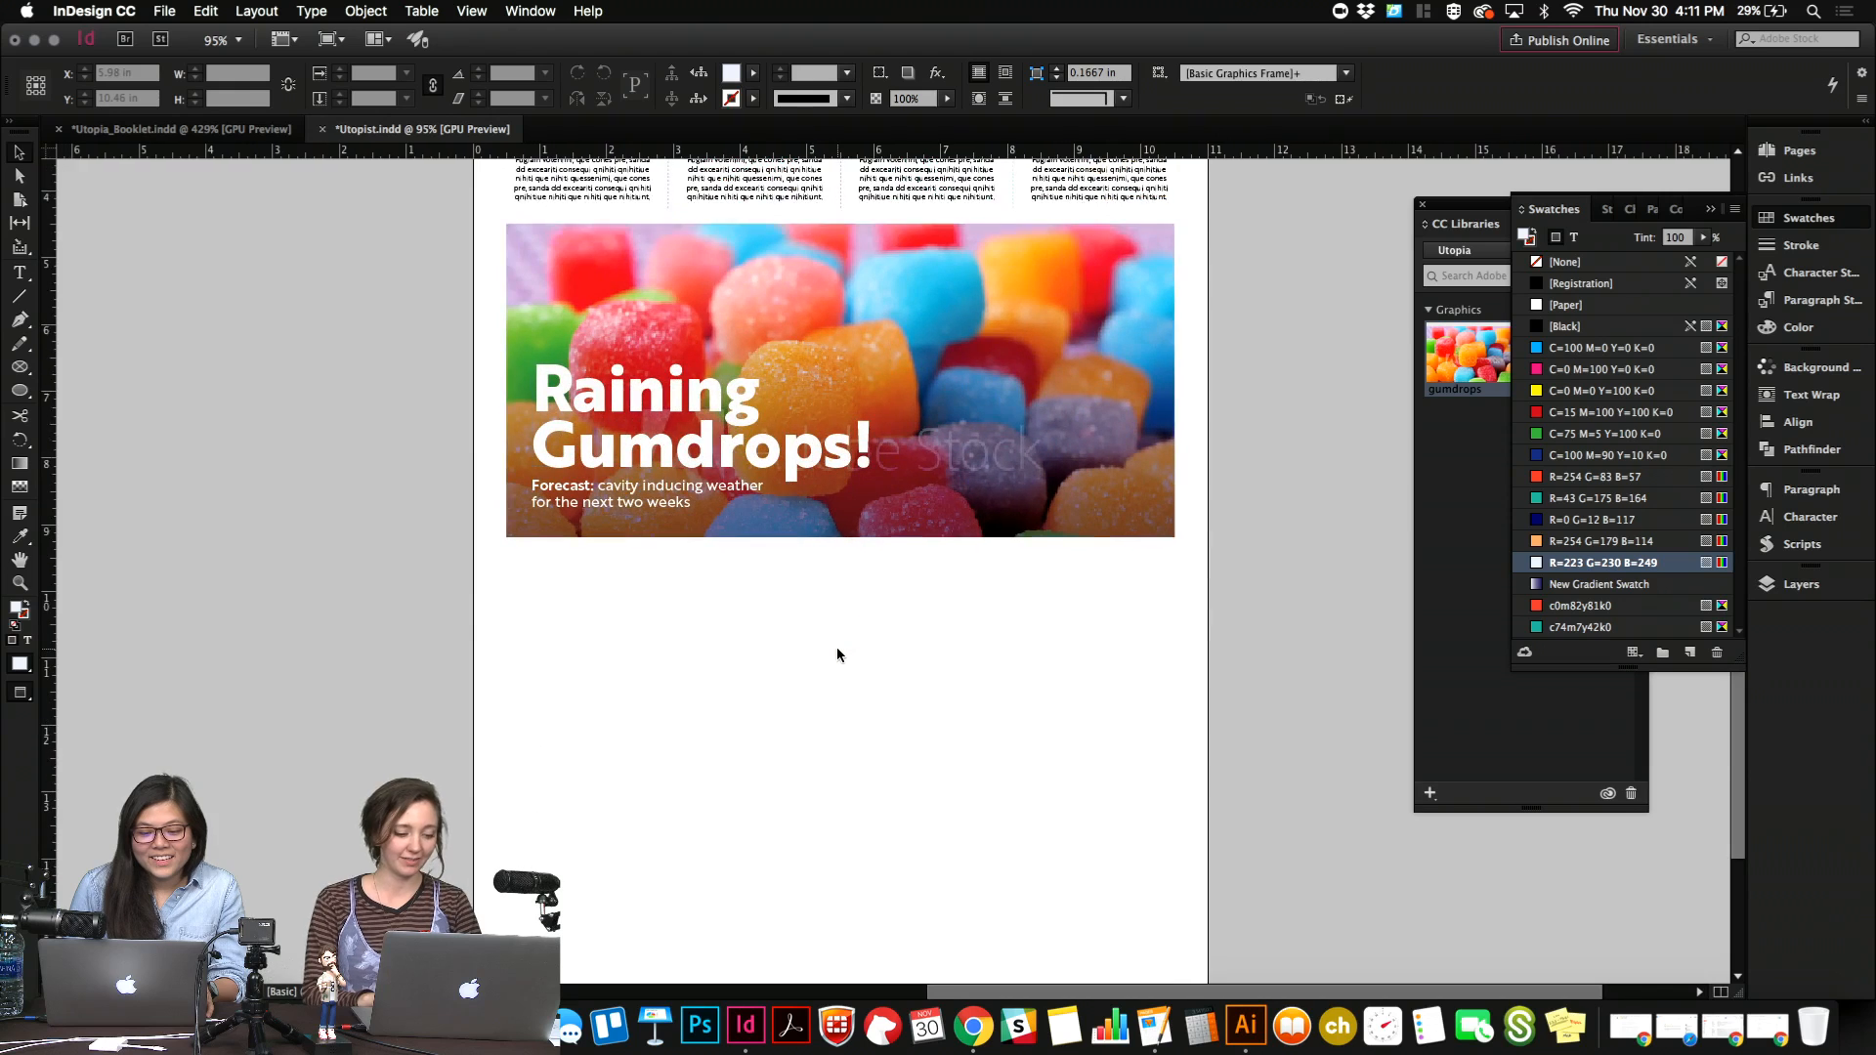
scroll(836, 653, up, 4)
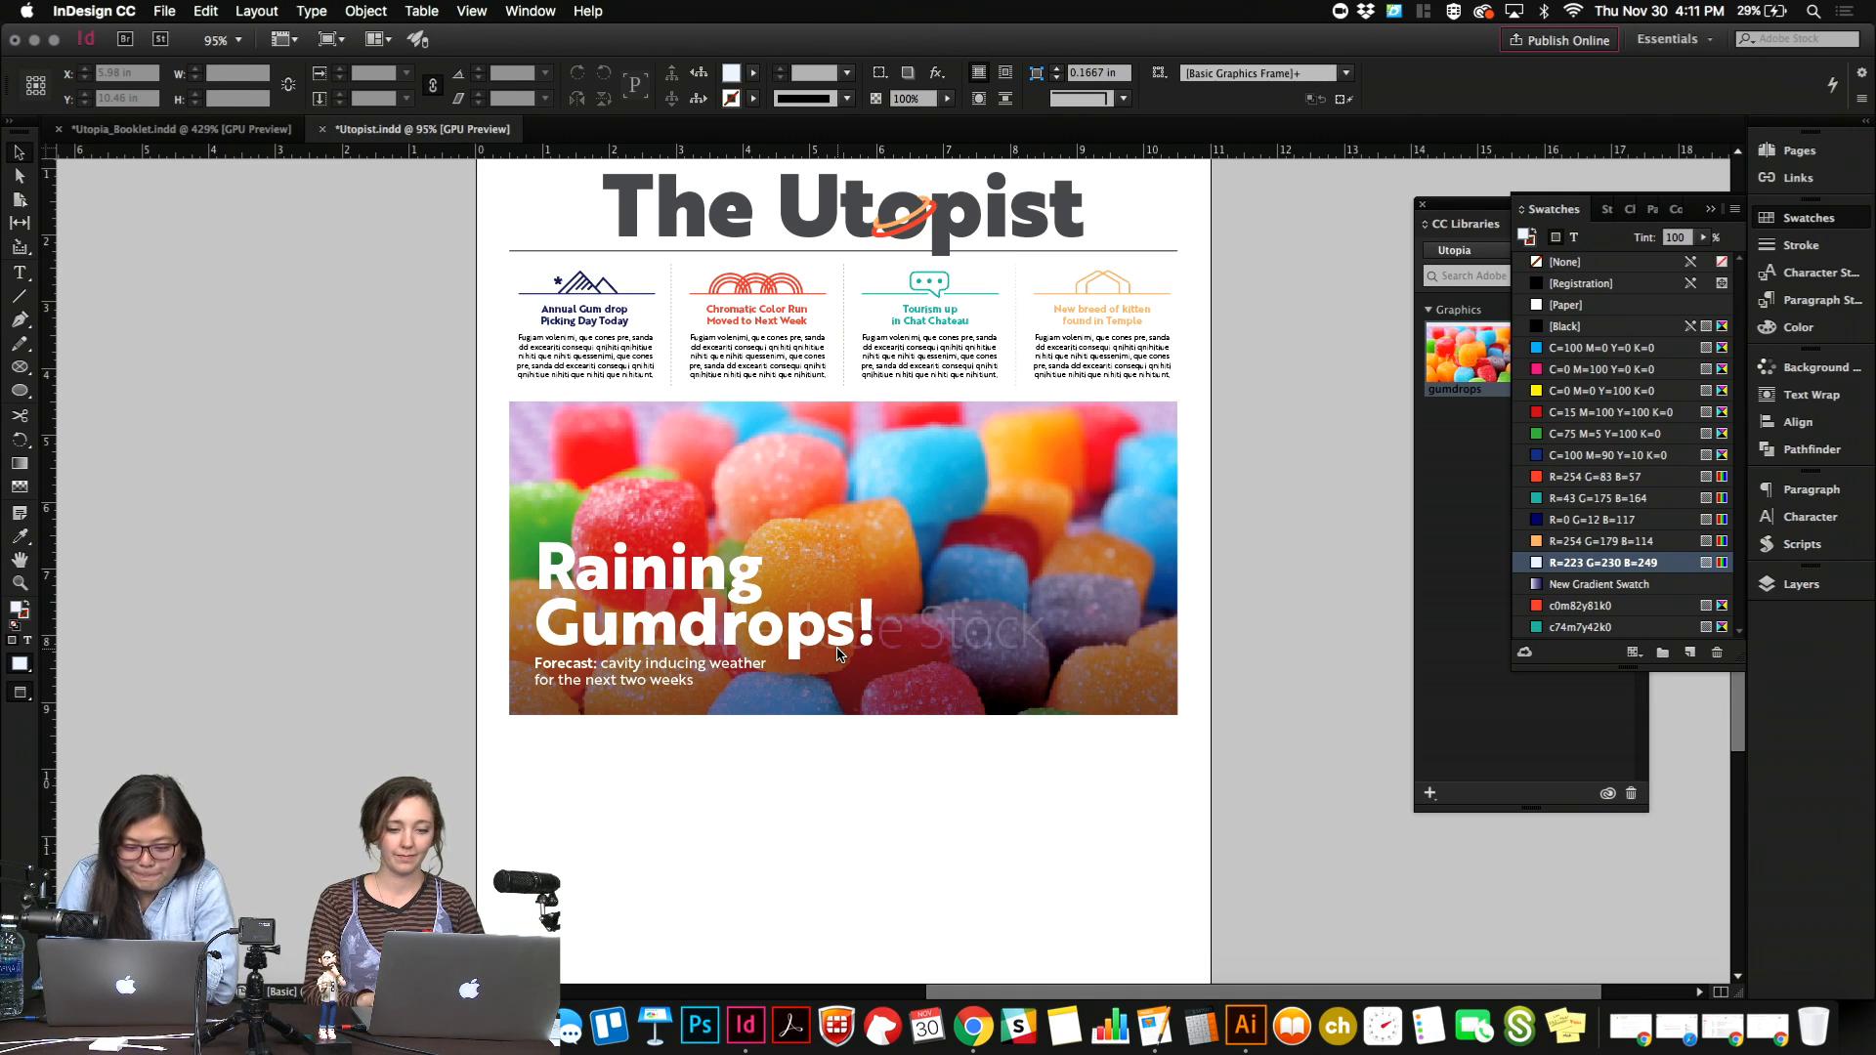
click(946, 282)
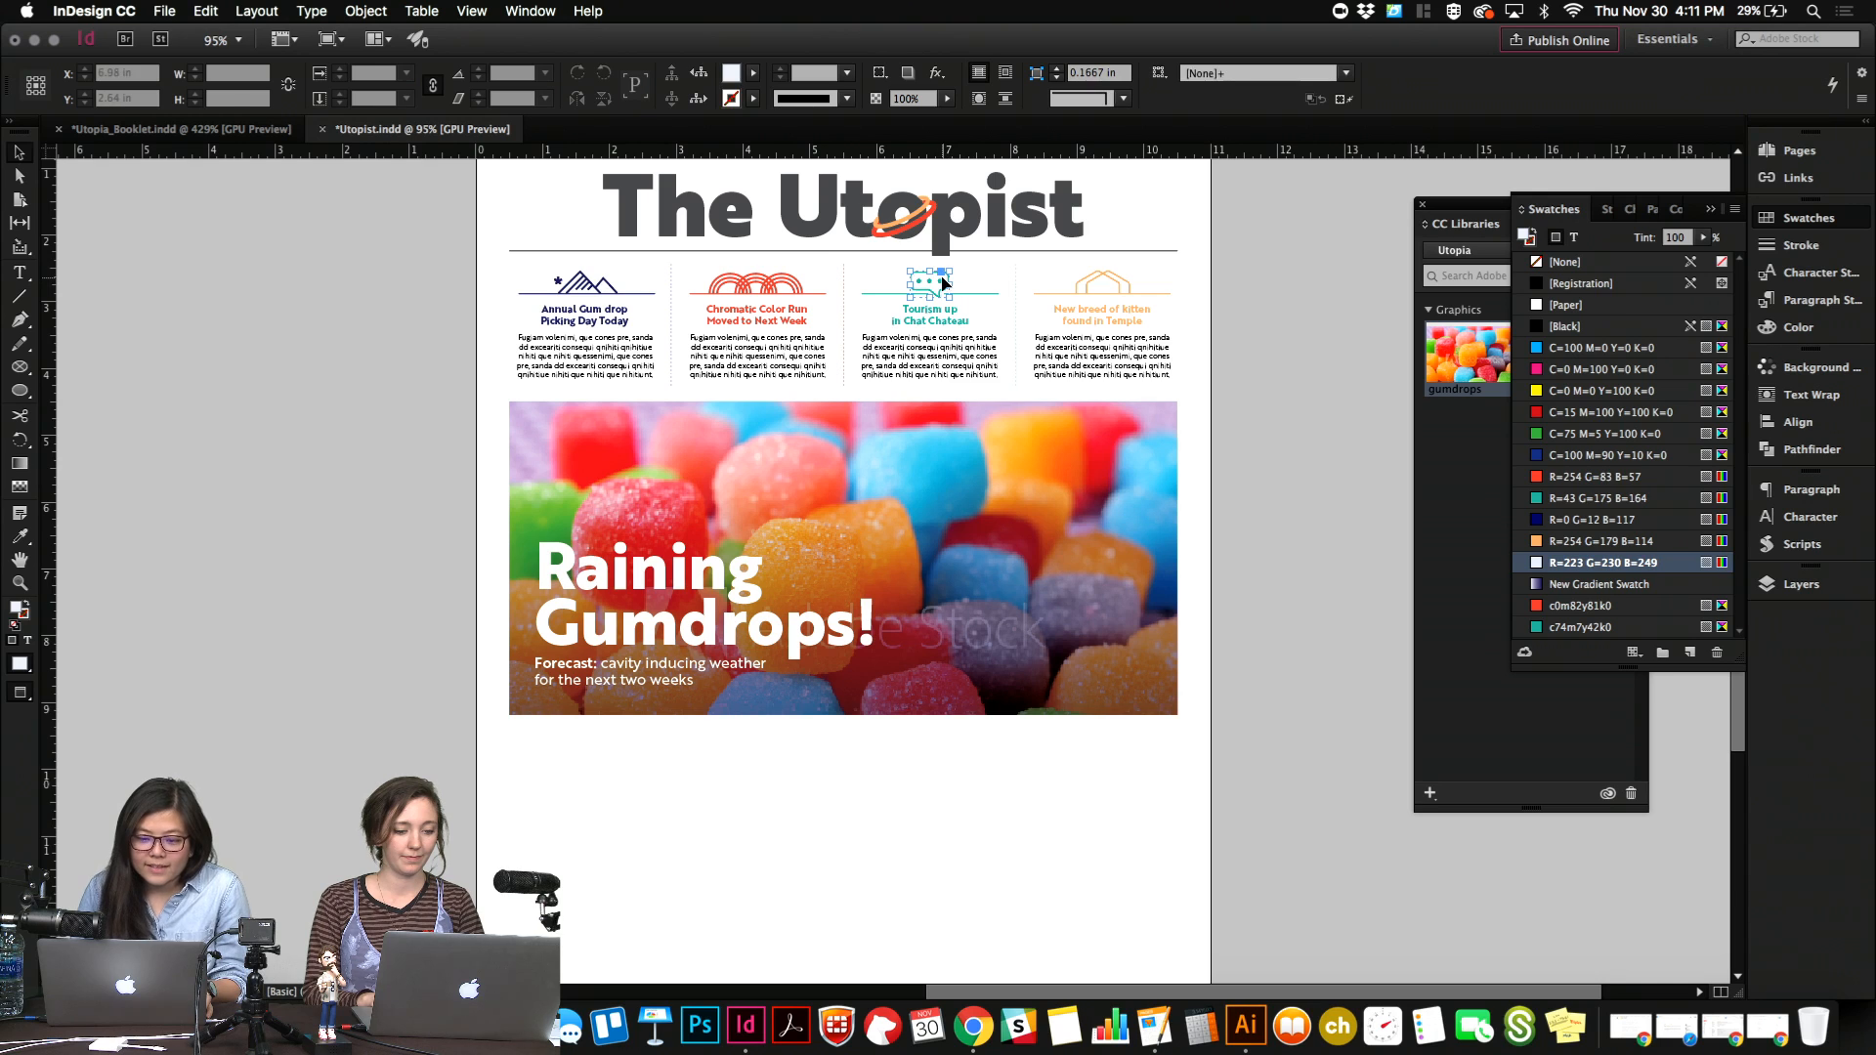
click(1010, 289)
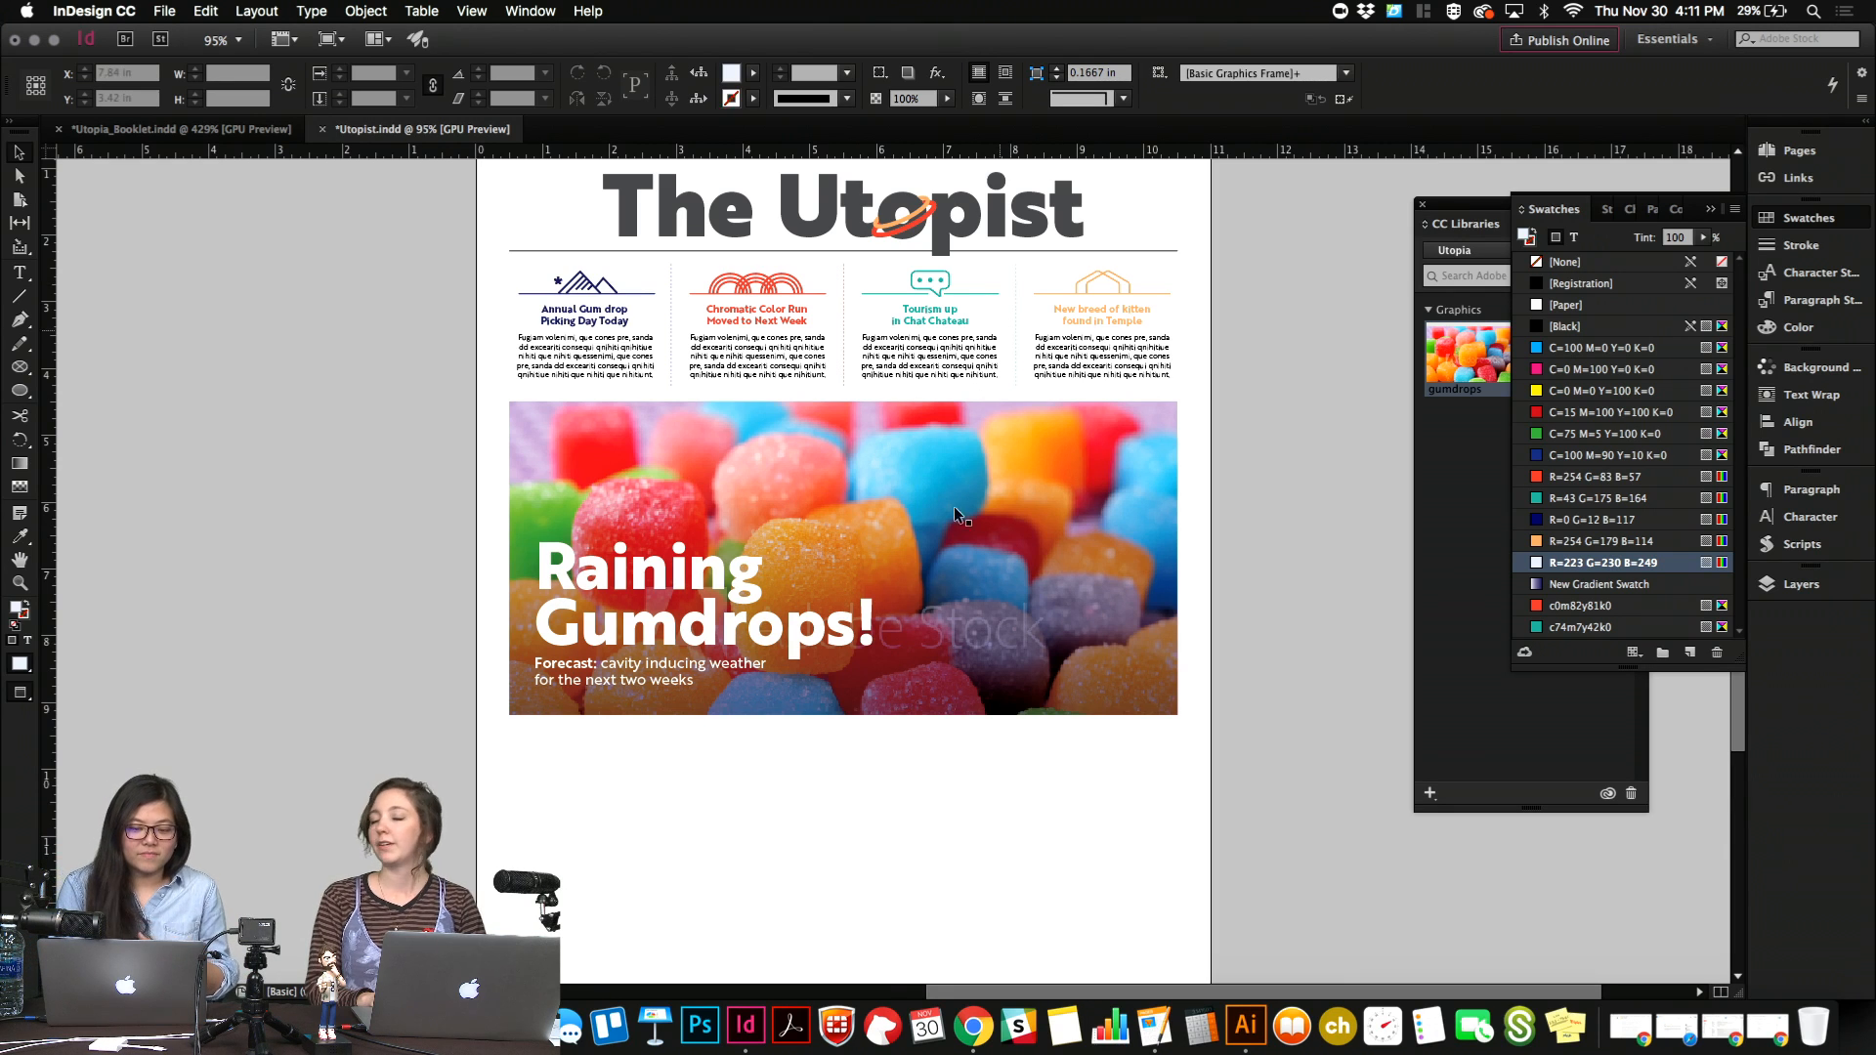
Draw a pale blue rectangle about 4.84 by 3.24 in below the gumdrops image, spanning the two left columns.
scroll(947, 591, down, 2)
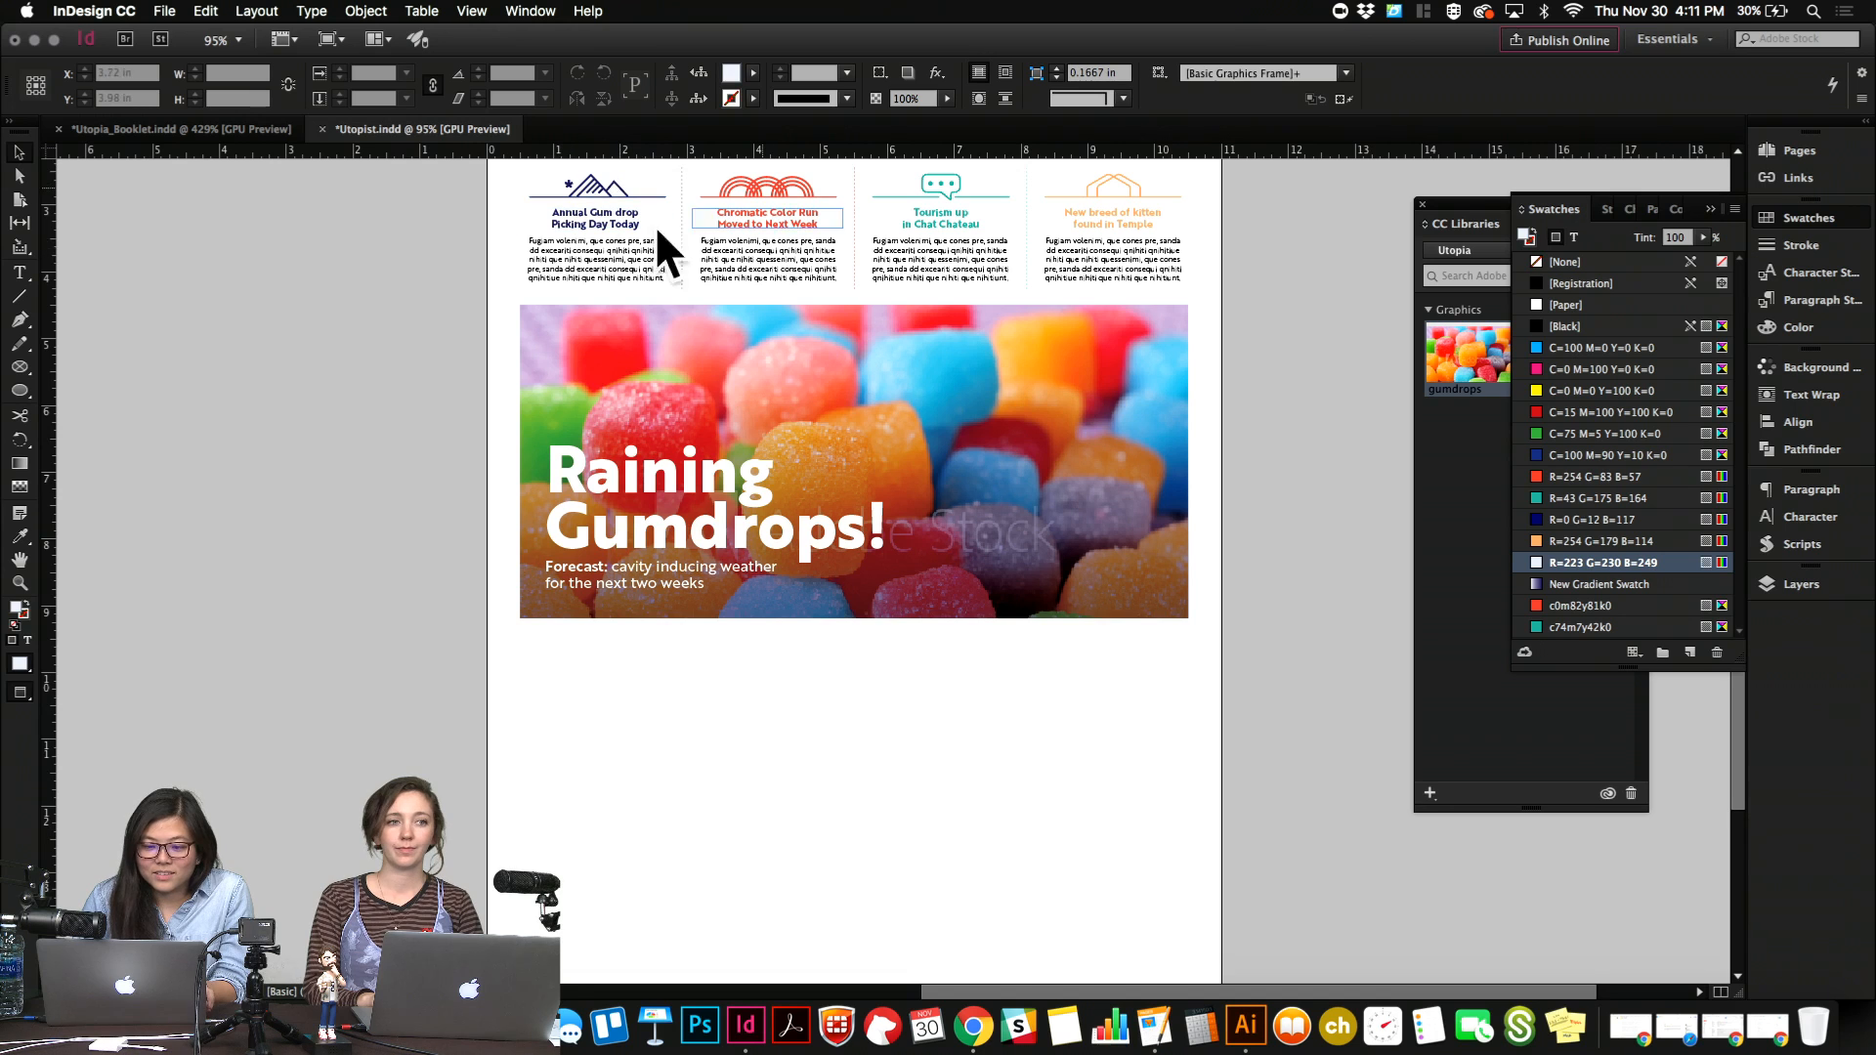
scroll(1085, 473, down, 5)
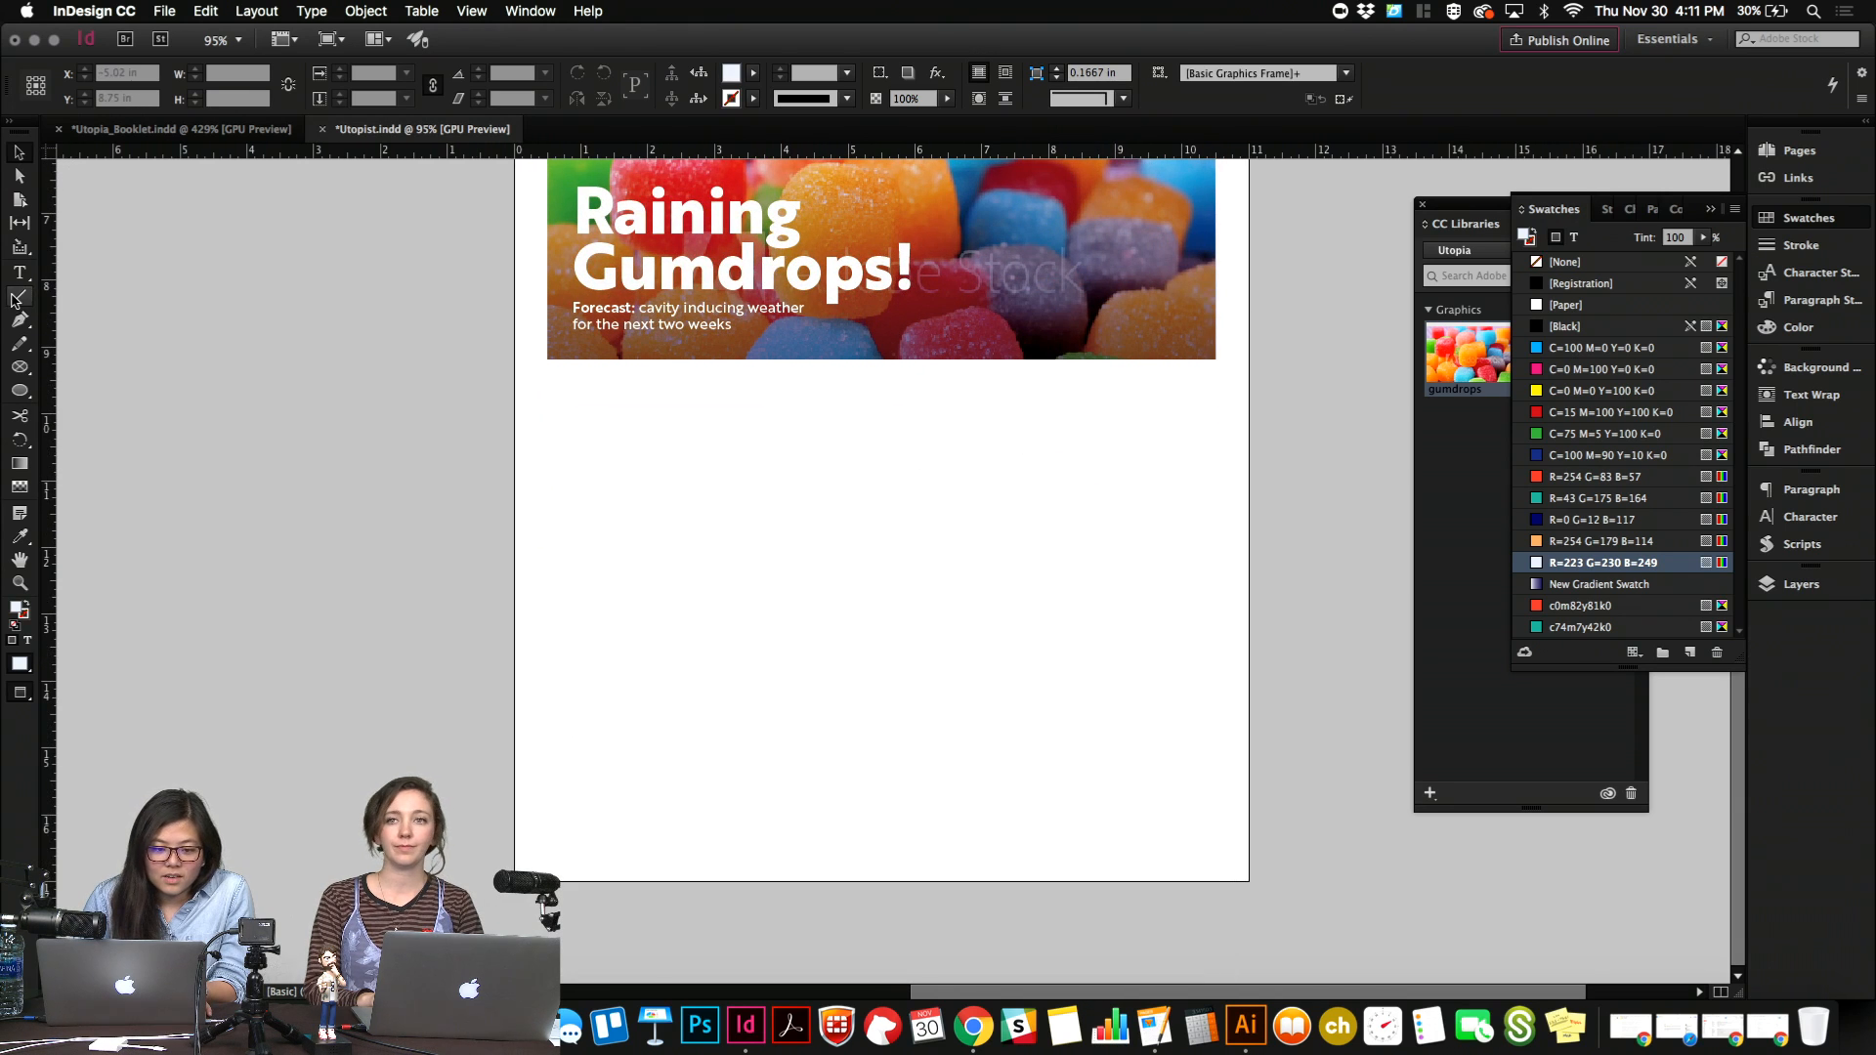
key(w)
key(w)
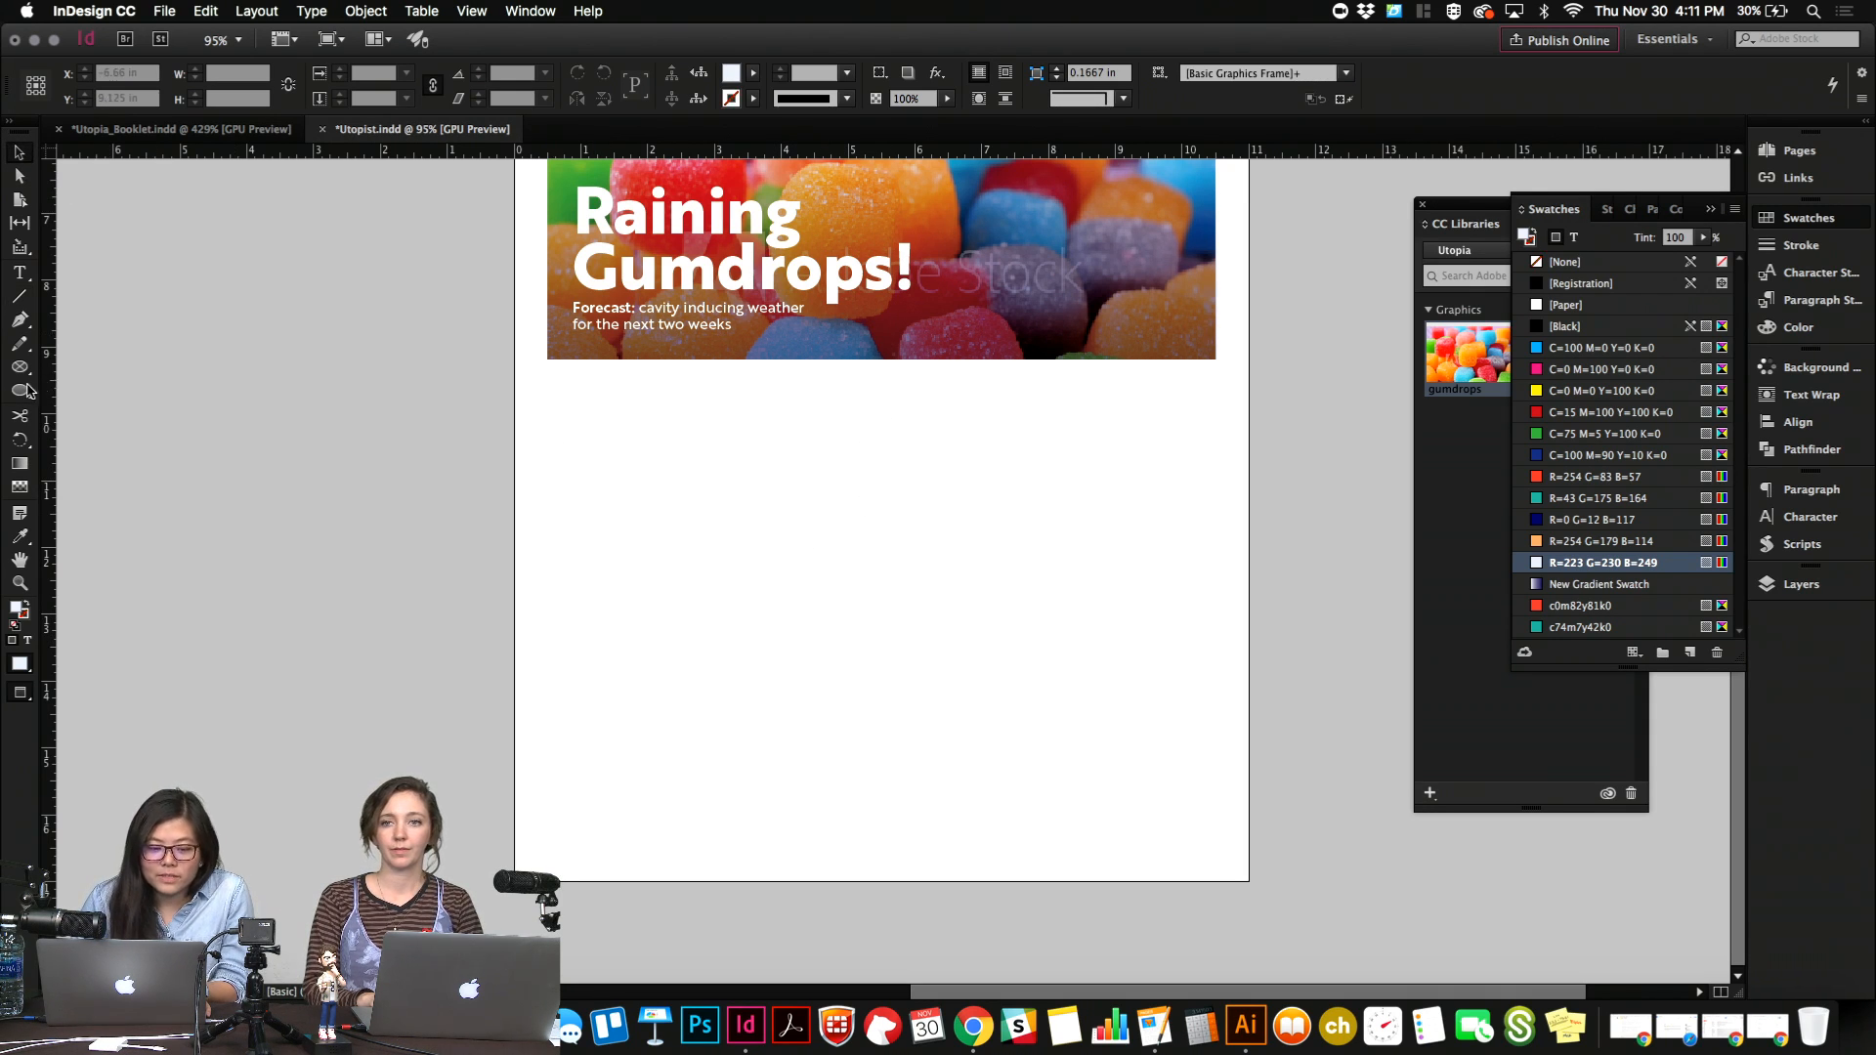
drag(27, 391, 83, 389)
key(w)
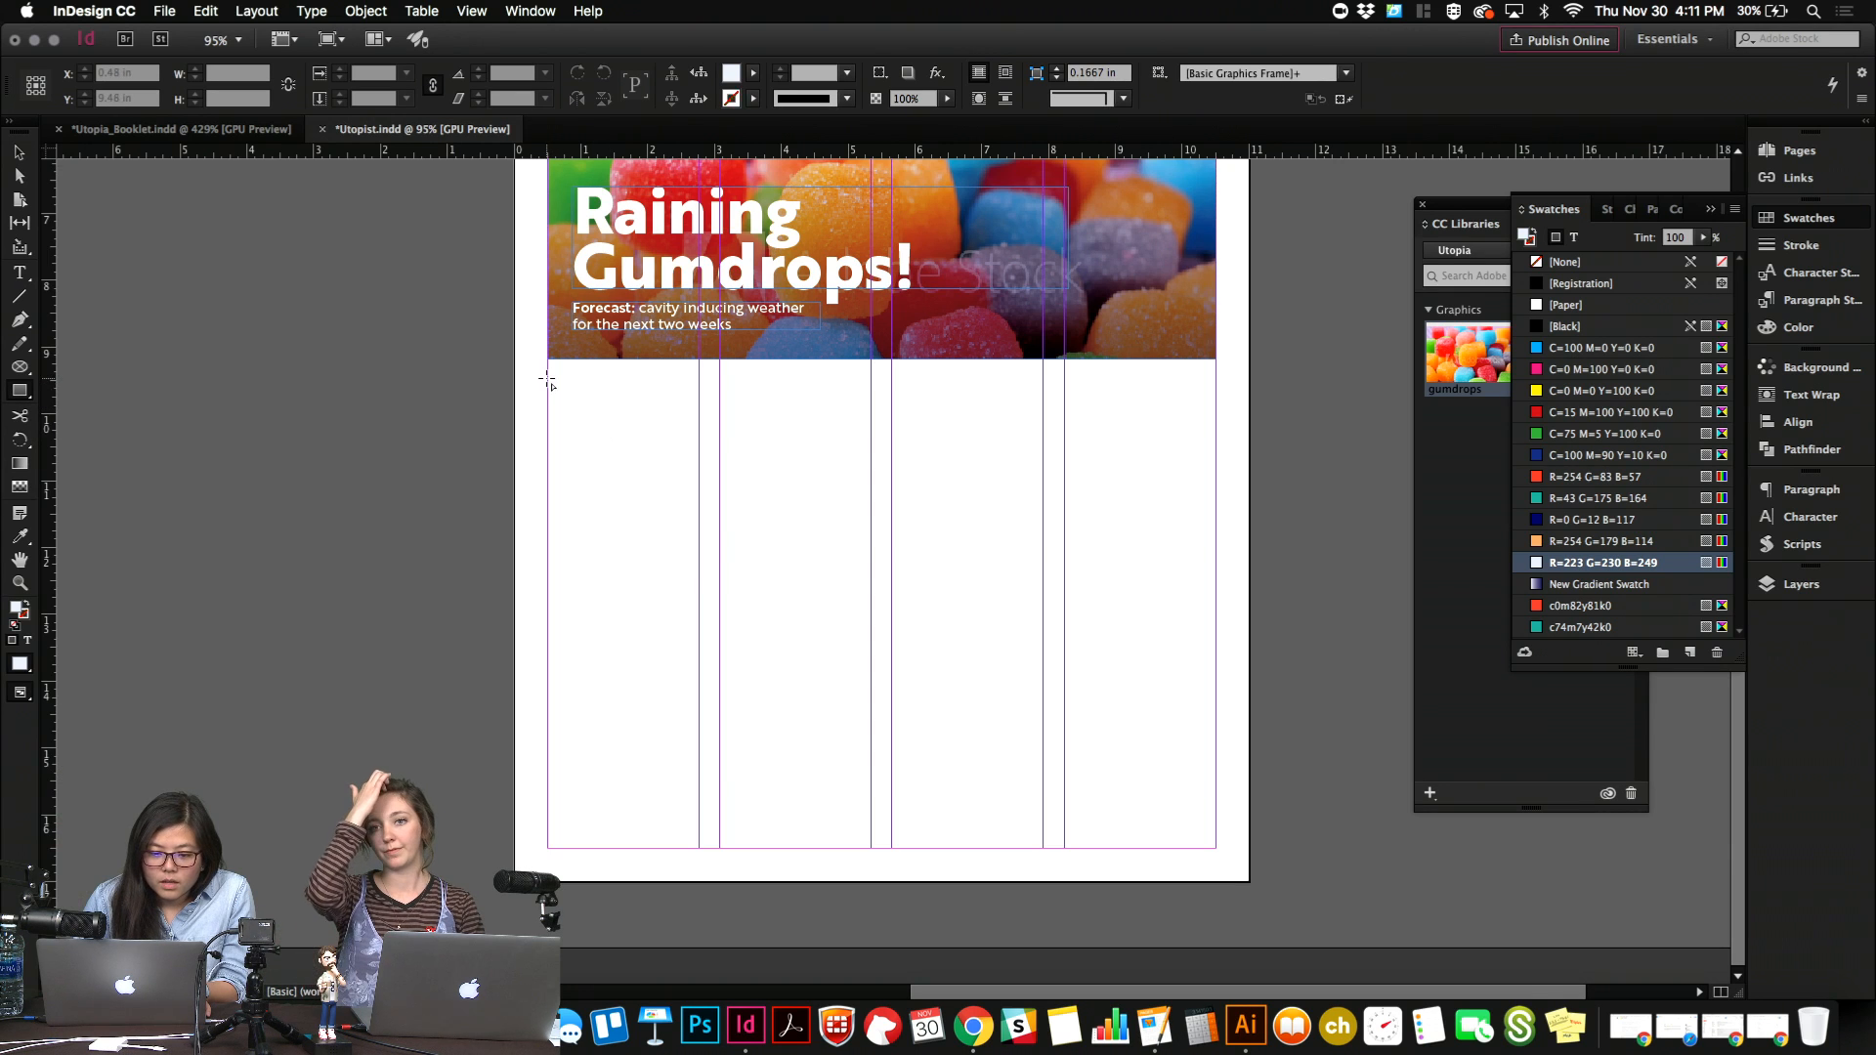
drag(548, 374, 870, 592)
key(w)
key(v)
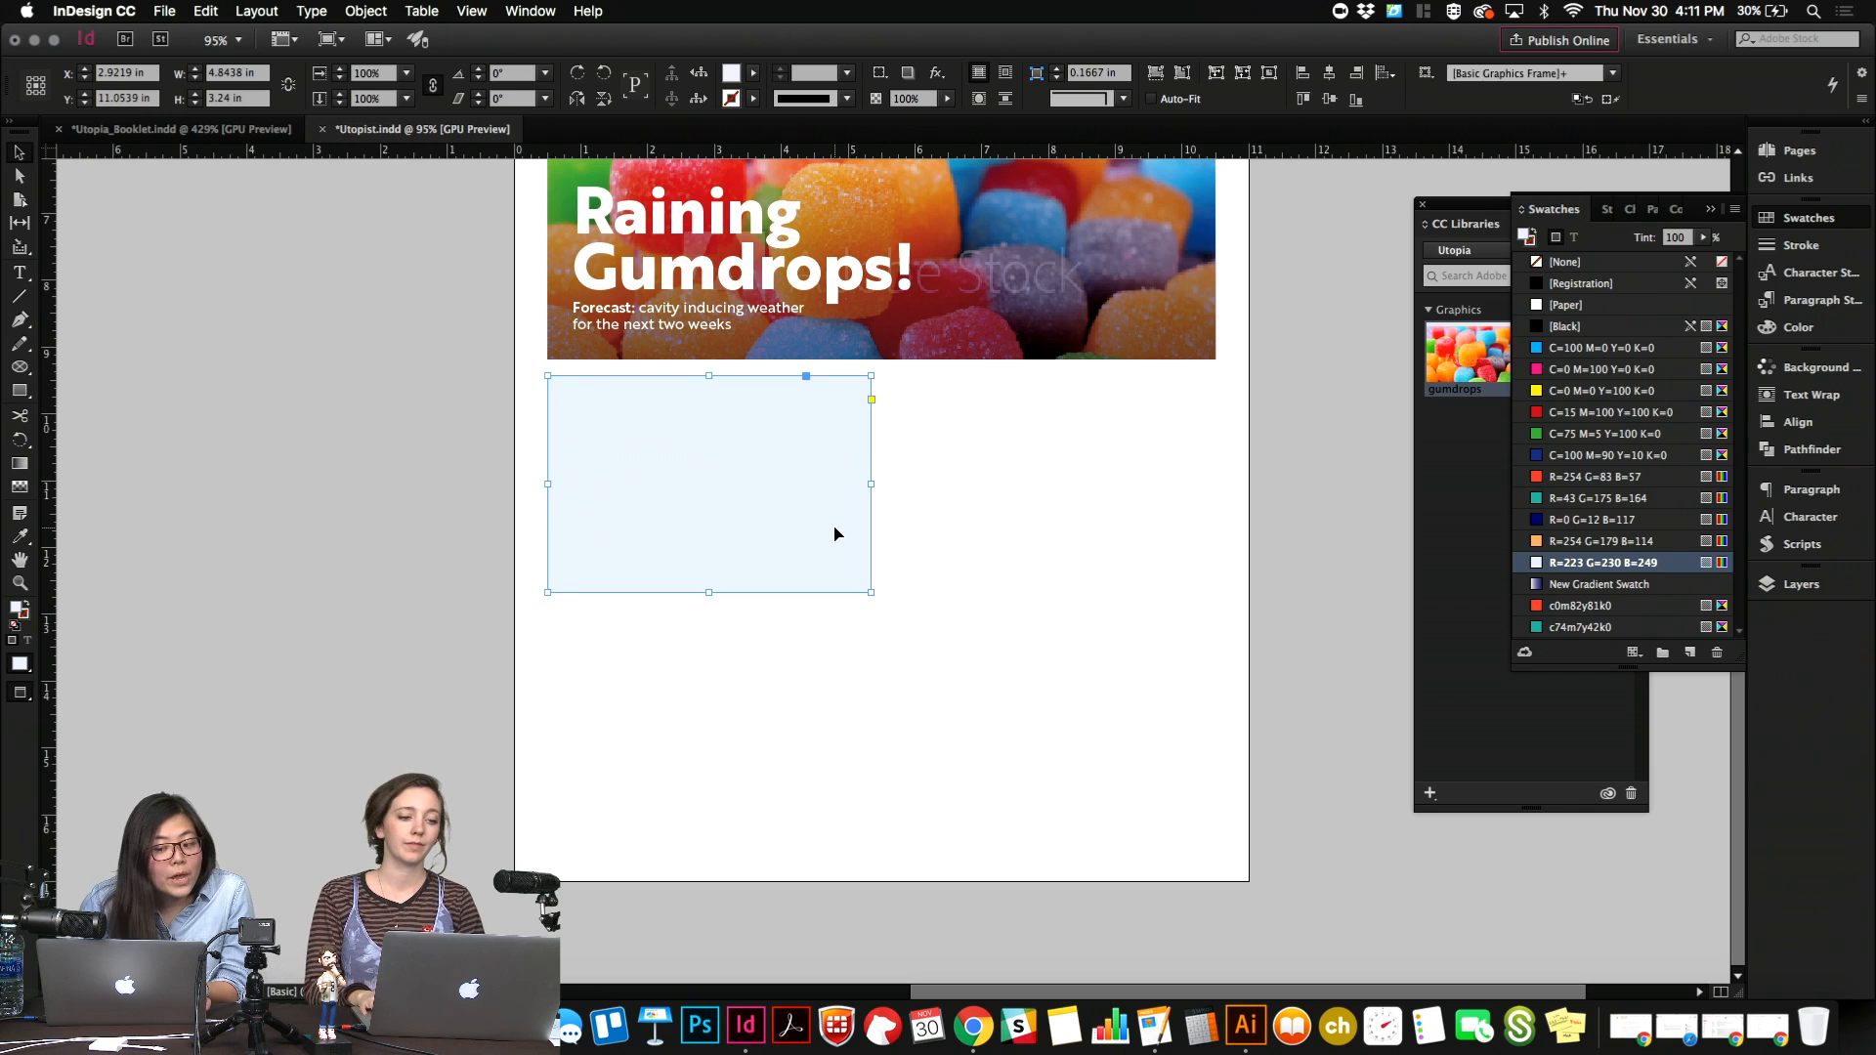
Nudge the pale blue rectangle slightly down and duplicate it across the two right columns.
key(Down)
key(Down)
key(Down)
click(927, 542)
key(w)
drag(714, 508, 1059, 509)
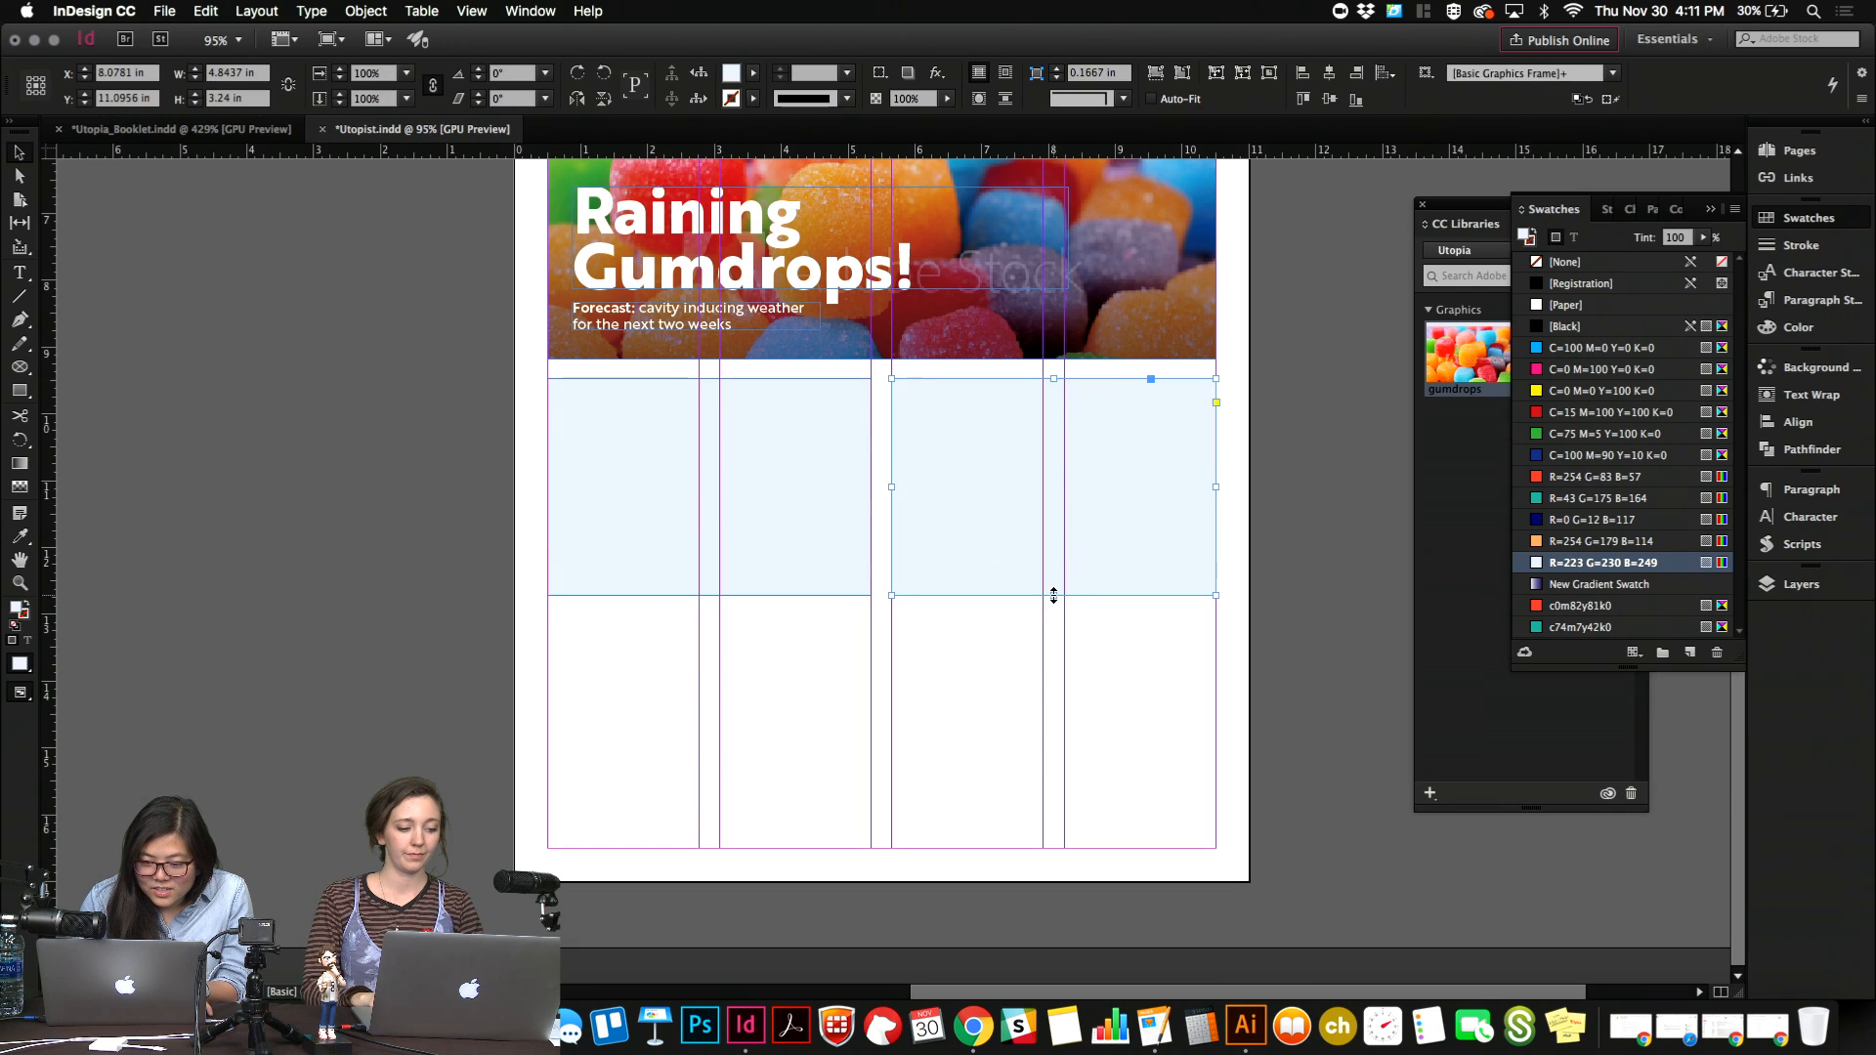
Extend the right-hand rectangle down to the page's bottom margin.
drag(1053, 595, 1053, 847)
click(819, 753)
key(w)
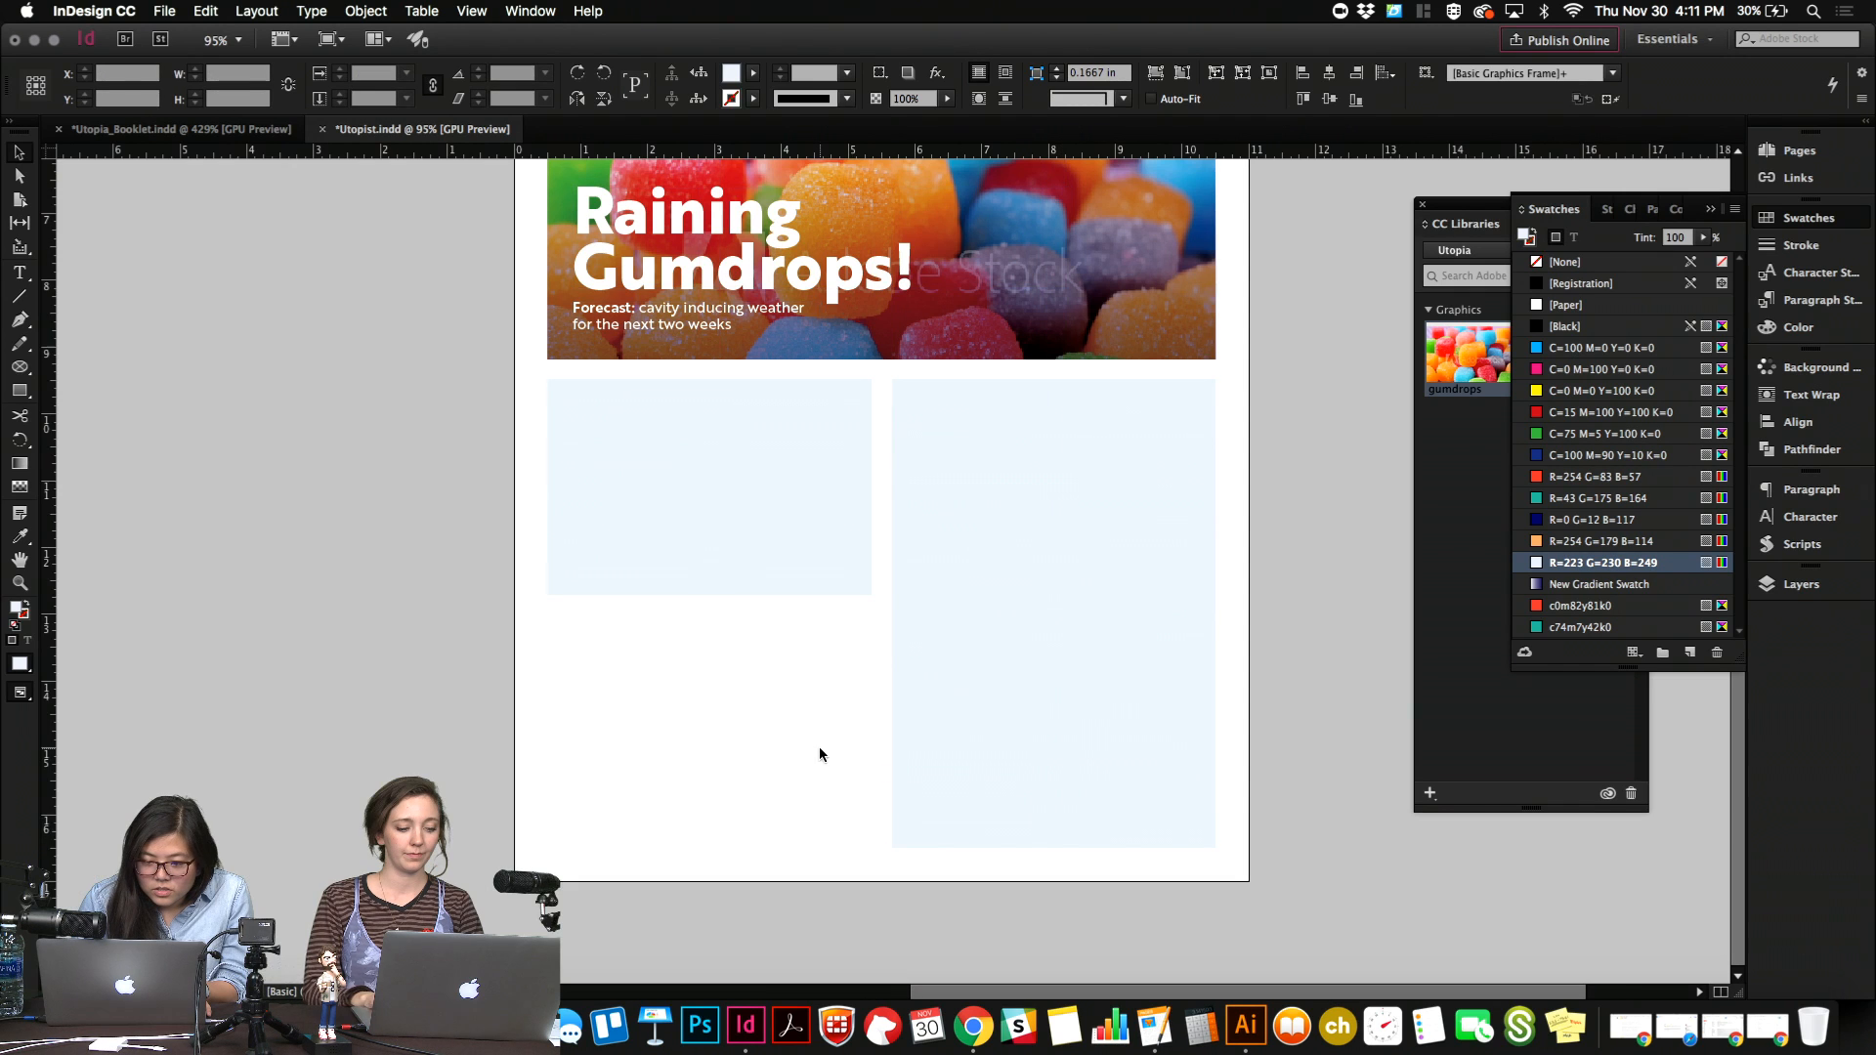
Copy the rule under the masthead to just below the left rectangle and shorten it to that rectangle's width.
scroll(819, 746, up, 6)
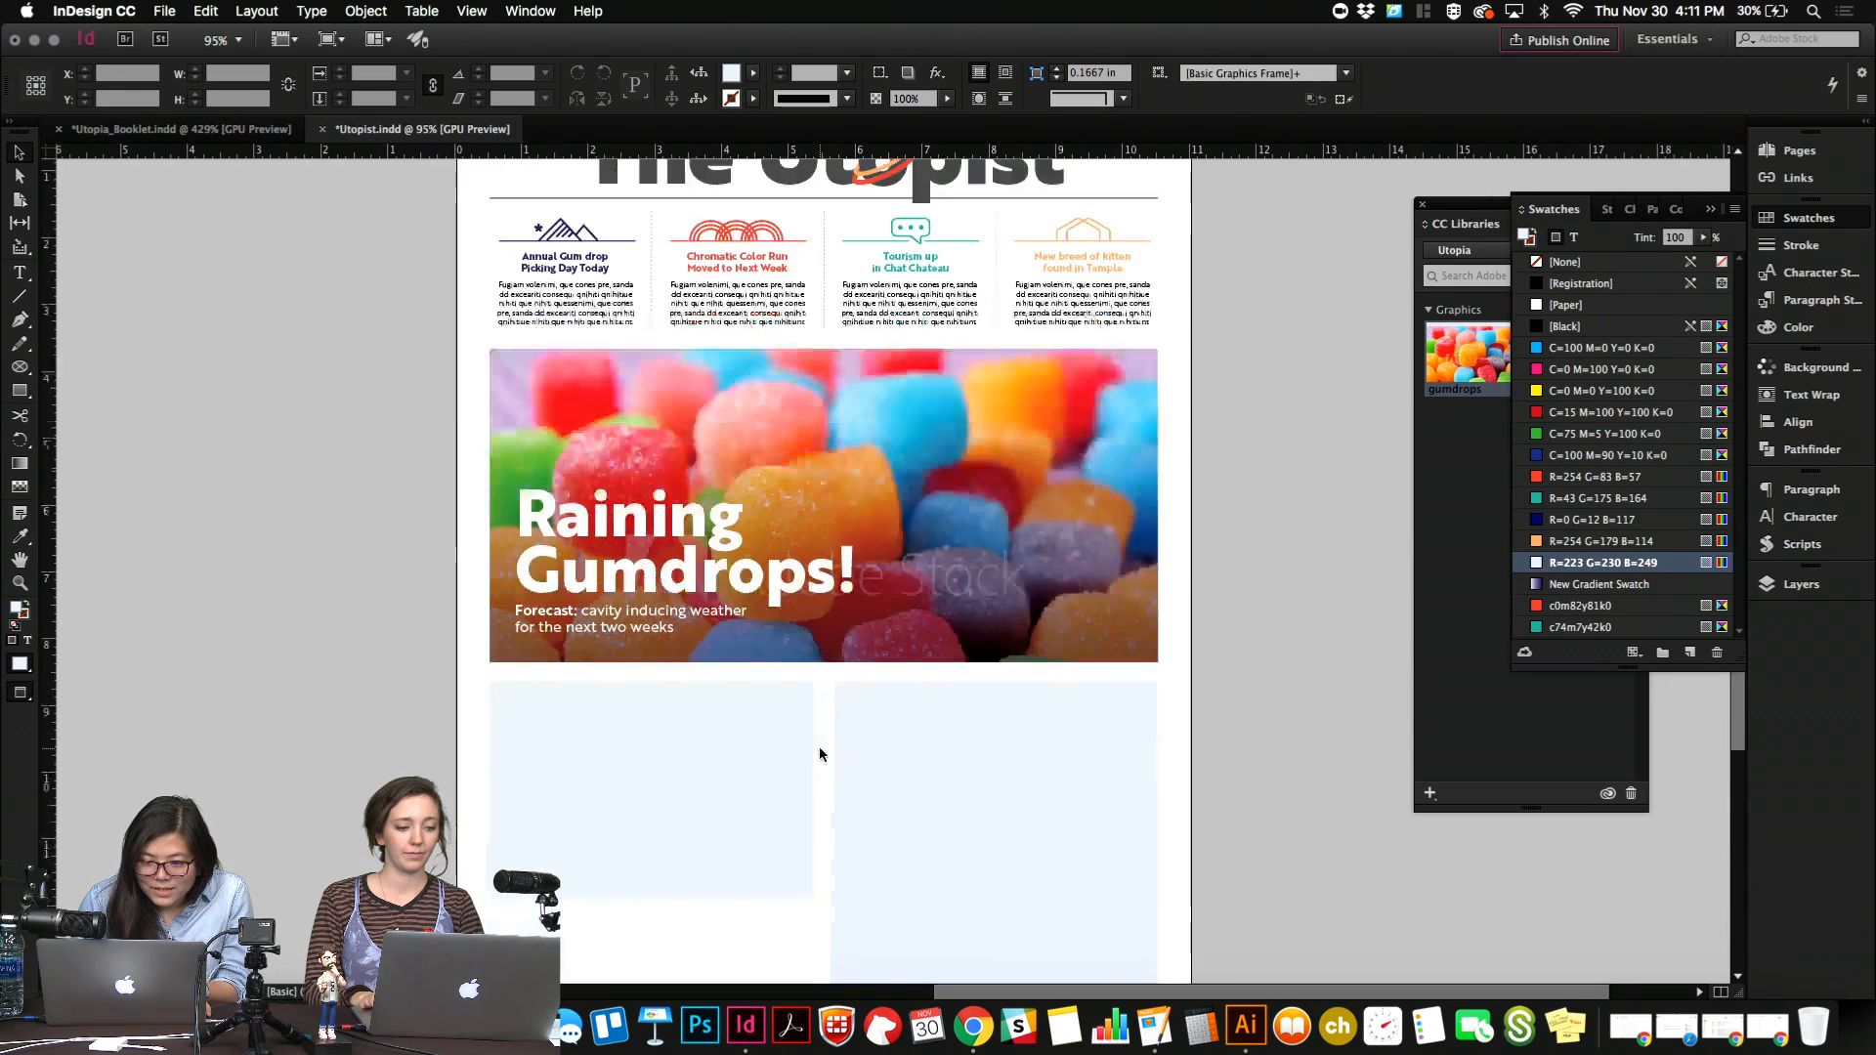
scroll(819, 751, down, 5)
scroll(819, 750, up, 1)
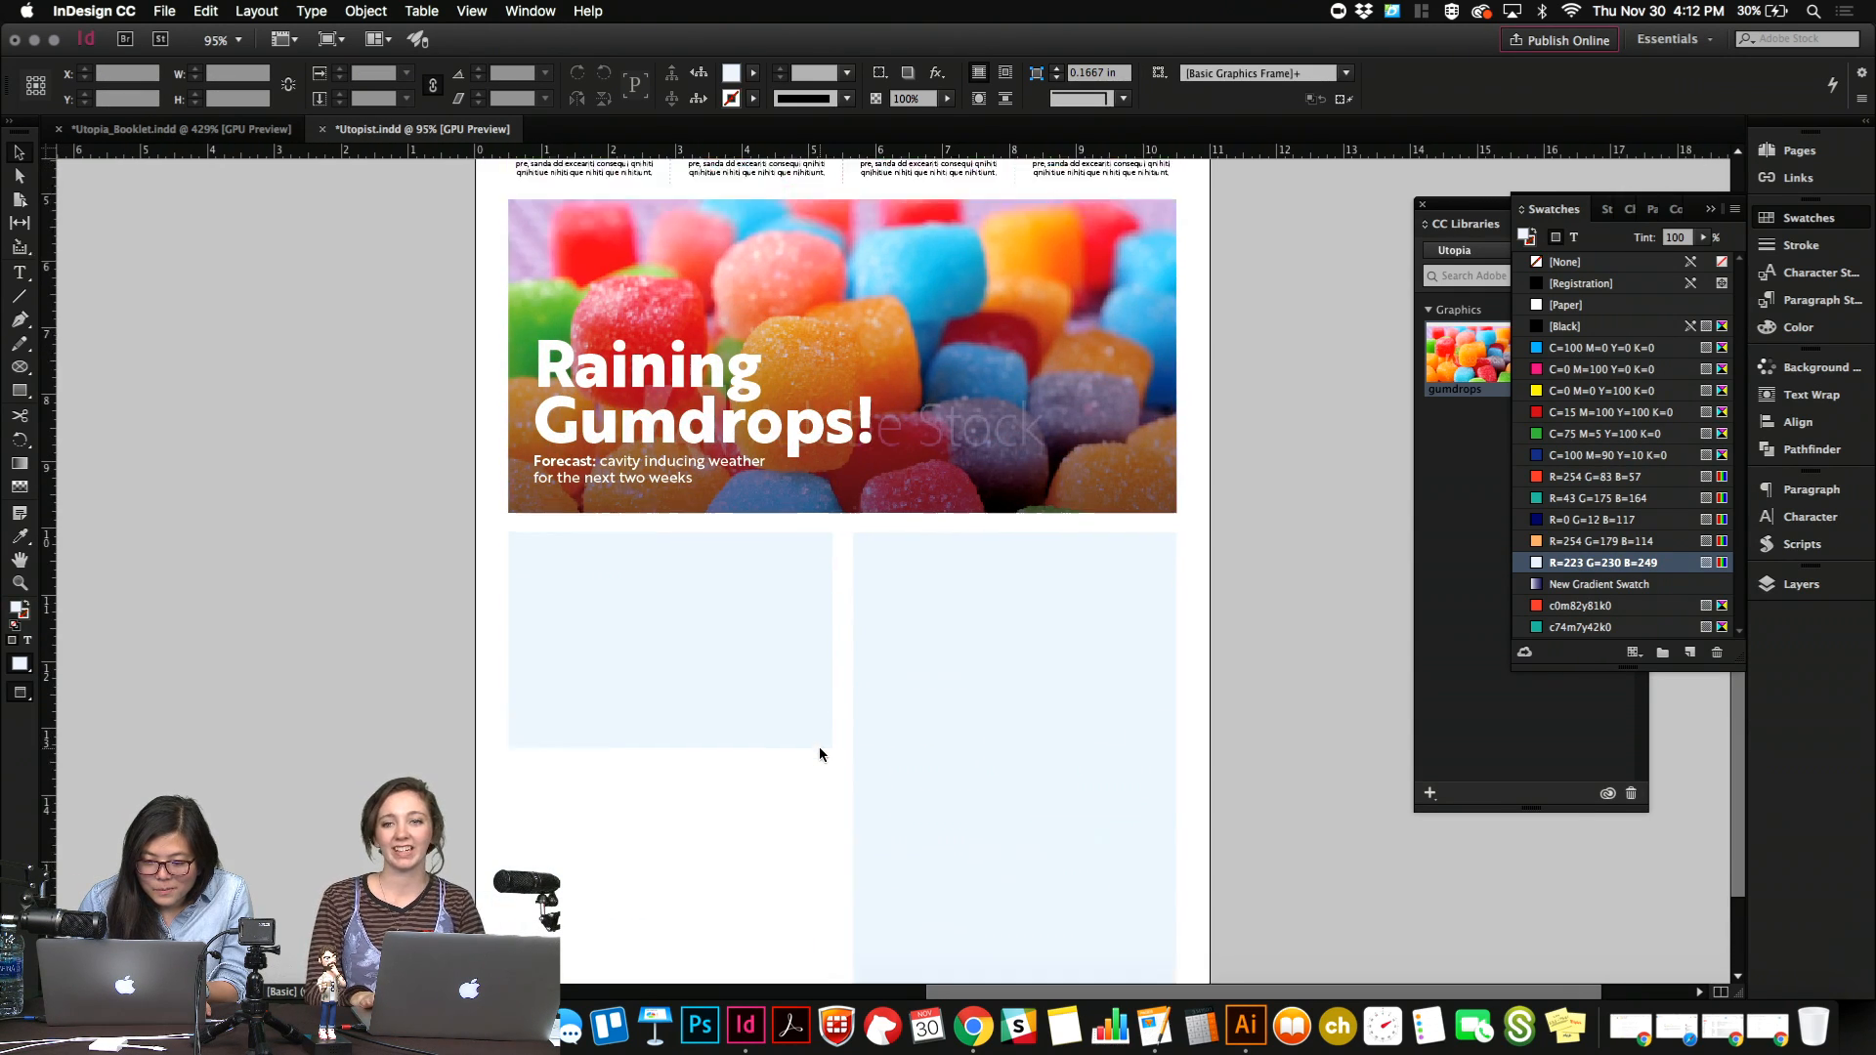
scroll(818, 746, up, 5)
click(863, 372)
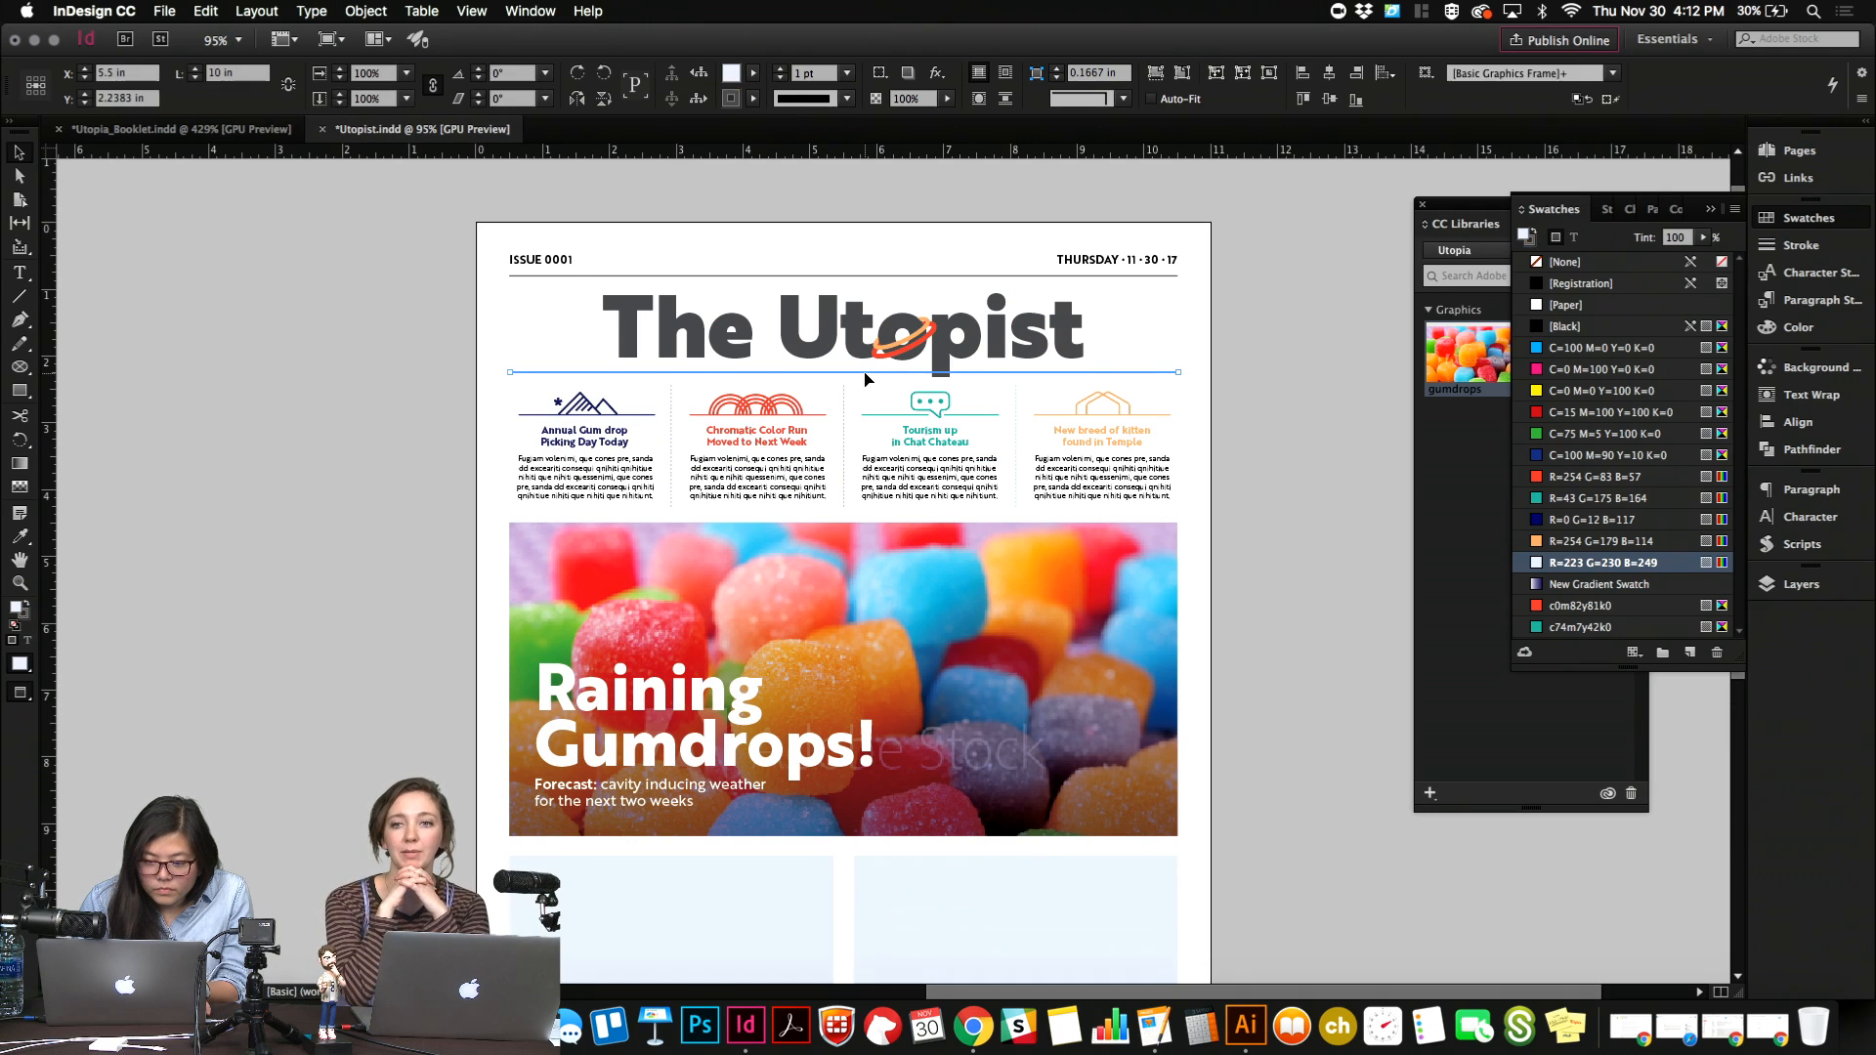
key(super+c)
scroll(865, 373, down, 5)
key(super+v)
drag(899, 573, 929, 726)
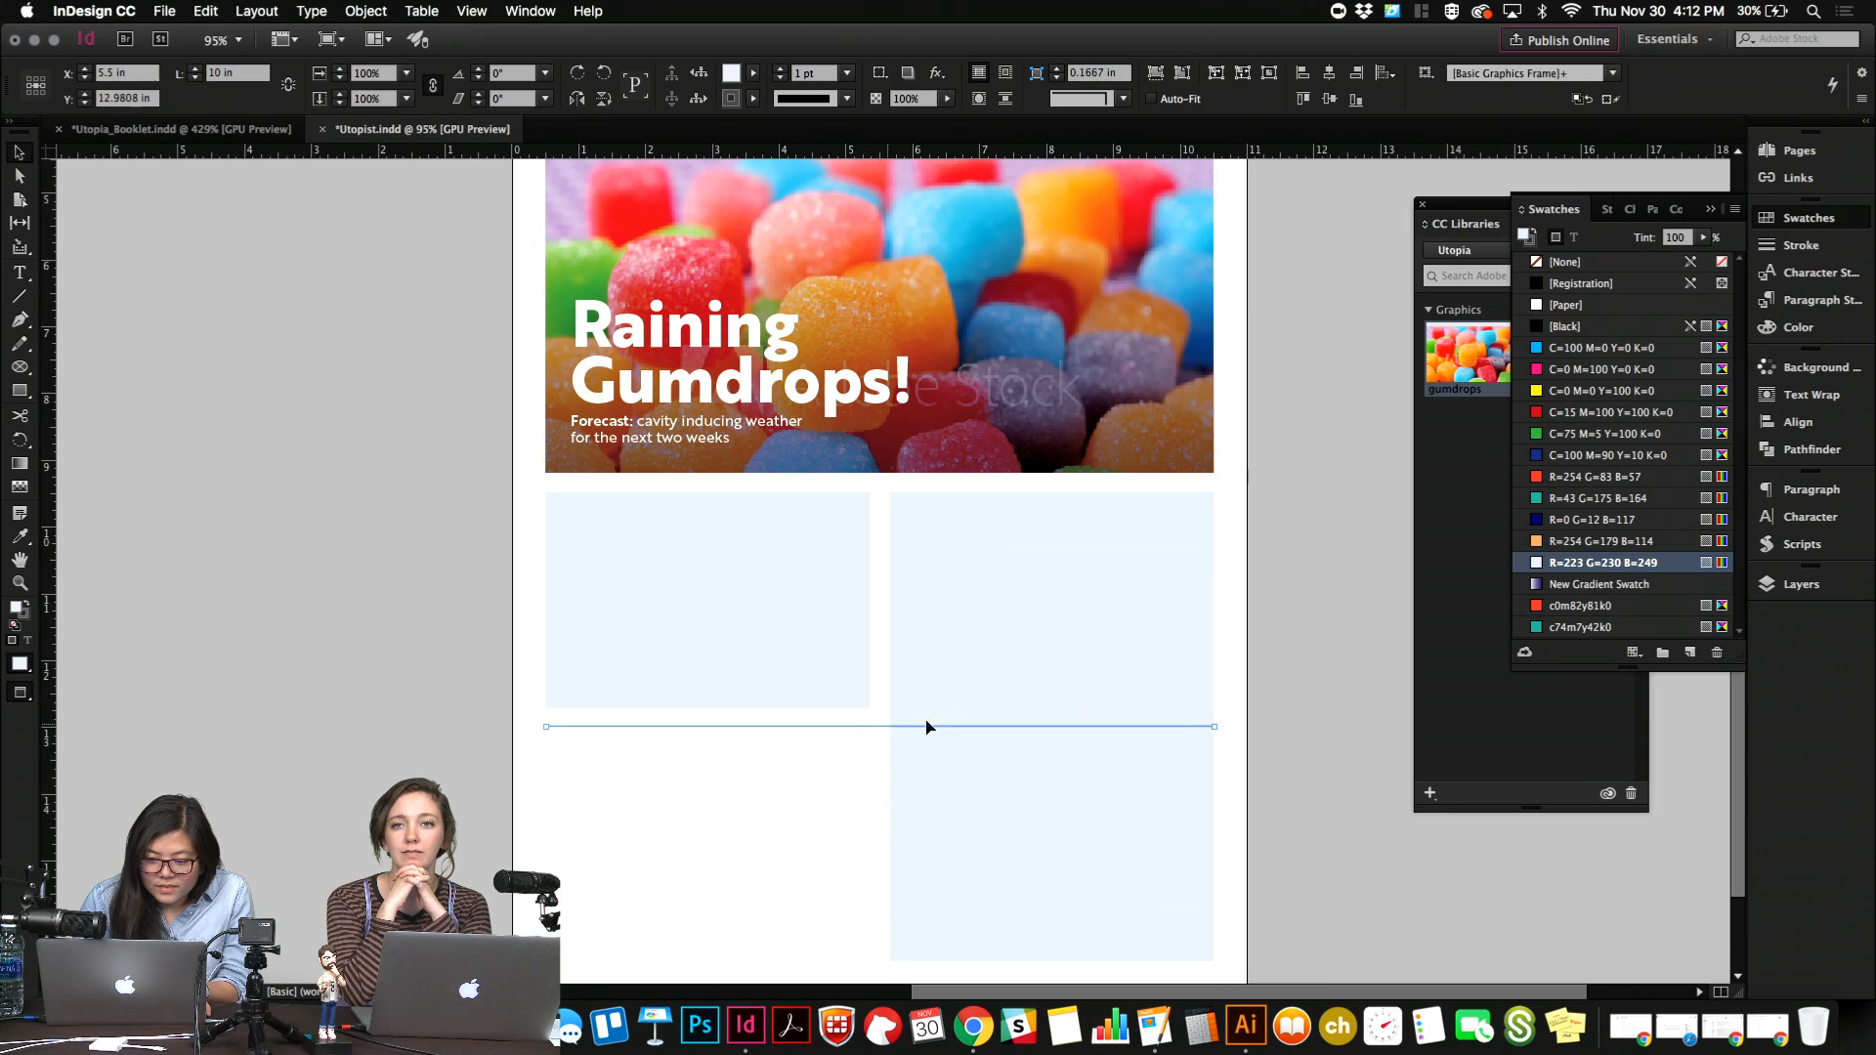
drag(1214, 727, 869, 756)
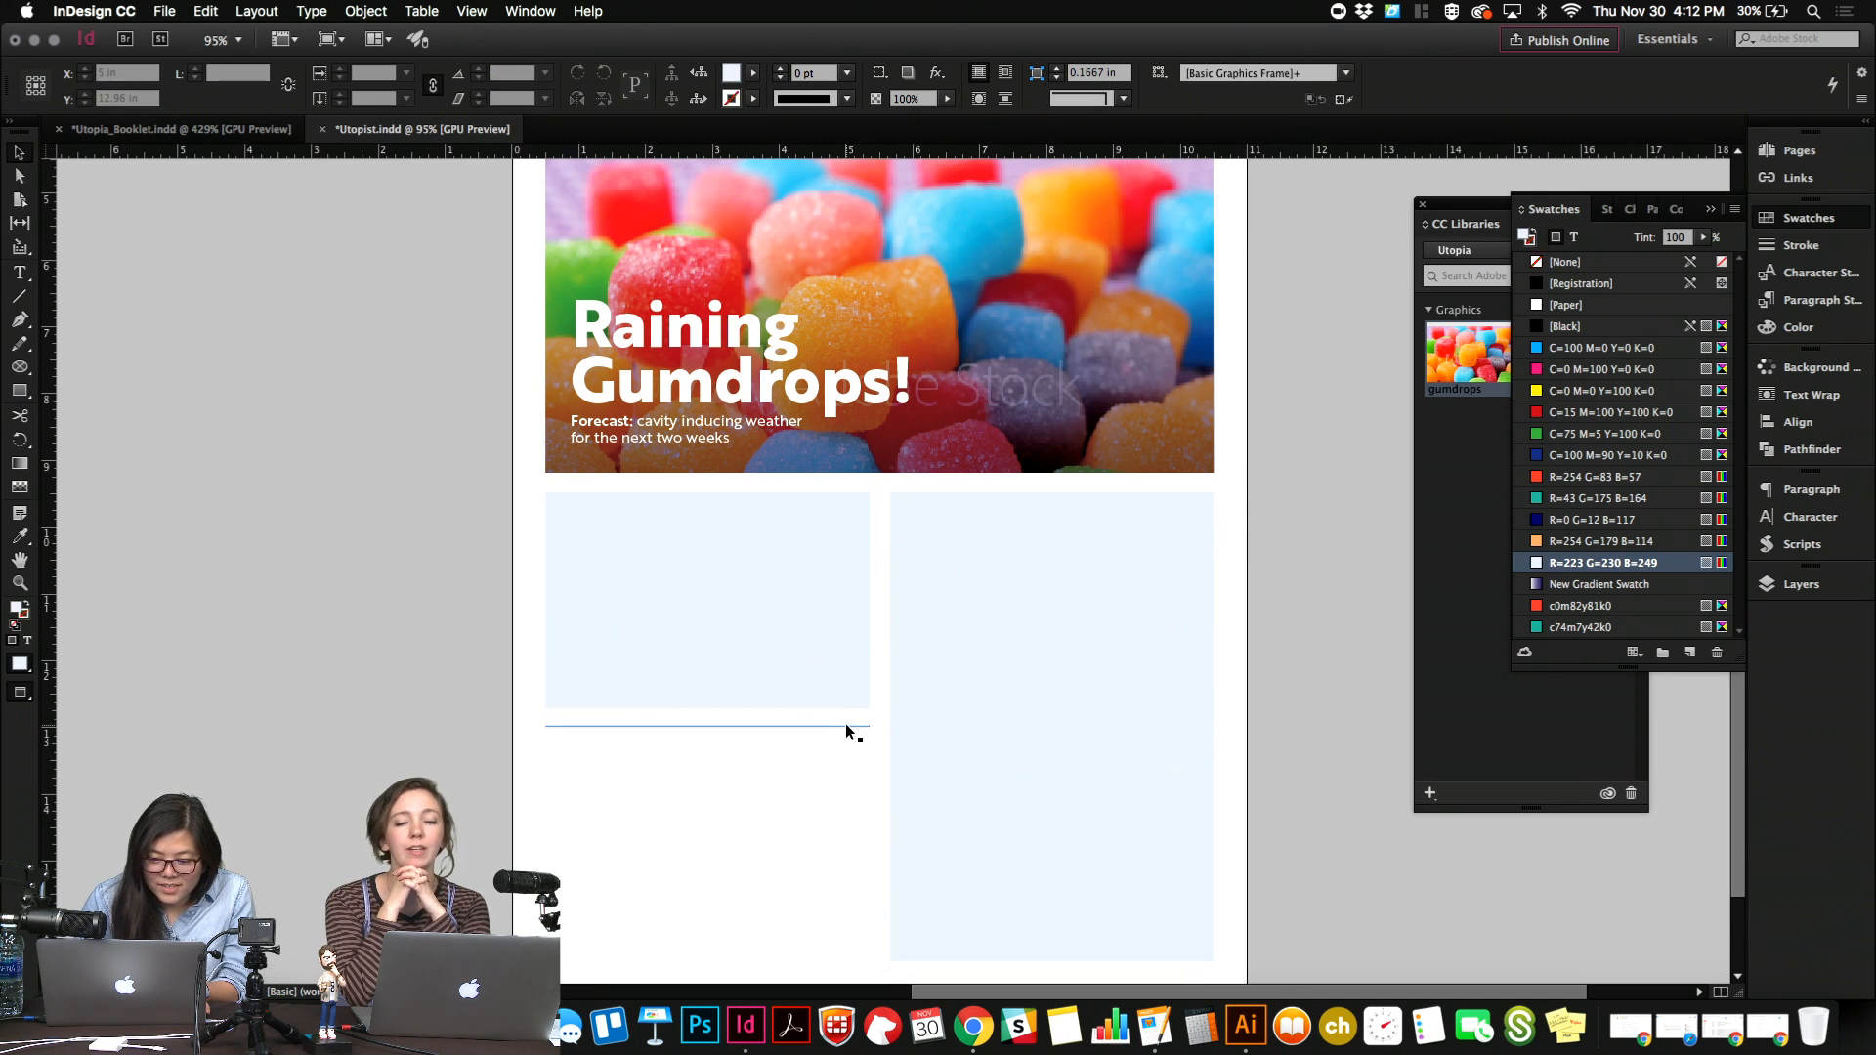
click(850, 812)
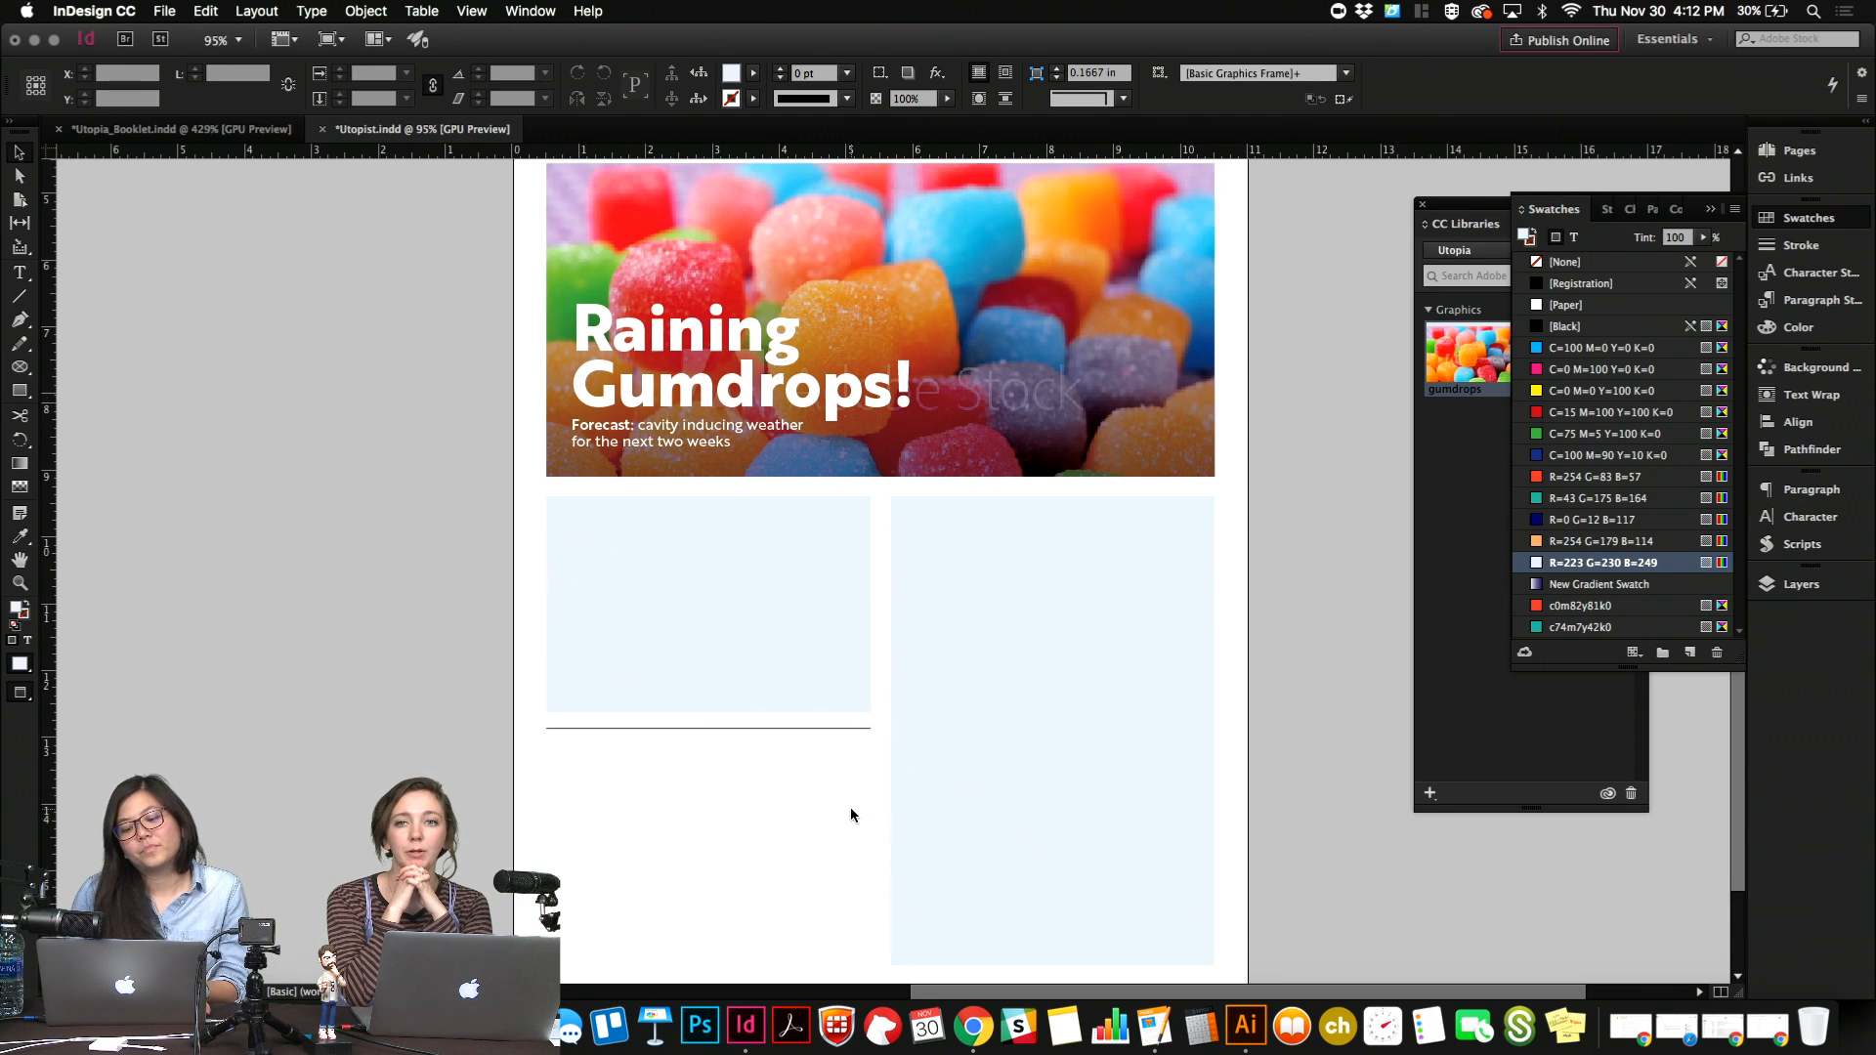
Try to change the "Raining Gumdrops!" headline's font style to Bold.
scroll(850, 812, up, 5)
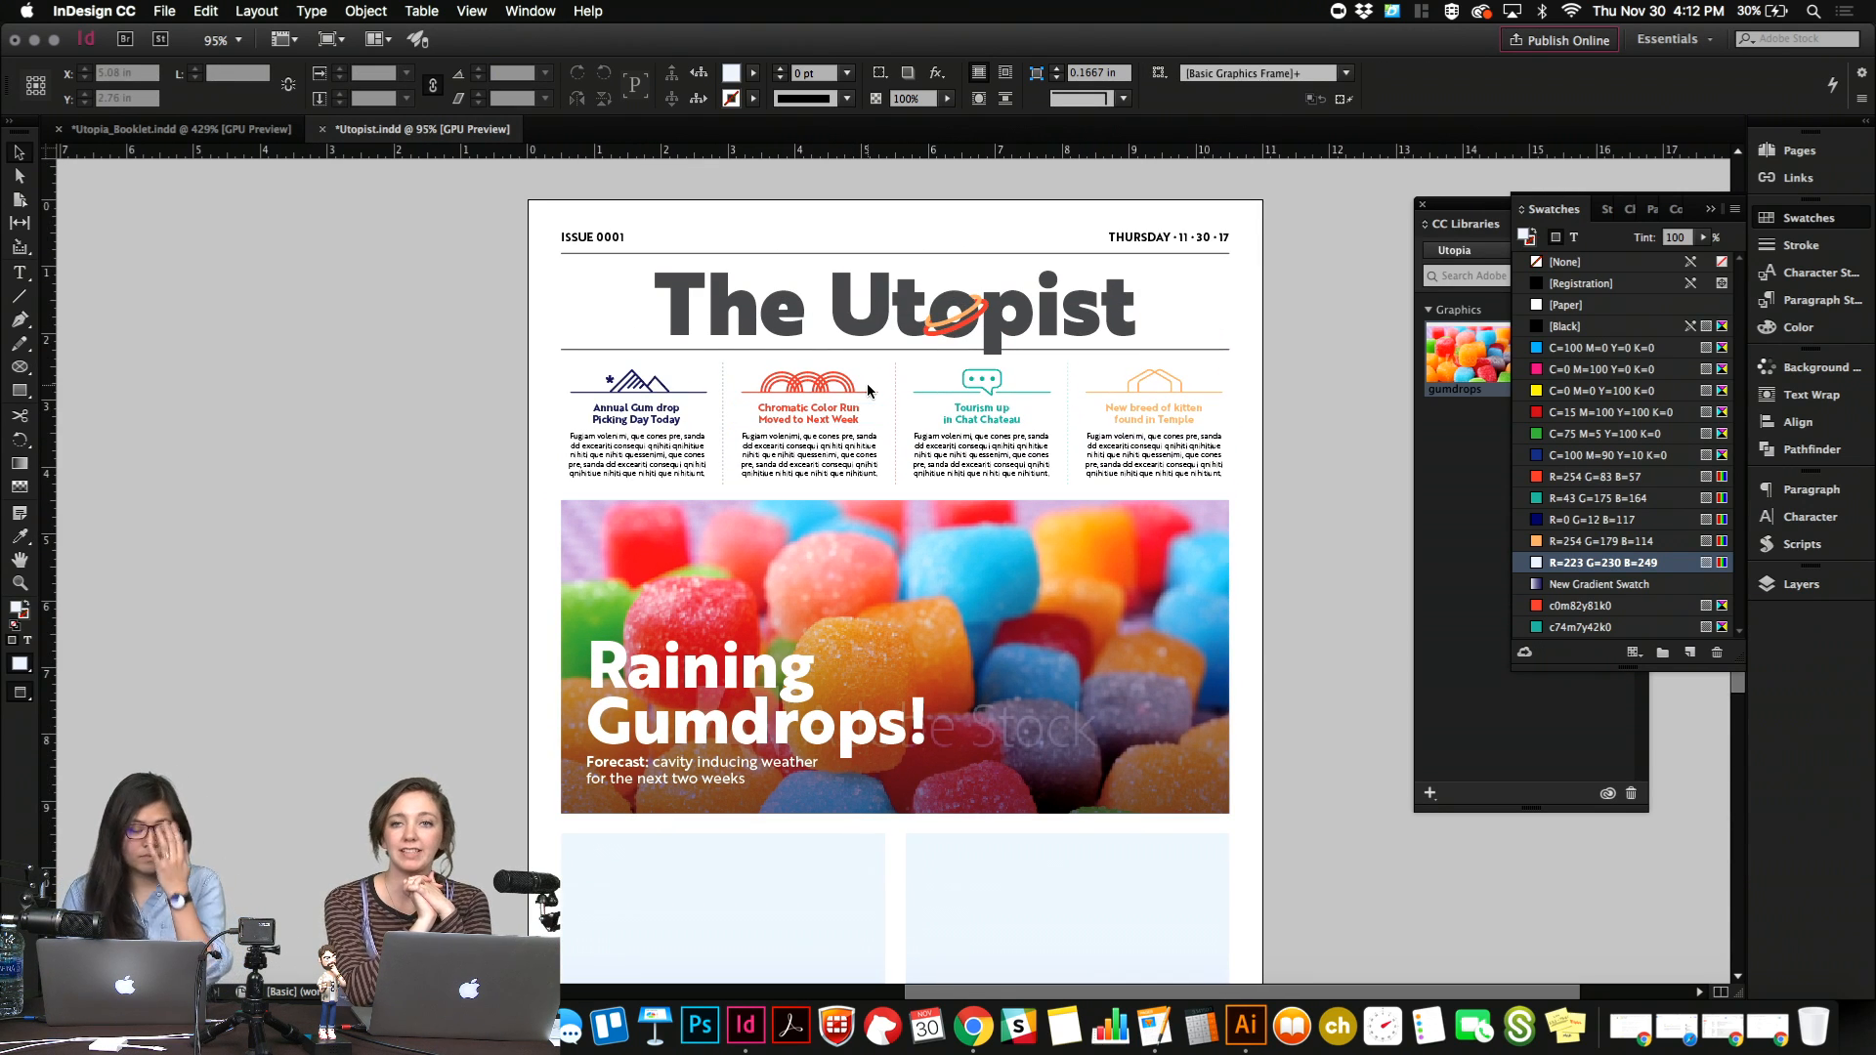
triple_click(661, 702)
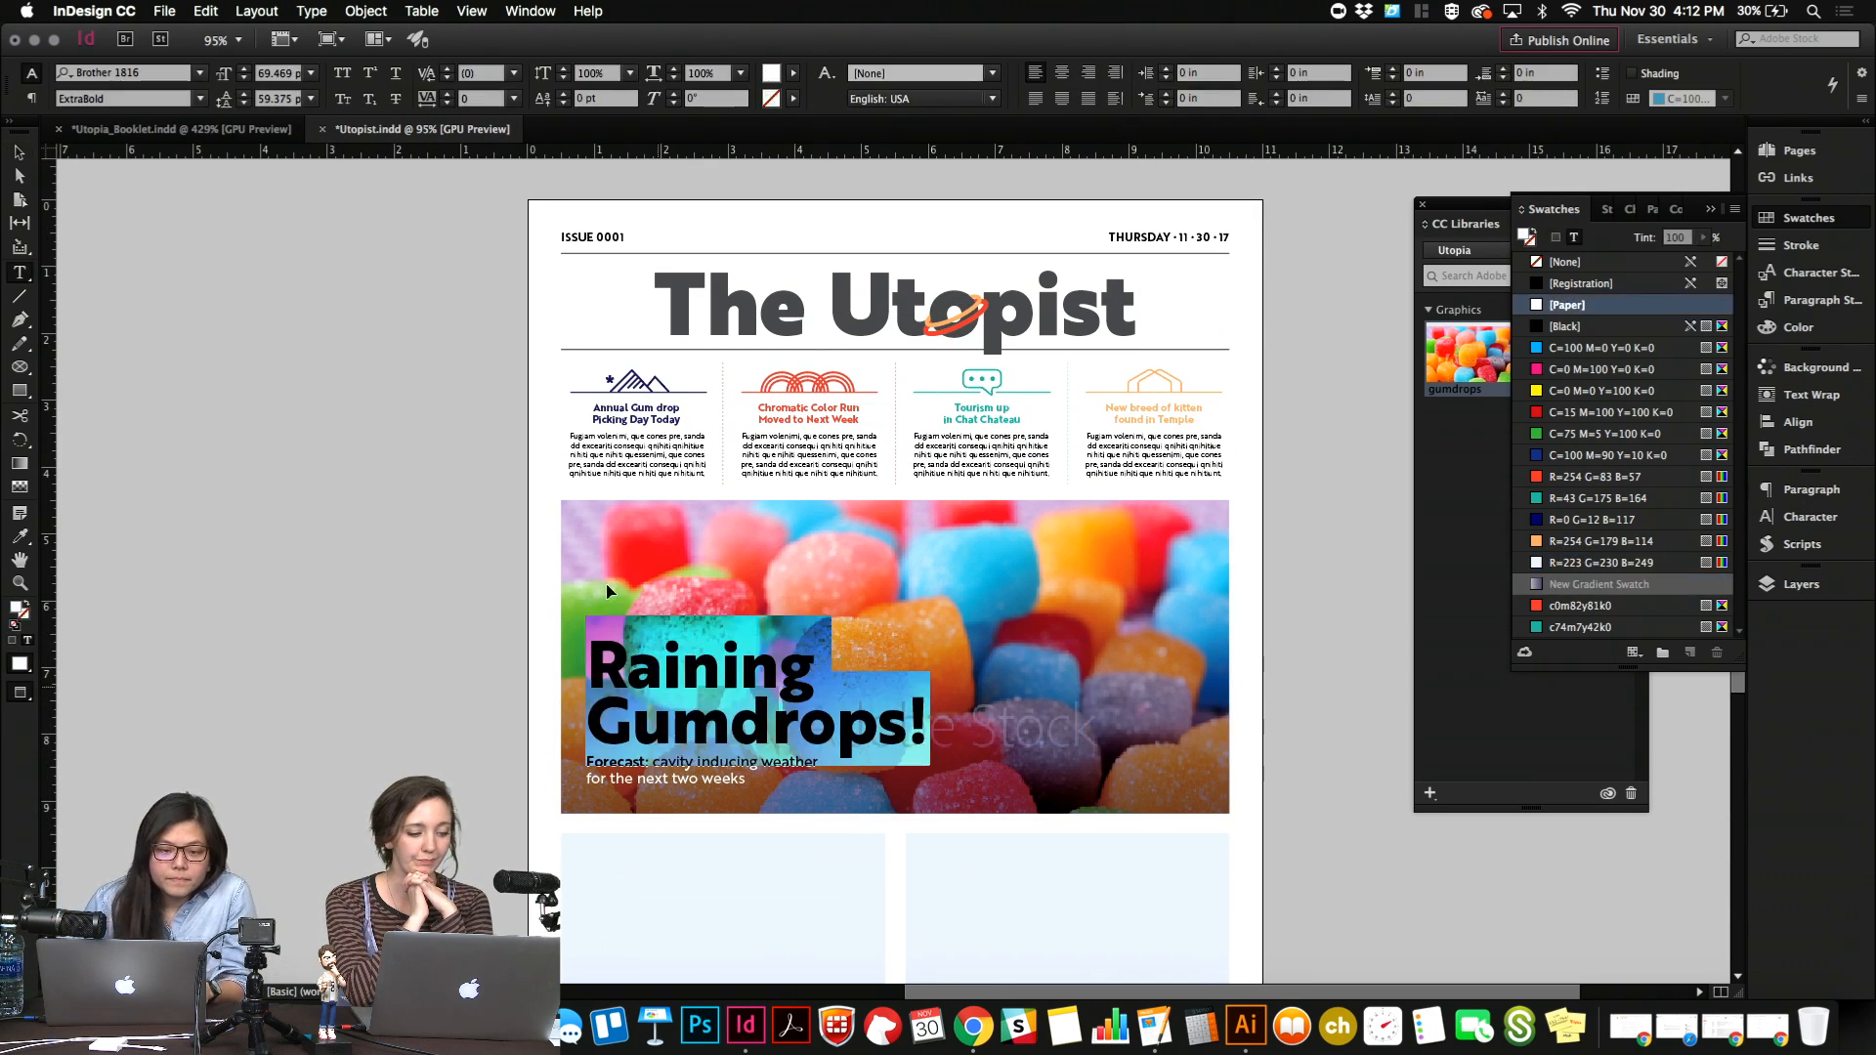
click(200, 99)
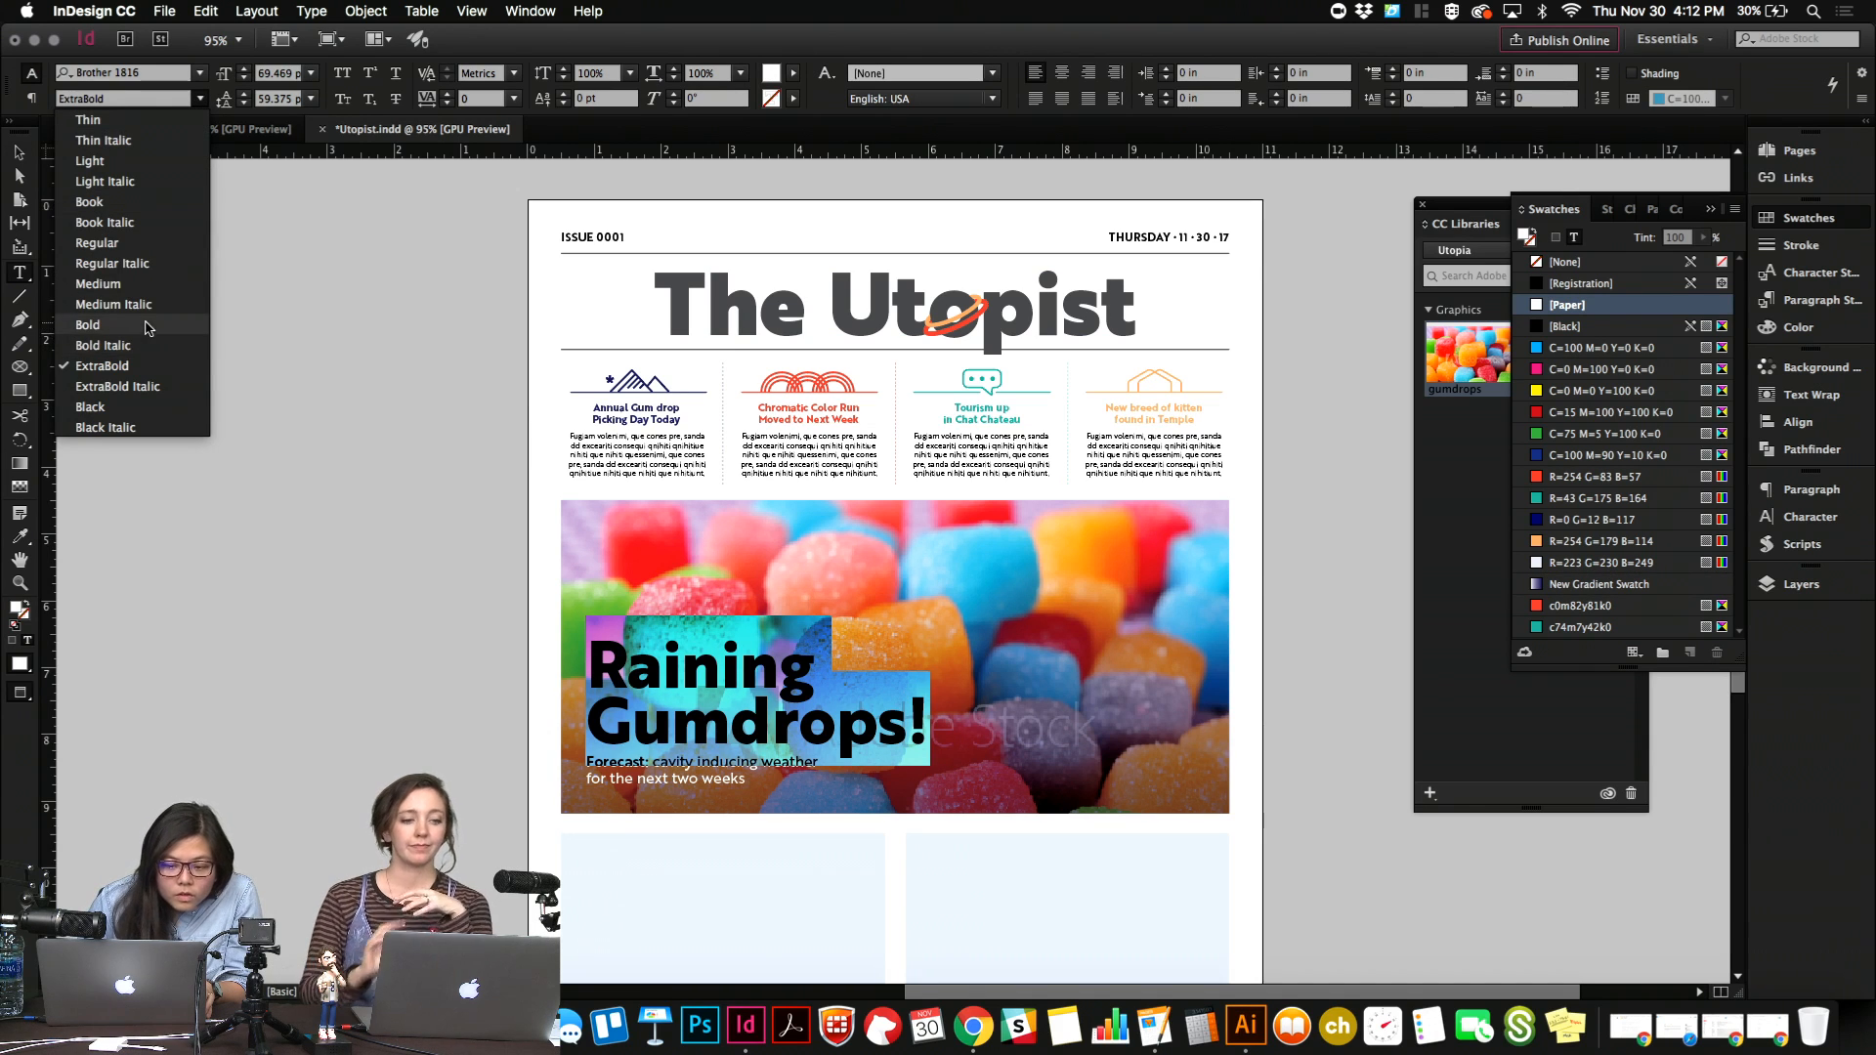
click(107, 326)
click(765, 693)
key(Escape)
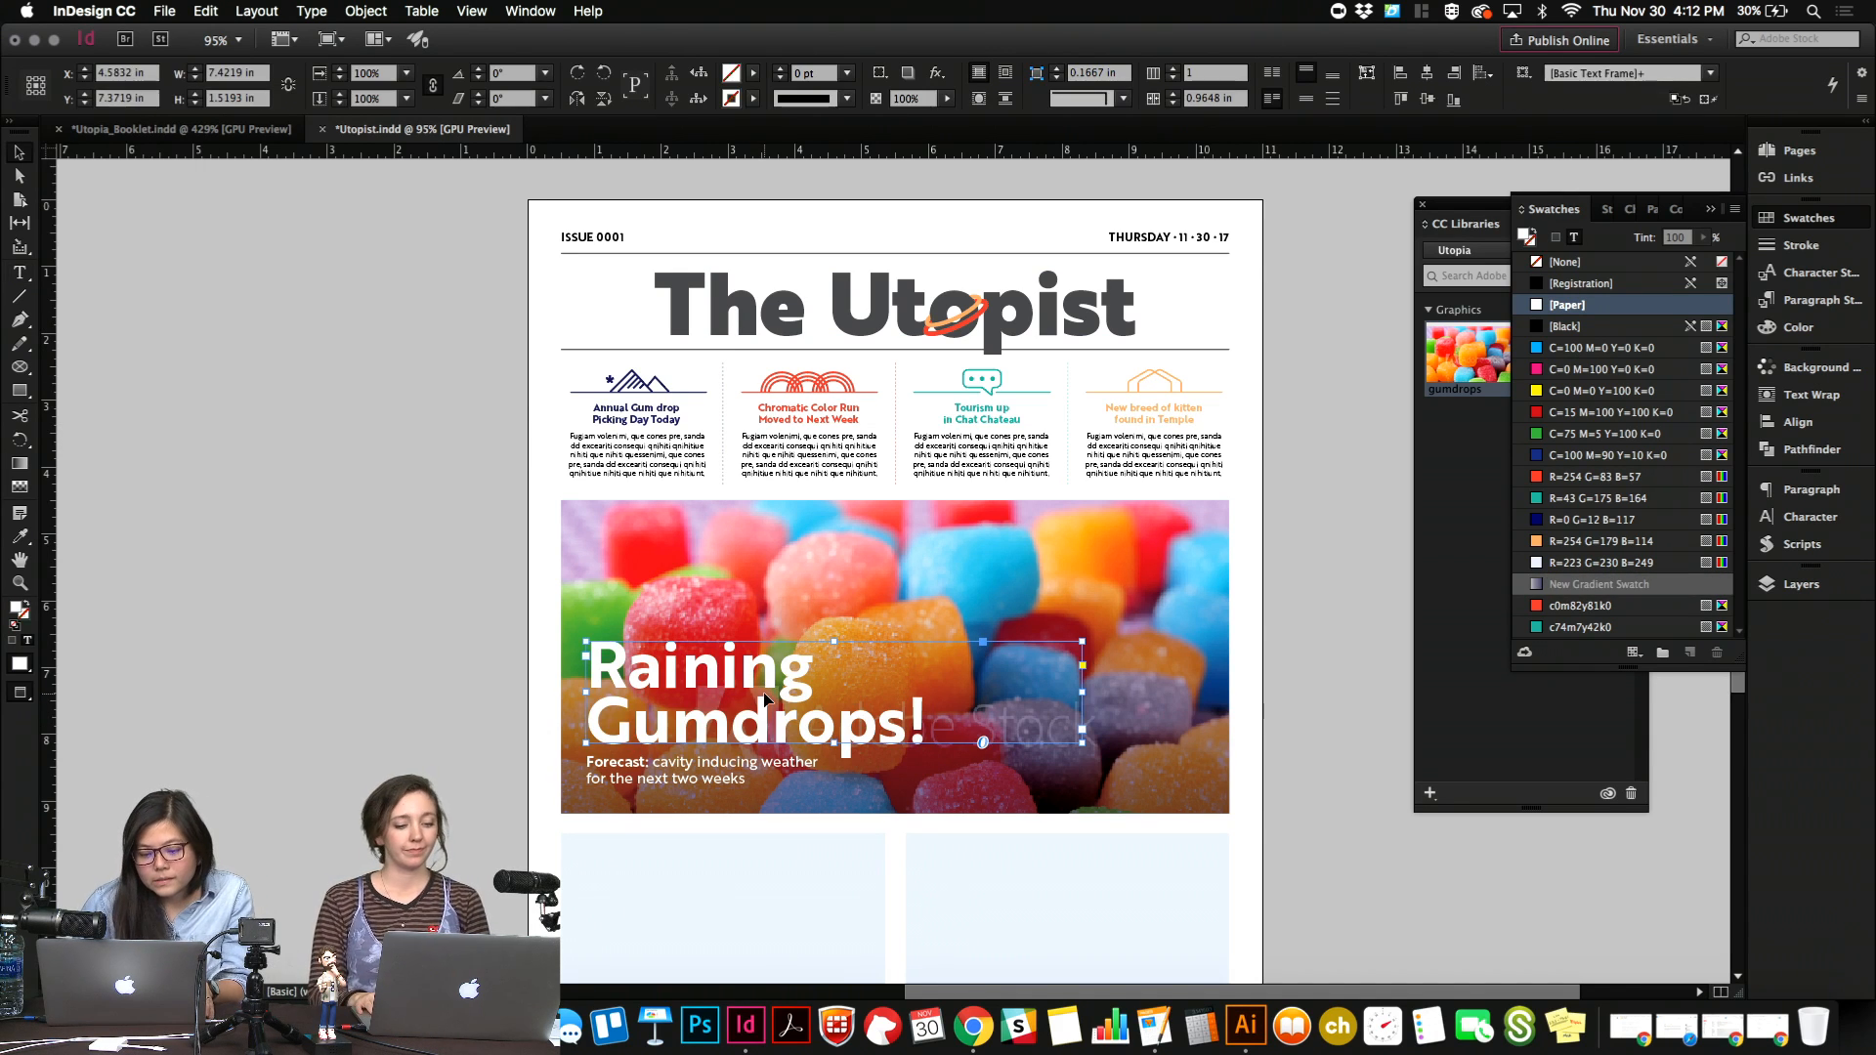
Duplicate the "Raining Gumdrops!" headline below the short rule and color the copy's text with the [Black] swatch.
scroll(765, 697, down, 5)
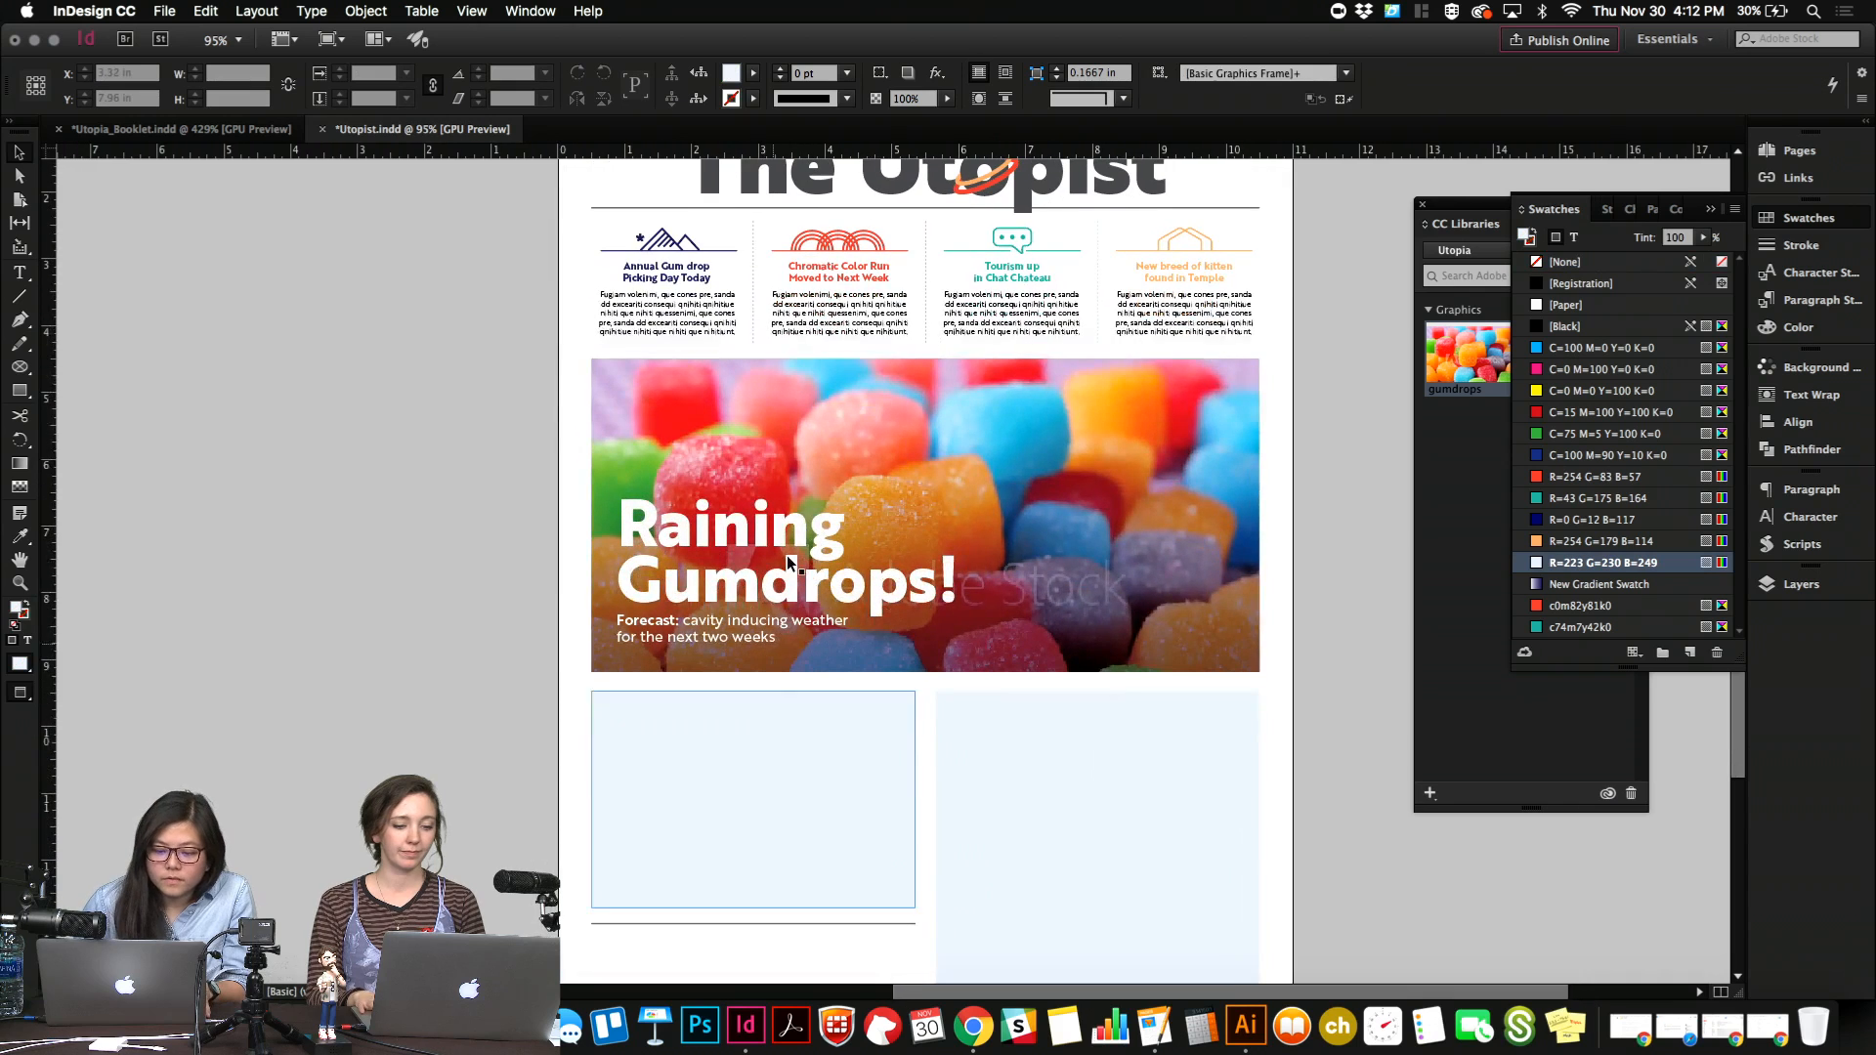
scroll(794, 540, down, 1)
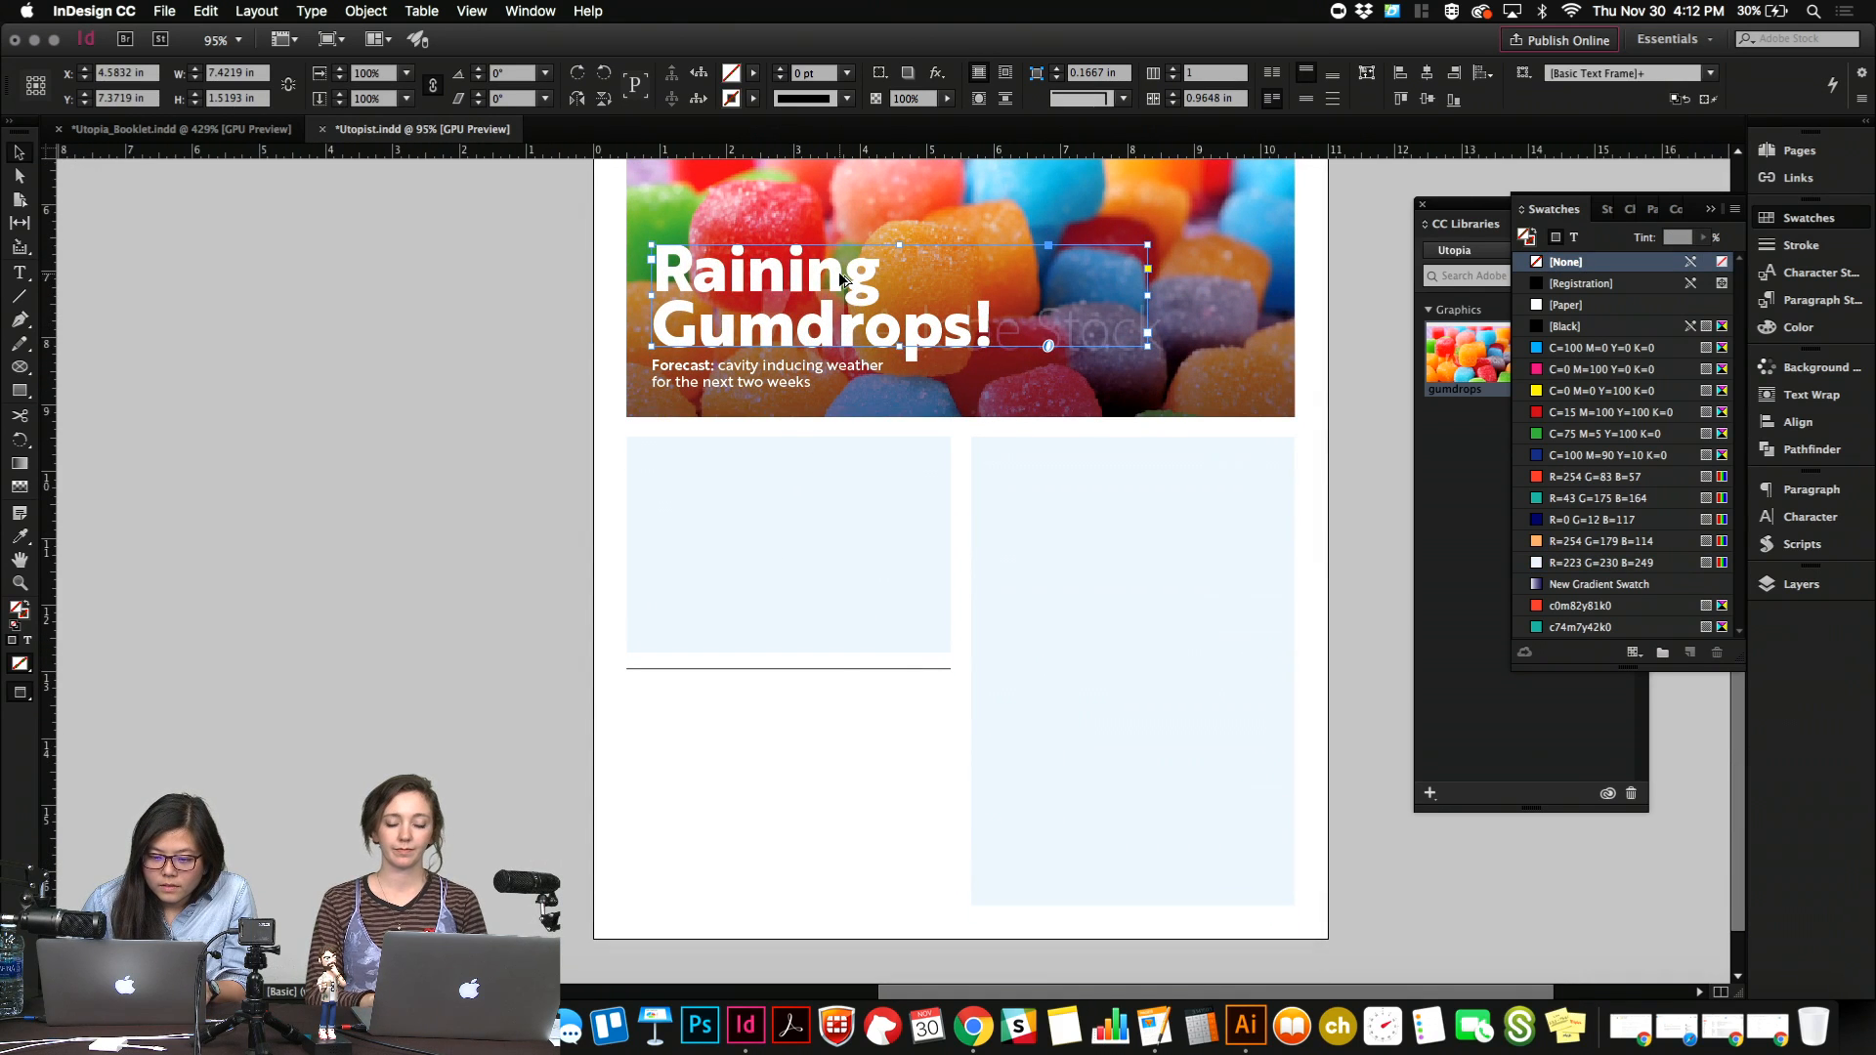
drag(842, 281, 850, 724)
double_click(846, 721)
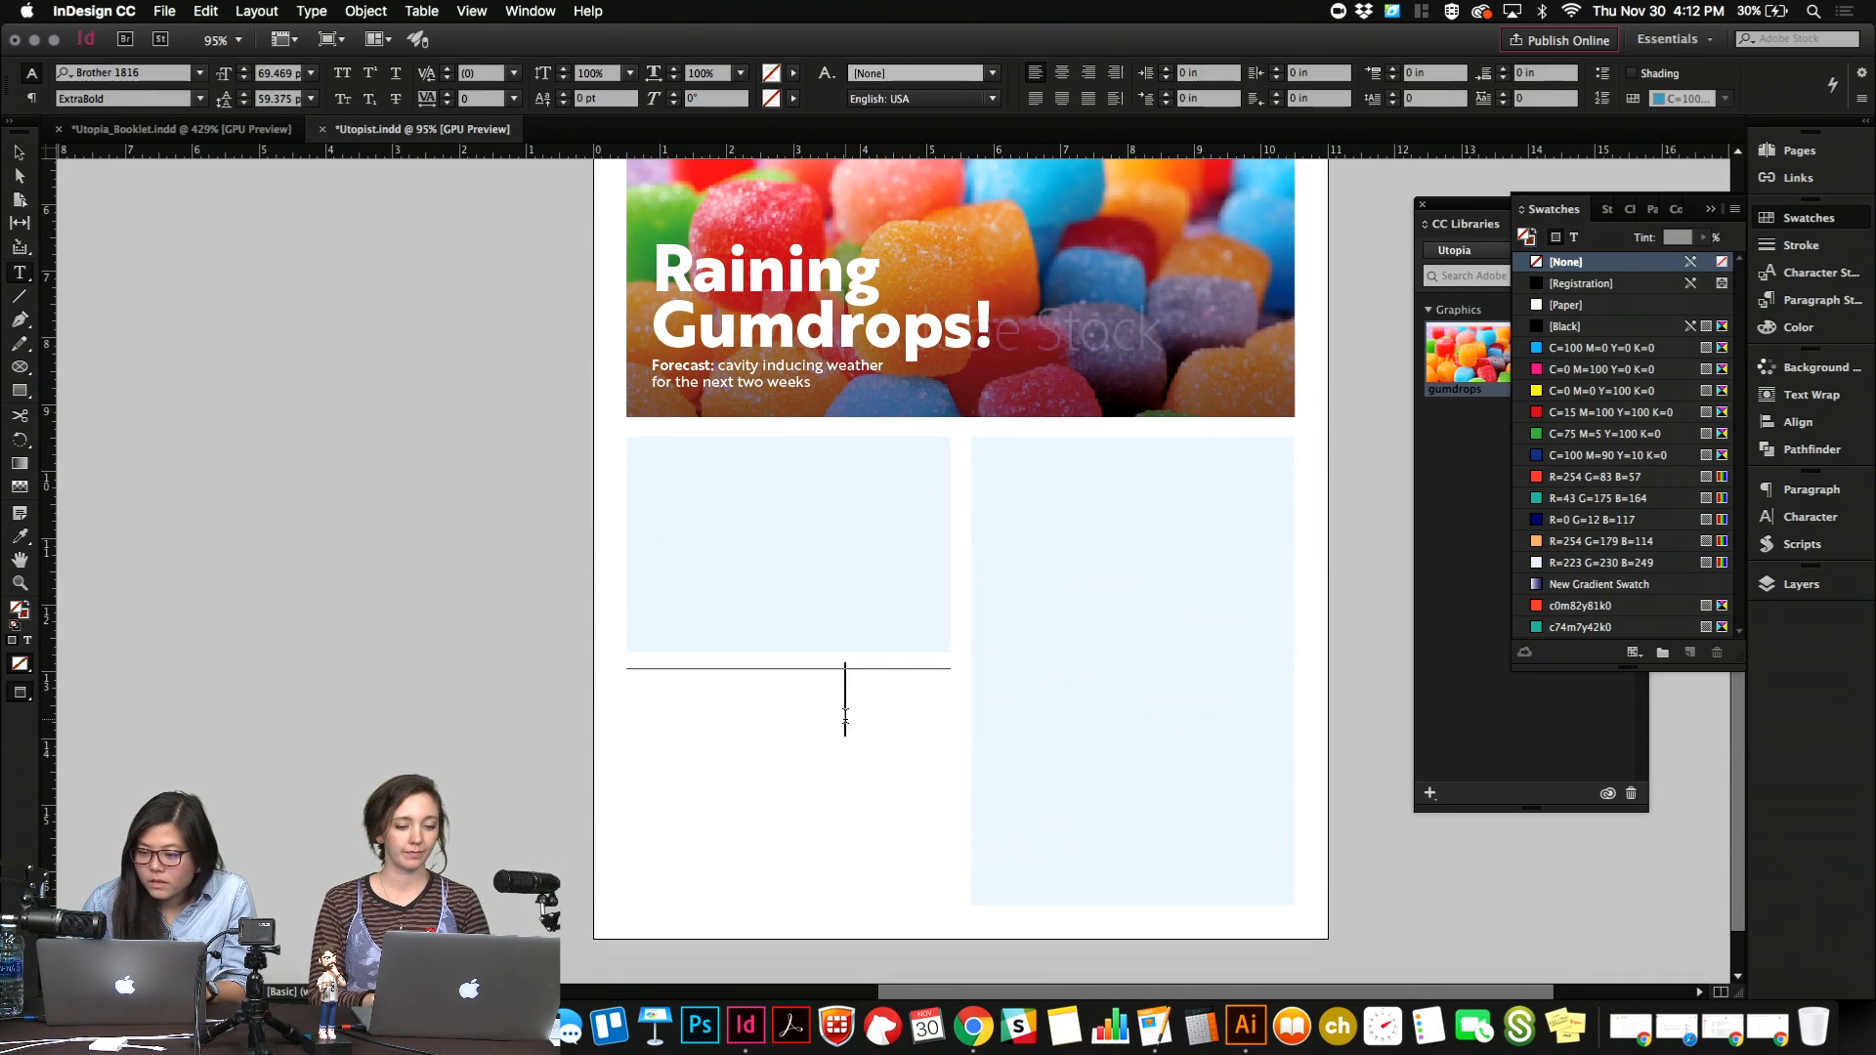
key(super+a)
click(1565, 327)
click(864, 774)
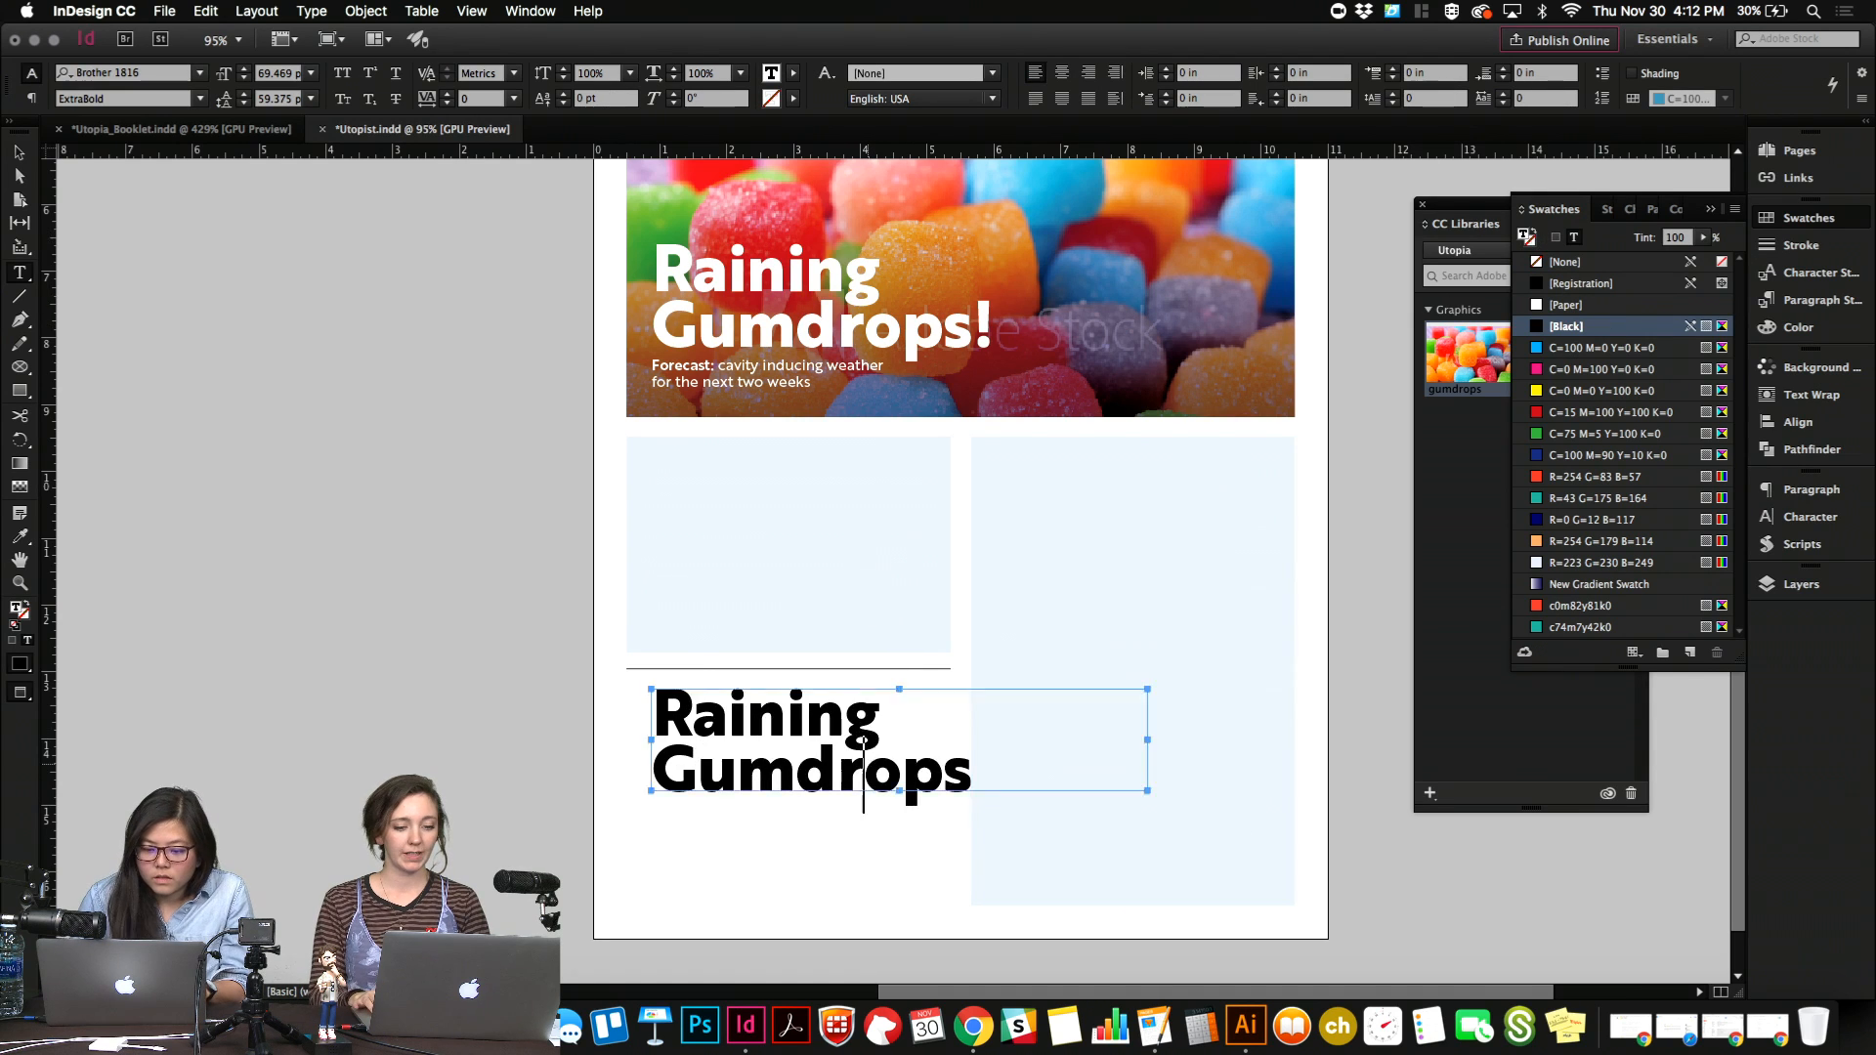
key(super+a)
text(Landing)
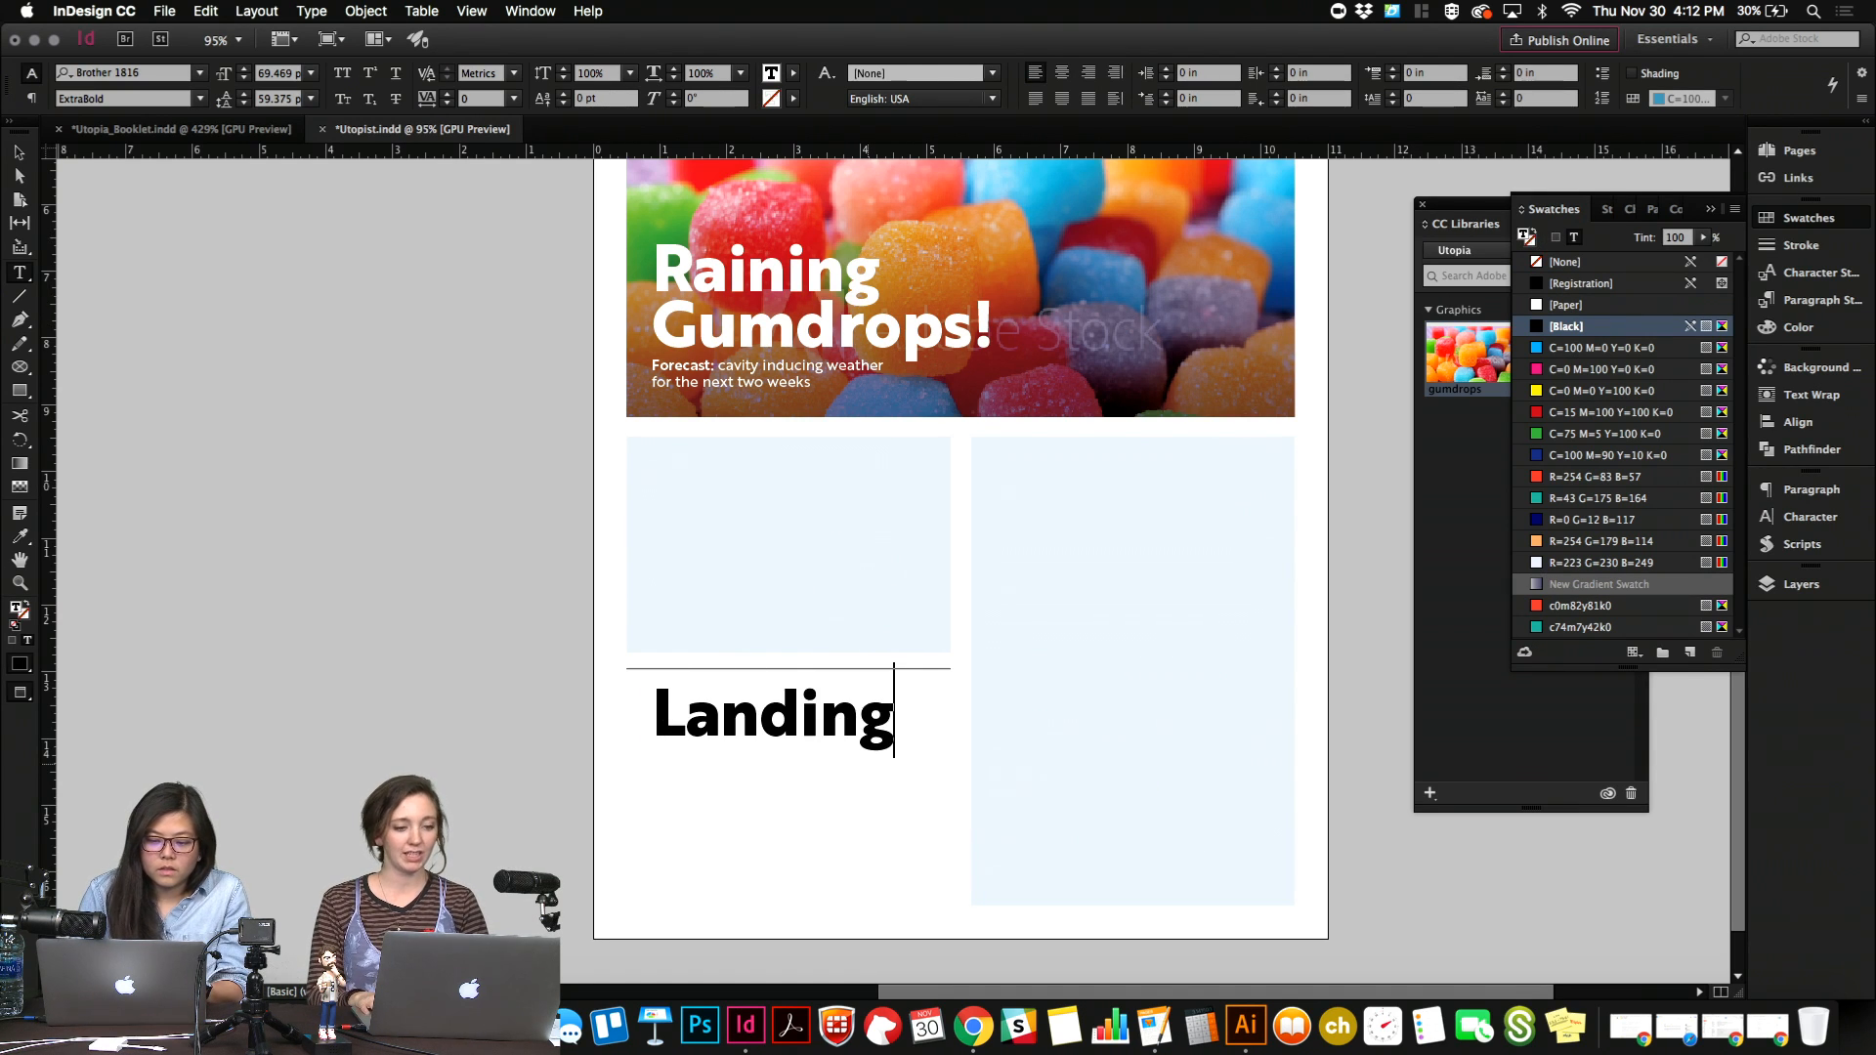
text( Part)
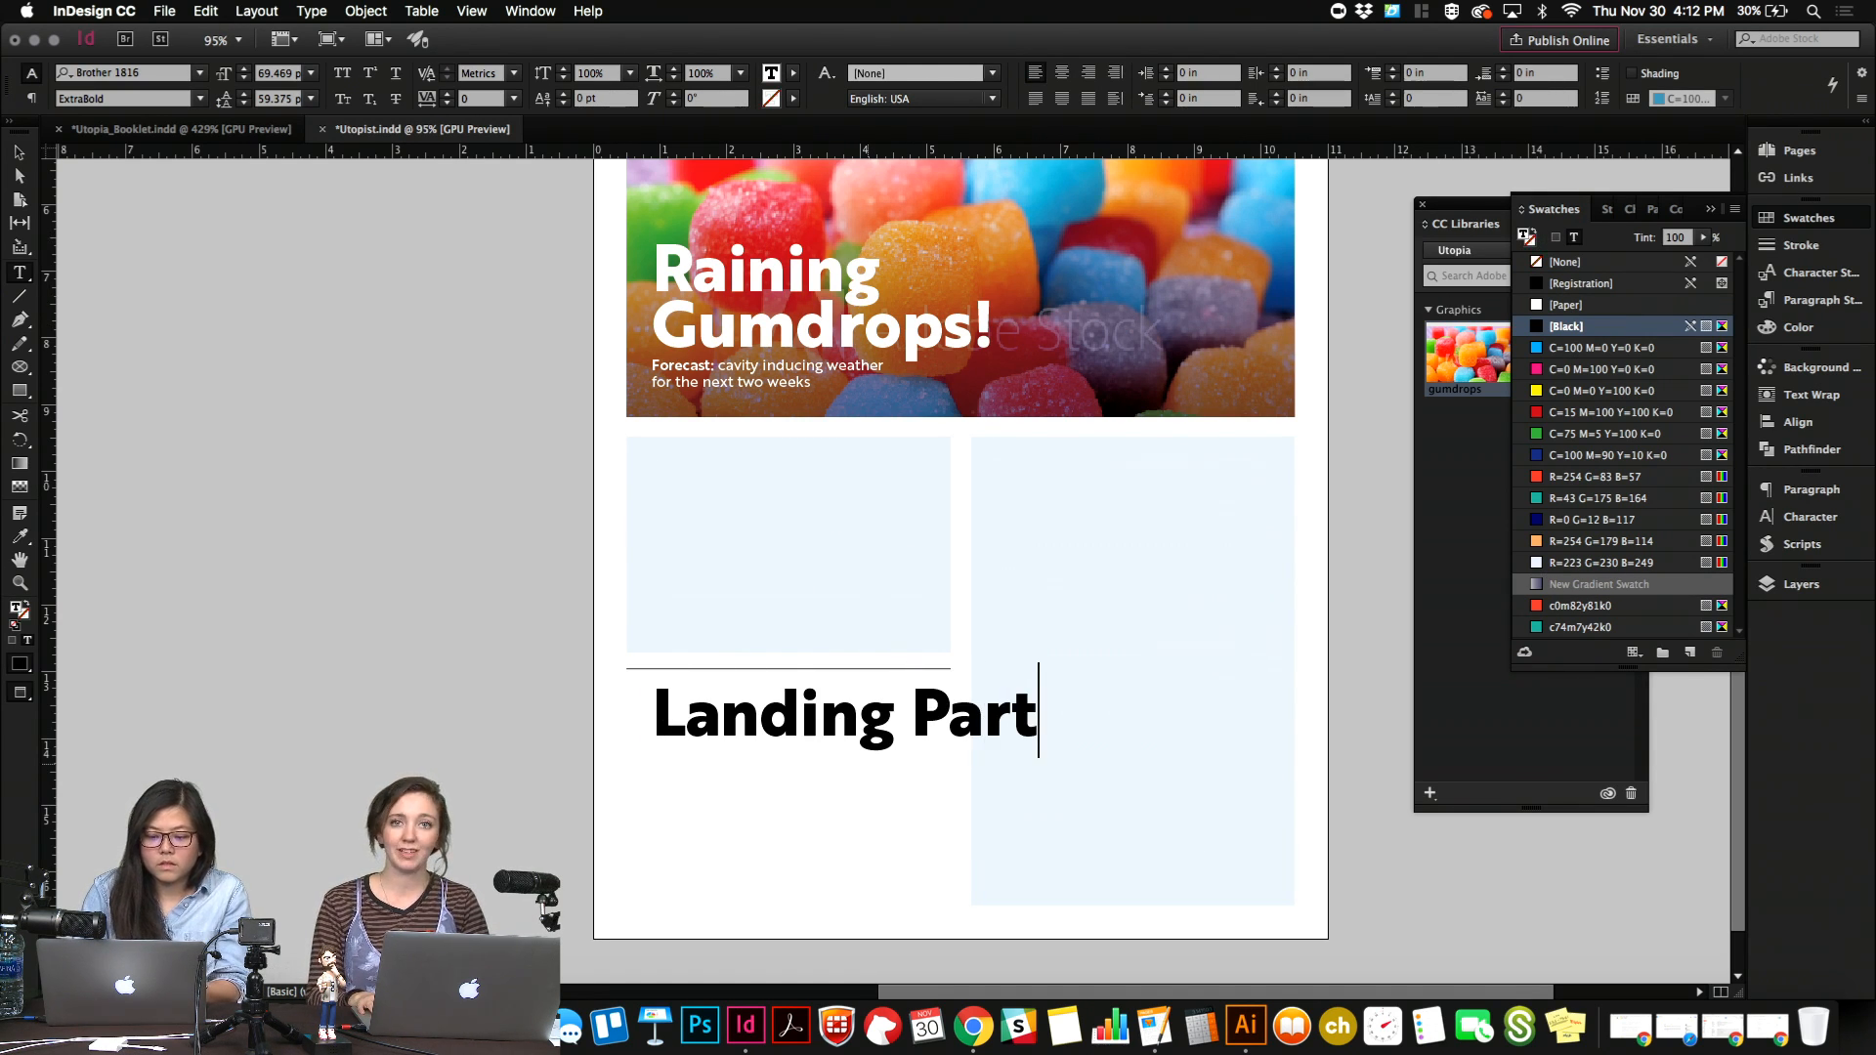
Replace the duplicated headline's text with "A Success Story".
key(super+a)
text(A Success Sot)
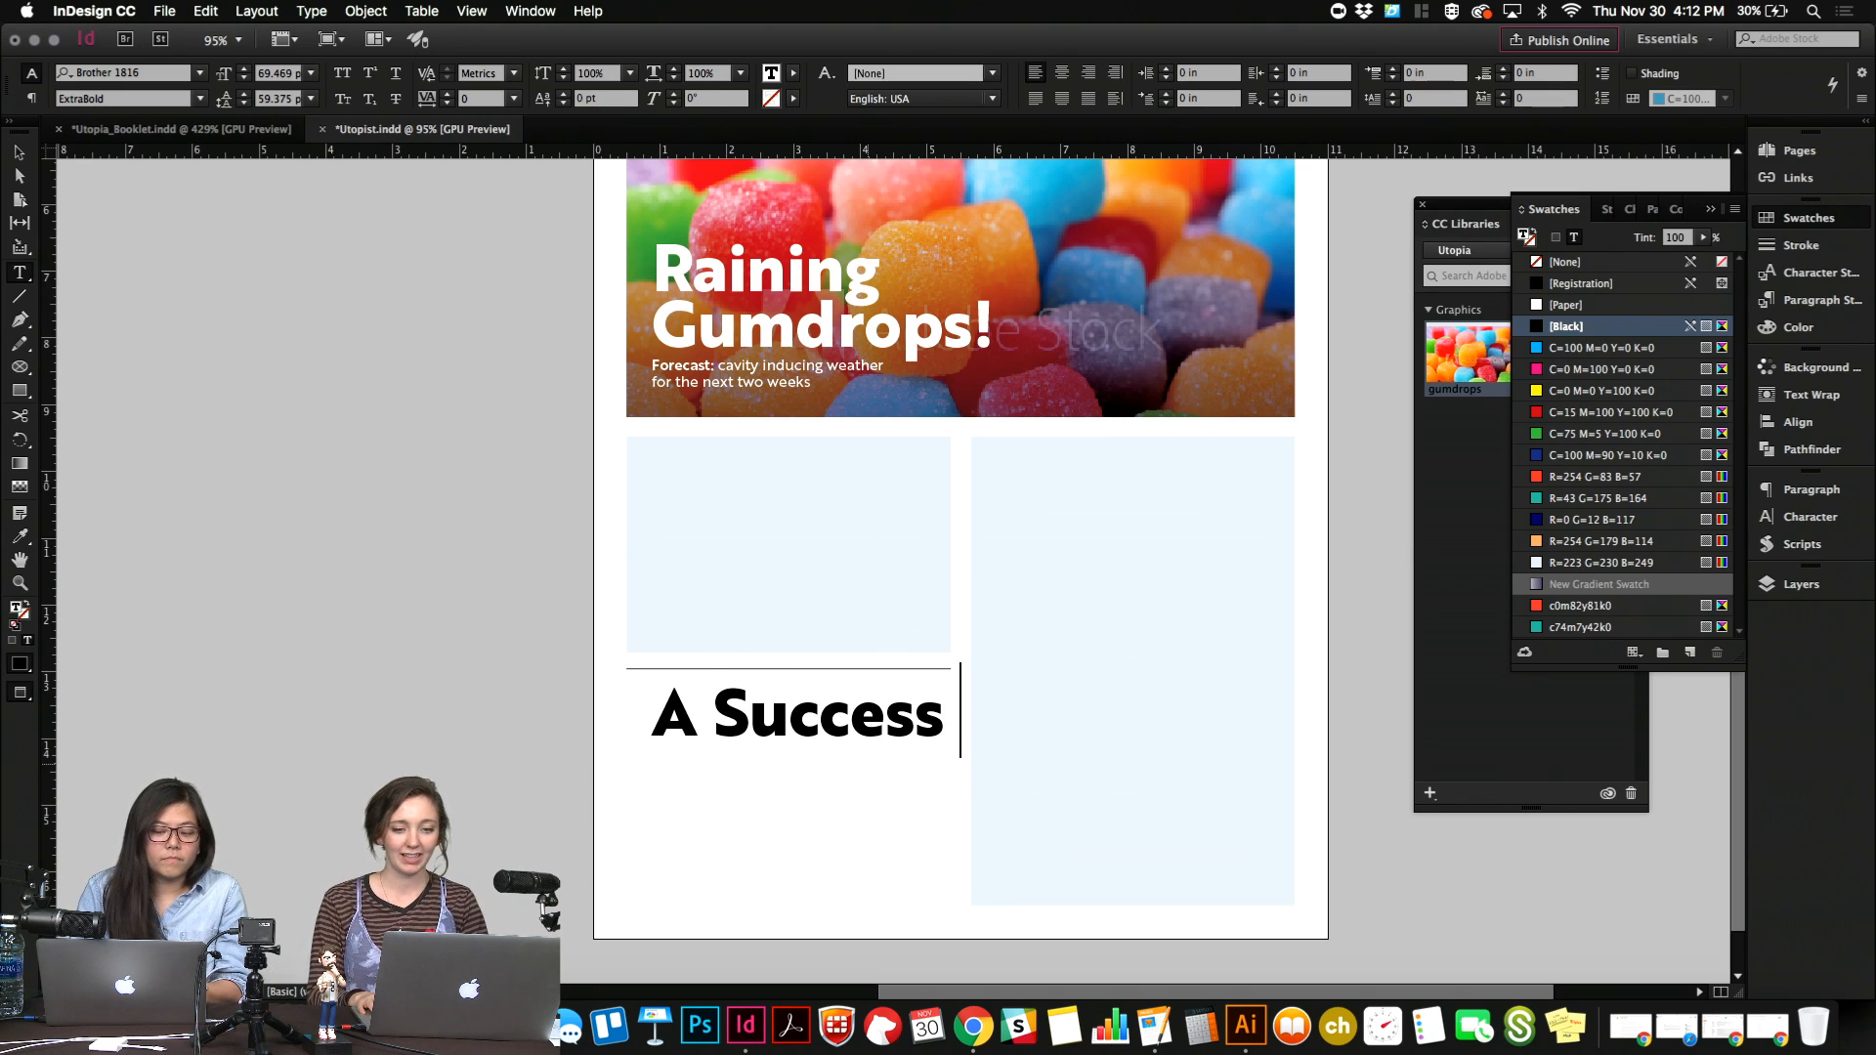
key(BackSpace)
key(BackSpace)
text(tory)
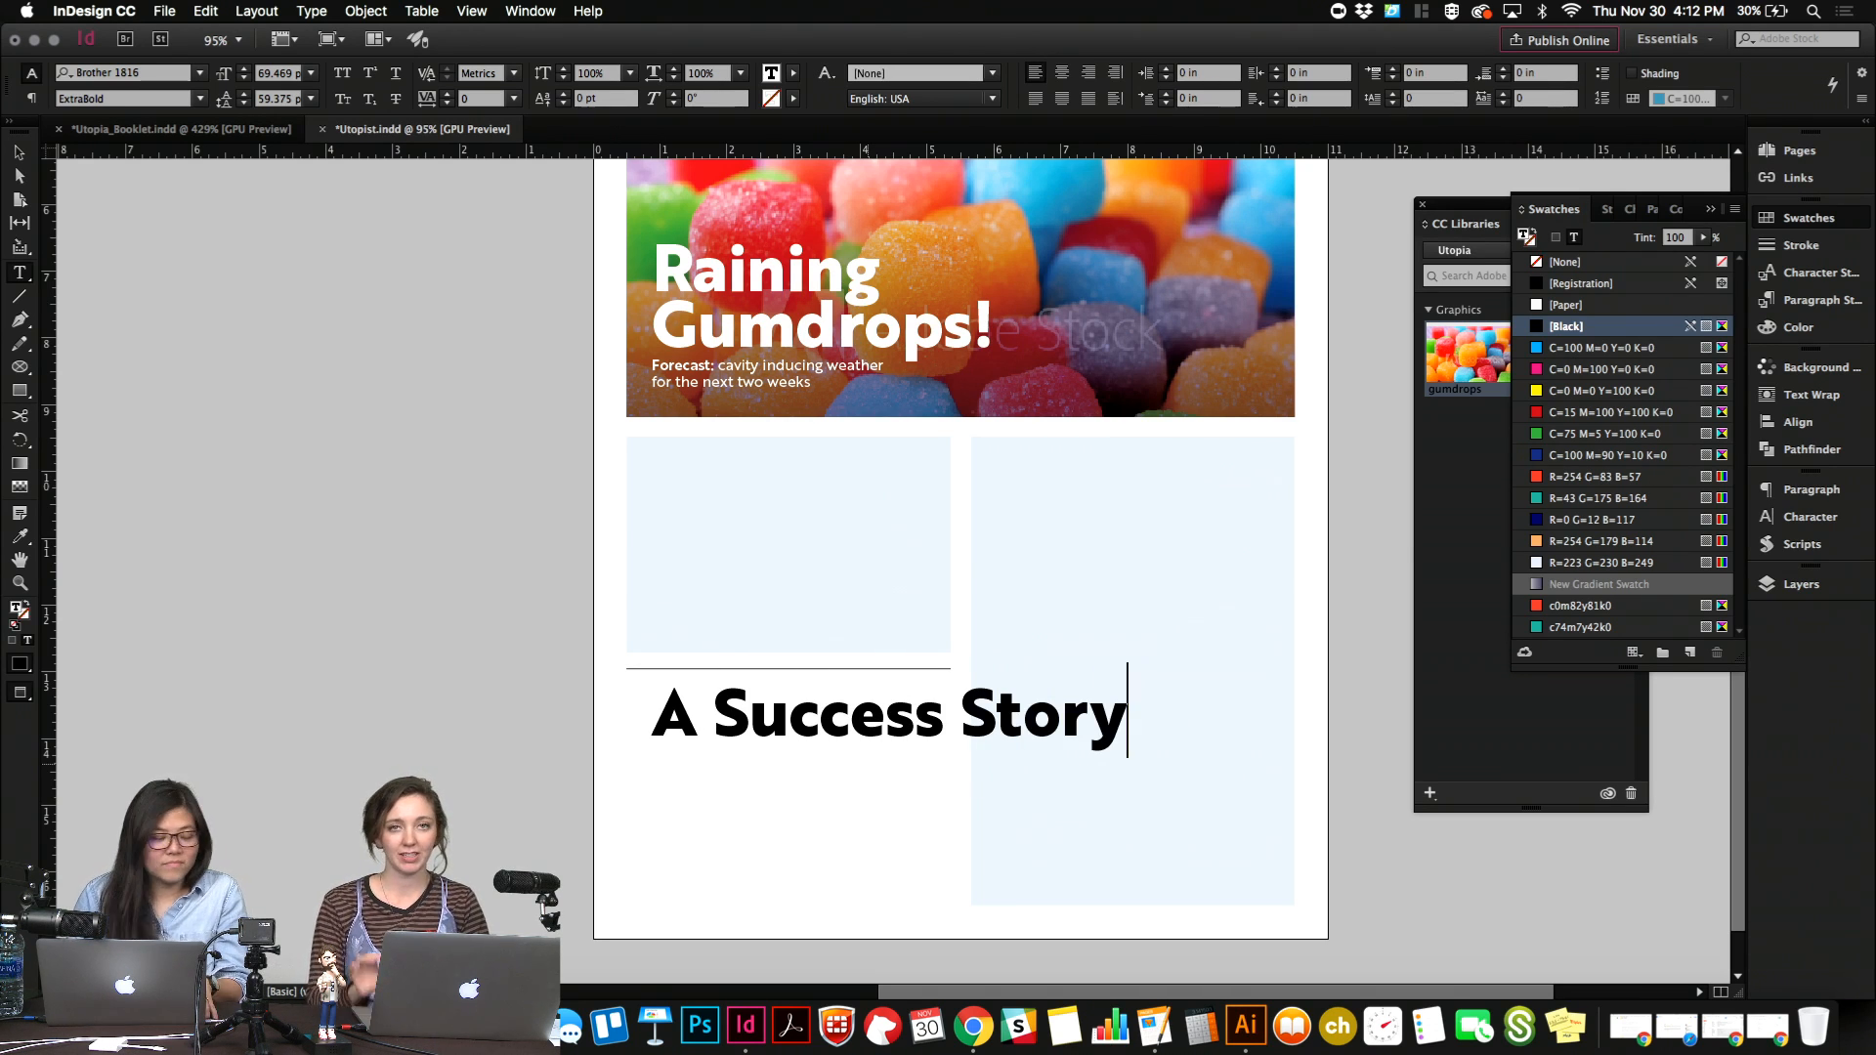
Fit the duplicated headline's frame to its text and scale it down to about 43.65 pt at the left margin below the short rule.
key(Escape)
key(j)
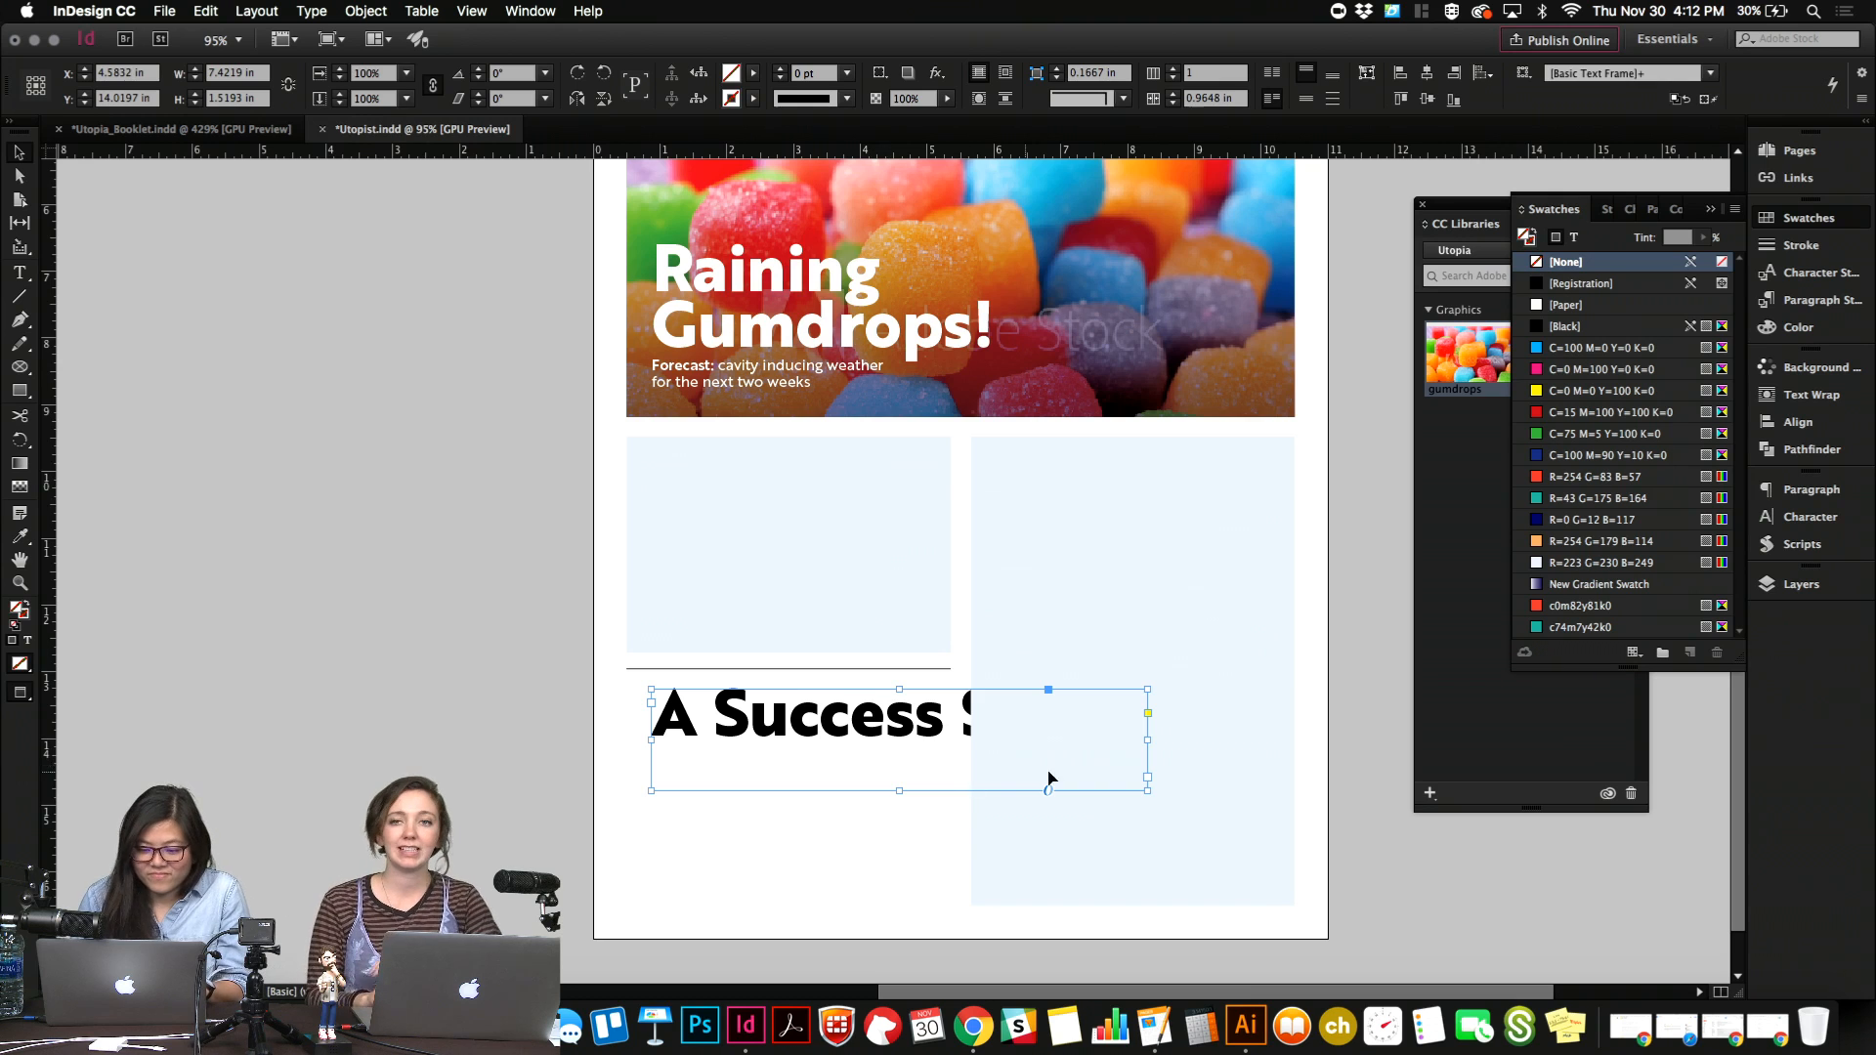
key(super+alt+c)
drag(1029, 714, 1040, 831)
Replace the scaled headline's text with "Landing Party:" broken over two lines.
double_click(942, 796)
key(super+a)
text(Lan)
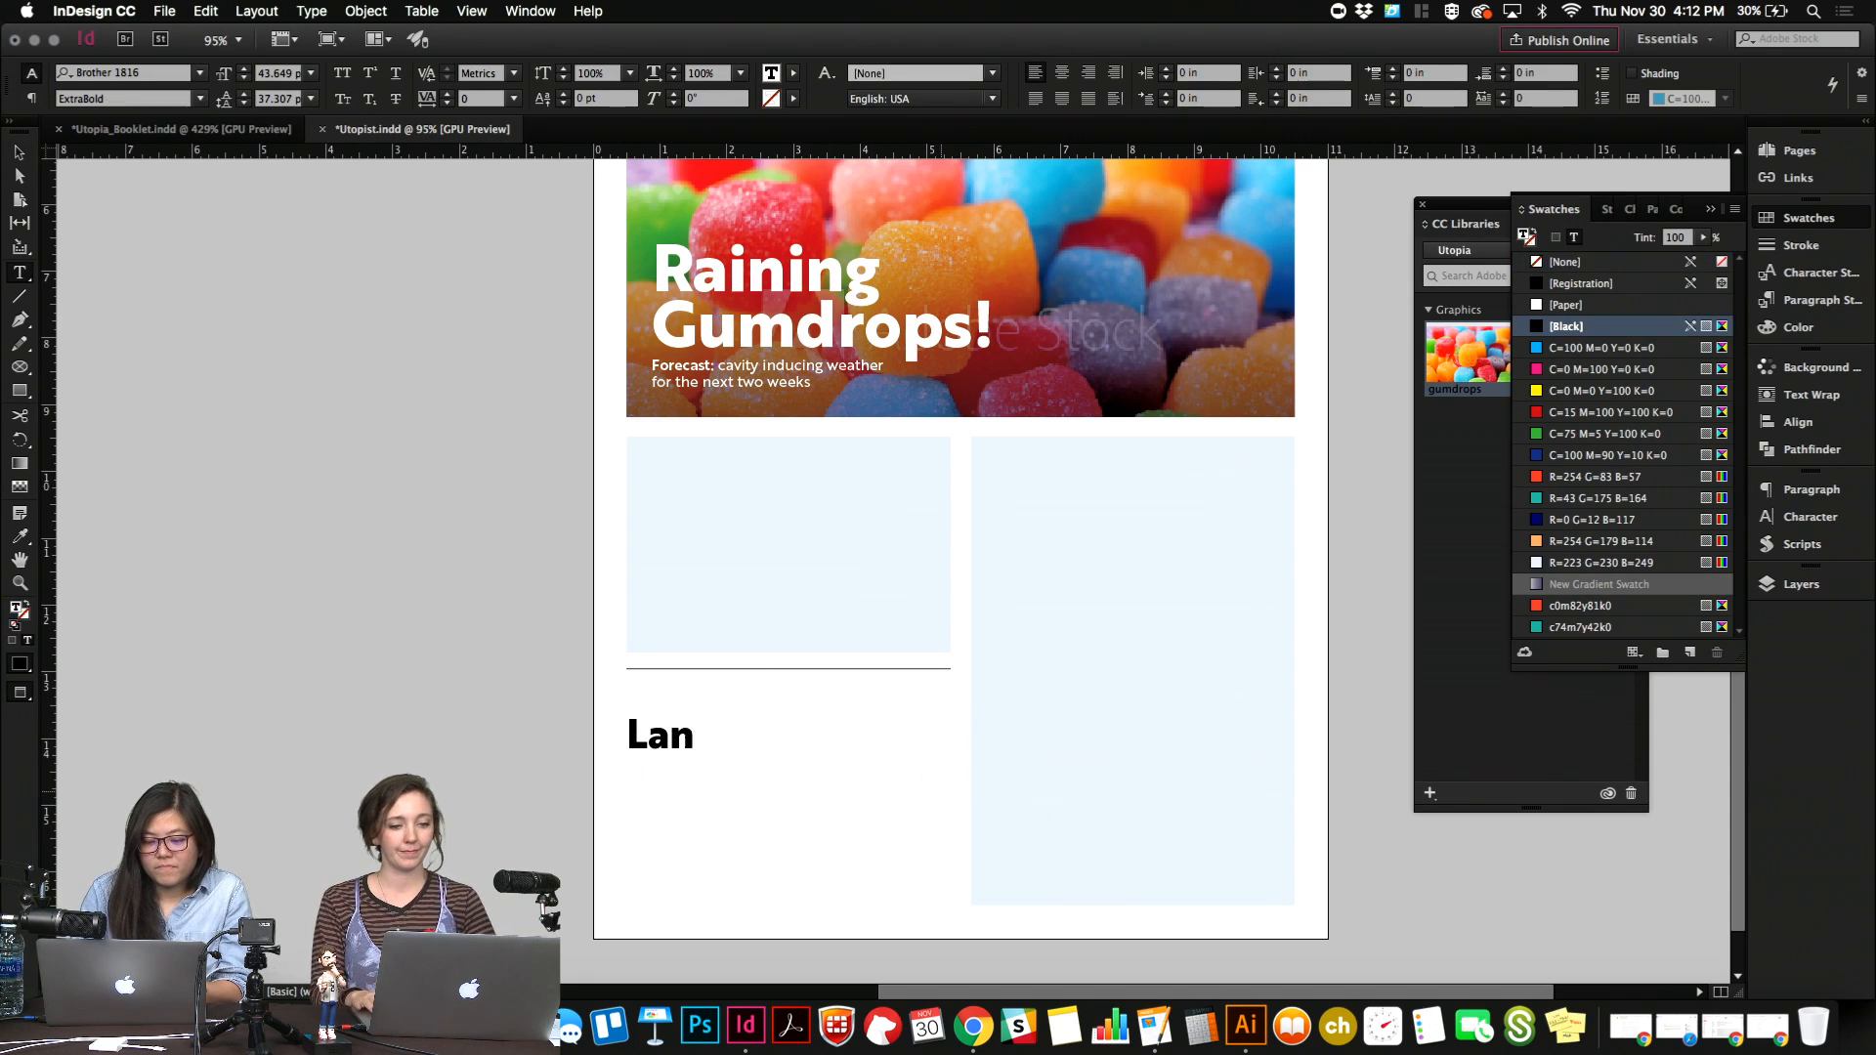
text(ding)
key(Return)
text(Par)
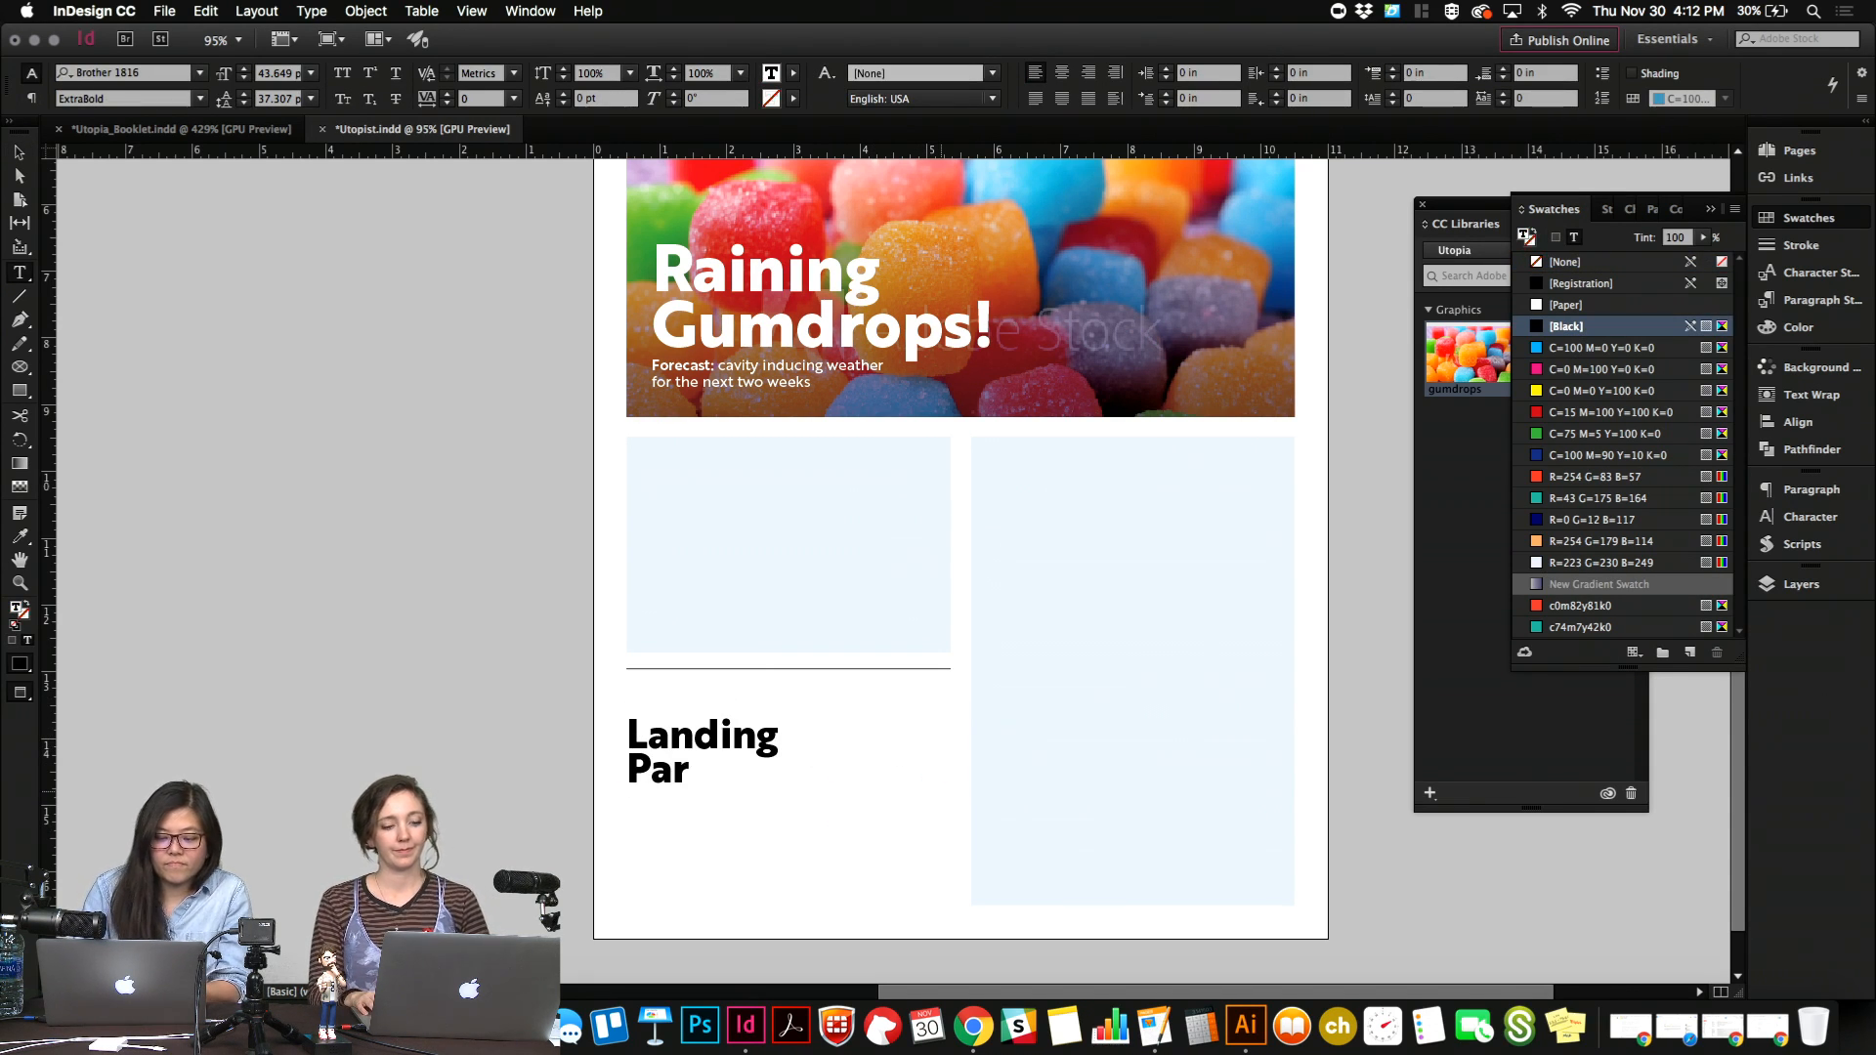
text(ty)
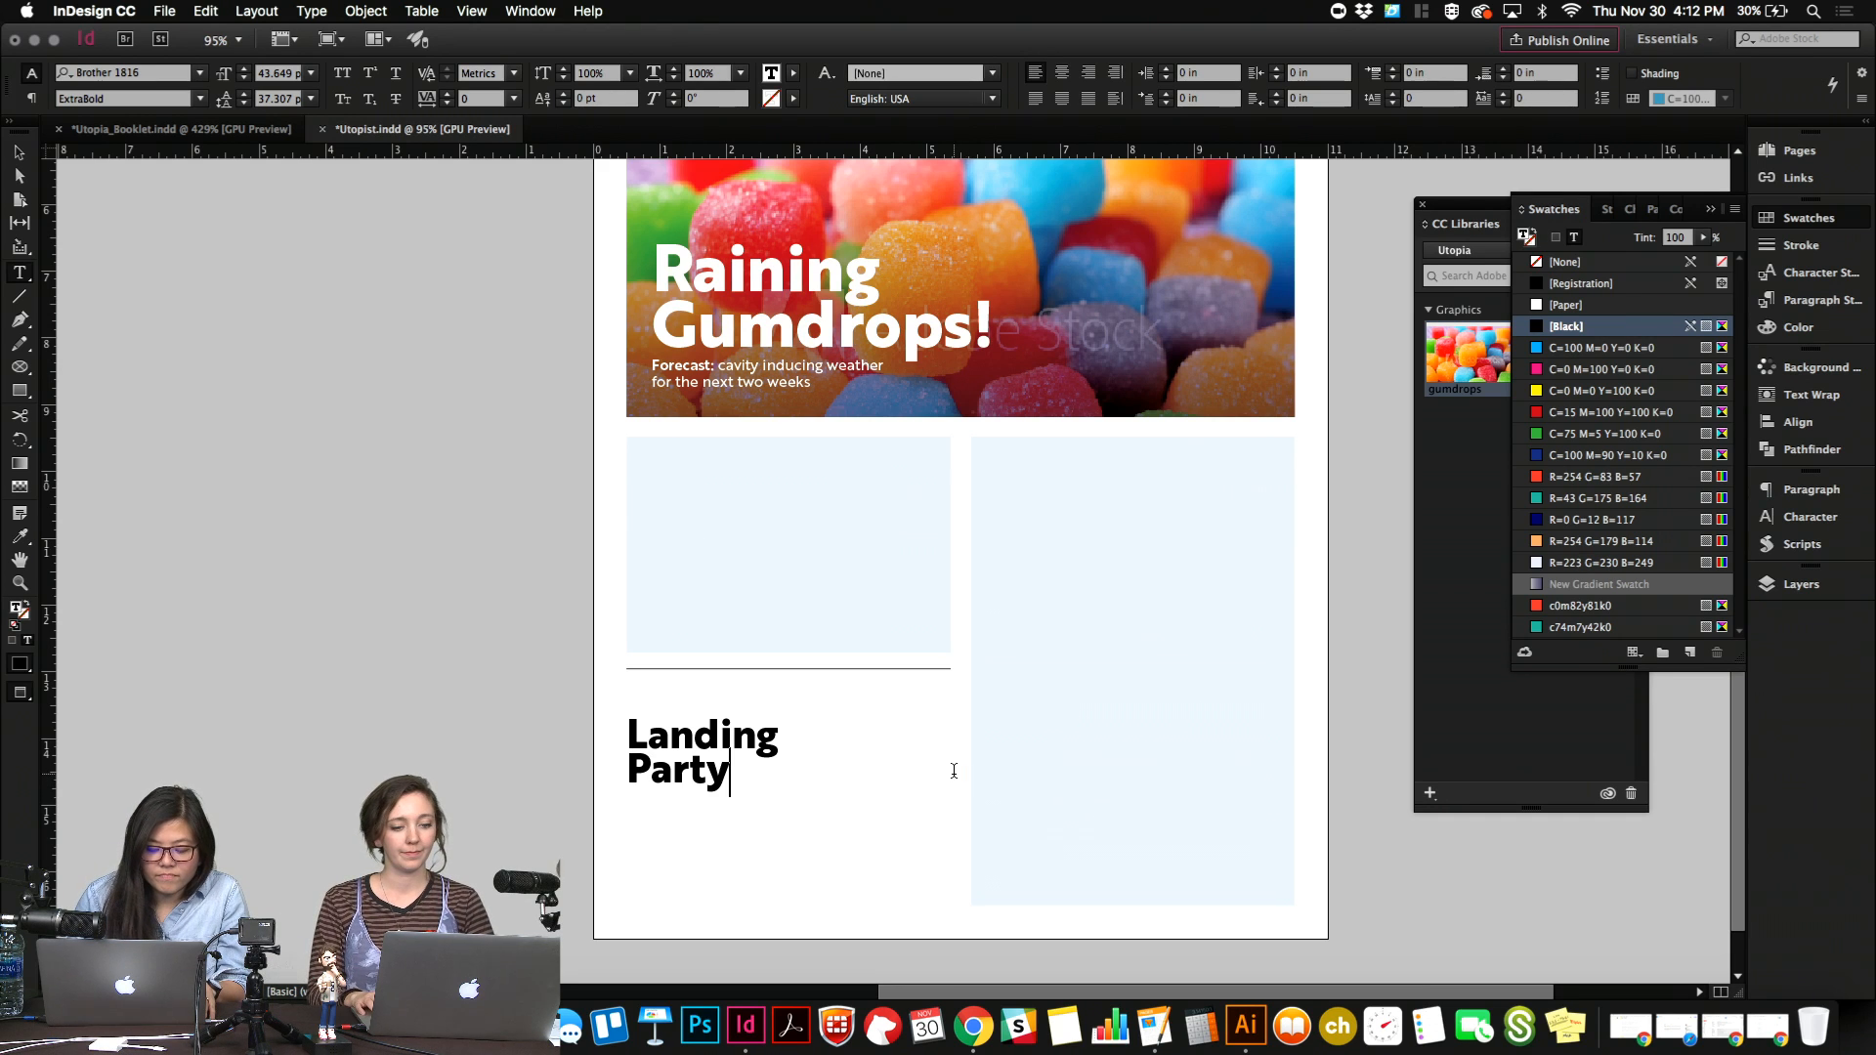
text(:)
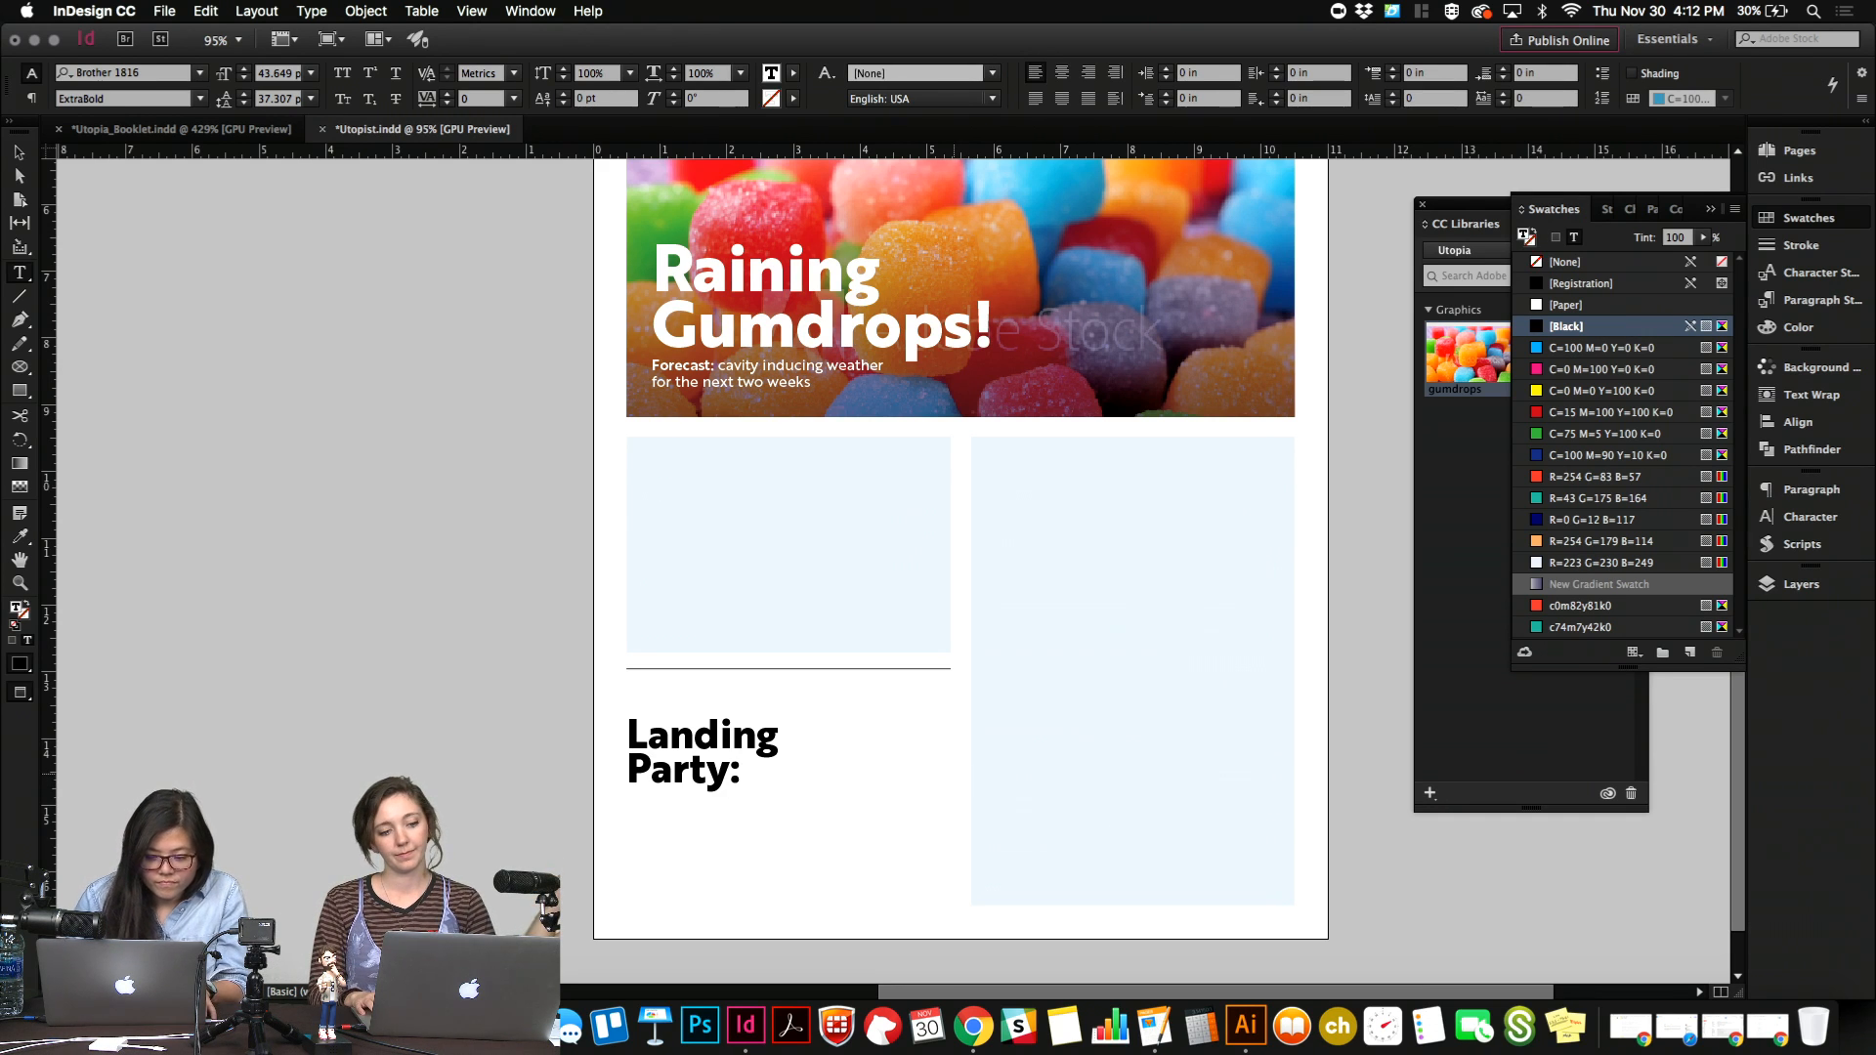
key(Escape)
Move the "Landing Party:" headline up closer to the short rule and shrink its frame to the text's width.
drag(783, 758, 771, 730)
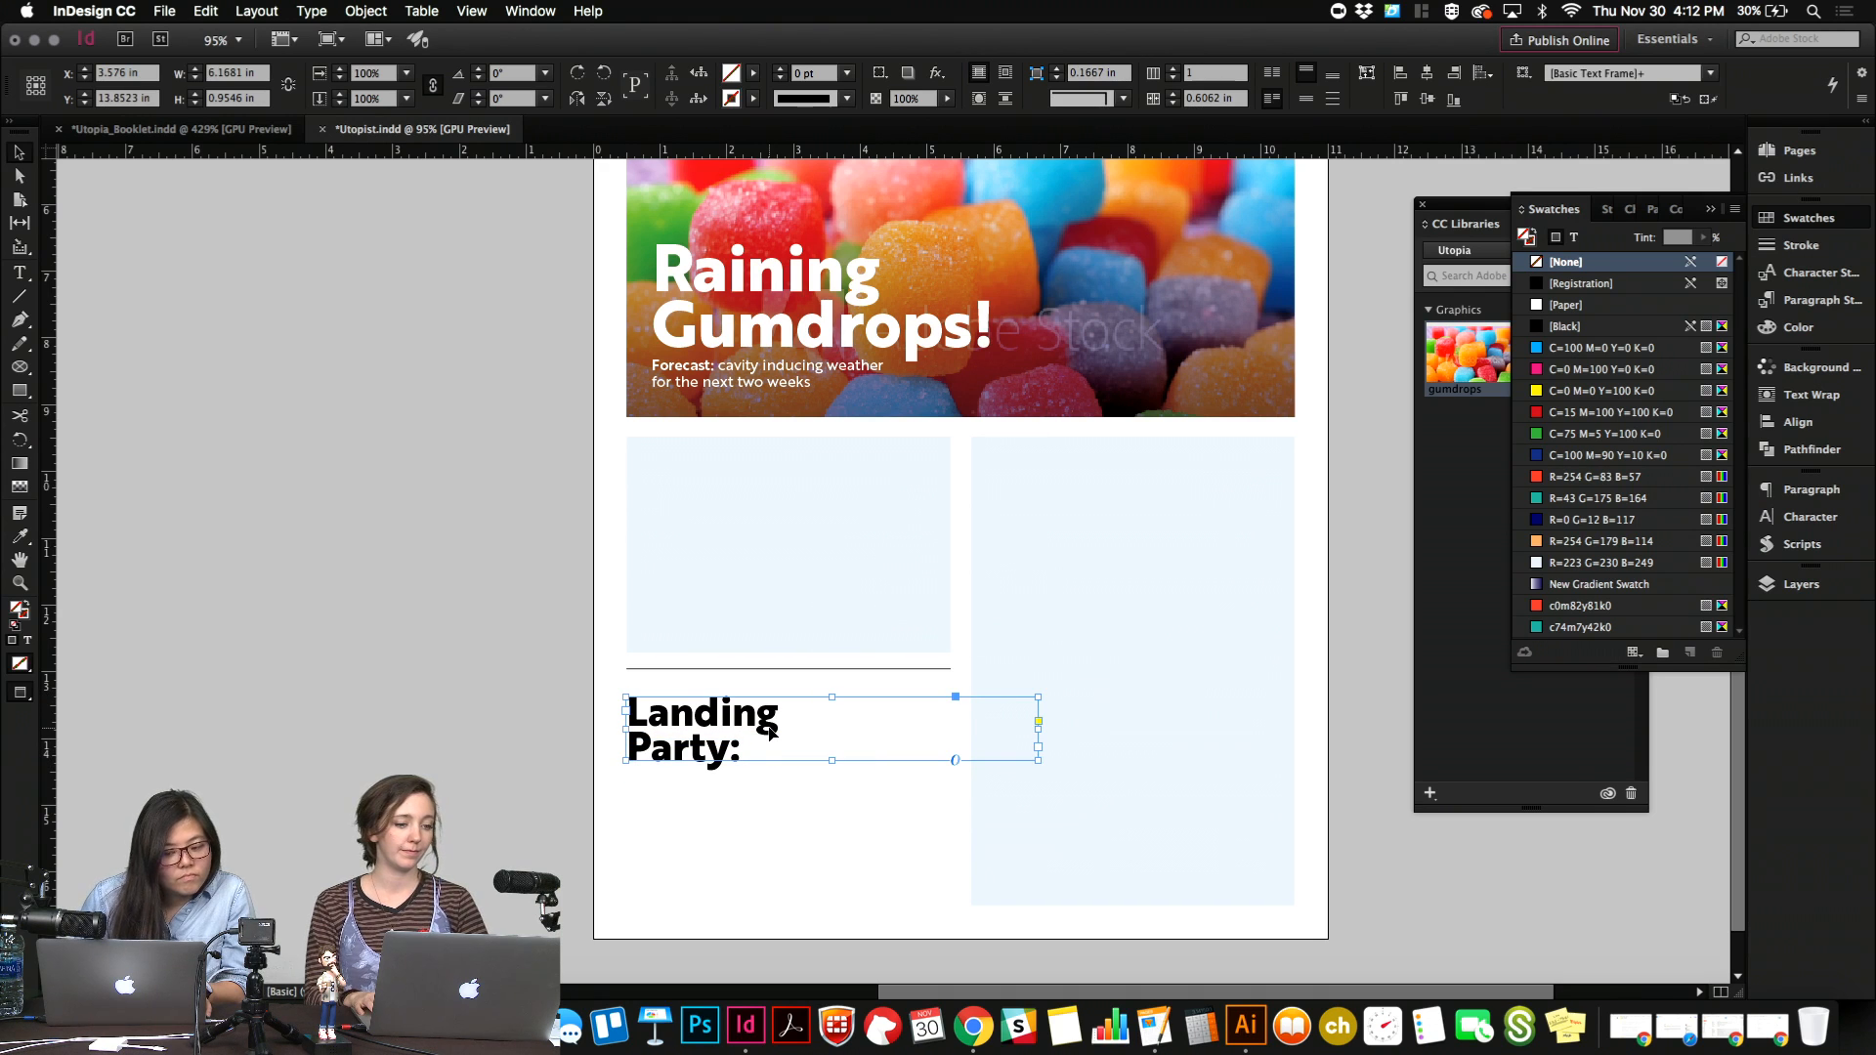
click(781, 864)
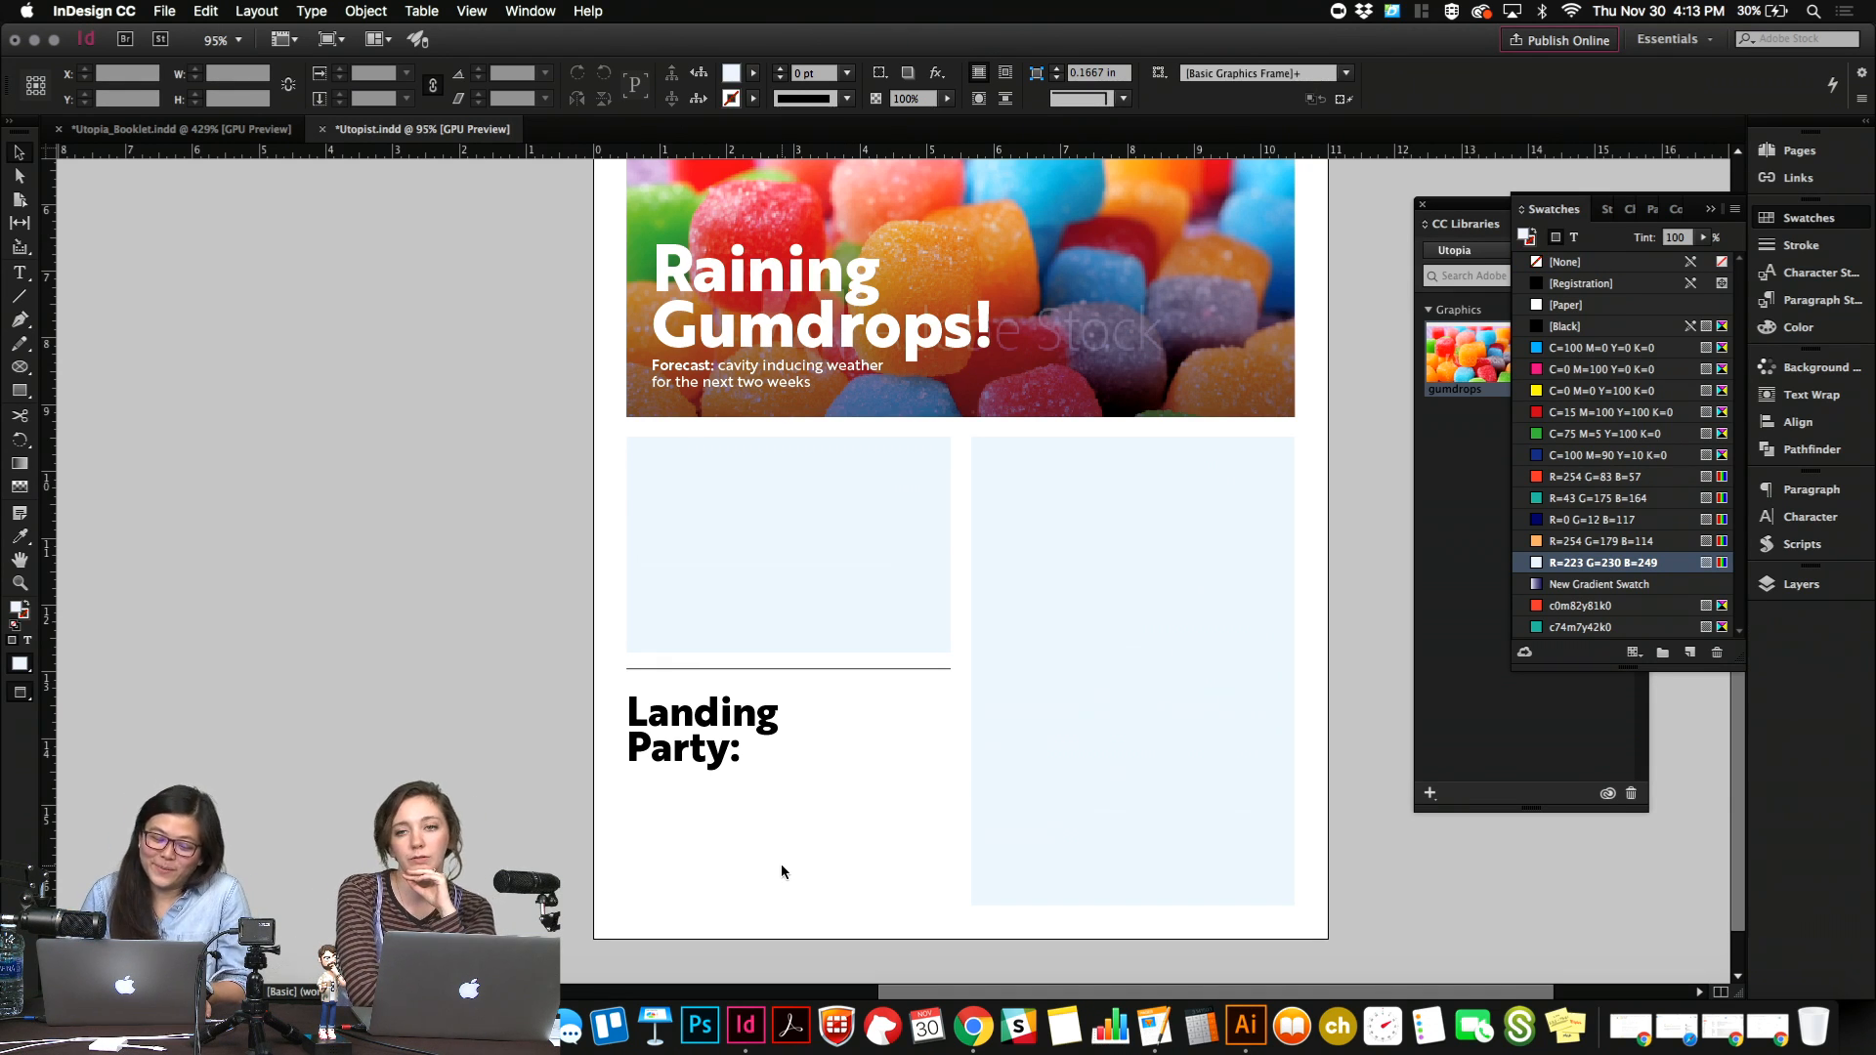
click(769, 743)
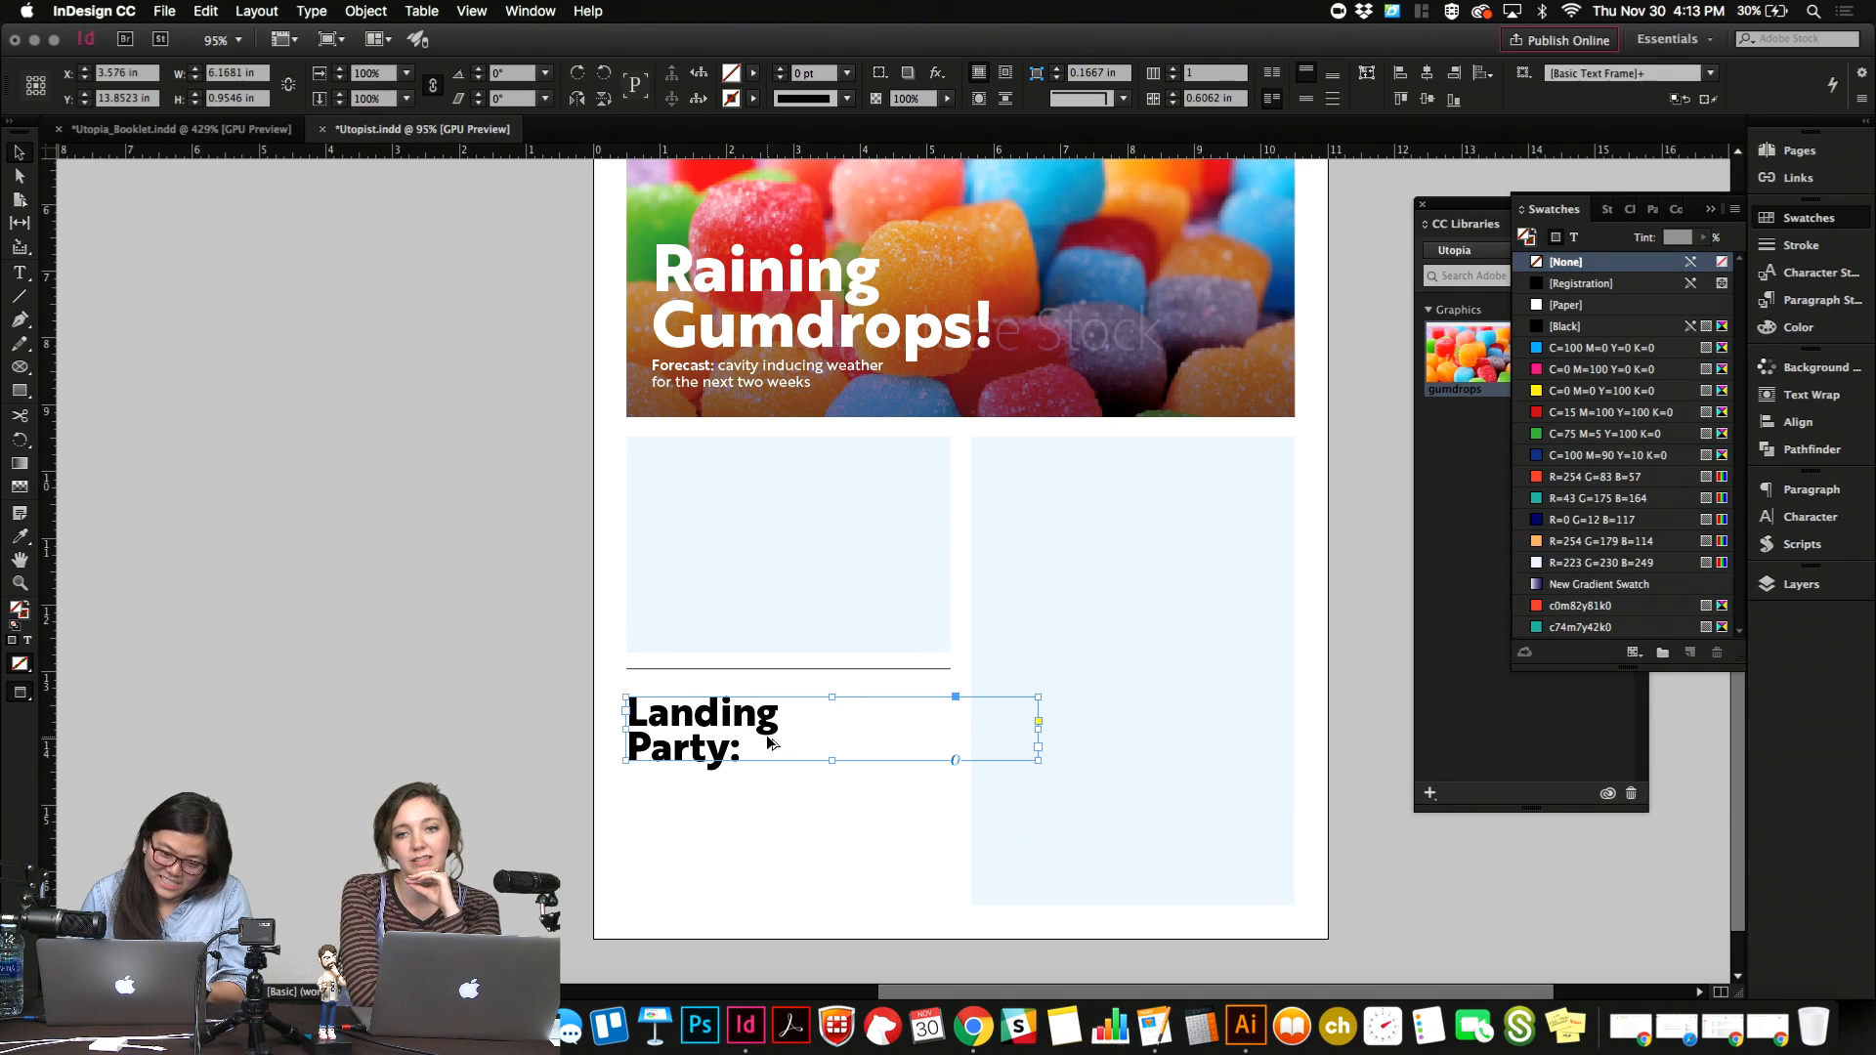
click(799, 820)
click(875, 747)
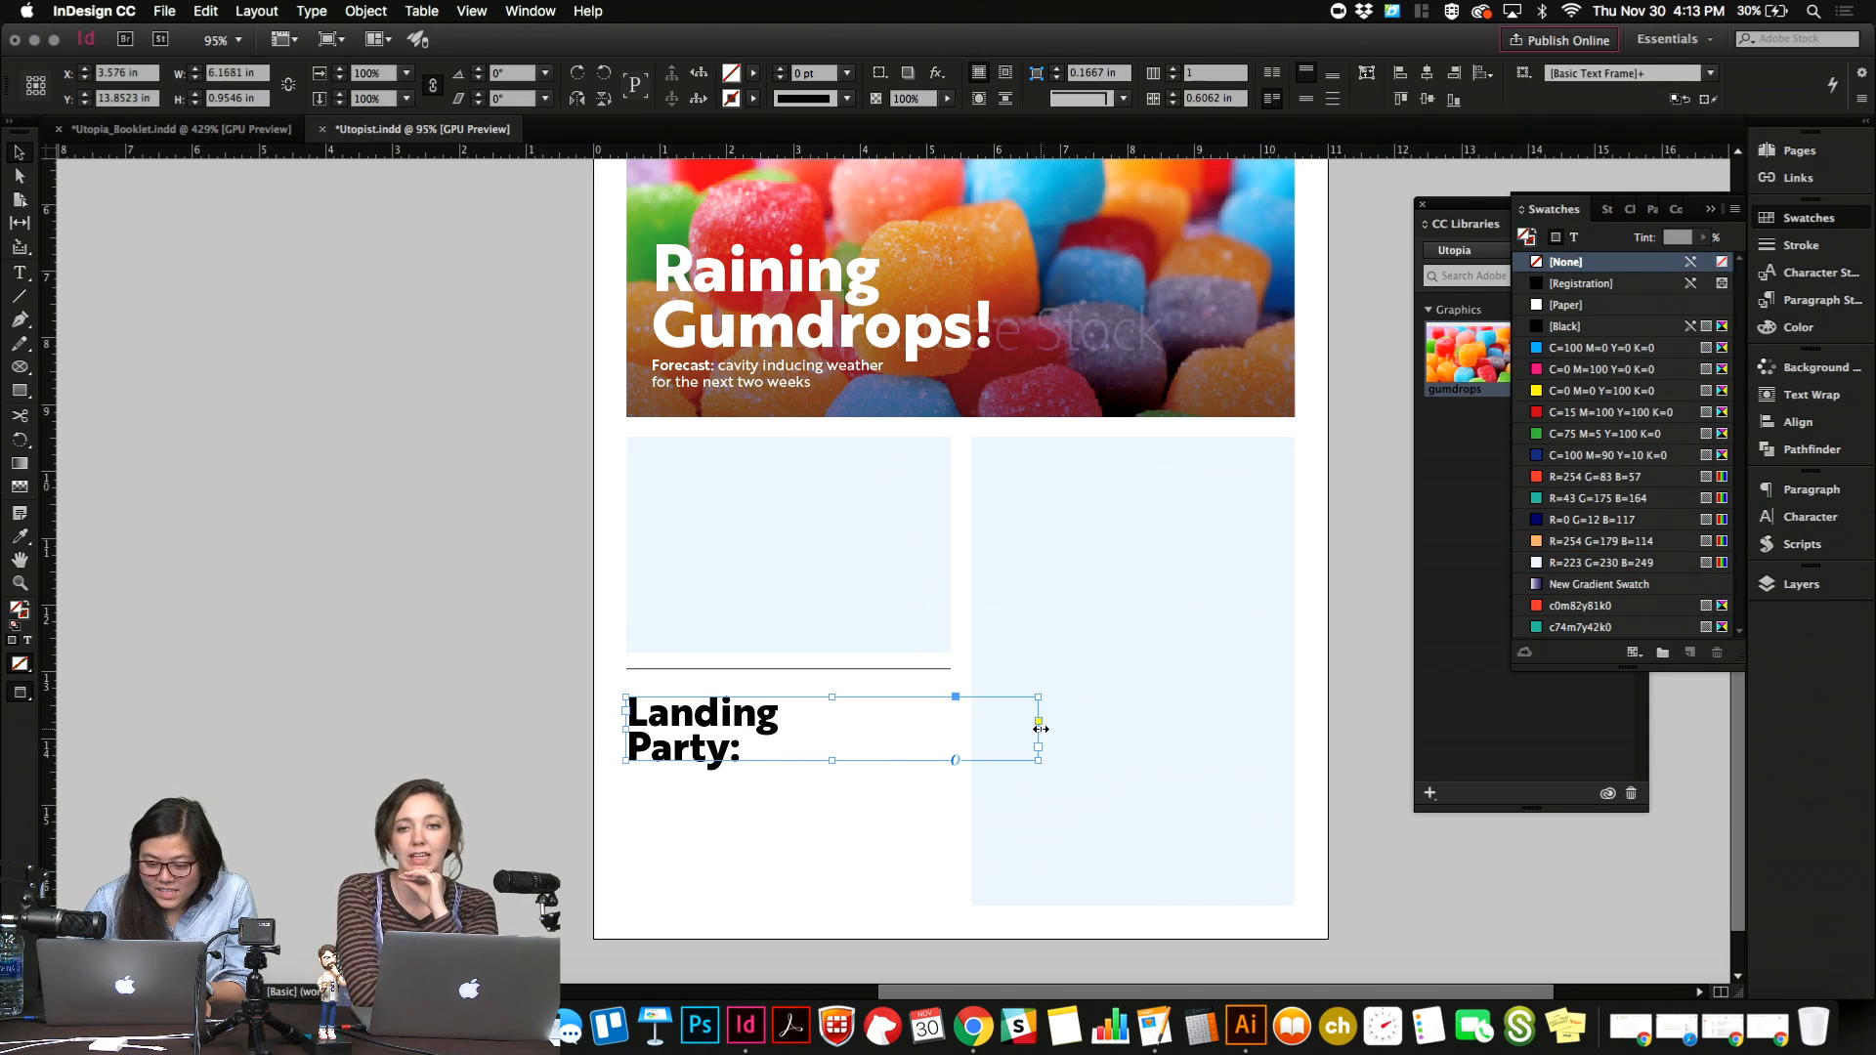
double_click(1039, 727)
click(864, 793)
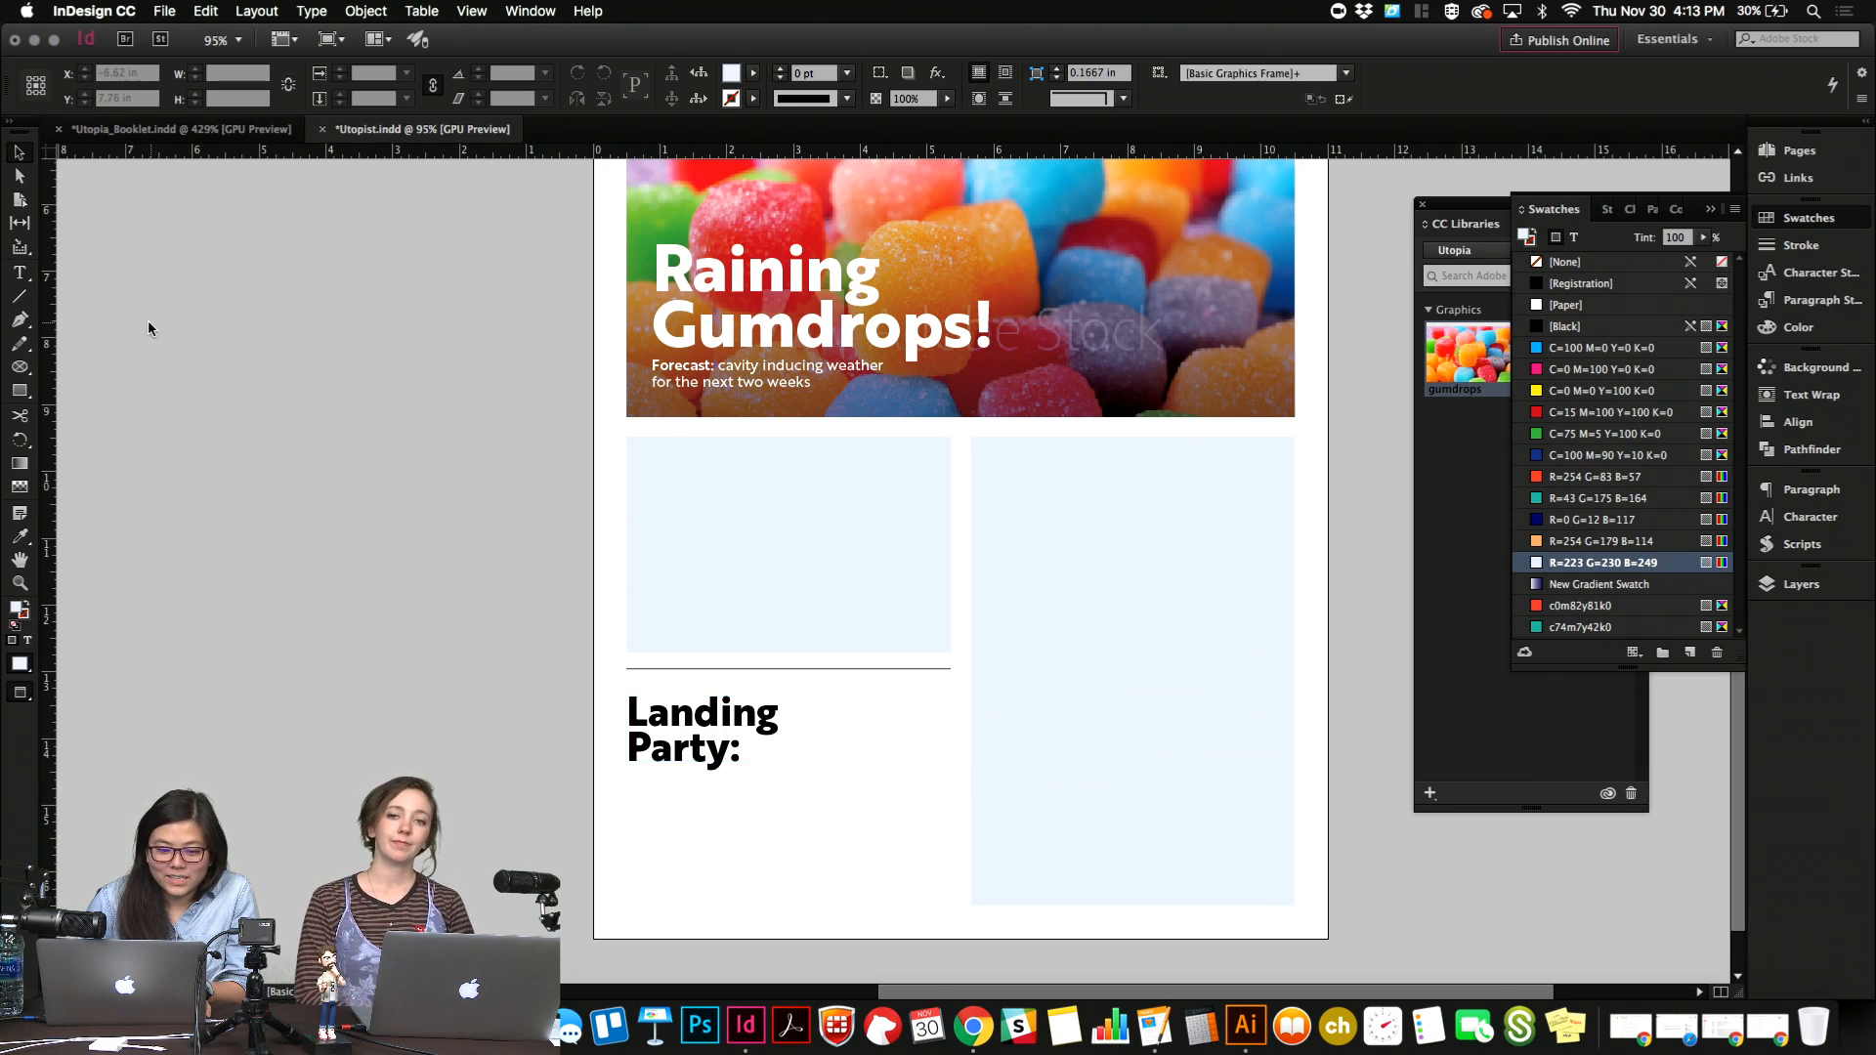
Create a text frame about 4.84 in wide and 1.94 in high below the "Landing Party:" headline and enter "A Success Story" in it.
click(22, 274)
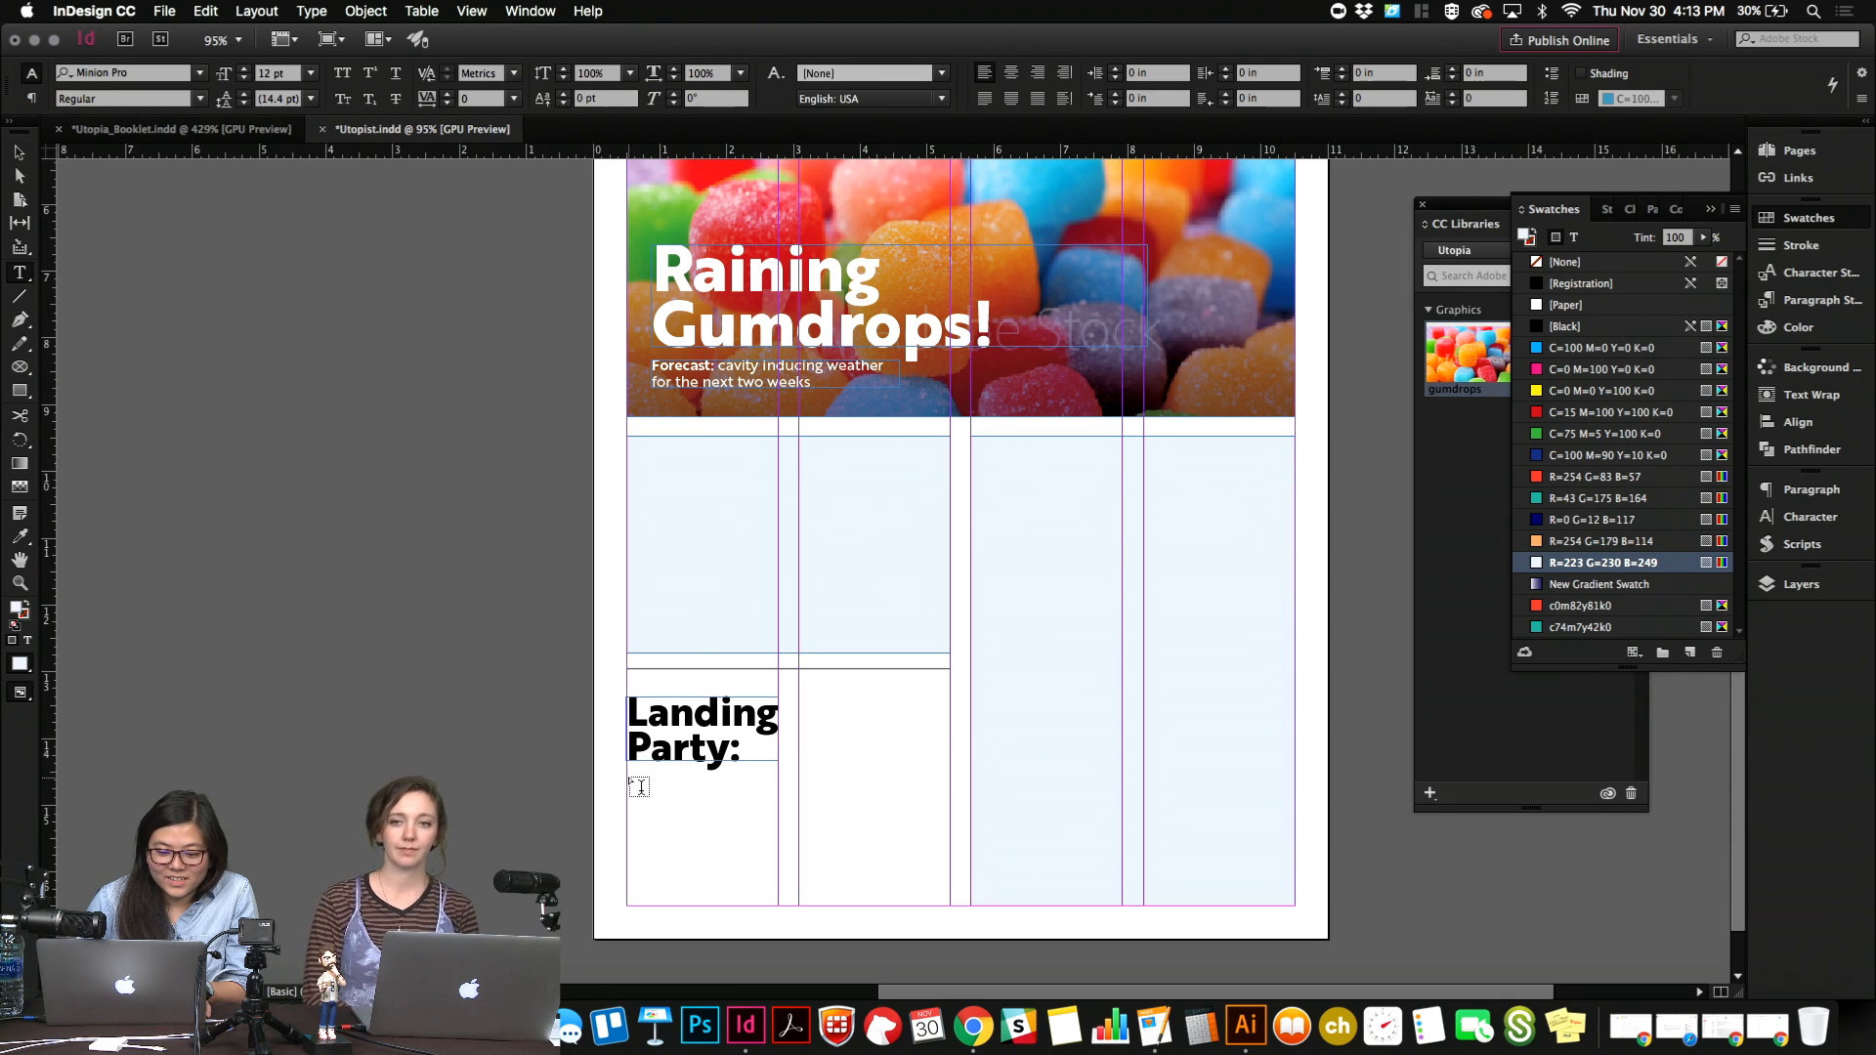
drag(633, 779, 950, 905)
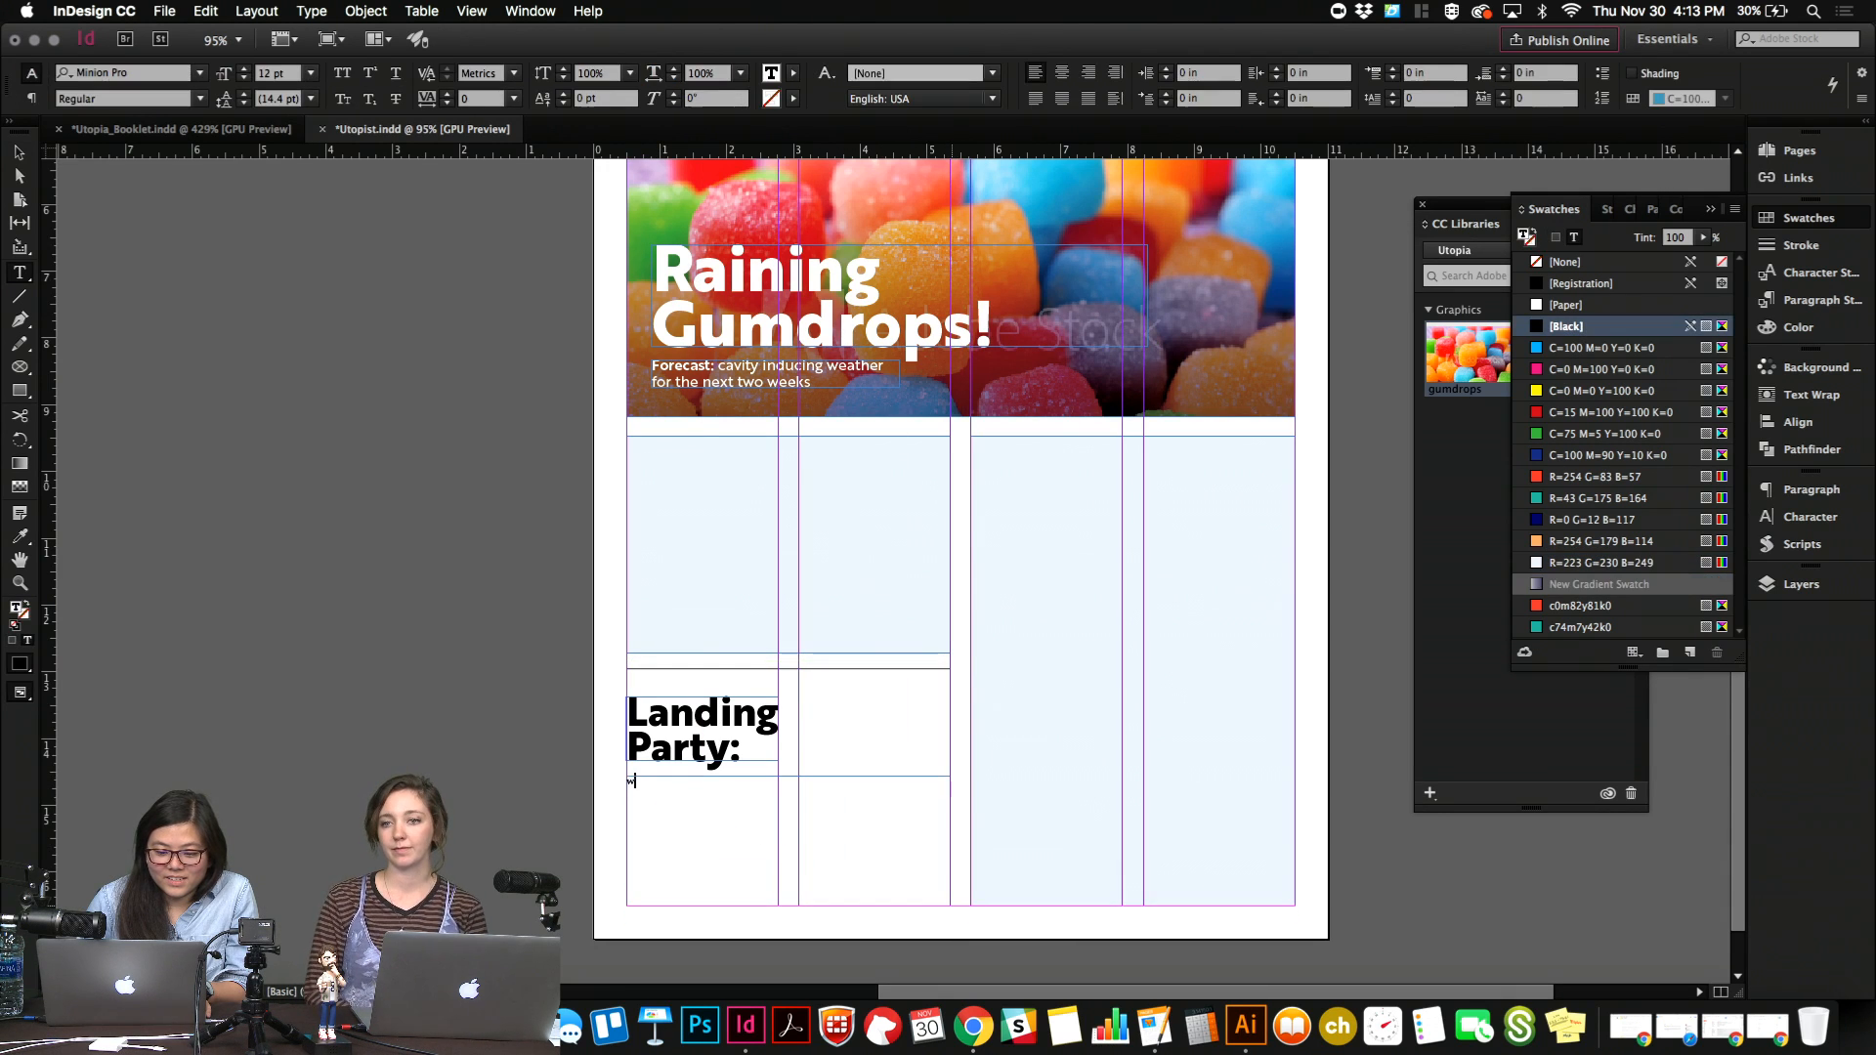
key(Escape)
click(731, 753)
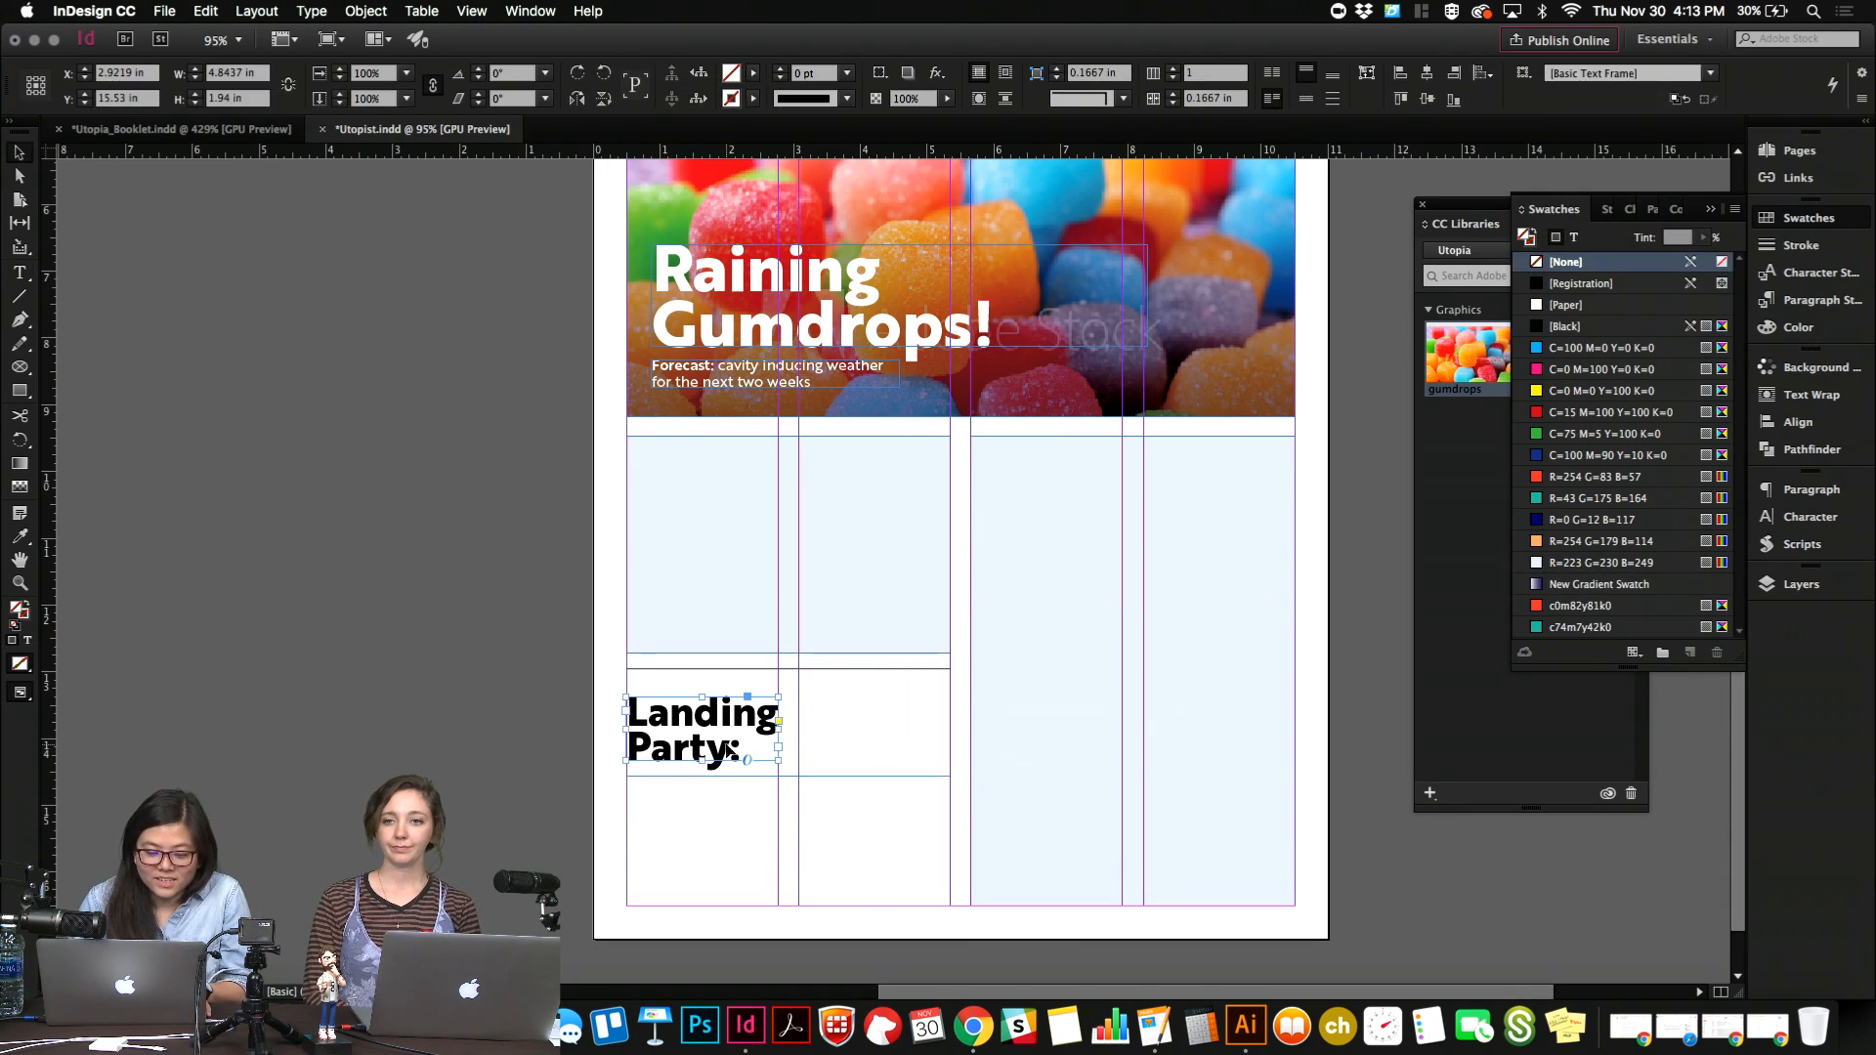
key(w)
double_click(809, 811)
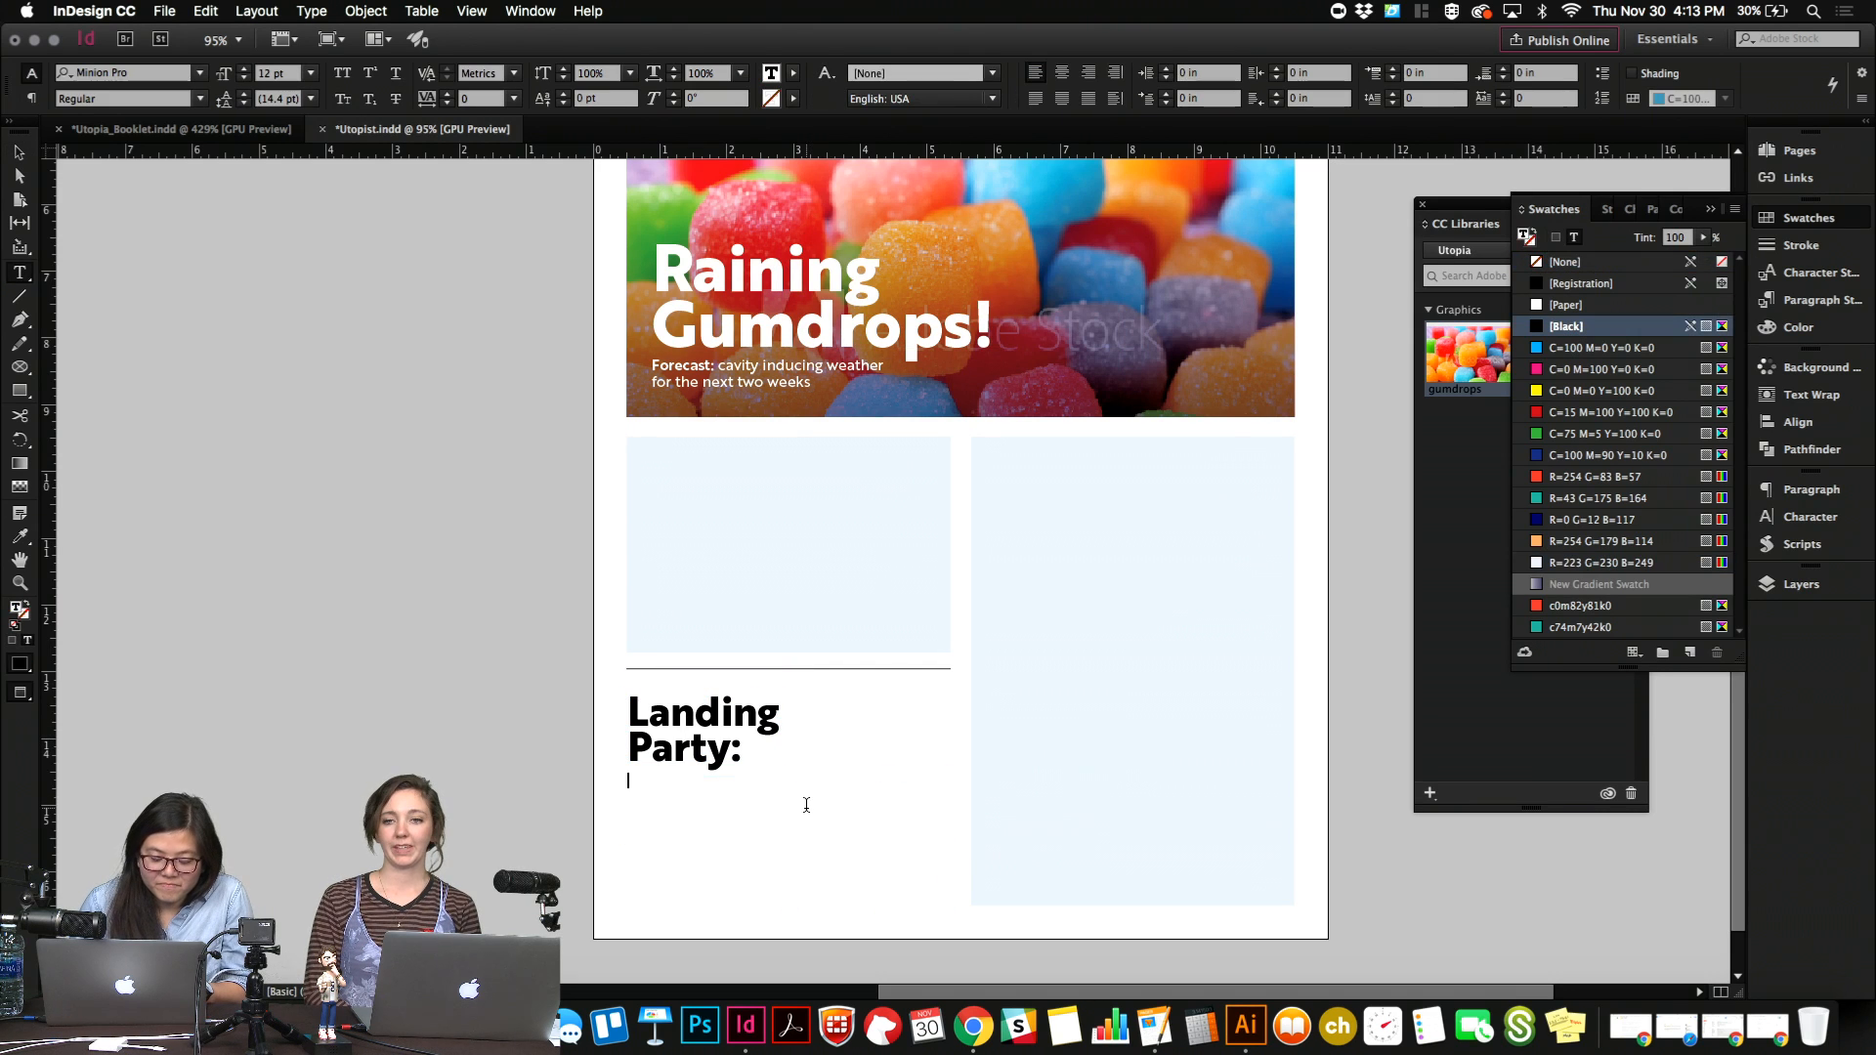
text(A S)
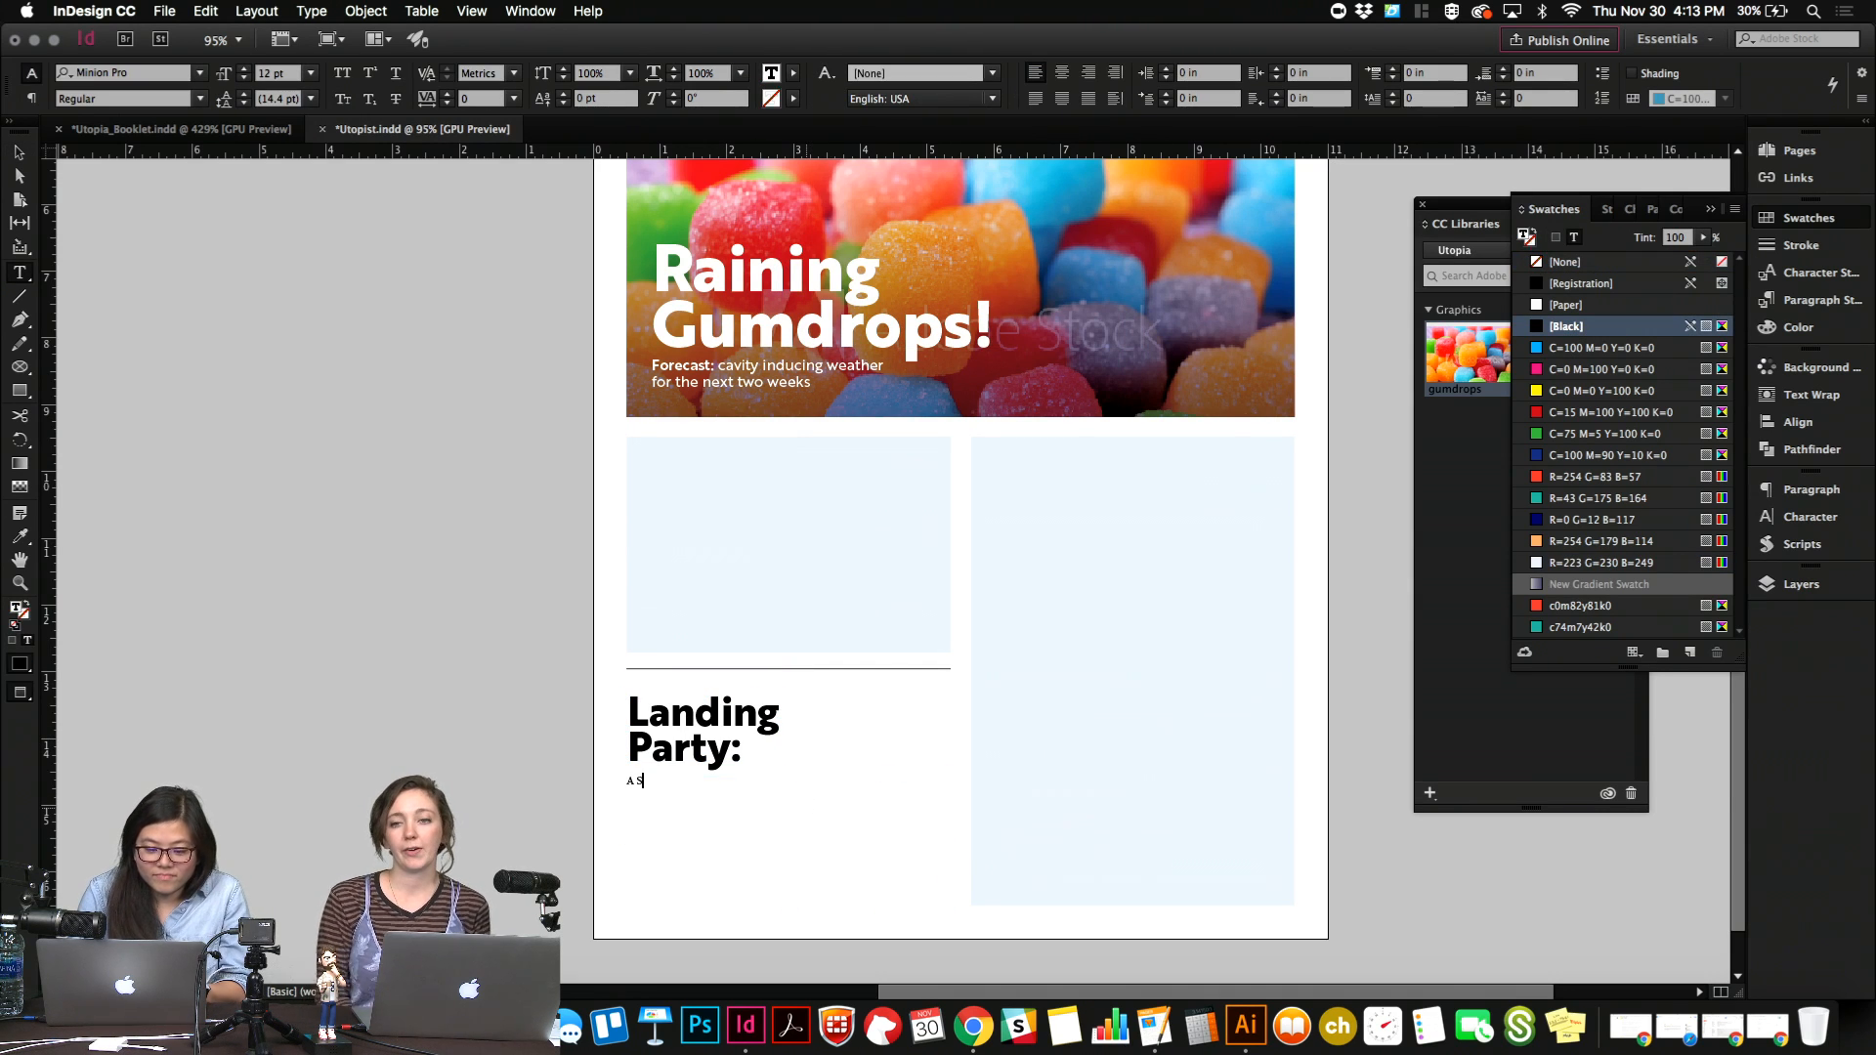
text(uccess Story)
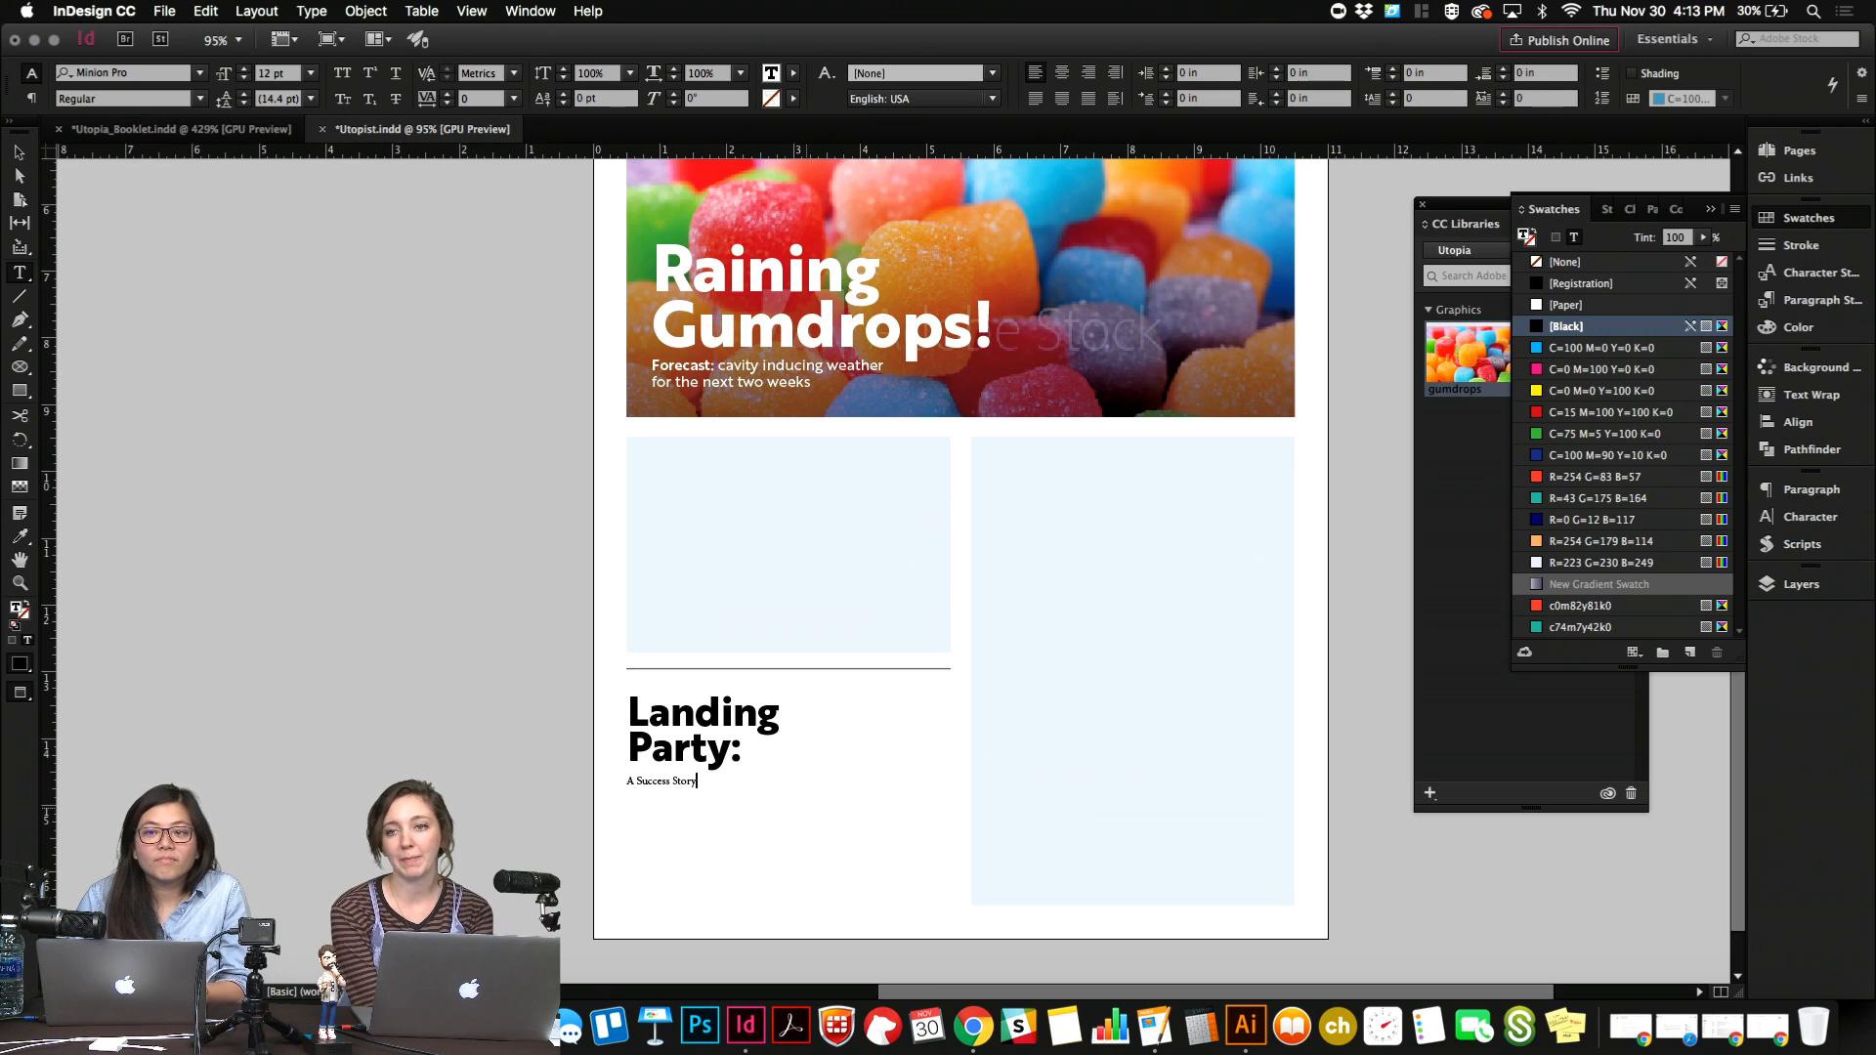
Set the "A Success Story" text's font to Brother 1816 ExtraBold.
key(super+a)
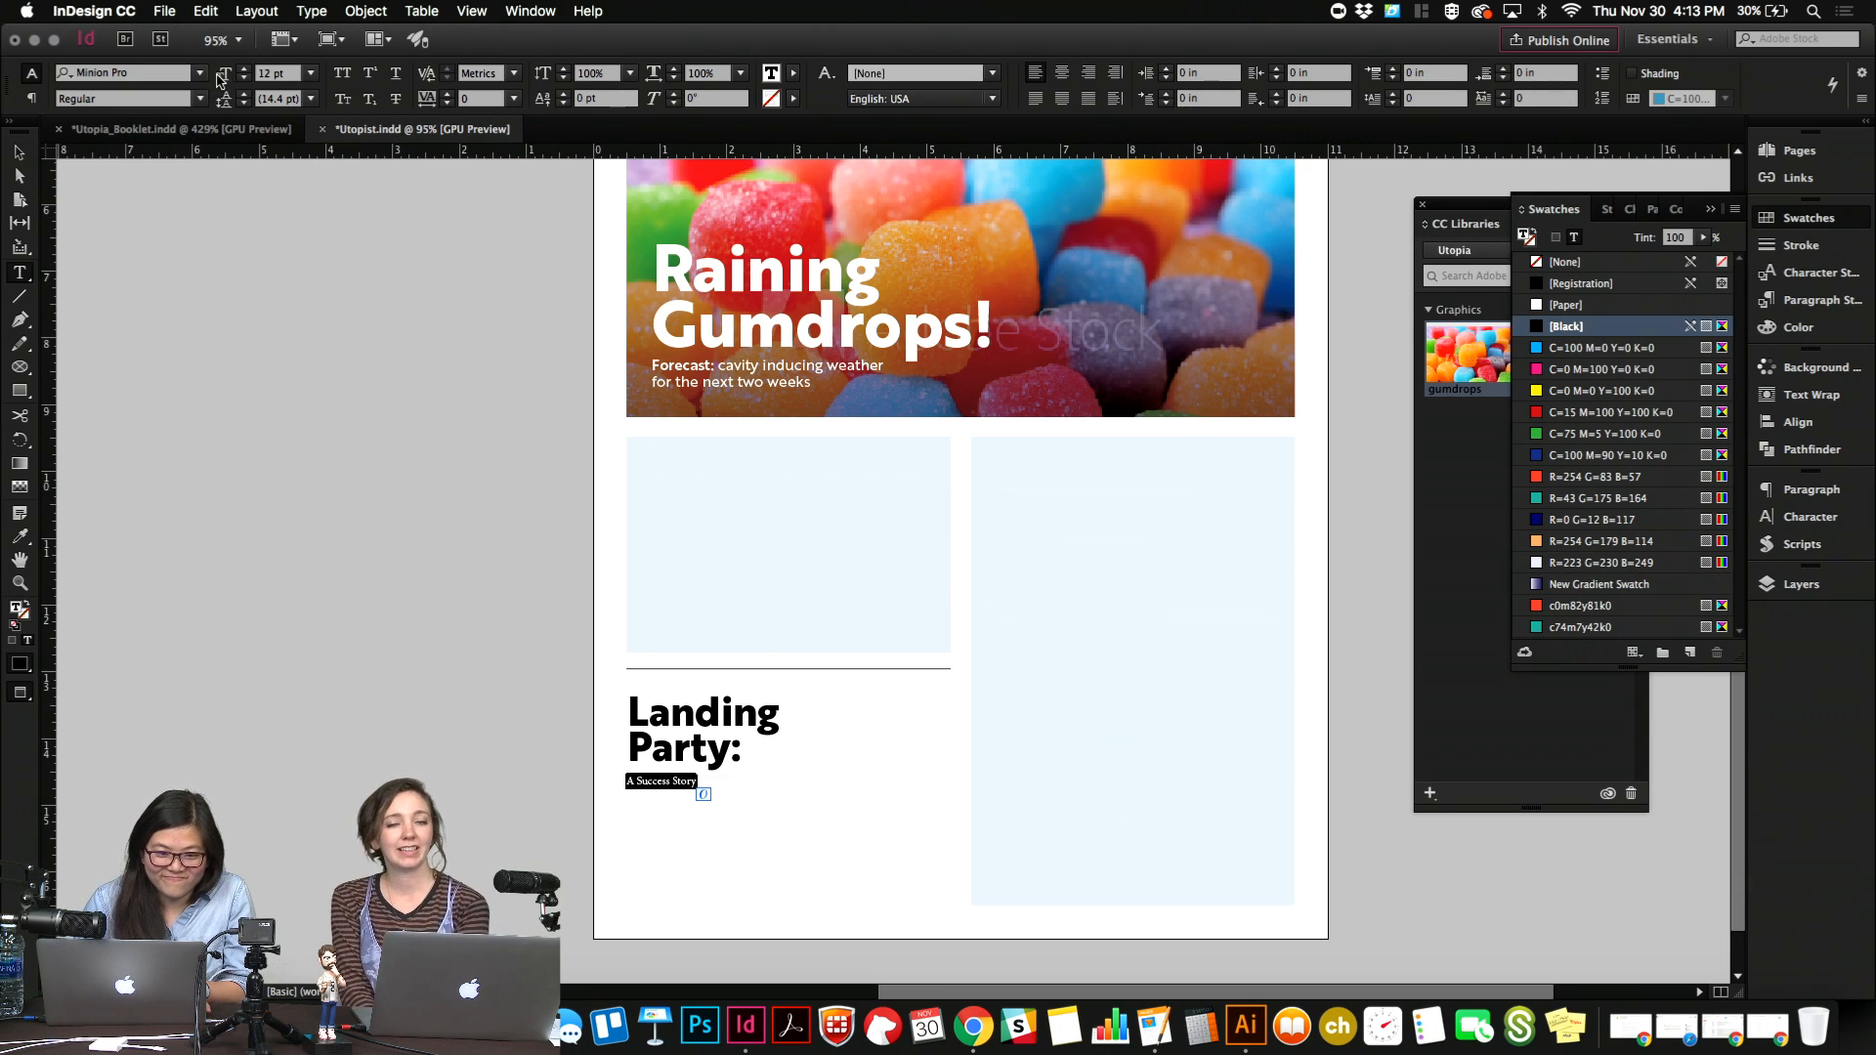
click(181, 73)
text(Broth)
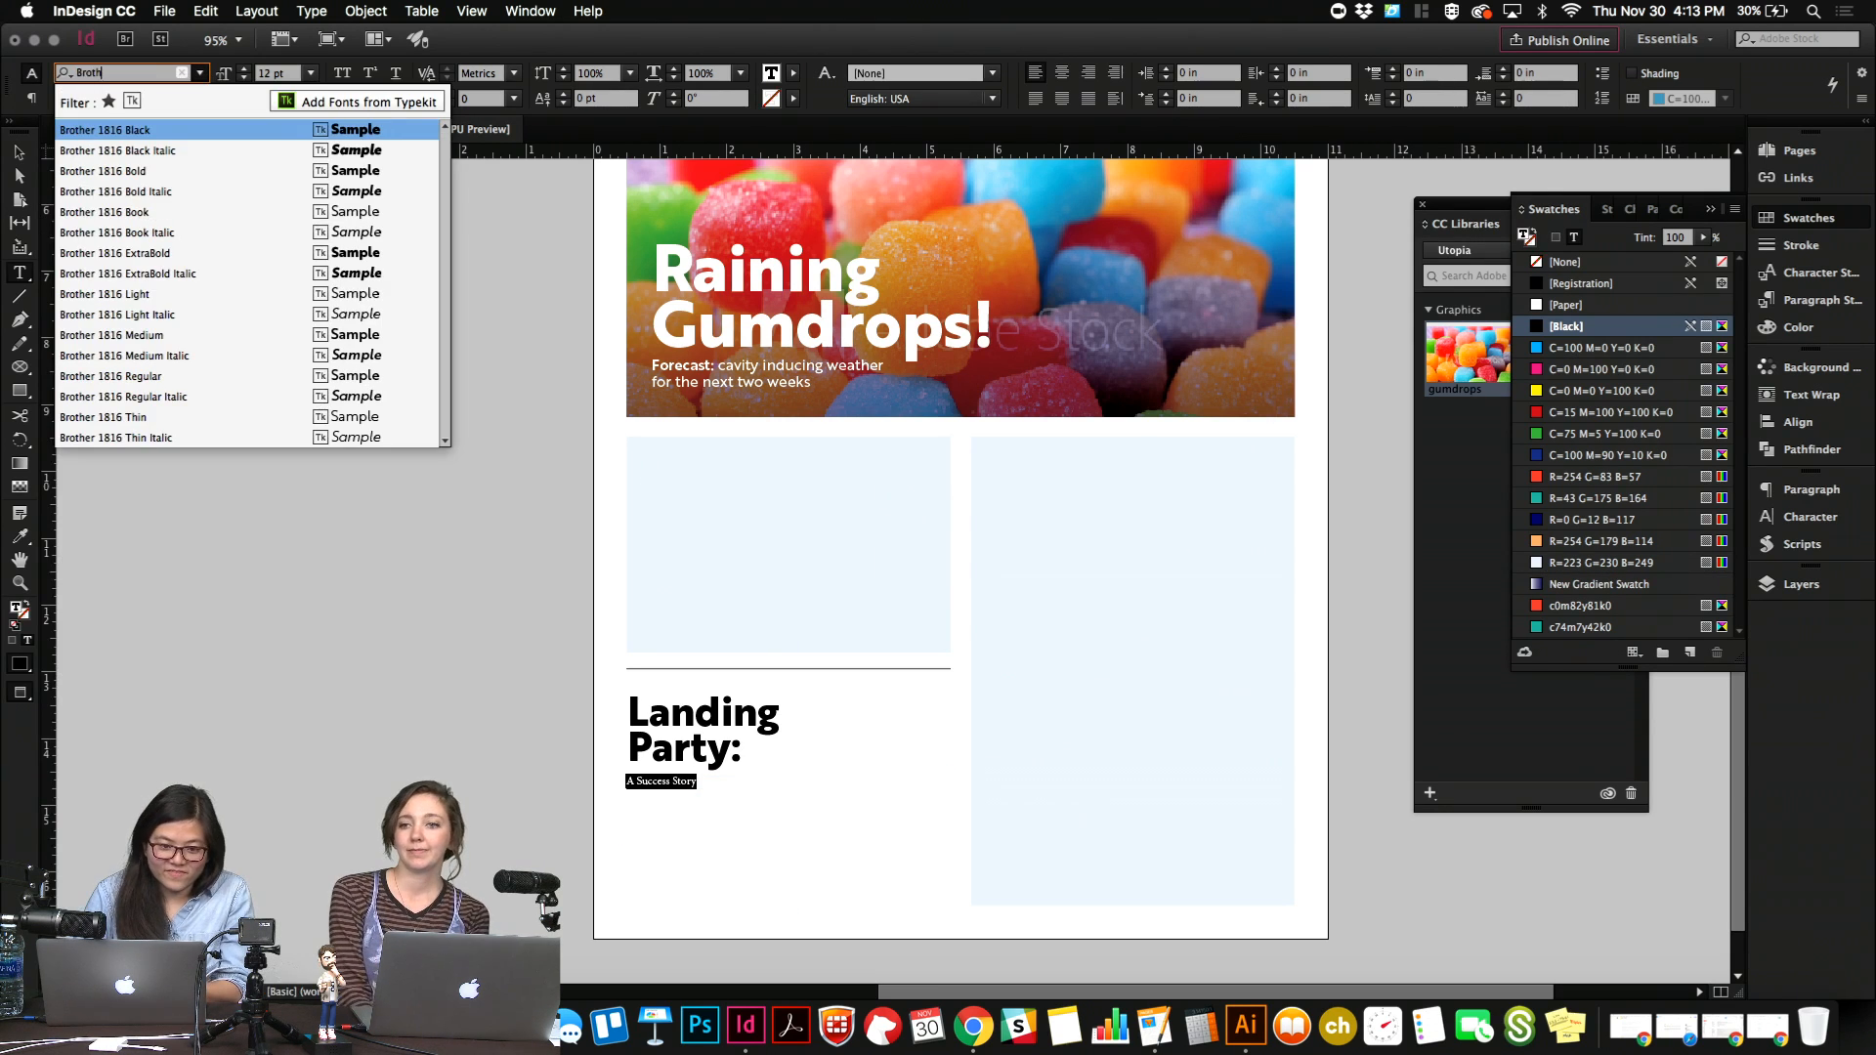
click(268, 253)
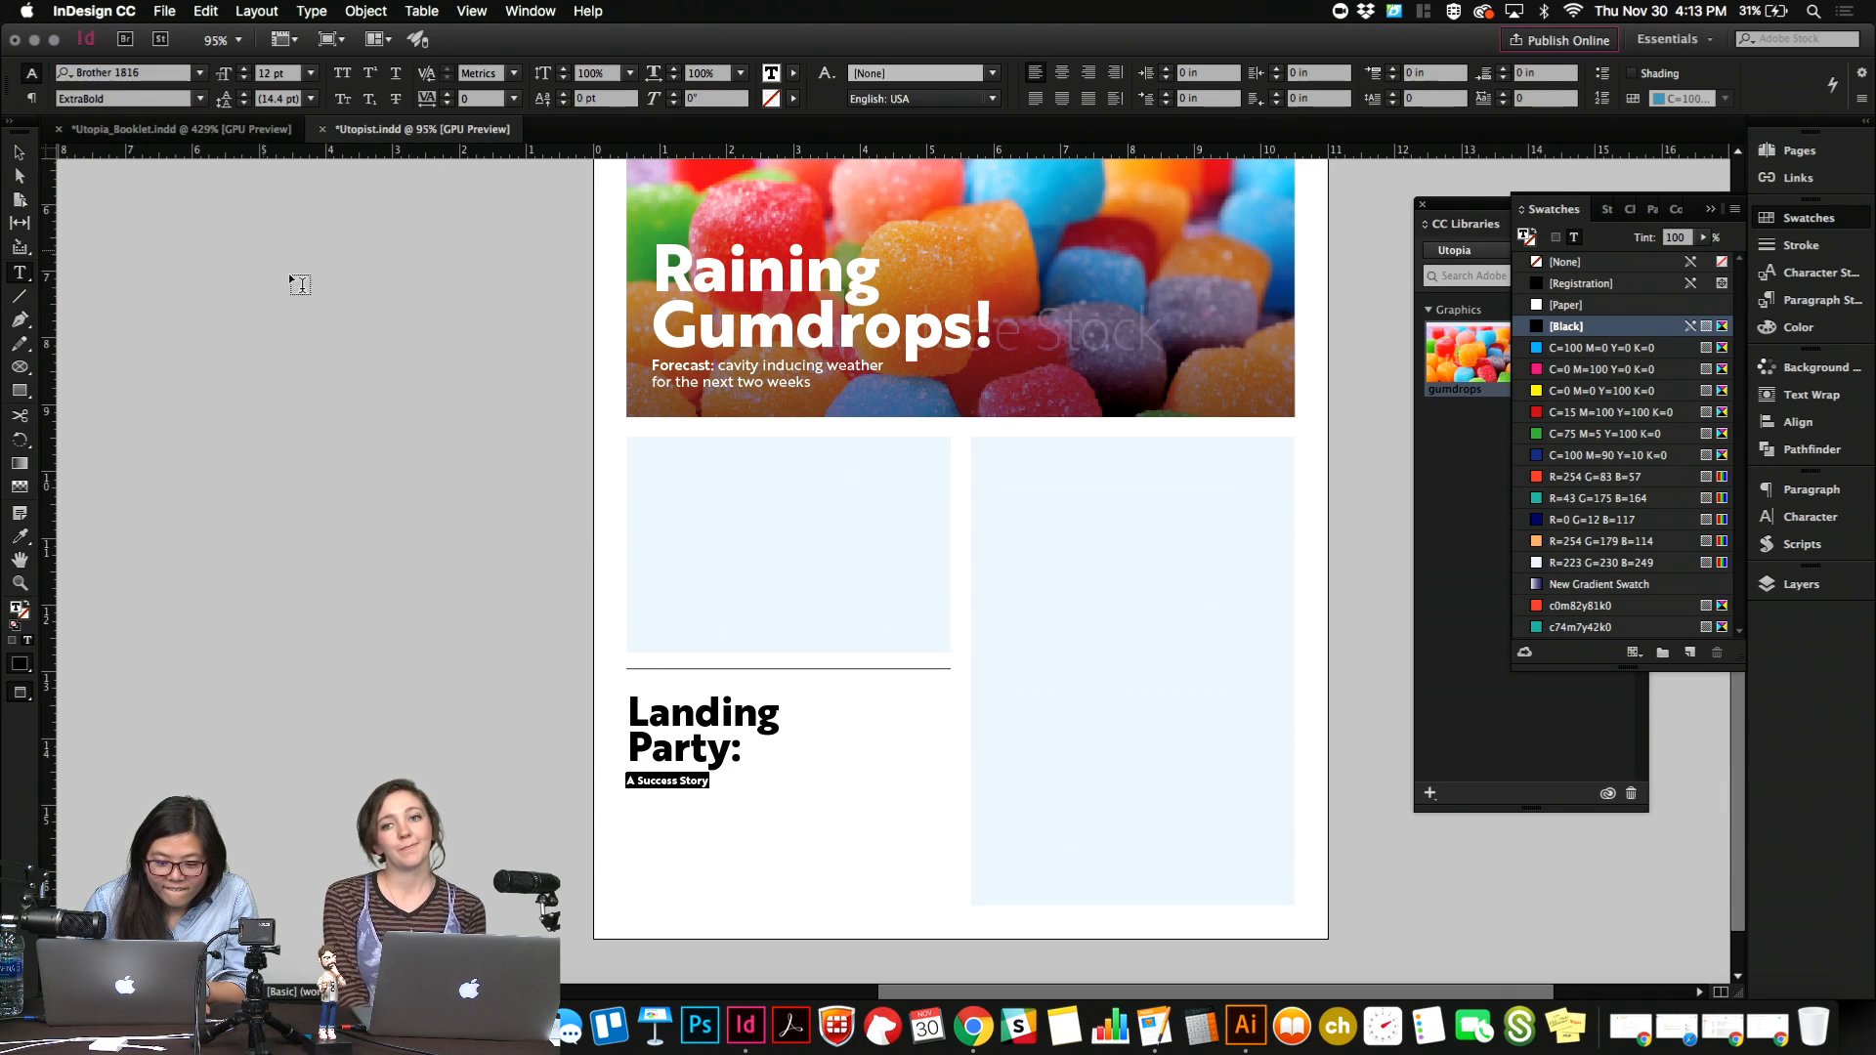
key(Escape)
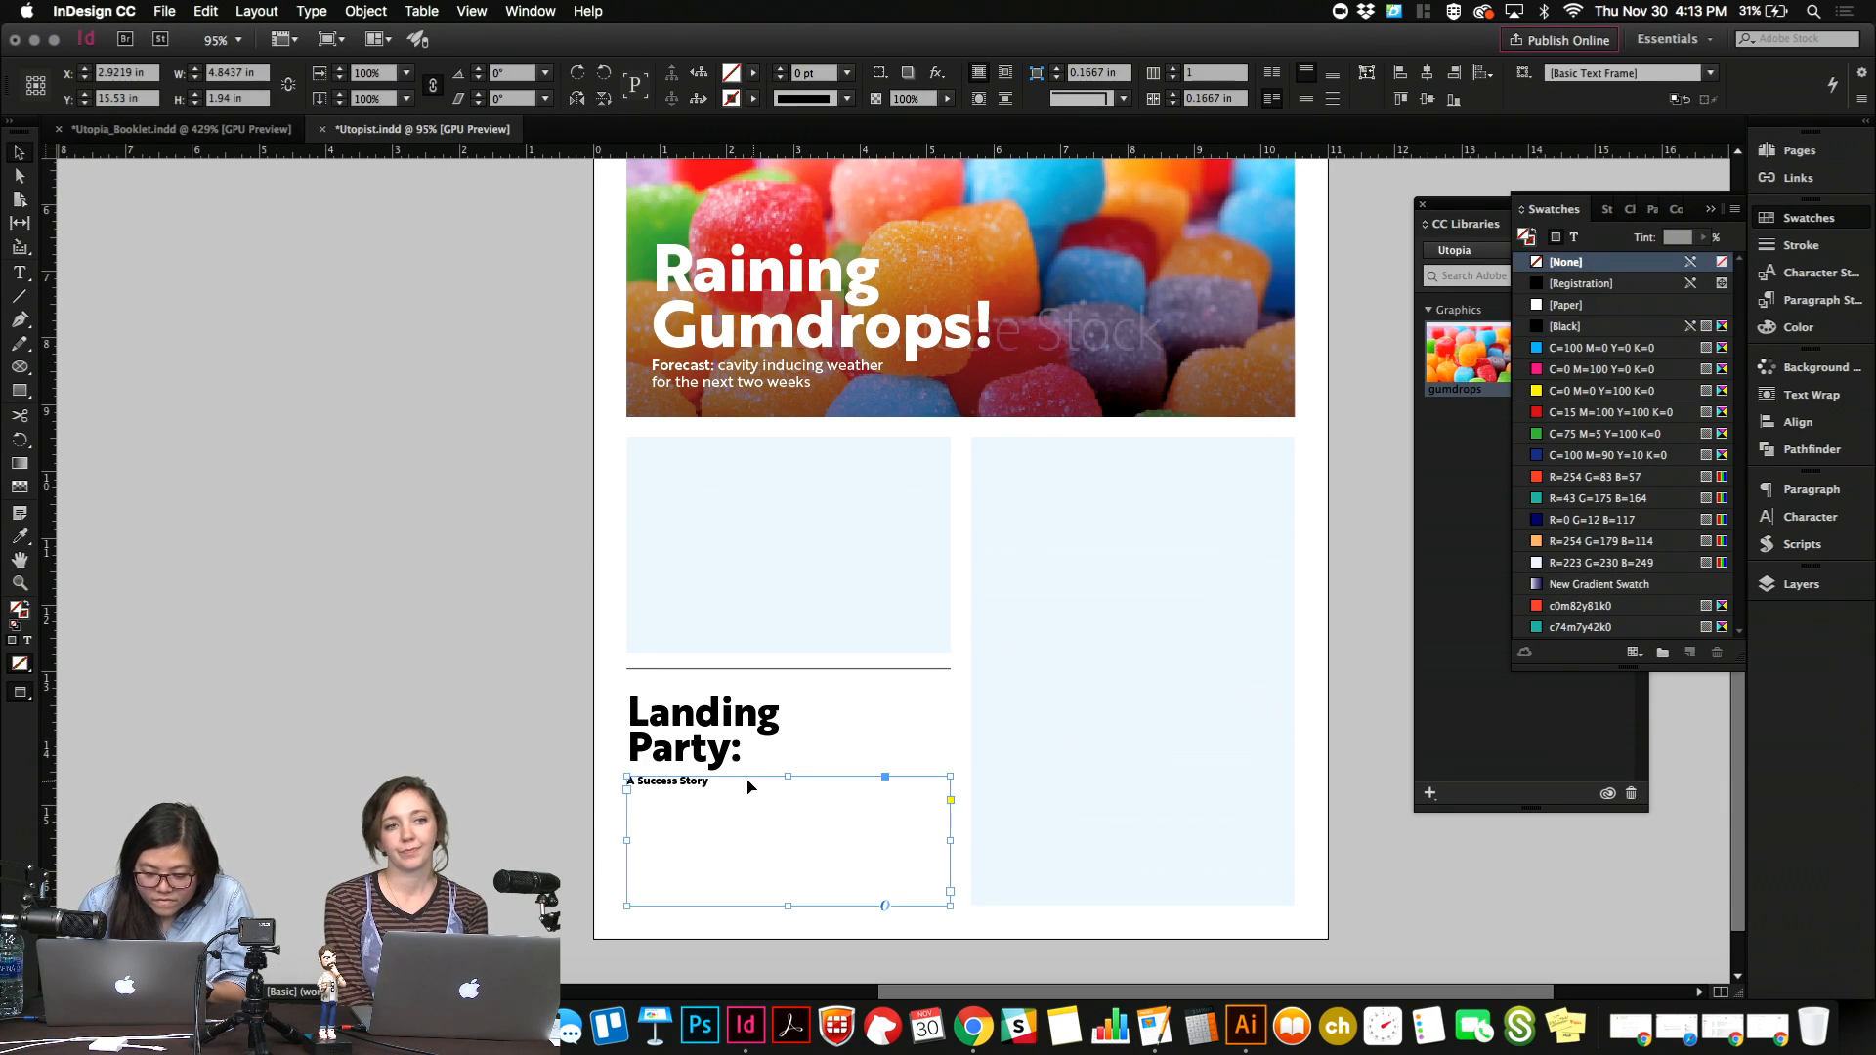
Fit the "A Success Story" frame to its text and scale it up to about 2.23 in wide, matching the headline's width.
key(alt+super+c)
drag(748, 780, 784, 795)
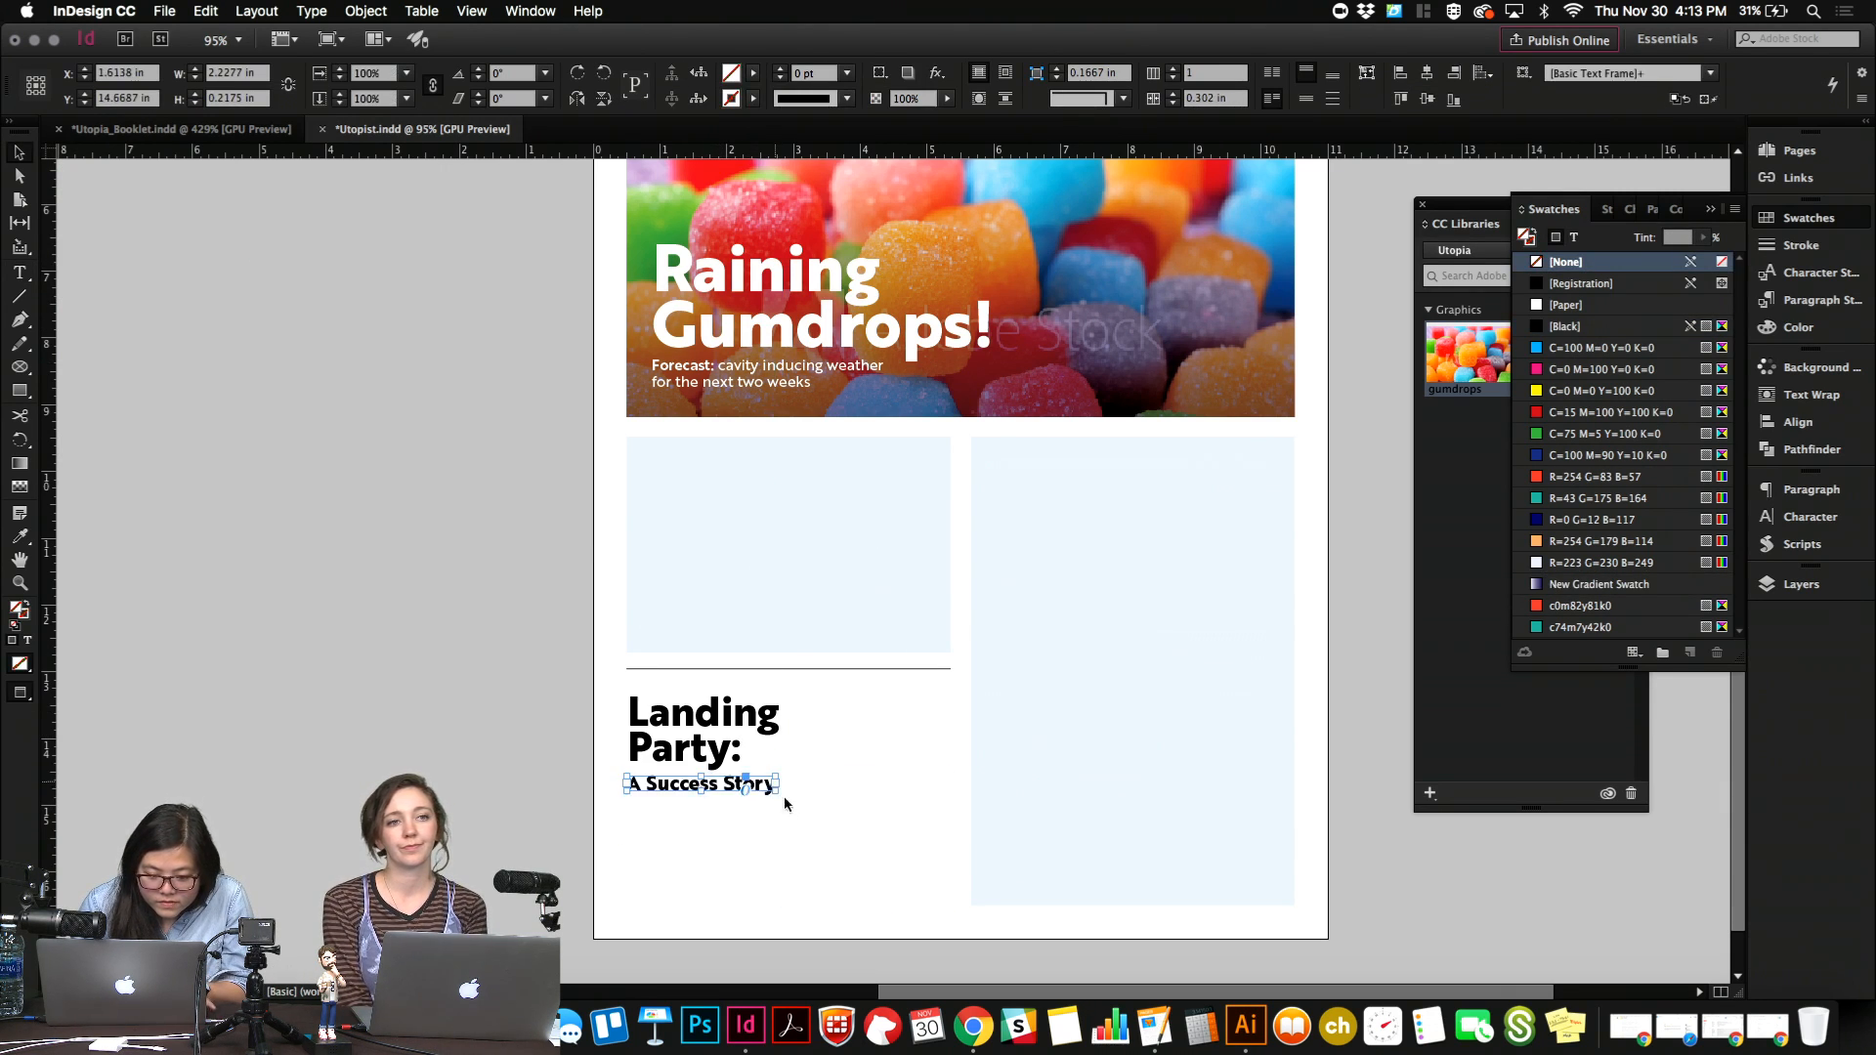
click(820, 753)
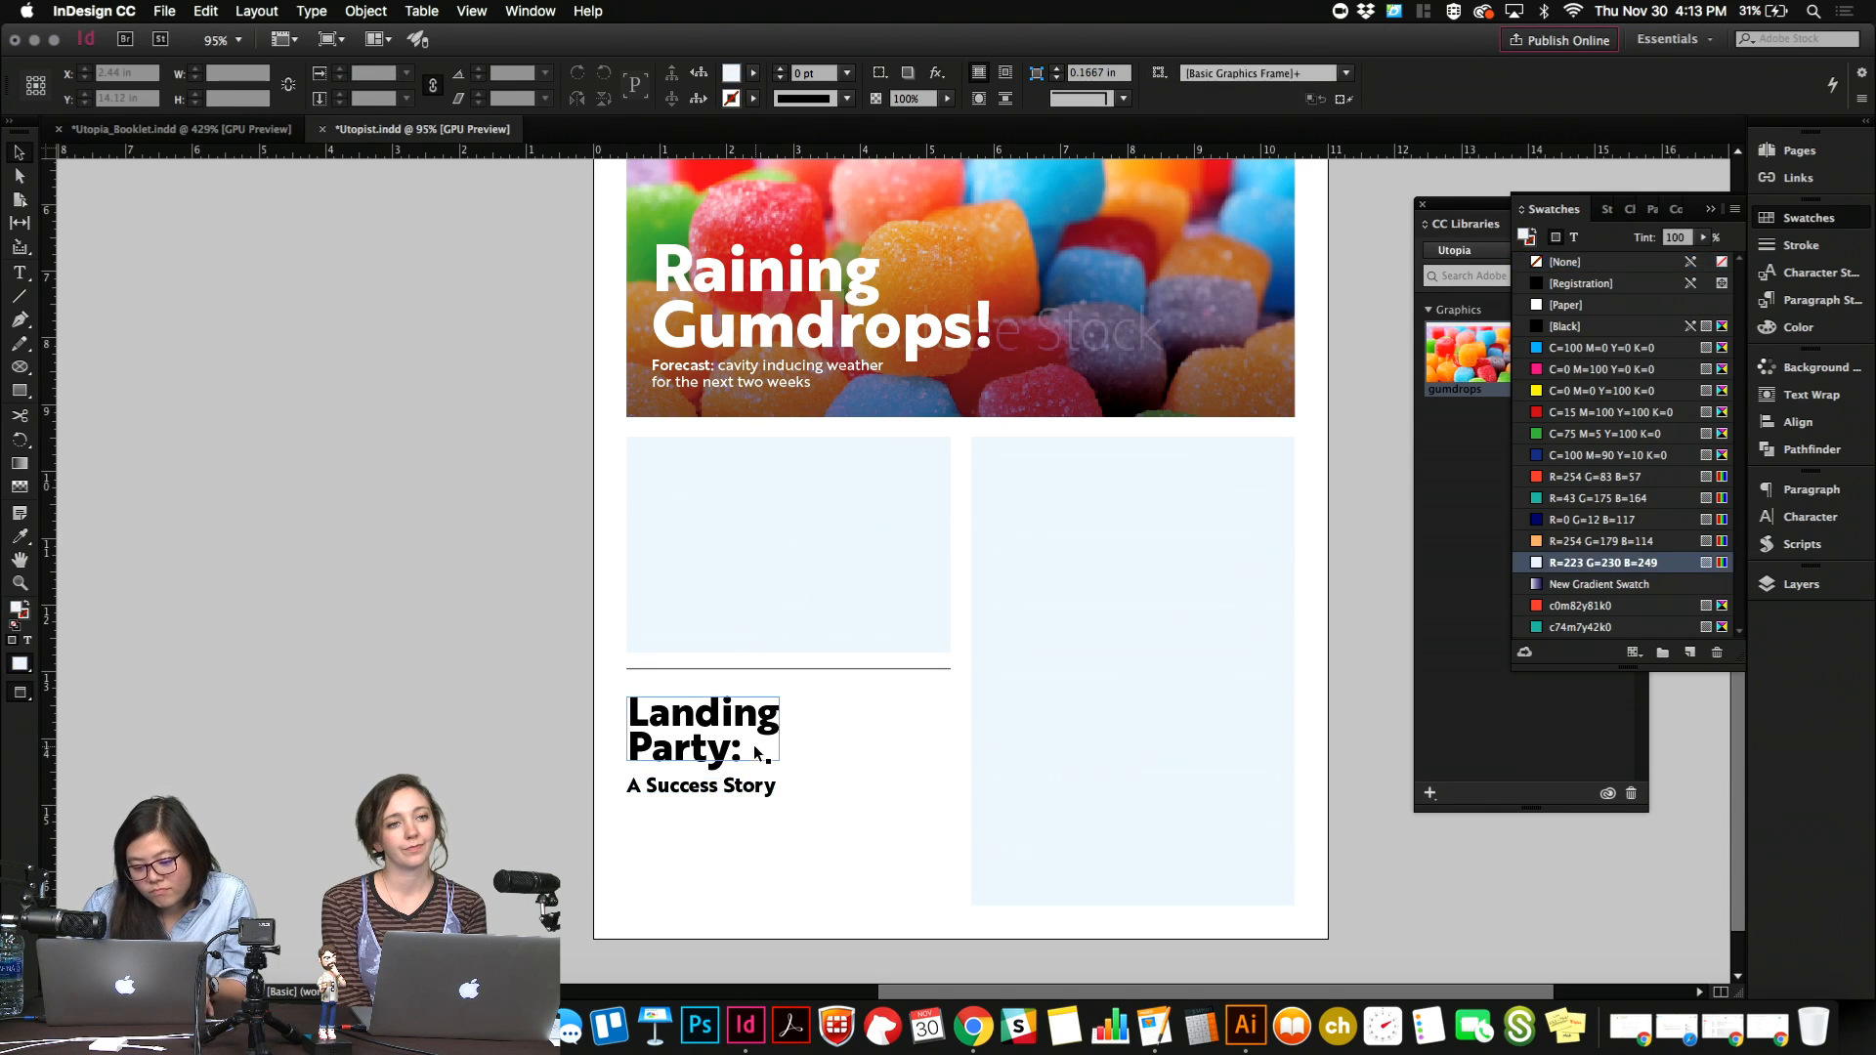
Widen the "Landing Party:" frame to about 6.12 in and join its two lines into one.
click(788, 738)
drag(779, 731, 1038, 729)
double_click(946, 713)
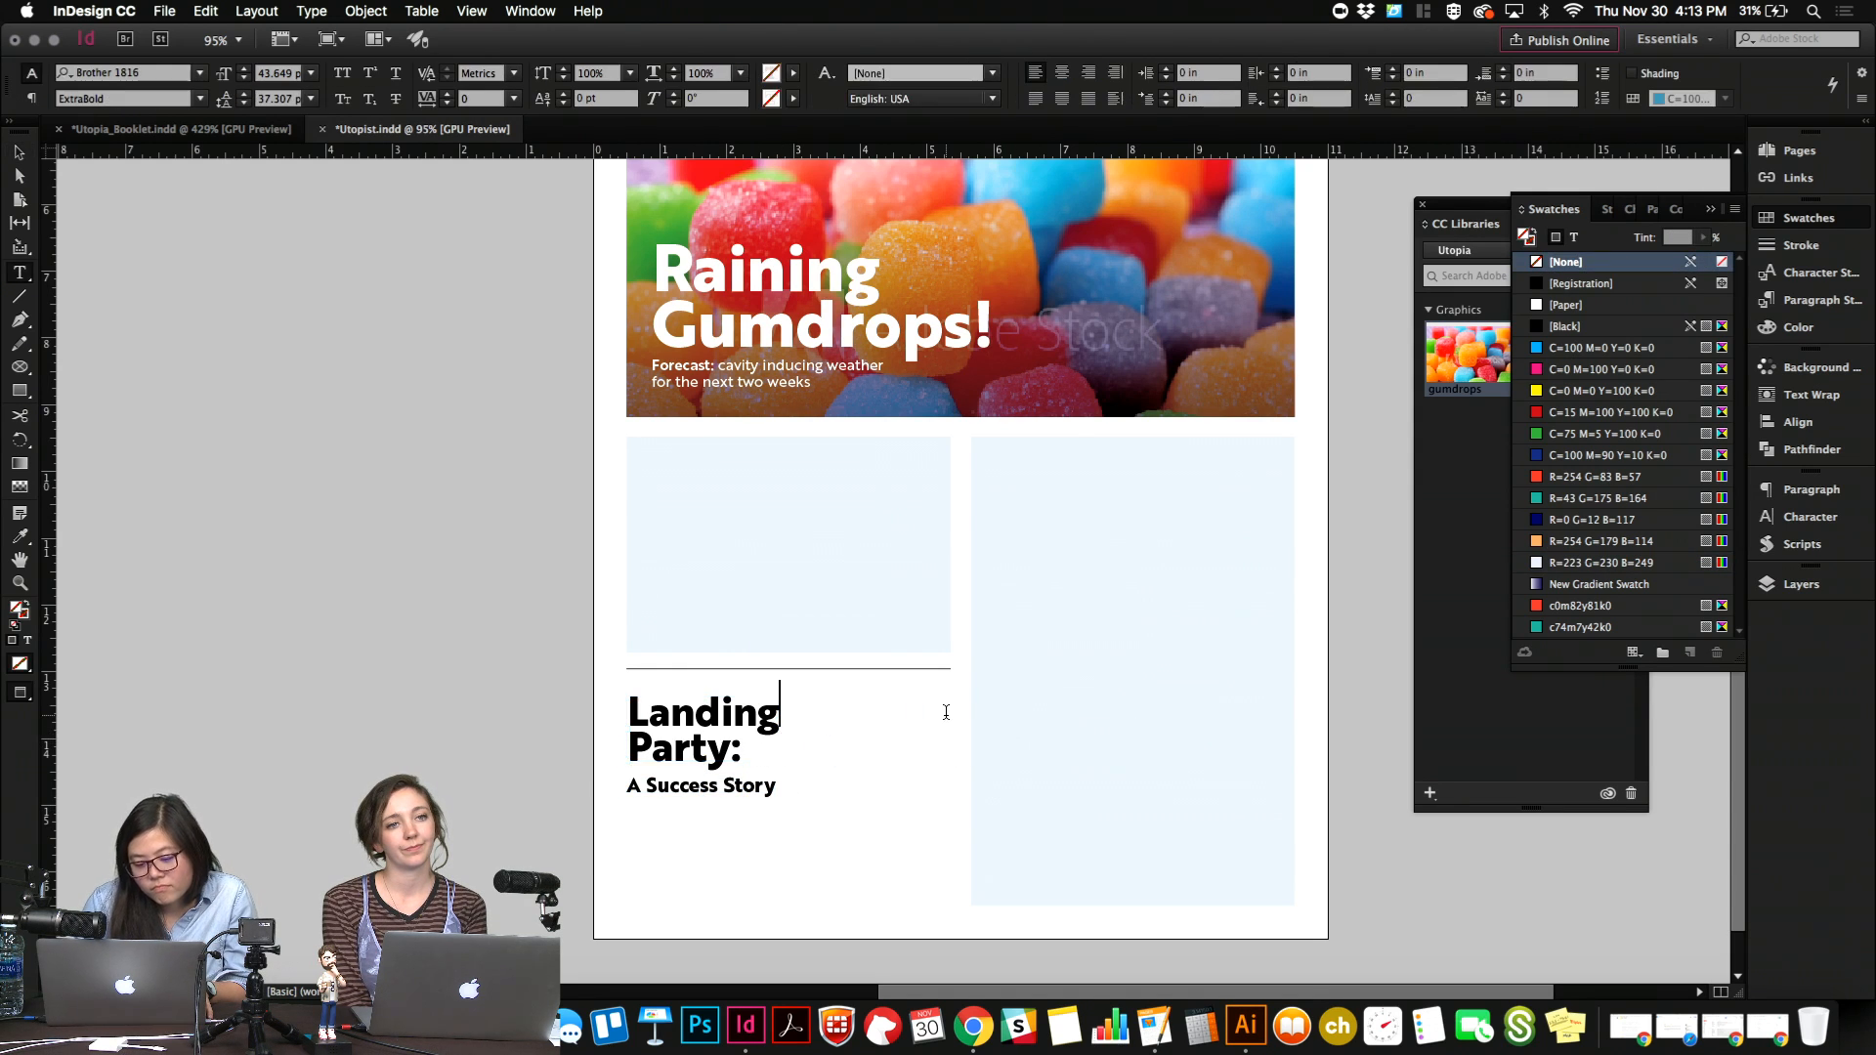
key(Delete)
key(Escape)
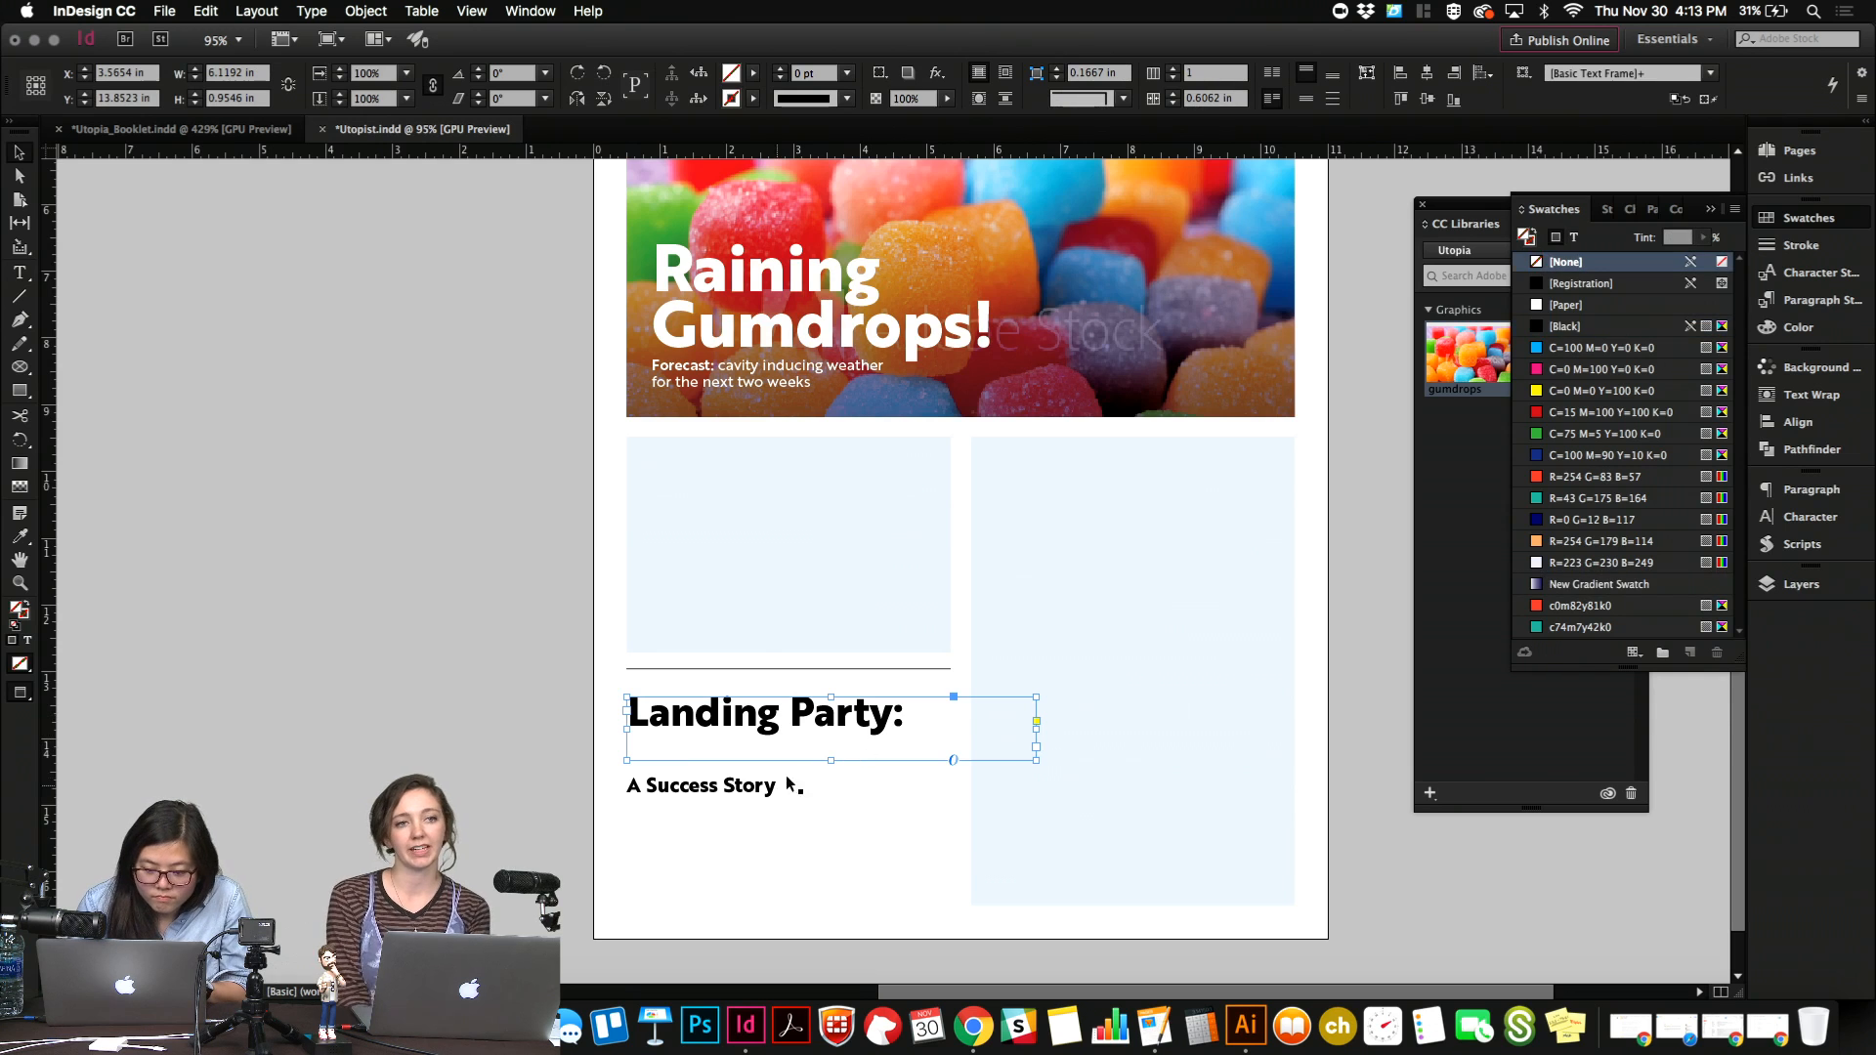
Remove the colon at the end of the "Landing Party" headline.
double_click(905, 721)
key(BackSpace)
key(Escape)
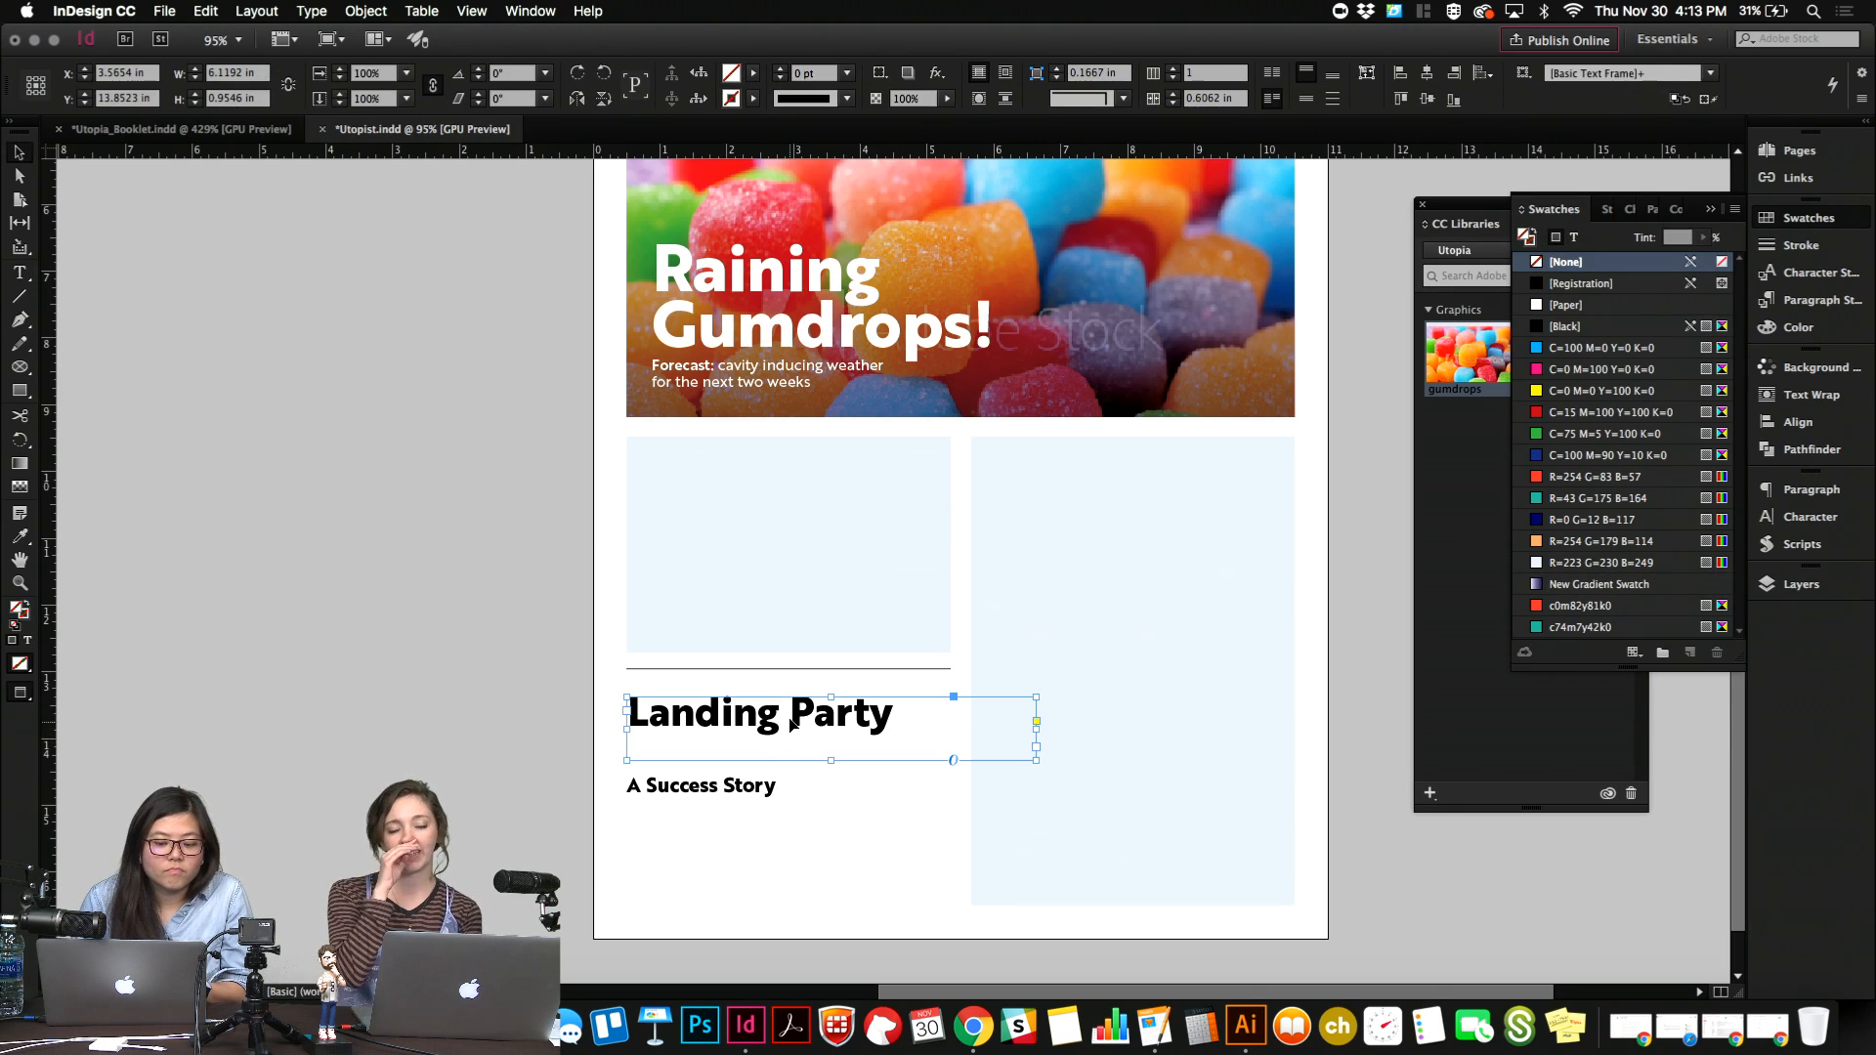
double_click(790, 714)
key(Escape)
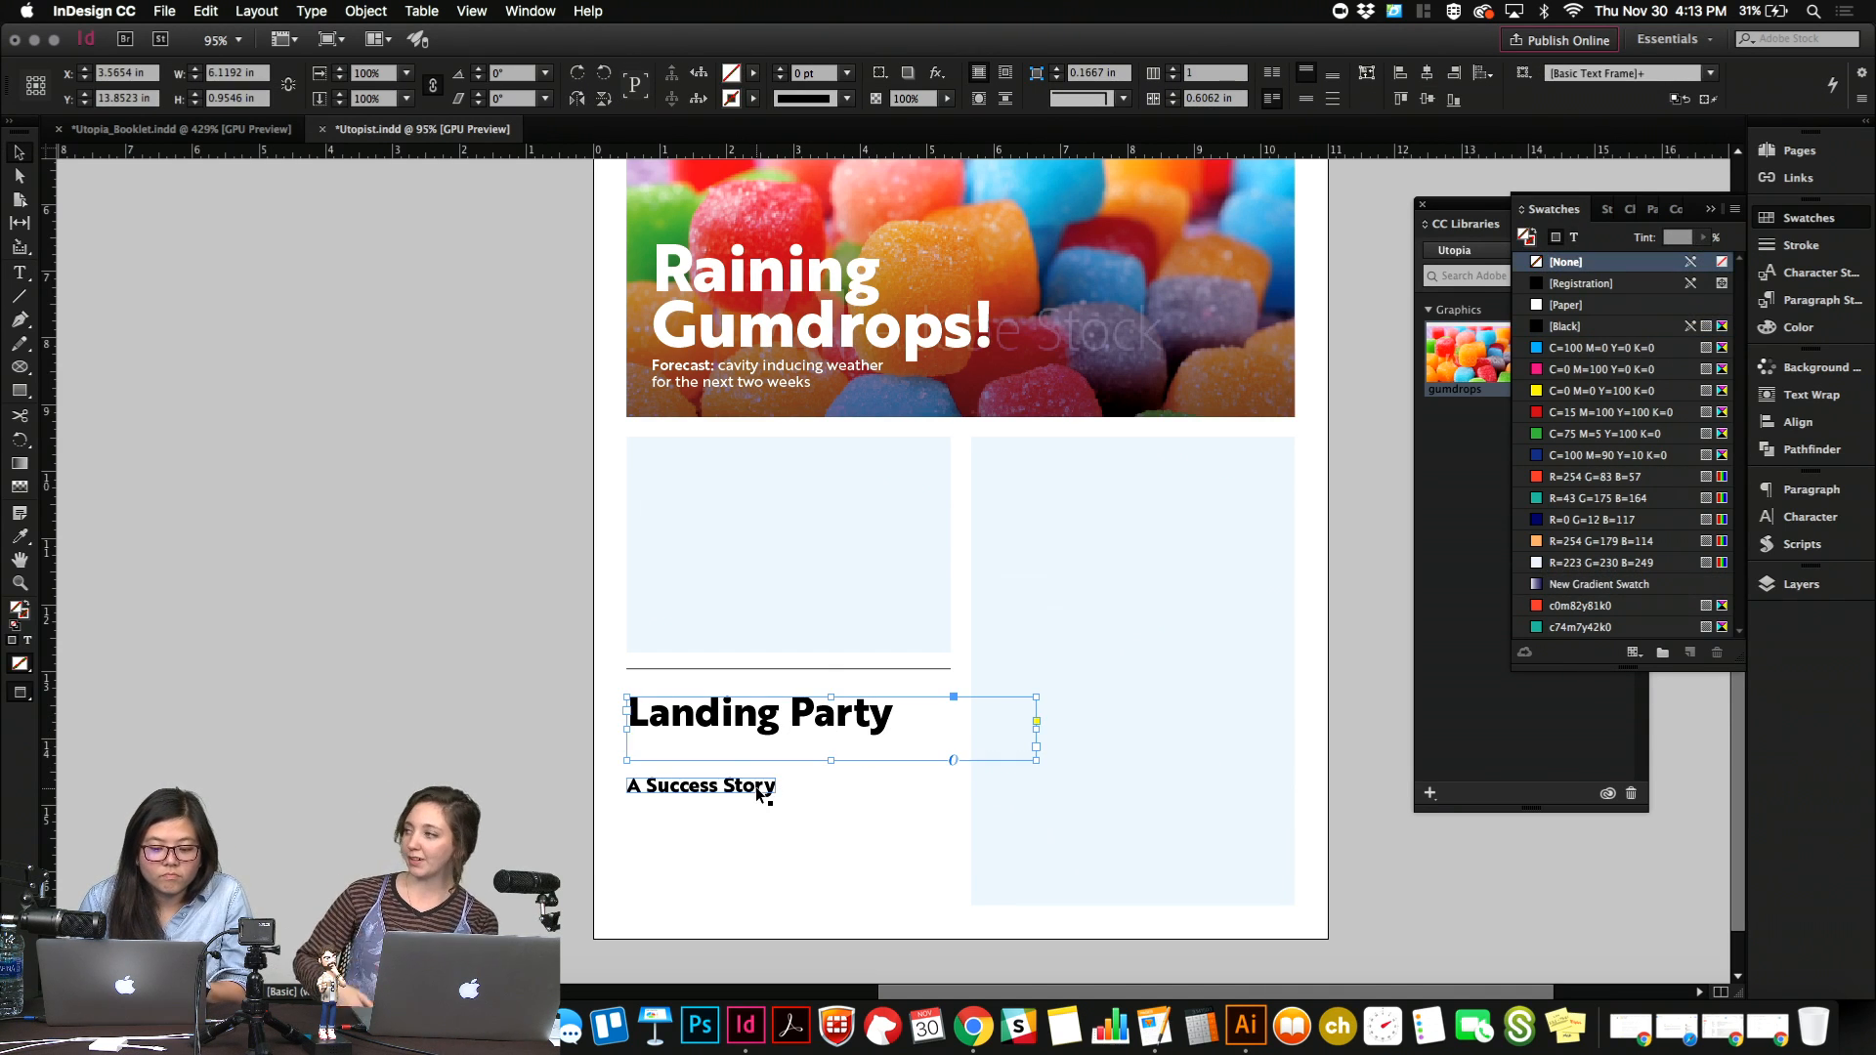
Move the "A Success Story" line up directly beneath the headline and set its font style to Medium.
drag(761, 796, 757, 752)
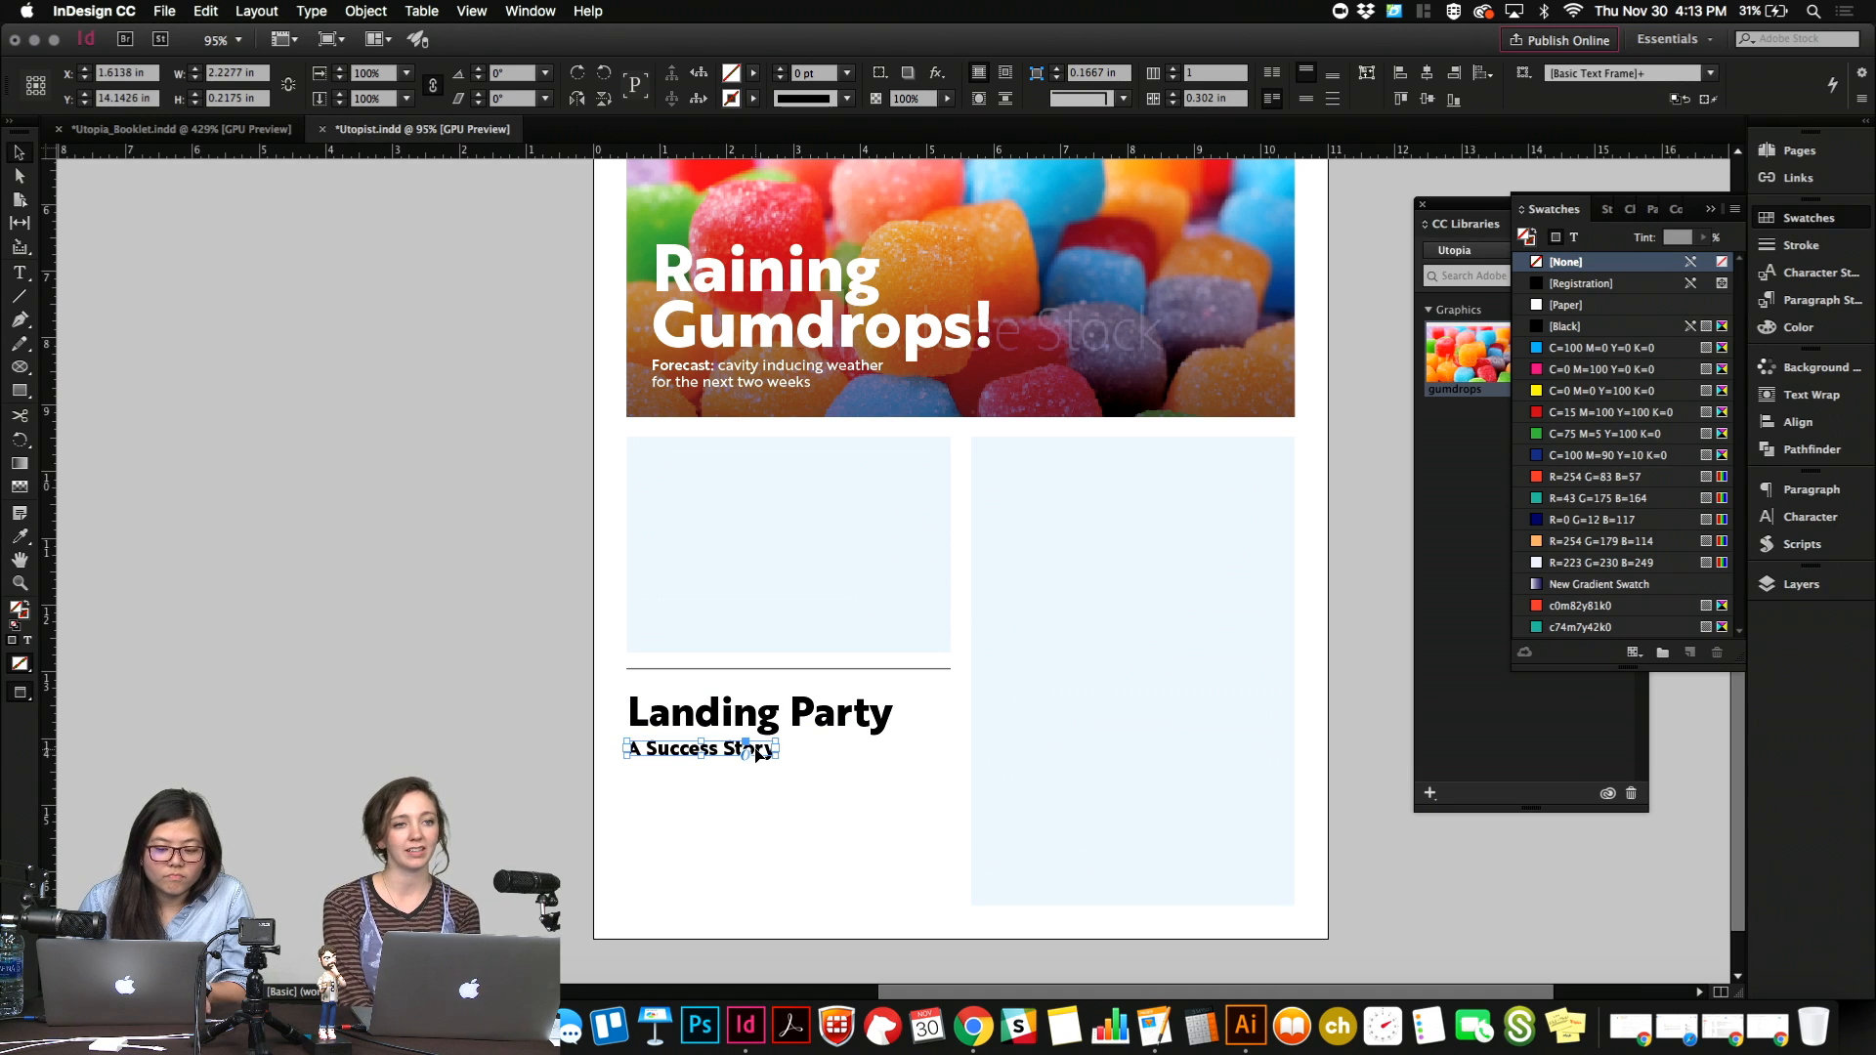
double_click(757, 752)
key(ctrl+a)
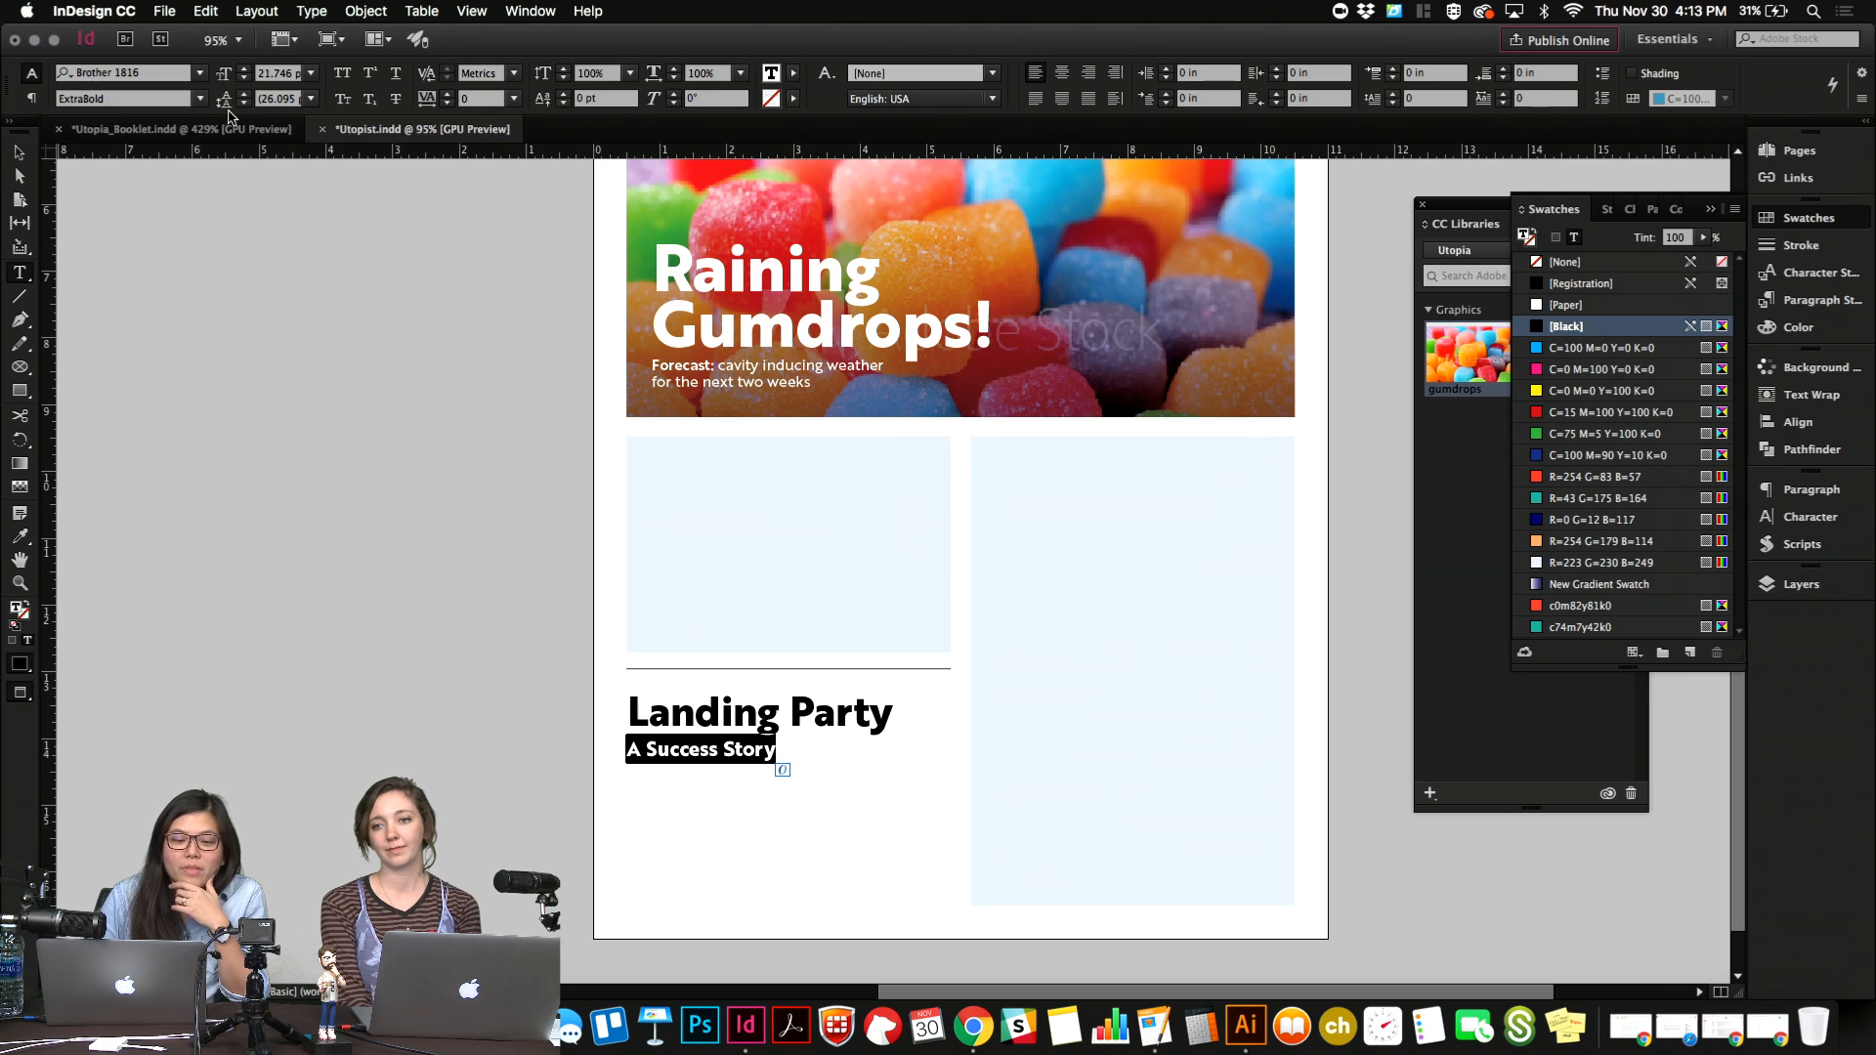
click(199, 98)
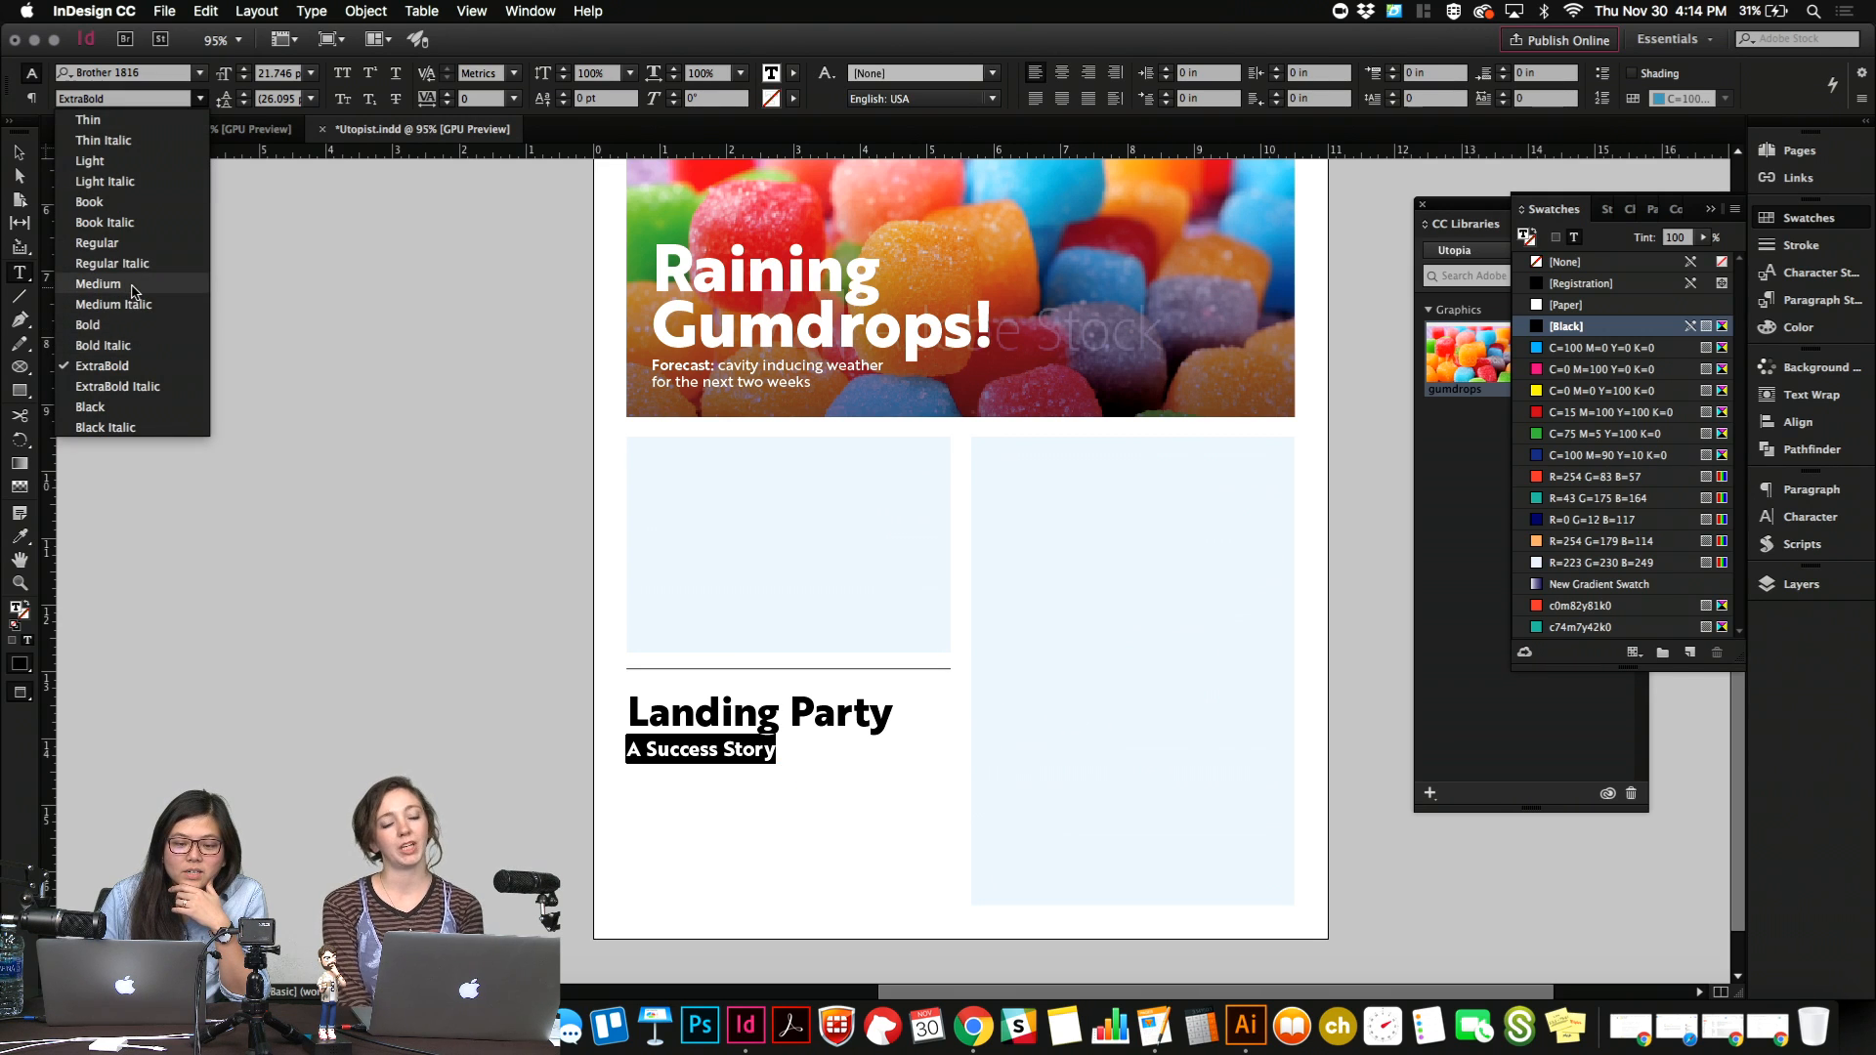
click(97, 283)
click(744, 750)
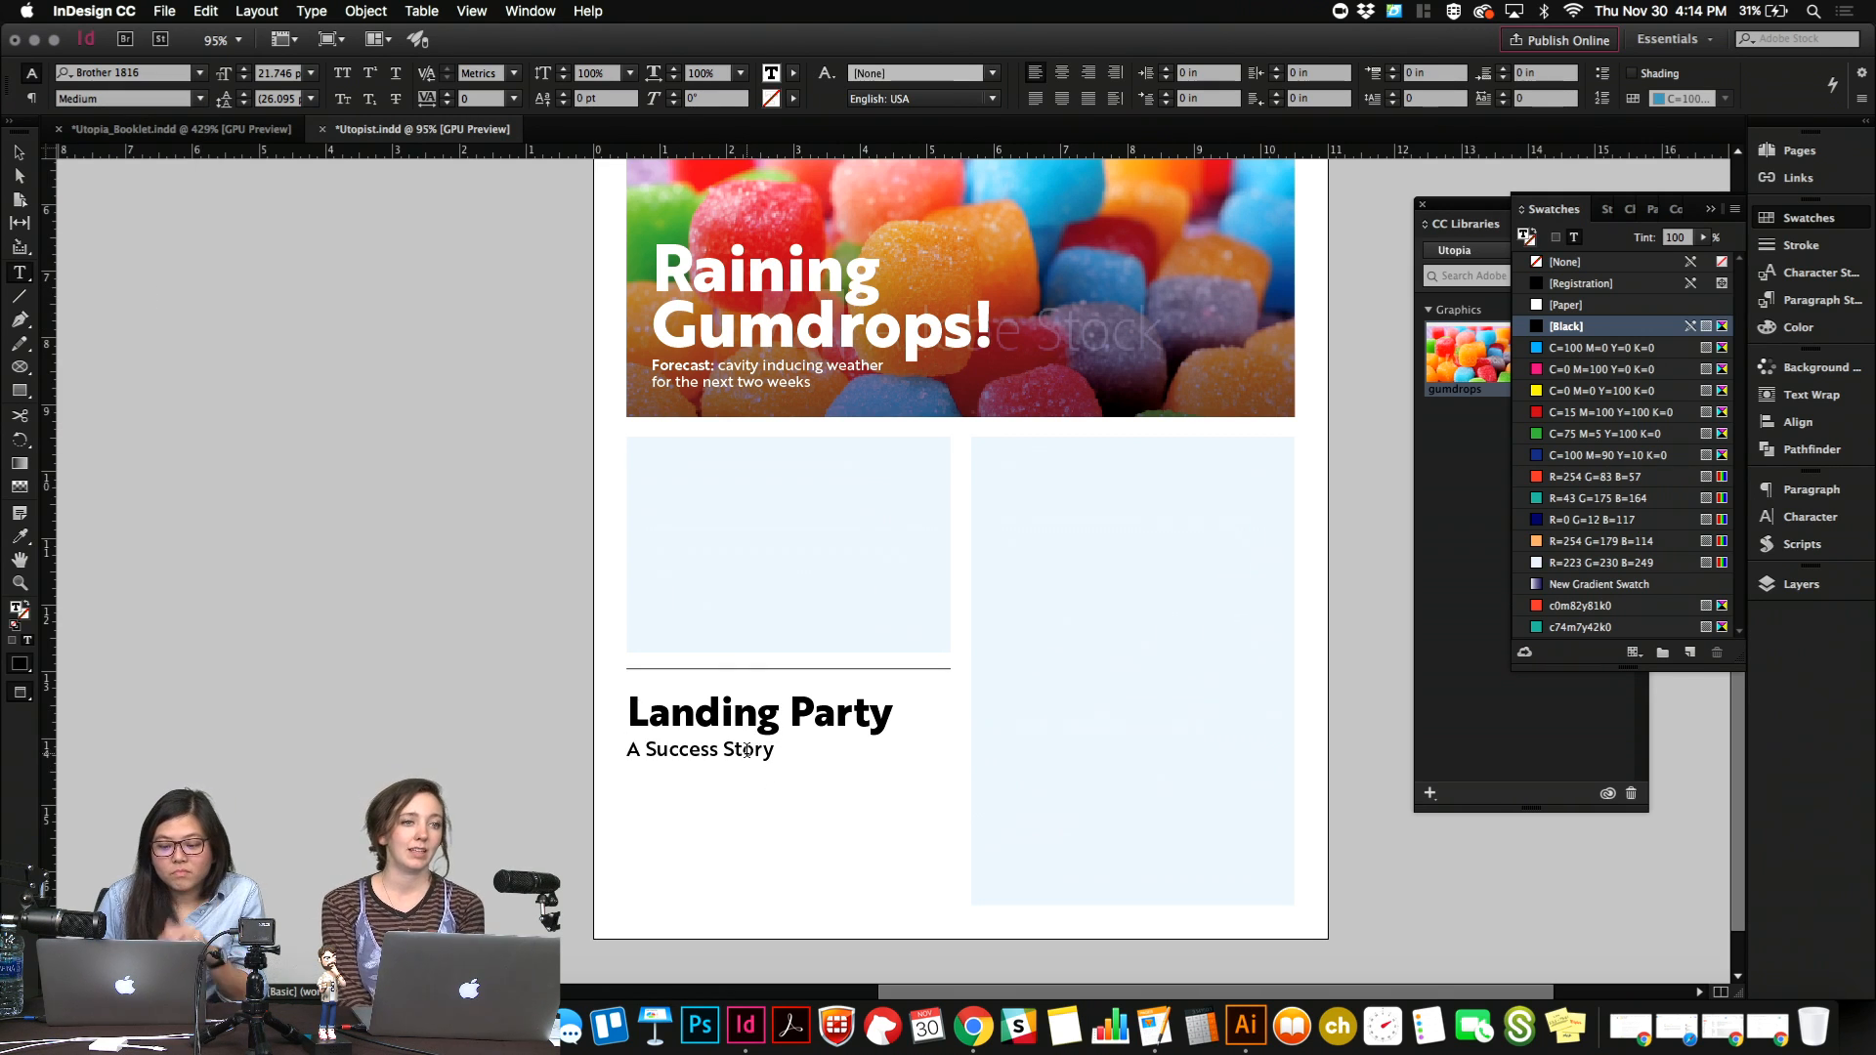
Scale the "A Success Story" subheading down to about 1.92 in wide and nudge it up closer to the headline.
key(Escape)
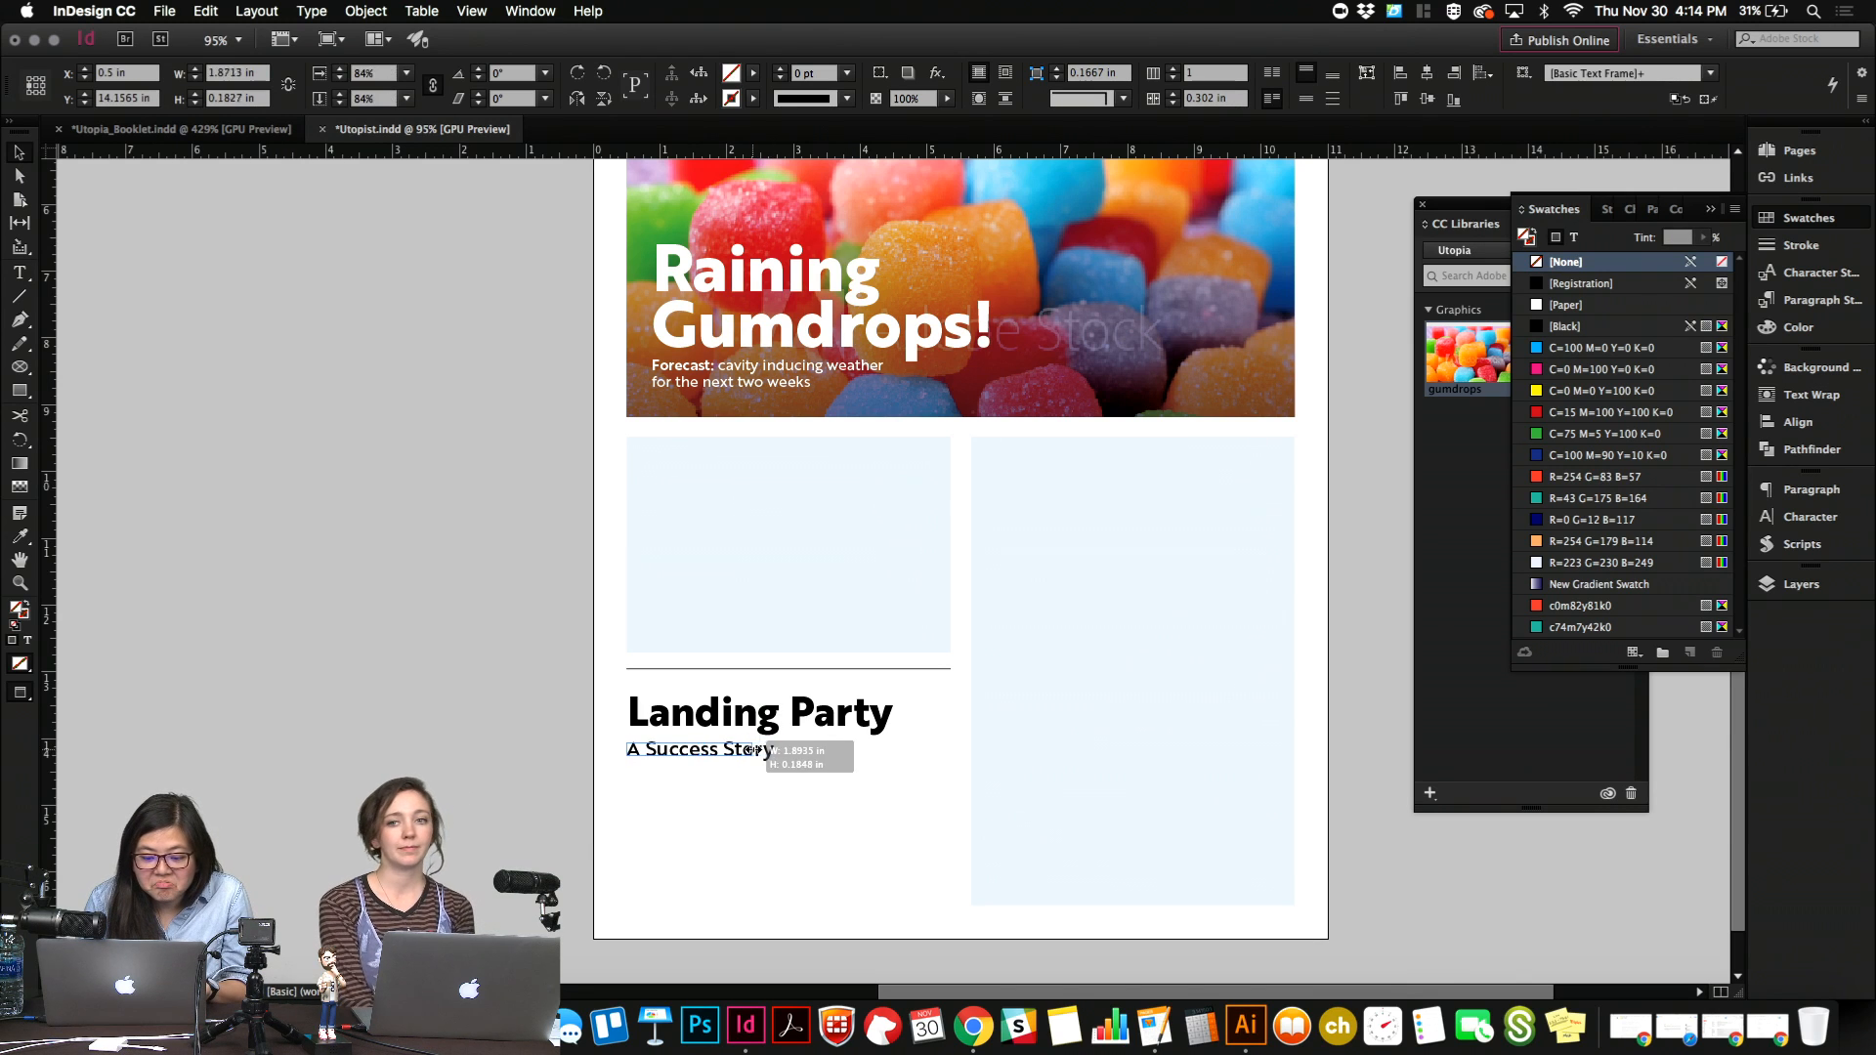
click(800, 782)
click(740, 753)
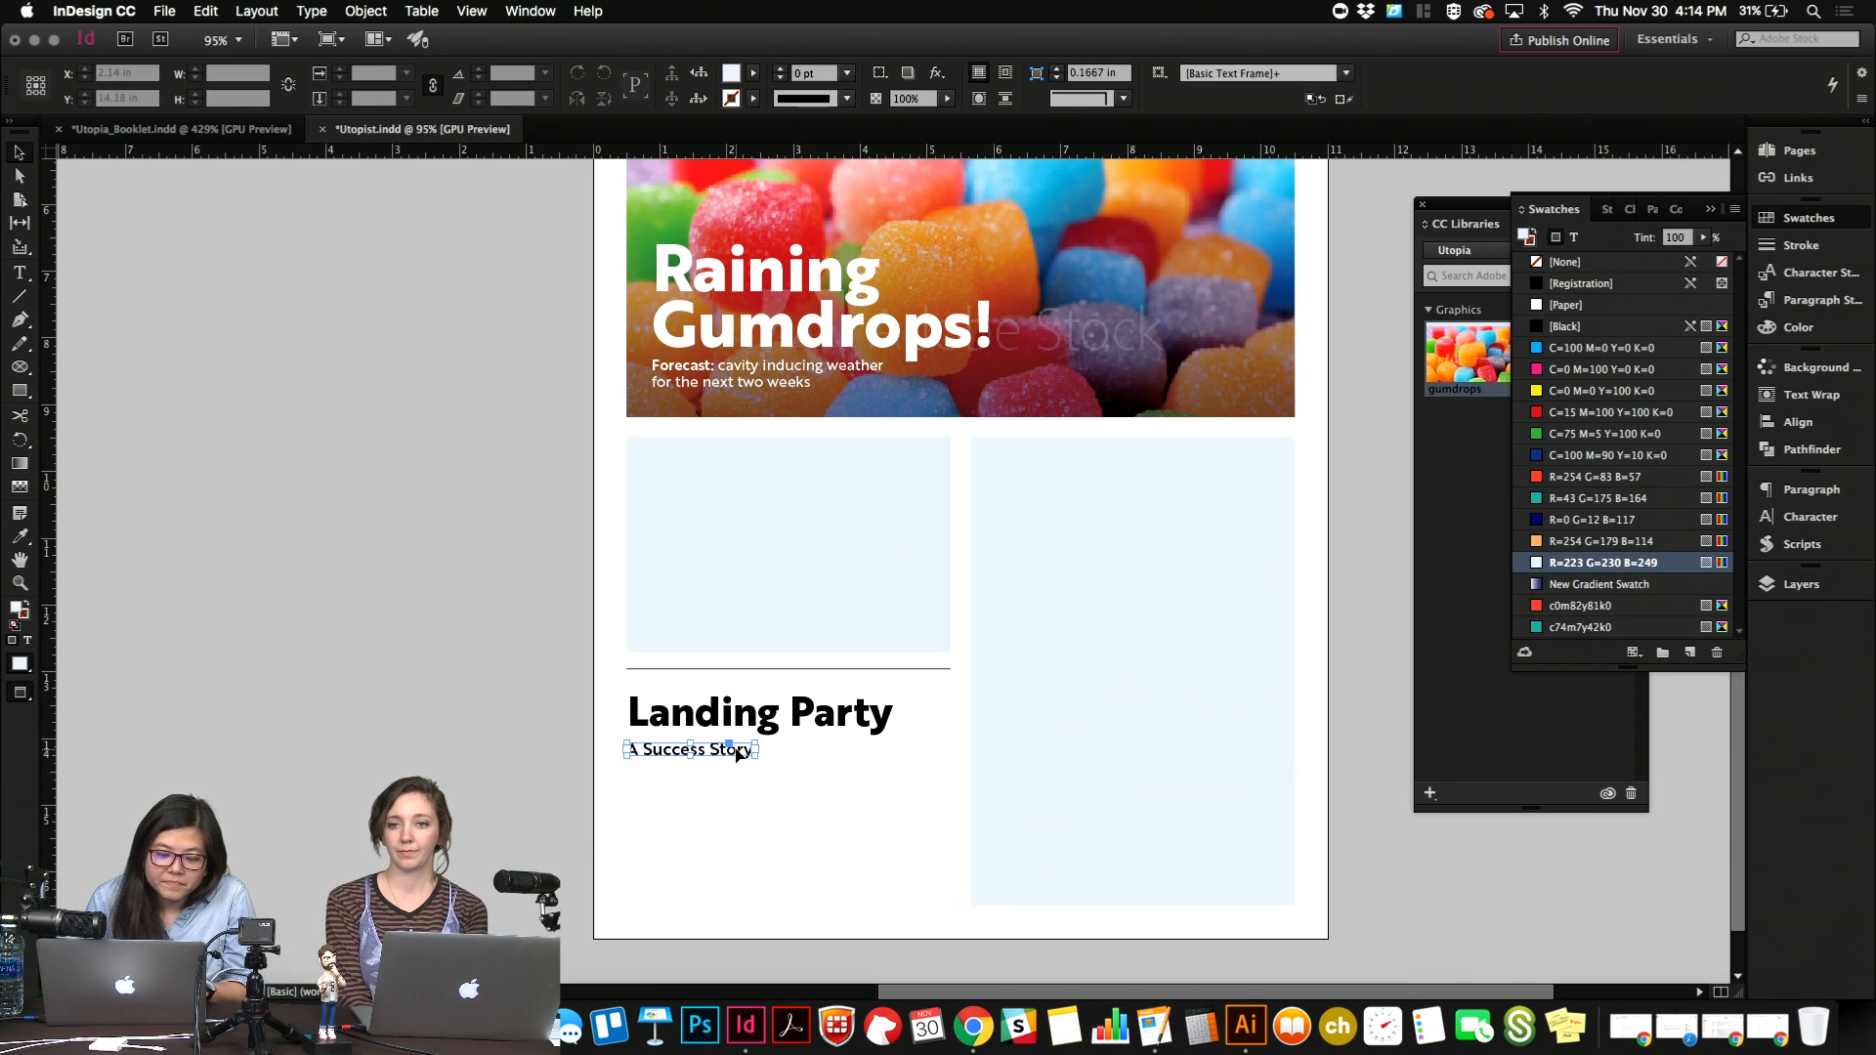
key(Up)
key(Up)
key(Up)
key(Up)
click(755, 798)
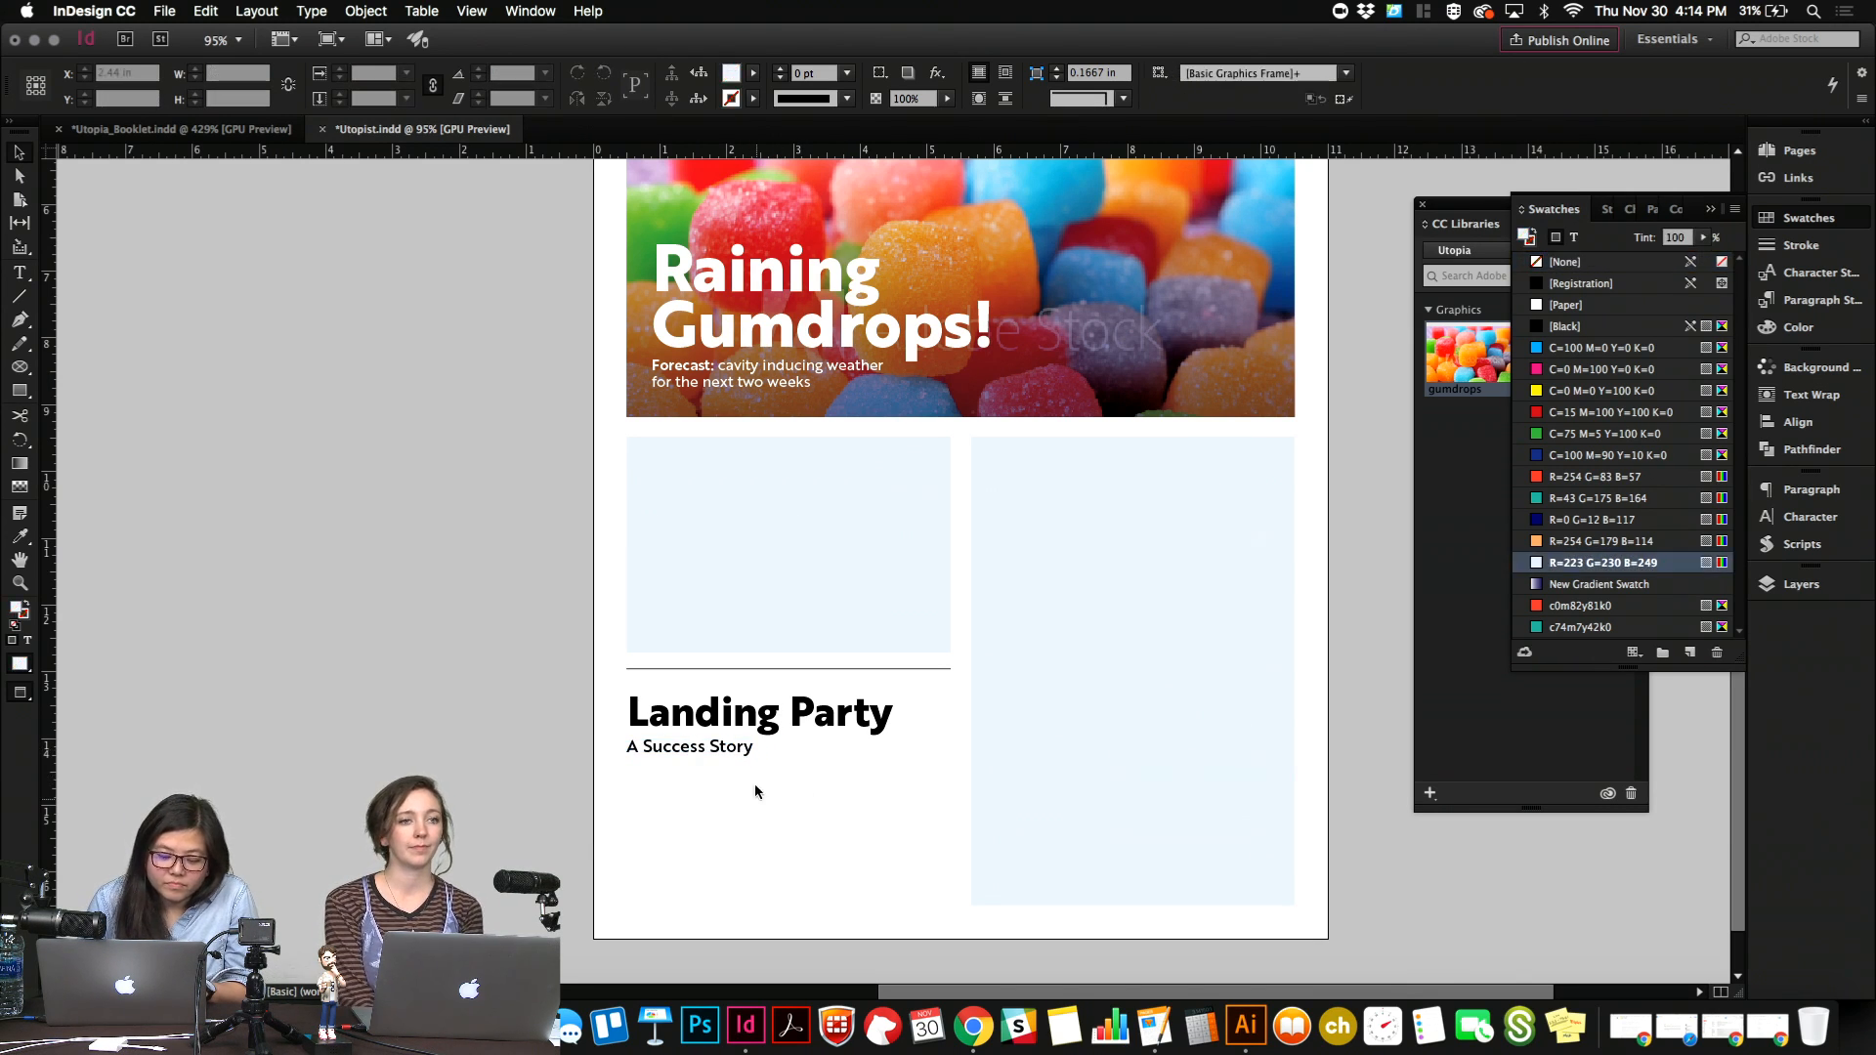
click(748, 752)
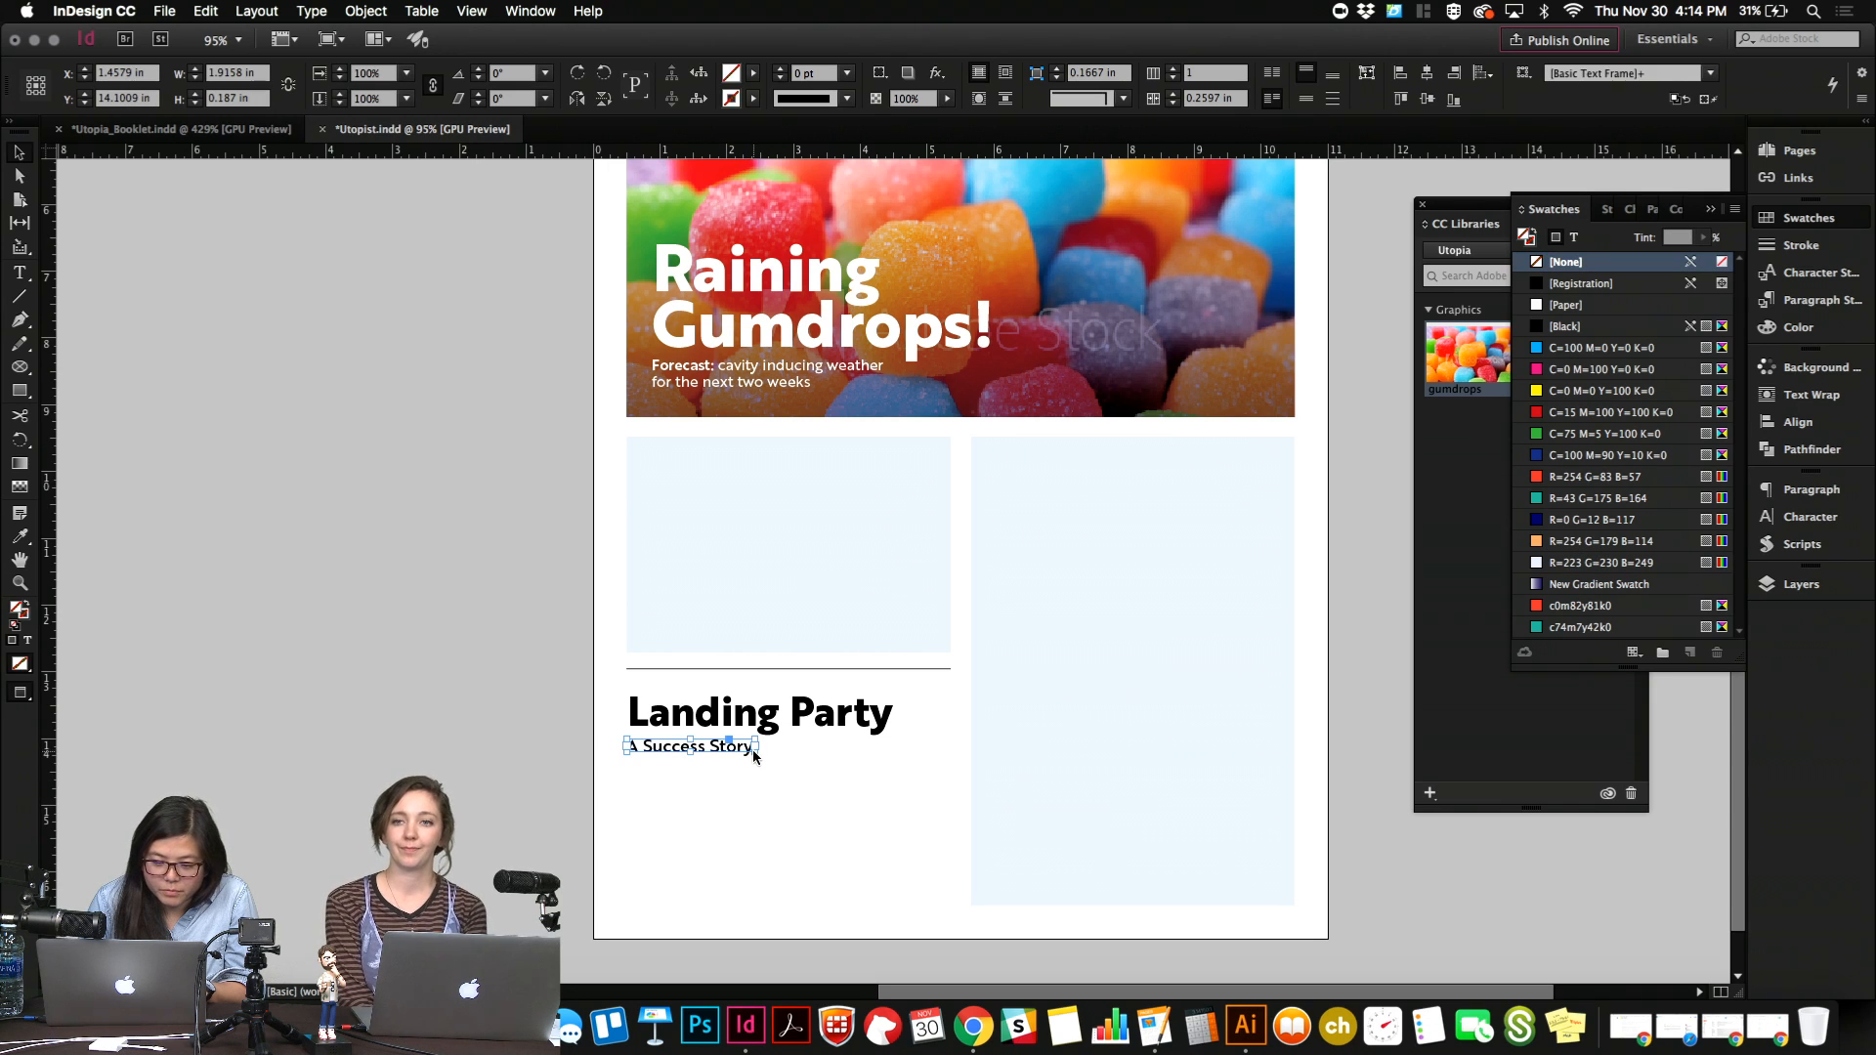
click(775, 795)
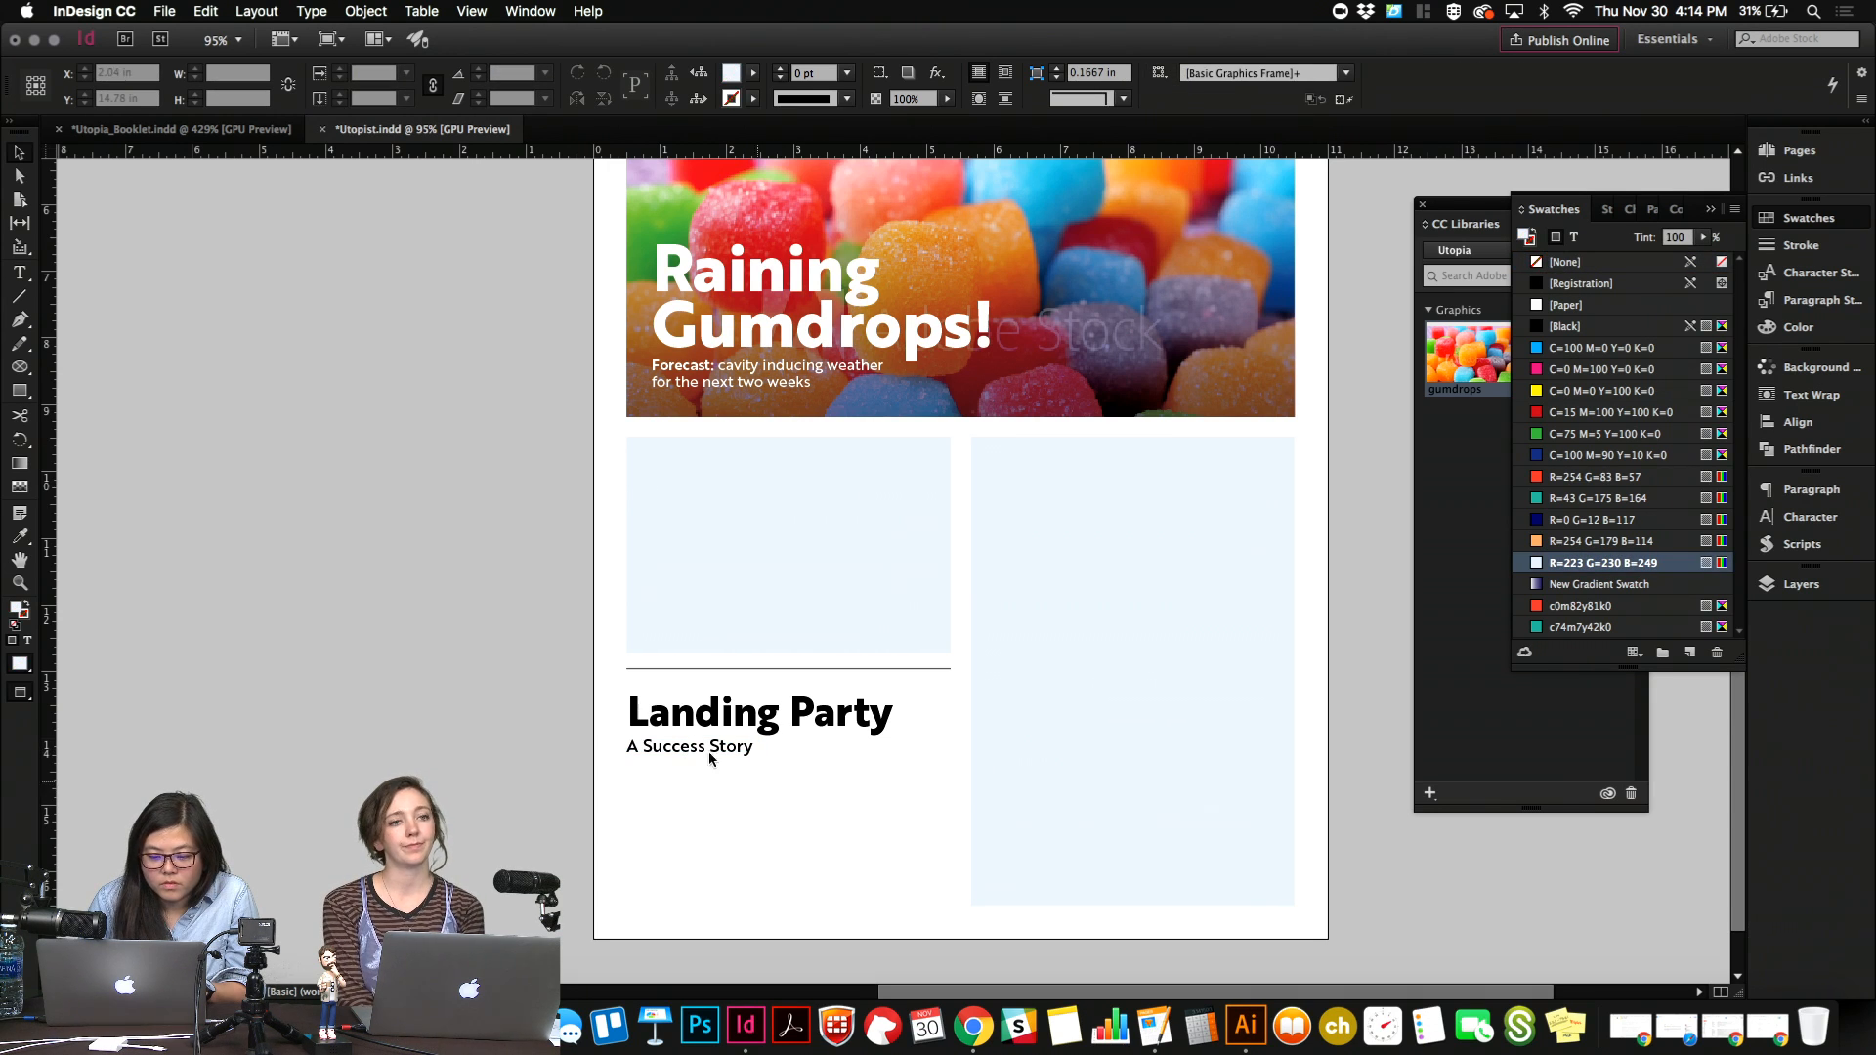
Add a text frame about 4.84 by 2.1 in beneath the "A Success Story" subheading and fill it with placeholder text.
click(20, 274)
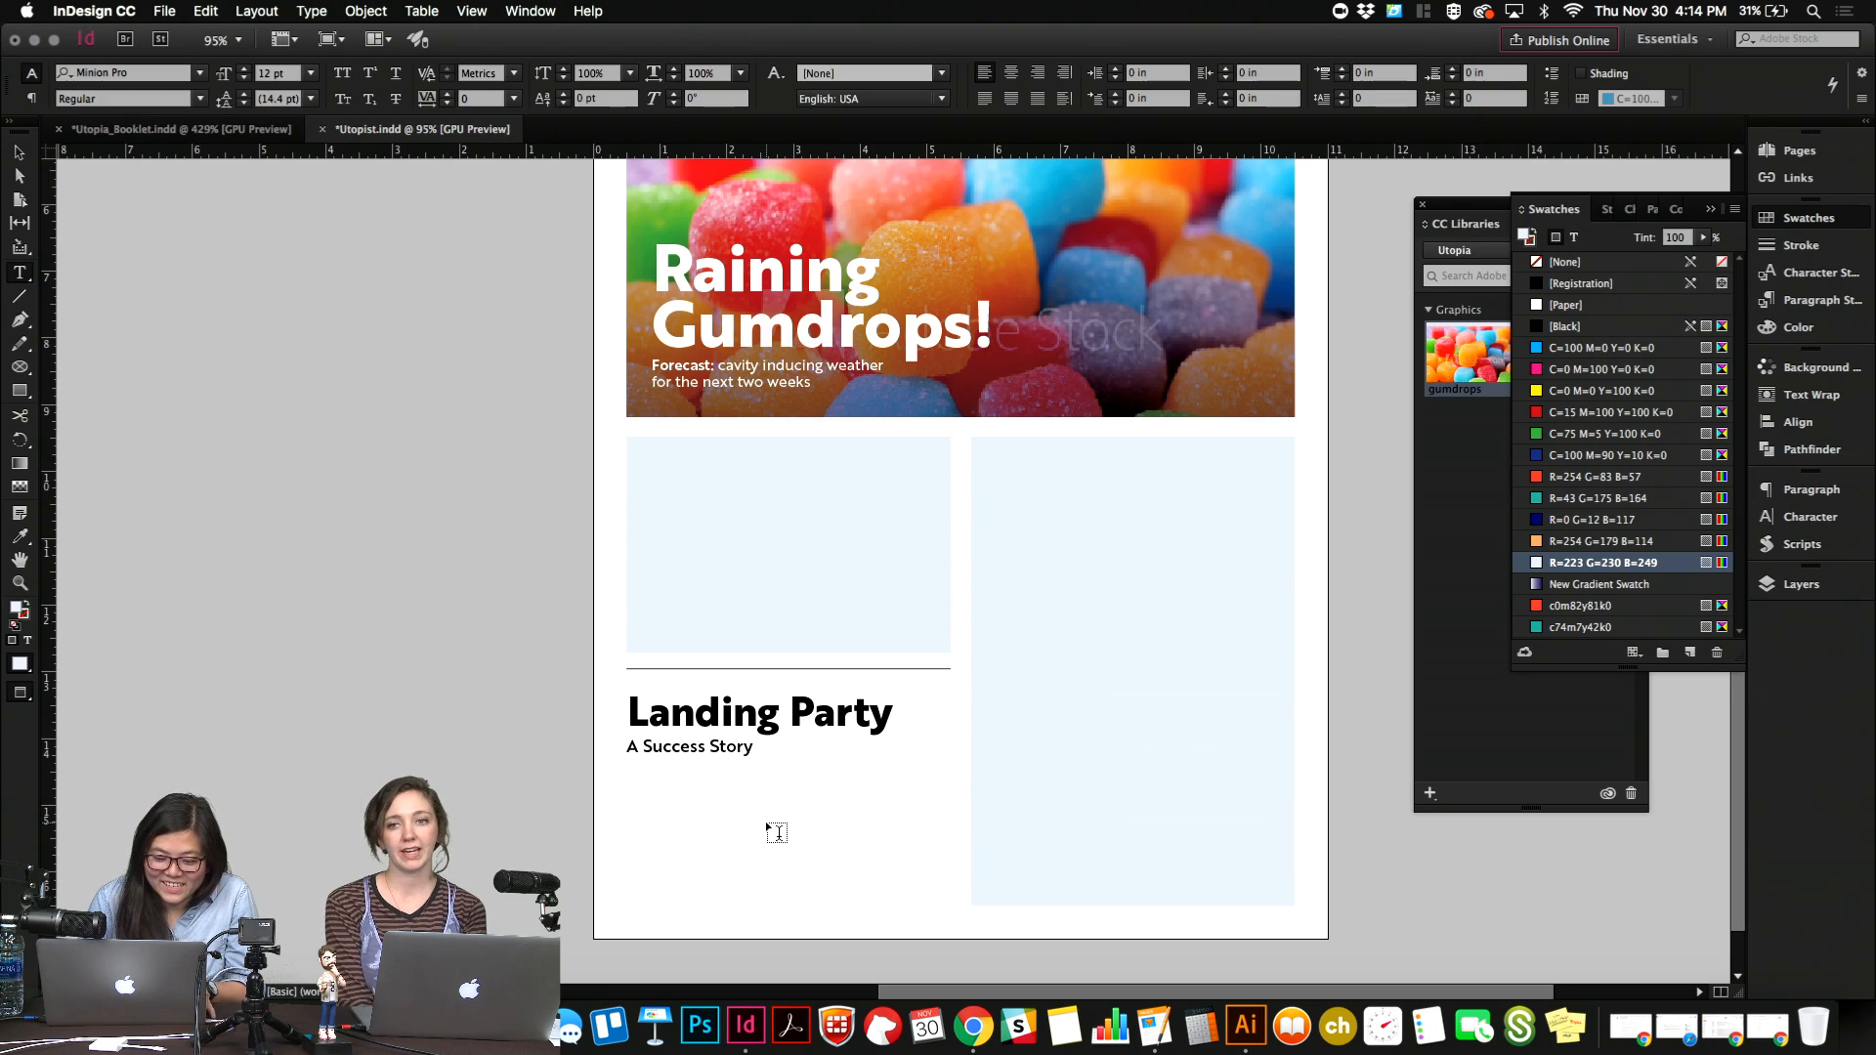
key(w)
drag(628, 766, 970, 907)
right_click(836, 837)
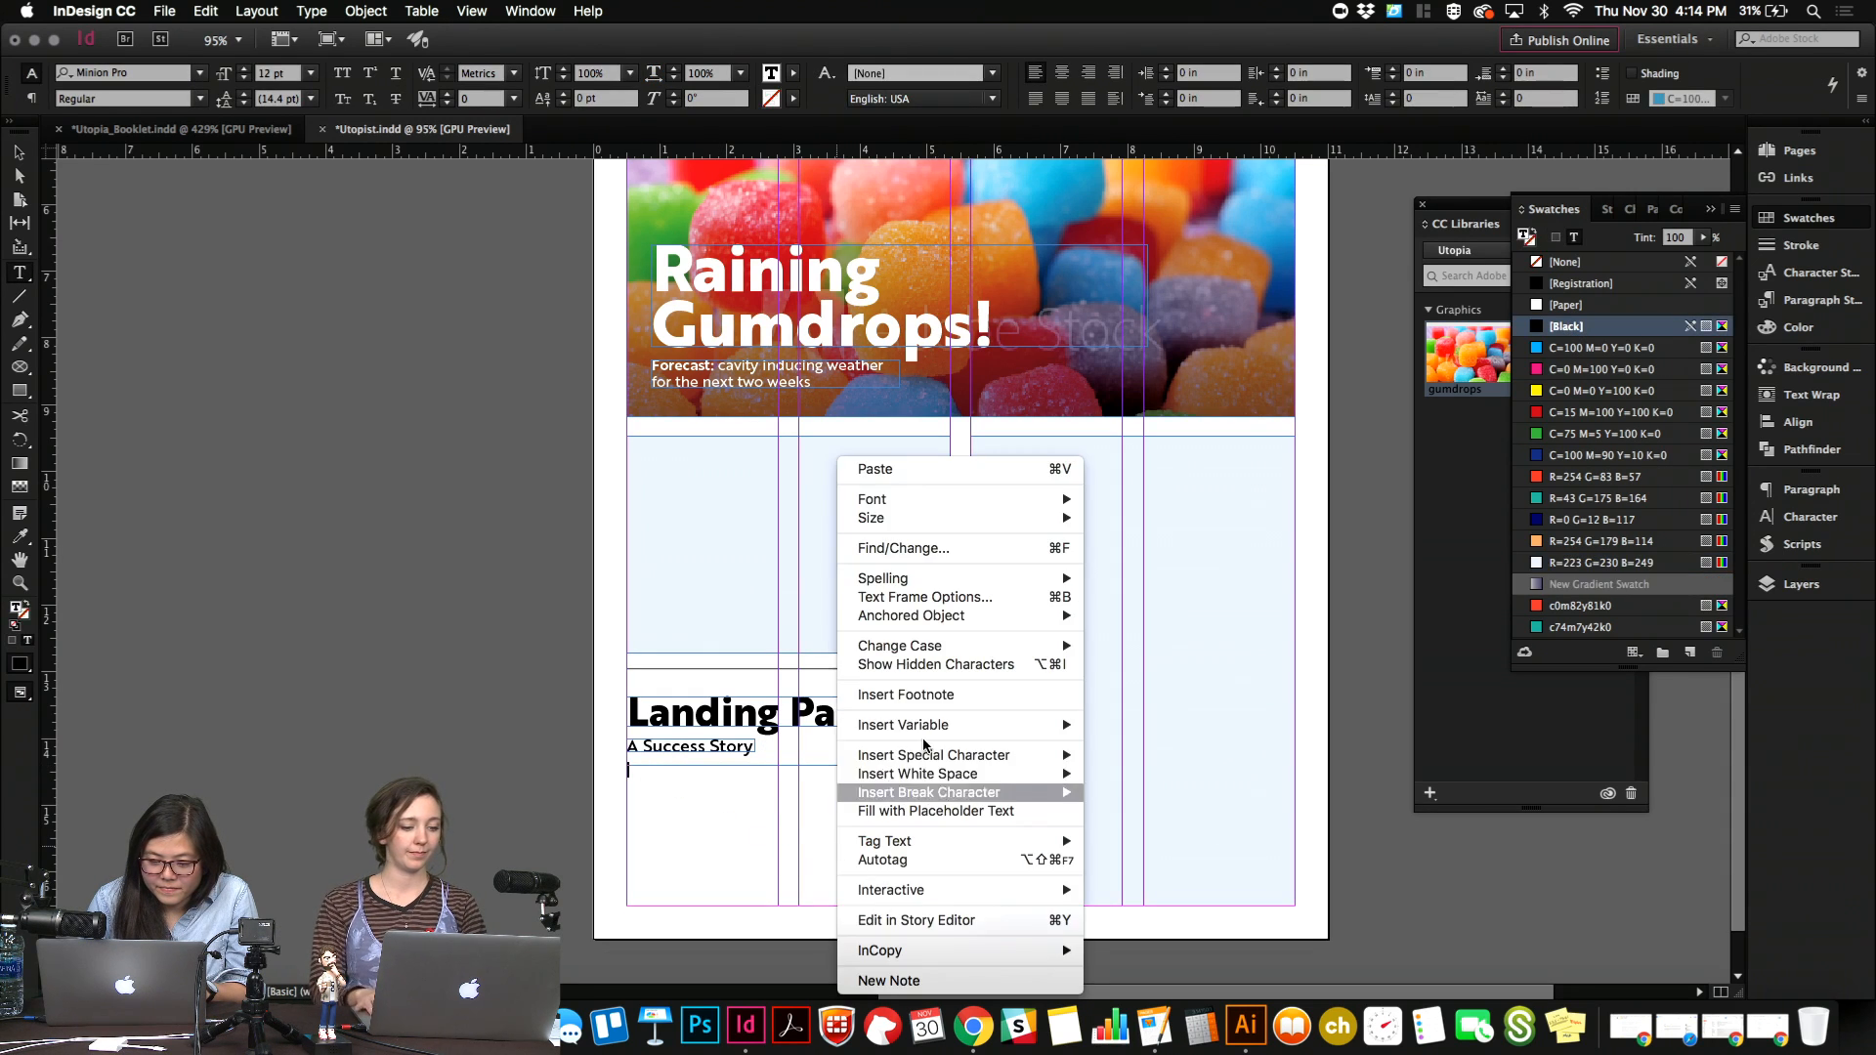
click(936, 811)
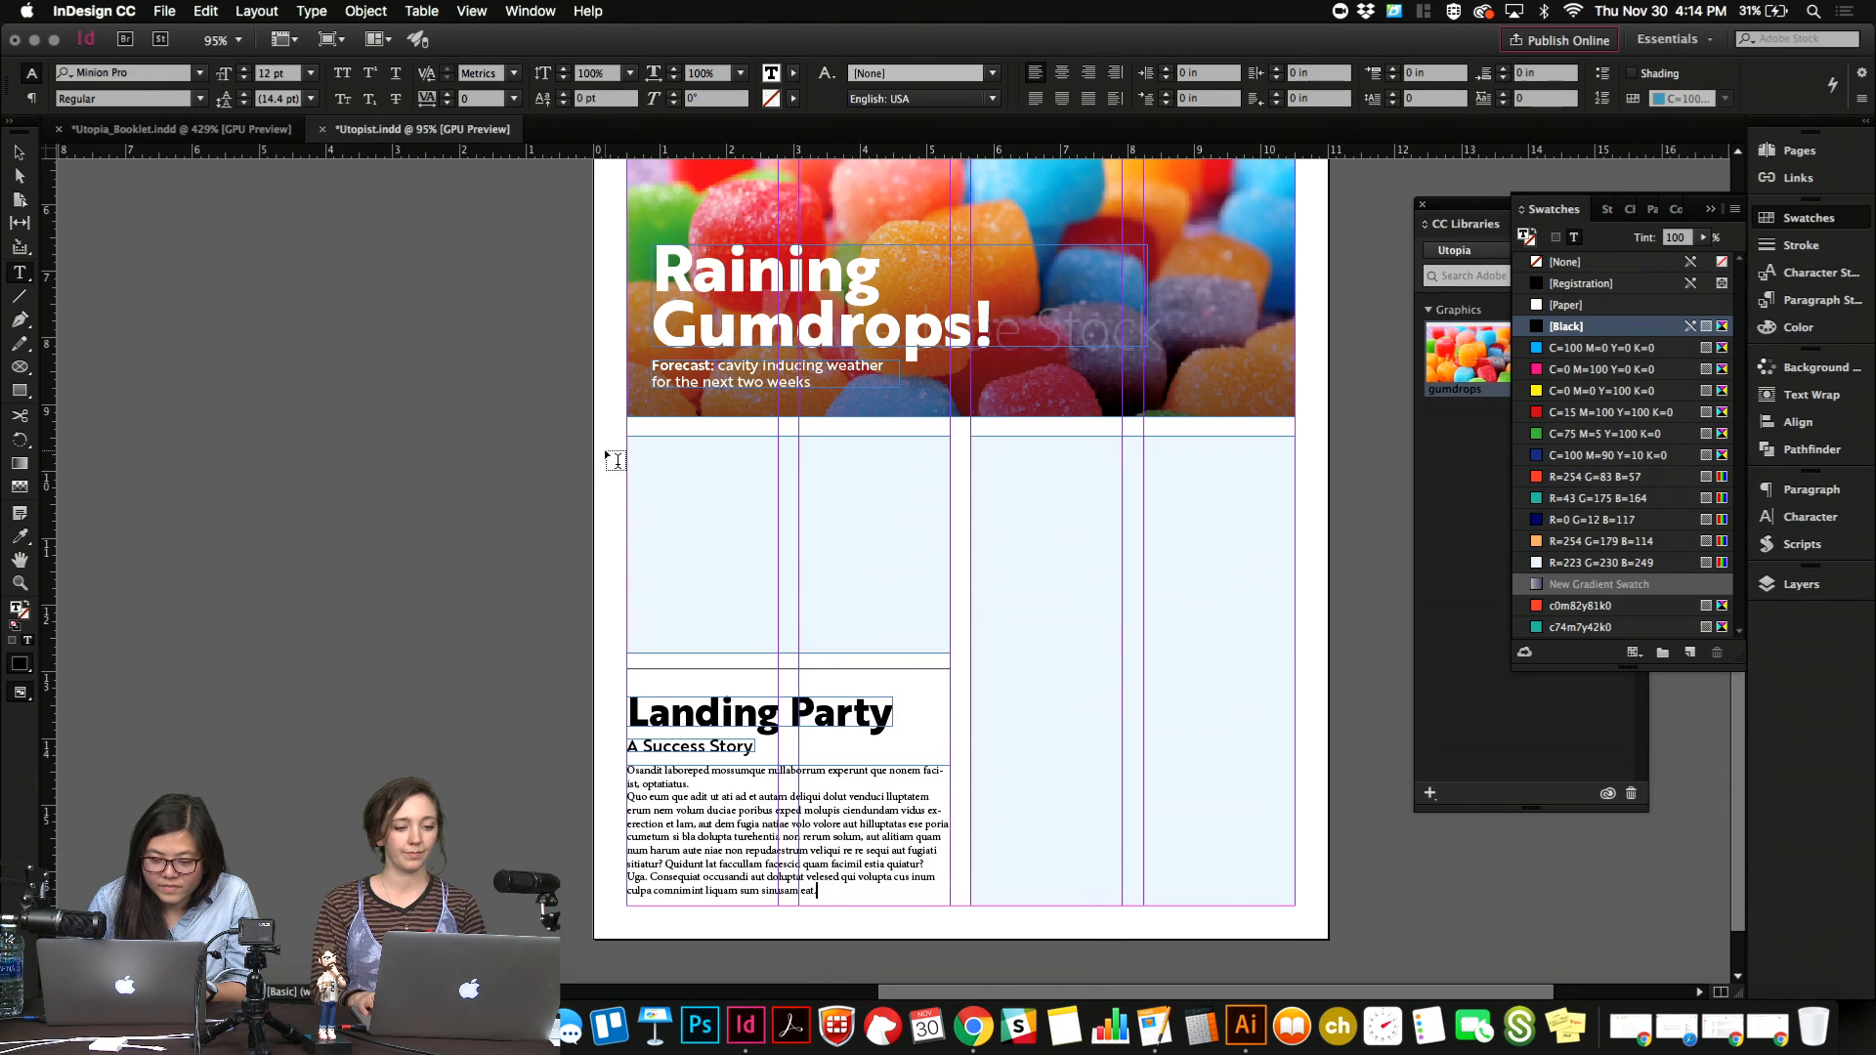
Set all the placeholder body text in Brother 1816 Book.
click(161, 74)
text(Broth)
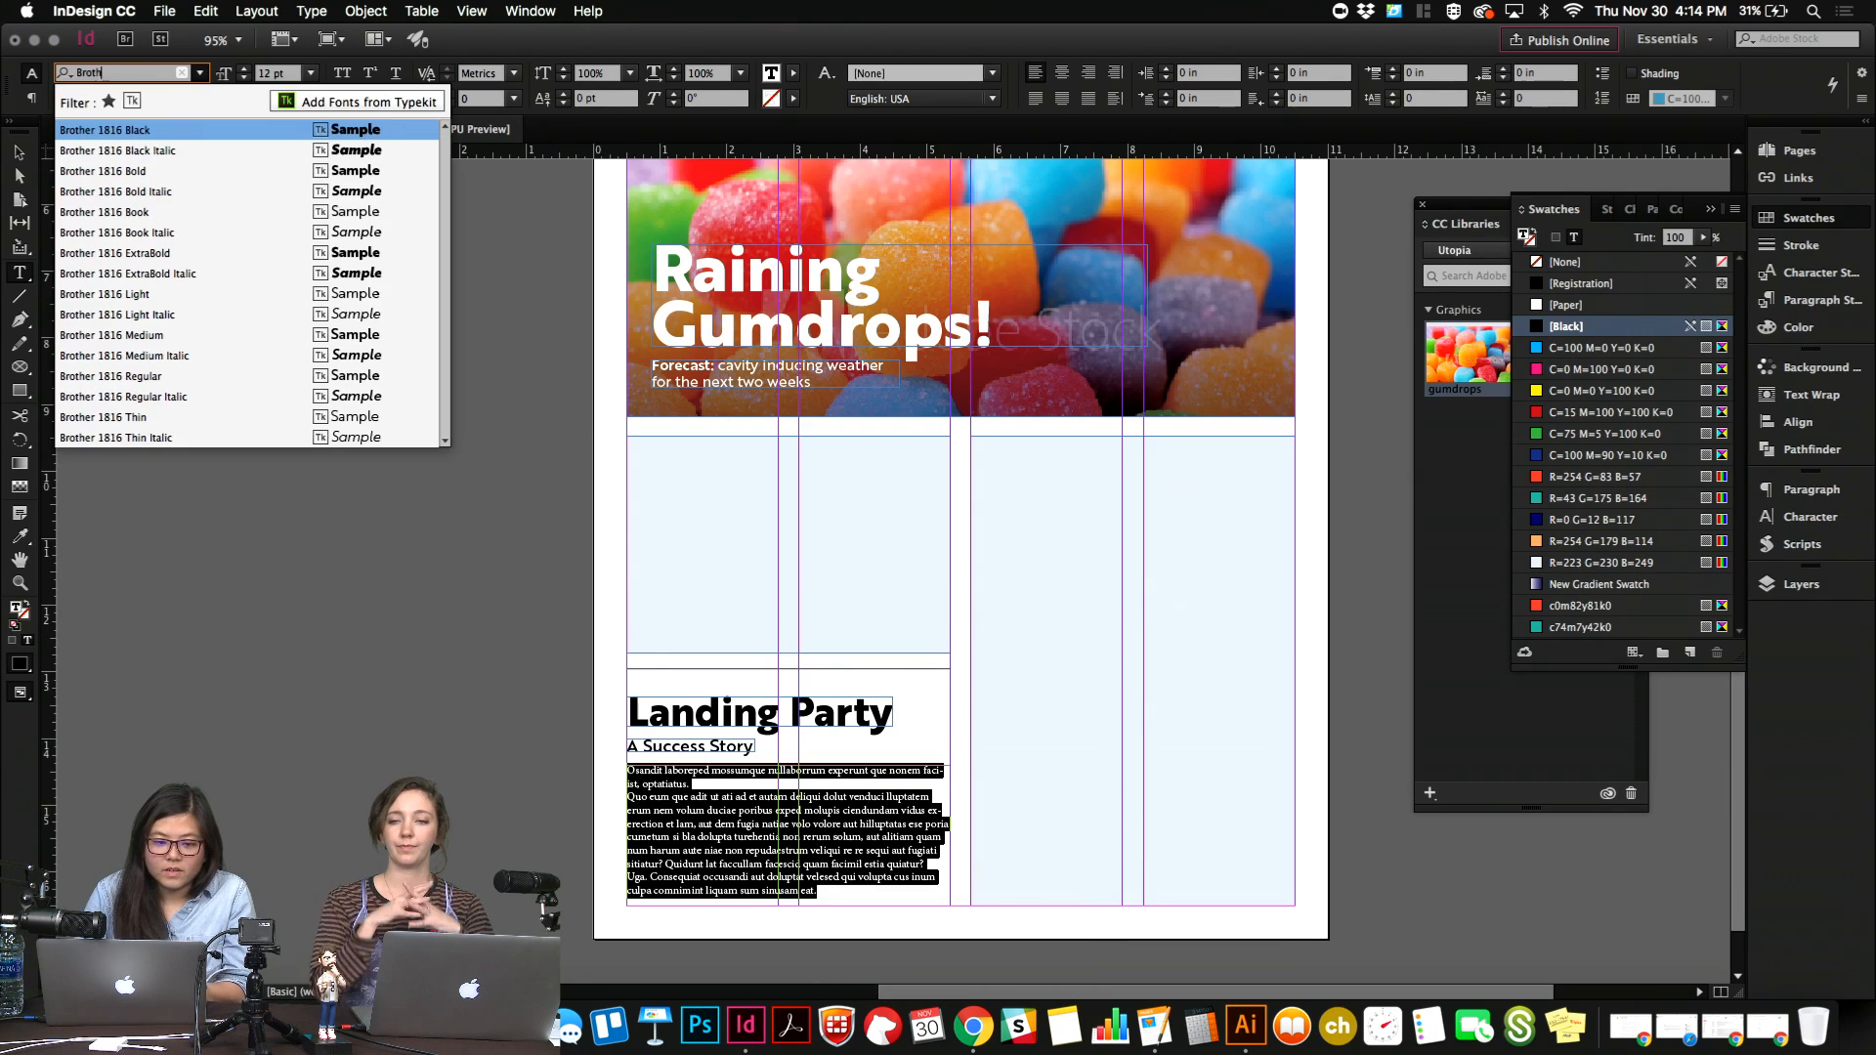
text(er)
click(205, 212)
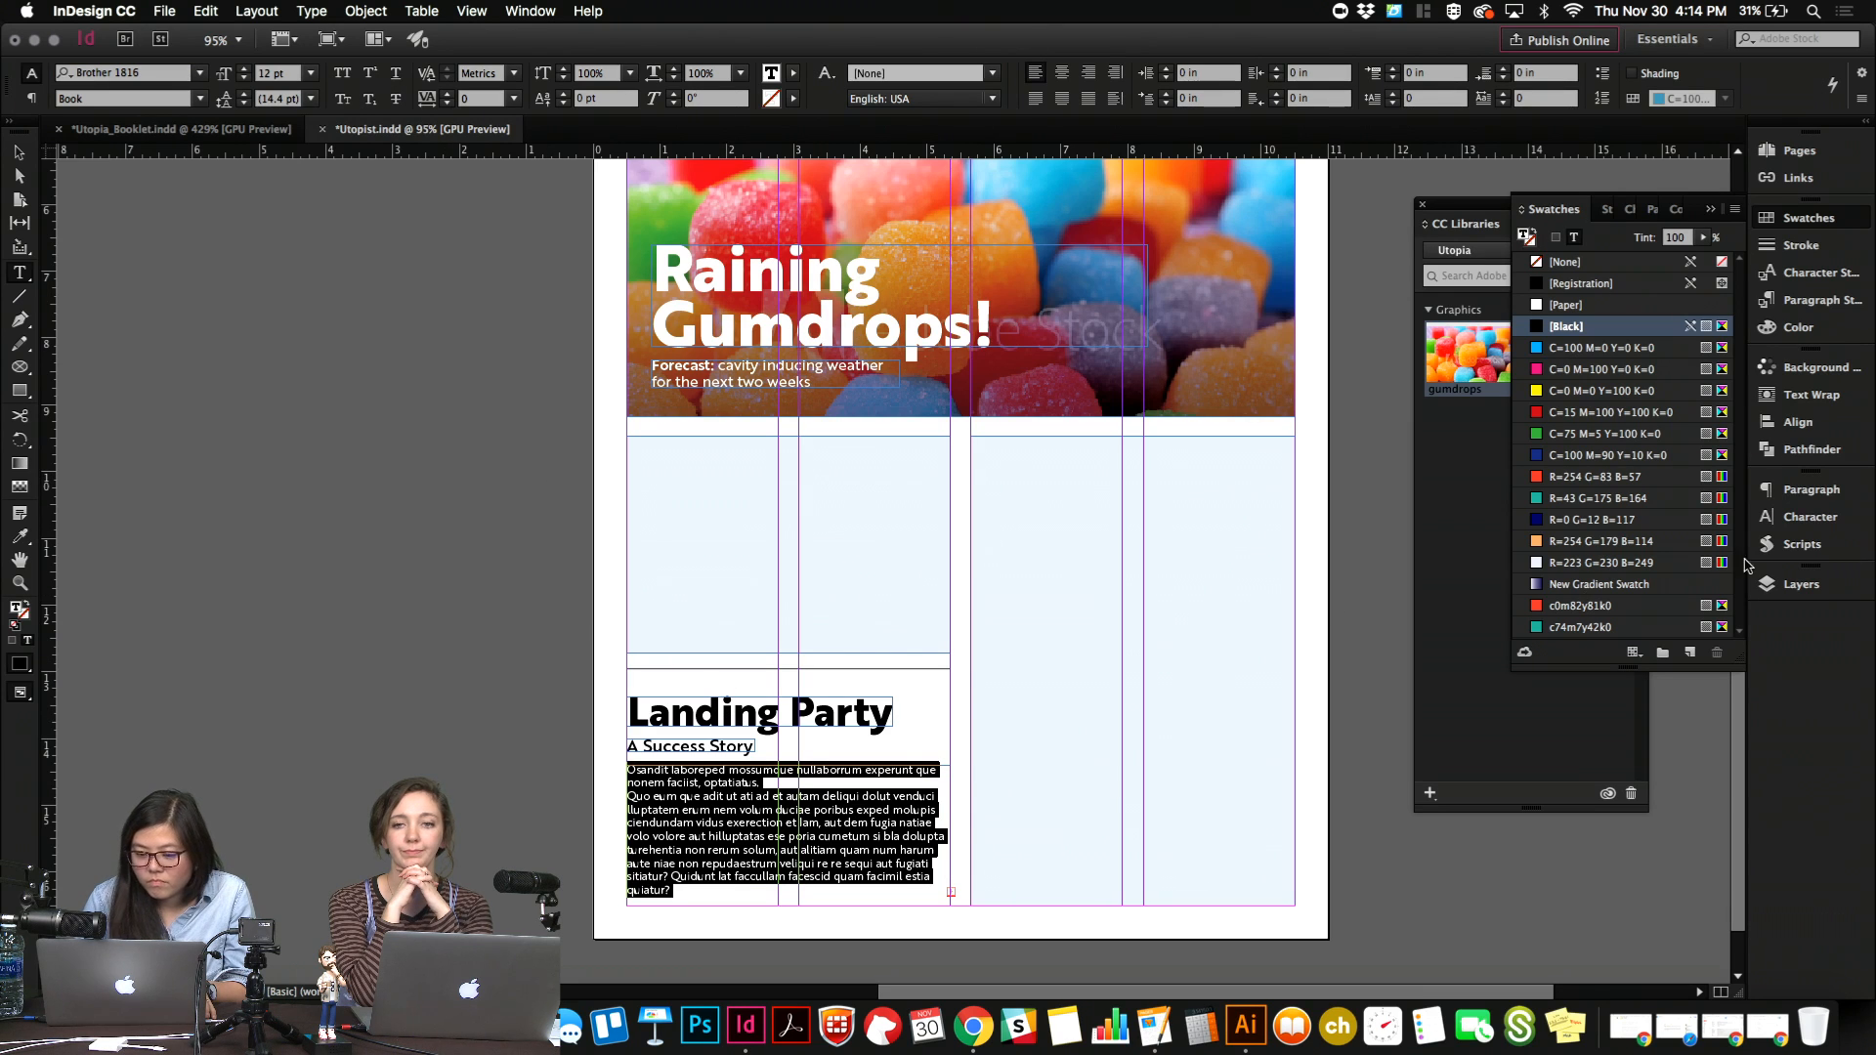
Set the space before the body text's paragraphs to 0.125 in.
click(1808, 489)
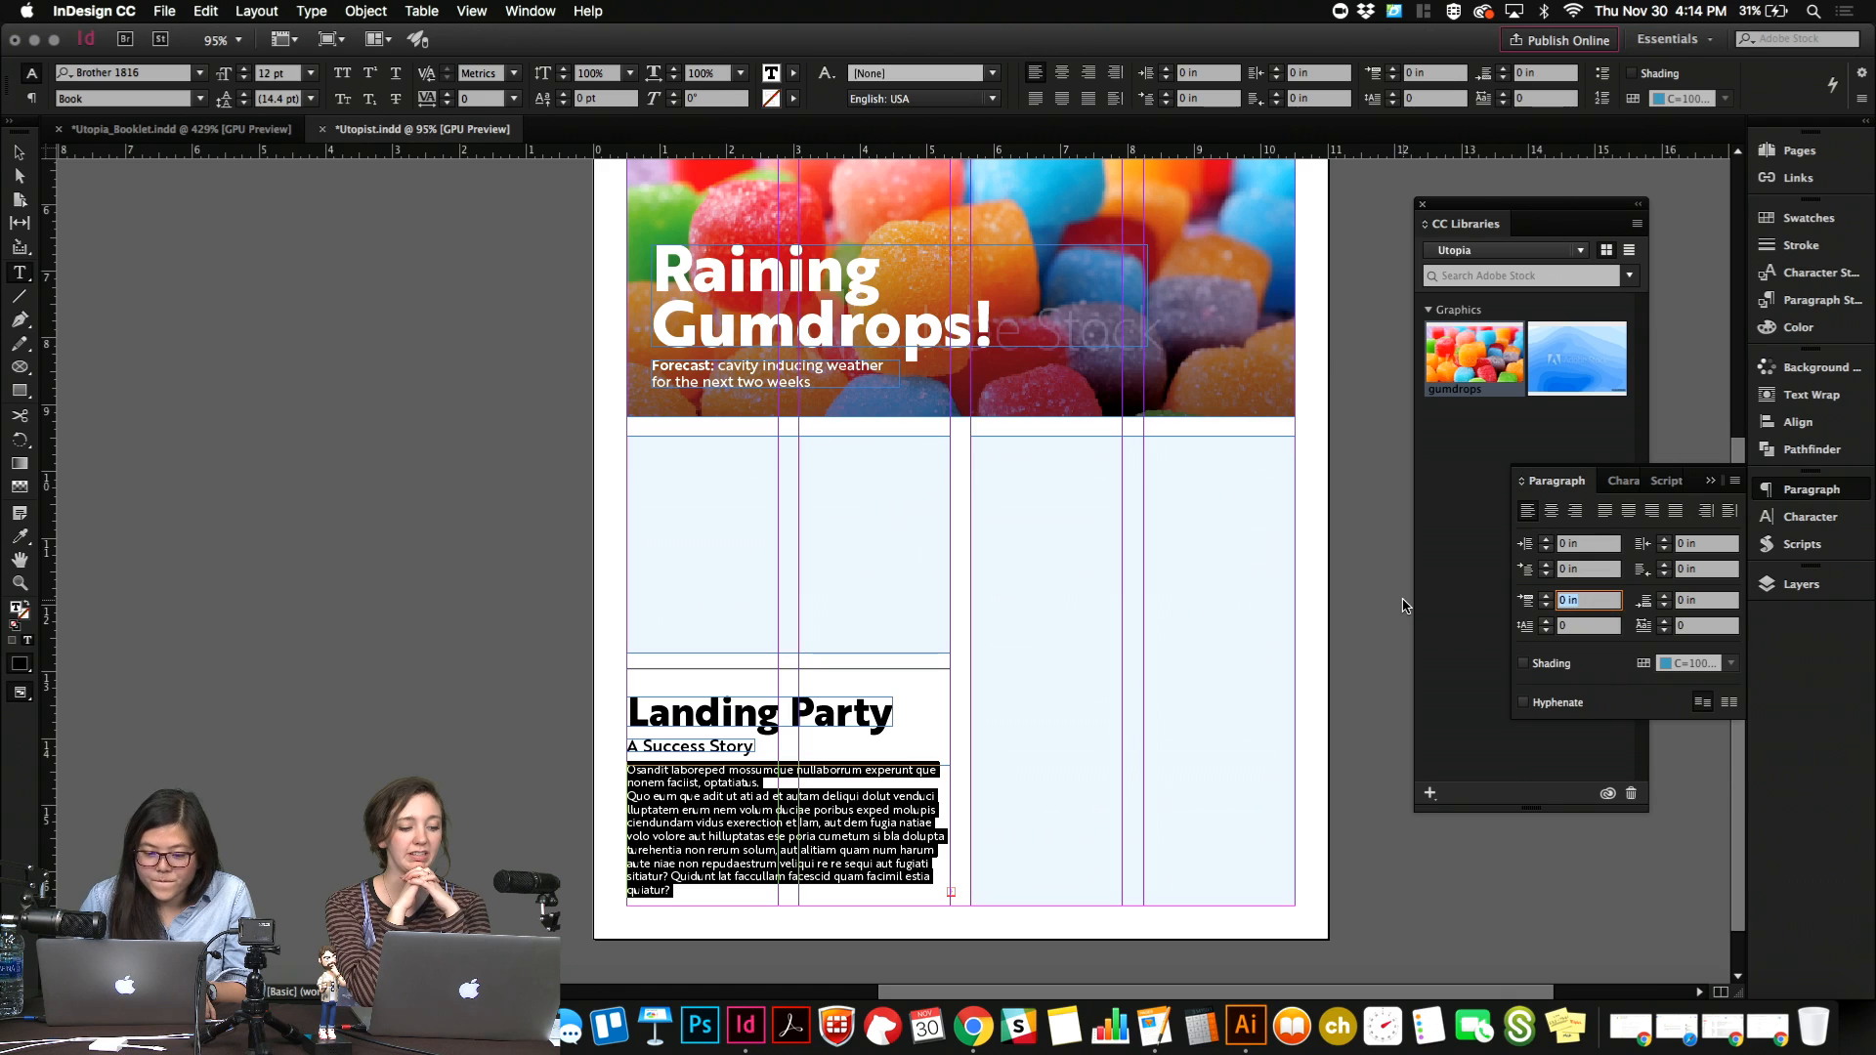
key(Up)
key(Up)
key(Return)
key(Escape)
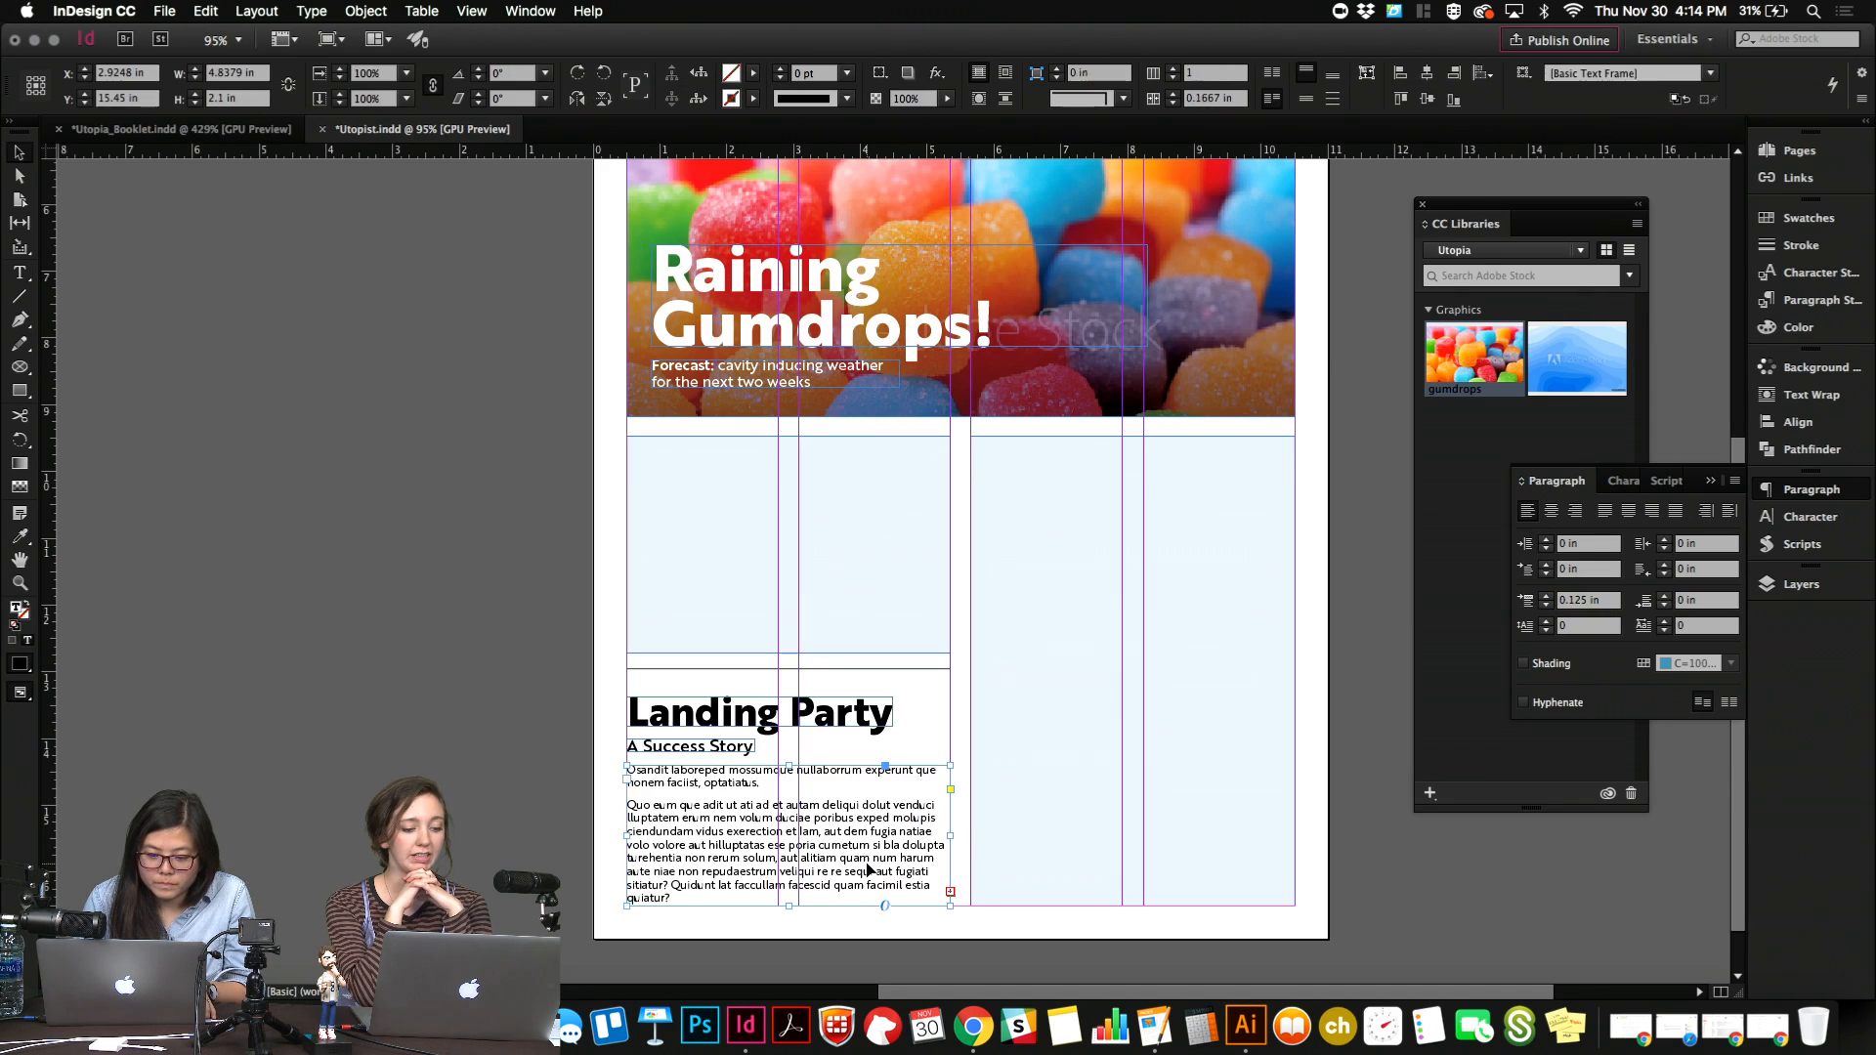
Shorten the body text frame from its lower edge to 1.82 in high and nudge it slightly down from the subheading.
key(w)
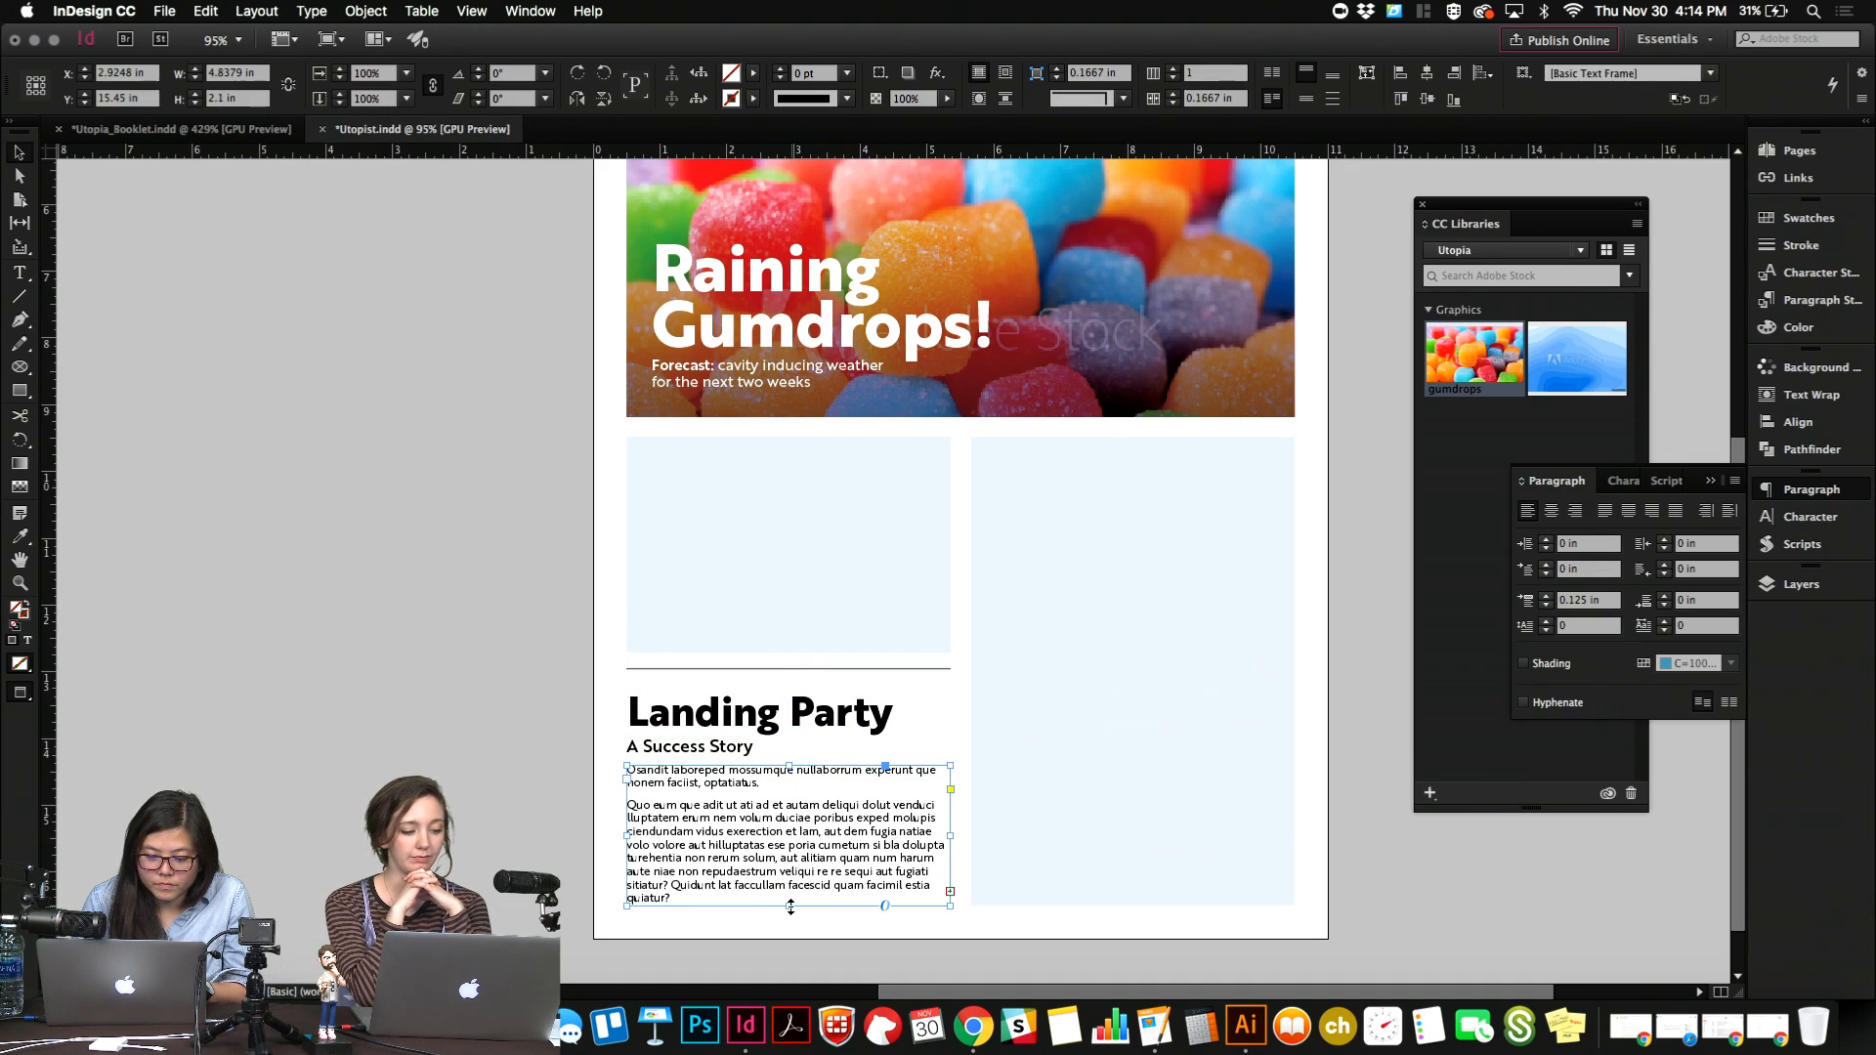
drag(789, 901, 788, 877)
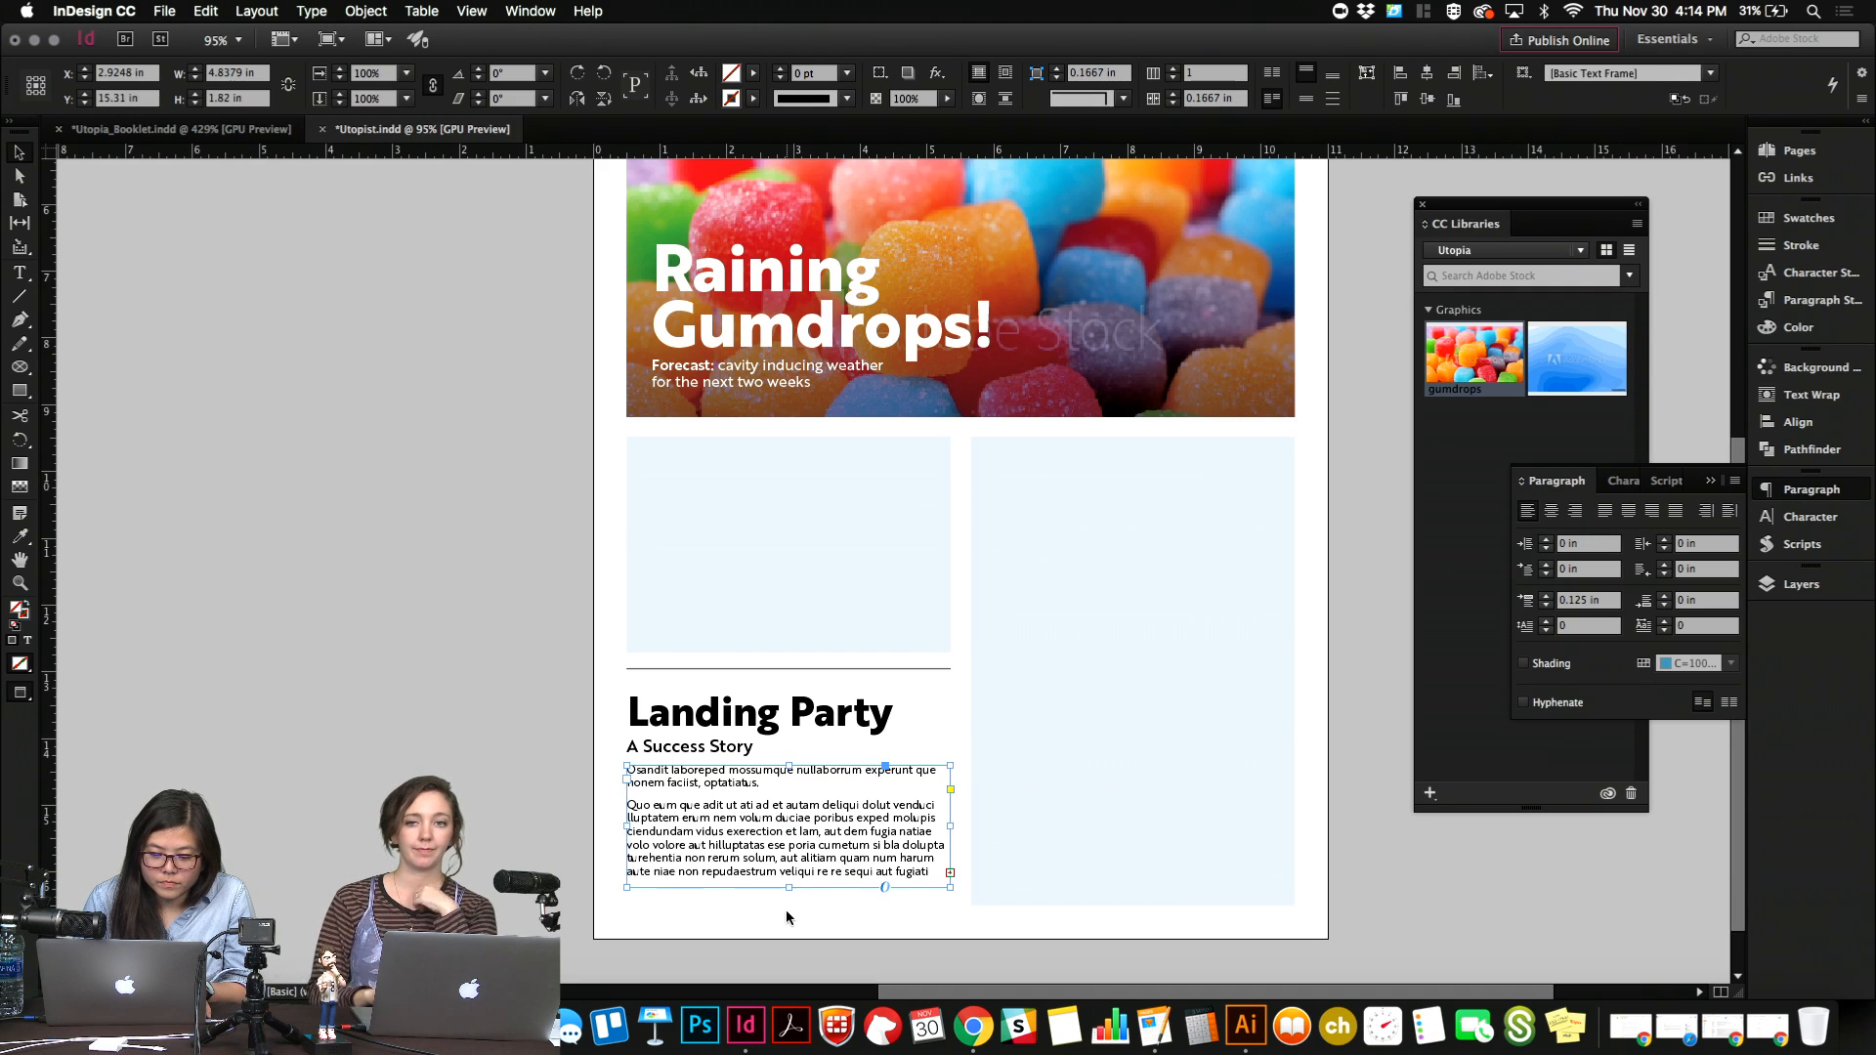
click(786, 911)
key(w)
click(670, 805)
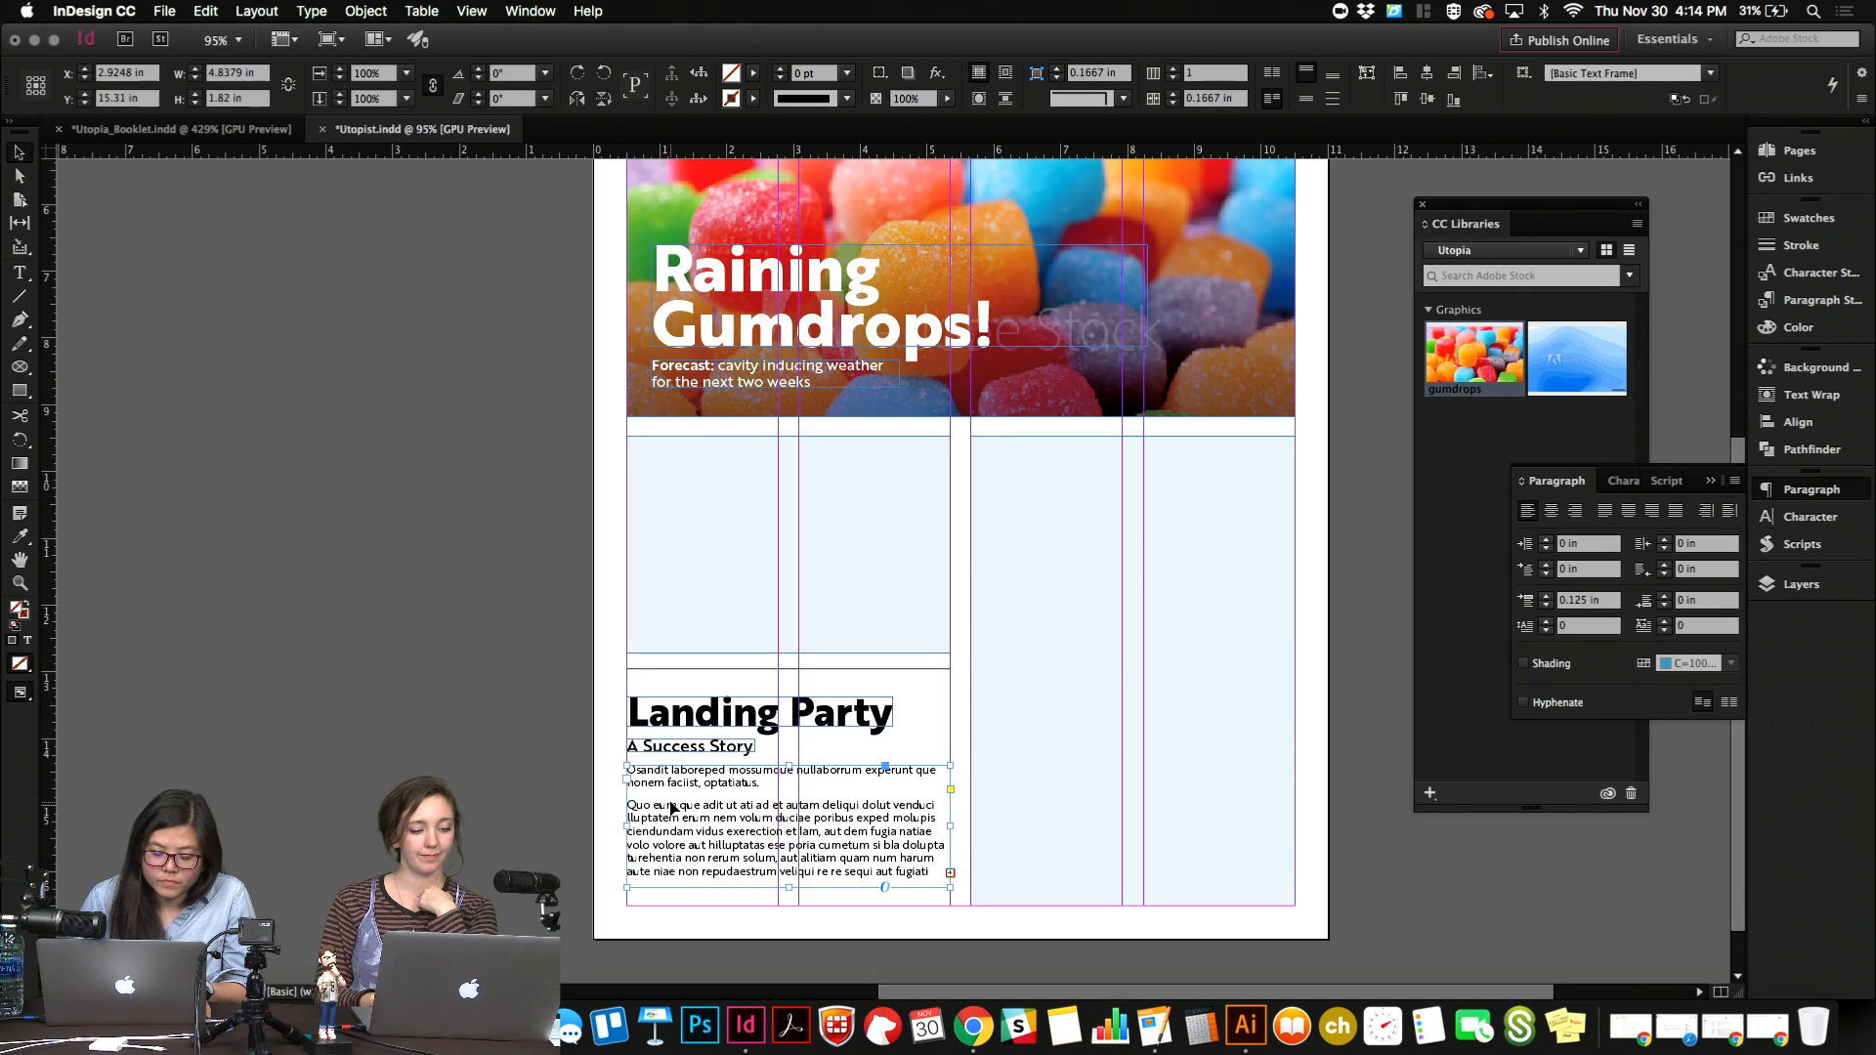
key(Down)
key(w)
click(588, 743)
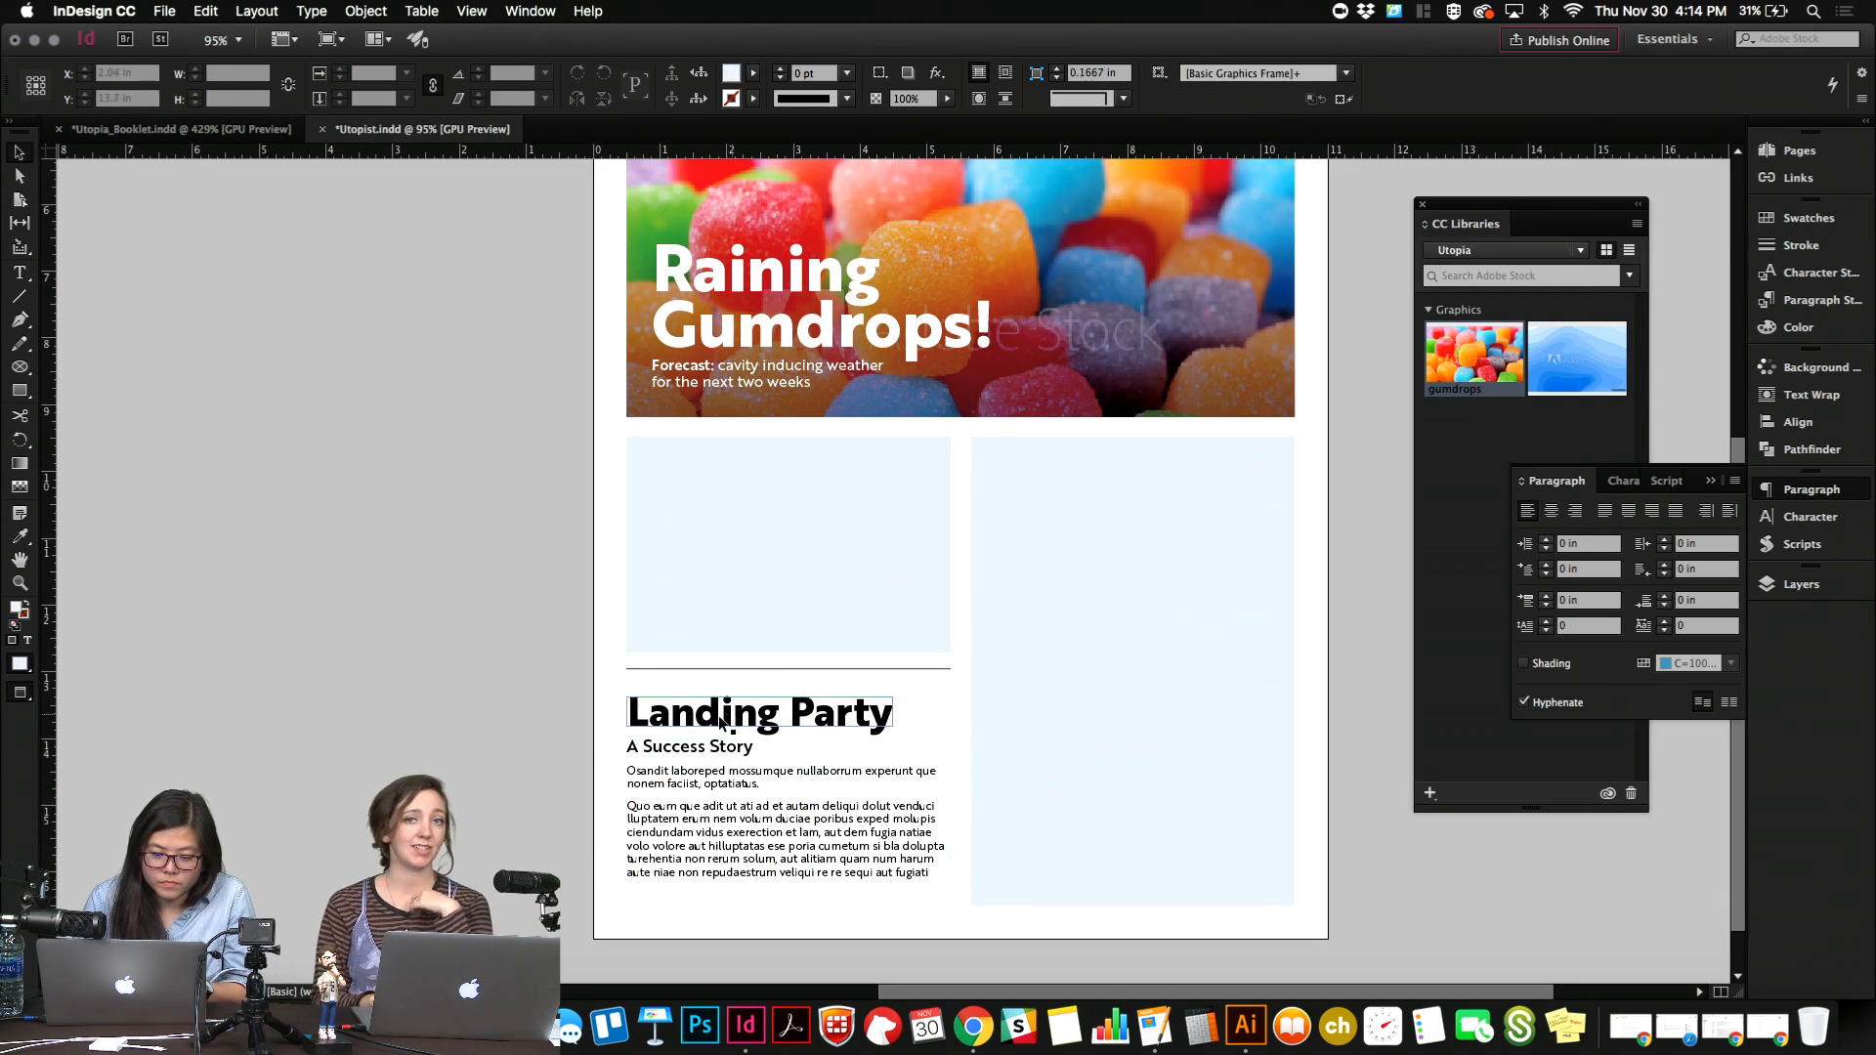
click(709, 746)
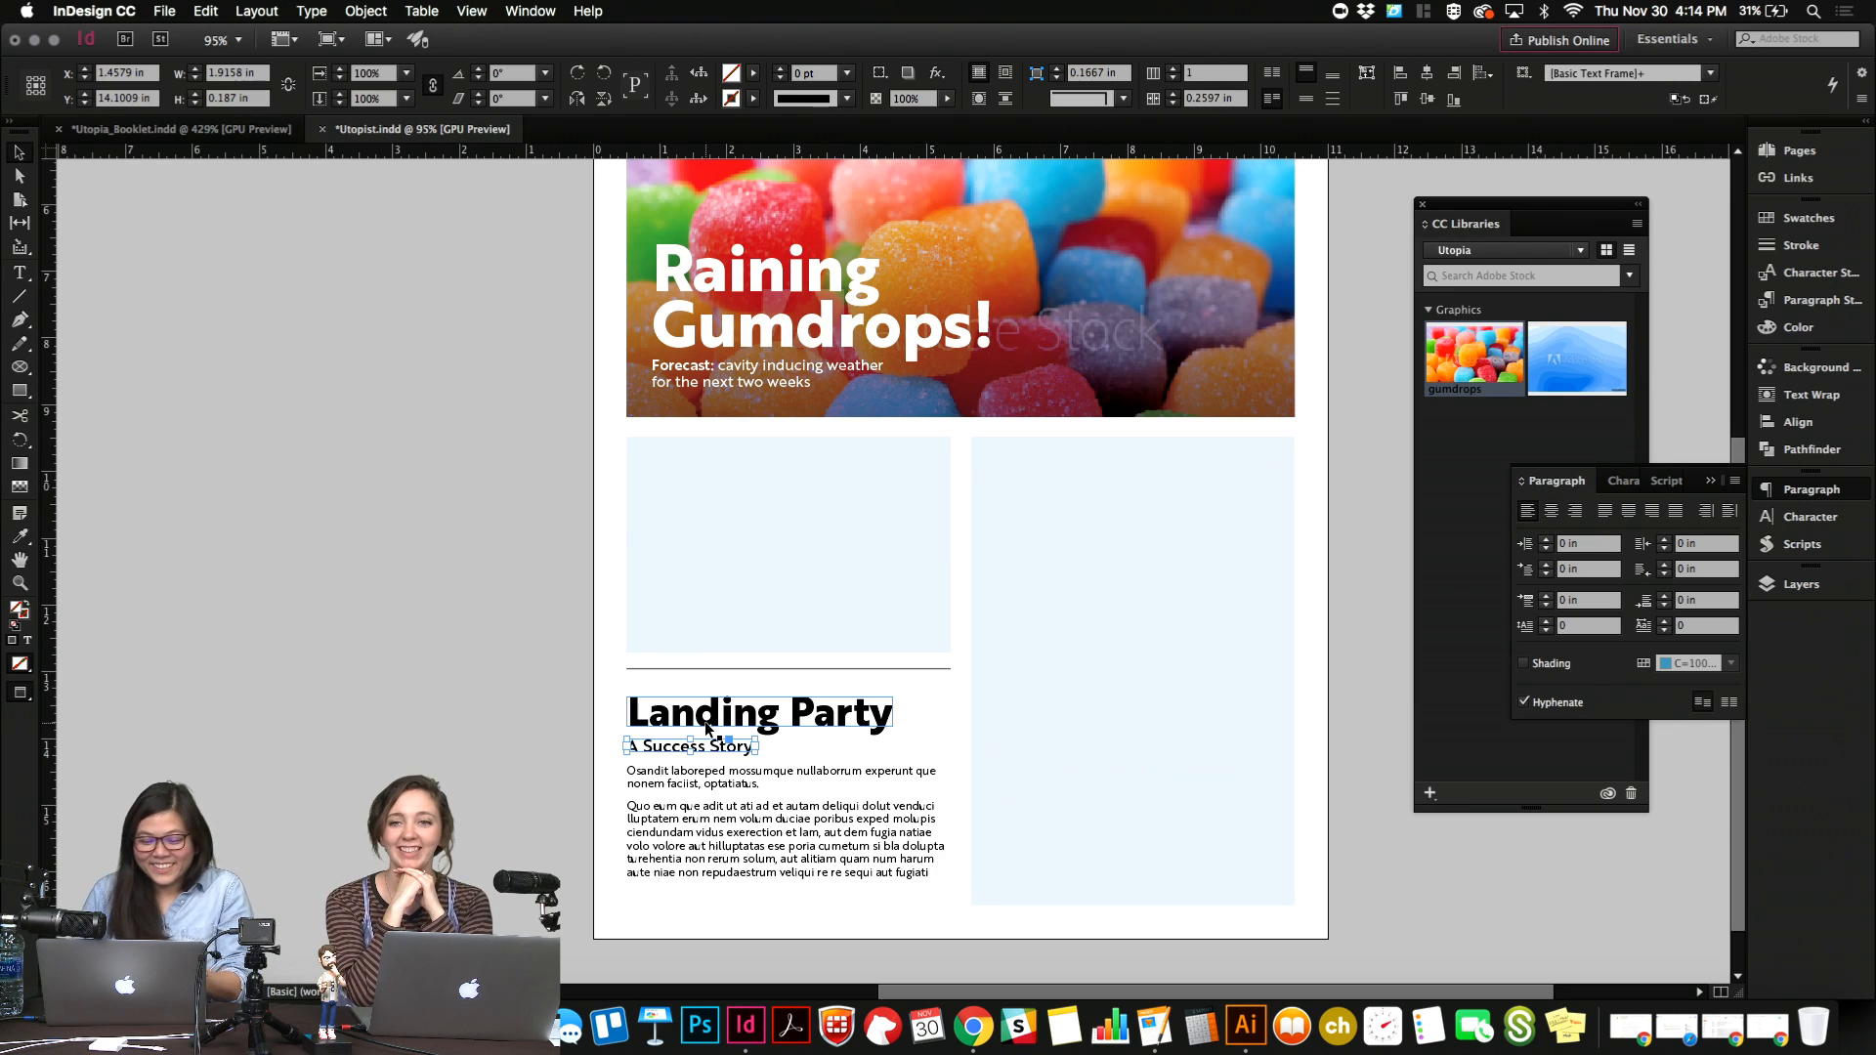
double_click(709, 746)
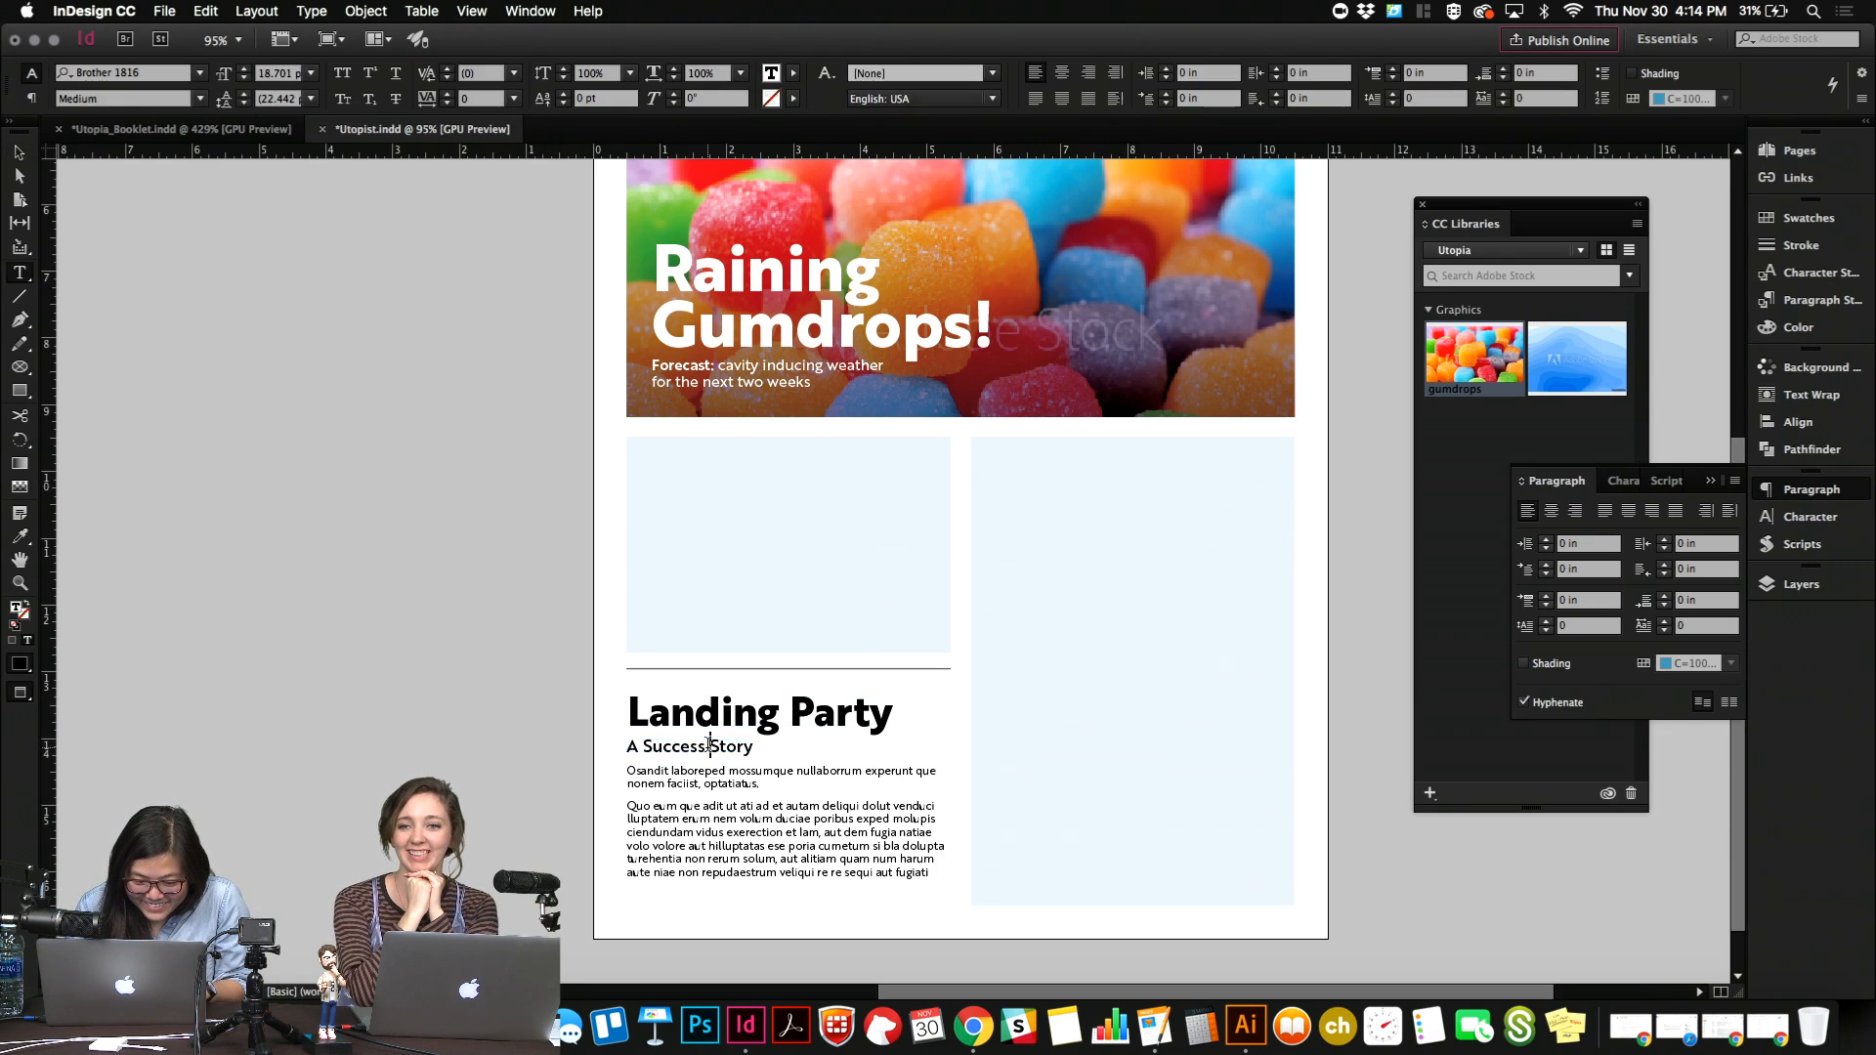
triple_click(709, 746)
click(200, 99)
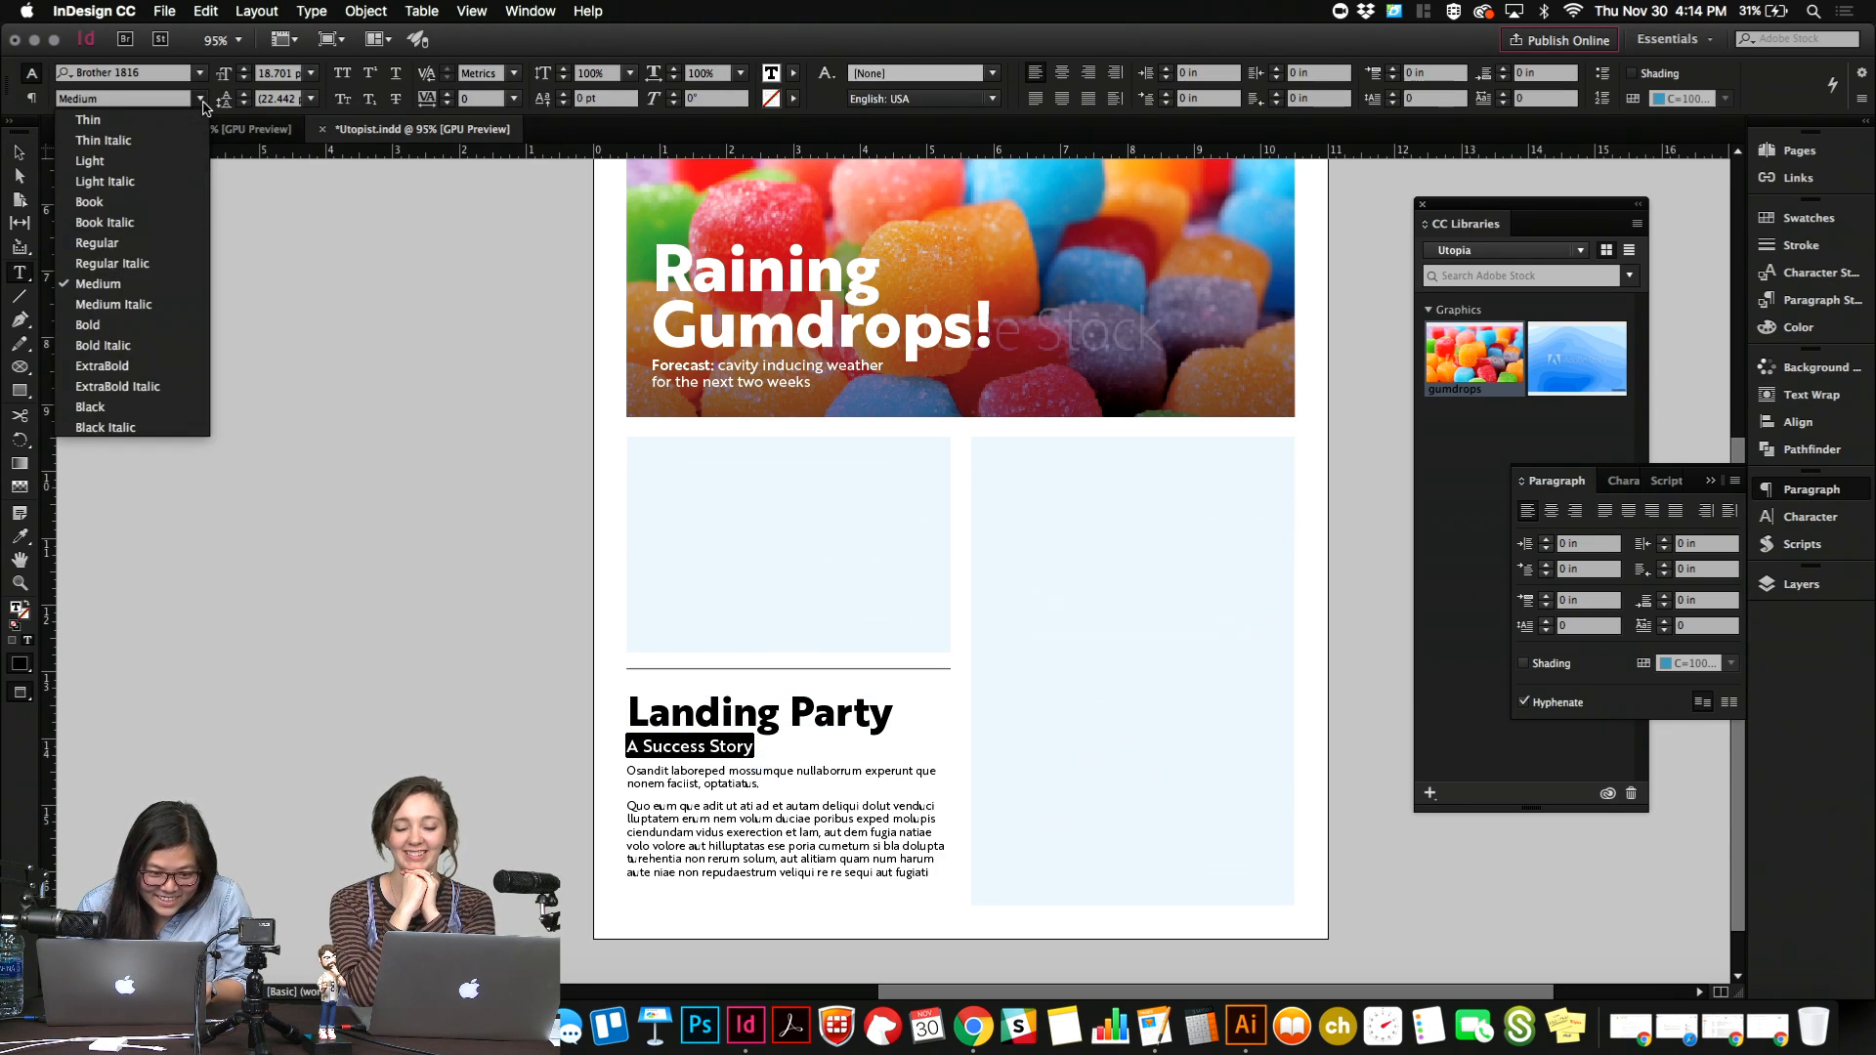
key(Escape)
key(Escape)
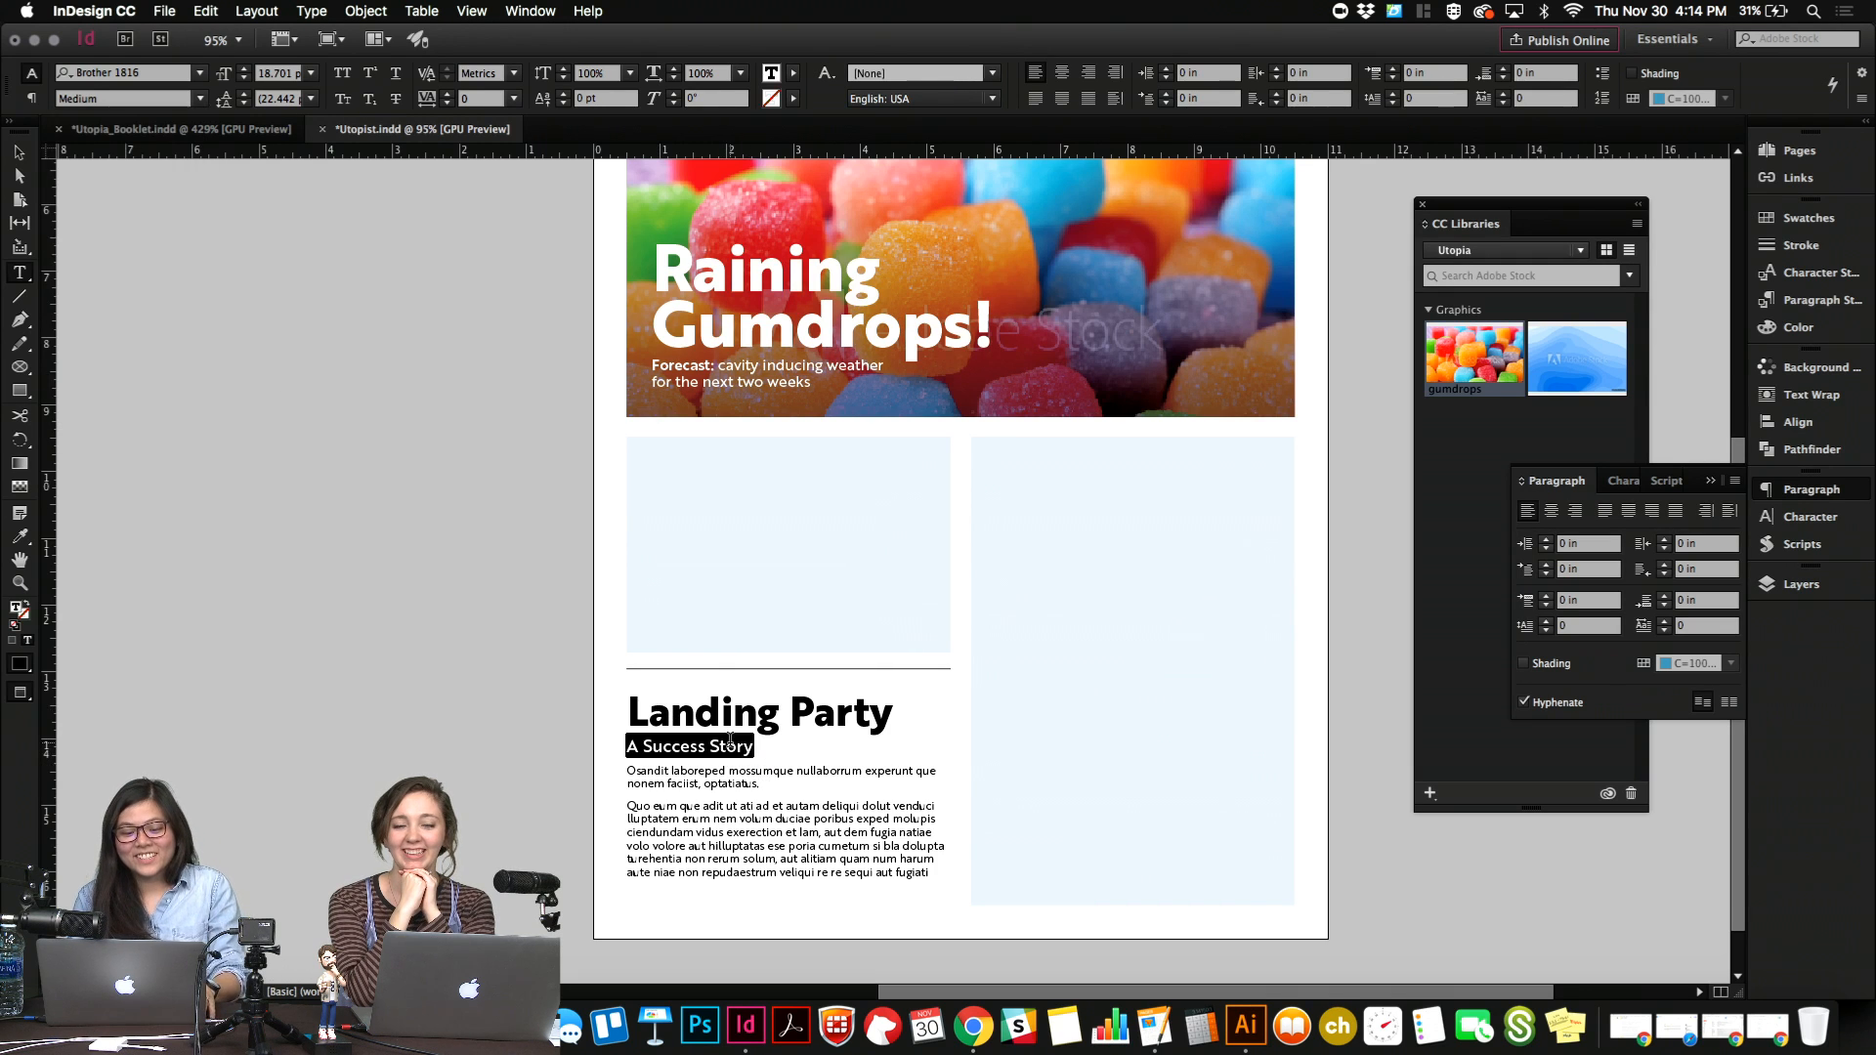
click(774, 818)
click(516, 814)
Delete the body text line beginning "aute niae non" and trim the last few characters before it.
click(756, 846)
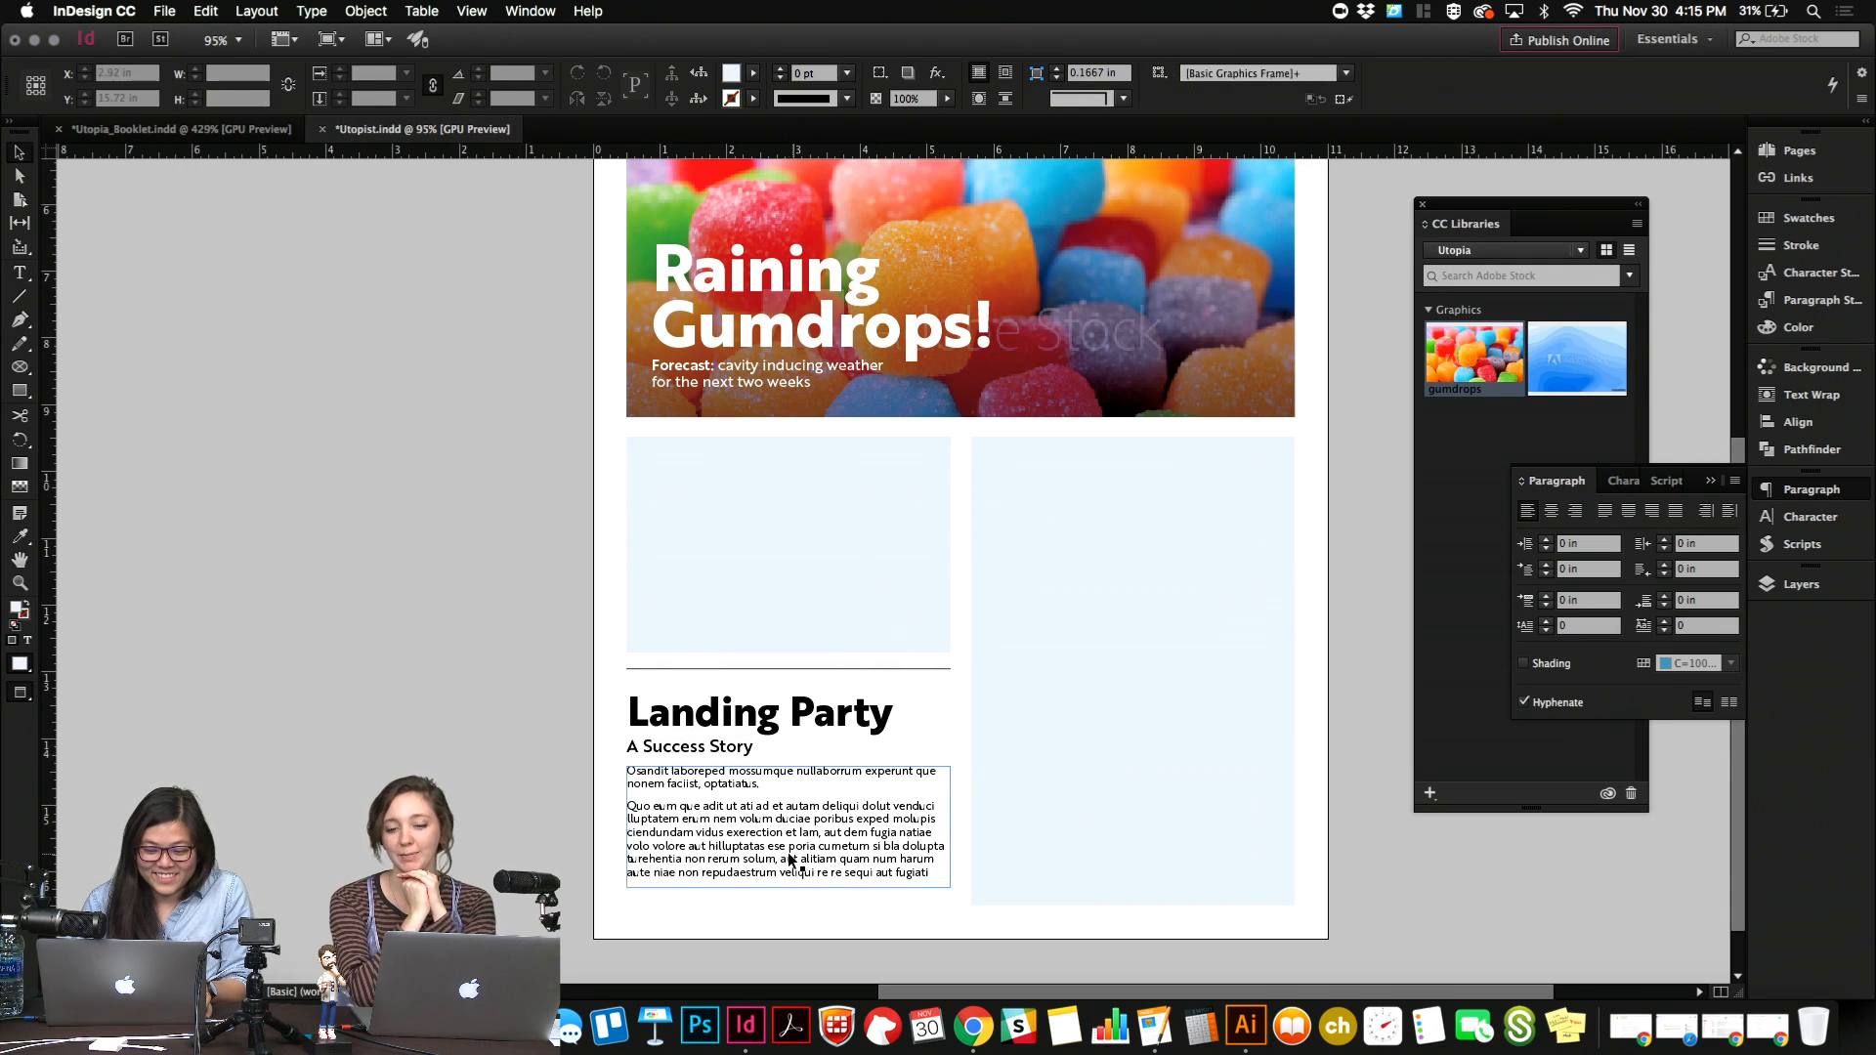
double_click(923, 882)
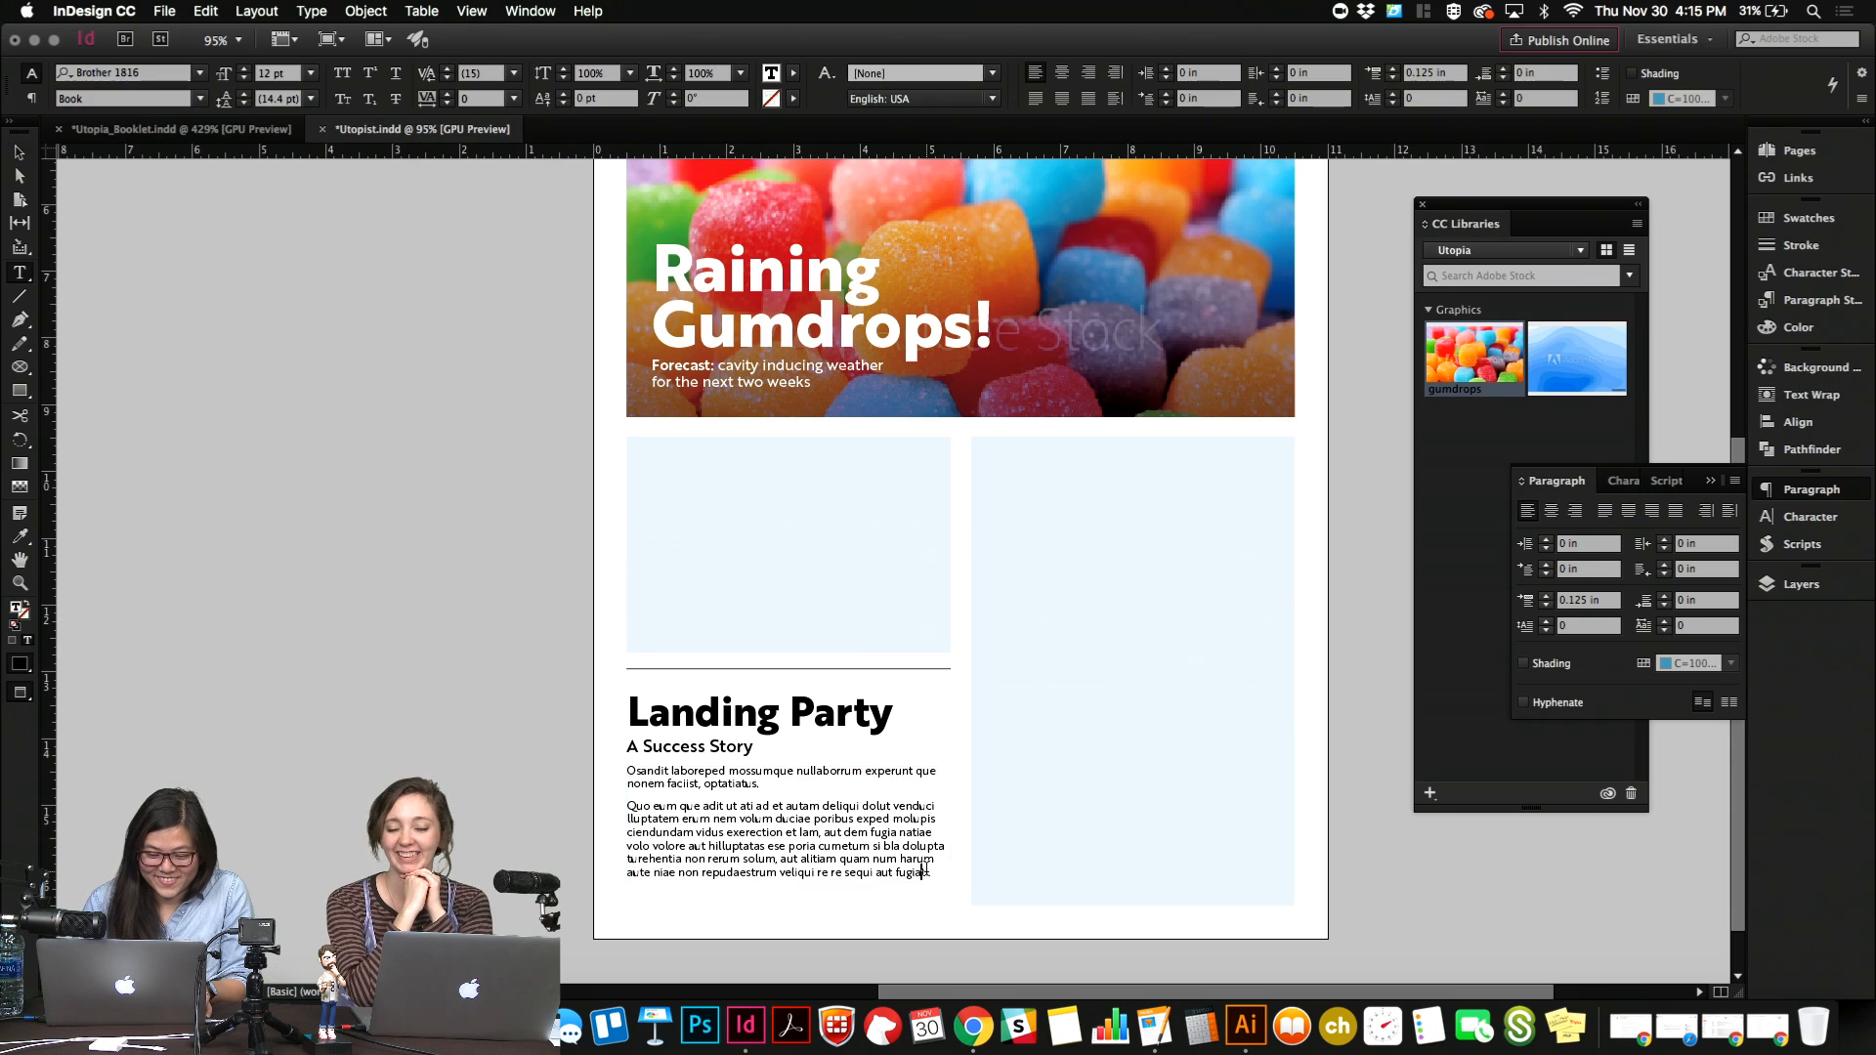
drag(930, 878, 635, 877)
key(BackSpace)
key(BackSpace)
key(BackSpace)
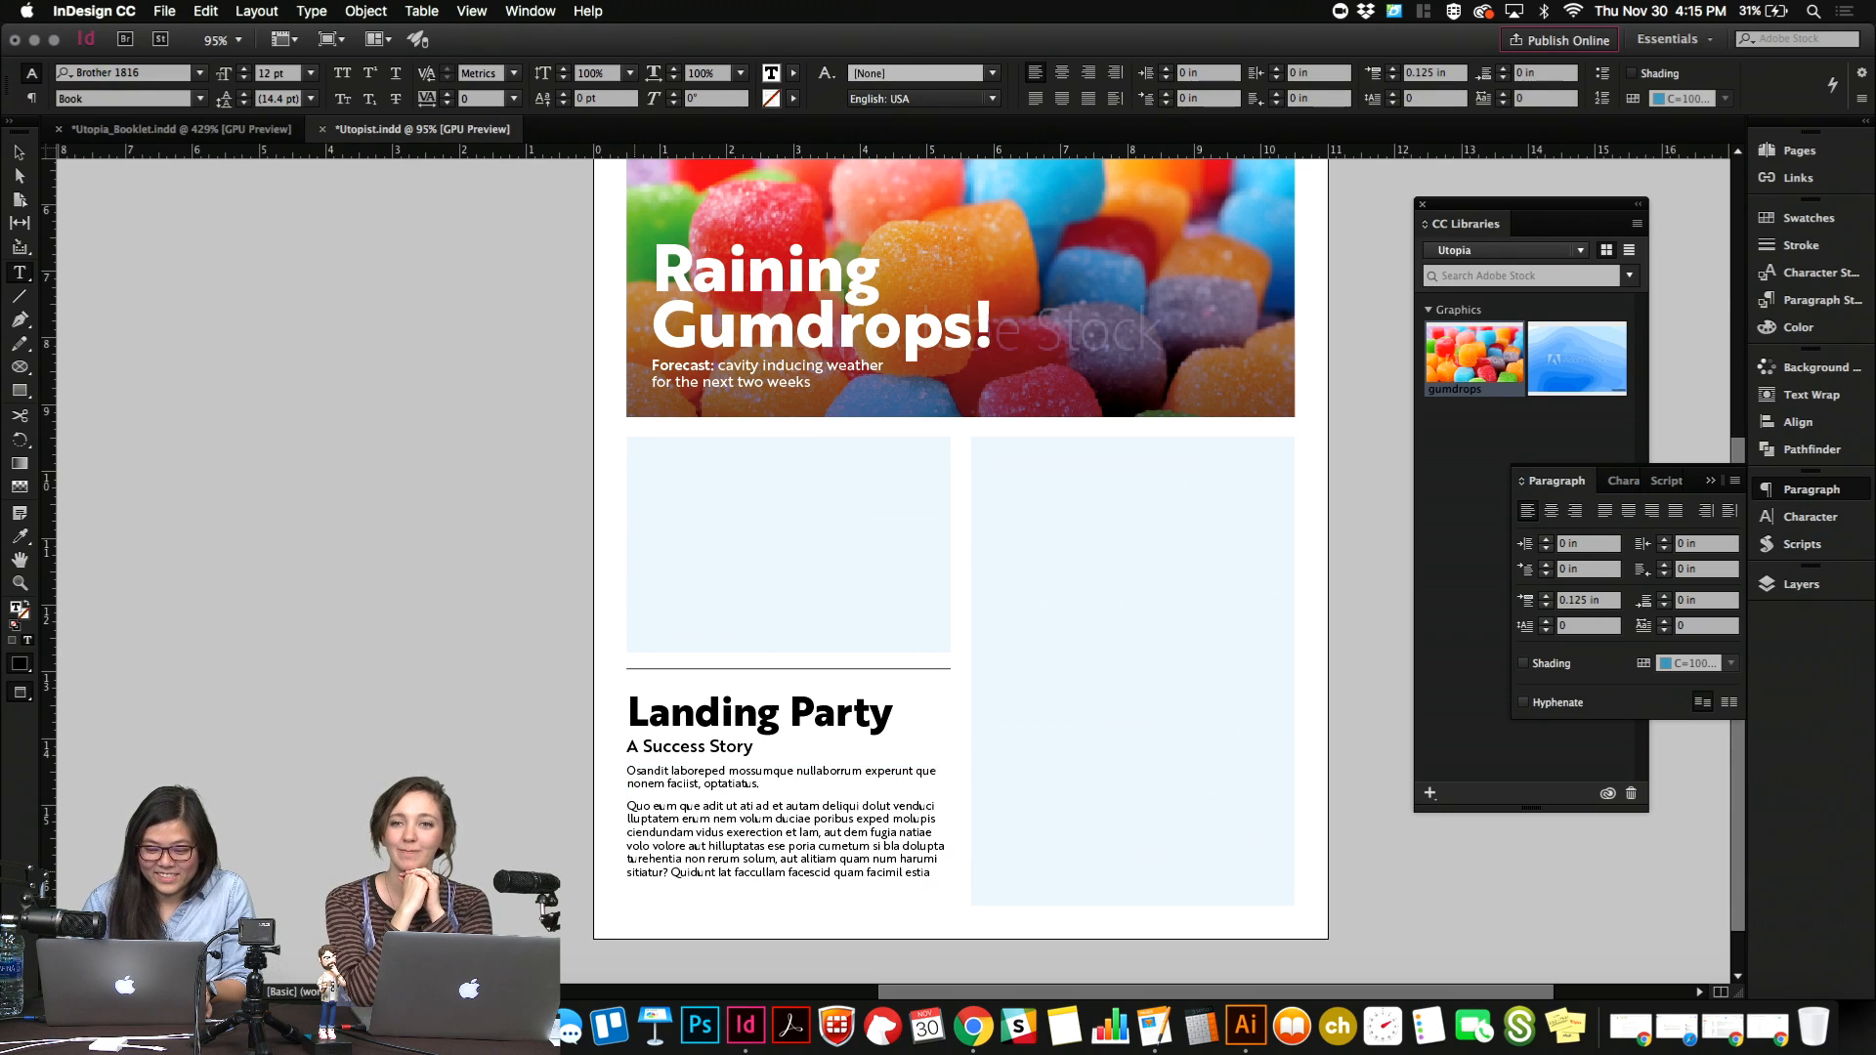
key(Escape)
click(548, 808)
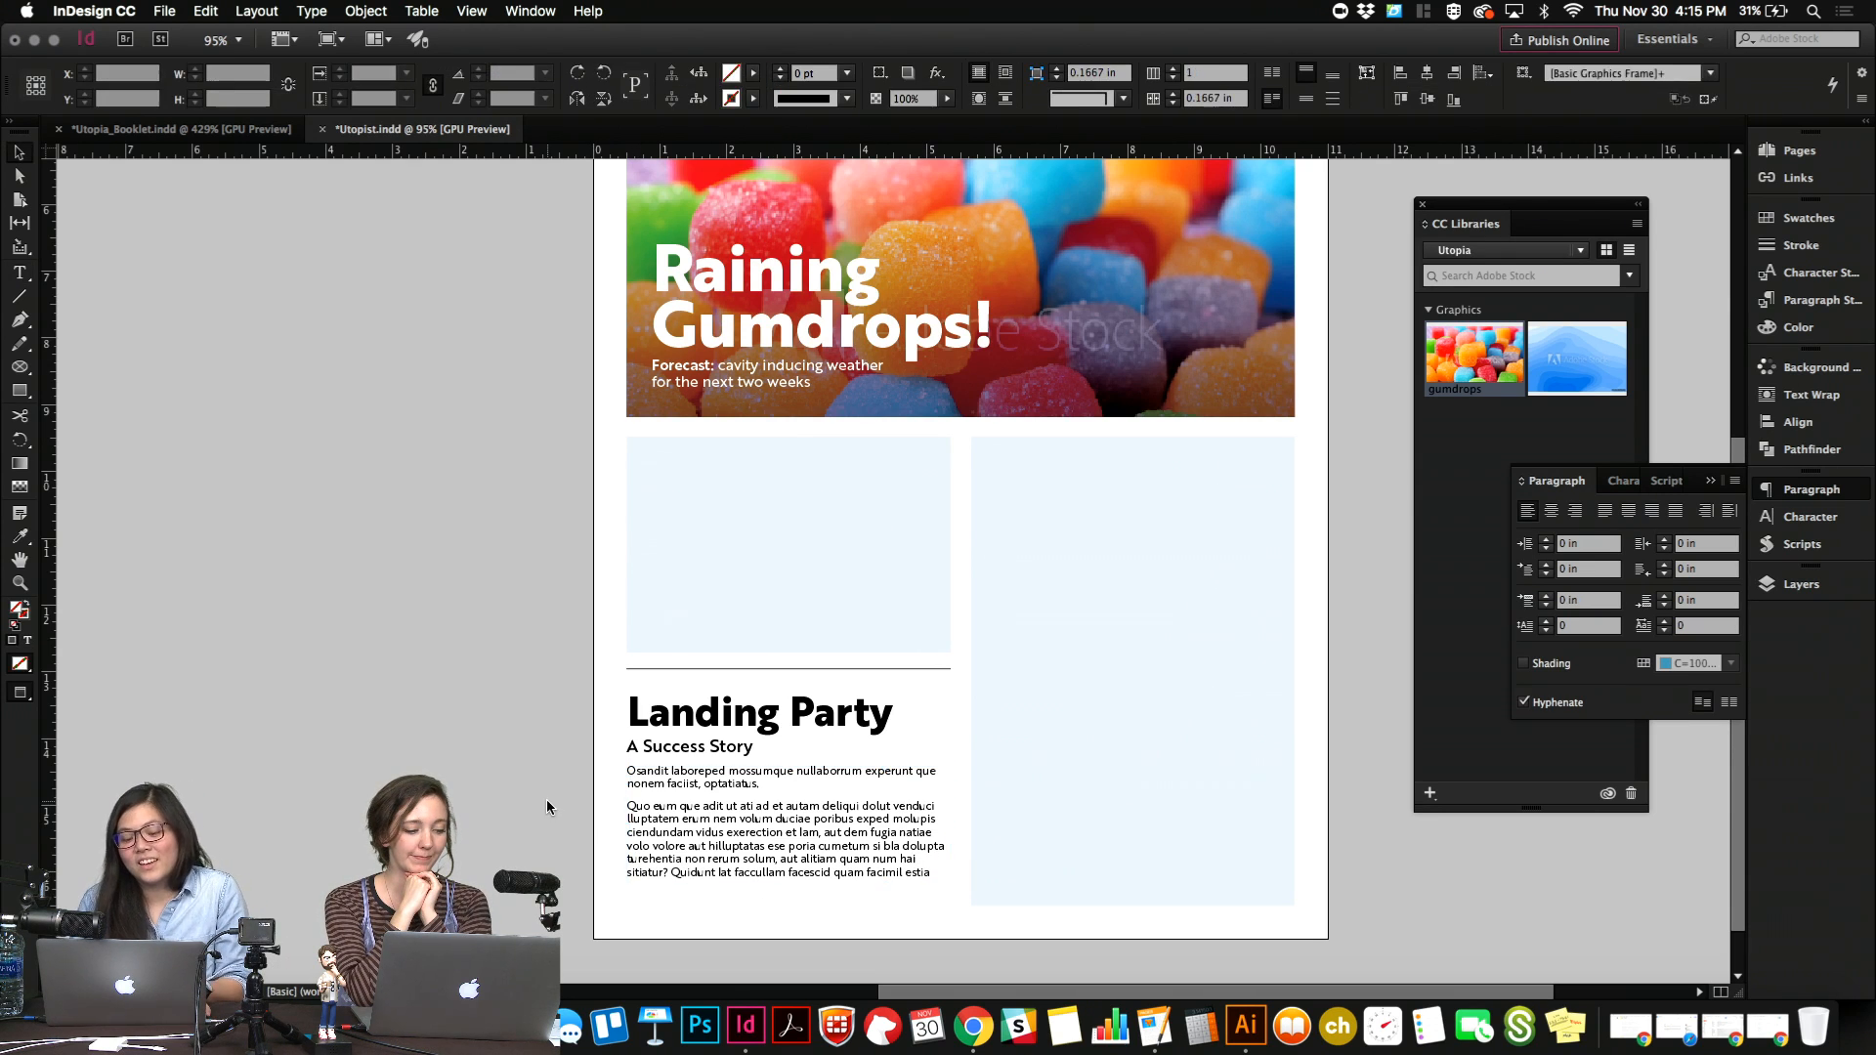
Review the front page from the masthead down to the Landing Party story and select the tall placeholder frame beside it.
scroll(547, 808, up, 5)
scroll(547, 808, right, 2)
scroll(547, 806, up, 4)
scroll(547, 806, right, 2)
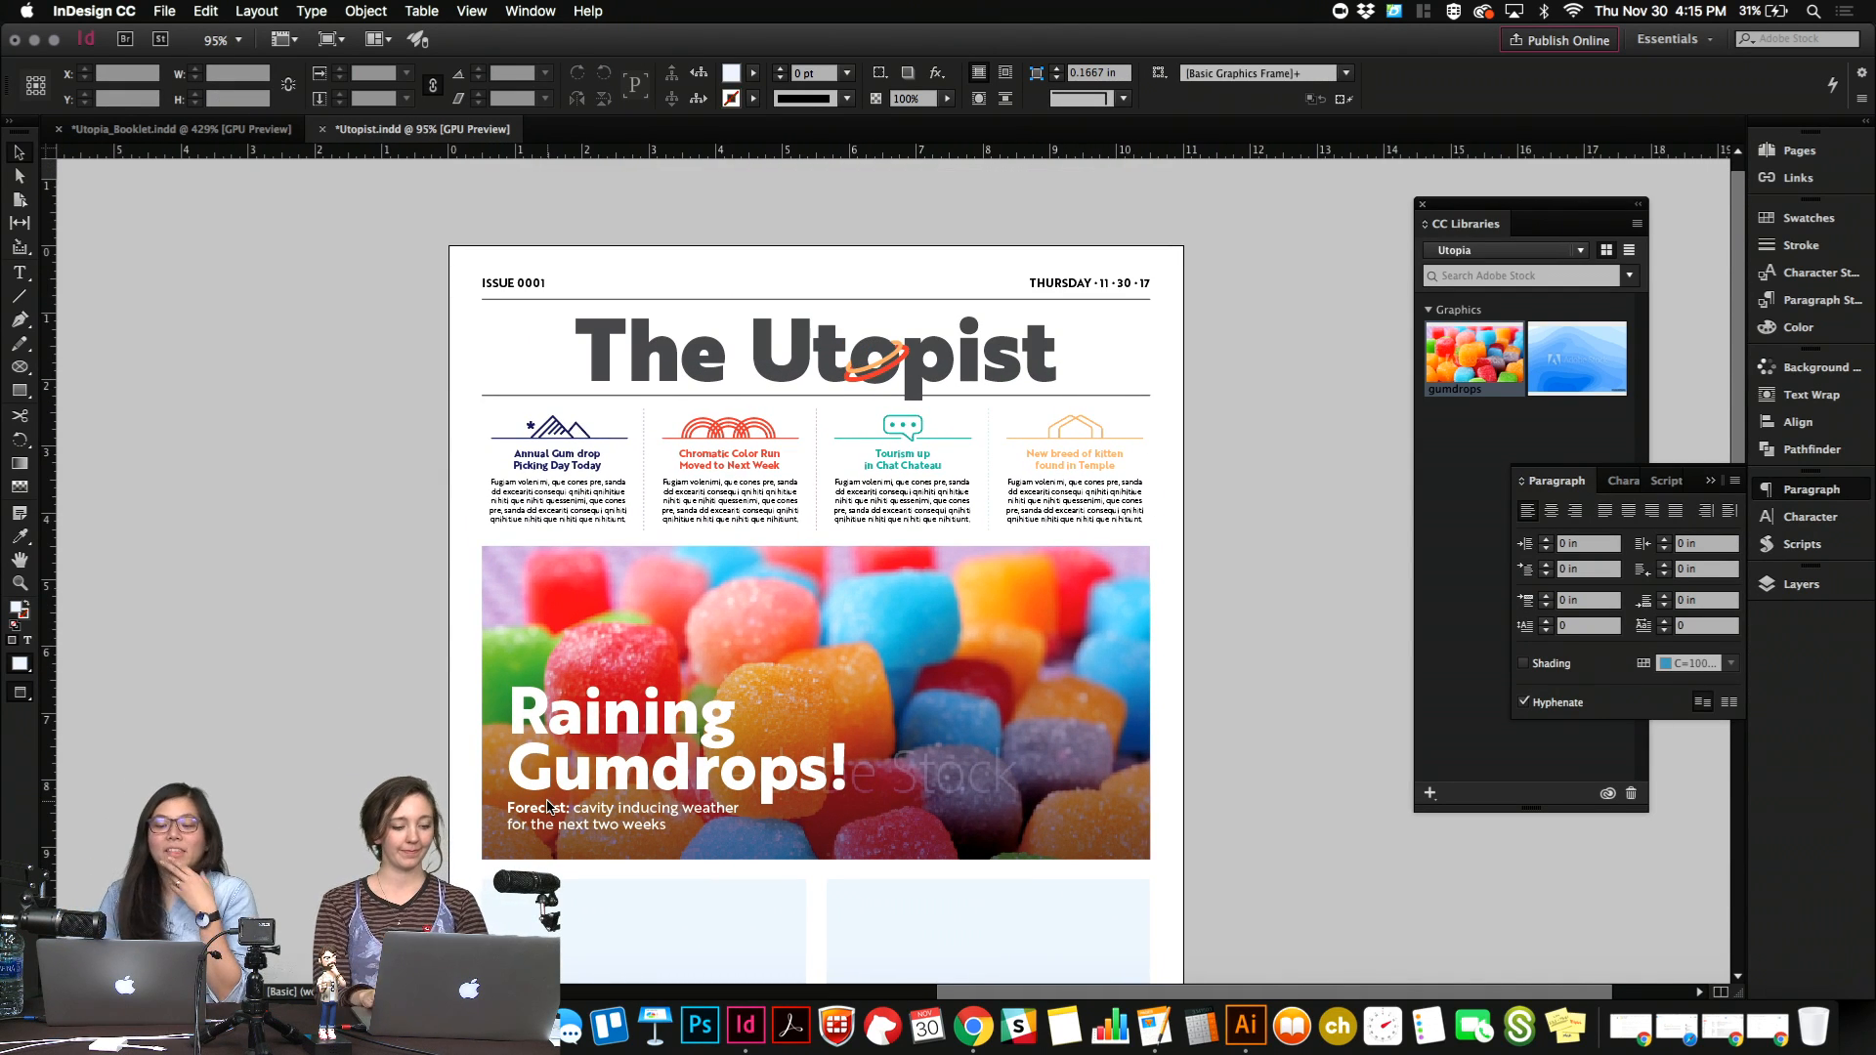
scroll(547, 806, down, 3)
scroll(548, 806, right, 1)
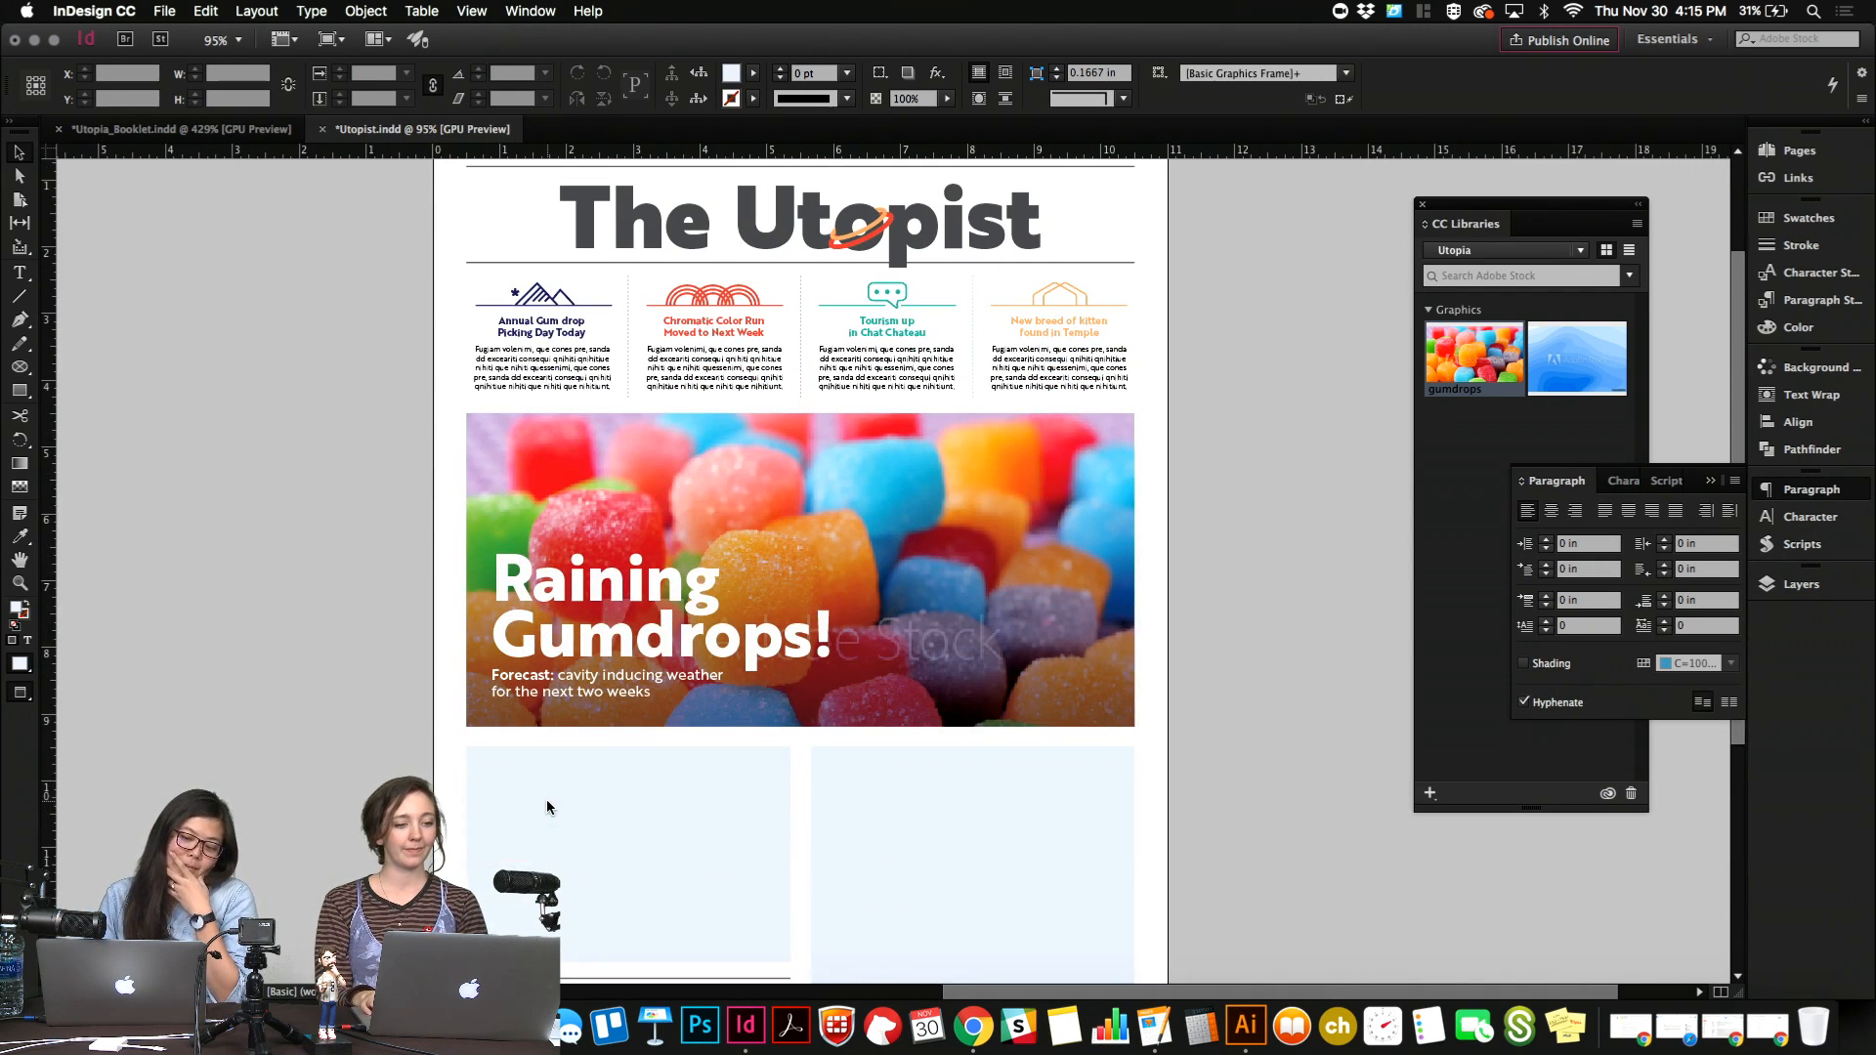
scroll(547, 806, down, 4)
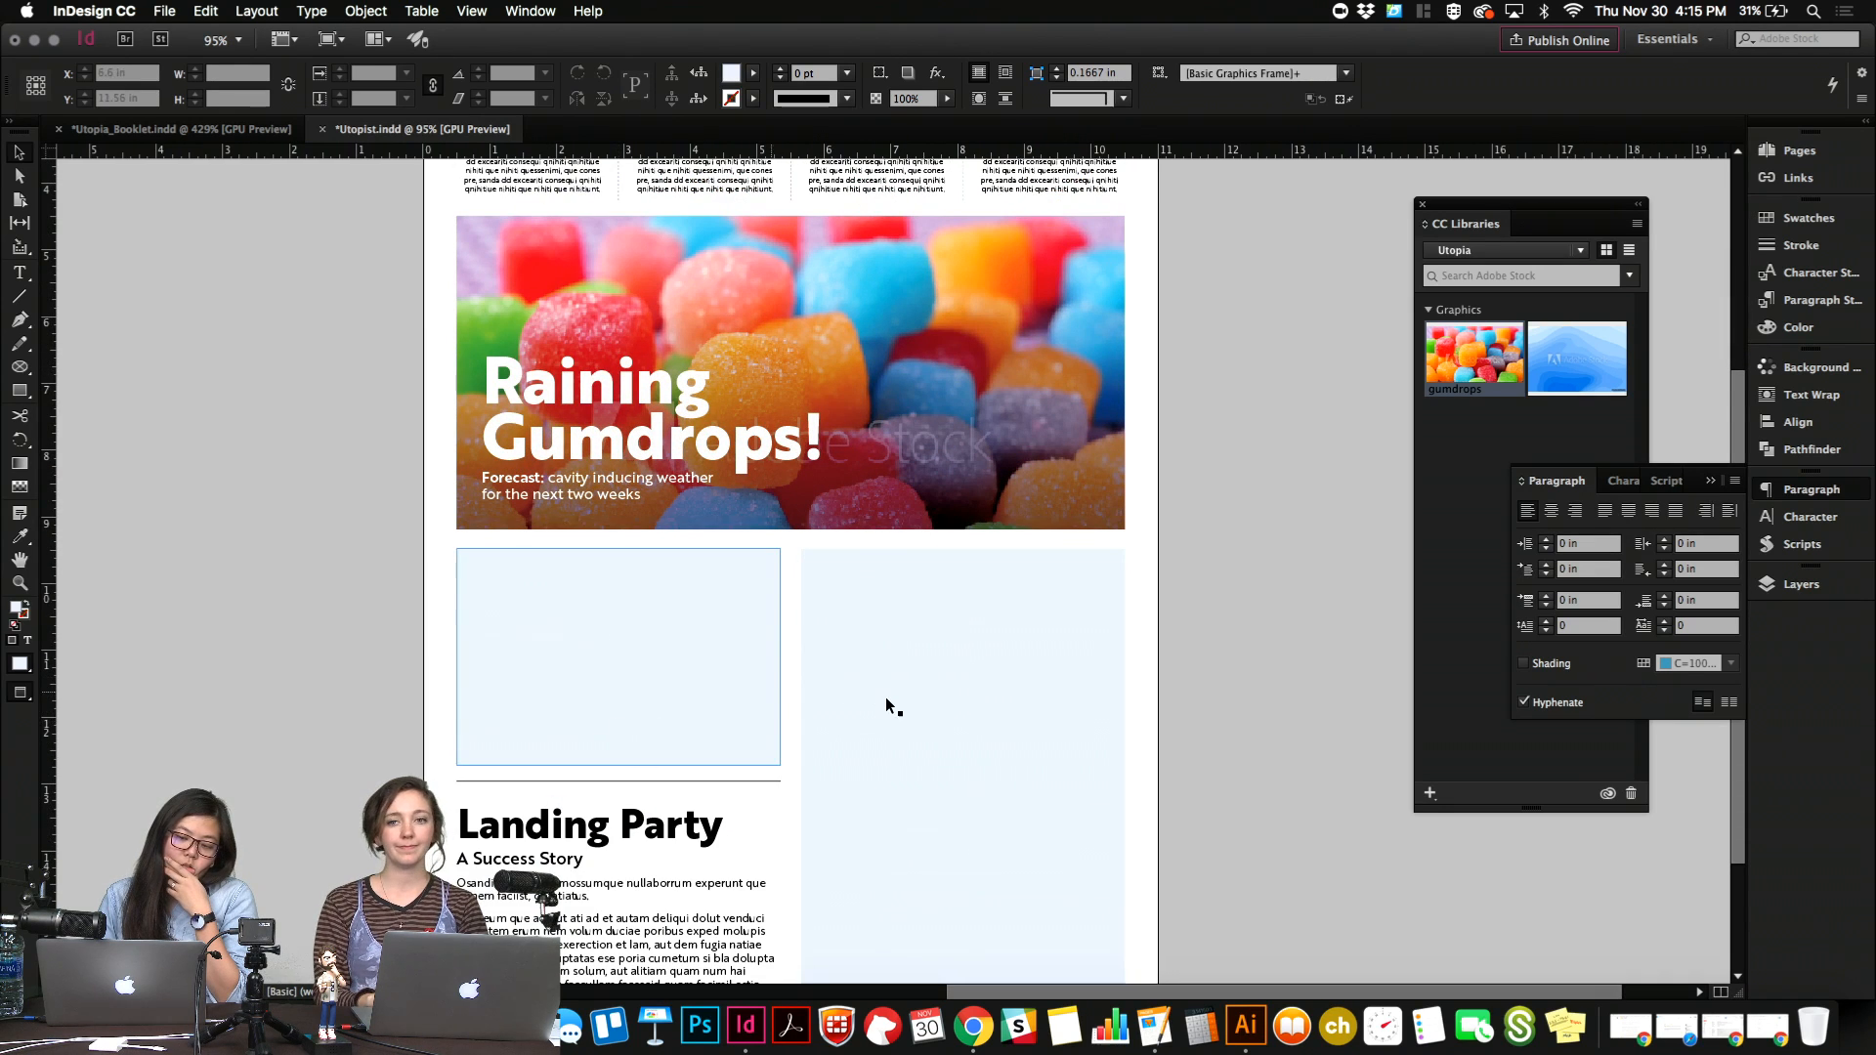
click(887, 702)
scroll(886, 701, down, 1)
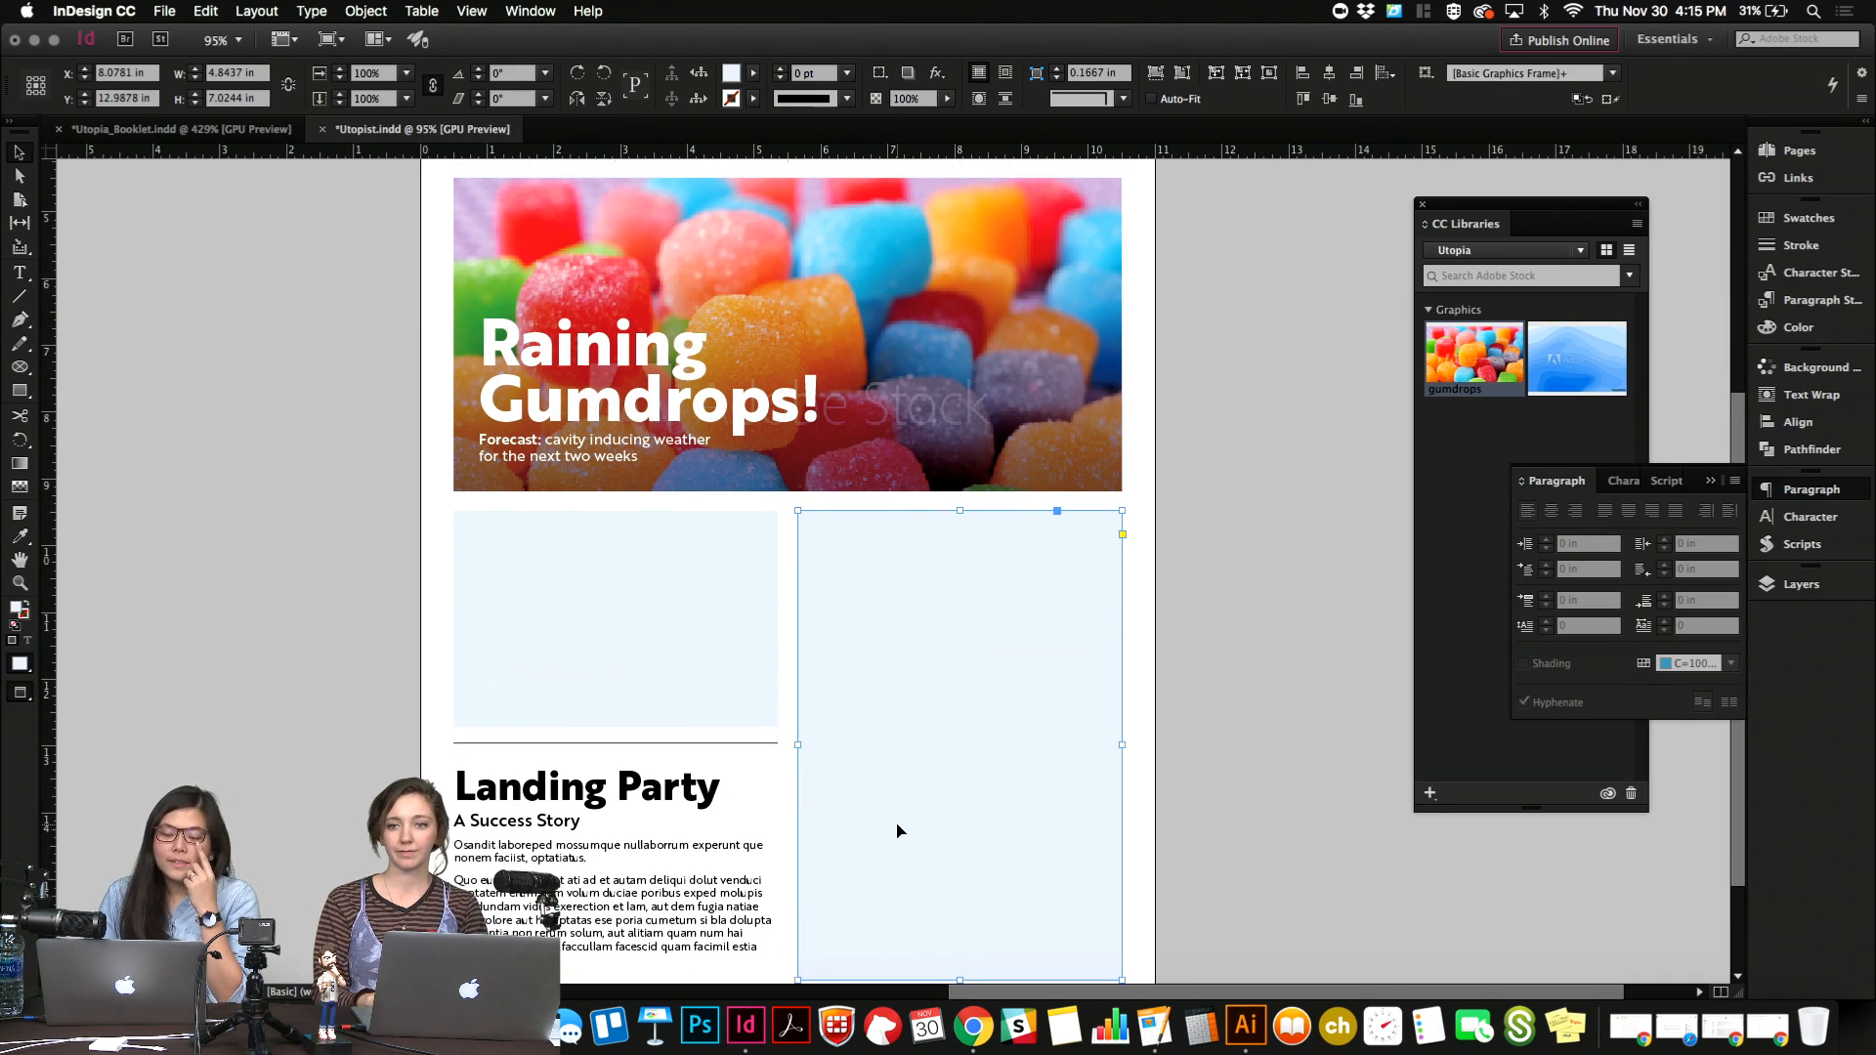
scroll(899, 830, down, 1)
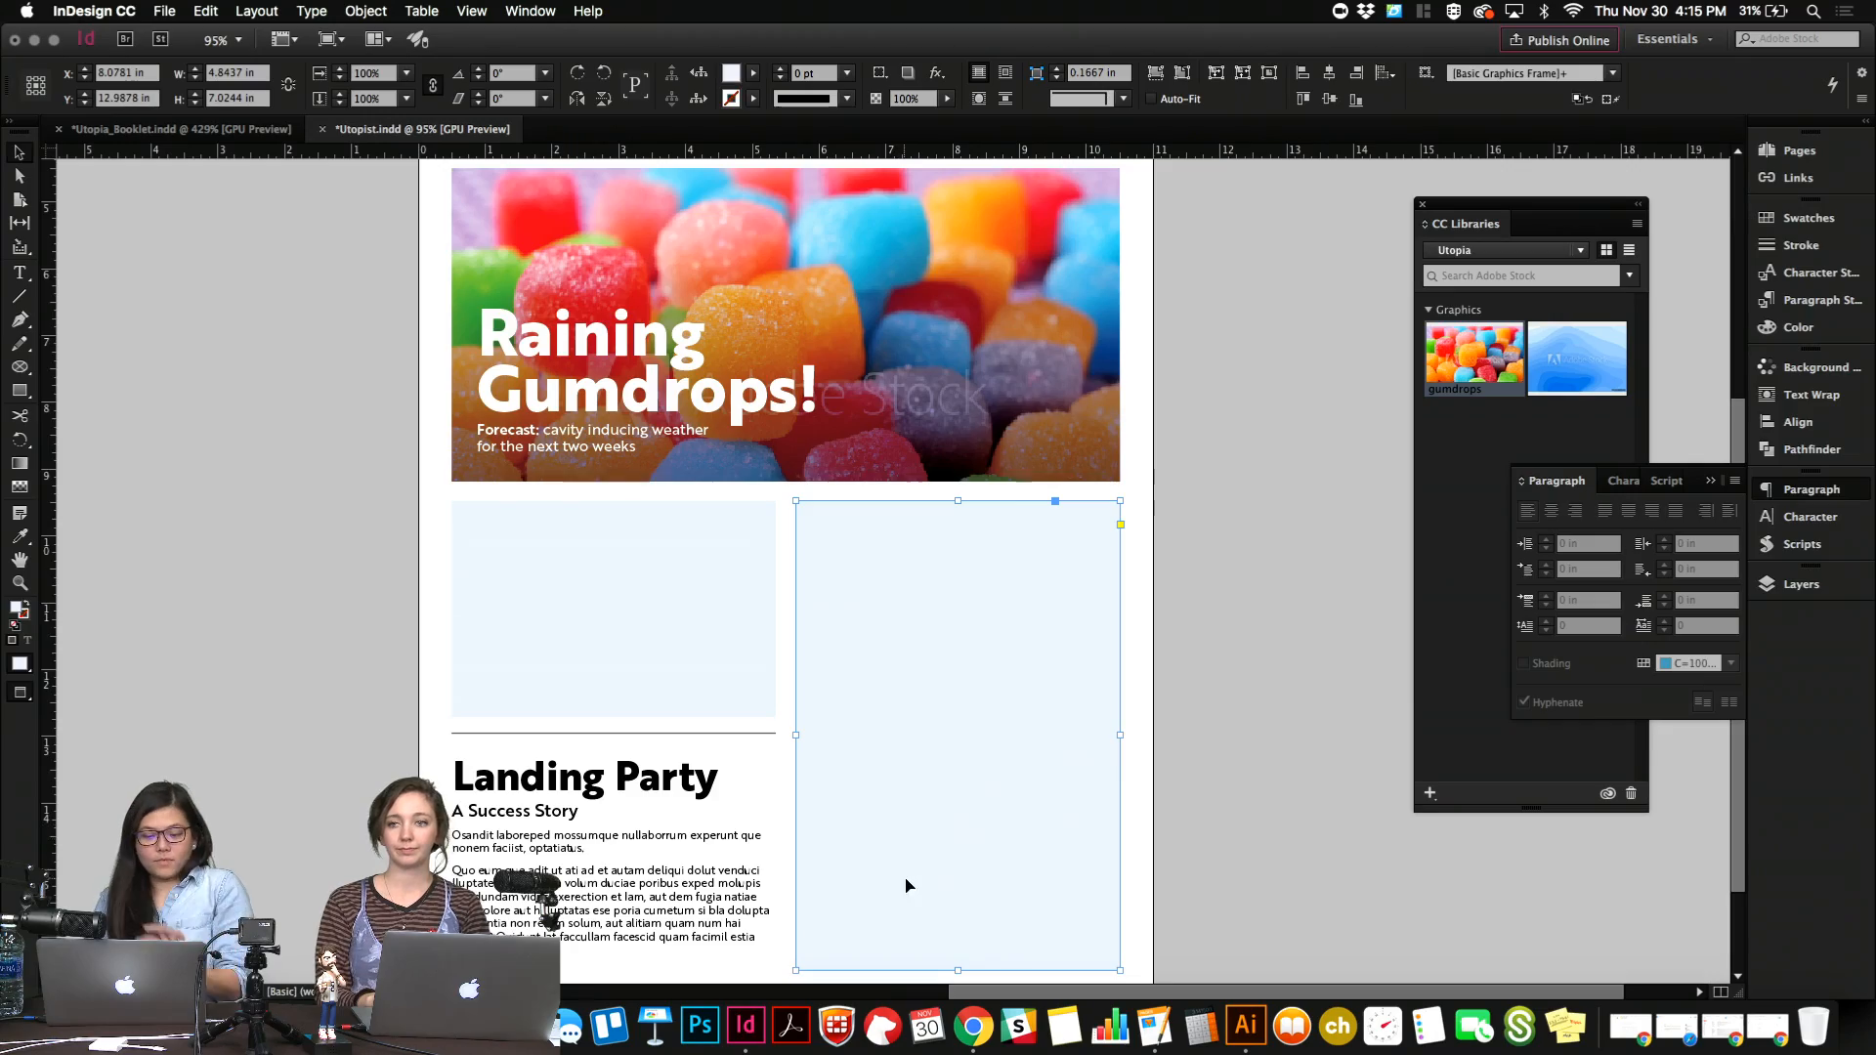
key(ctrl+Up)
click(509, 368)
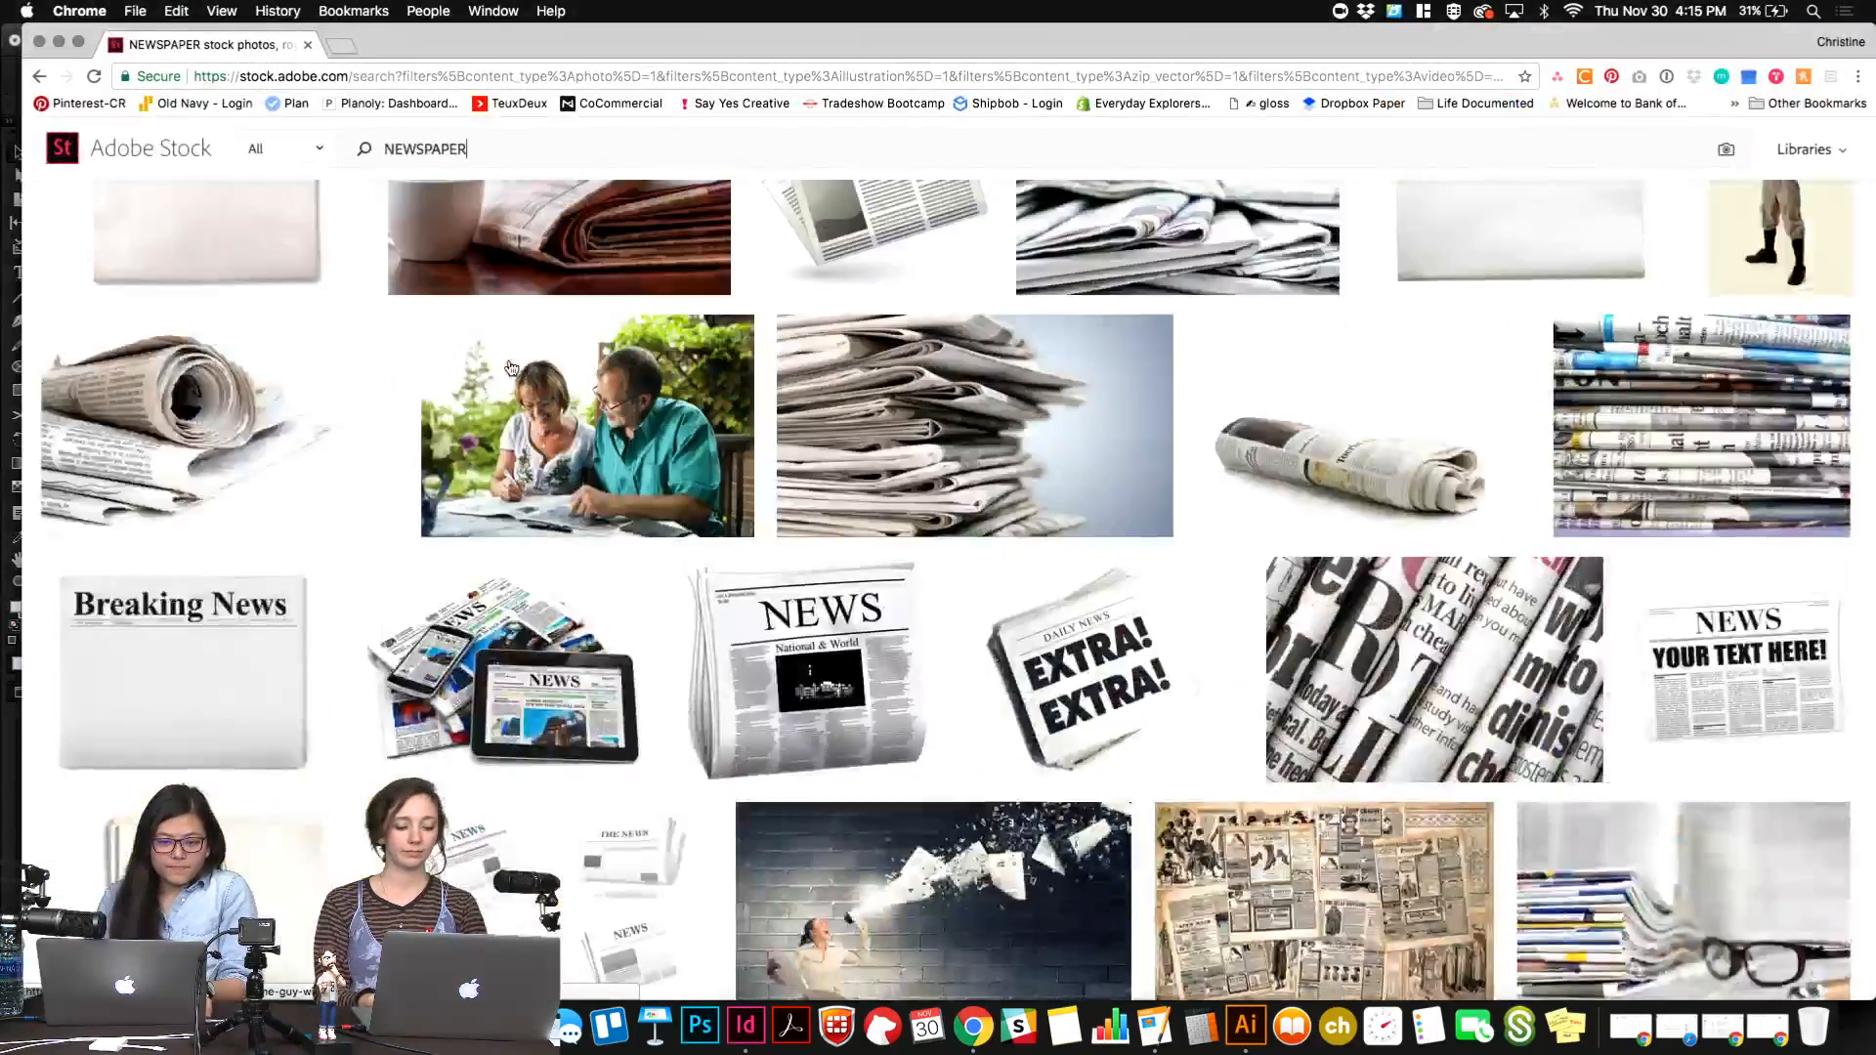
scroll(509, 368, up, 5)
key(ctrl+Up)
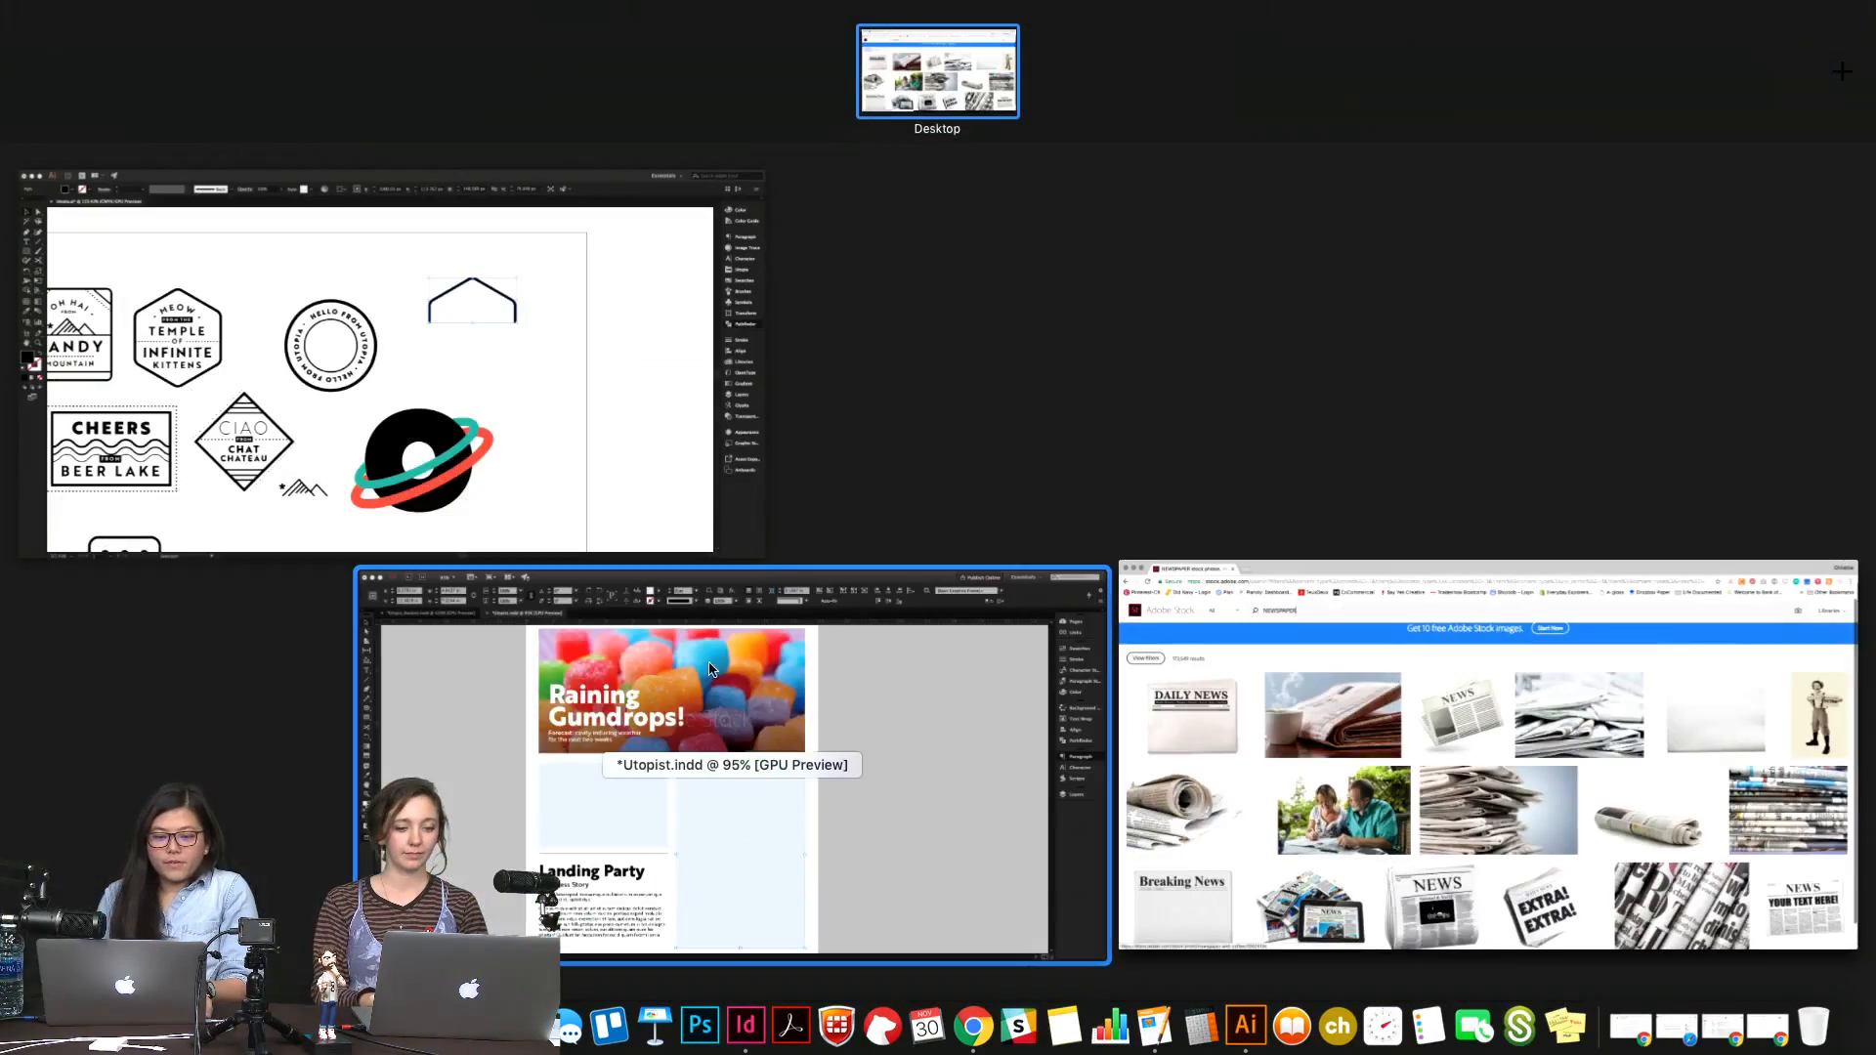
click(698, 791)
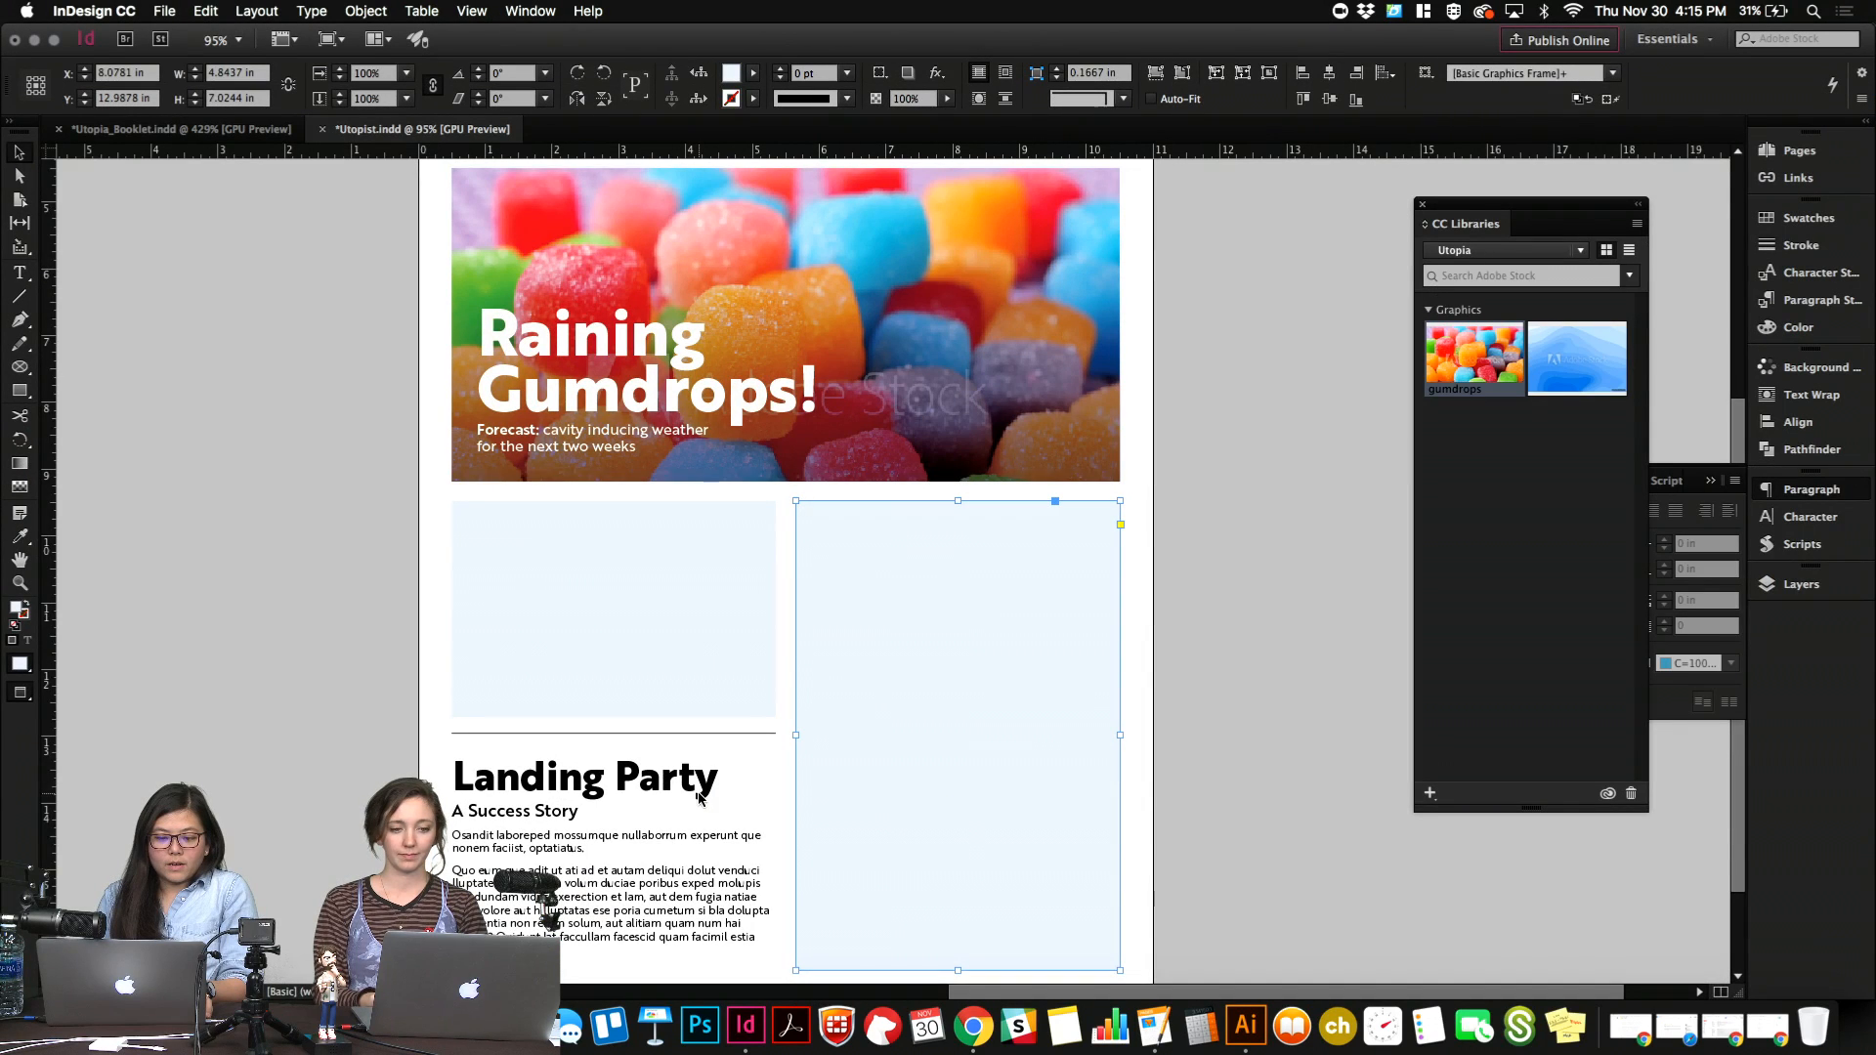
Examine the front page up close, from the masthead and four news columns down to the gumdrops feature and placeholder frames.
scroll(697, 797, up, 5)
scroll(698, 797, down, 7)
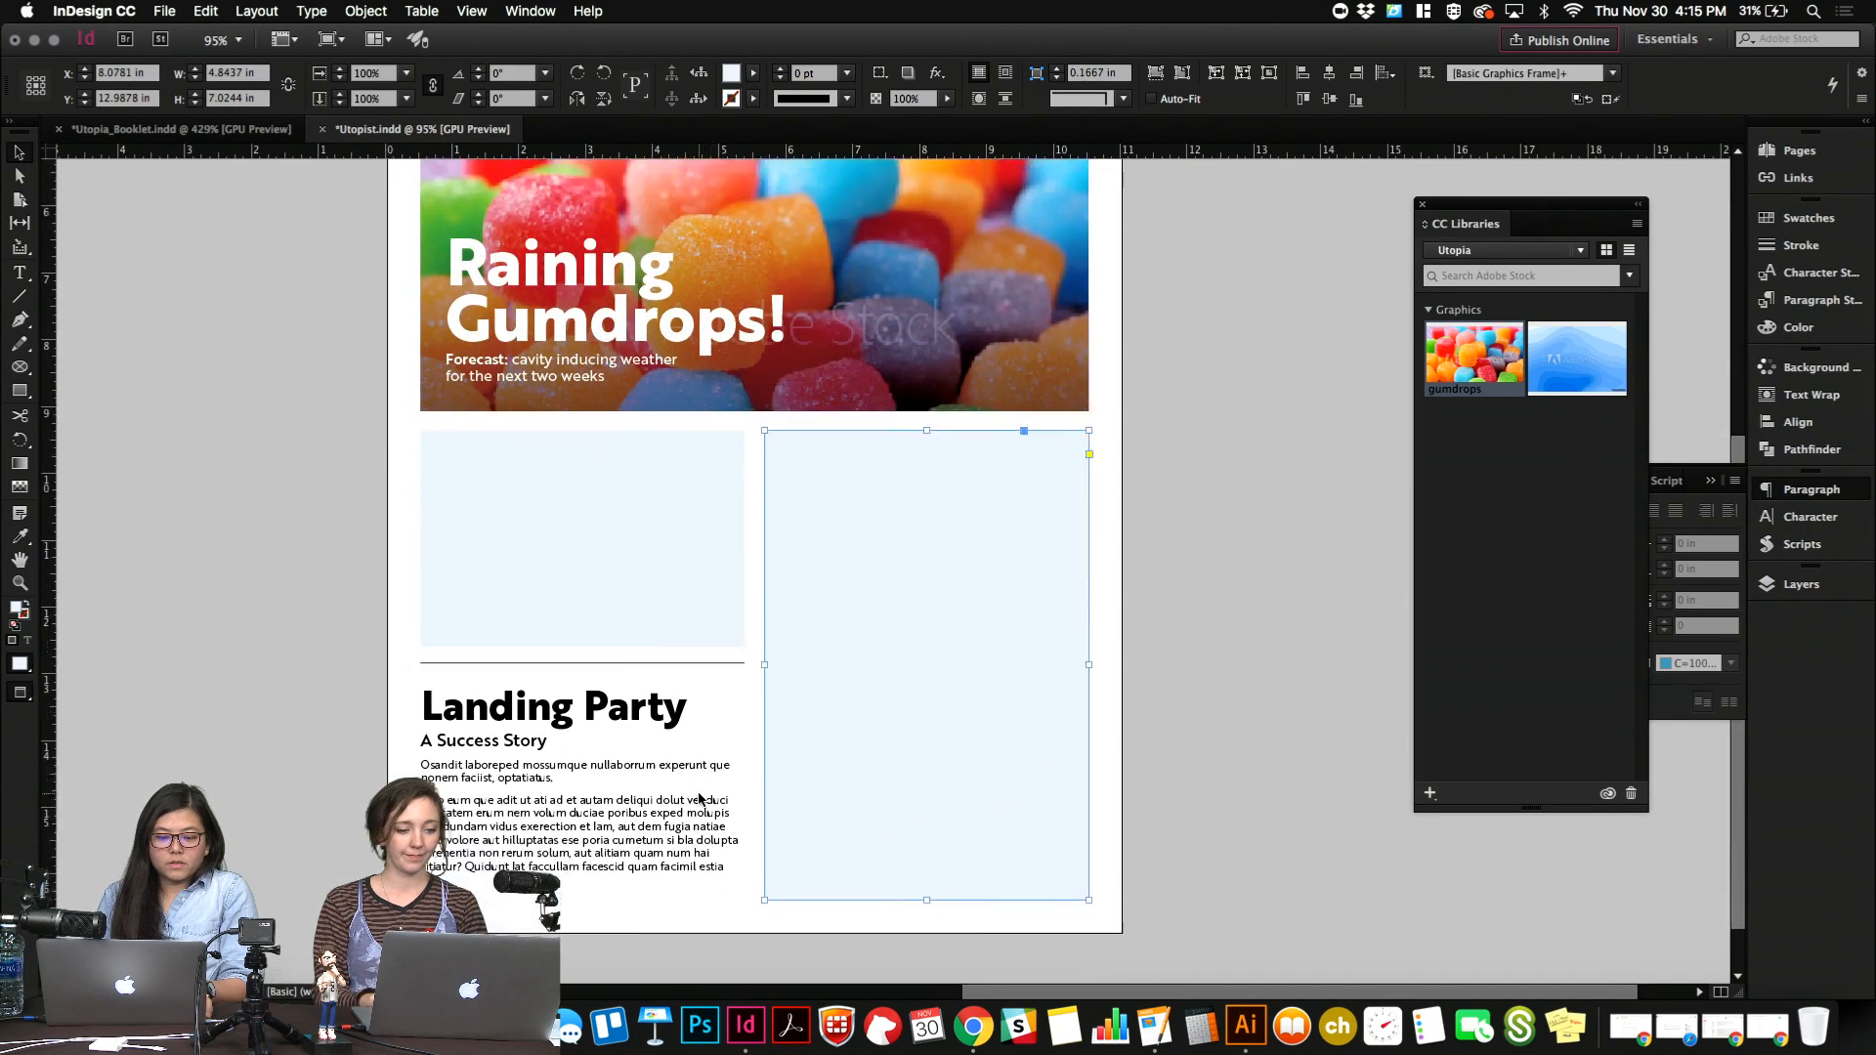
scroll(417, 665, up, 10)
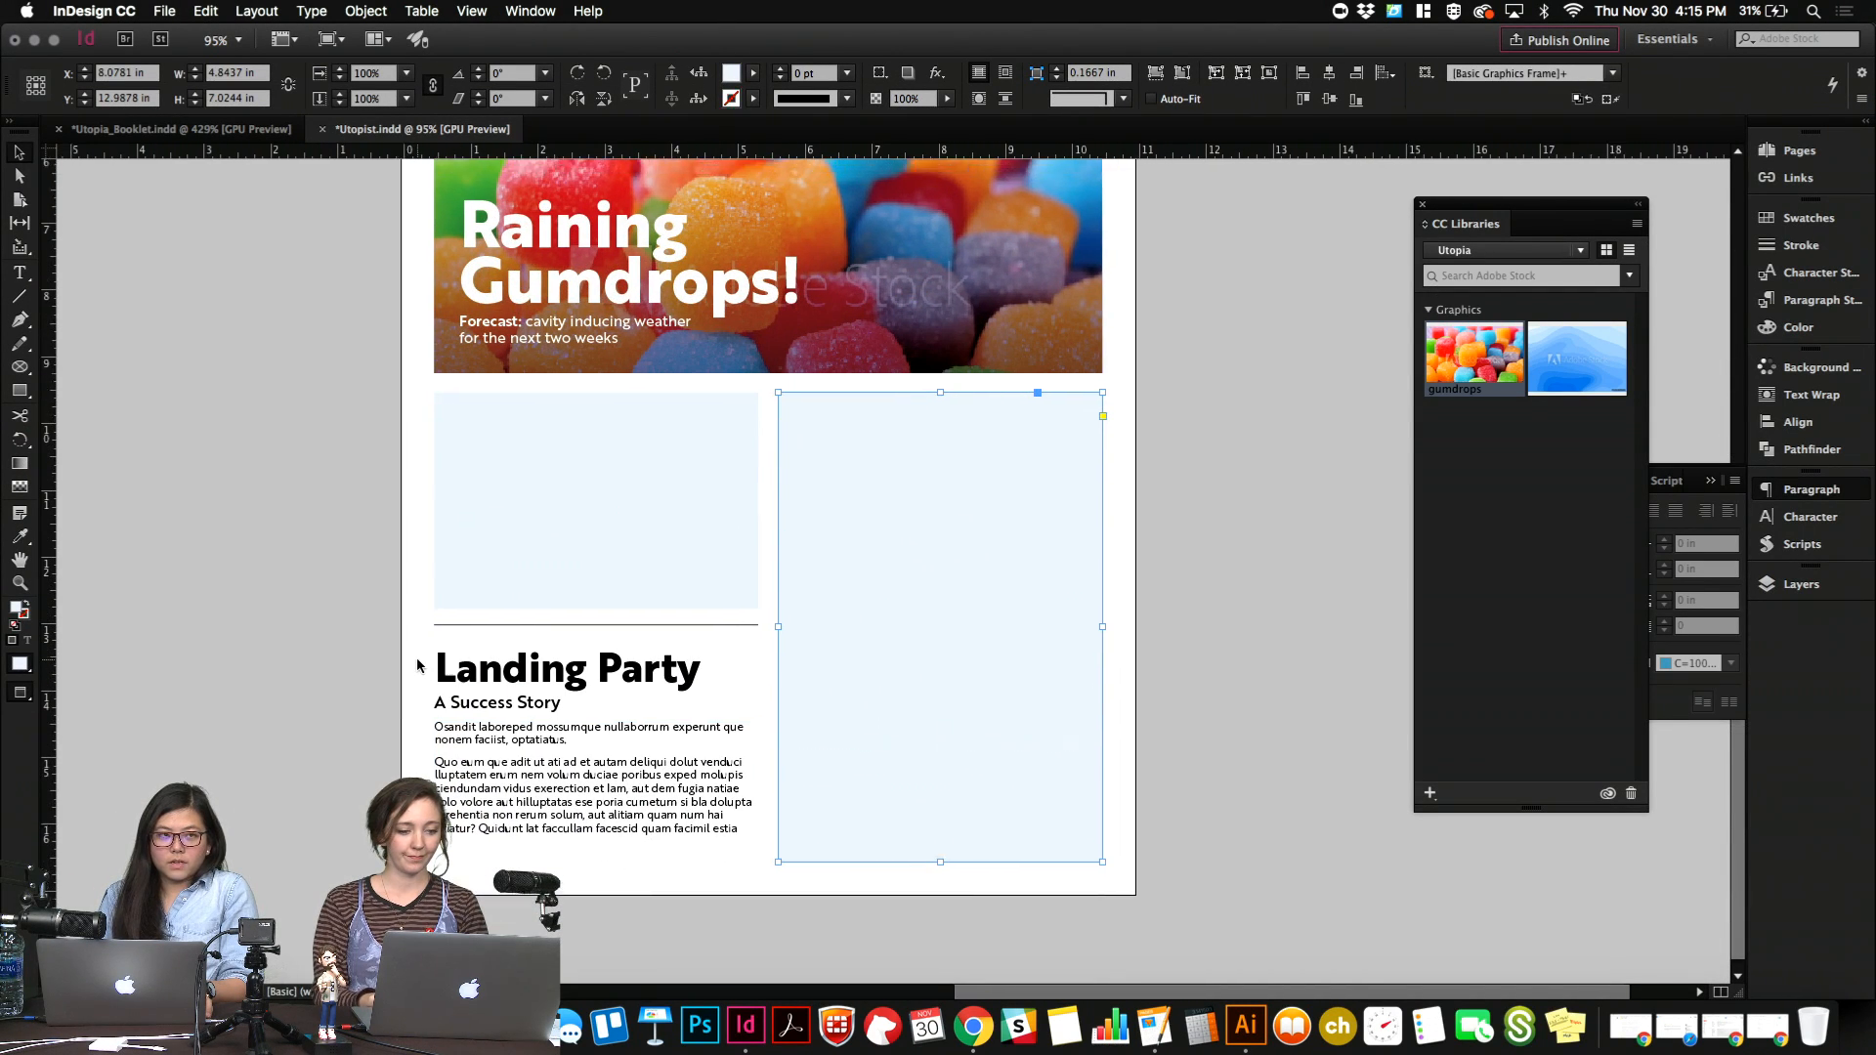
scroll(417, 657, up, 3)
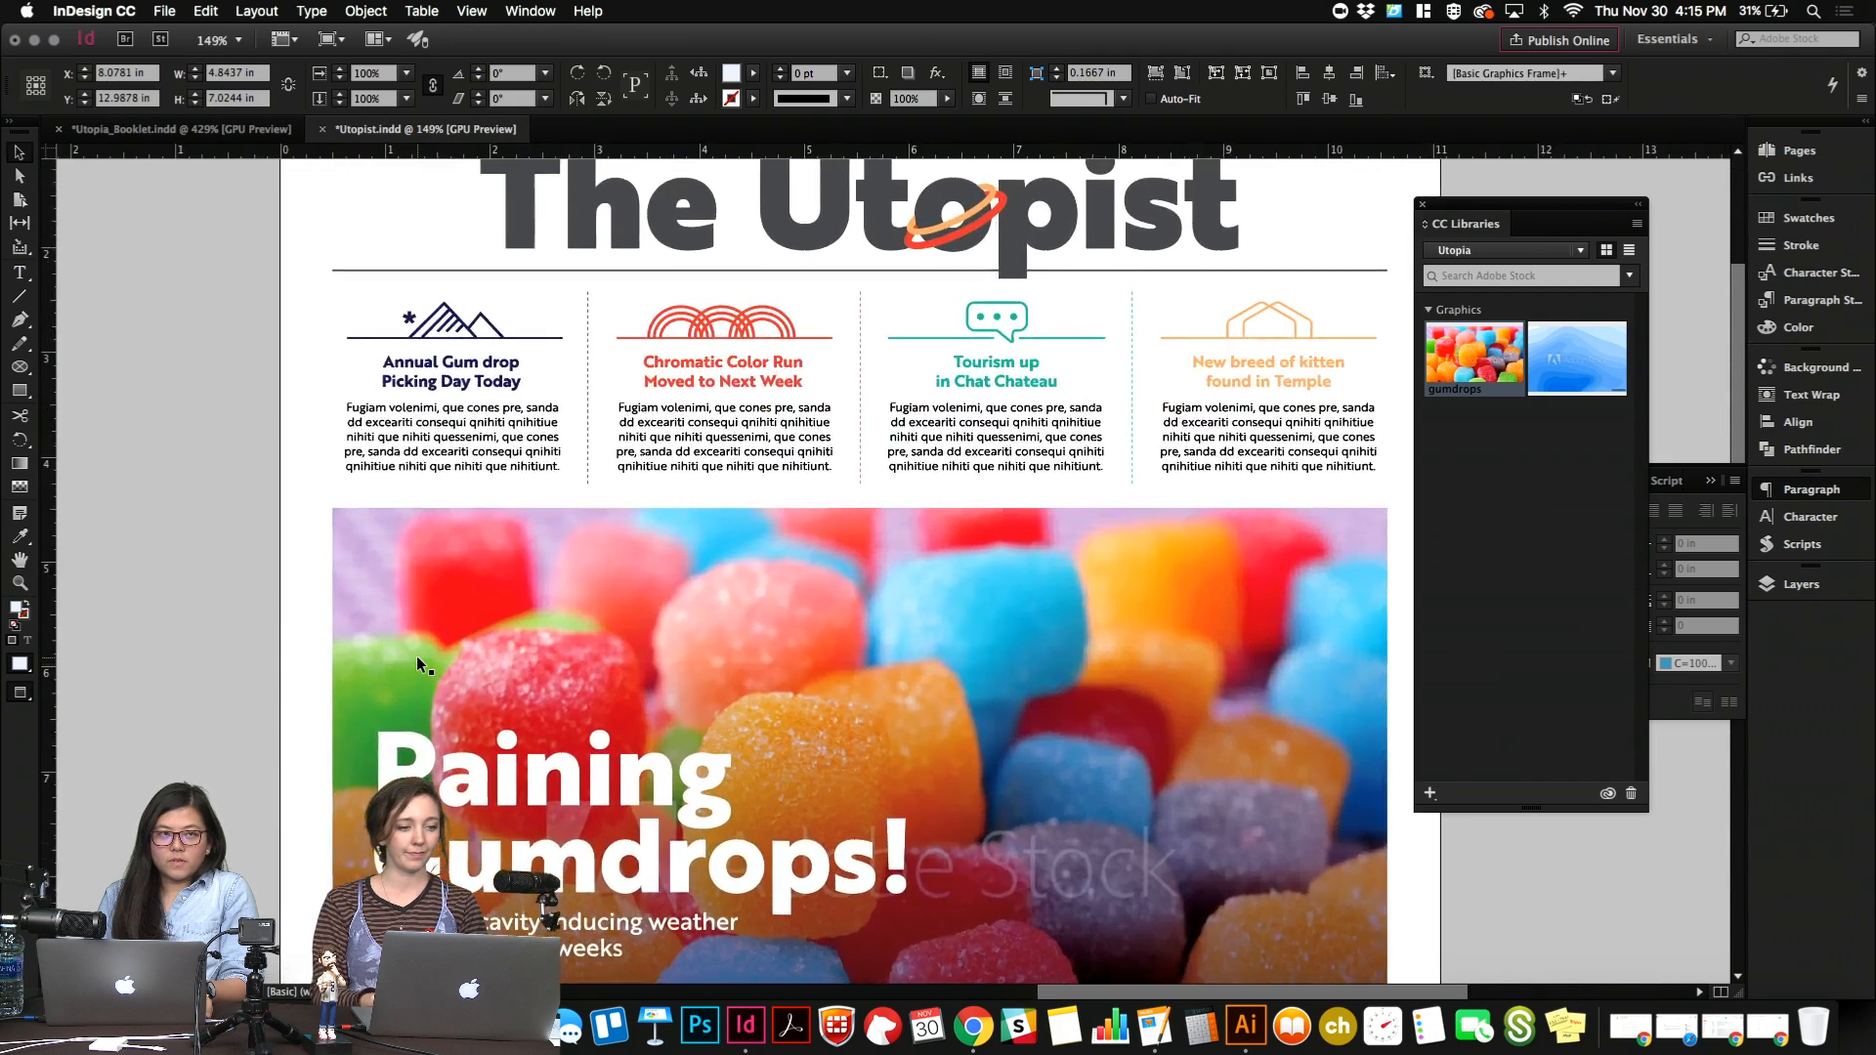
scroll(418, 657, up, 5)
scroll(418, 657, right, 3)
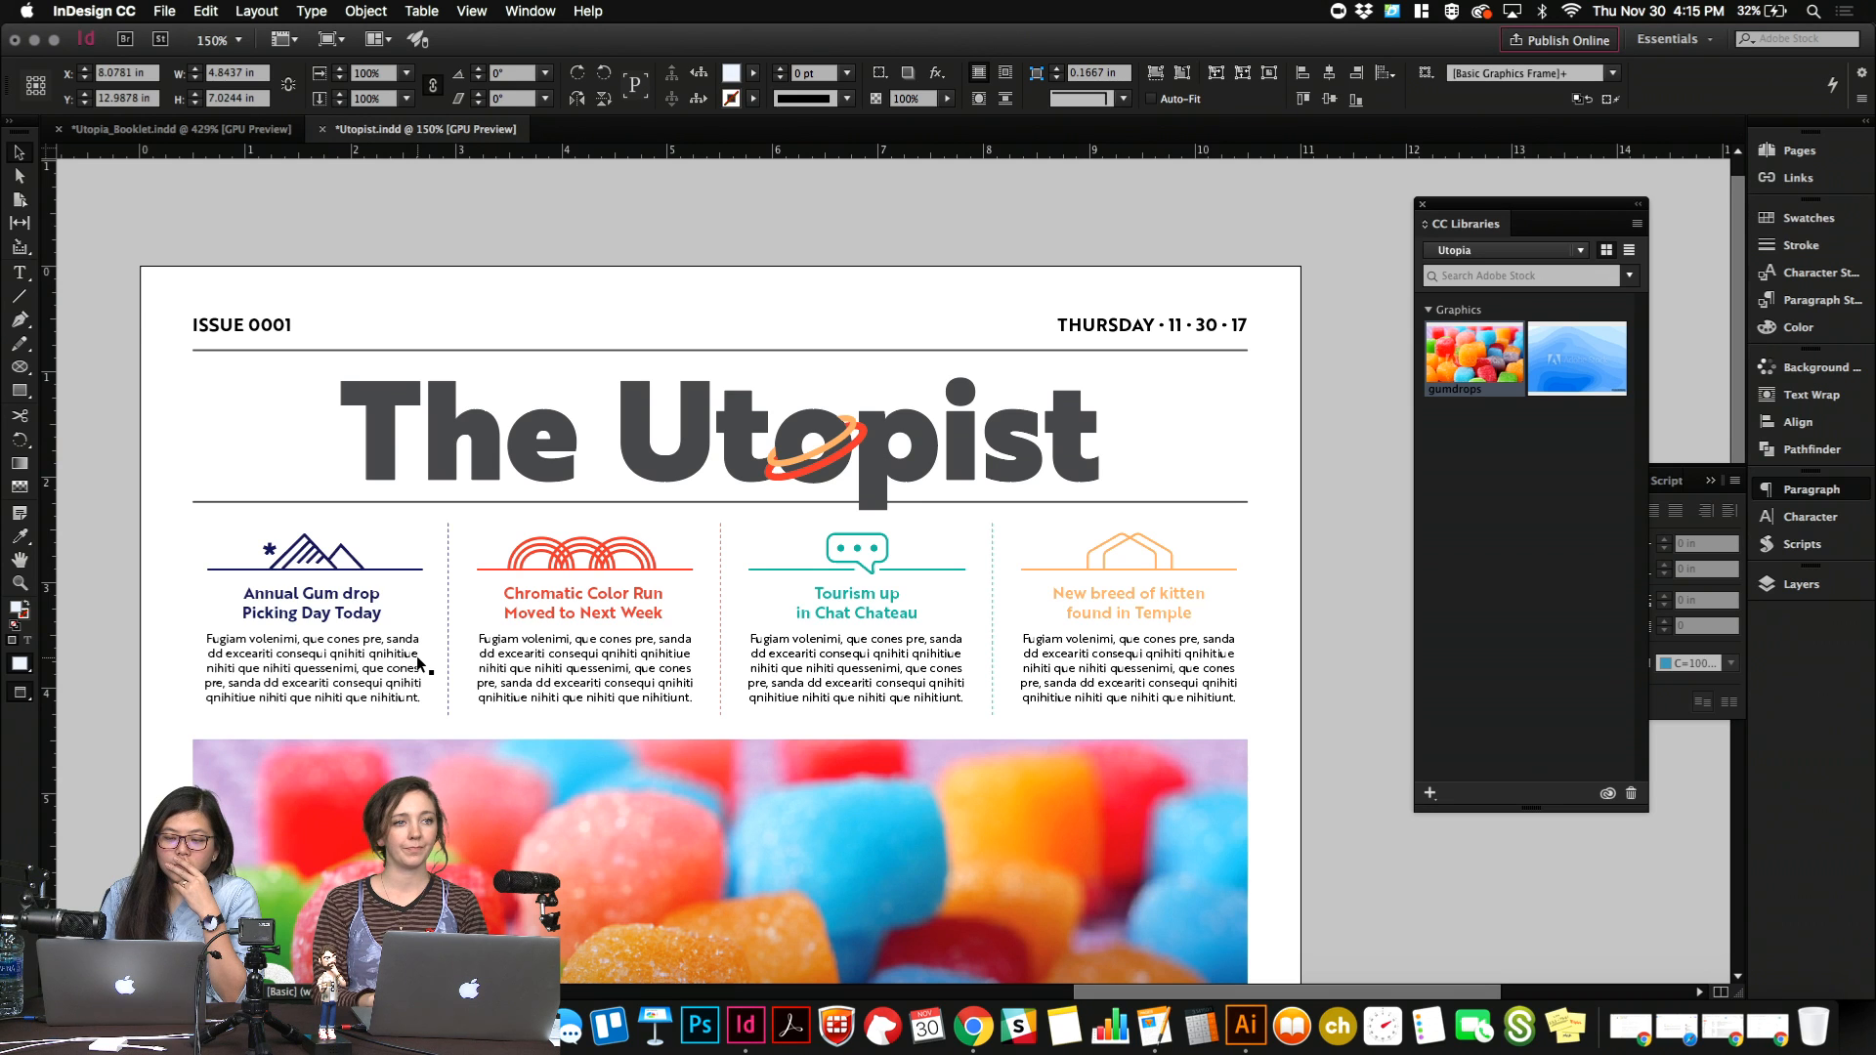
scroll(416, 654, down, 10)
scroll(416, 655, right, 1)
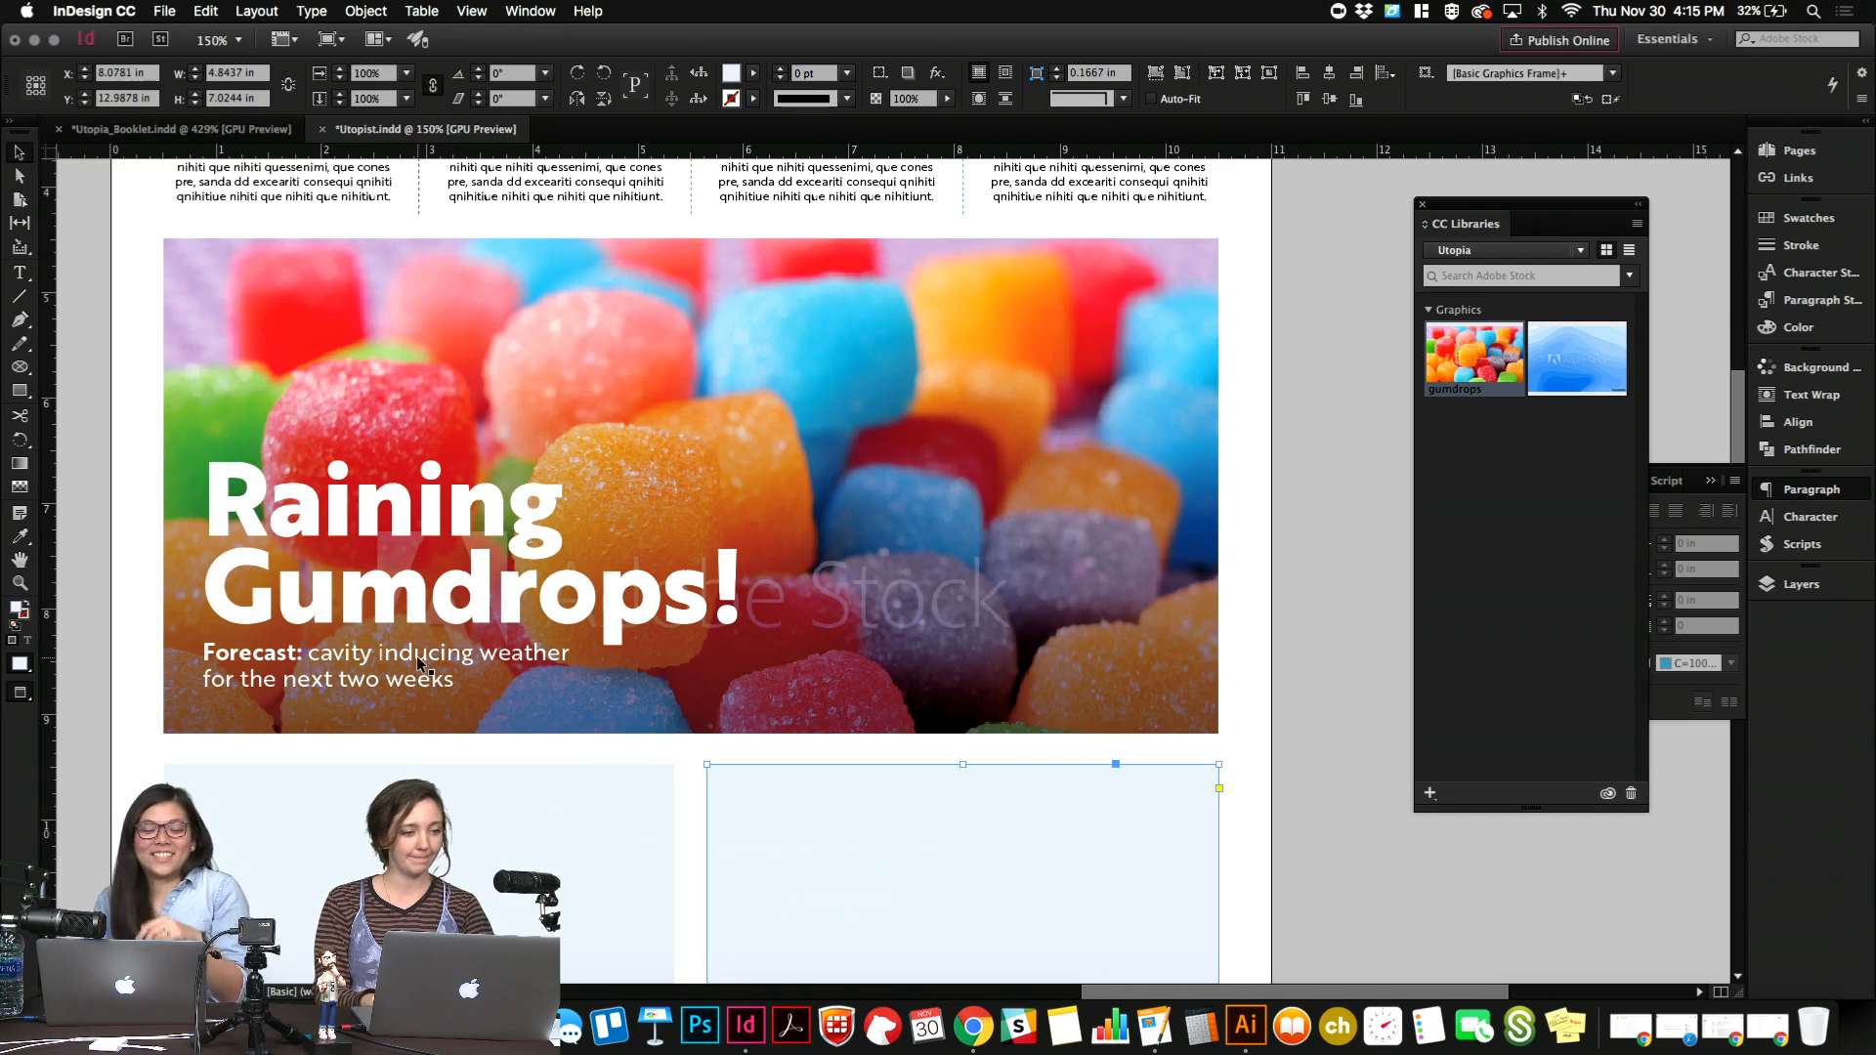
scroll(416, 655, down, 5)
scroll(416, 654, up, 5)
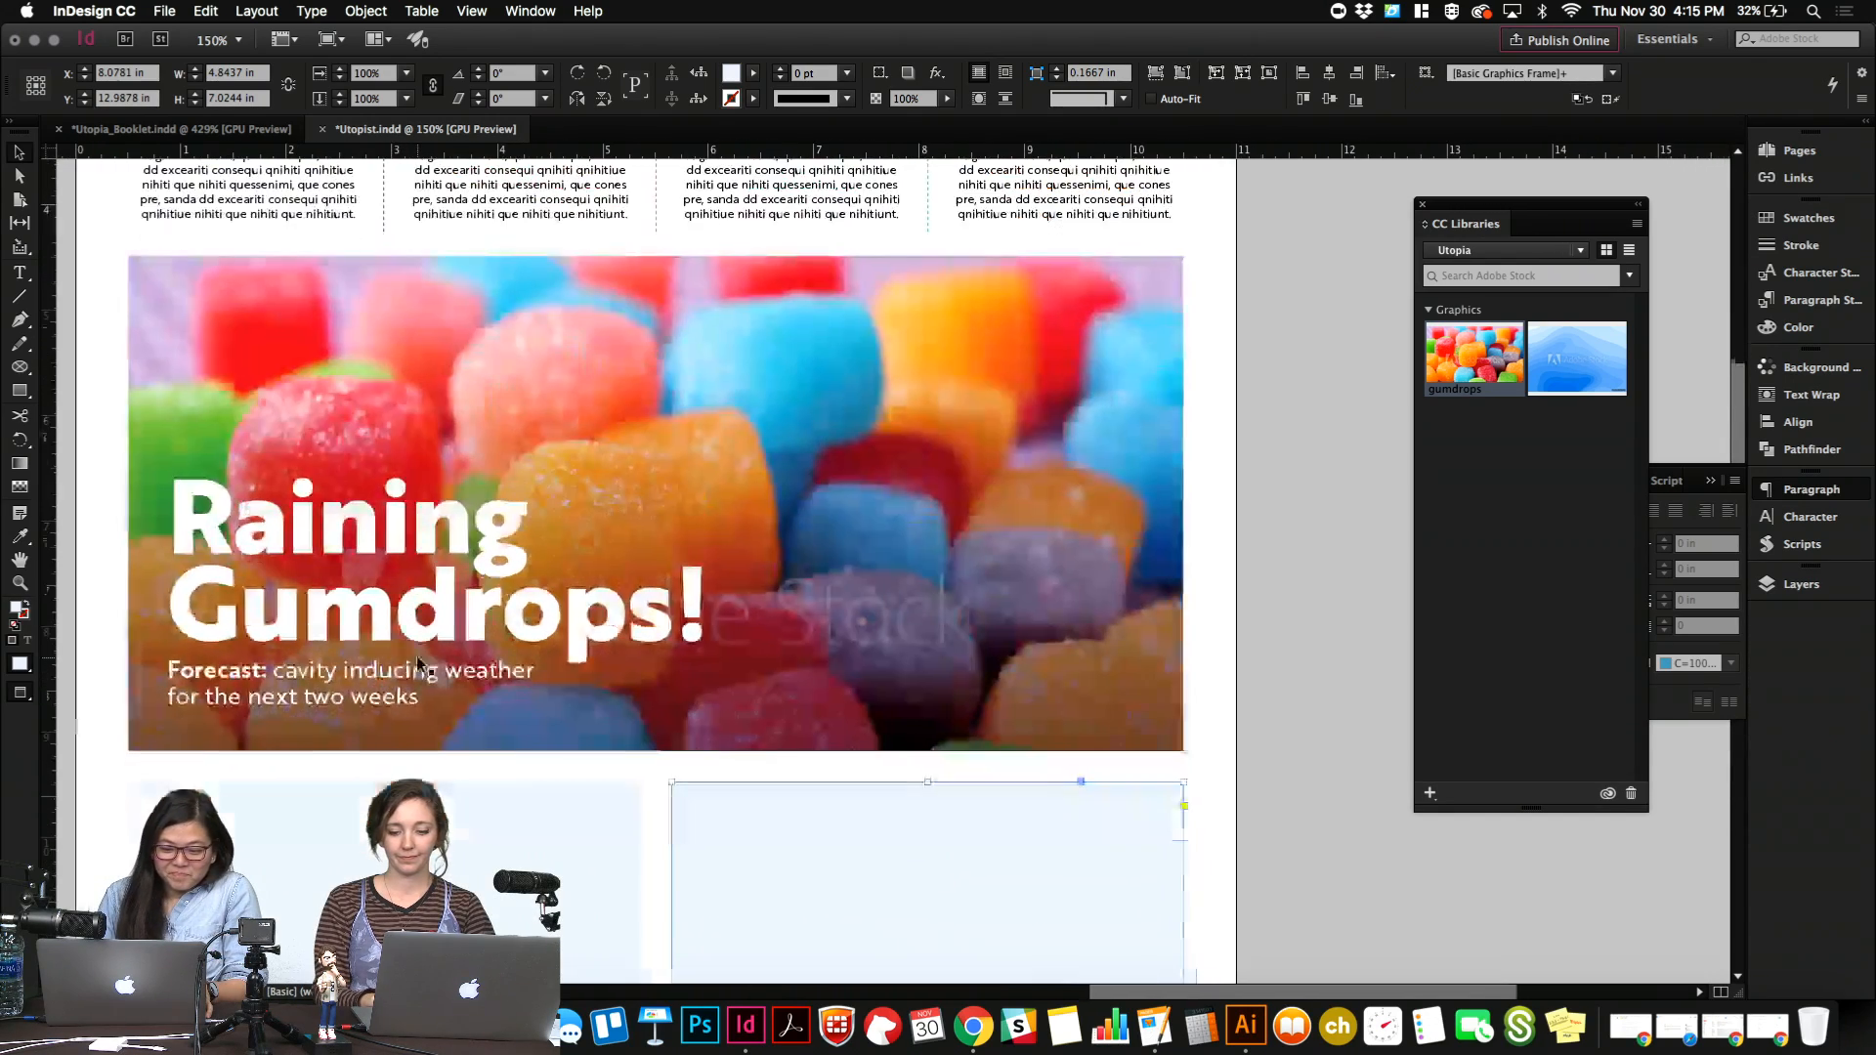
Switch to the Adobe Stock page in Chrome and replace the newspaper search with "color run".
key(ctrl+Up)
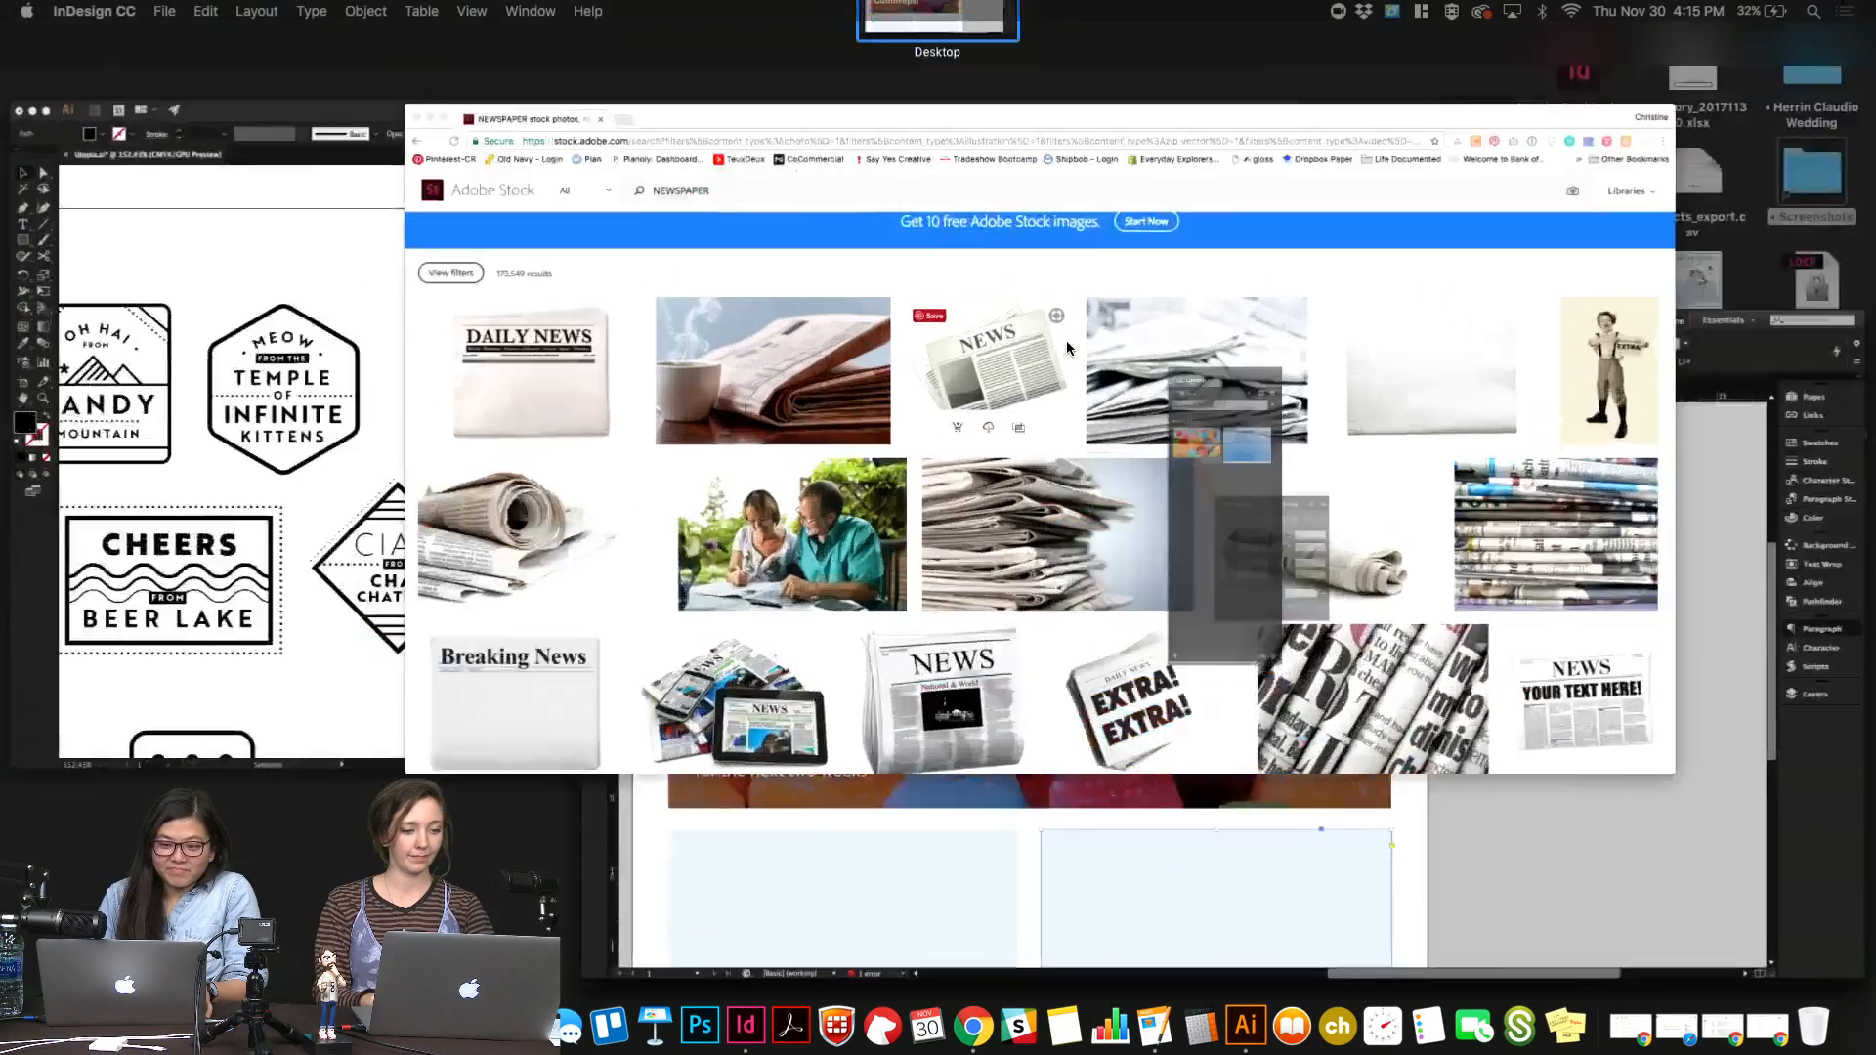
click(1066, 342)
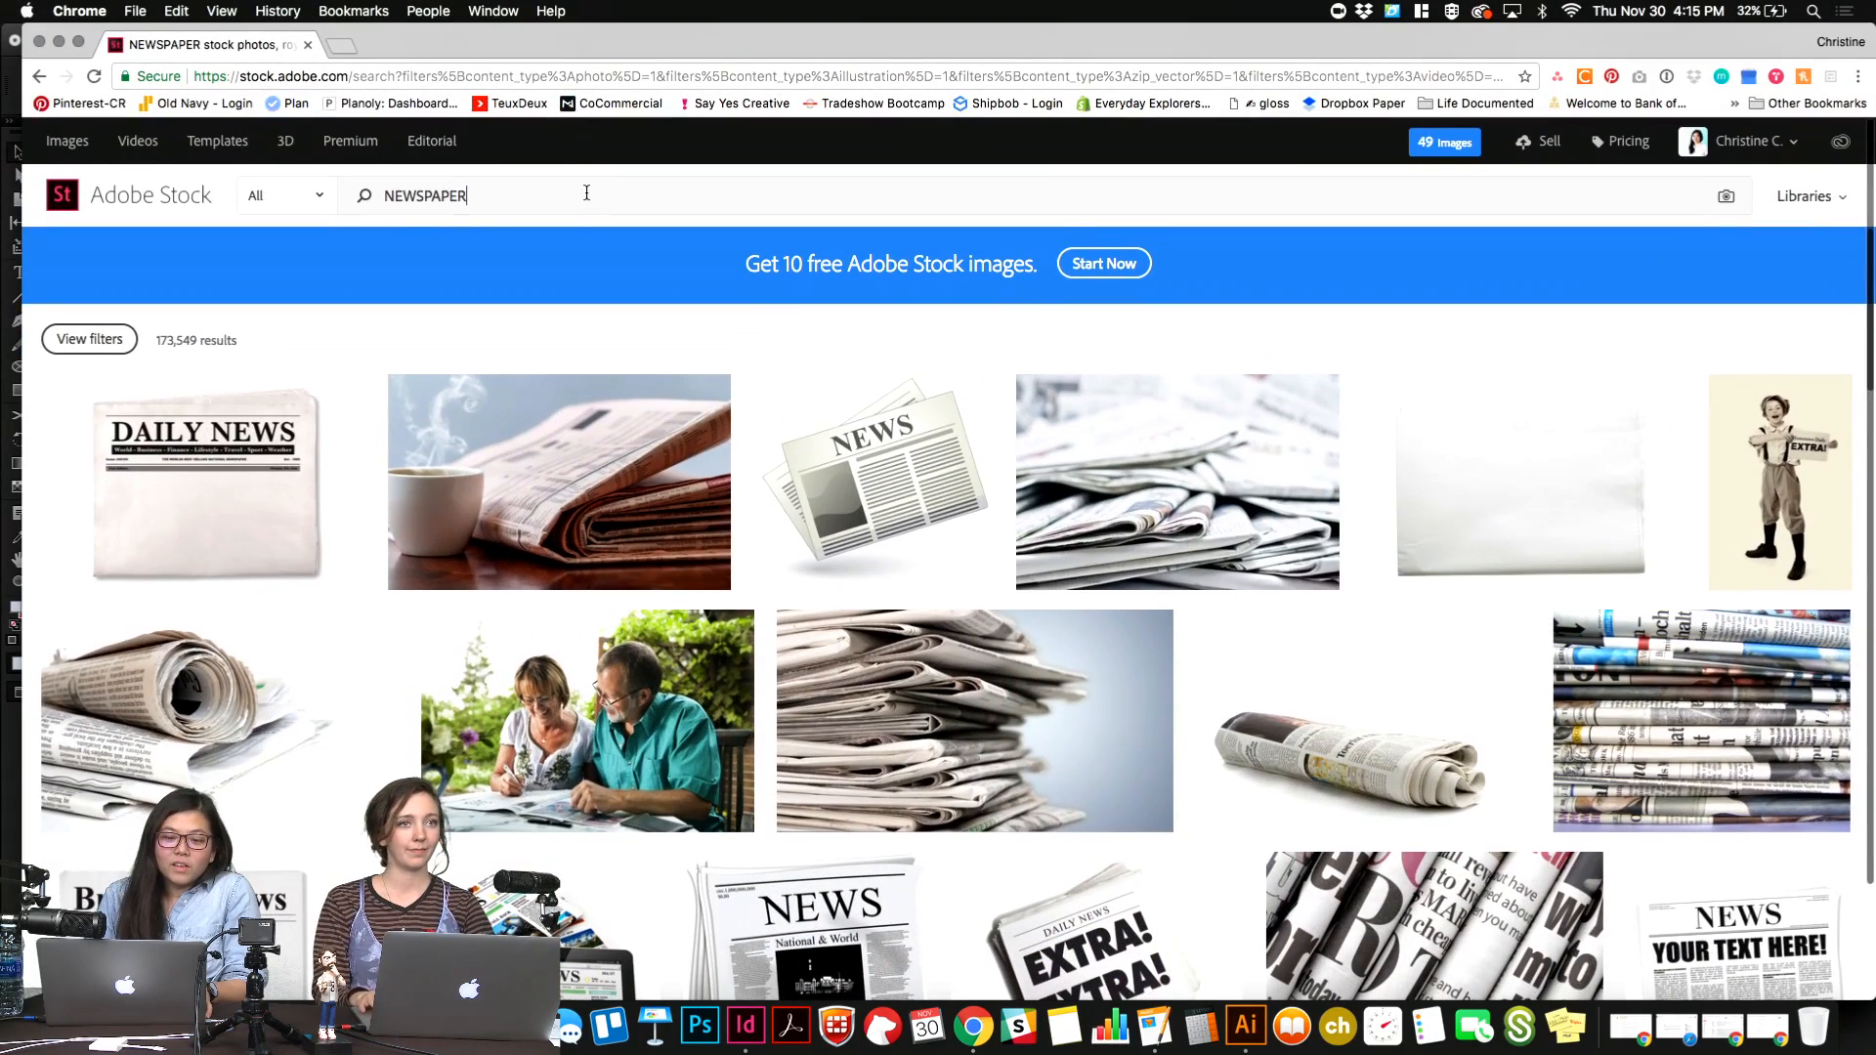
click(587, 193)
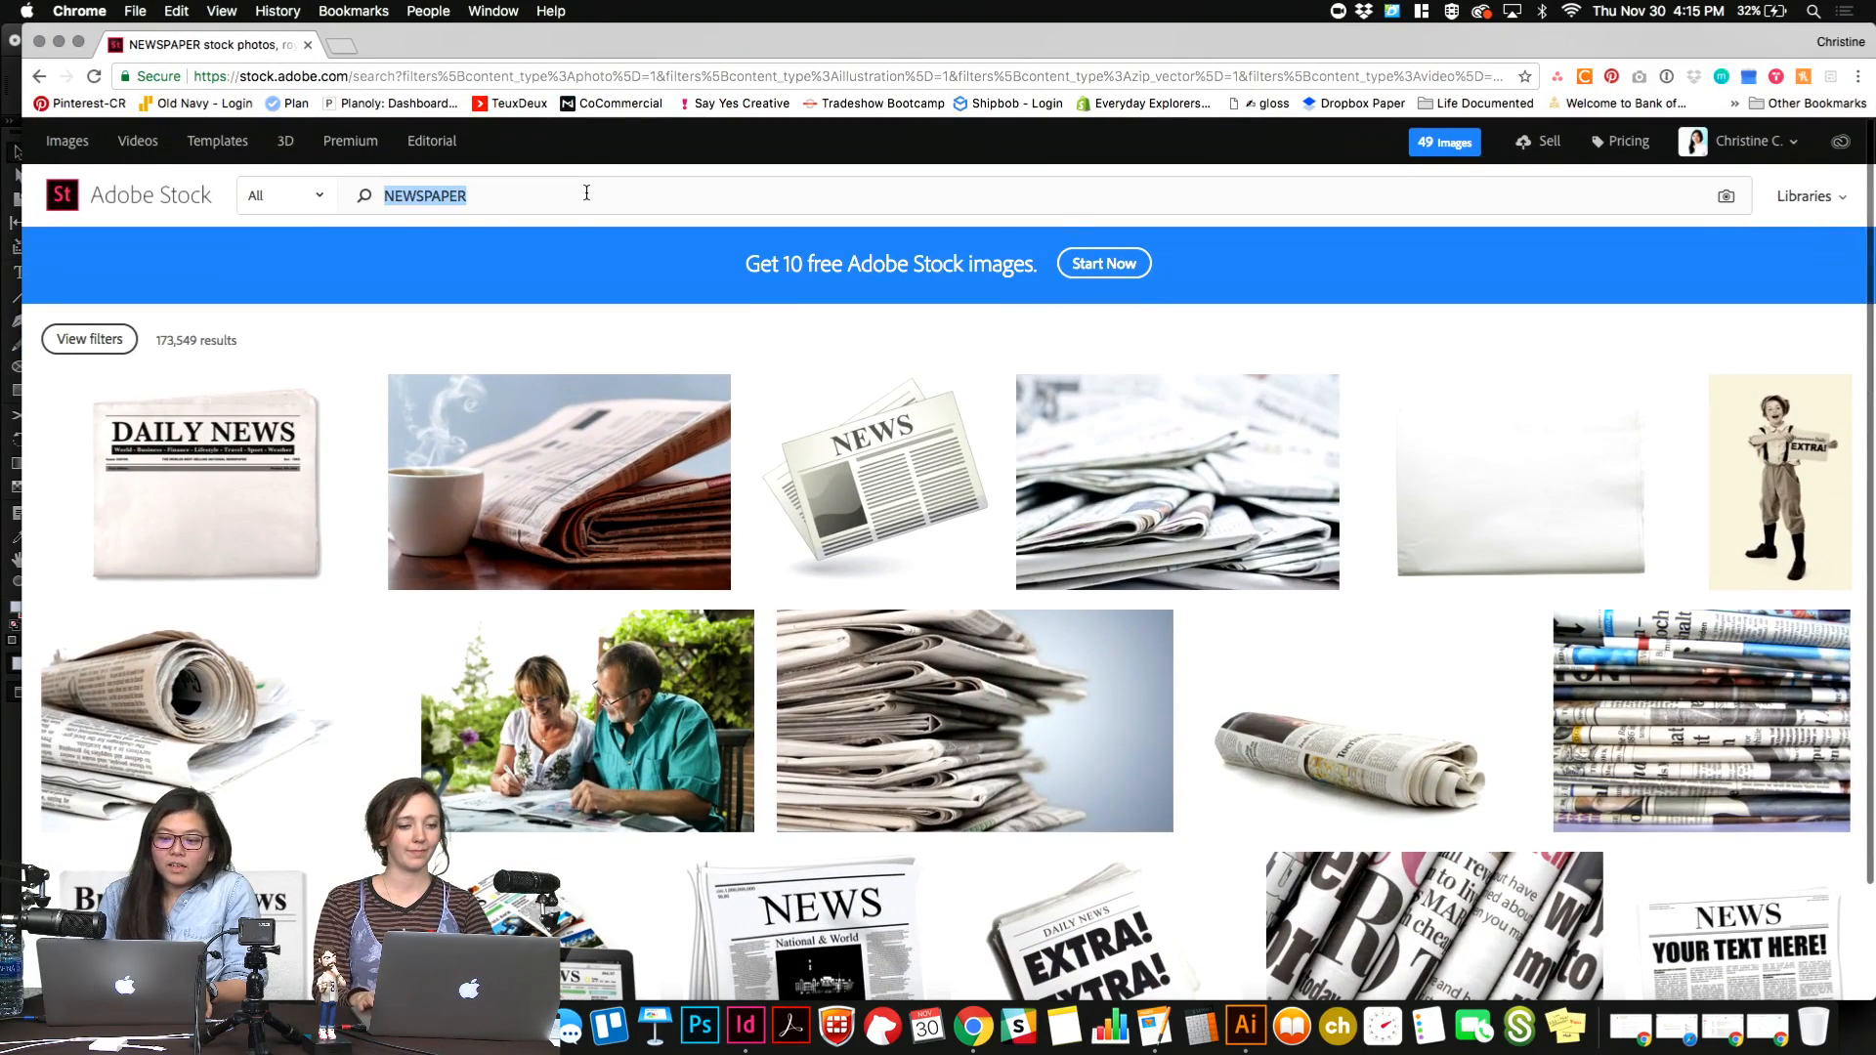
key(BackSpace)
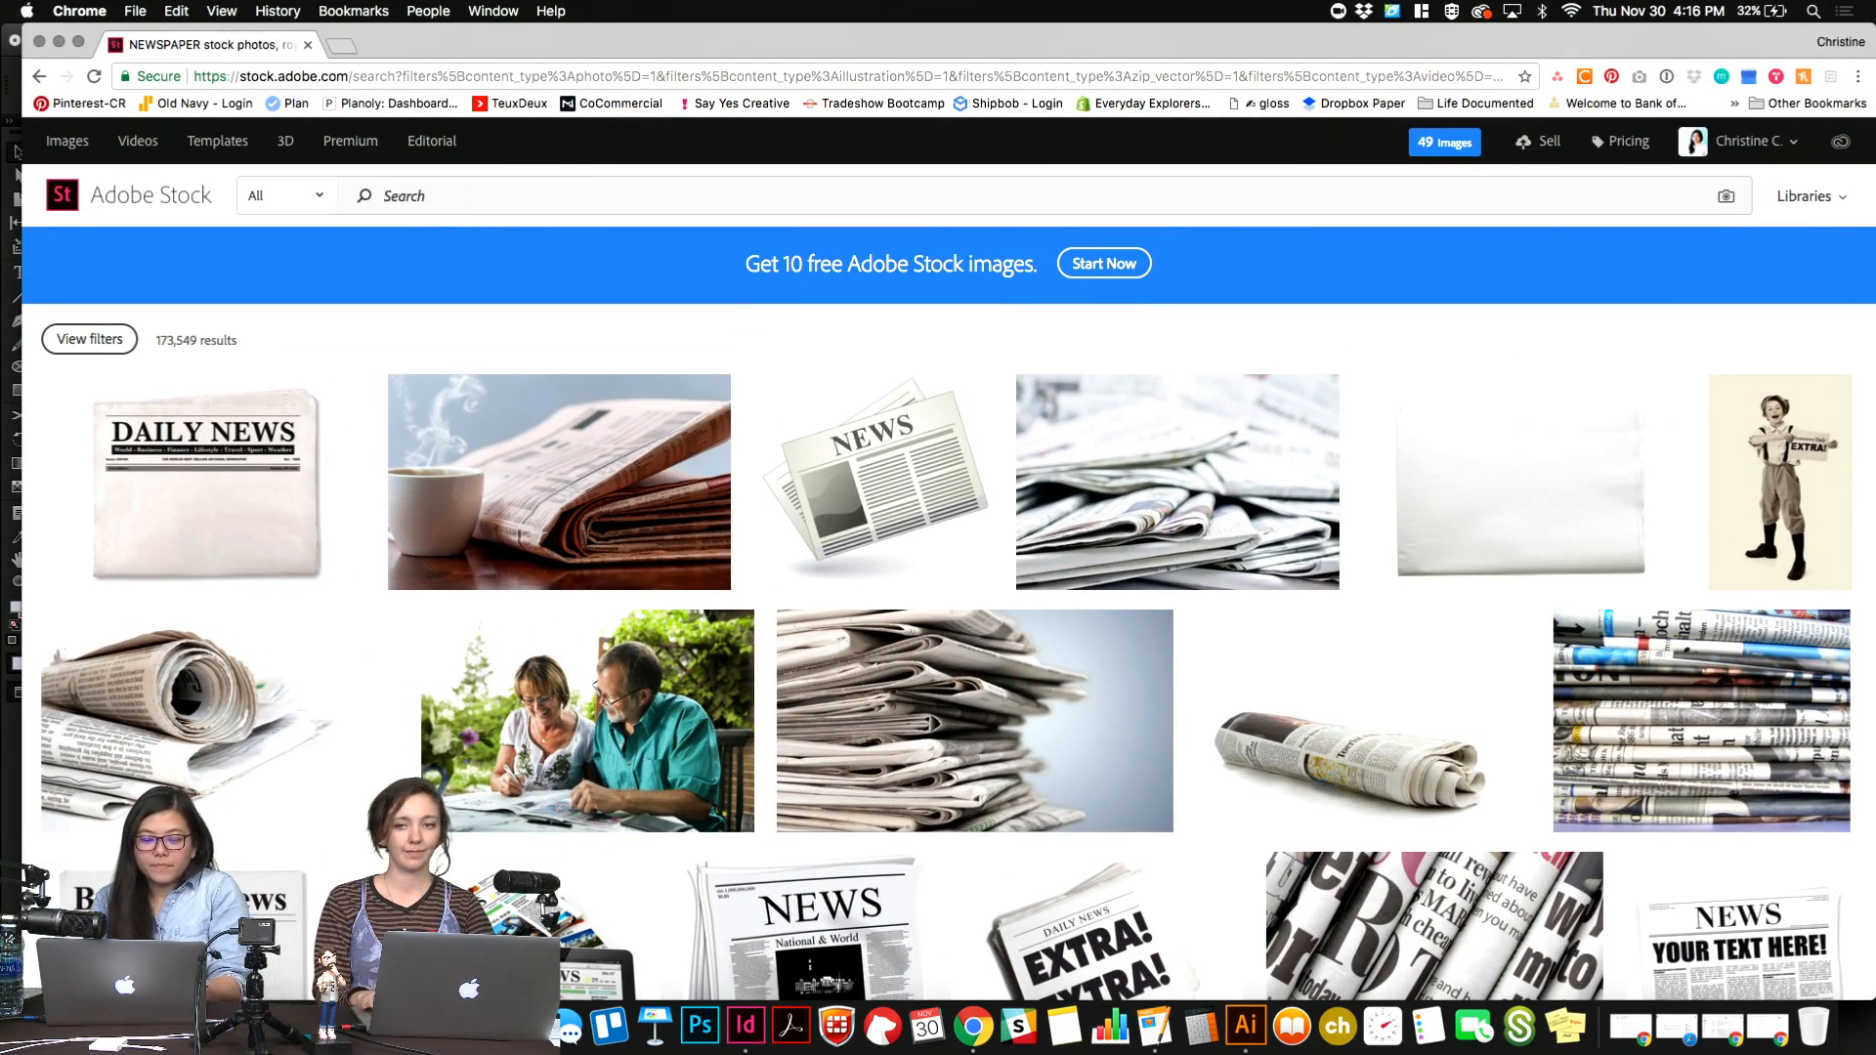
key(Return)
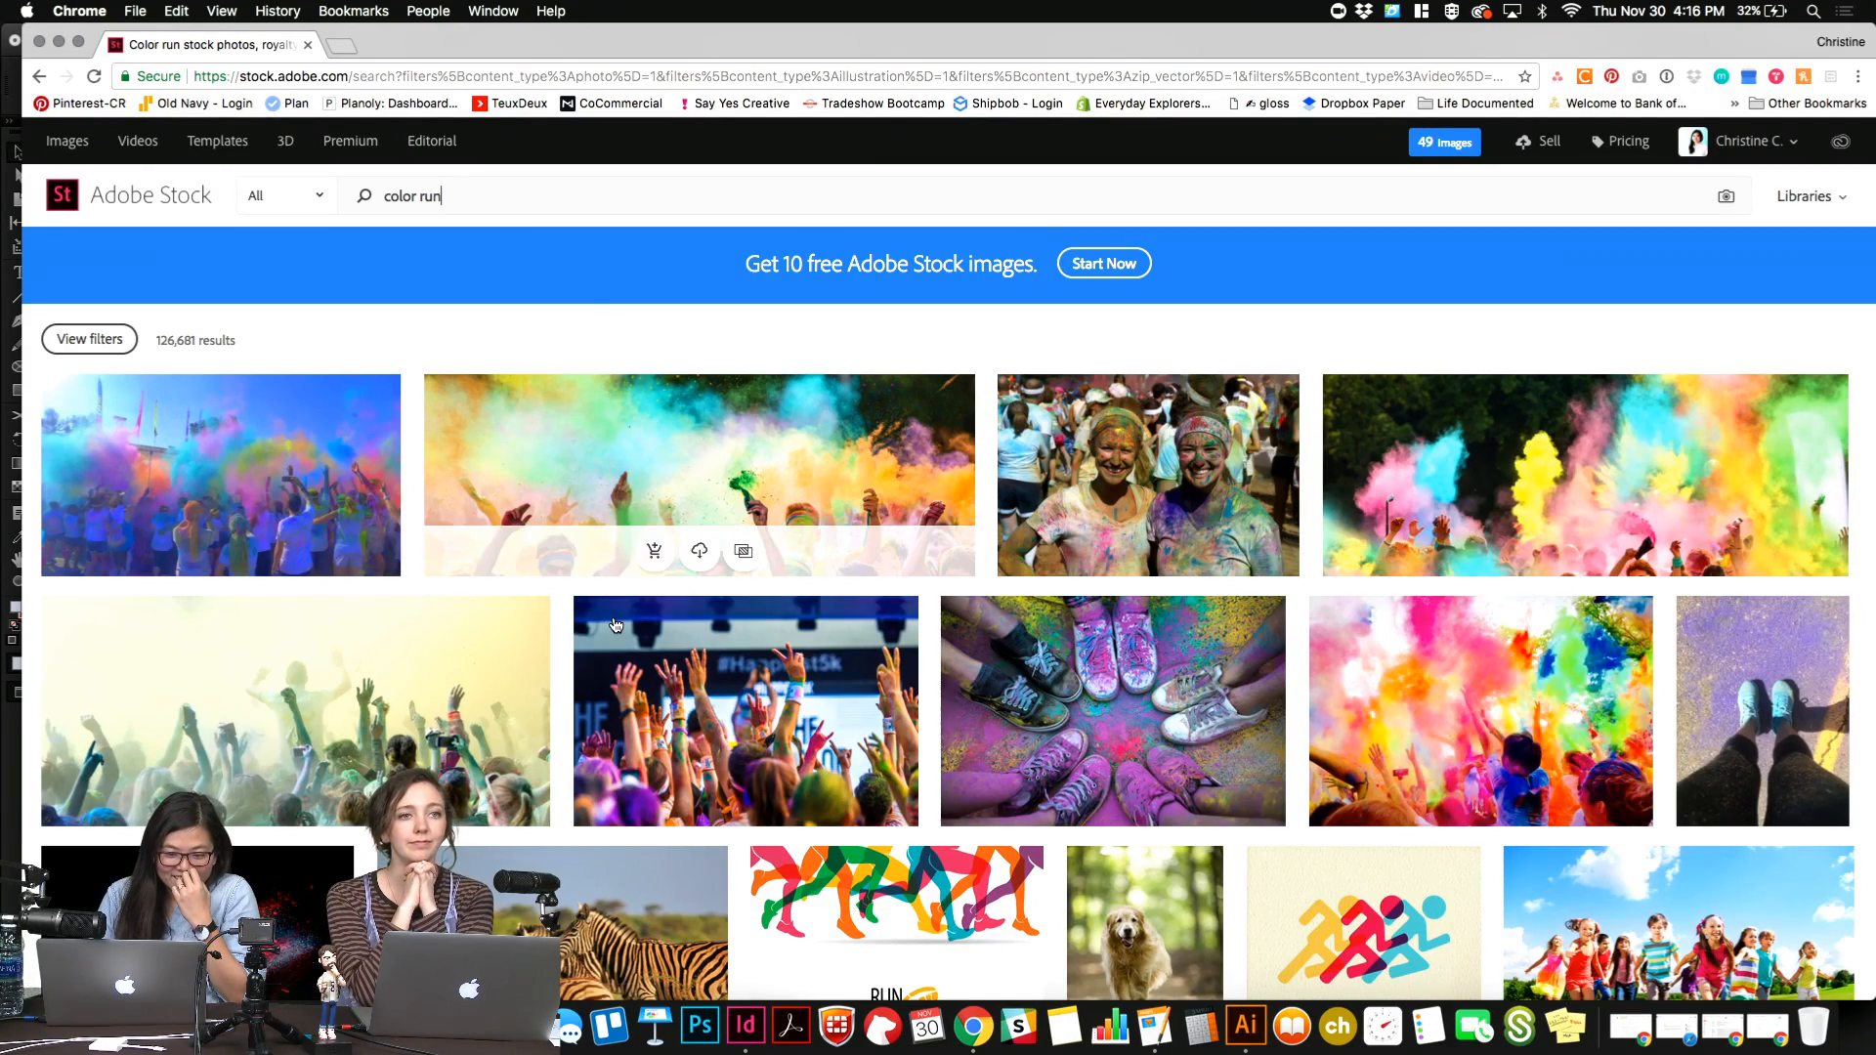
Examine the color run results for a vivid photo suited to the newsletter's placeholder frame, comparing the powder-cloud crowd shots near the beginning.
scroll(616, 684, down, 2)
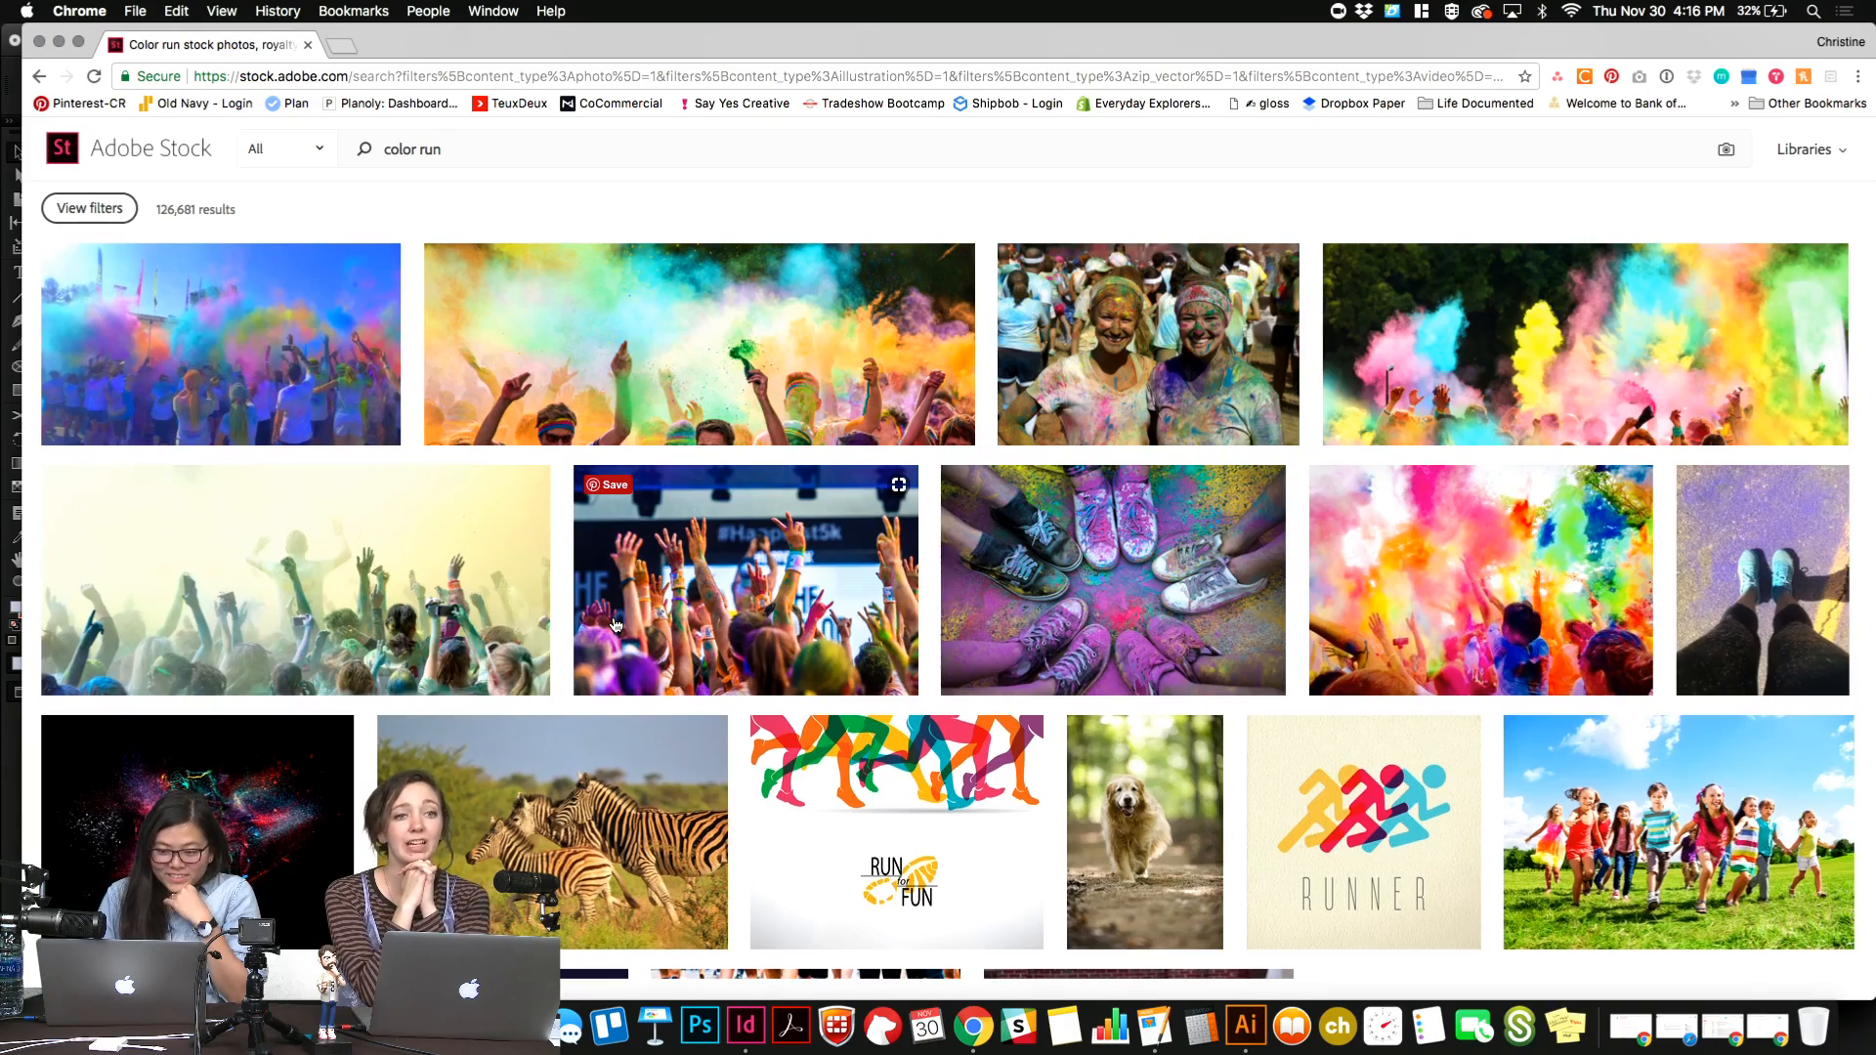
scroll(615, 625, down, 3)
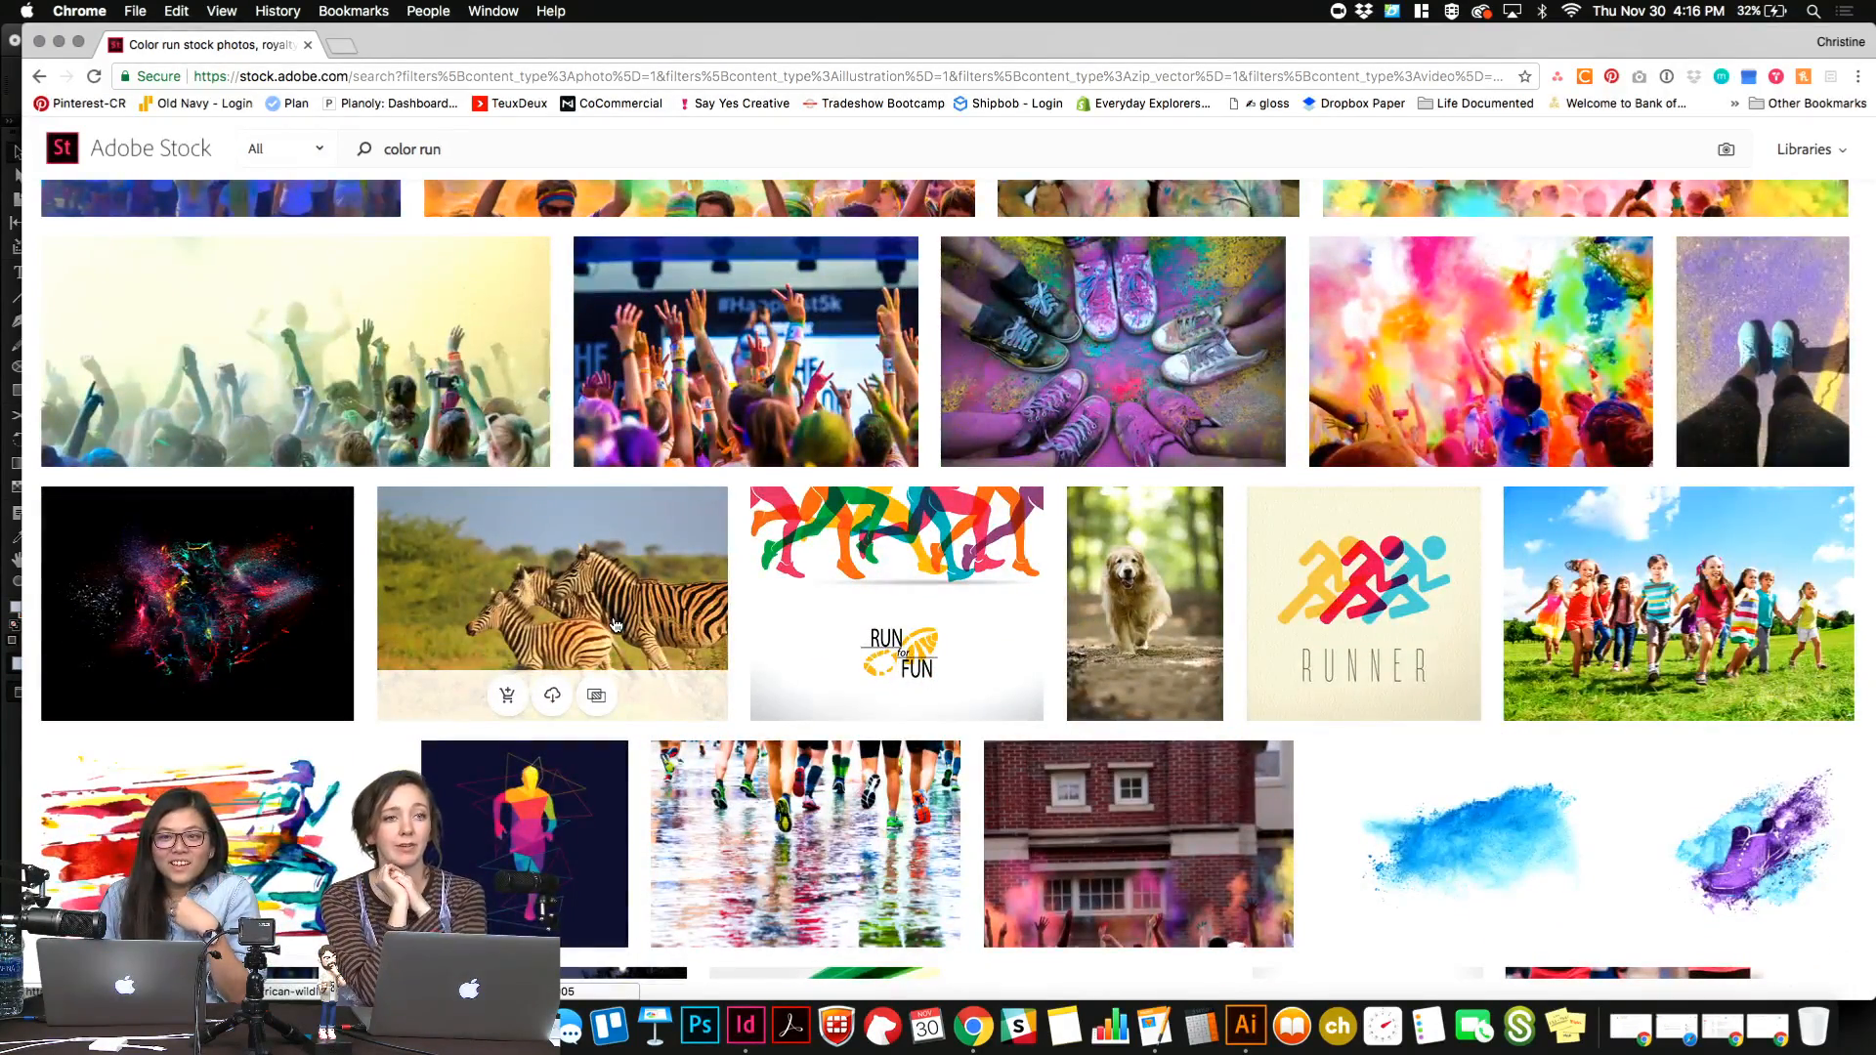
scroll(615, 625, down, 3)
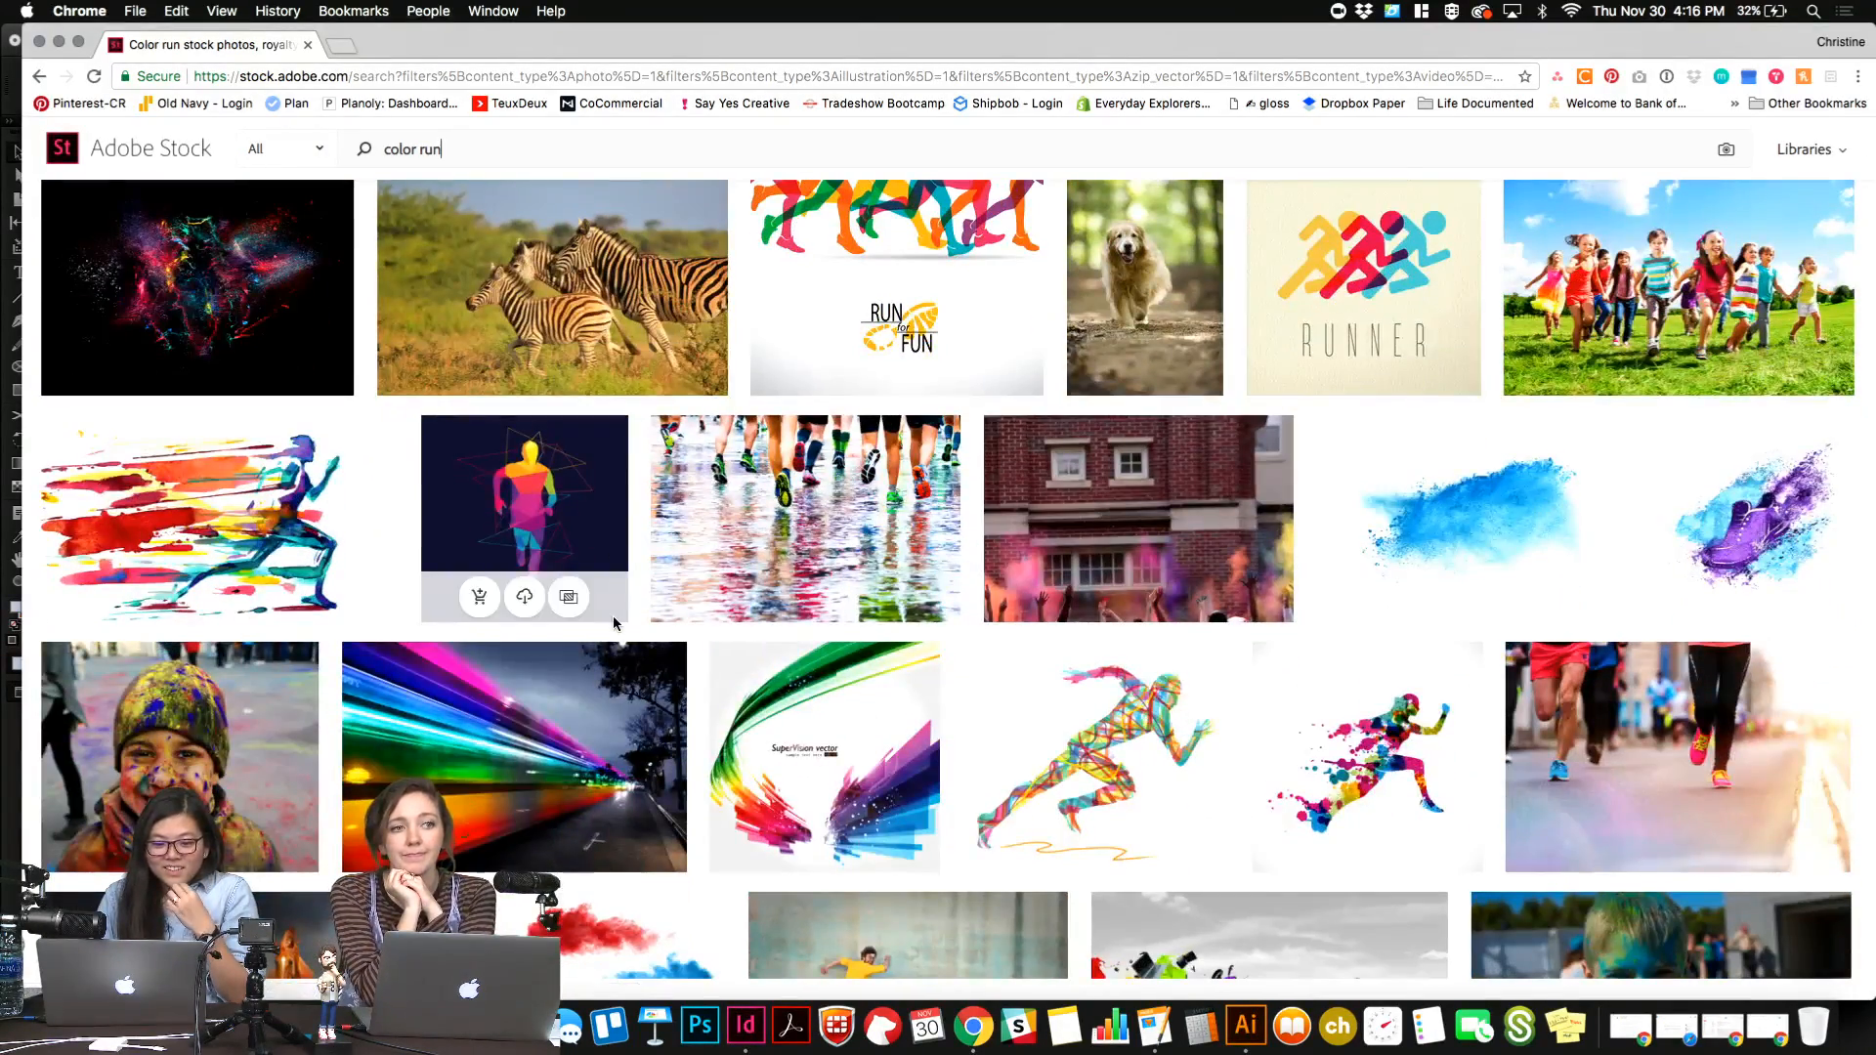
scroll(614, 622, down, 3)
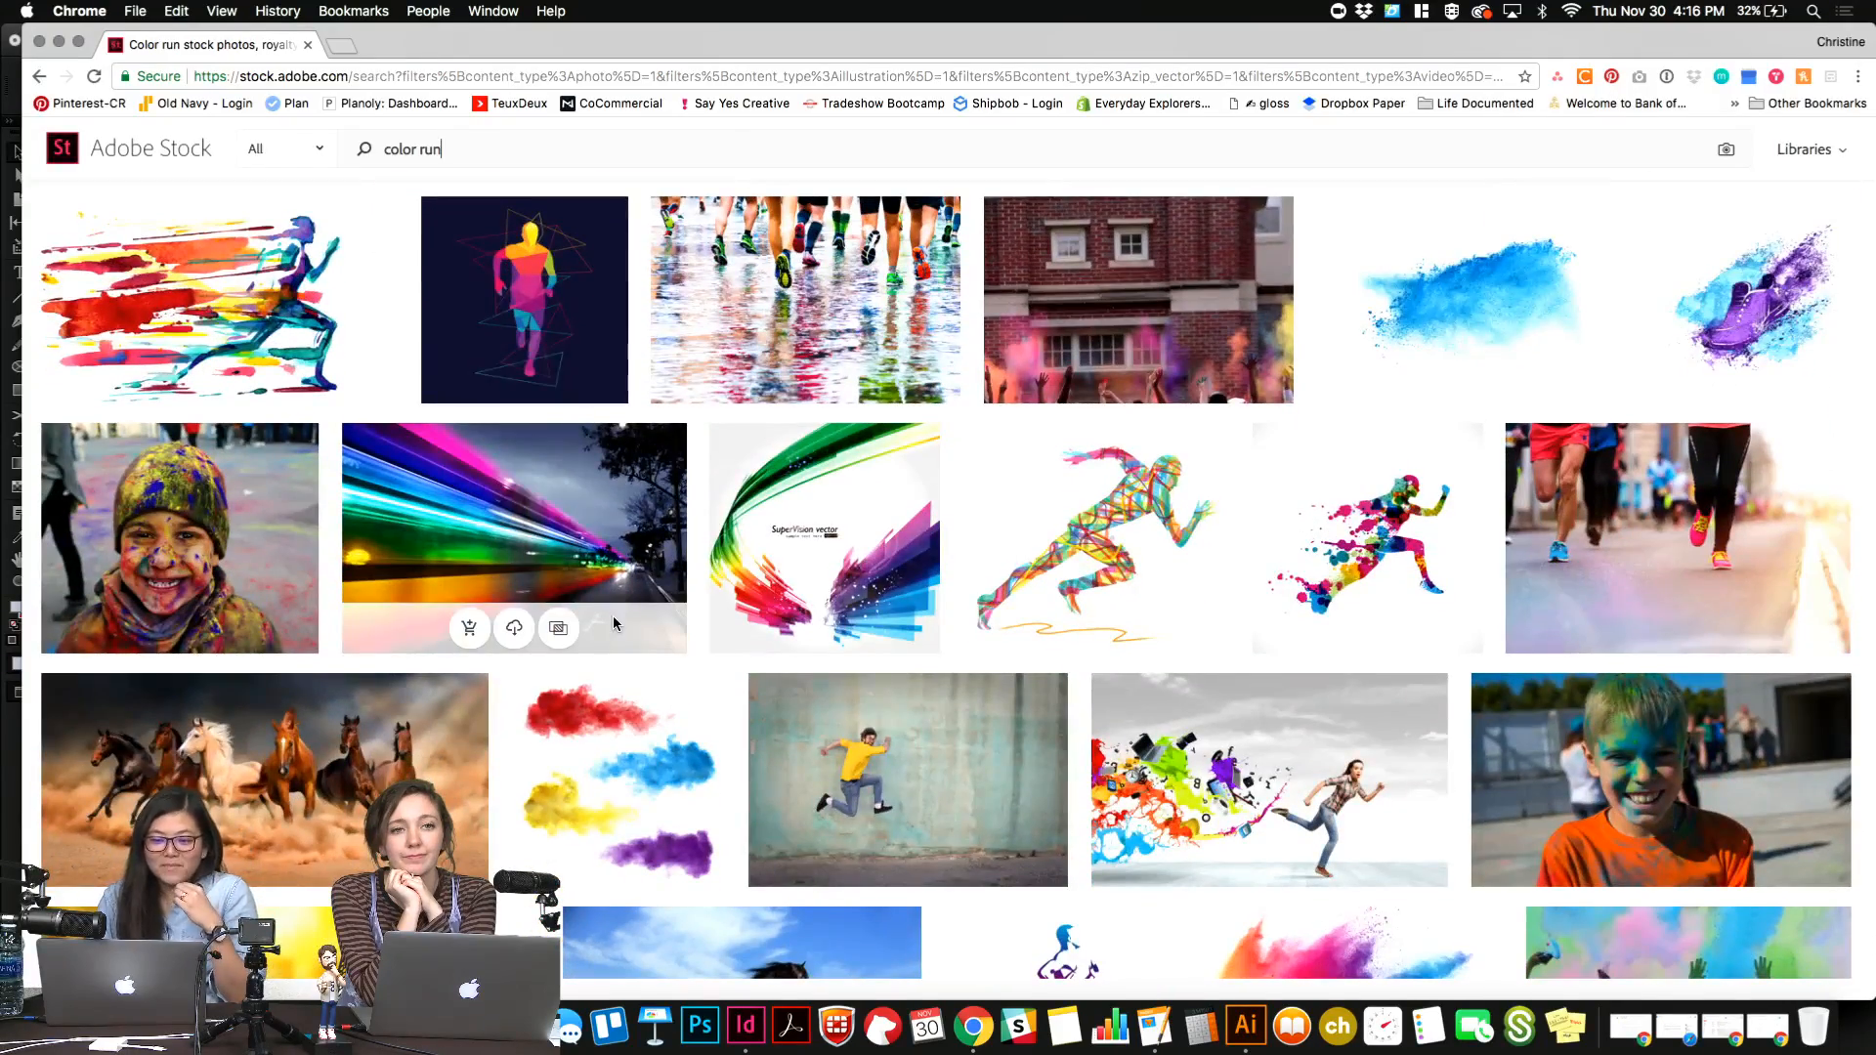
scroll(612, 623, down, 4)
scroll(616, 625, down, 1)
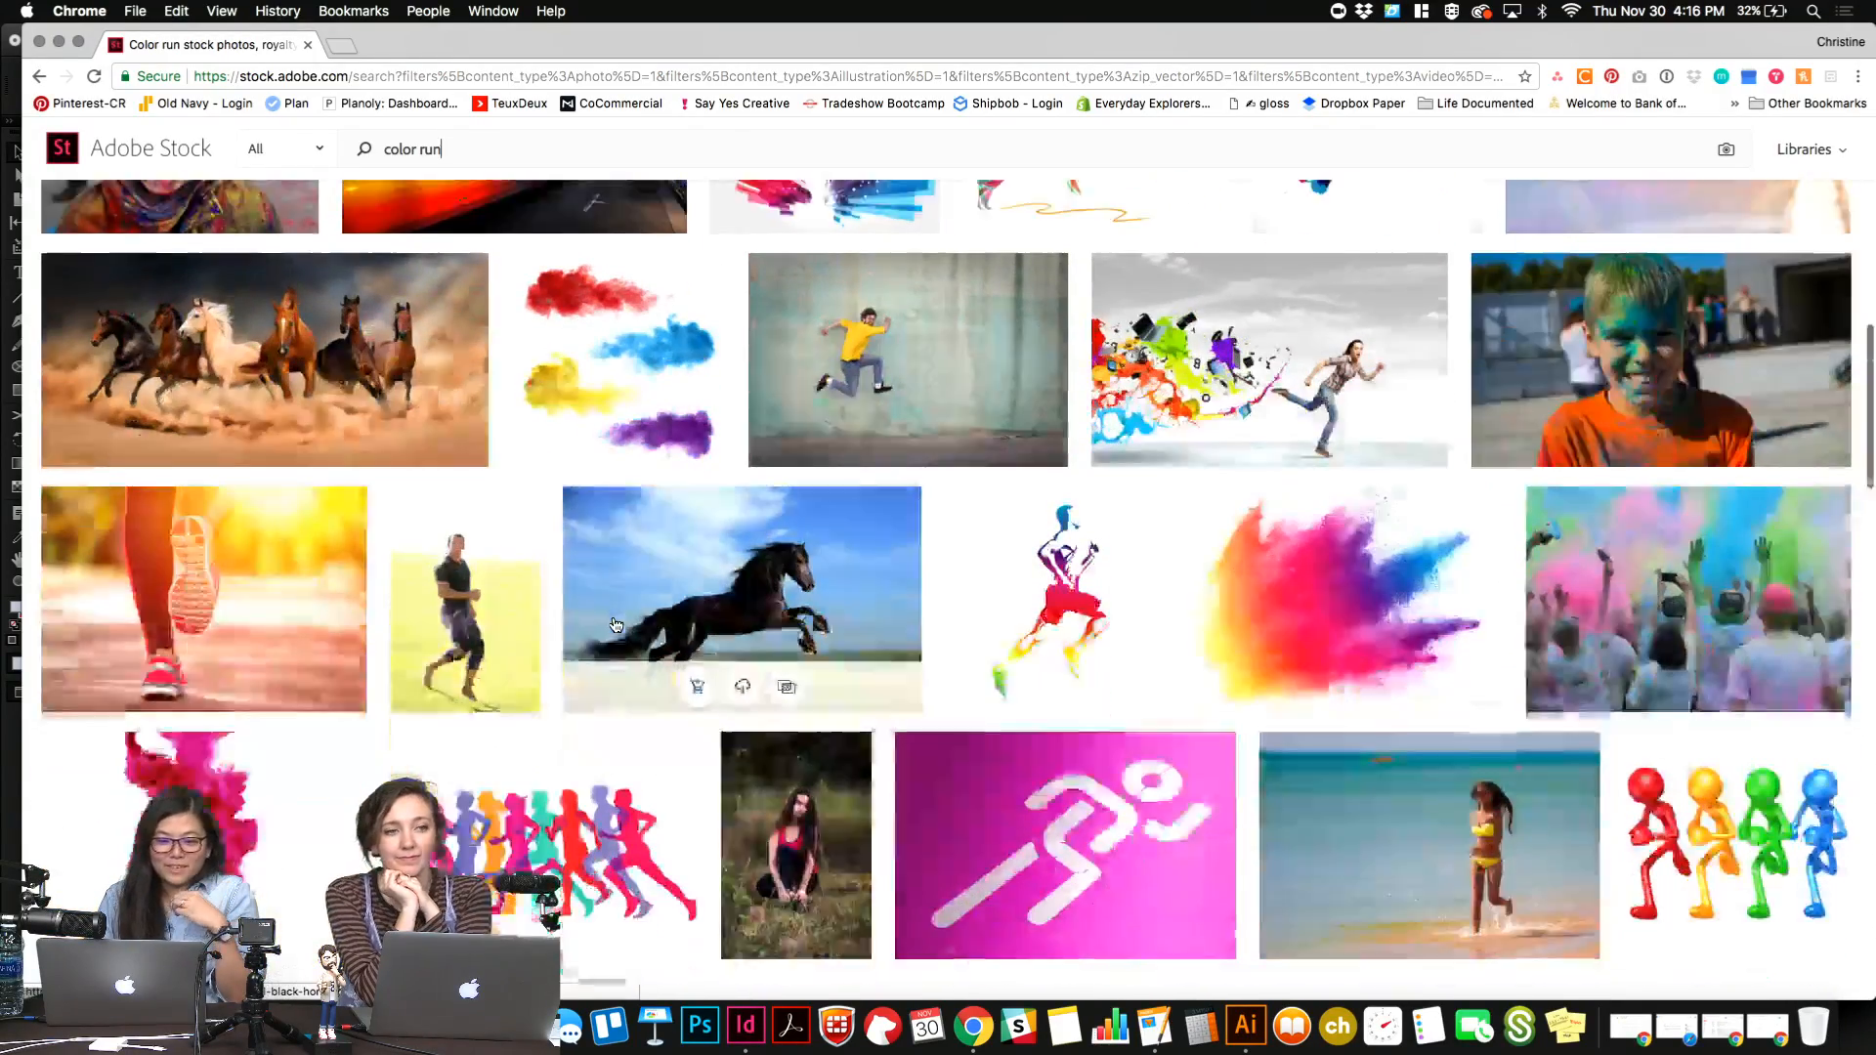
scroll(613, 616, down, 4)
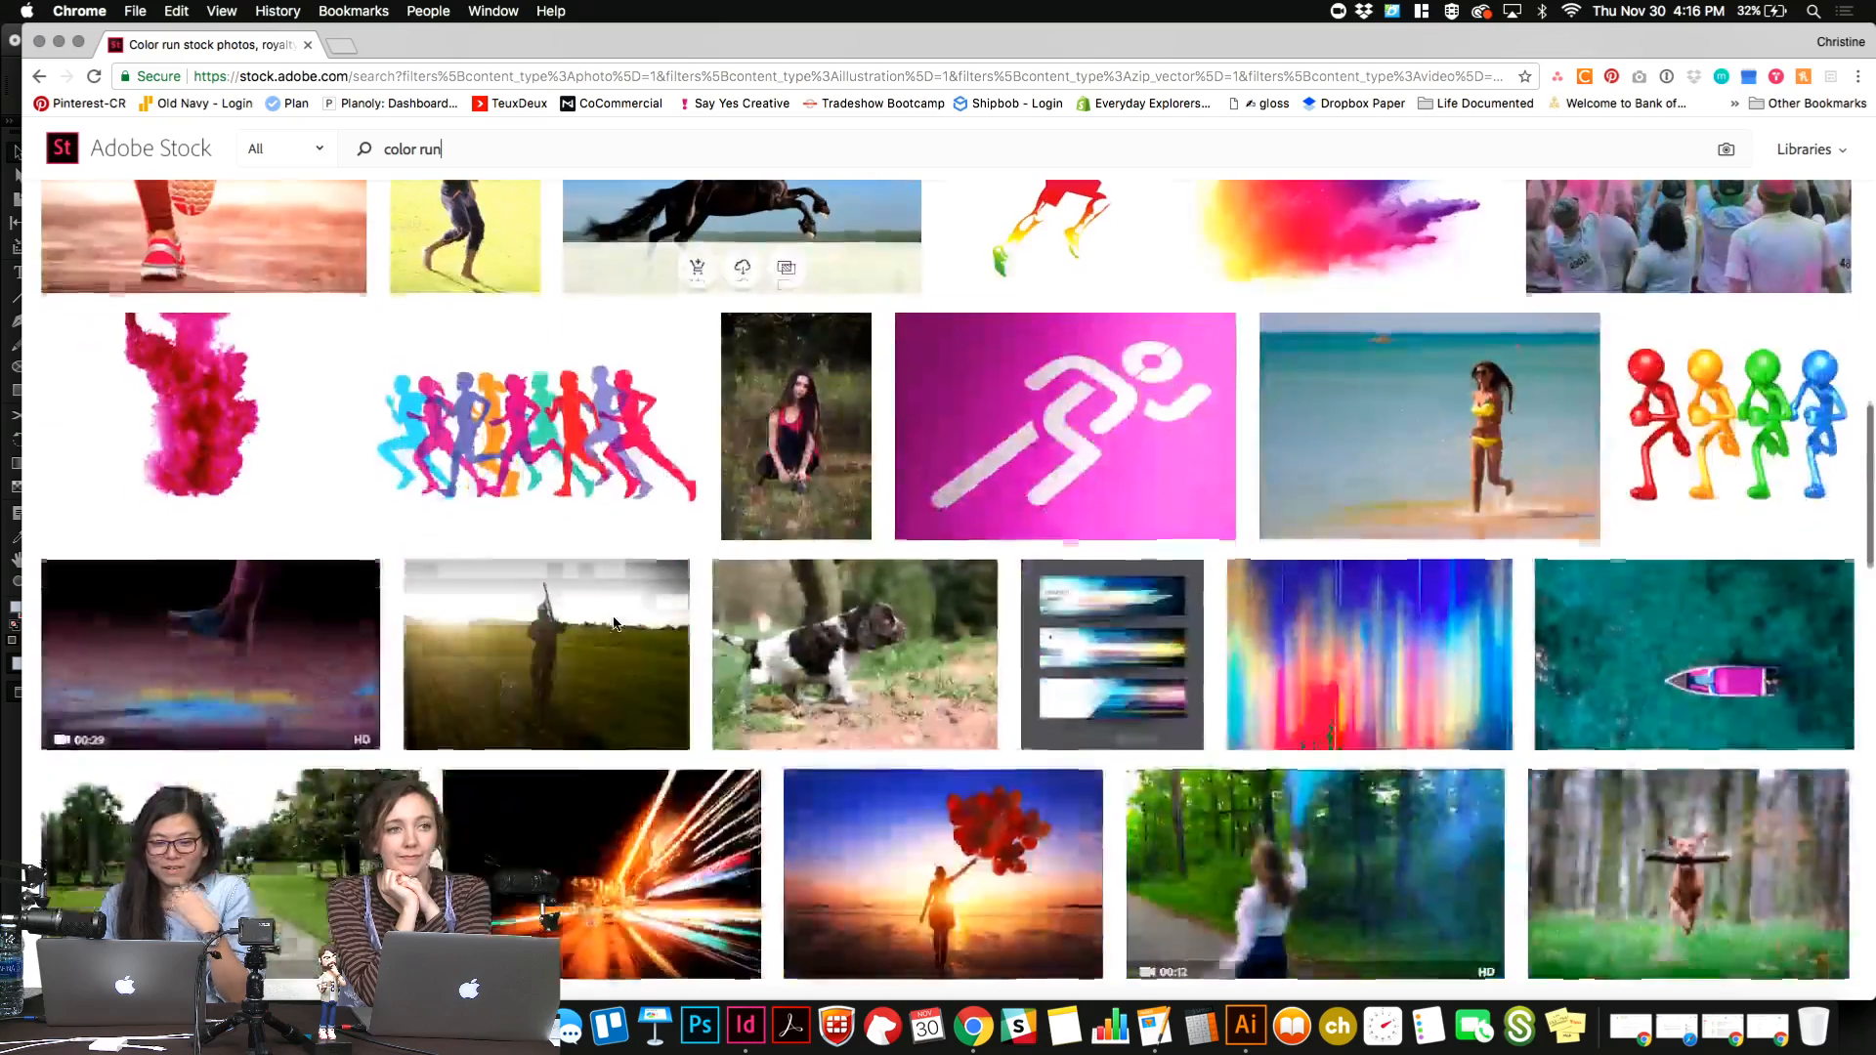
scroll(614, 622, down, 2)
scroll(616, 625, down, 3)
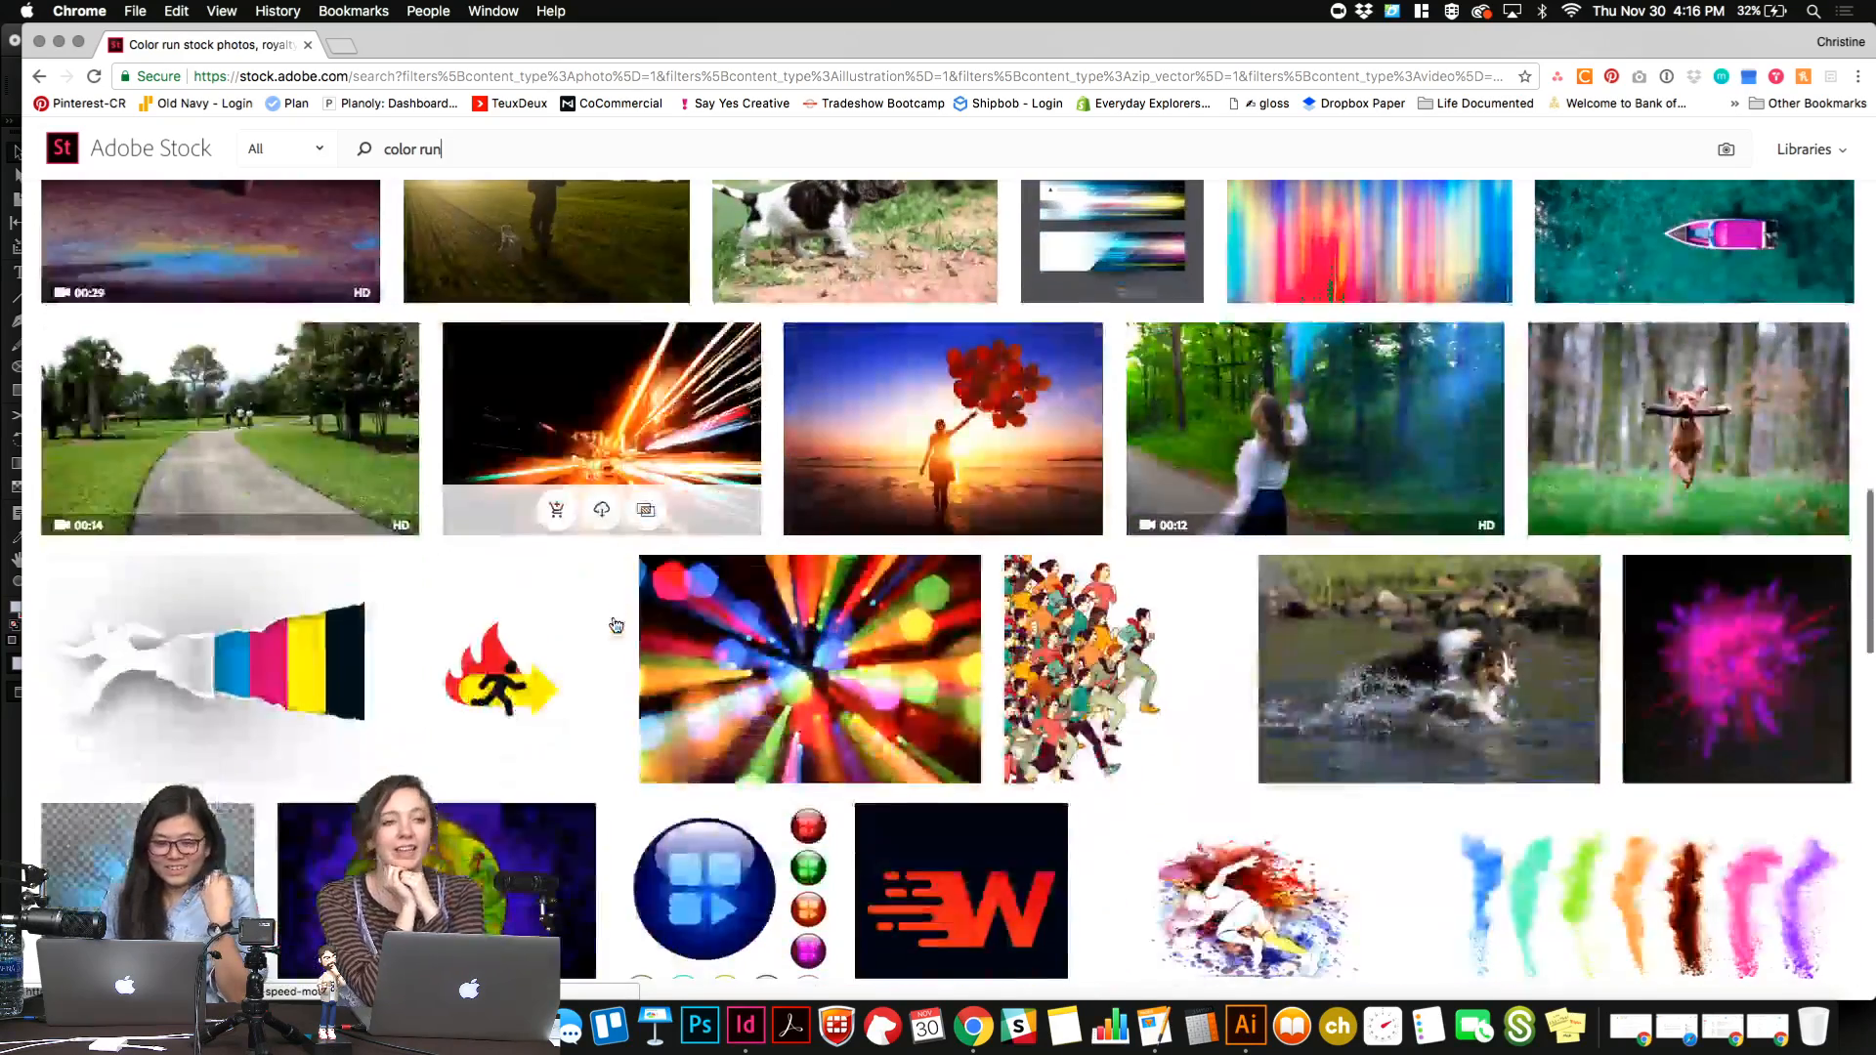
scroll(615, 625, down, 4)
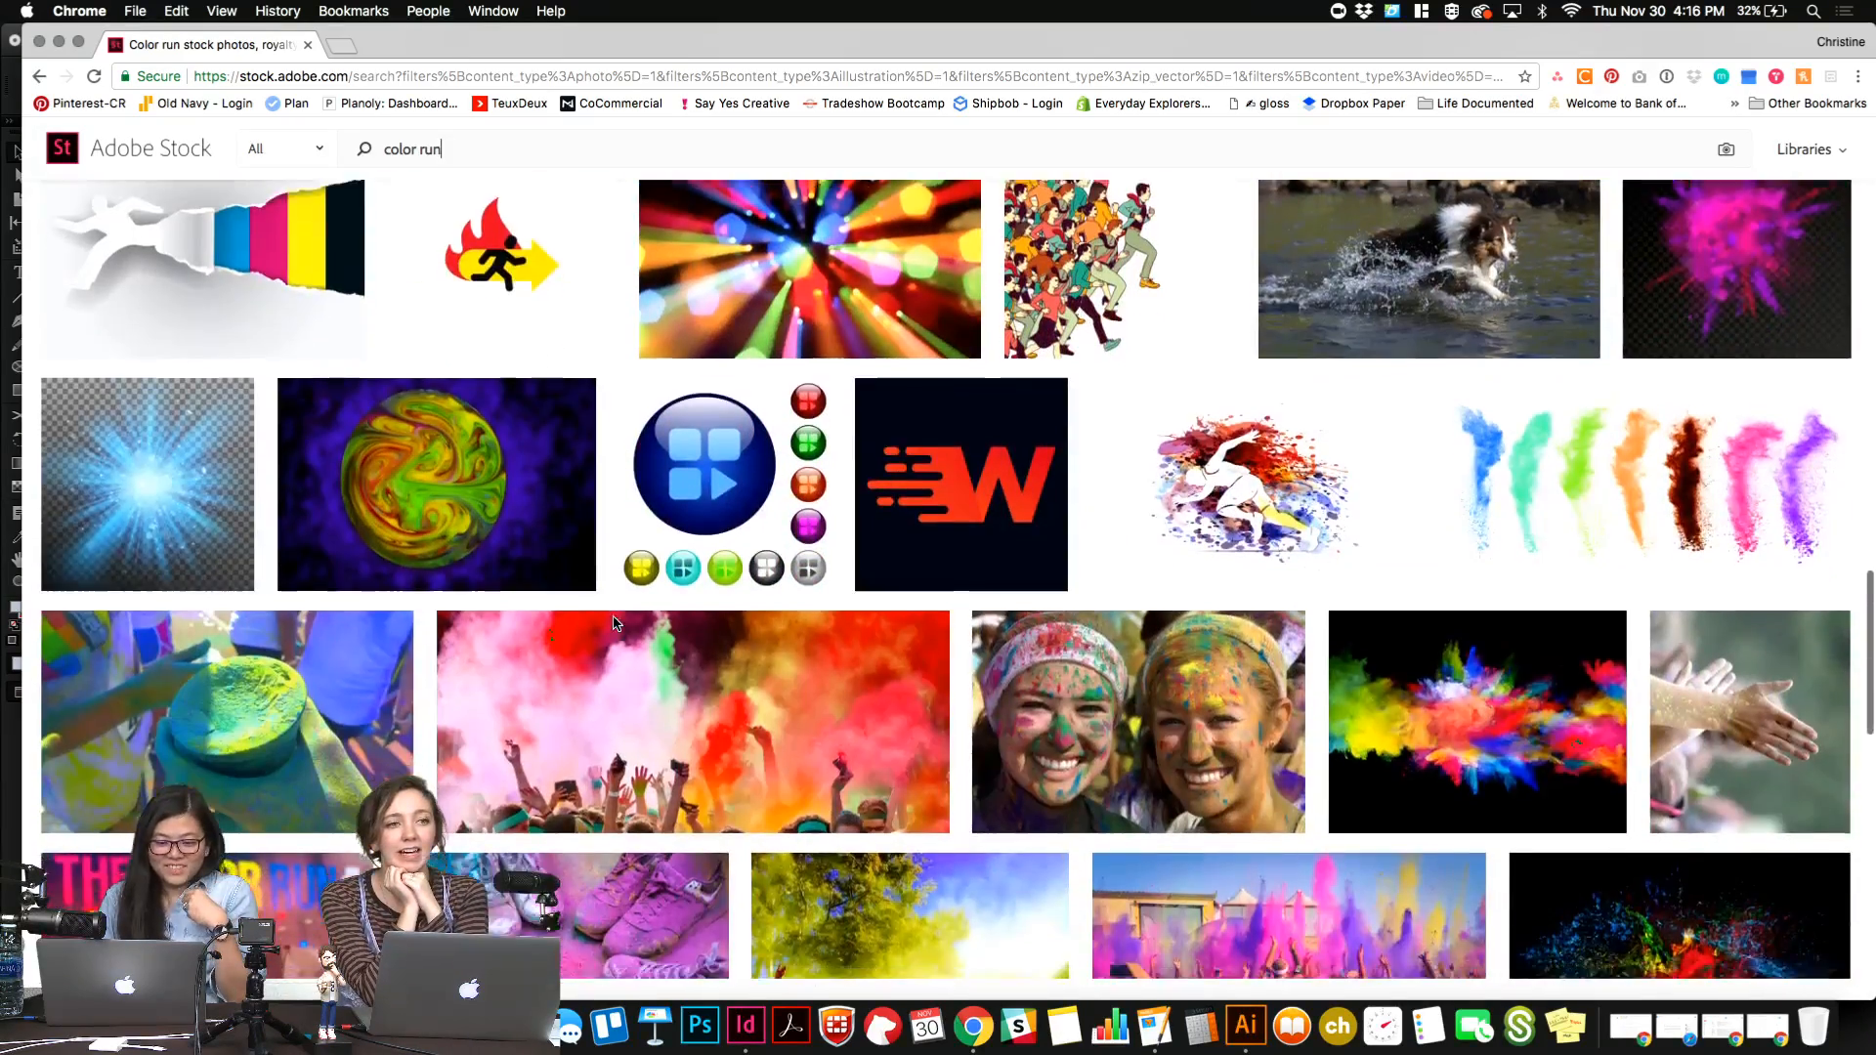
scroll(616, 626, down, 2)
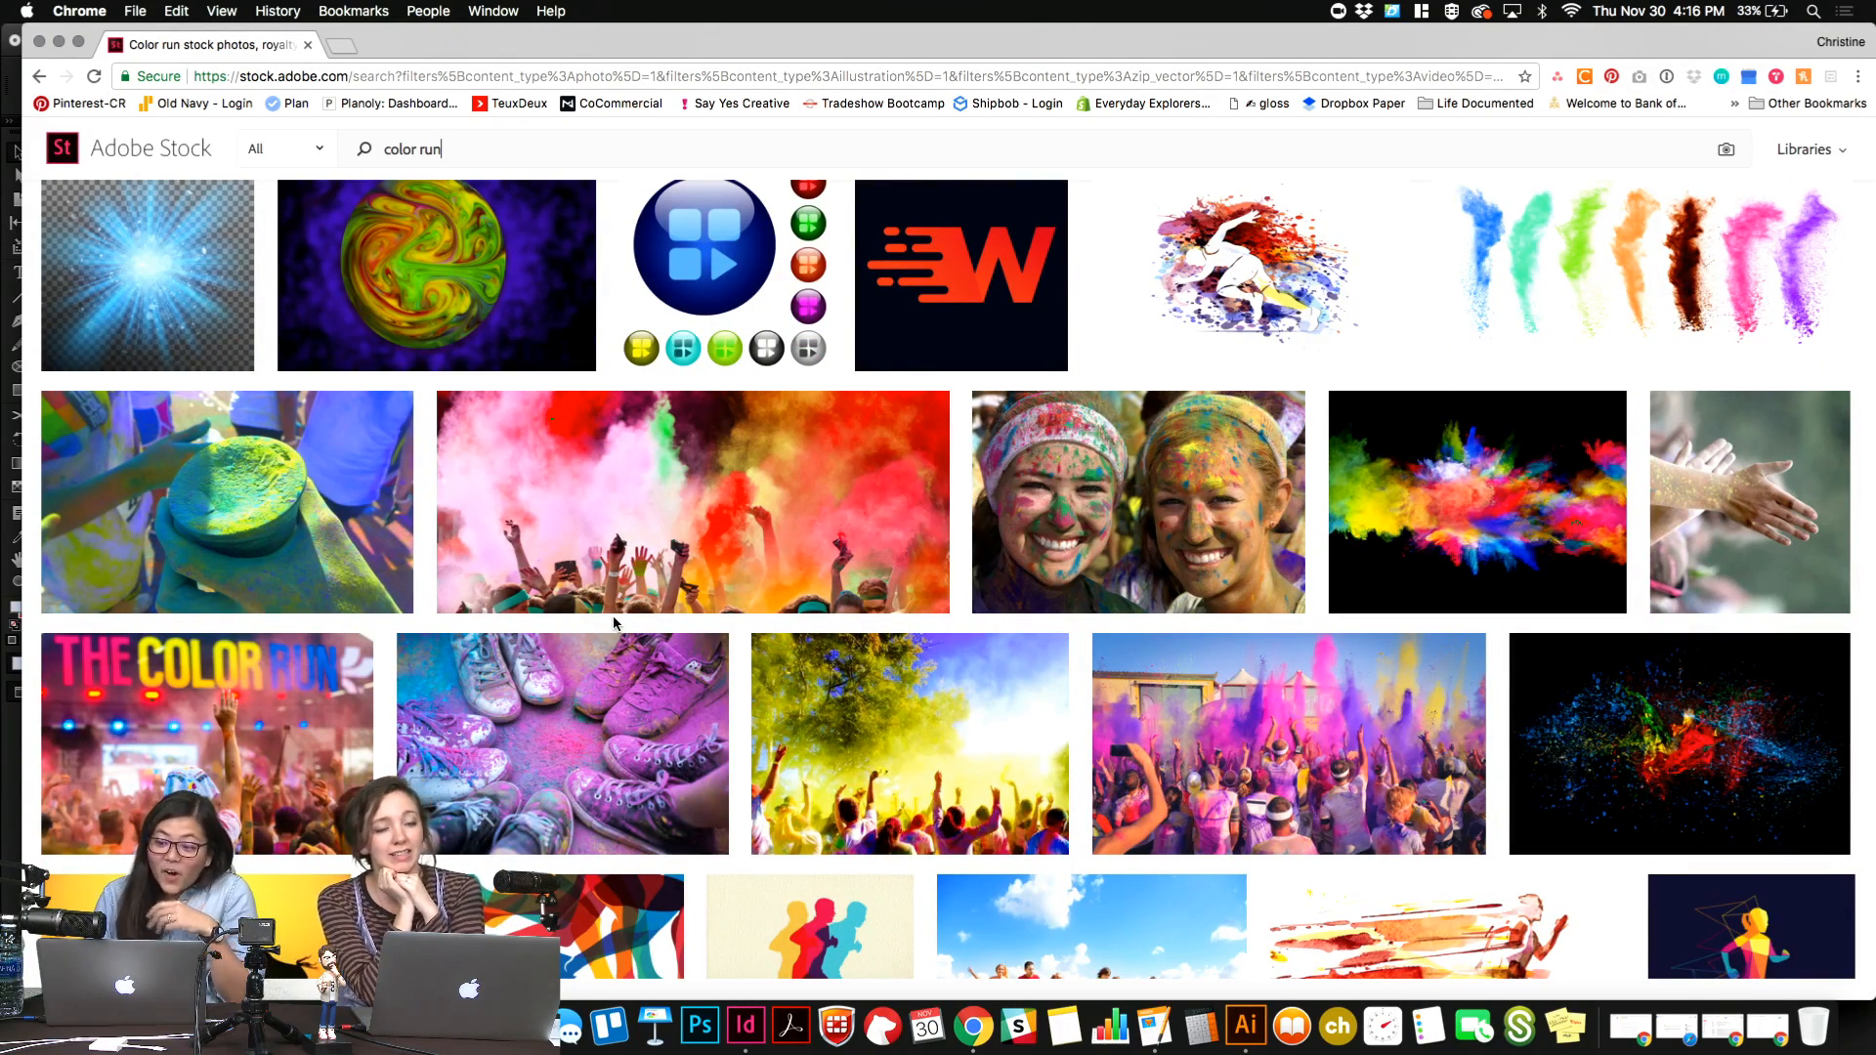
scroll(616, 624, down, 2)
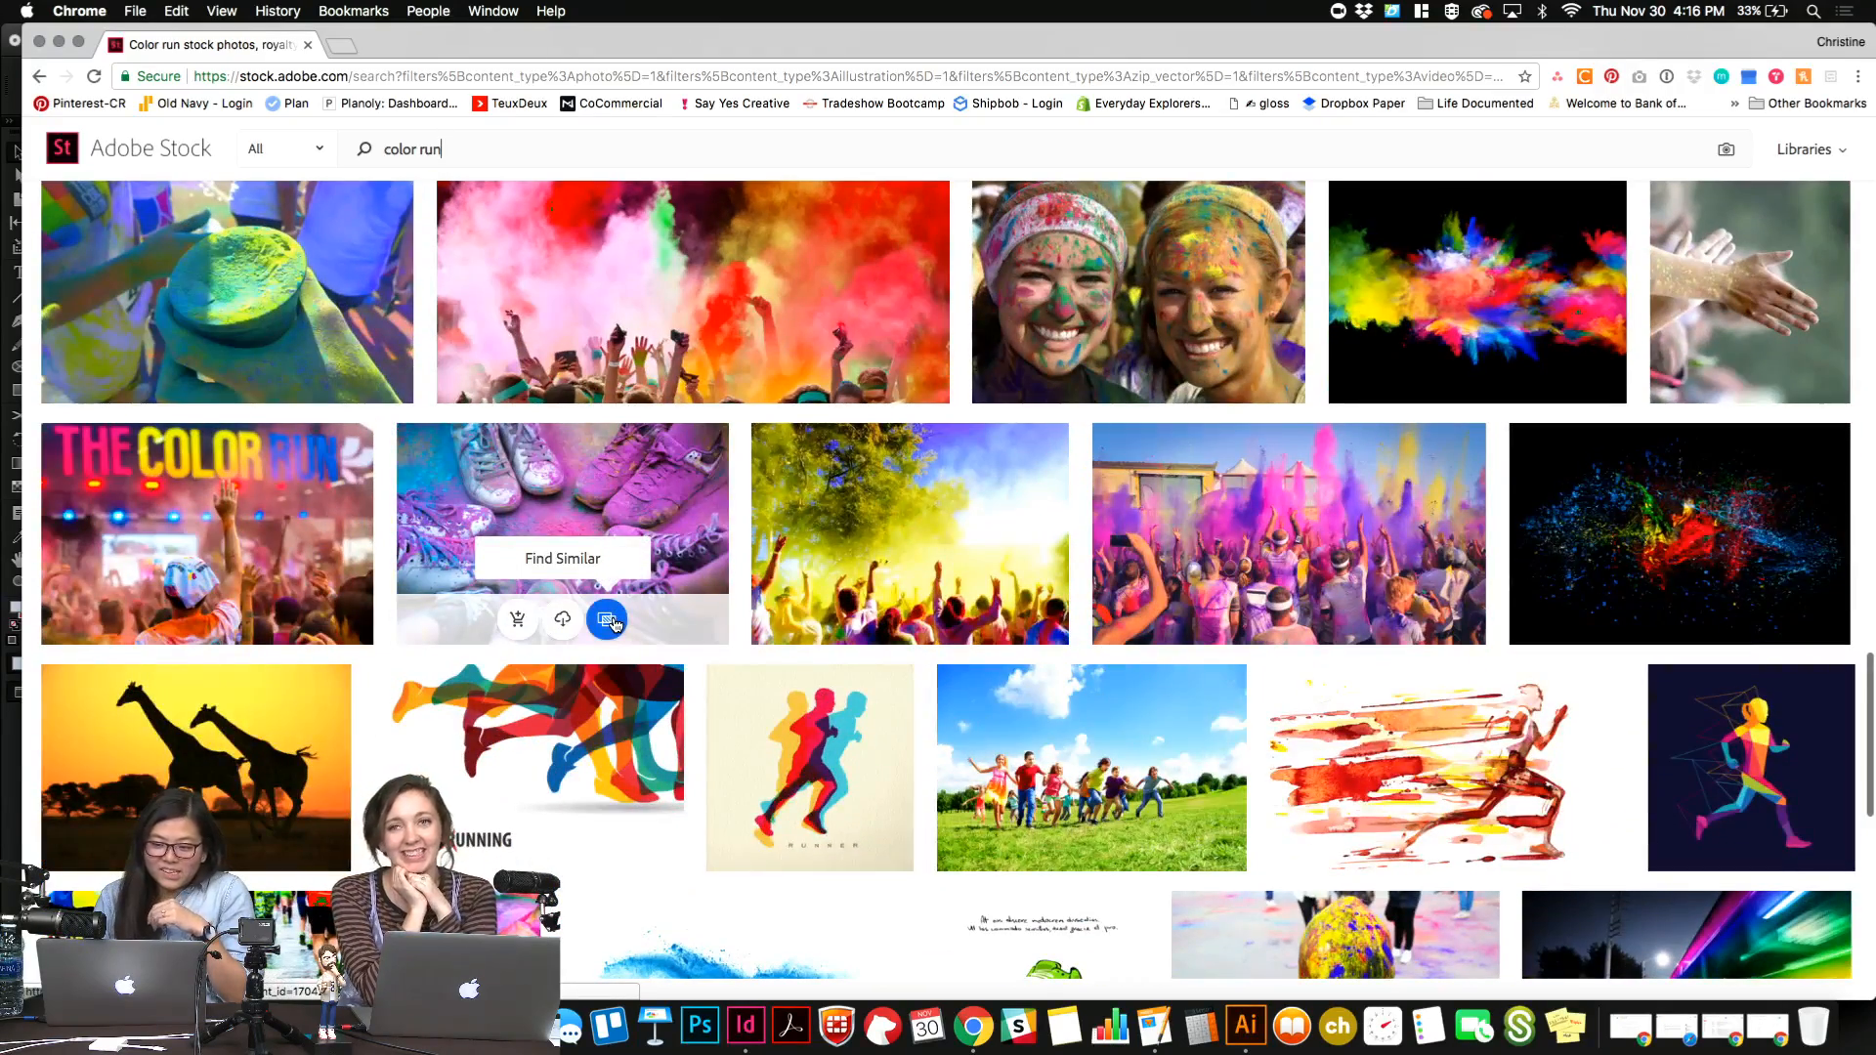
scroll(612, 624, down, 3)
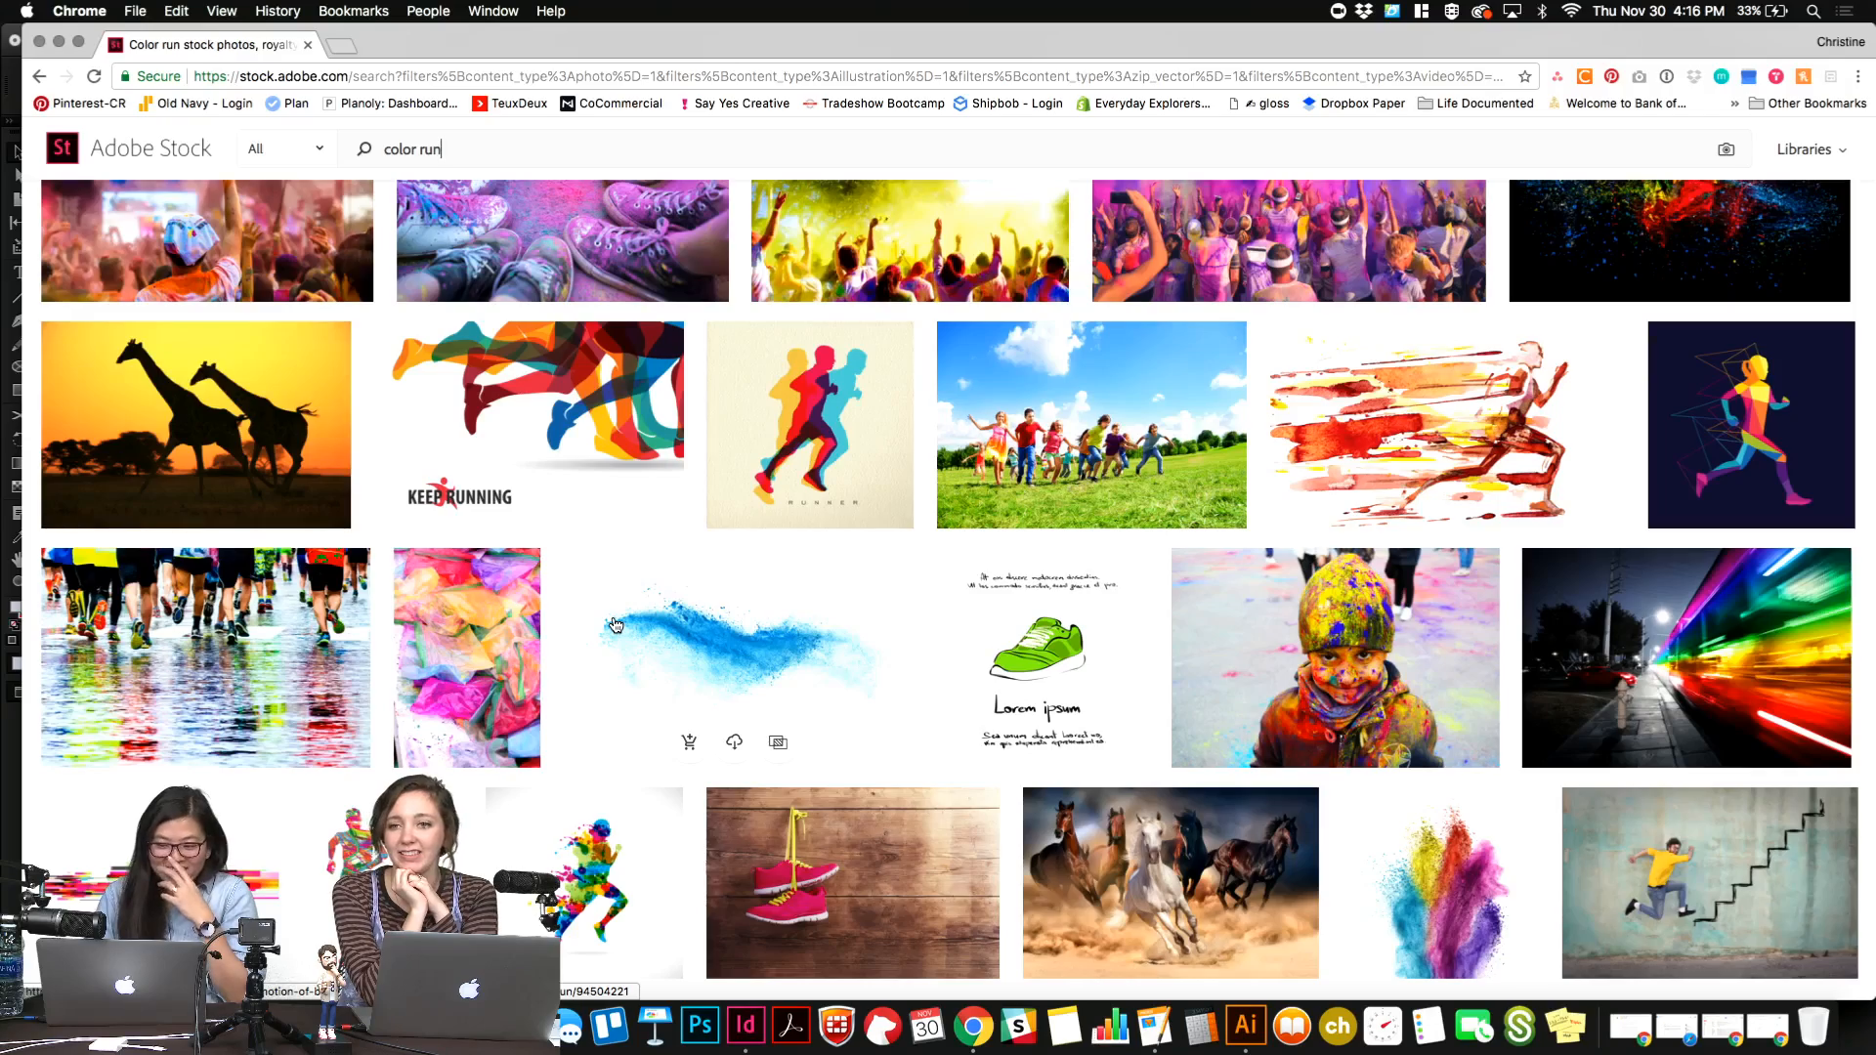
scroll(615, 625, down, 10)
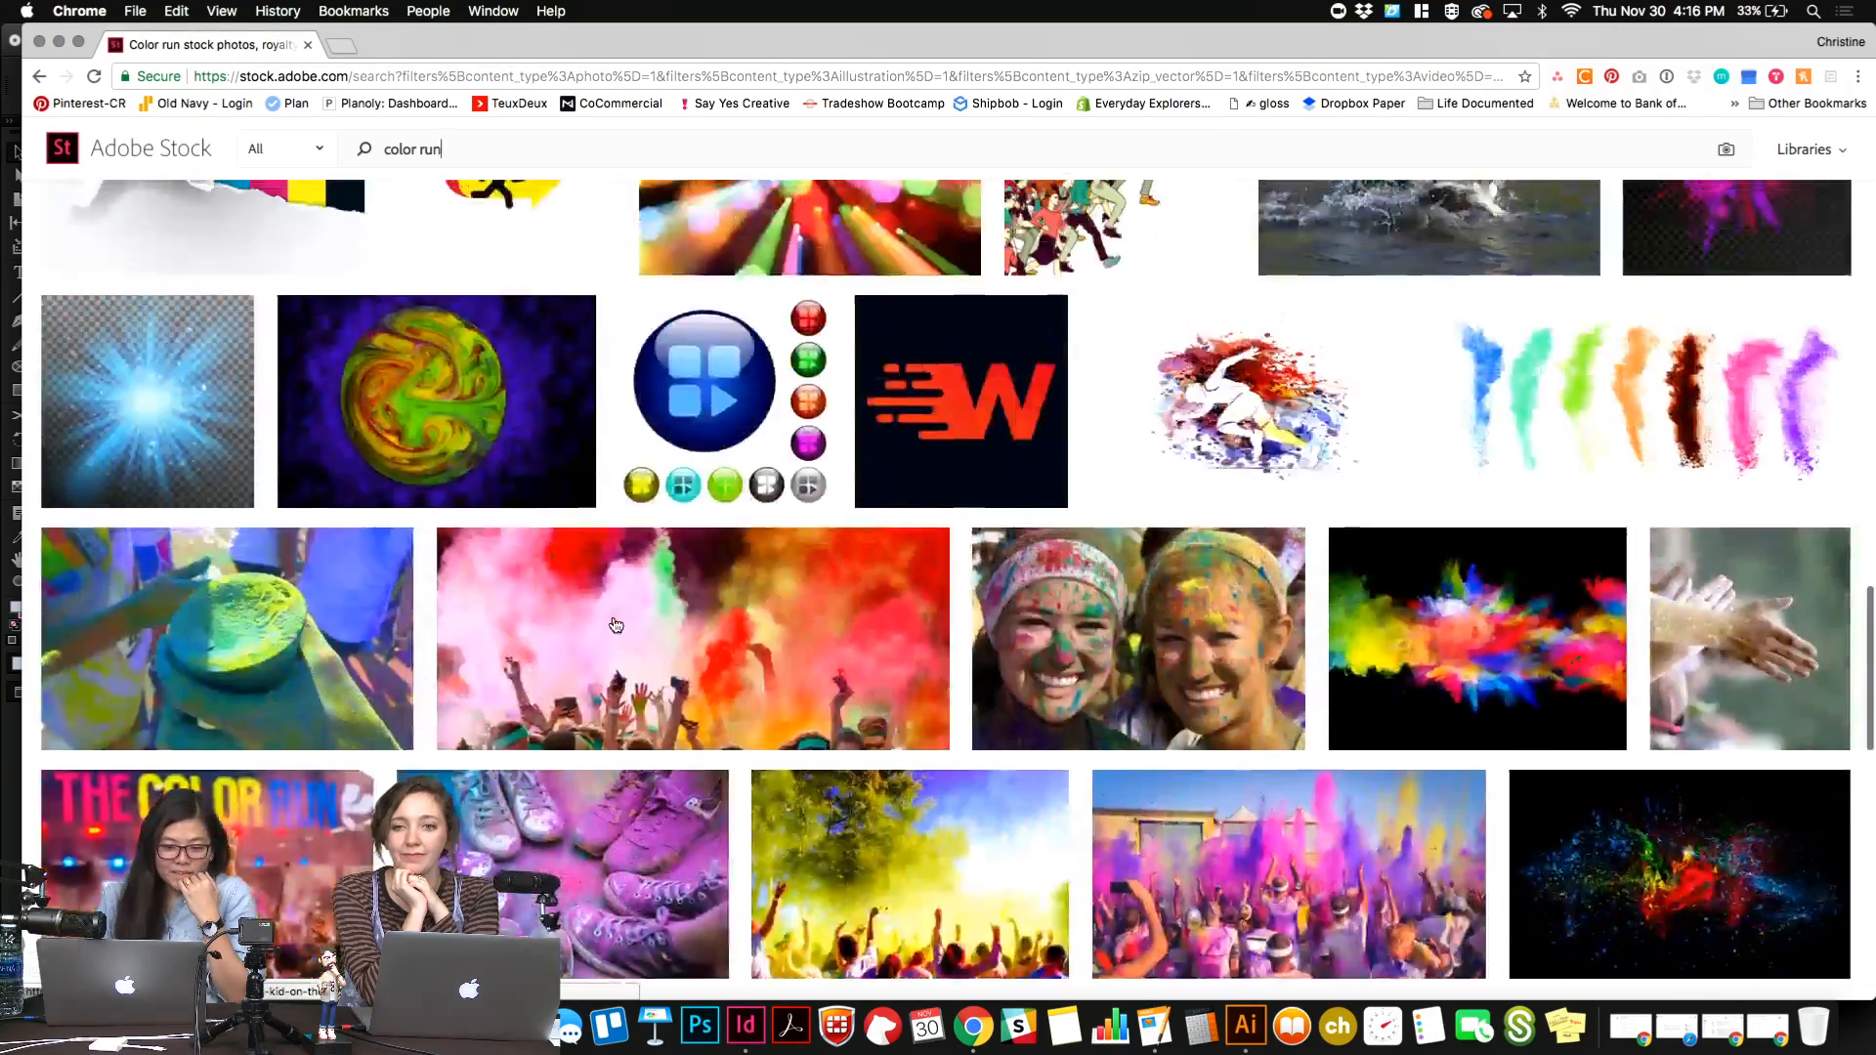
scroll(616, 625, up, 7)
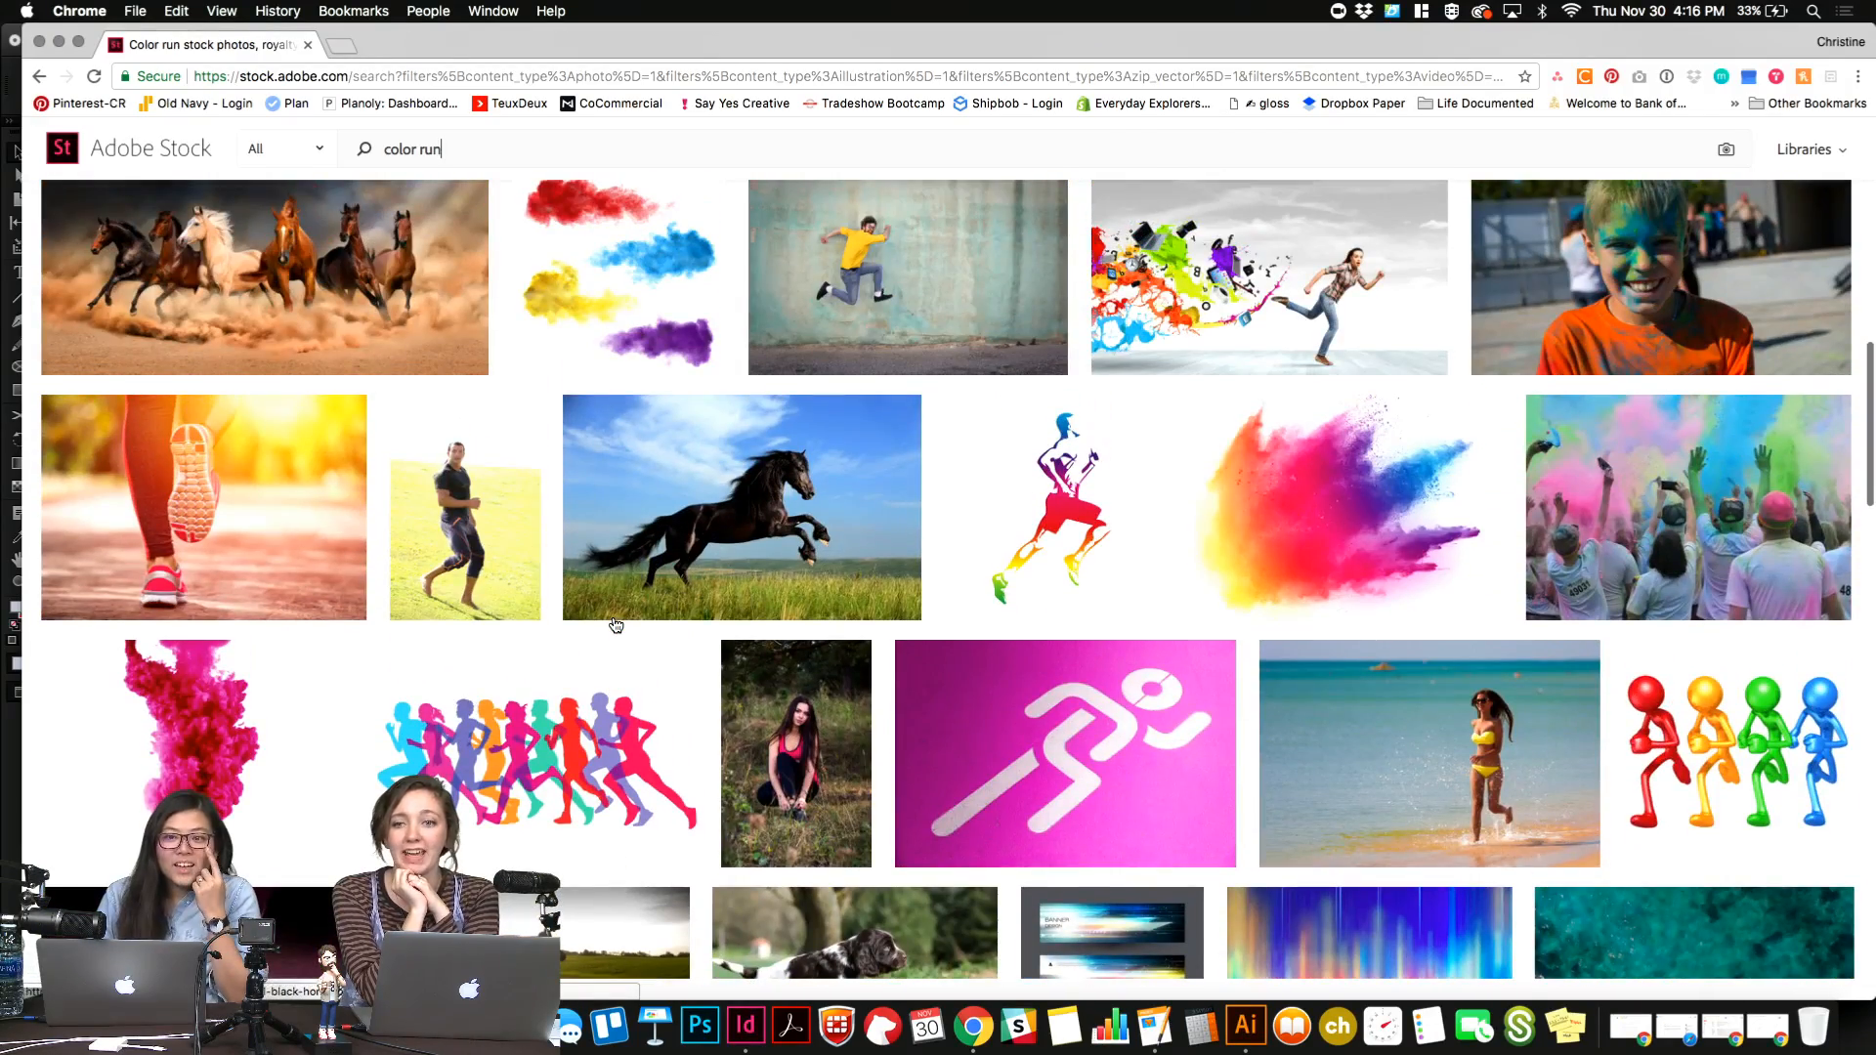
scroll(615, 626, up, 10)
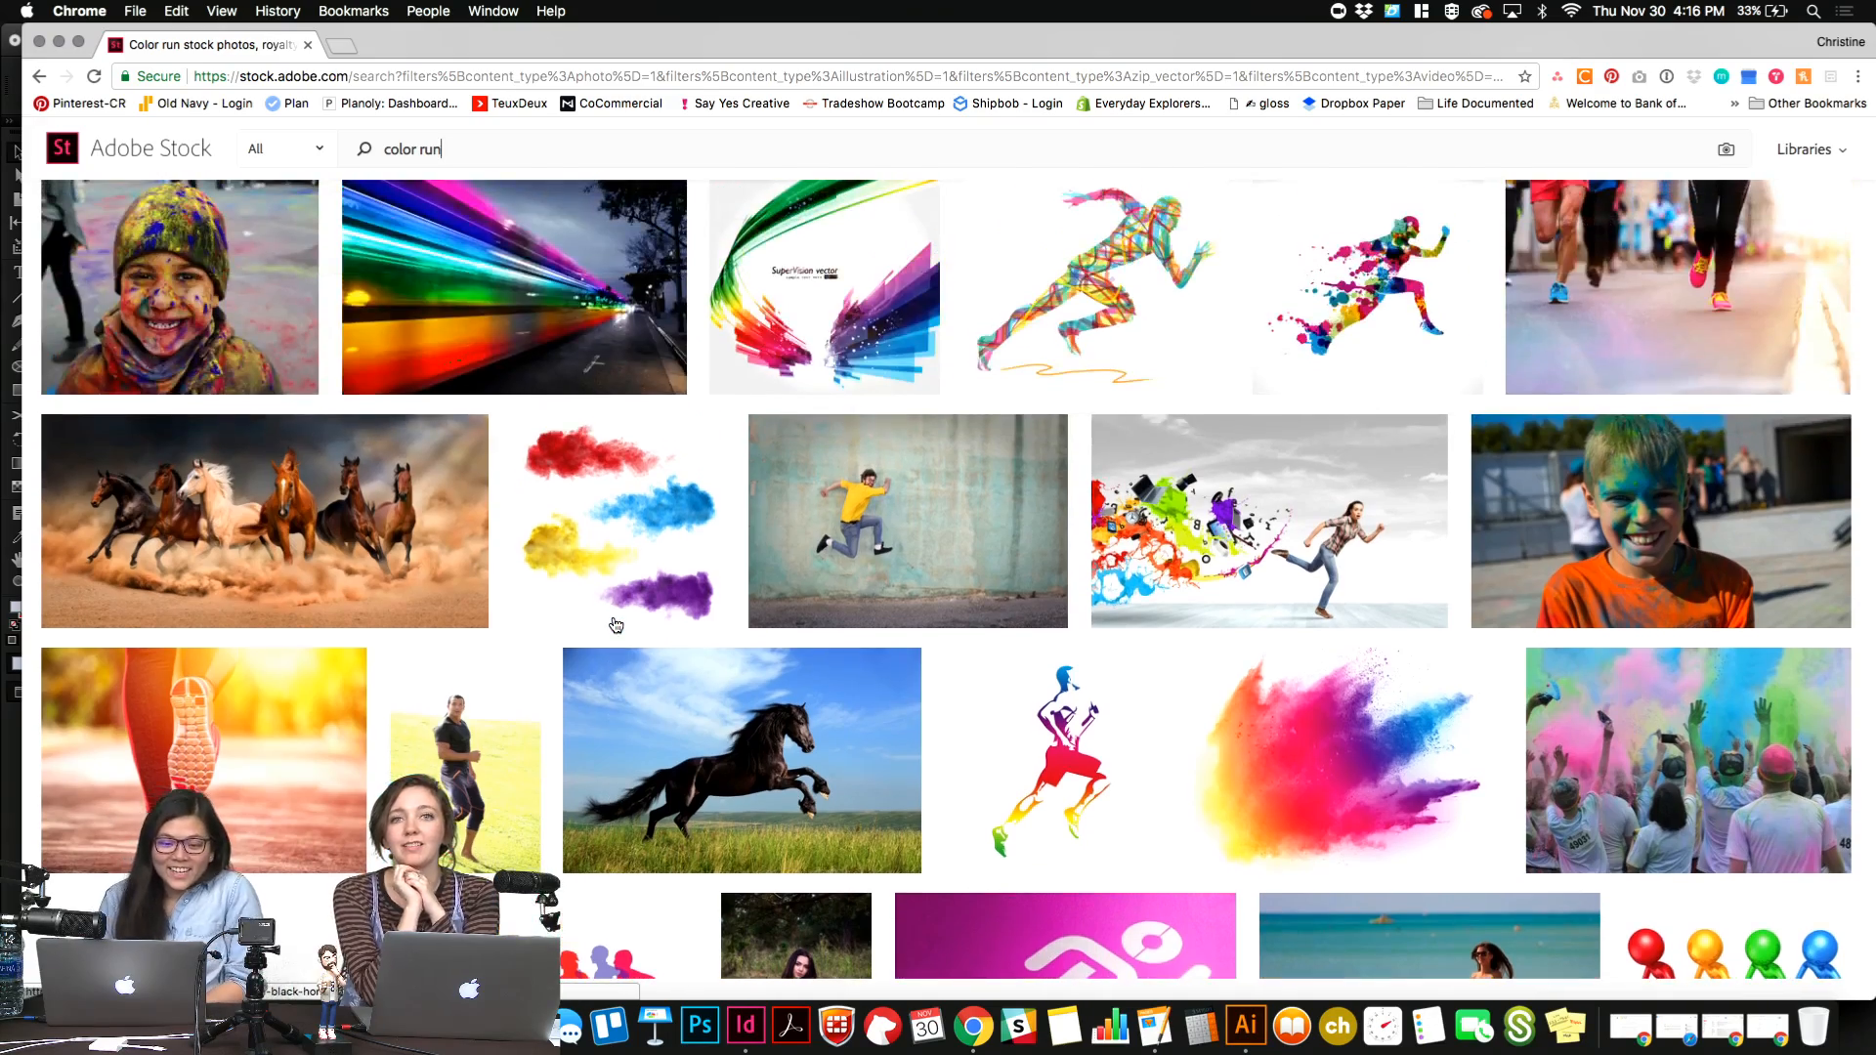
scroll(615, 625, up, 5)
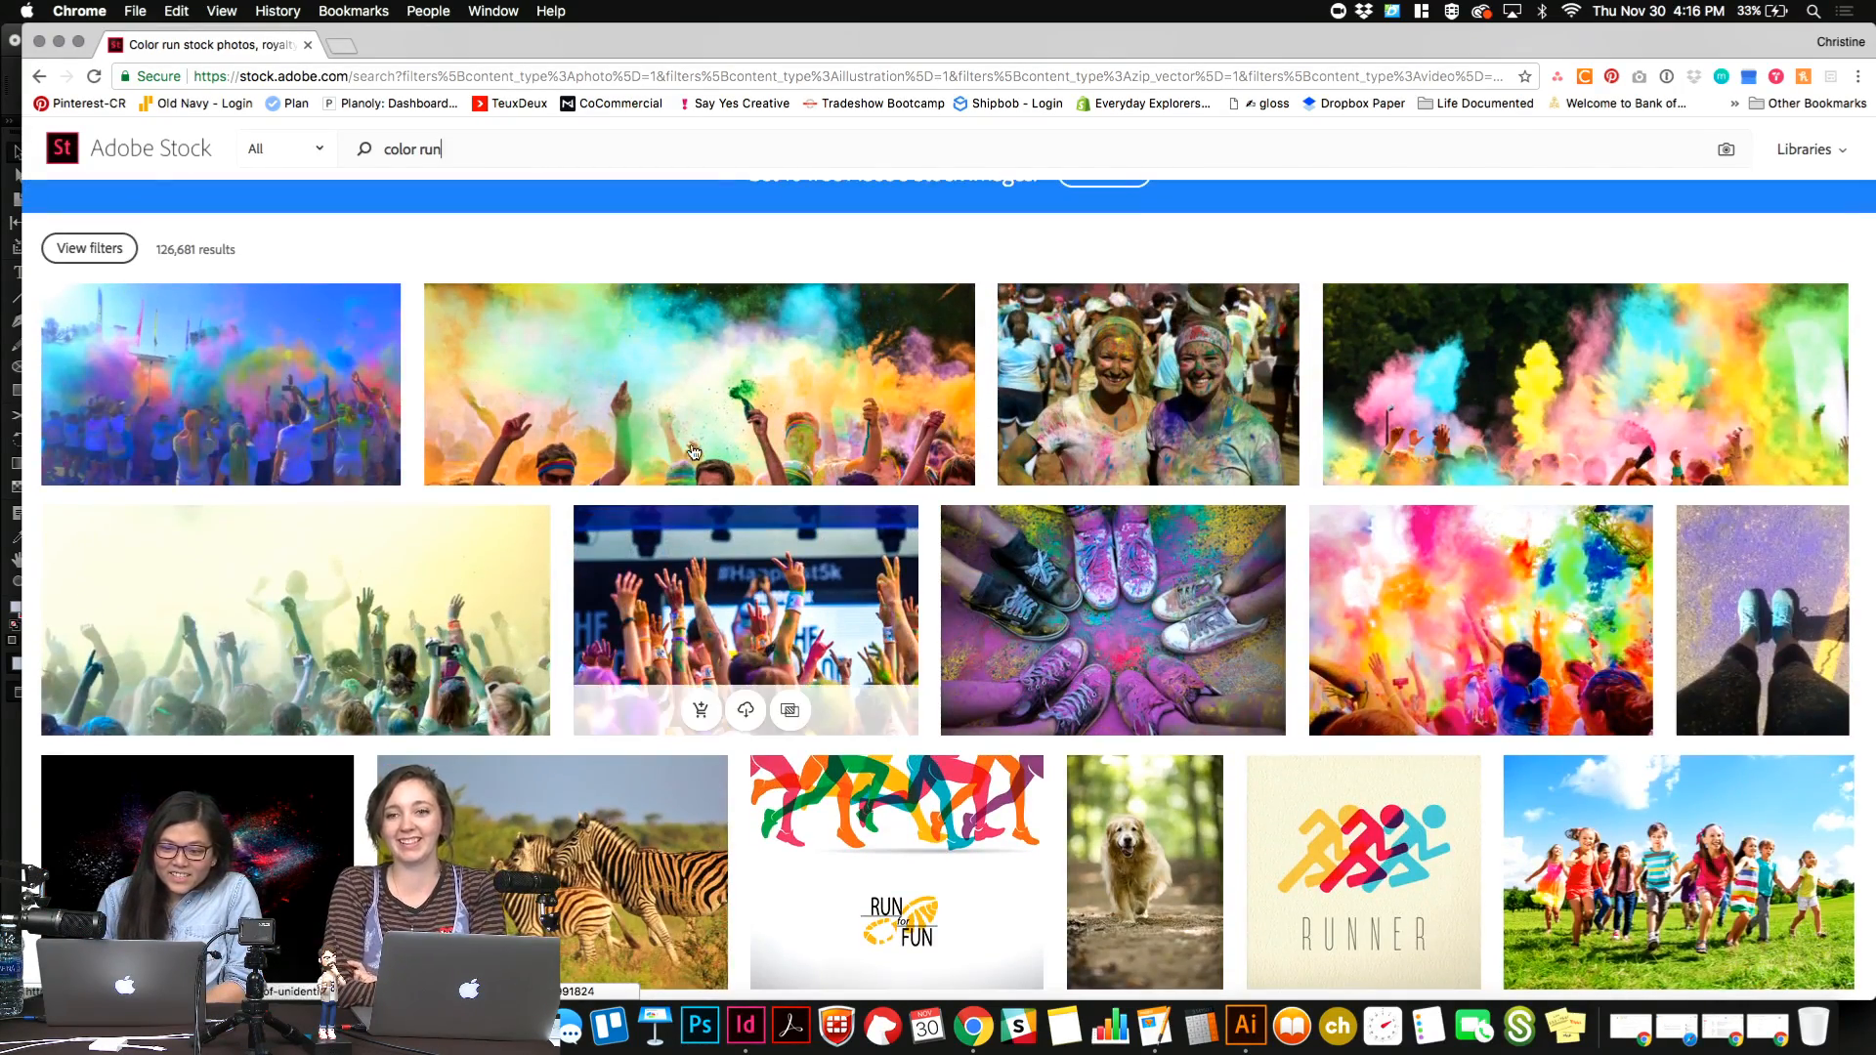
mouse_move(714, 437)
mouse_move(1475, 458)
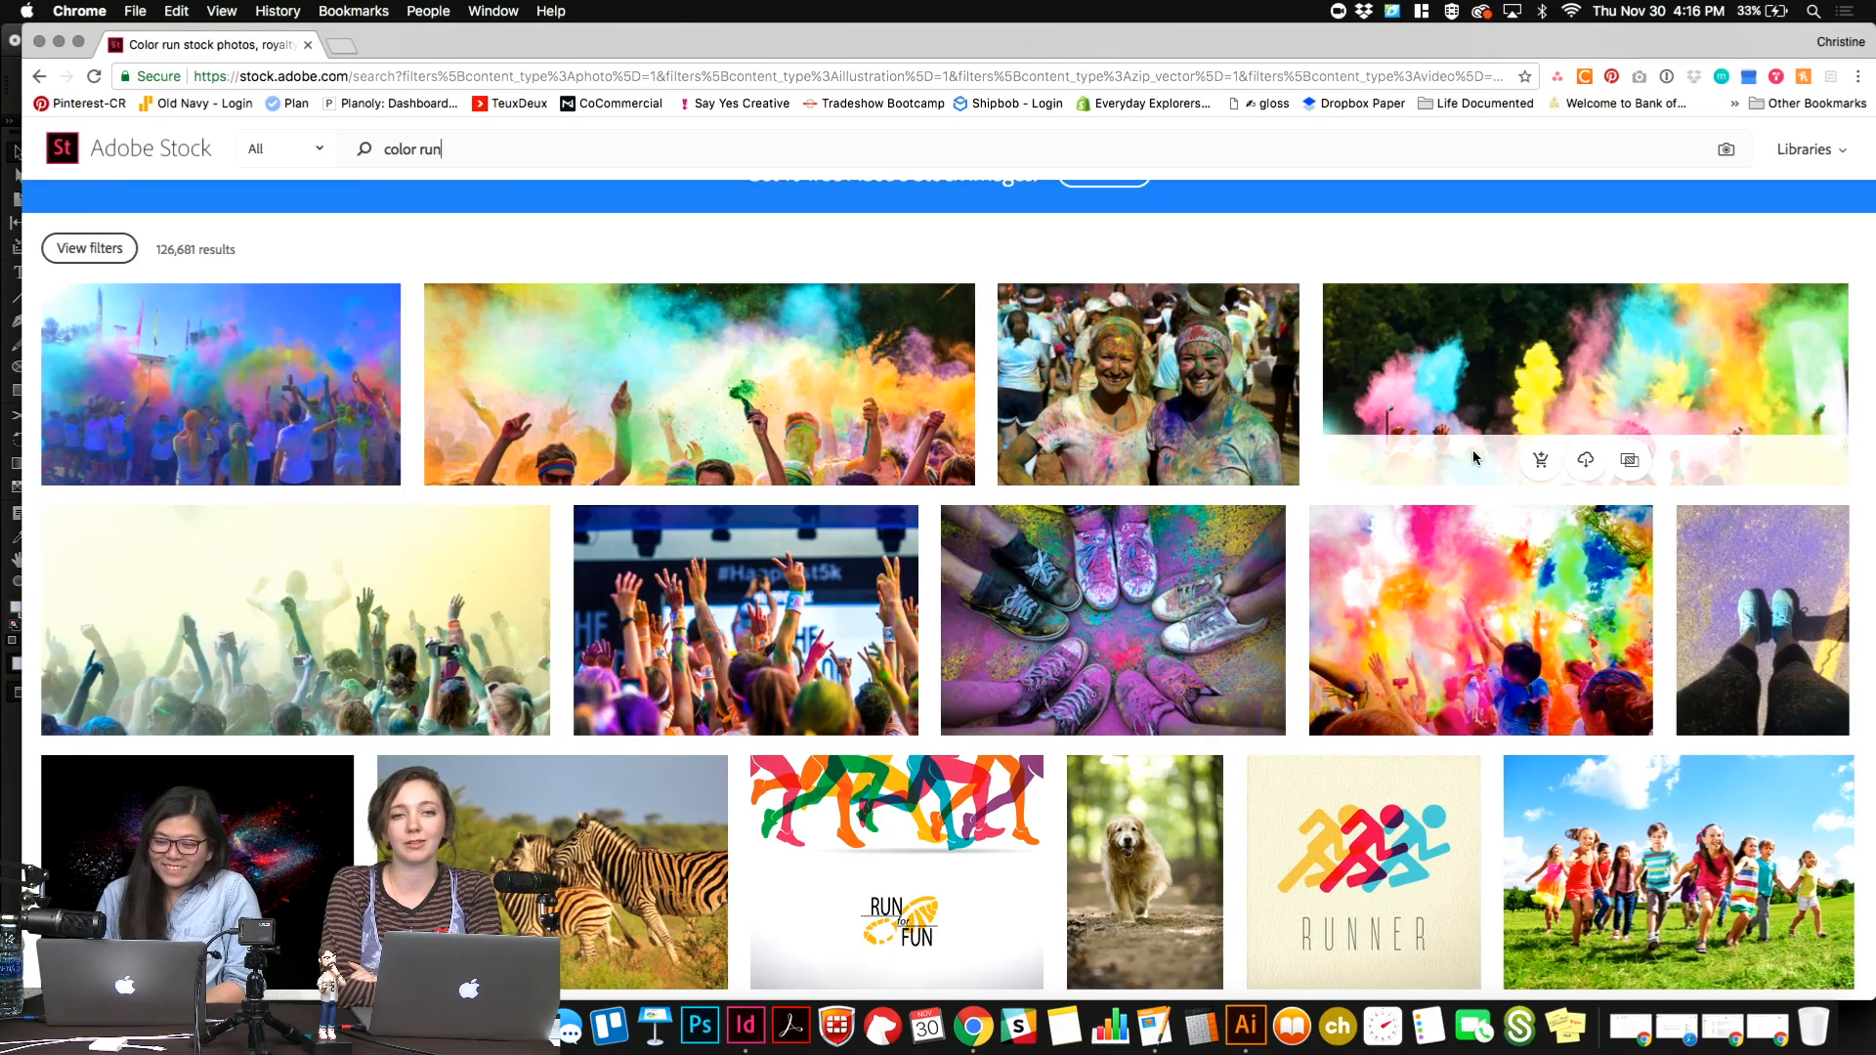
Save a preview of the multicolored powder-cloud crowd photo, beside the circle of sneakers, to the Utopia library.
scroll(1474, 457, down, 2)
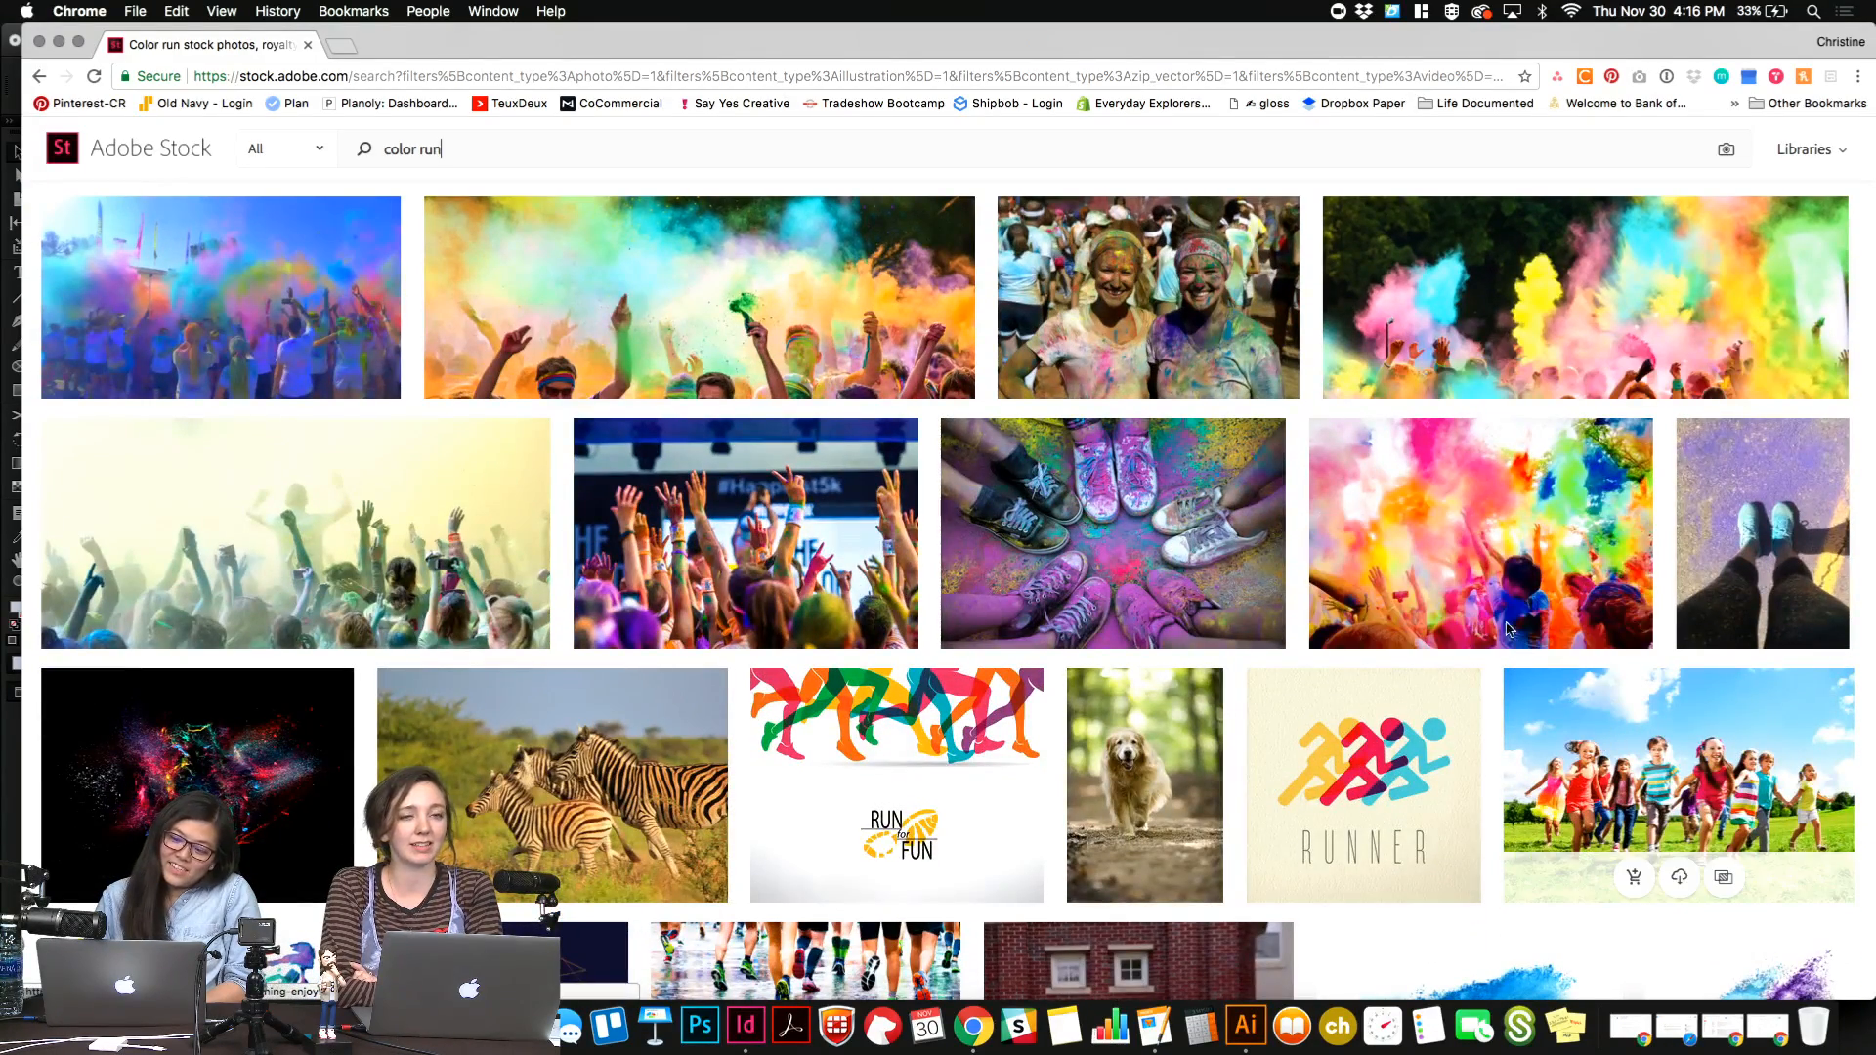
mouse_move(1436, 623)
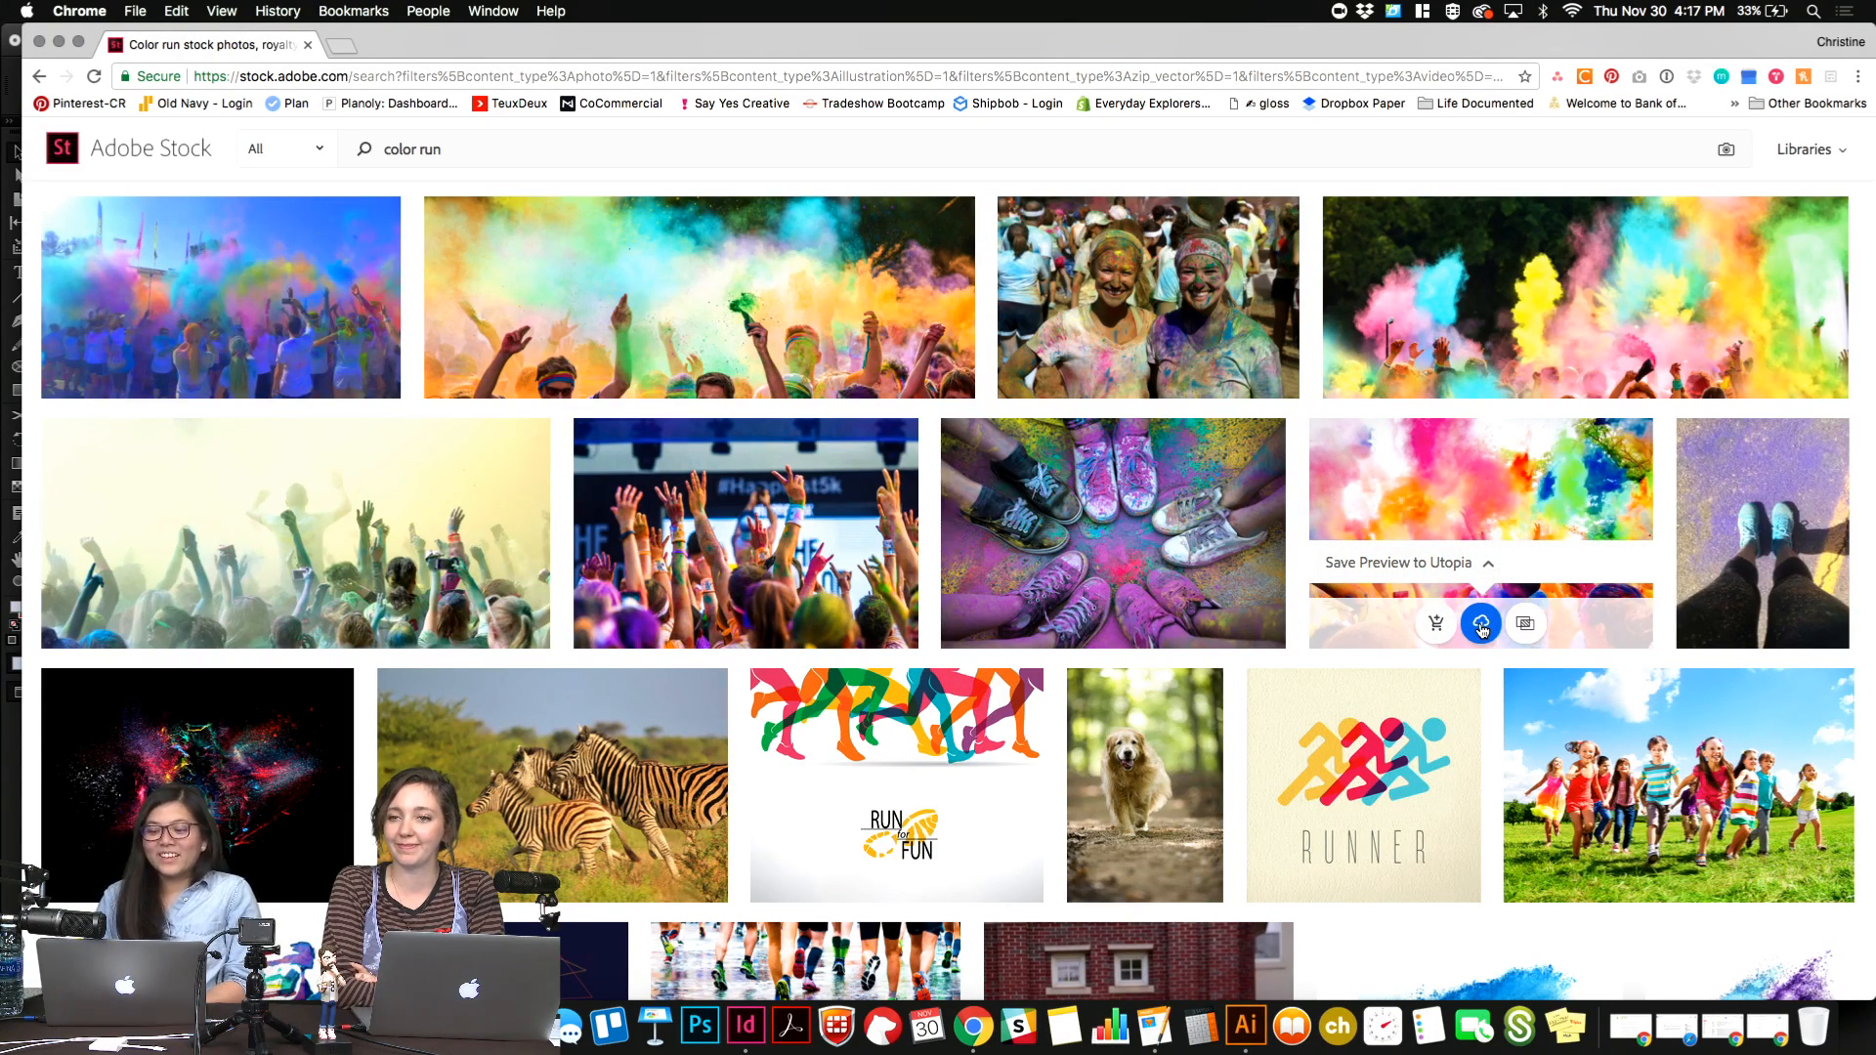
click(1481, 625)
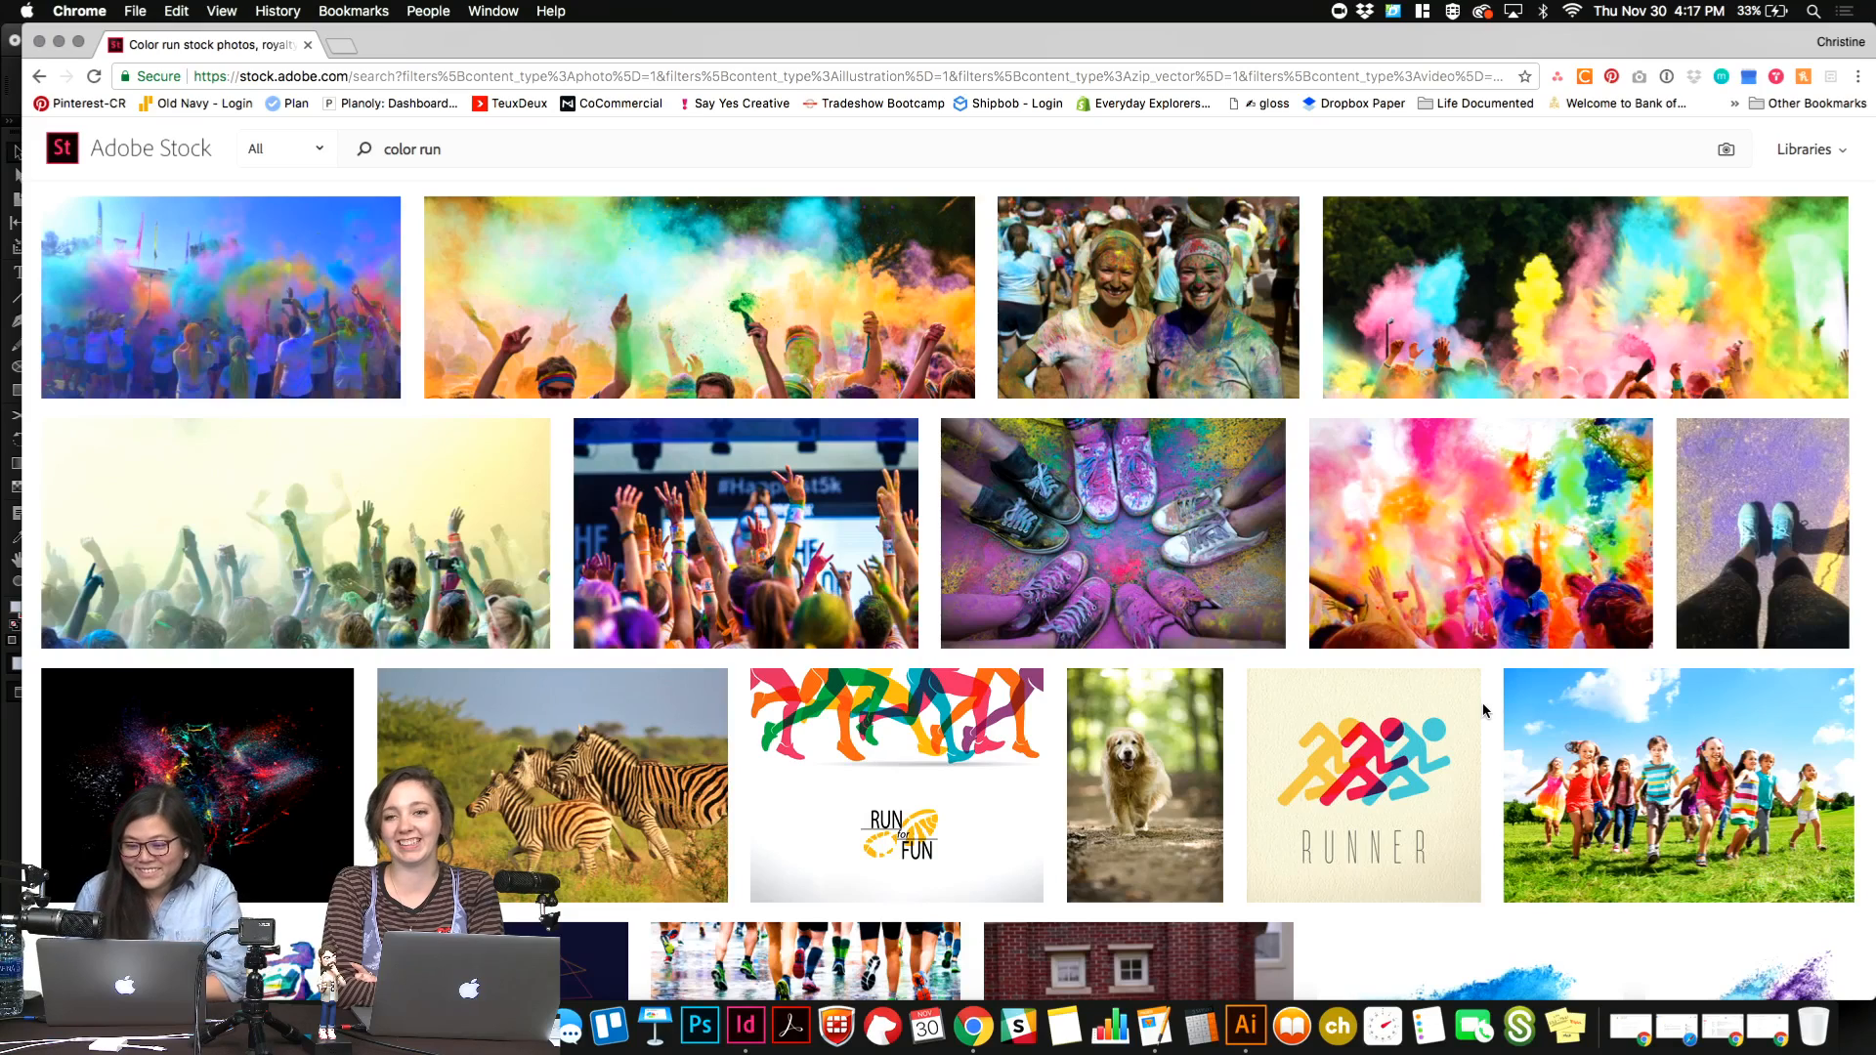
Return to InDesign and select the shorter placeholder frame below the gumdrops feature.
mouse_move(1443, 547)
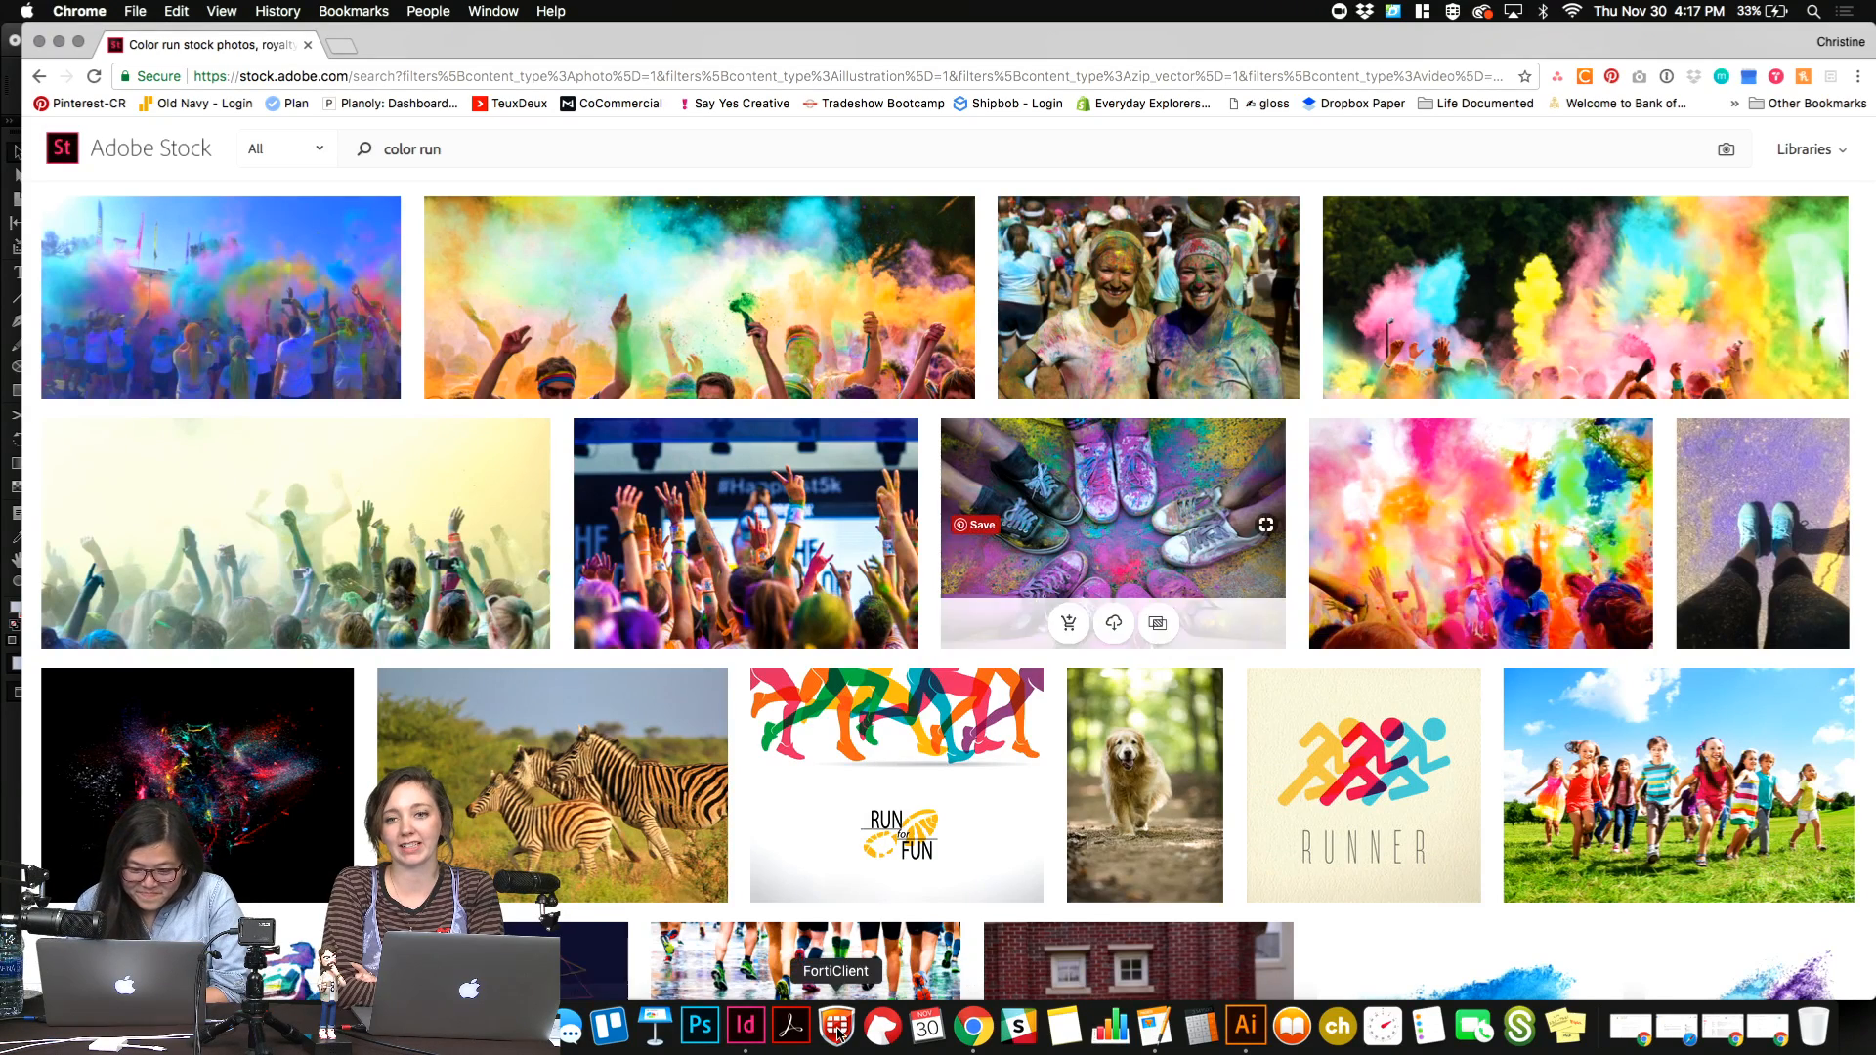
click(745, 1024)
scroll(795, 641, down, 4)
scroll(795, 641, left, 2)
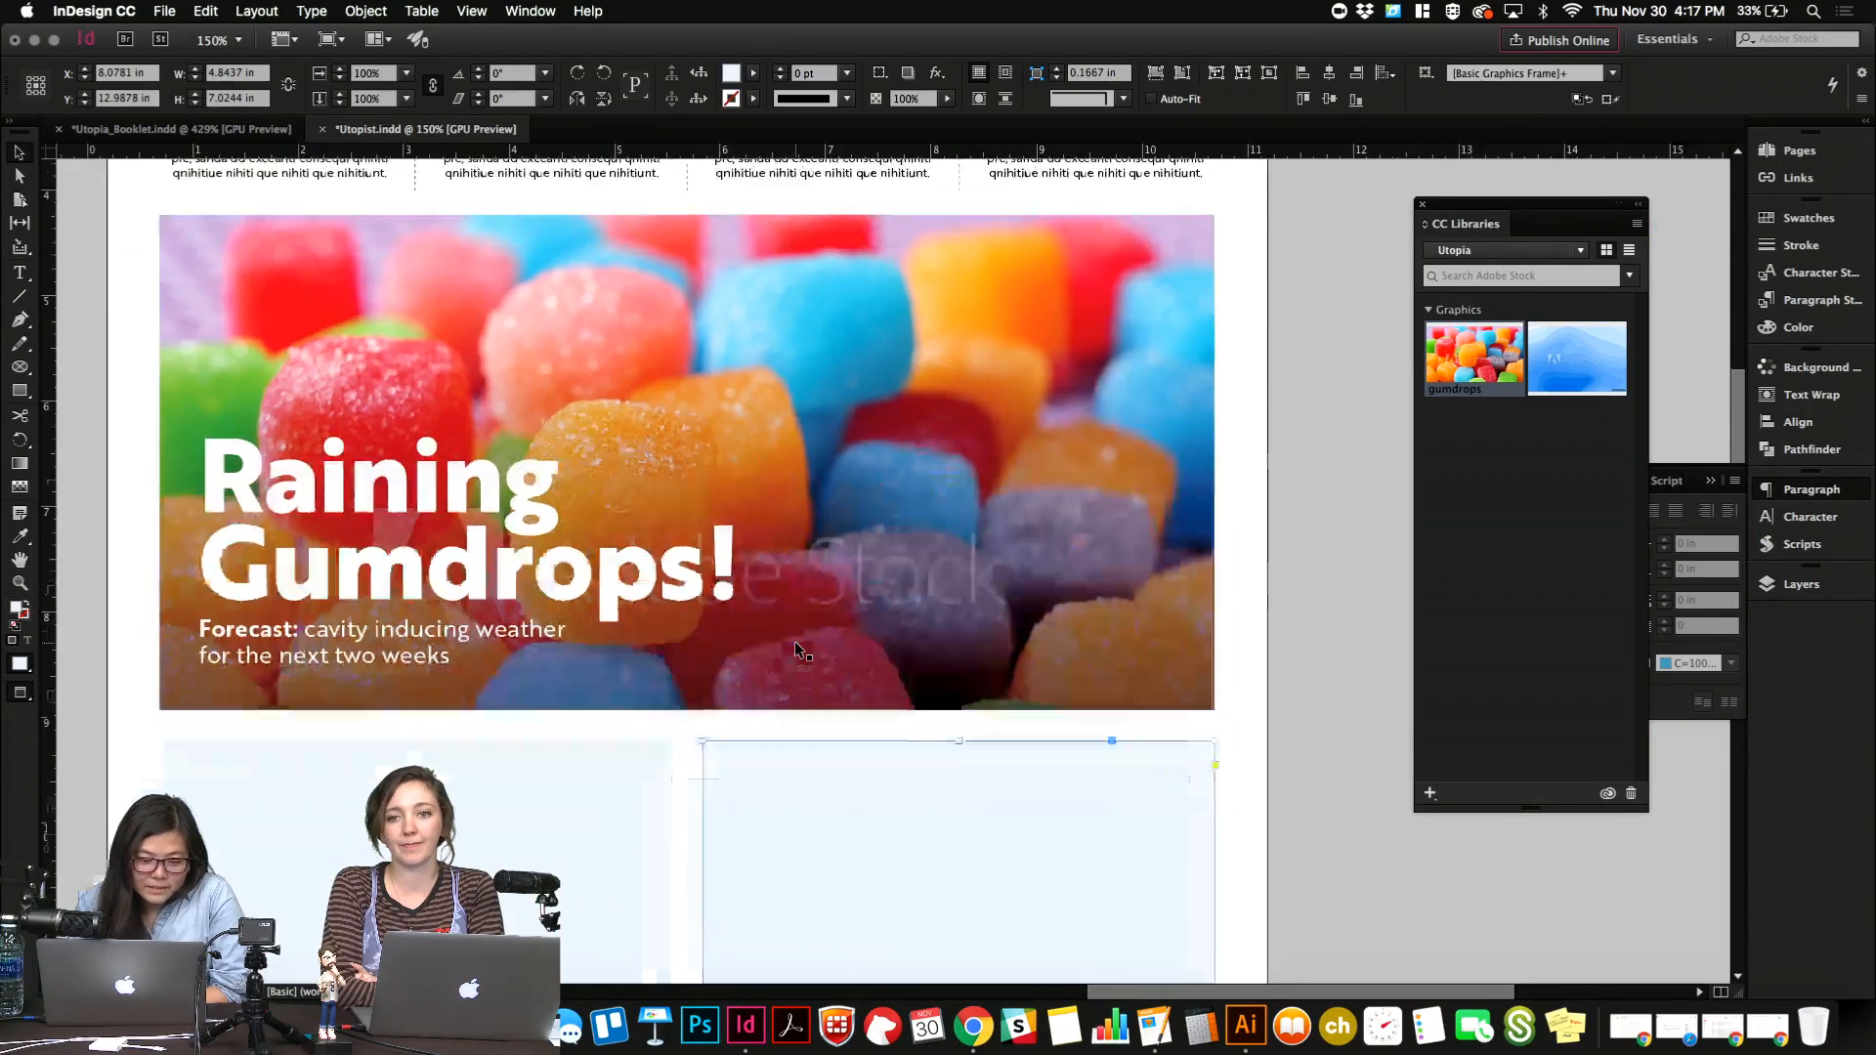
click(700, 691)
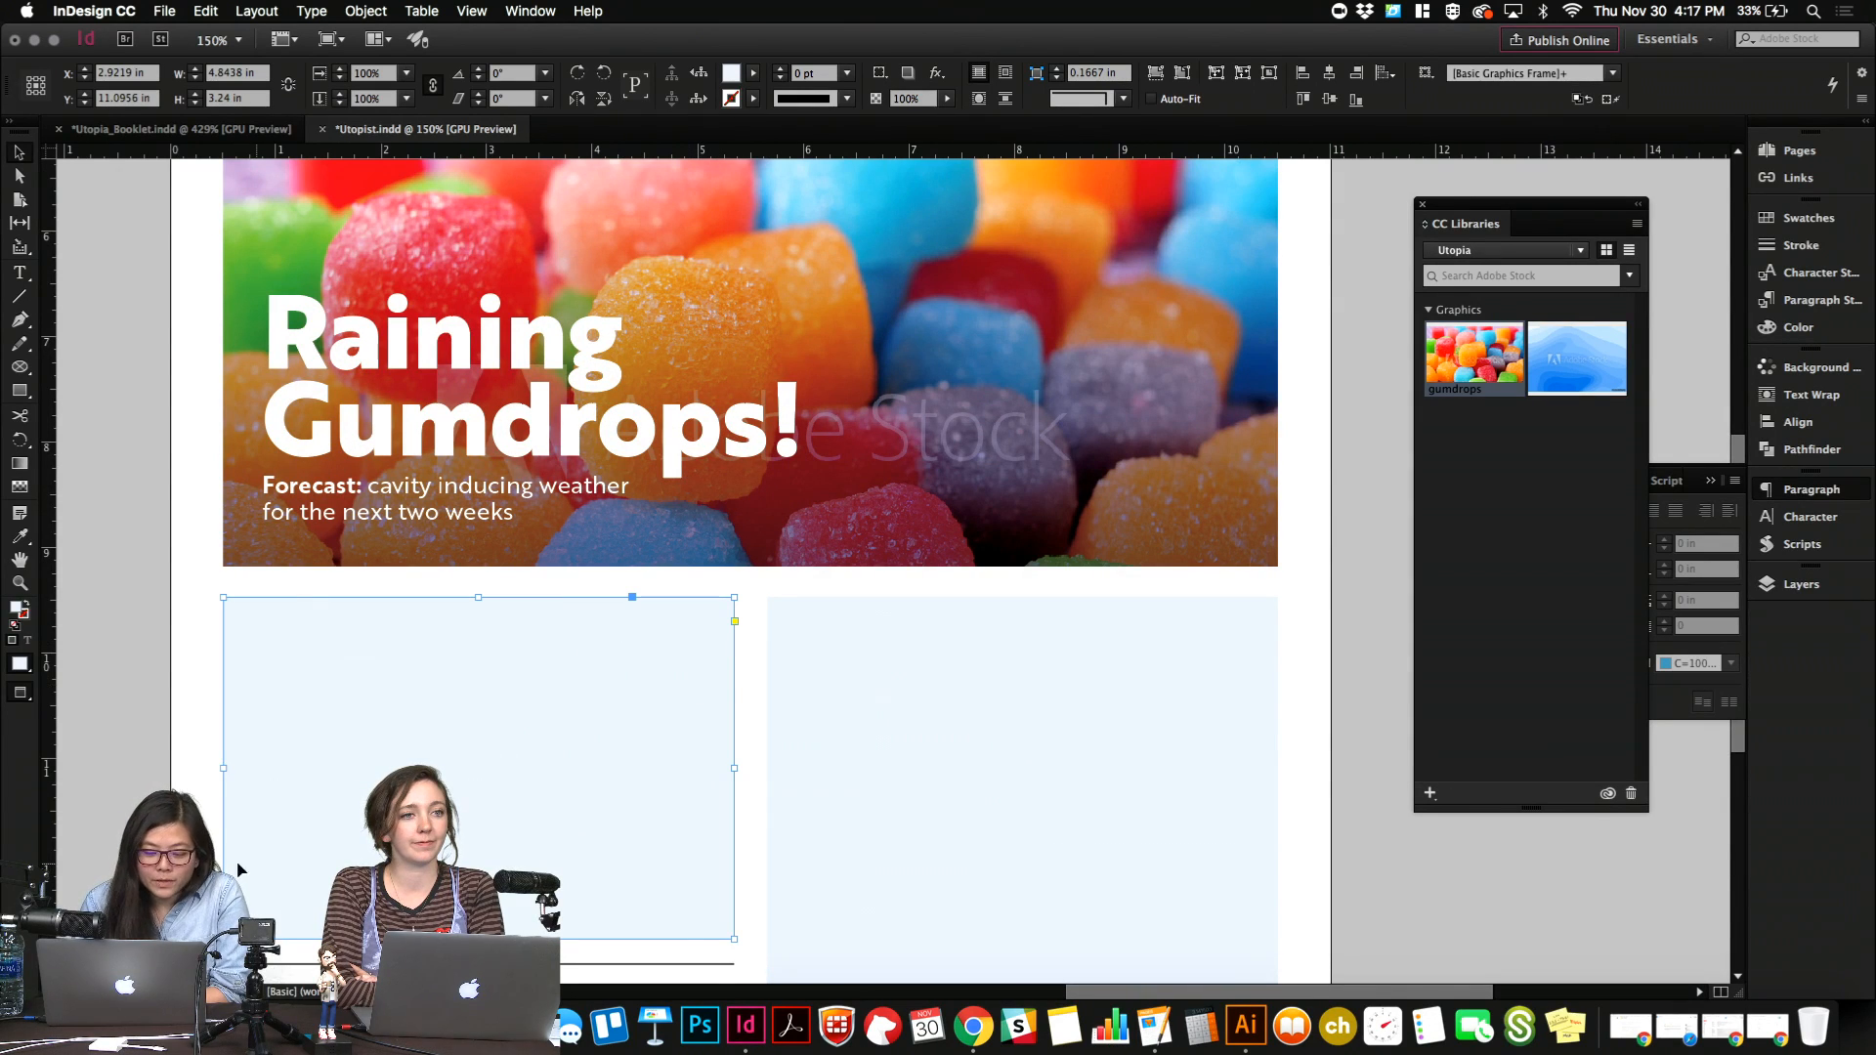
Load the second Utopia library in CC Libraries, then check the Adobe Stock page in Chrome and return to InDesign.
click(1492, 254)
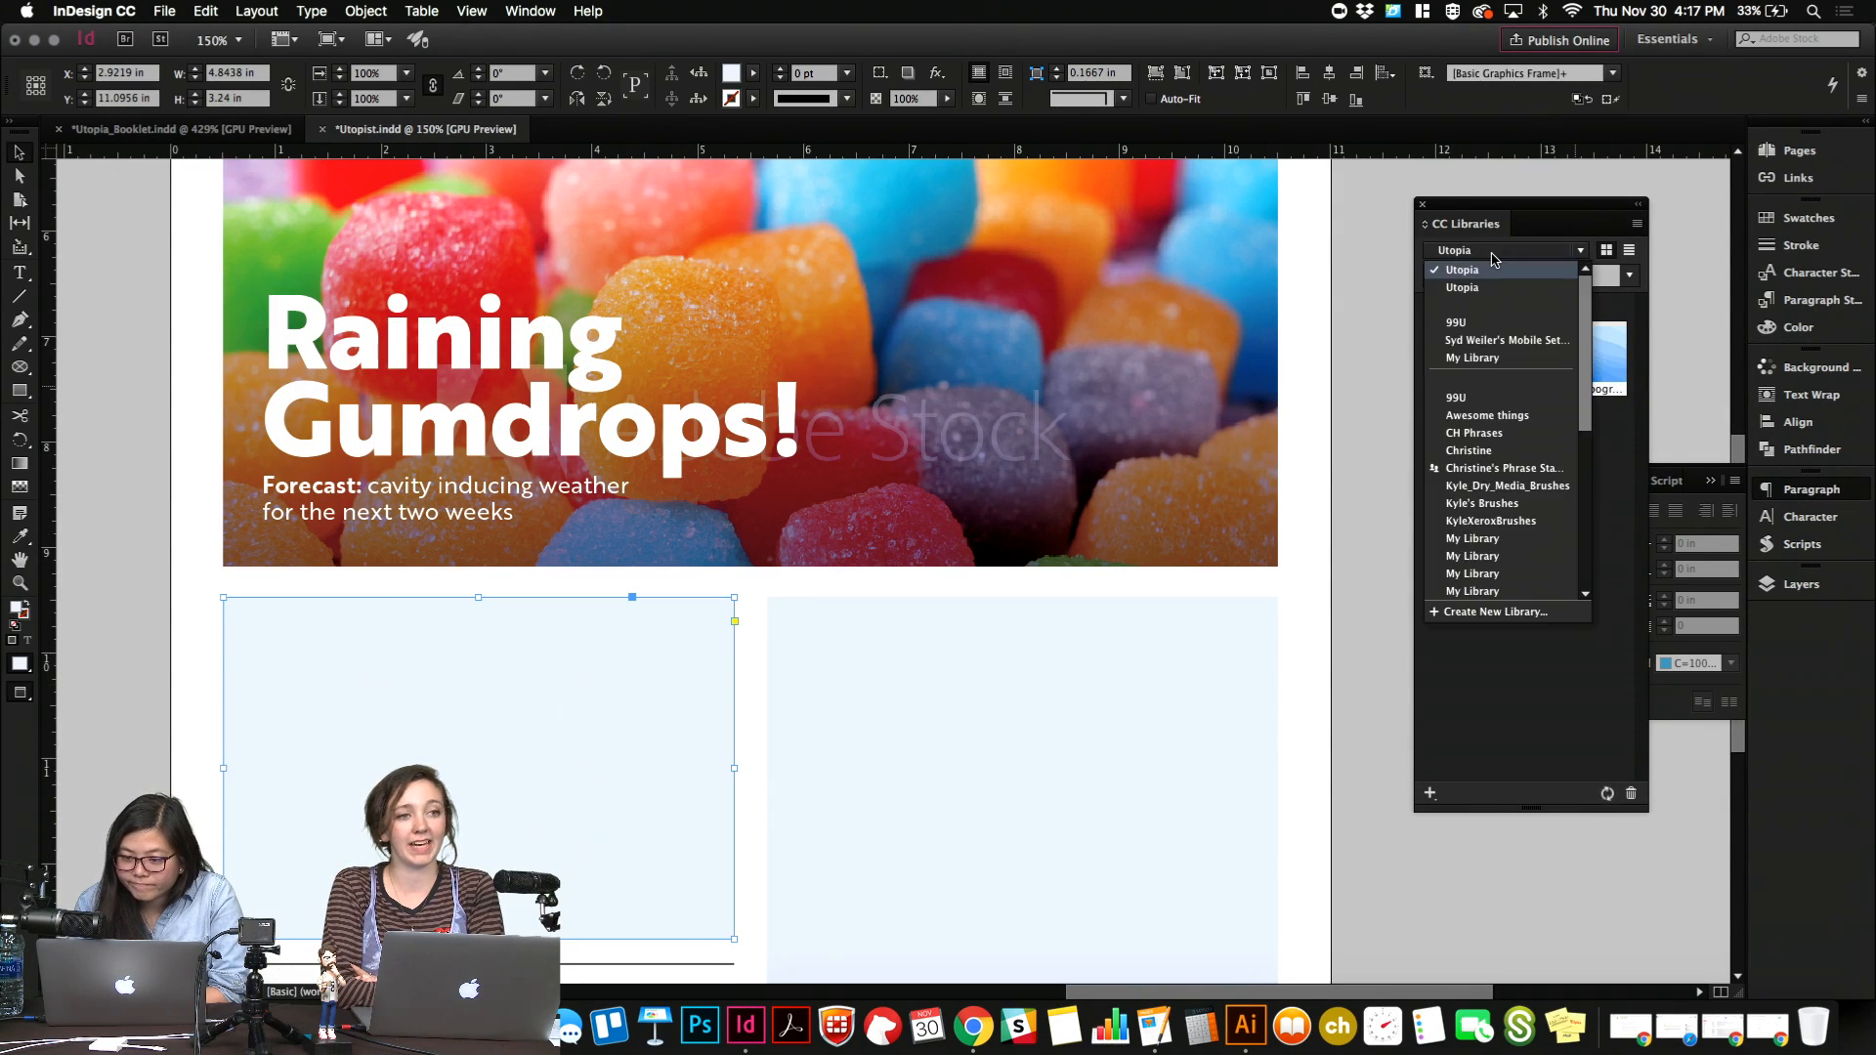
click(1492, 256)
click(1490, 256)
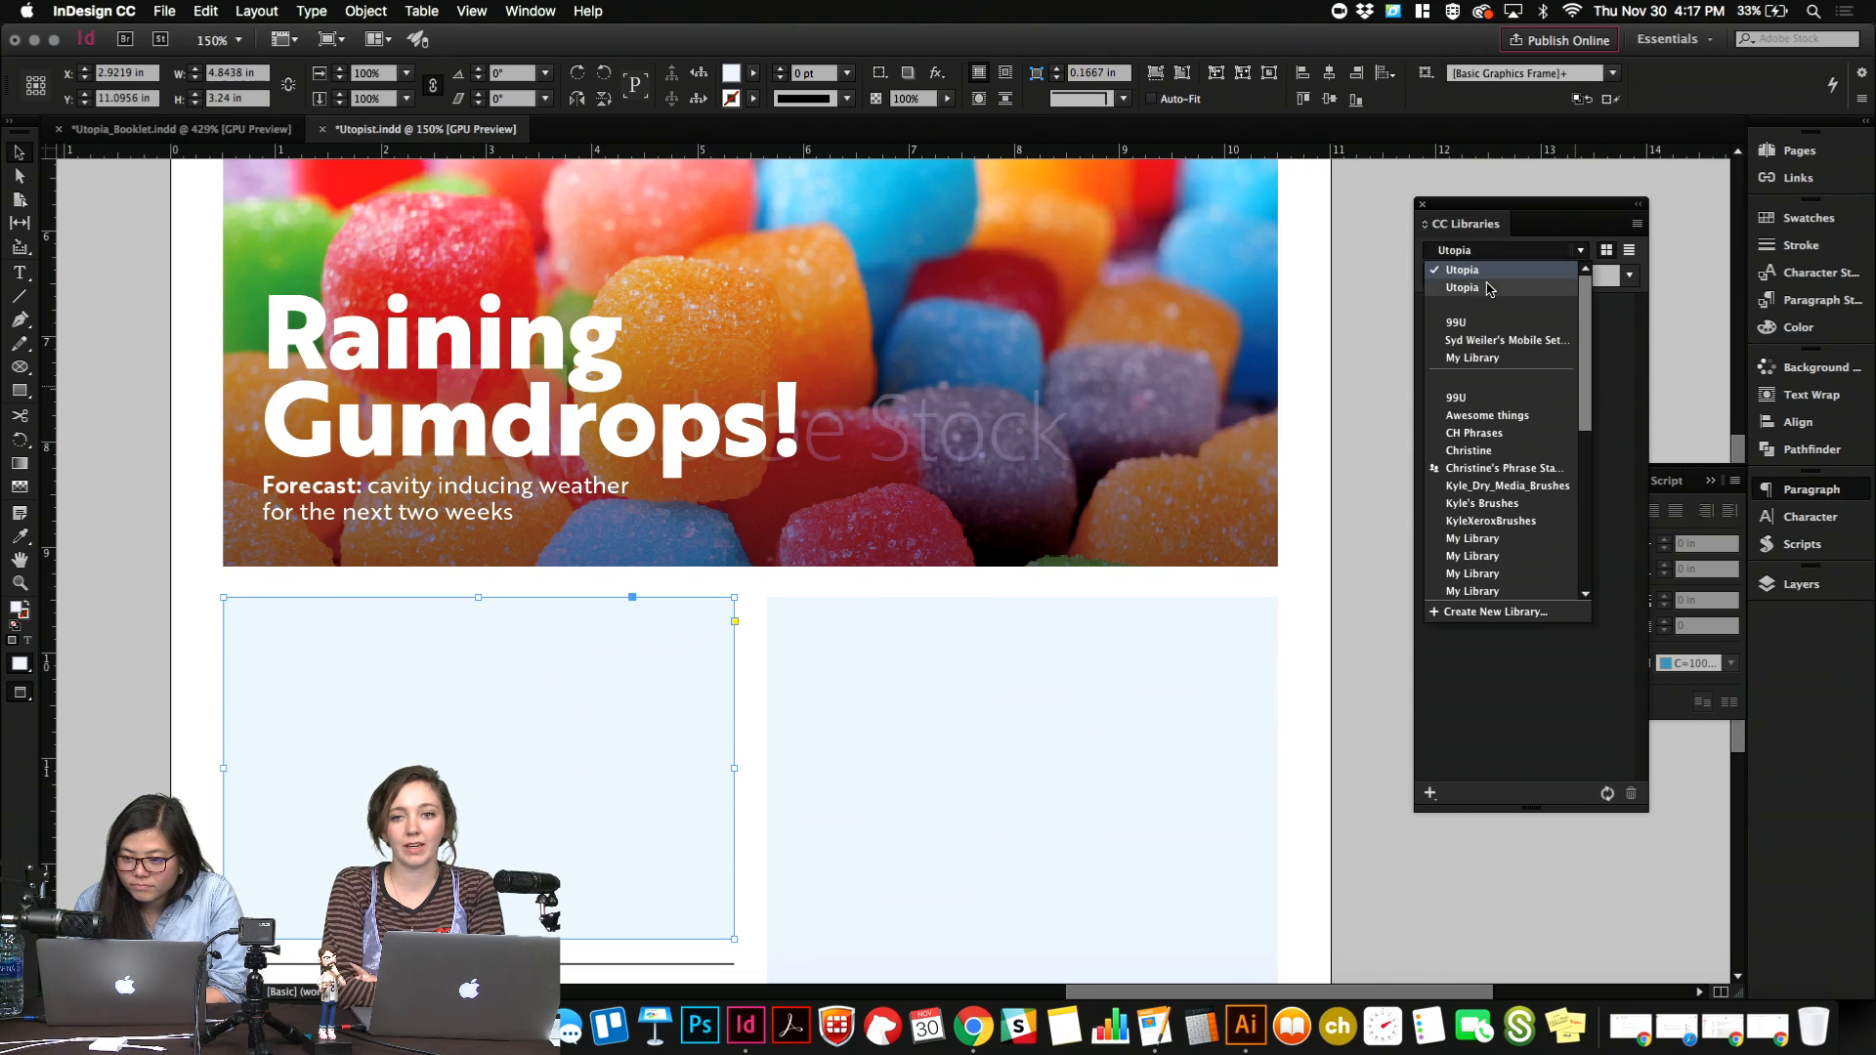
click(1489, 288)
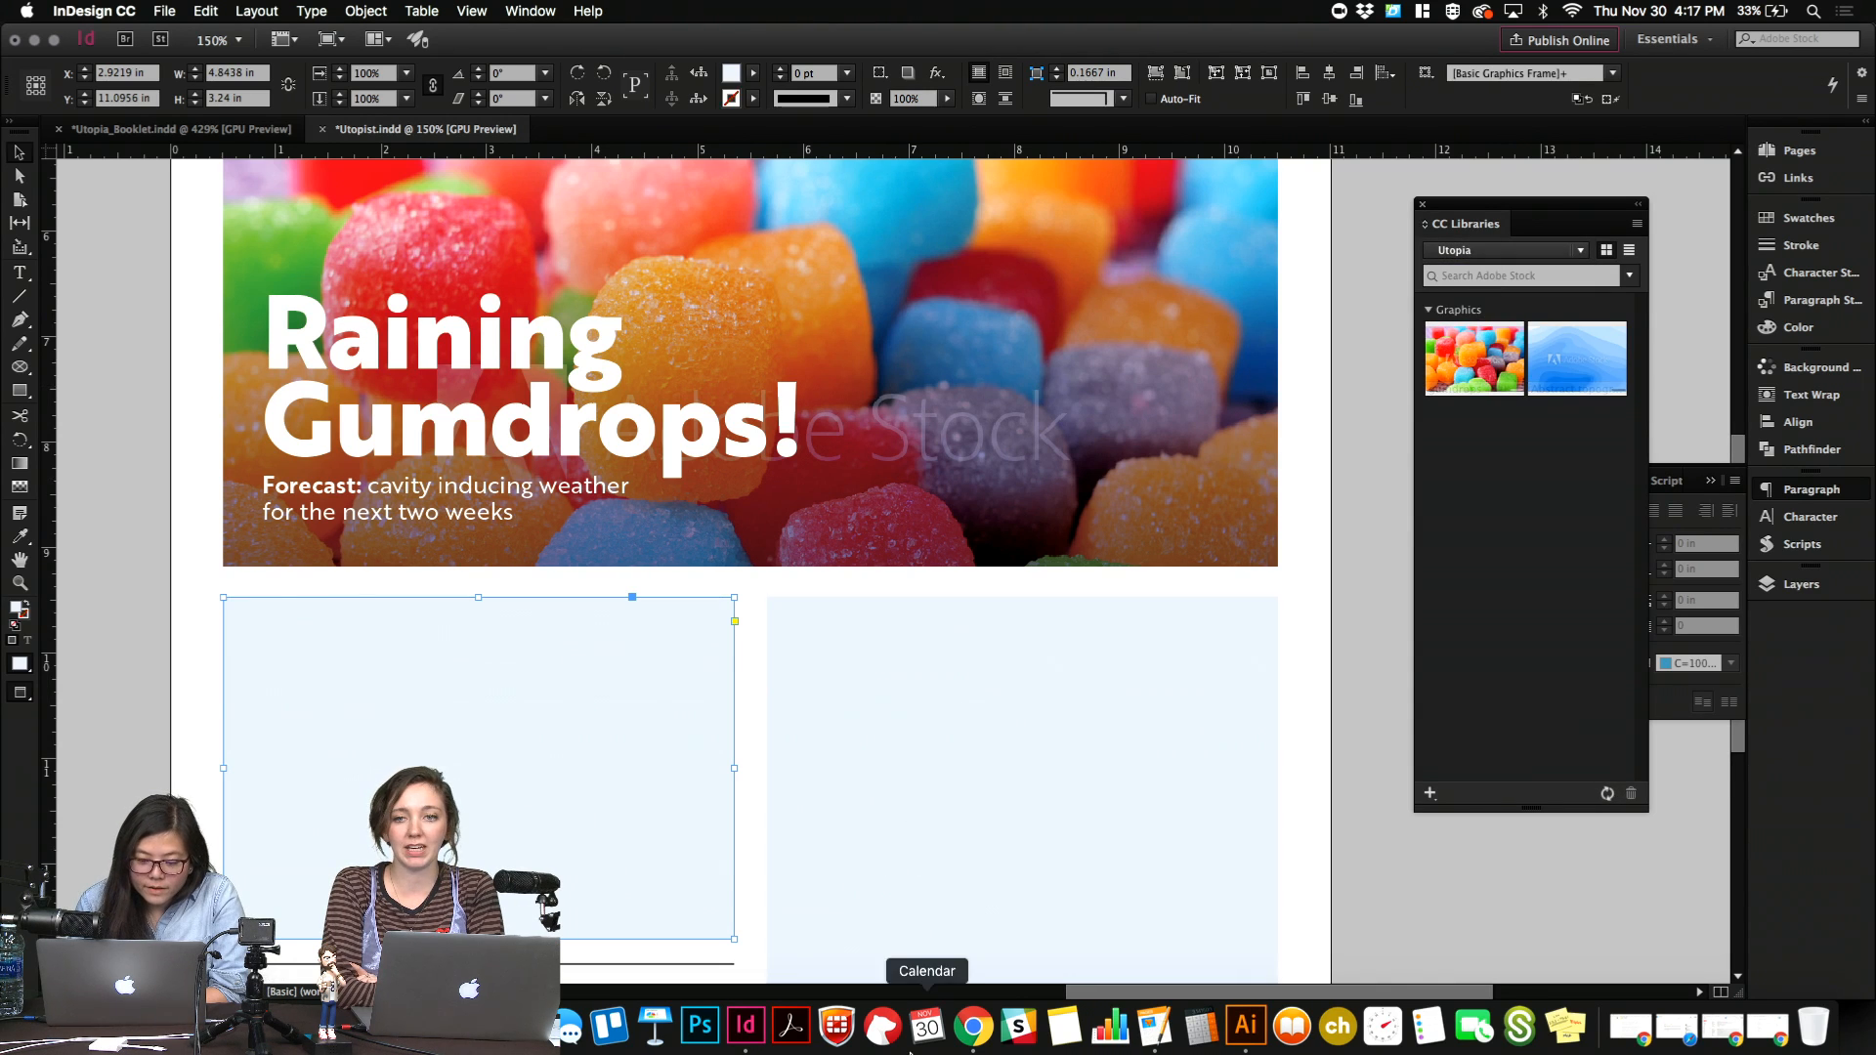
click(975, 1026)
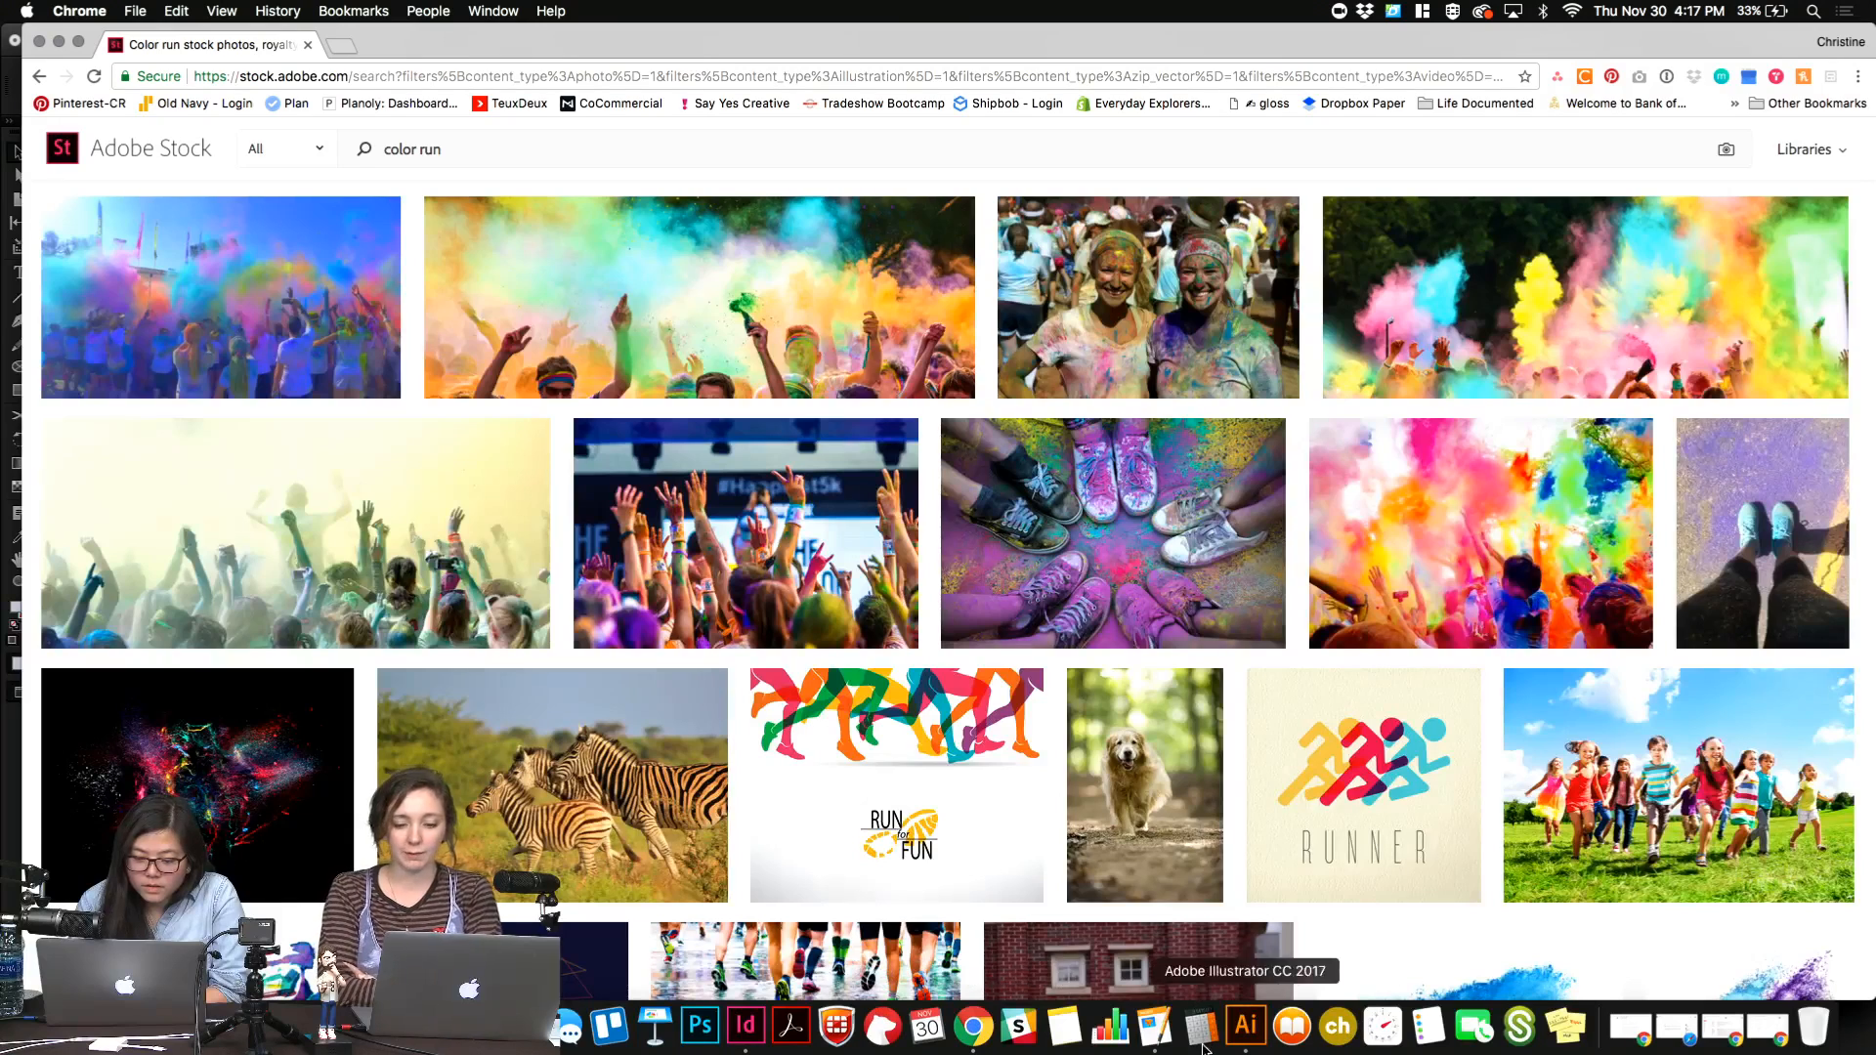
click(745, 1026)
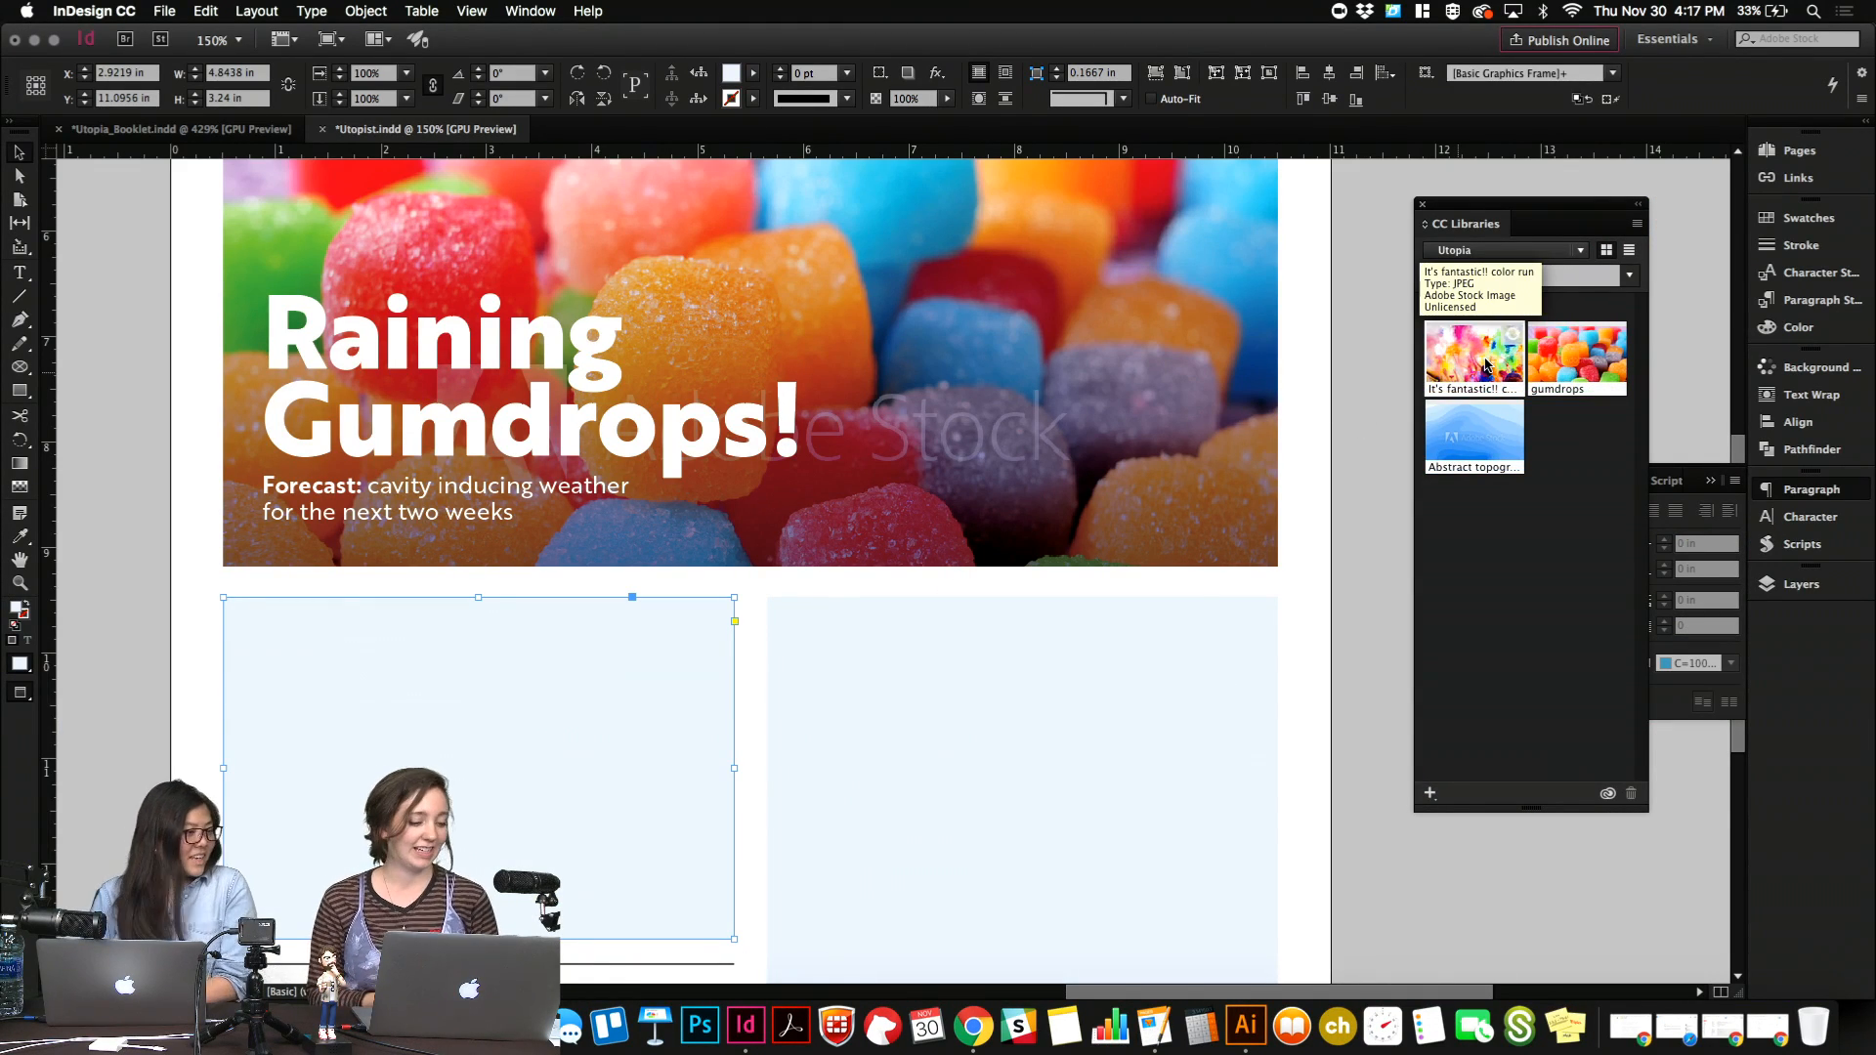
Place the "It's fantastic!! color run" image in the shorter placeholder frame, fit it to fill the frame, and deselect it.
drag(1486, 364, 542, 691)
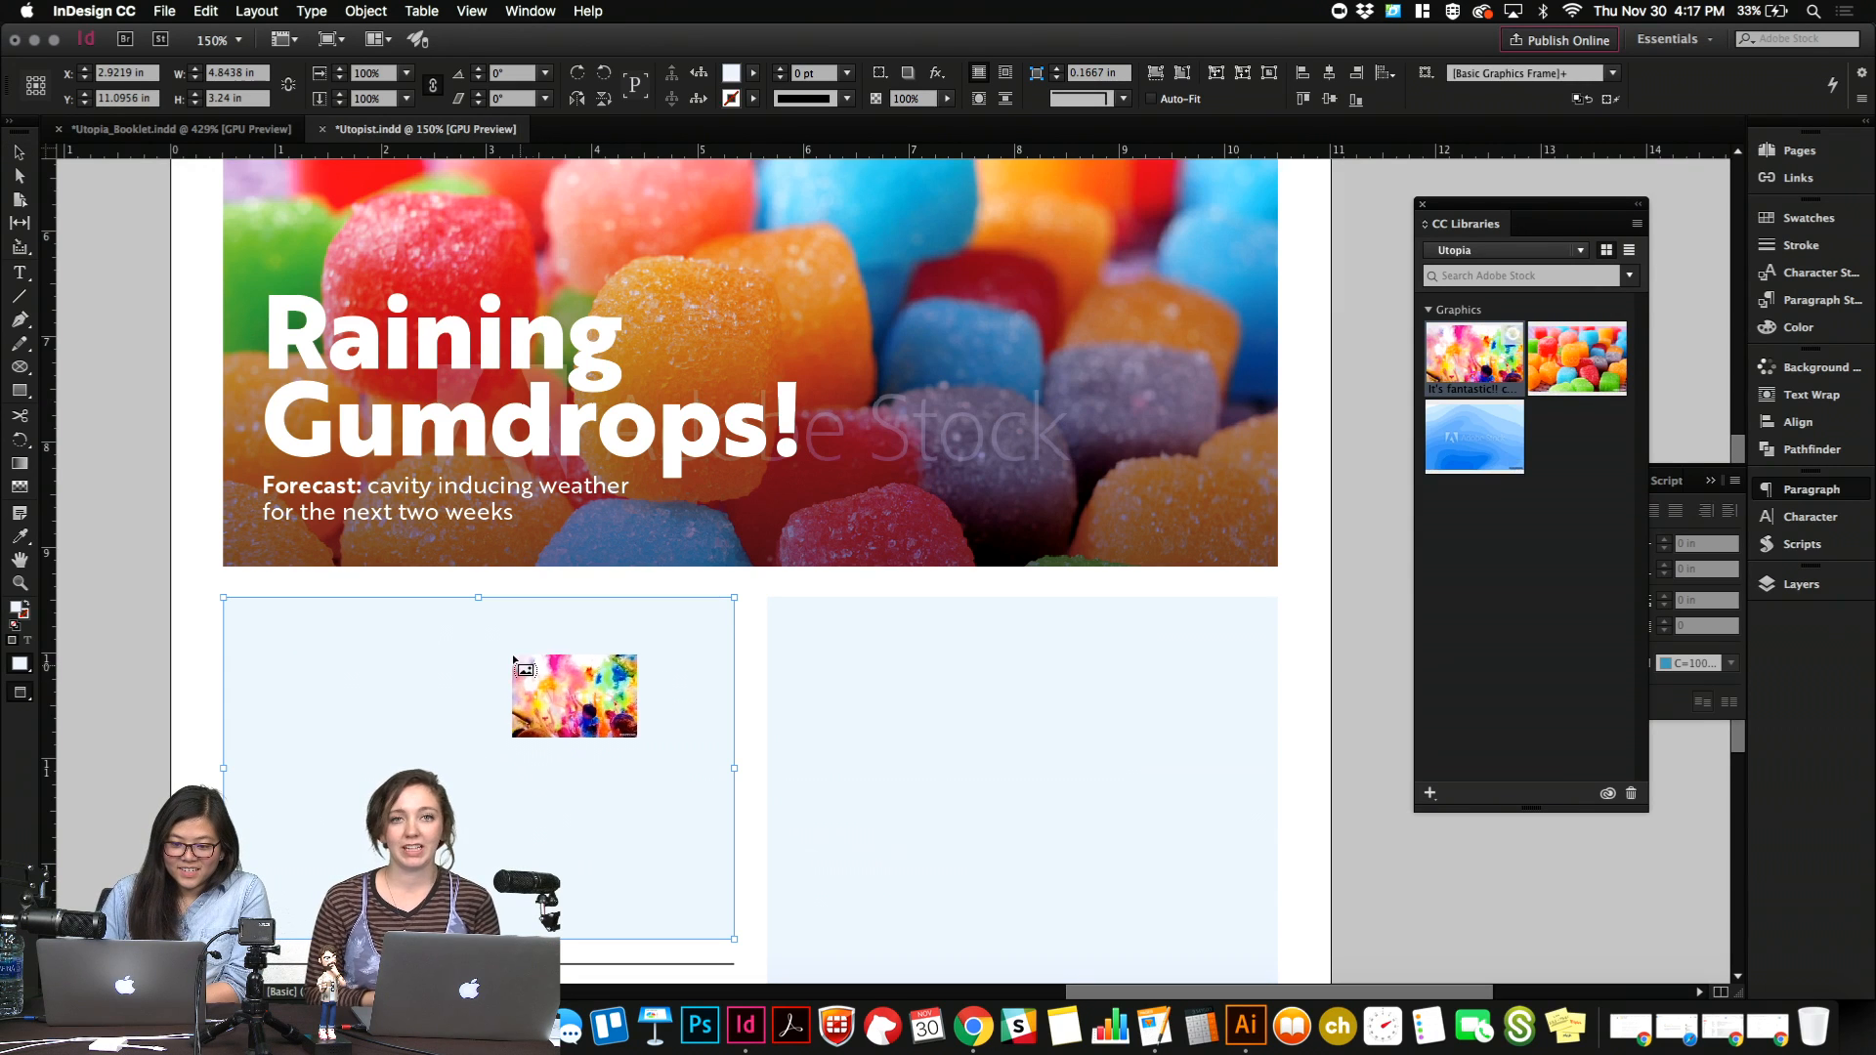
click(367, 614)
right_click(366, 620)
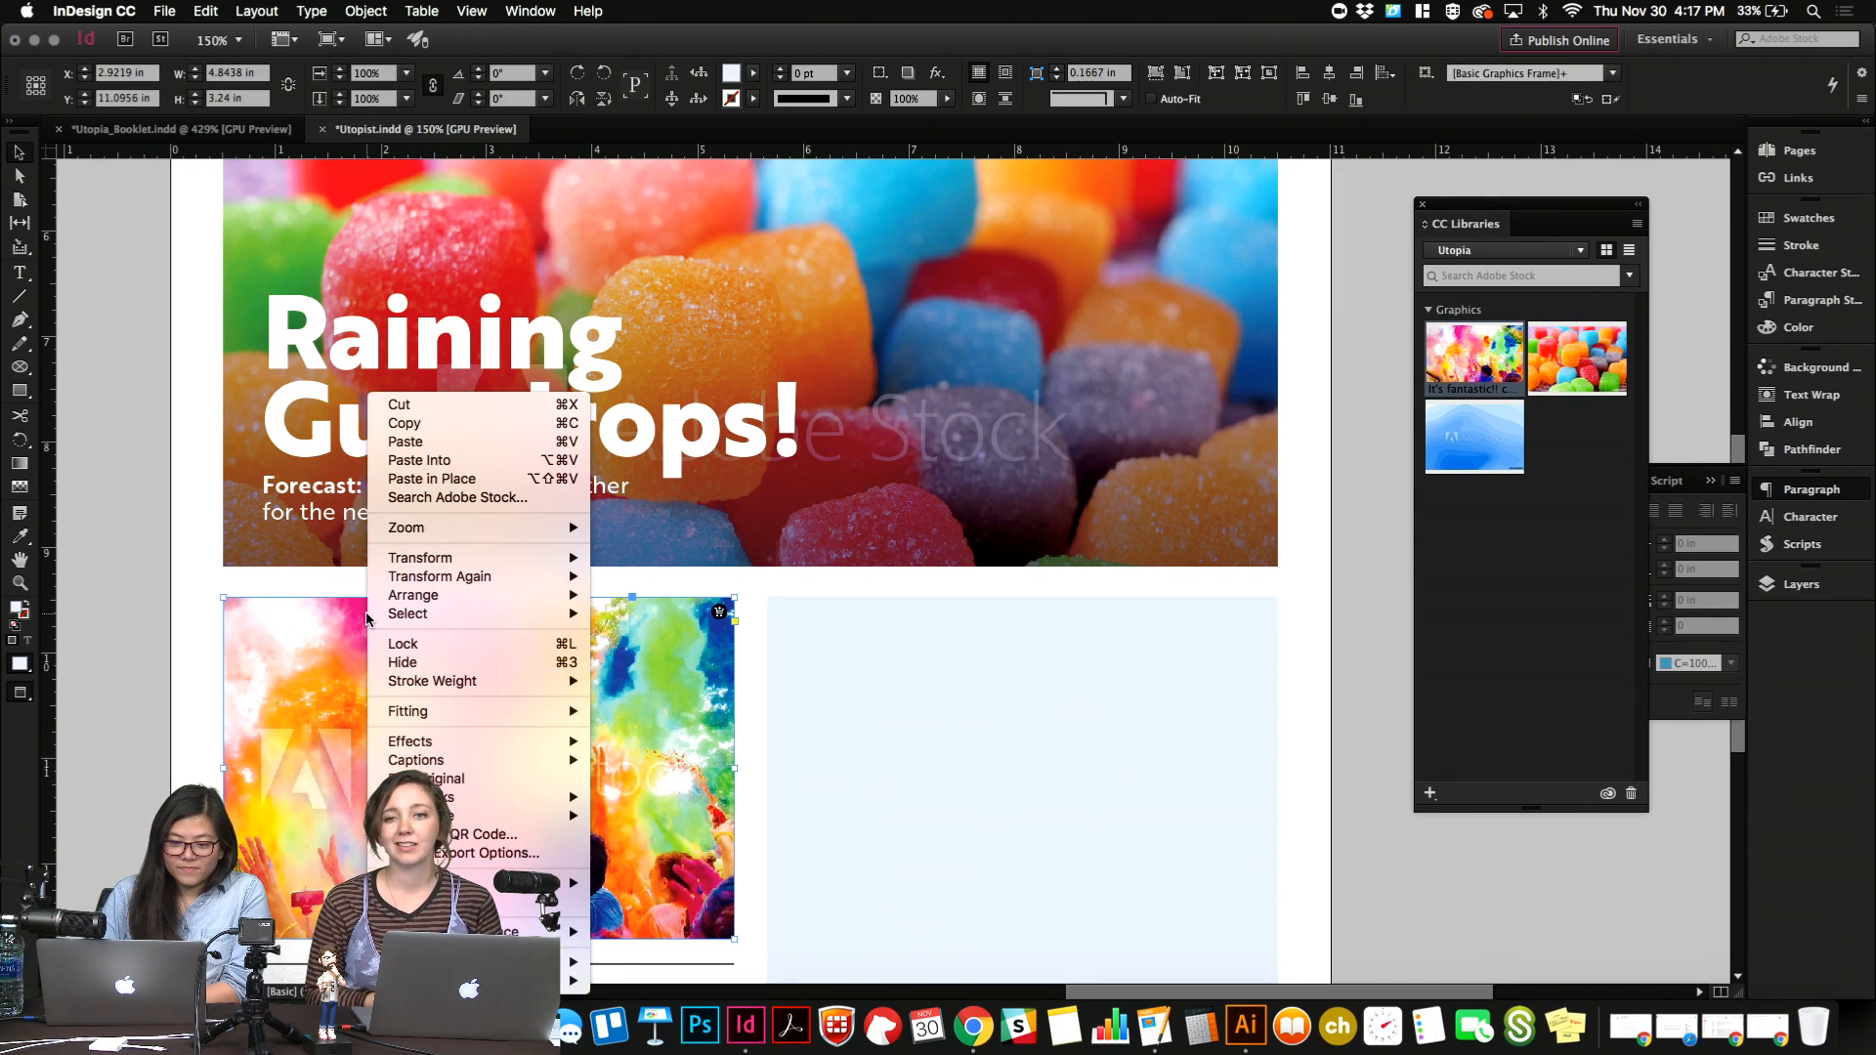
mouse_move(485, 711)
click(684, 712)
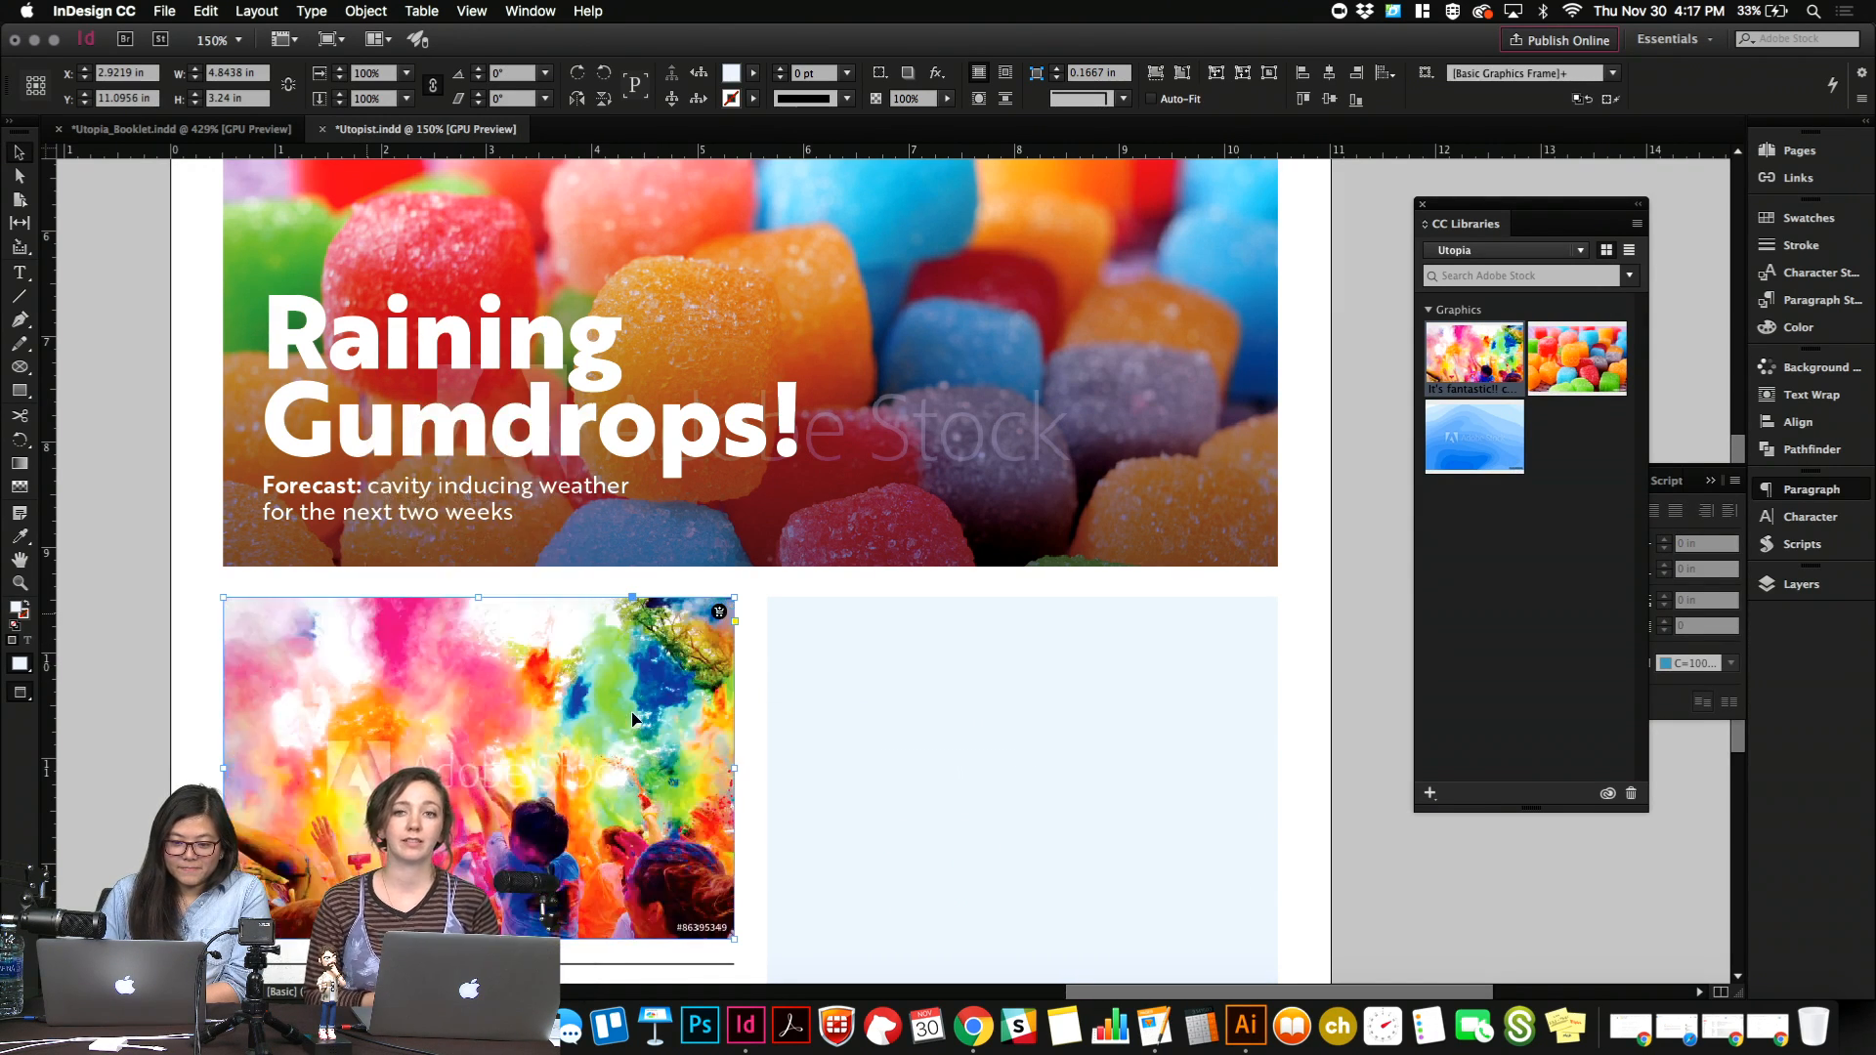
click(141, 735)
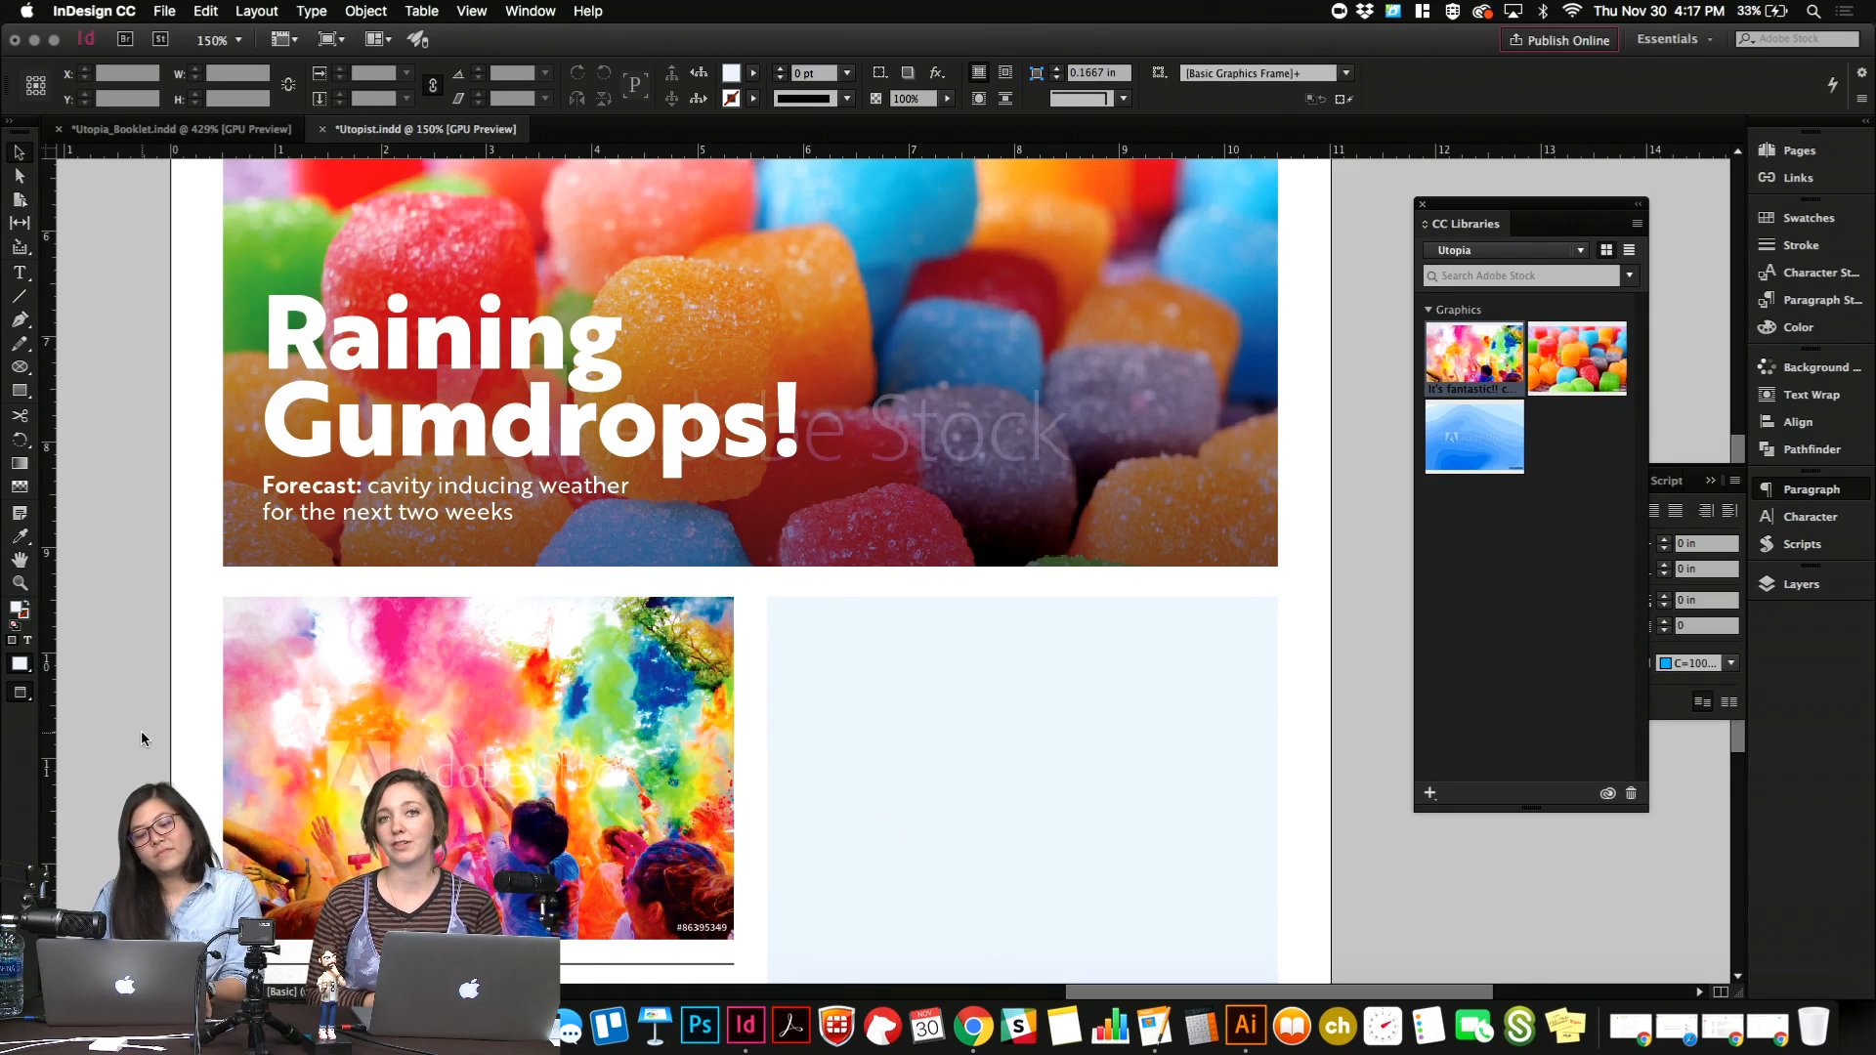
Delete the "Landing Party" heading, the rule above it and the "Success Story" subheading below the color run photo.
key(super+1)
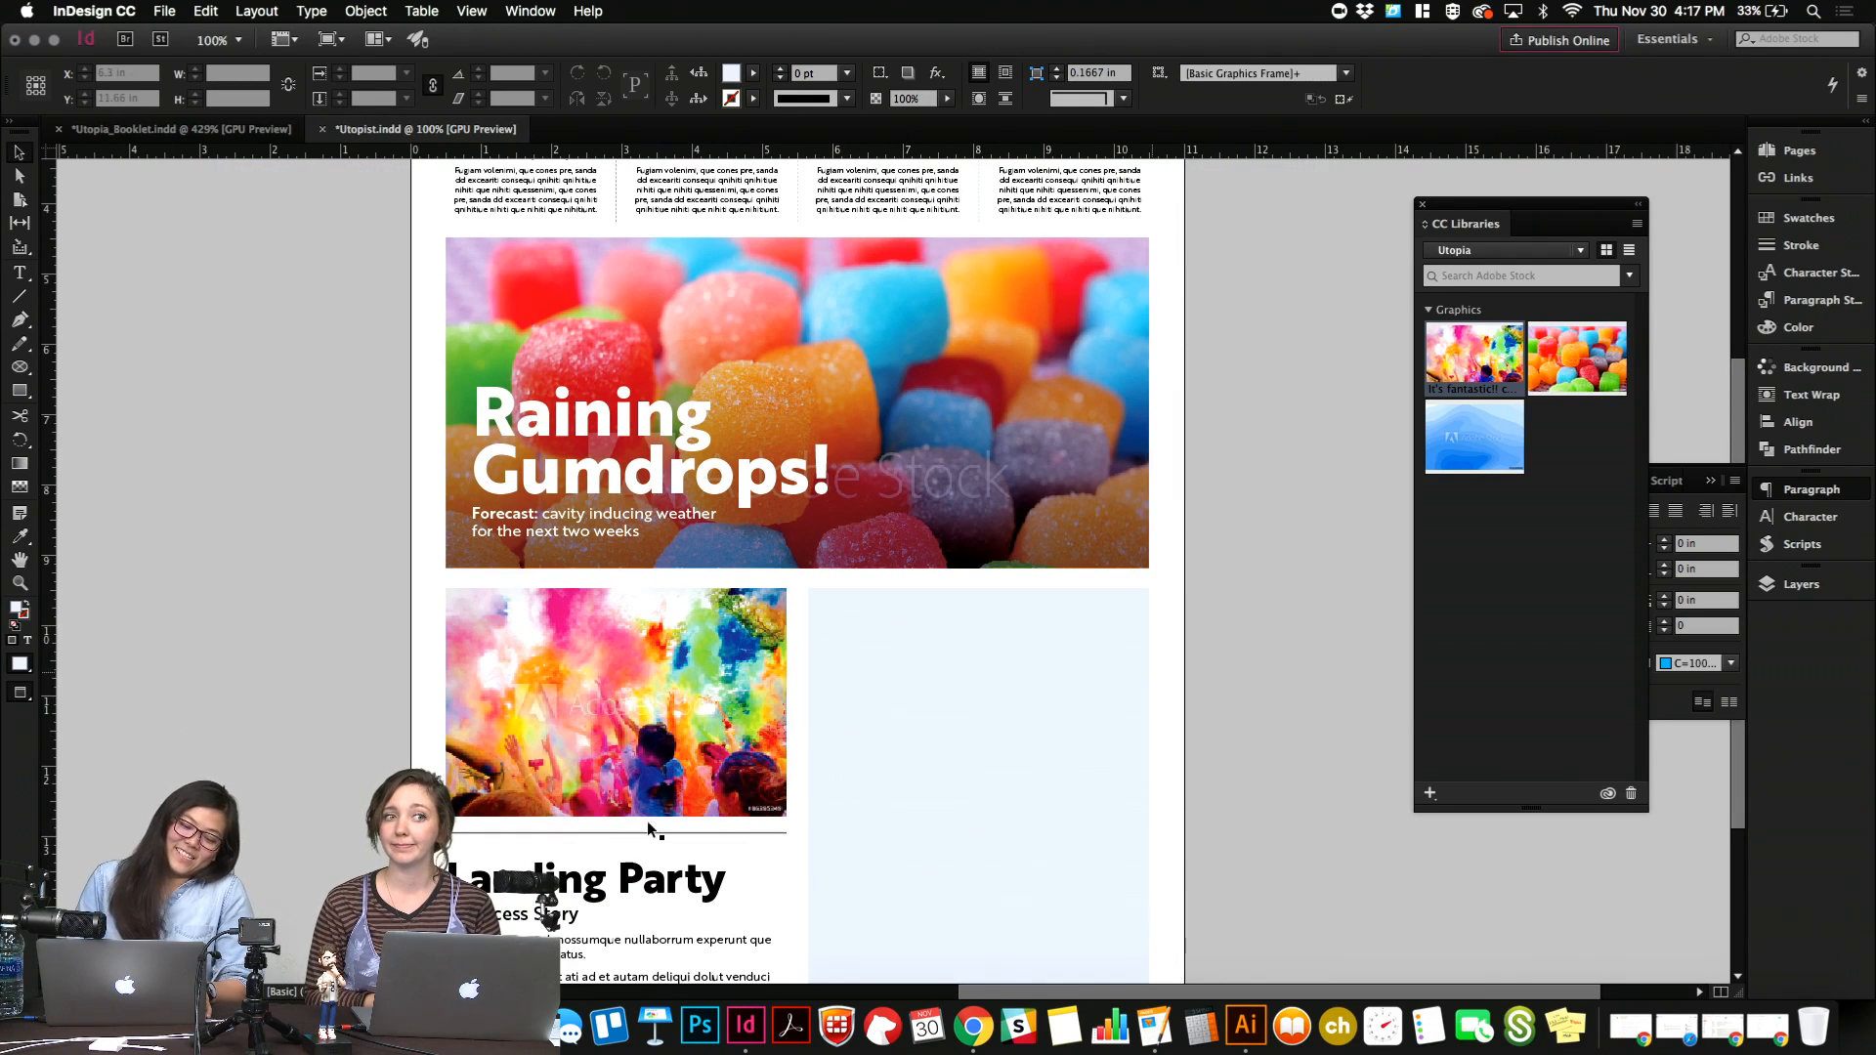
click(647, 884)
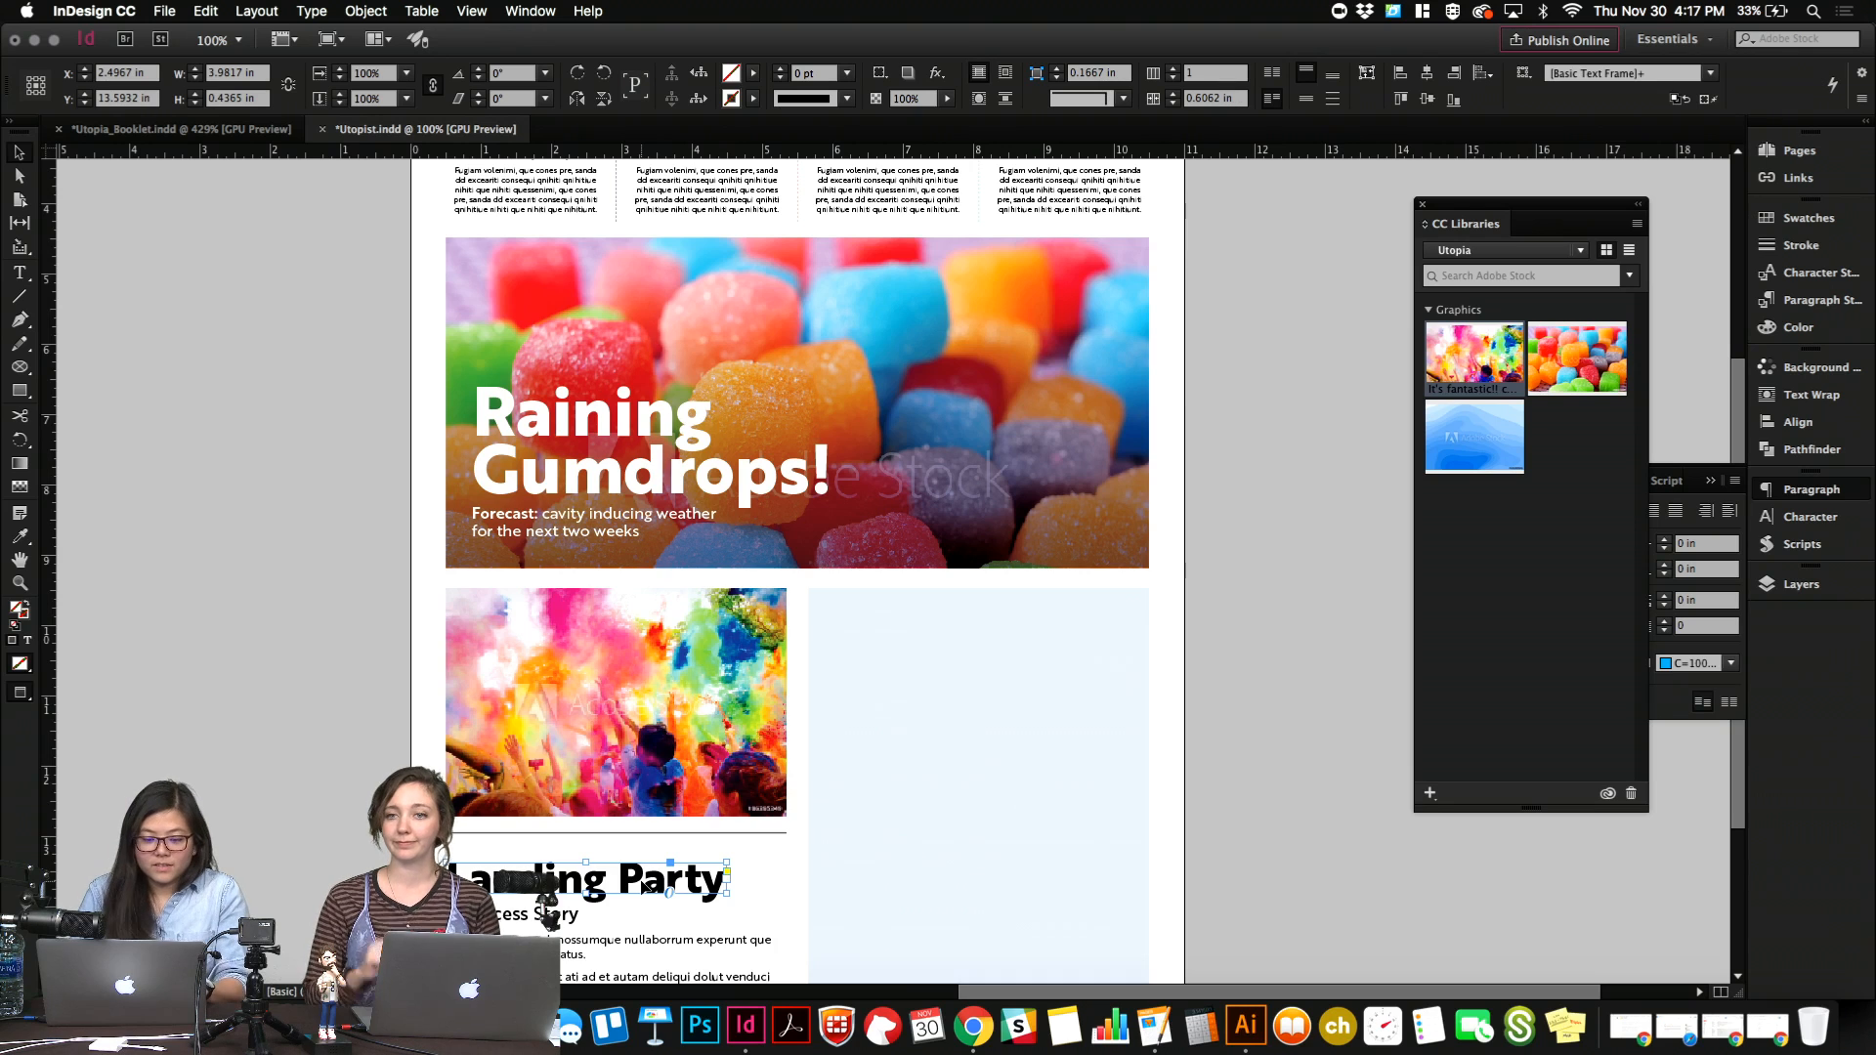
key(Delete)
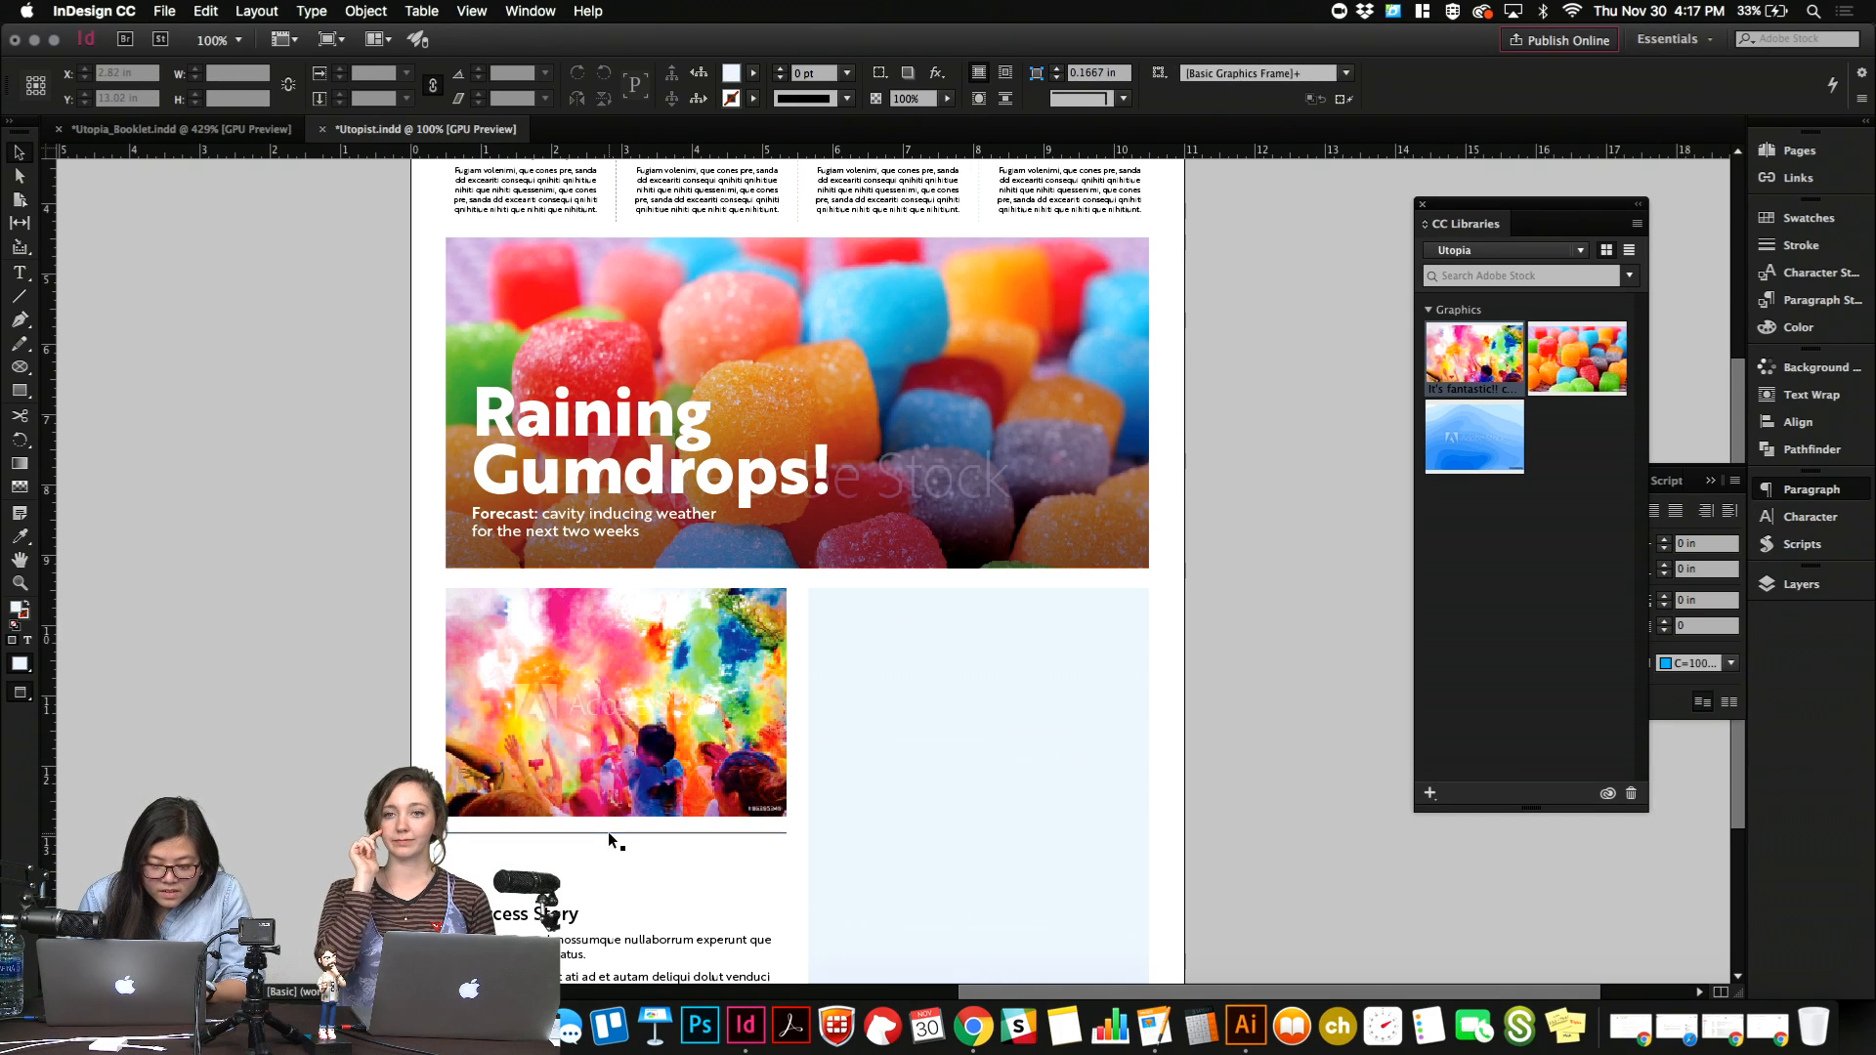
click(608, 833)
key(Delete)
click(558, 917)
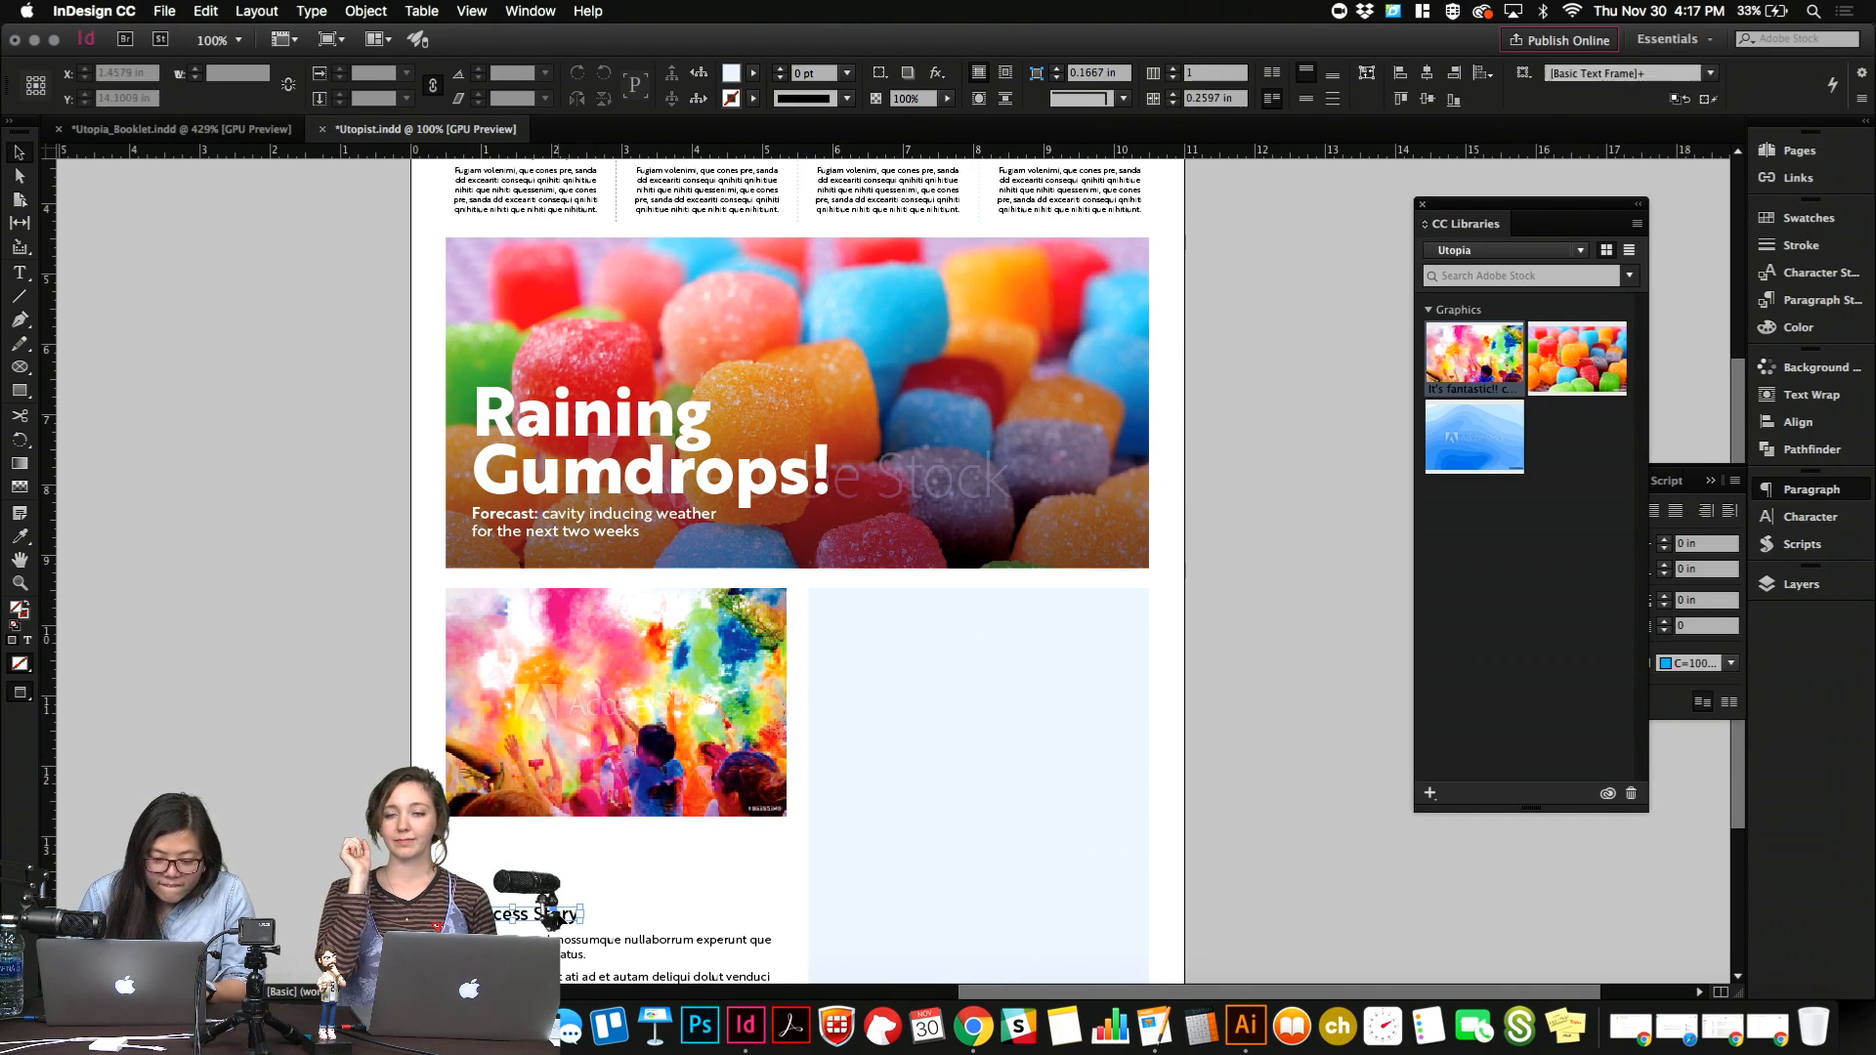
key(Delete)
Extend the color run photo's frame downward to about 4.15 in tall and fit the image to fill it proportionally.
scroll(558, 918, right, 2)
scroll(558, 919, down, 1)
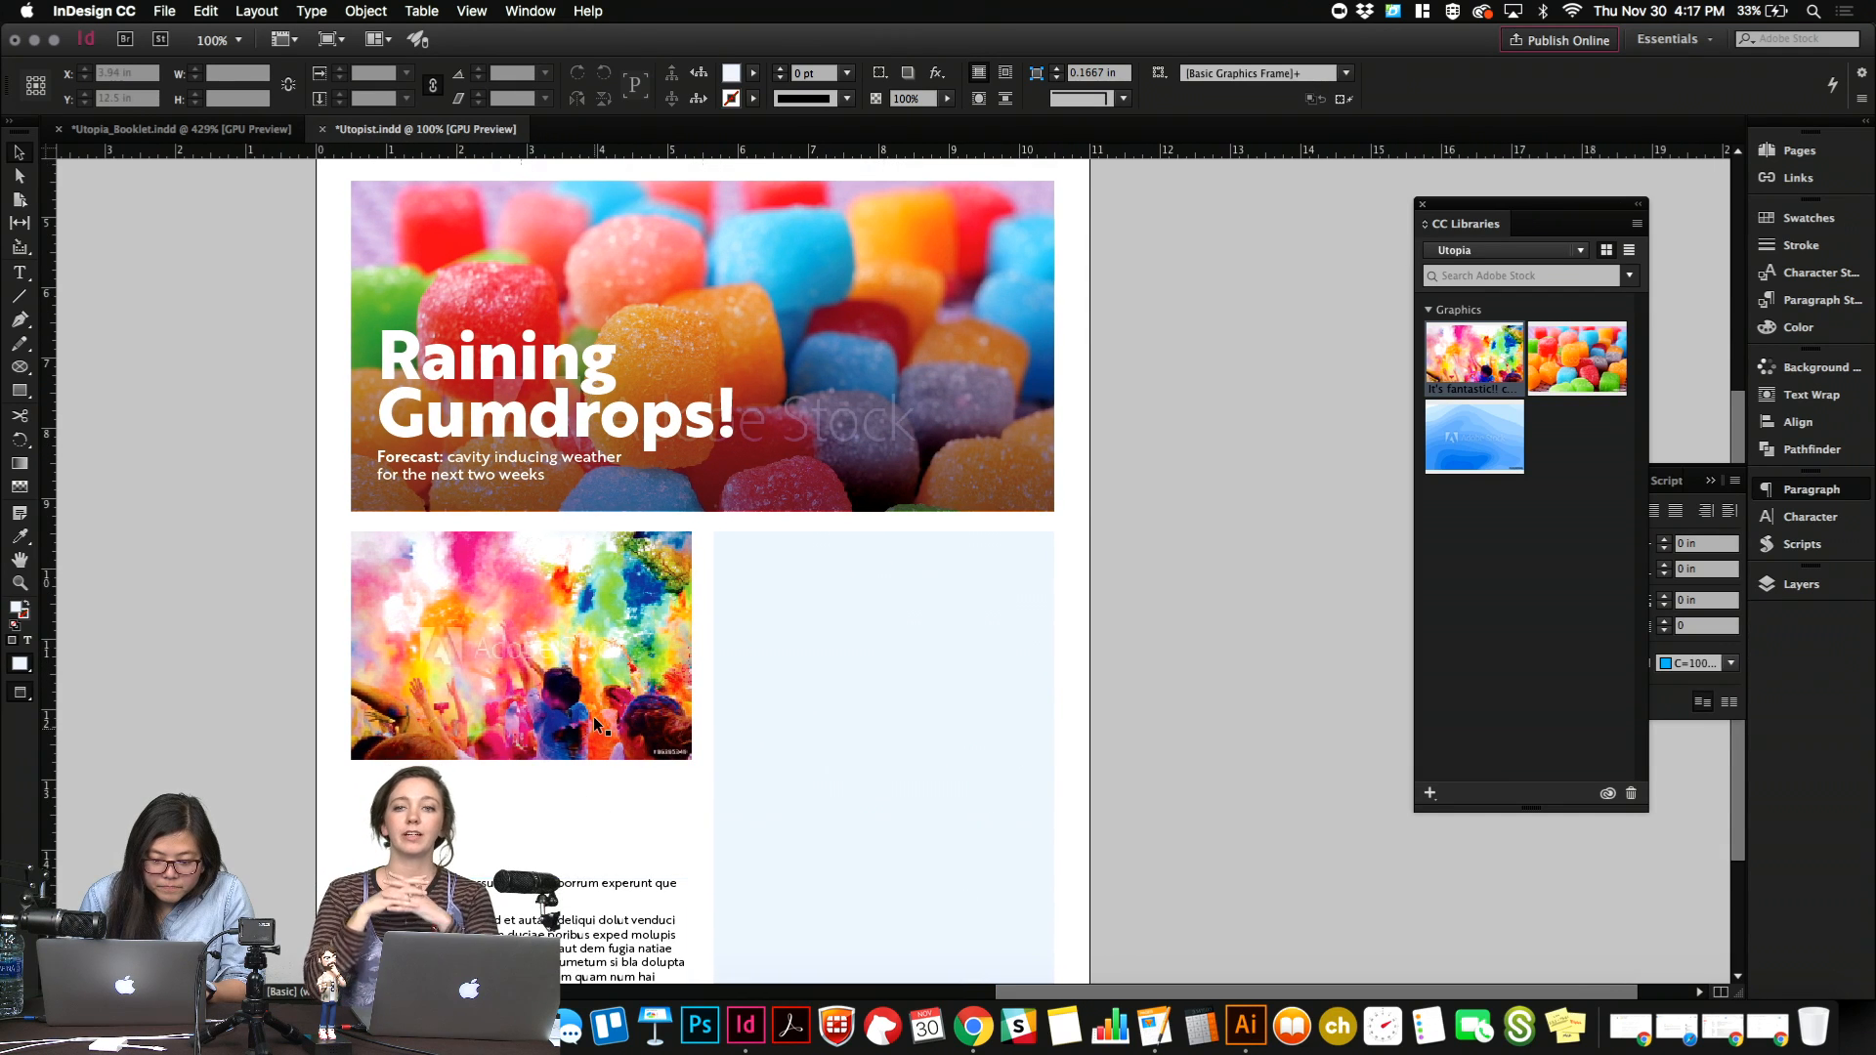
click(594, 718)
key(w)
drag(524, 759, 524, 824)
right_click(555, 739)
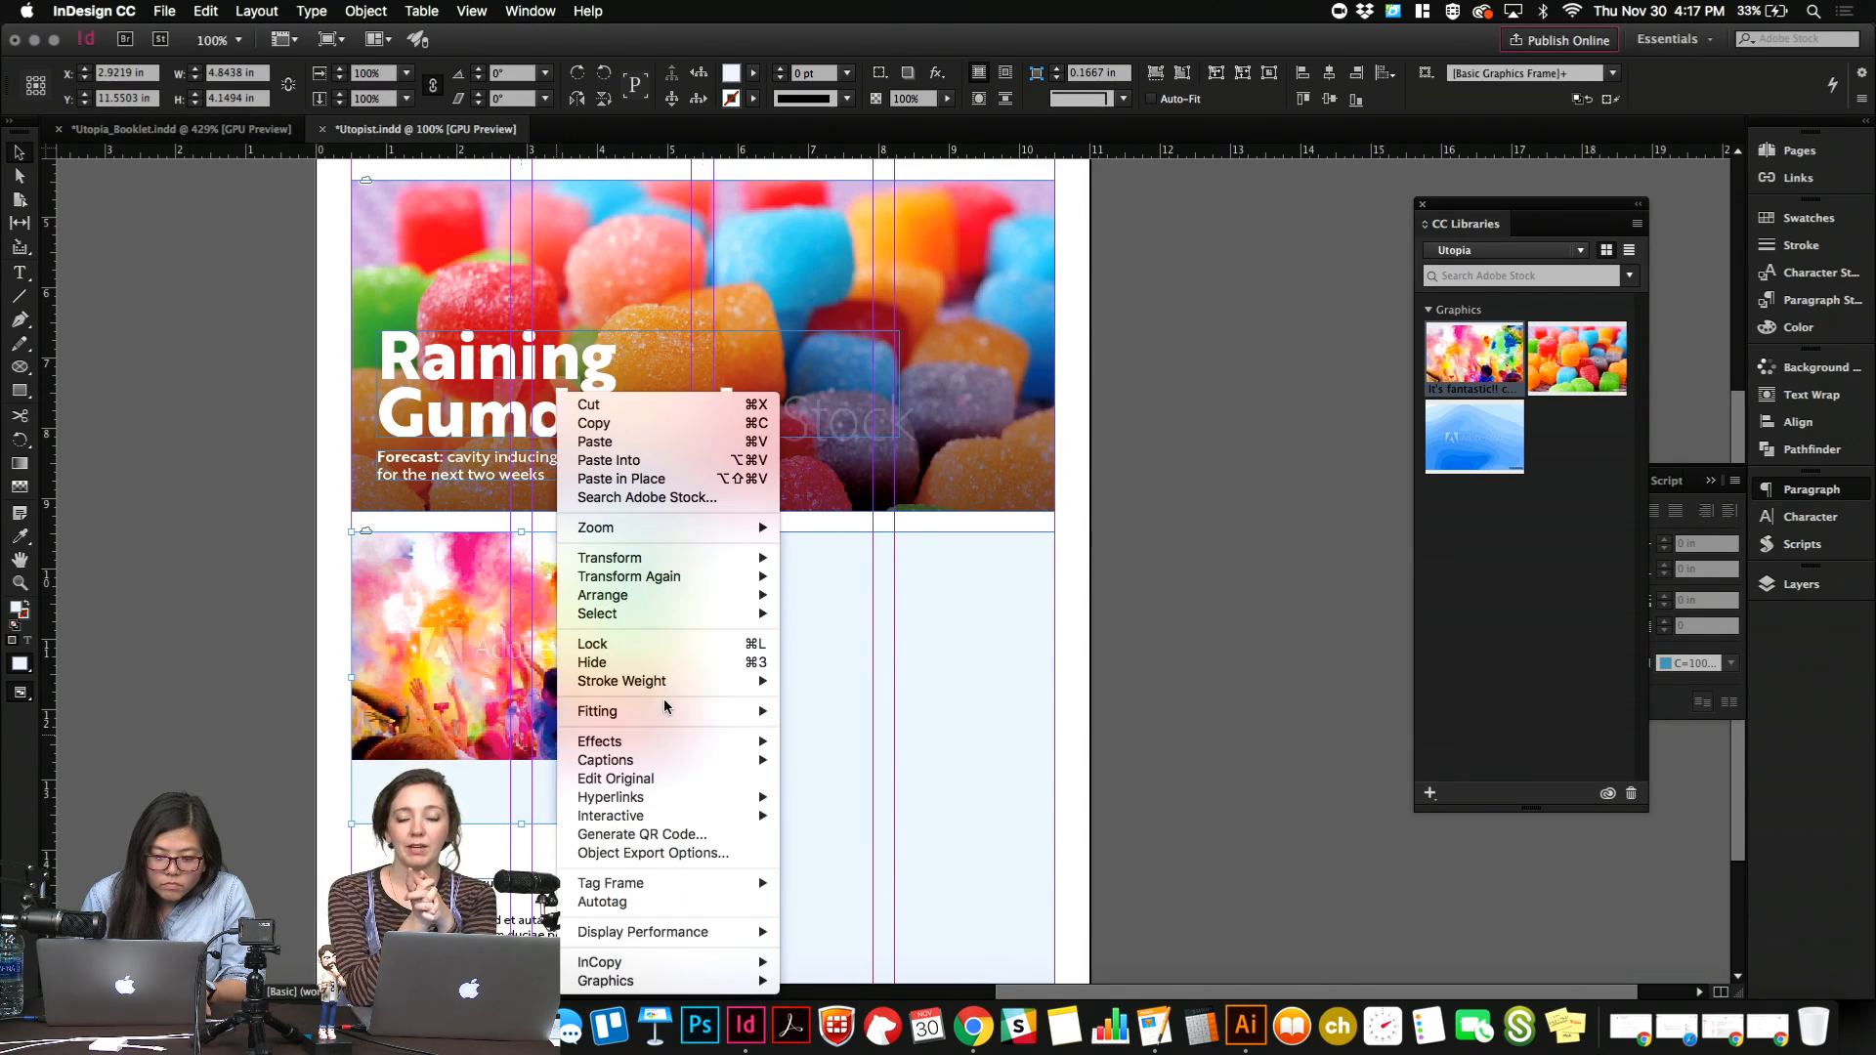
mouse_move(683, 714)
click(812, 720)
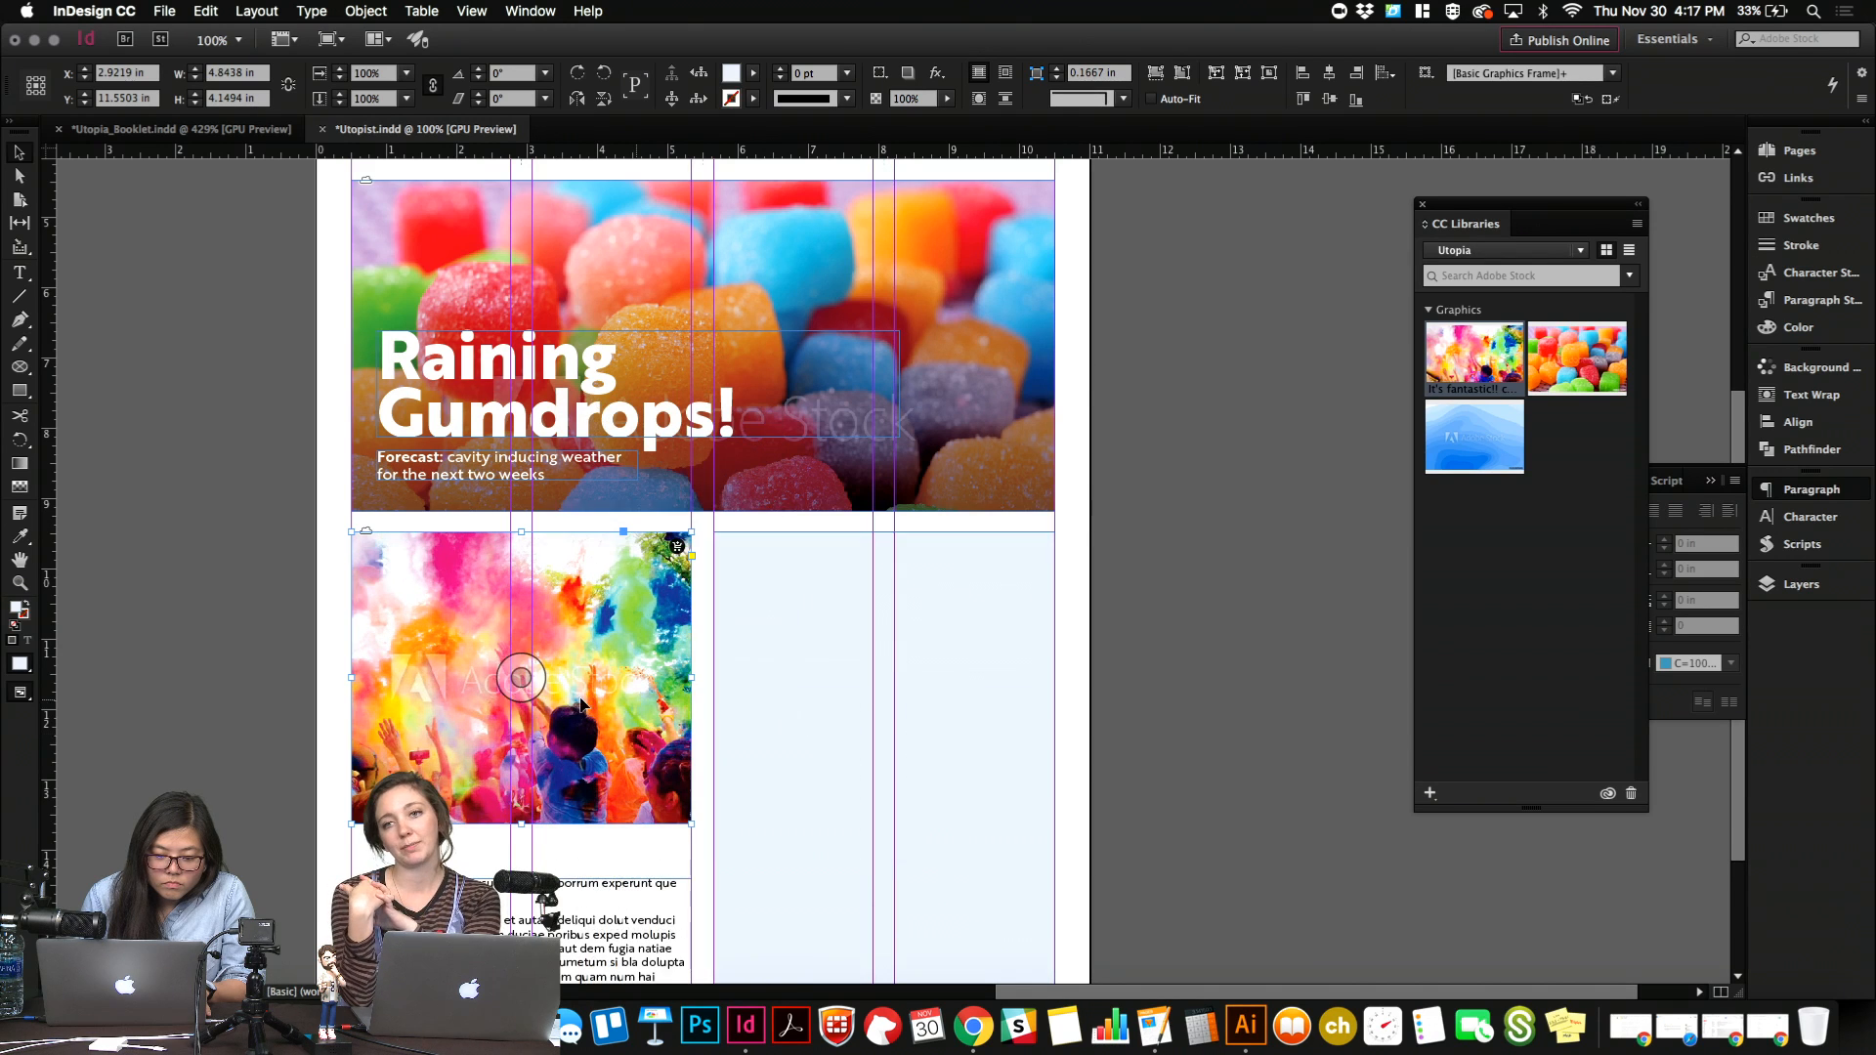
Reposition the color run photo inside its frame so the image's left edge lines up with the frame's left edge.
mouse_move(548, 679)
mouse_down()
mouse_move(588, 696)
mouse_move(570, 694)
mouse_up()
double_click(570, 694)
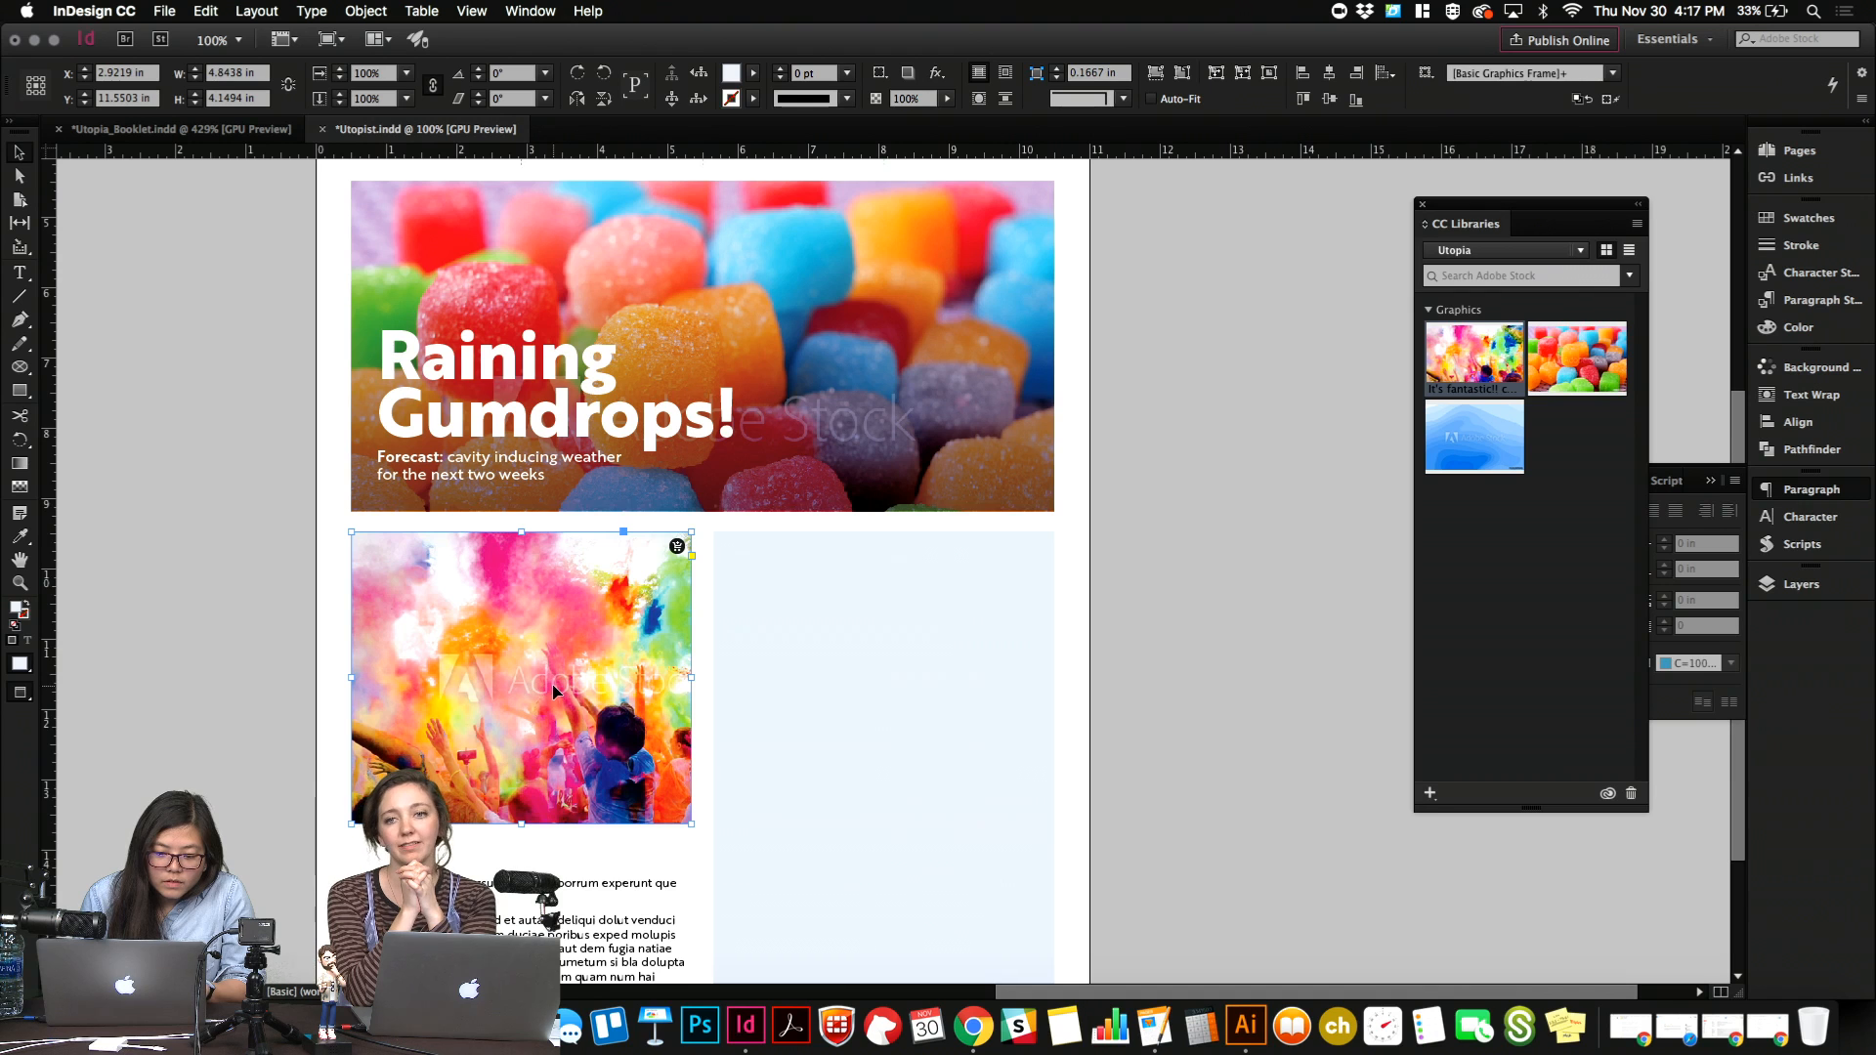
click(553, 693)
drag(511, 674, 351, 686)
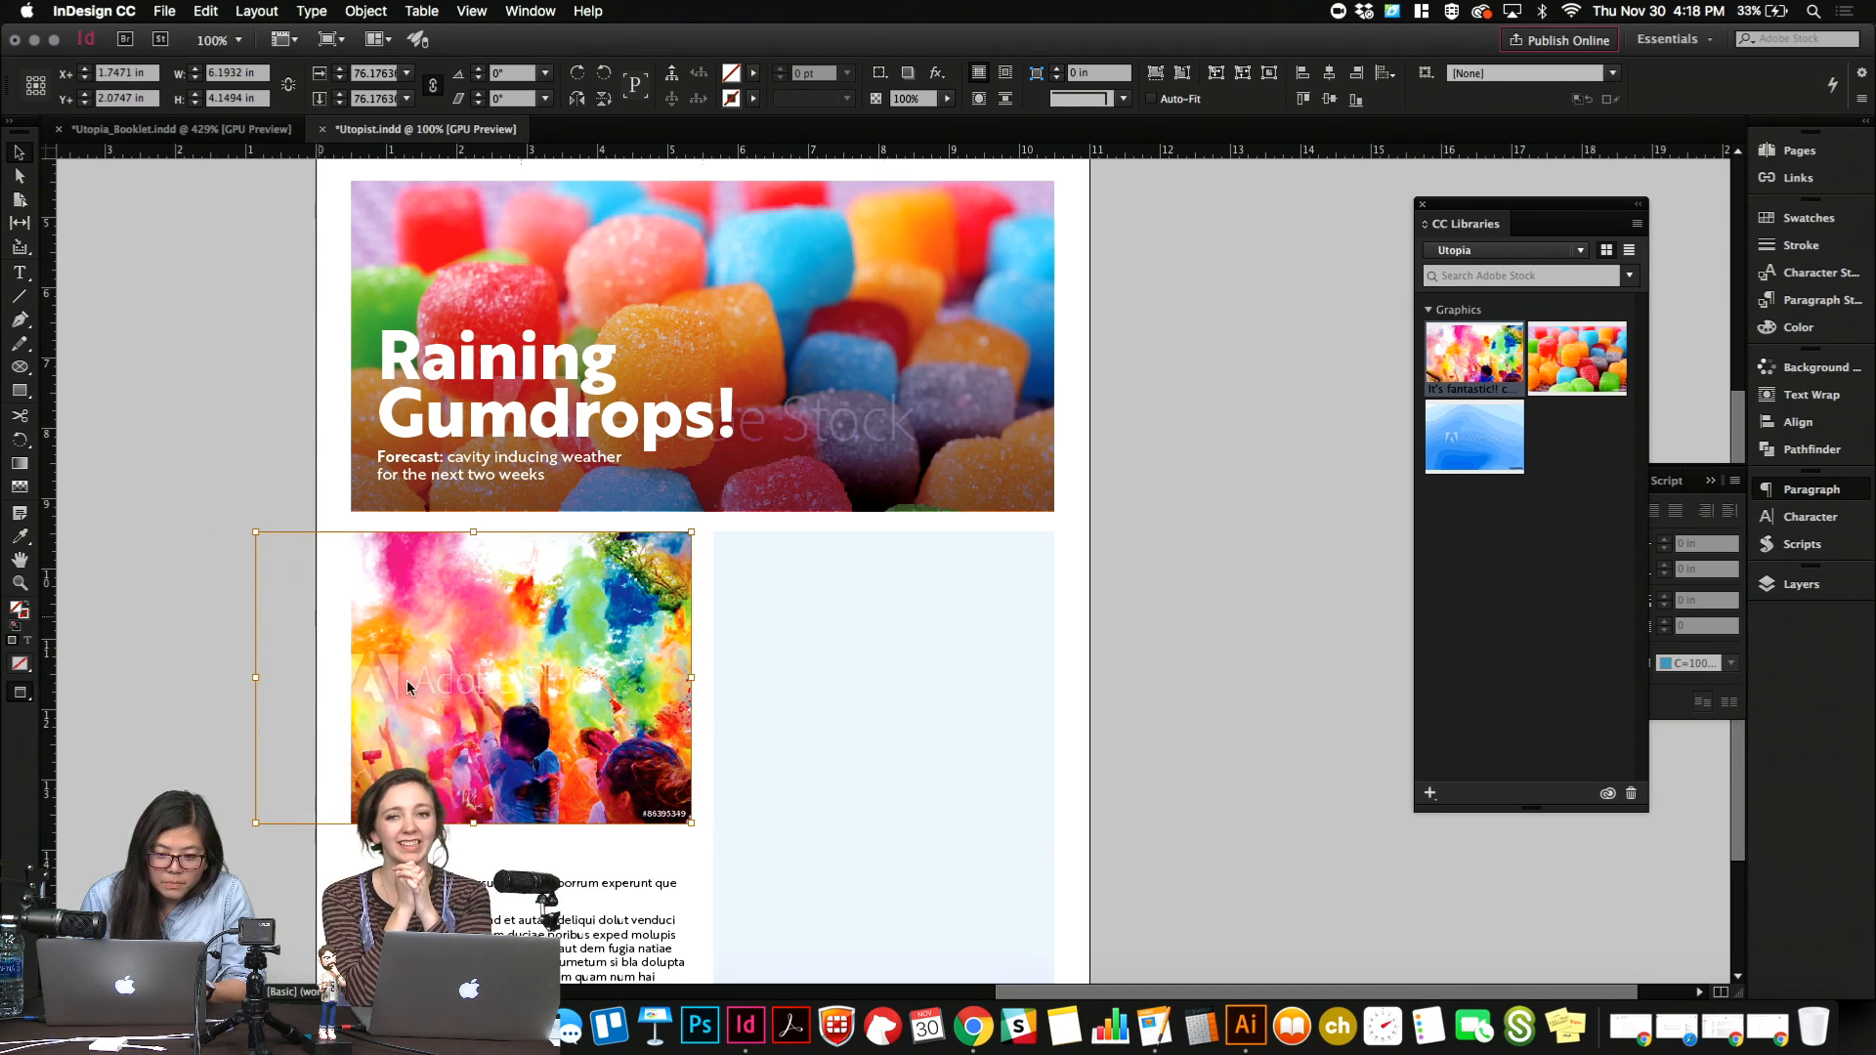
drag(519, 690, 567, 688)
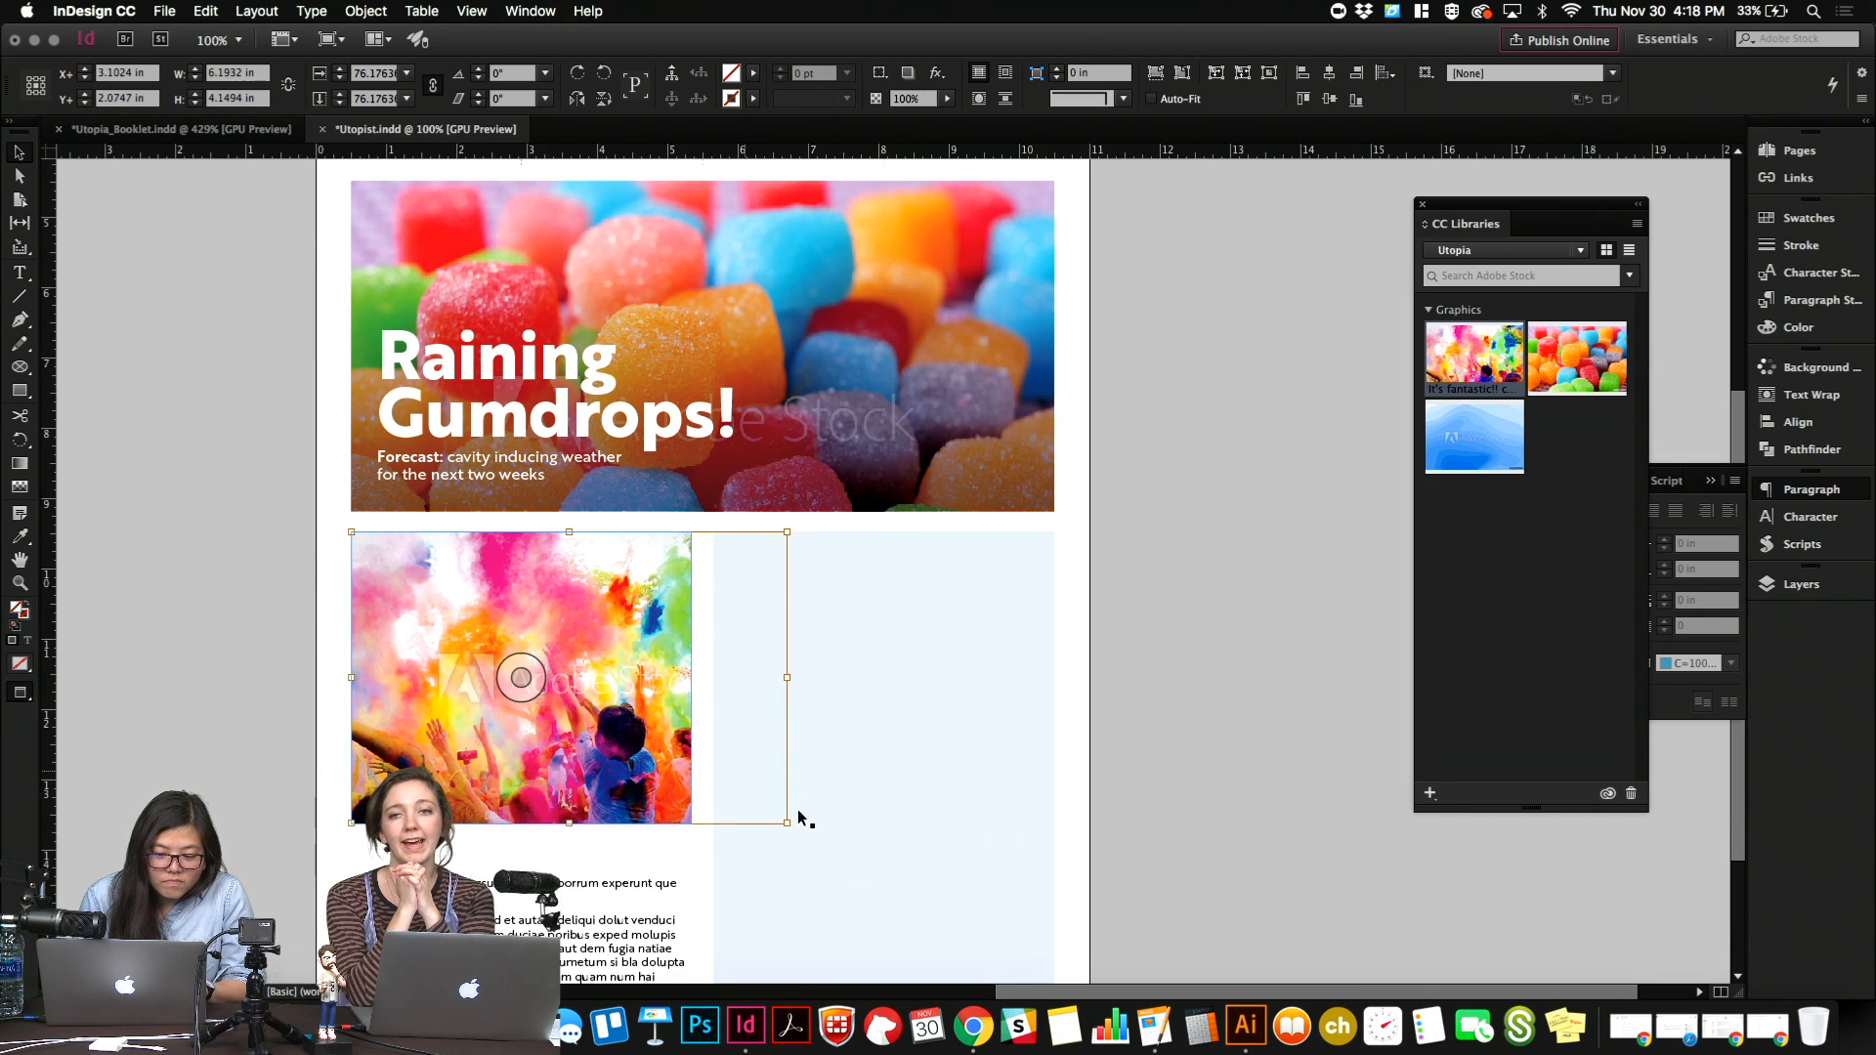
Enlarge the color run photo inside its frame to about 90%, shift it upward to fill the crop, and deselect it.
drag(786, 823, 867, 873)
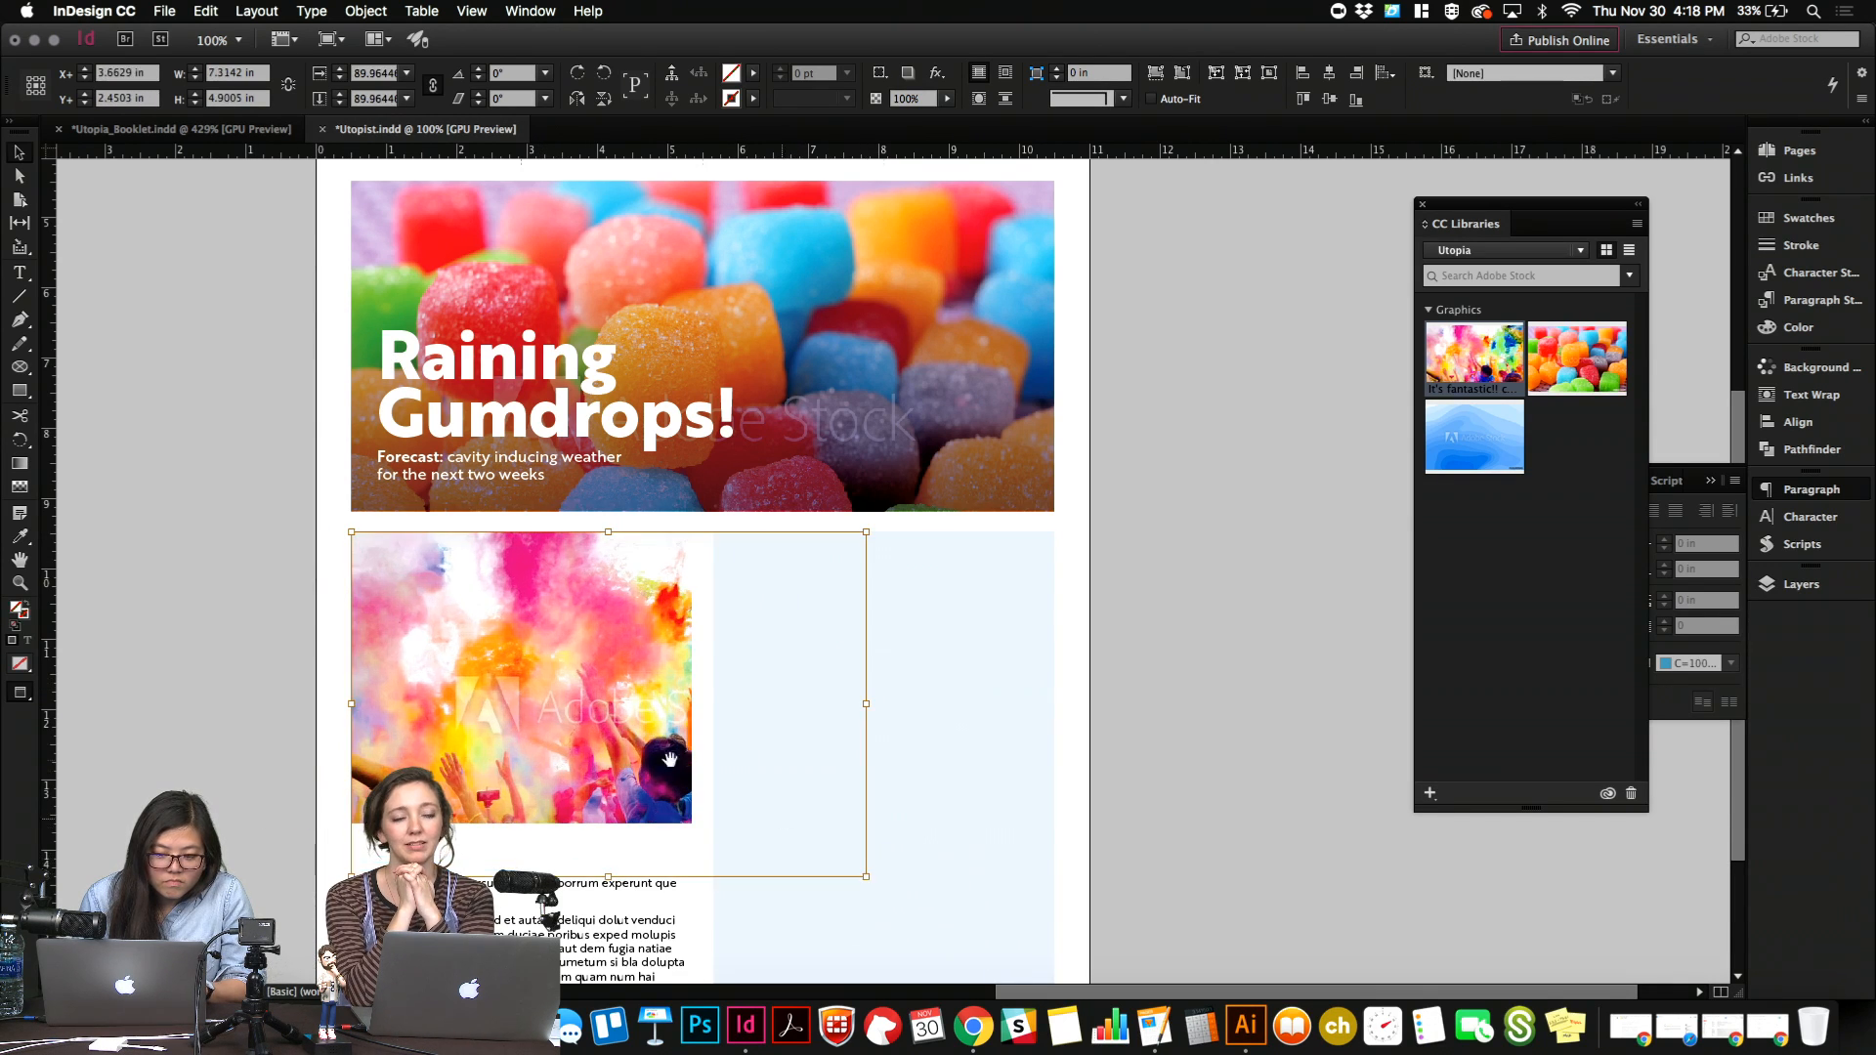
click(528, 653)
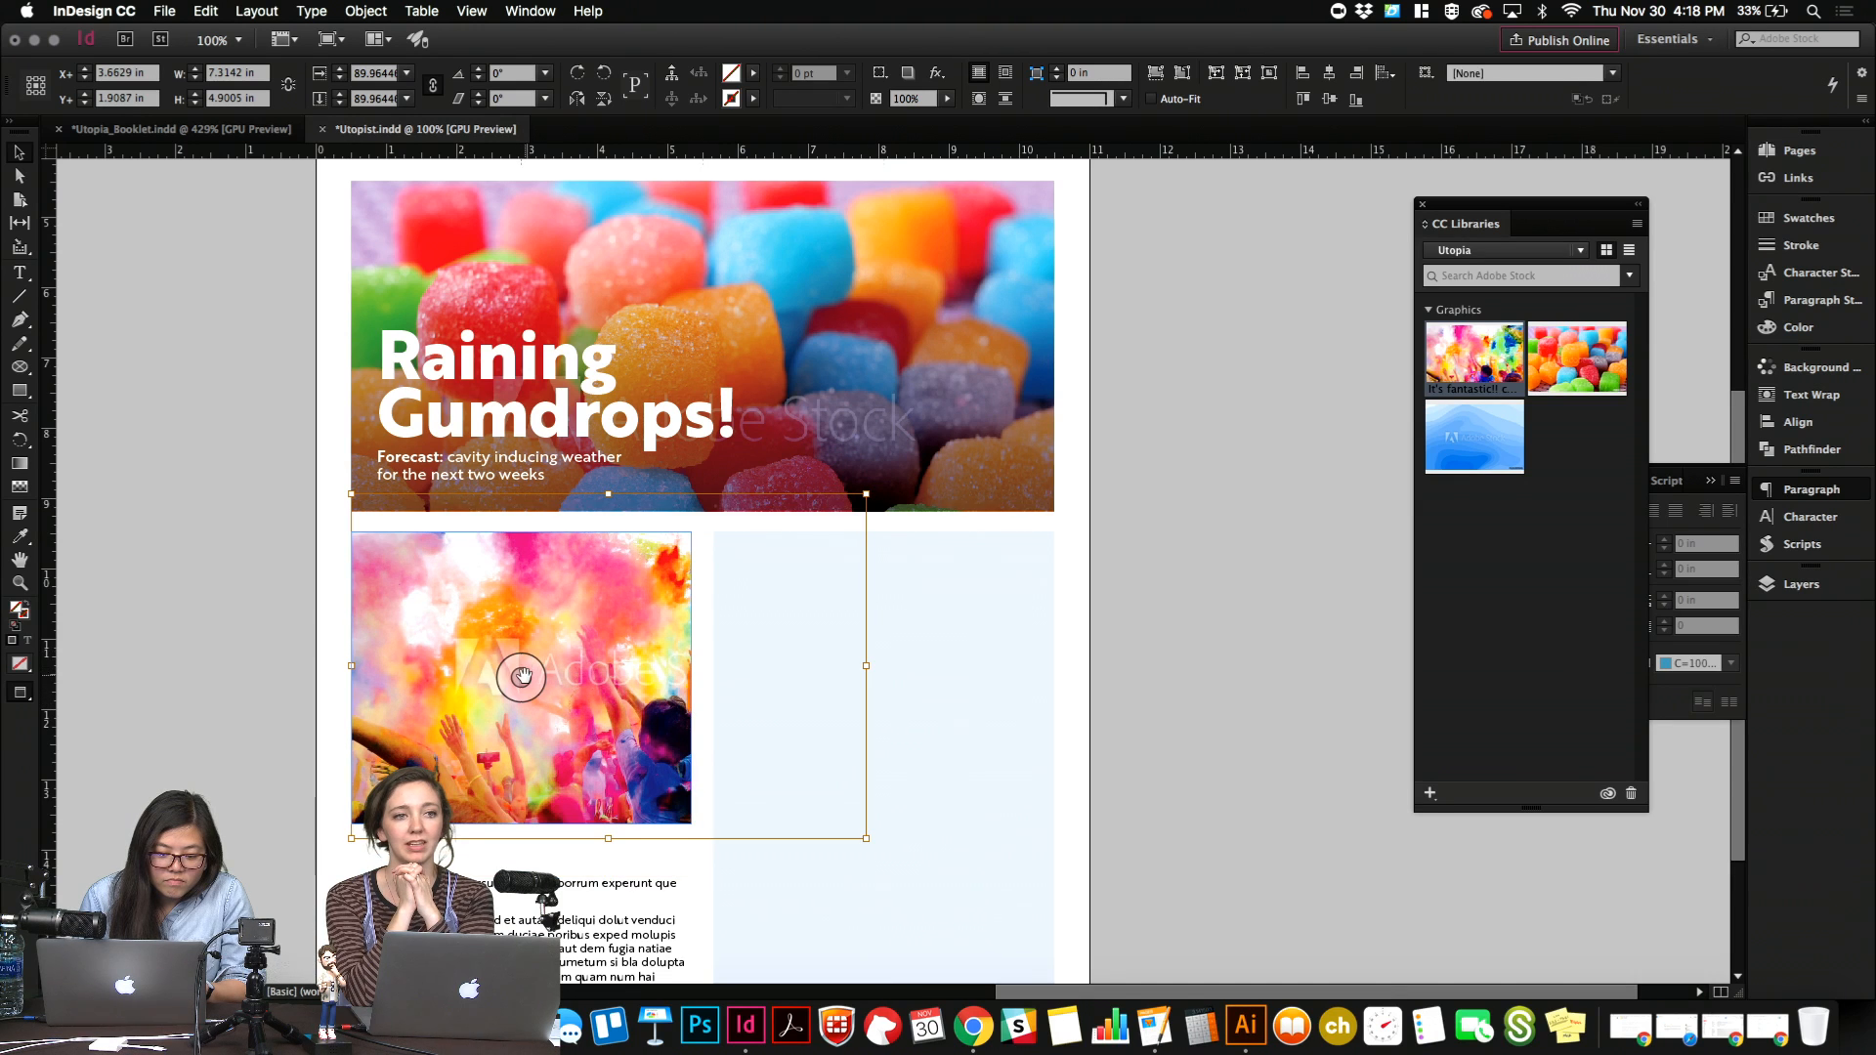
click(243, 650)
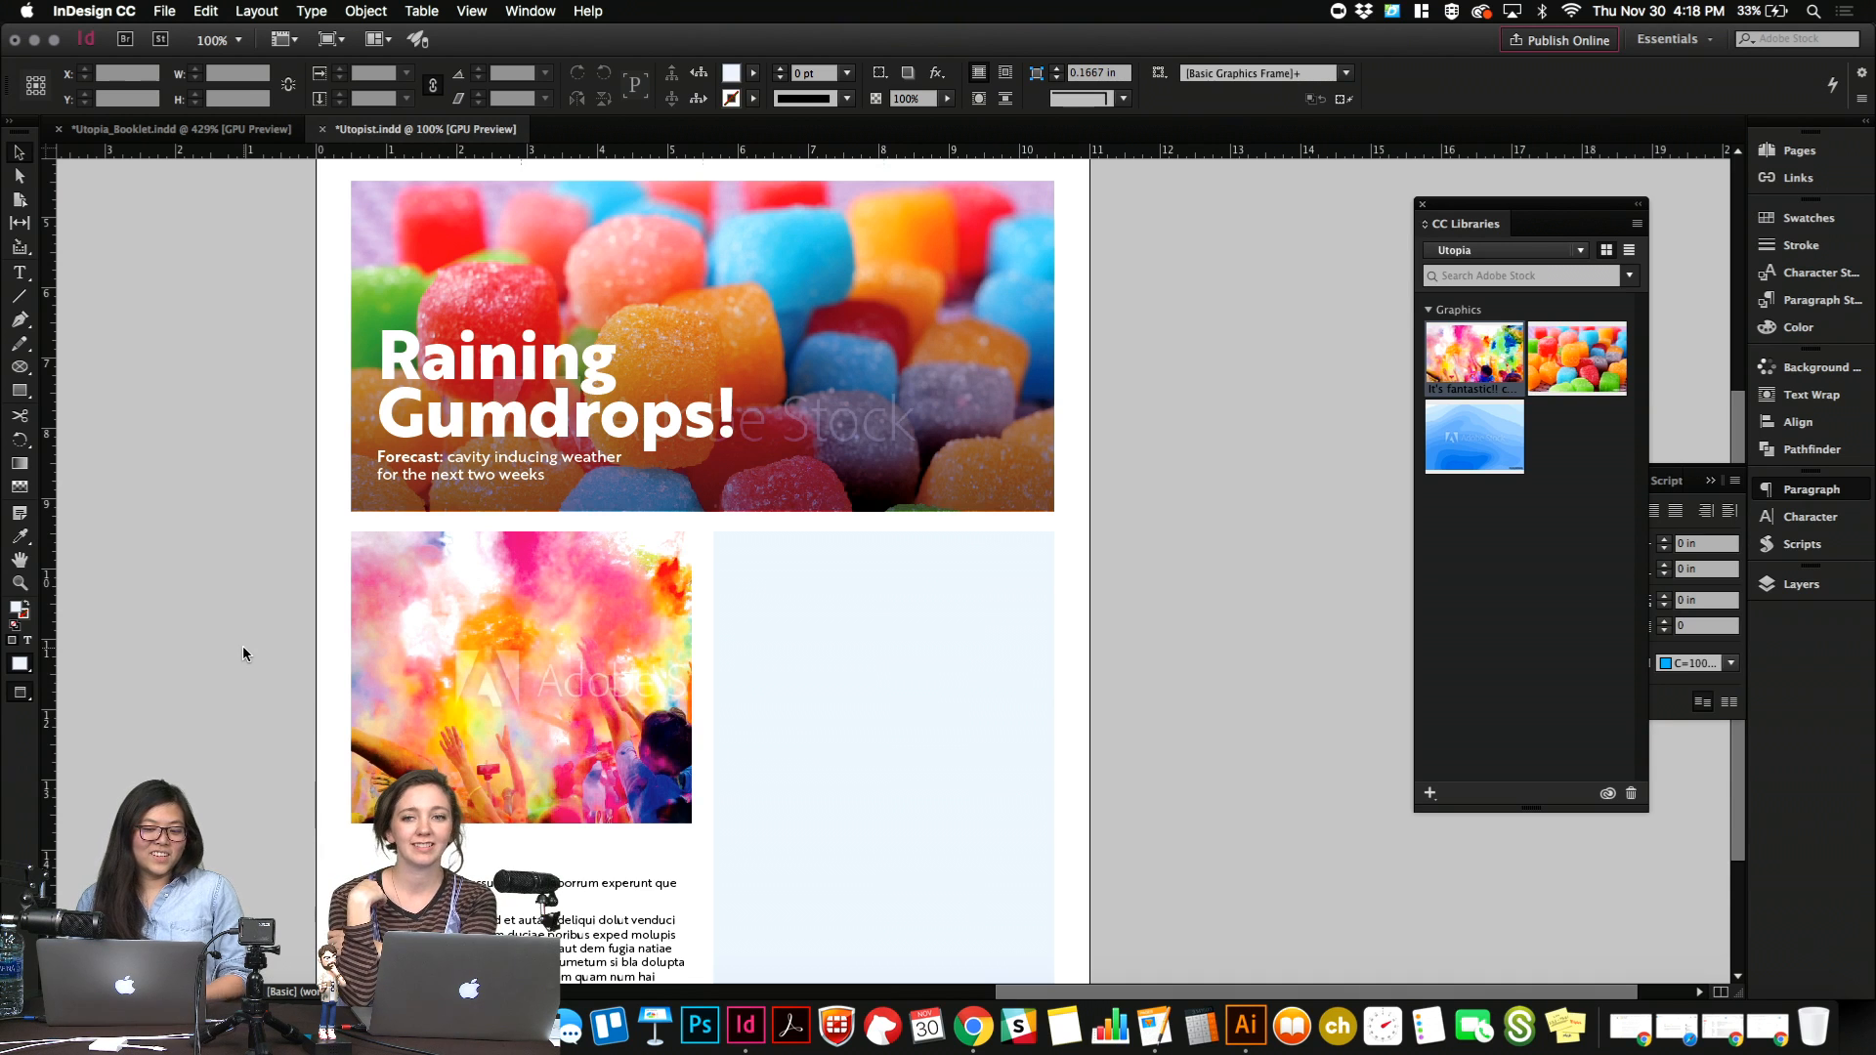
Nudge the color run photo slightly left inside its frame in three large increments and deselect it.
click(517, 677)
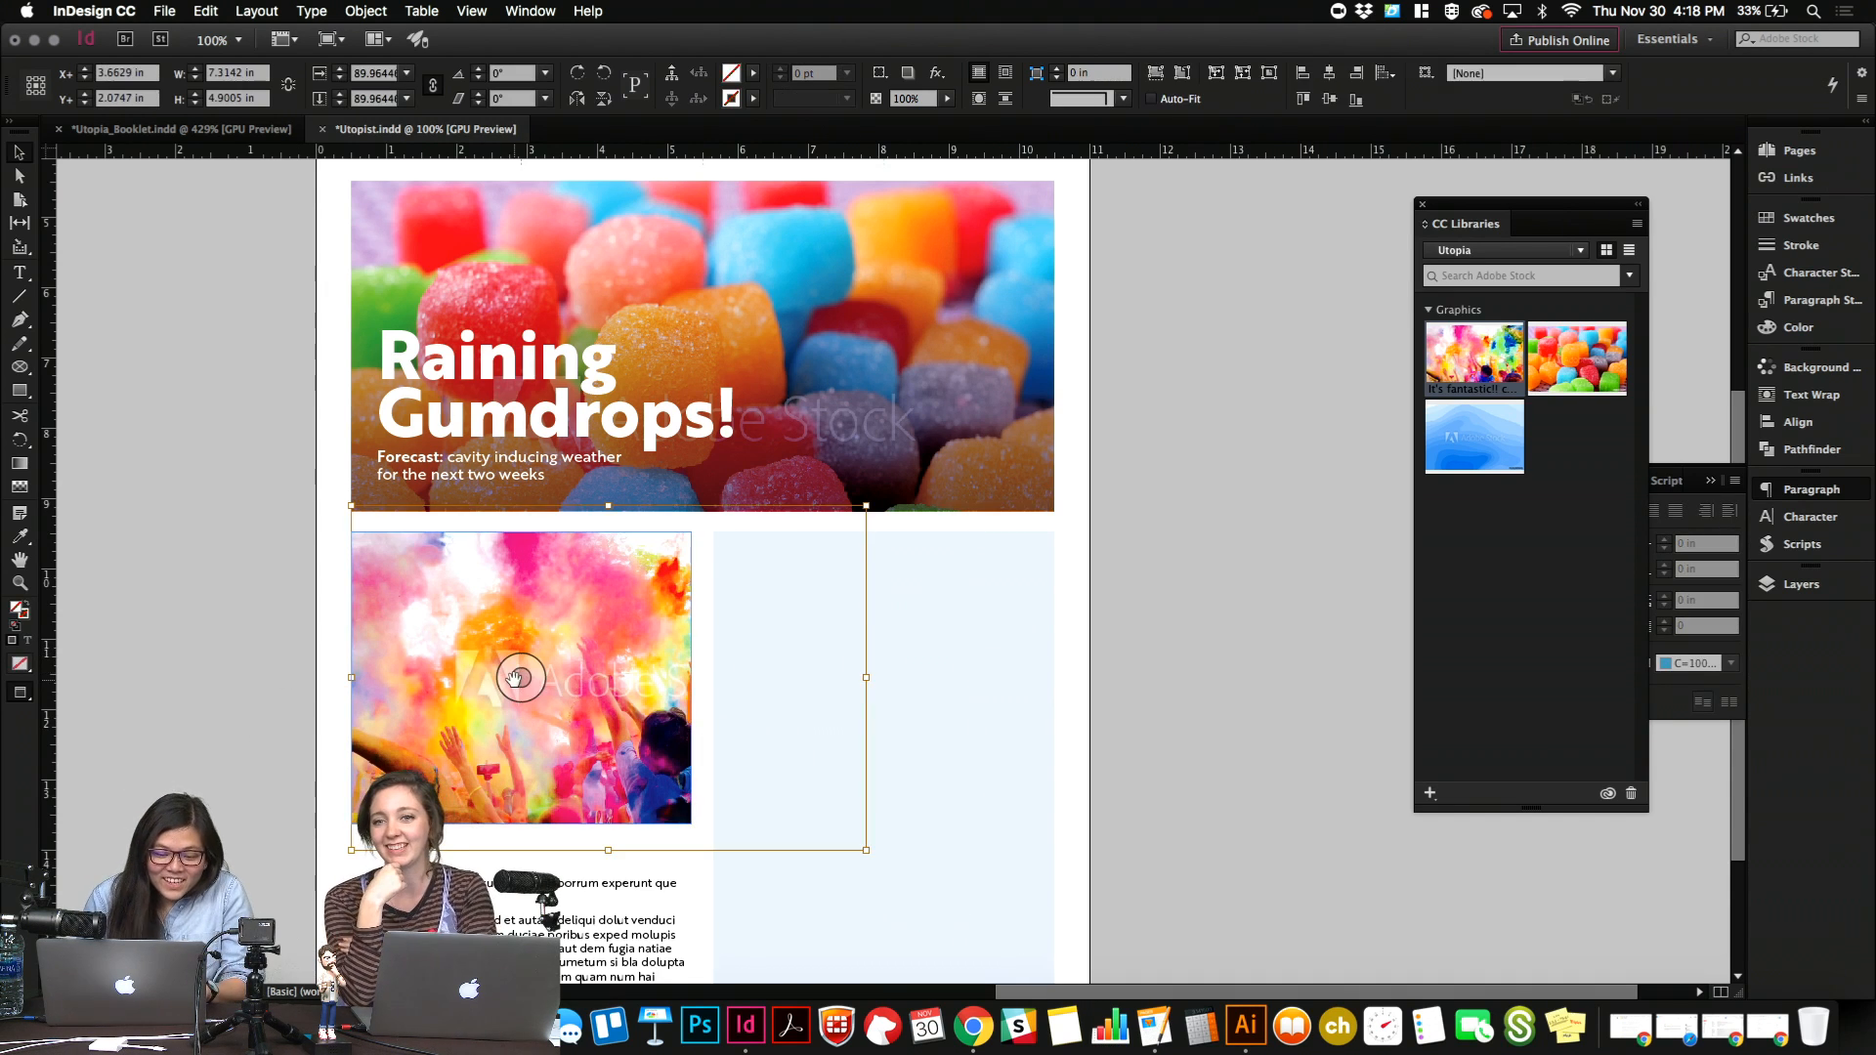
key(shift+Left)
key(shift+Left)
key(shift+Left)
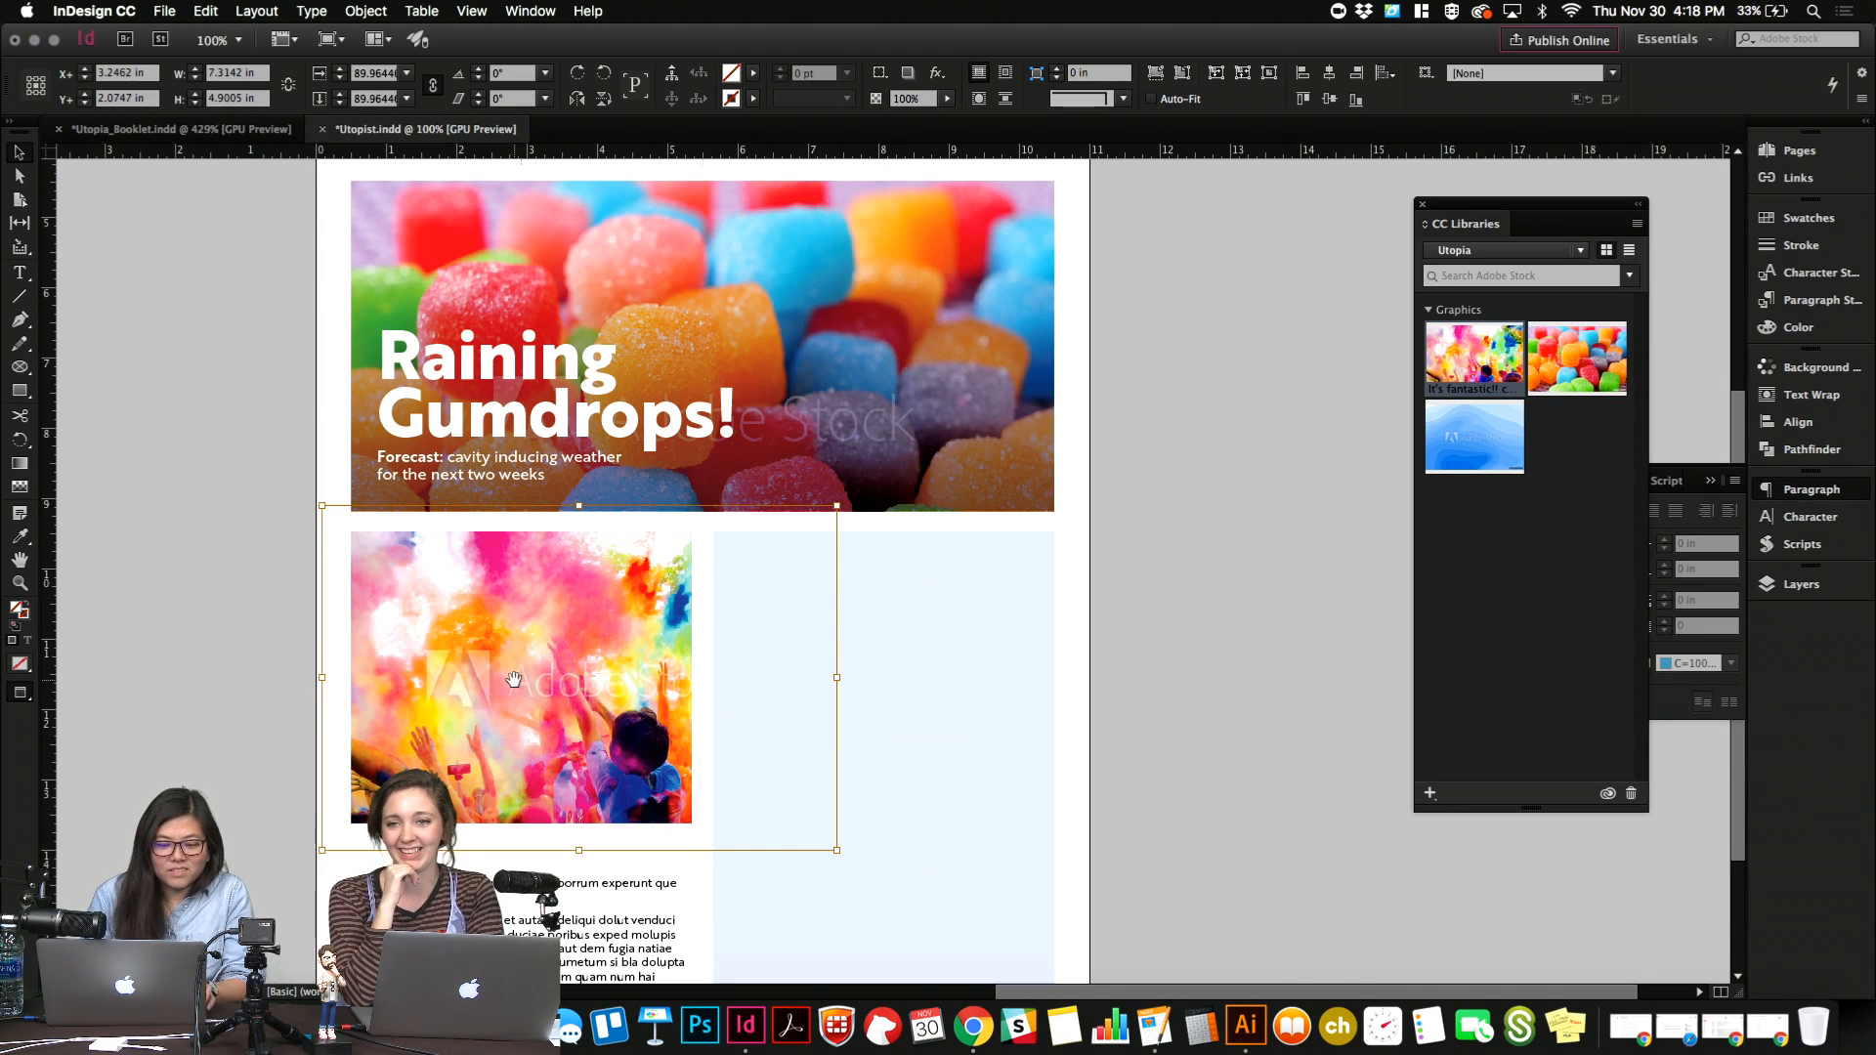
click(244, 735)
Review how the recropped color run photo sits with the gumdrops feature, the body text and the empty frame.
scroll(244, 735, up, 3)
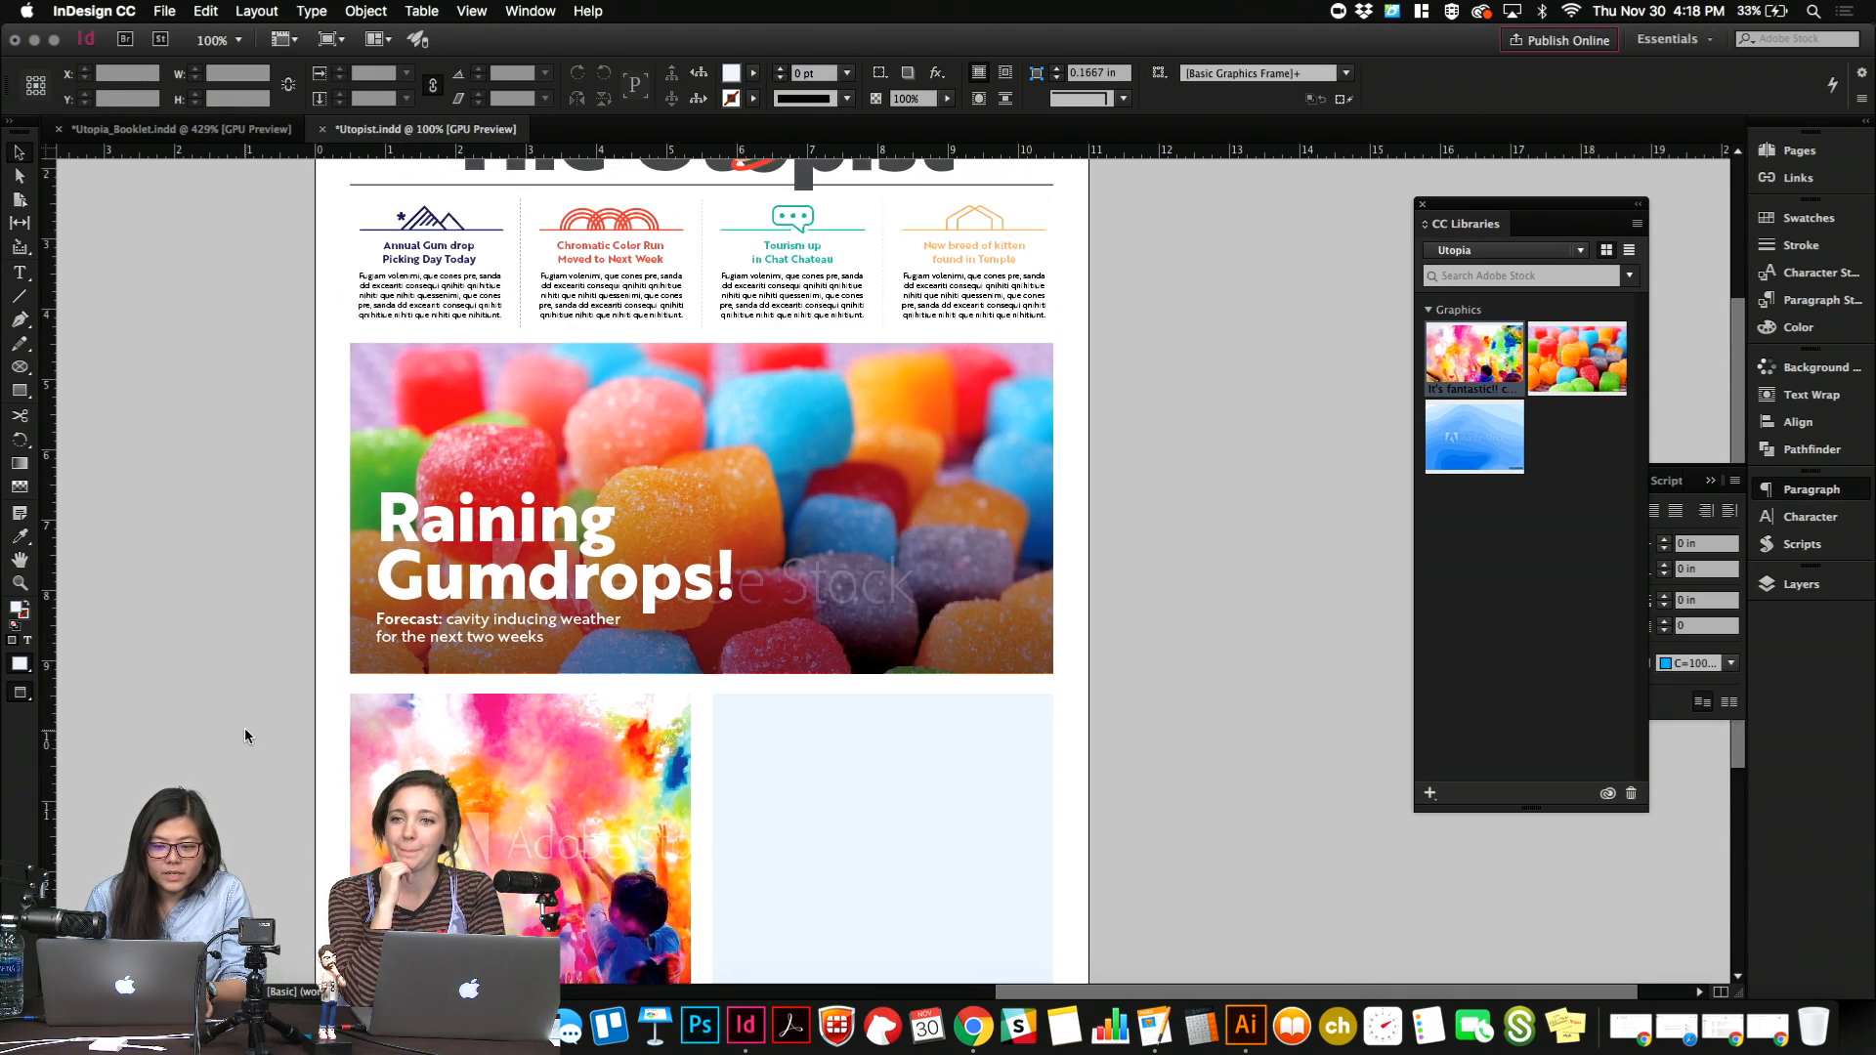
scroll(245, 730, down, 4)
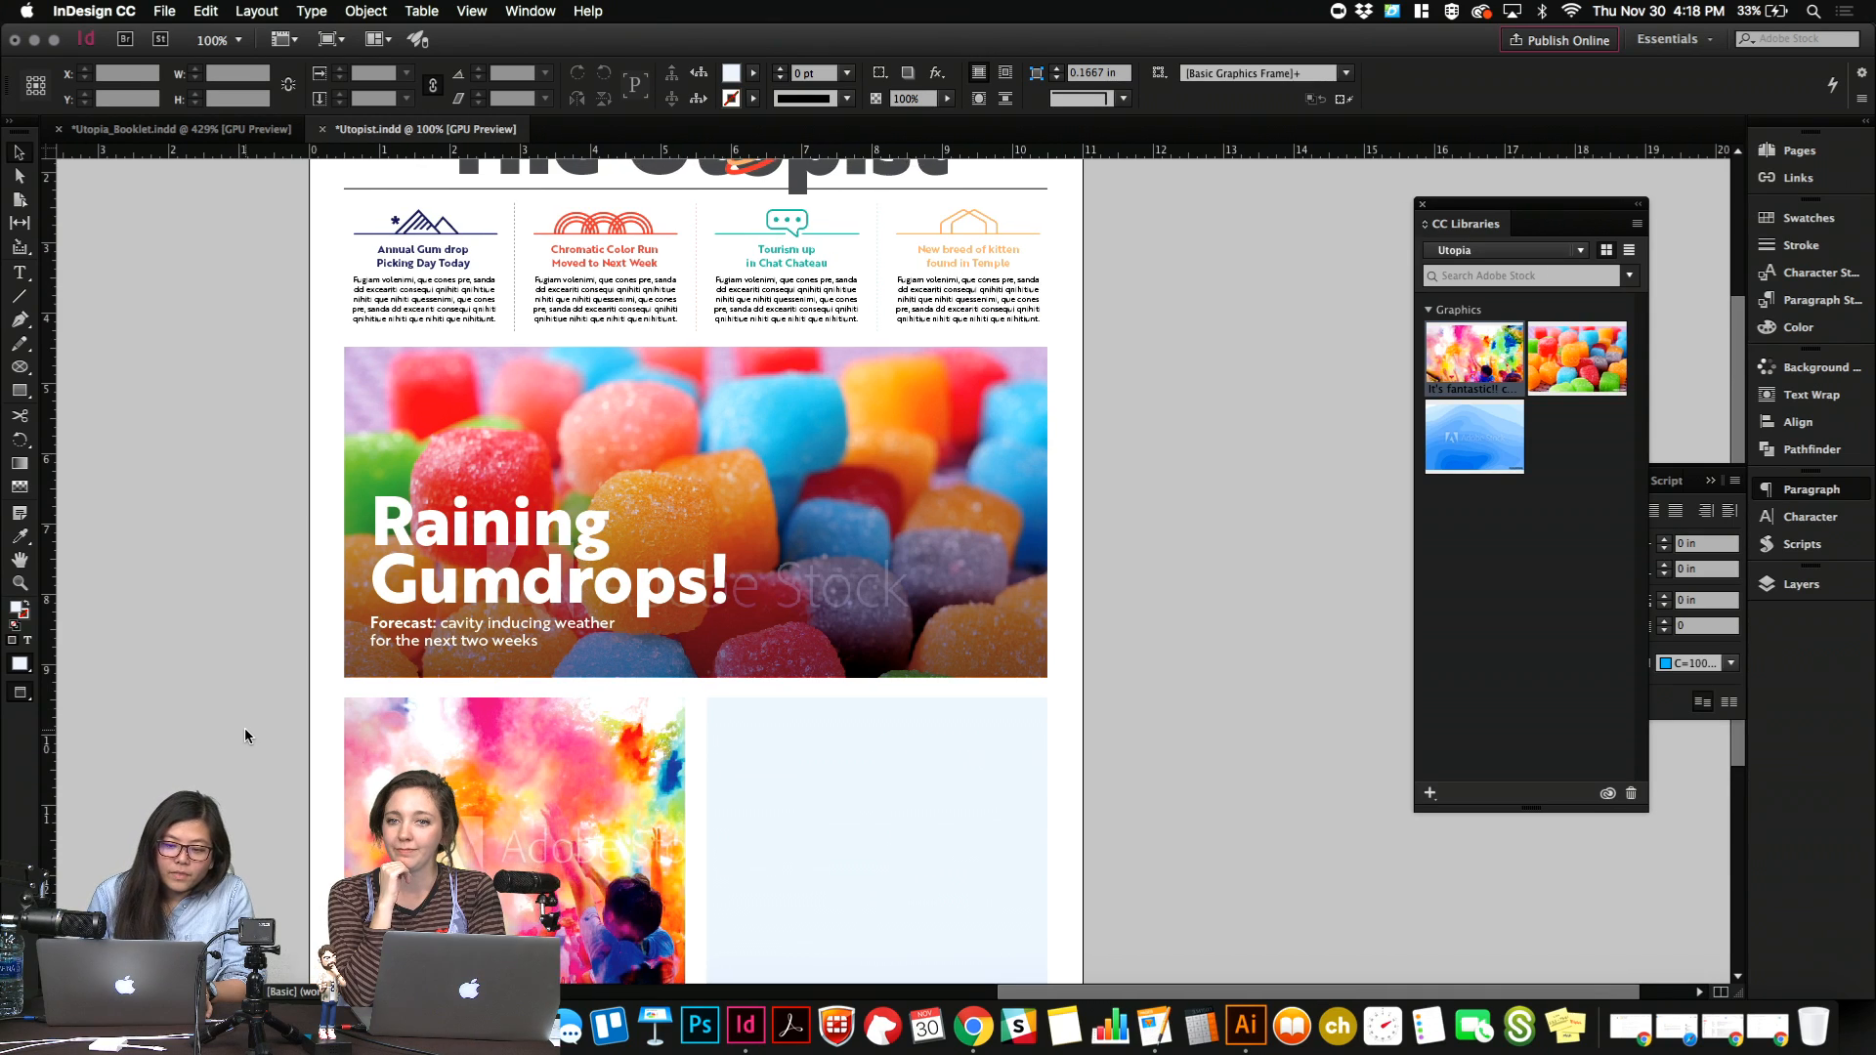
scroll(245, 733, down, 3)
scroll(245, 733, up, 3)
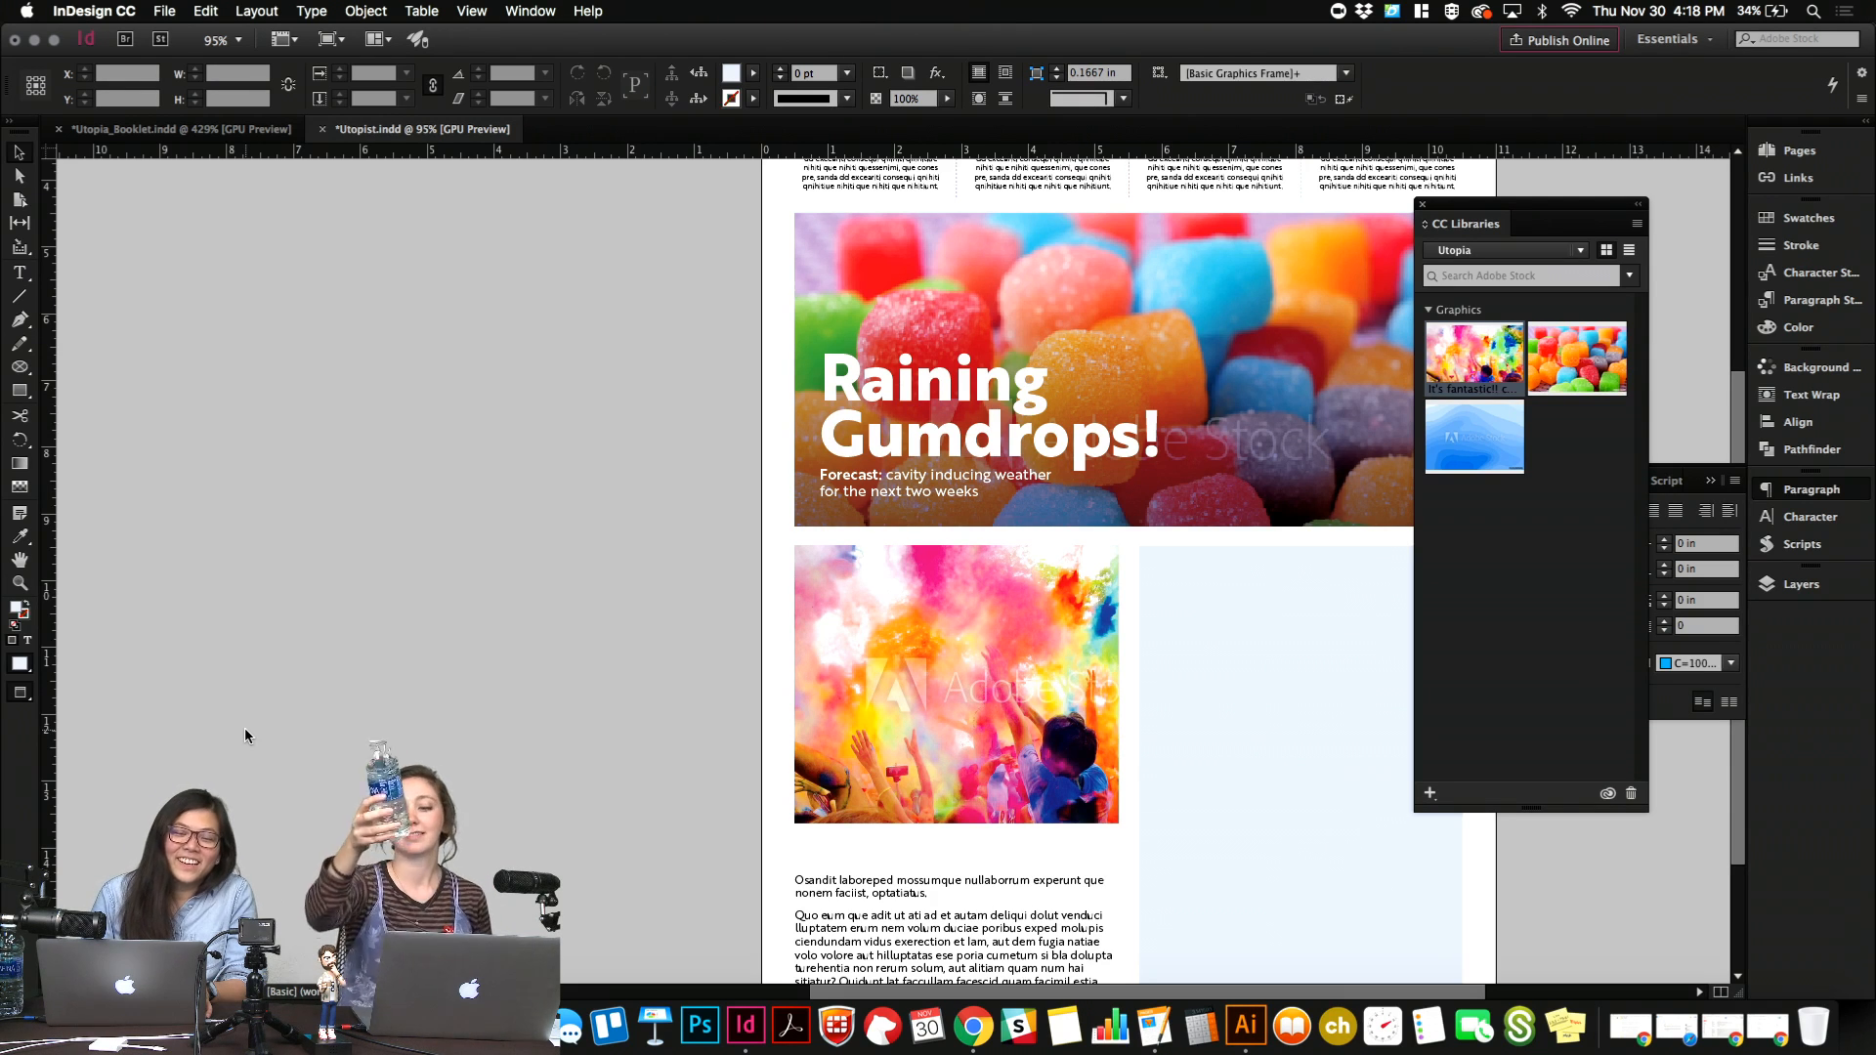
scroll(244, 727, right, 2)
scroll(245, 727, right, 6)
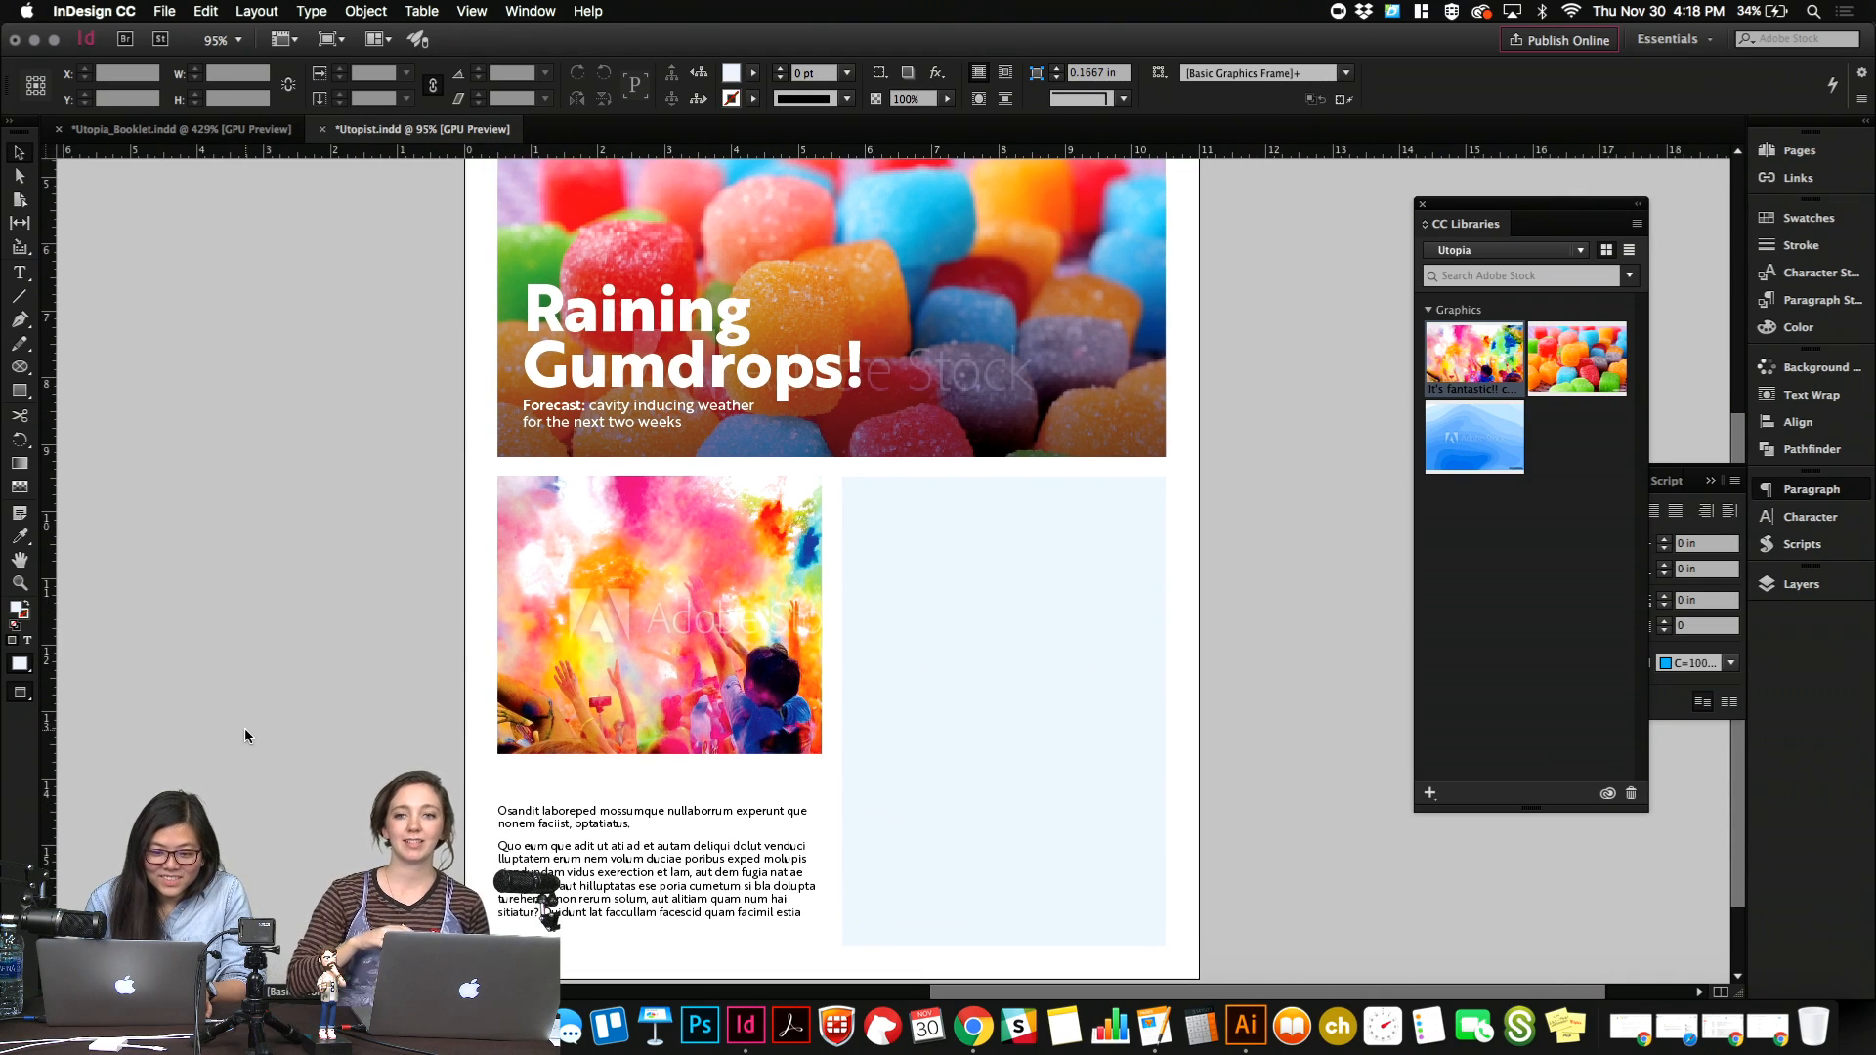
scroll(244, 727, down, 2)
scroll(244, 727, right, 1)
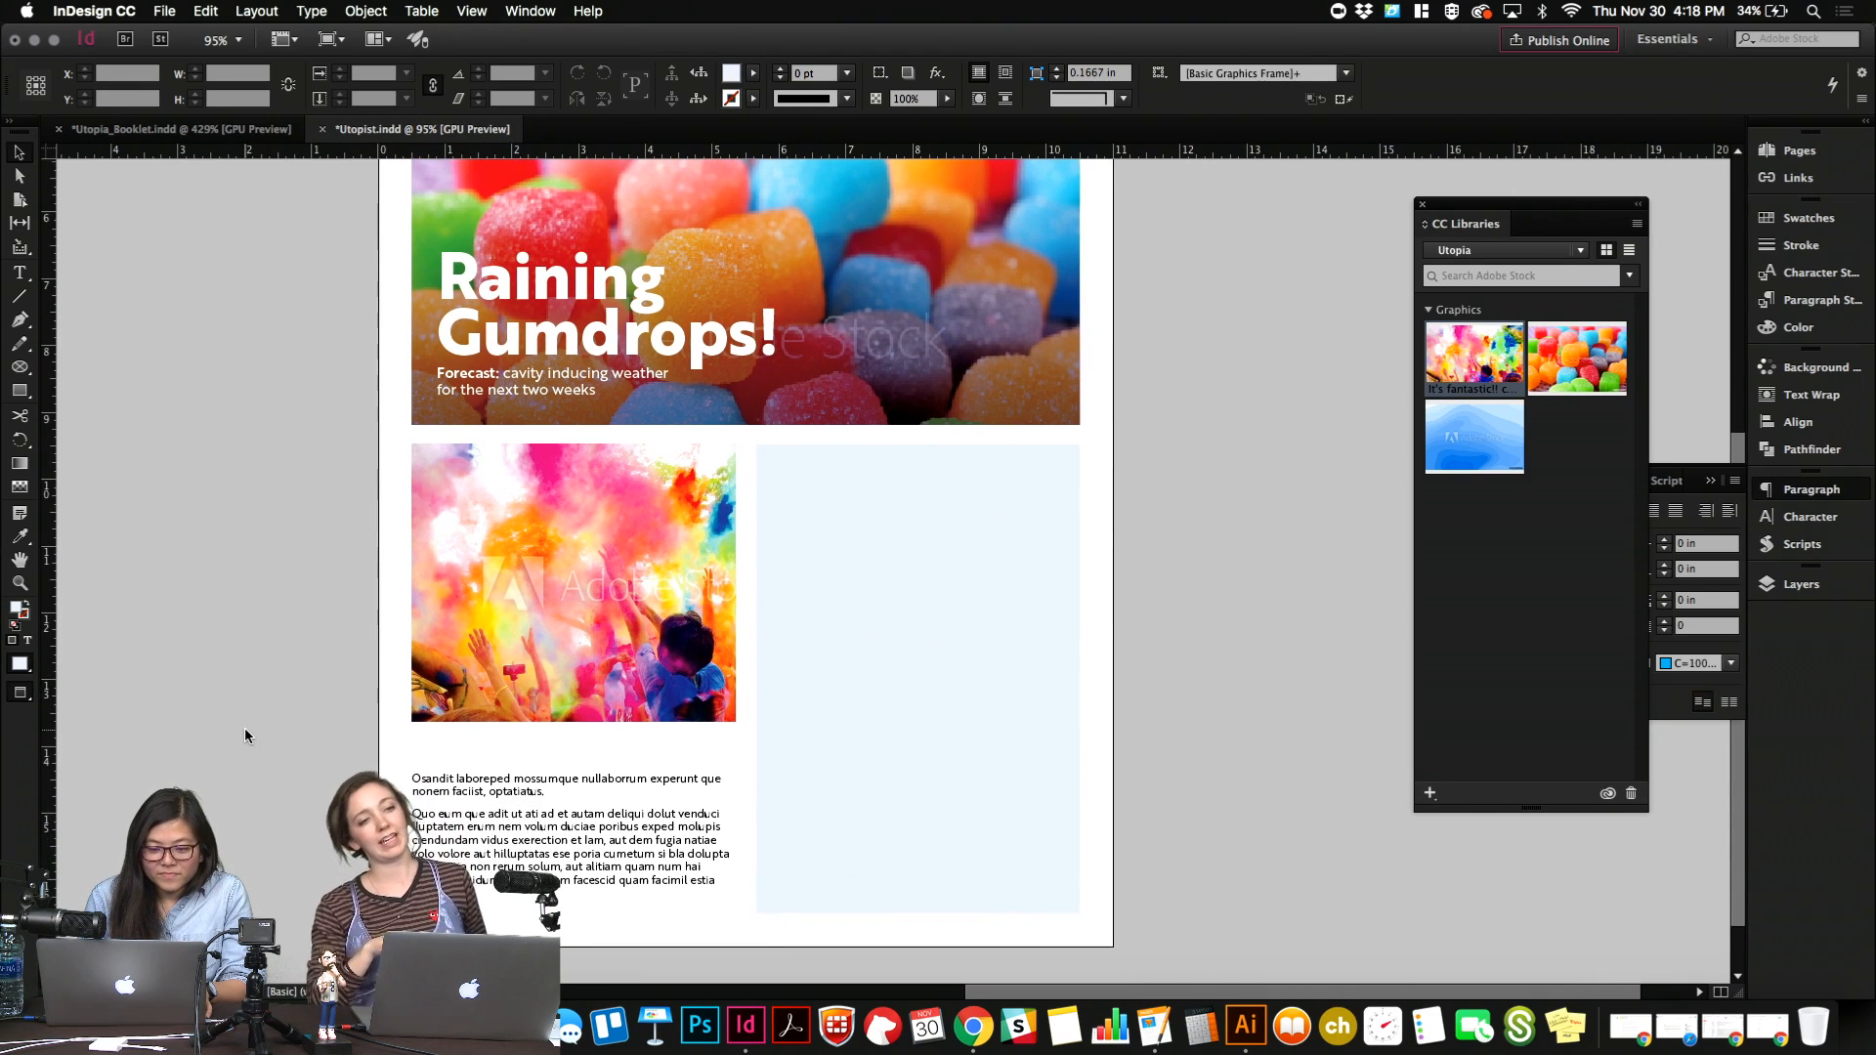
scroll(244, 727, up, 4)
scroll(245, 727, right, 3)
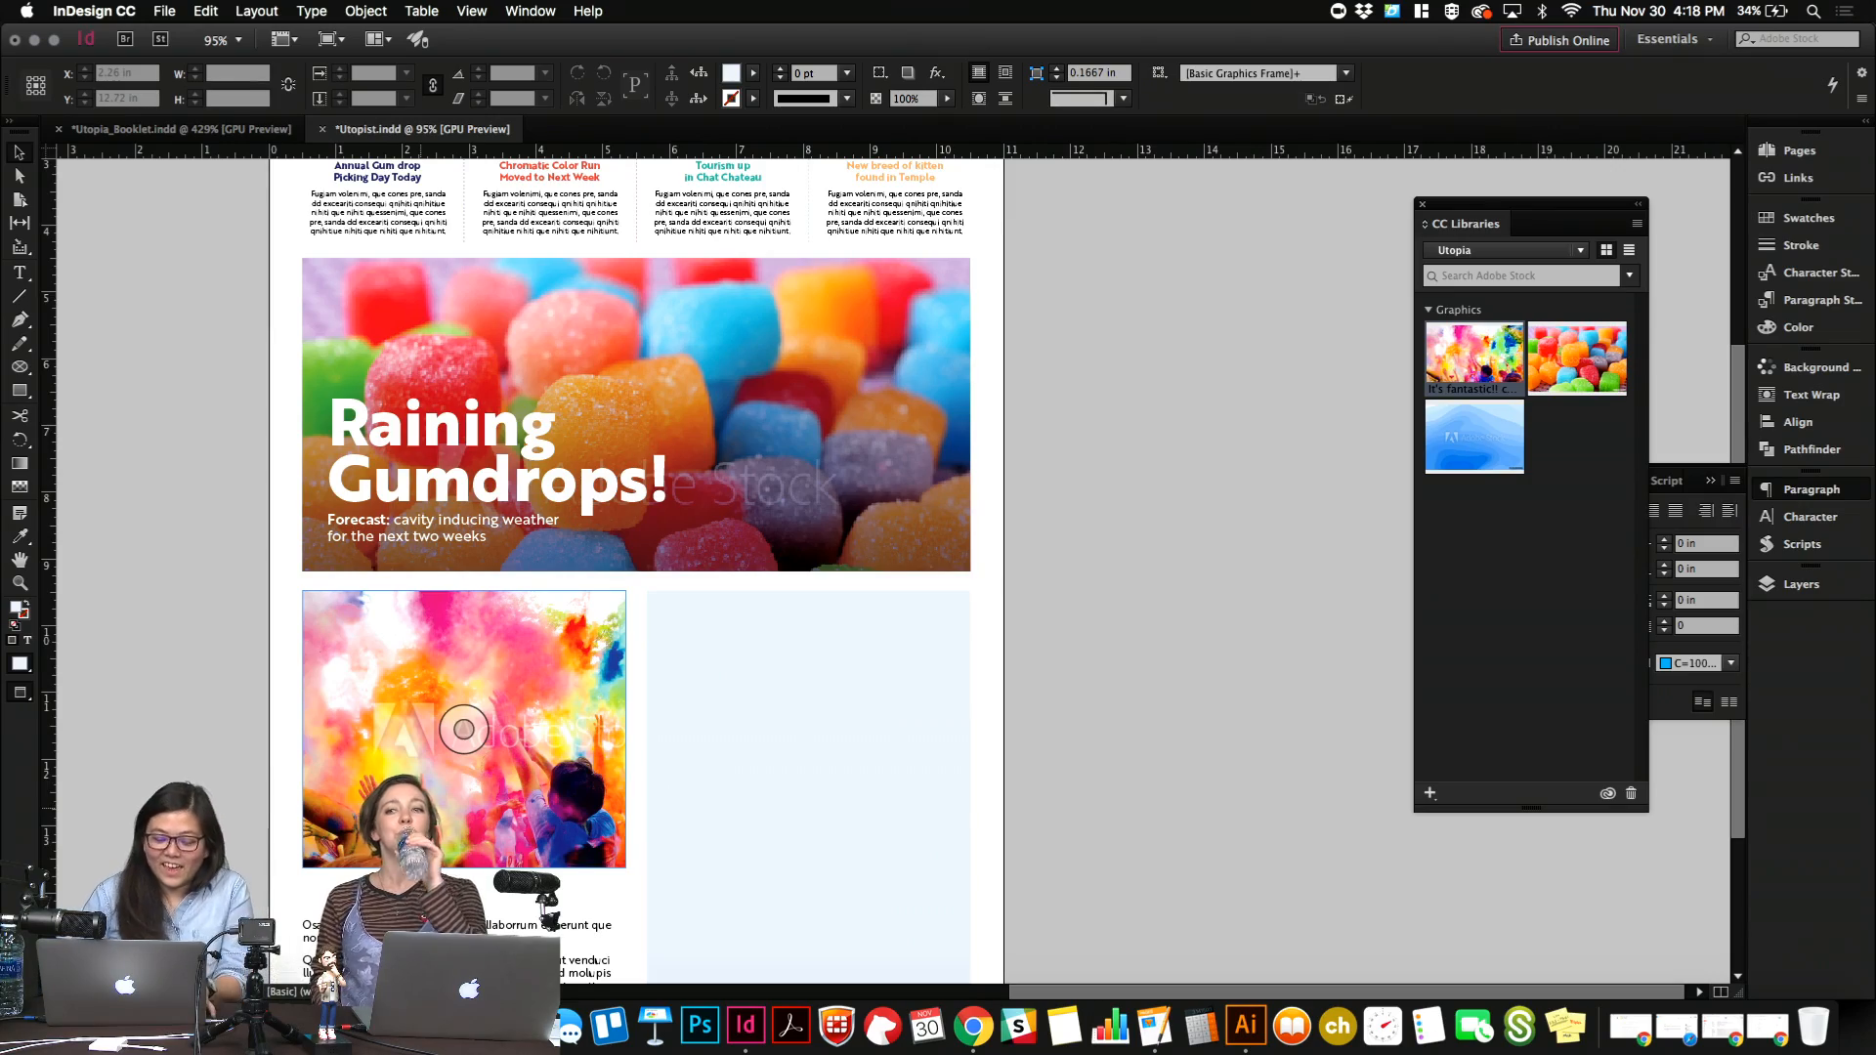
Switch to Chrome to look over the color run results on Adobe Stock, then return to InDesign.
key(ctrl+Up)
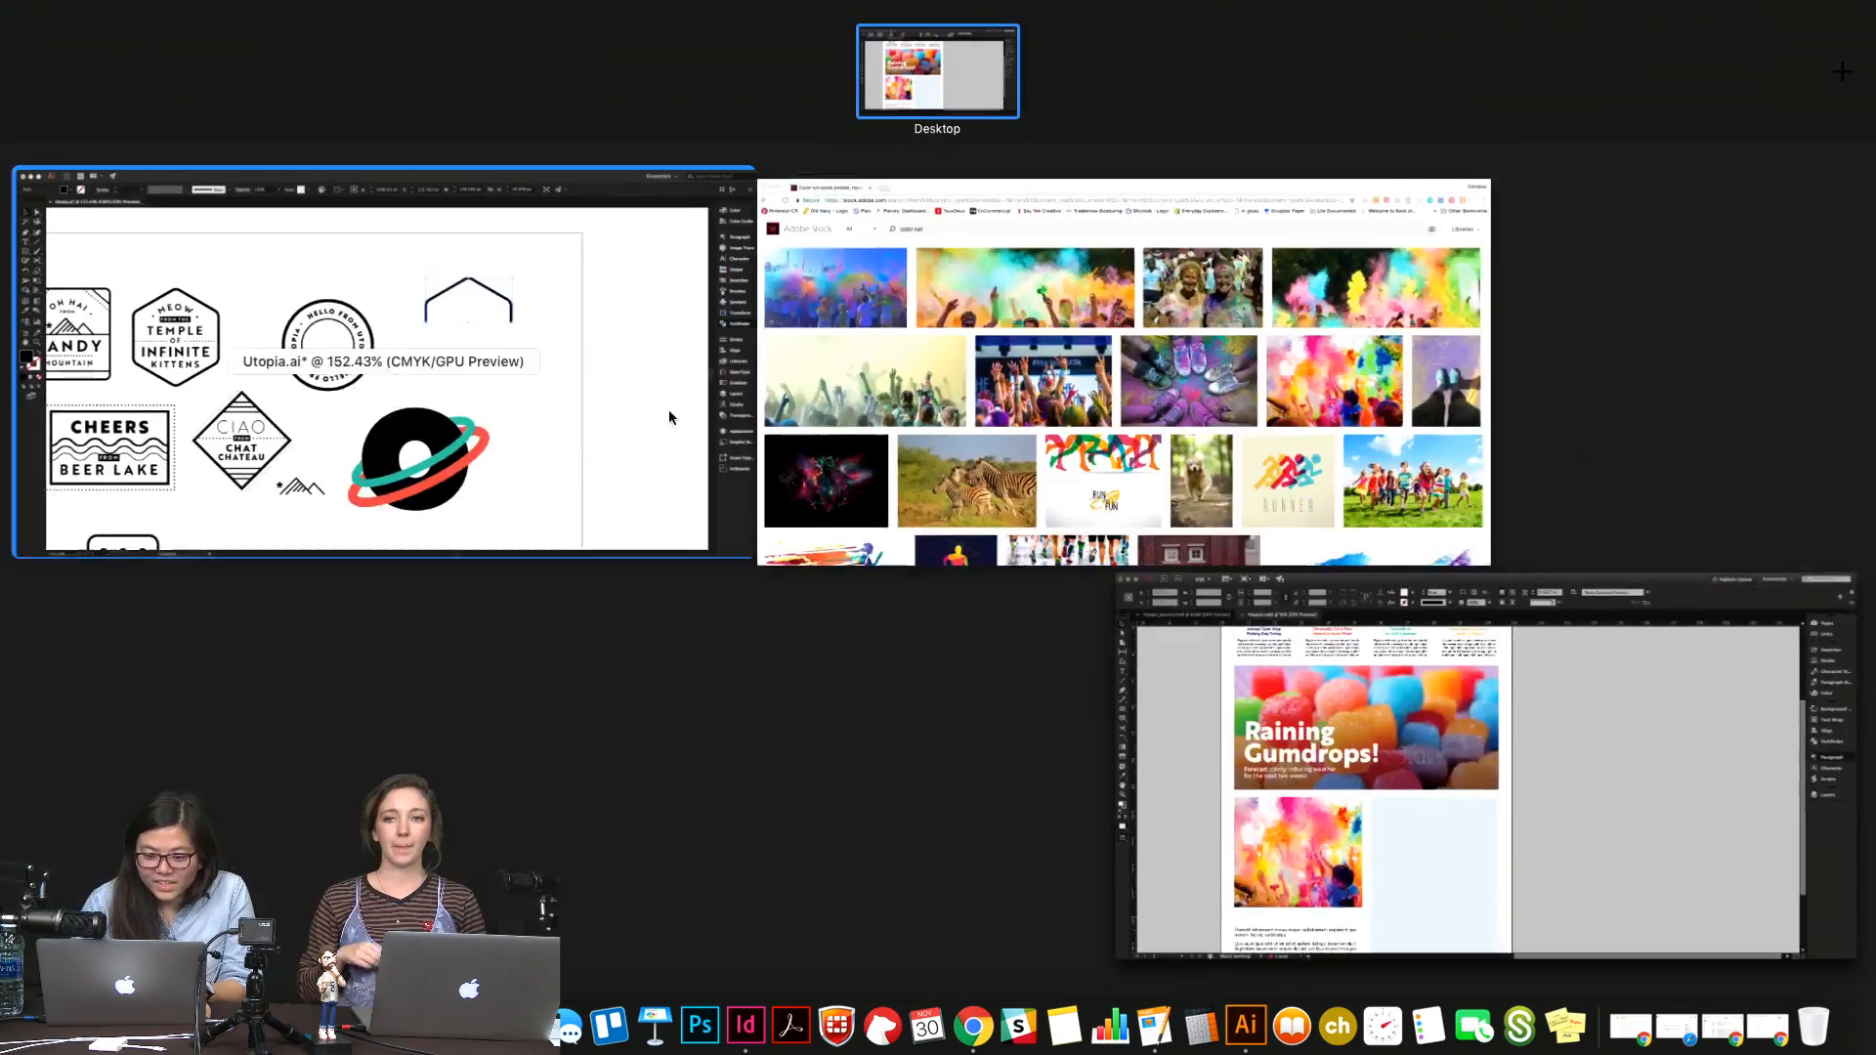
click(970, 404)
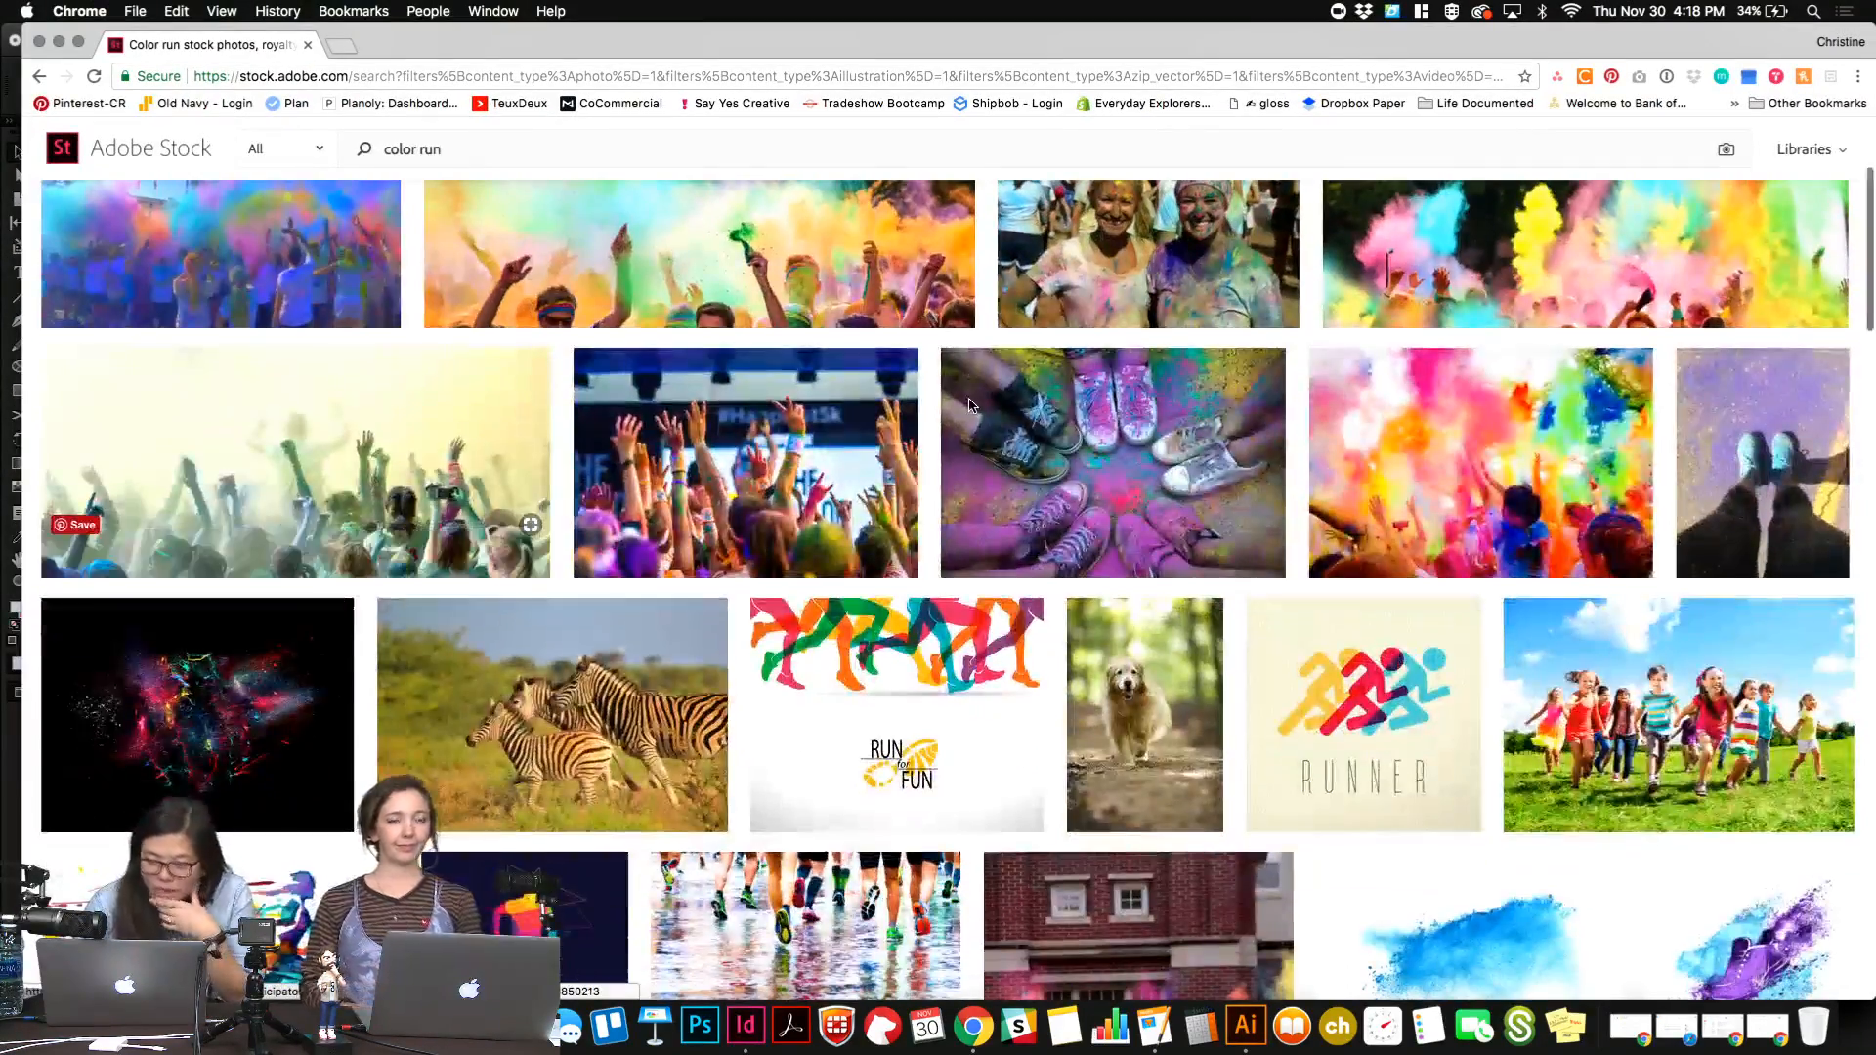
scroll(970, 405, up, 3)
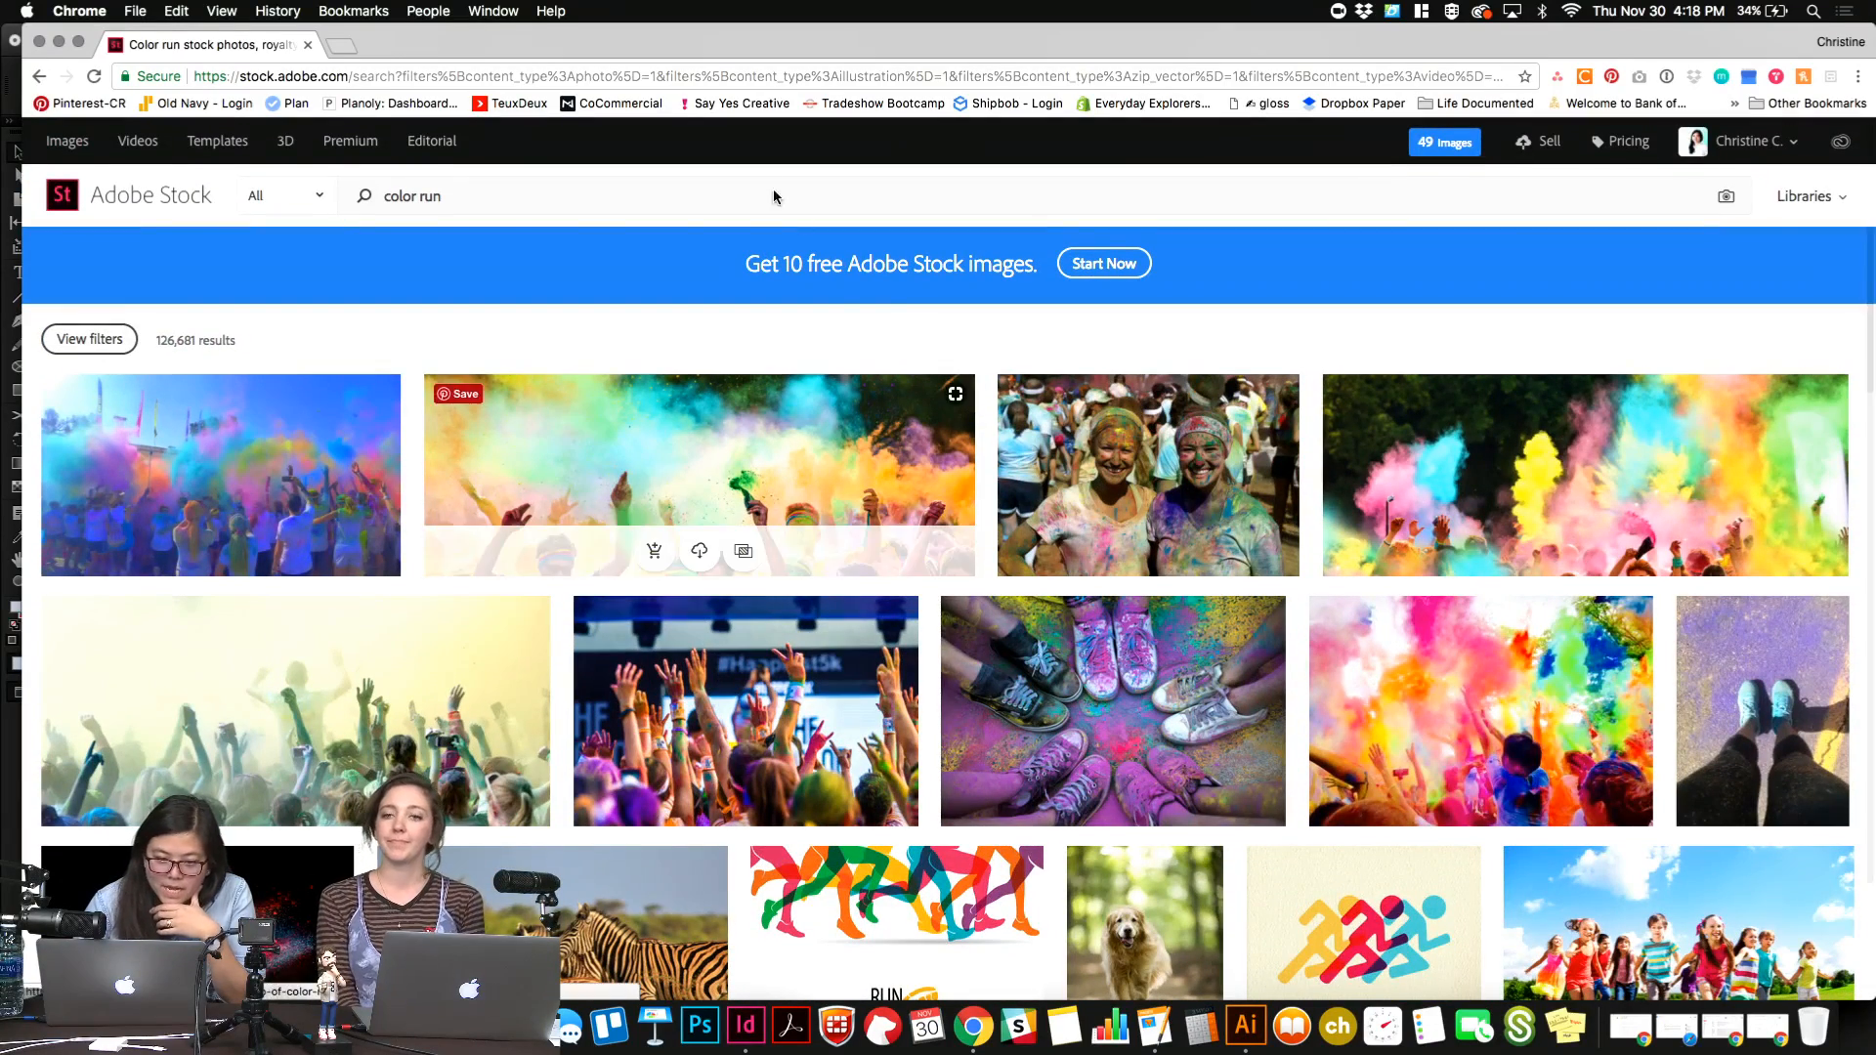
click(745, 1024)
Examine the whole front page from the masthead and story teasers down to the empty tall placeholder frame.
scroll(719, 635, up, 3)
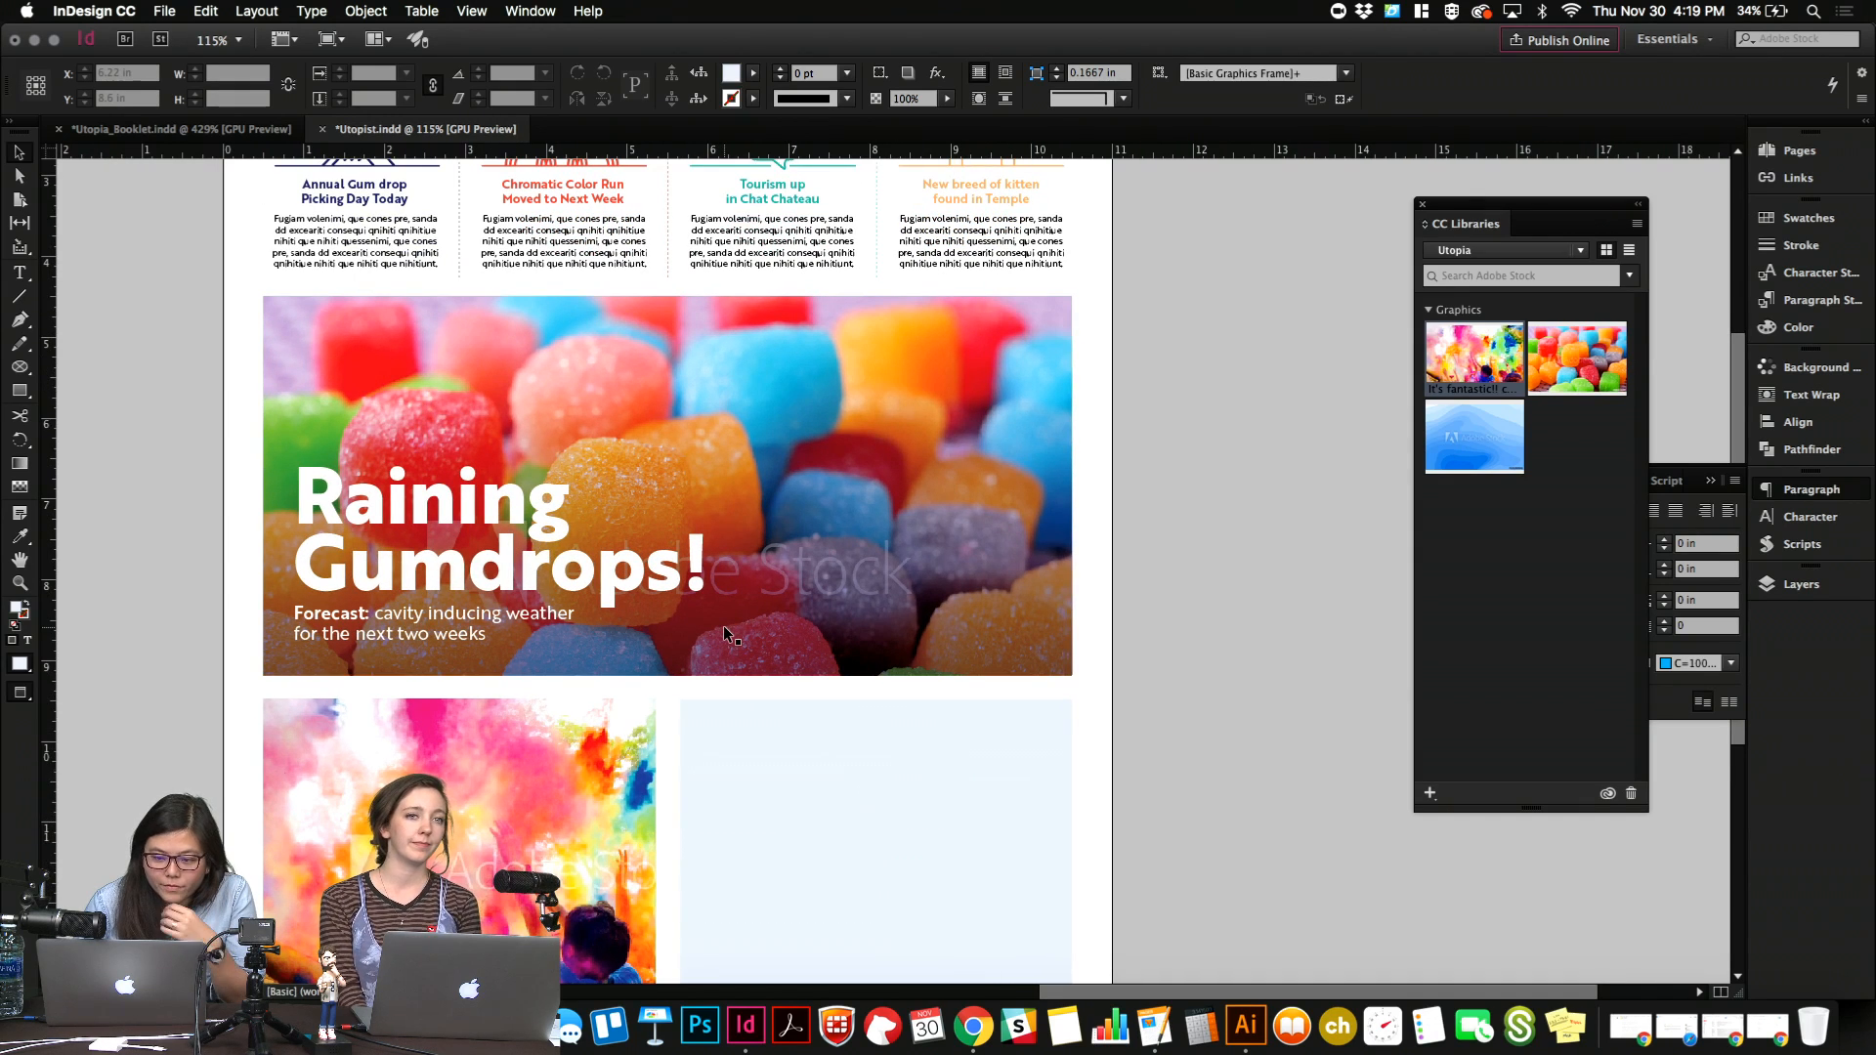
scroll(724, 629, down, 5)
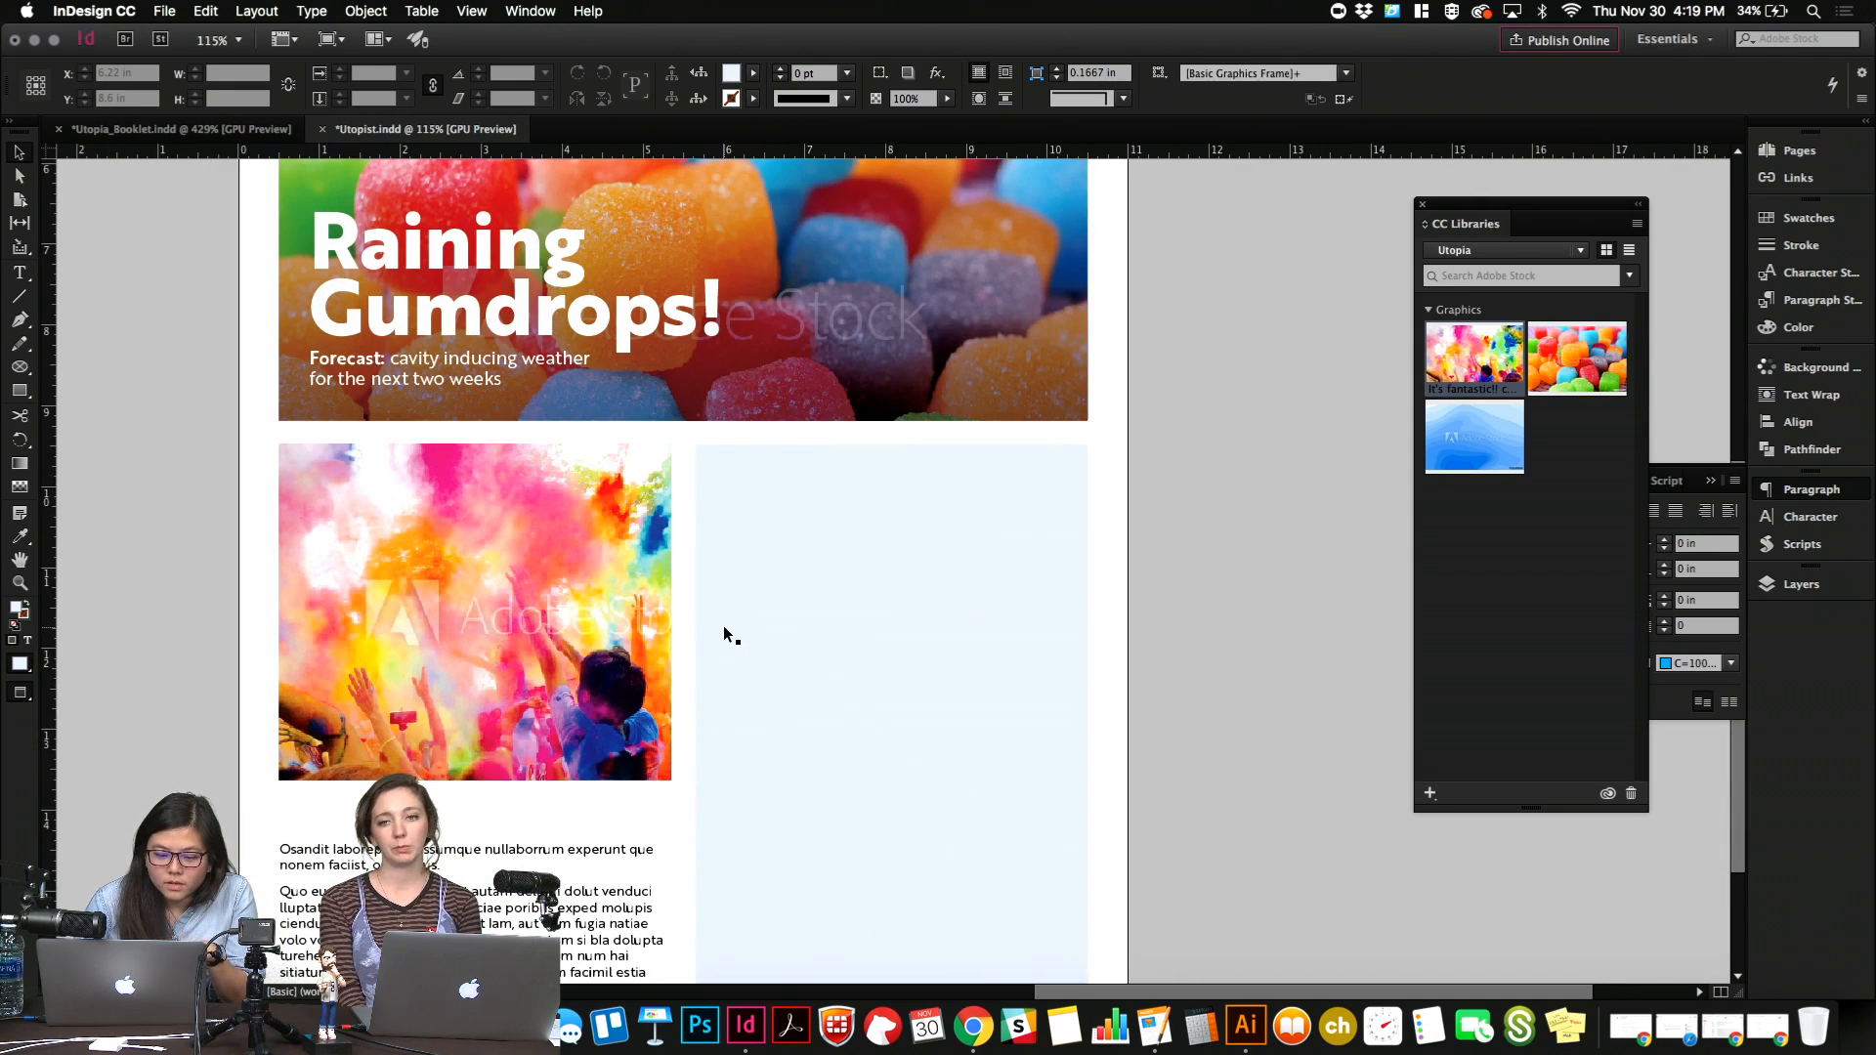
scroll(724, 630, up, 9)
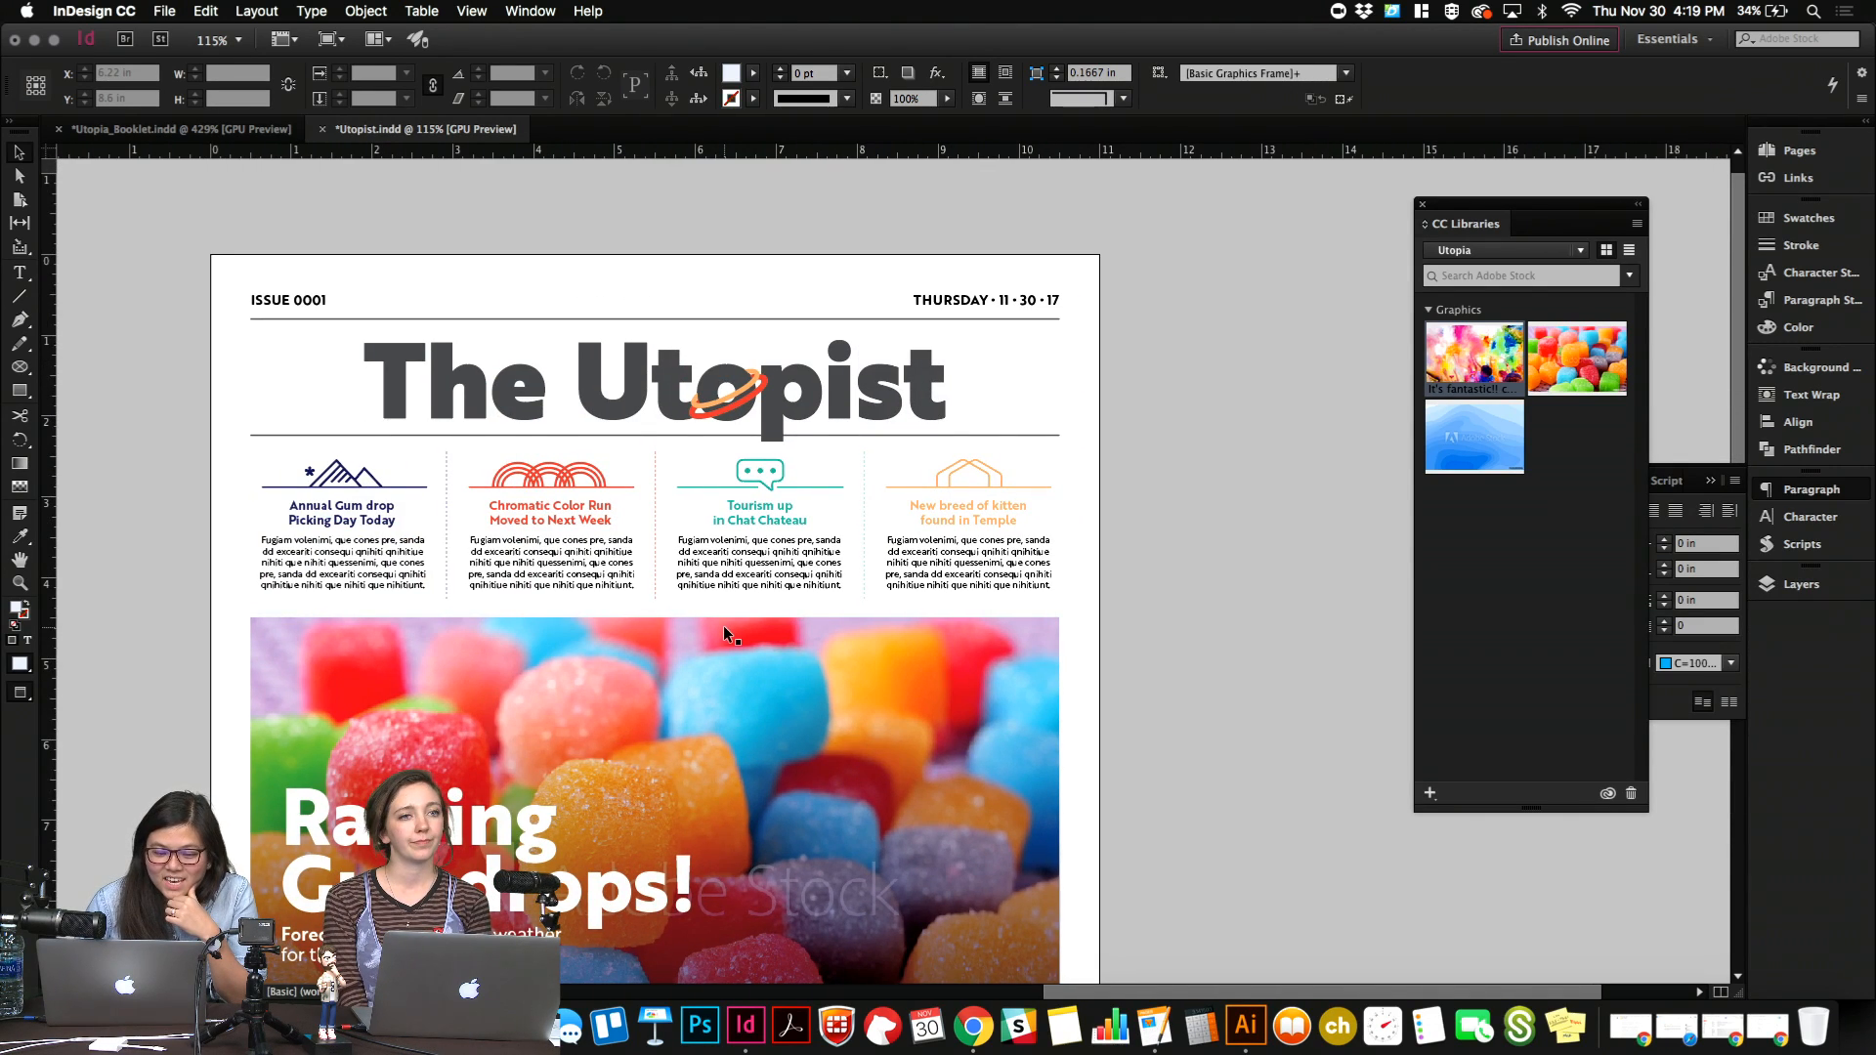
scroll(723, 630, down, 2)
scroll(723, 630, down, 5)
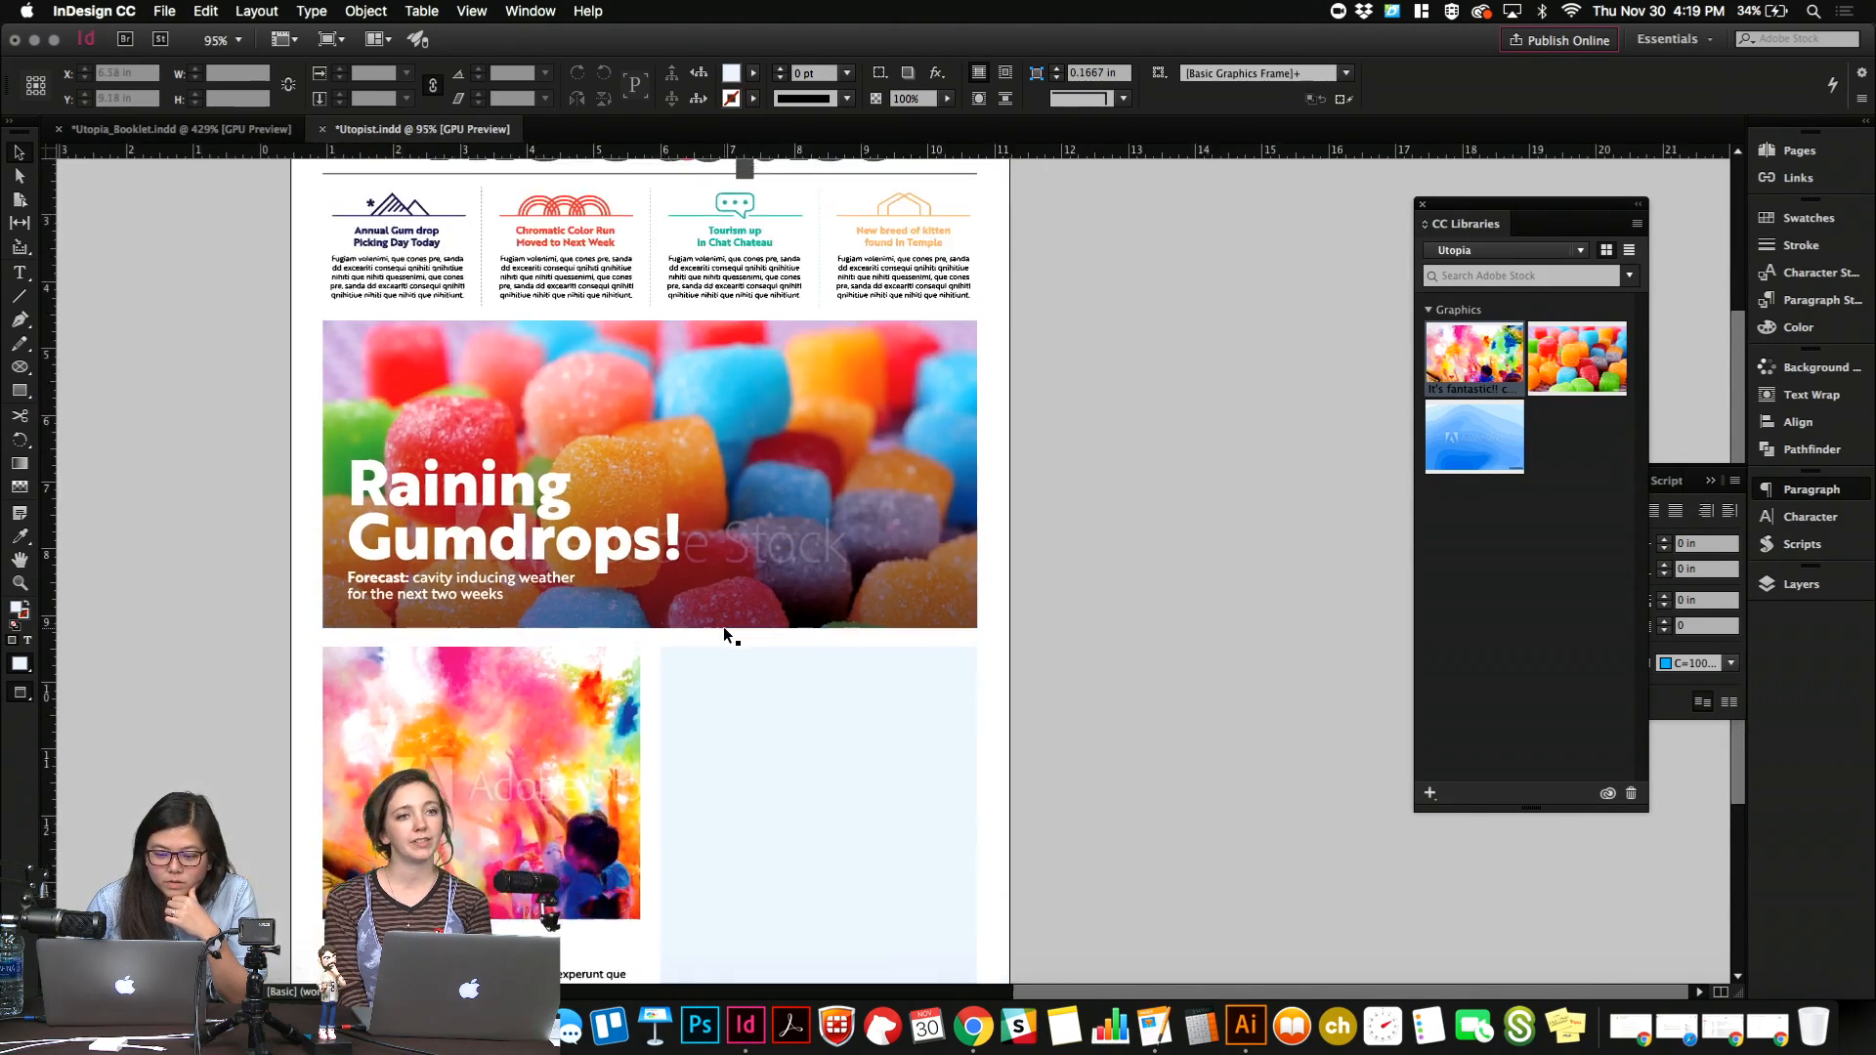
scroll(724, 633, down, 1)
scroll(724, 633, down, 2)
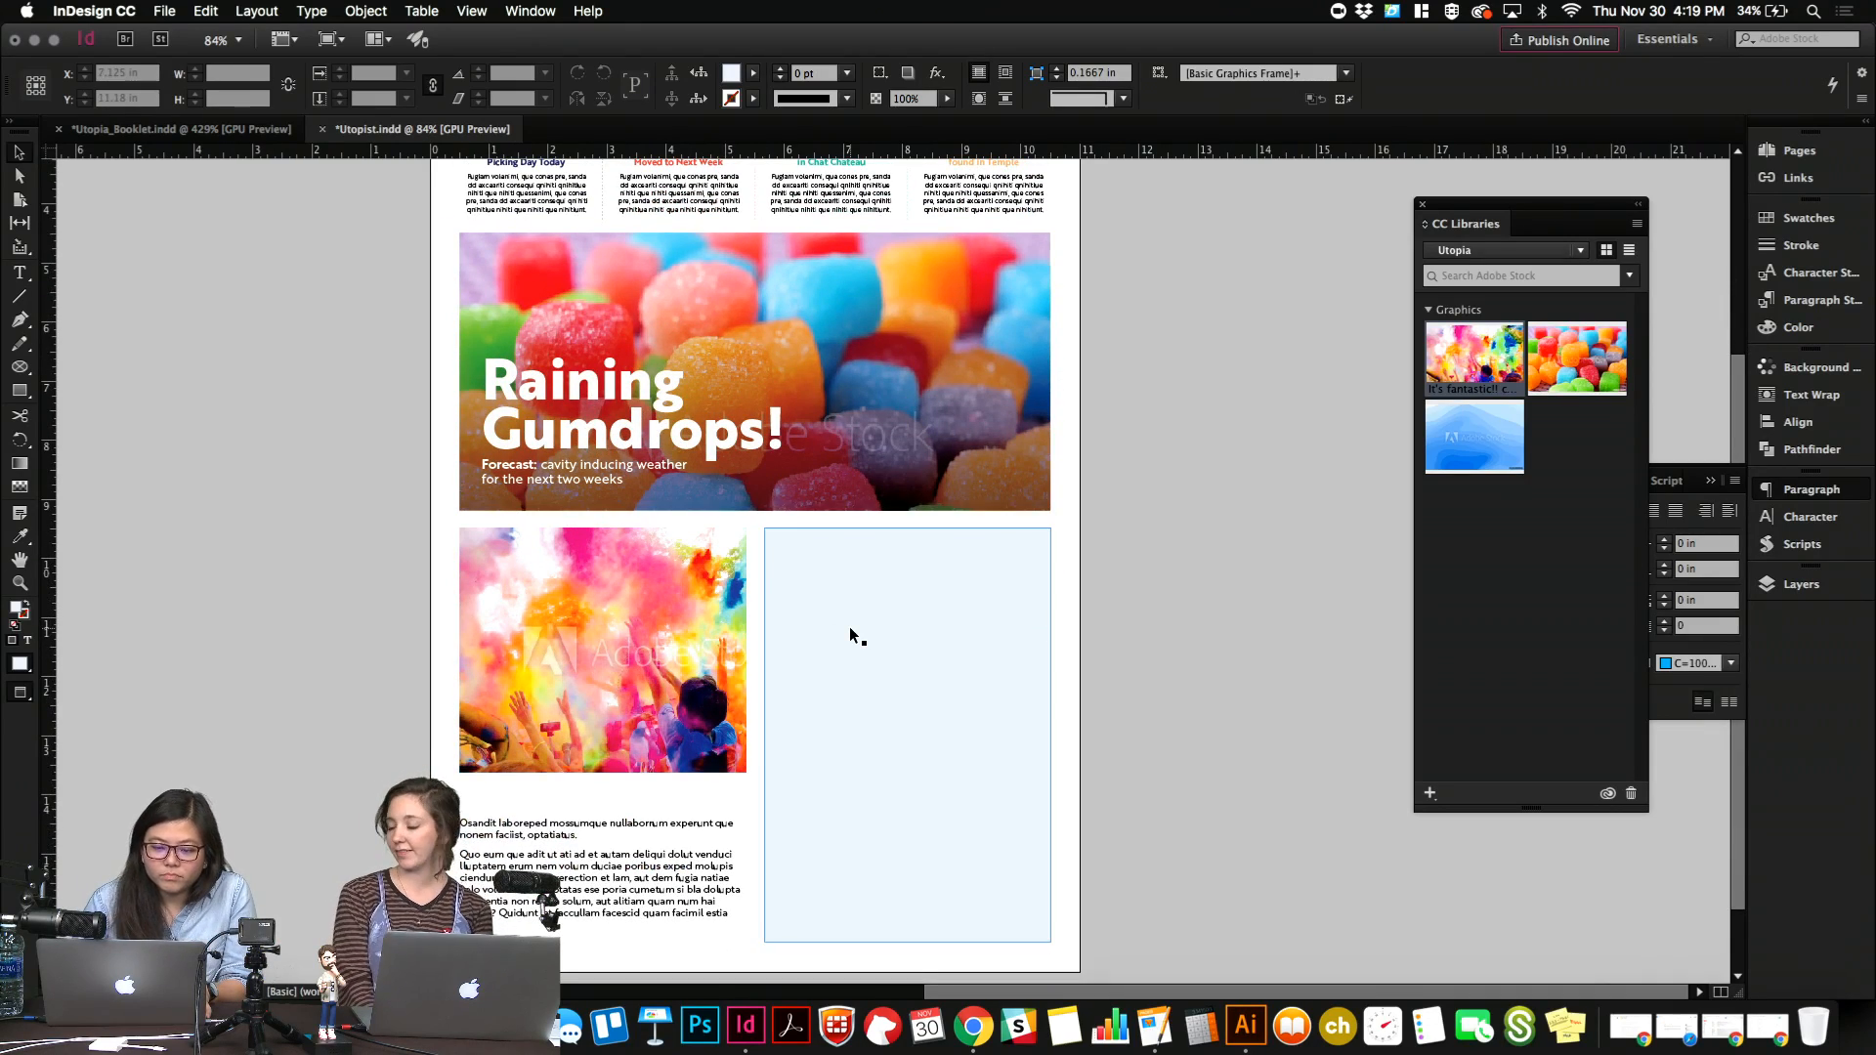
scroll(850, 633, up, 2)
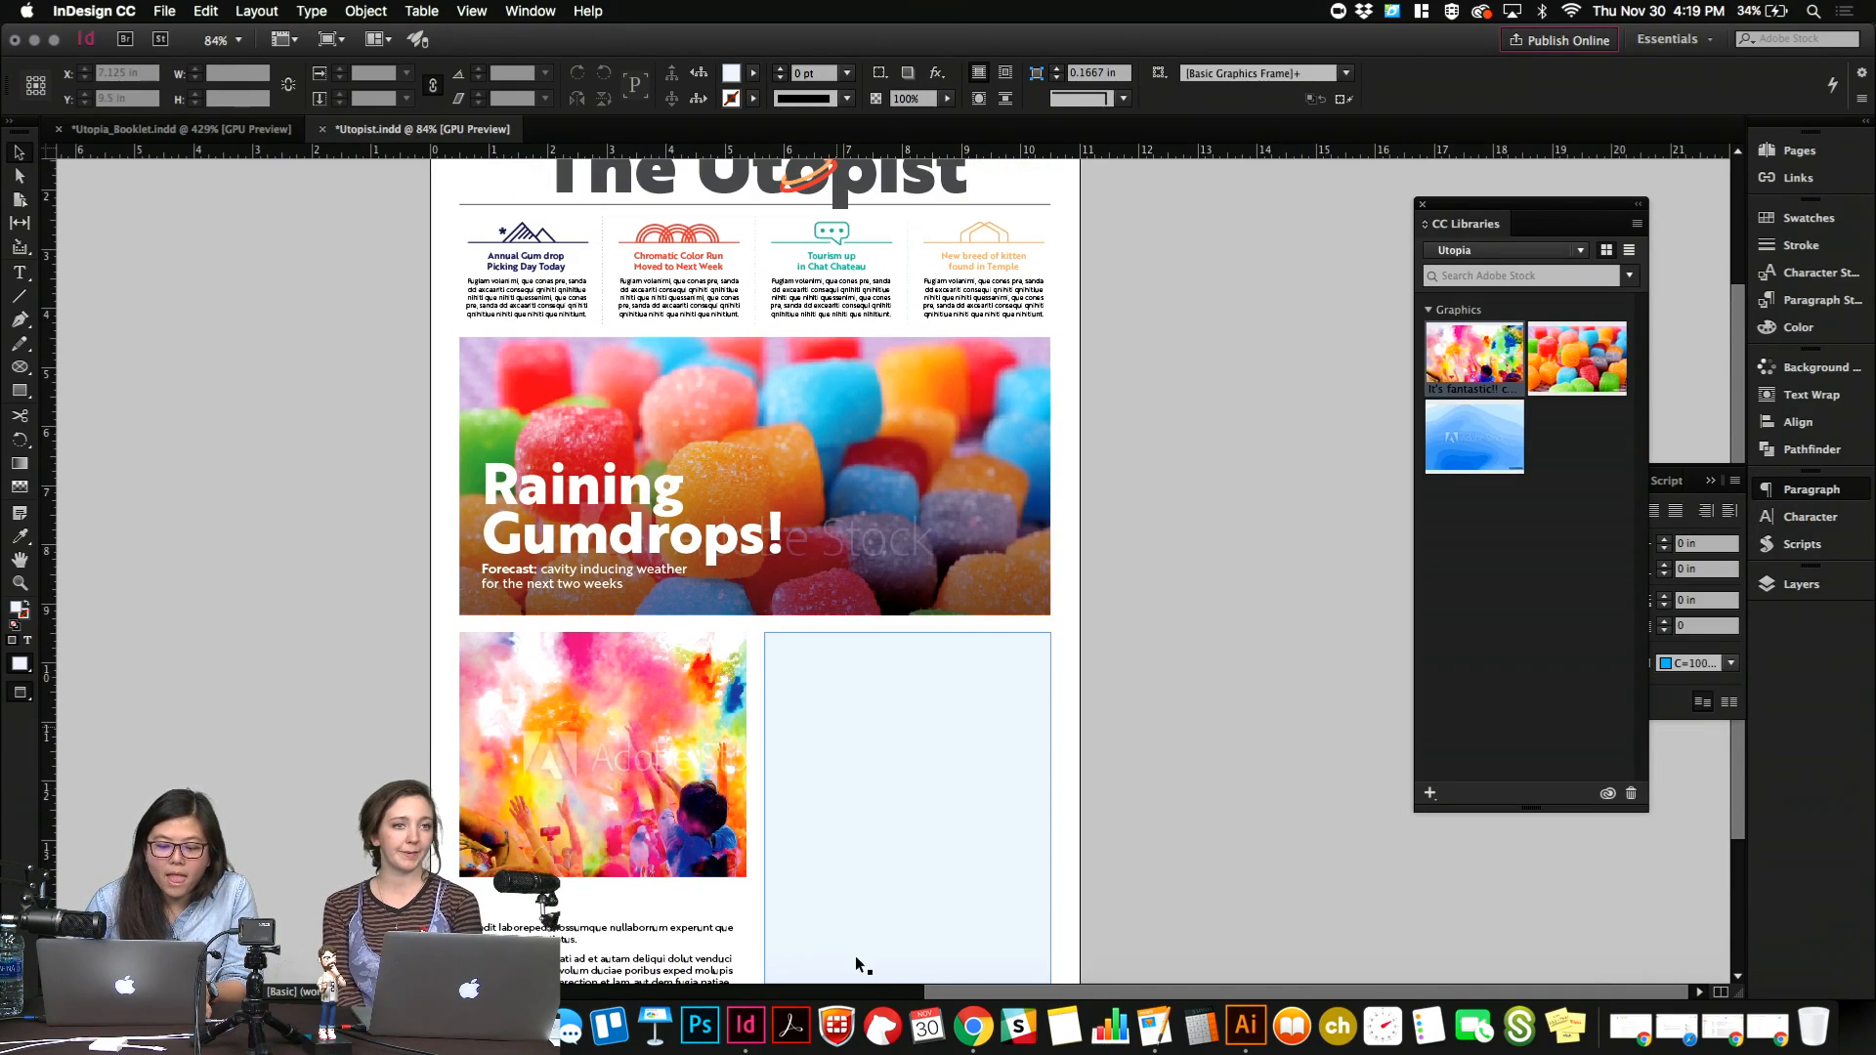
Switch to Chrome, search Adobe Stock for "beer festival" and browse the resulting images.
click(973, 1026)
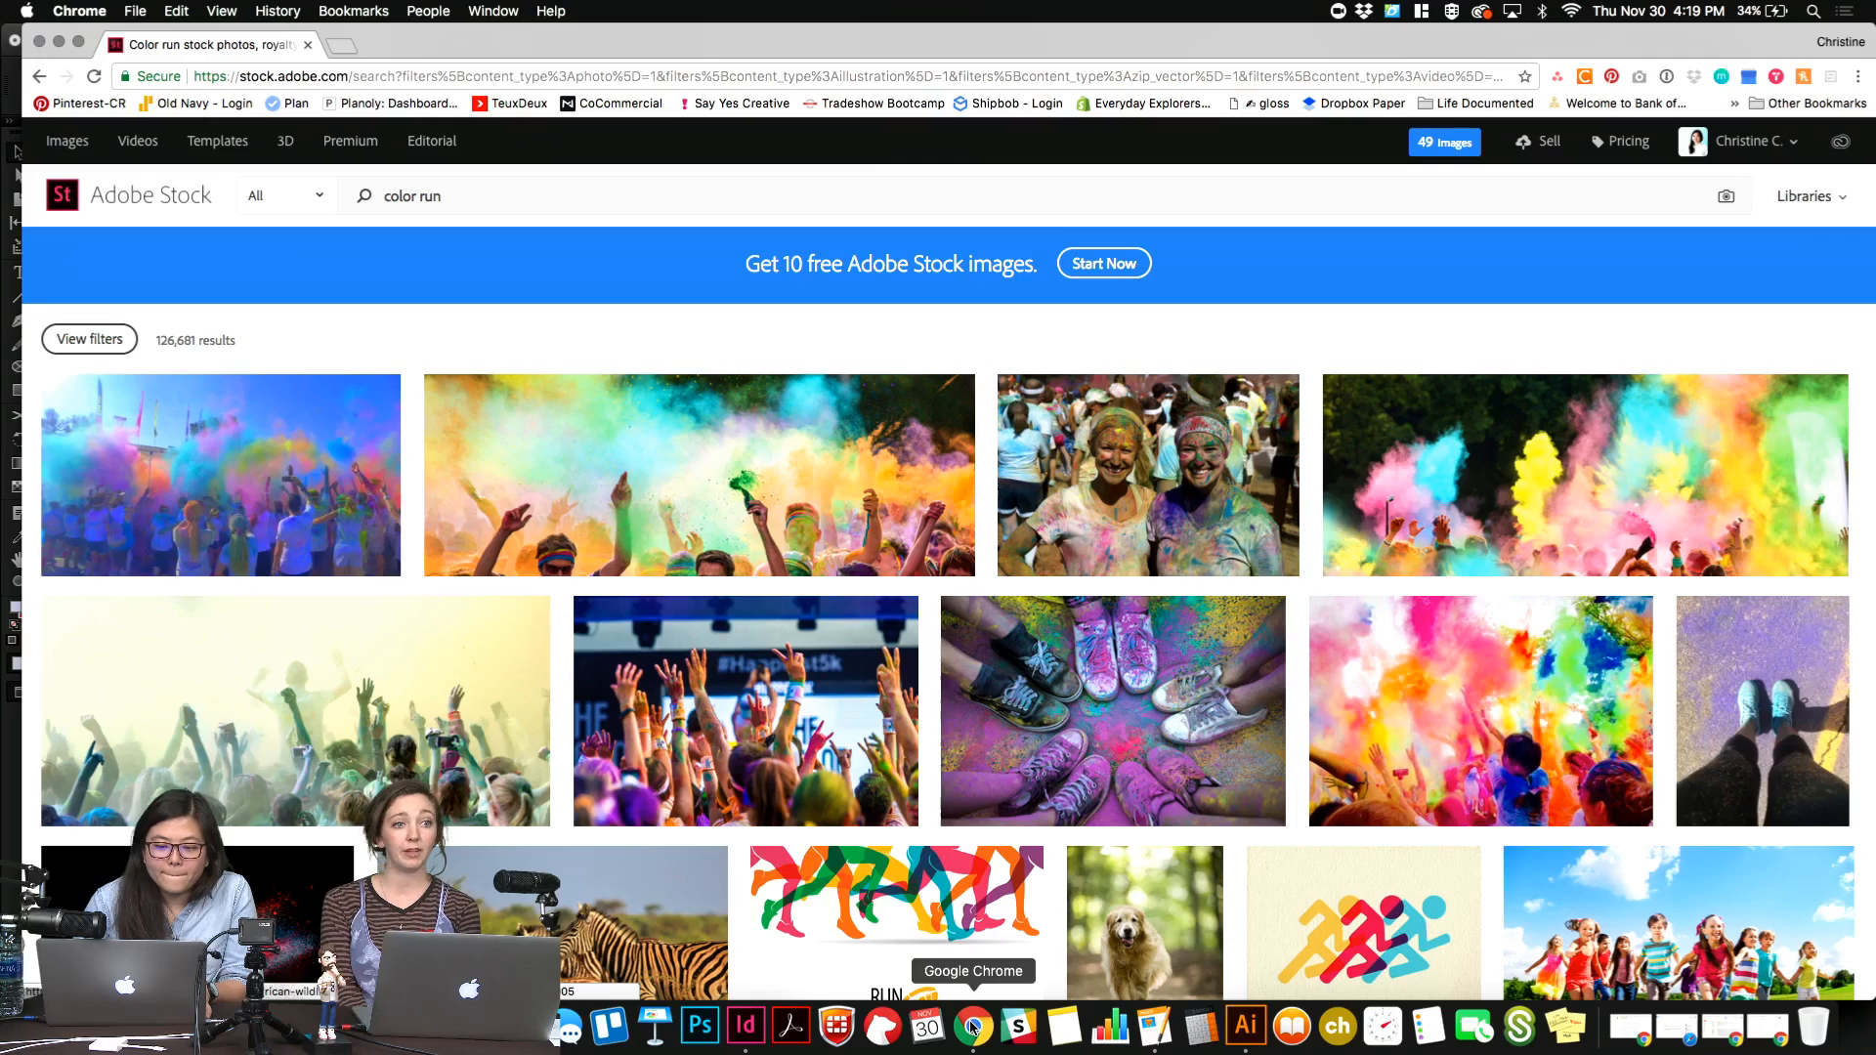
click(702, 193)
text(beer festival)
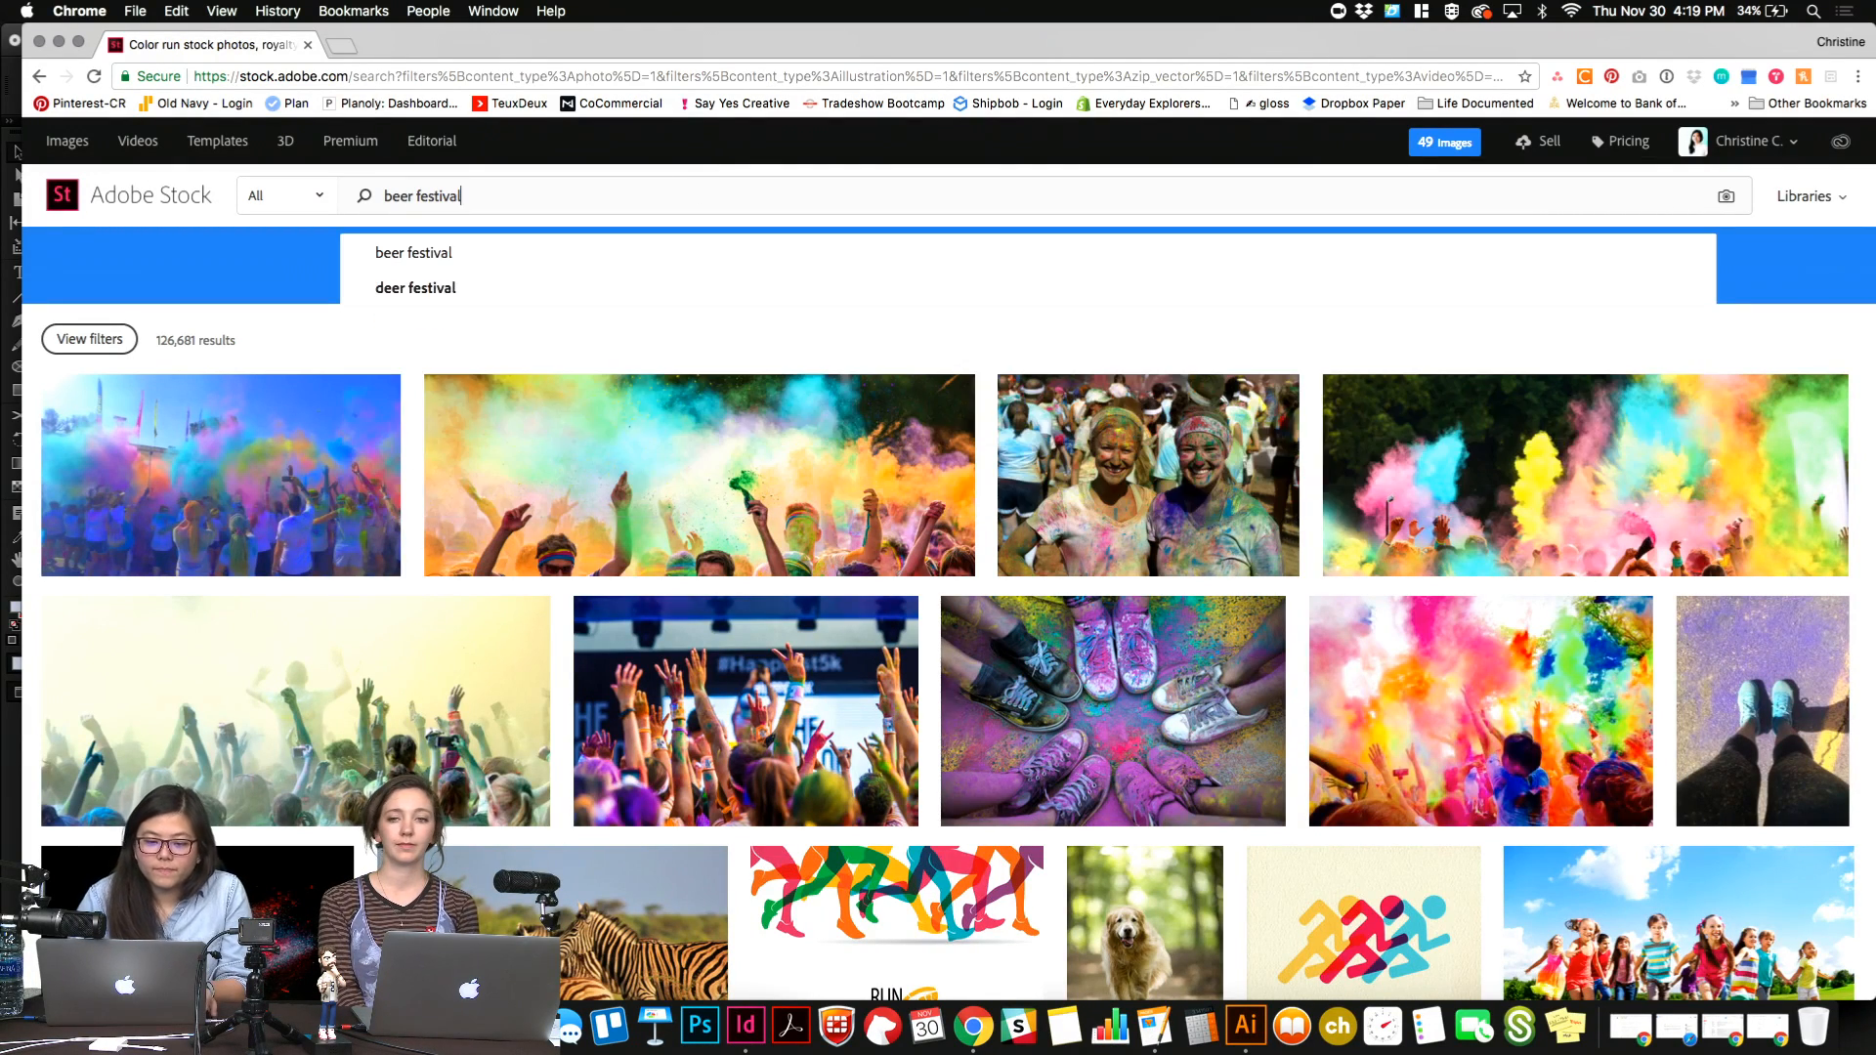
key(Return)
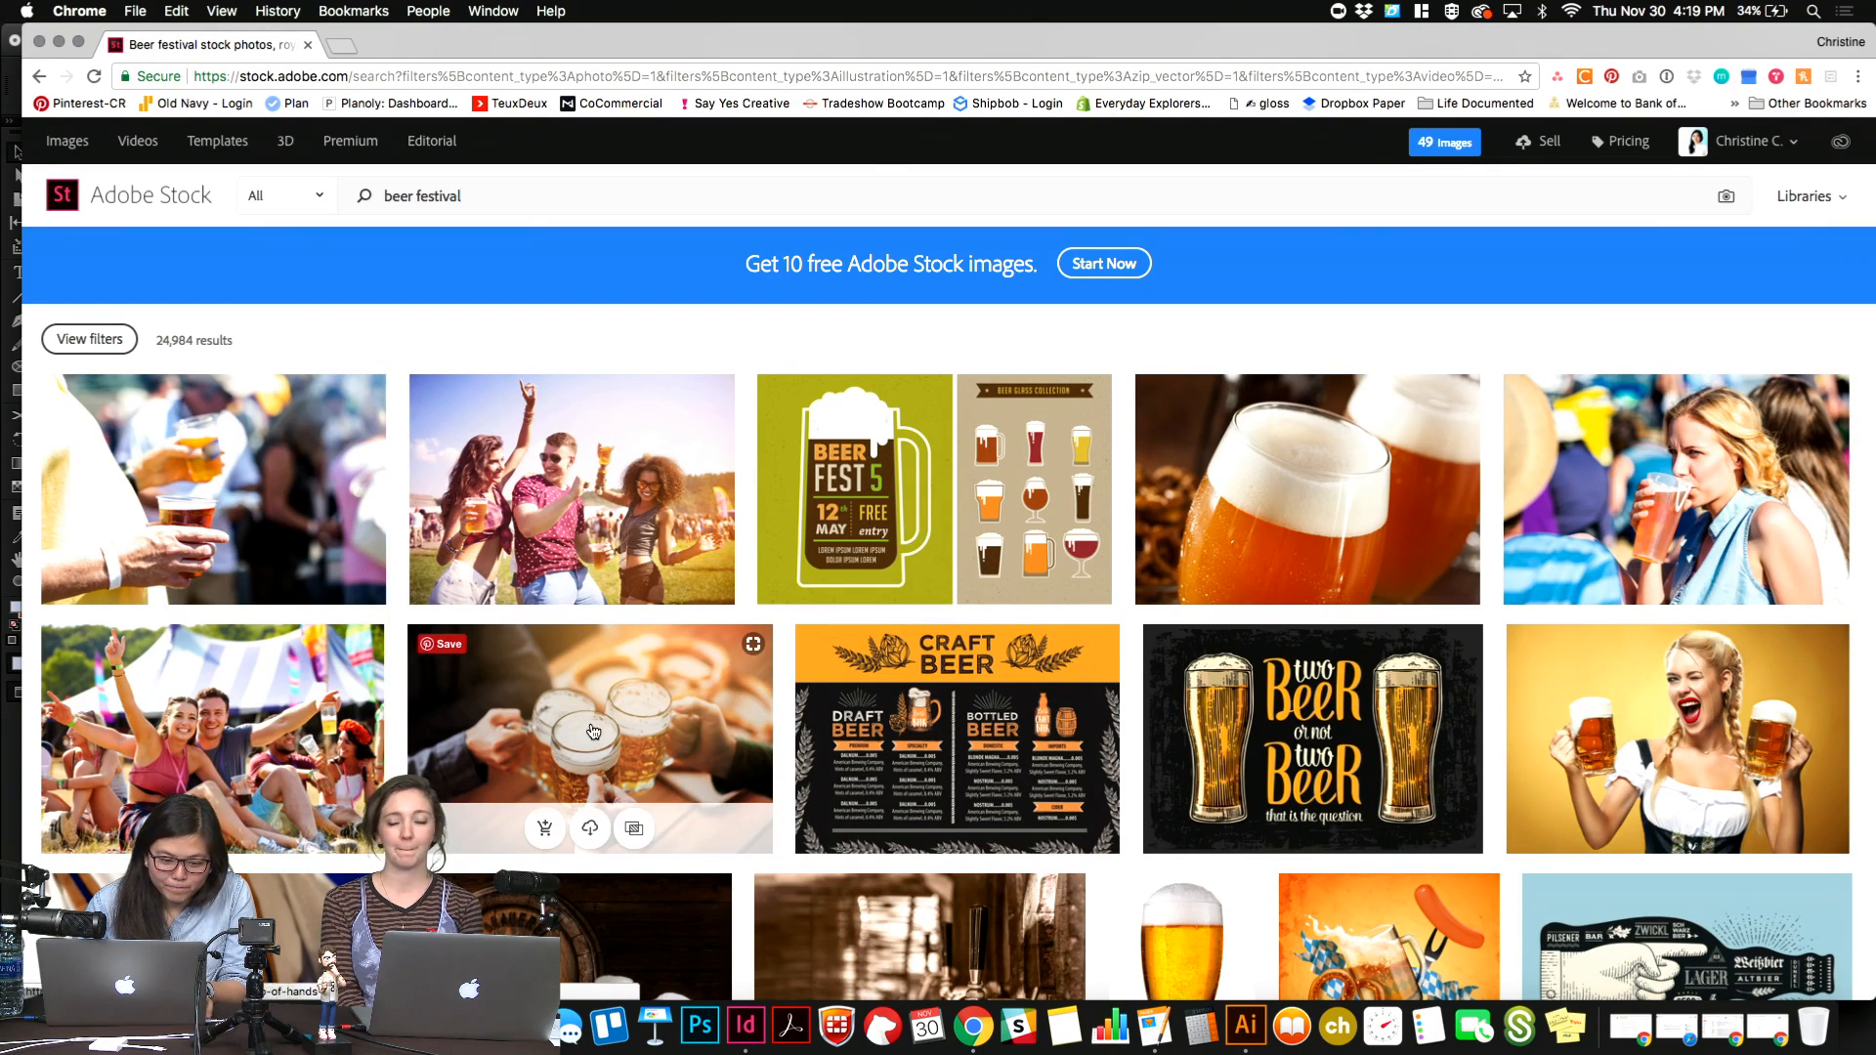
scroll(594, 731, down, 5)
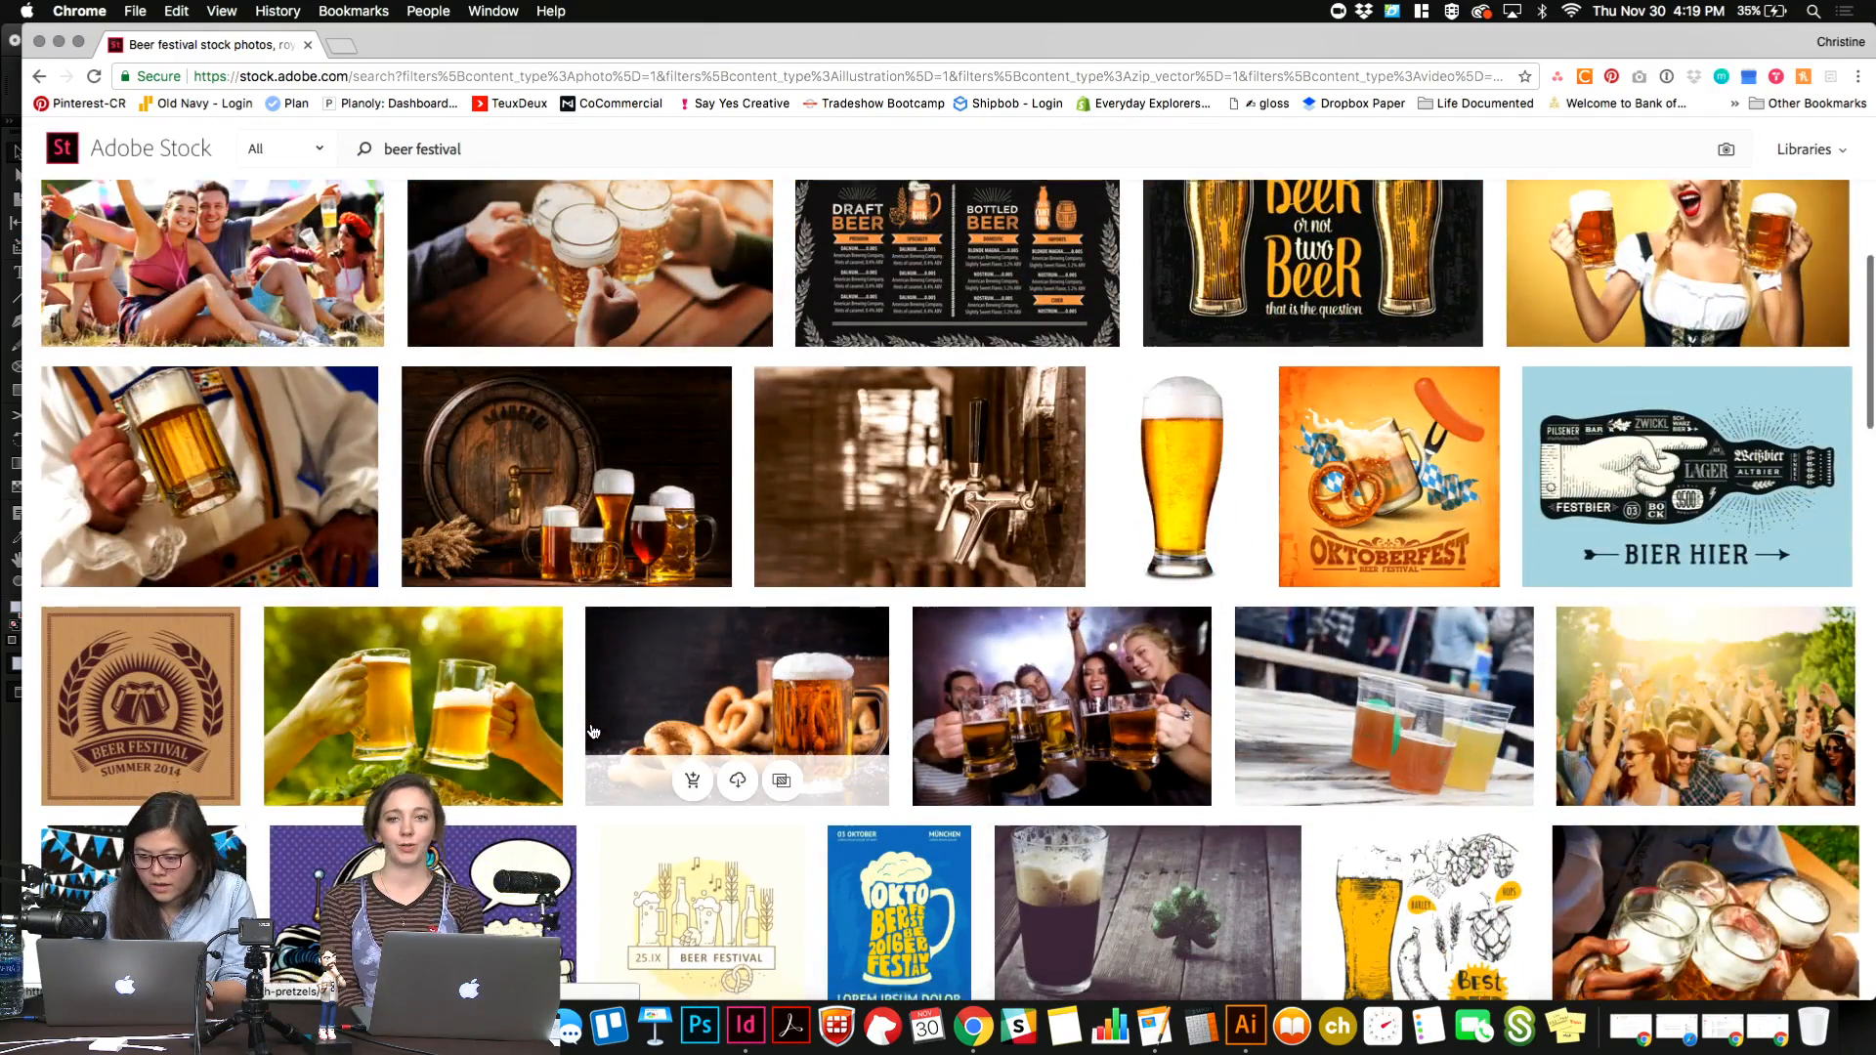
scroll(593, 731, down, 3)
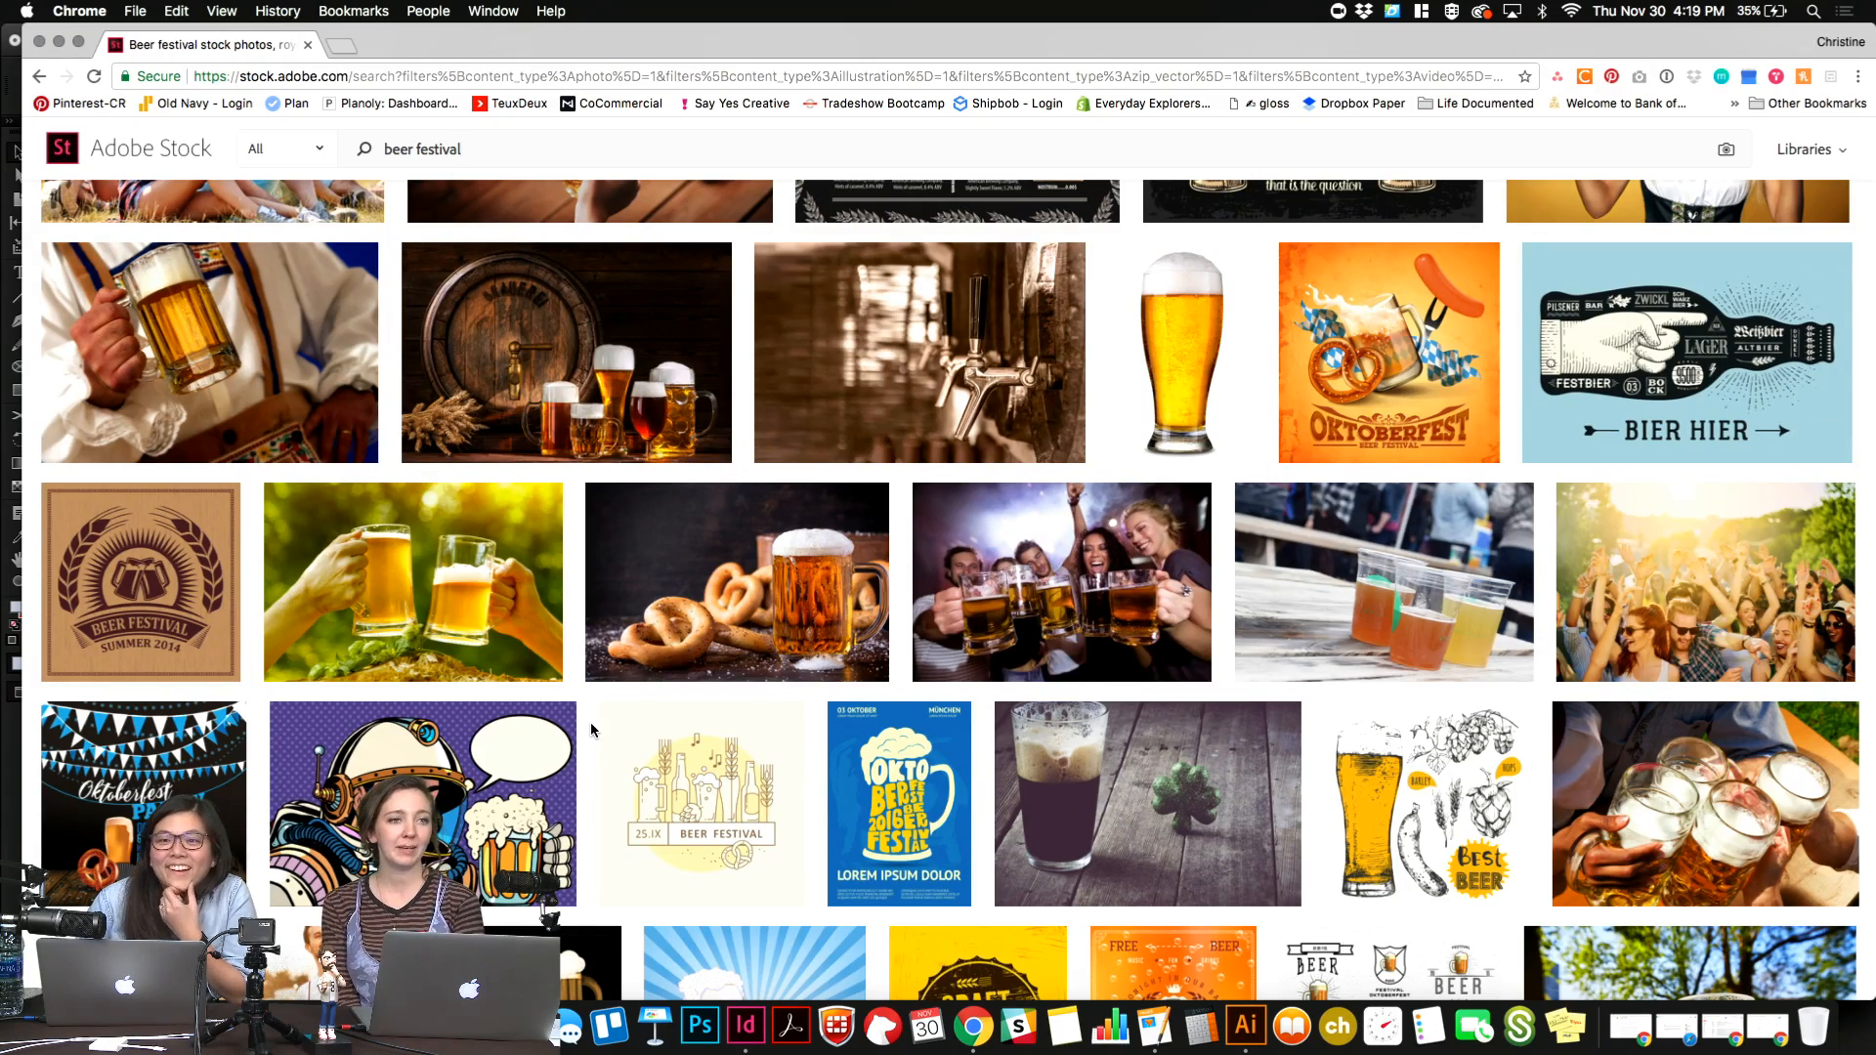
Filter the beer festival results on Adobe Stock to show only vectors.
scroll(591, 728, down, 5)
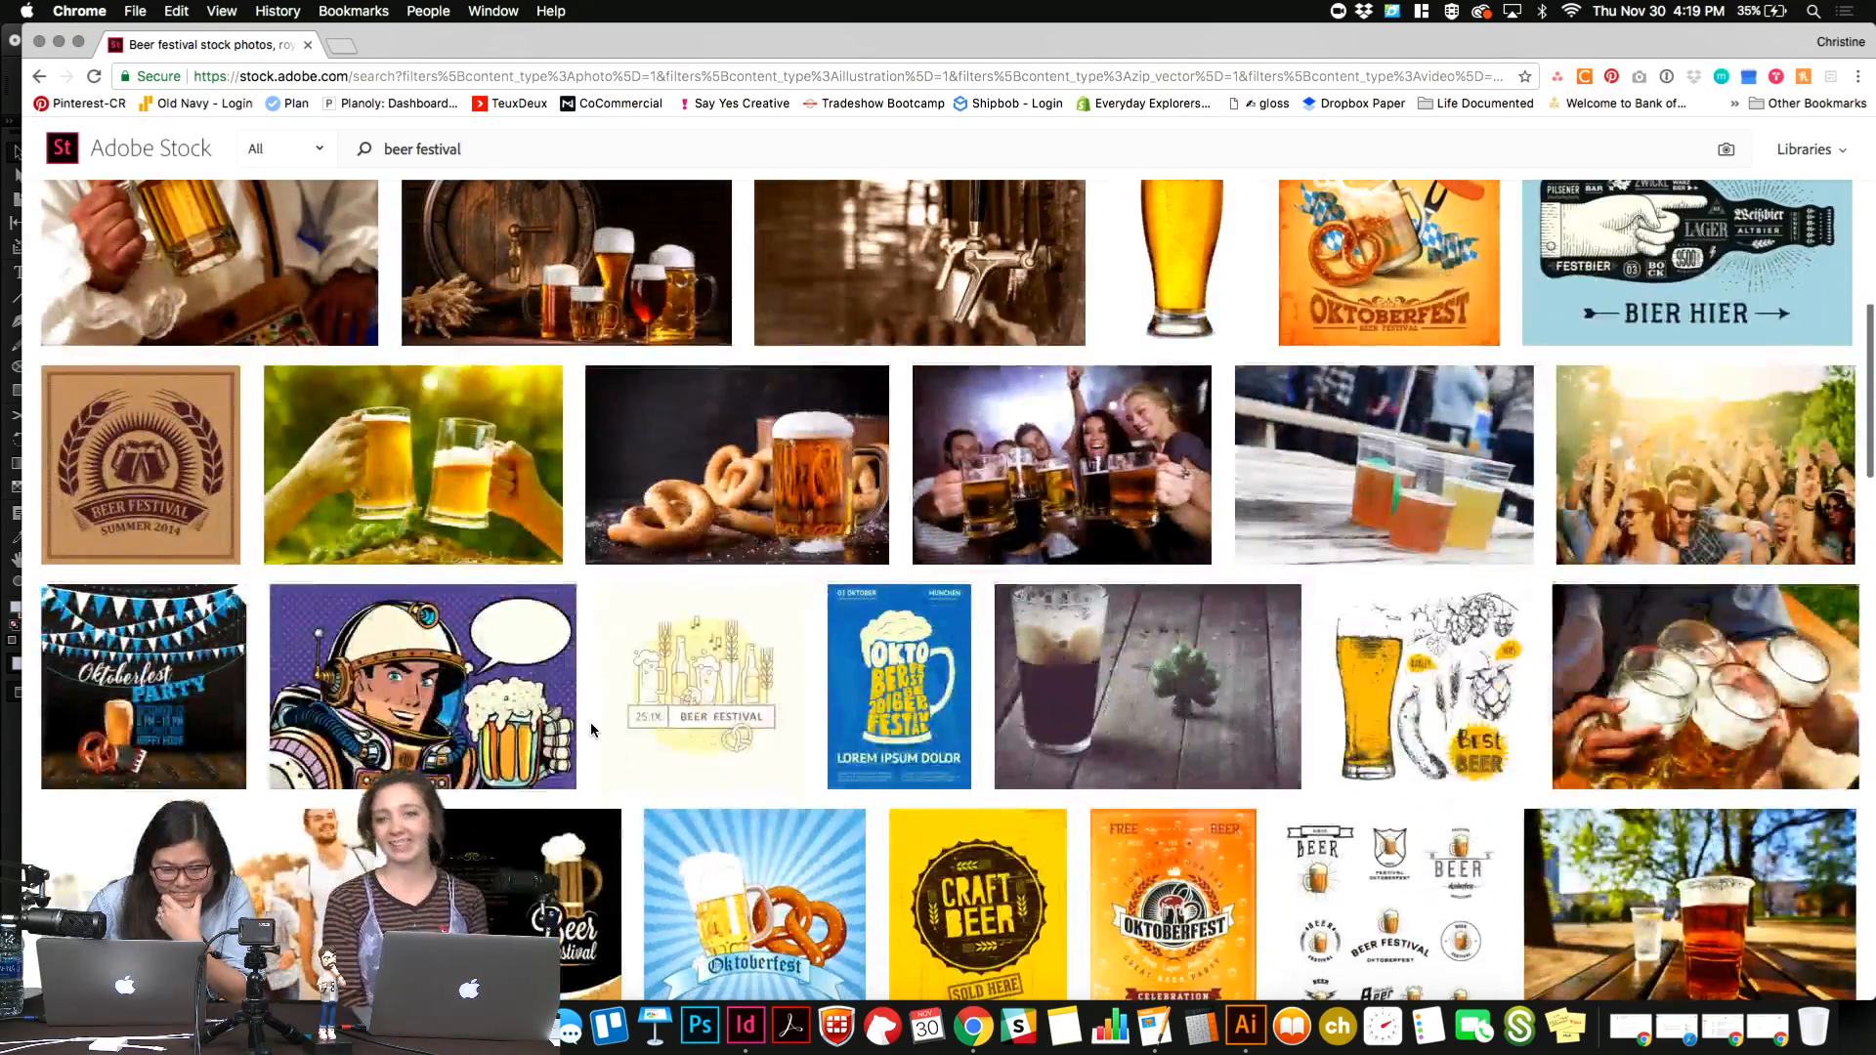
scroll(591, 728, down, 4)
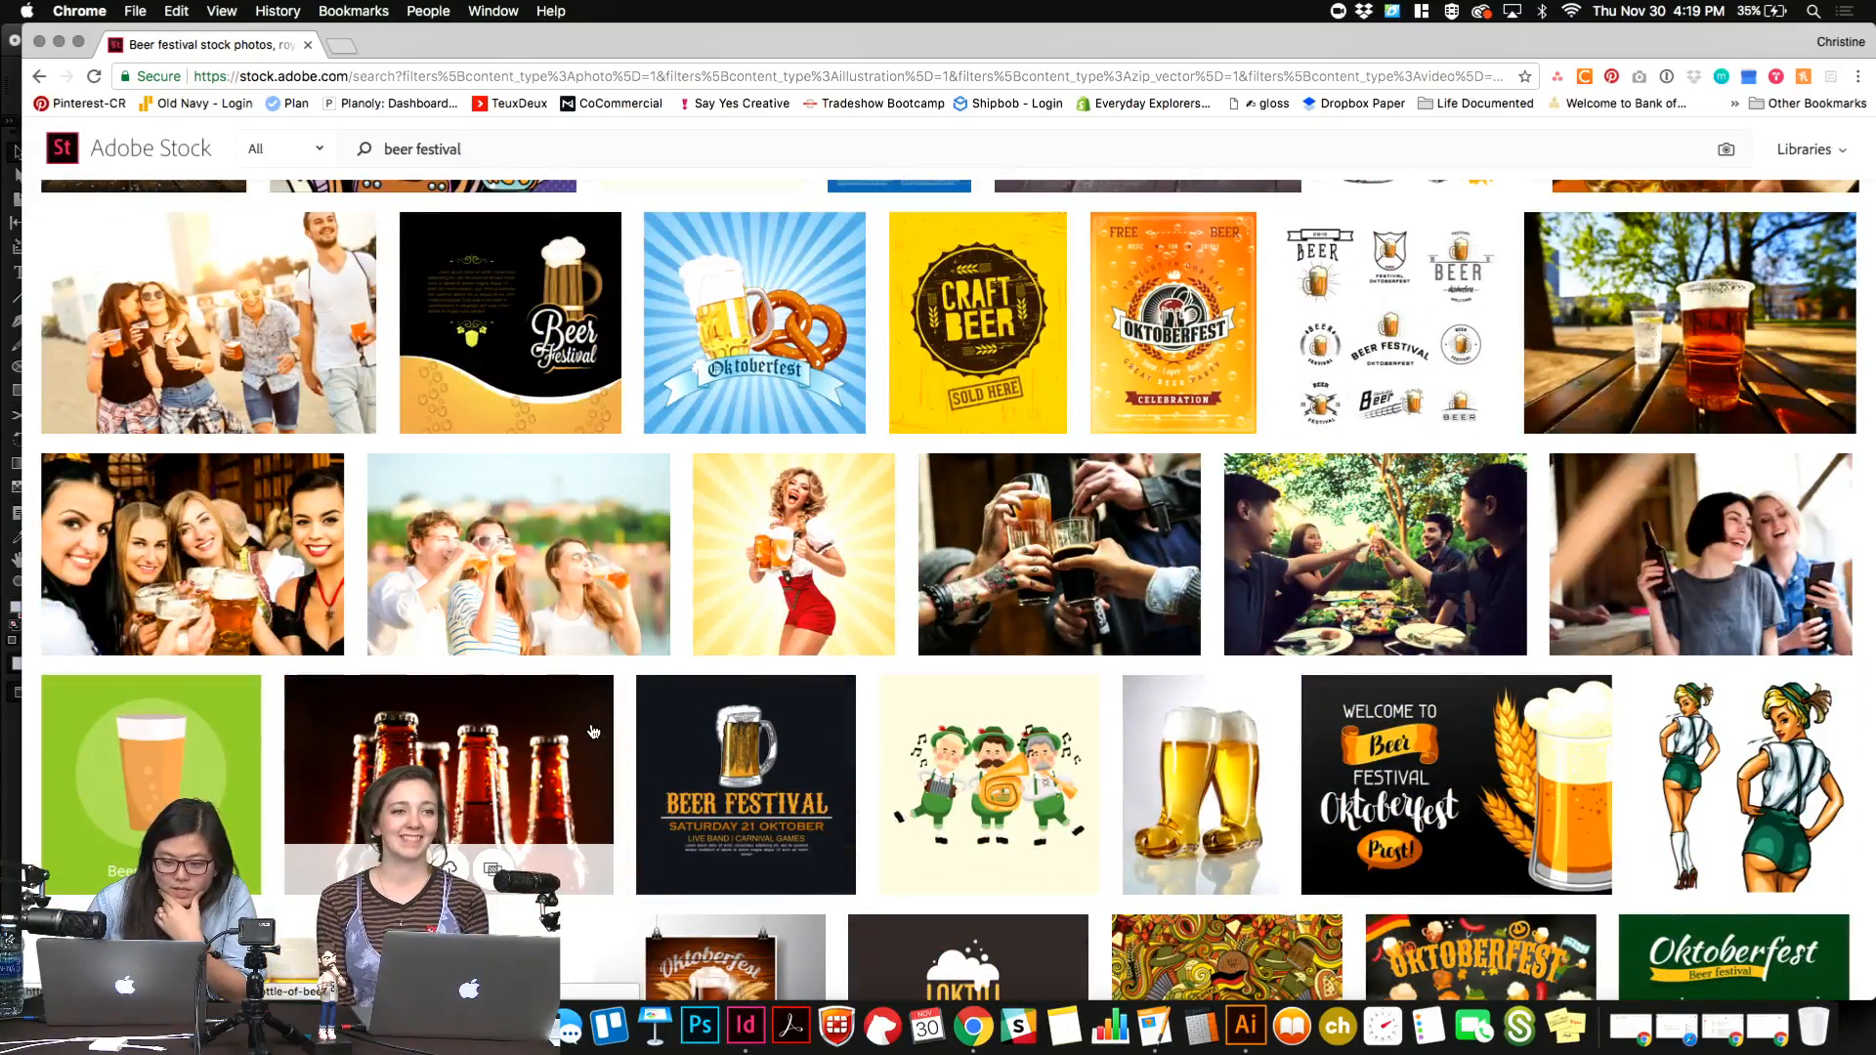
scroll(593, 730, down, 6)
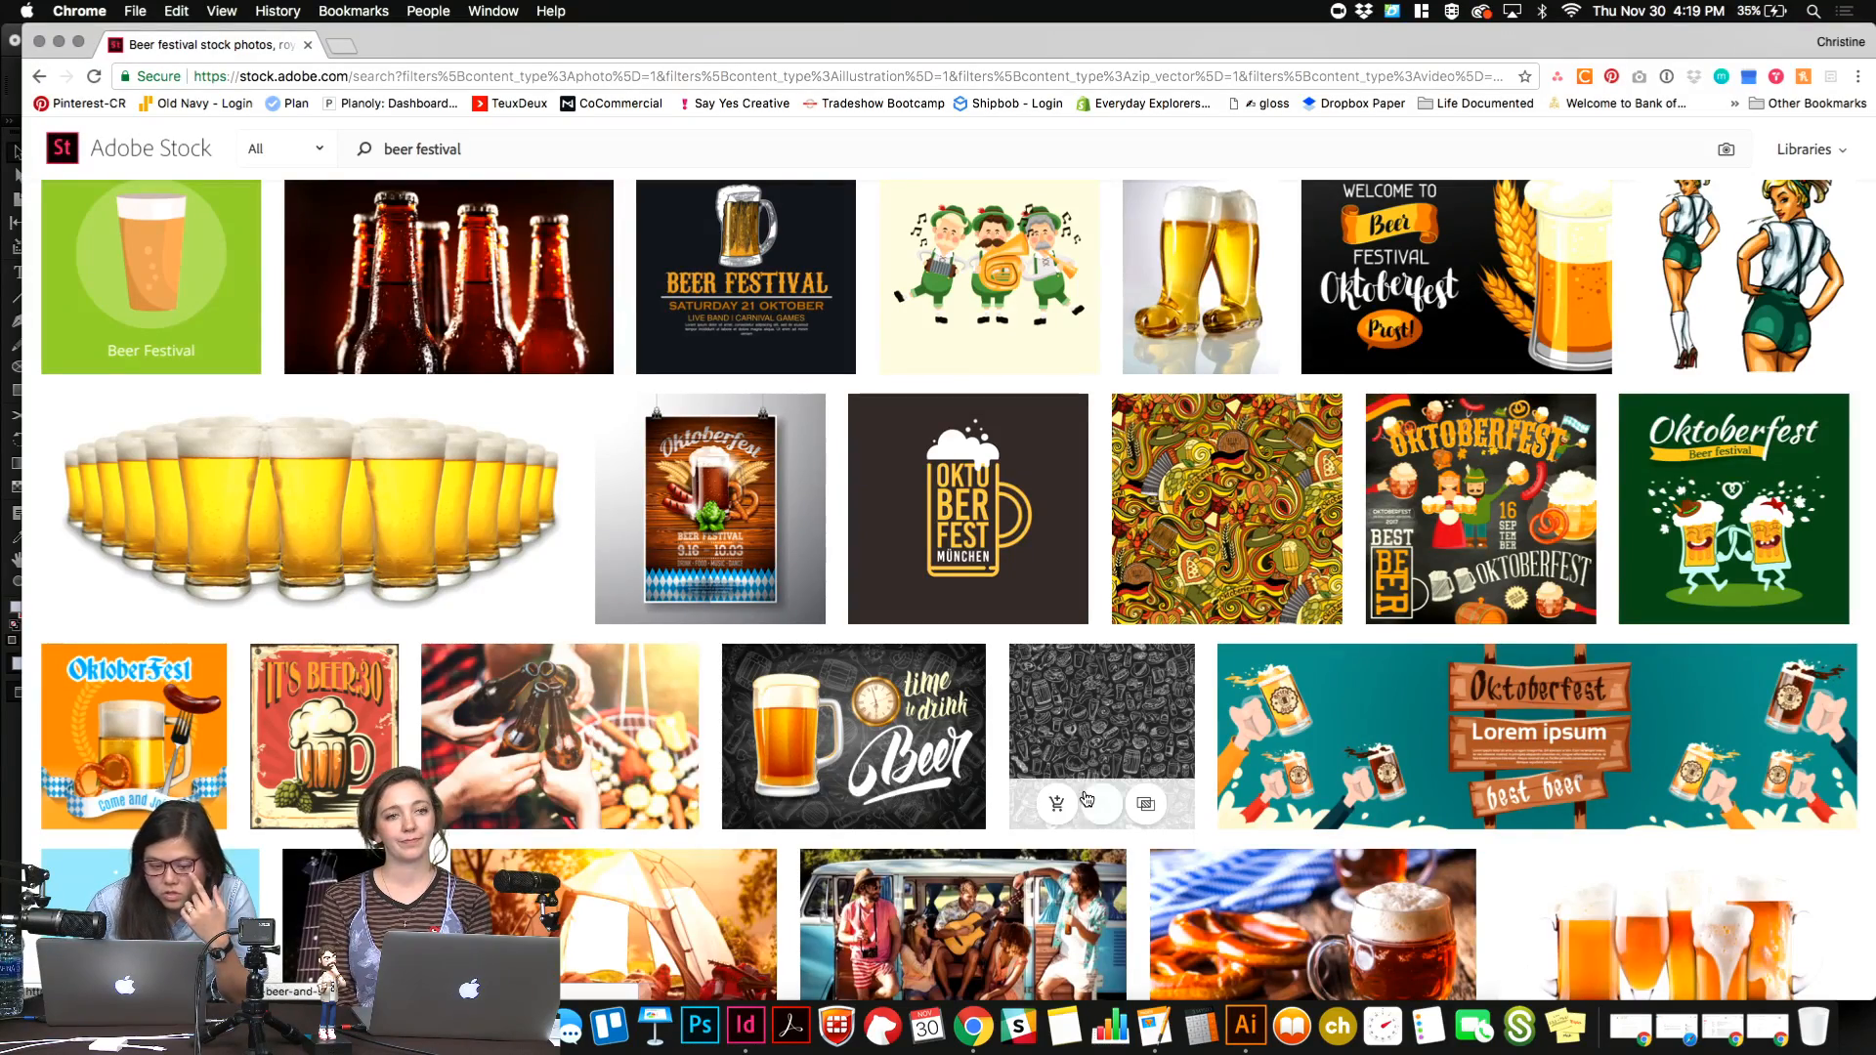
scroll(1086, 799, down, 5)
scroll(1085, 799, down, 4)
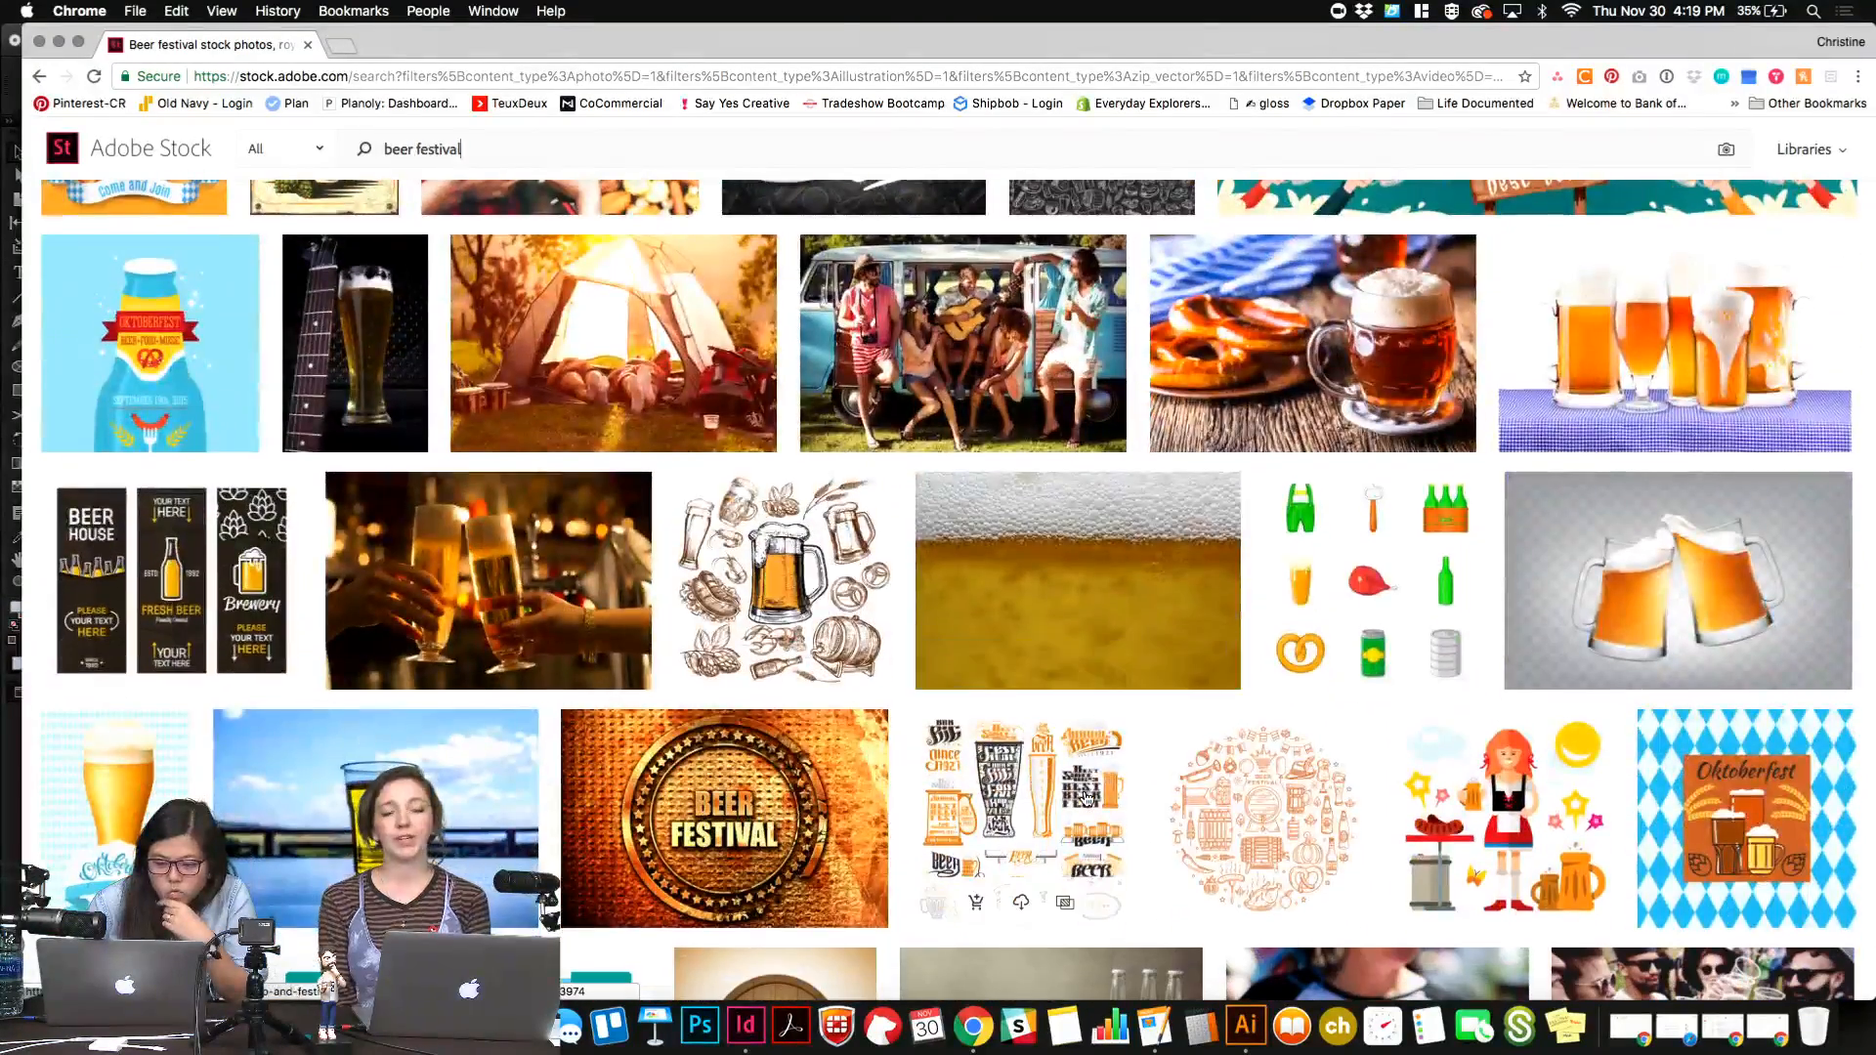
scroll(268, 445, up, 15)
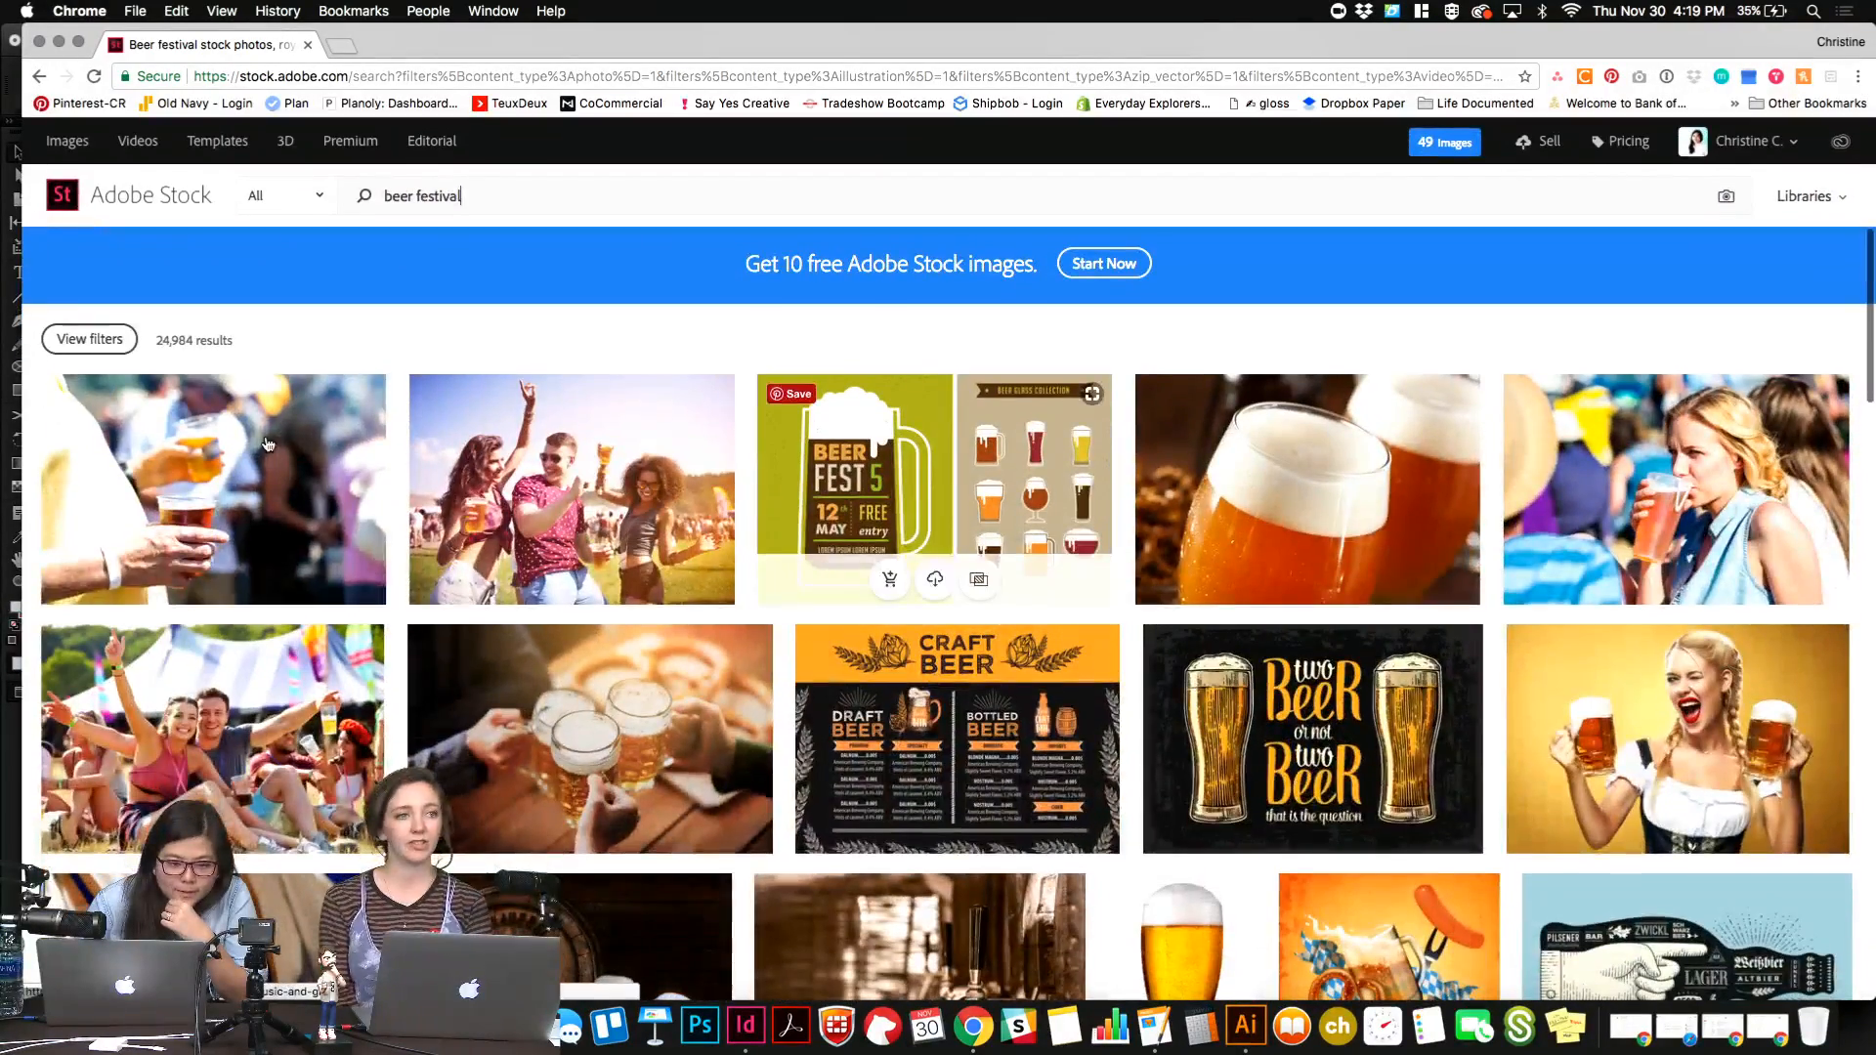
click(119, 342)
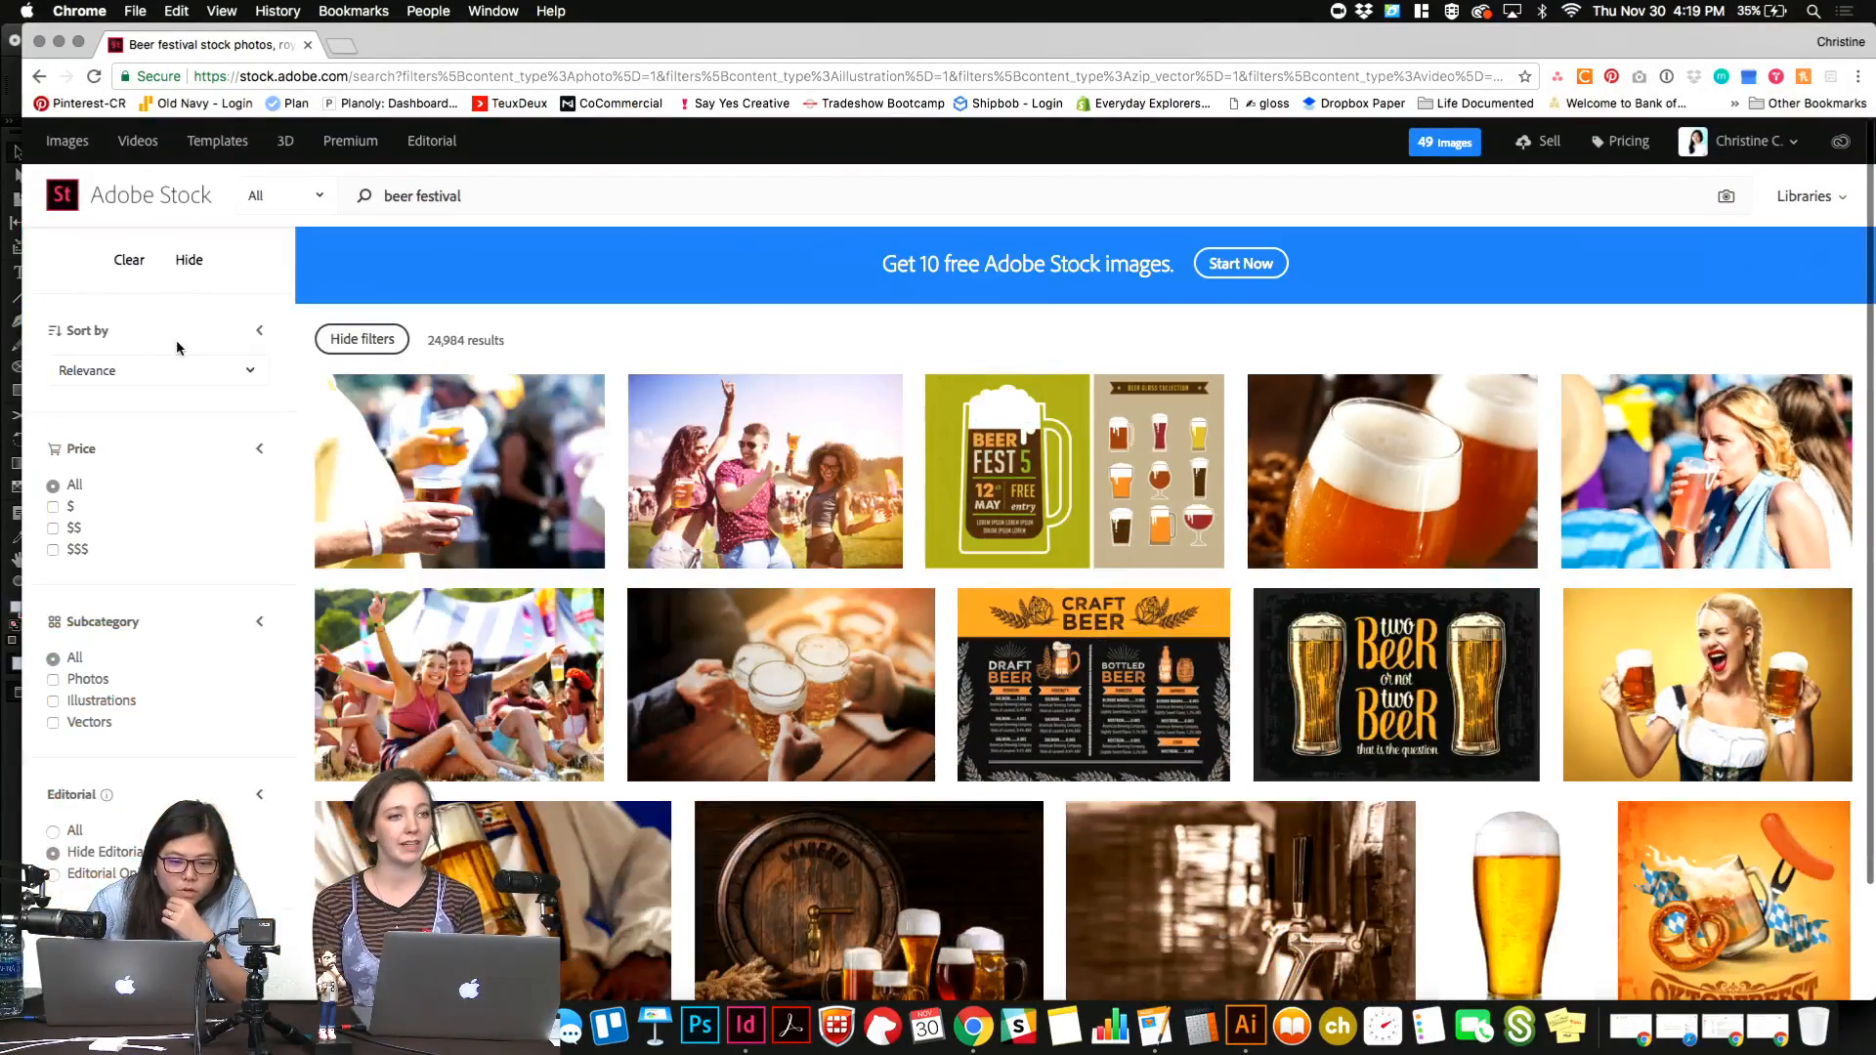
scroll(155, 472, down, 3)
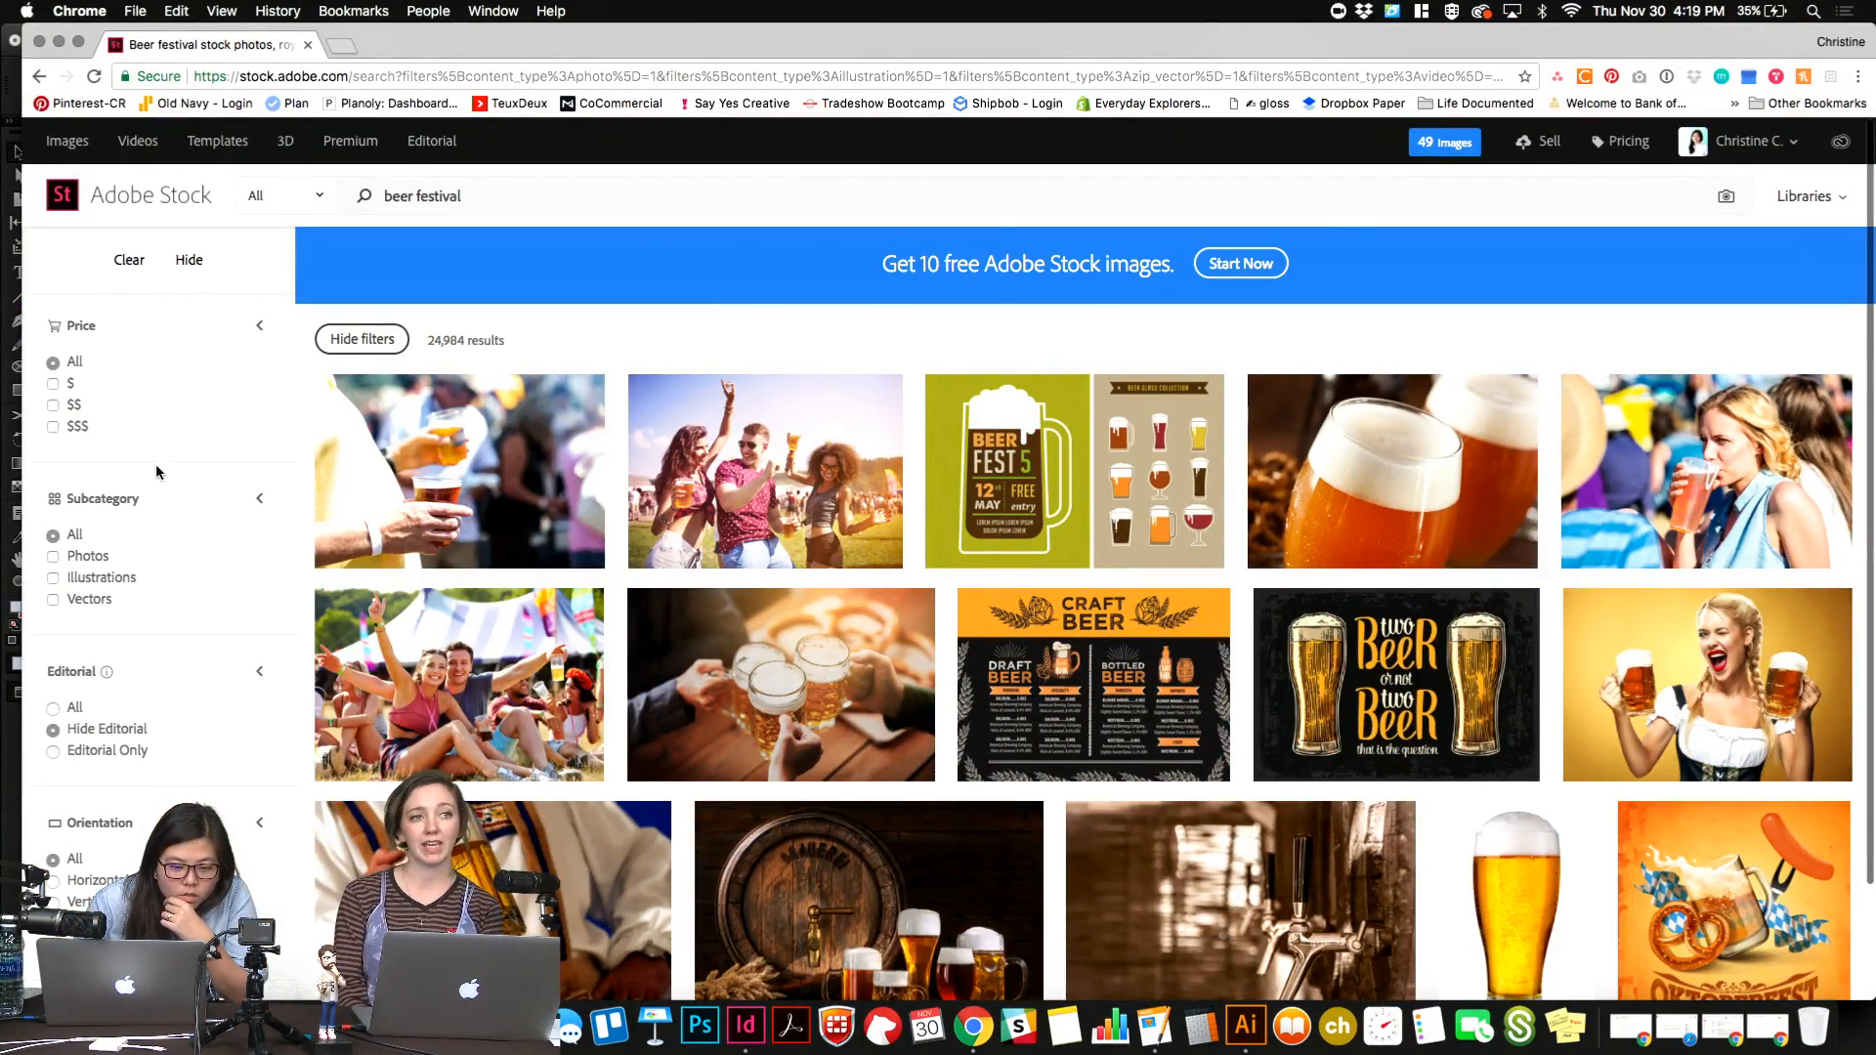
click(55, 602)
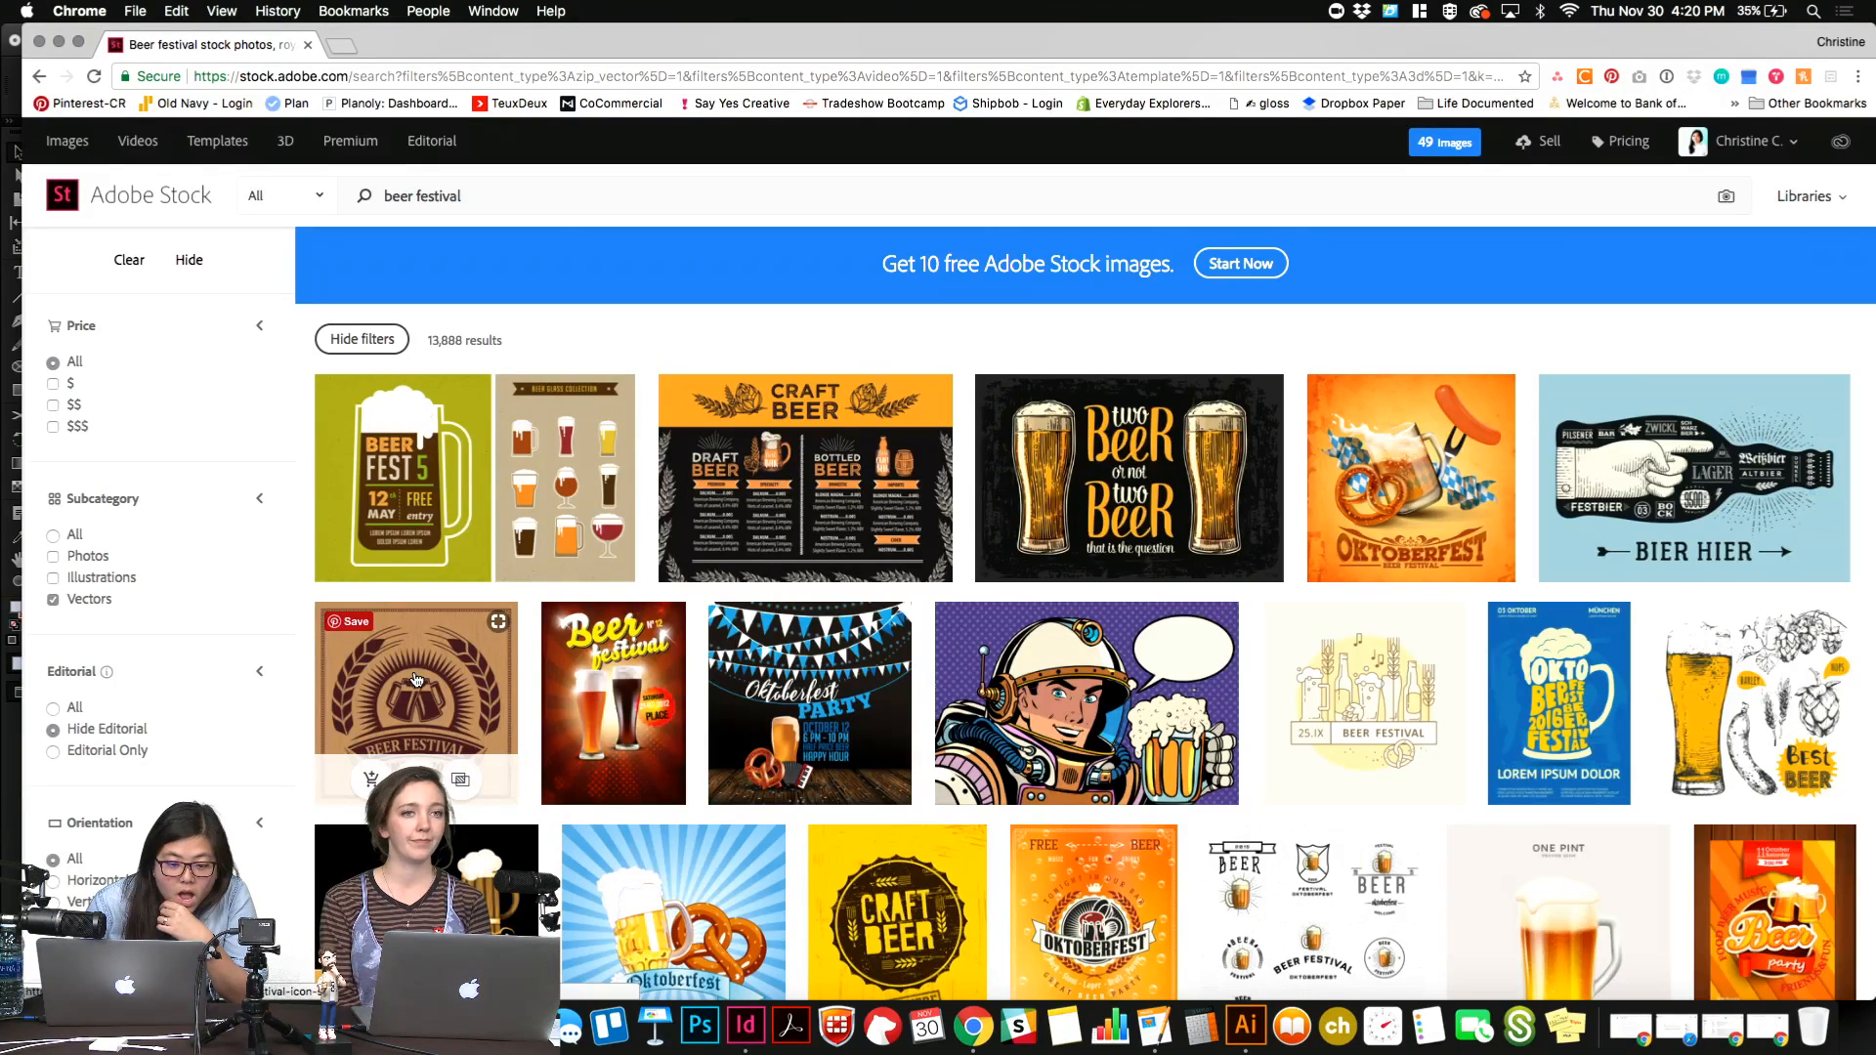
Save the preview of the comic astronaut holding a beer mug to the Utopia library.
scroll(415, 679, down, 3)
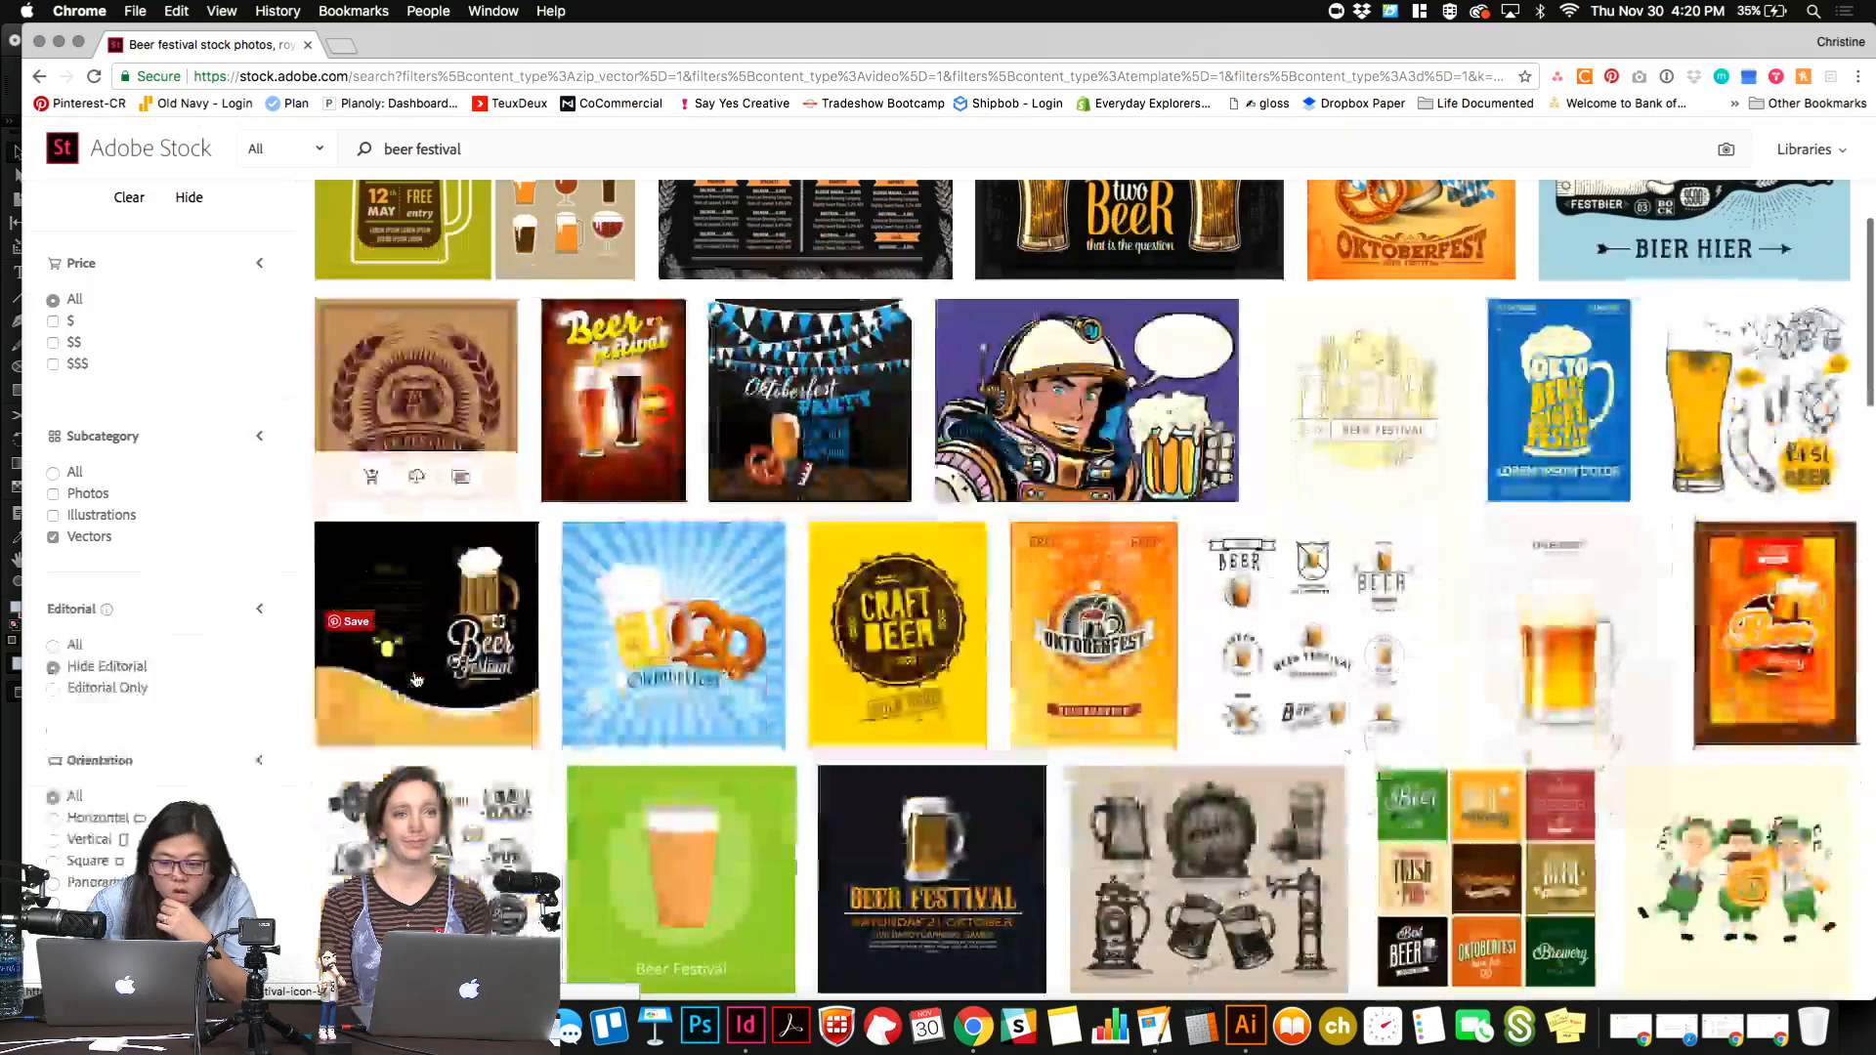
scroll(415, 679, up, 3)
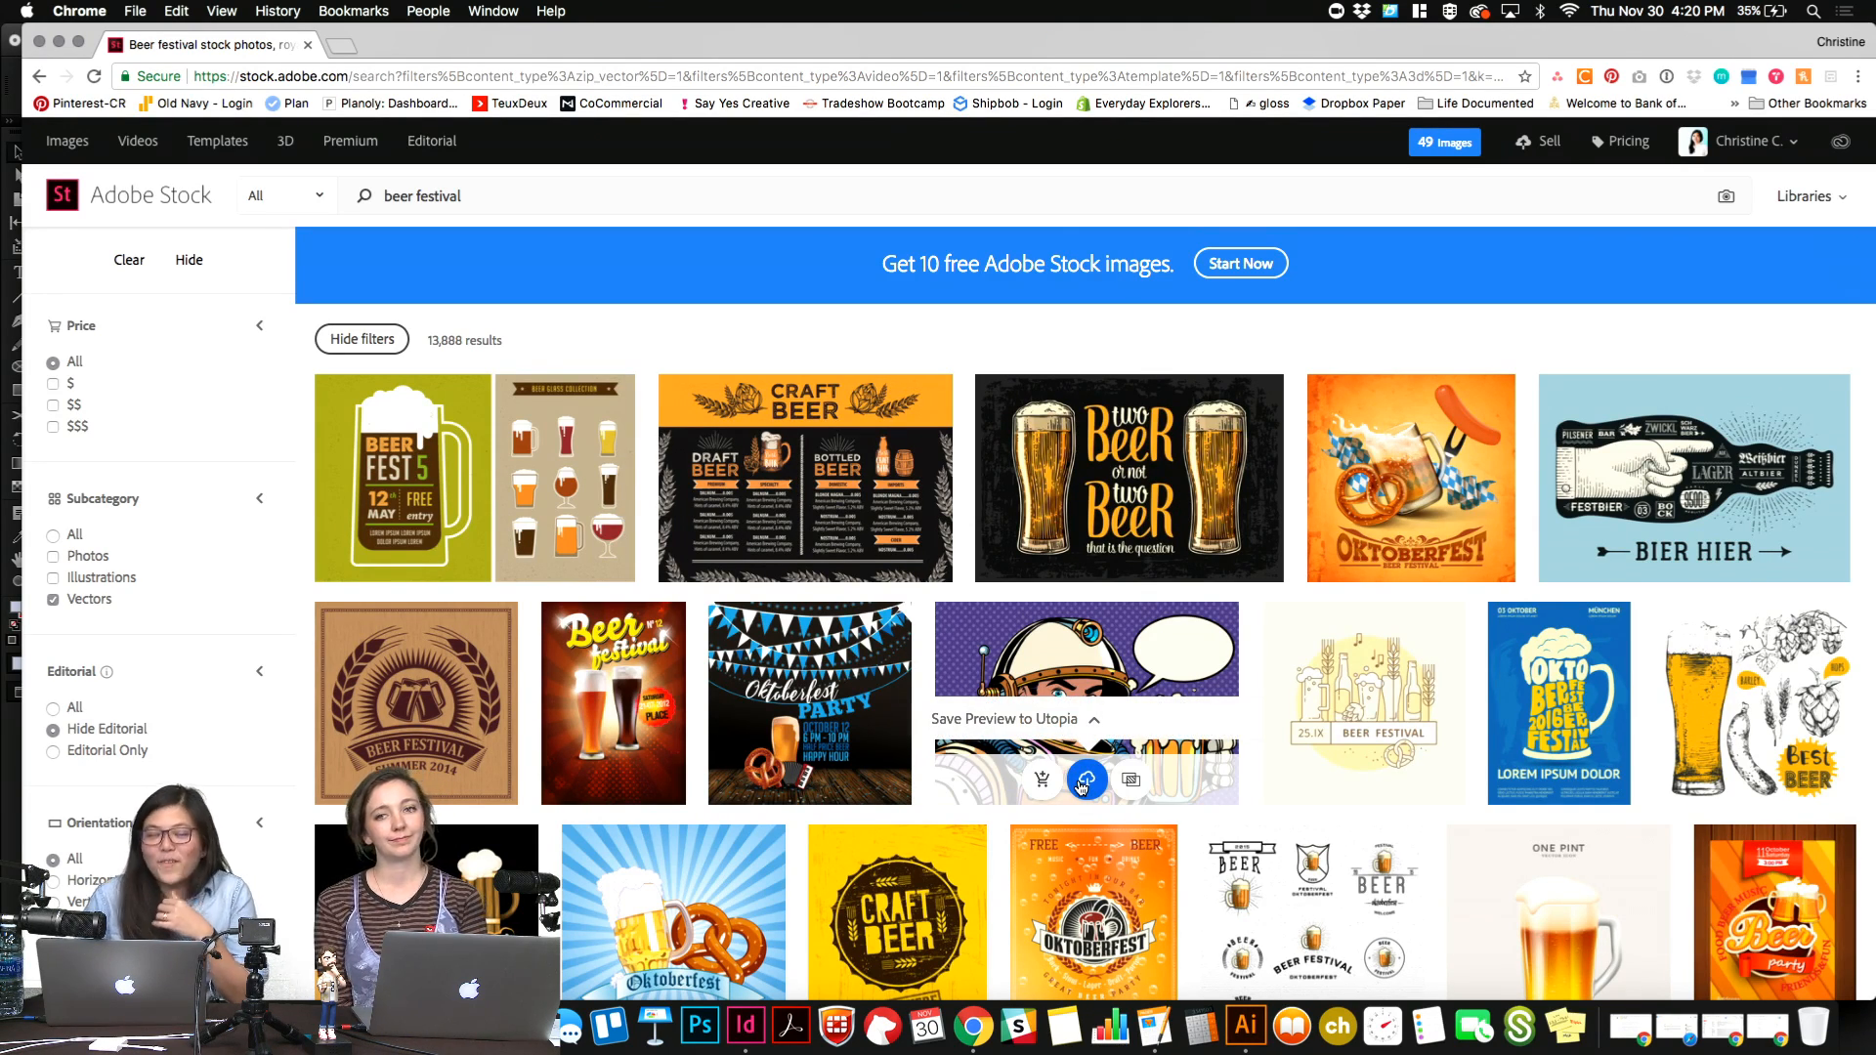
click(1083, 780)
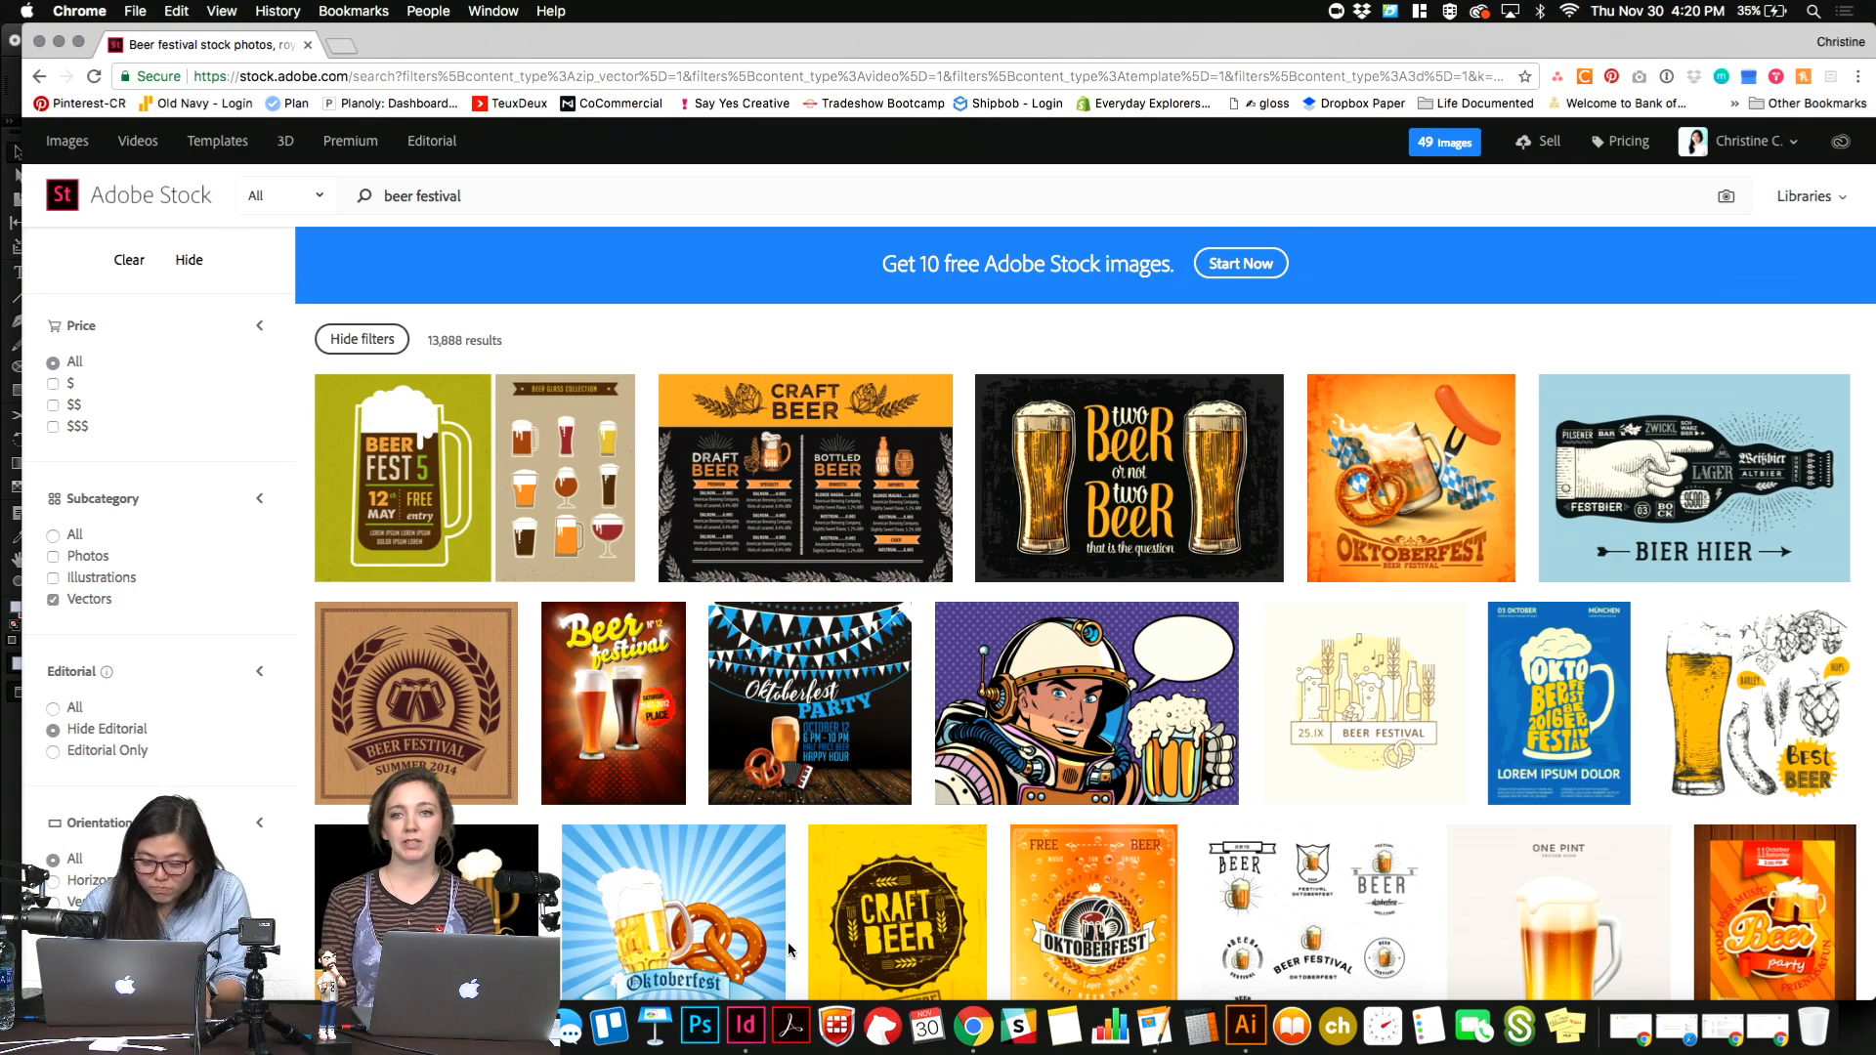
Switch to InDesign, place the astronaut graphic from the Utopia library in the empty tall frame, and fit it to fill the frame proportionally.
click(746, 1026)
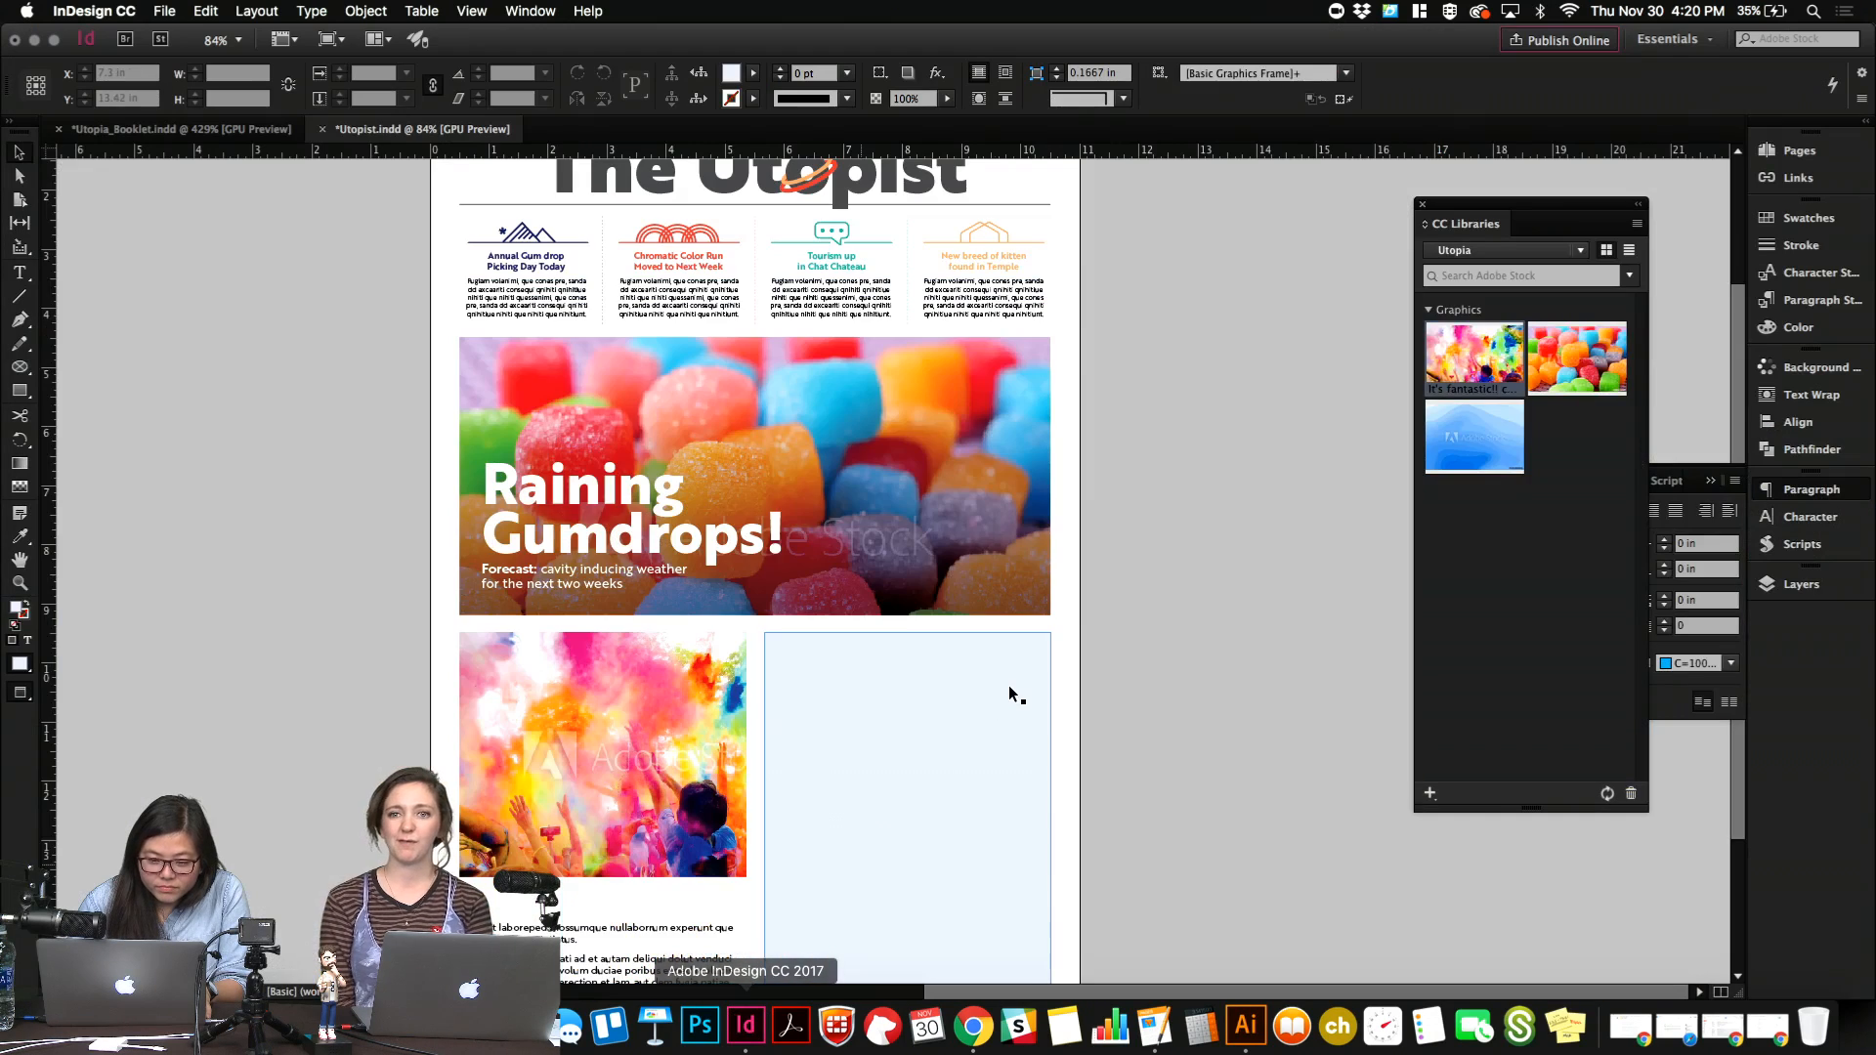
scroll(1012, 686, down, 4)
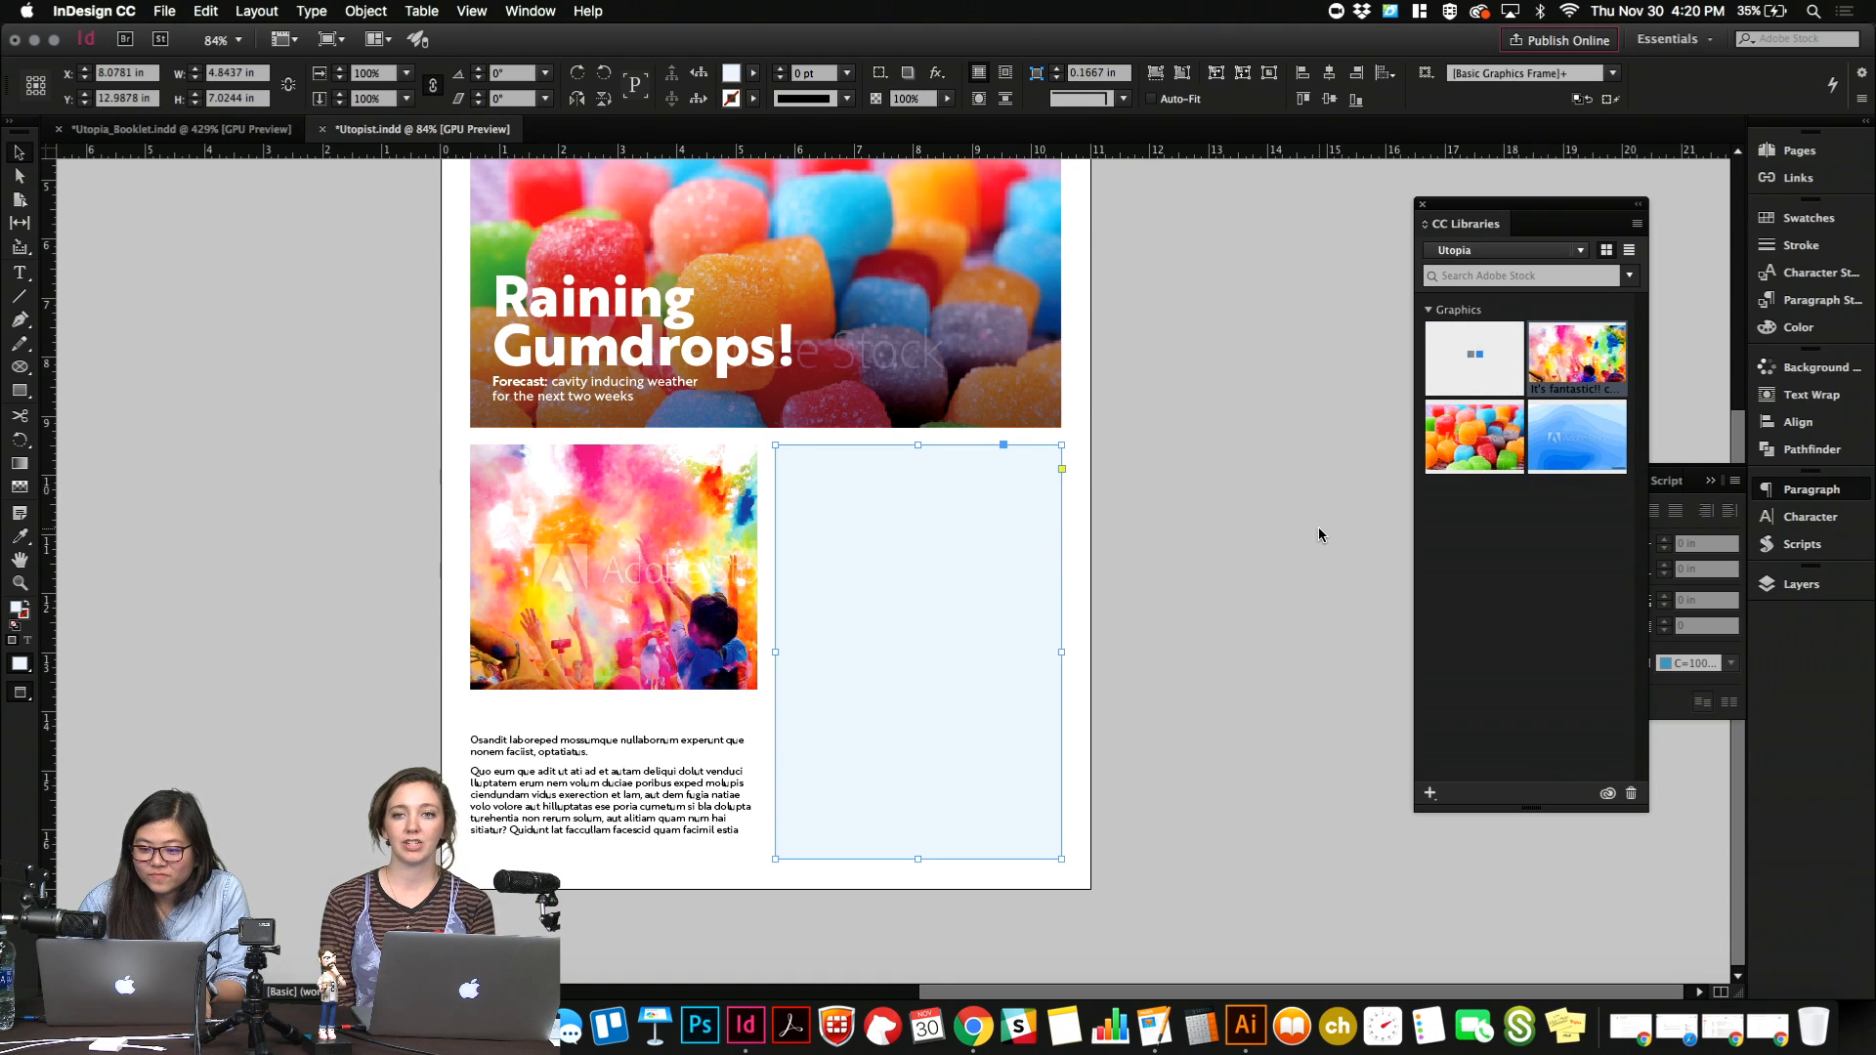
drag(1474, 357, 858, 494)
right_click(858, 494)
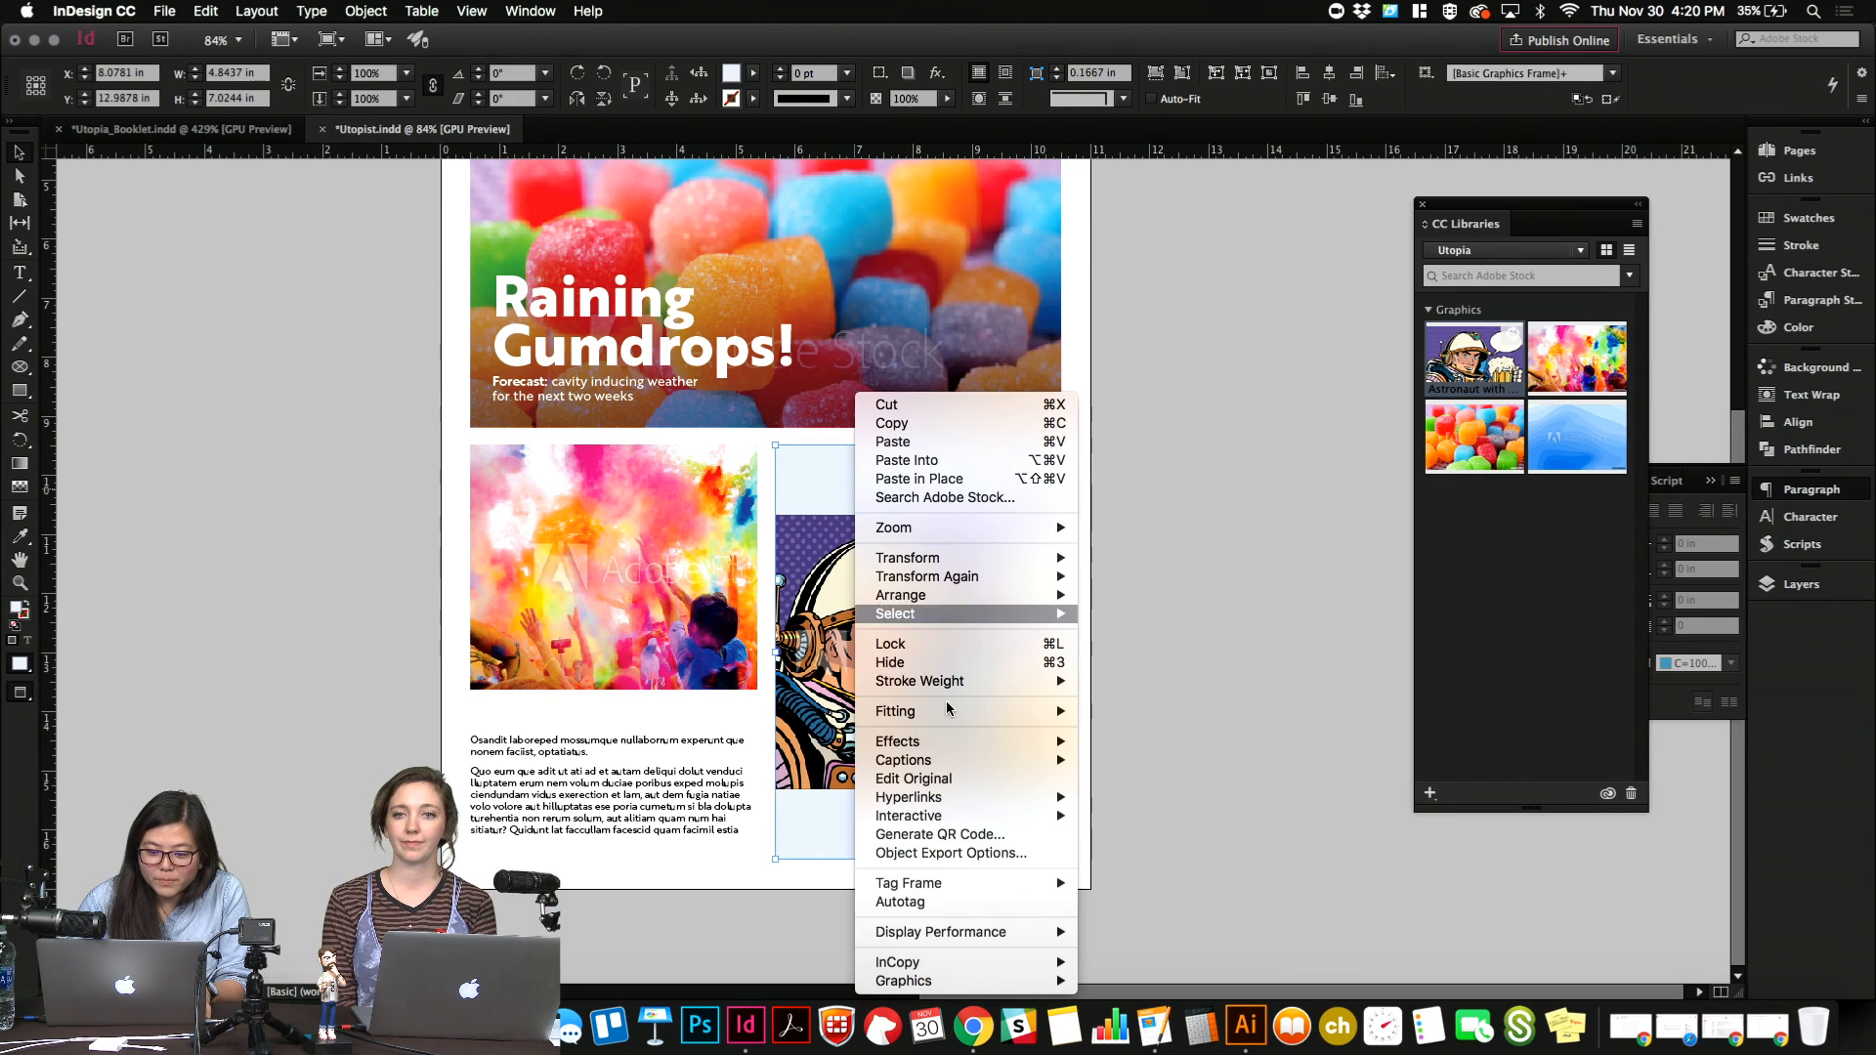
mouse_move(946, 701)
click(1138, 700)
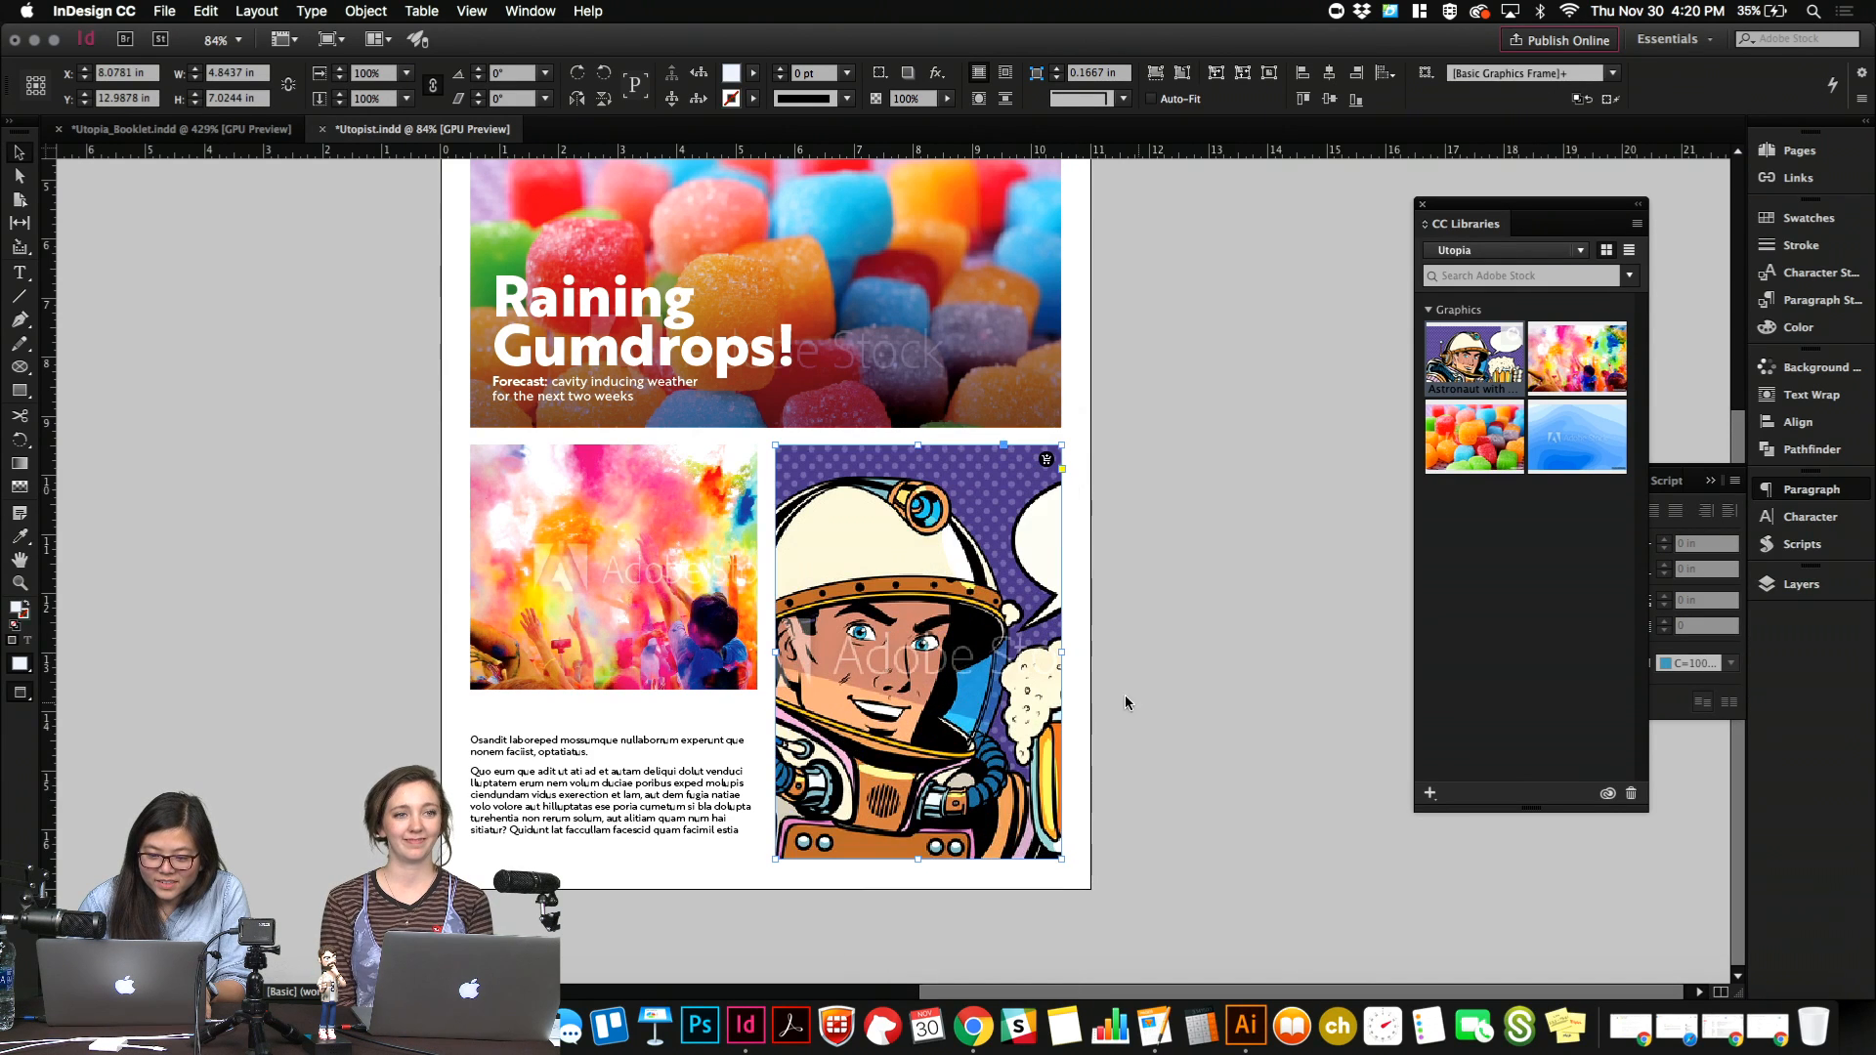
Scale the astronaut image inside its frame to about 6.21 by 4.15 in and shift it slightly left to bring in the beer mug.
click(918, 652)
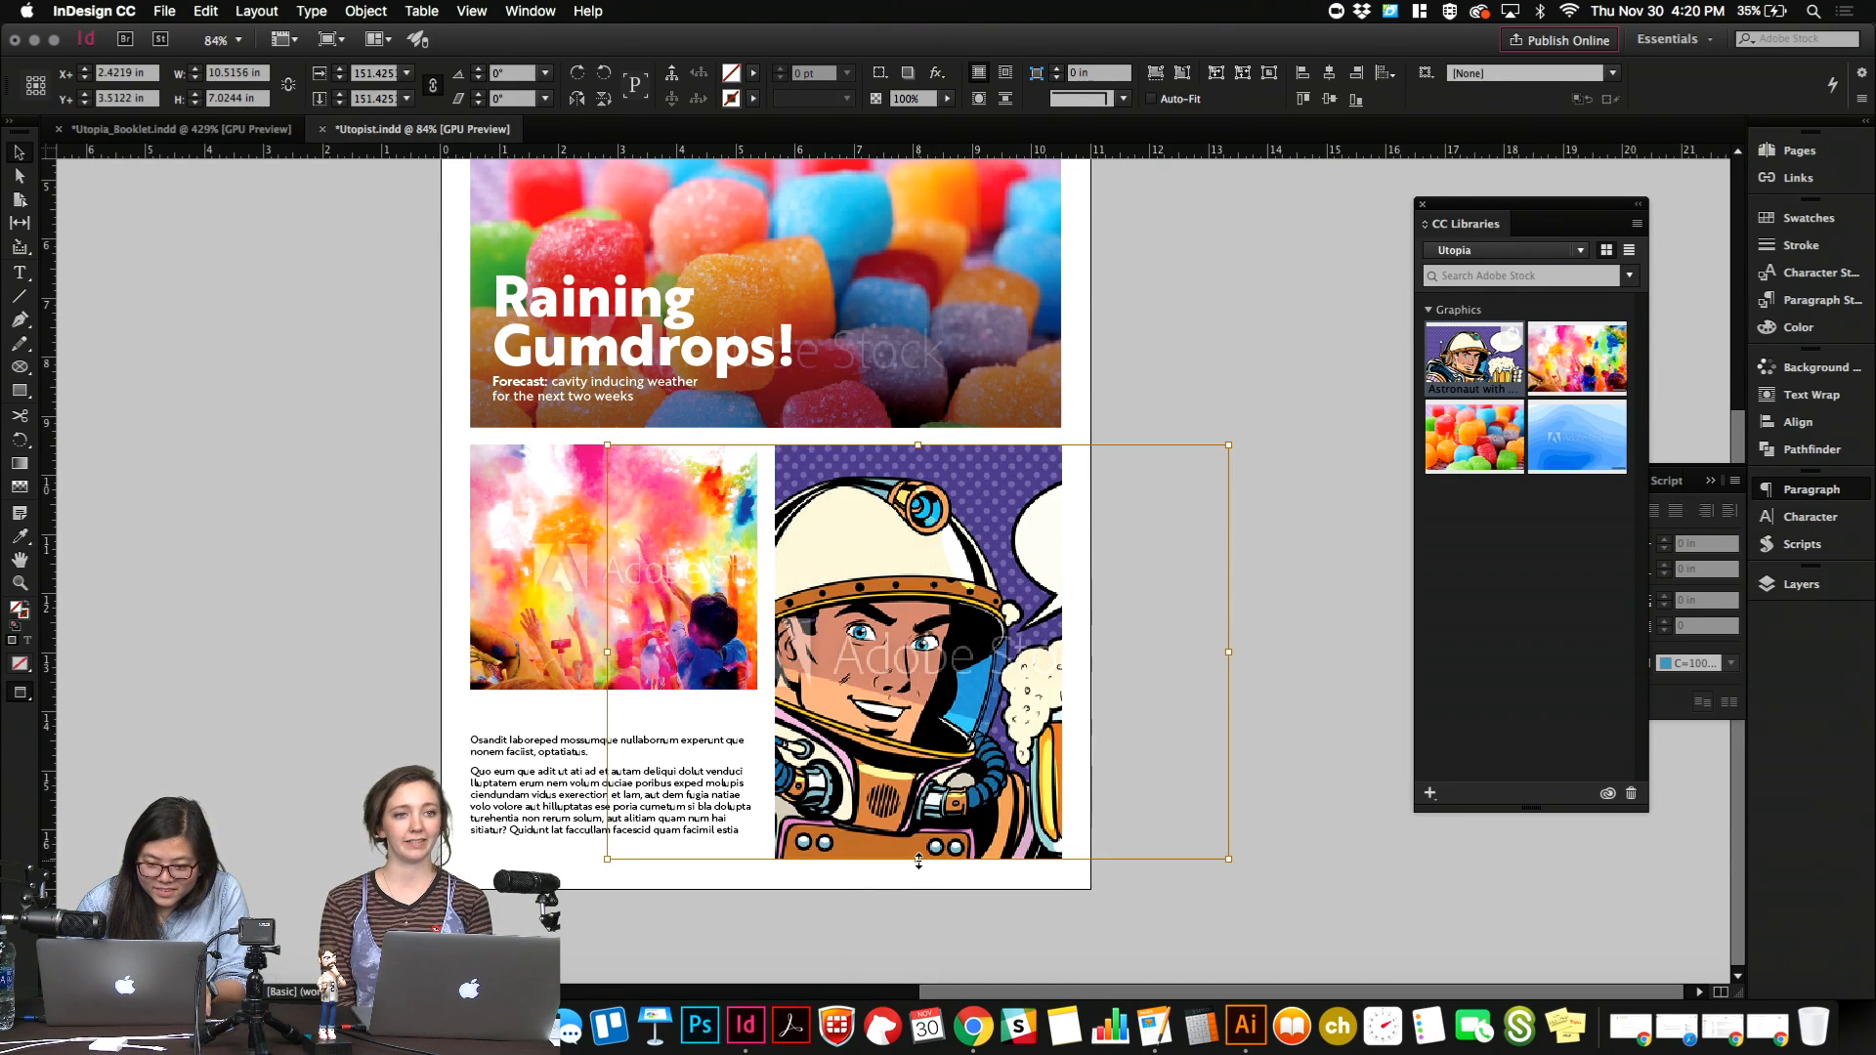
drag(919, 860, 916, 693)
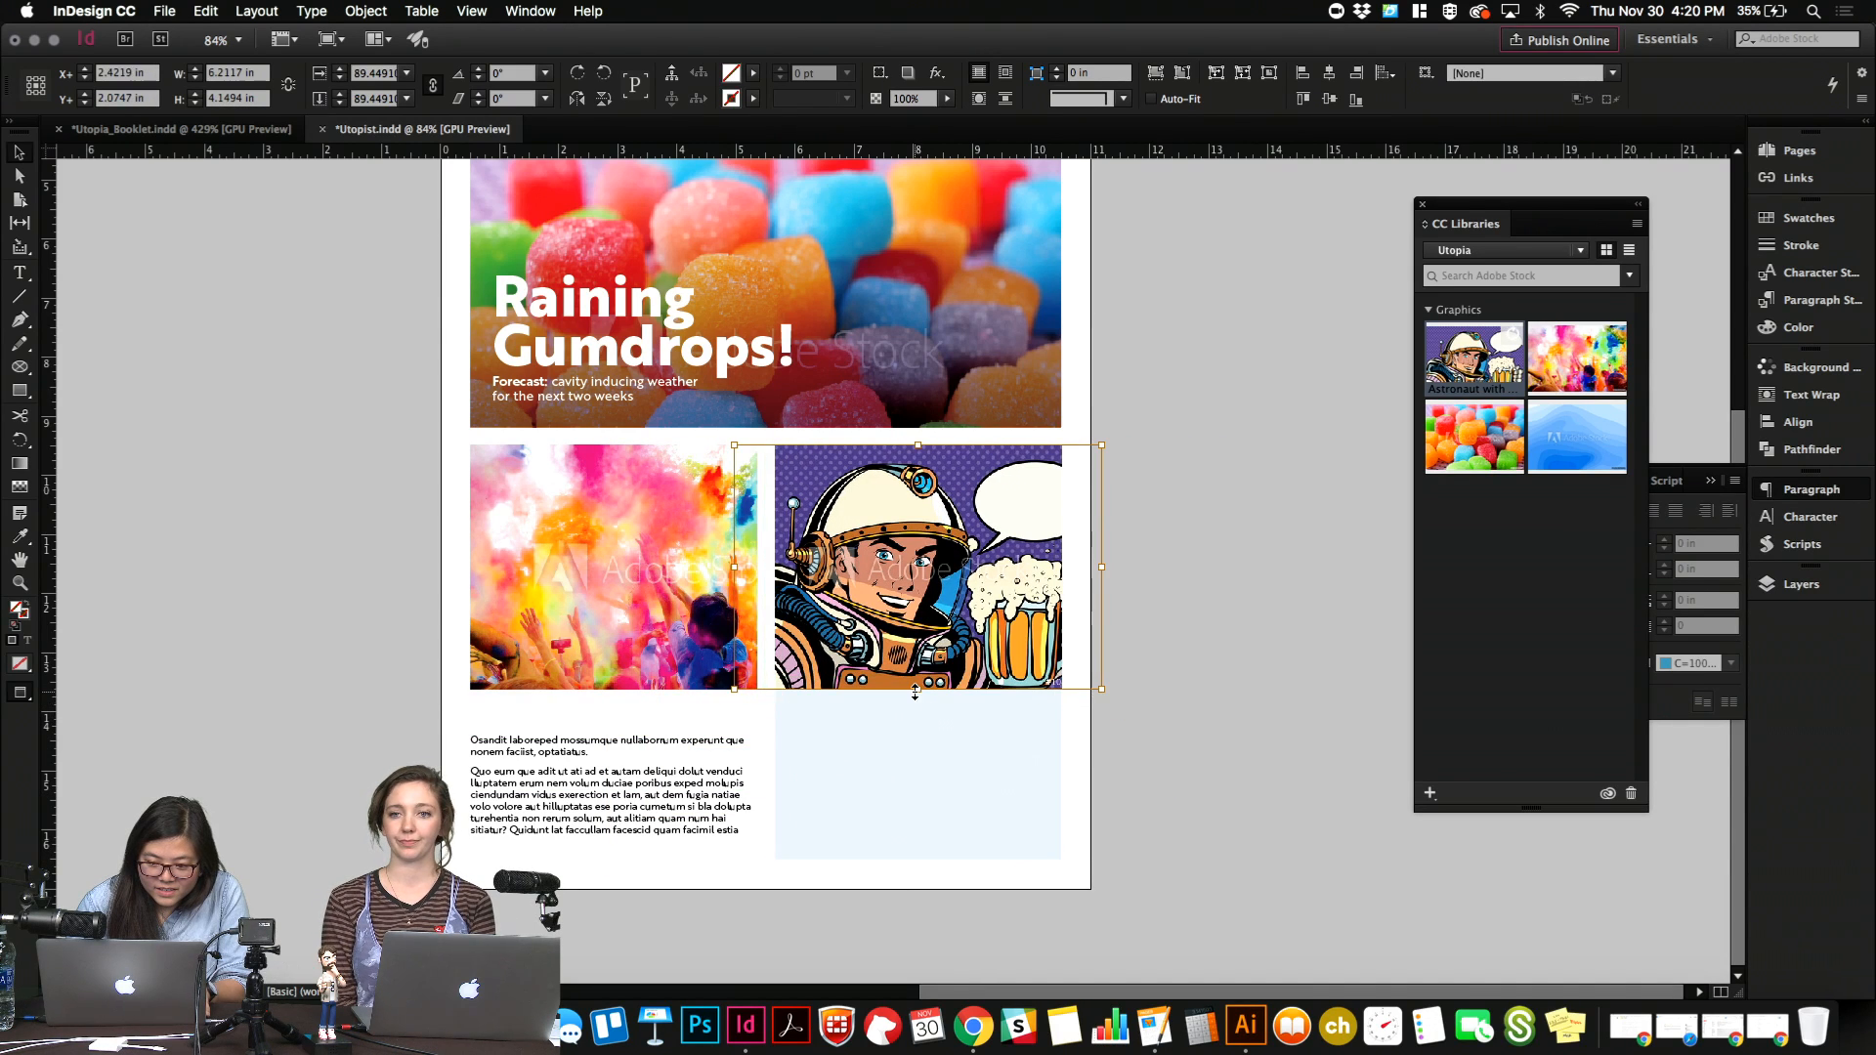
drag(926, 591, 896, 590)
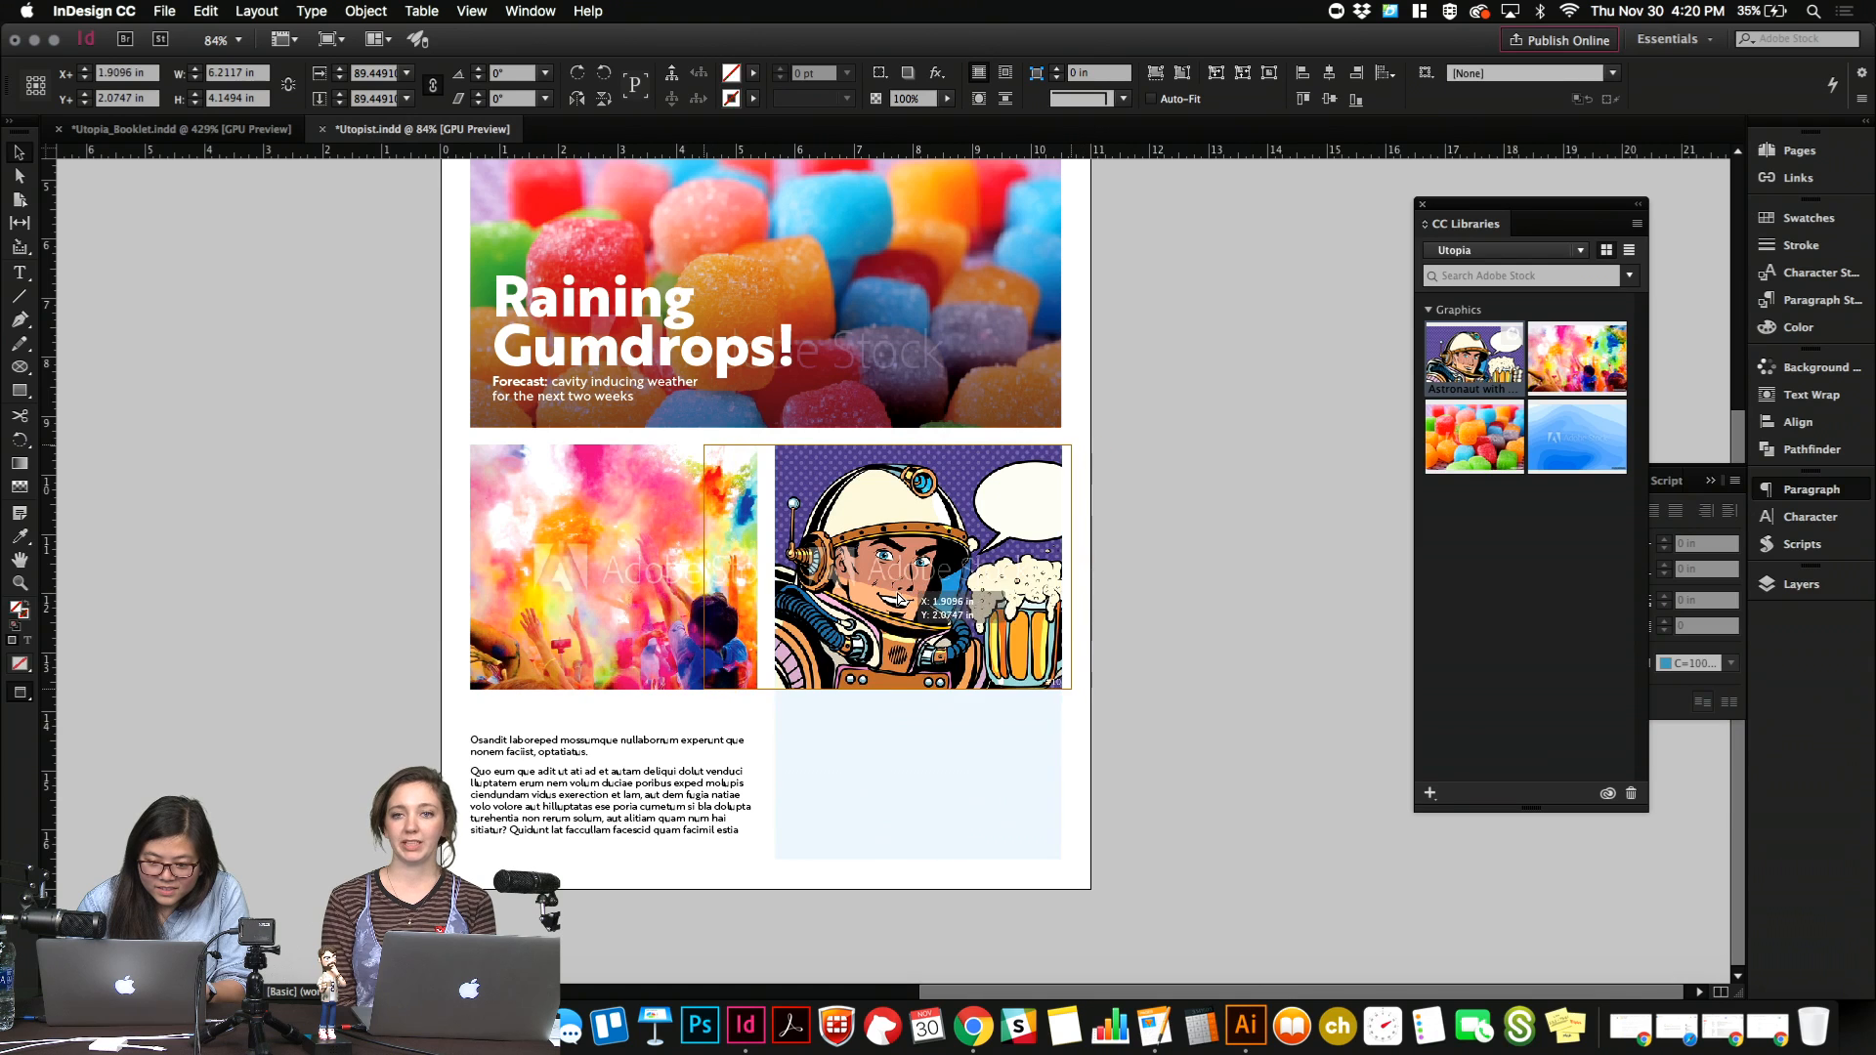
click(1095, 485)
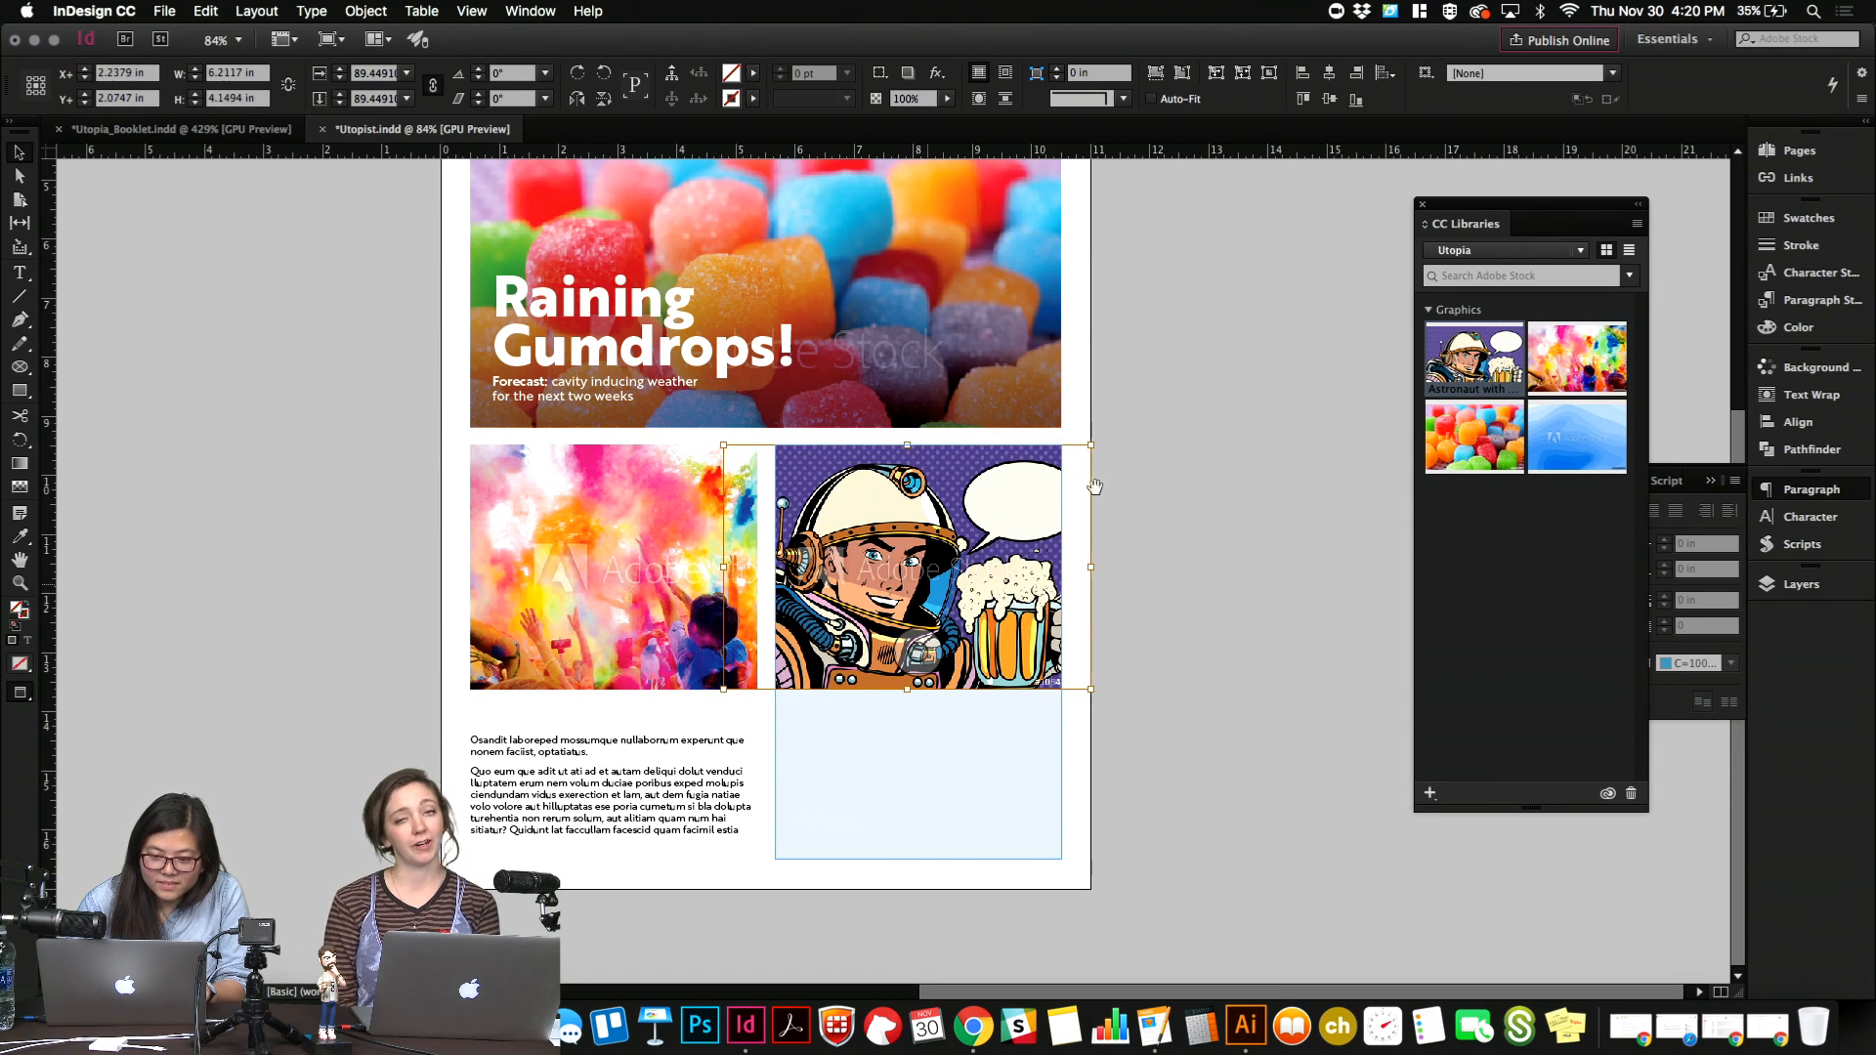
Move the astronaut image's frame, sized to the full image, down to the bottom margin and crop its sides to the column width, about 4.84 in.
click(966, 451)
drag(967, 455, 978, 616)
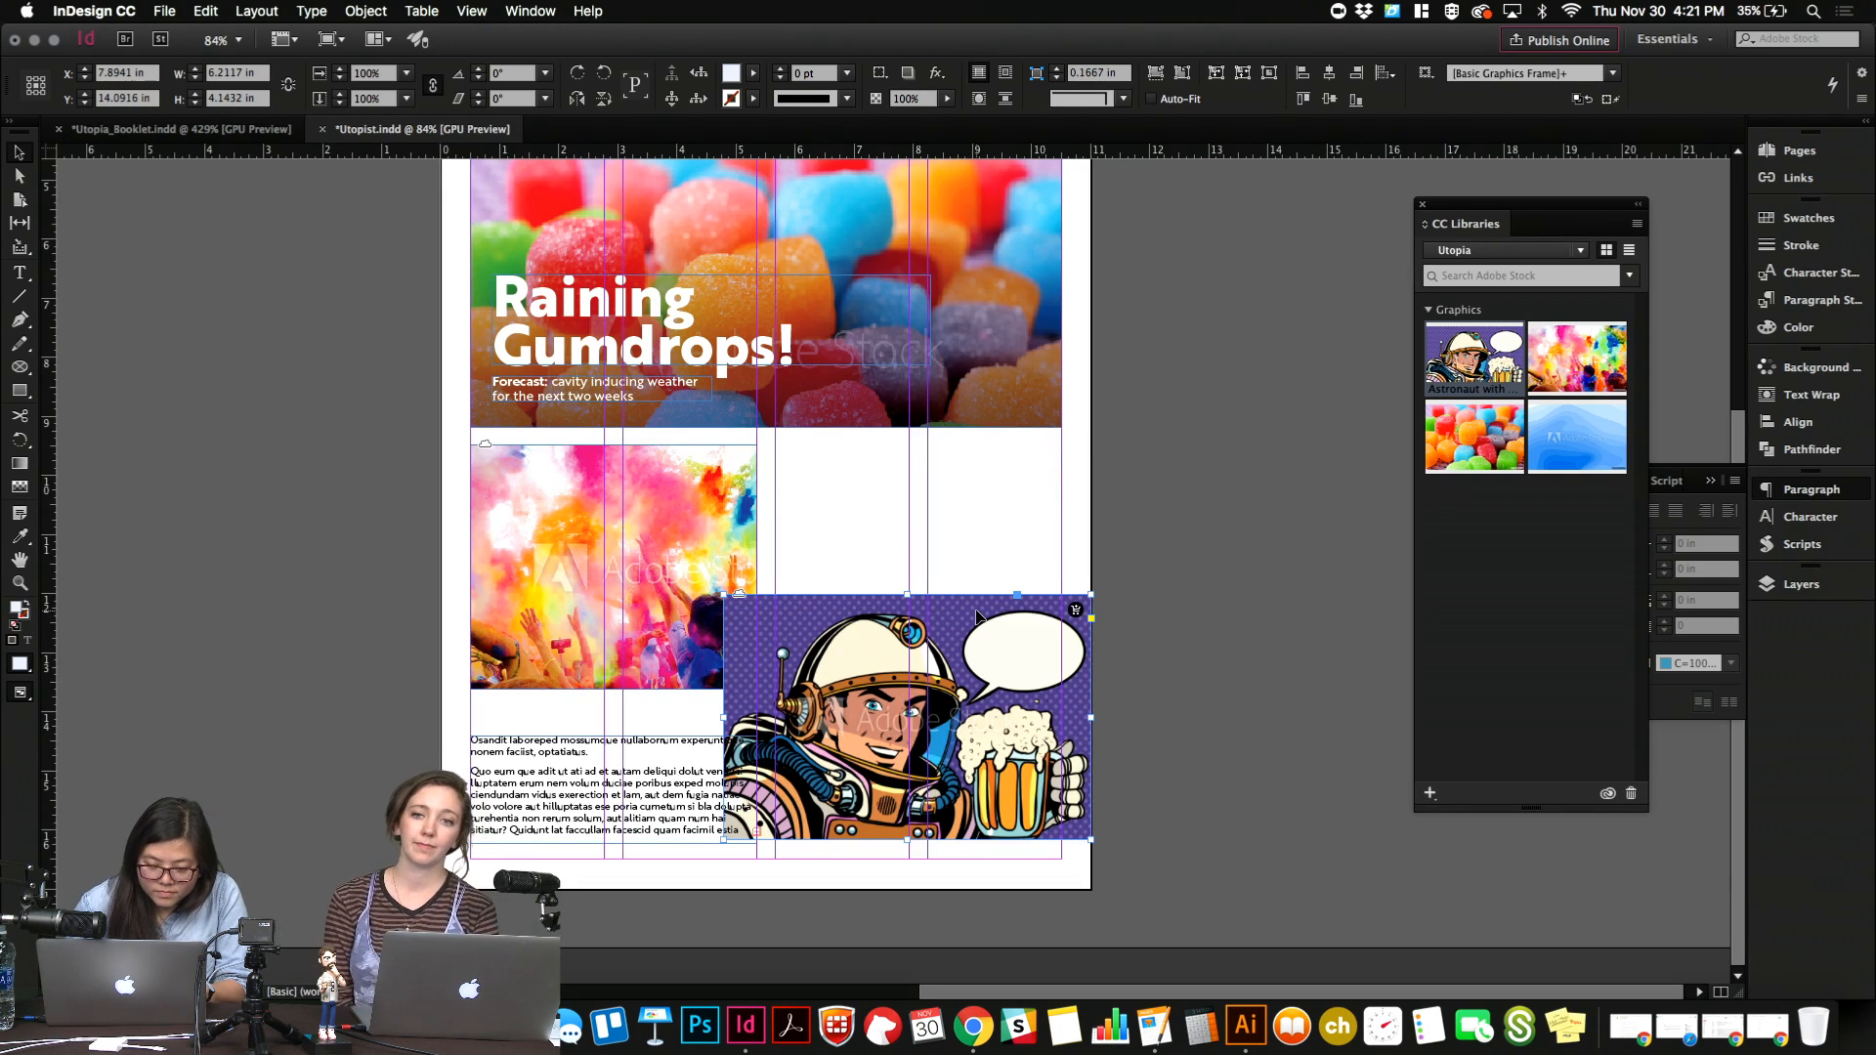
key(shift+Down)
key(shift+Down)
key(Down)
key(Down)
key(Down)
key(Down)
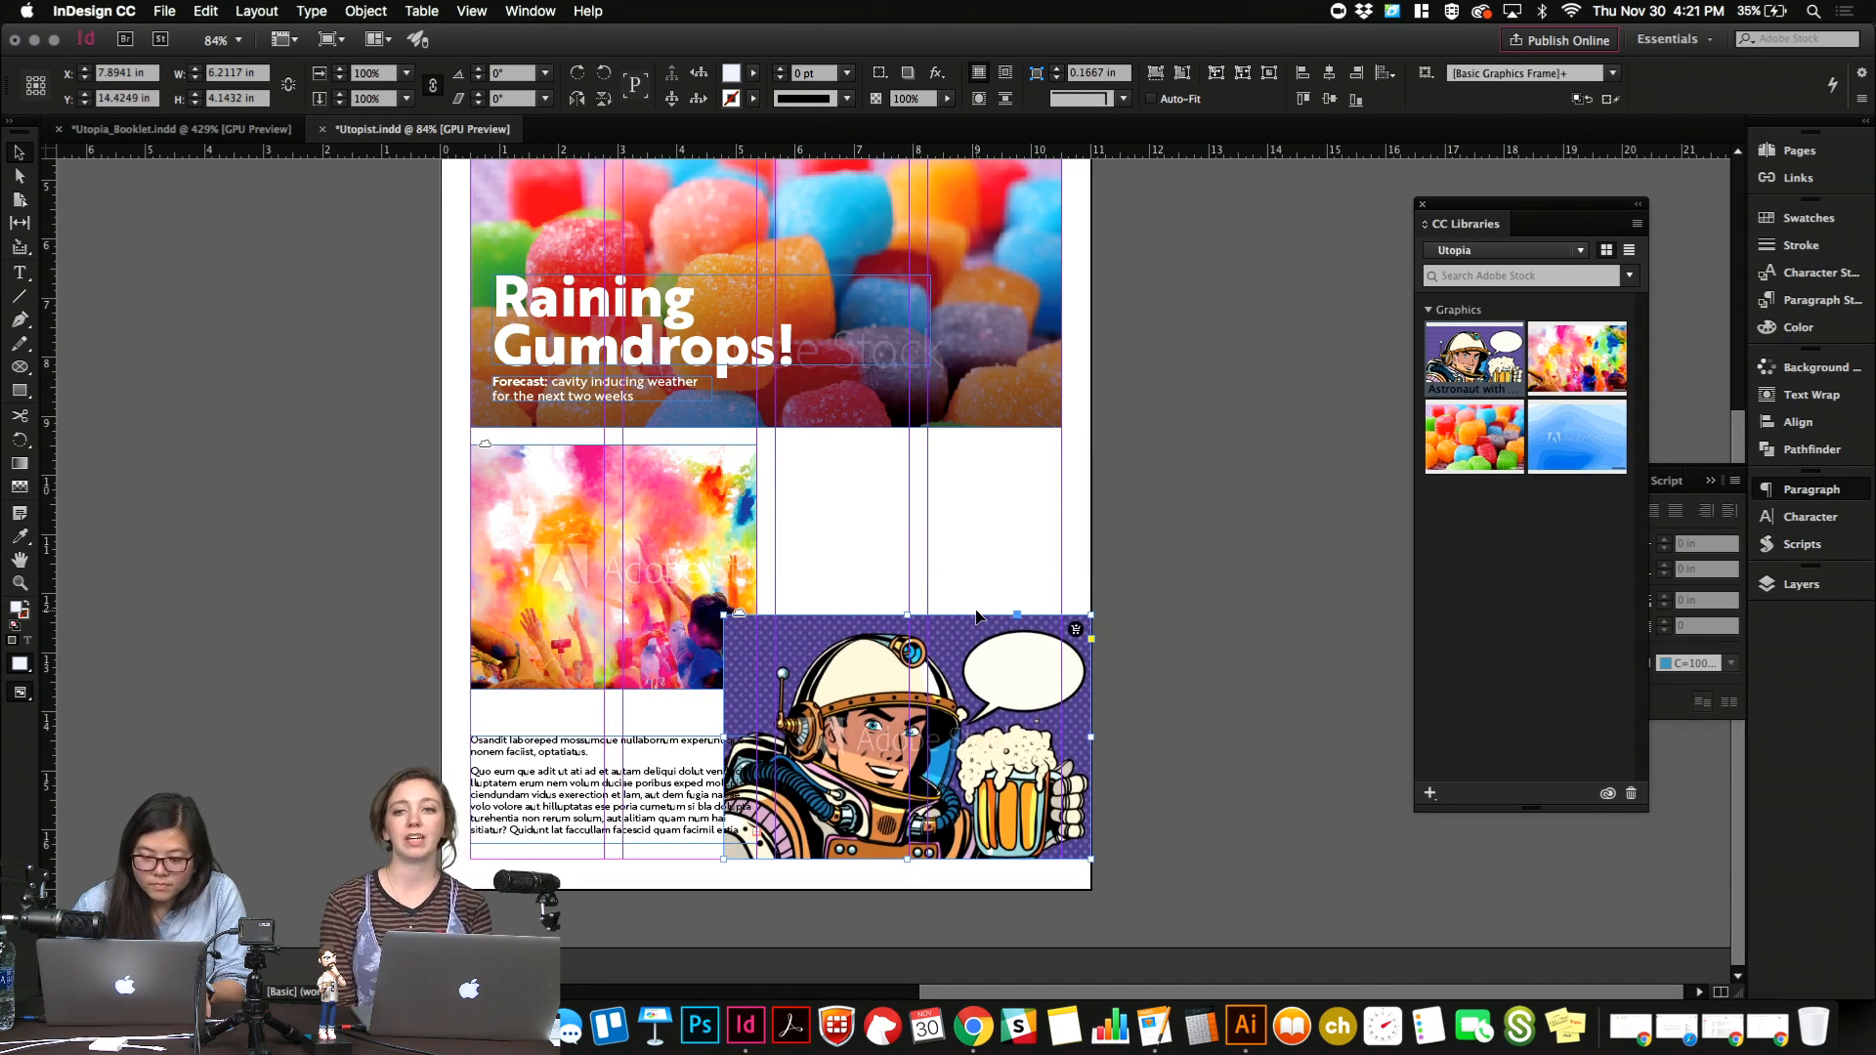
drag(739, 738, 777, 739)
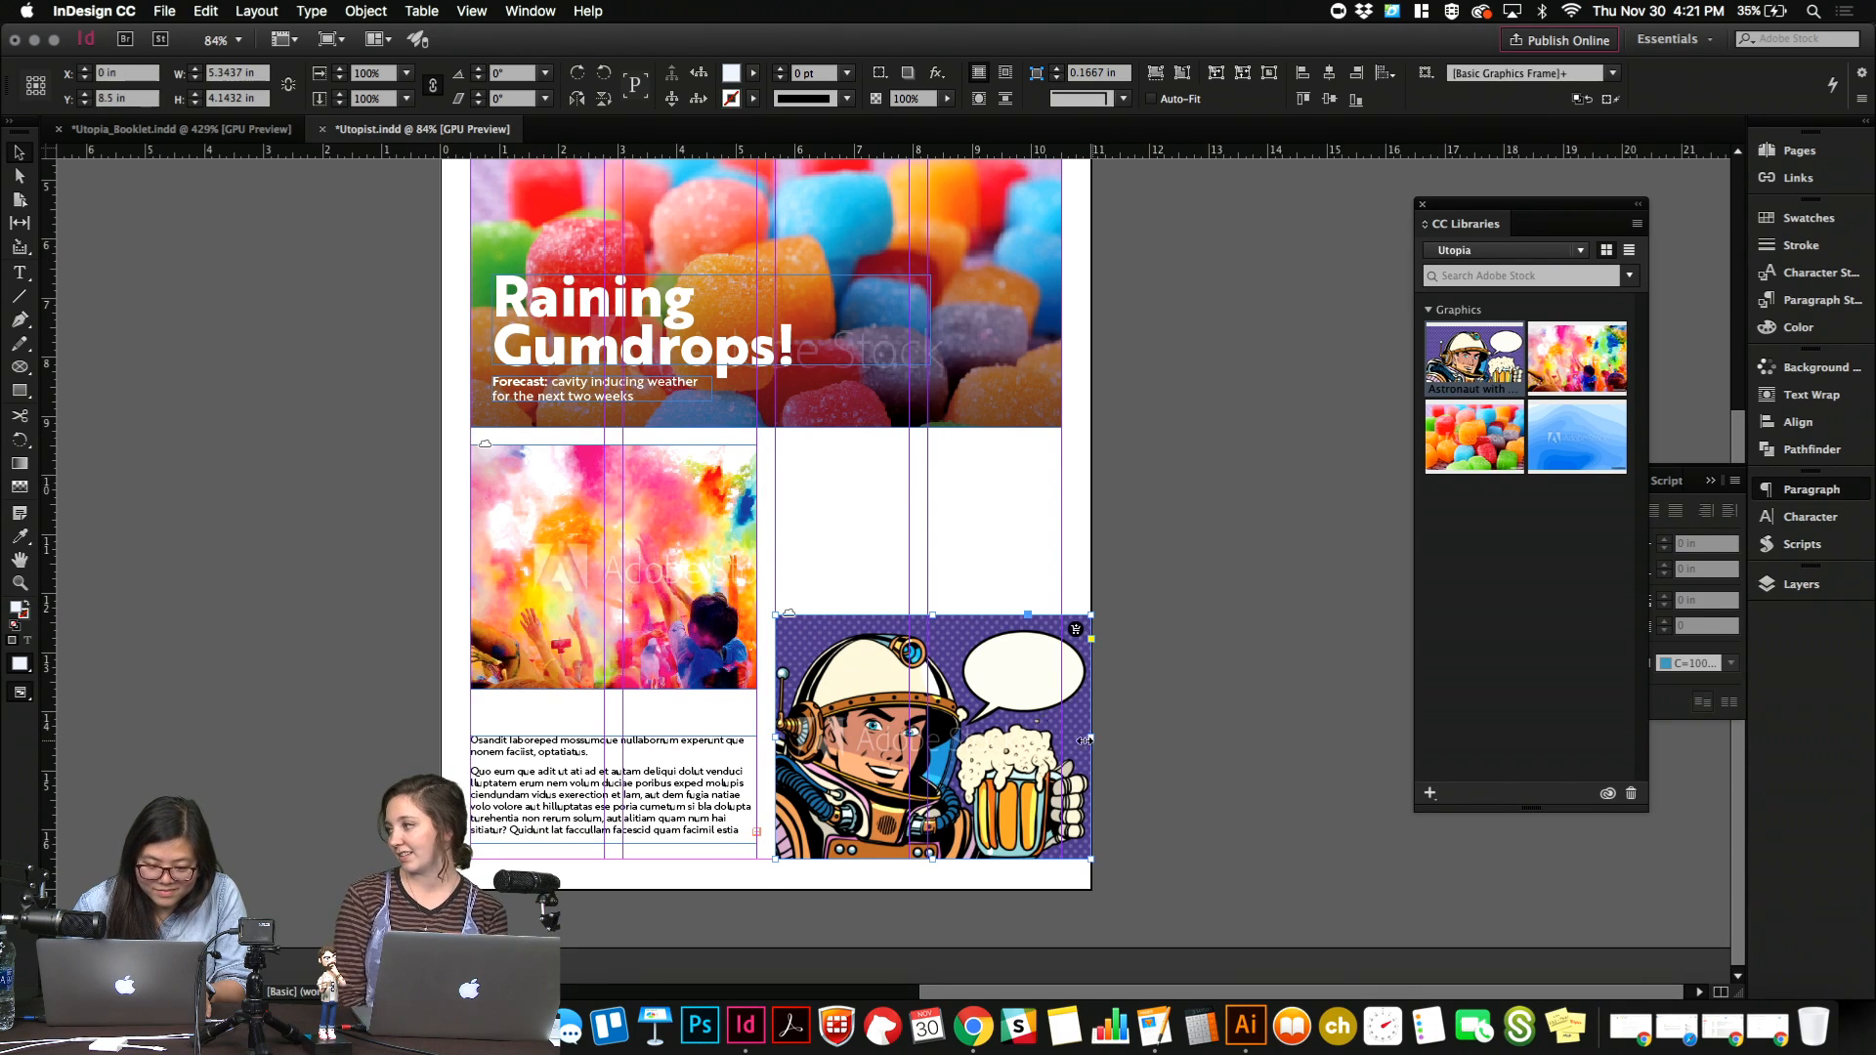
drag(1085, 739, 1061, 741)
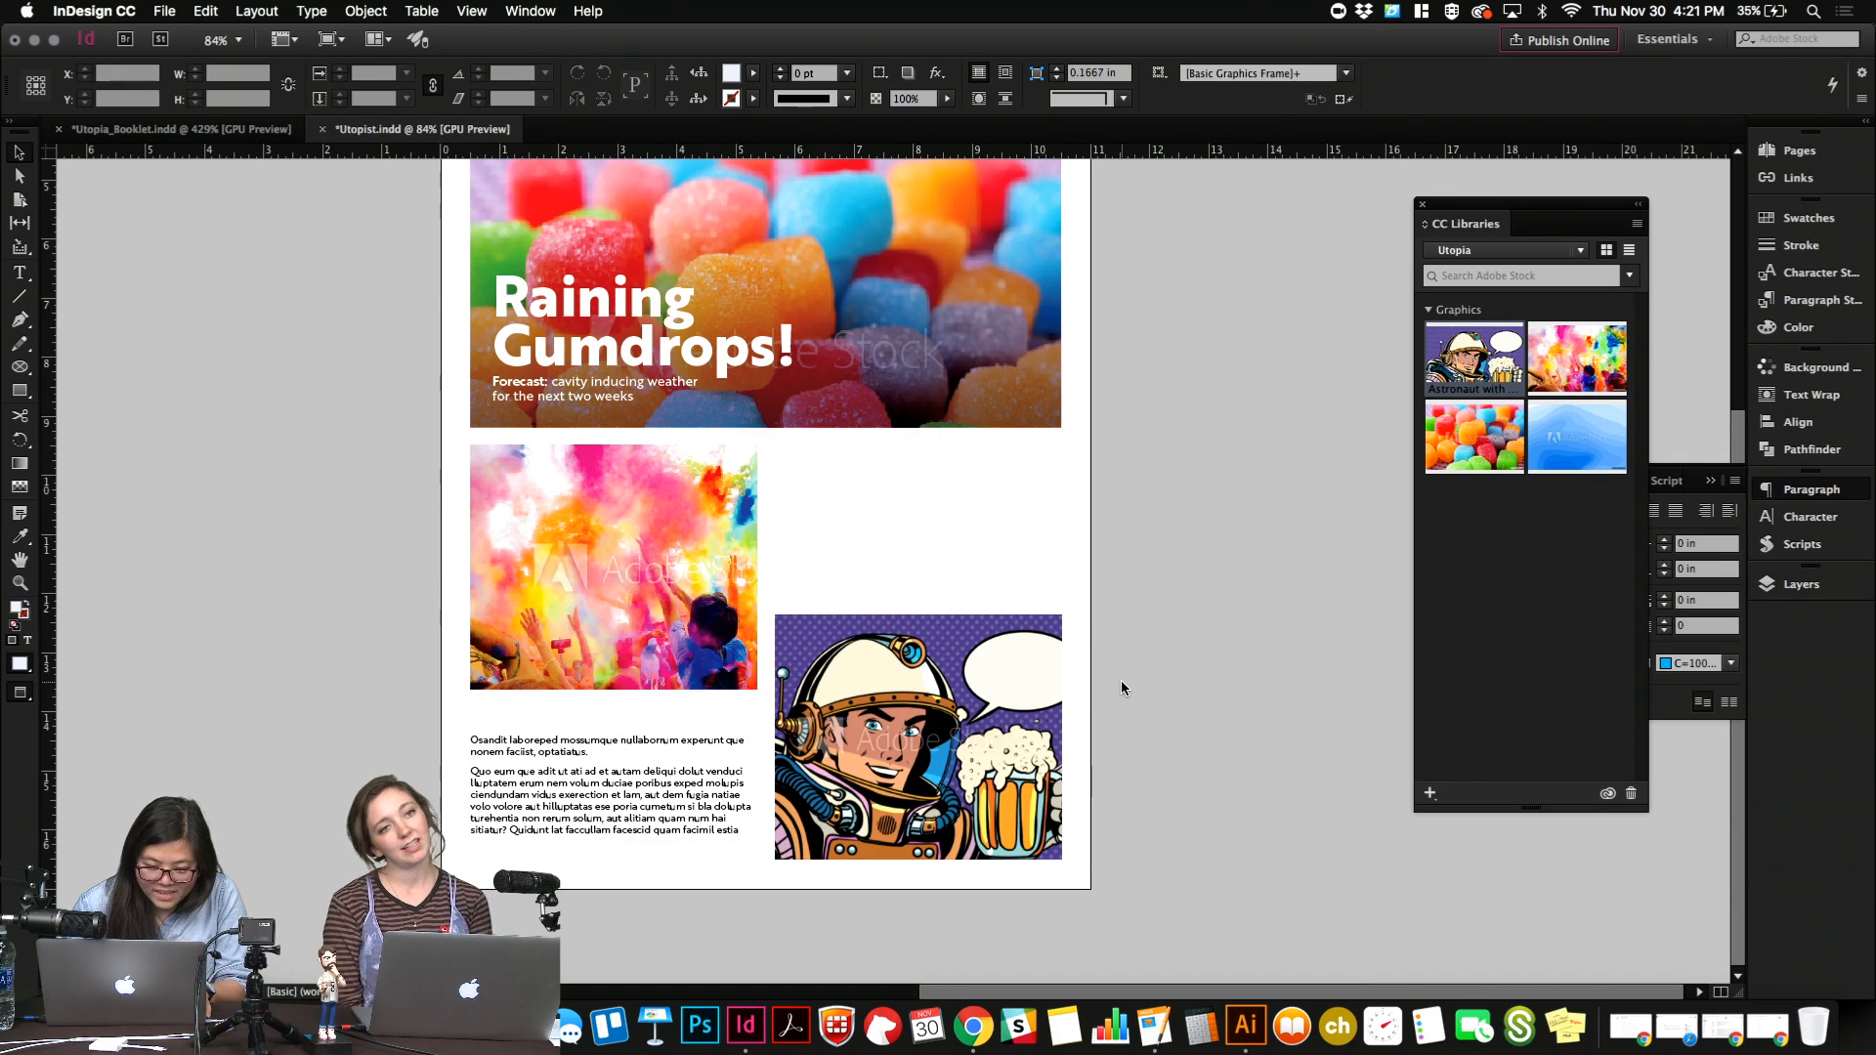
Crop the color run photo to about 2.88 in high and stack it above the astronaut image, trimming that image's upper edge for a gap.
click(734, 621)
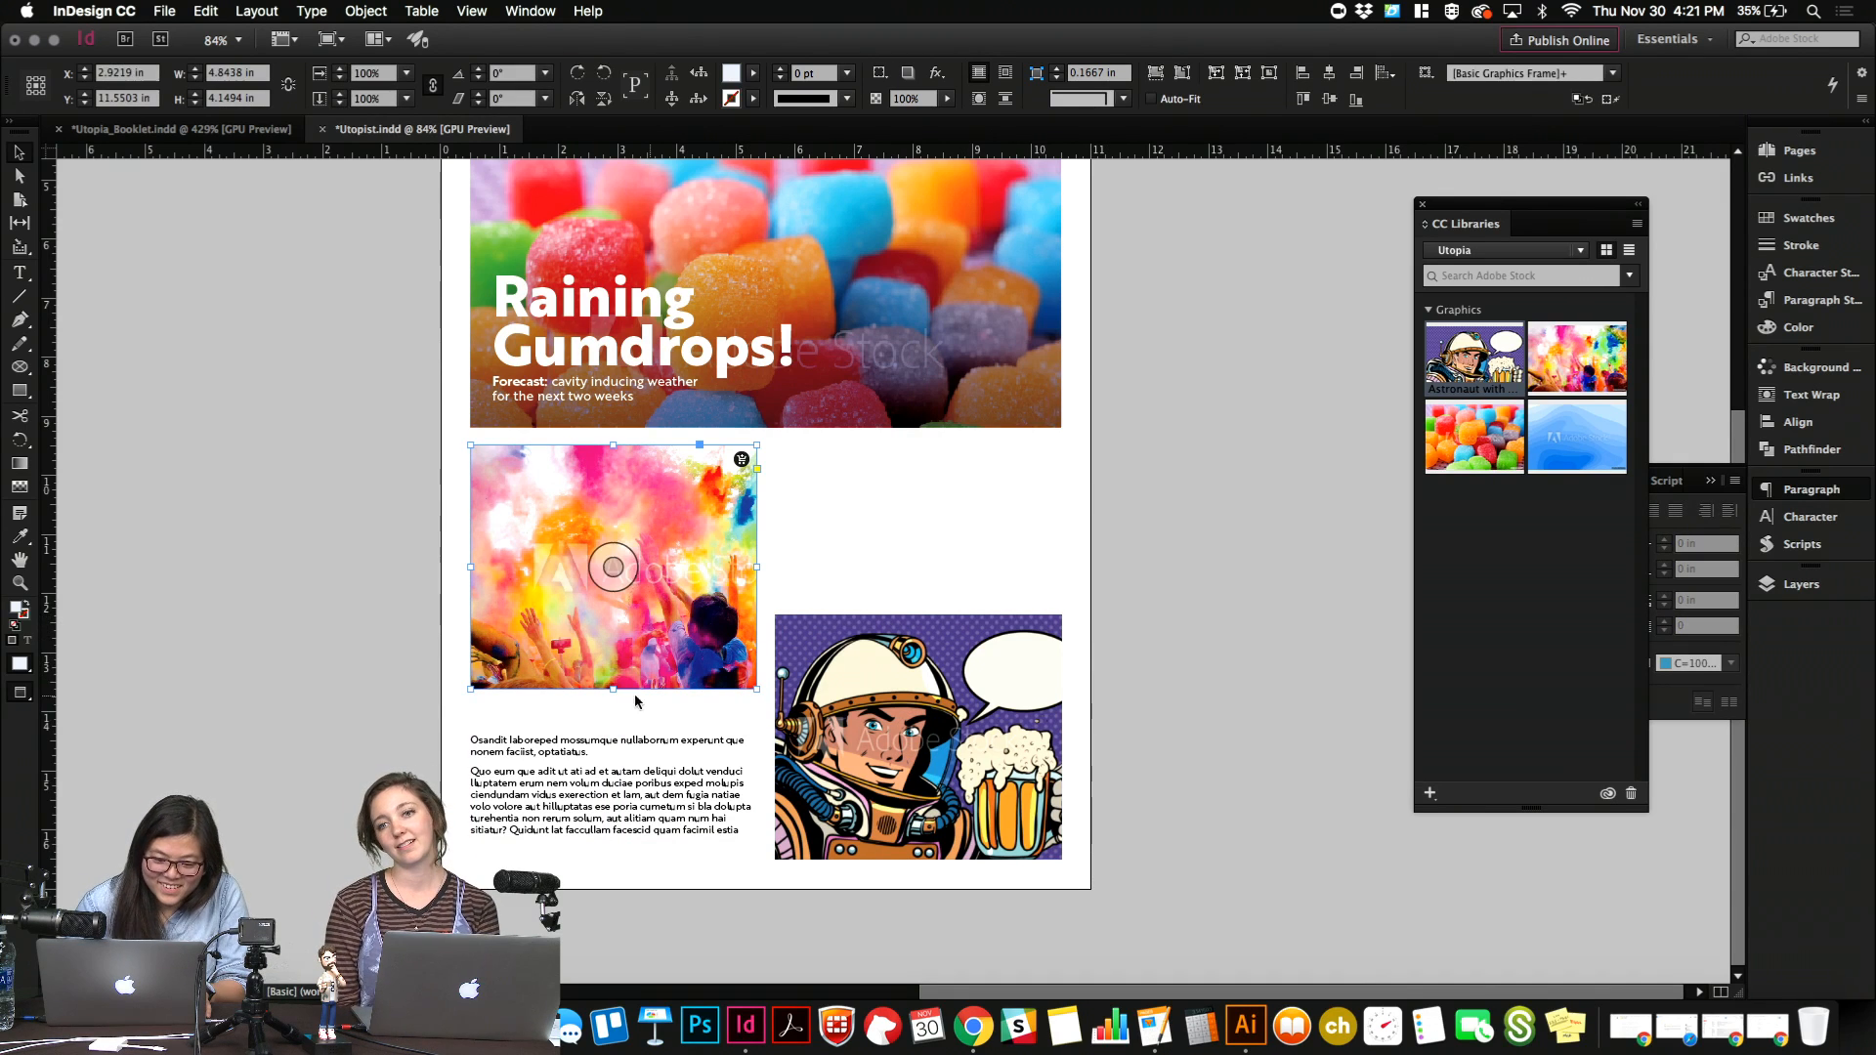
drag(611, 656, 611, 581)
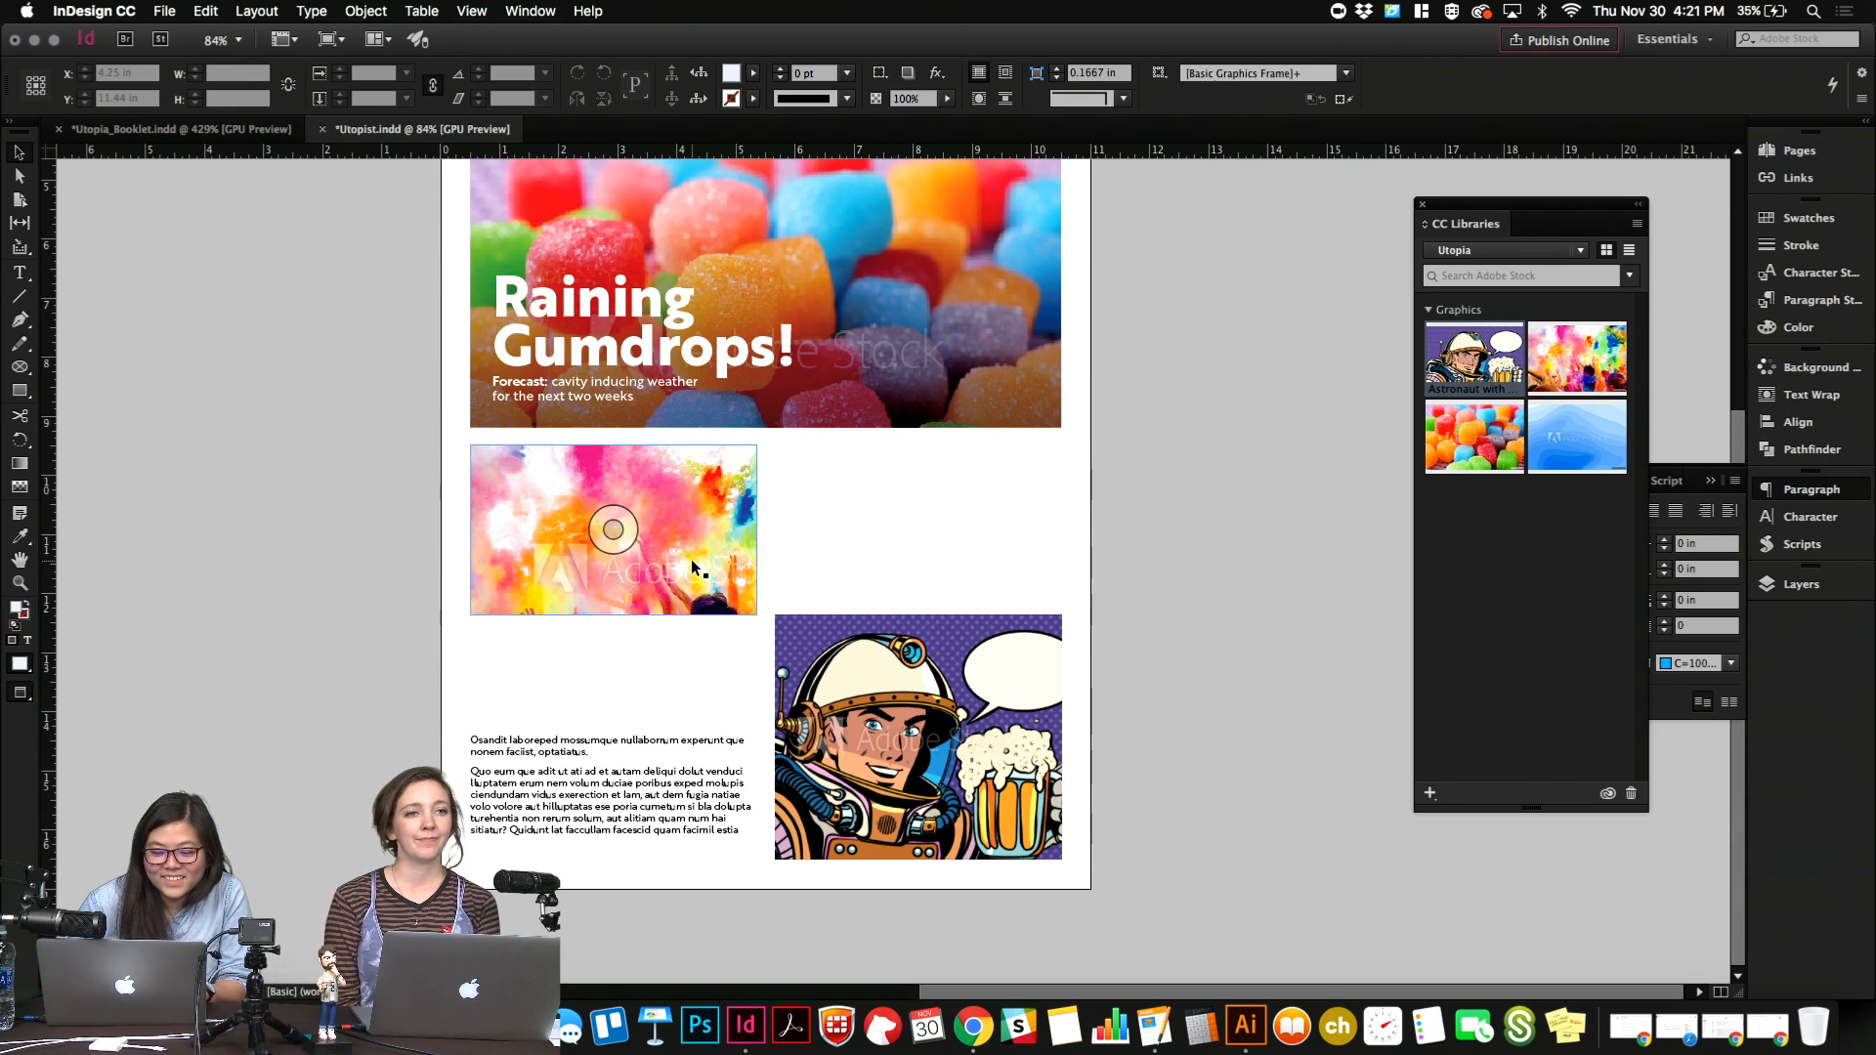
click(863, 656)
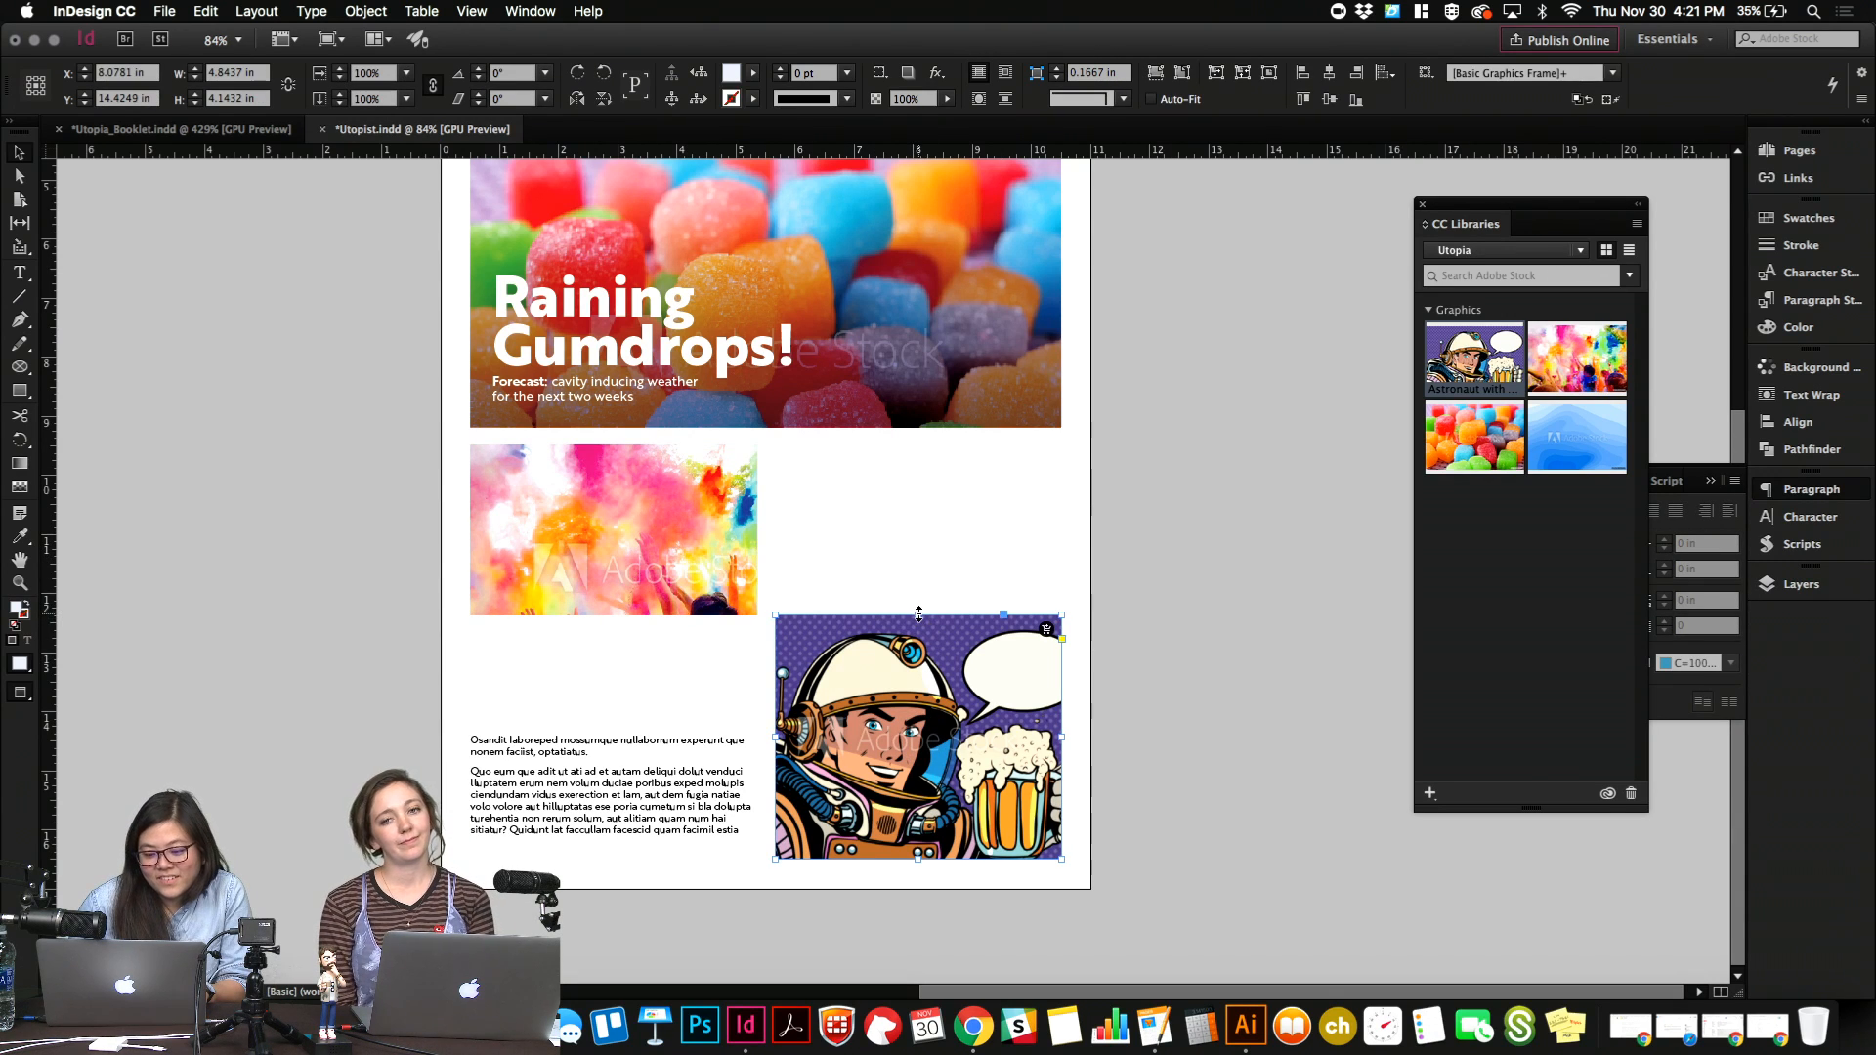
drag(918, 615, 919, 619)
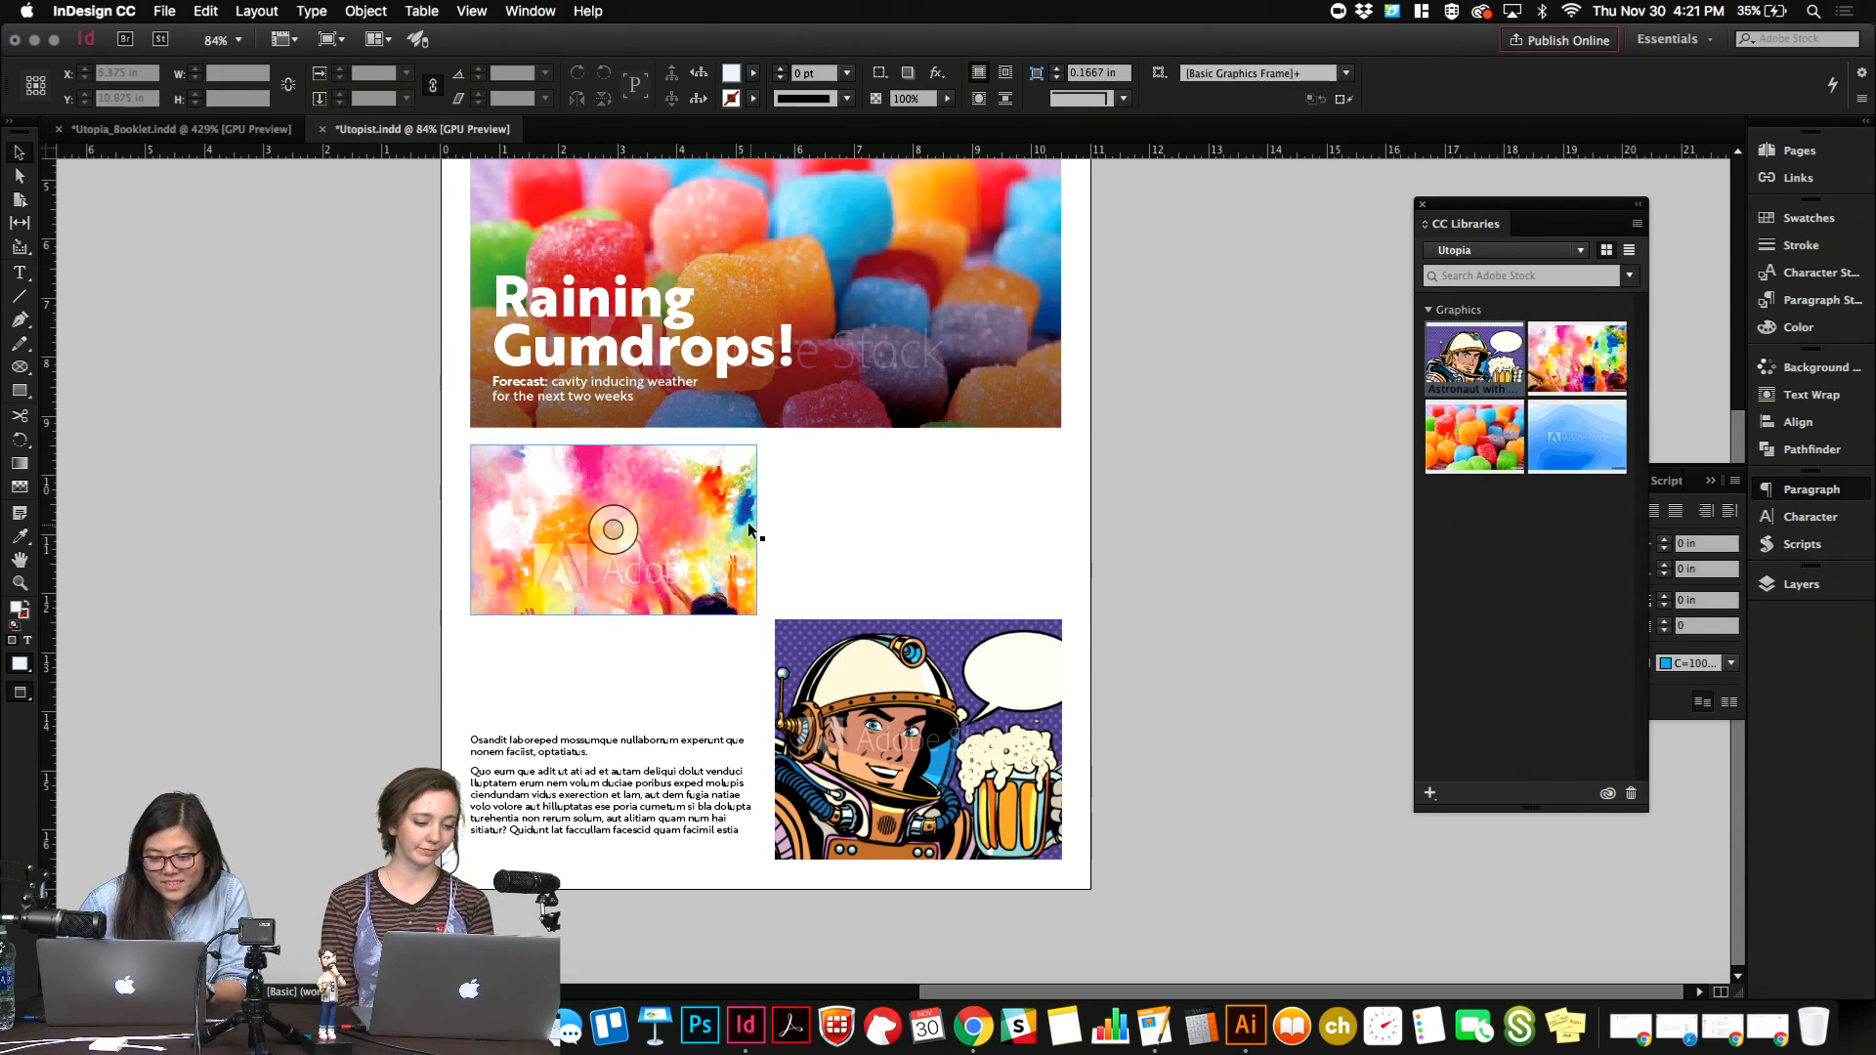
drag(749, 530, 1053, 531)
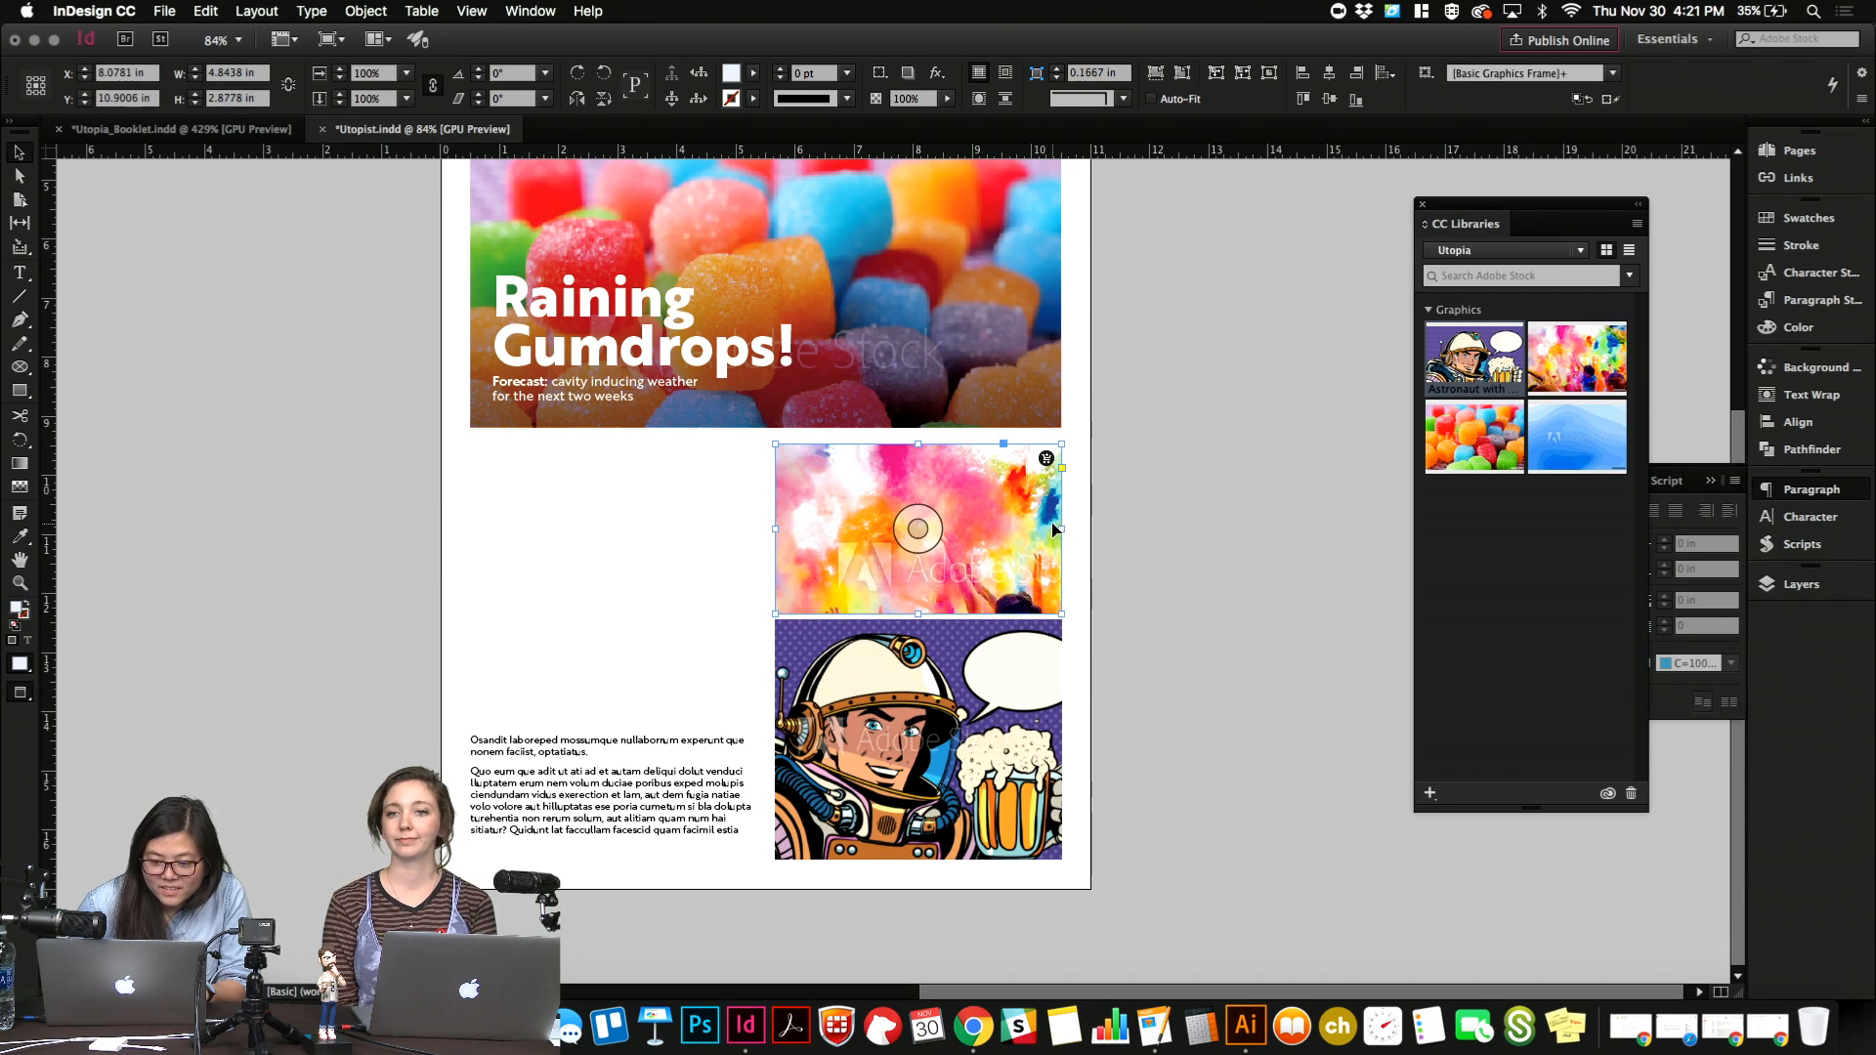
Delete the color run photo and the body text block from the lower half of the front page.
click(738, 621)
drag(1192, 473, 146, 571)
key(Delete)
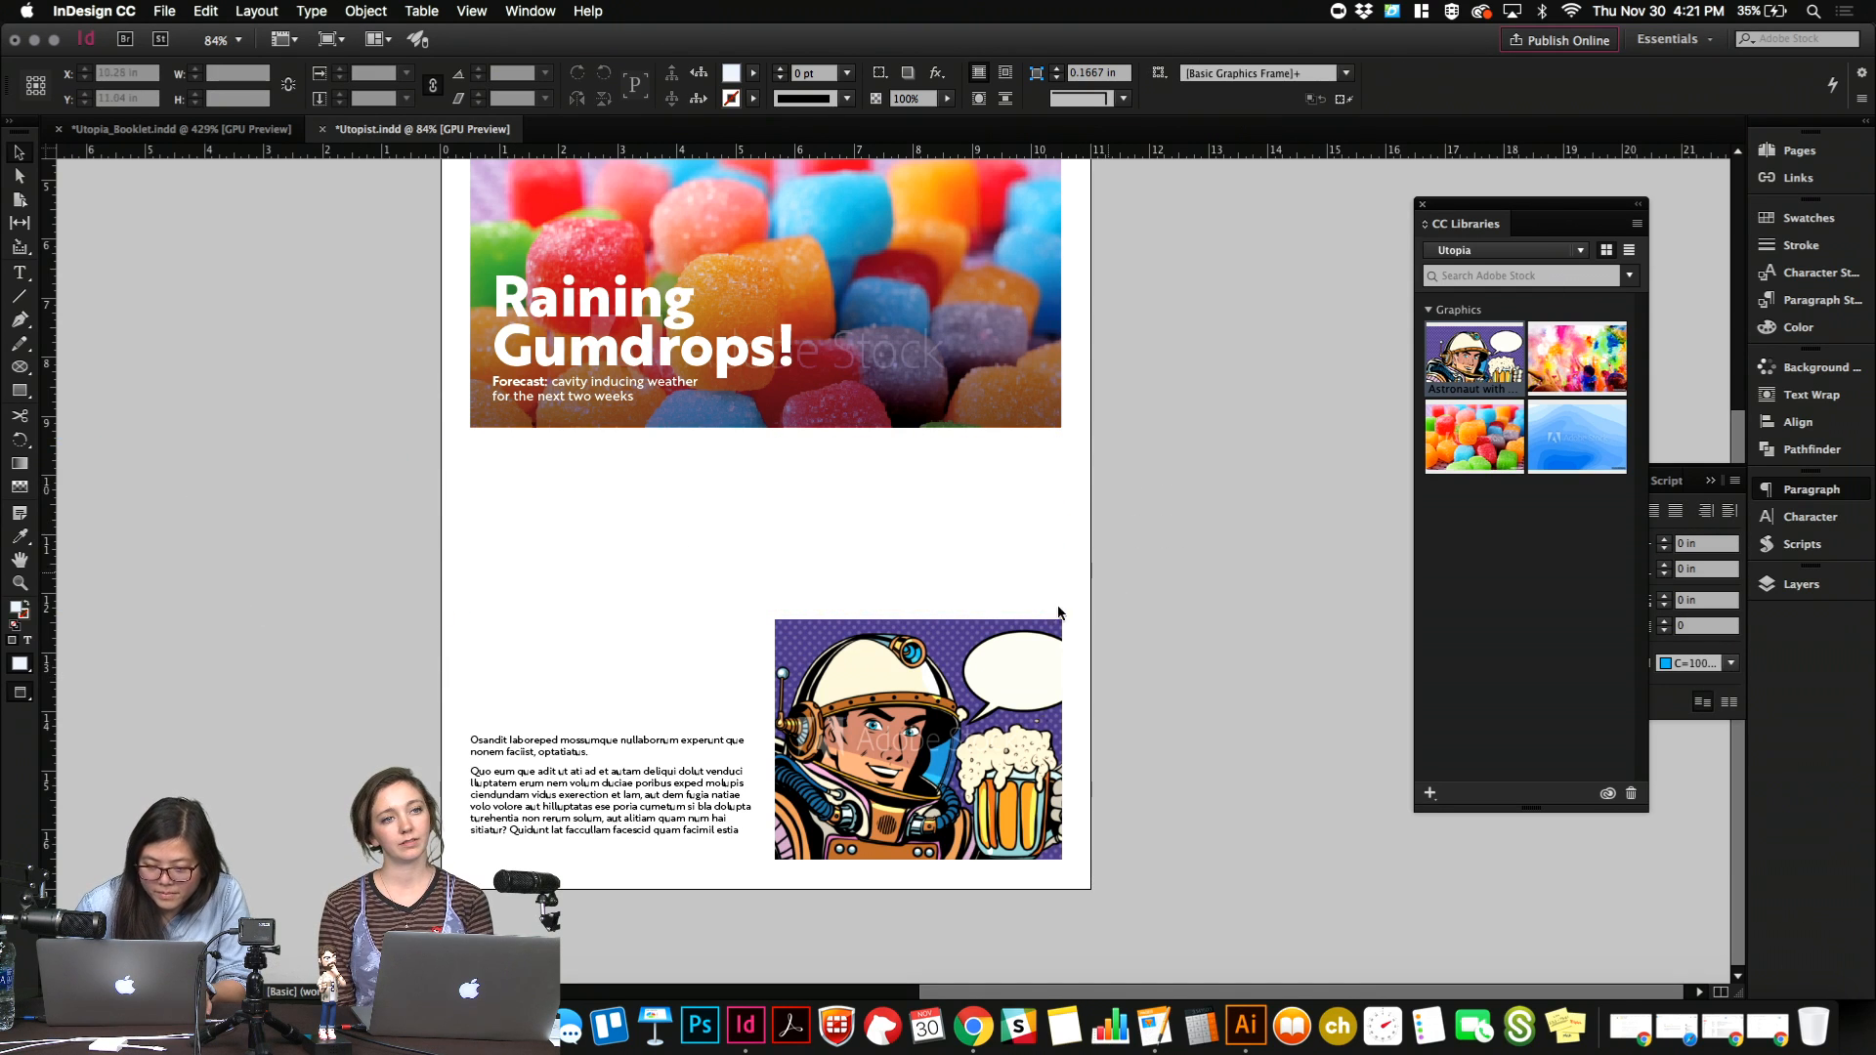
click(973, 641)
click(989, 607)
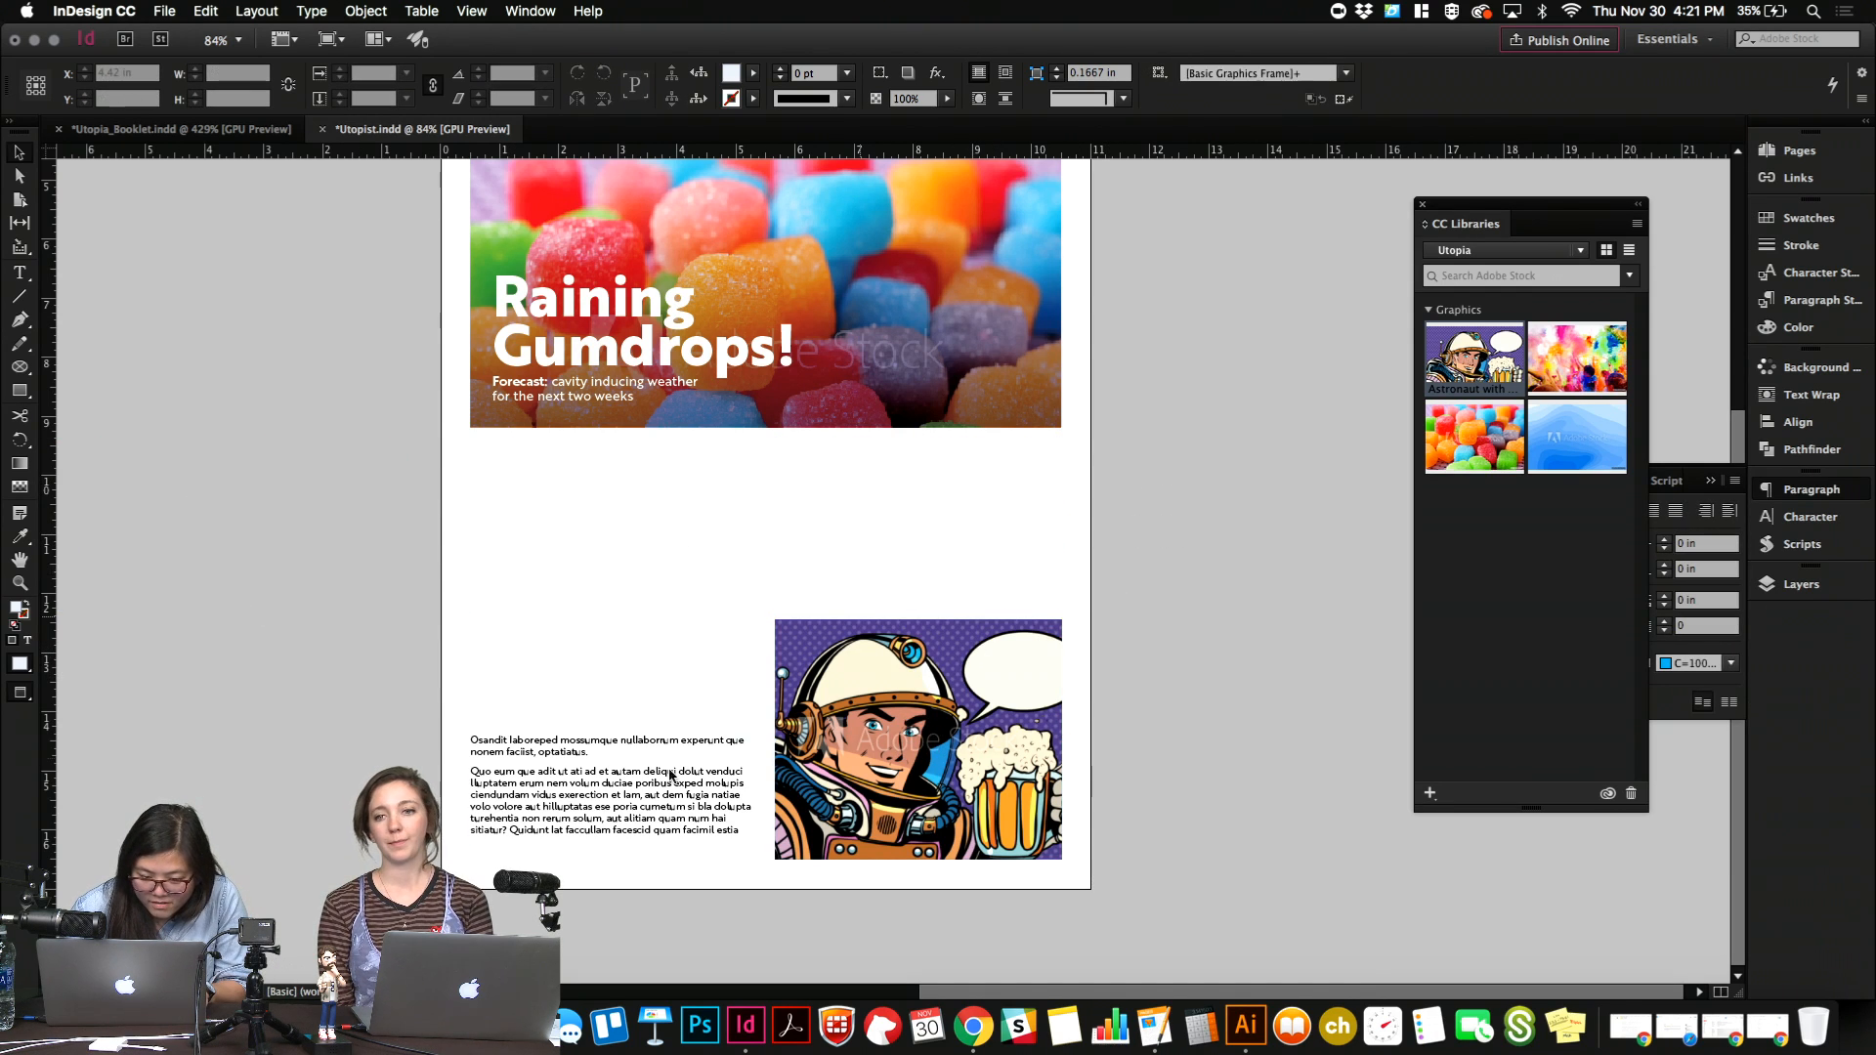
drag(625, 785, 277, 787)
key(Delete)
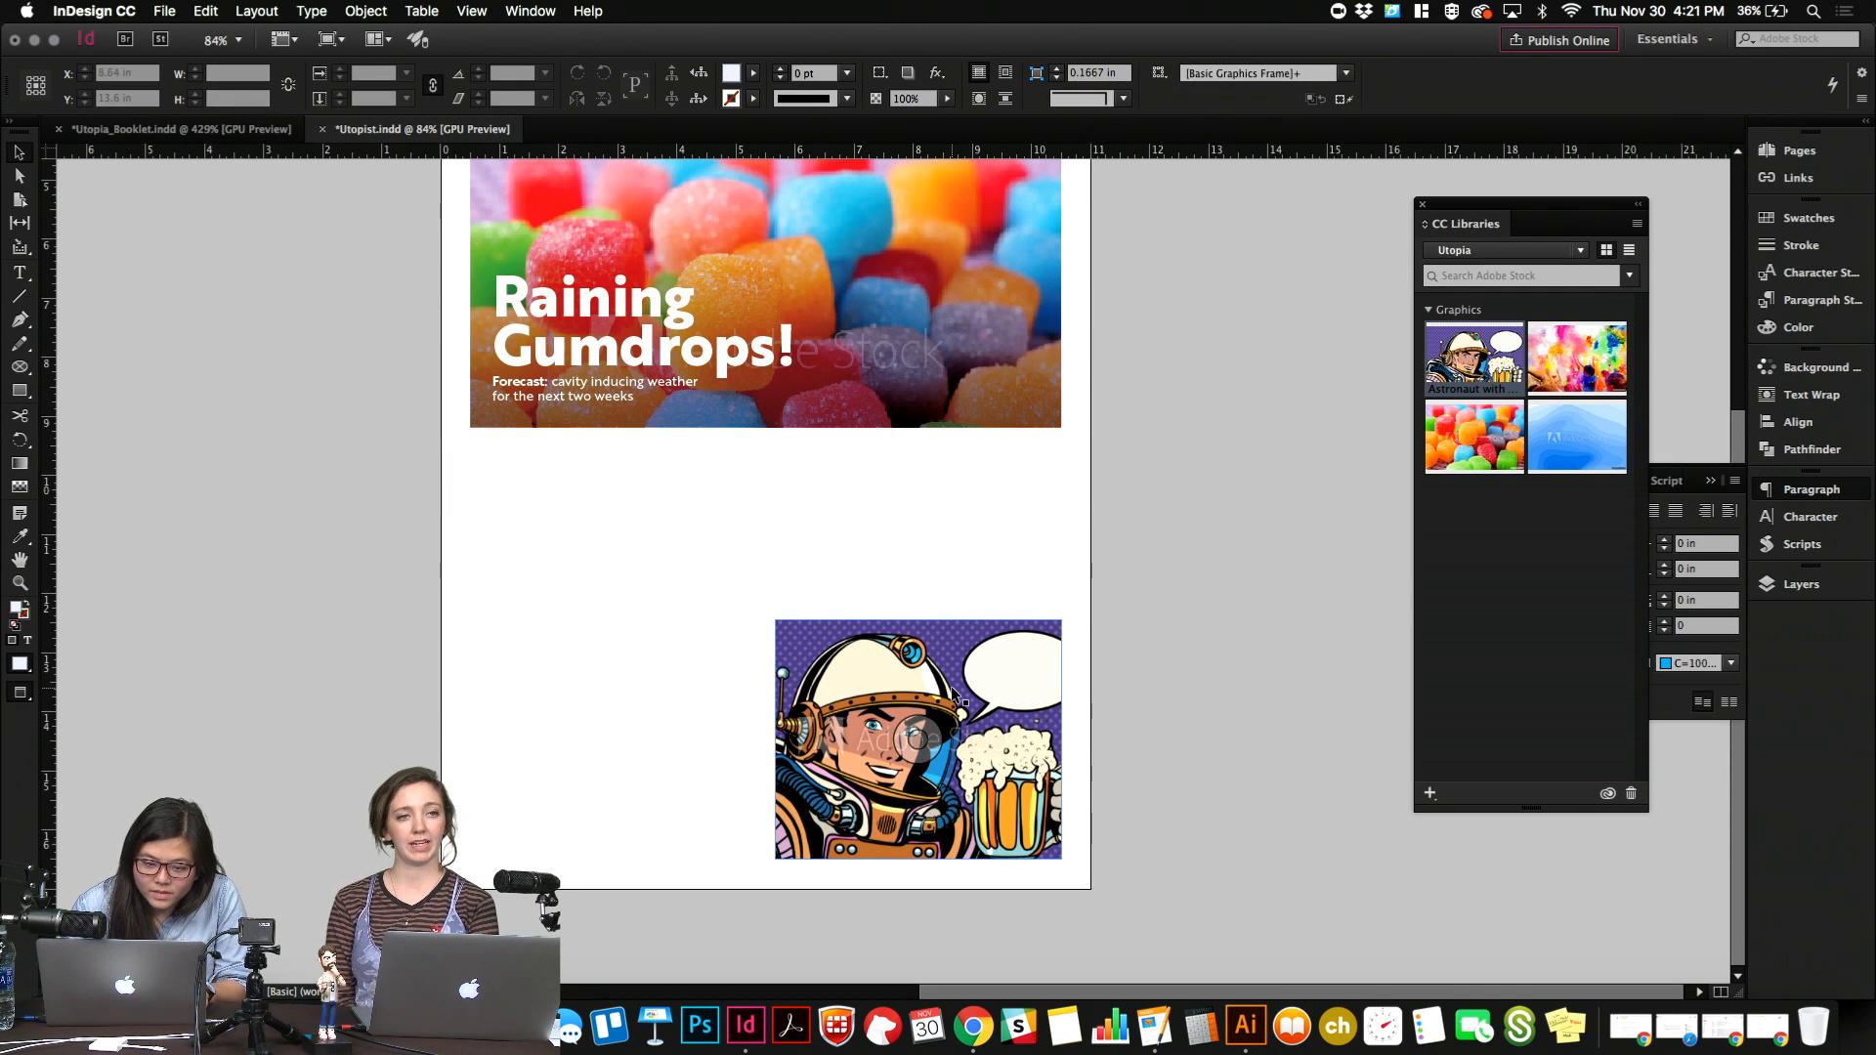
scroll(952, 686, up, 5)
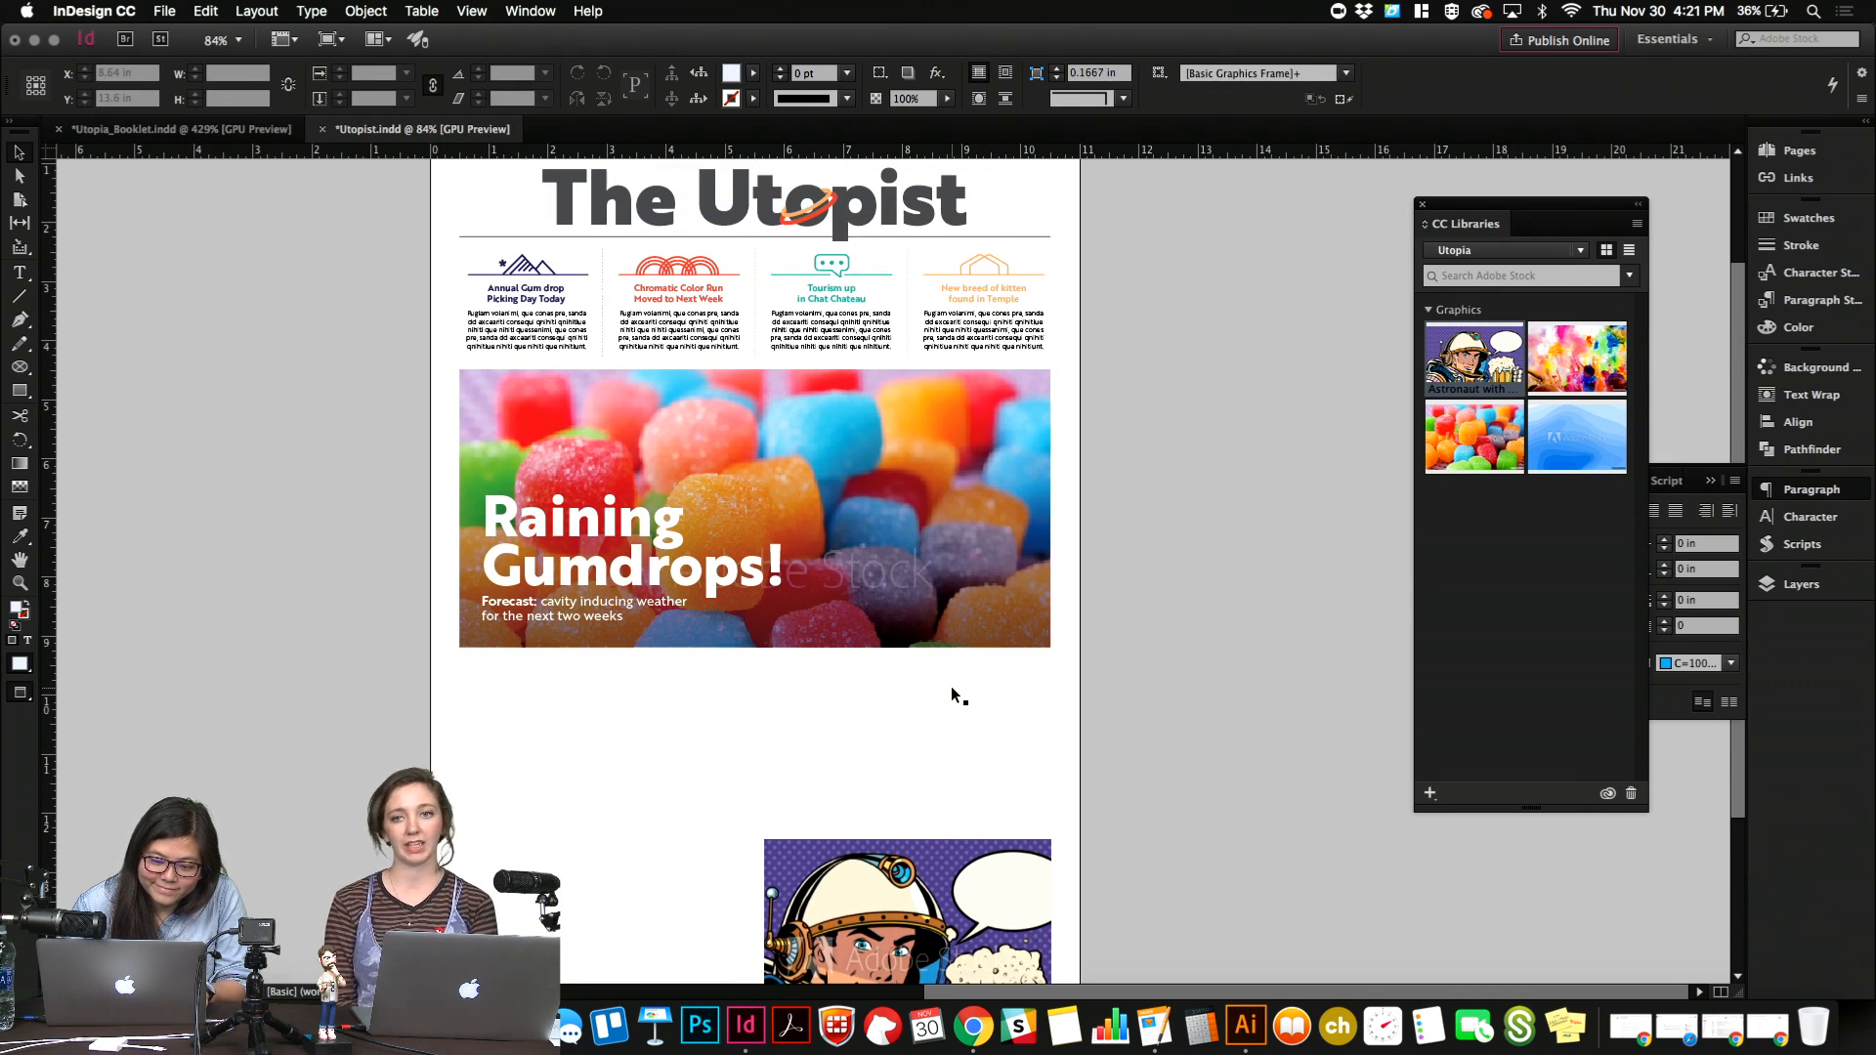
scroll(952, 686, down, 1)
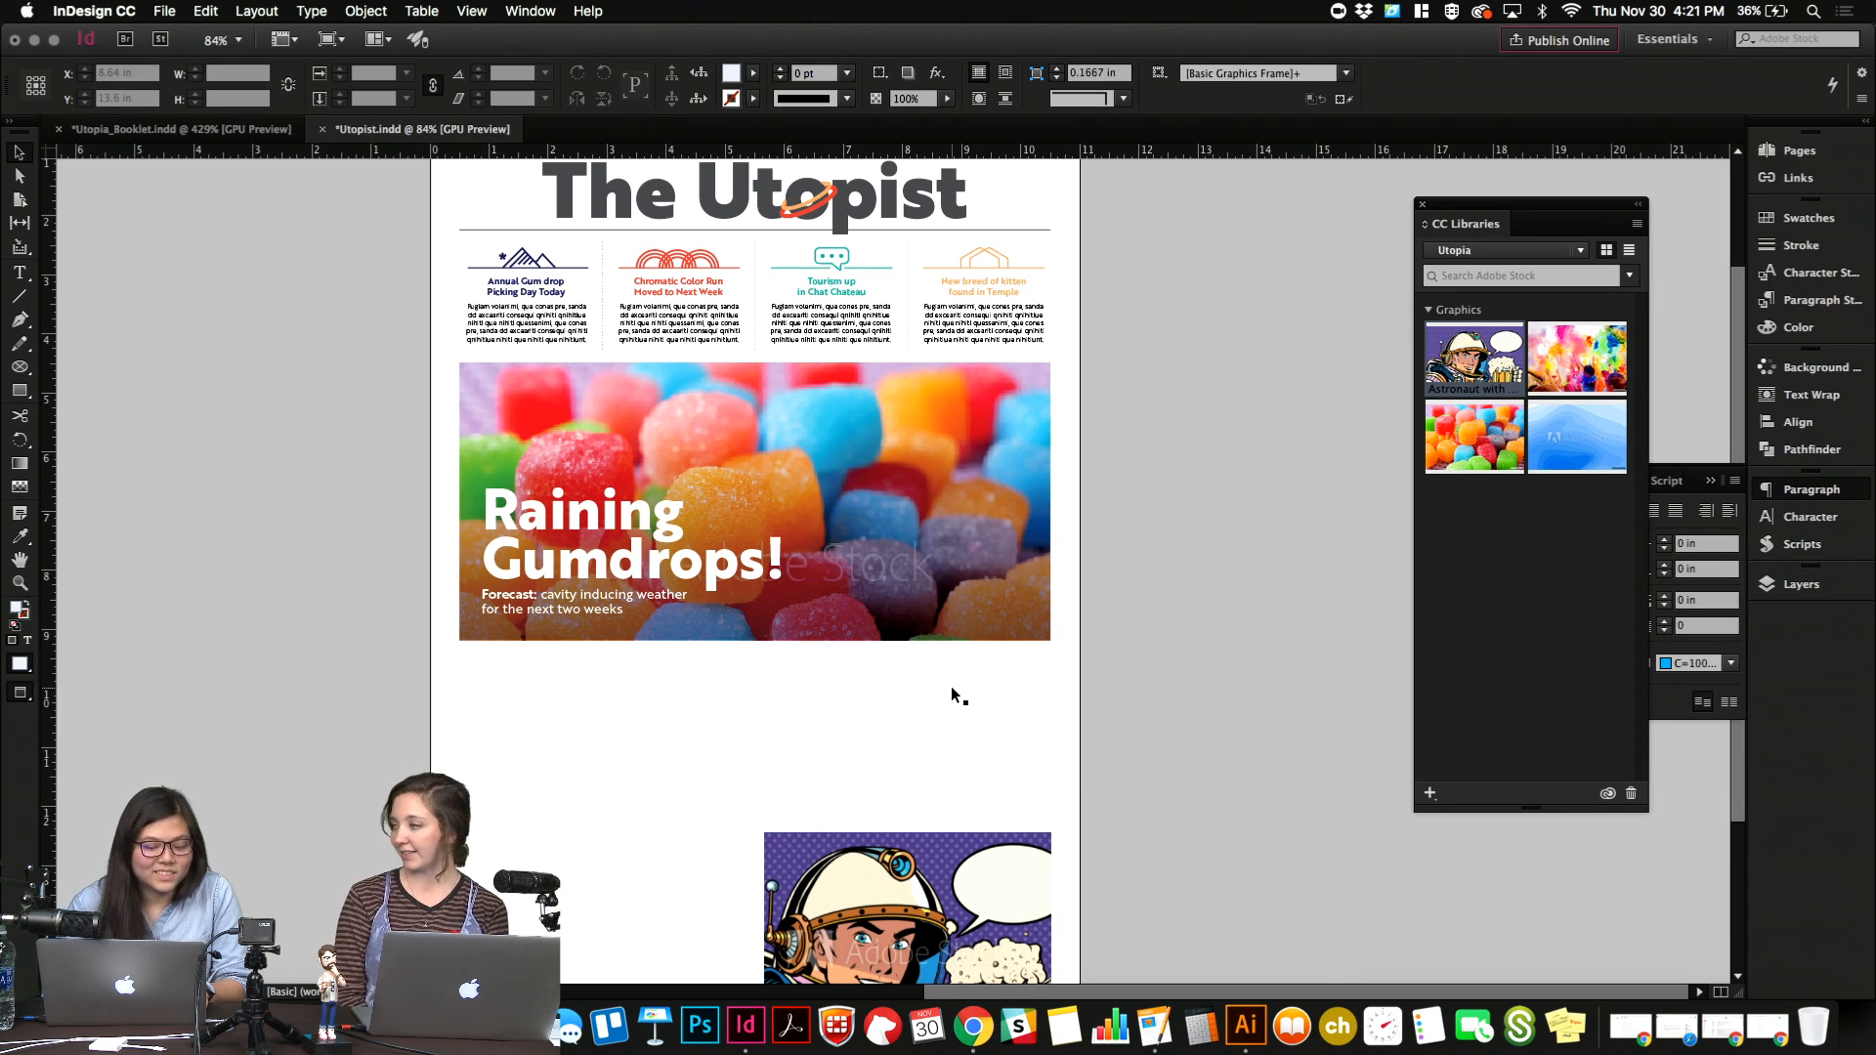
scroll(951, 686, down, 2)
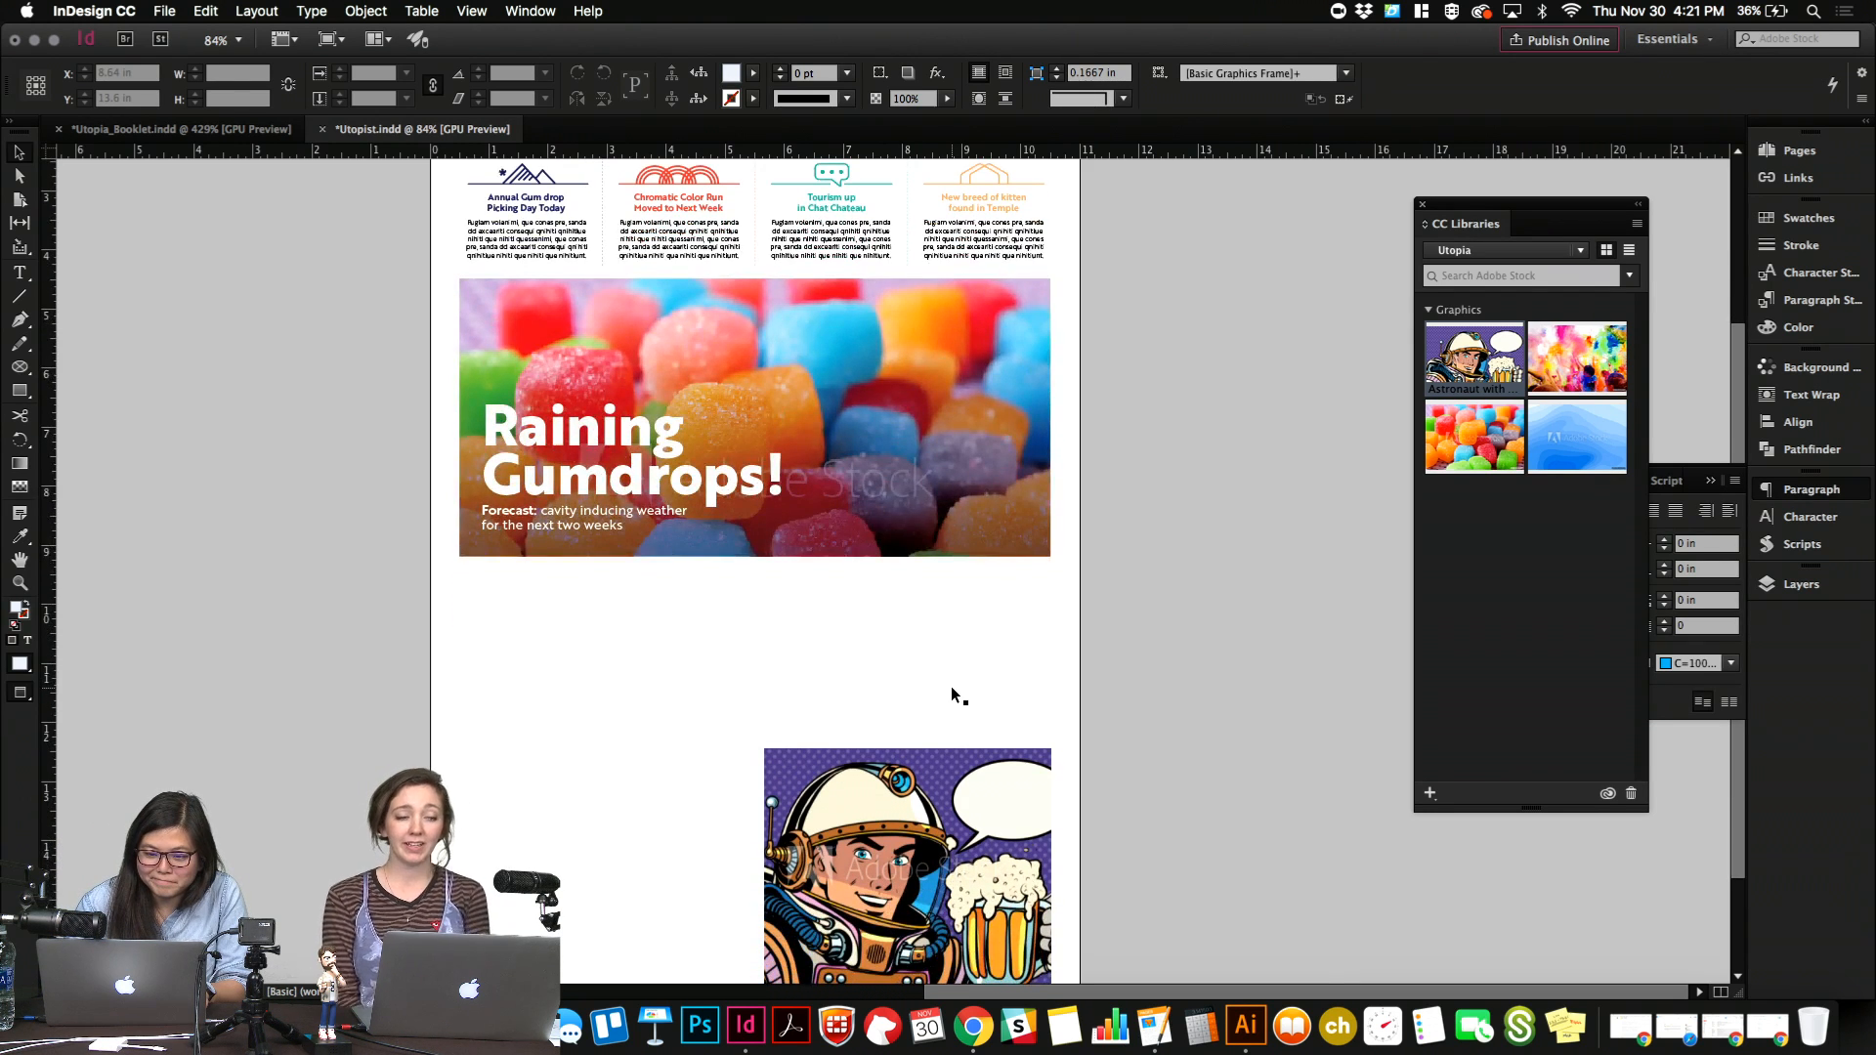
scroll(951, 686, down, 2)
scroll(952, 686, up, 2)
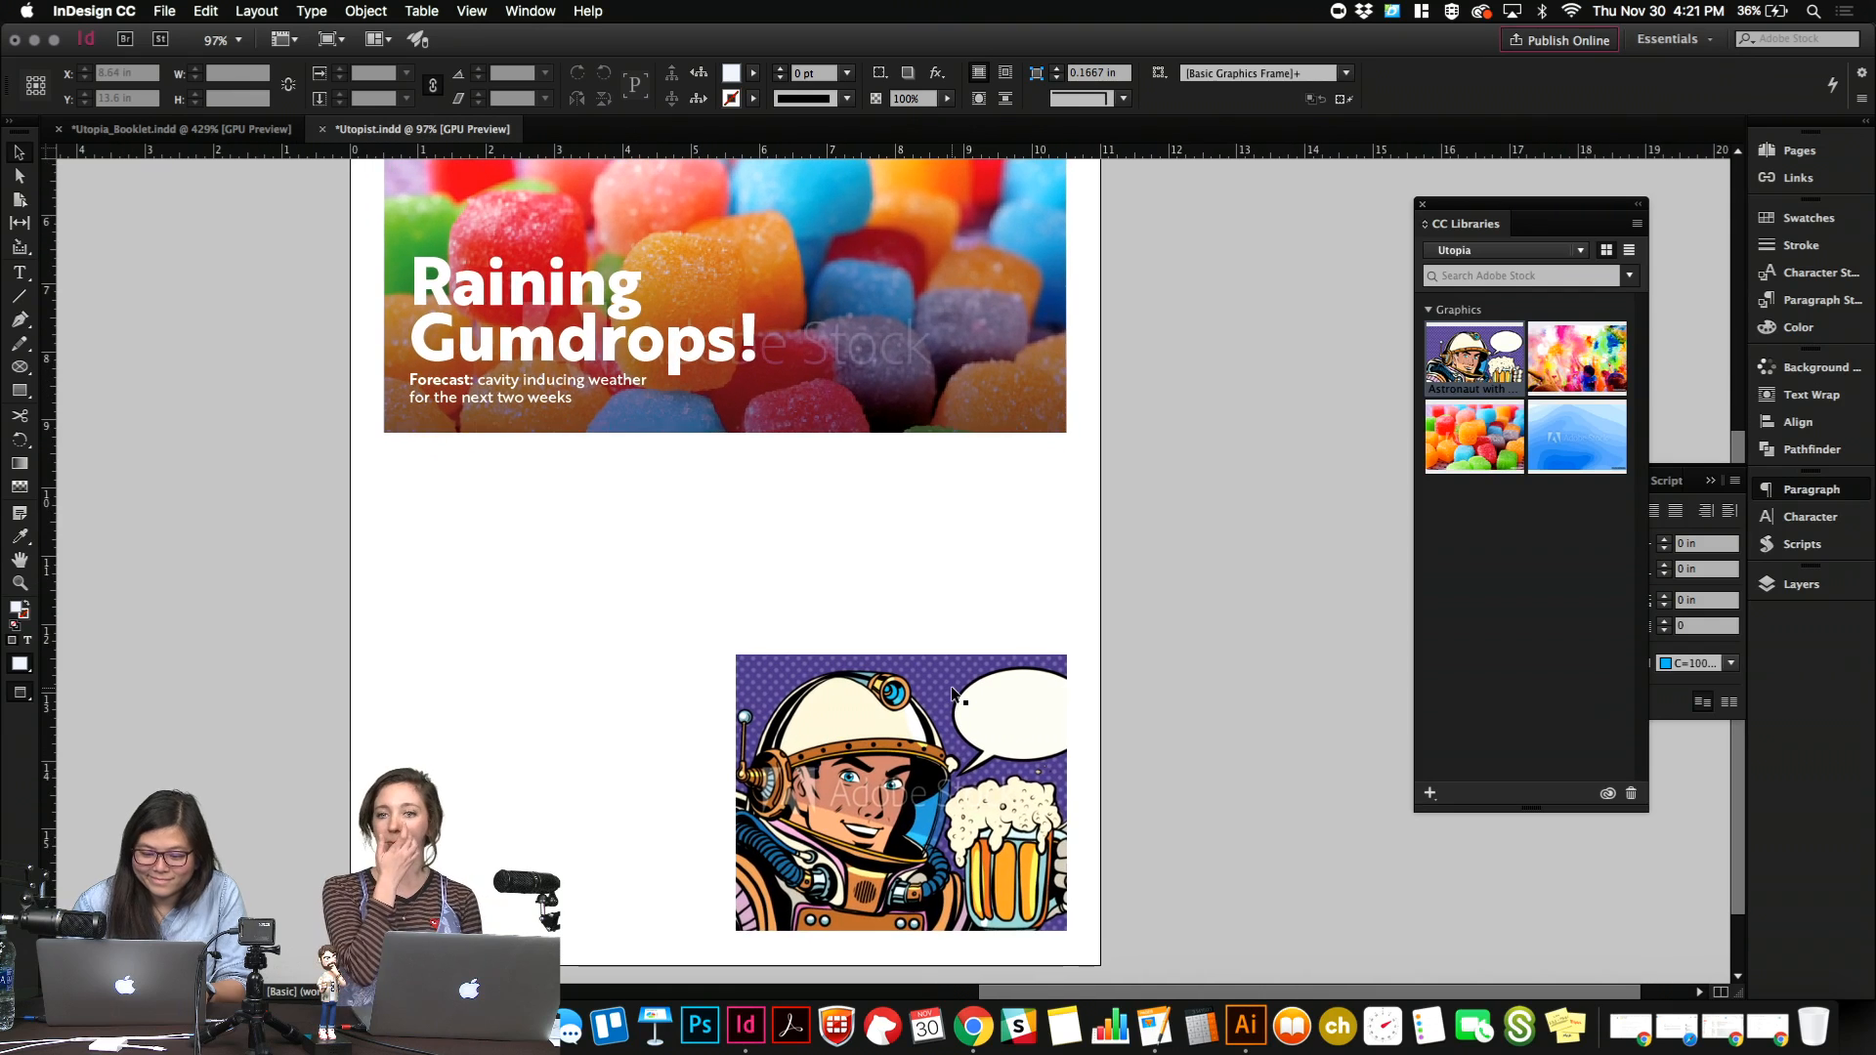
Create a text frame above the astronaut image and enter "Beer Lake" and "Festival" on two lines.
key(t)
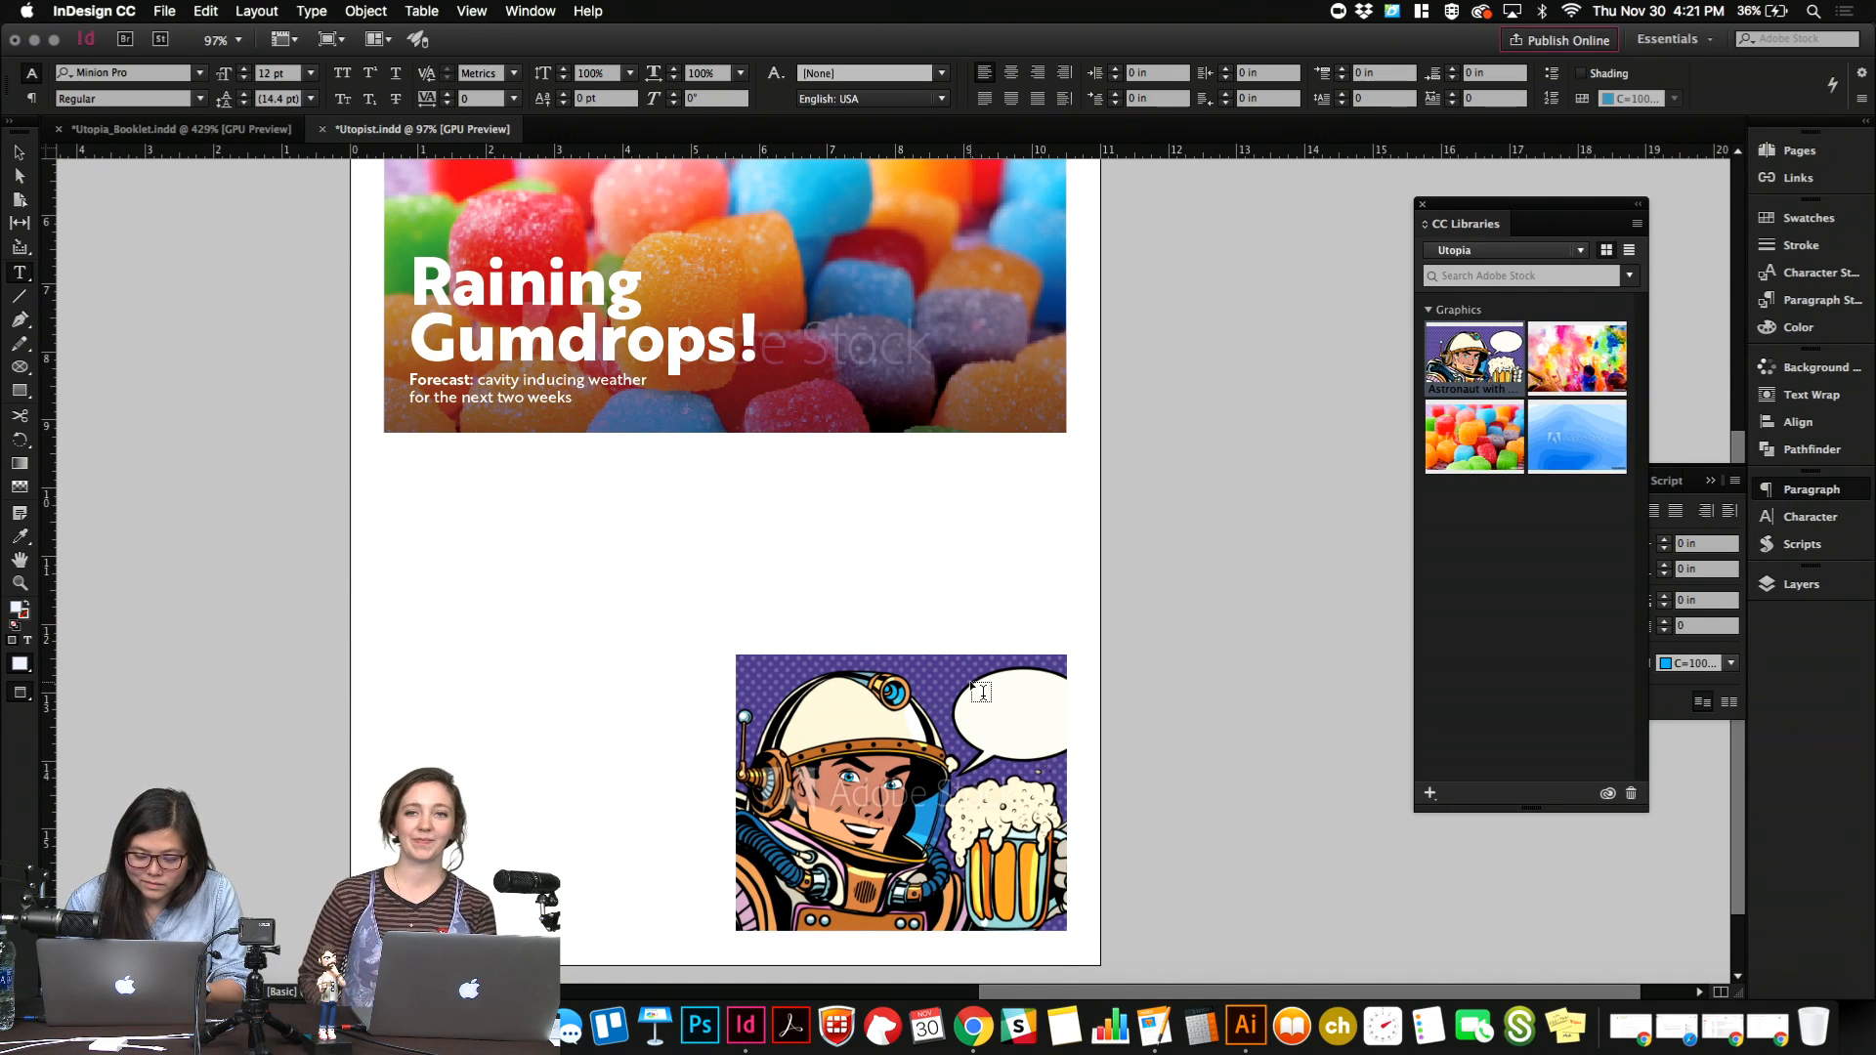
drag(879, 561, 1092, 613)
text(Be)
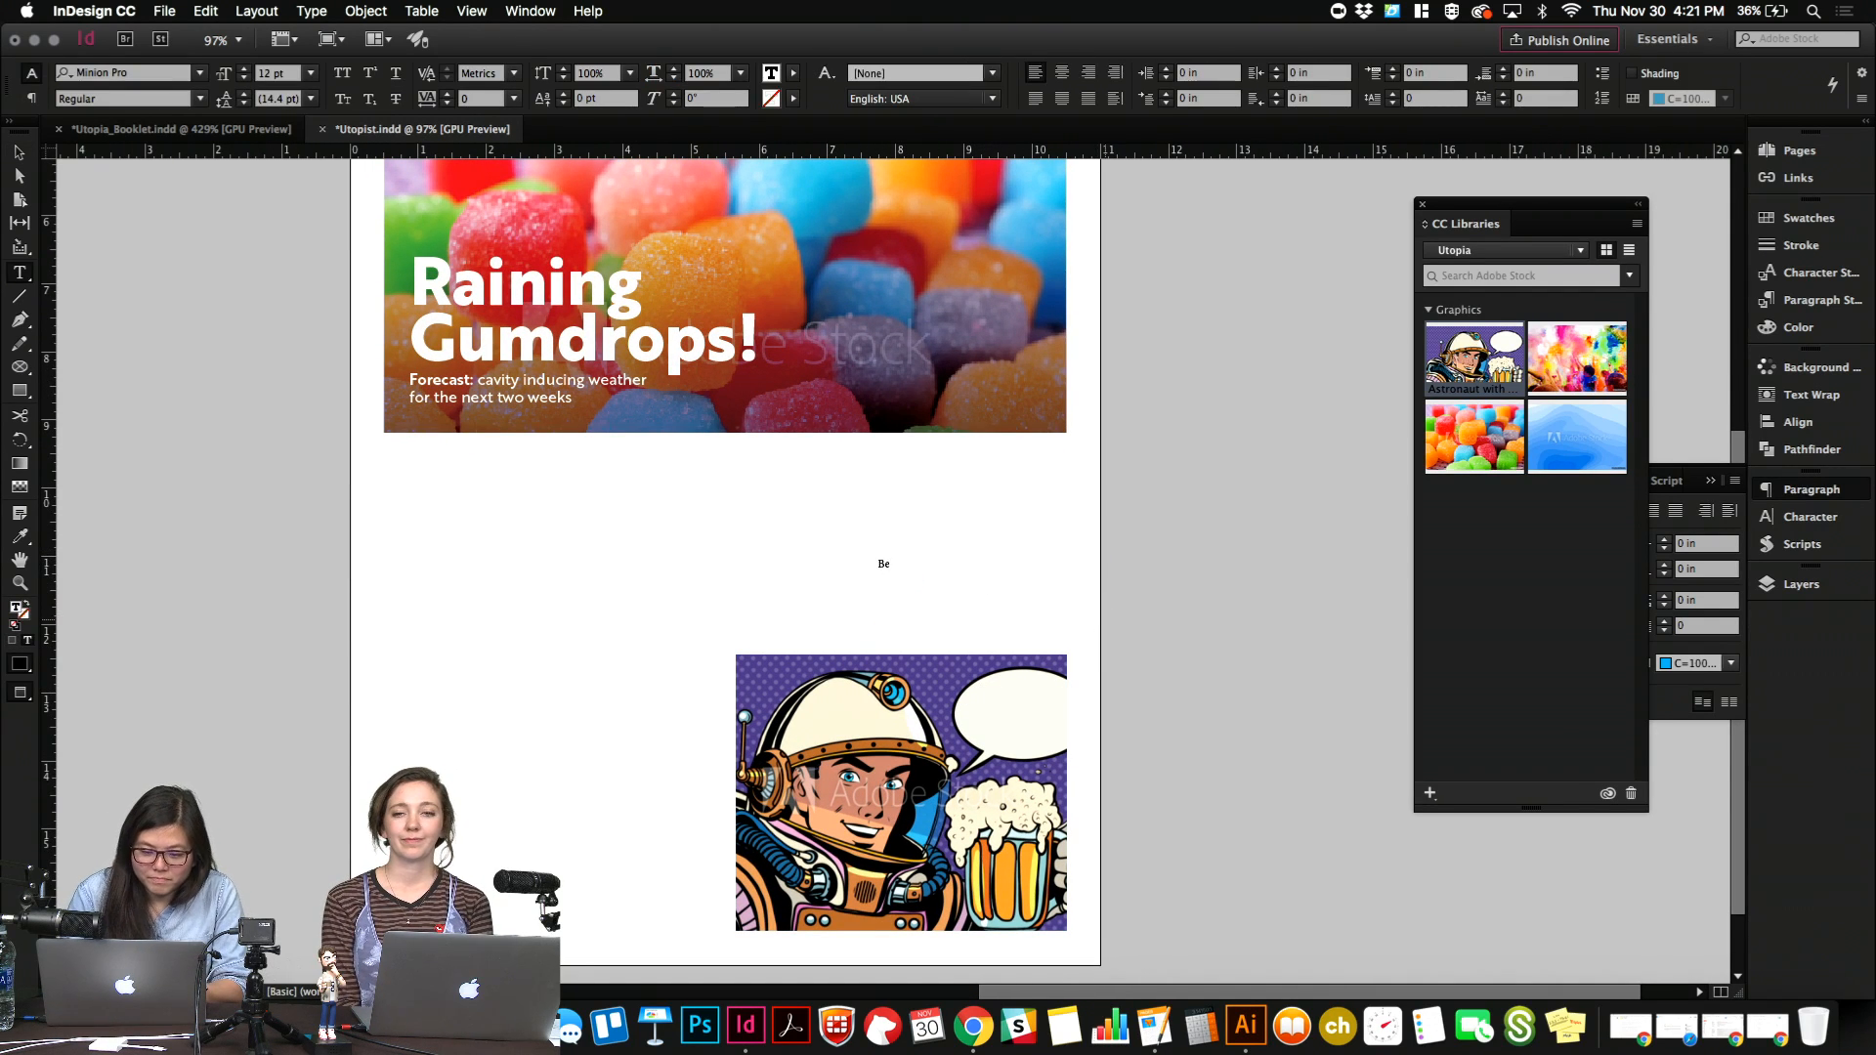
text(erla)
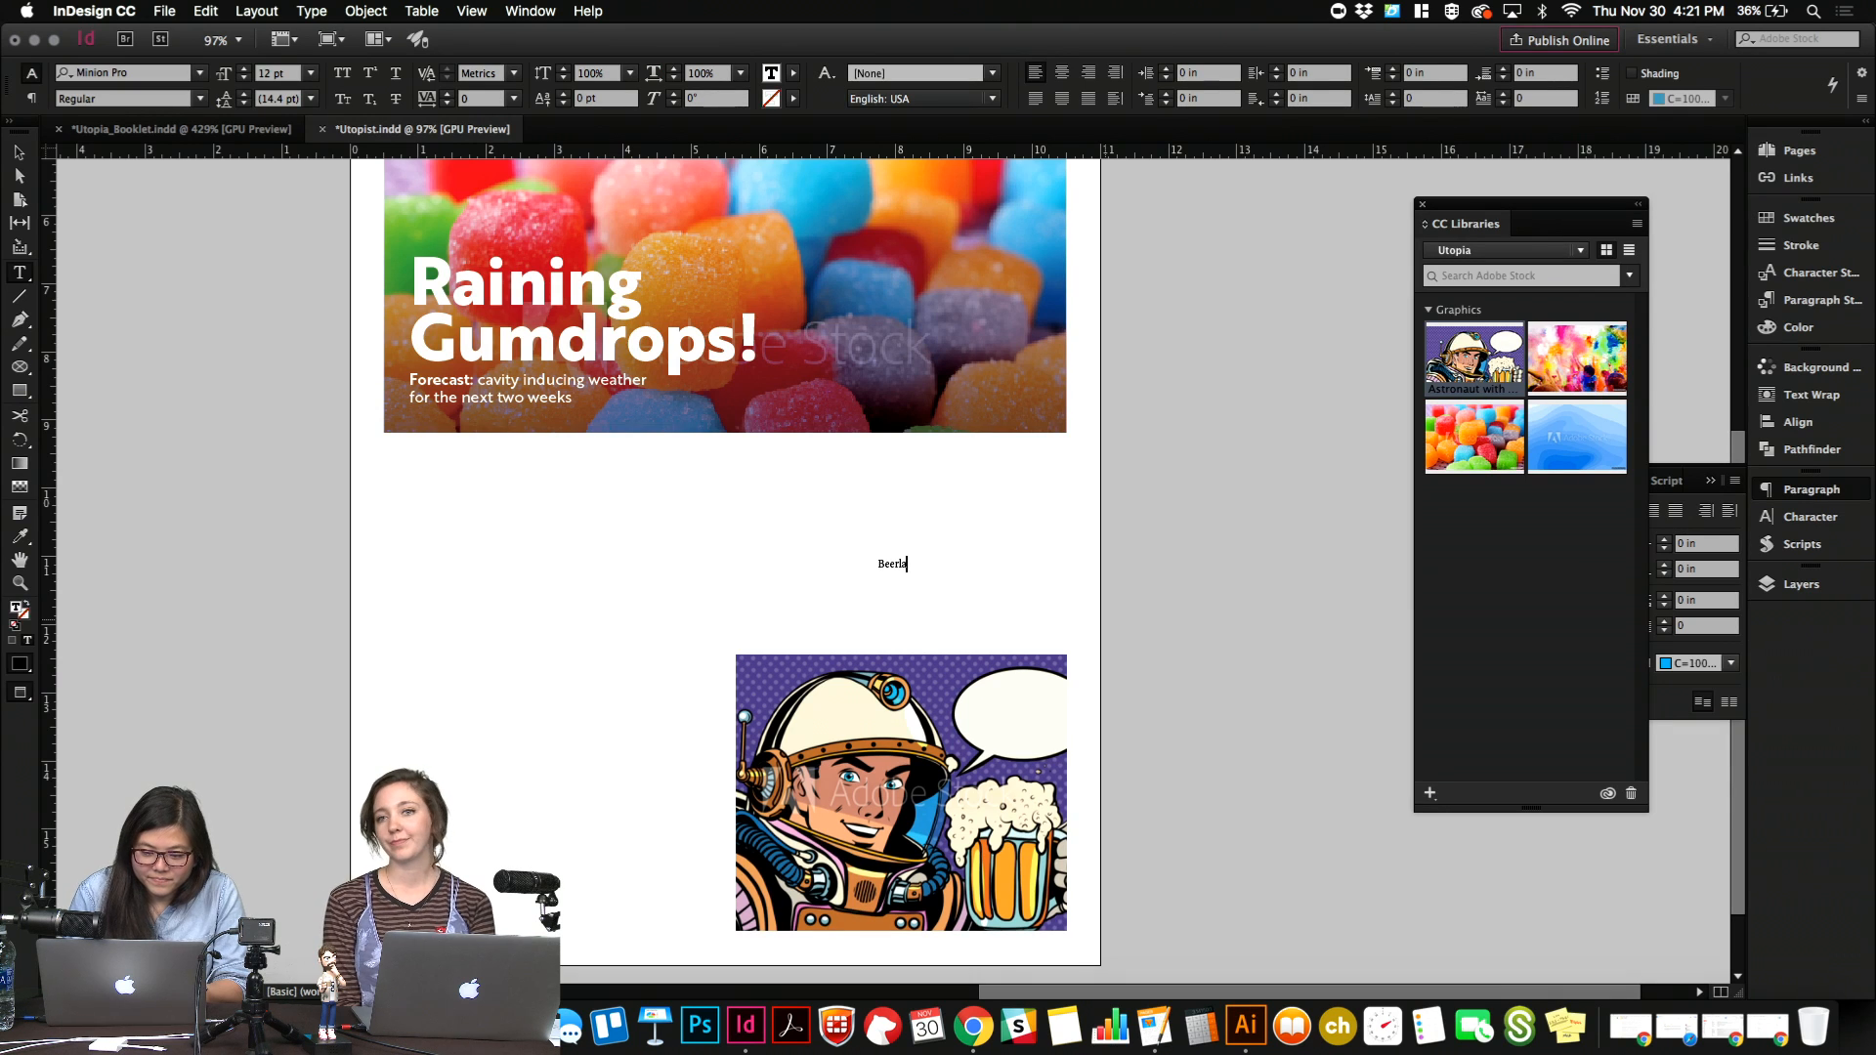
text(ke)
key(Return)
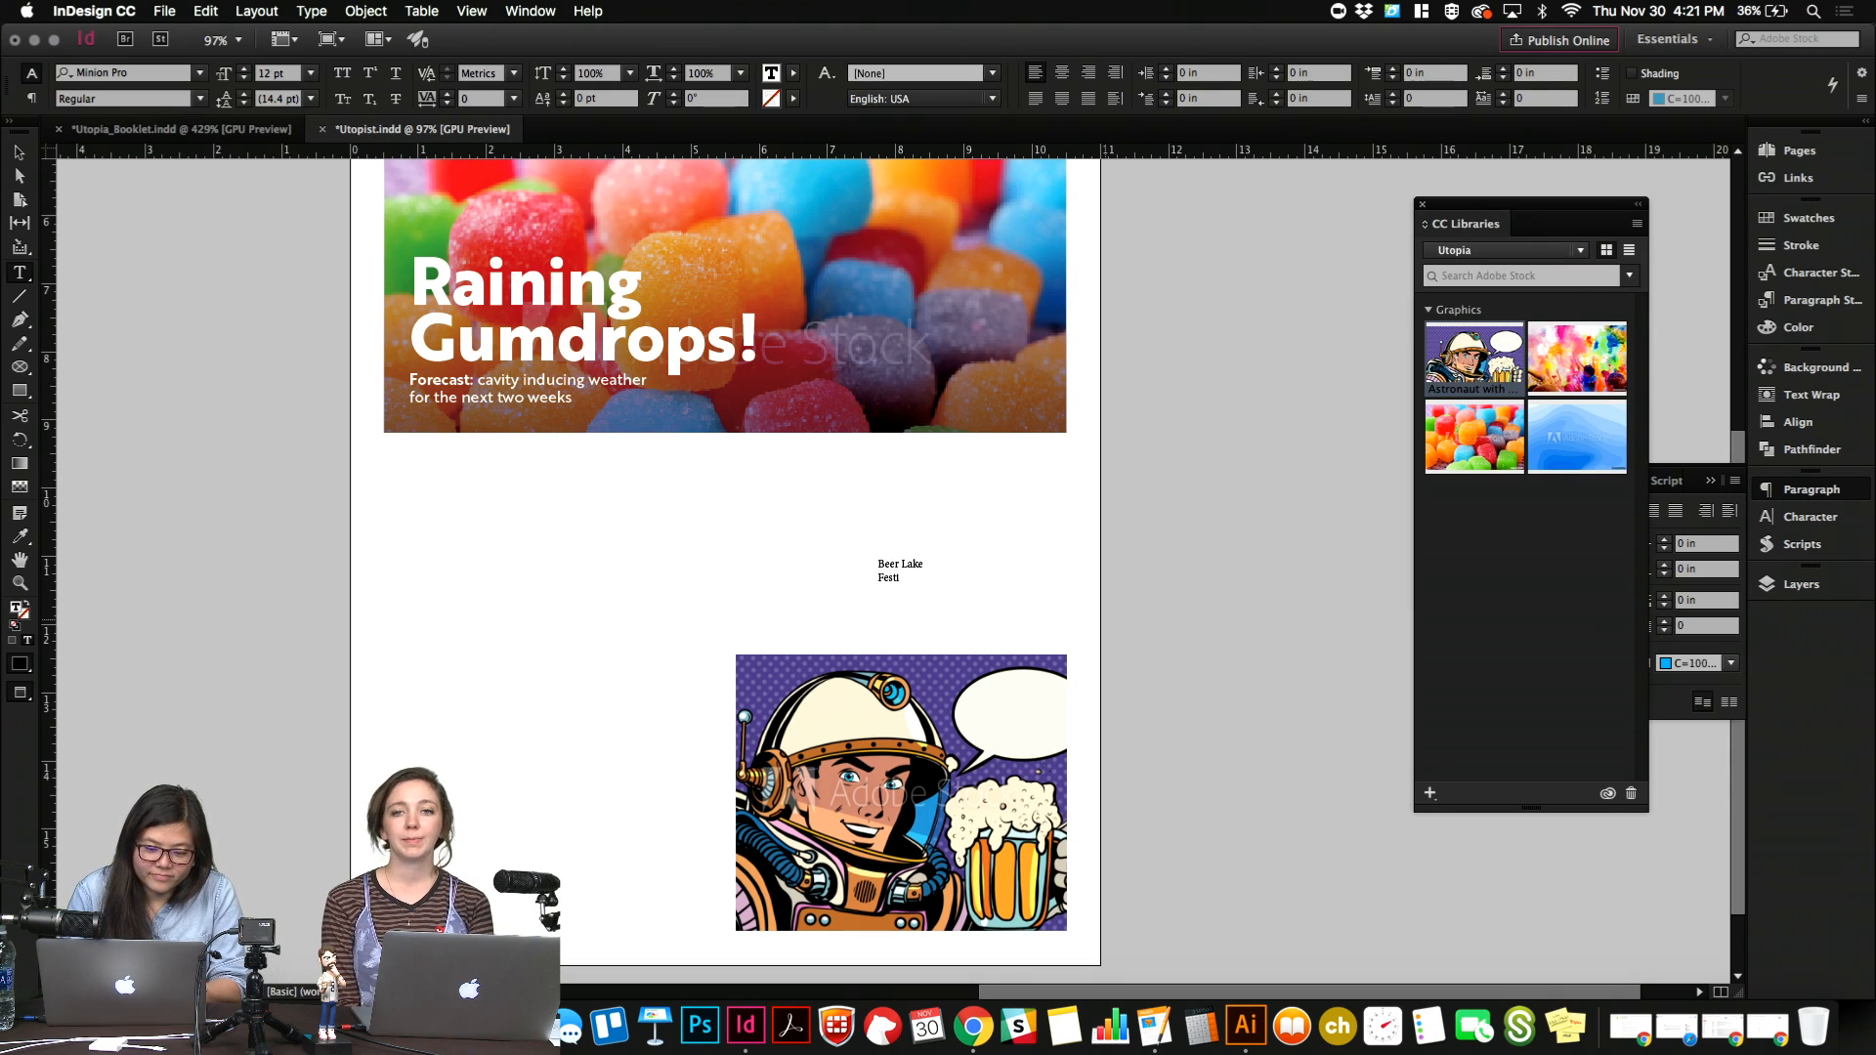
Set all of the "Beer Lake Festival" text in the Brother 1816 Bold font.
key(super+a)
click(139, 75)
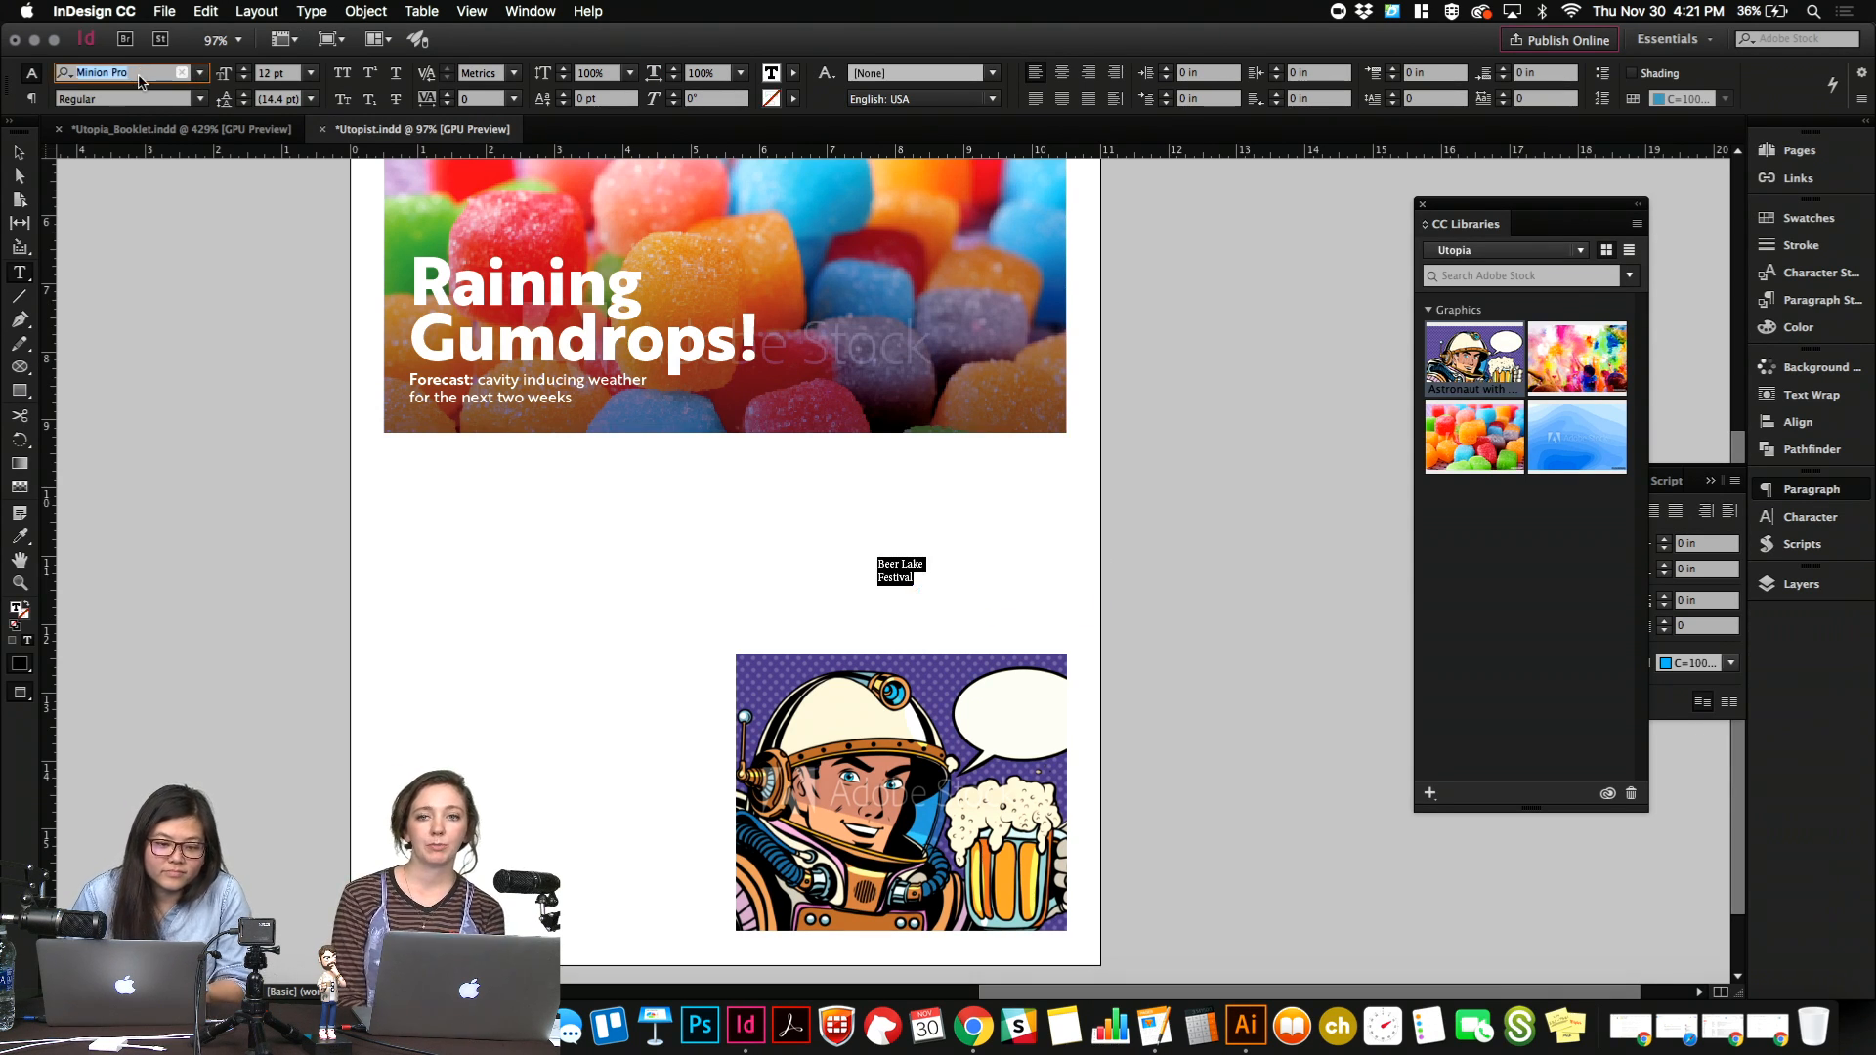
text(Brother)
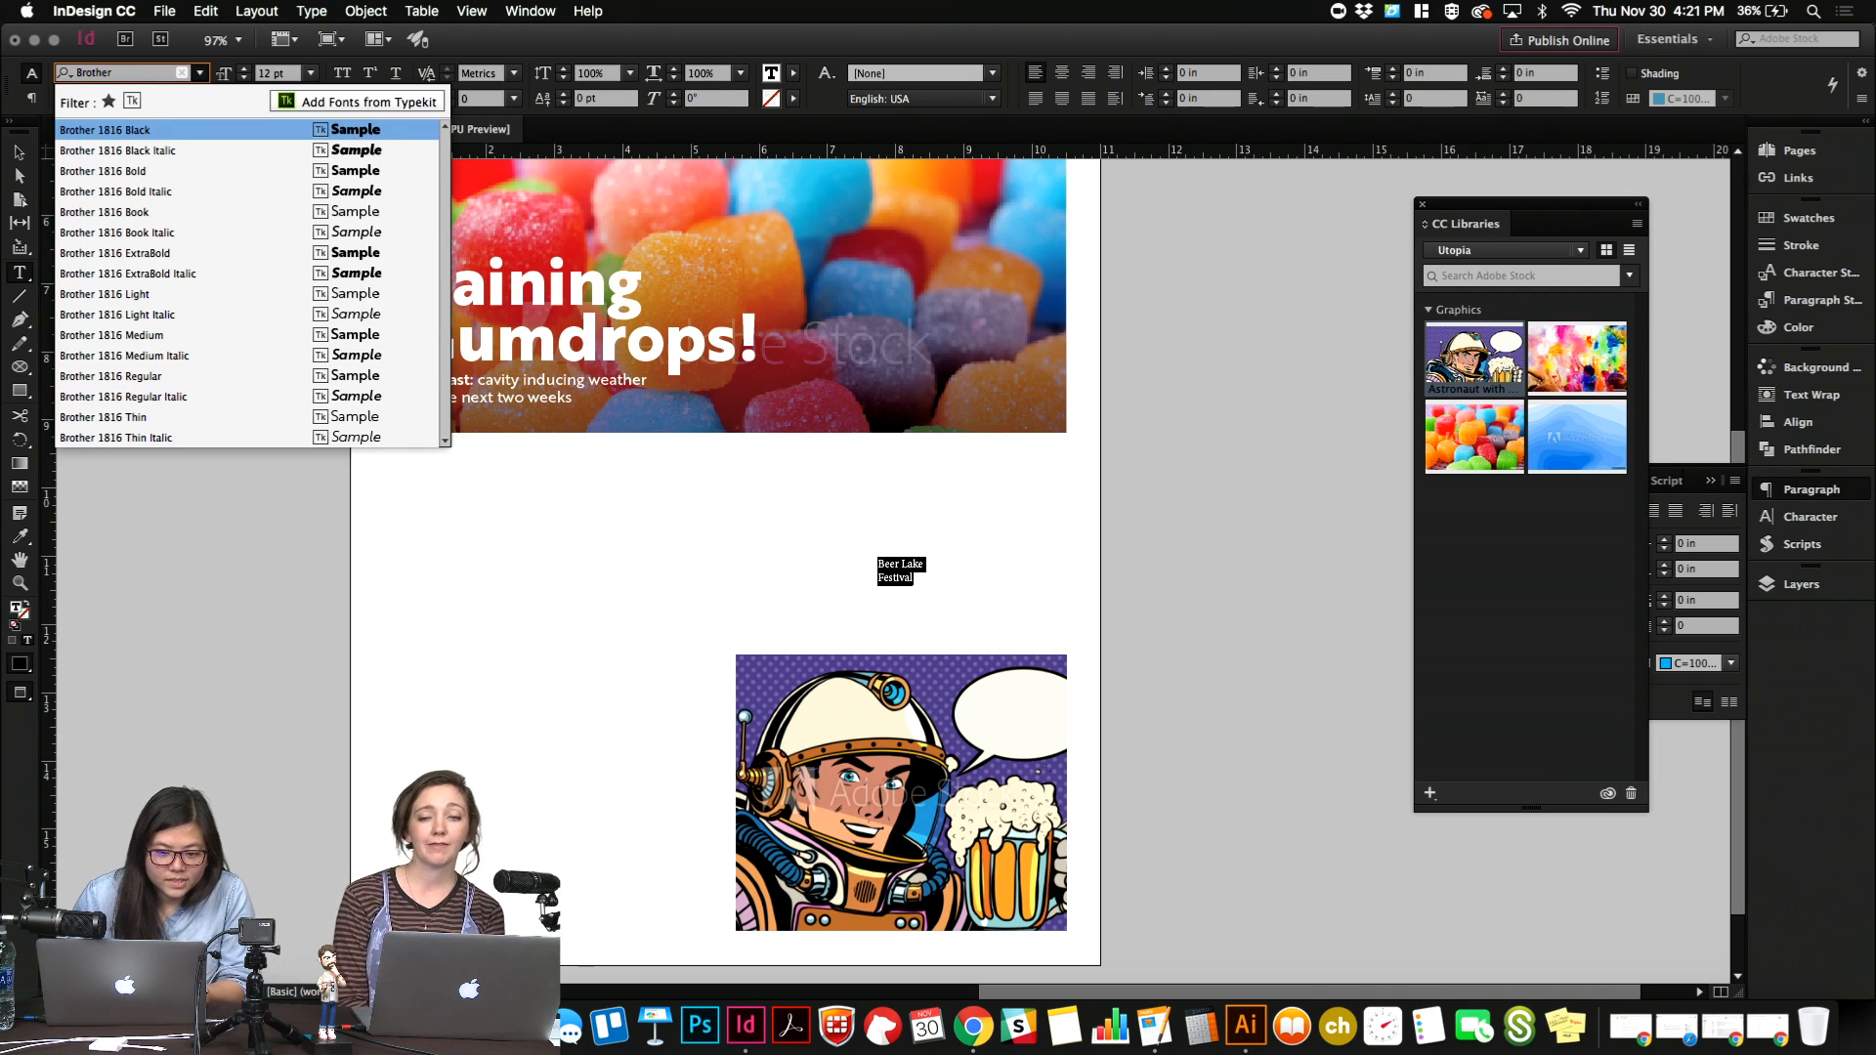
key(Down)
key(Down)
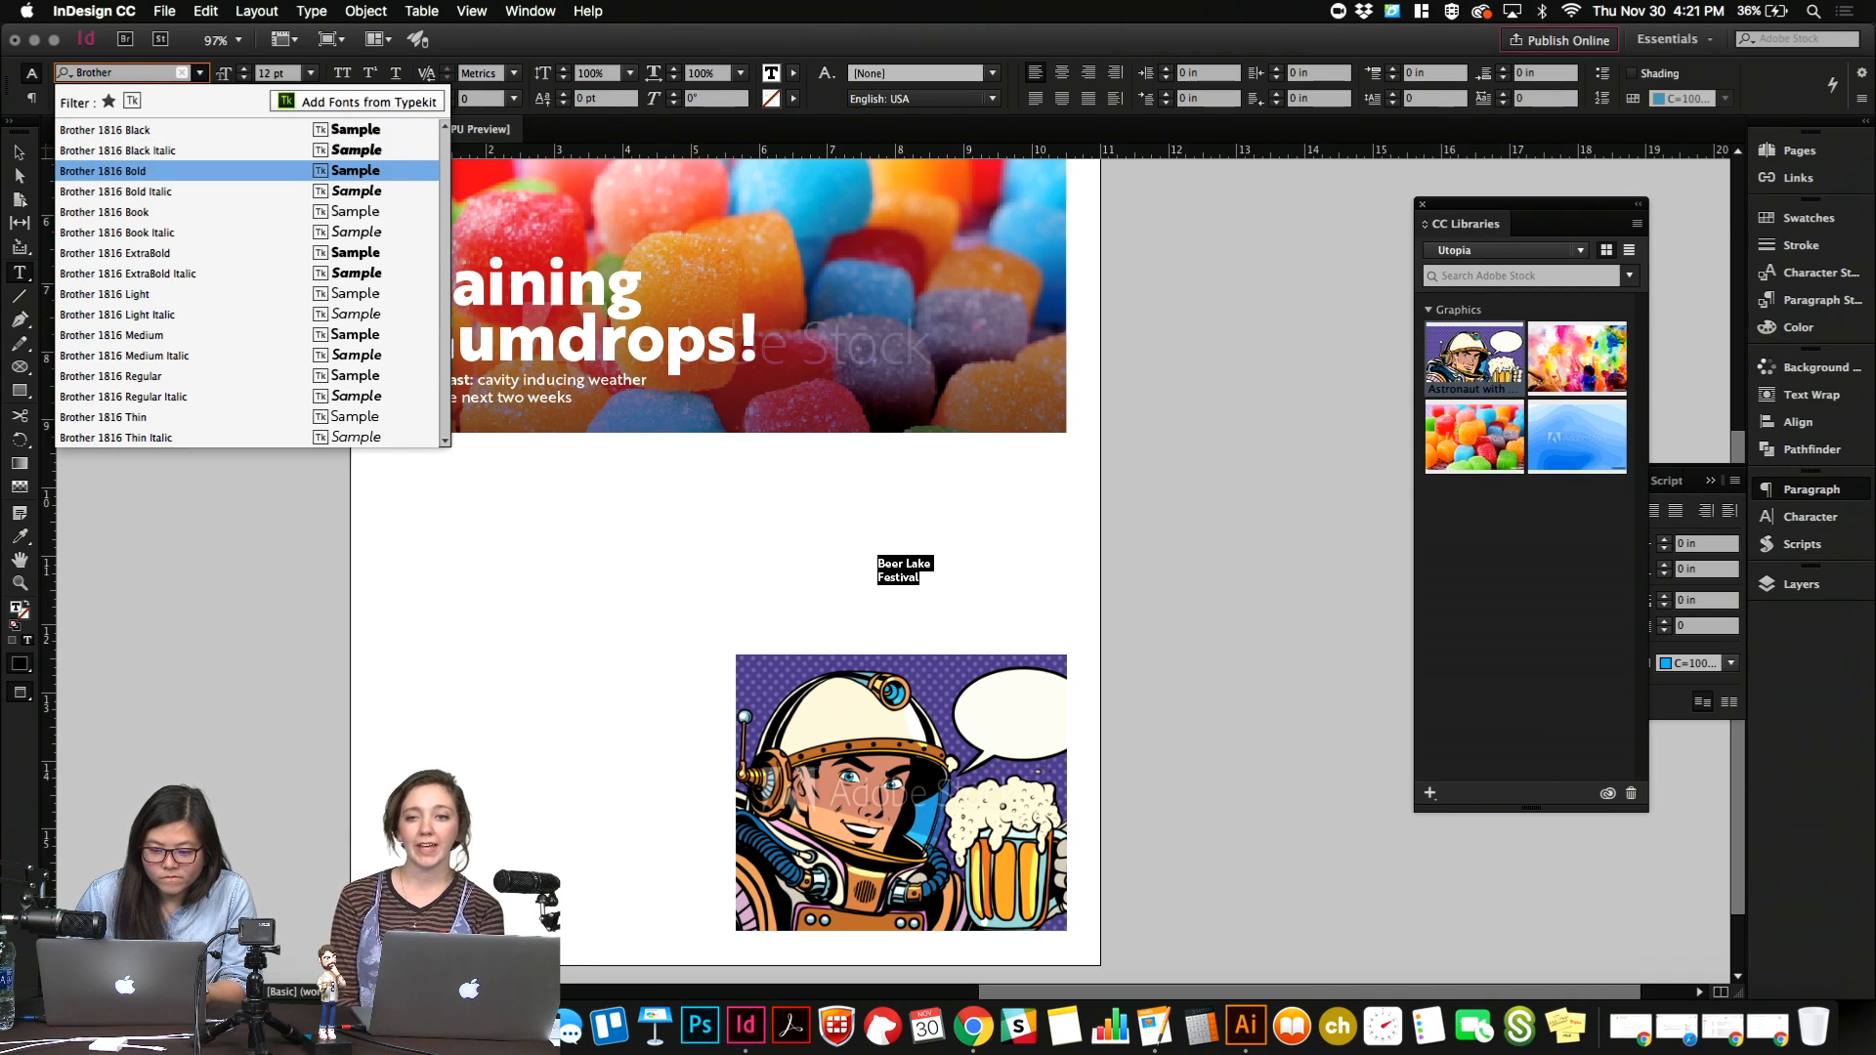
key(Return)
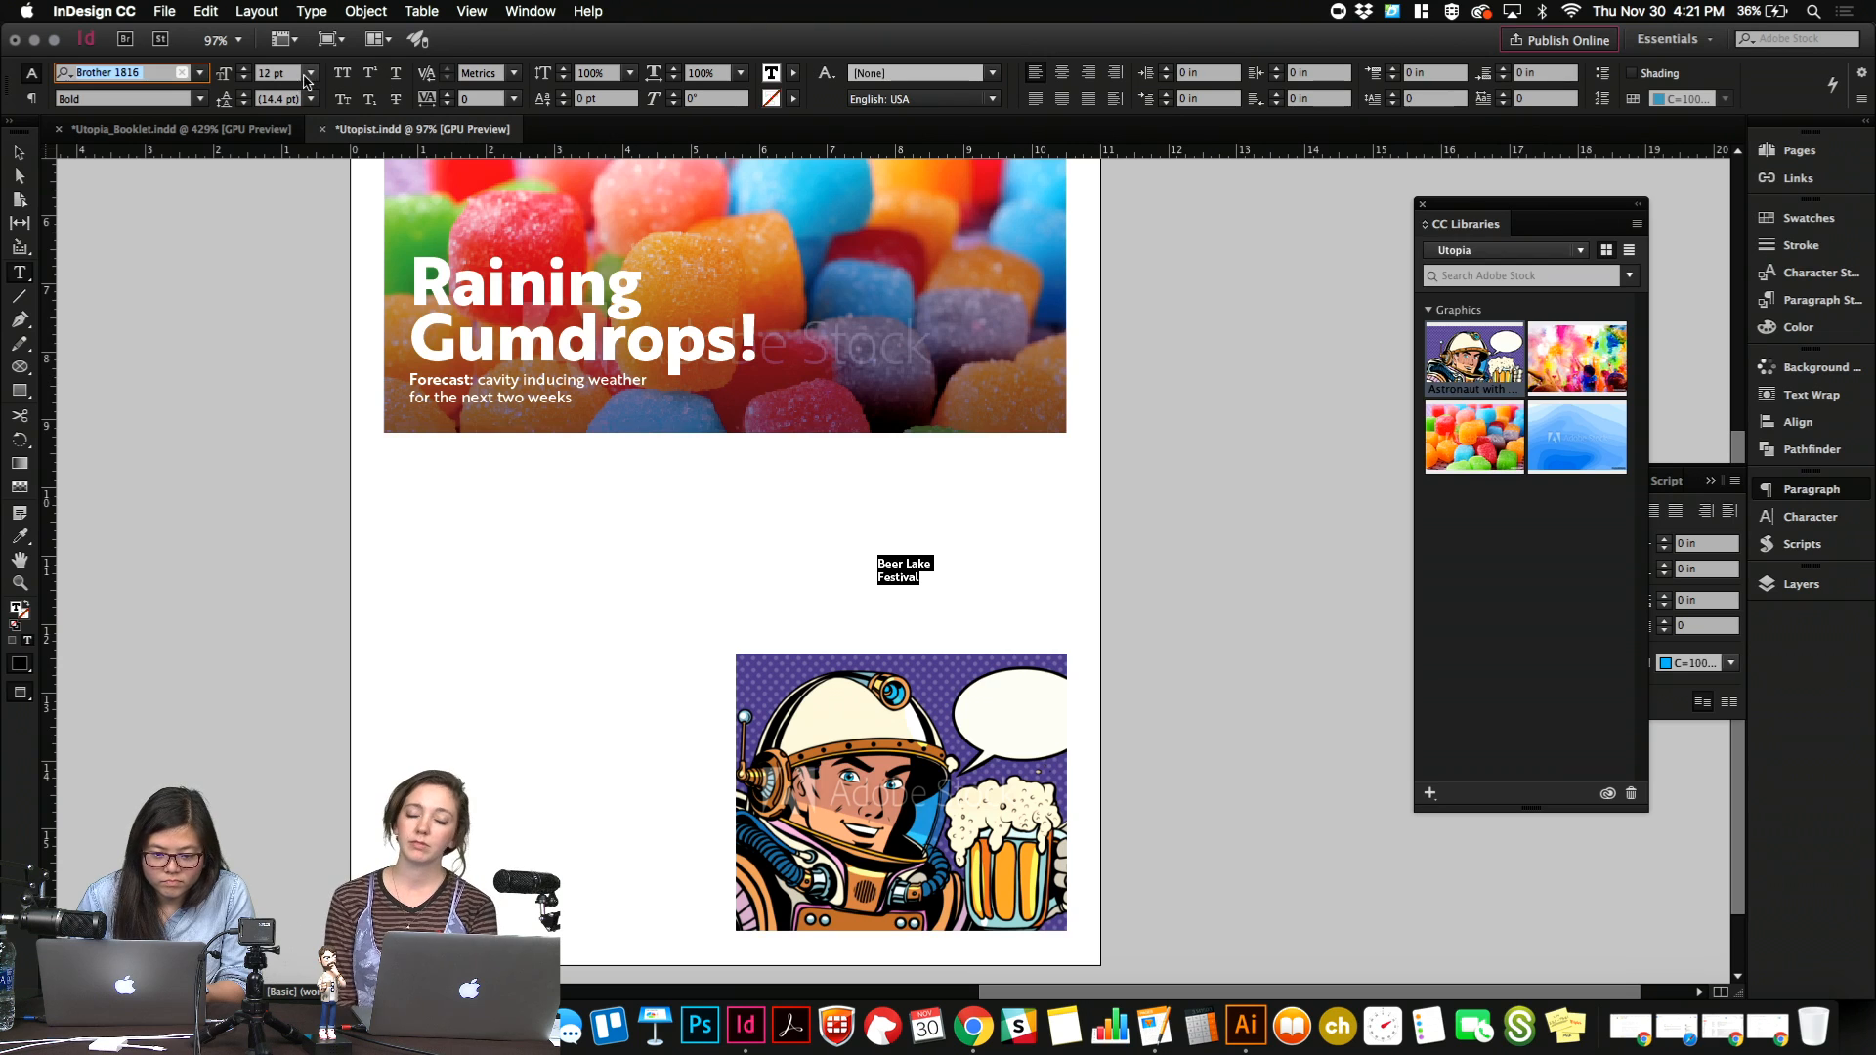
Set the "Beer Lake Festival" text to a 17 pt font size with 17 pt leading.
key(Tab)
key(Up)
key(Up)
key(Up)
key(Up)
key(Up)
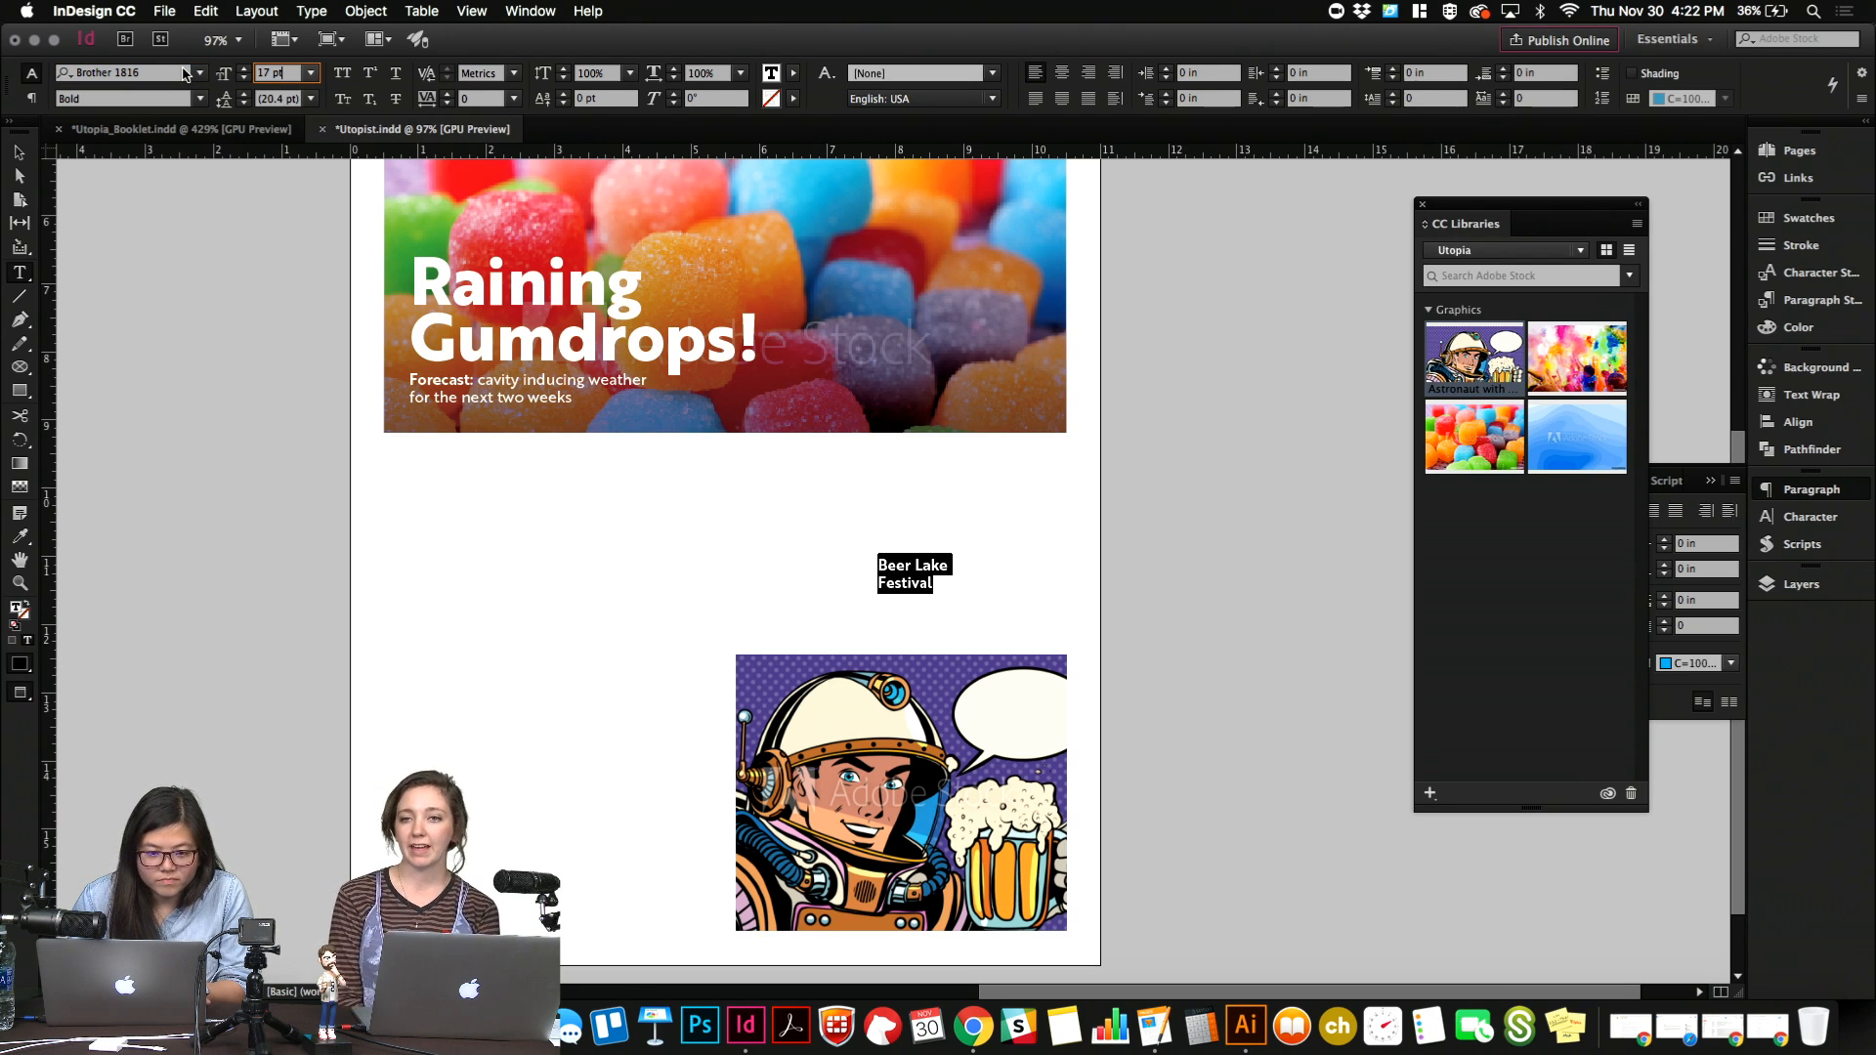
key(Tab)
key(Up)
key(Up)
key(Up)
key(Down)
key(Down)
key(Down)
key(Down)
key(Down)
key(Down)
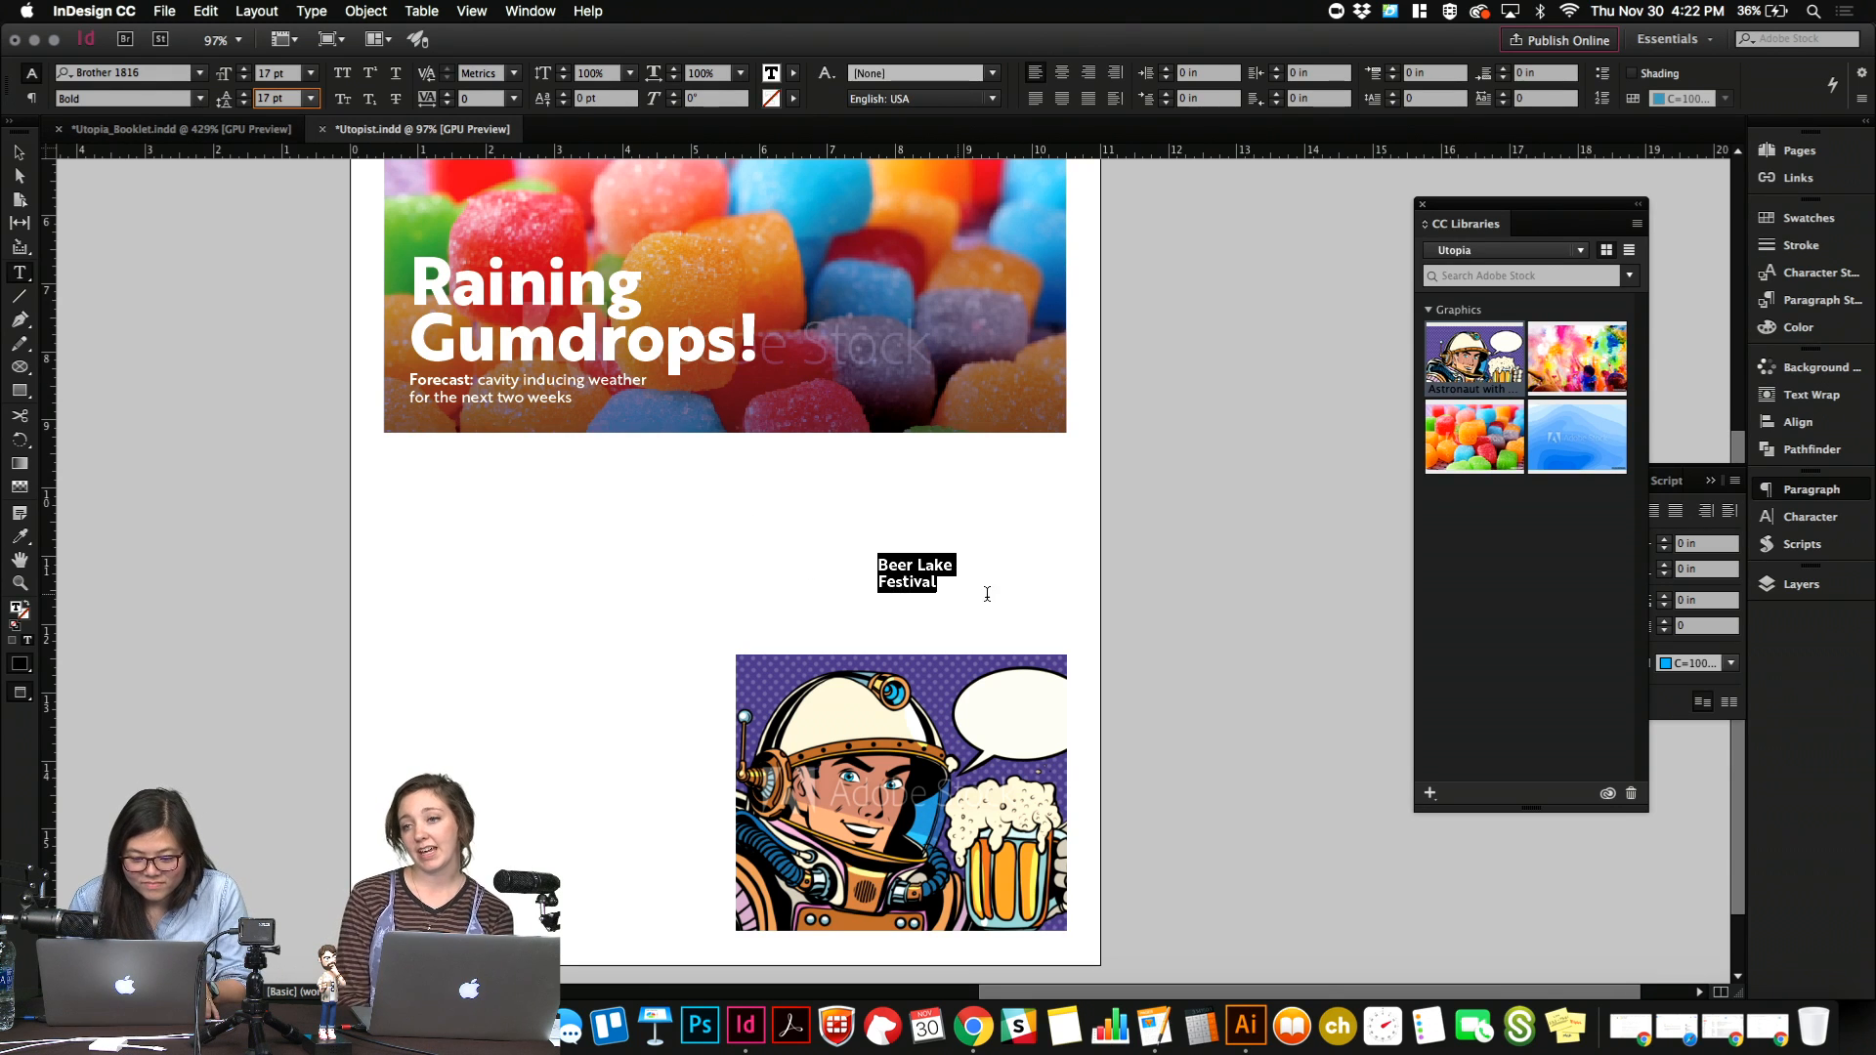
Colour the "Beer Lake Festival" text with the dark blue R=0 G=12 B=117 swatch.
click(923, 570)
key(super+a)
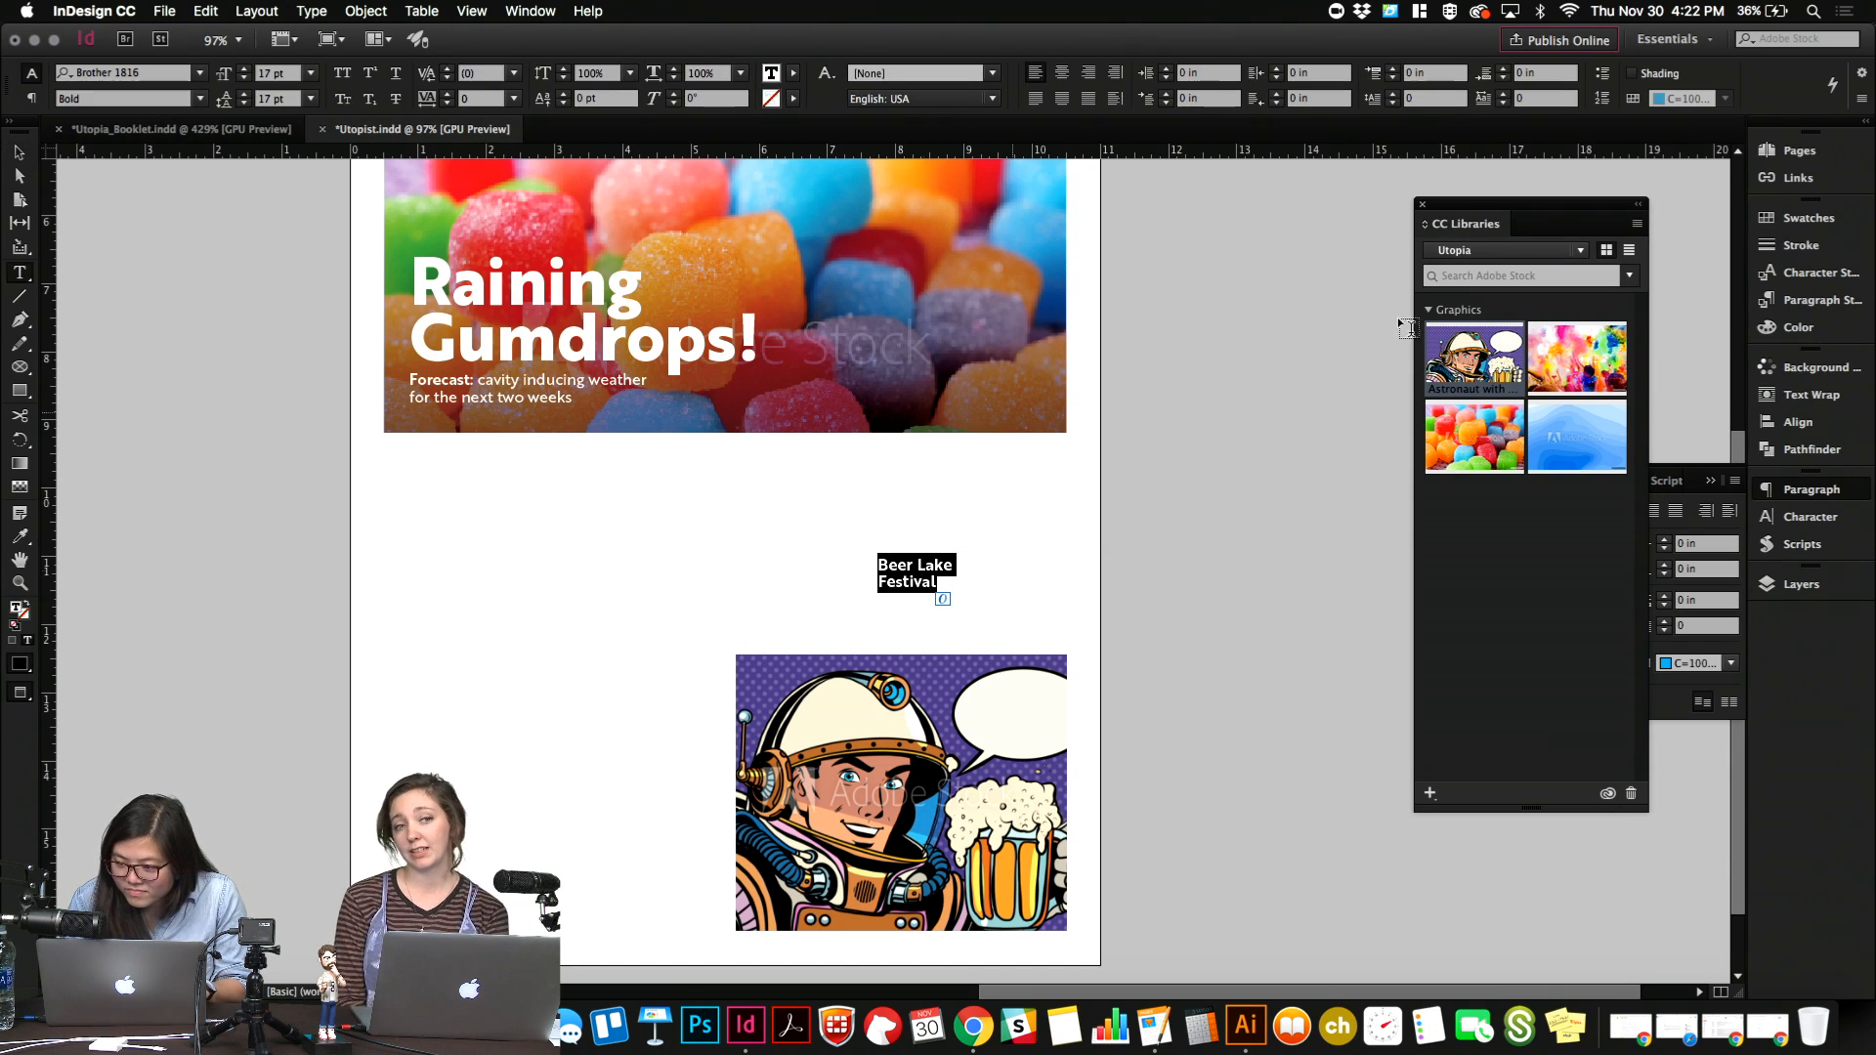
click(1808, 218)
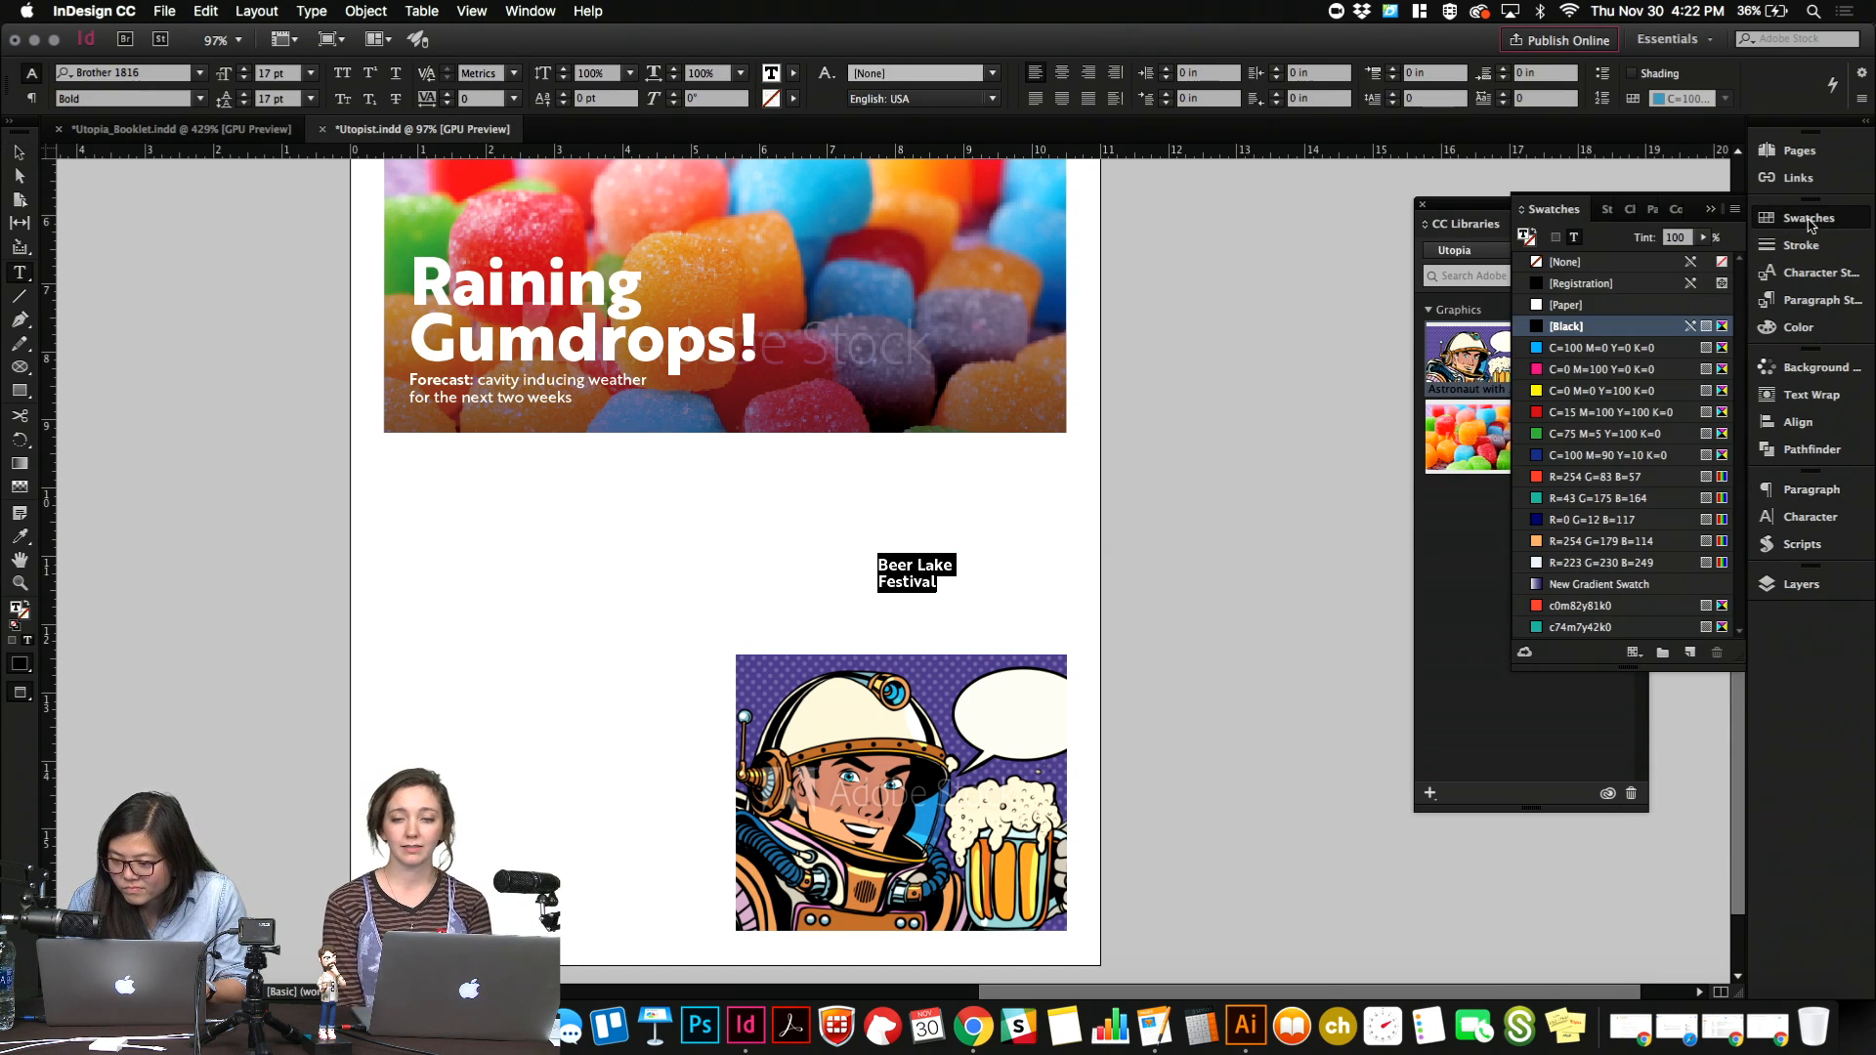
click(1576, 518)
key(Escape)
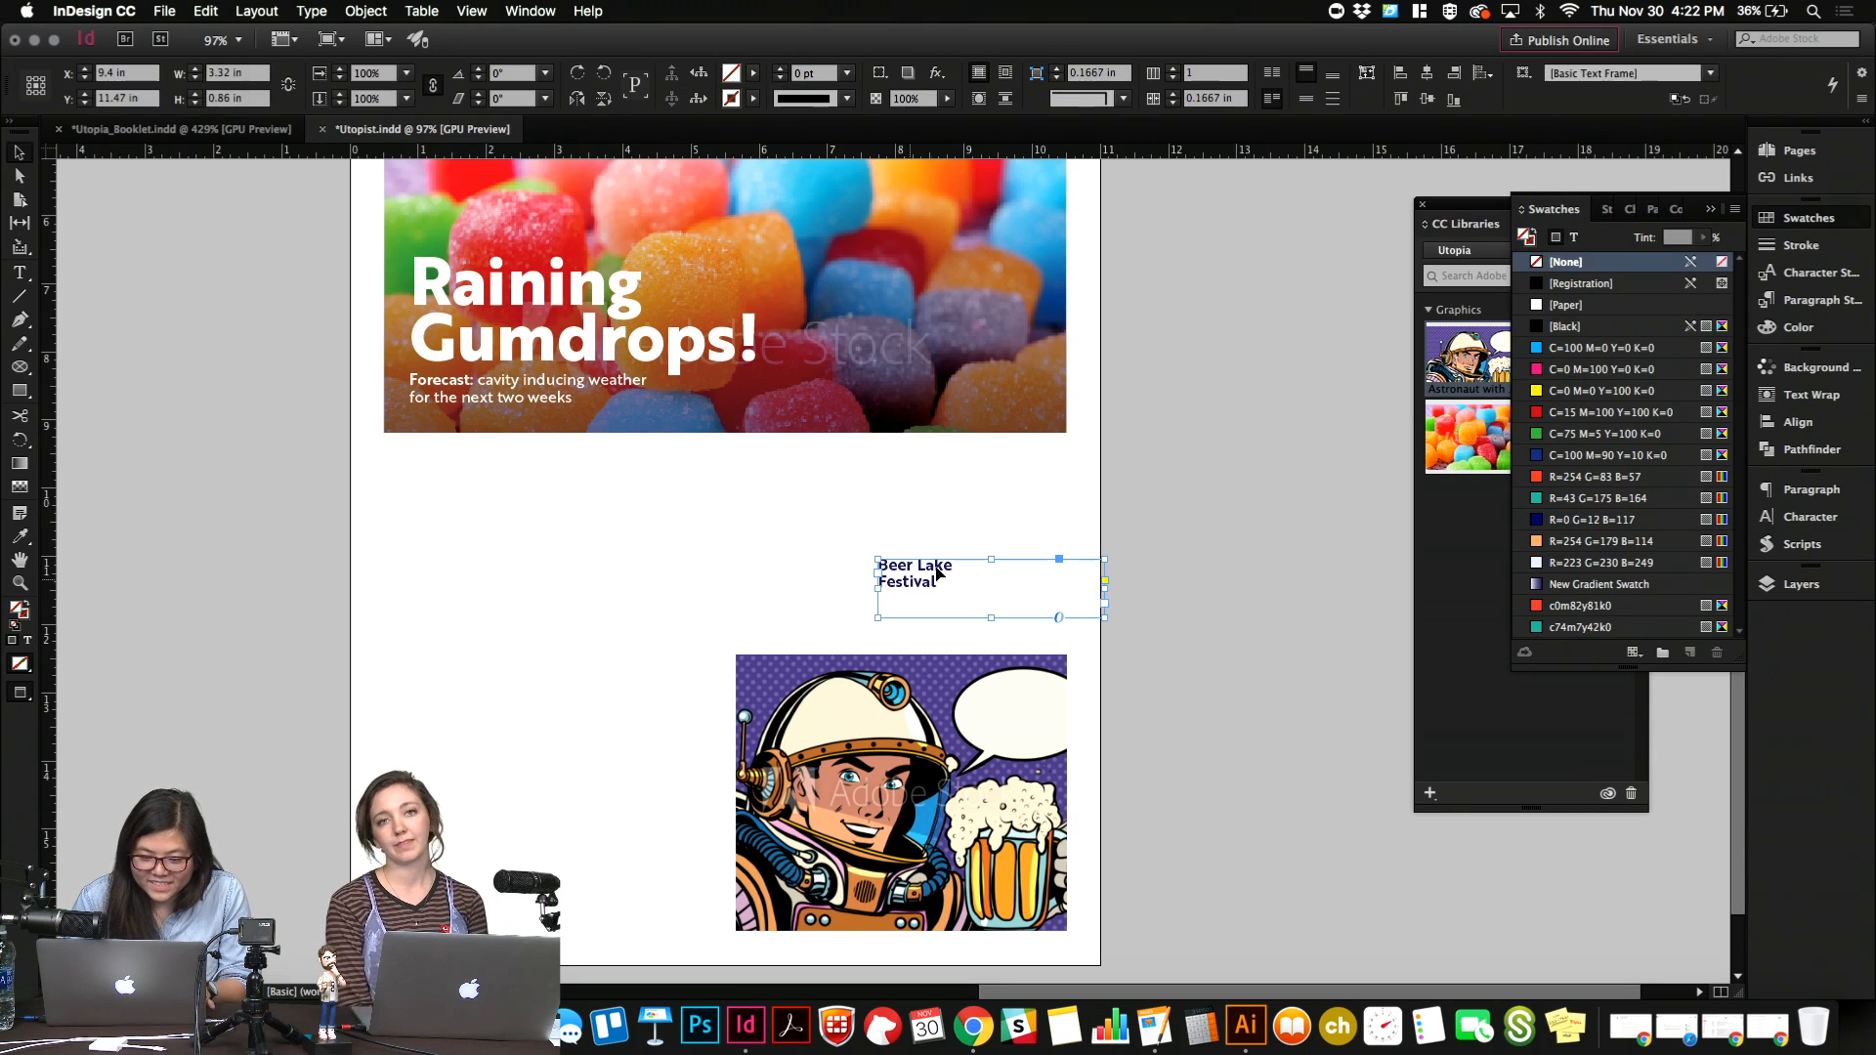
Place the "Beer Lake Festival" text in the astronaut's speech bubble and scale it with its frame to about 1.37 by 0.41 in.
drag(1103, 584, 1103, 708)
click(954, 542)
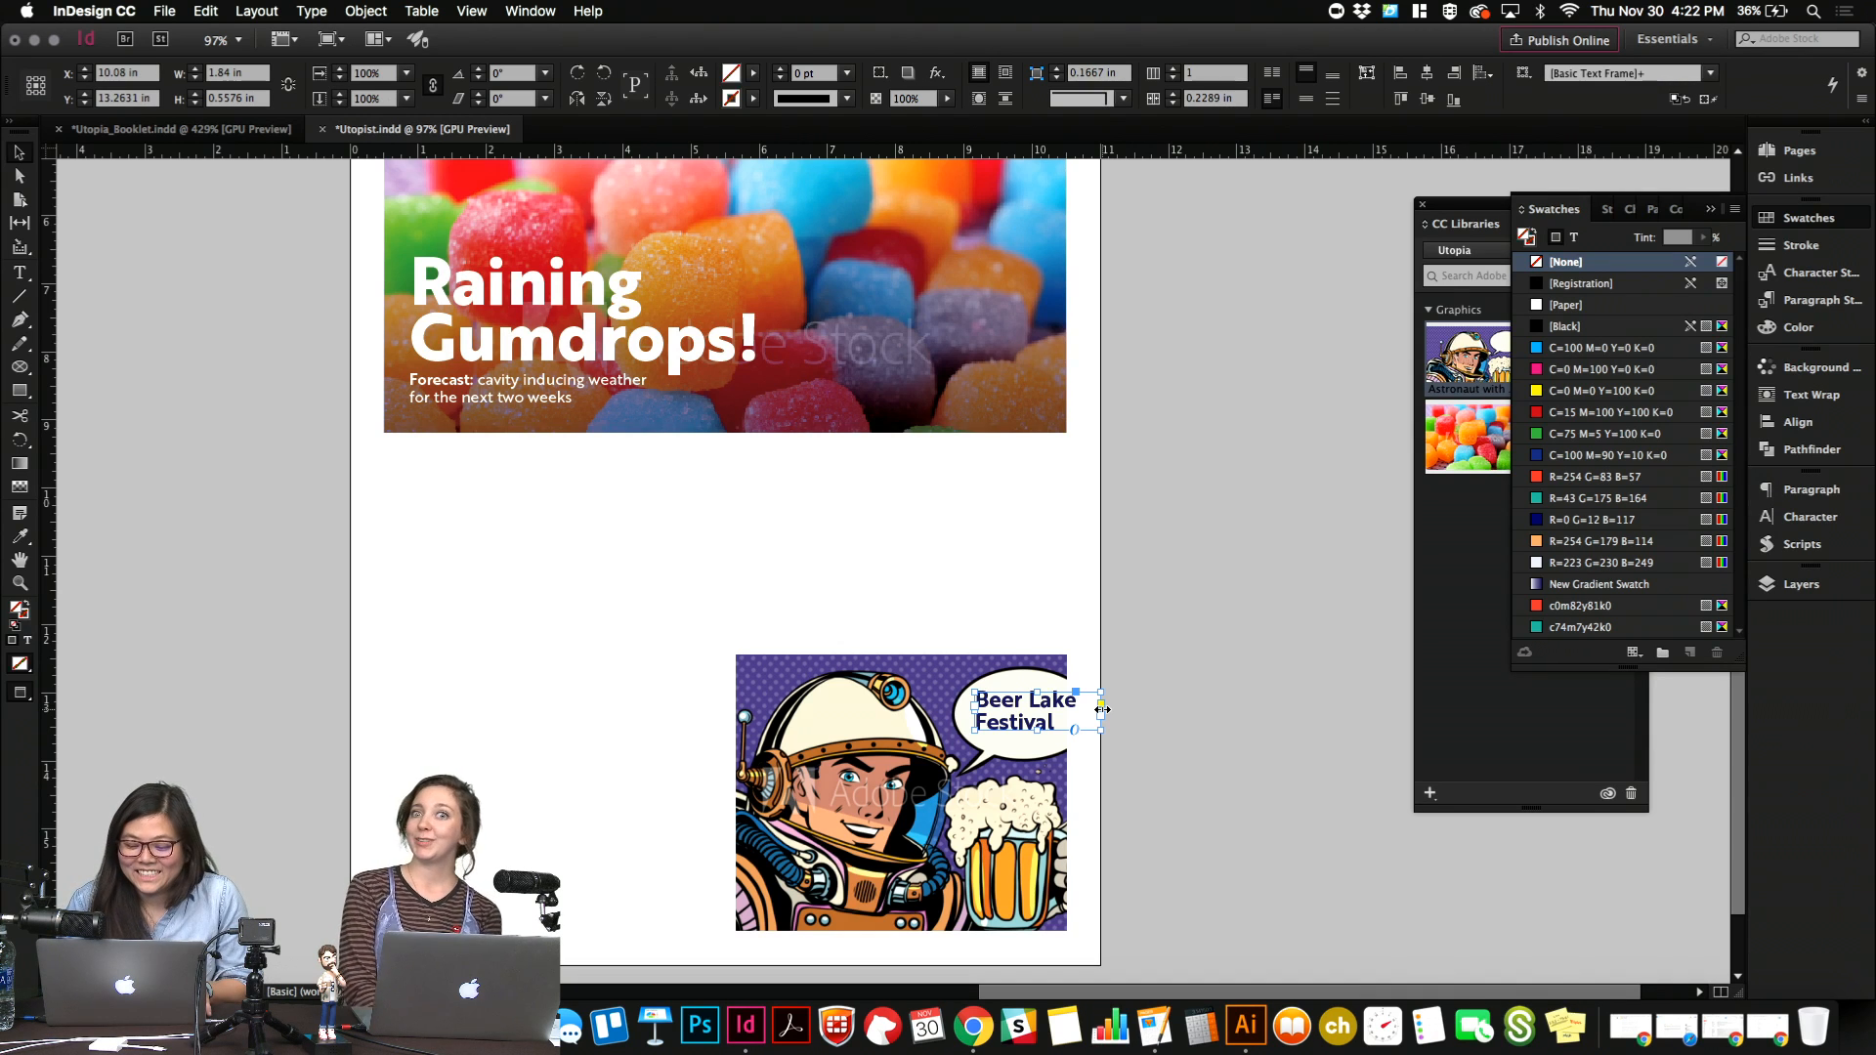
drag(1101, 717, 1070, 716)
key(Right)
key(Right)
key(Right)
key(Right)
key(Right)
key(Up)
key(Up)
key(Up)
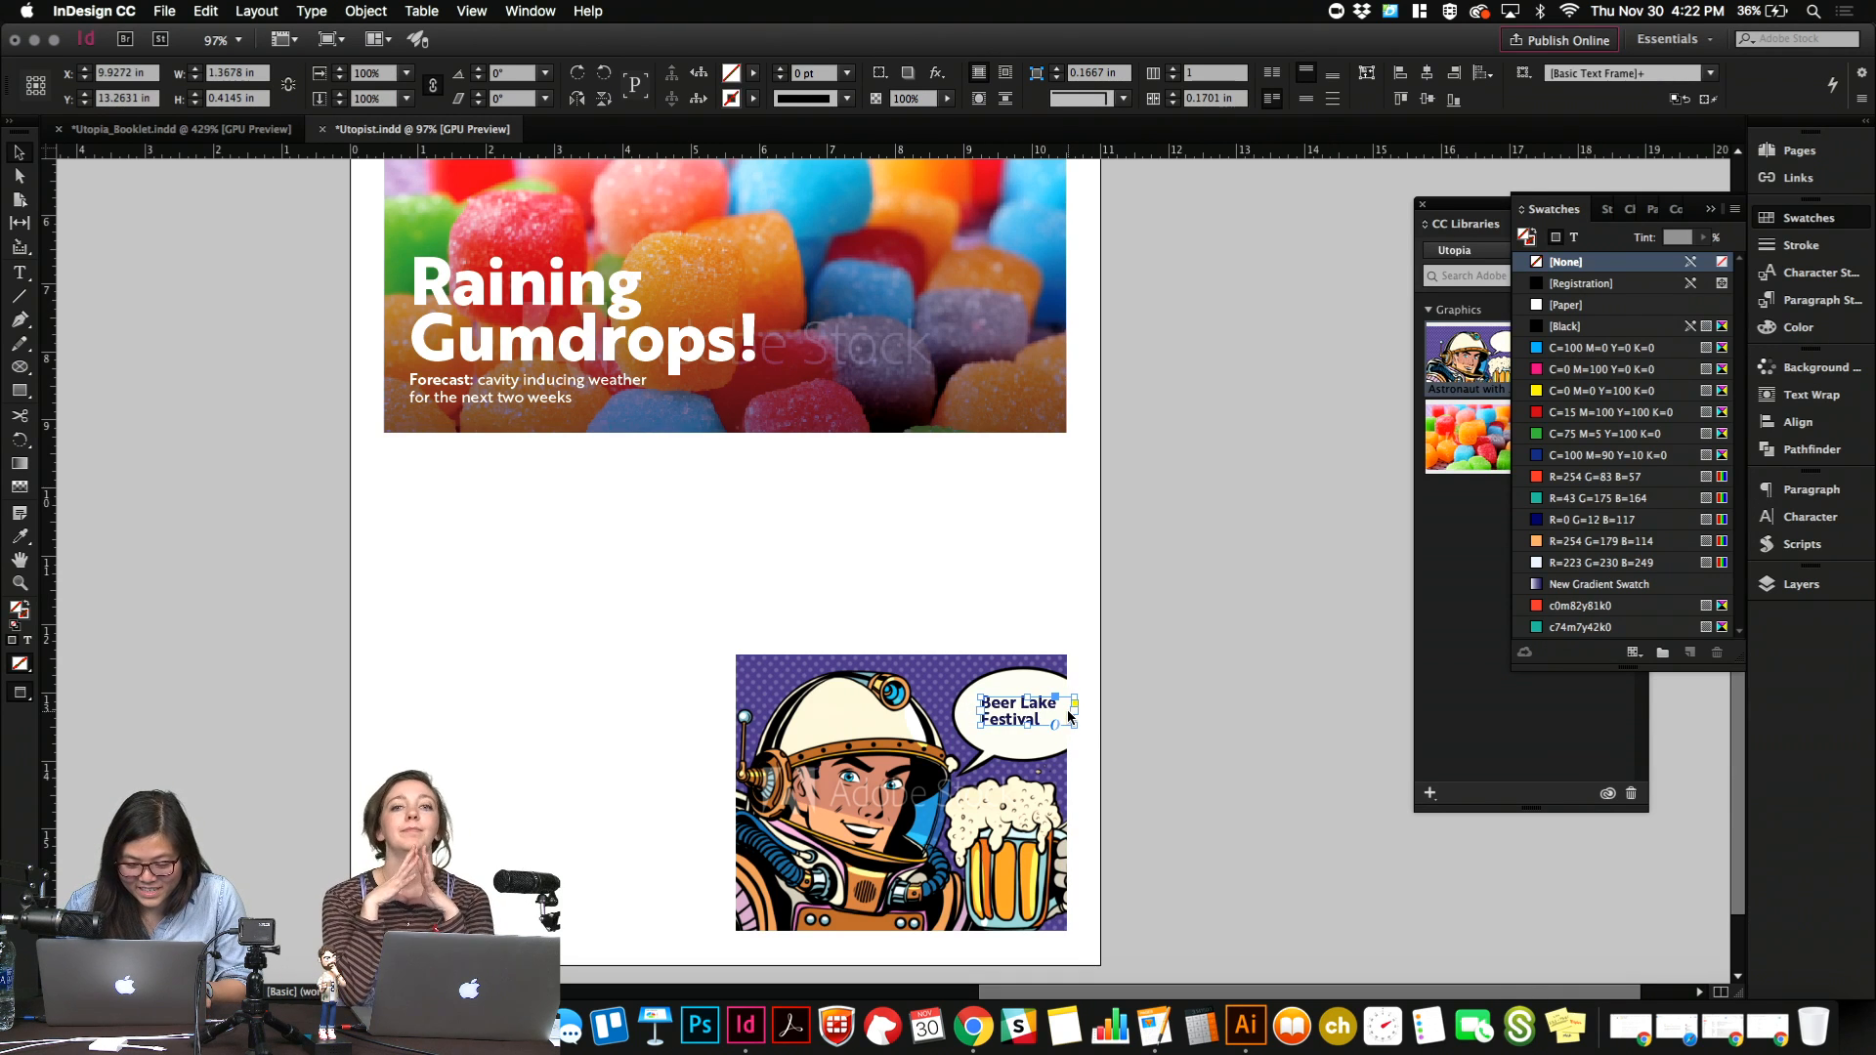
click(1105, 709)
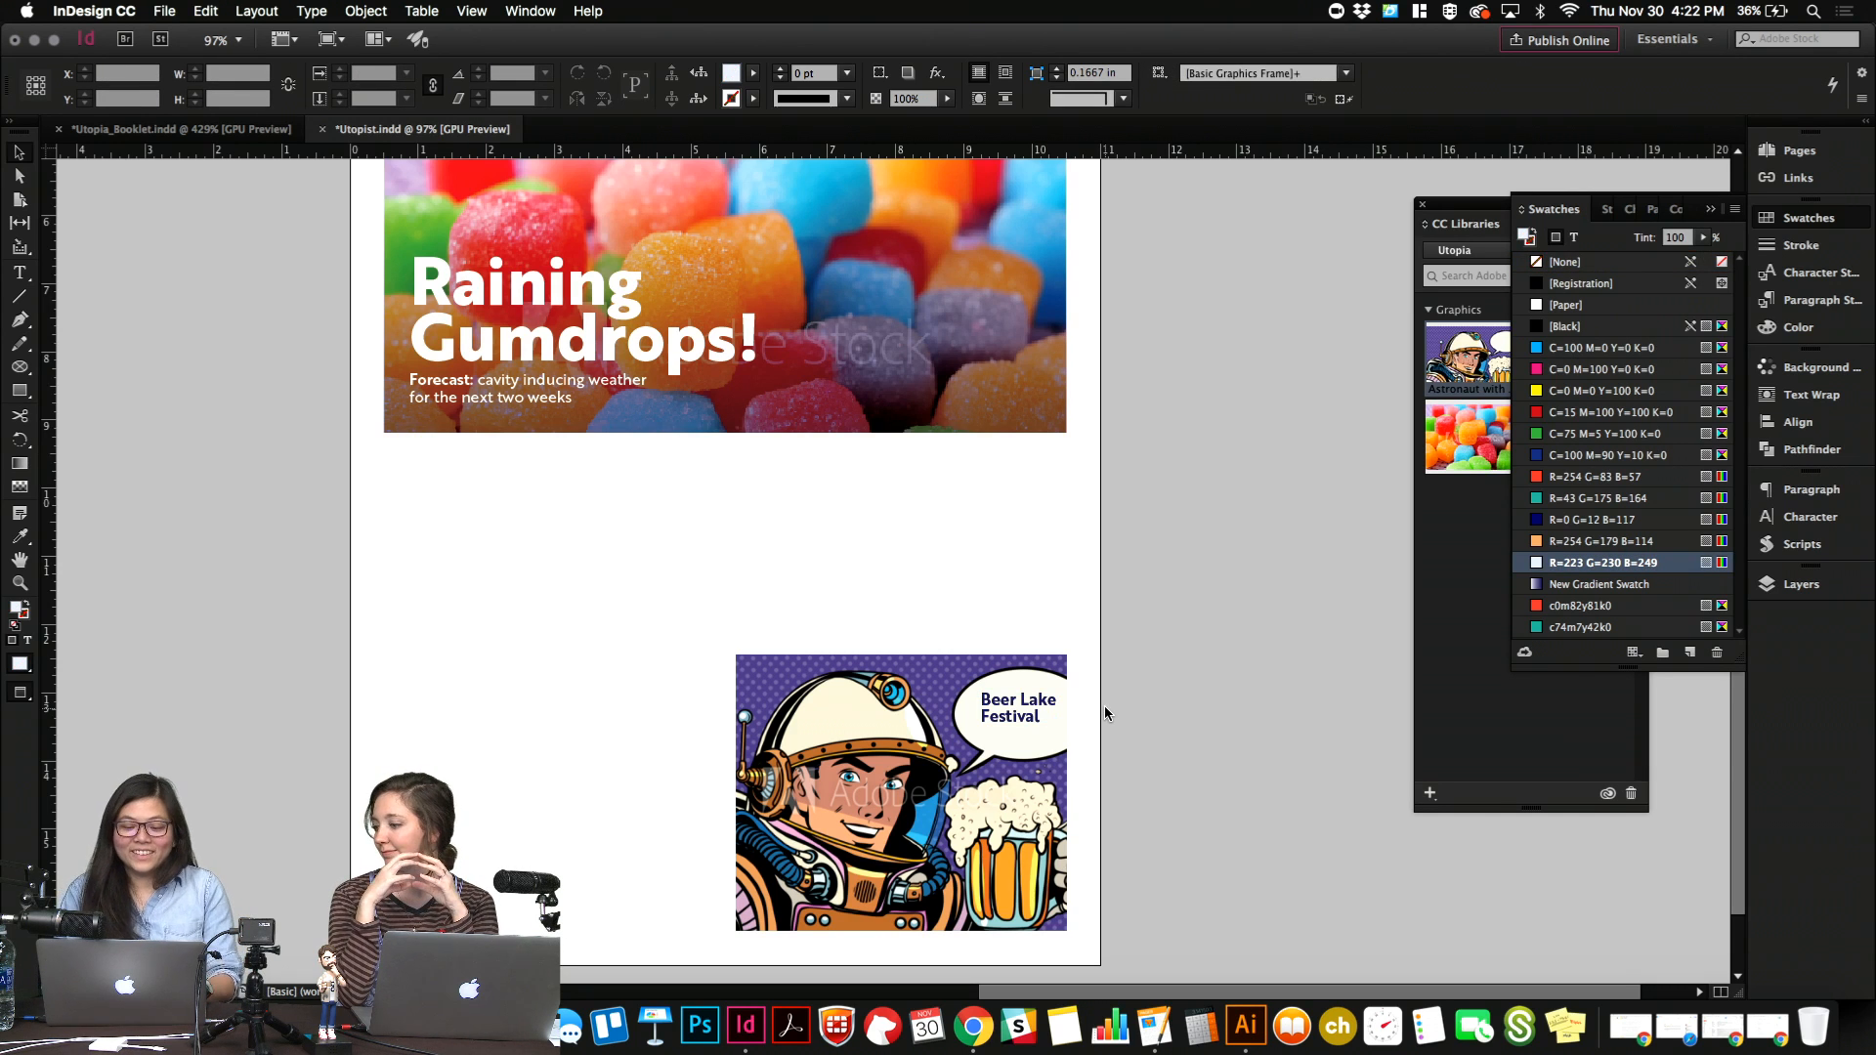
Centre-align the "Beer Lake Festival" text and nudge its frame slightly left and up to sit centred in the speech bubble.
double_click(1037, 718)
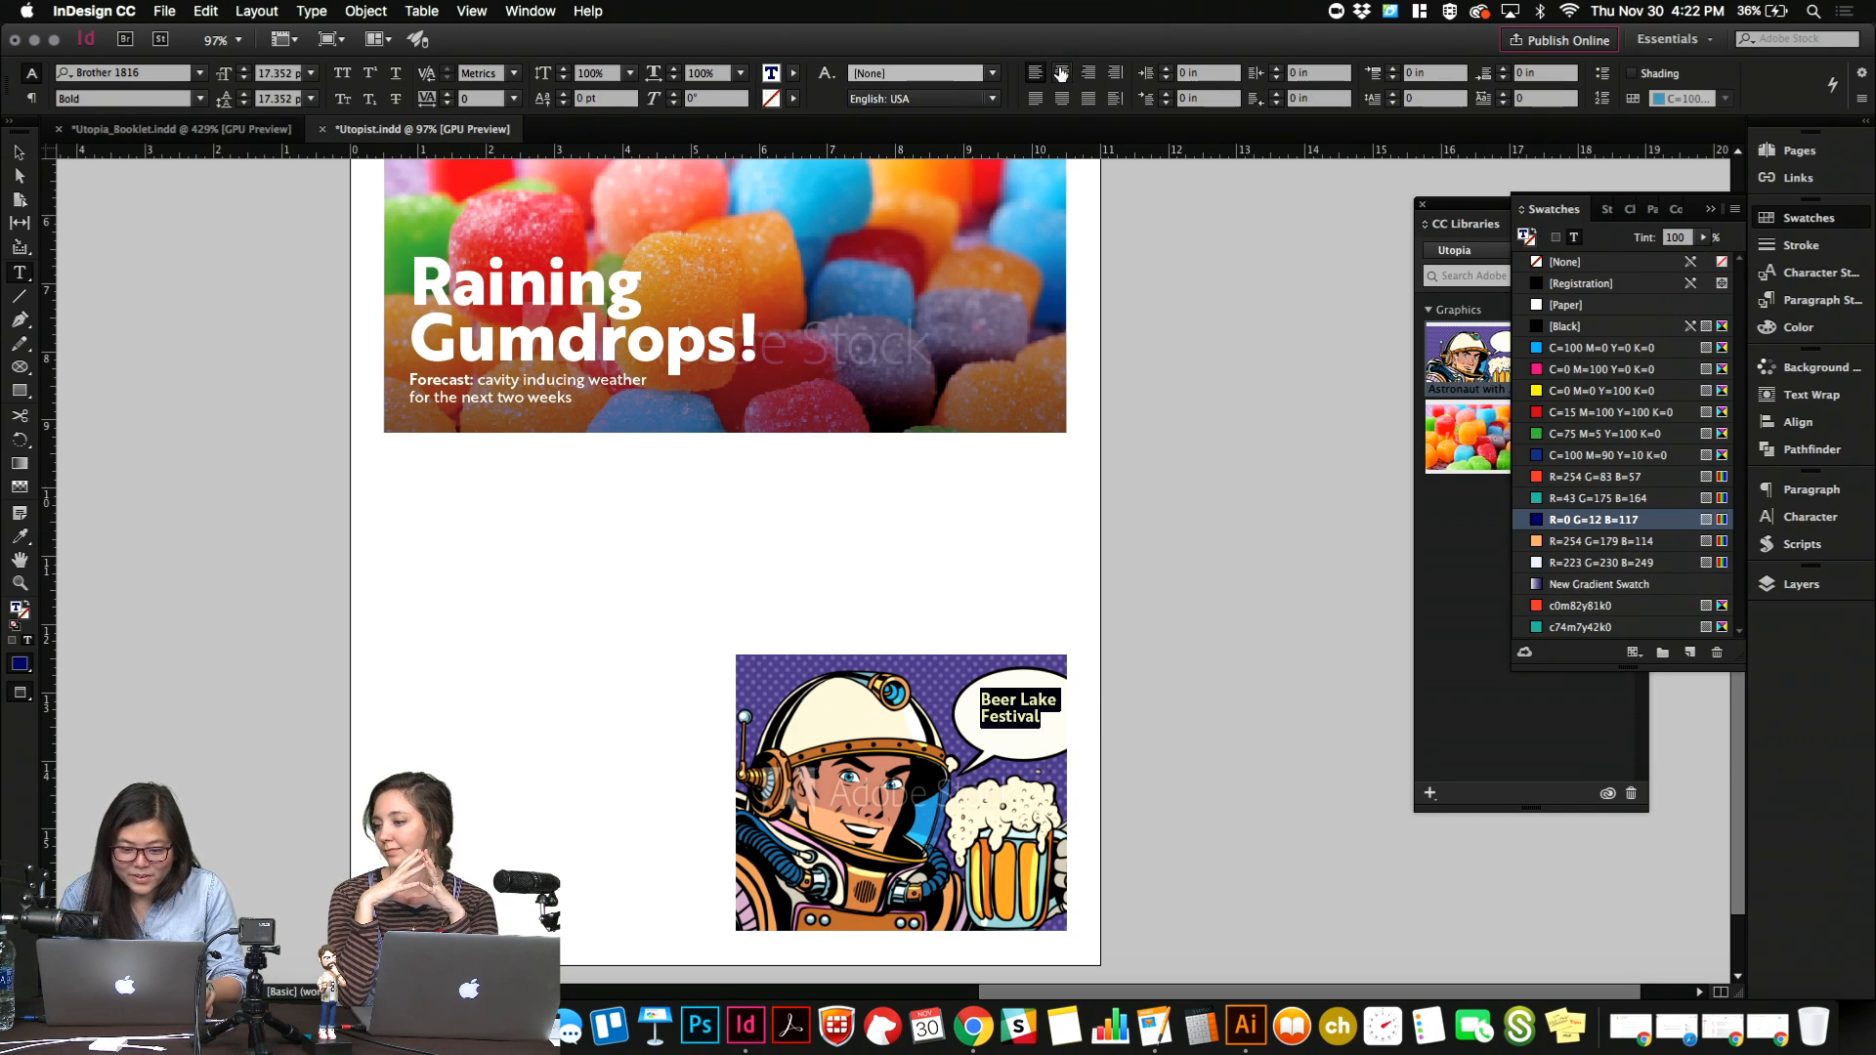
key(super+a)
key(Escape)
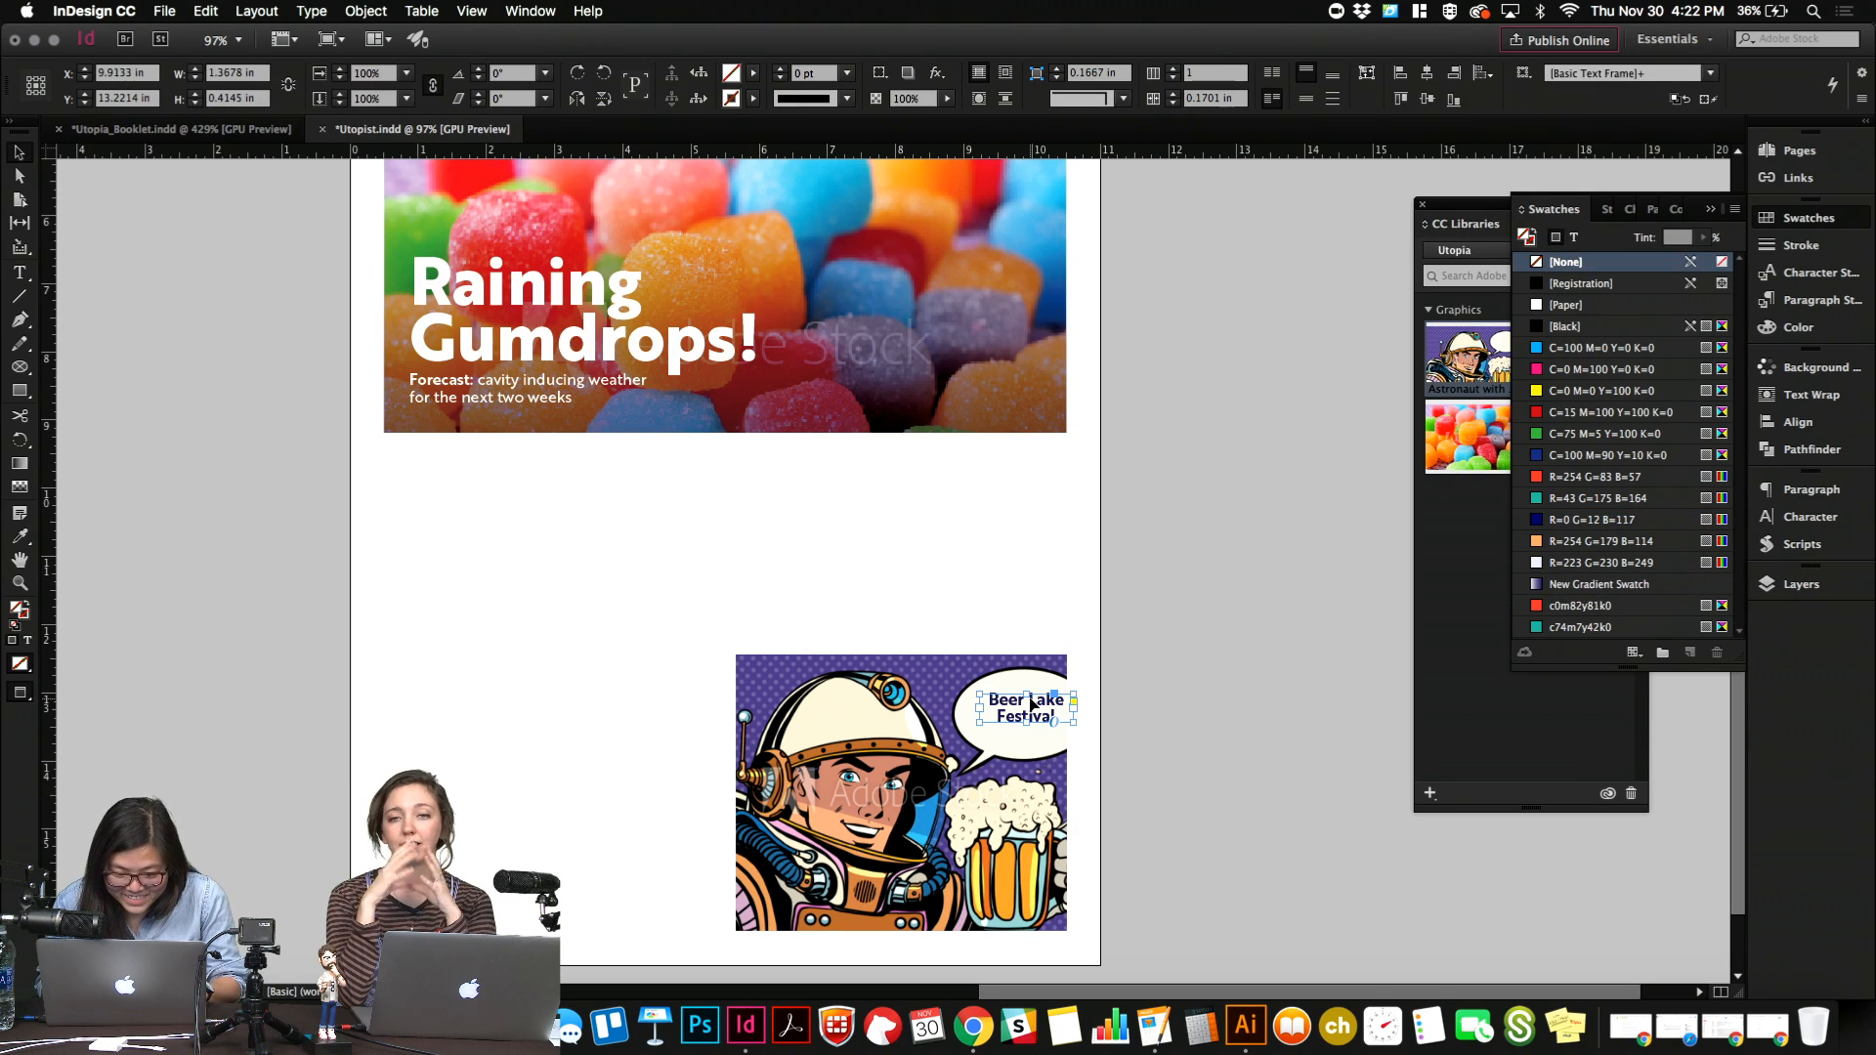
key(Right)
key(Right)
key(Right)
key(Right)
key(Right)
key(Right)
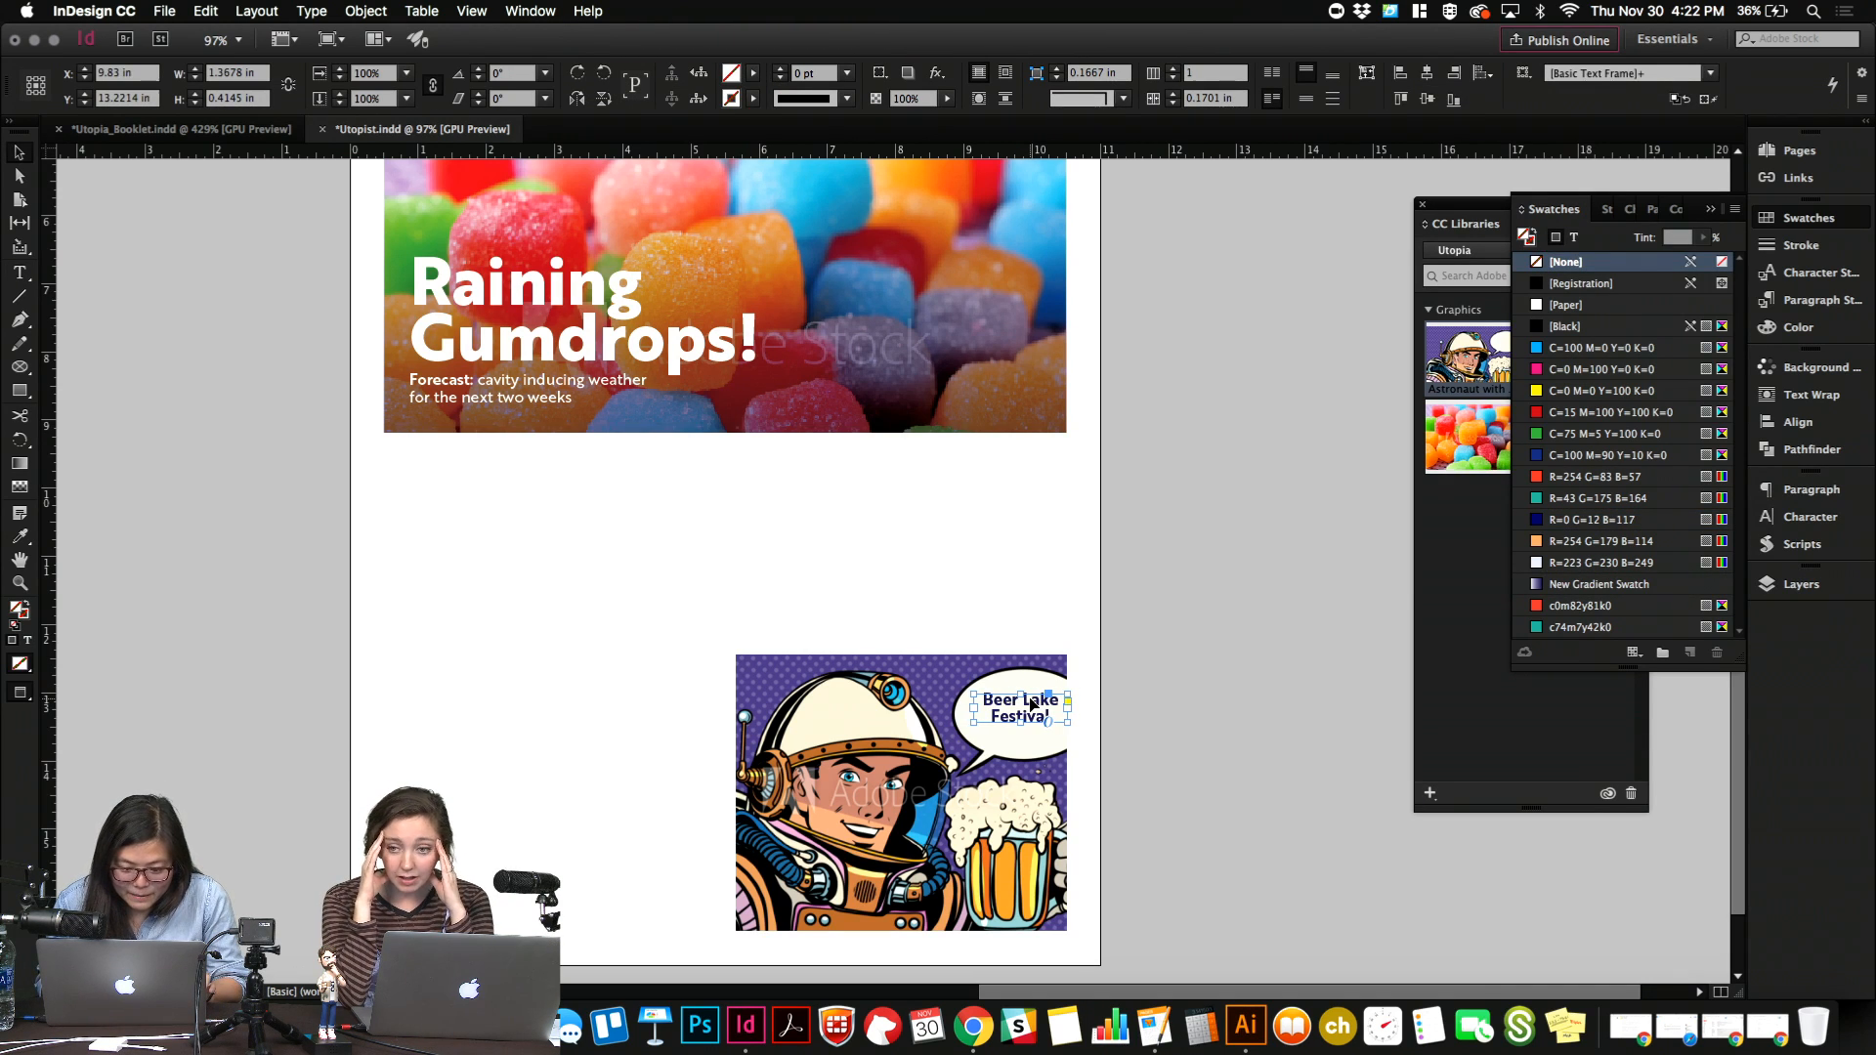
key(Up)
key(Up)
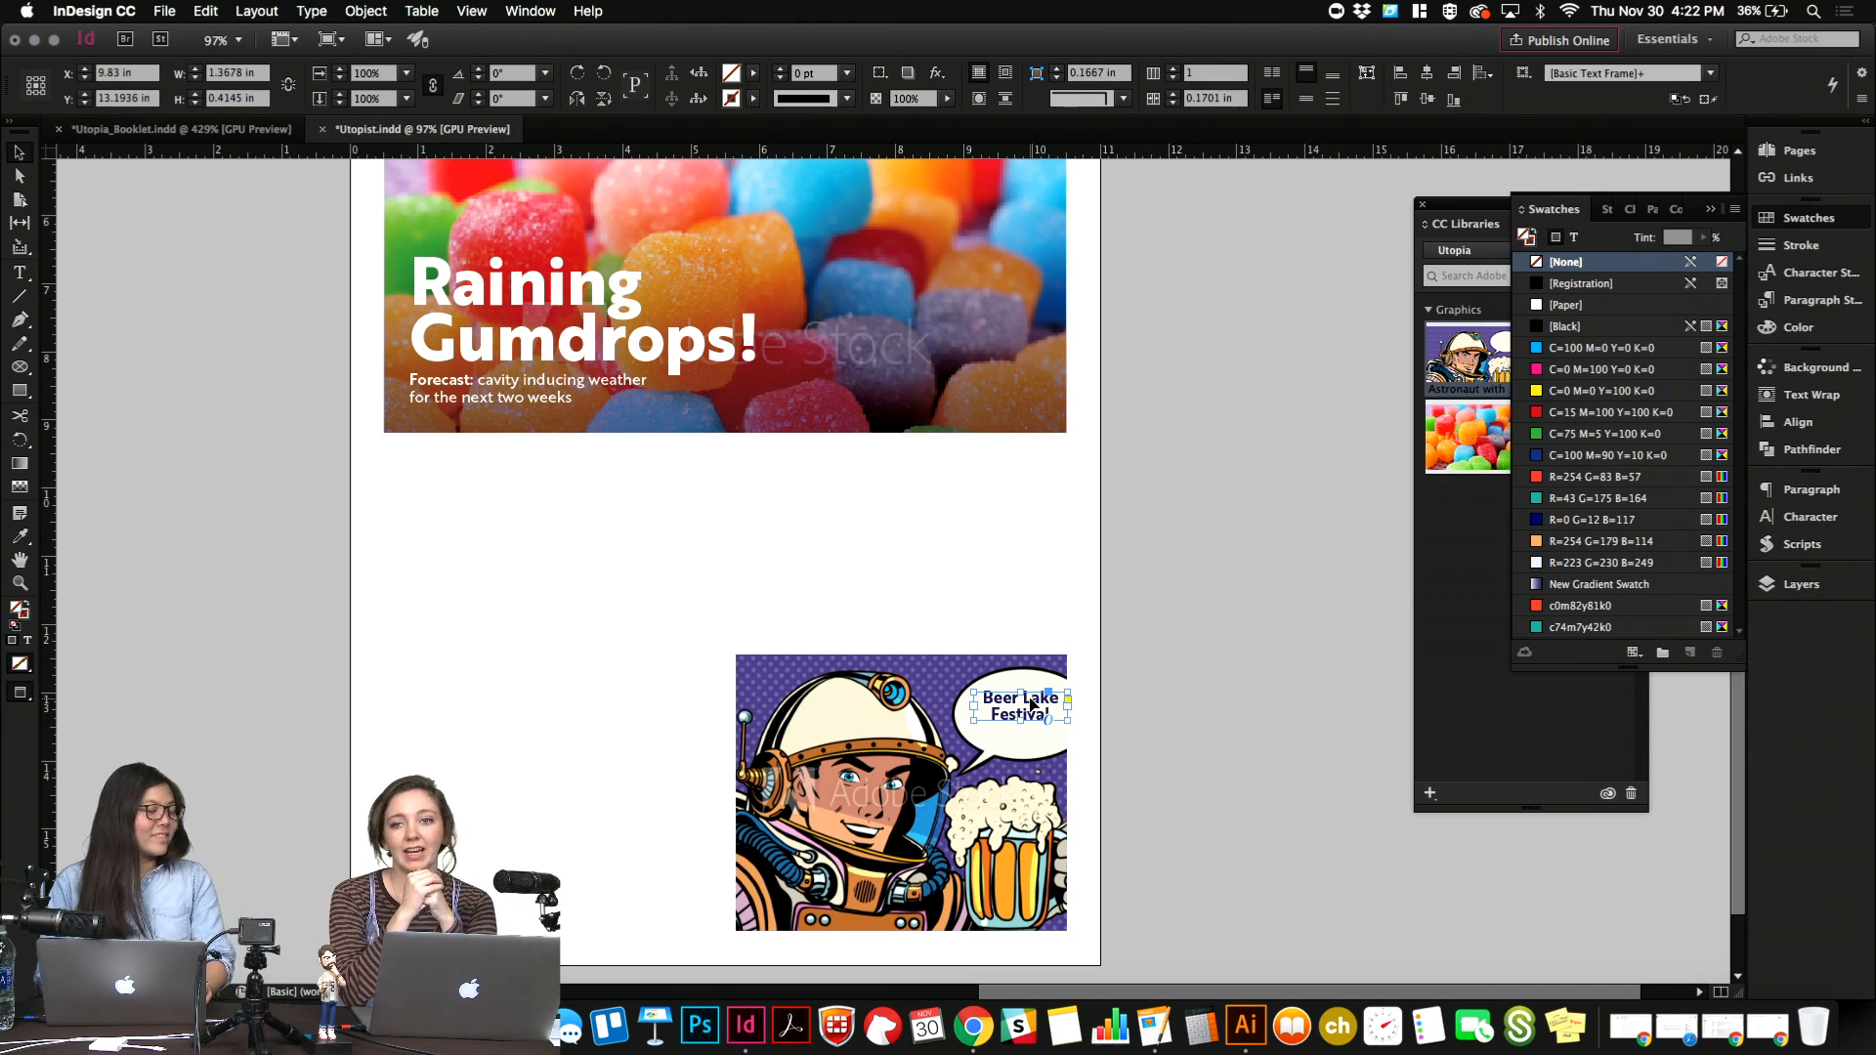
click(1296, 630)
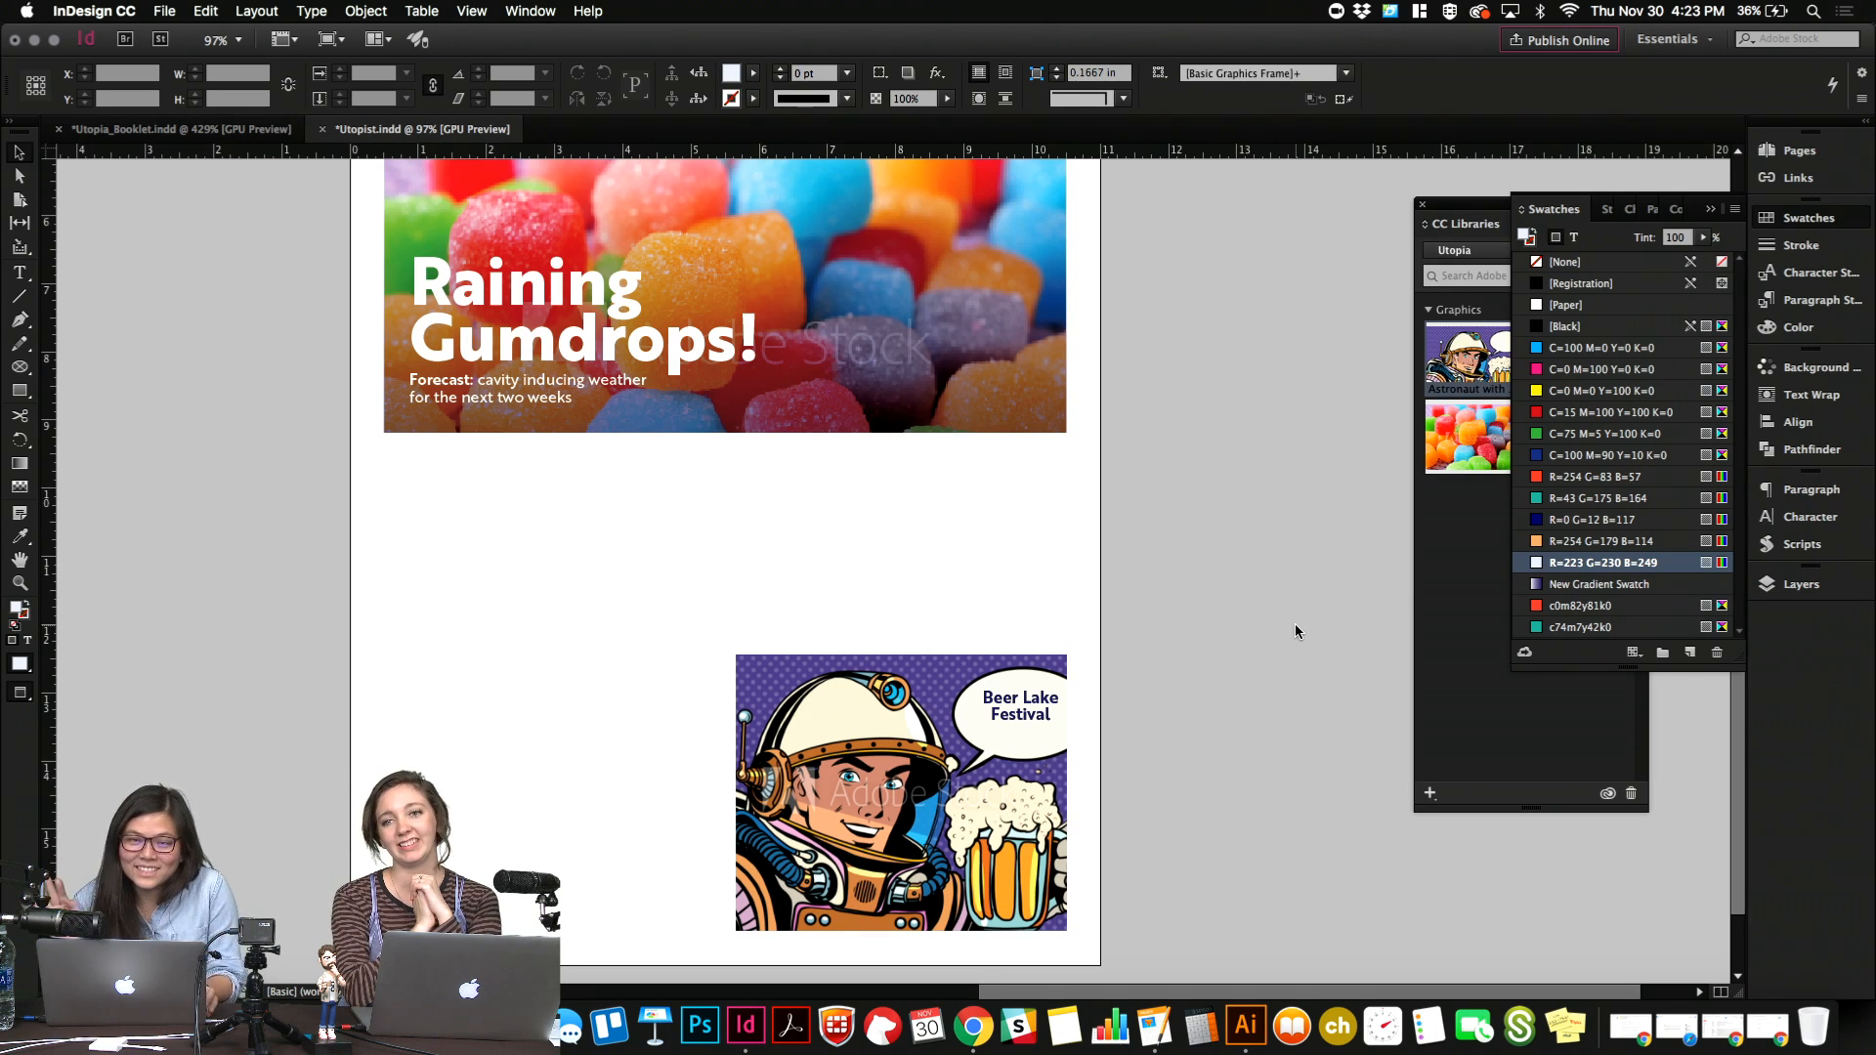
click(1024, 667)
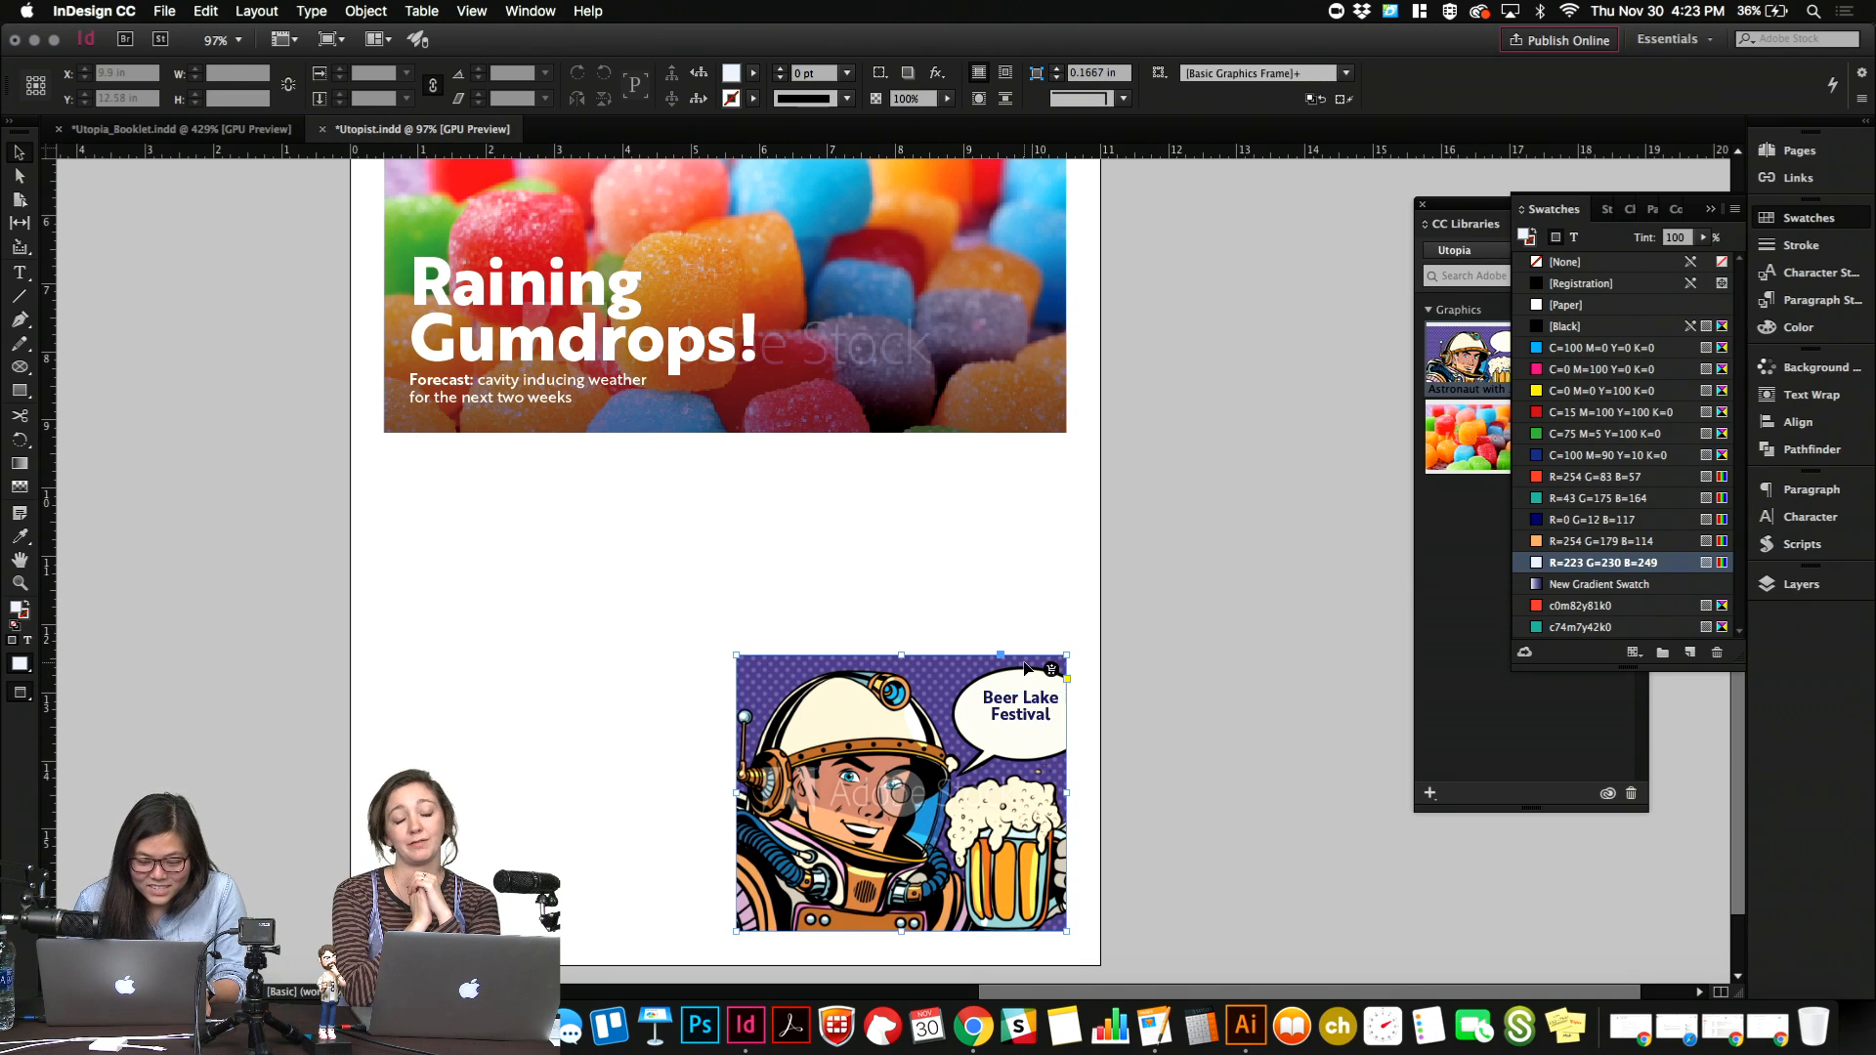
click(199, 438)
key(m)
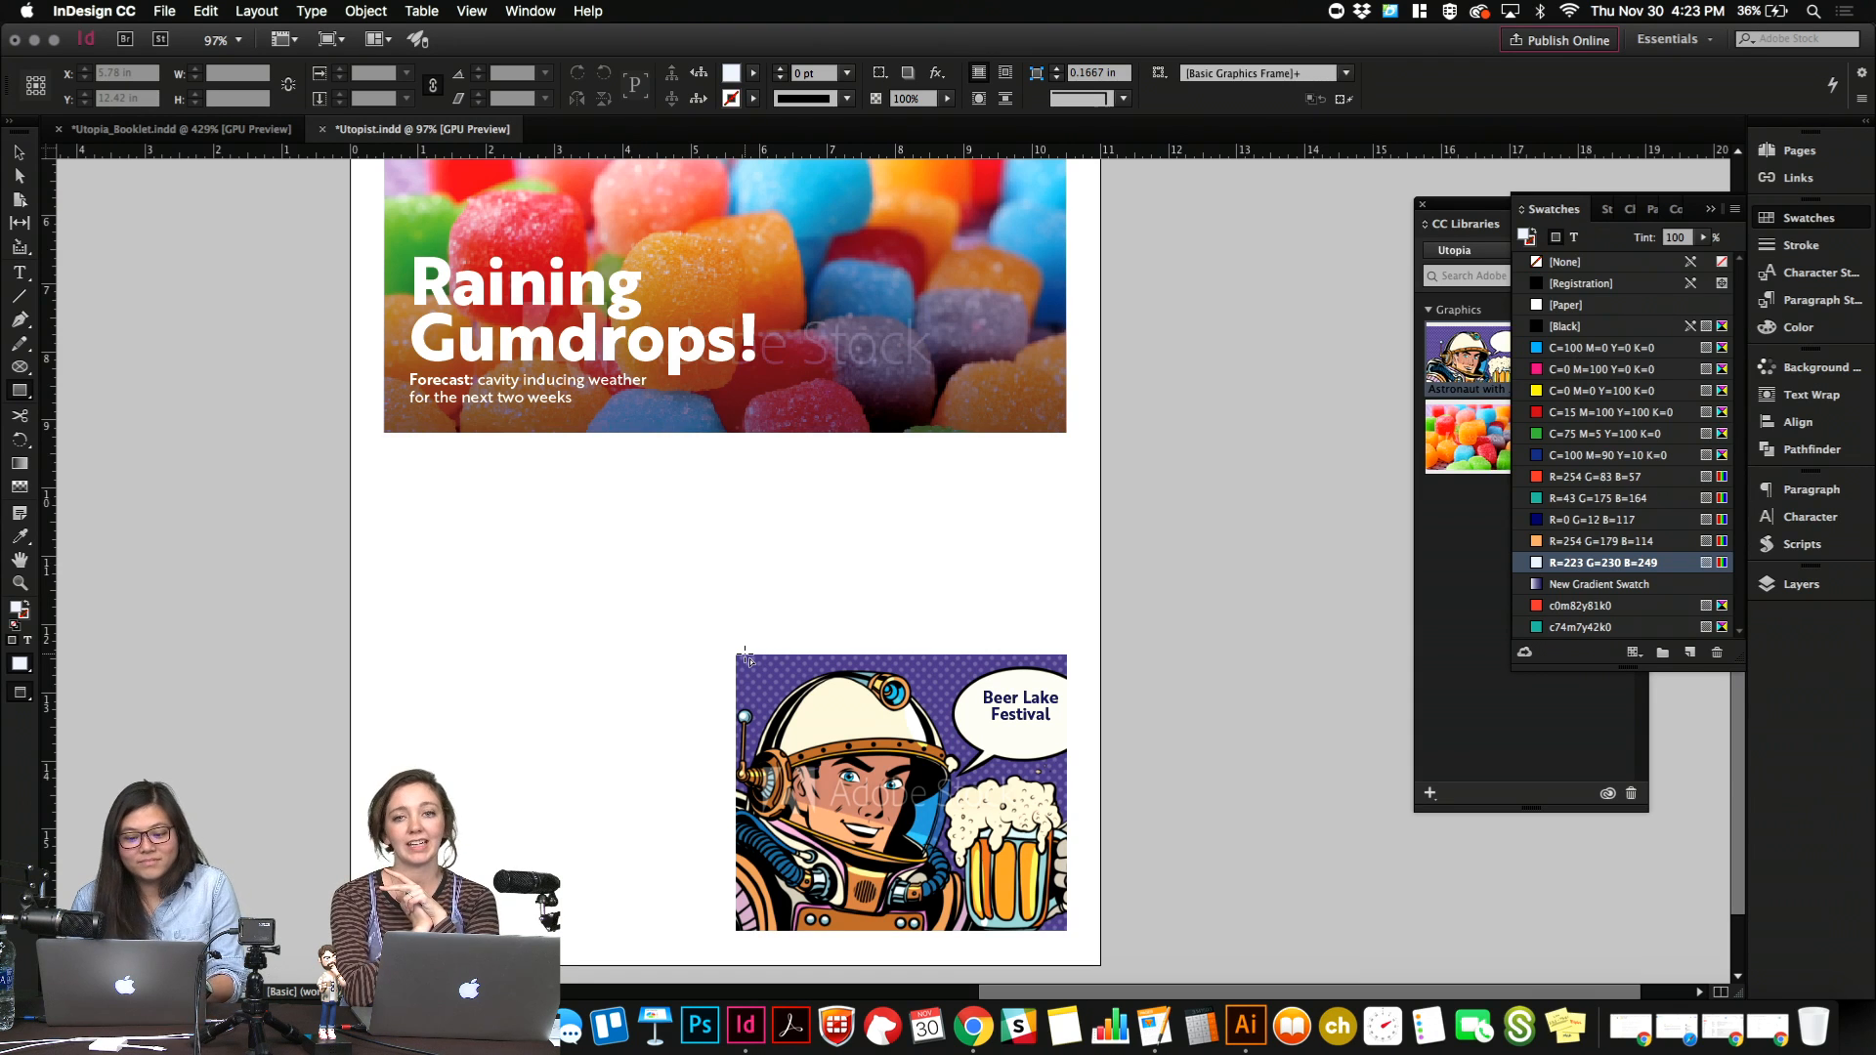
key(v)
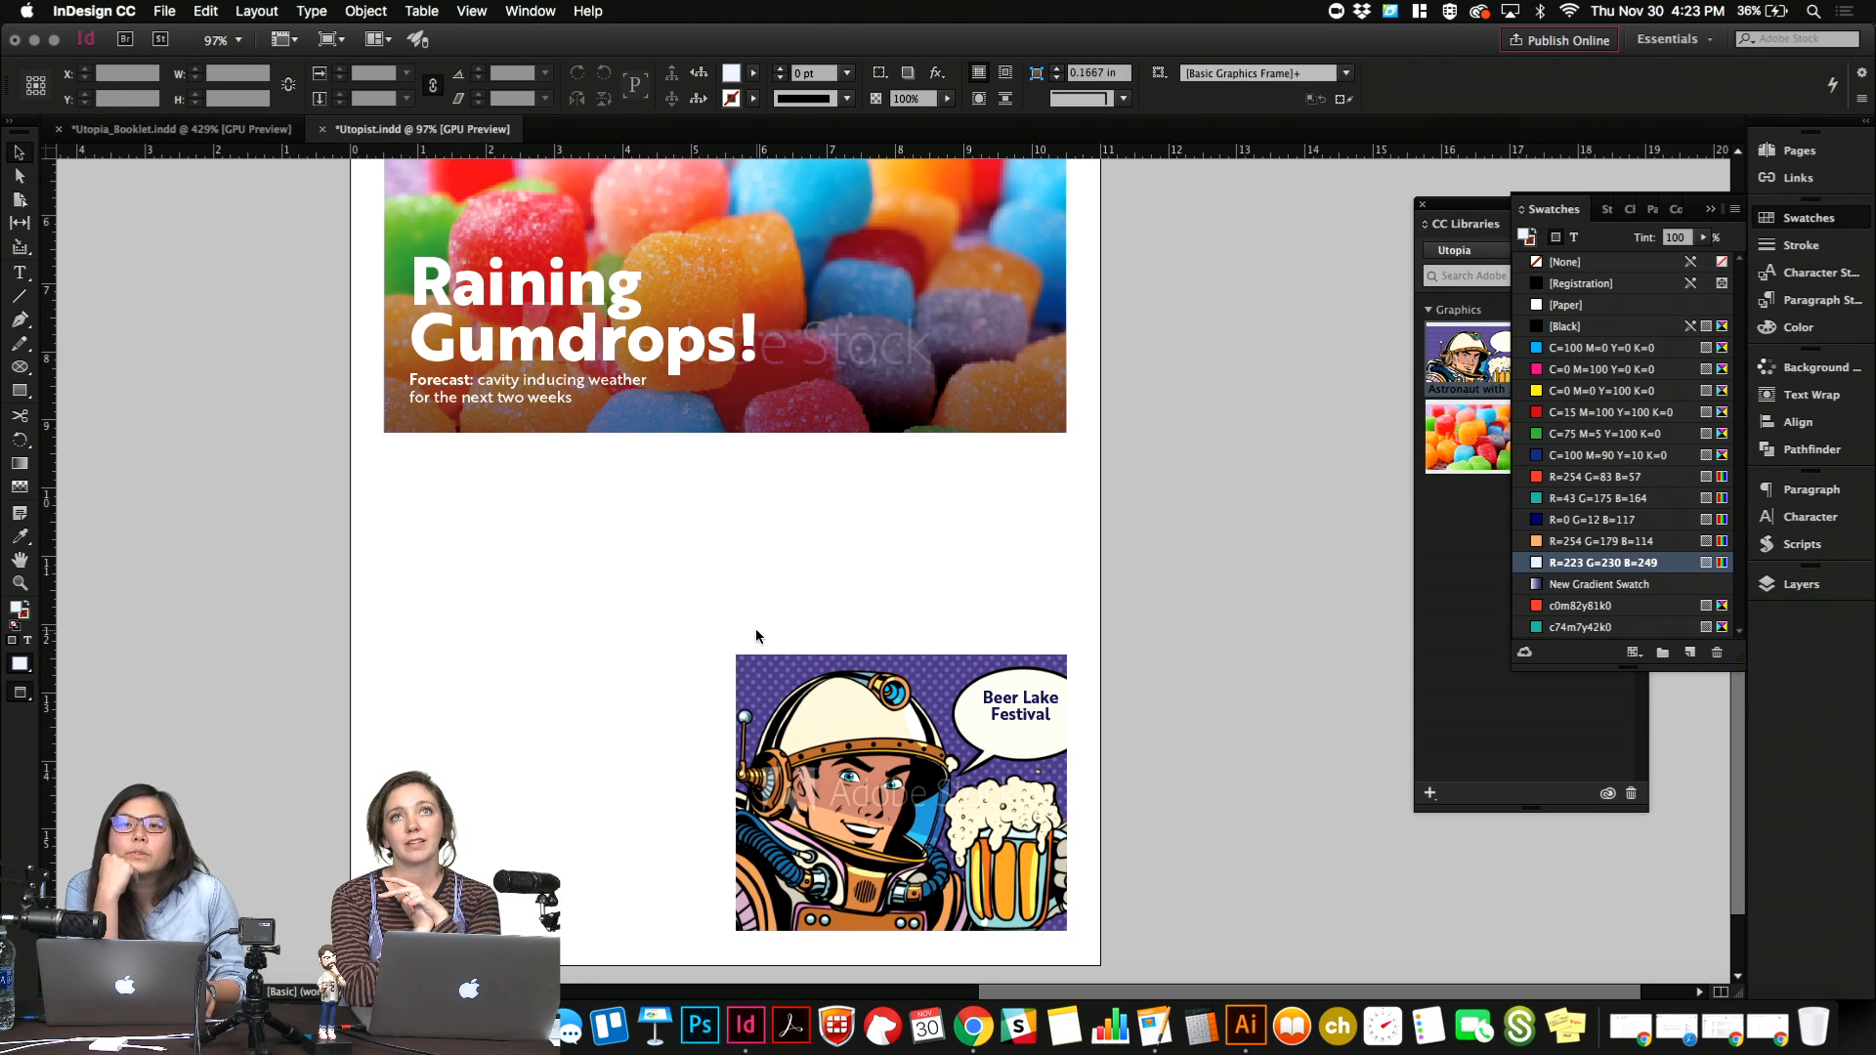
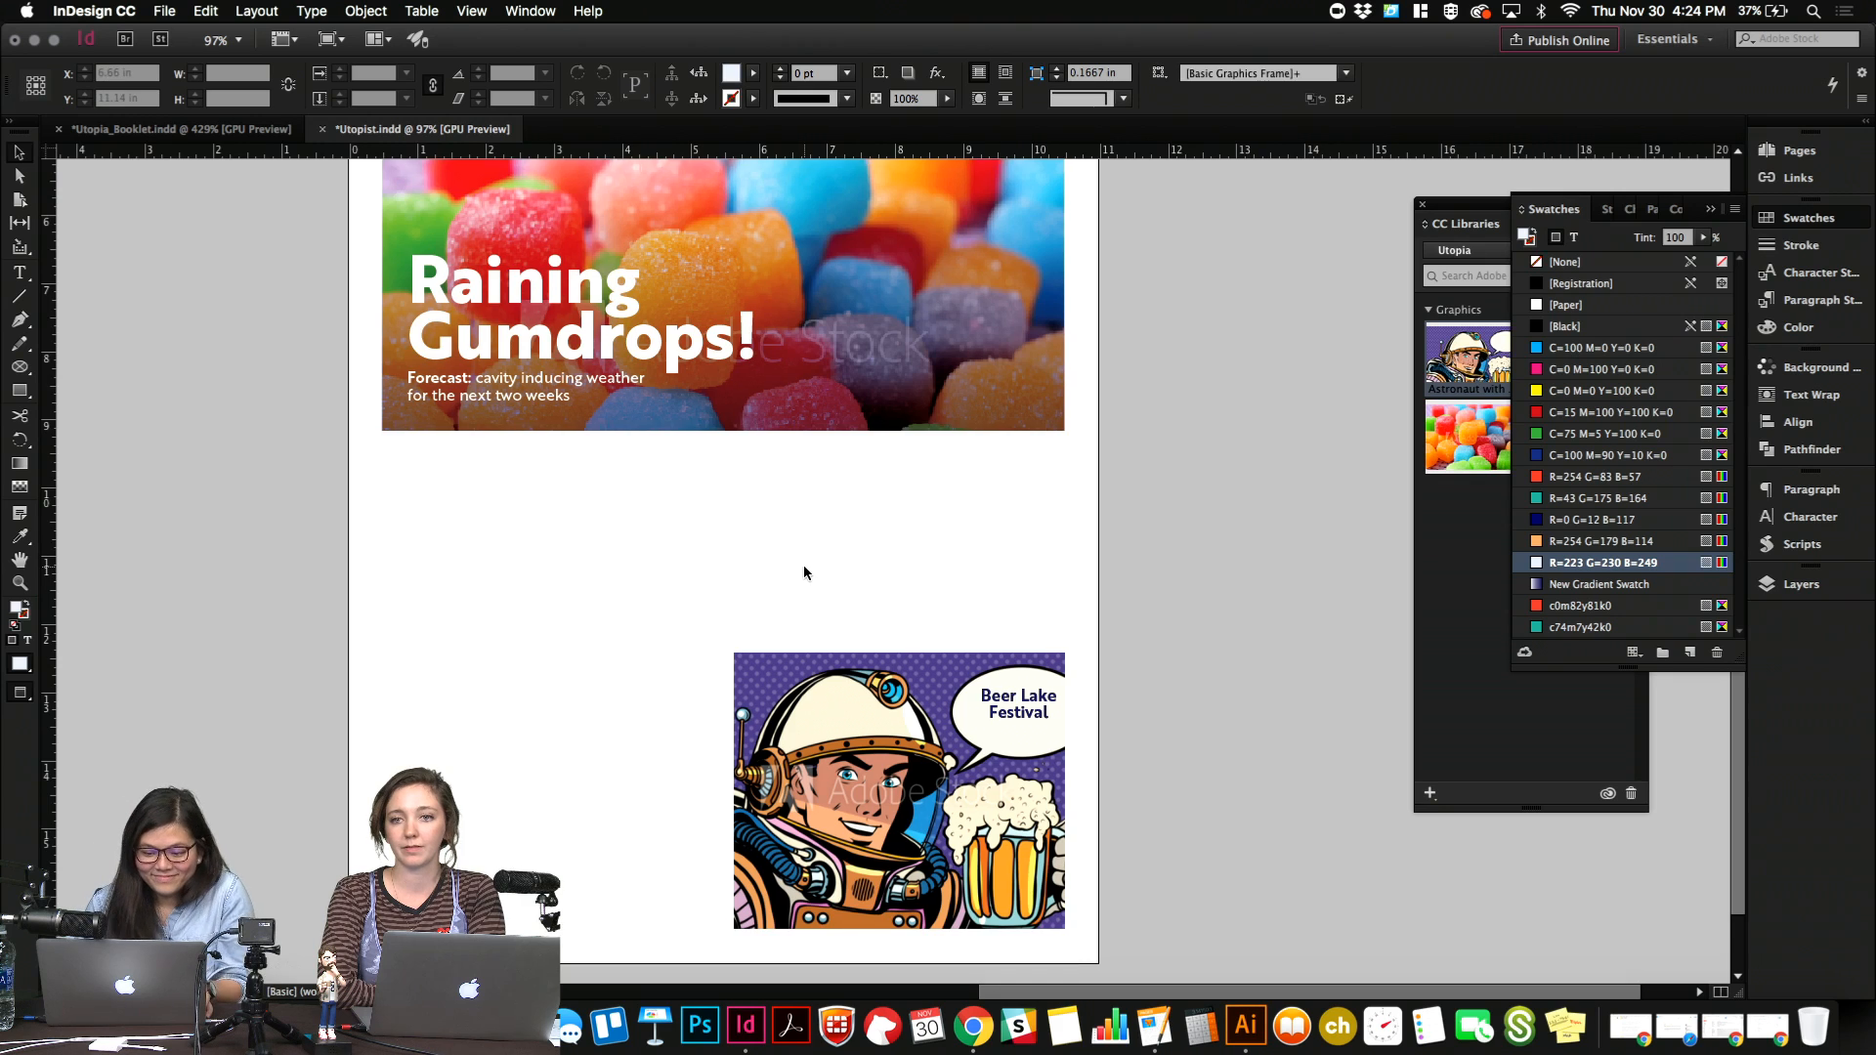
Add an exclamation mark after "Beer Lake Festival" in the astronaut's speech bubble.
scroll(803, 565, down, 1)
double_click(993, 703)
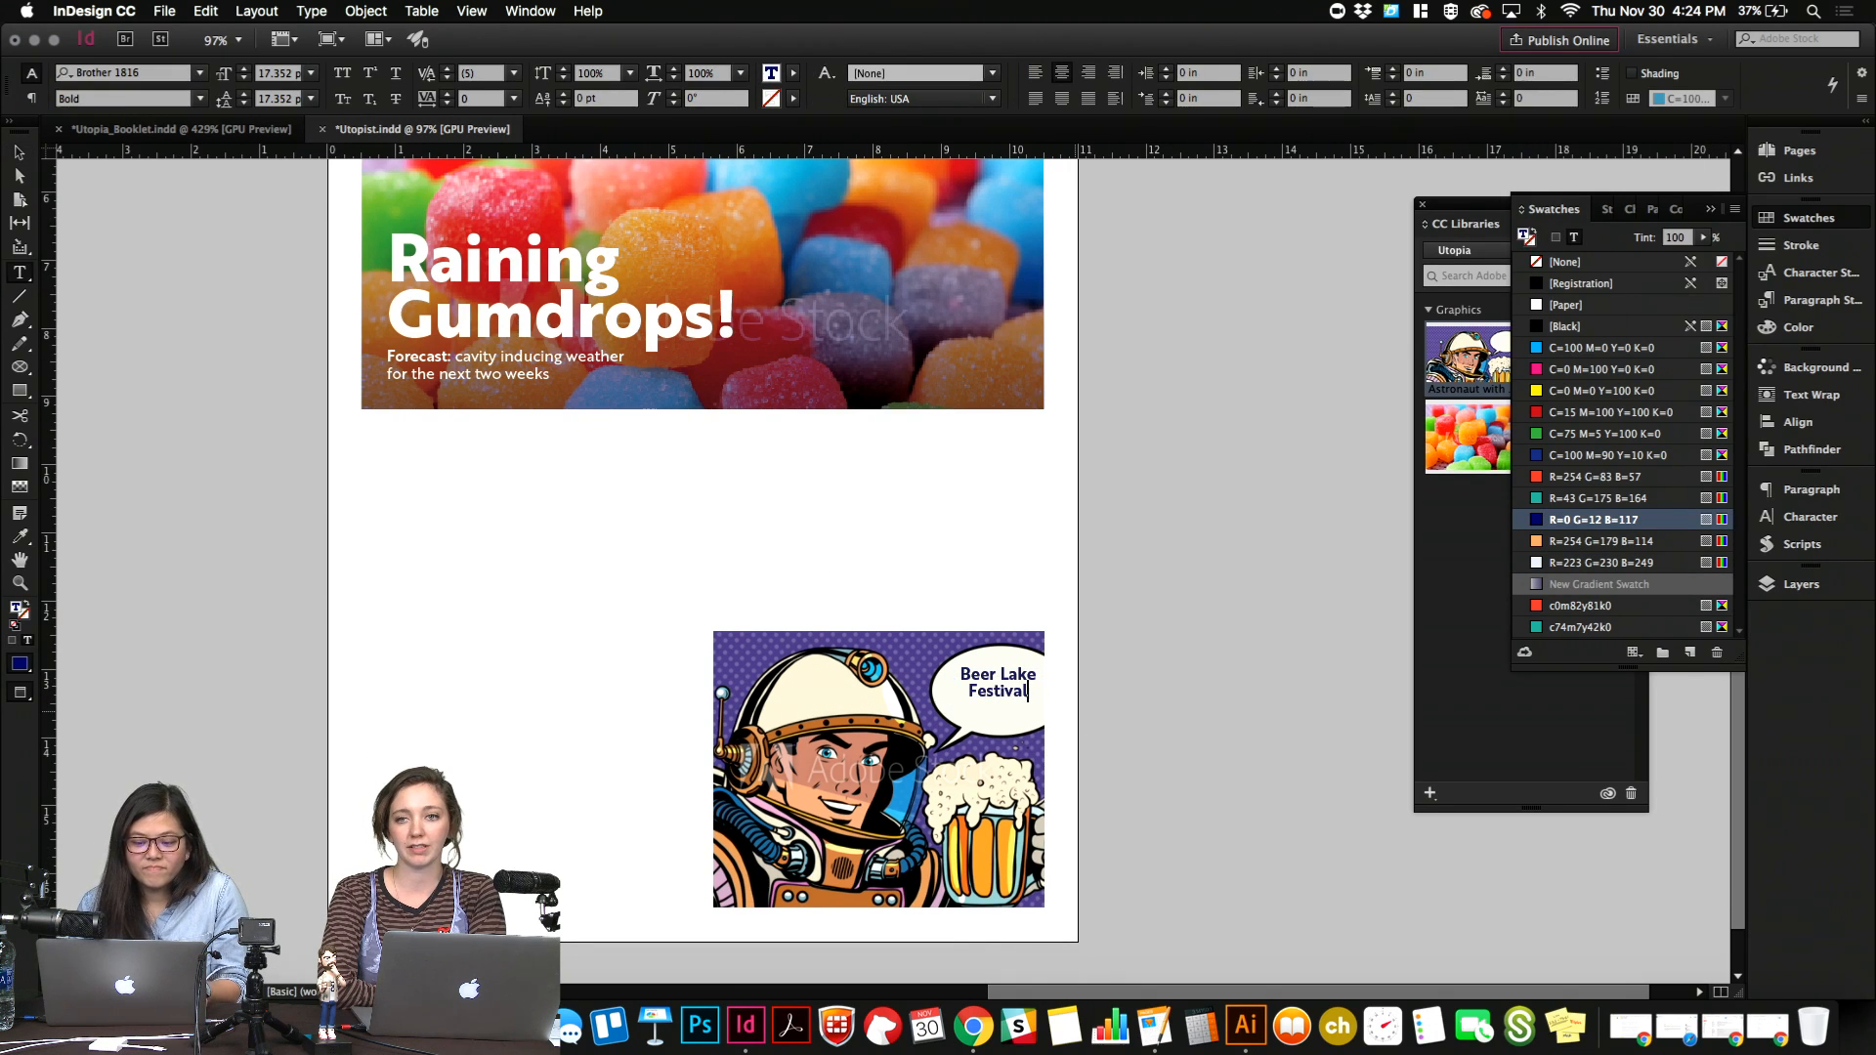
text(!)
key(Escape)
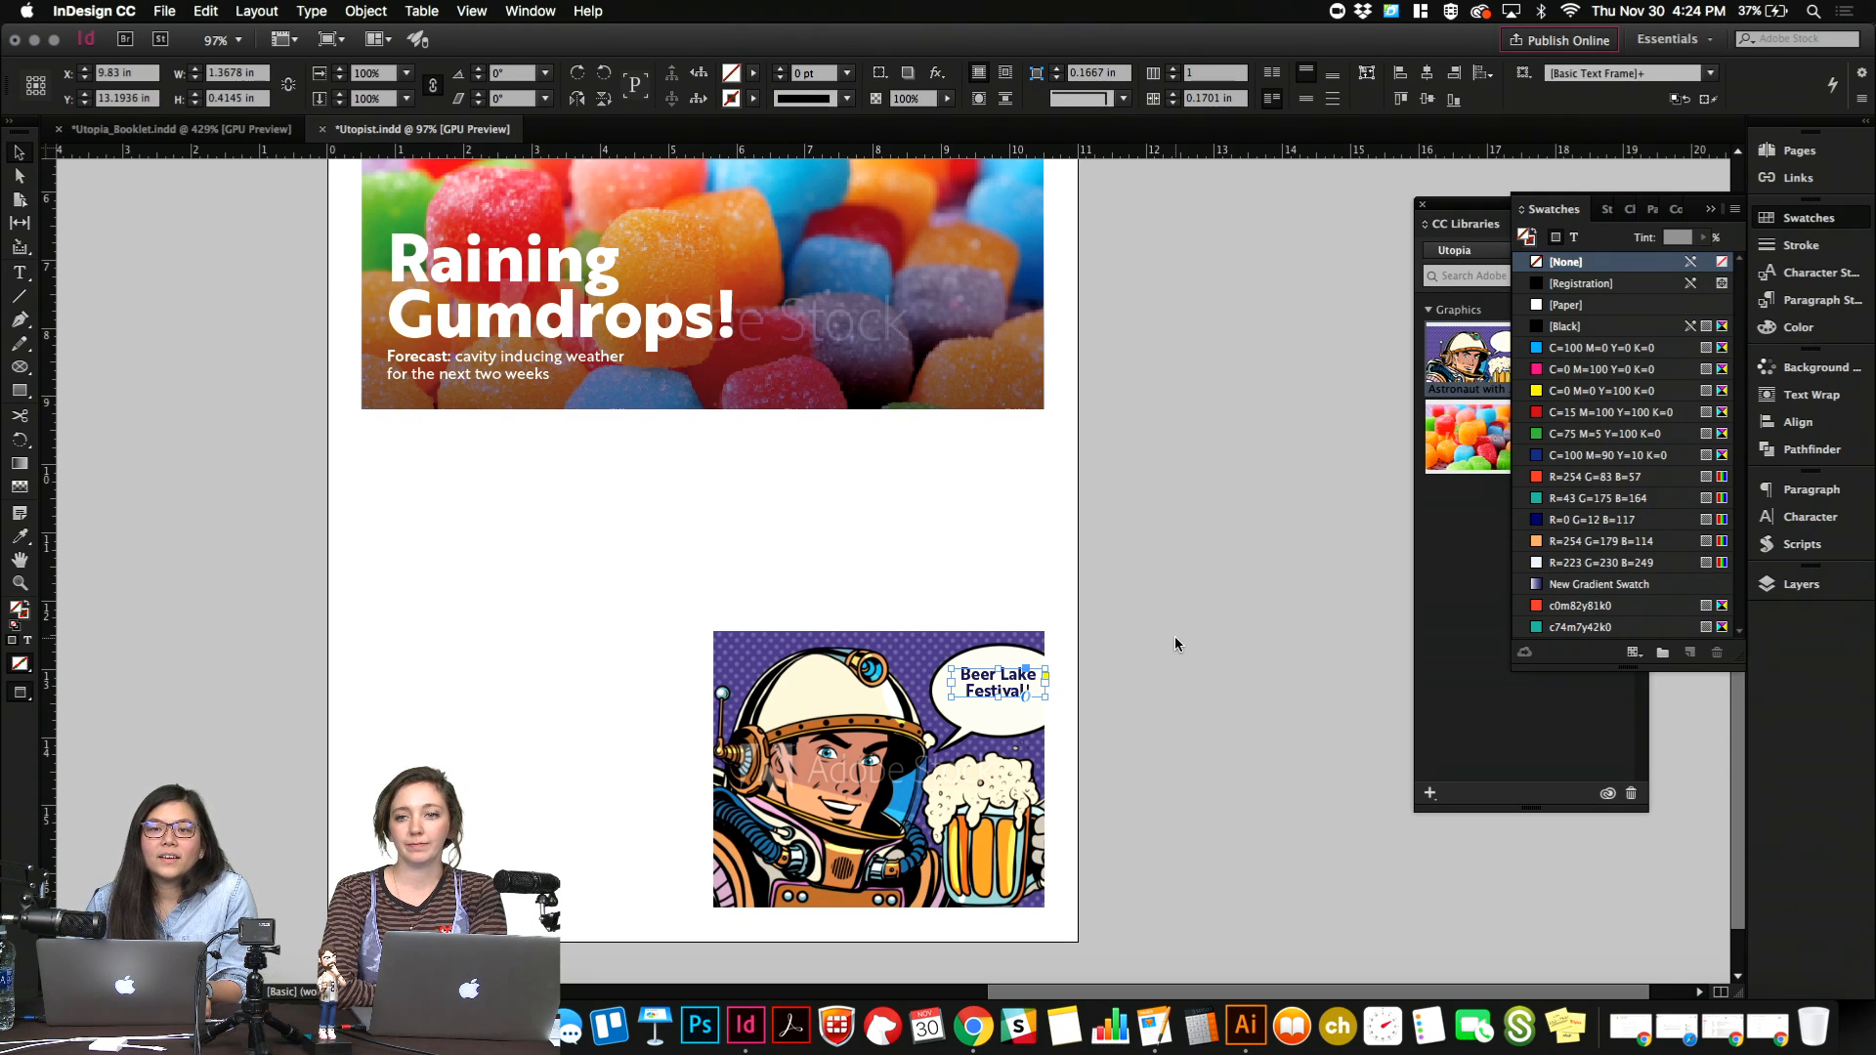
click(1175, 636)
Try a duplicate of the "Beer Lake Festival!" text frame directly below the original, with its text replaced by "12•", and delete the entry.
scroll(1175, 636, left, 3)
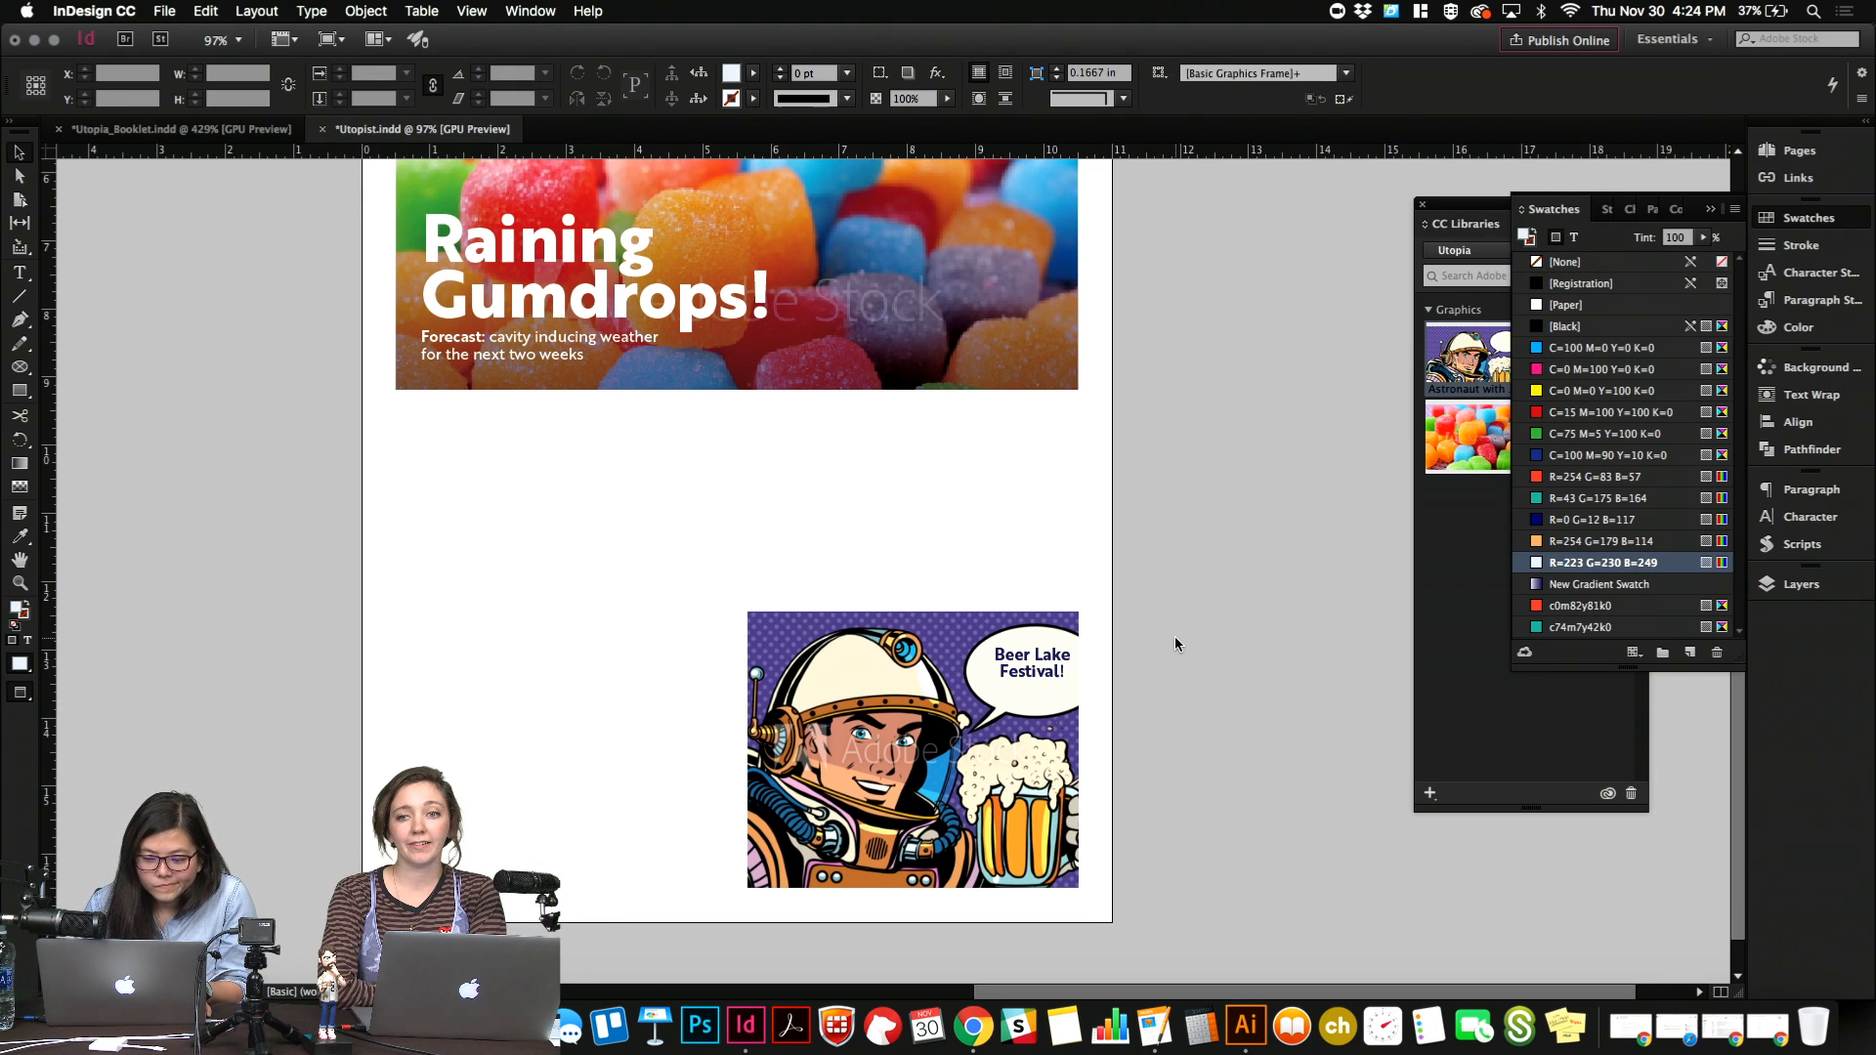
scroll(1174, 636, up, 5)
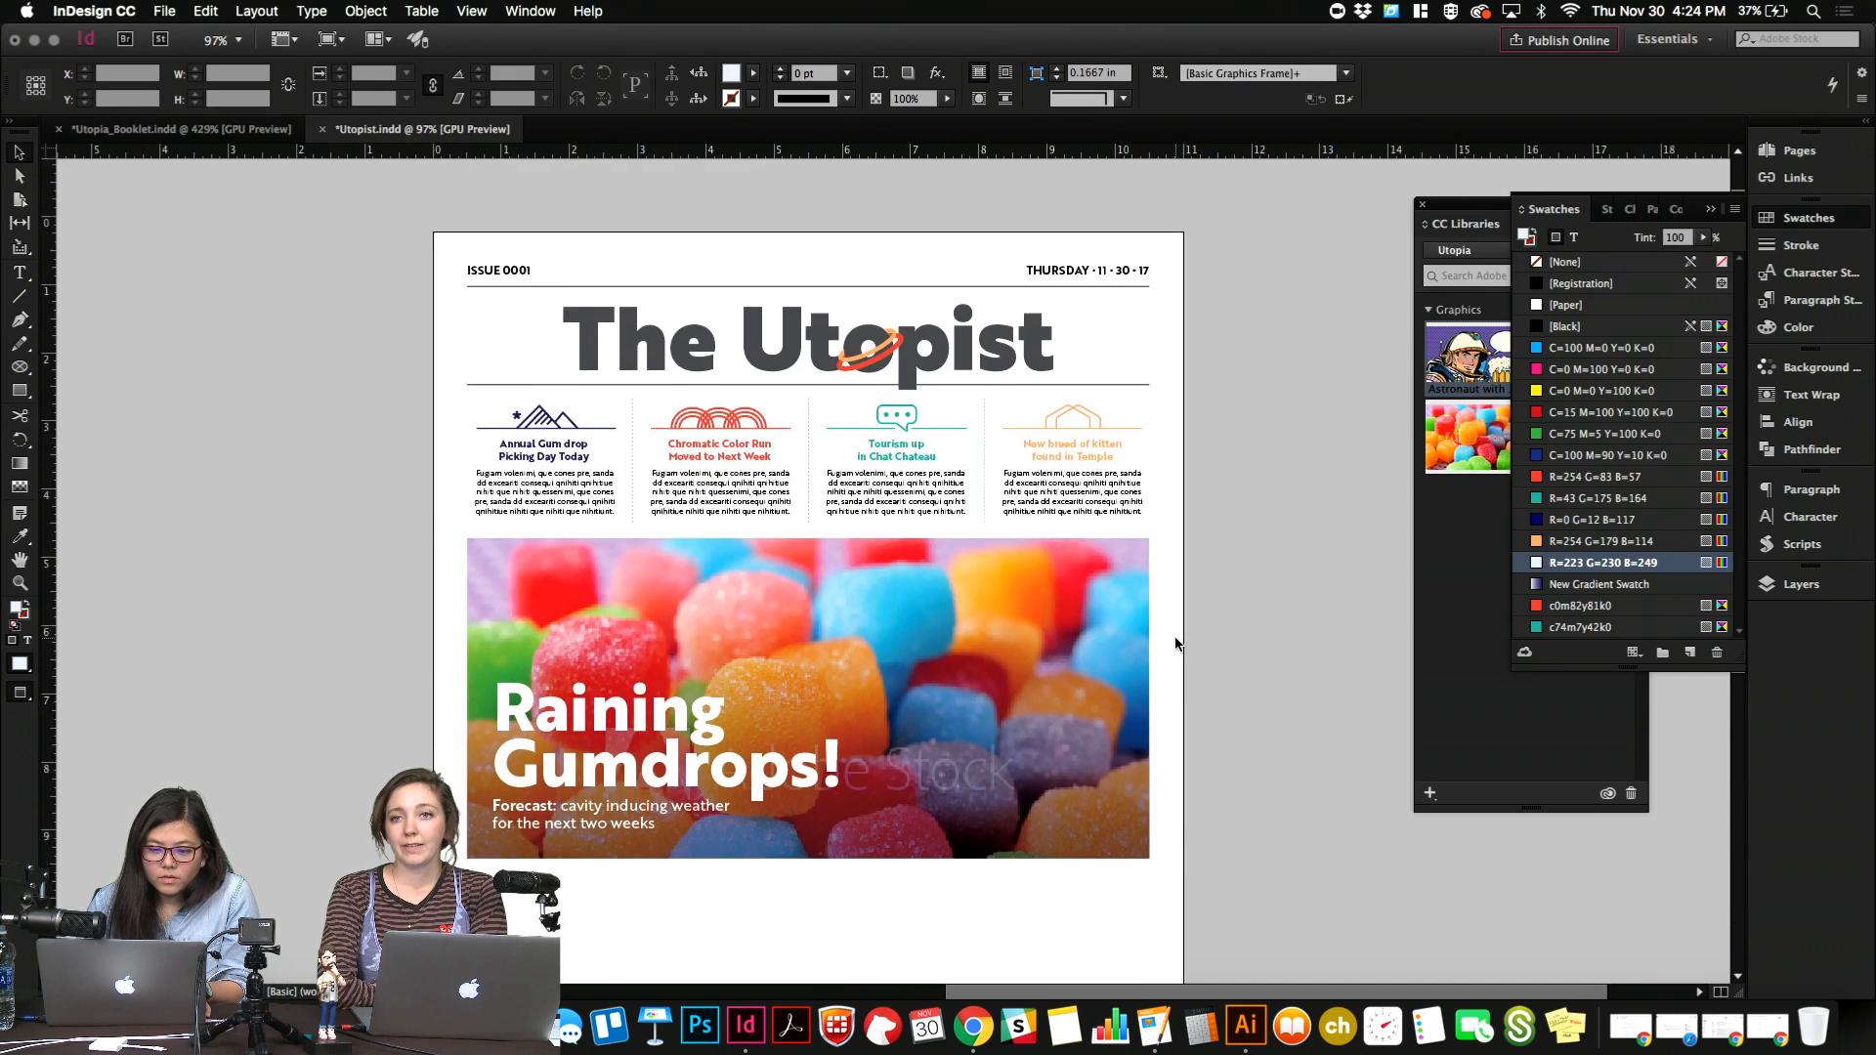
scroll(1175, 636, down, 6)
scroll(1175, 642, right, 1)
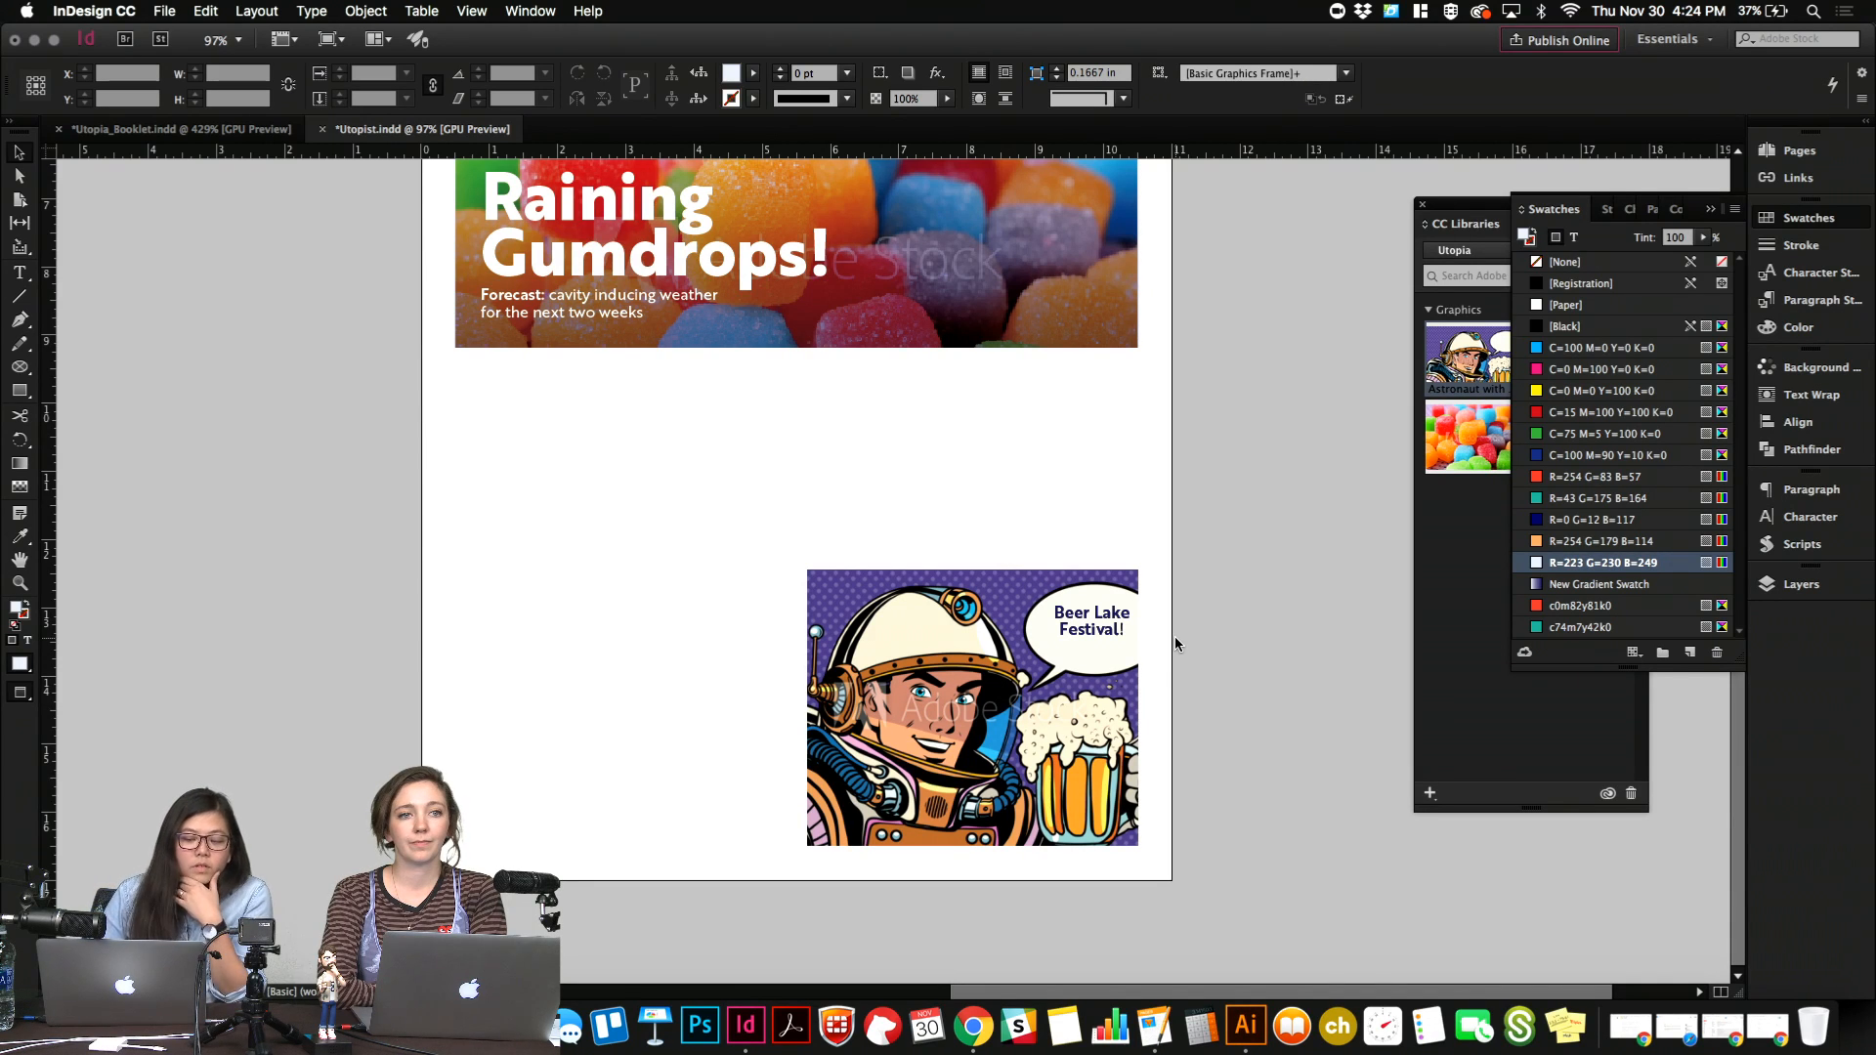
click(1093, 630)
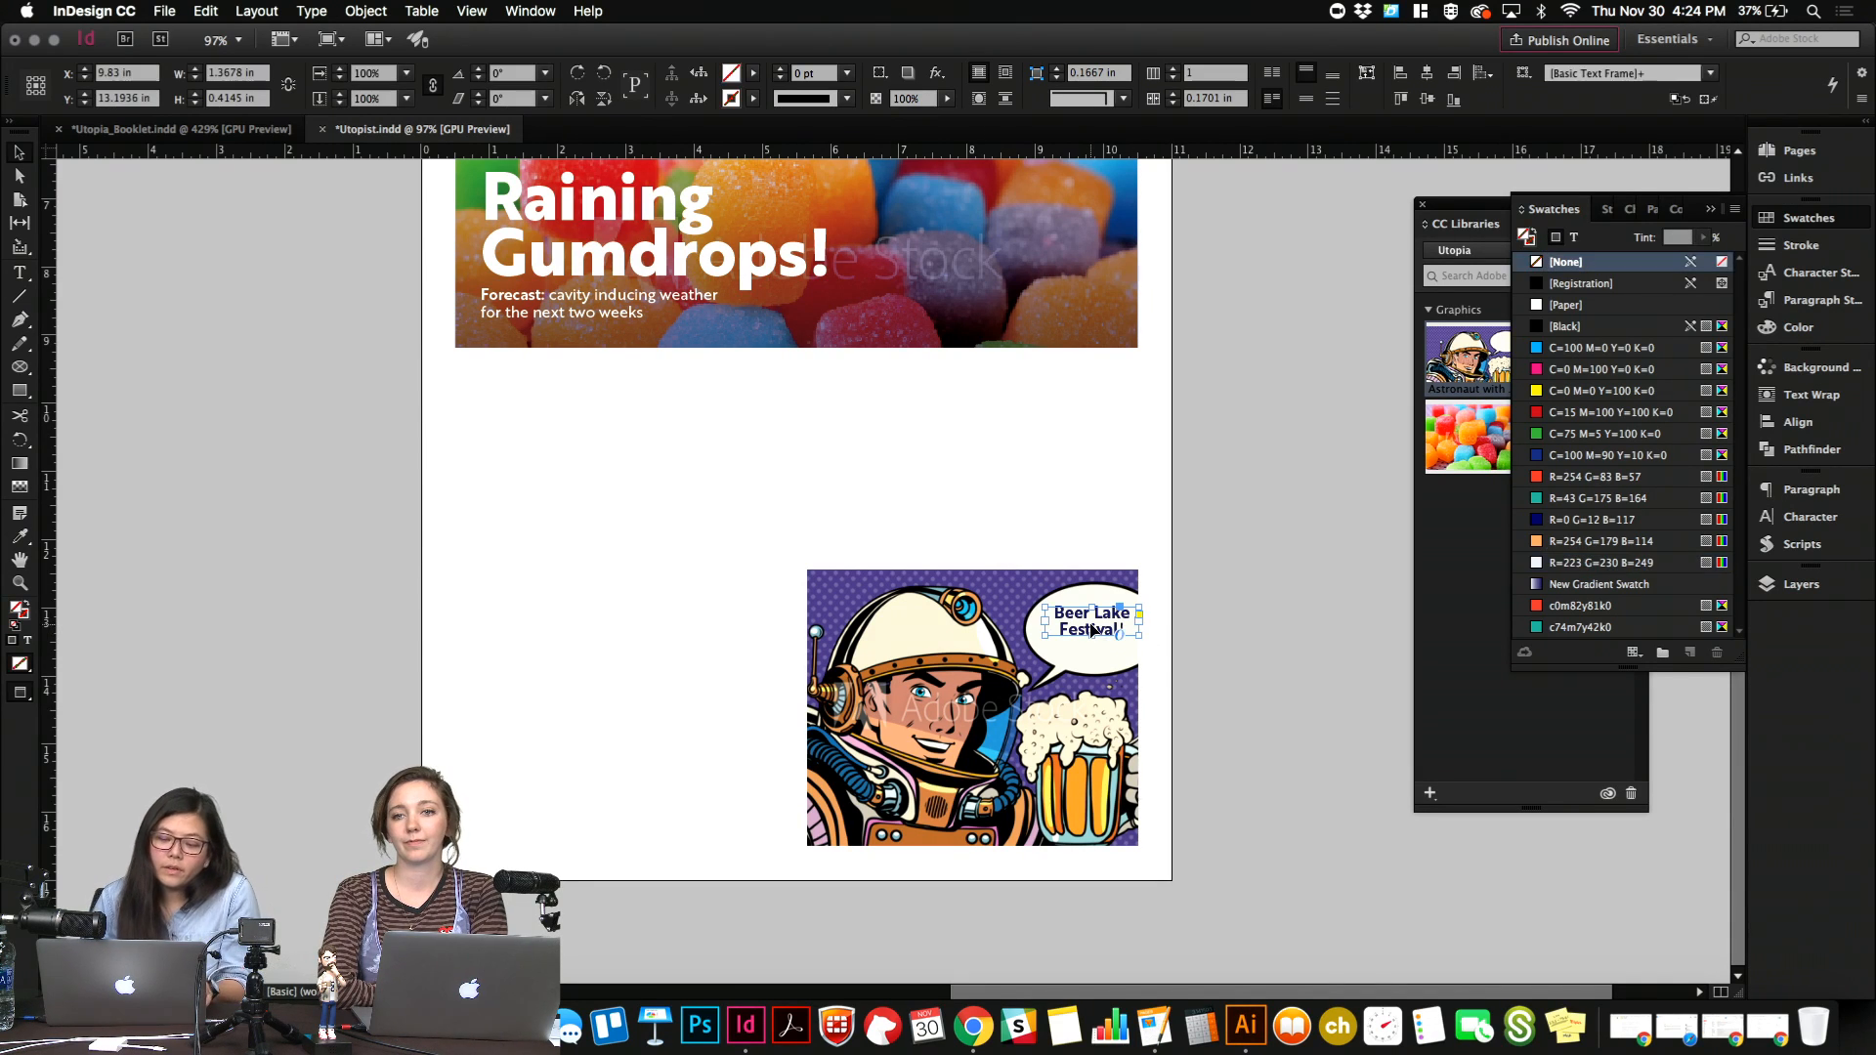
alt+drag(1104, 625, 1105, 659)
double_click(1105, 660)
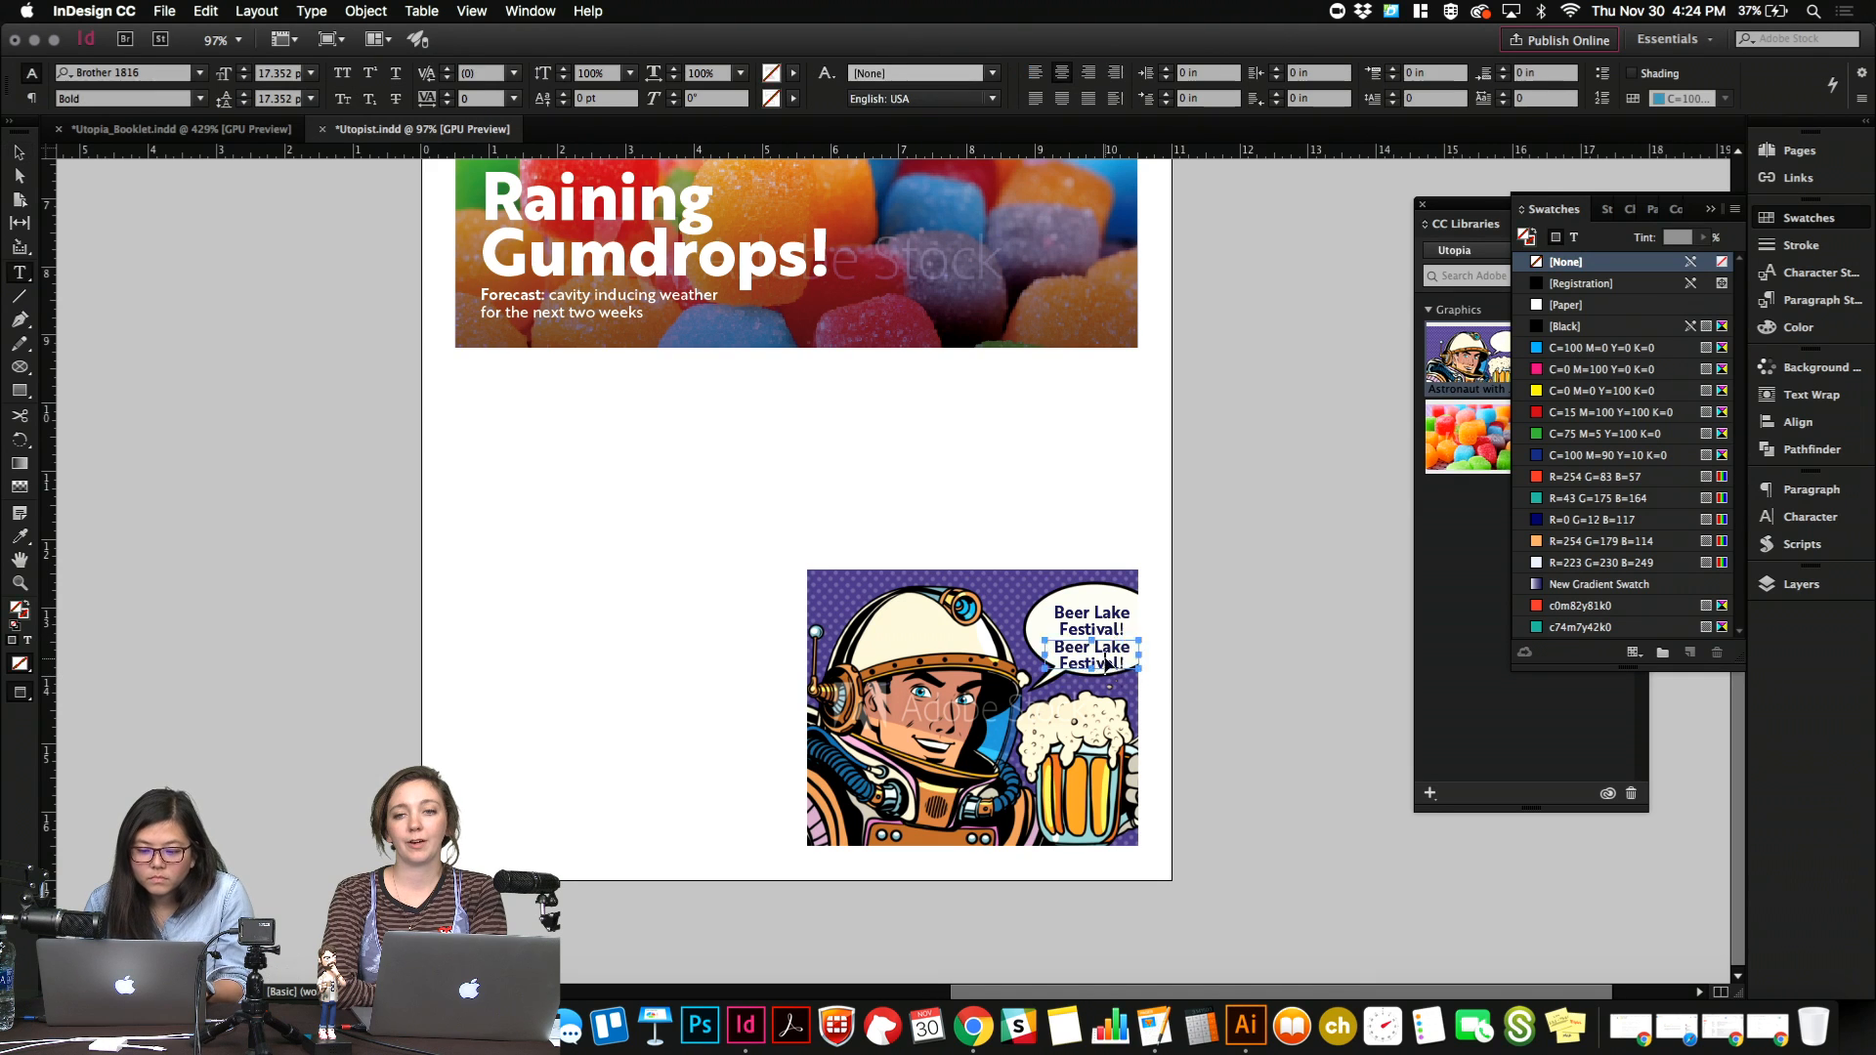
key(super+a)
text(12)
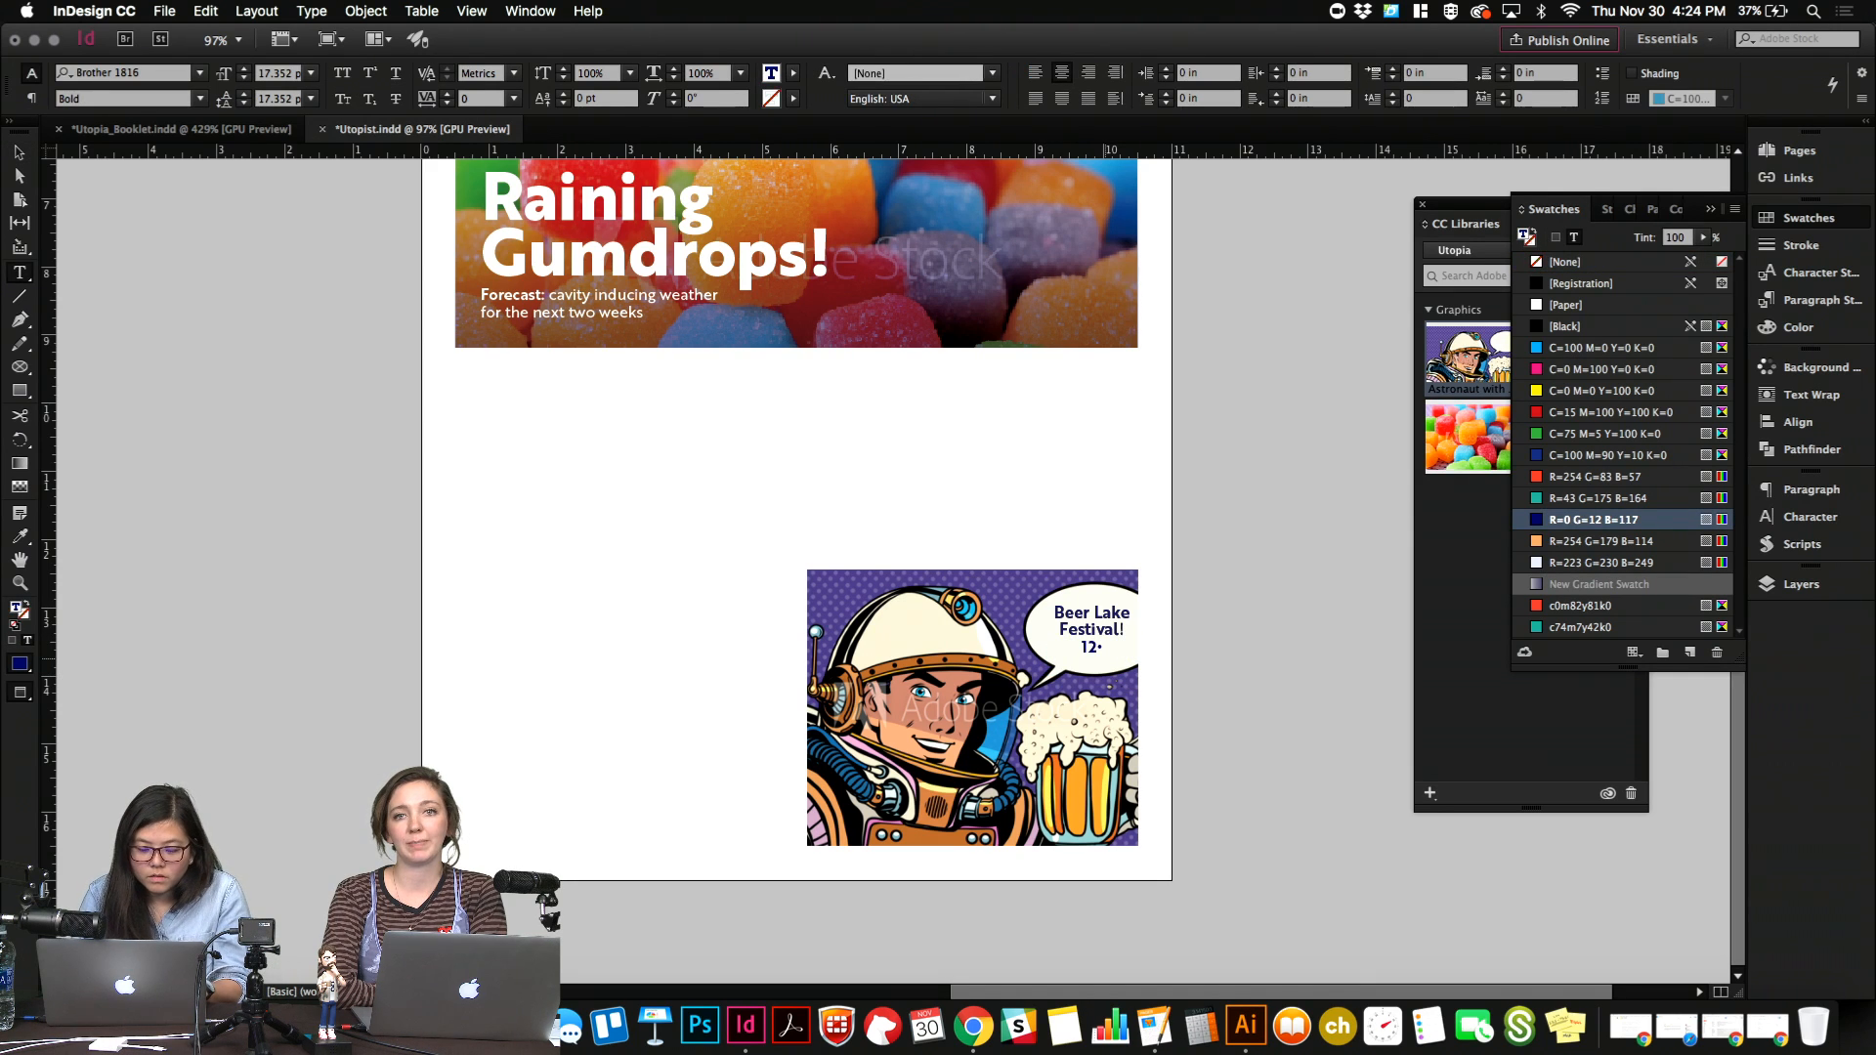
key(BackSpace)
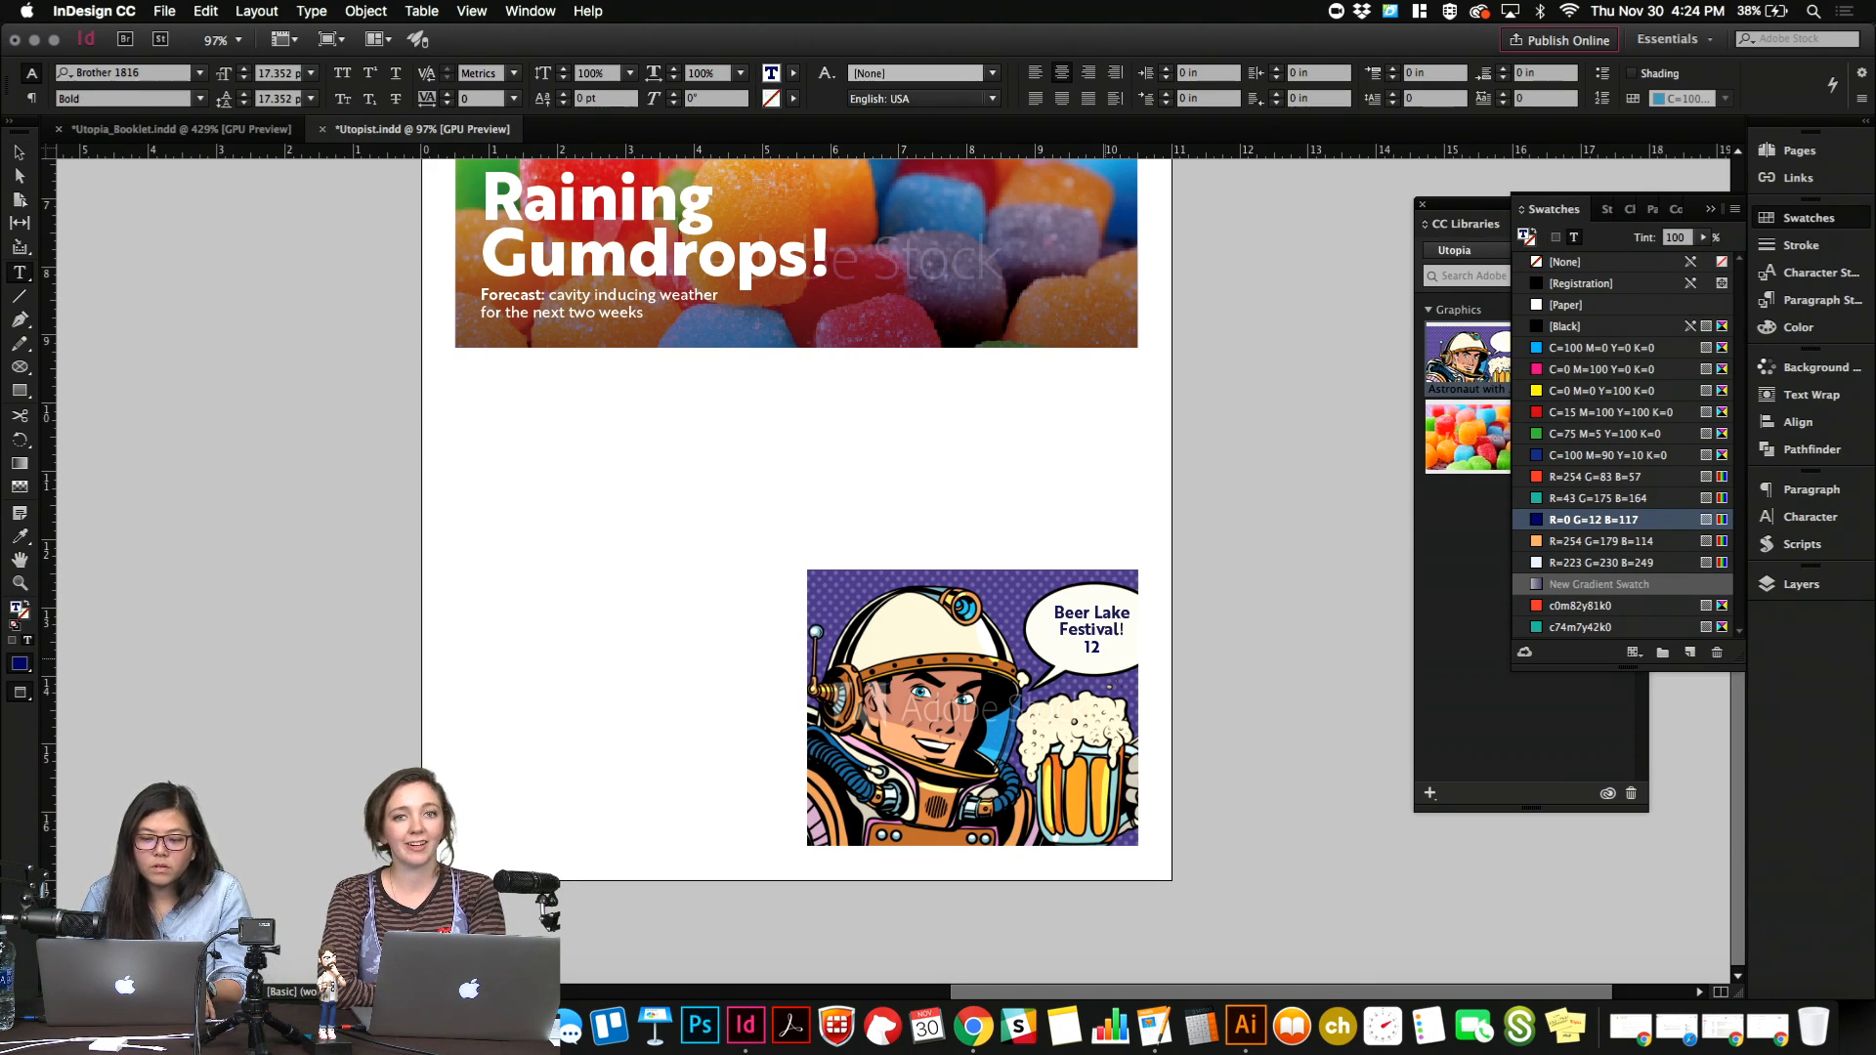
key(BackSpace)
key(BackSpace)
key(BackSpace)
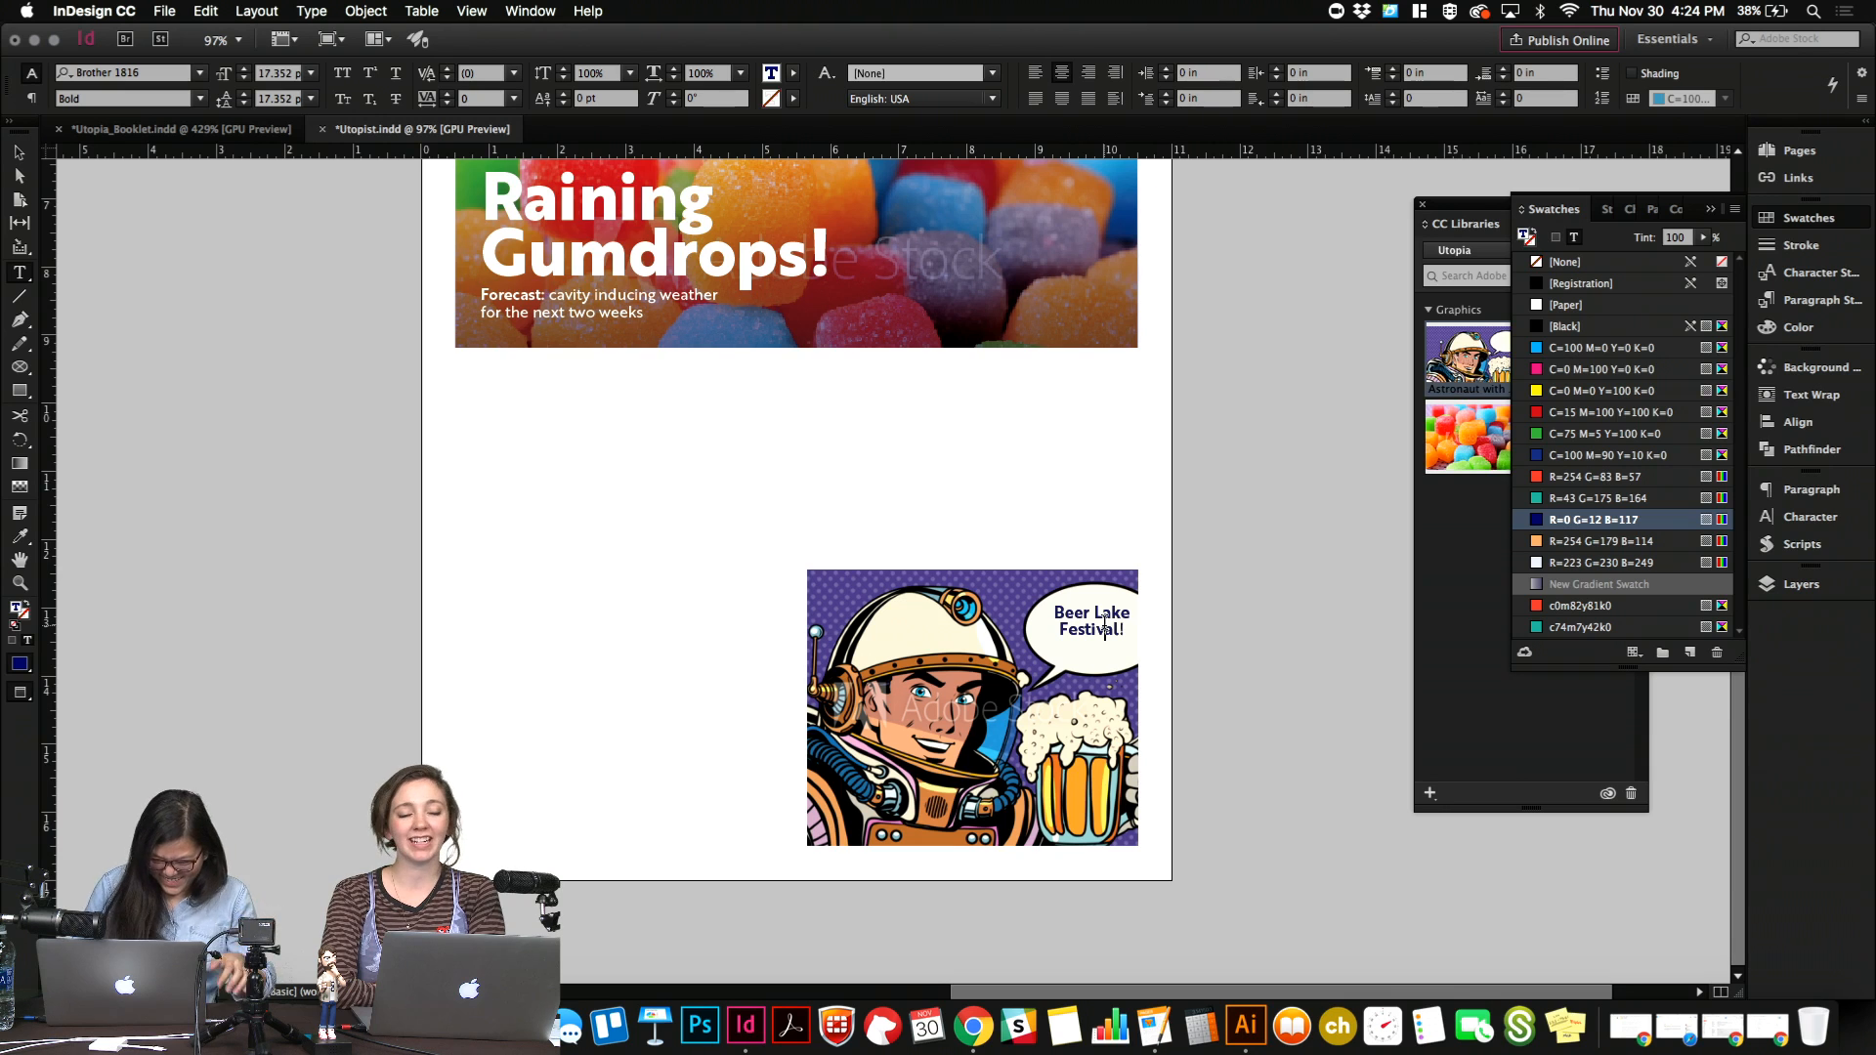
Replace the speech bubble text with "CALL YOUR MOM" and extend its frame downward to fit the third line.
key(super+a)
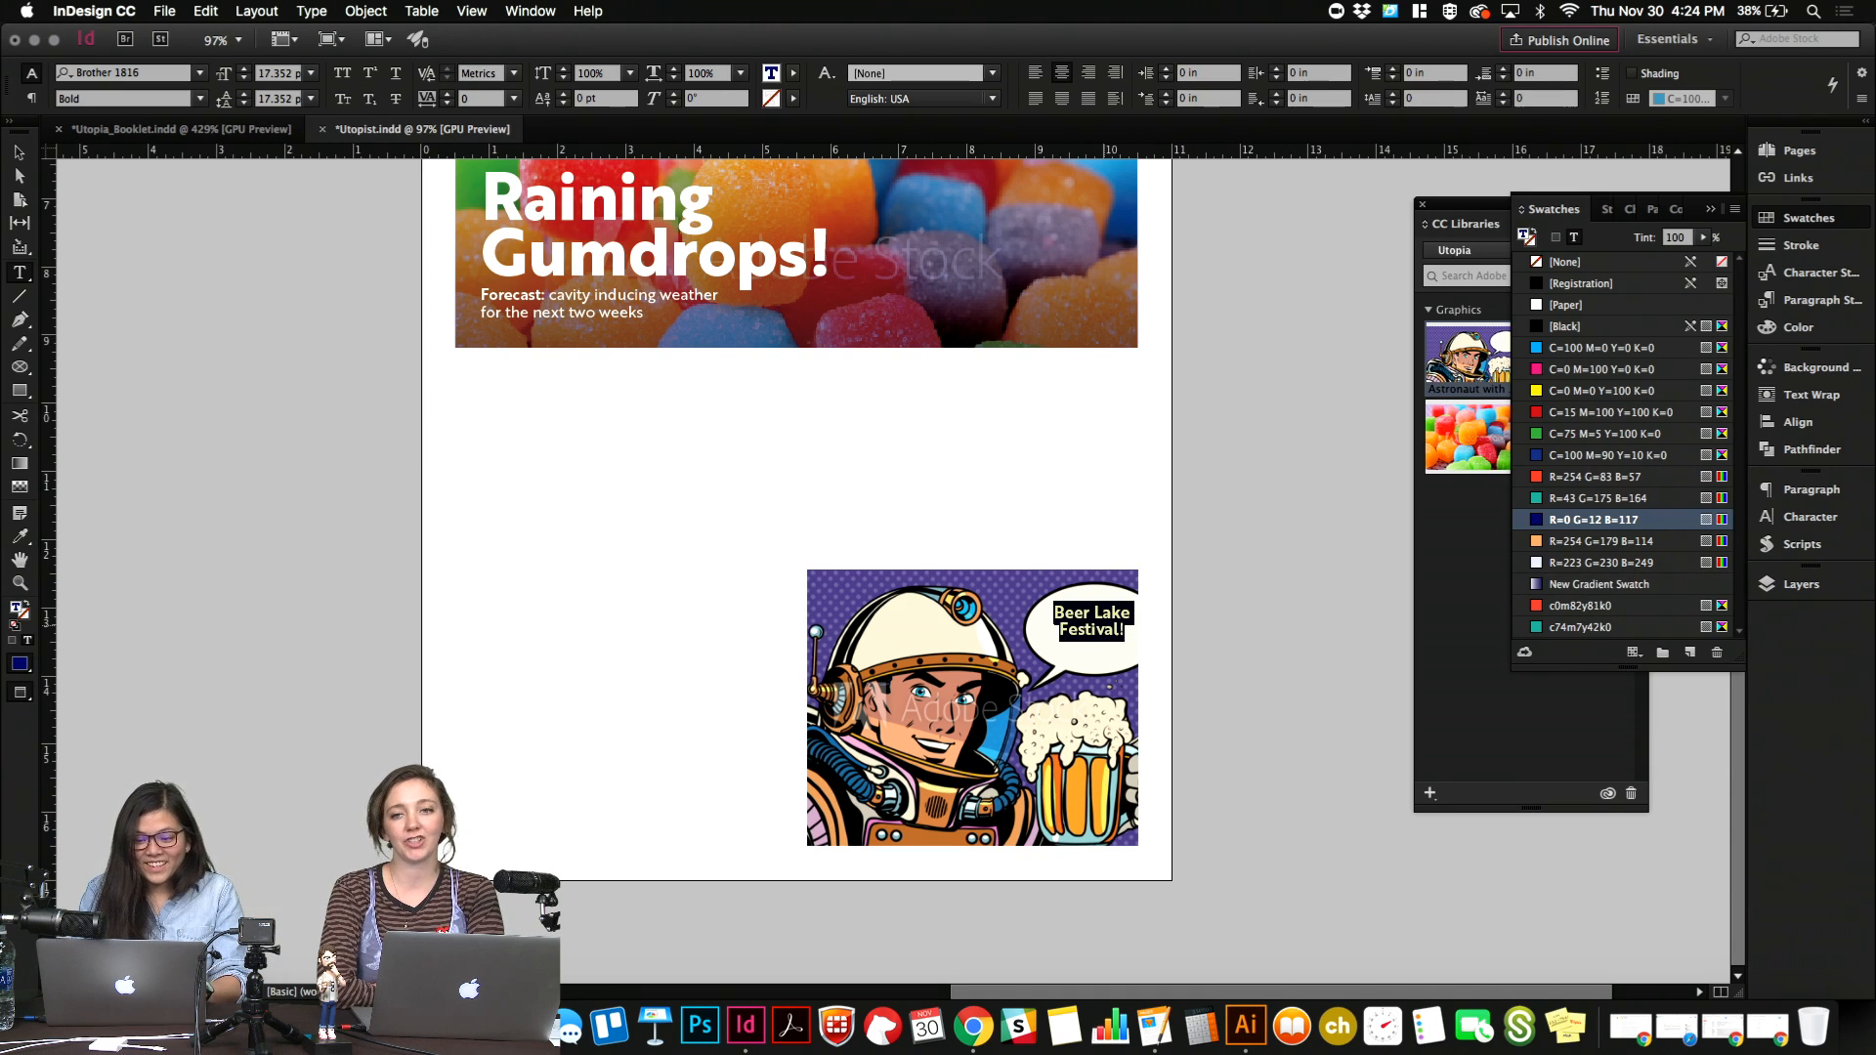
text(CALL YOUR)
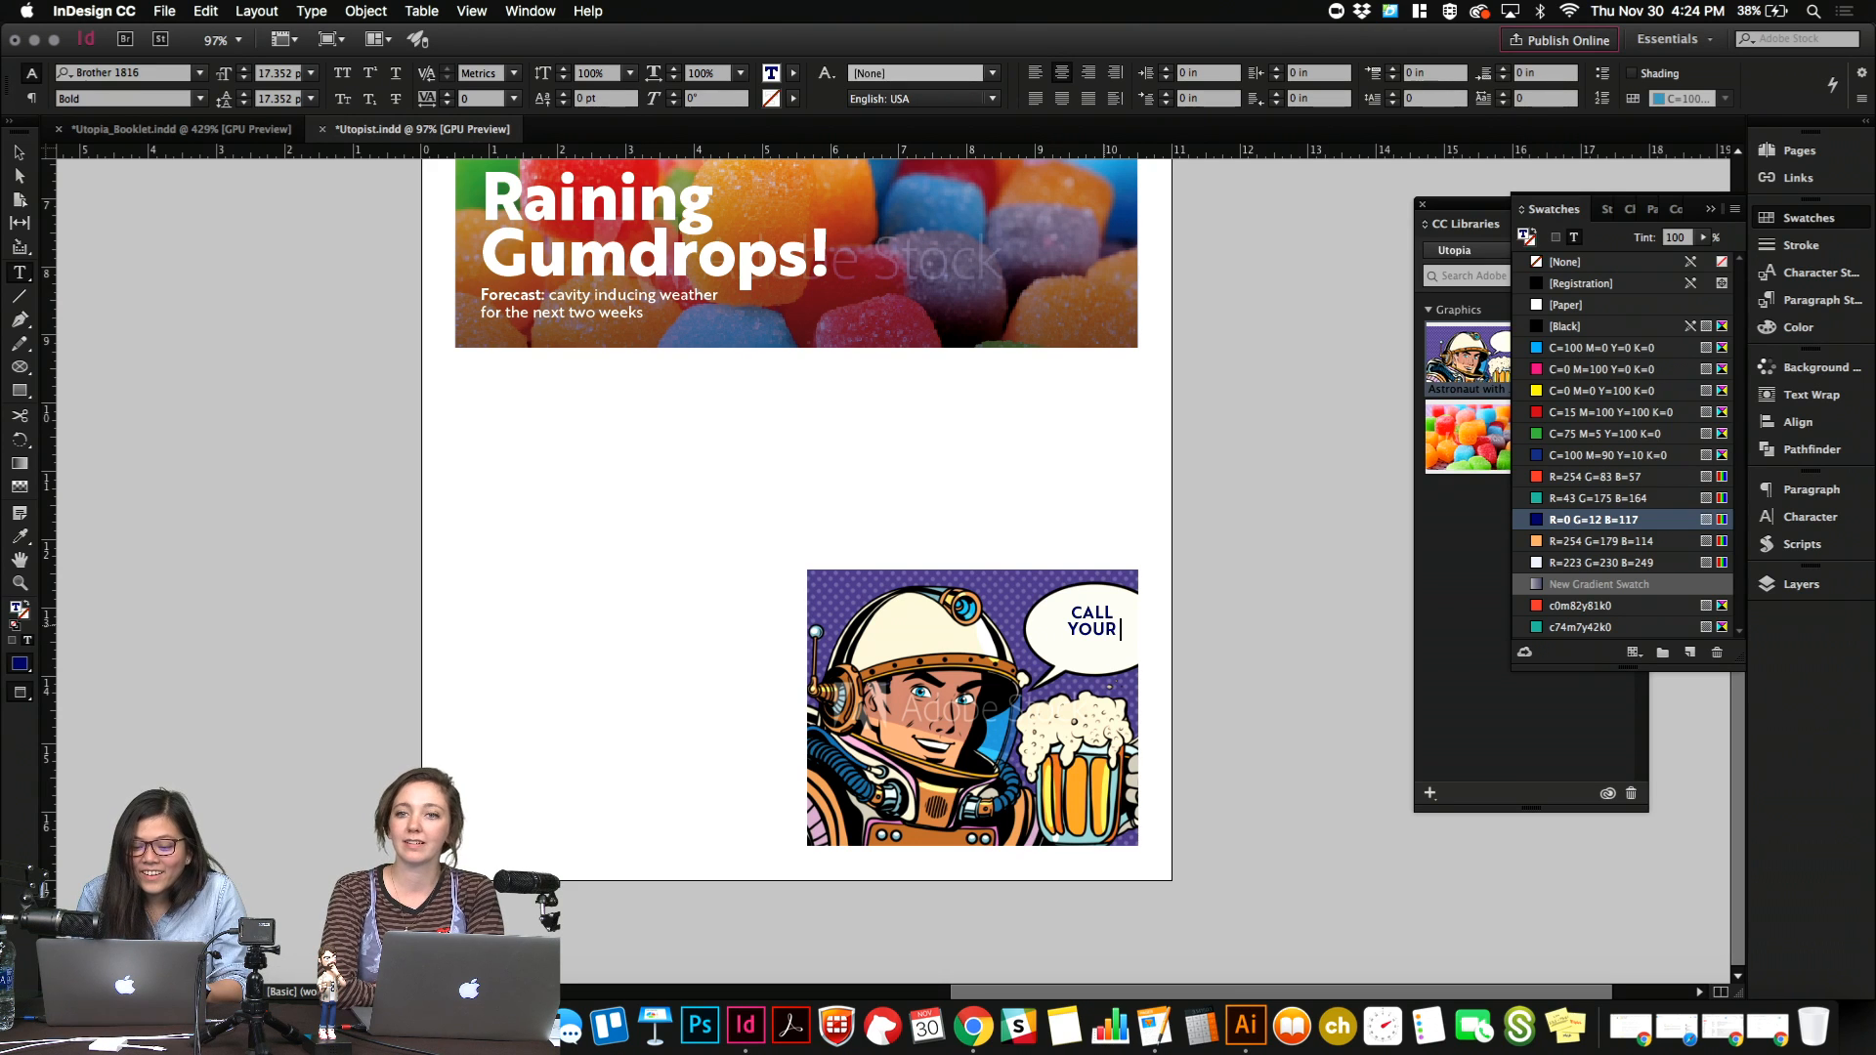
text( MOM)
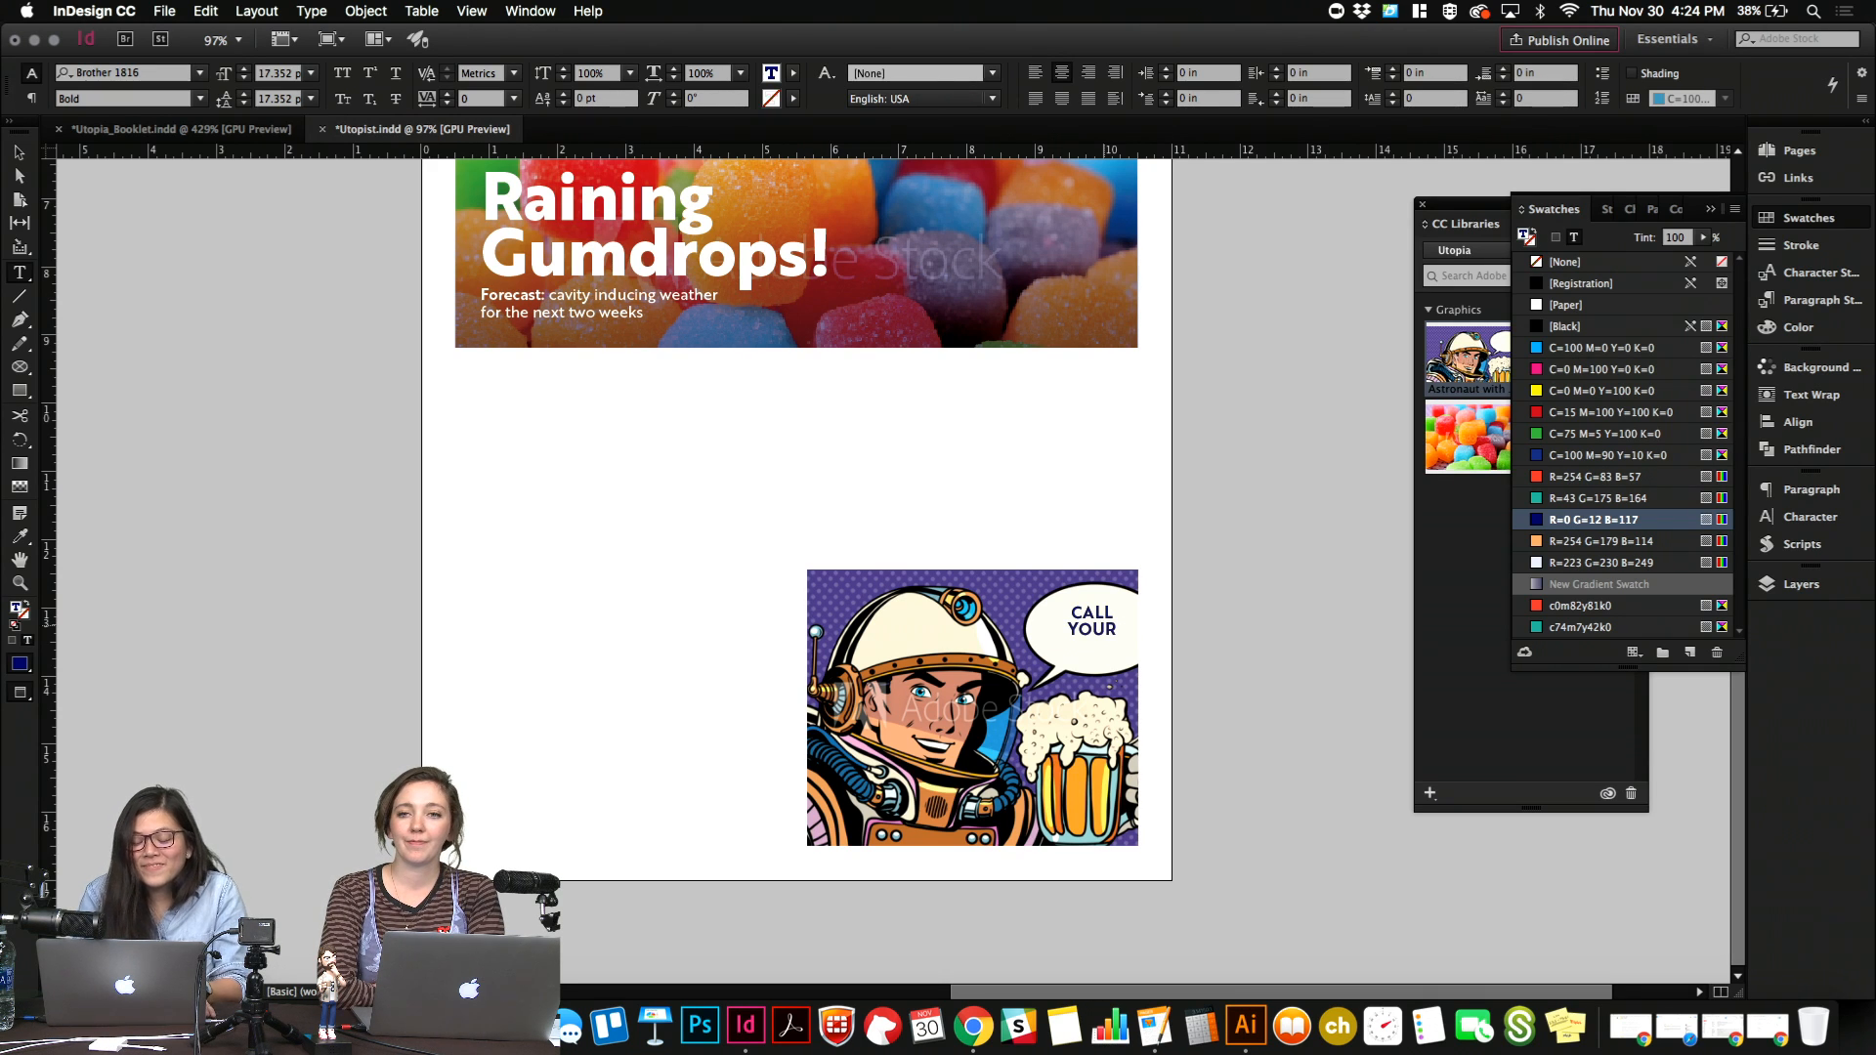
key(Escape)
drag(1093, 645, 1093, 688)
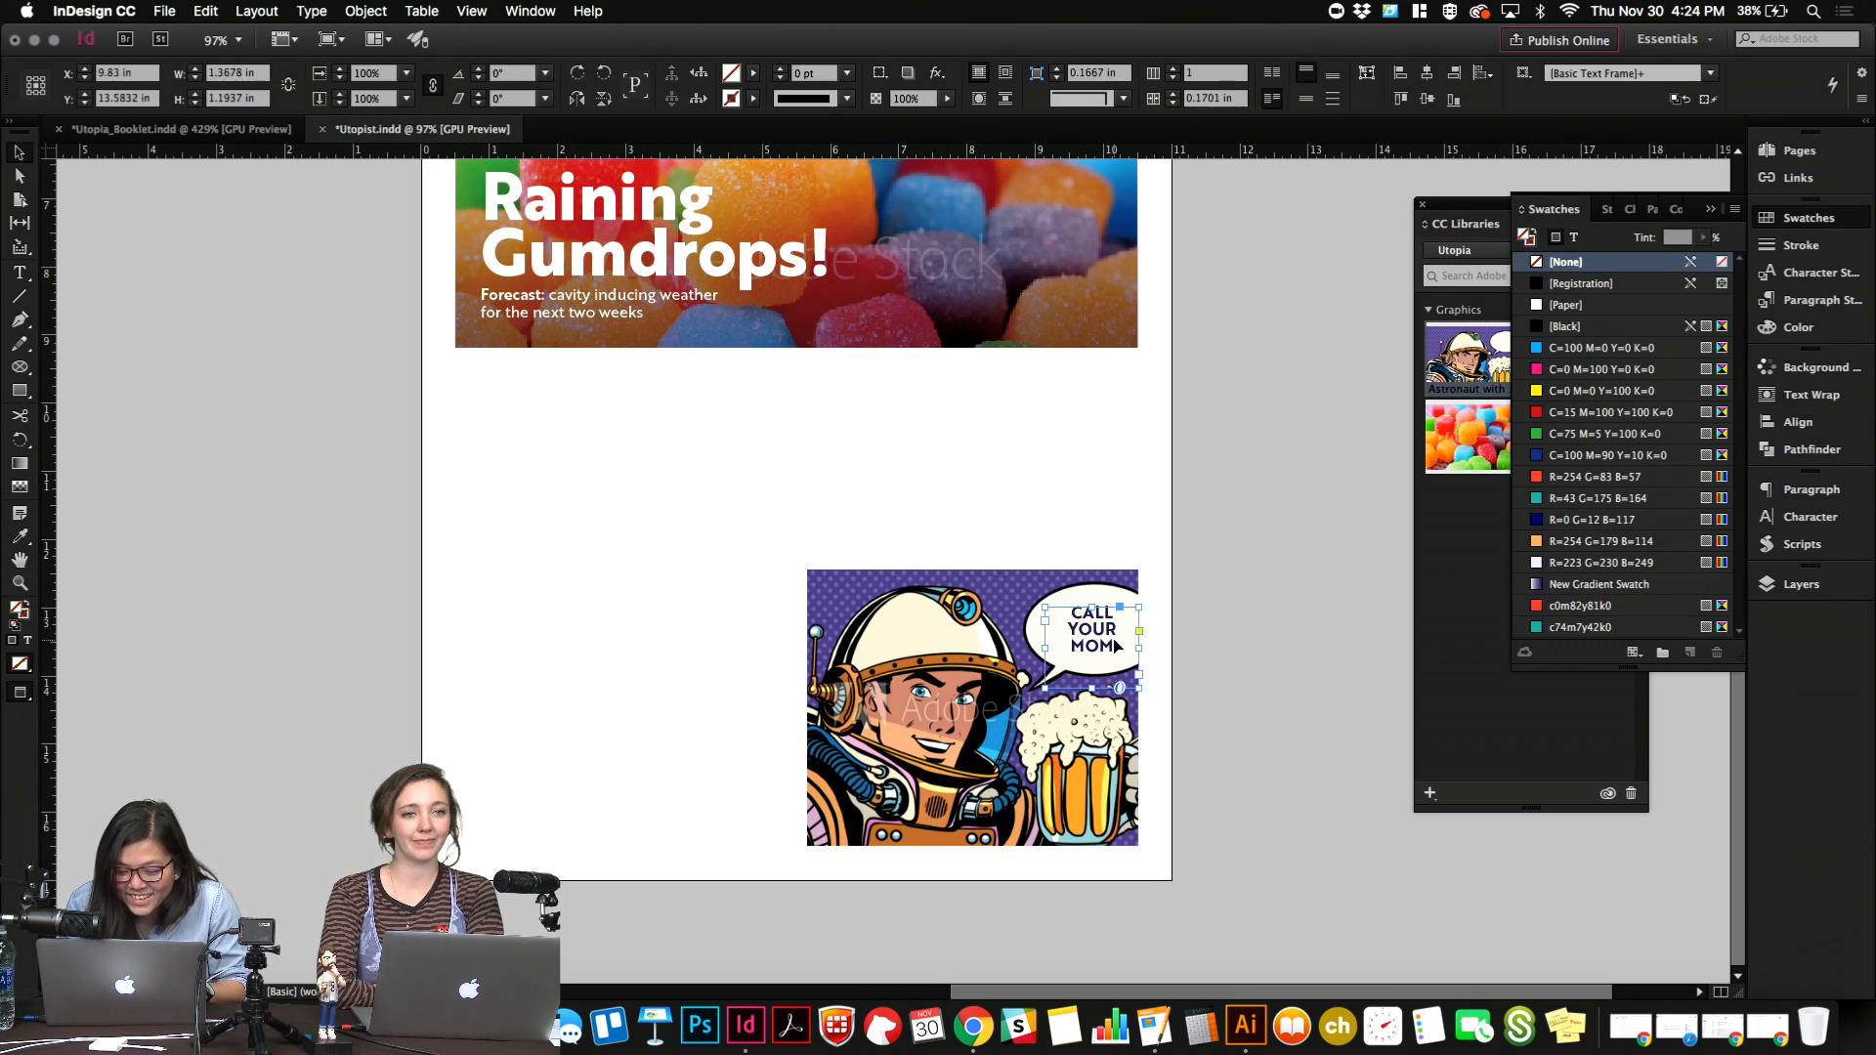
Change the speech bubble text to "Call your mom this week!" and fit the frame to its content.
double_click(1115, 644)
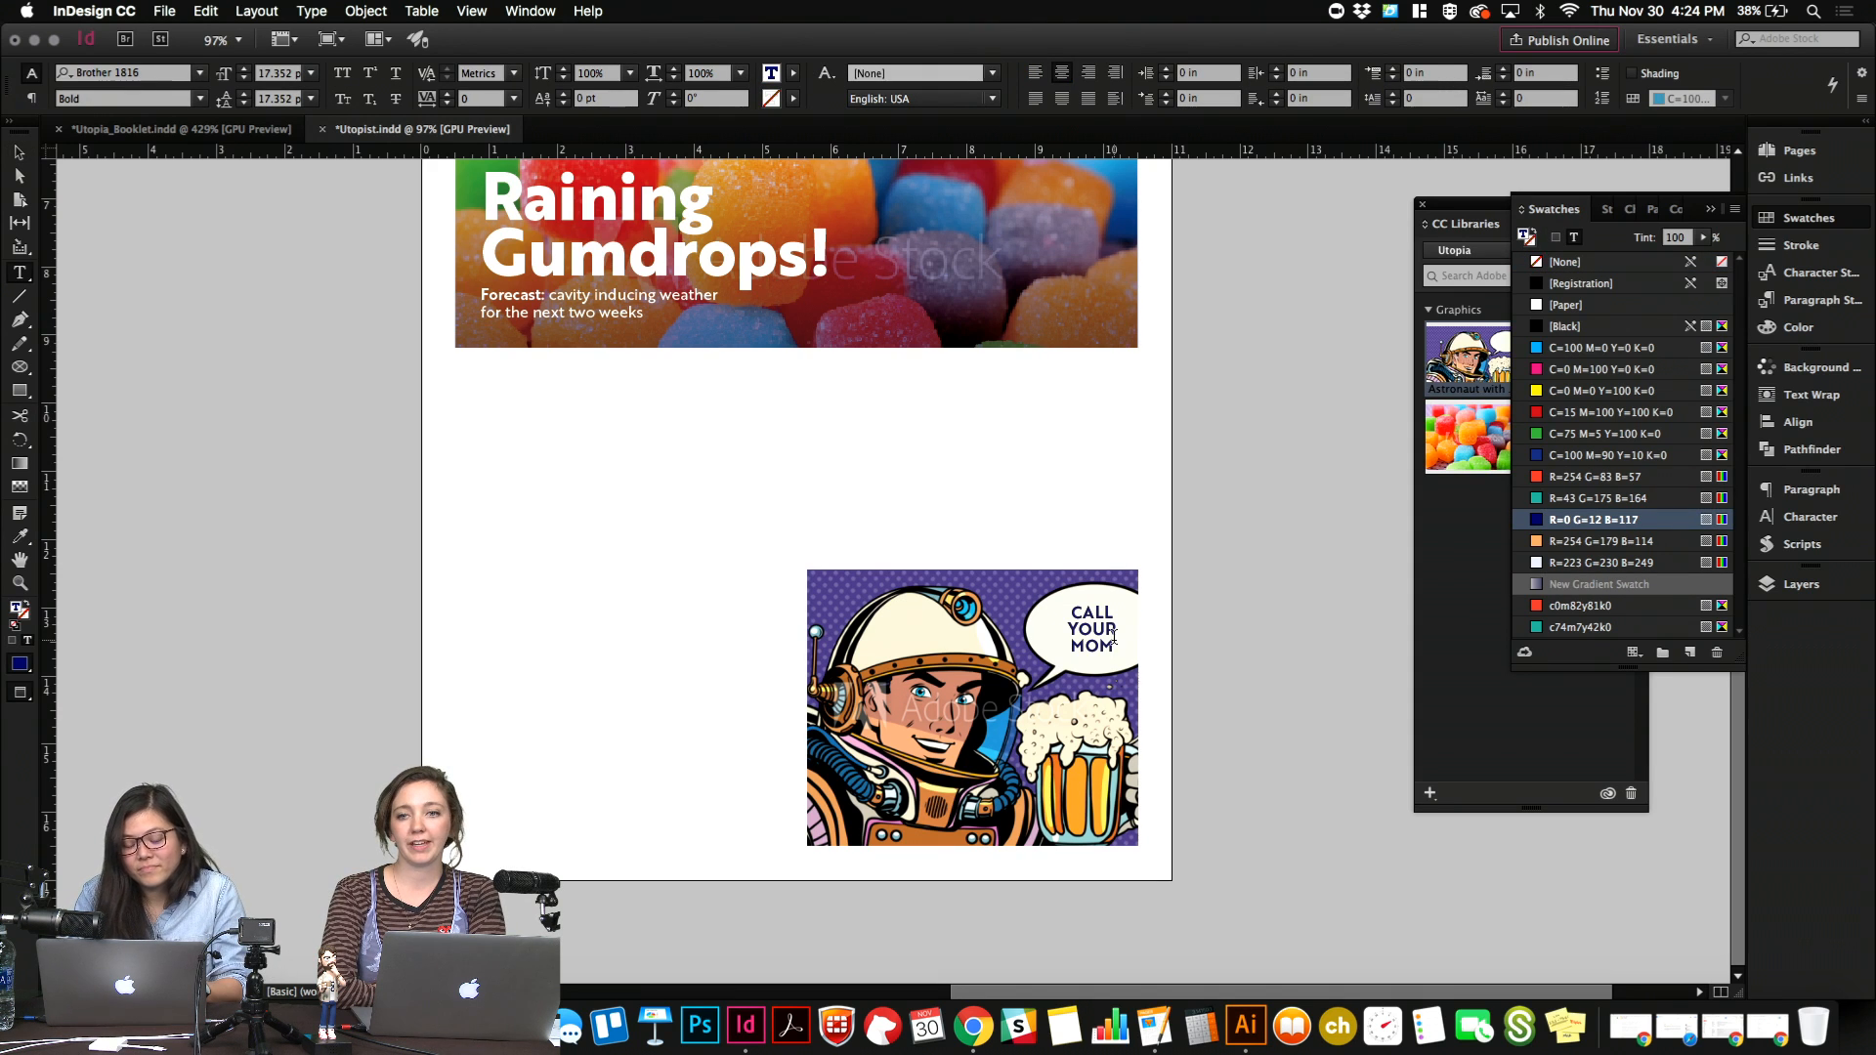
key(super+a)
text(CALL)
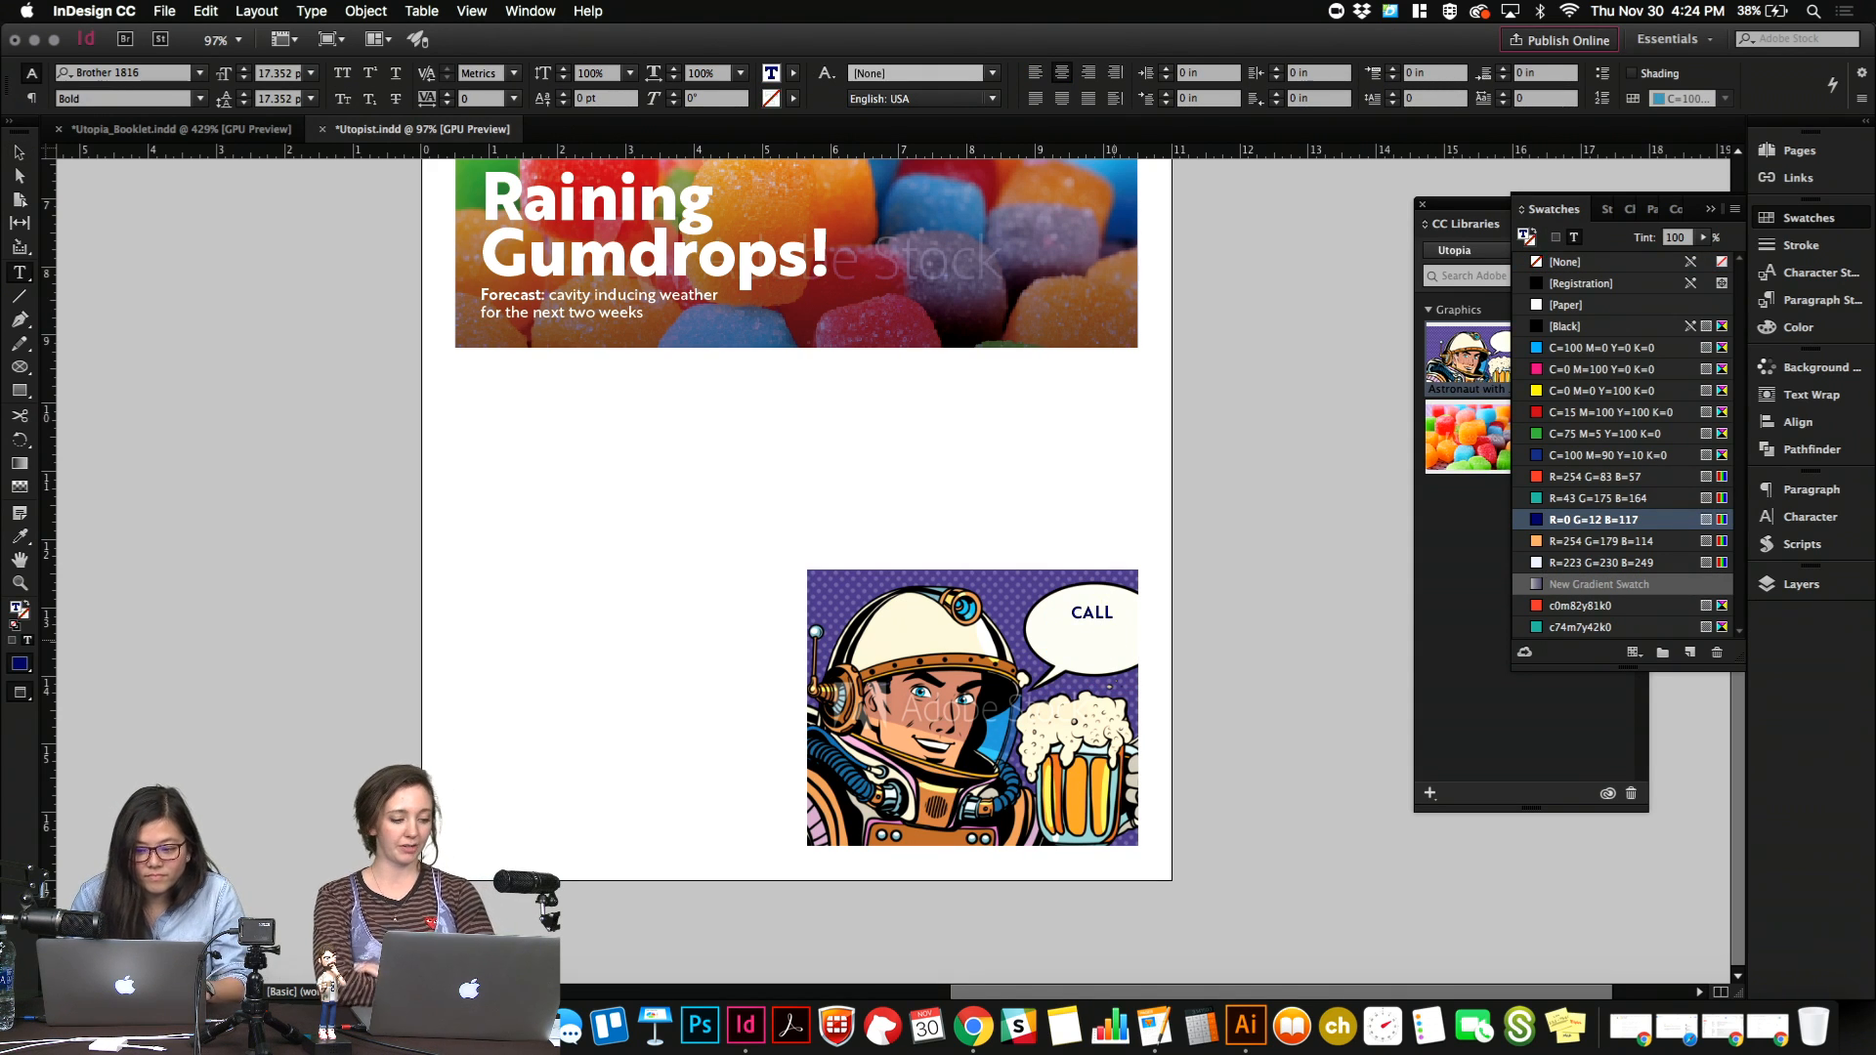
key(super+a)
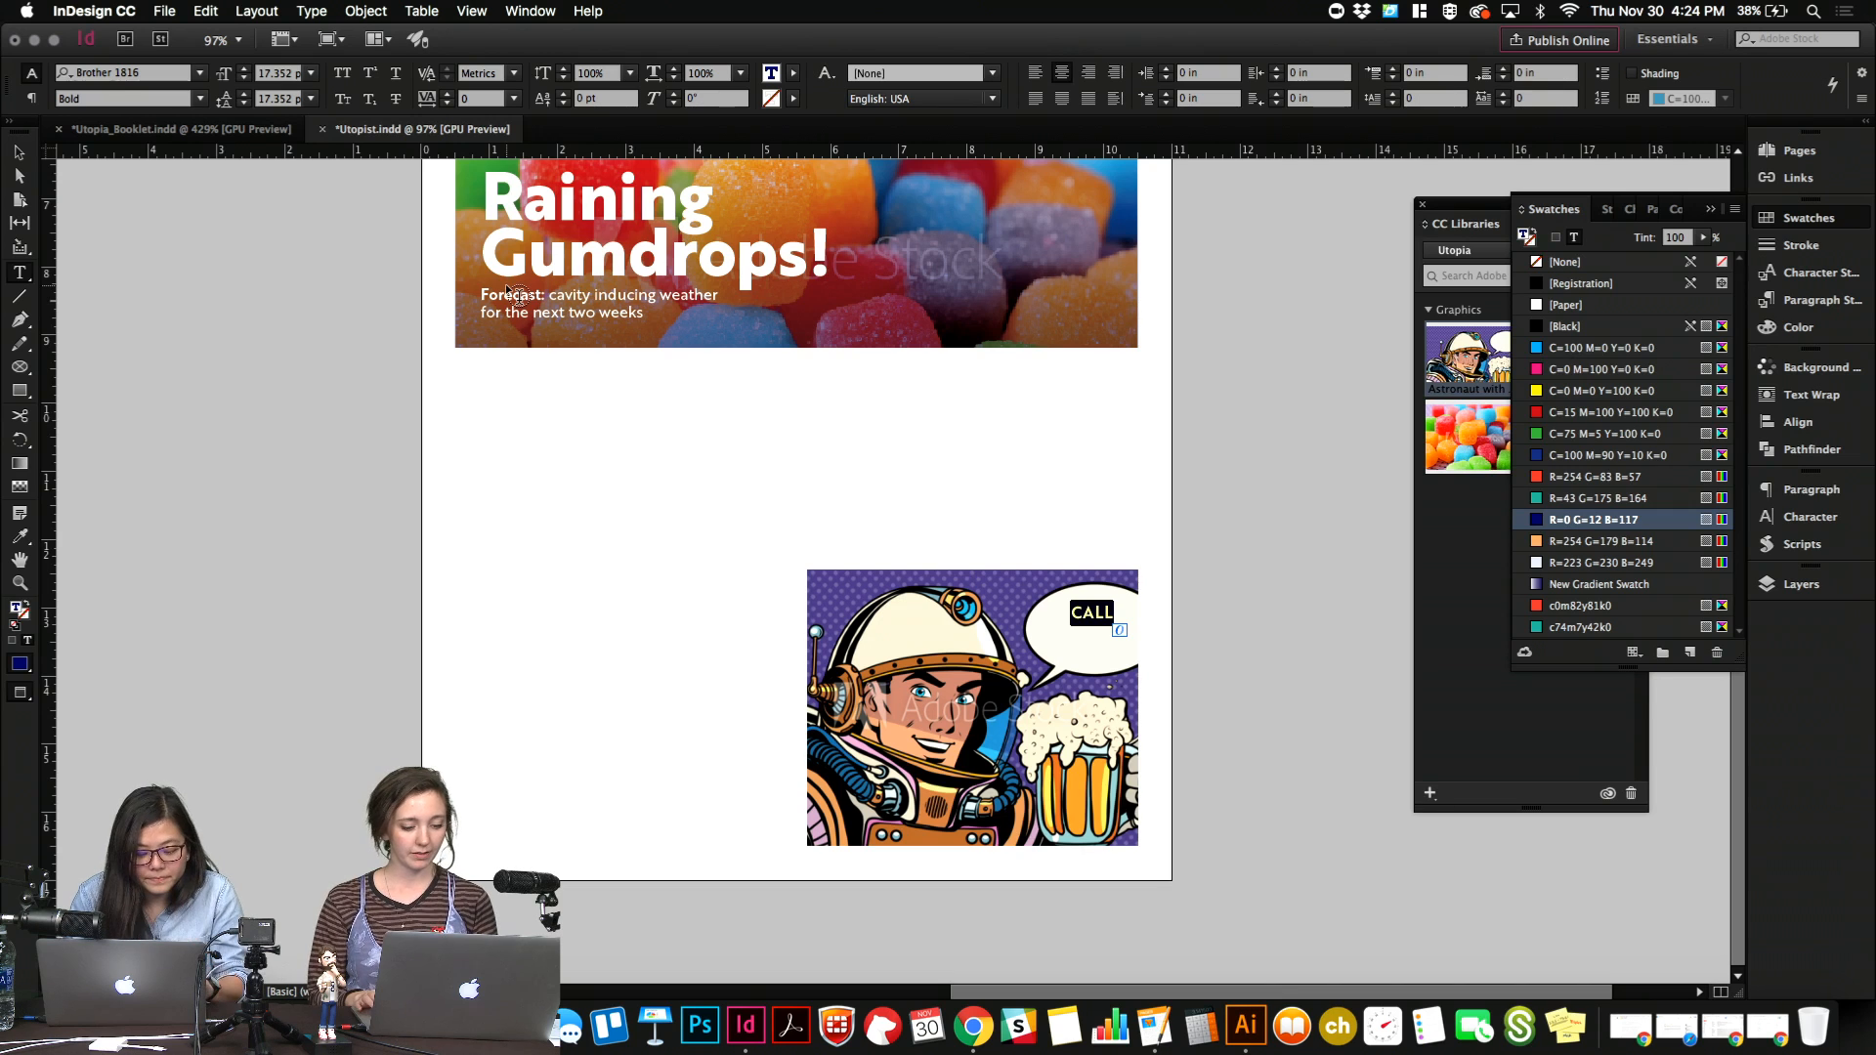
text(Call your)
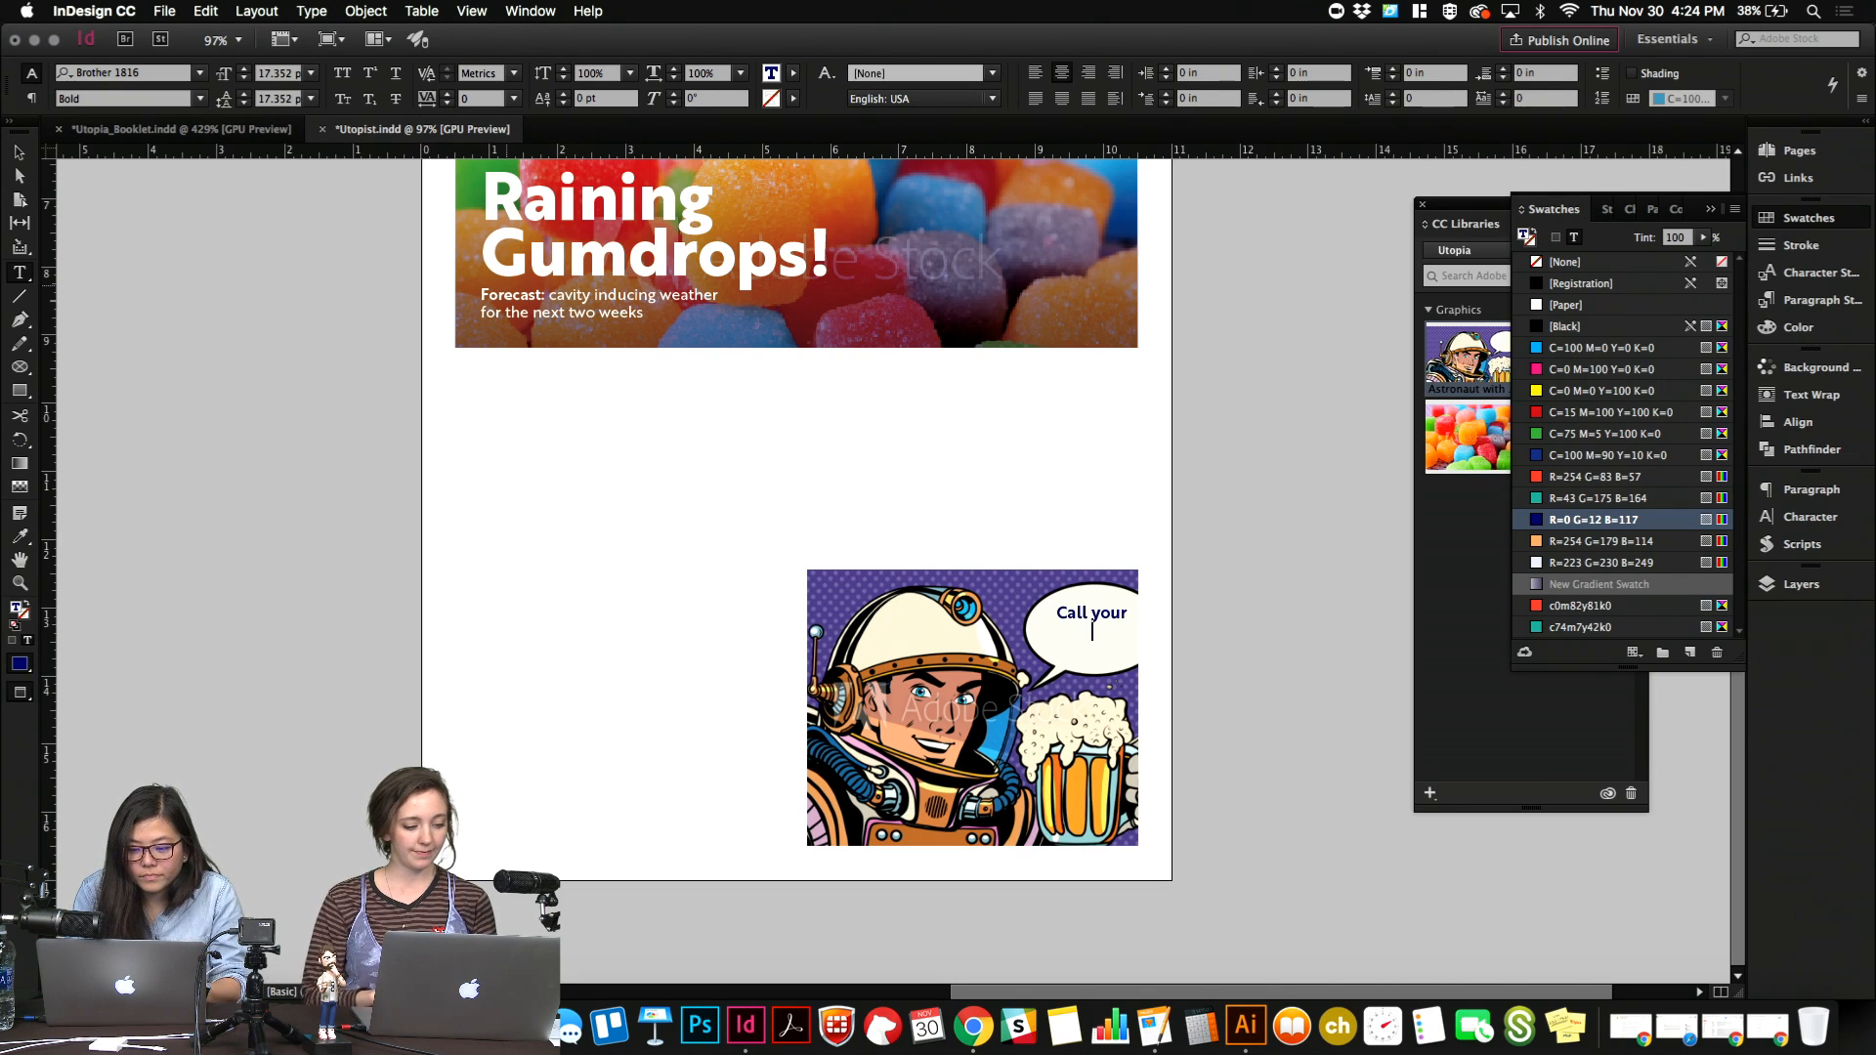
text( mom this week!)
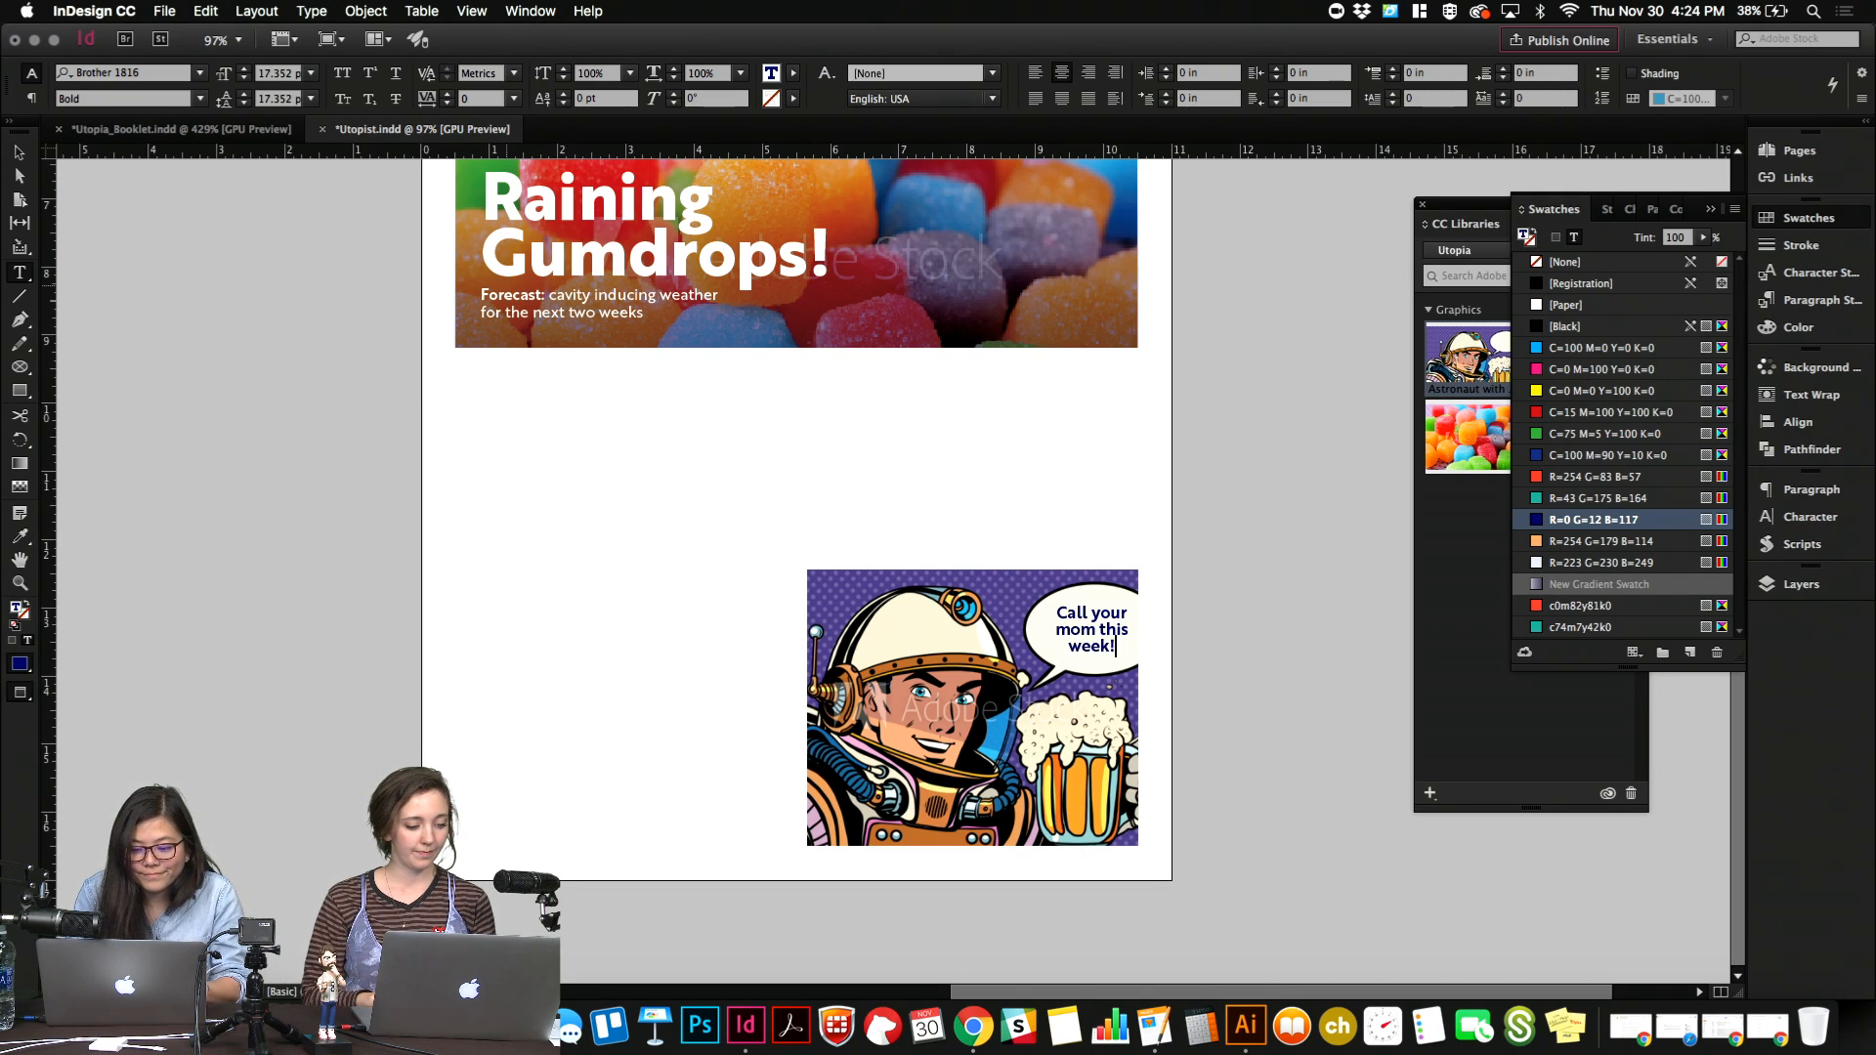
key(Escape)
key(super+alt+c)
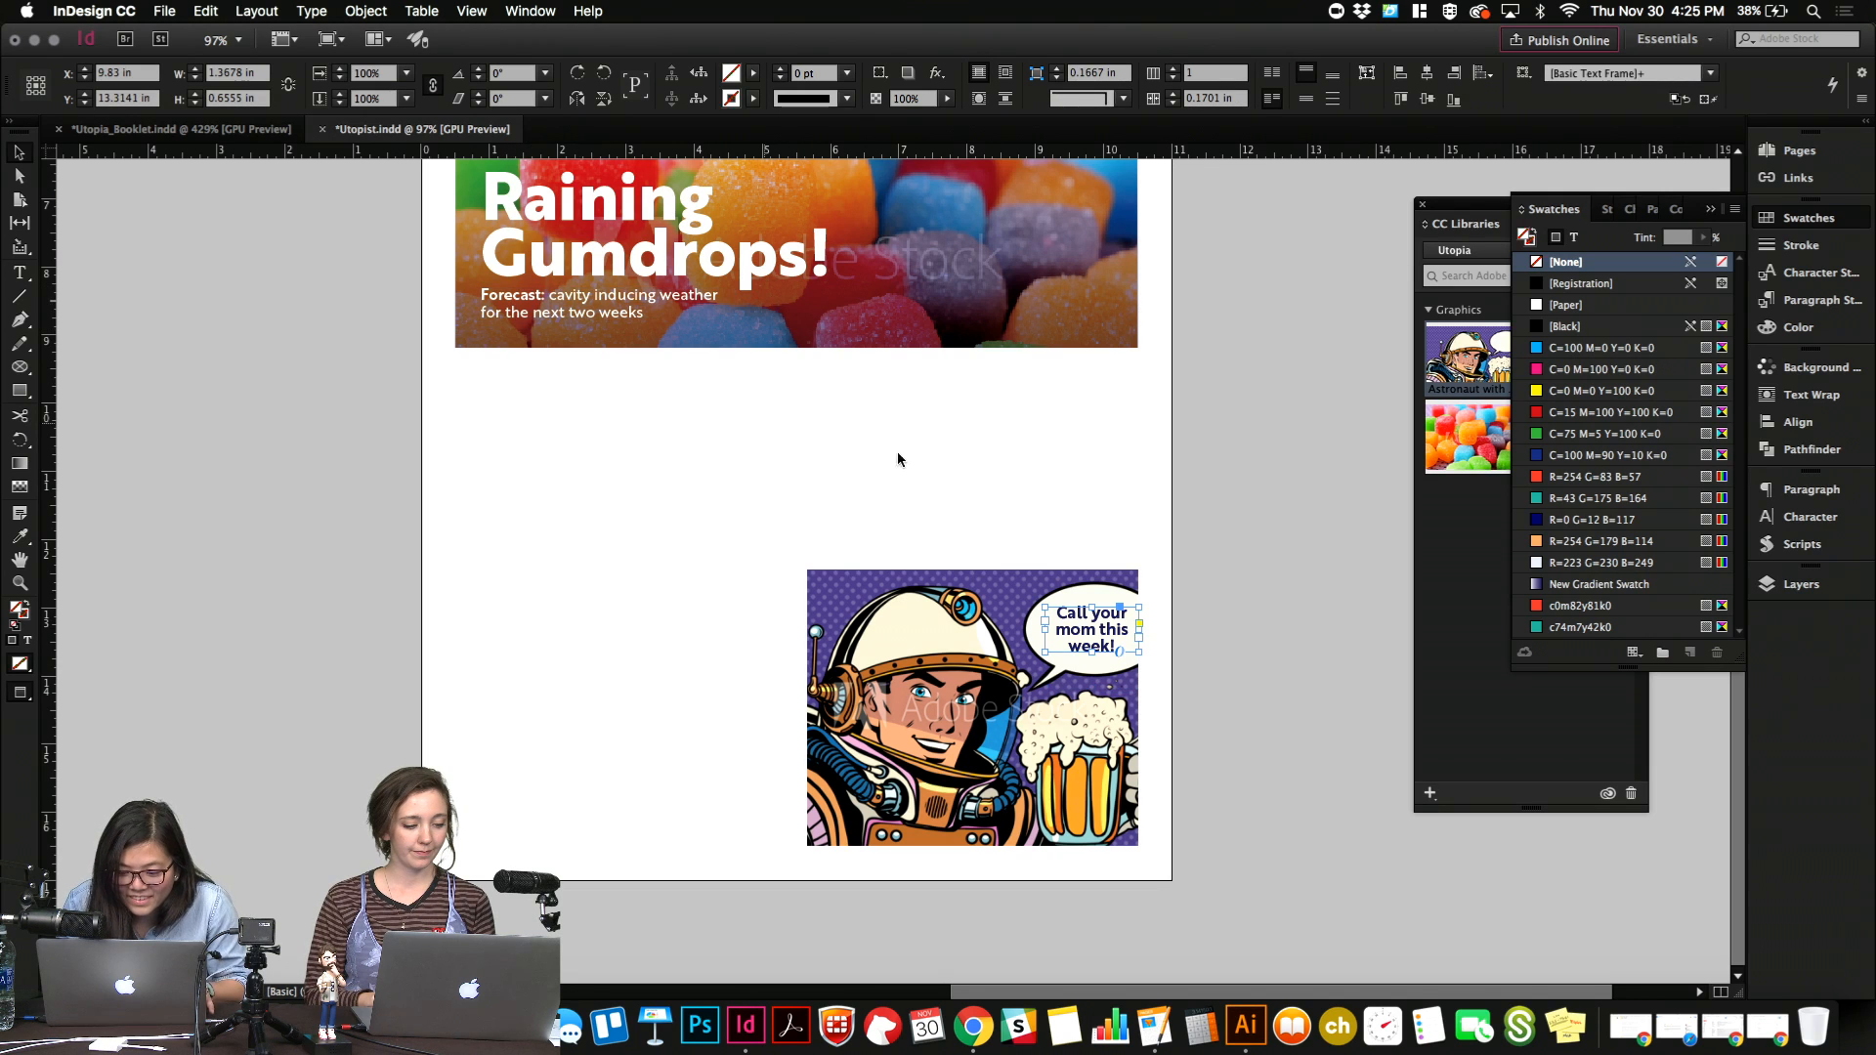
Scale the speech bubble text with its frame to about 1.45 by 0.69 in and nudge it slightly to centre it in the bubble.
drag(1139, 626, 1145, 631)
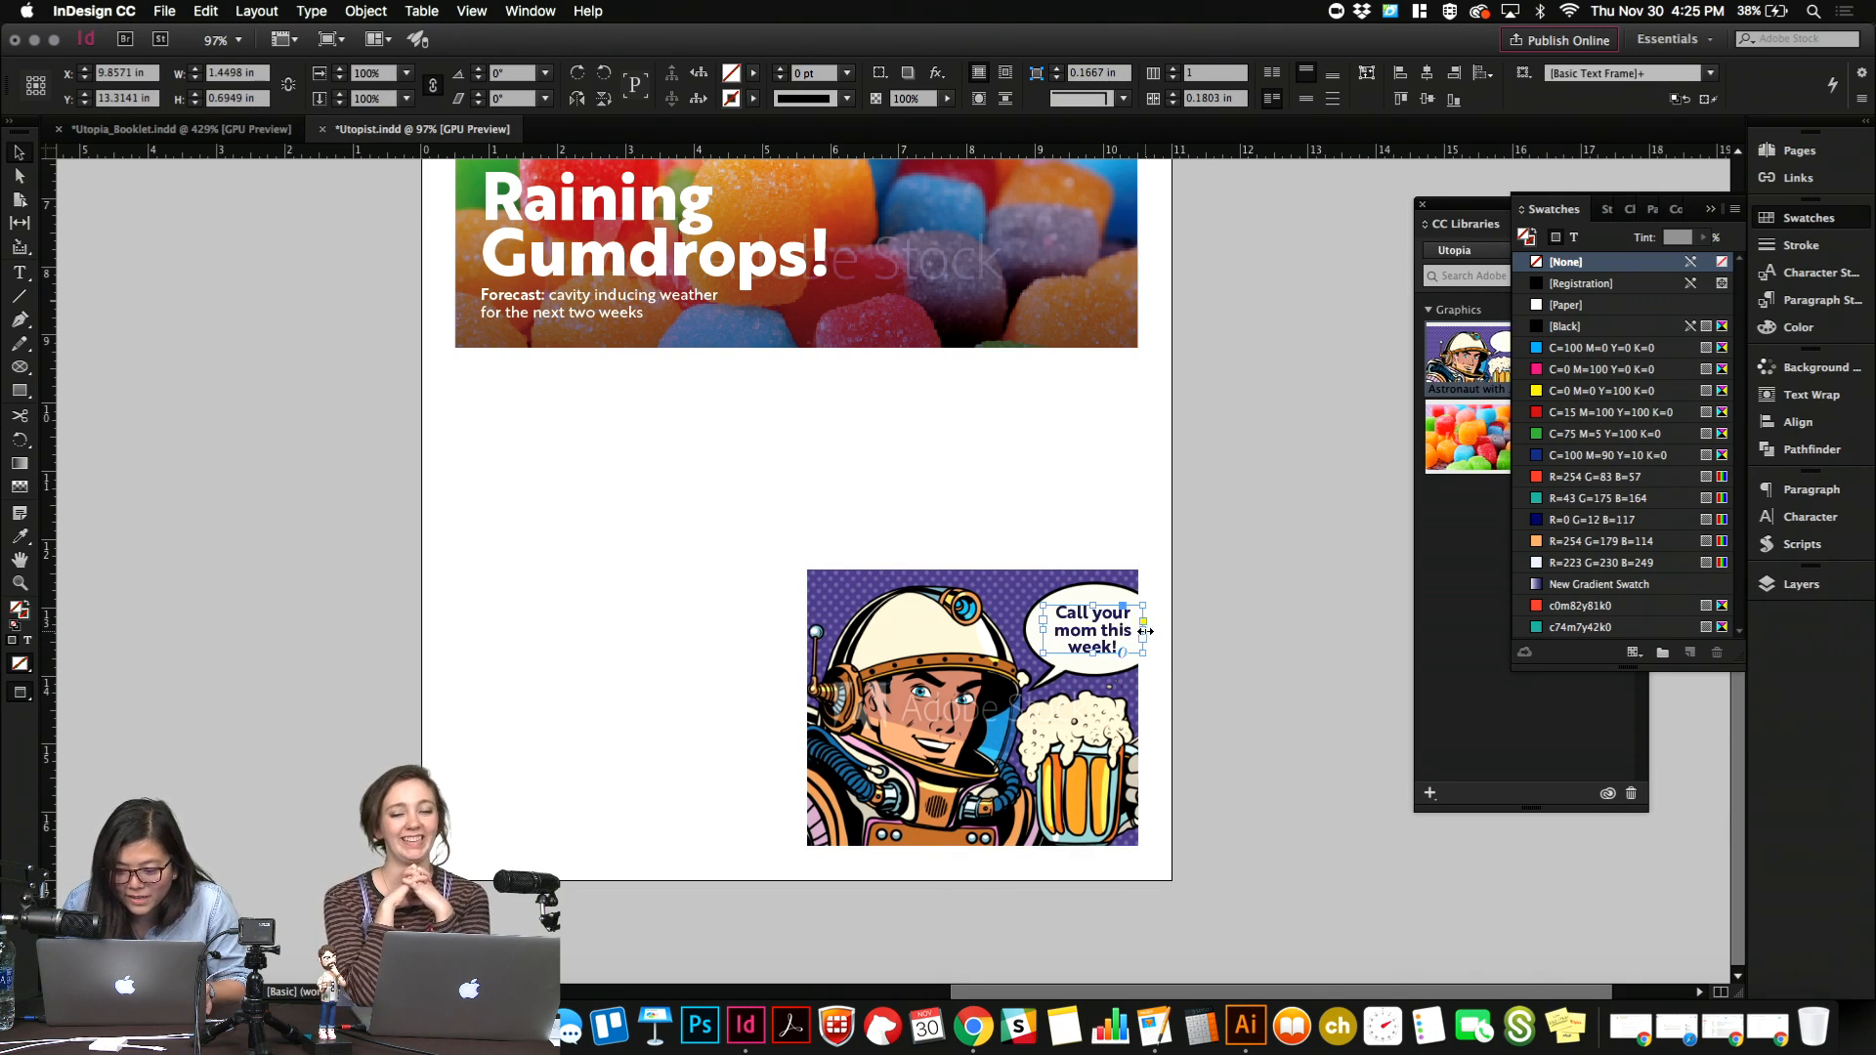
key(Down)
key(Down)
key(Down)
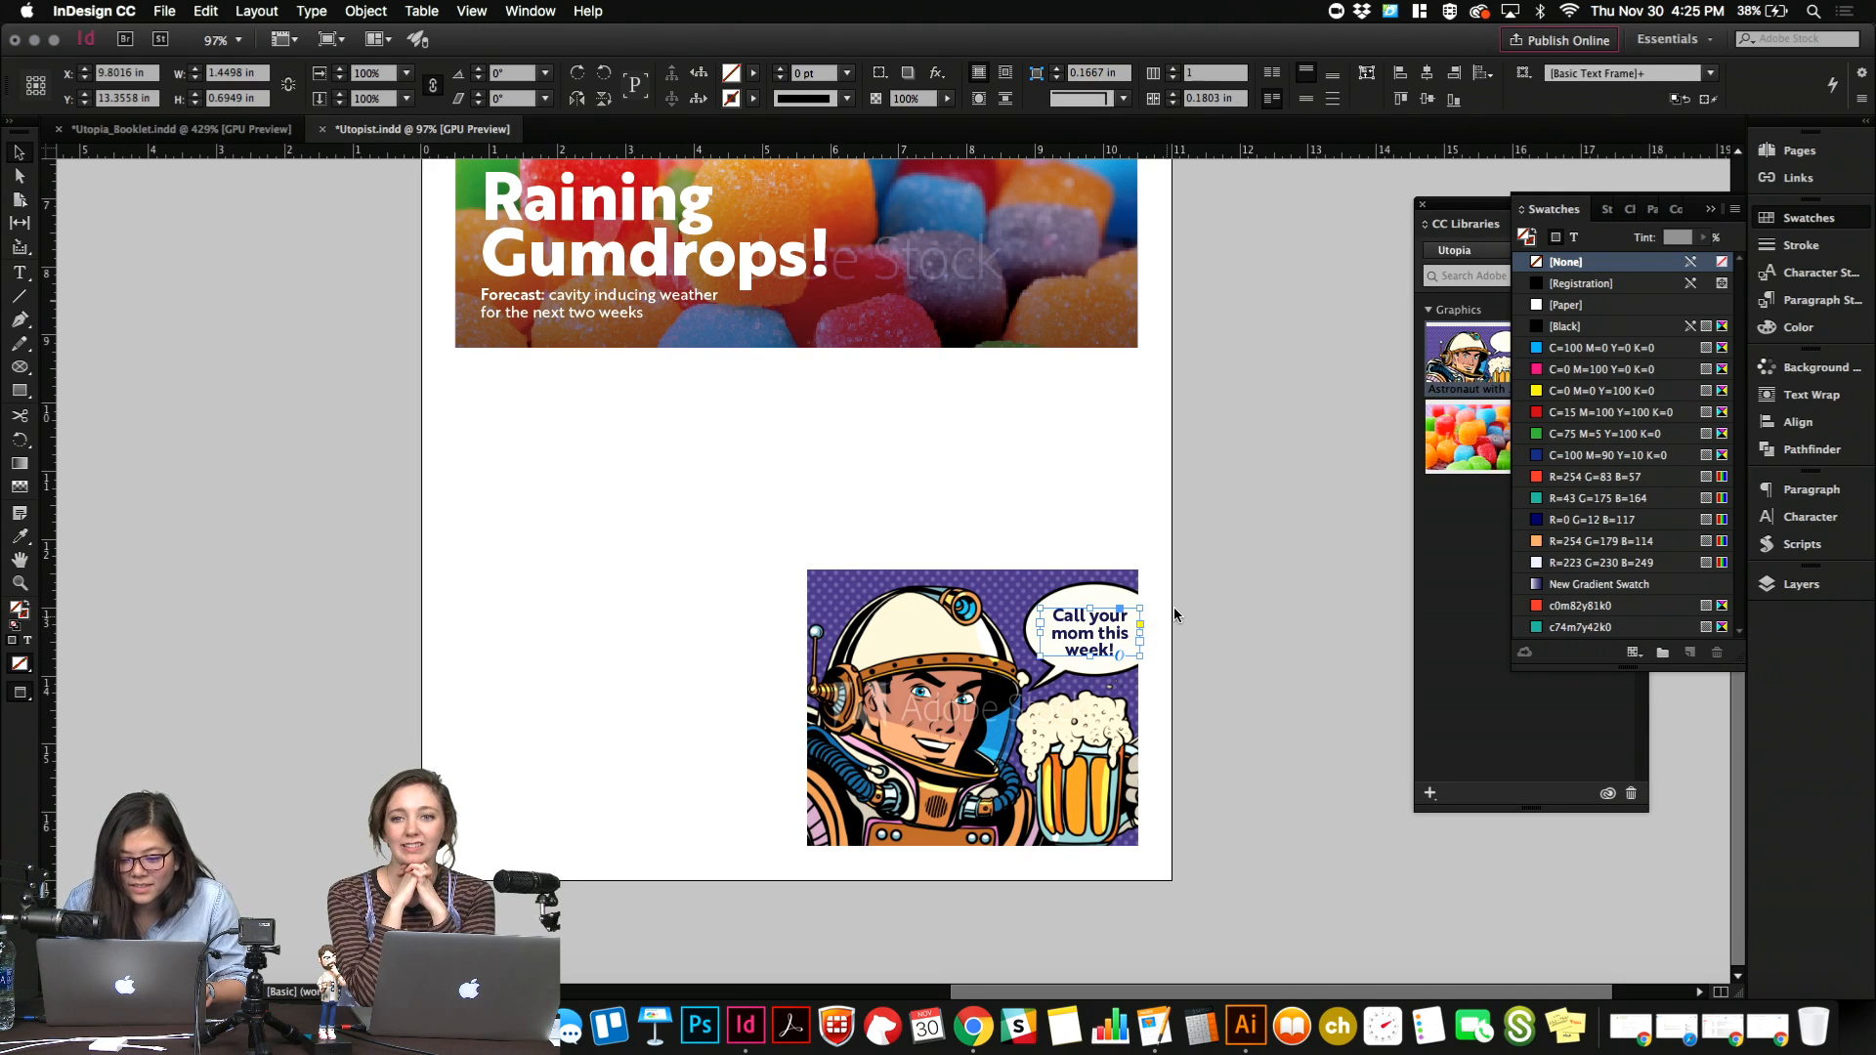
click(1176, 603)
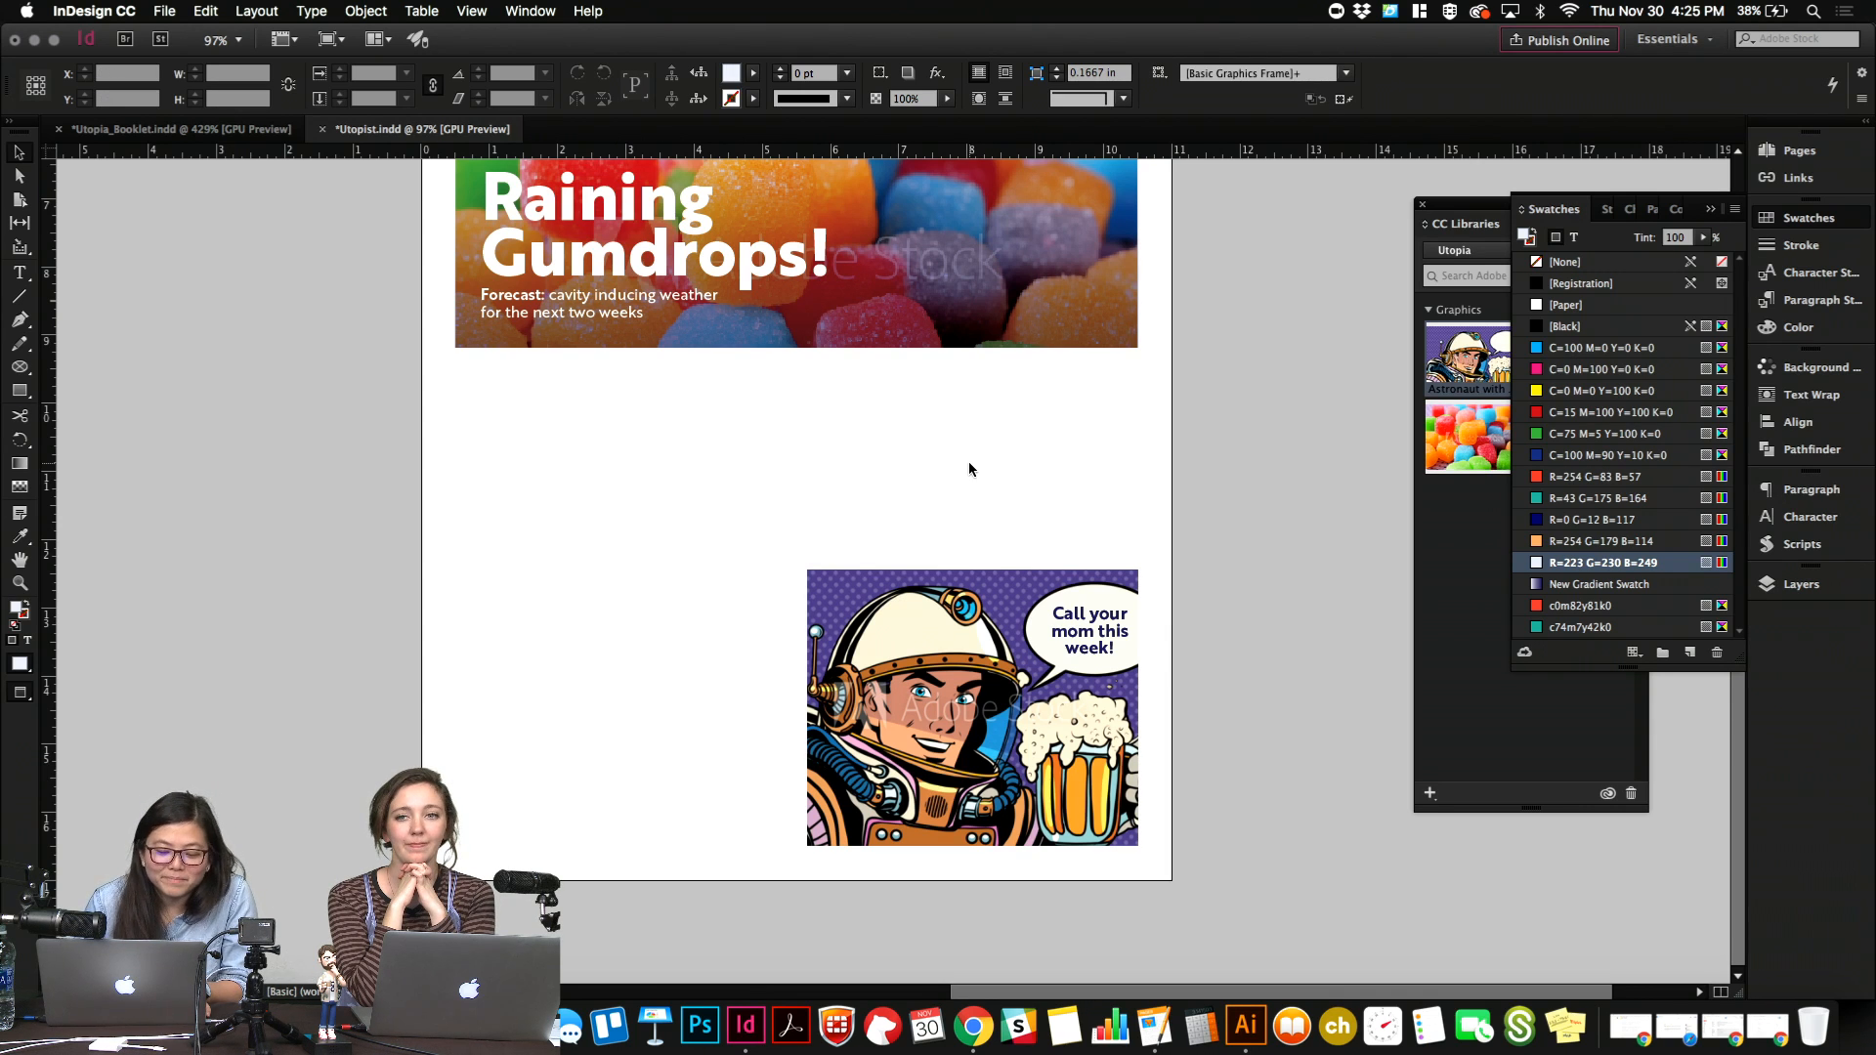
Bring the placeholder body text frame from the pasteboard into the two columns beside the astronaut, below the gumdrops image, and fit it to its content.
key(w)
drag(236, 765, 707, 449)
key(w)
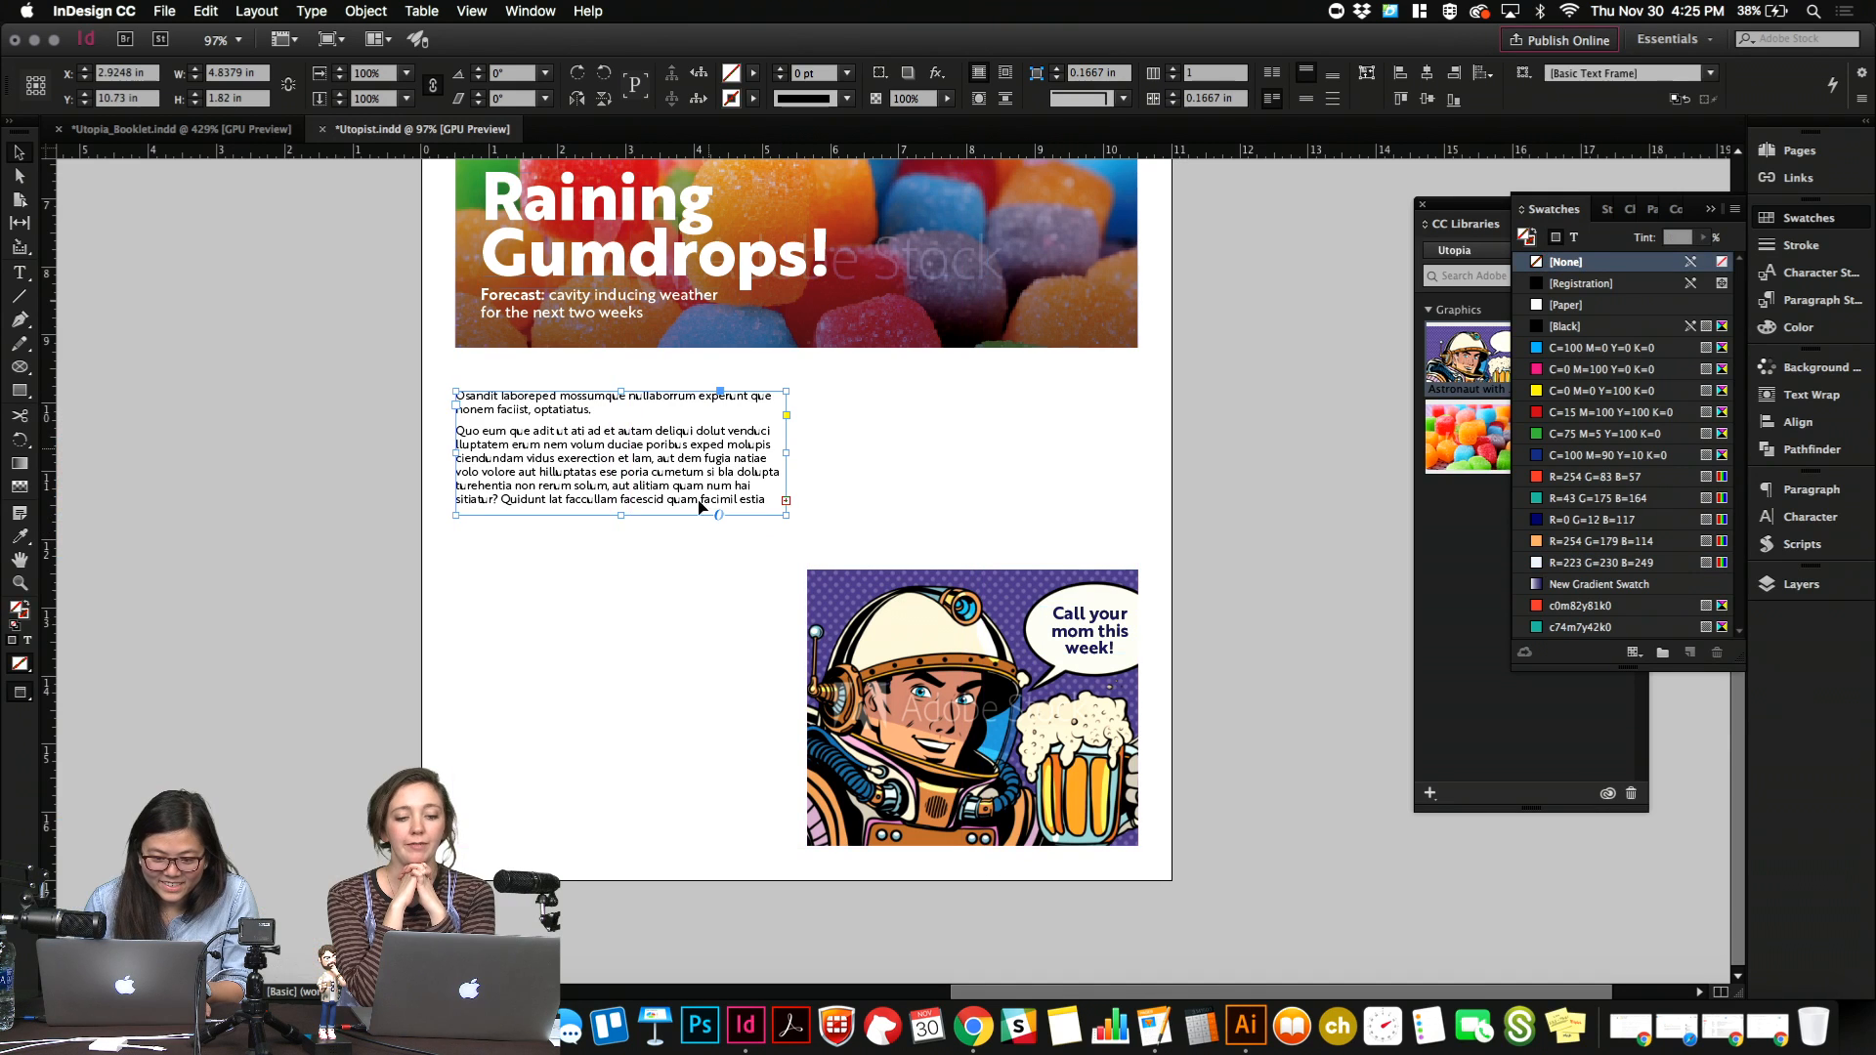
key(super+alt+c)
click(659, 632)
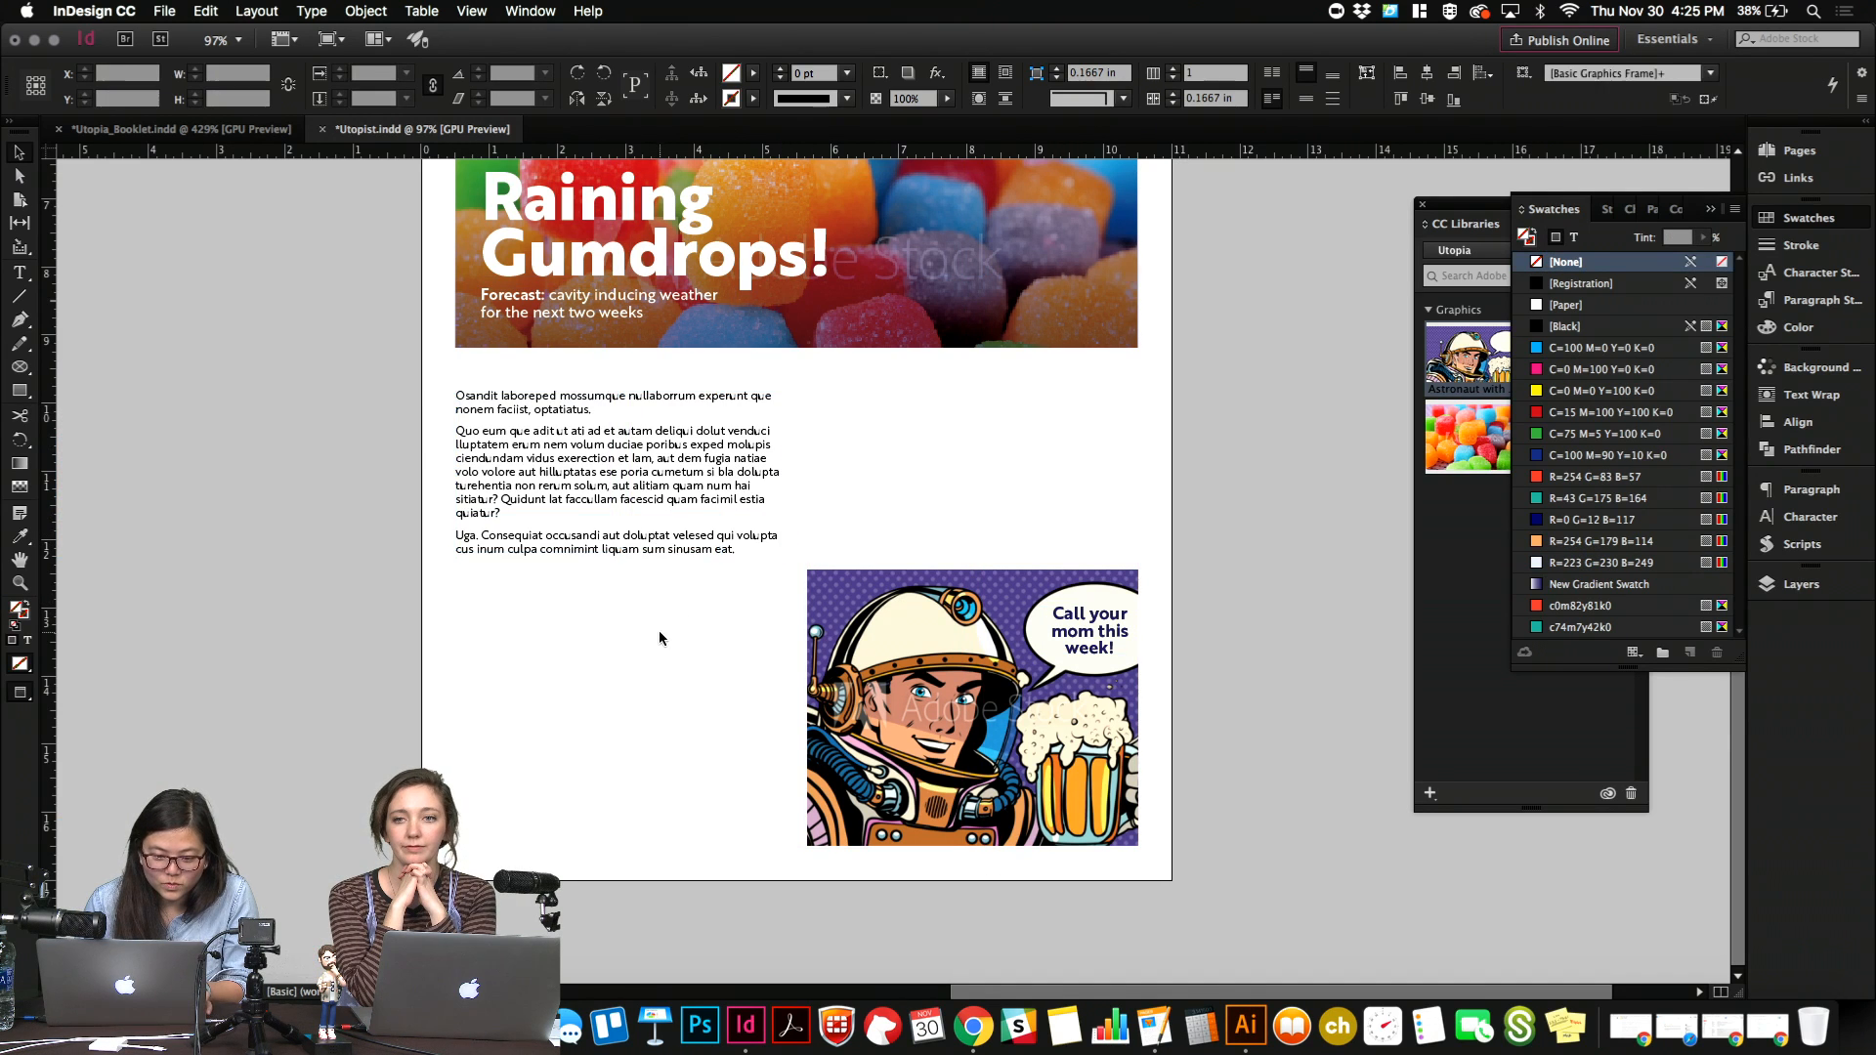
Lengthen the second body paragraph by copying and pasting a passage within it, and fit the frame to the longer text.
double_click(648, 494)
drag(633, 487, 475, 452)
key(super+c)
key(Right)
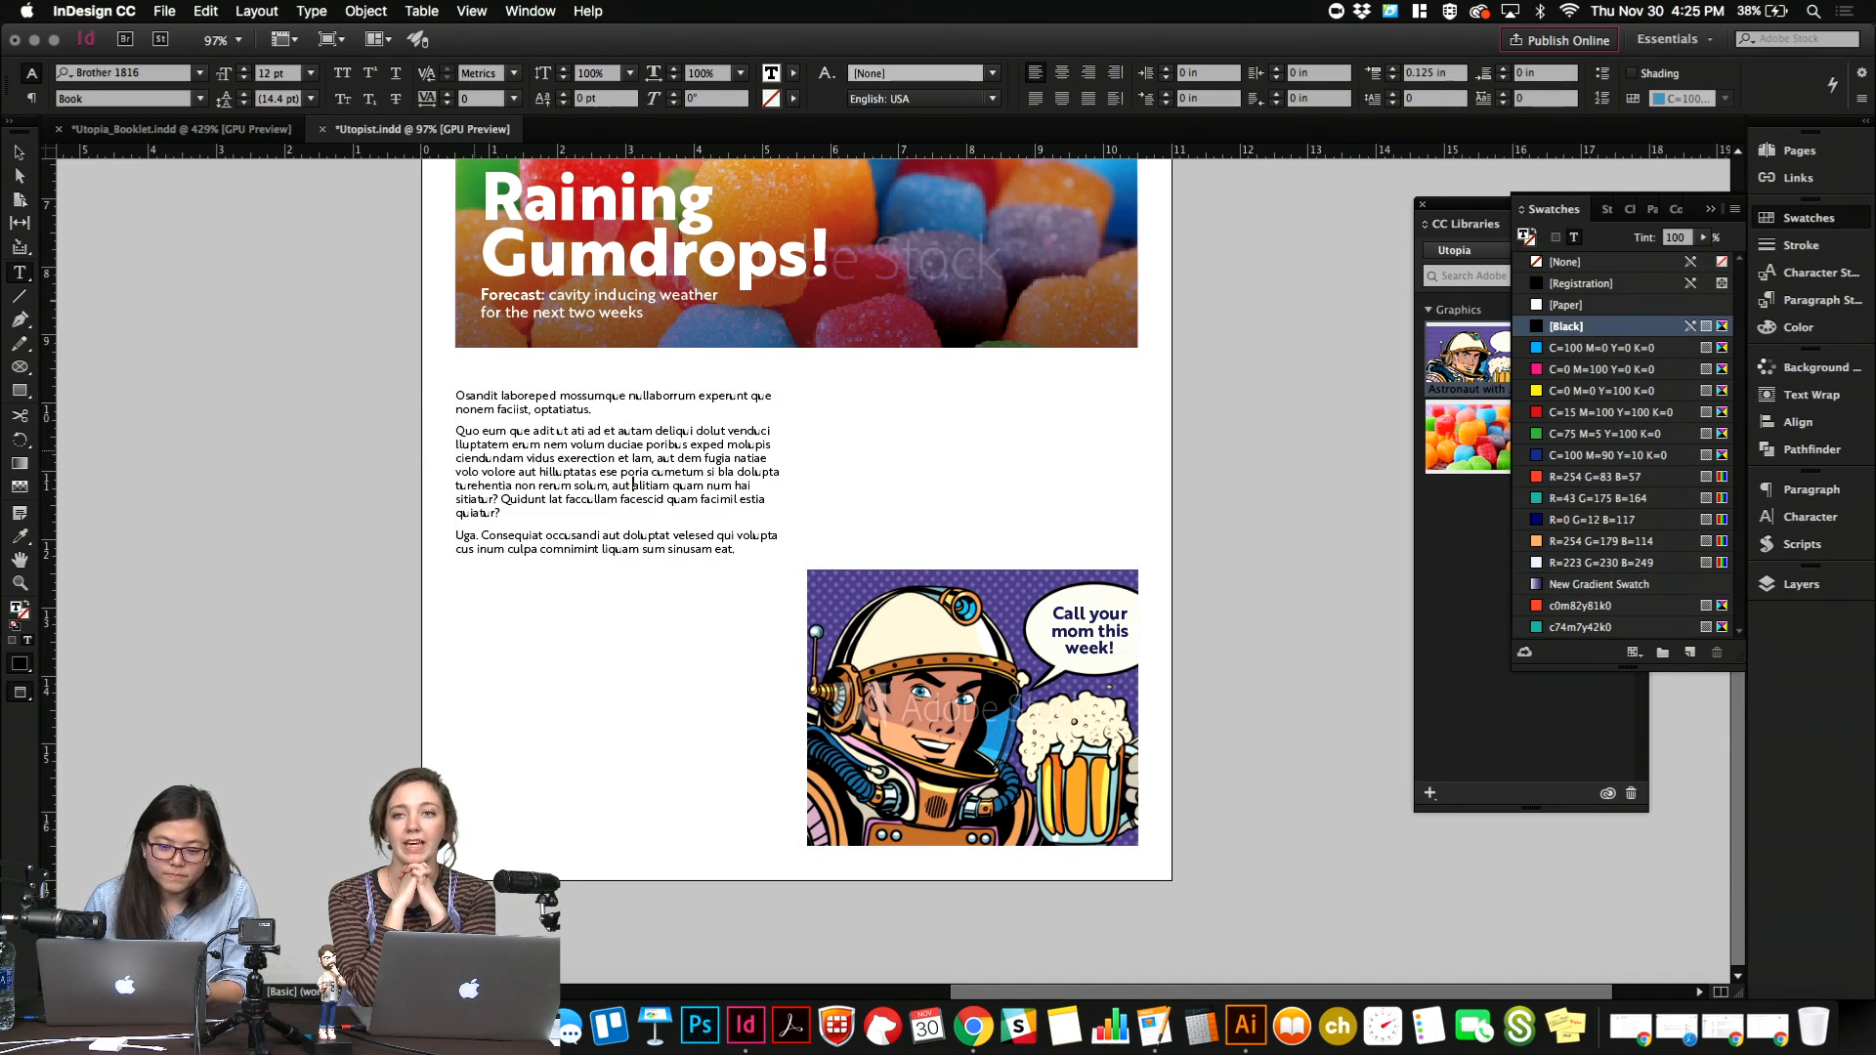
key(super+v)
key(Escape)
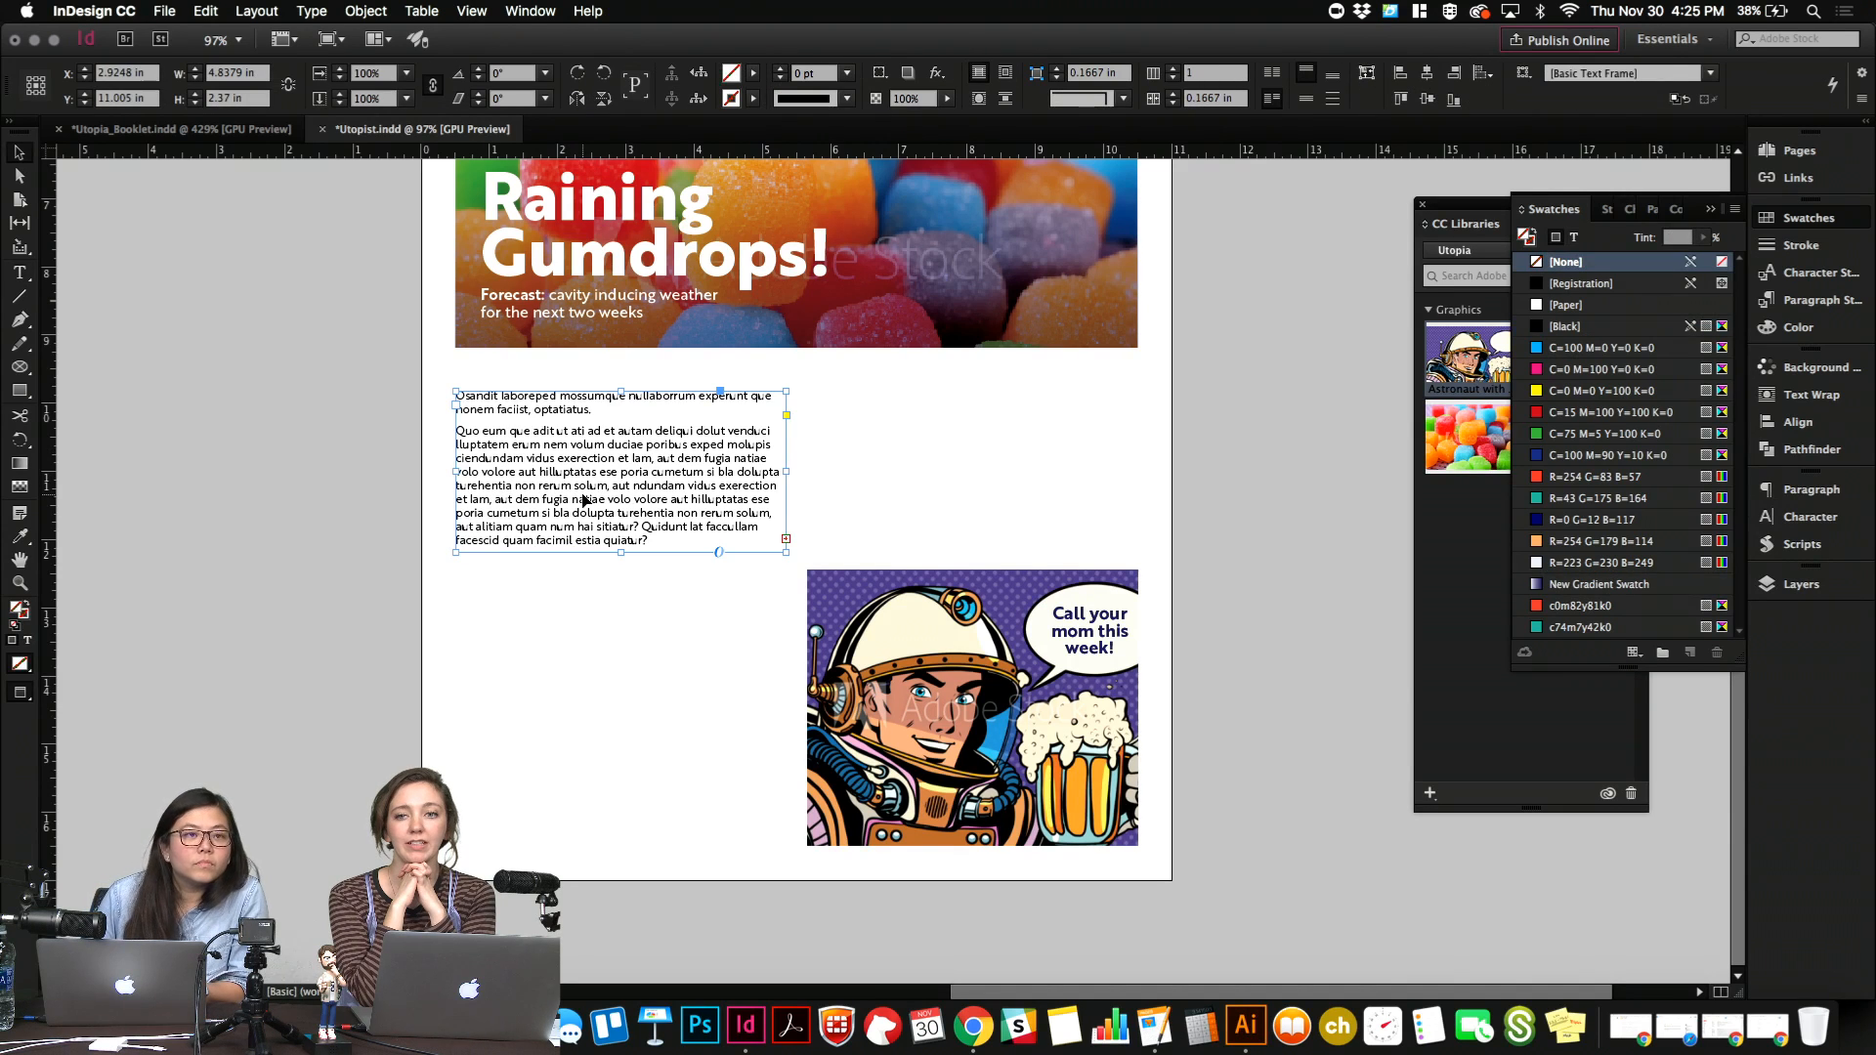
key(super+alt+c)
click(637, 772)
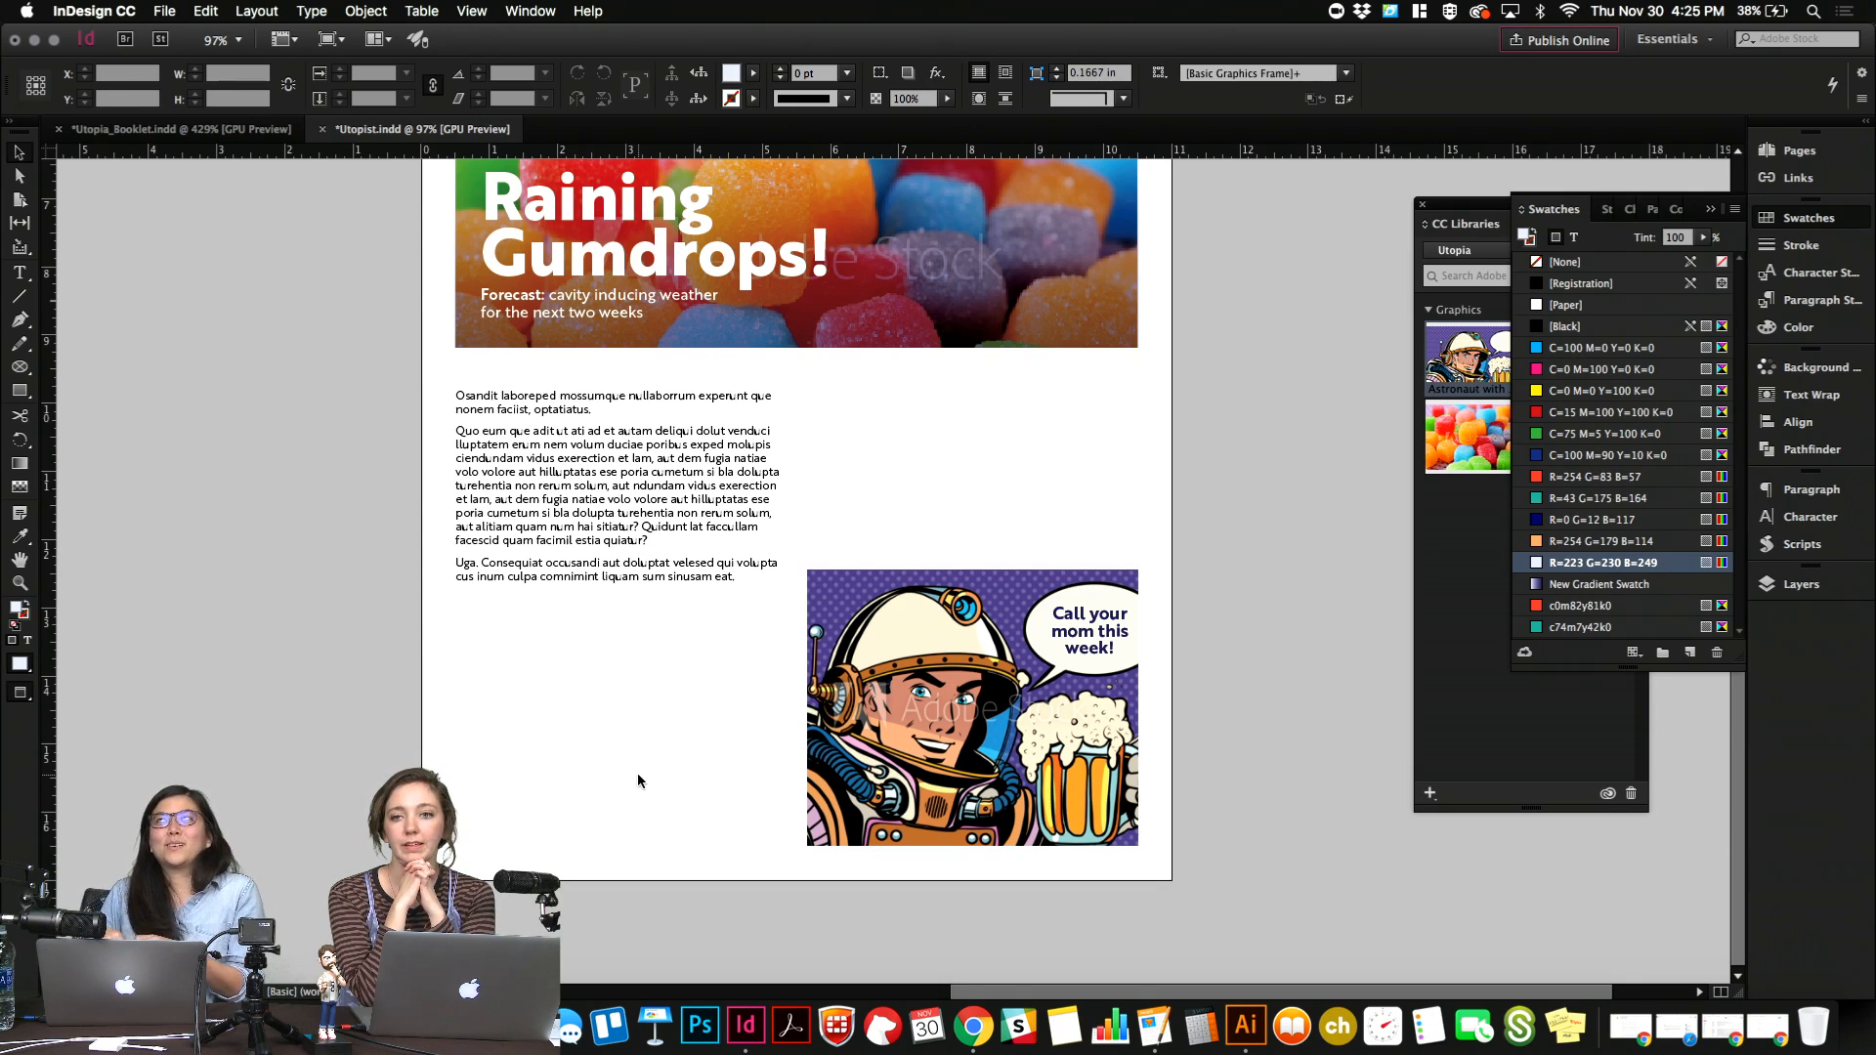
Extend the body text frame to about 2.88 in high and move it down the page to about Y 13.33 in.
click(650, 575)
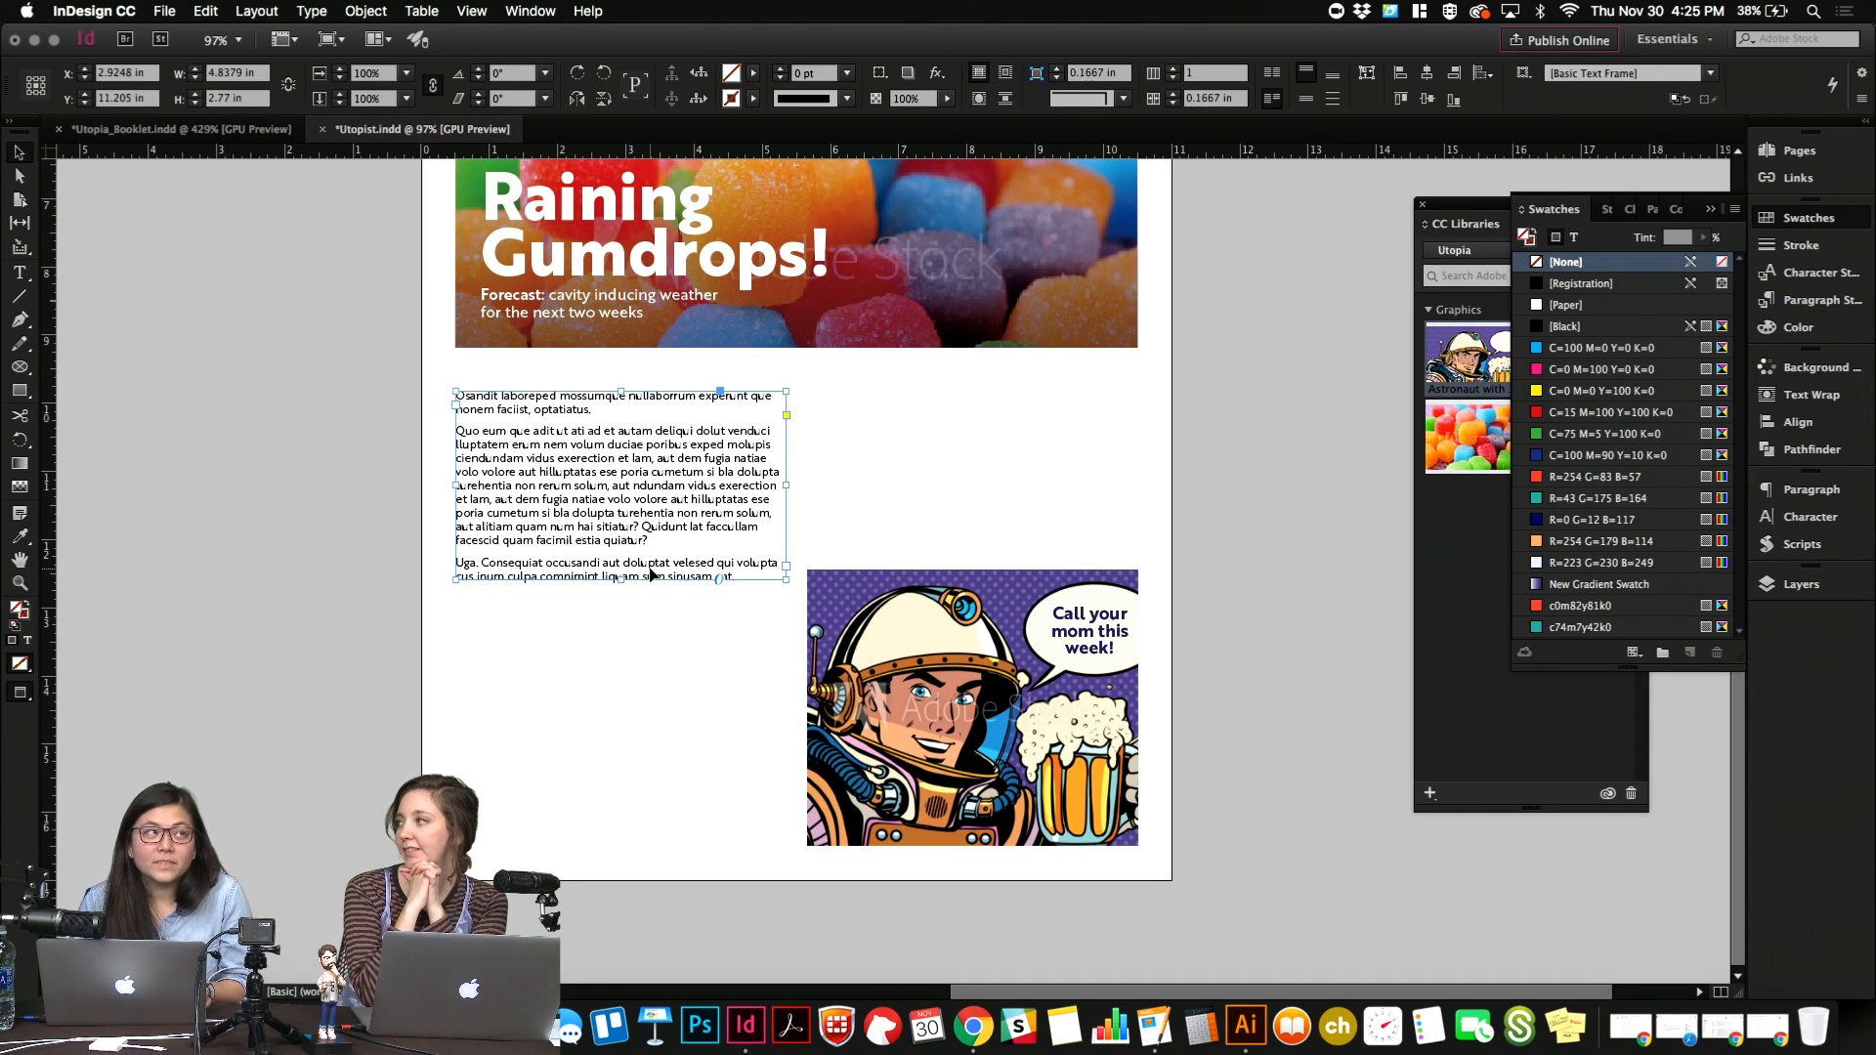
key(w)
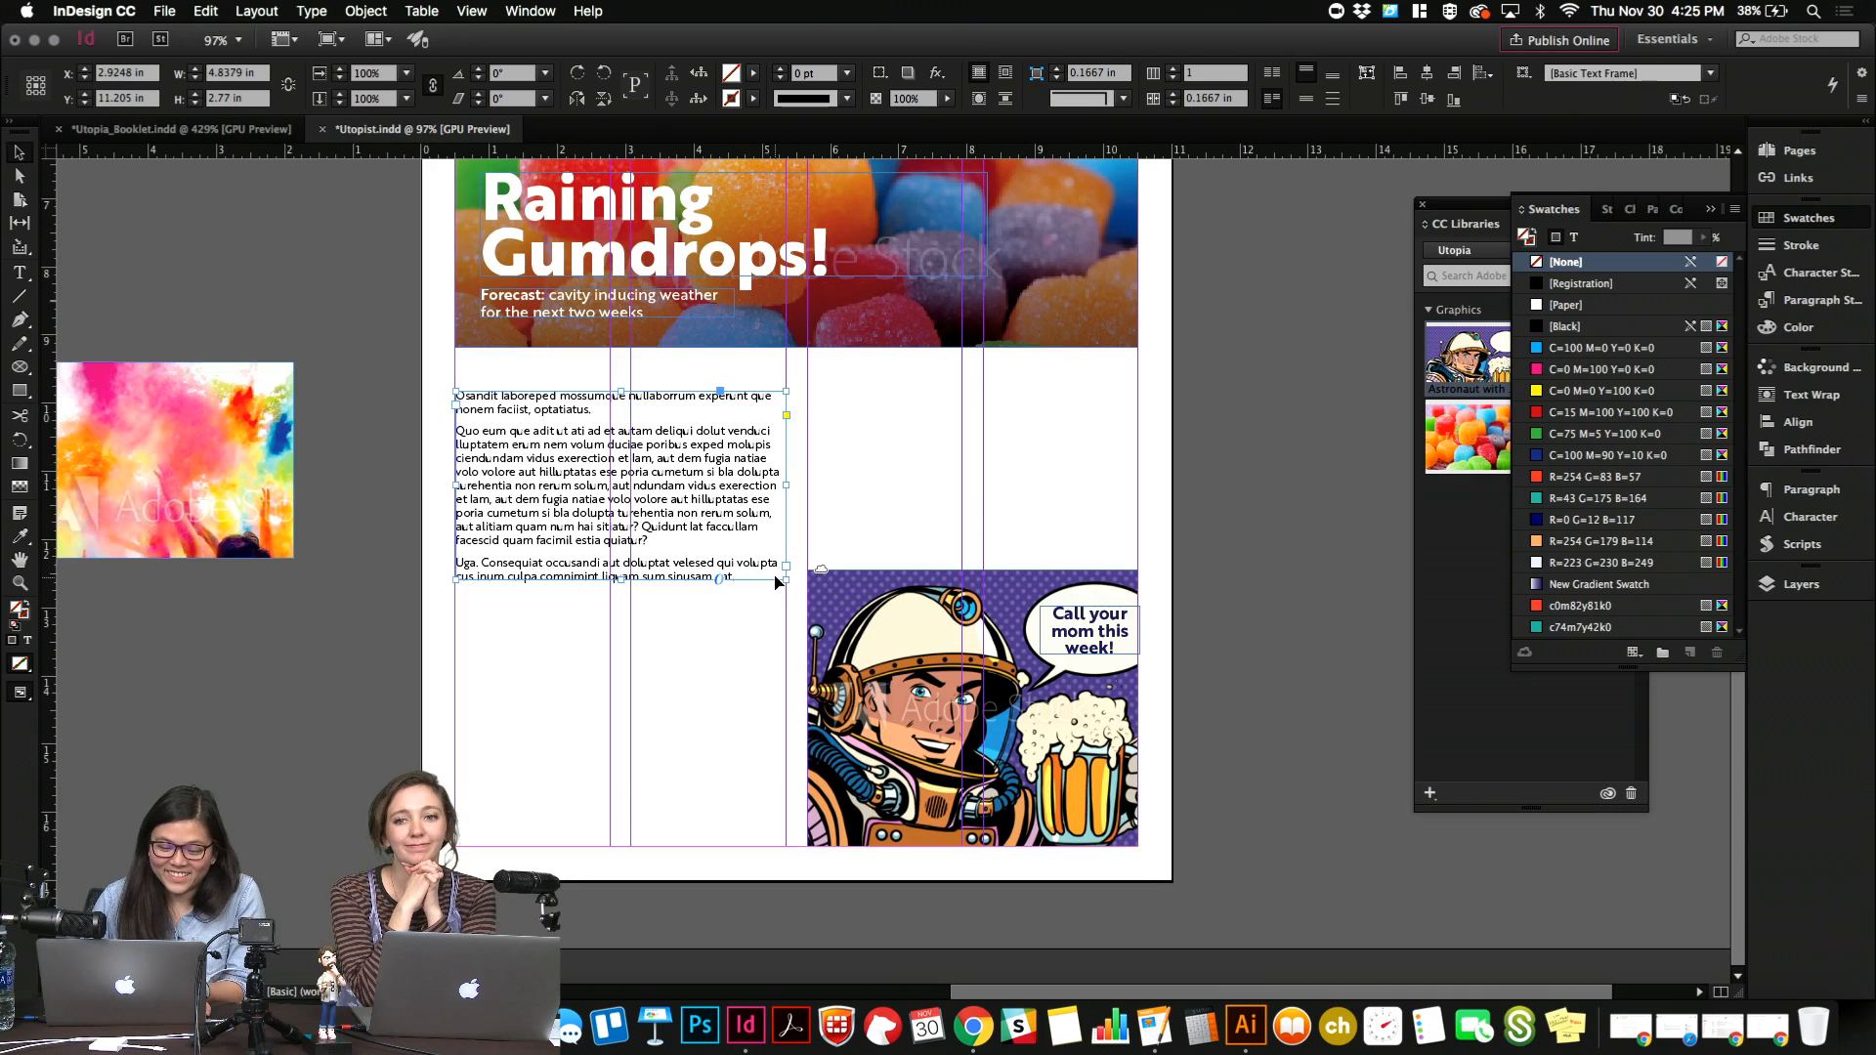
drag(786, 578, 743, 669)
key(w)
key(w)
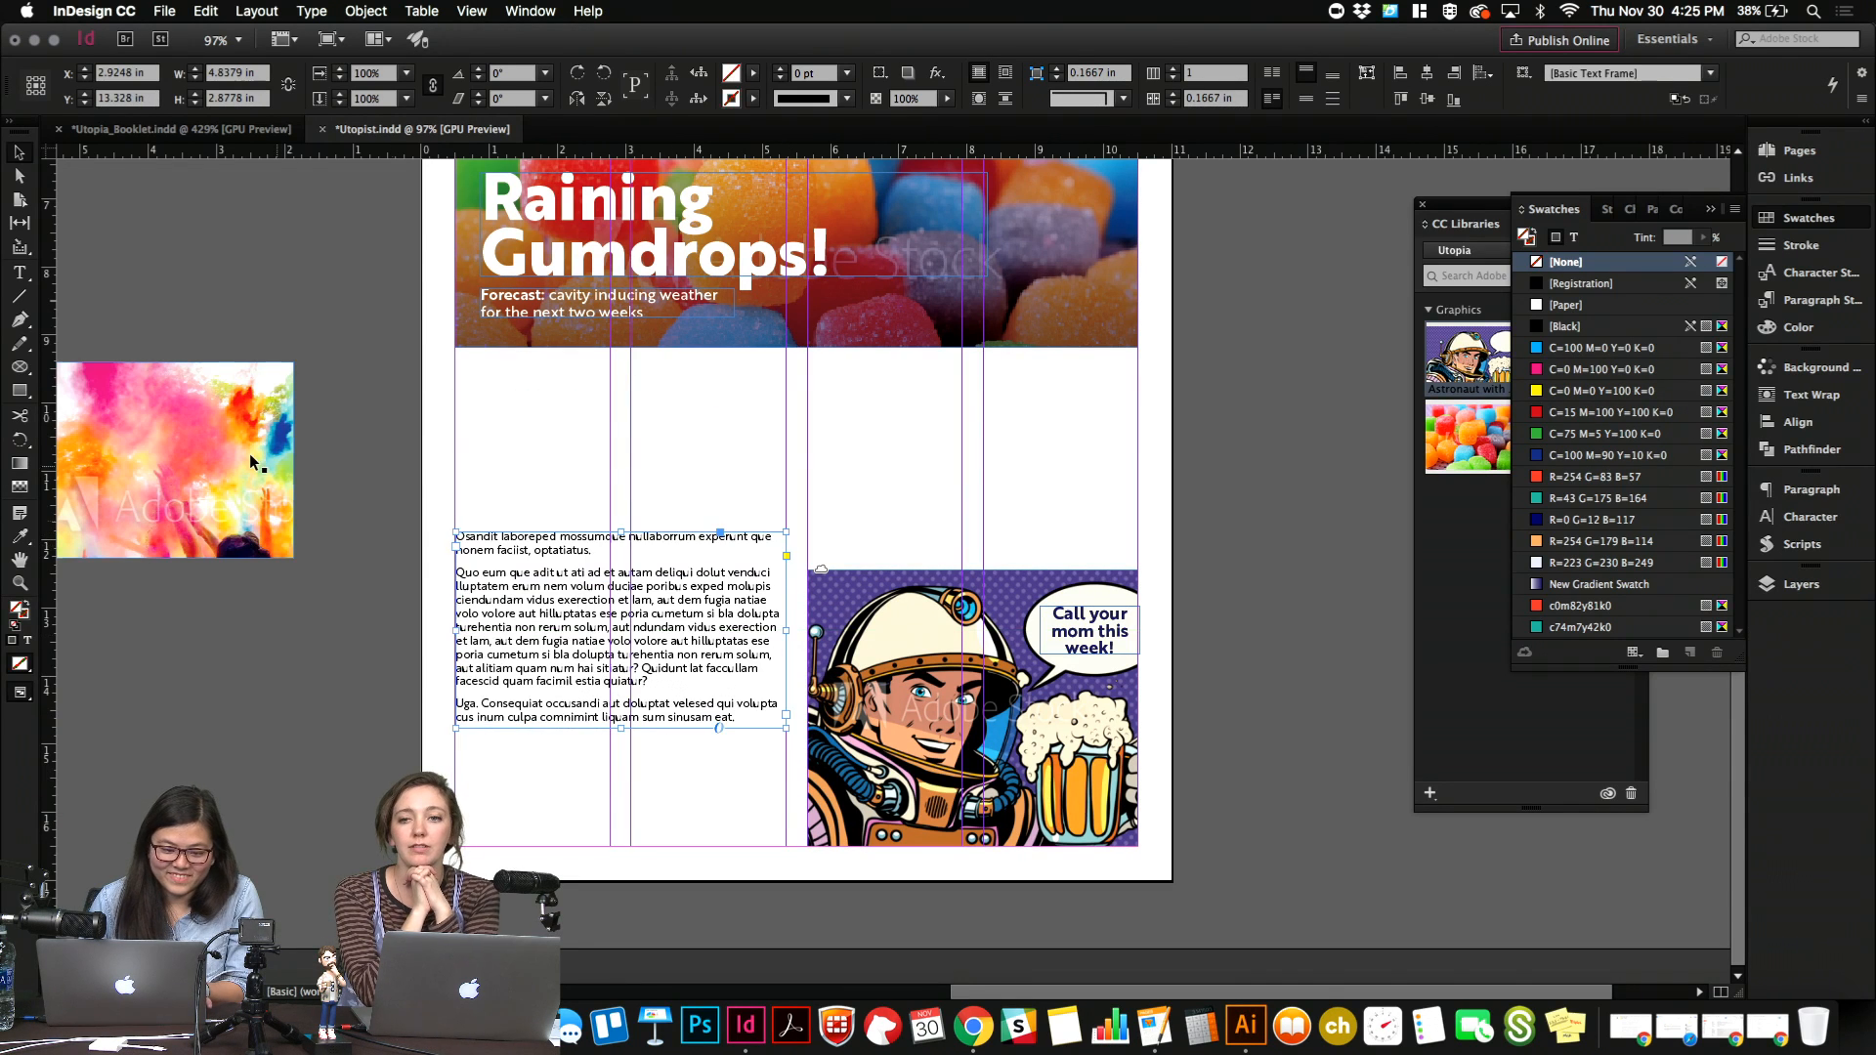
Place the colour-powder crowd photo from the pasteboard directly below the gumdrops image and resize it to the width of the body text's two columns.
click(250, 453)
key(alt+super+c)
drag(409, 473, 894, 489)
drag(957, 694, 787, 567)
click(846, 494)
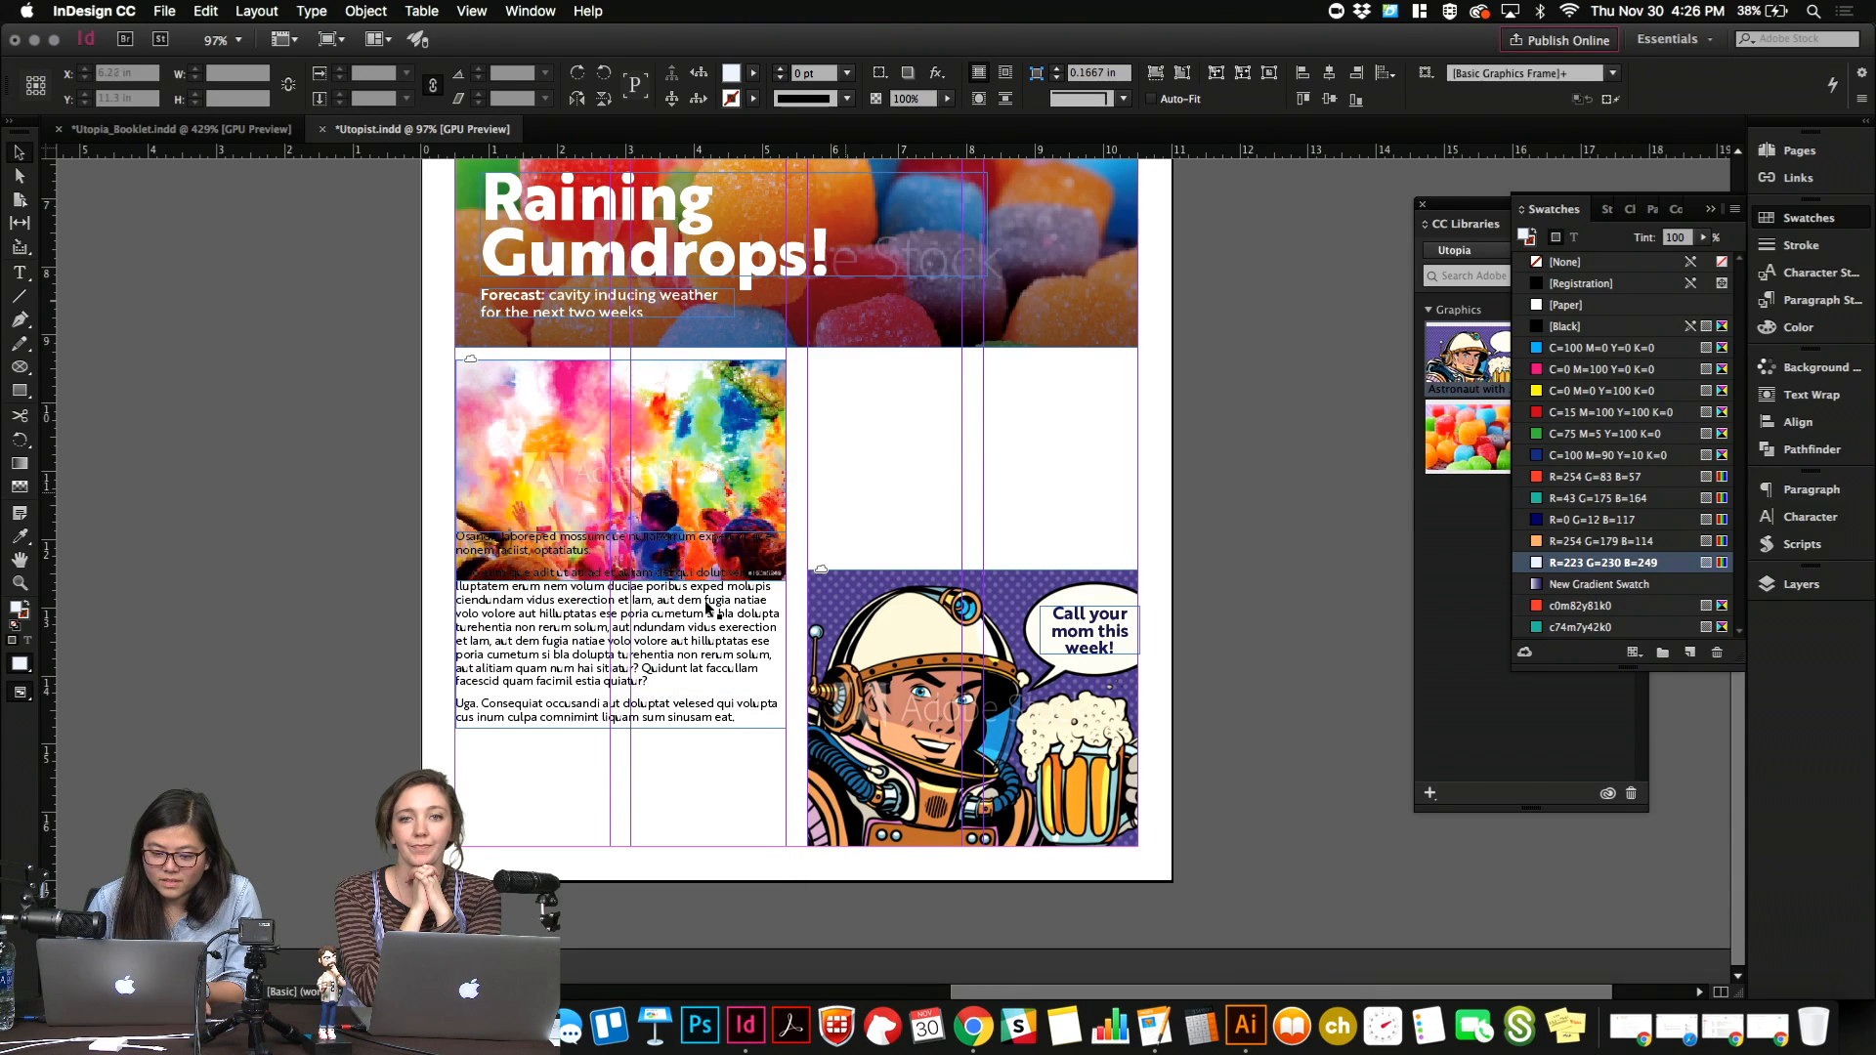
Move the body text frame below the crowd photo to about Y 14.85 in, leaving a gap between the photo and the text.
click(702, 676)
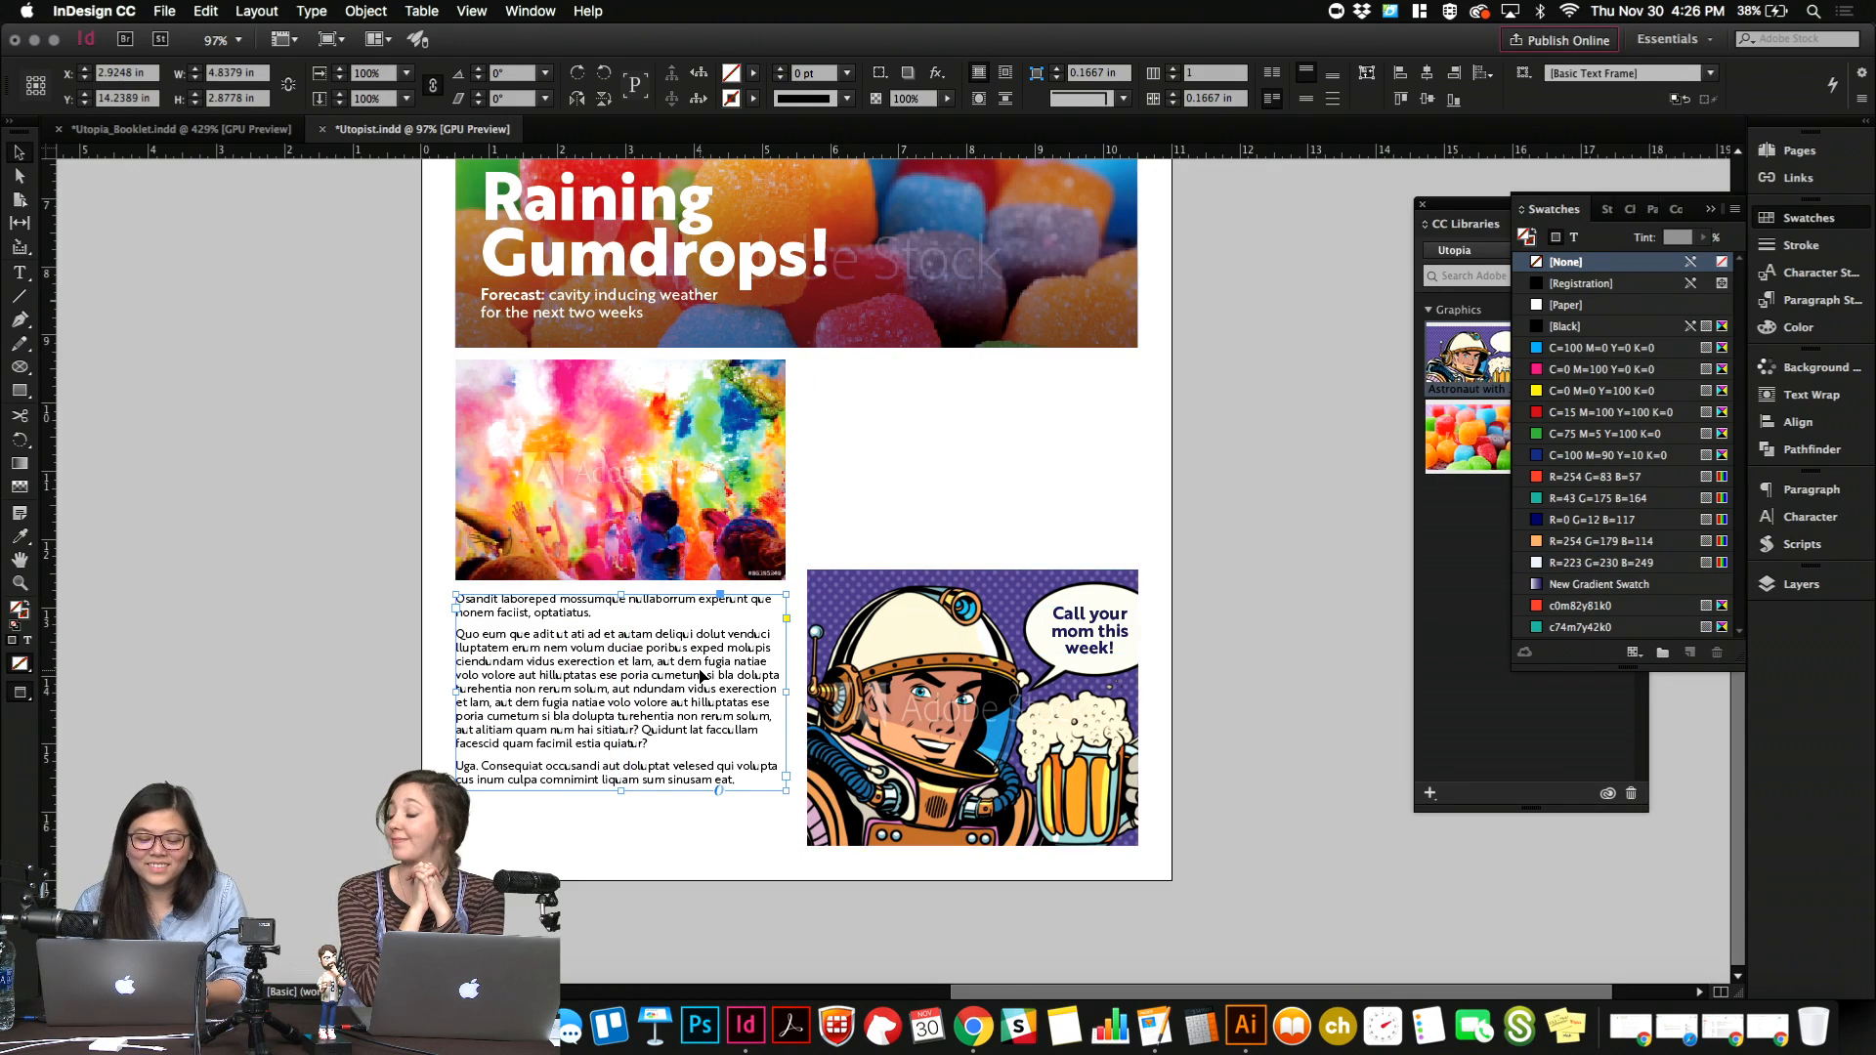
key(shift+Down)
key(shift+Down)
key(shift+Down)
key(shift+Down)
key(Down)
key(Down)
key(Down)
key(Down)
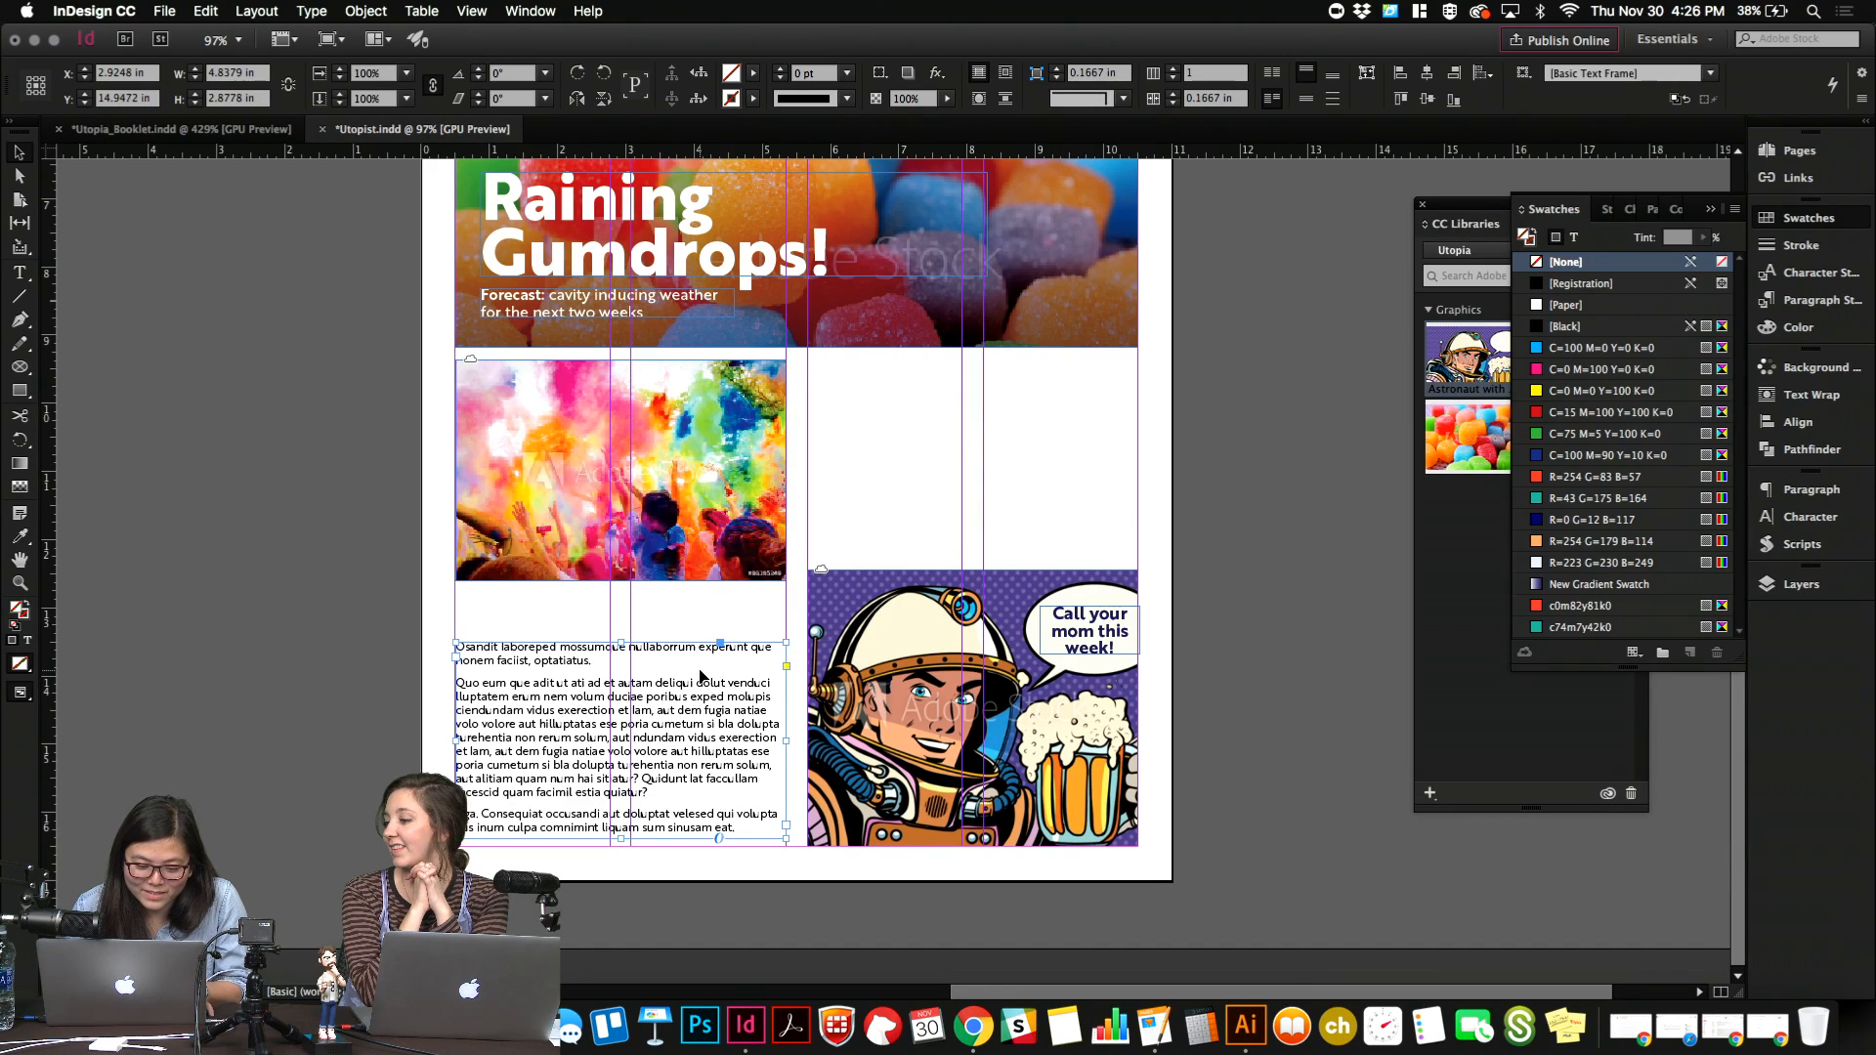
key(w)
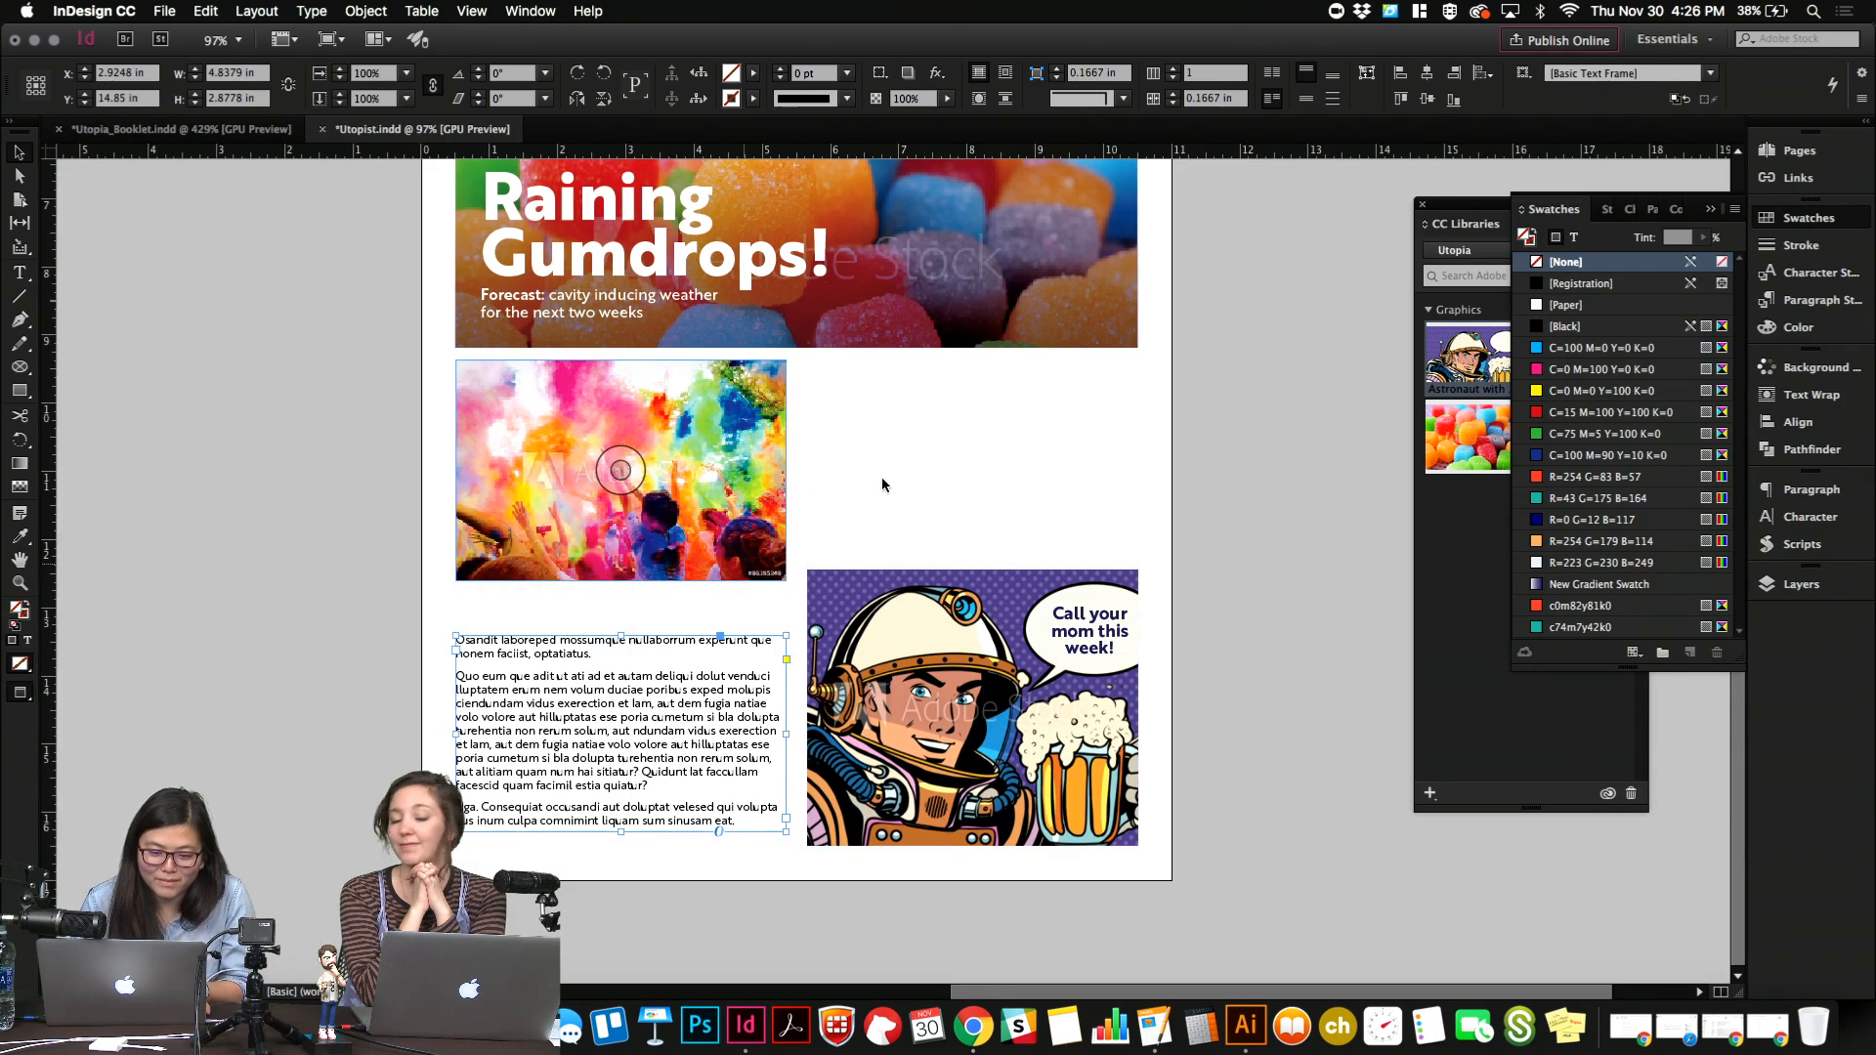
Nudge the crowd photo slightly down and lower the body text frame to the page's bottom margin.
click(761, 483)
click(985, 494)
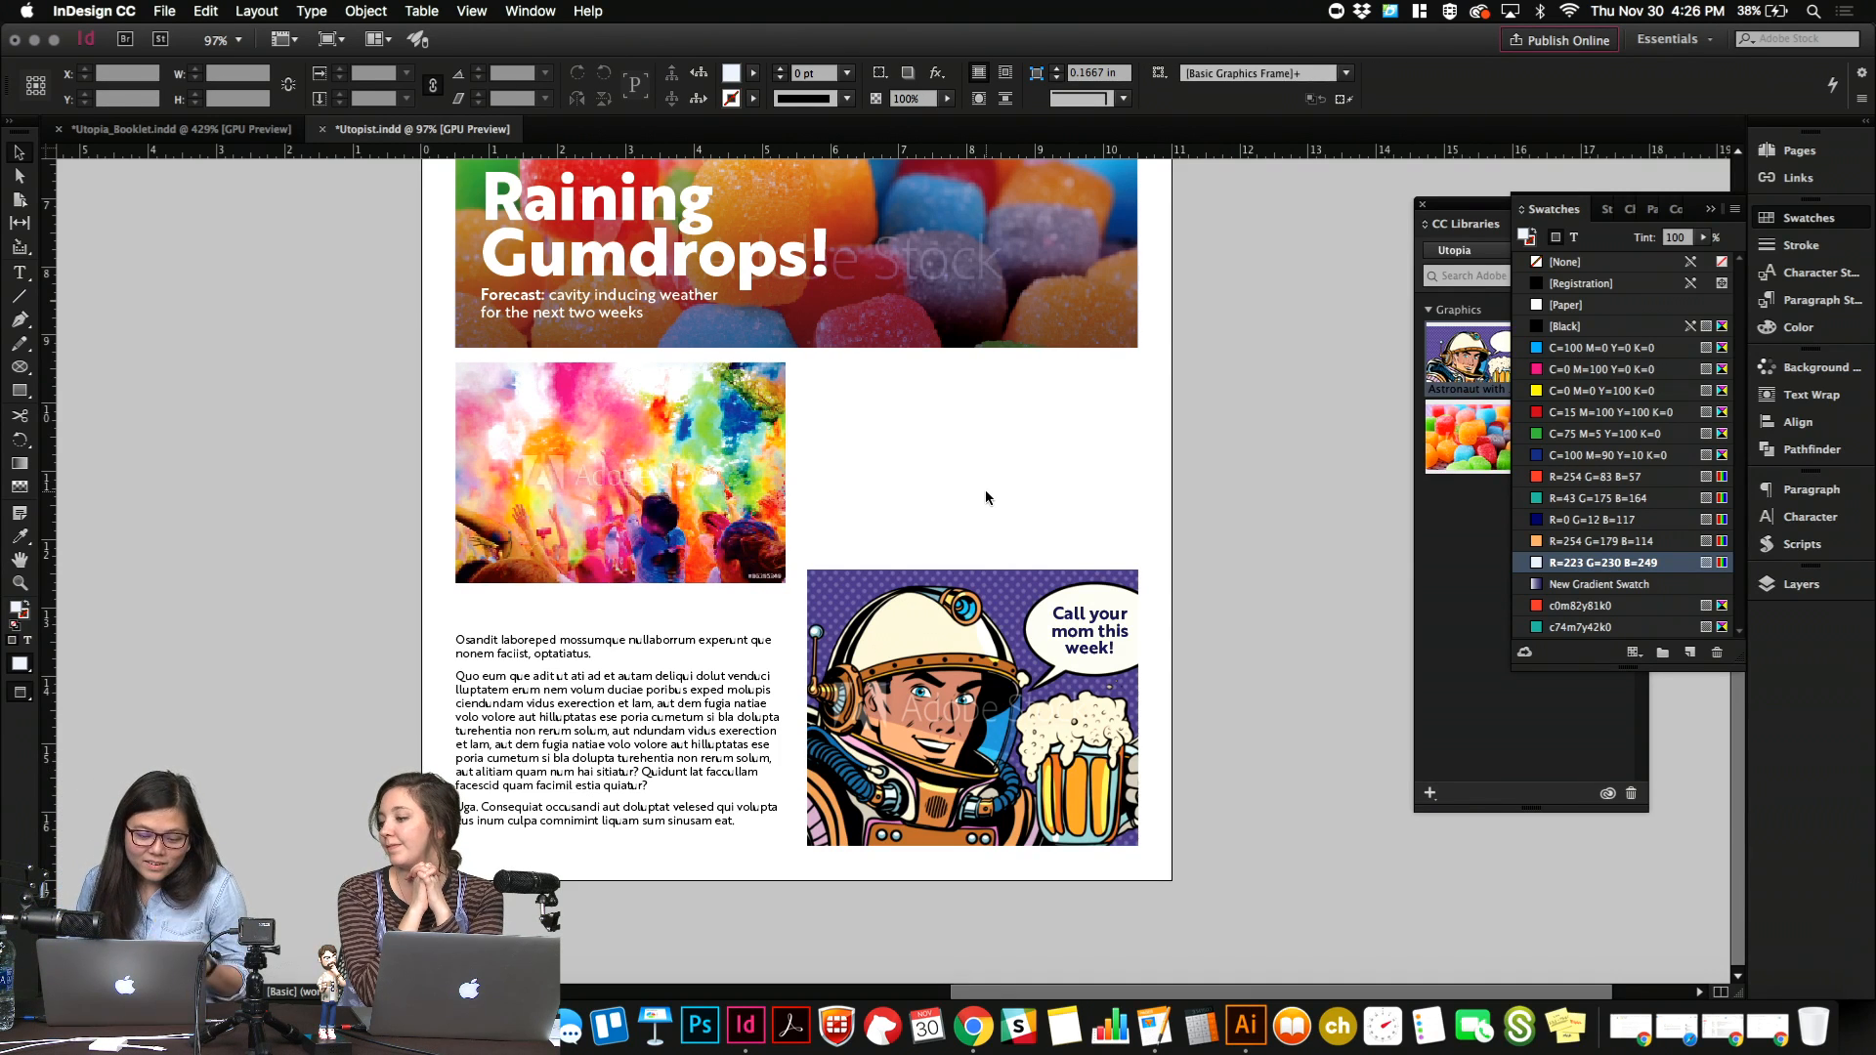
click(600, 701)
key(w)
key(Down)
key(Down)
key(Down)
key(Down)
key(Down)
key(Down)
key(Down)
key(Down)
key(Down)
key(Down)
key(Down)
key(Down)
key(Down)
key(Down)
key(Down)
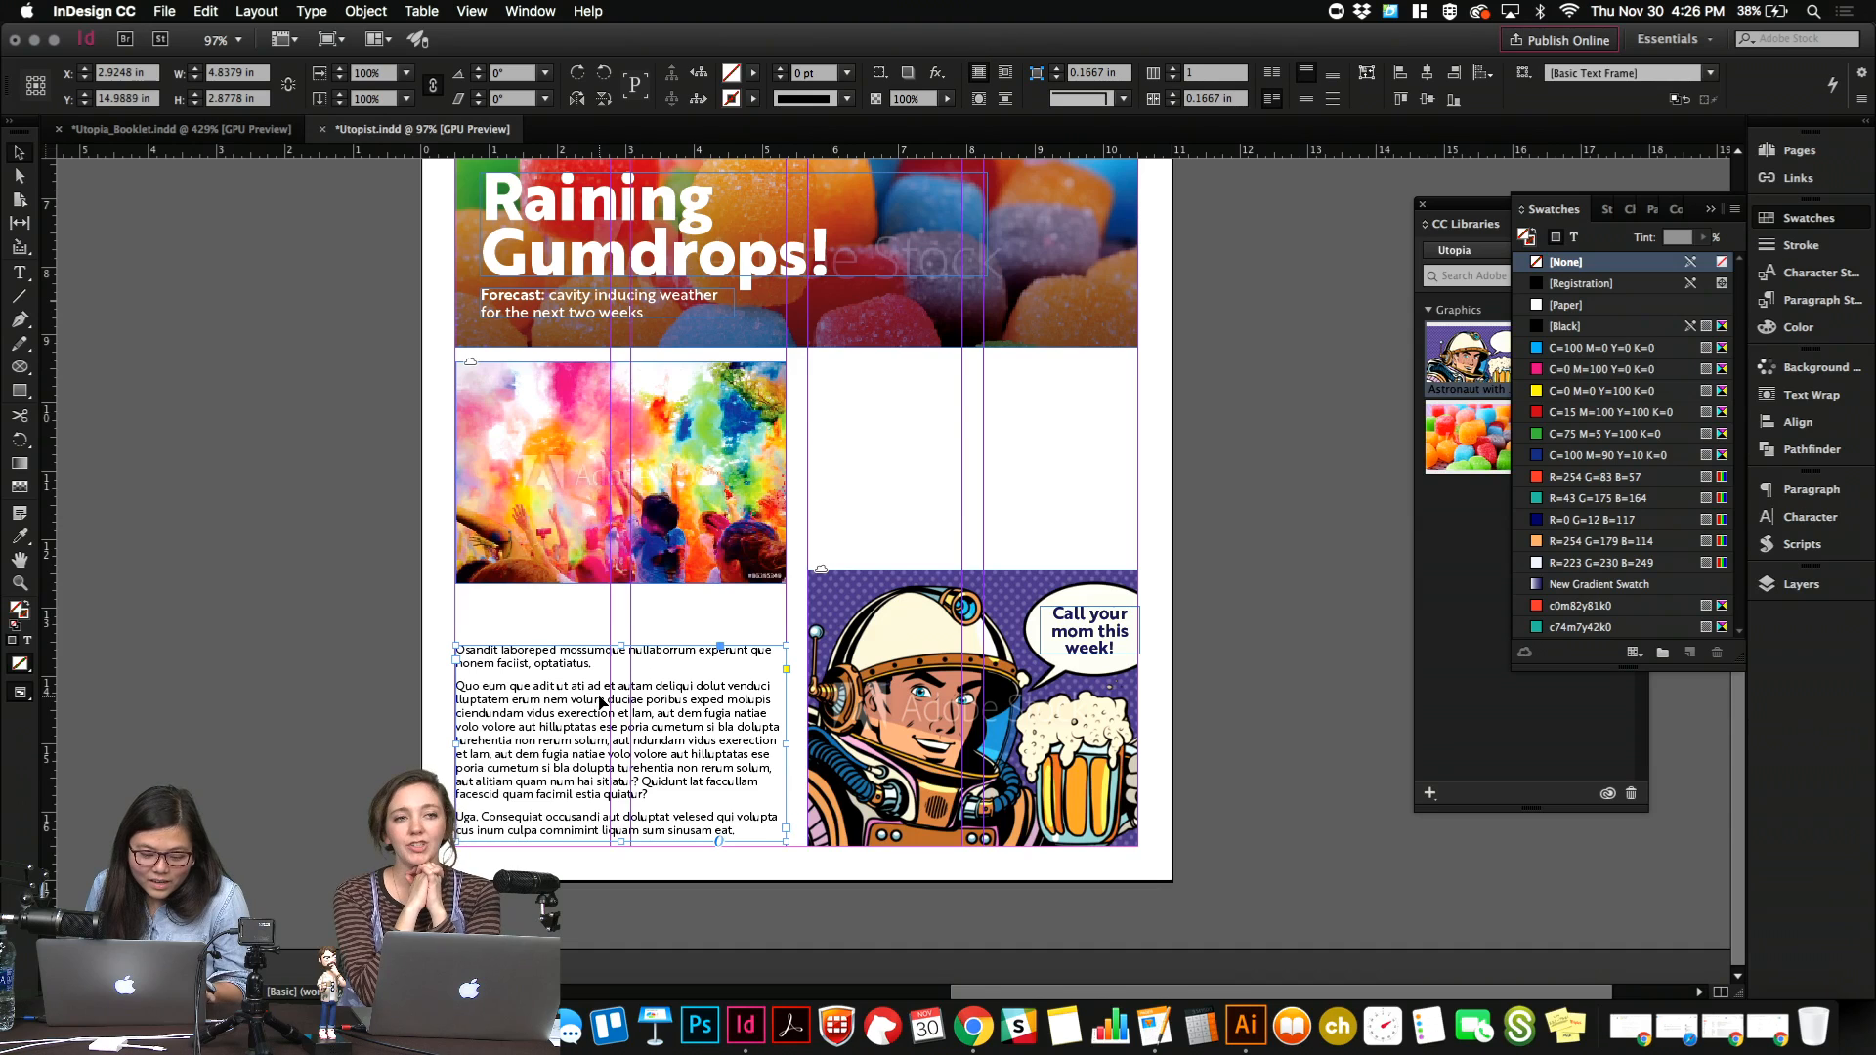
key(w)
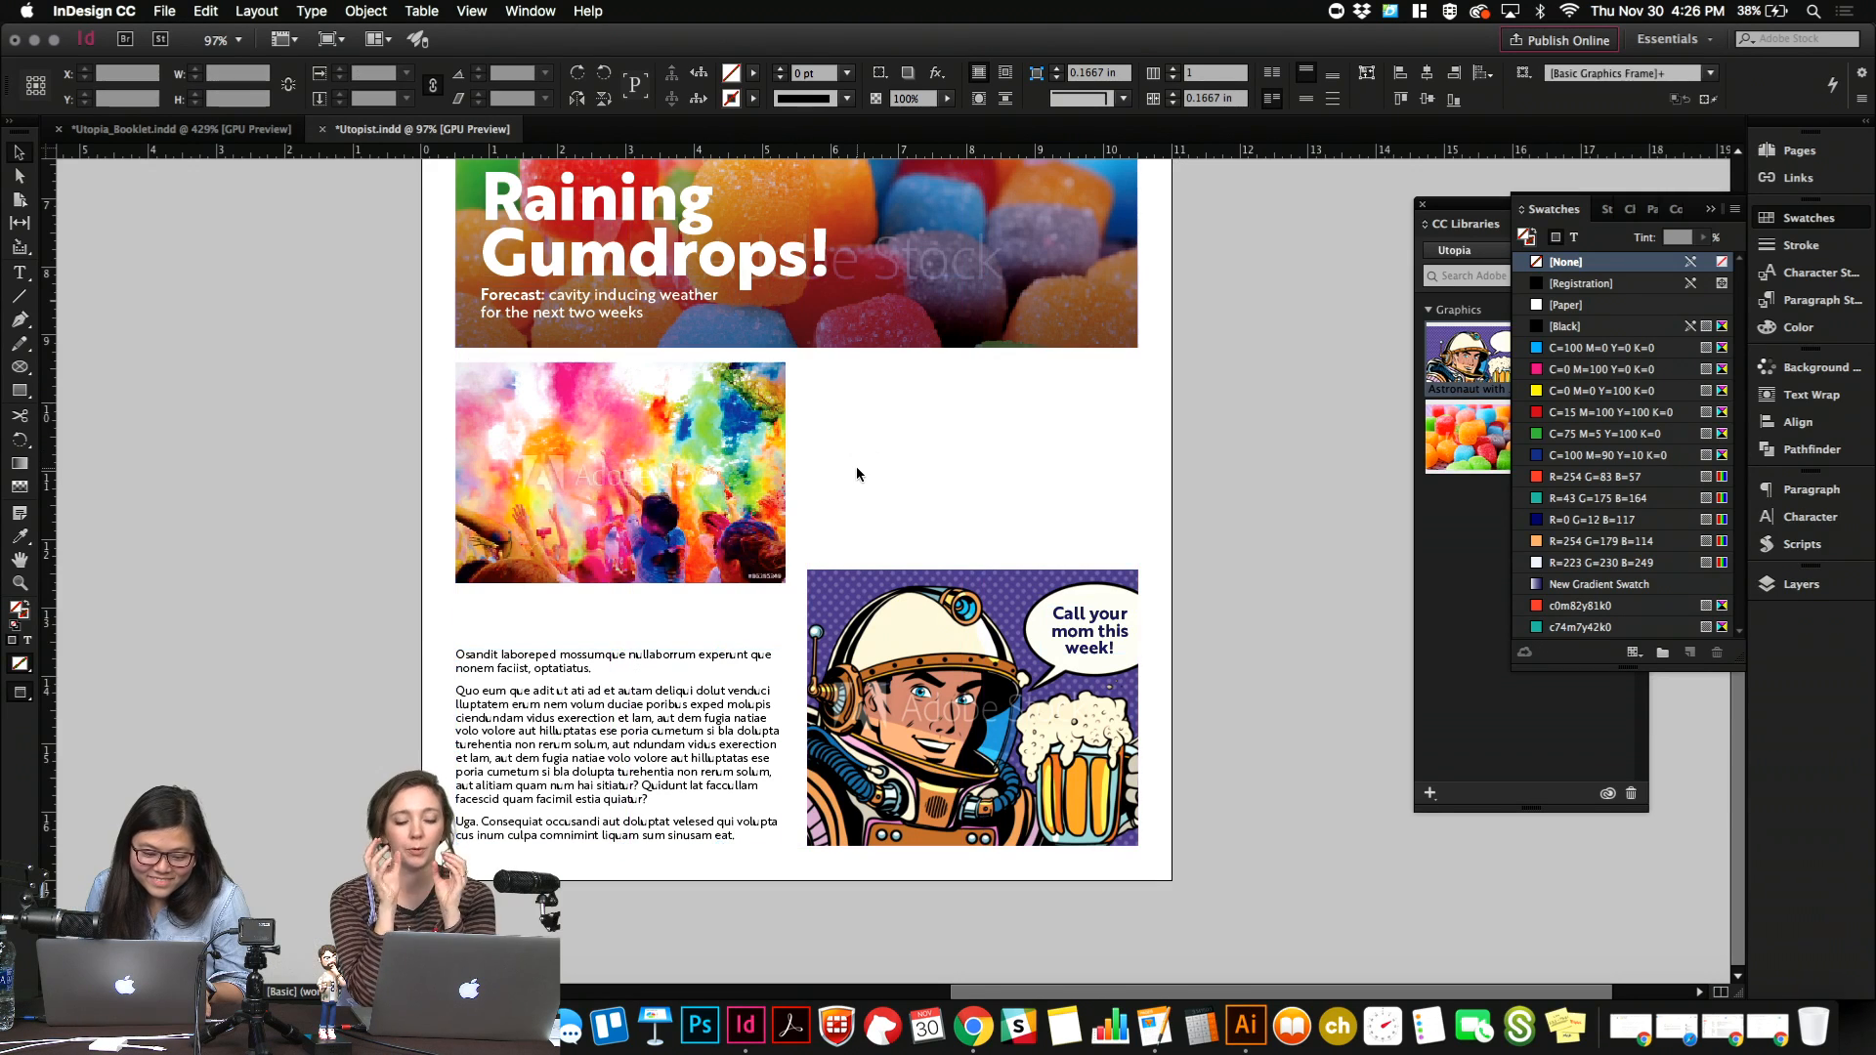
click(856, 466)
Lengthen the first body paragraph by copying a short passage of its opening line and pasting it within that line.
double_click(725, 654)
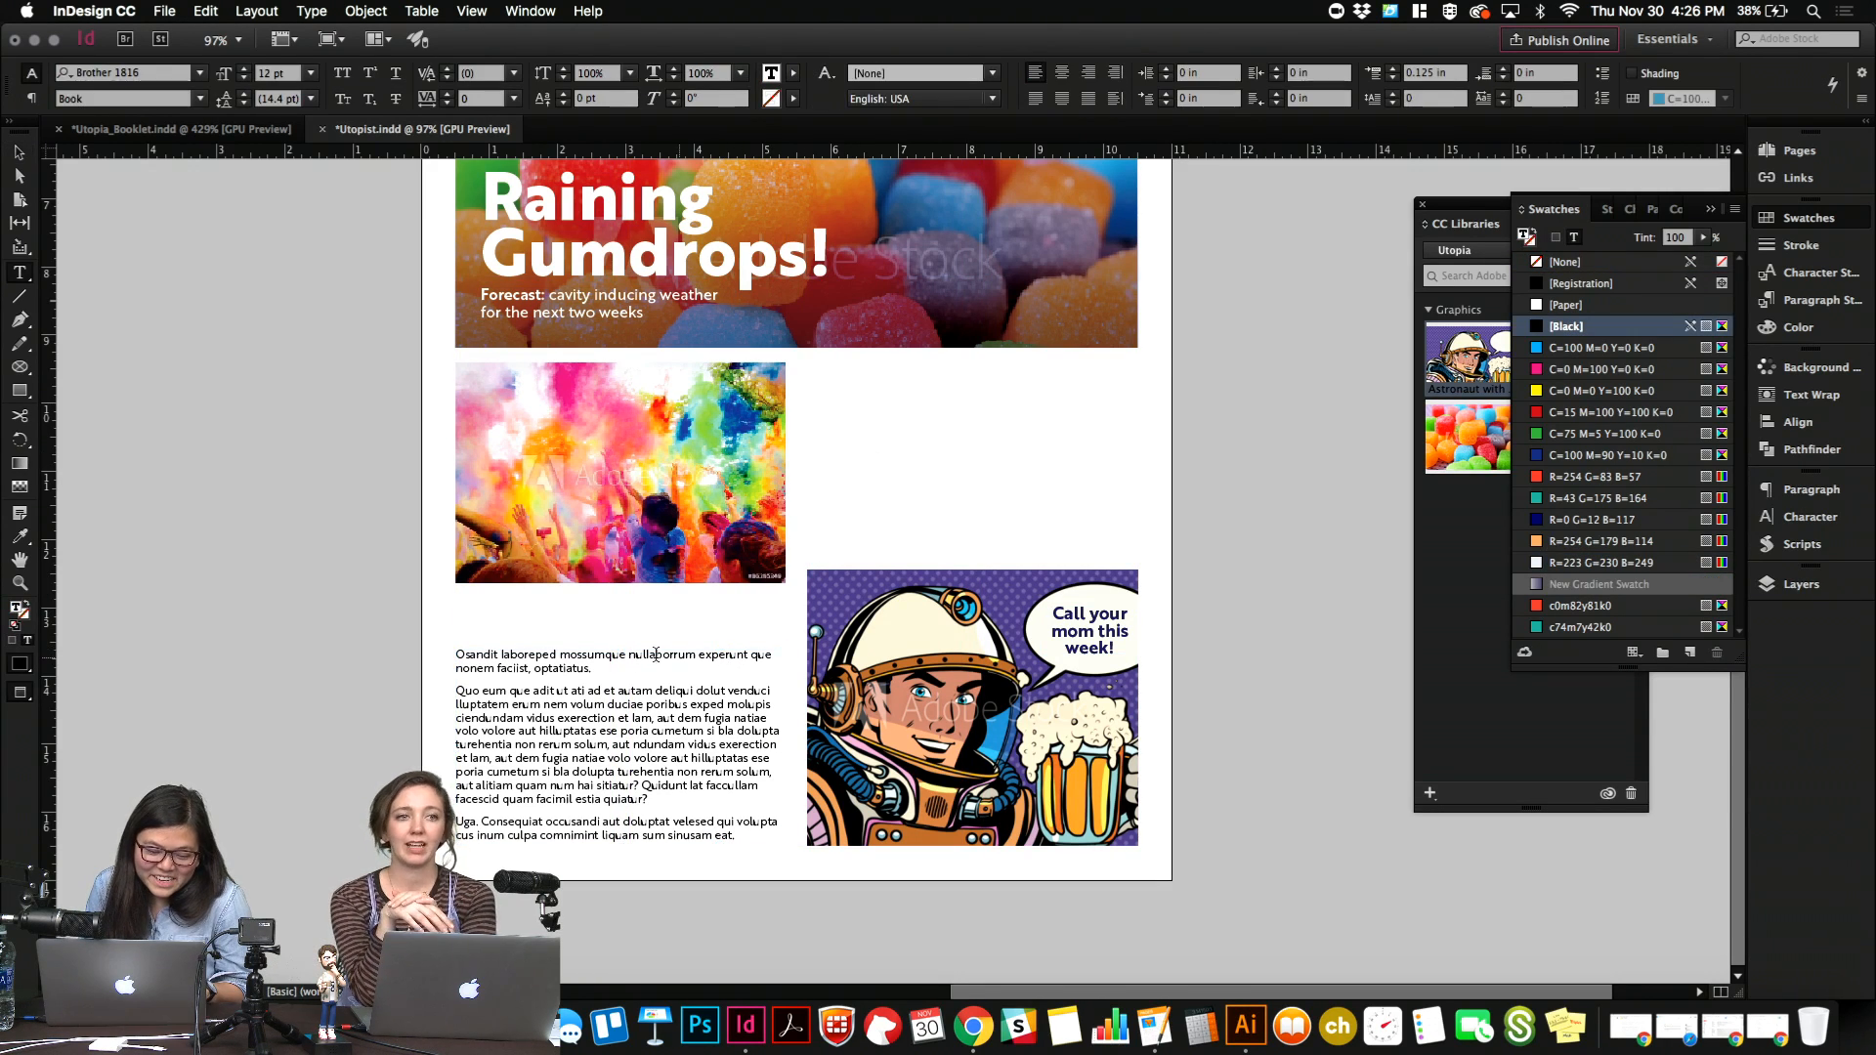
drag(635, 655, 547, 659)
key(super+c)
key(super+v)
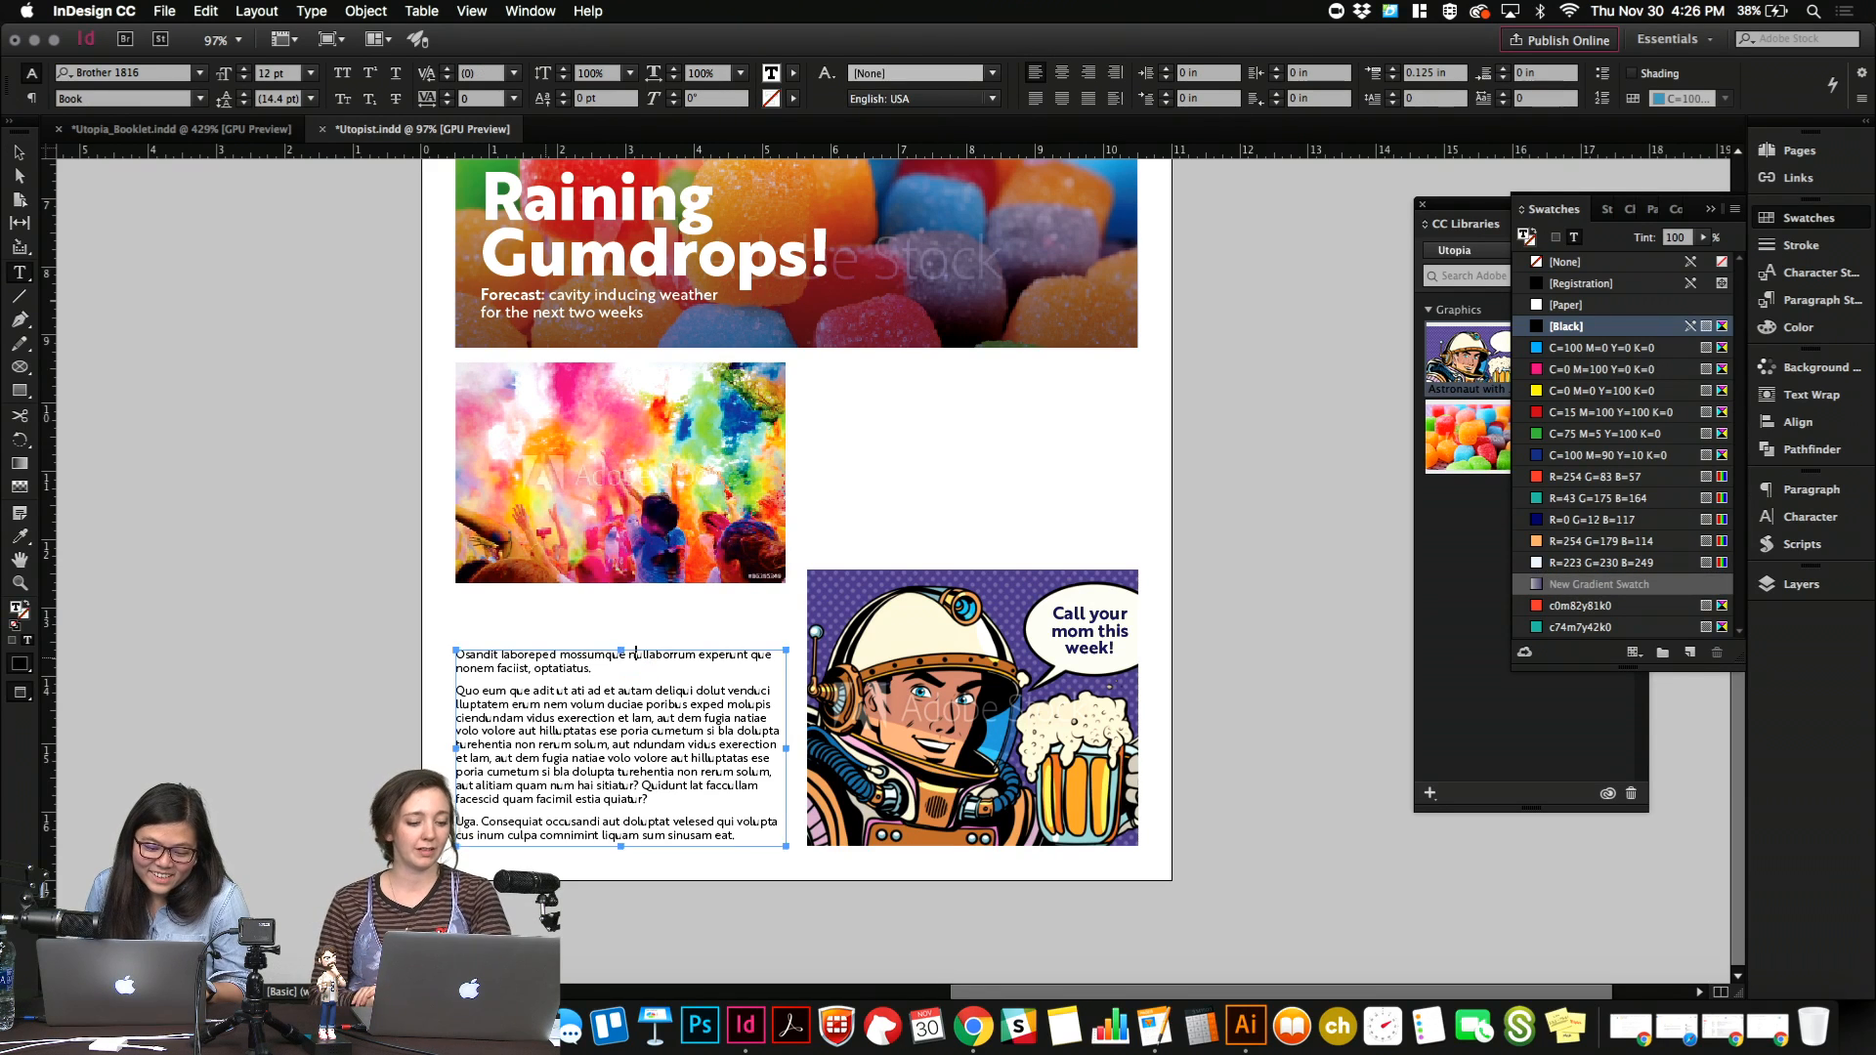
key(super+v)
key(Escape)
click(690, 588)
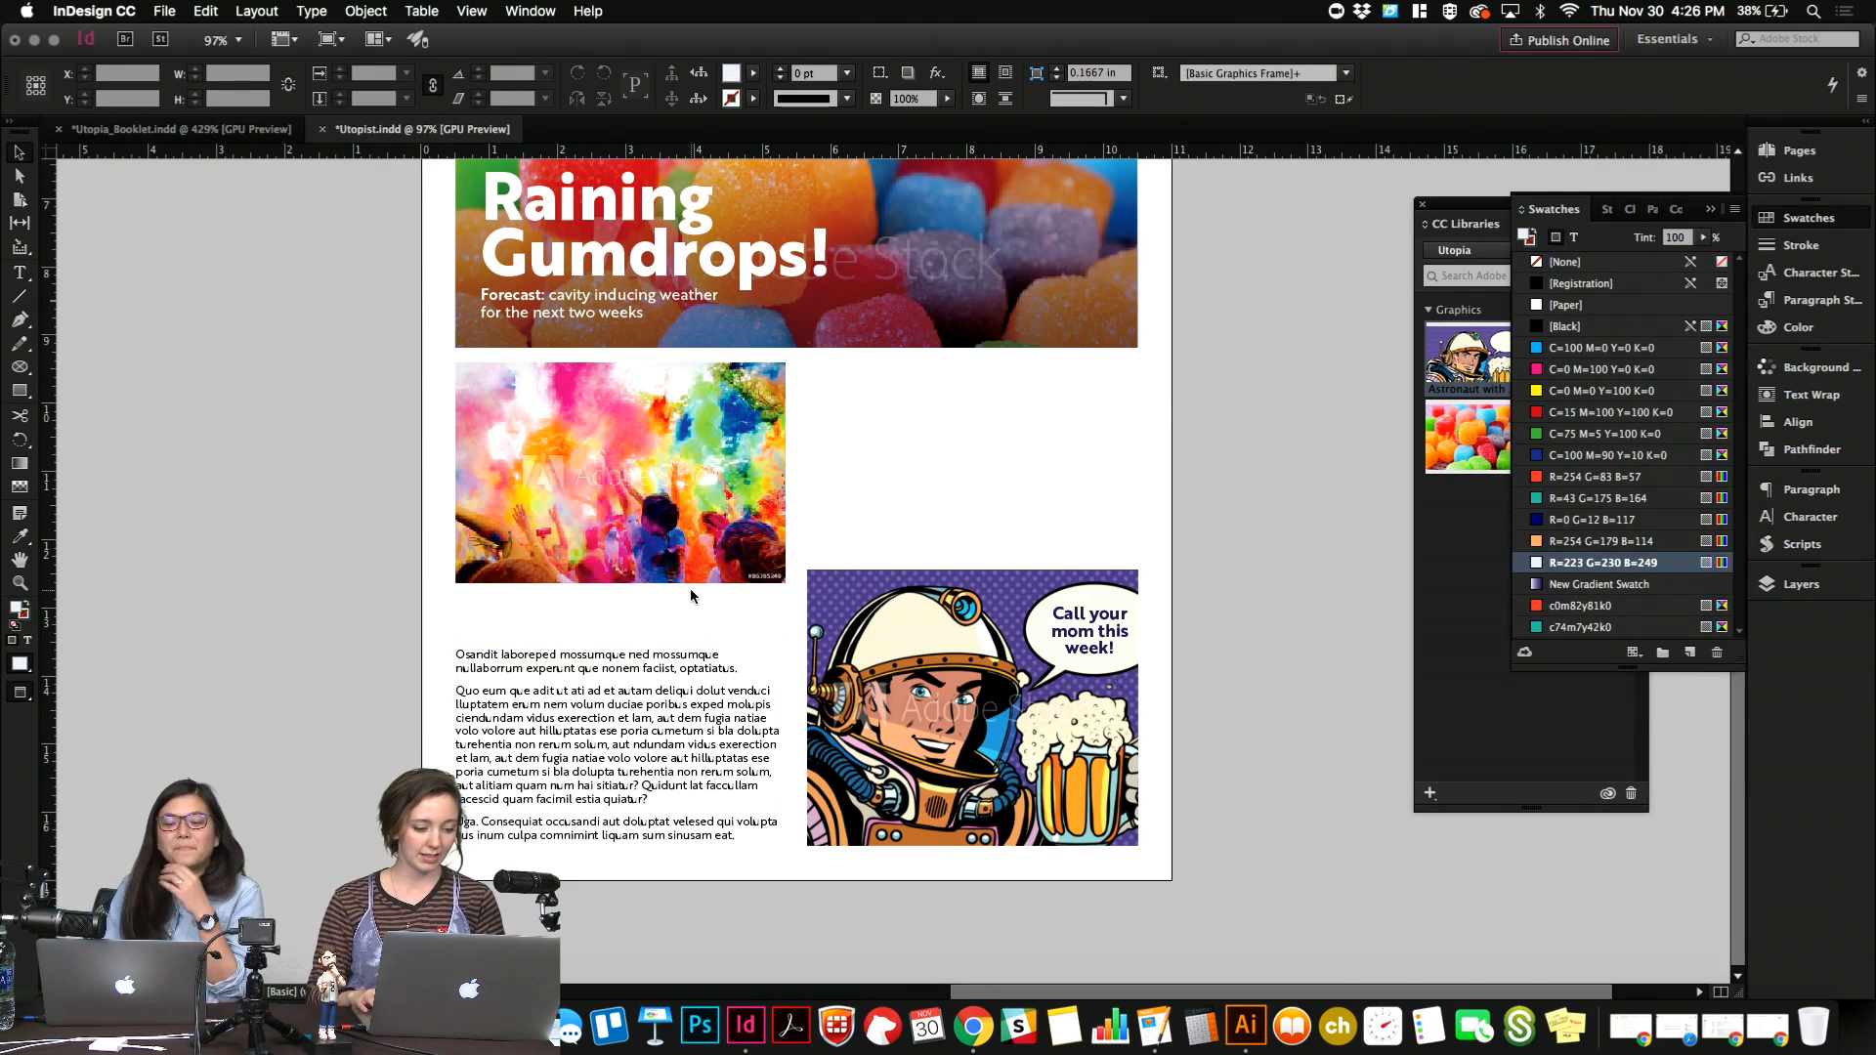
Duplicate the crowd photo into the space above the astronaut and crop the copy to about 2.58 in wide and 2.8 in high.
click(691, 545)
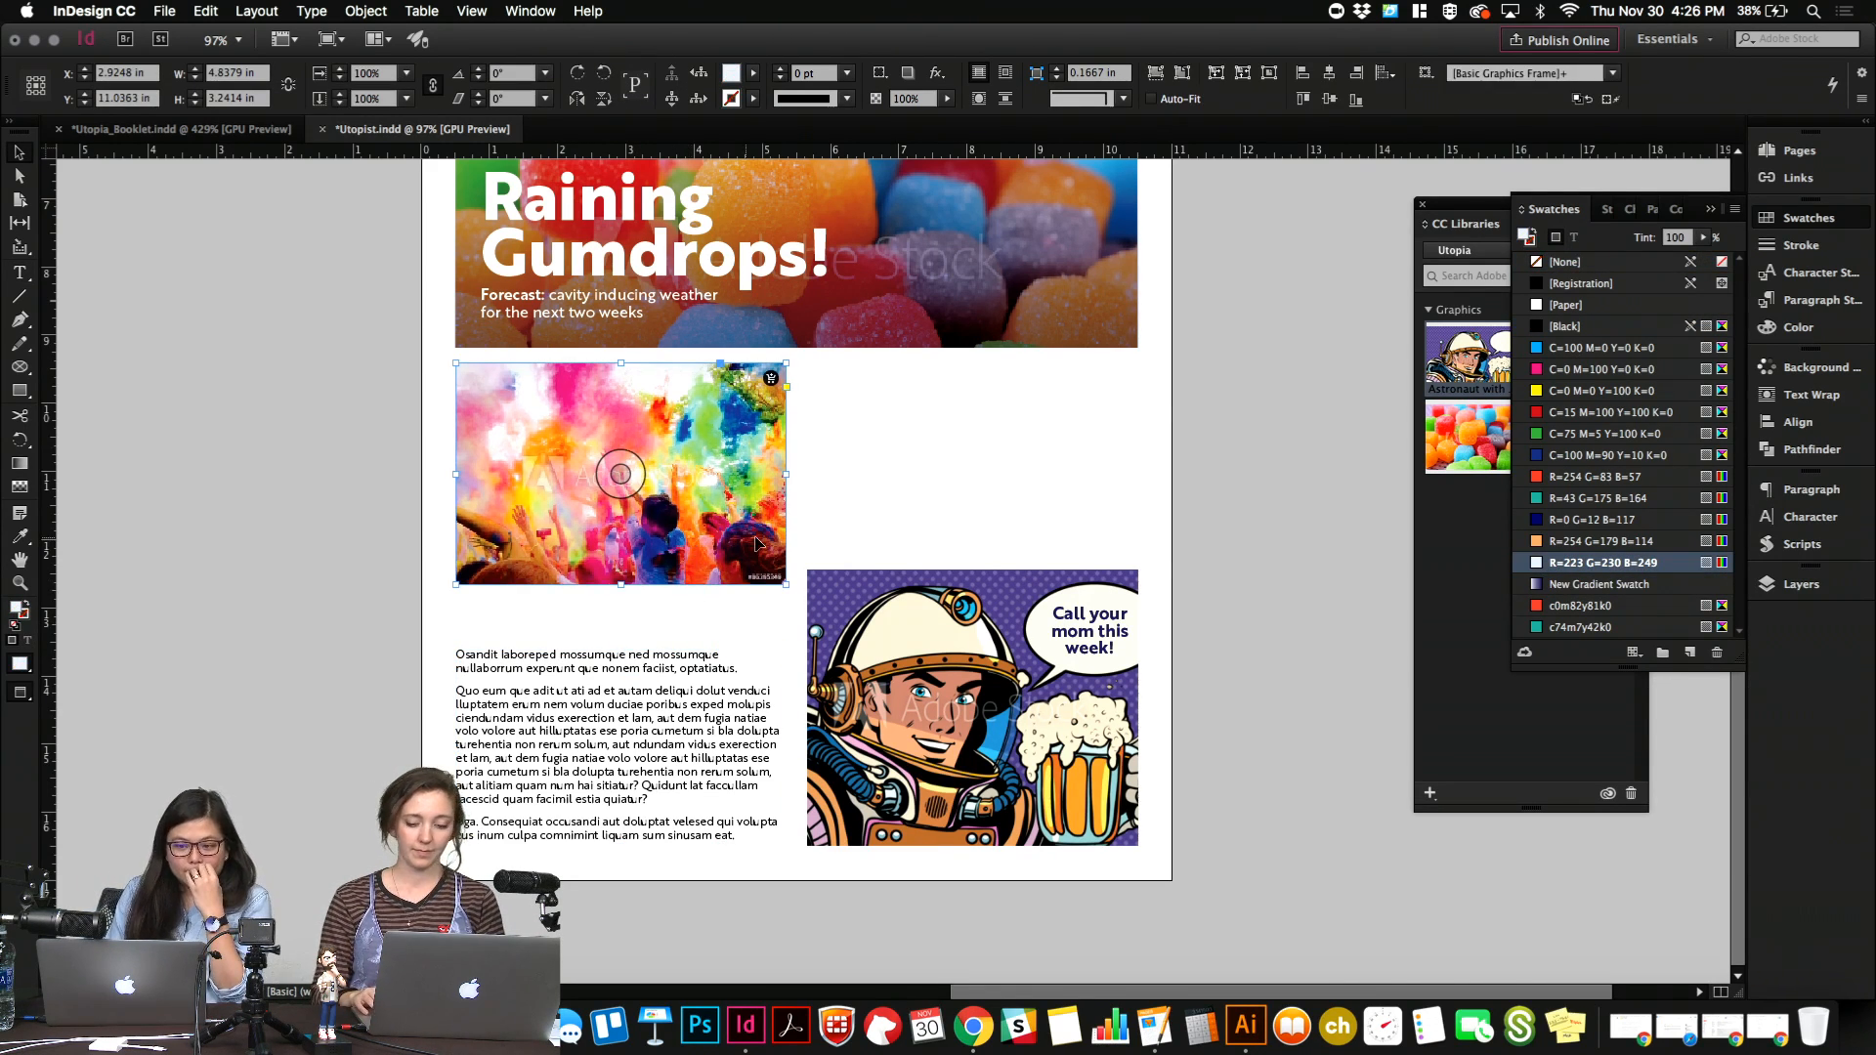
scroll(758, 545, up, 5)
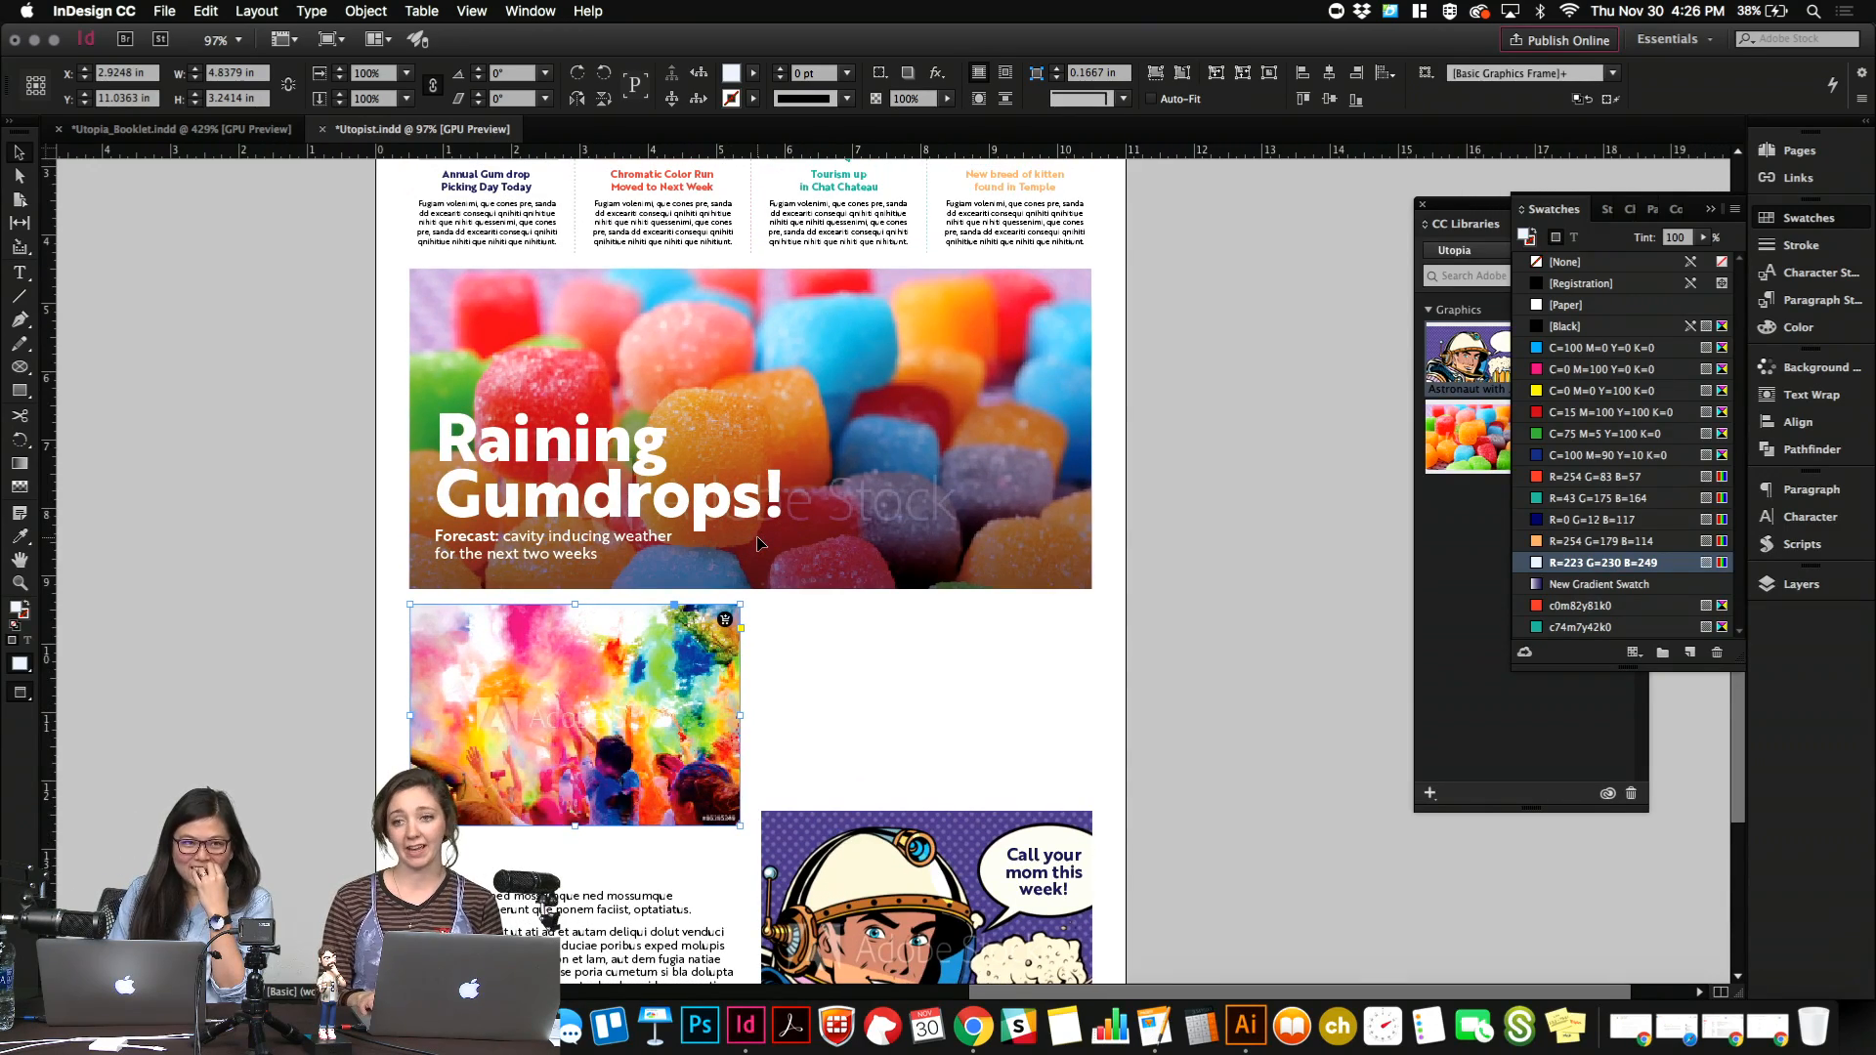
scroll(759, 545, up, 2)
scroll(758, 544, down, 5)
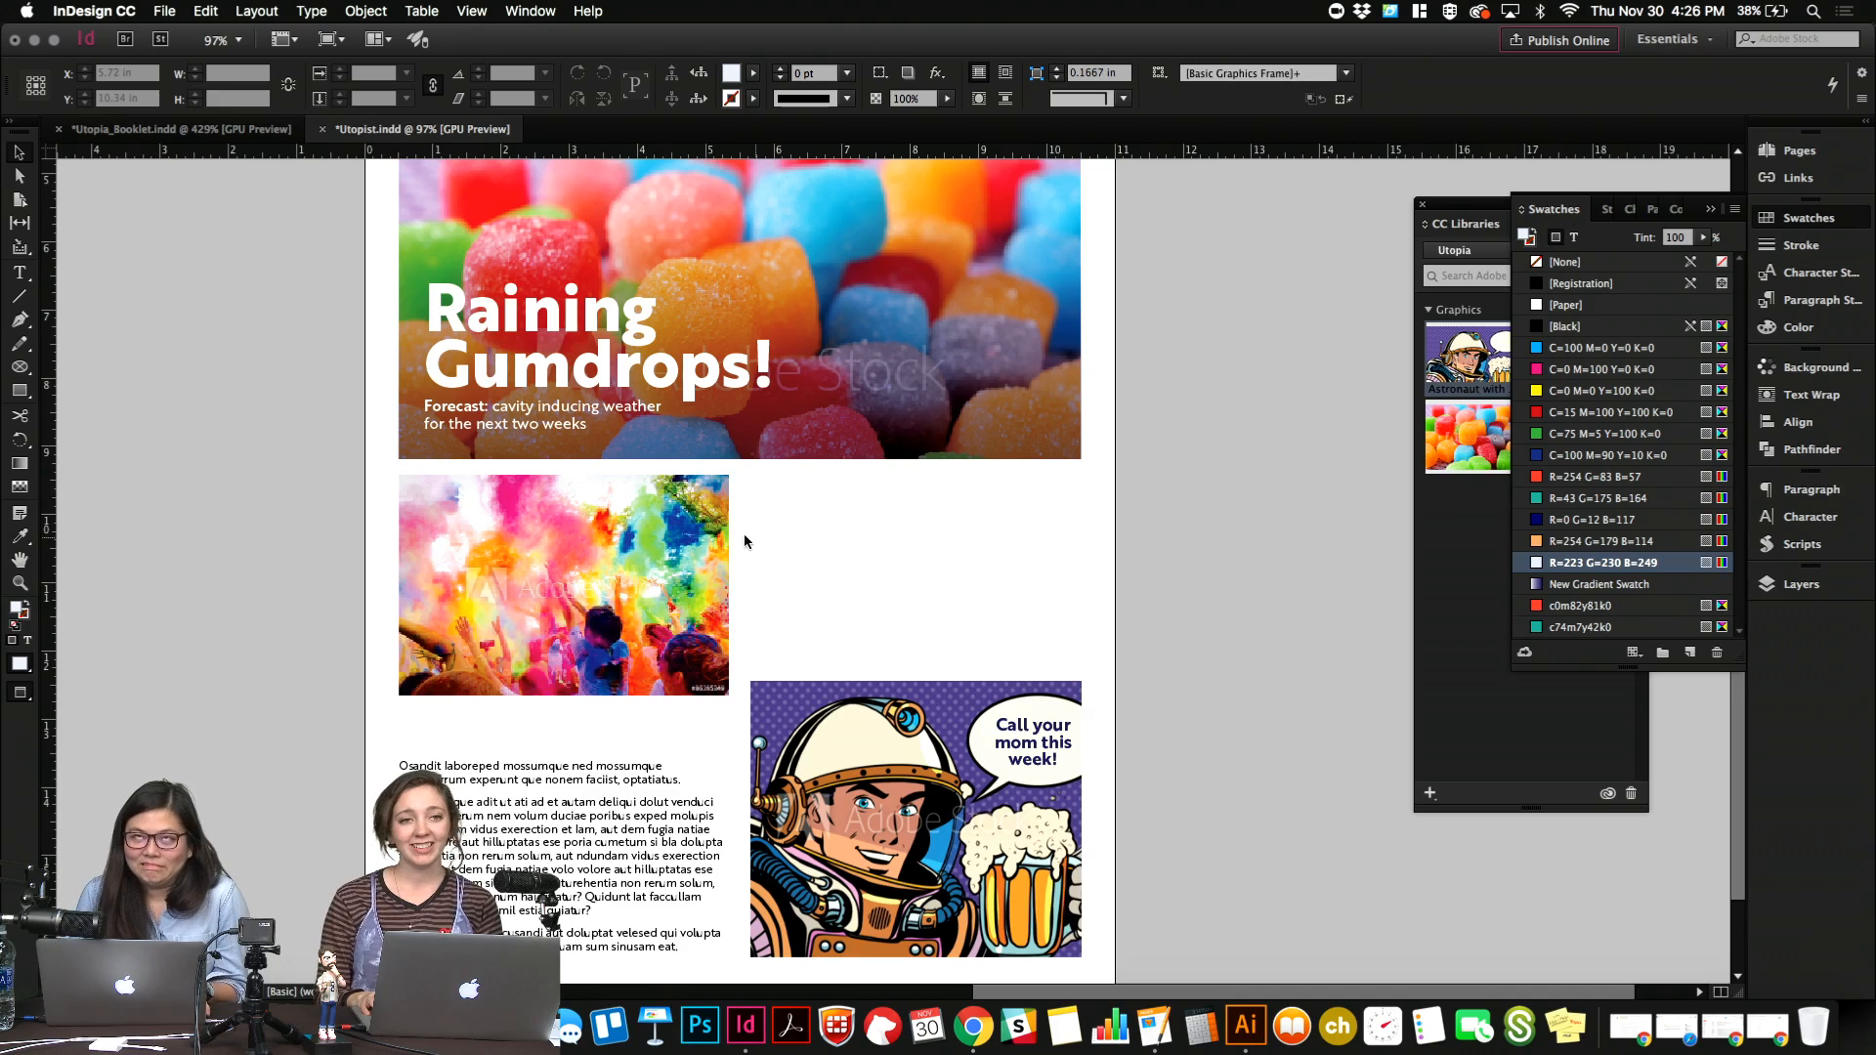
drag(692, 572, 925, 585)
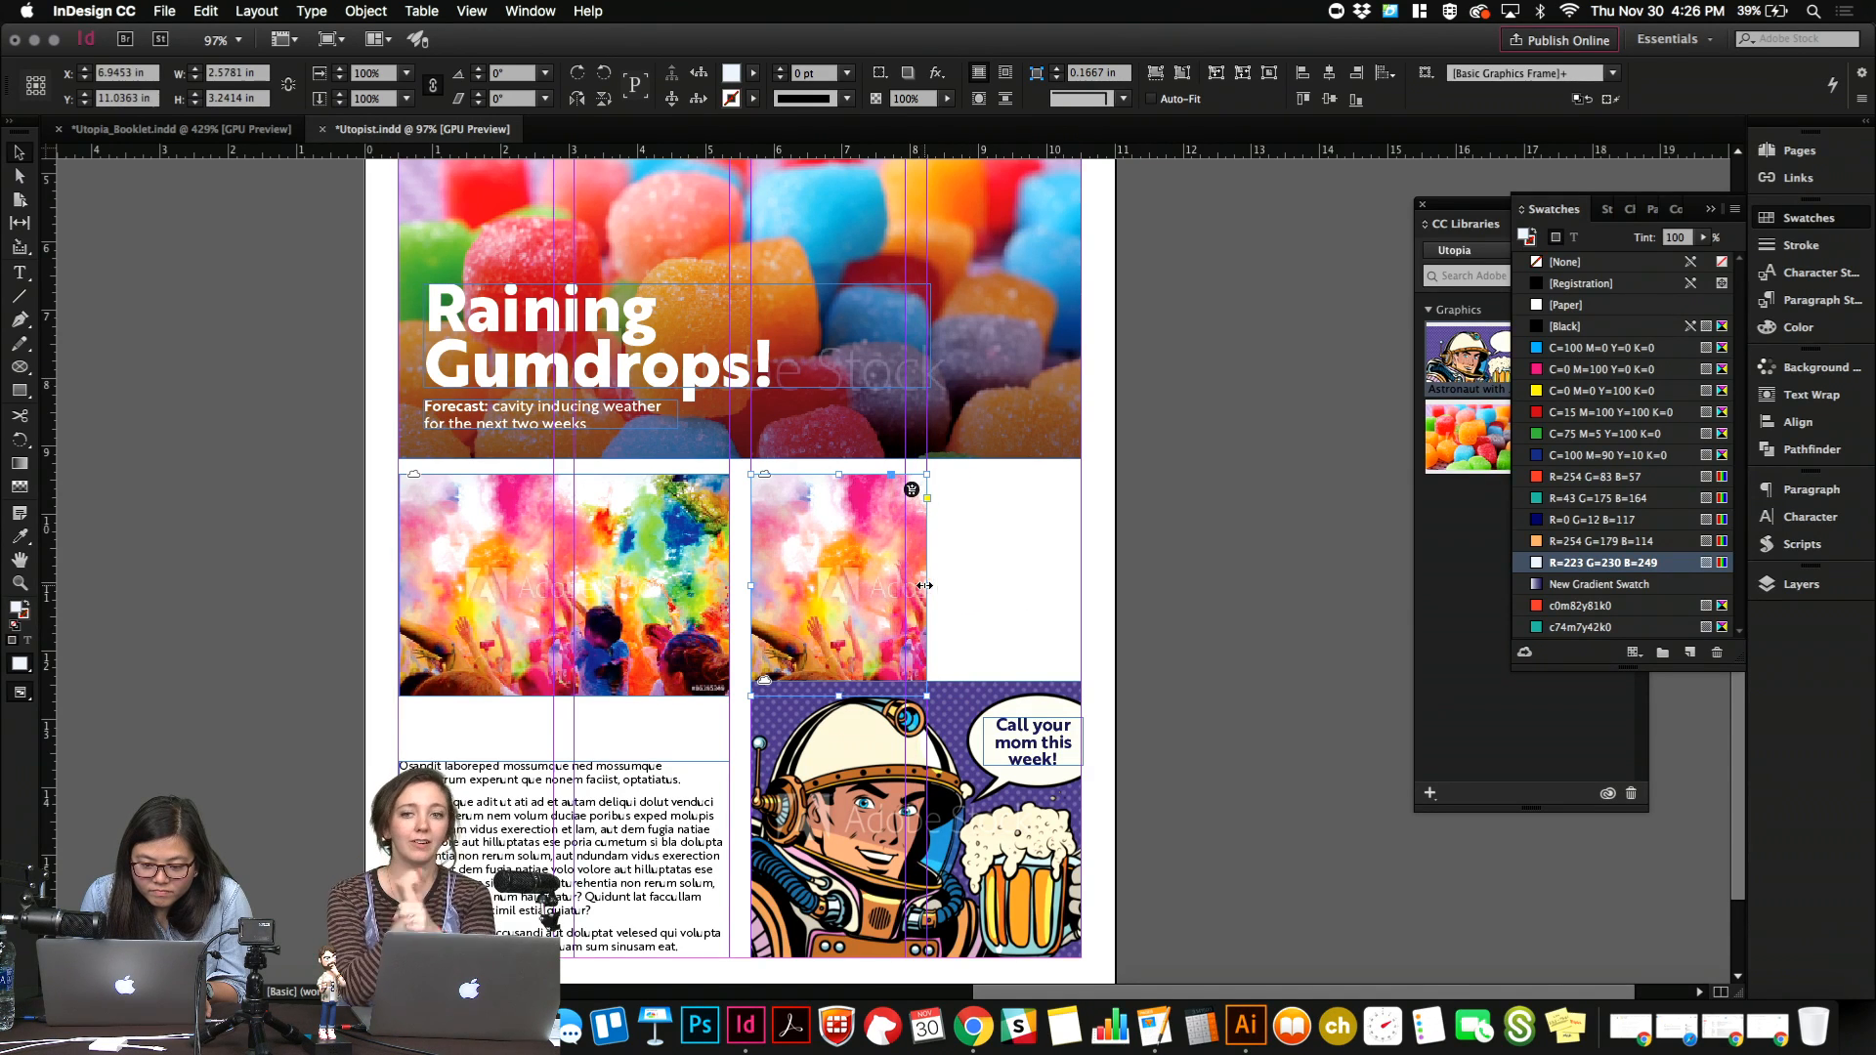
drag(839, 696, 836, 667)
key(w)
click(999, 607)
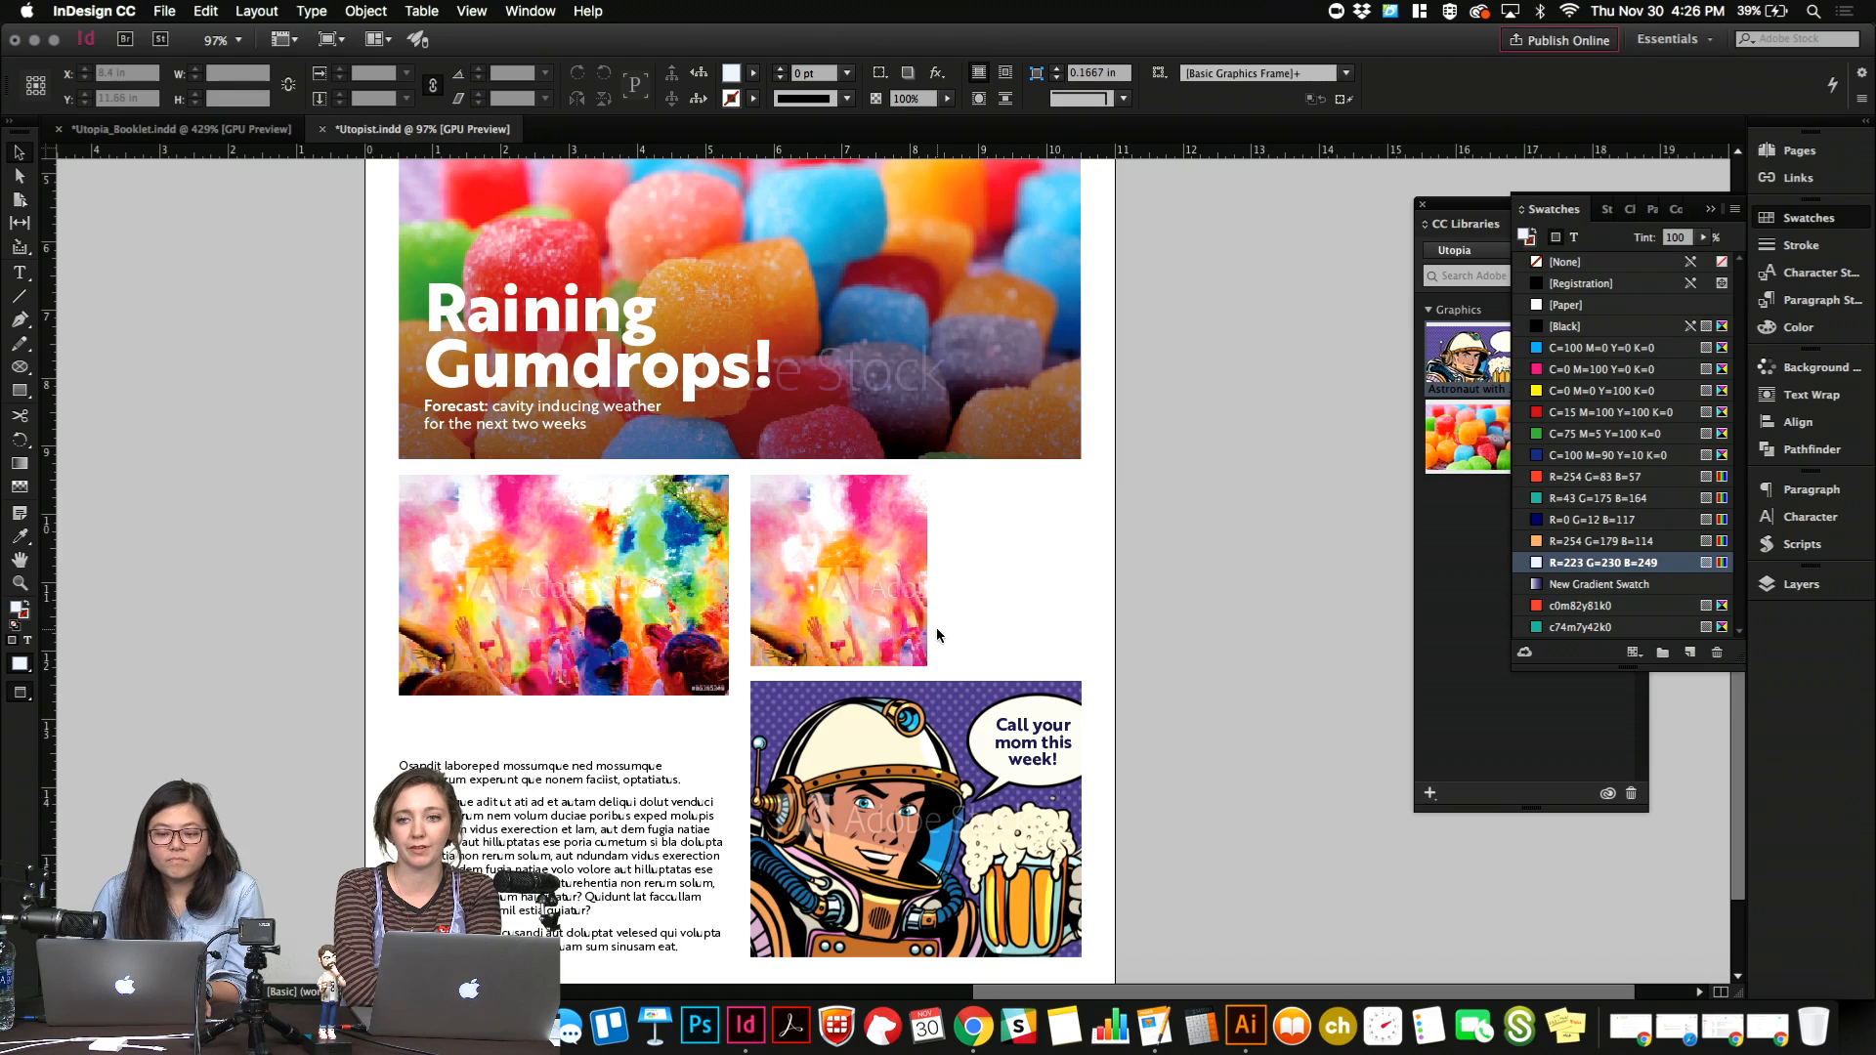
click(924, 630)
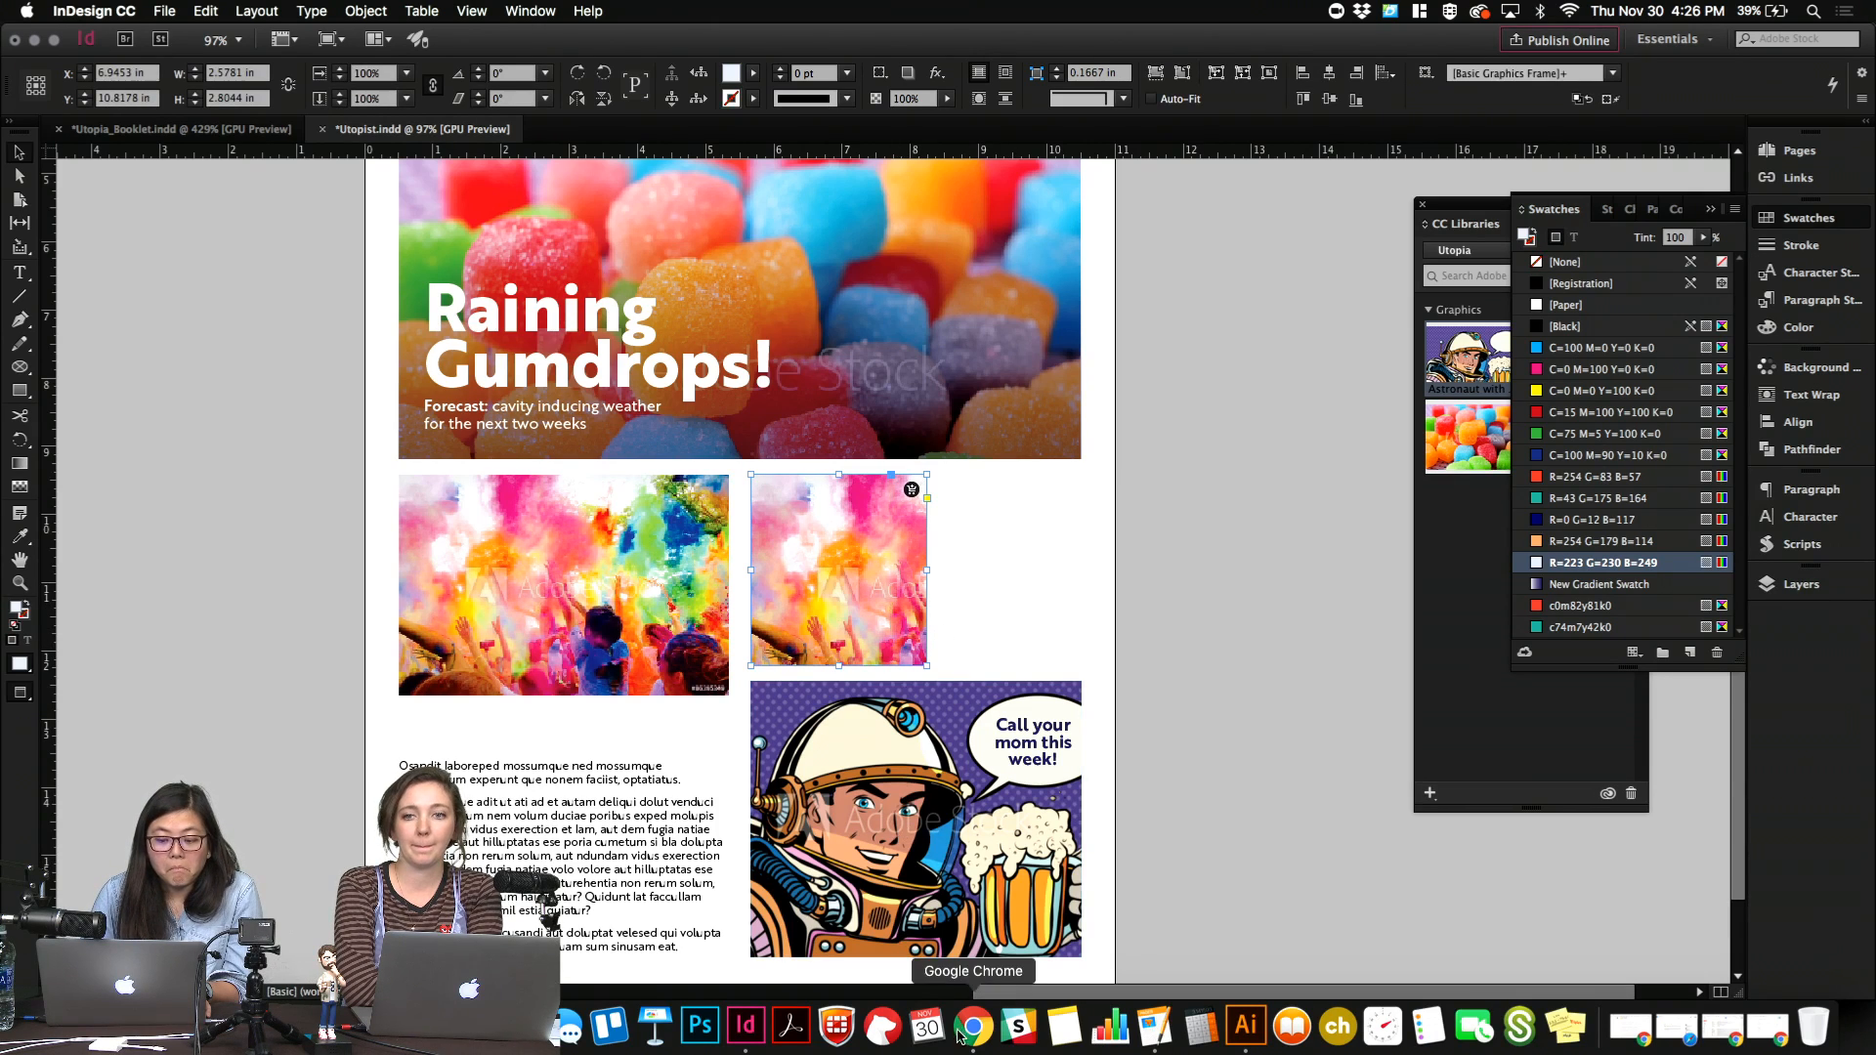
Switch to Chrome and search Adobe Stock for kitten.
click(961, 1034)
click(678, 193)
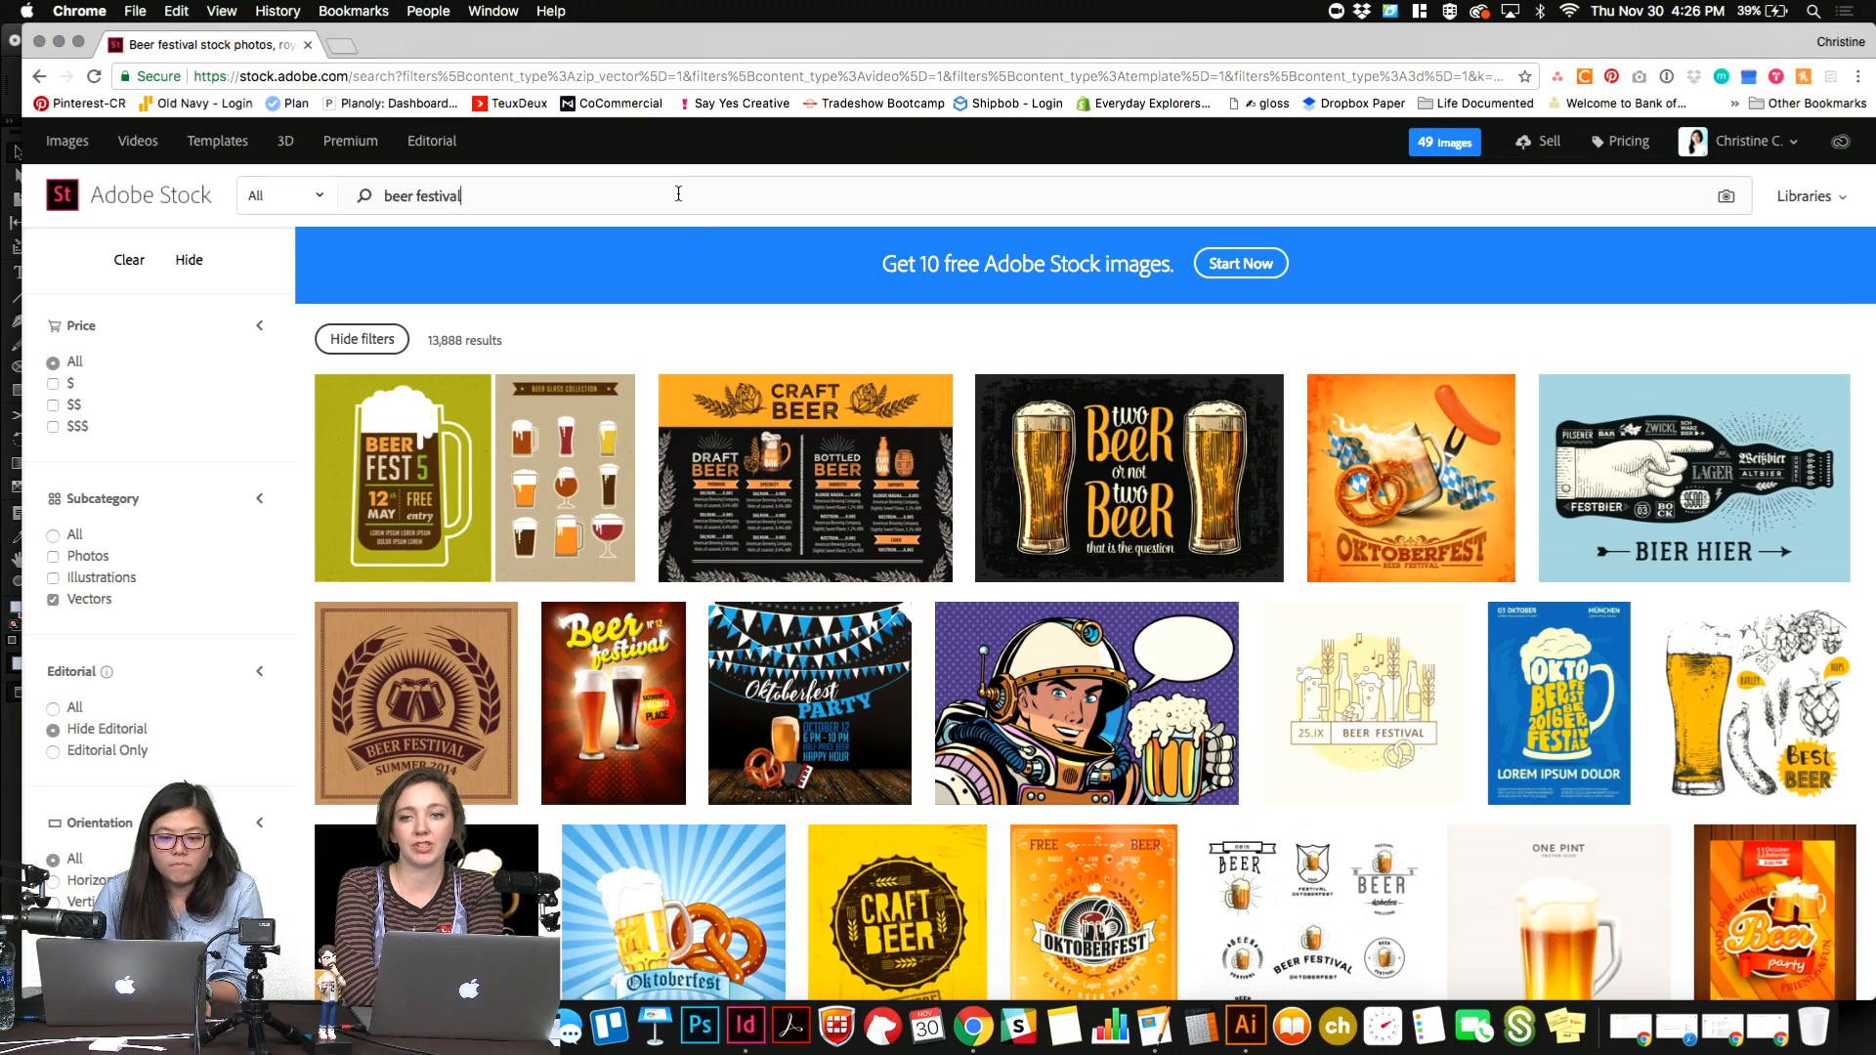
triple_click(678, 193)
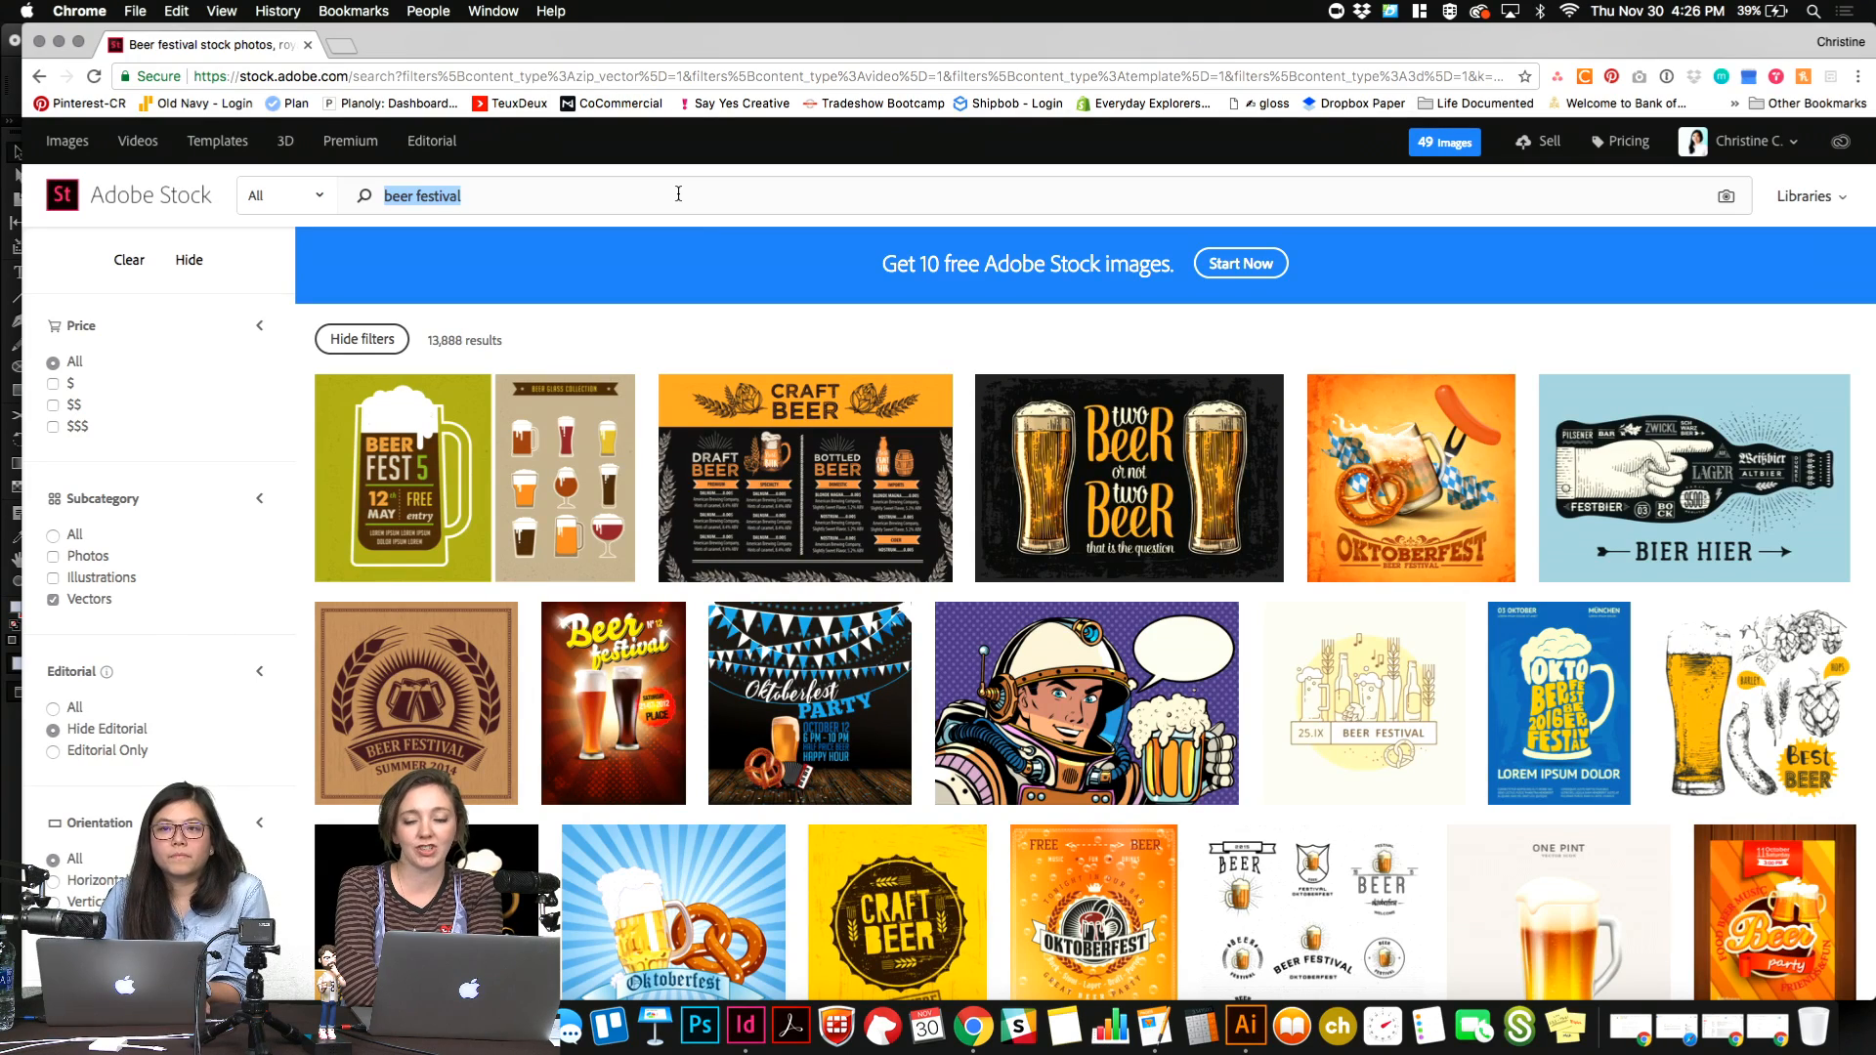
text(kitten)
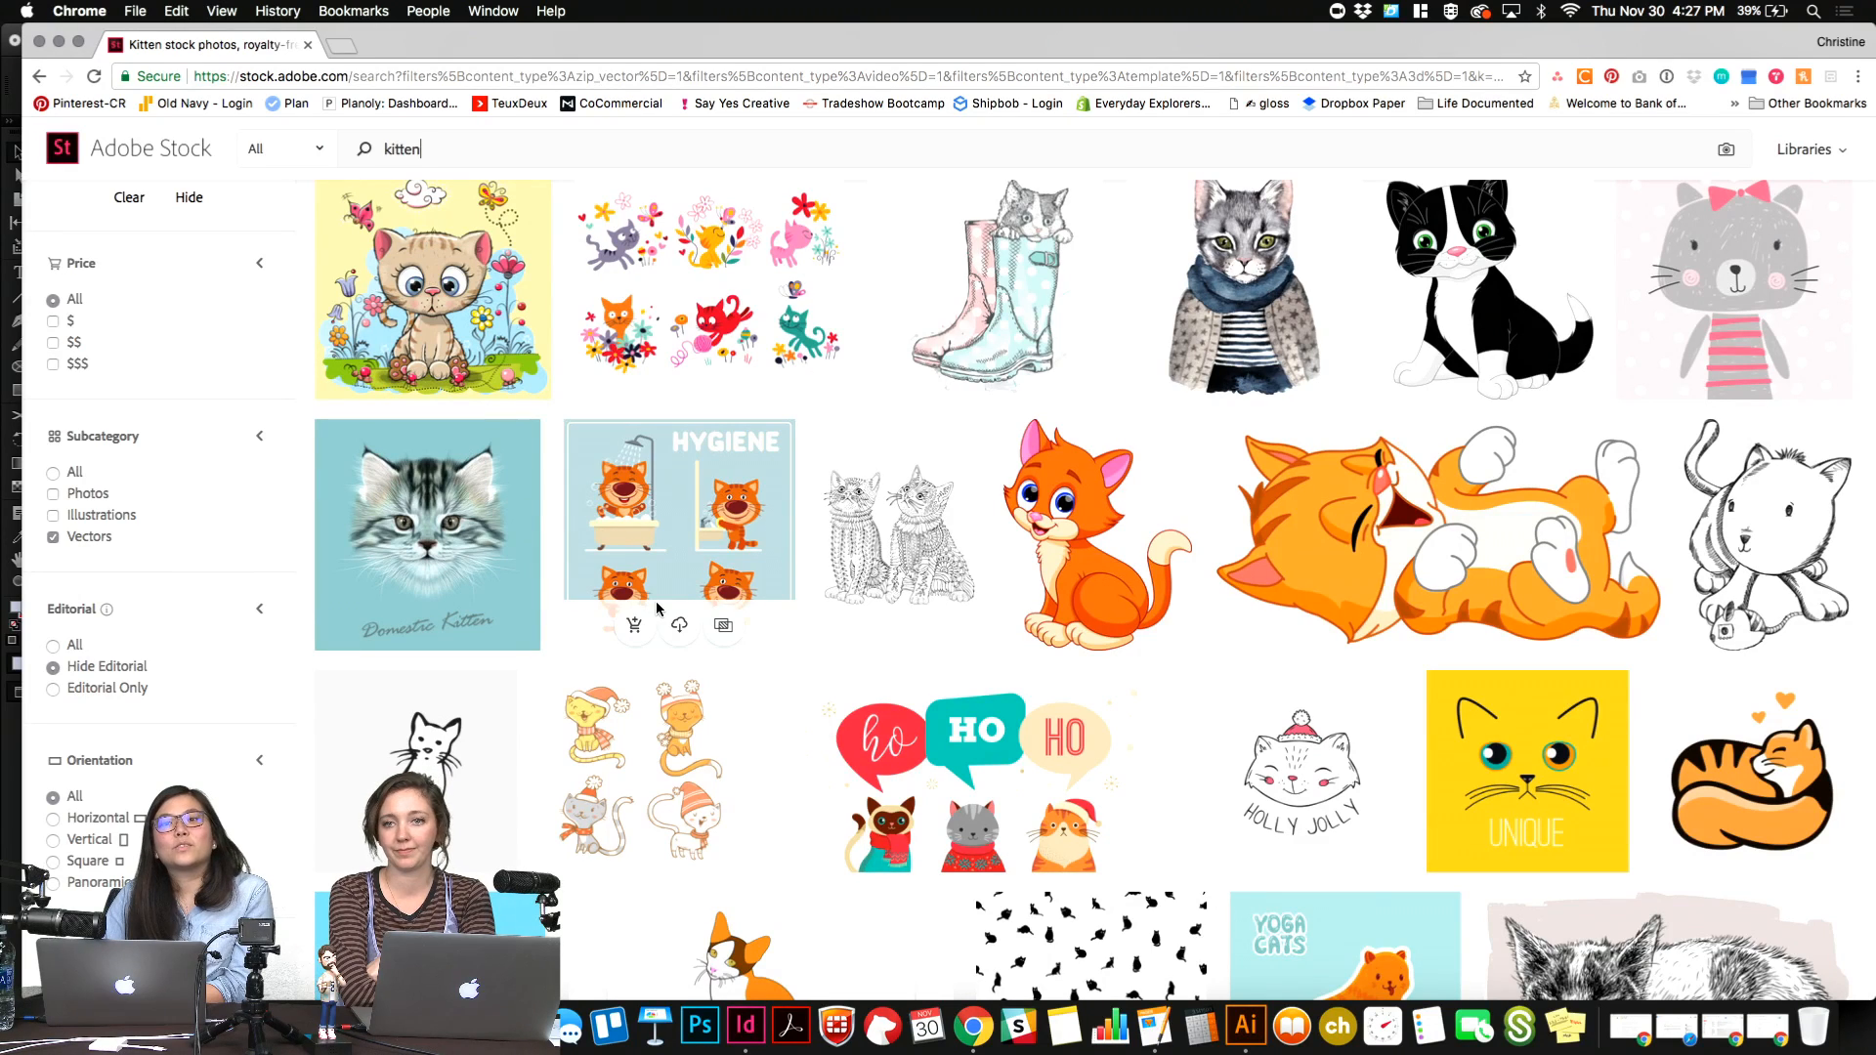
Examine the kitten vector results for artwork that suits the newsletter's kitten story.
scroll(657, 608, up, 5)
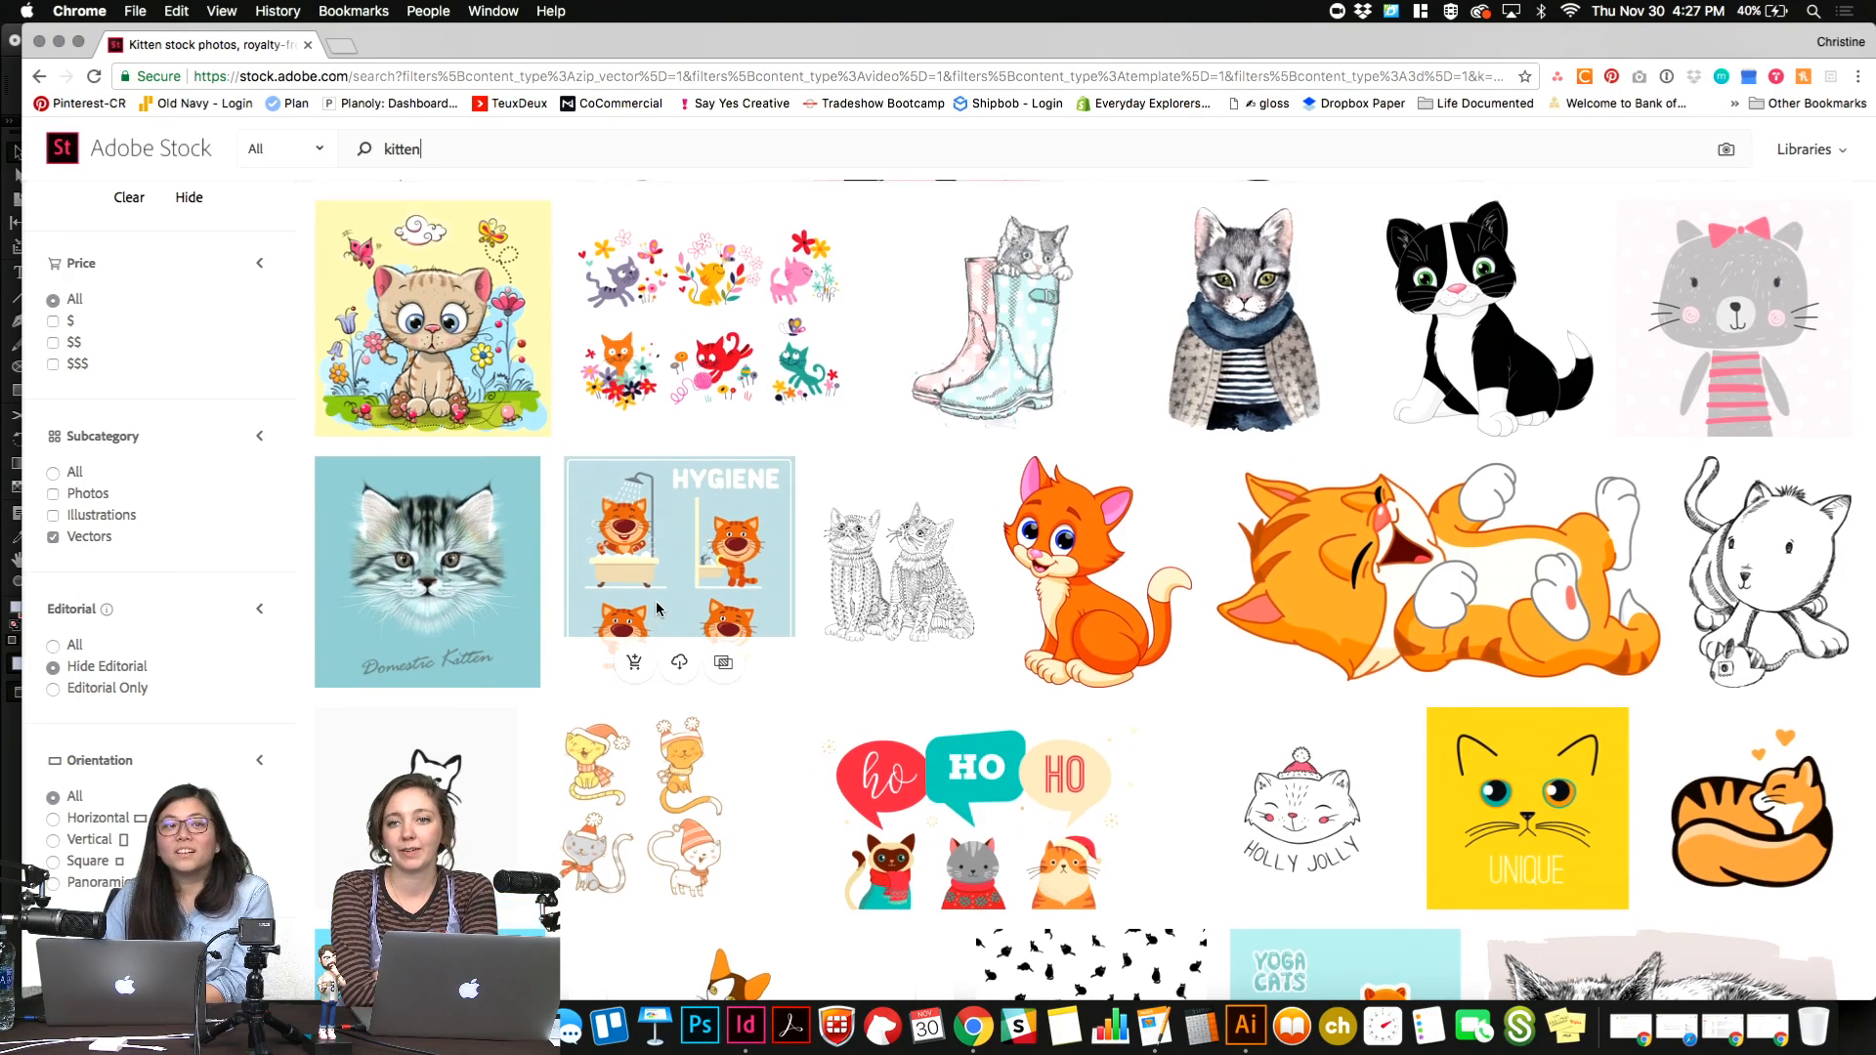
scroll(656, 608, down, 5)
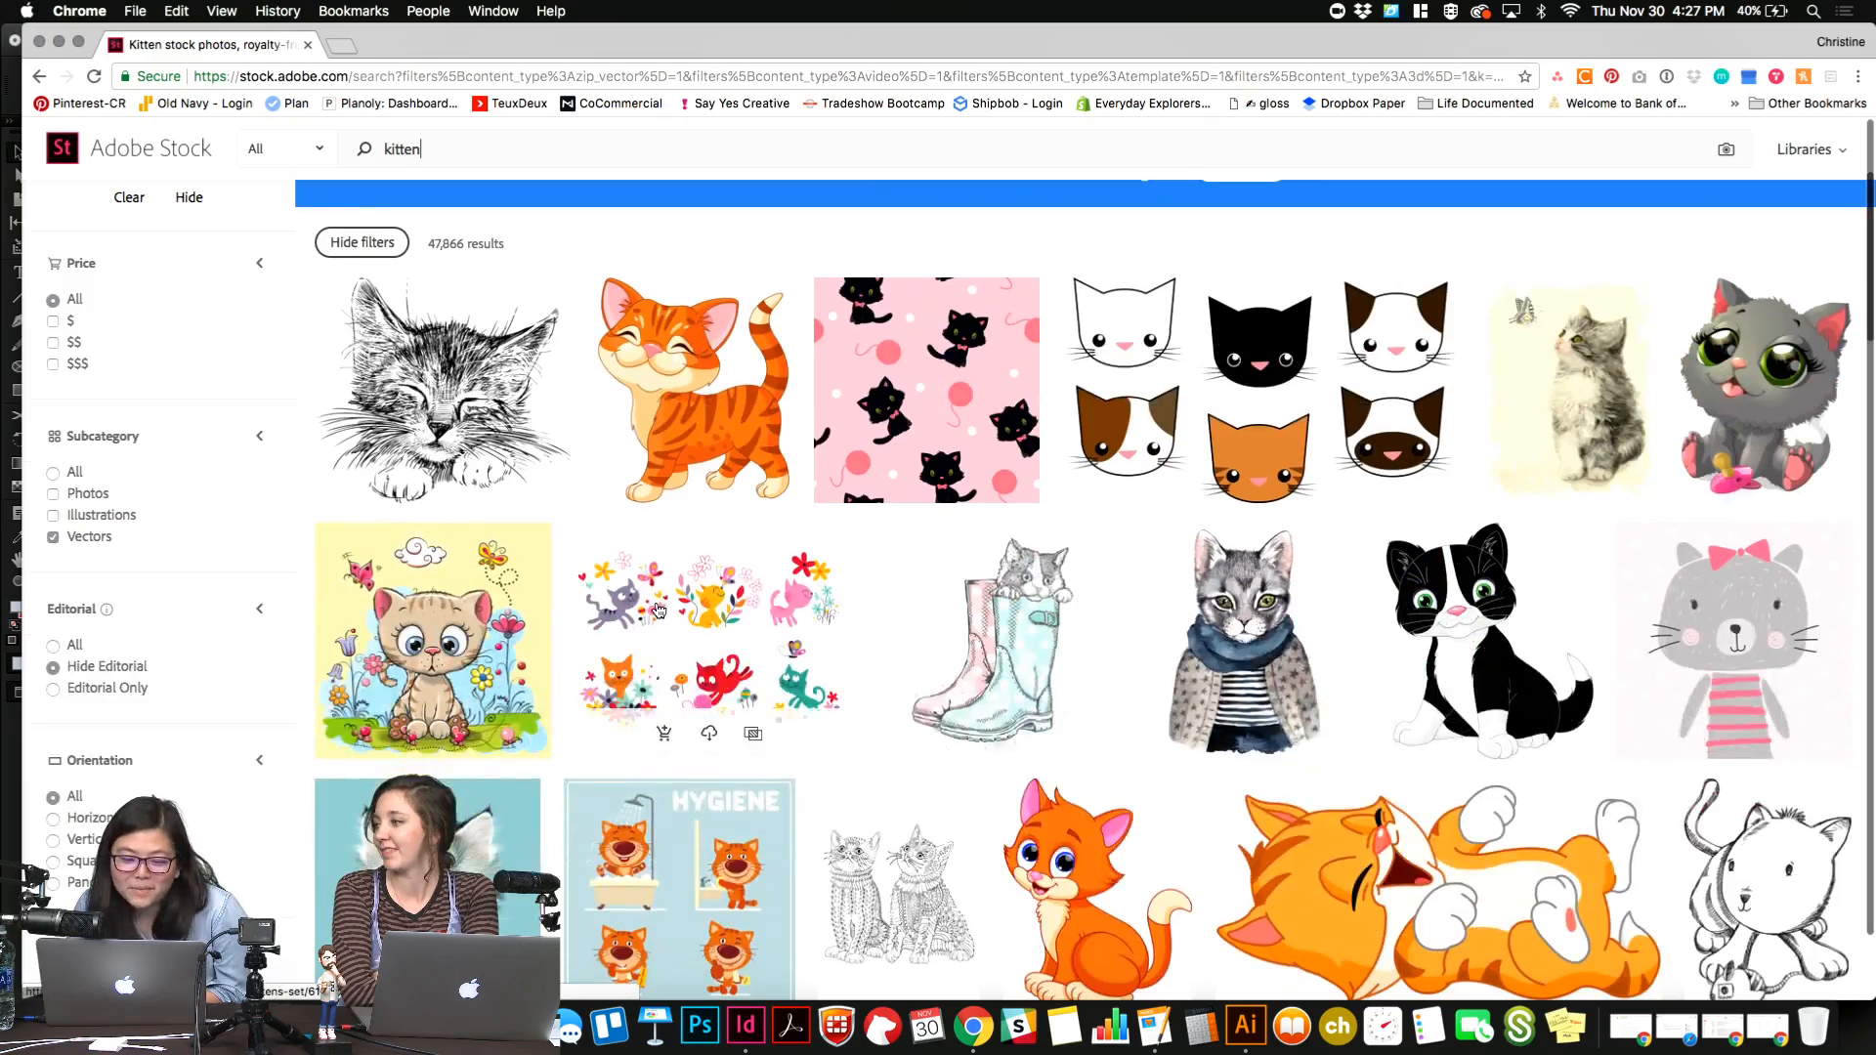
scroll(657, 608, down, 3)
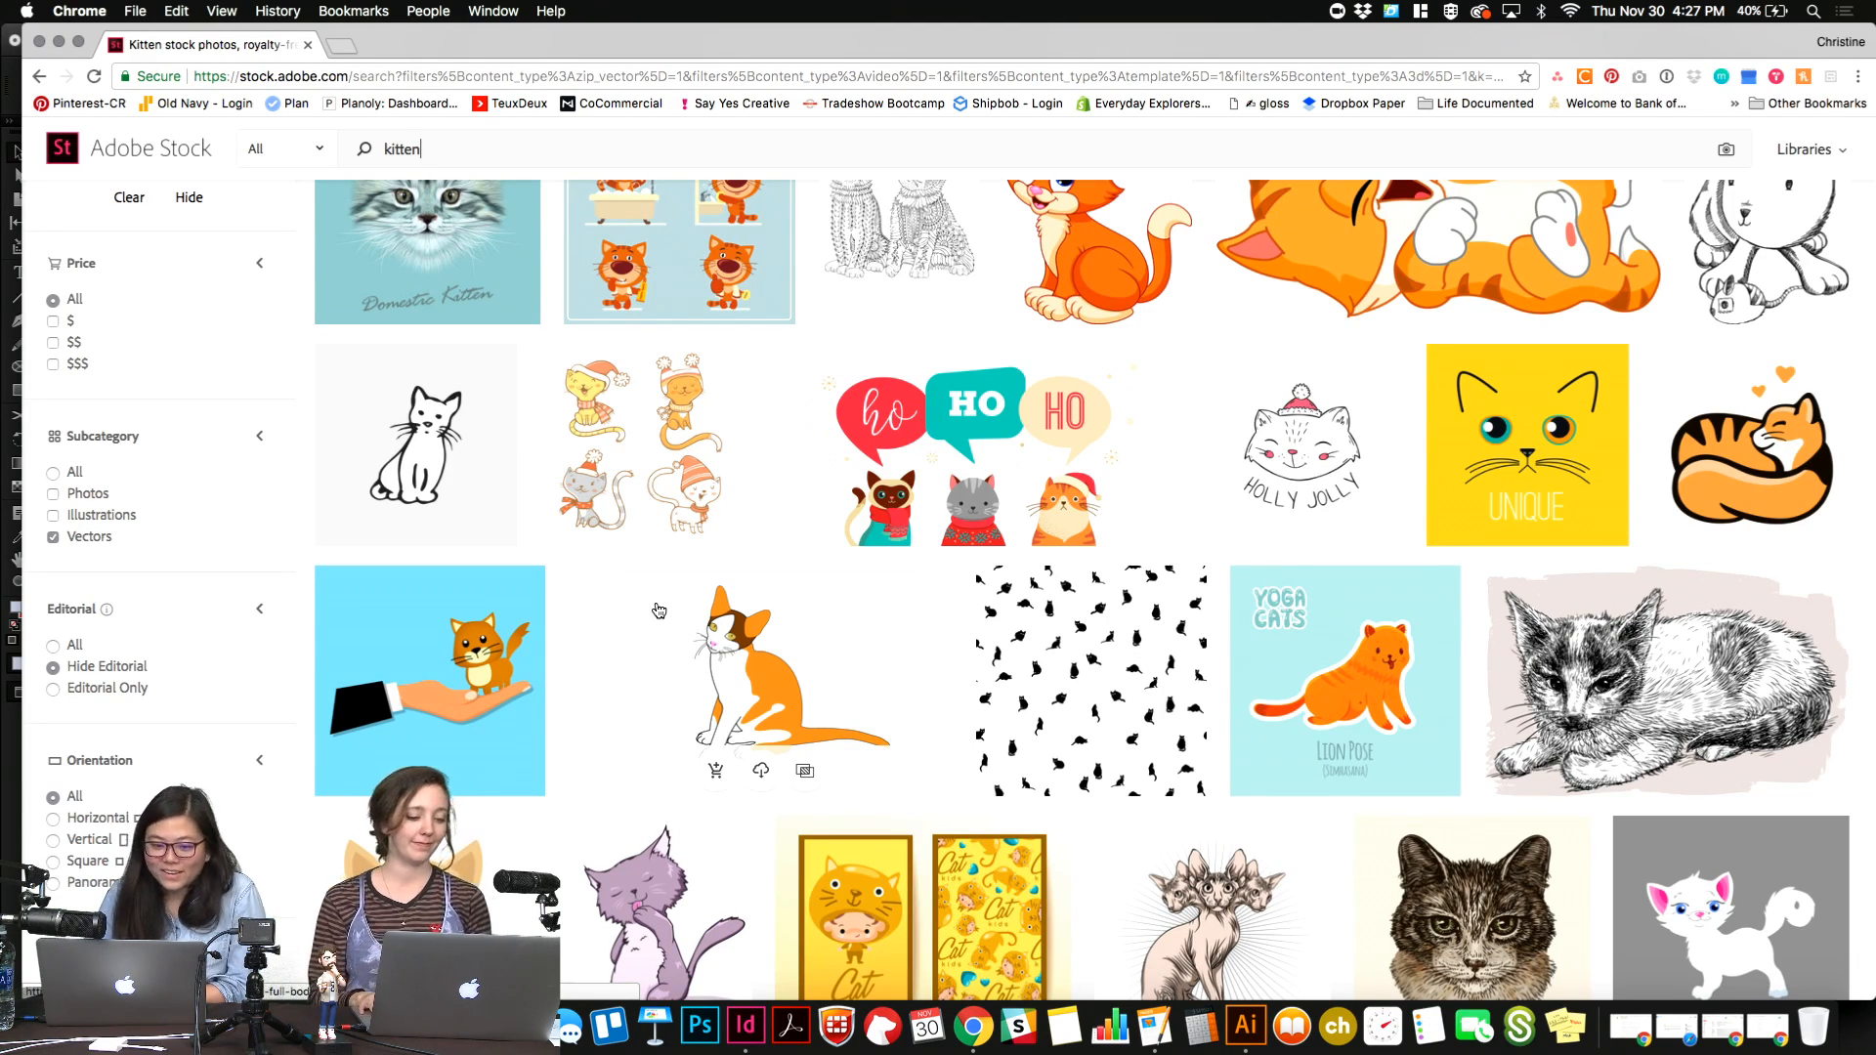
scroll(669, 772, down, 7)
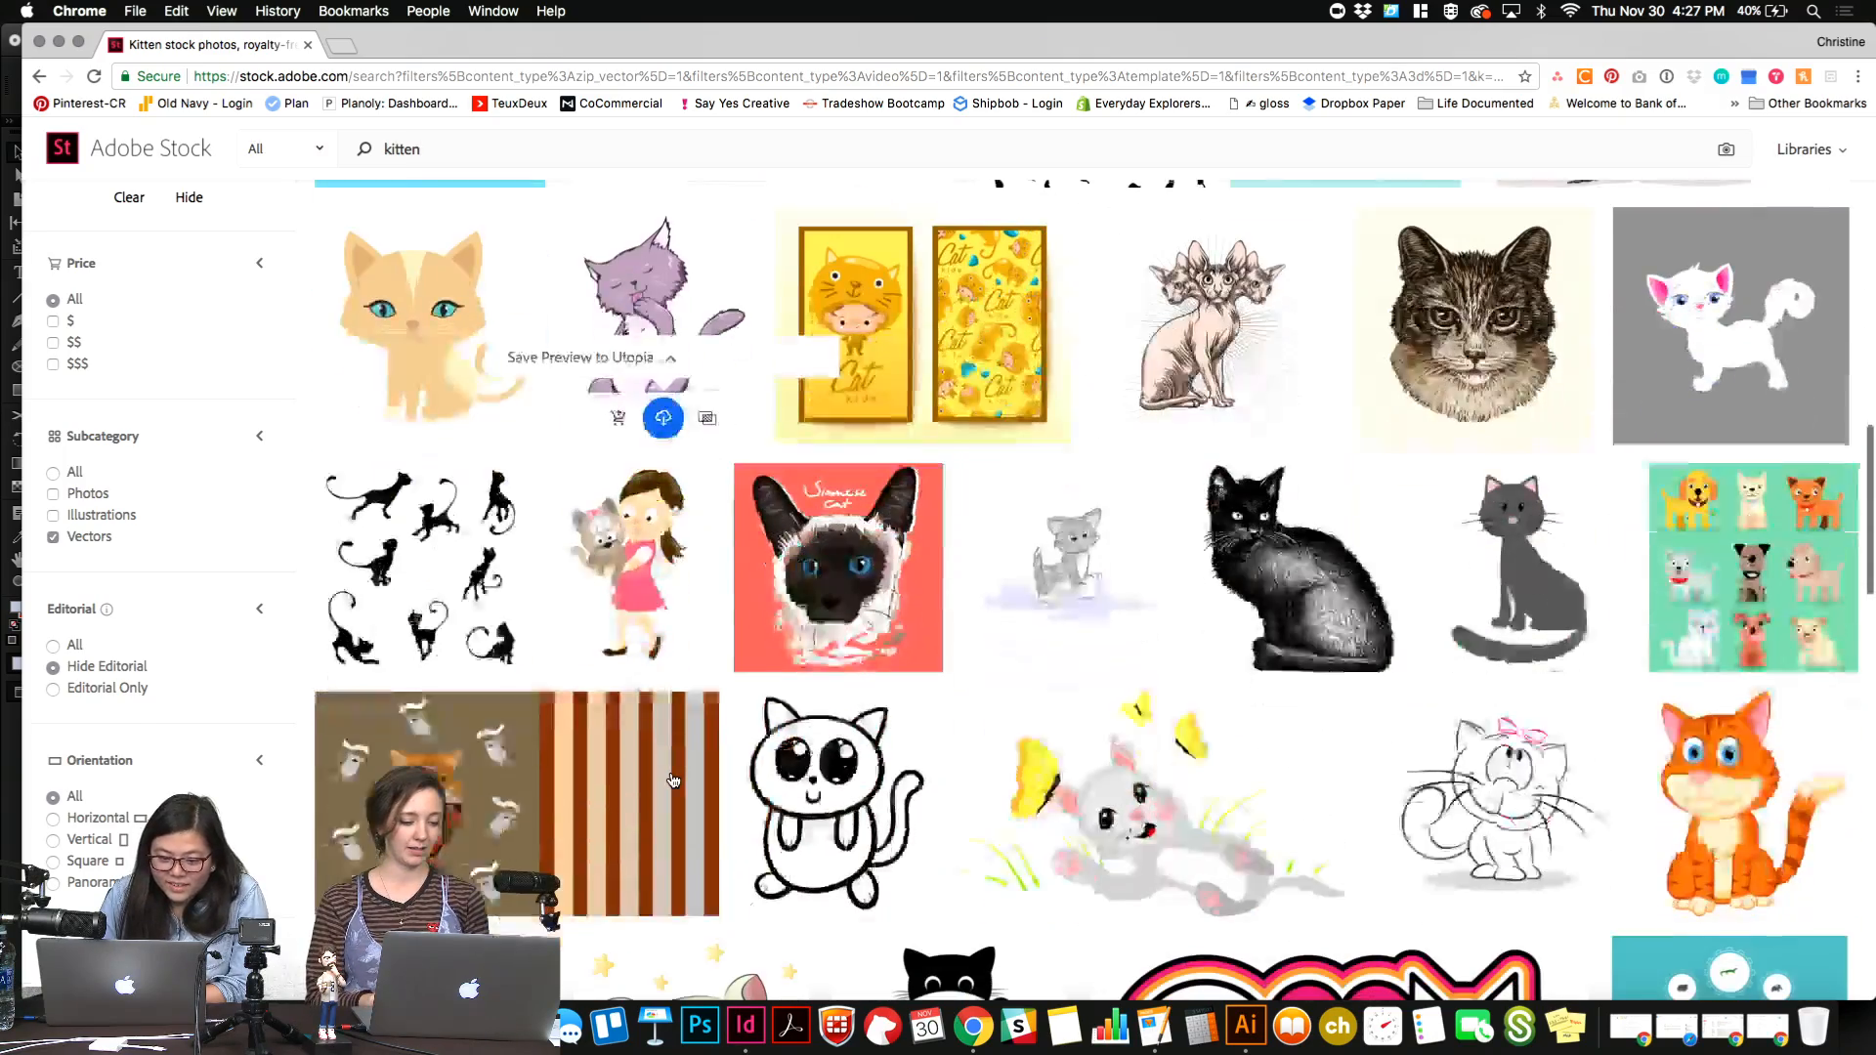
scroll(672, 780, down, 5)
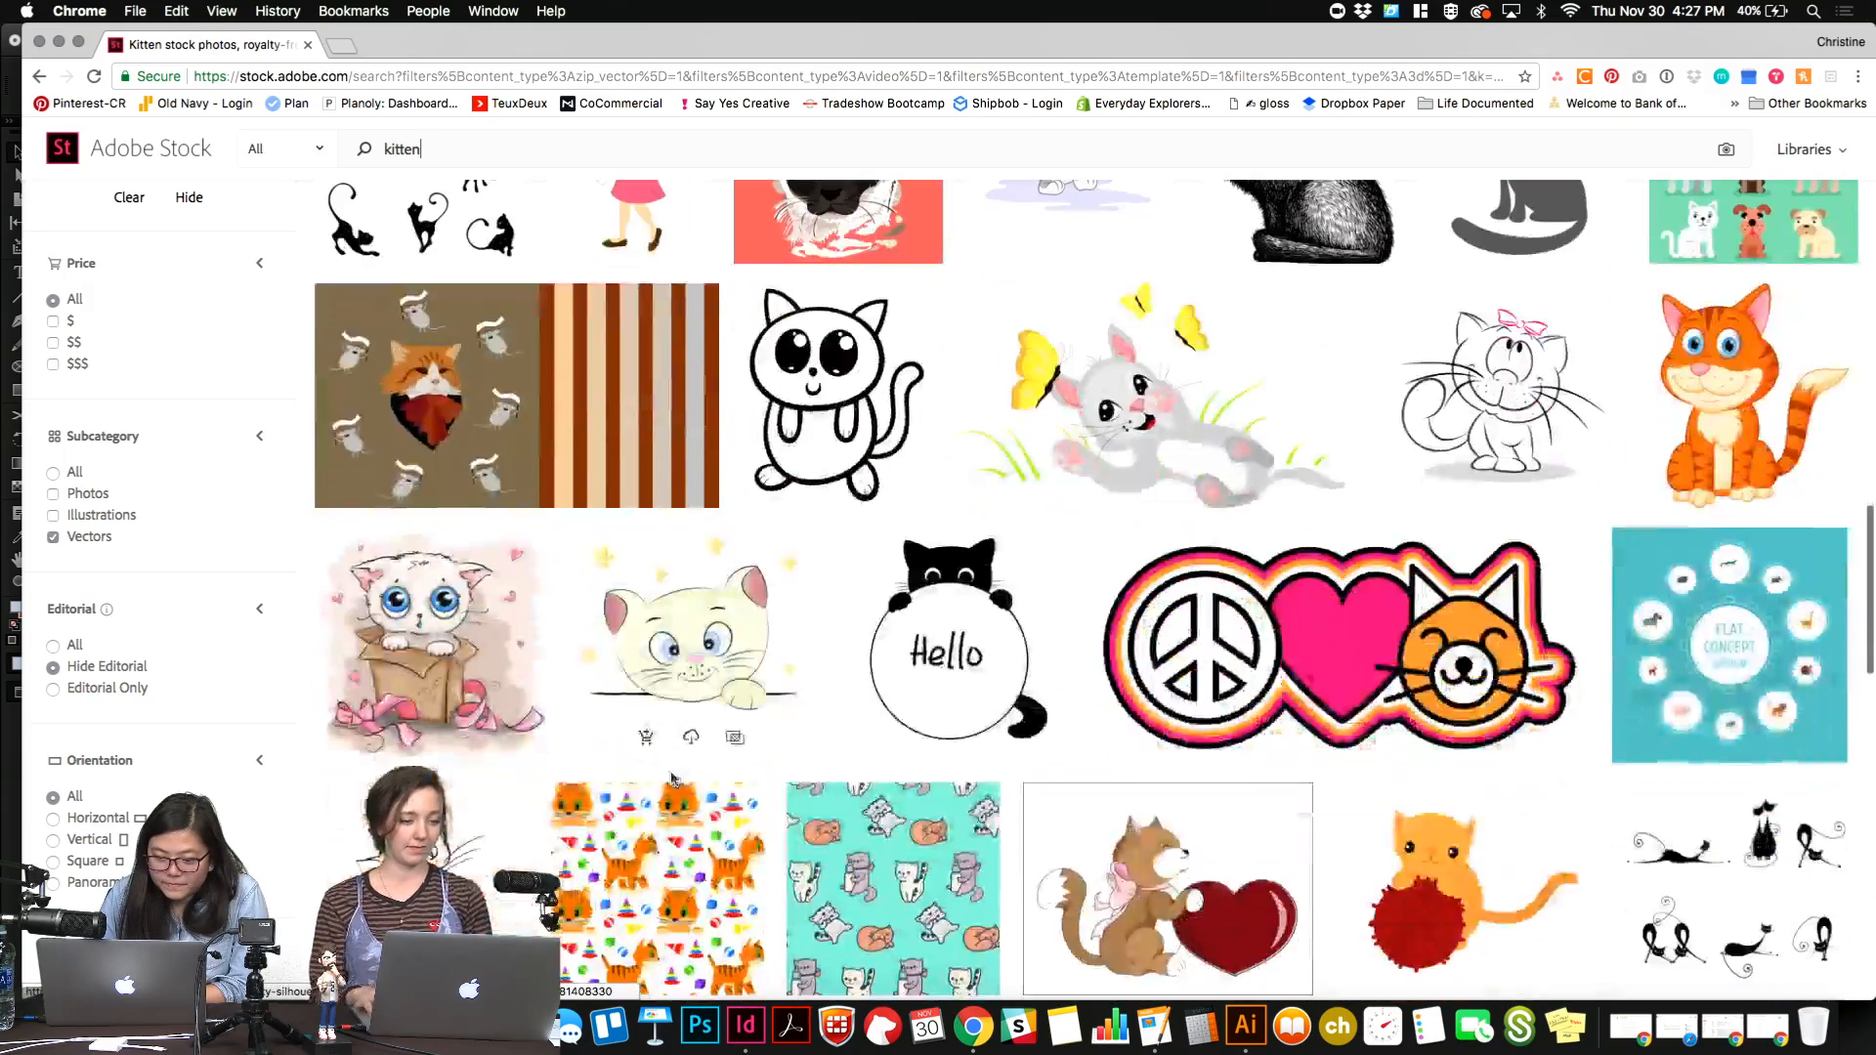
scroll(672, 779, down, 4)
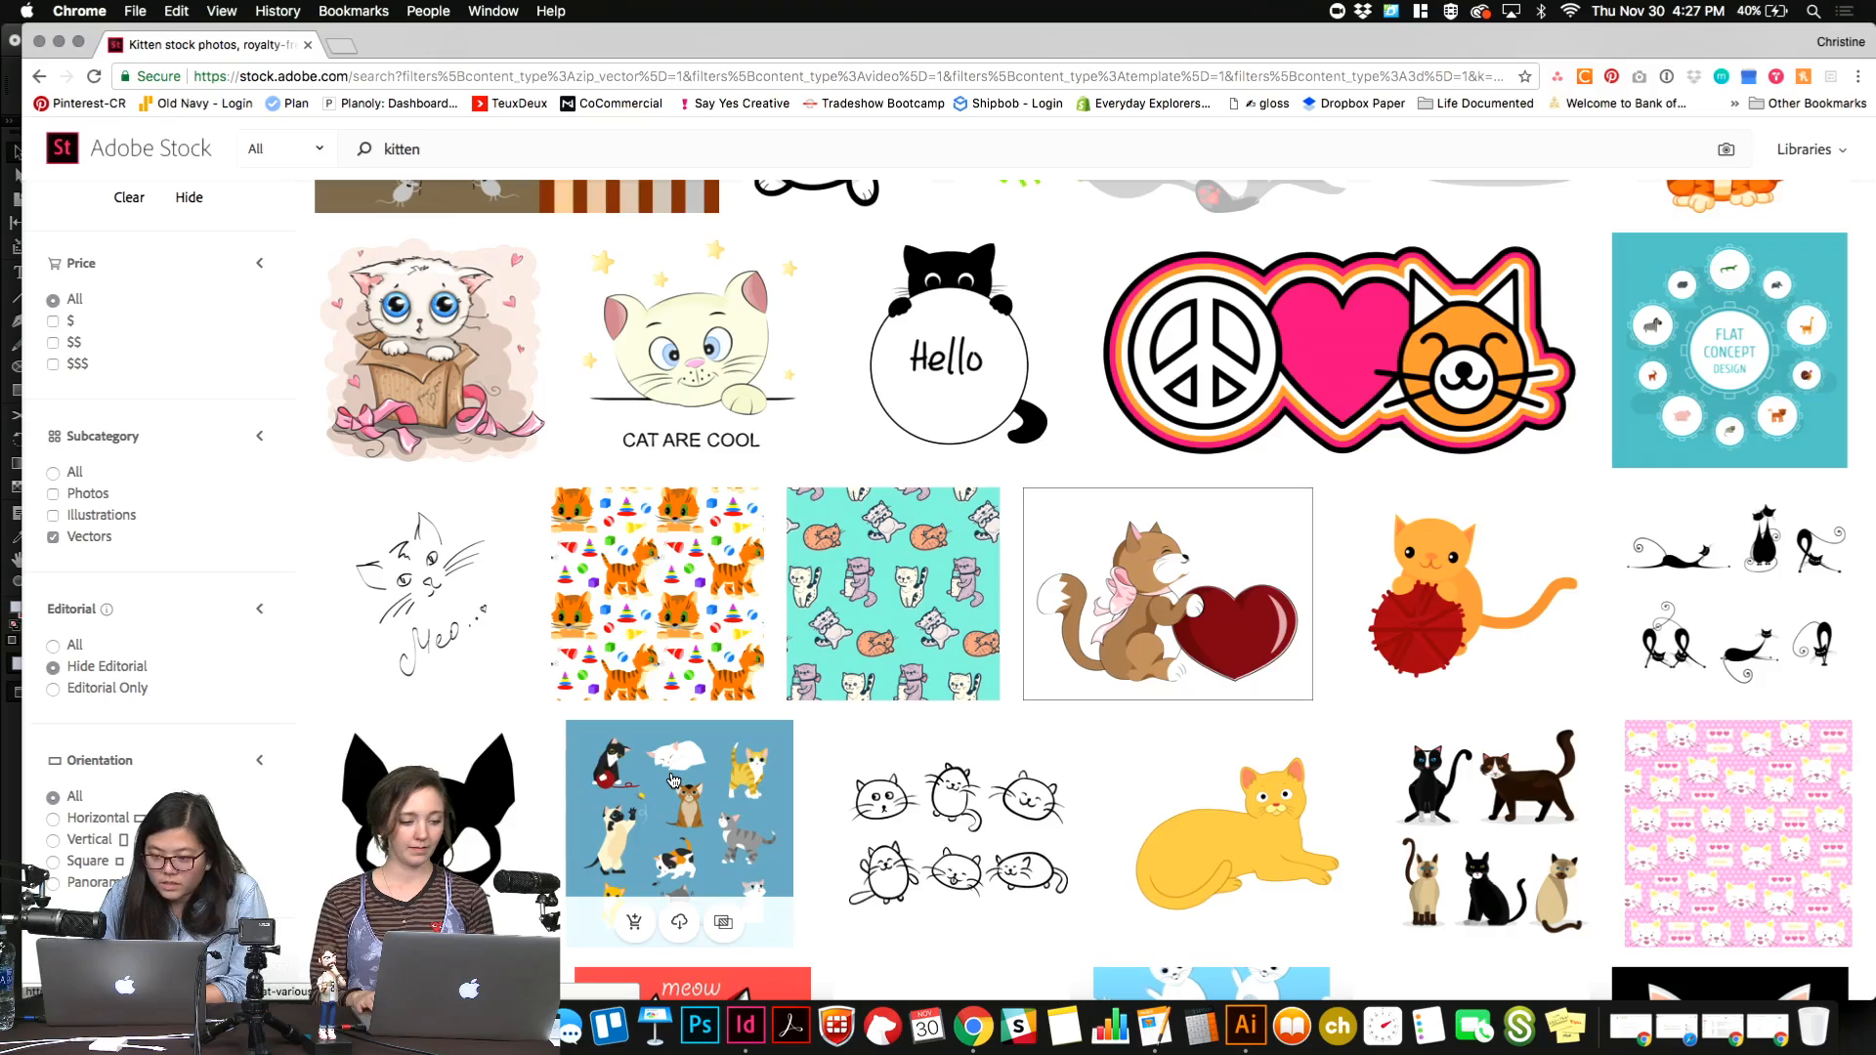
scroll(672, 779, down, 5)
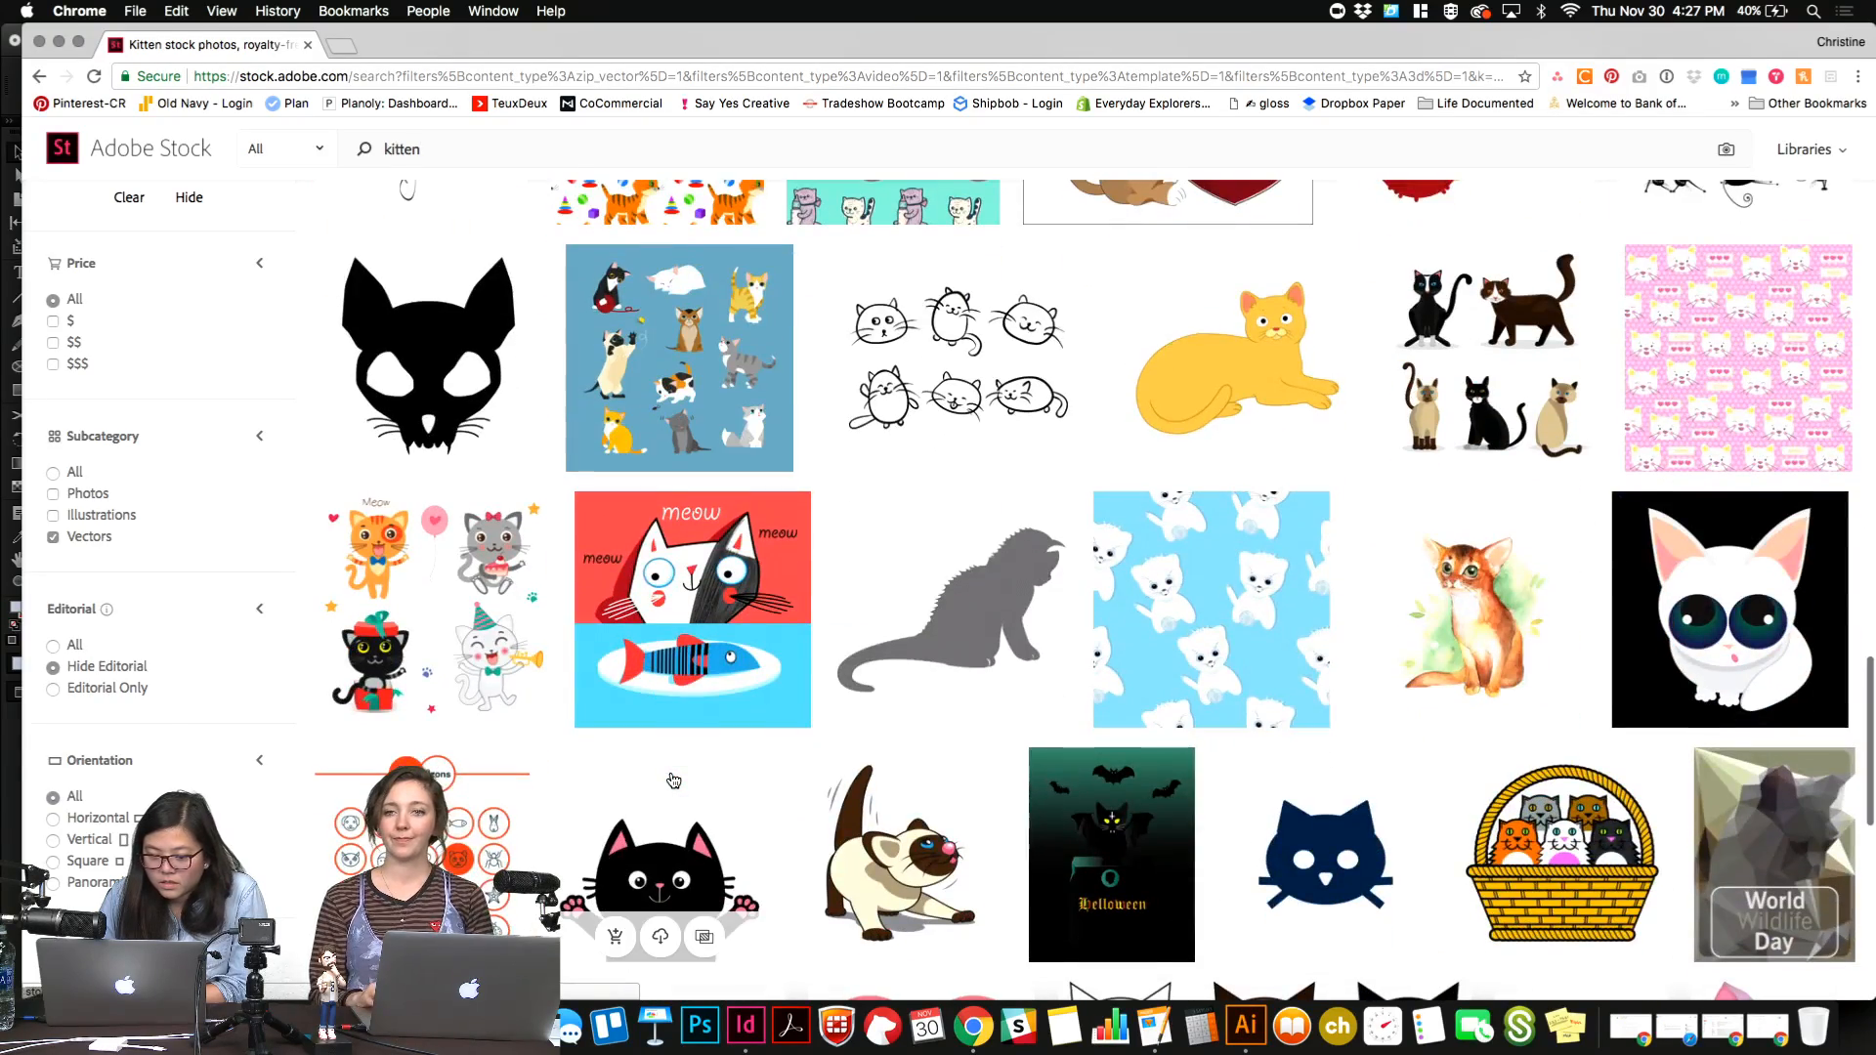
scroll(672, 779, up, 10)
Refine the Adobe Stock search to kitten icon.
click(440, 207)
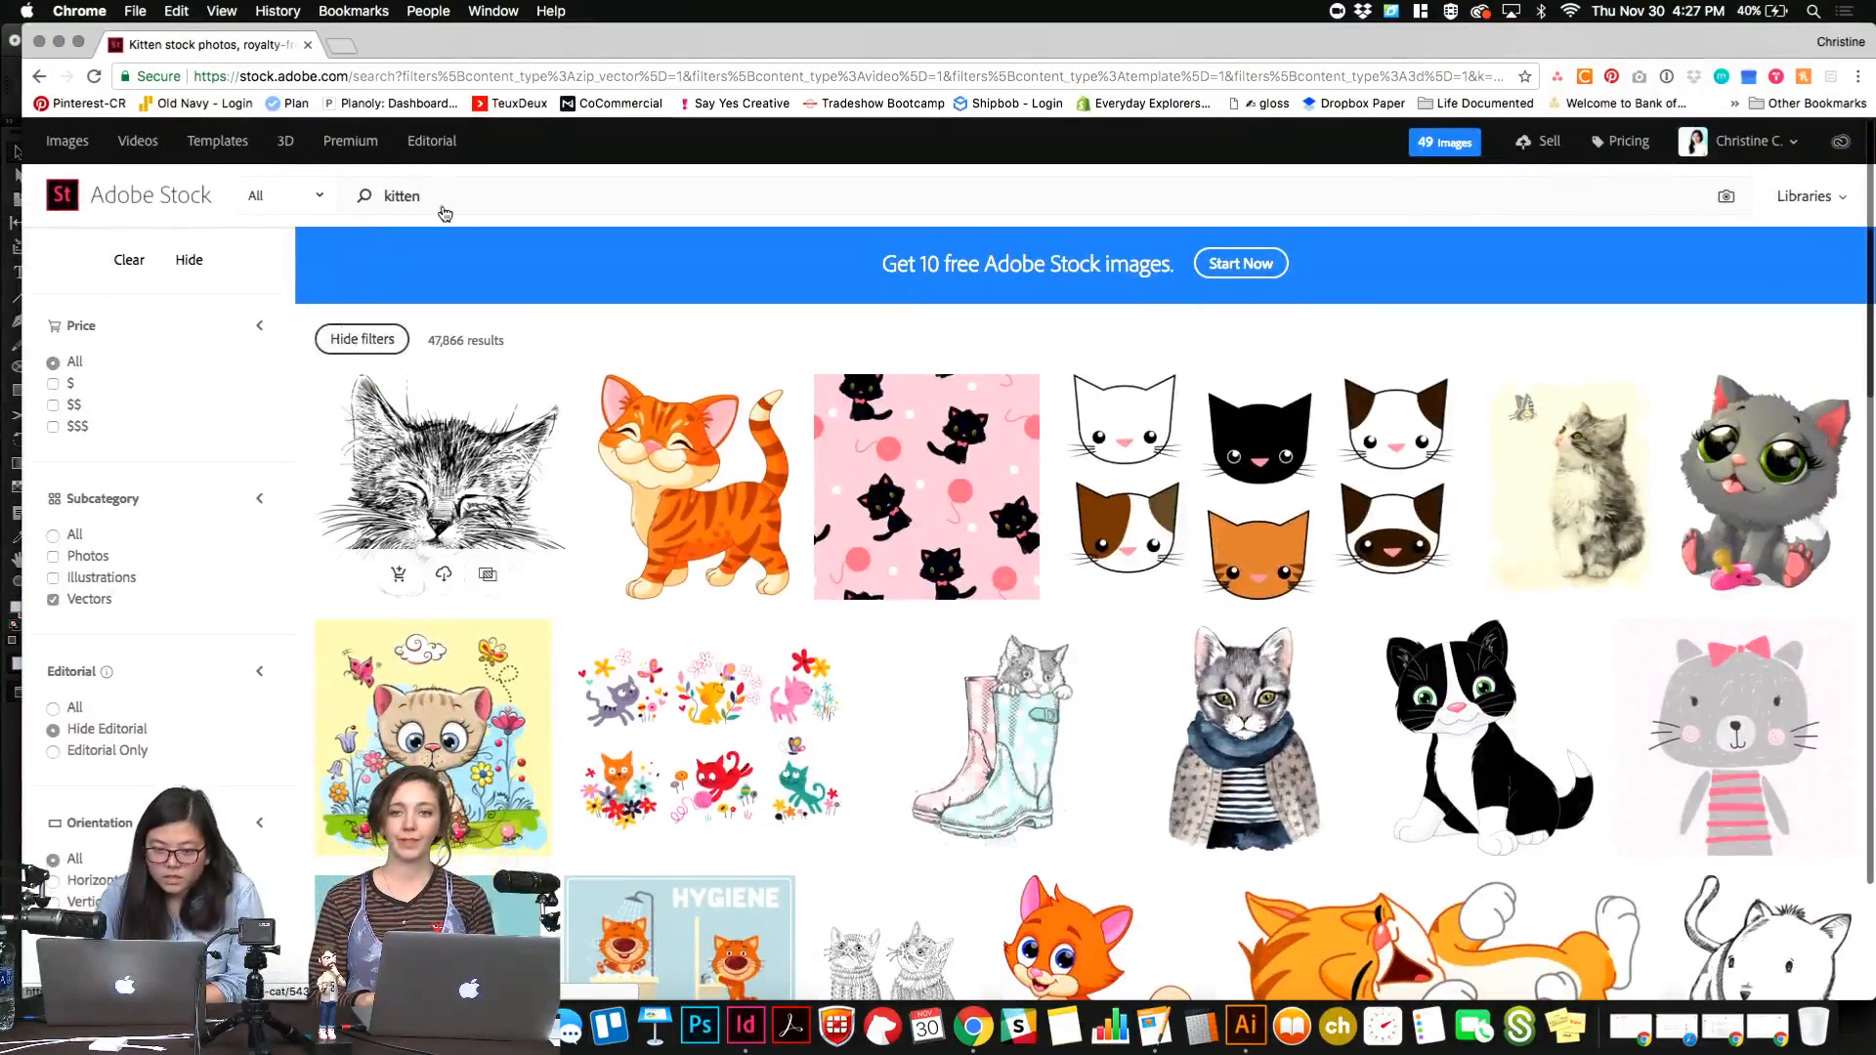
text(icon)
key(Return)
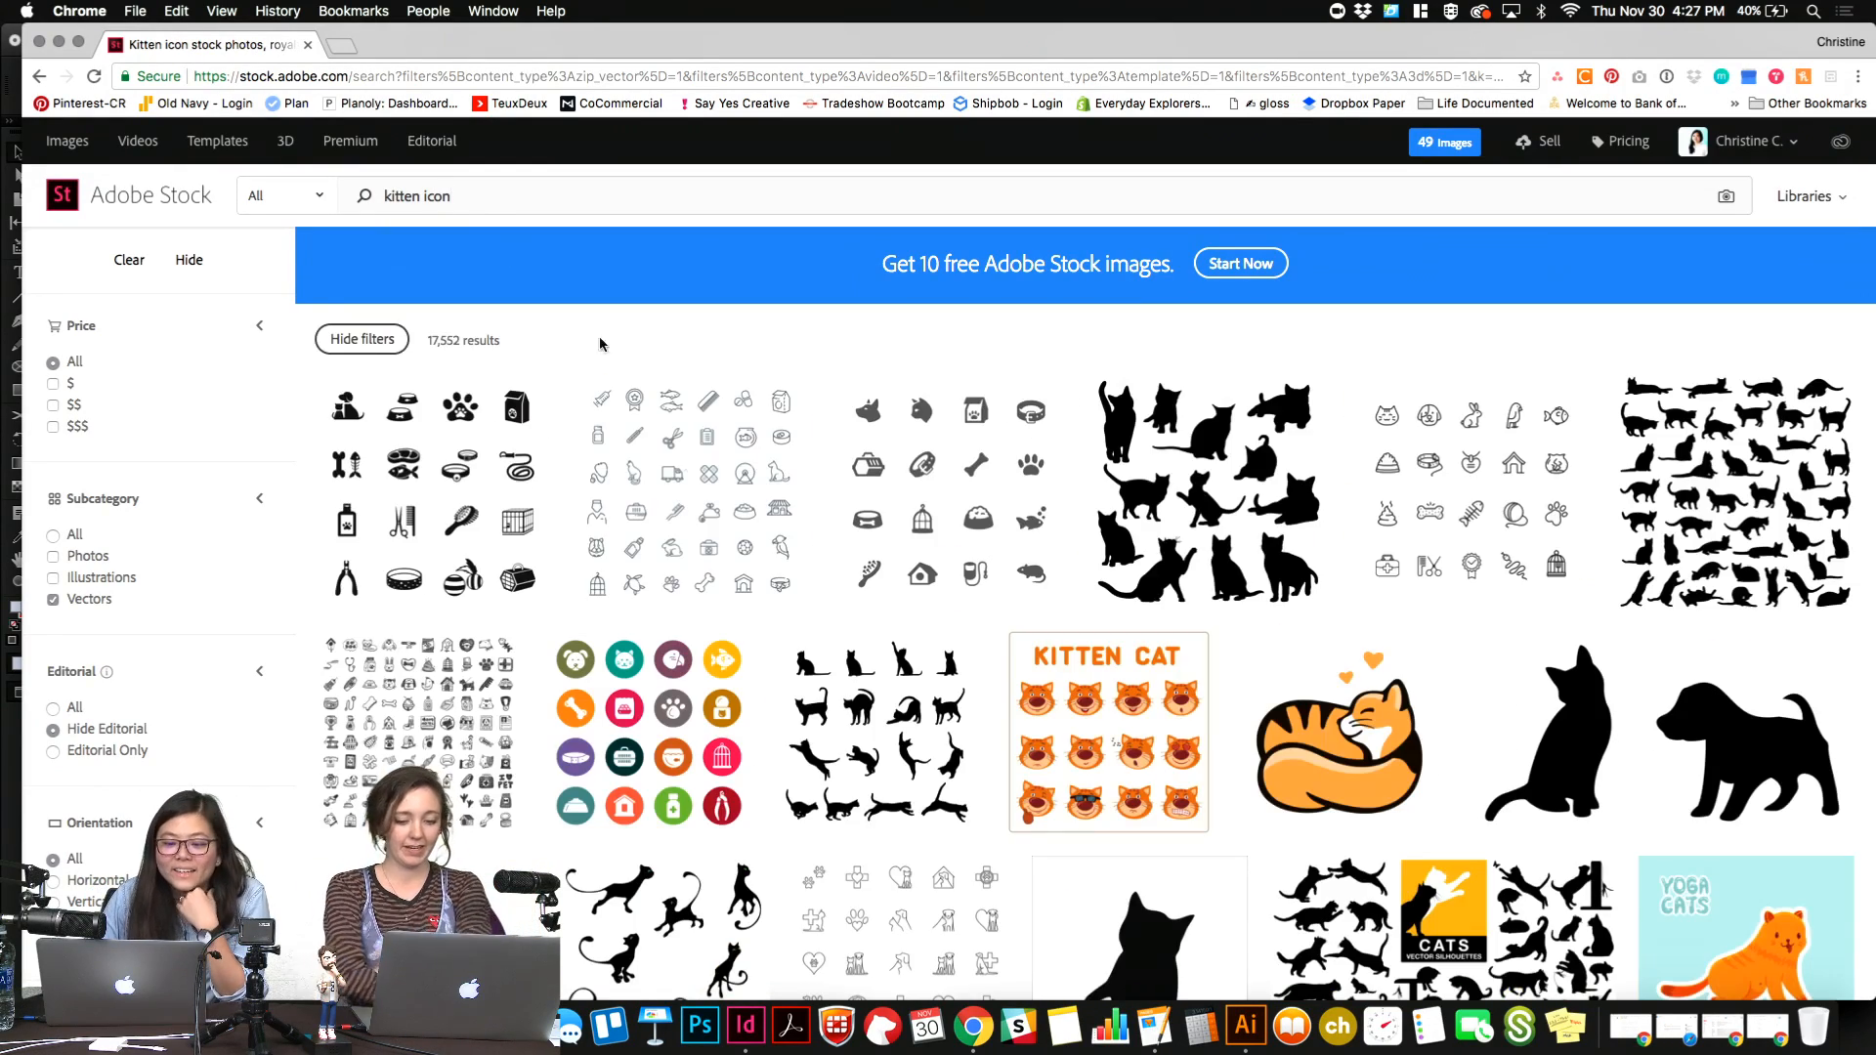
Find the icon of a white cat face on a black circle and save its preview to the Utopia library.
scroll(687, 466, down, 3)
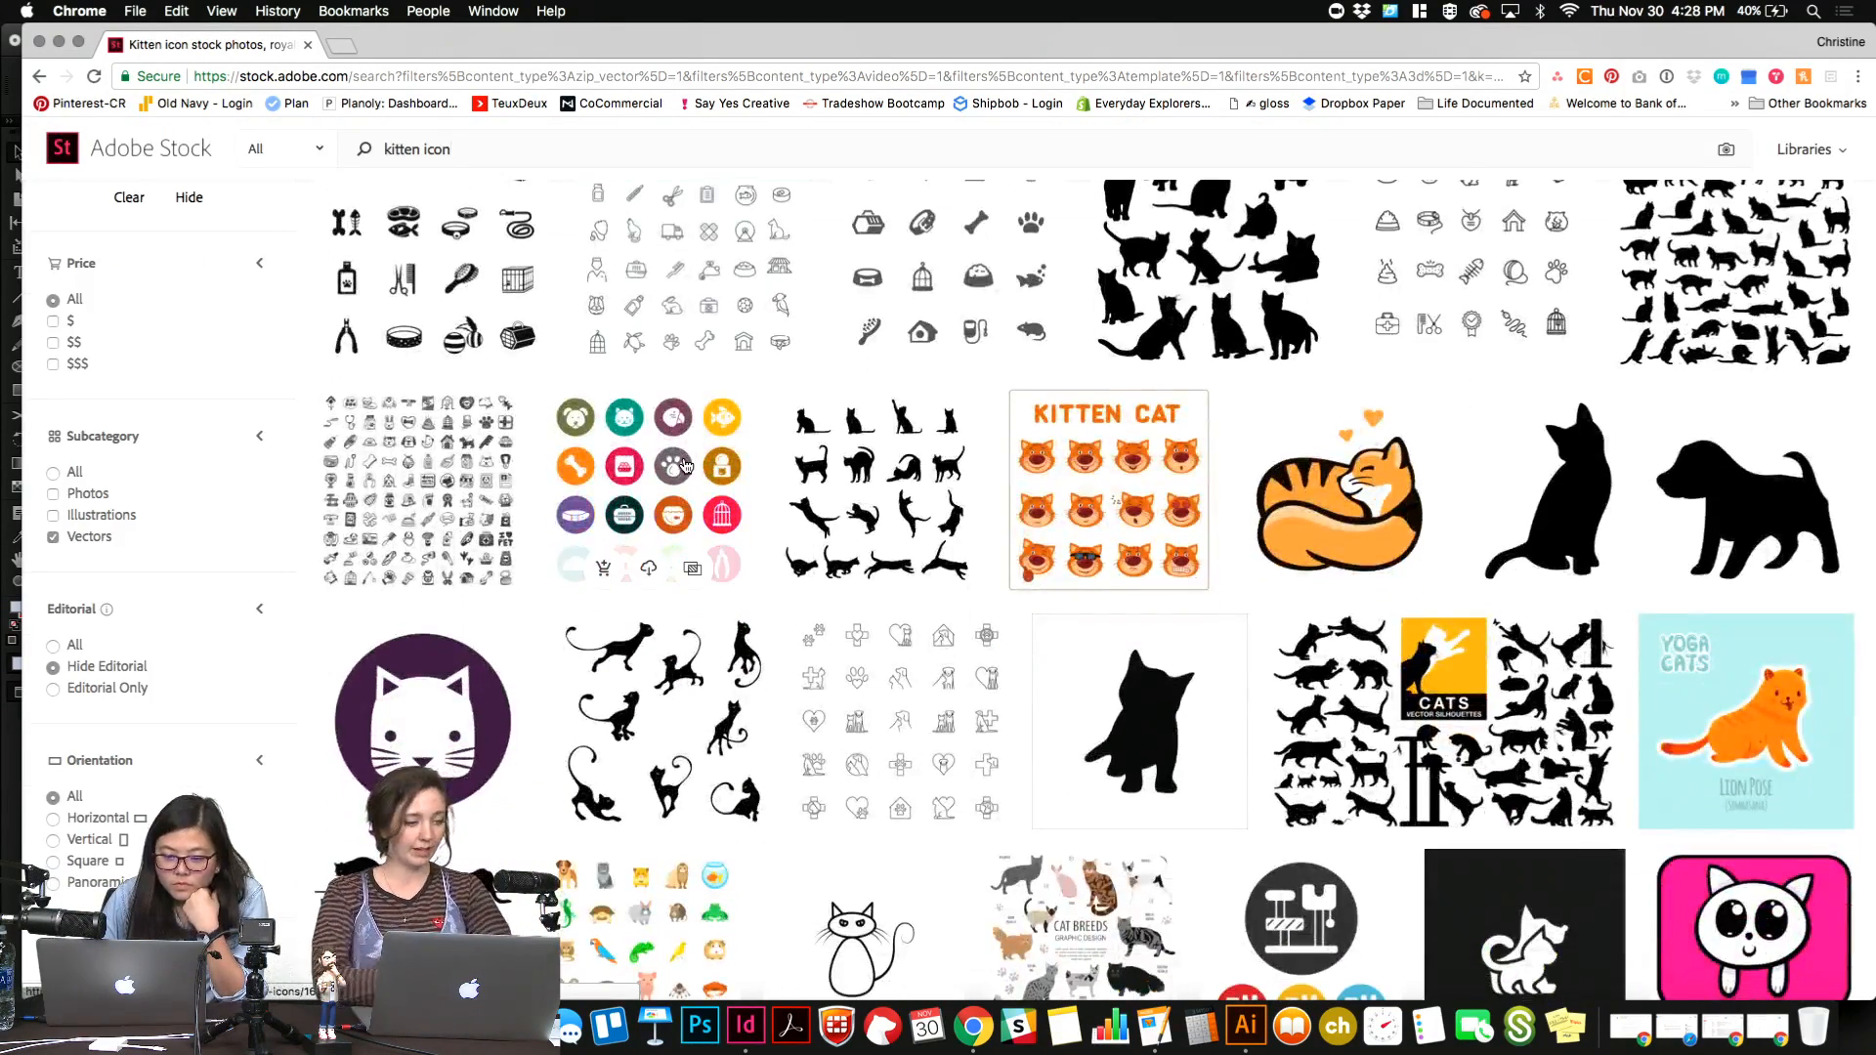
scroll(685, 466, down, 2)
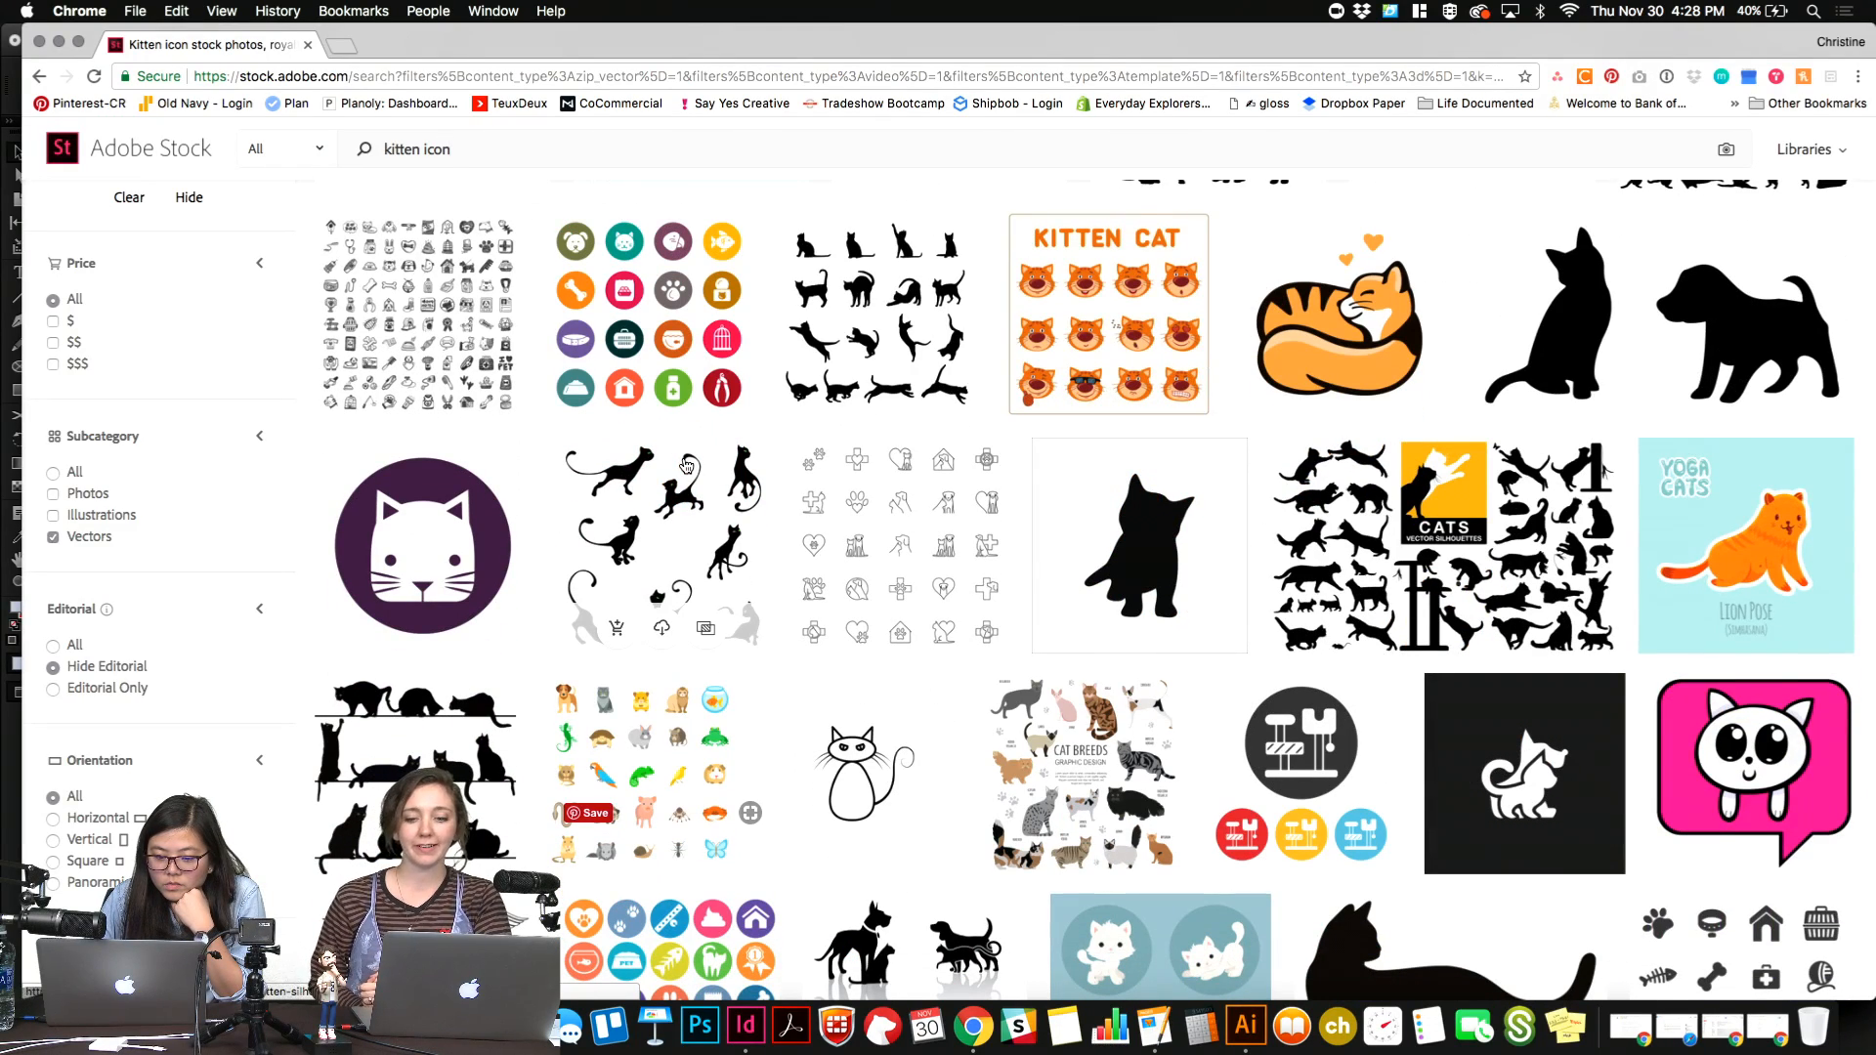
scroll(686, 466, down, 5)
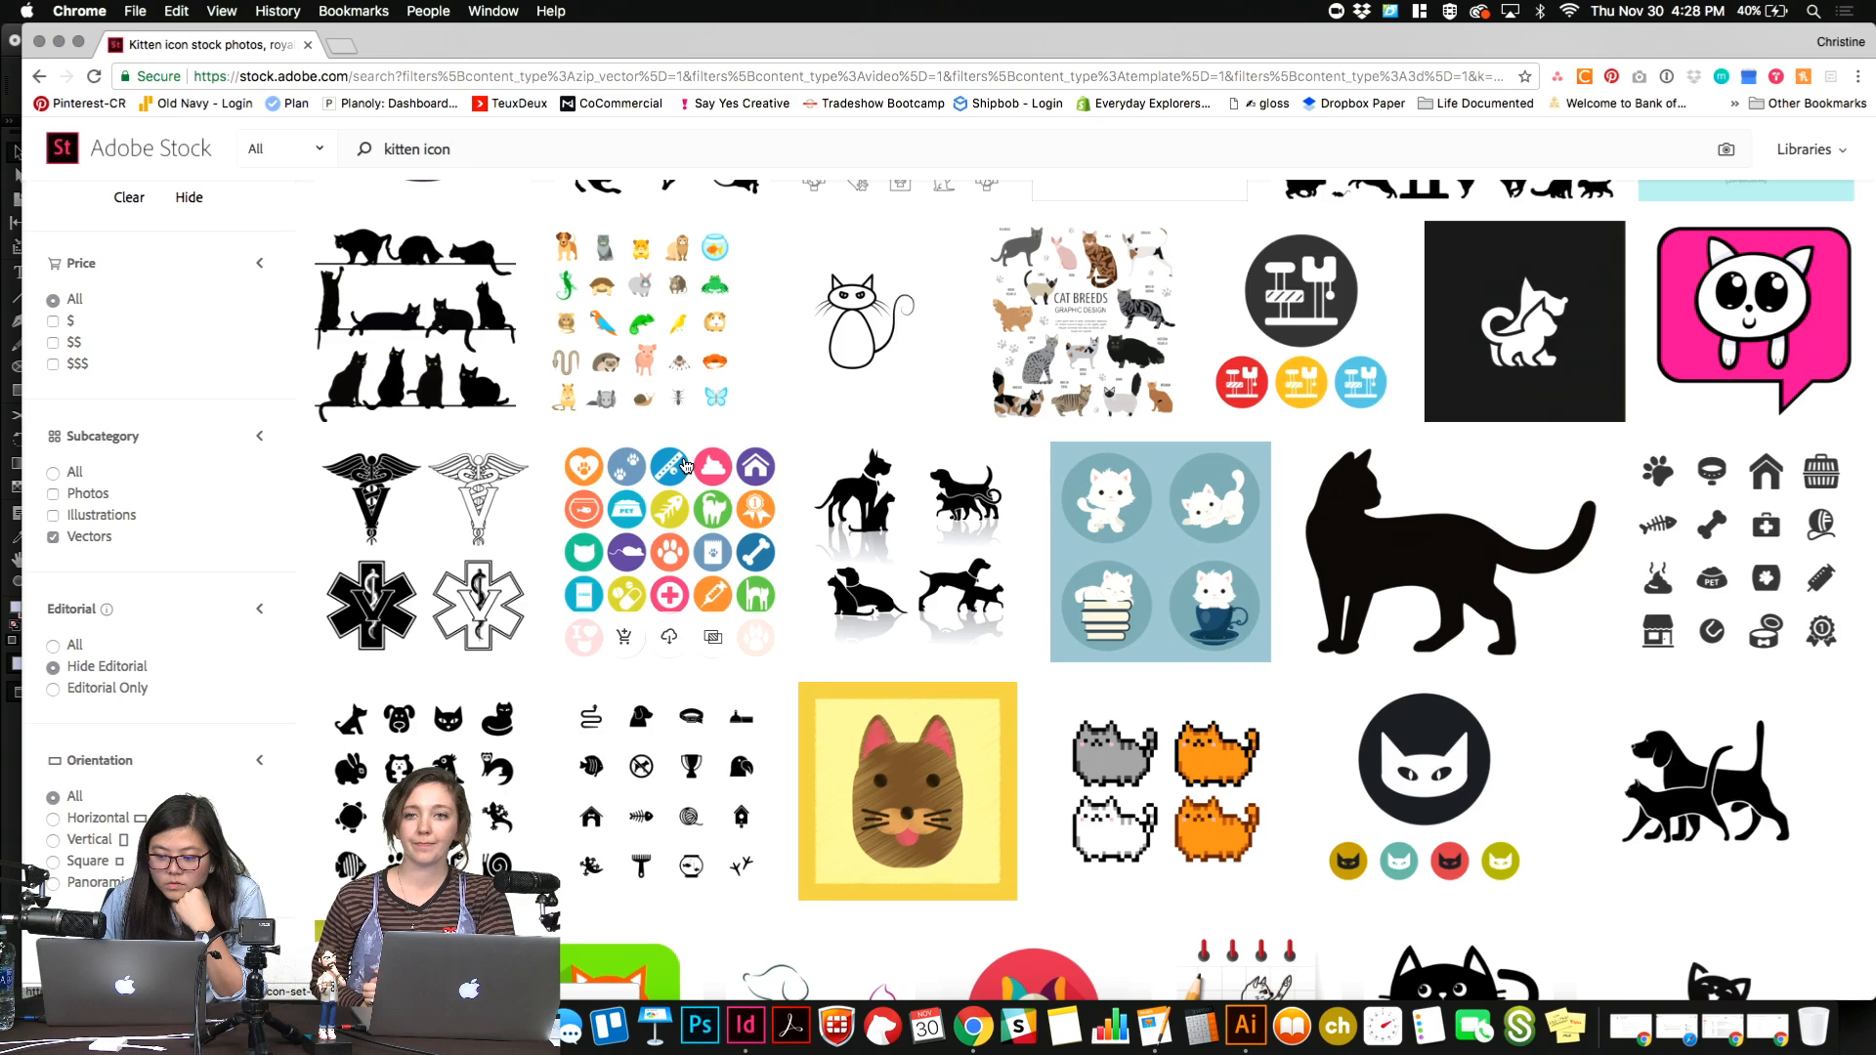
scroll(684, 466, down, 3)
mouse_move(1407, 576)
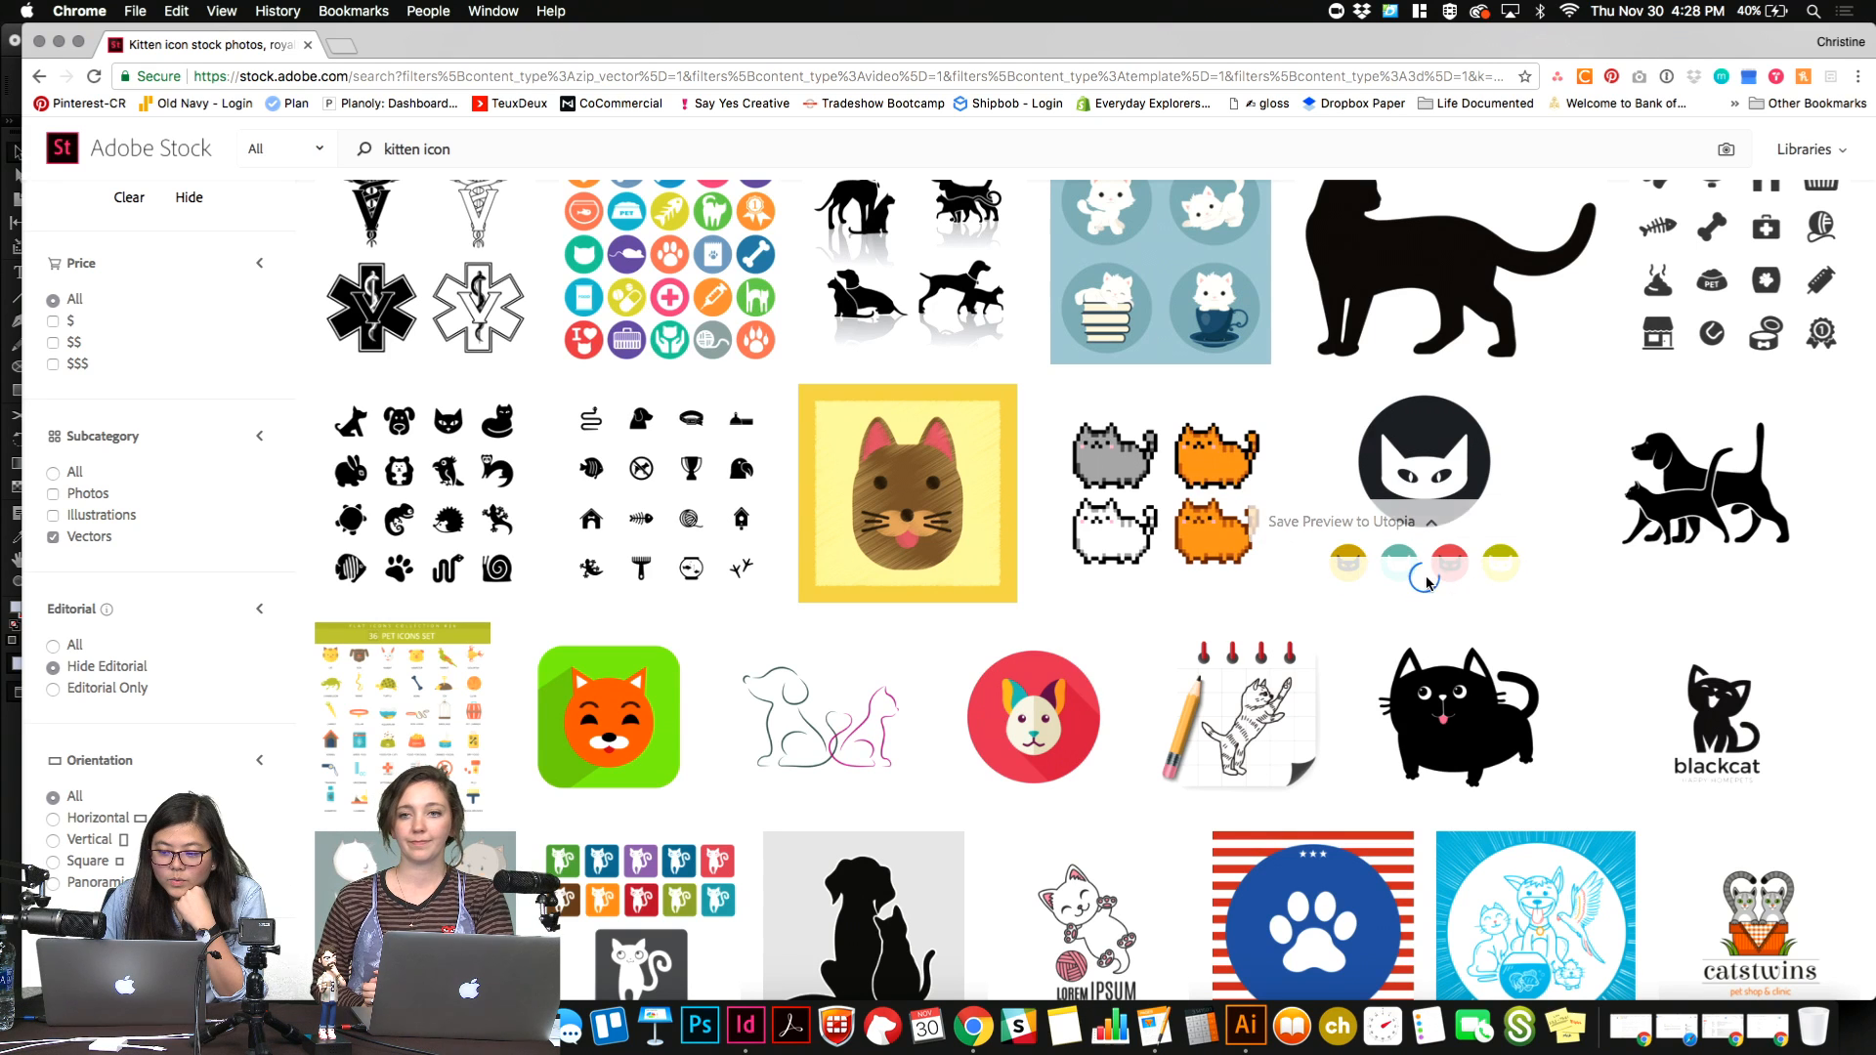
Switch back to InDesign and duplicate the "Tourism up in Chat Chateau" heading and text beside the cropped crowd photo.
click(754, 1033)
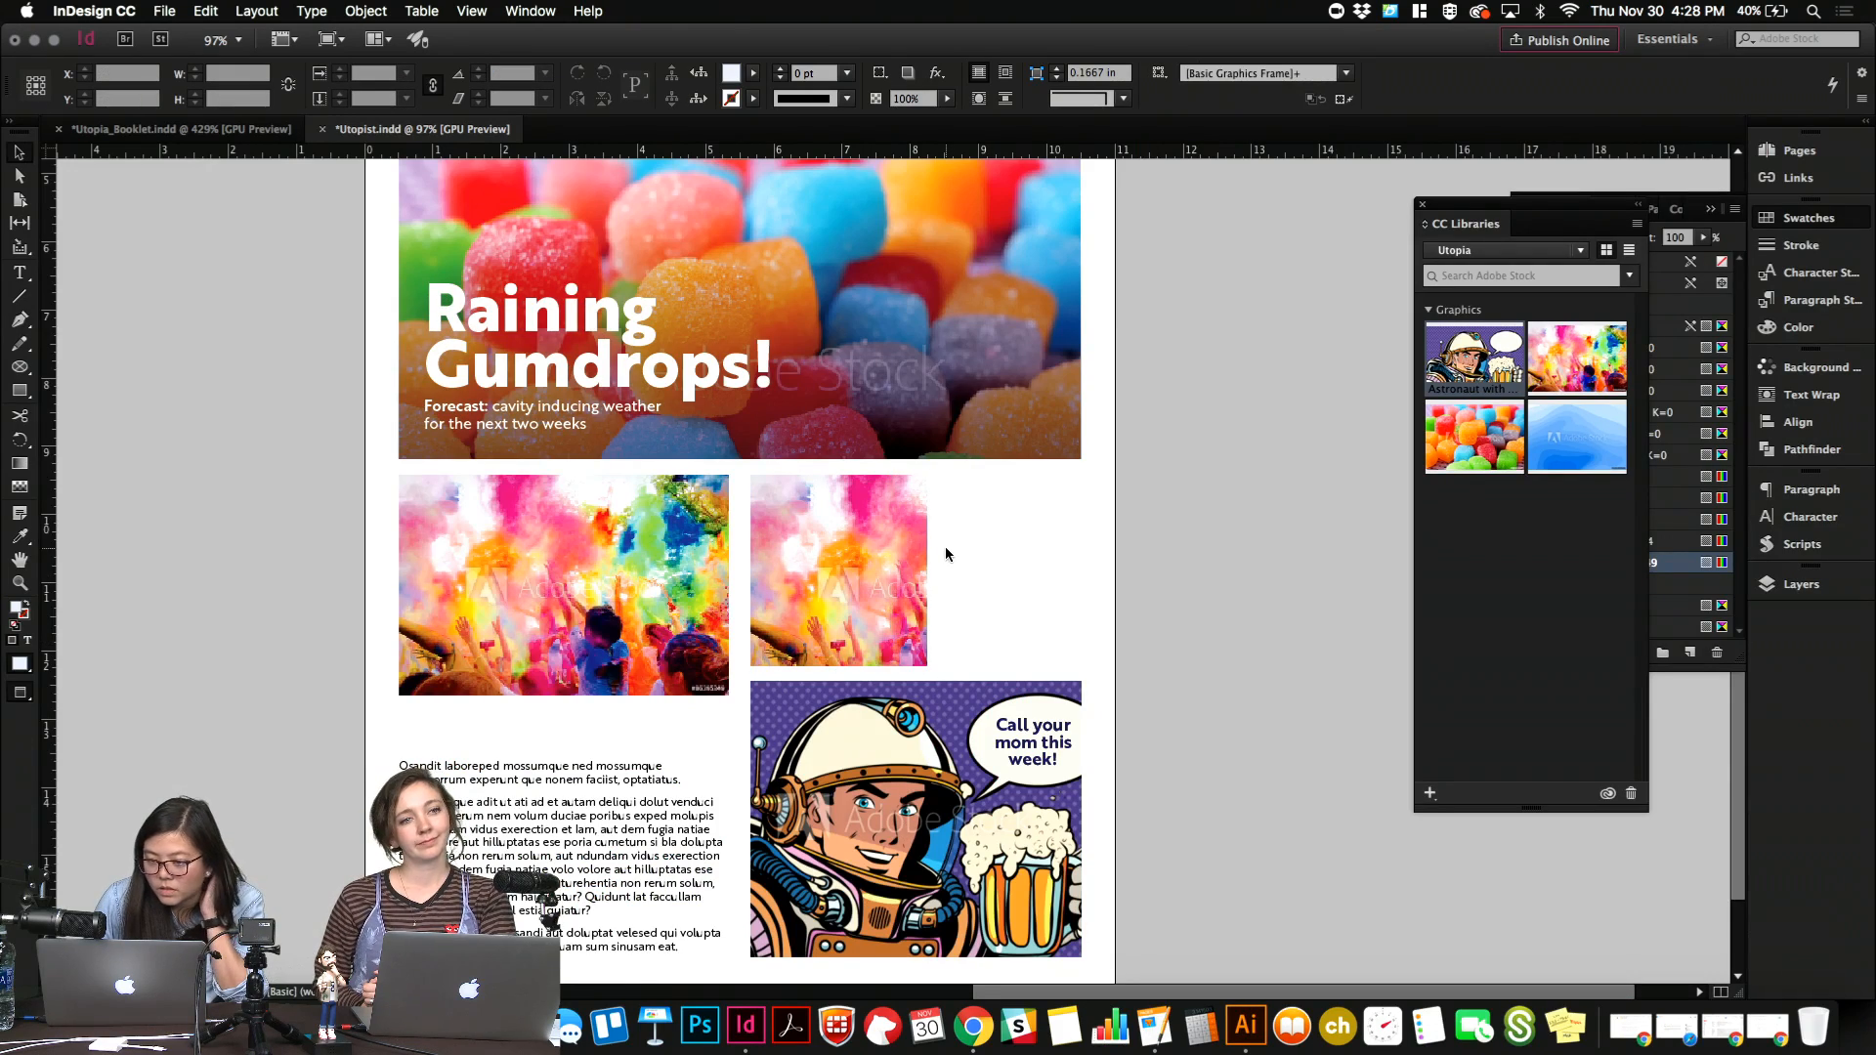
scroll(946, 554, up, 5)
scroll(946, 554, down, 5)
scroll(945, 554, up, 5)
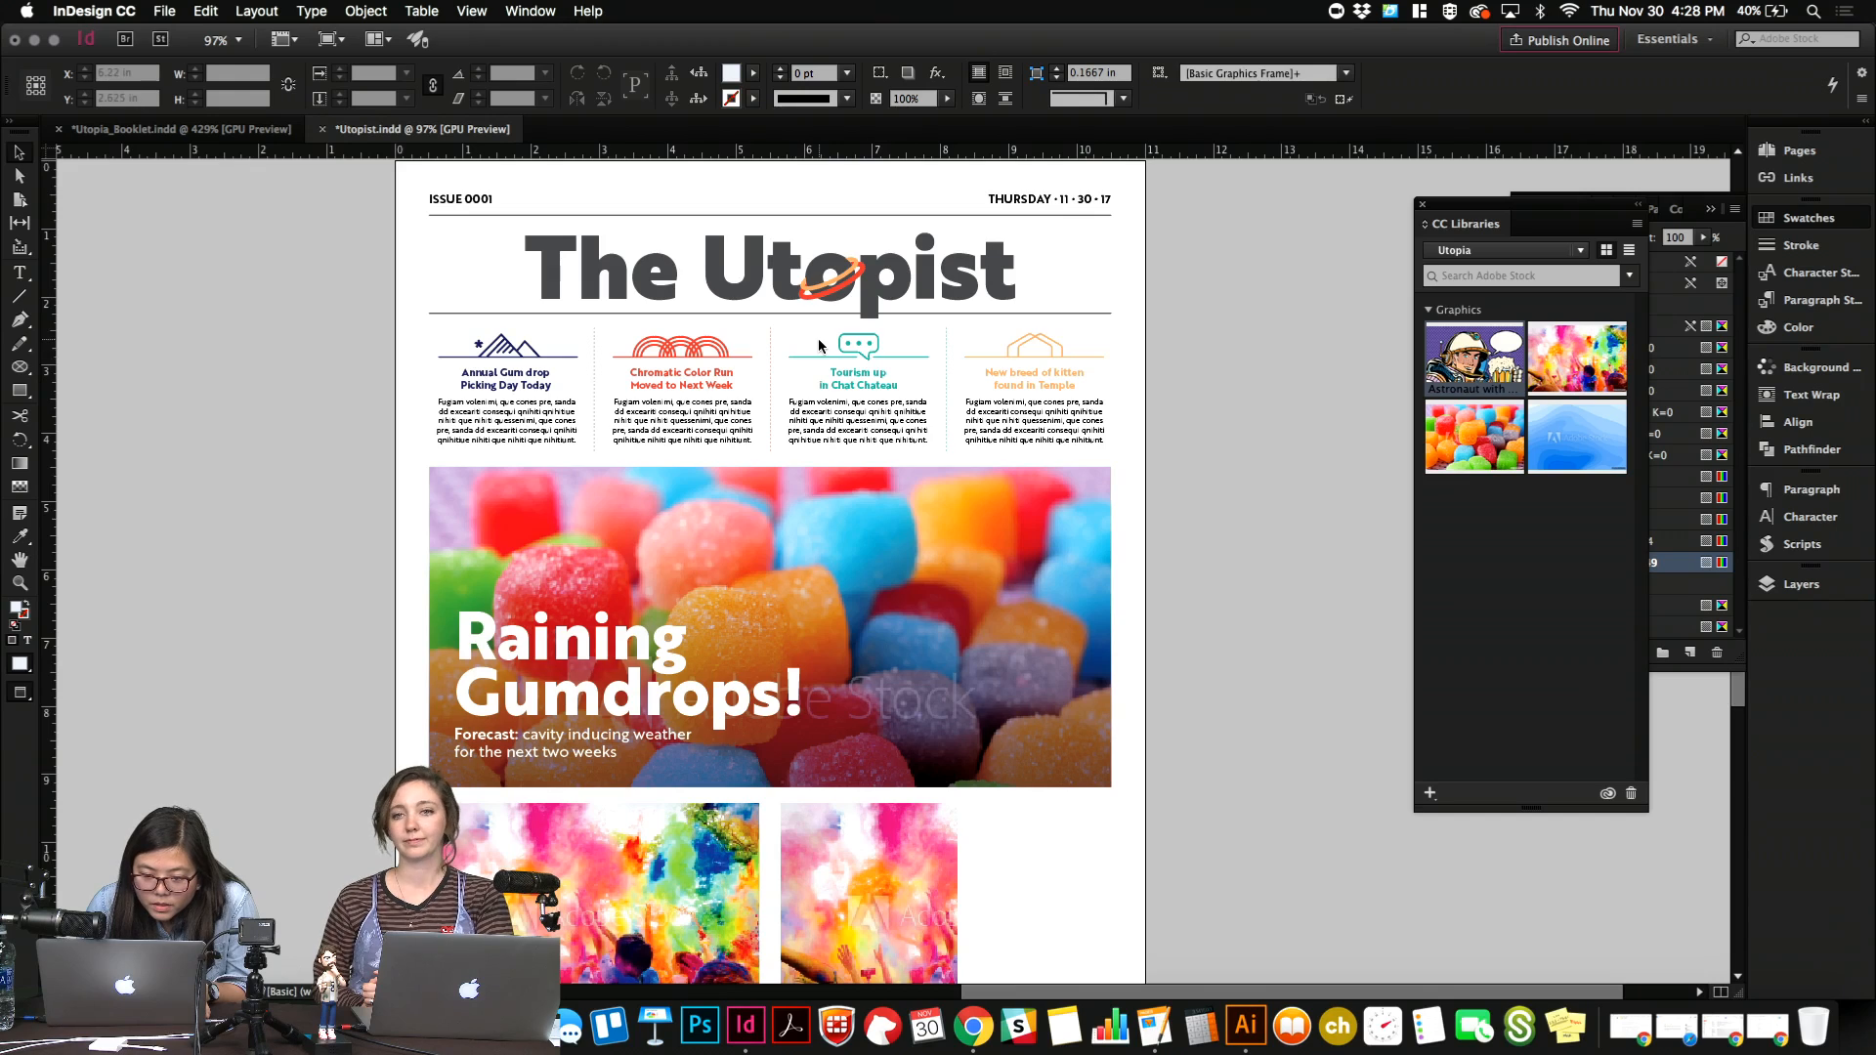
click(856, 415)
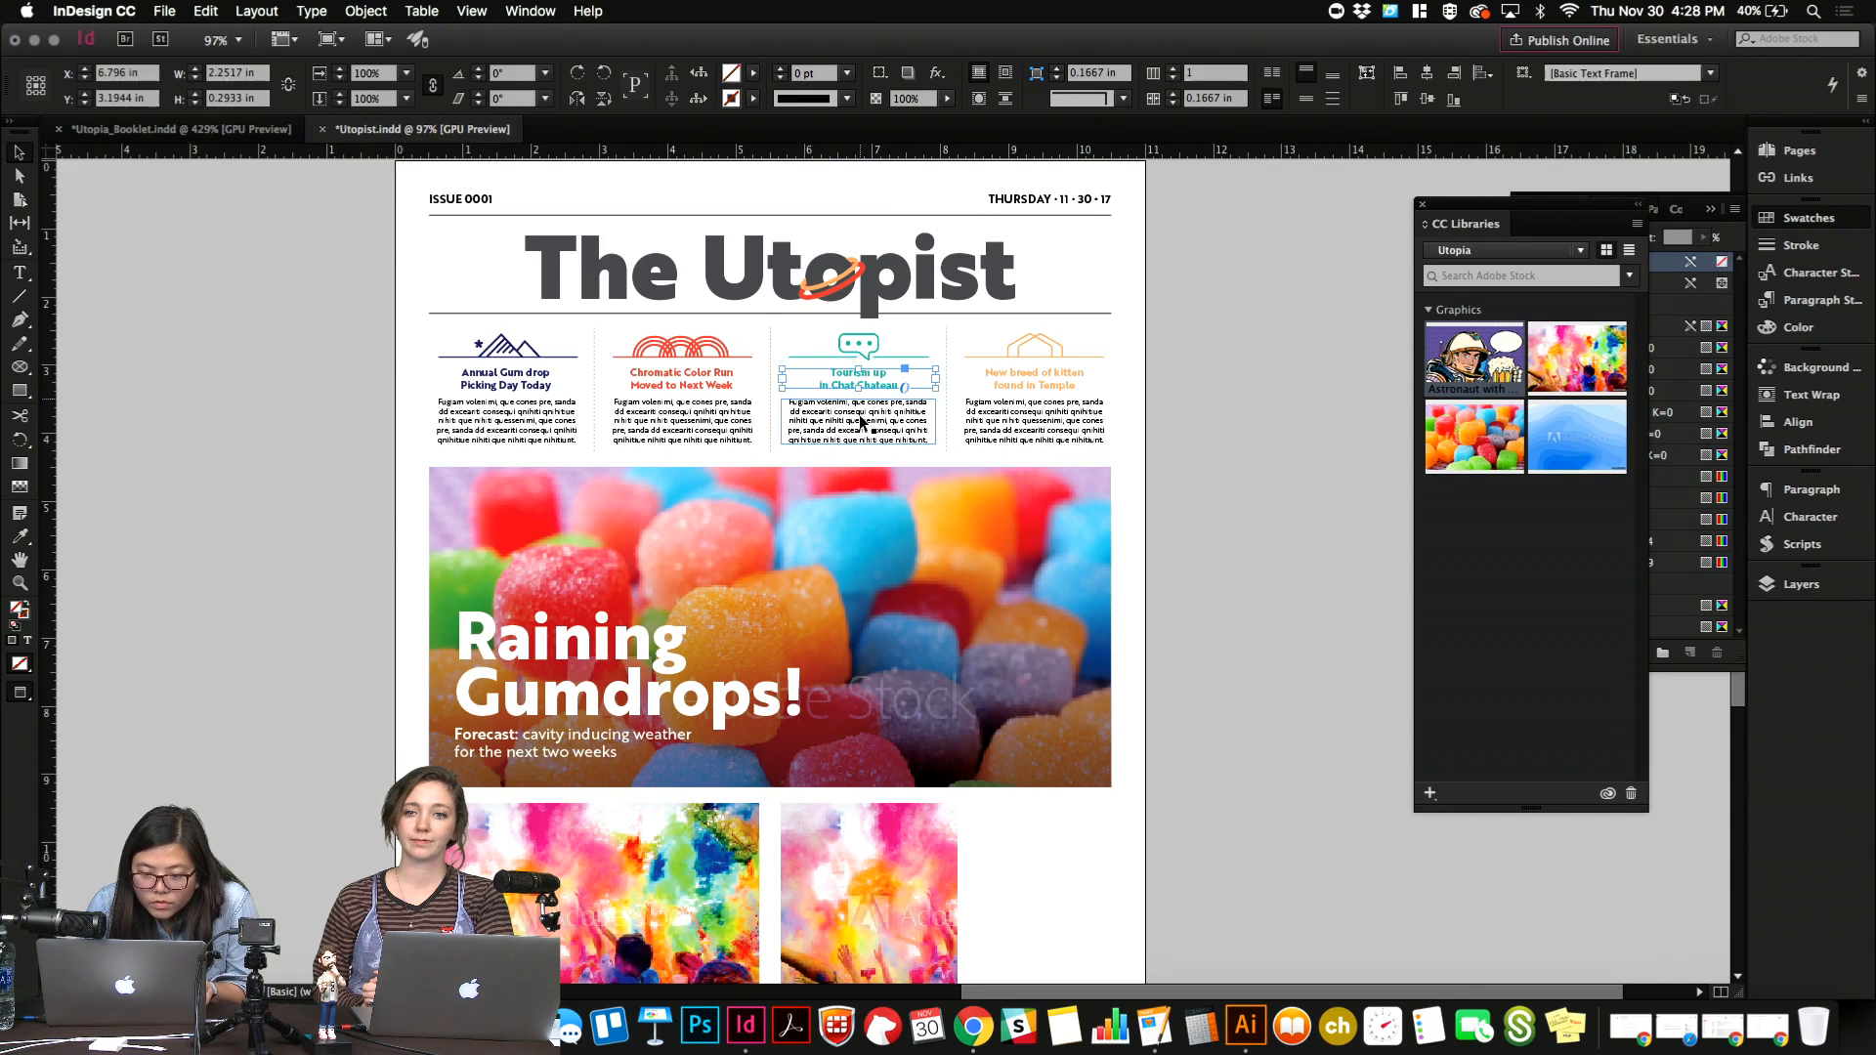
scroll(859, 420, down, 6)
drag(859, 421, 980, 473)
Narrow the cropped crowd photo to one column and extend the copied story's text frame down to the photo's bottom edge.
click(853, 507)
drag(856, 513, 834, 516)
drag(895, 441, 934, 611)
click(1036, 516)
key(w)
Lengthen the copied Chat Chateau story by pasting its own text into it again, and join the pasted passages into one paragraph.
click(933, 518)
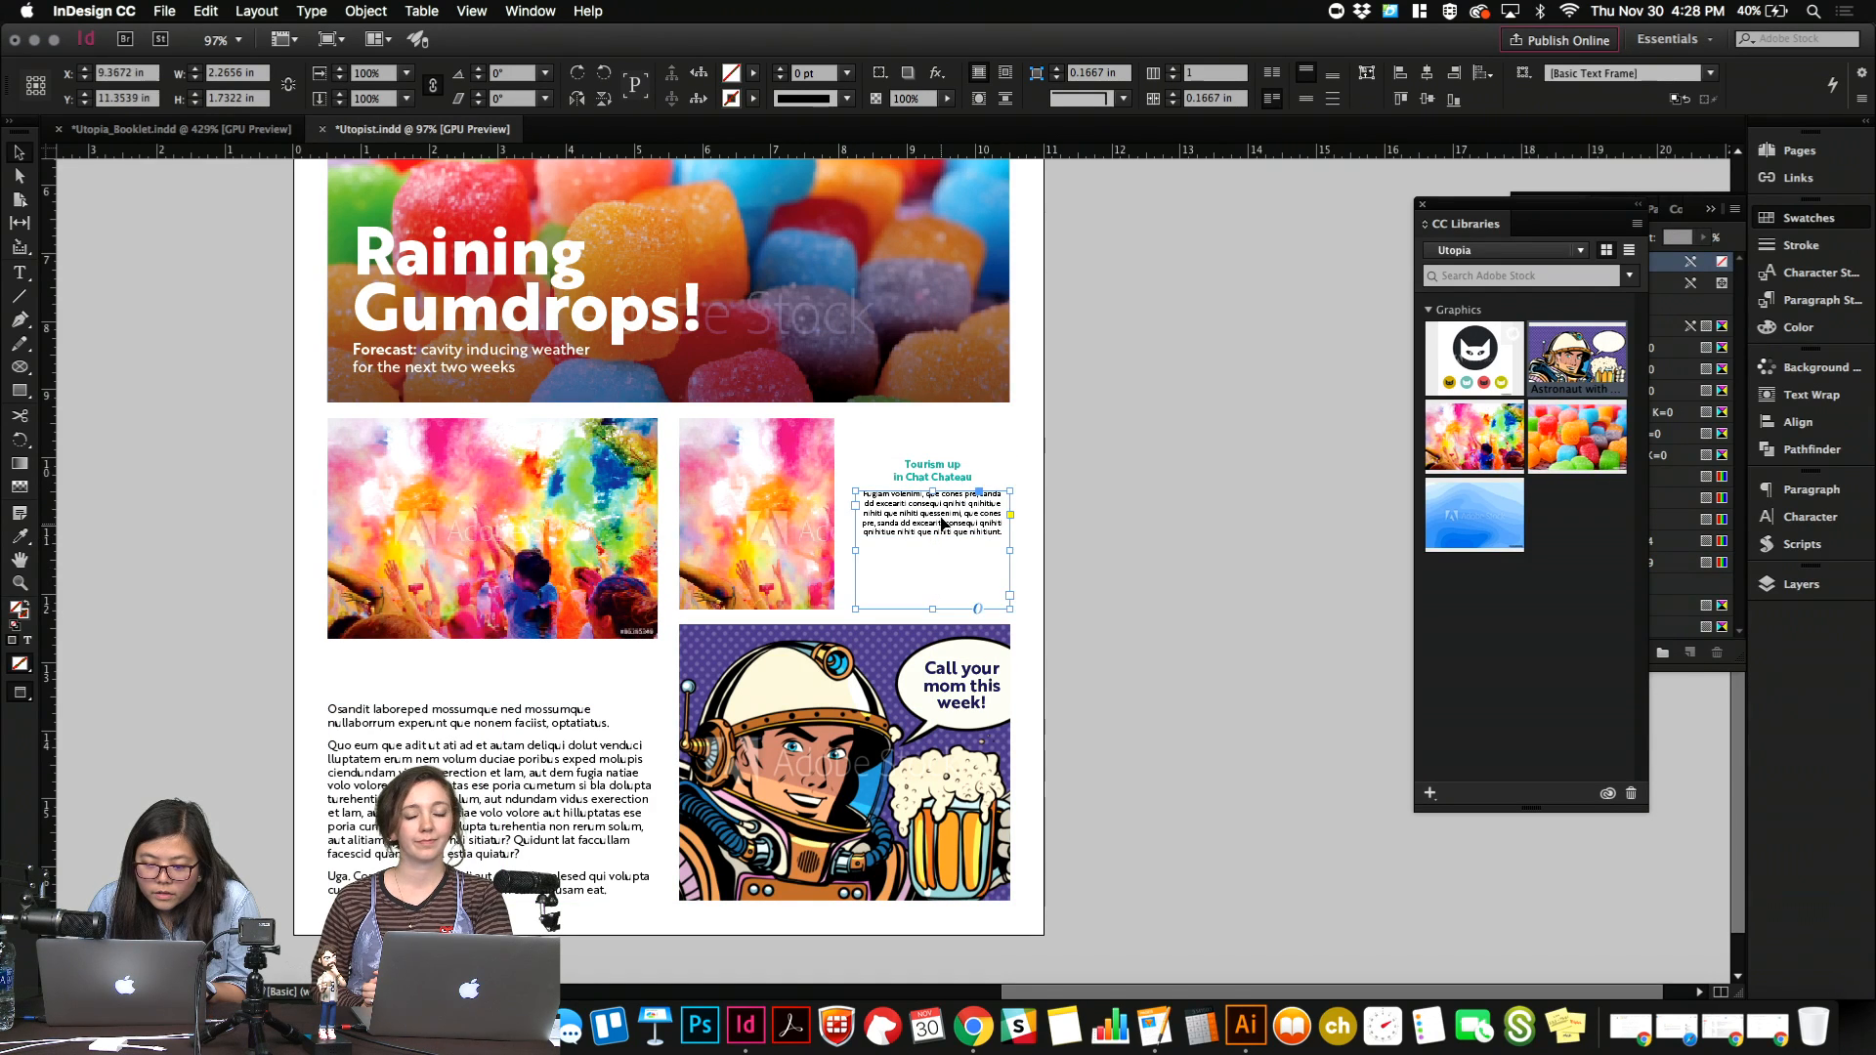
double_click(943, 519)
key(super+a)
key(super+c)
click(943, 518)
key(super+v)
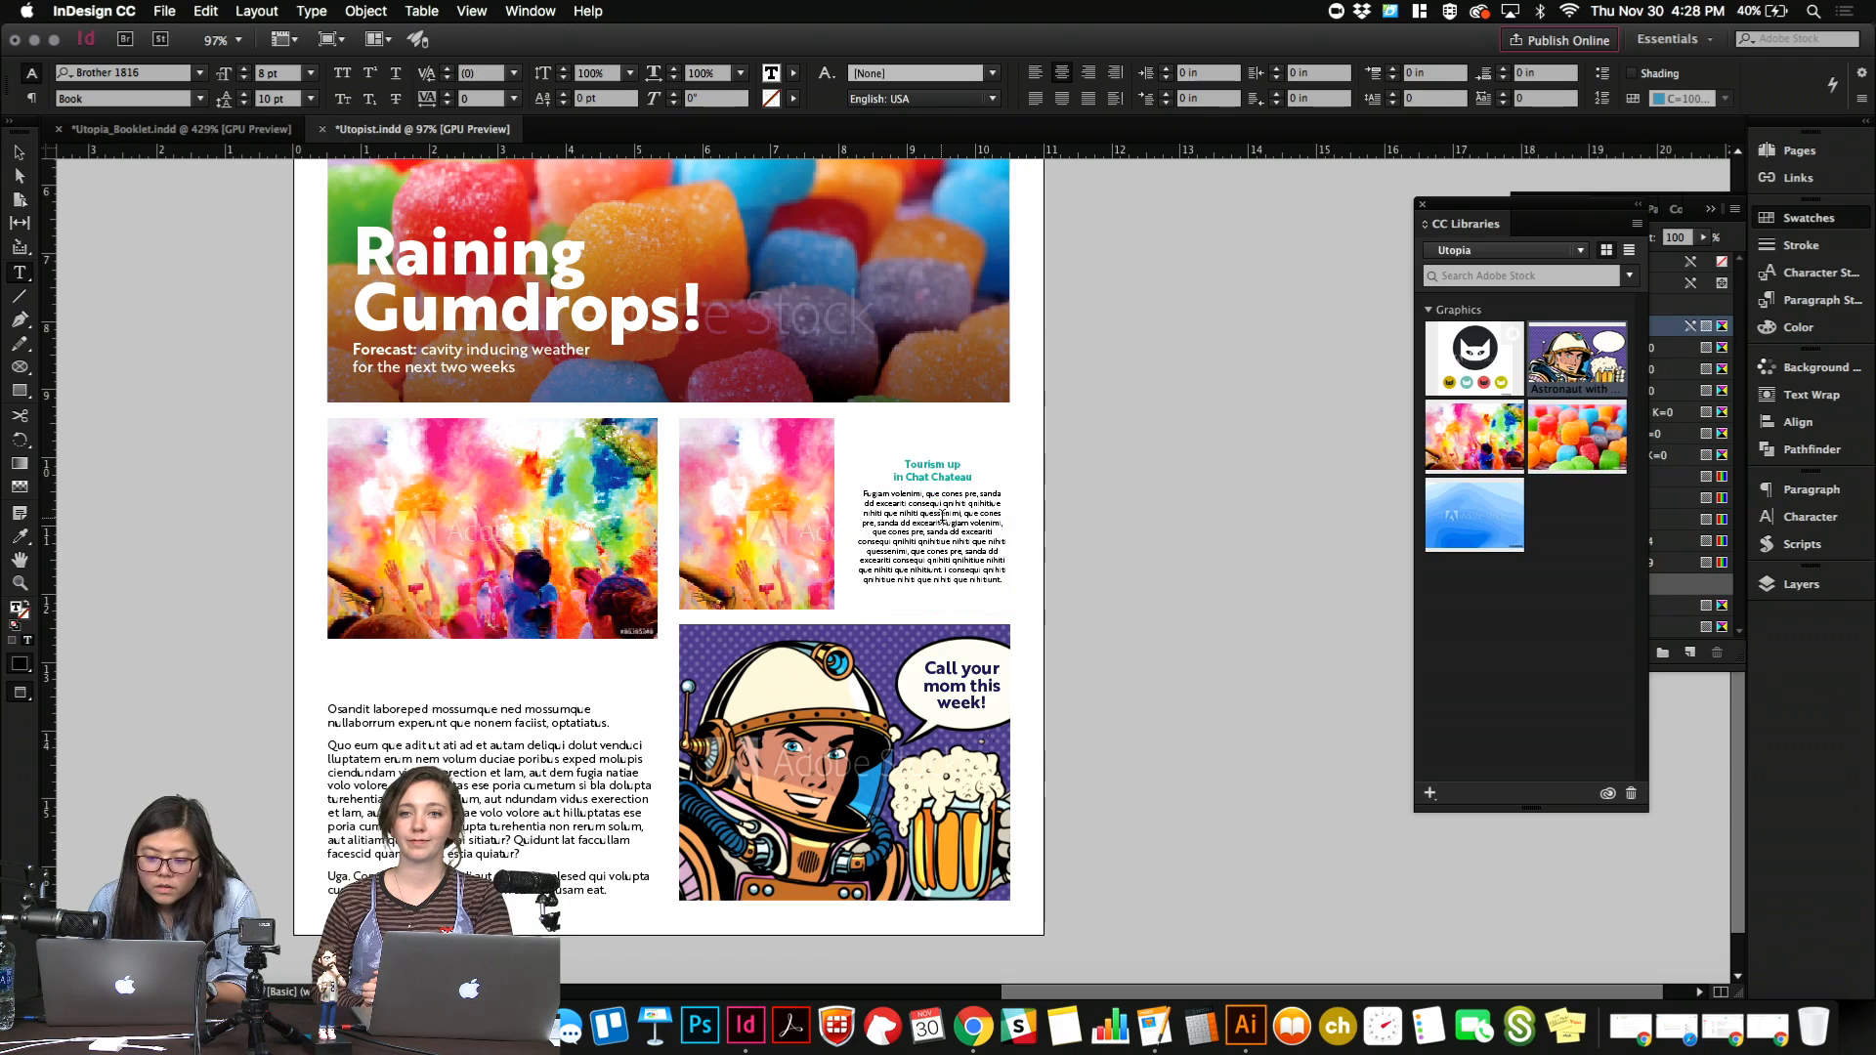
drag(908, 551, 894, 557)
key(BackSpace)
key(Escape)
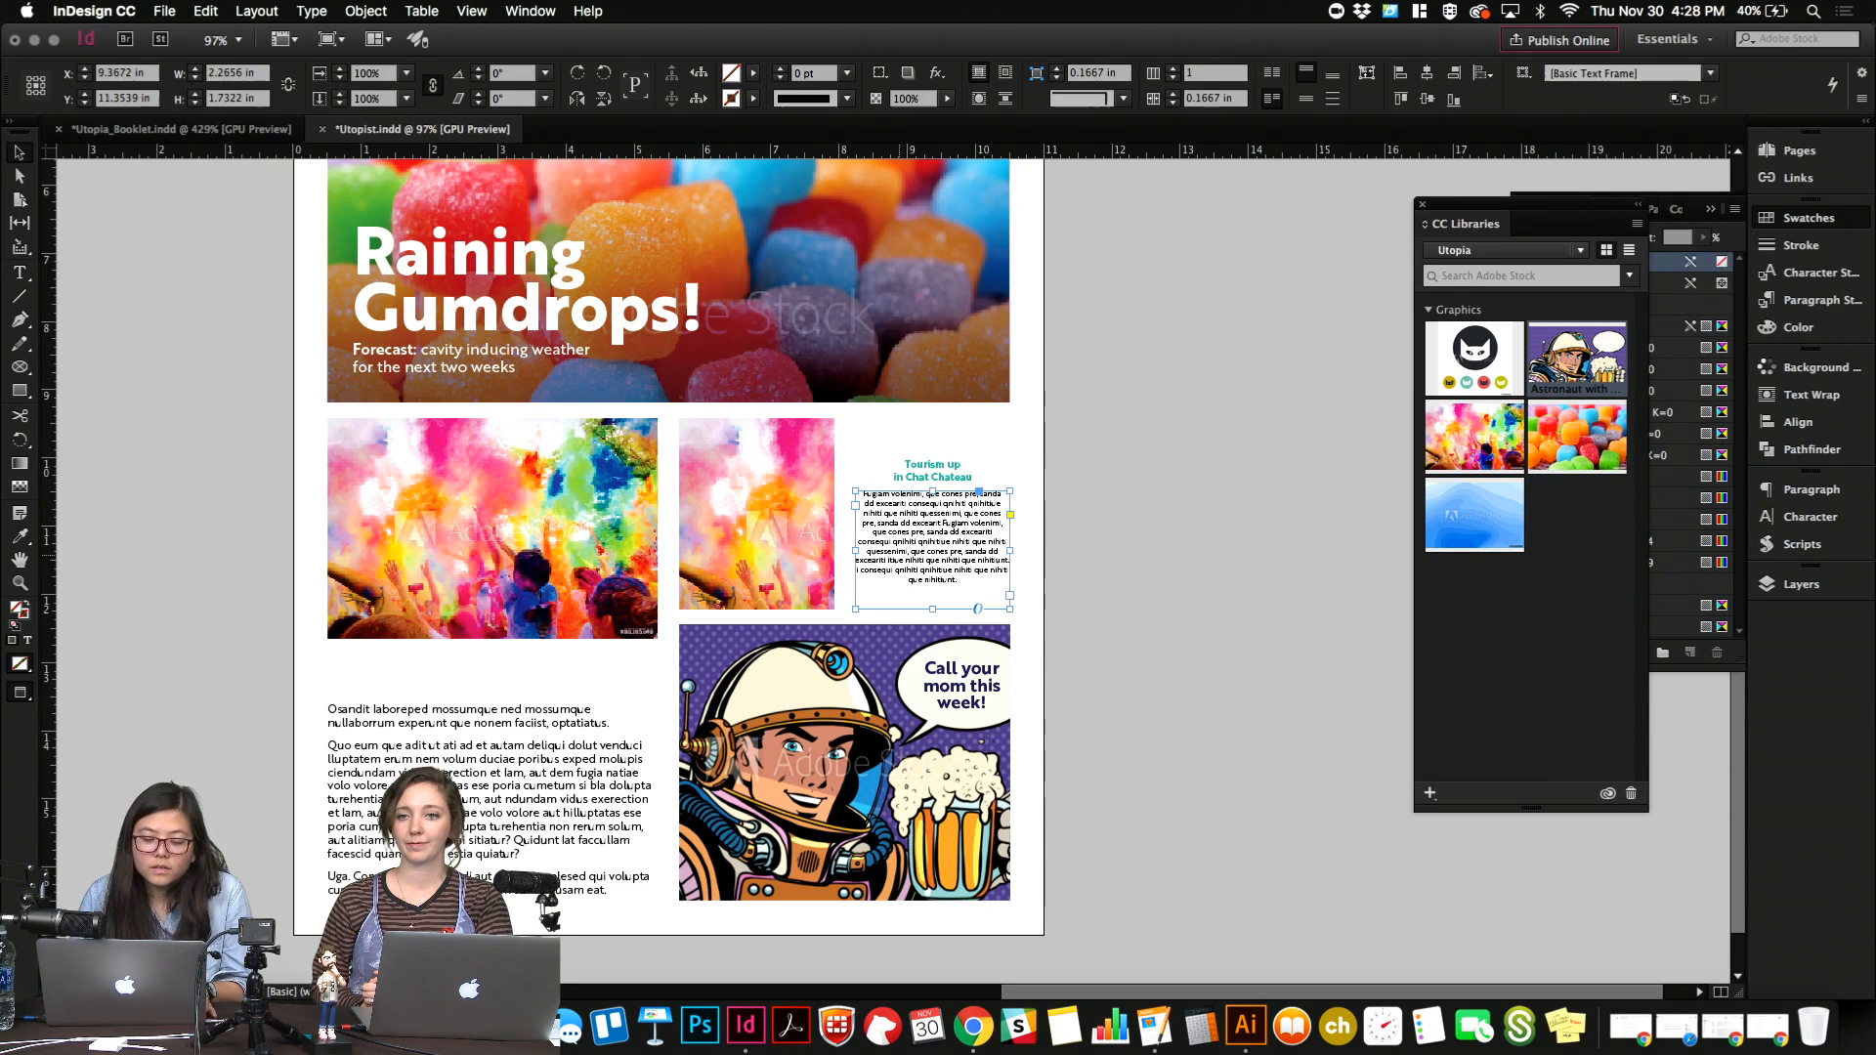
Fit the story's frame to its text and move the heading and text down to line up with the cropped photo's bottom edge.
key(super+alt+c)
drag(923, 438, 960, 571)
click(1023, 494)
key(w)
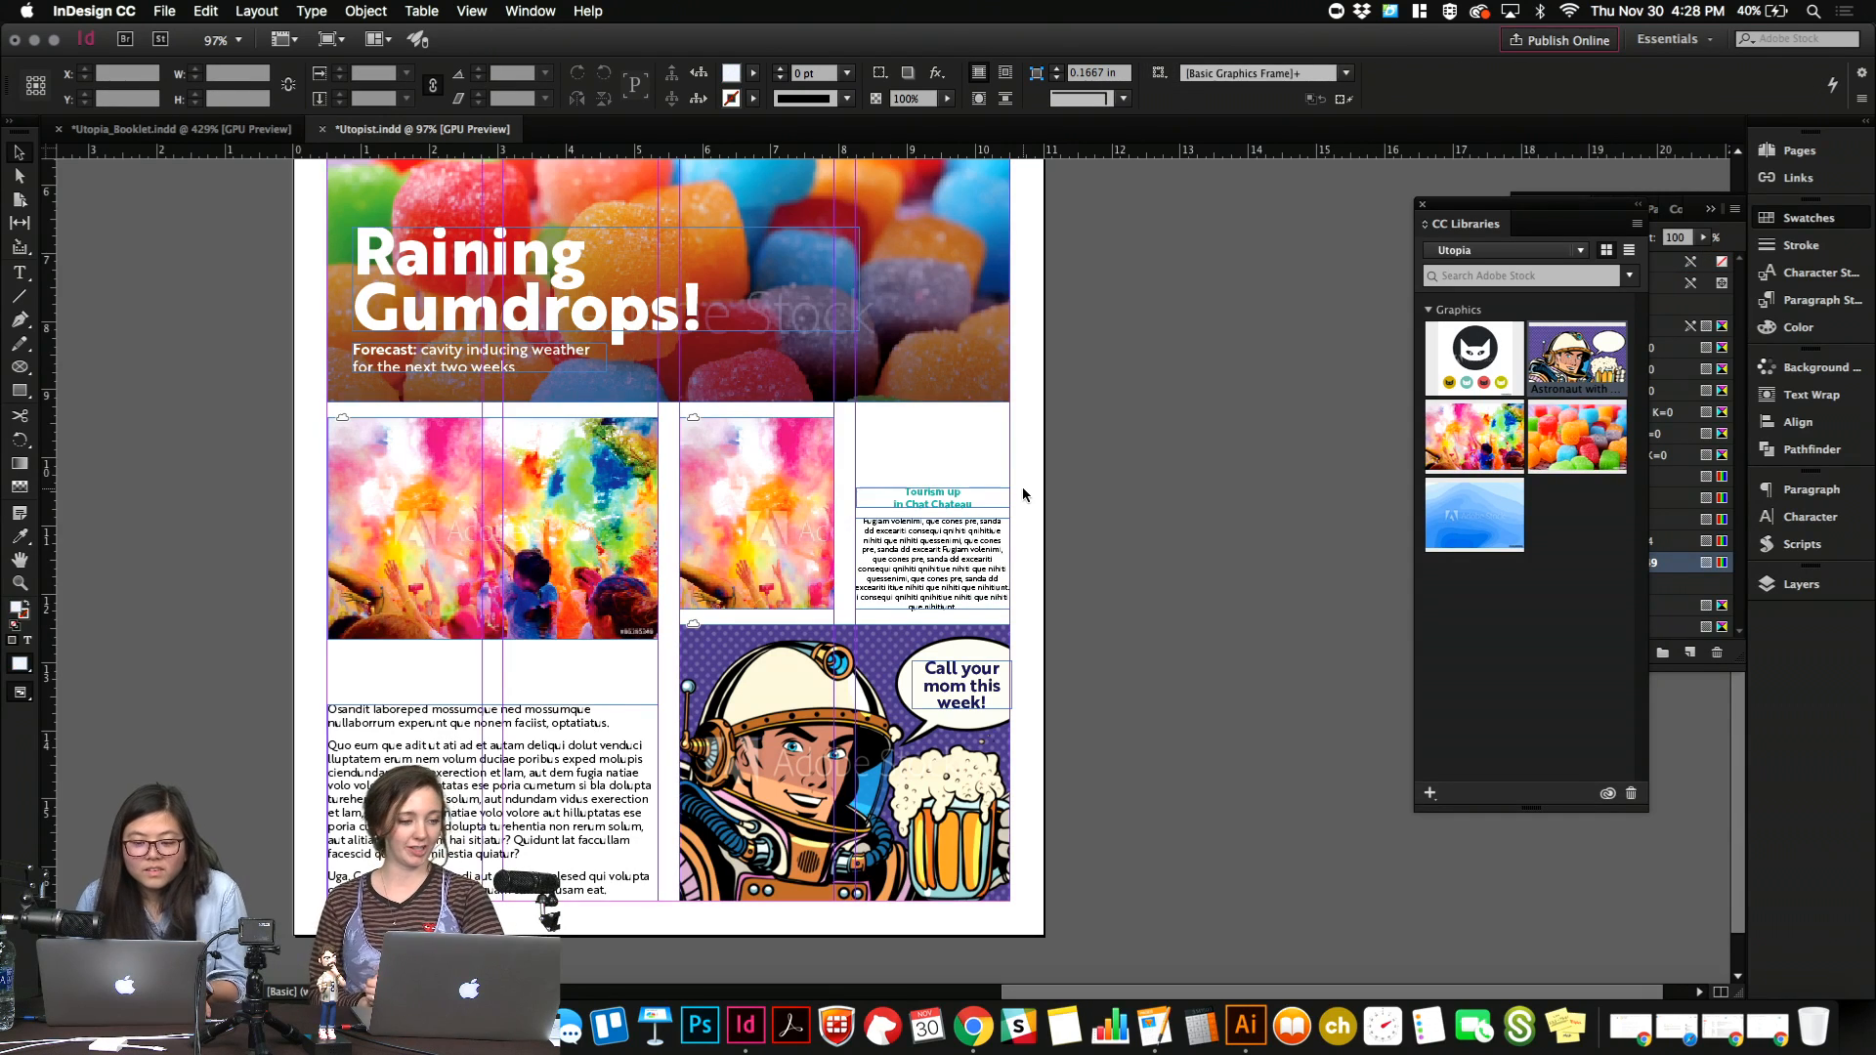
Switch the page to preview mode and review the layout from the masthead down to the astronaut image.
scroll(1023, 495, up, 5)
key(w)
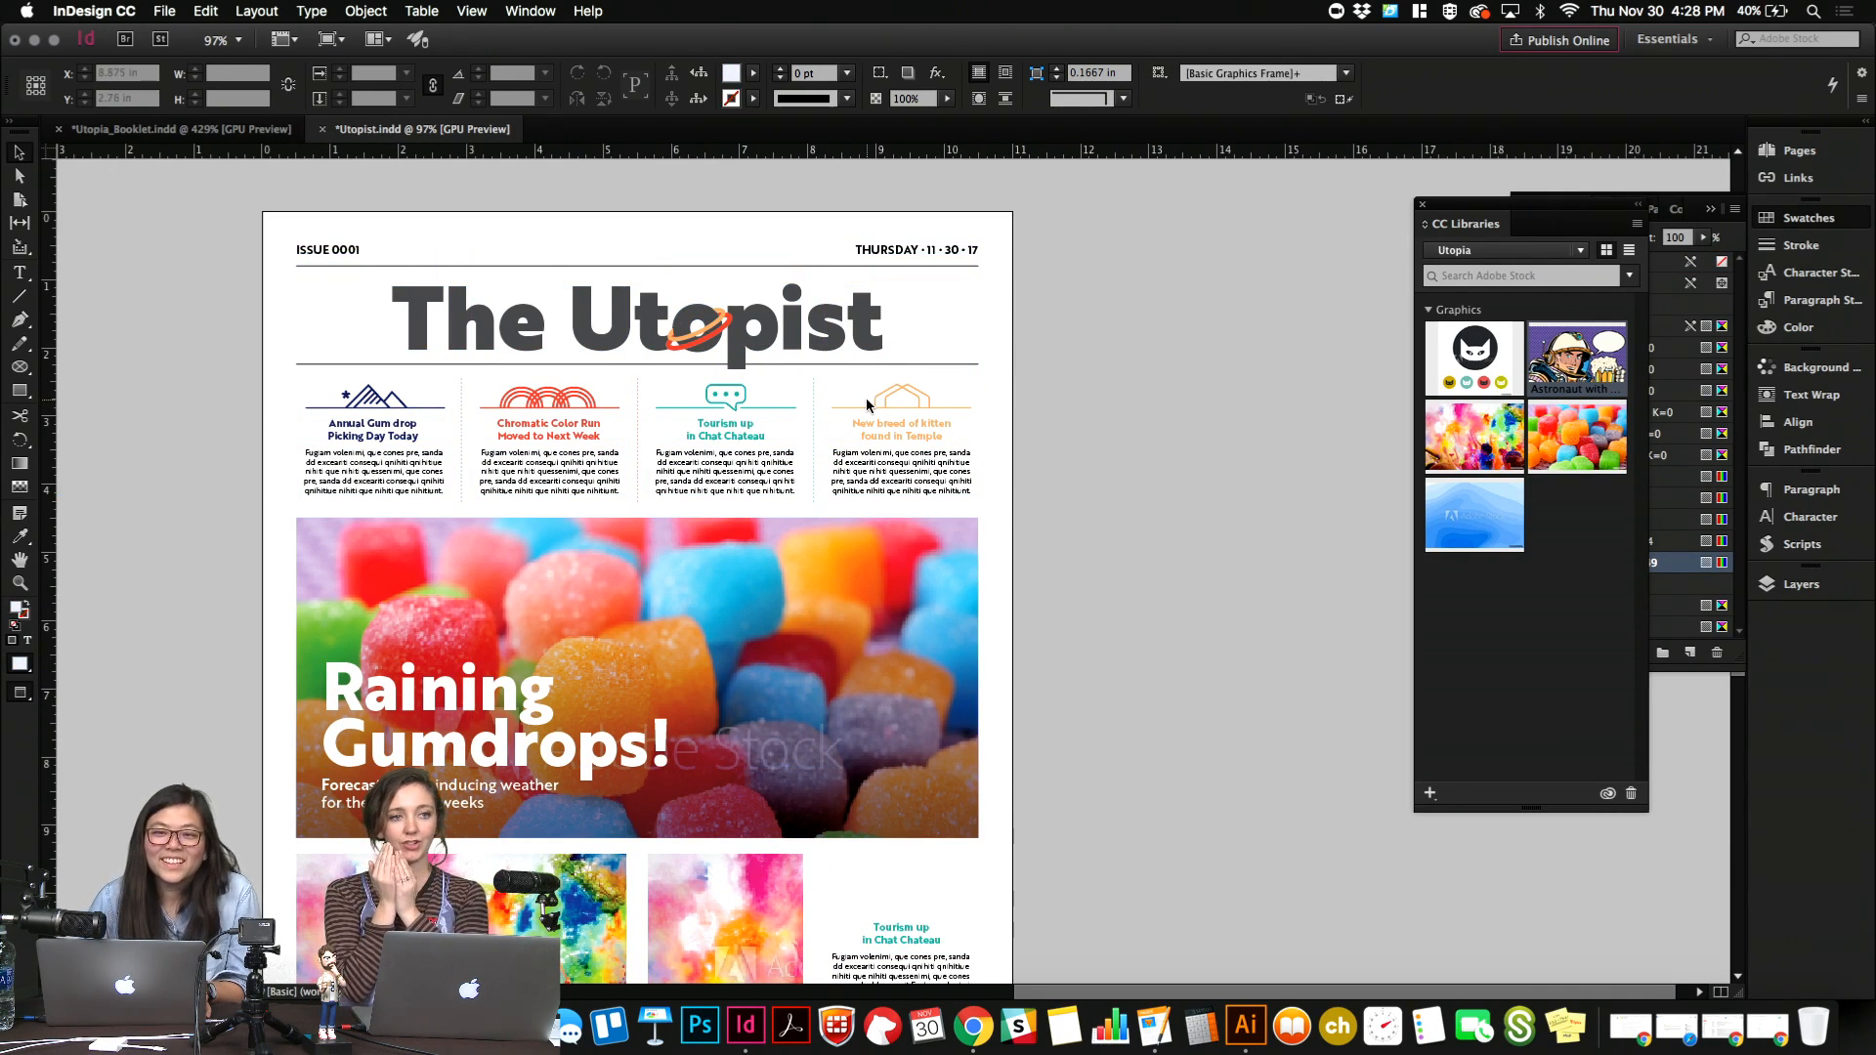
click(962, 409)
scroll(965, 415, down, 1)
scroll(965, 415, down, 4)
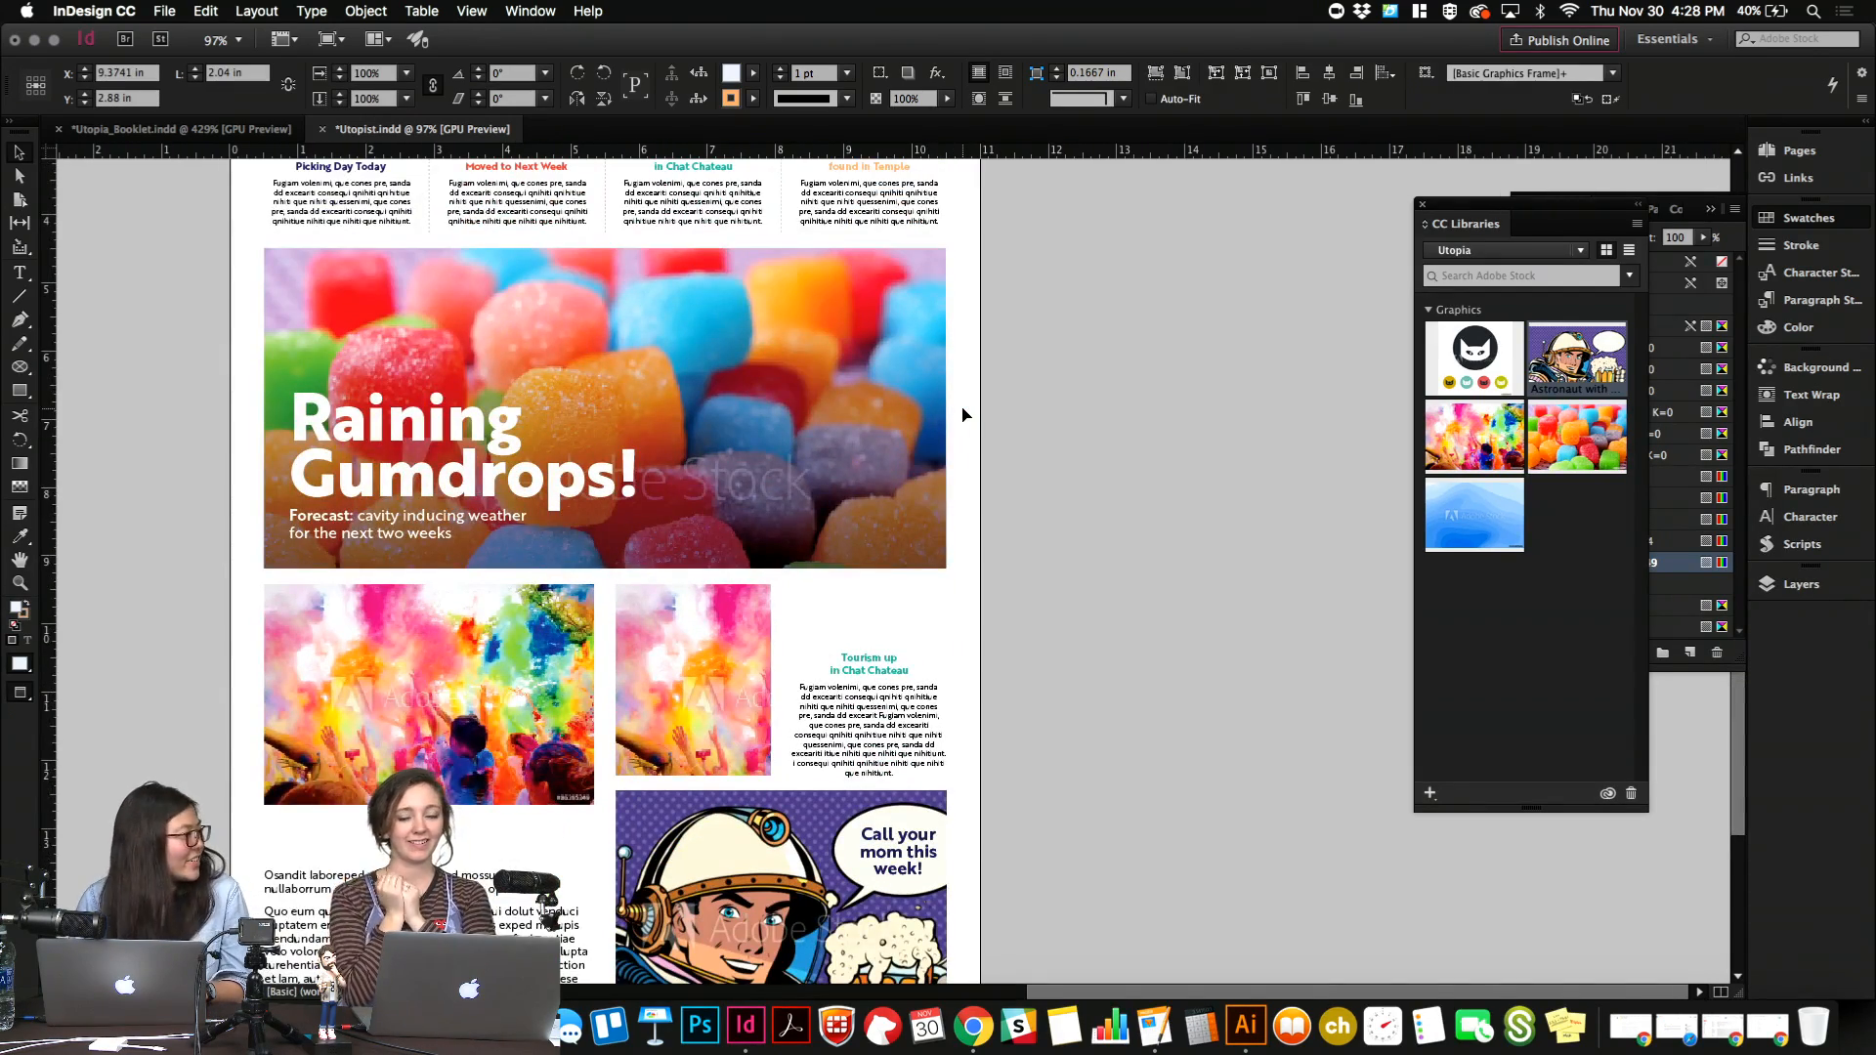
Left-align the copied Chat Chateau story beside the cropped photo and paste a copied word fragment into its middle several times.
scroll(964, 415, up, 3)
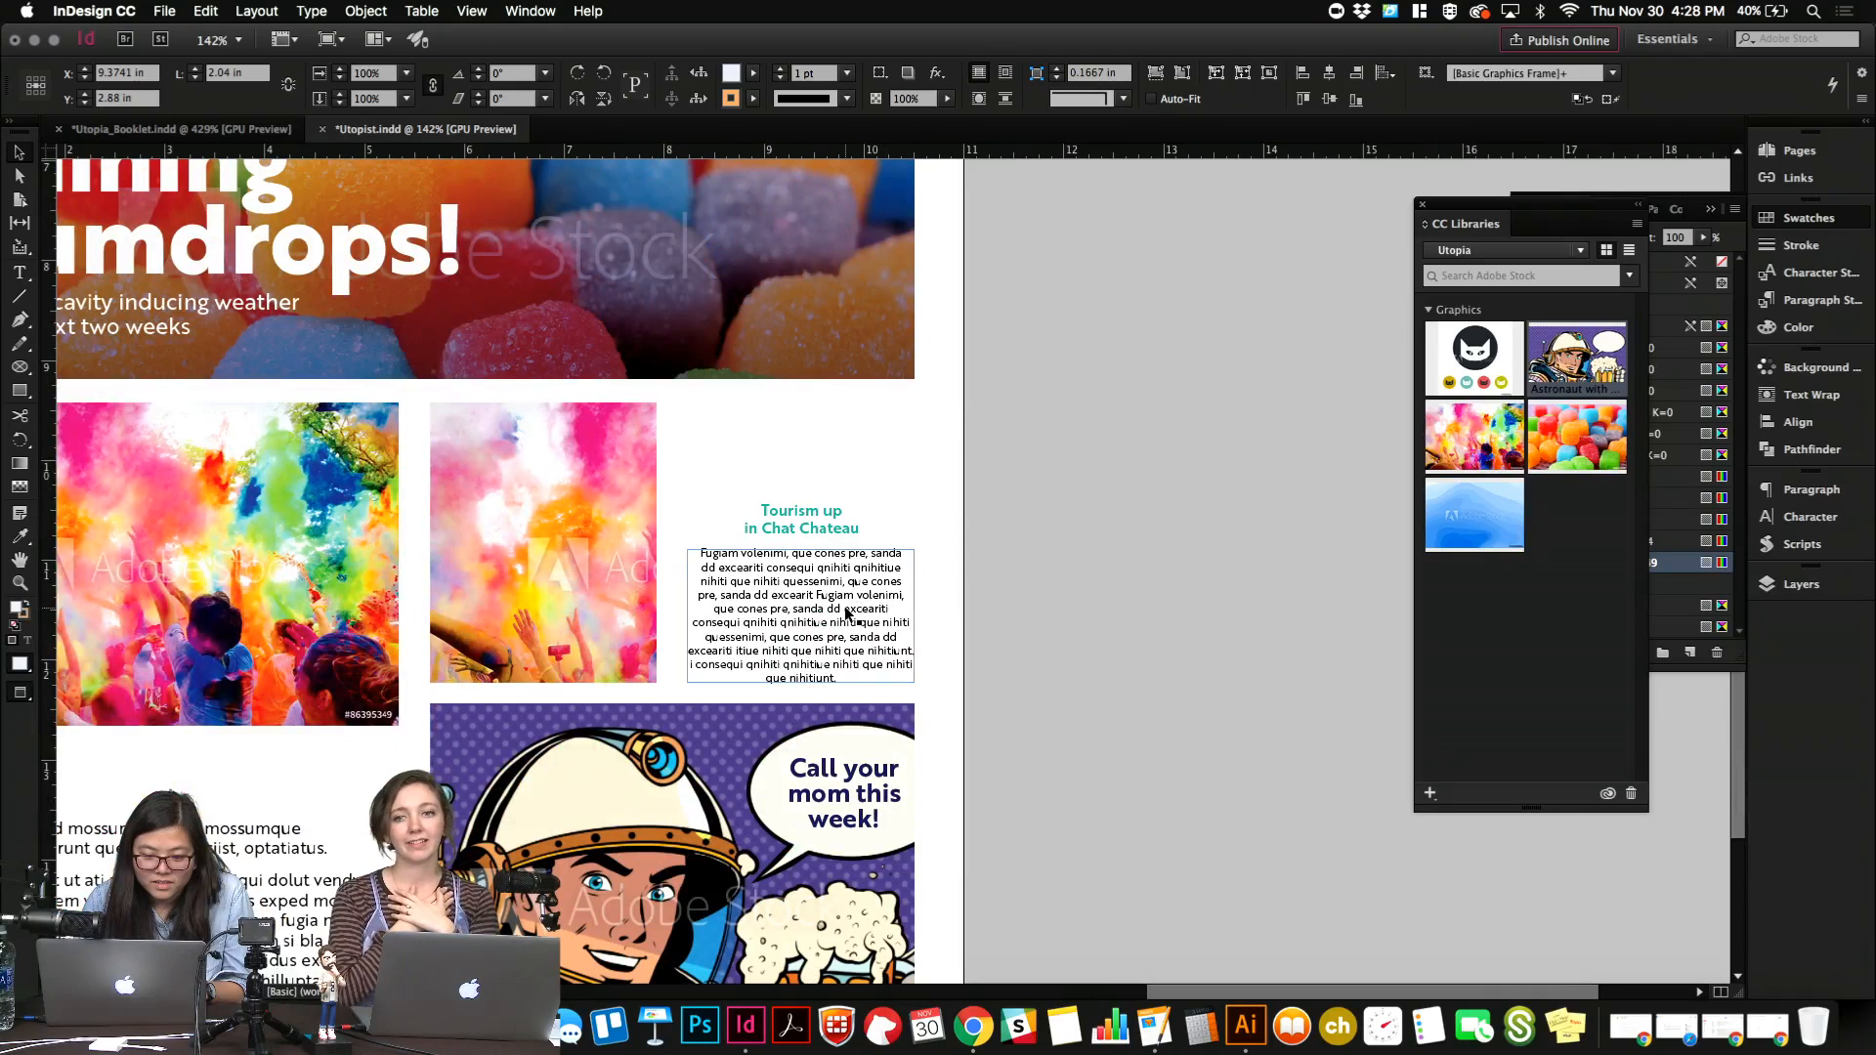
double_click(846, 613)
key(super+a)
click(787, 562)
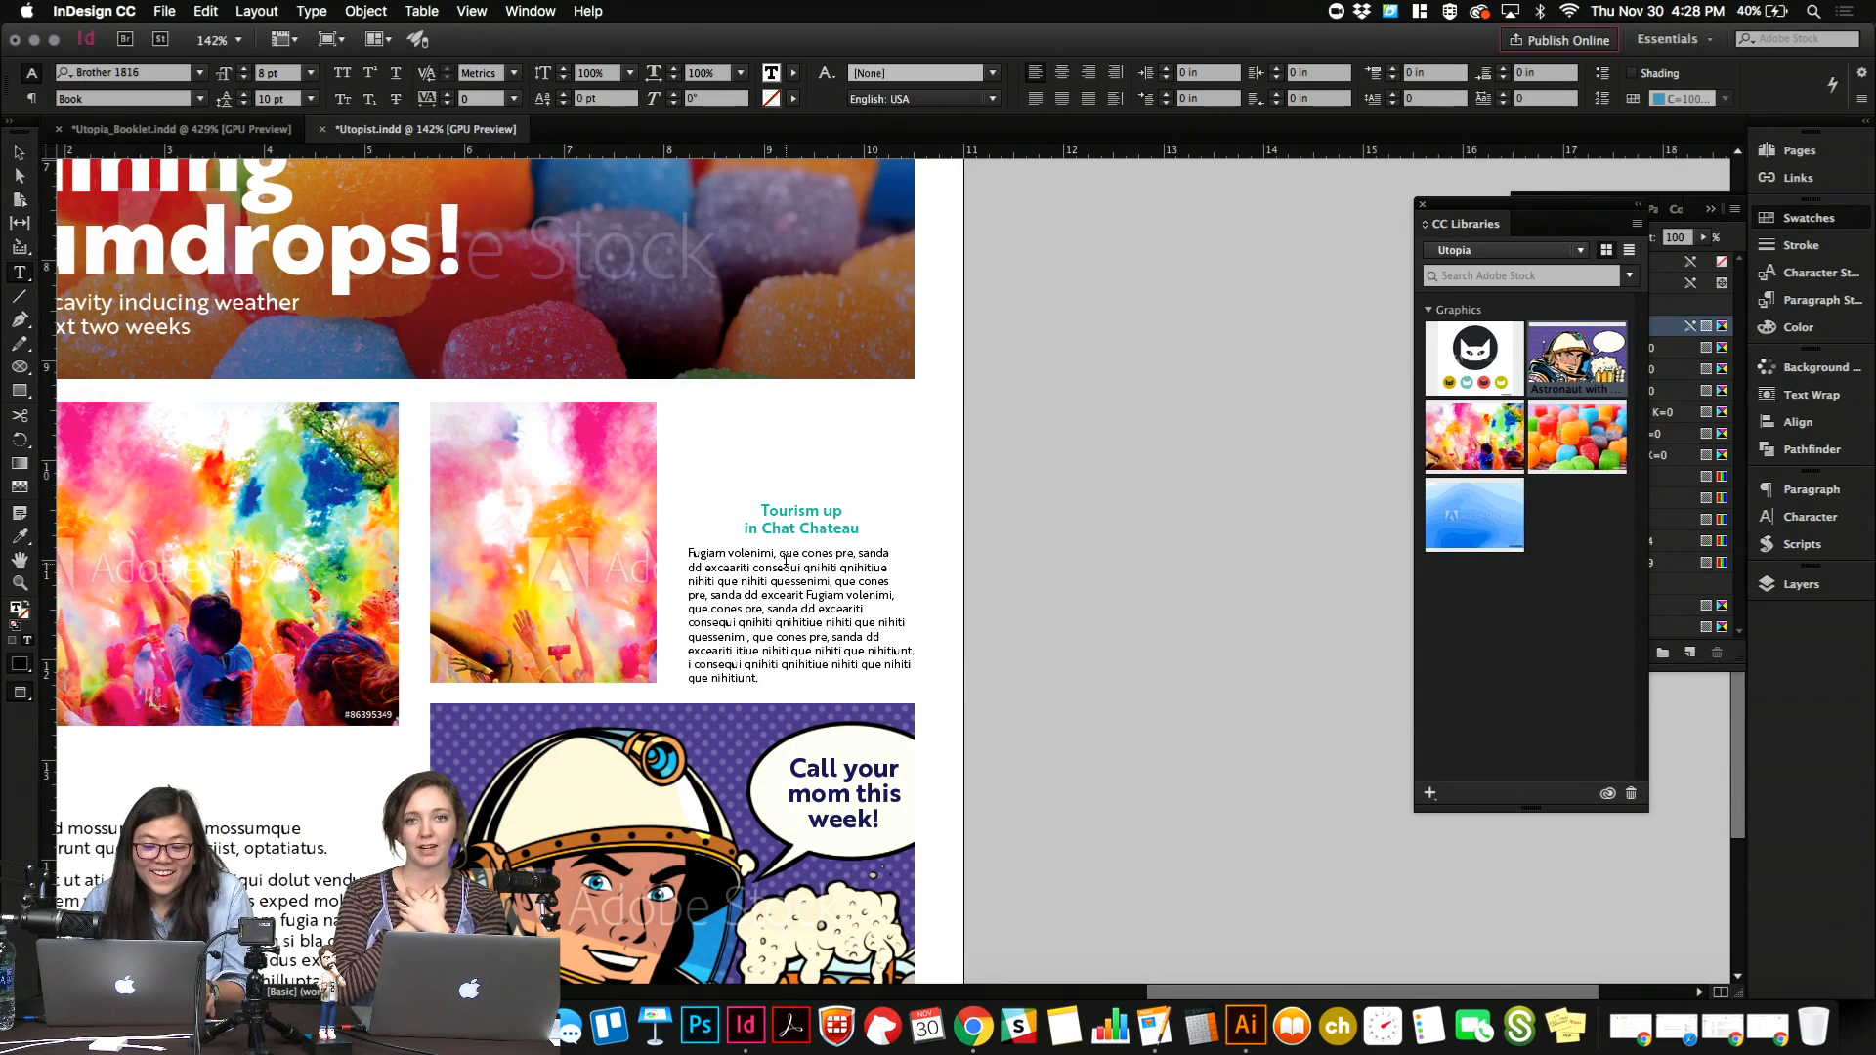
drag(828, 590, 785, 595)
key(super+c)
click(773, 597)
key(super+v)
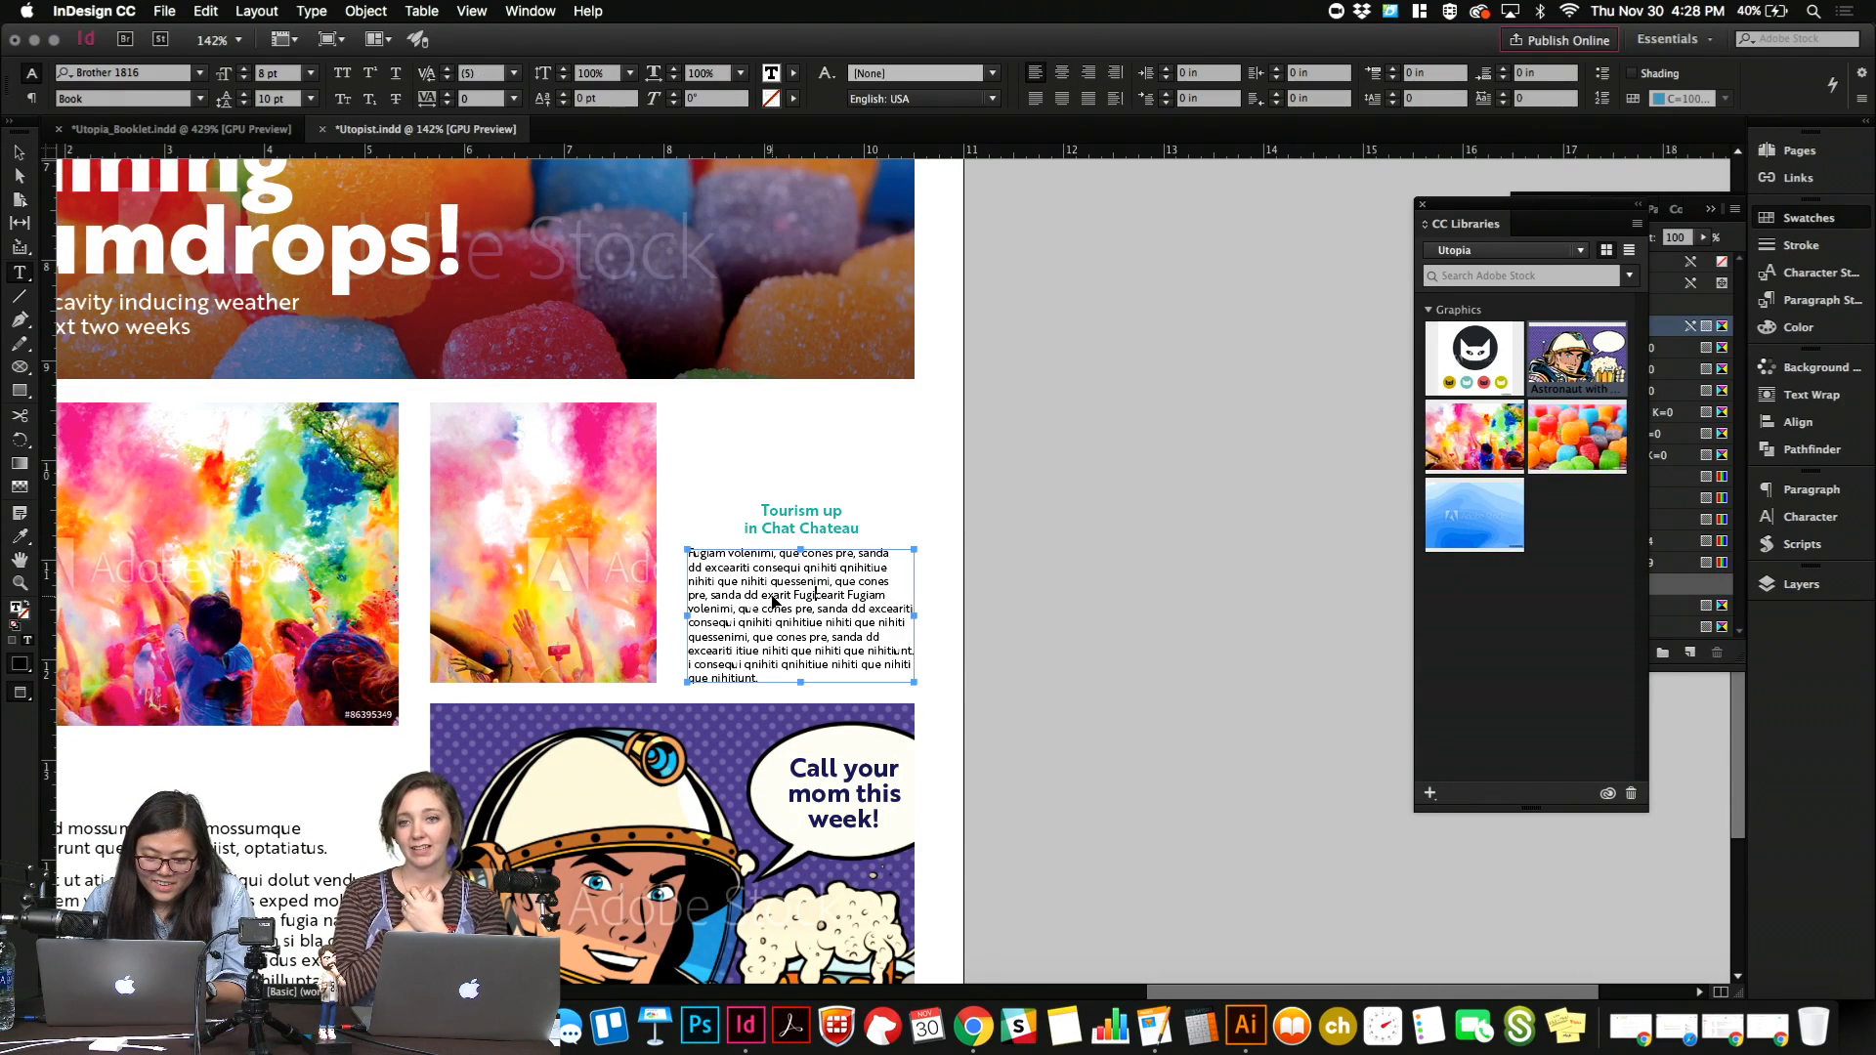
key(super+v)
key(super+v)
key(Escape)
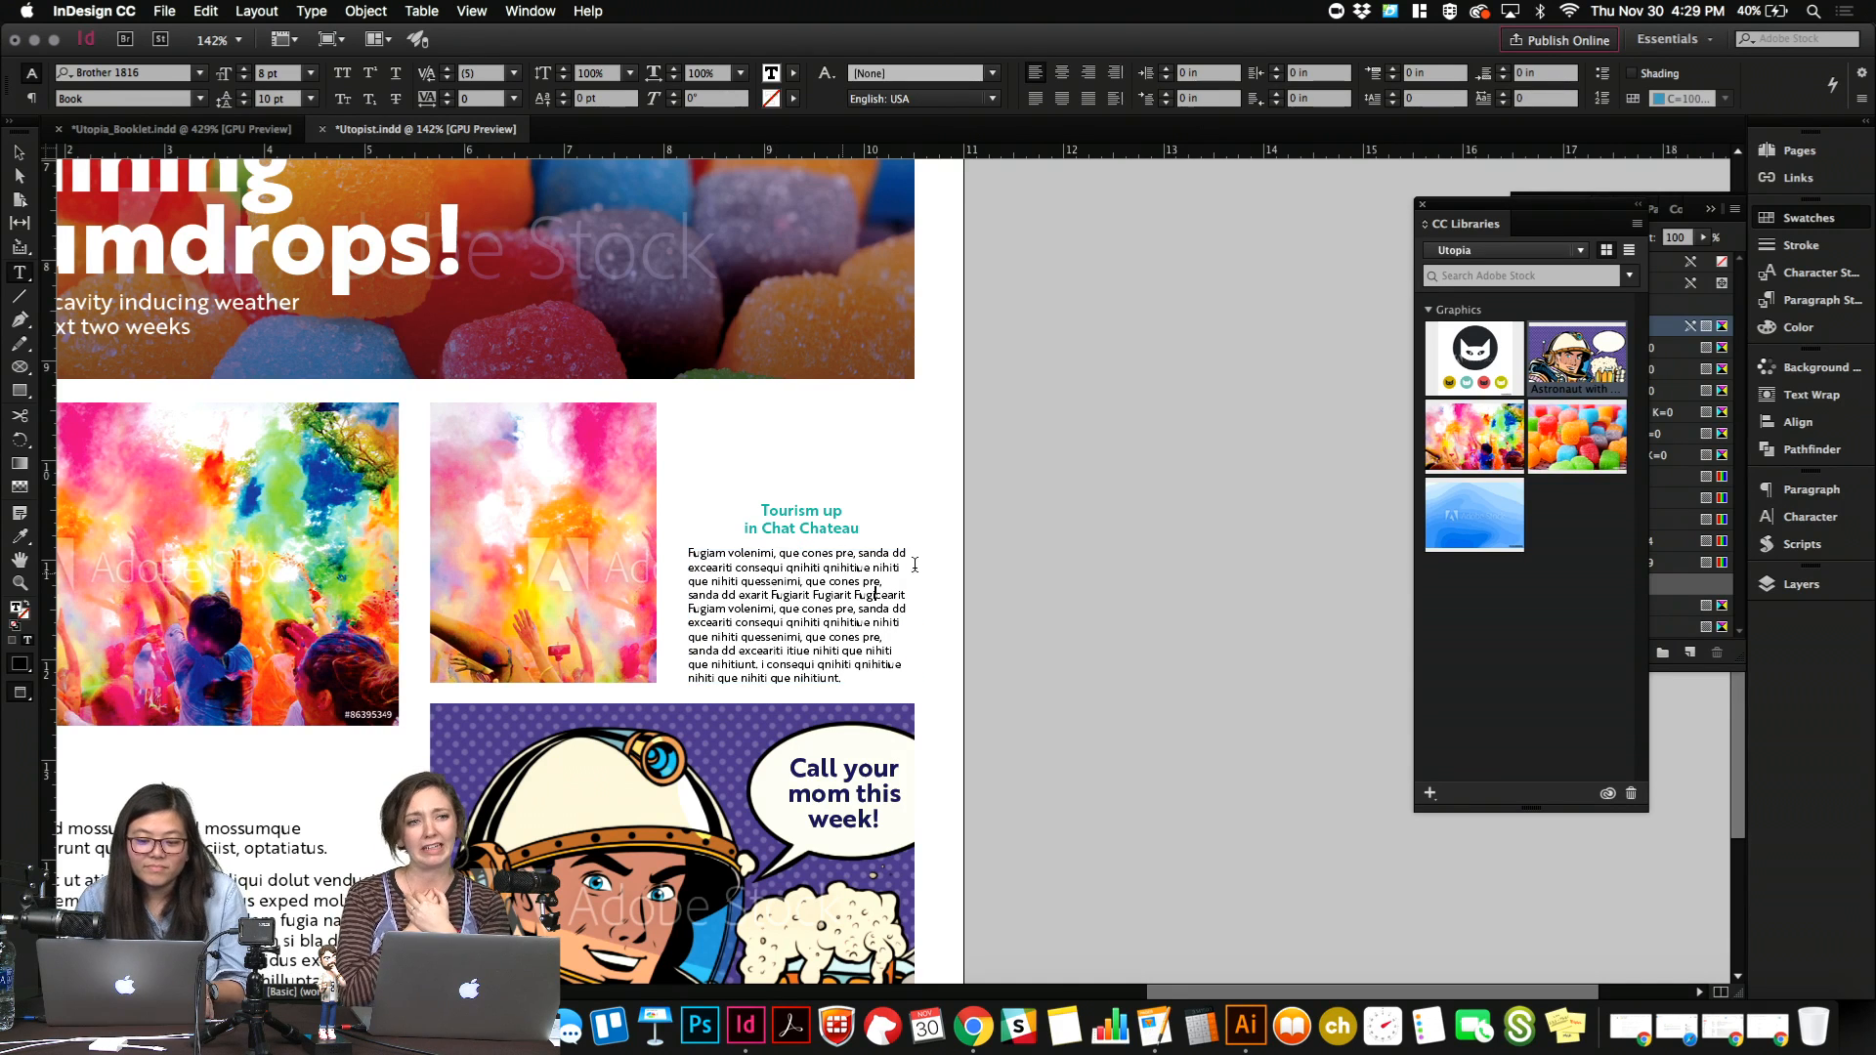
Delete the story's middle passage including the repeated fragments, and center-align the remaining text.
double_click(825, 594)
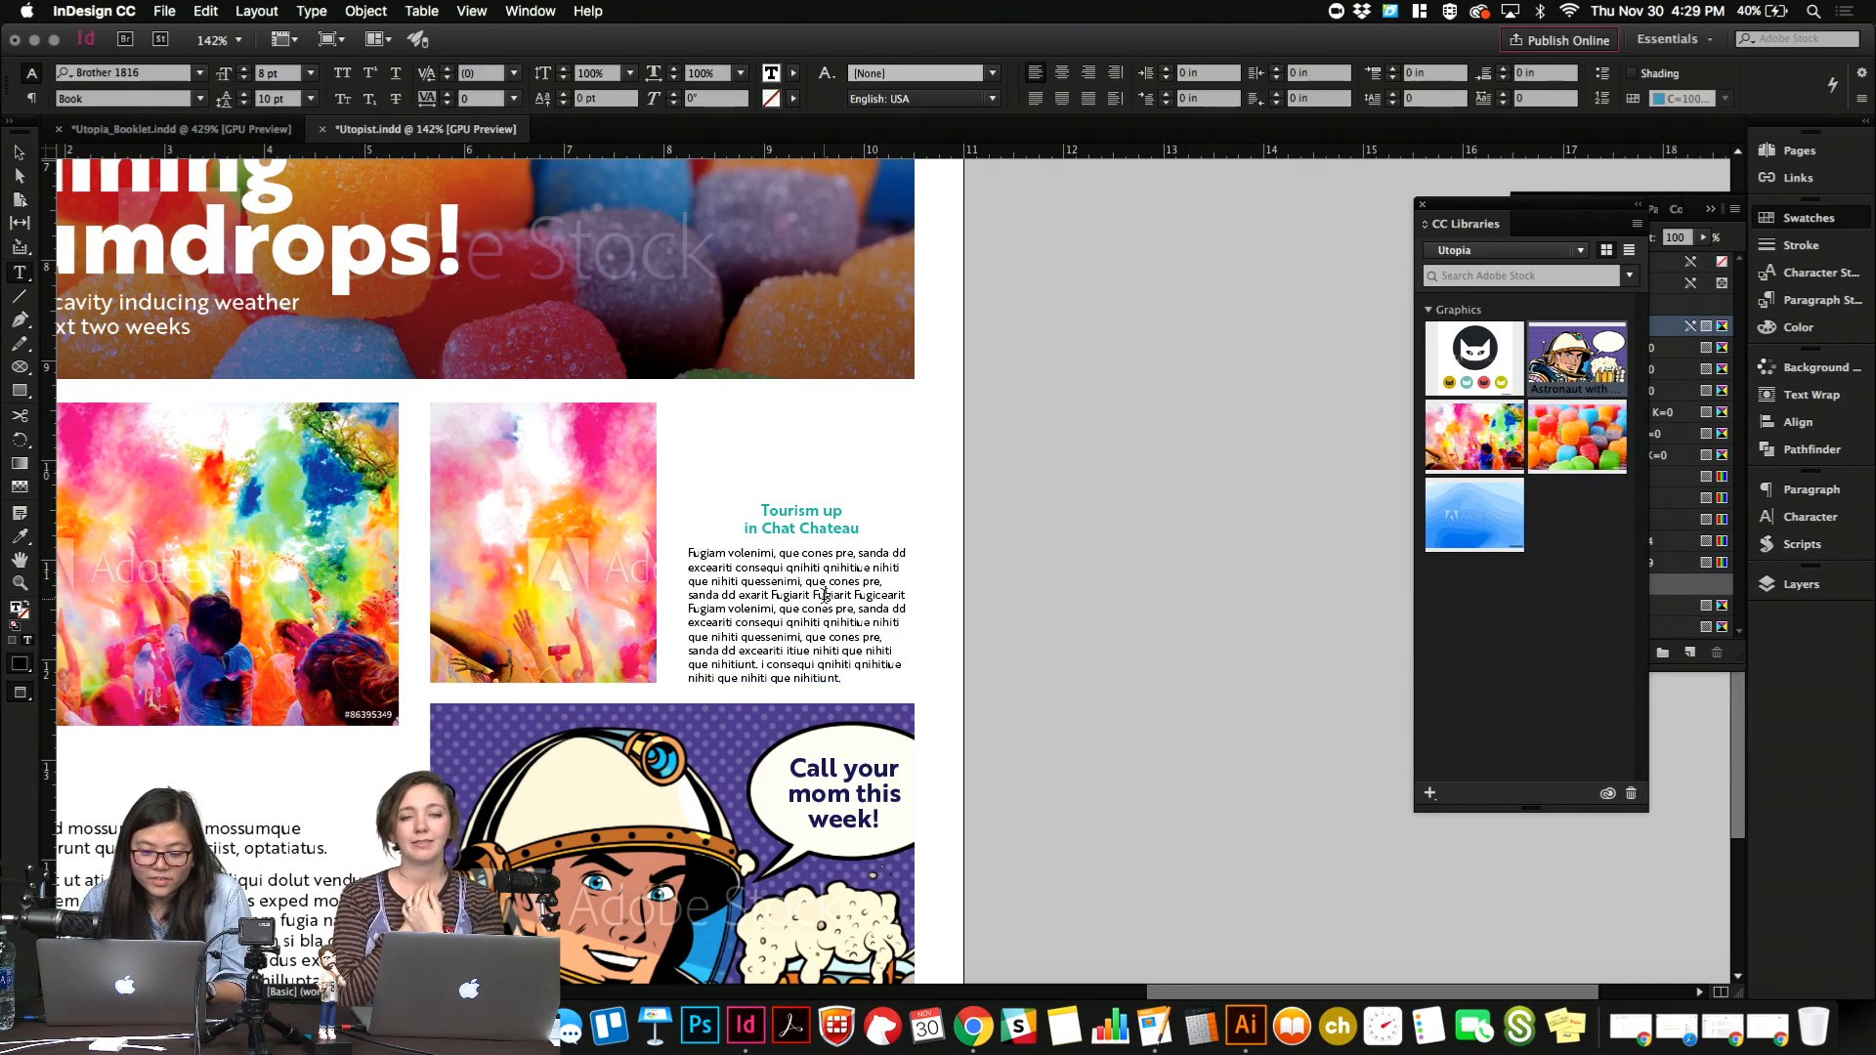
drag(866, 622, 886, 582)
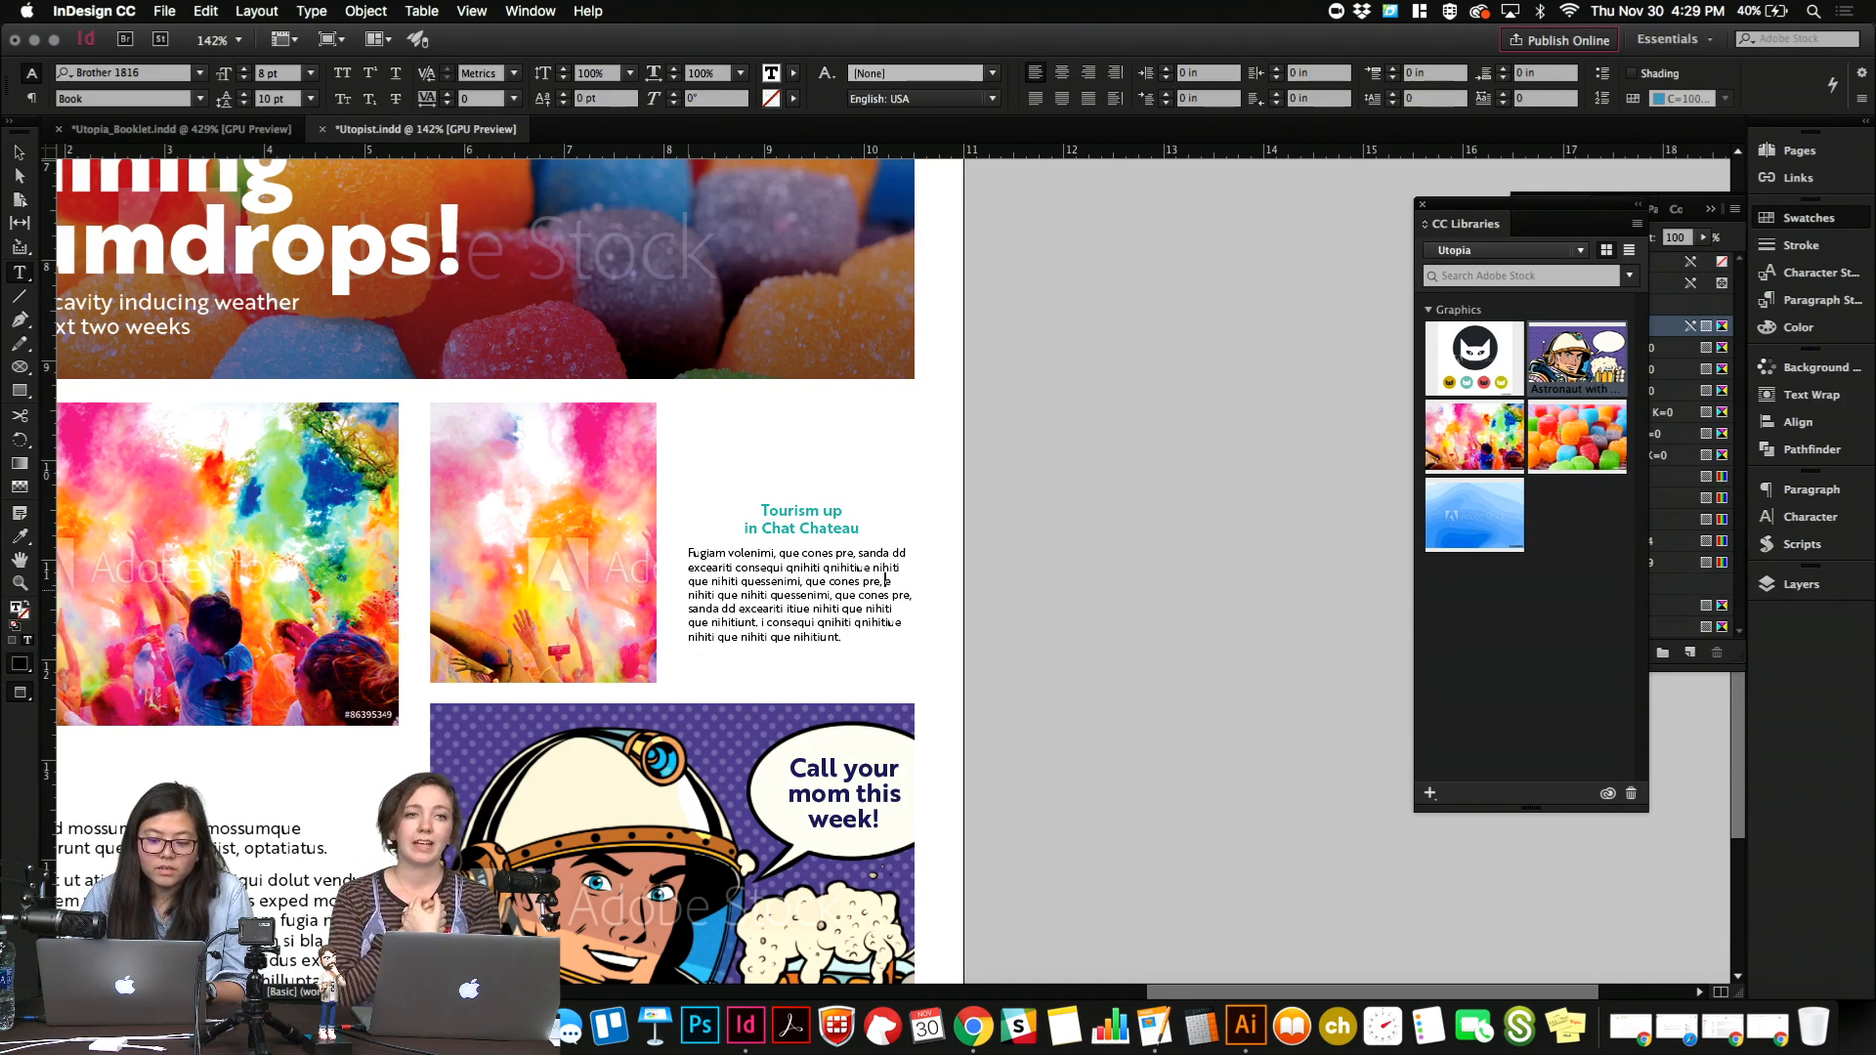
key(BackSpace)
key(super+a)
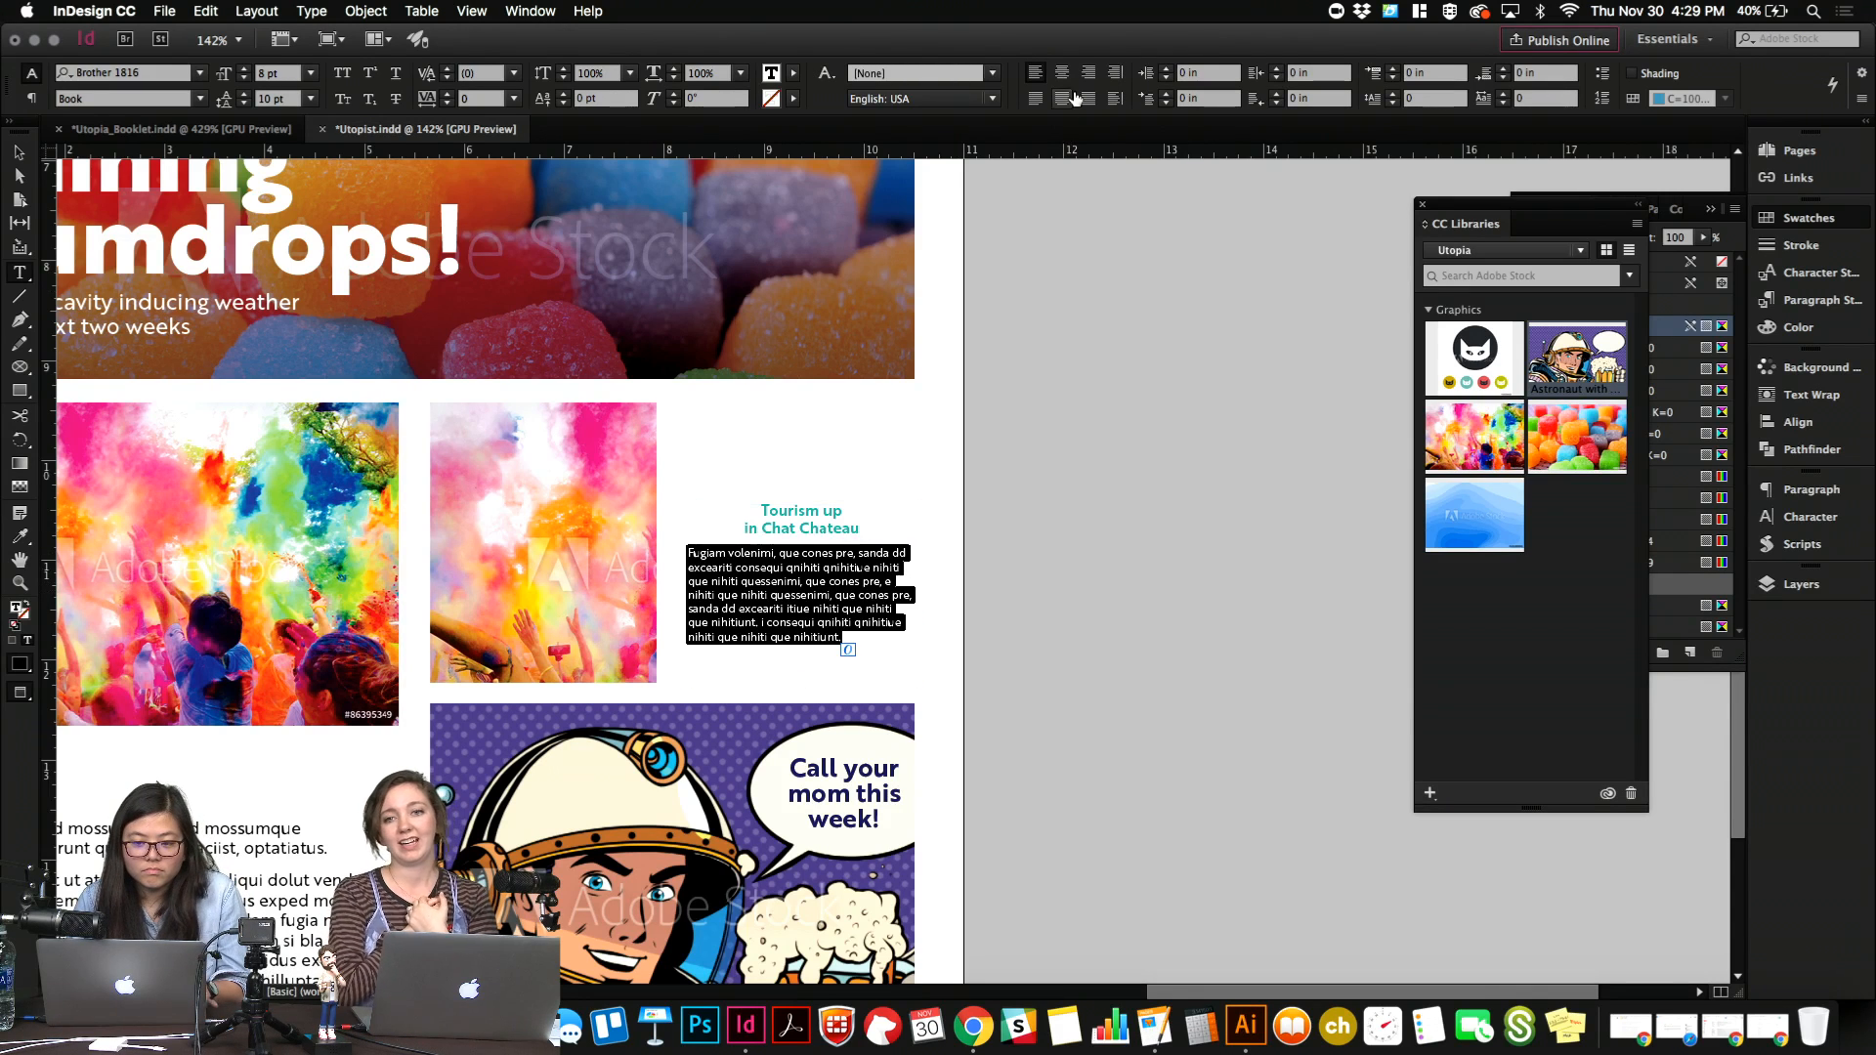
key(super+shift+c)
click(754, 583)
key(Escape)
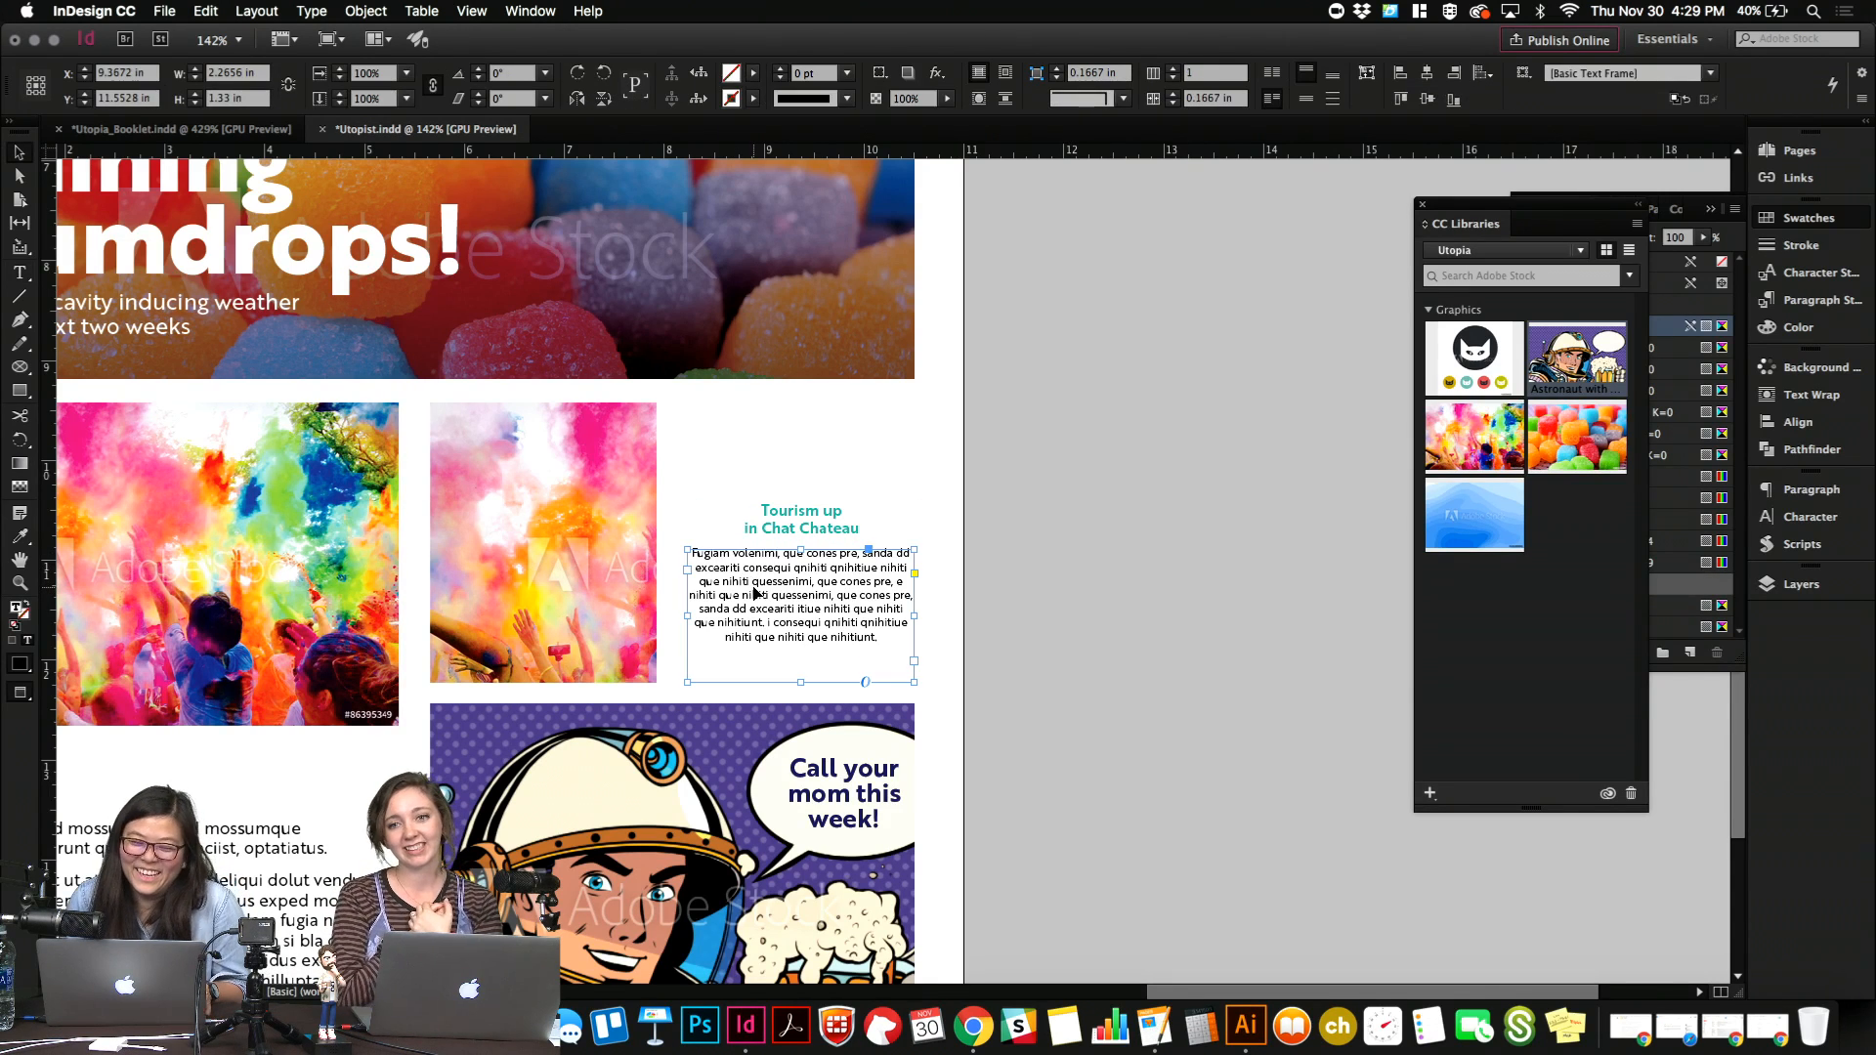
Recolor the copied "Tourism up in Chat Chateau" heading with the dark blue swatch R=0 G=12 B=117.
double_click(825, 525)
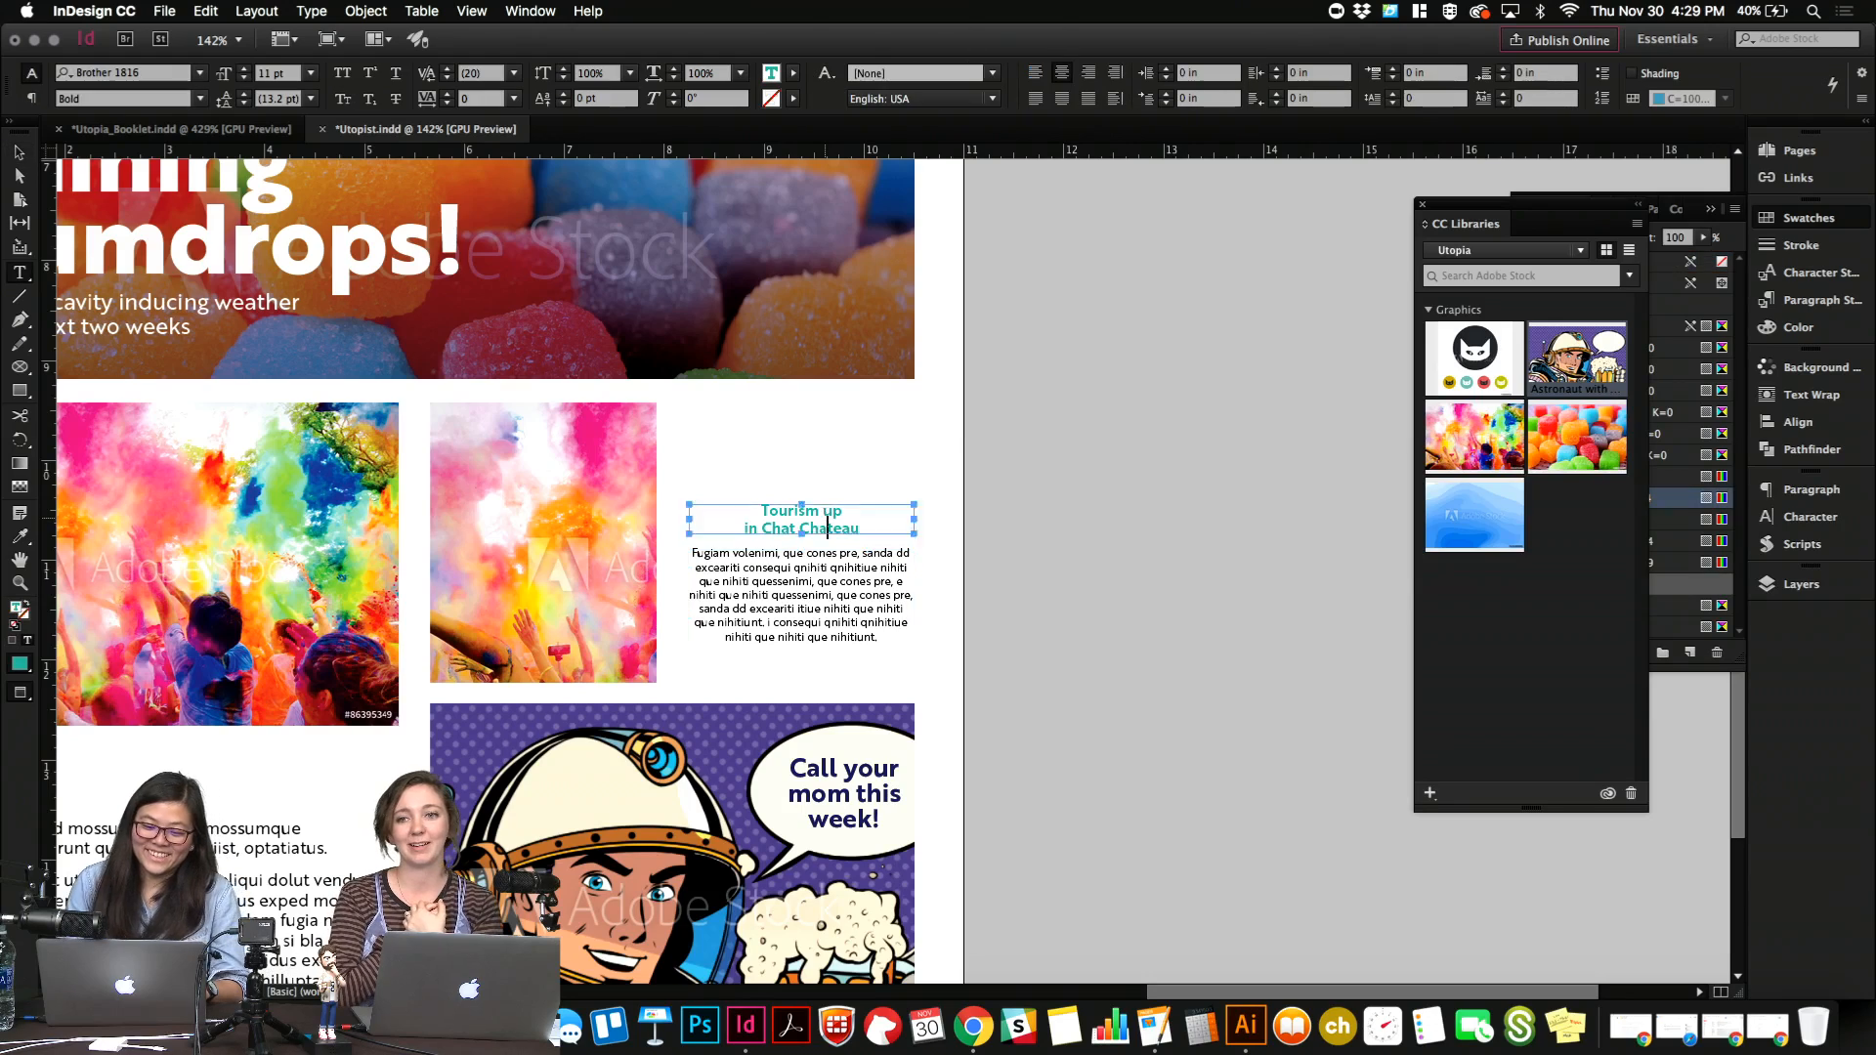
key(super+a)
click(1794, 218)
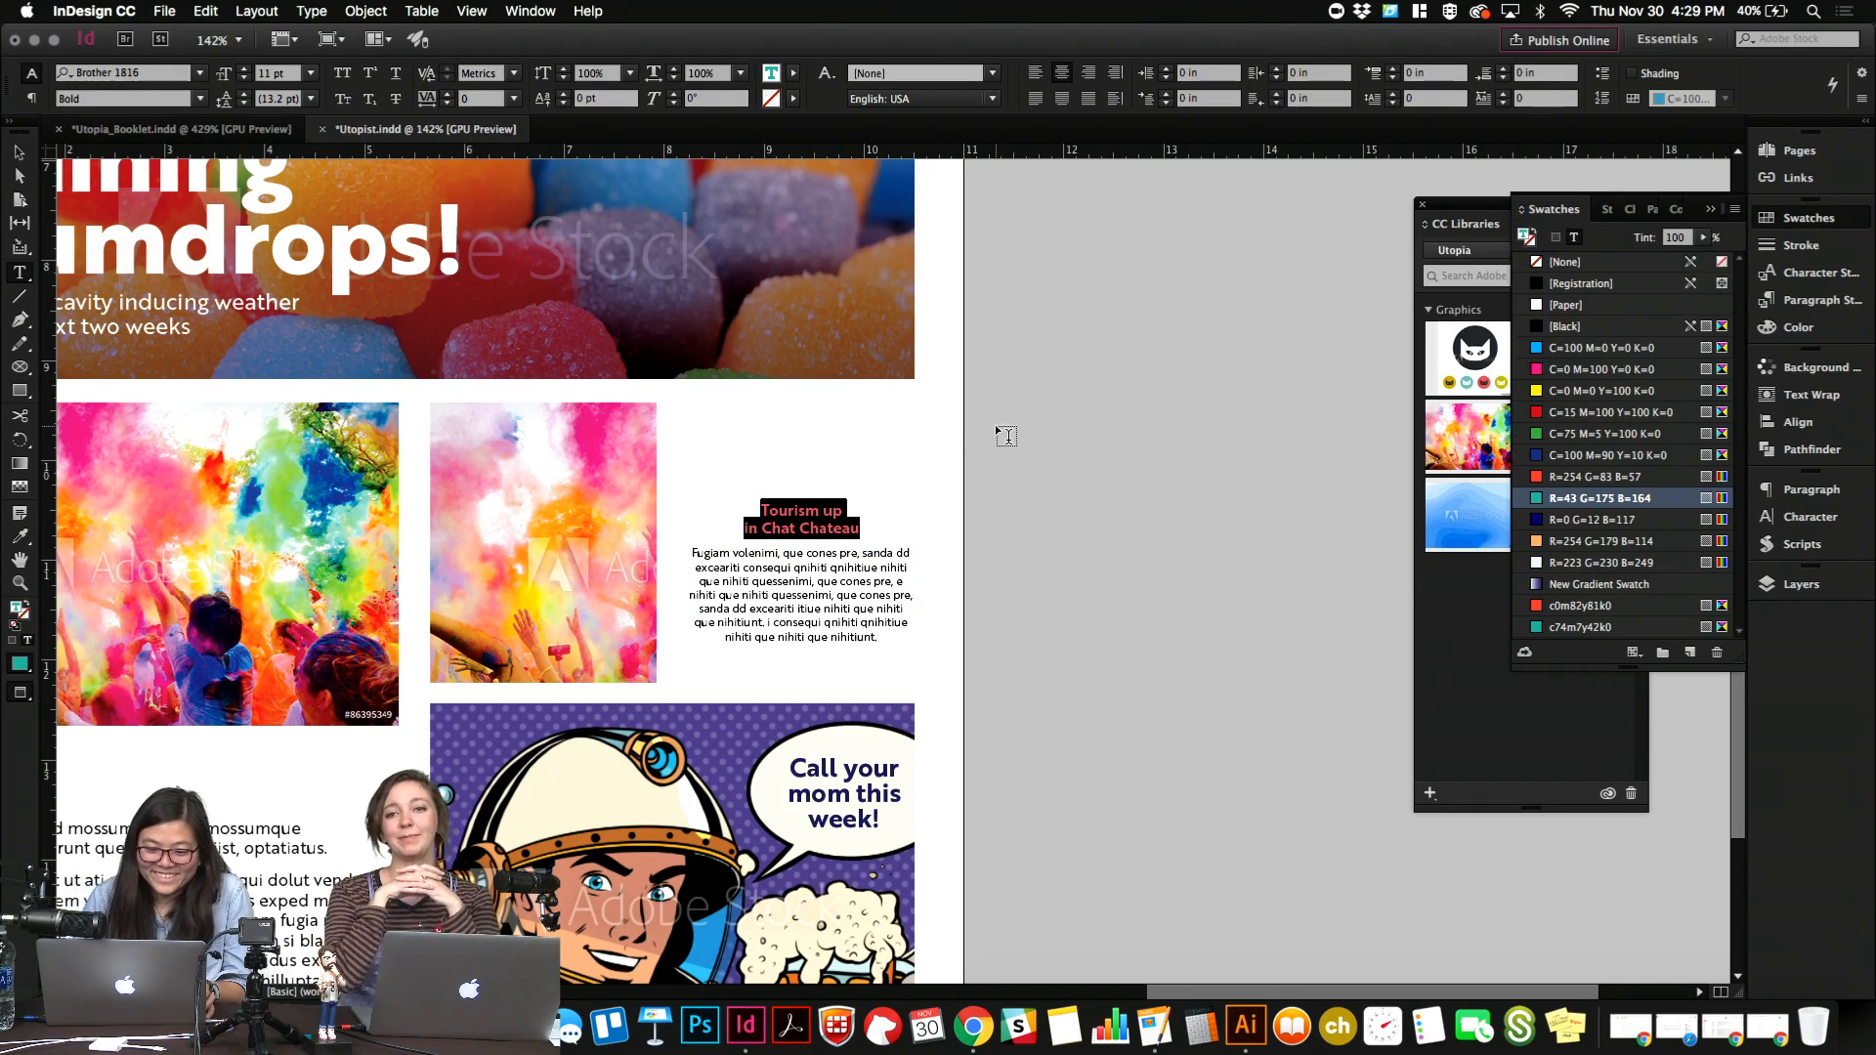
scroll(994, 426, up, 5)
scroll(995, 426, down, 3)
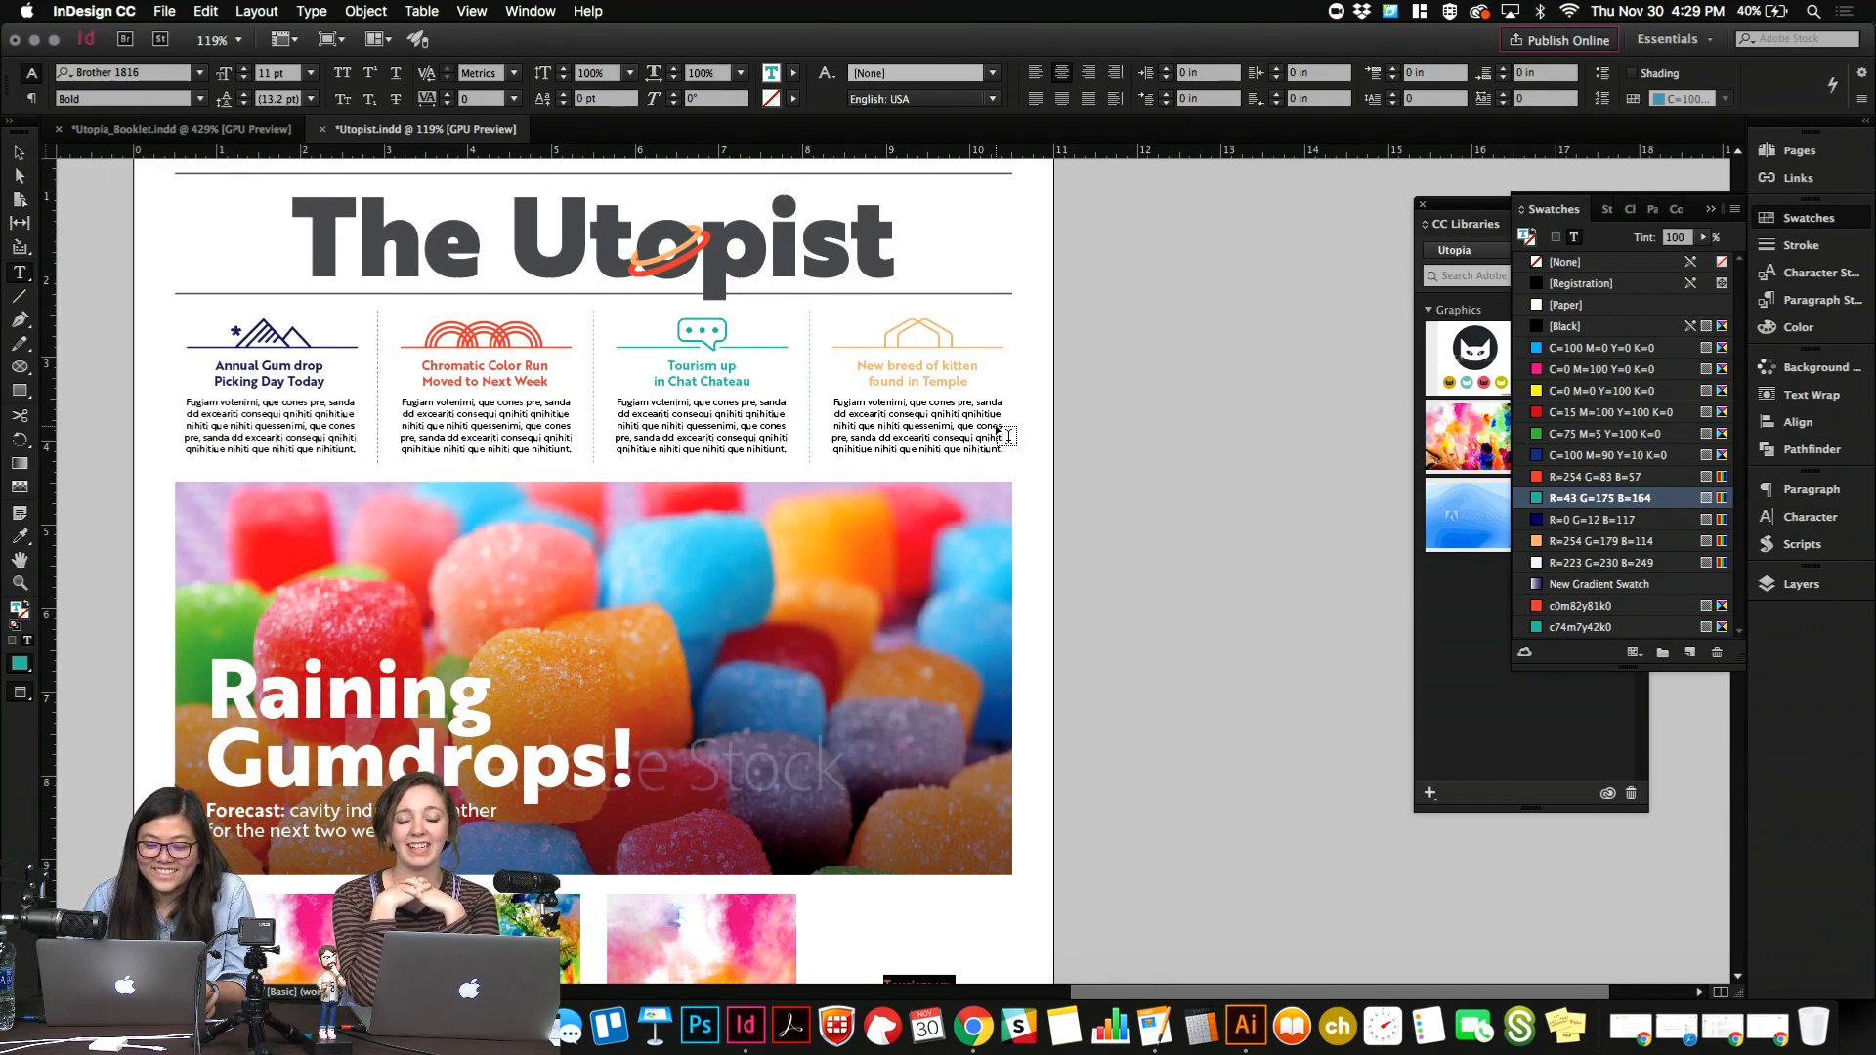
click(1564, 520)
scroll(1143, 762, down, 5)
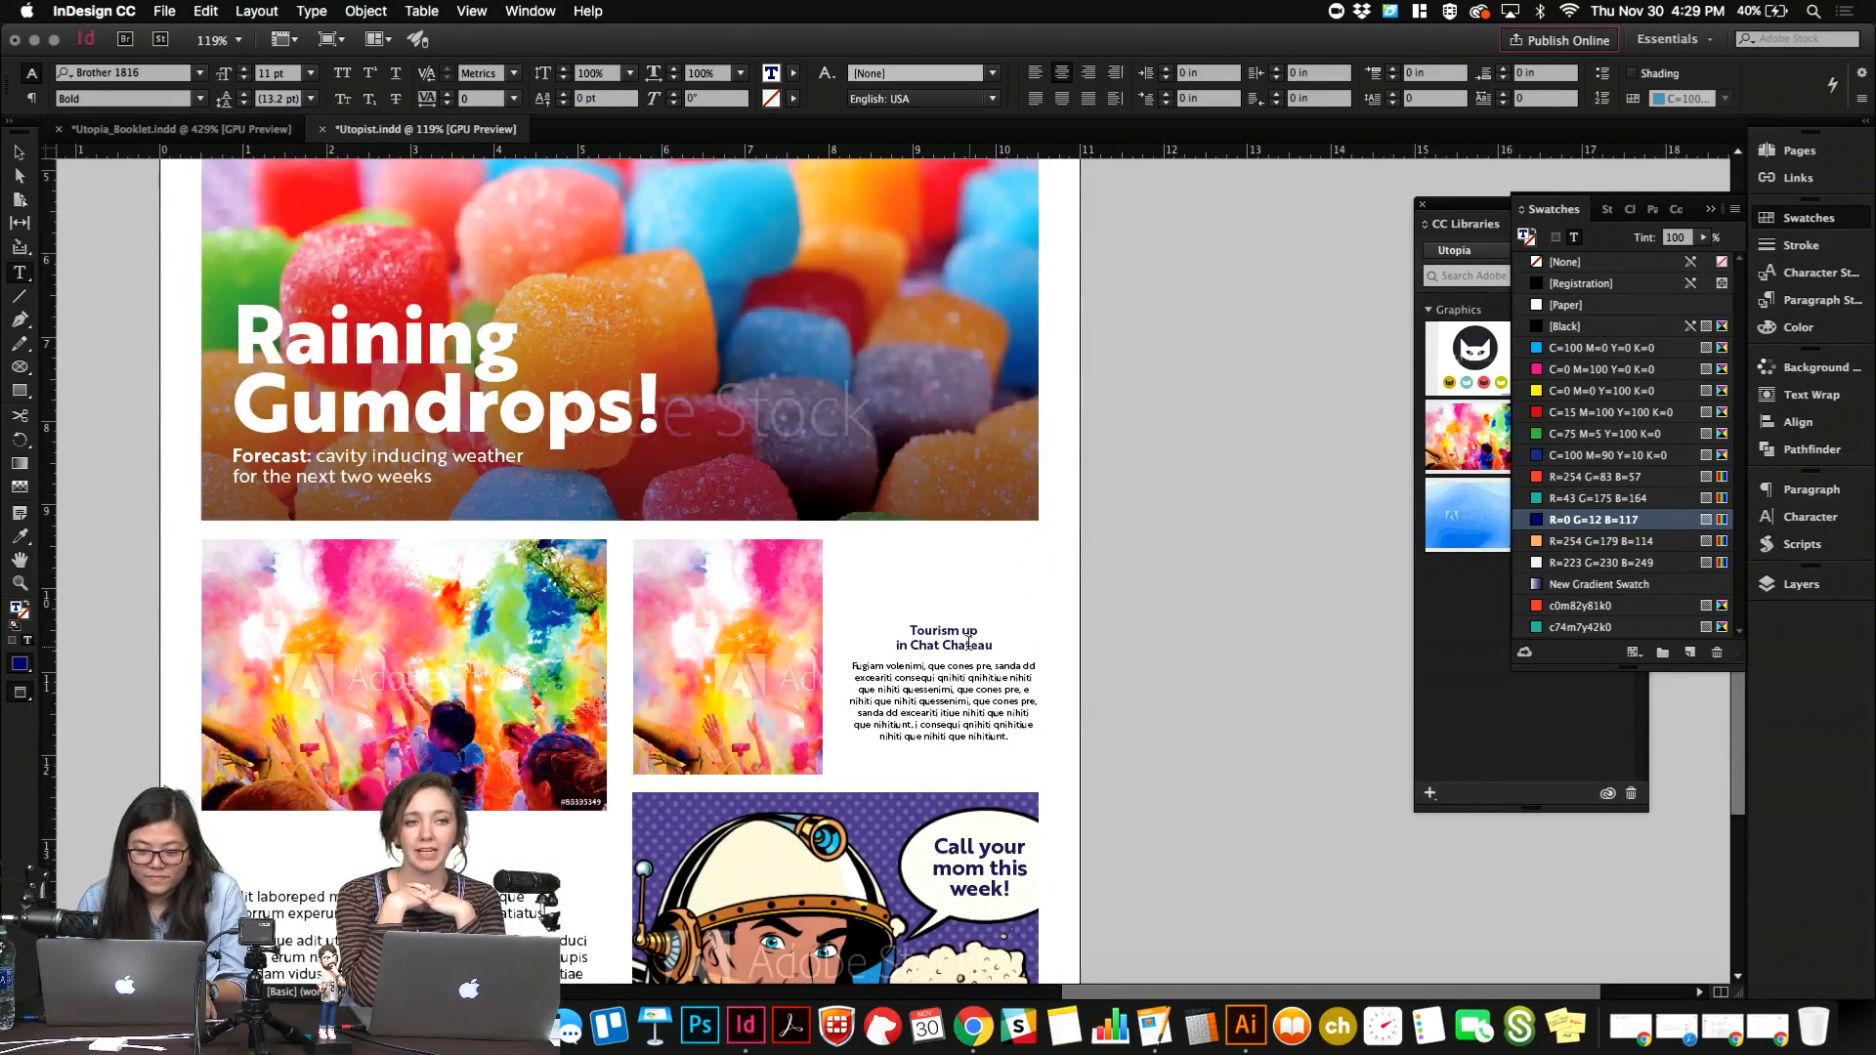
key(Escape)
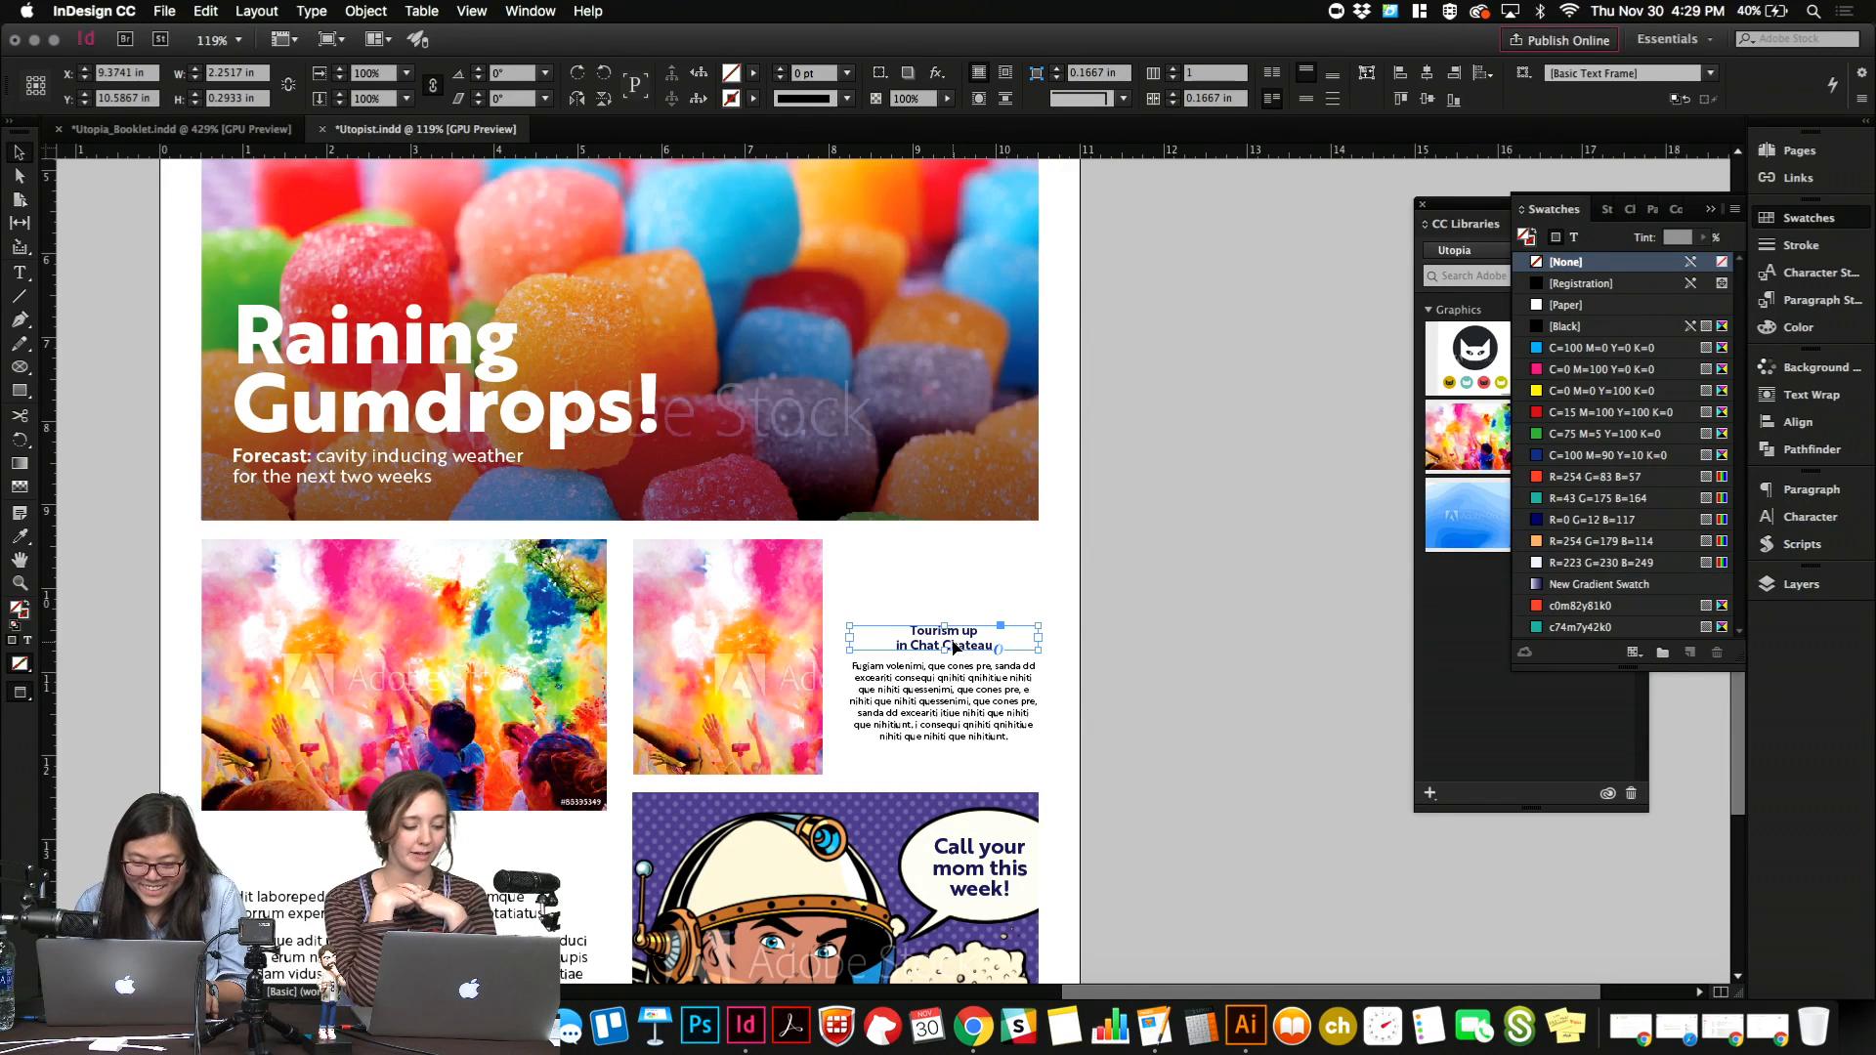
Look over the Utopia location badges in Illustrator for headline ideas and return to InDesign.
double_click(955, 649)
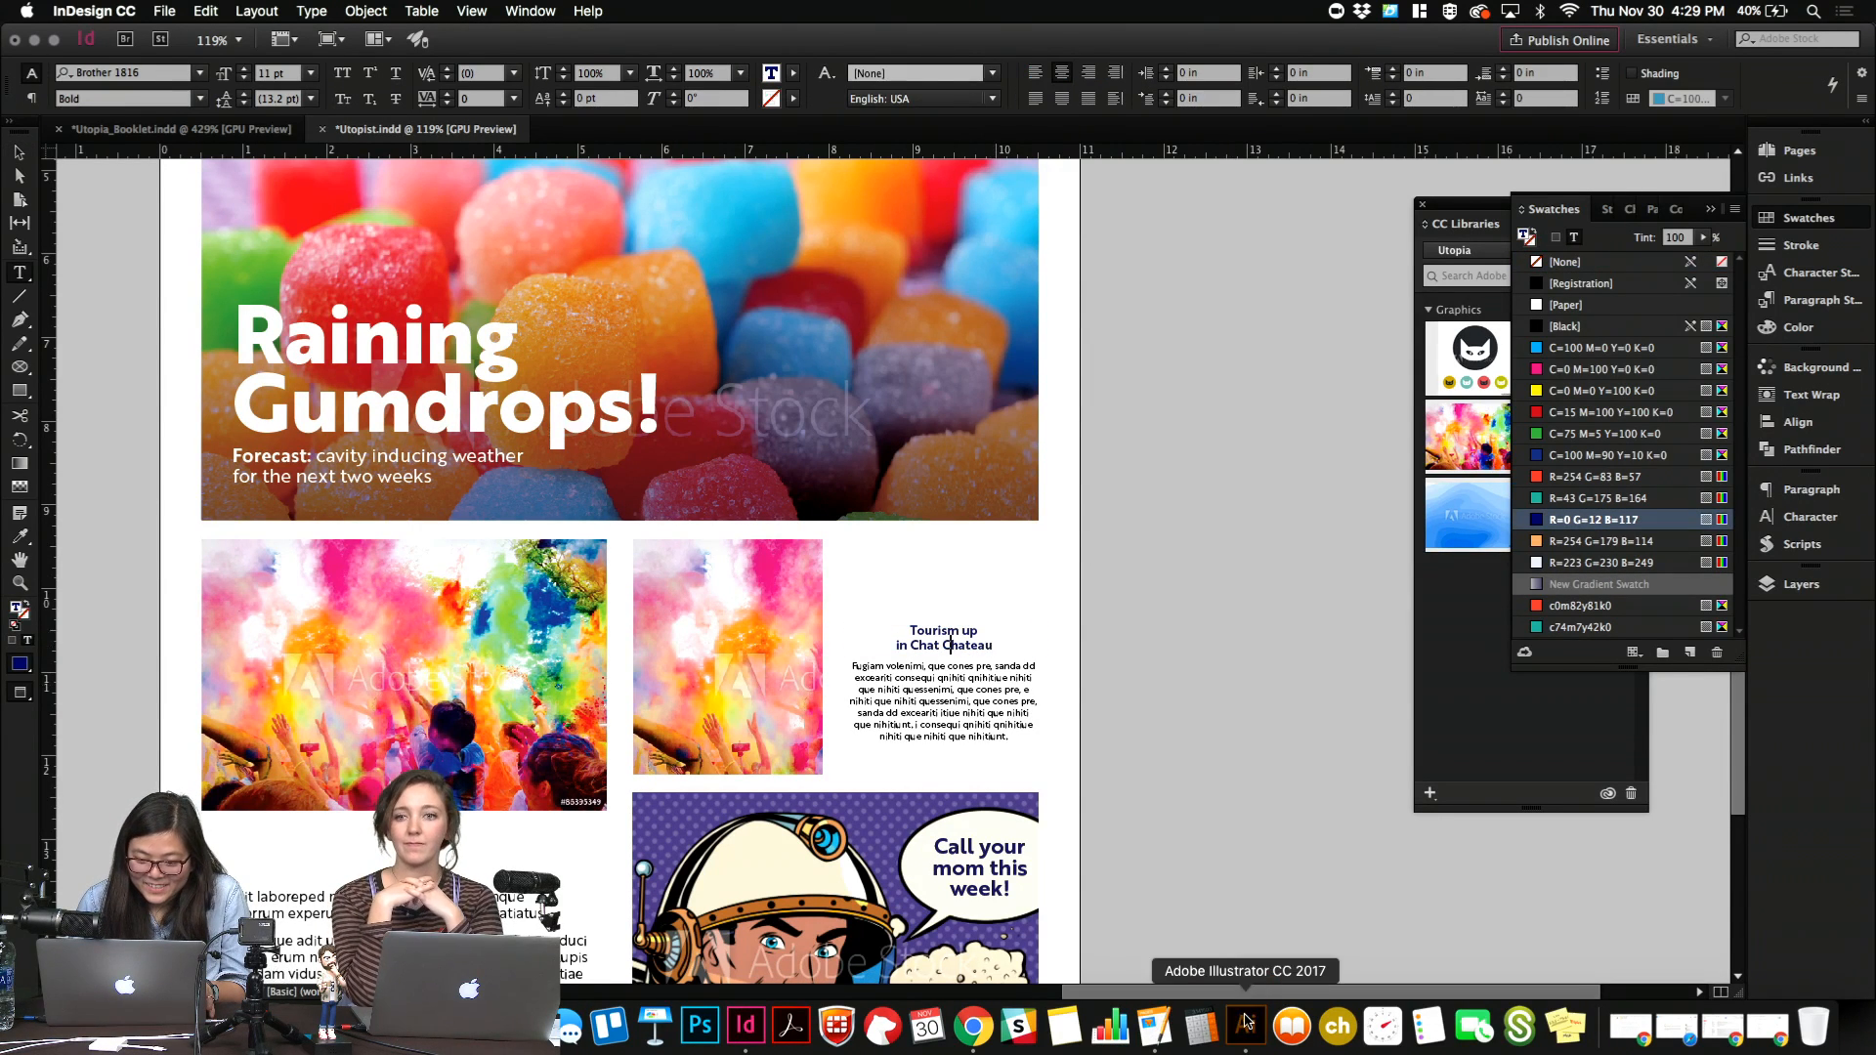
click(1246, 1022)
scroll(971, 553, left, 3)
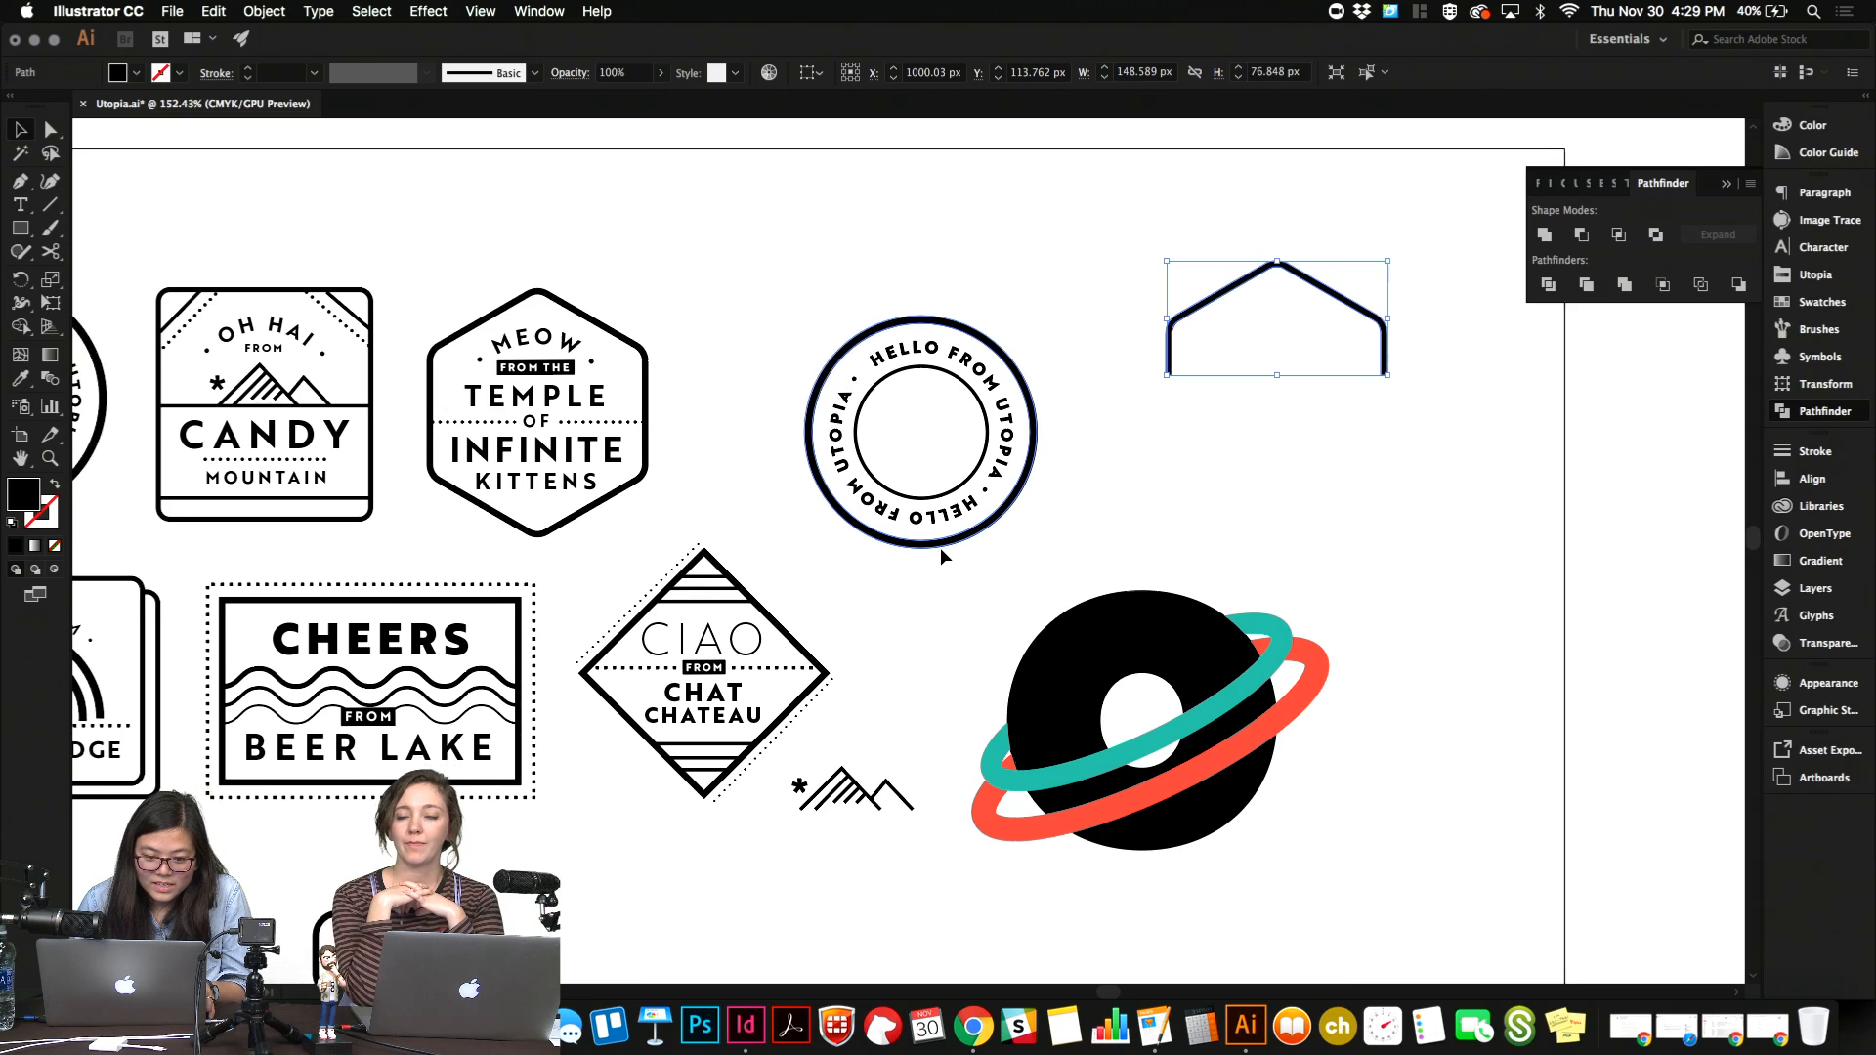
scroll(943, 555, left, 4)
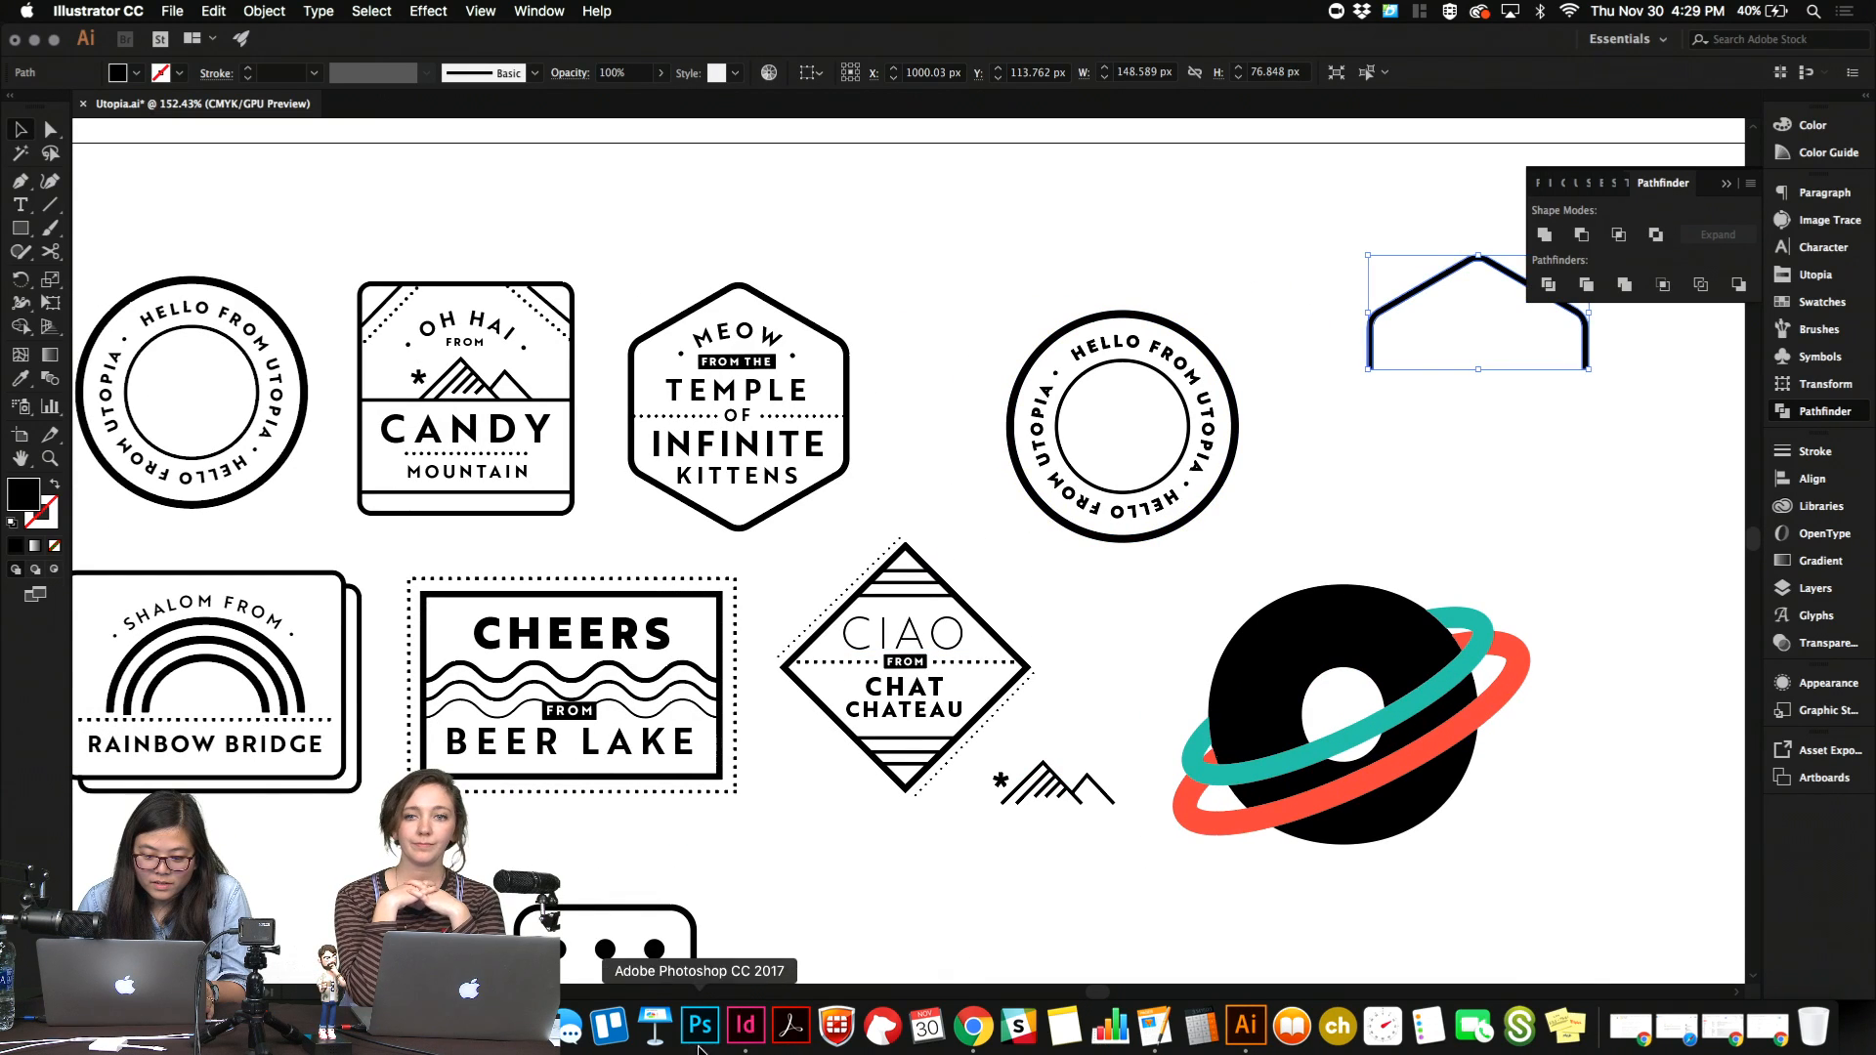
click(746, 1022)
Replace the copied heading with "People sinking" and reword it to "People floatin".
drag(994, 636, 880, 619)
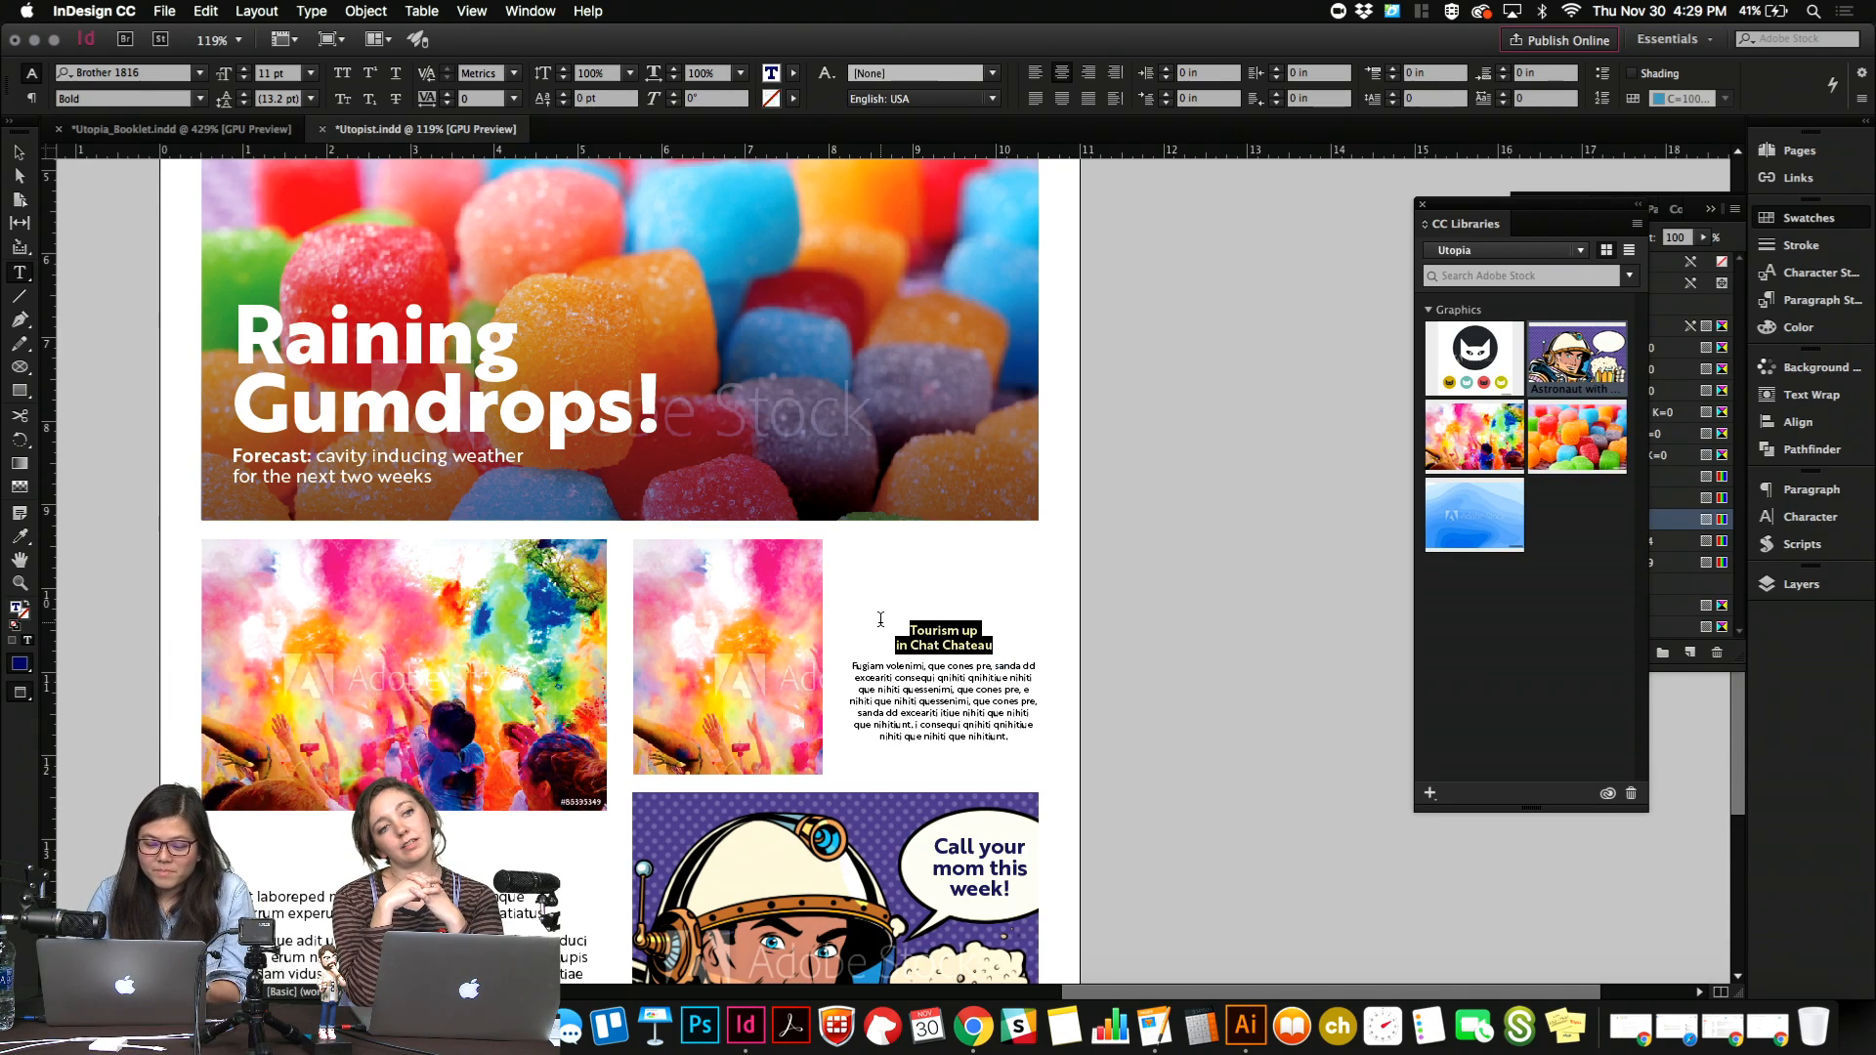
text(People )
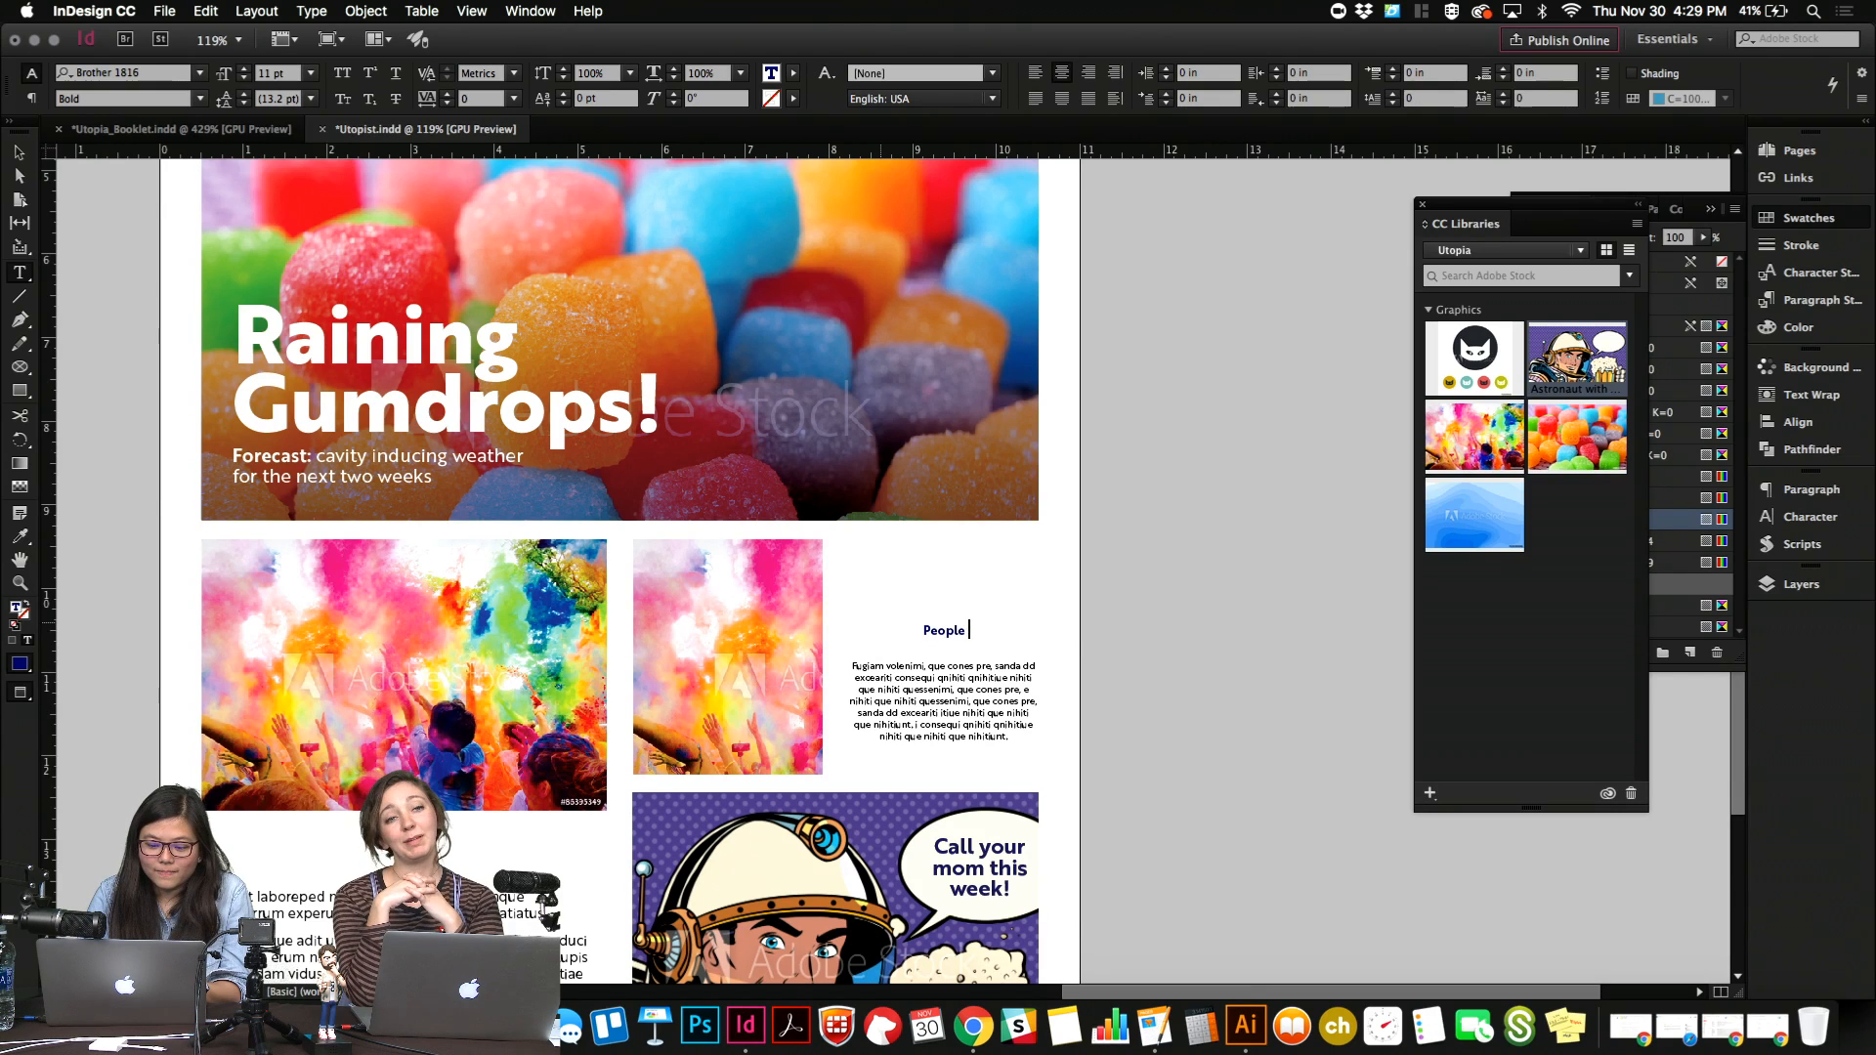
text(sinking)
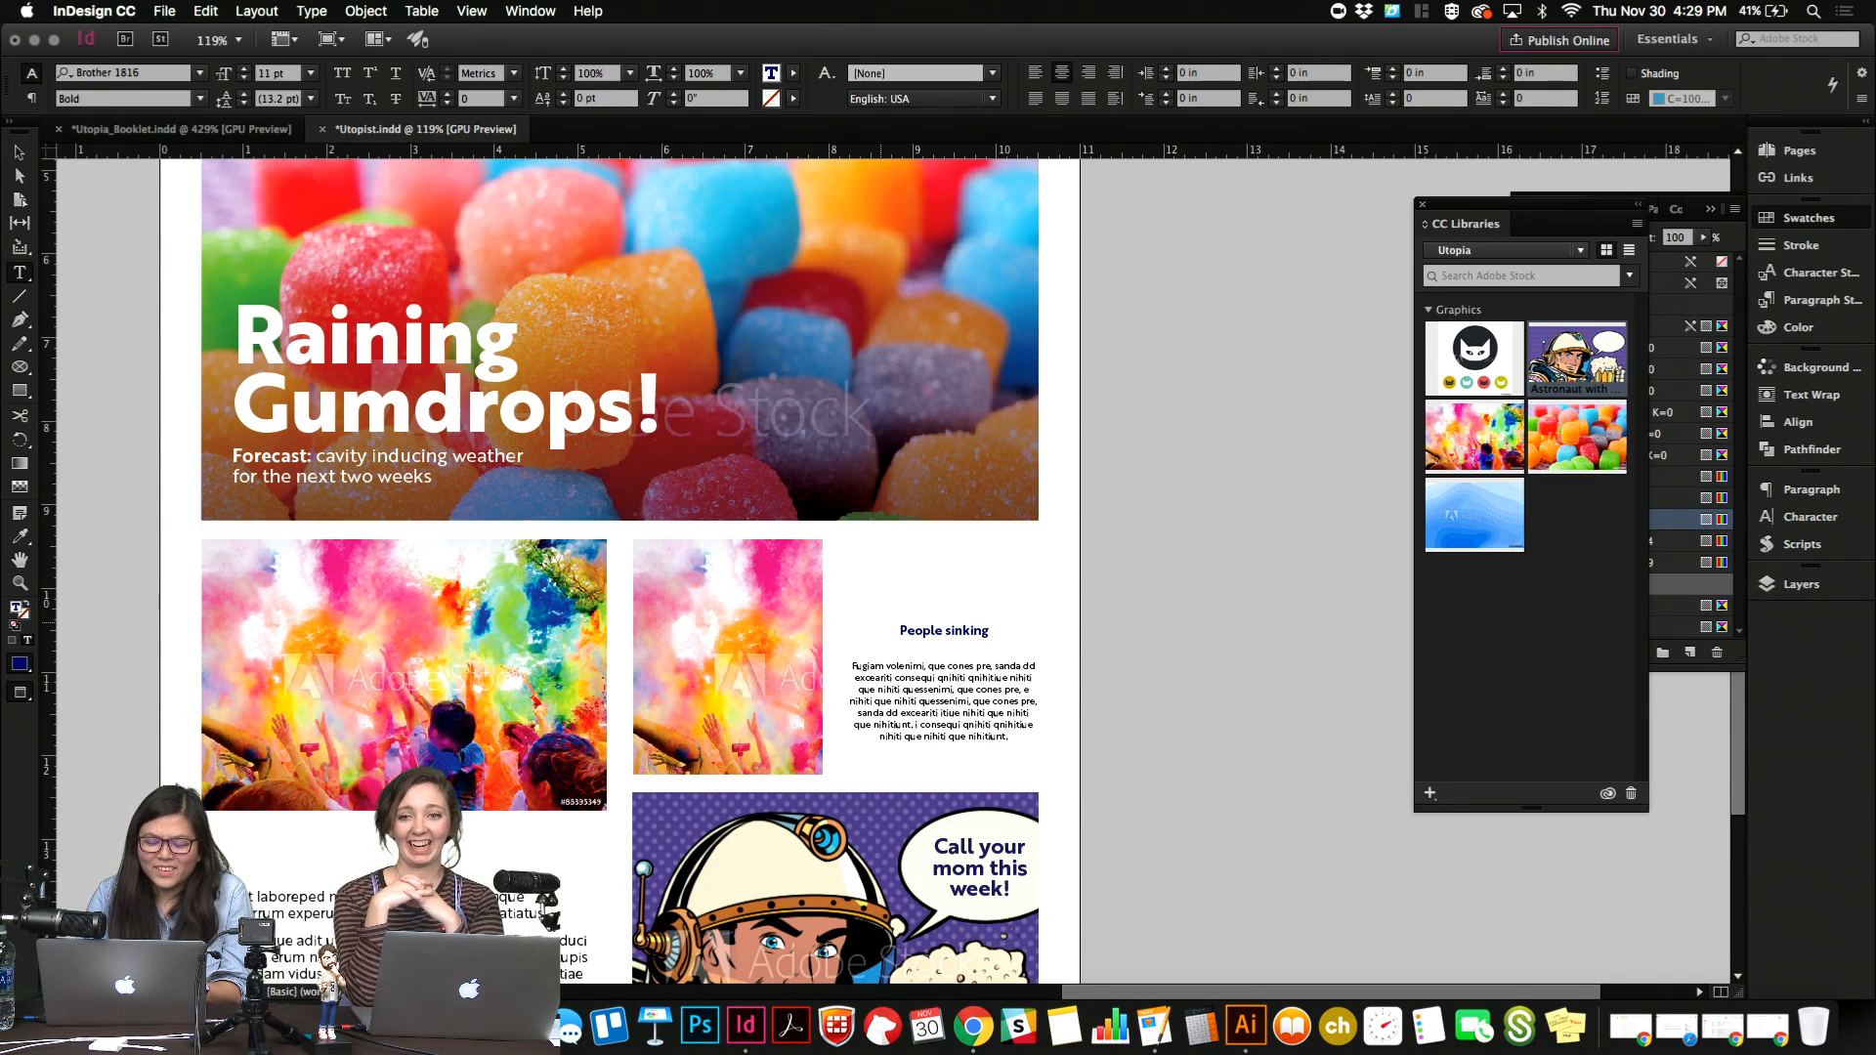
key(BackSpace)
key(BackSpace)
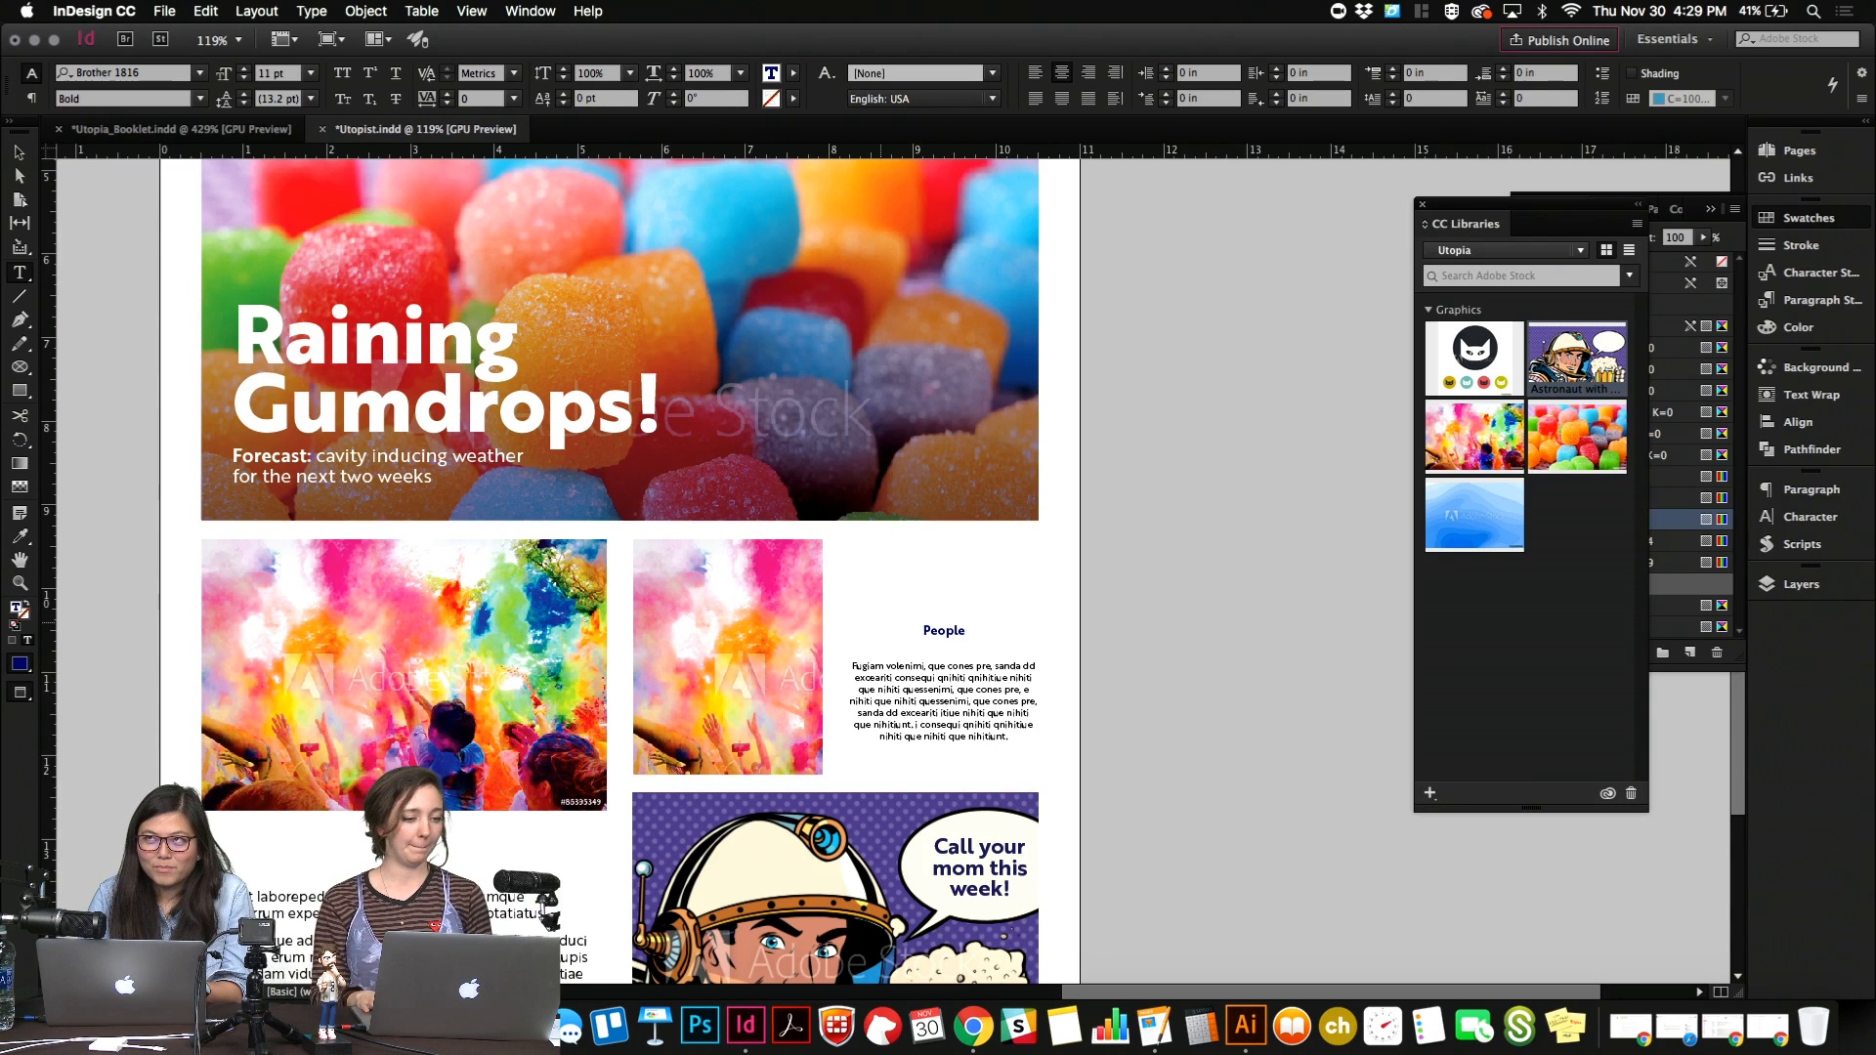
text(floatin)
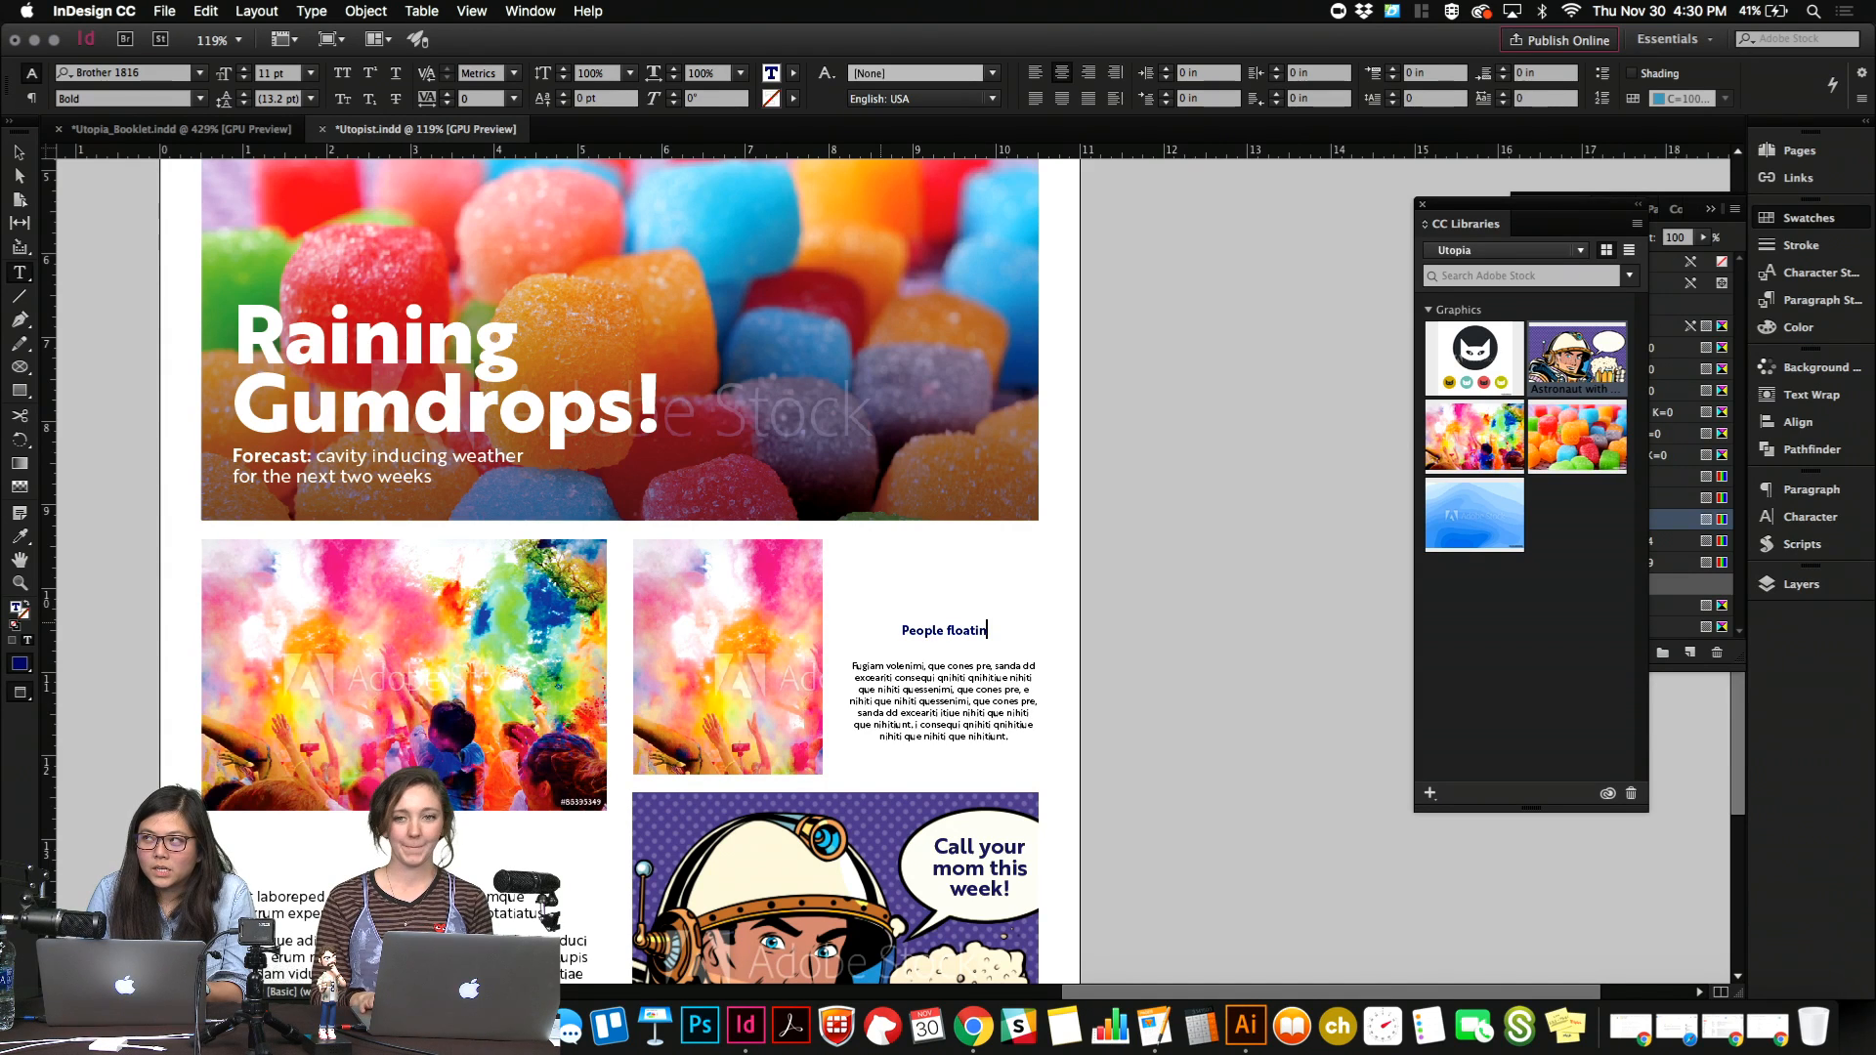
Replace the heading text with "Beer Lake found to have healing properties".
key(super+a)
text(Beer Lak)
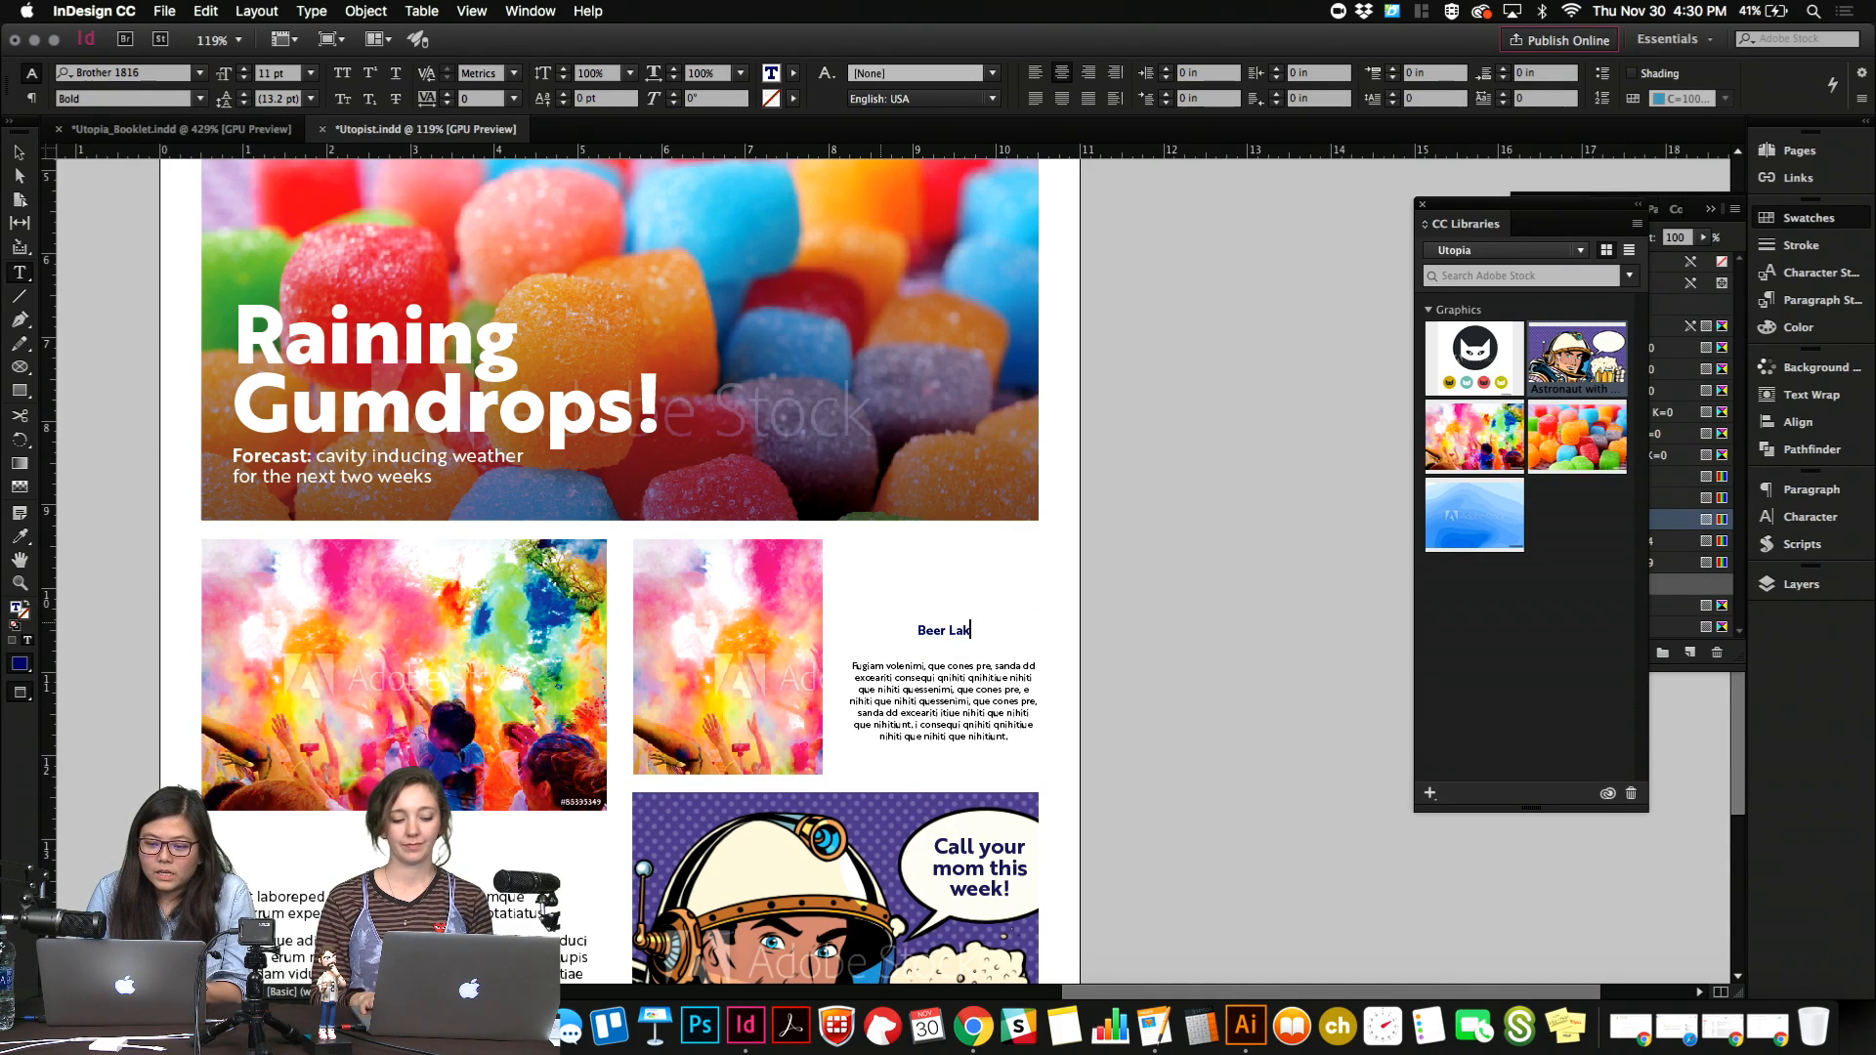
text(e wa)
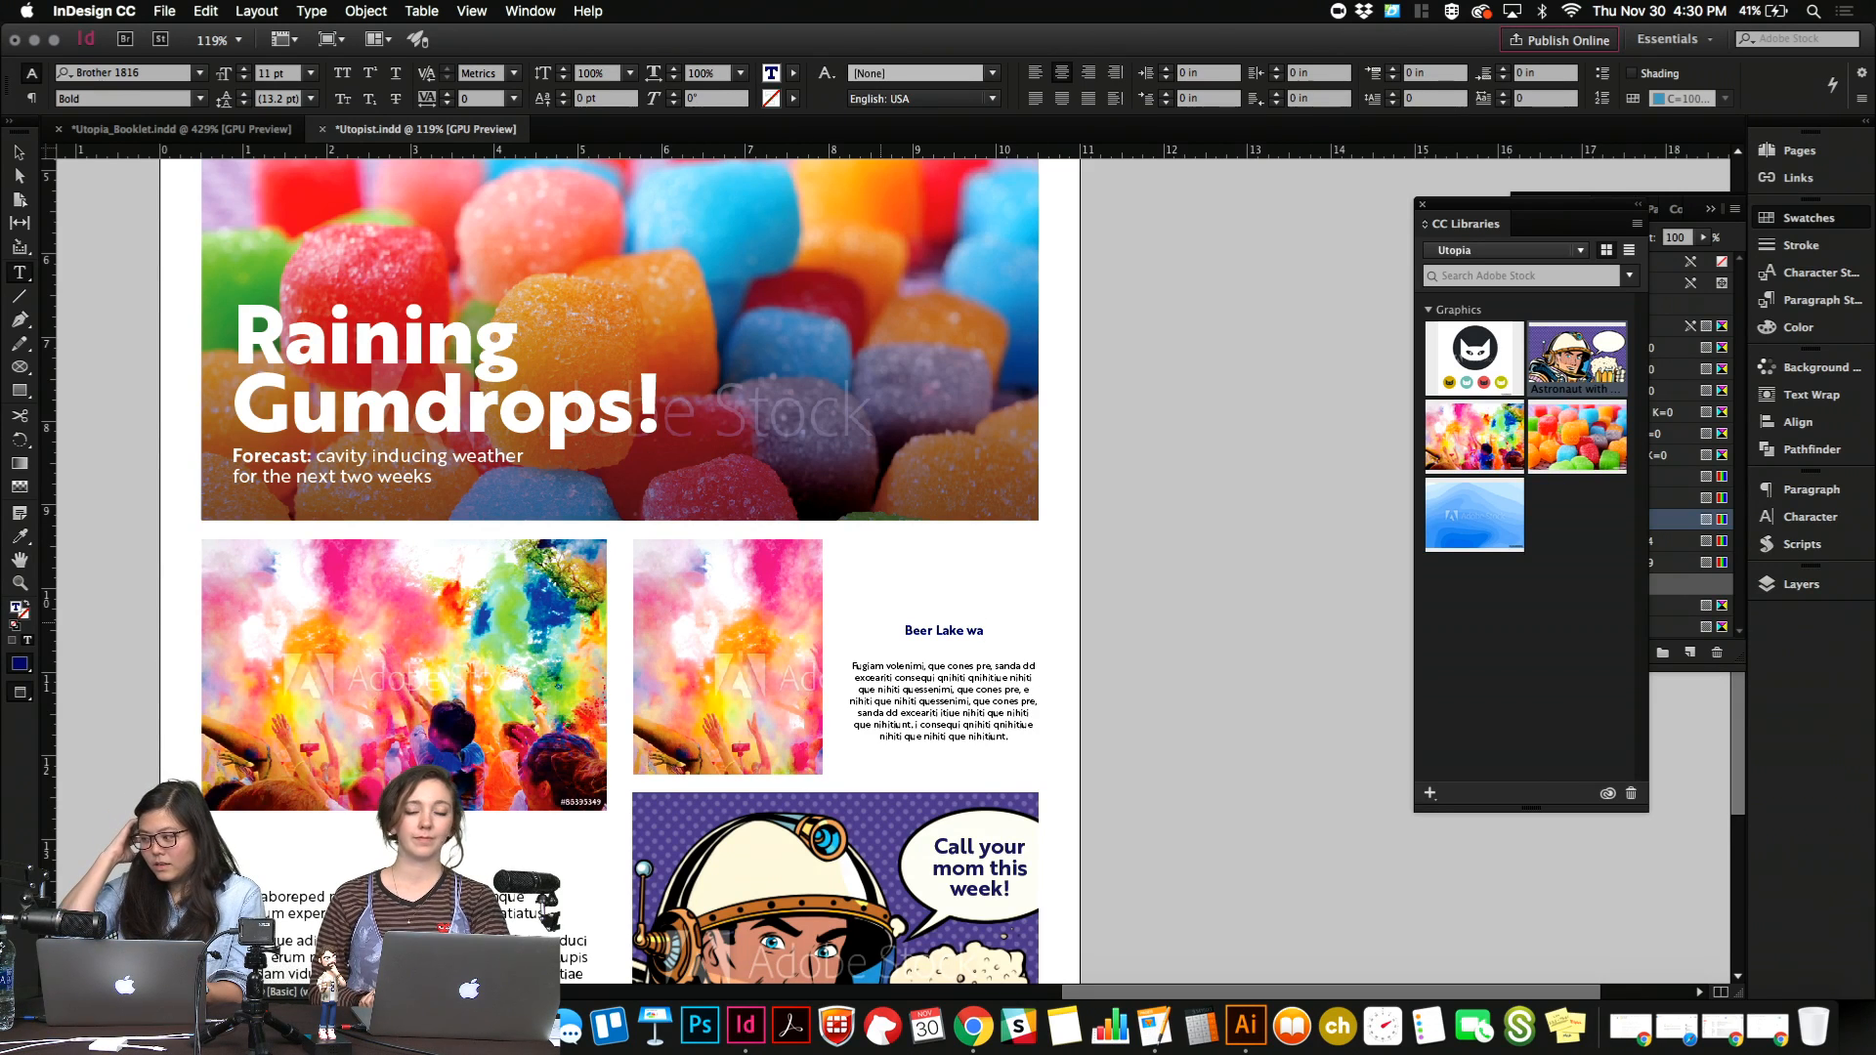
key(BackSpace)
key(BackSpace)
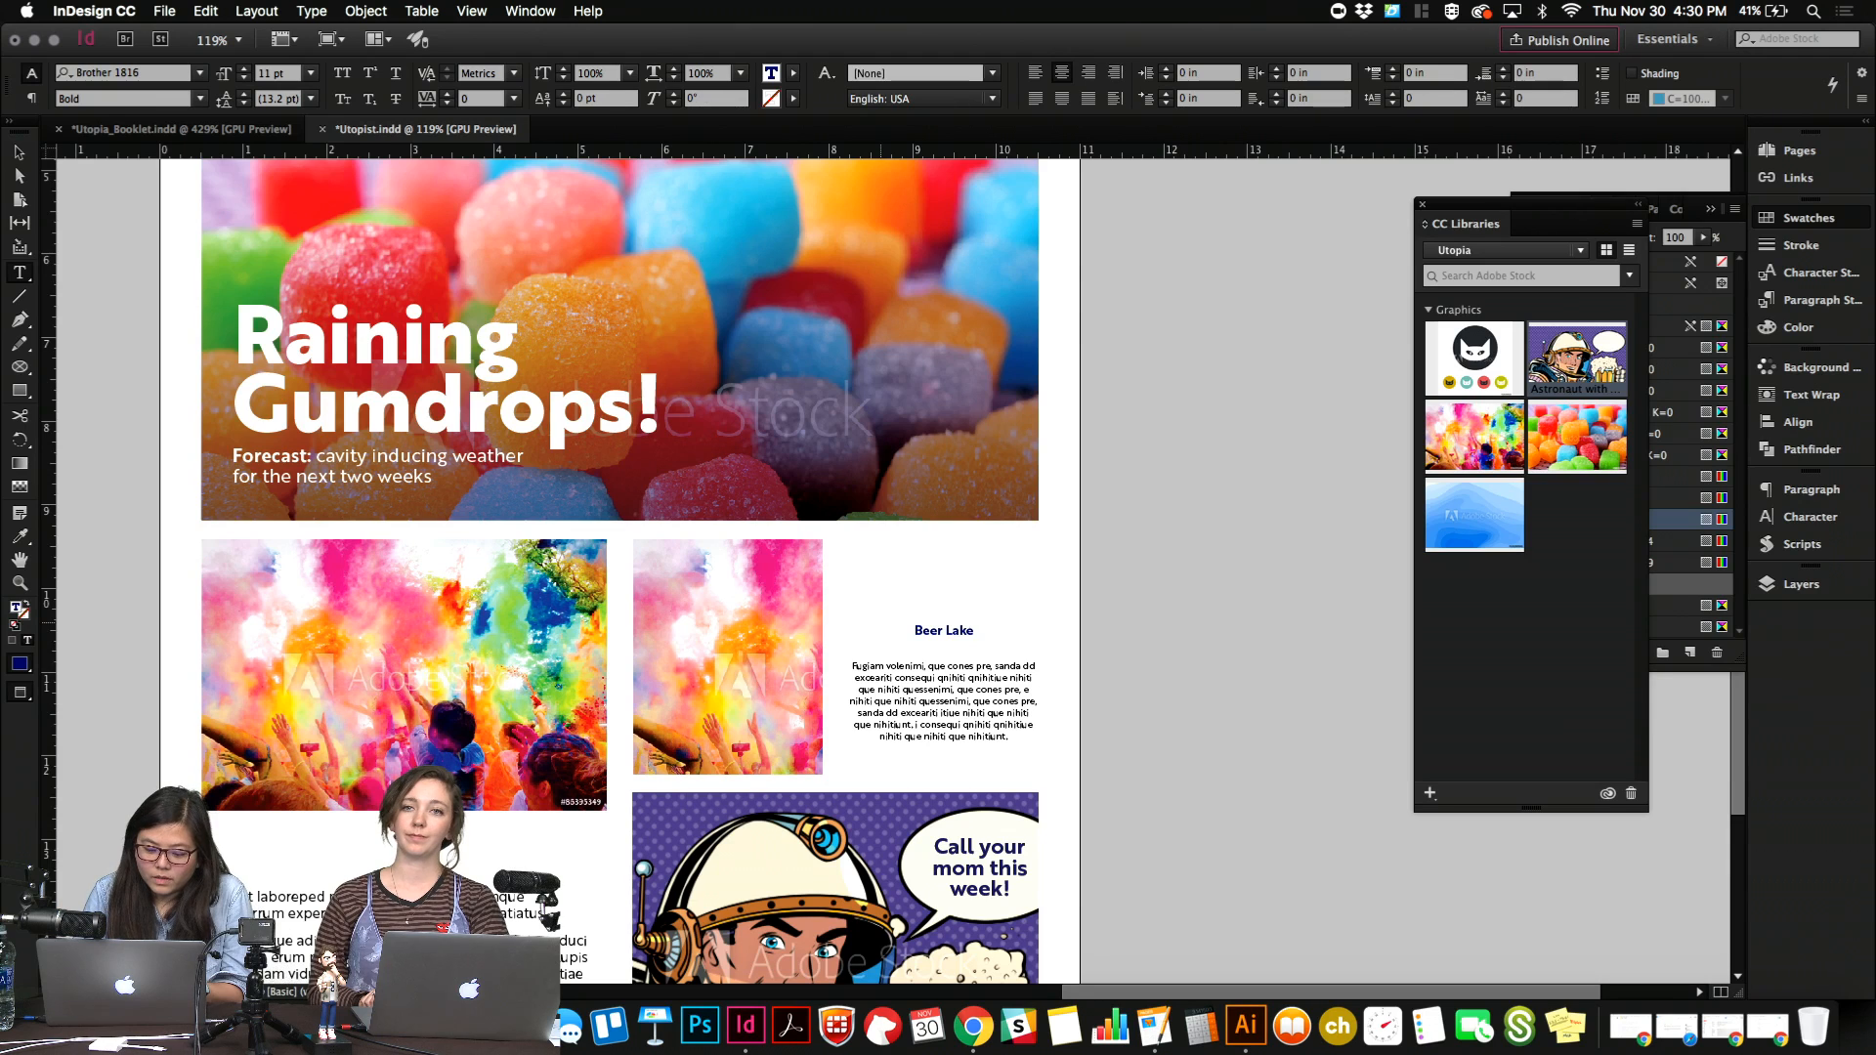
text(found to have heali)
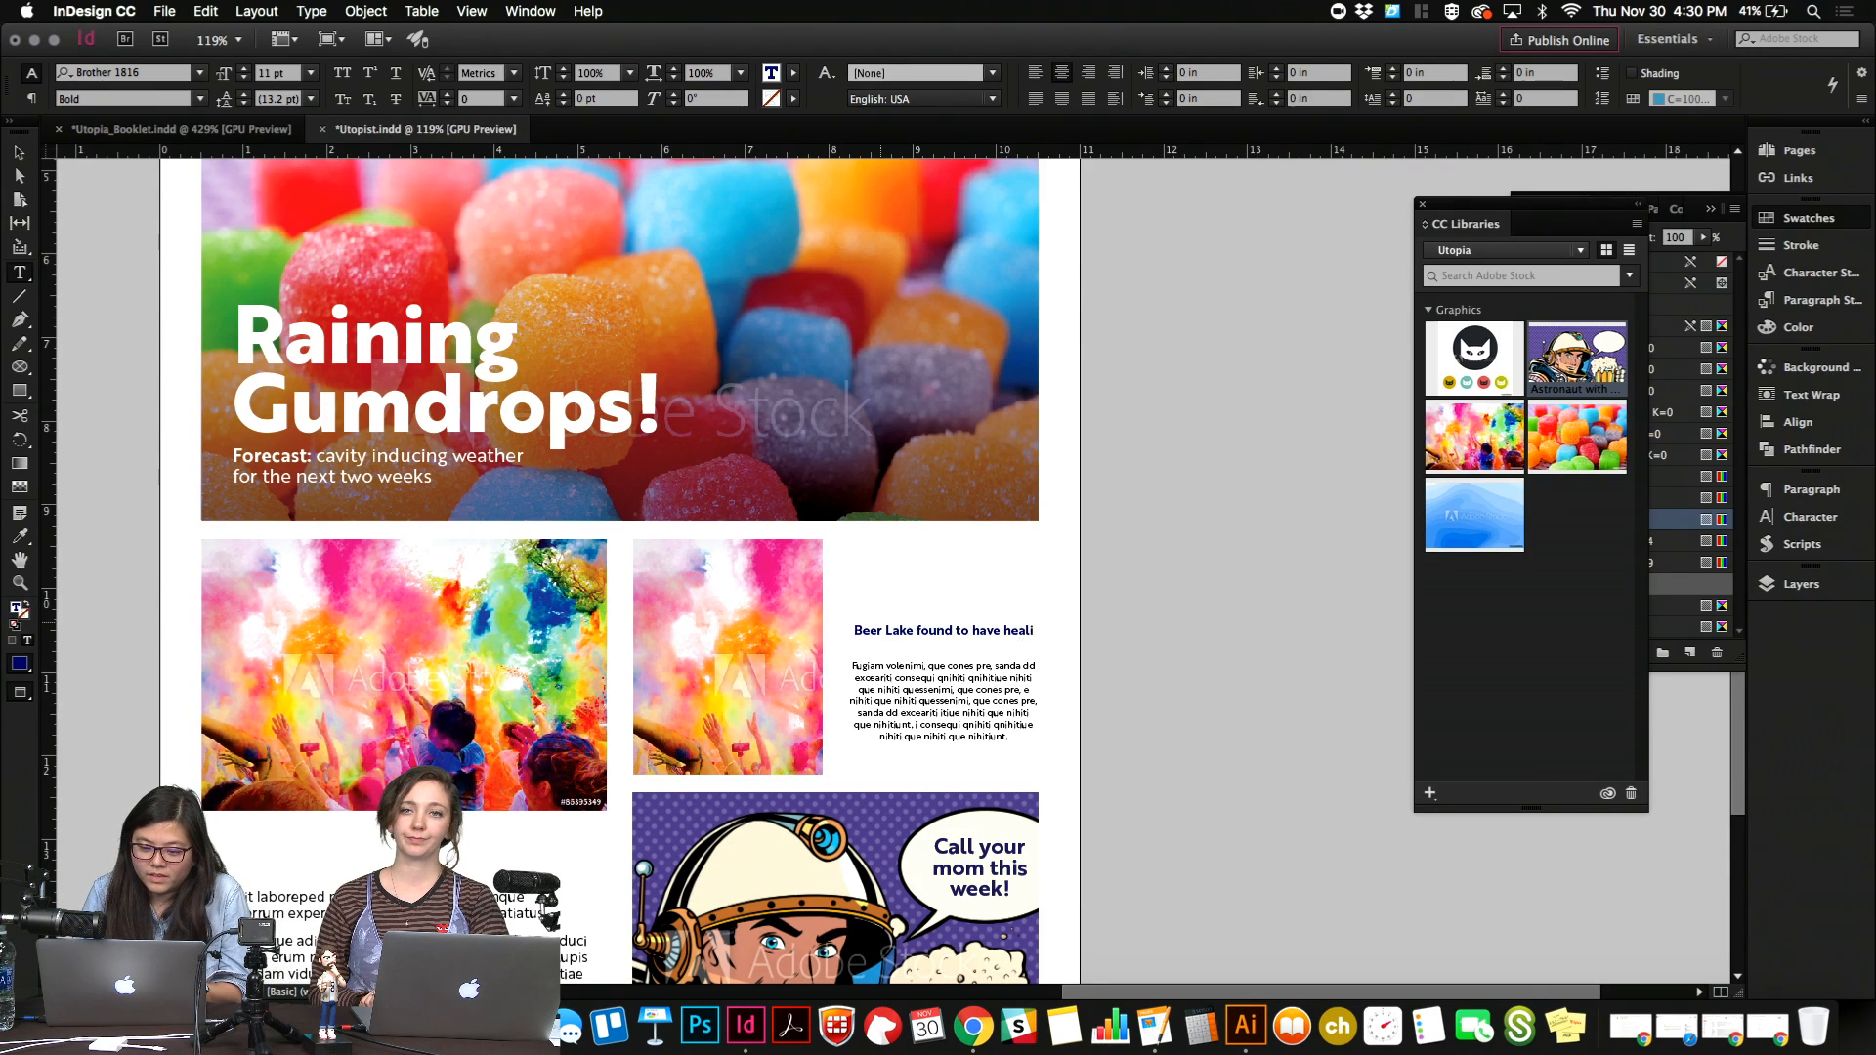
text(ng properties)
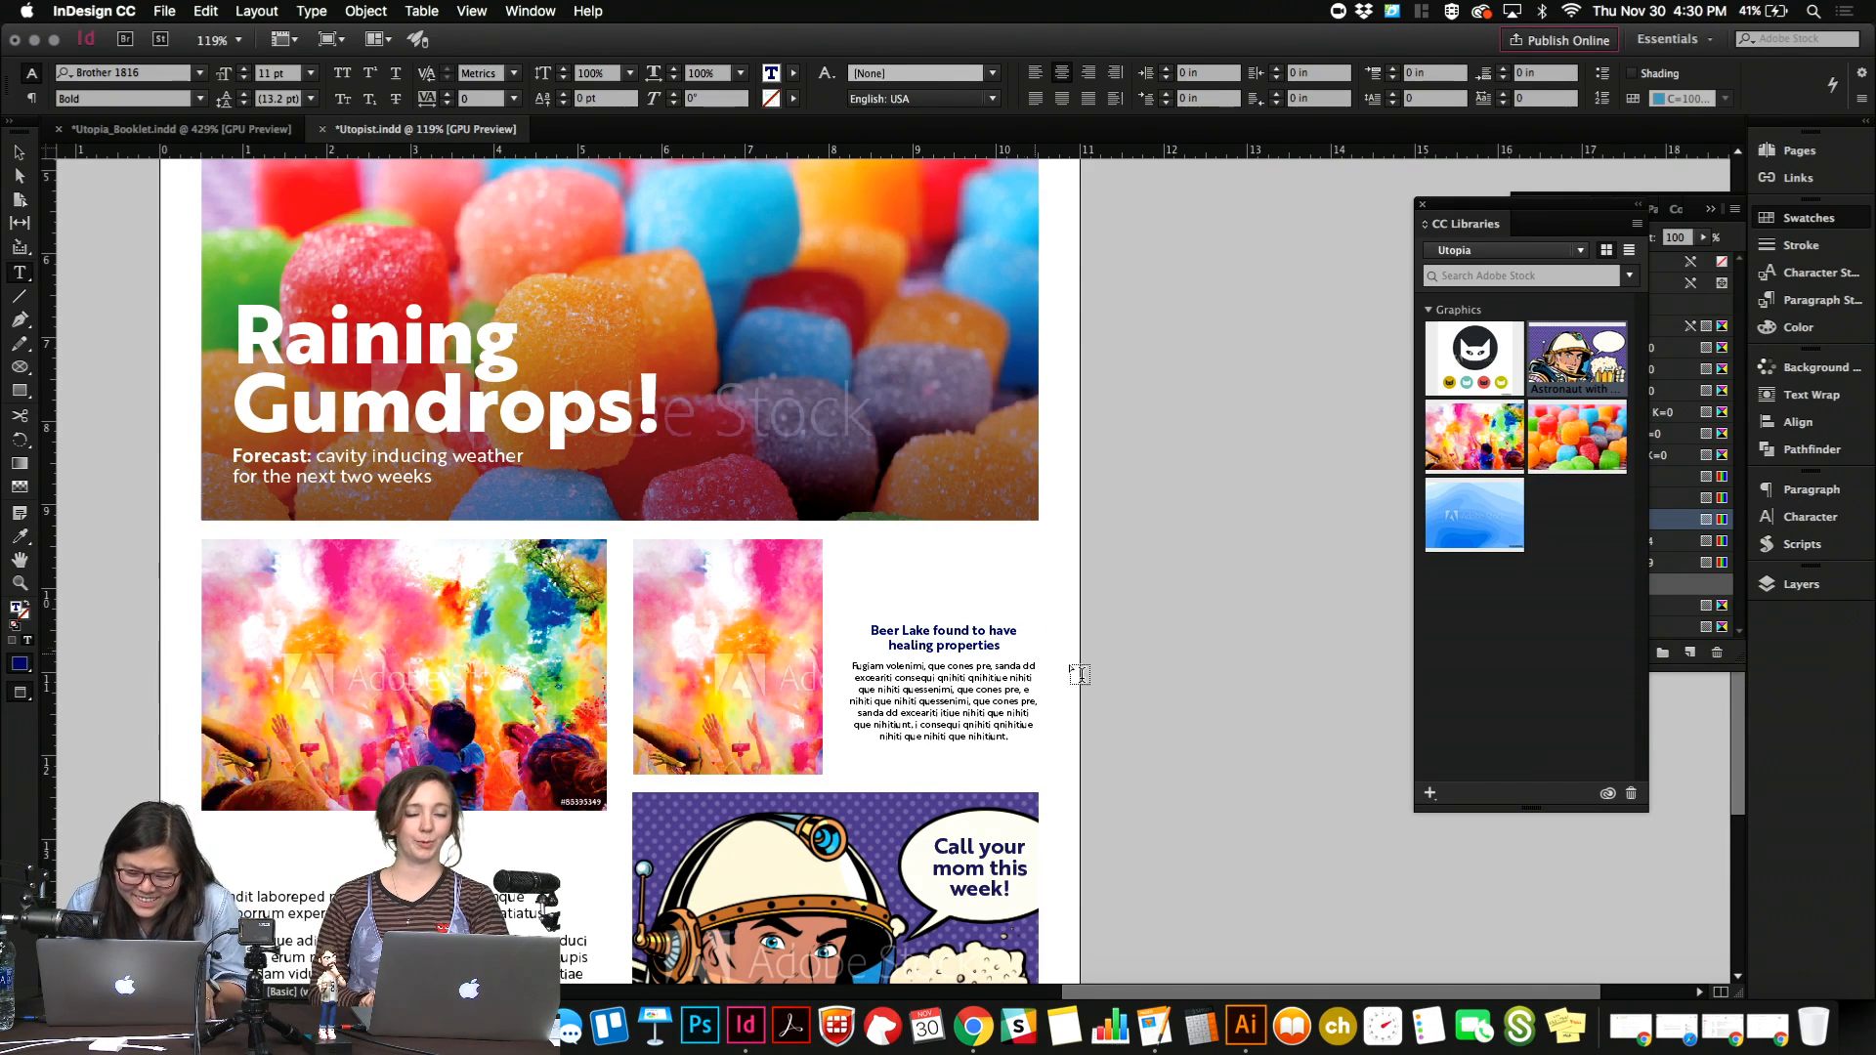
key(Escape)
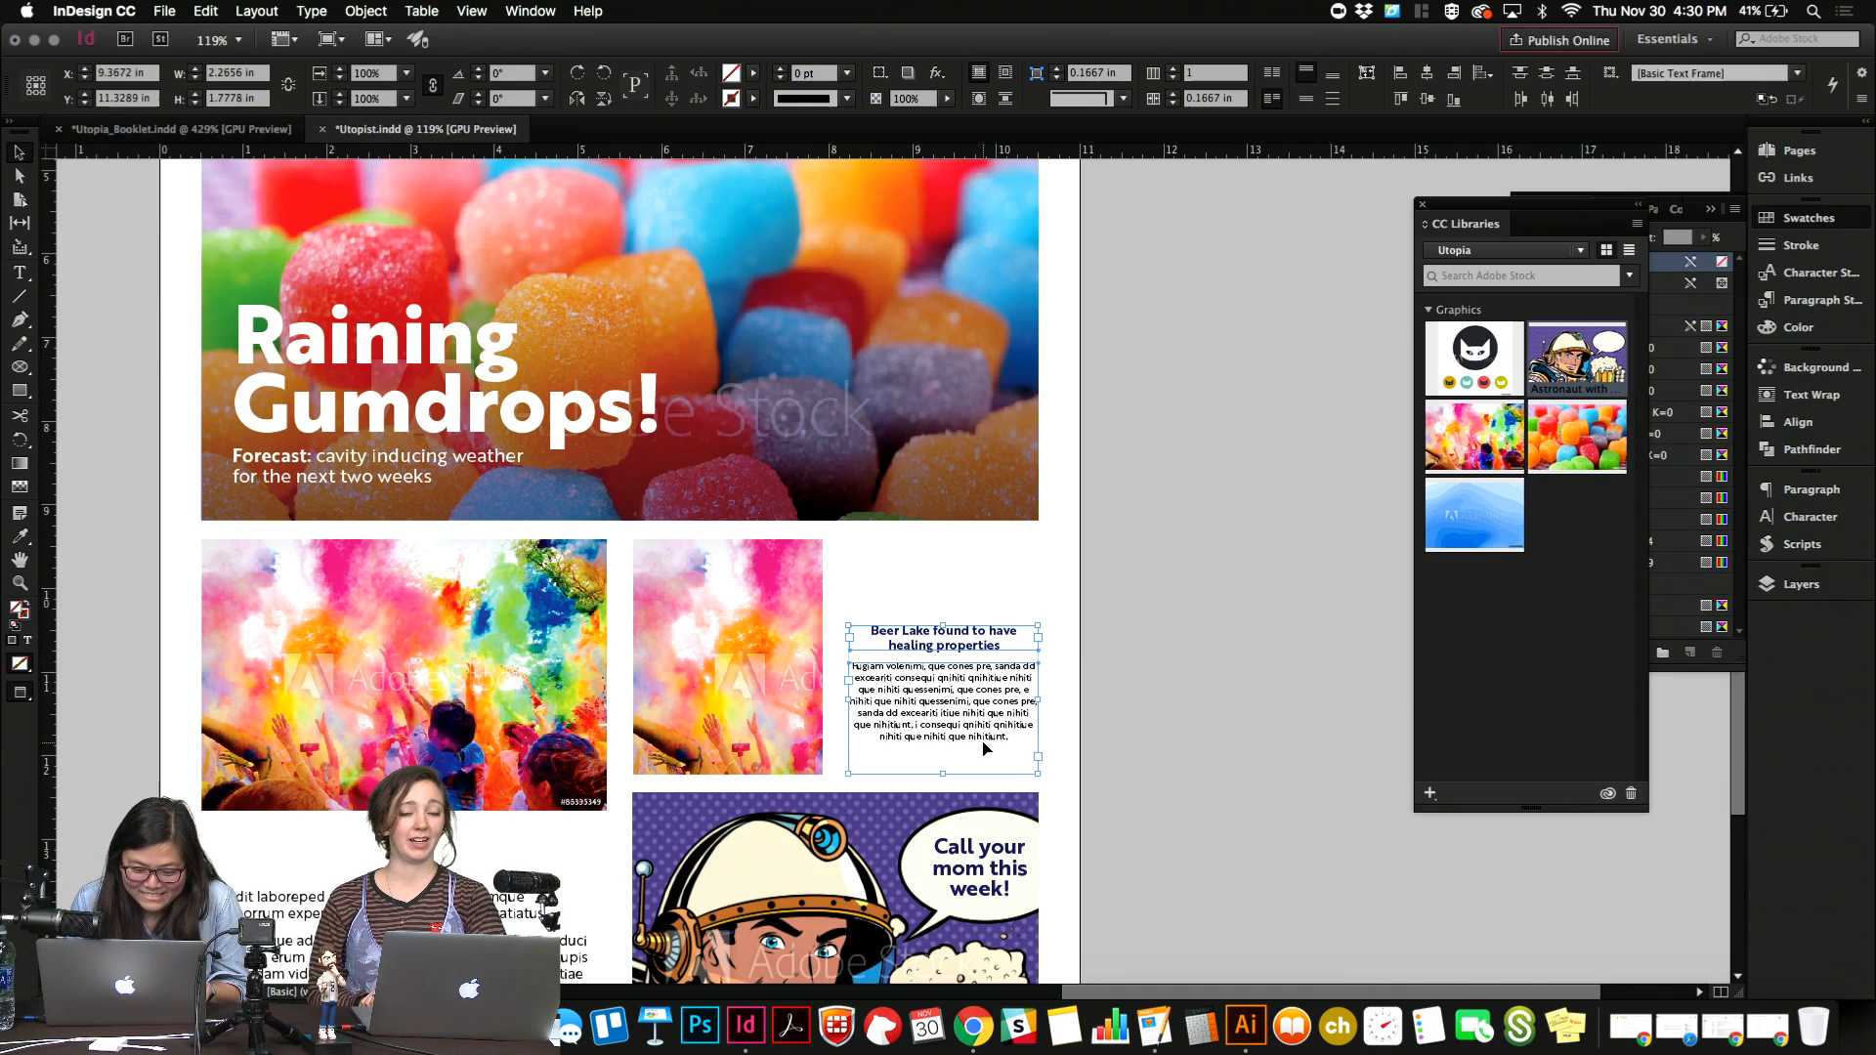
Fit the story's frame to its text and nudge the heading and story down to the cropped photo's bottom edge.
key(alt+super+c)
key(shift+Down)
key(shift+Down)
key(Down)
key(Down)
key(Down)
key(Down)
key(Down)
key(Down)
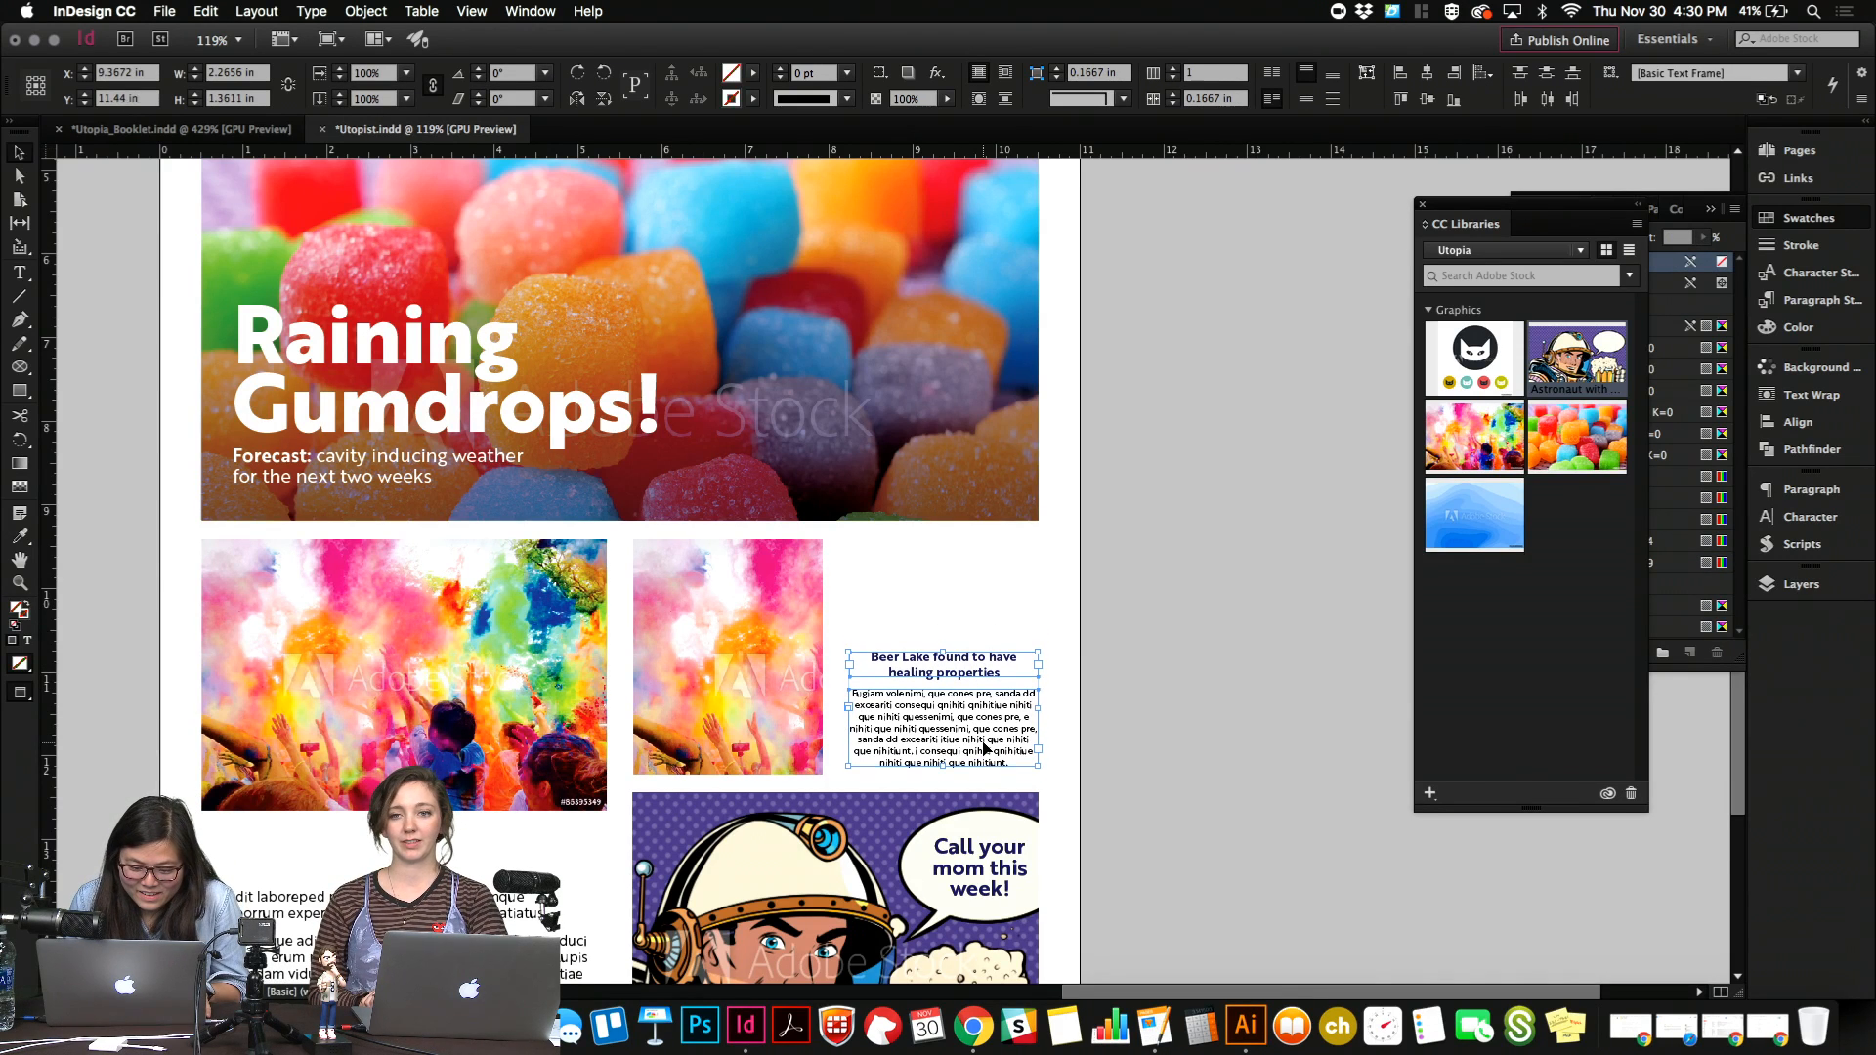
key(Down)
key(Down)
key(Down)
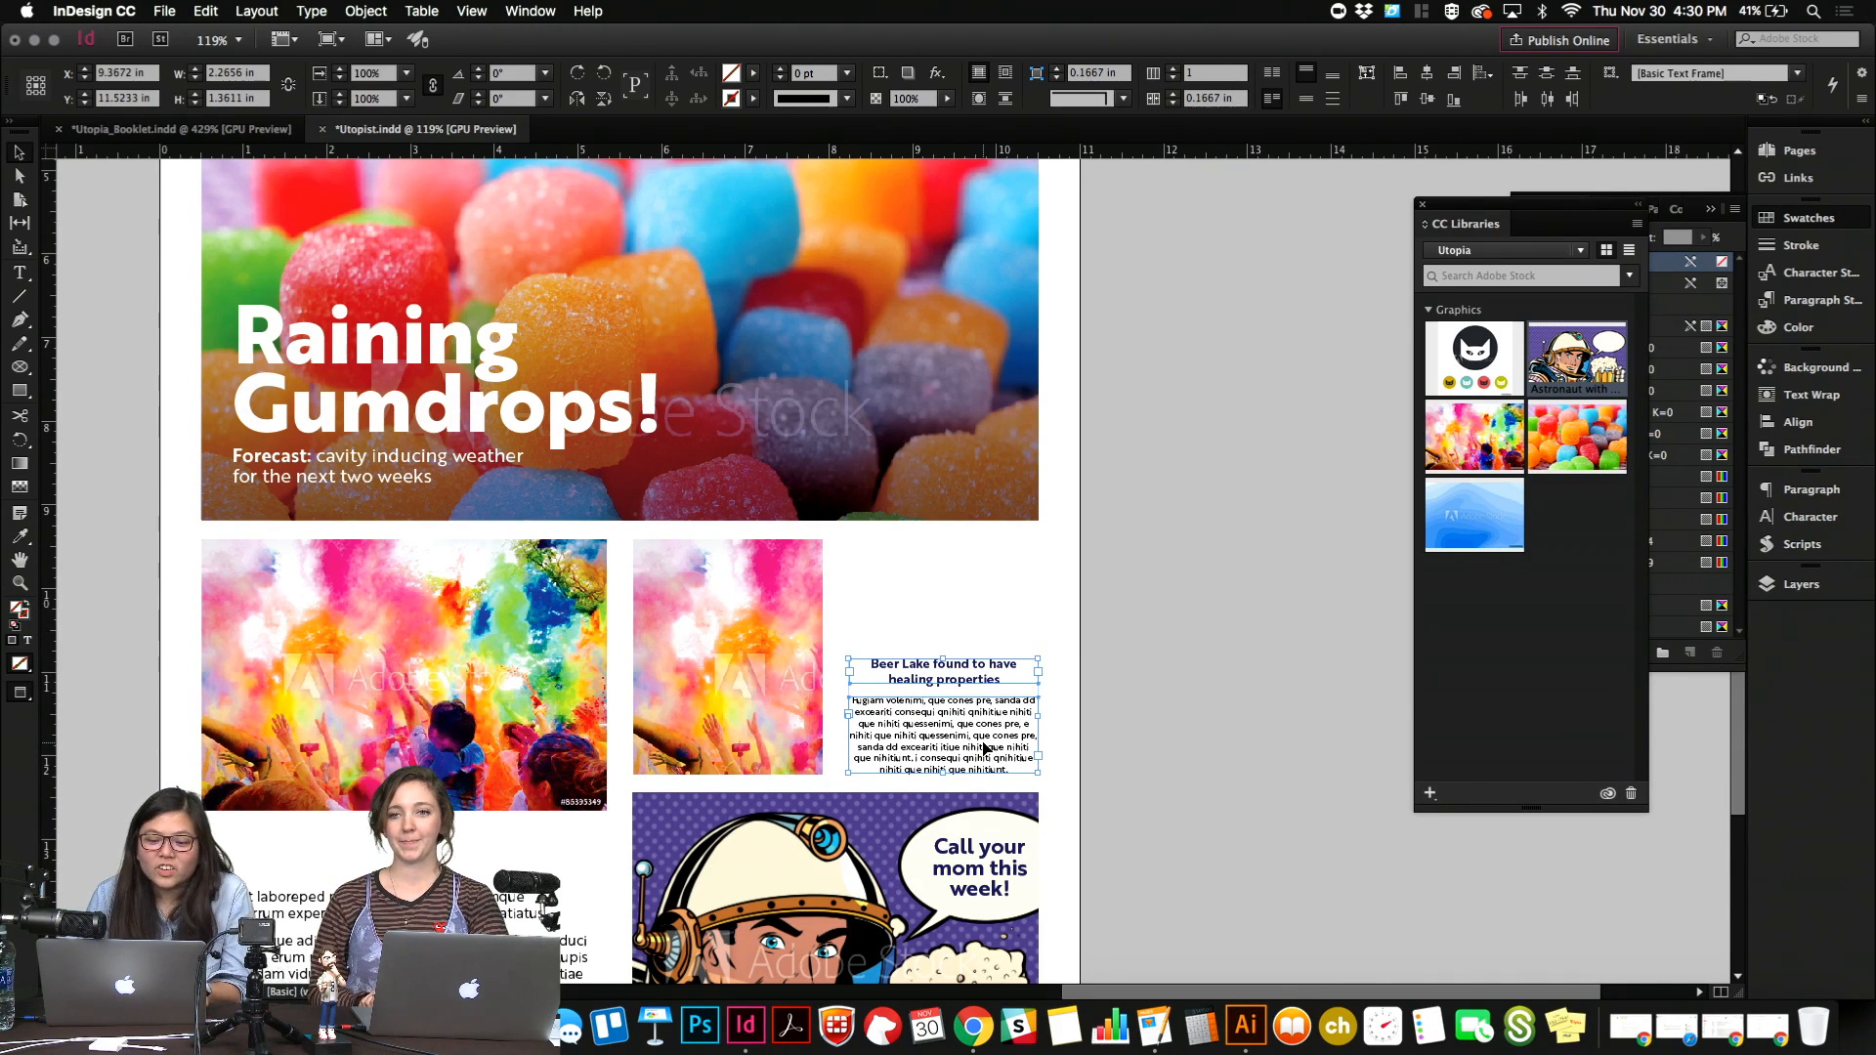
Move the Beer Lake heading and story up together, leaving a gap above the cropped photo's bottom edge.
click(990, 640)
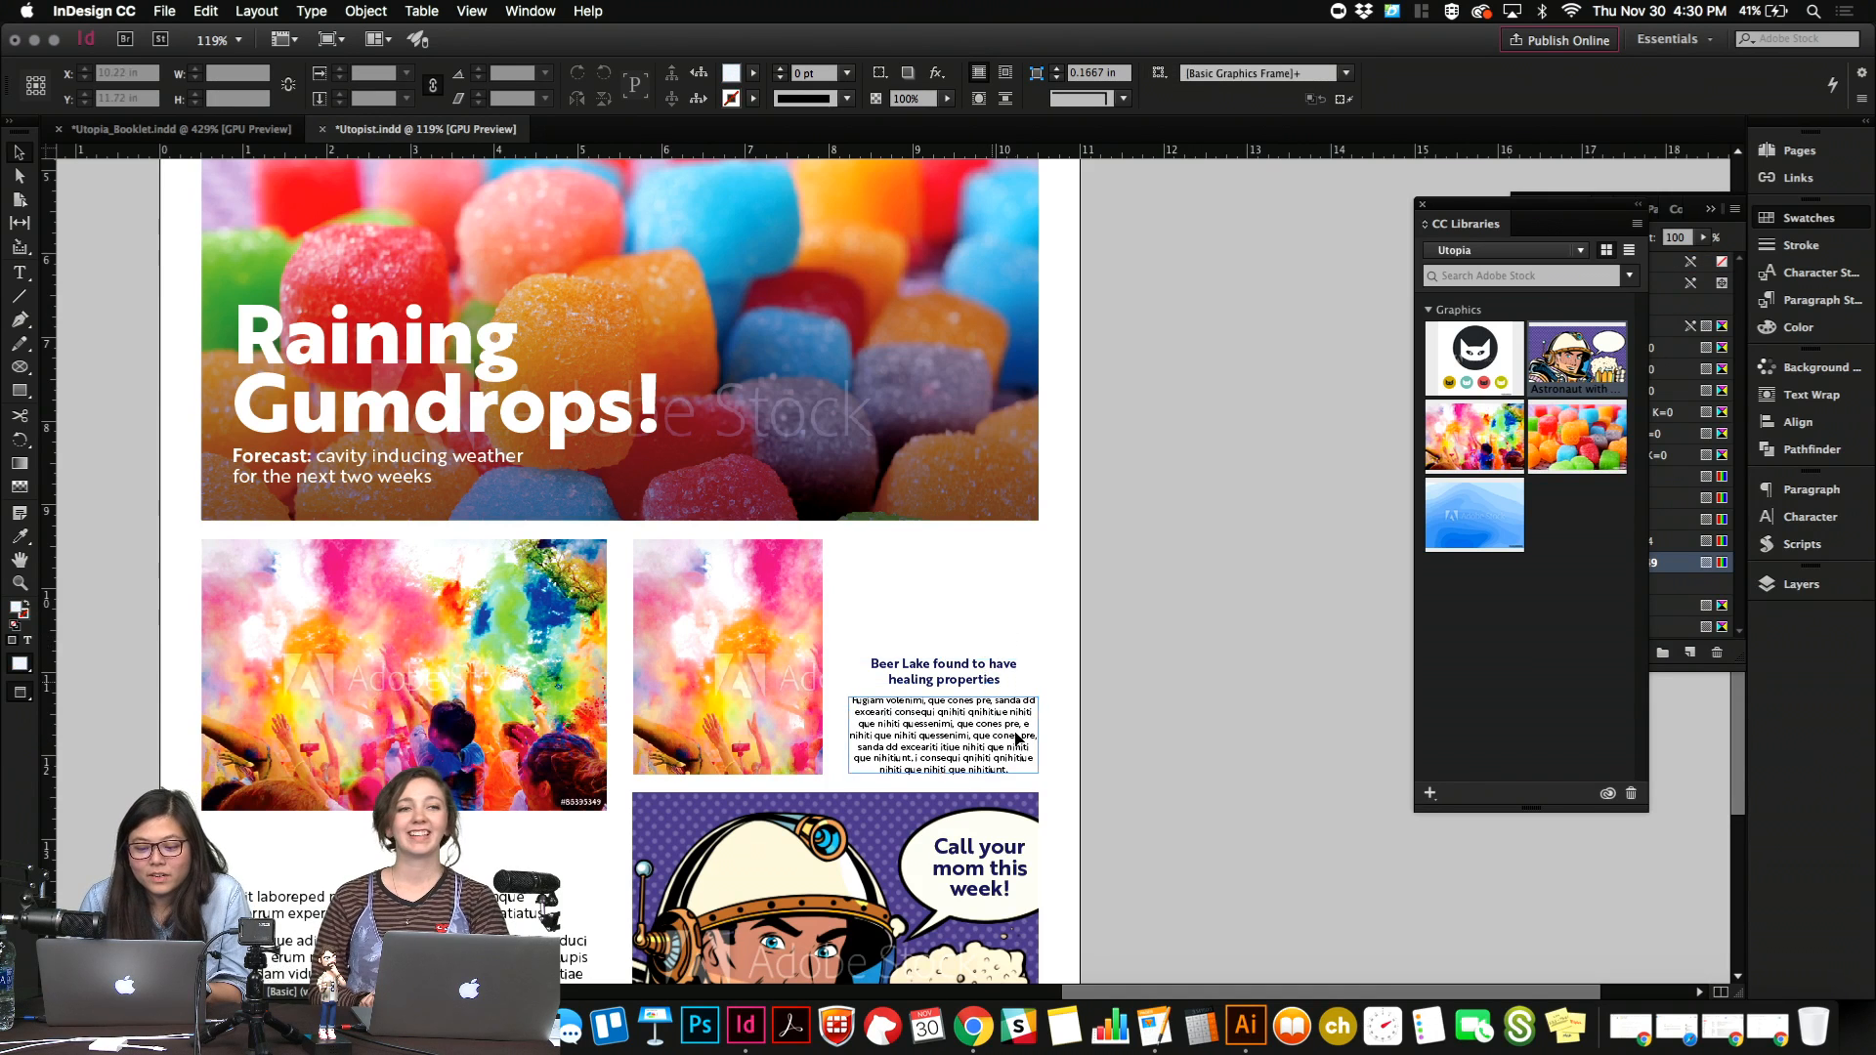
drag(1016, 732, 1017, 649)
click(1118, 623)
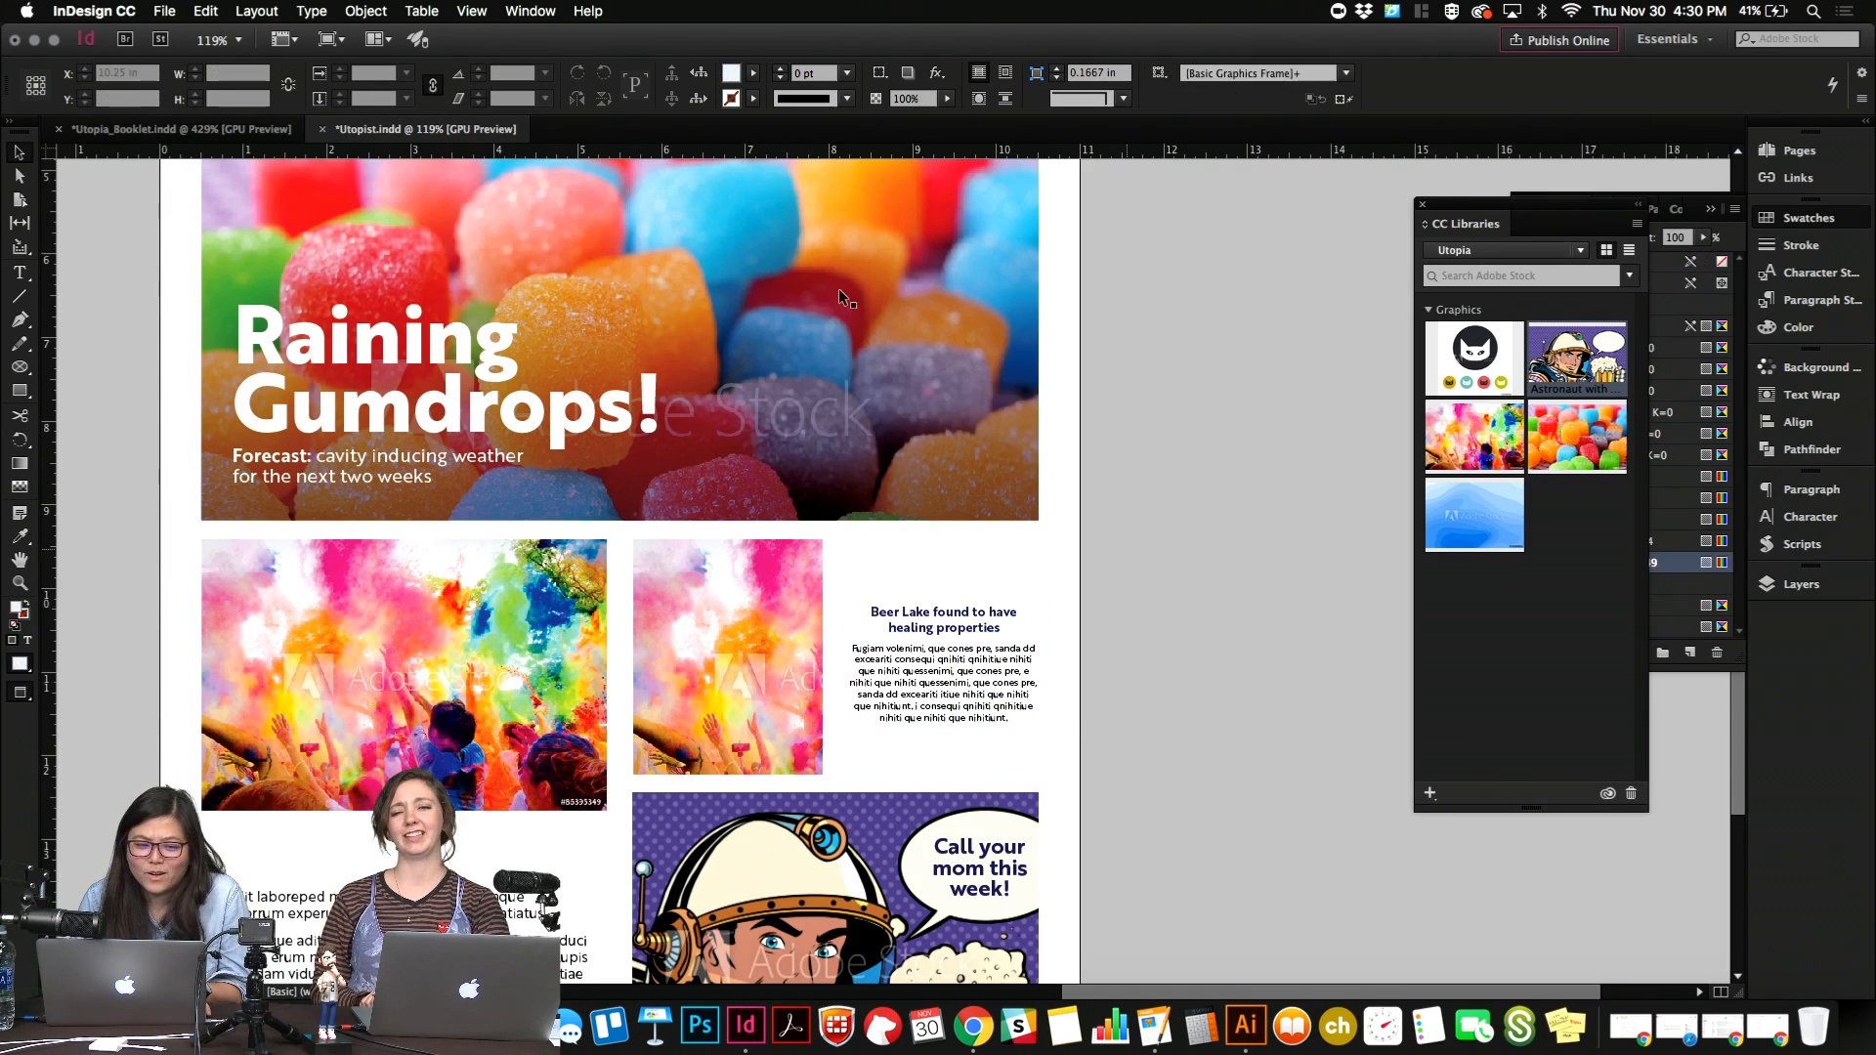
Switch to Illustrator and place a copy of the Beer Lake badge's three wavy lines in the empty space below the mountain icon.
click(1245, 1024)
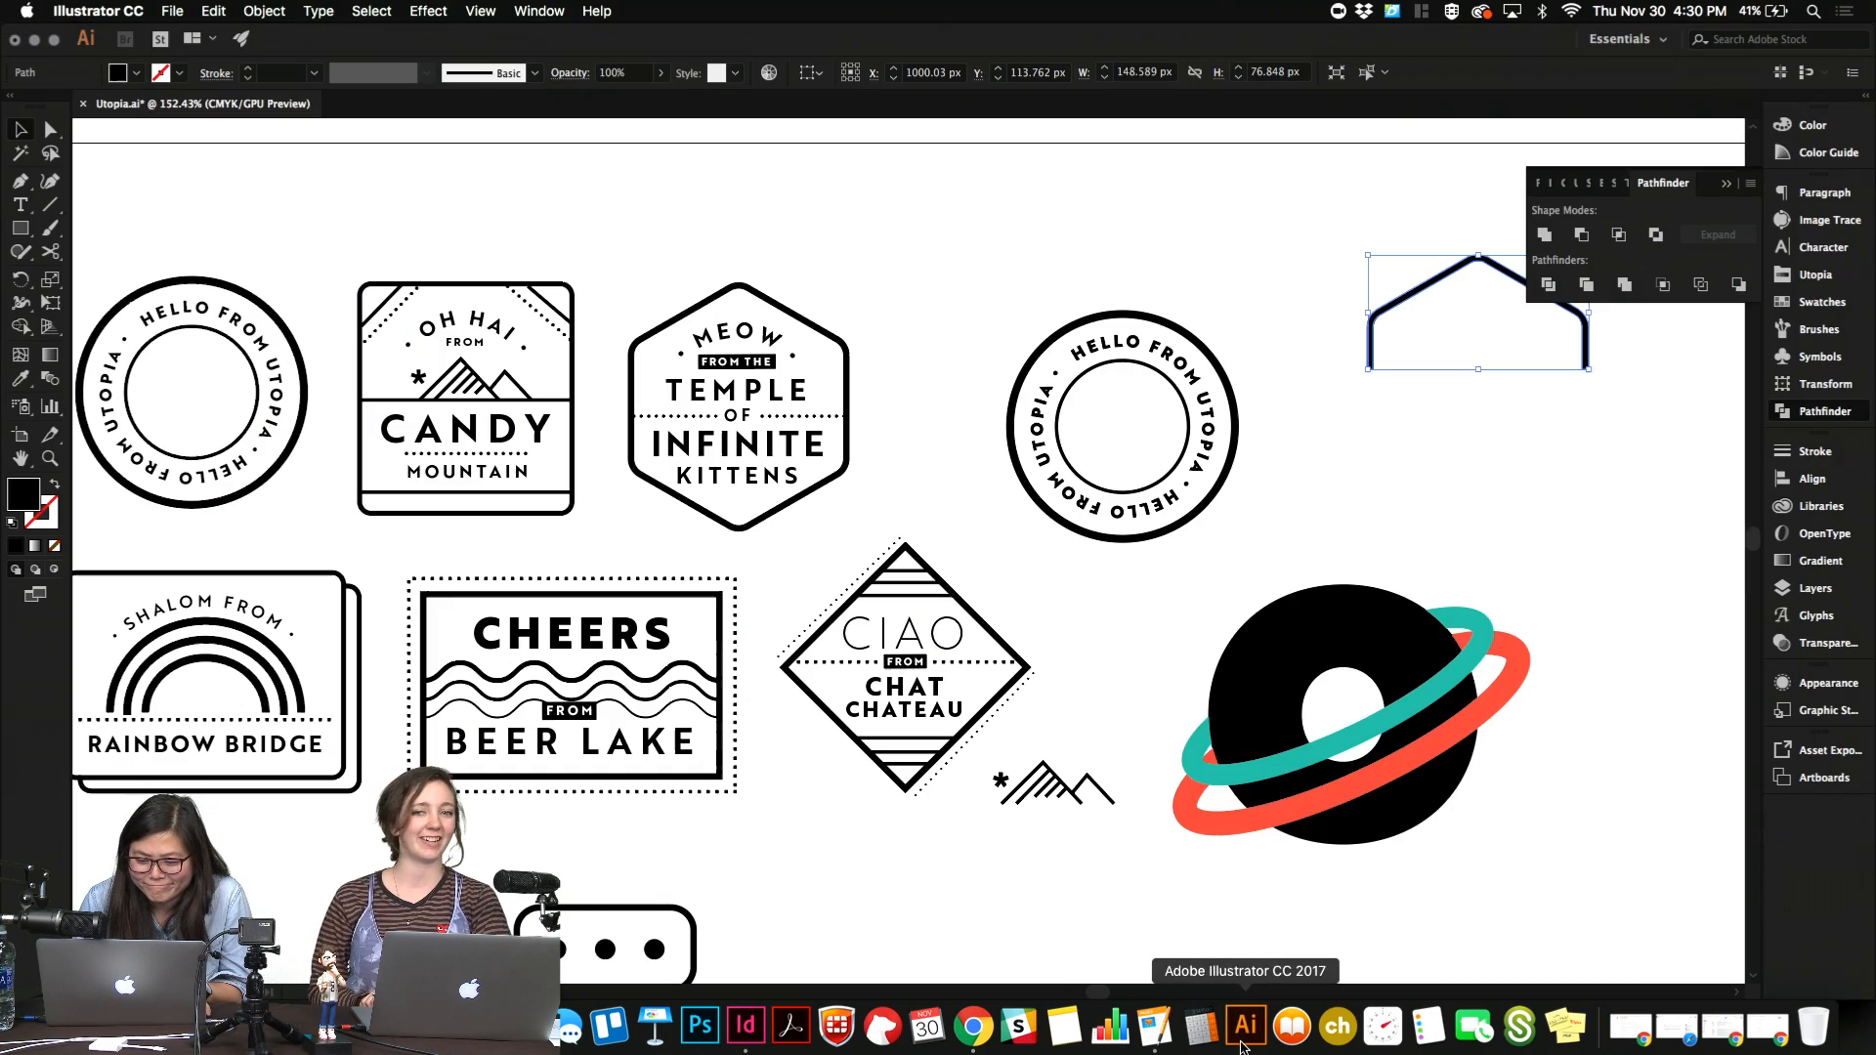
scroll(754, 633, left, 3)
click(692, 674)
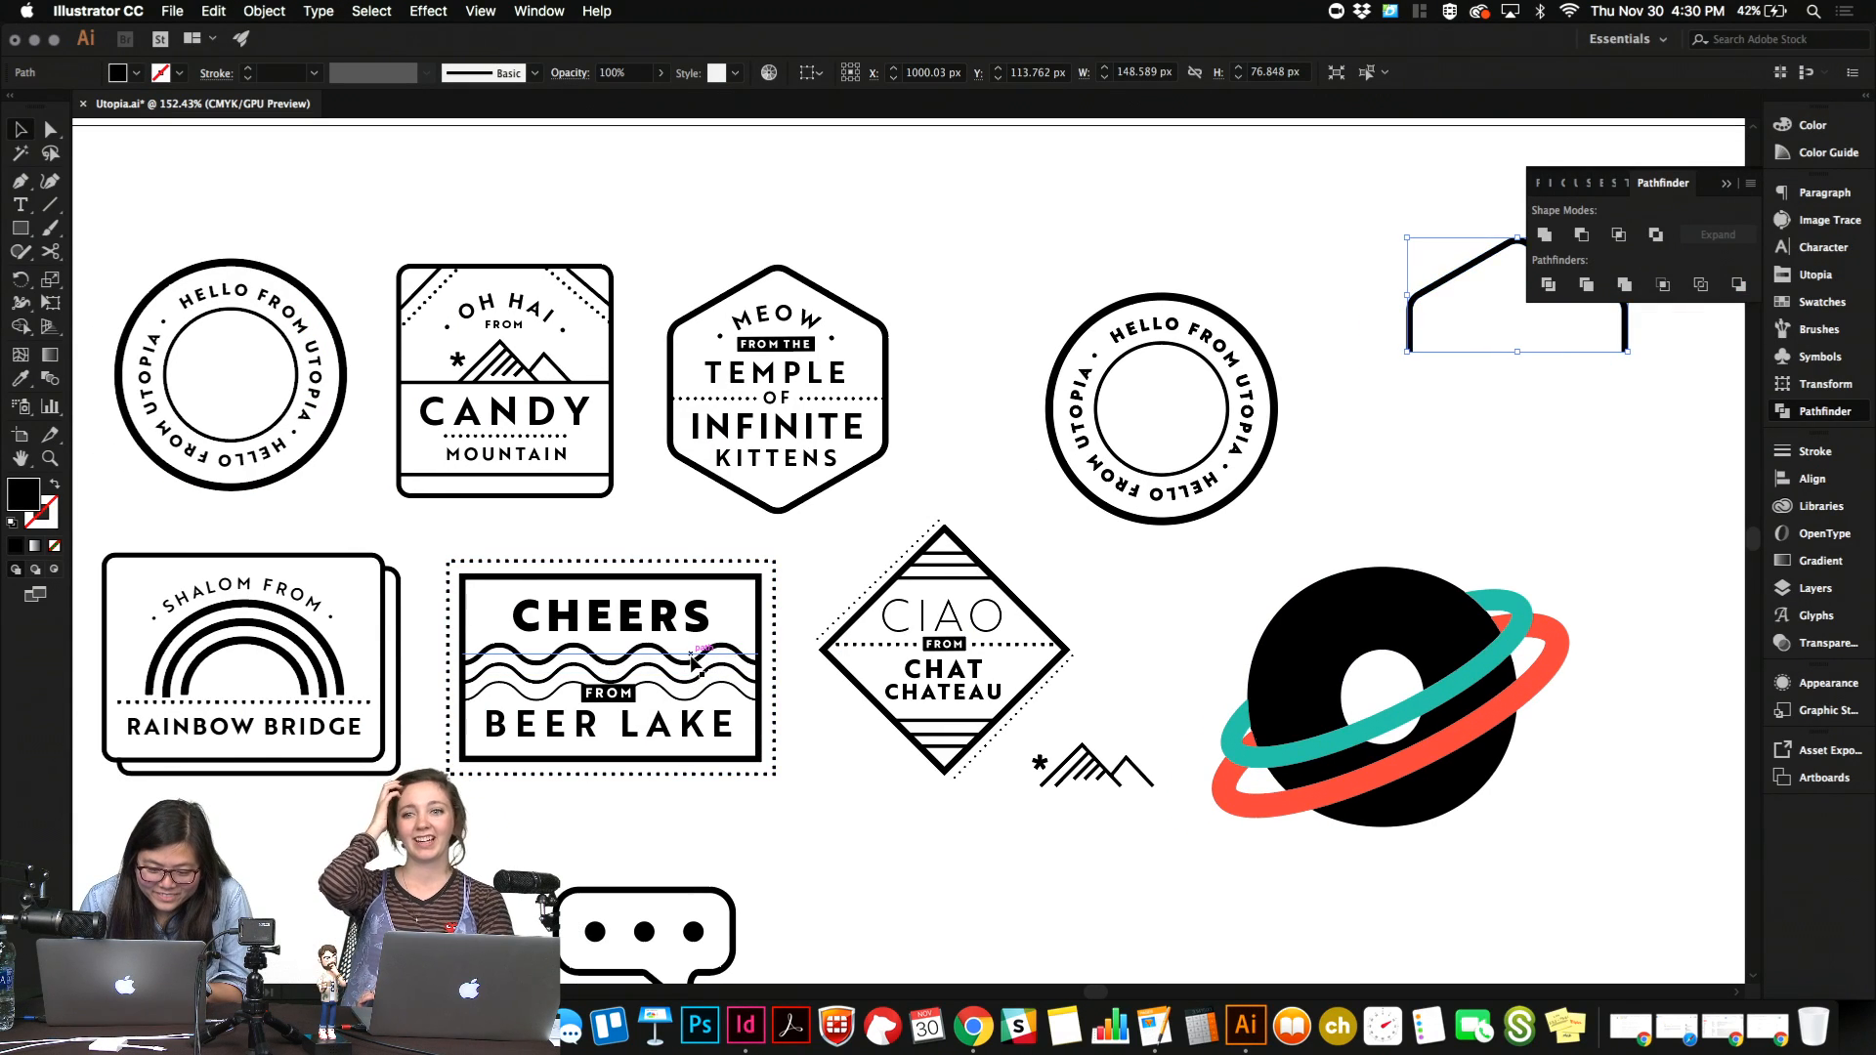
shift+click(695, 684)
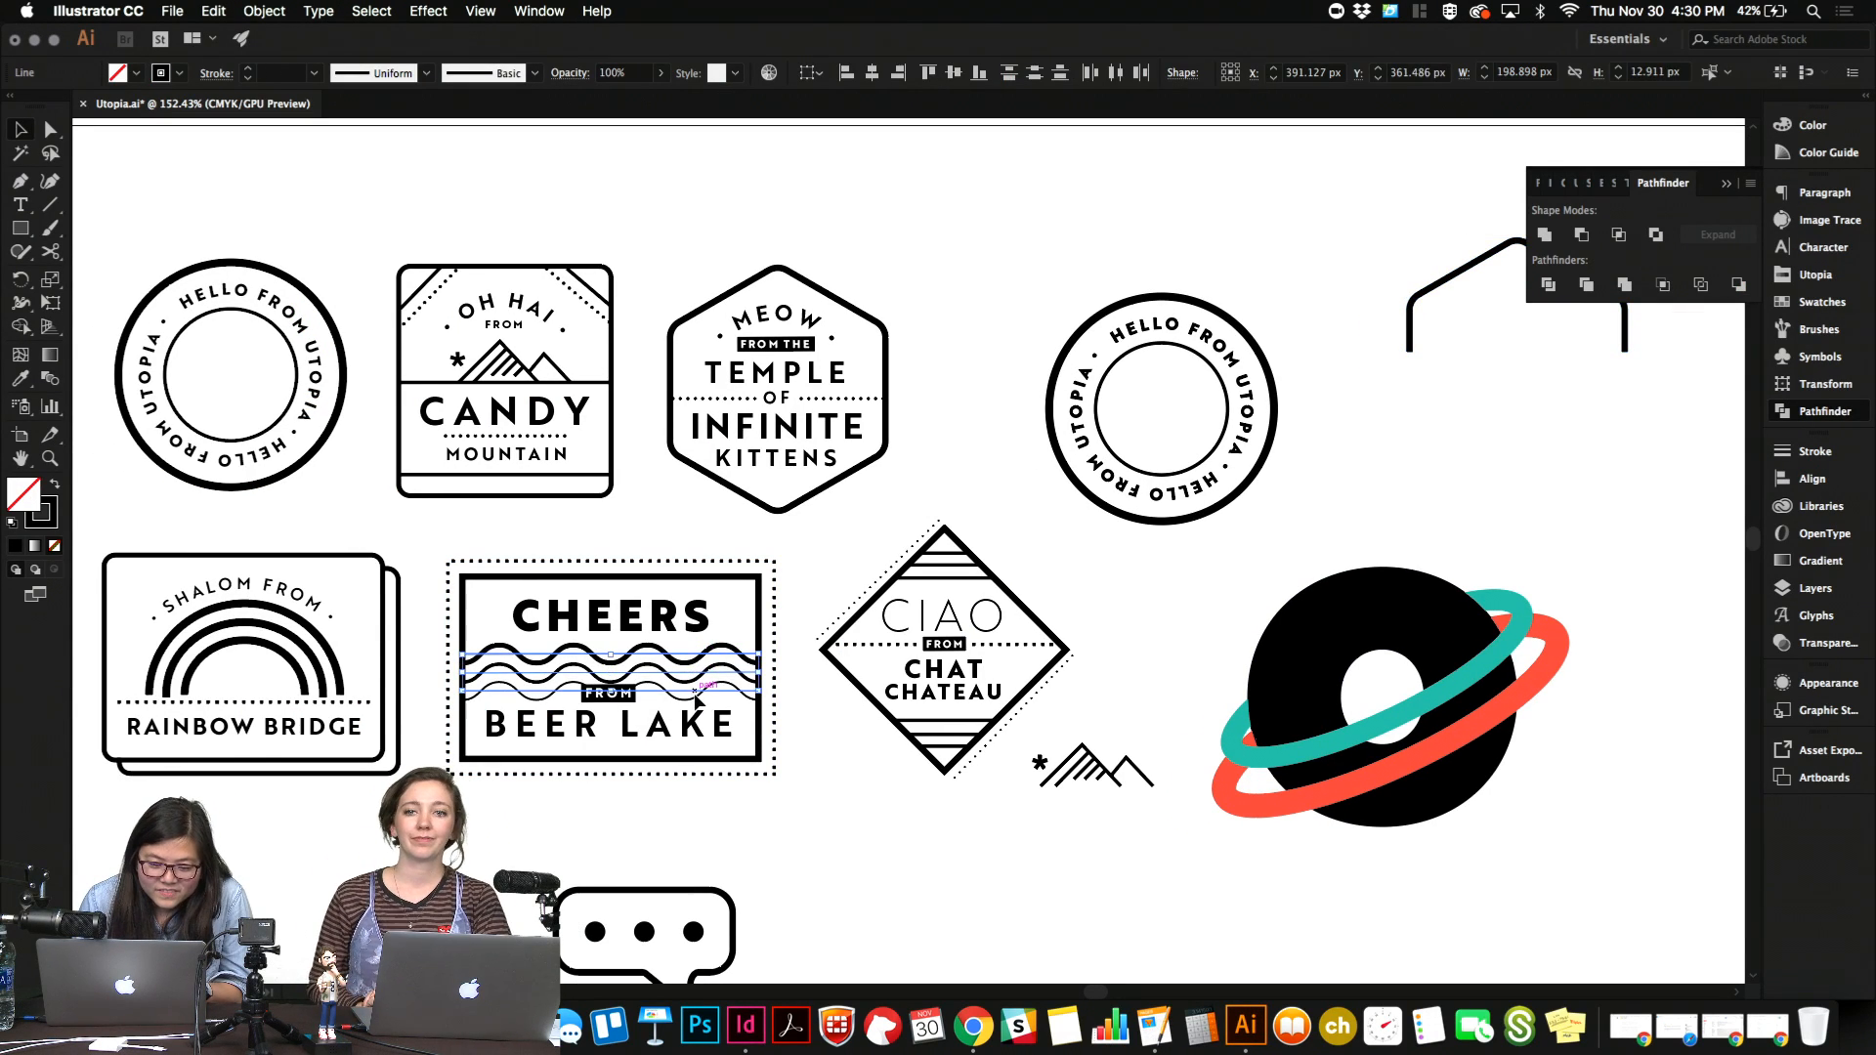
scroll(696, 694, down, 3)
scroll(696, 693, right, 3)
key(cmd+x)
scroll(775, 826, down, 3)
scroll(775, 825, right, 1)
key(cmd+v)
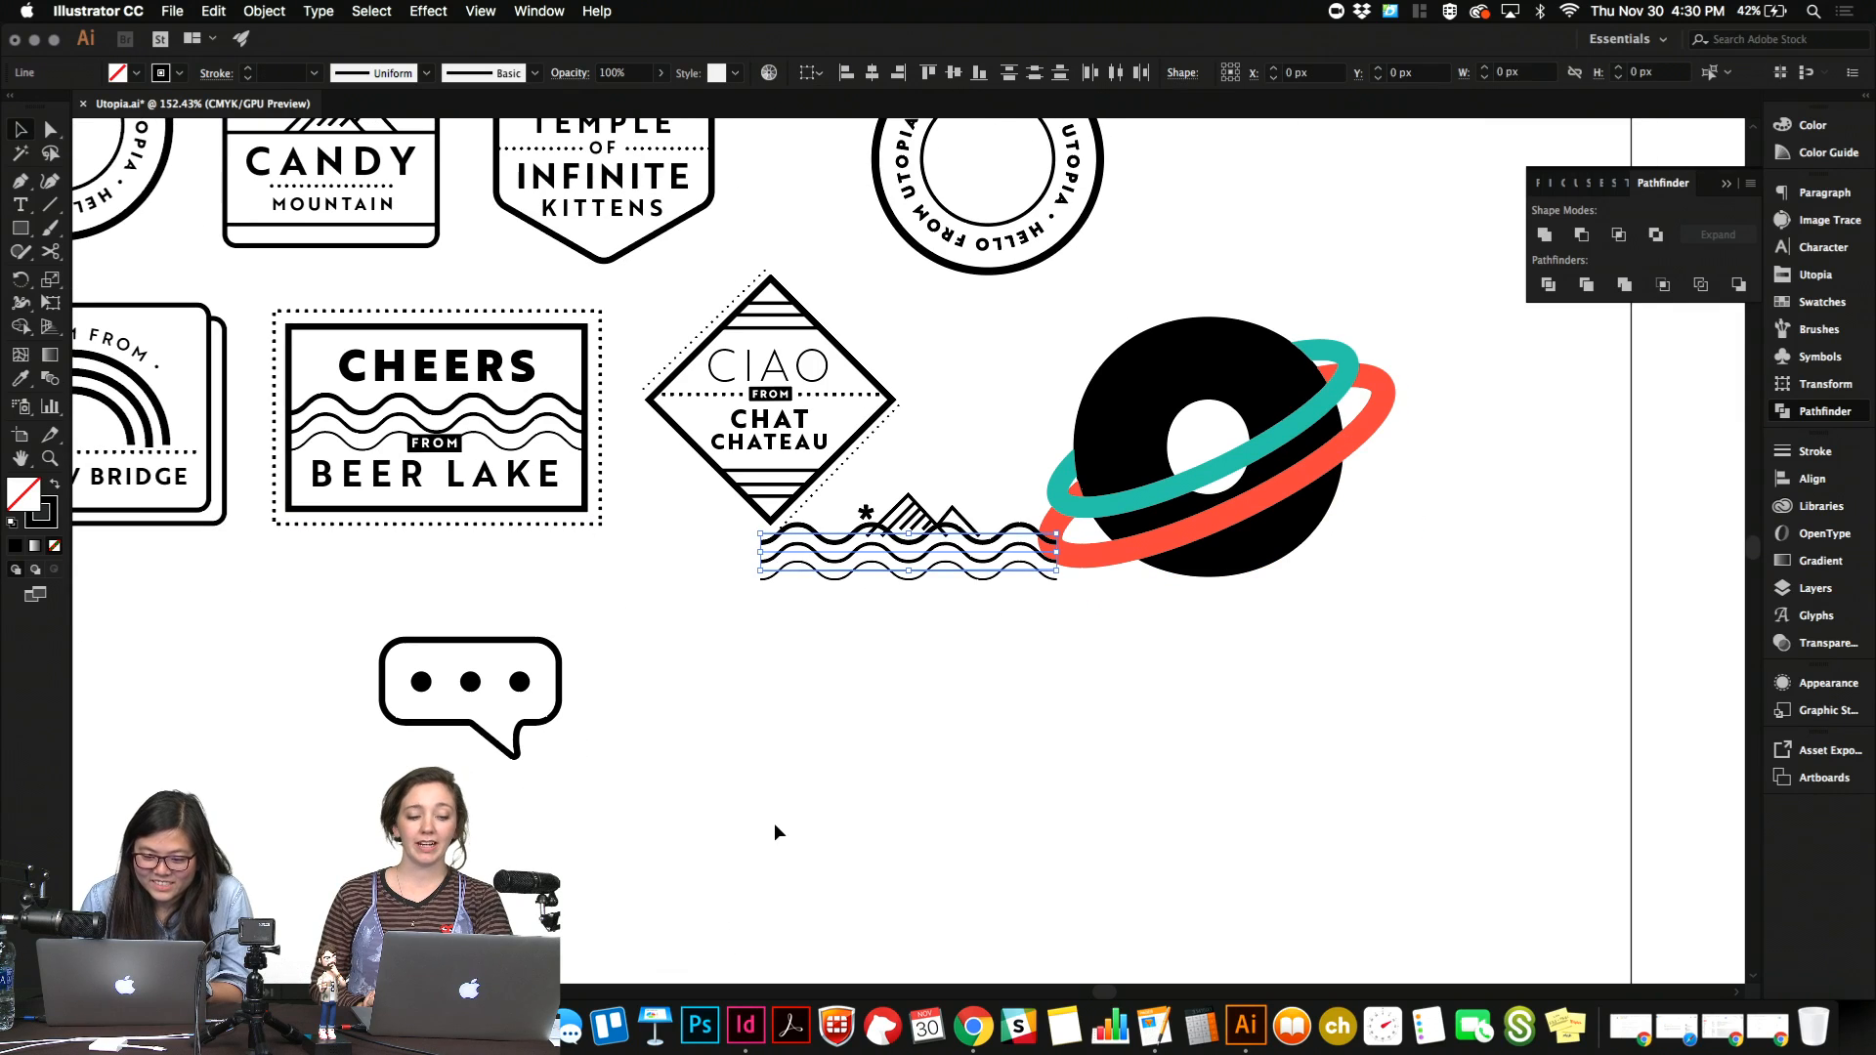
key(shift+Down)
key(shift+Down)
key(shift+Down)
key(shift+Down)
key(shift+Down)
key(shift+Down)
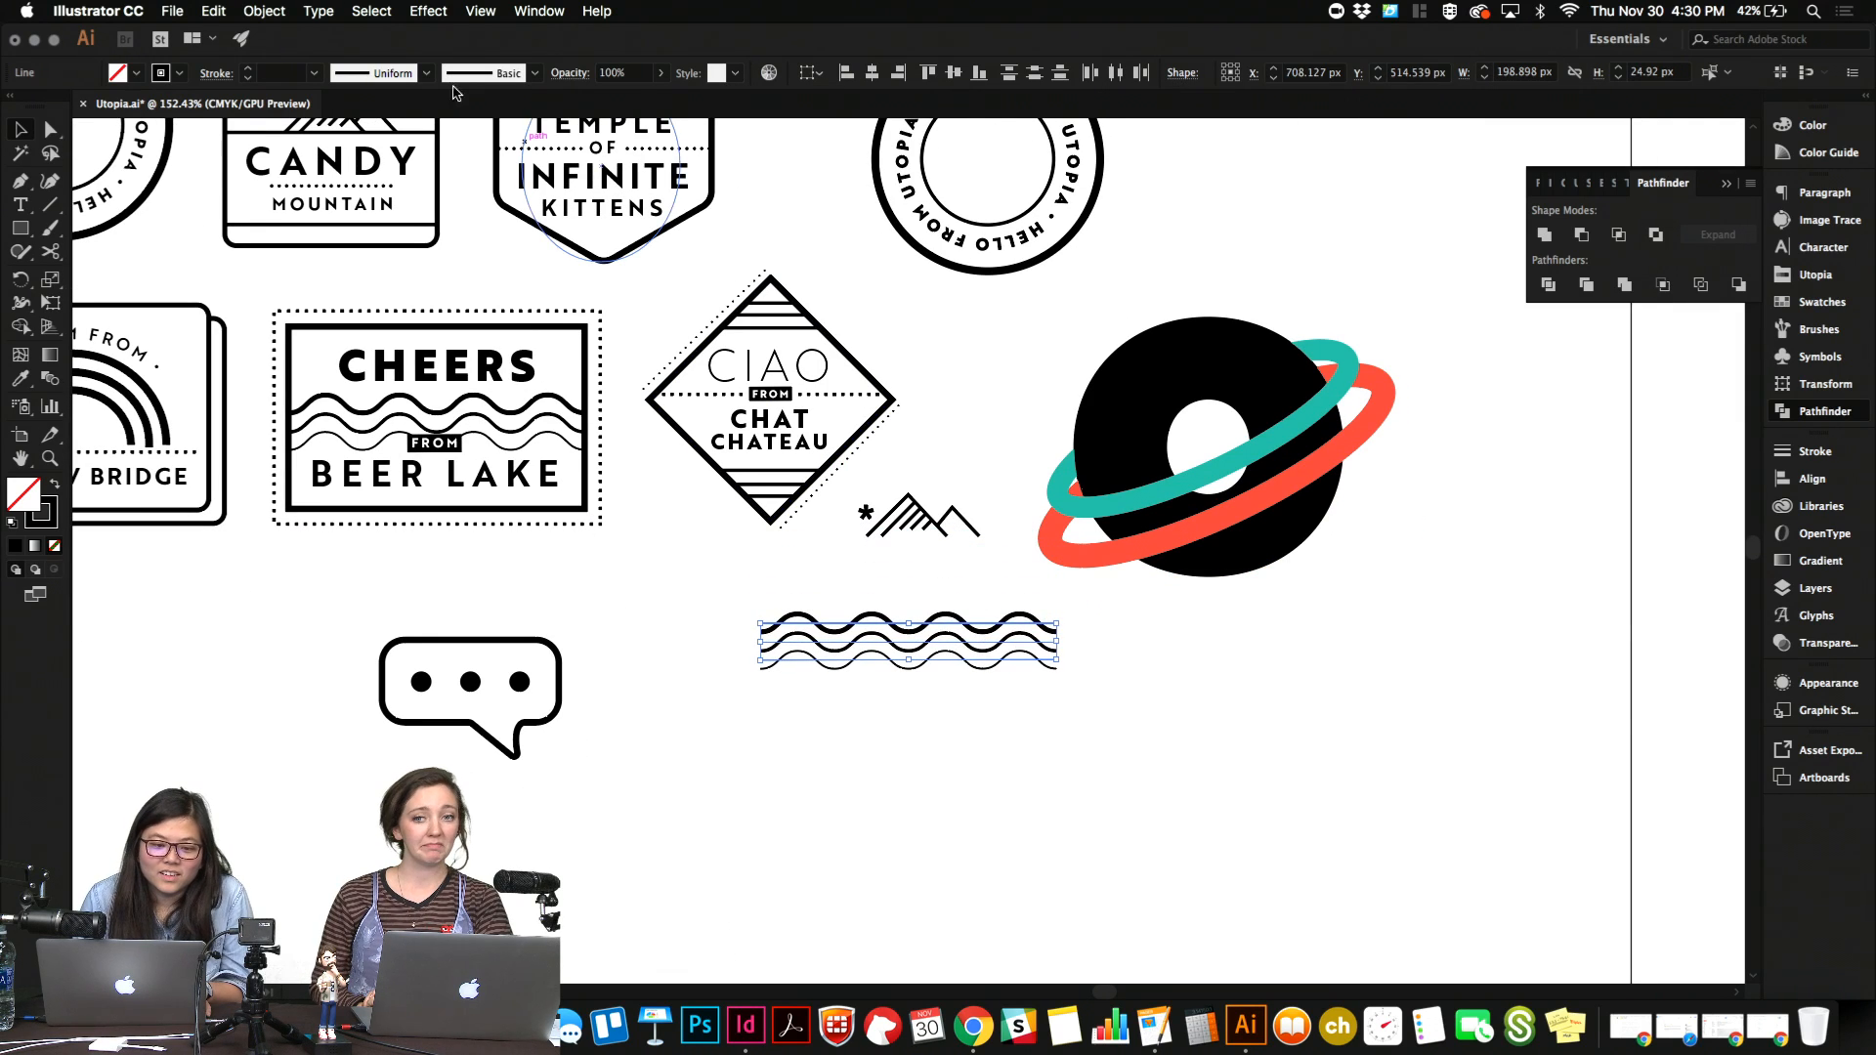
Convert the copied wavy lines' strokes to outlines.
click(264, 11)
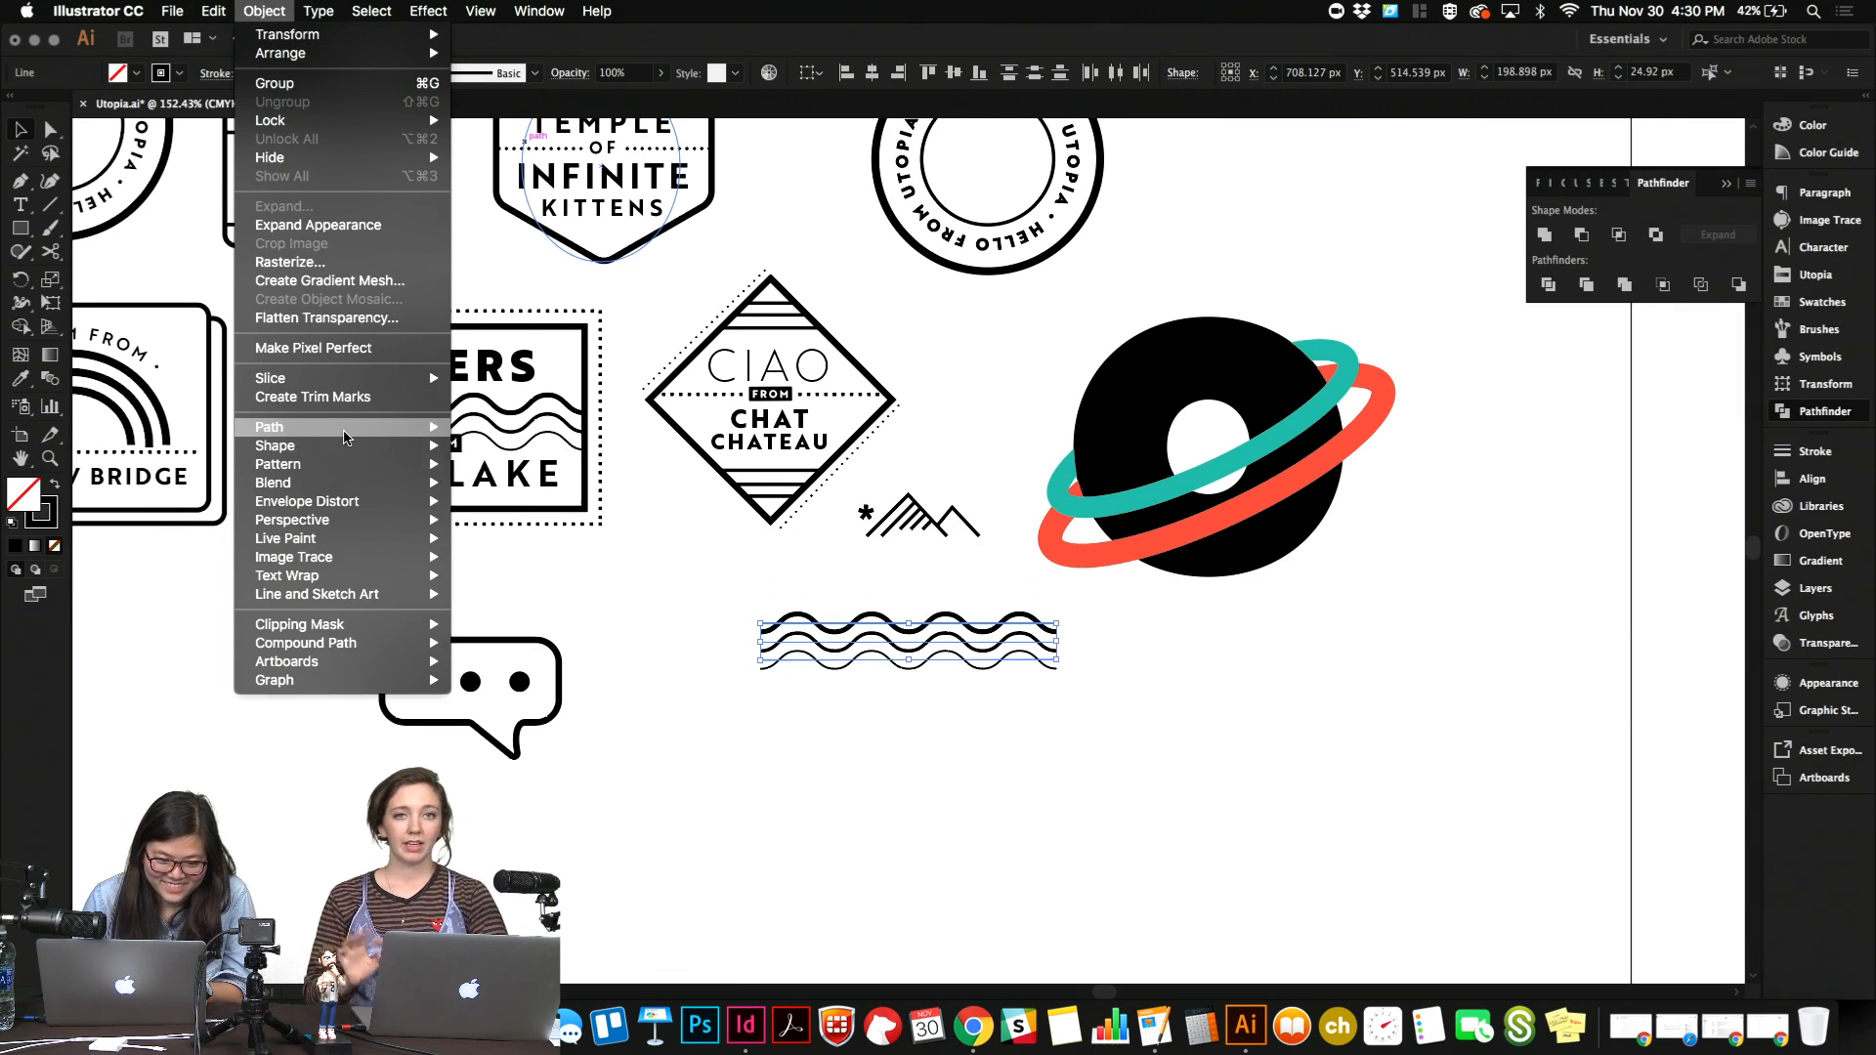
mouse_move(332, 427)
click(515, 476)
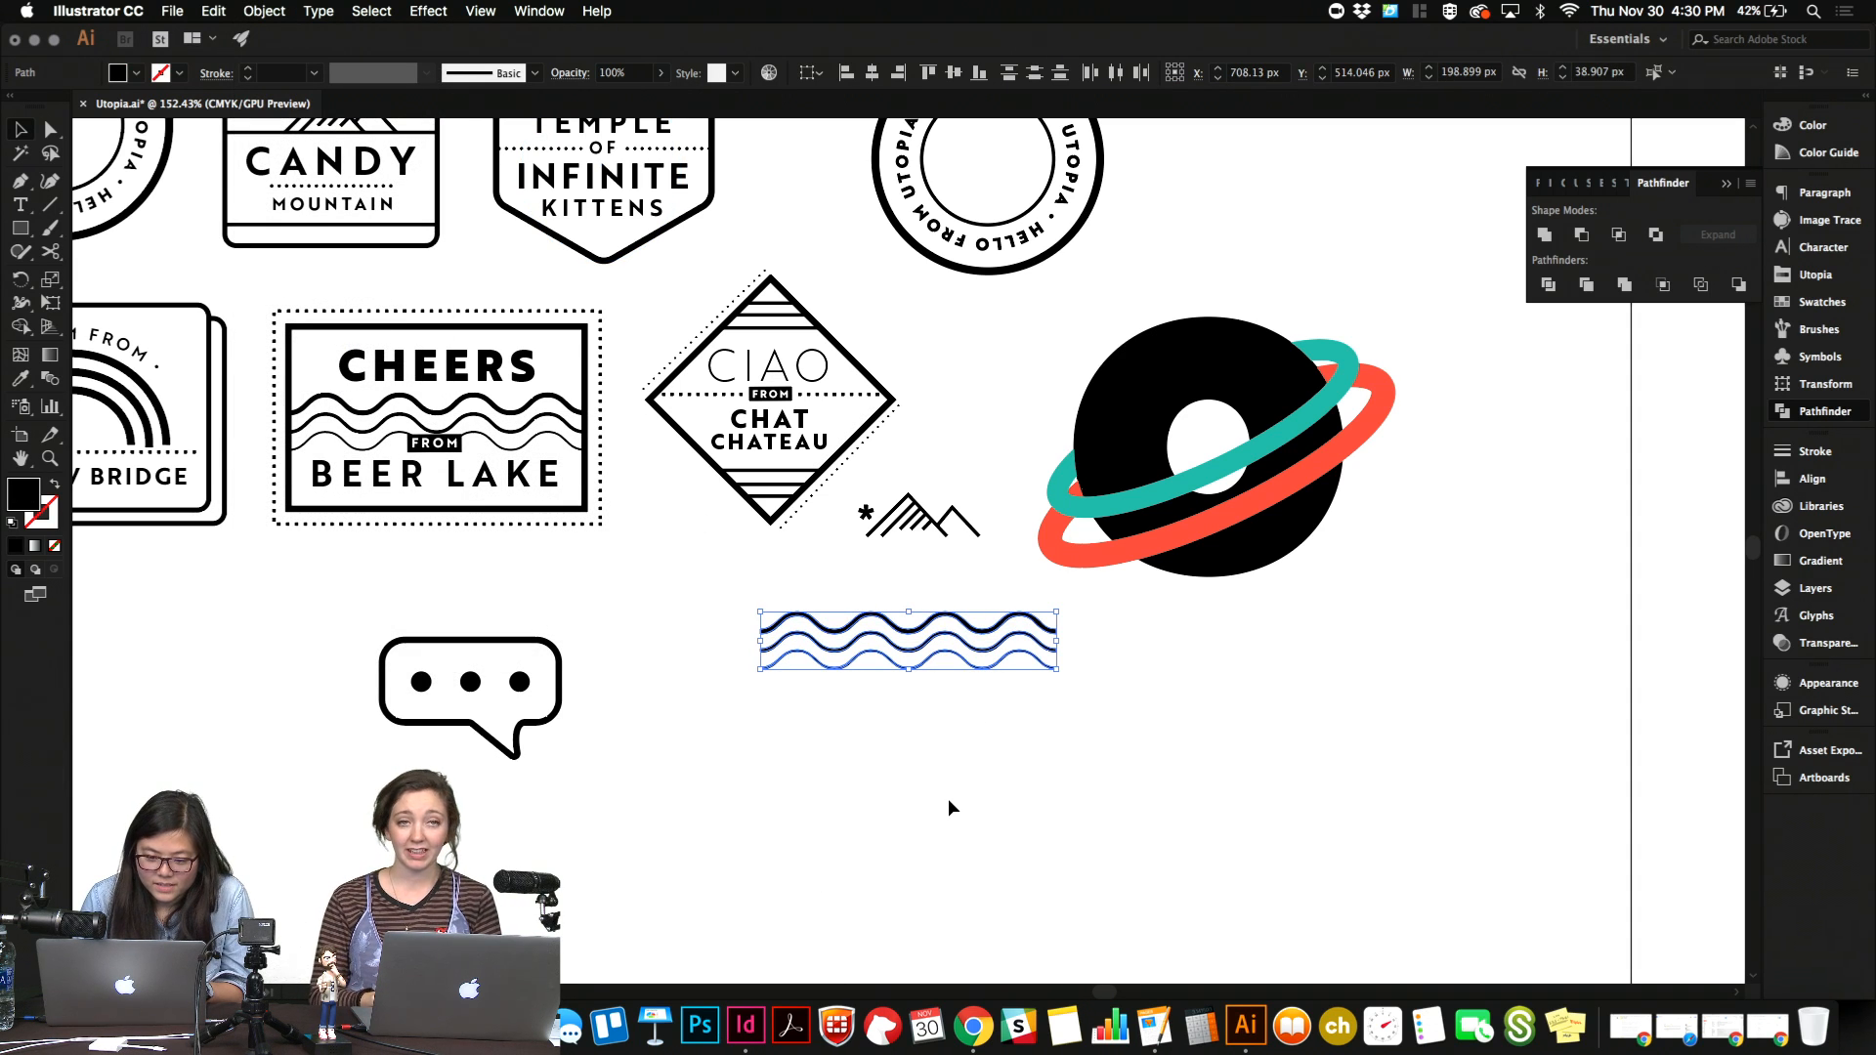
Switch to InDesign and paste the outlined waves above the Beer Lake heading, scaled to the 2.2656 in column width.
click(745, 1025)
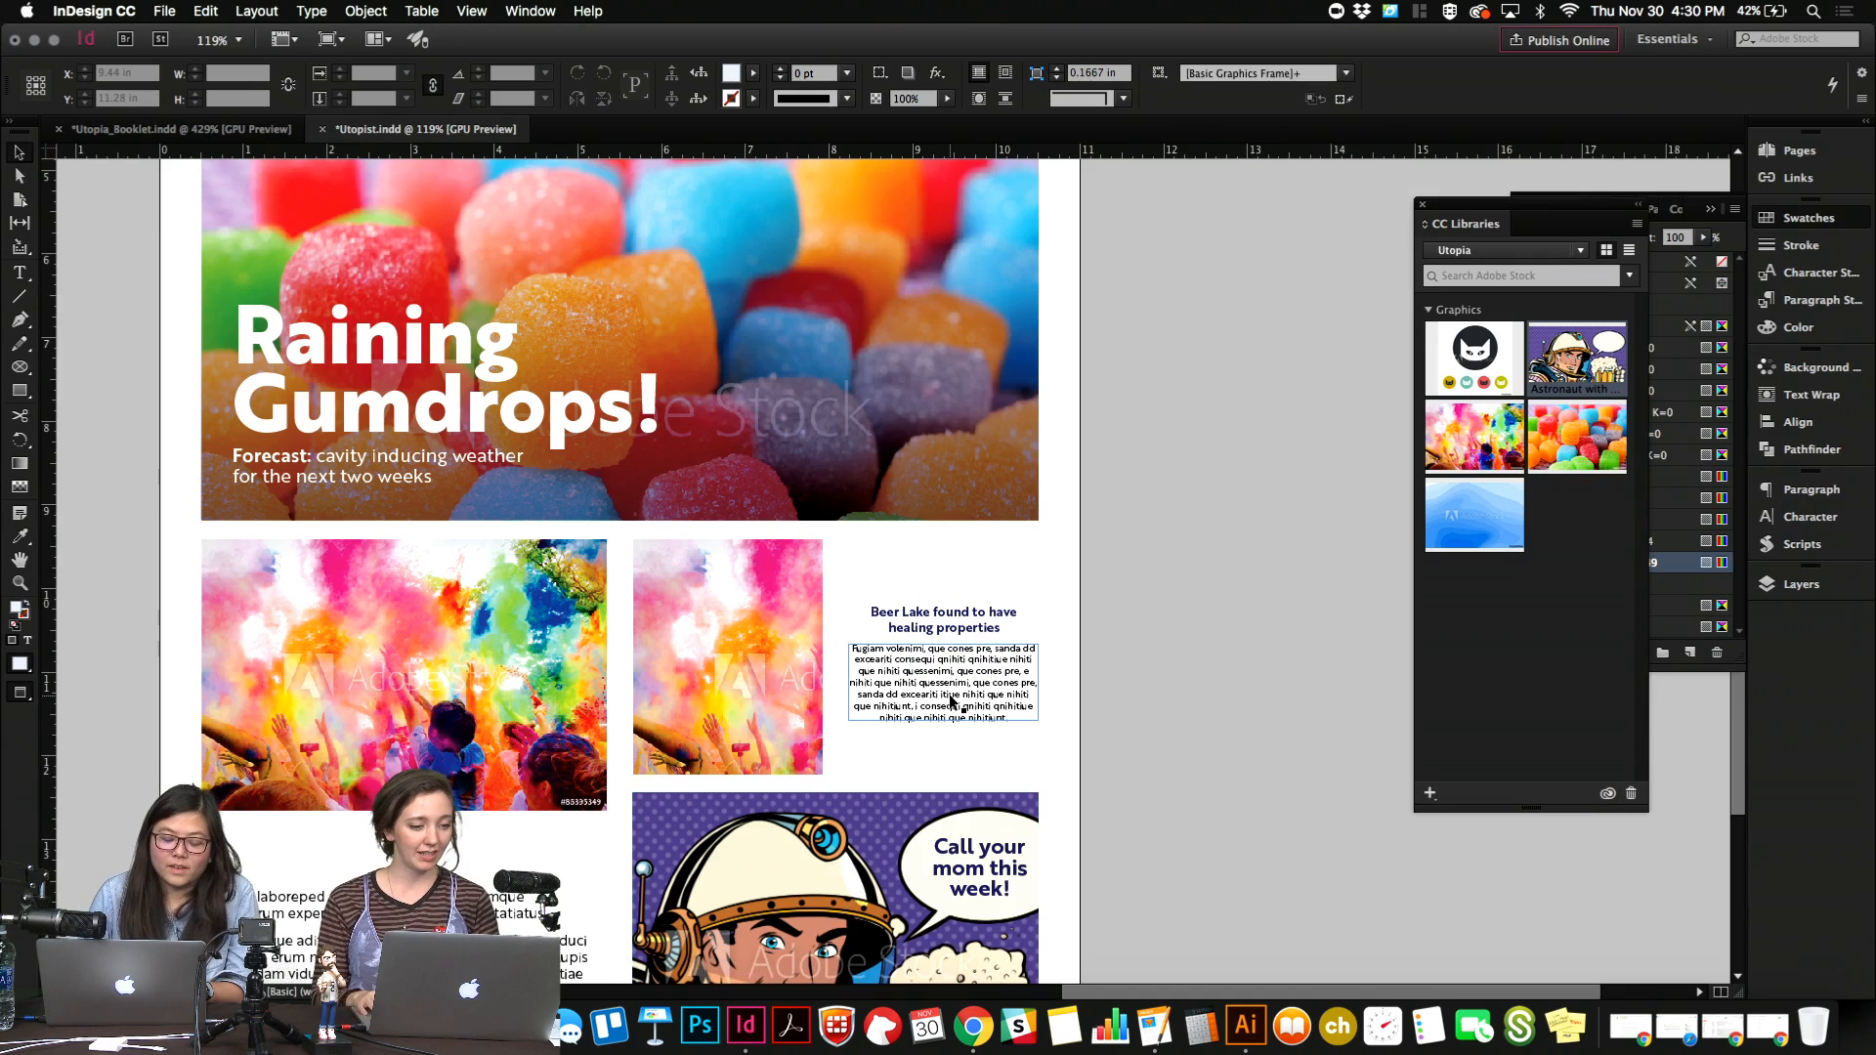
key(super+v)
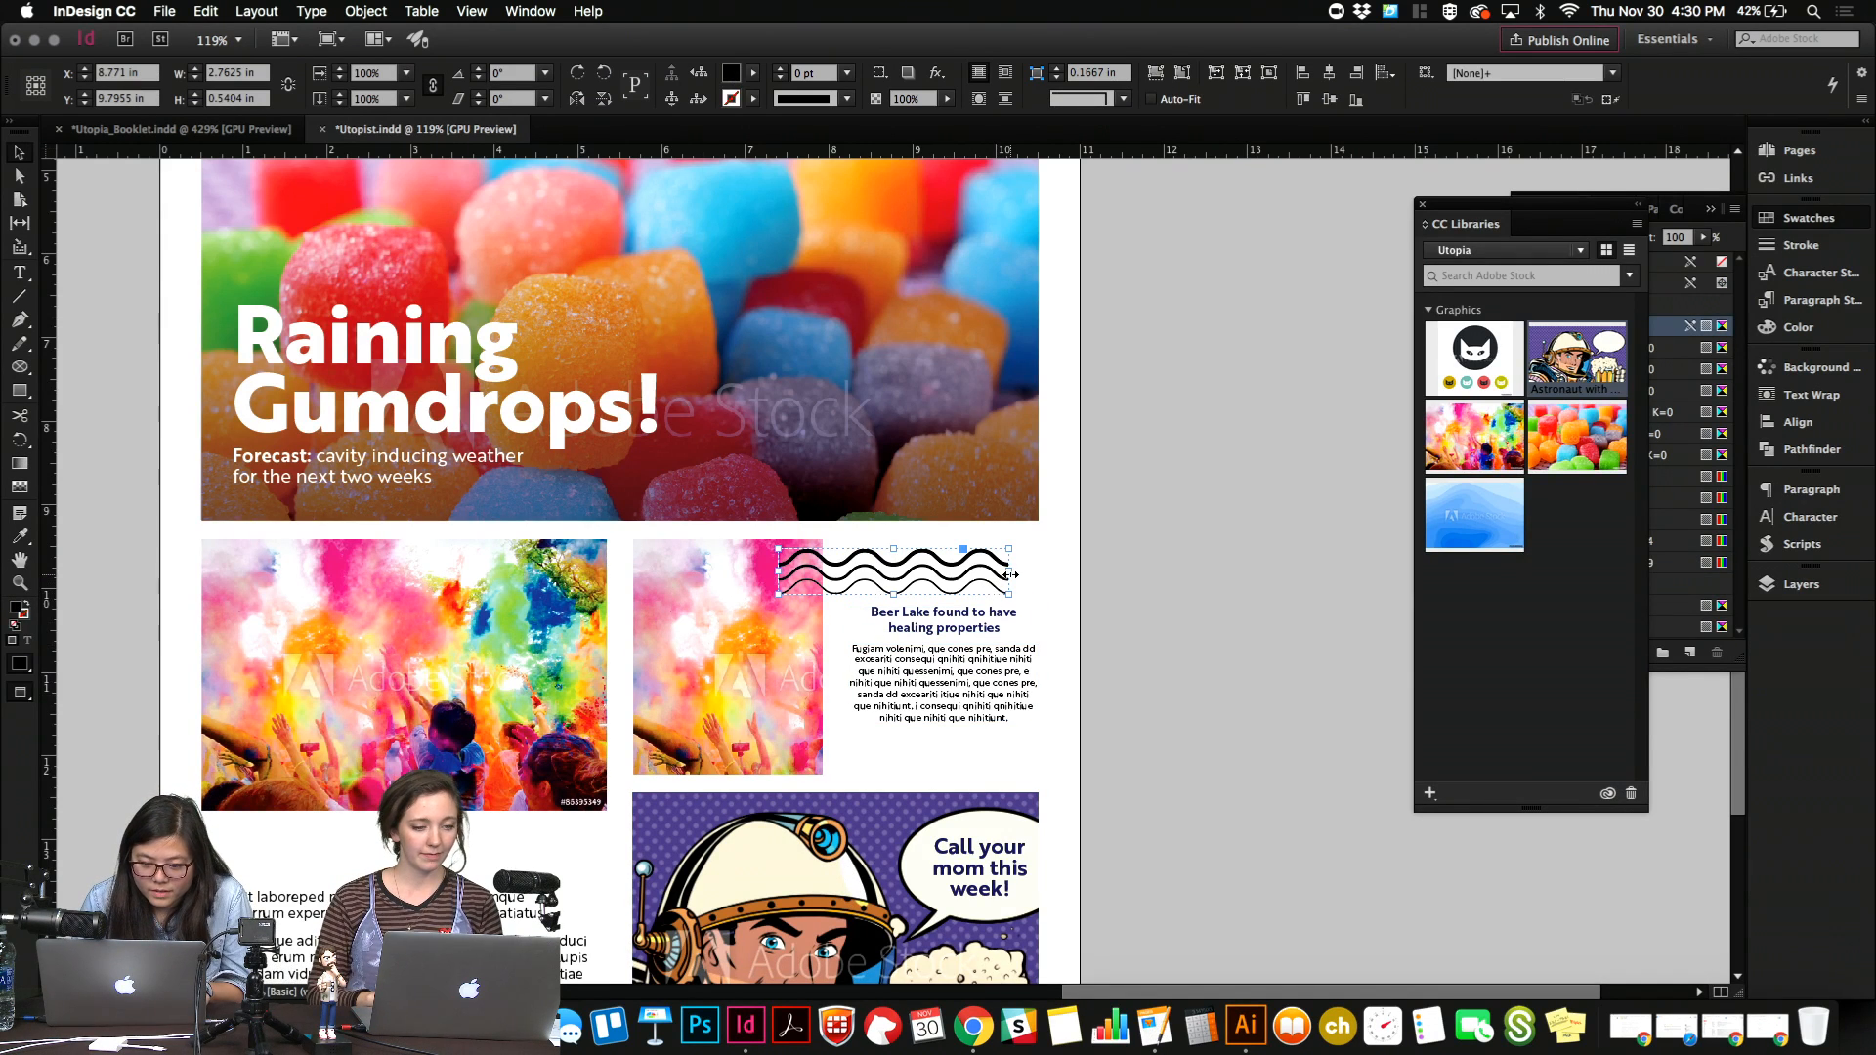
mouse_move(1010, 574)
mouse_down()
mouse_move(930, 573)
mouse_move(1012, 587)
mouse_move(1037, 571)
mouse_up()
key(super+z)
click(1018, 570)
key(w)
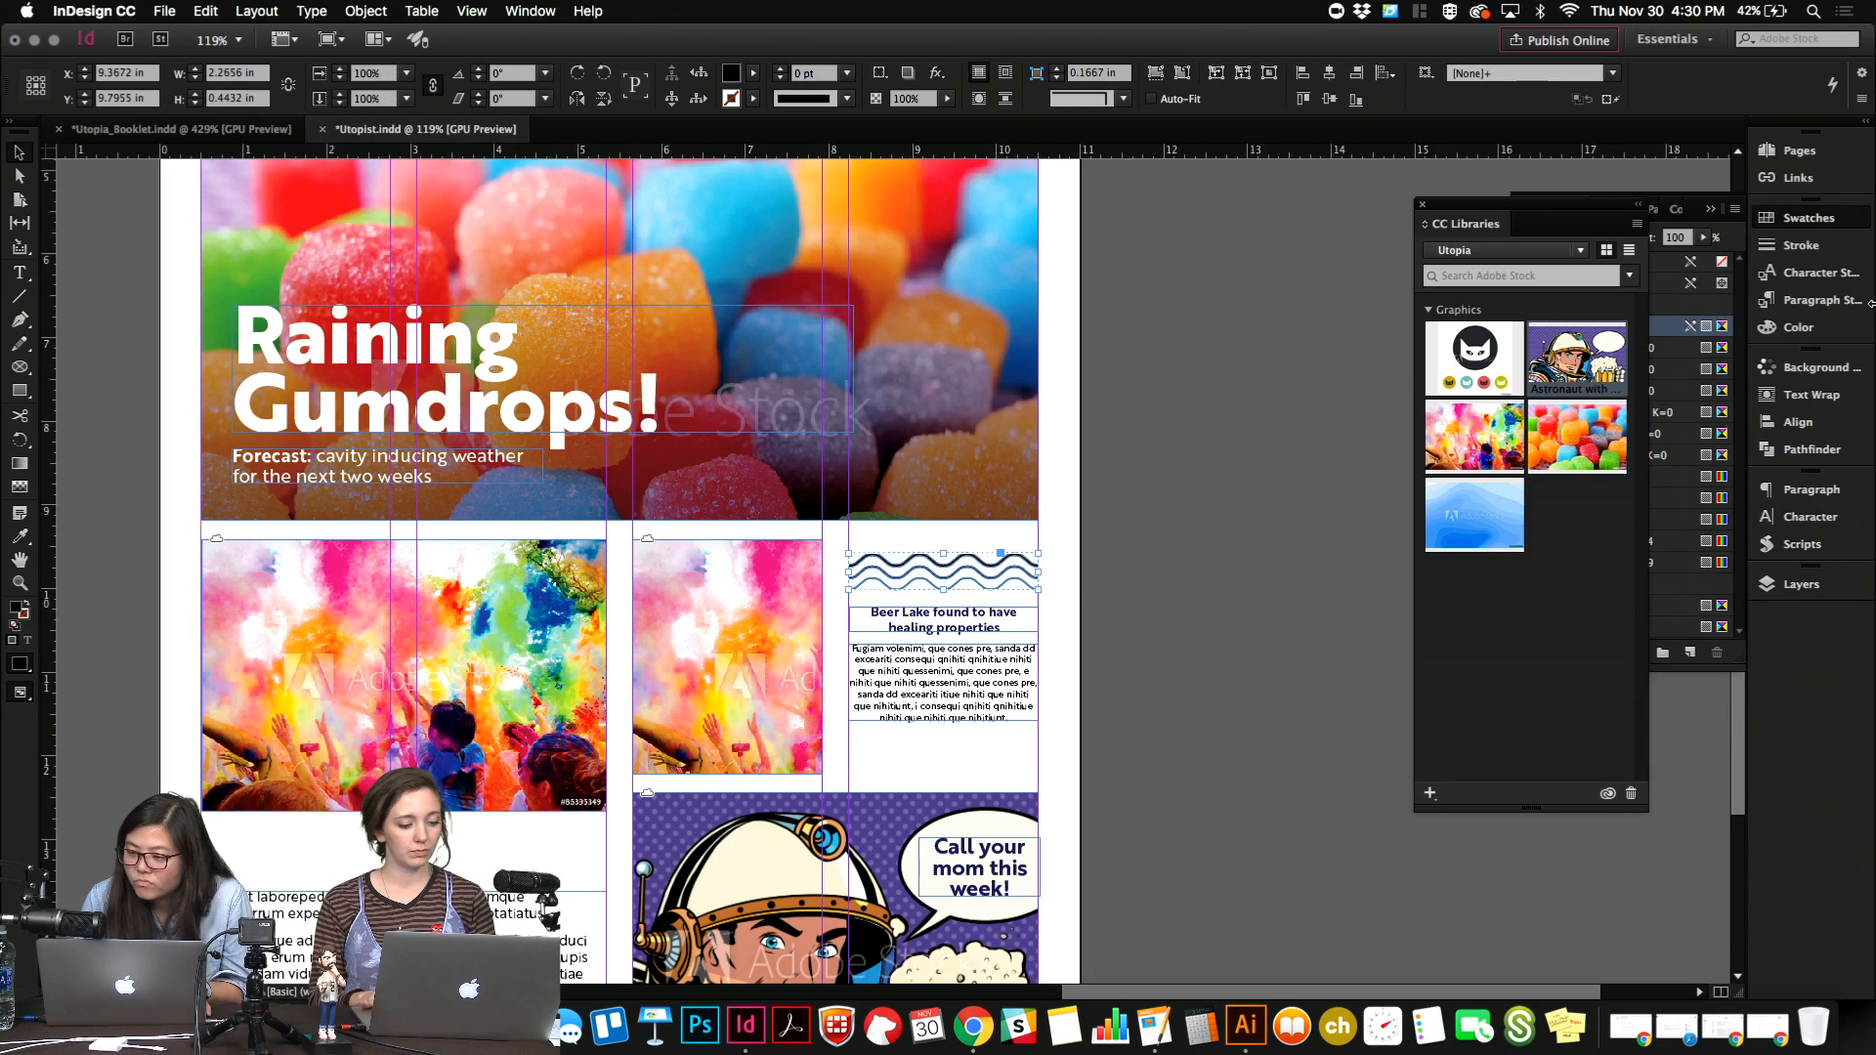
Fill the waves with the navy R=0 G=12 B=117 swatch and check them in preview.
click(1808, 218)
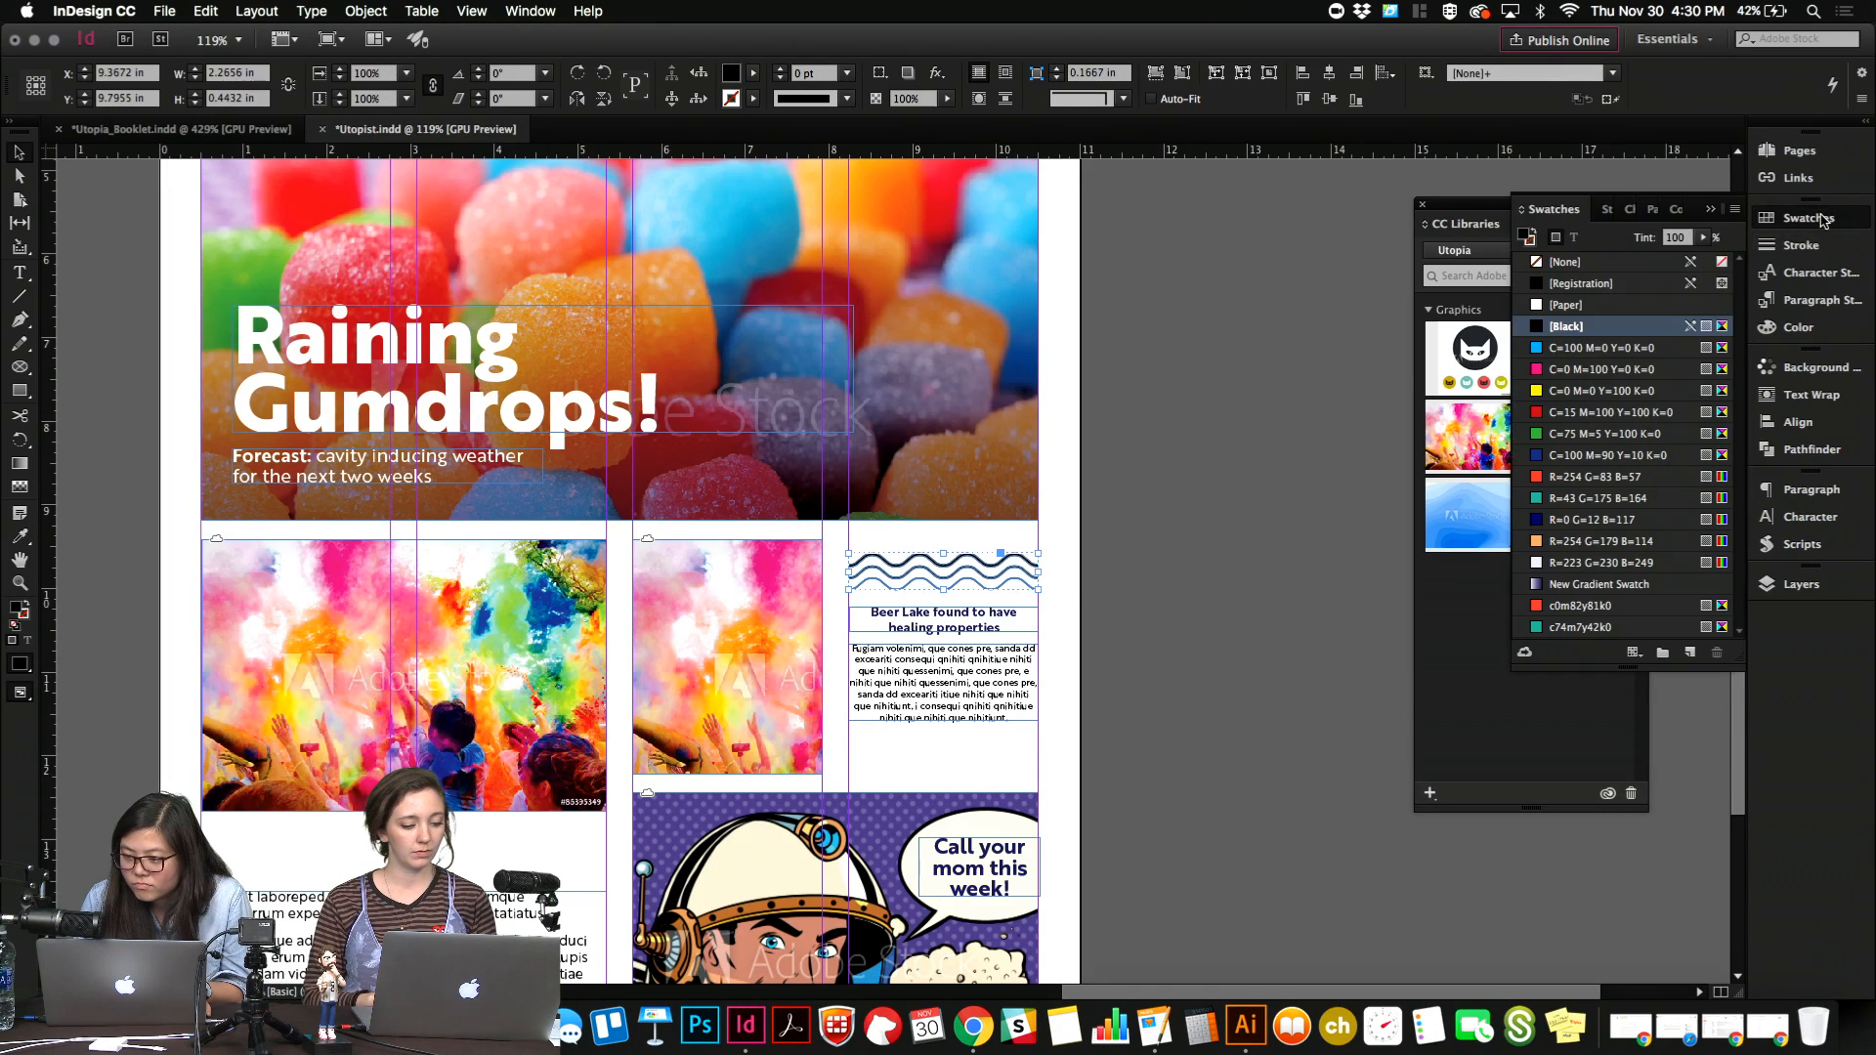
click(1542, 526)
click(1255, 553)
key(w)
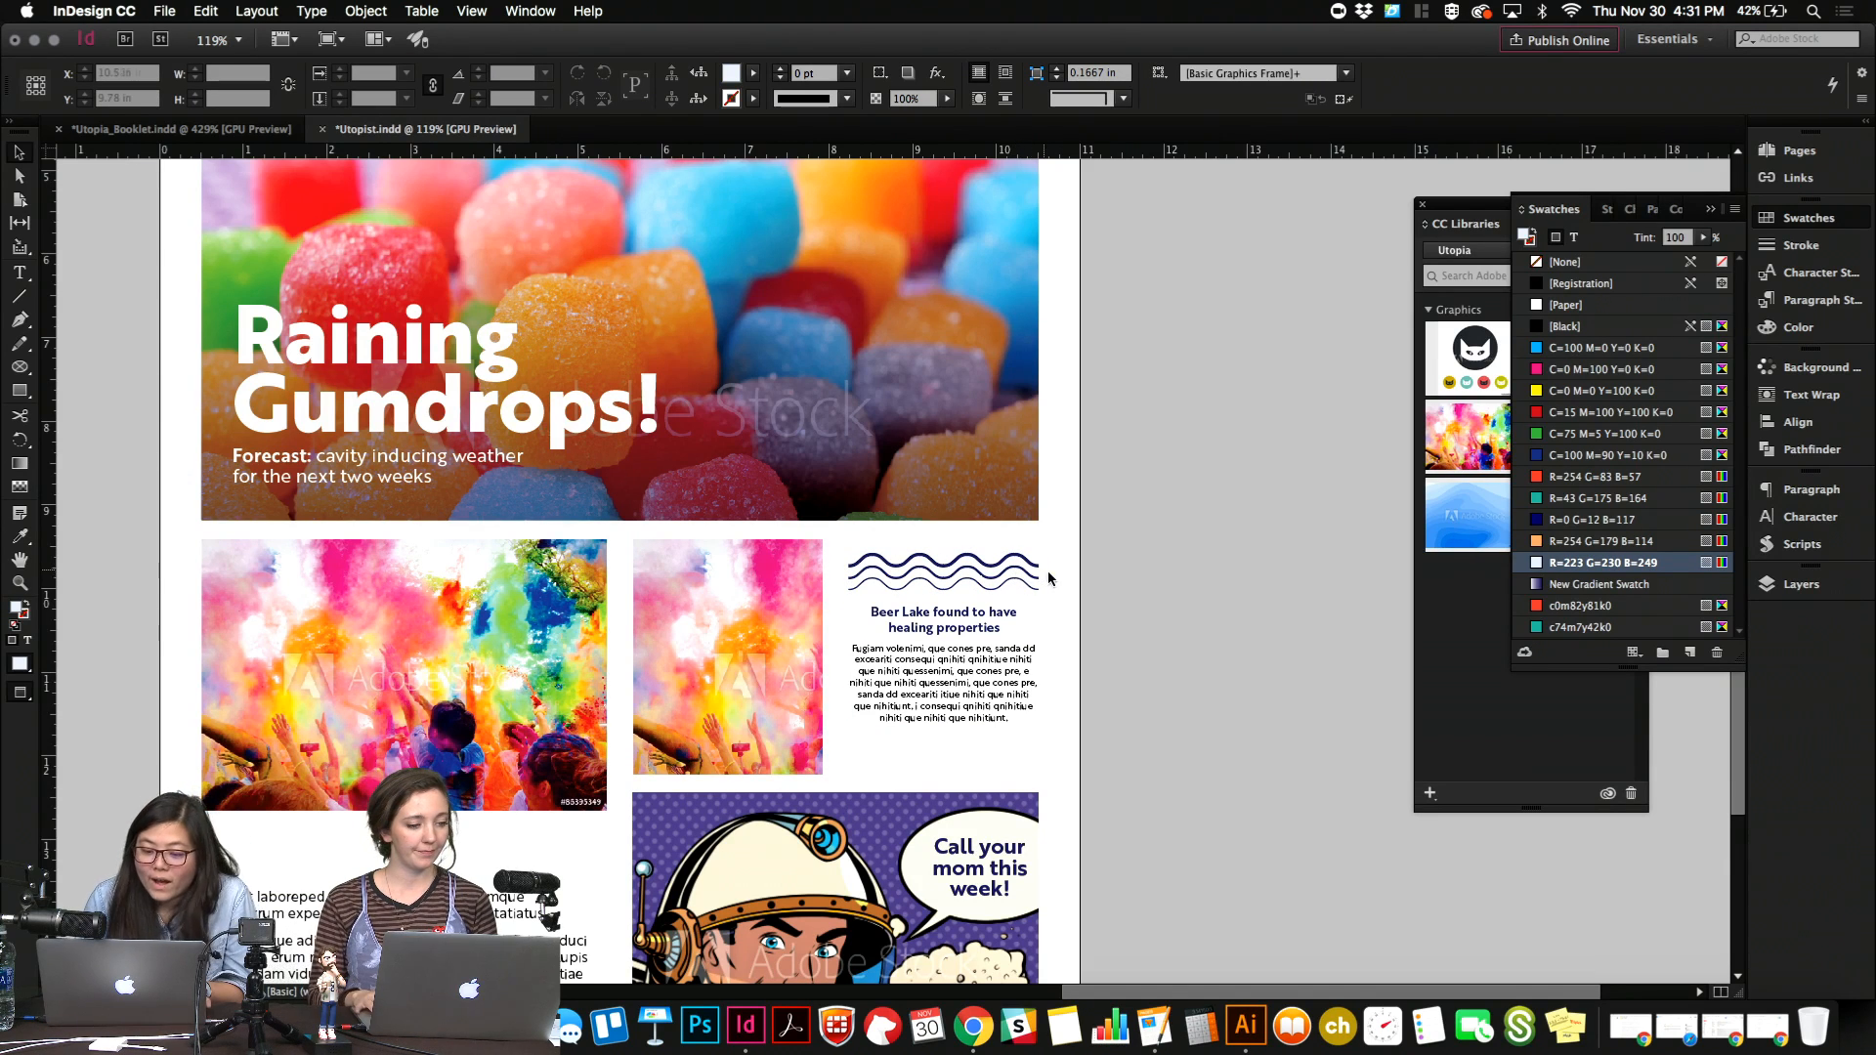
Shrink the waves proportionally to about 1.77 in wide and centre them above the Beer Lake heading.
click(1038, 580)
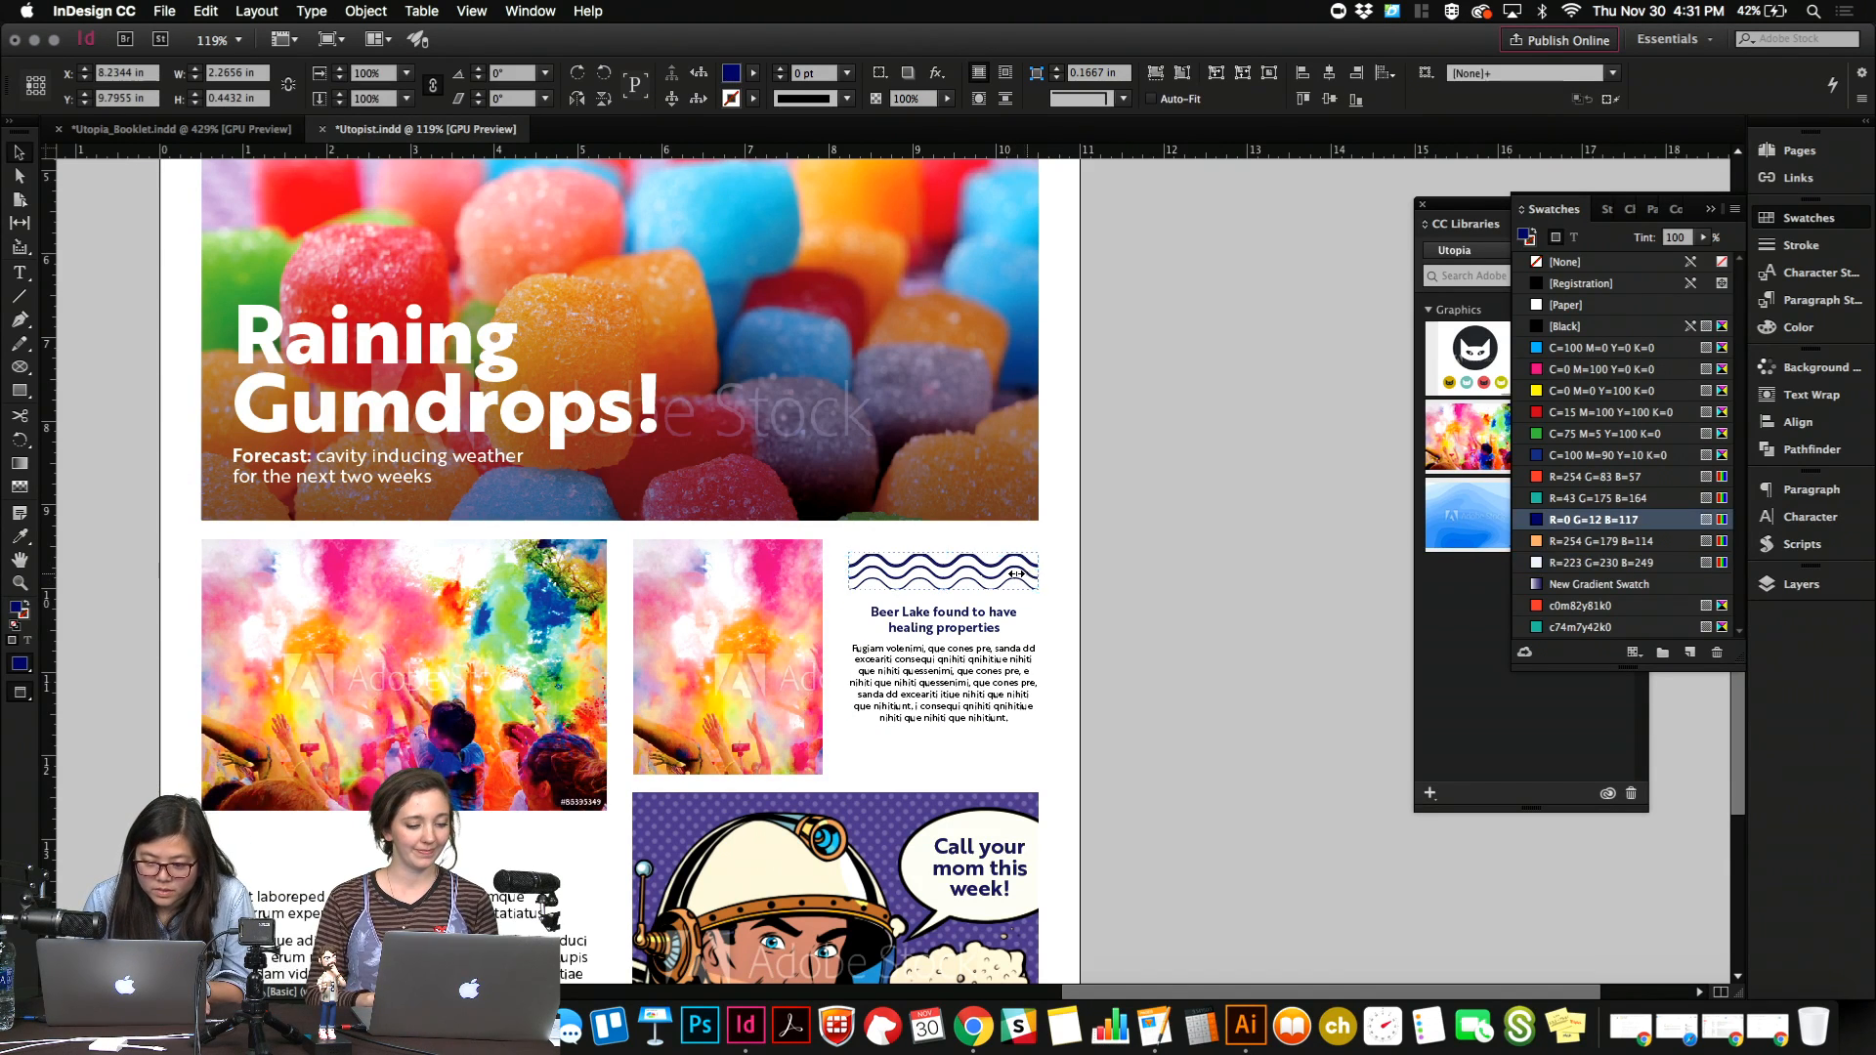
drag(1039, 572, 996, 573)
key(shift+Right)
key(shift+Right)
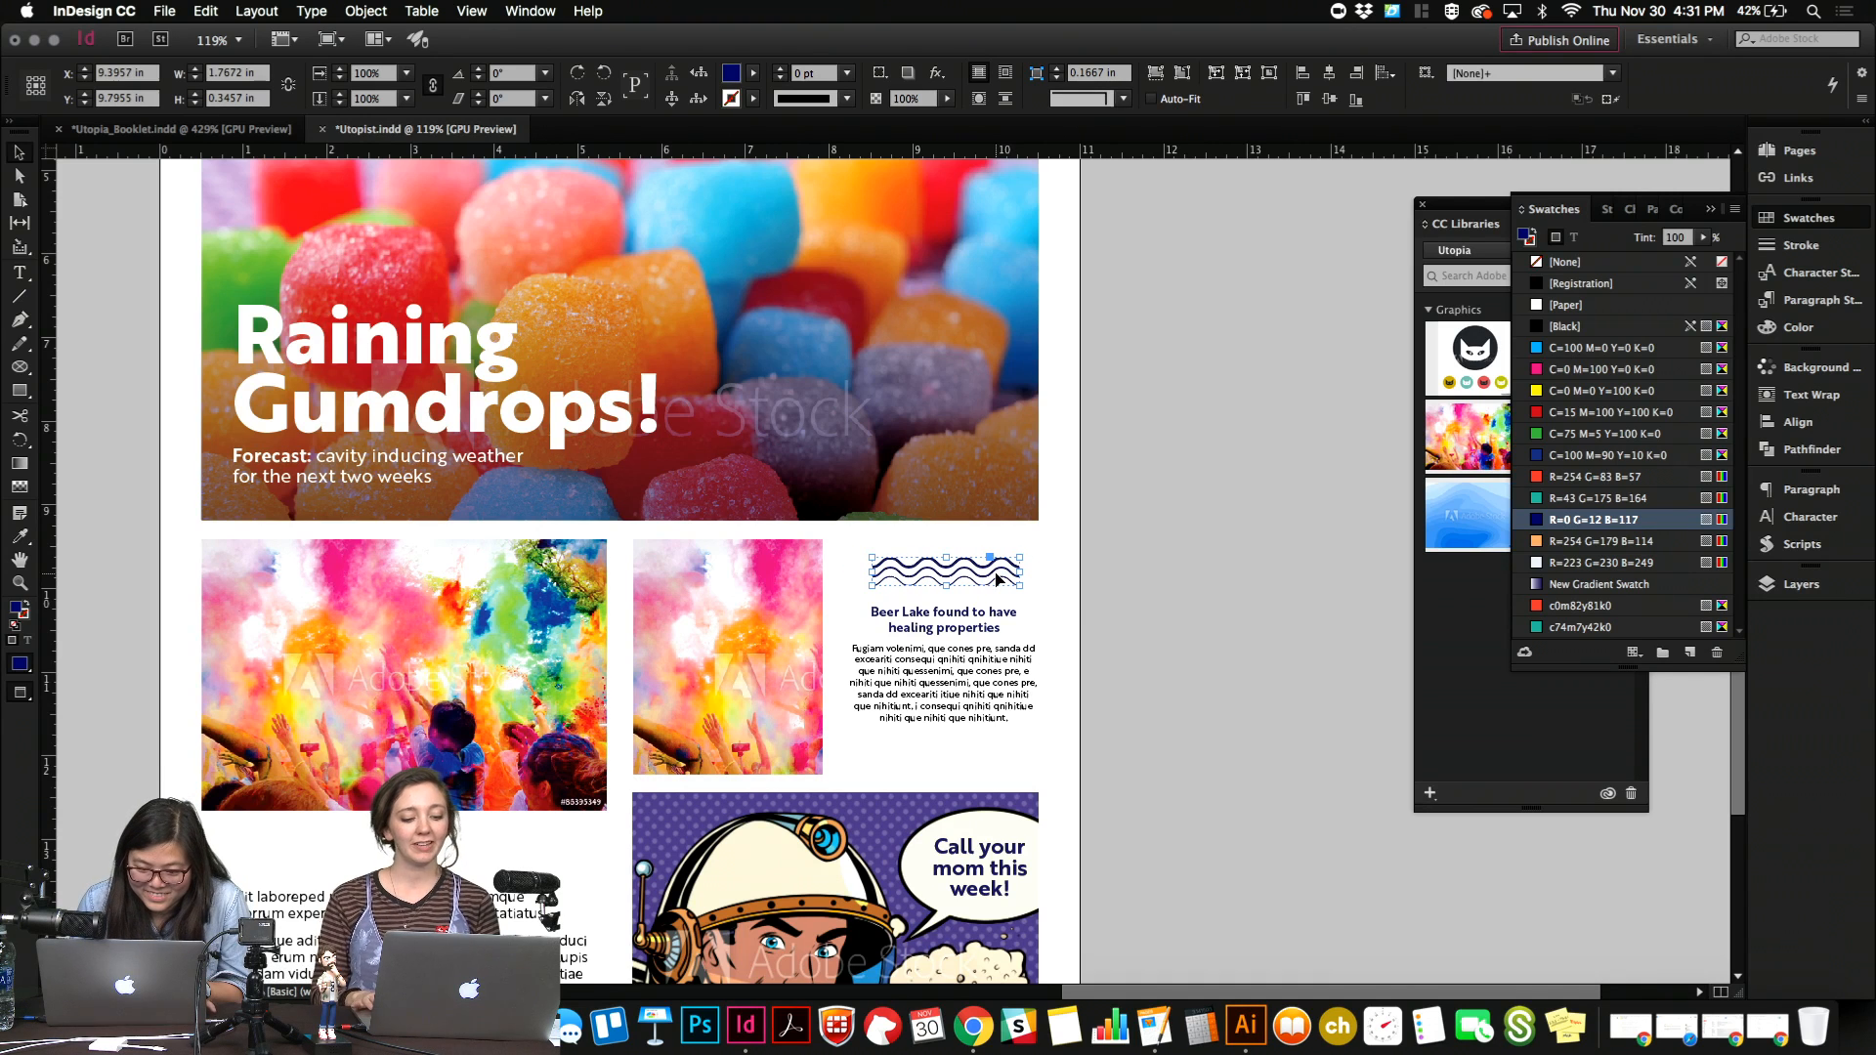
key(Right)
key(Left)
key(Left)
key(Left)
key(Left)
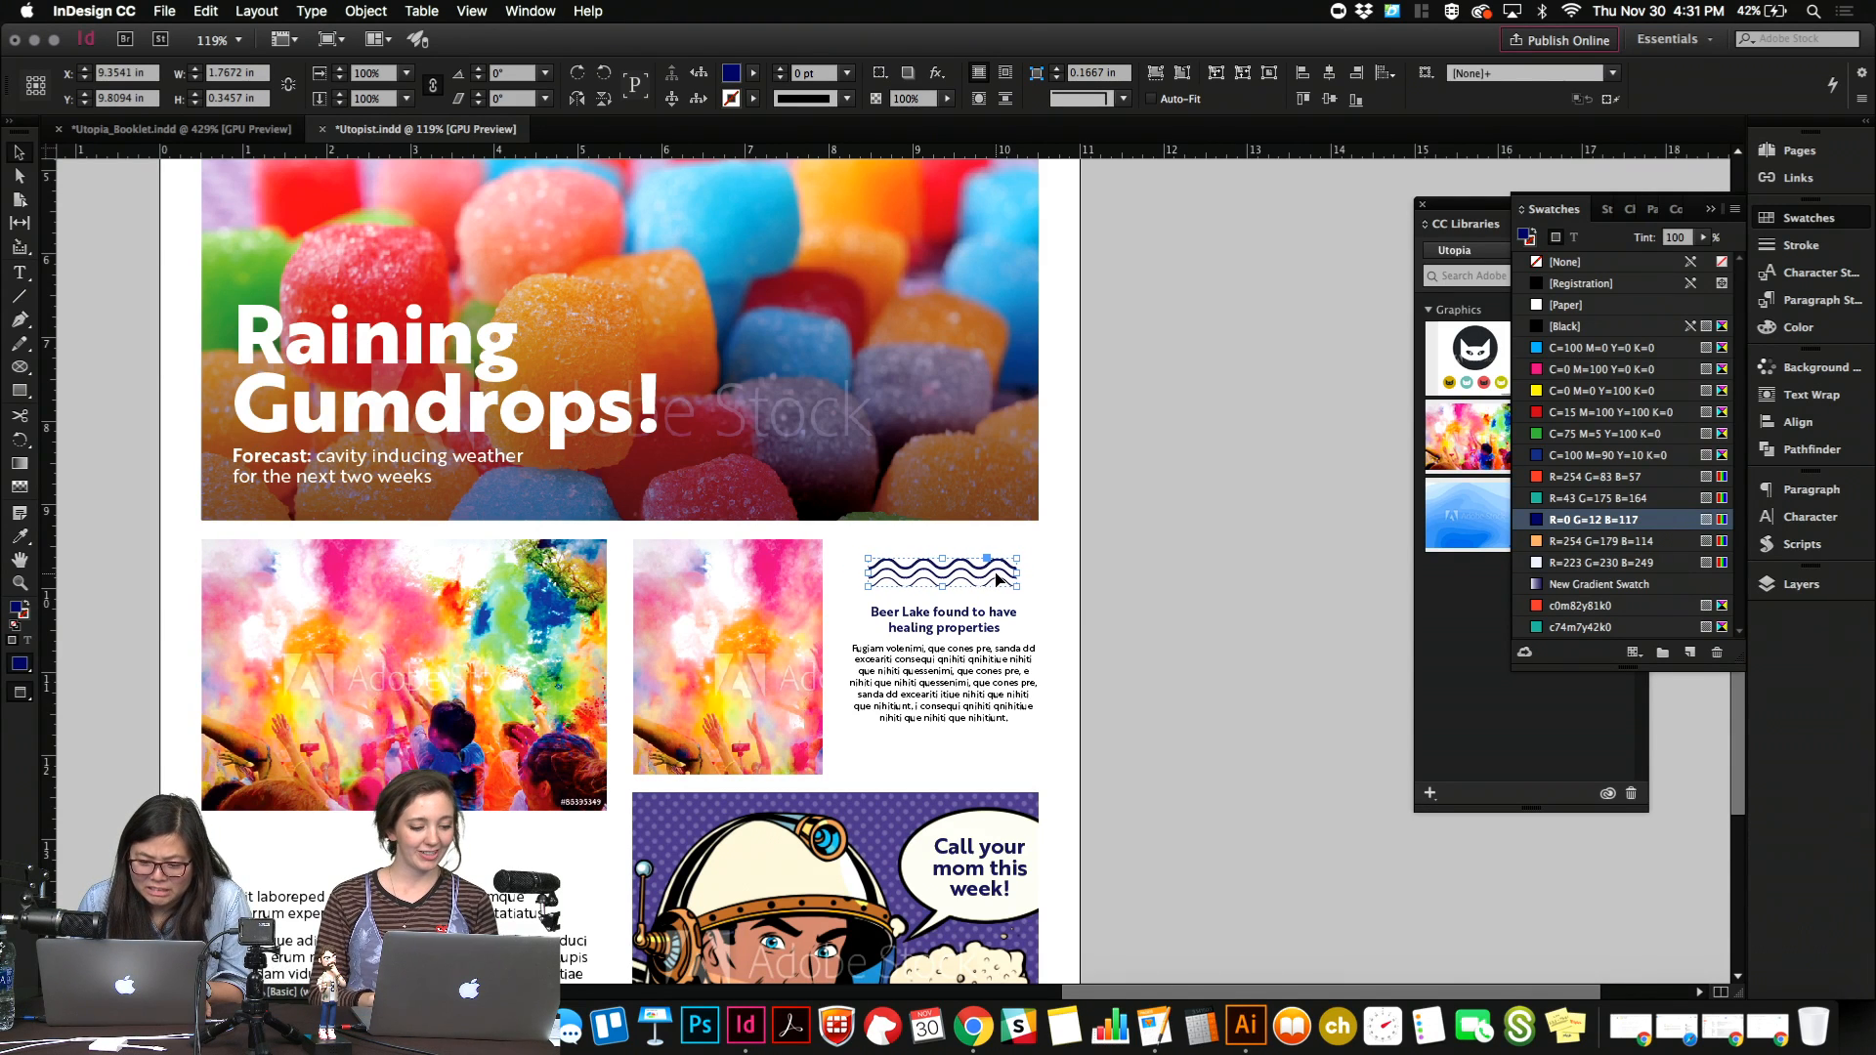
click(1038, 593)
Copy the navy rule under the mountain icon and fit the copy to the column width between the waves and Beer Lake heading.
scroll(1035, 587, up, 5)
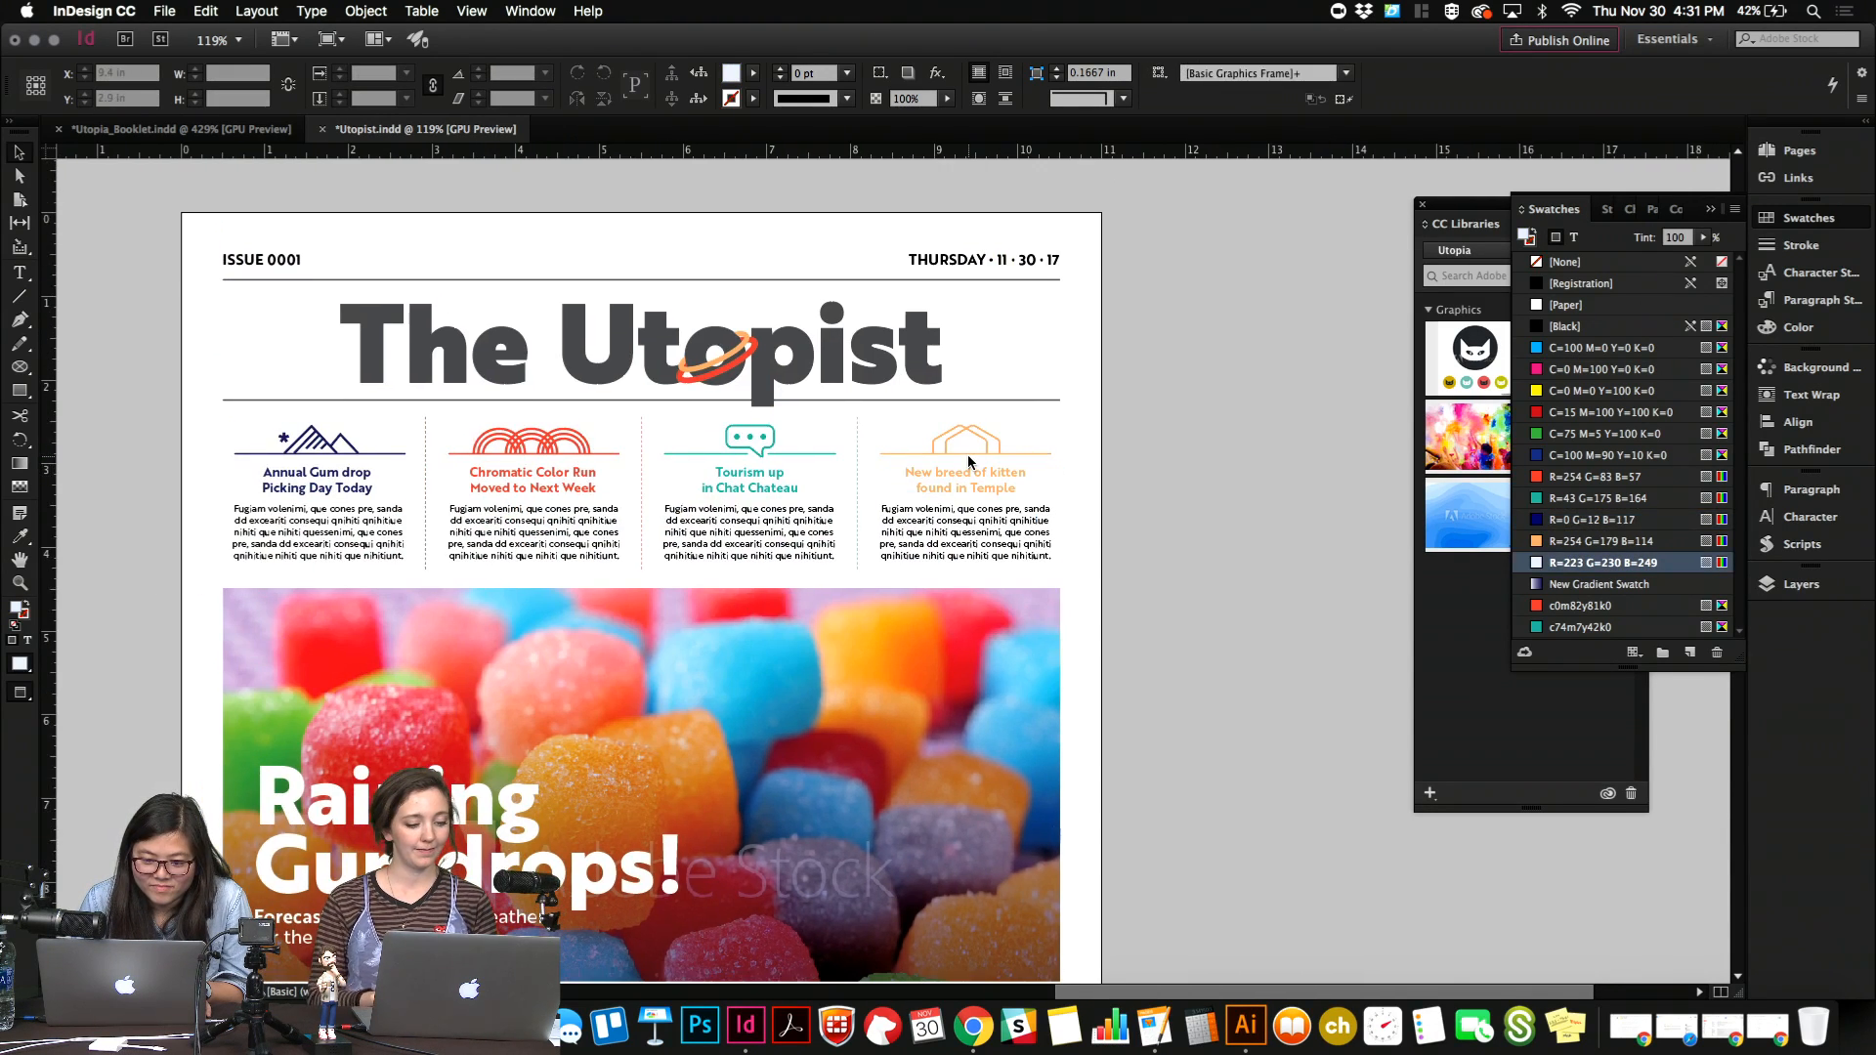
click(967, 456)
scroll(967, 456, down, 6)
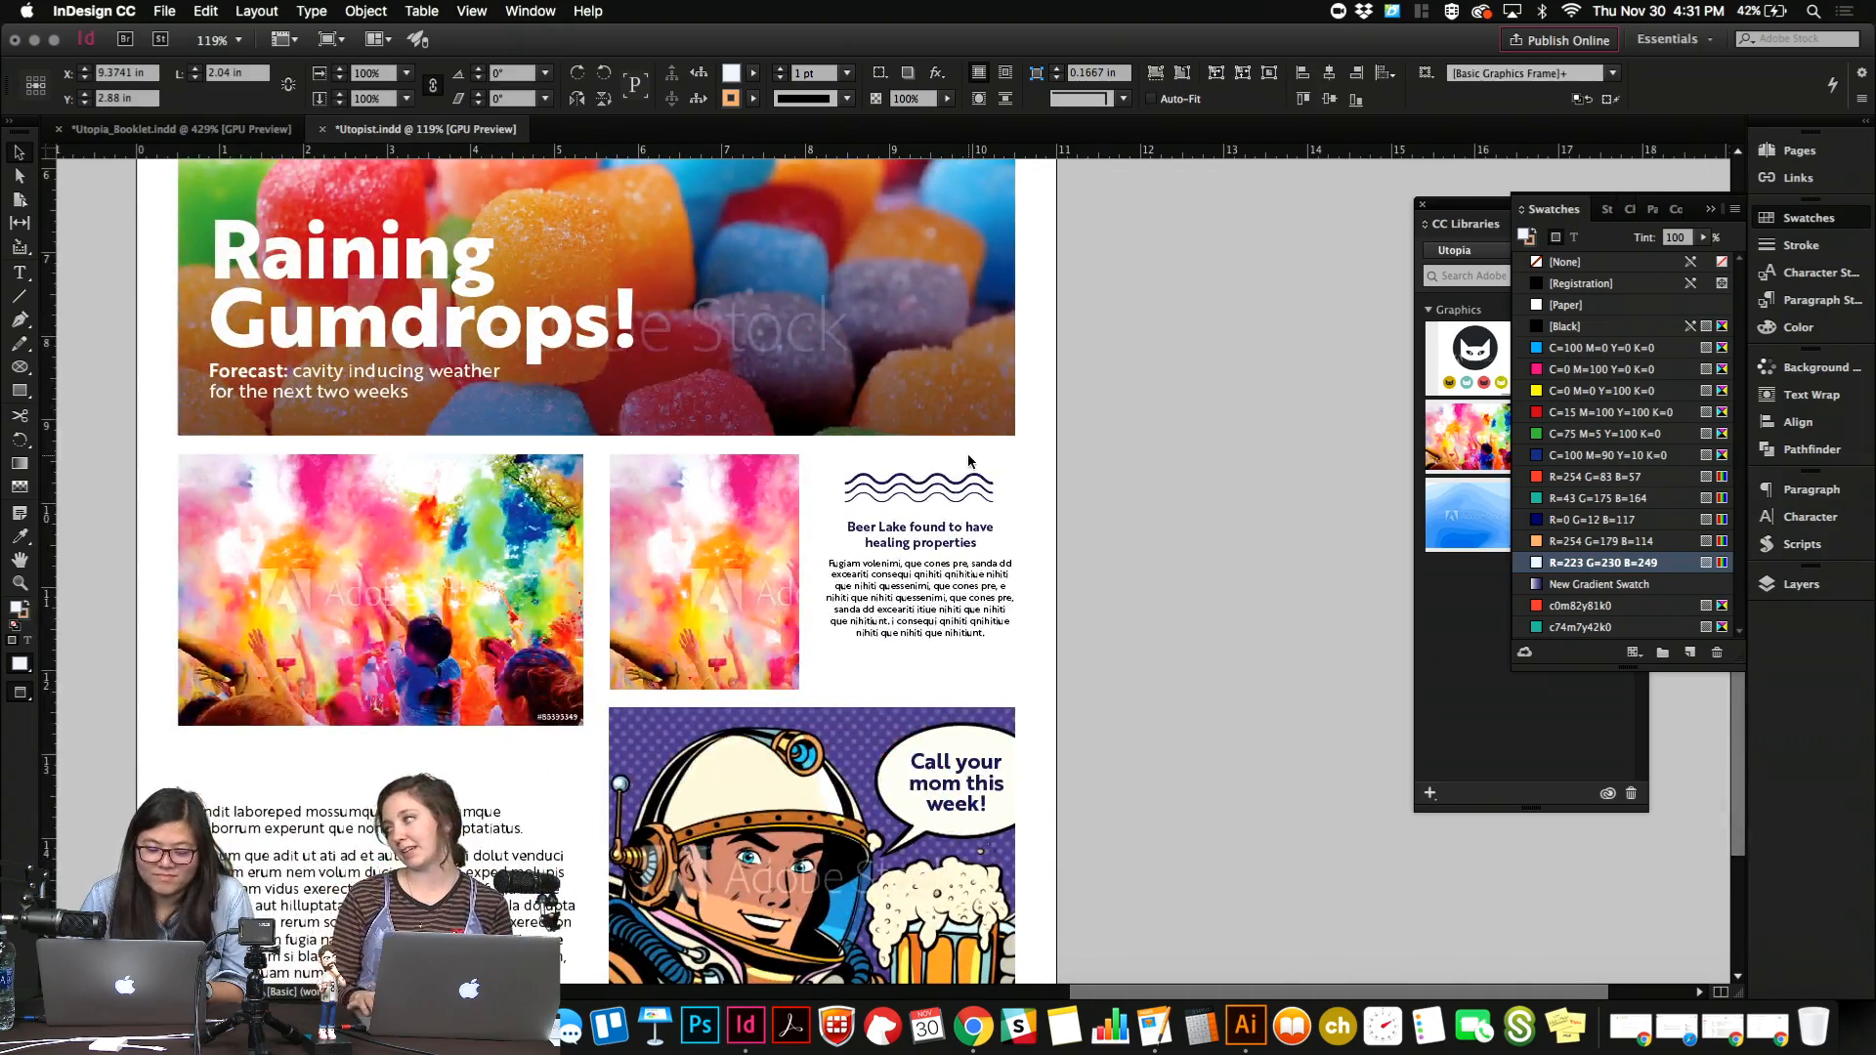
scroll(967, 455, left, 5)
scroll(967, 456, up, 7)
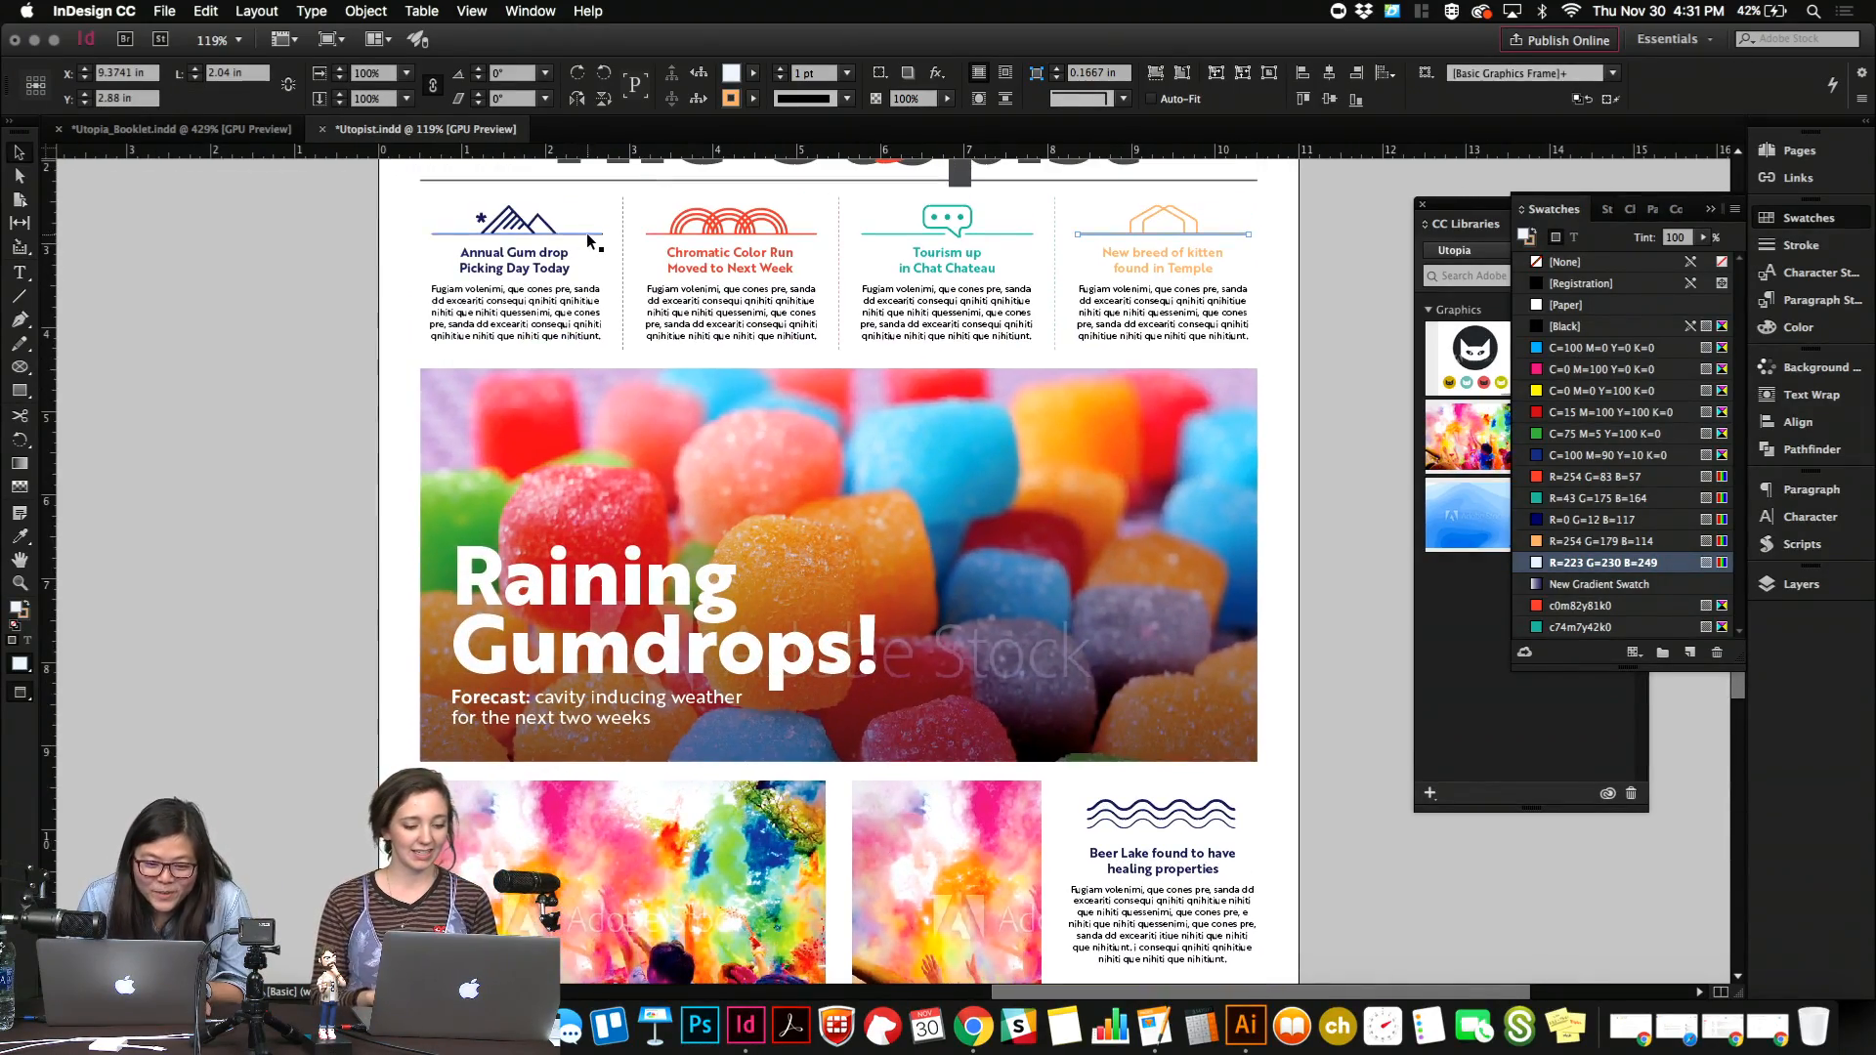
click(587, 233)
scroll(586, 235, down, 5)
scroll(586, 234, up, 4)
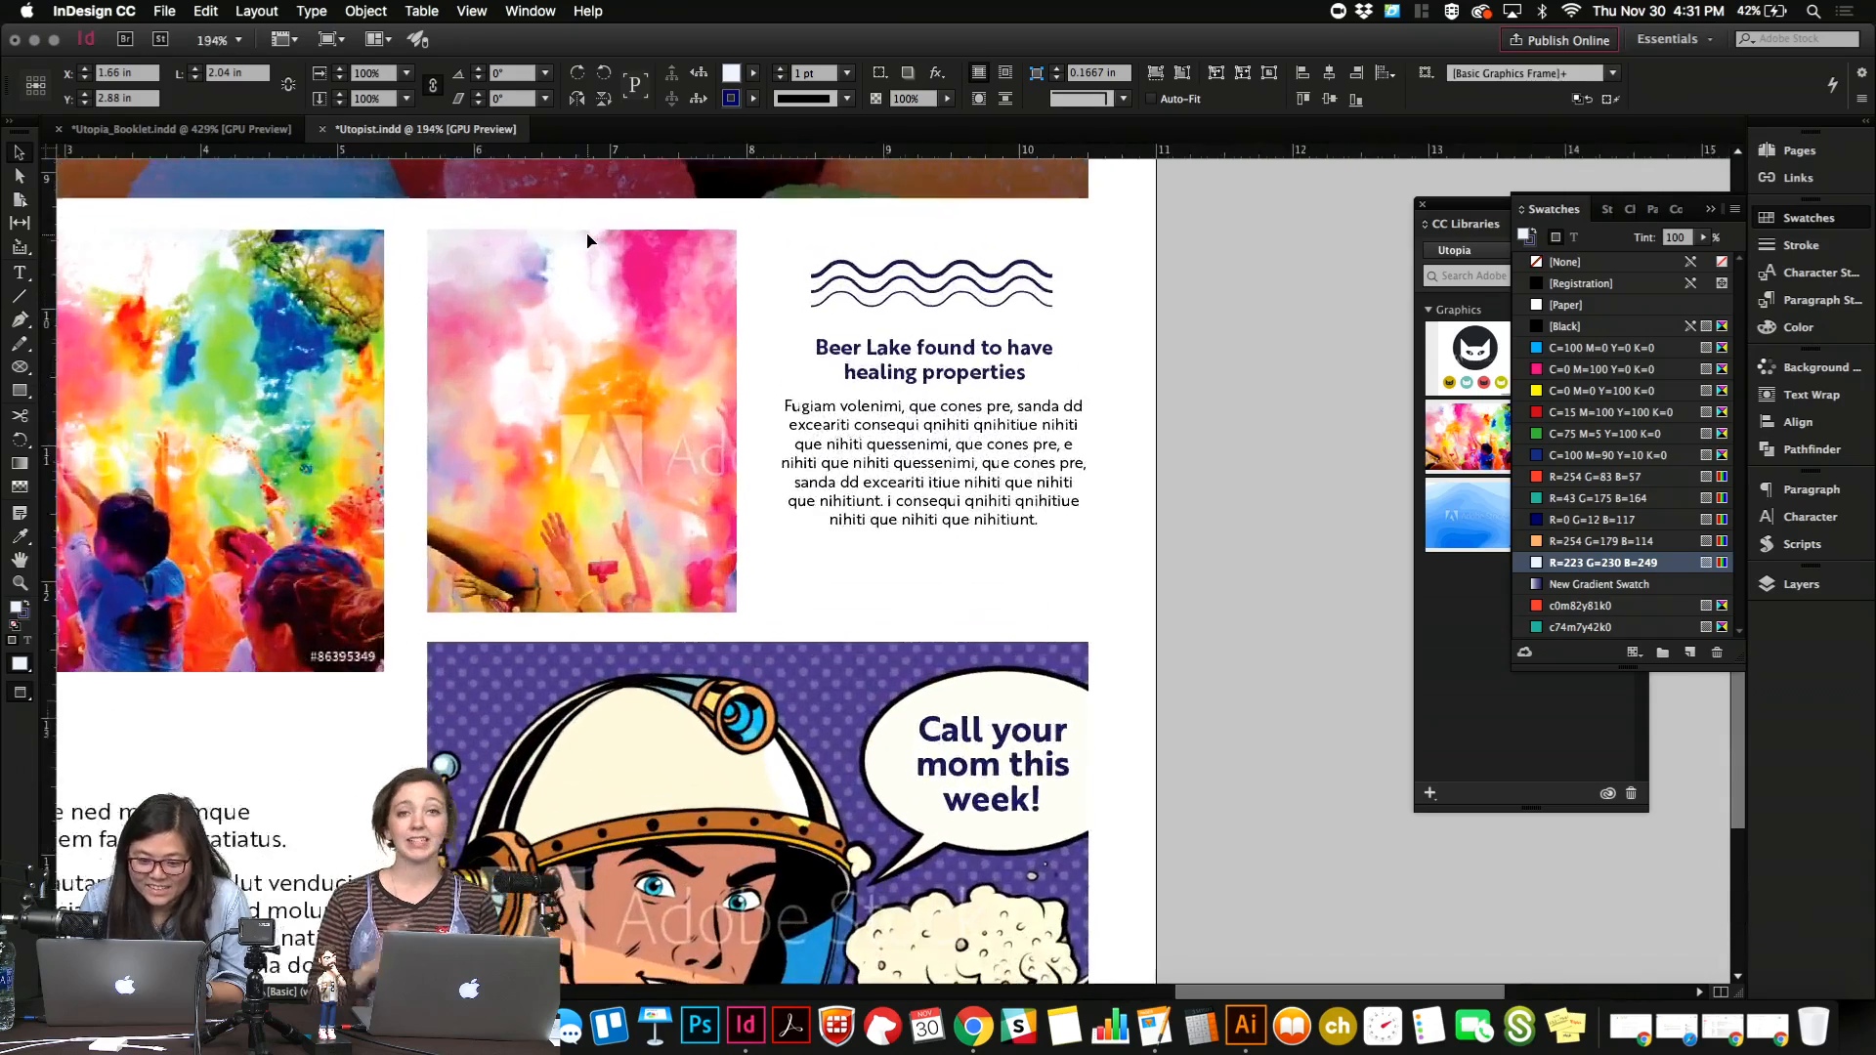
key(super+v)
drag(1012, 571, 1039, 331)
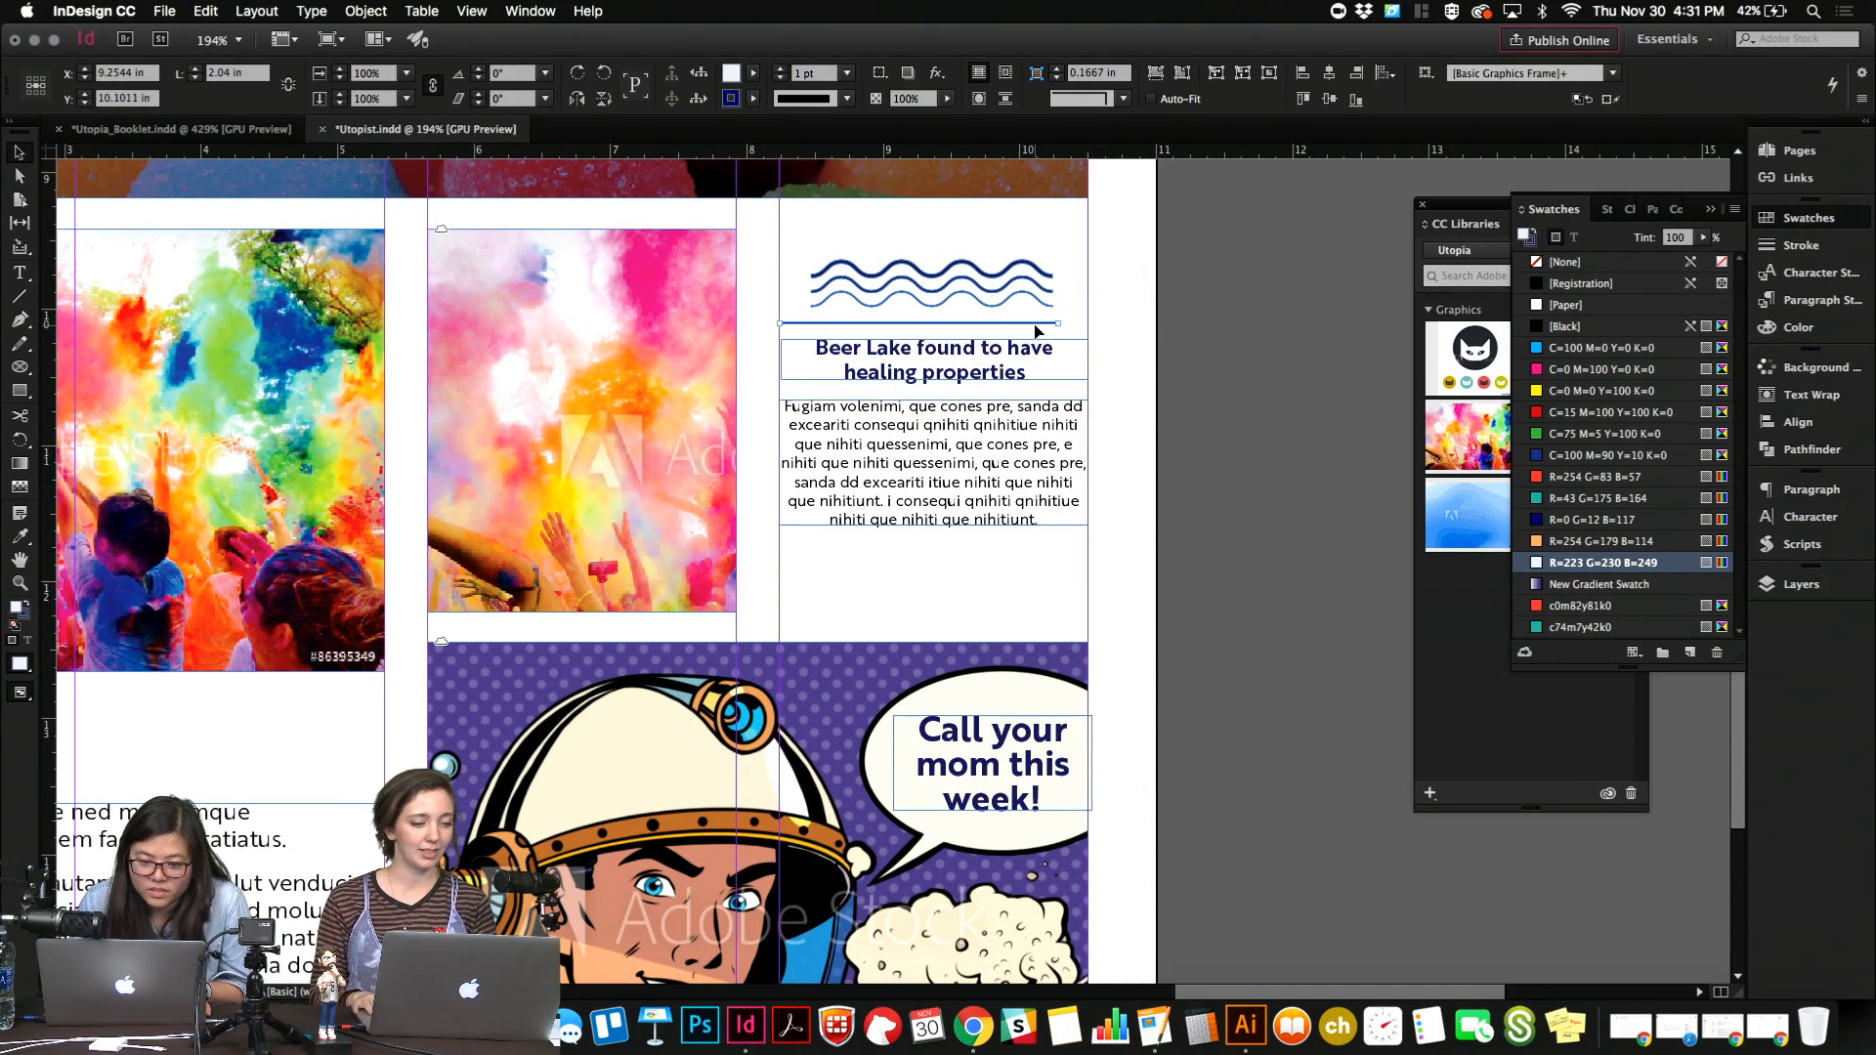
Align the left edge of the Beer Lake heading's frame with the column guide.
click(1130, 343)
click(928, 377)
drag(780, 361, 778, 361)
click(1164, 372)
key(w)
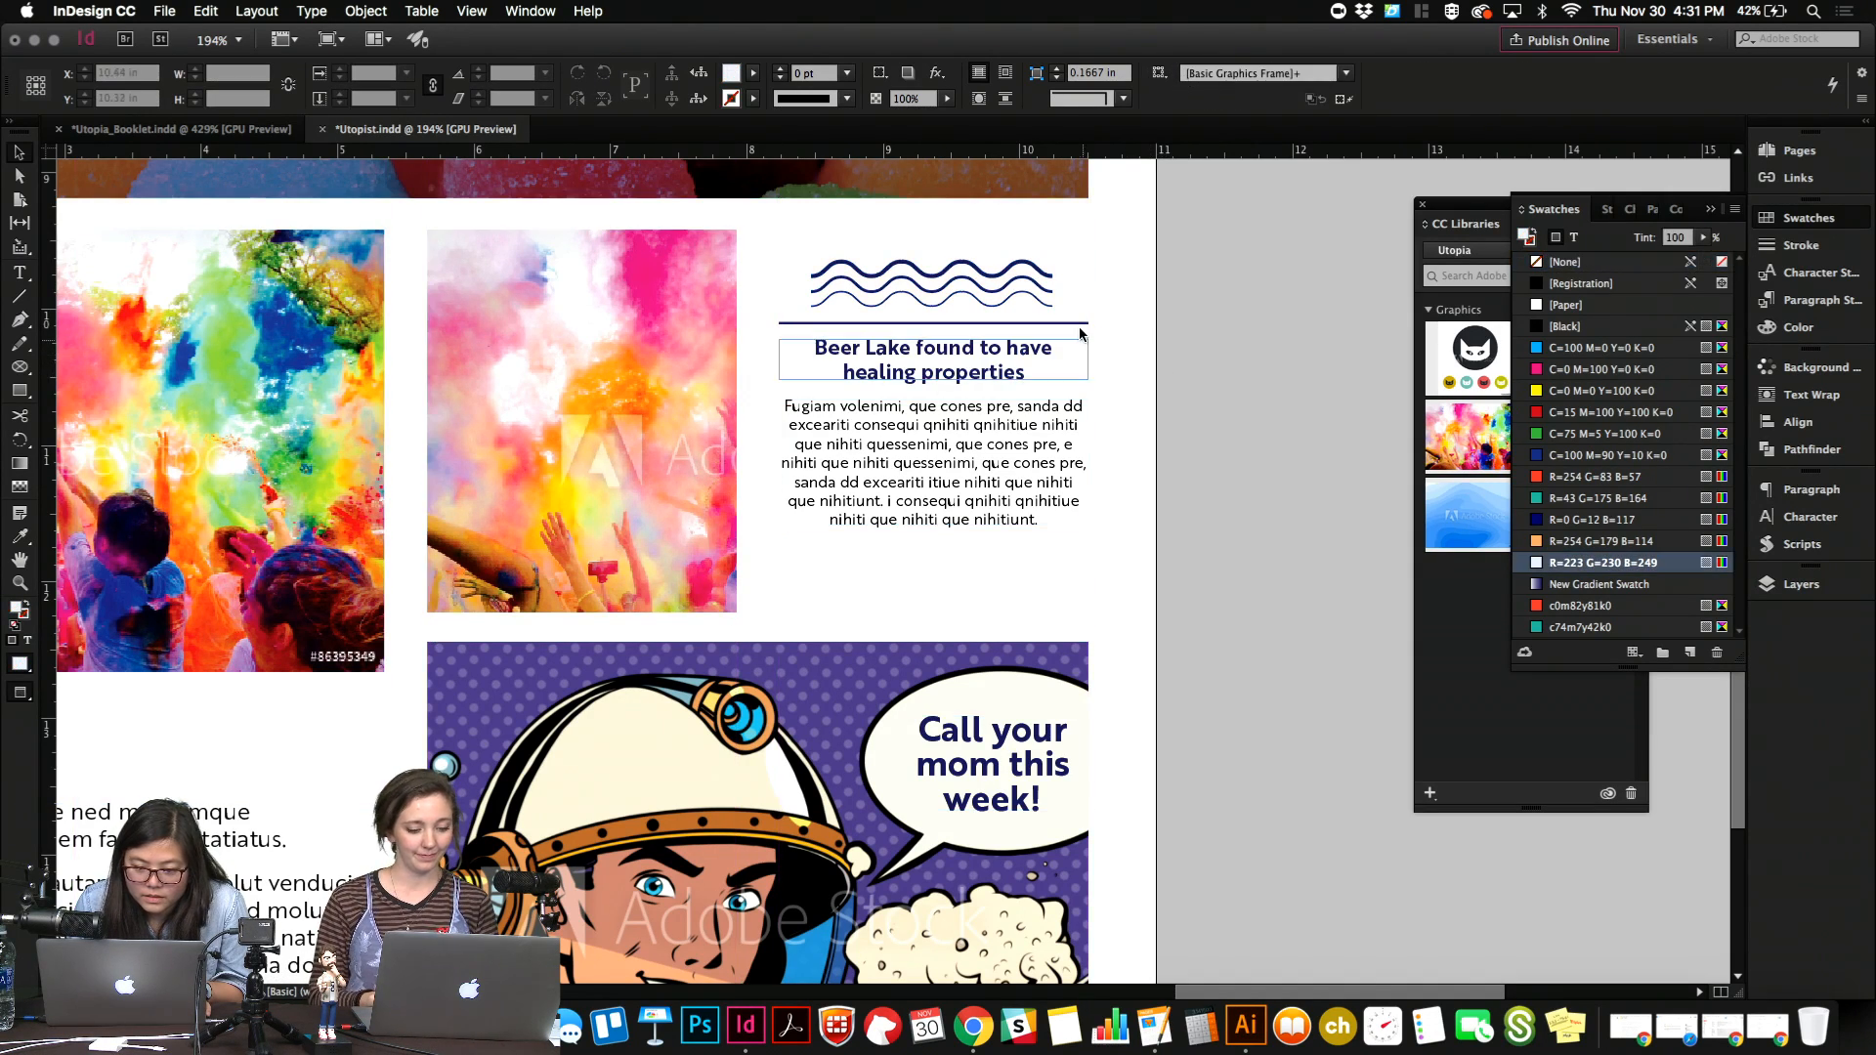
Nudge the navy rule up slightly and the Beer Lake heading and story down slightly to even the spacing.
click(1044, 330)
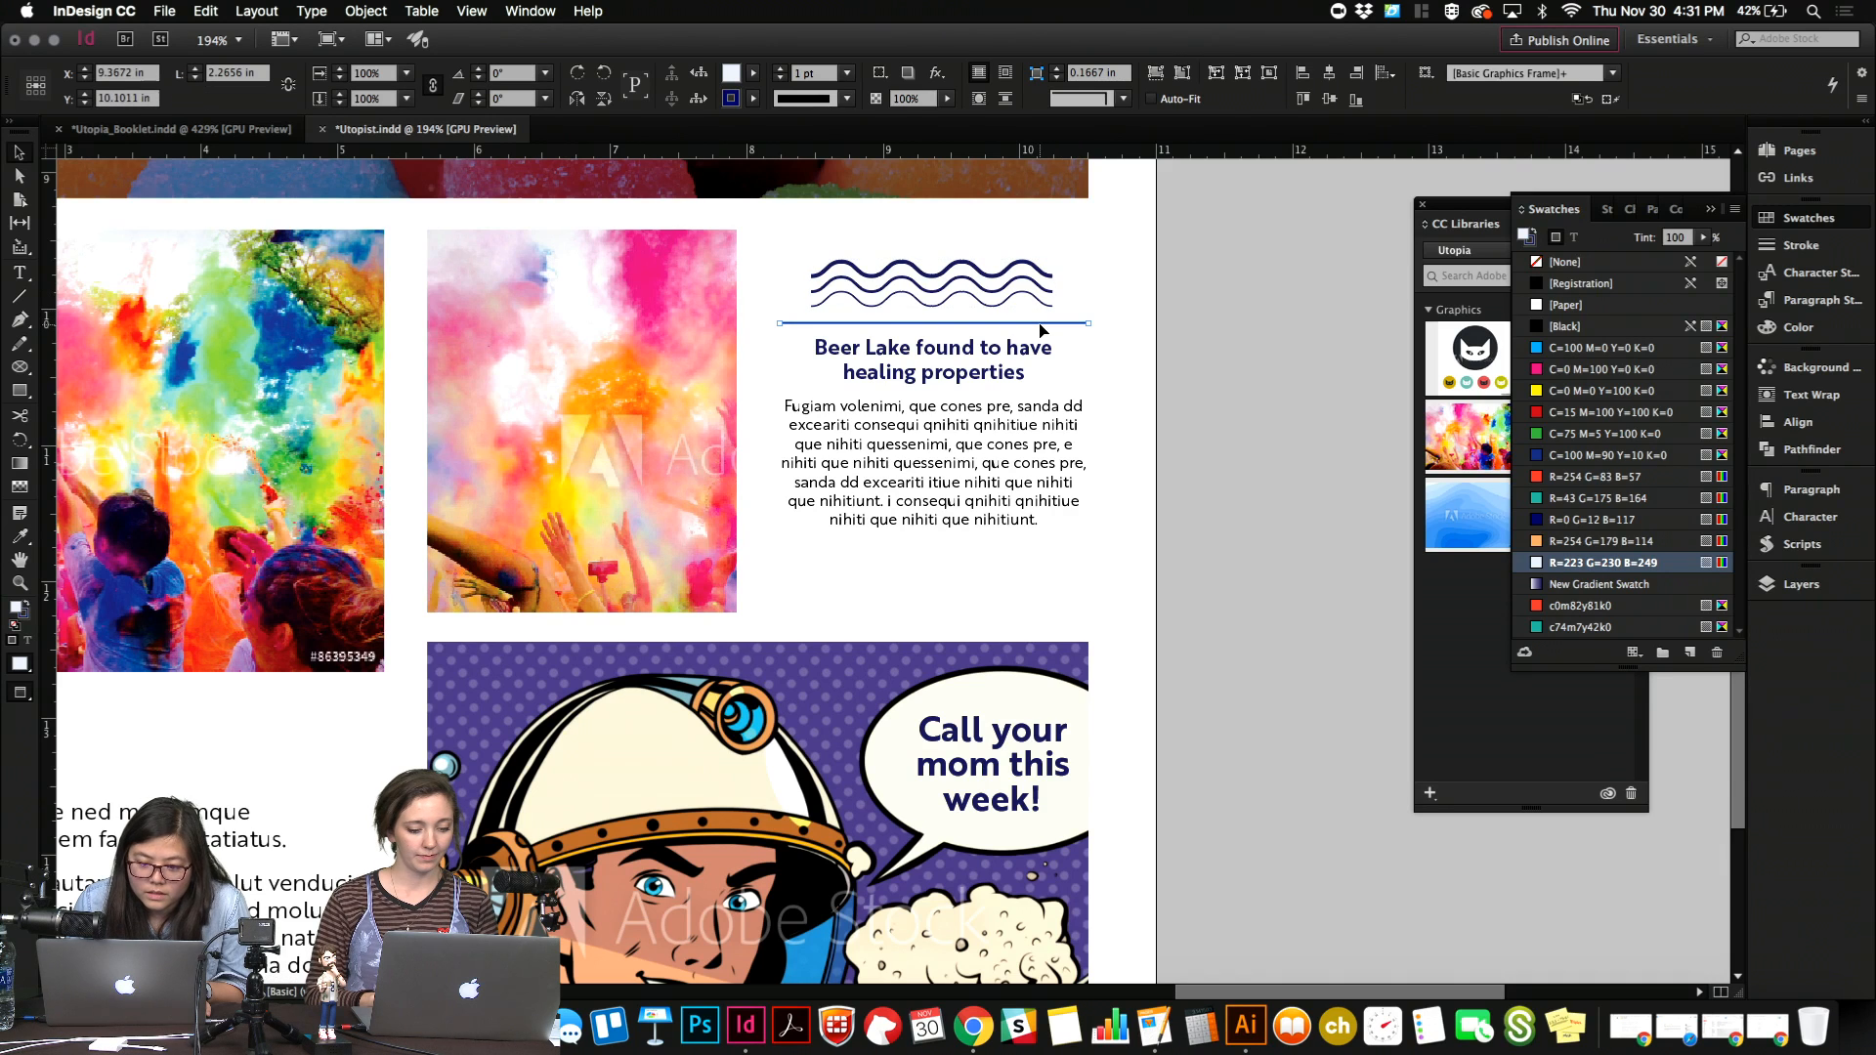
click(1147, 376)
click(1019, 370)
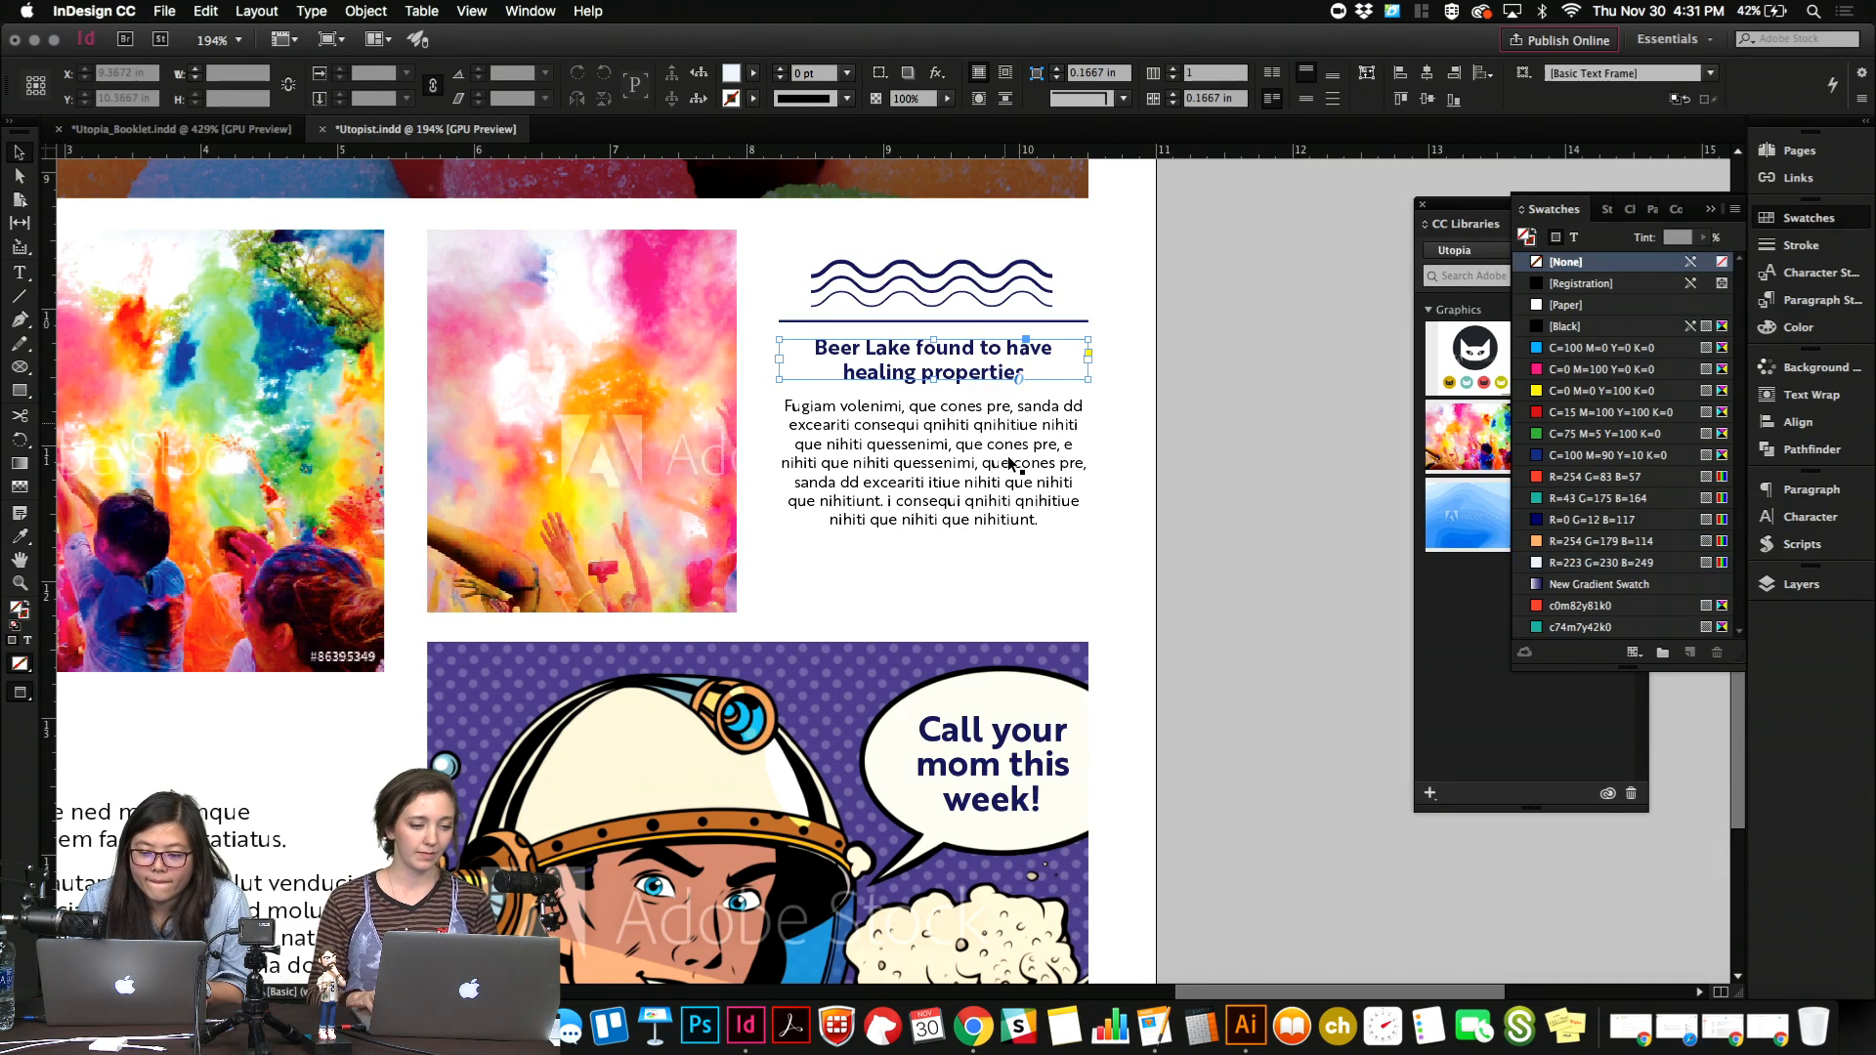
shift+click(1012, 460)
key(Down)
click(1163, 392)
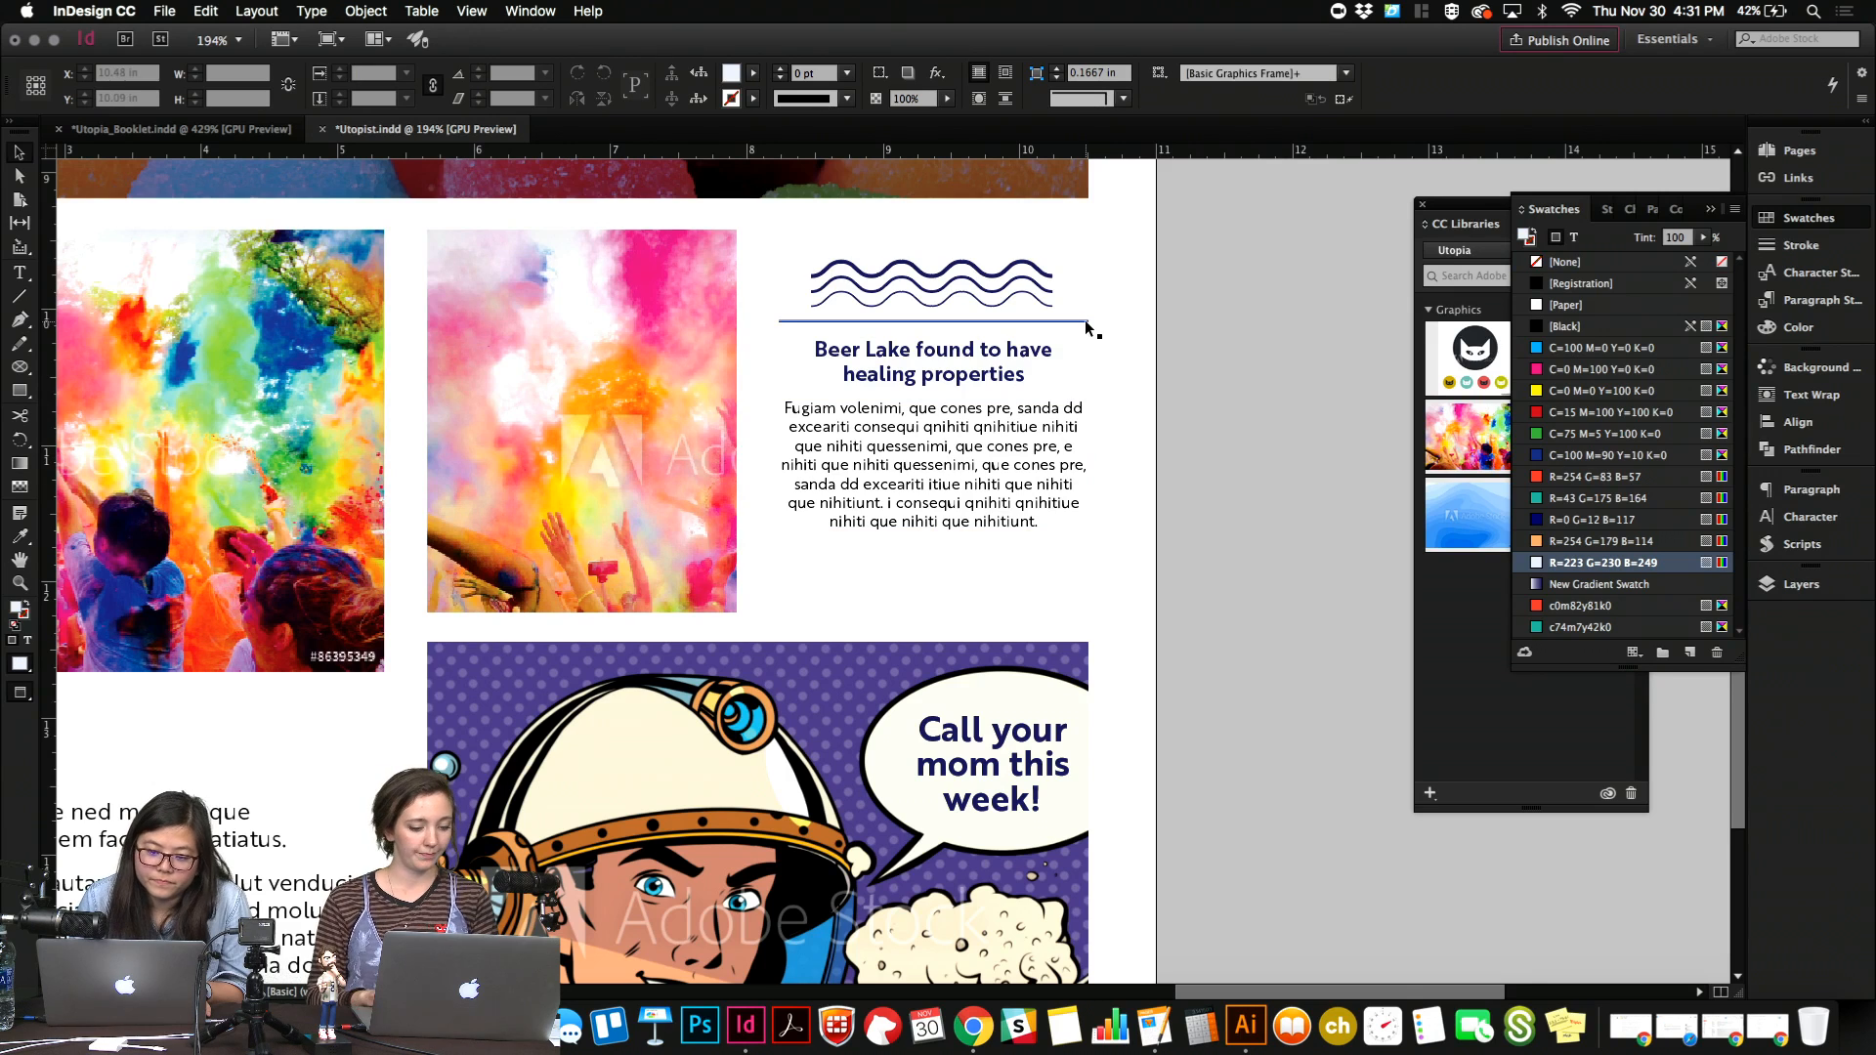
Move the waves, rule, heading and story up together, leaving a small gap below the cropped photo's top edge.
drag(1151, 261, 990, 476)
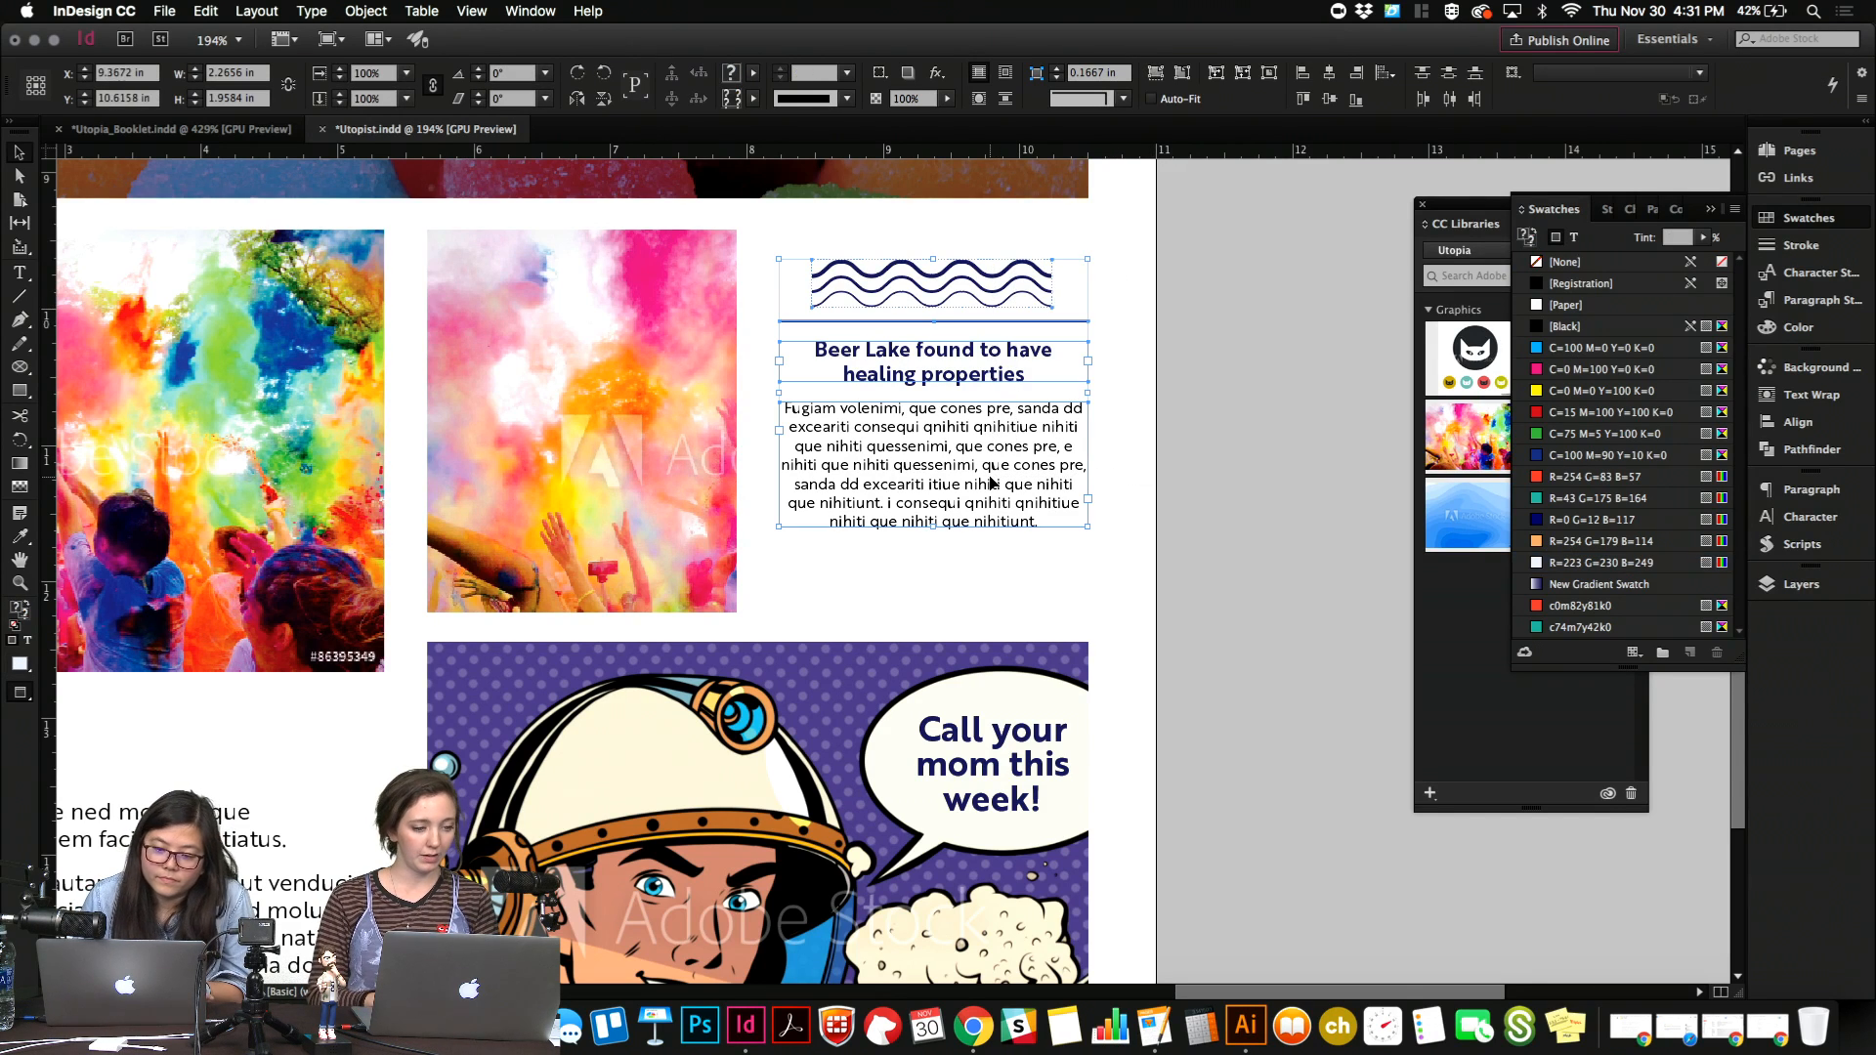
key(w)
key(shift+Up)
key(Up)
key(Up)
key(Up)
key(Up)
key(w)
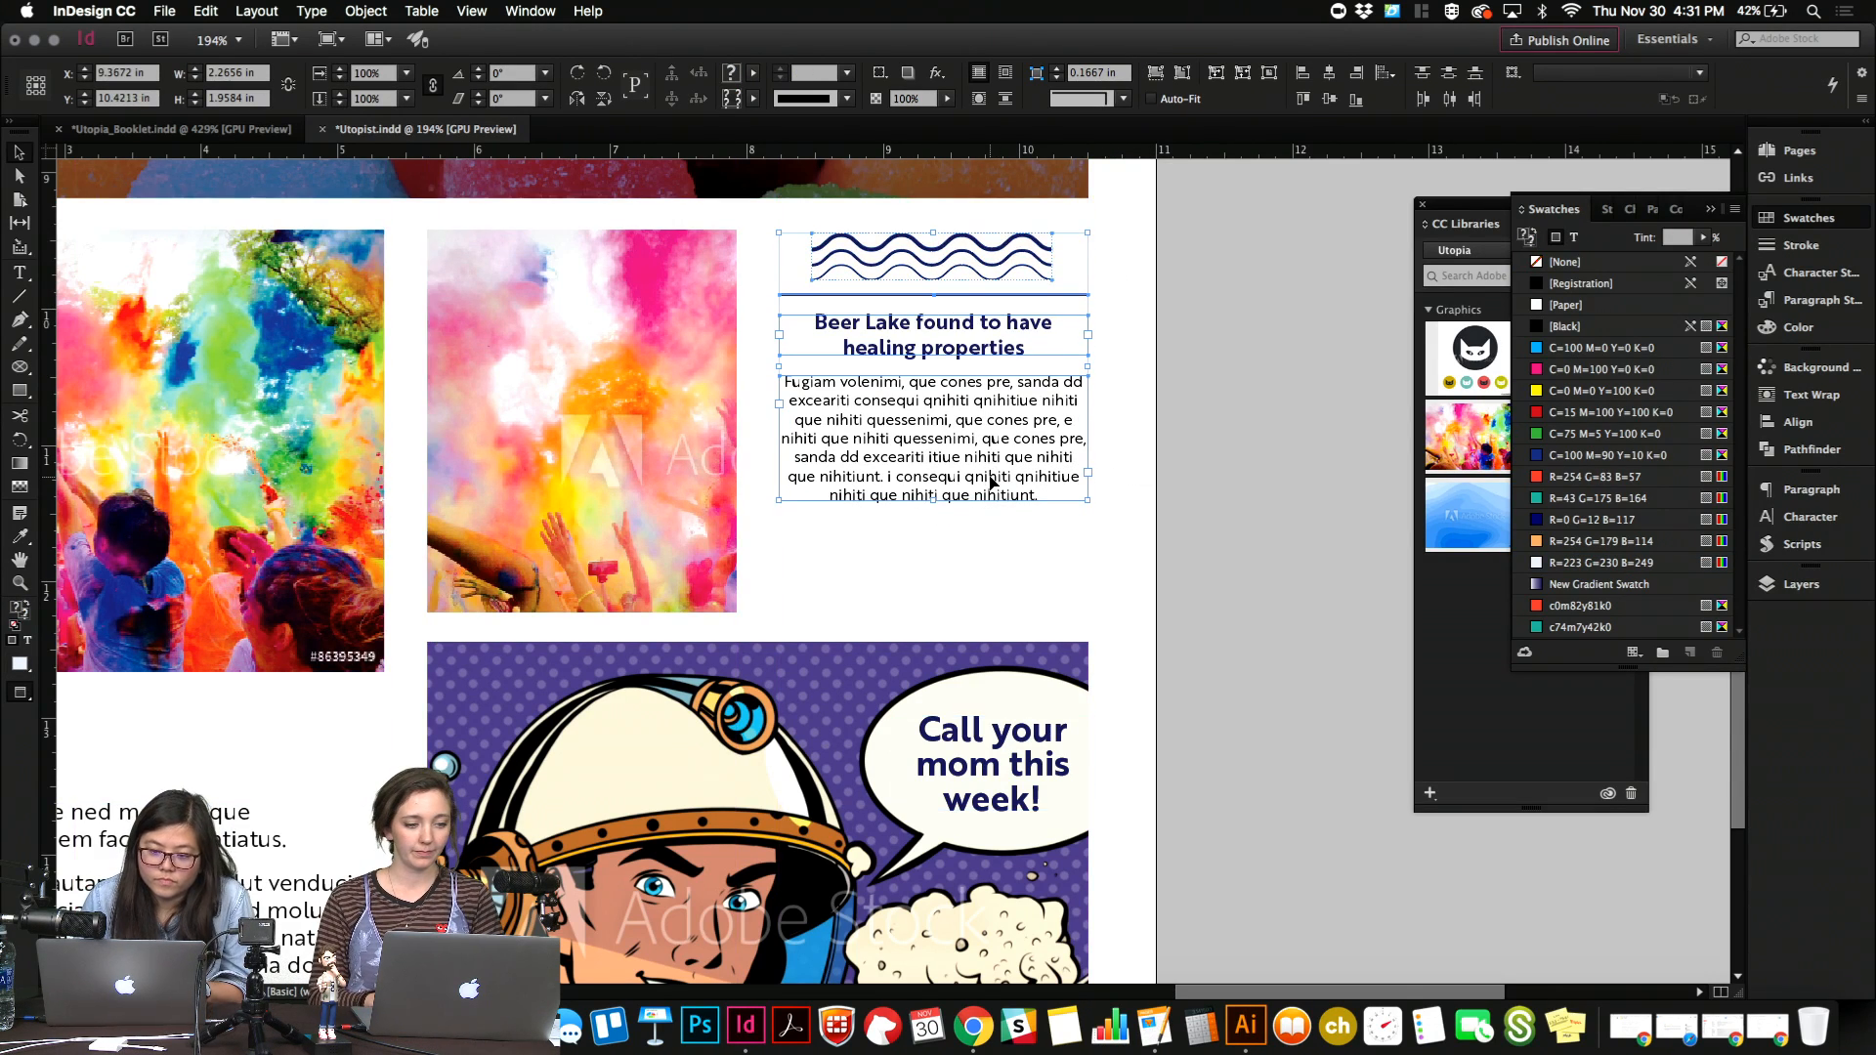
key(shift+Down)
key(w)
key(w)
Try to extend the Beer Lake story's frame down to the cropped photo's bottom edge.
click(1024, 515)
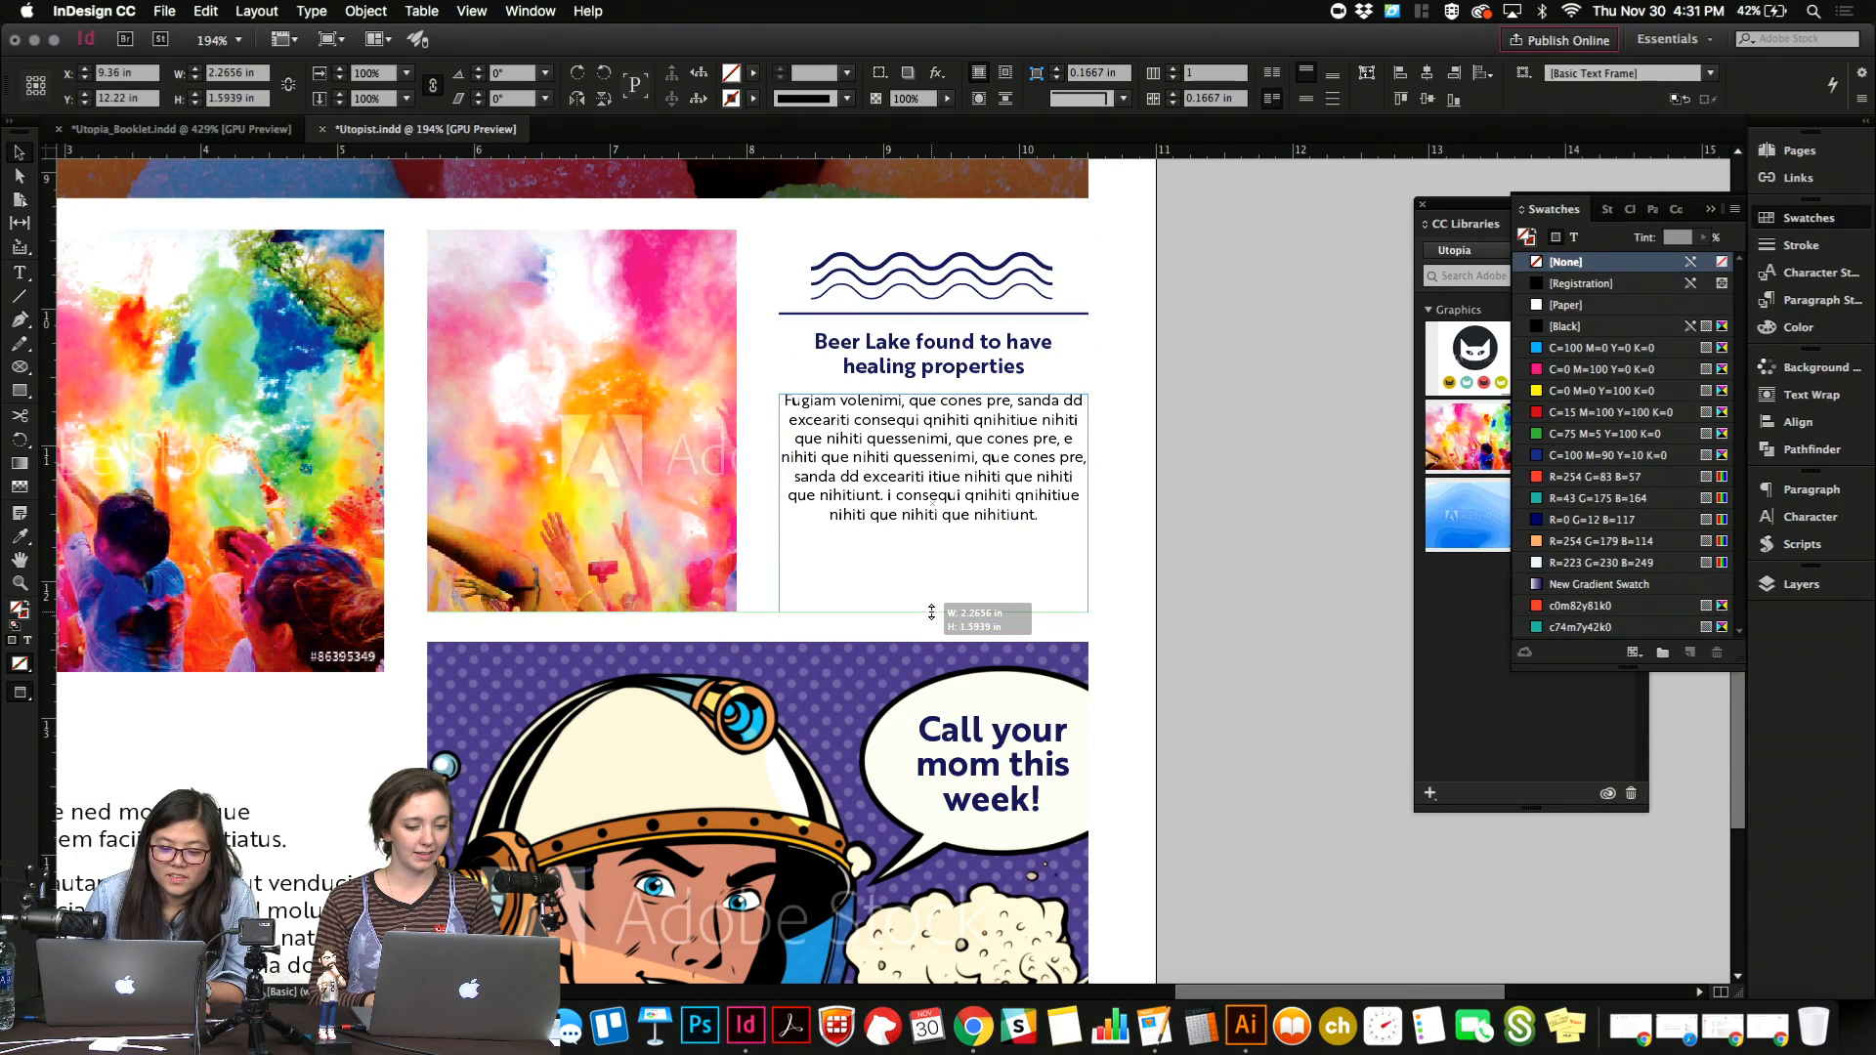
double_click(943, 515)
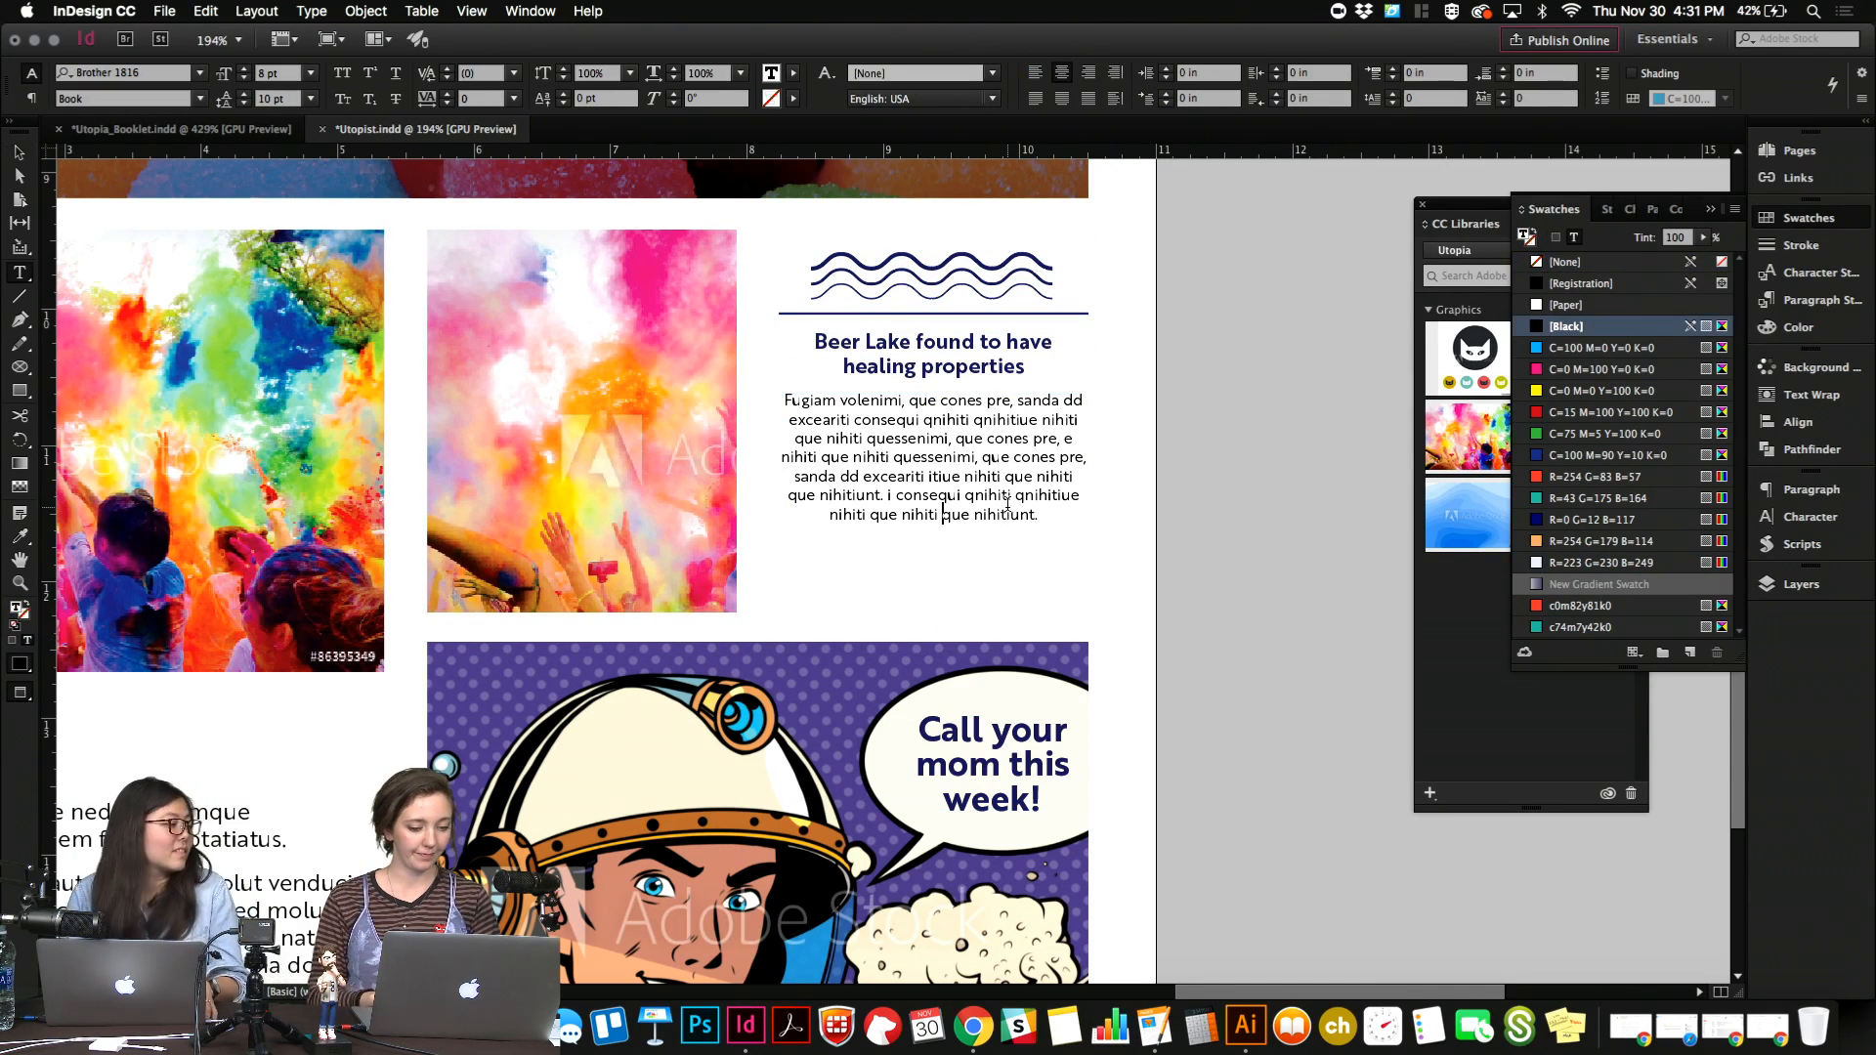
key(Escape)
click(1198, 492)
Move the waves, rule, heading and story down together so they sit vertically centred beside the cropped photo.
key(super+0)
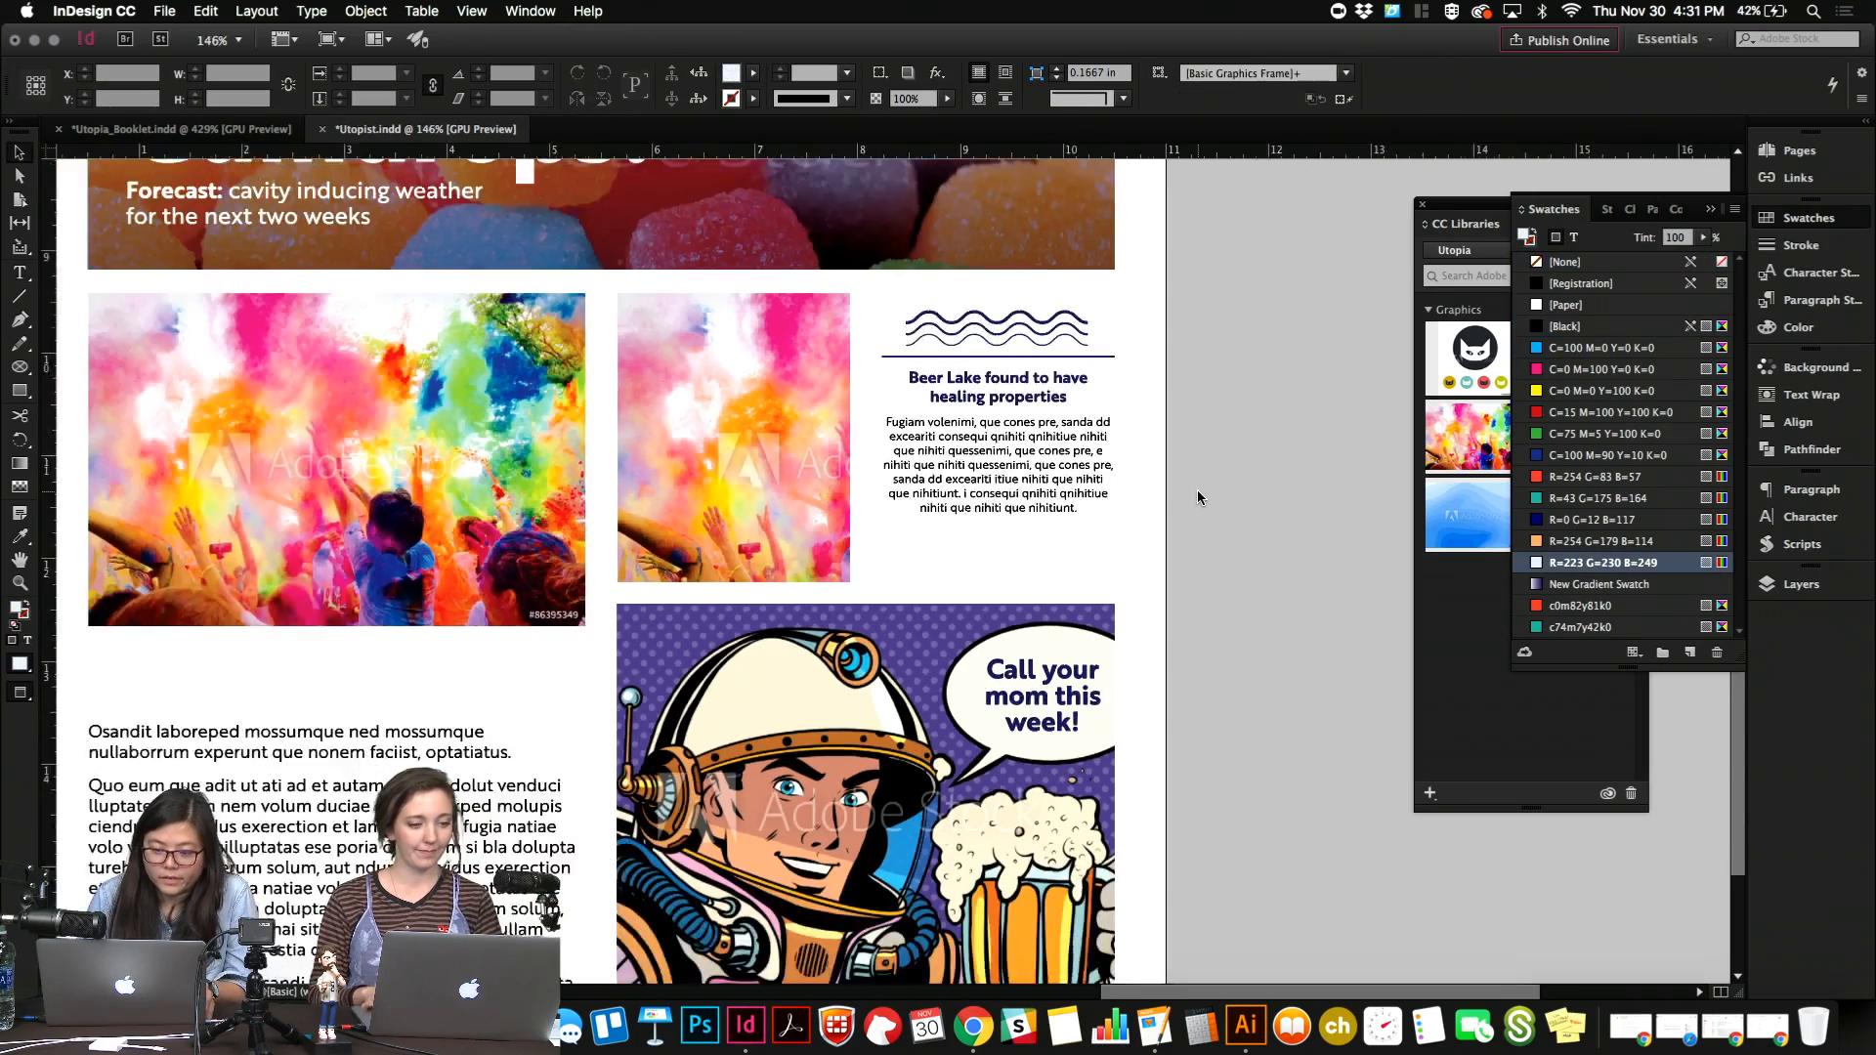
scroll(1198, 492, down, 2)
drag(1162, 353, 1030, 497)
key(shift+Down)
key(shift+Down)
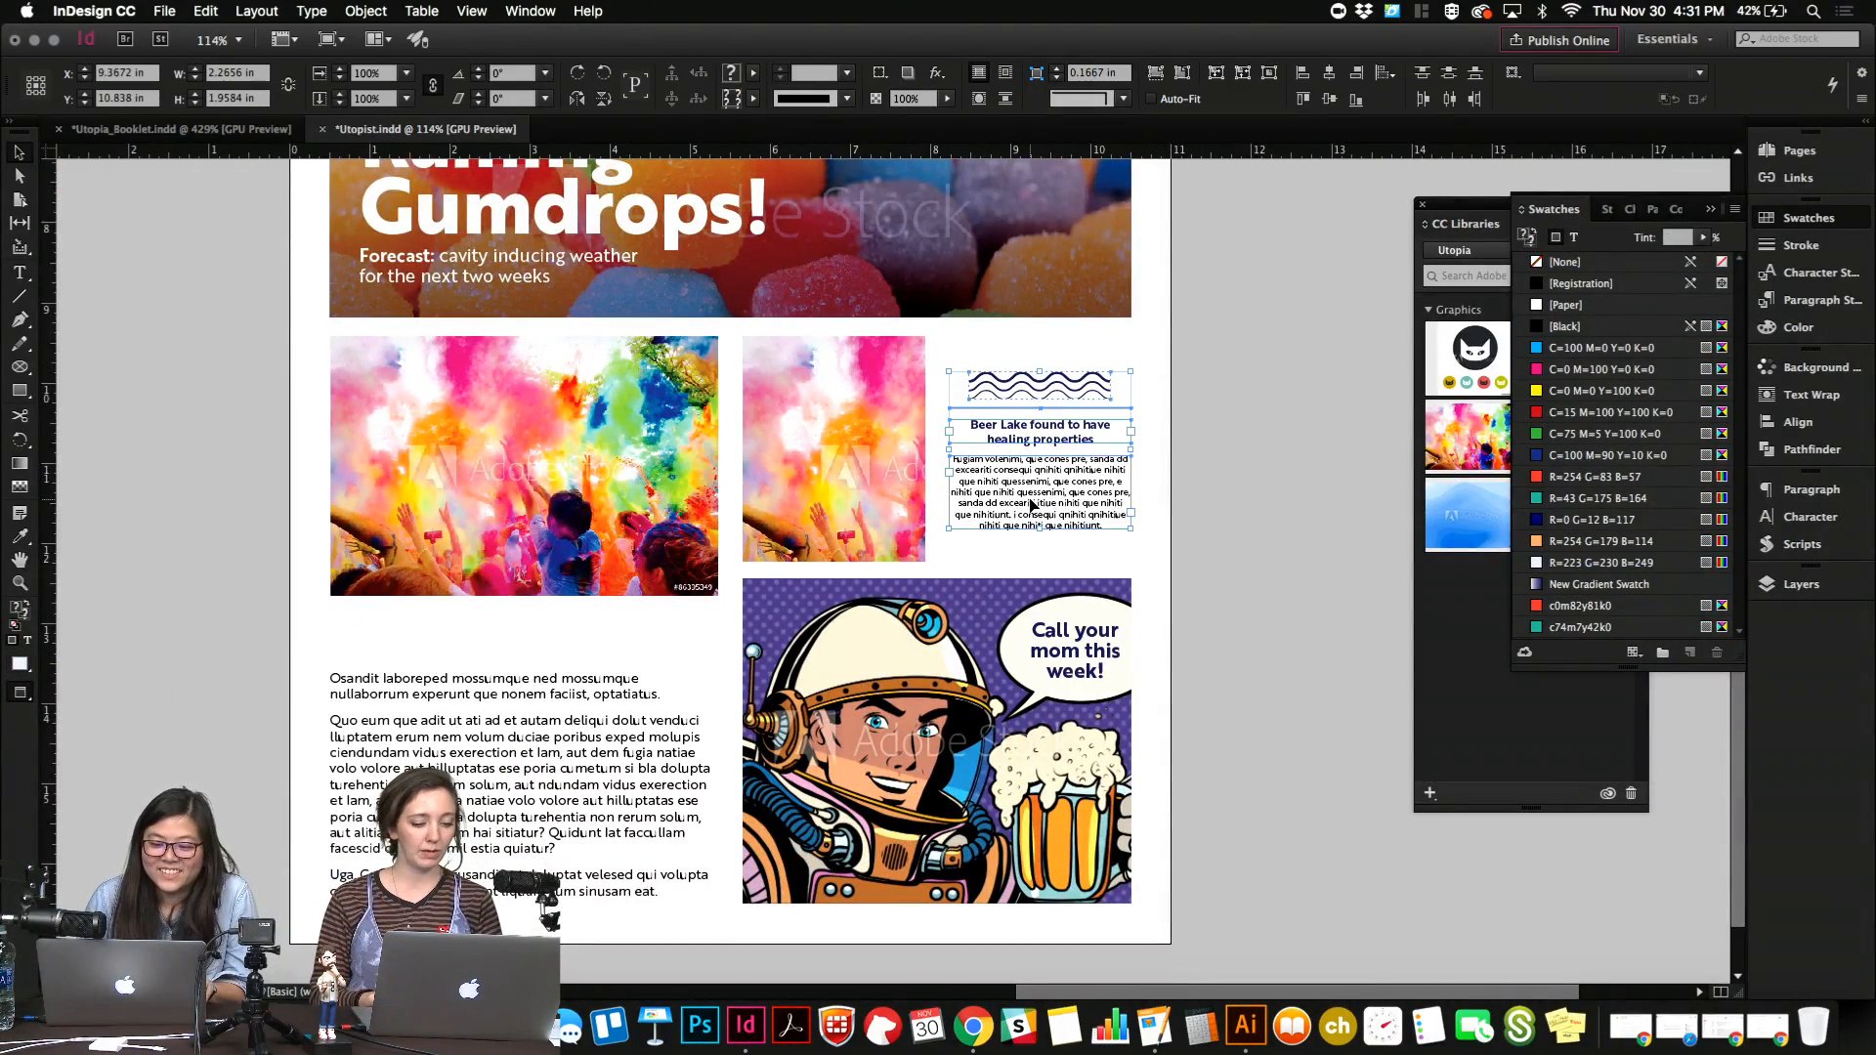
click(1213, 437)
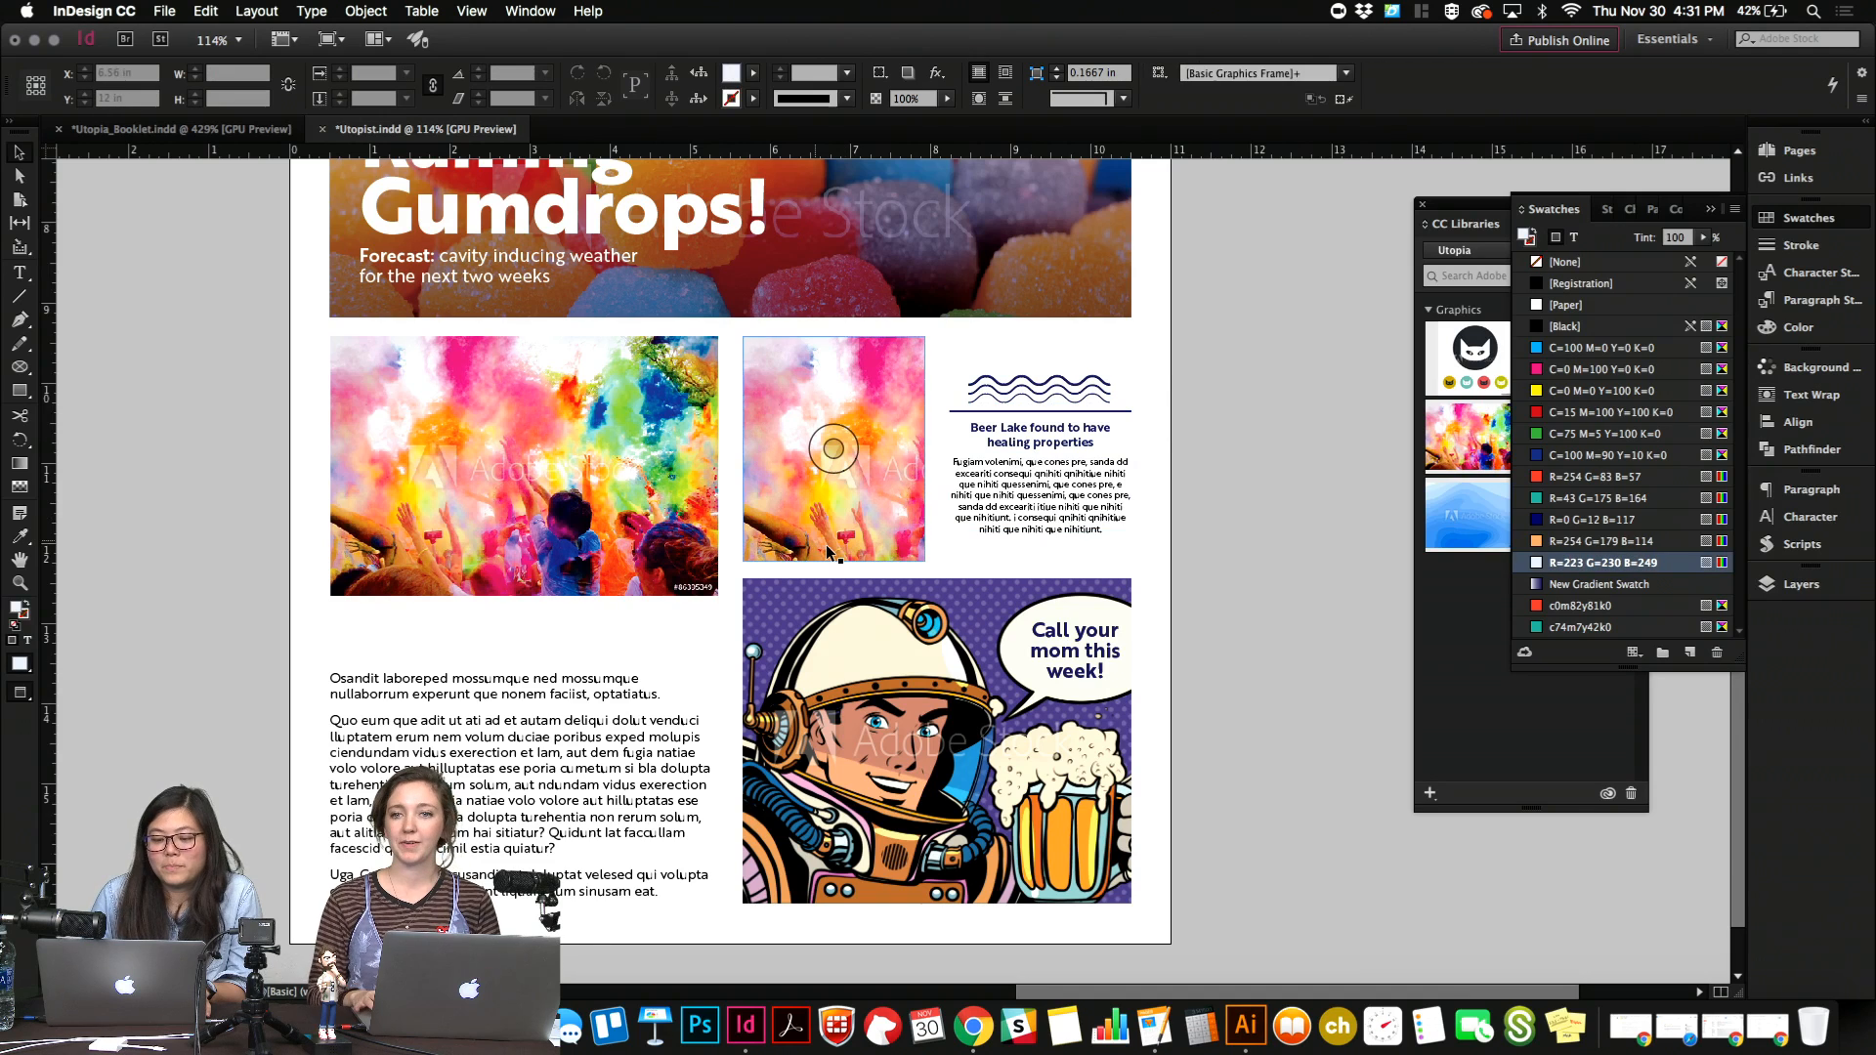
Delete the cropped color powder photo beside the Beer Lake story.
scroll(829, 550, left, 3)
scroll(828, 550, up, 1)
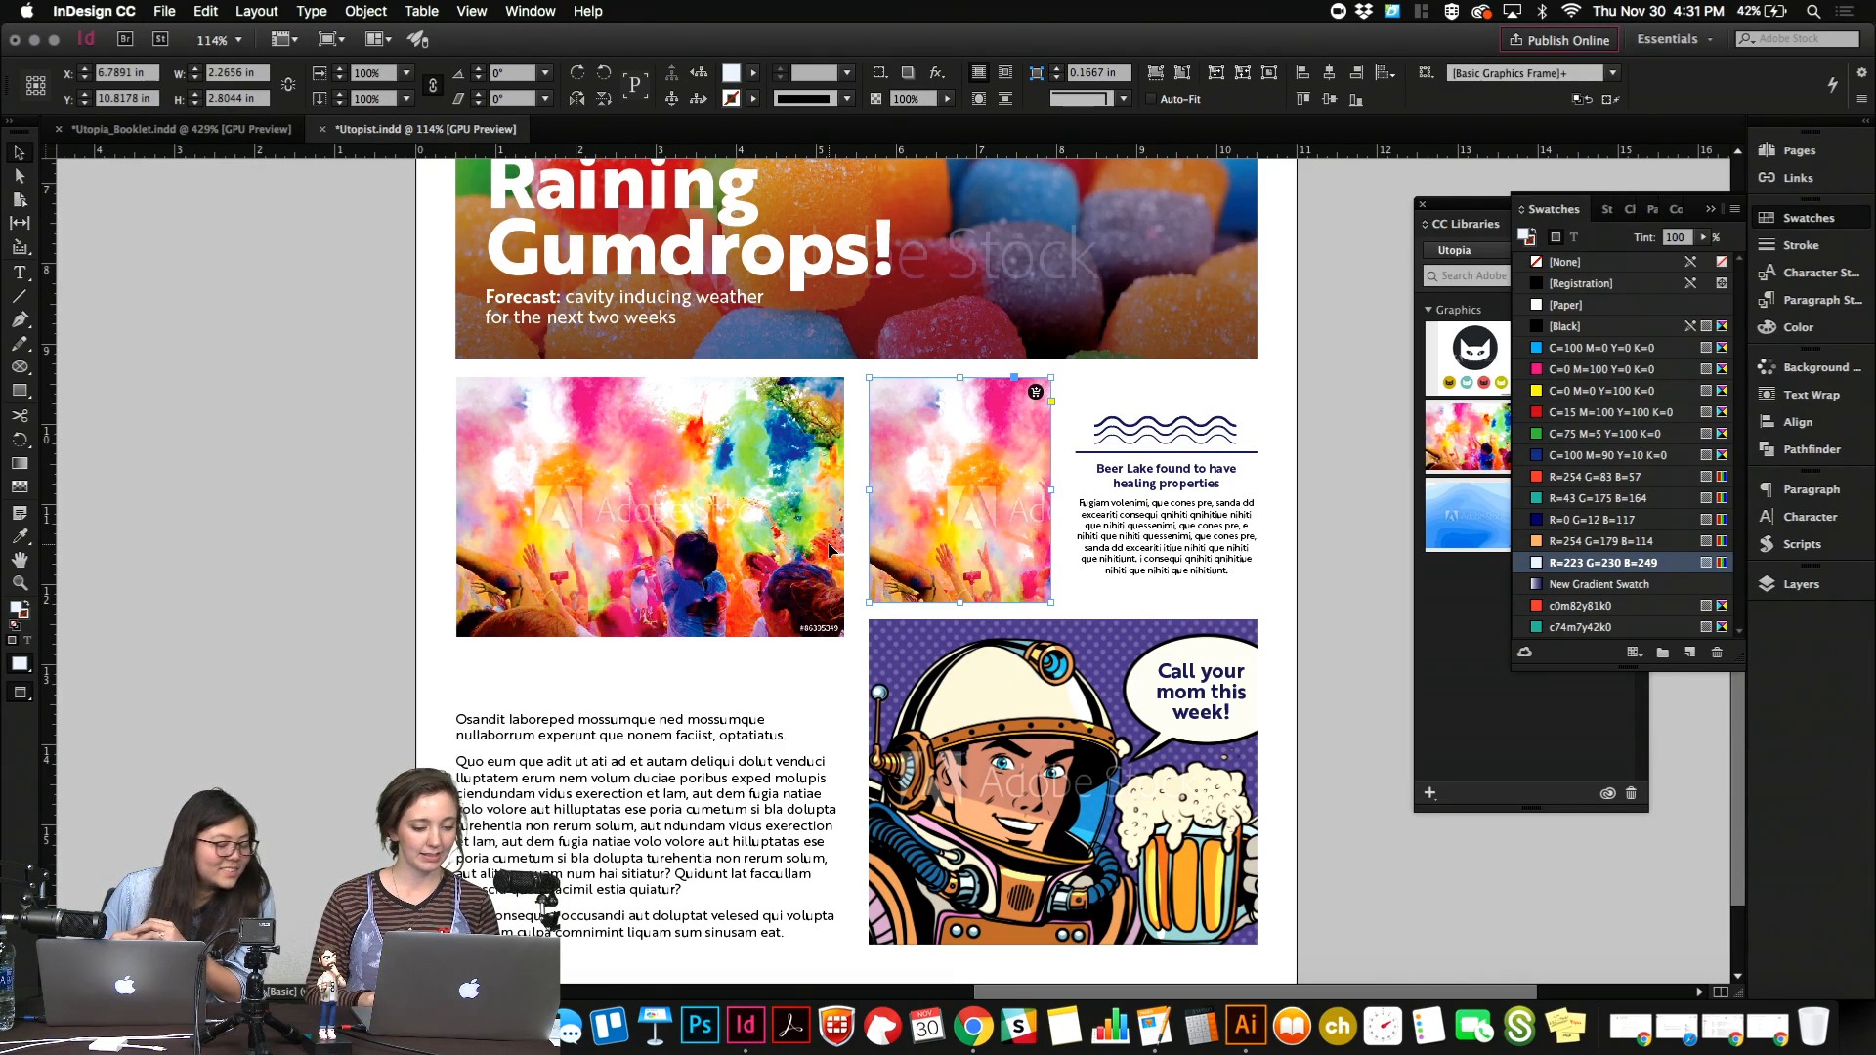
click(1079, 585)
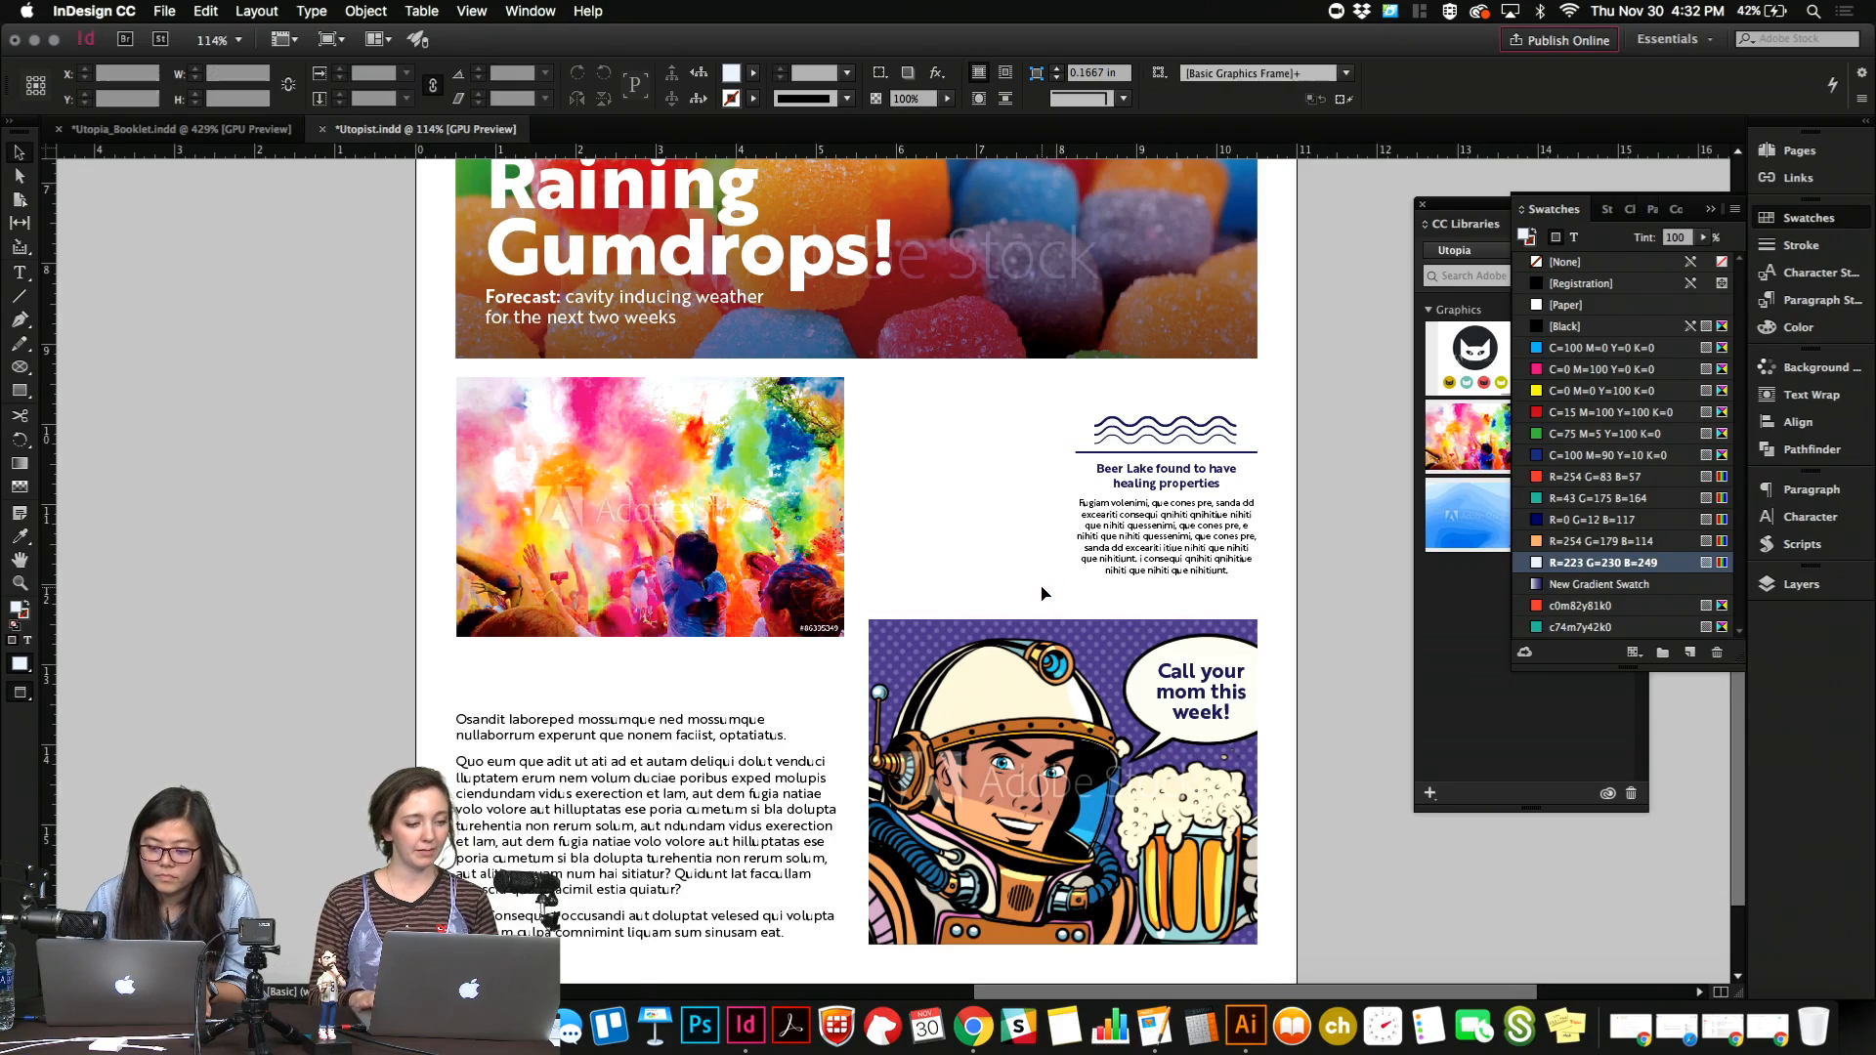
Copy the first dotted divider from the row of short stories and paste it into the lower part of the page.
scroll(678, 373, up, 5)
click(616, 361)
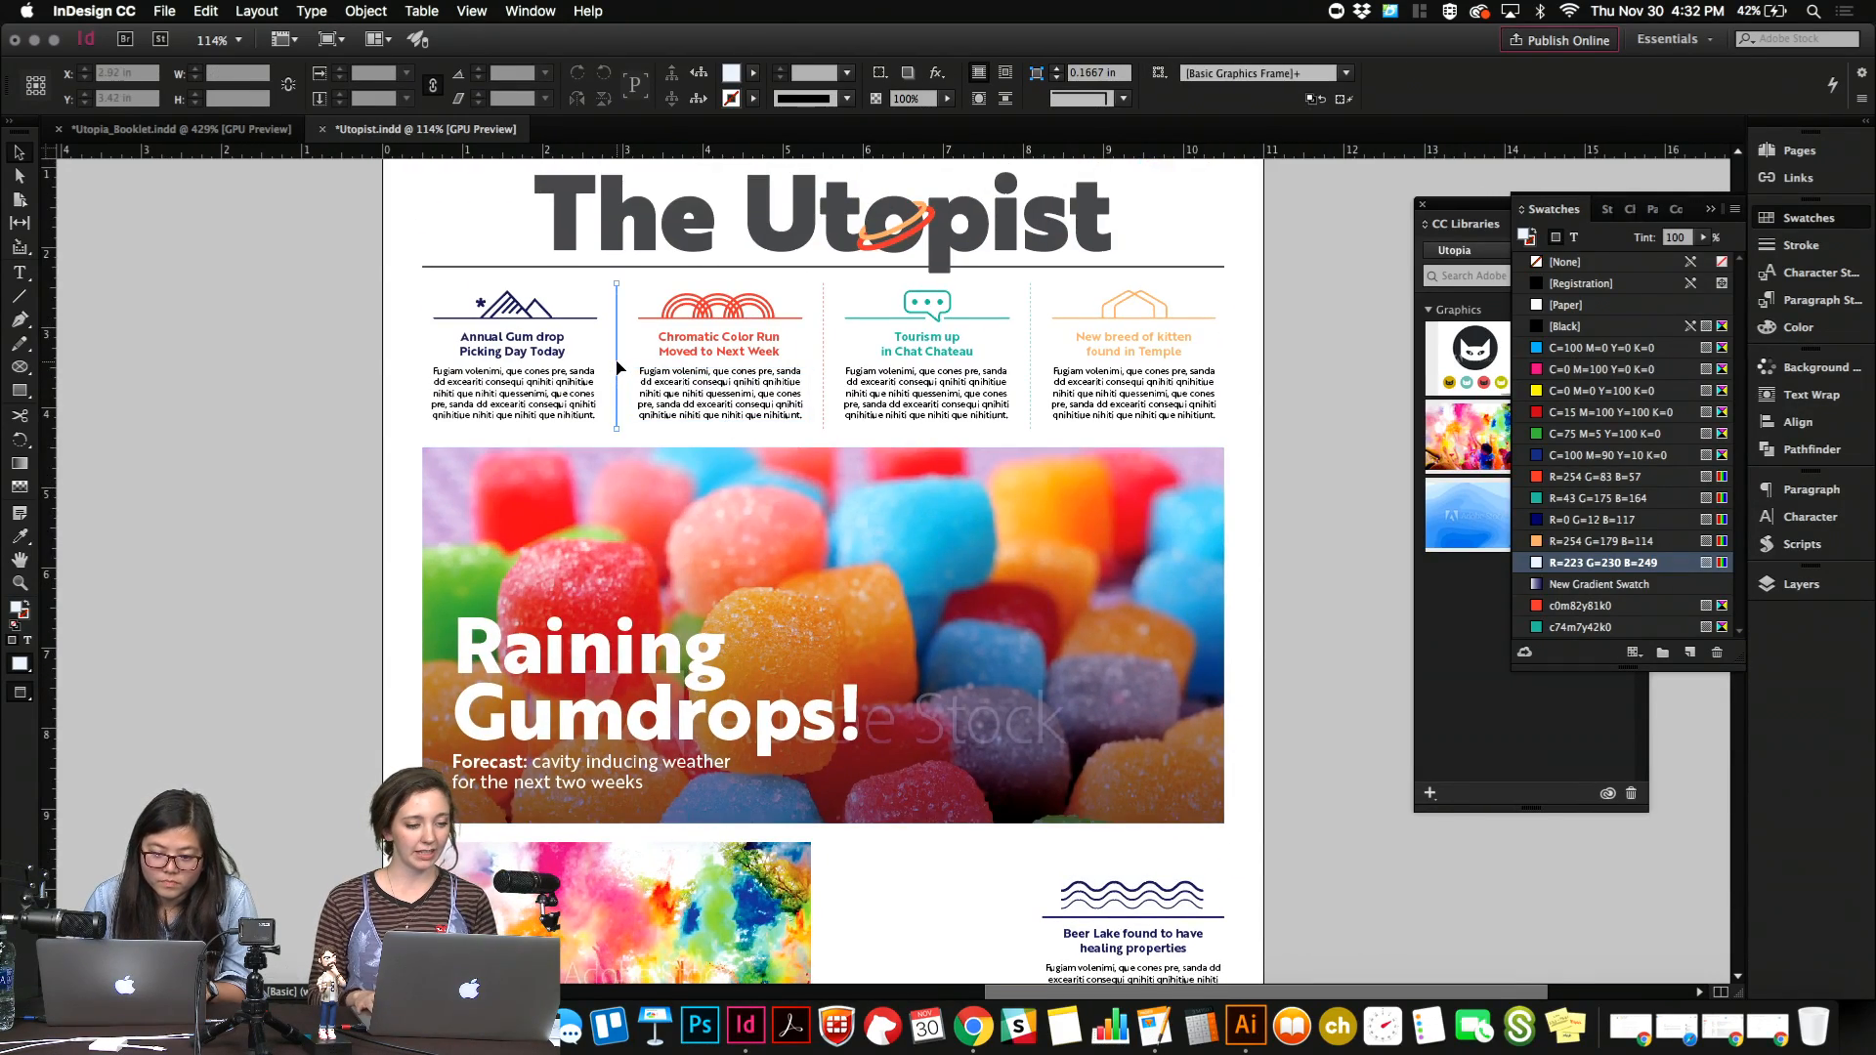
key(super+c)
scroll(617, 364, down, 6)
key(w)
key(super+v)
click(897, 438)
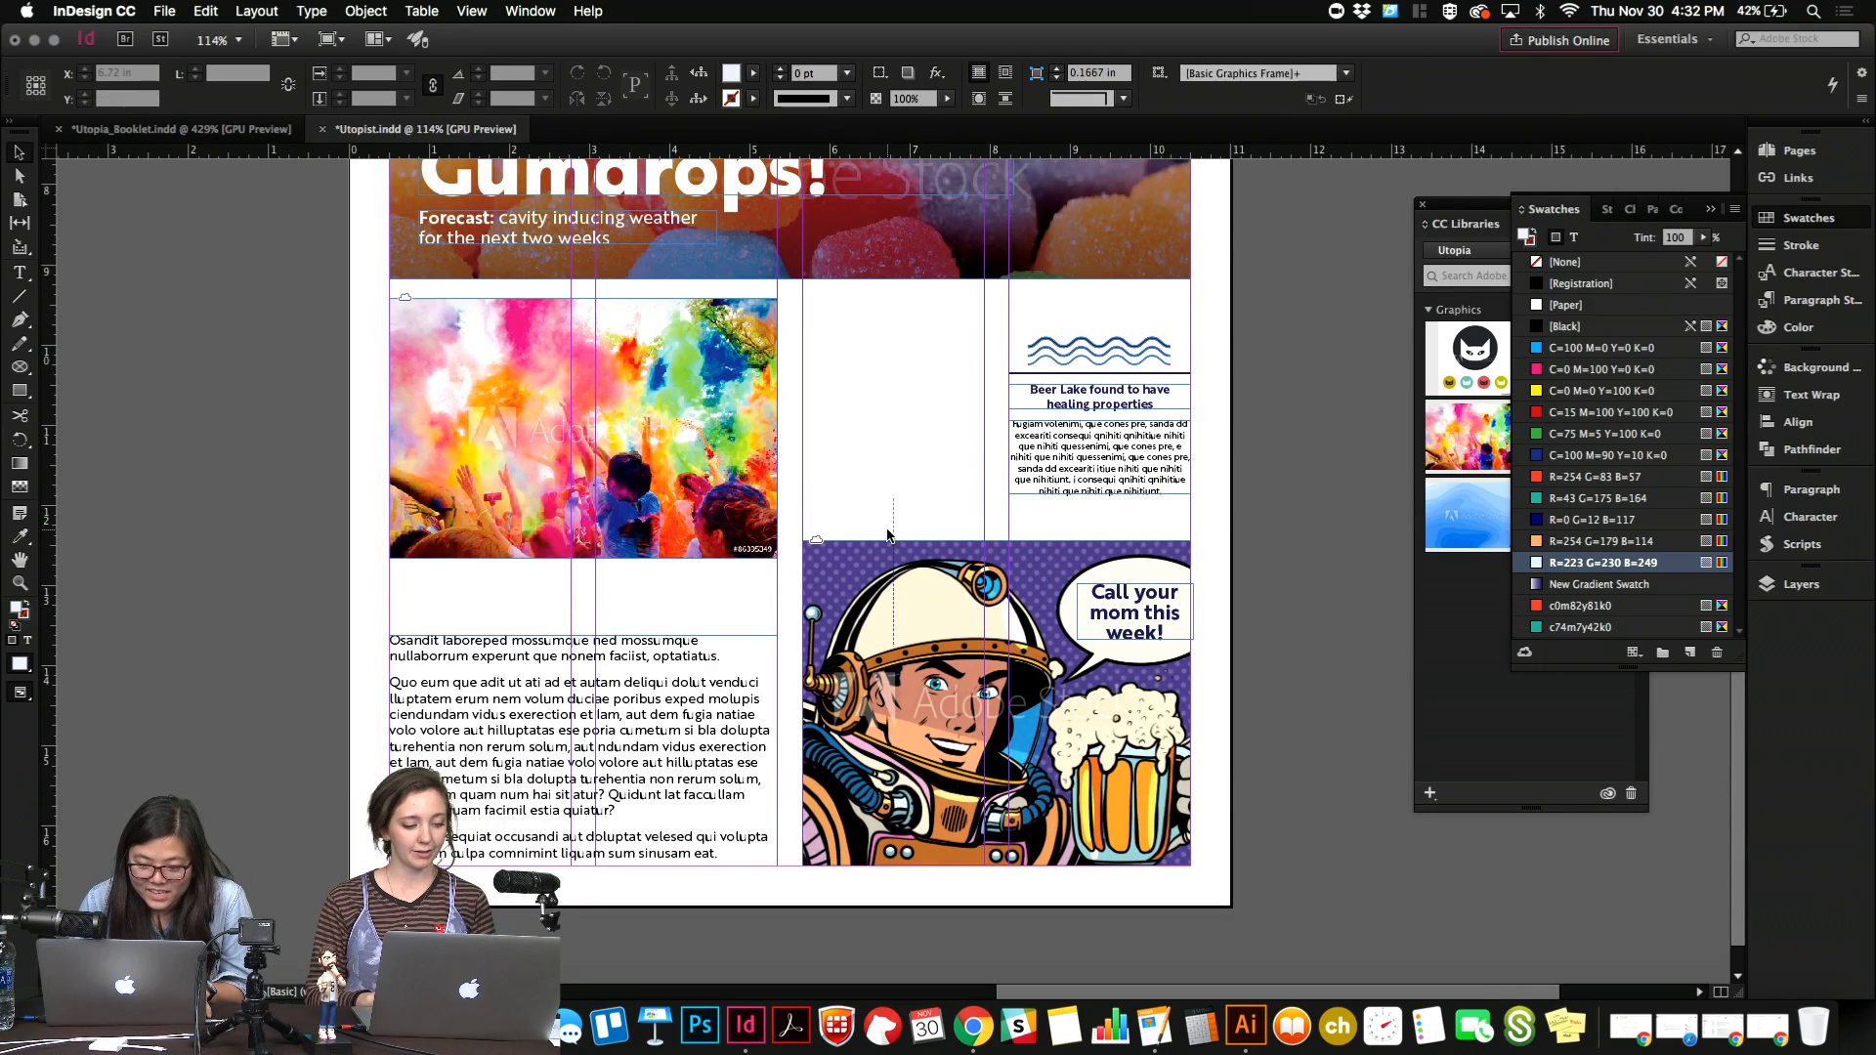
Place the pasted divider in the gutter beside the Beer Lake story, aligned with the photo's top edge, and lengthen it to about 2.77 in.
drag(895, 535, 999, 342)
key(w)
drag(997, 450, 1038, 530)
click(966, 504)
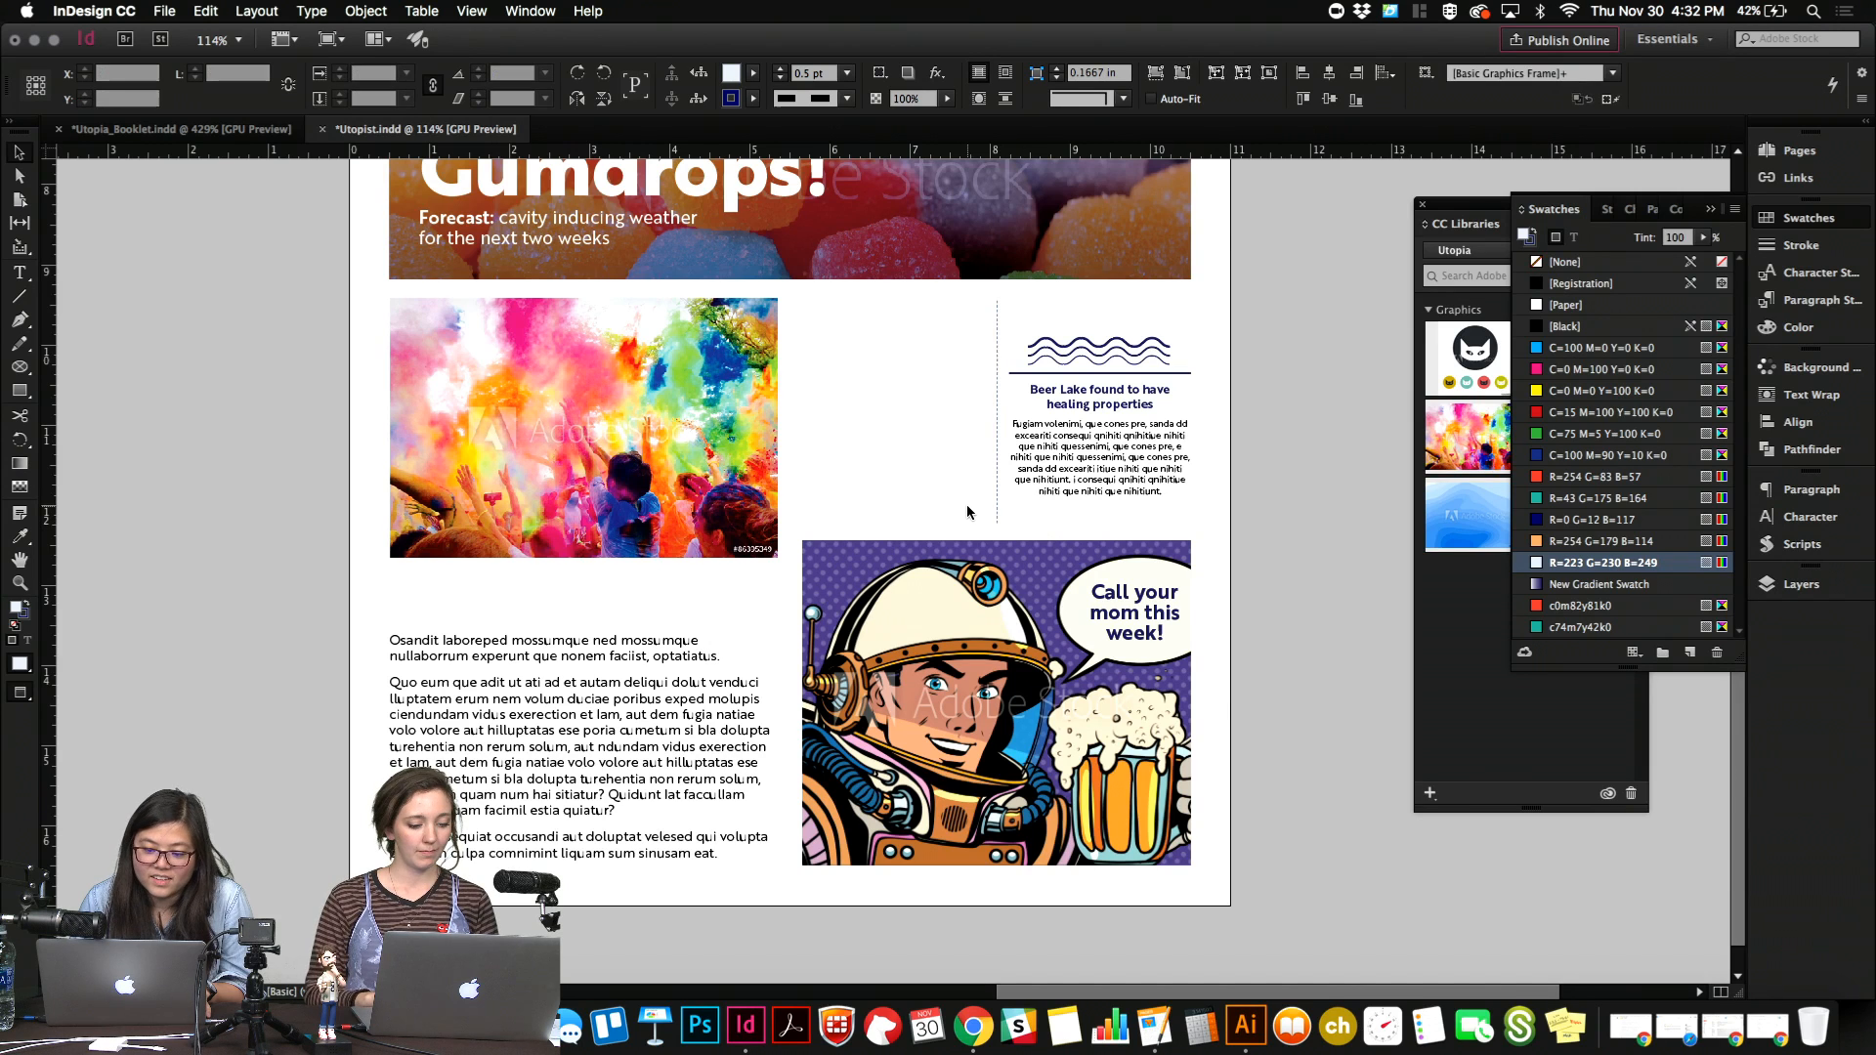
Replace the body text below the color powder photo with a centred copy of the dotted divider, extended to the bottom margin at about 3.61 in.
click(602, 691)
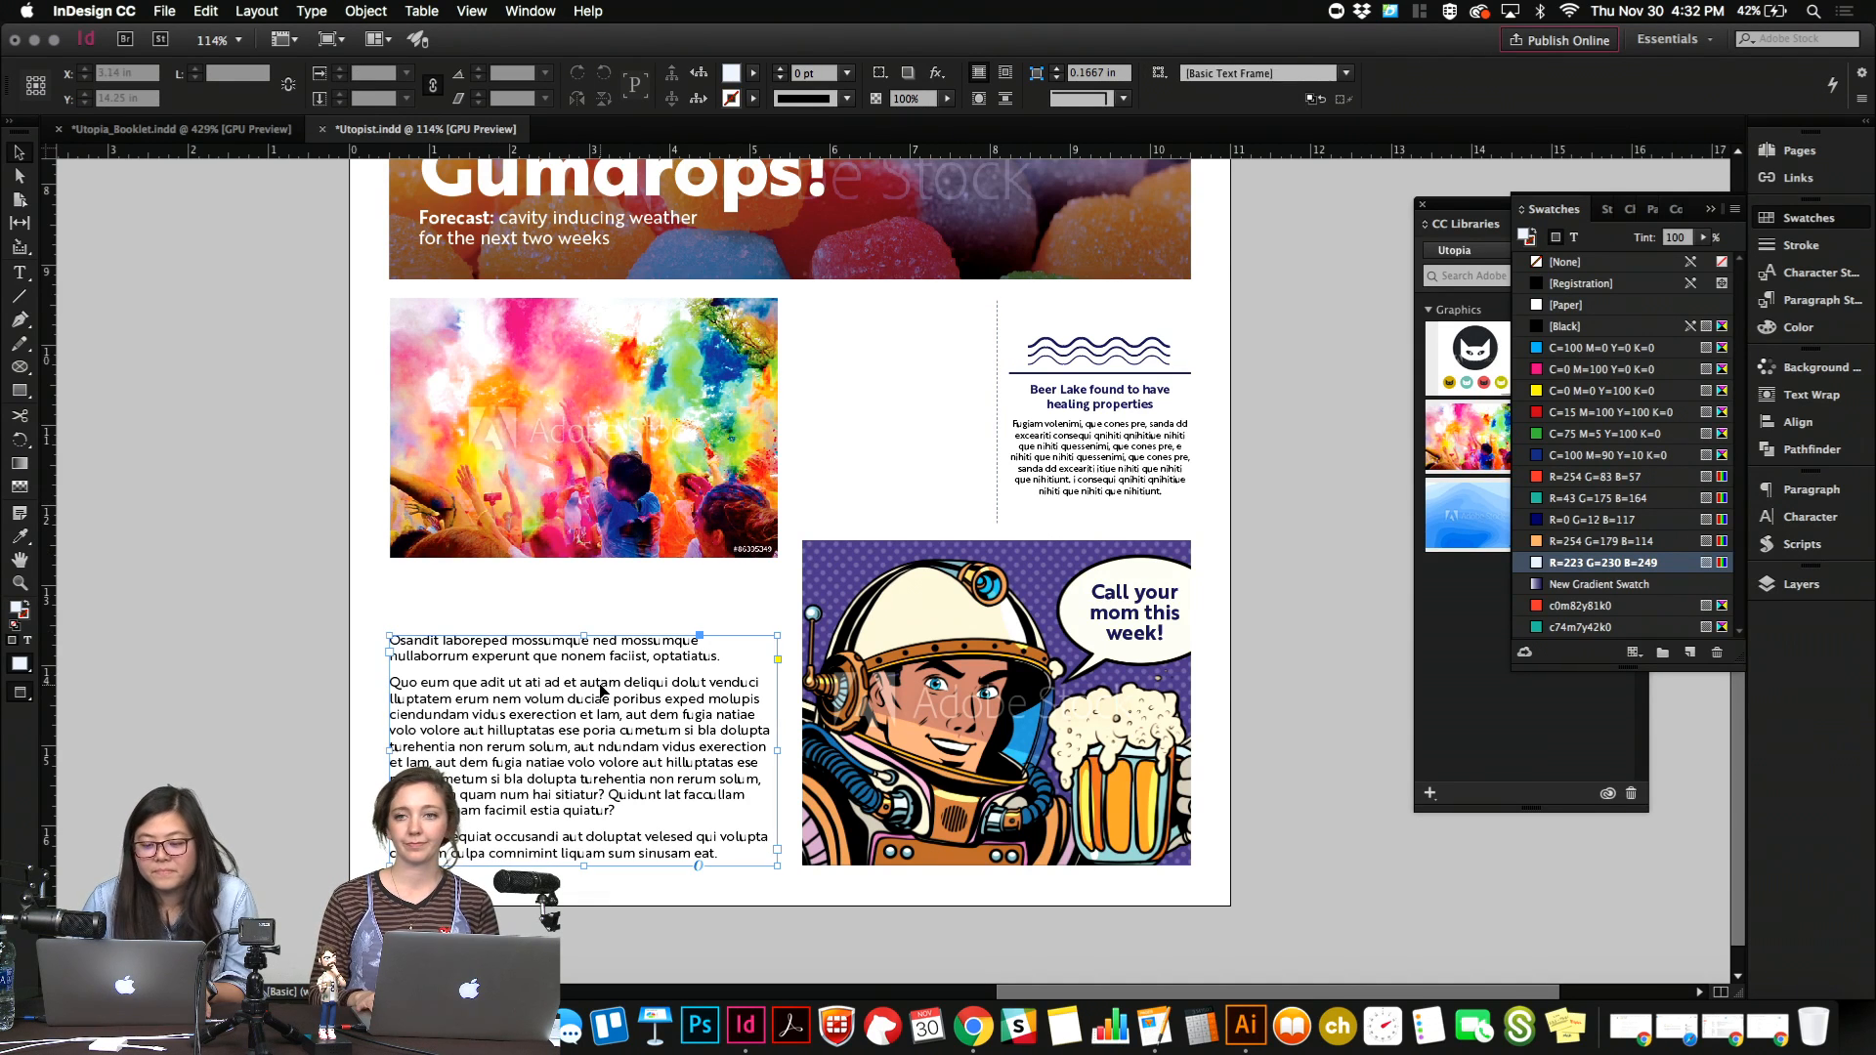
key(Delete)
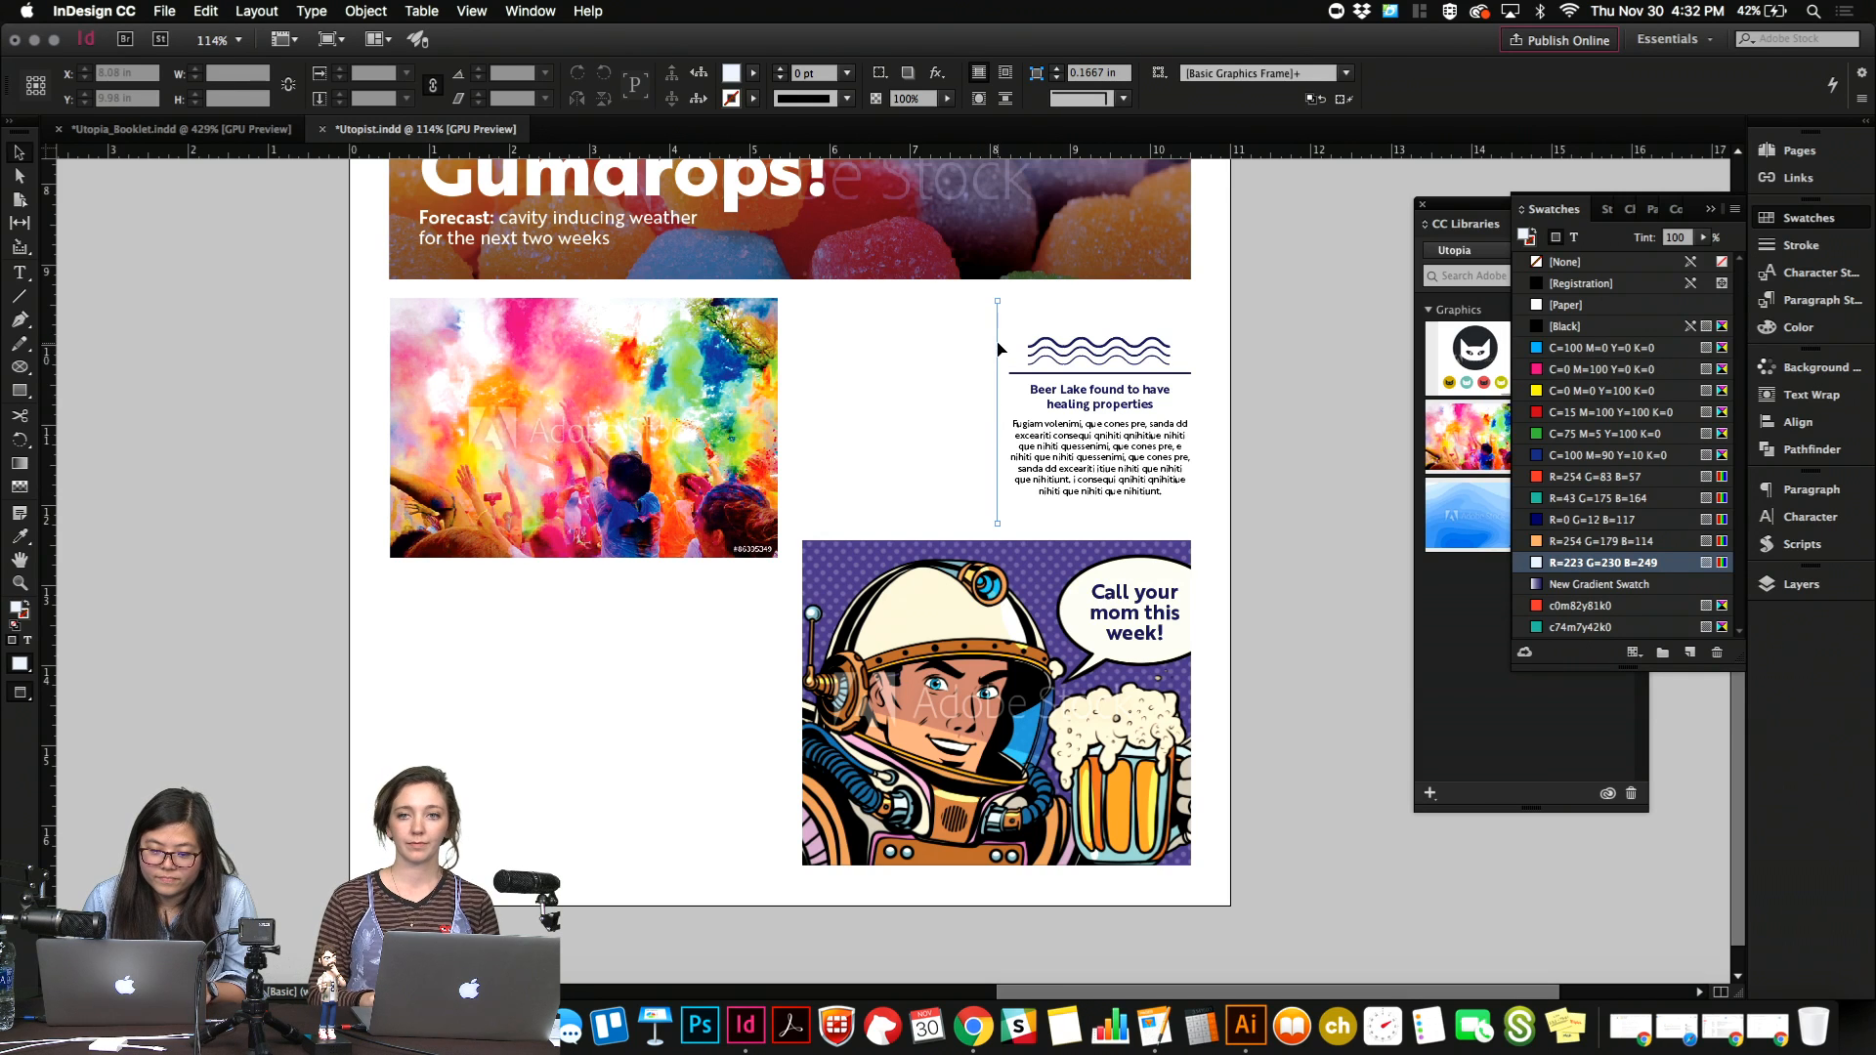
drag(998, 349, 586, 650)
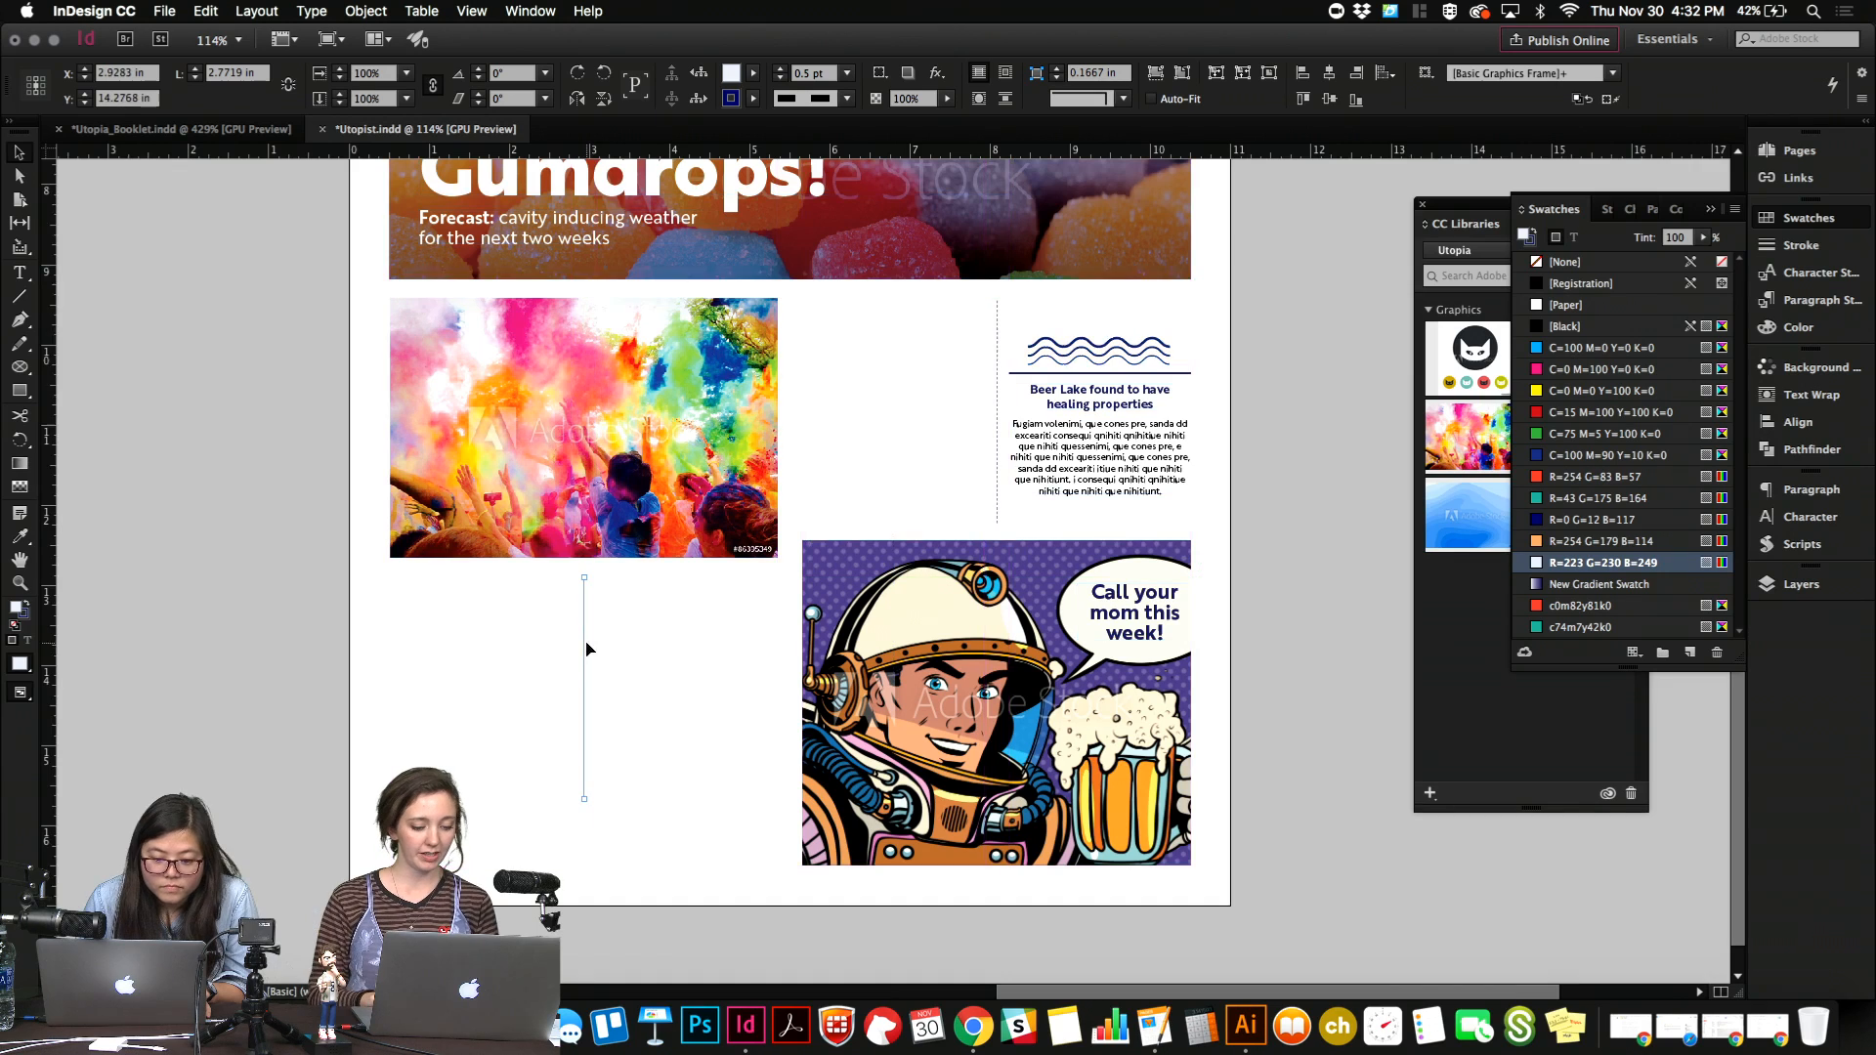
drag(580, 793, 649, 872)
click(676, 795)
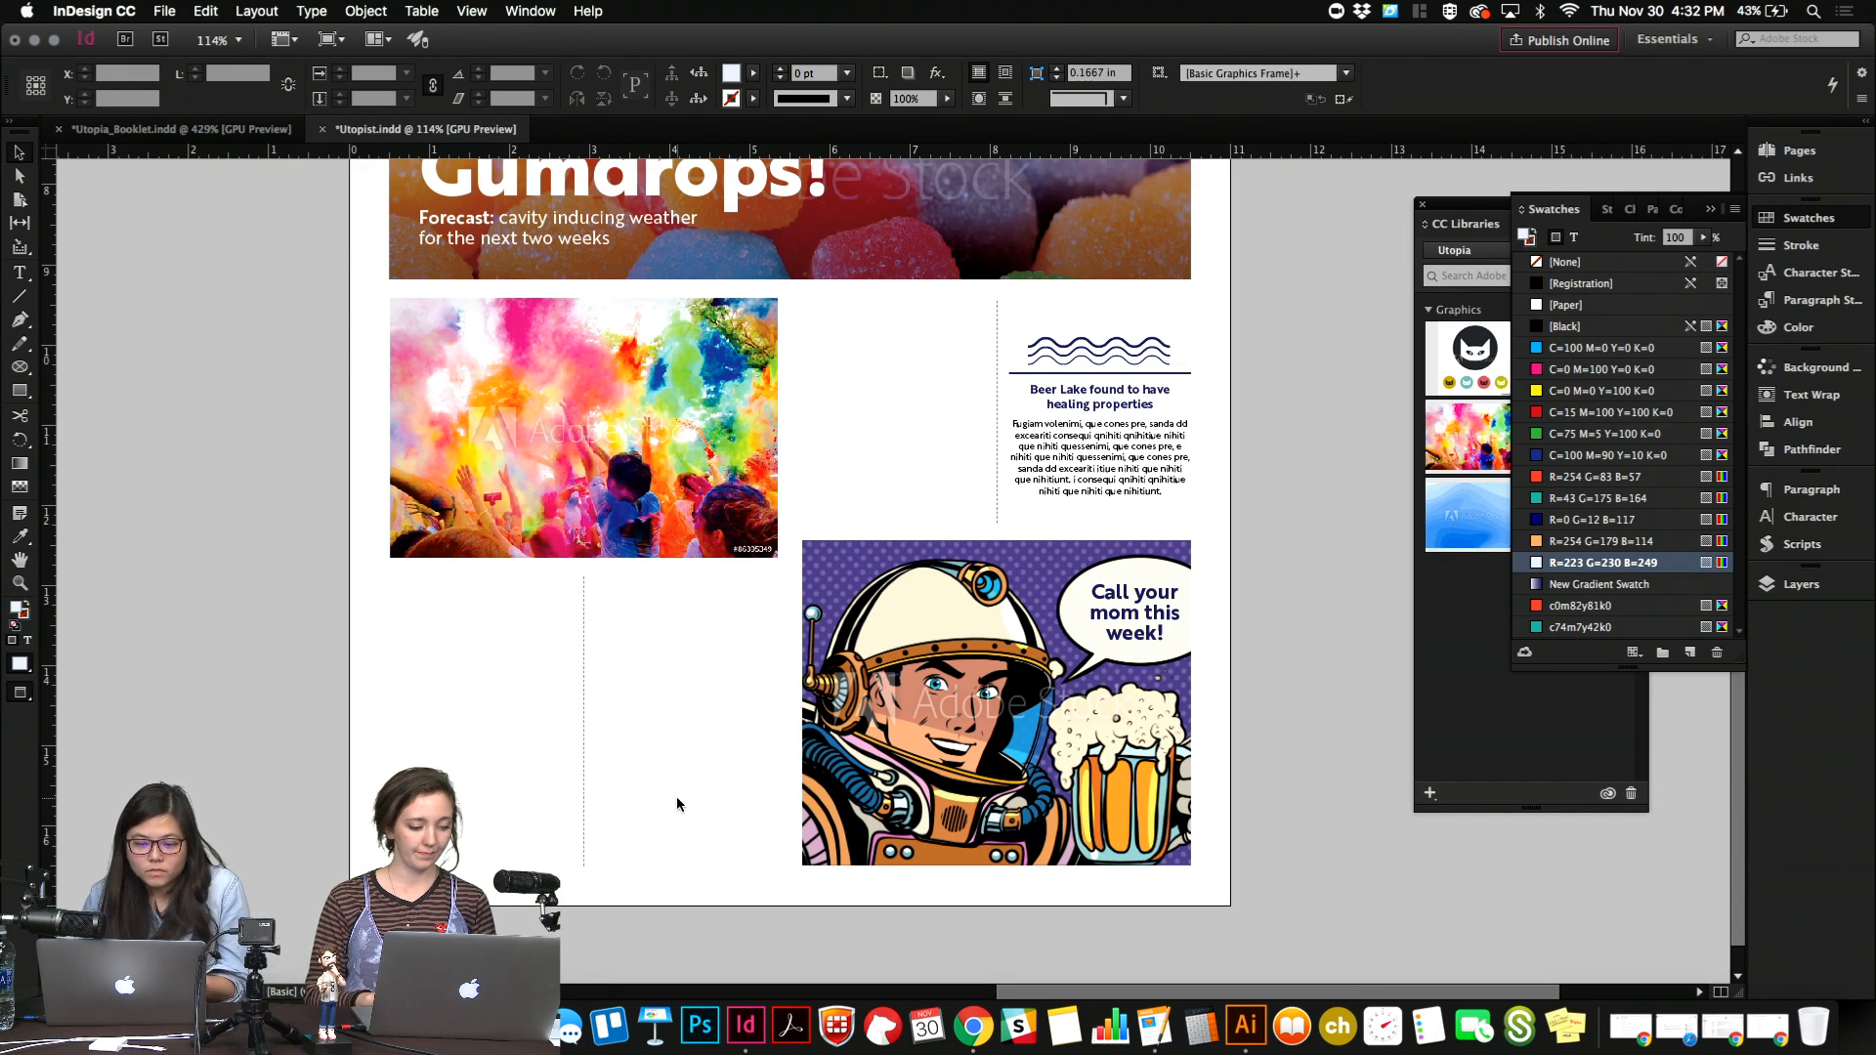
Crop the color powder photo slightly by raising its bottom edge, widening the gap above the dotted divider.
click(684, 549)
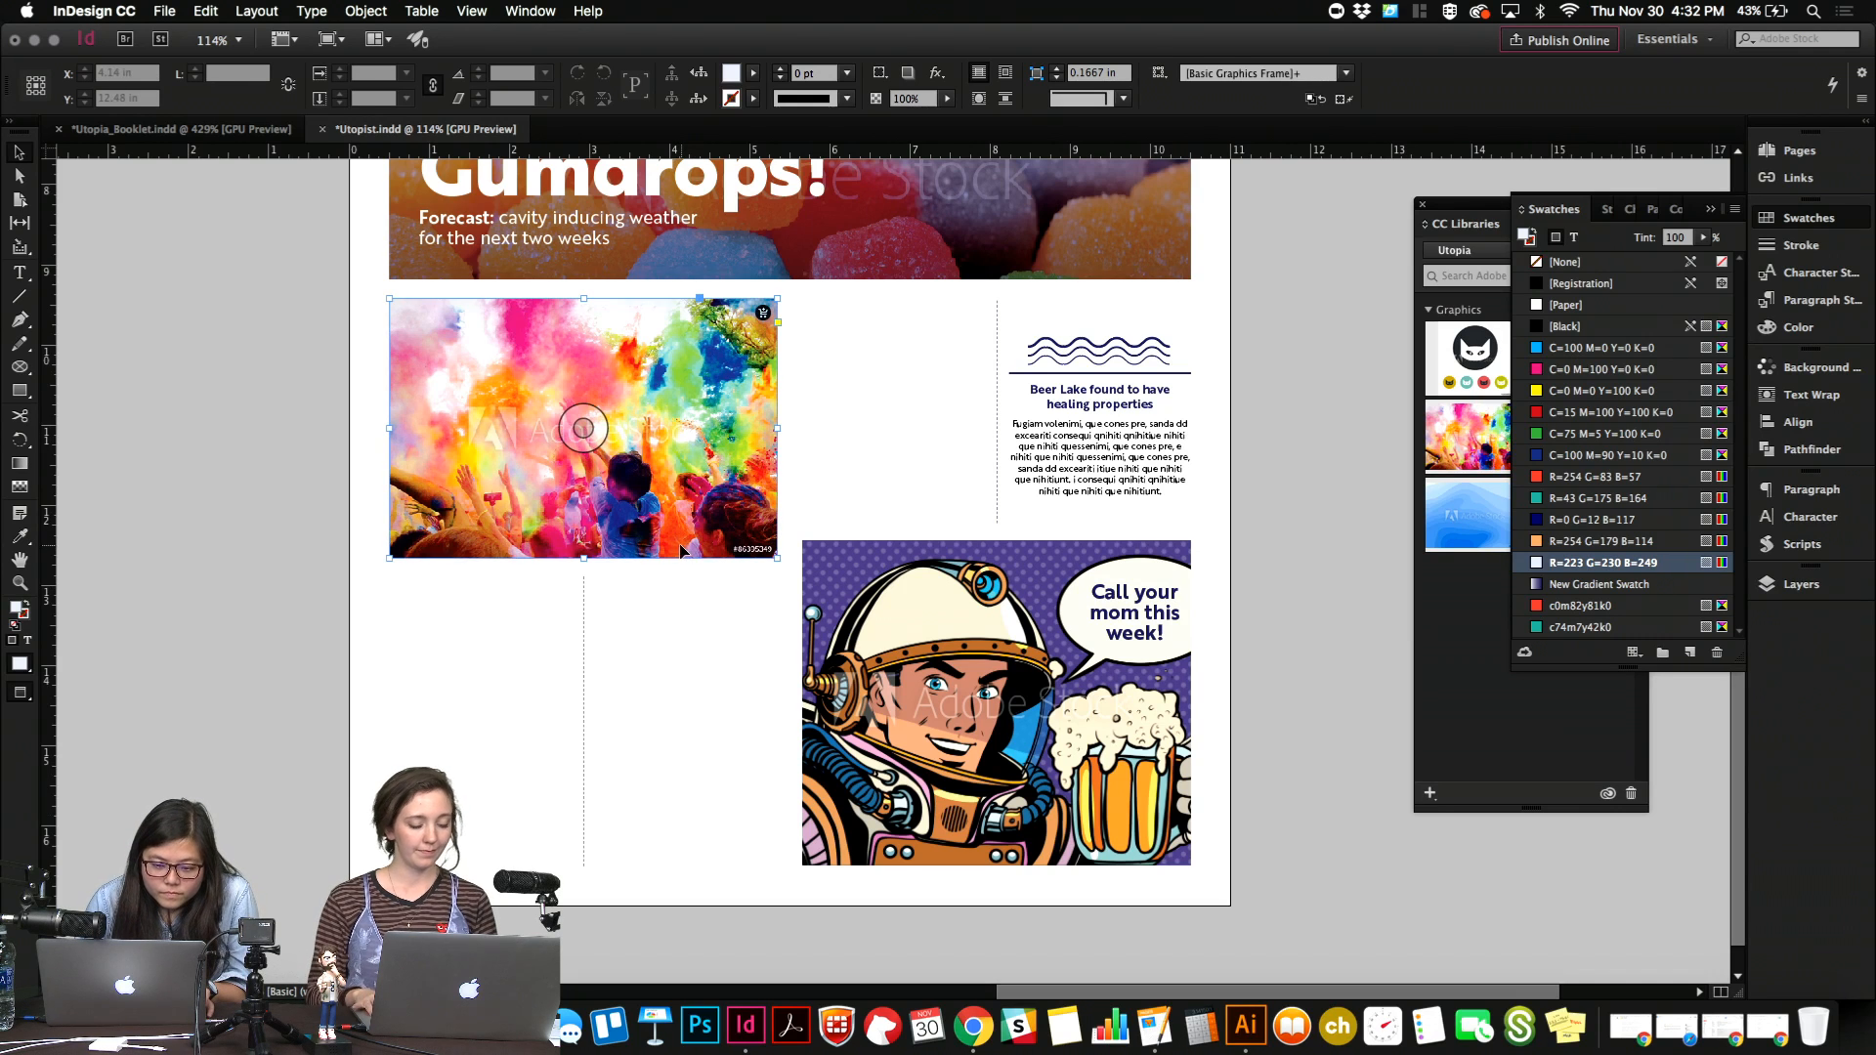
drag(583, 557, 583, 540)
click(672, 602)
click(585, 594)
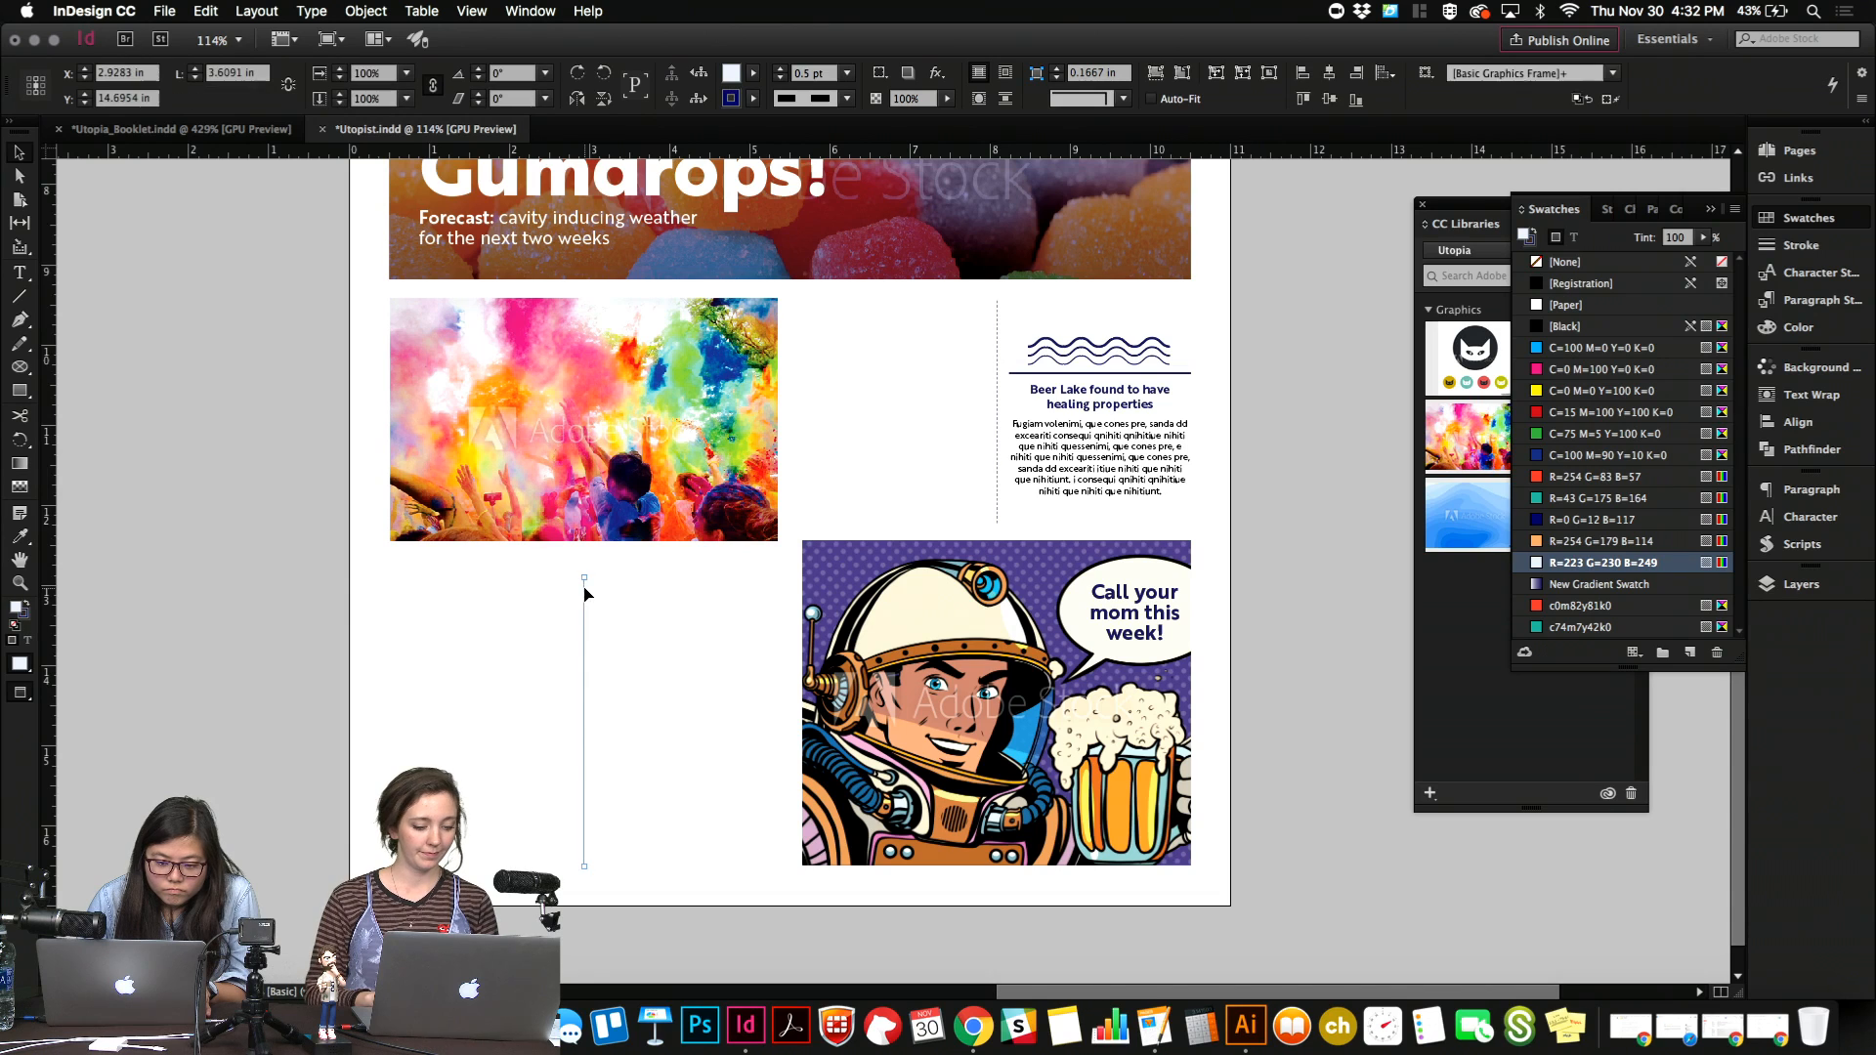
Lower the top edge of the astronaut illustration's frame slightly and shift the artwork down inside it.
click(913, 543)
drag(998, 541, 1000, 554)
click(990, 705)
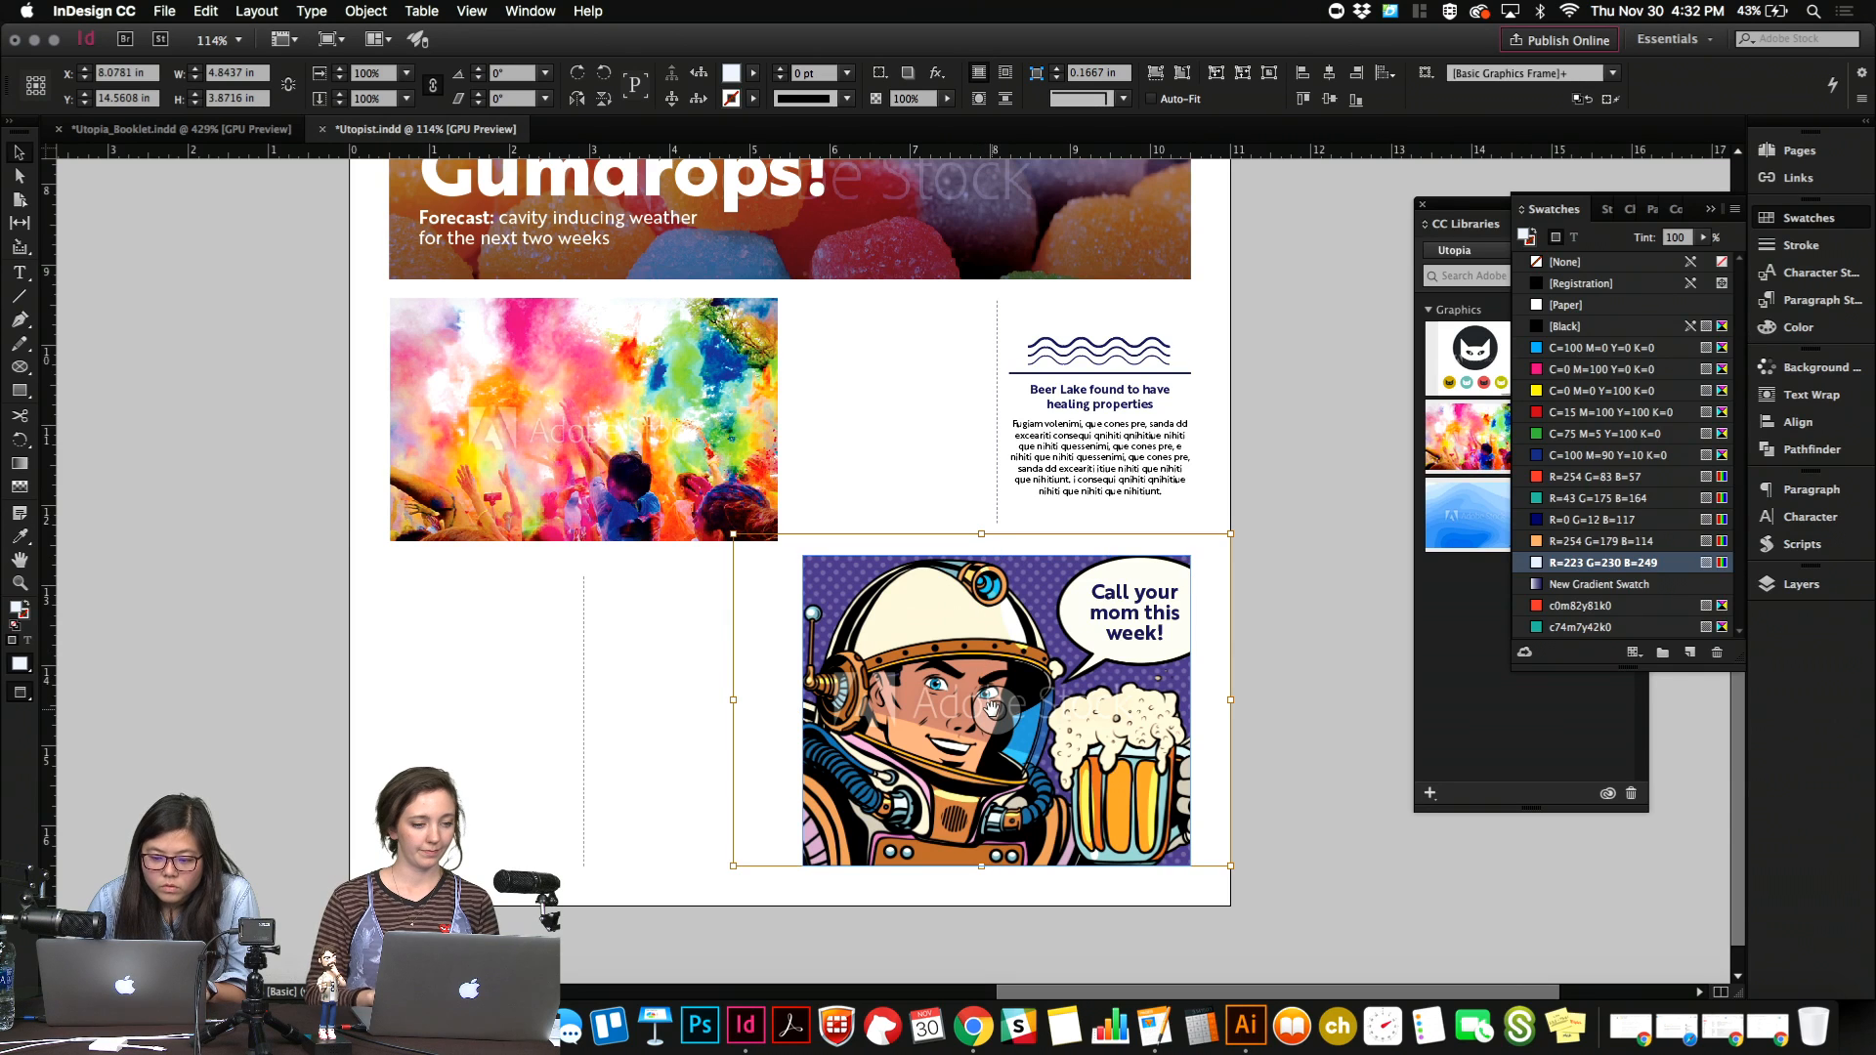
Nudge the "Call your mom this week!" text down to sit centred in the speech bubble.
click(1168, 625)
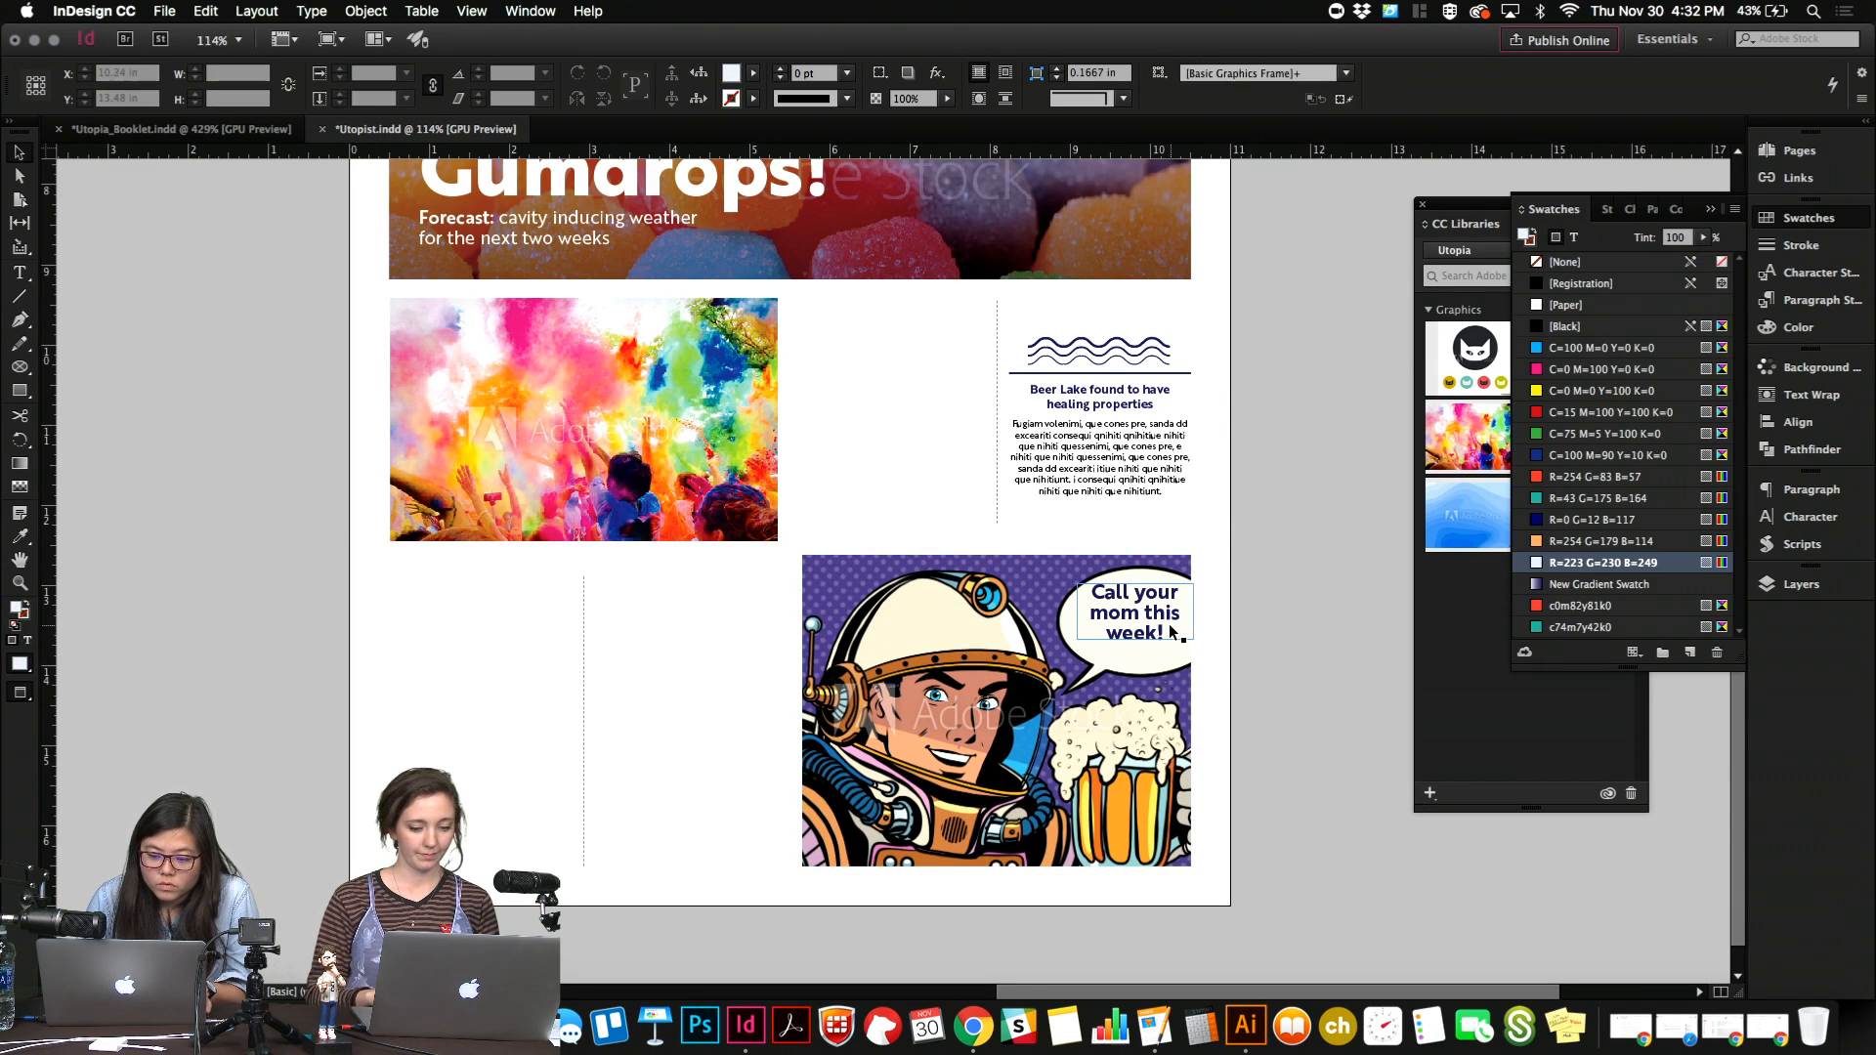
key(Down)
key(Down)
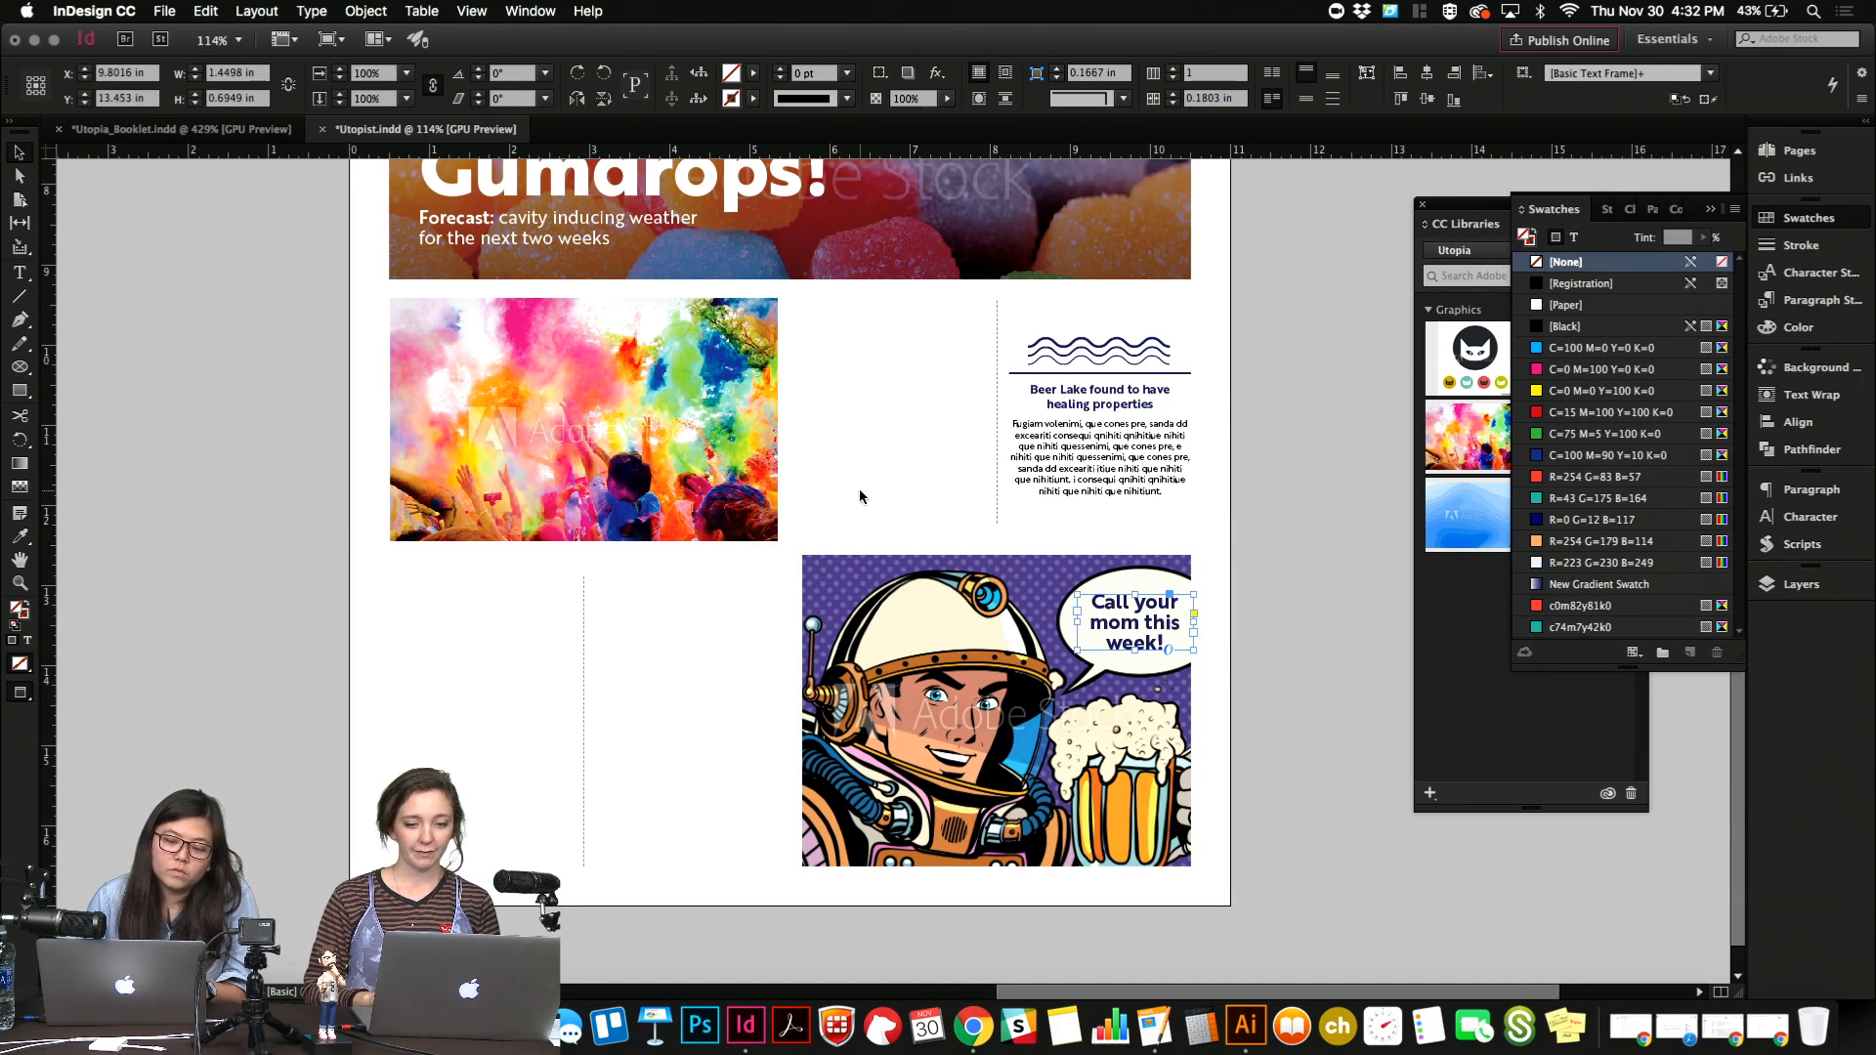
click(859, 496)
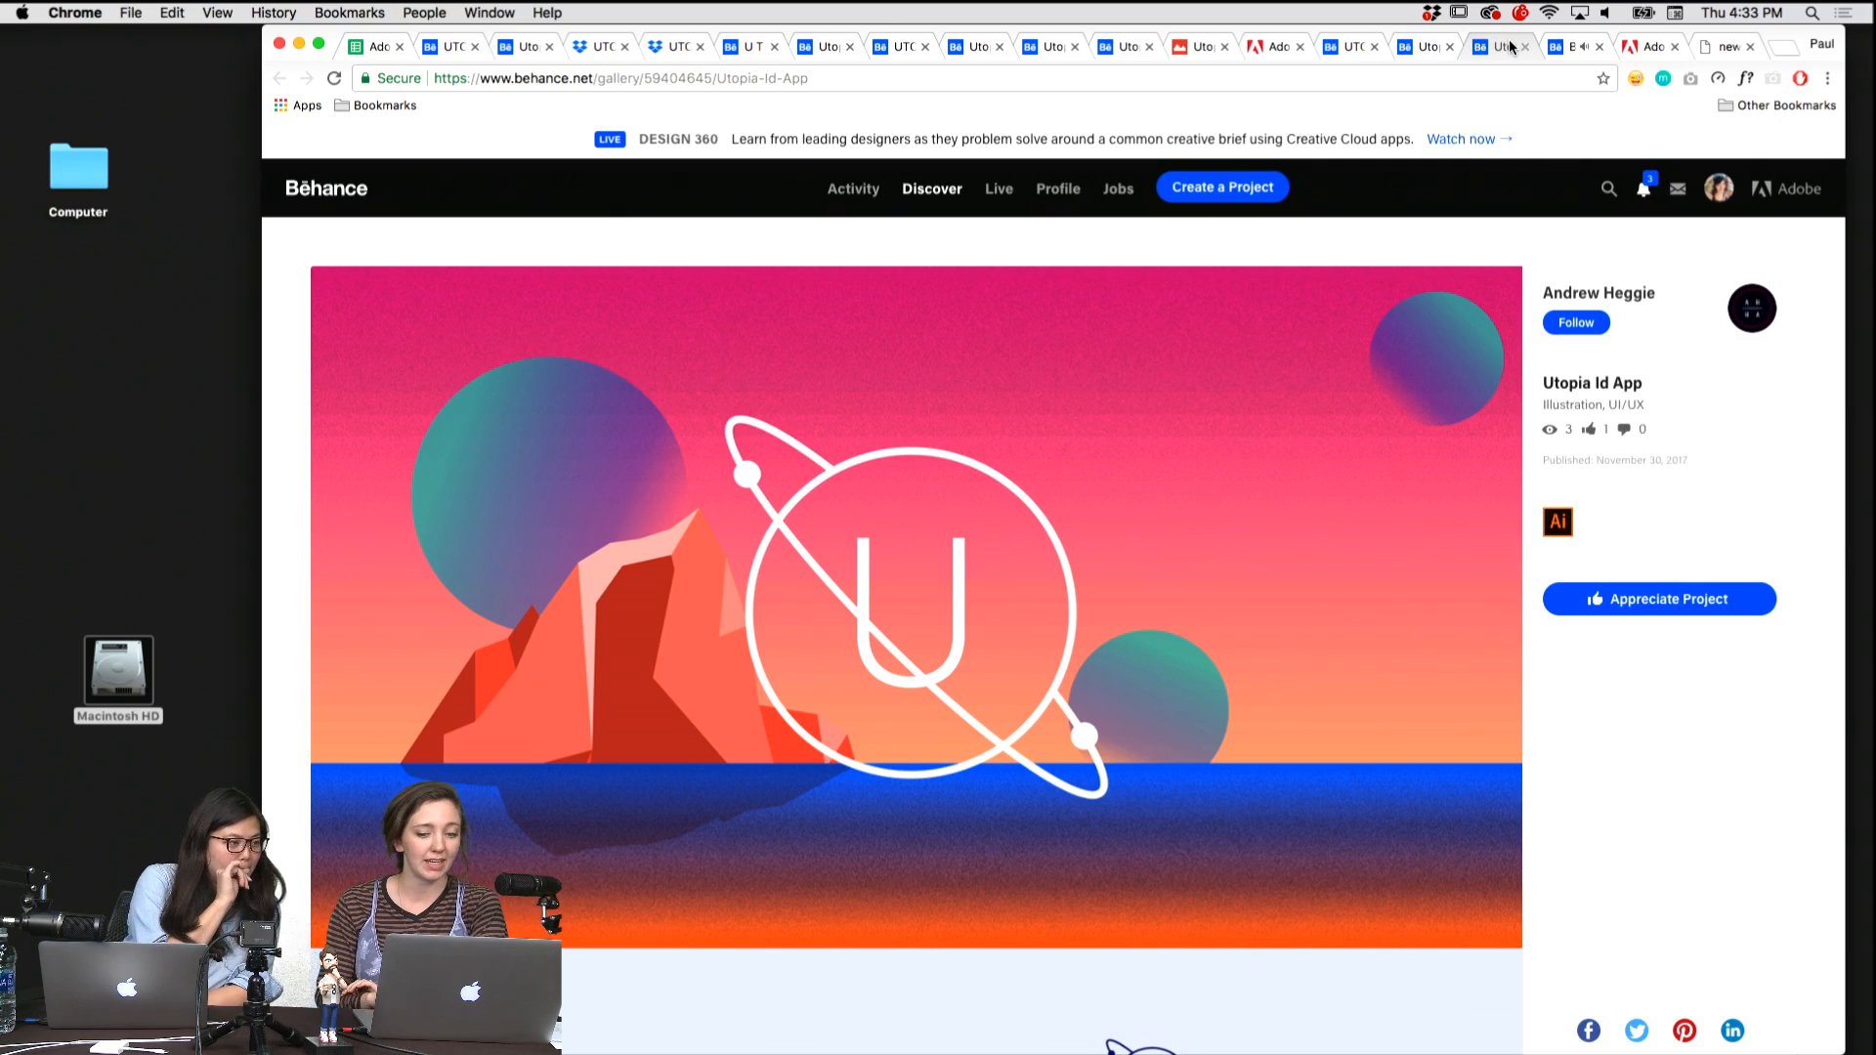
Review the Utopia Id App project on Behance in Chrome, from the cover art through the working docs and back.
scroll(1009, 477, down, 10)
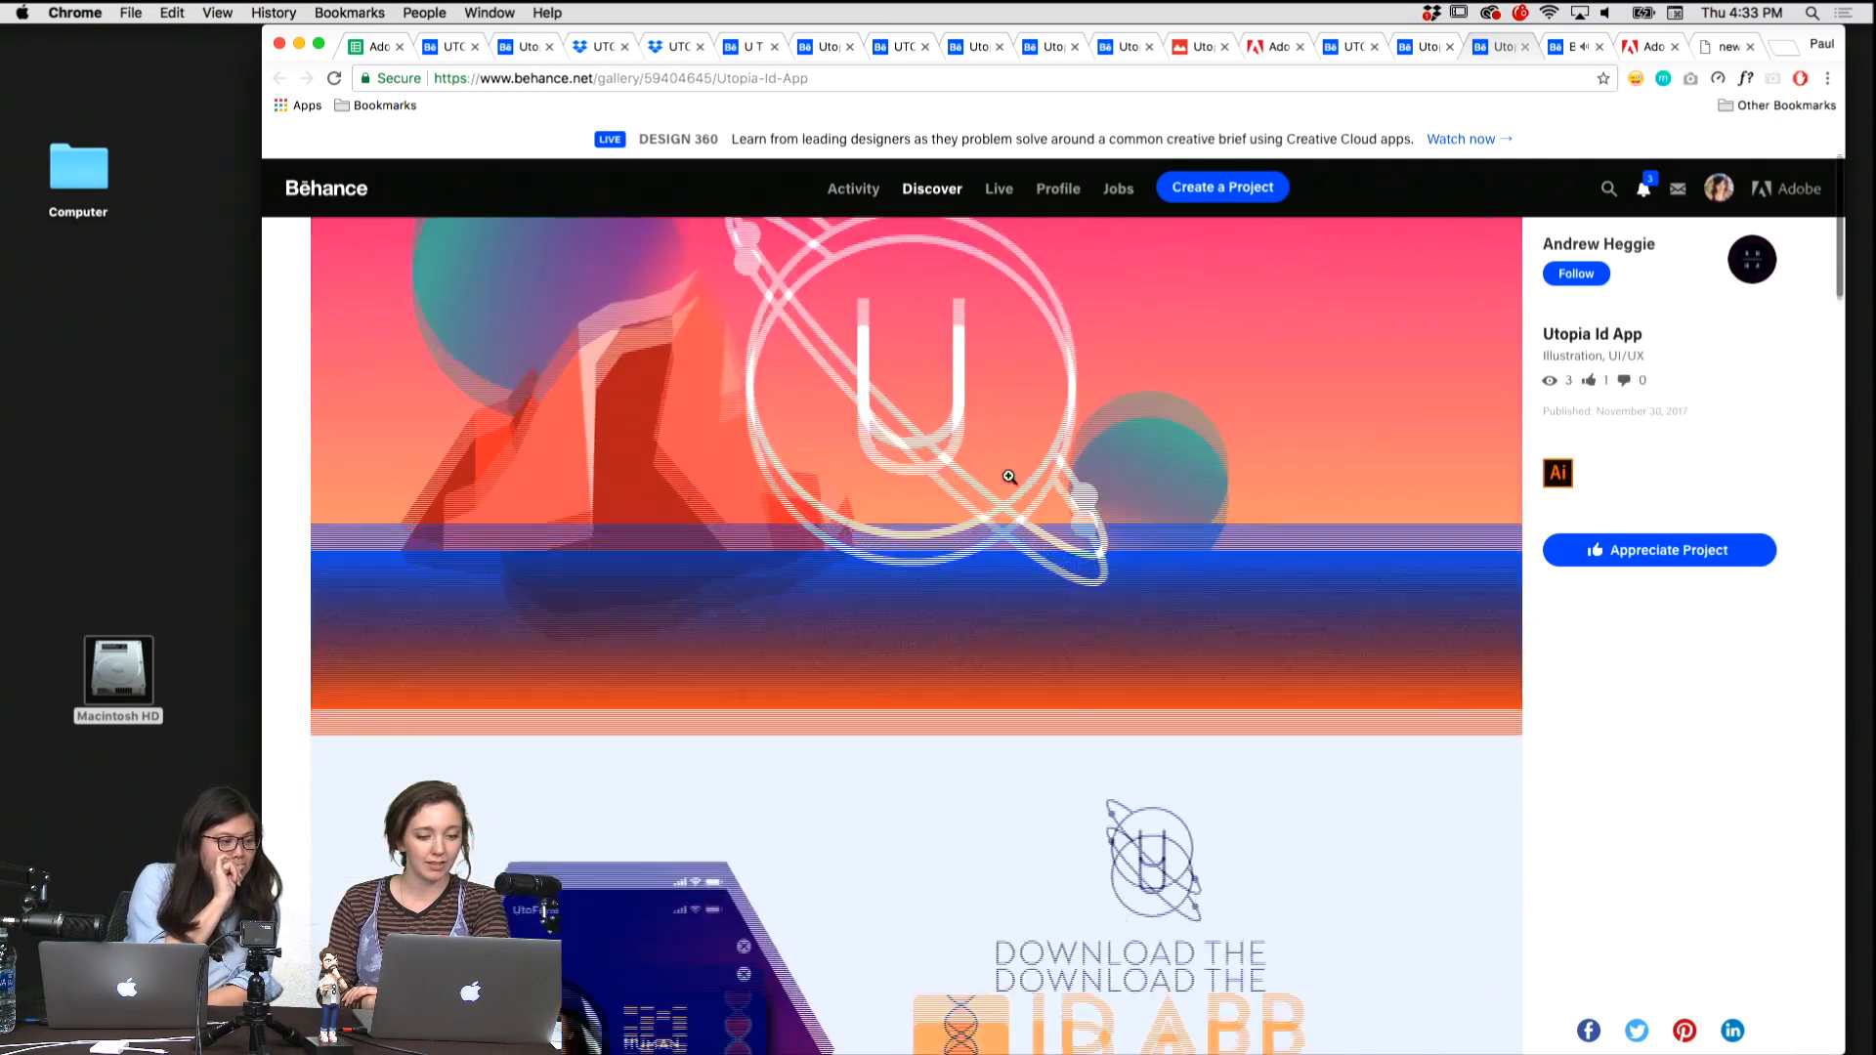
scroll(1009, 477, down, 2)
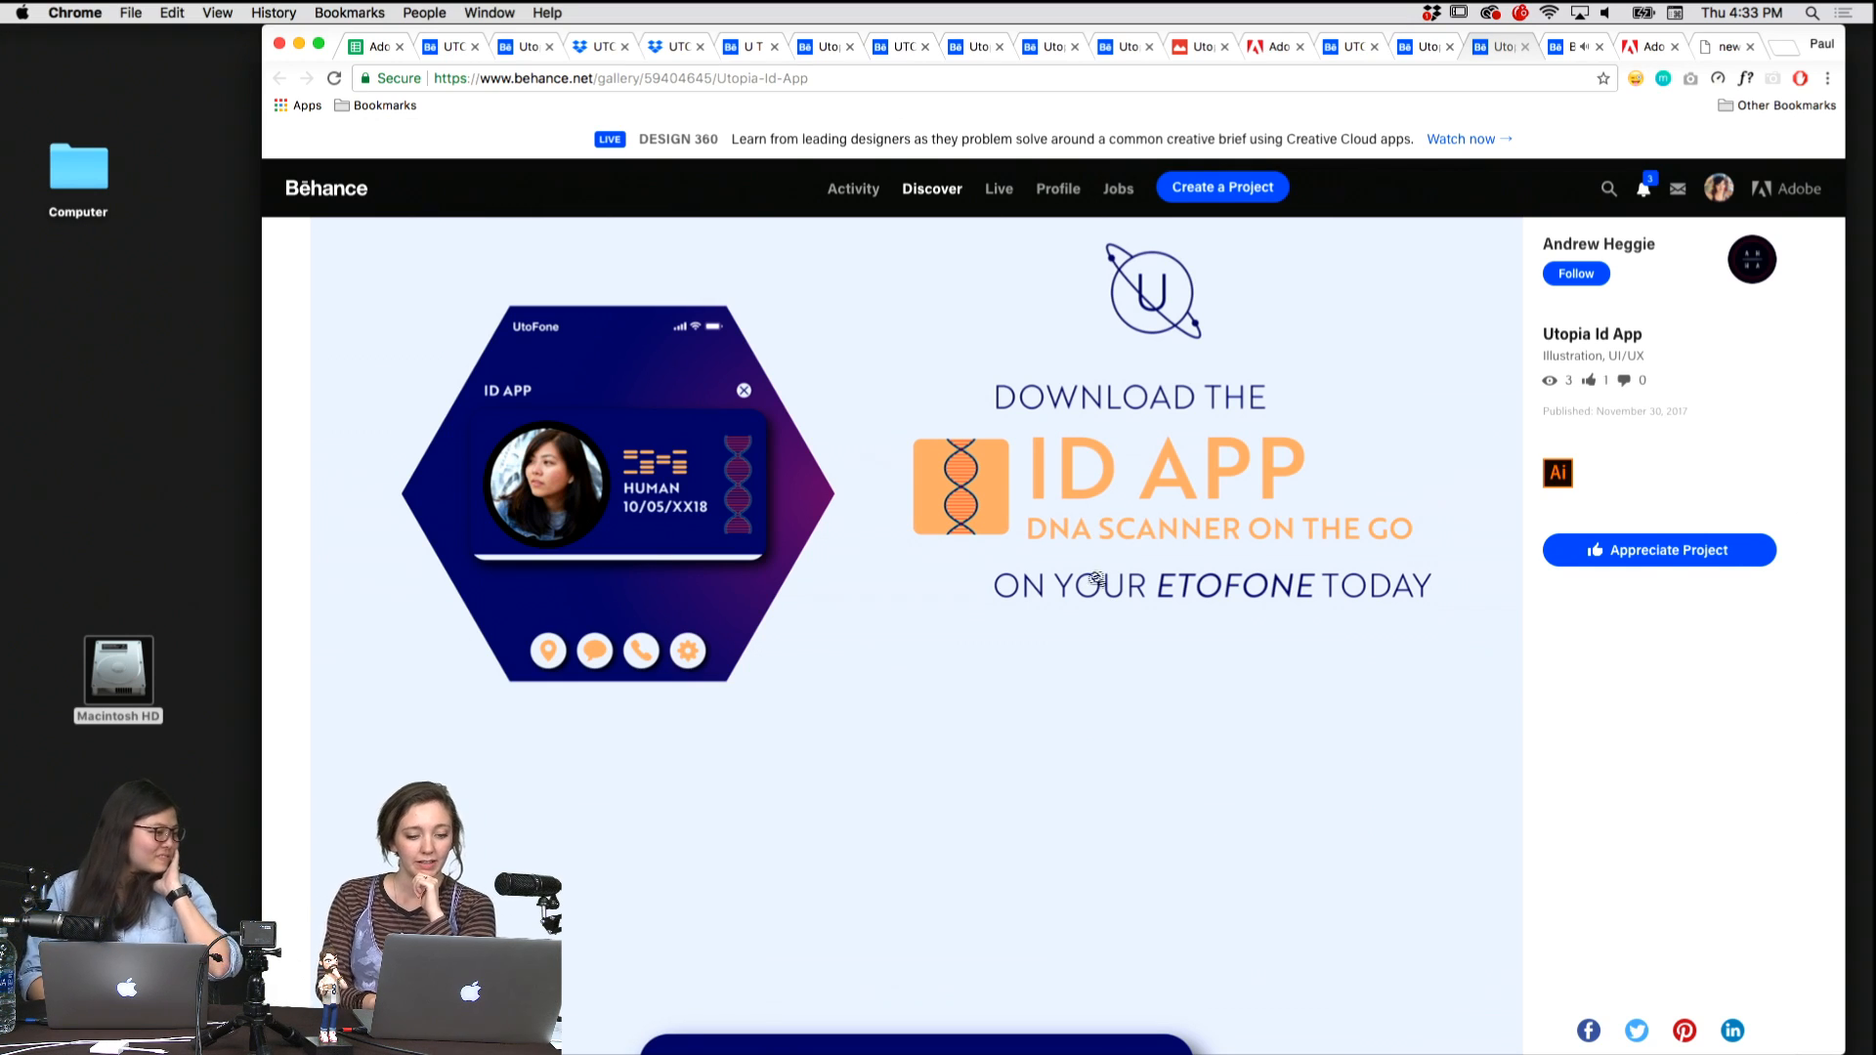
scroll(1236, 605, down, 3)
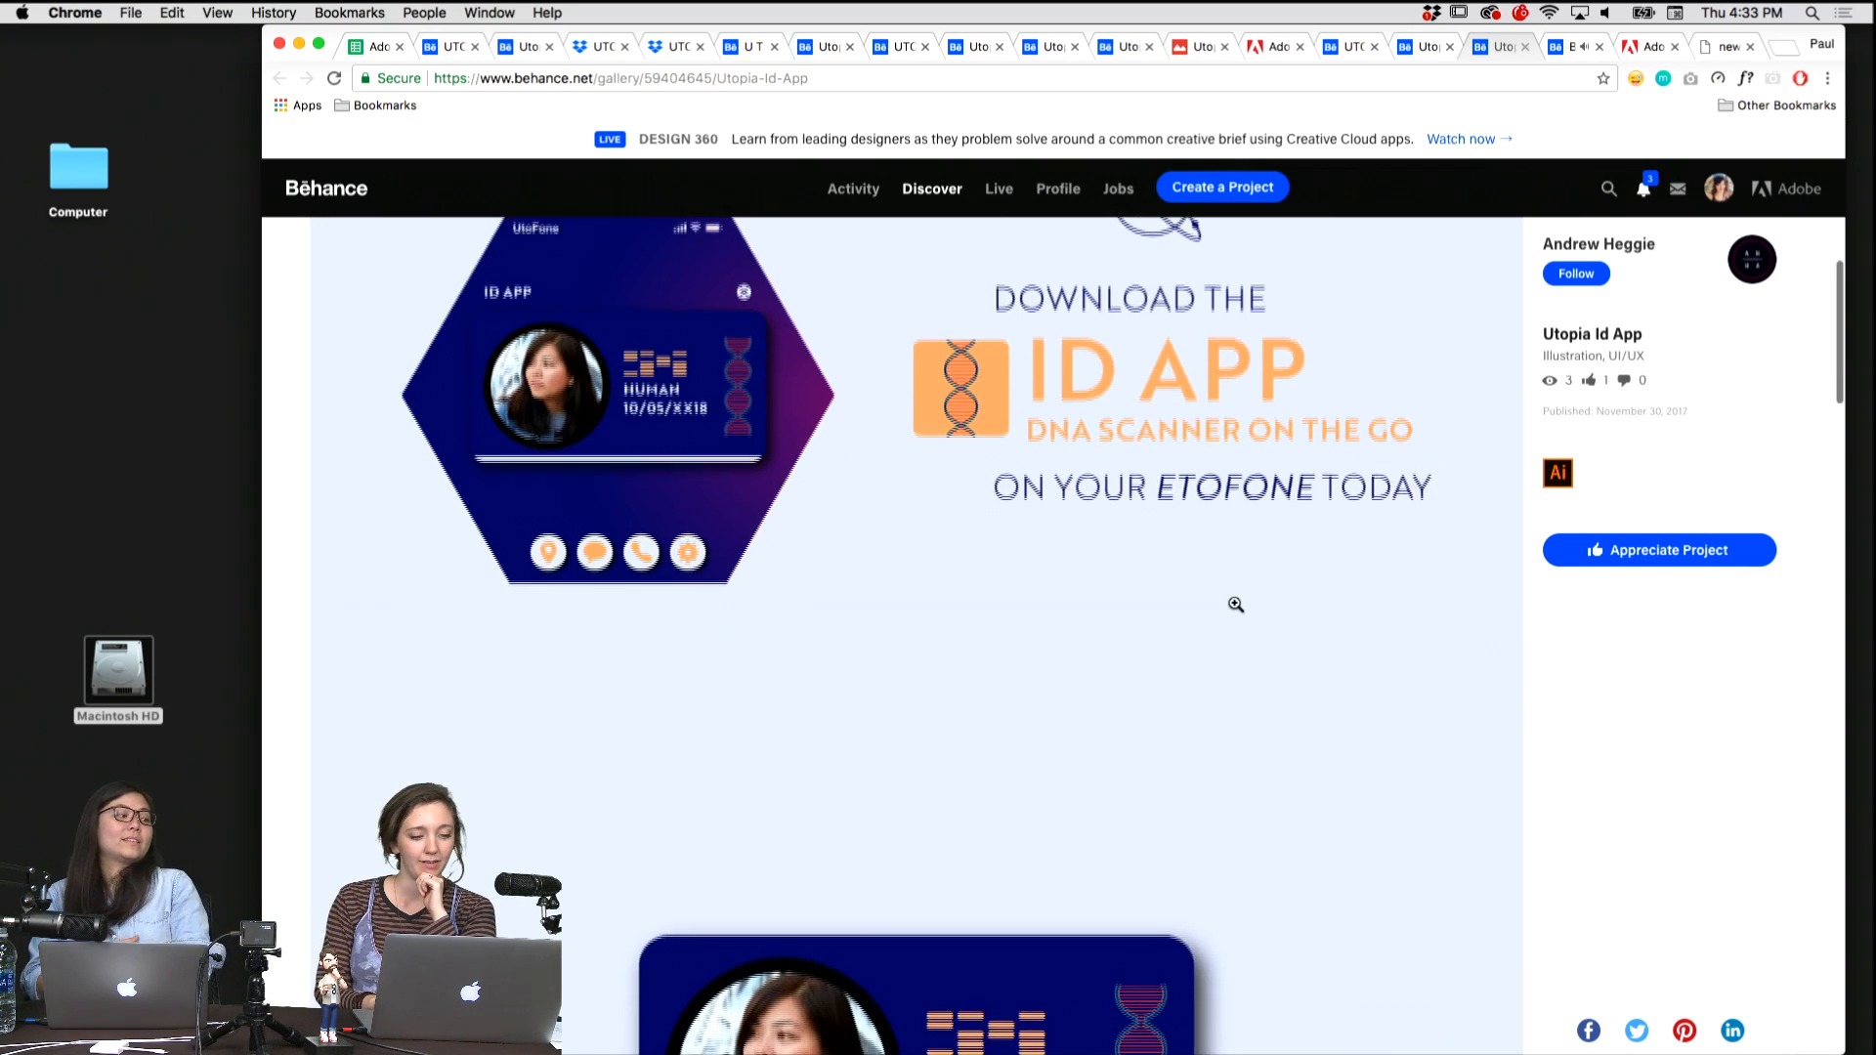
scroll(951, 487, down, 2)
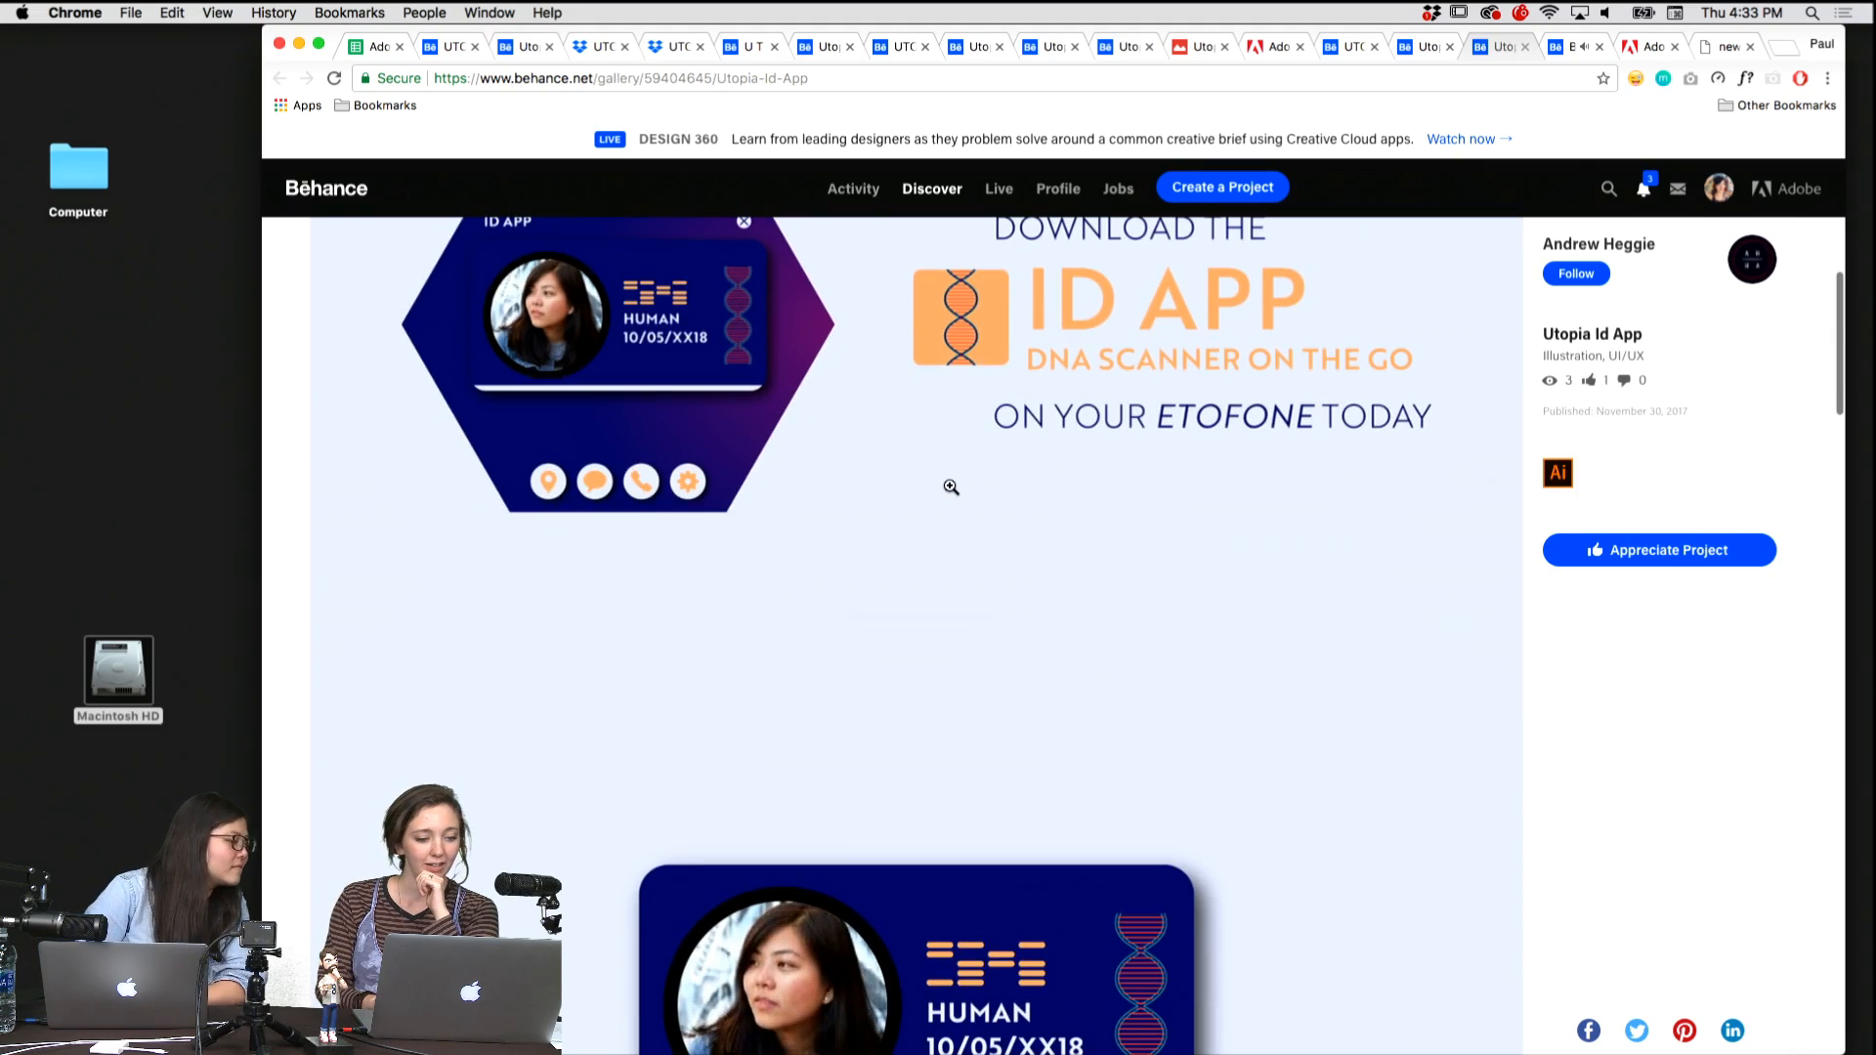
scroll(652, 506, down, 8)
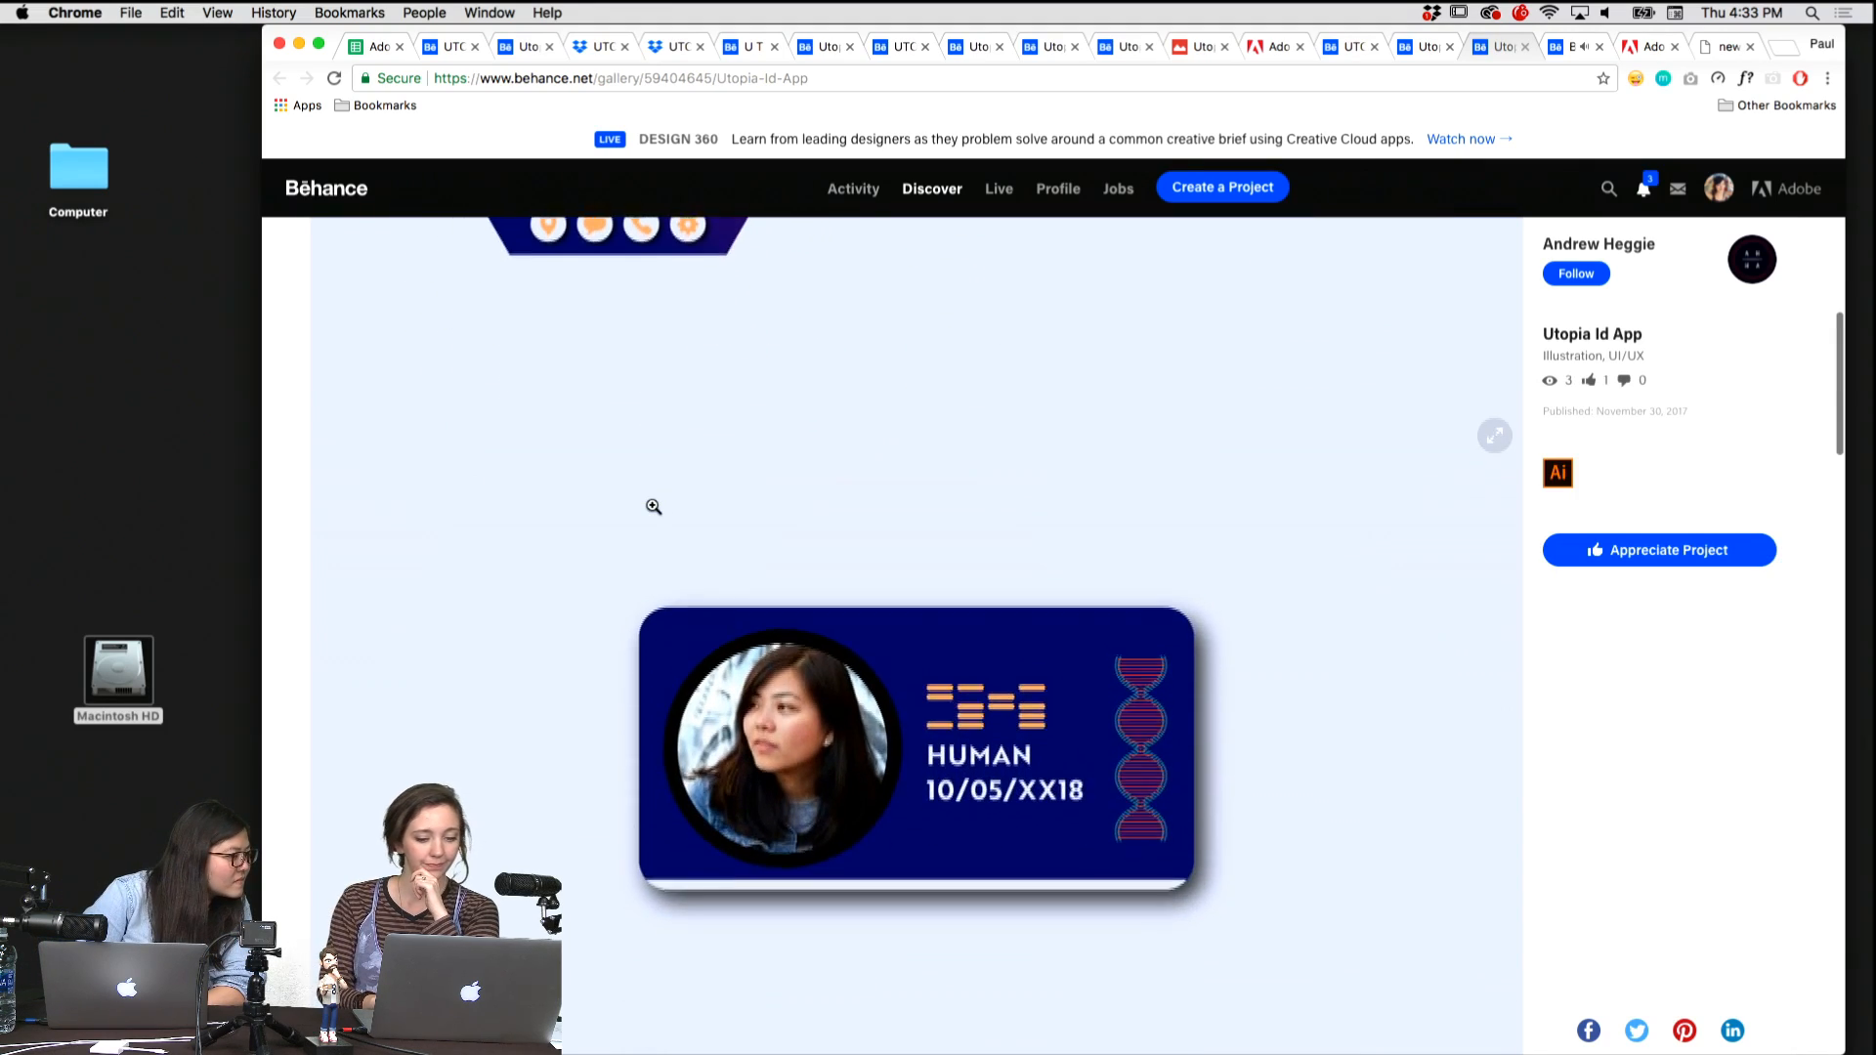
scroll(653, 506, down, 10)
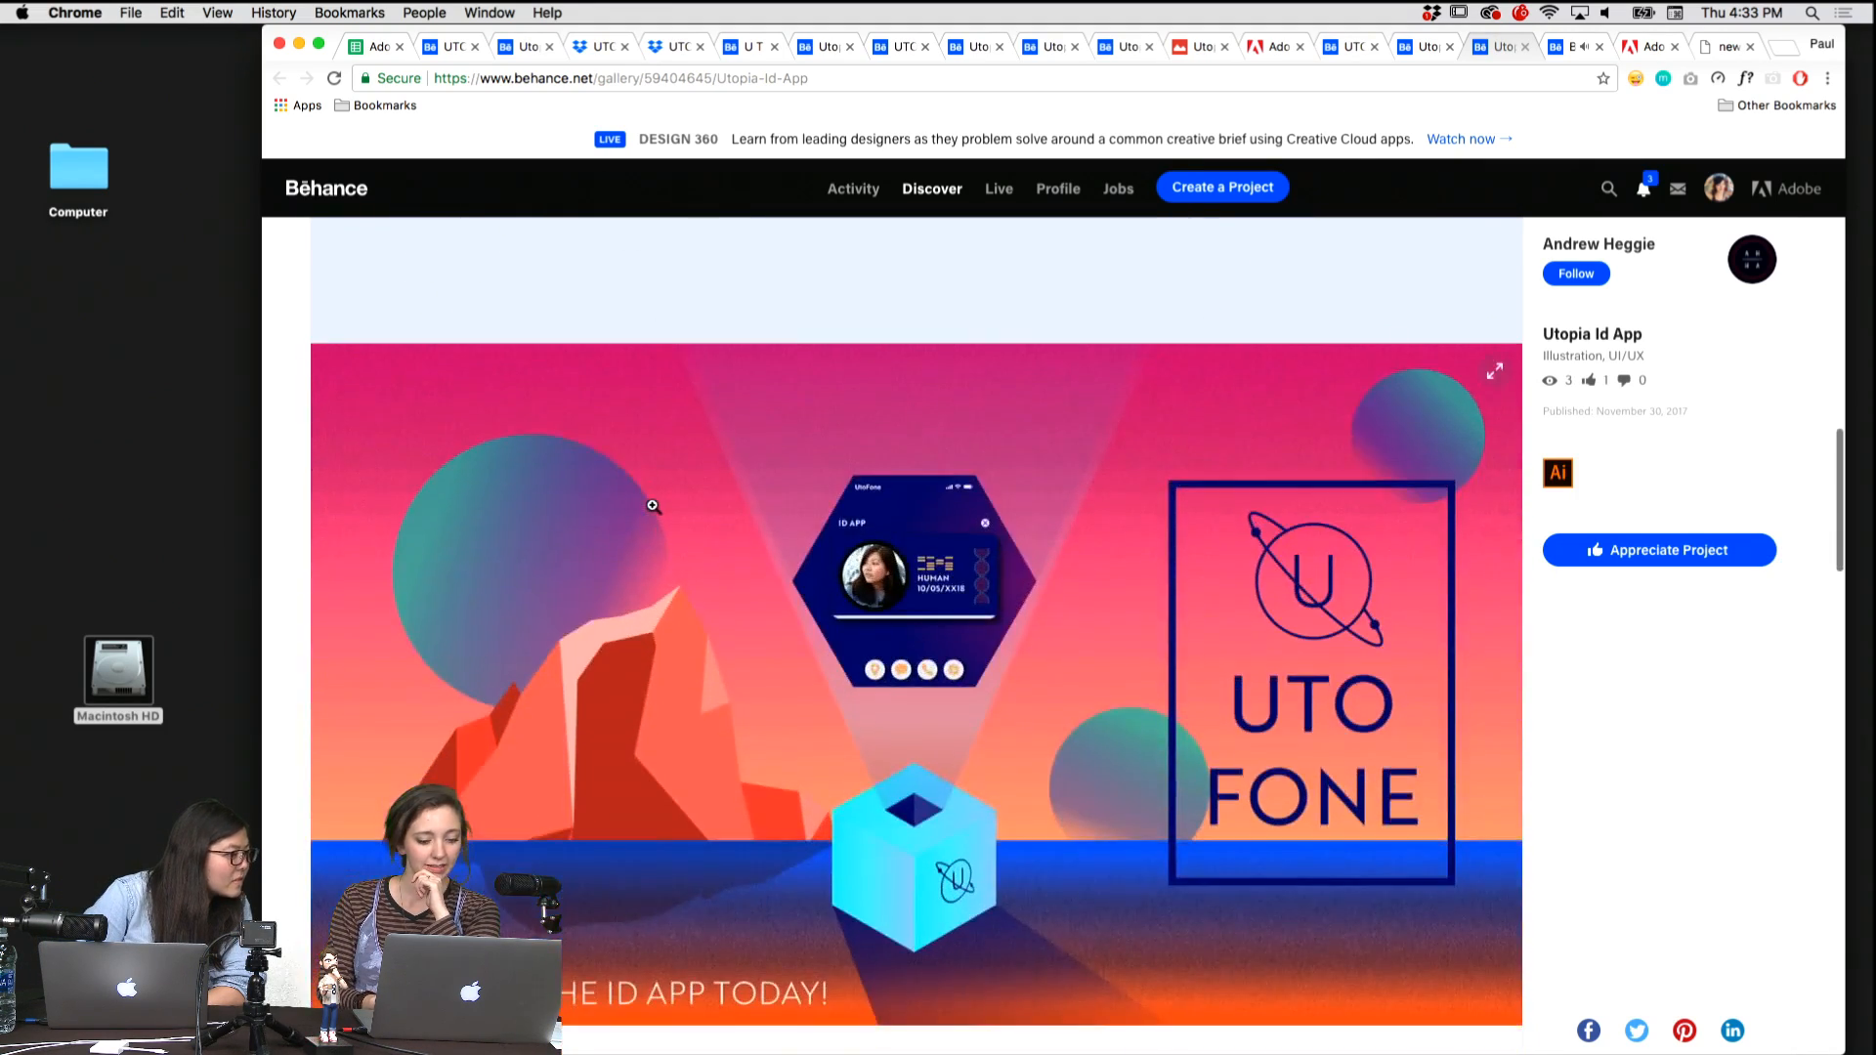
scroll(652, 506, down, 2)
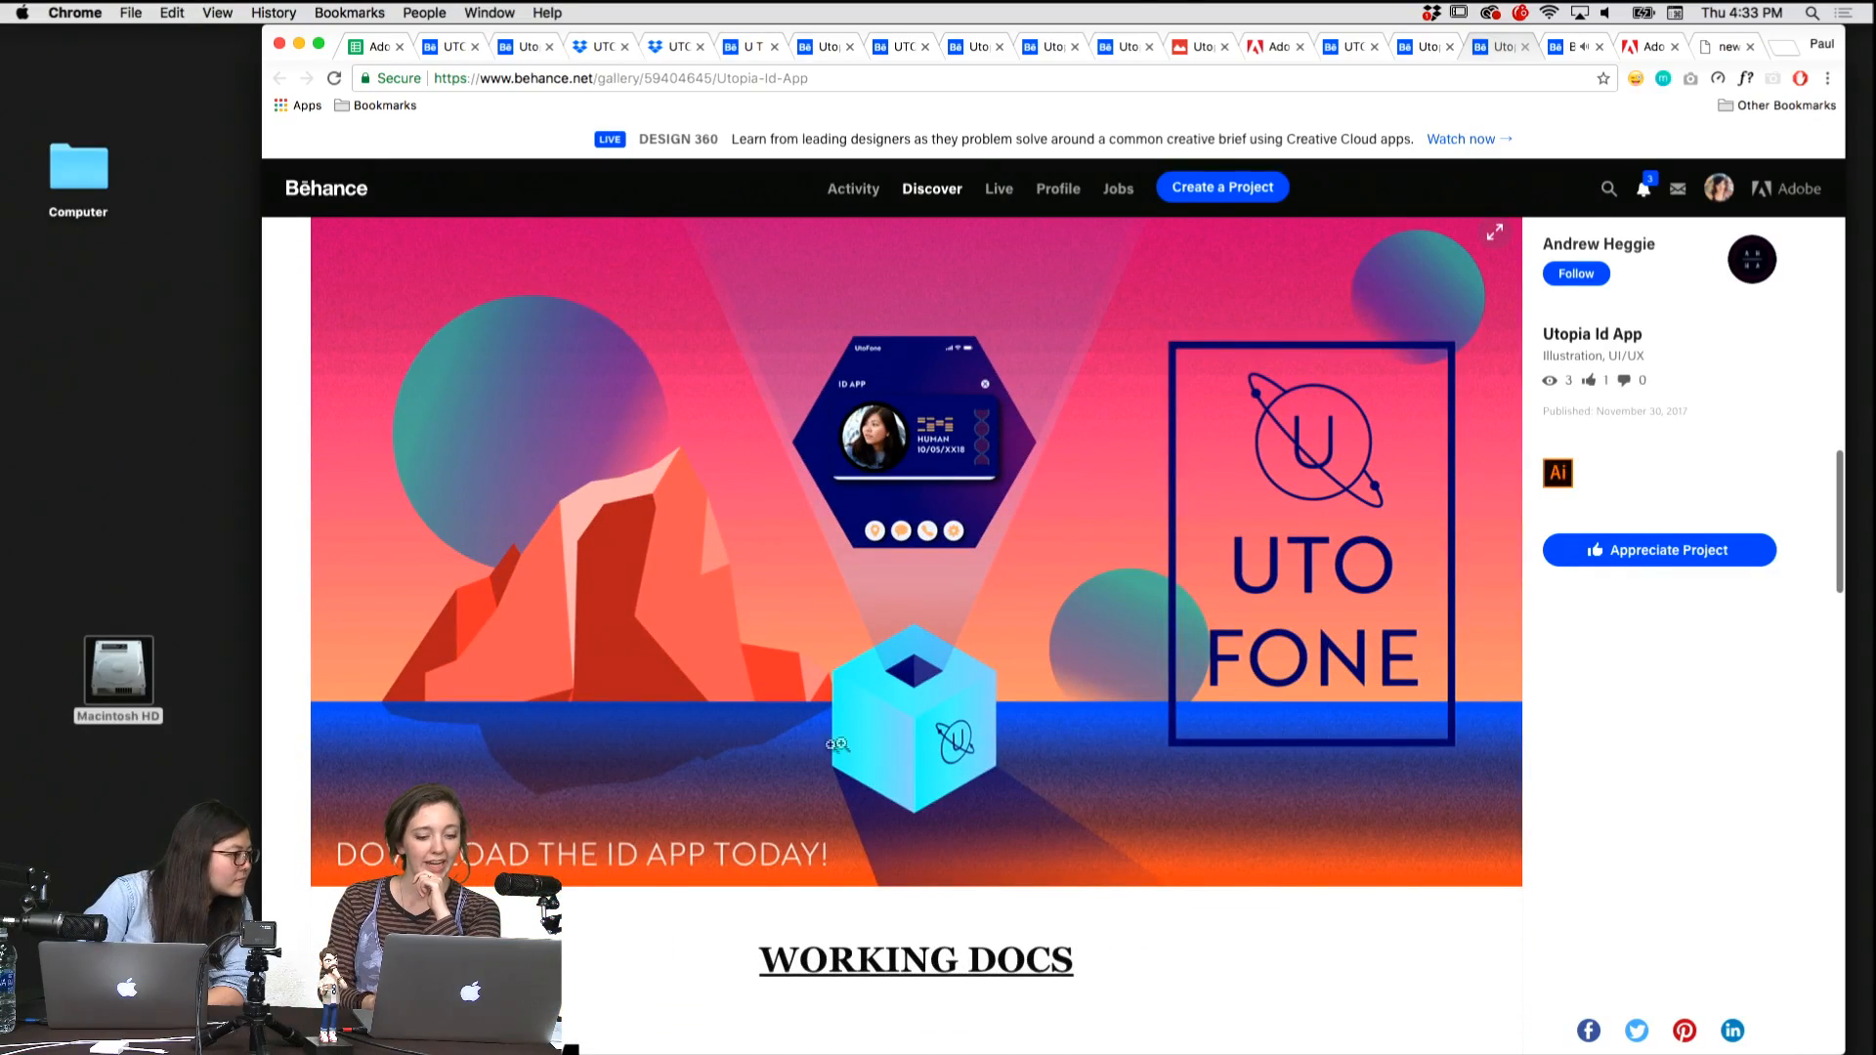
scroll(499, 641, down, 8)
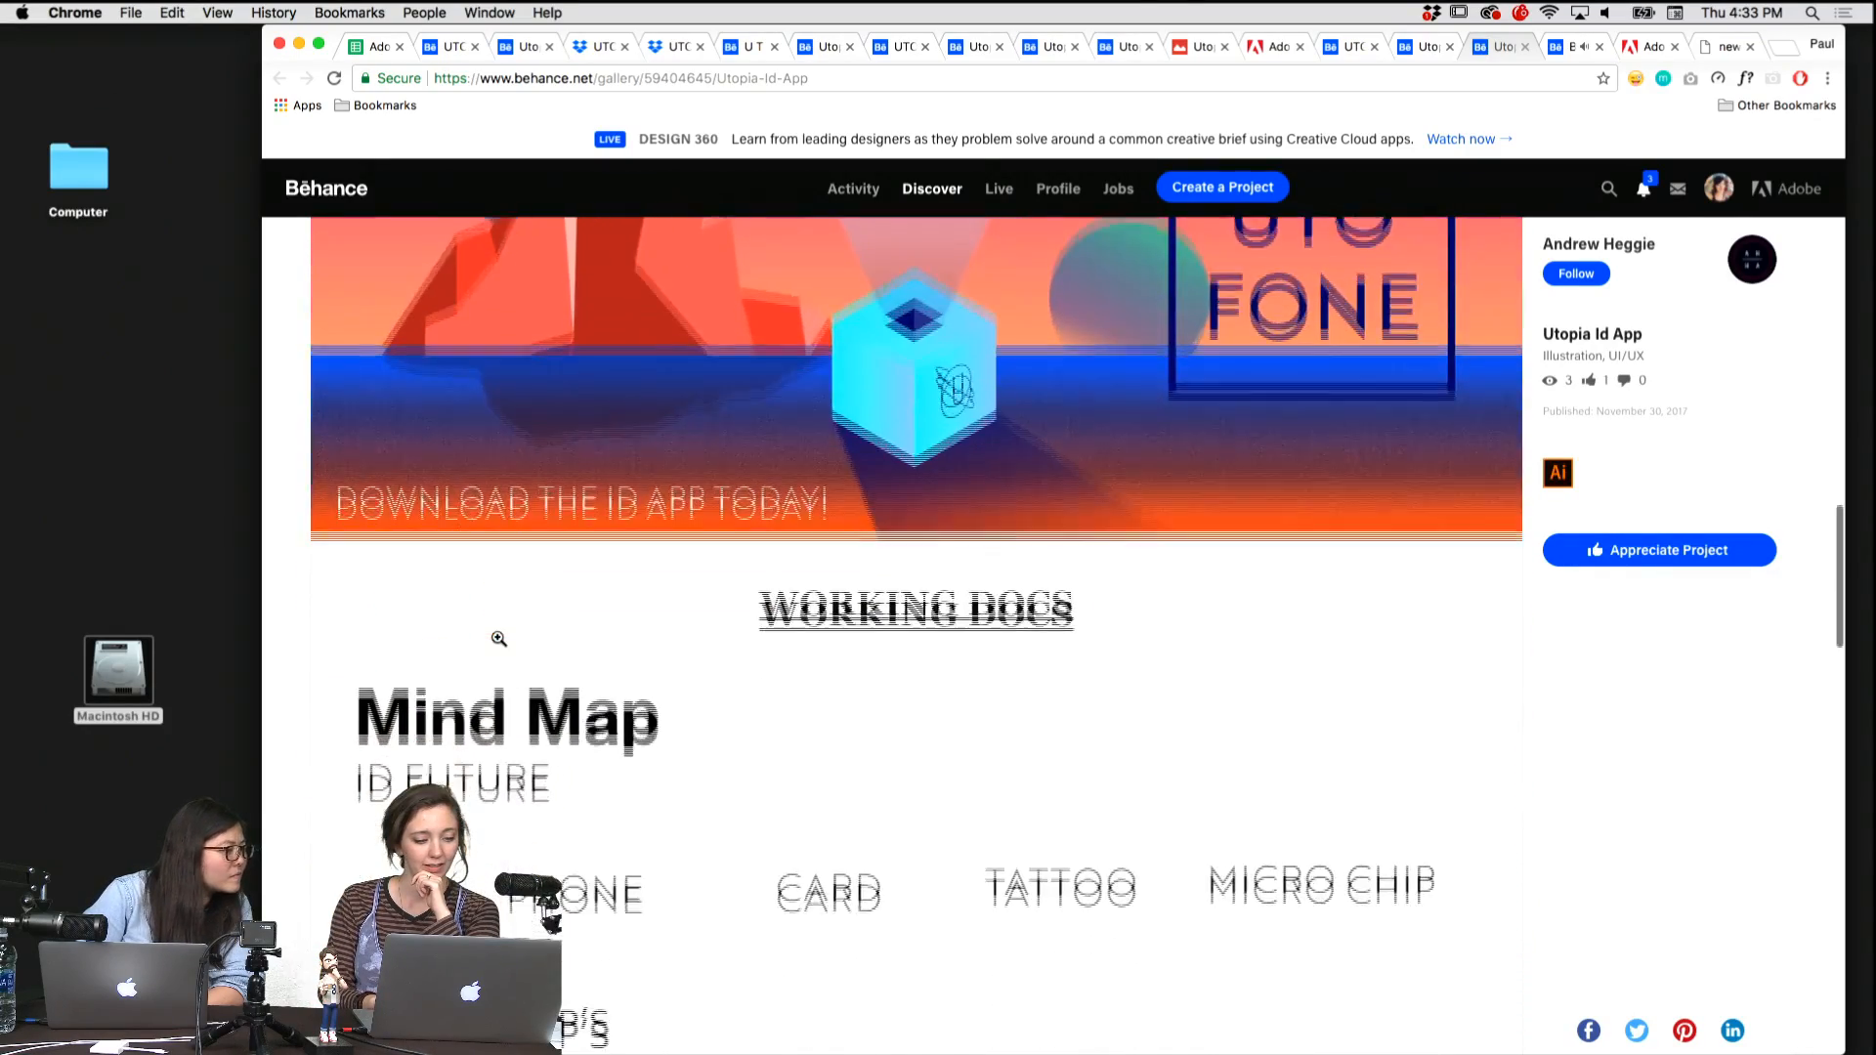
scroll(498, 639, down, 10)
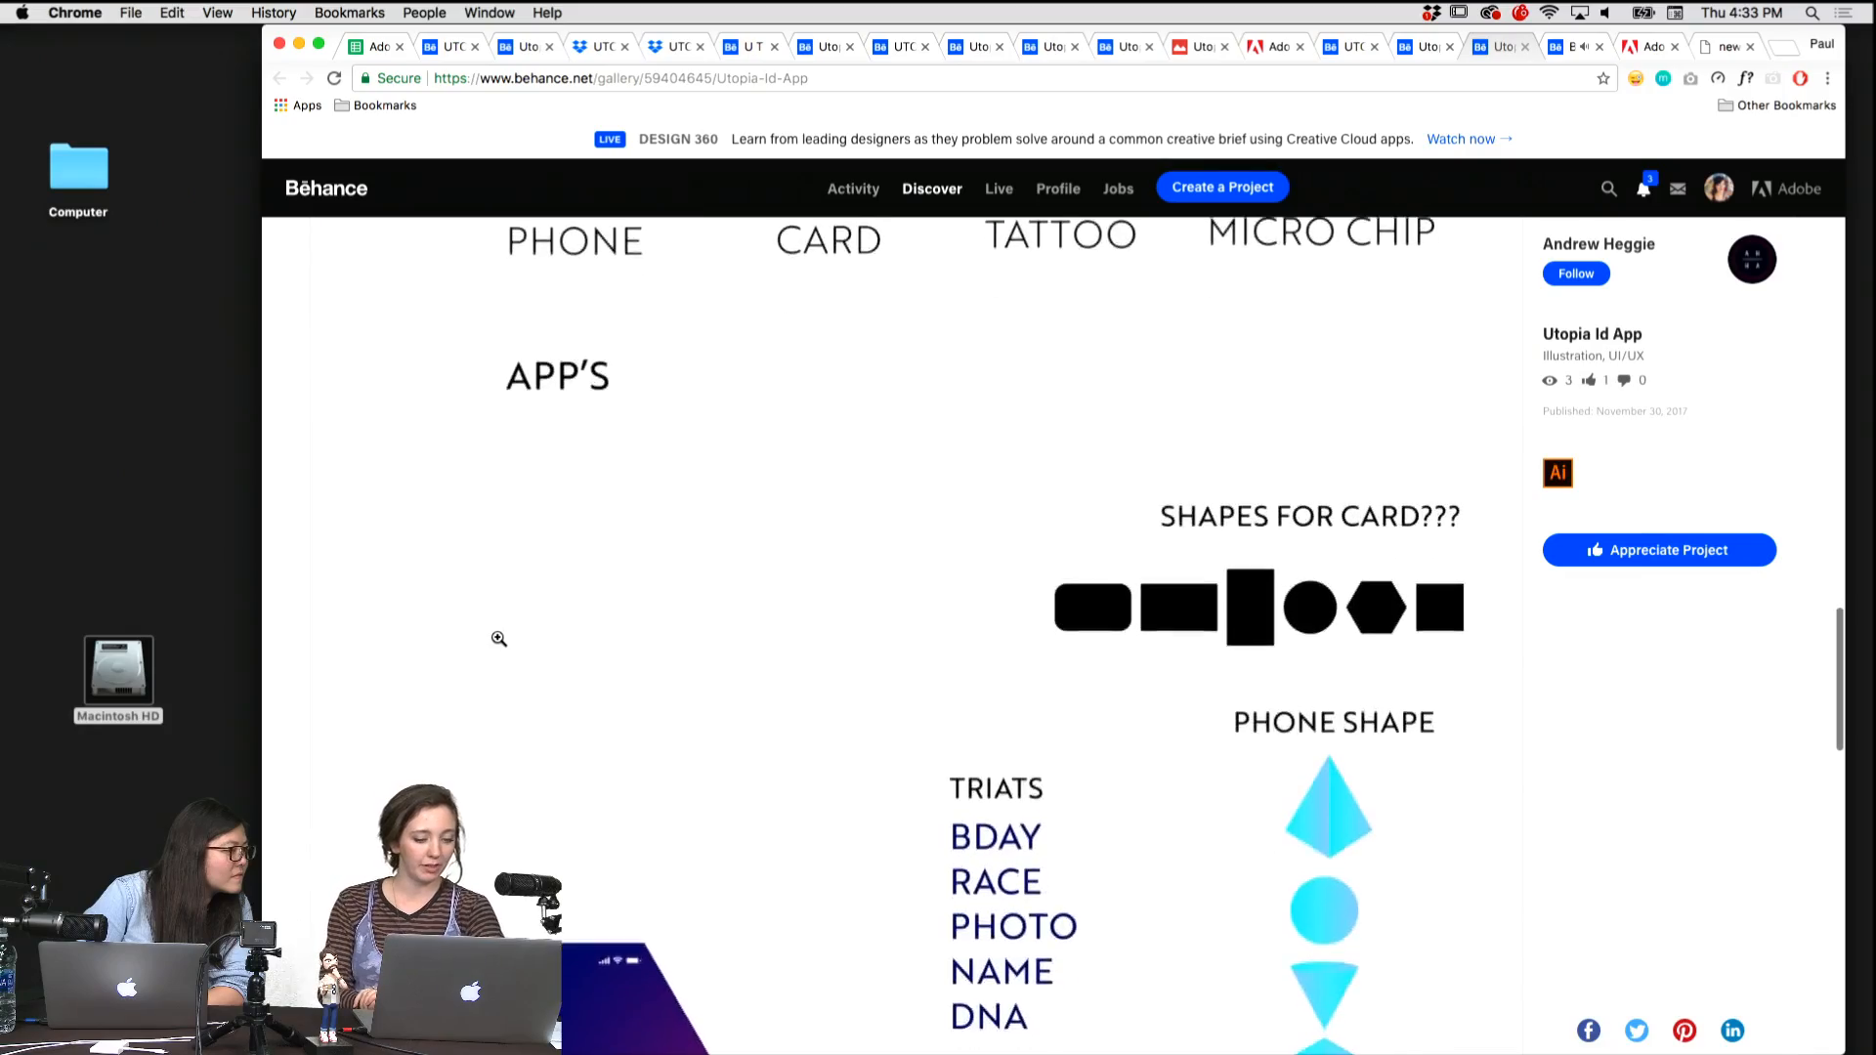
scroll(498, 640, down, 6)
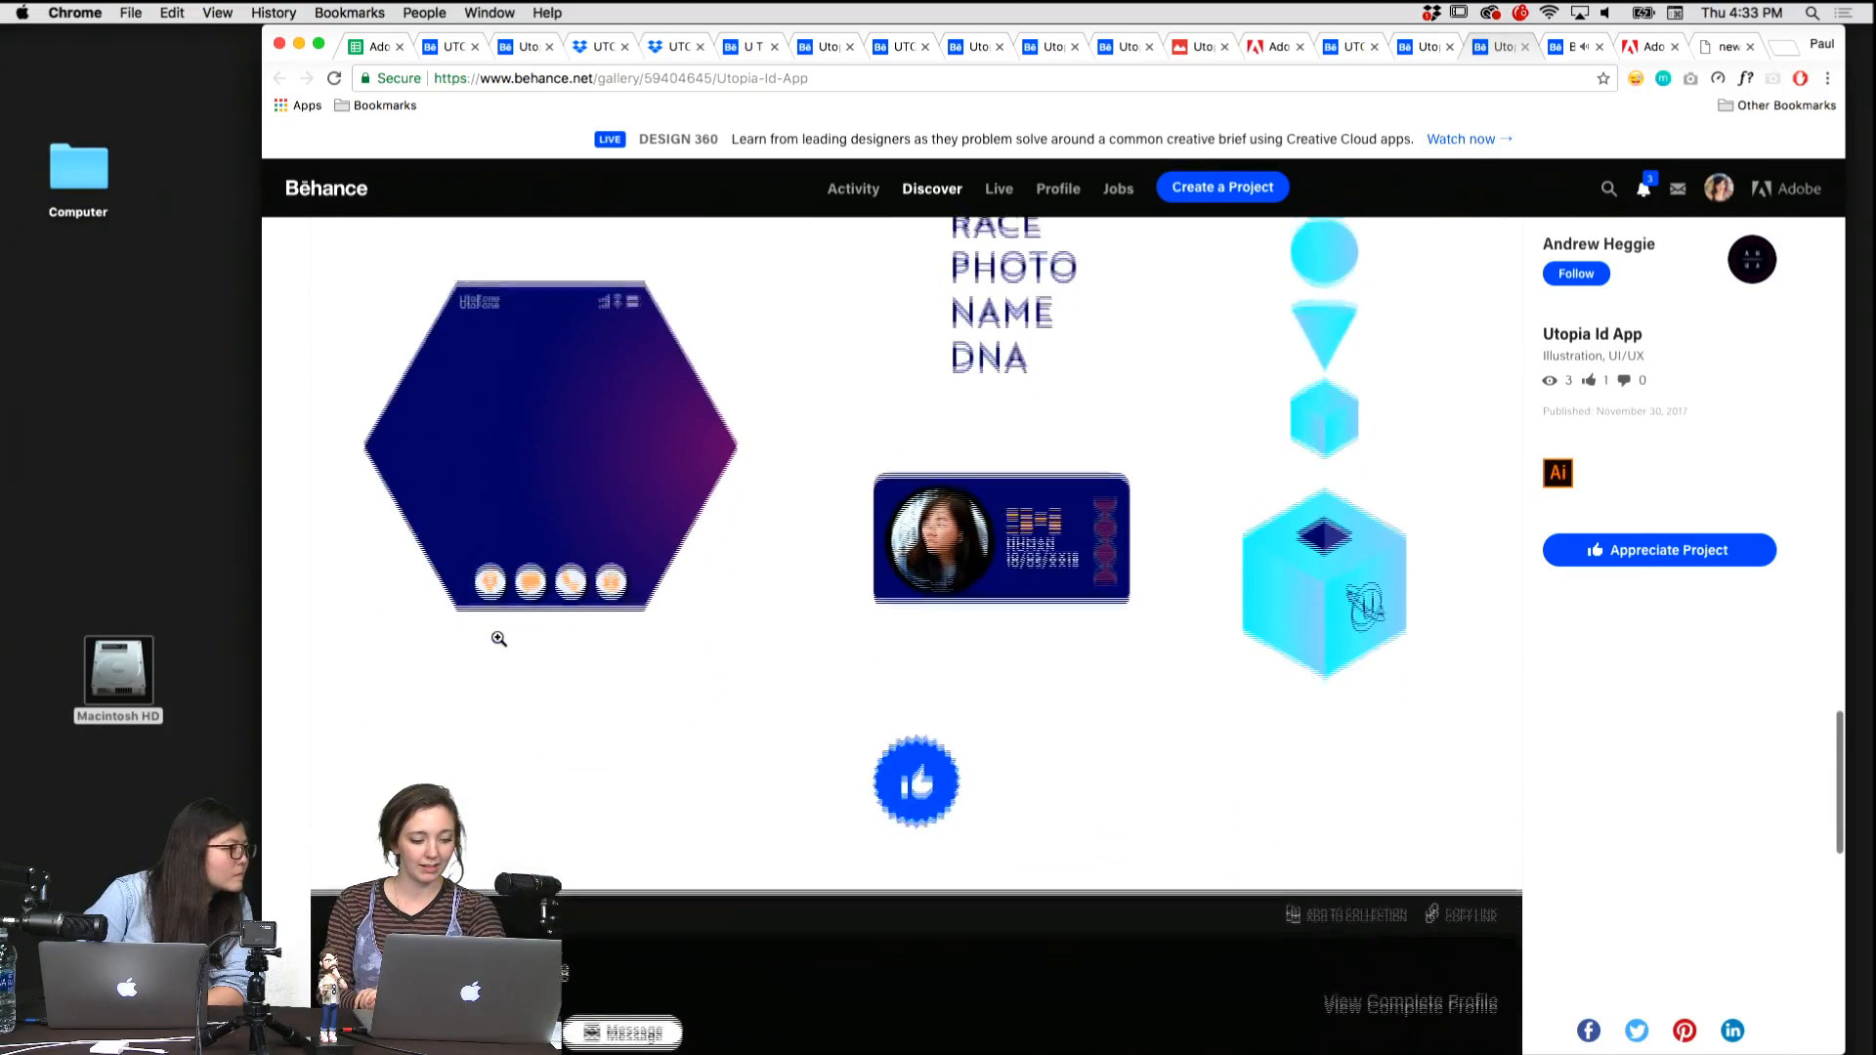
scroll(498, 642, up, 20)
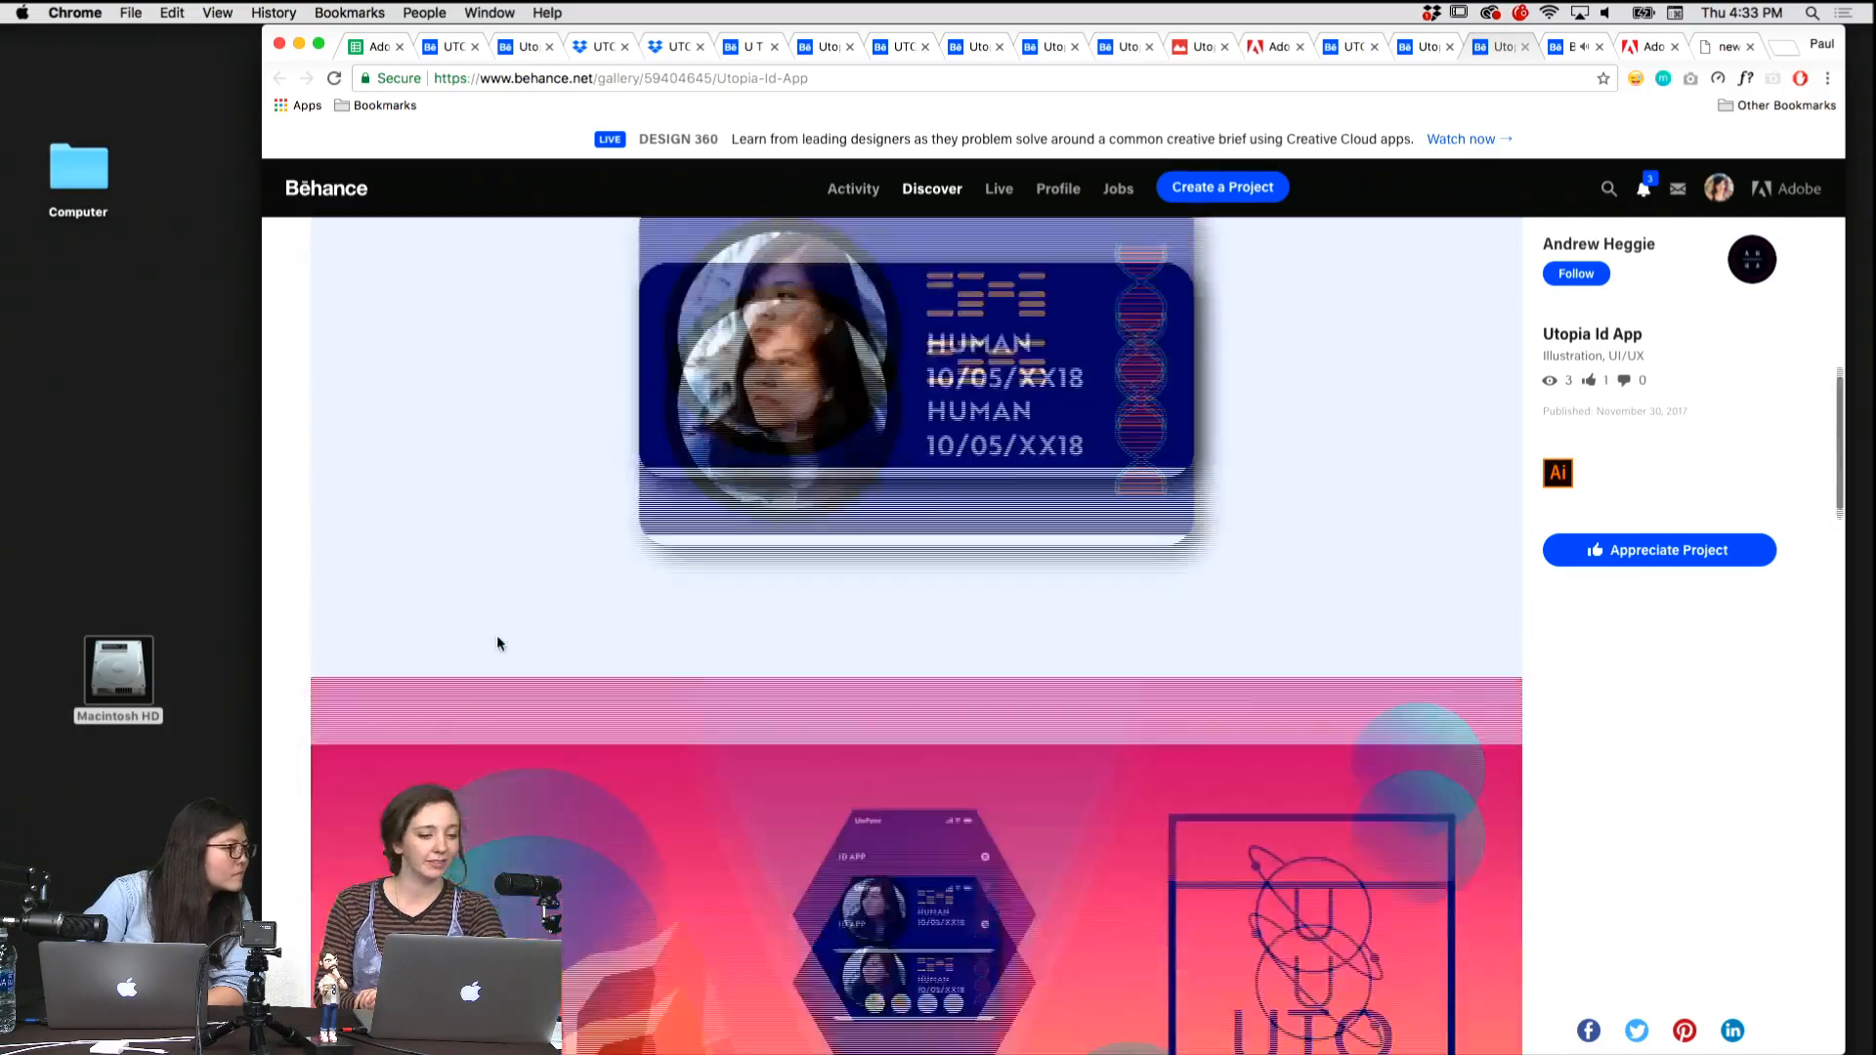
scroll(498, 642, up, 10)
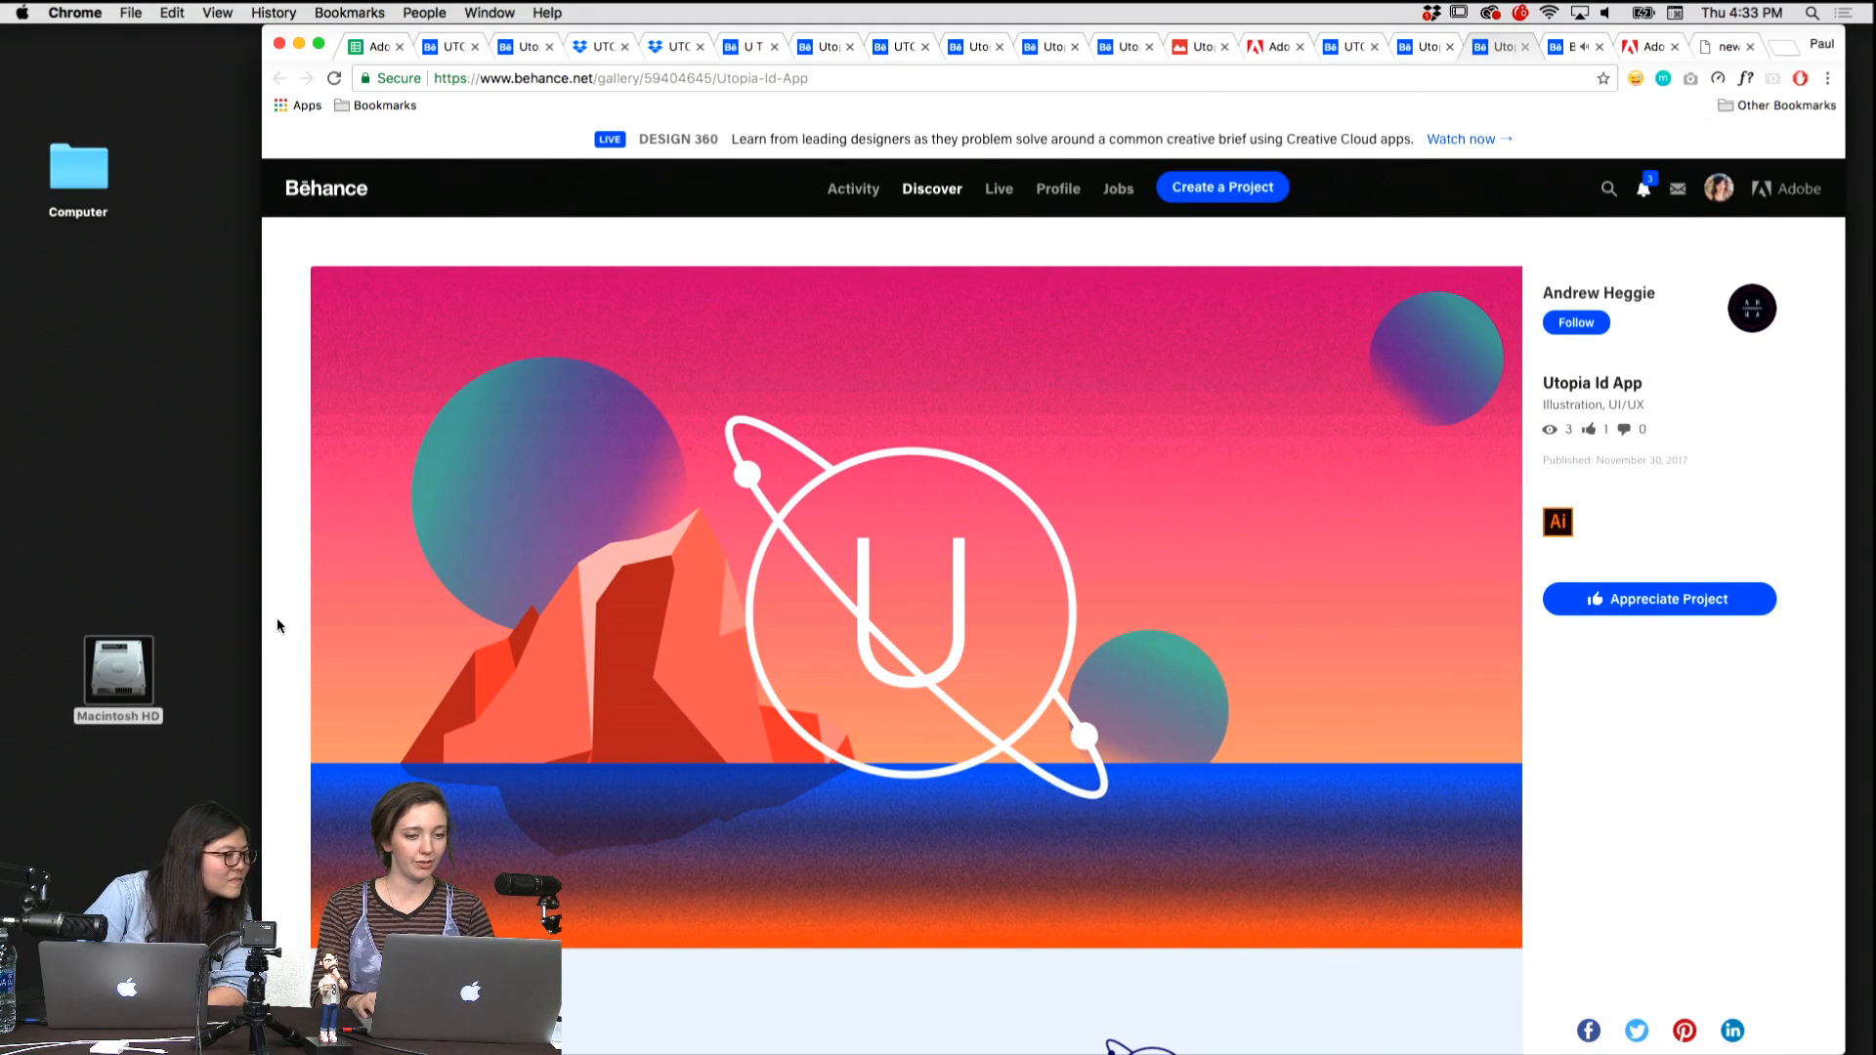
Review the Utopia ID - Adobe Live Contest project's watch and hexagonal card designs, and open its creator's profile.
key(ctrl+shift+Tab)
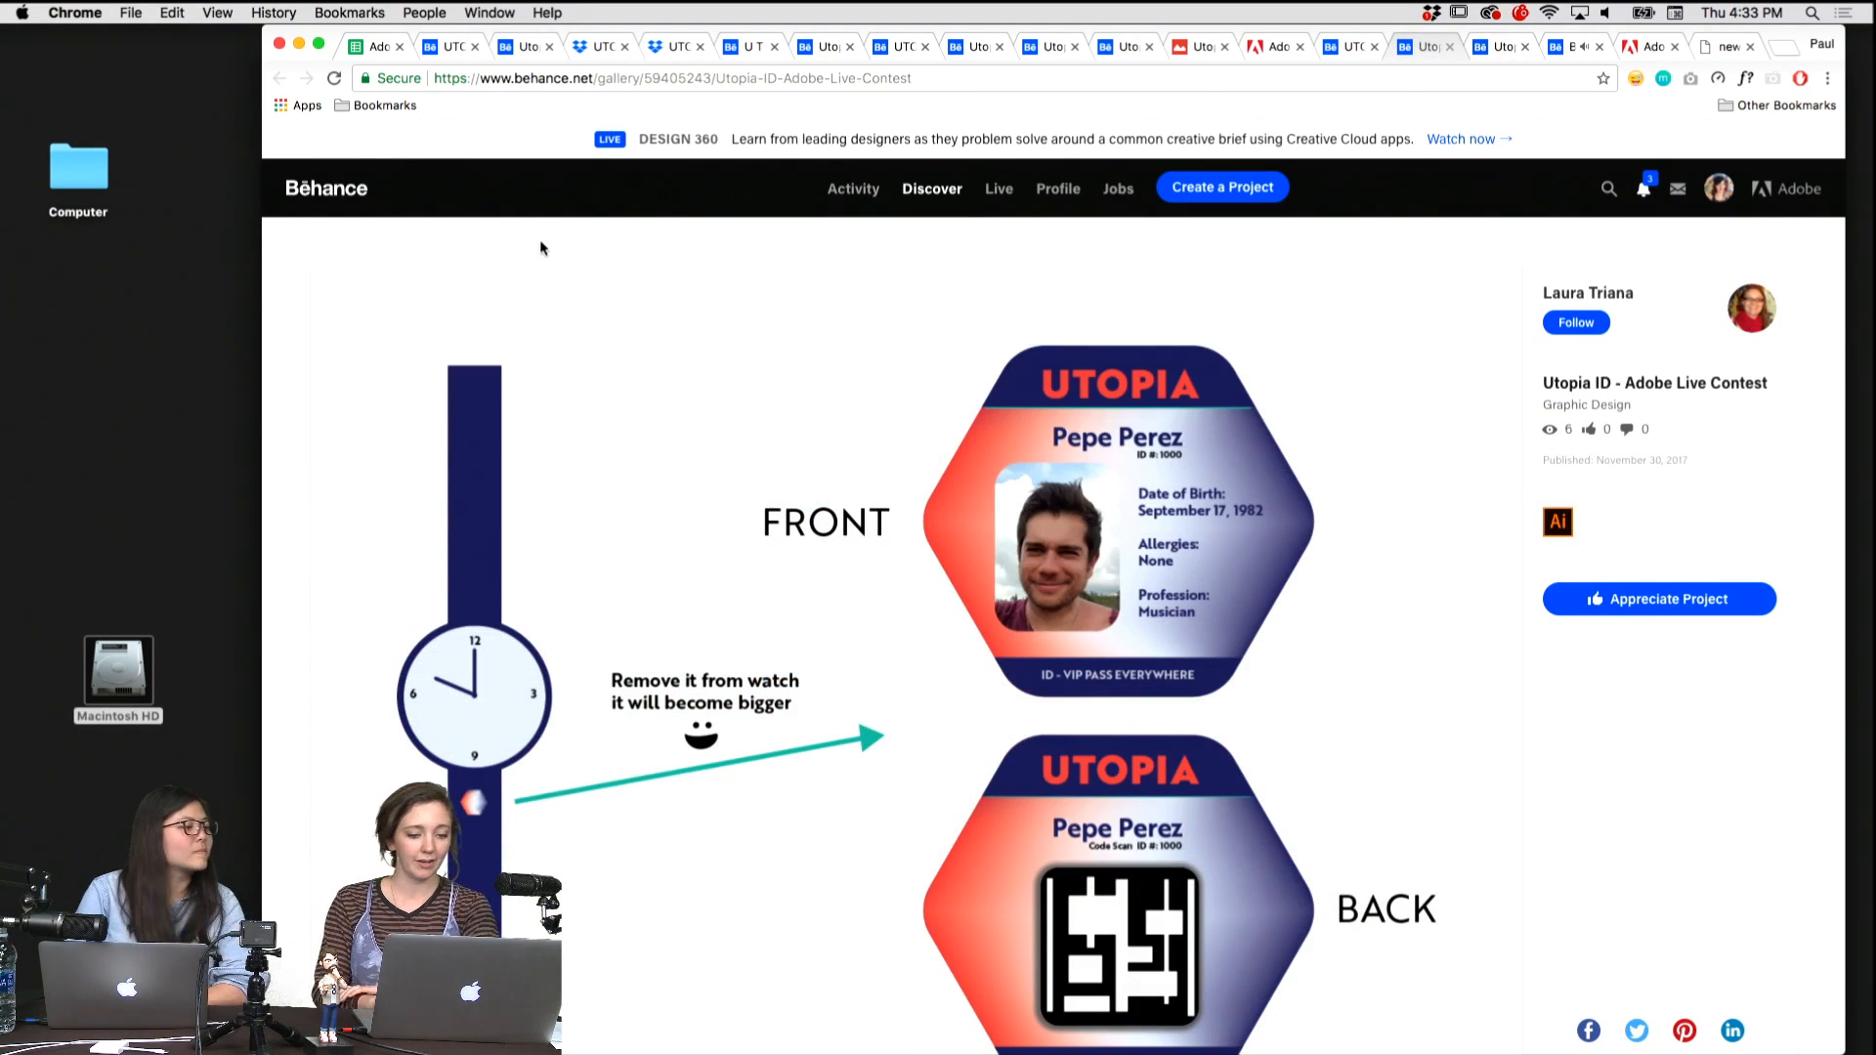
scroll(360, 463, down, 2)
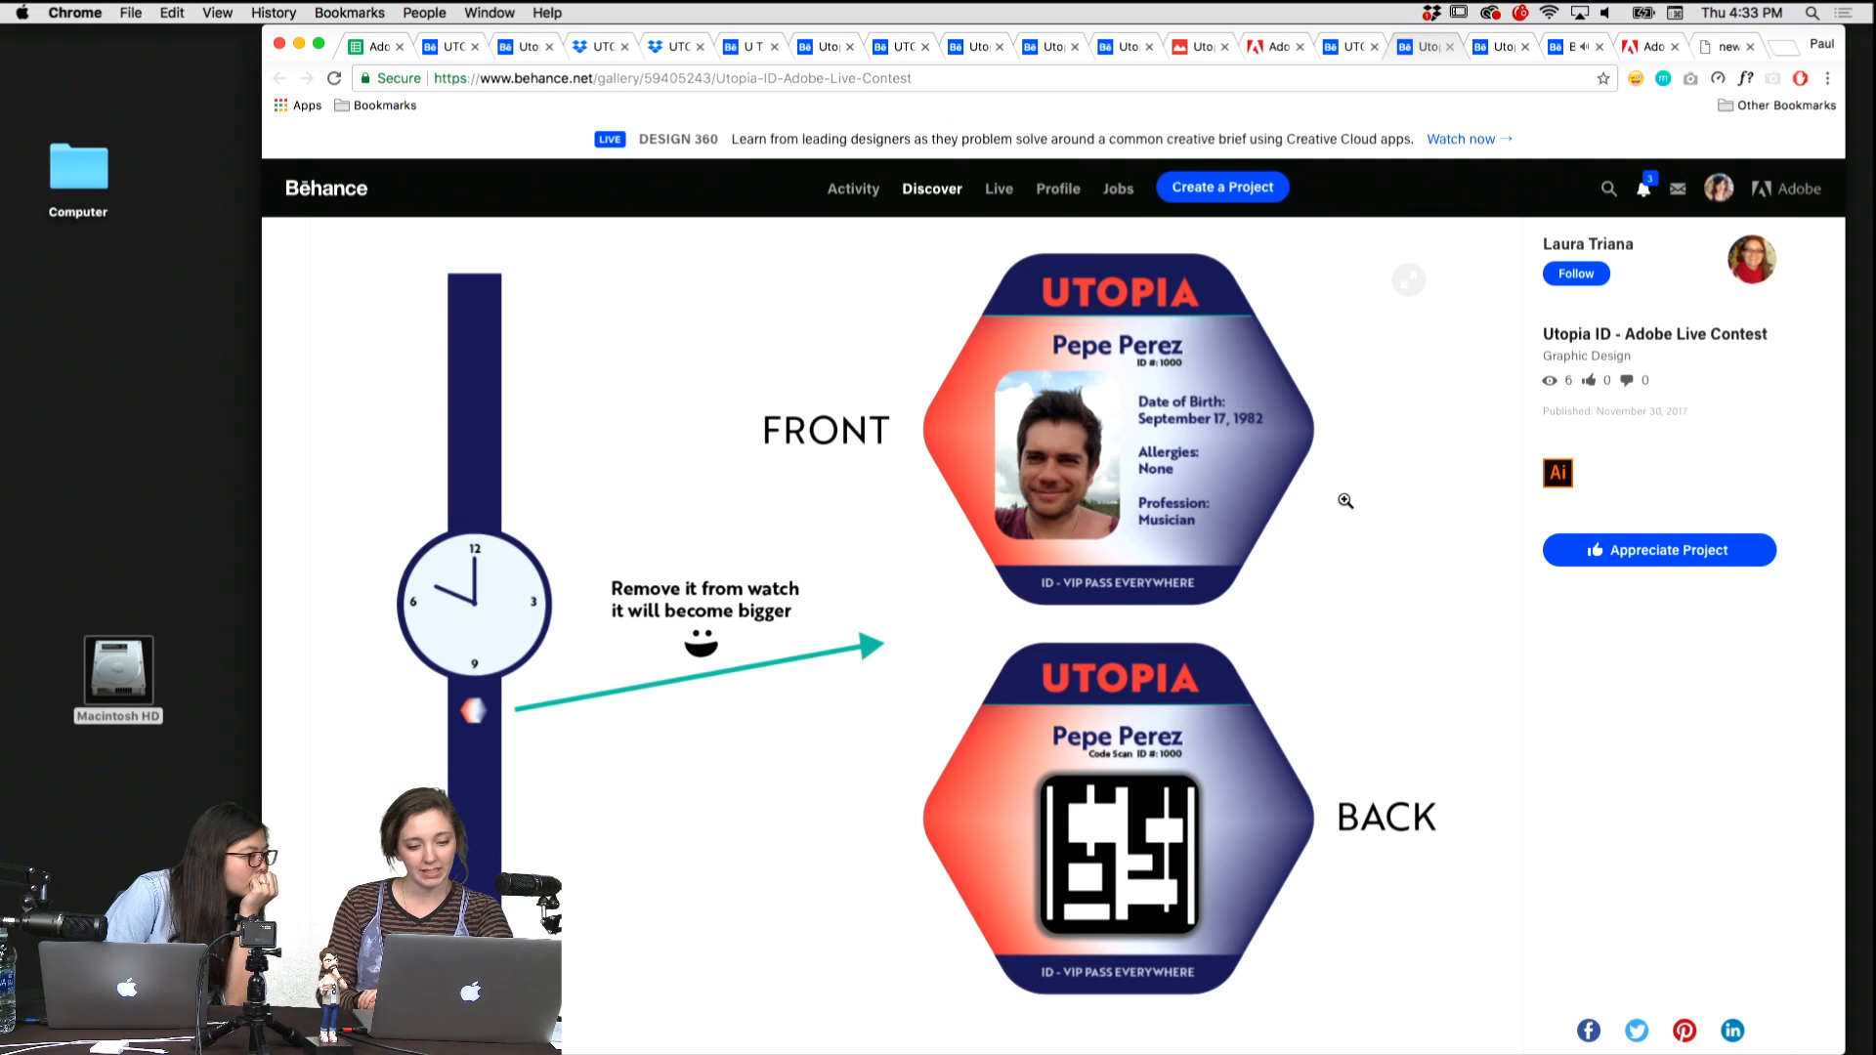
scroll(1345, 500, down, 2)
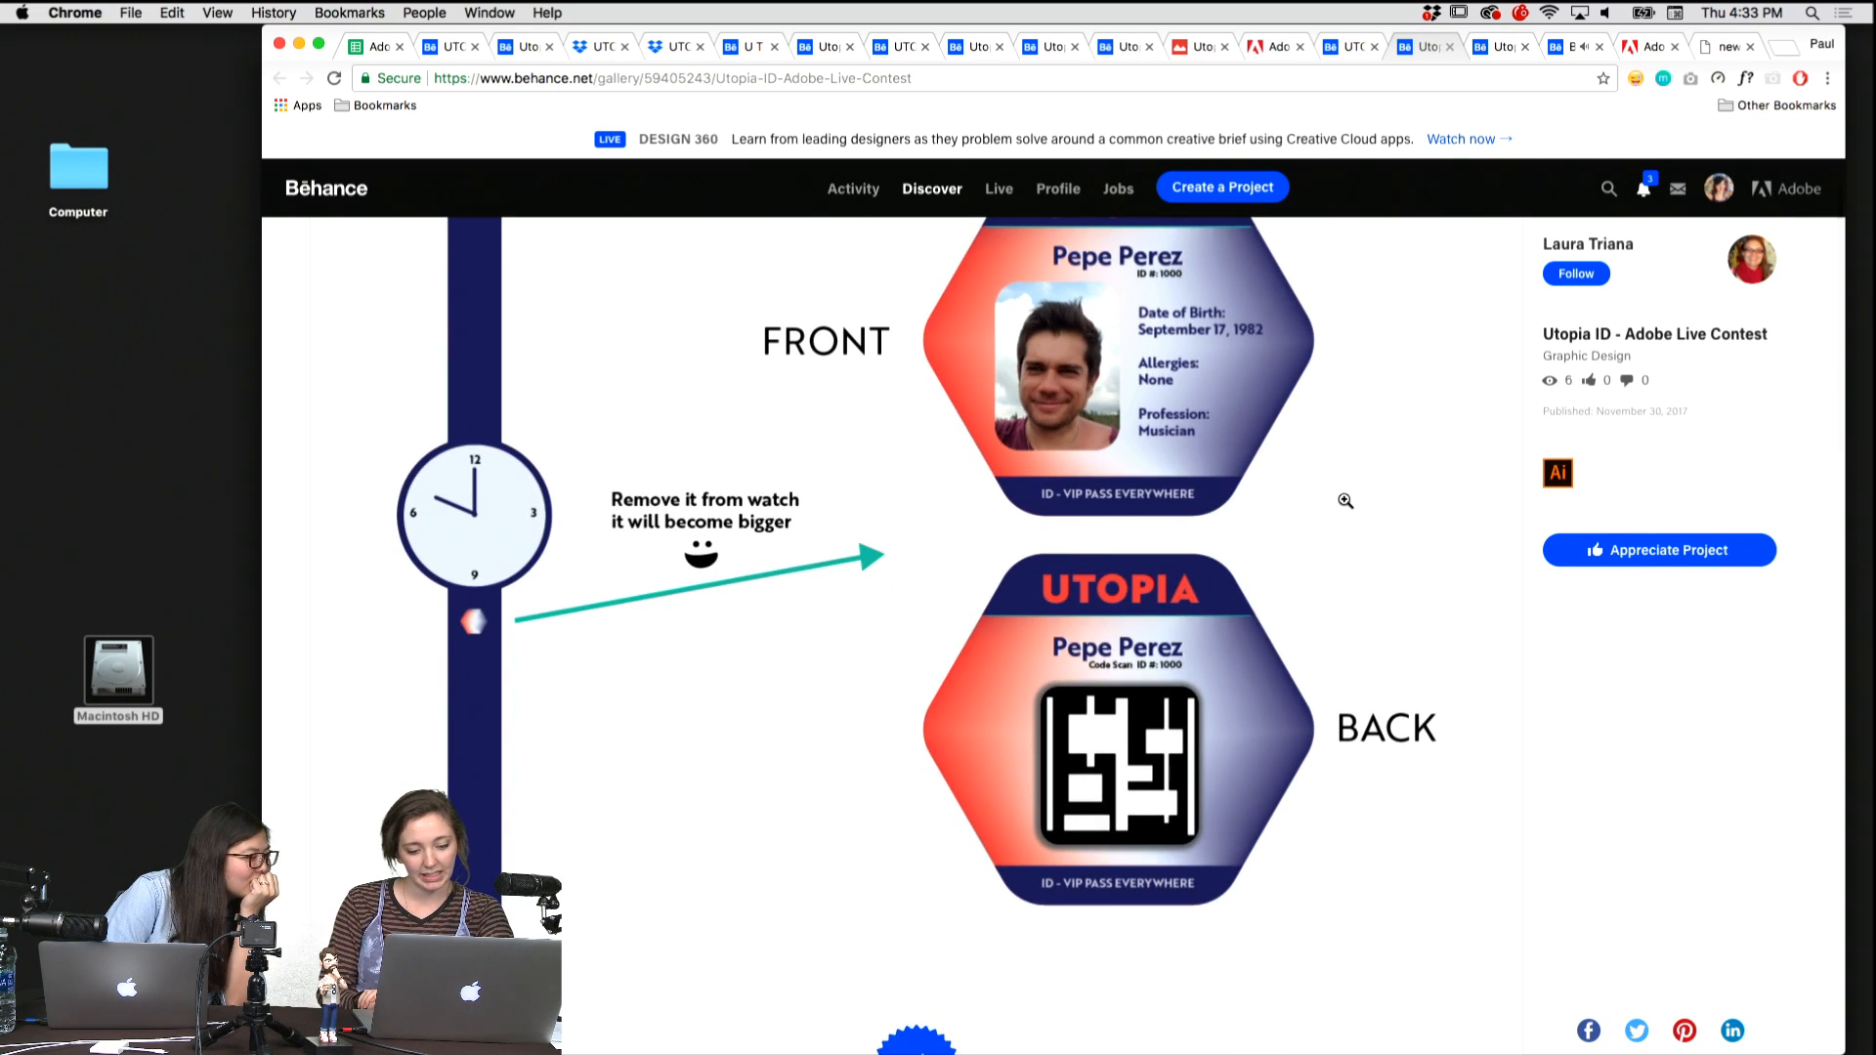
scroll(1345, 500, down, 5)
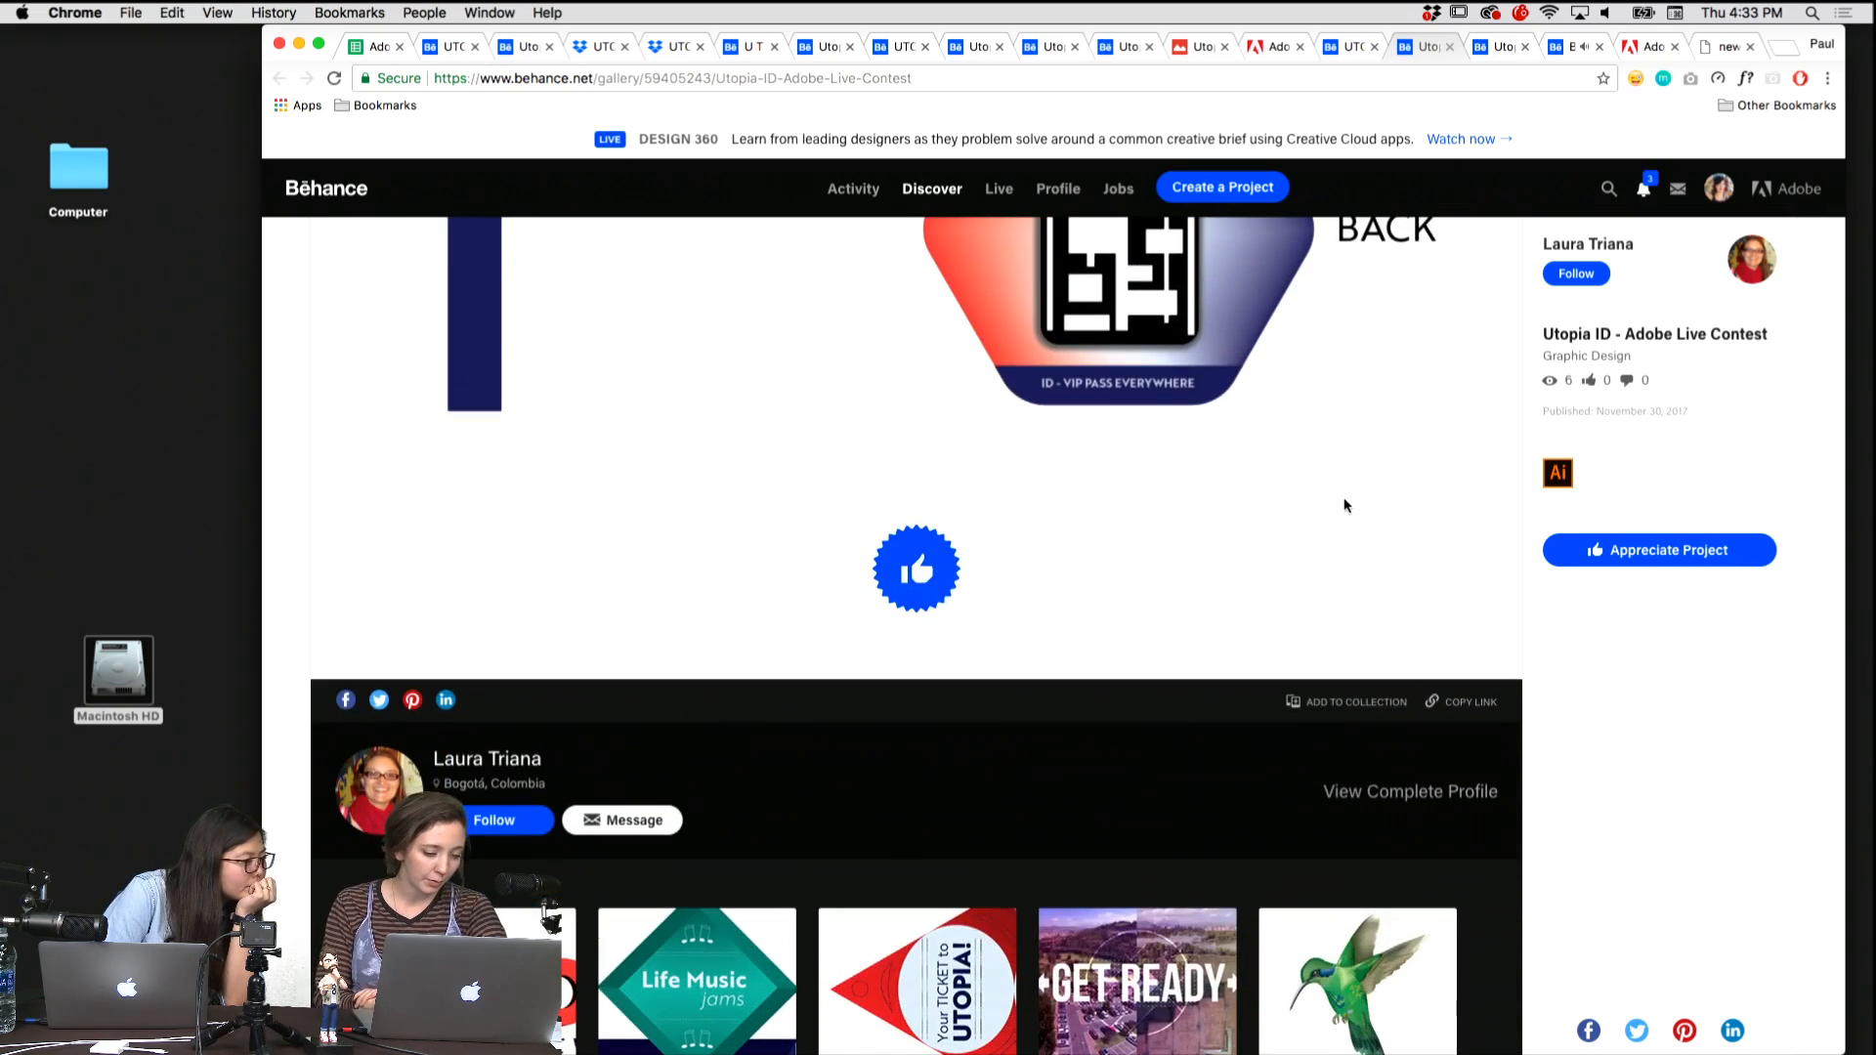
scroll(1346, 500, up, 7)
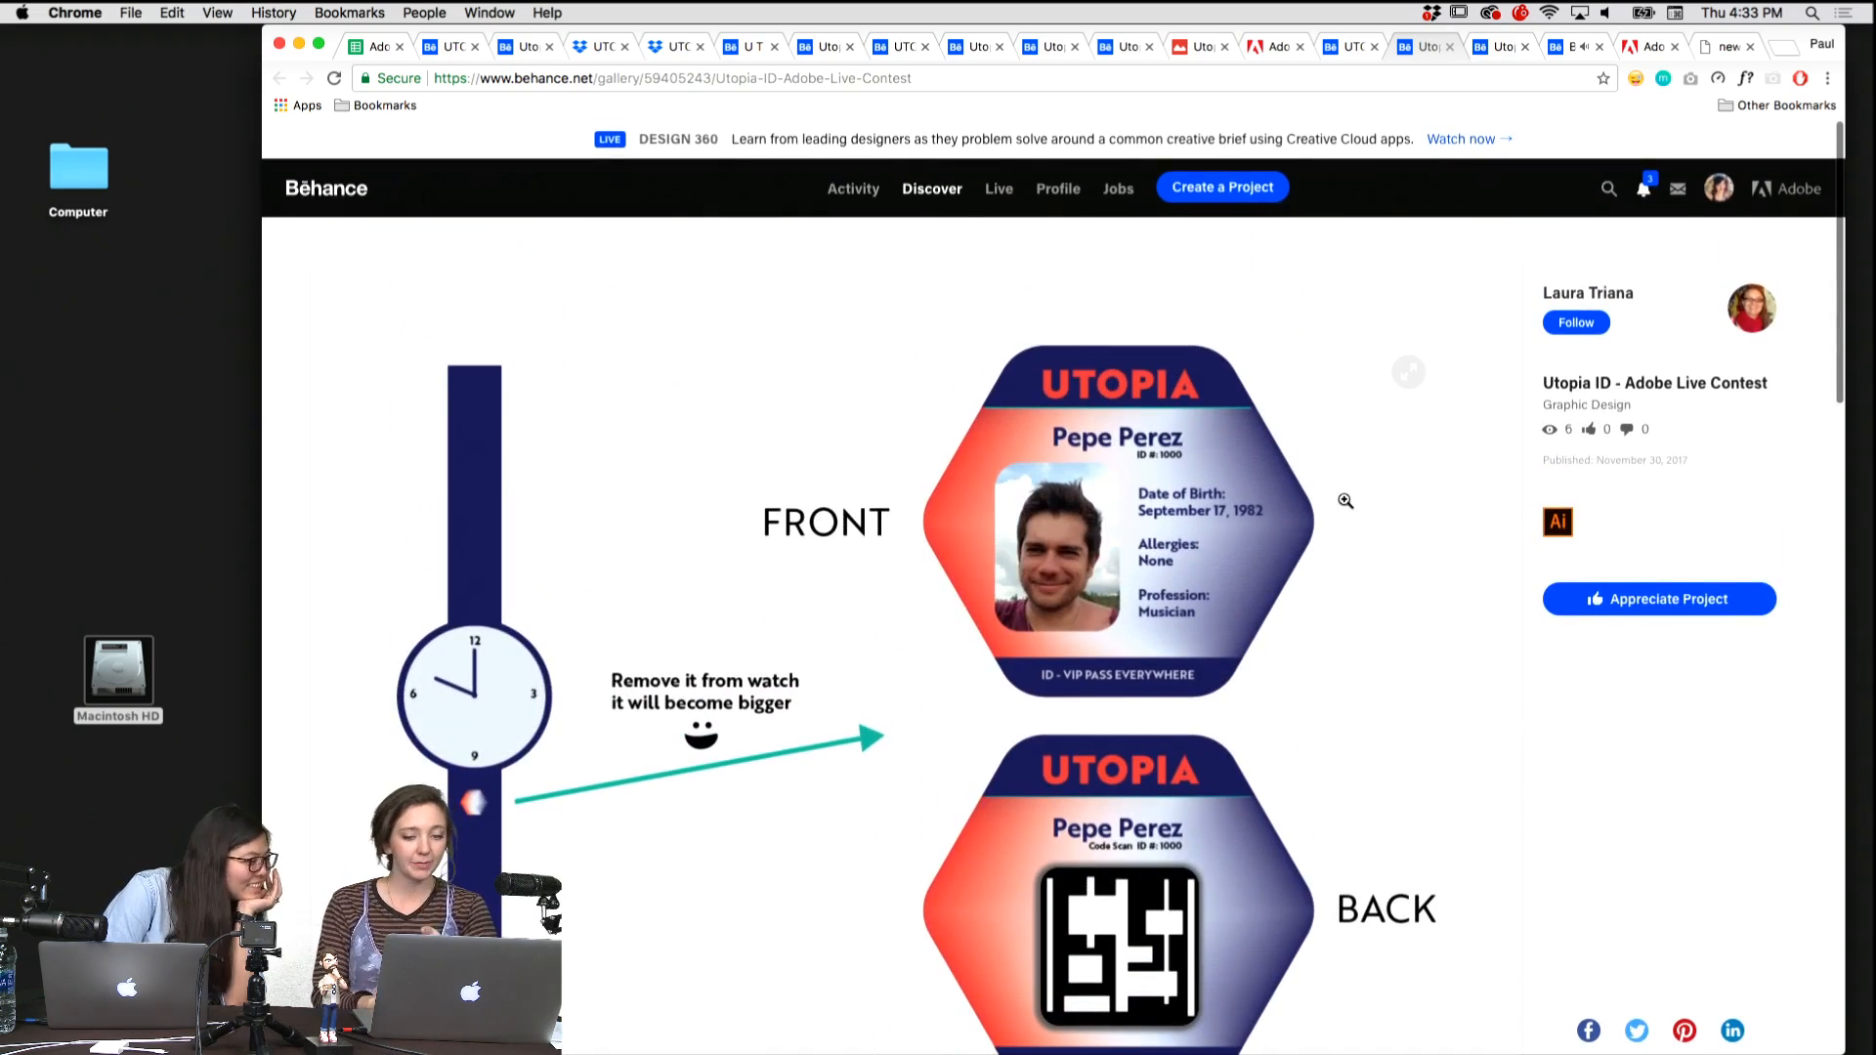
click(1604, 293)
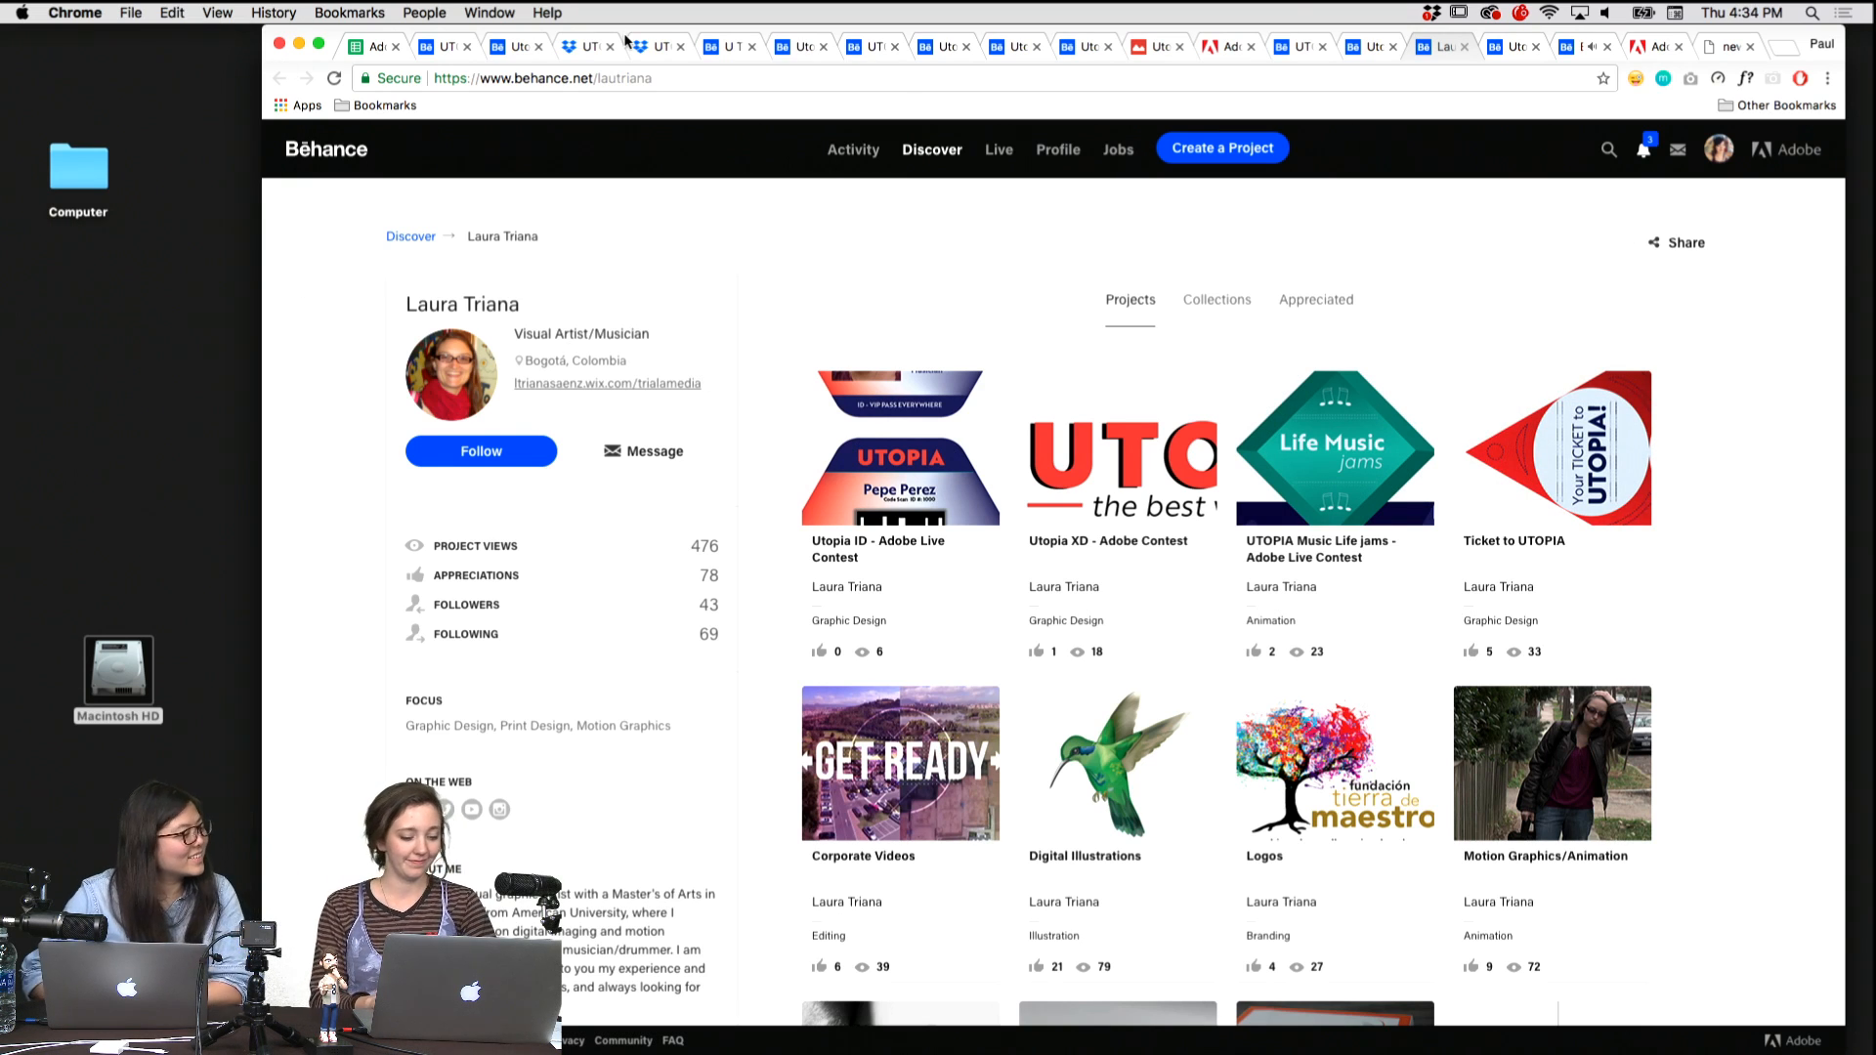
Close the creator's profile and review the sector card designs in the UTOPIA ID Cards - Adobe Live project down to its caption.
key(super+w)
key(super+alt+Left)
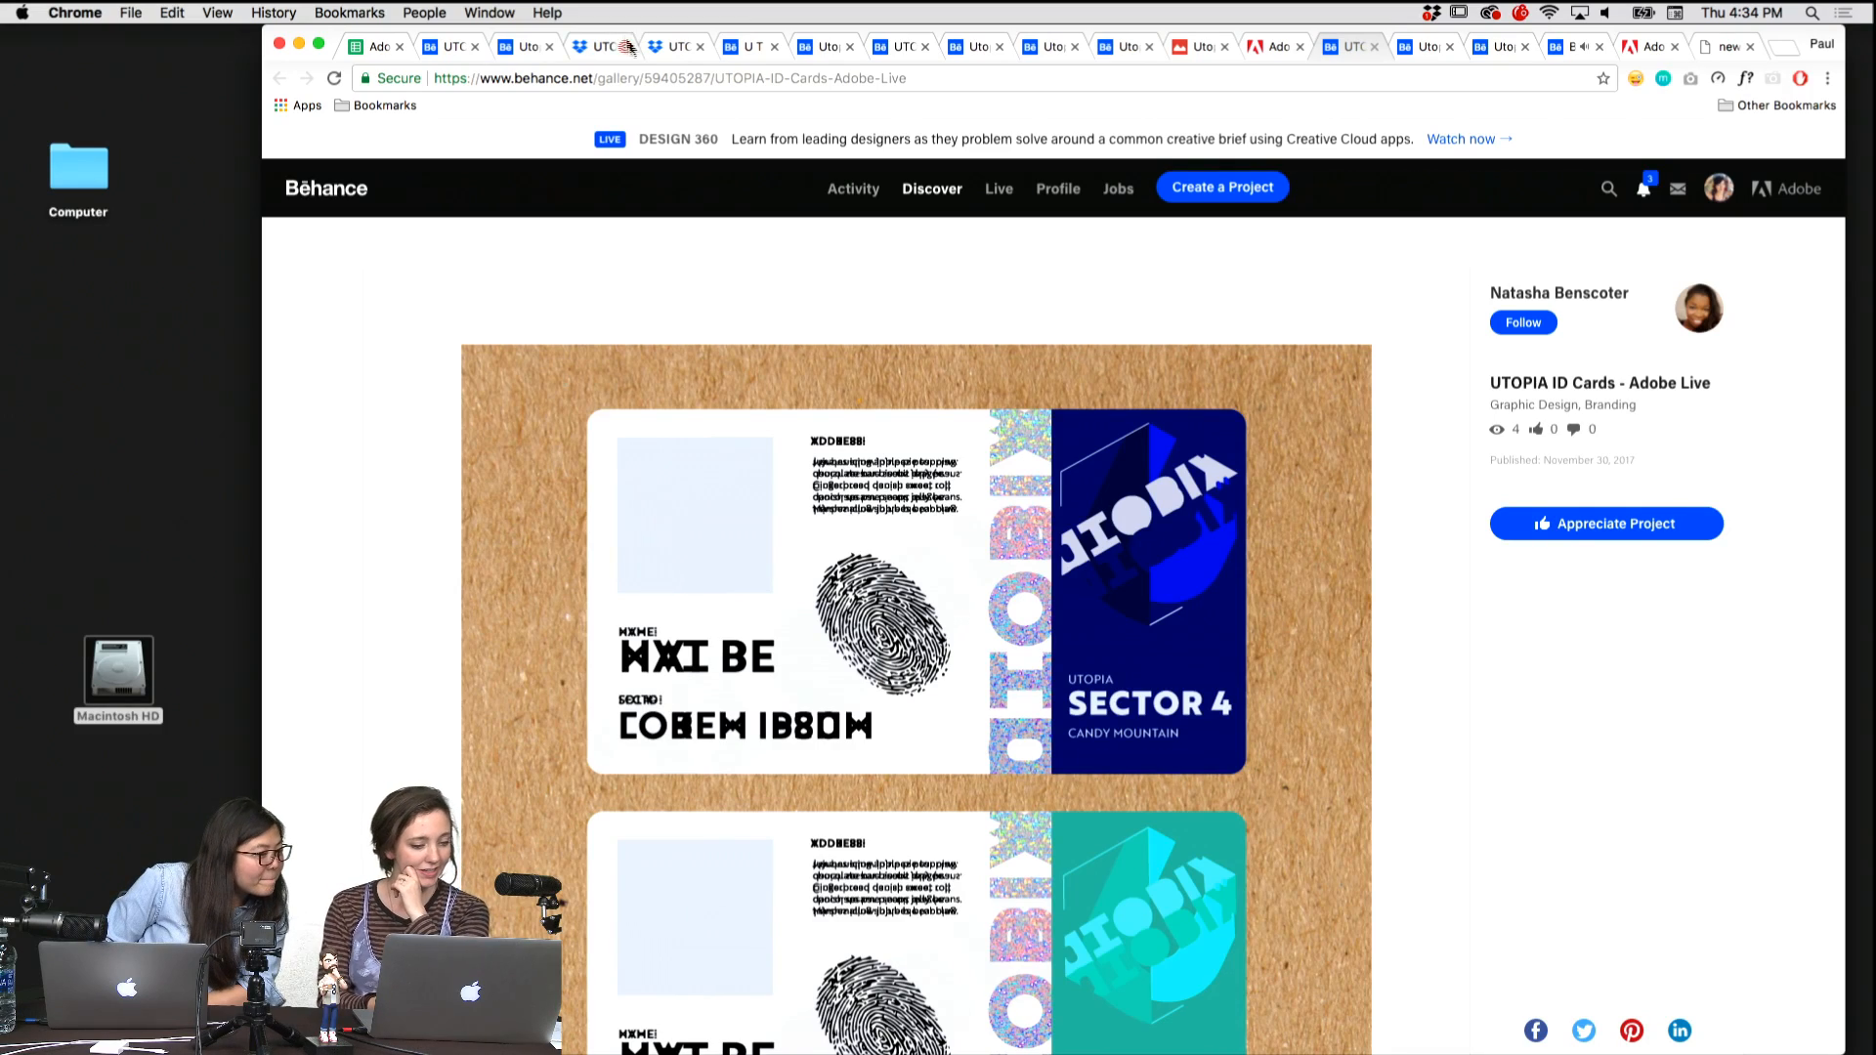
scroll(788, 520, down, 2)
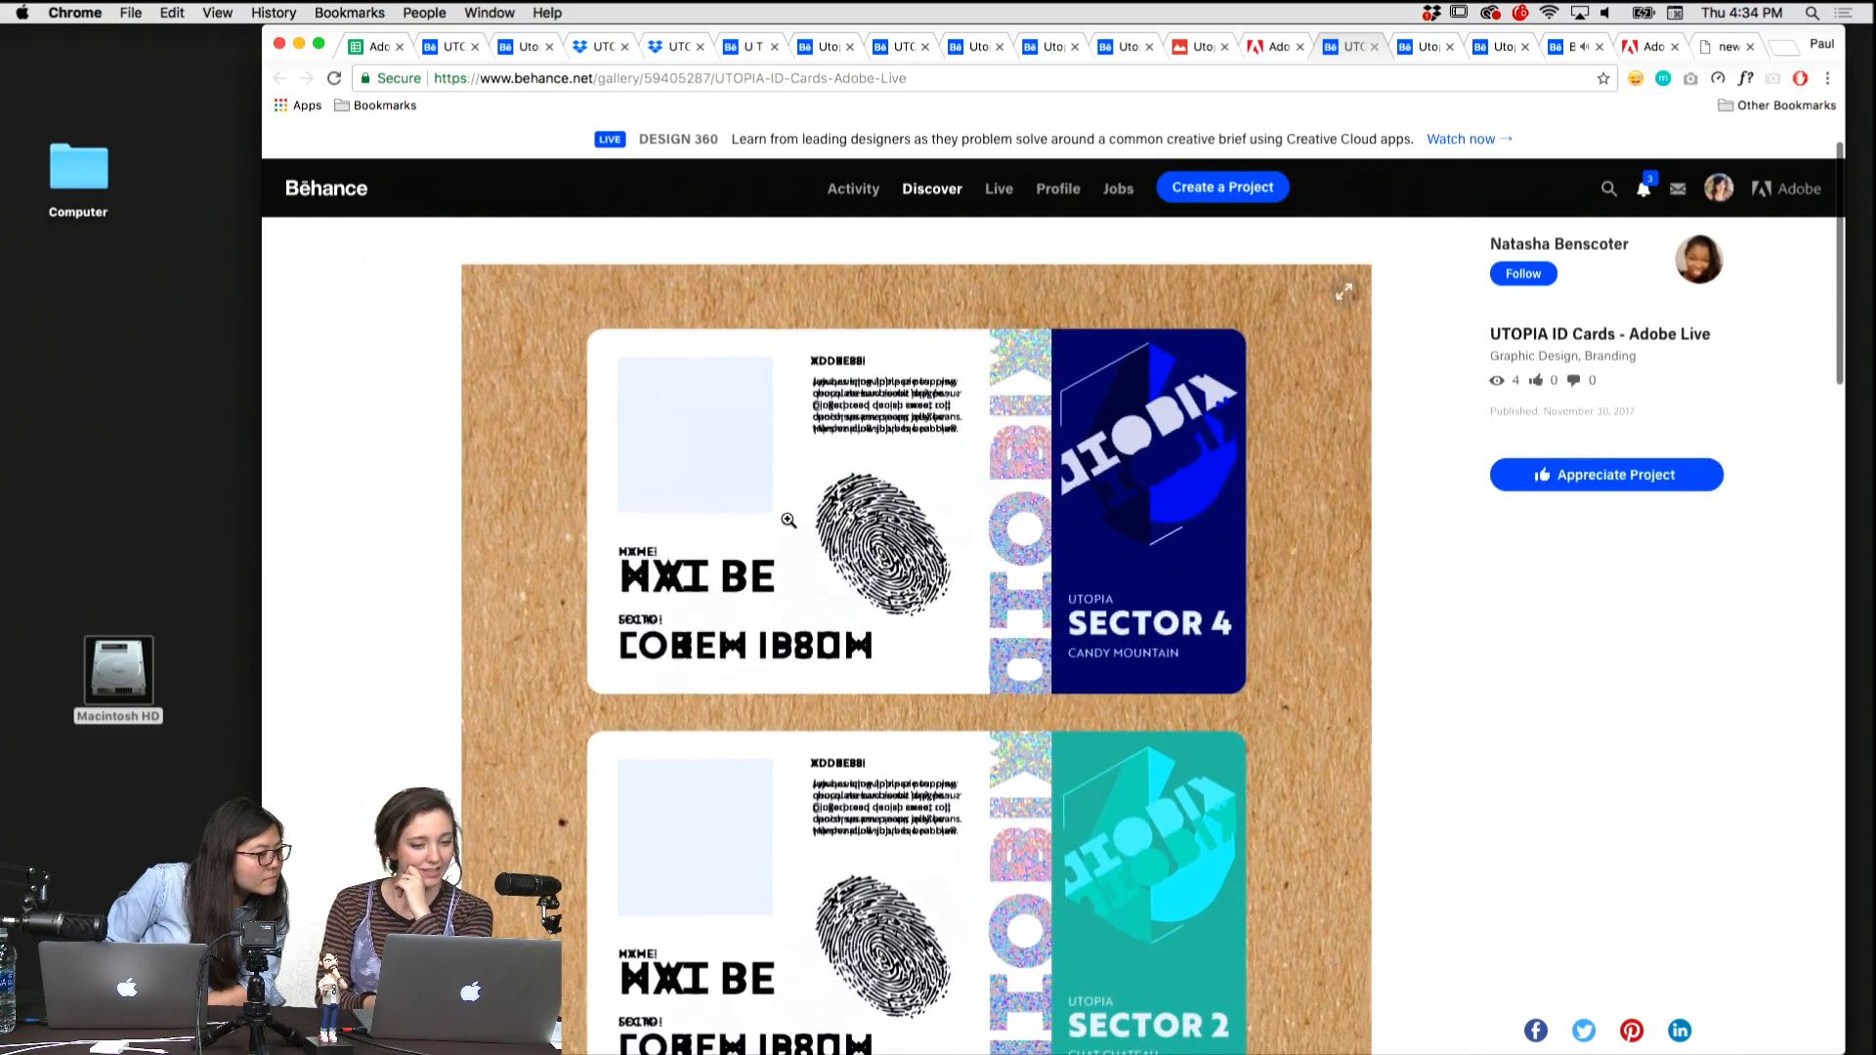
scroll(1027, 487, down, 2)
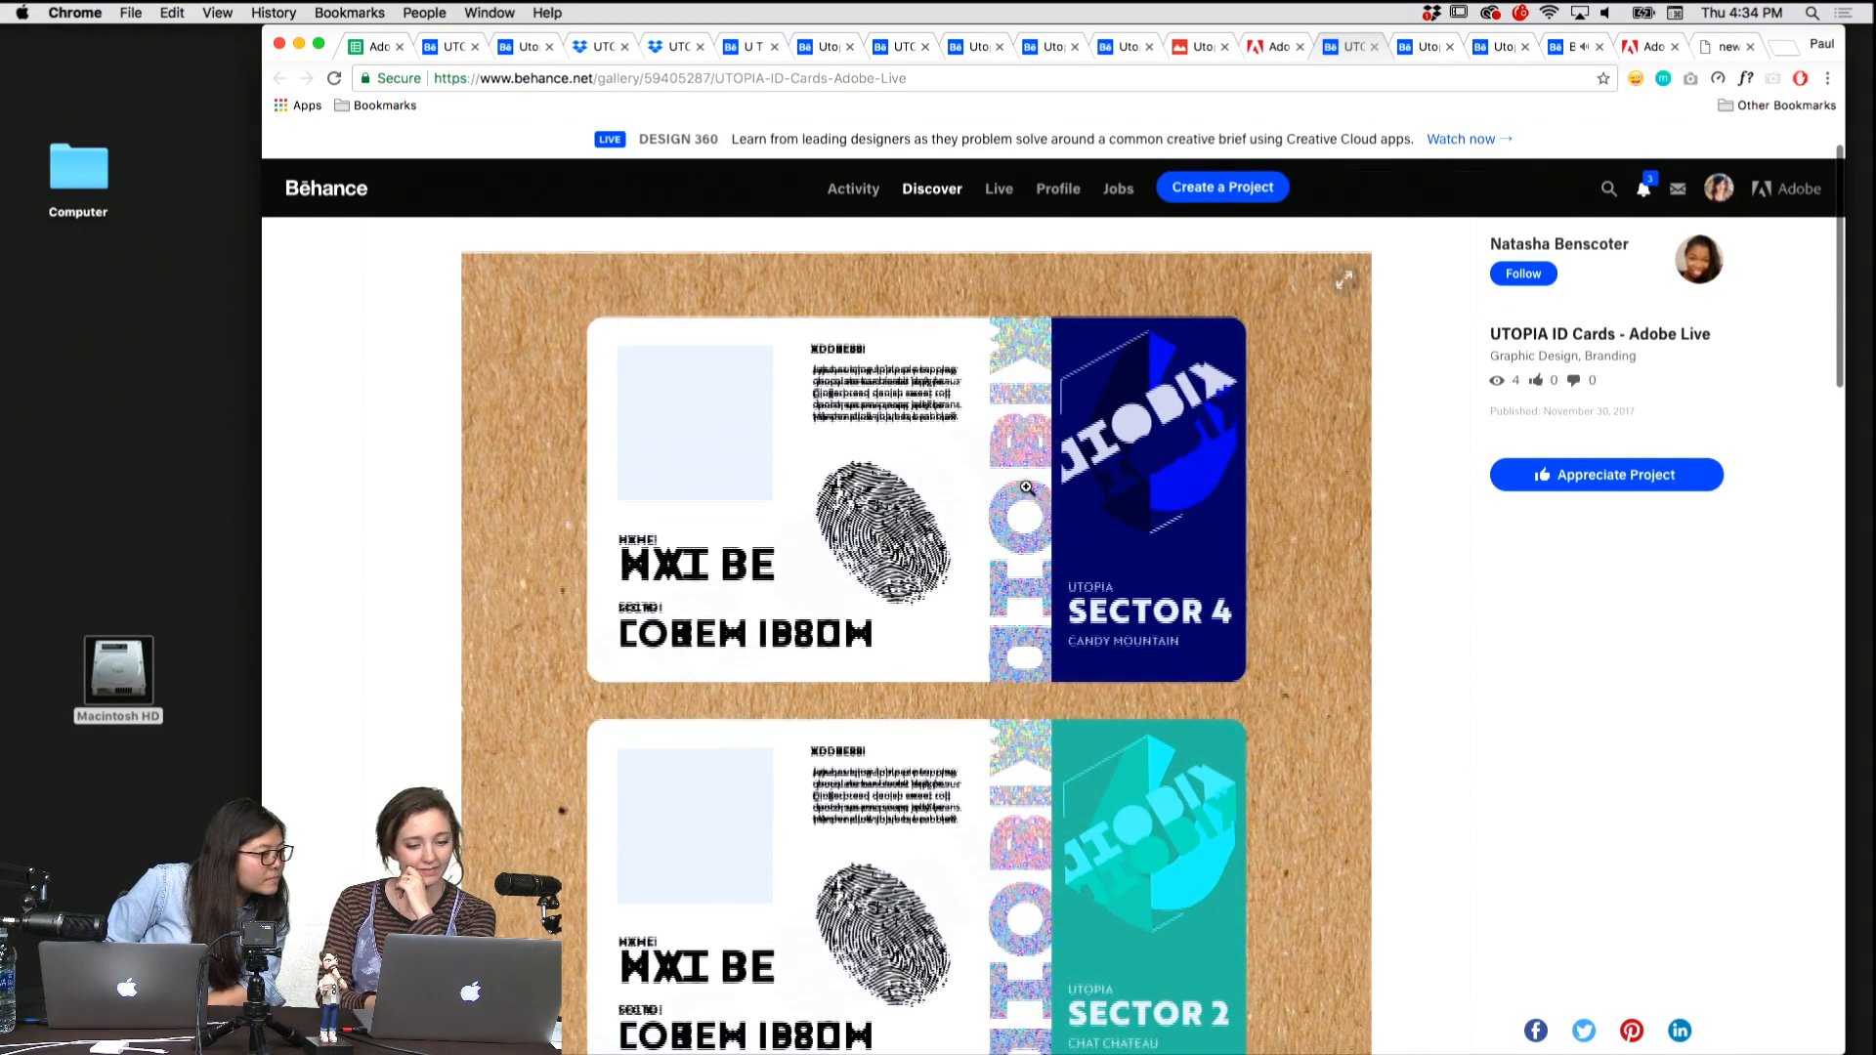
scroll(1027, 487, down, 6)
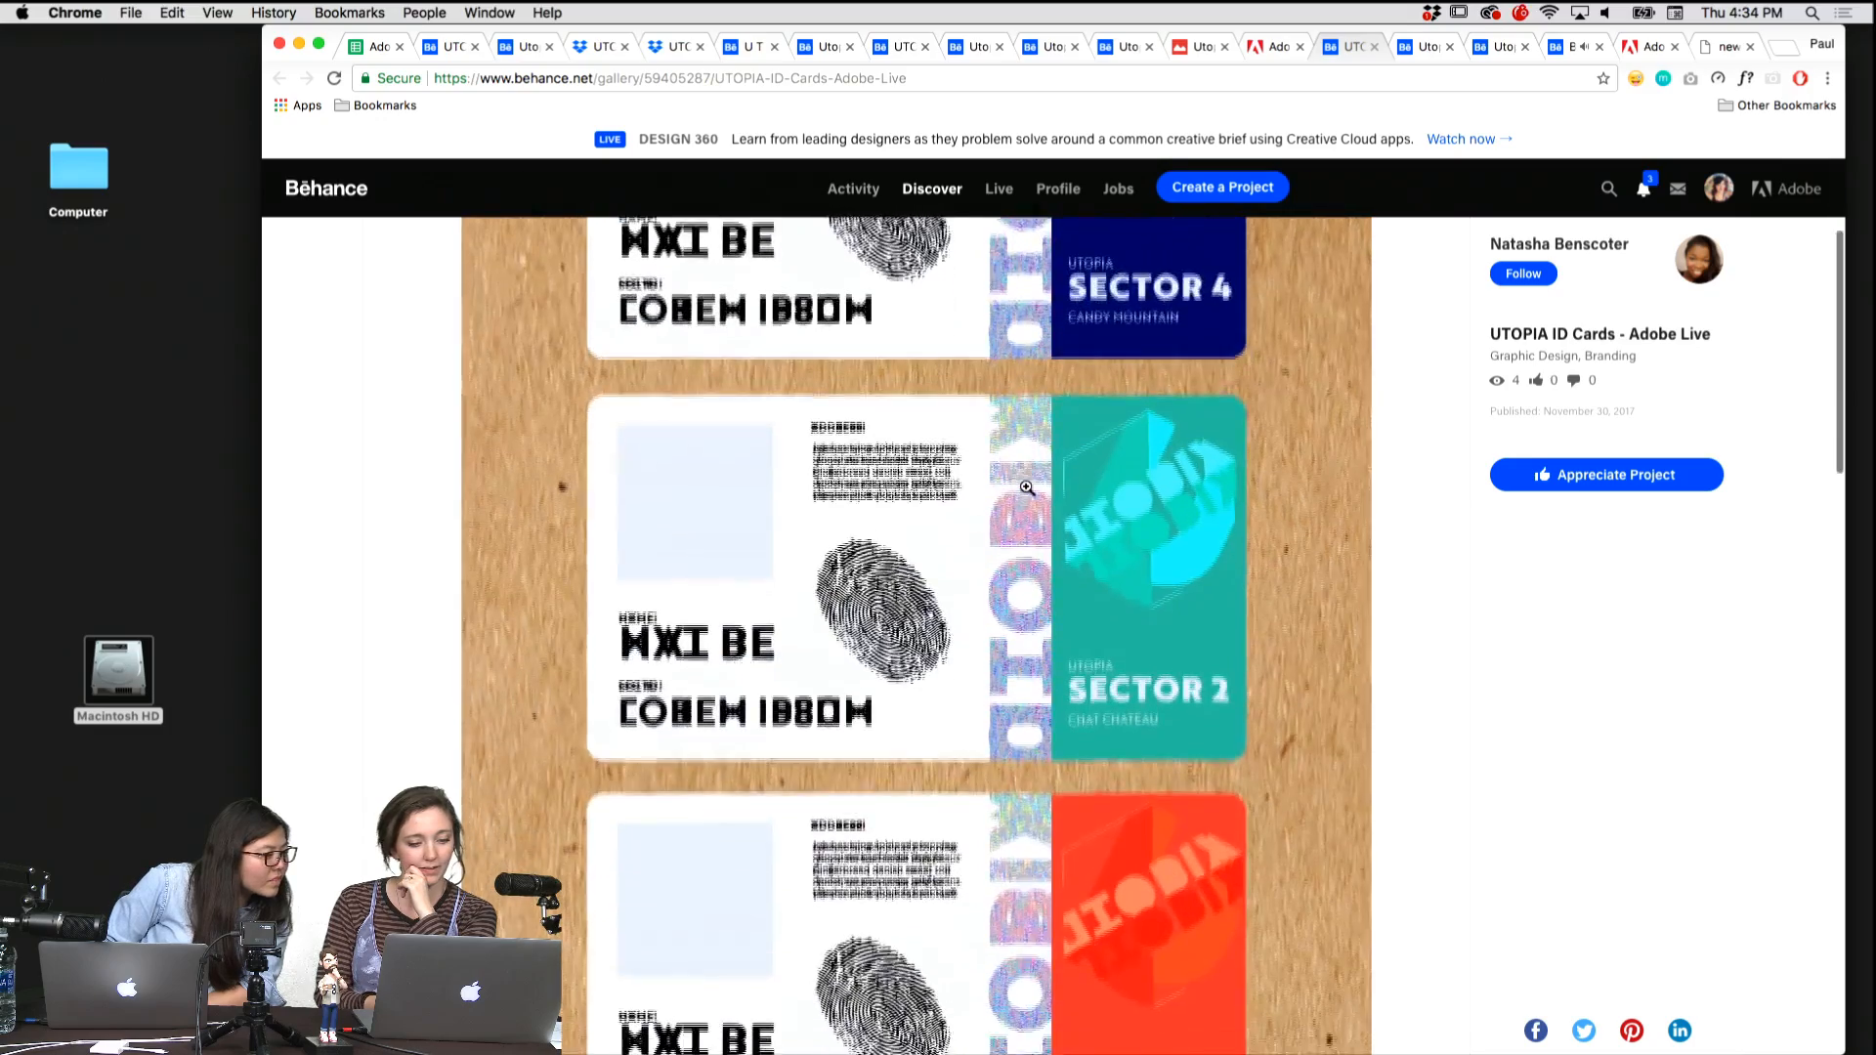
scroll(1027, 487, down, 5)
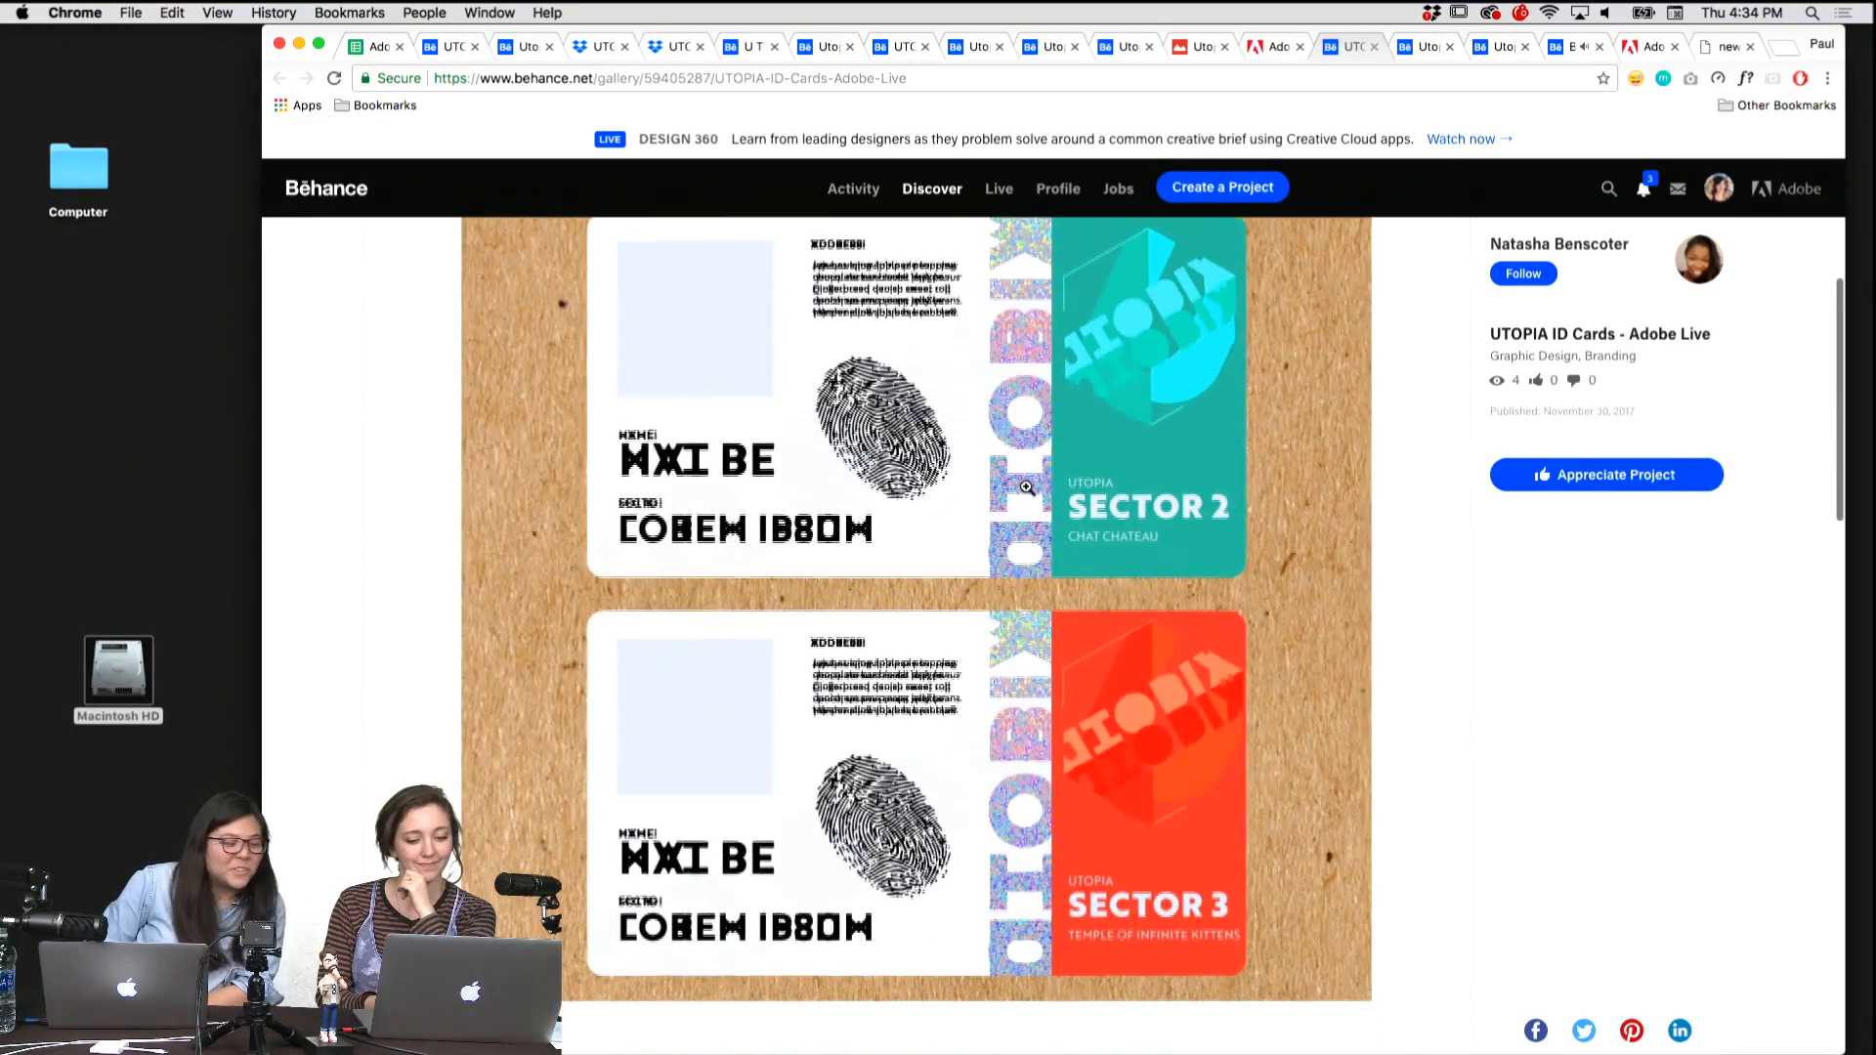
scroll(1026, 487, down, 4)
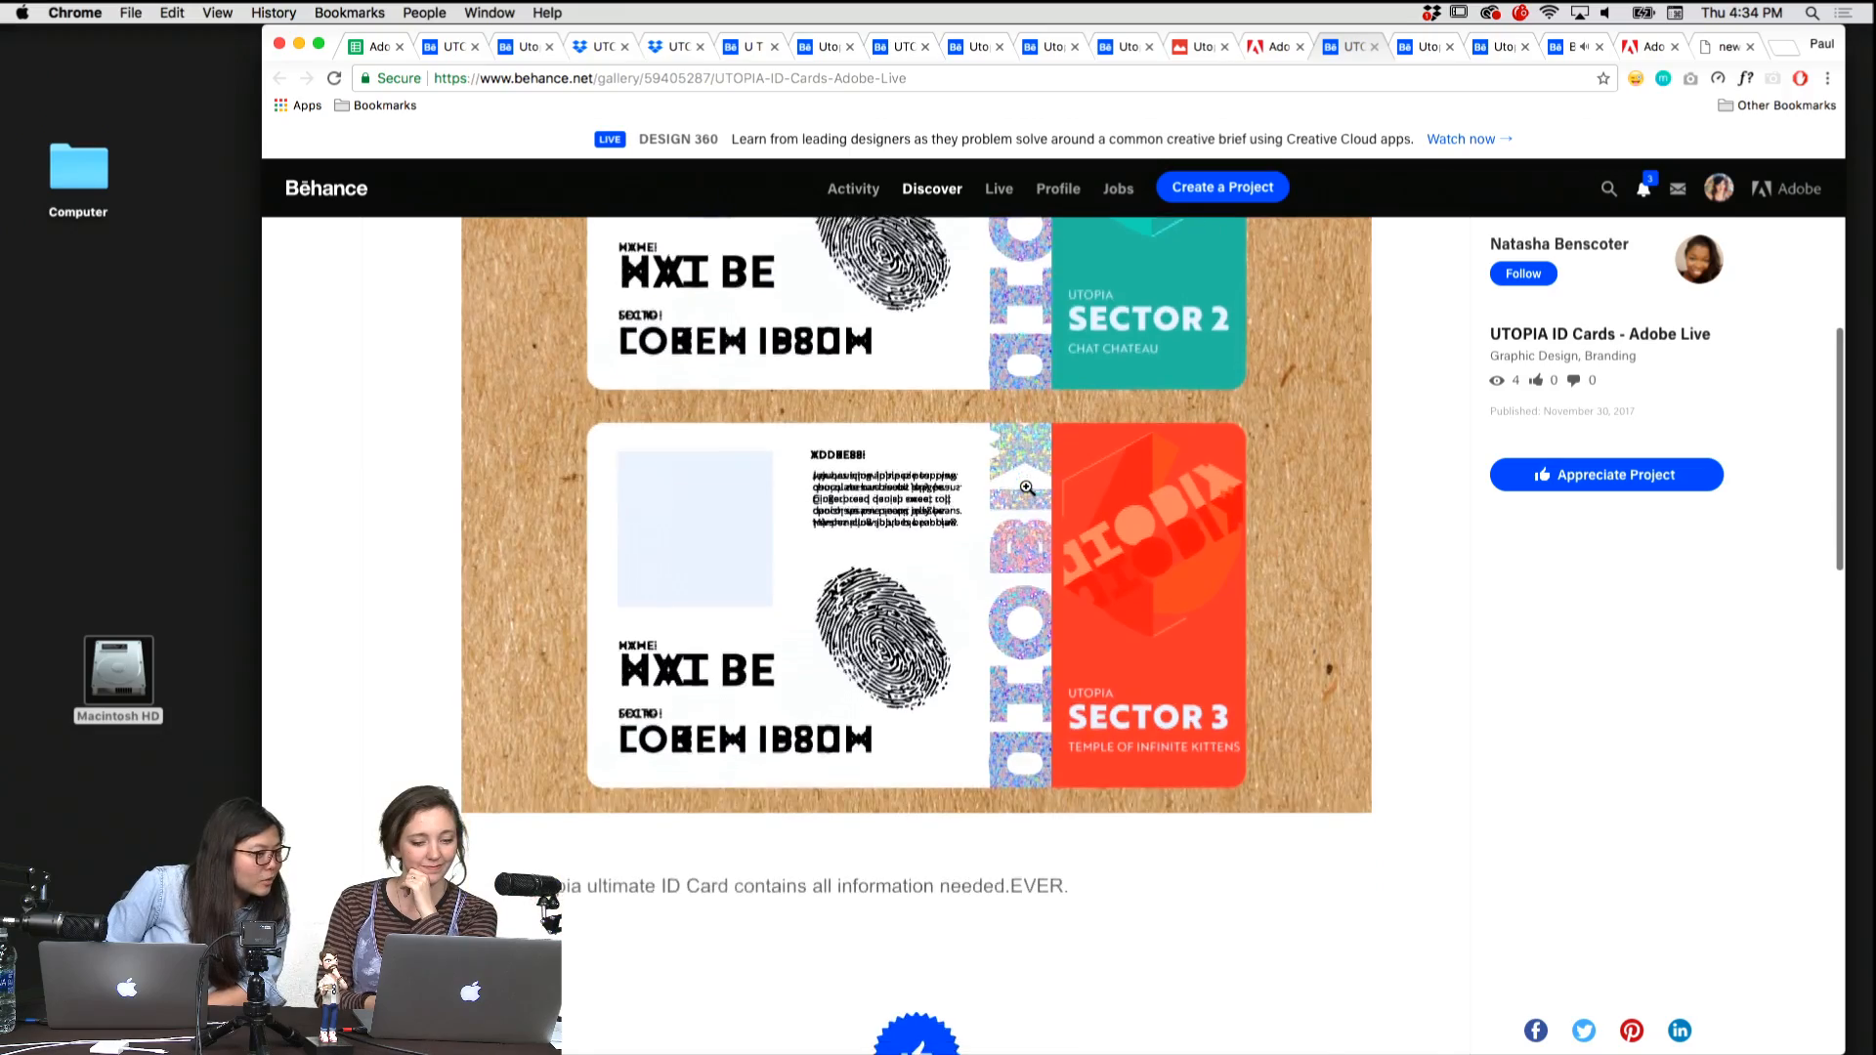
scroll(1027, 487, down, 1)
scroll(1027, 487, up, 7)
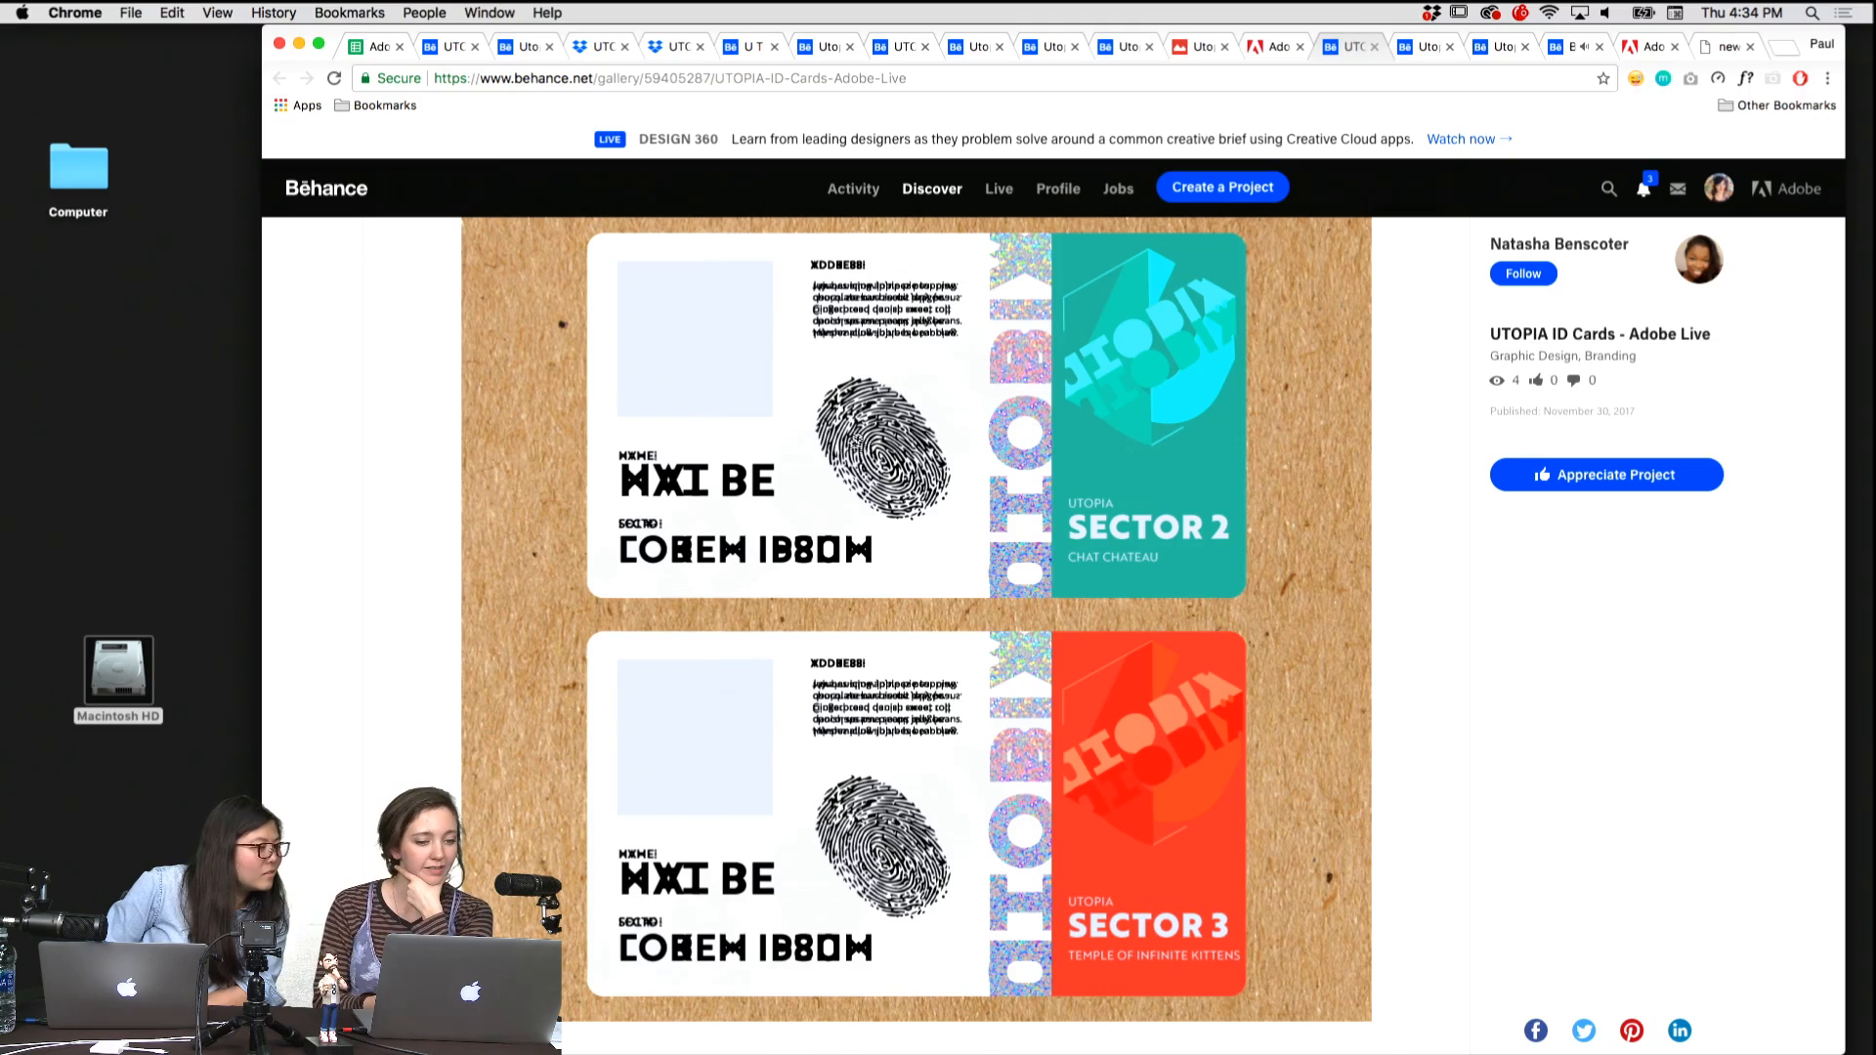
scroll(853, 449, down, 3)
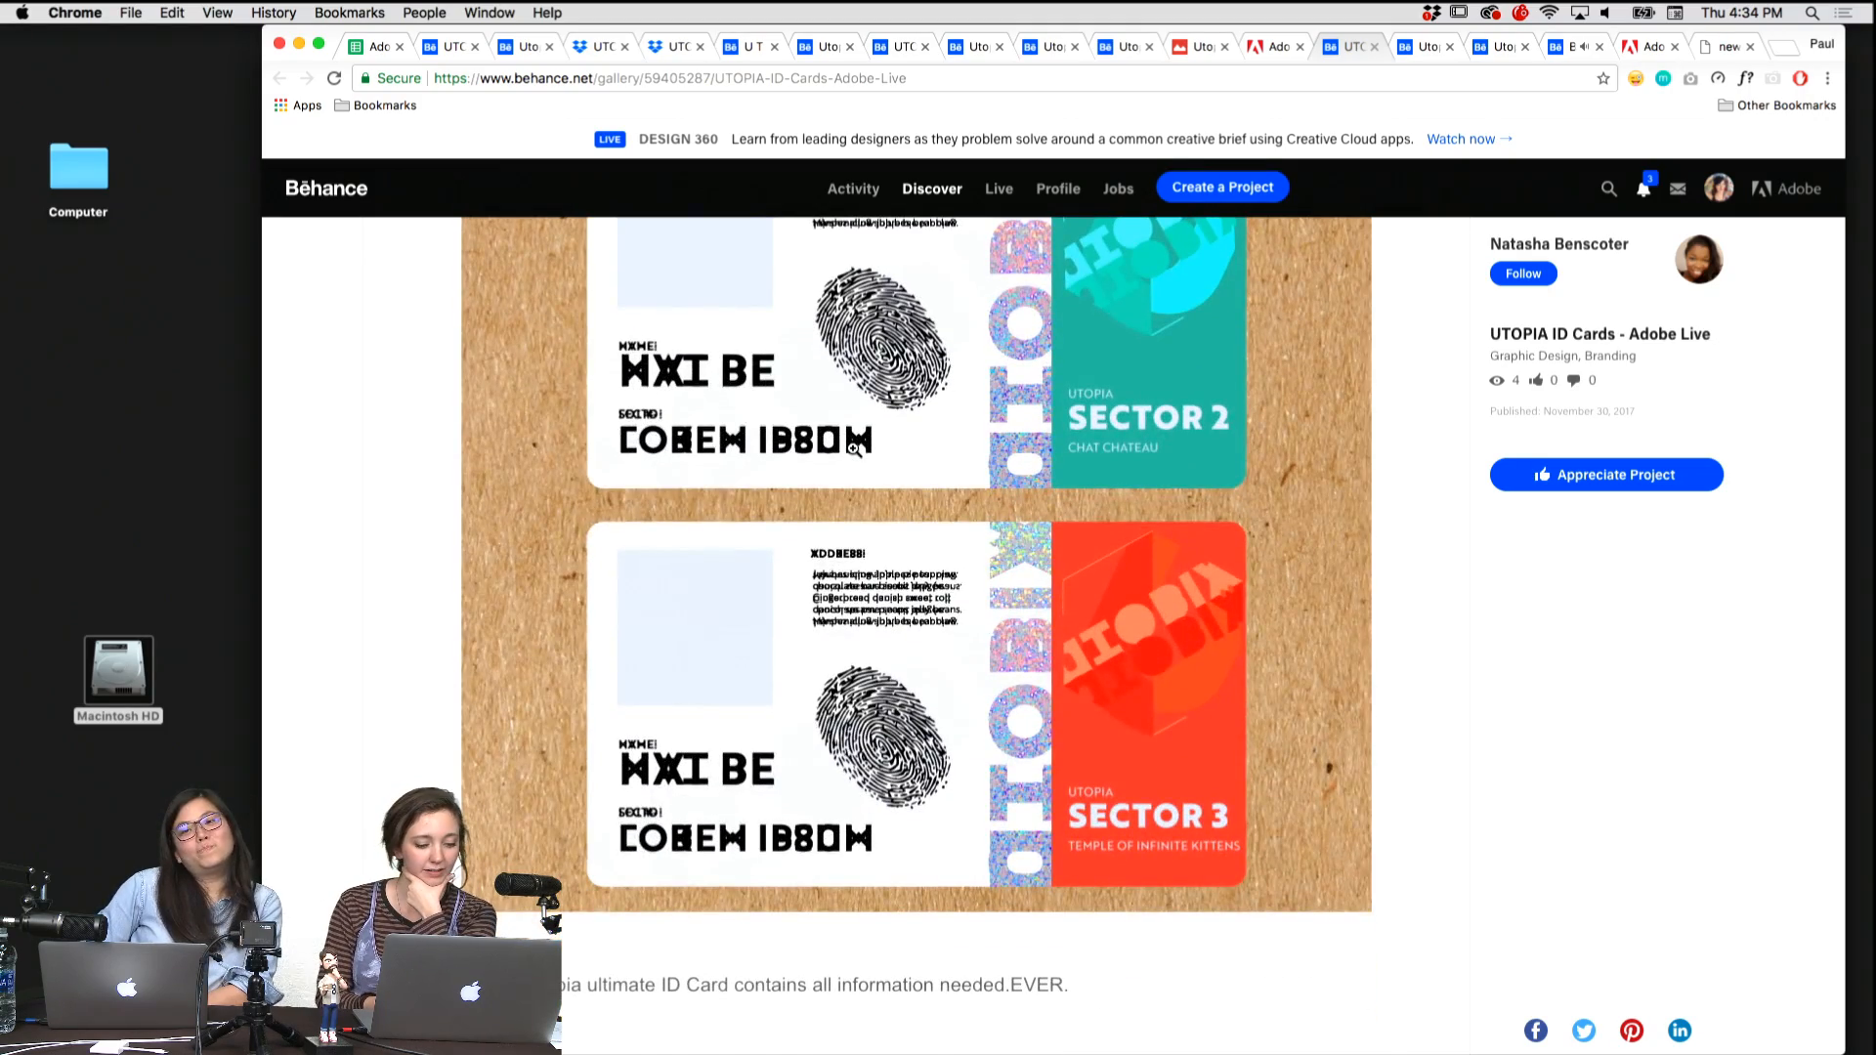
scroll(853, 449, down, 4)
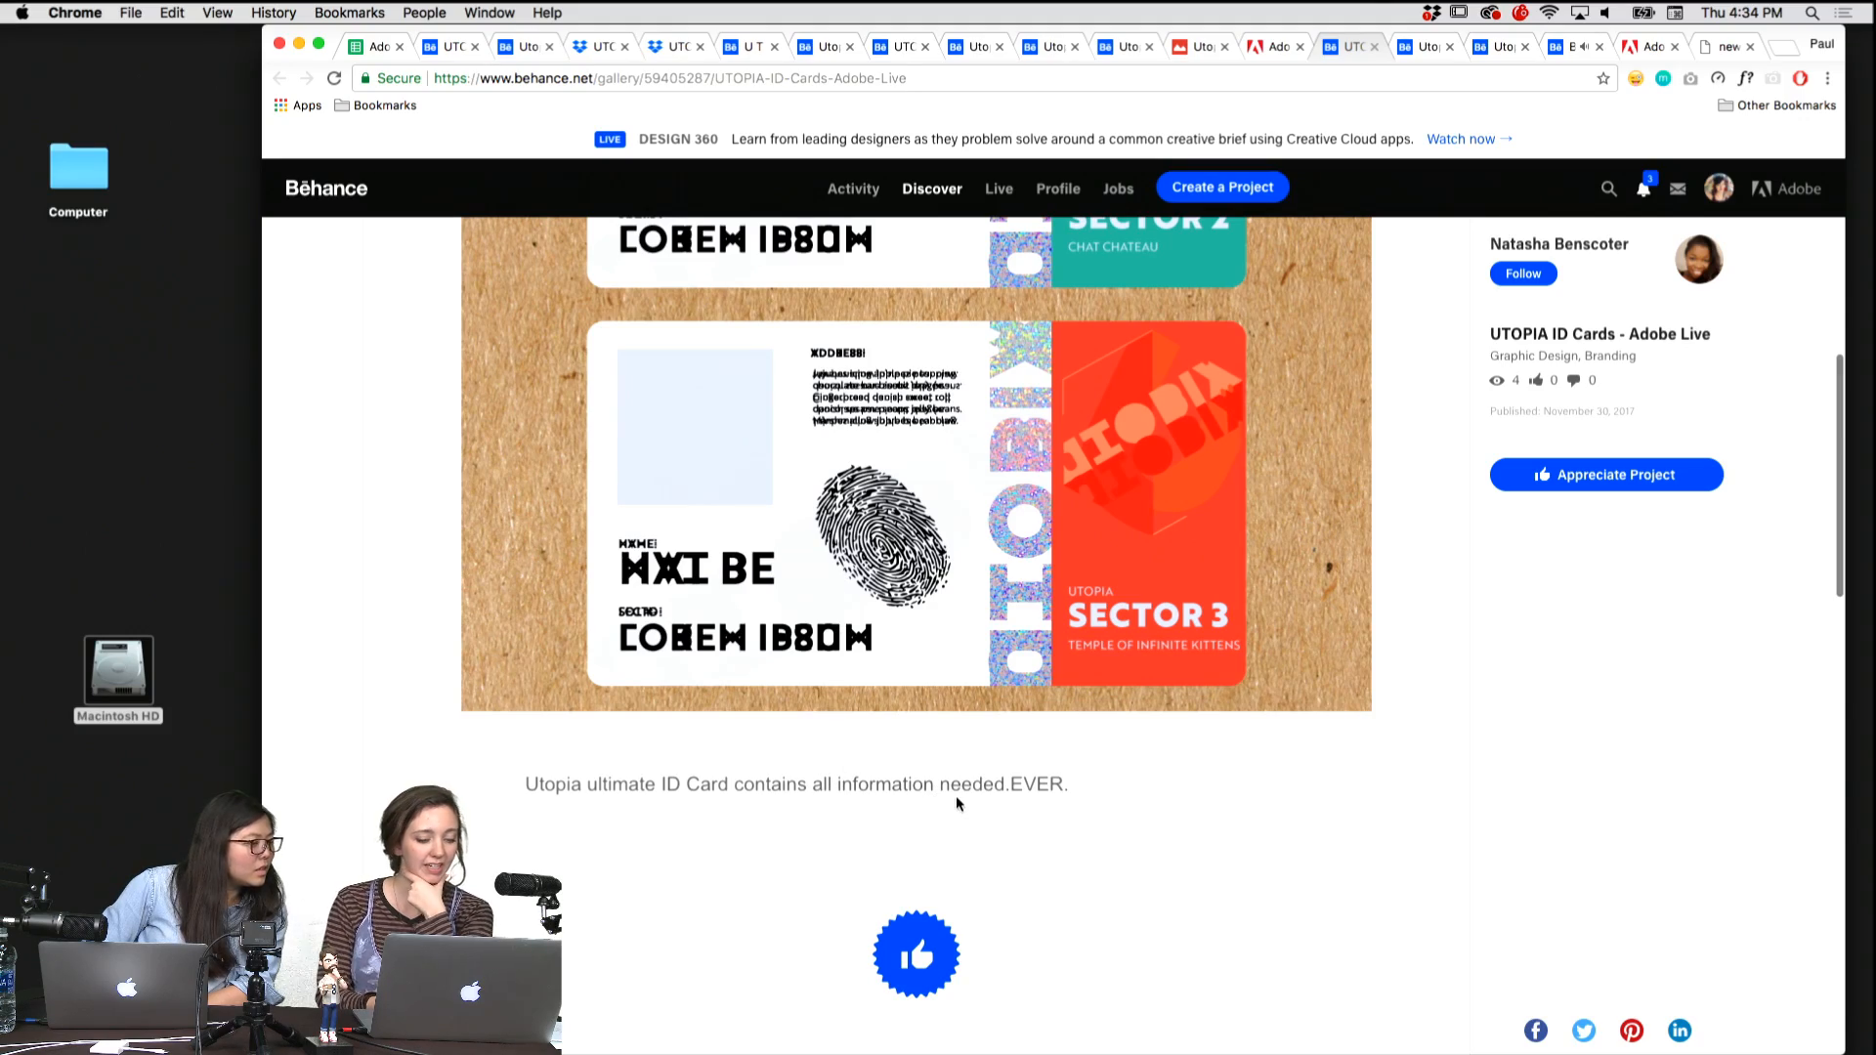
scroll(957, 797, up, 10)
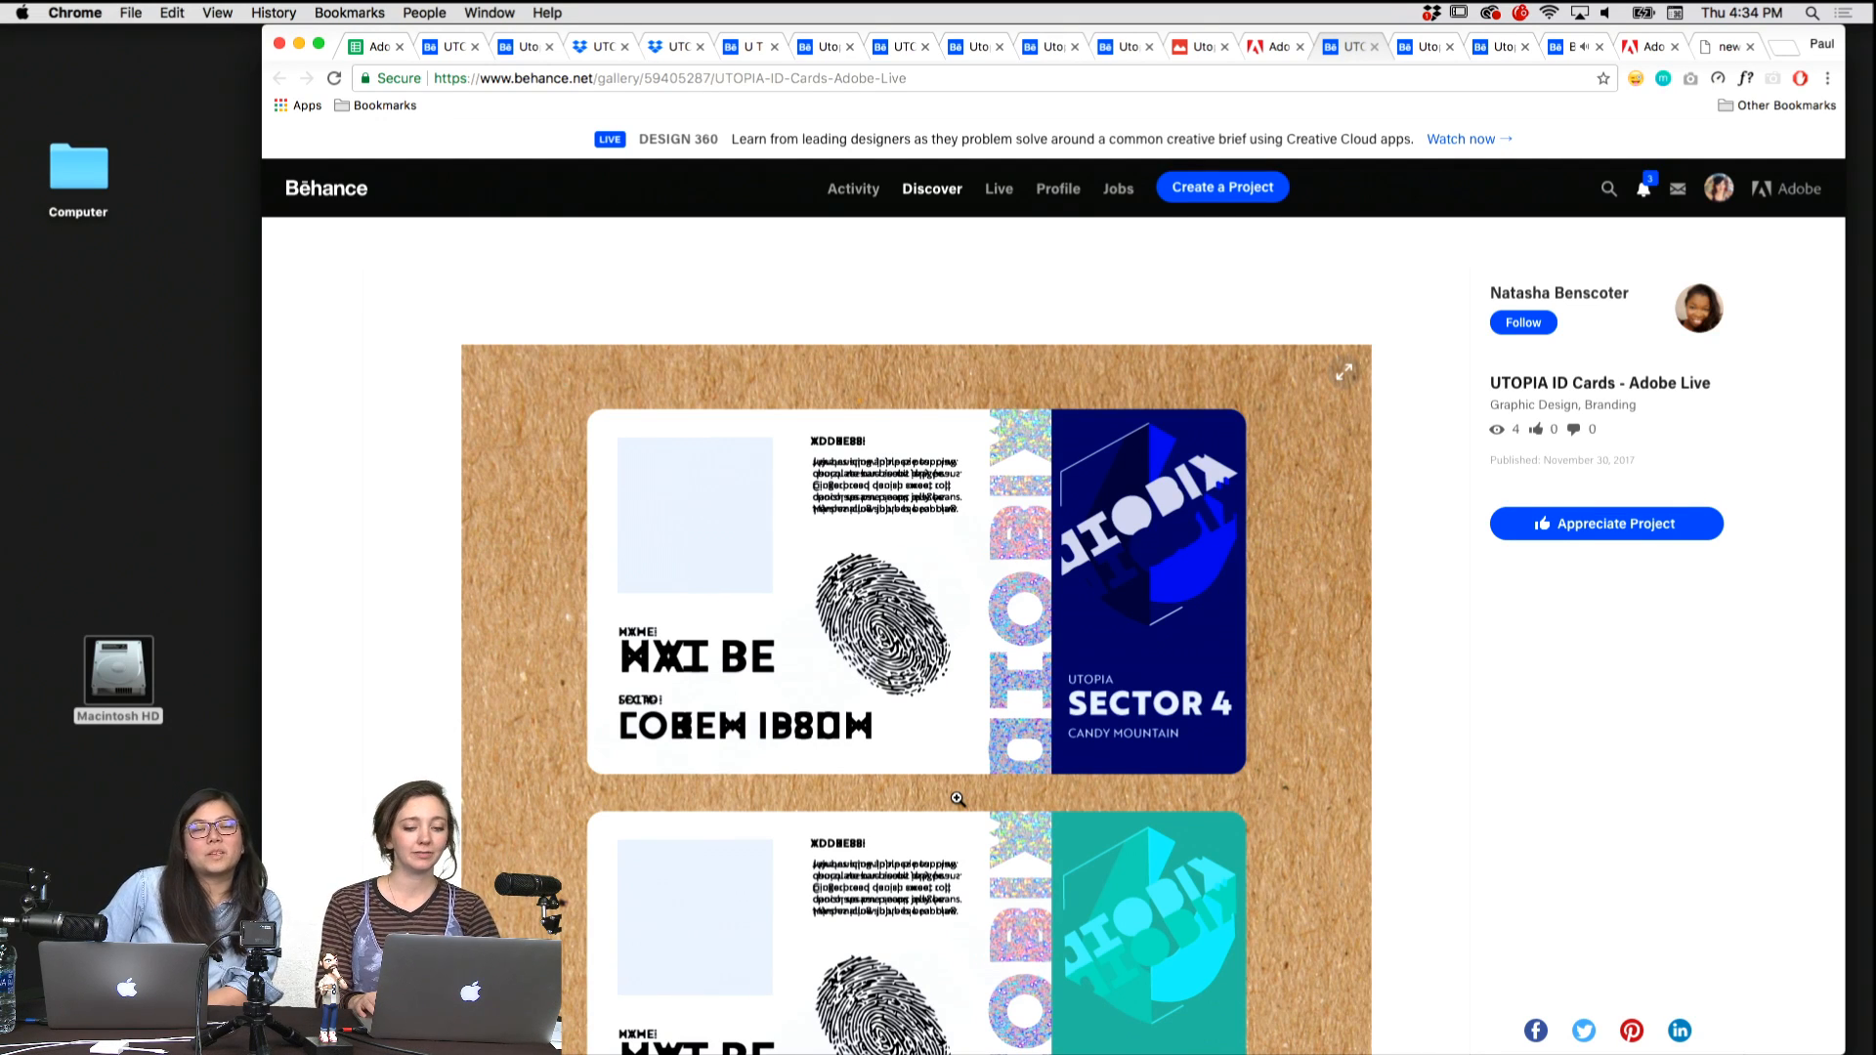
Review the front and back of the resident card in the shared UTOPIA Identity Card.png on Creative Cloud.
key(ctrl+shift+Tab)
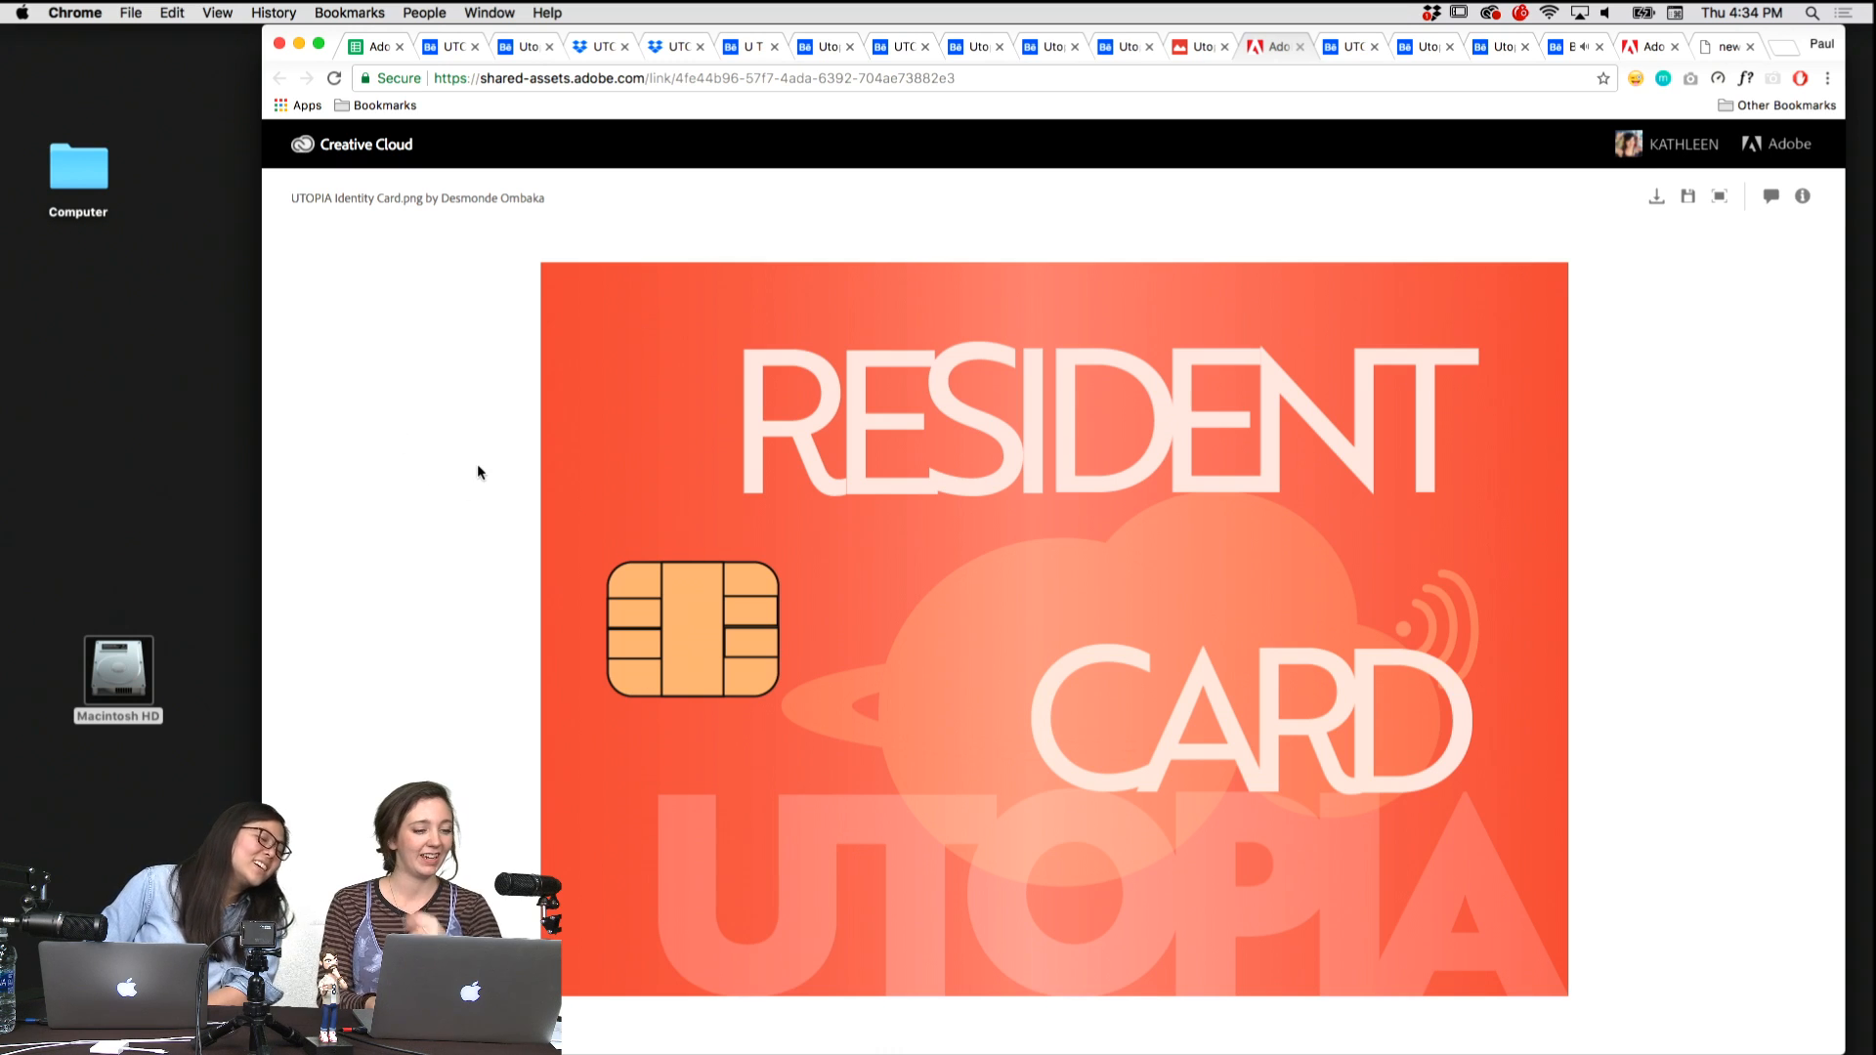
scroll(720, 473, down, 2)
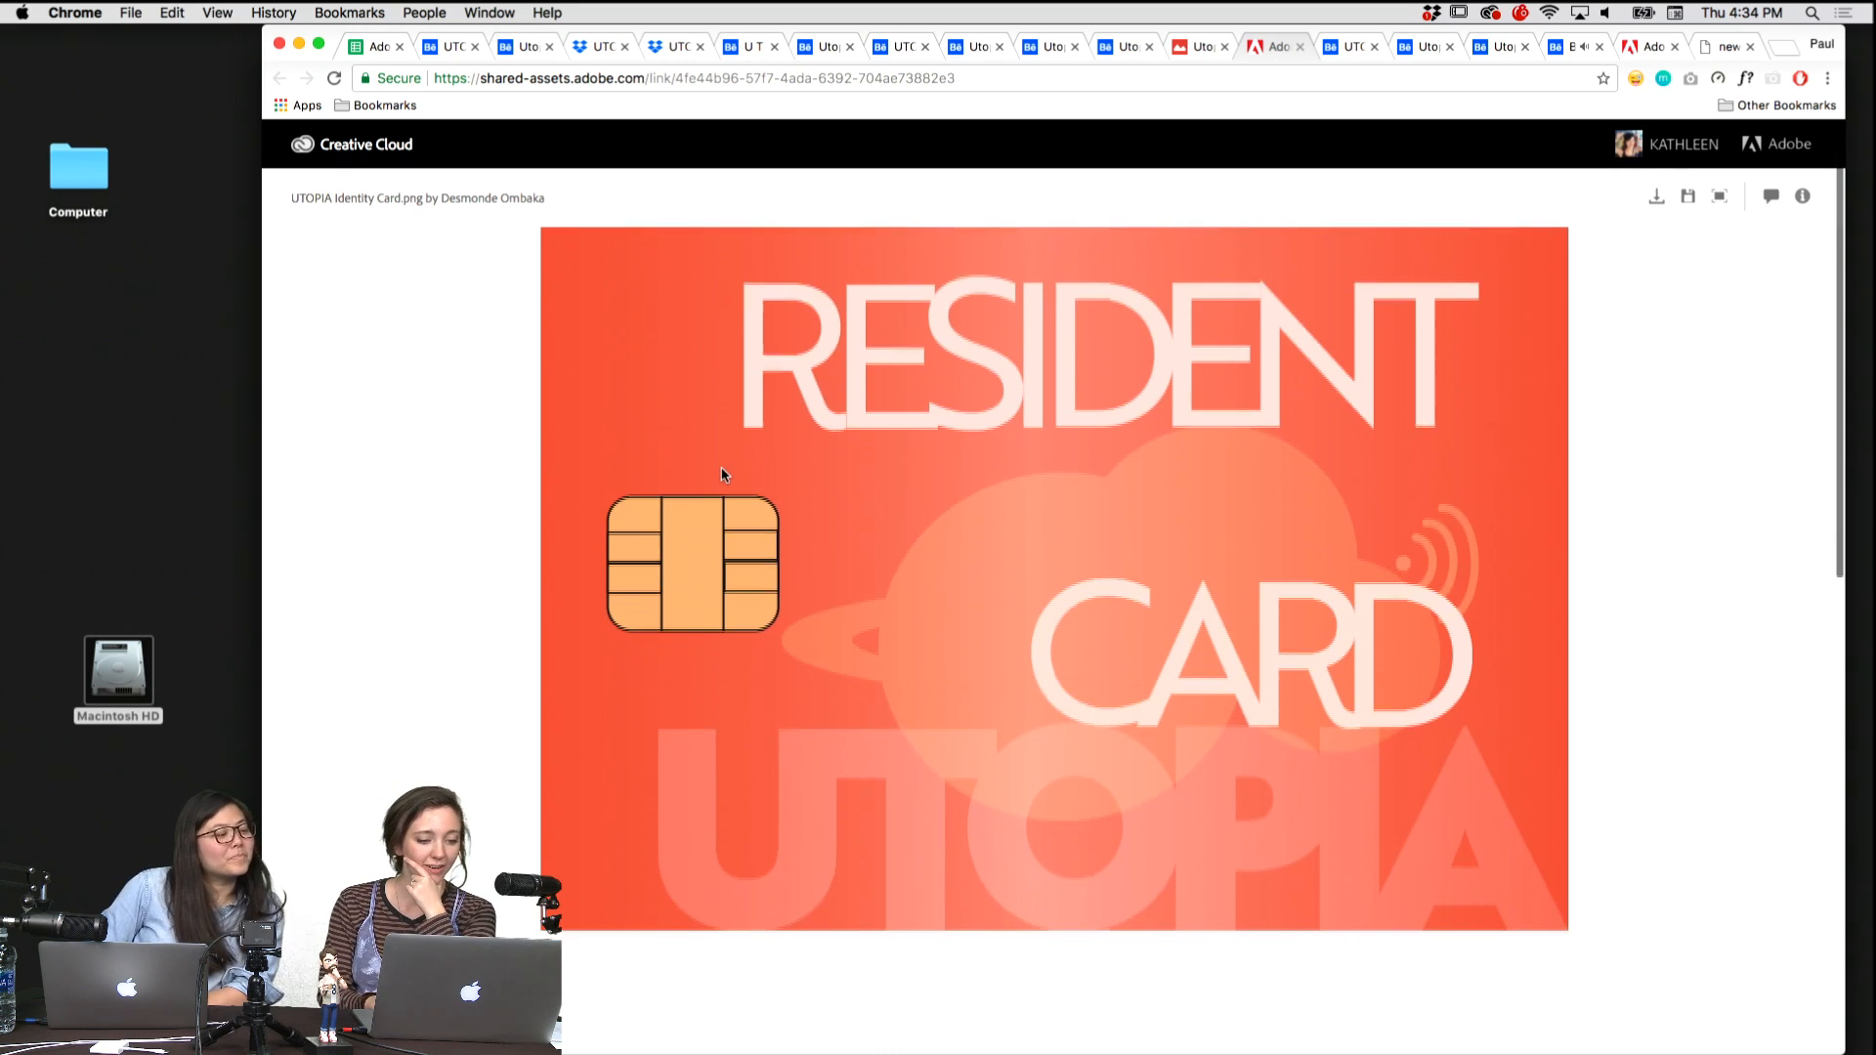
scroll(799, 577, down, 8)
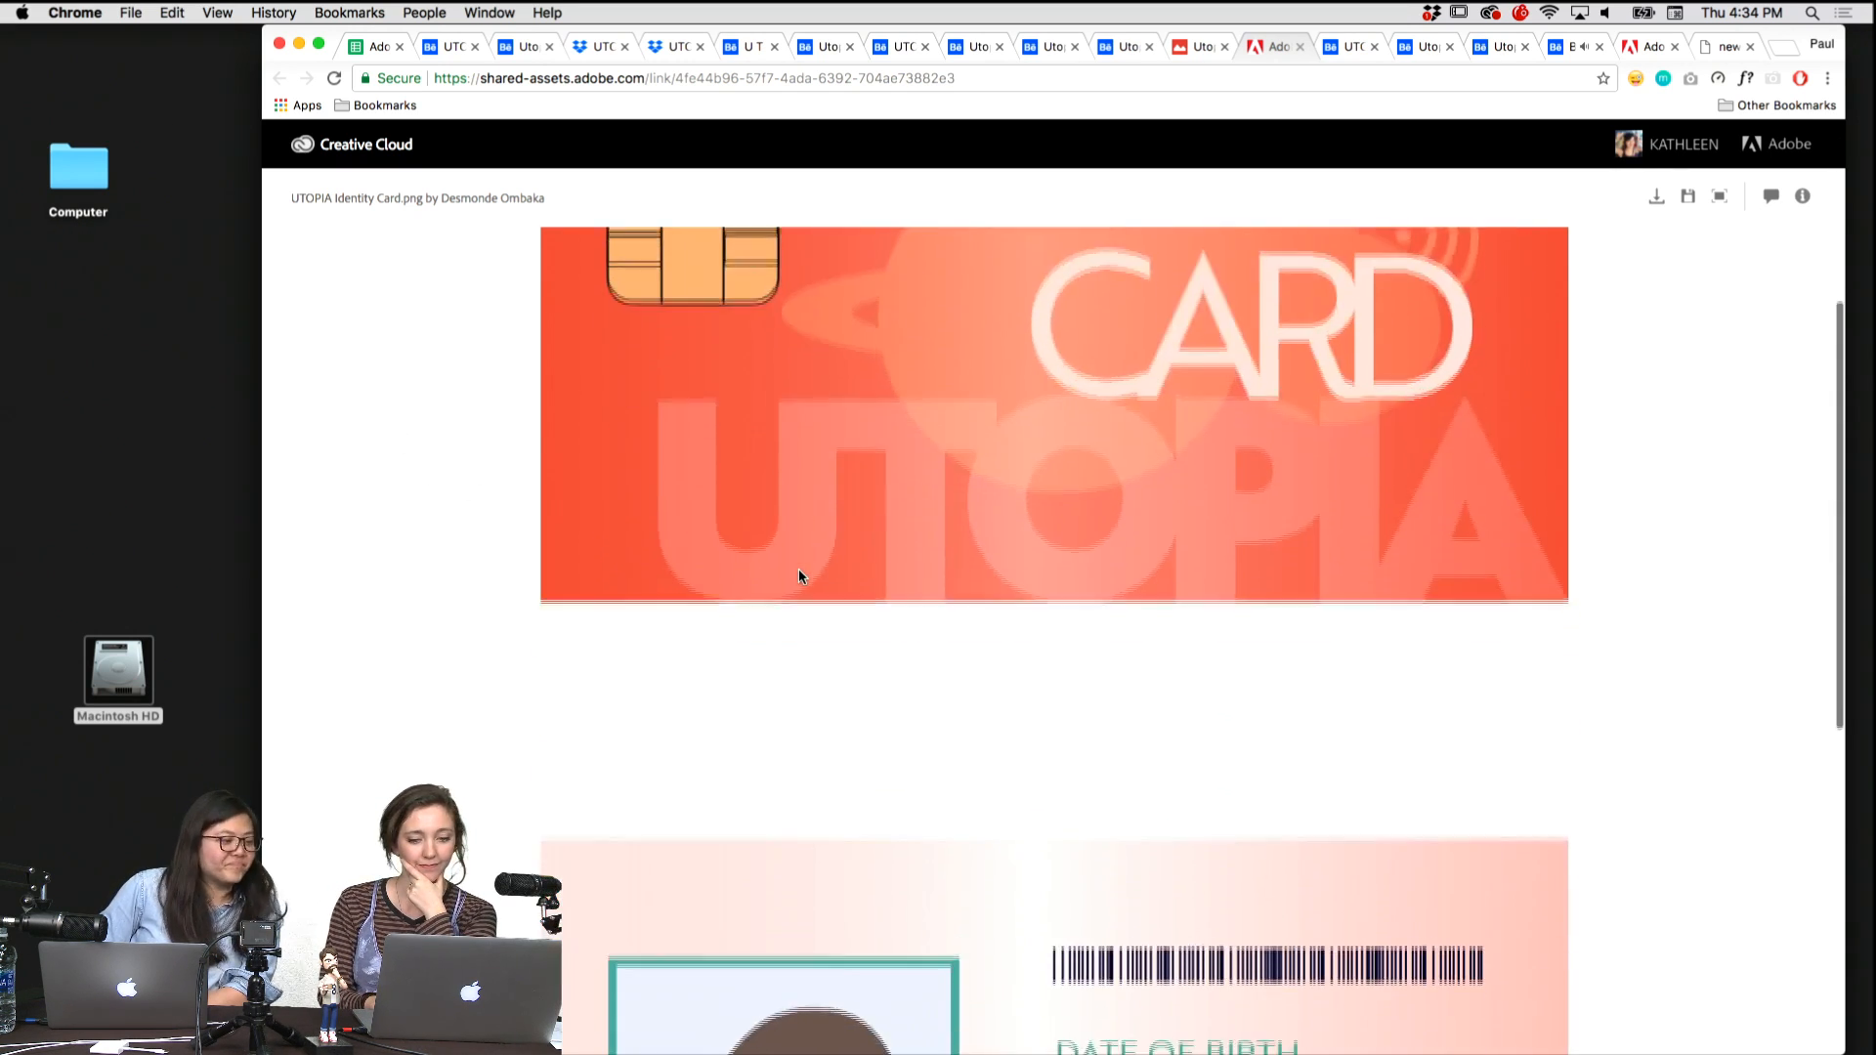
scroll(799, 577, down, 1)
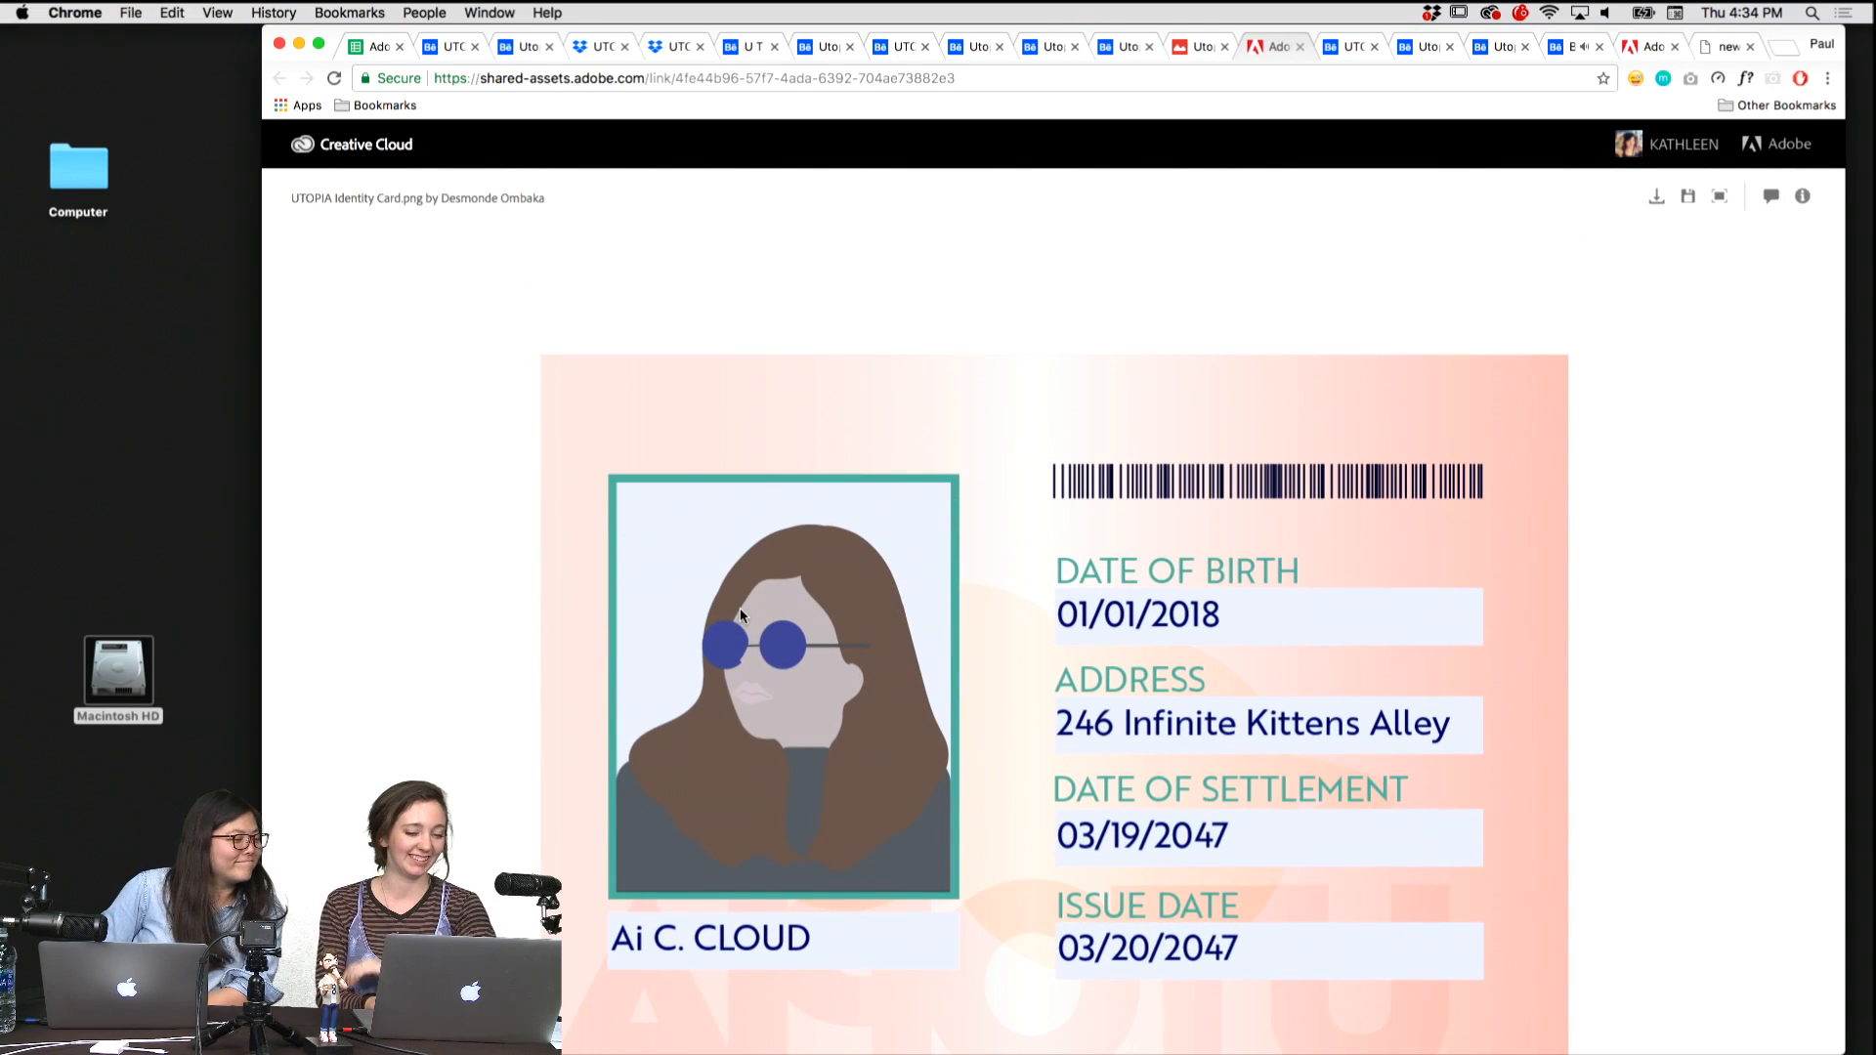
scroll(741, 613, down, 3)
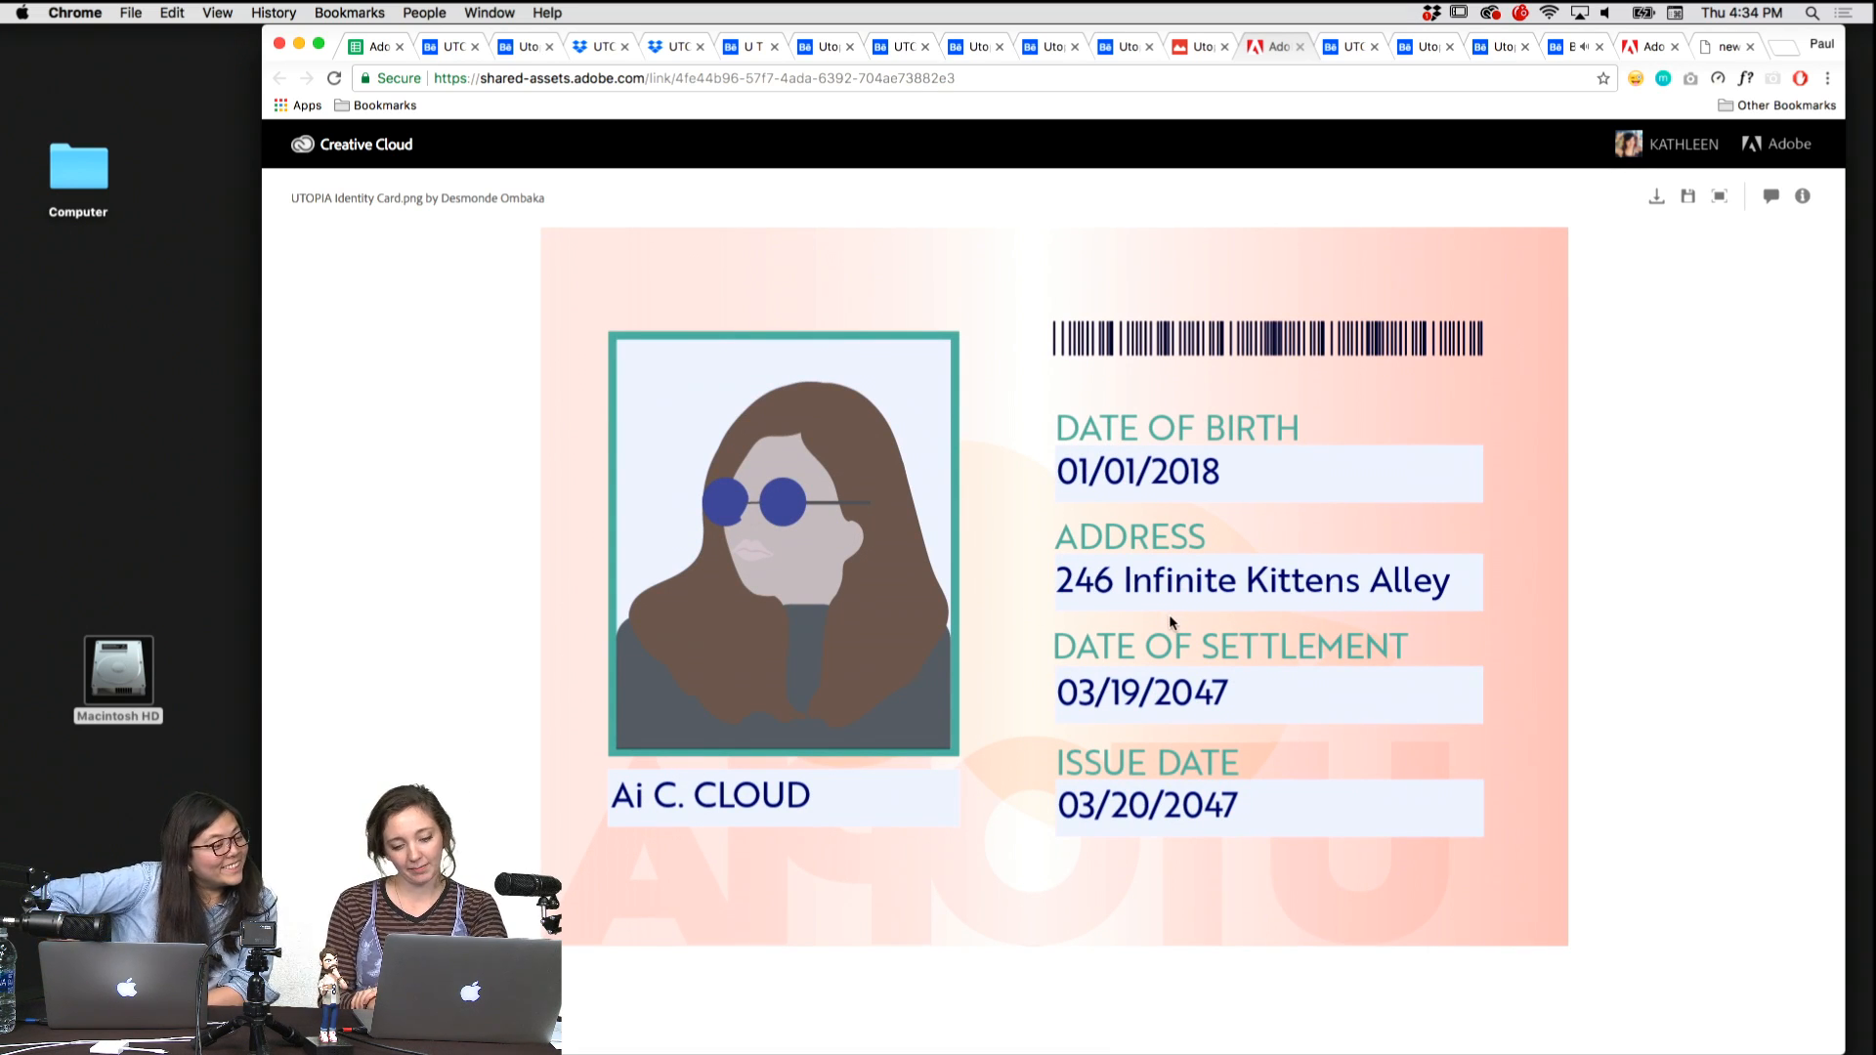
scroll(1168, 613, down, 2)
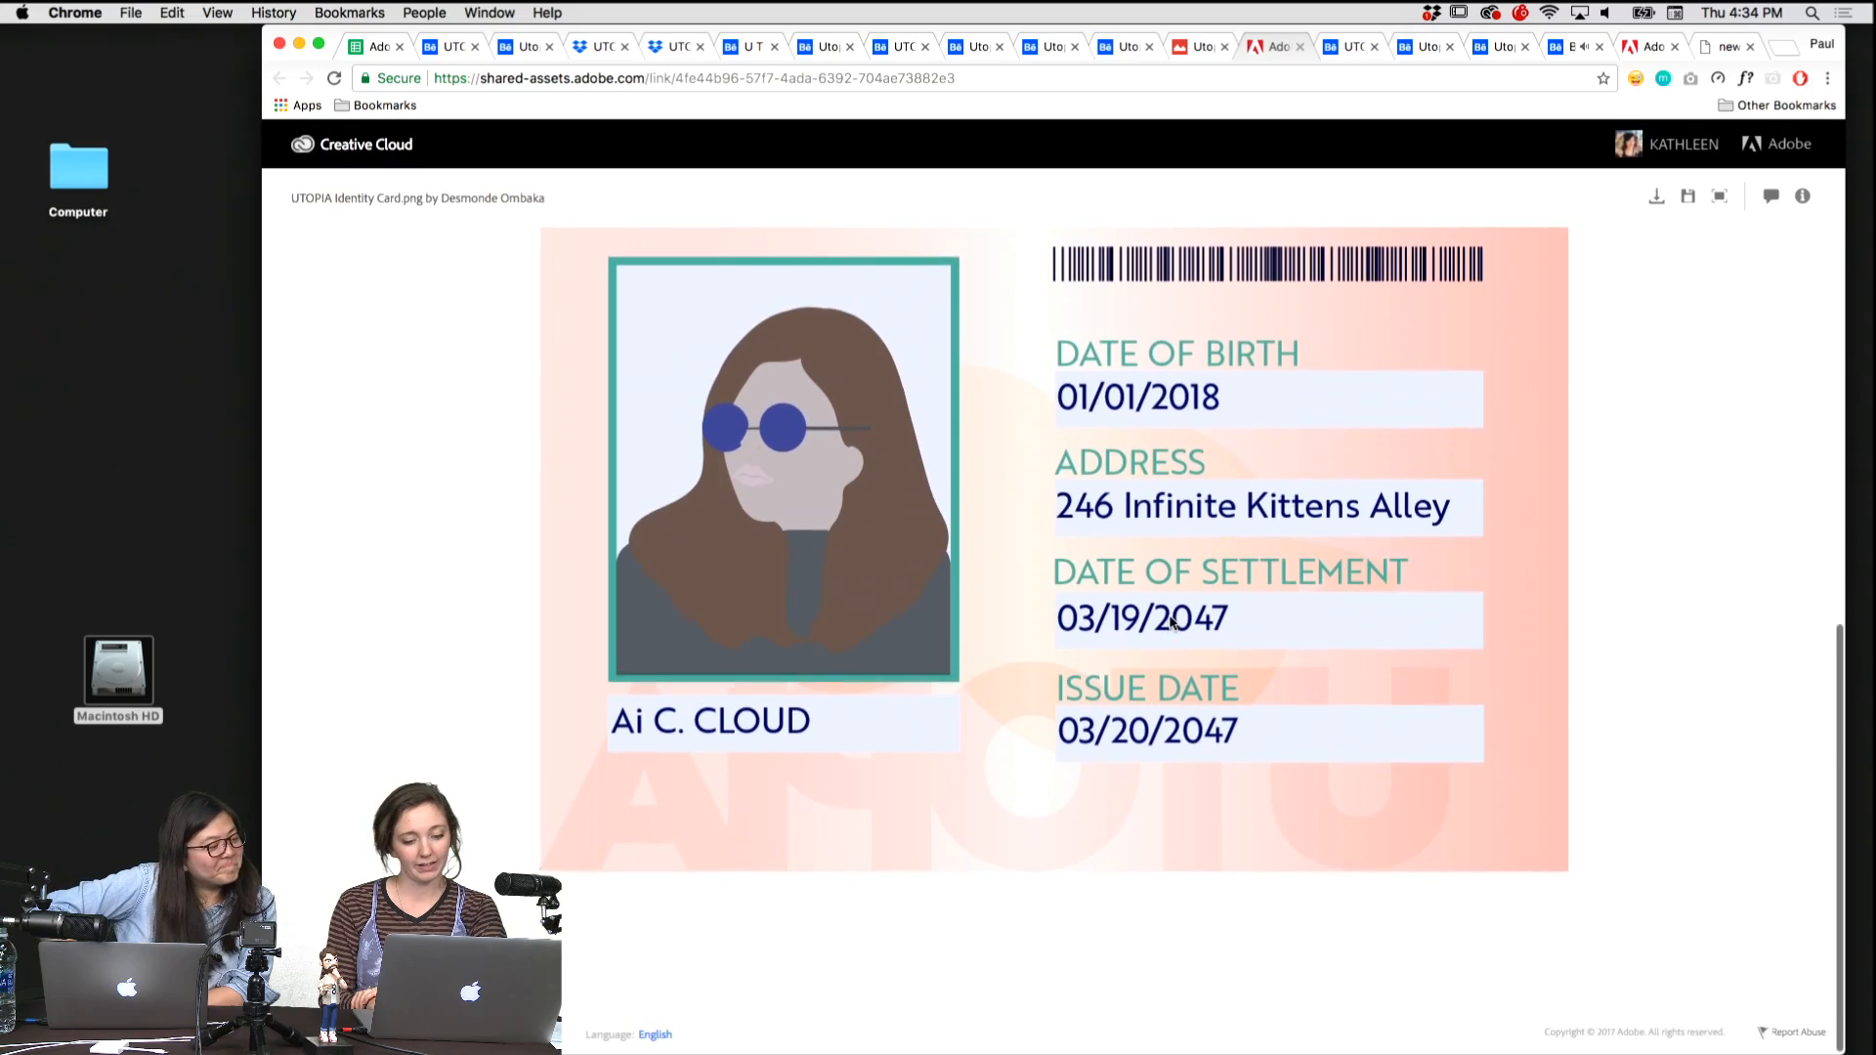
scroll(1169, 614, up, 10)
scroll(1169, 619, down, 10)
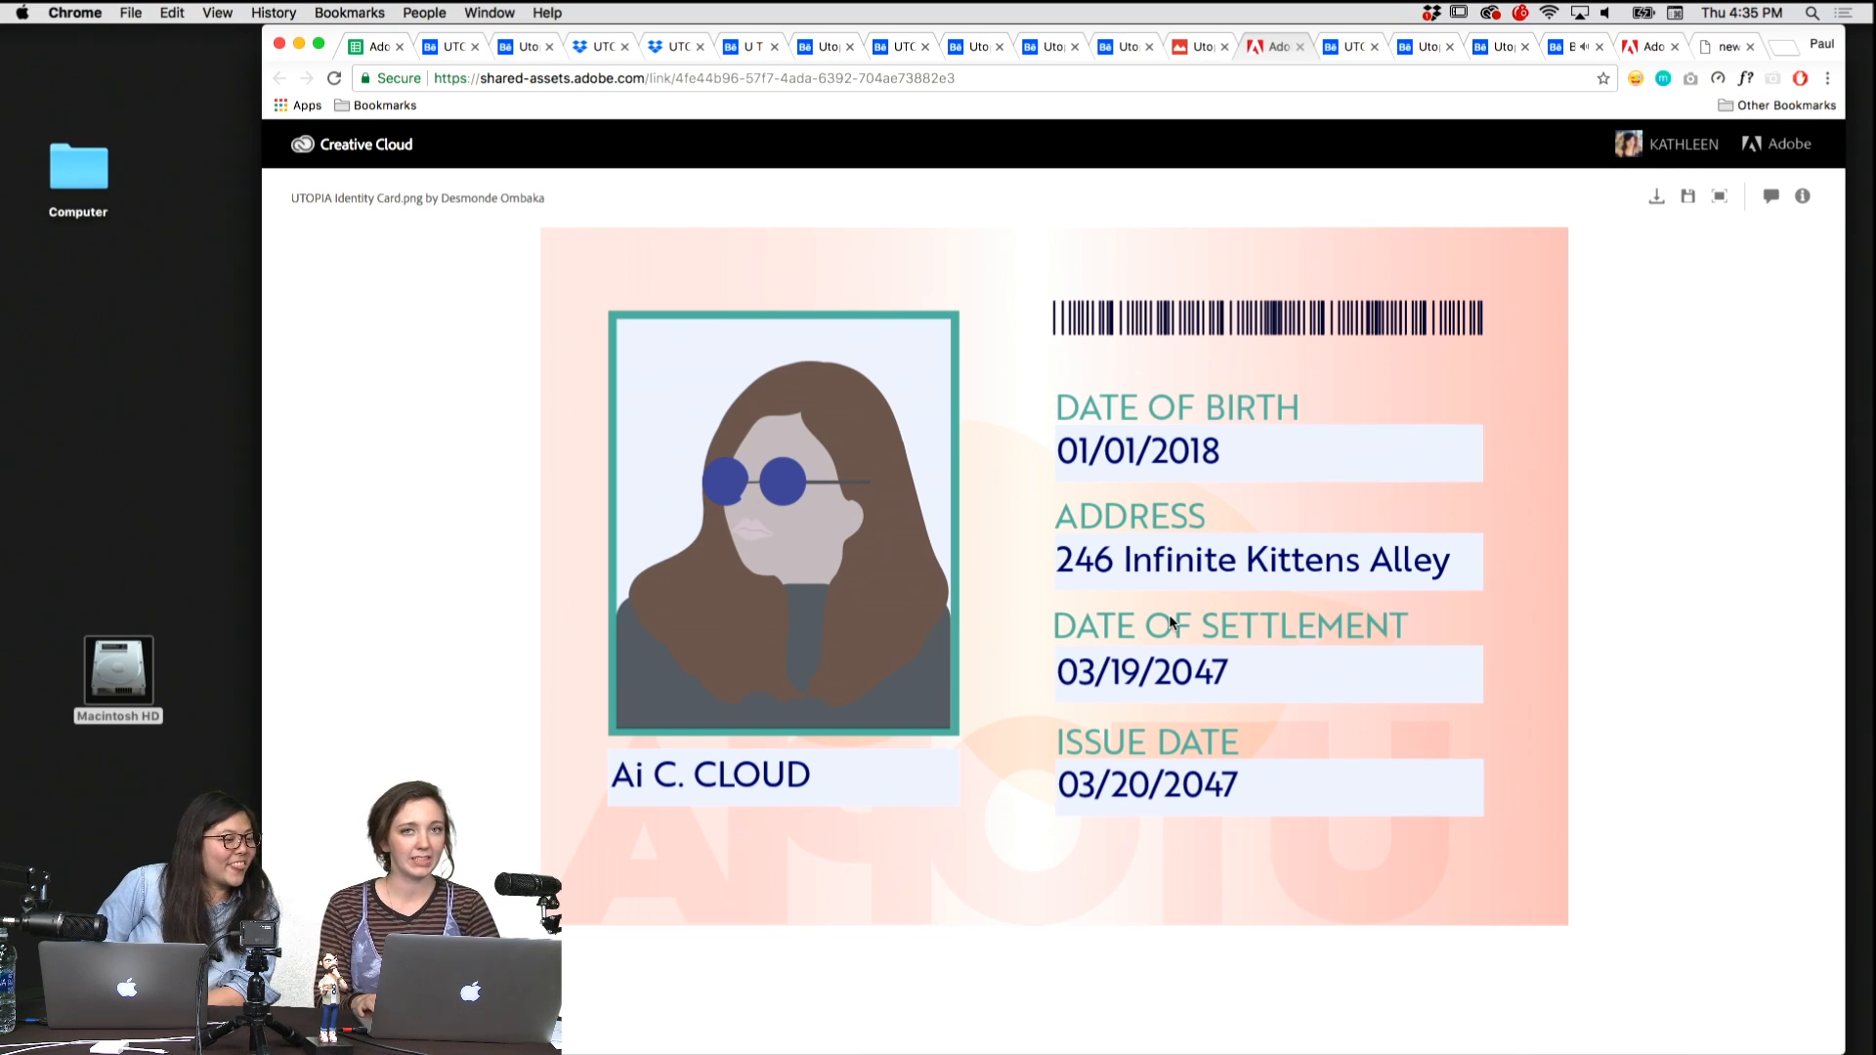
Open Utopia_idcards.jpg in Google Drive and examine the red-lanyard badges and wrist mockup up close.
key(ctrl+shift+Tab)
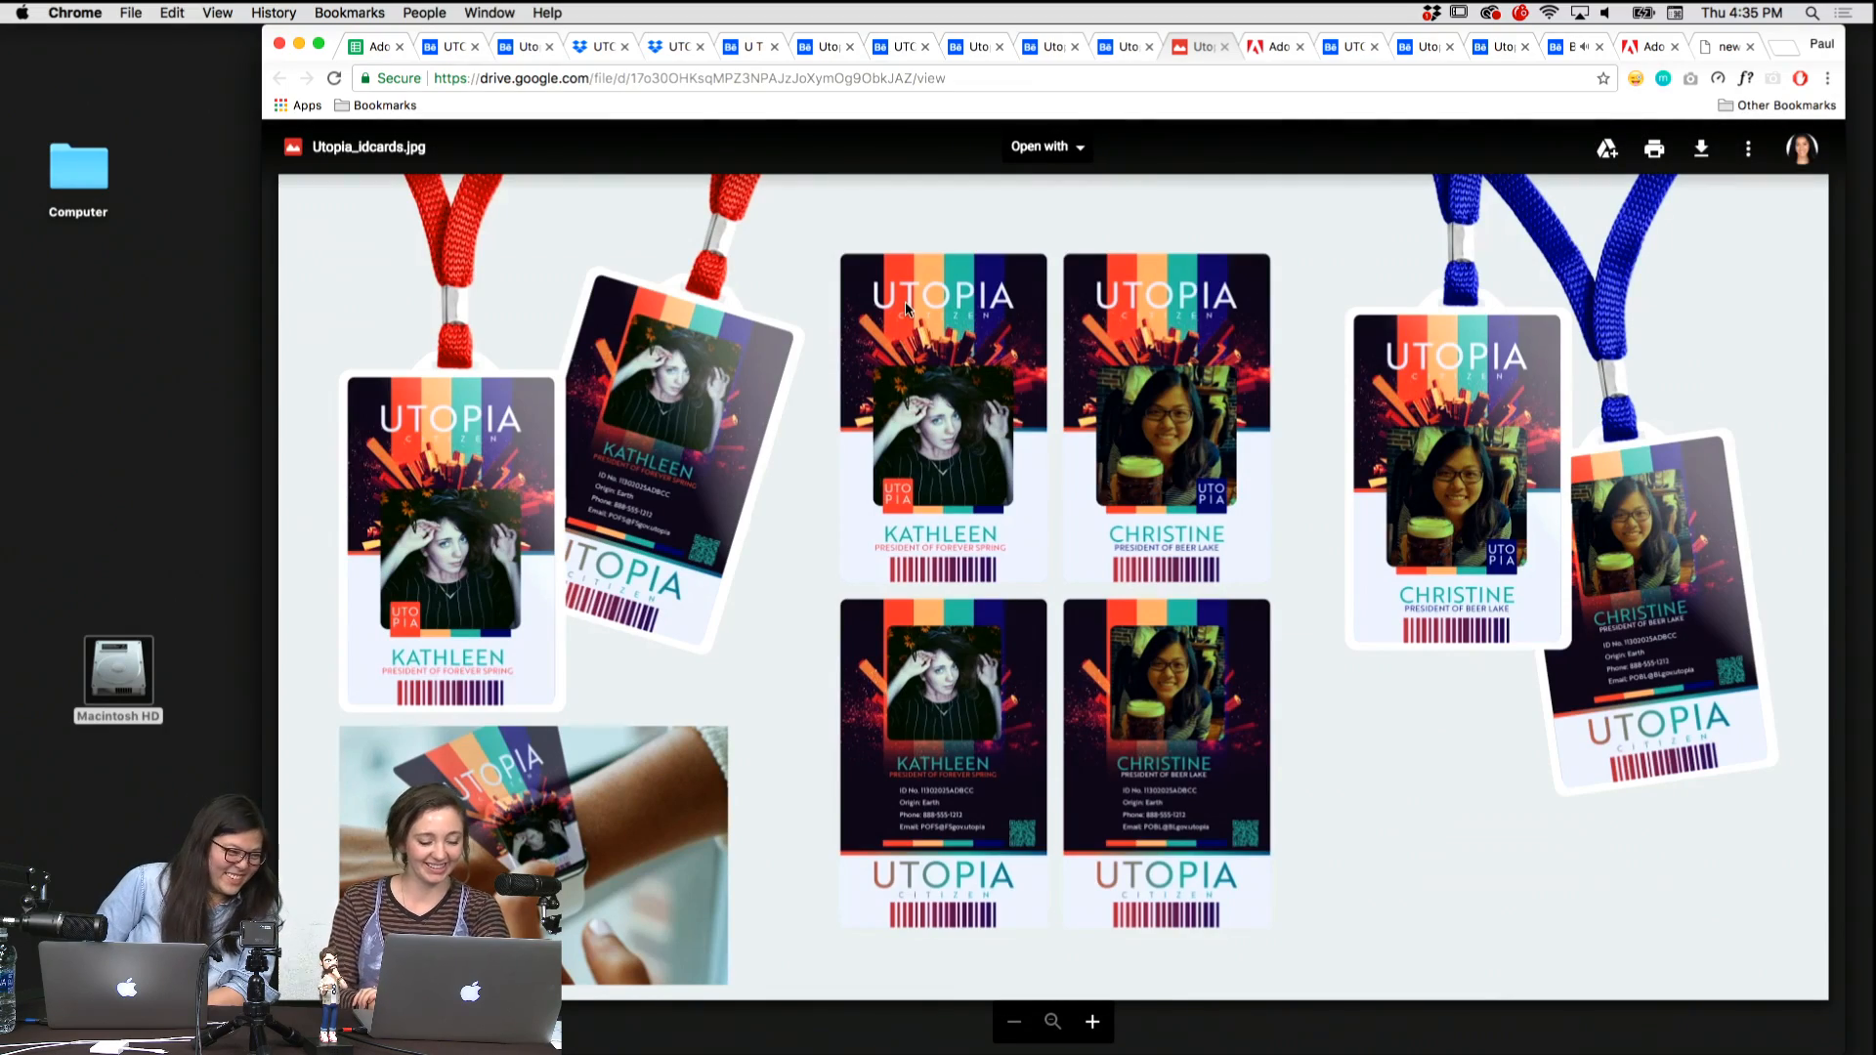
click(1091, 1022)
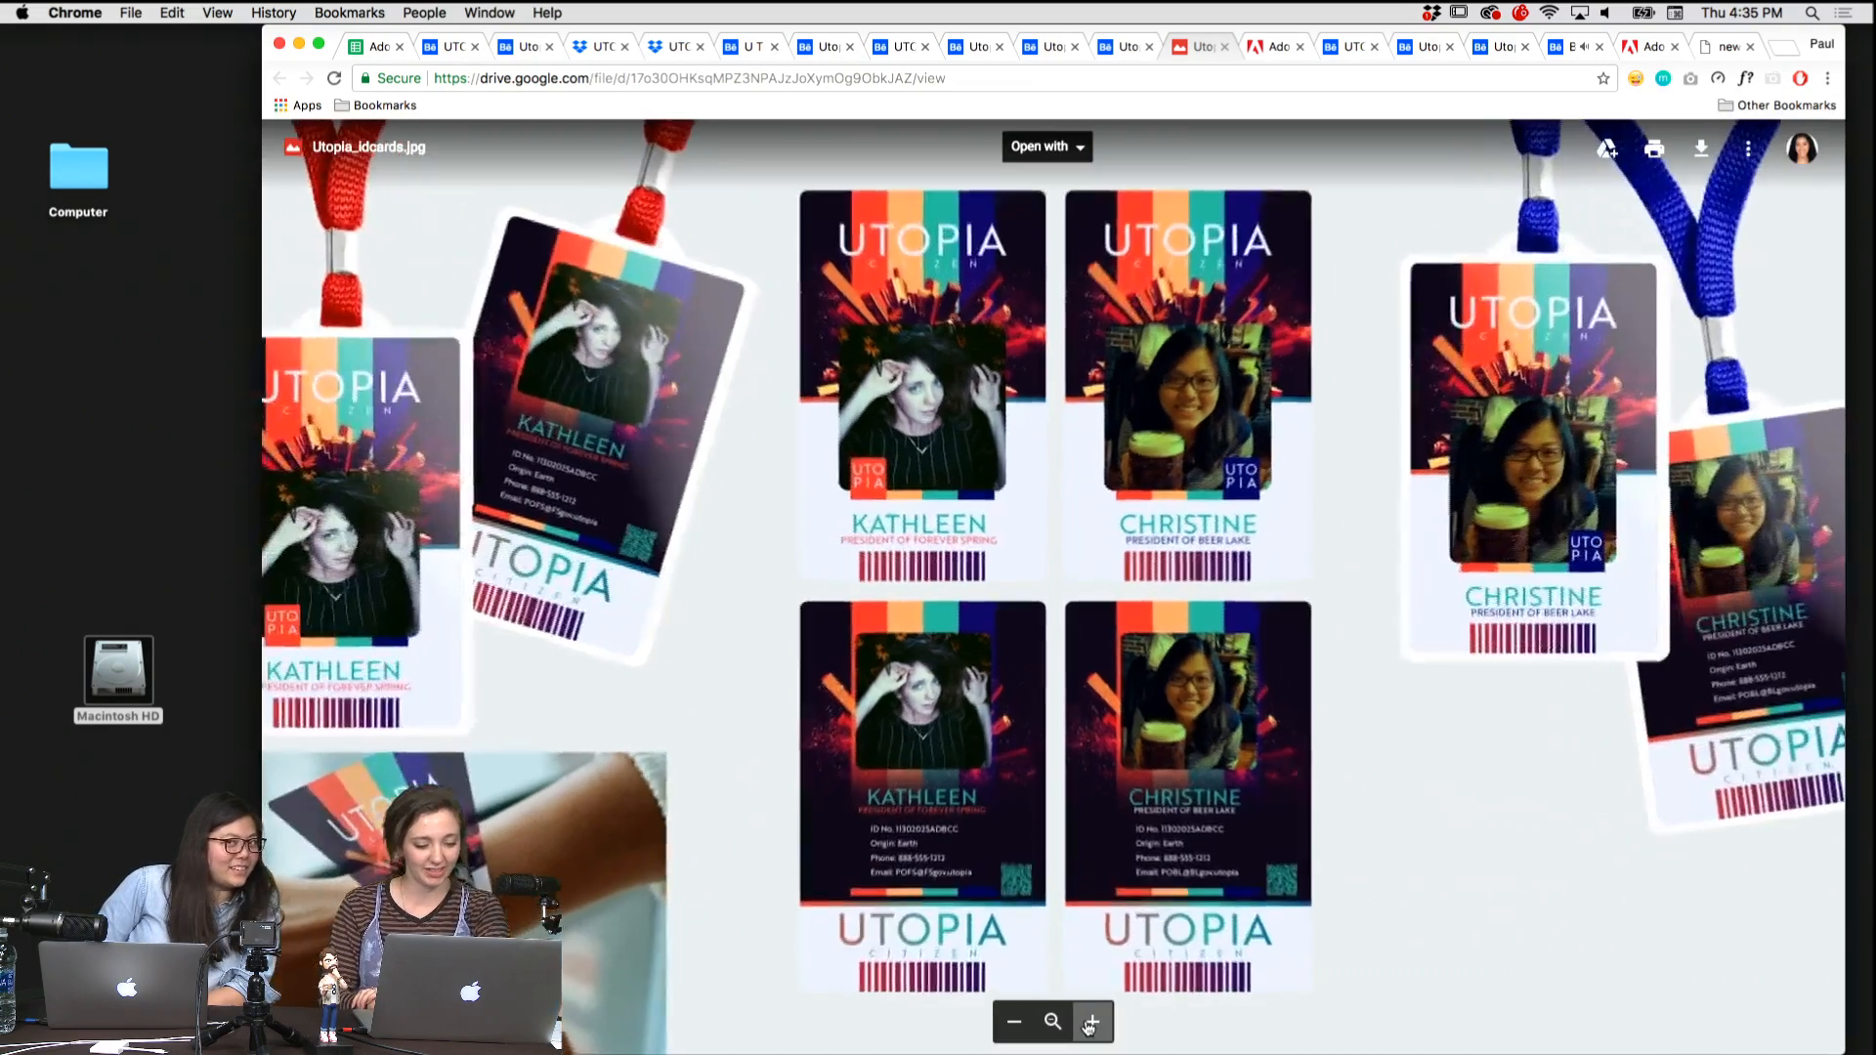
scroll(797, 566, down, 3)
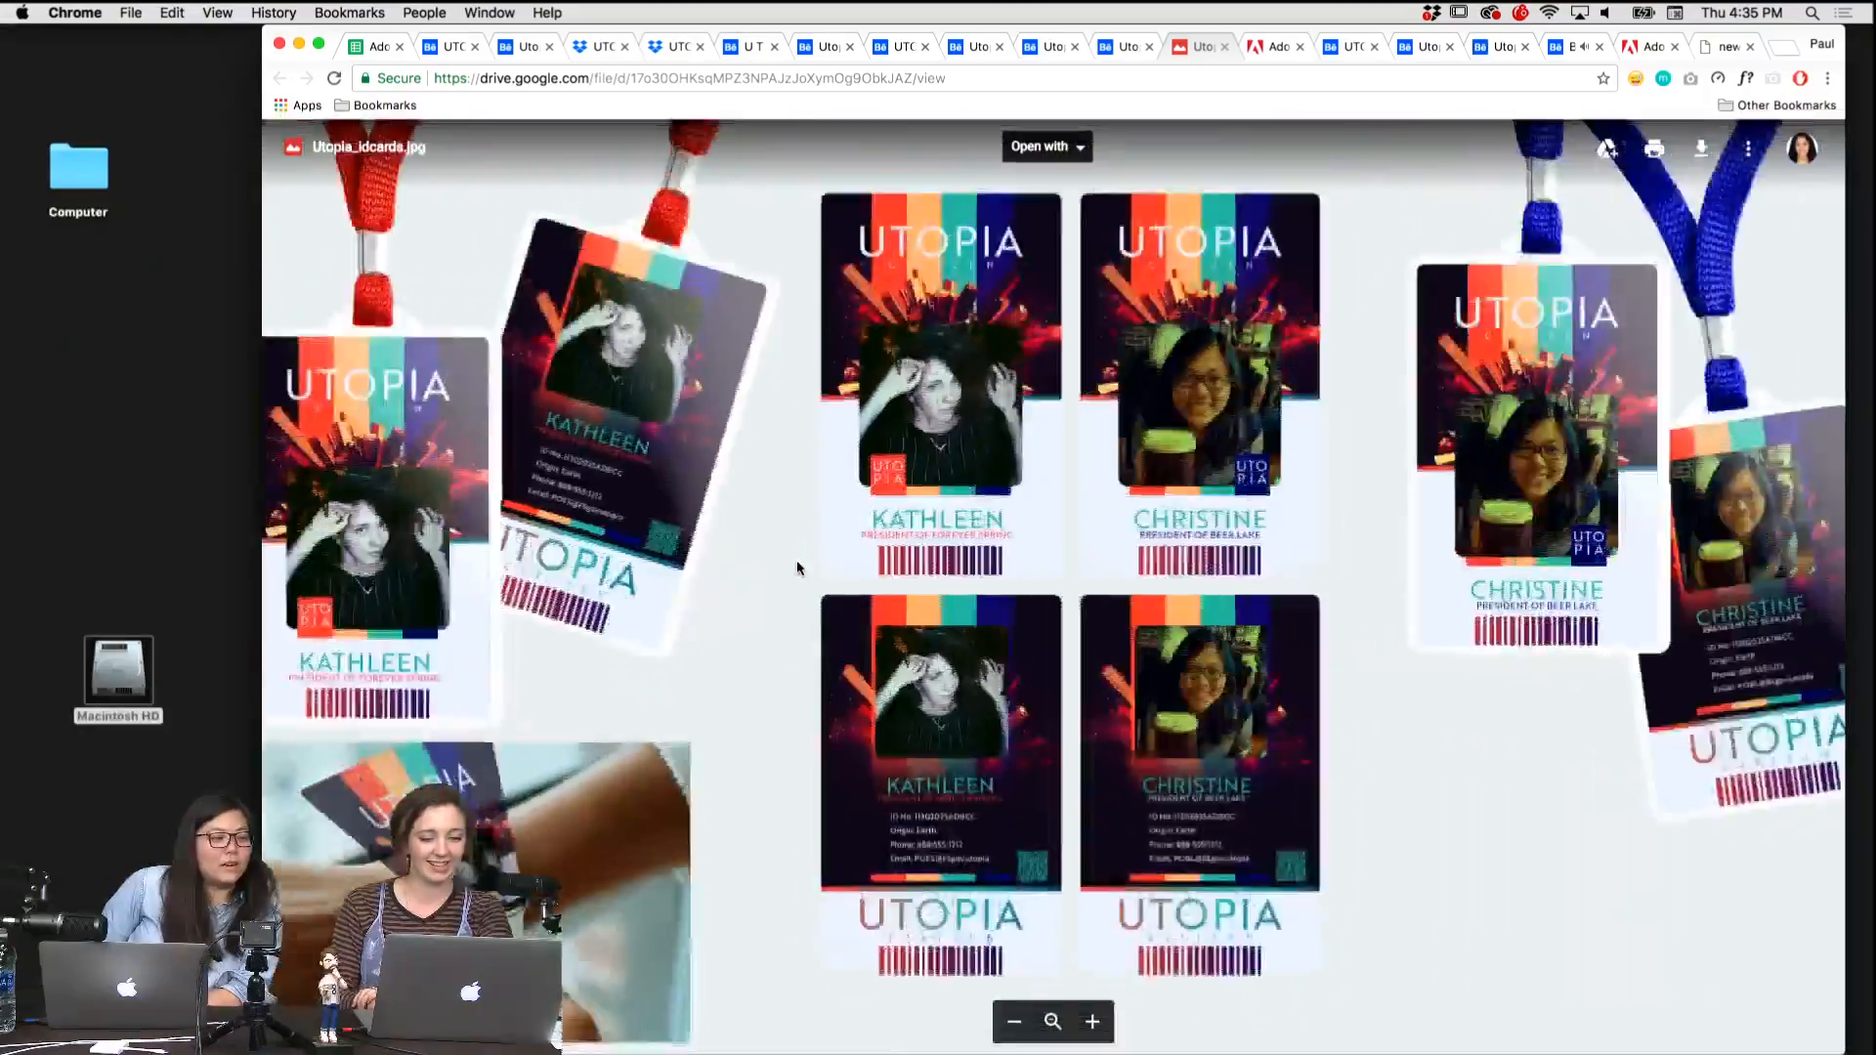
scroll(797, 564, up, 5)
scroll(695, 493, down, 3)
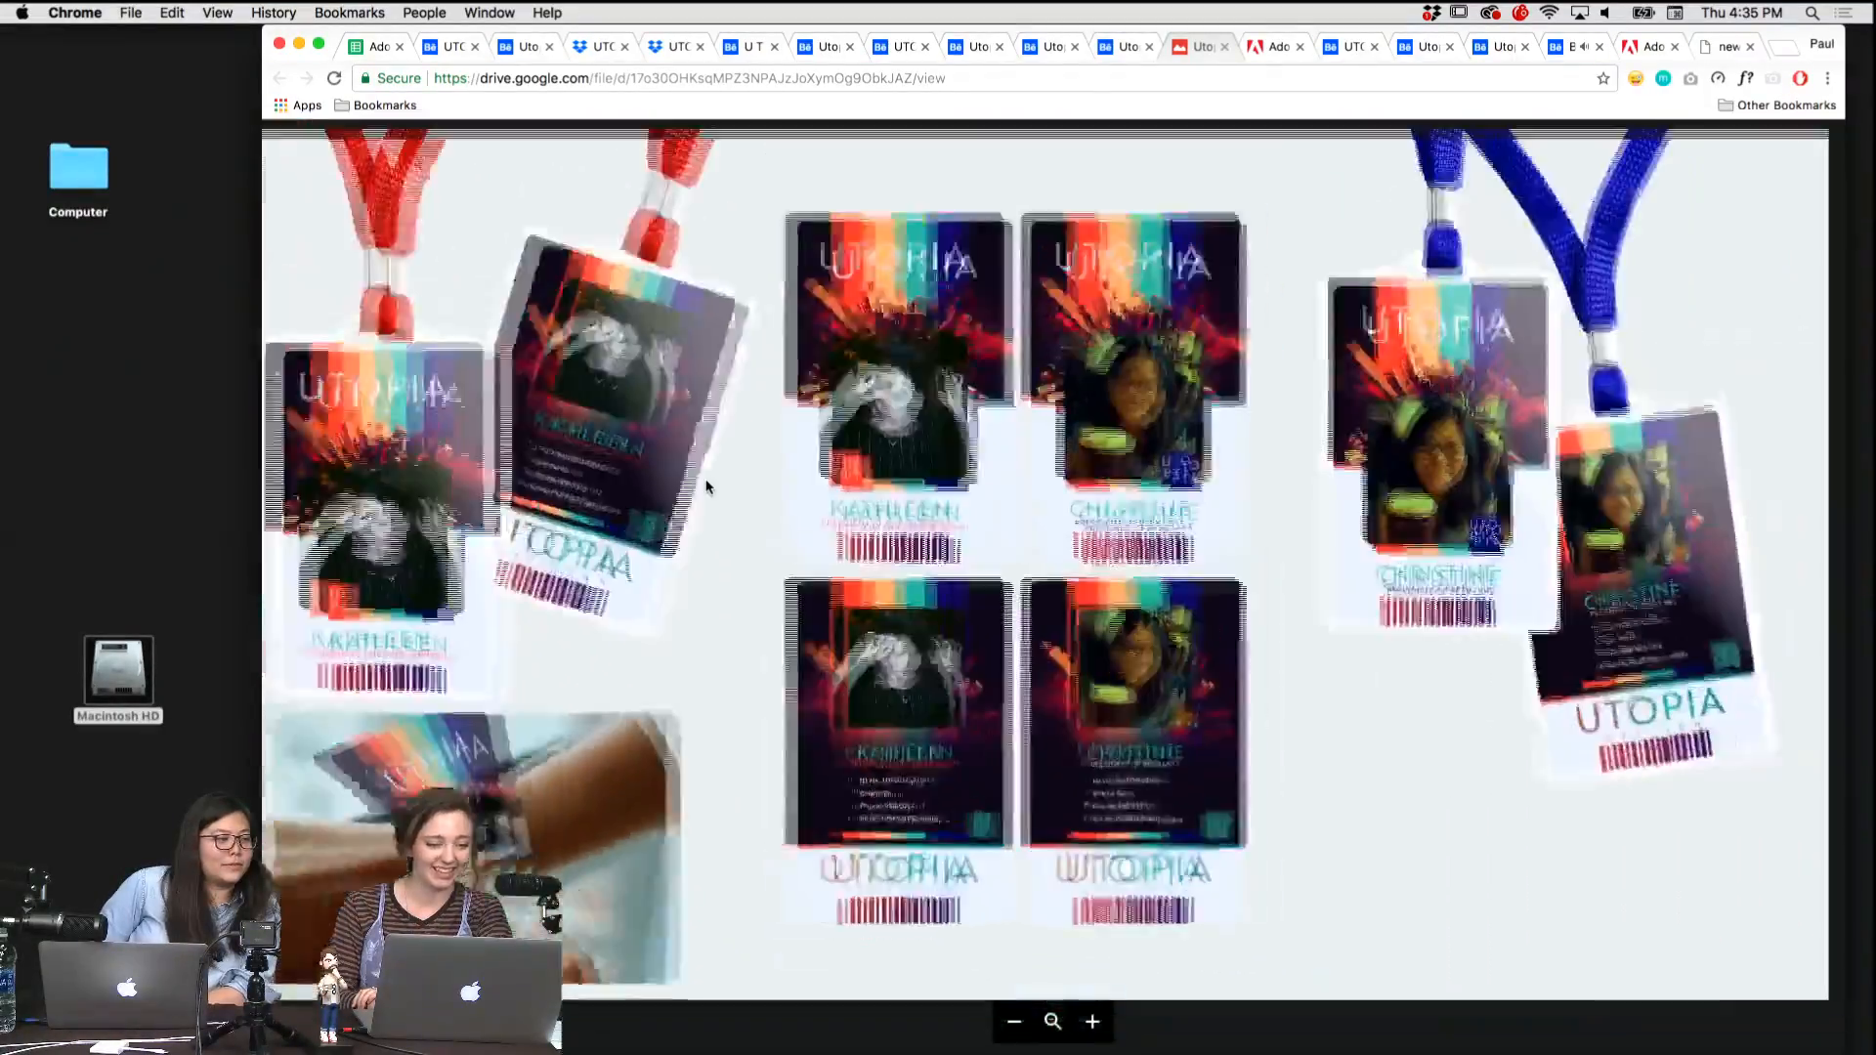
scroll(706, 487, up, 5)
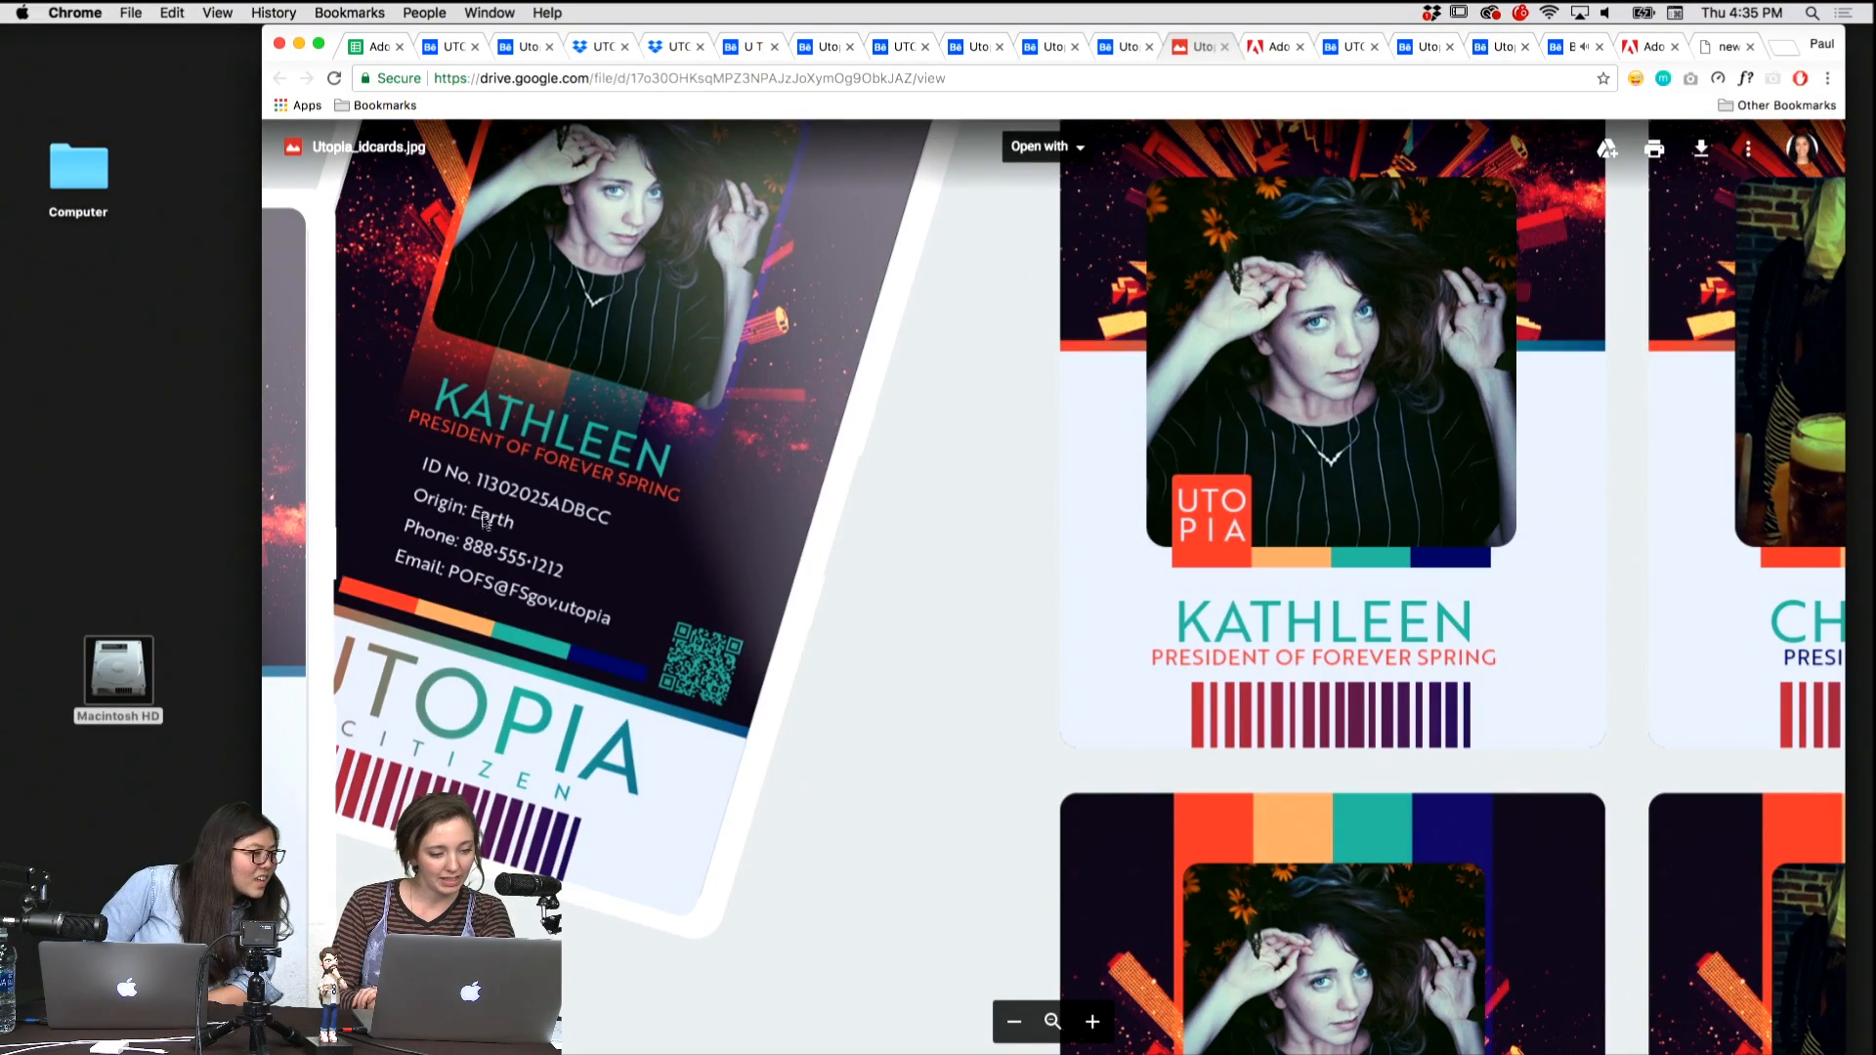
scroll(469, 569, down, 3)
scroll(471, 570, up, 4)
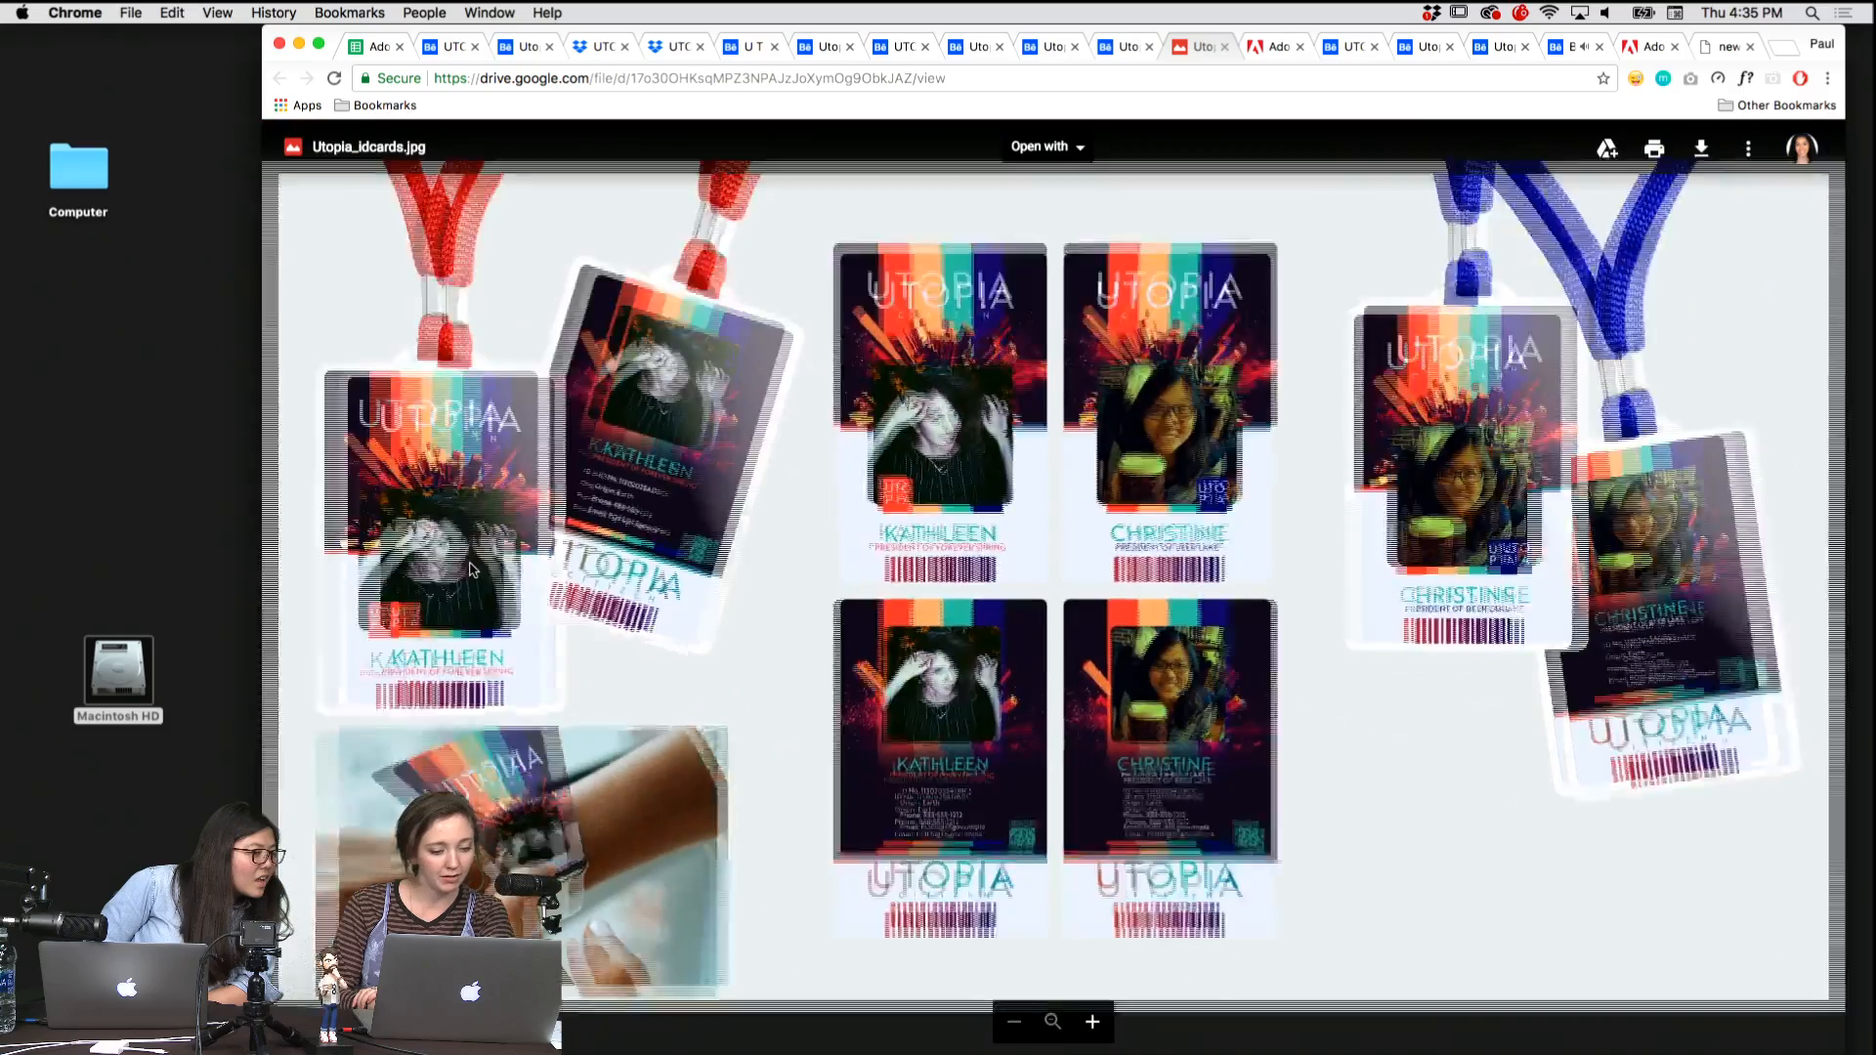
scroll(471, 570, down, 3)
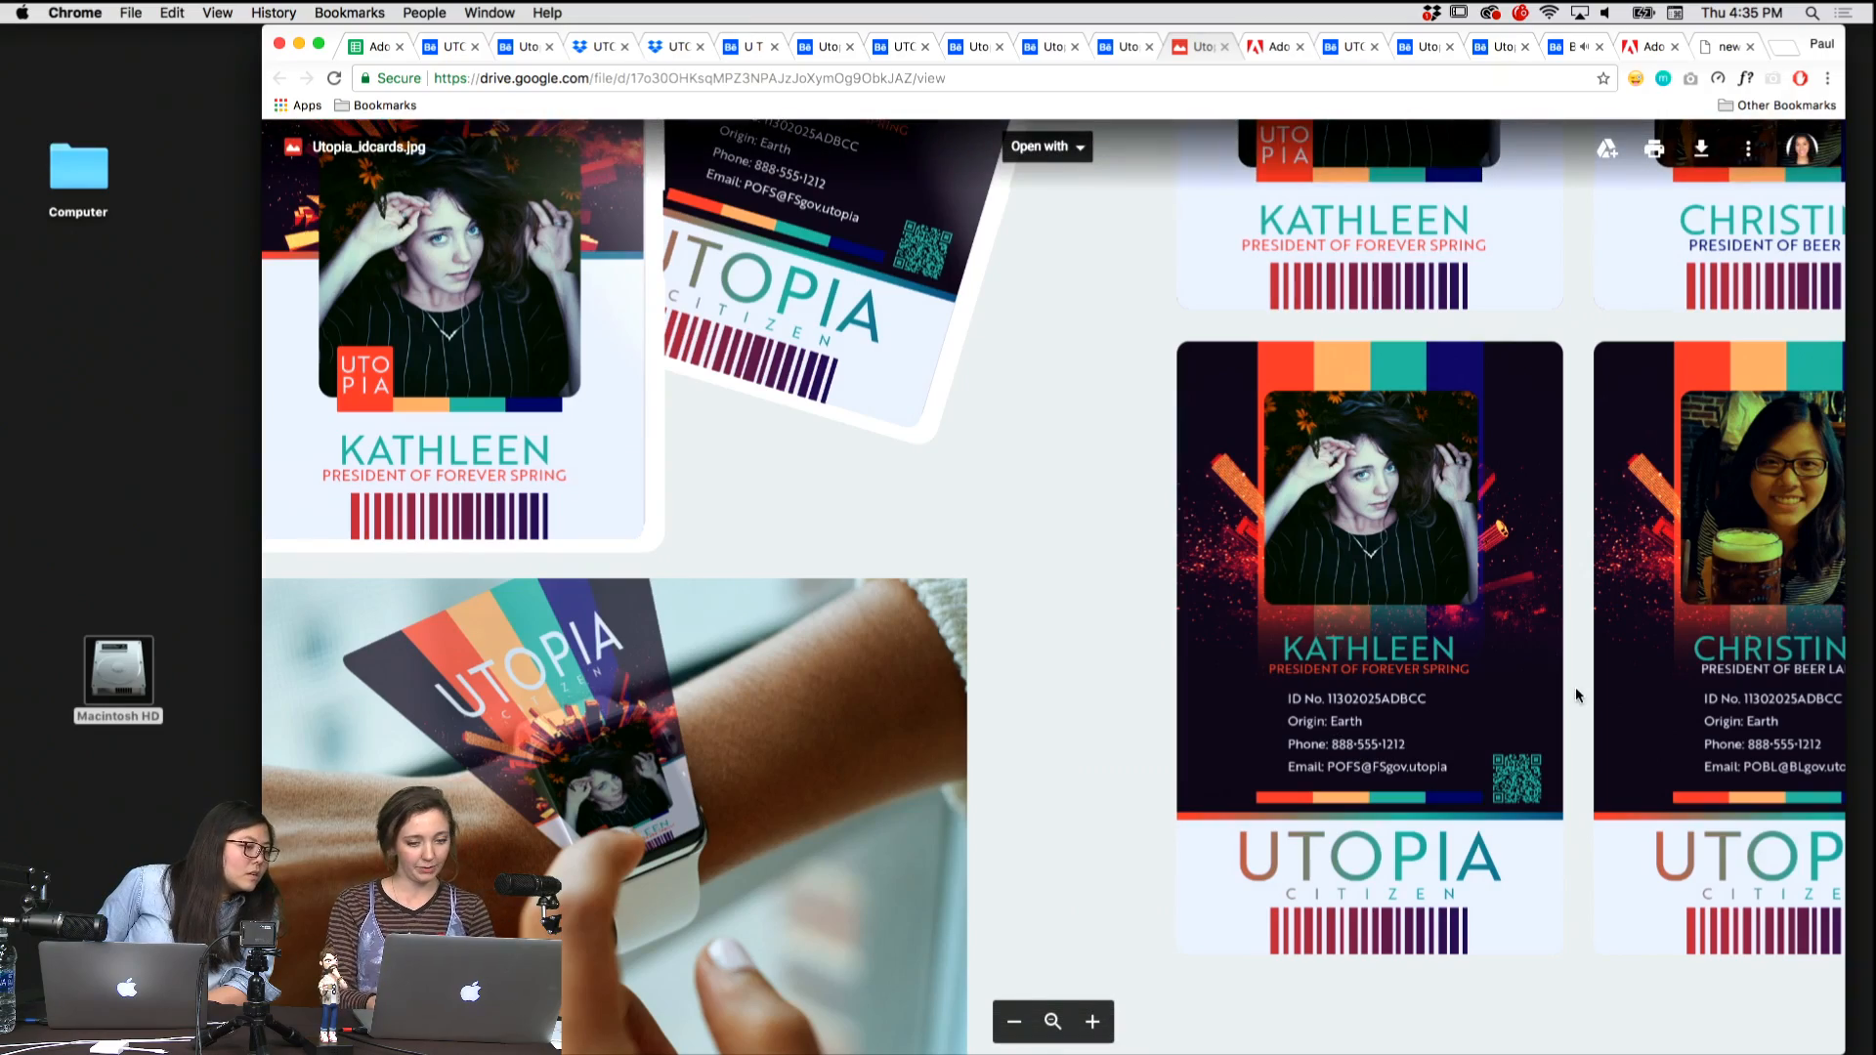
Examine the remaining card backs and the blue-lanyard badges up close, and return to the full view of the image.
drag(1575, 688, 674, 626)
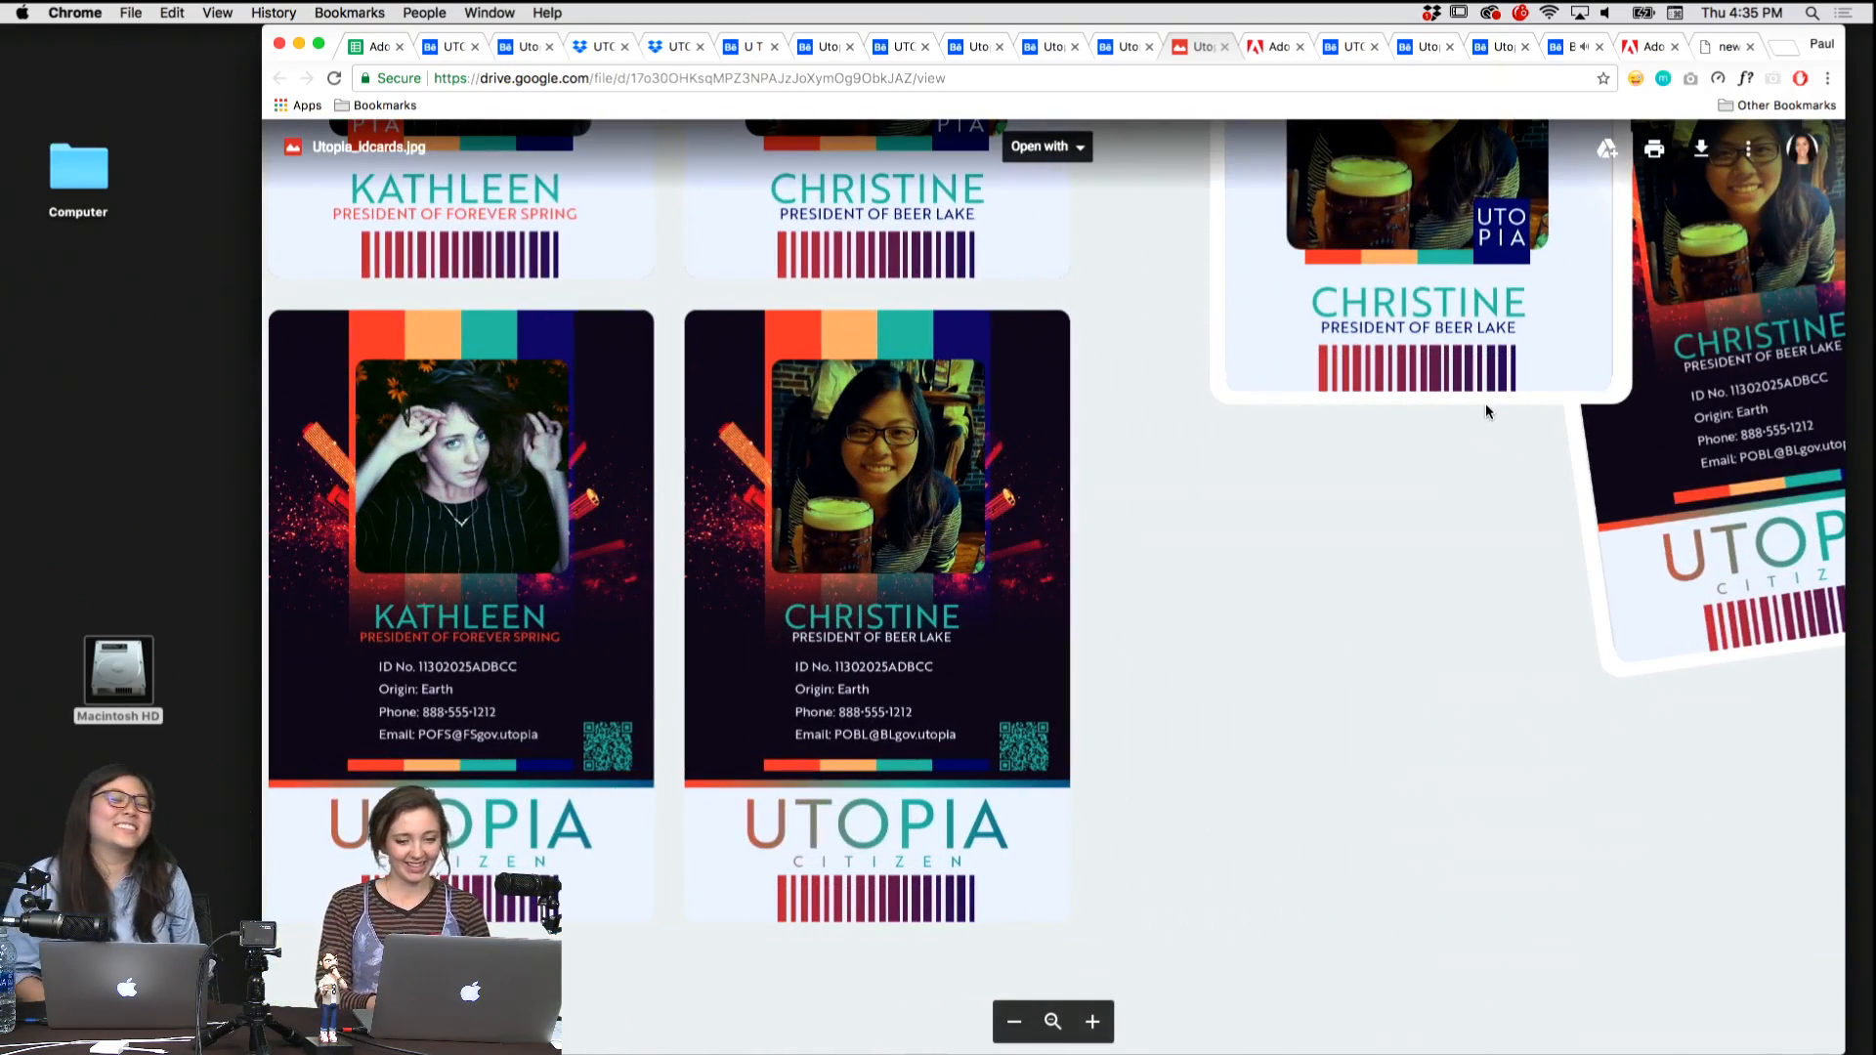
drag(1456, 410, 1182, 1014)
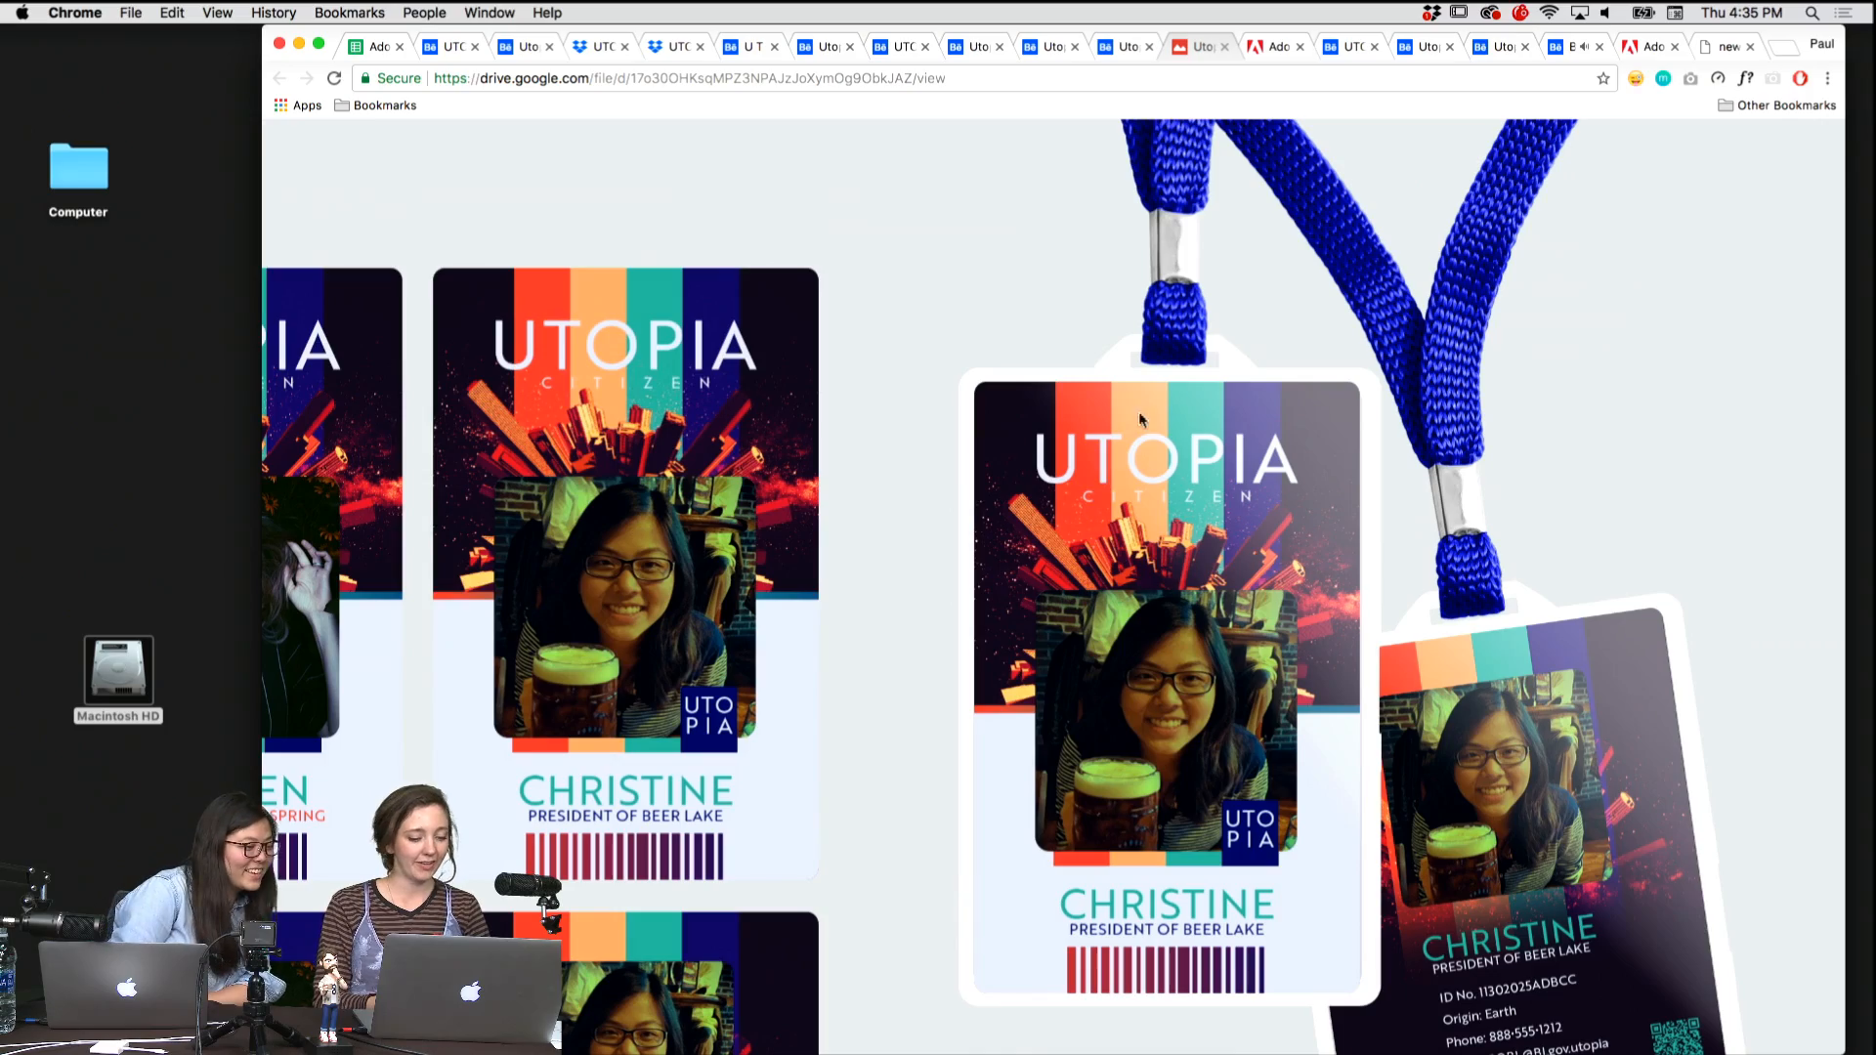
click(1013, 1021)
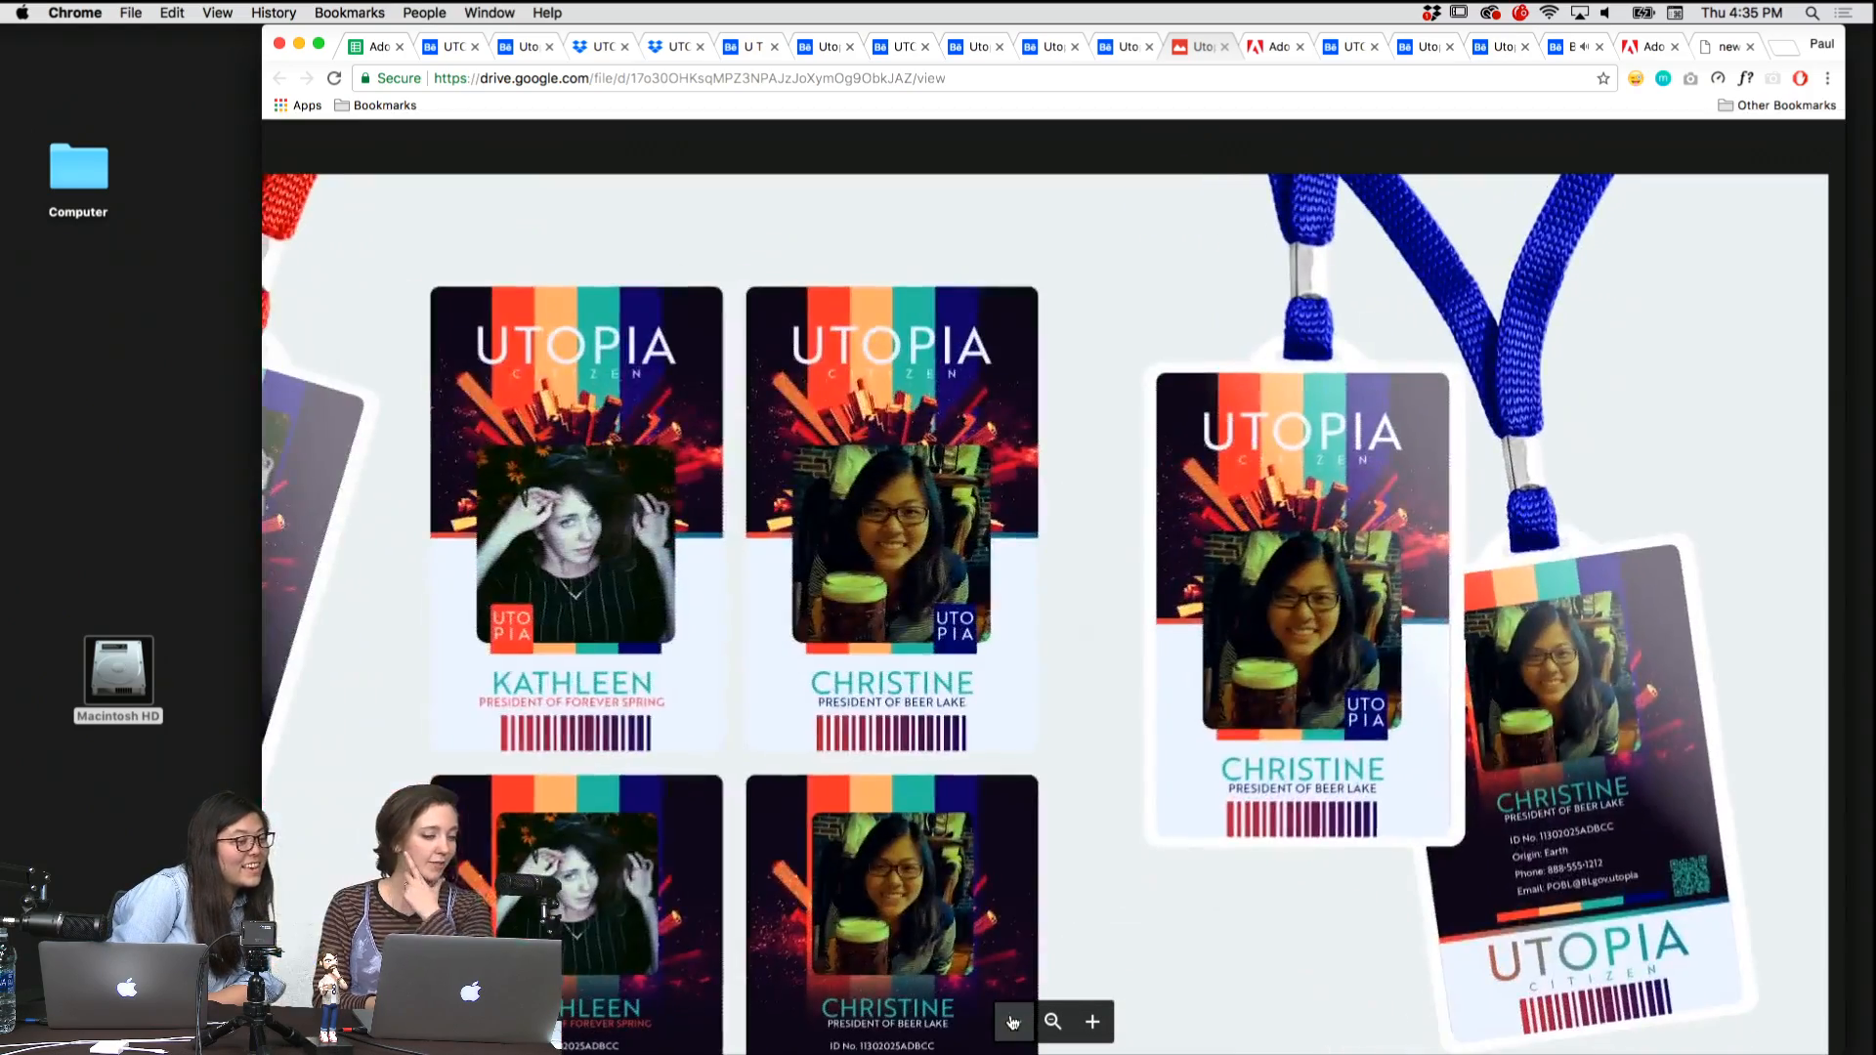
click(1013, 1021)
click(1013, 1022)
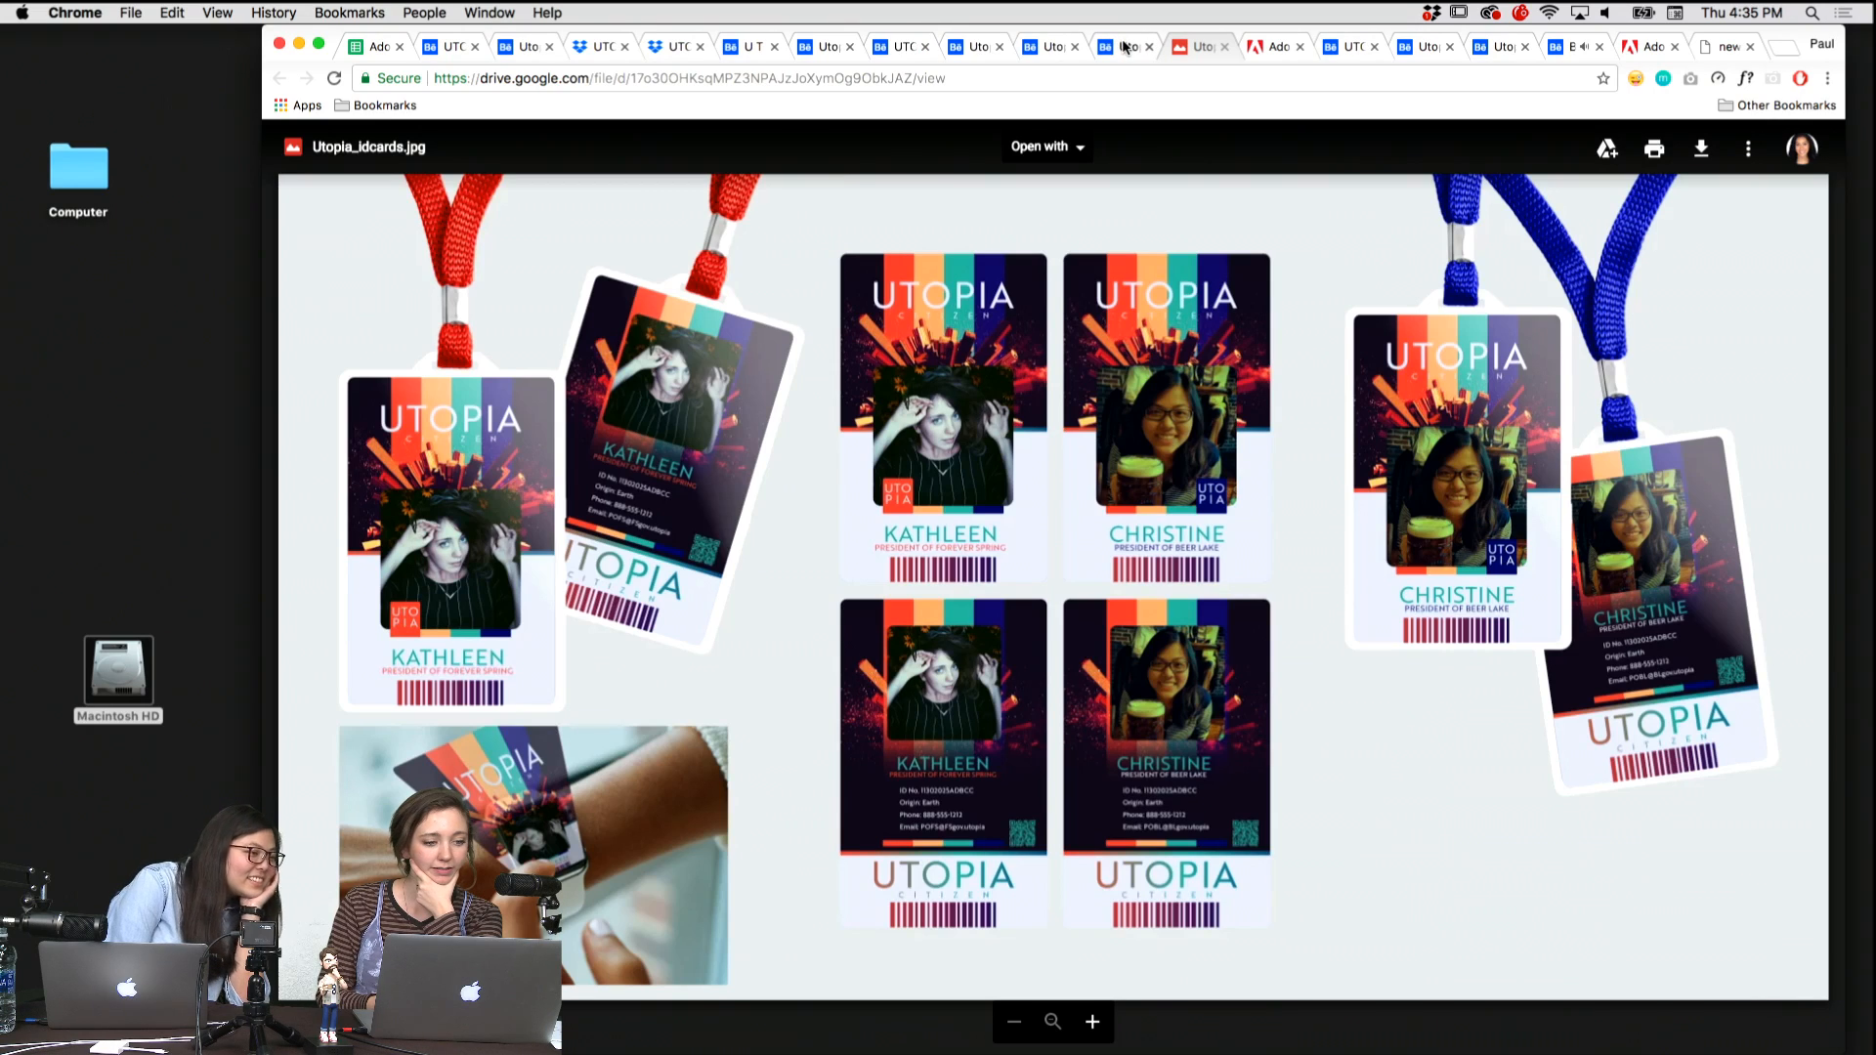
Switch back to the Utopia ID Submission project on Behance and review the Planet of UTOPIA card from its header to the signature area.
click(1274, 45)
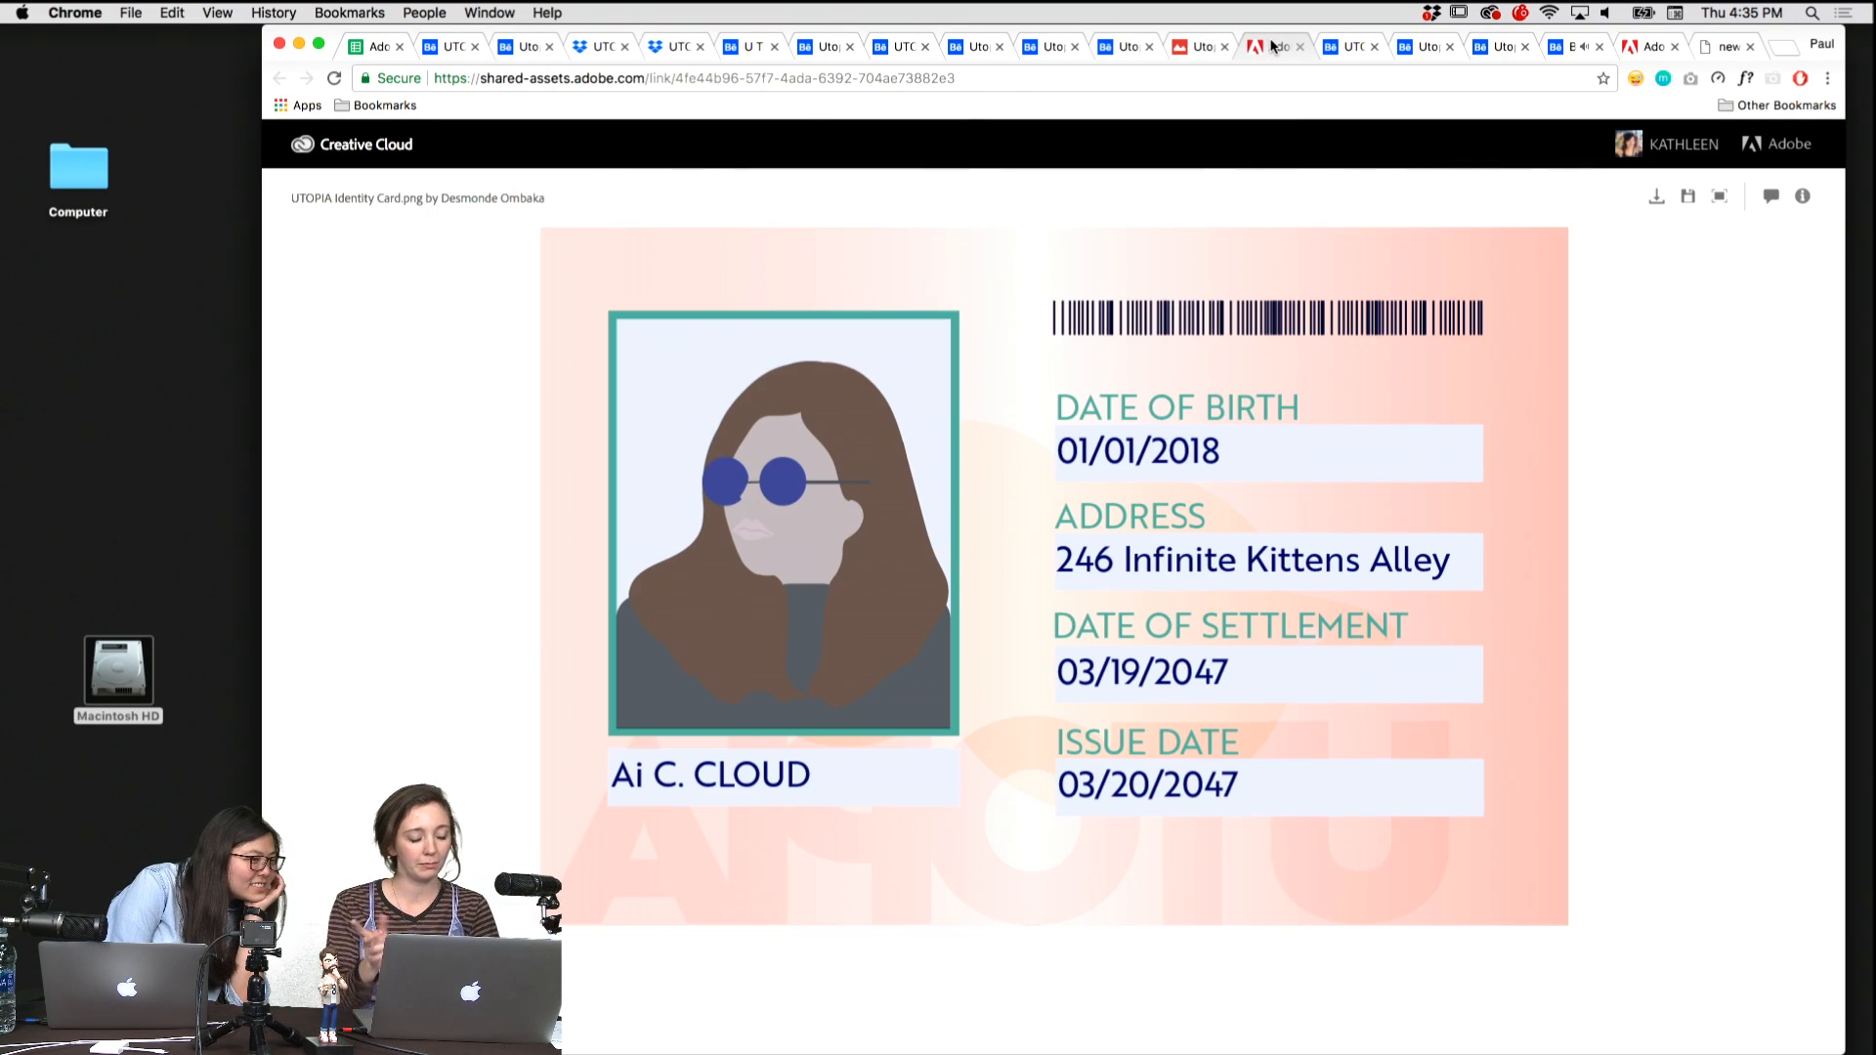
key(ctrl+shift+Tab)
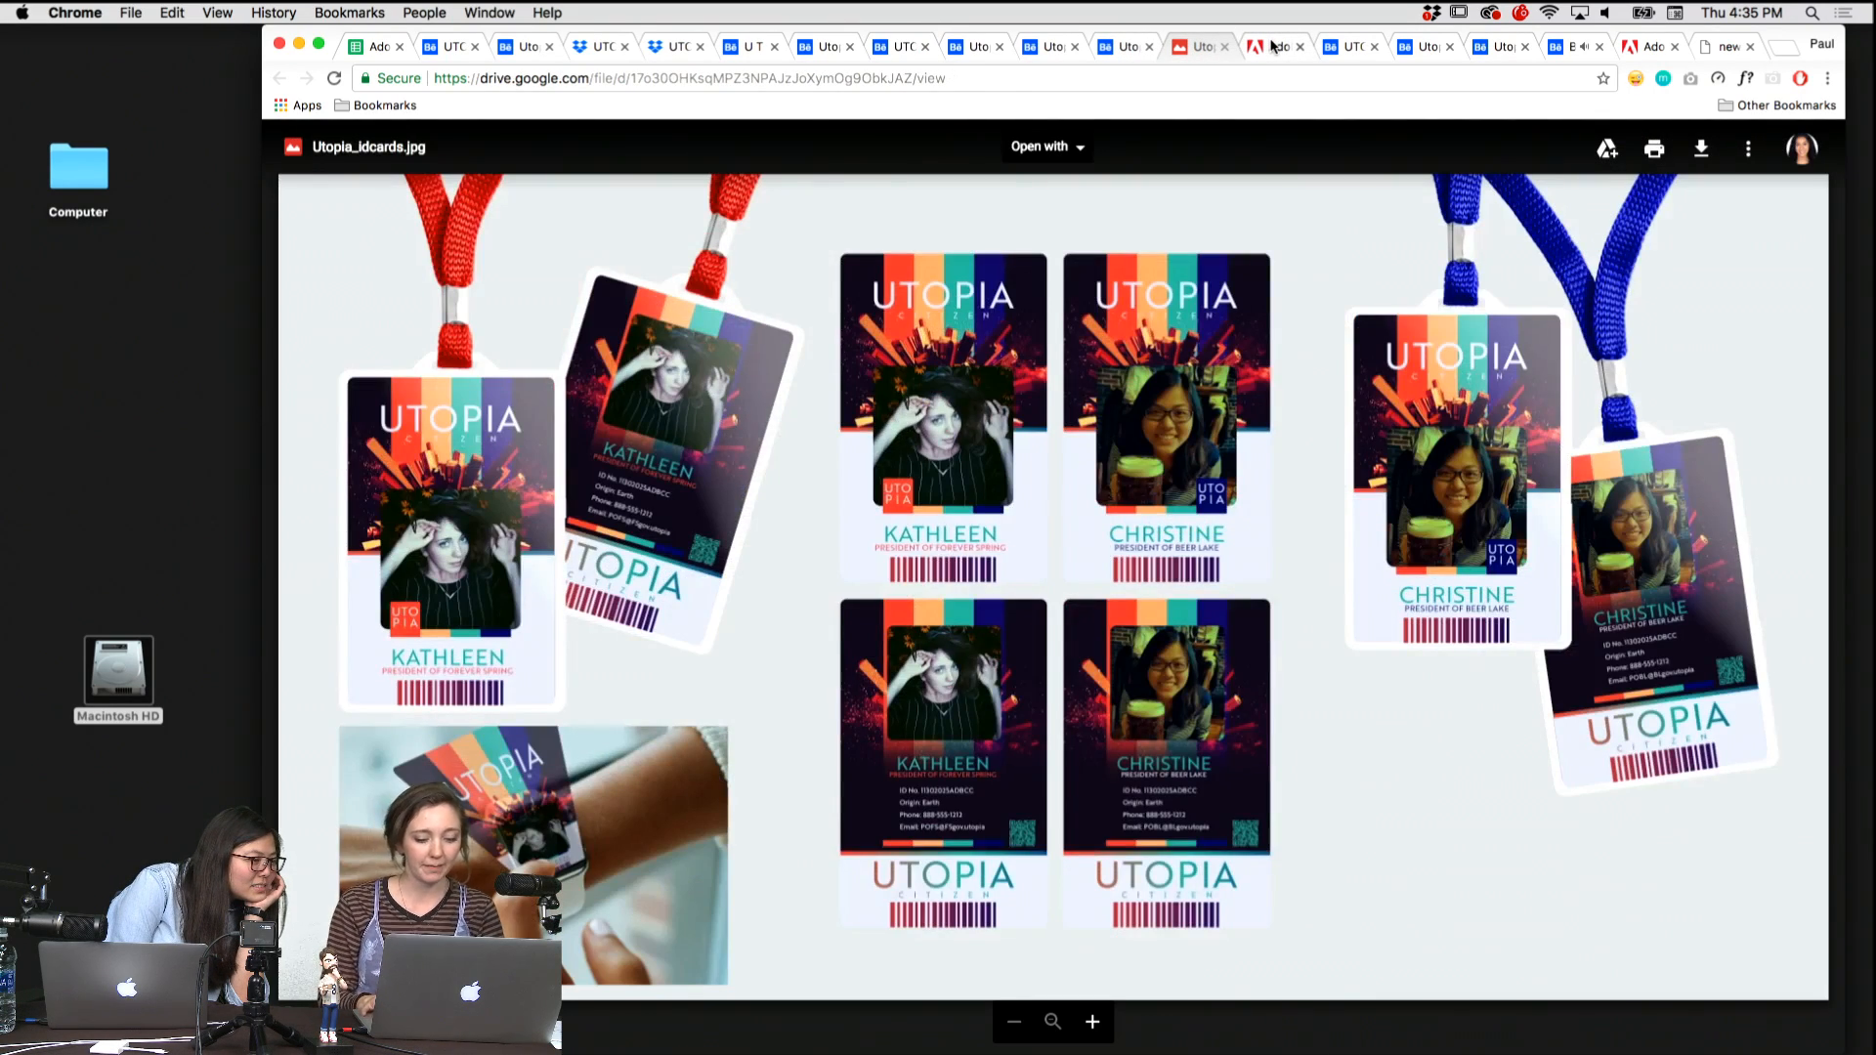
key(ctrl+shift+Tab)
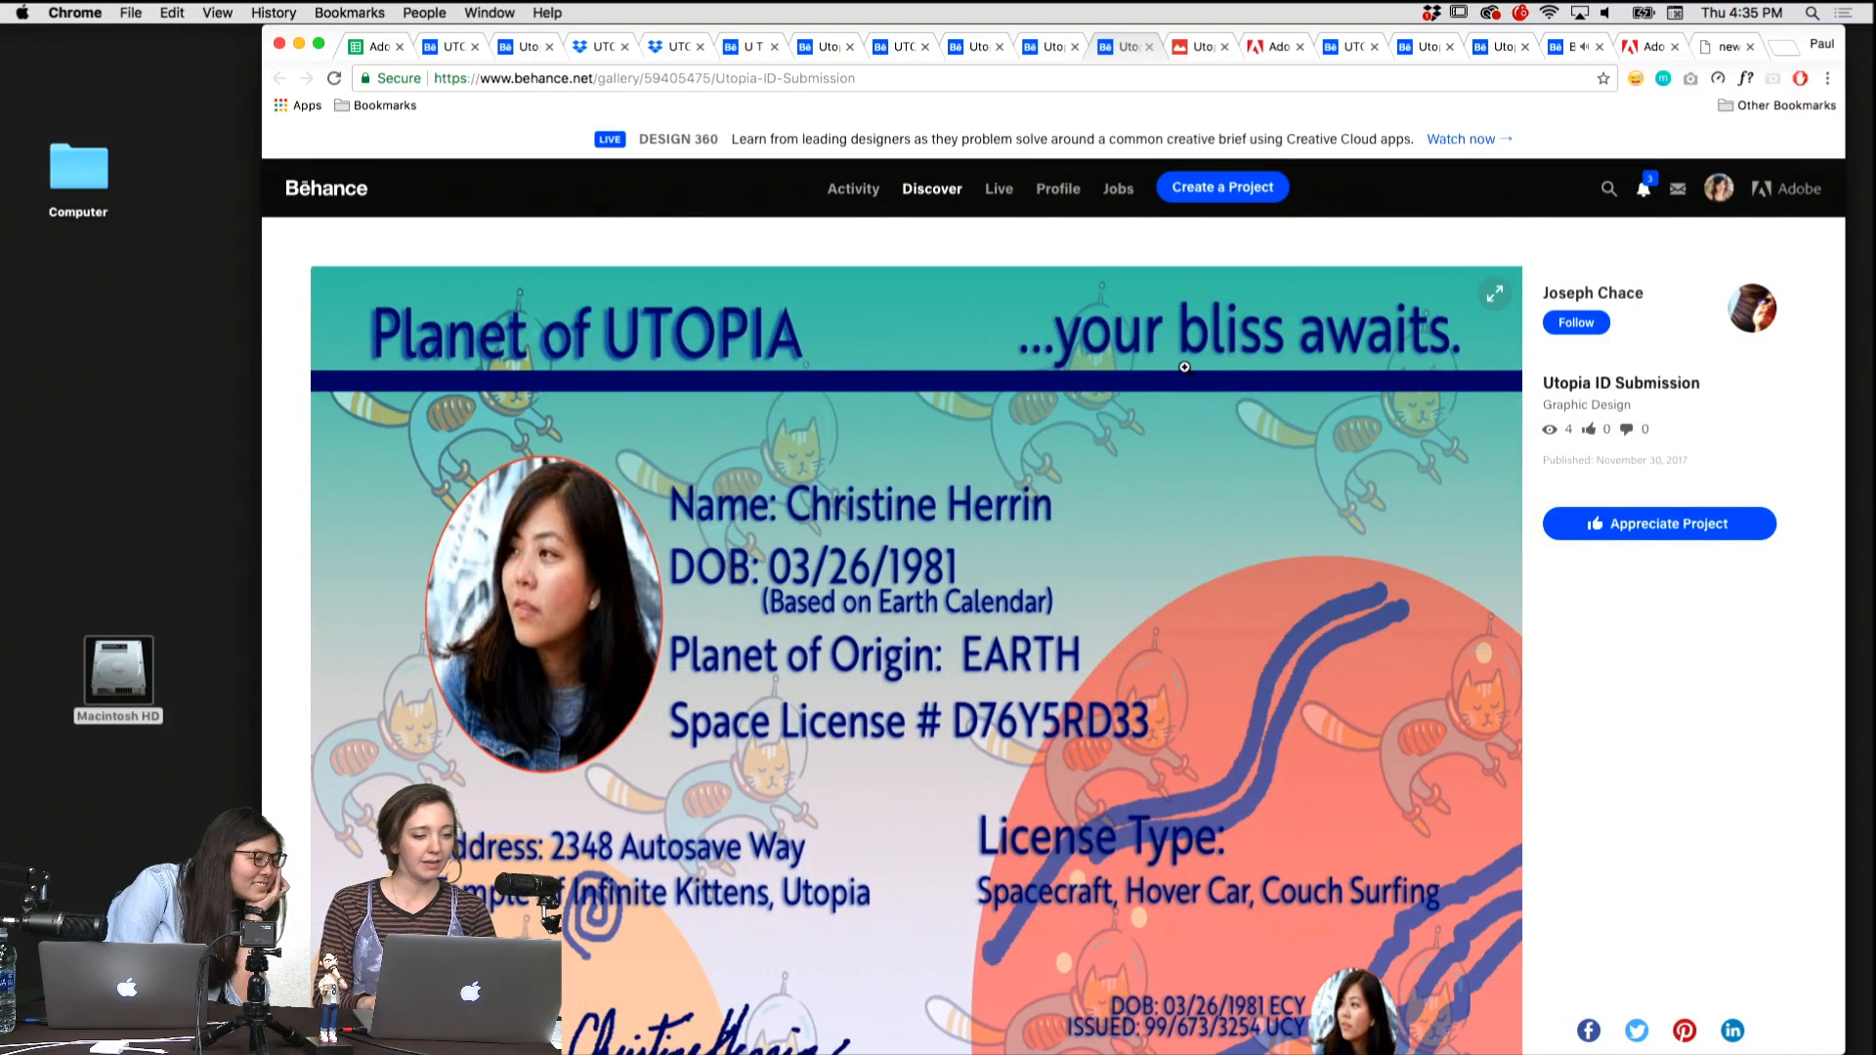
scroll(1184, 367, down, 1)
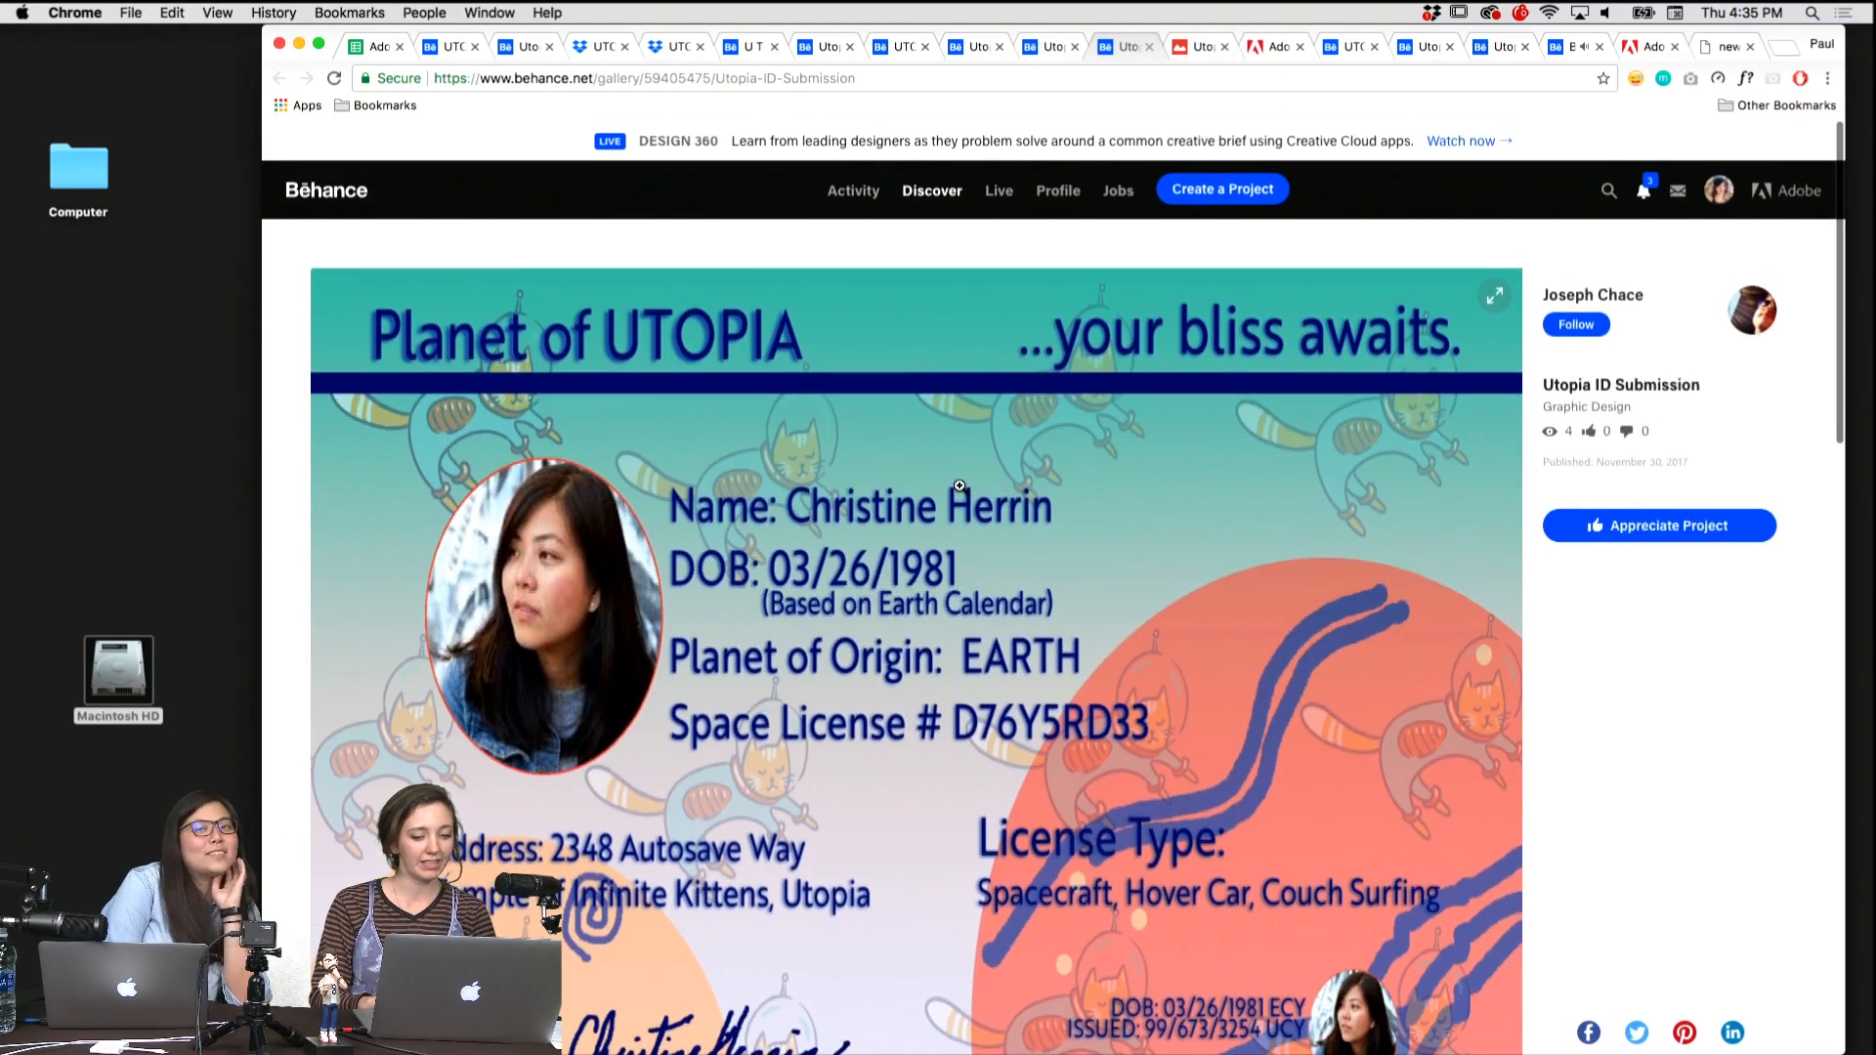
scroll(960, 486, down, 3)
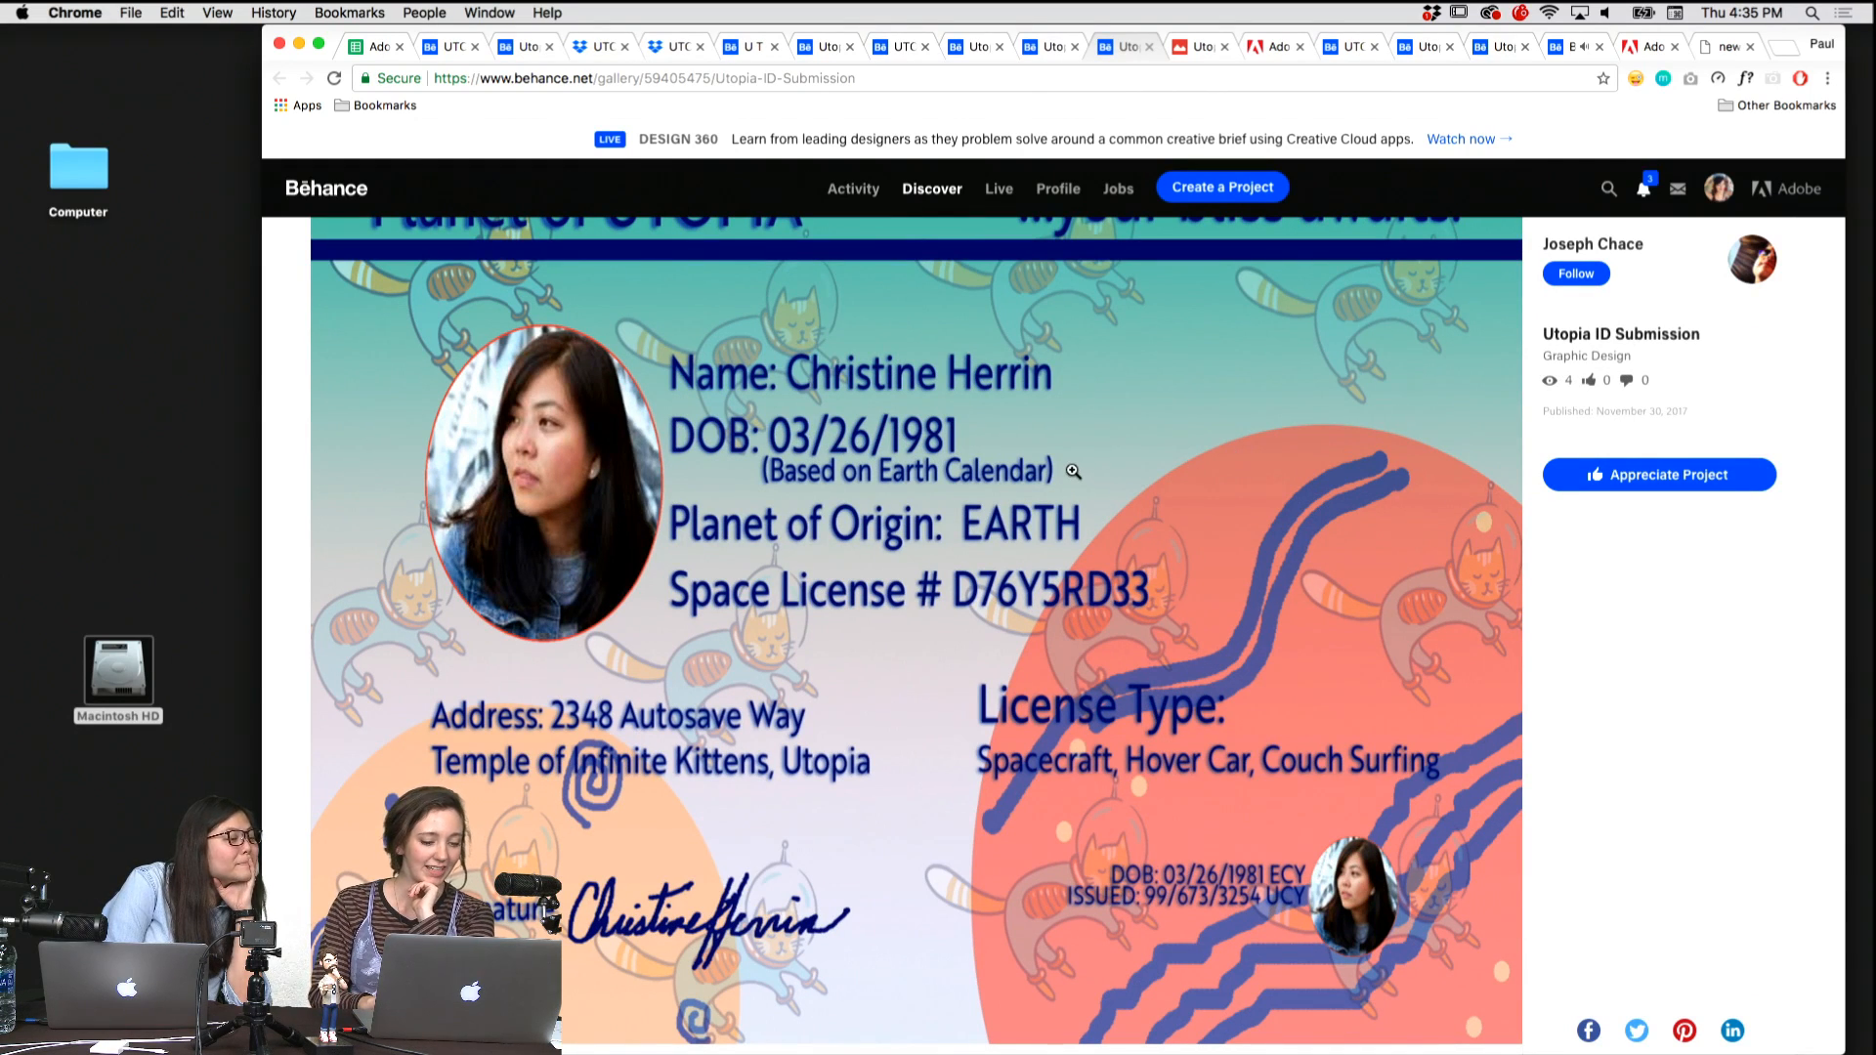
scroll(1073, 471, down, 2)
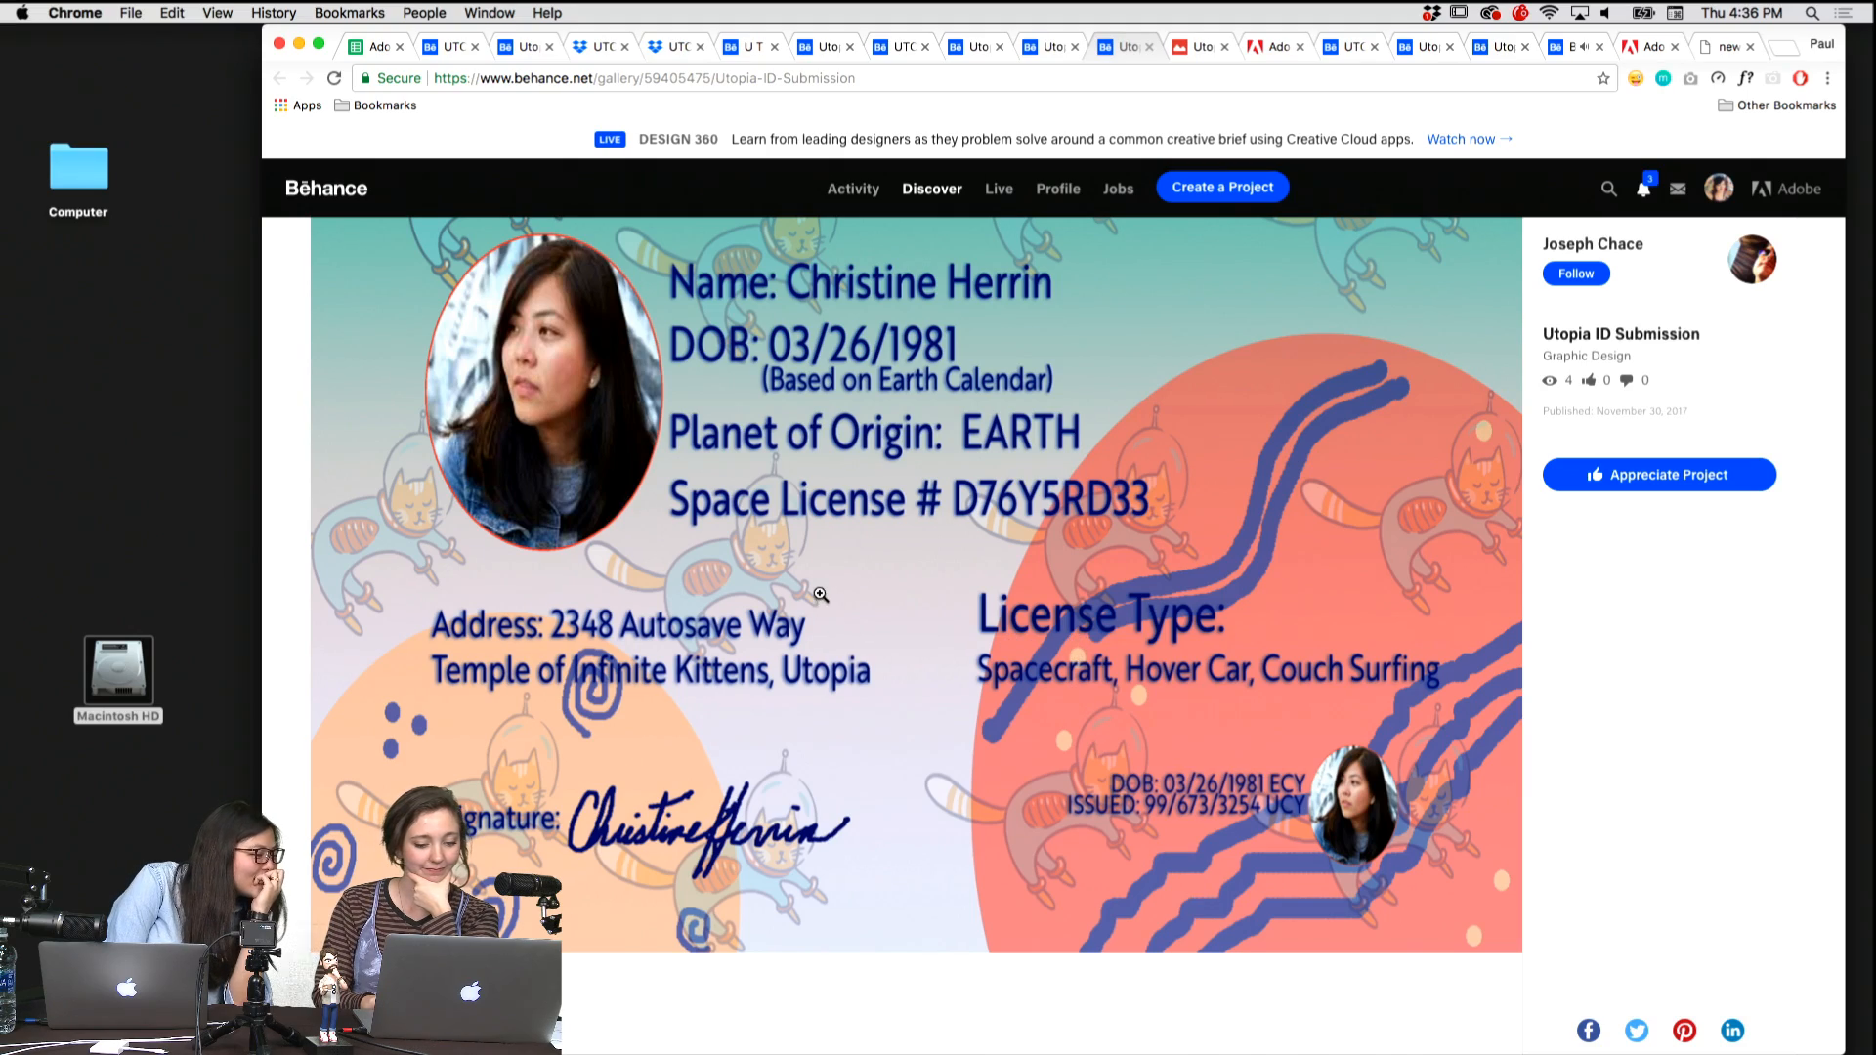
scroll(595, 615, down, 2)
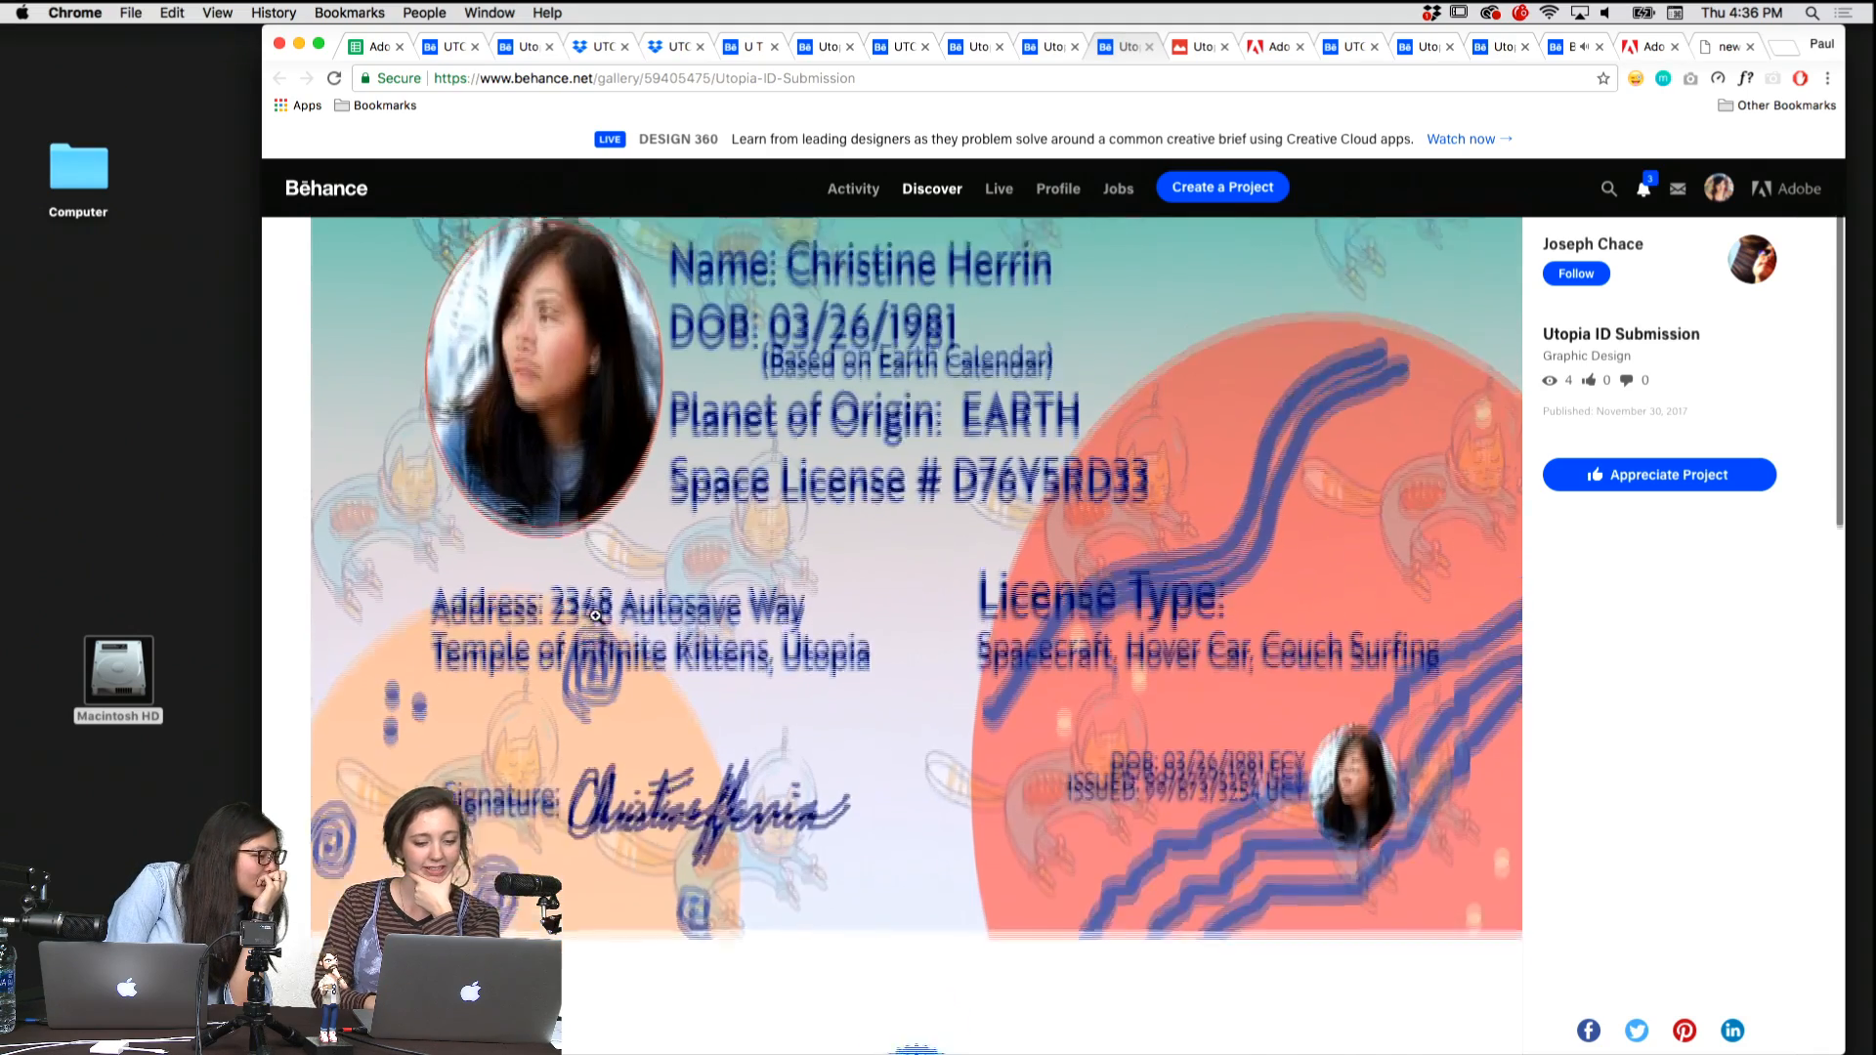
scroll(595, 616, up, 3)
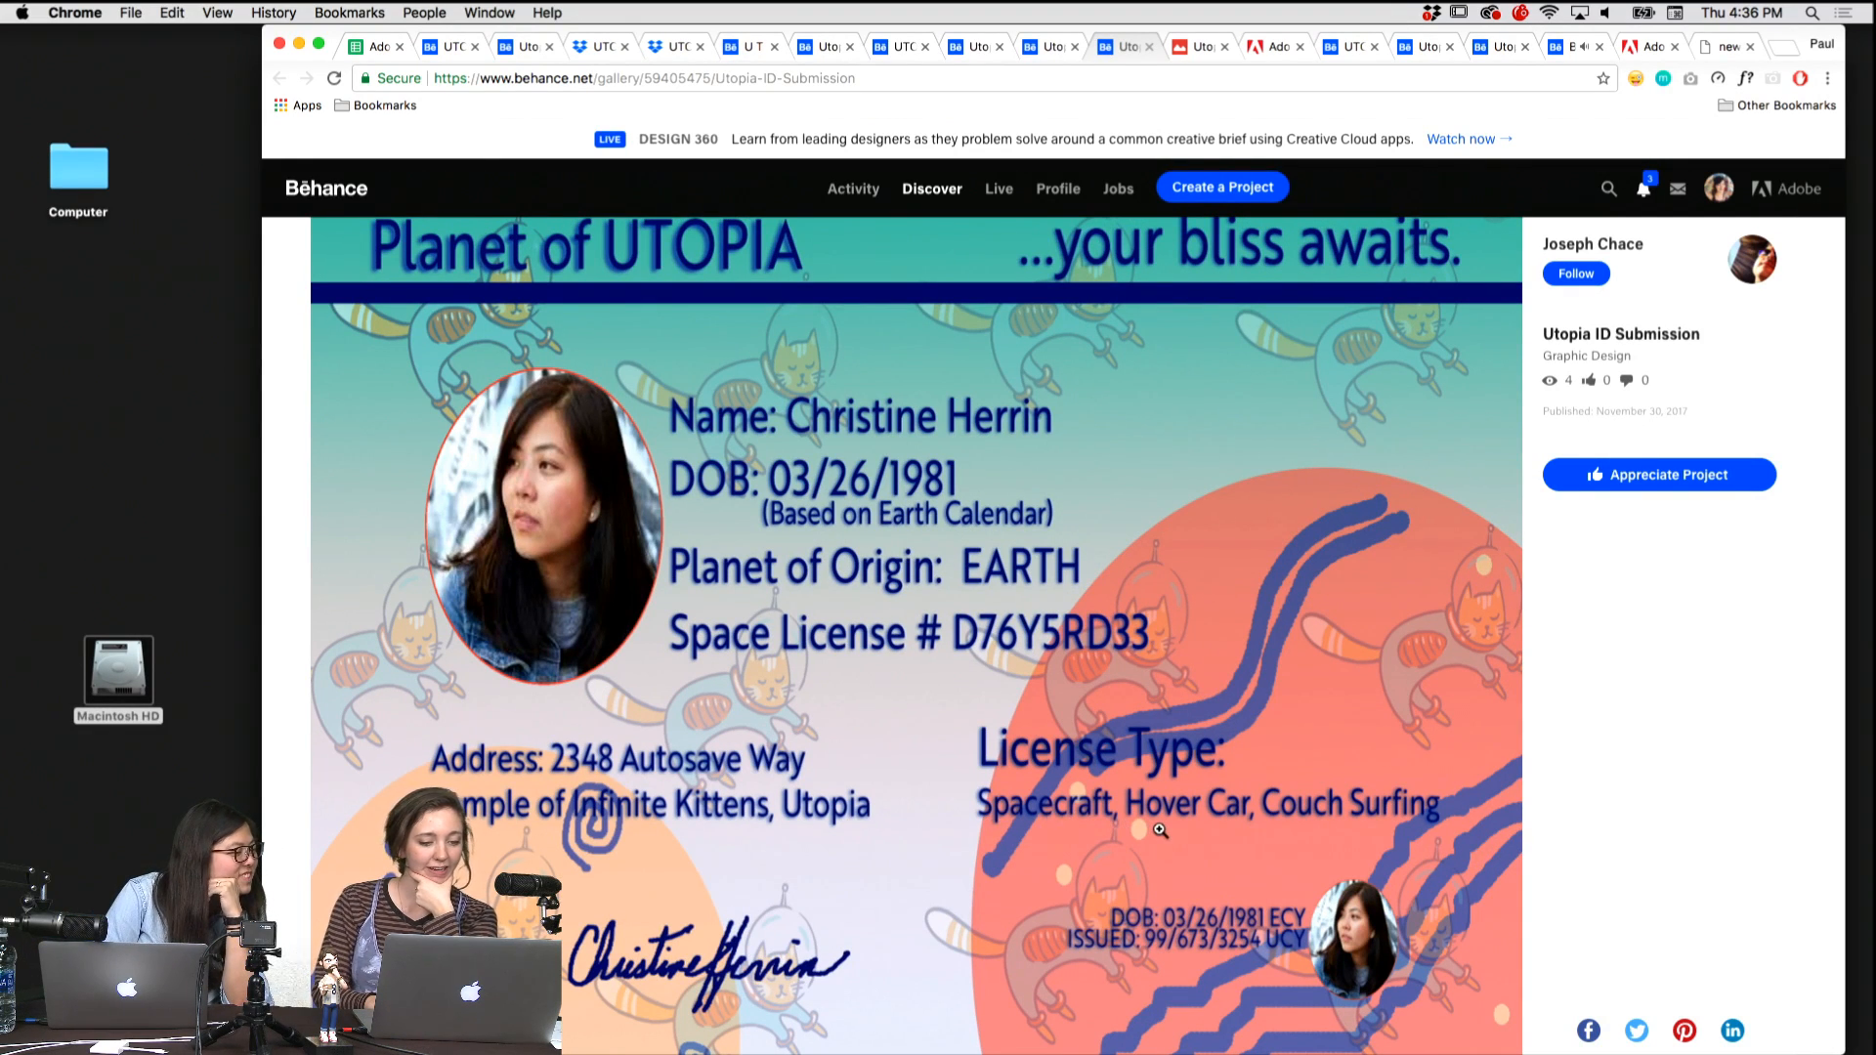
scroll(1159, 830, down, 2)
scroll(1159, 829, up, 3)
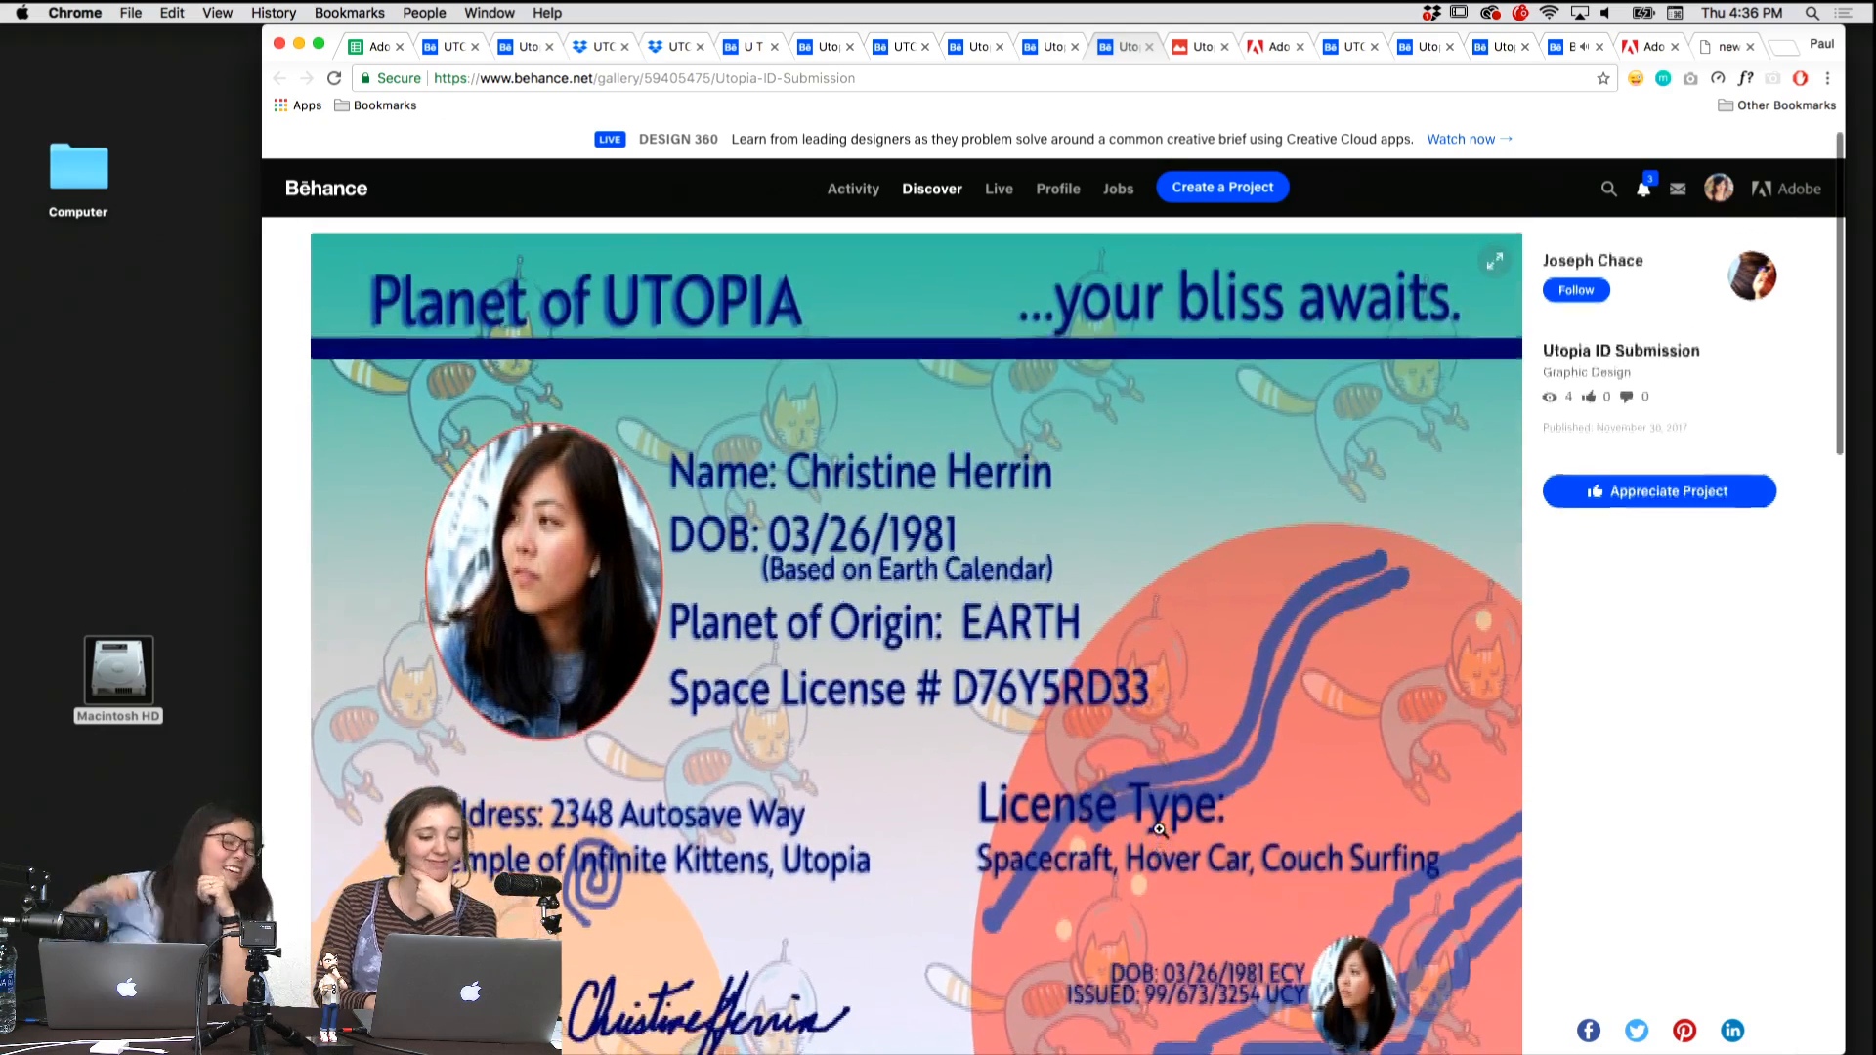
scroll(1160, 829, up, 1)
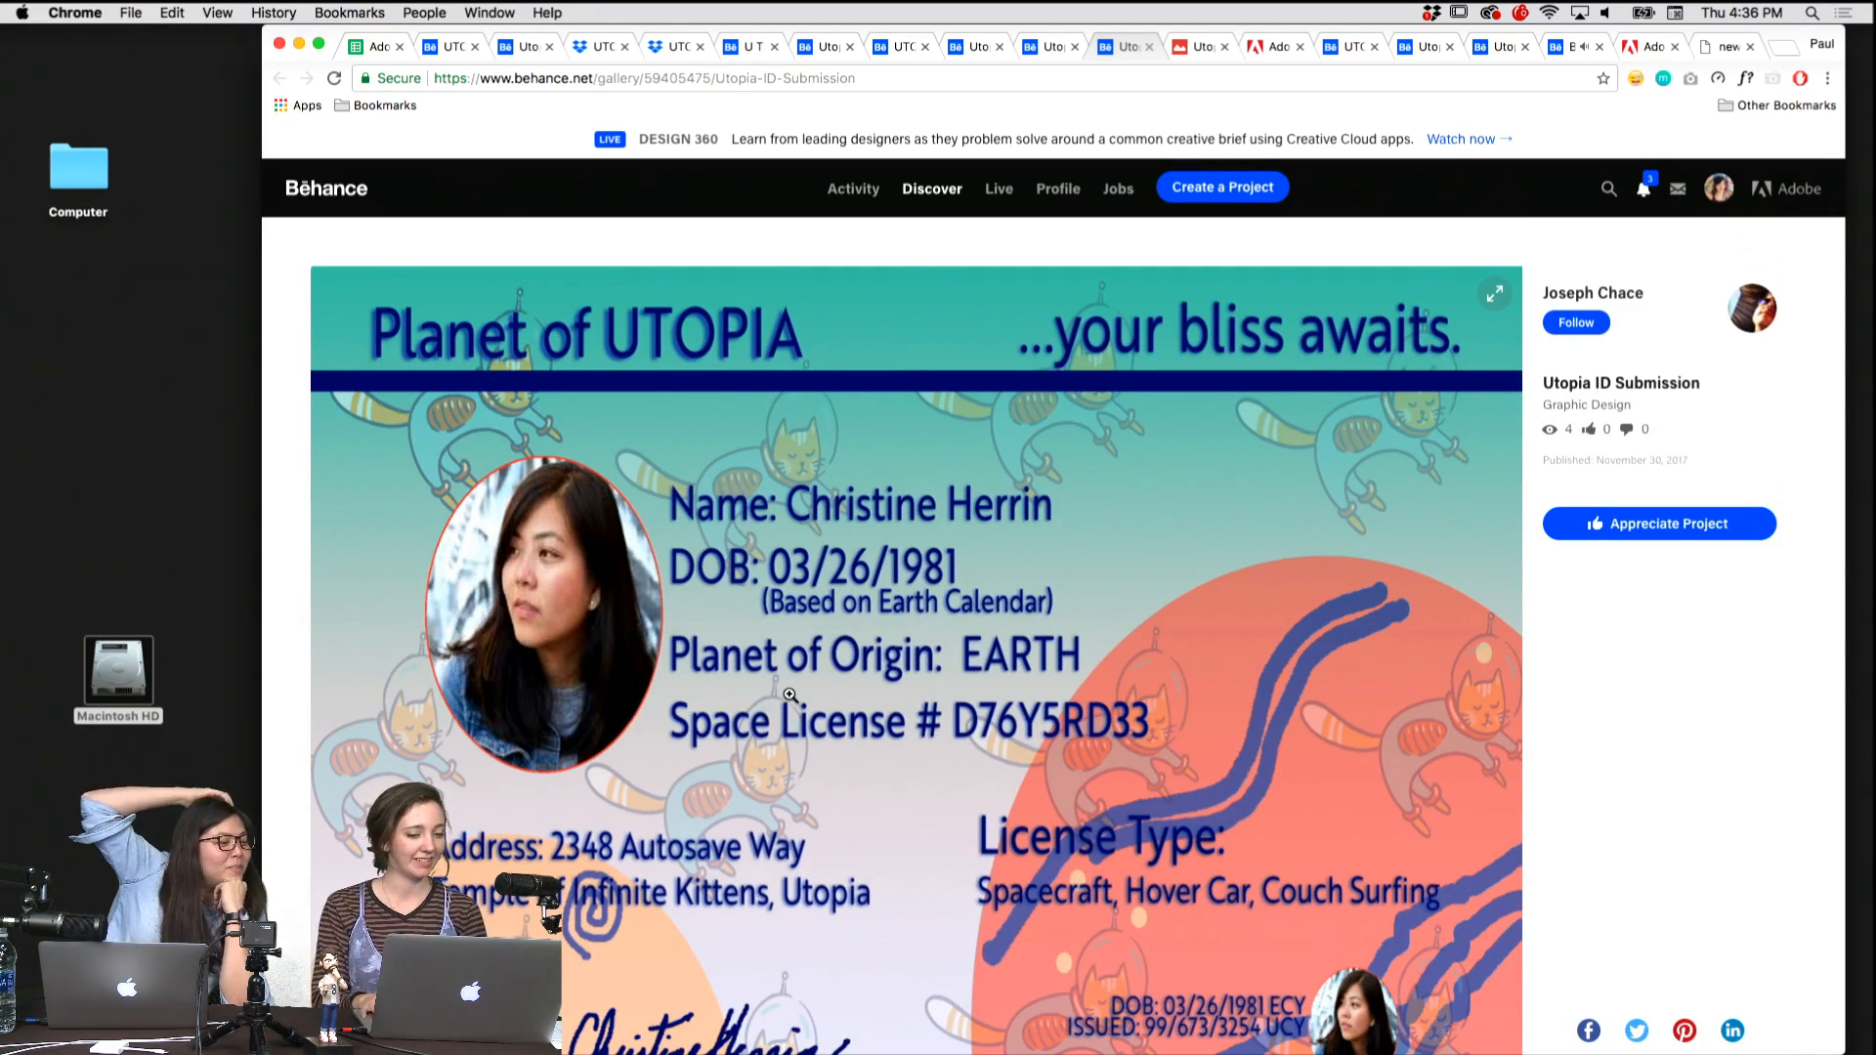
Review the Alexander XV and The Lions Club badges in the Utopian ID project, and close the project.
key(super+alt+Left)
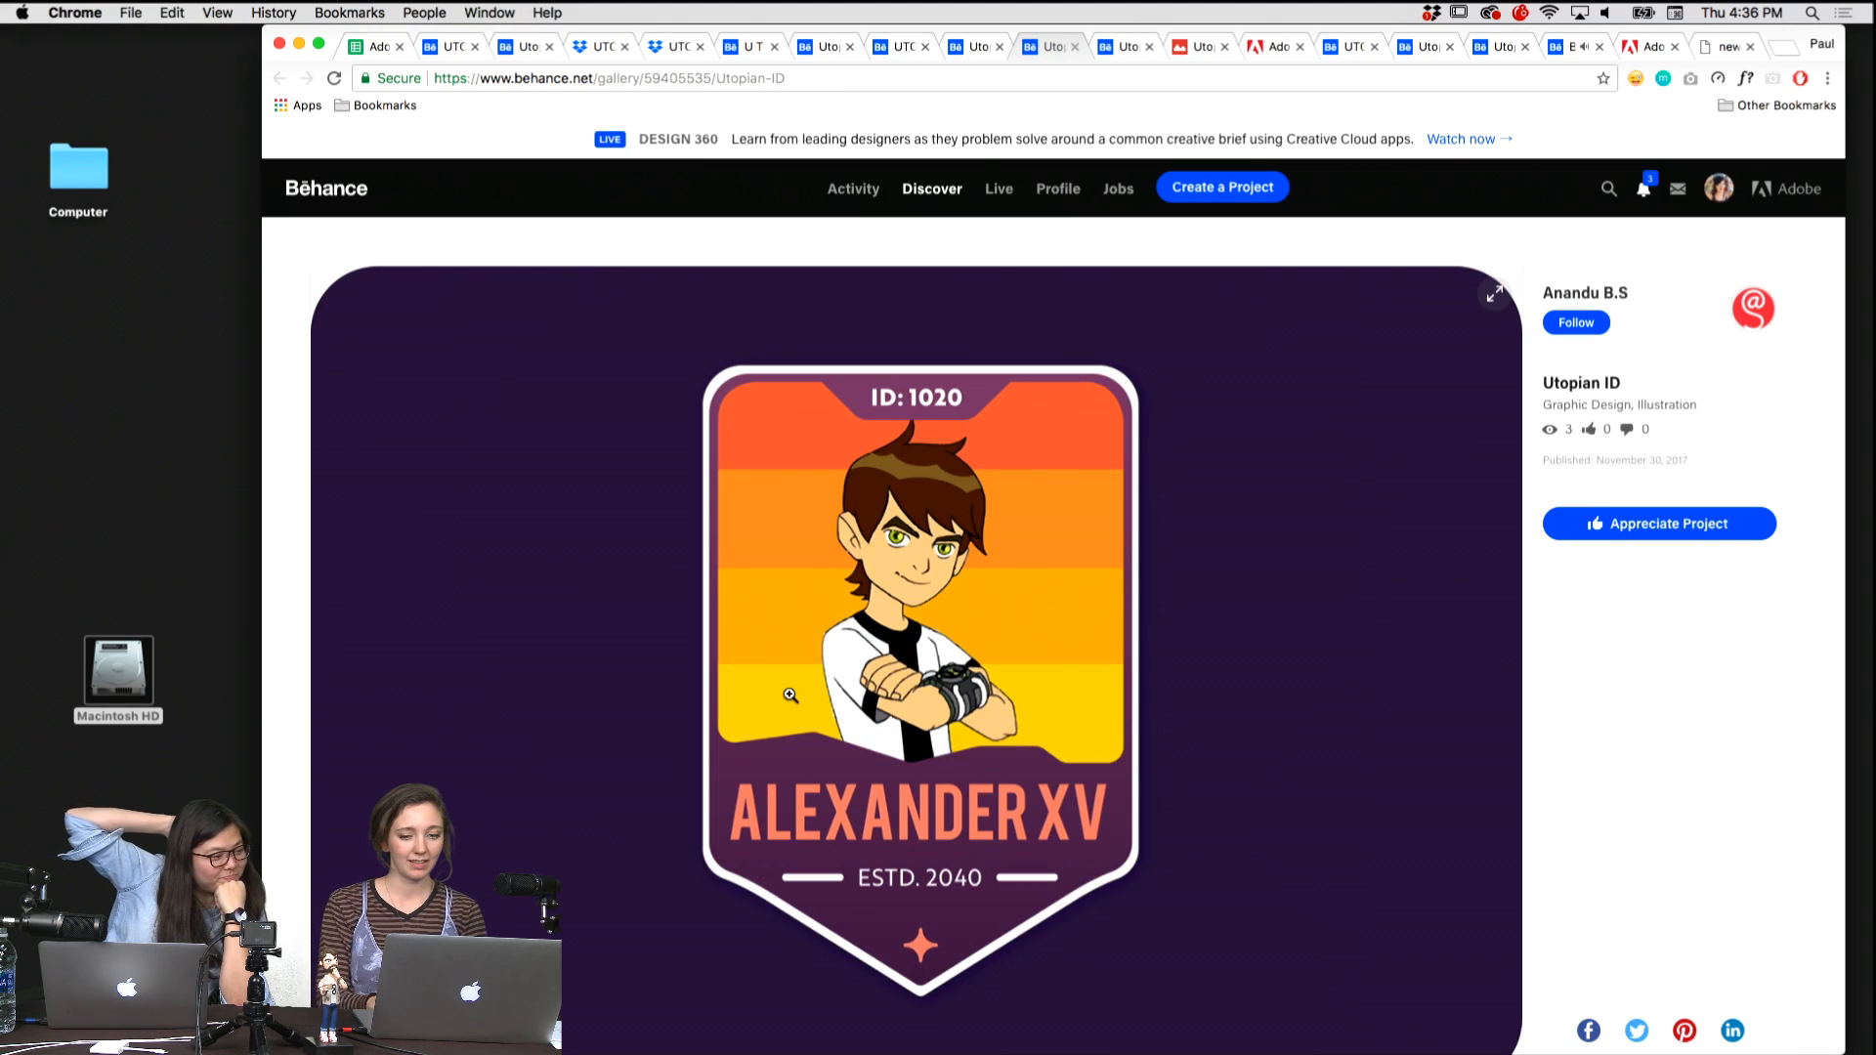
scroll(754, 567, down, 1)
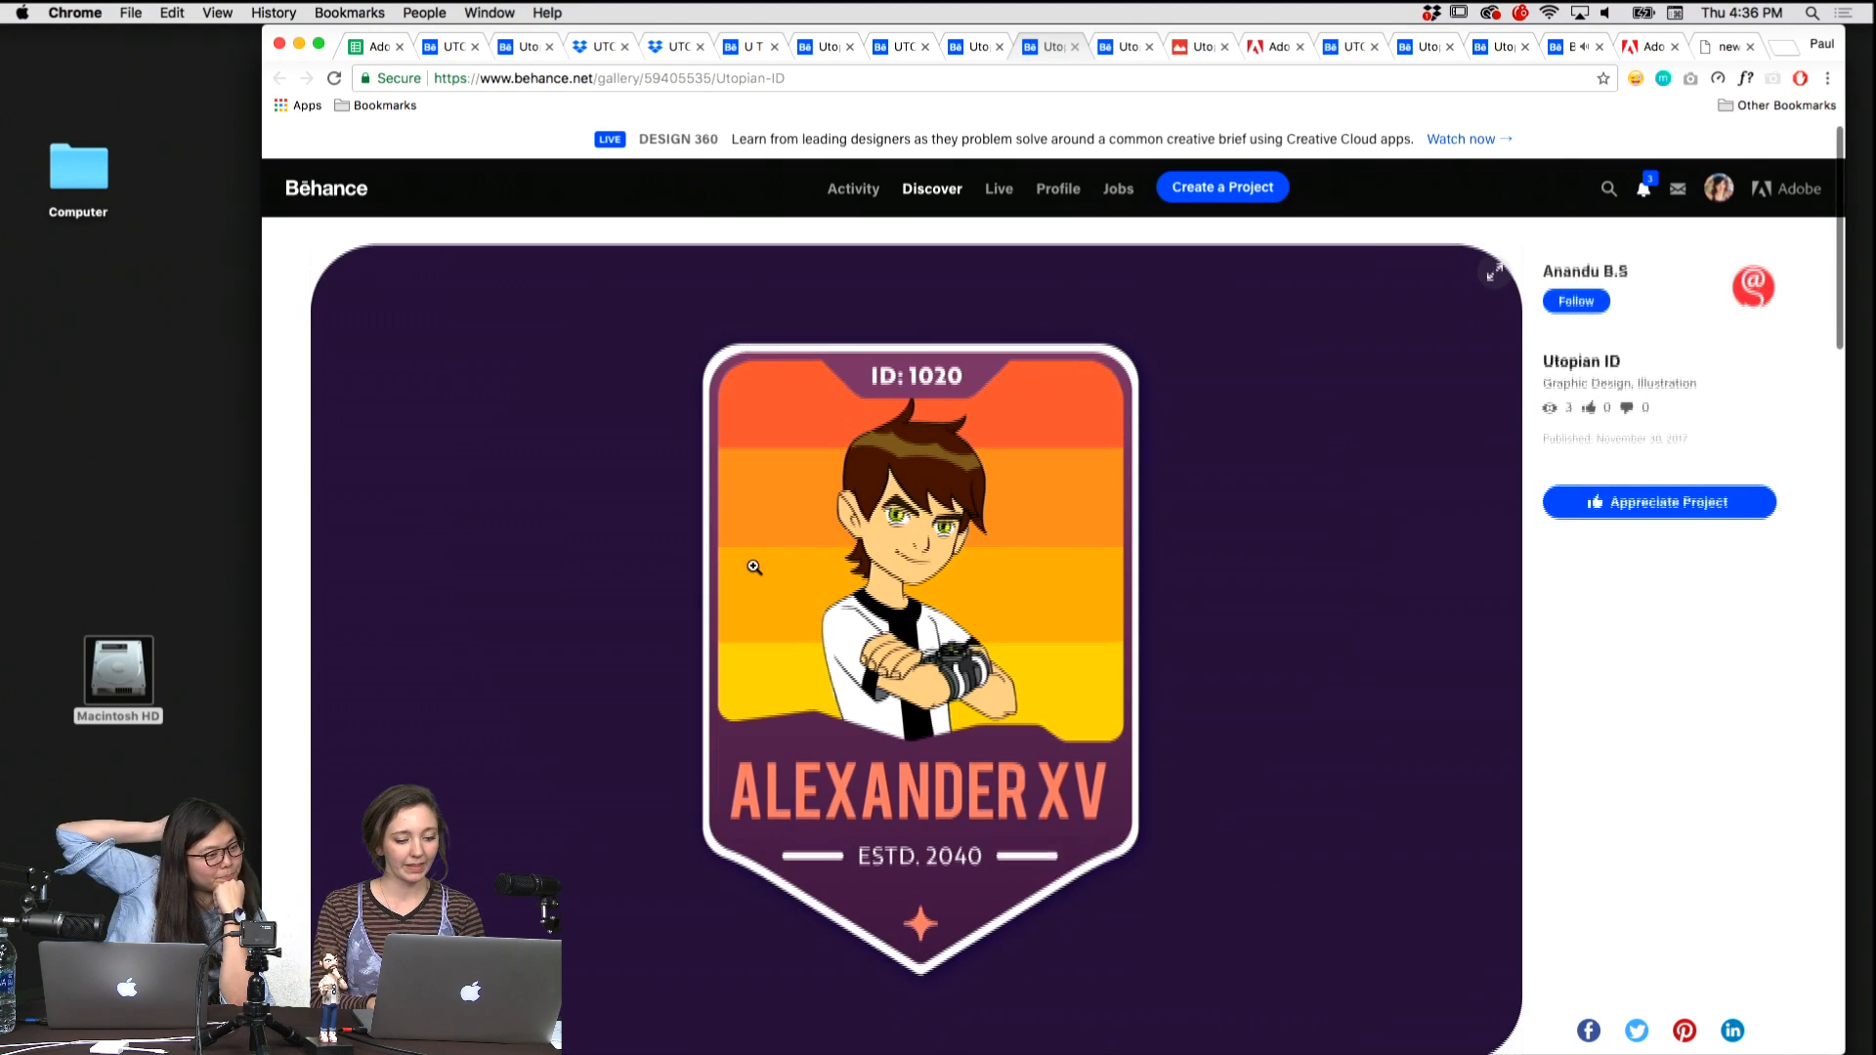
scroll(753, 567, down, 5)
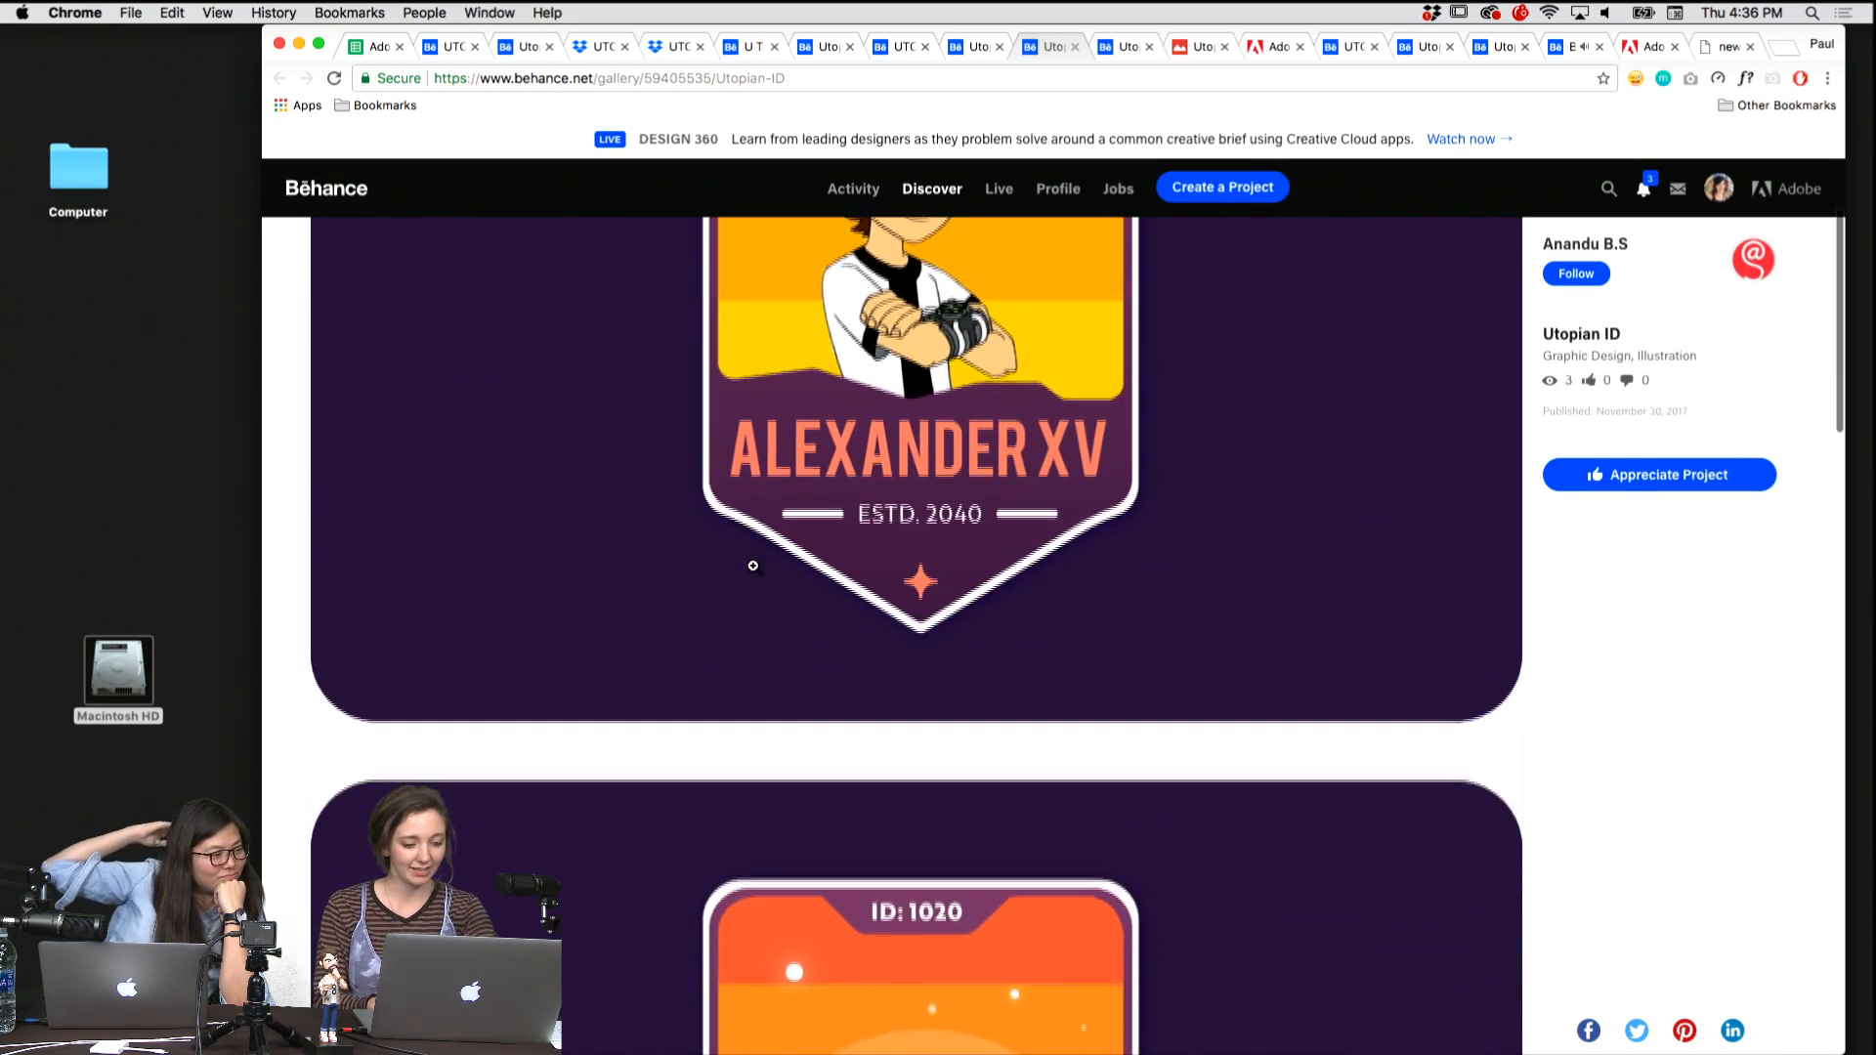
scroll(754, 566, up, 2)
scroll(754, 567, down, 7)
scroll(754, 565, down, 4)
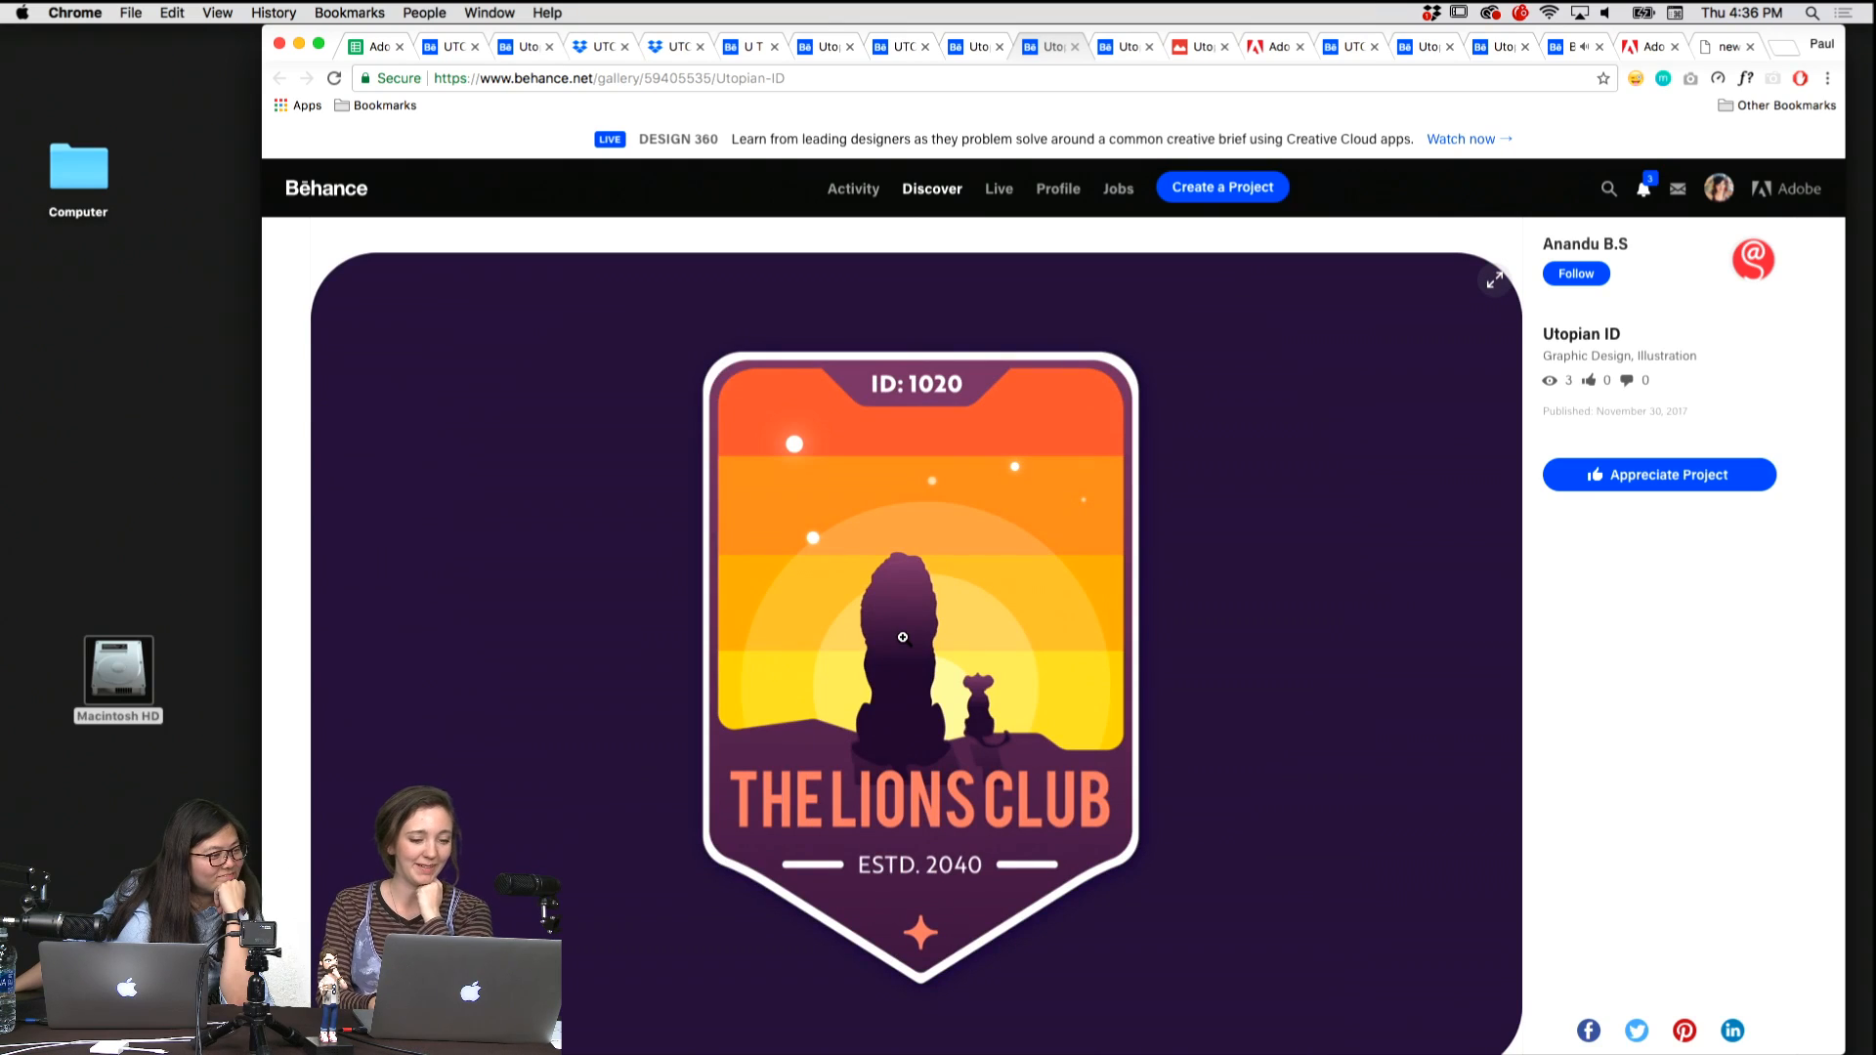
scroll(903, 637, down, 6)
scroll(903, 637, up, 12)
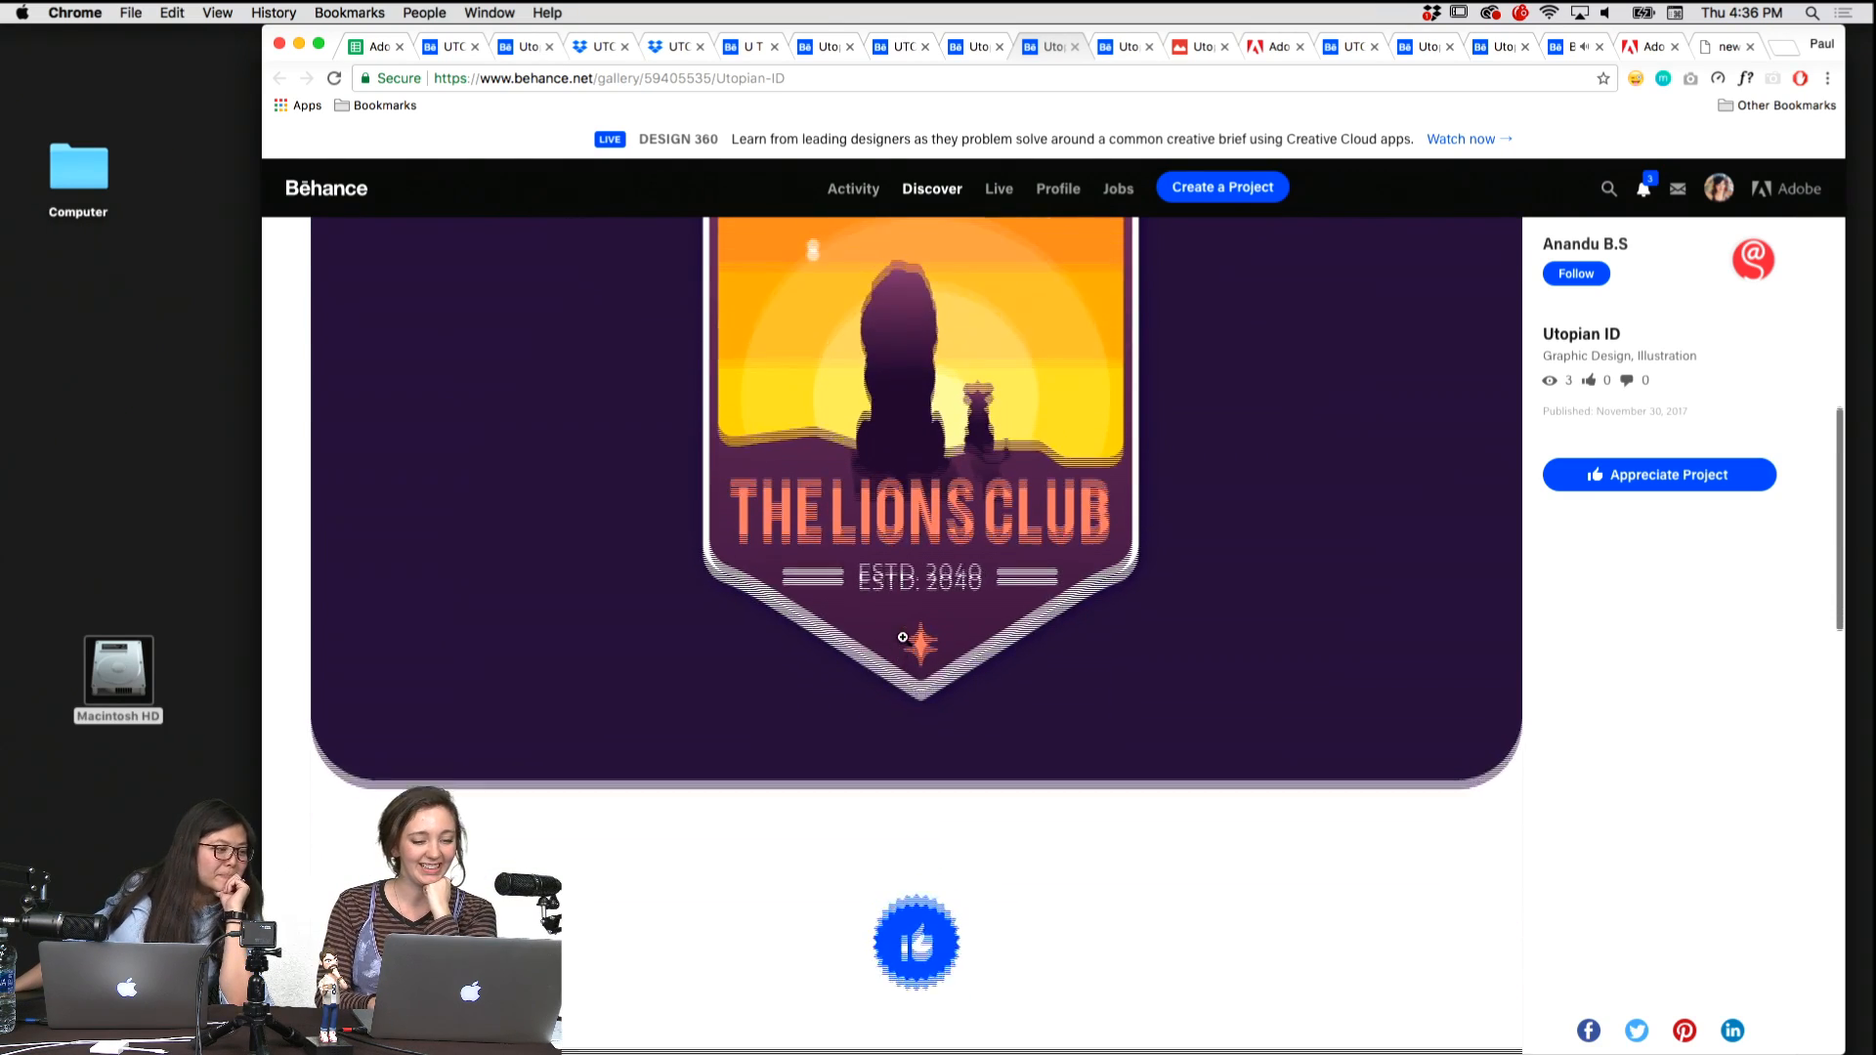
scroll(903, 644, up, 8)
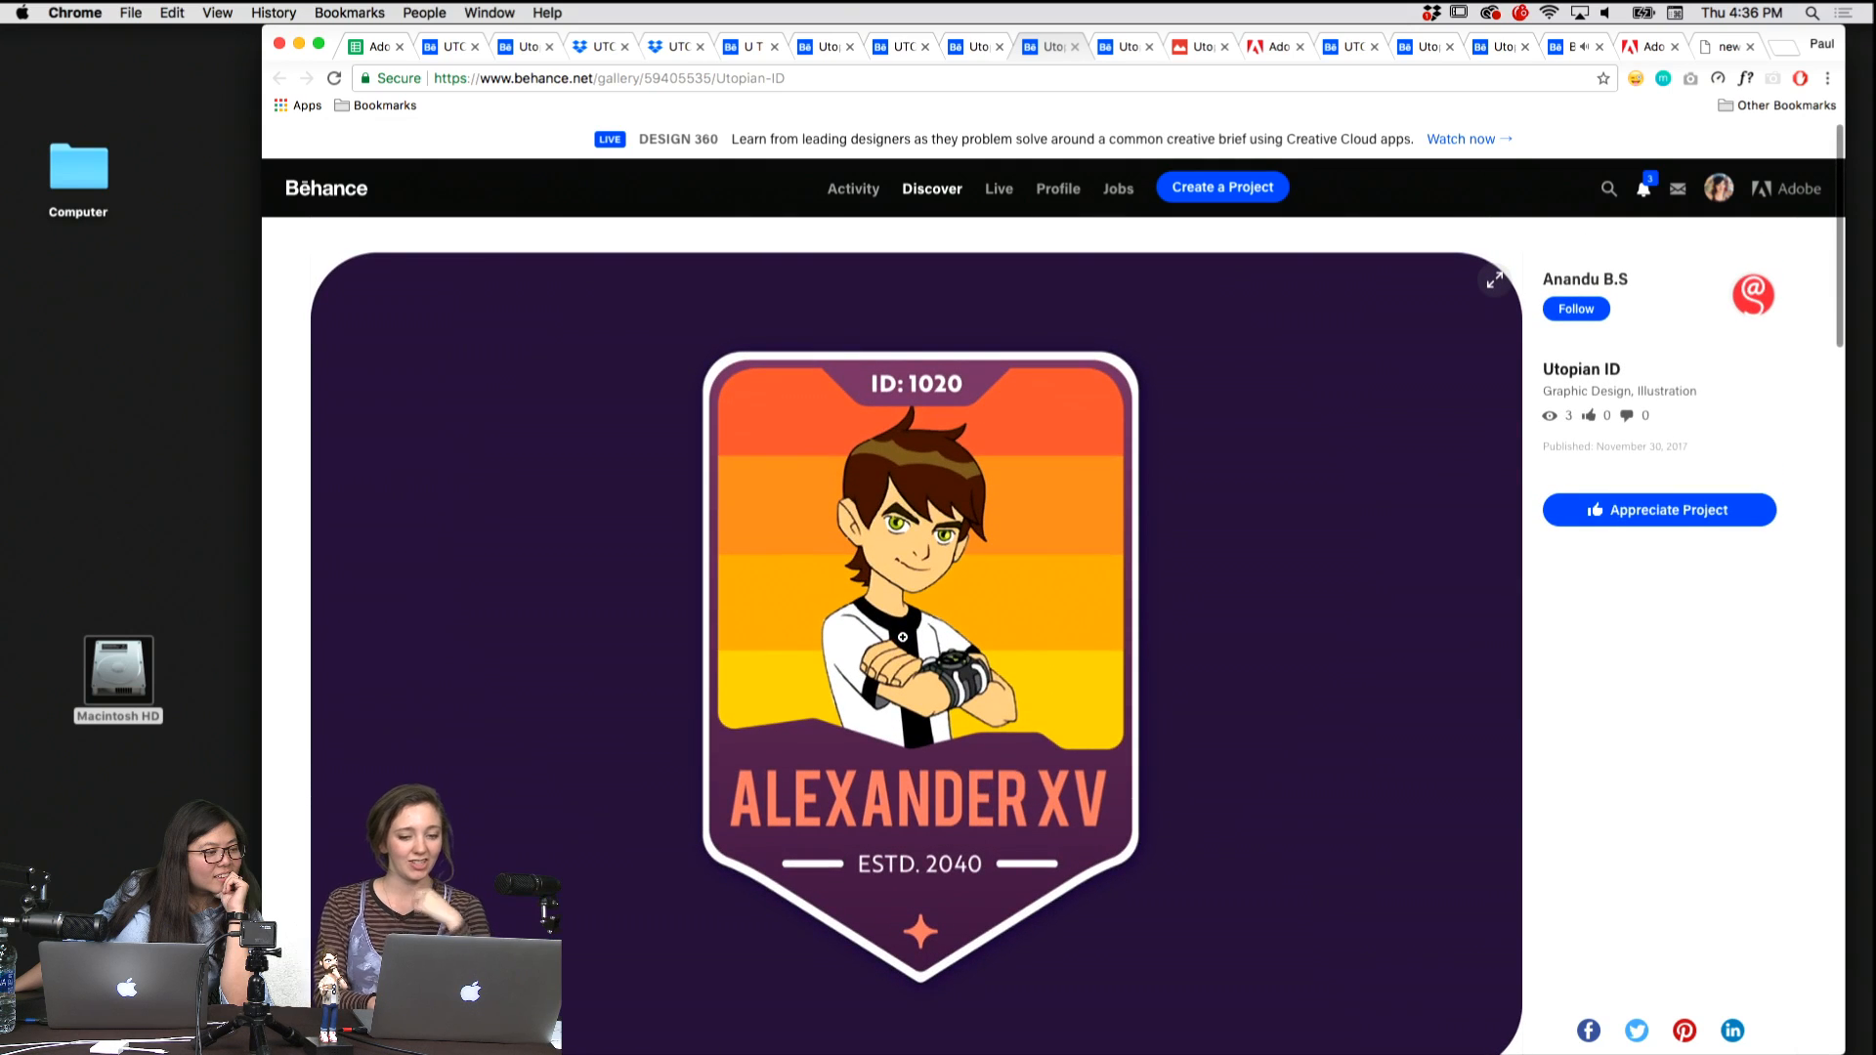
key(super+w)
Bring up the Utopia ID project with the System Monitor card and examine its portrait, repeated UTOPIA lettering and desert landscape.
key(ctrl+shift+Tab)
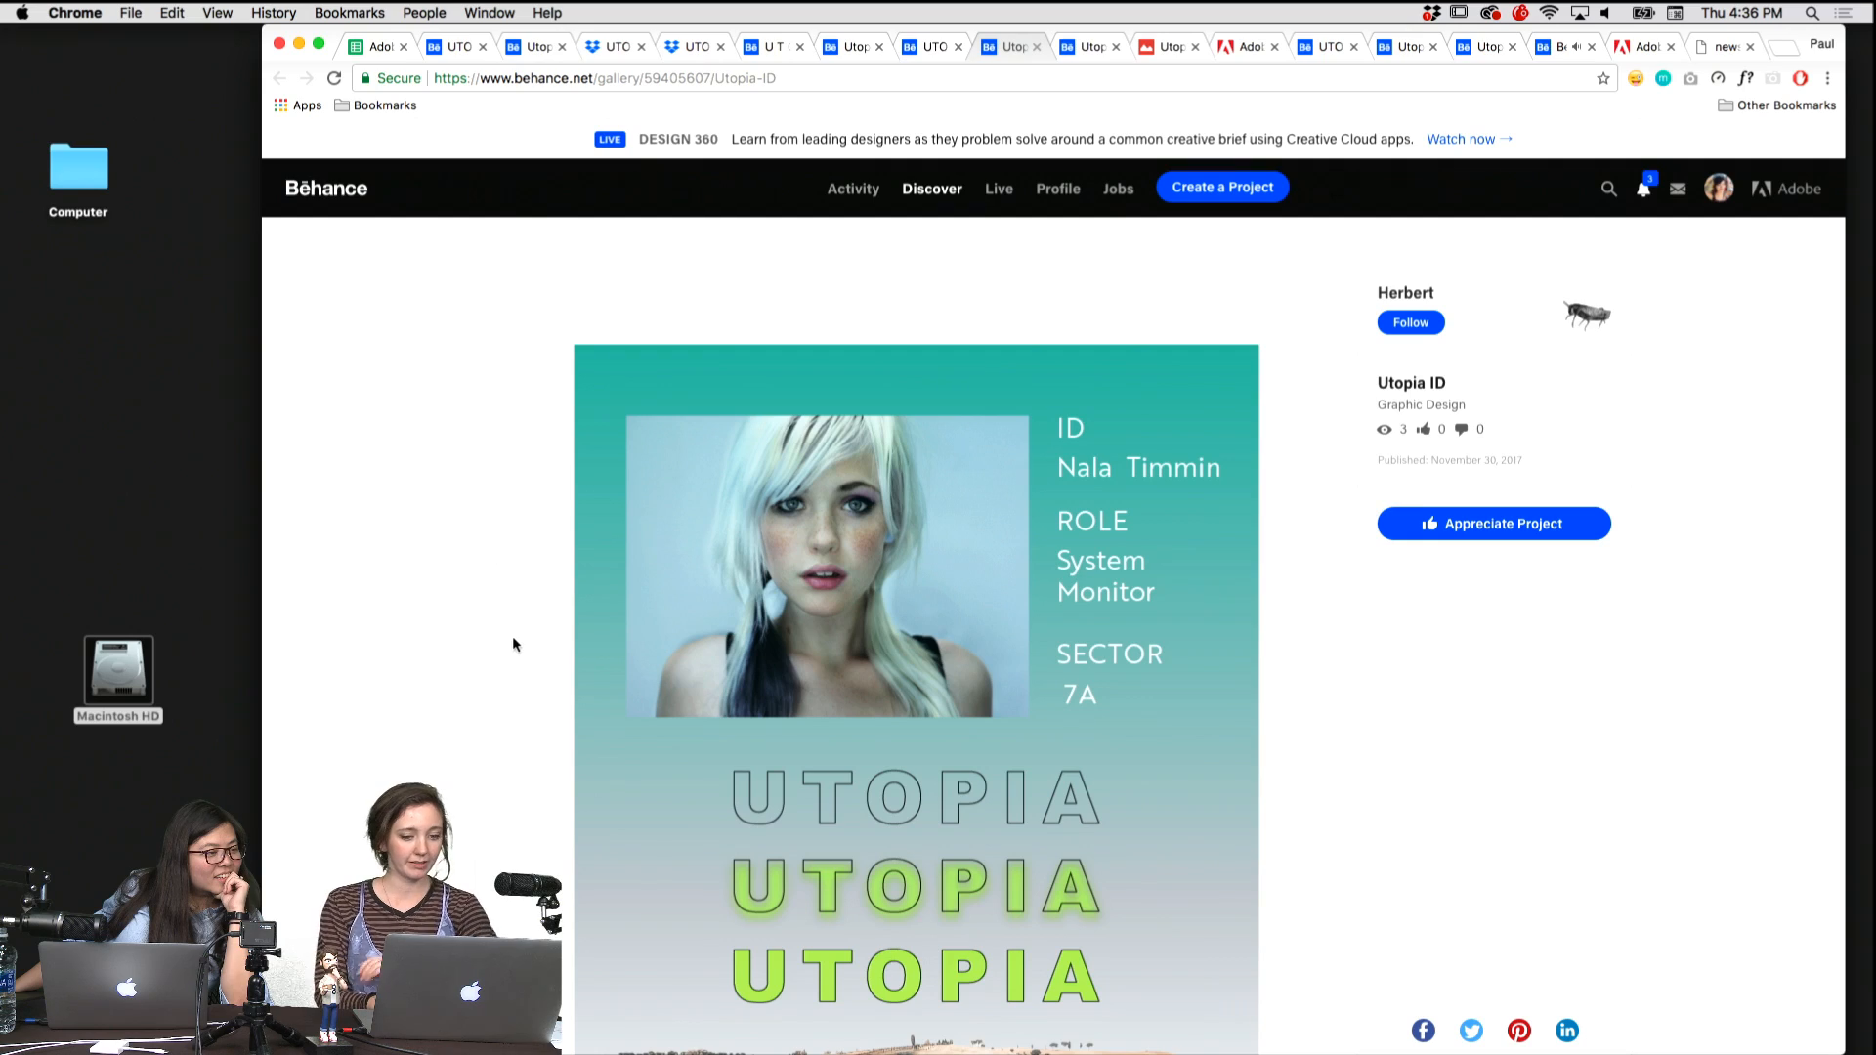
scroll(512, 645, down, 3)
scroll(512, 645, down, 5)
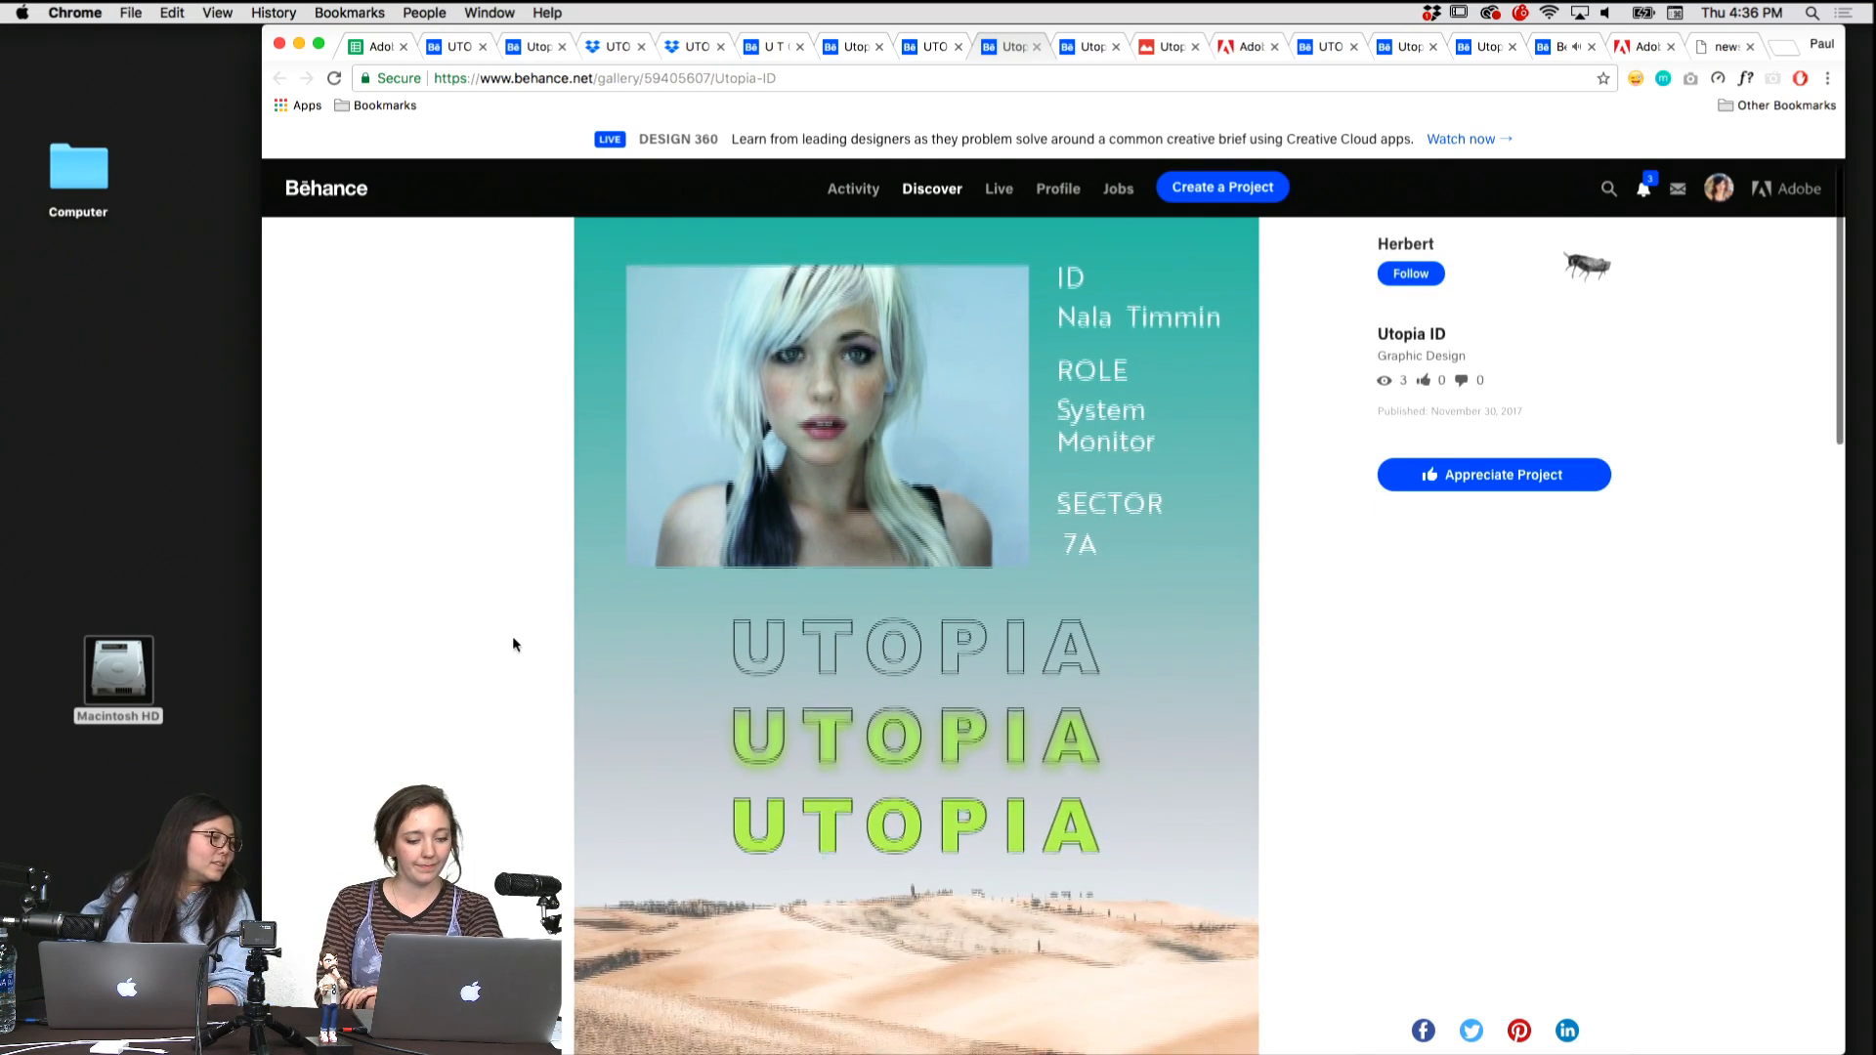
scroll(512, 645, up, 7)
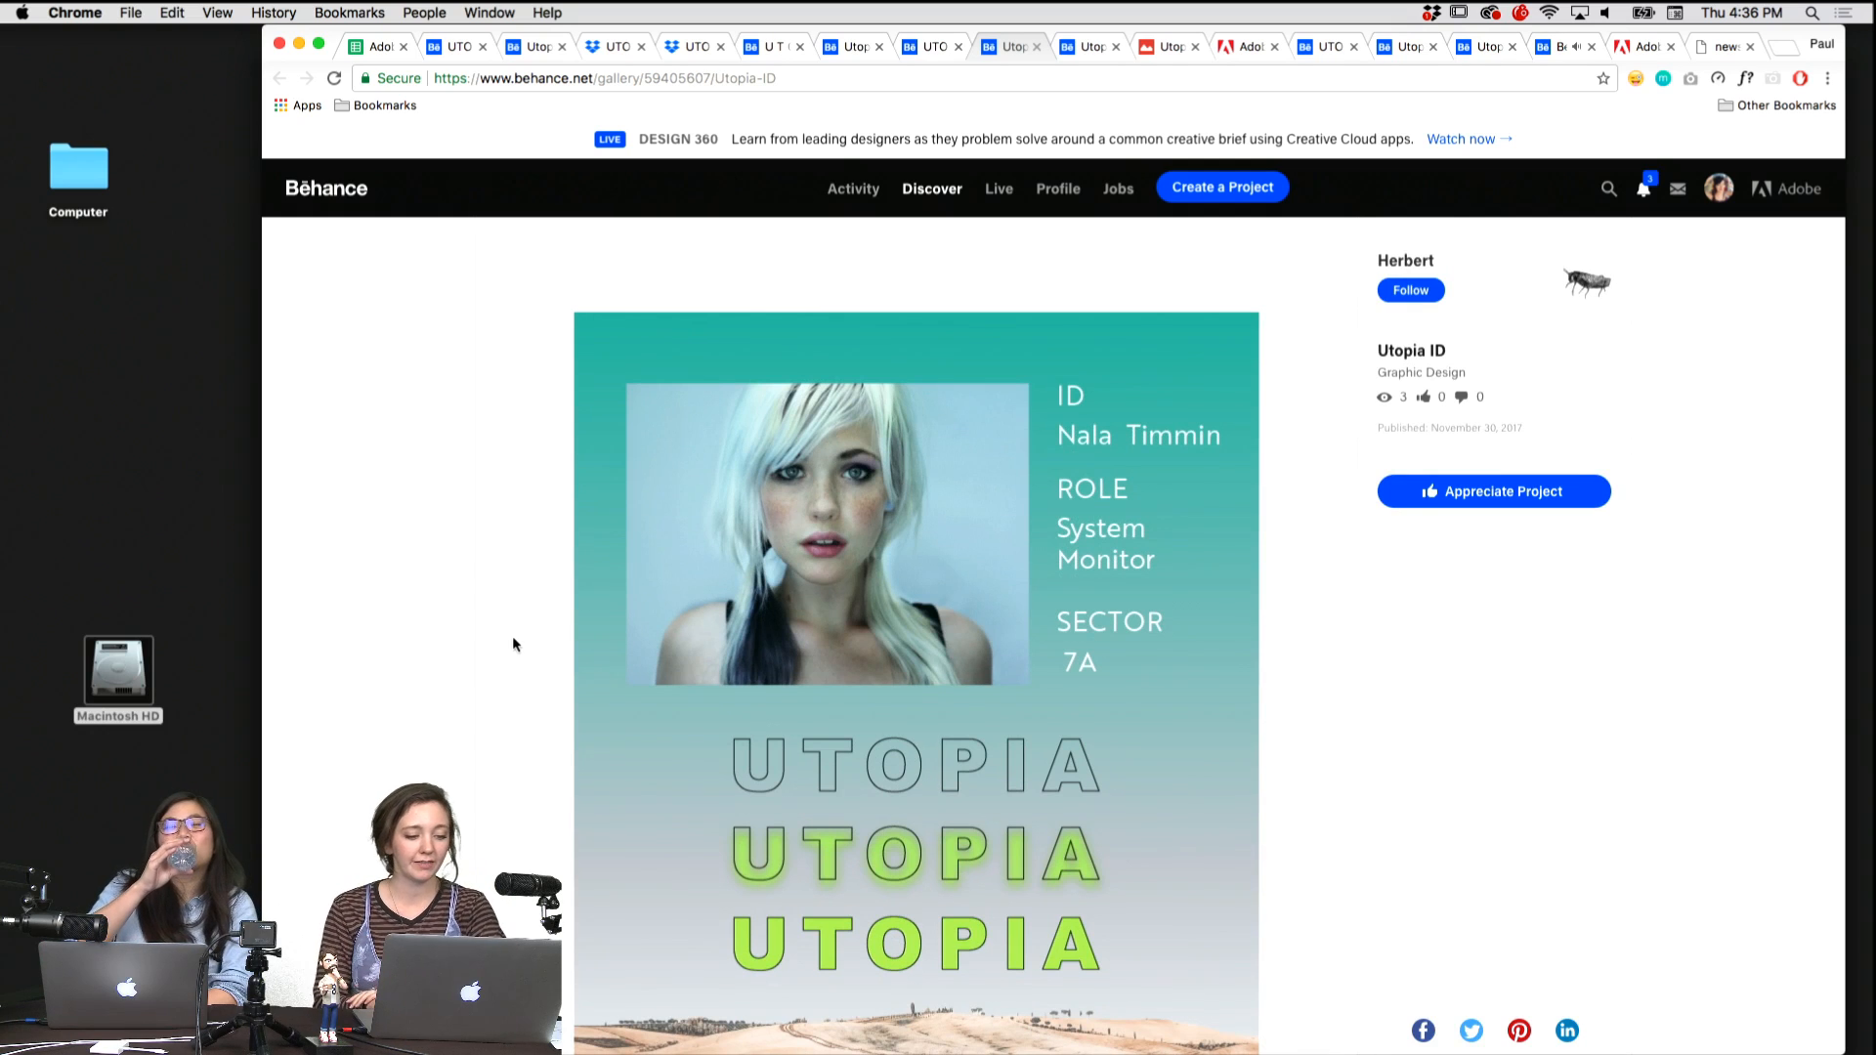
scroll(512, 645, down, 2)
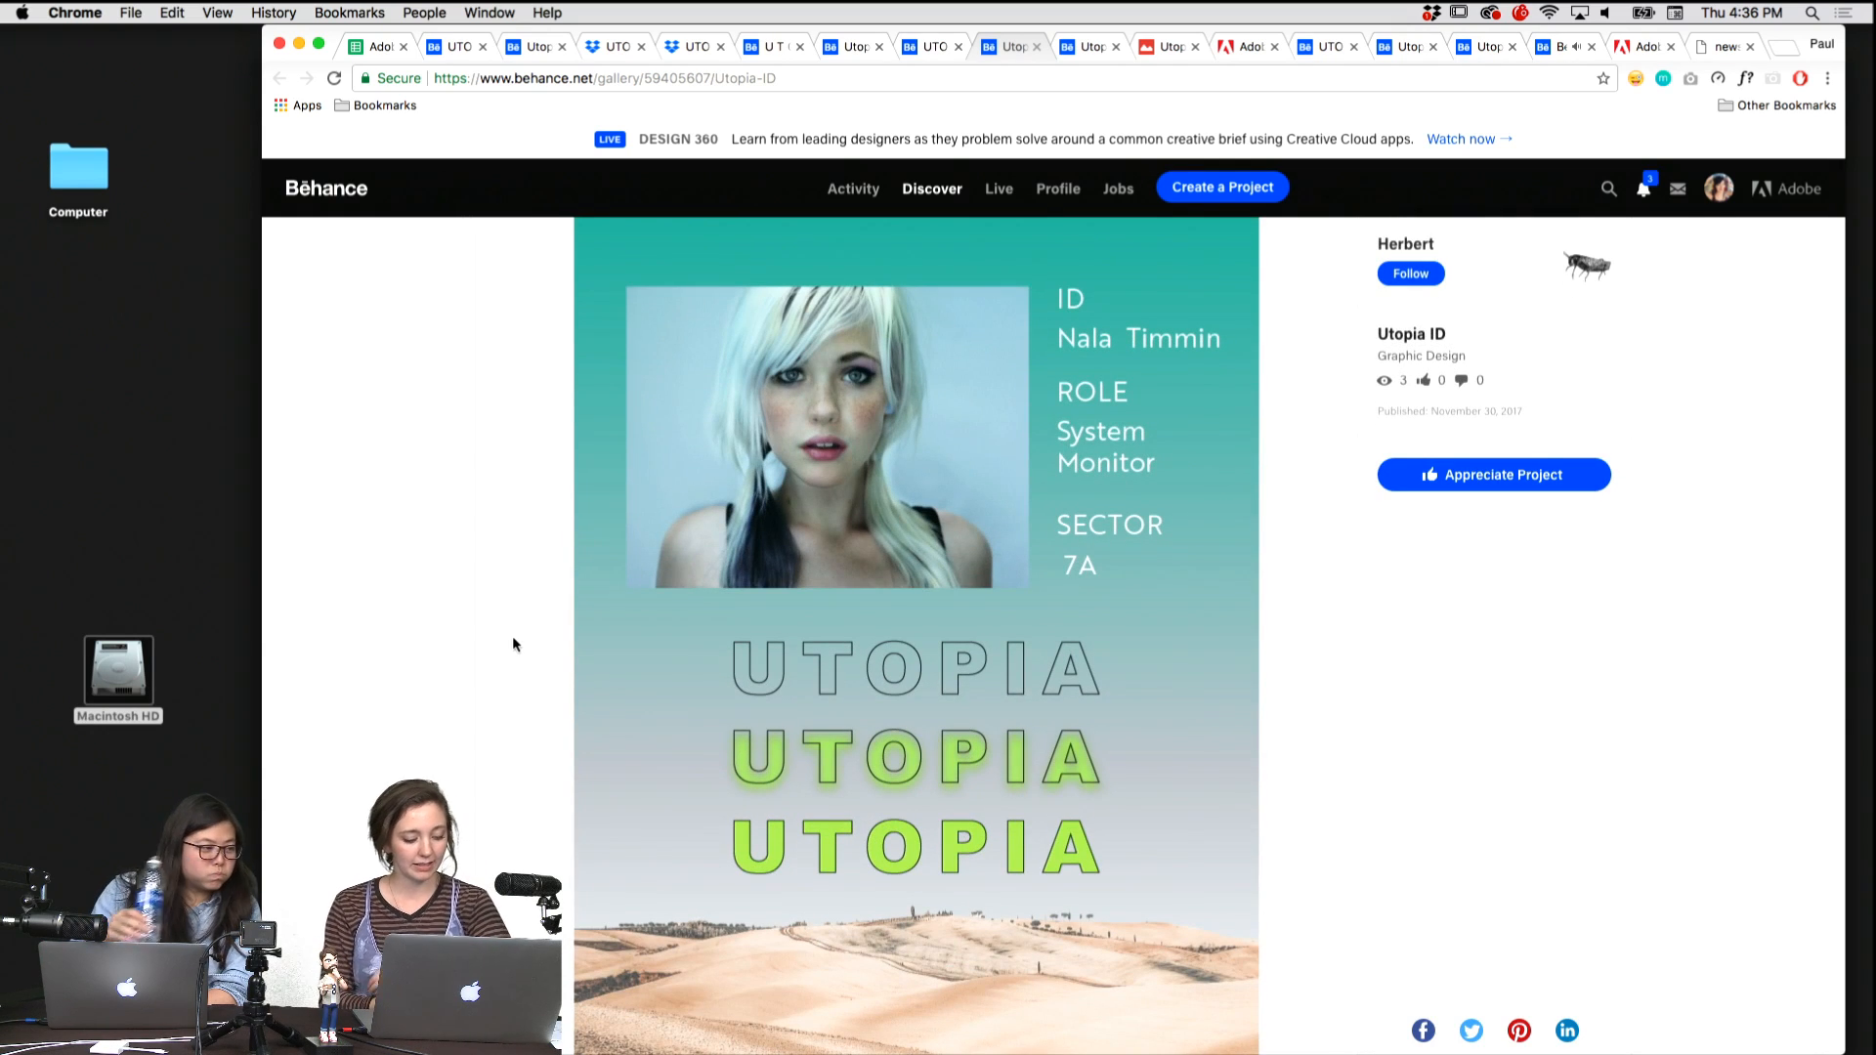
scroll(513, 640, down, 1)
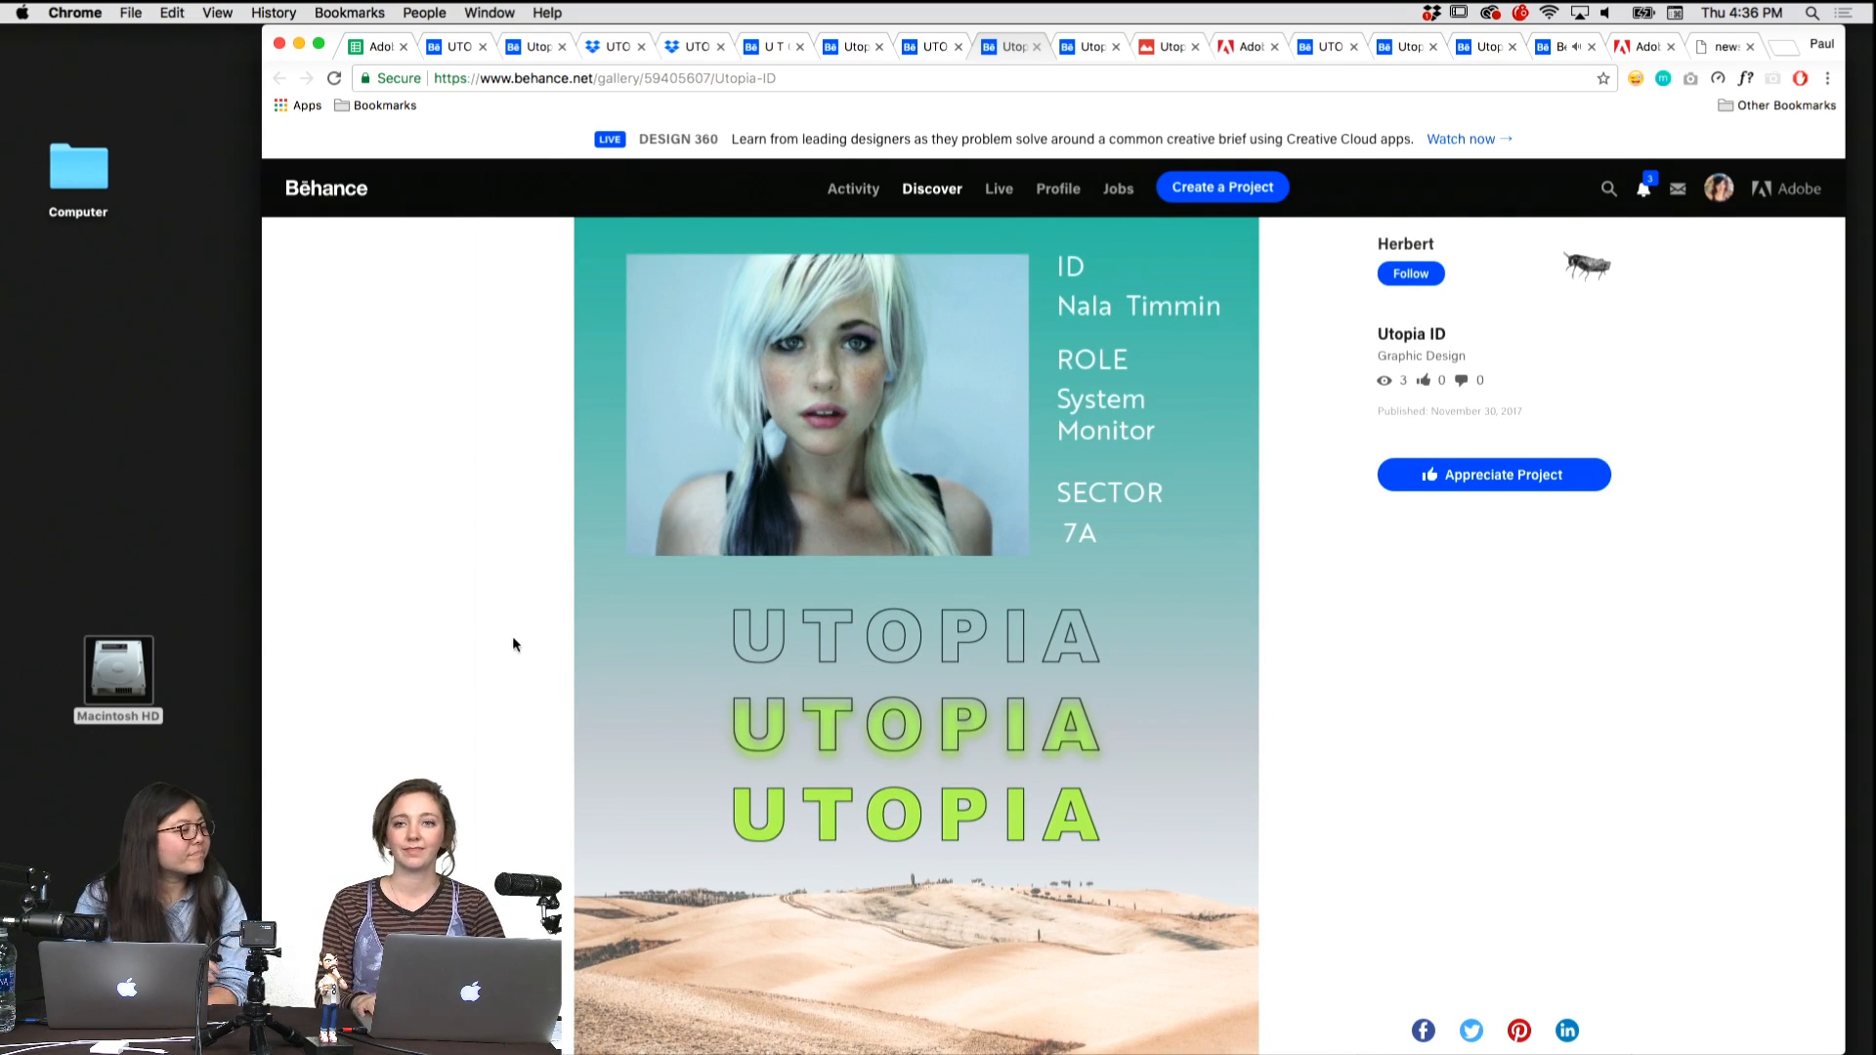
Bring up the UTOPIA ID game design project and examine the Utopian Thinker card's data fields, figure silhouette and open hand illustration.
key(ctrl+shift+Tab)
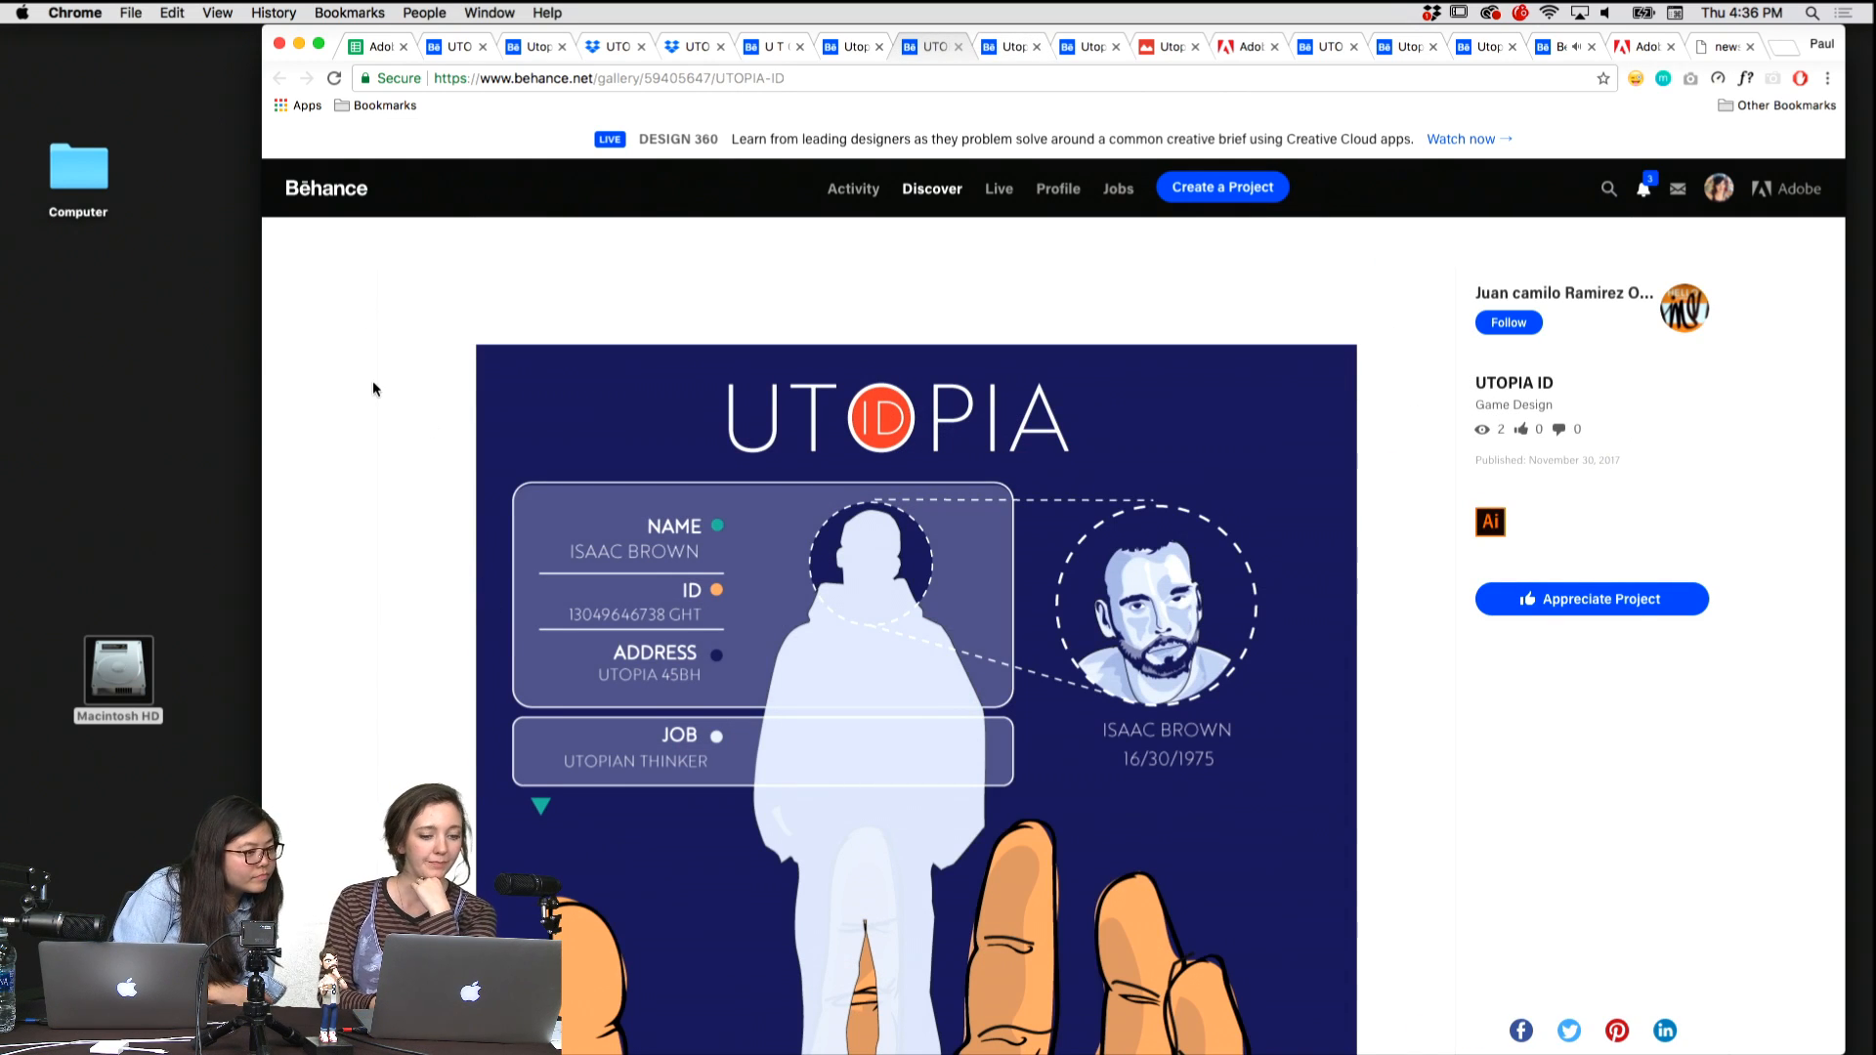
scroll(373, 388, down, 3)
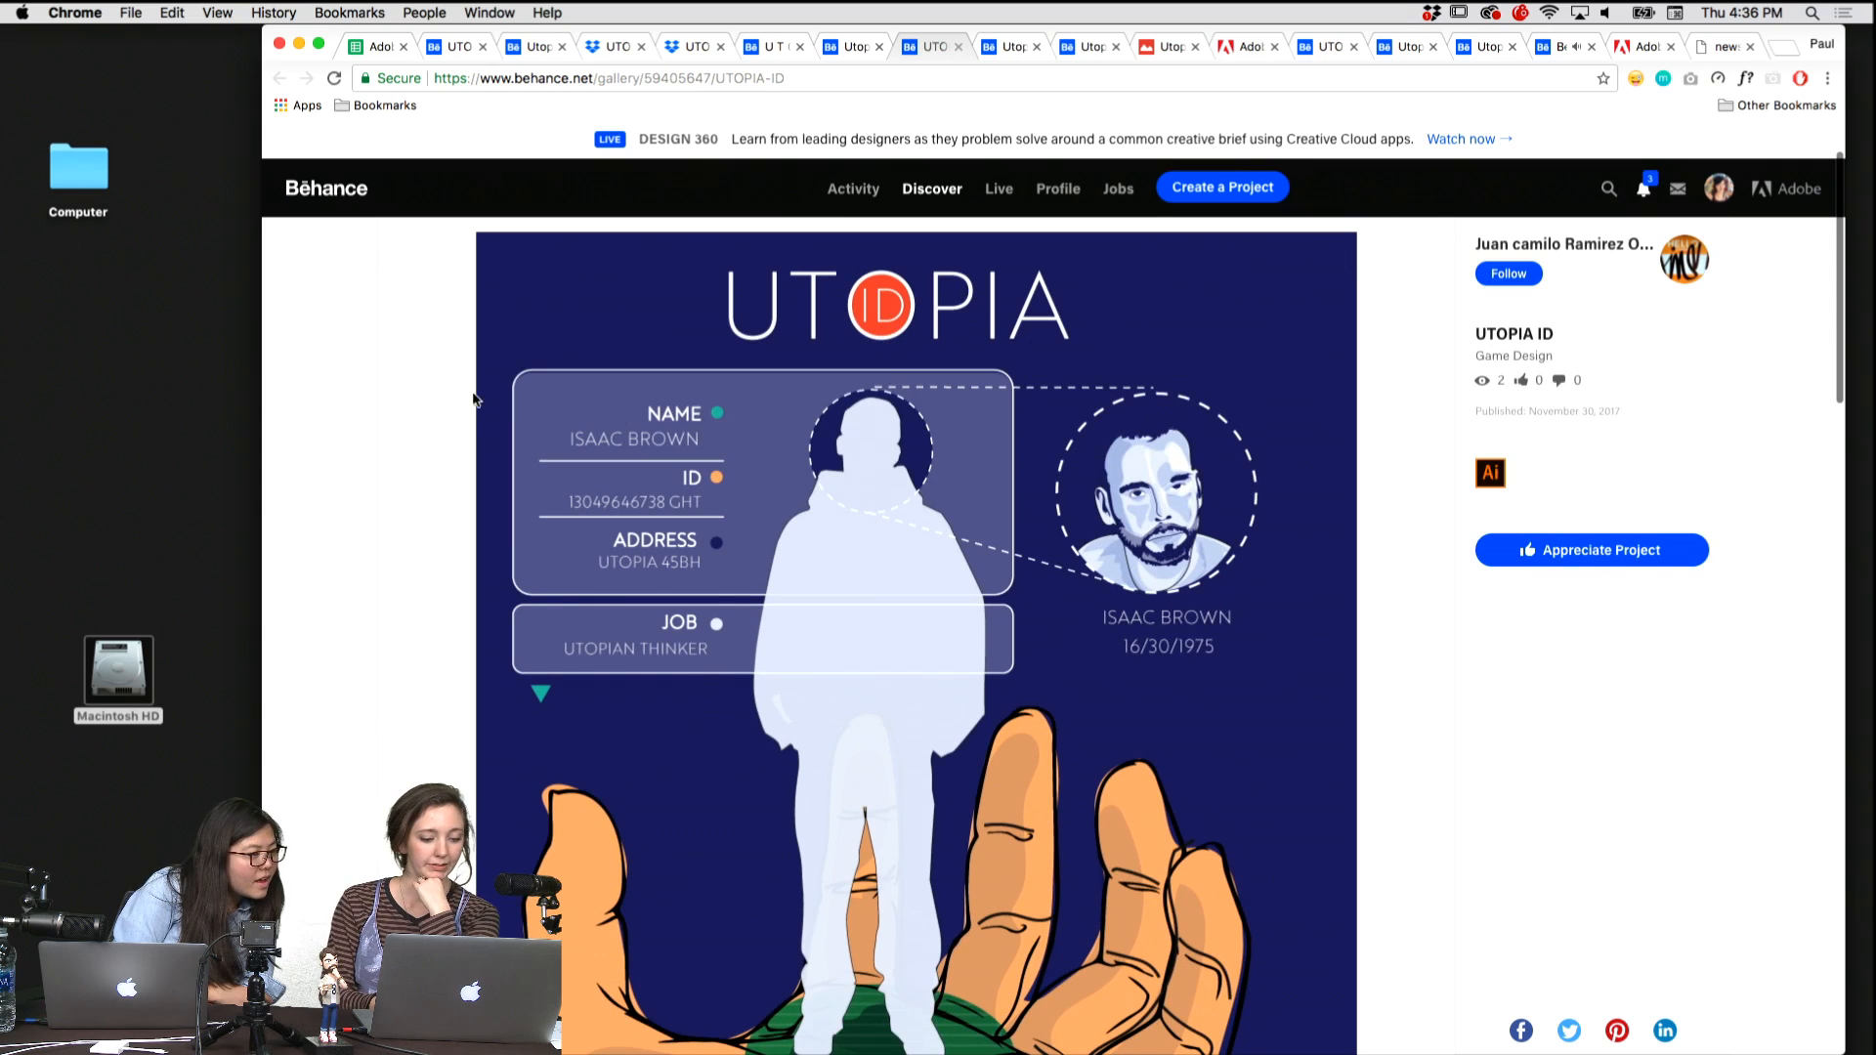
scroll(477, 416, down, 2)
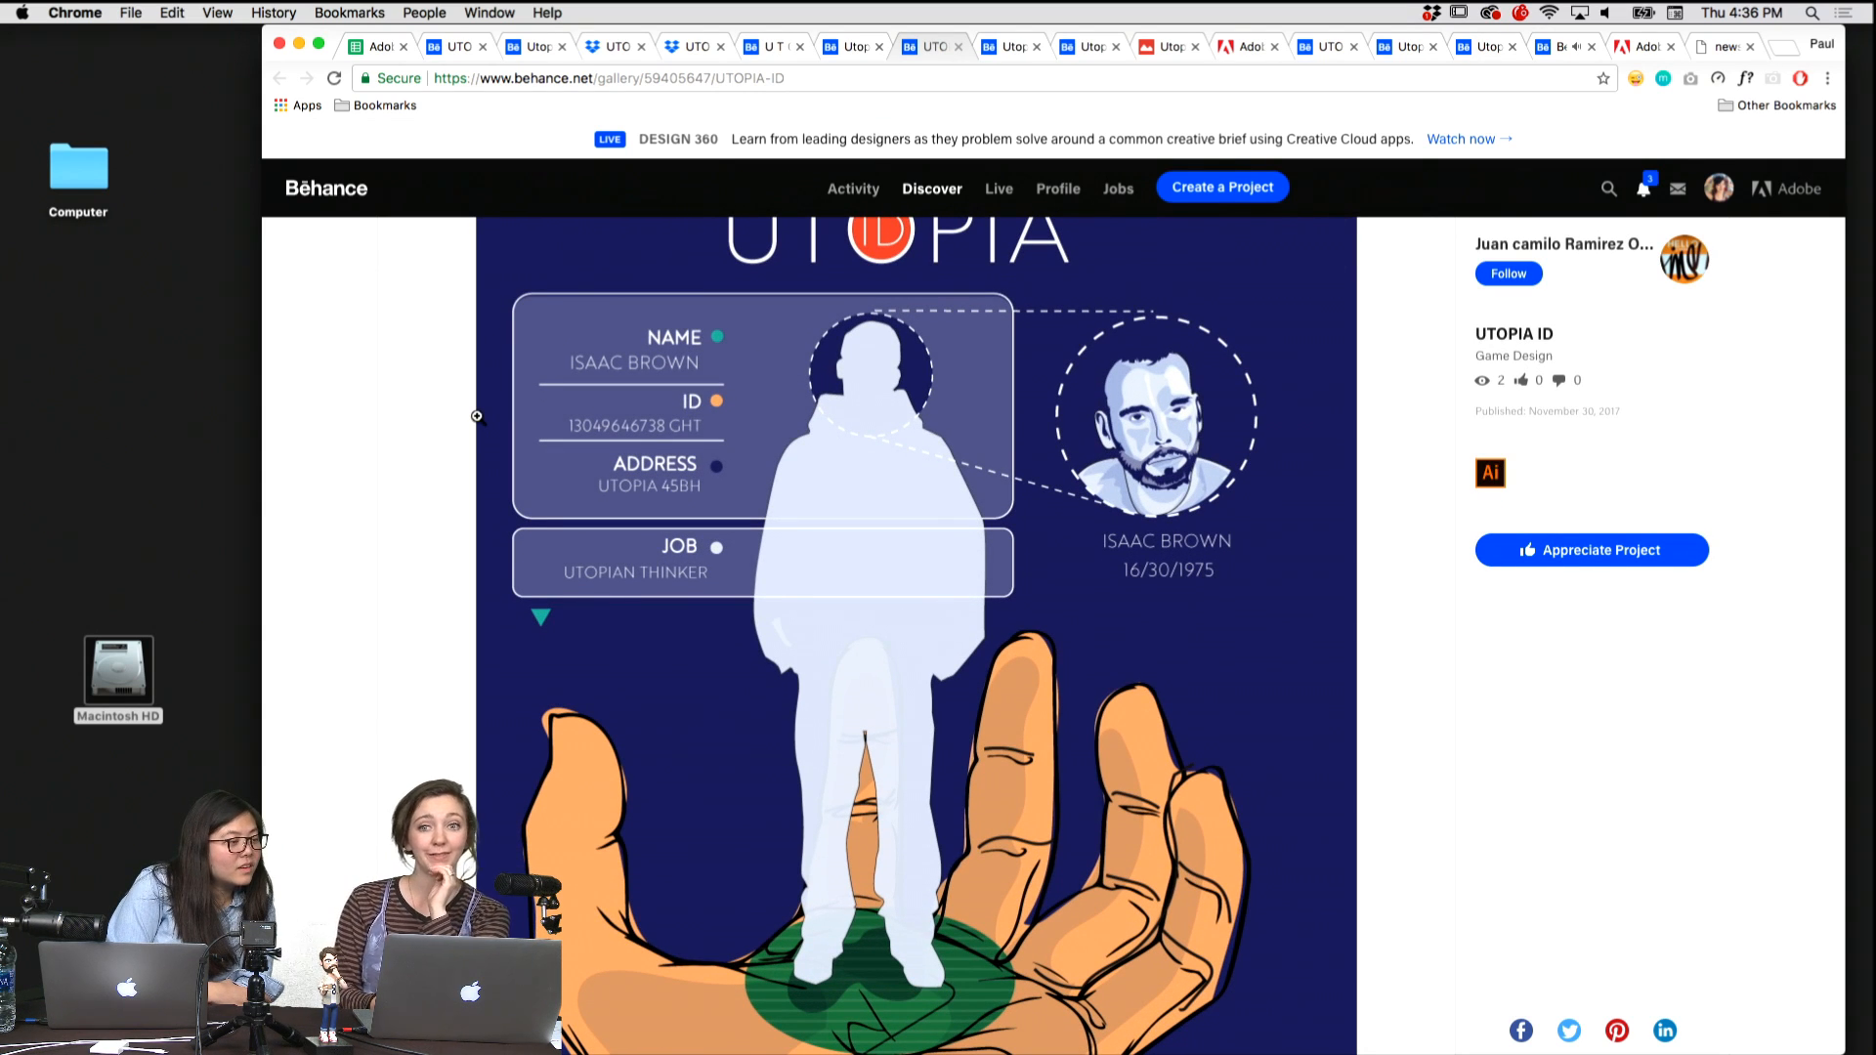
scroll(477, 416, down, 3)
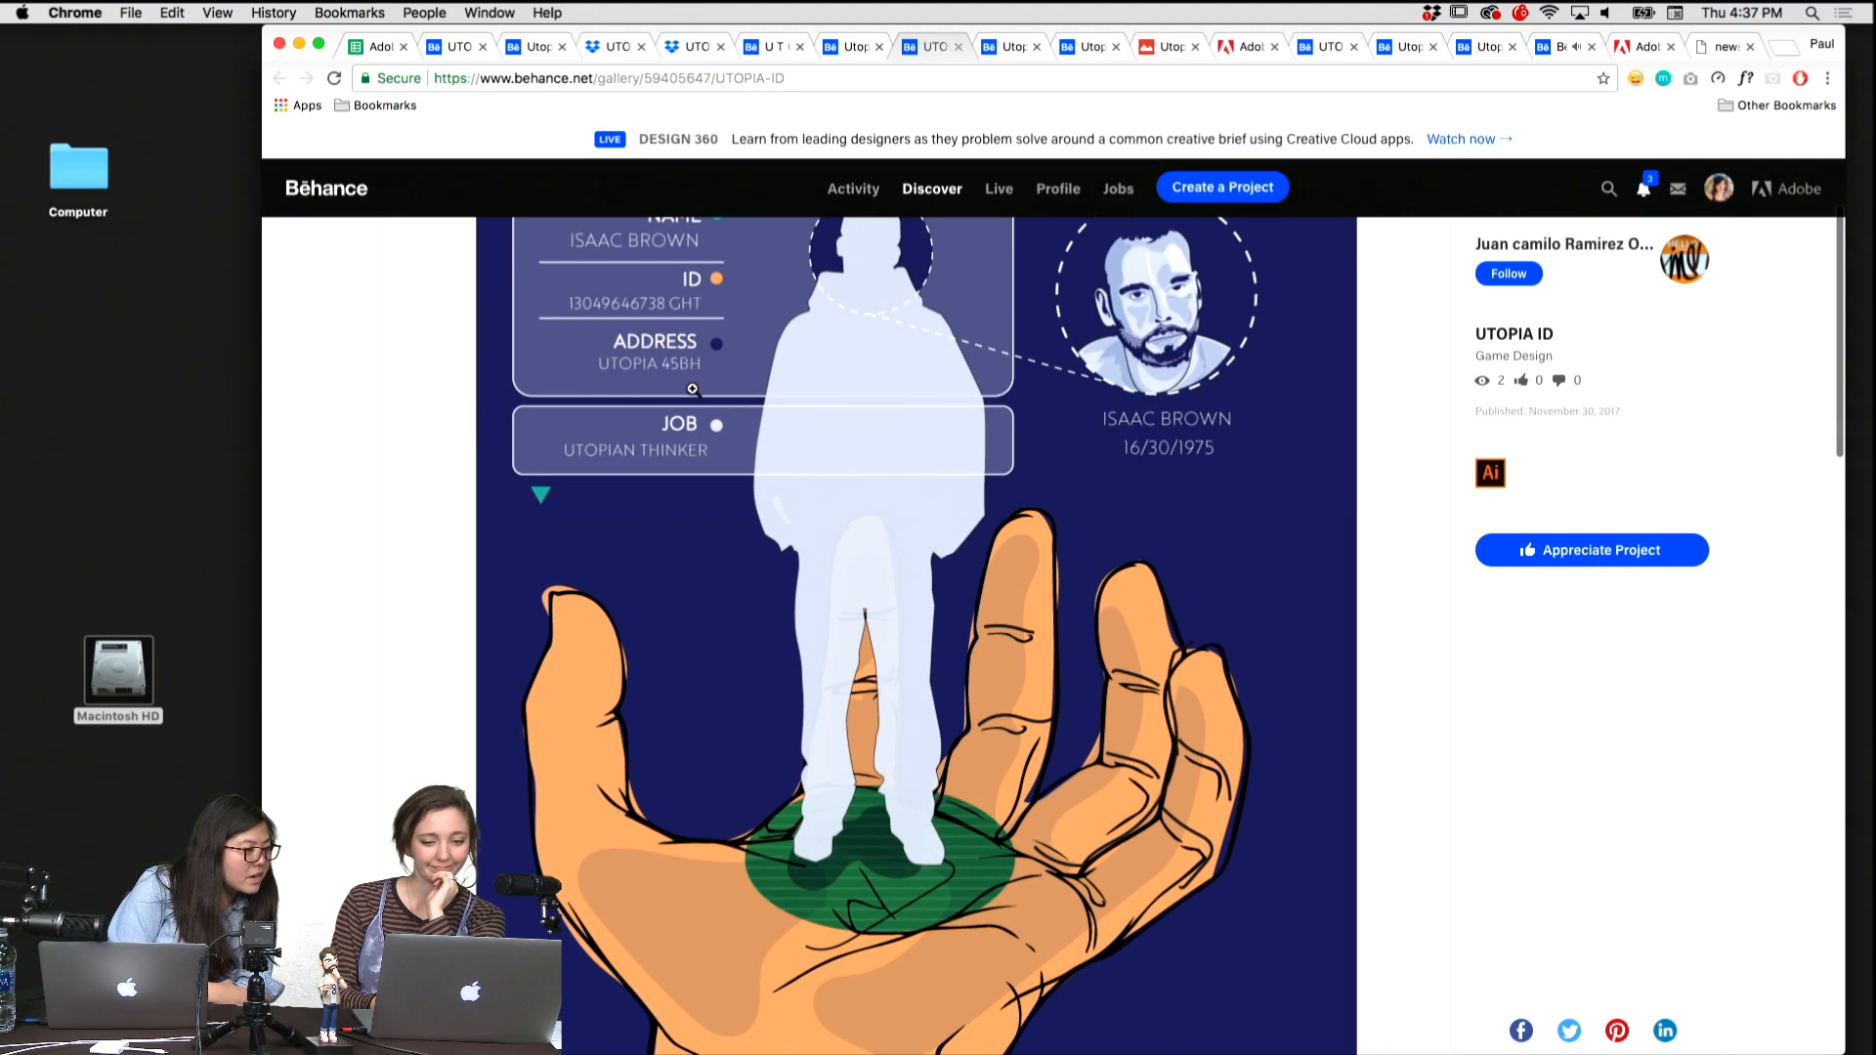
scroll(693, 389, down, 8)
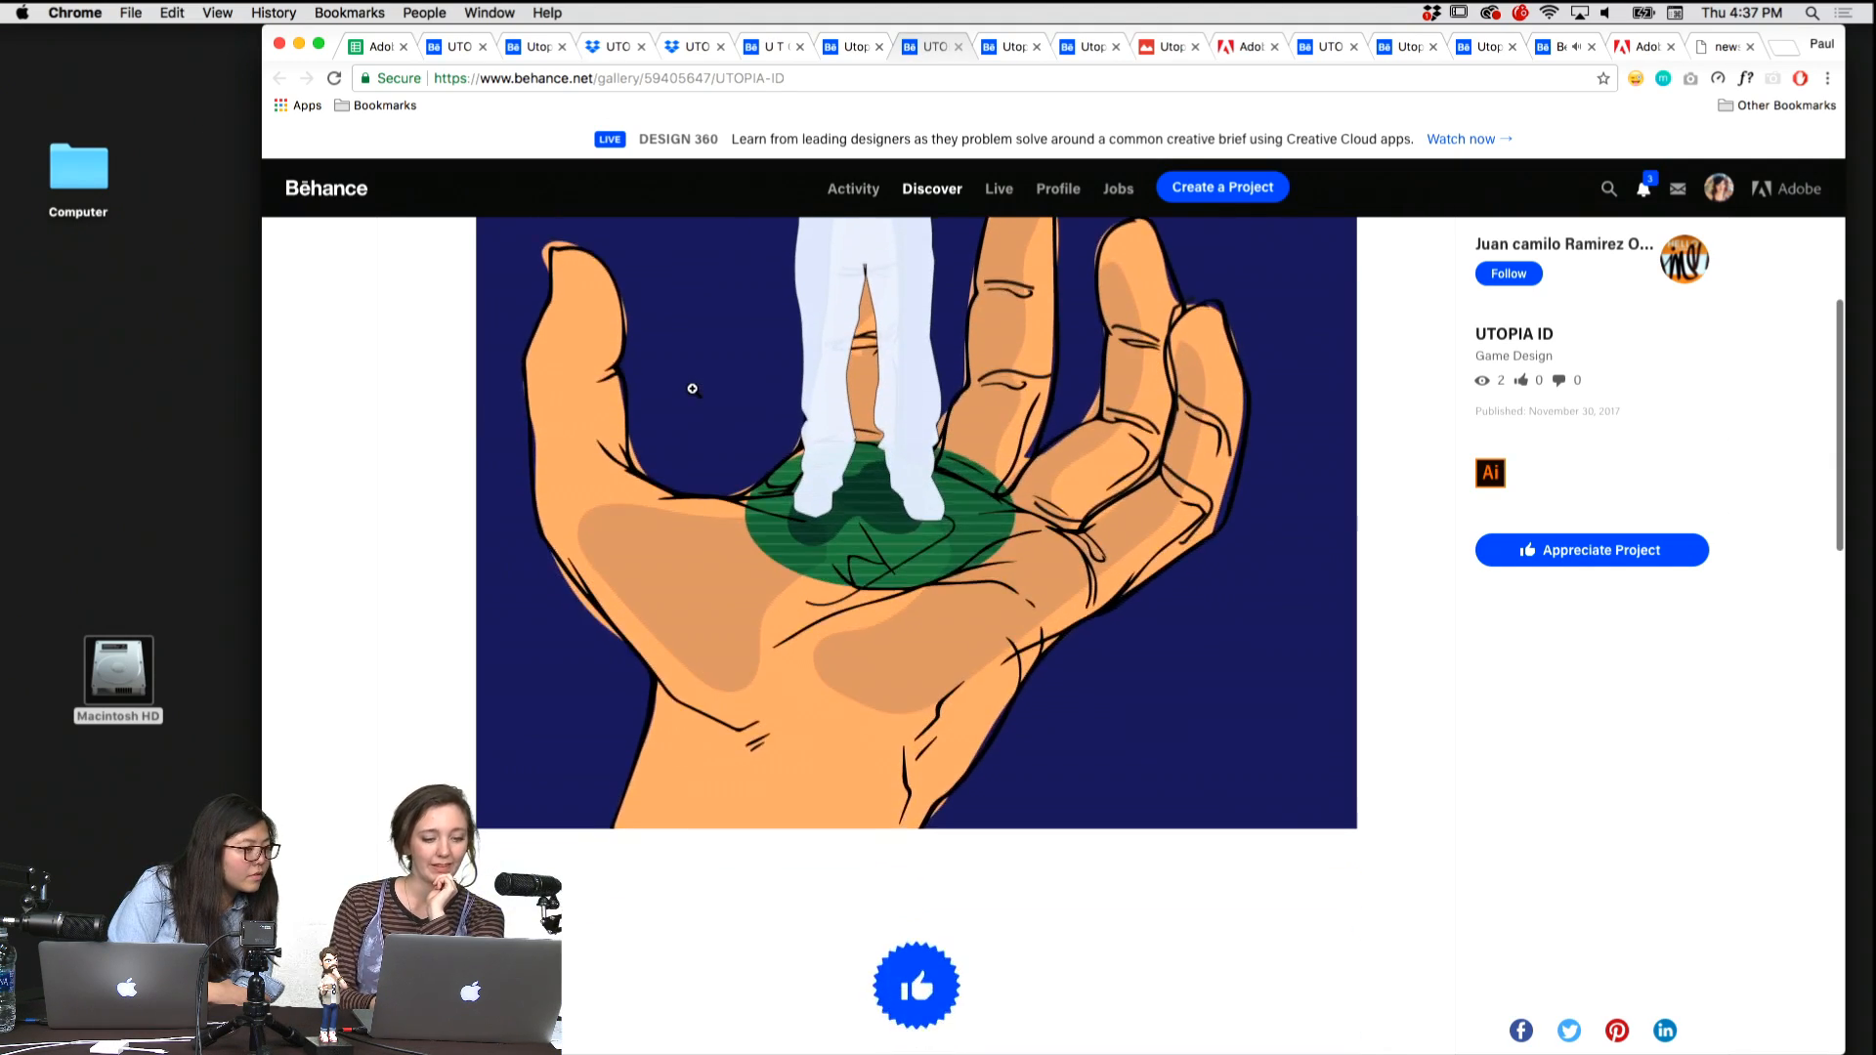
scroll(693, 389, up, 10)
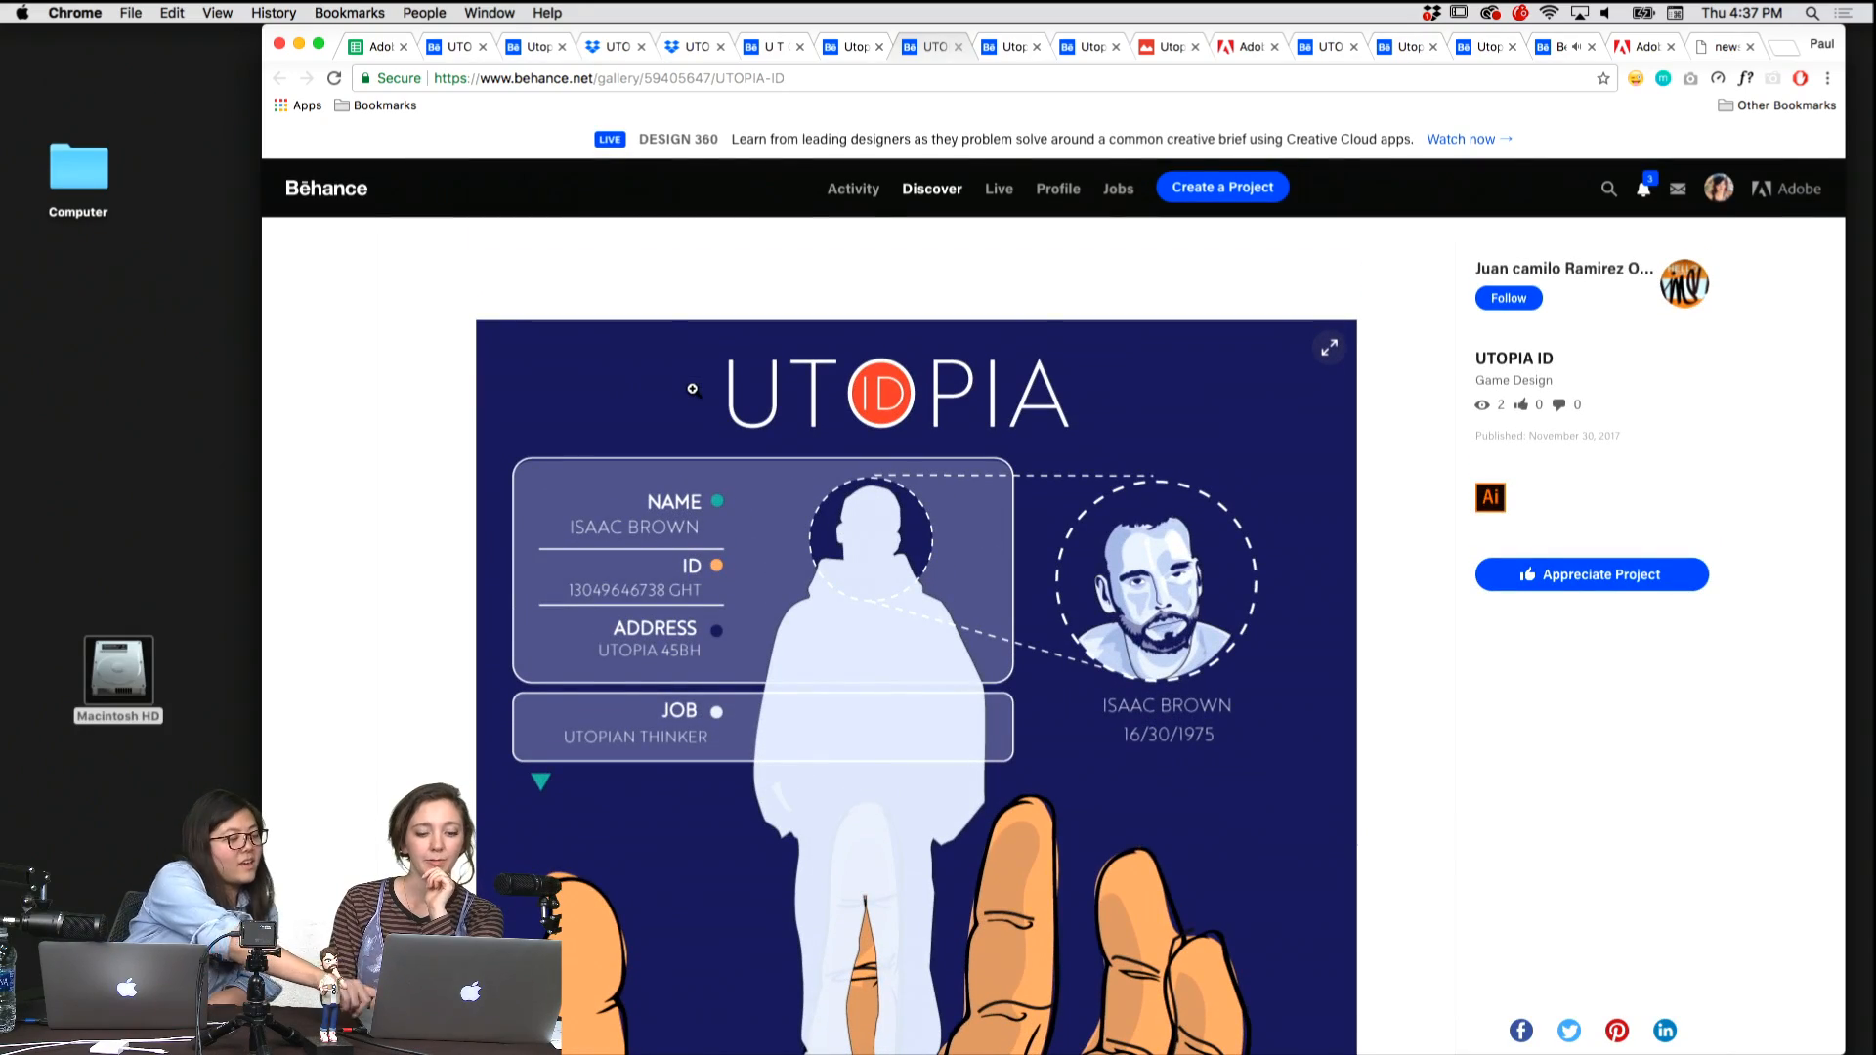
scroll(693, 389, down, 9)
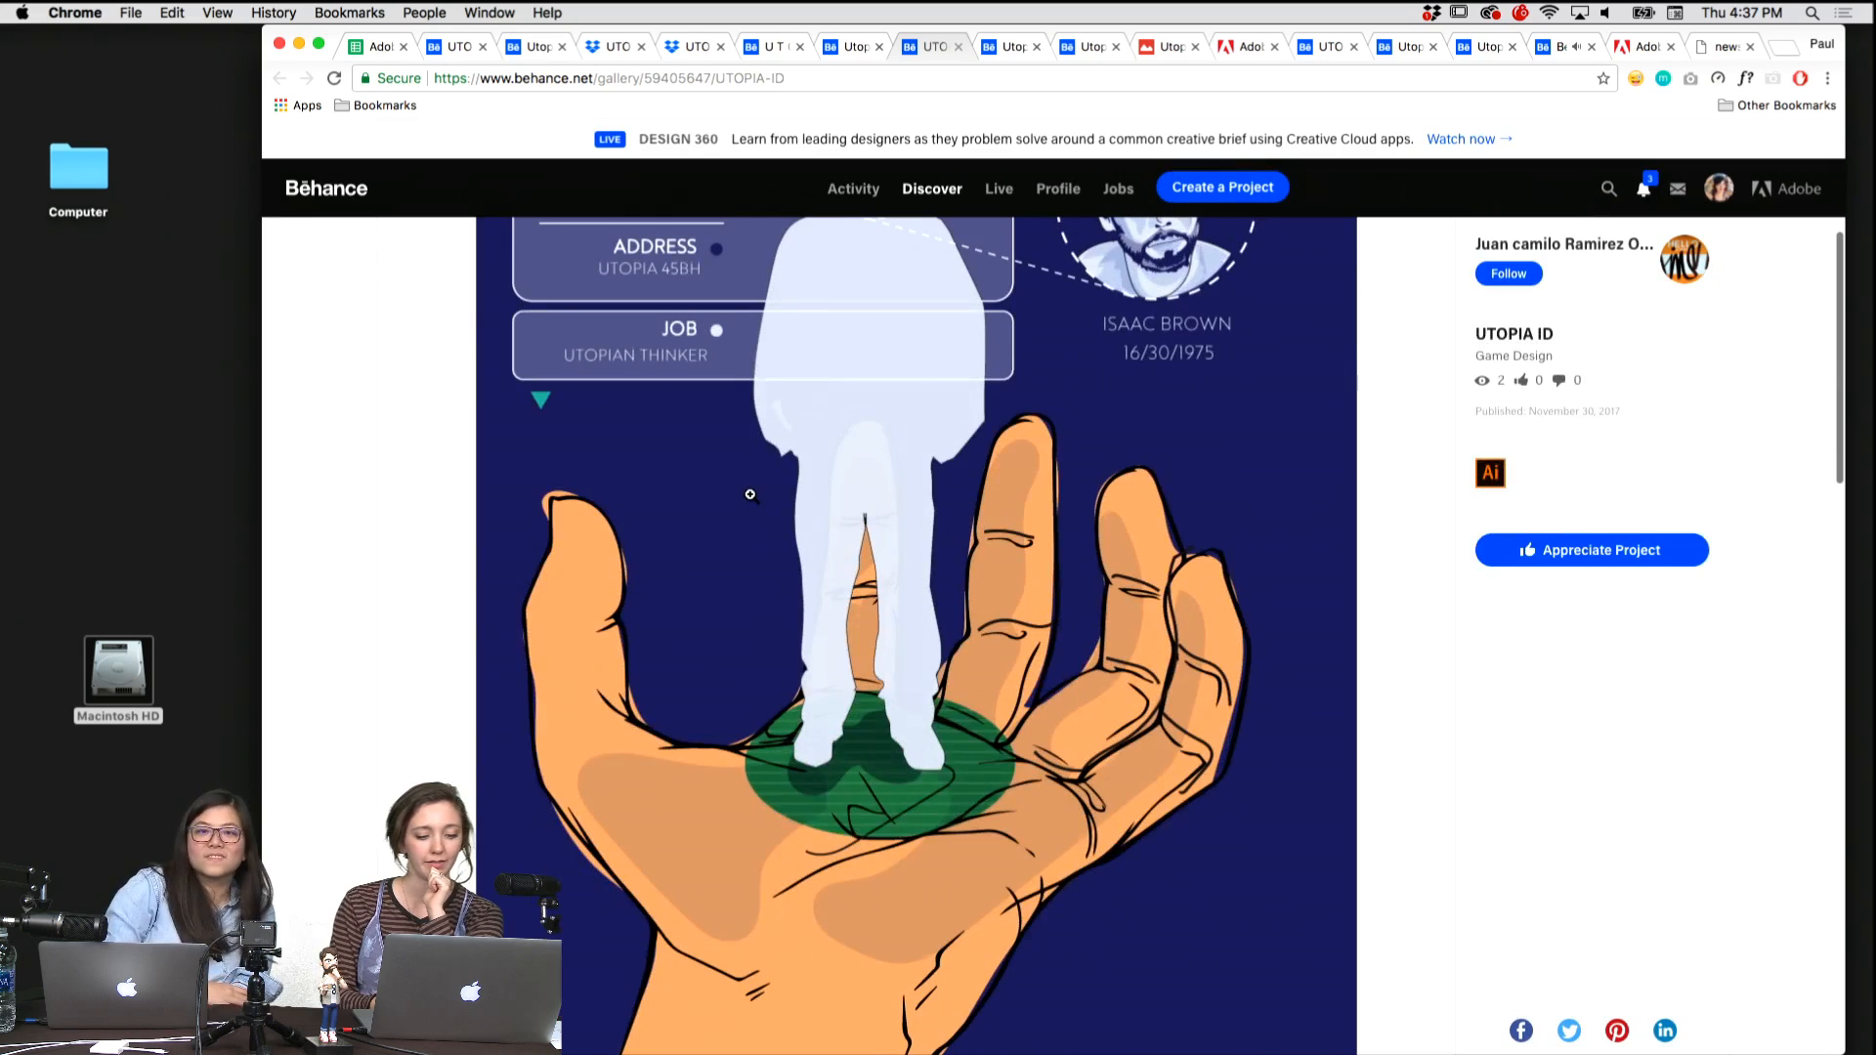
scroll(750, 496, up, 5)
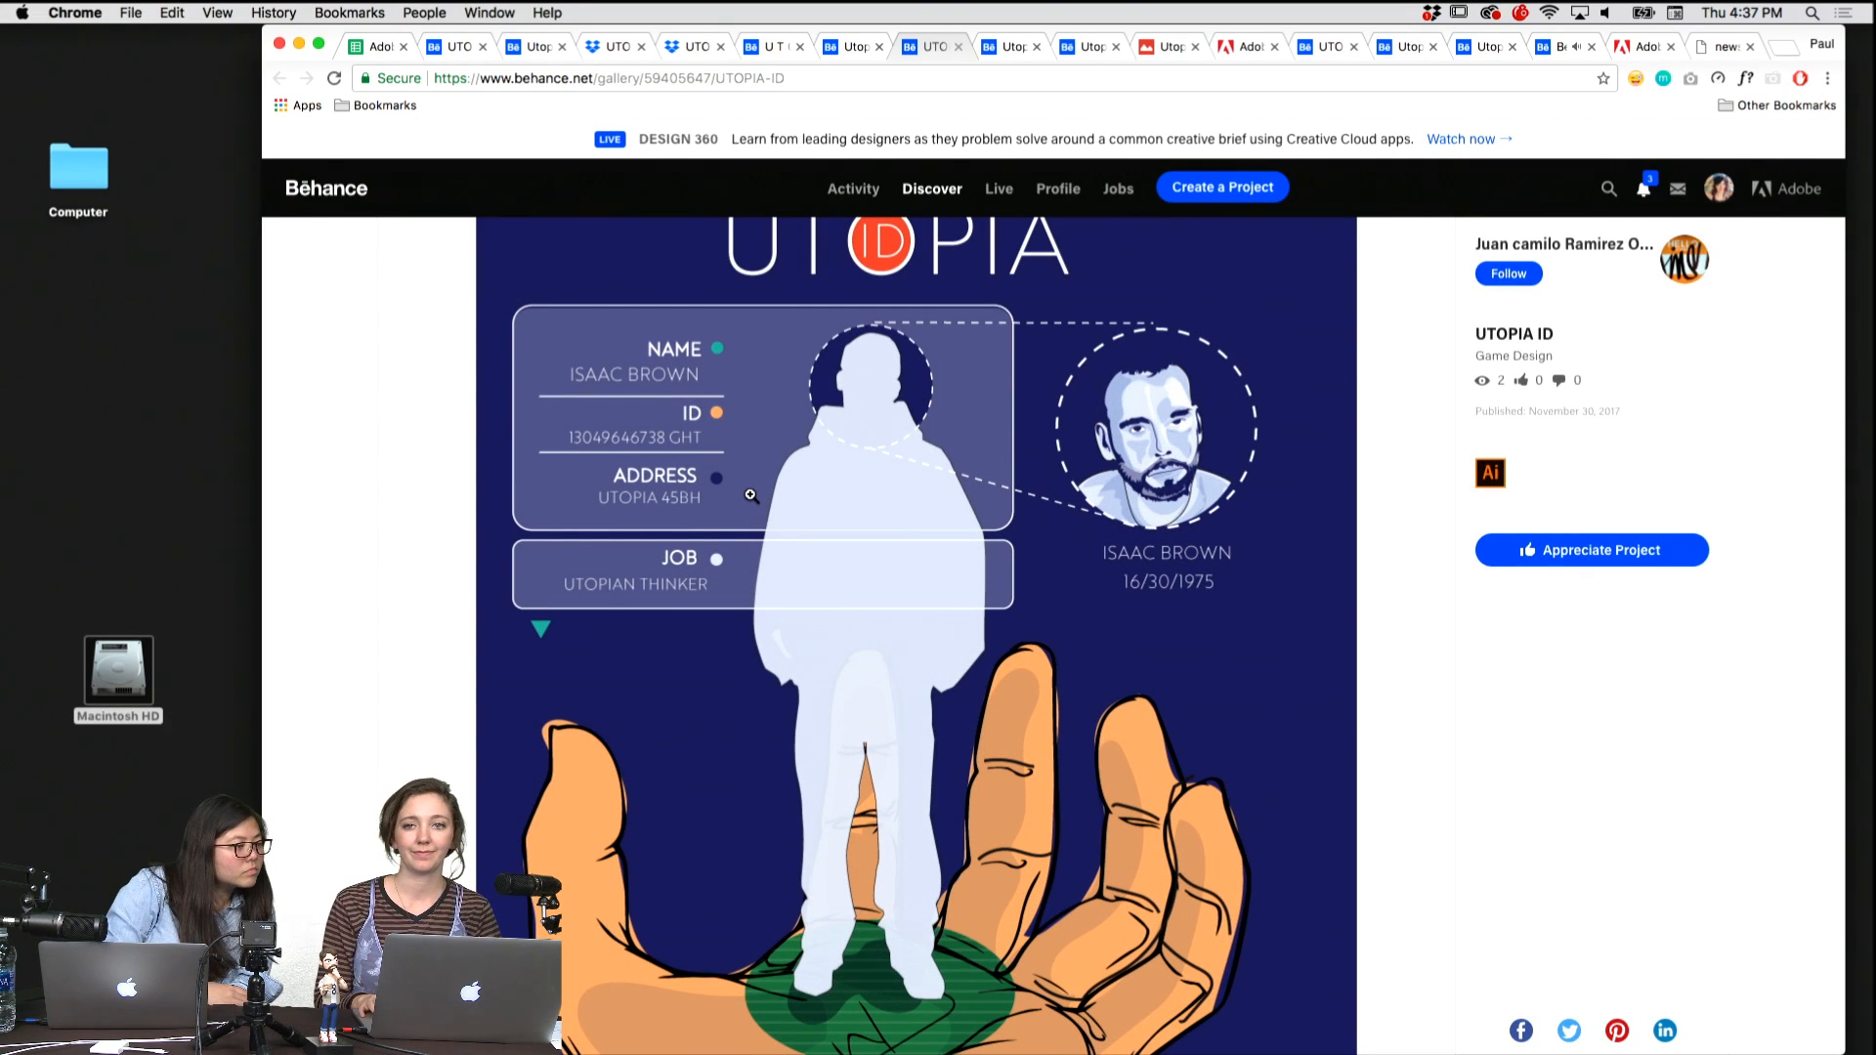
Bring up the Utopia ID Badge project and review the all-access pass from its title and portrait down to the QR code.
key(ctrl+shift+Tab)
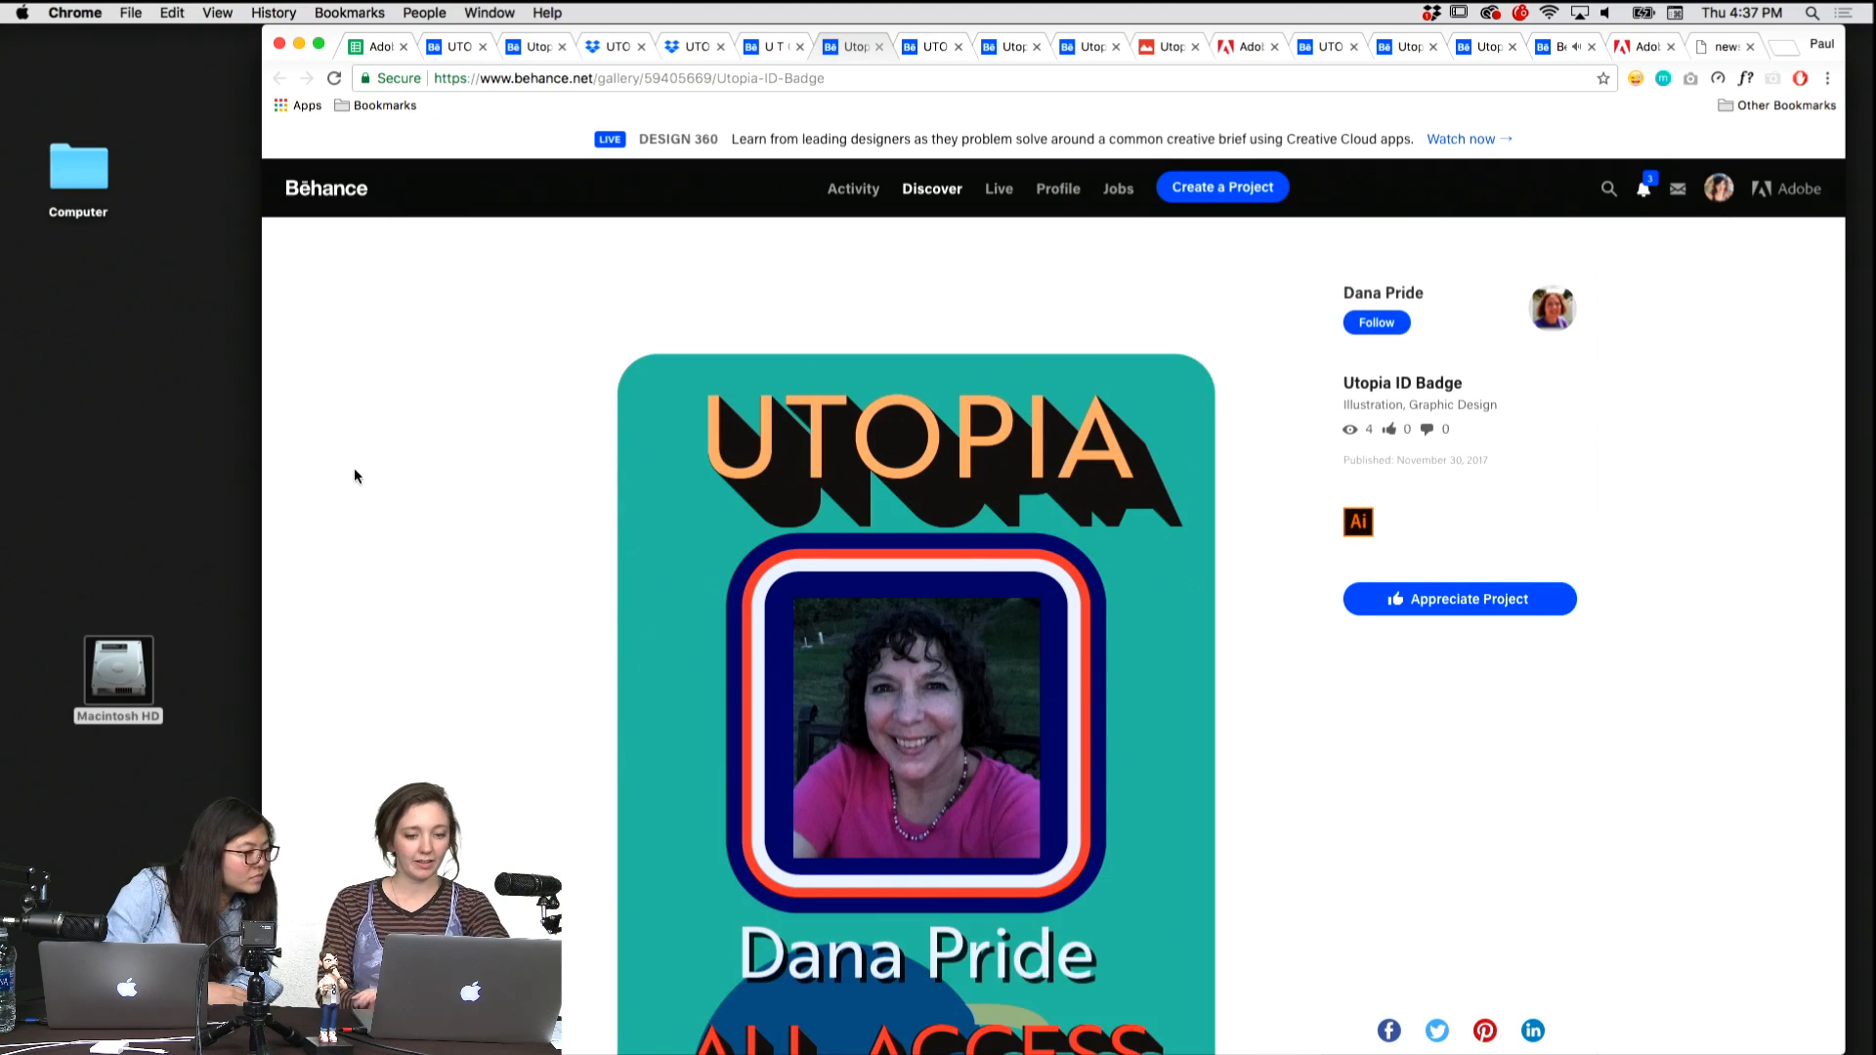
scroll(354, 467, down, 5)
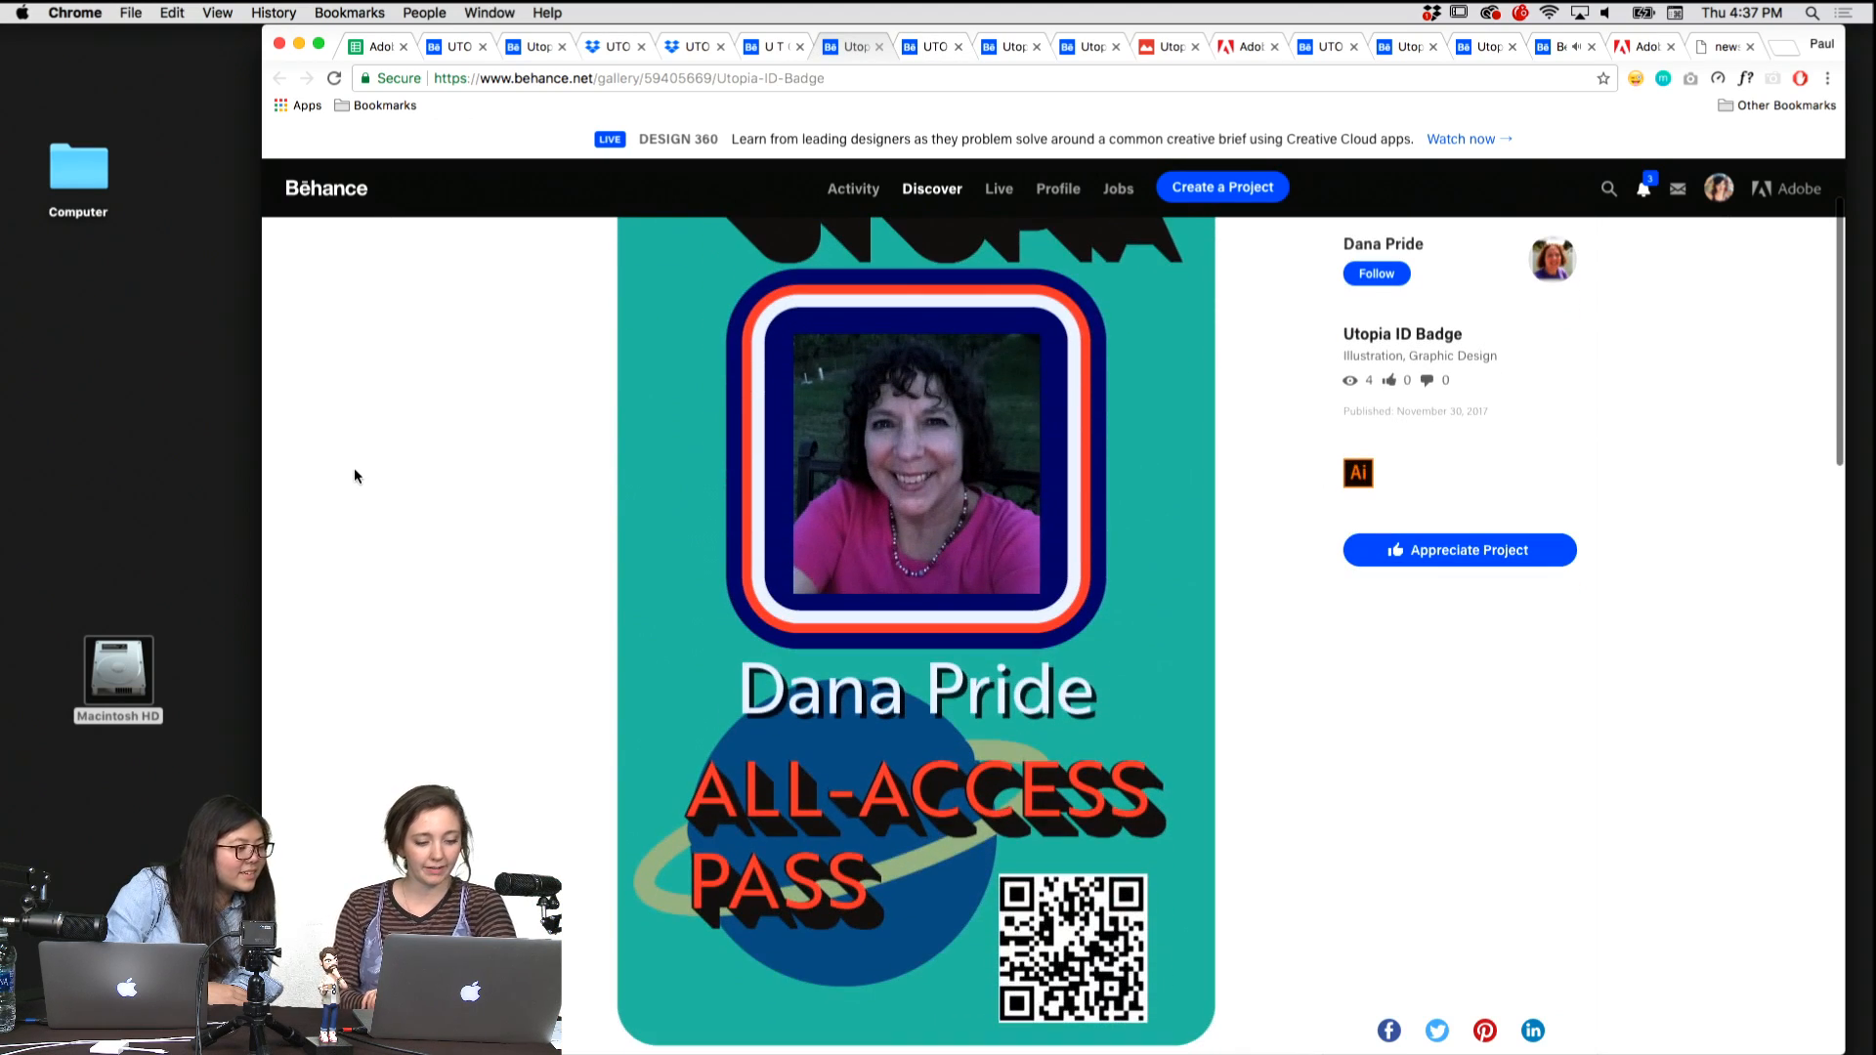
scroll(353, 467, down, 3)
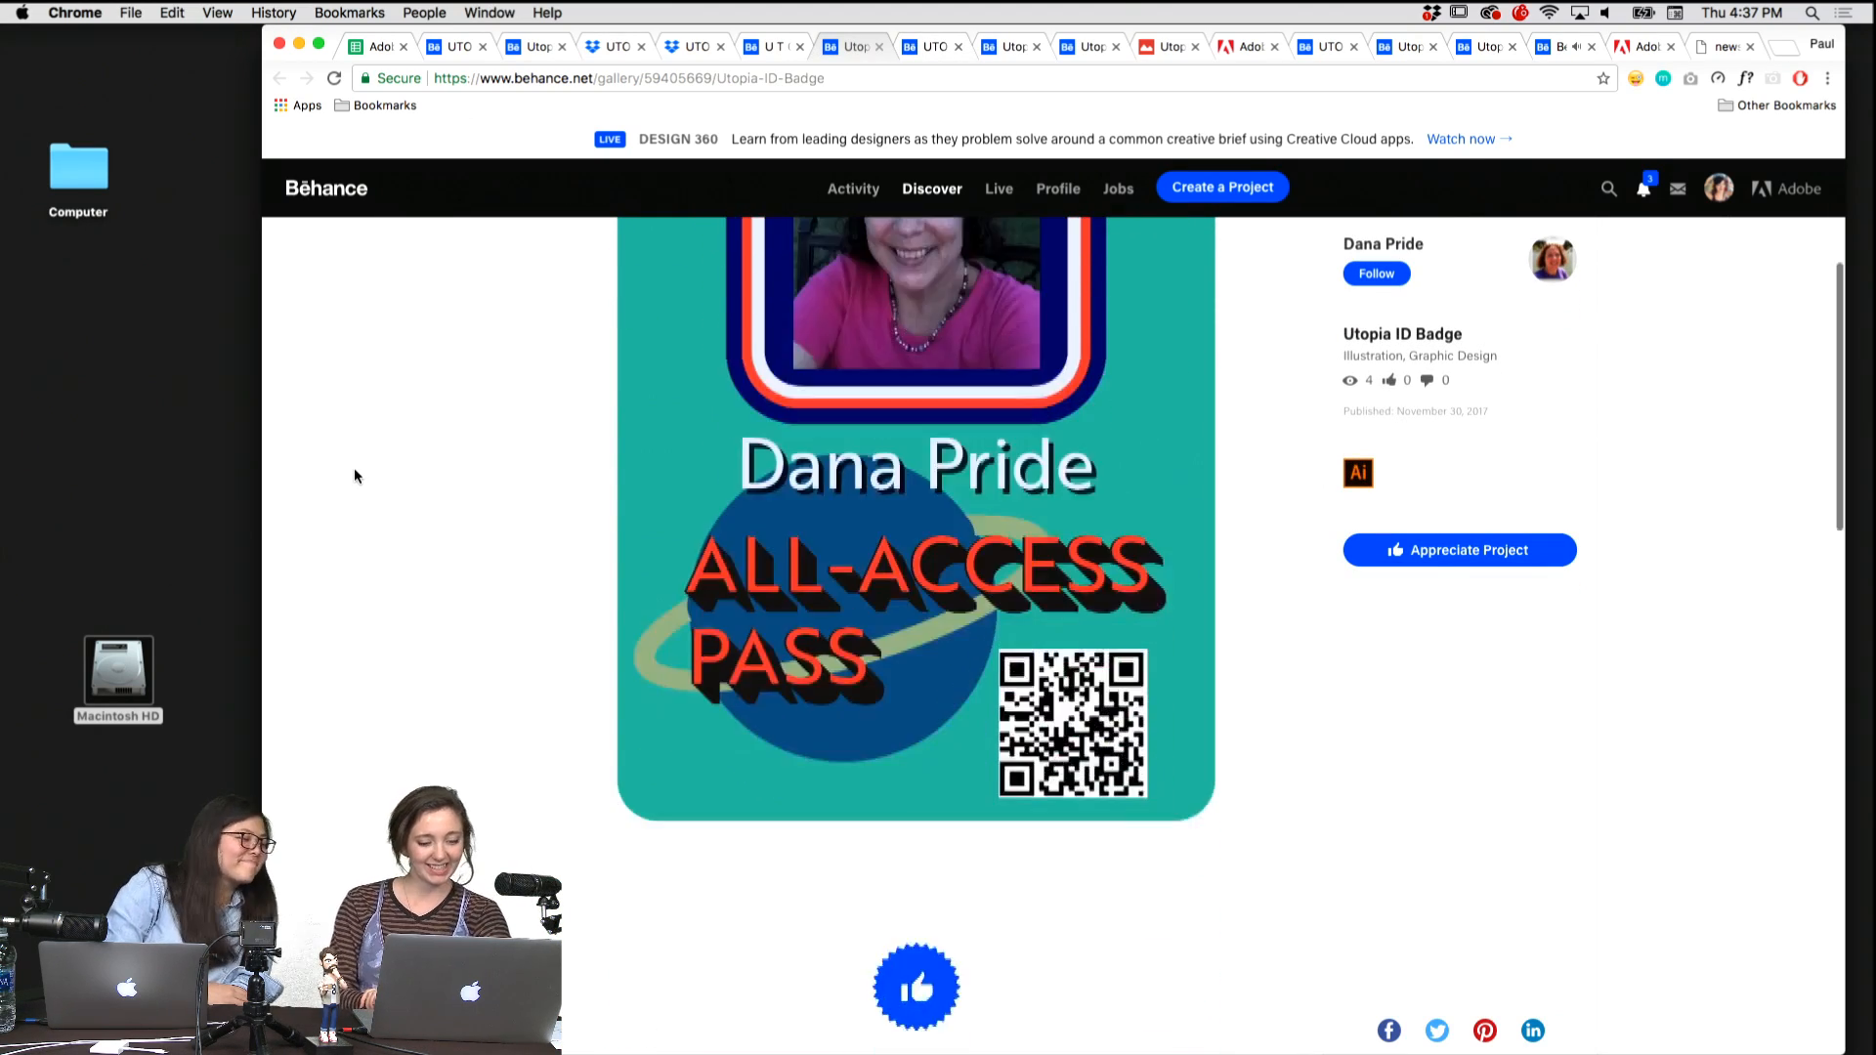
scroll(353, 467, up, 2)
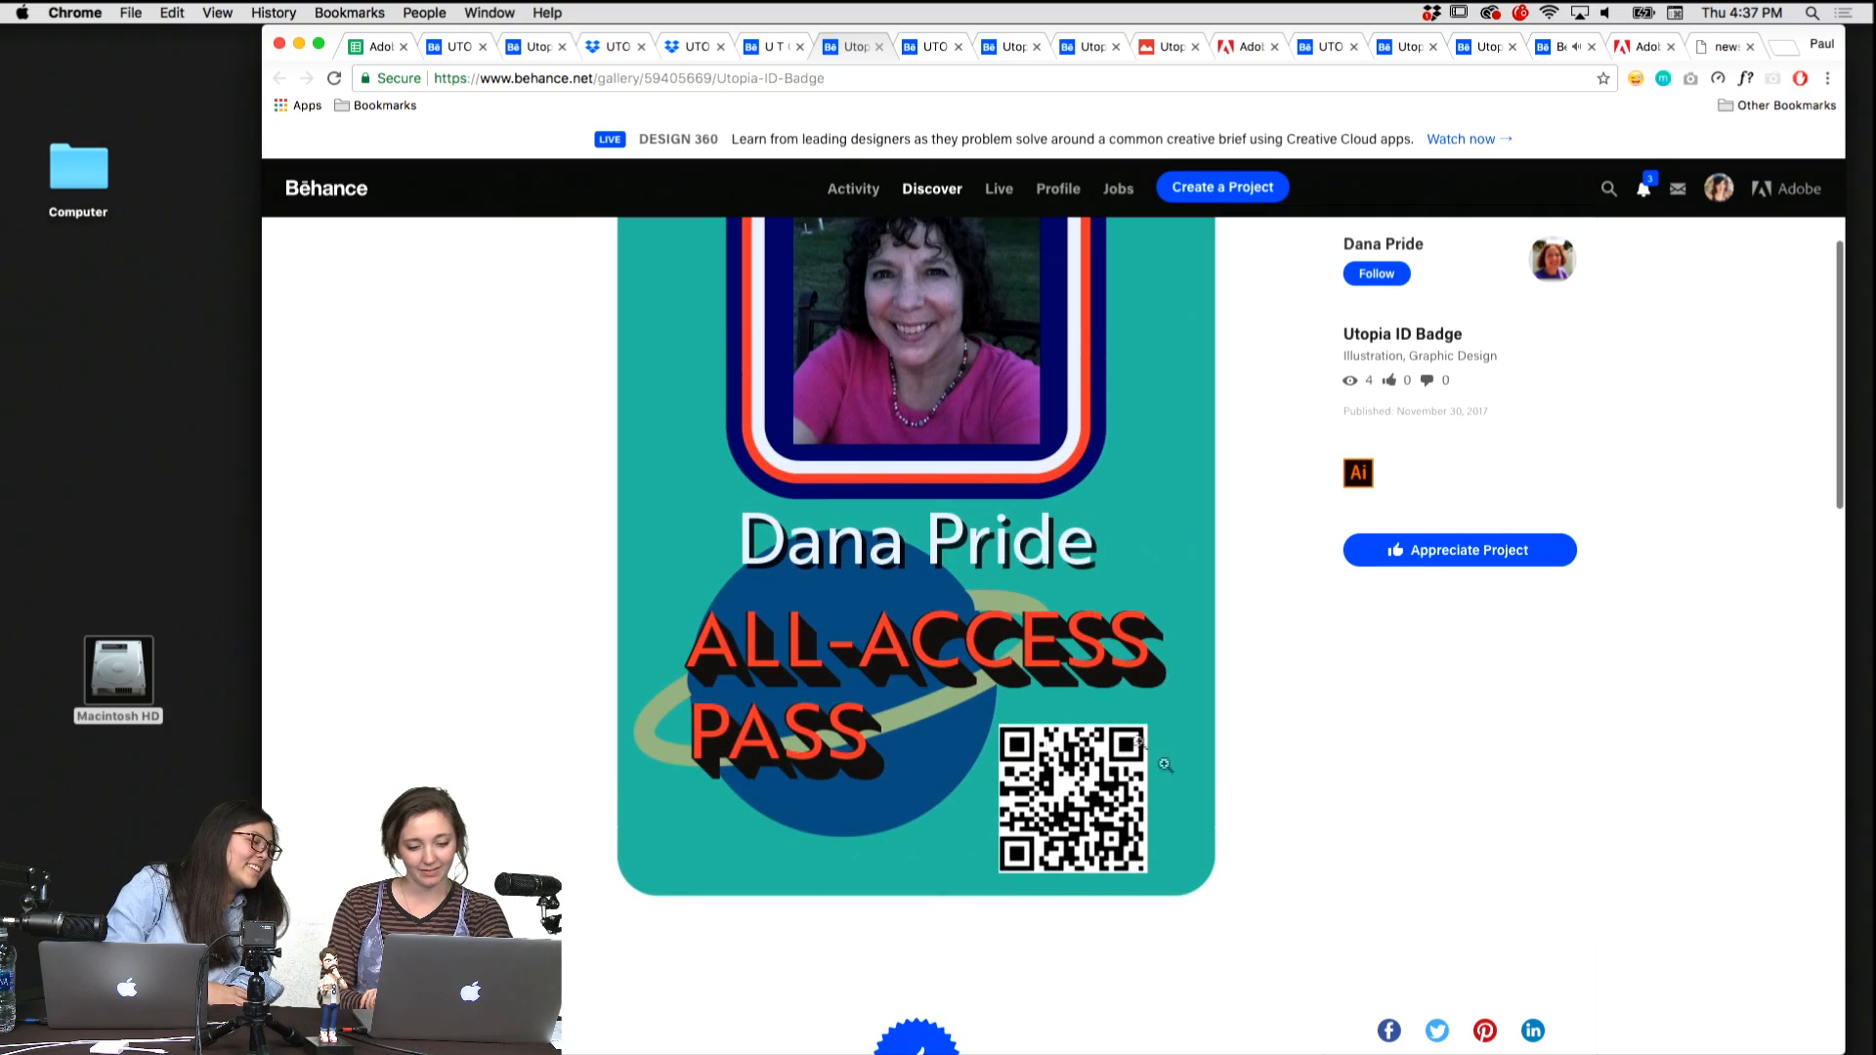
scroll(664, 655, up, 5)
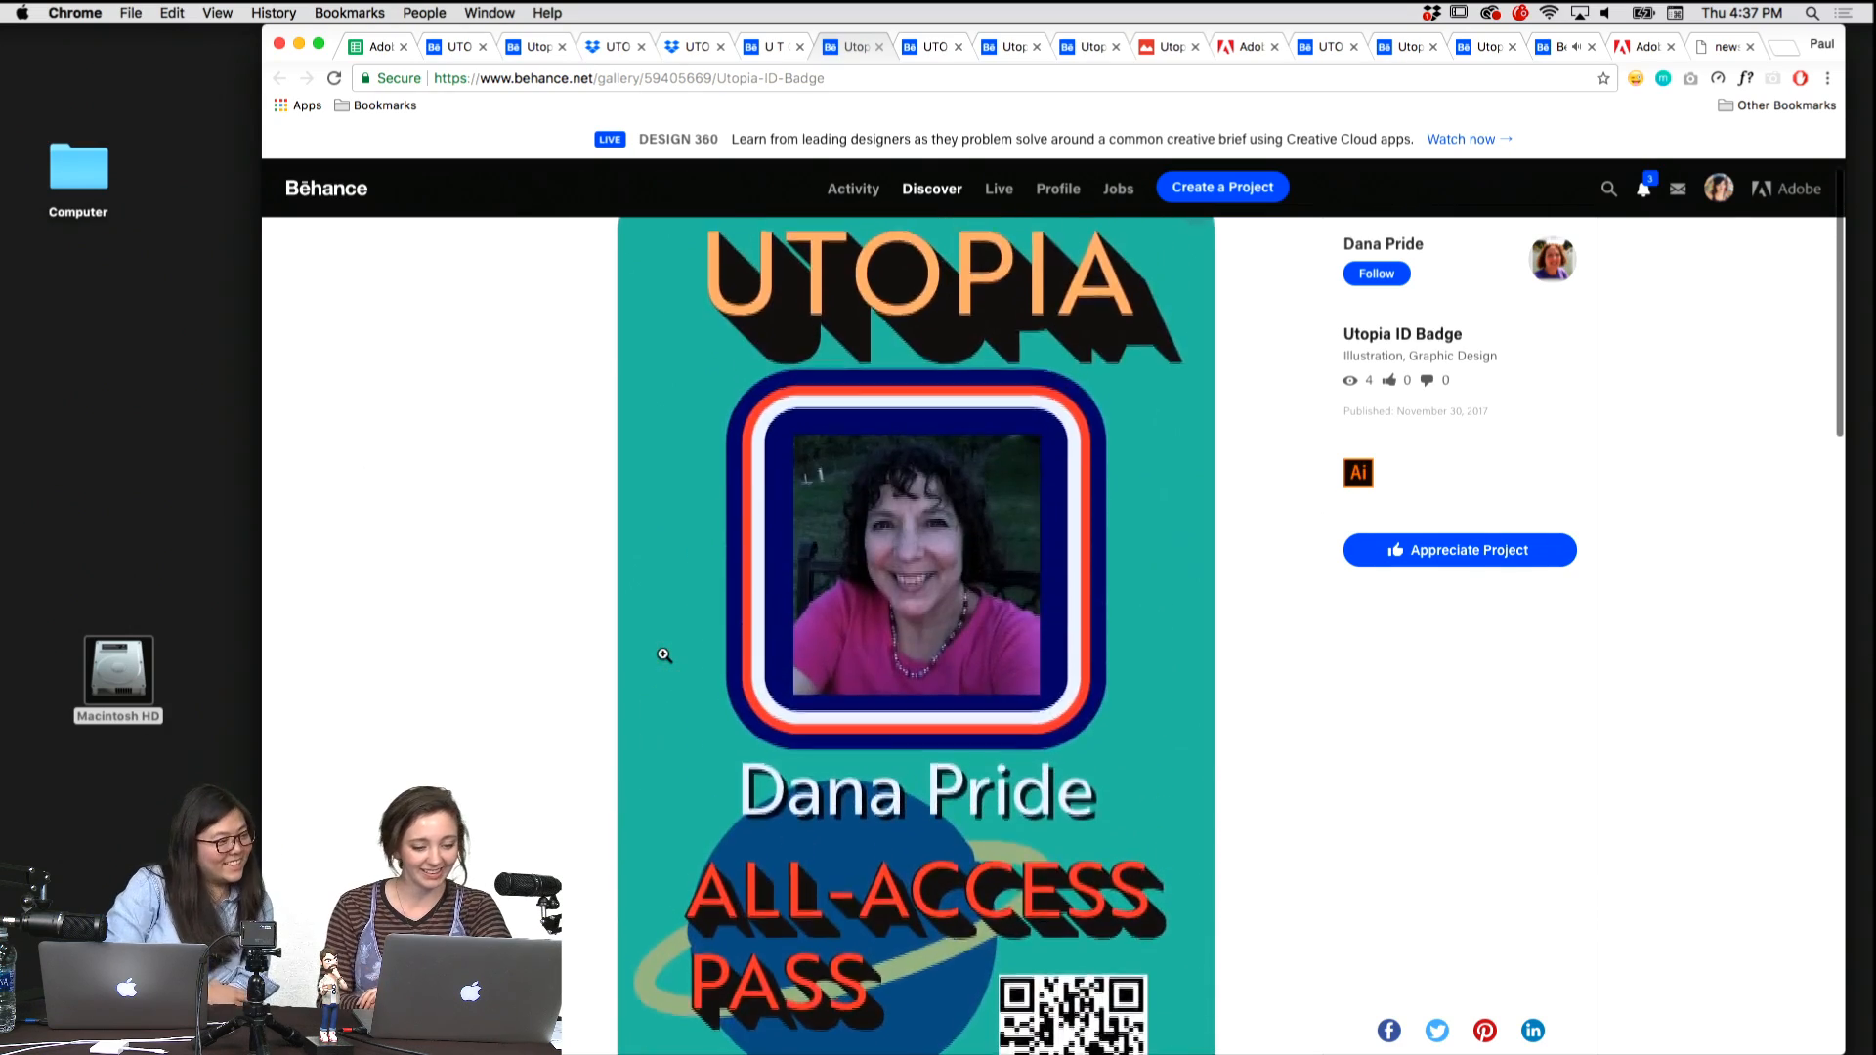
scroll(664, 655, up, 3)
scroll(664, 654, down, 10)
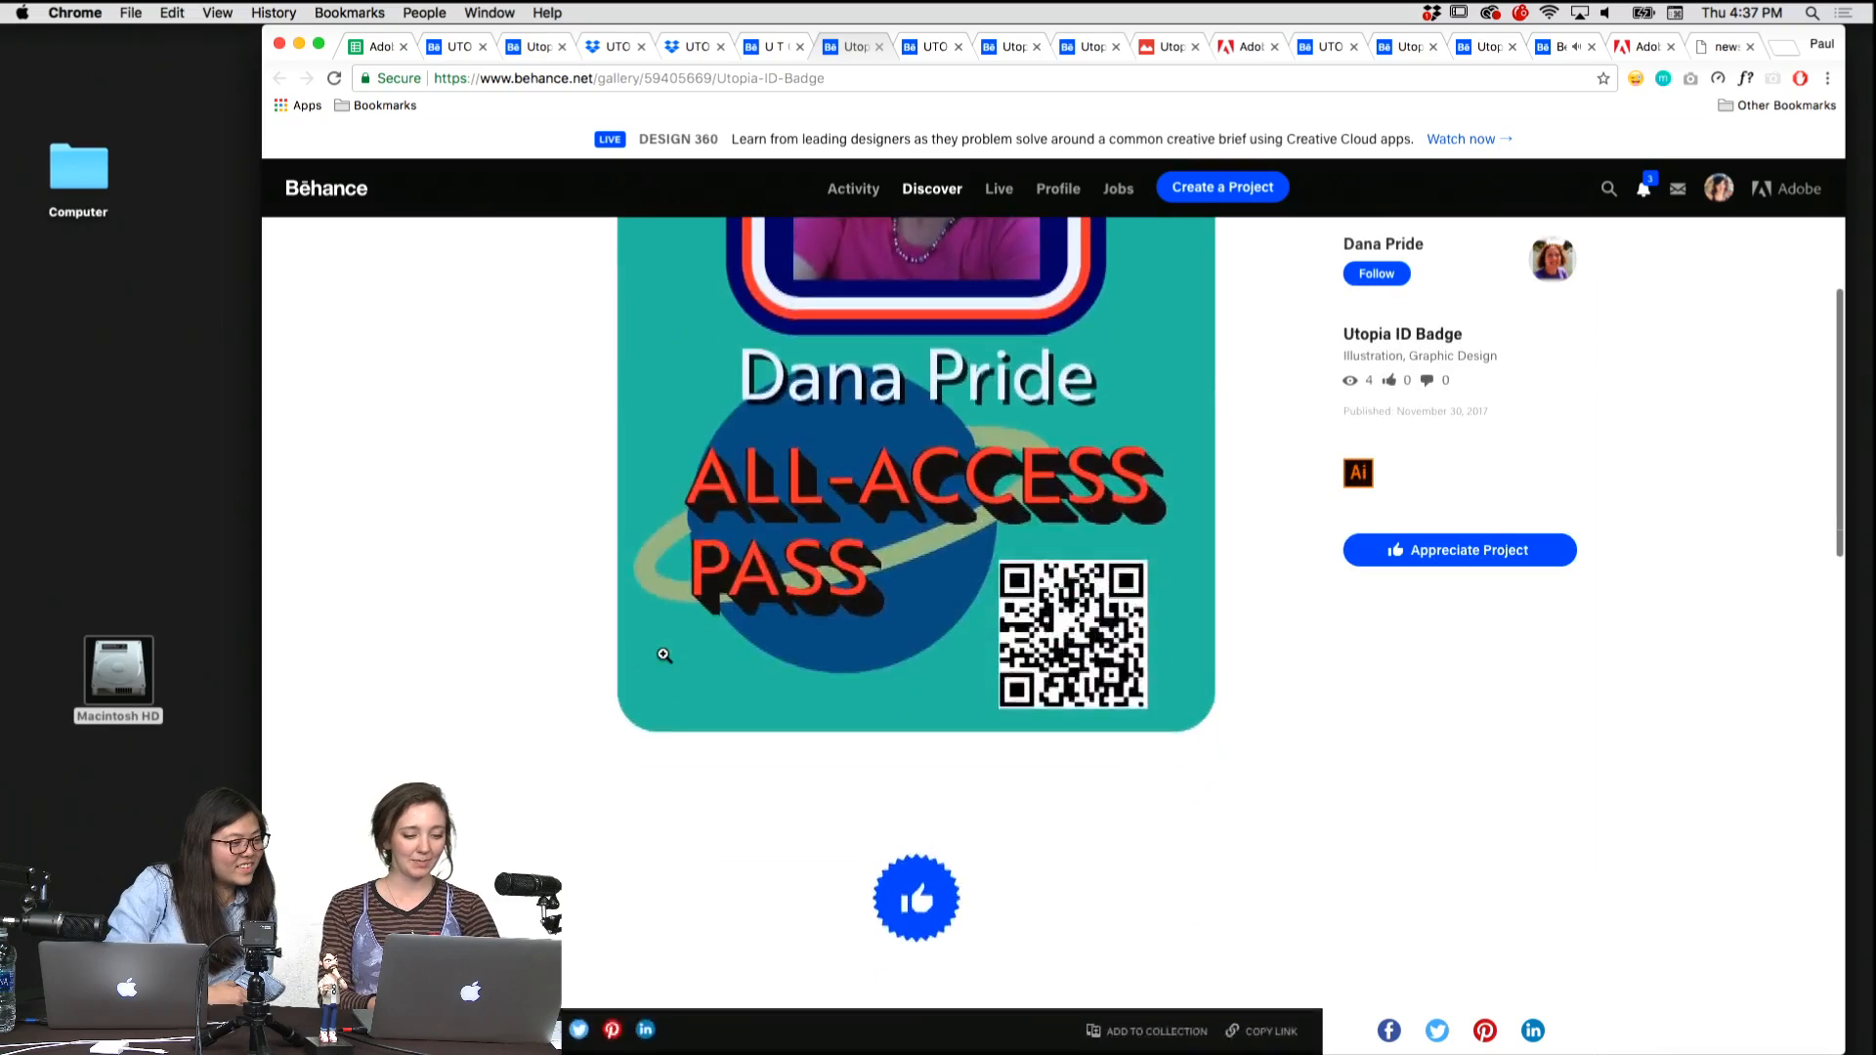
scroll(665, 654, up, 10)
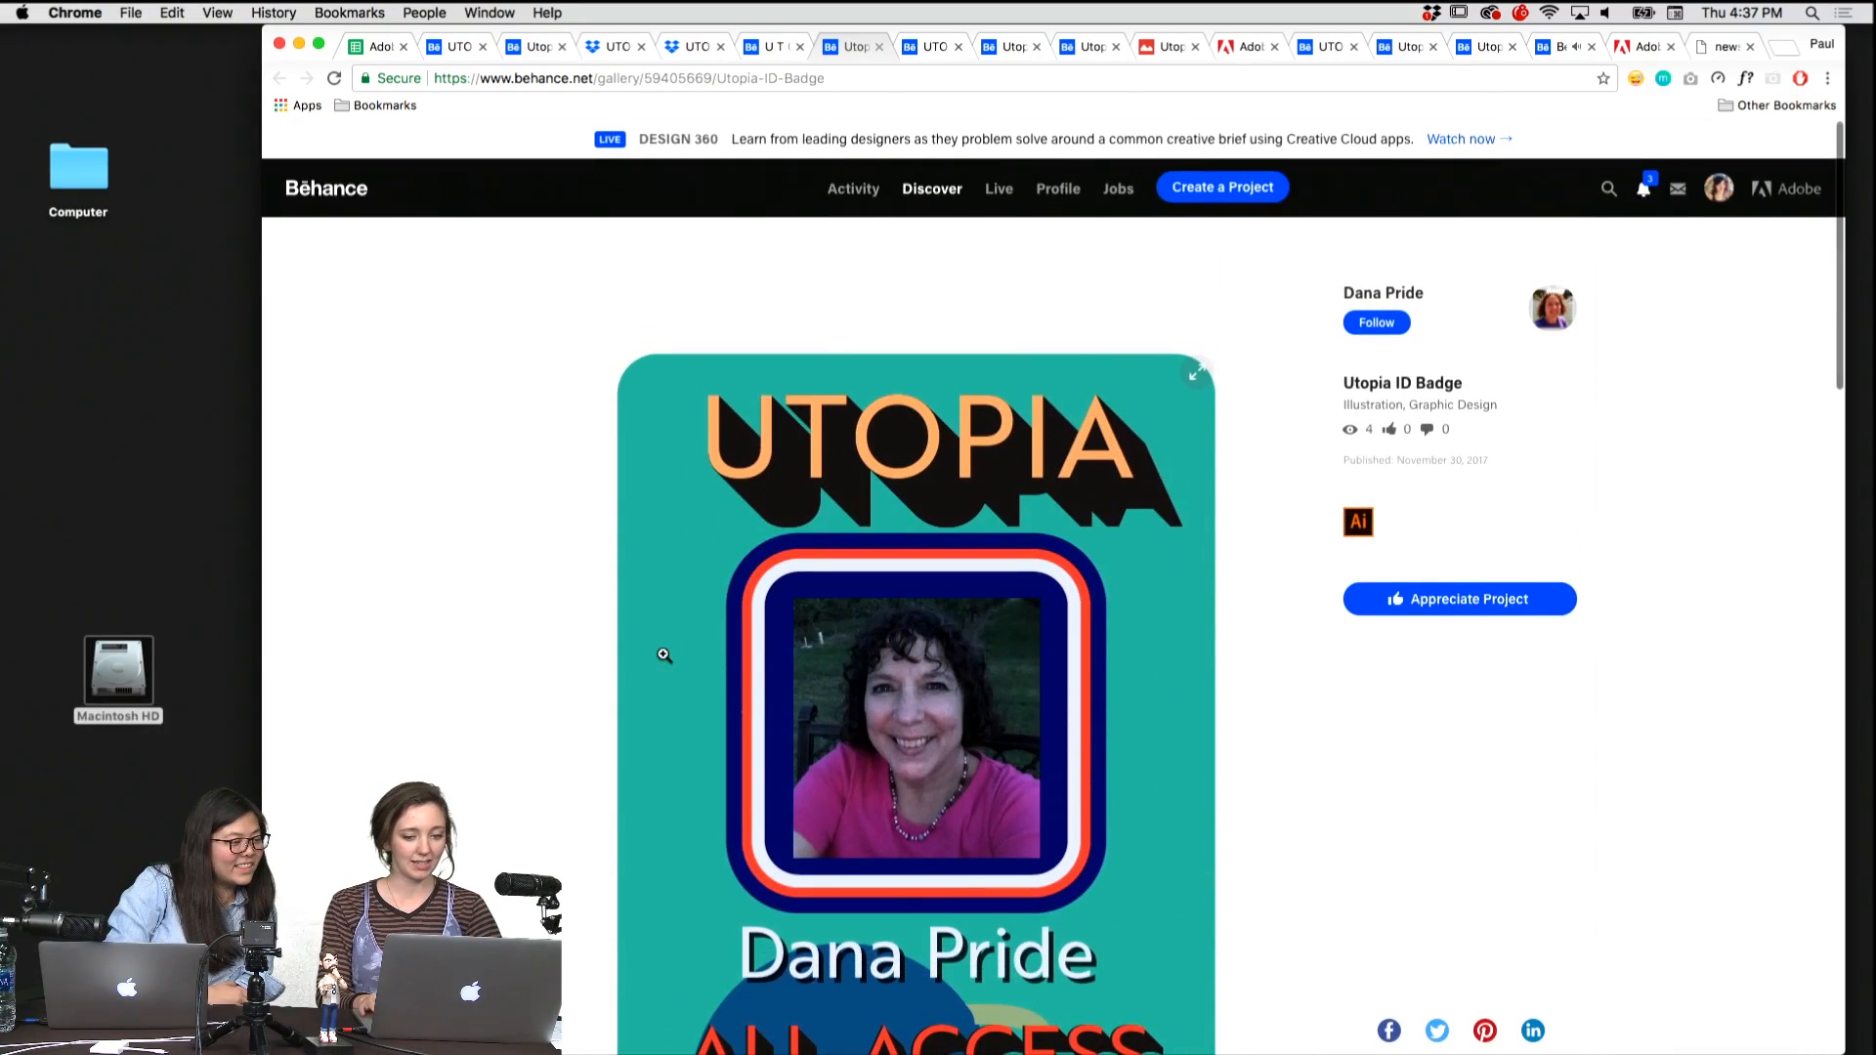
Bring up the U T O P I A - Identification card project and view its triangular llama card enlarged.
key(ctrl+shift+Tab)
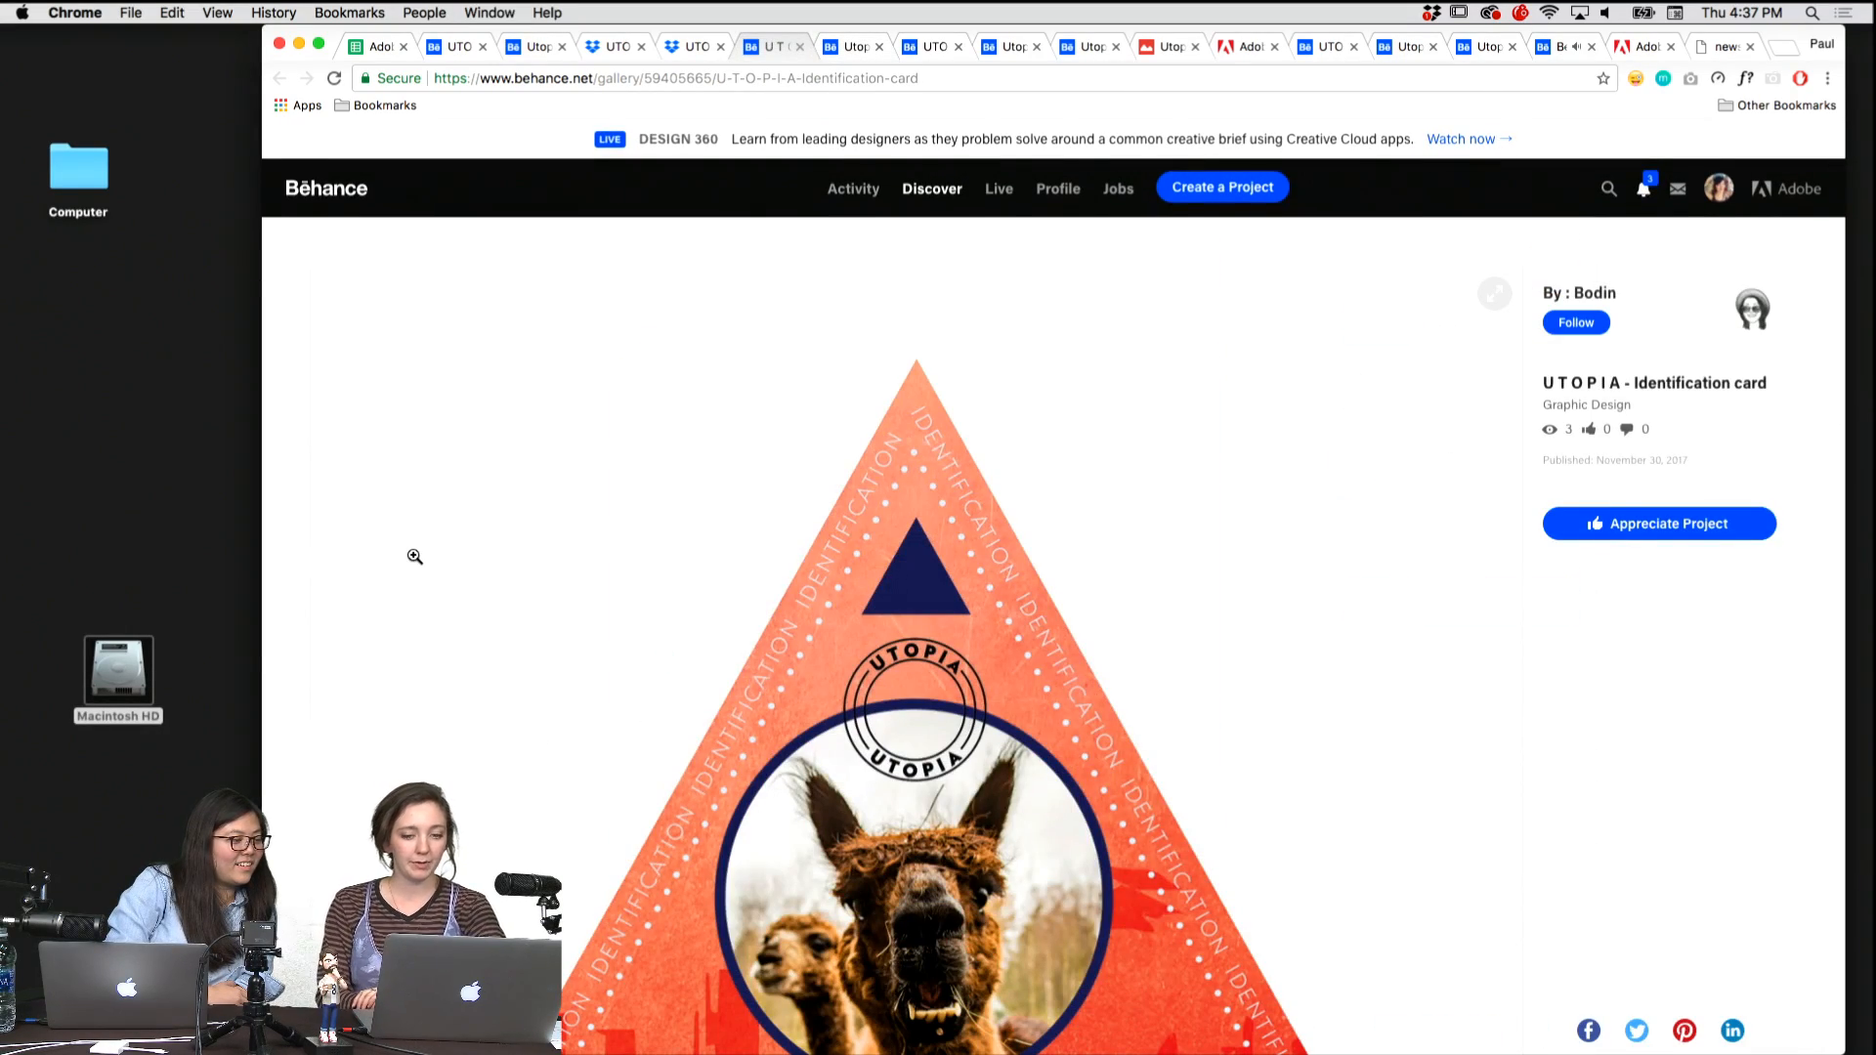
scroll(415, 556, down, 5)
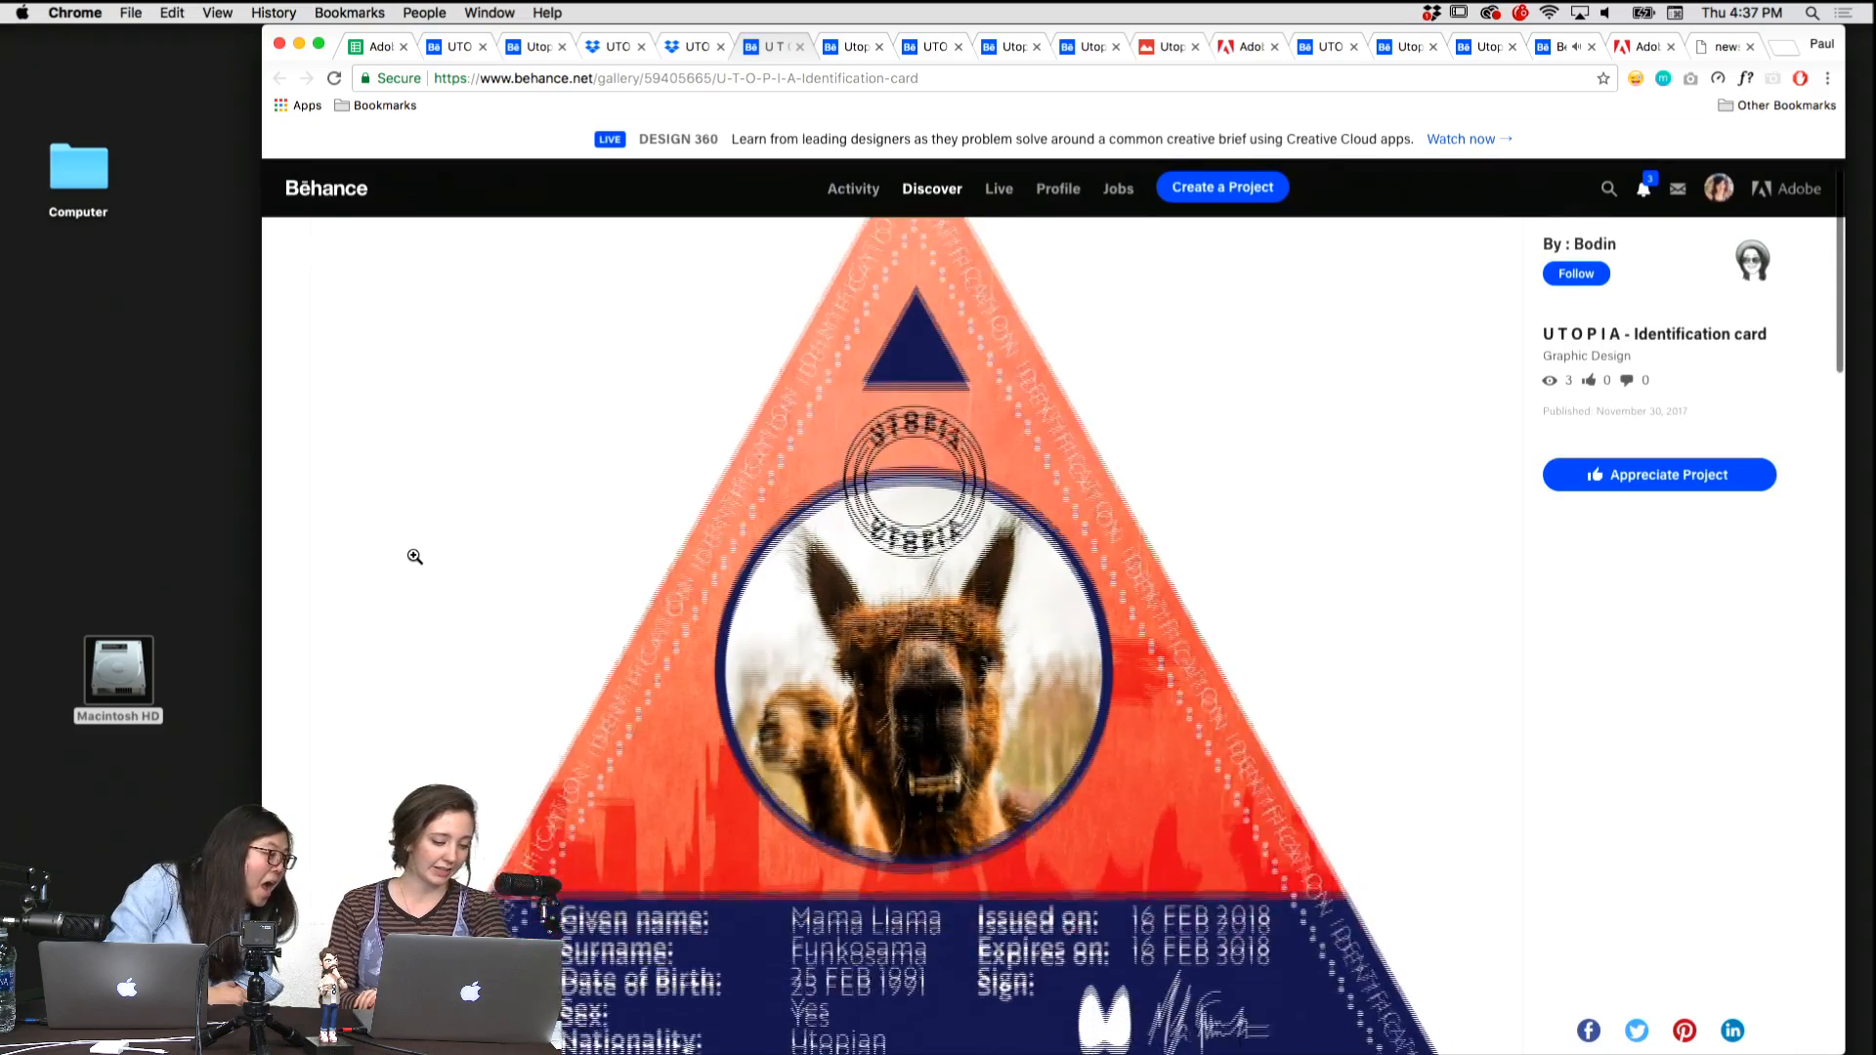
scroll(415, 556, down, 3)
click(657, 577)
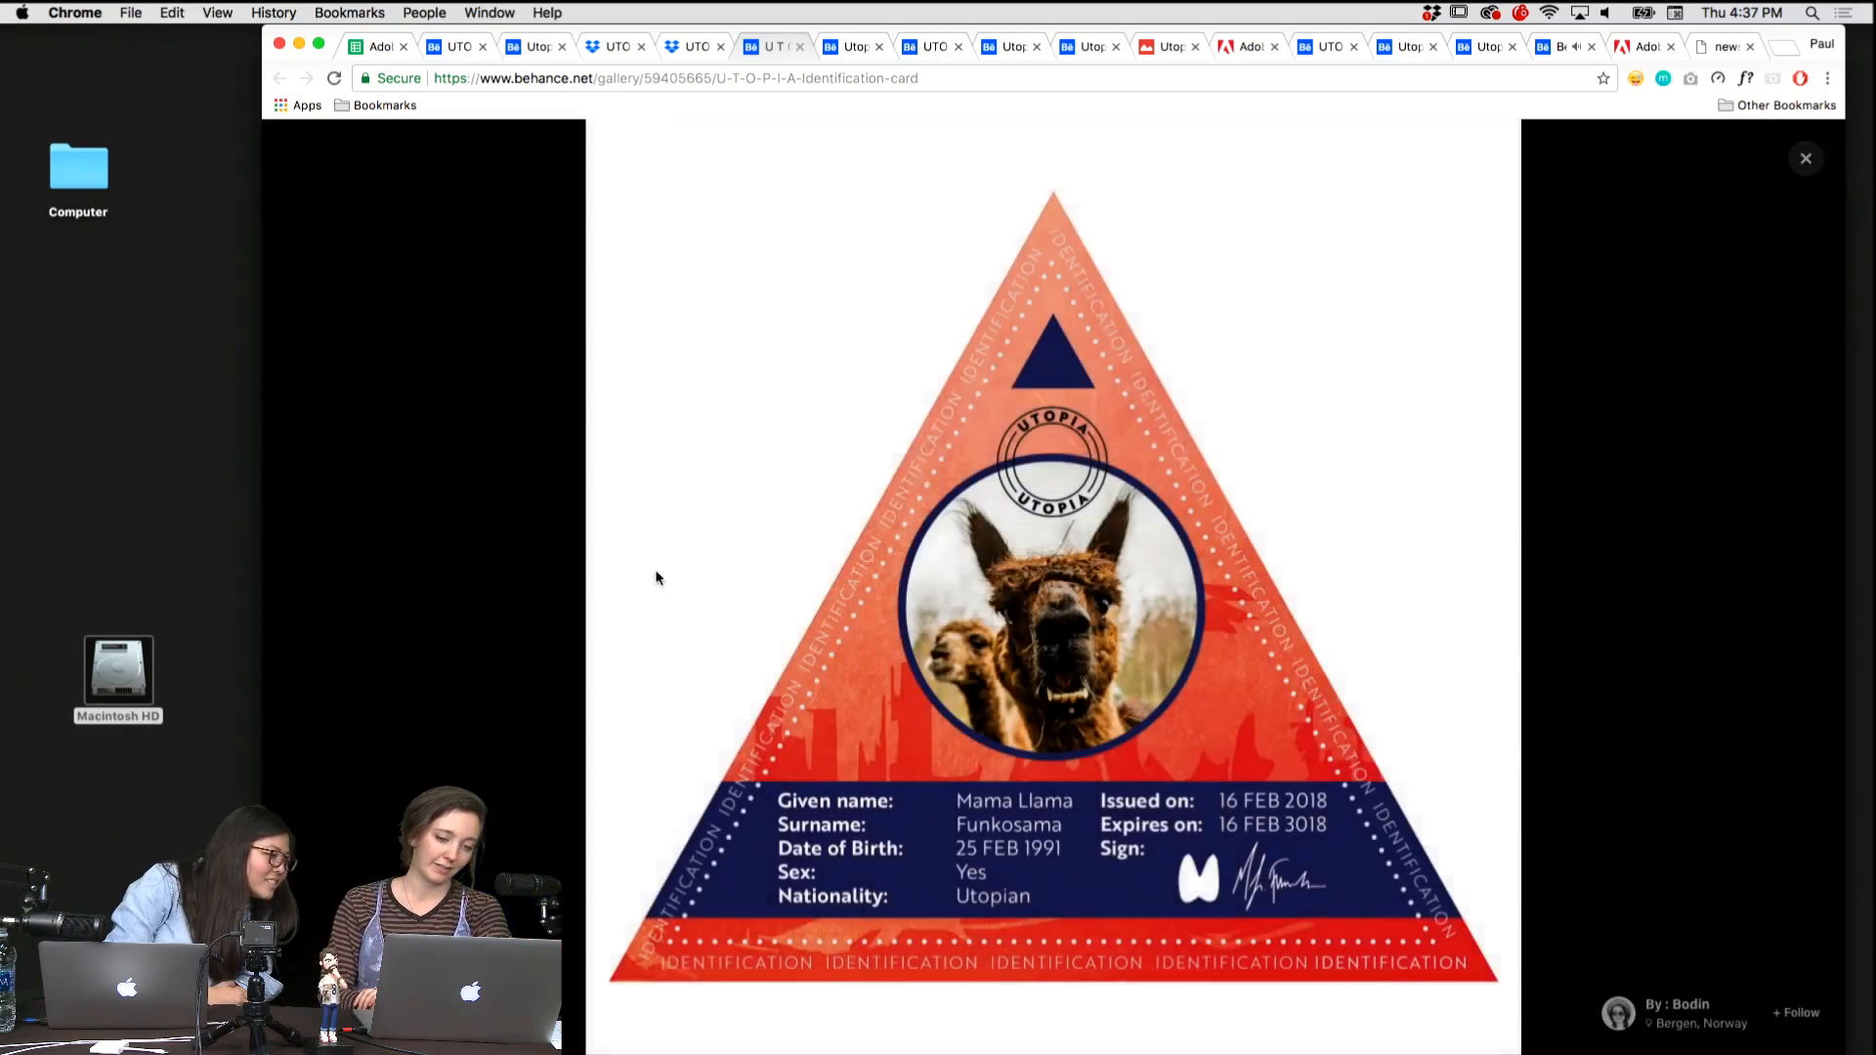
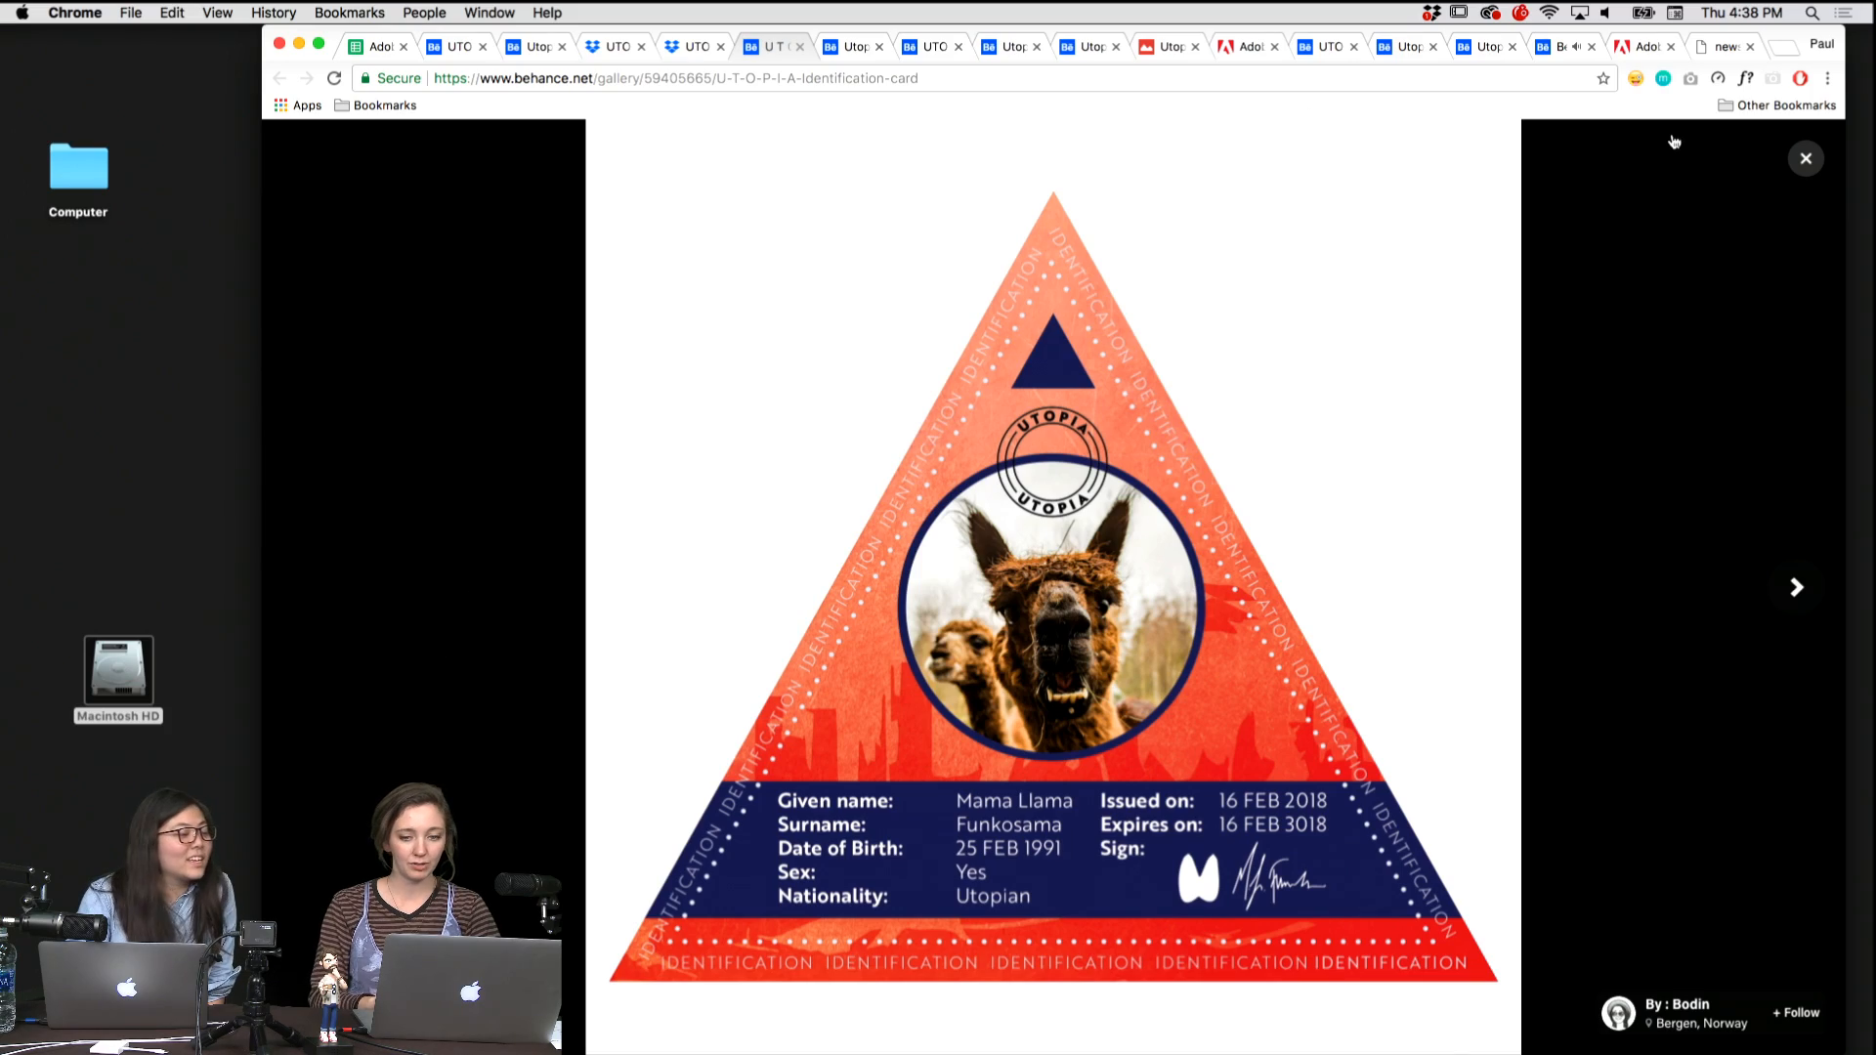
View the reverse side of the triangular identification card enlarged, then return to the card's data band on the project page.
click(1806, 159)
scroll(1183, 532, down, 3)
scroll(1183, 533, down, 5)
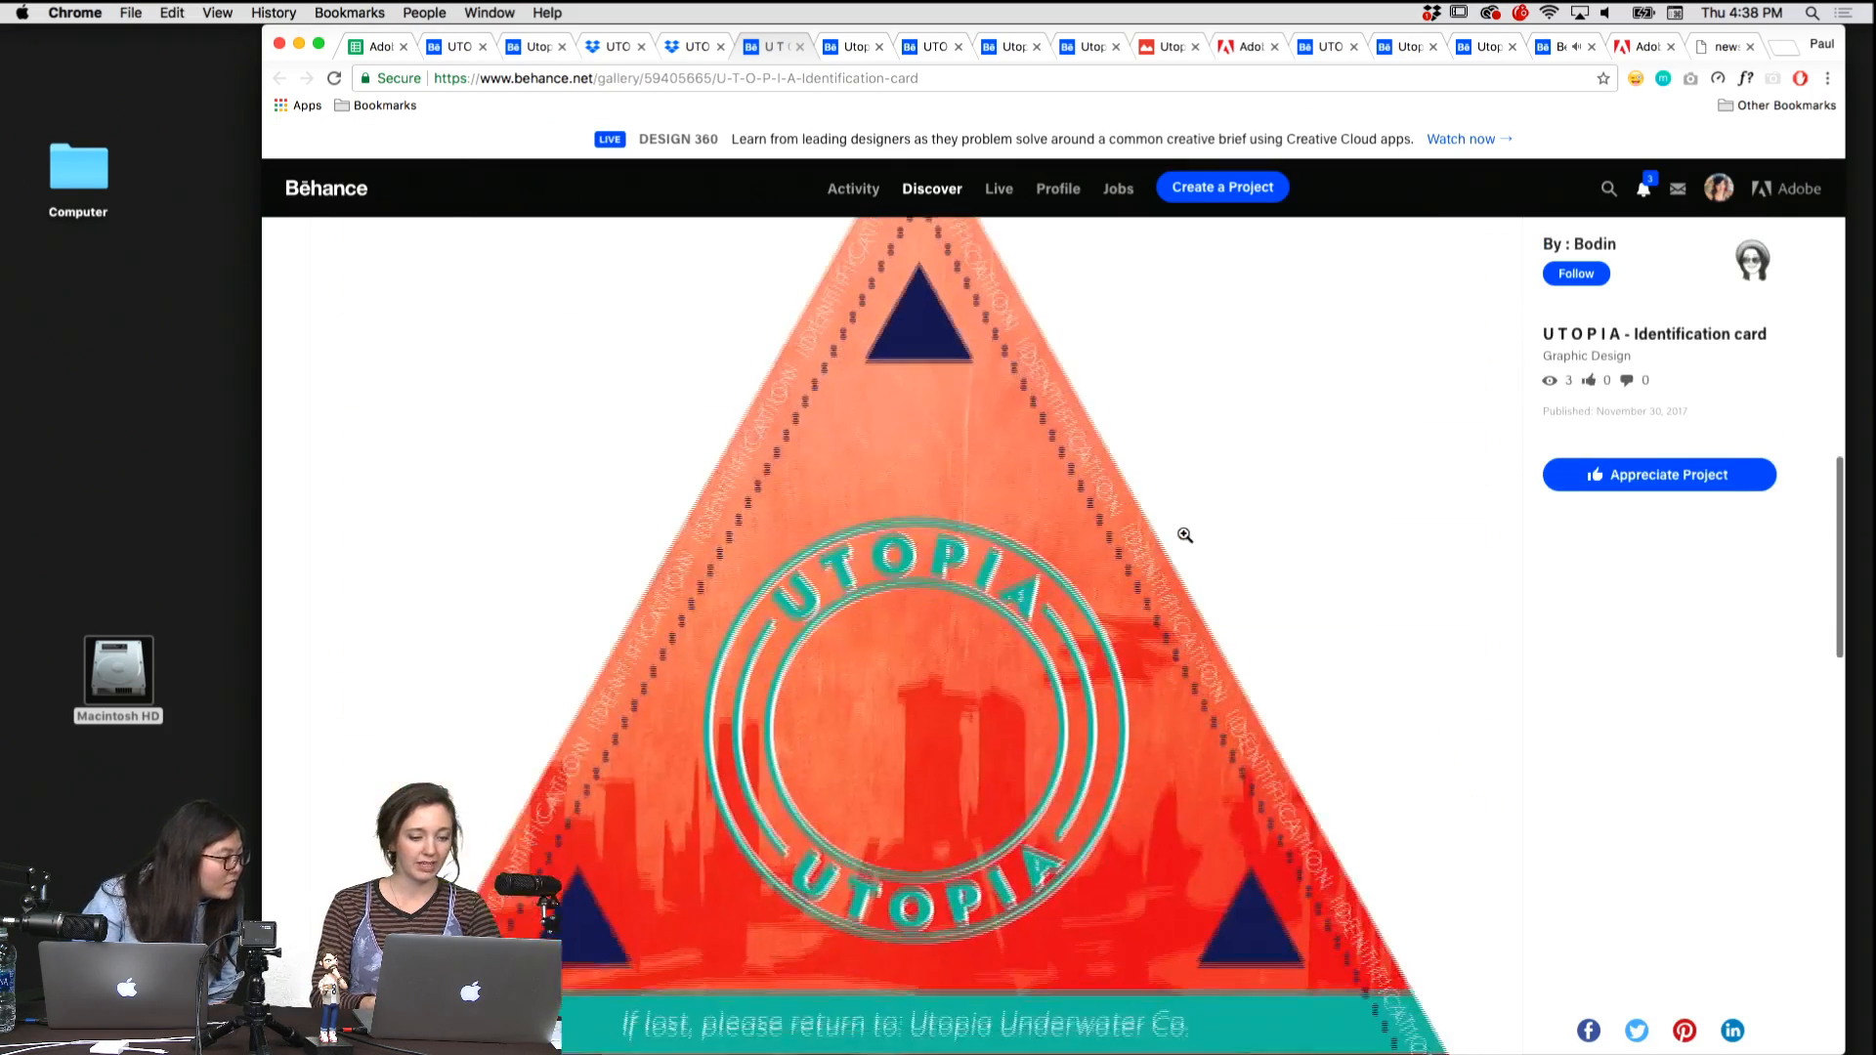
click(890, 587)
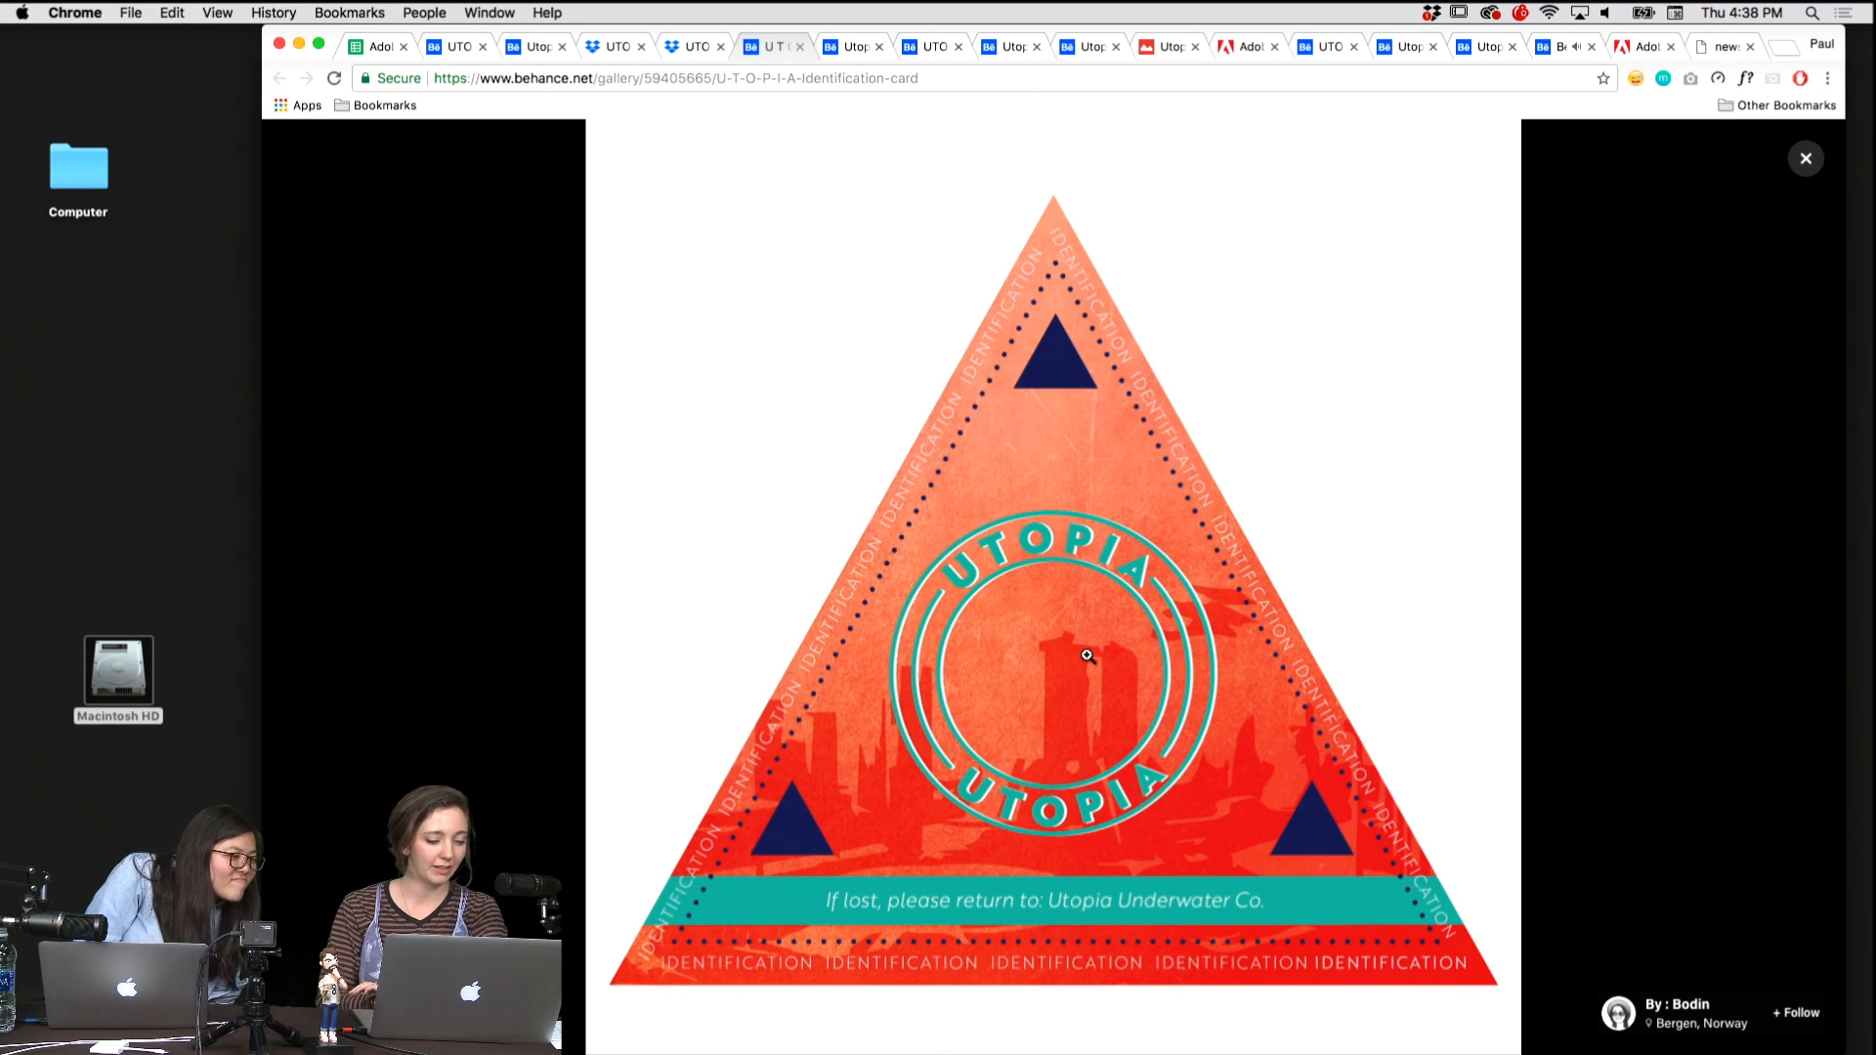
click(1823, 160)
scroll(1292, 465, down, 3)
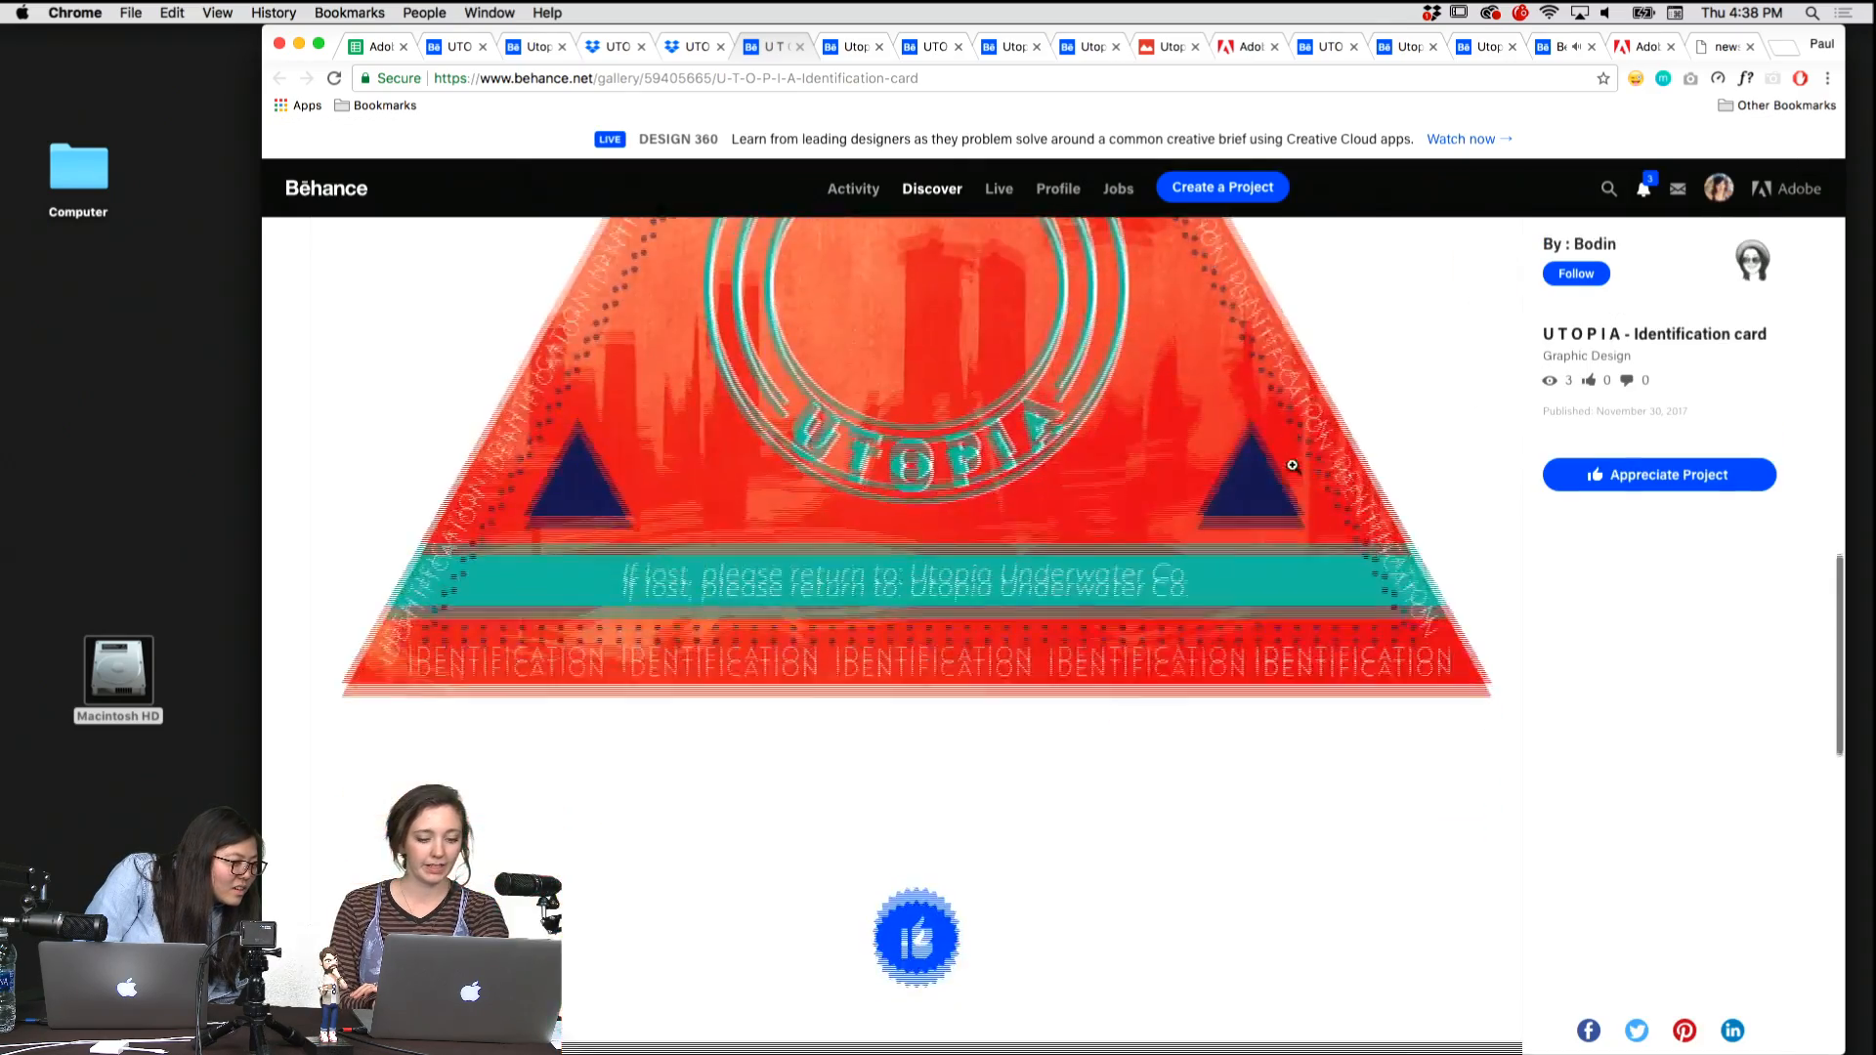
scroll(1292, 465, up, 10)
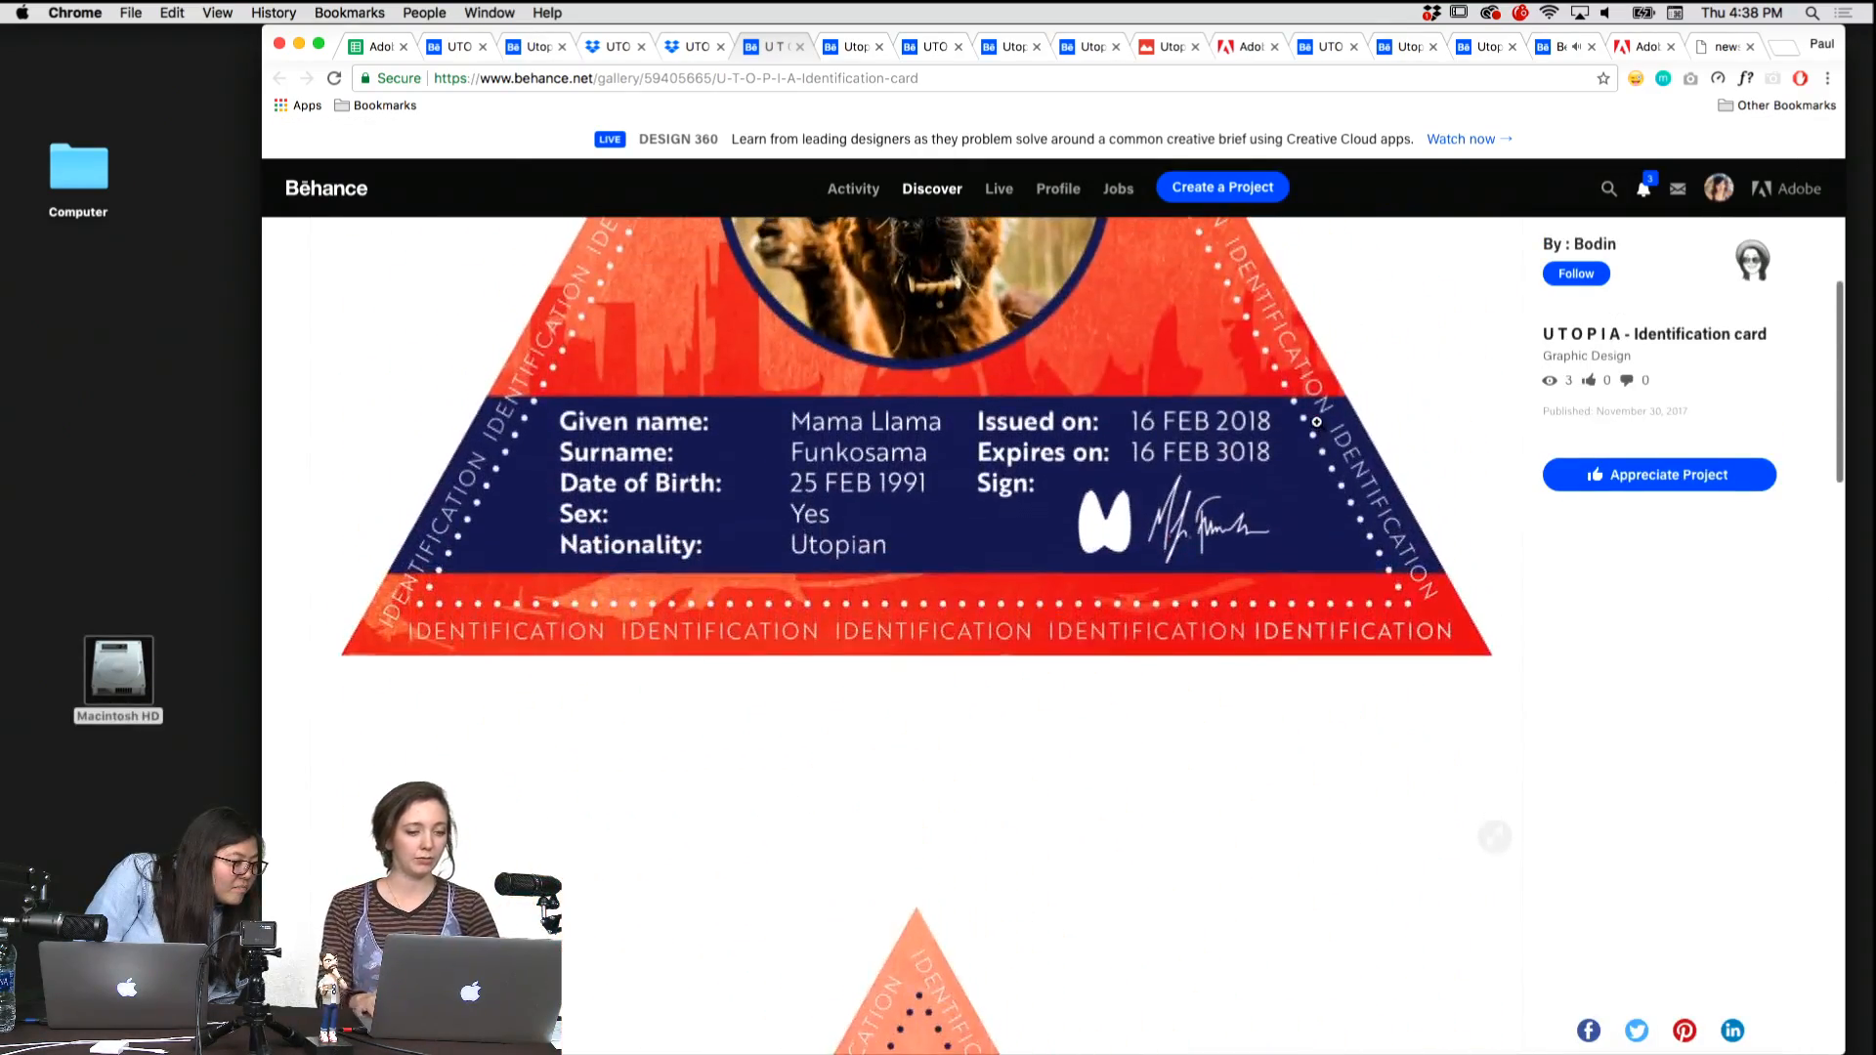
Bring up the Dropbox entries UTOPIA Citizen.jpg and UTOPIA-id.pdf and examine both card designs.
key(super+alt+Left)
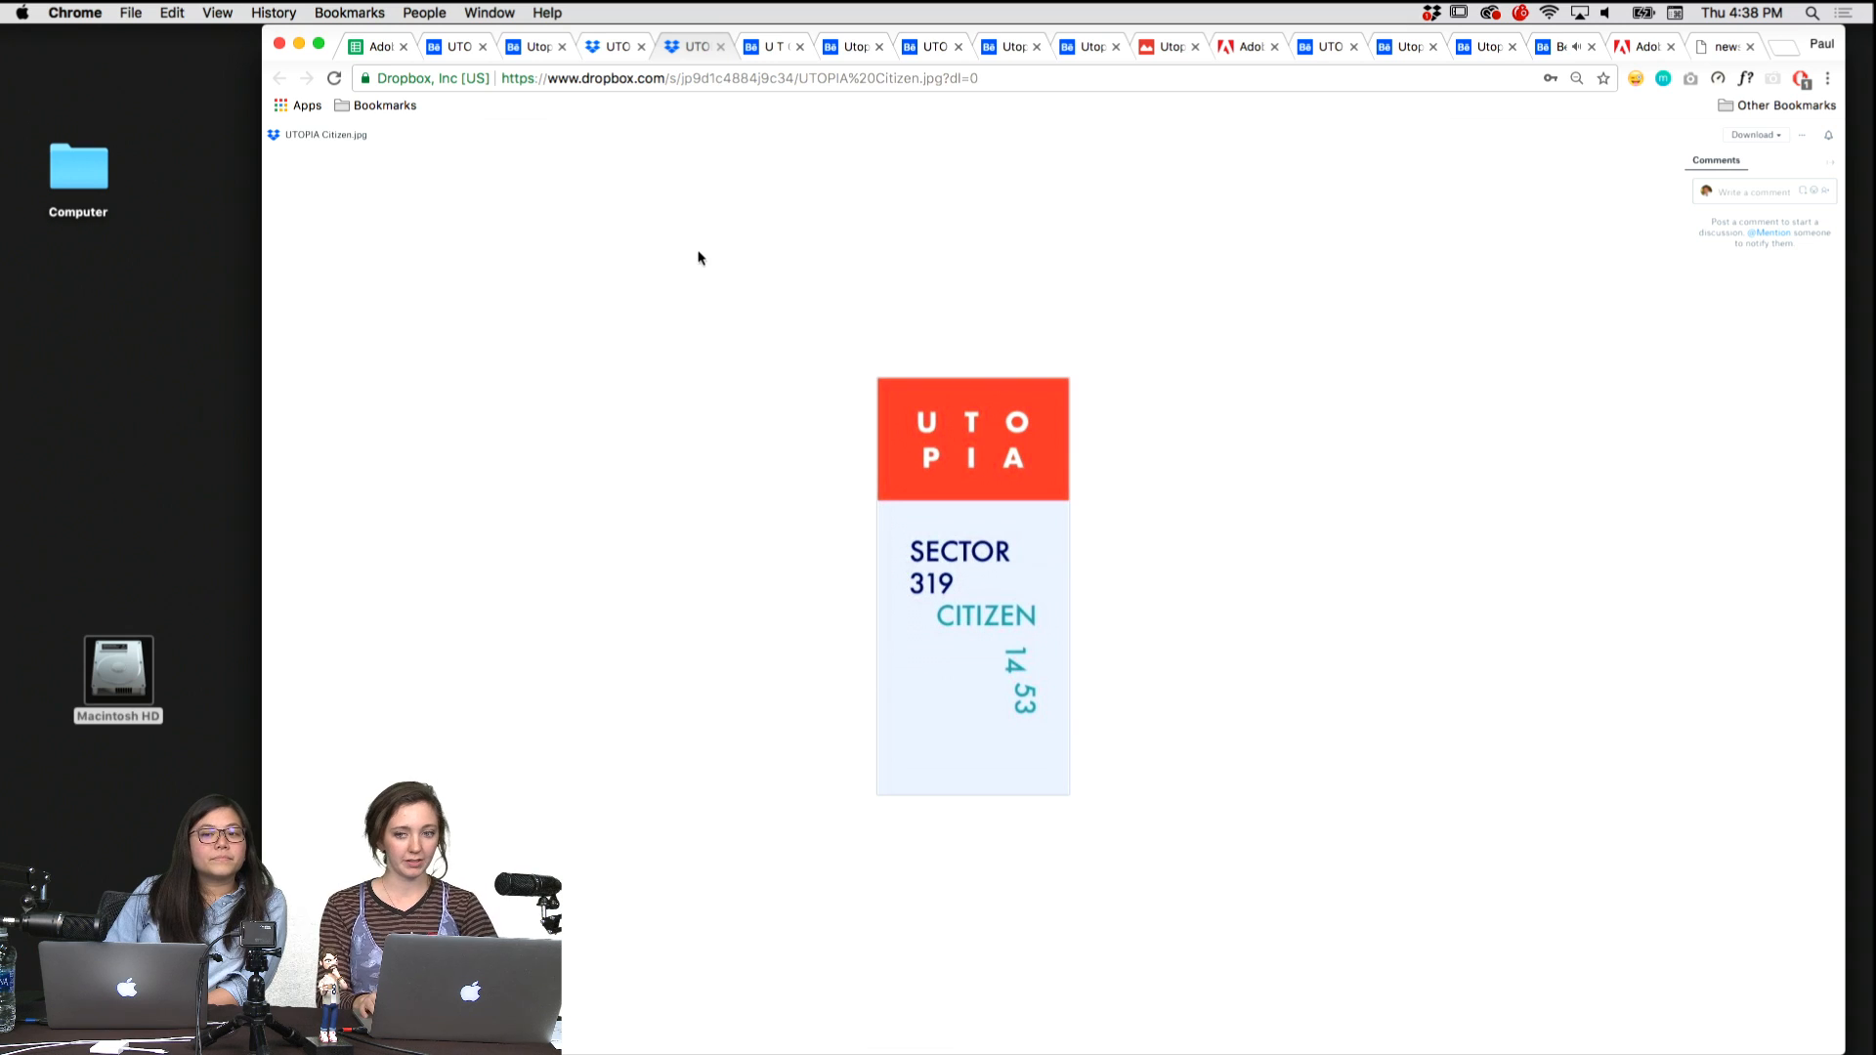
key(ctrl+shift+Tab)
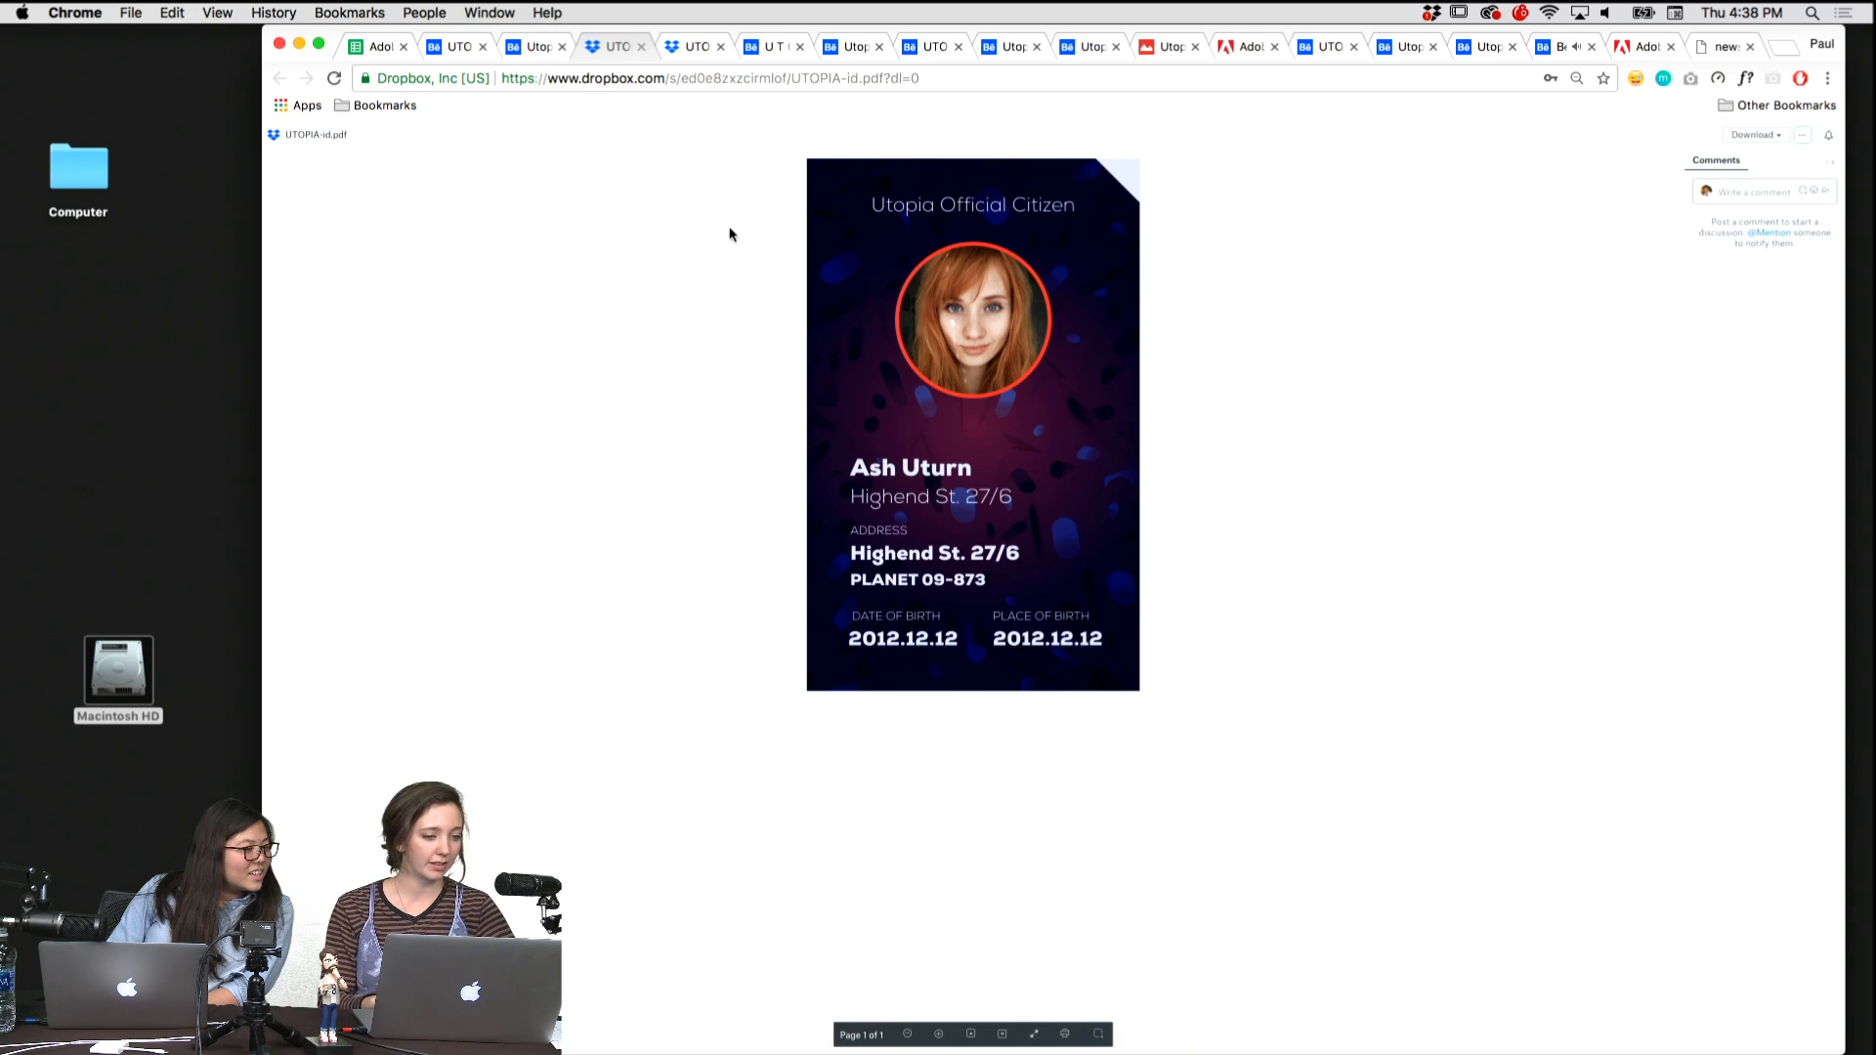
Bring up the Utopia ID project with the UTOPIA MULTI PASS card and review its full layout and alien portrait.
key(super+alt+Left)
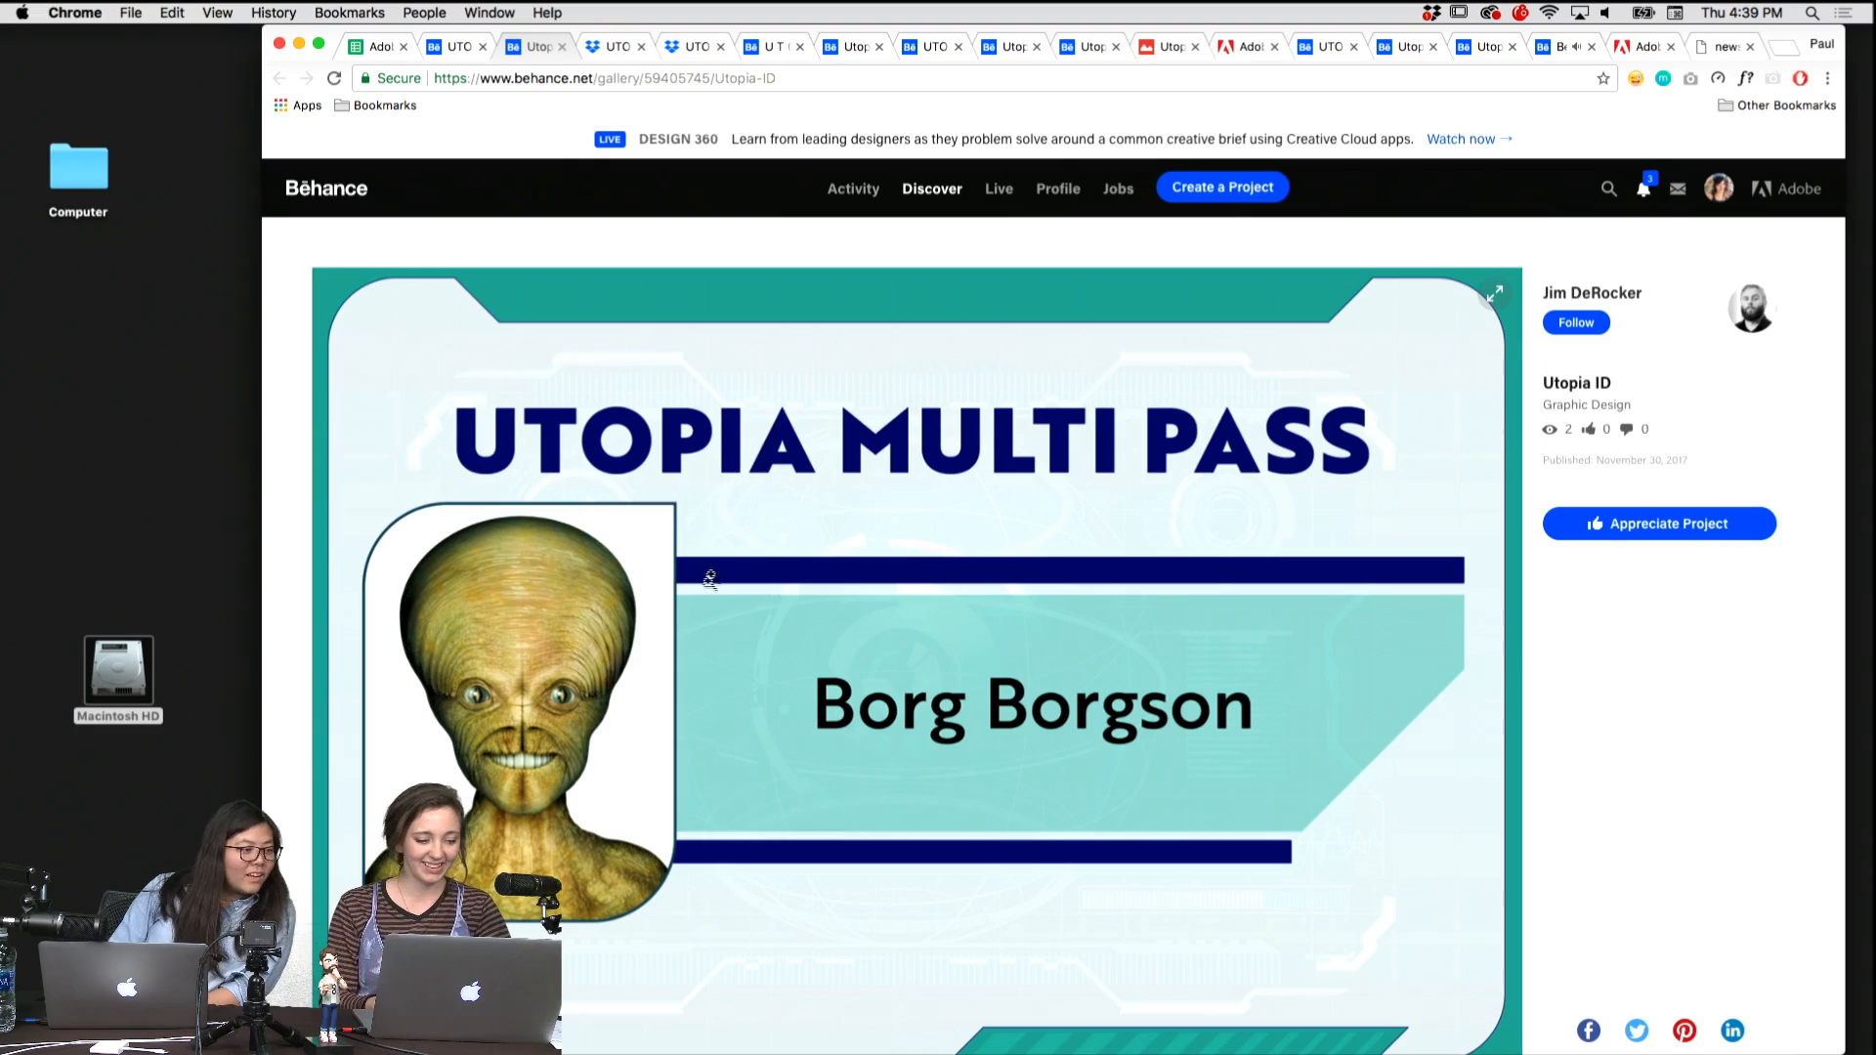
scroll(704, 589, down, 2)
scroll(704, 588, down, 3)
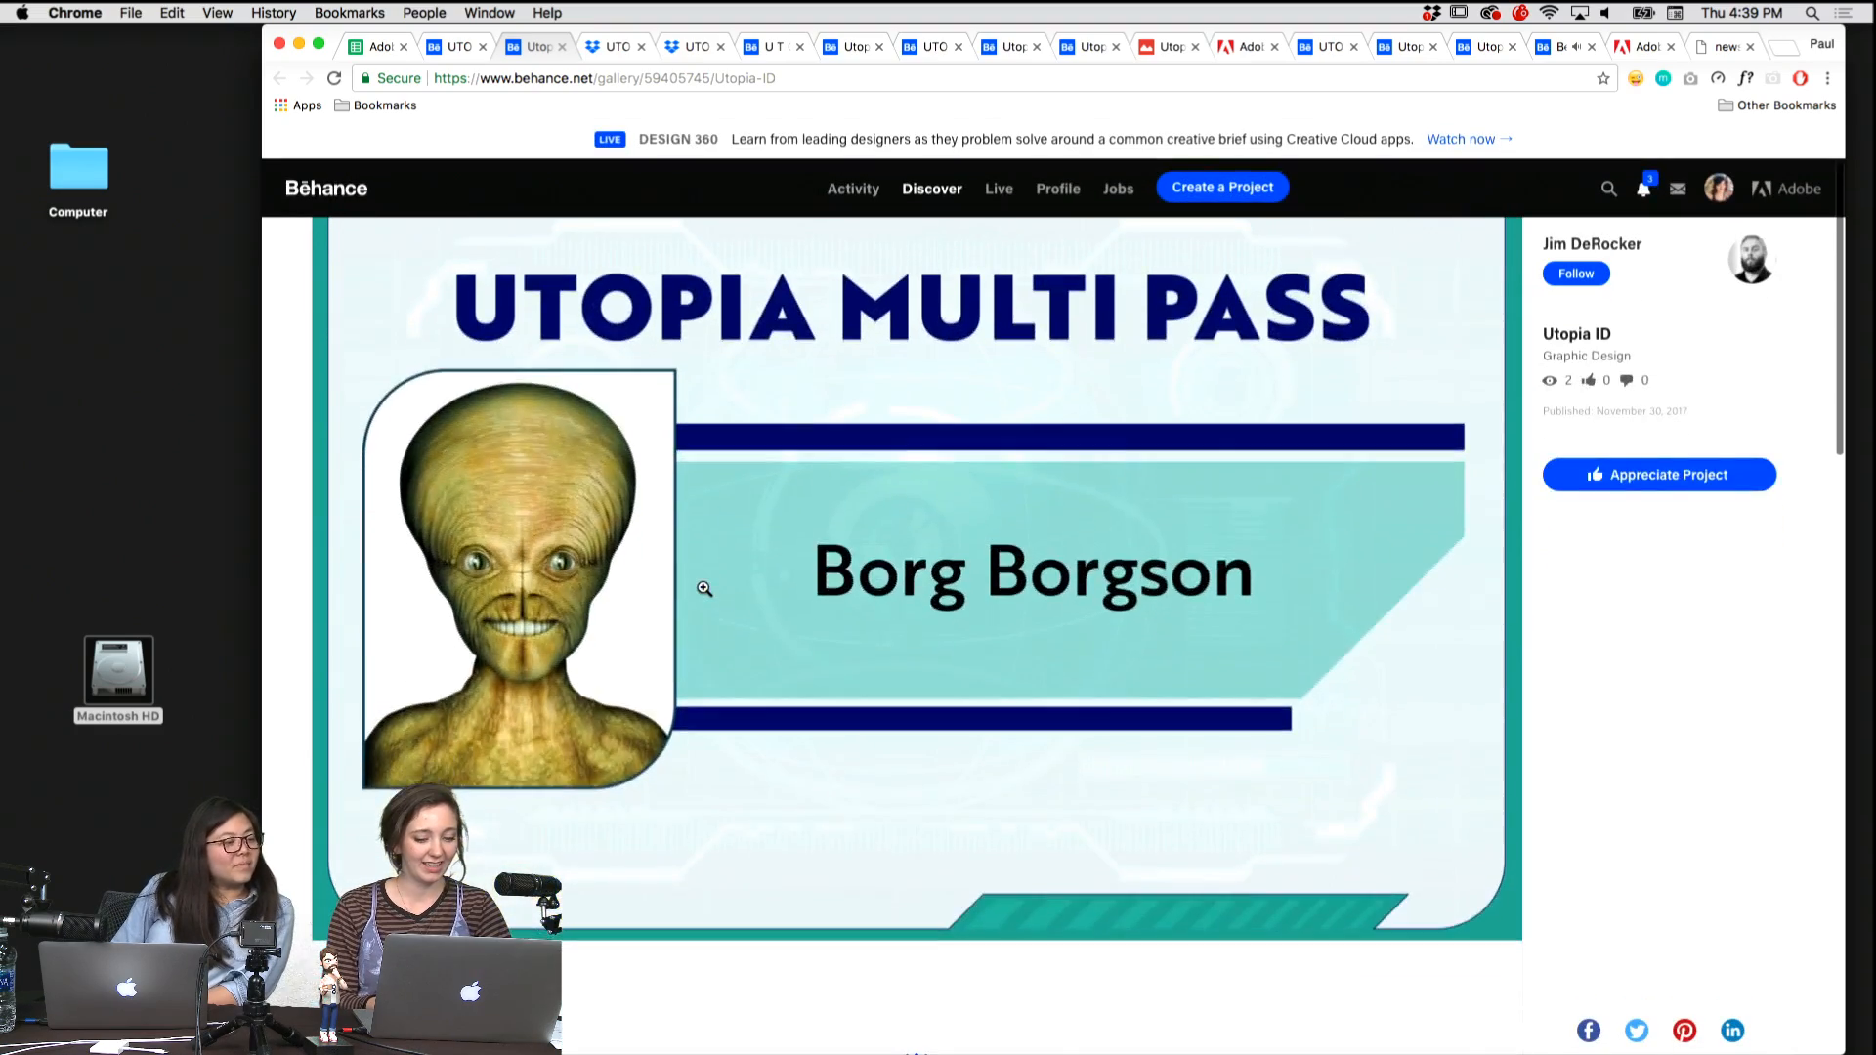
scroll(703, 589, up, 2)
scroll(704, 588, up, 2)
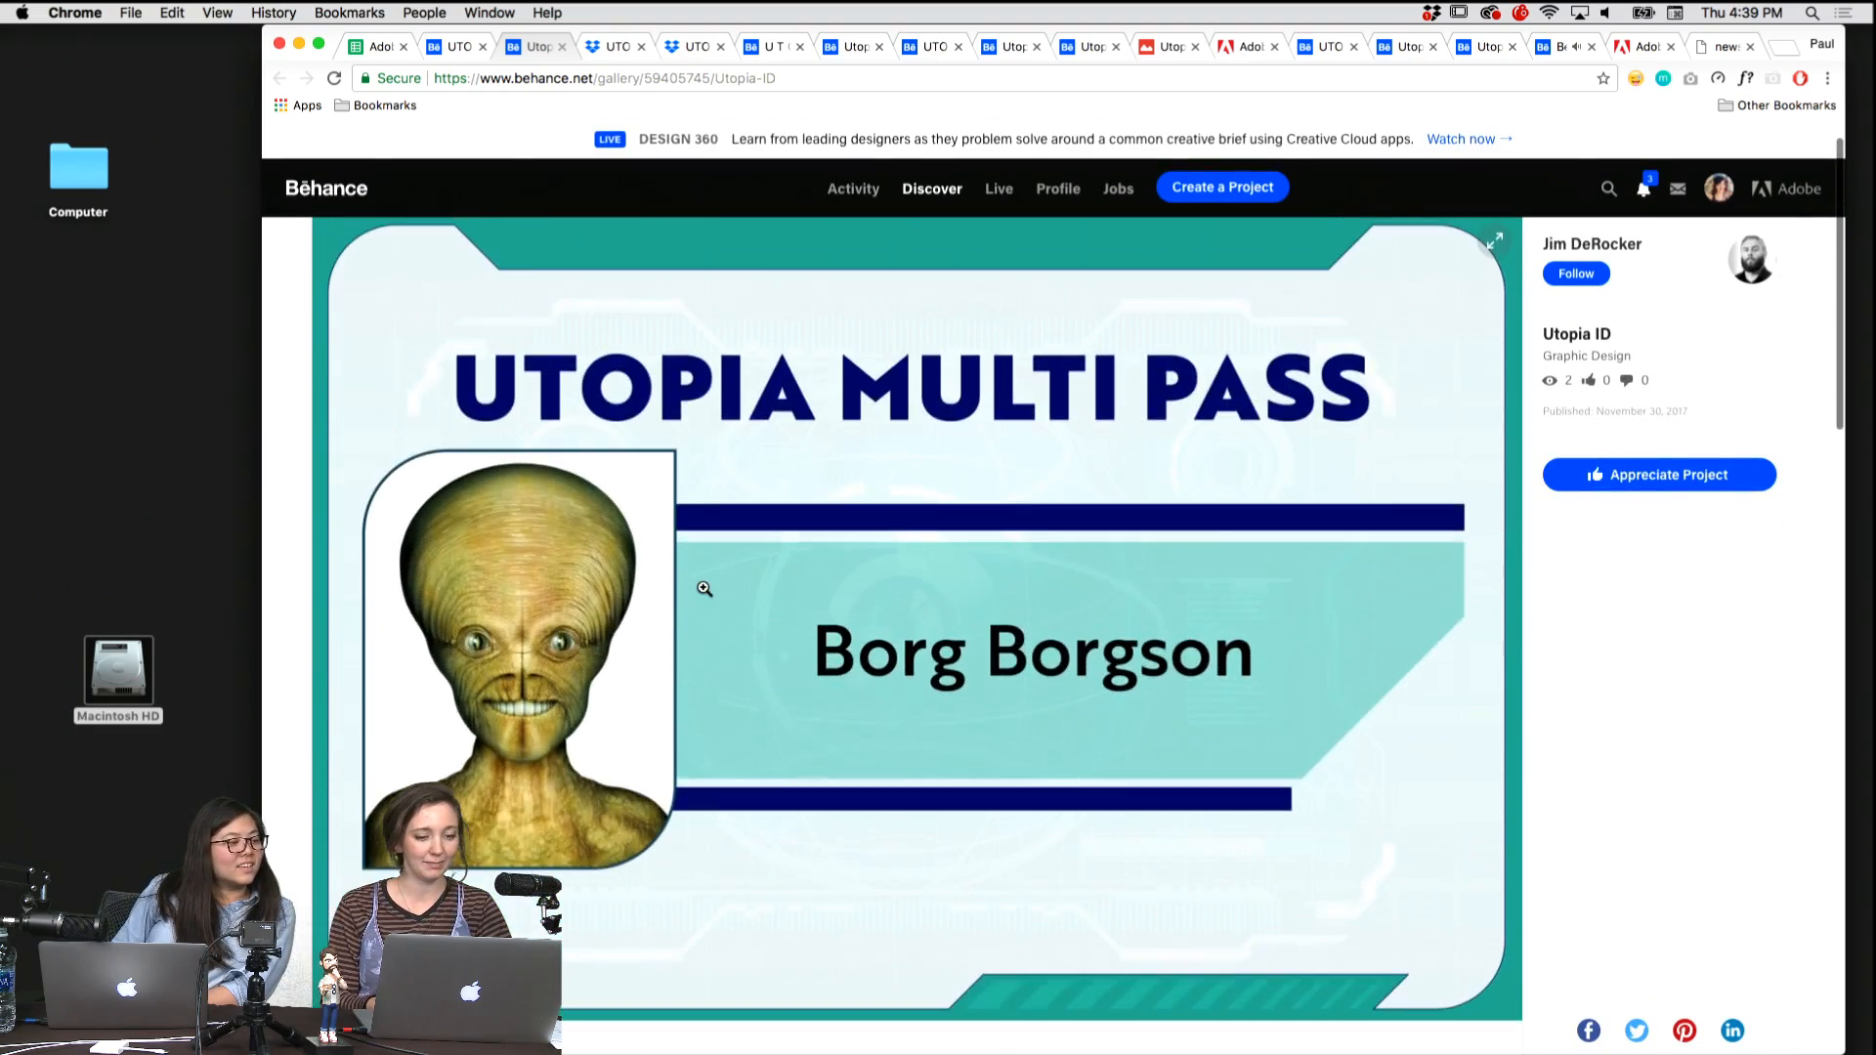
scroll(406, 617, up, 2)
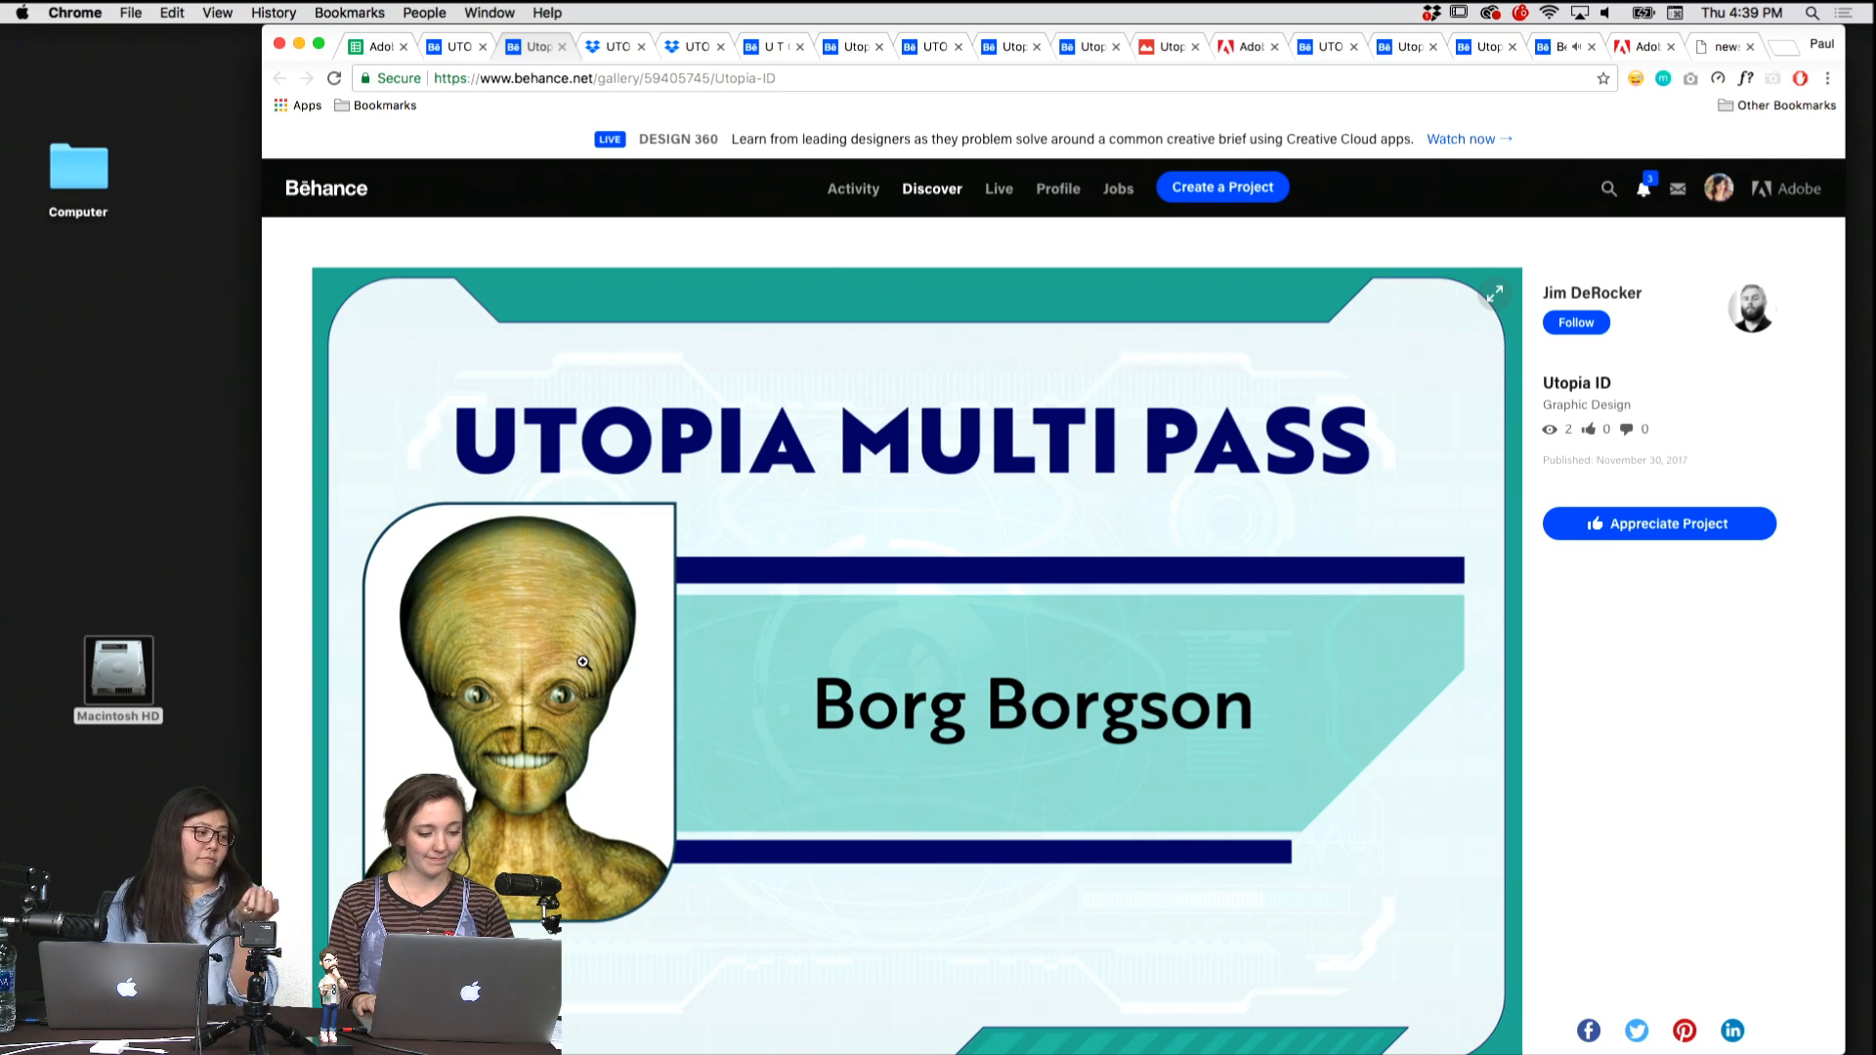
Bring up the UTOPIA Flight ID project and review the pilot card's portrait, address, skills and fun fact sections.
key(ctrl+shift+Tab)
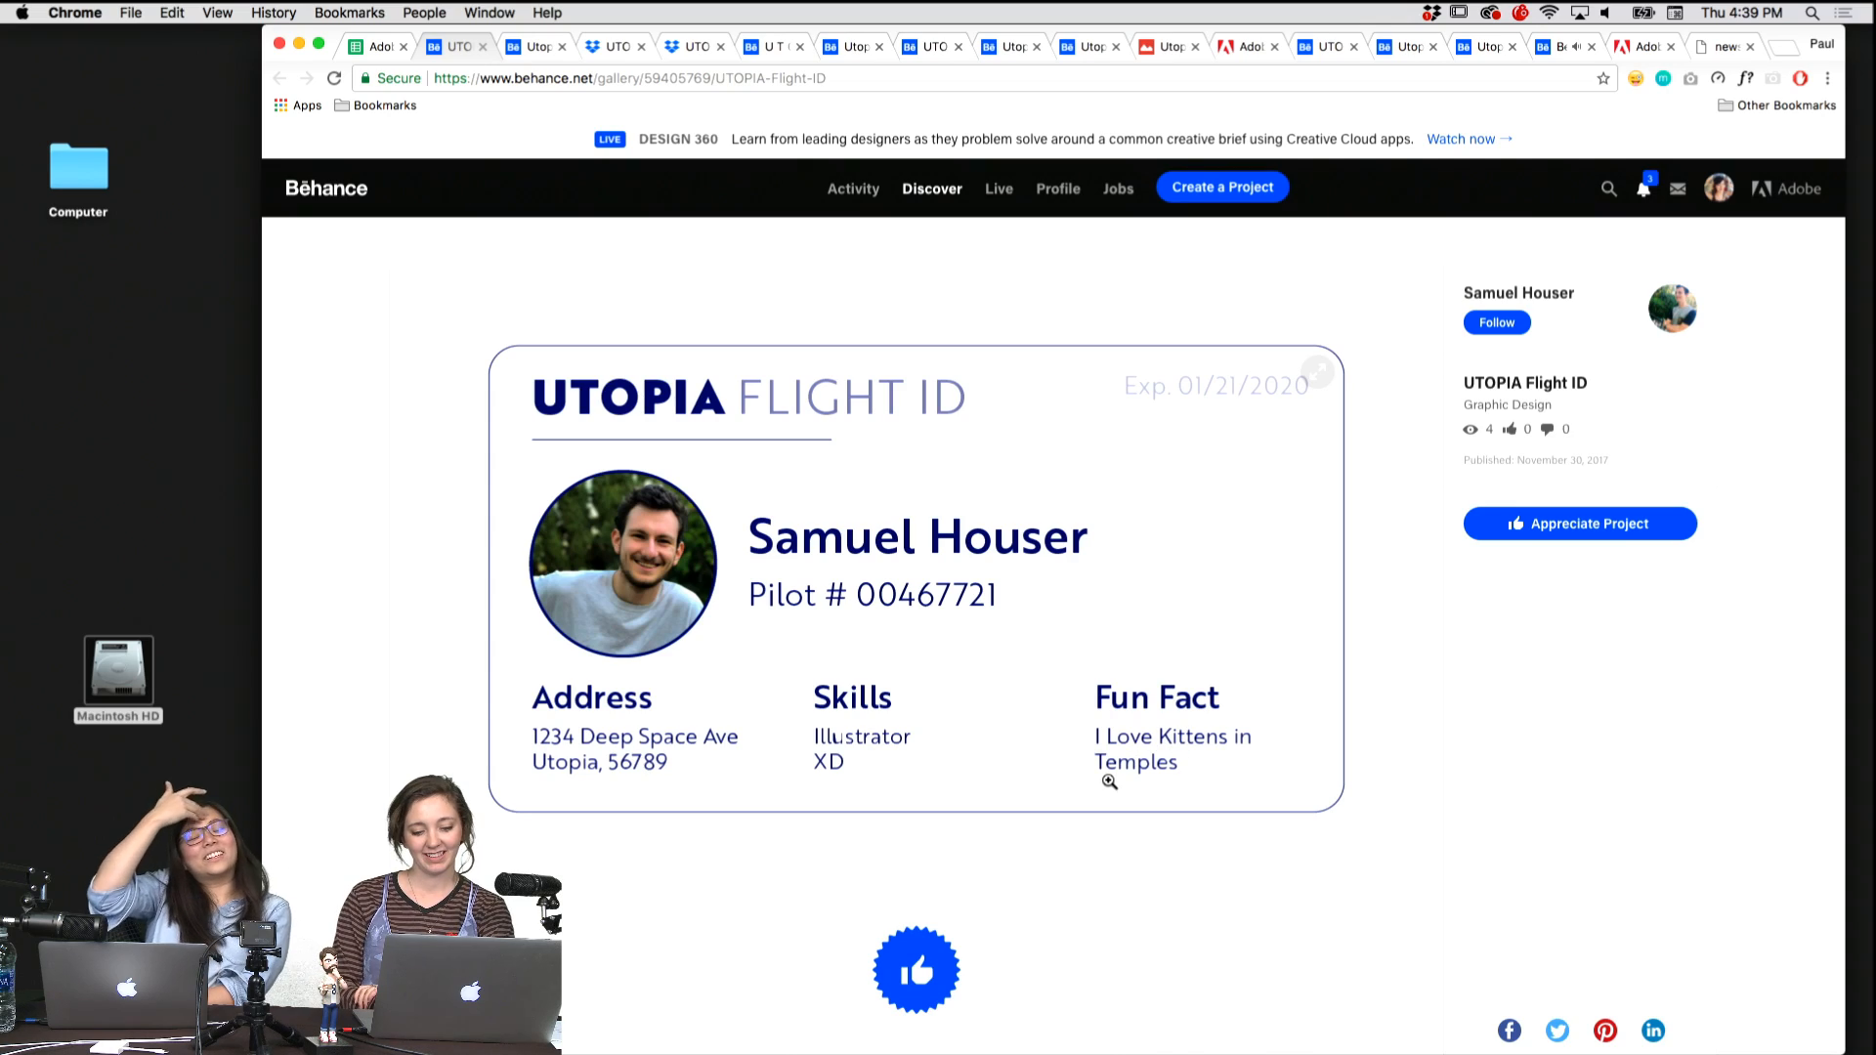
scroll(1109, 782, down, 5)
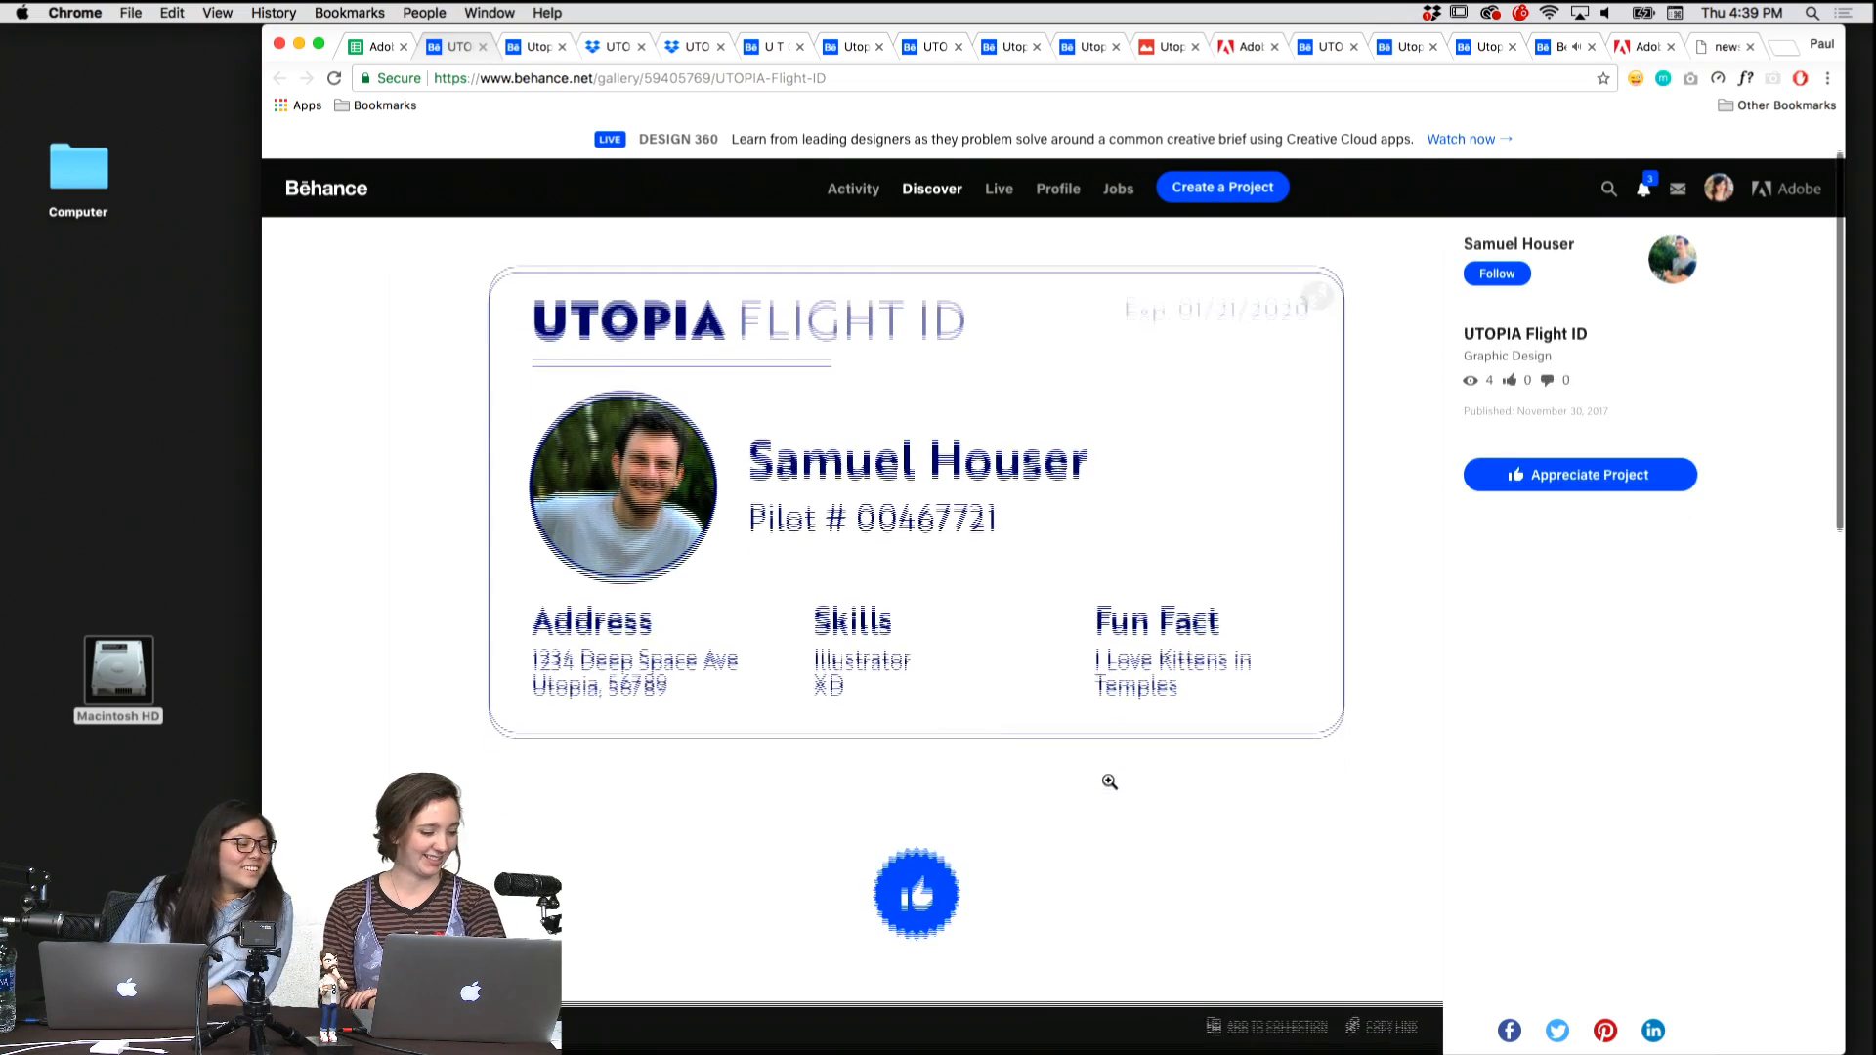
scroll(1109, 782, up, 5)
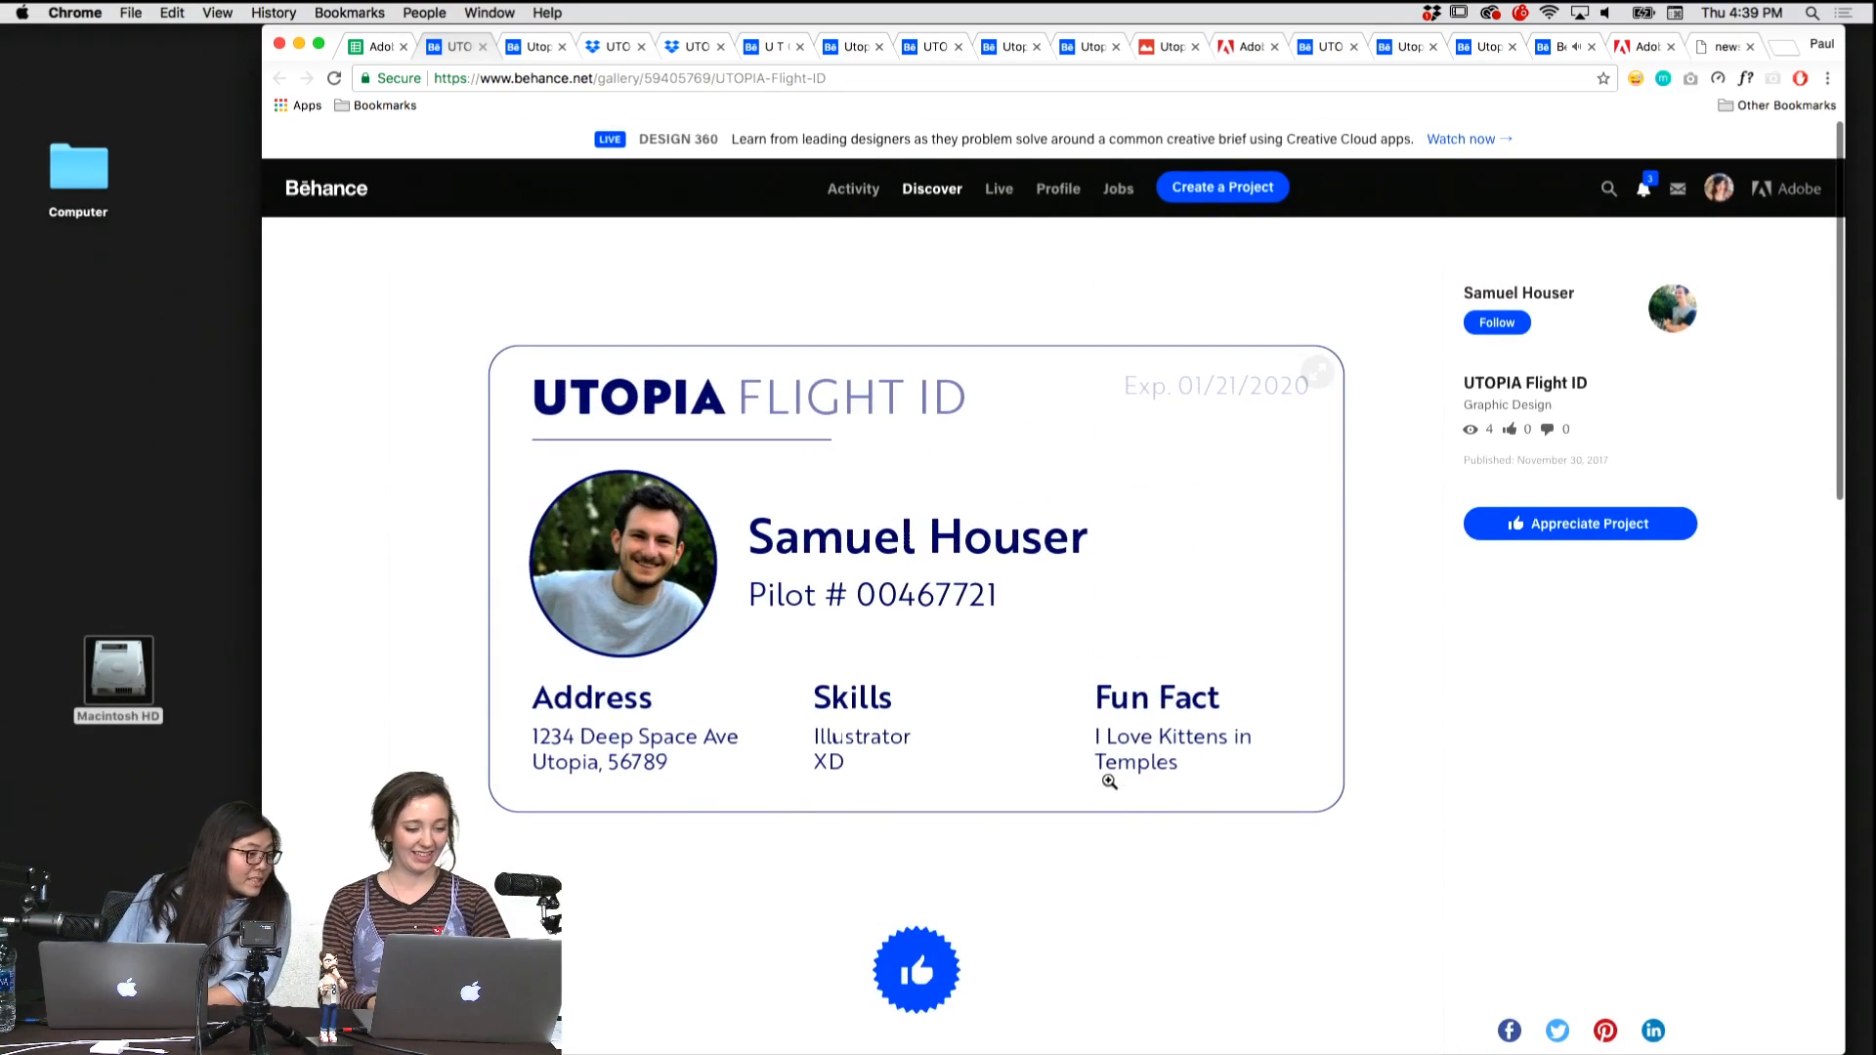
Revisit the Flight ID, Multi Pass and two Dropbox card entries to compare them with one another.
click(617, 49)
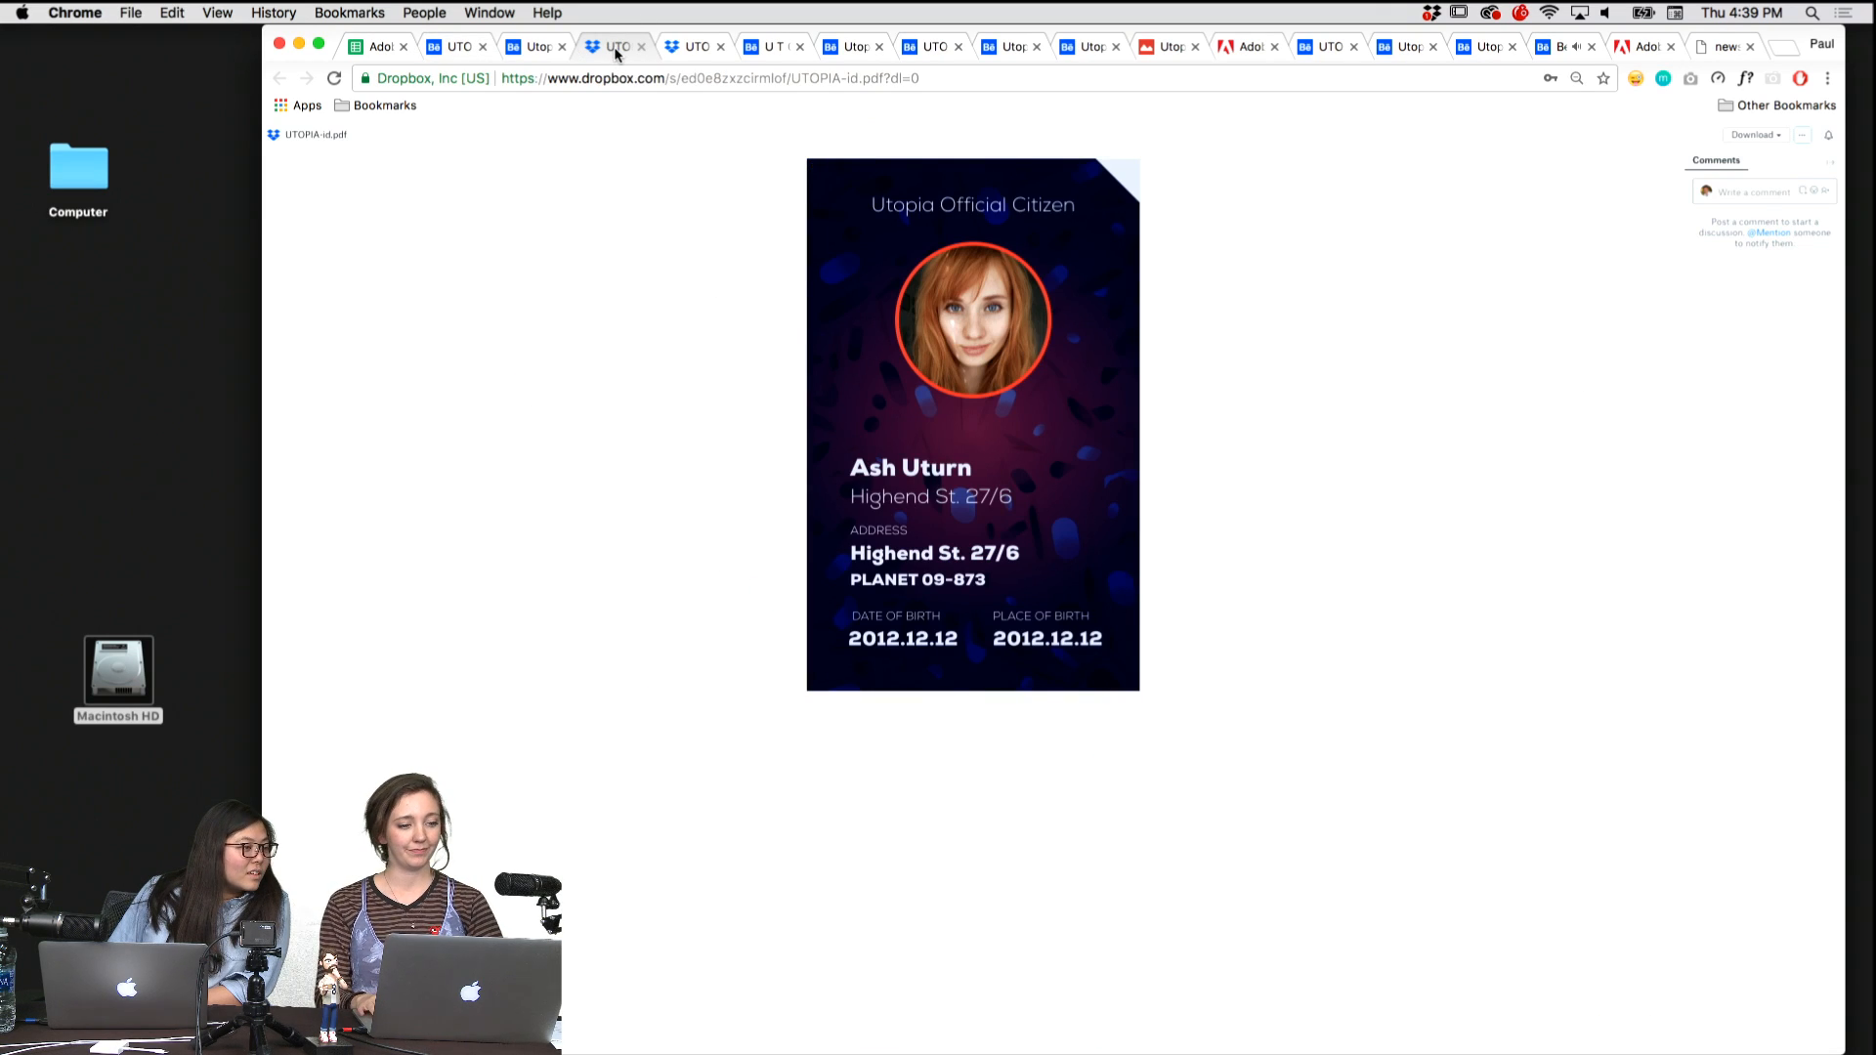
key(super+alt+Left)
key(super+alt+Right)
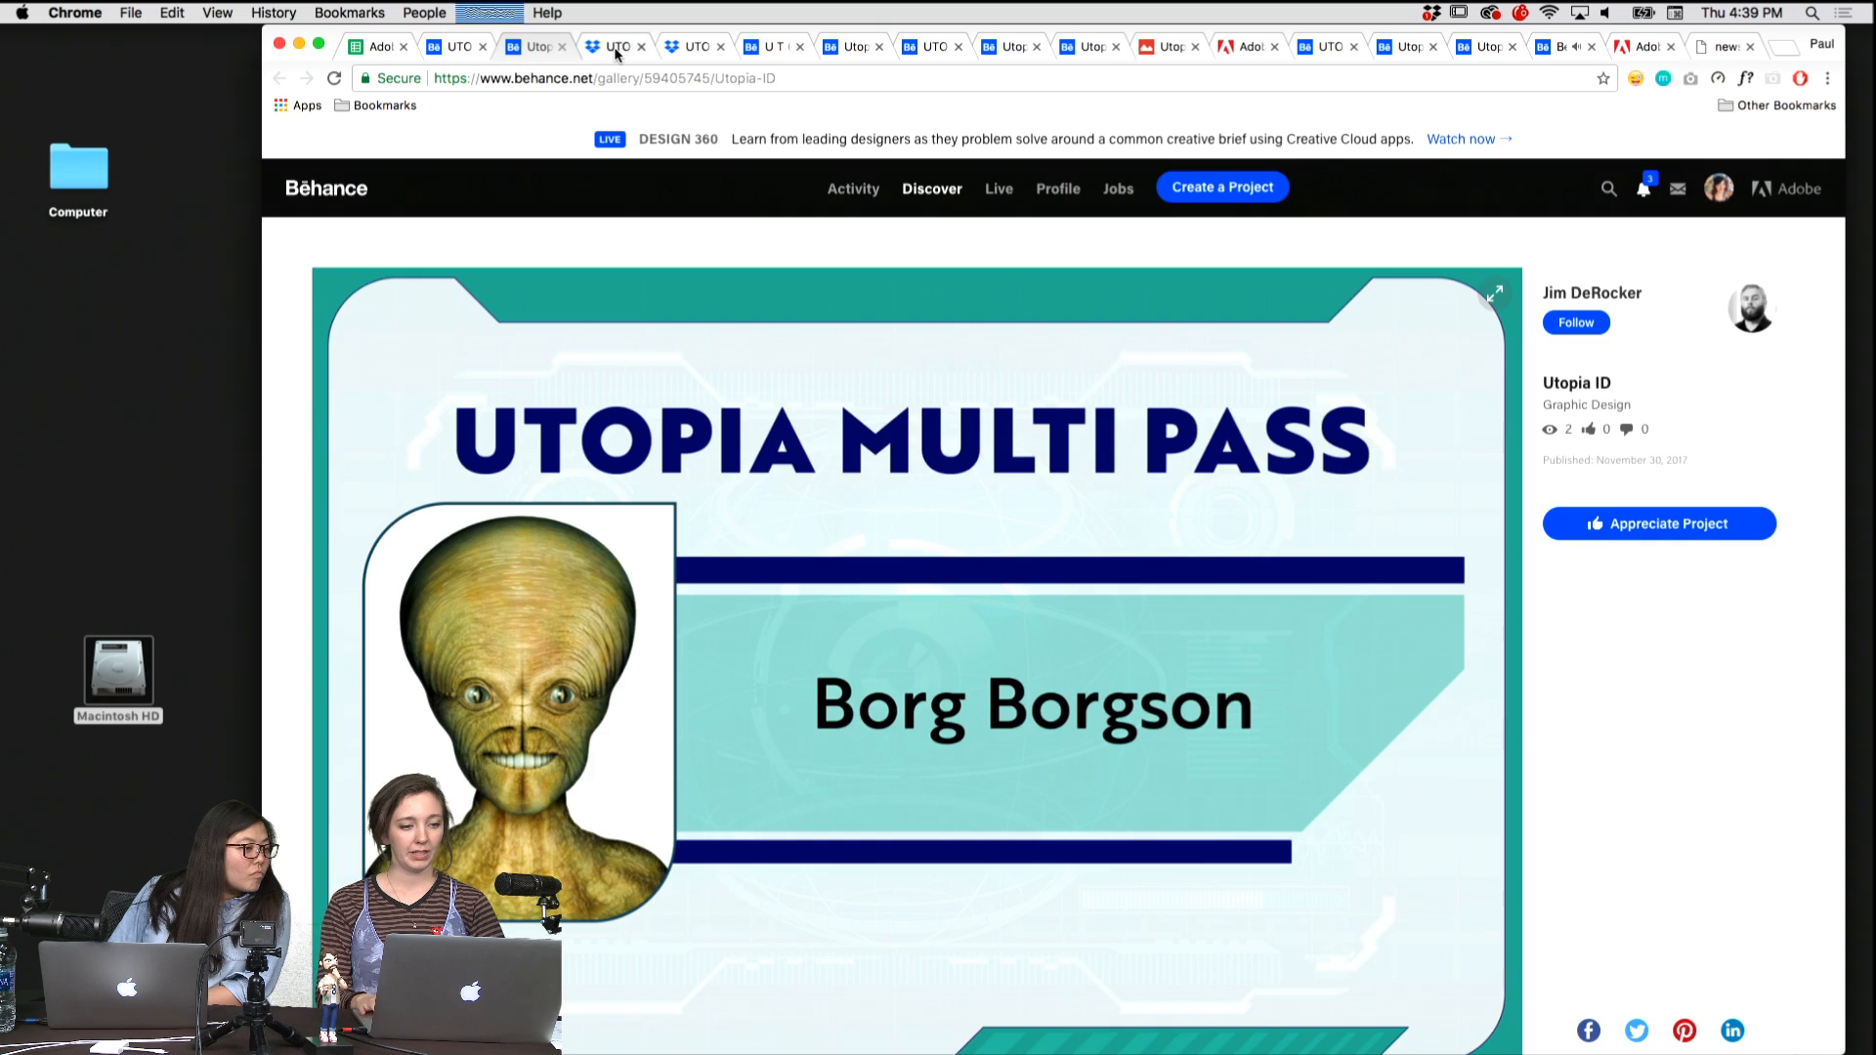
key(super+alt+Right)
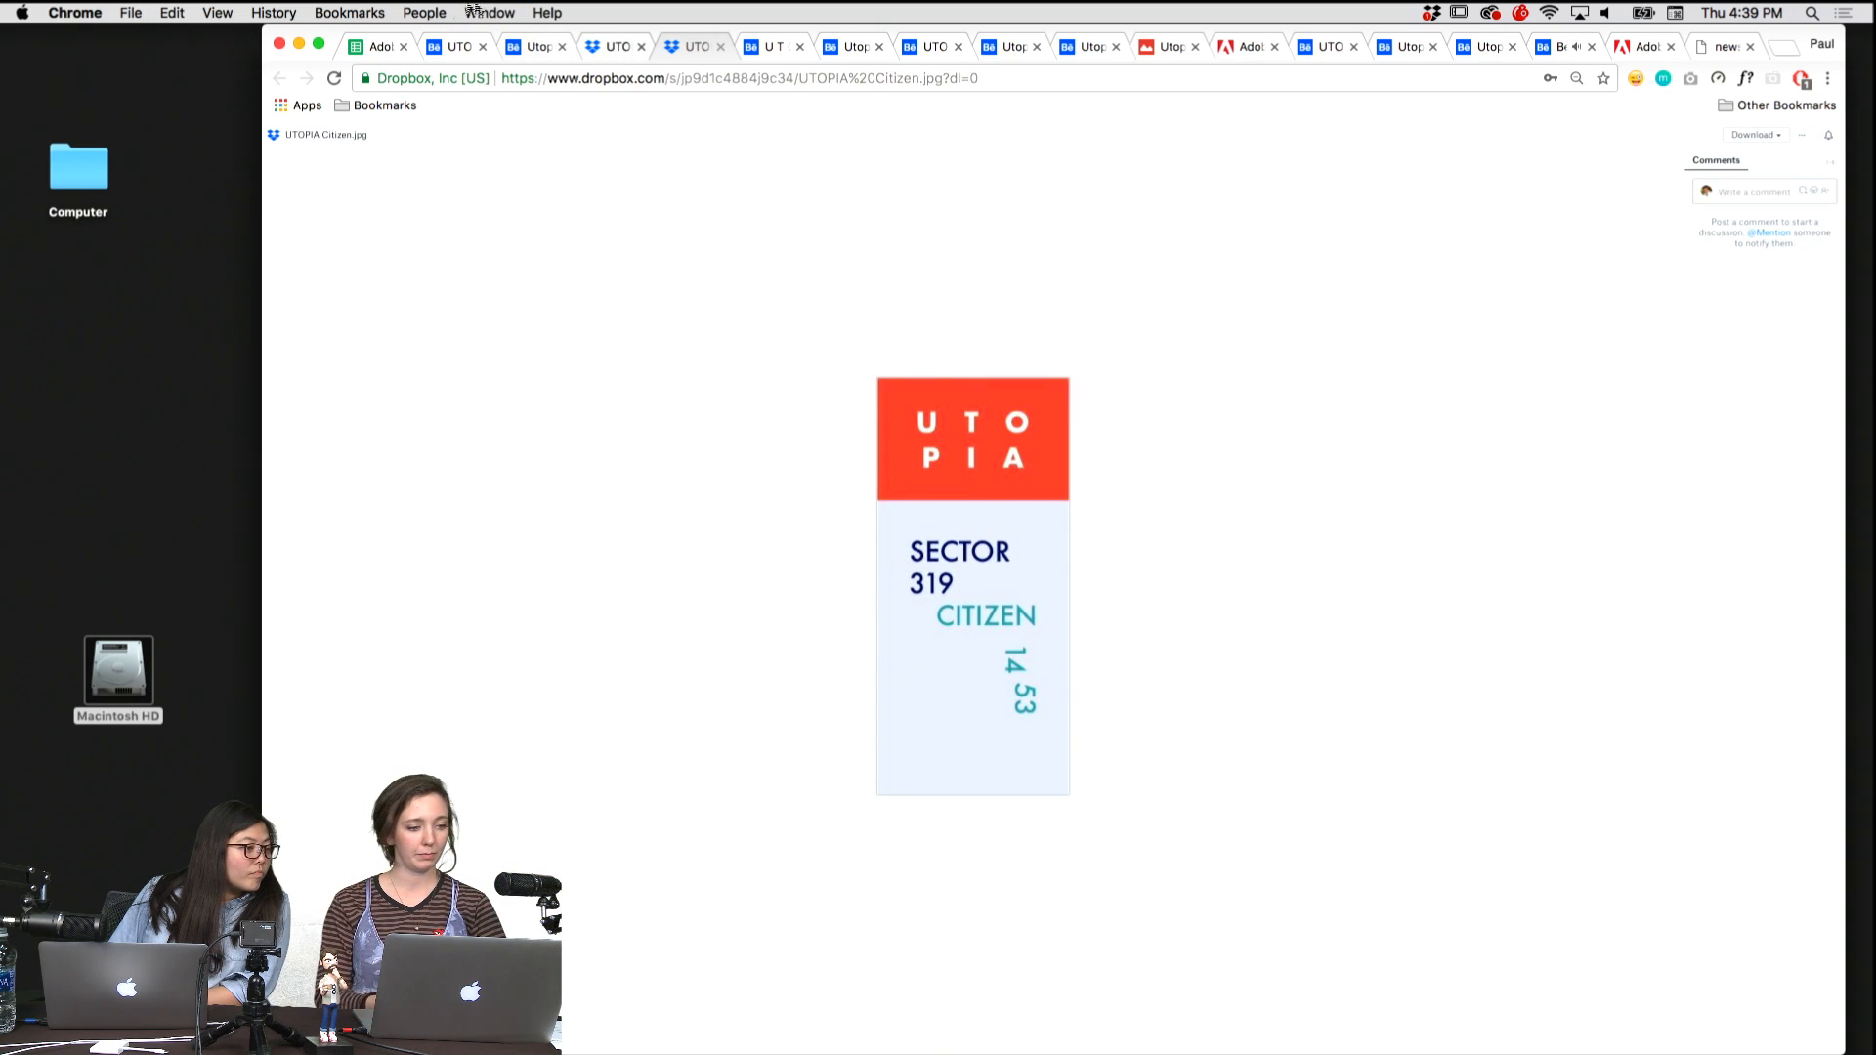
click(451, 49)
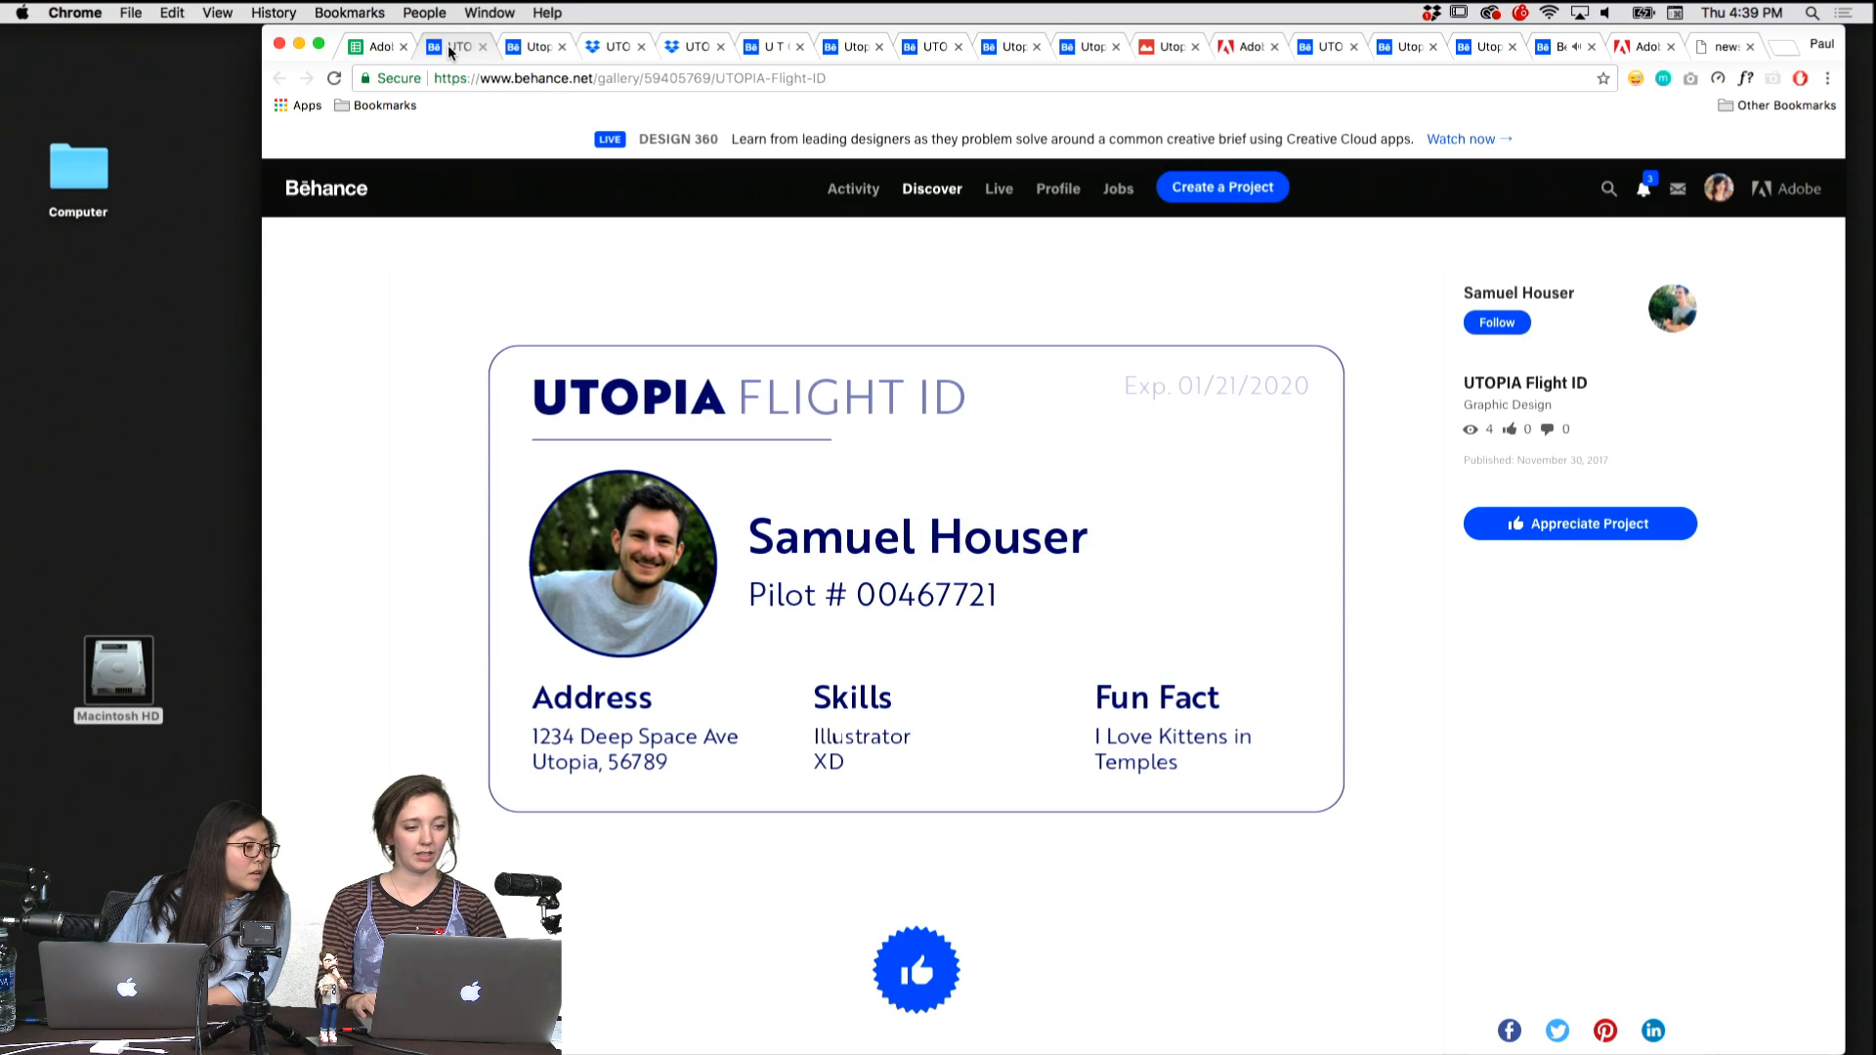
key(super+alt+Right)
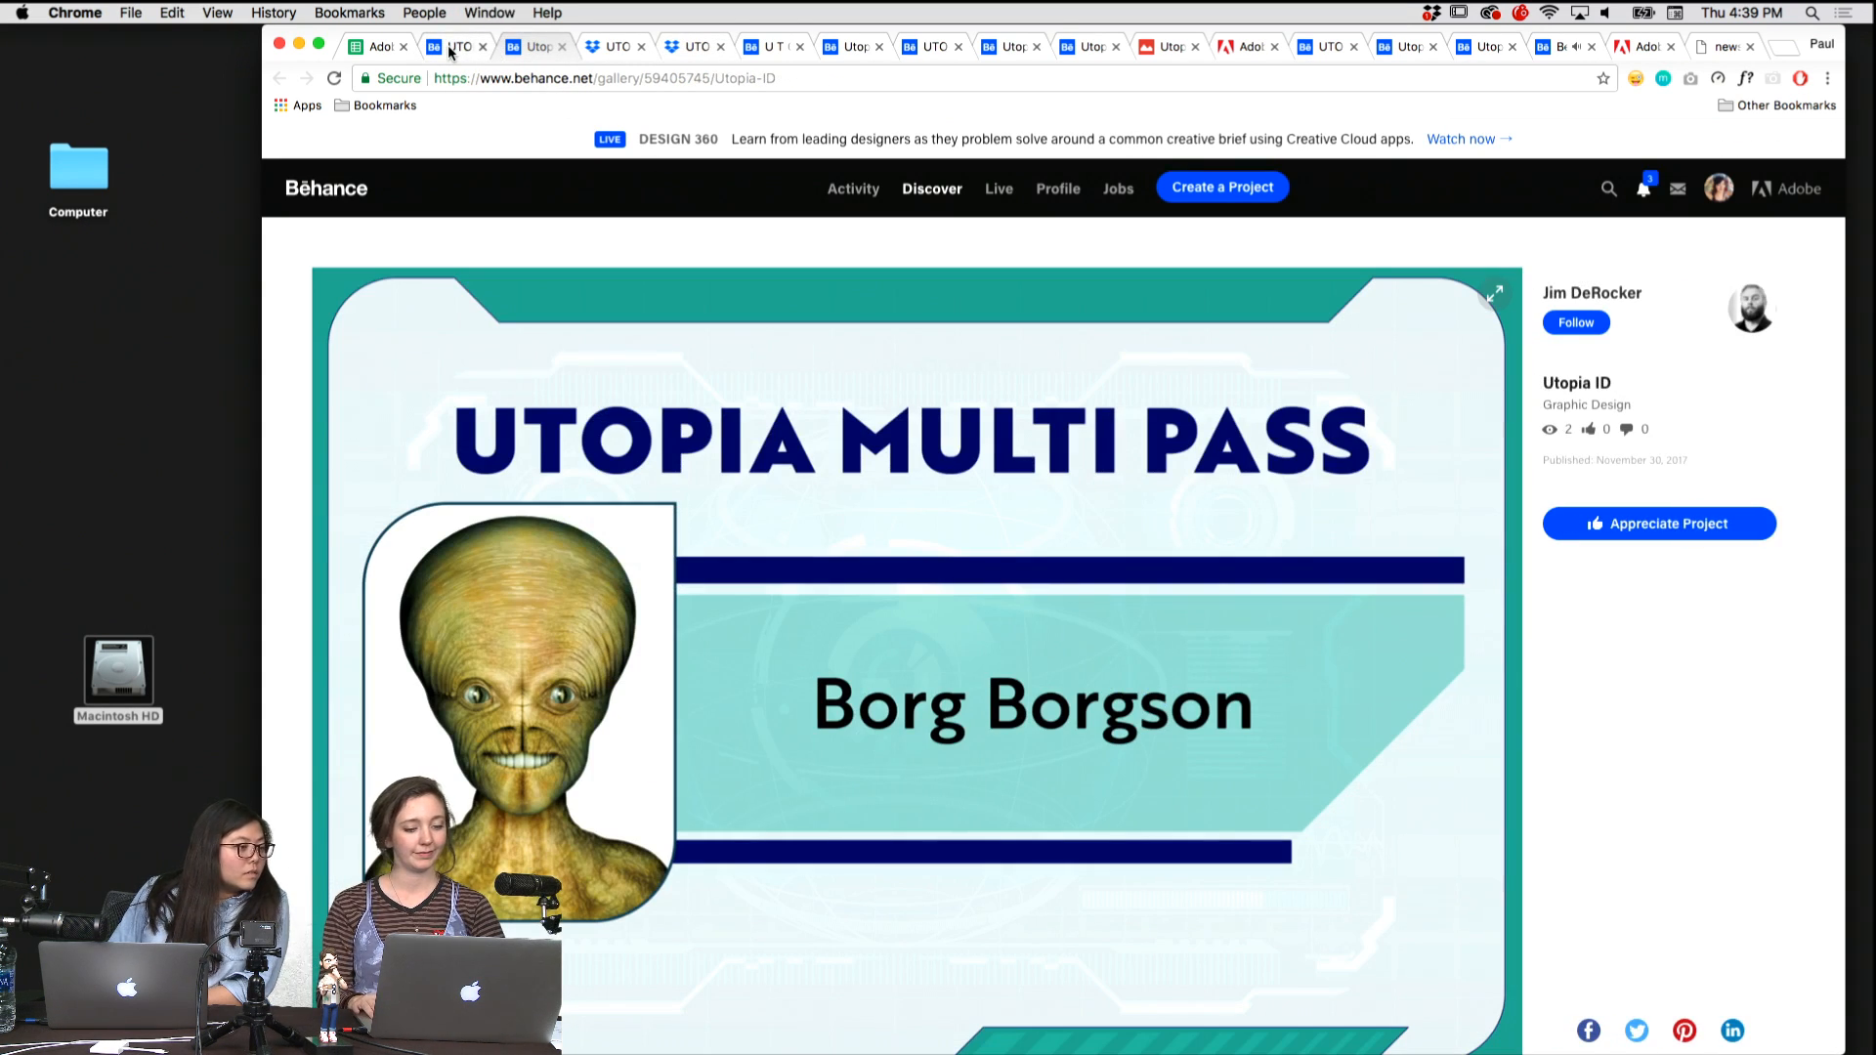
key(super+alt+Right)
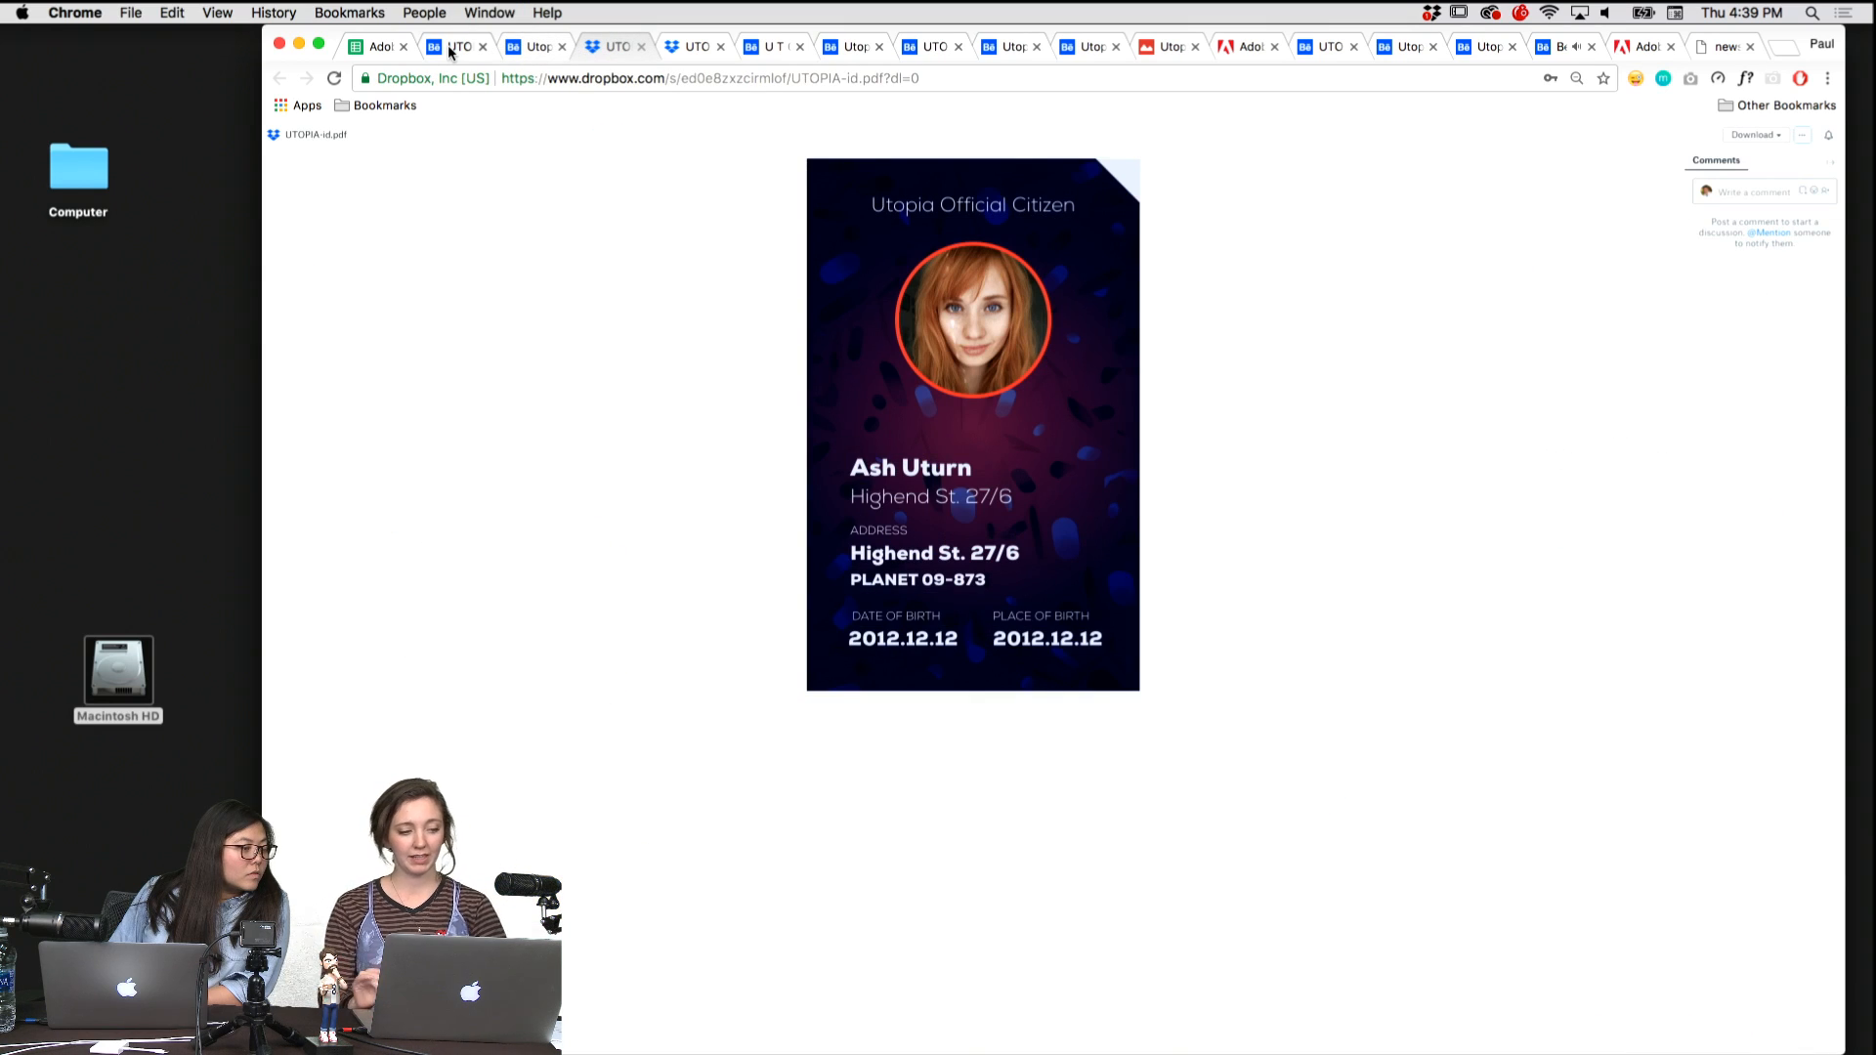
key(super+alt+Right)
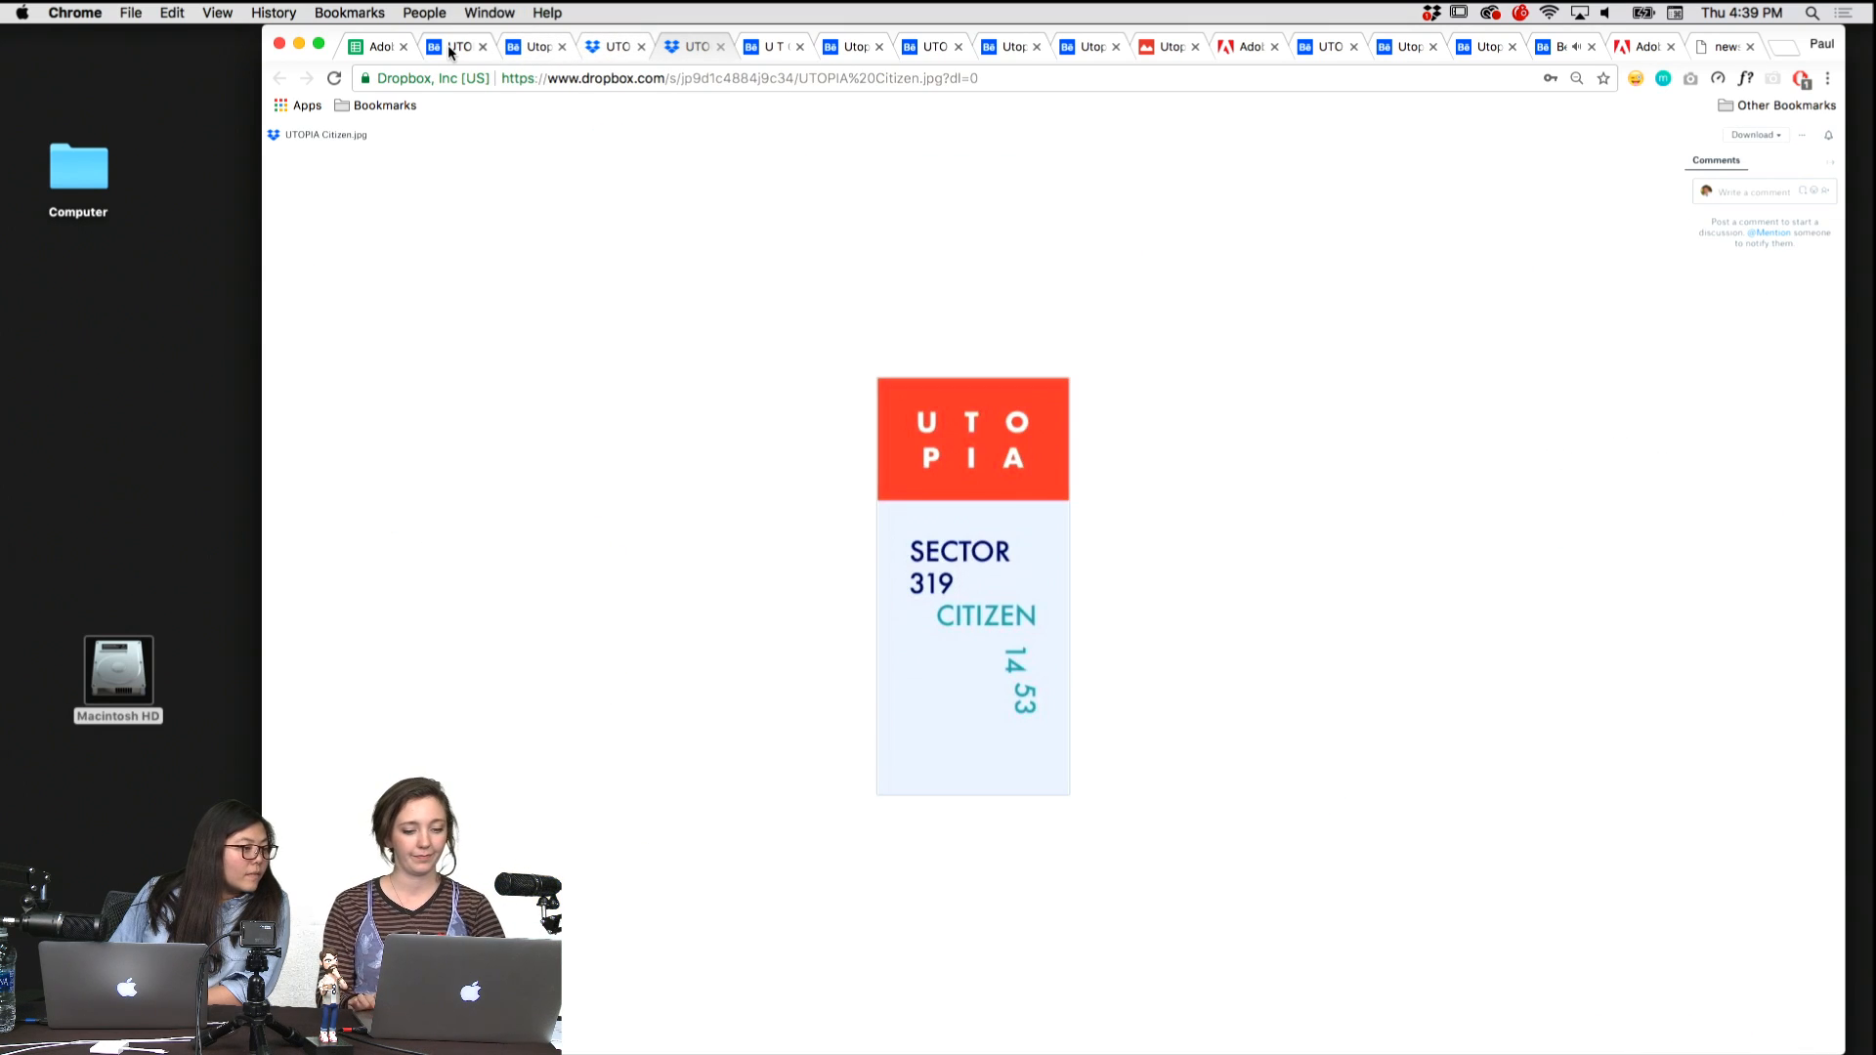
Split the U T O P I A - Identification card project off into its own separate browser window.
key(super+alt+Right)
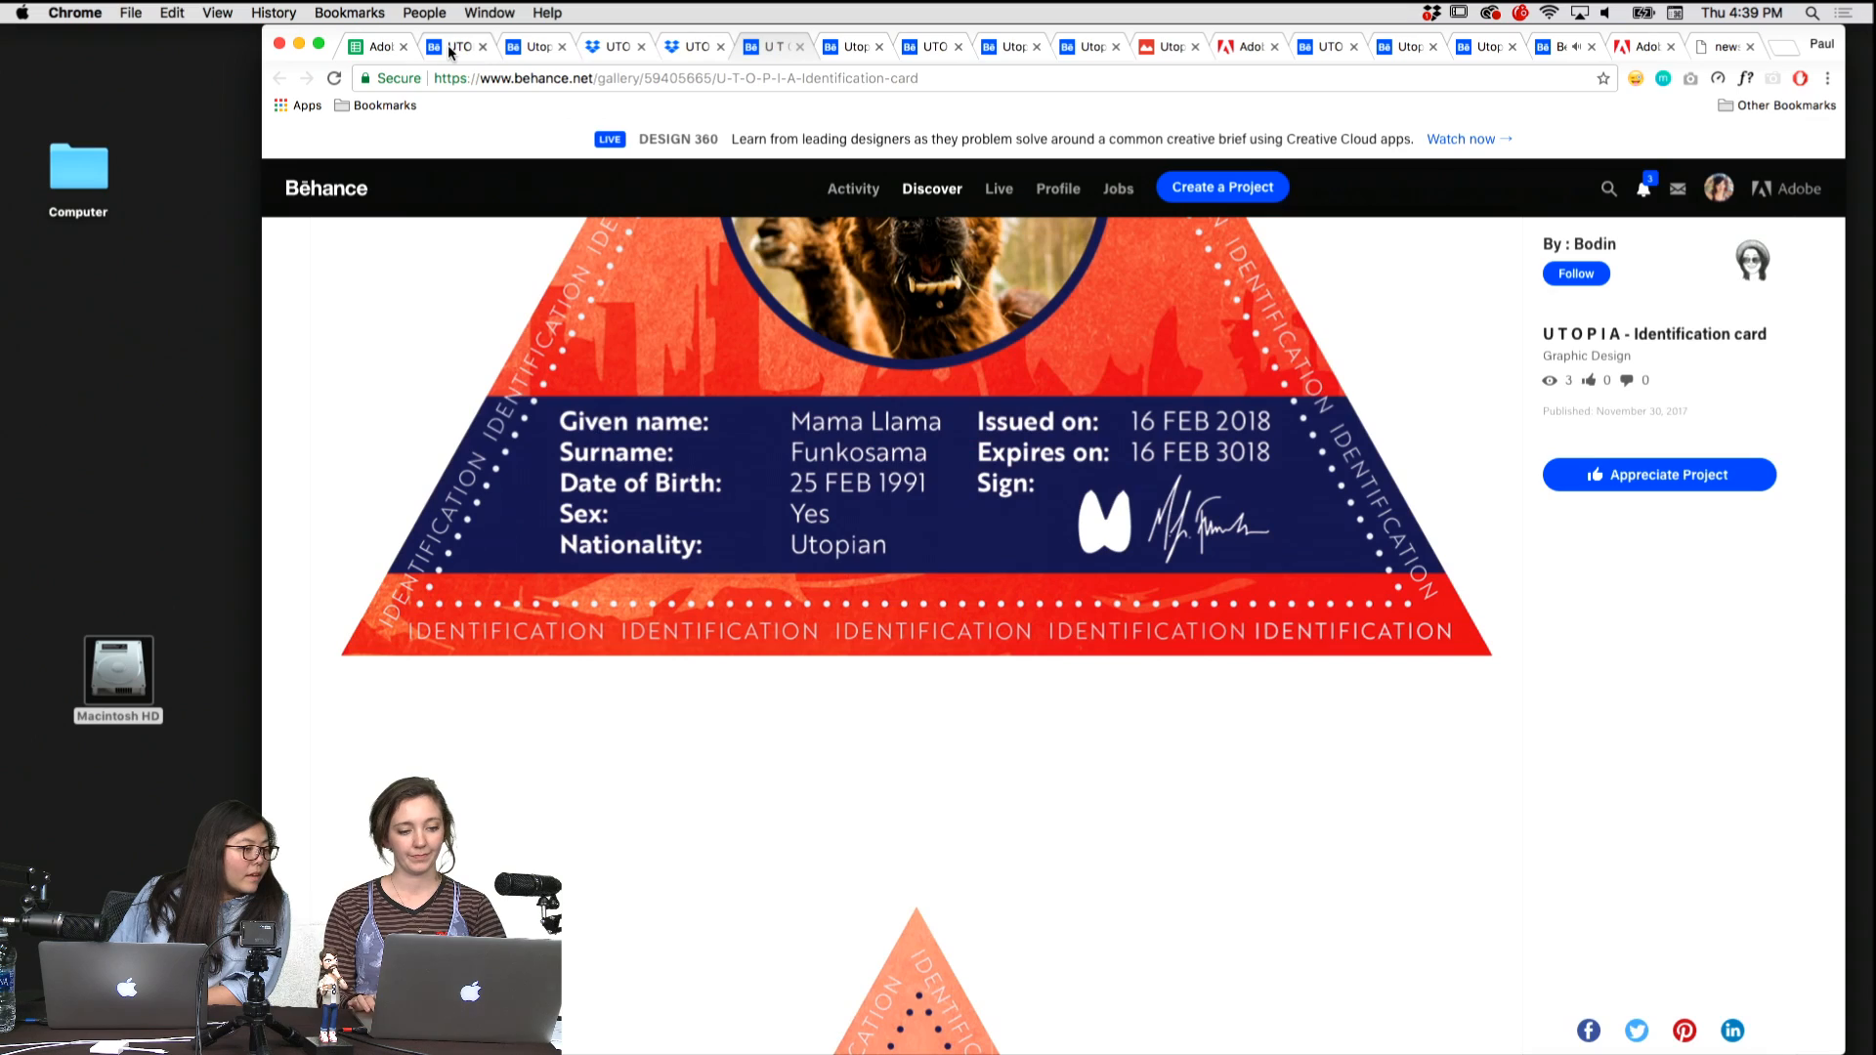
drag(774, 49, 58, 266)
Pass over the Utopia ID Badge and move the UTOPIA ID game design project into the window holding the triangular card.
click(793, 51)
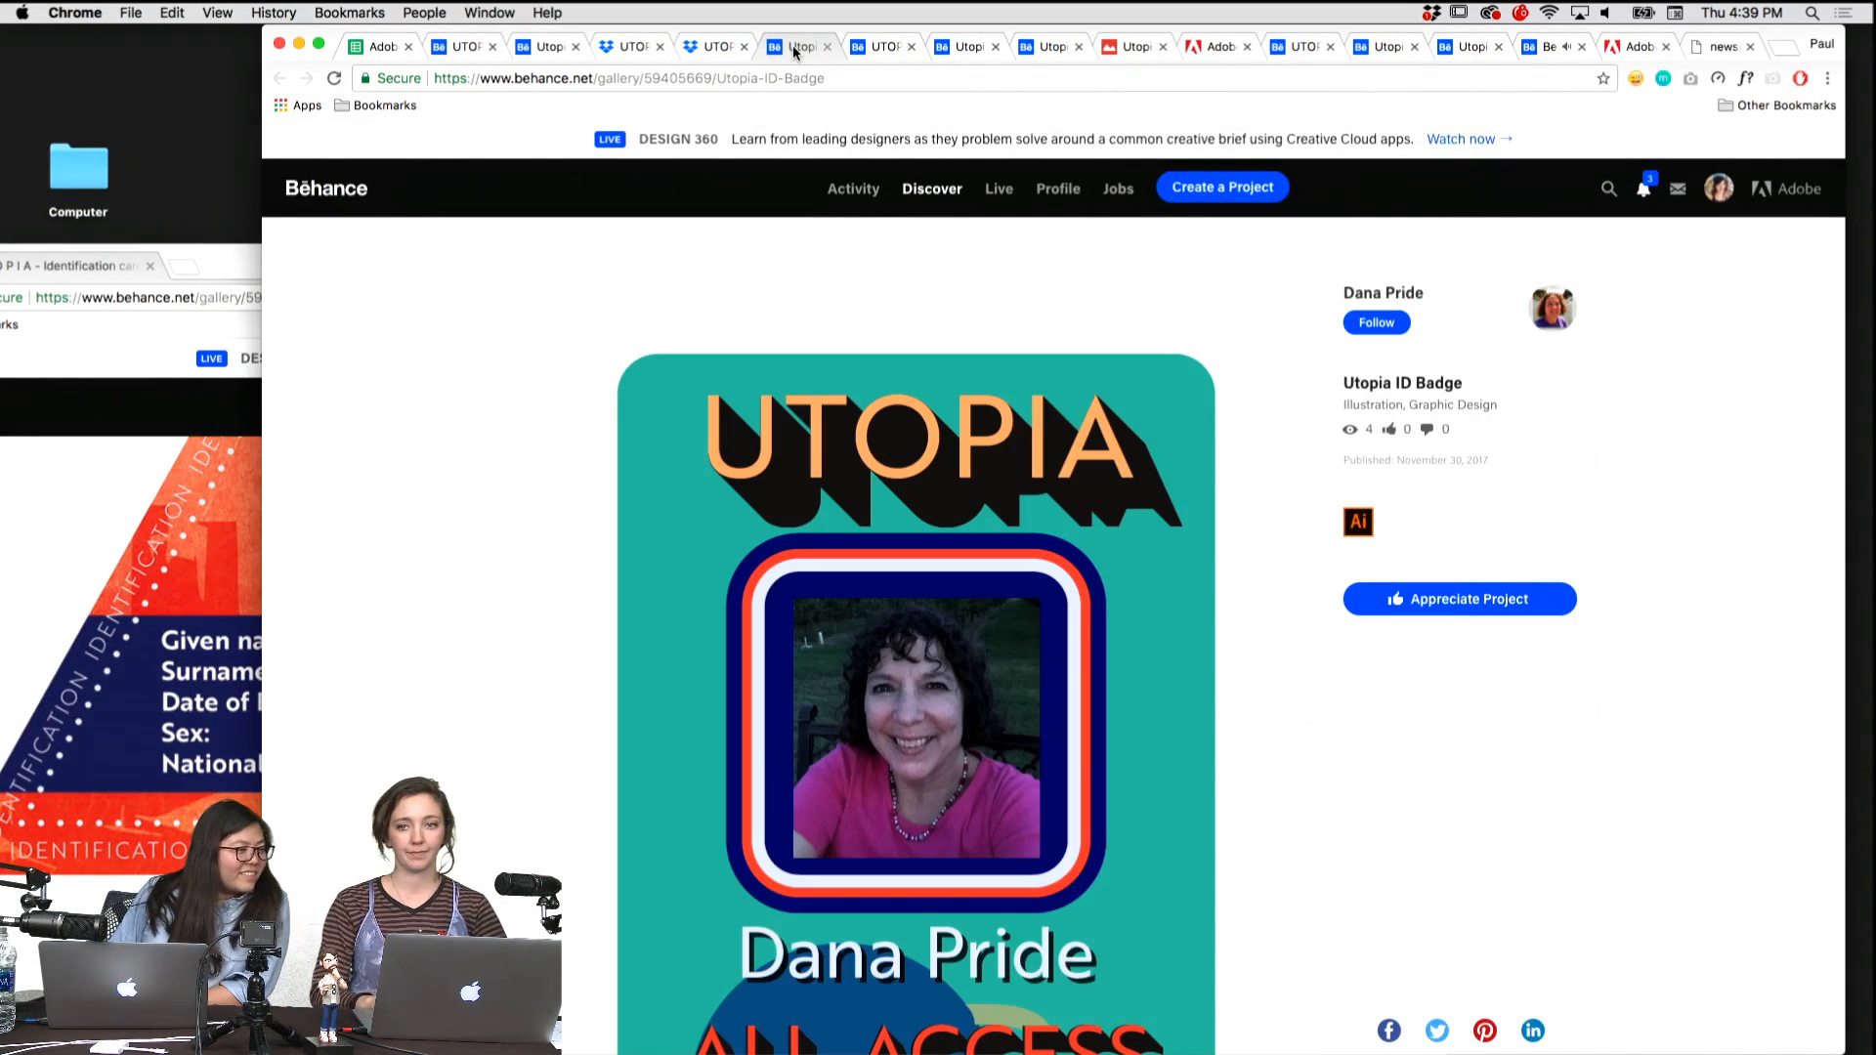
key(super+alt+Right)
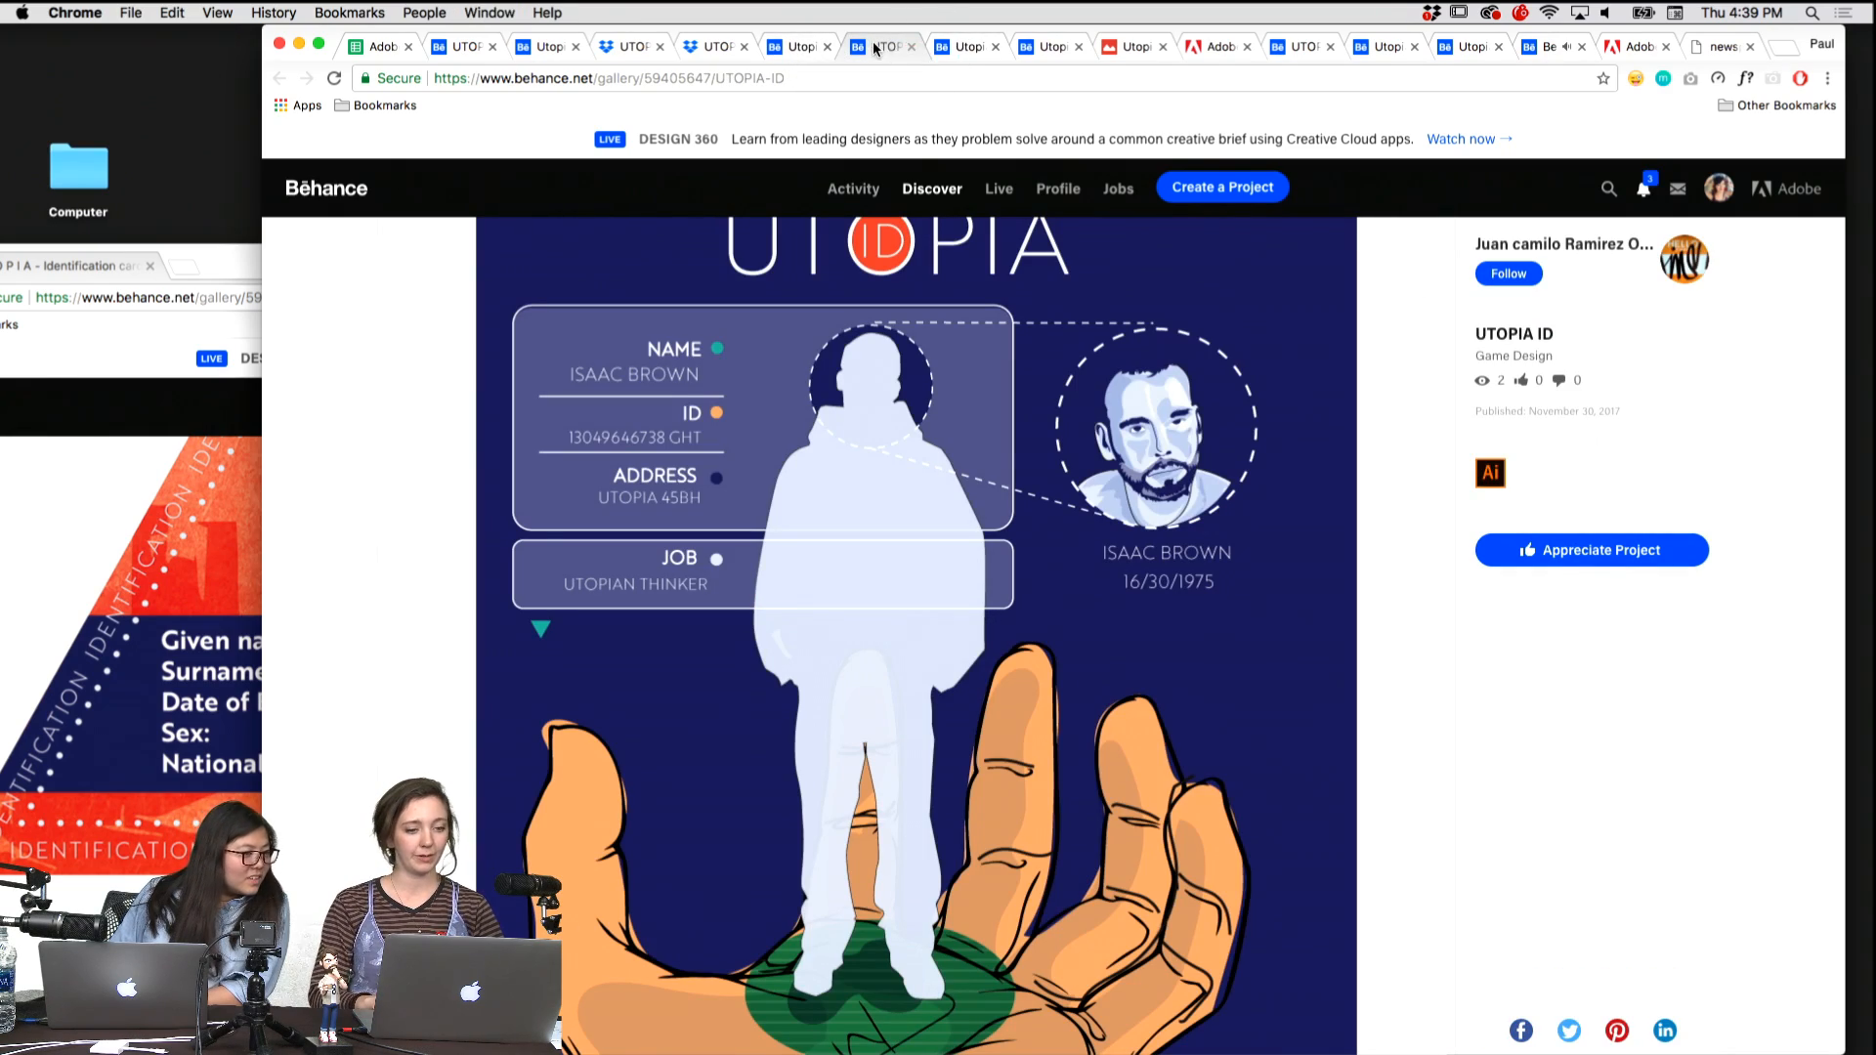
drag(894, 48, 168, 269)
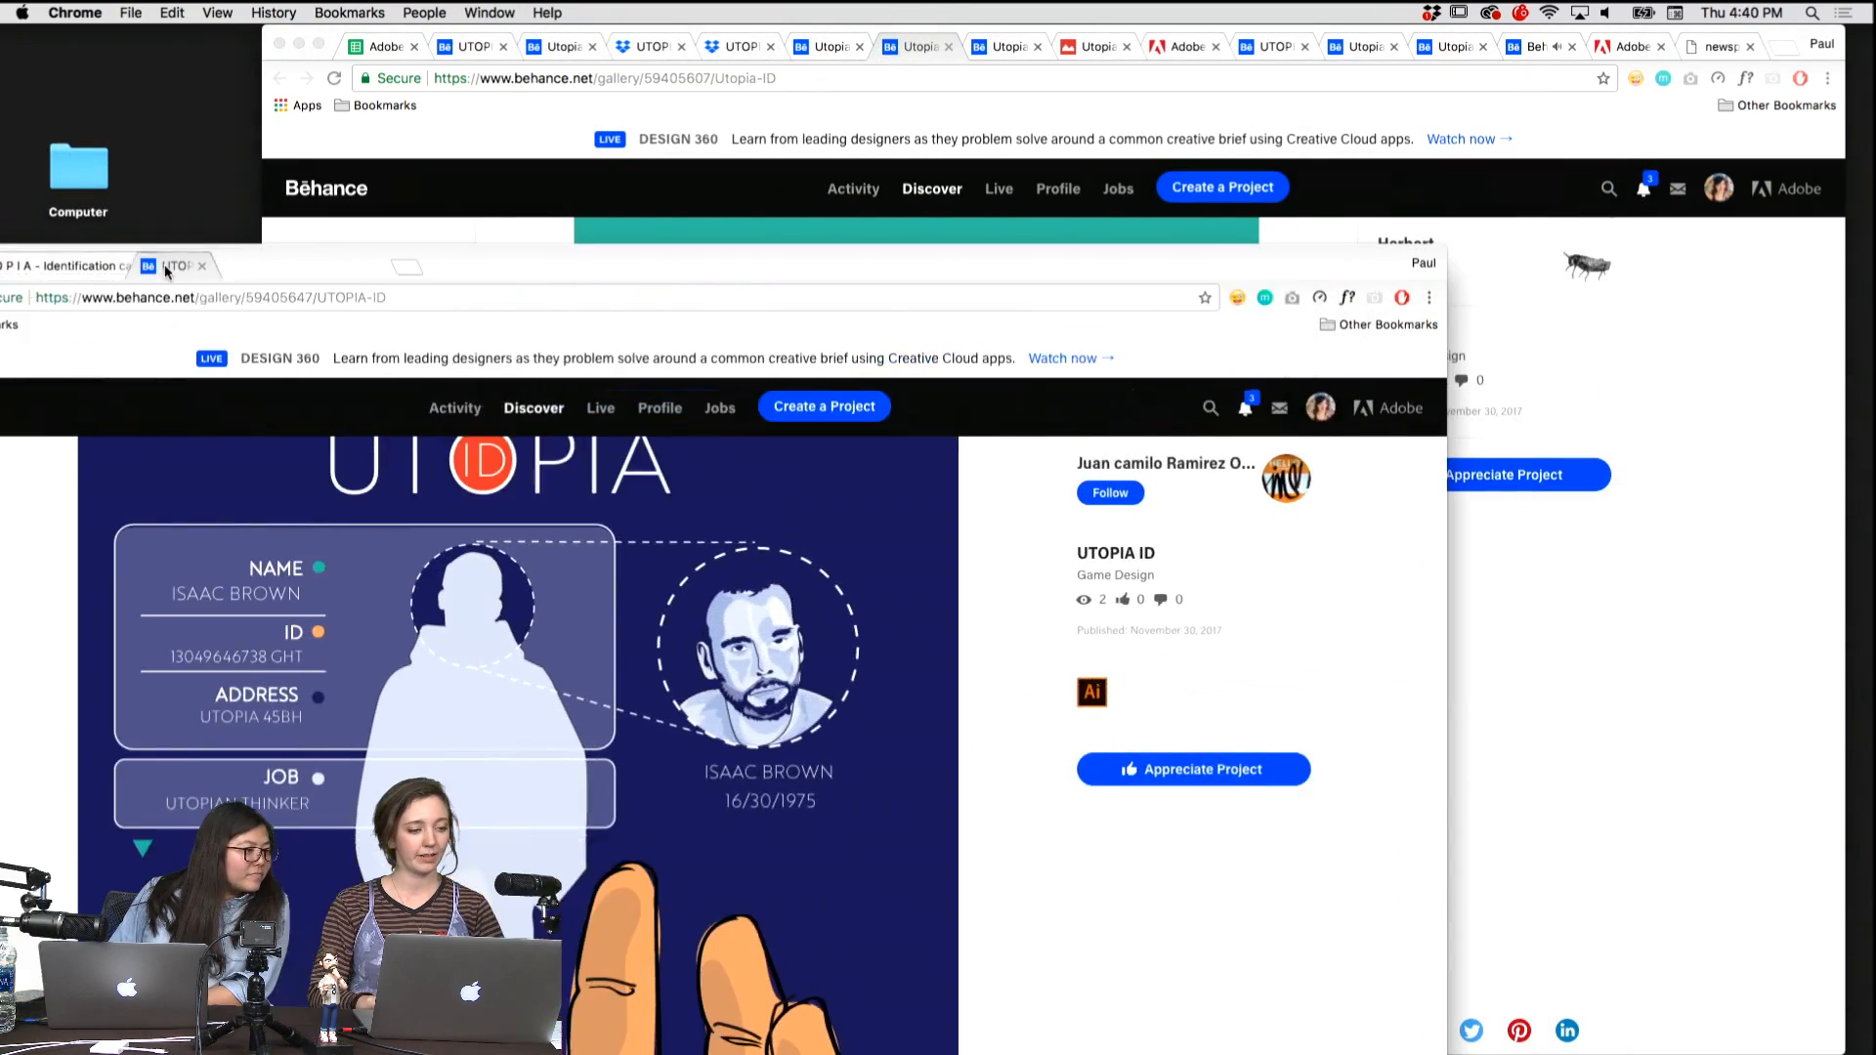
Compare the System Monitor card, the Utopia ID Submission, the Google Drive lanyard badges and the Creative Cloud identity card.
click(919, 47)
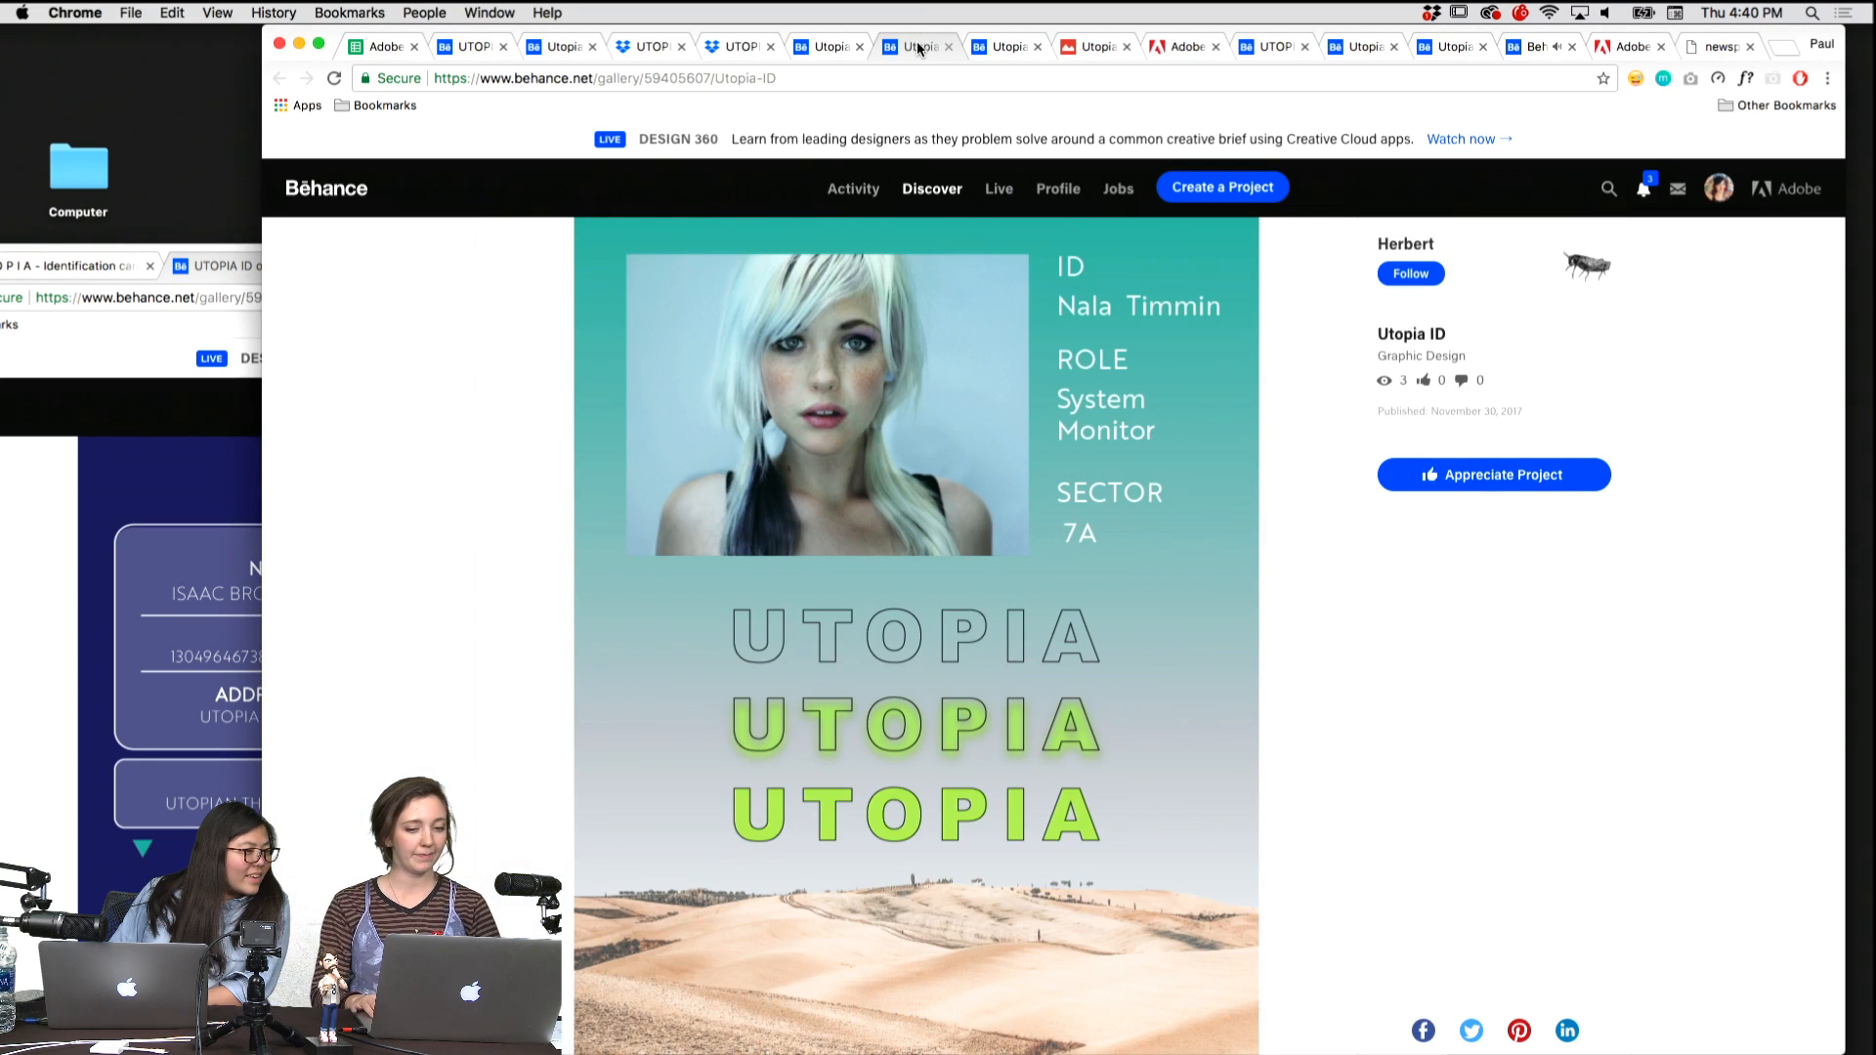
key(ctrl+Tab)
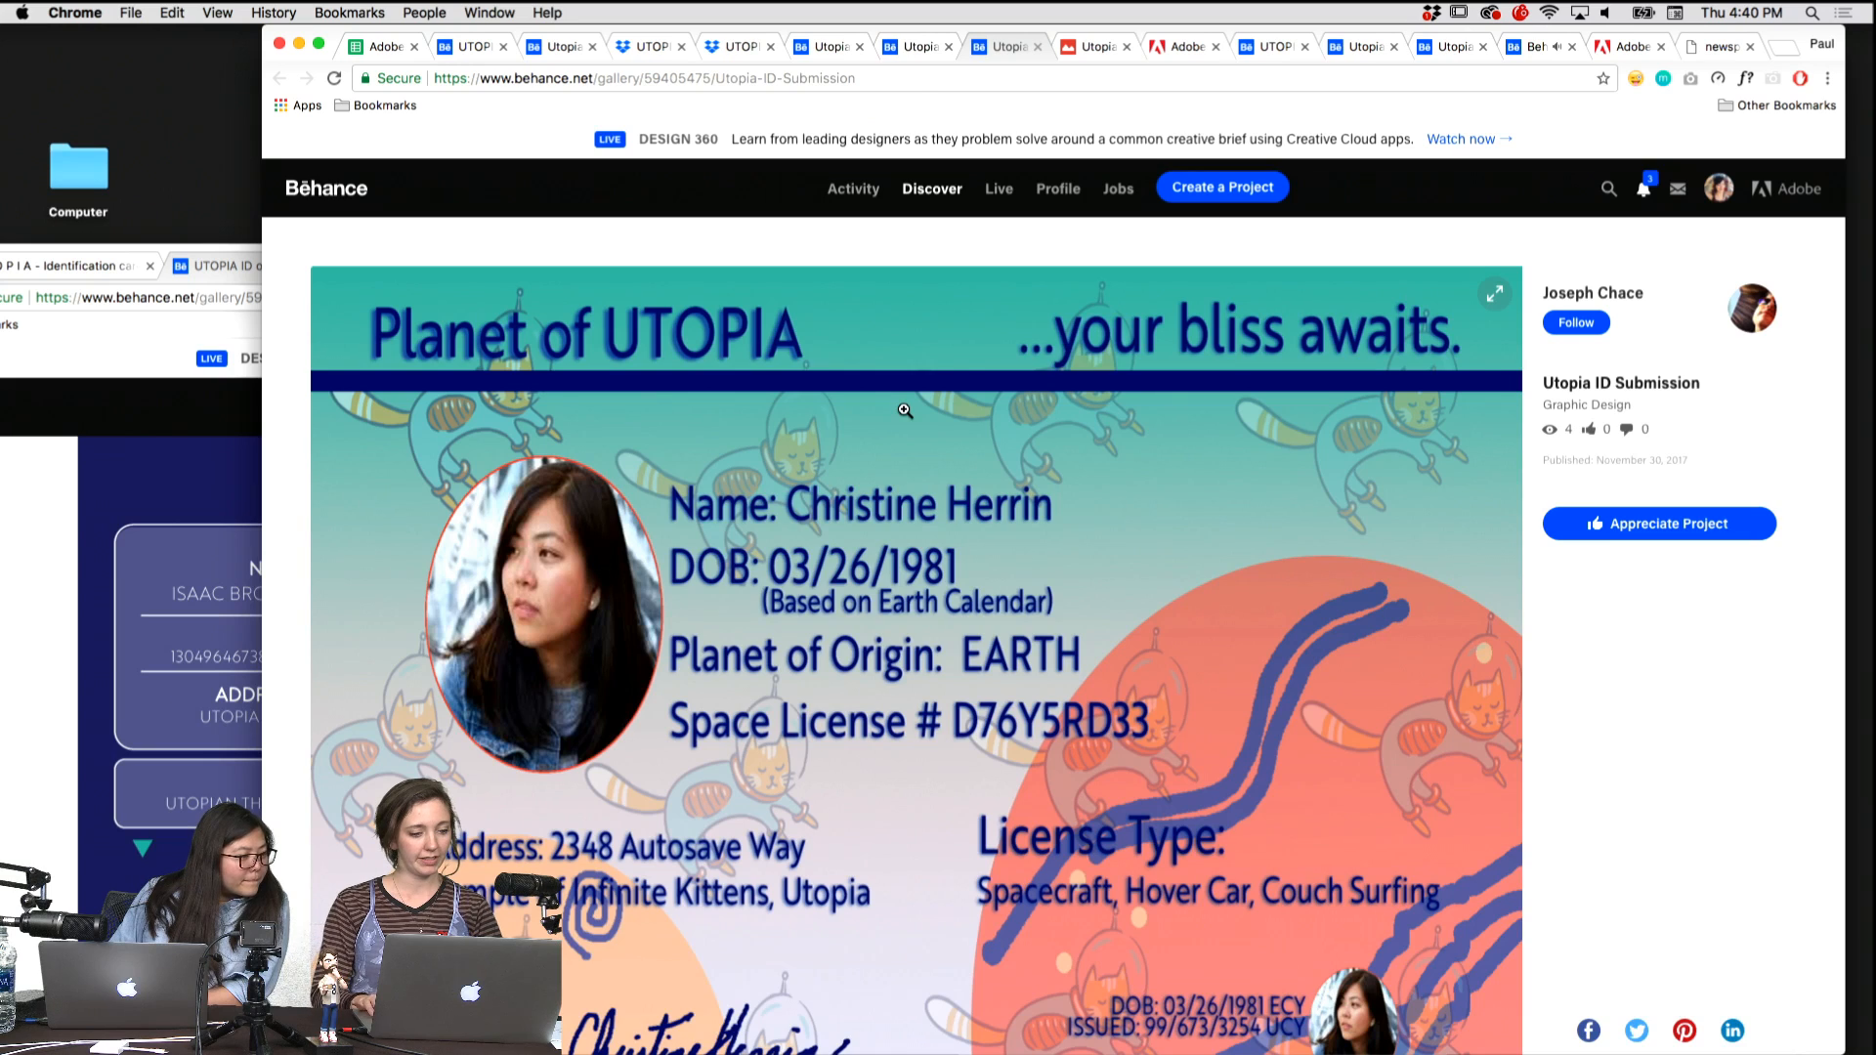
key(ctrl+Tab)
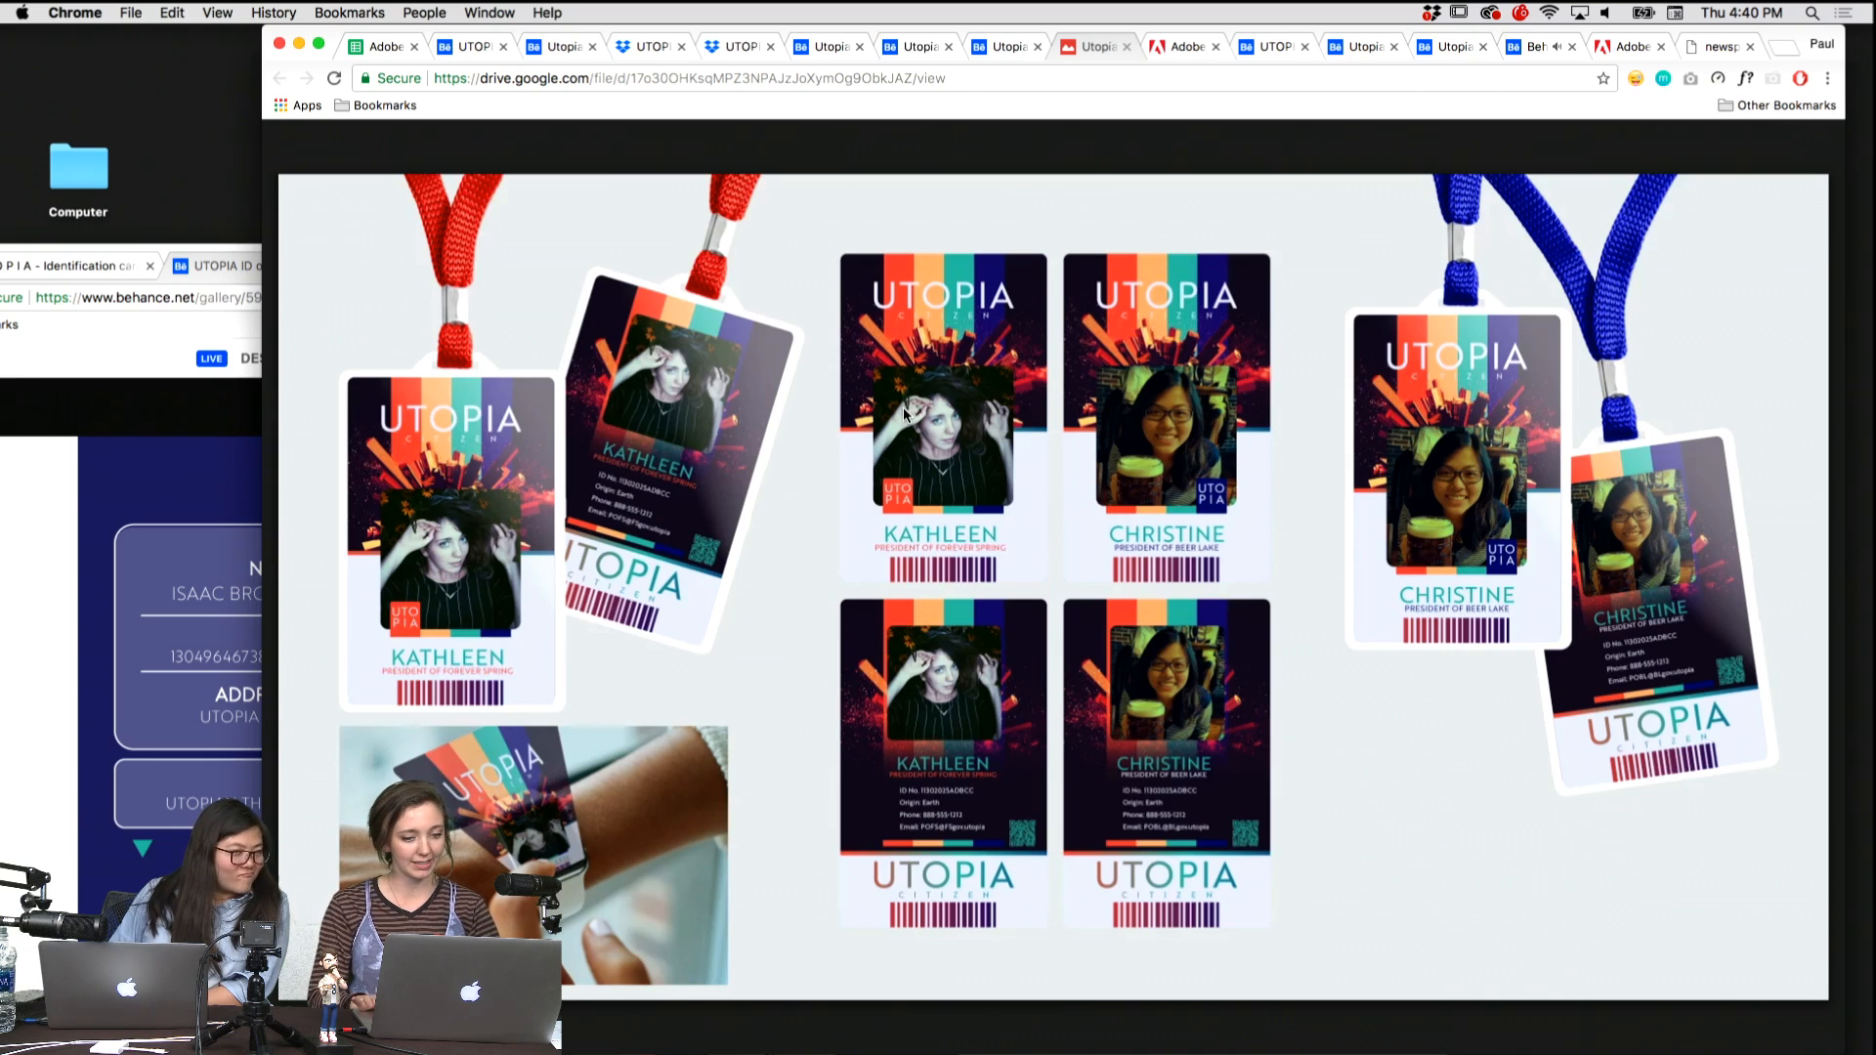
key(ctrl+Tab)
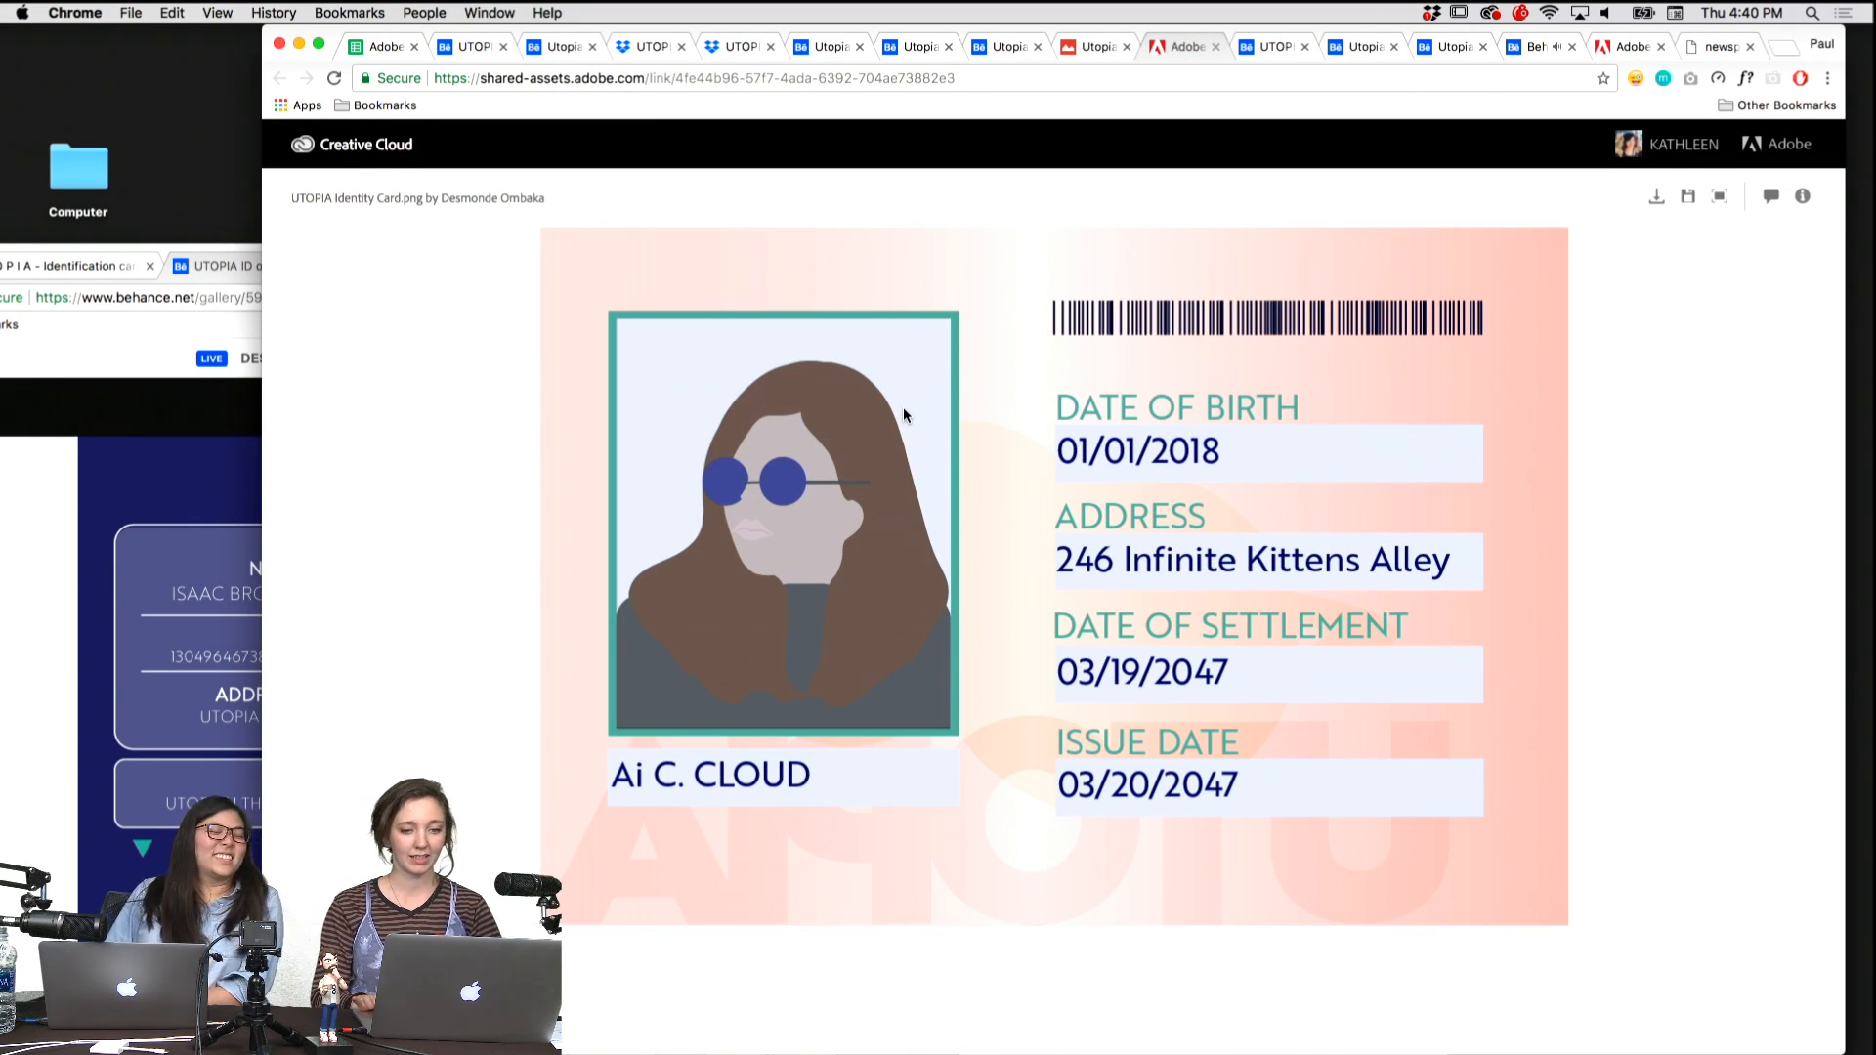
Review the sector cards in the UTOPIA ID Cards - Adobe Live project and move it into the window with the set-aside entries.
key(ctrl+Tab)
scroll(896, 576, down, 5)
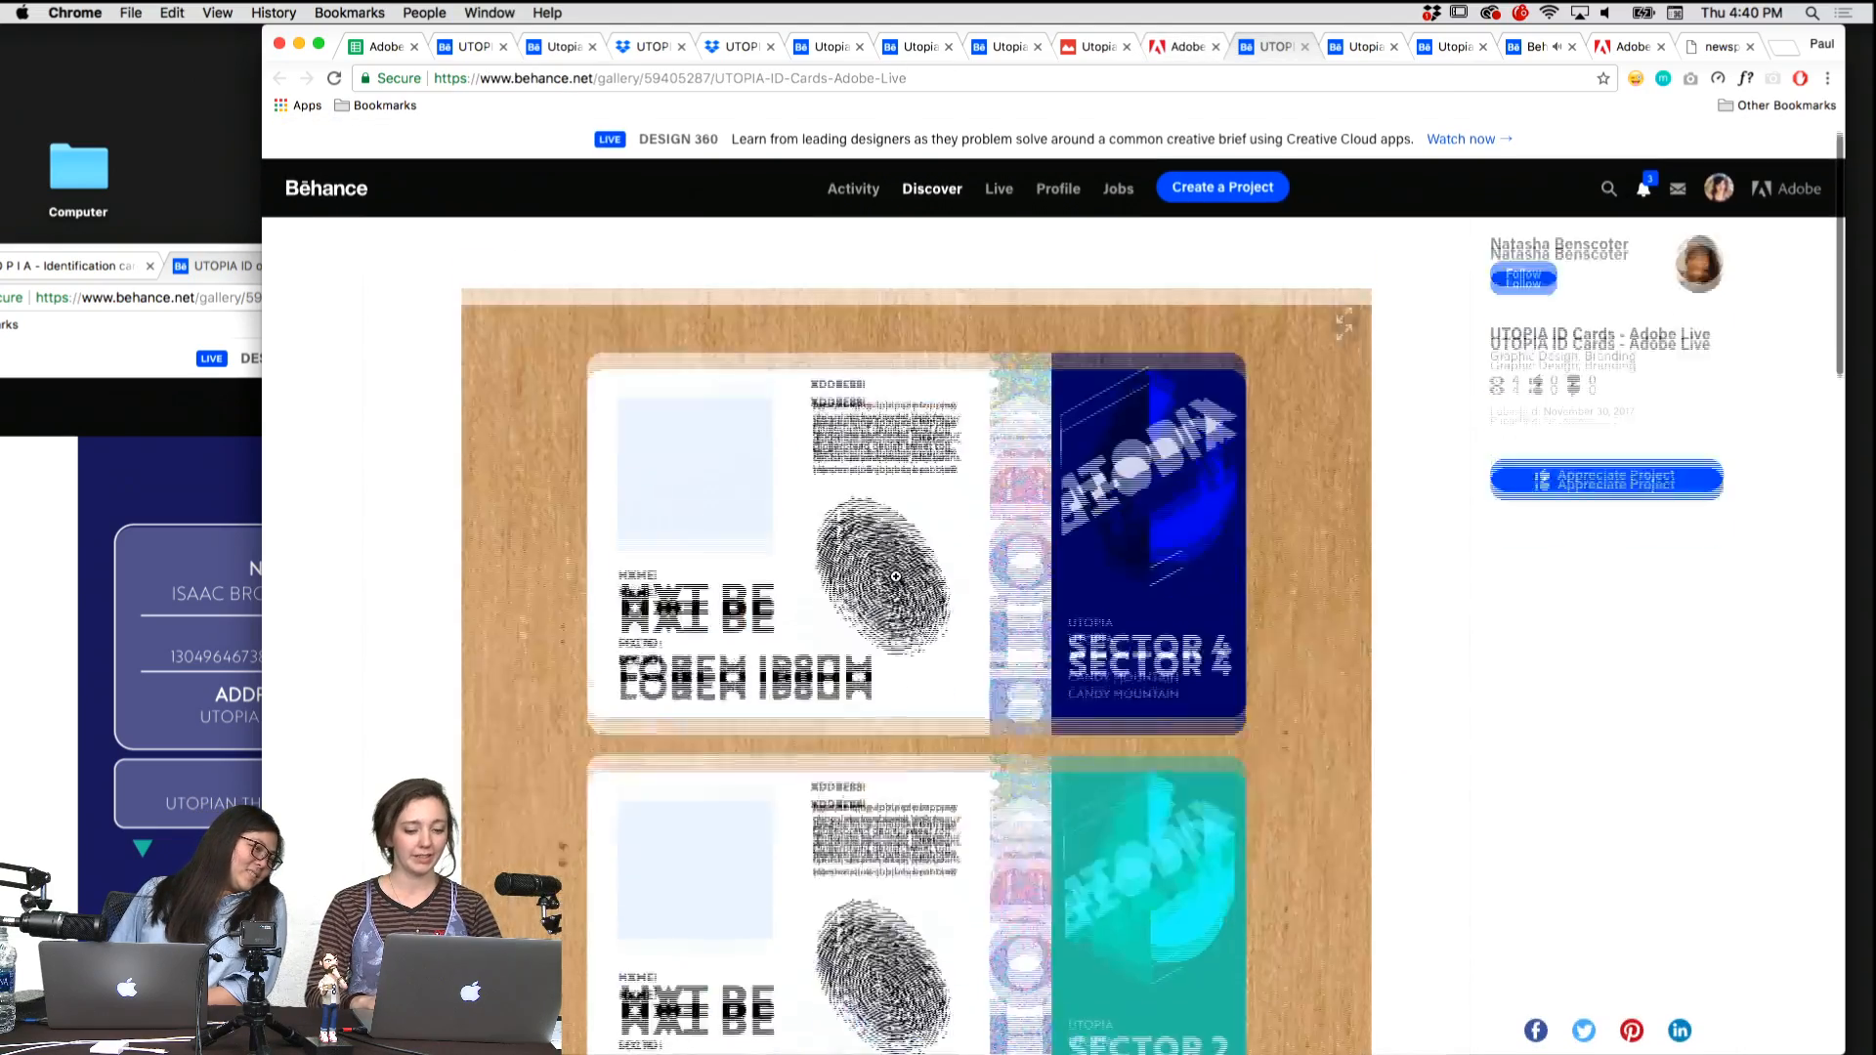
scroll(896, 577, down, 3)
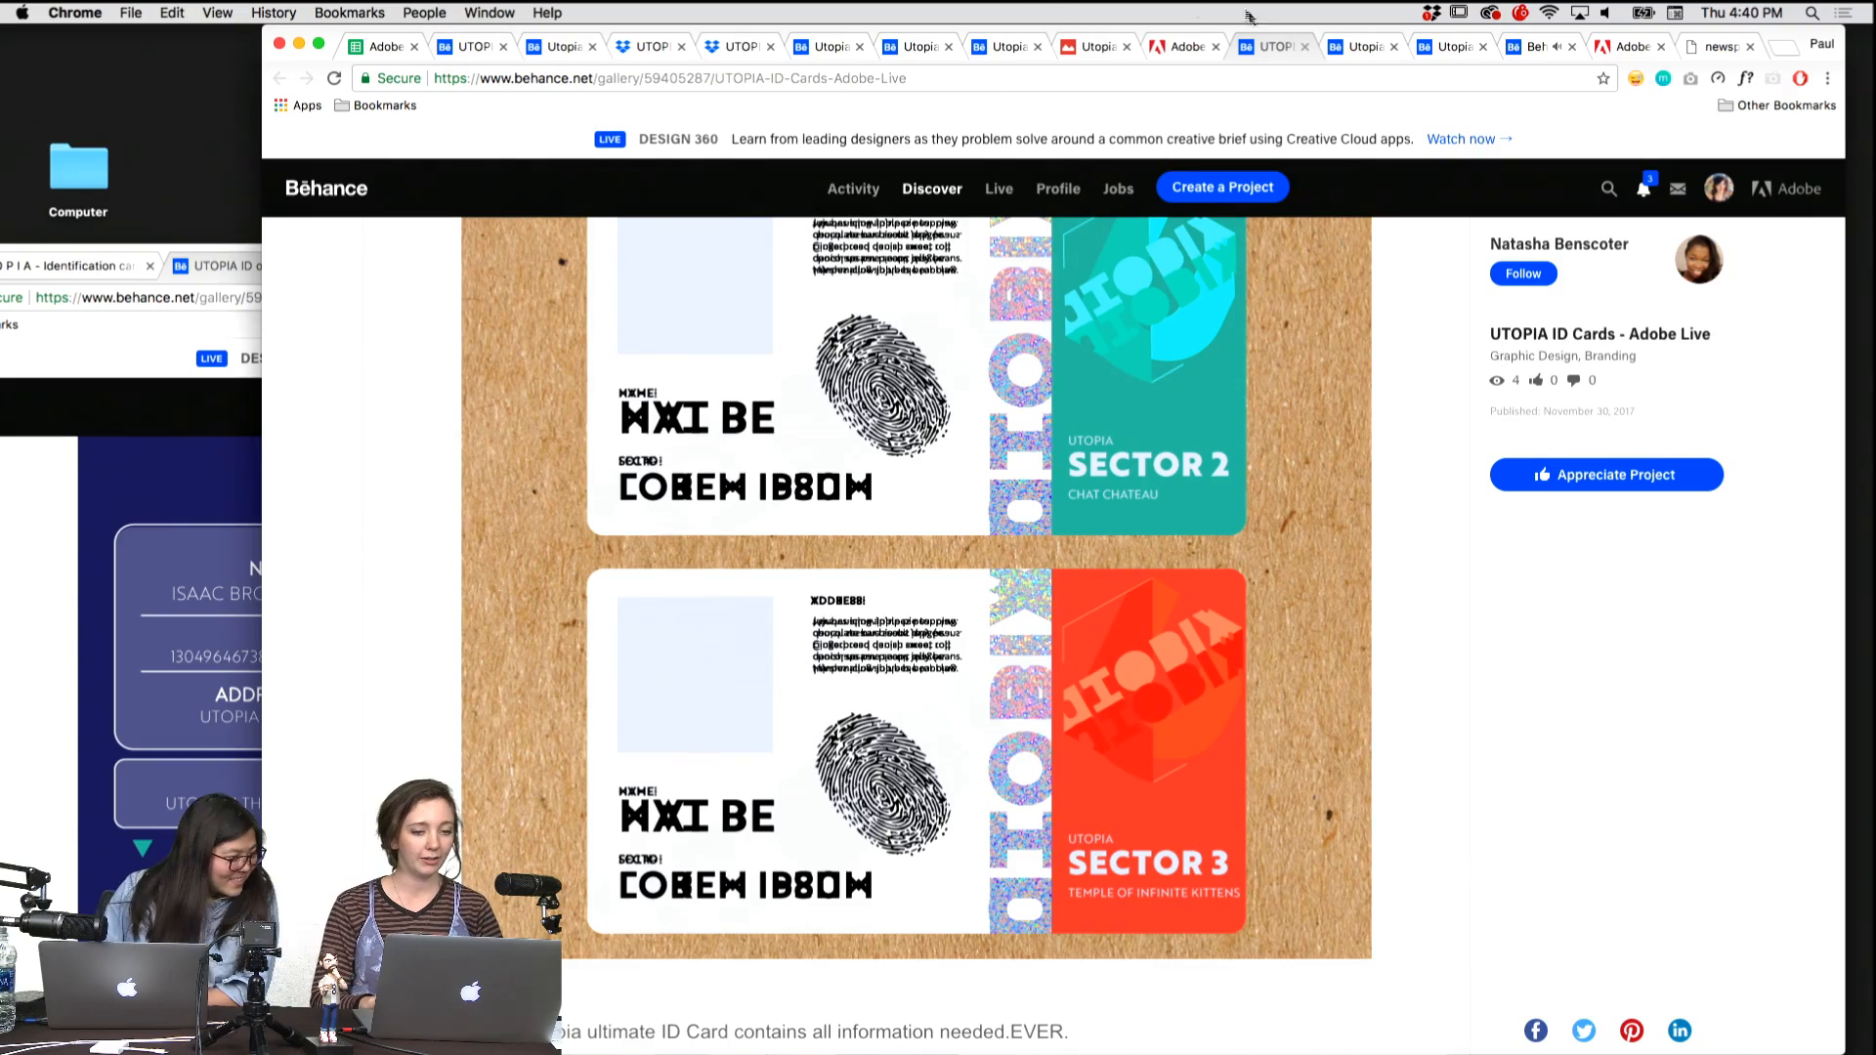
drag(1268, 47, 168, 274)
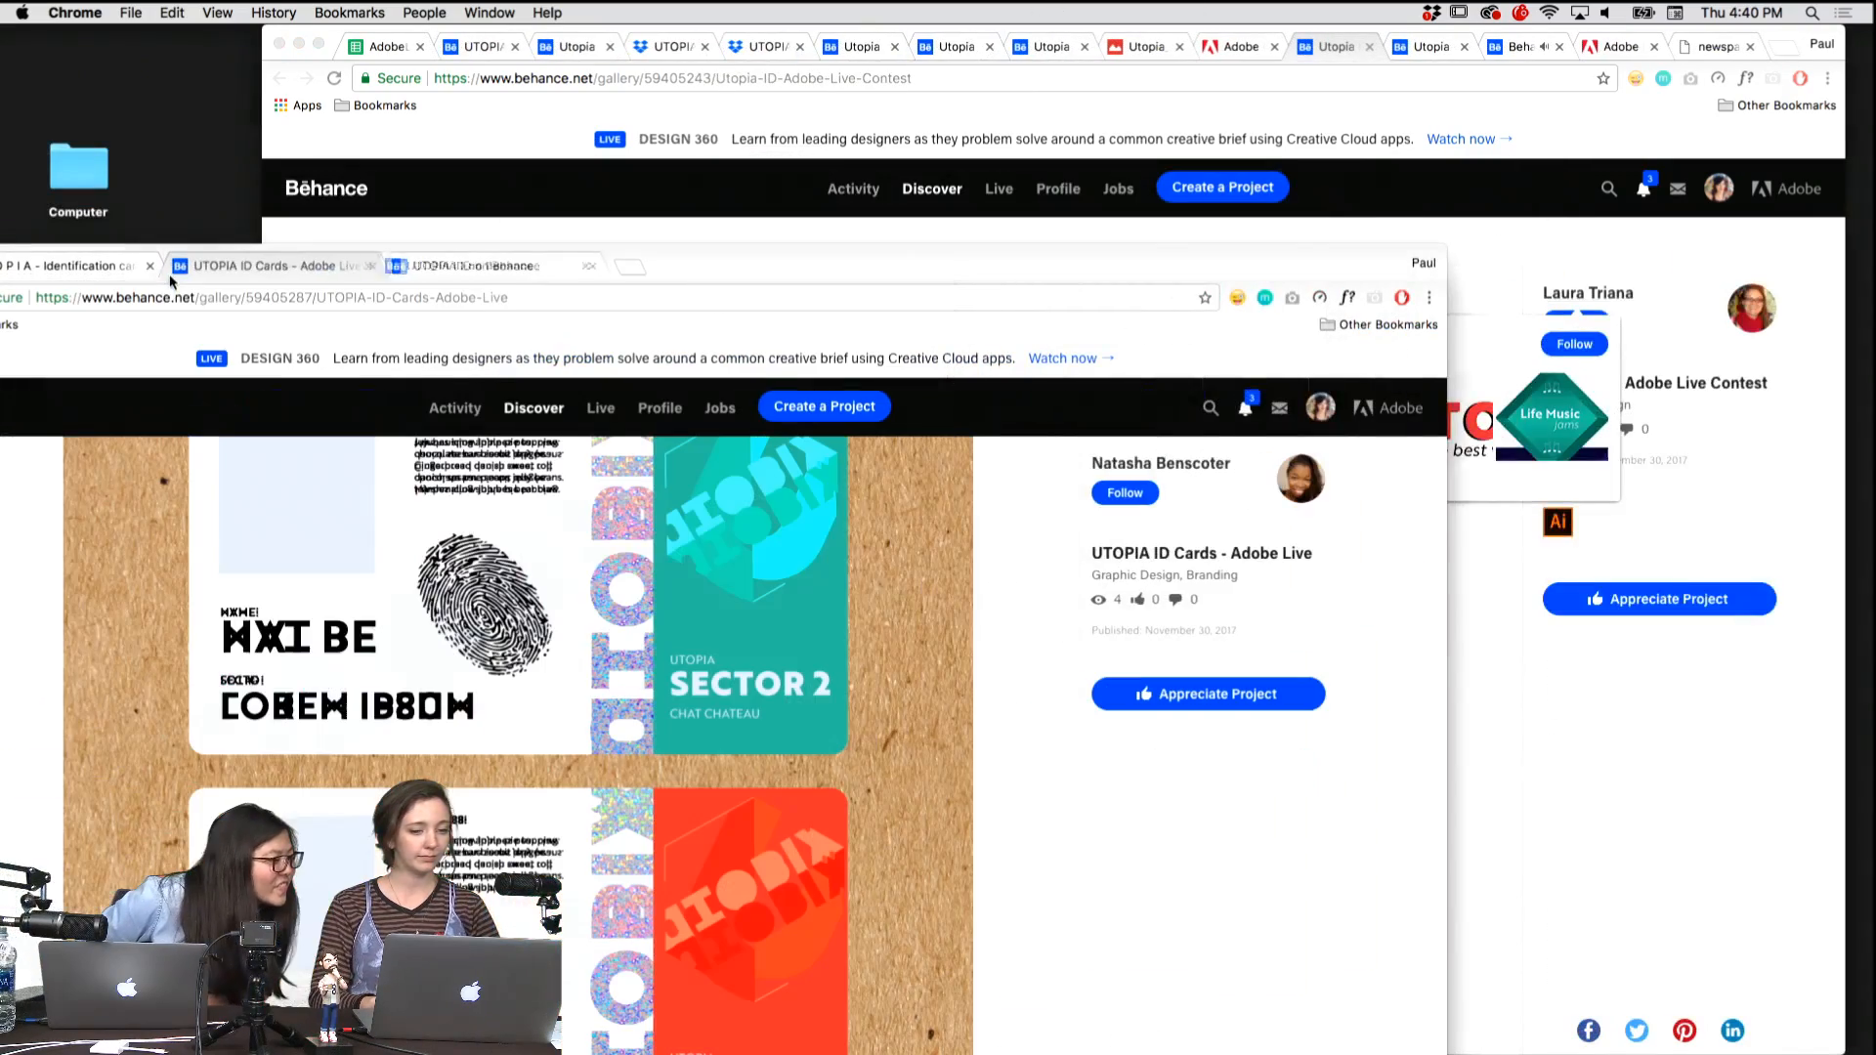
Bring up the Utopia ID - Adobe Live Contest project and examine the hexagonal watch card's front and back.
click(1325, 49)
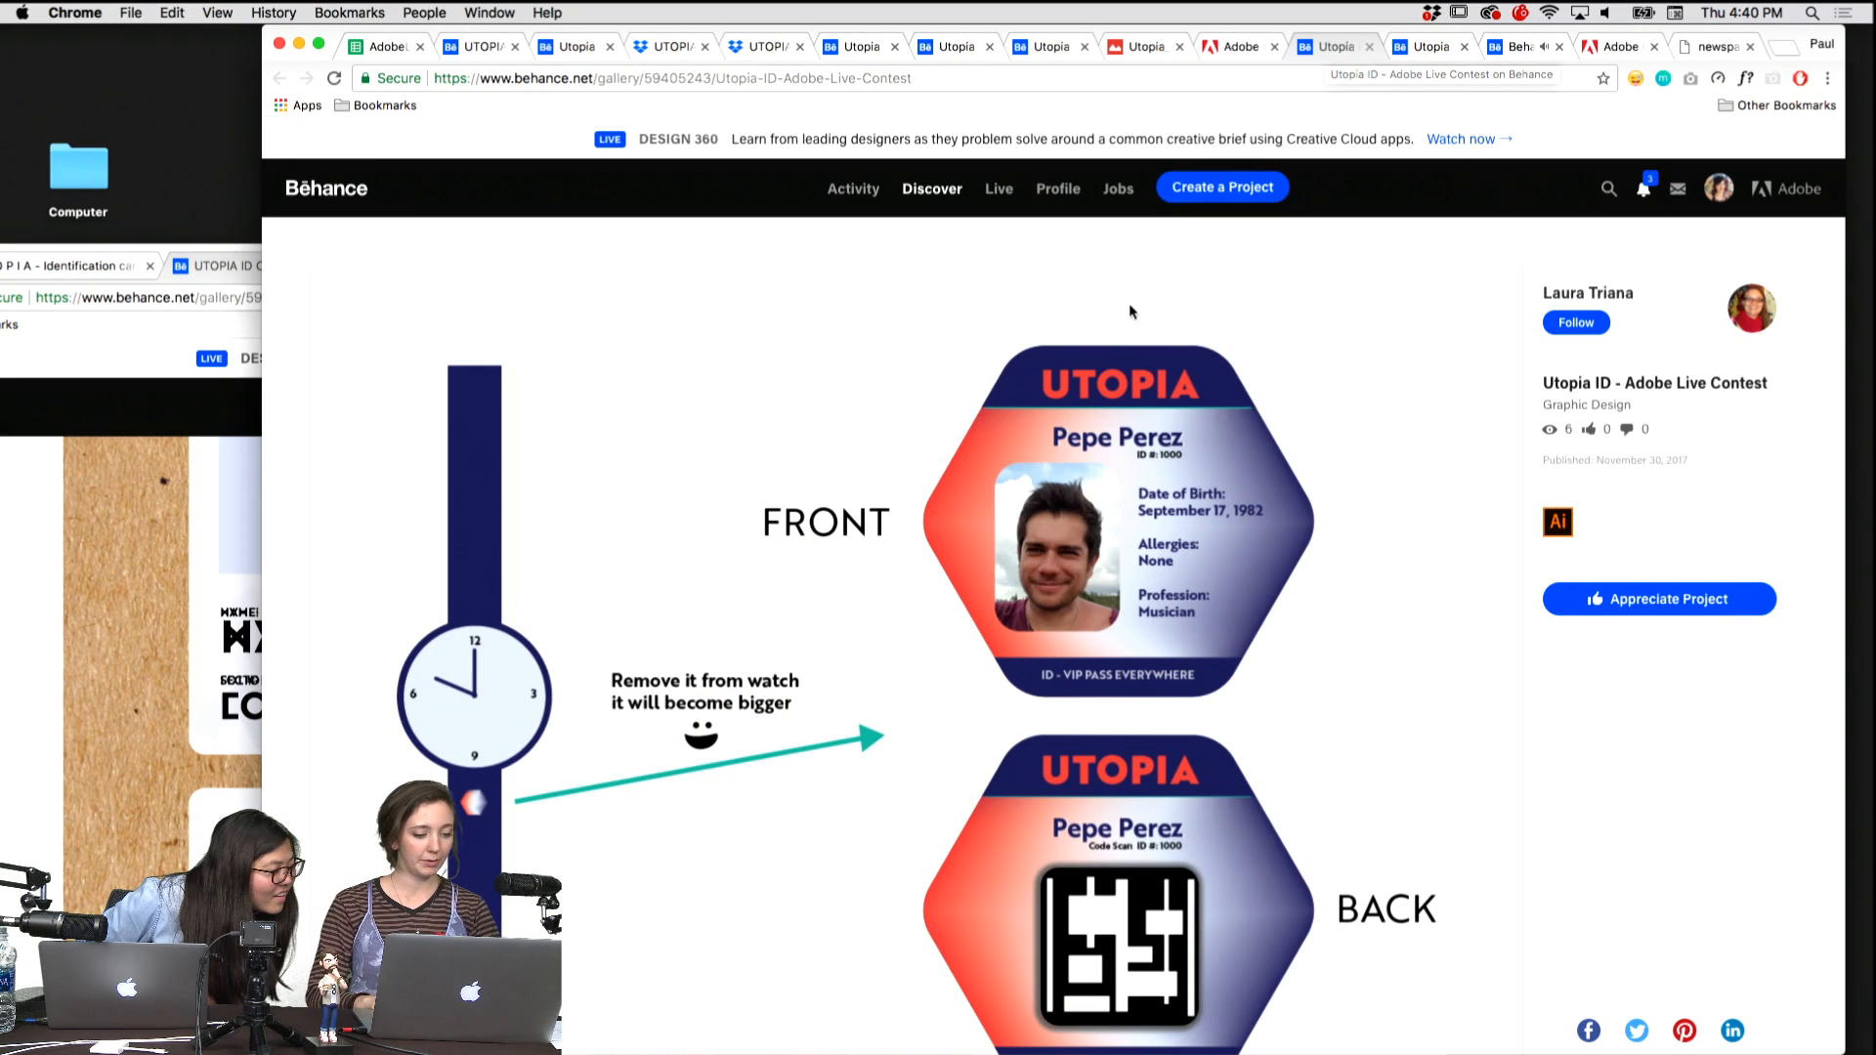
scroll(1130, 306, down, 3)
Review the hexagonal phone and ID card in the Utopia Id App project and move it into the window with the favourites.
key(ctrl+Tab)
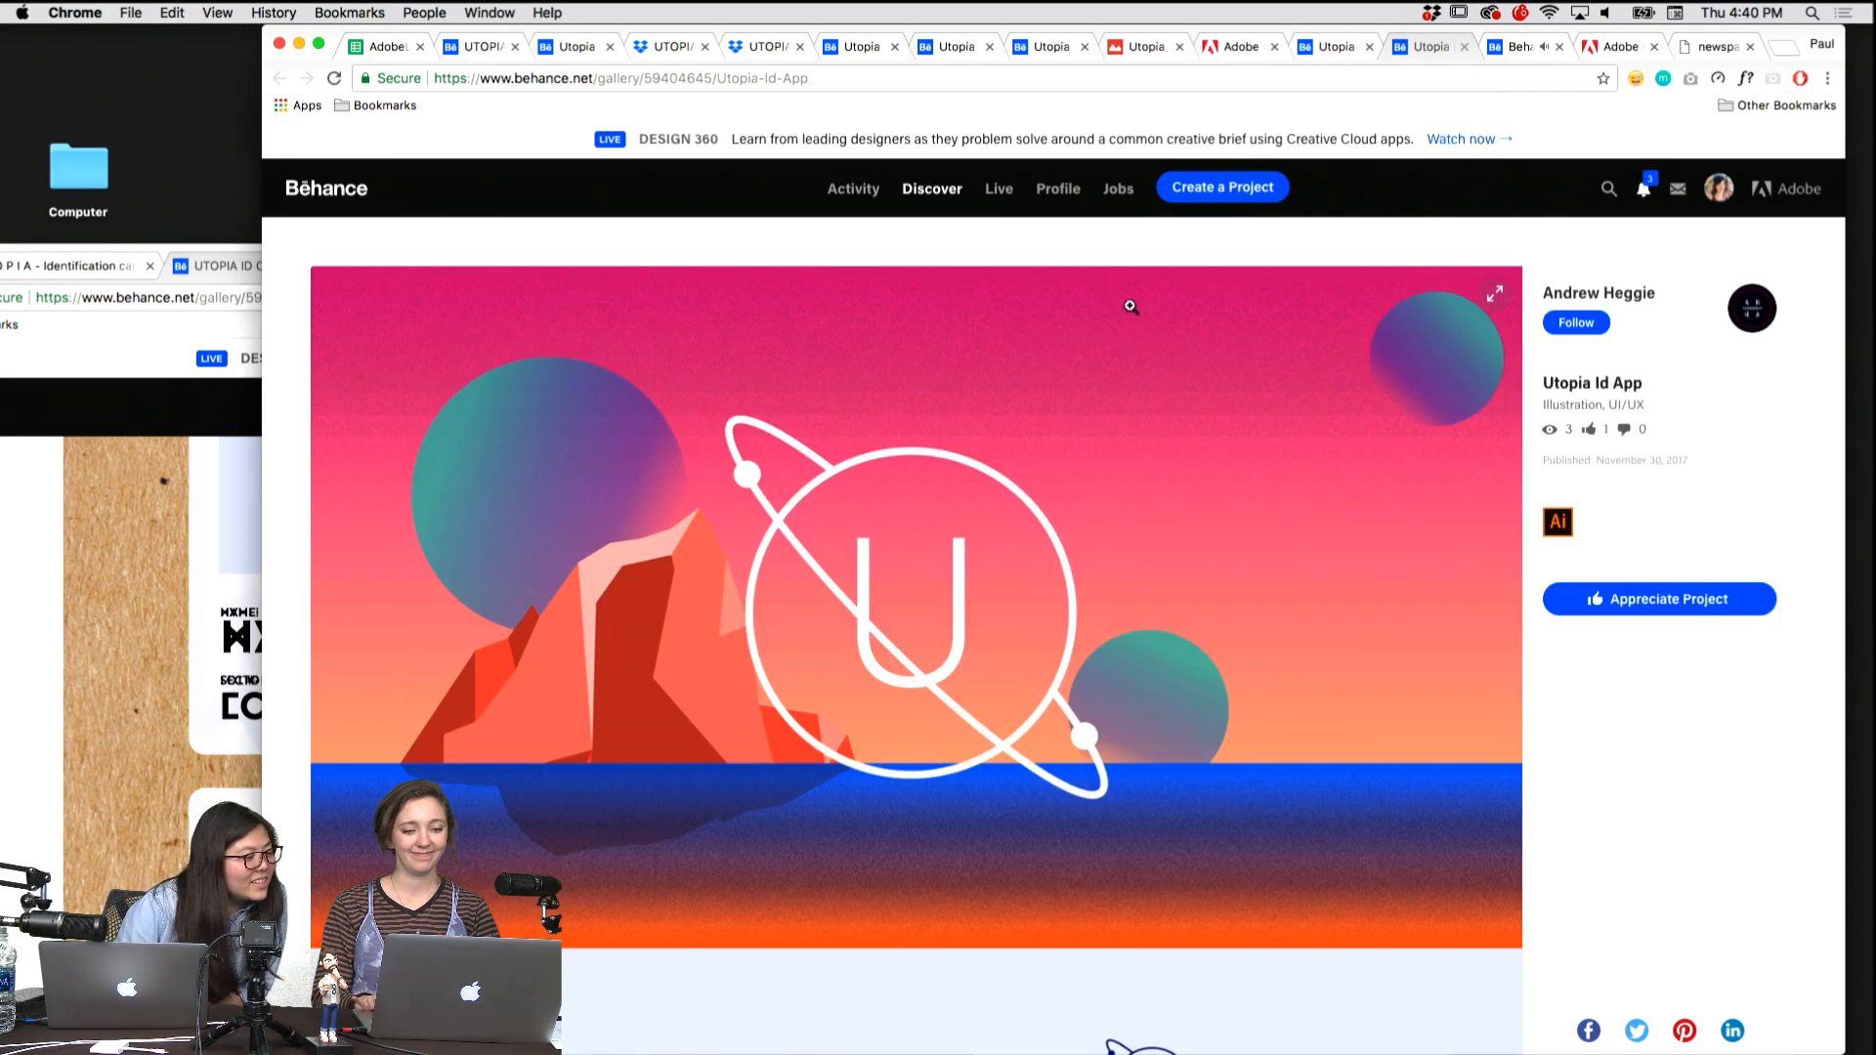
scroll(966, 599, down, 10)
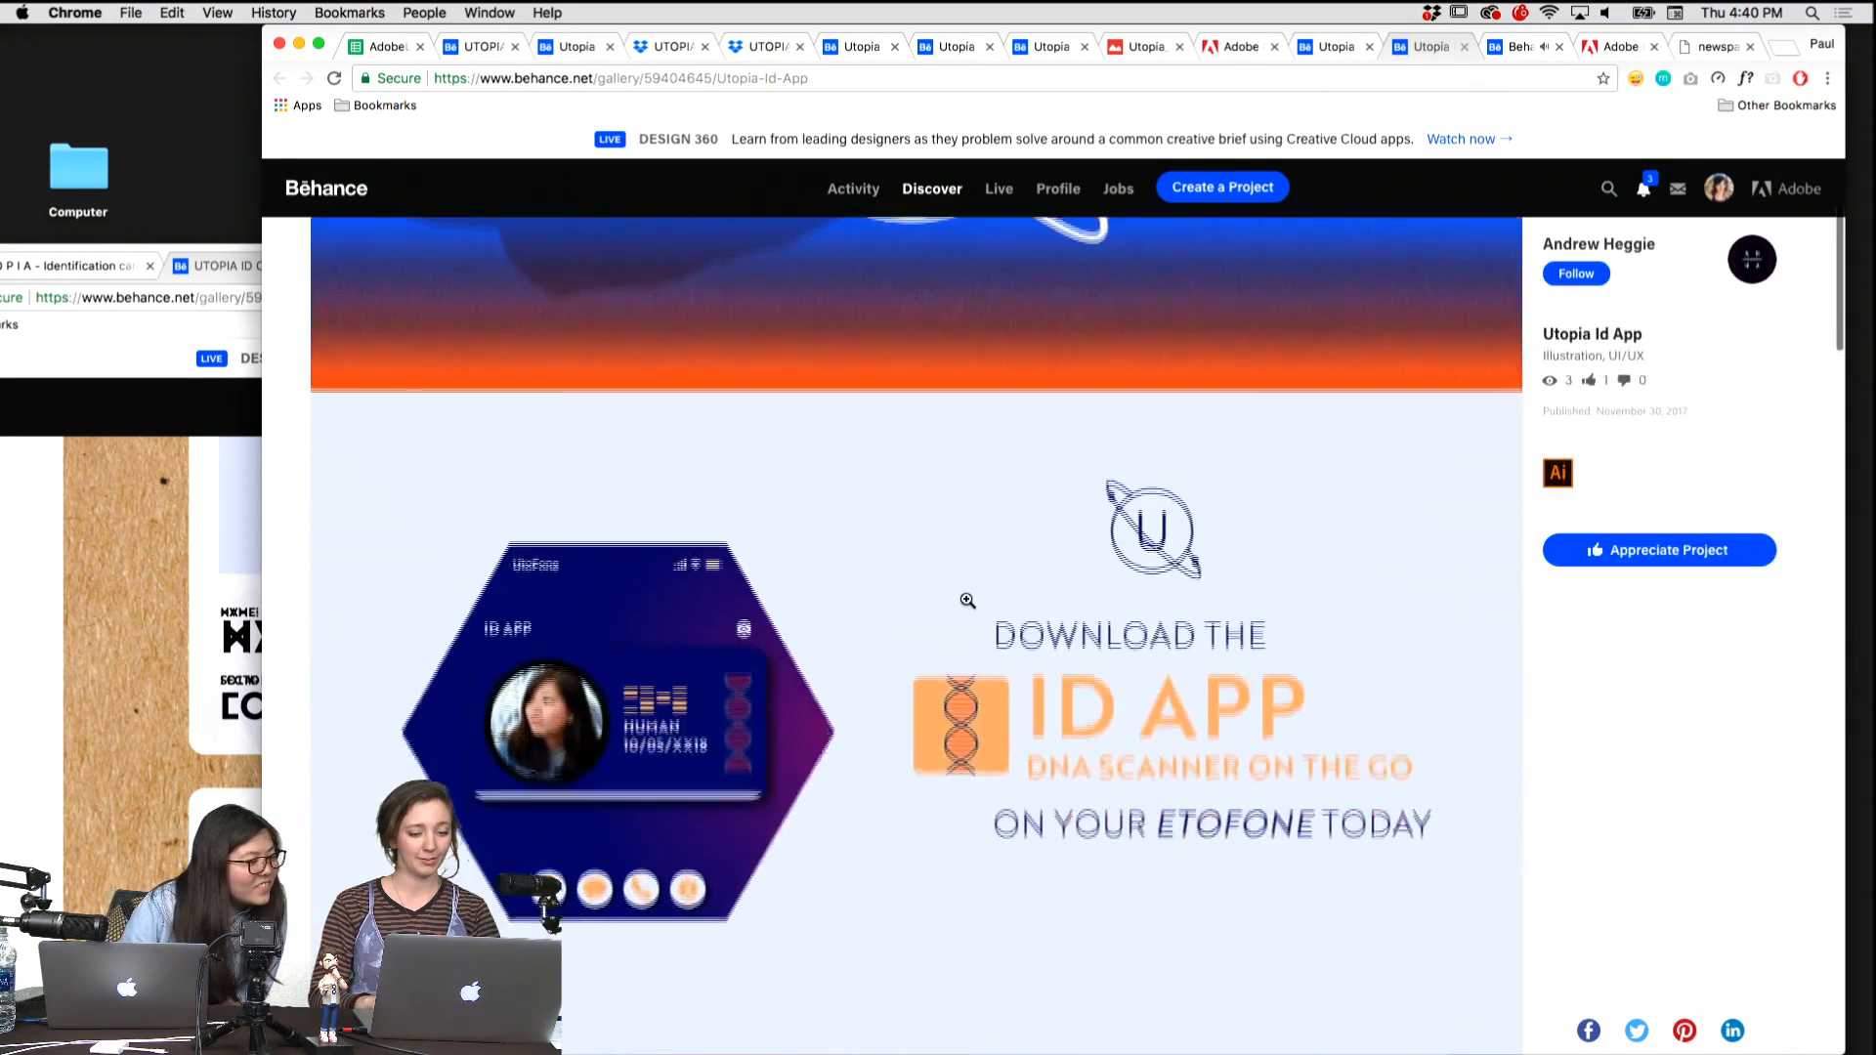
scroll(967, 599, down, 15)
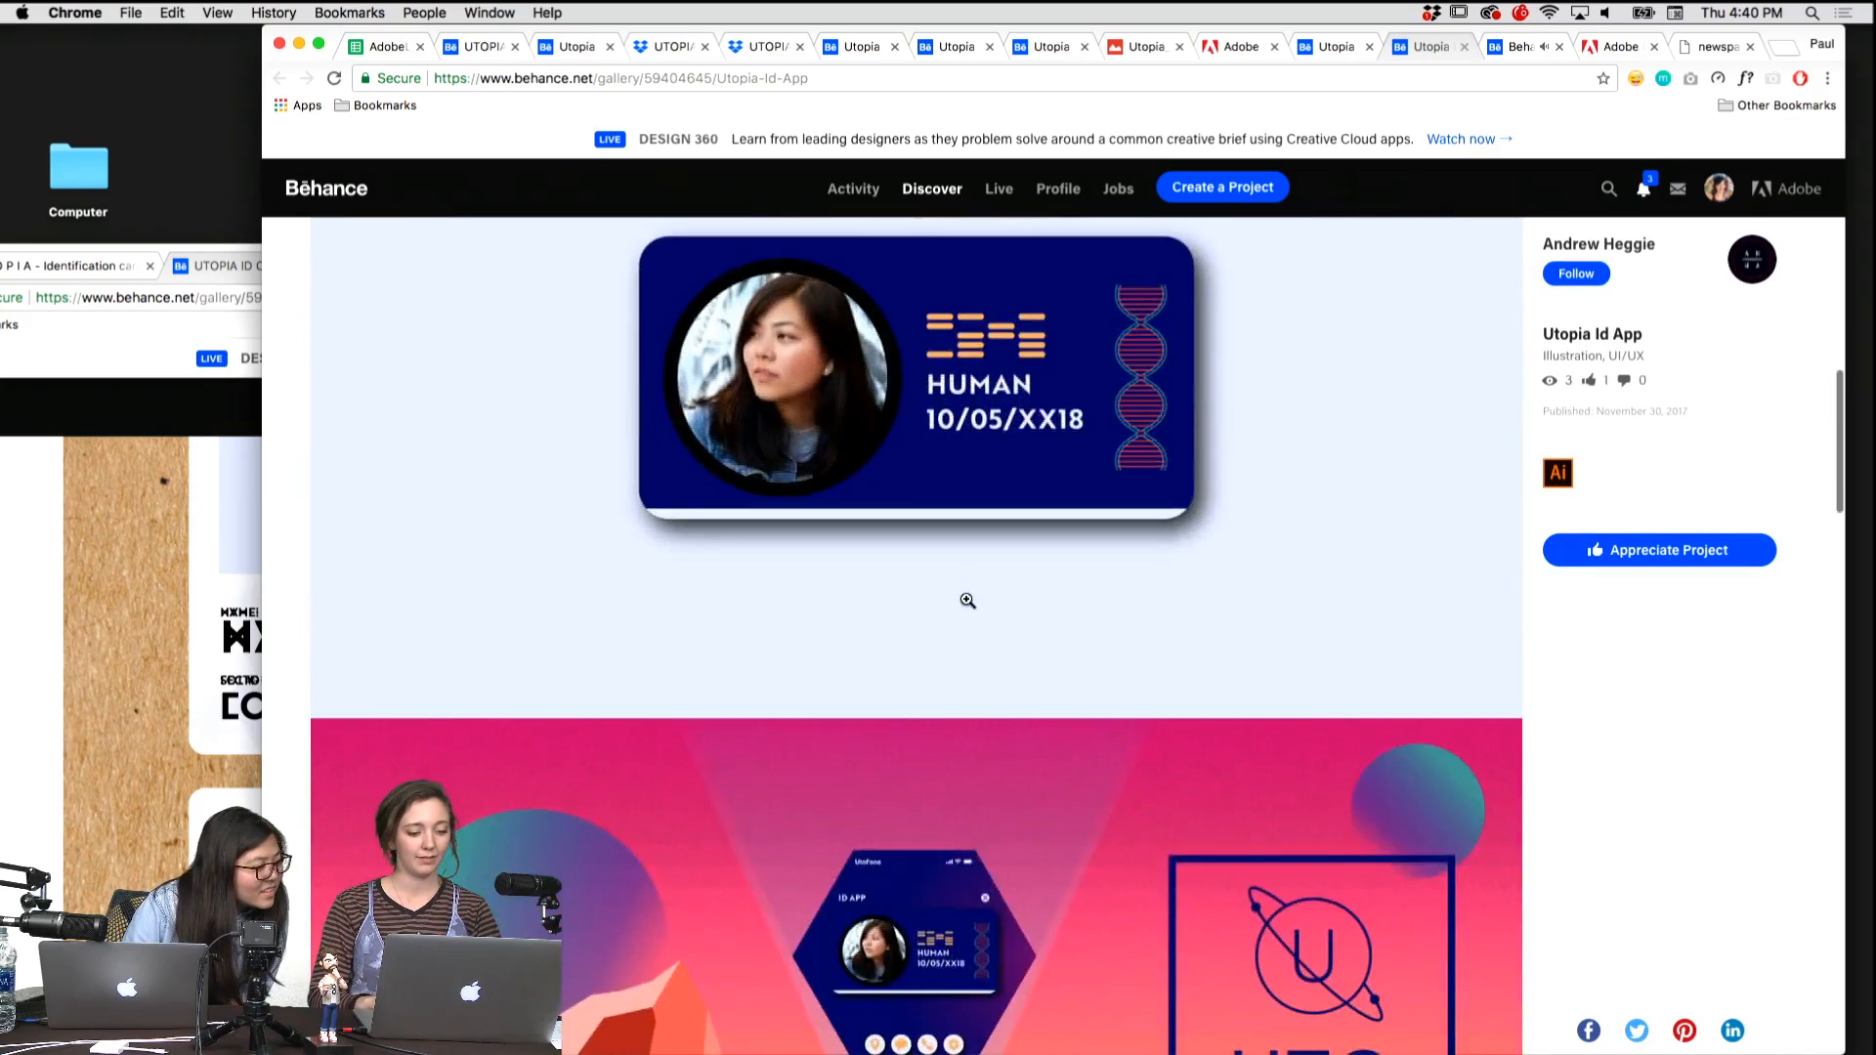
scroll(967, 599, up, 20)
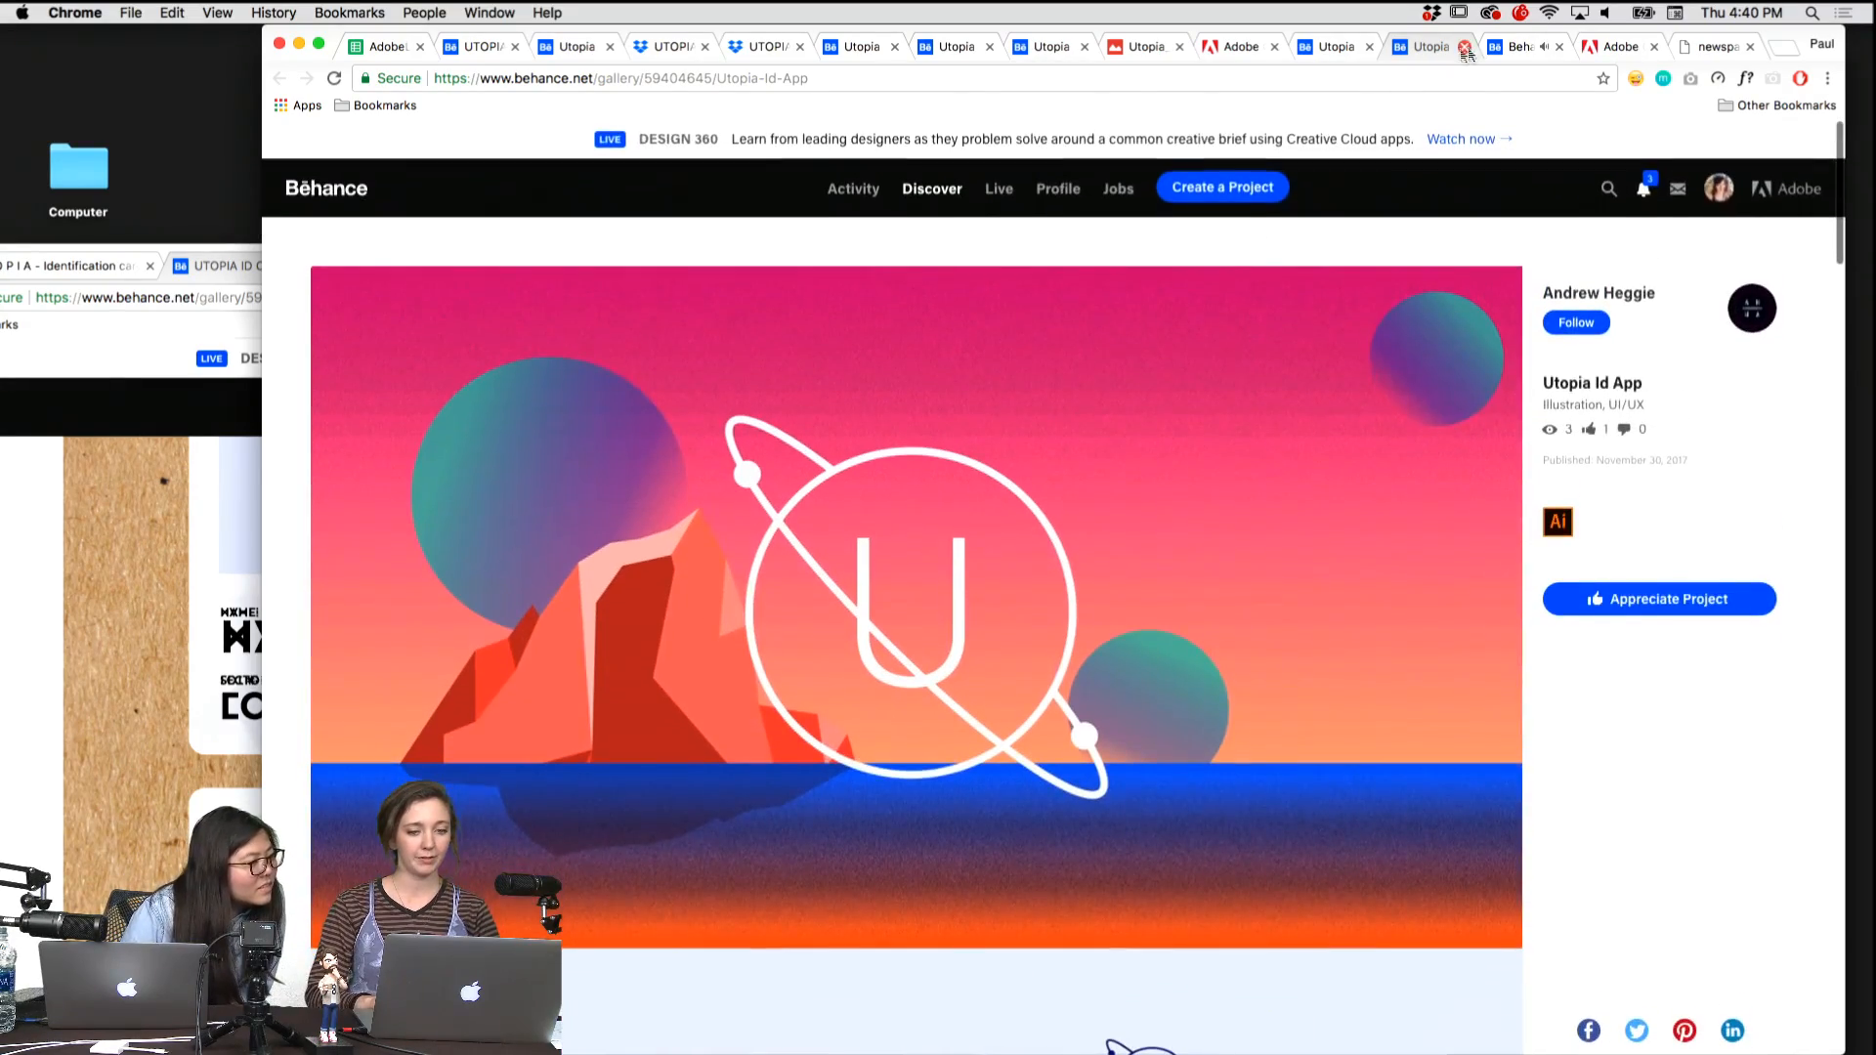
drag(1422, 46, 152, 275)
click(705, 34)
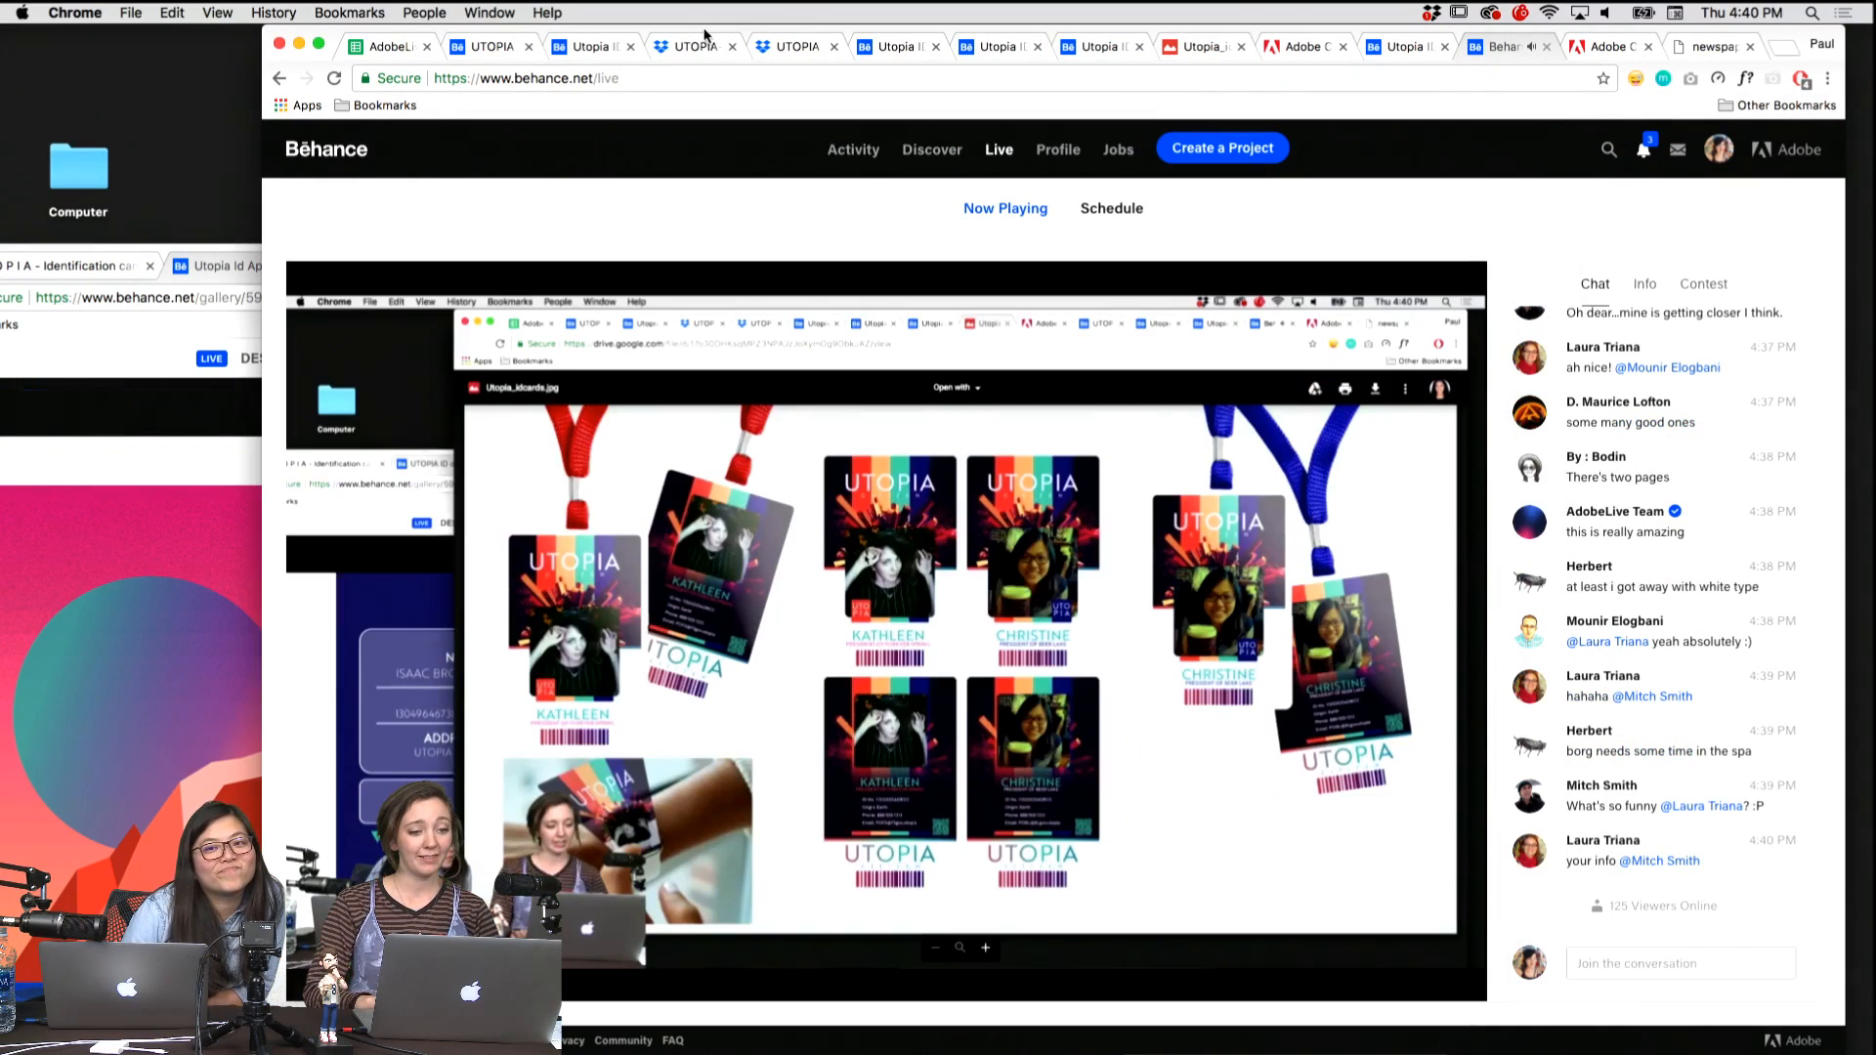
click(579, 47)
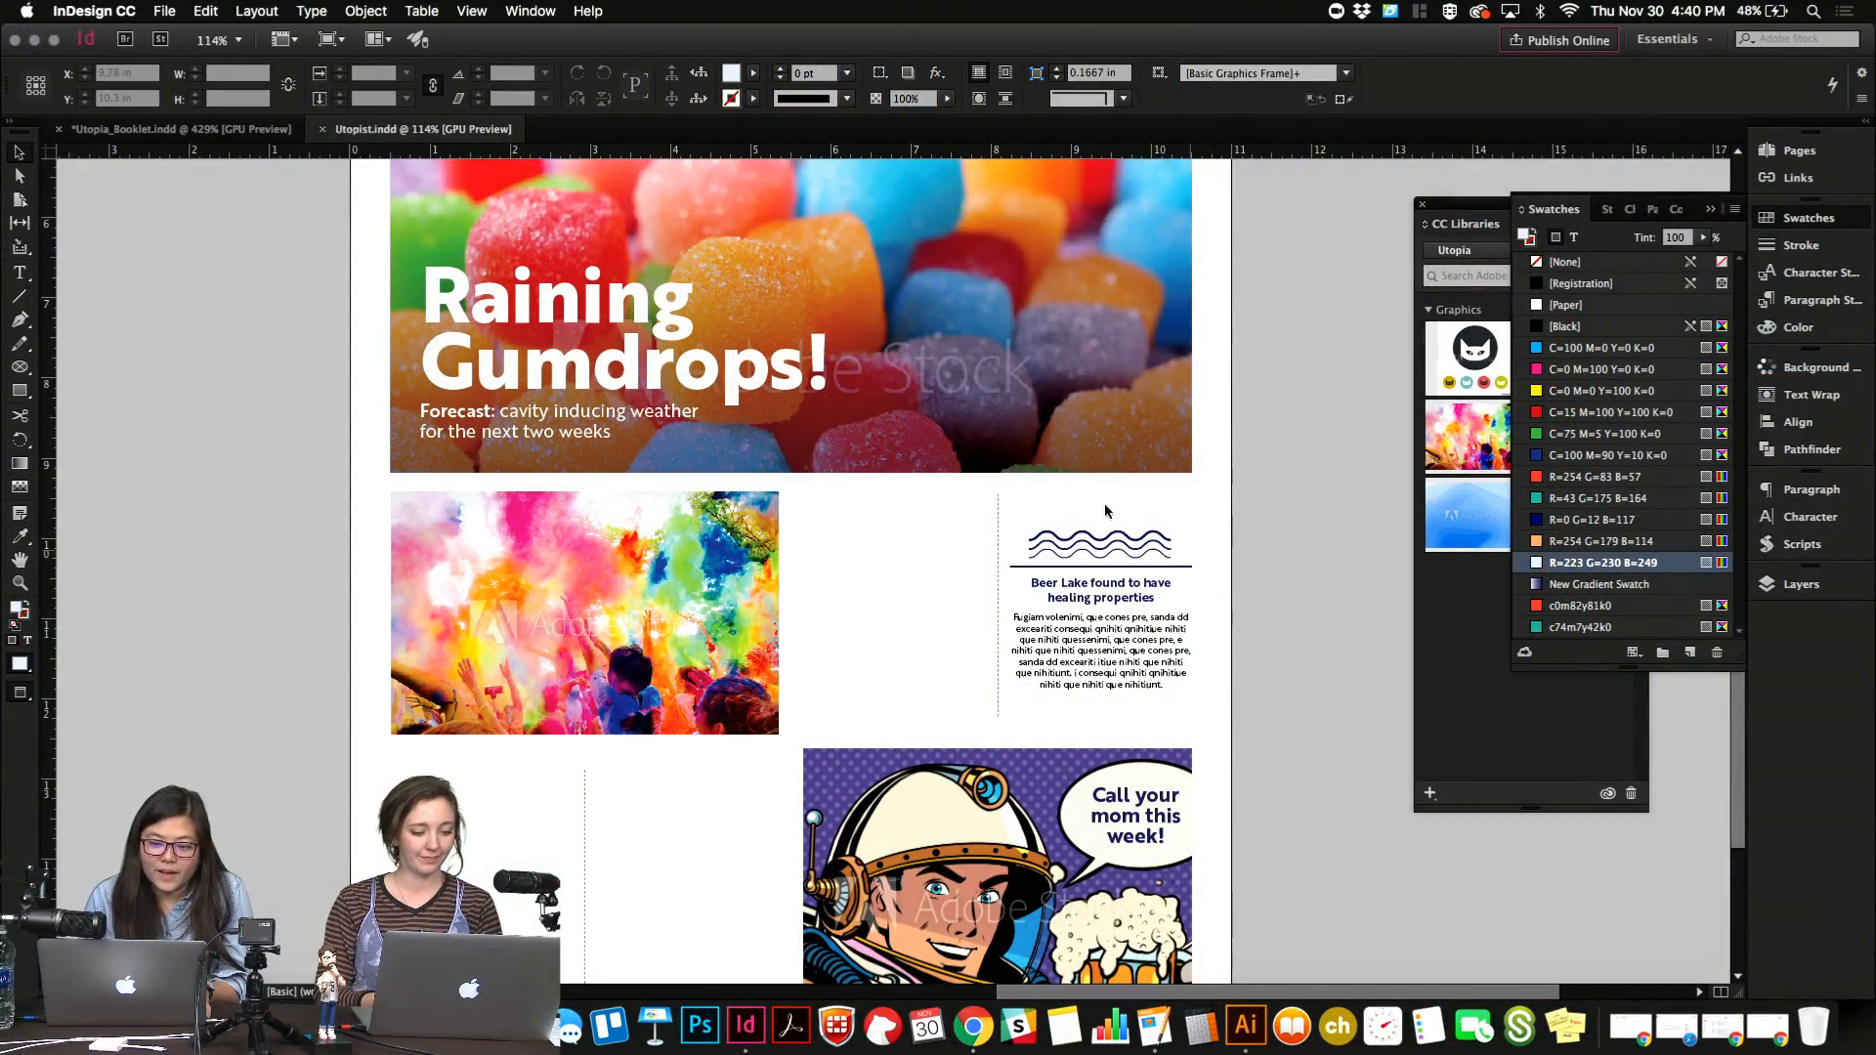
In InDesign, move the Beer Lake article with its wave icon slightly up in its column and check The Utopist's front page.
drag(1104, 502, 1146, 650)
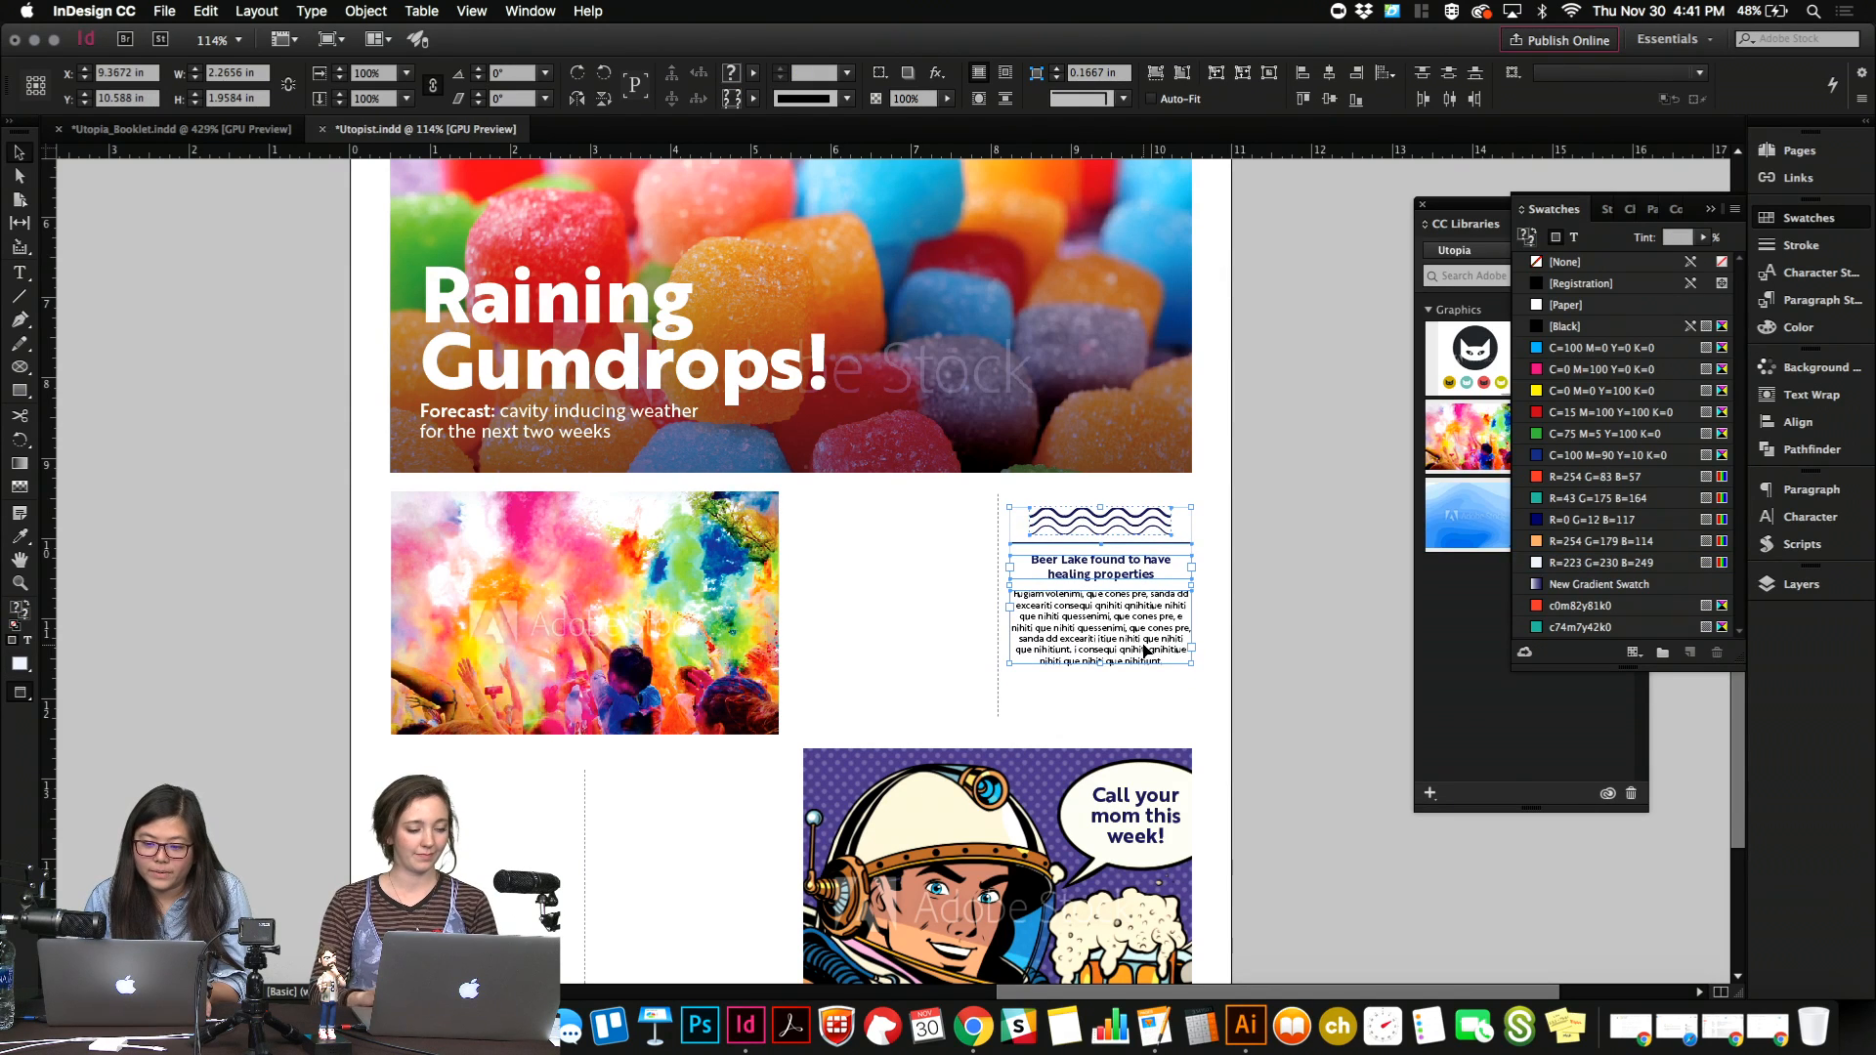
click(1191, 686)
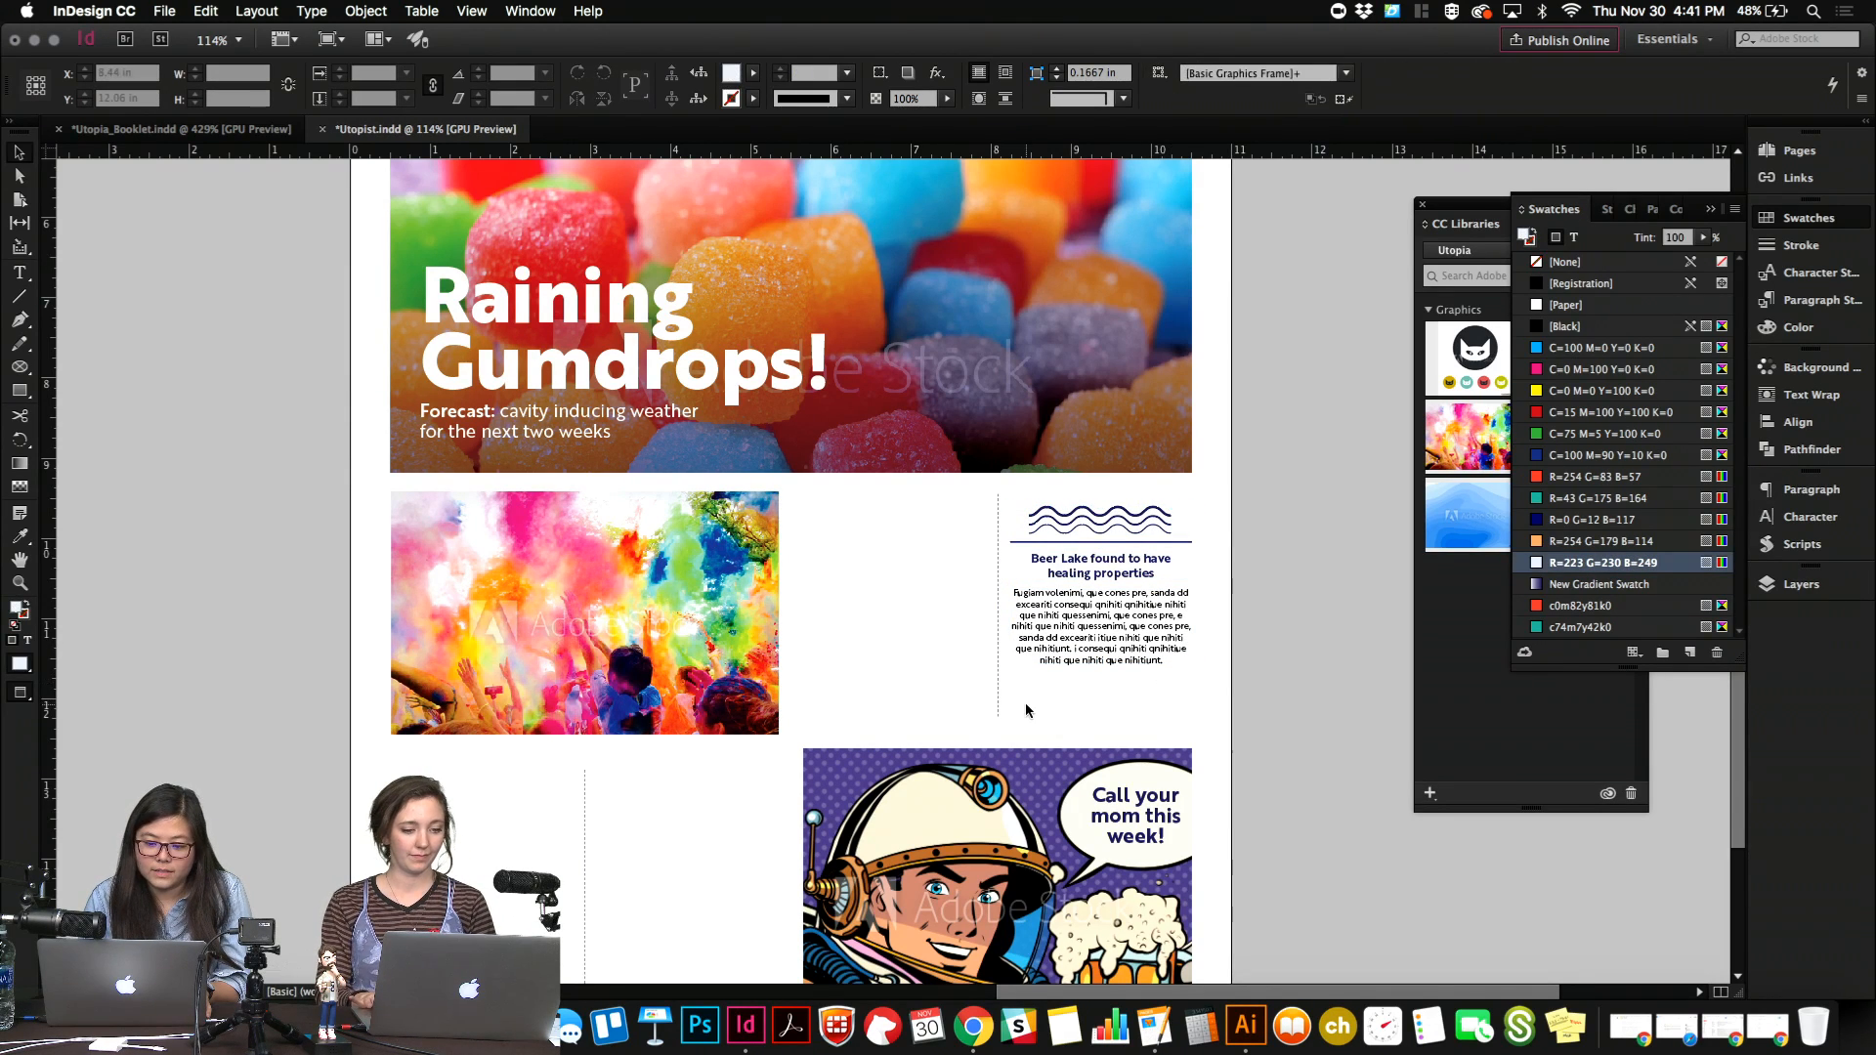
scroll(994, 700, up, 5)
scroll(995, 699, up, 1)
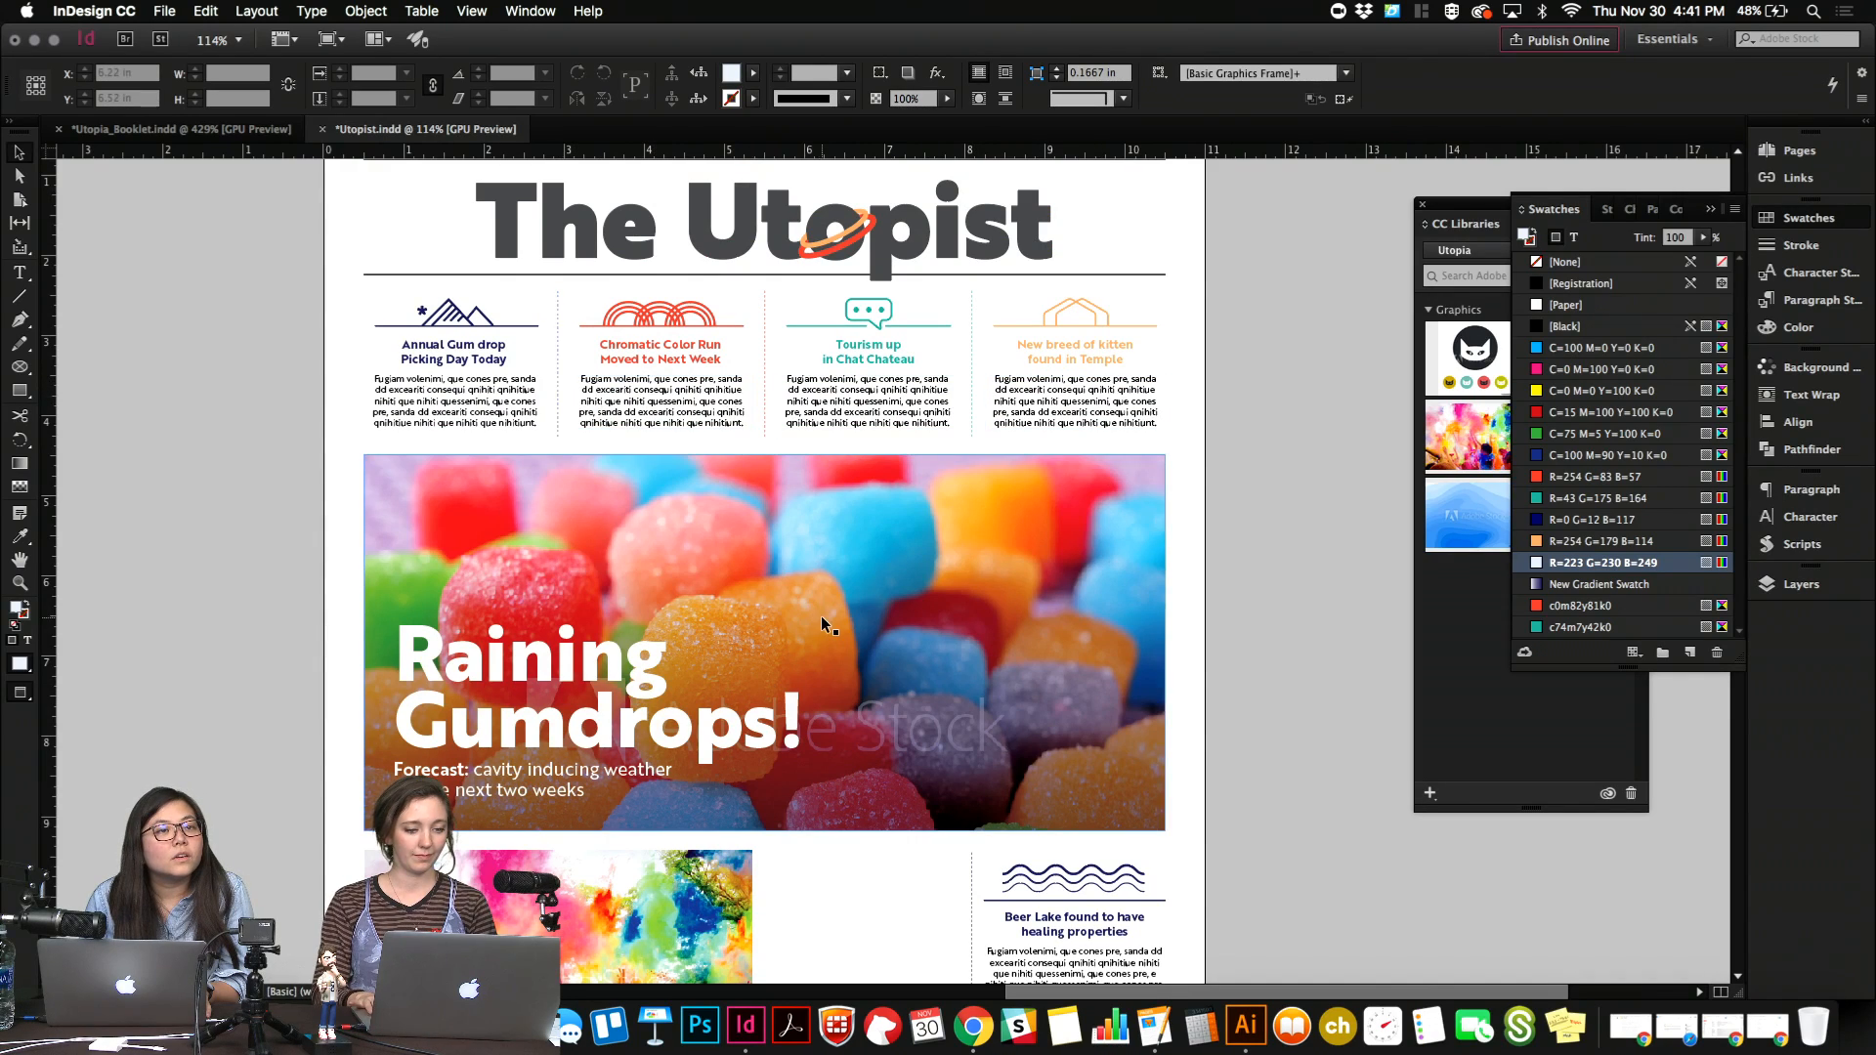
scroll(820, 615, down, 2)
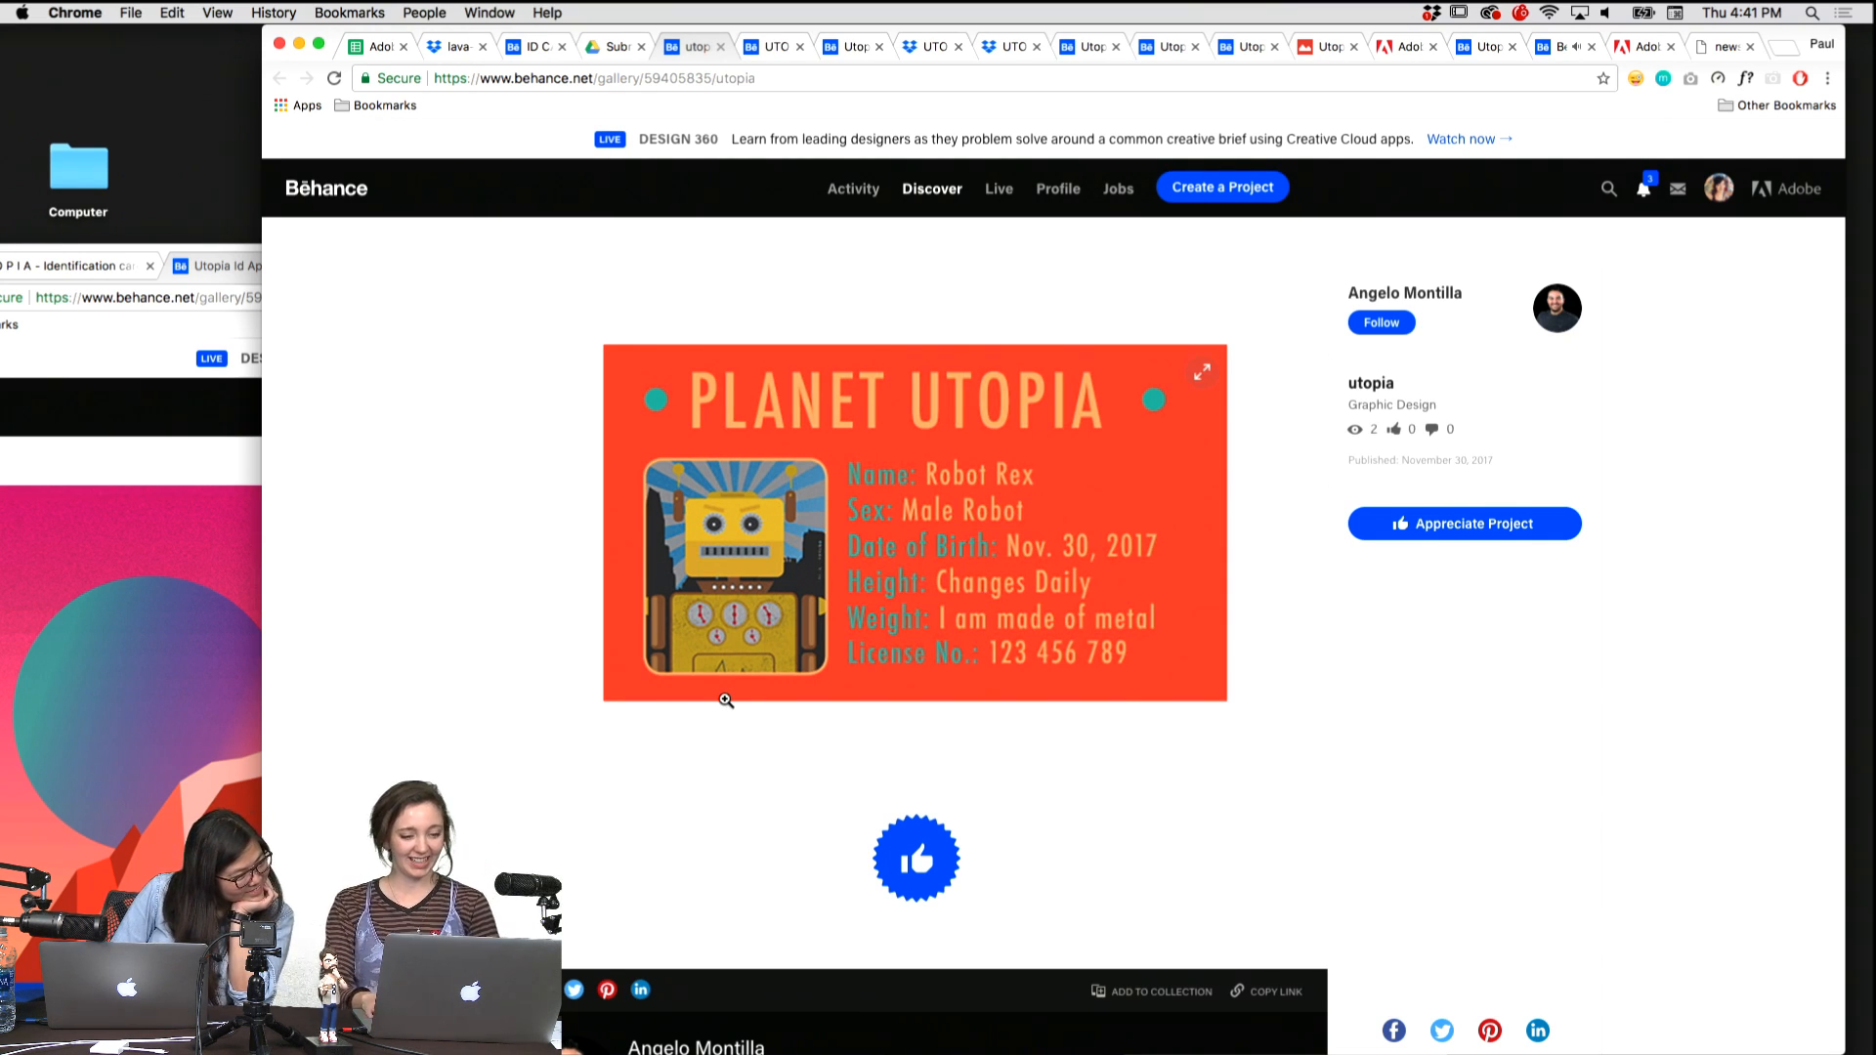
Back in Chrome, look over the Utopian fingerprint and eye badges and the finished front and back of the ID CARD project.
key(ctrl+shift+Tab)
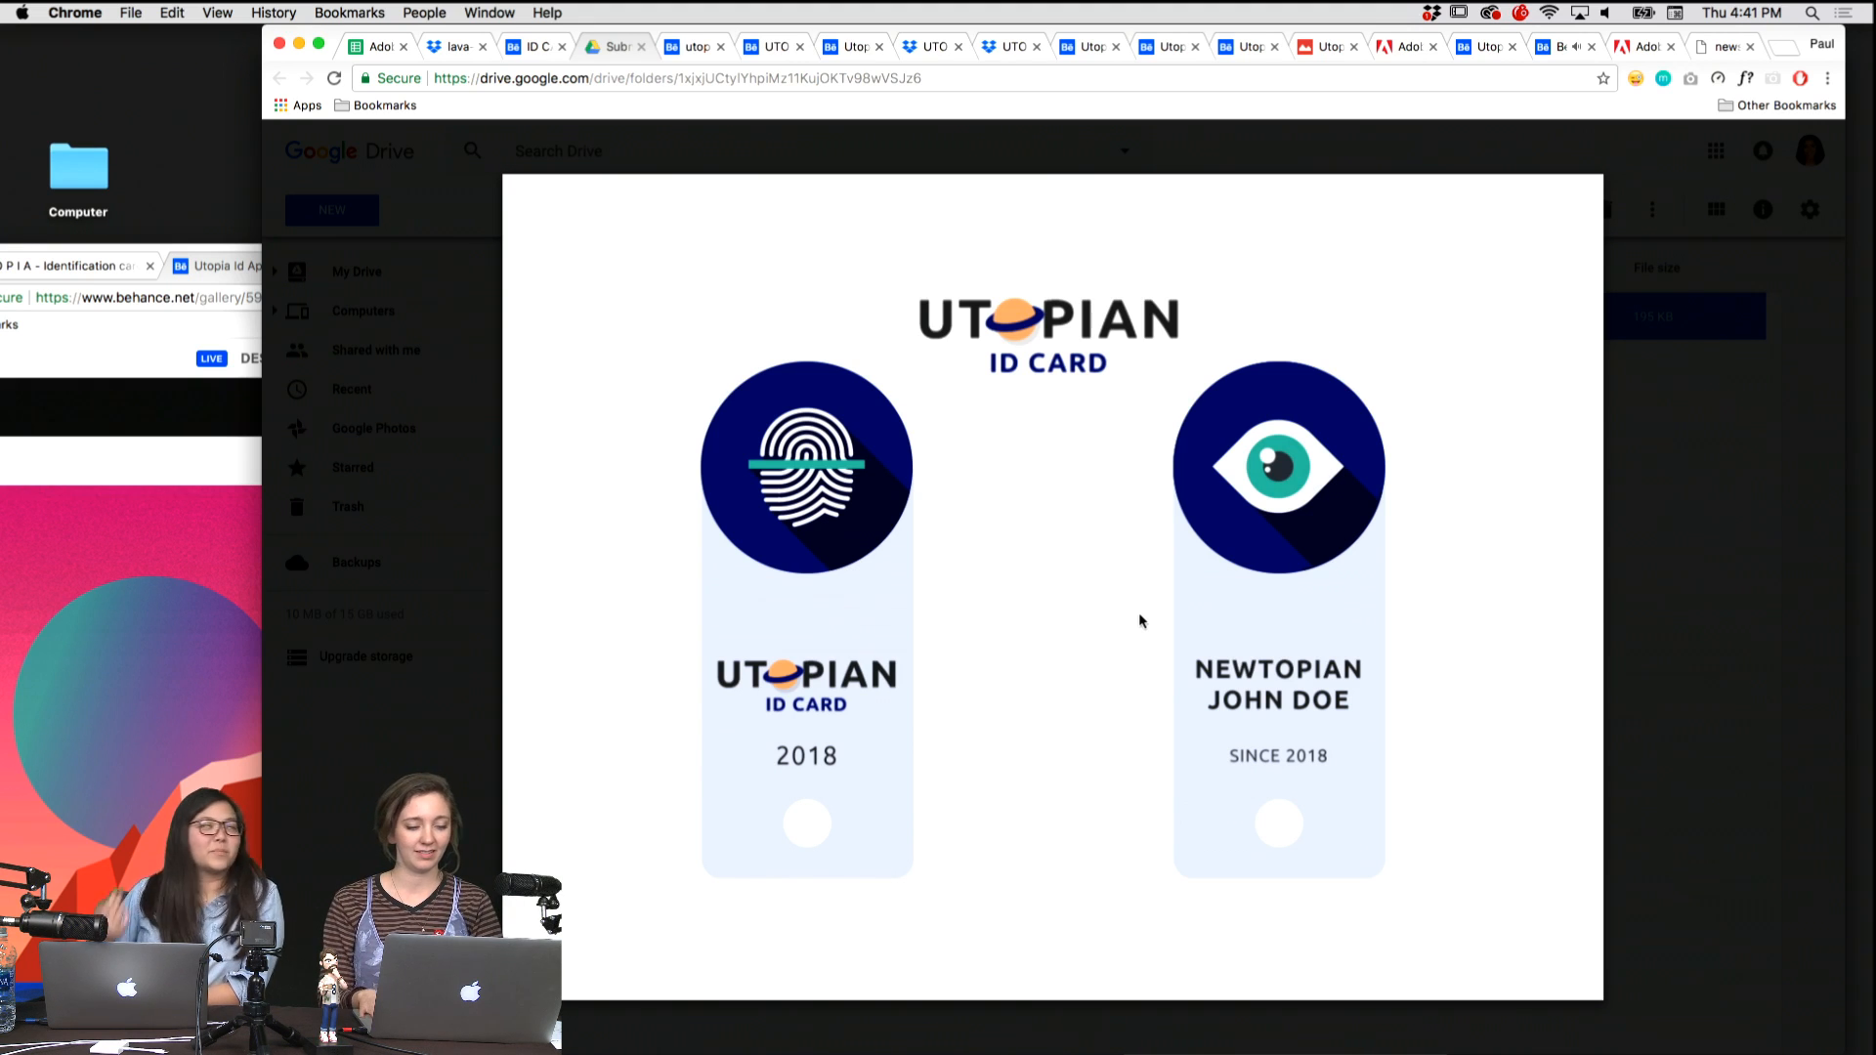
key(ctrl+shift+Tab)
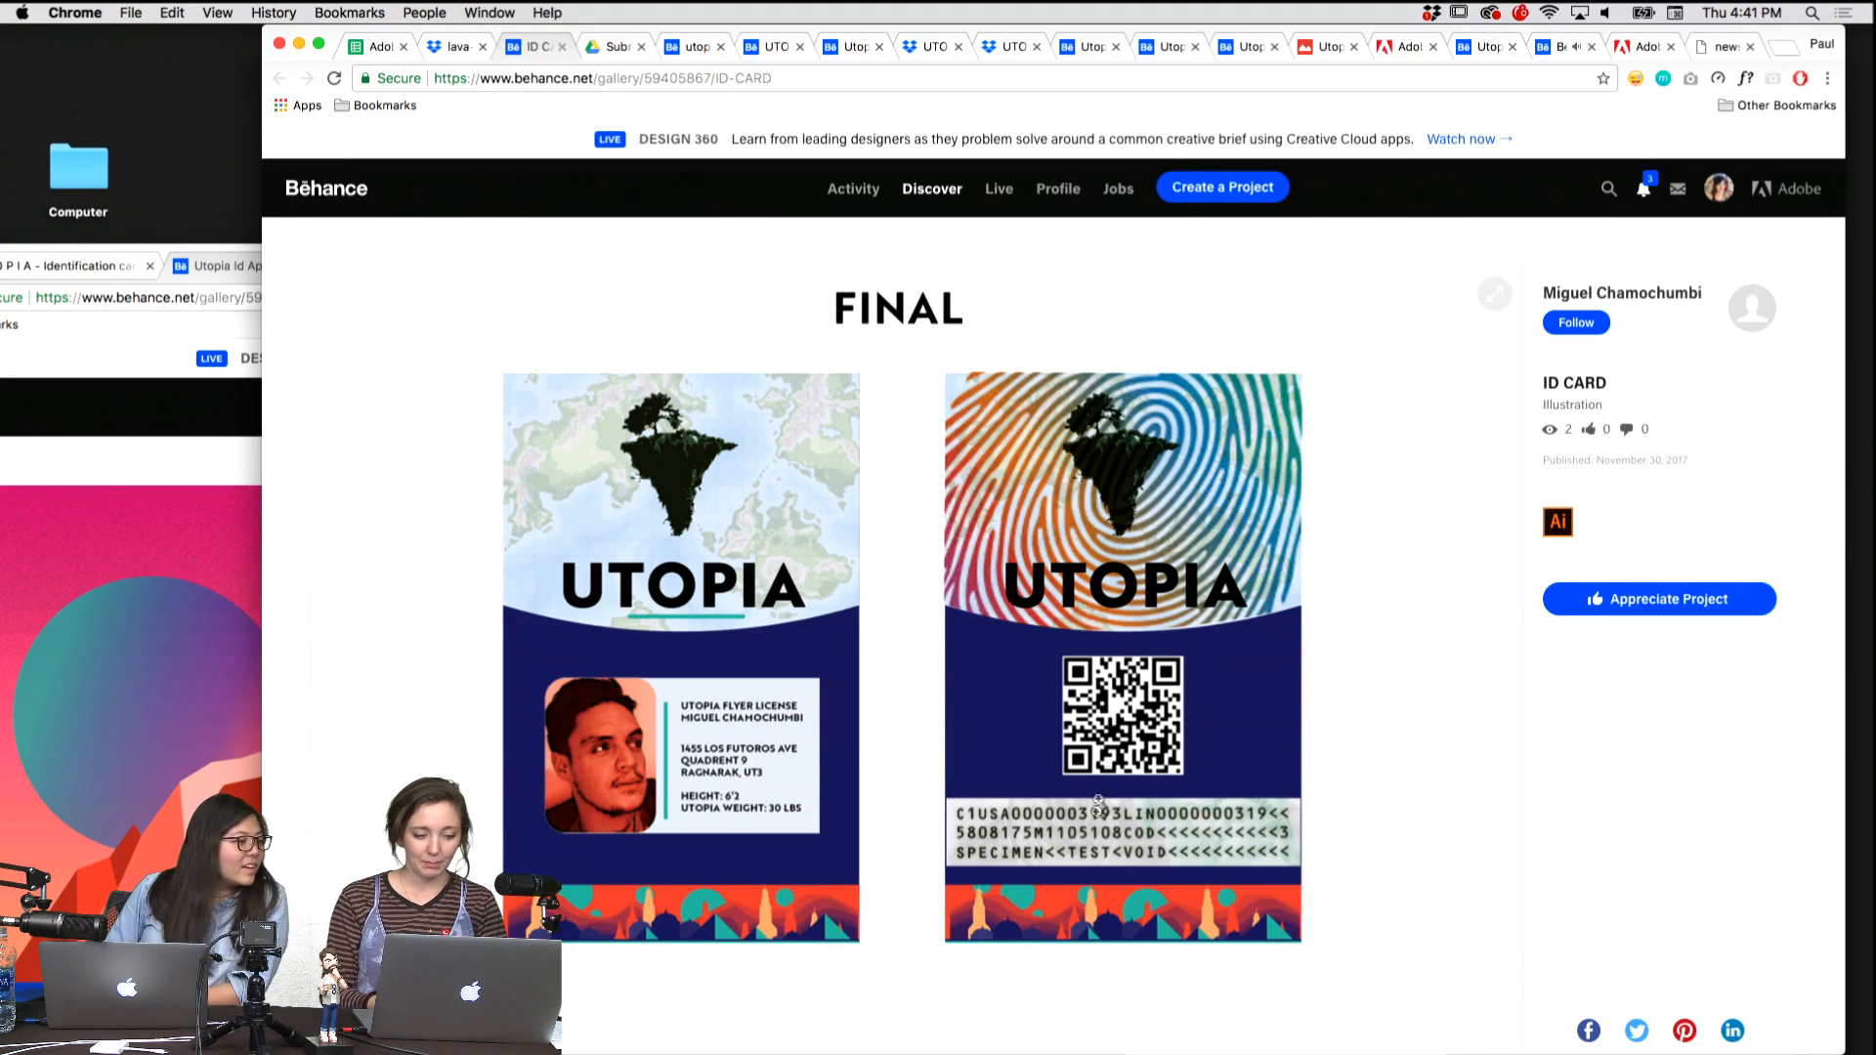
scroll(714, 590, down, 1)
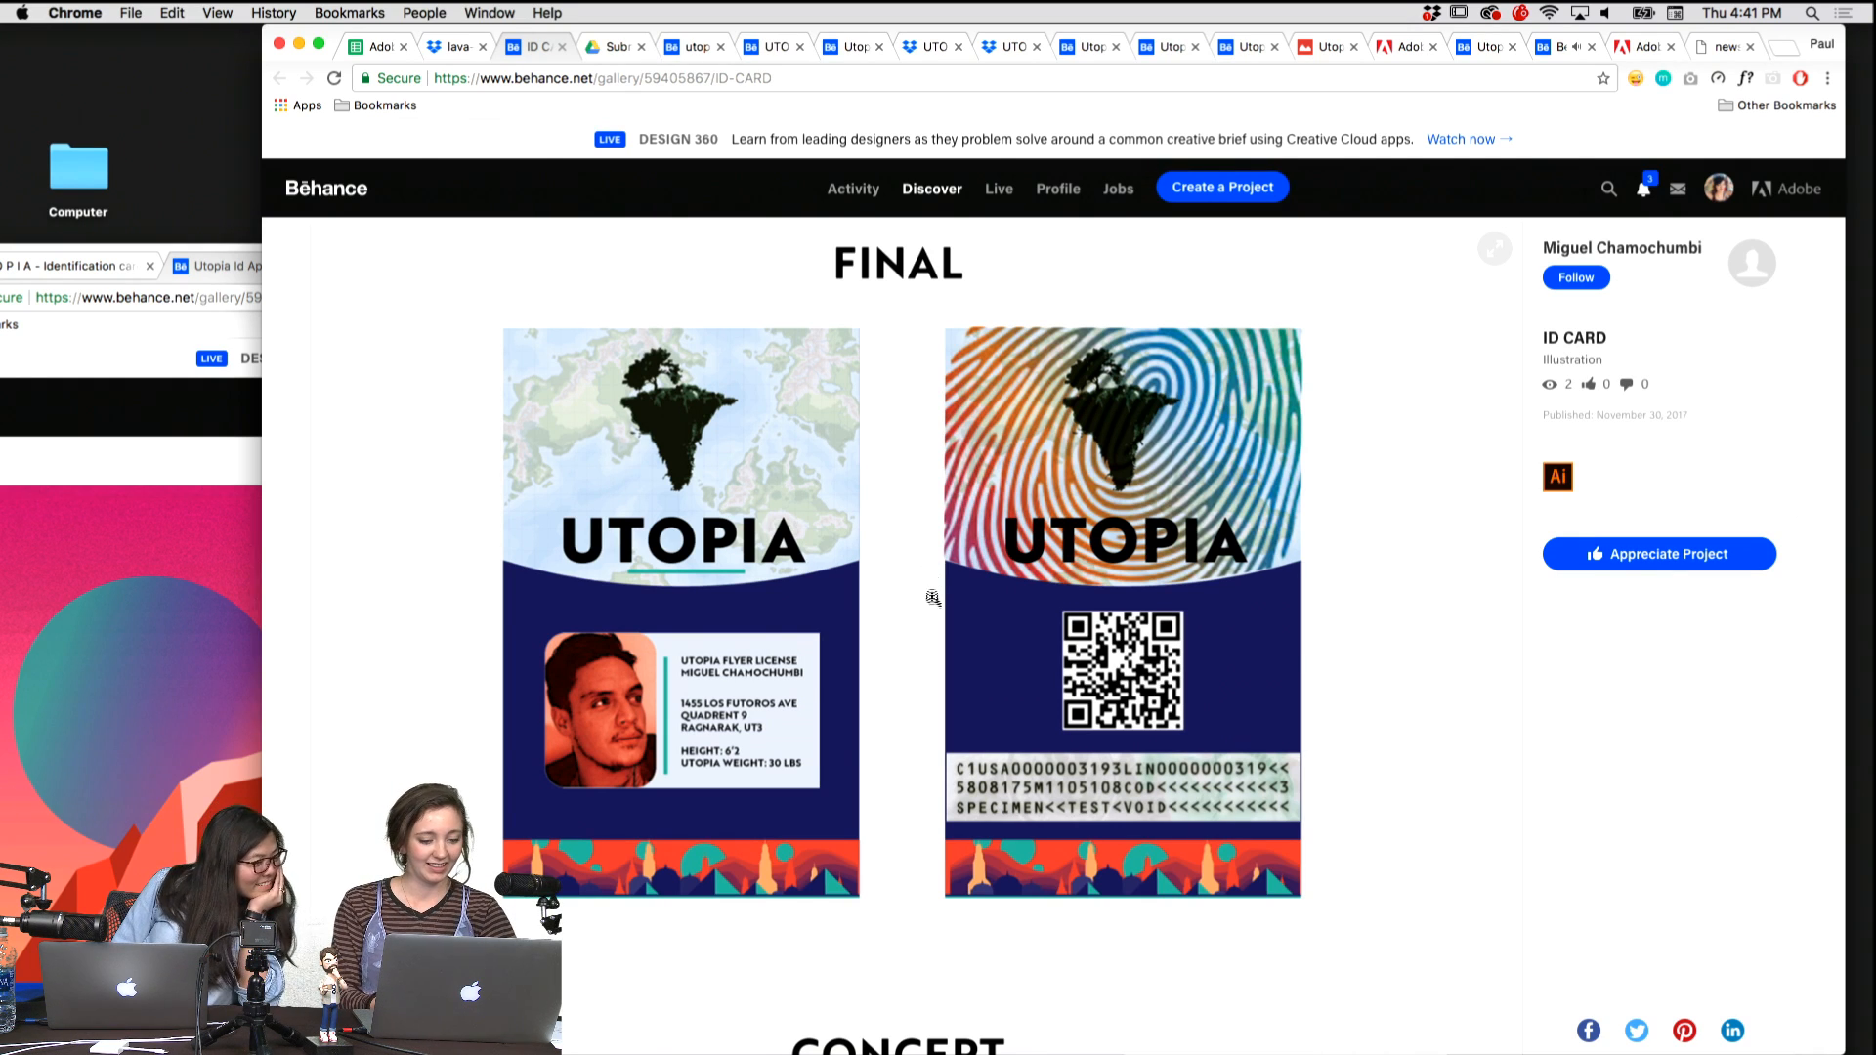
scroll(927, 607, down, 1)
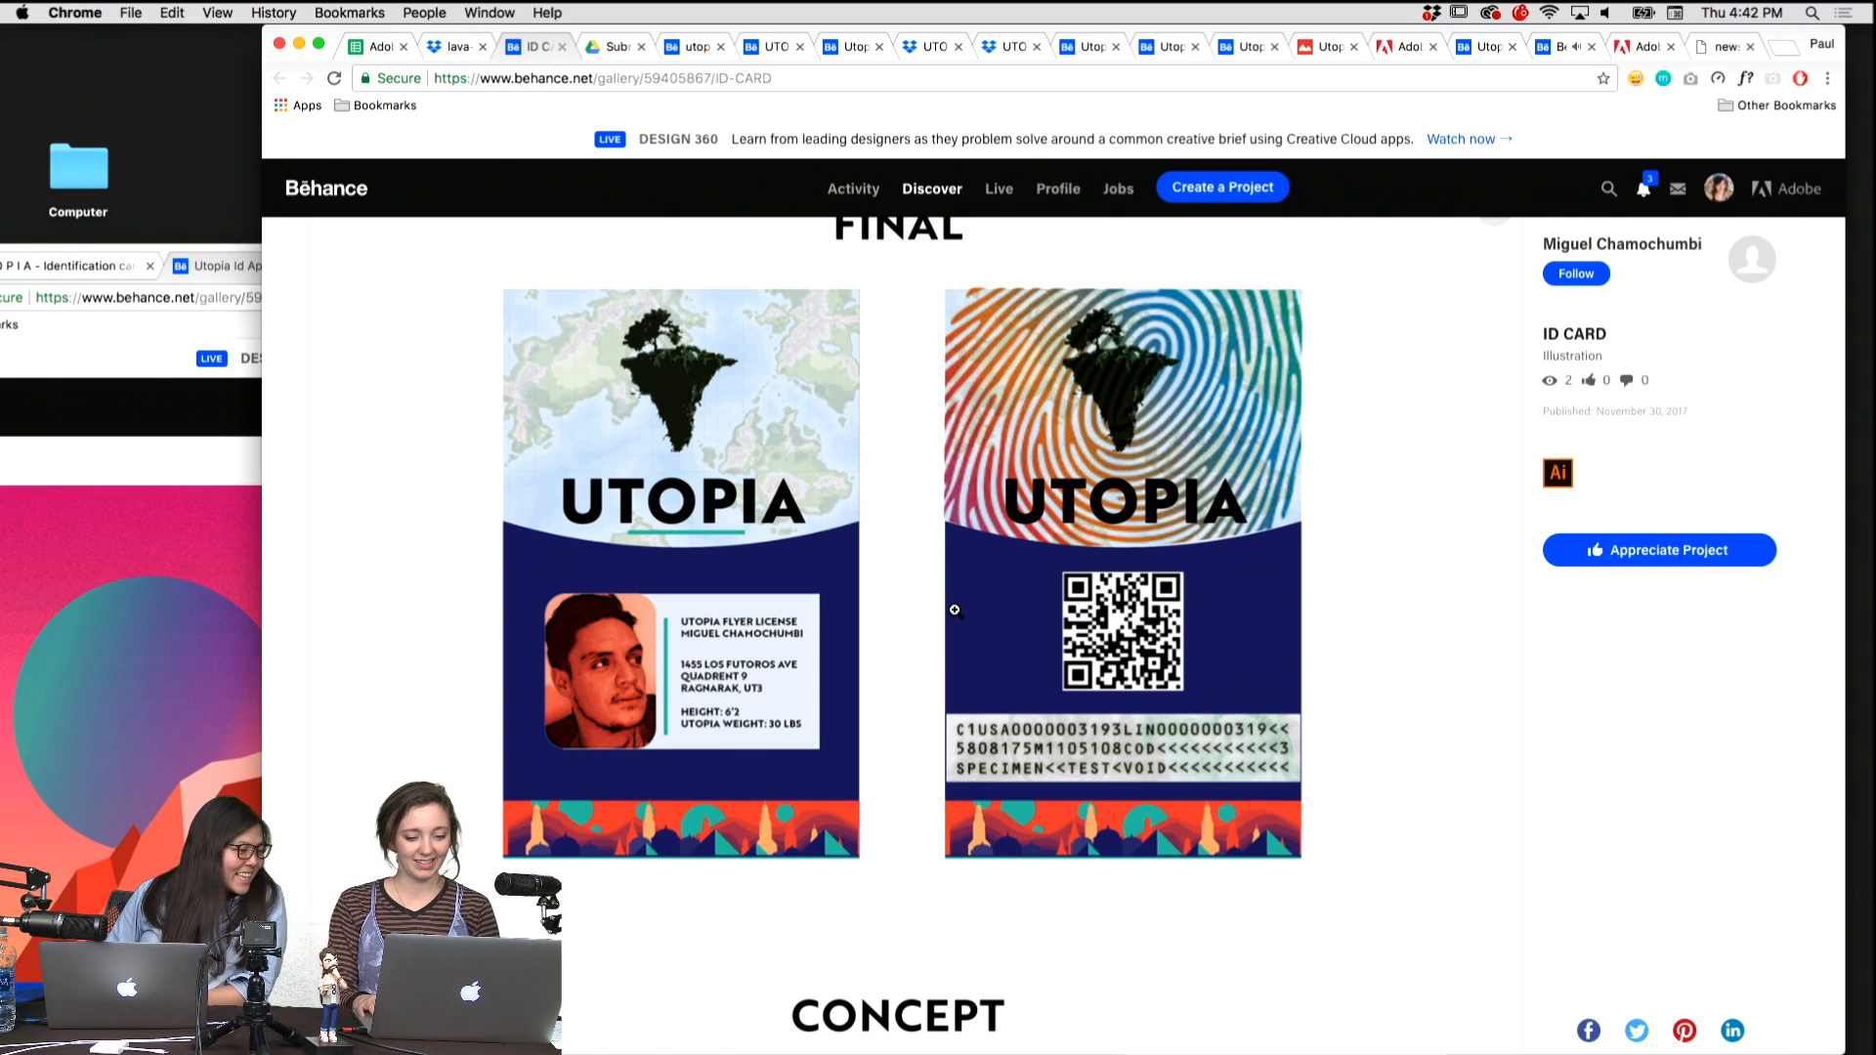
Move the Lava Surfing Pass entry from Dropbox into the favourites window and bring that window fully into view.
key(ctrl+shift+Tab)
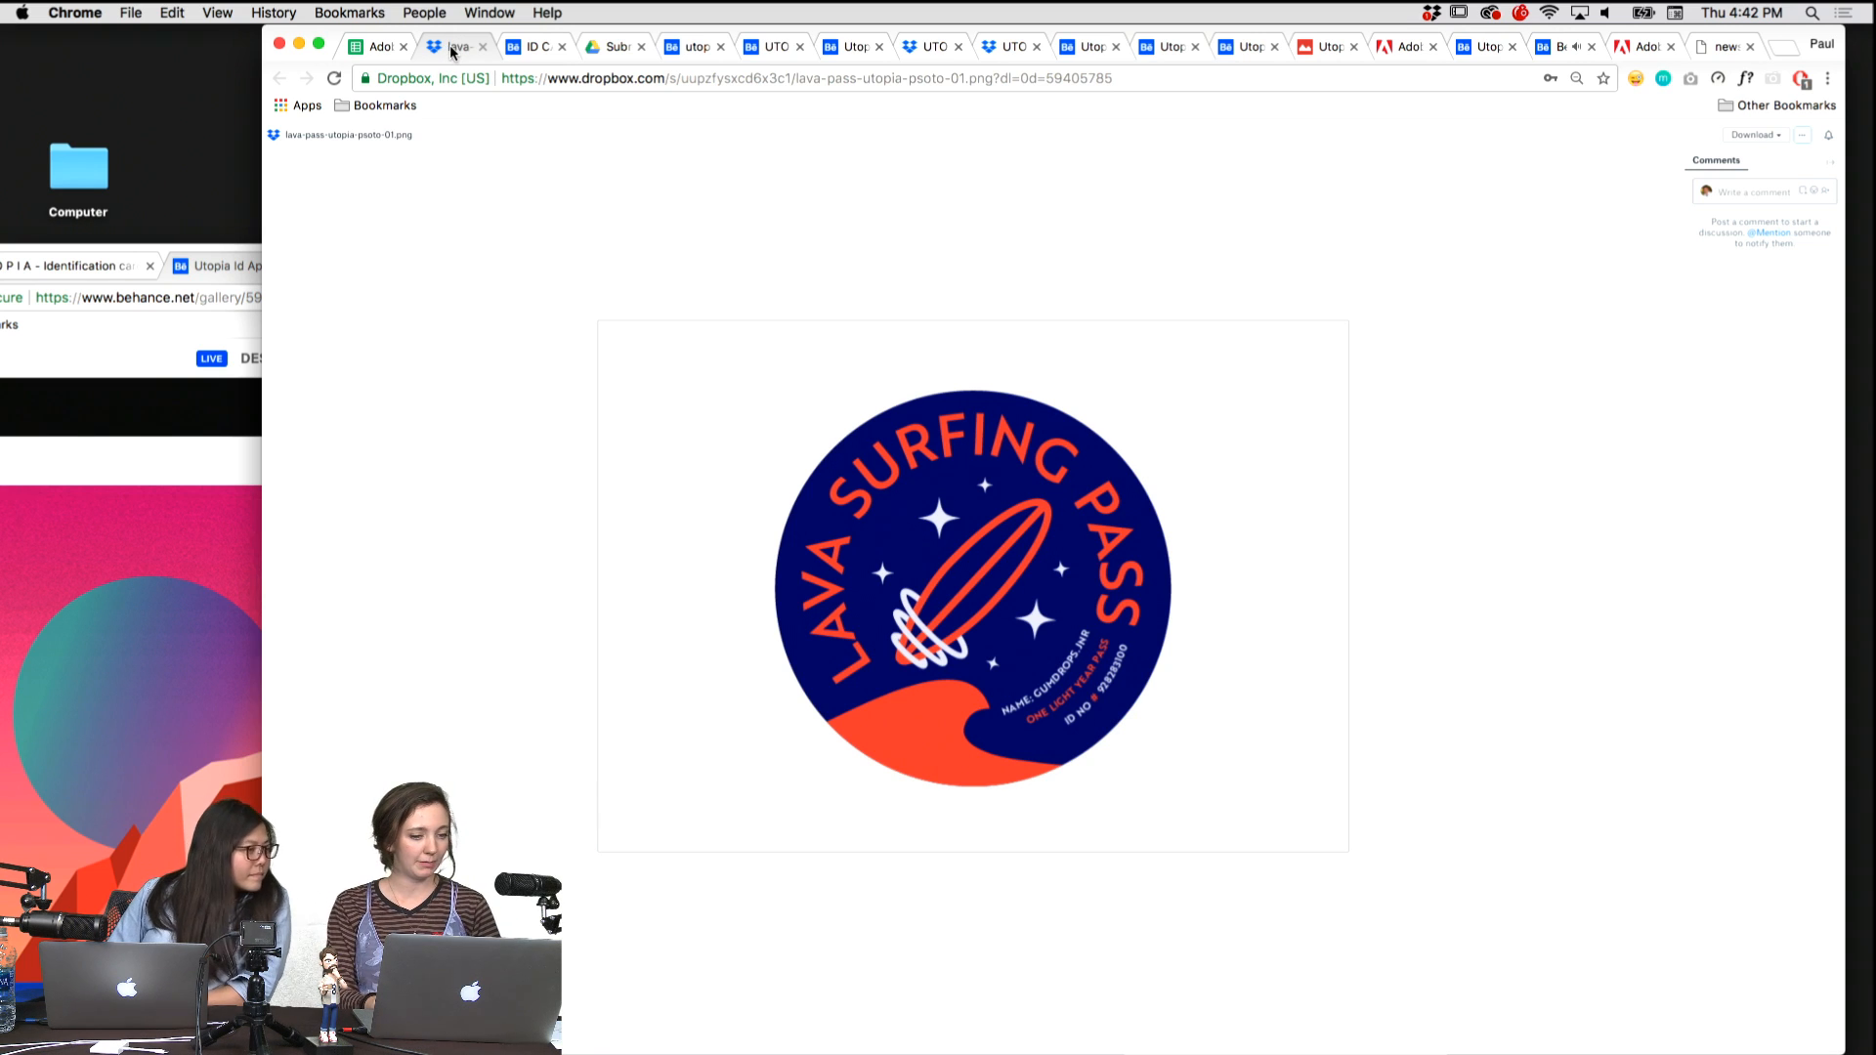
drag(451, 53, 156, 274)
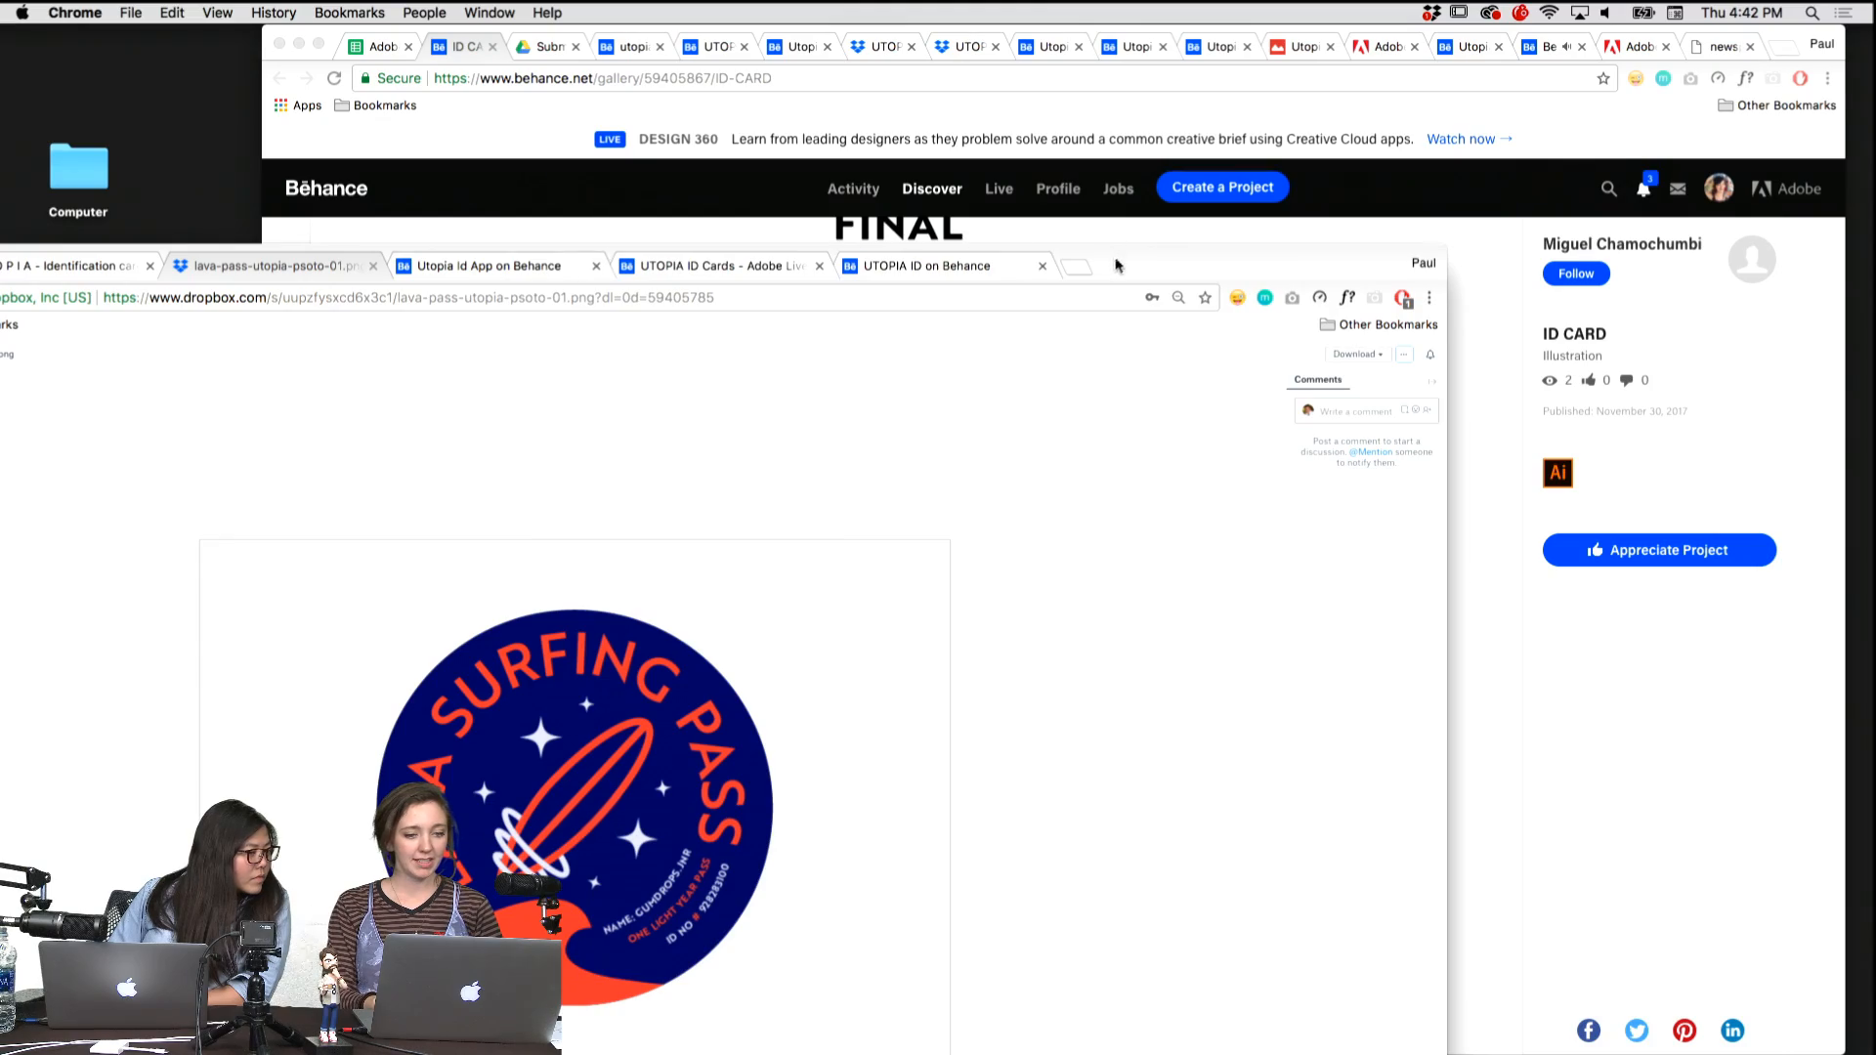
drag(1116, 265, 1389, 46)
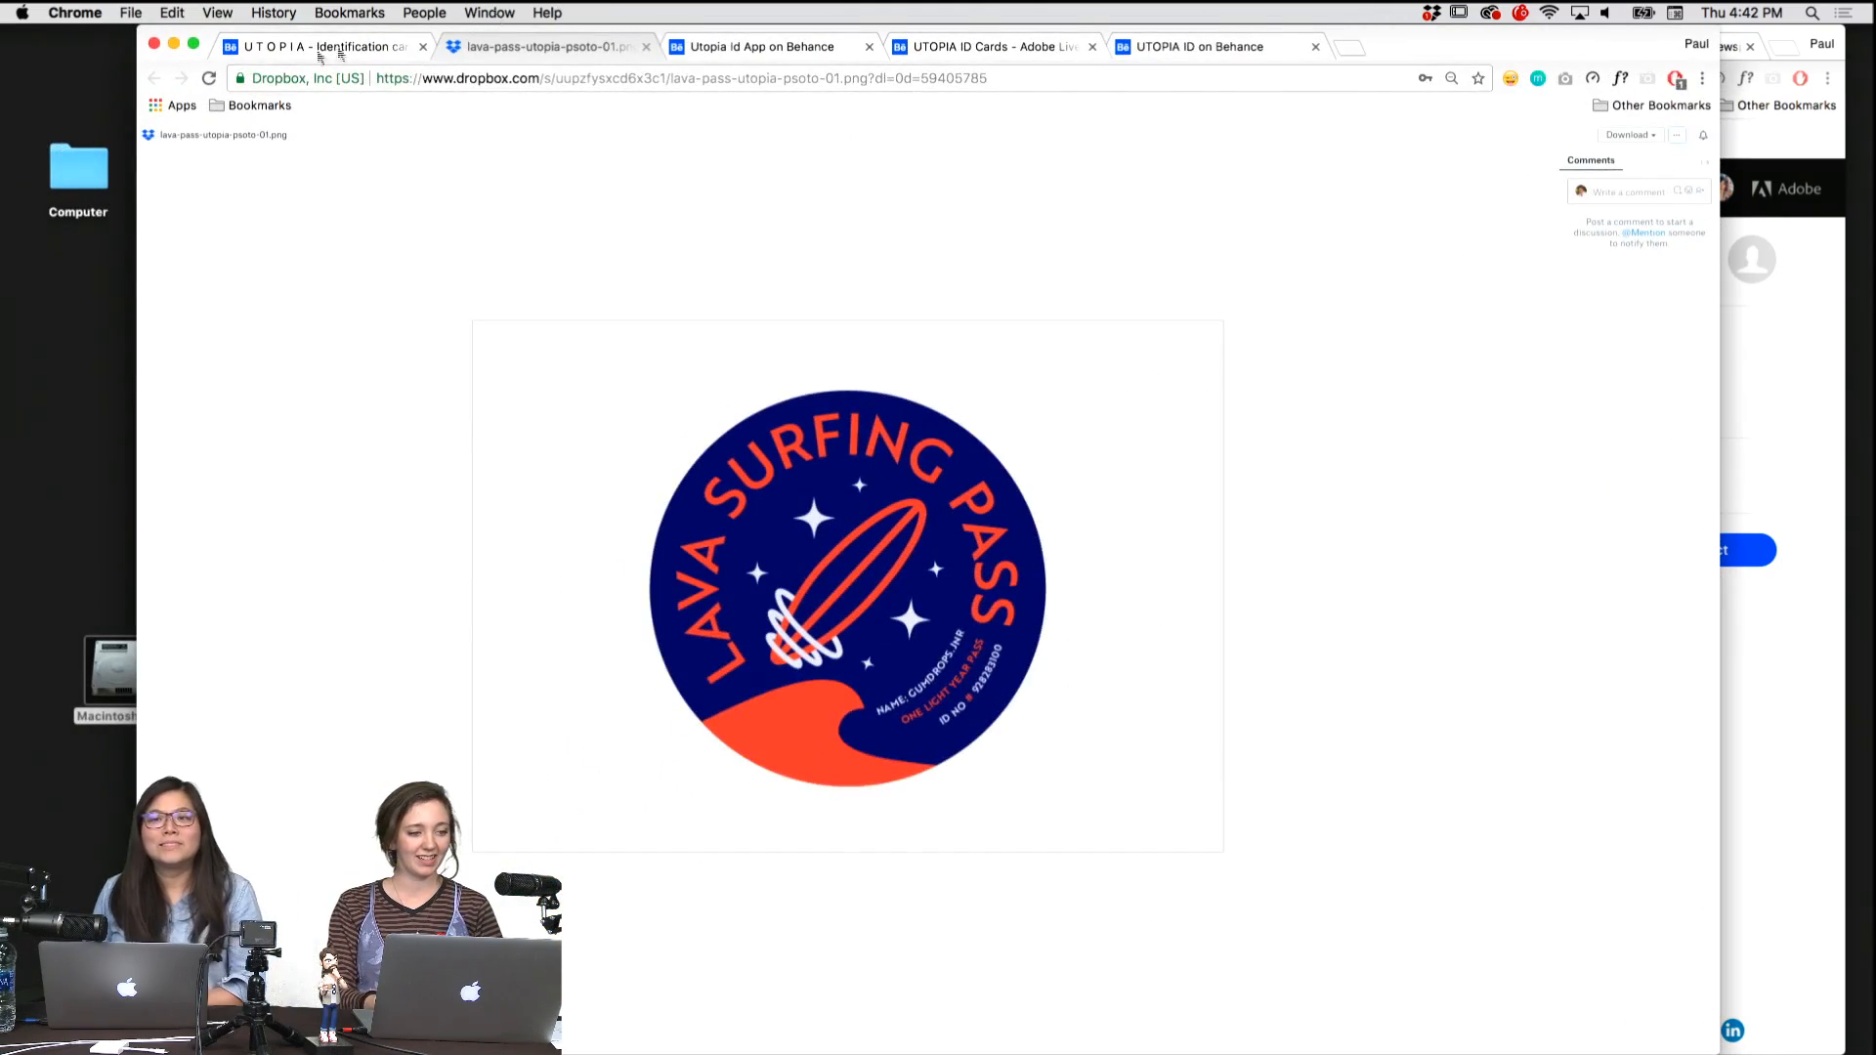
Enlarge the back of the triangular U T O P I A identification card and revisit the Lava Surfing Pass.
click(275, 56)
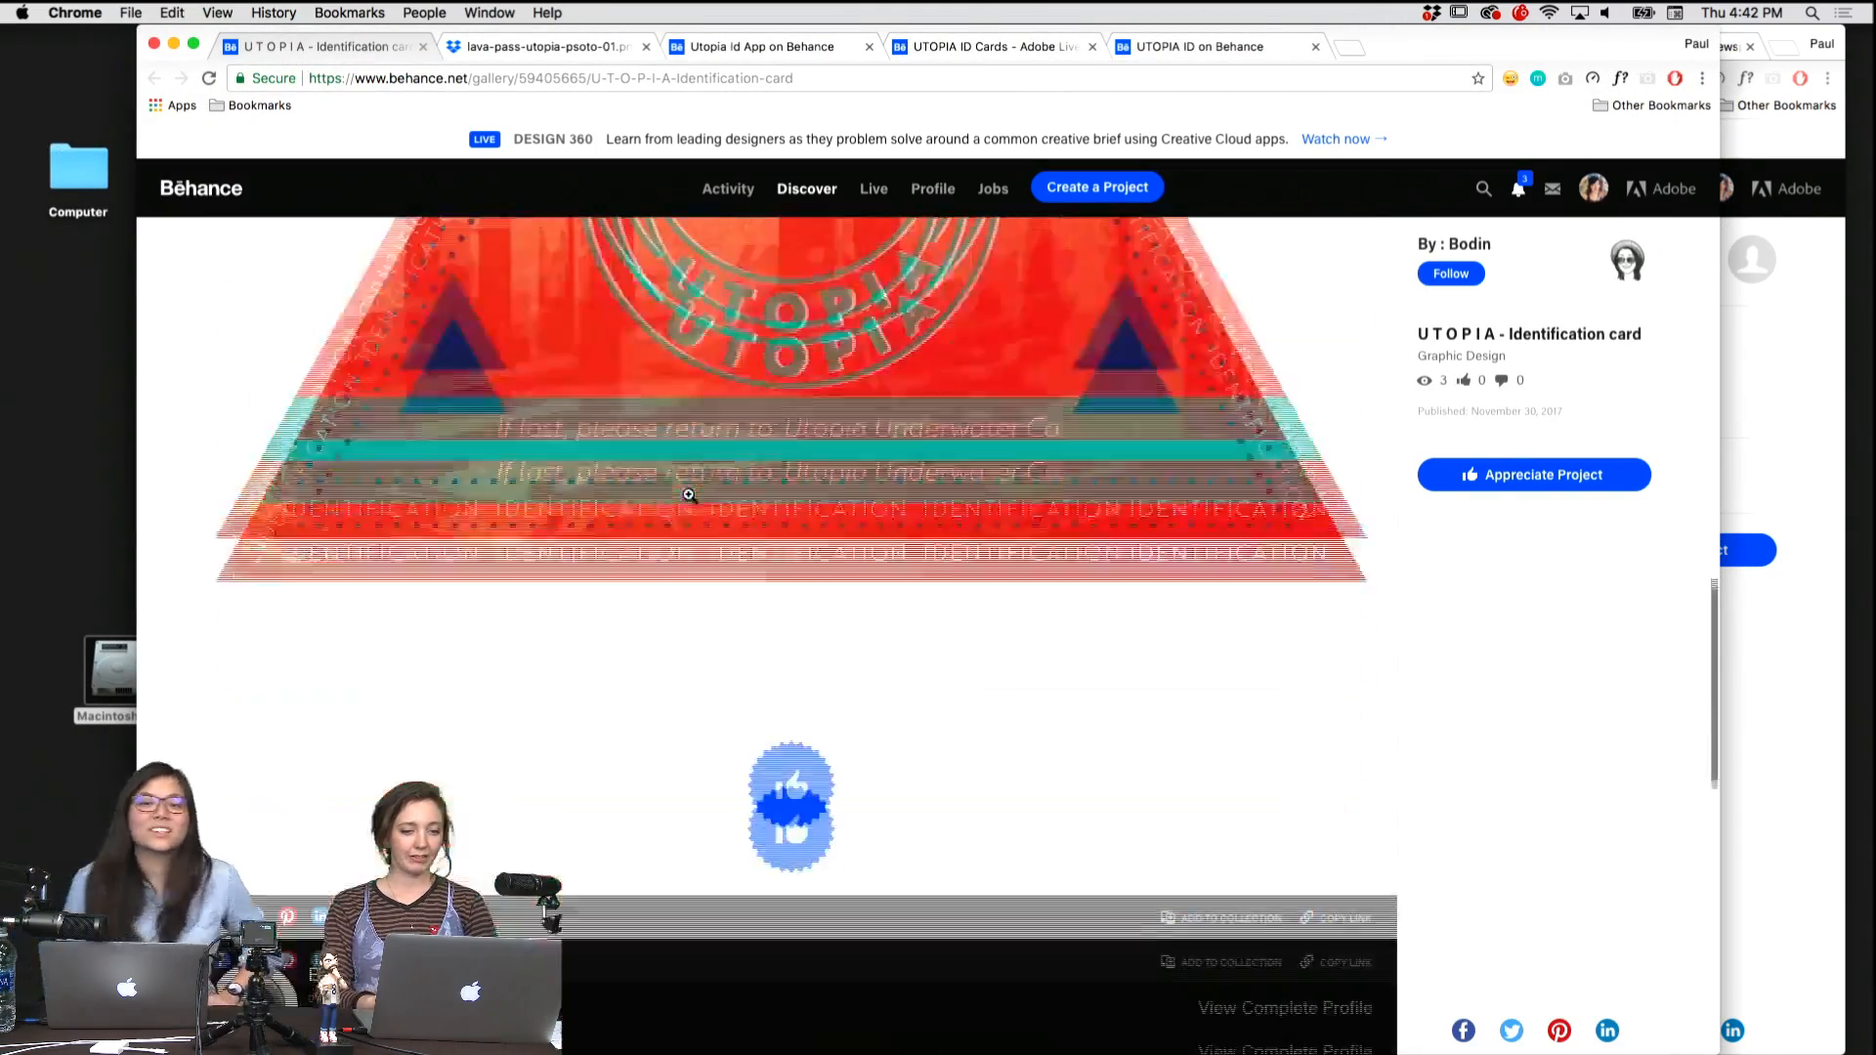
click(739, 666)
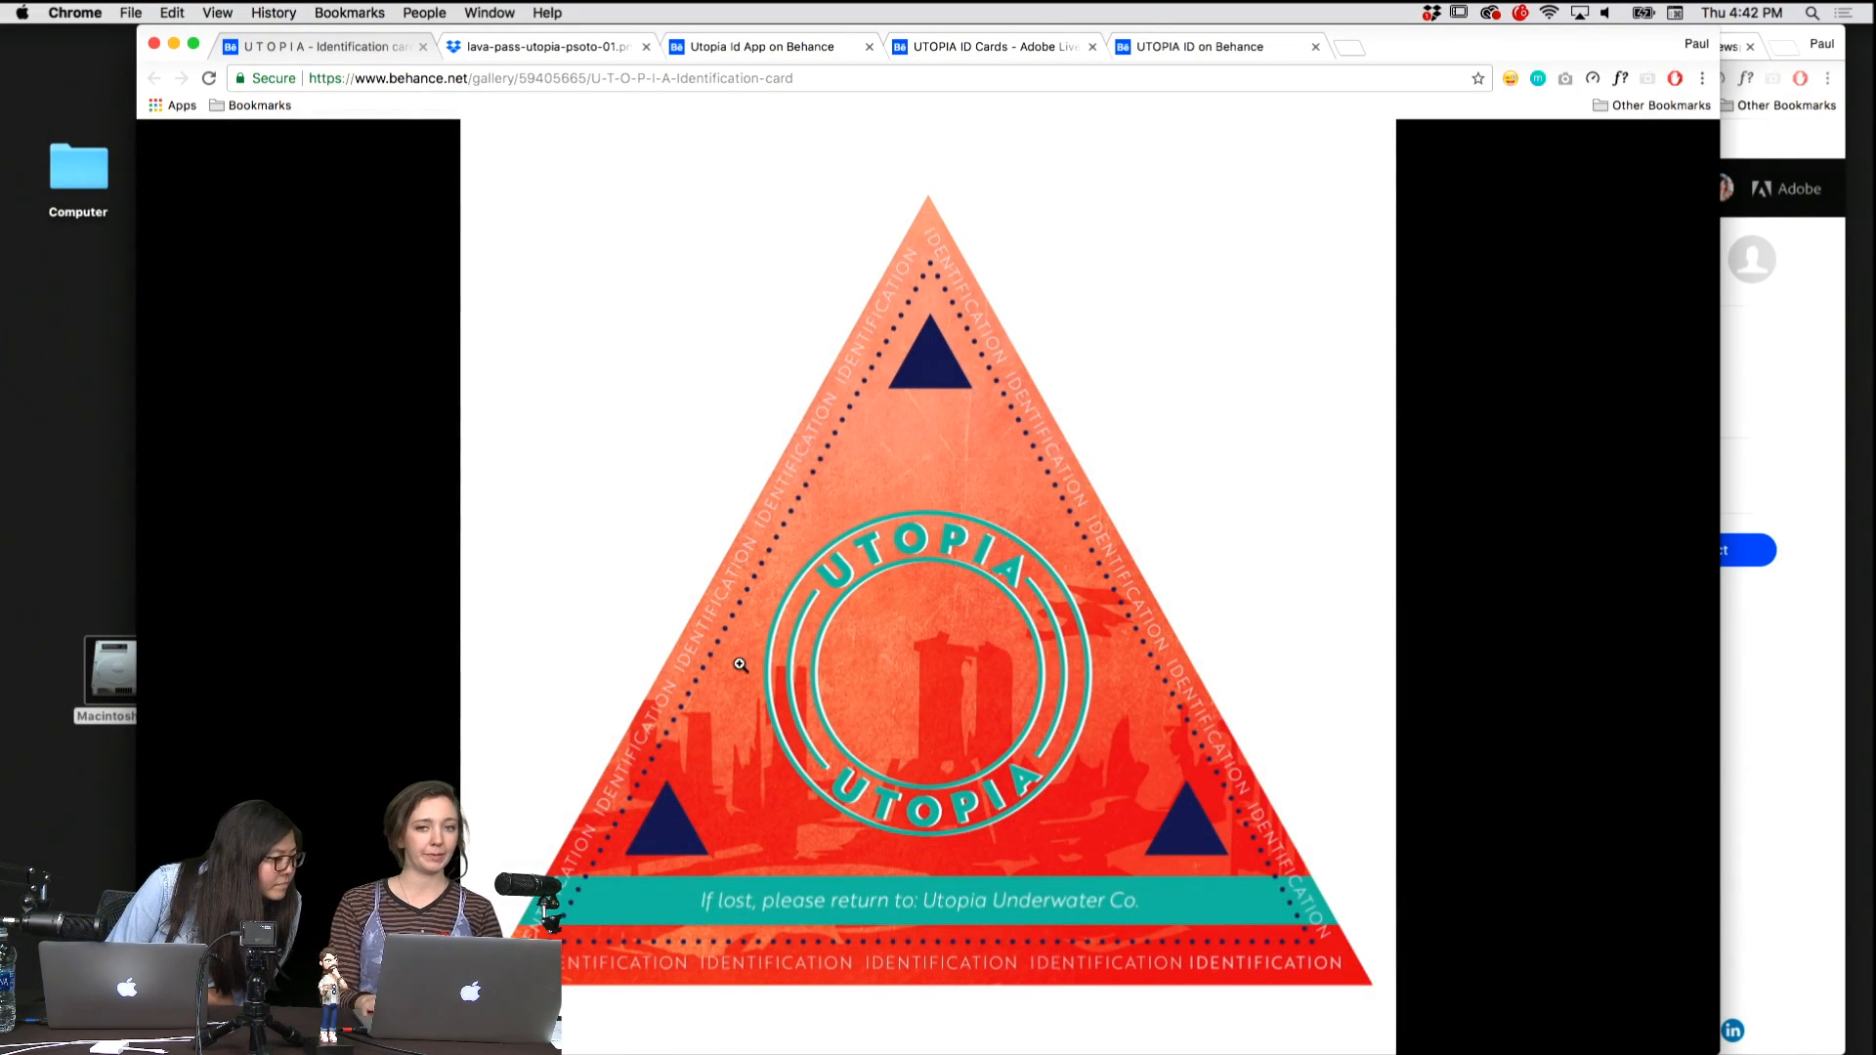
key(ctrl+Tab)
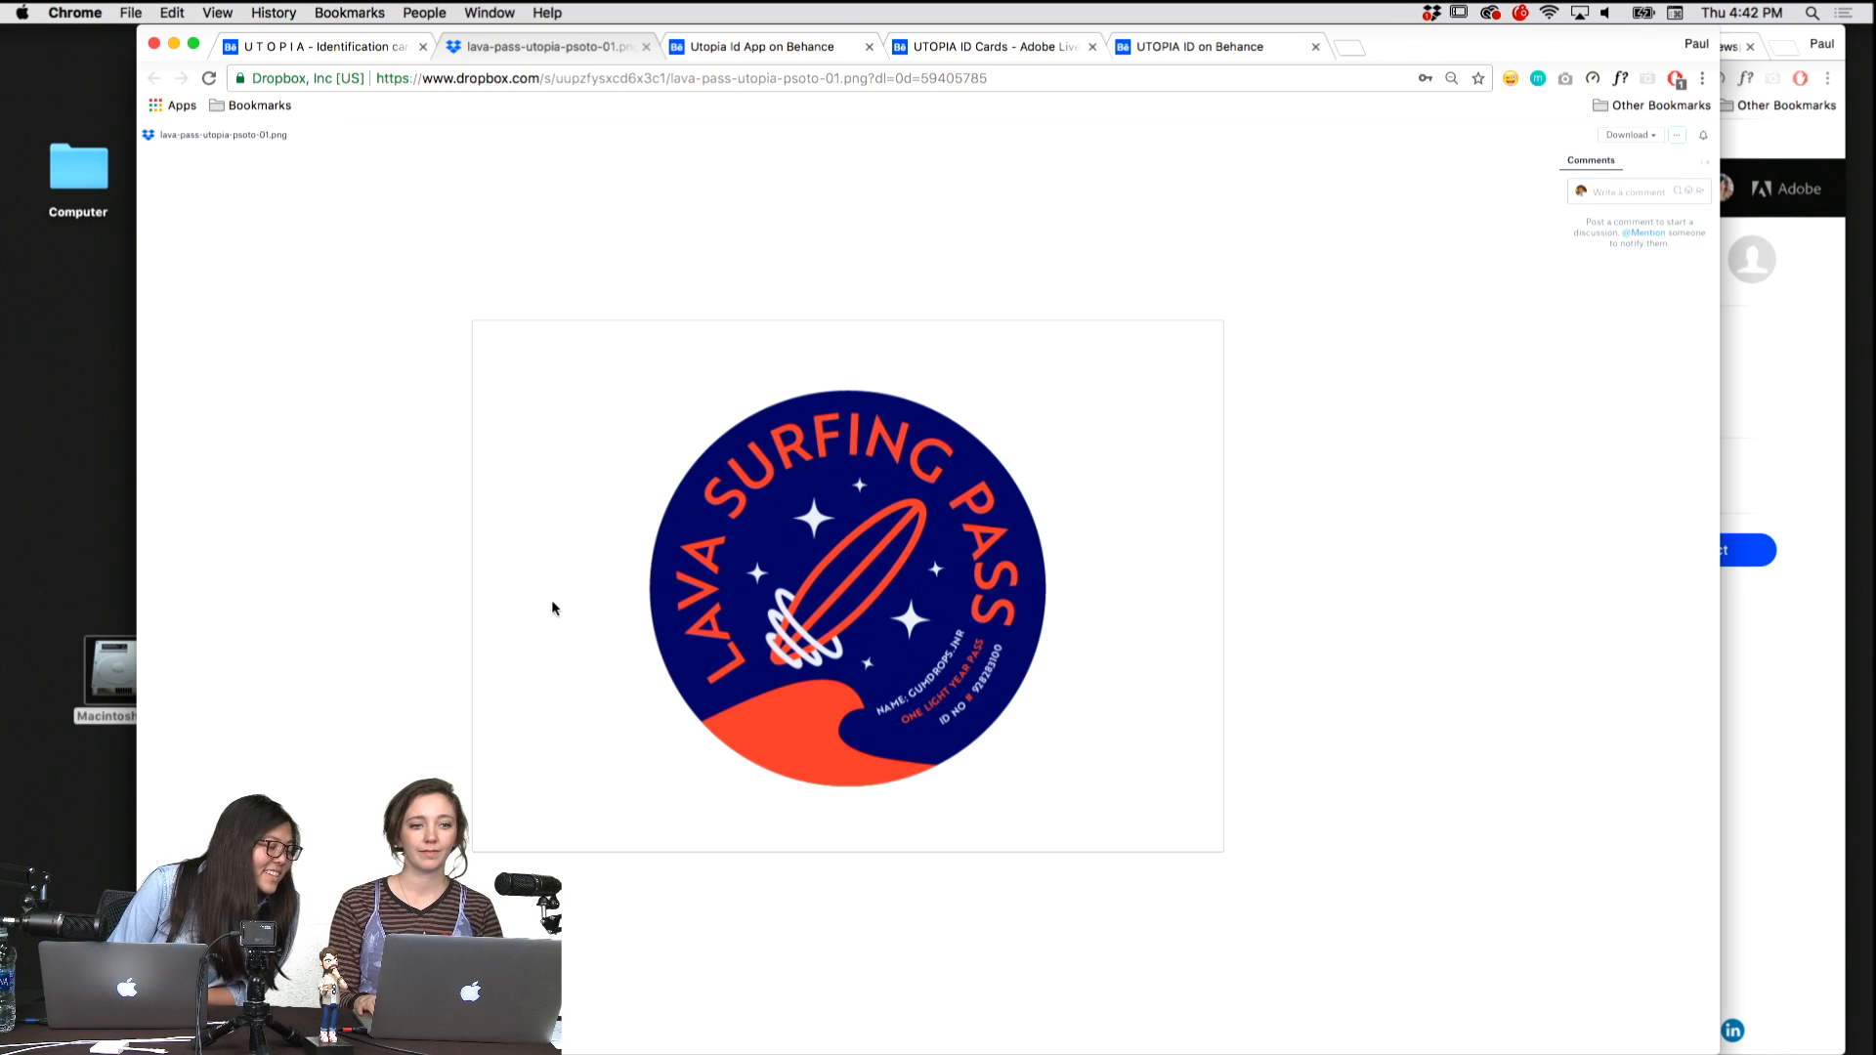
Examine the Utopia Id App project's enlarged images, including the DNA ID card and the traits and phone shape concept sheet.
key(ctrl+Tab)
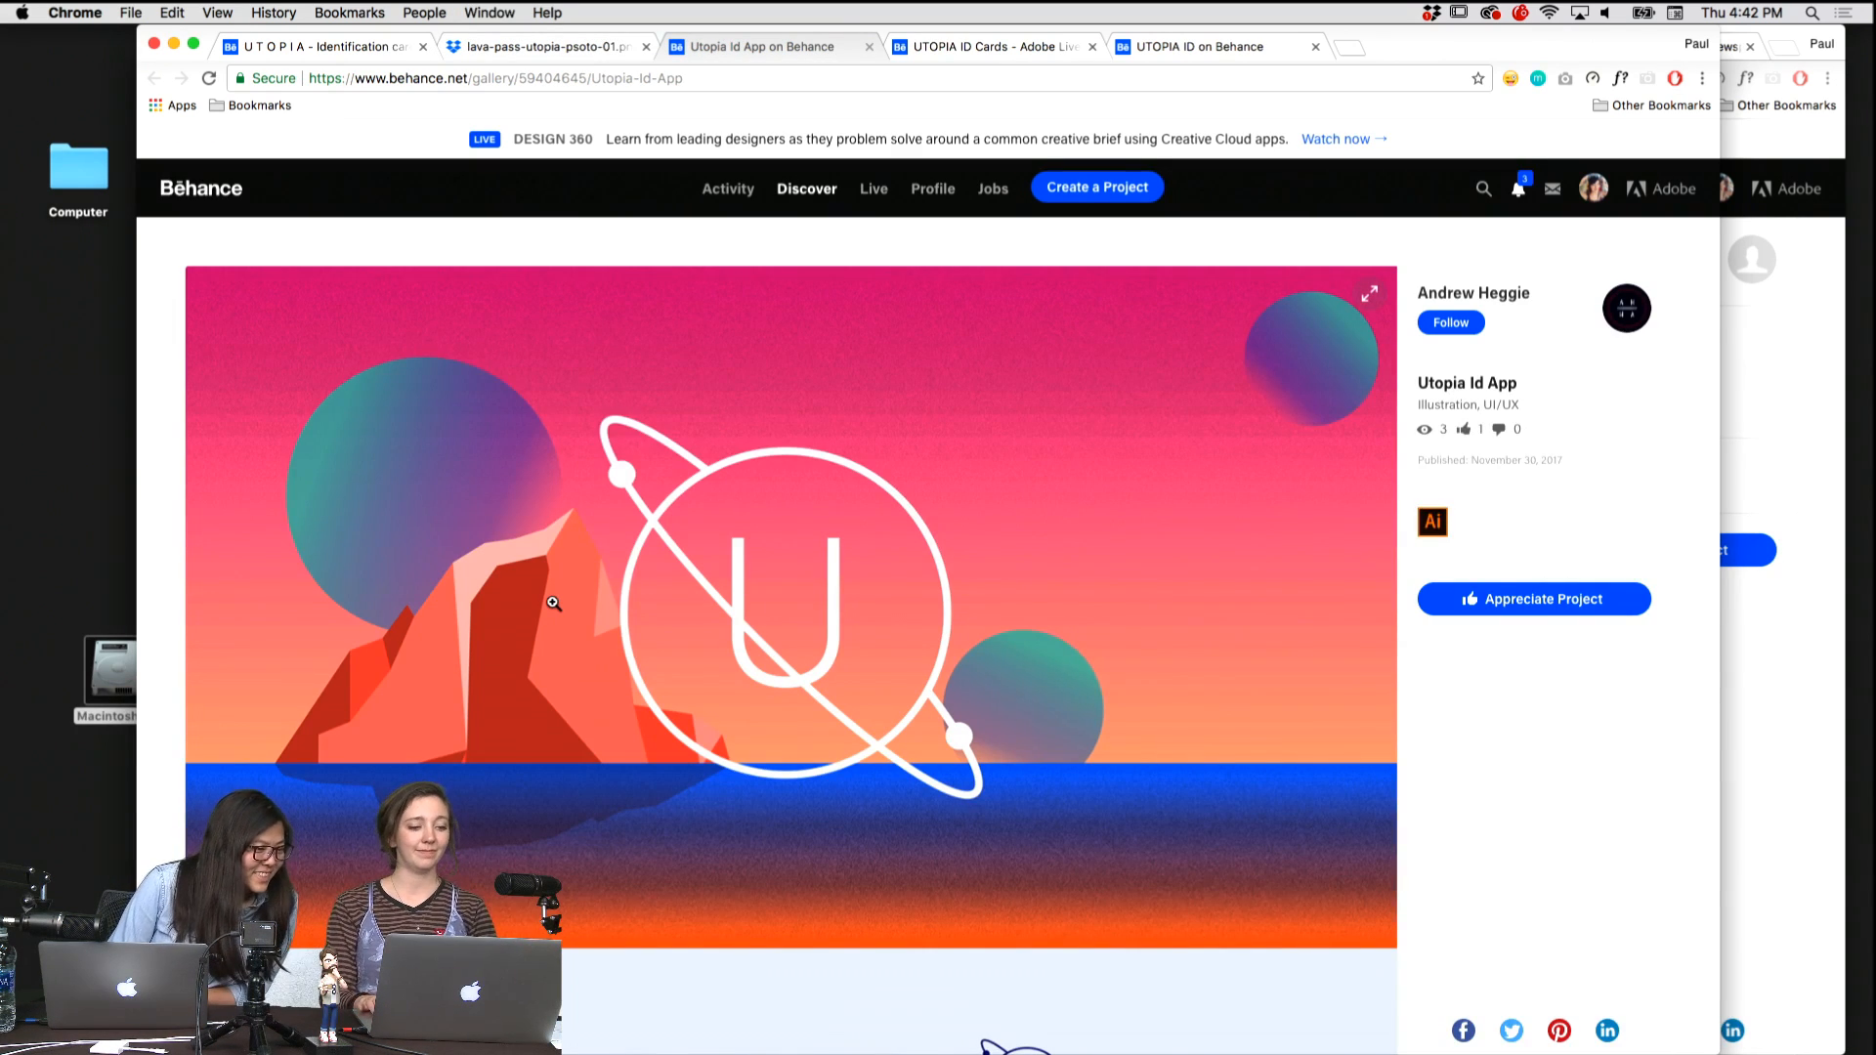
scroll(500, 571, down, 10)
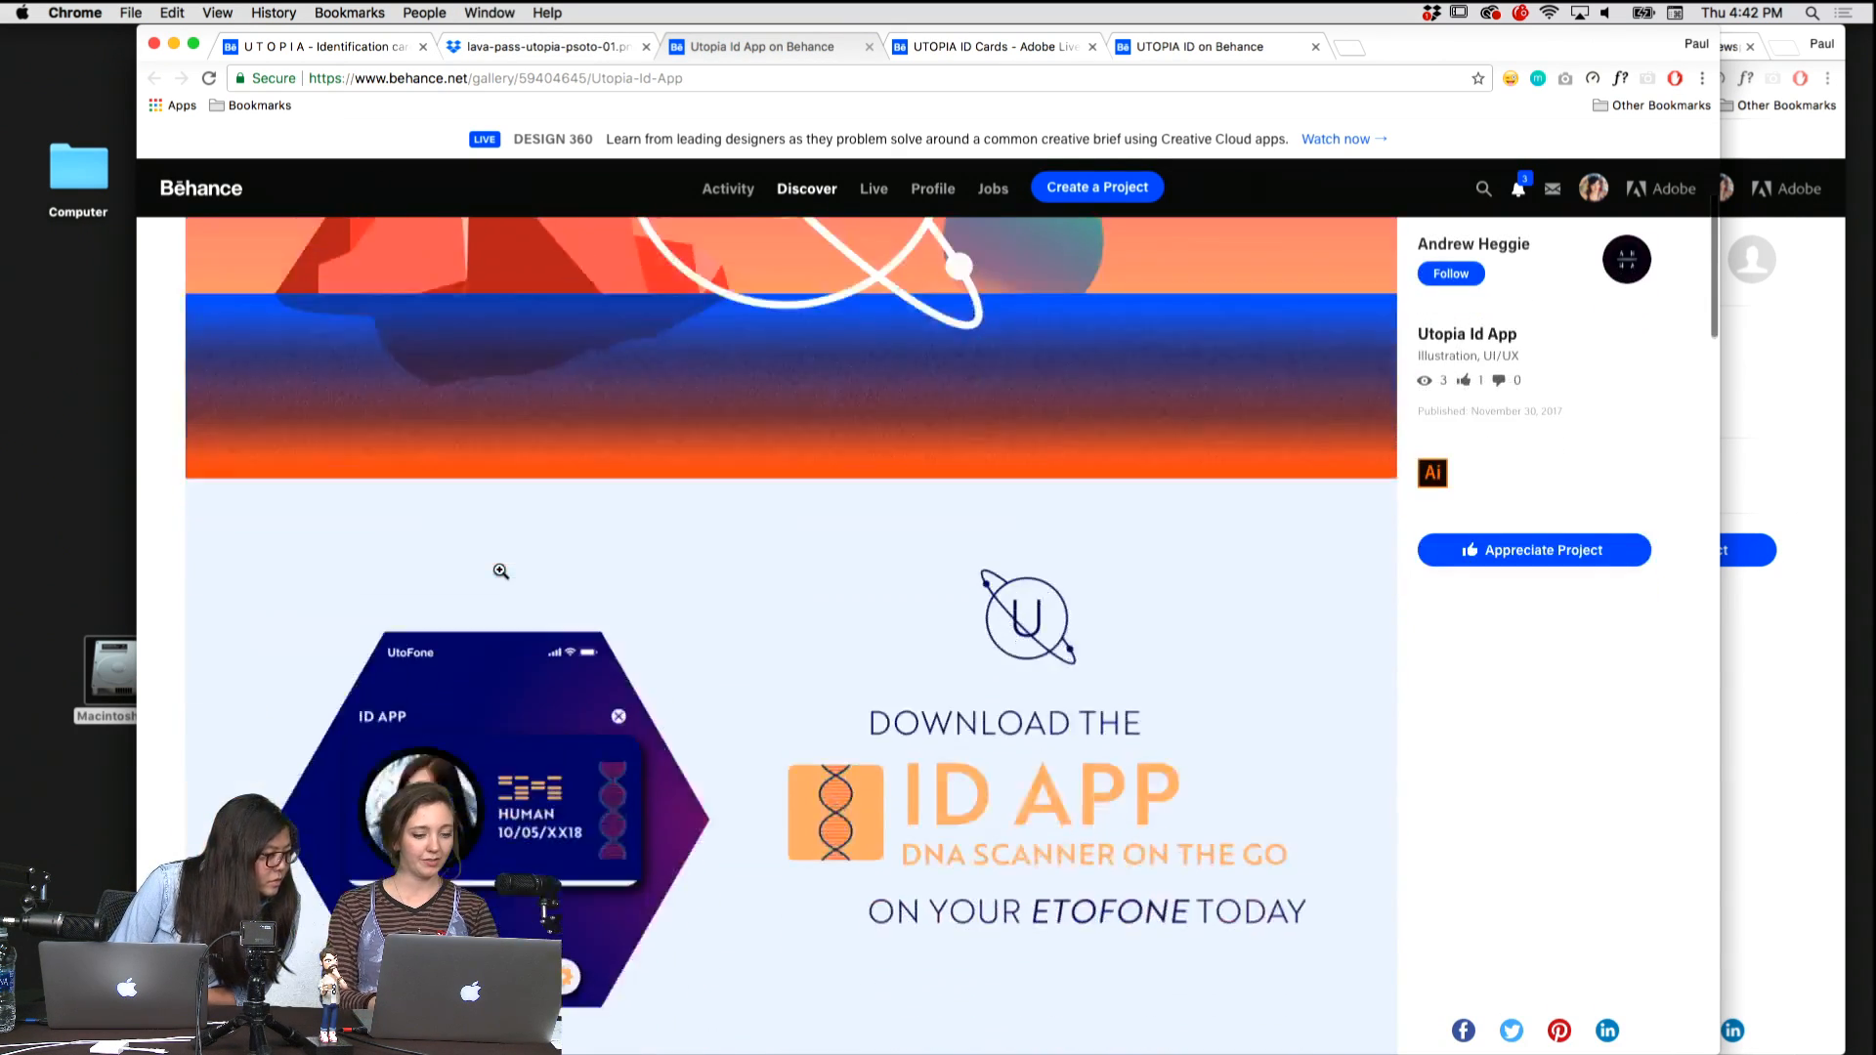
click(501, 571)
key(Left)
key(Left)
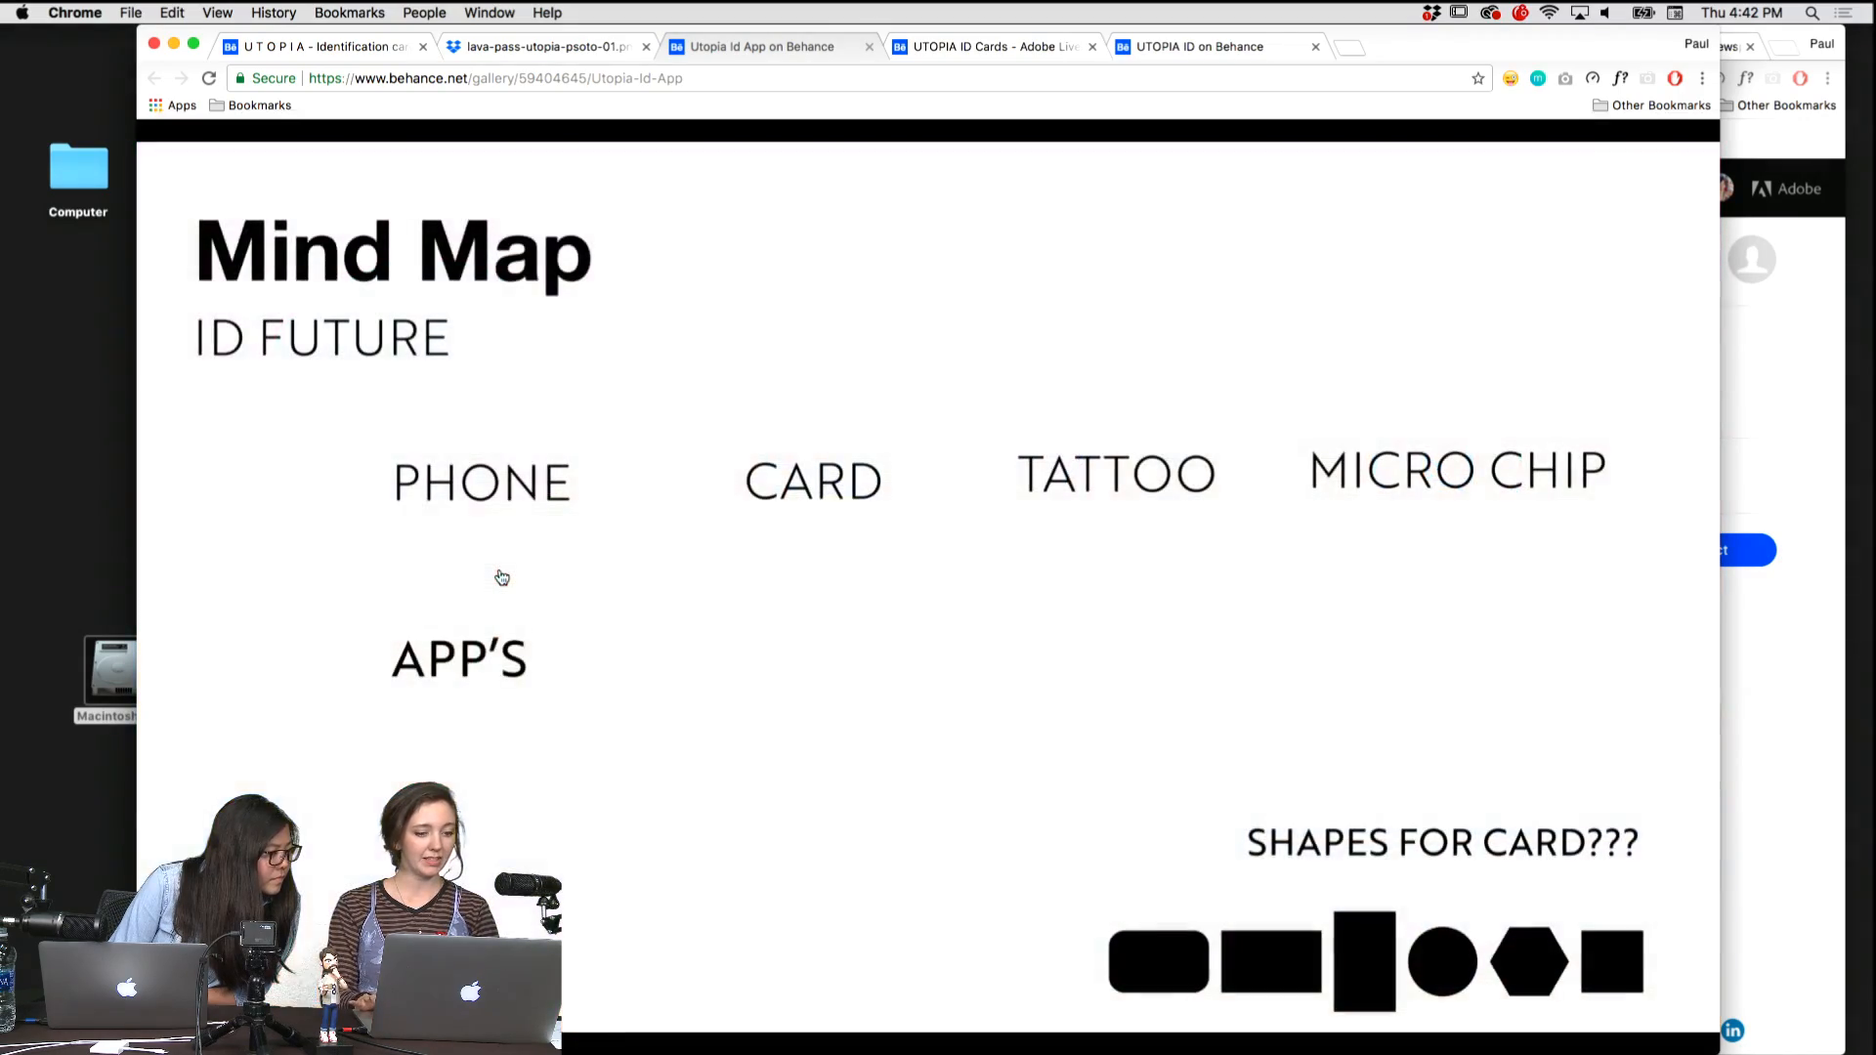
click(501, 573)
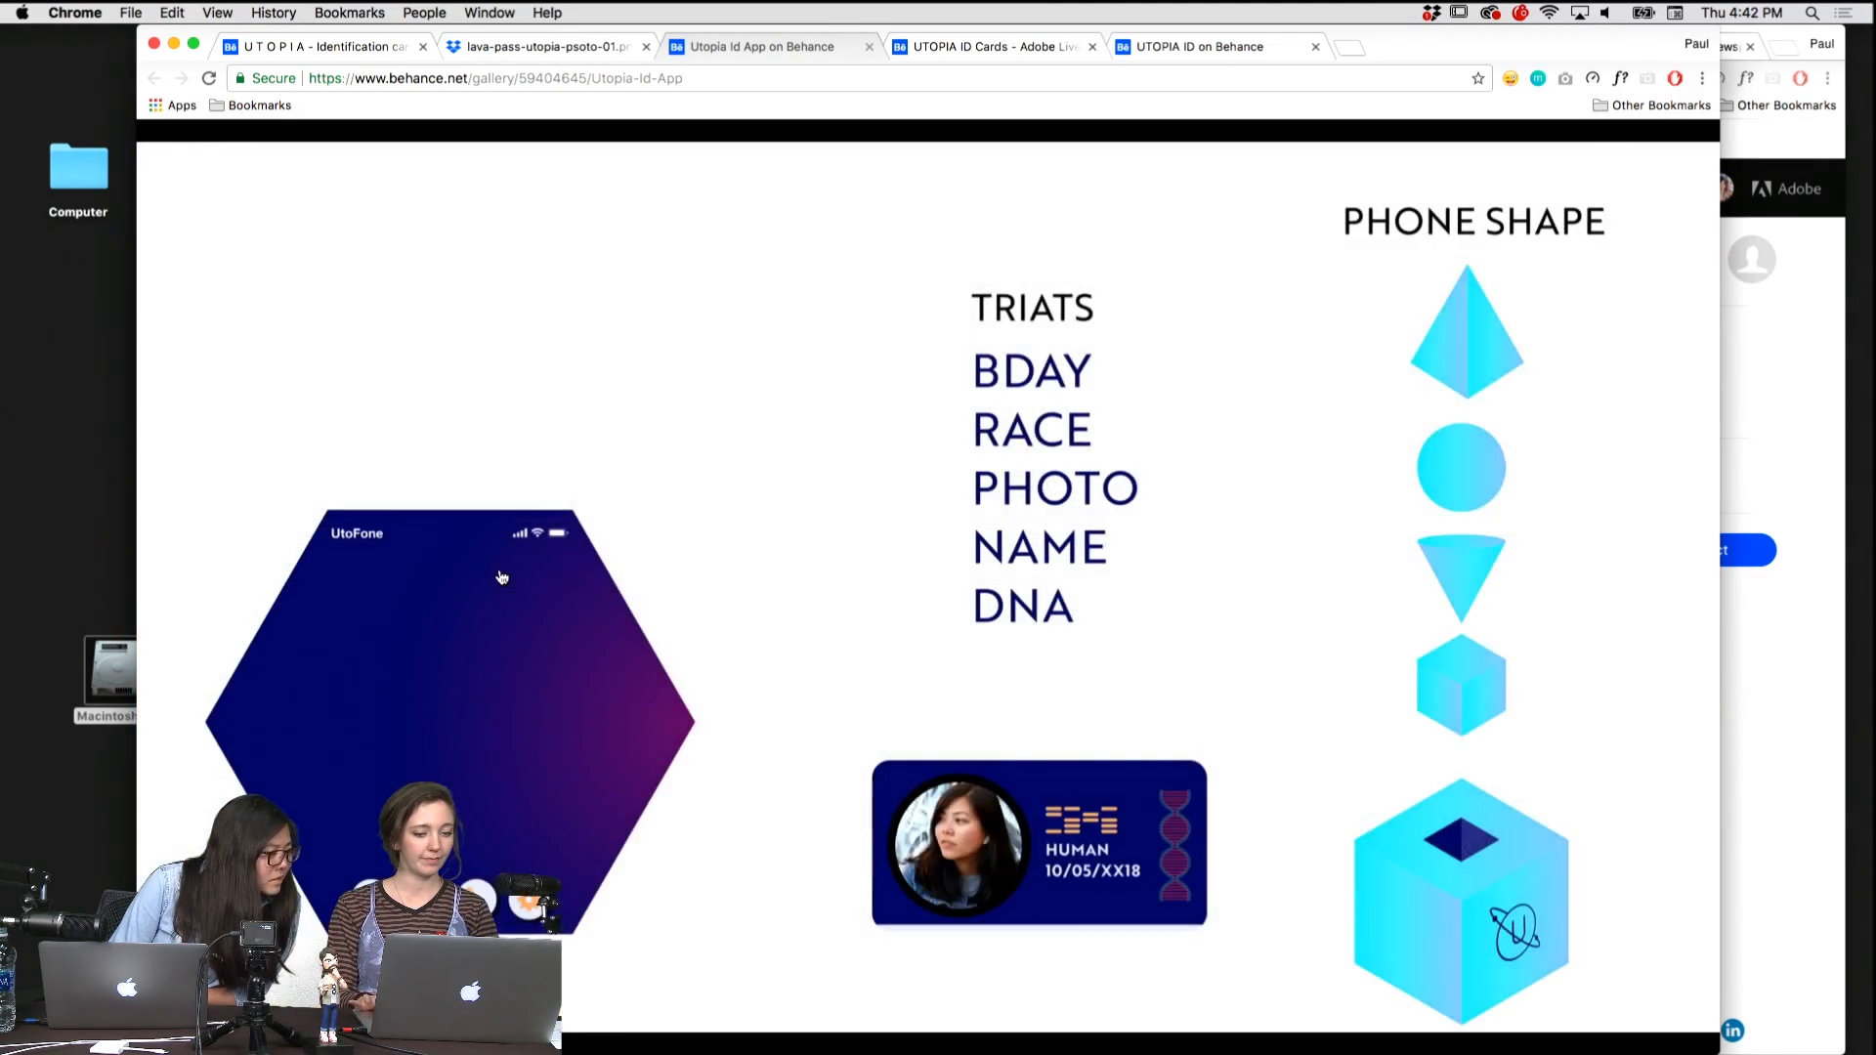
click(500, 572)
Compare the Utopia Id App with the sector cards in UTOPIA ID Cards - Adobe Live and the hand hologram of UTOPIA ID.
key(ctrl+Tab)
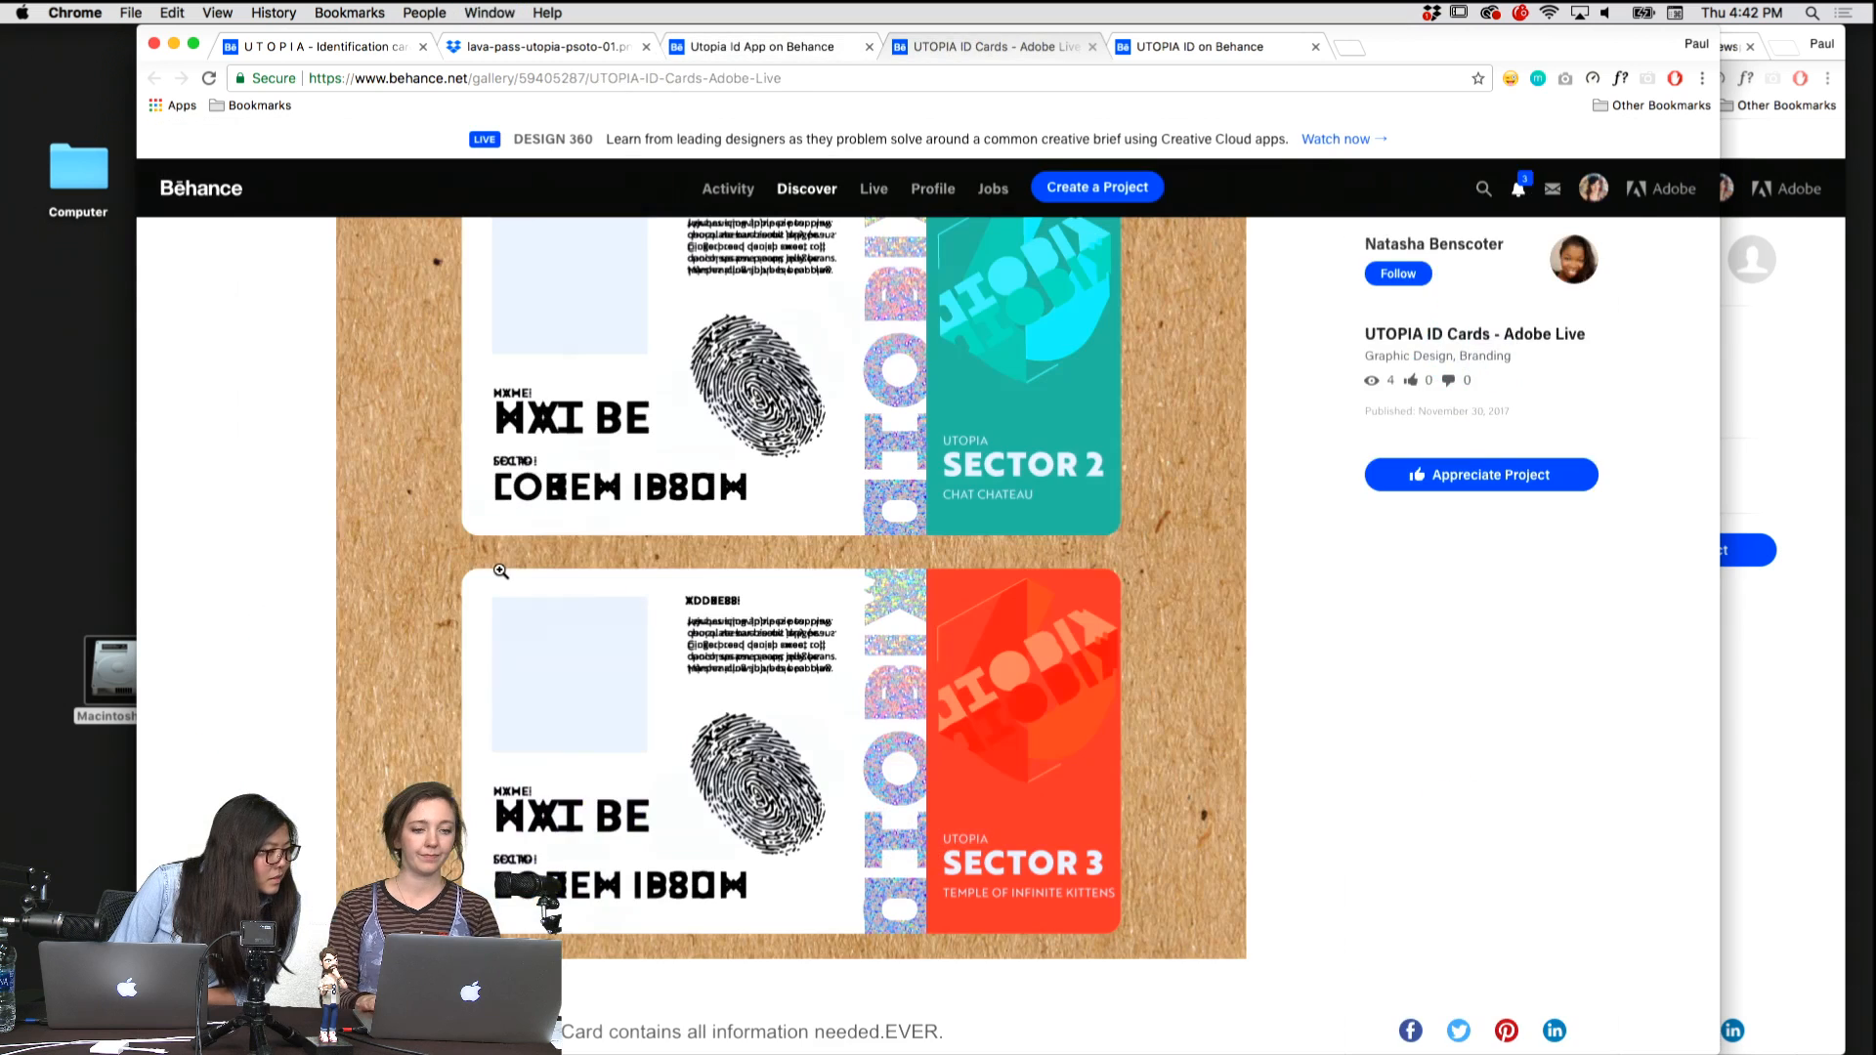
key(ctrl+shift+Tab)
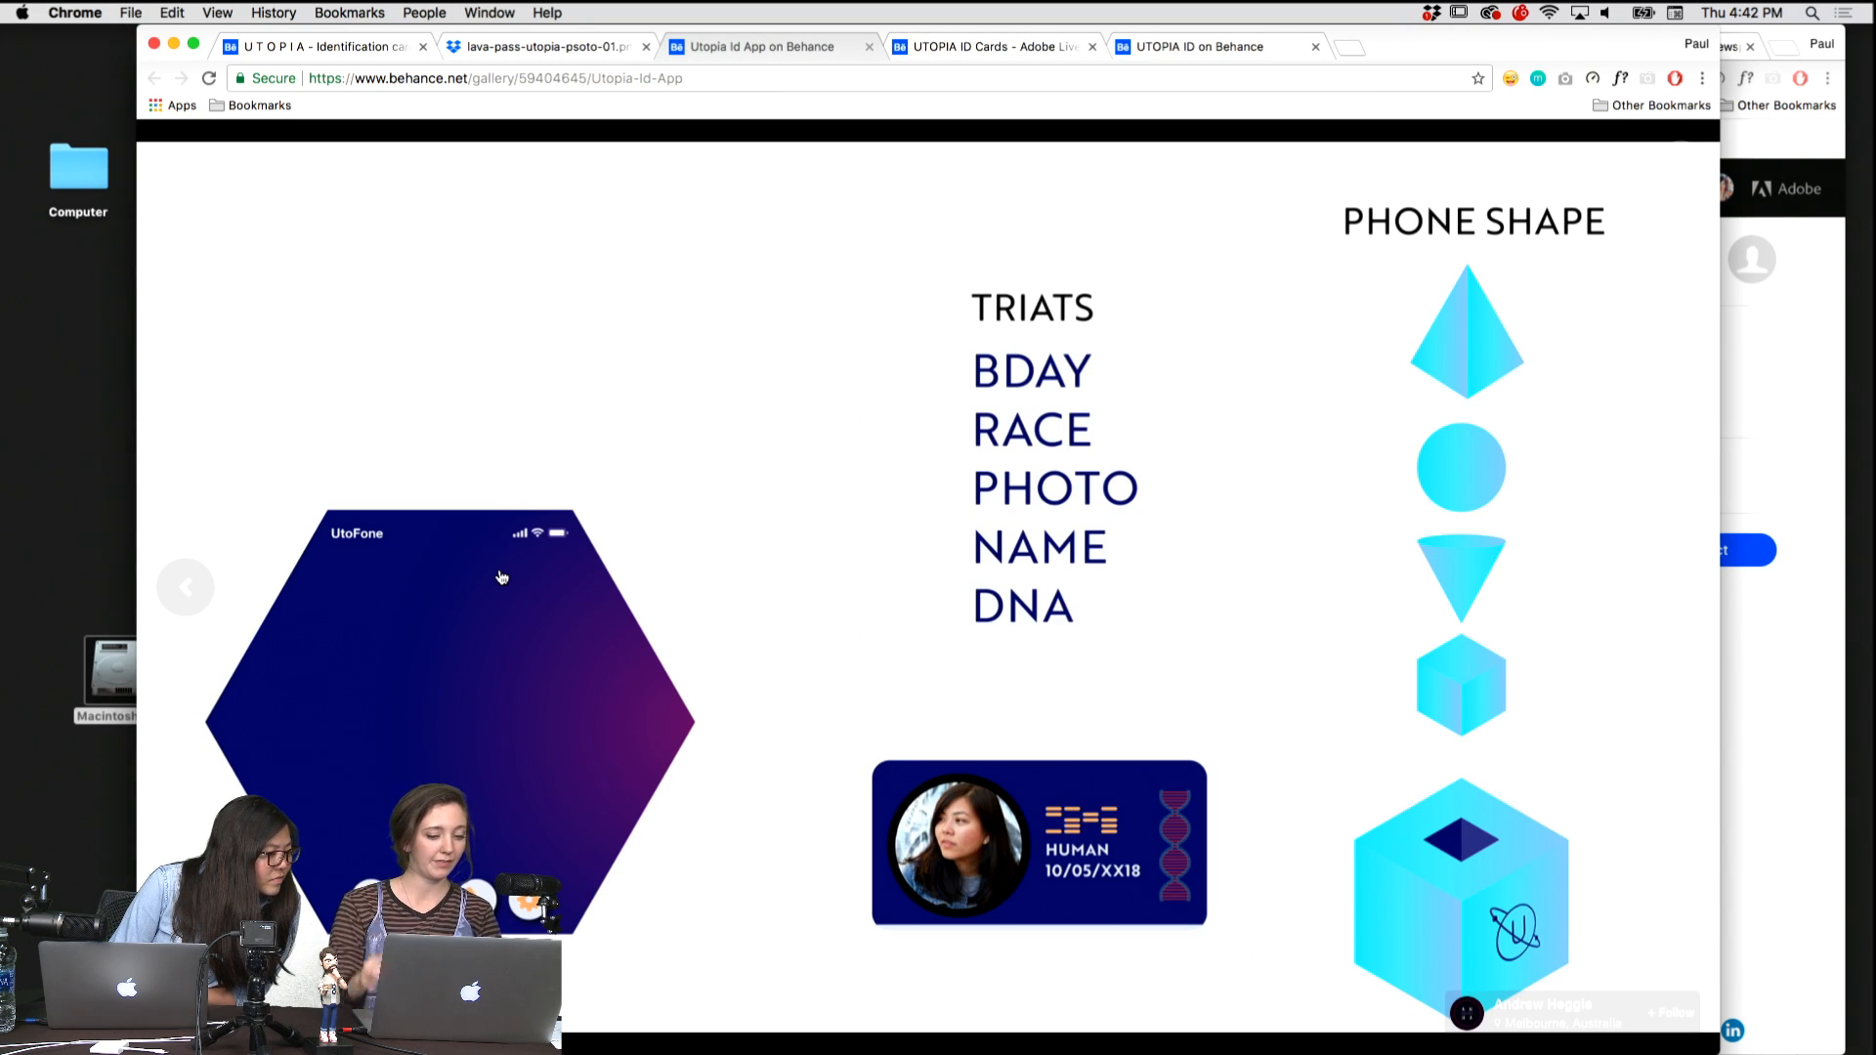
key(ctrl+Tab)
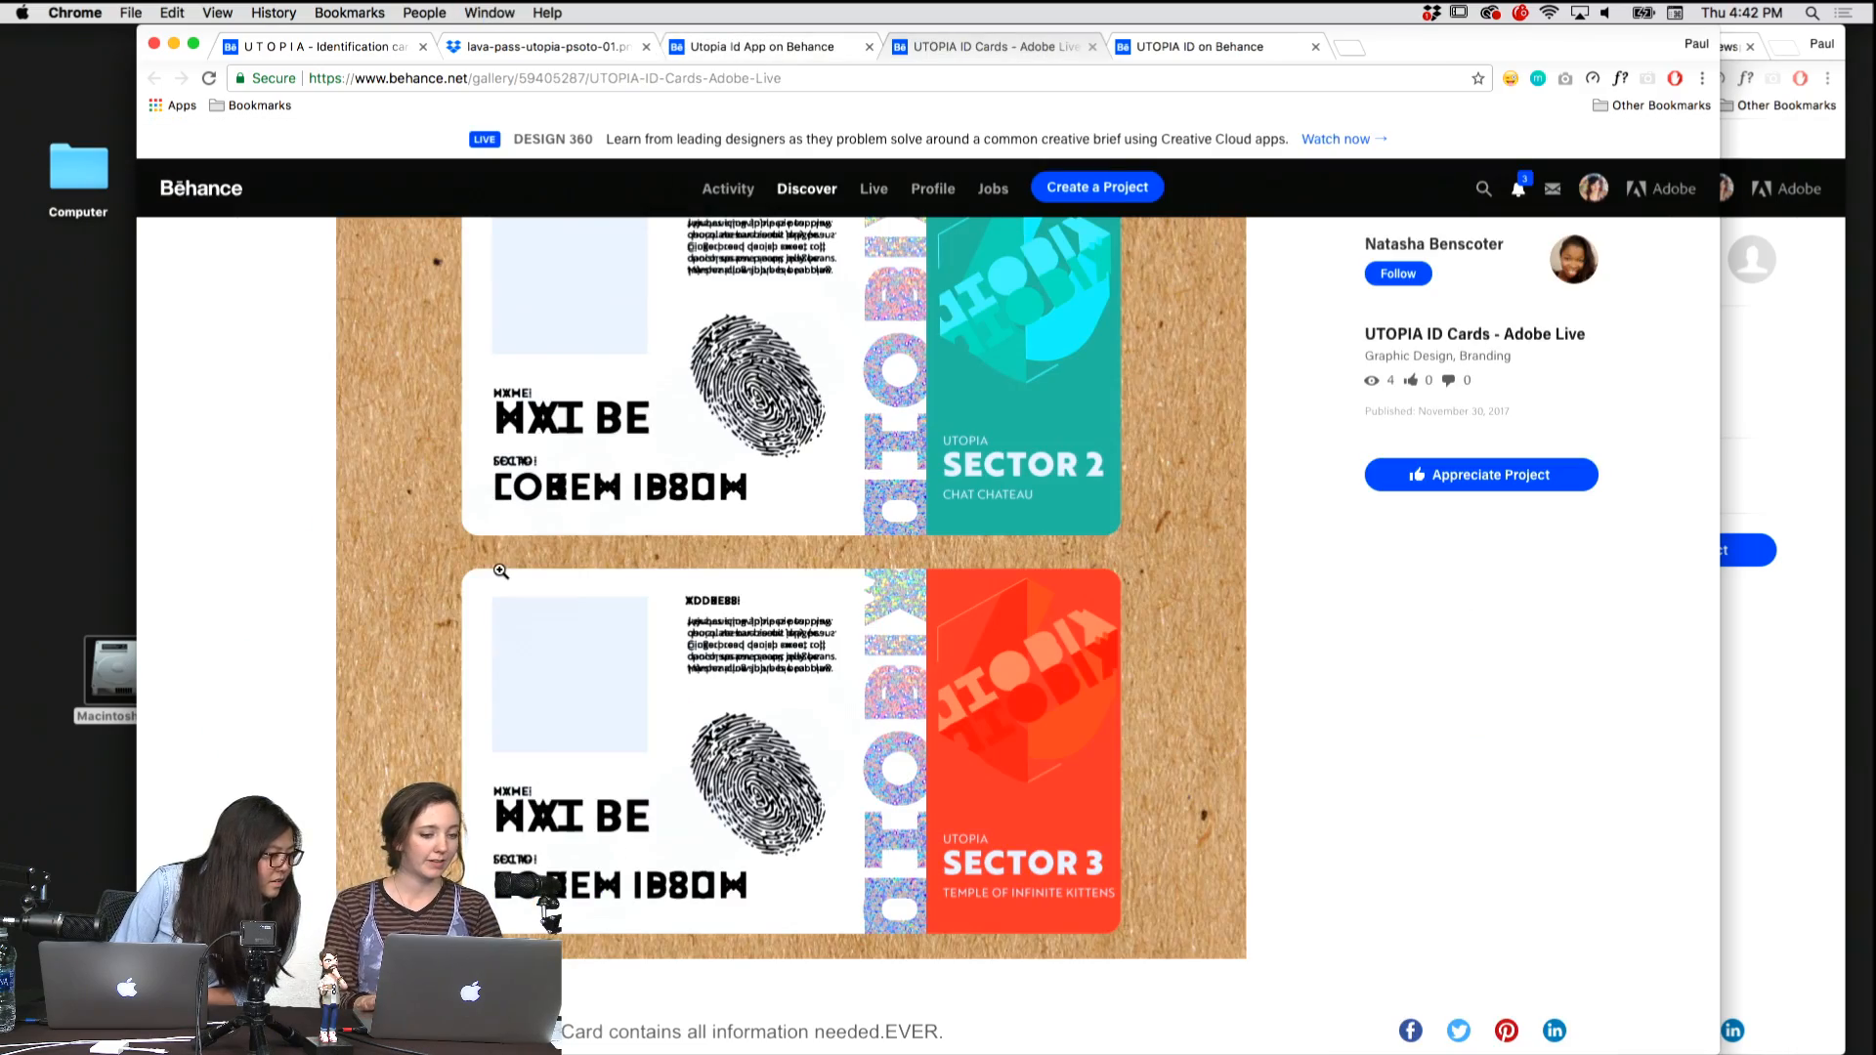
scroll(696, 512, up, 6)
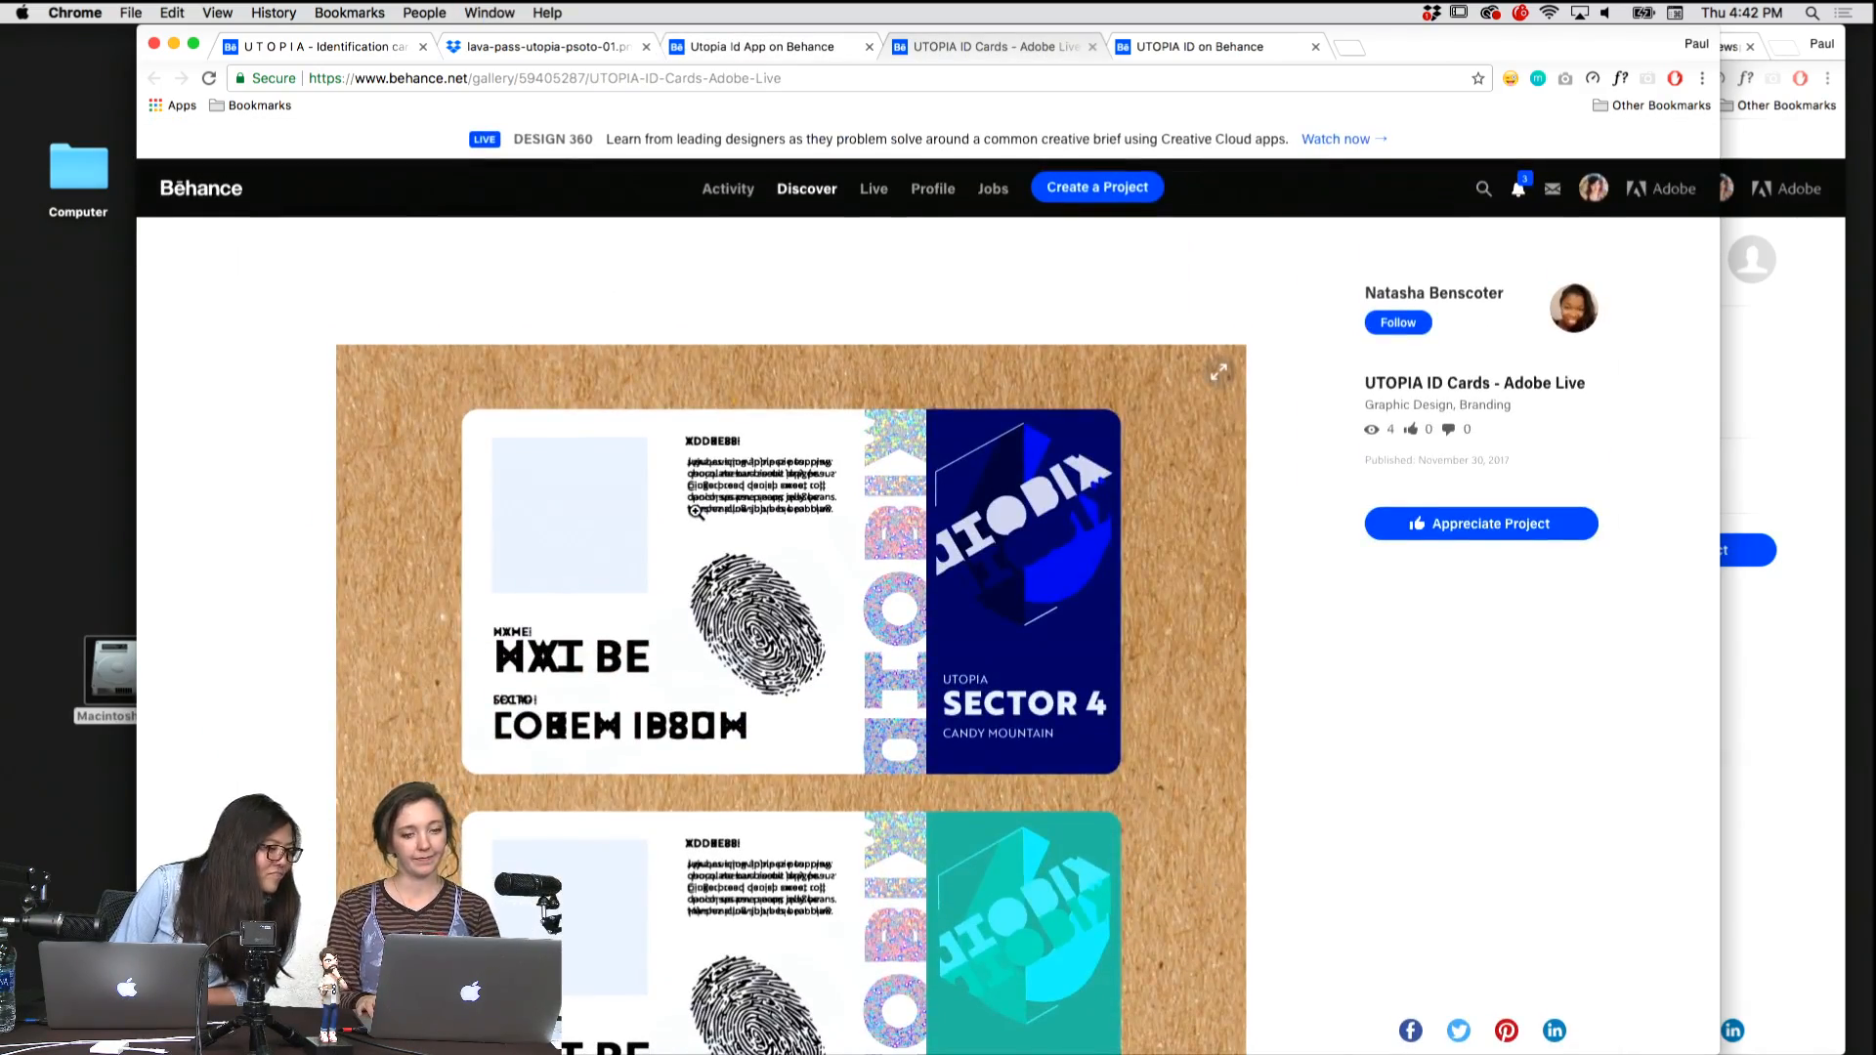
key(ctrl+Tab)
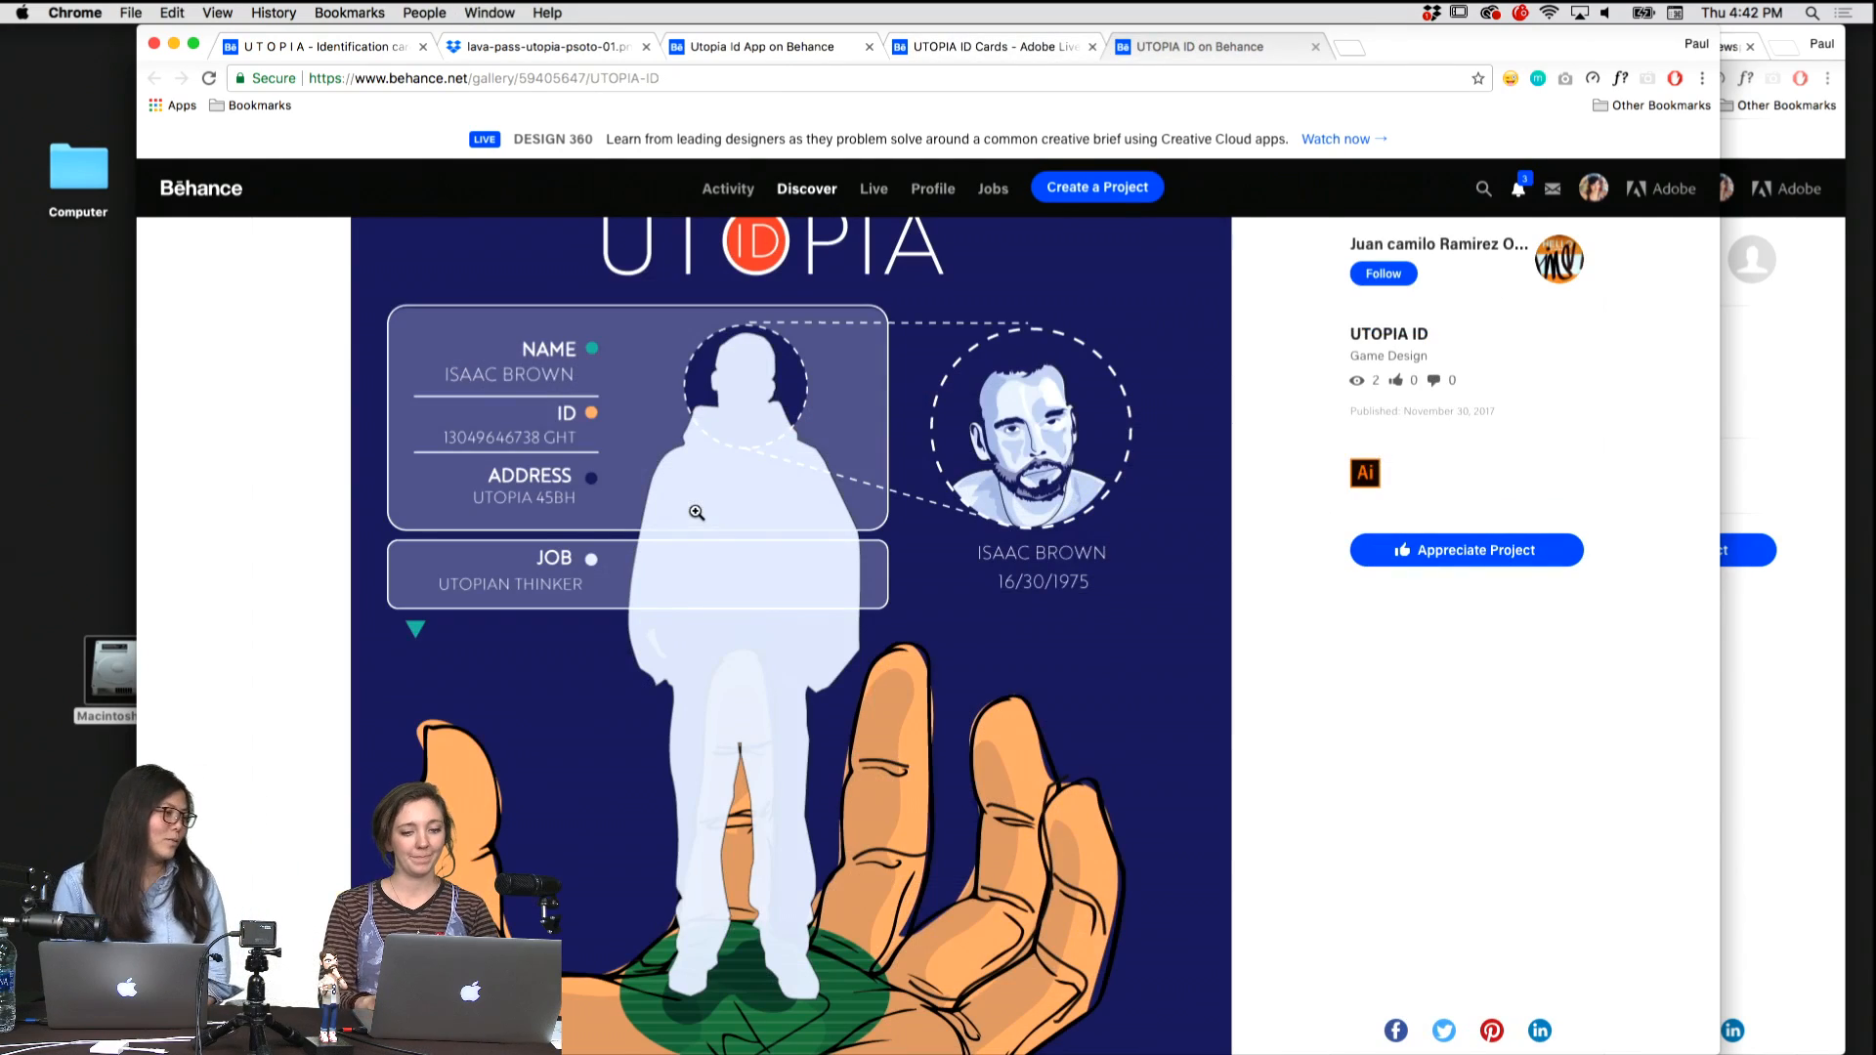
scroll(721, 679, down, 2)
scroll(721, 679, up, 5)
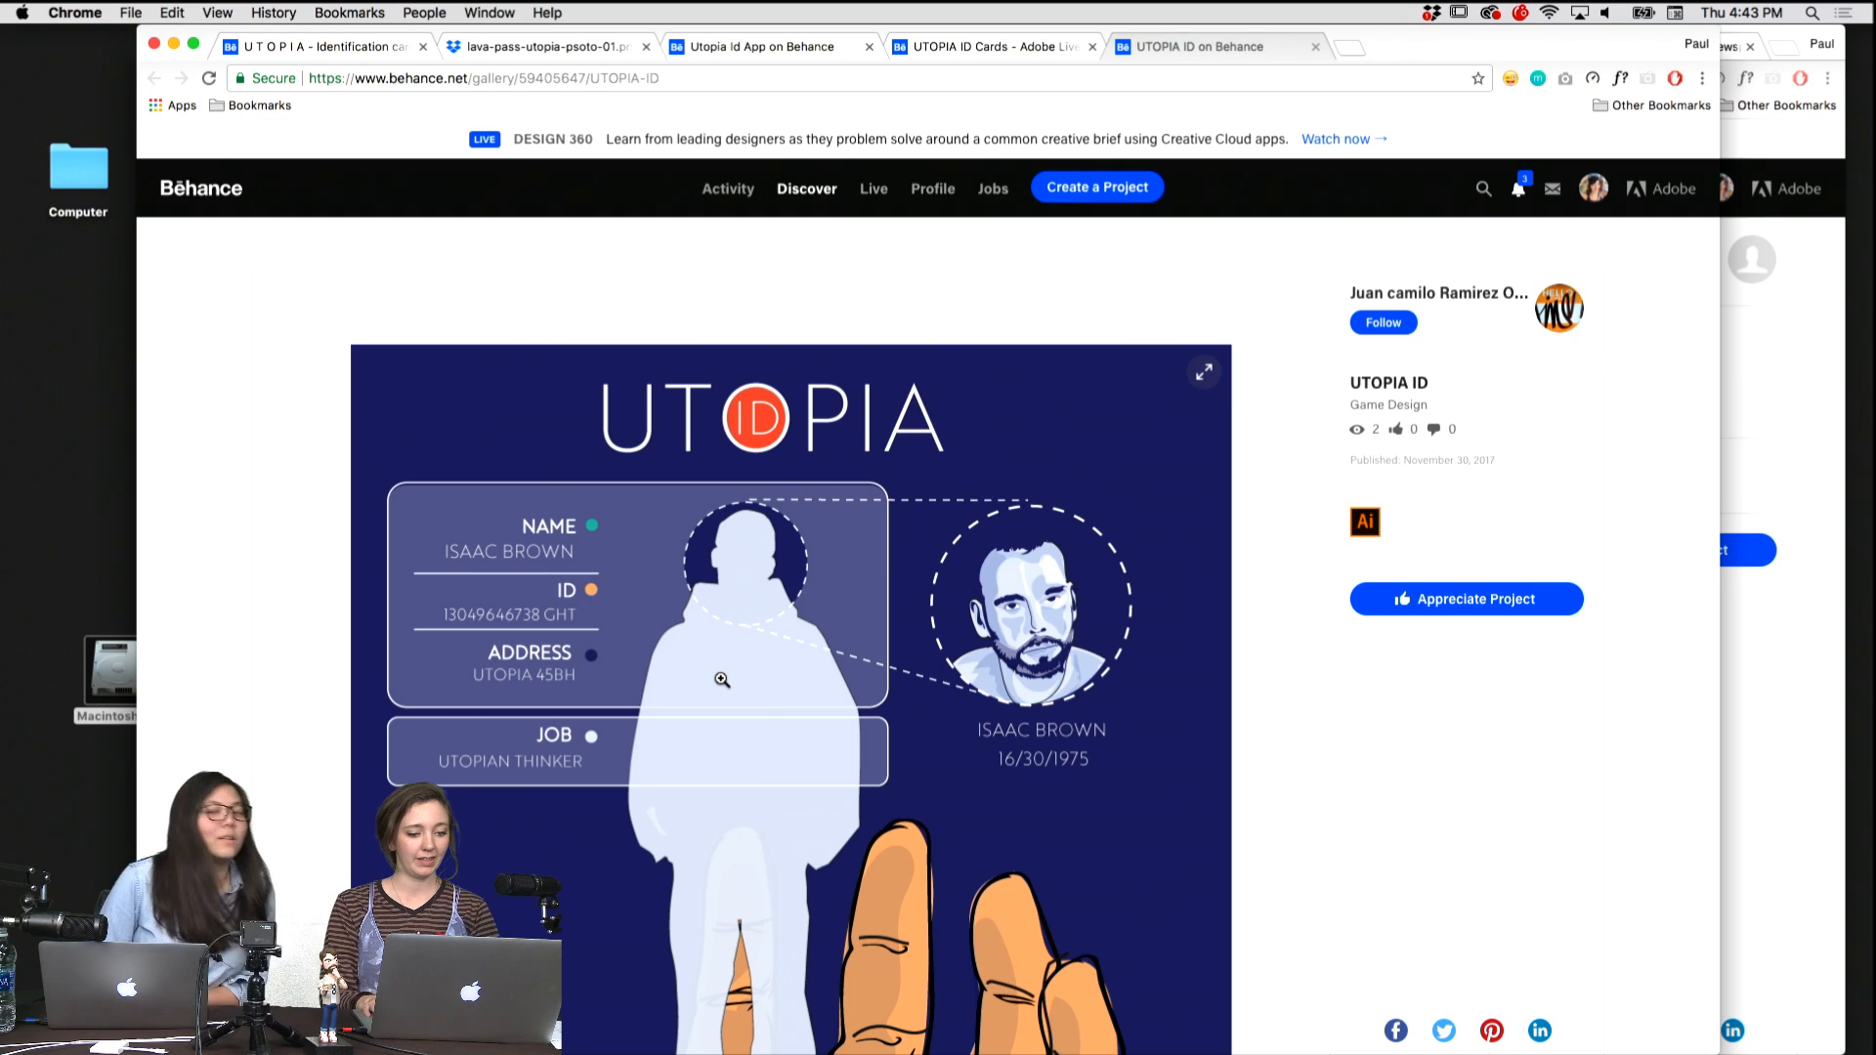
Cycle through all the gathered favourites once more, from the triangular card through UTOPIA ID and back to the triangular card.
key(ctrl+Tab)
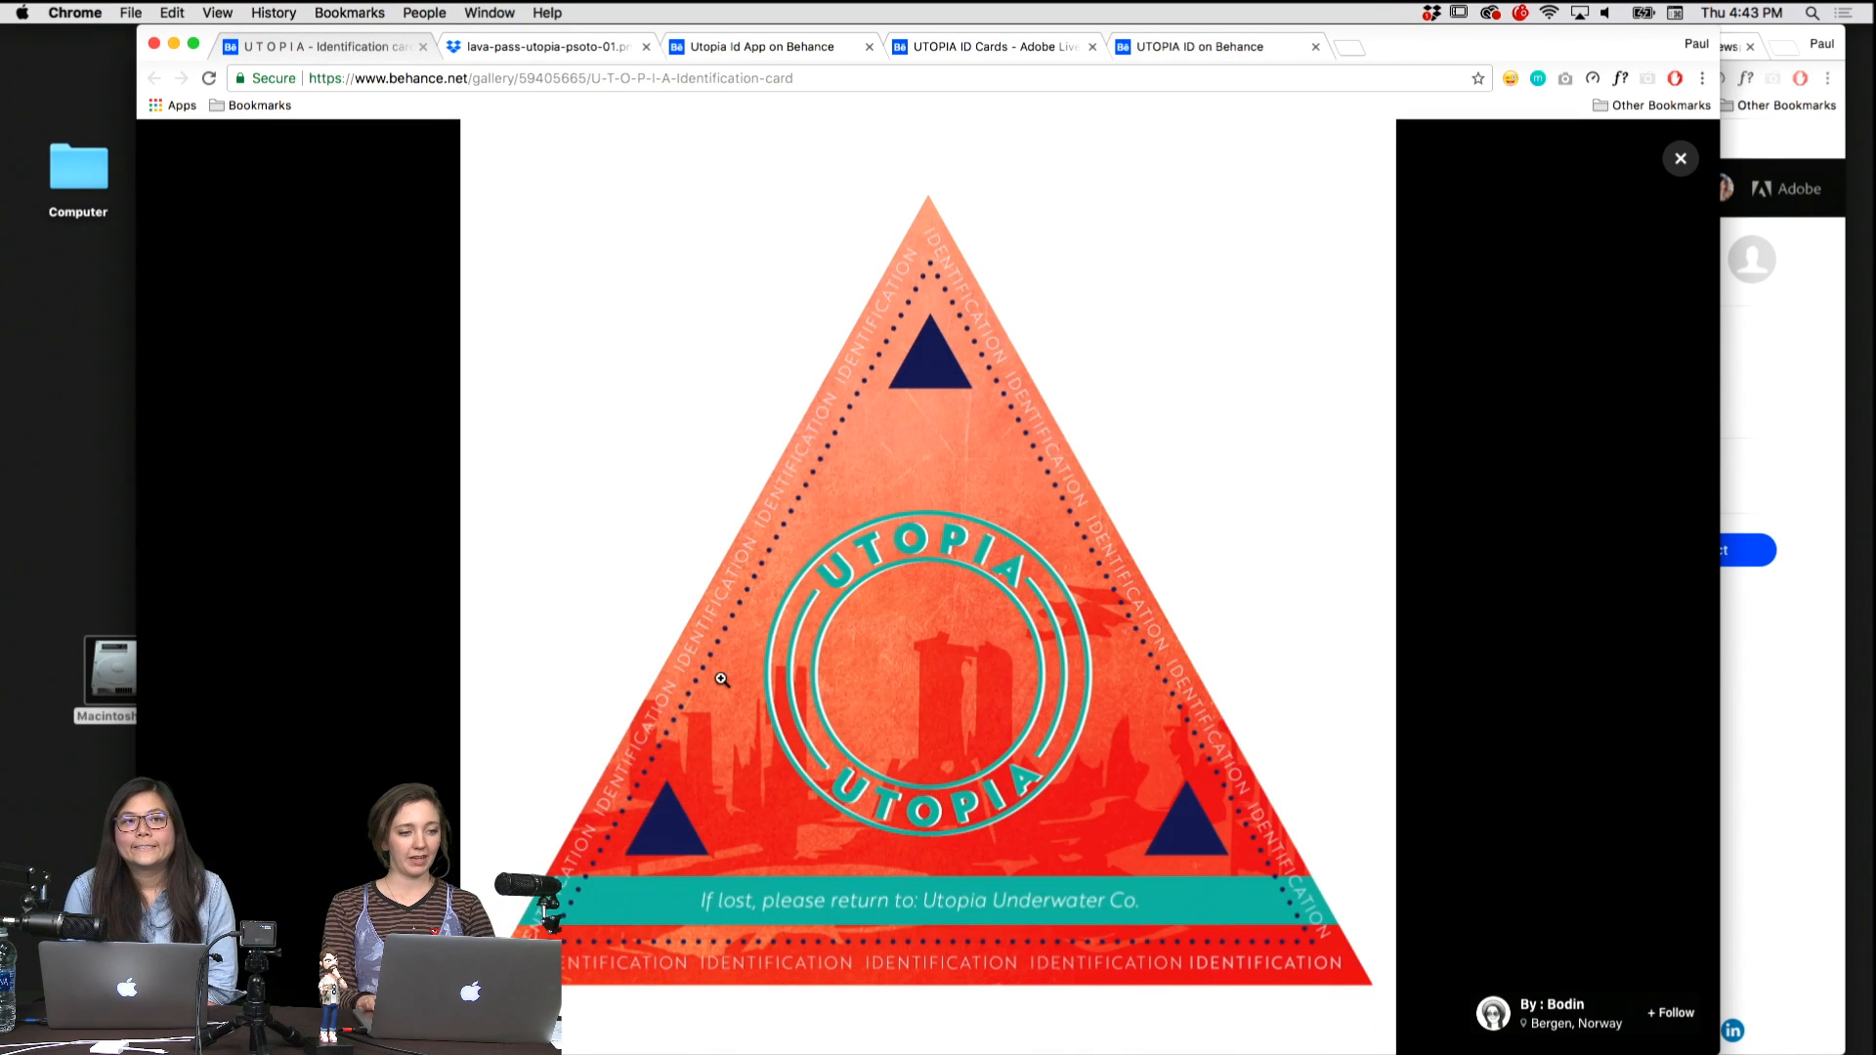
key(ctrl+Tab)
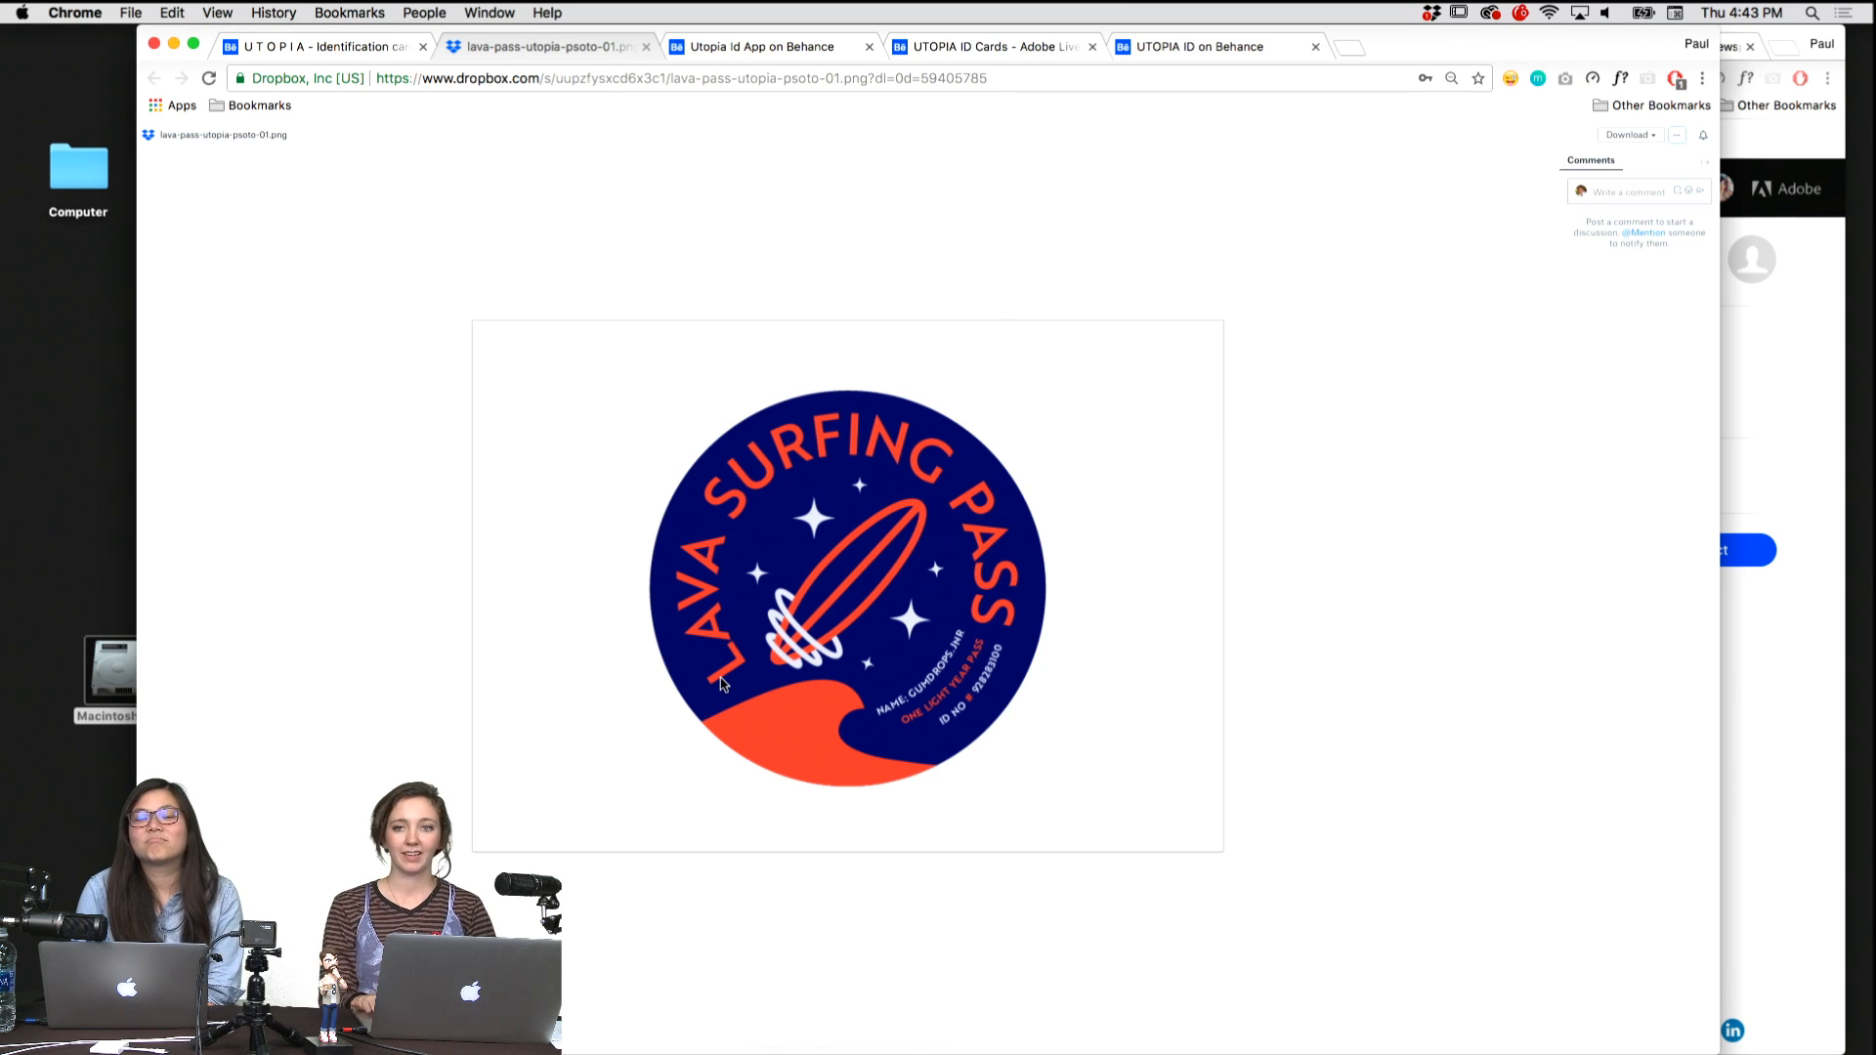
key(ctrl+Tab)
key(ctrl+Tab)
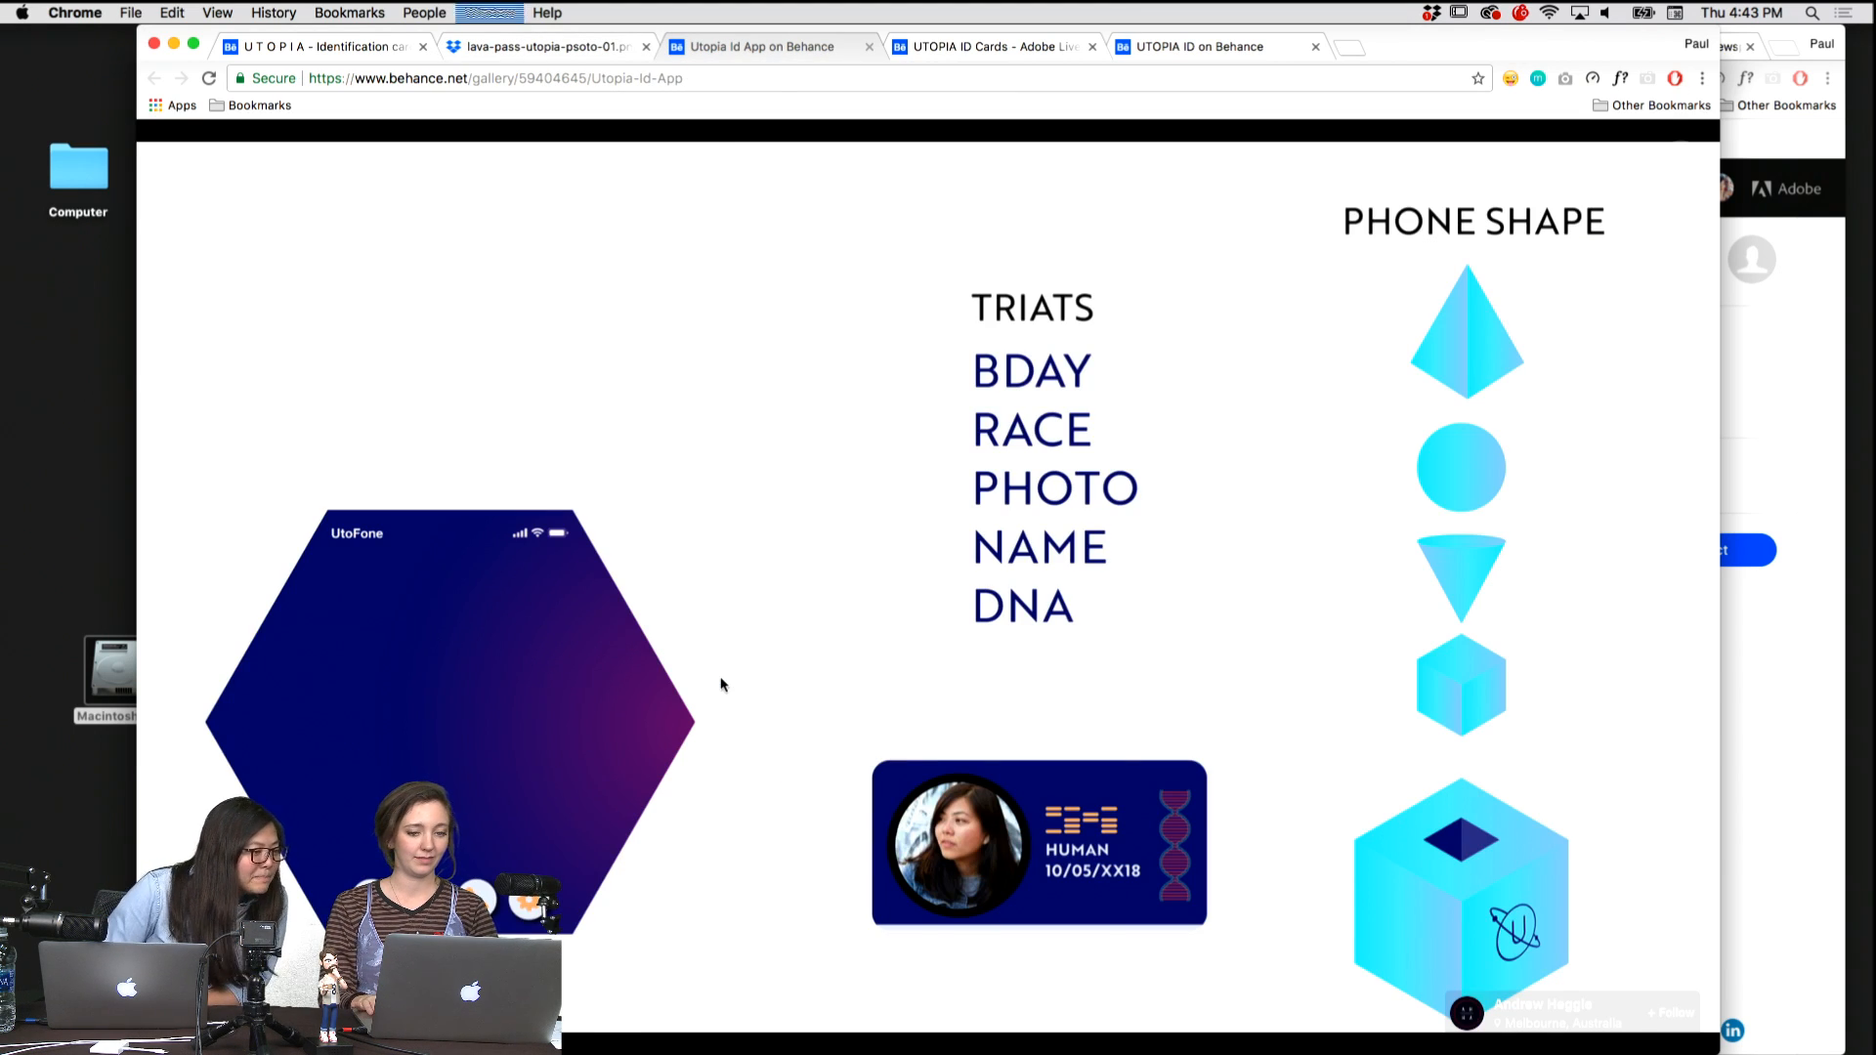
key(ctrl+Tab)
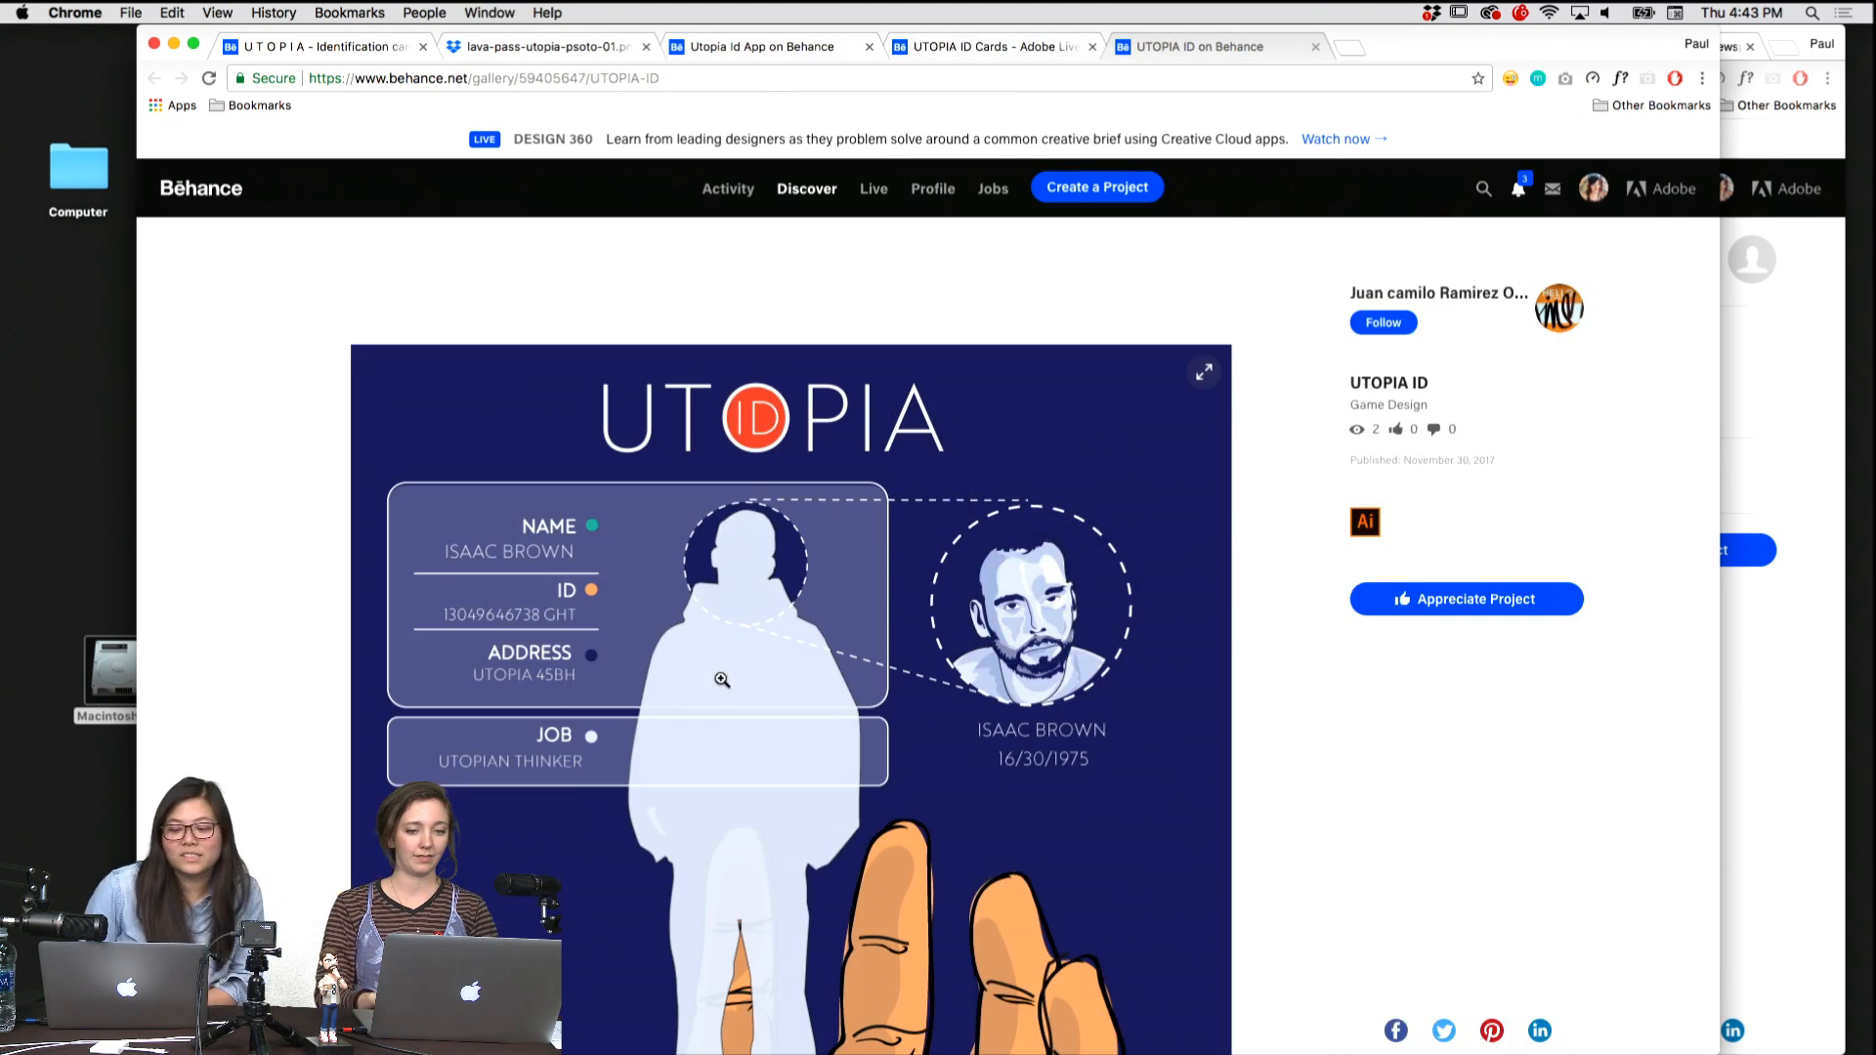
key(ctrl+Tab)
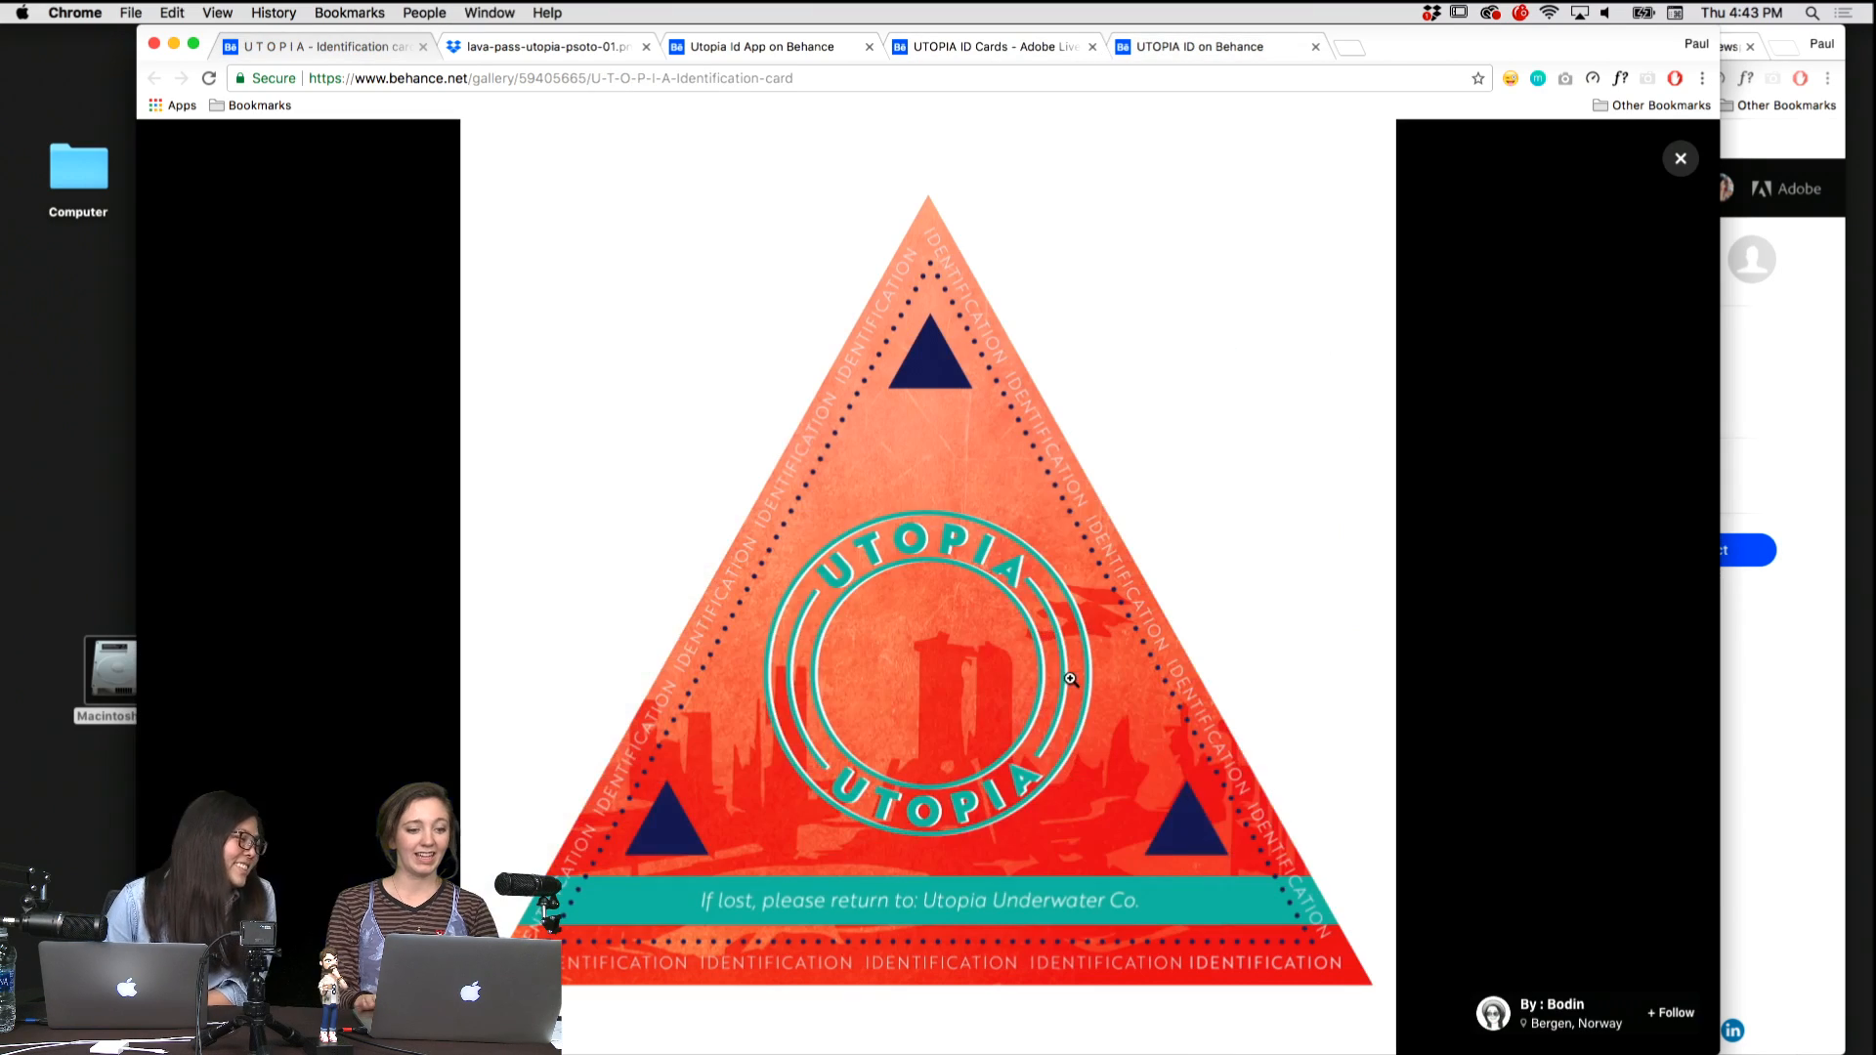
Close the enlarged image and examine the front and back of the triangular U T O P I A identification card on its project page.
click(1680, 158)
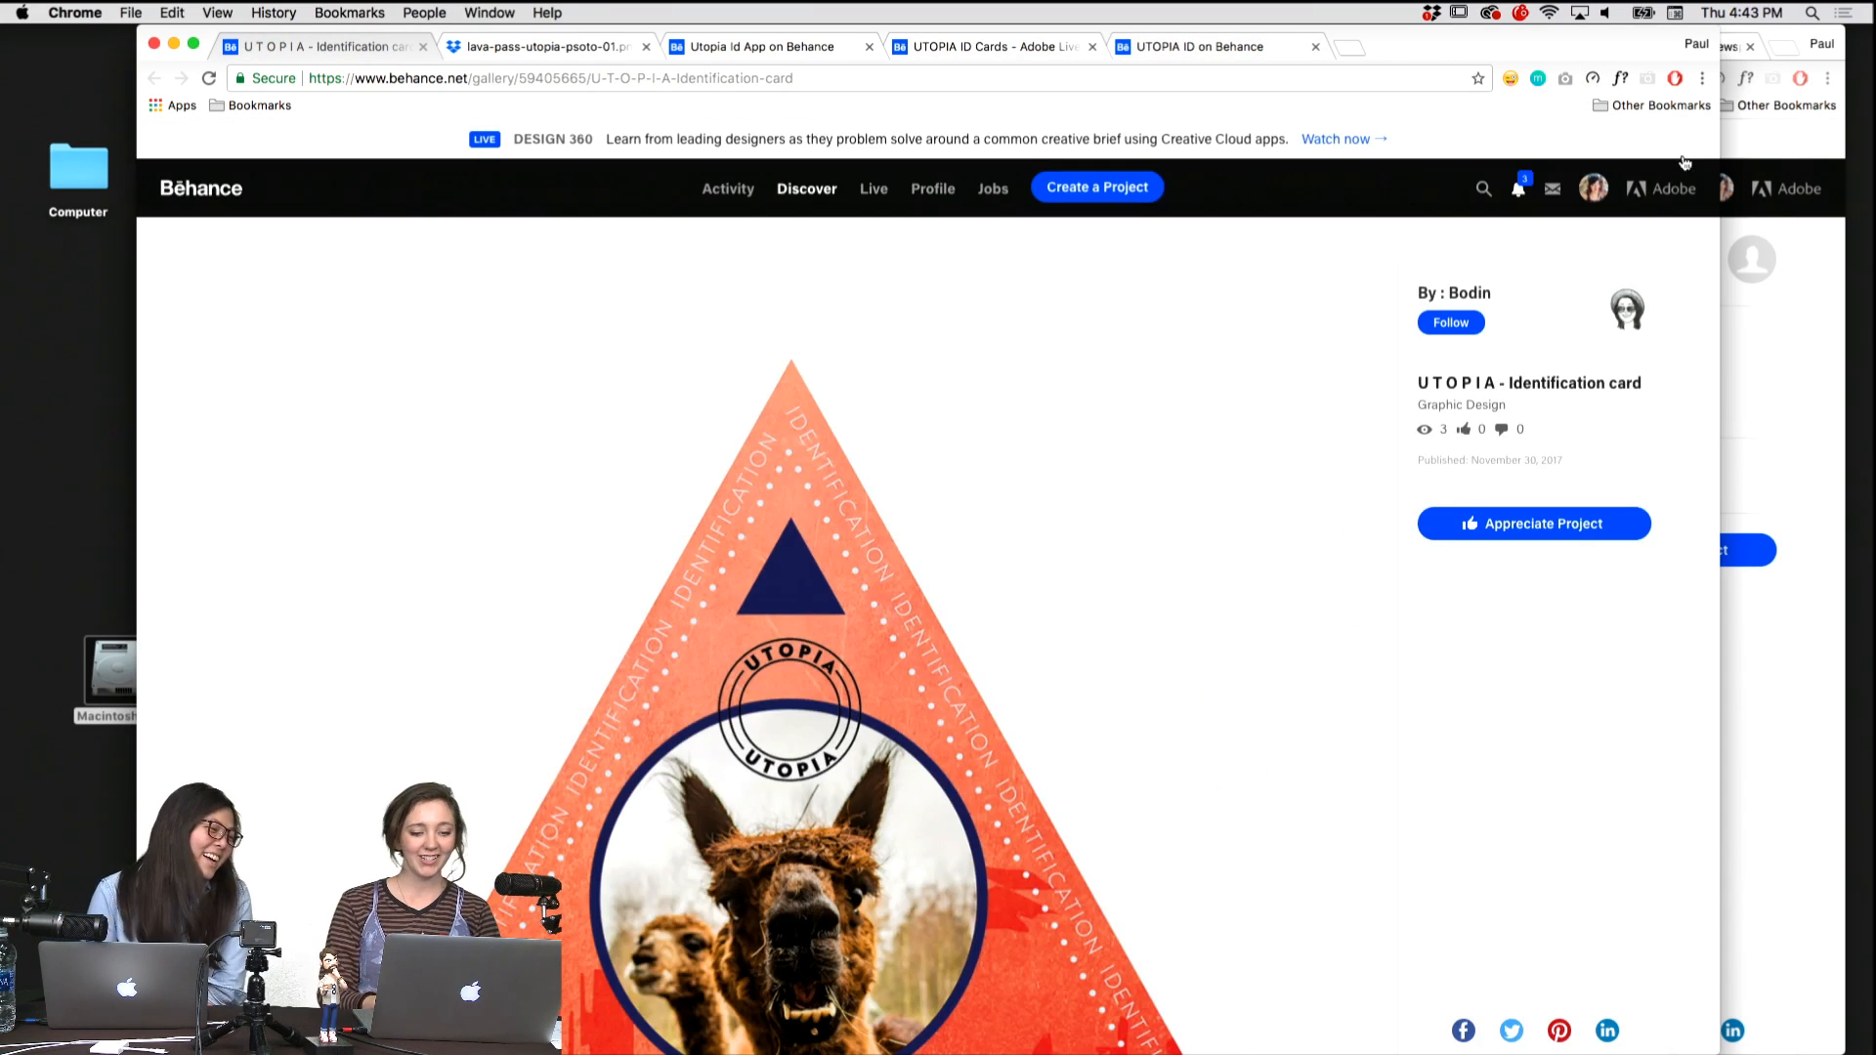
scroll(823, 481, down, 5)
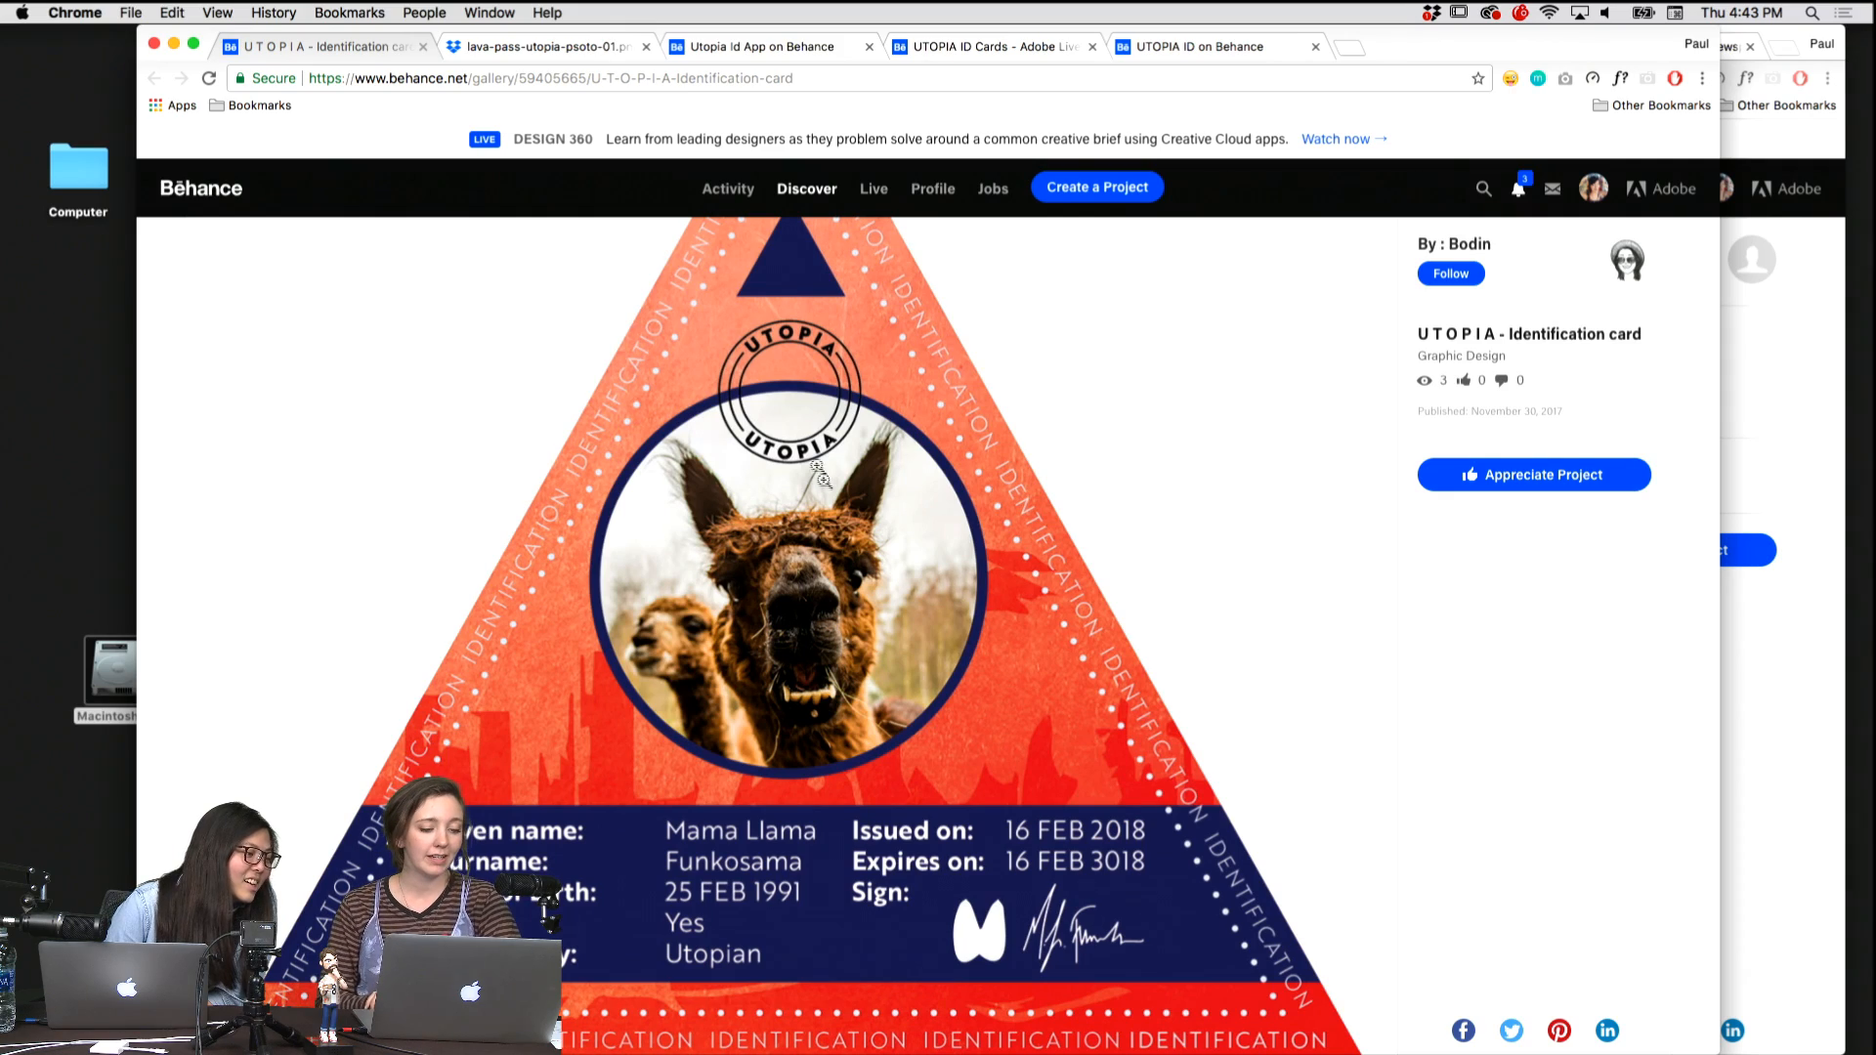
scroll(662, 460, down, 1)
scroll(661, 459, down, 3)
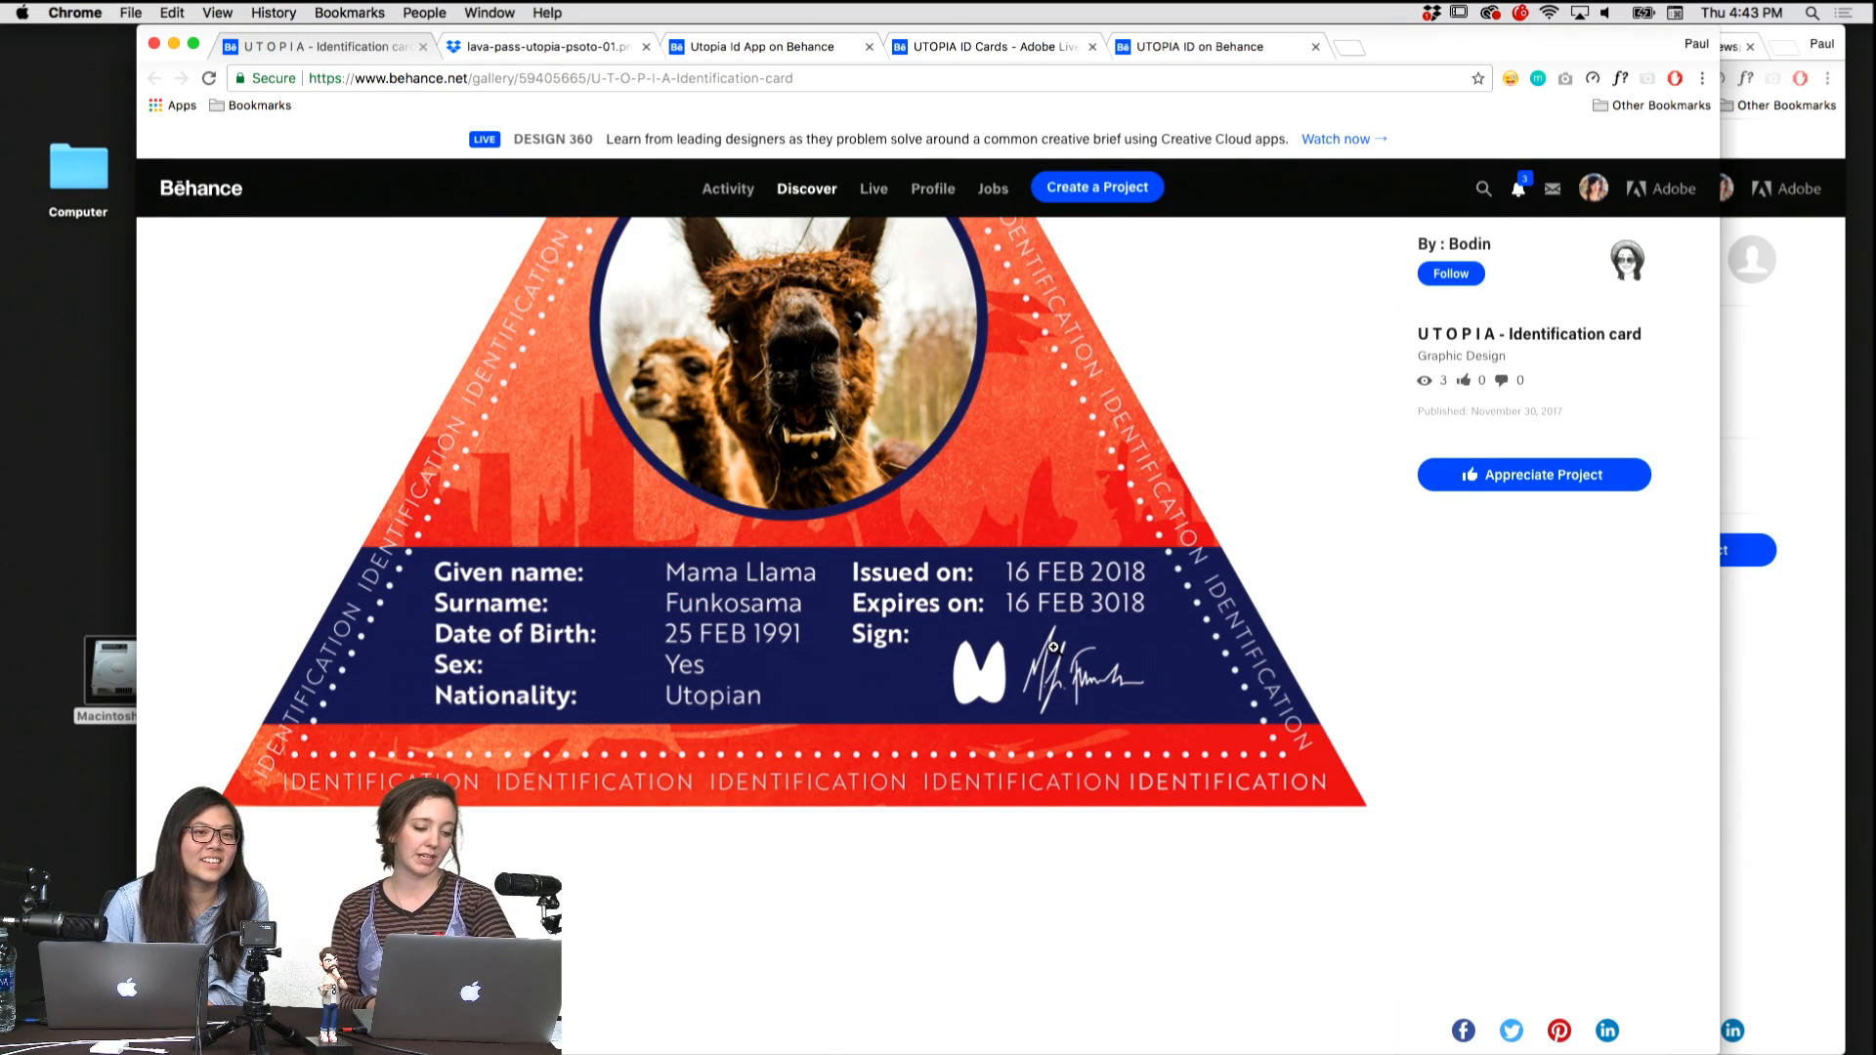
scroll(1053, 646, up, 4)
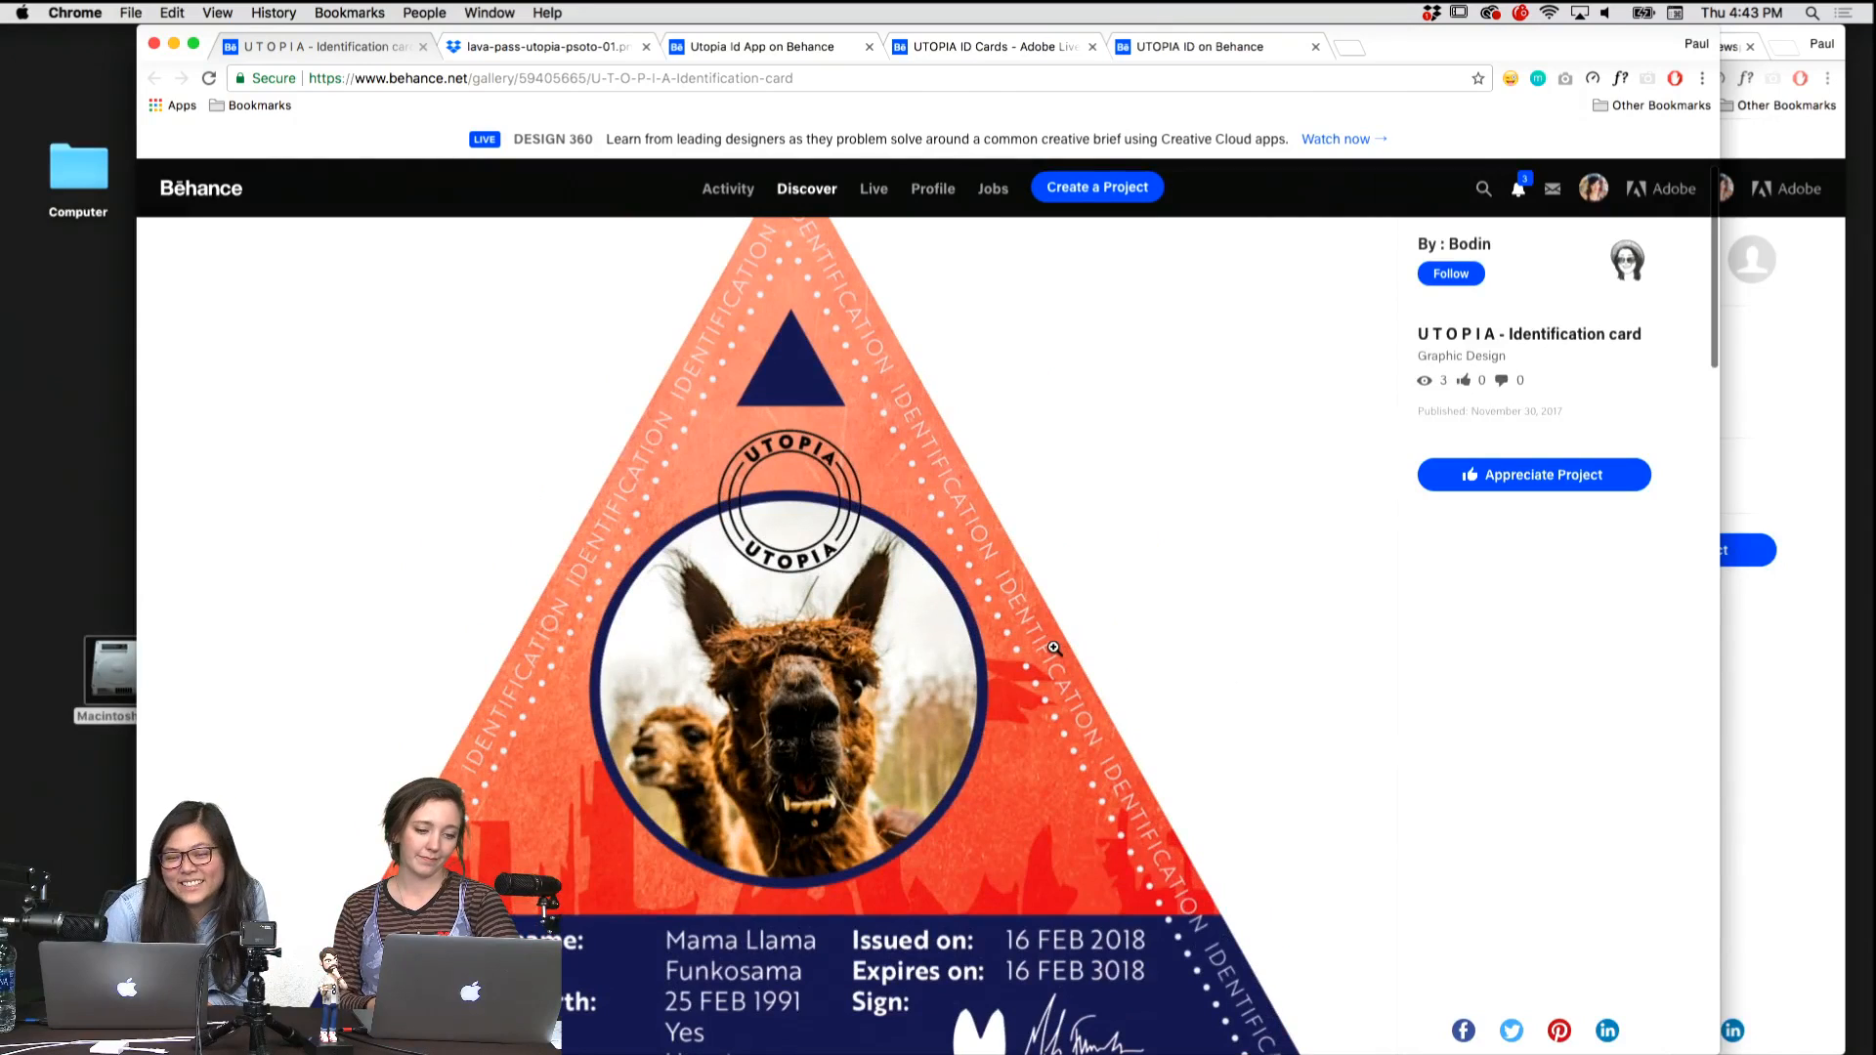
scroll(1054, 646, up, 2)
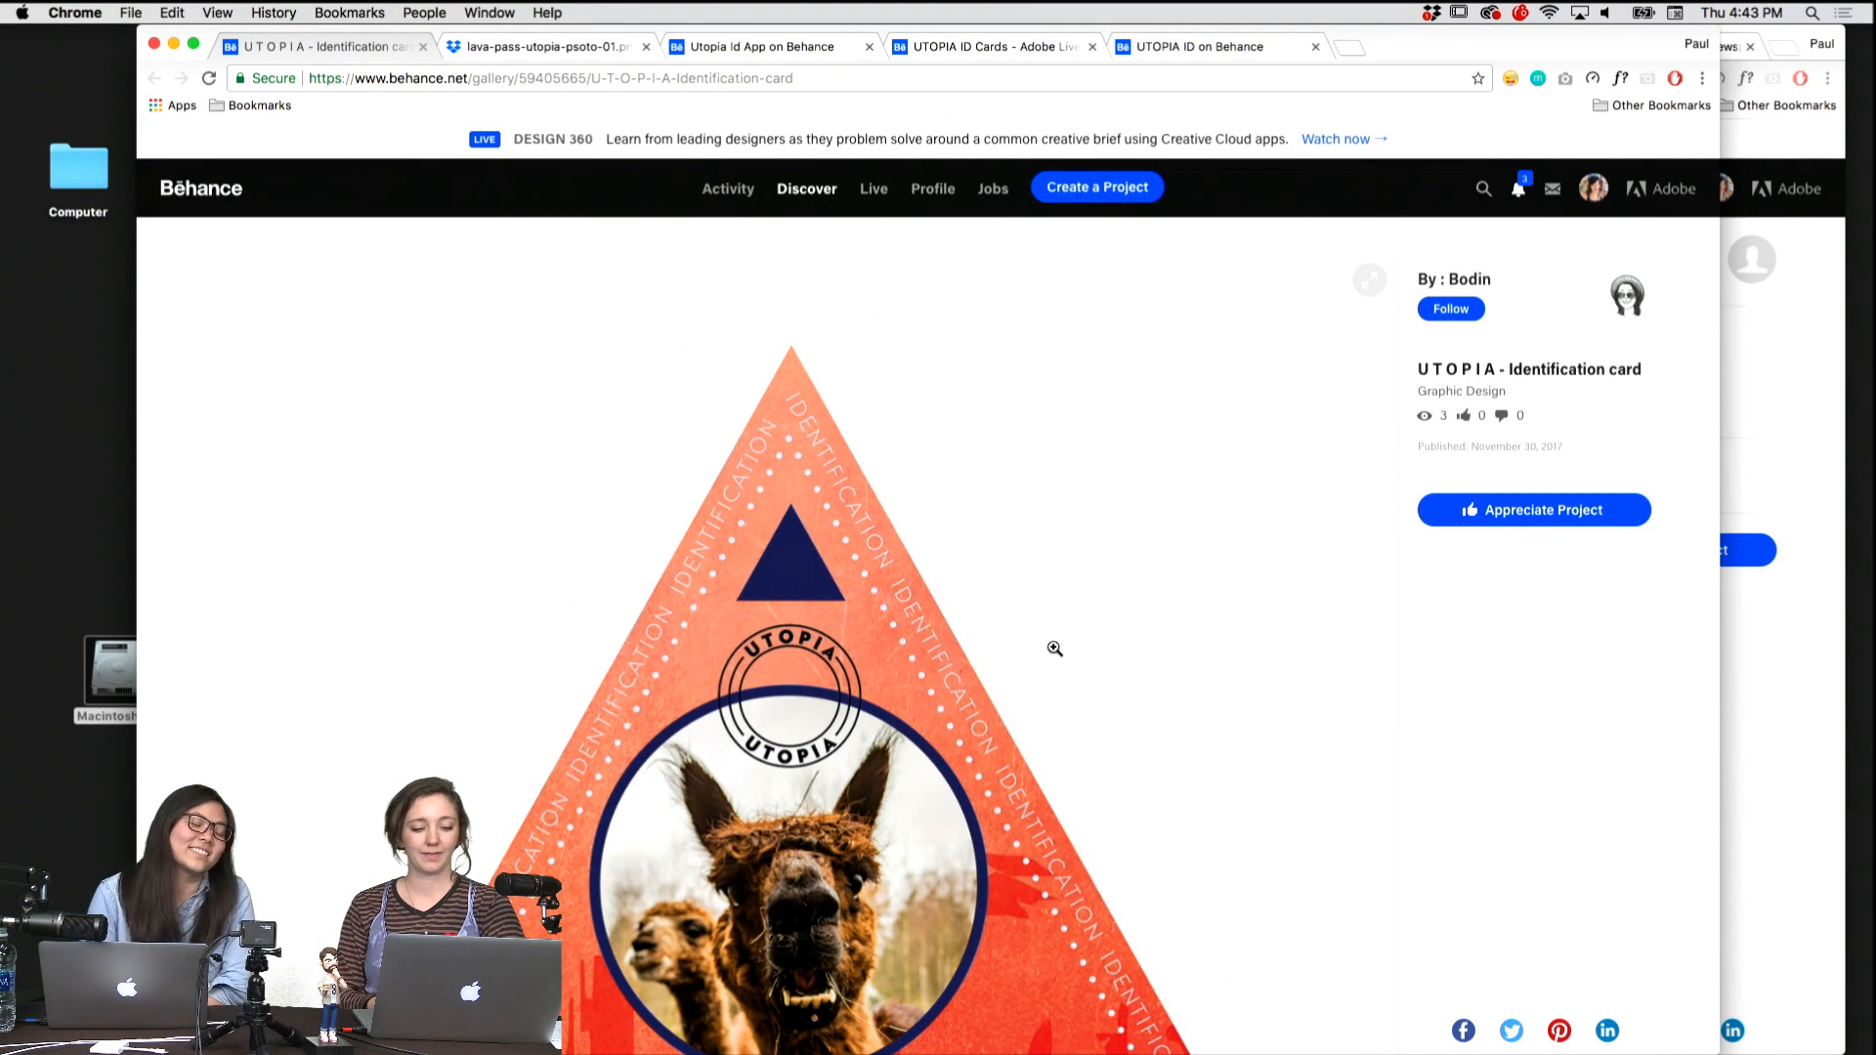
scroll(1054, 648, down, 10)
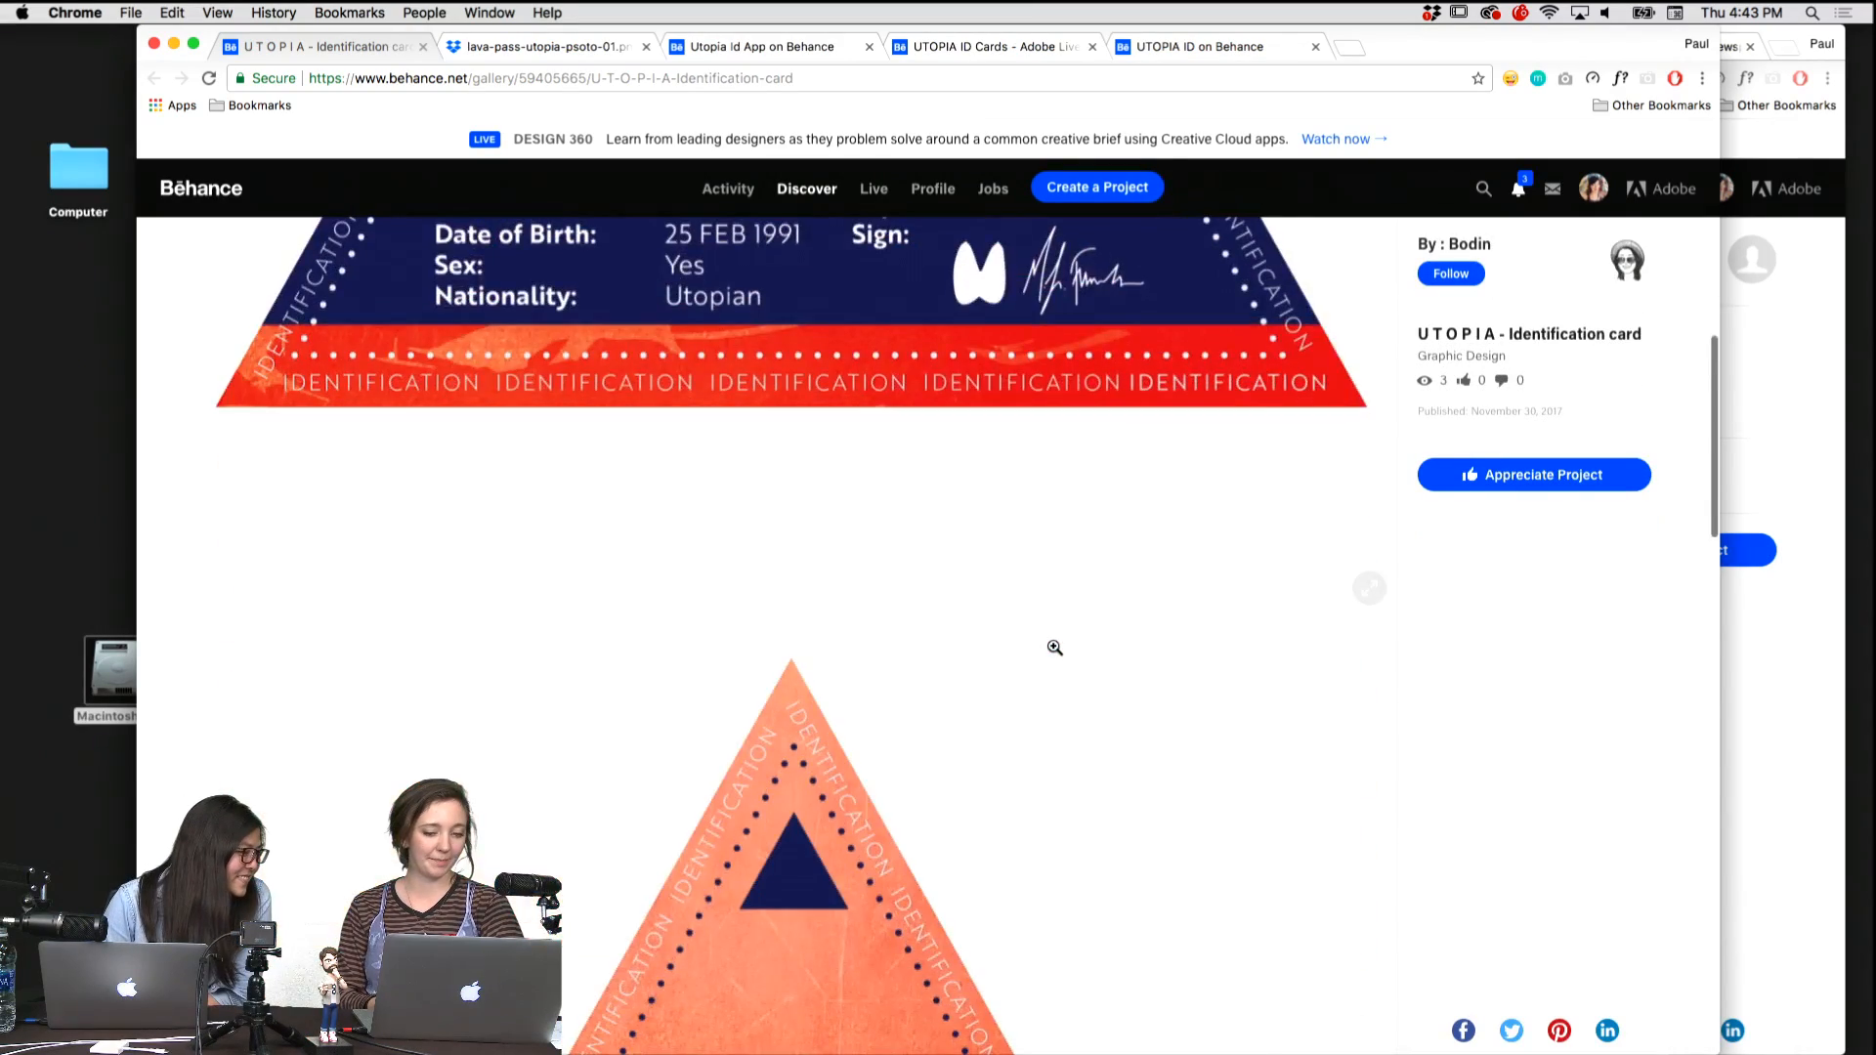
scroll(1055, 648, down, 5)
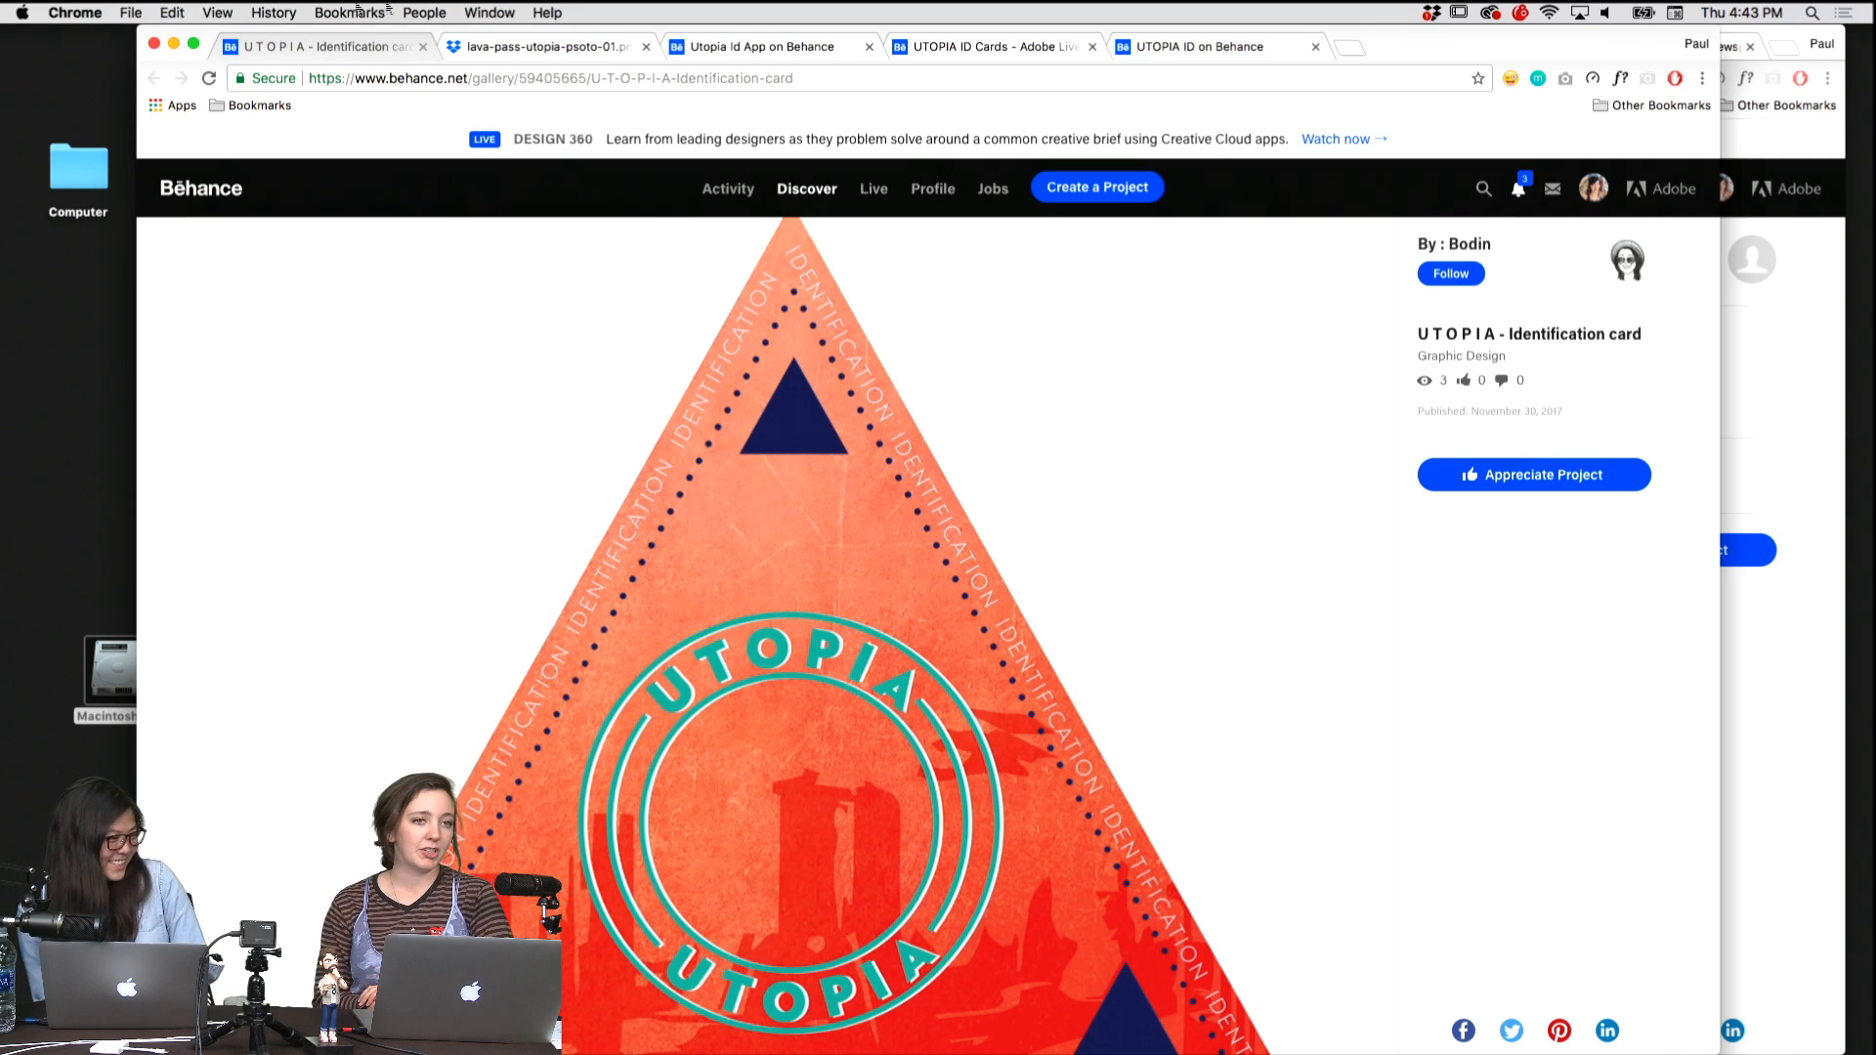
Enlarge the back of the triangular card, compare it with the Lava Surfing Pass and restart the triangular card's project view.
click(687, 483)
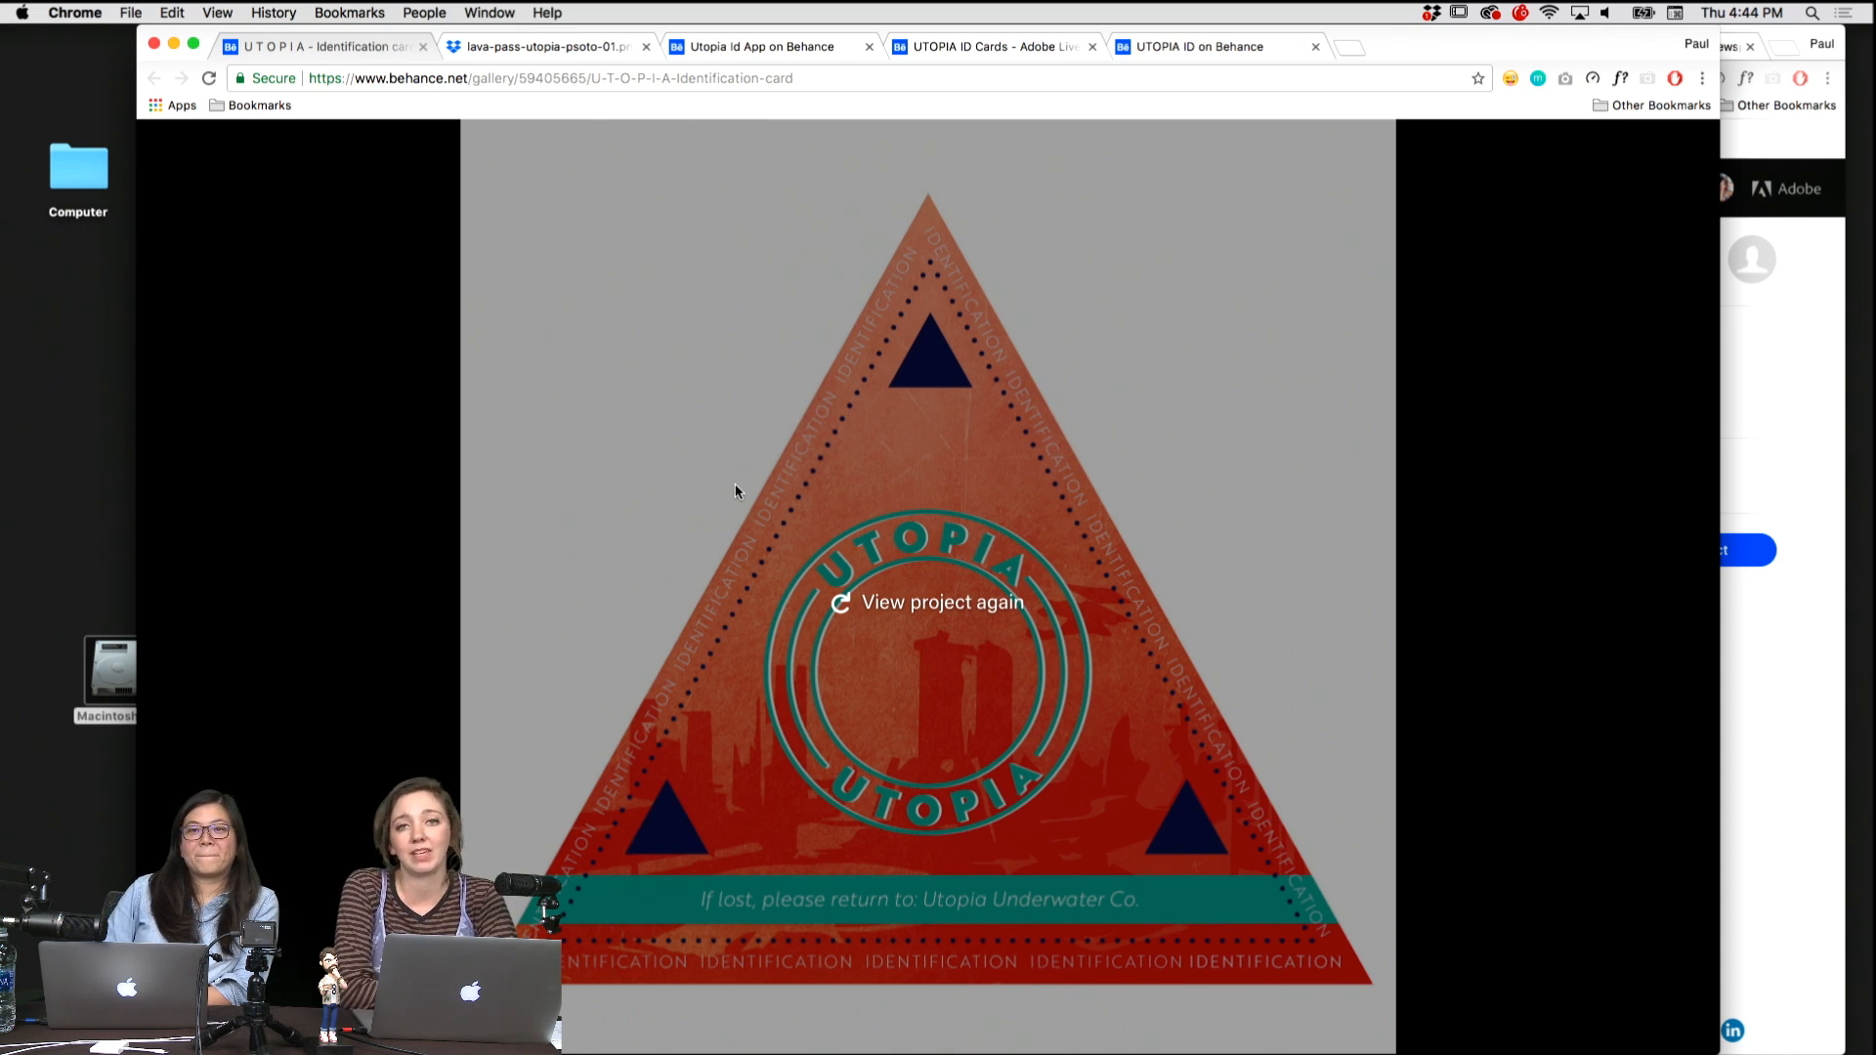
key(super+alt+Right)
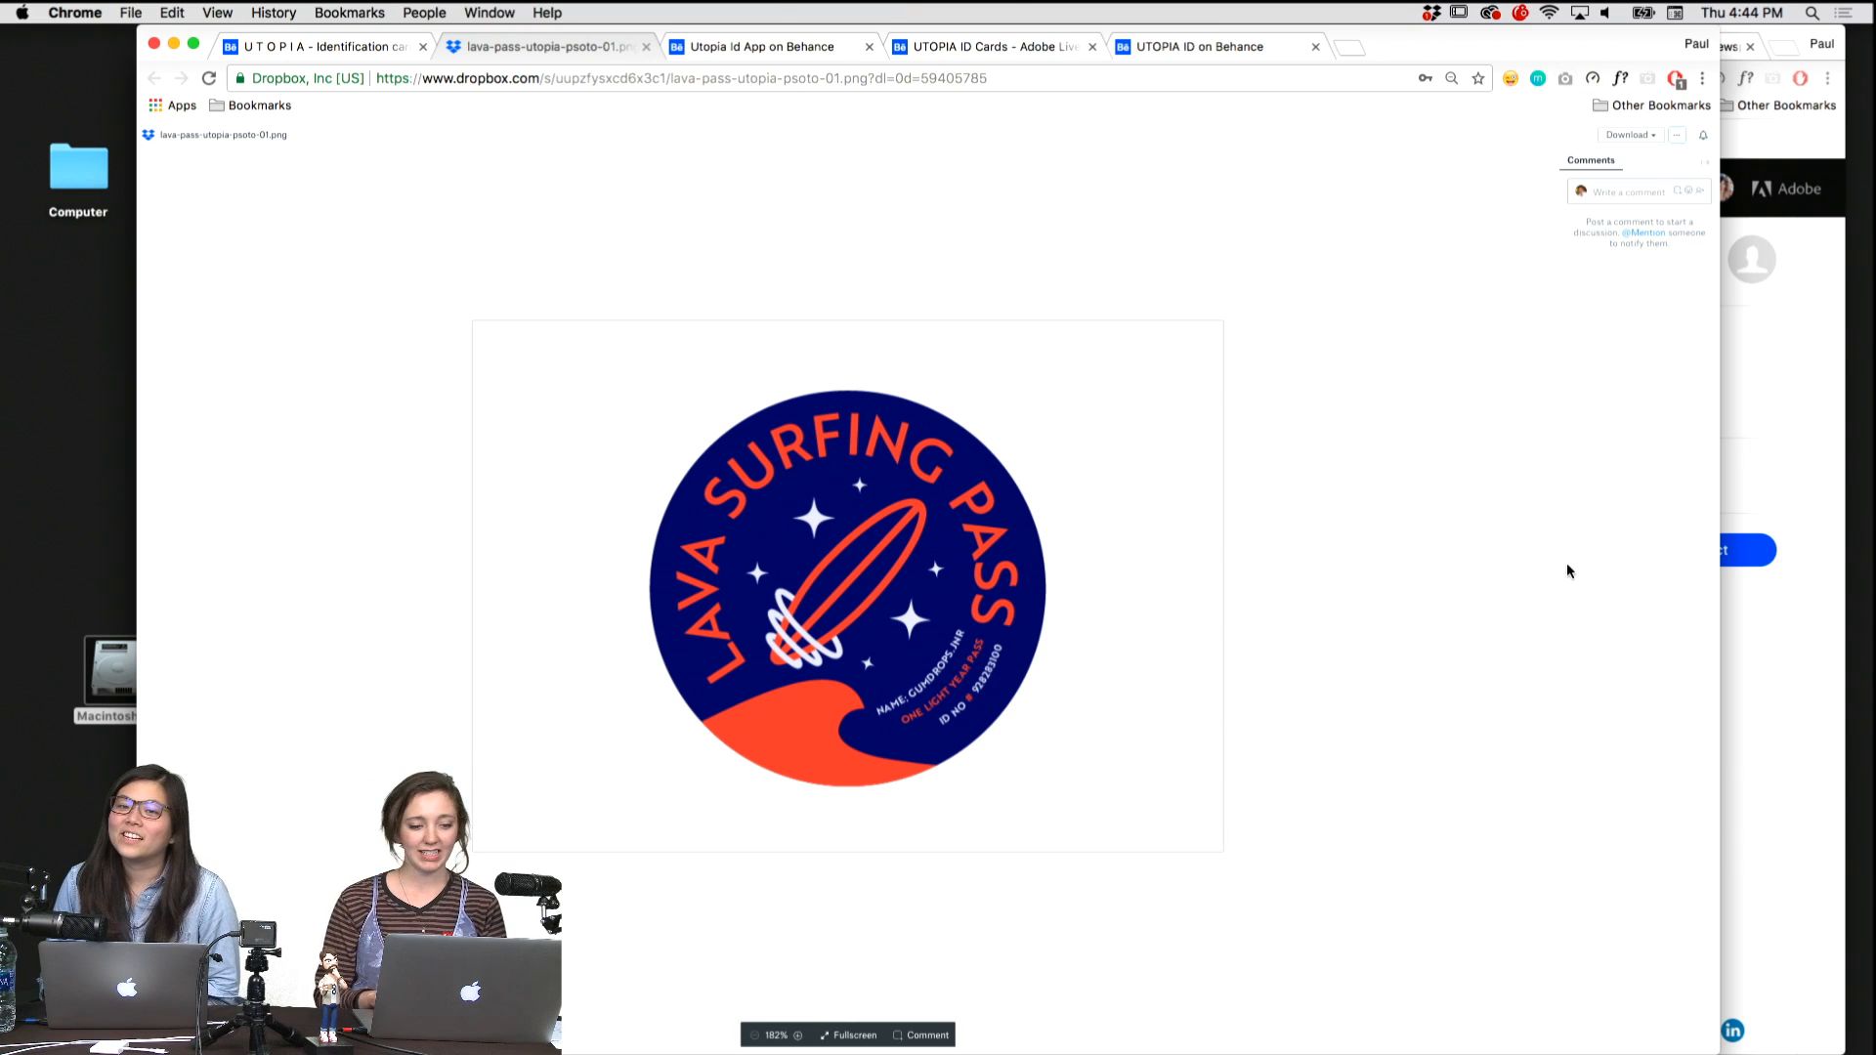
key(super+alt+Left)
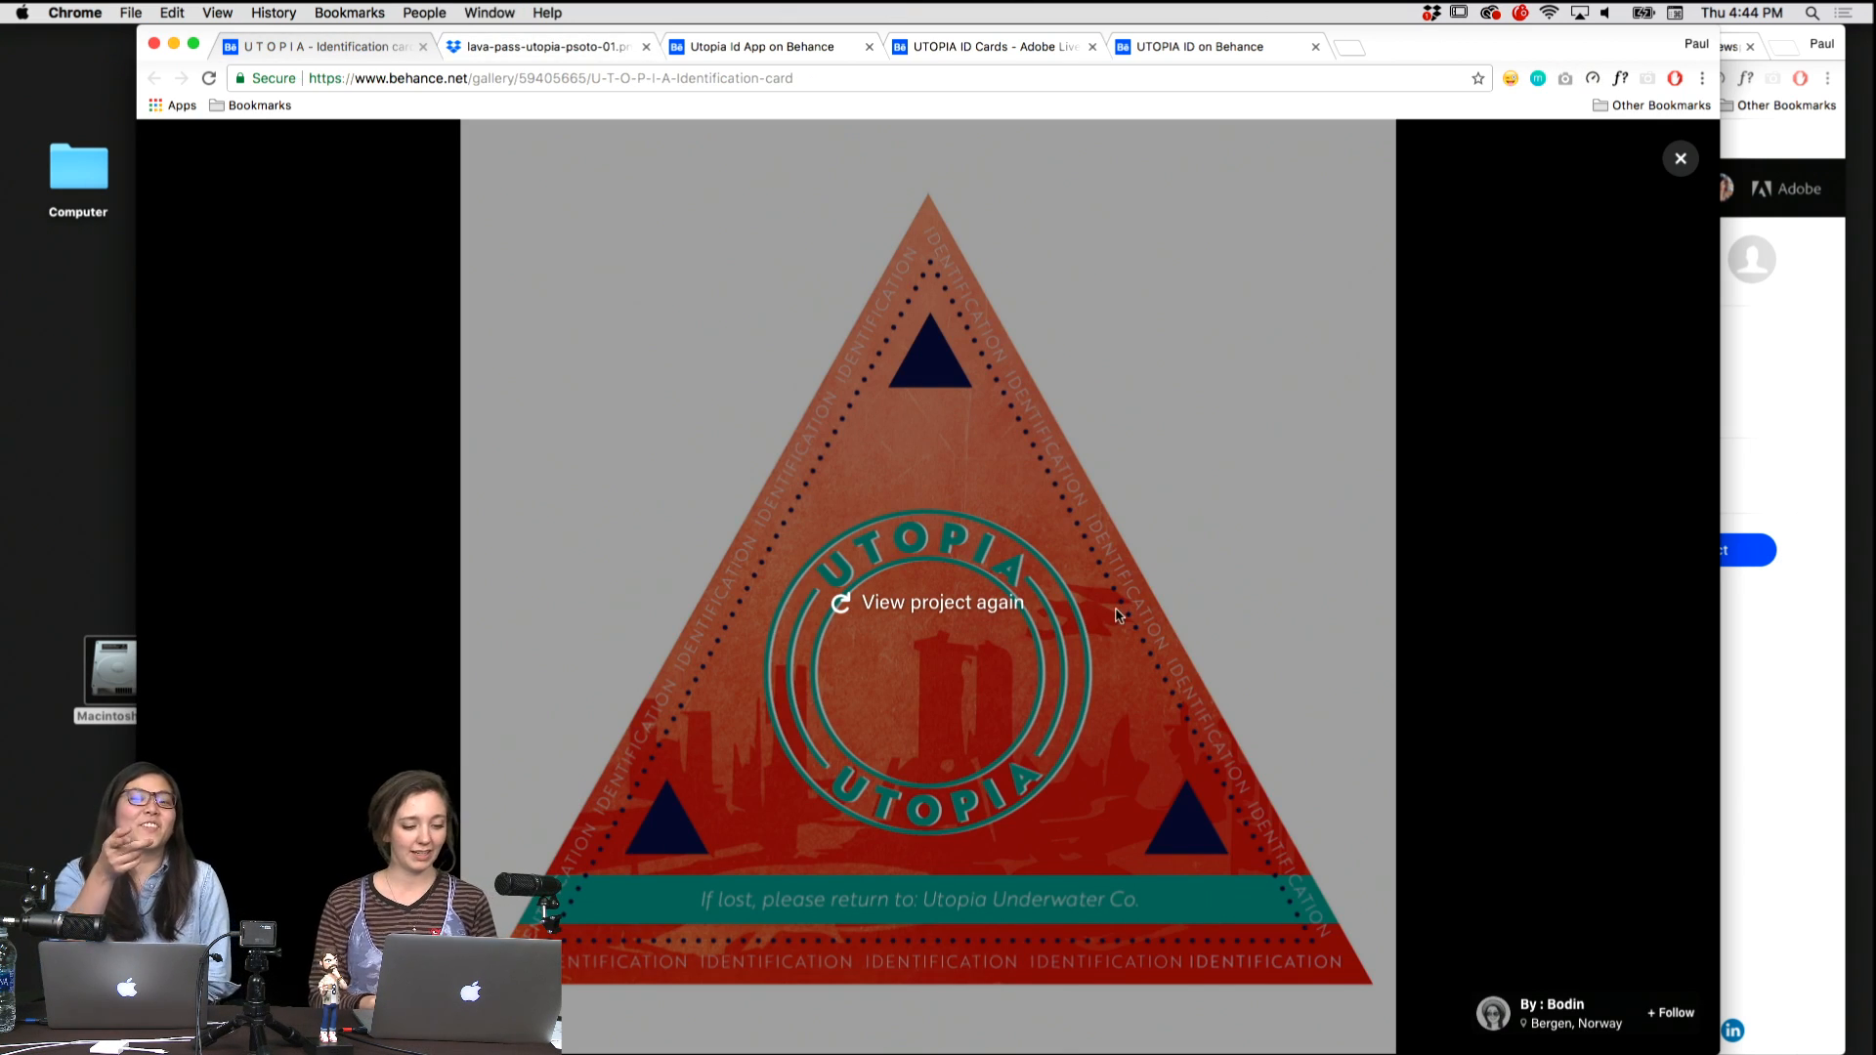
click(1017, 605)
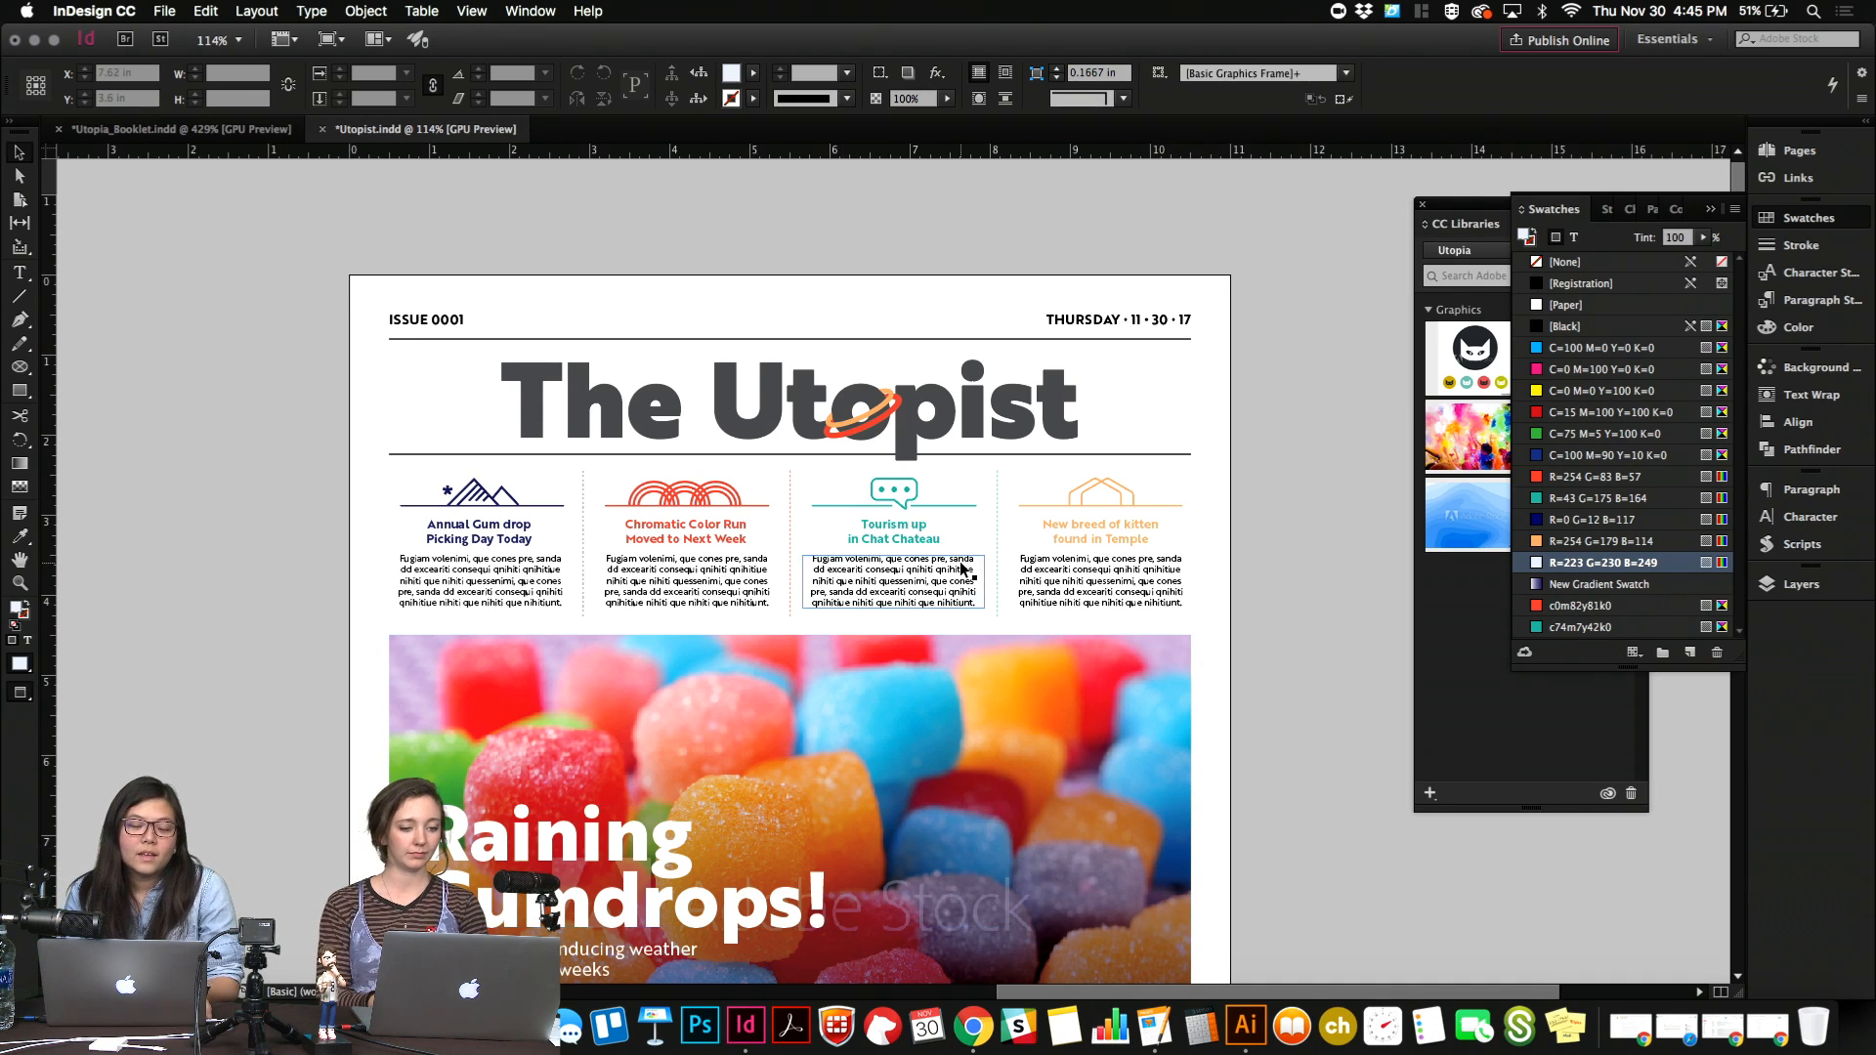
In InDesign, examine the upper half of The Utopist page, from the masthead and four news teasers to the Raining Gumdrops feature.
scroll(963, 566, down, 1)
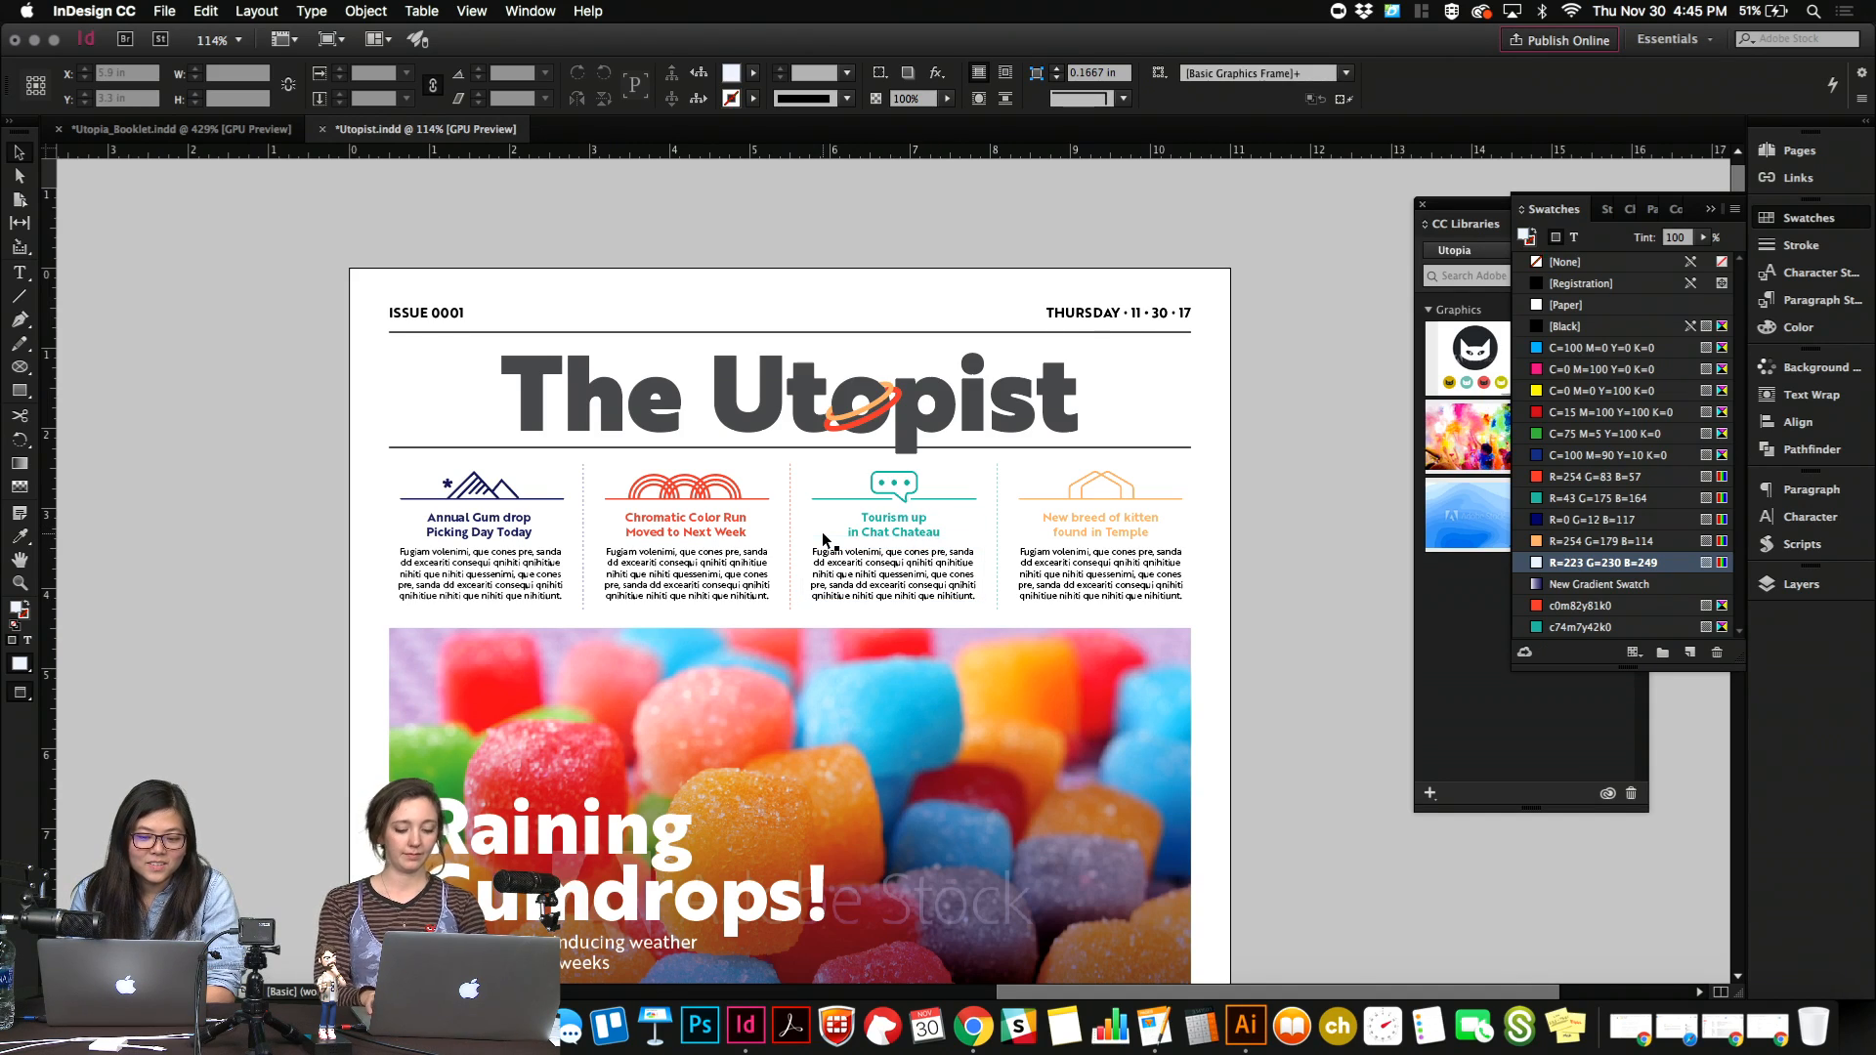
scroll(823, 531, up, 3)
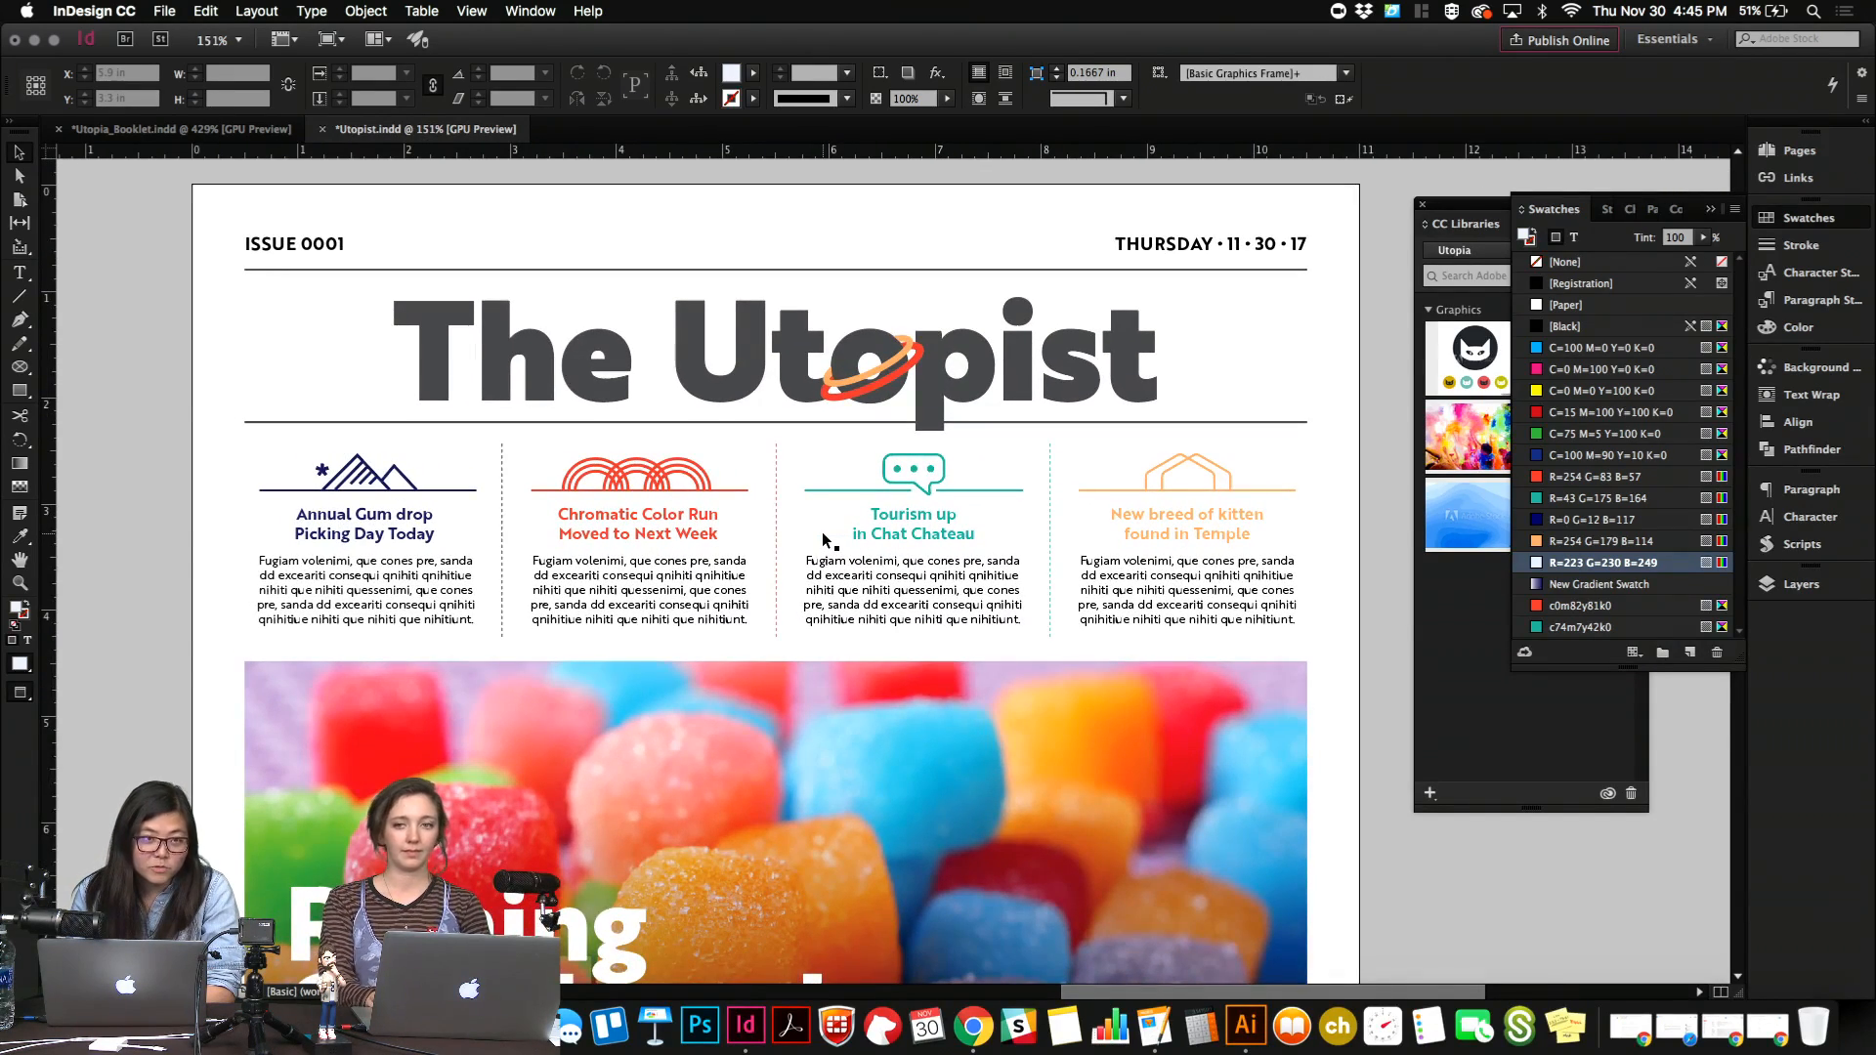
scroll(822, 539, down, 5)
scroll(823, 538, up, 3)
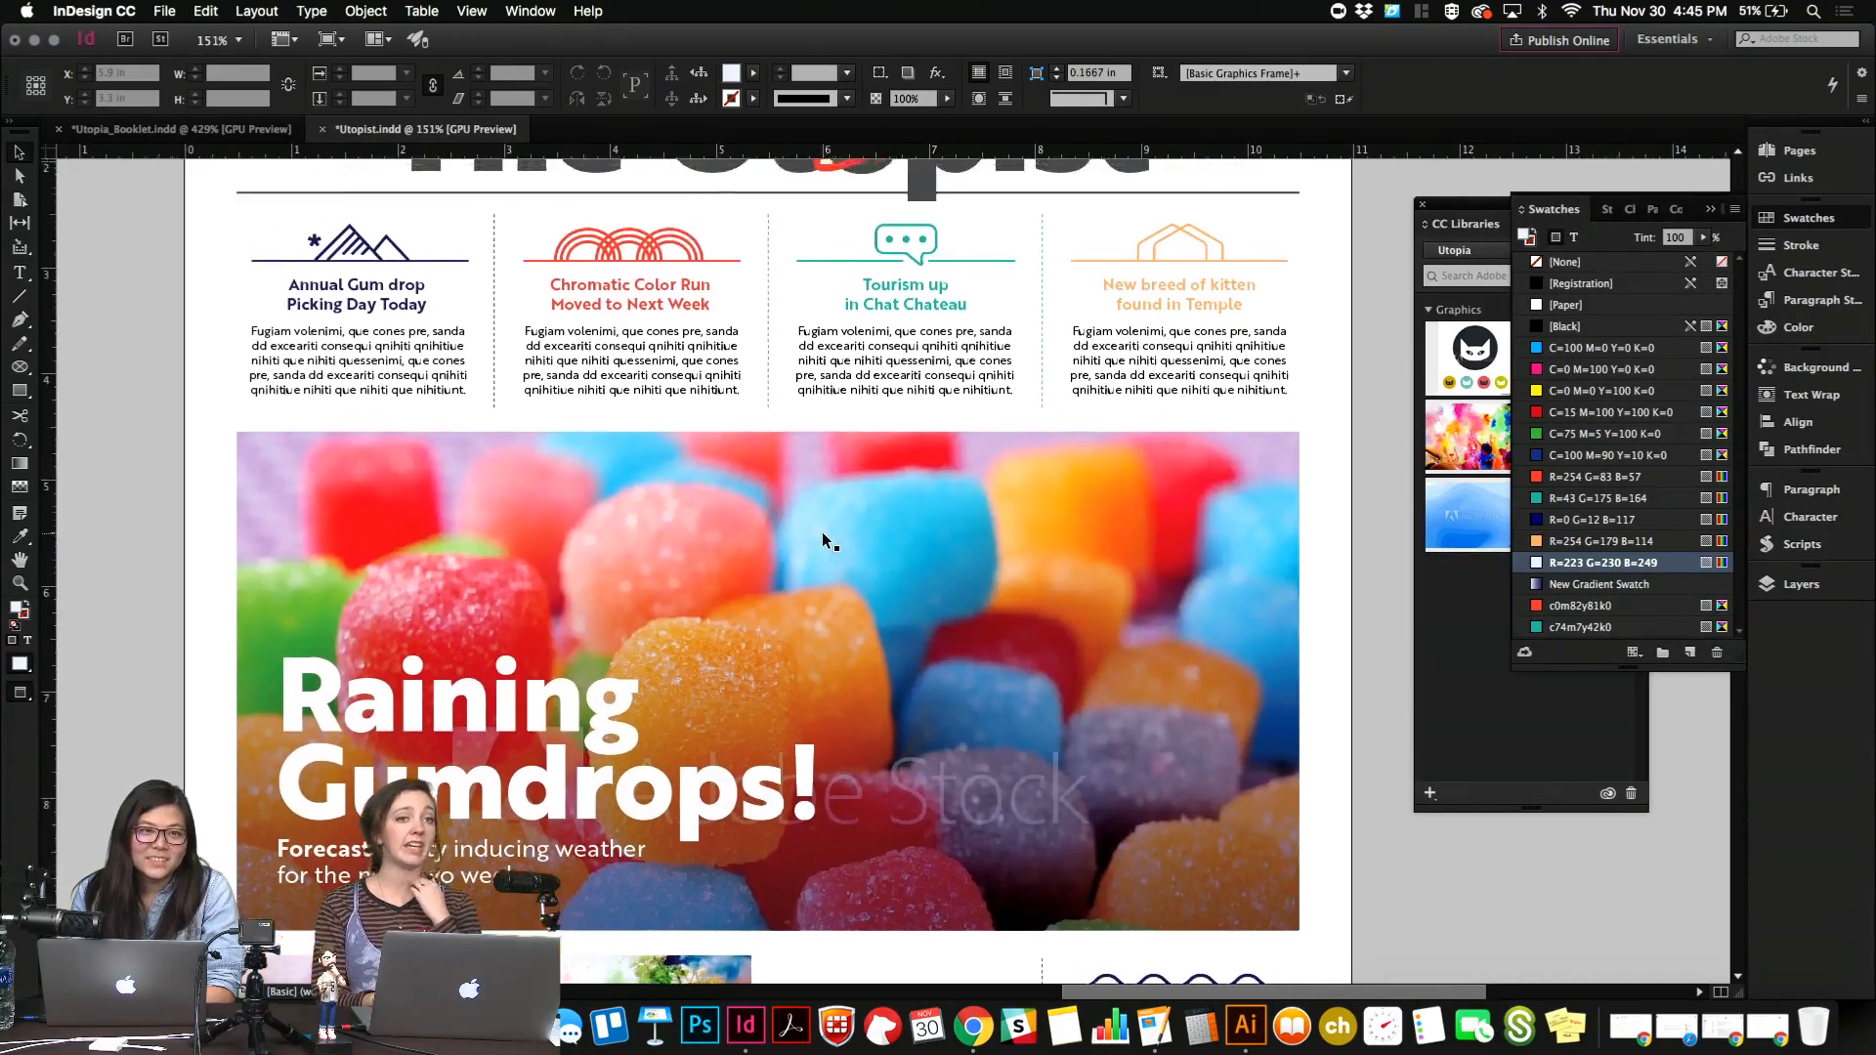
scroll(823, 538, up, 4)
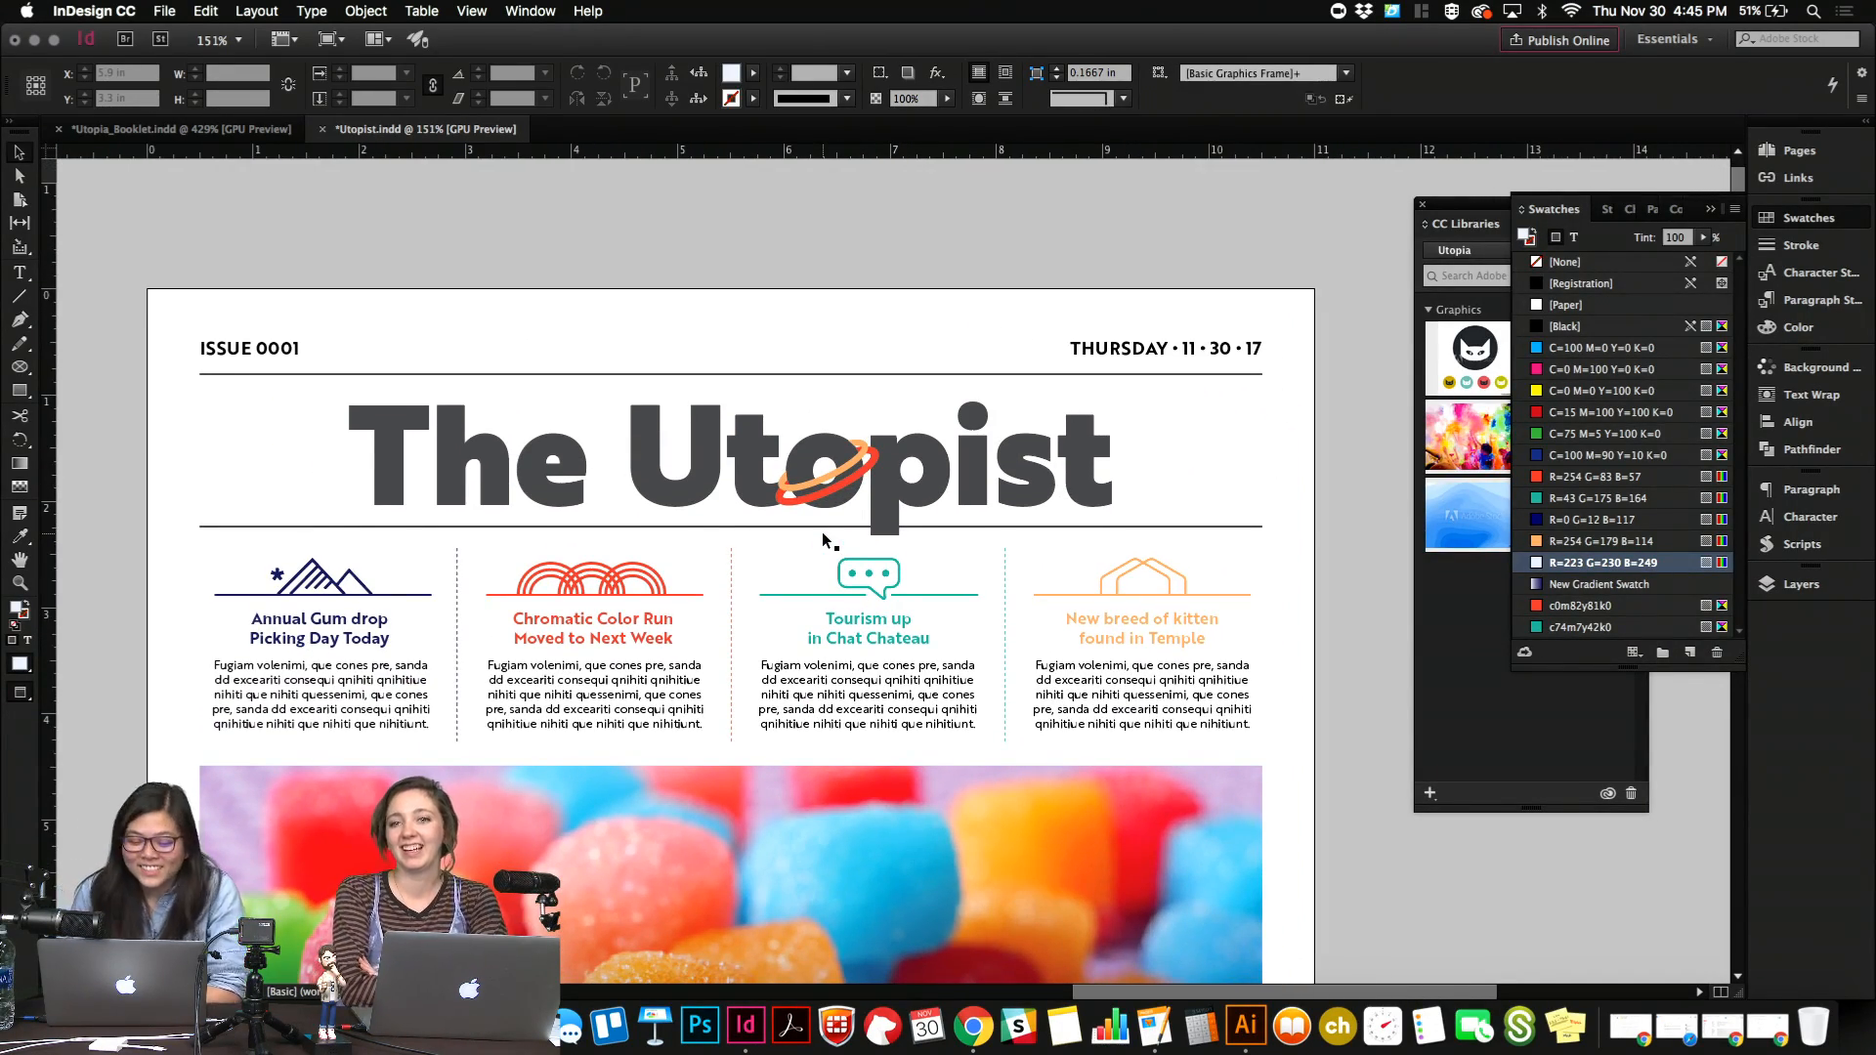
scroll(823, 538, down, 10)
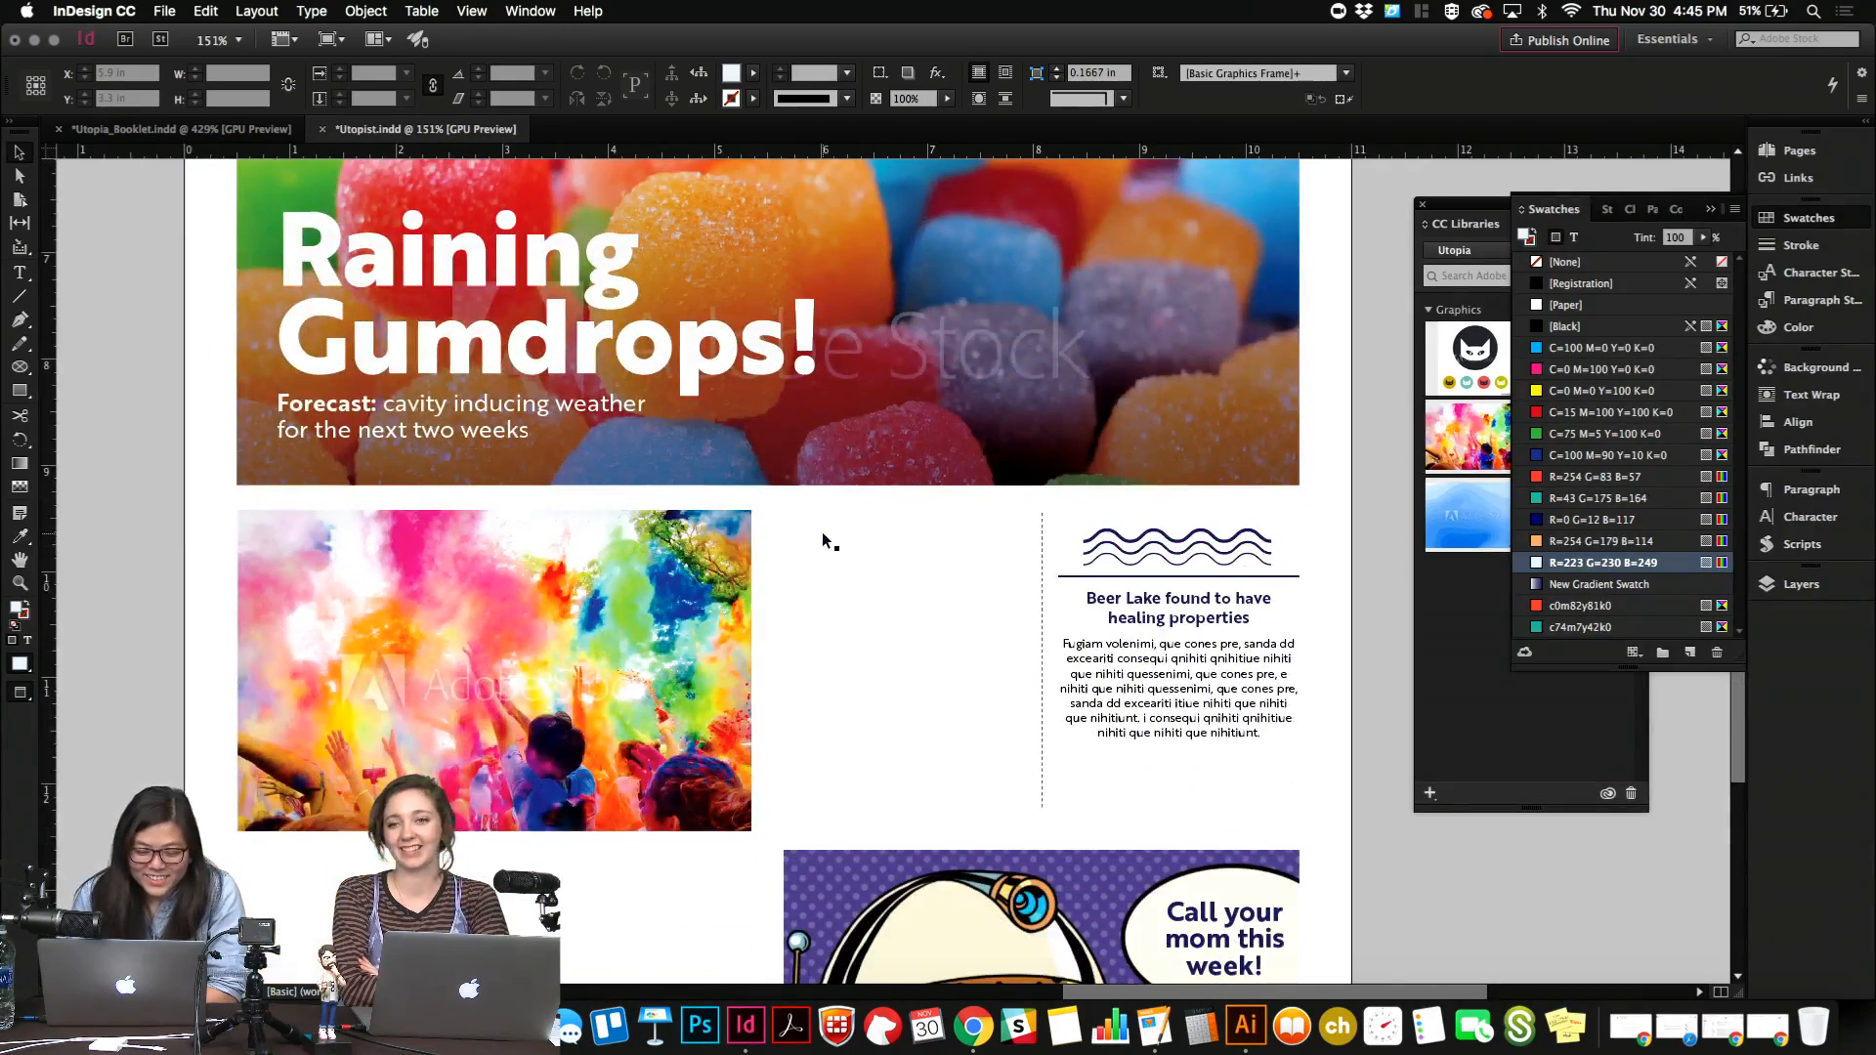
scroll(865, 645, up, 9)
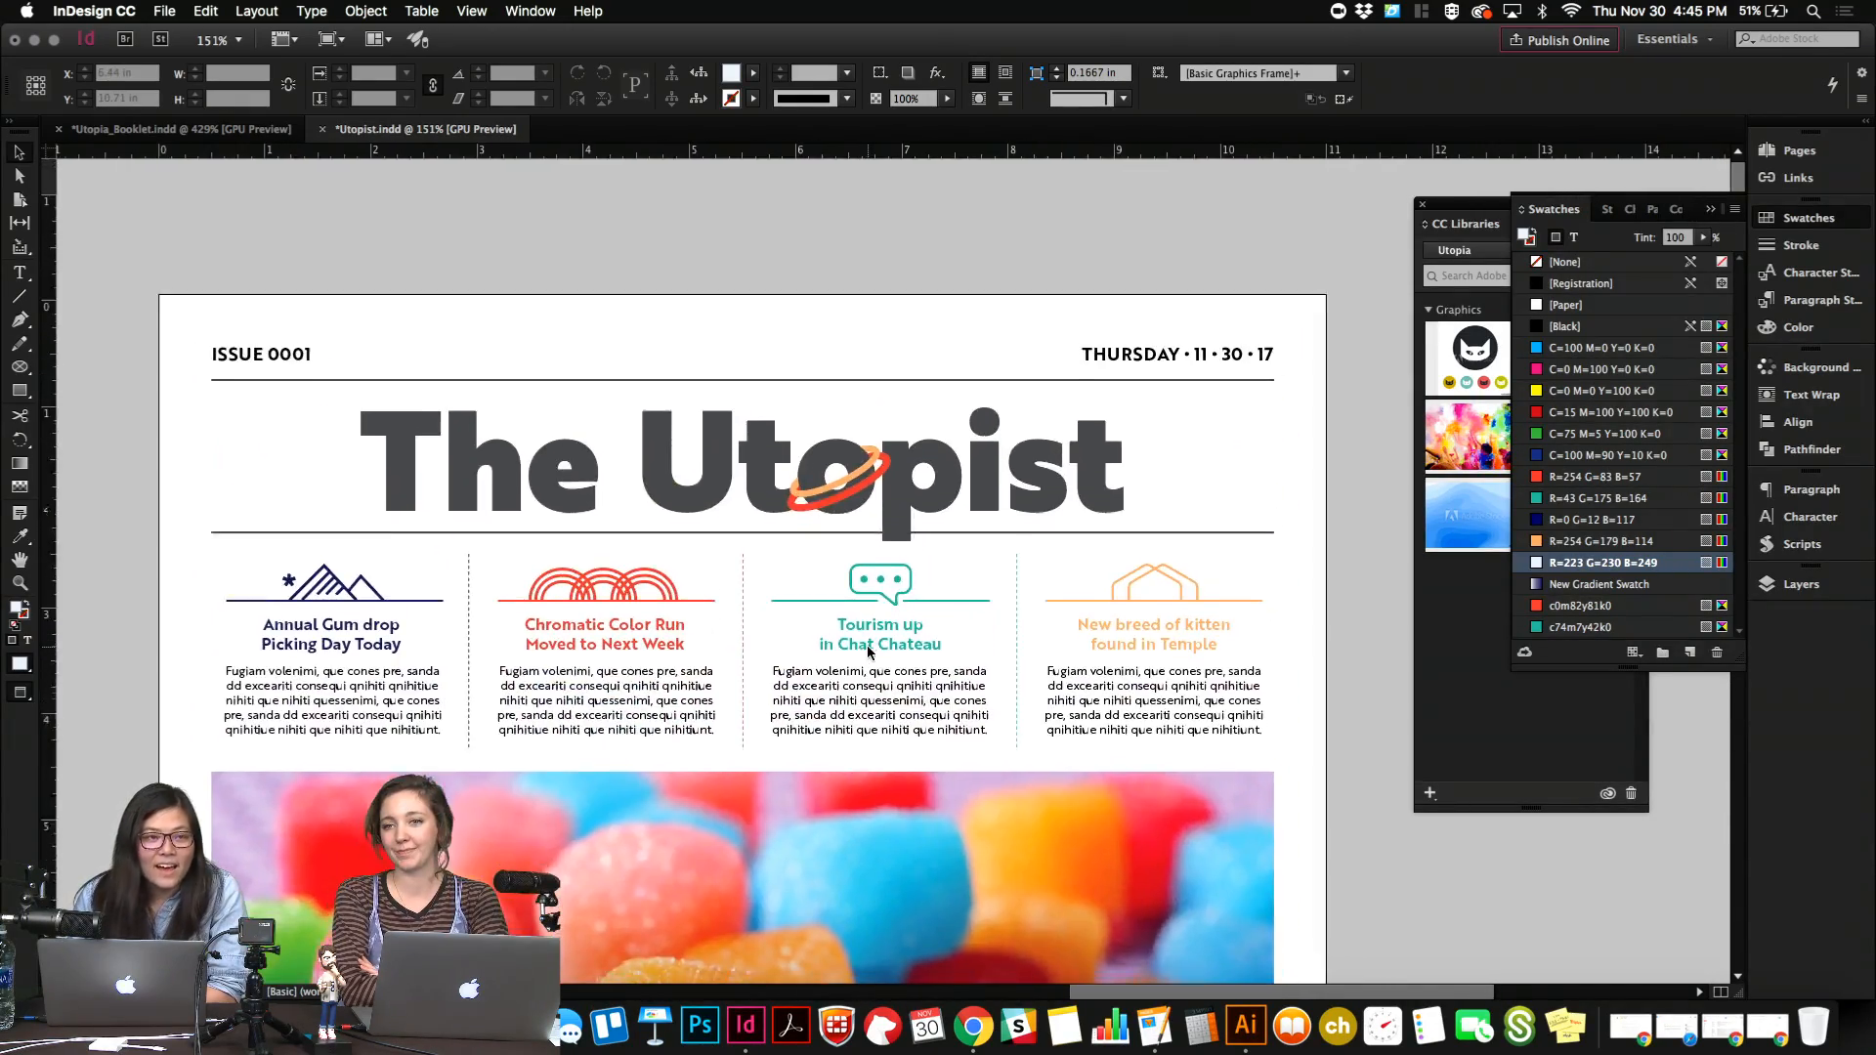
scroll(867, 651, down, 10)
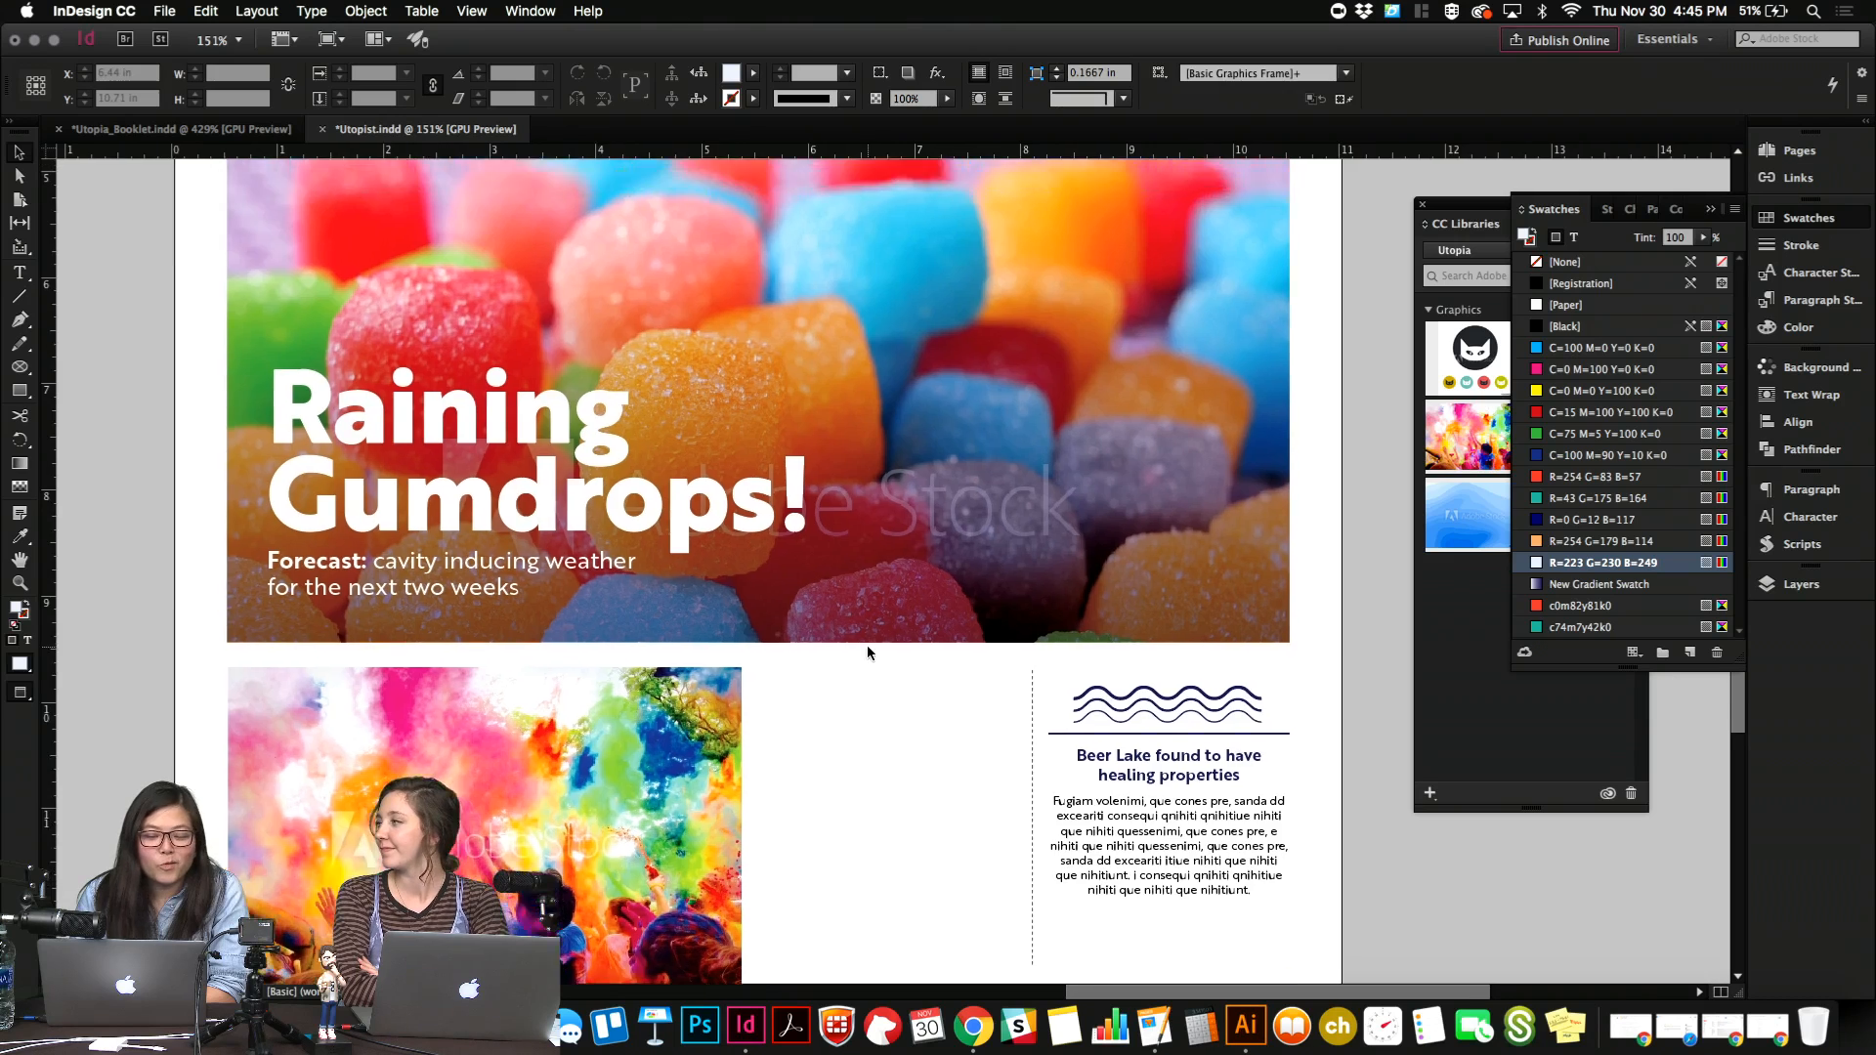
scroll(867, 653, up, 10)
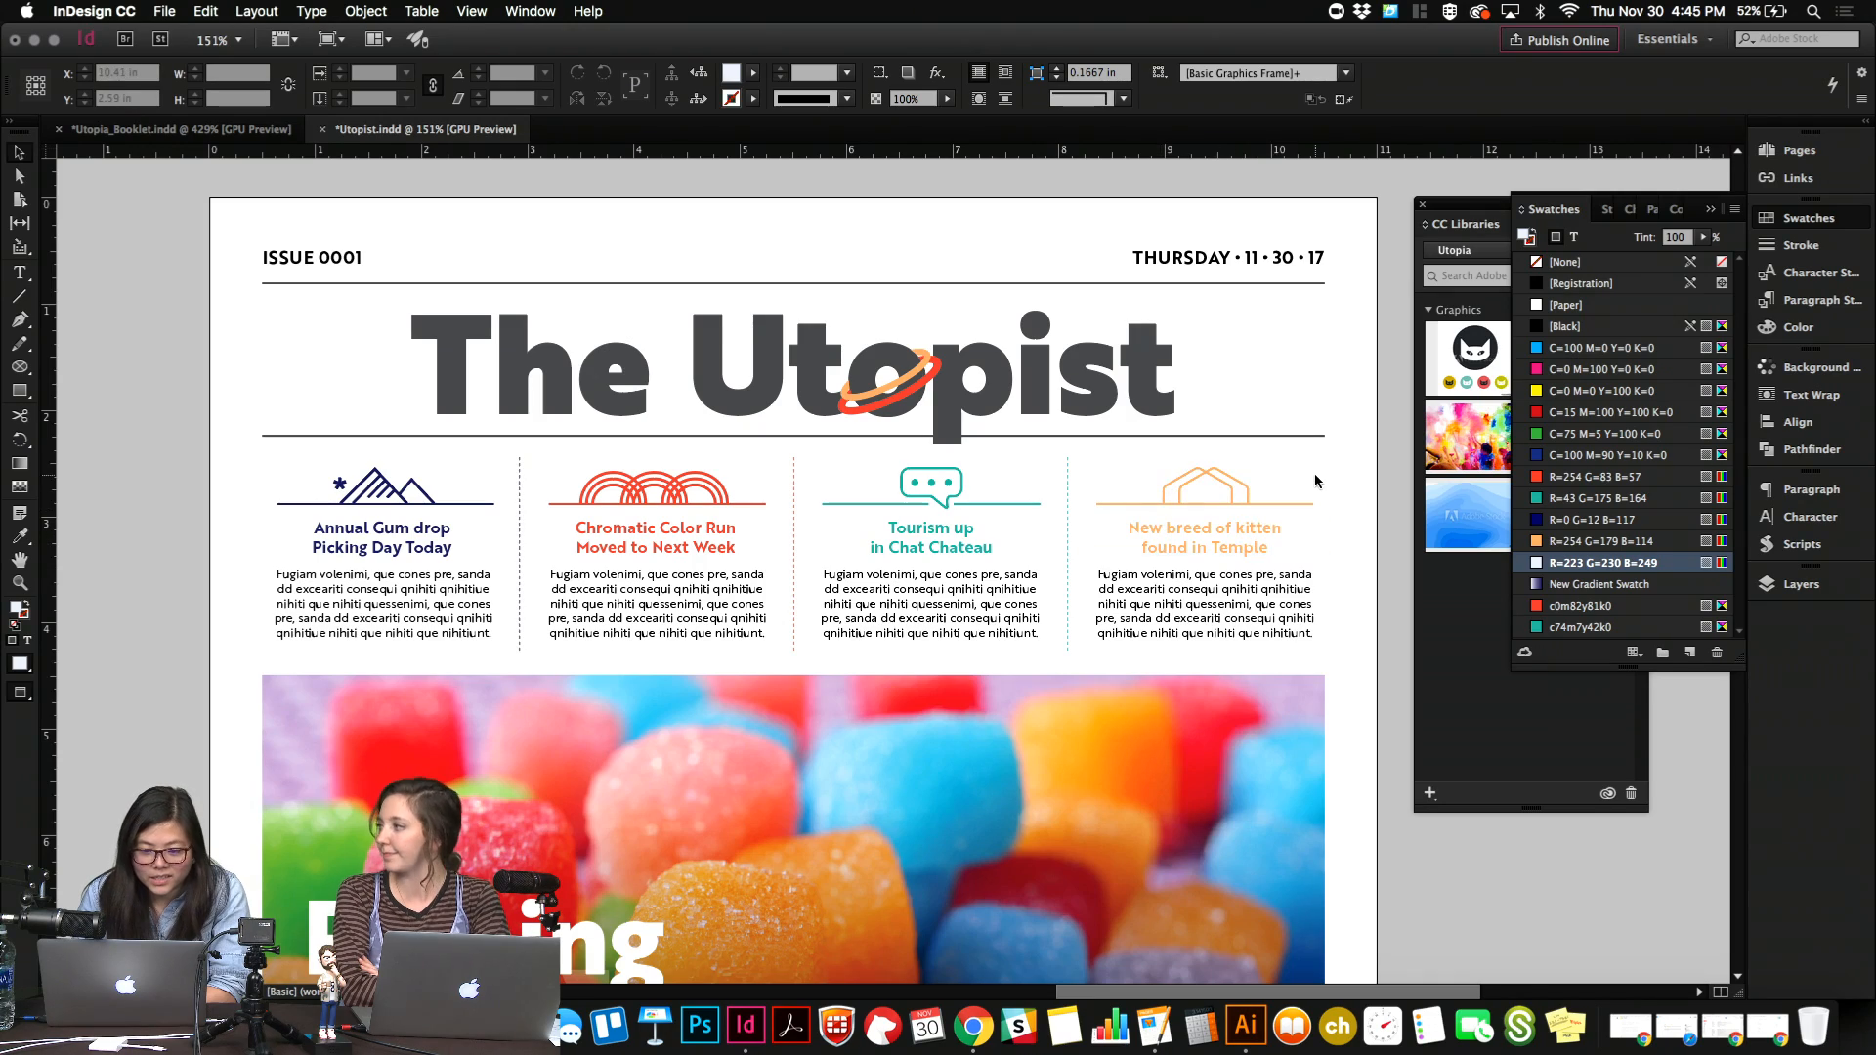
Examine the lower half of the newspaper page and check the text frame of the Beer Lake article.
scroll(1314, 477, down, 10)
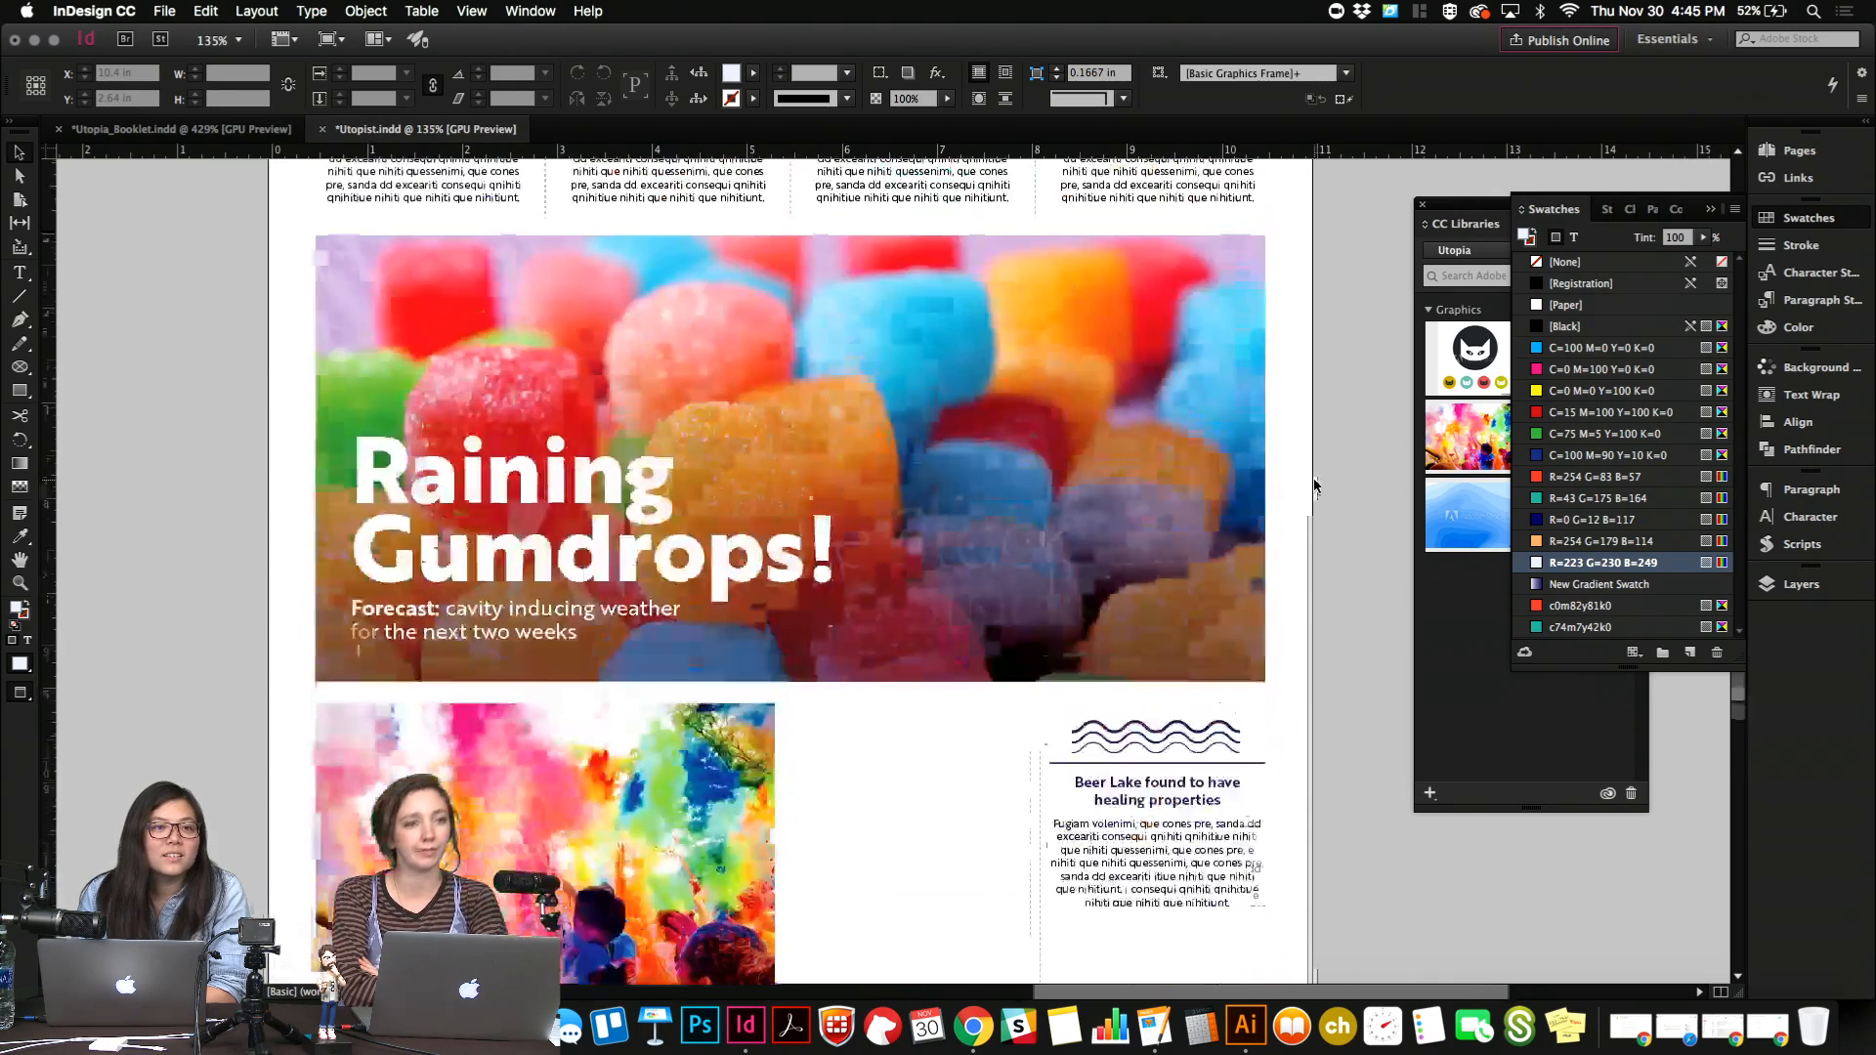
scroll(1314, 483, down, 5)
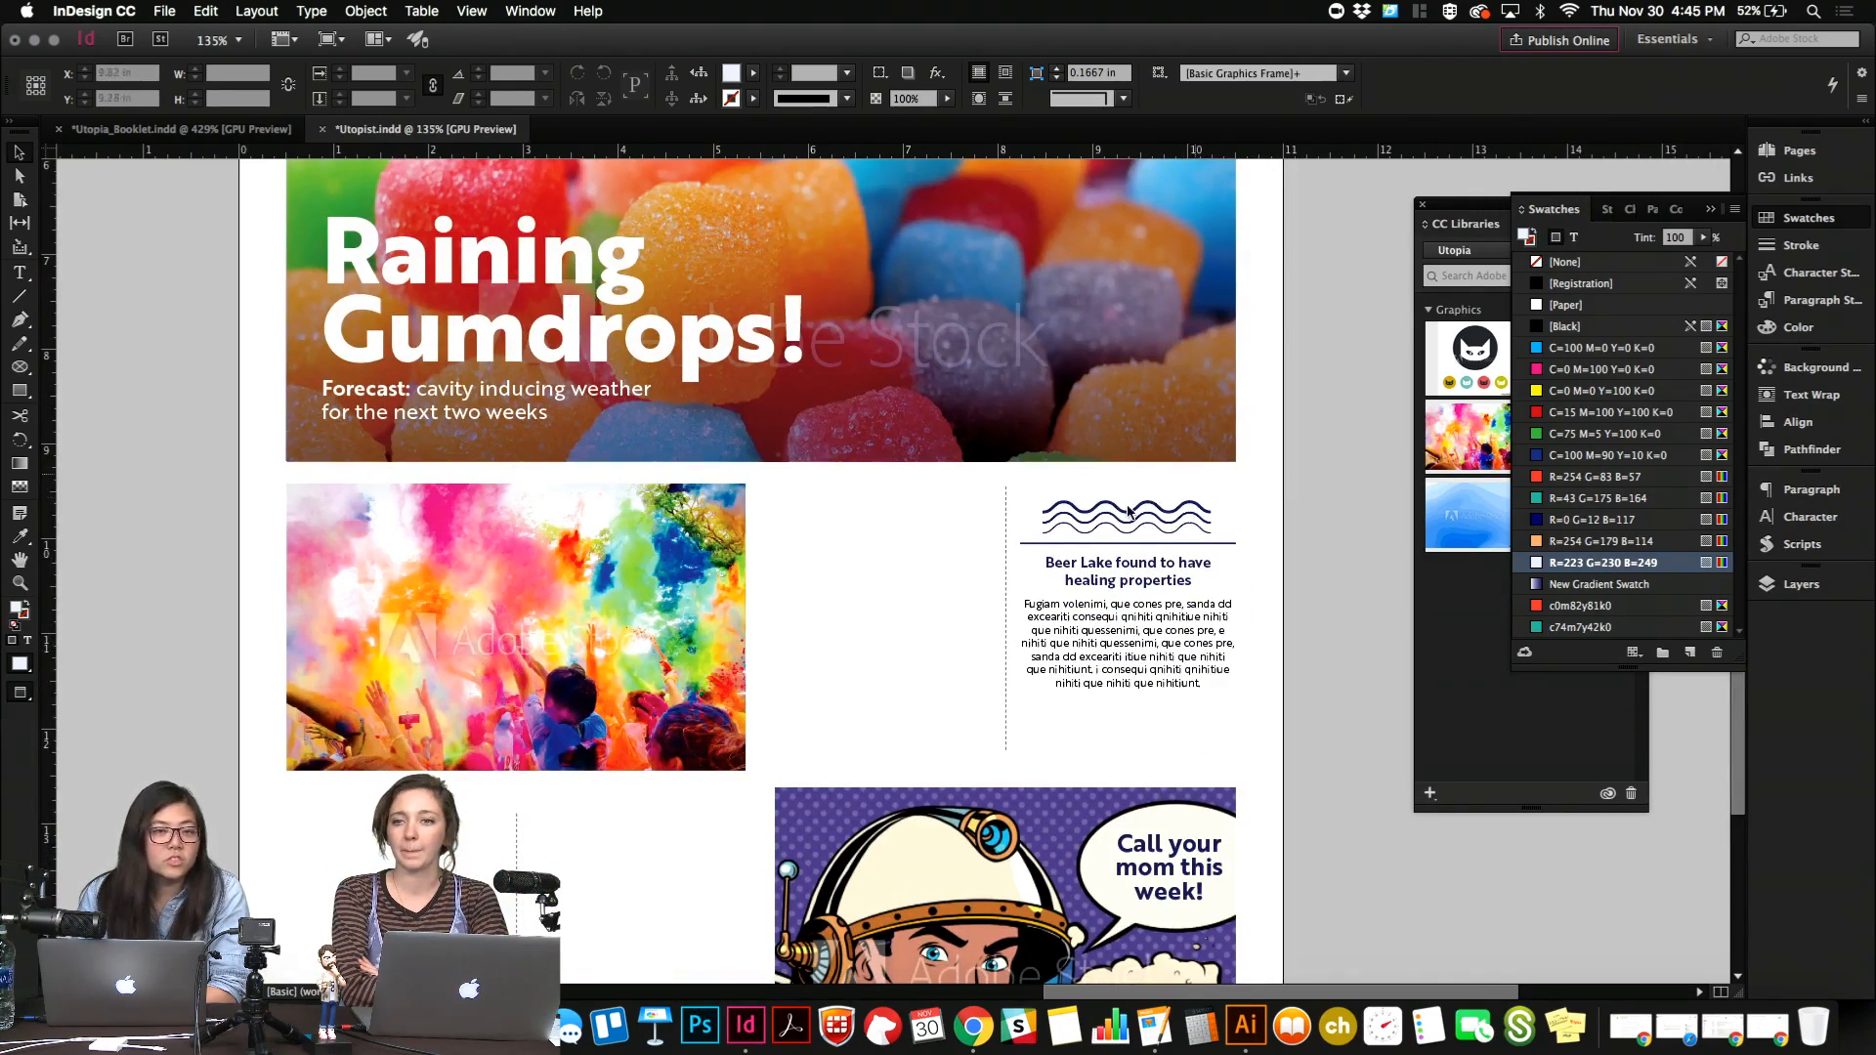
scroll(1173, 665, down, 3)
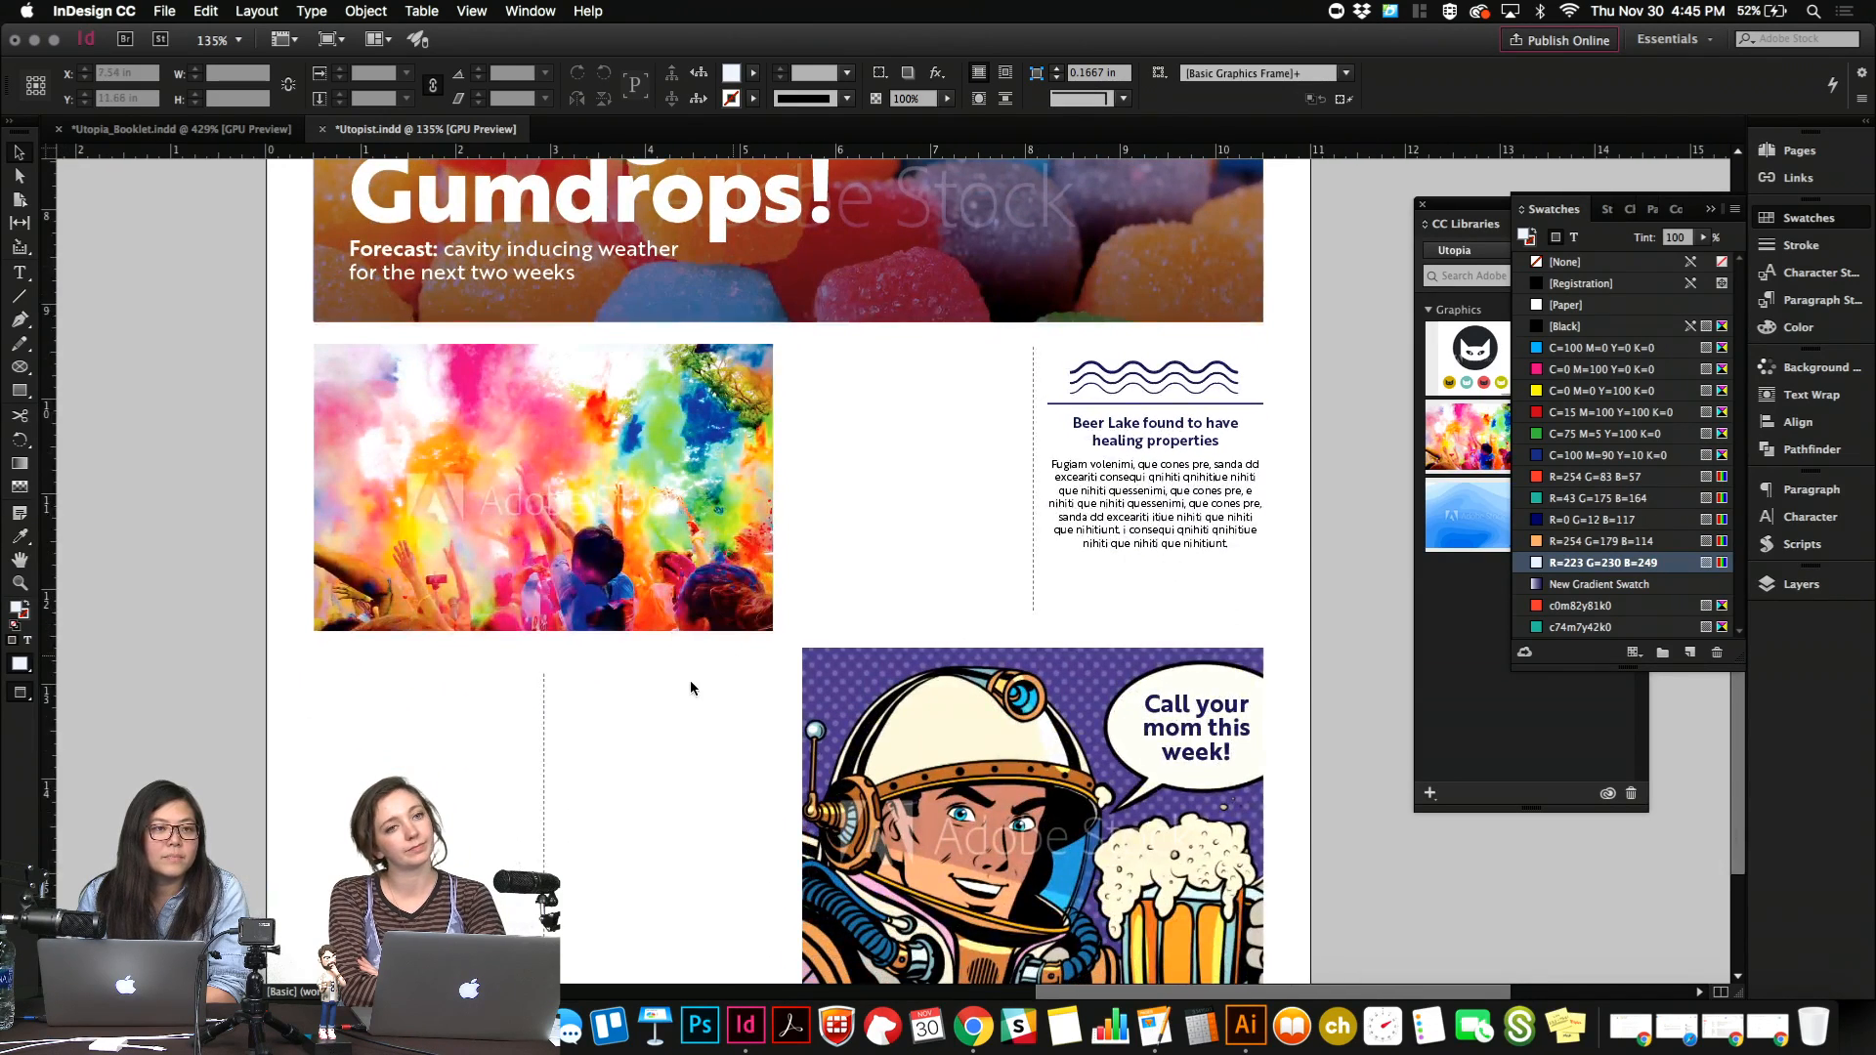
scroll(431, 770, up, 1)
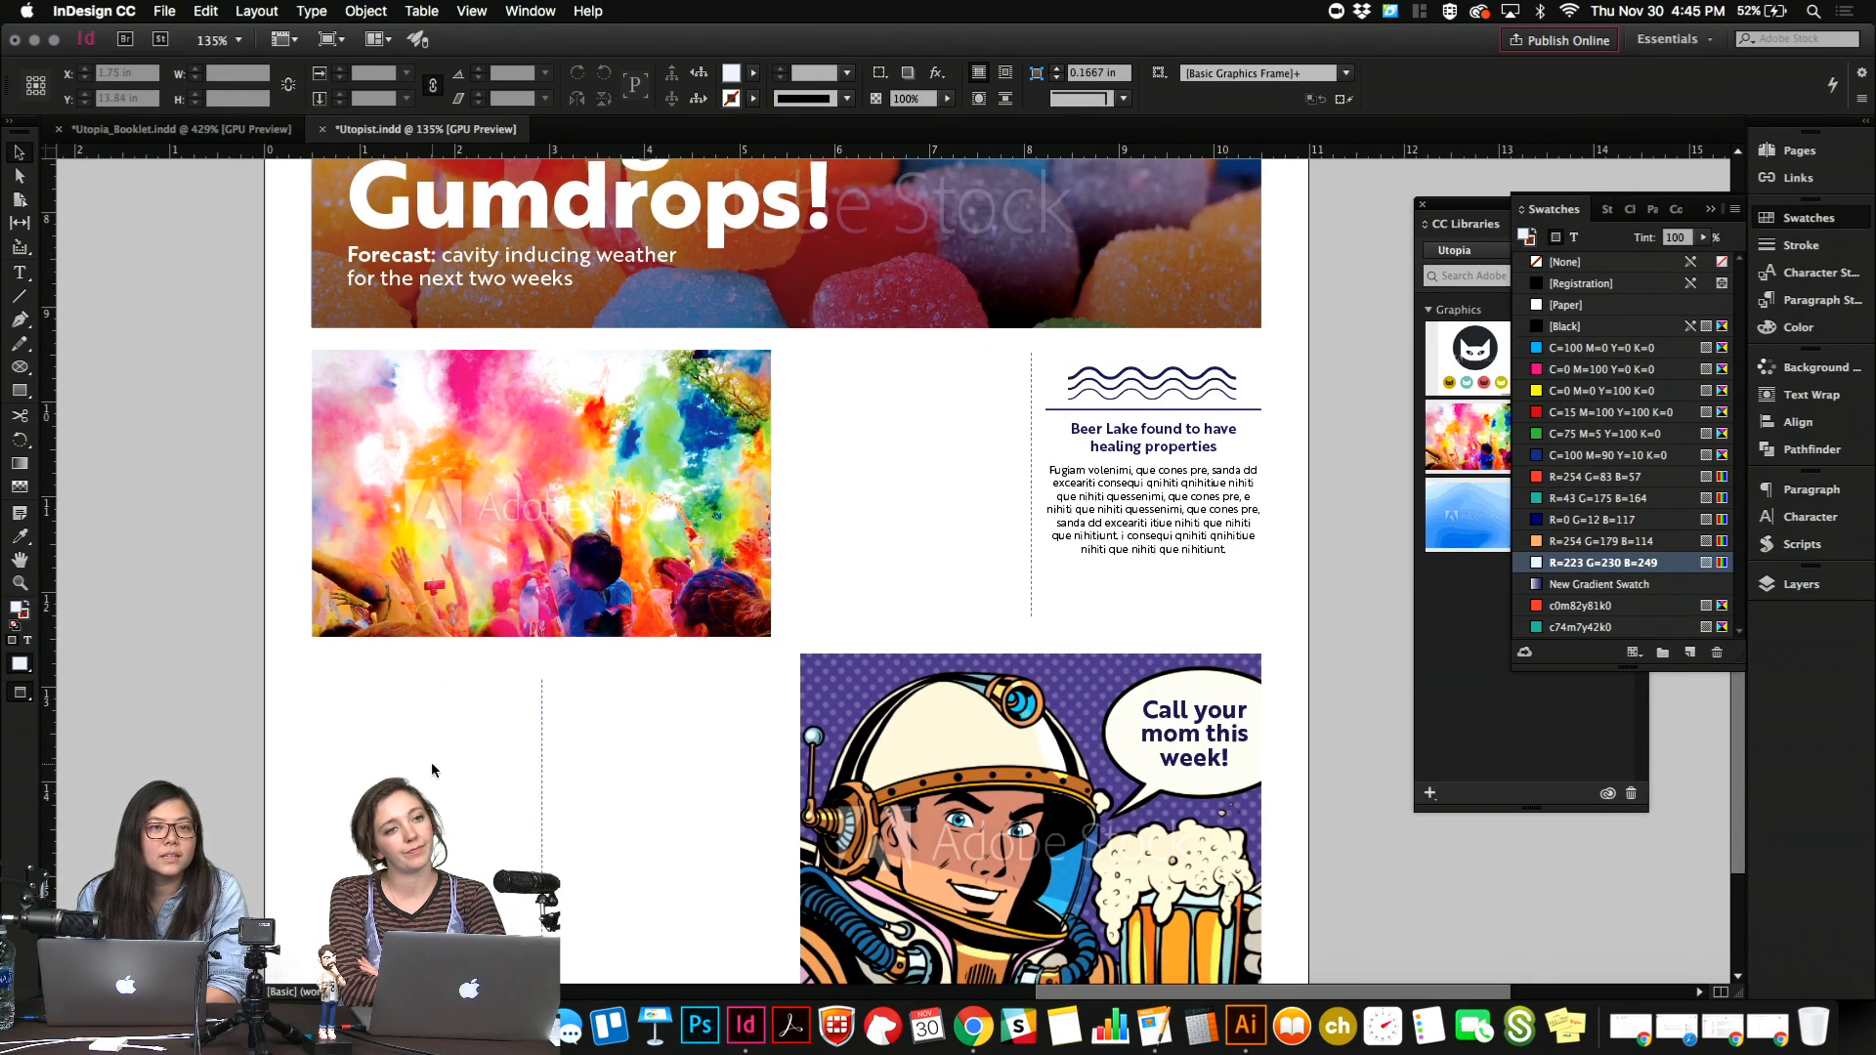
scroll(431, 760, up, 2)
click(1101, 599)
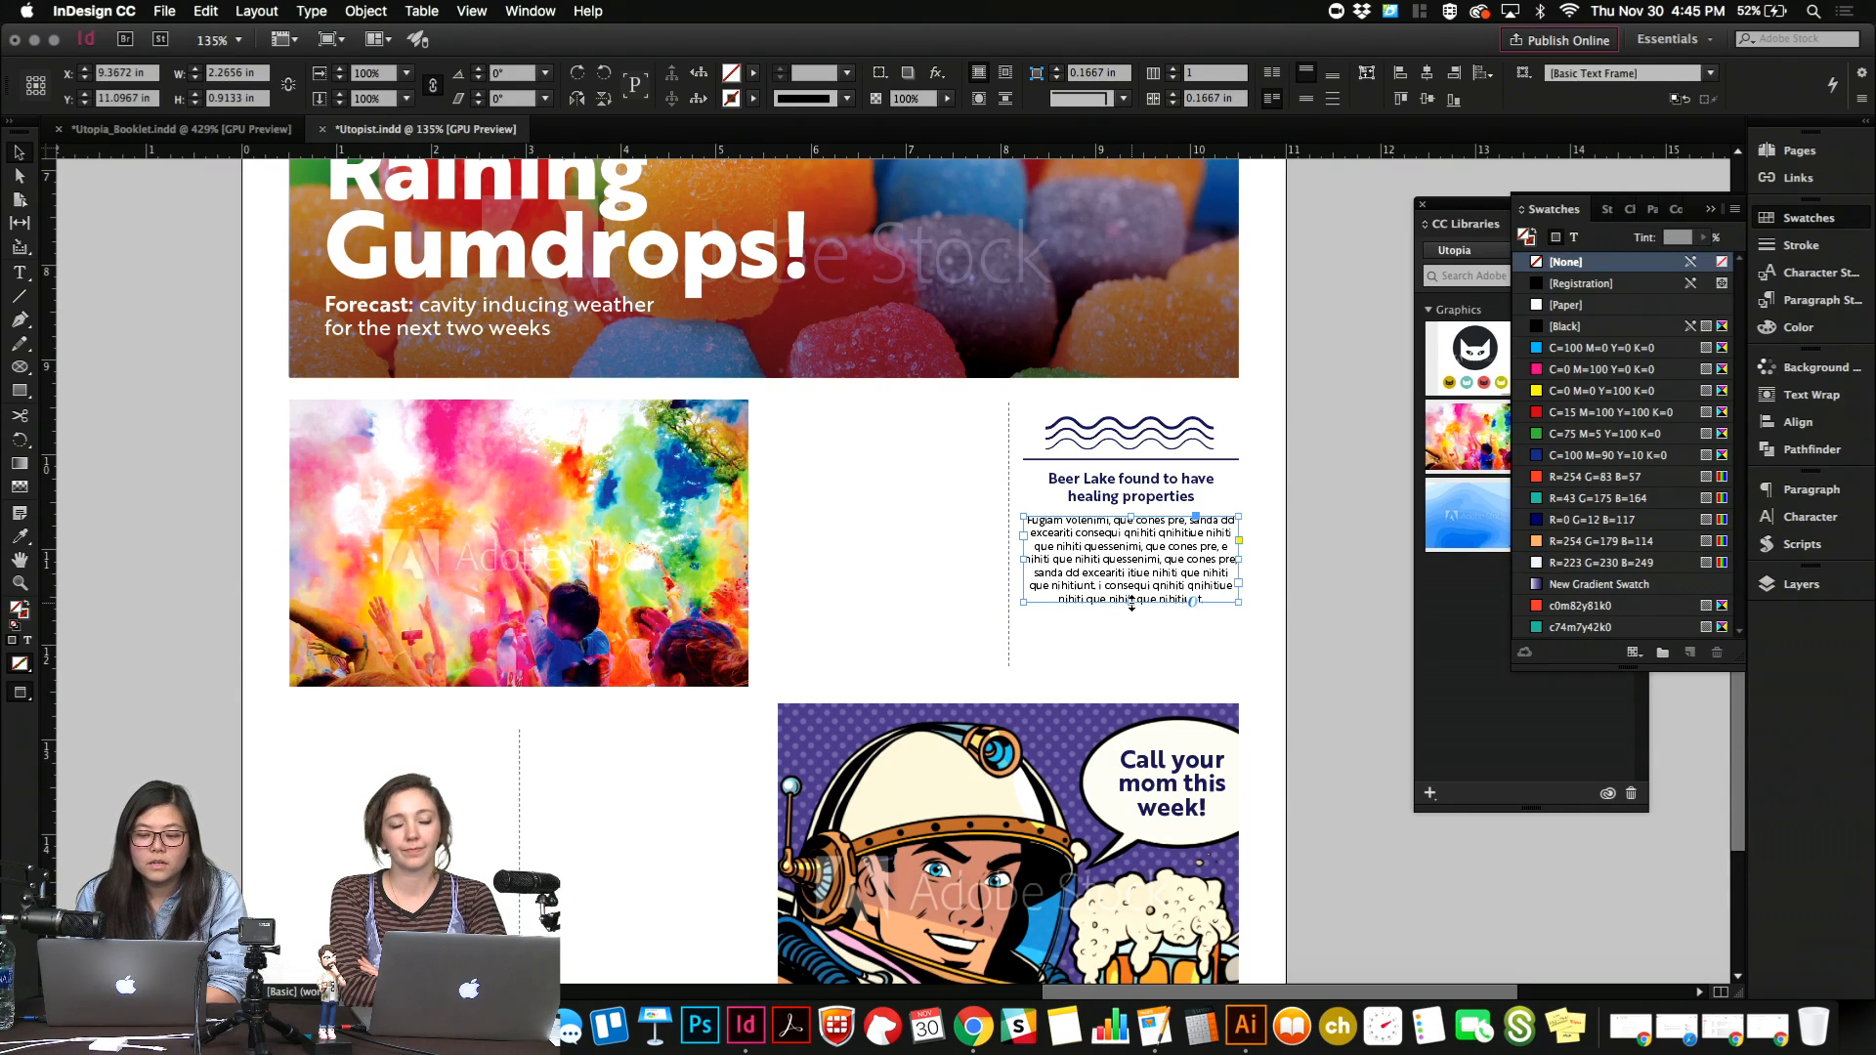
click(1106, 699)
Review the page layout around the color run photo and inspect the astronaut comic's frame, leaving nothing selected.
scroll(1105, 702, down, 3)
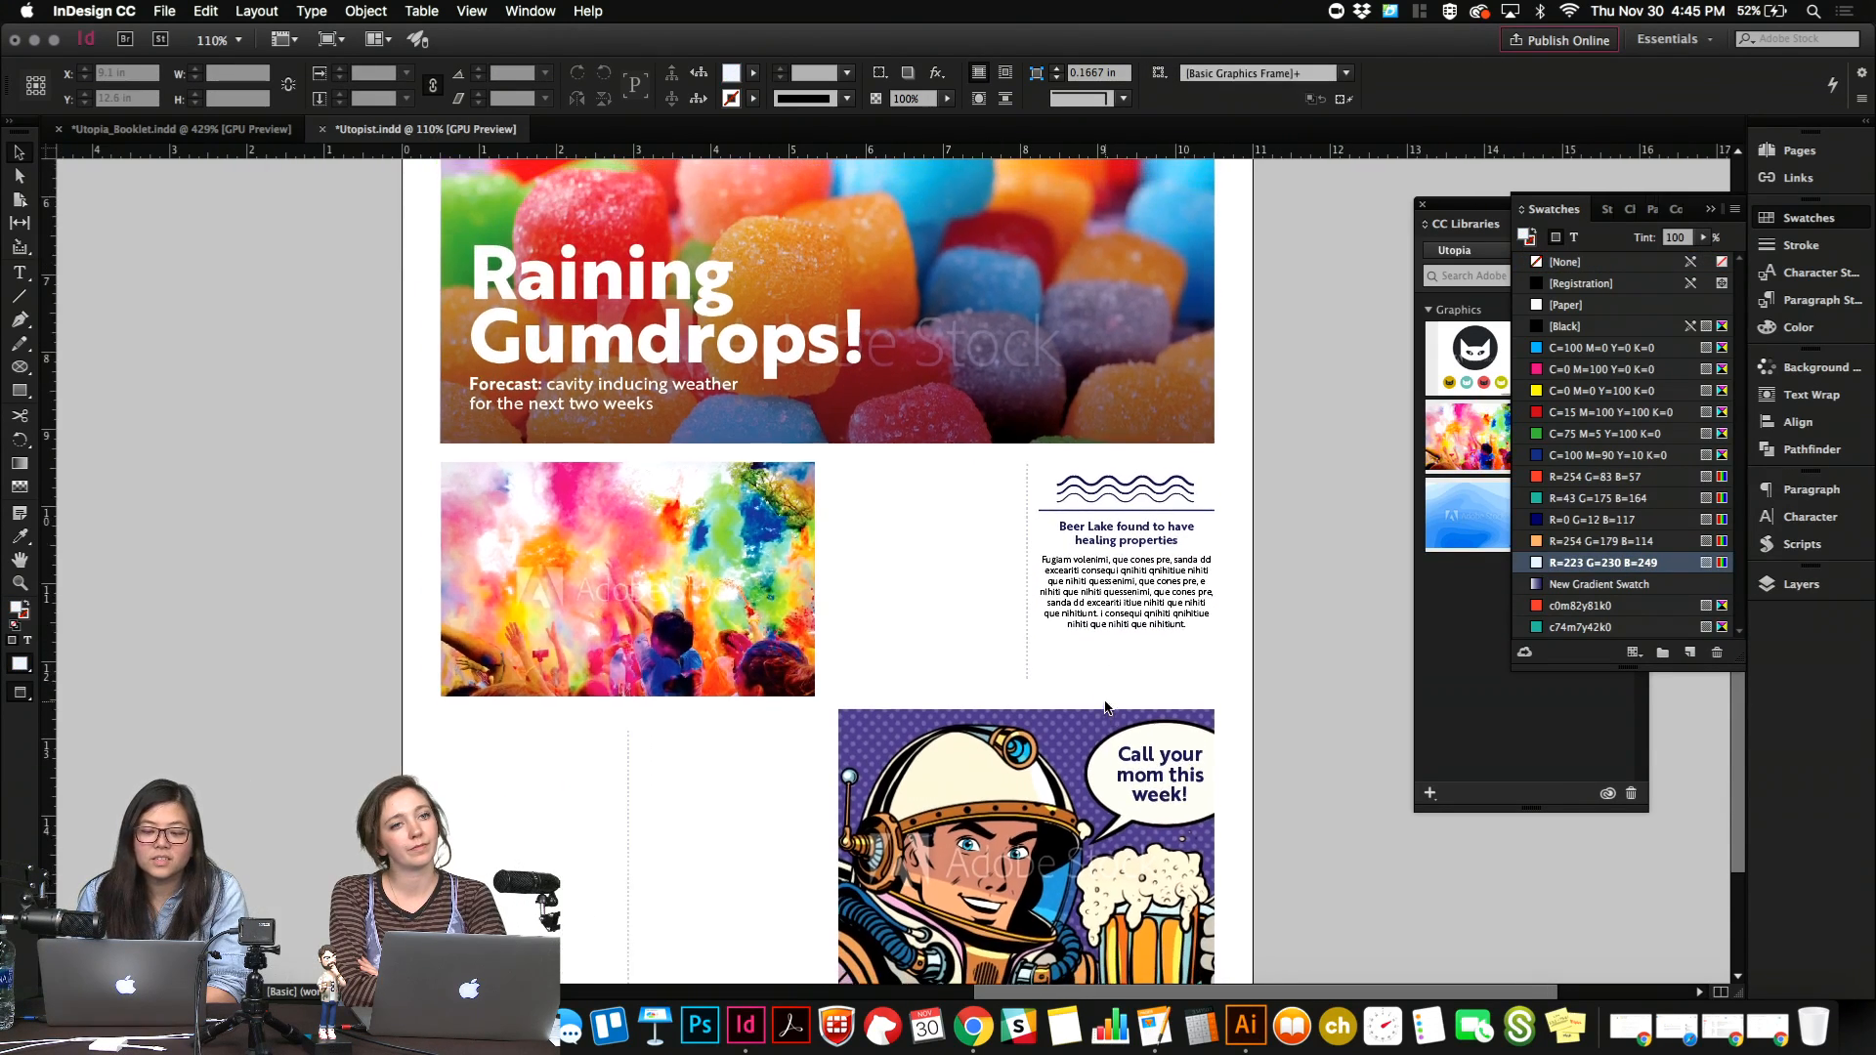
scroll(1105, 705, up, 5)
scroll(993, 718, down, 3)
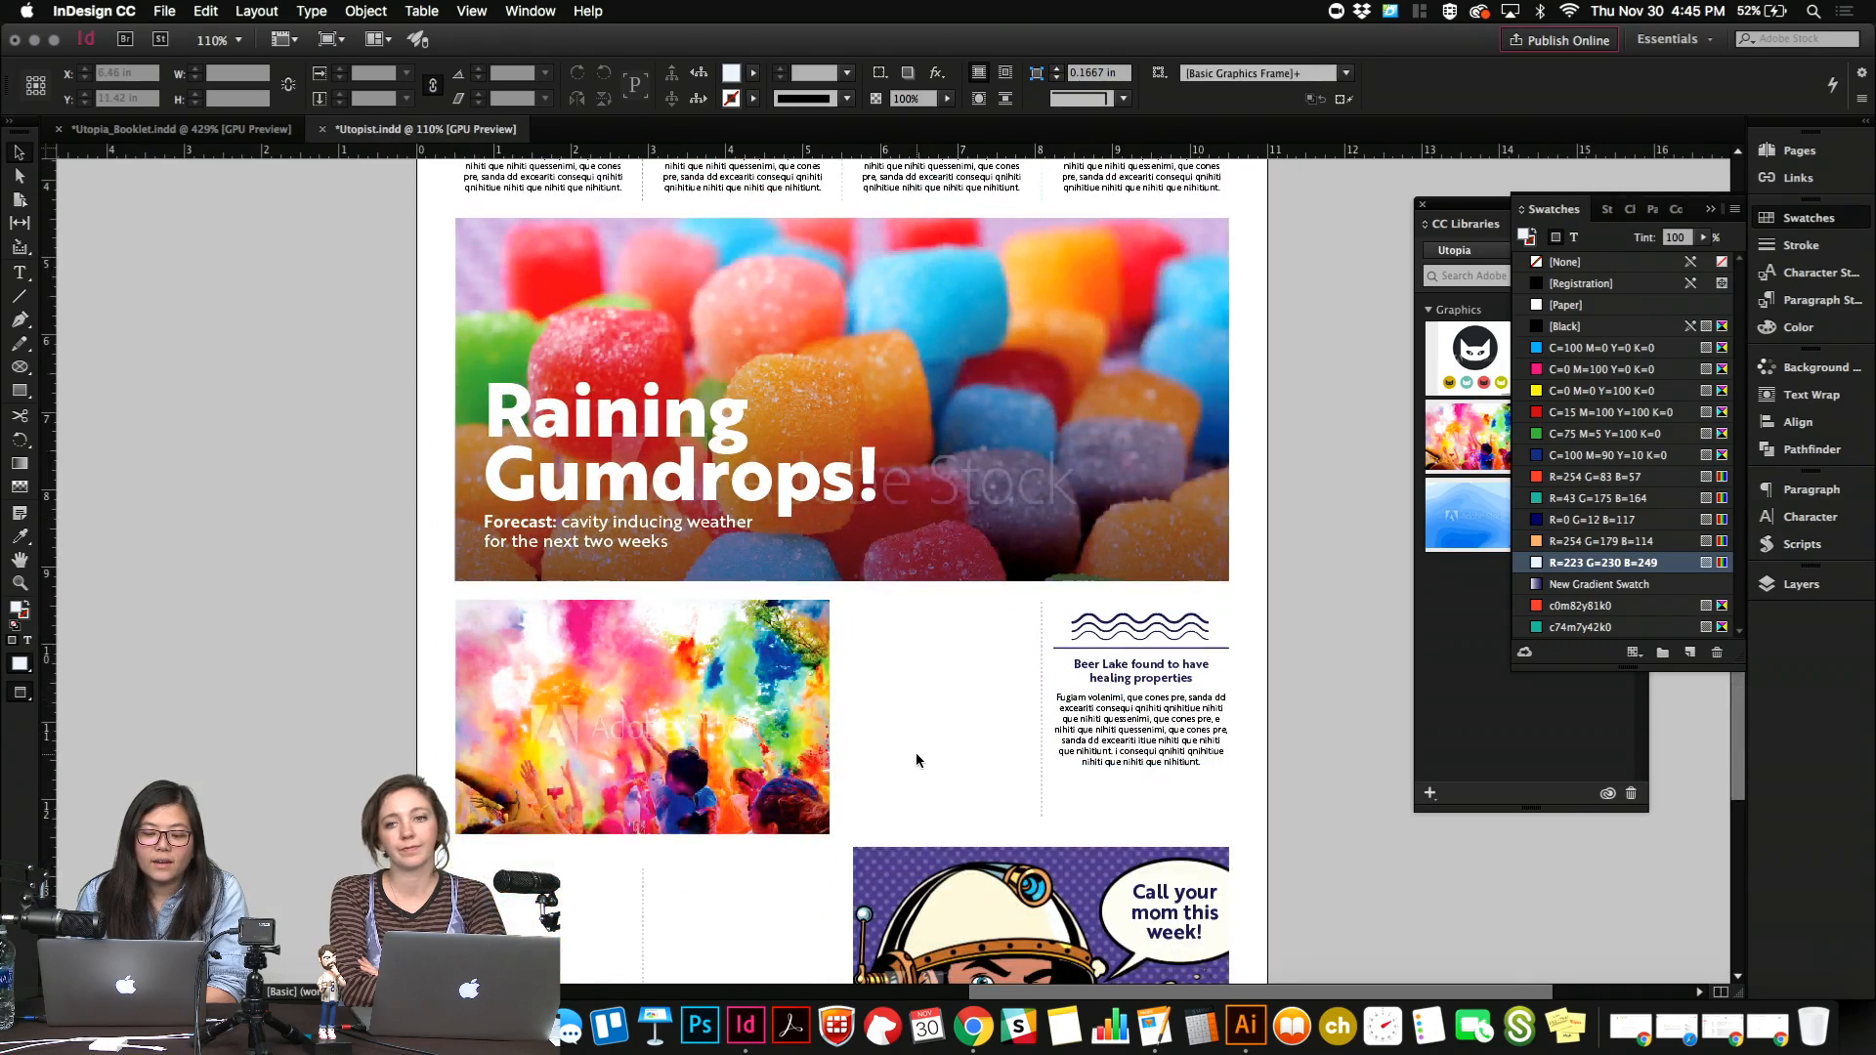
scroll(917, 759, down, 3)
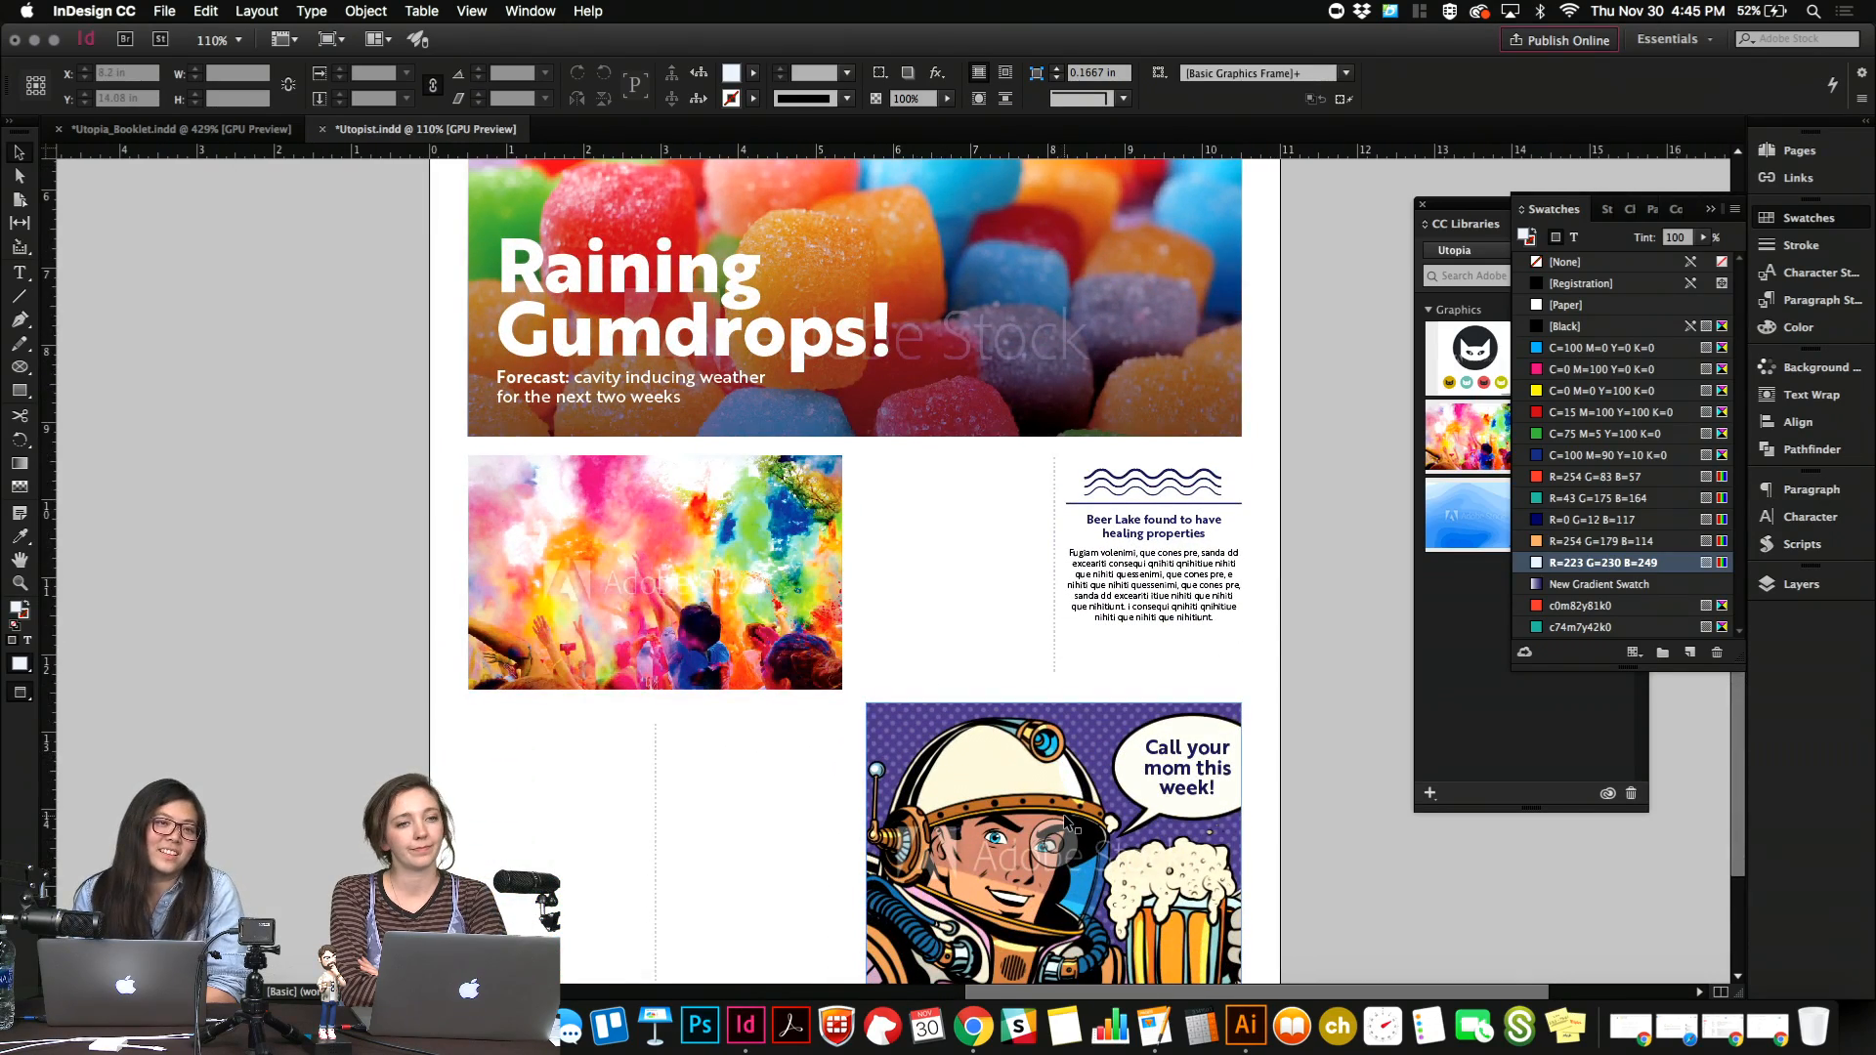
scroll(1063, 813, down, 1)
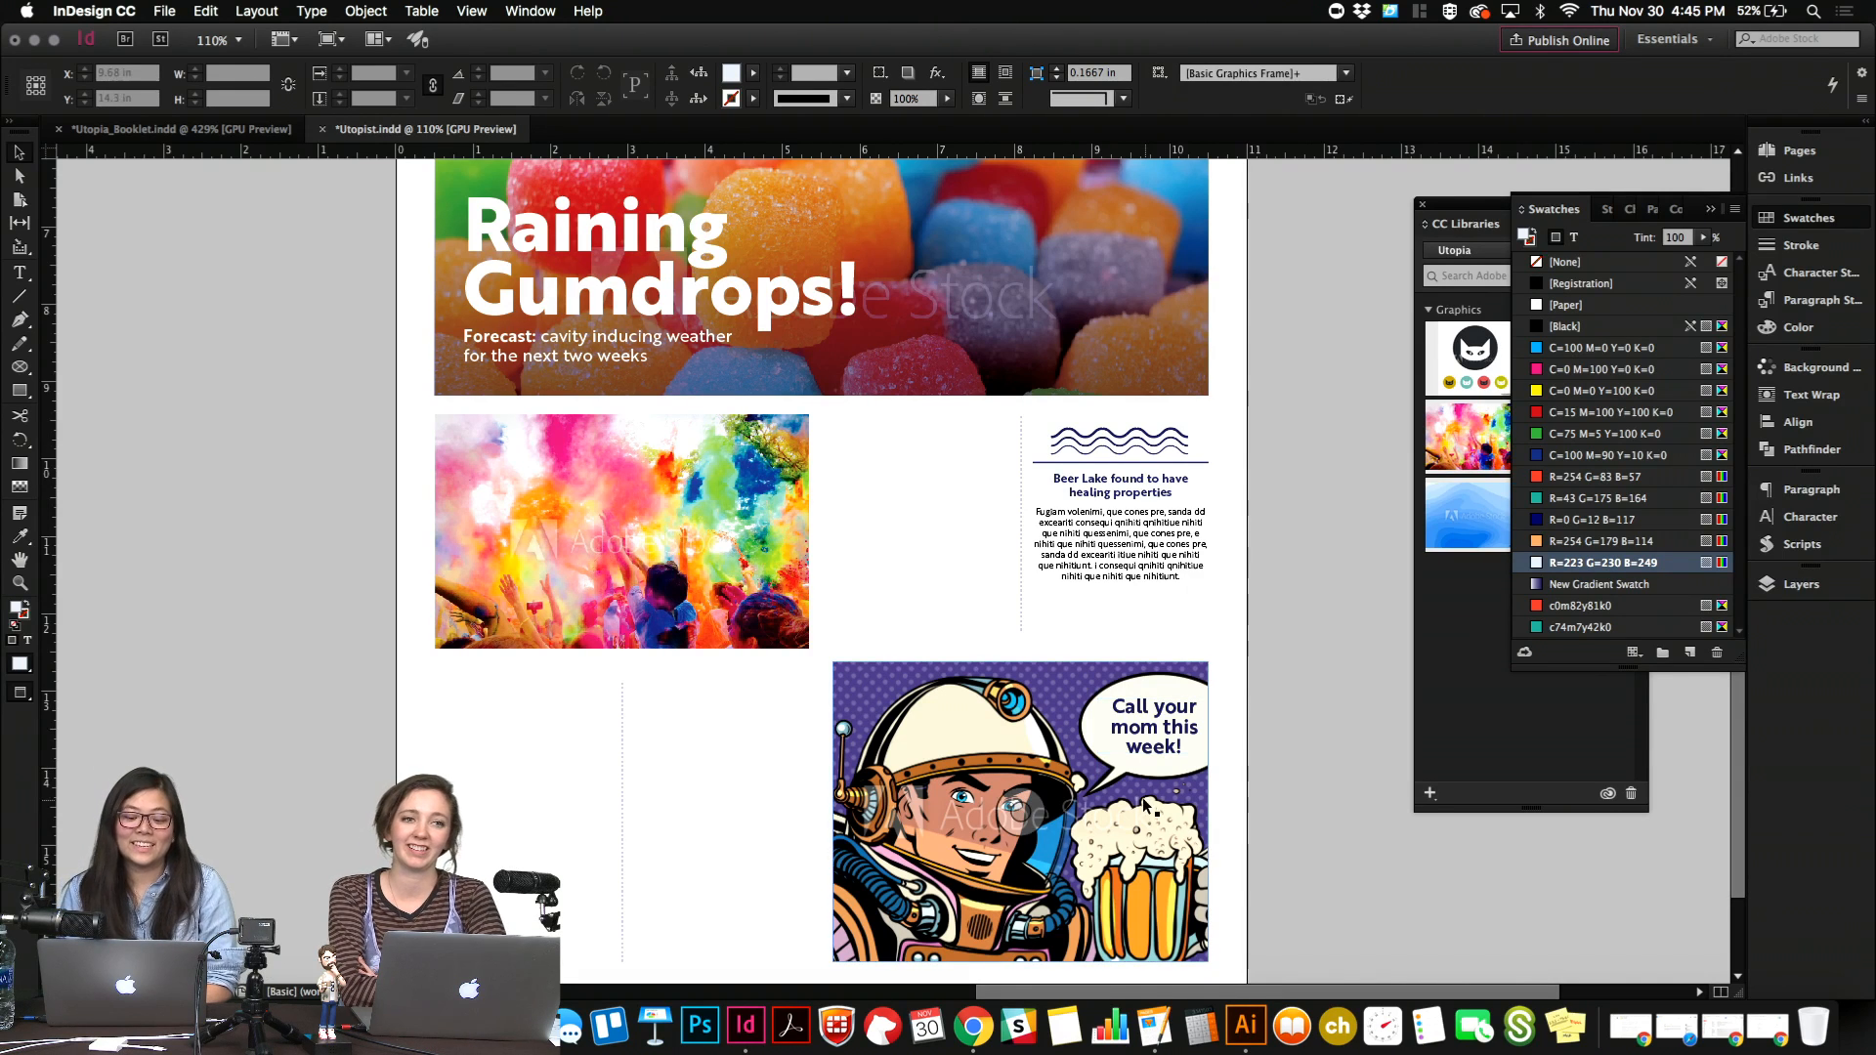
click(1098, 850)
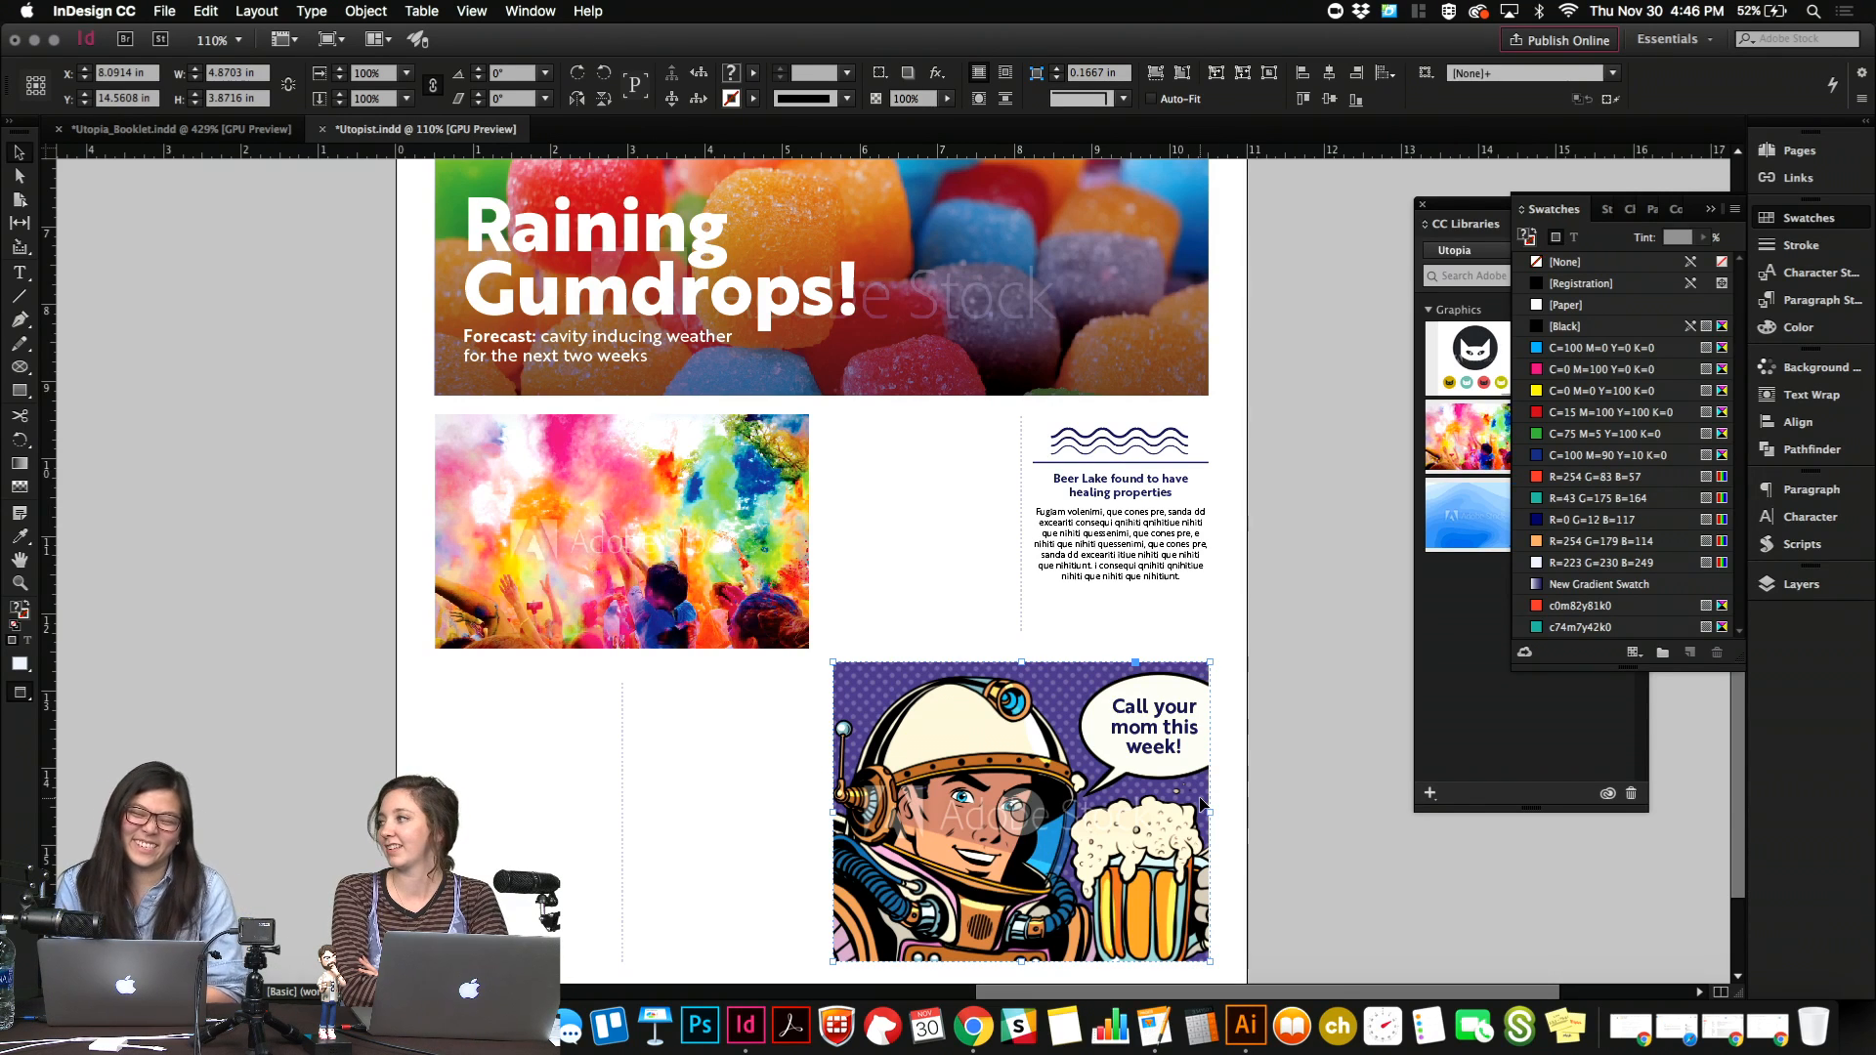
click(1243, 779)
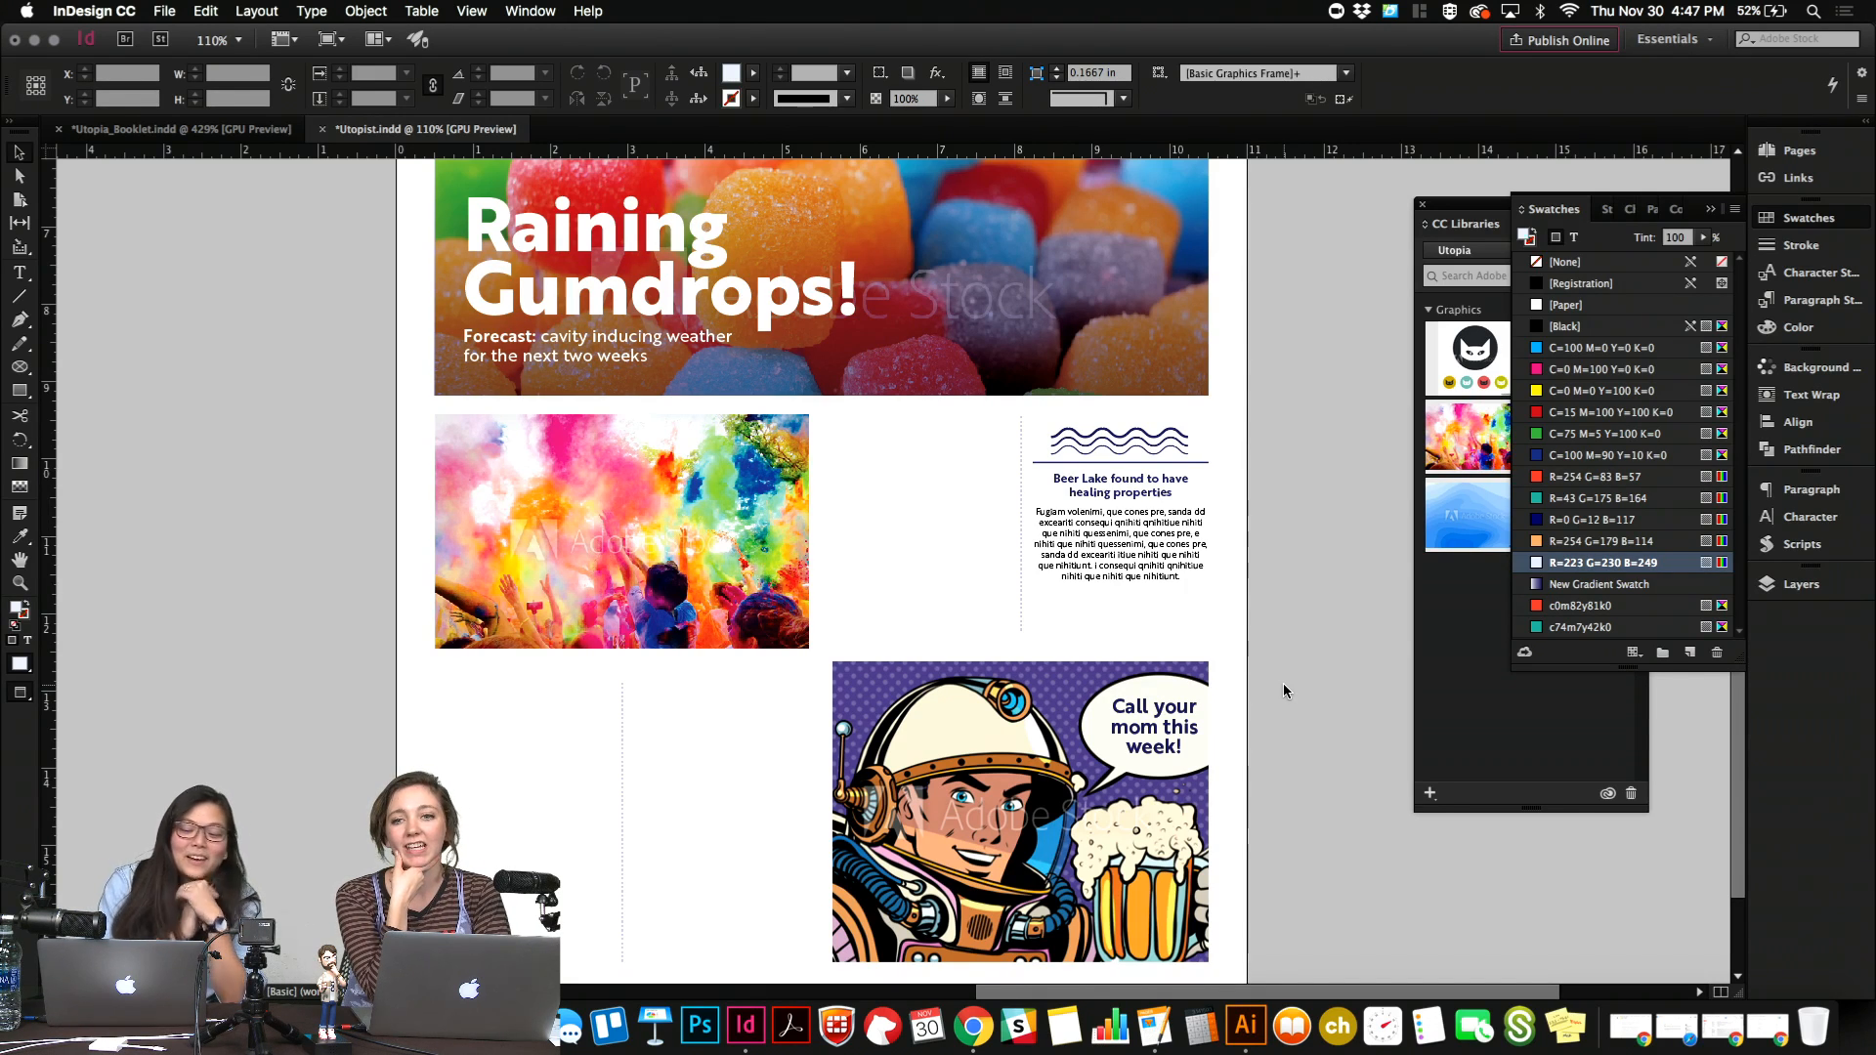
Show The Utopist masthead and its four news teasers at 151% magnification.
key(super+=)
scroll(1284, 685, up, 8)
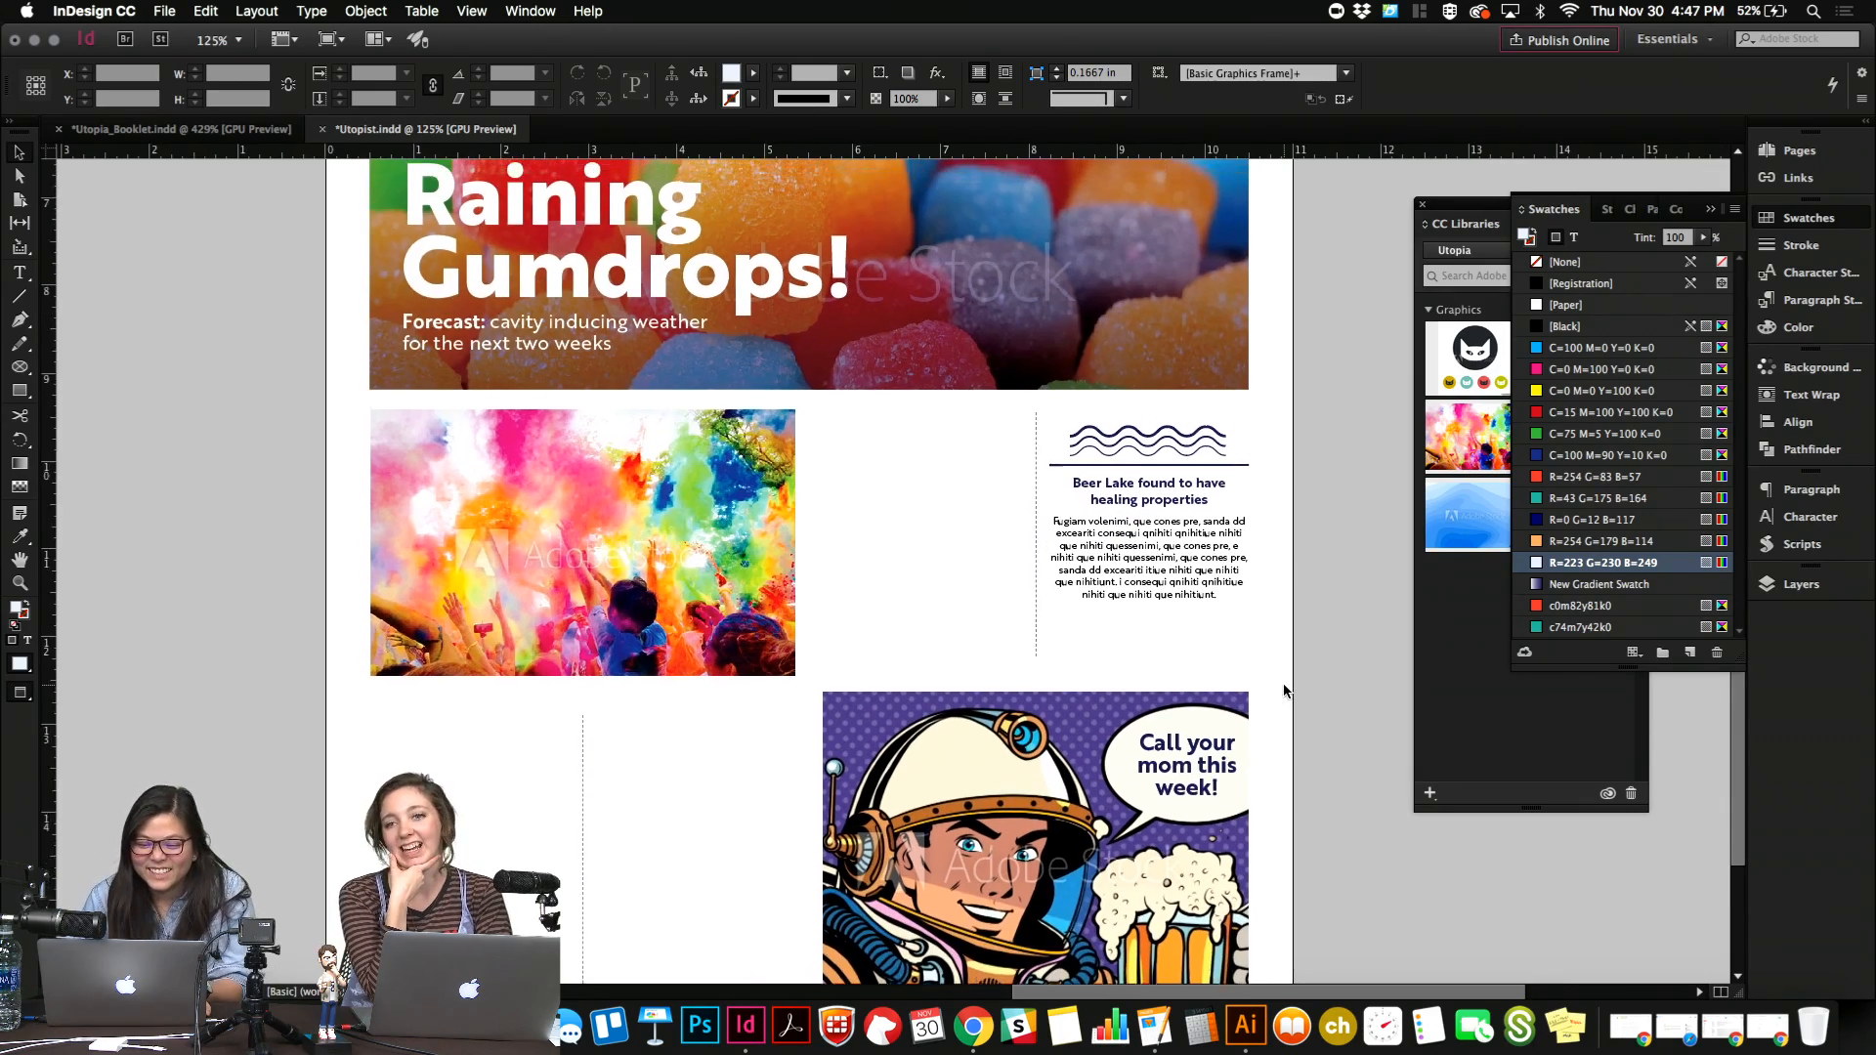
scroll(1284, 685, up, 5)
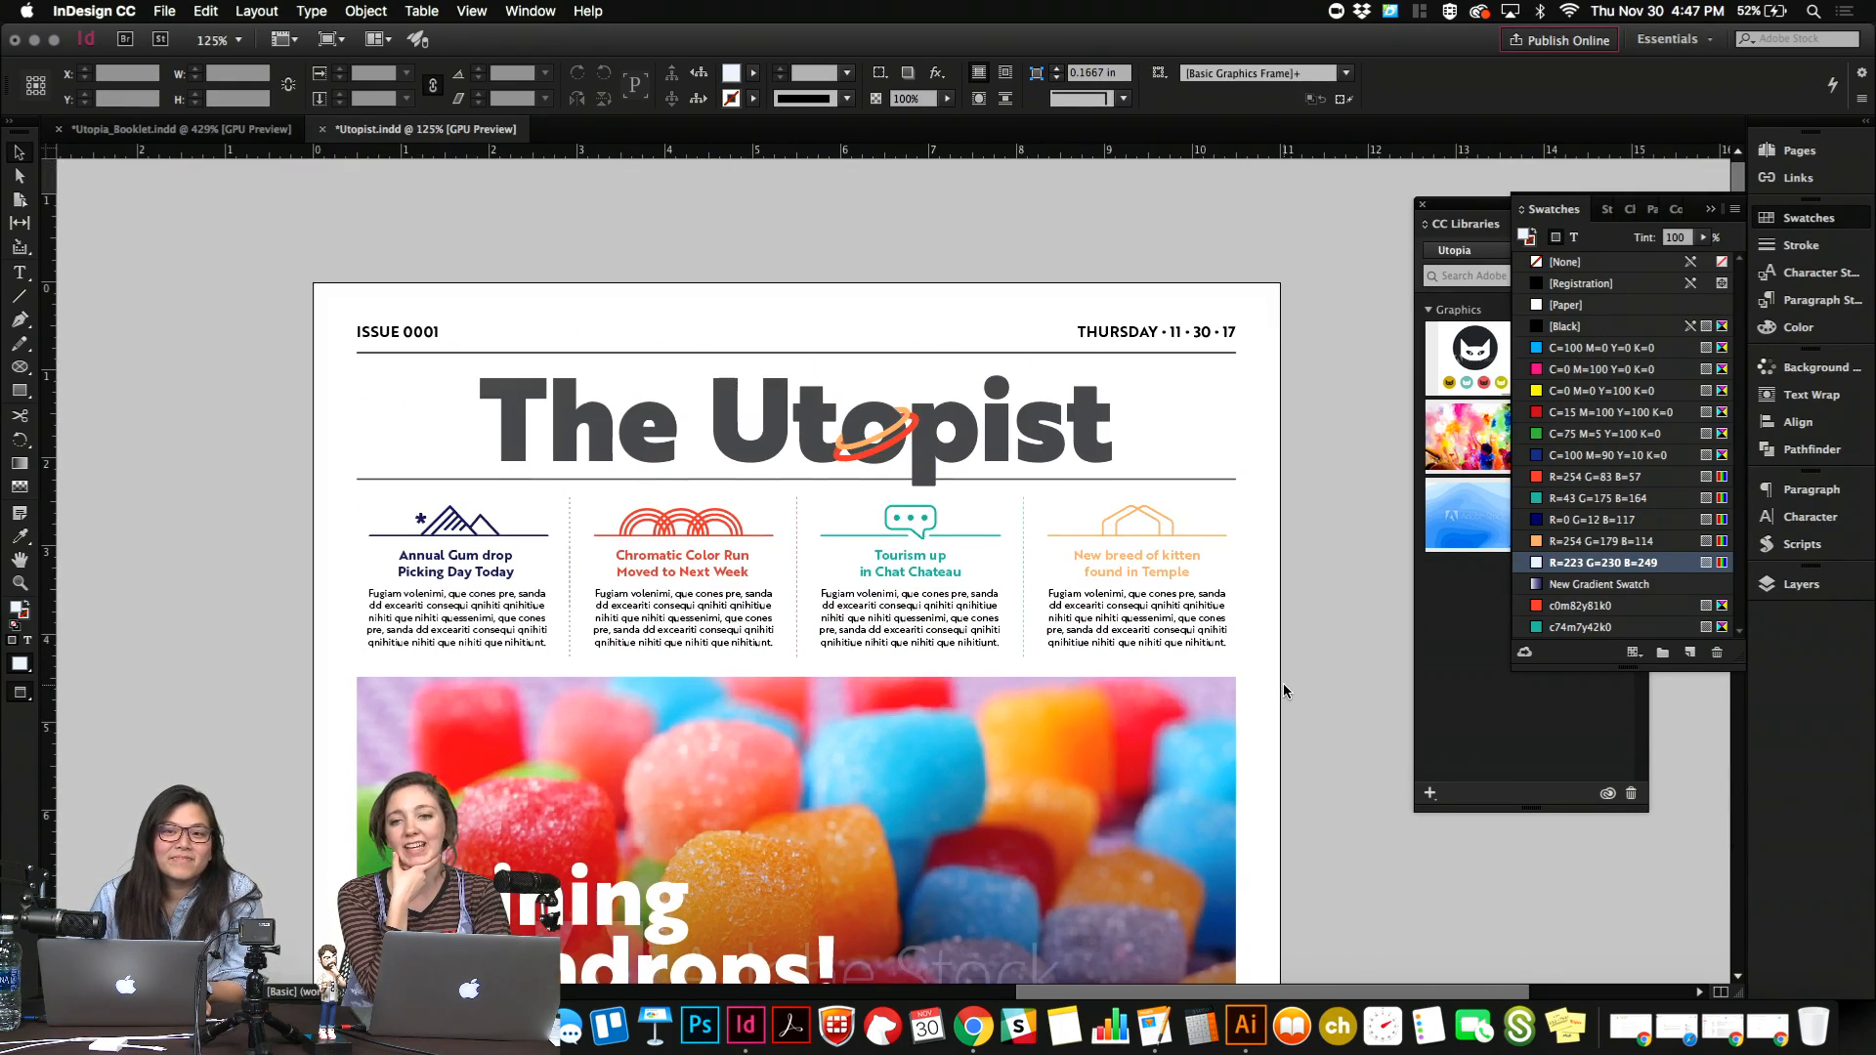
scroll(1283, 690, up, 3)
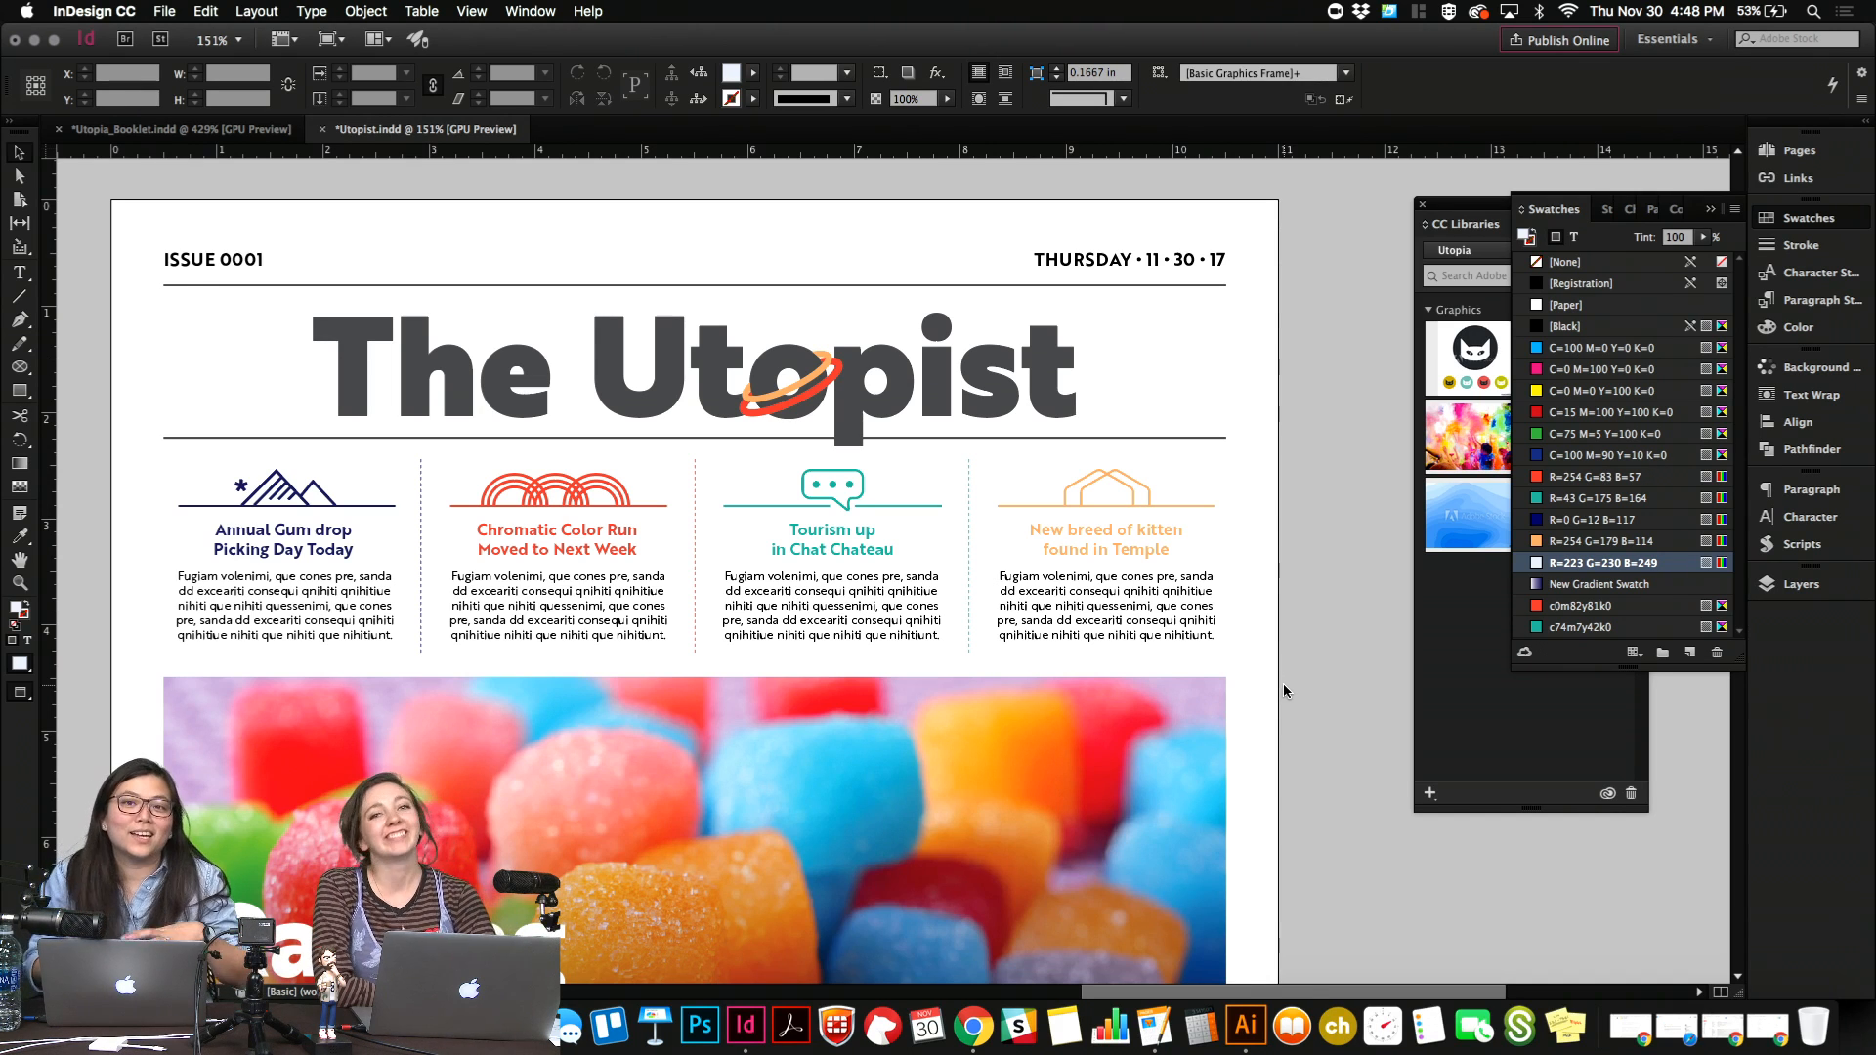
scroll(1283, 685, up, 1)
scroll(1284, 685, left, 1)
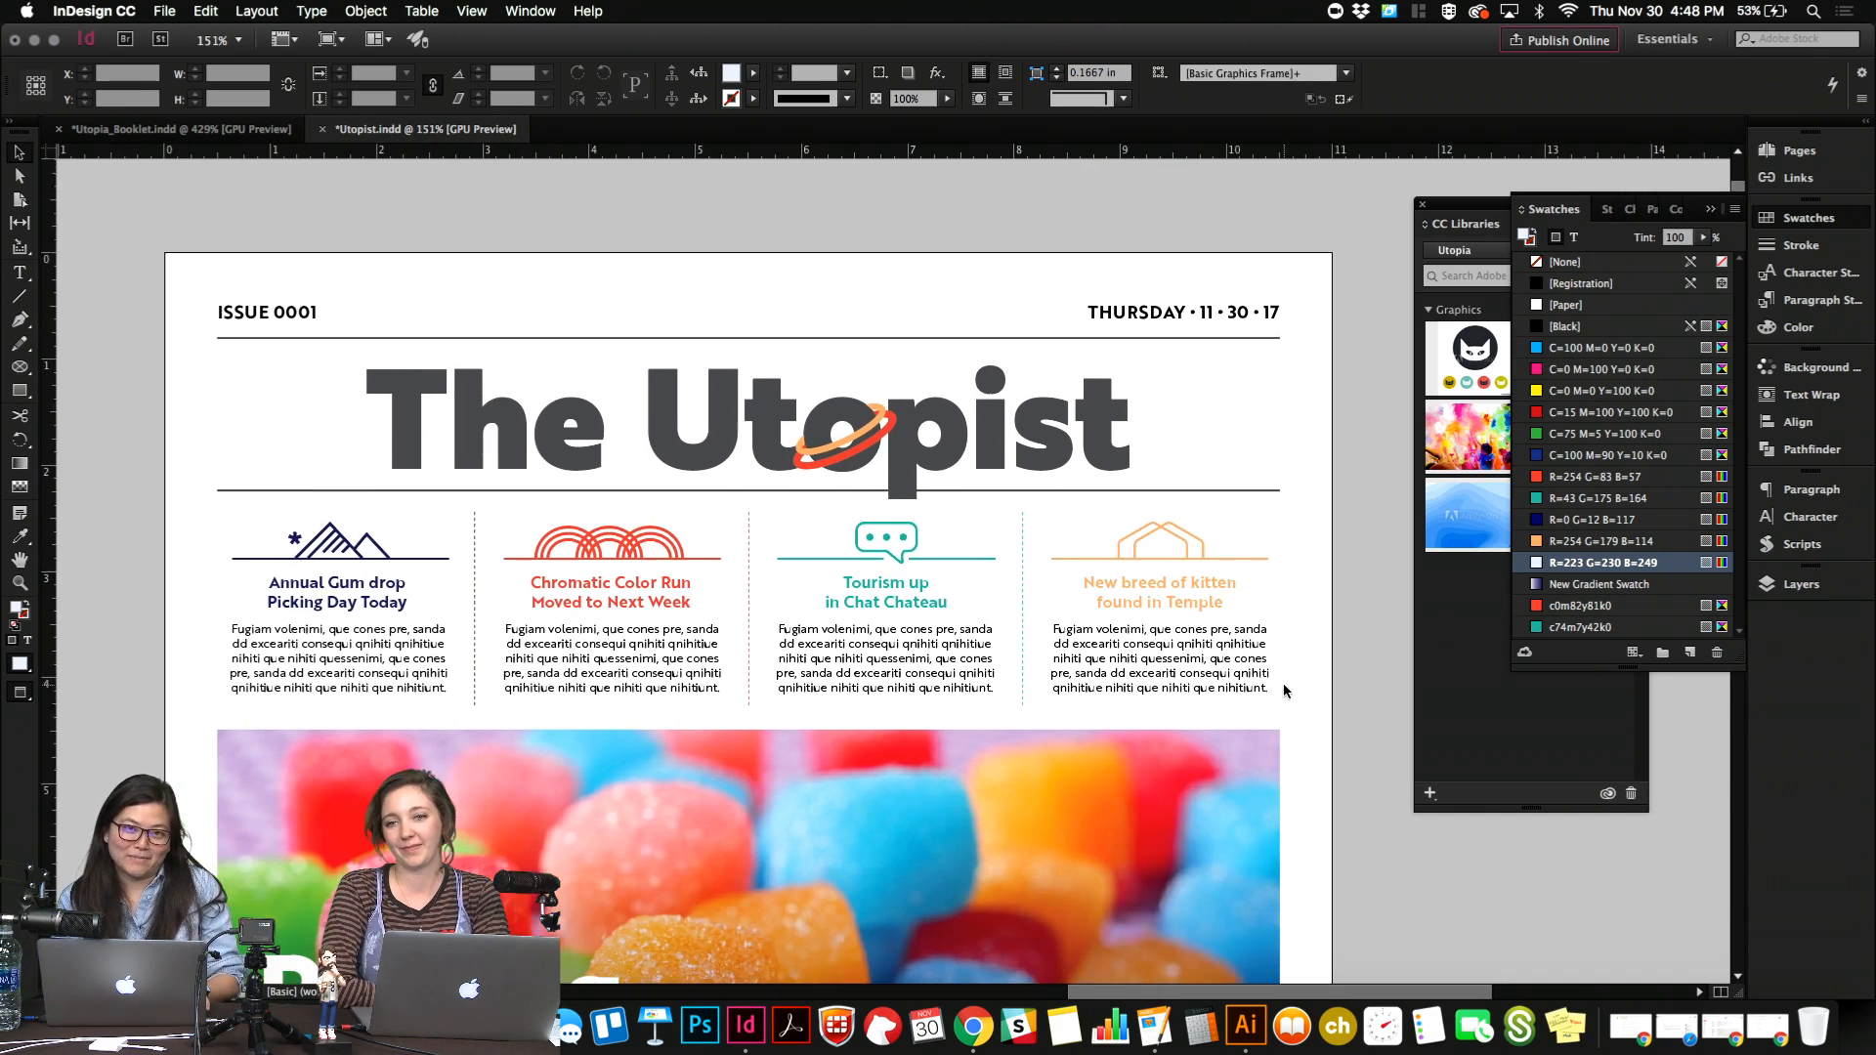
scroll(1284, 689, down, 1)
scroll(1284, 690, right, 1)
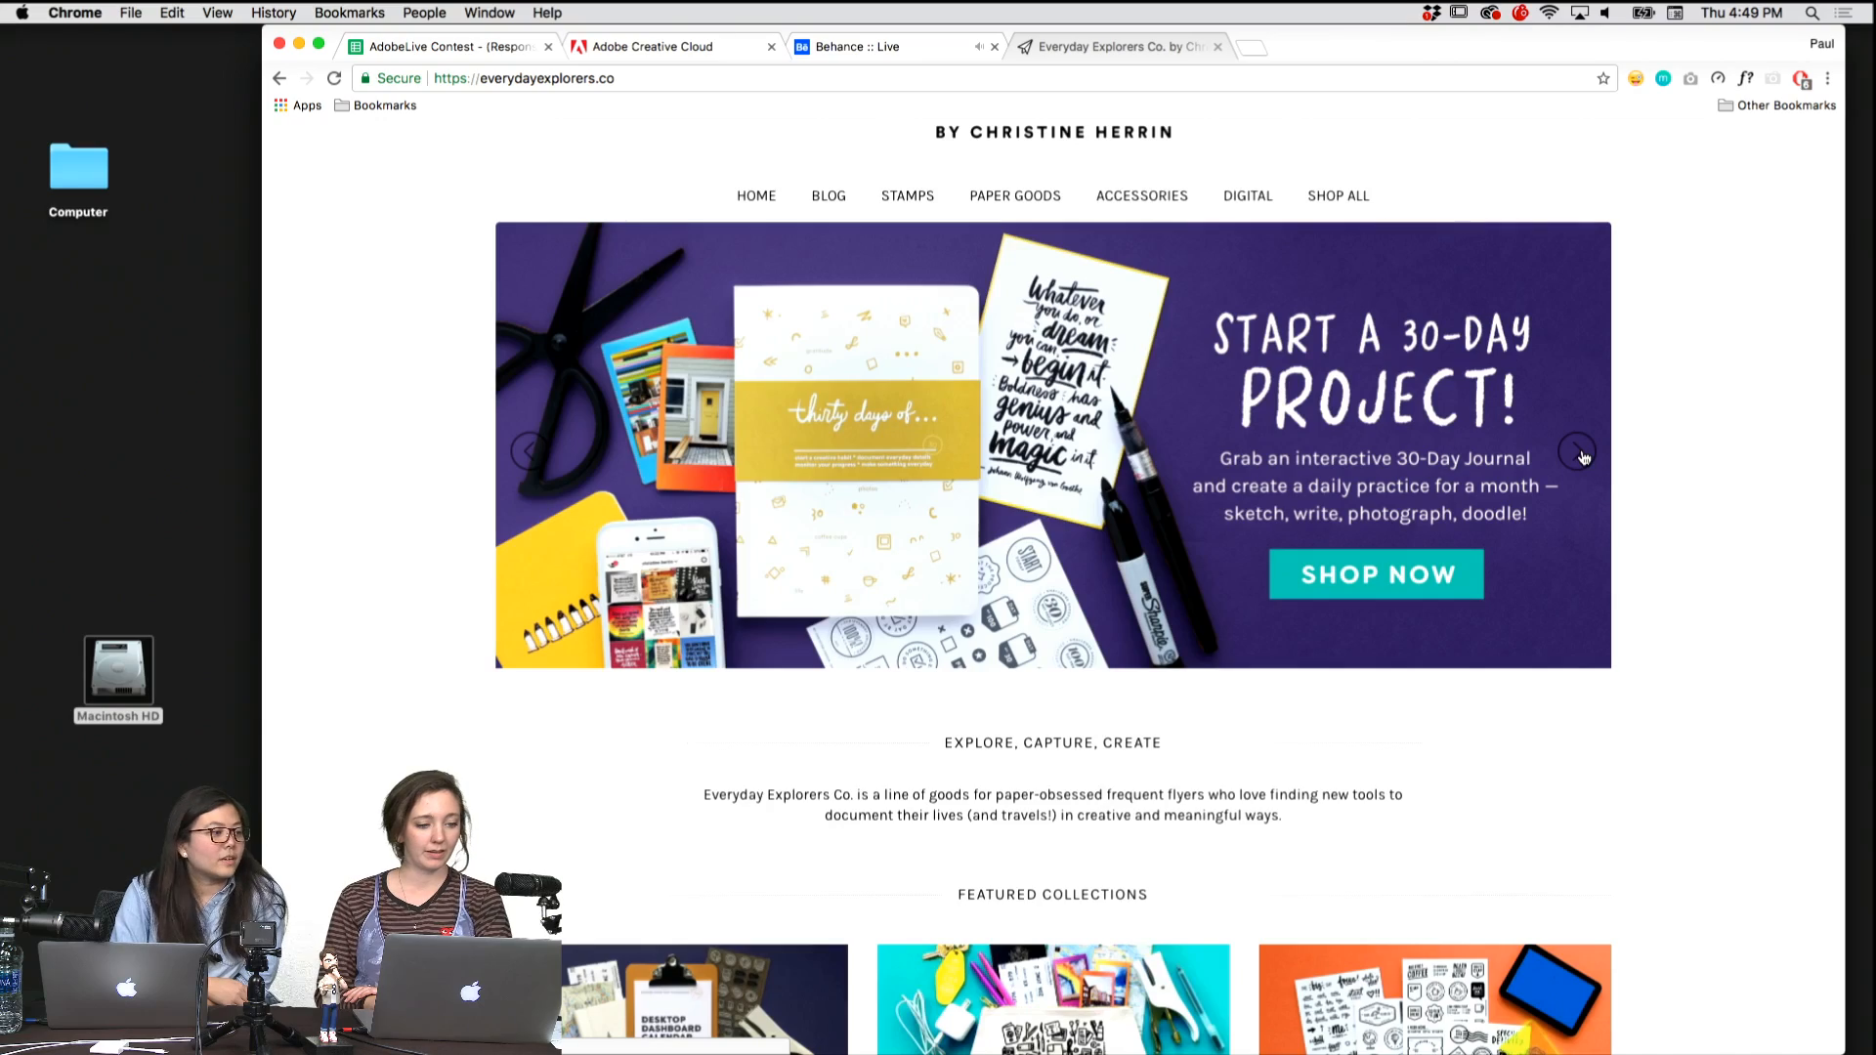
In Chrome, open the new planner's product page from the Everyday Explorers banner and review its introduction and Sketch, Plan and Remember features.
click(1579, 453)
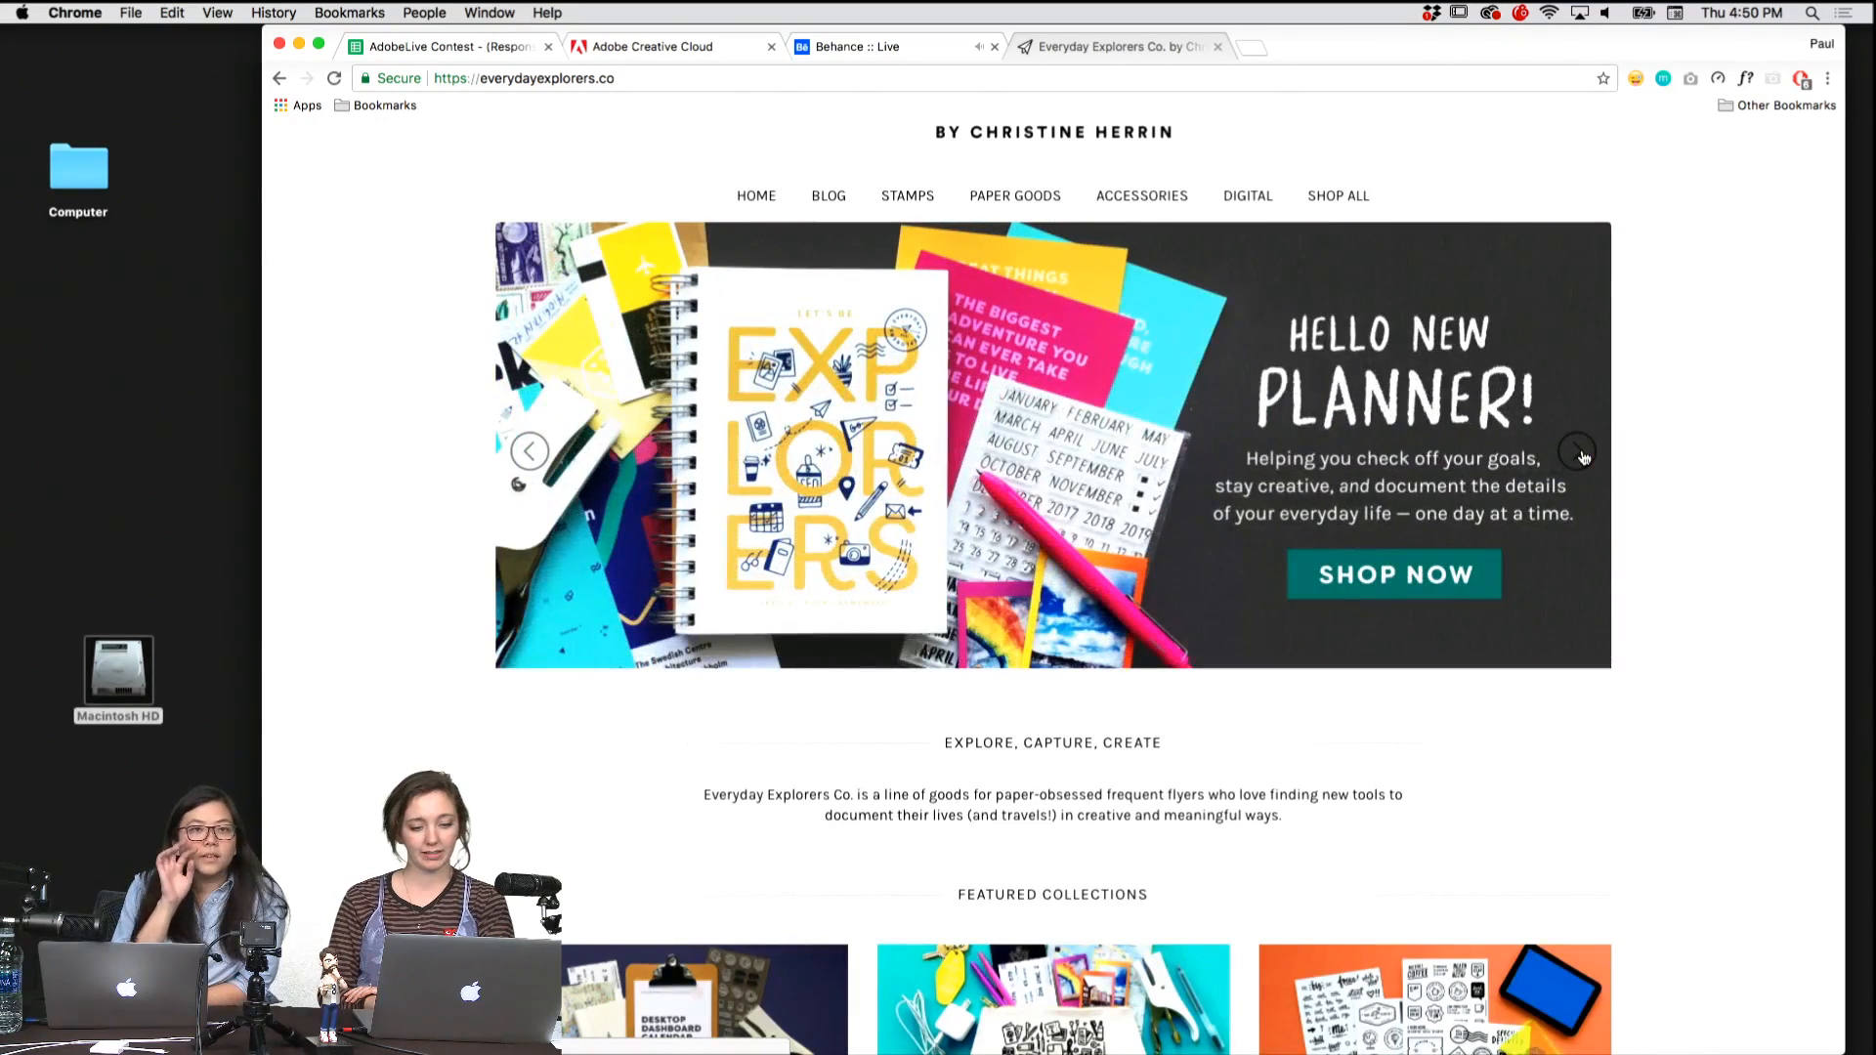
click(1413, 572)
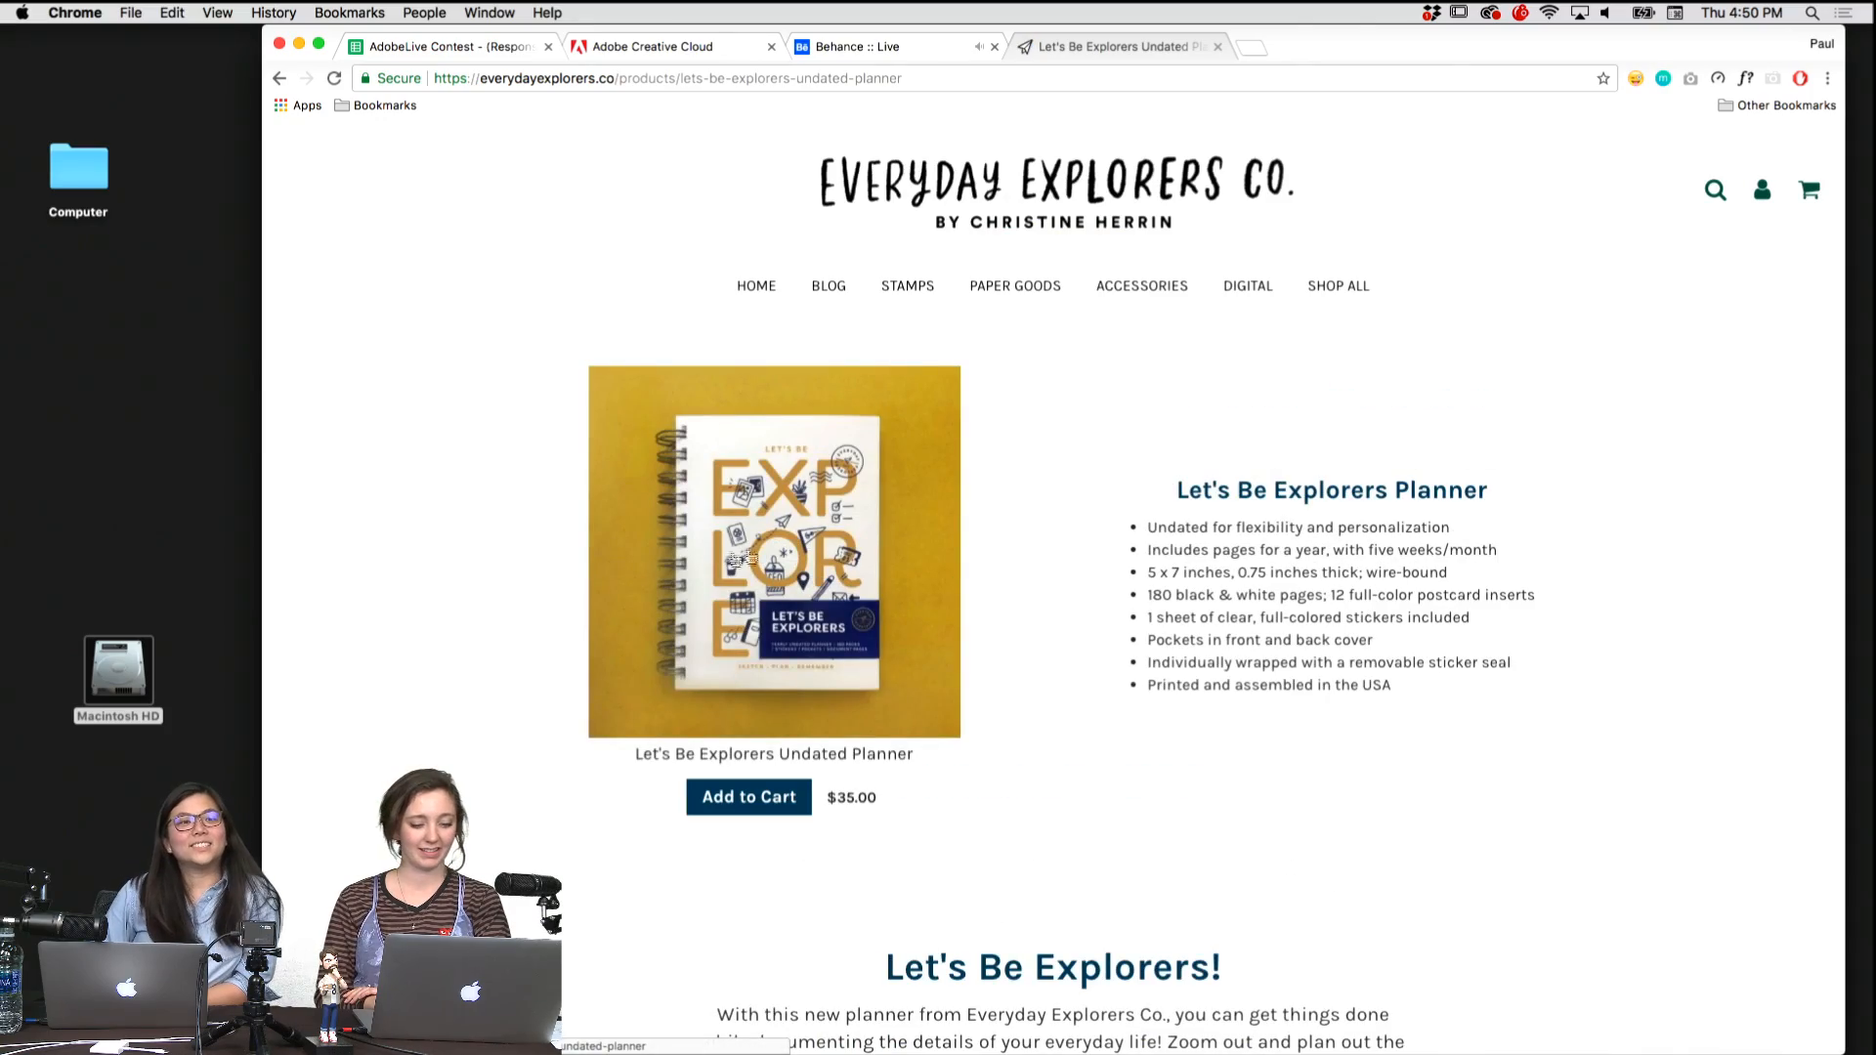
scroll(407, 613, down, 6)
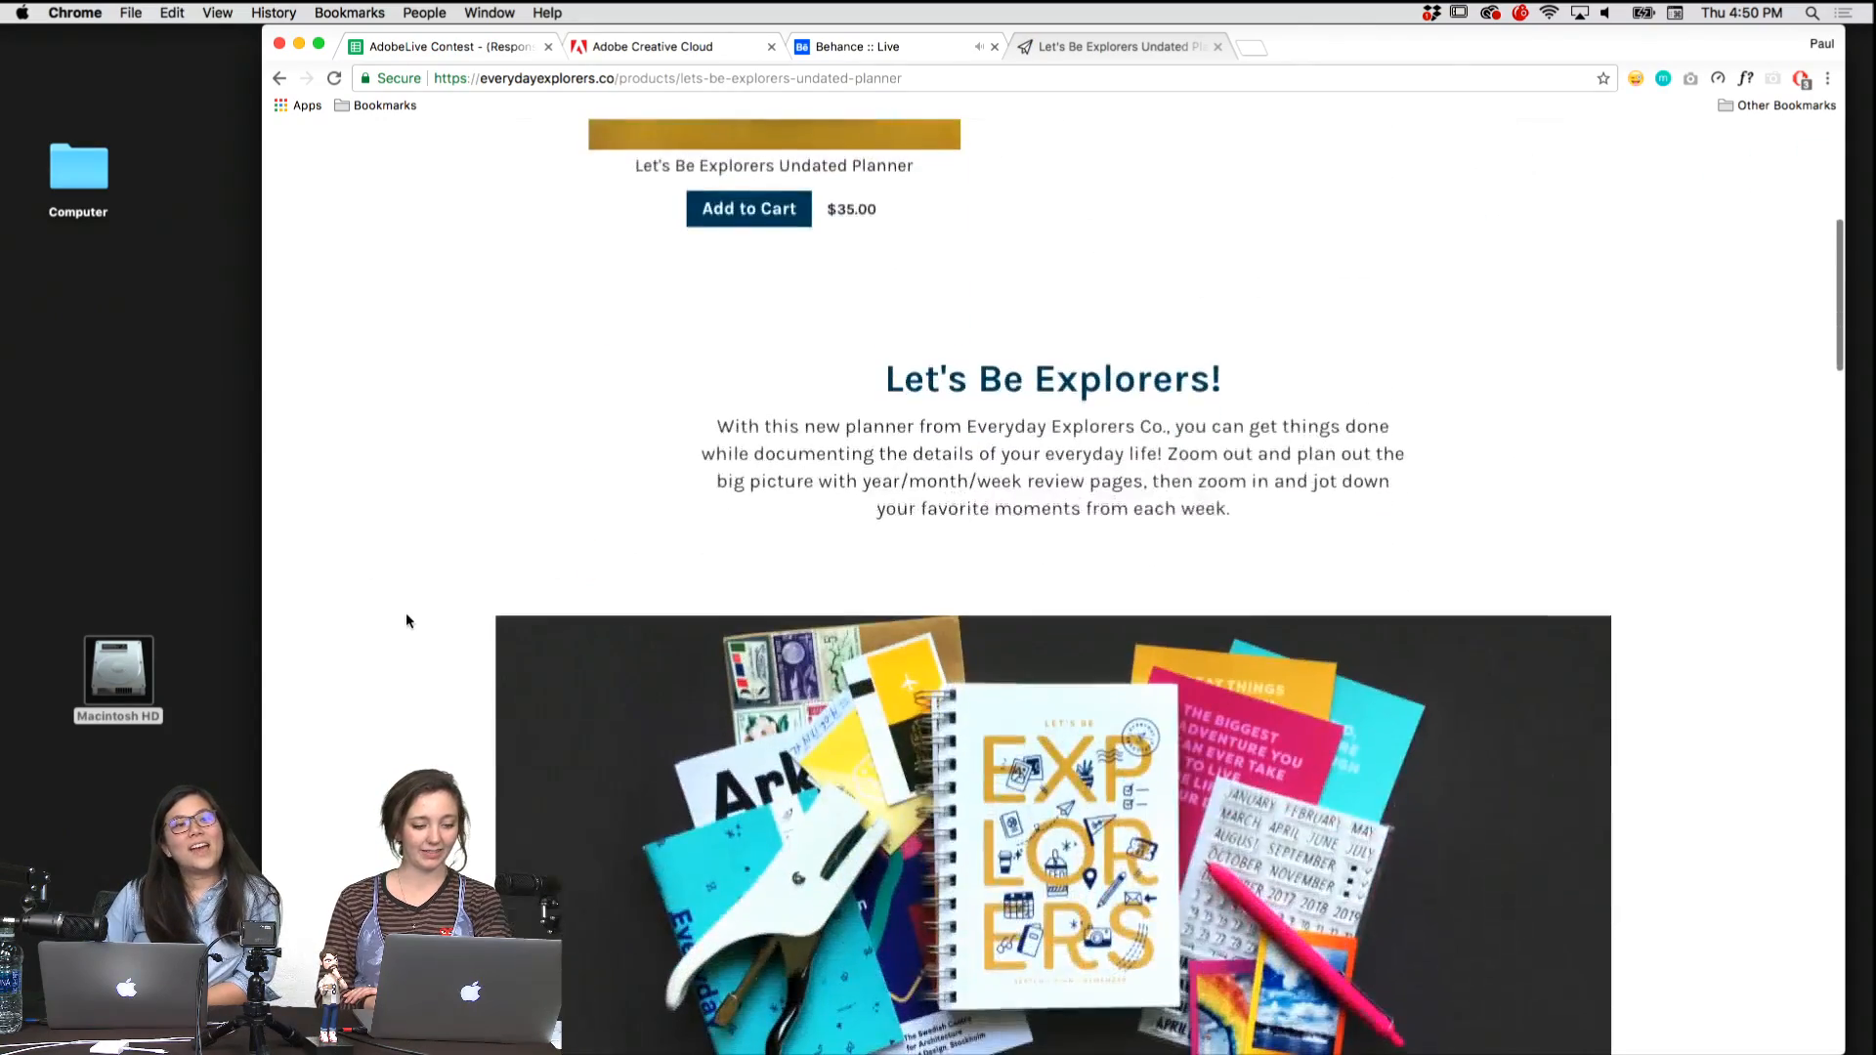
scroll(407, 621, down, 4)
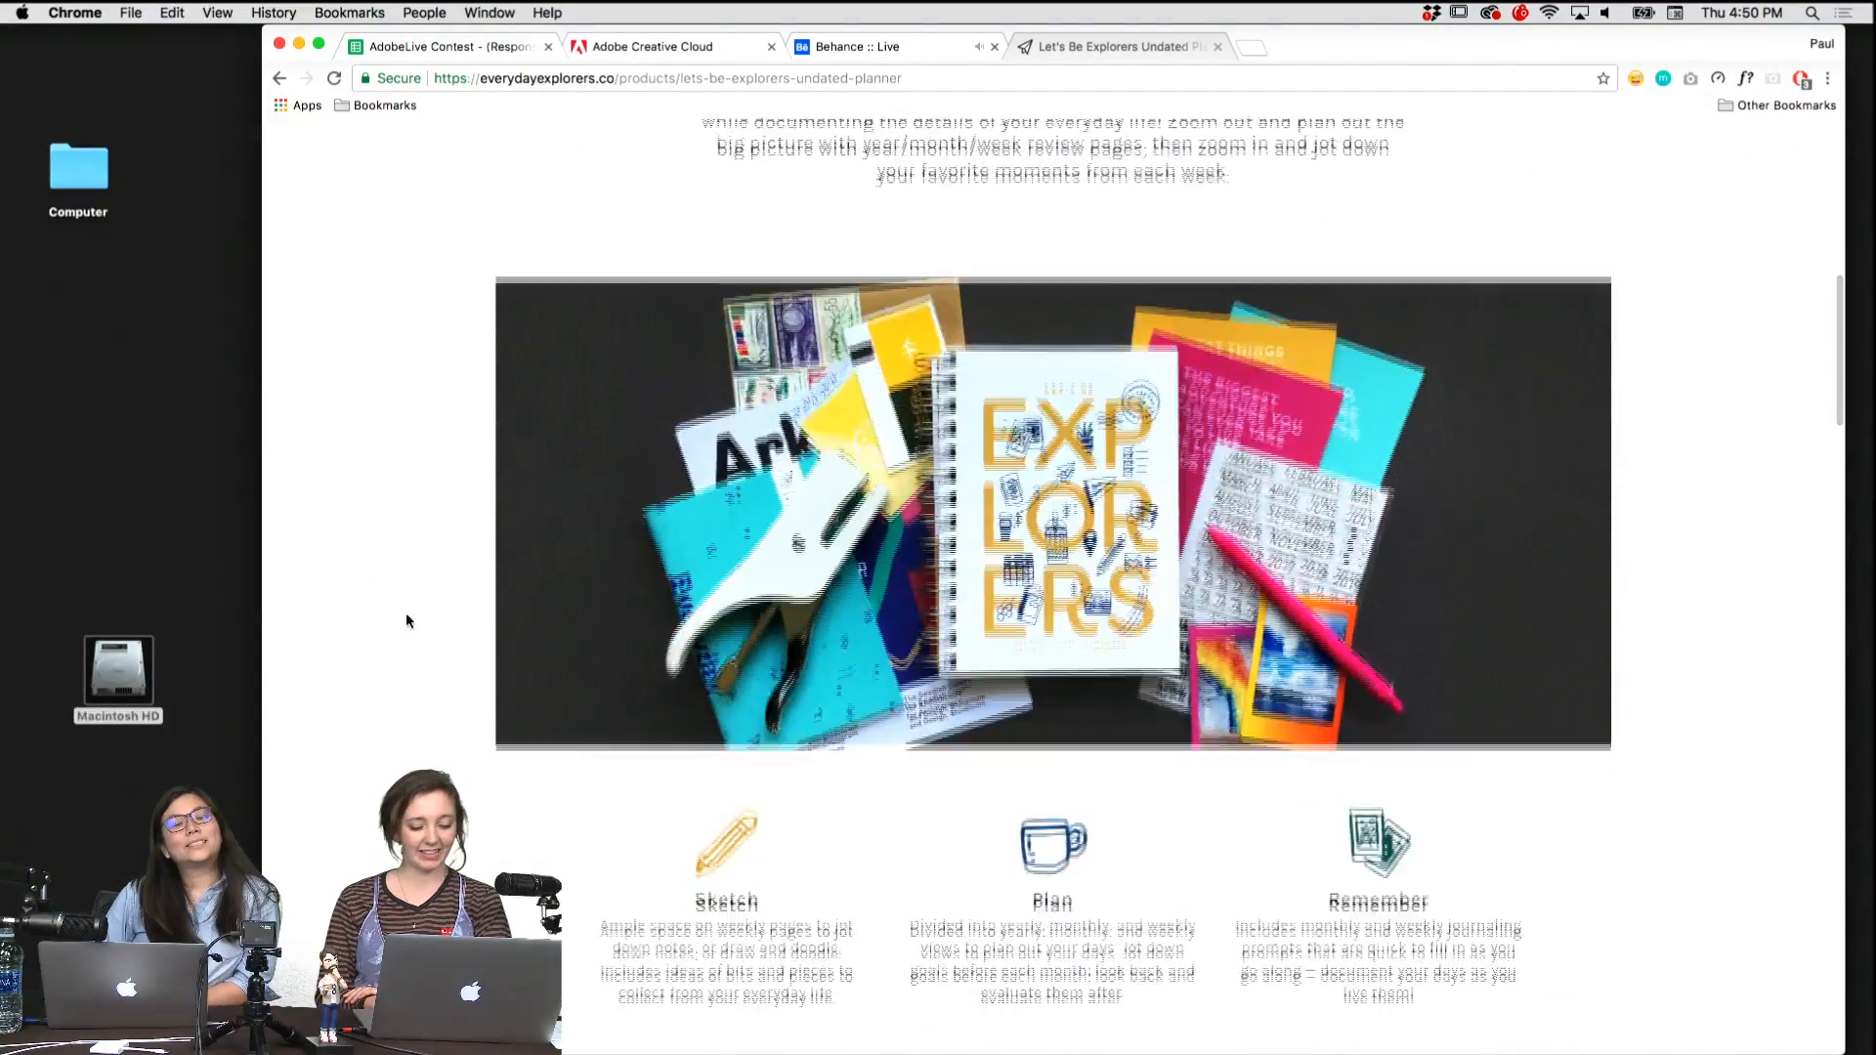
scroll(406, 620, down, 3)
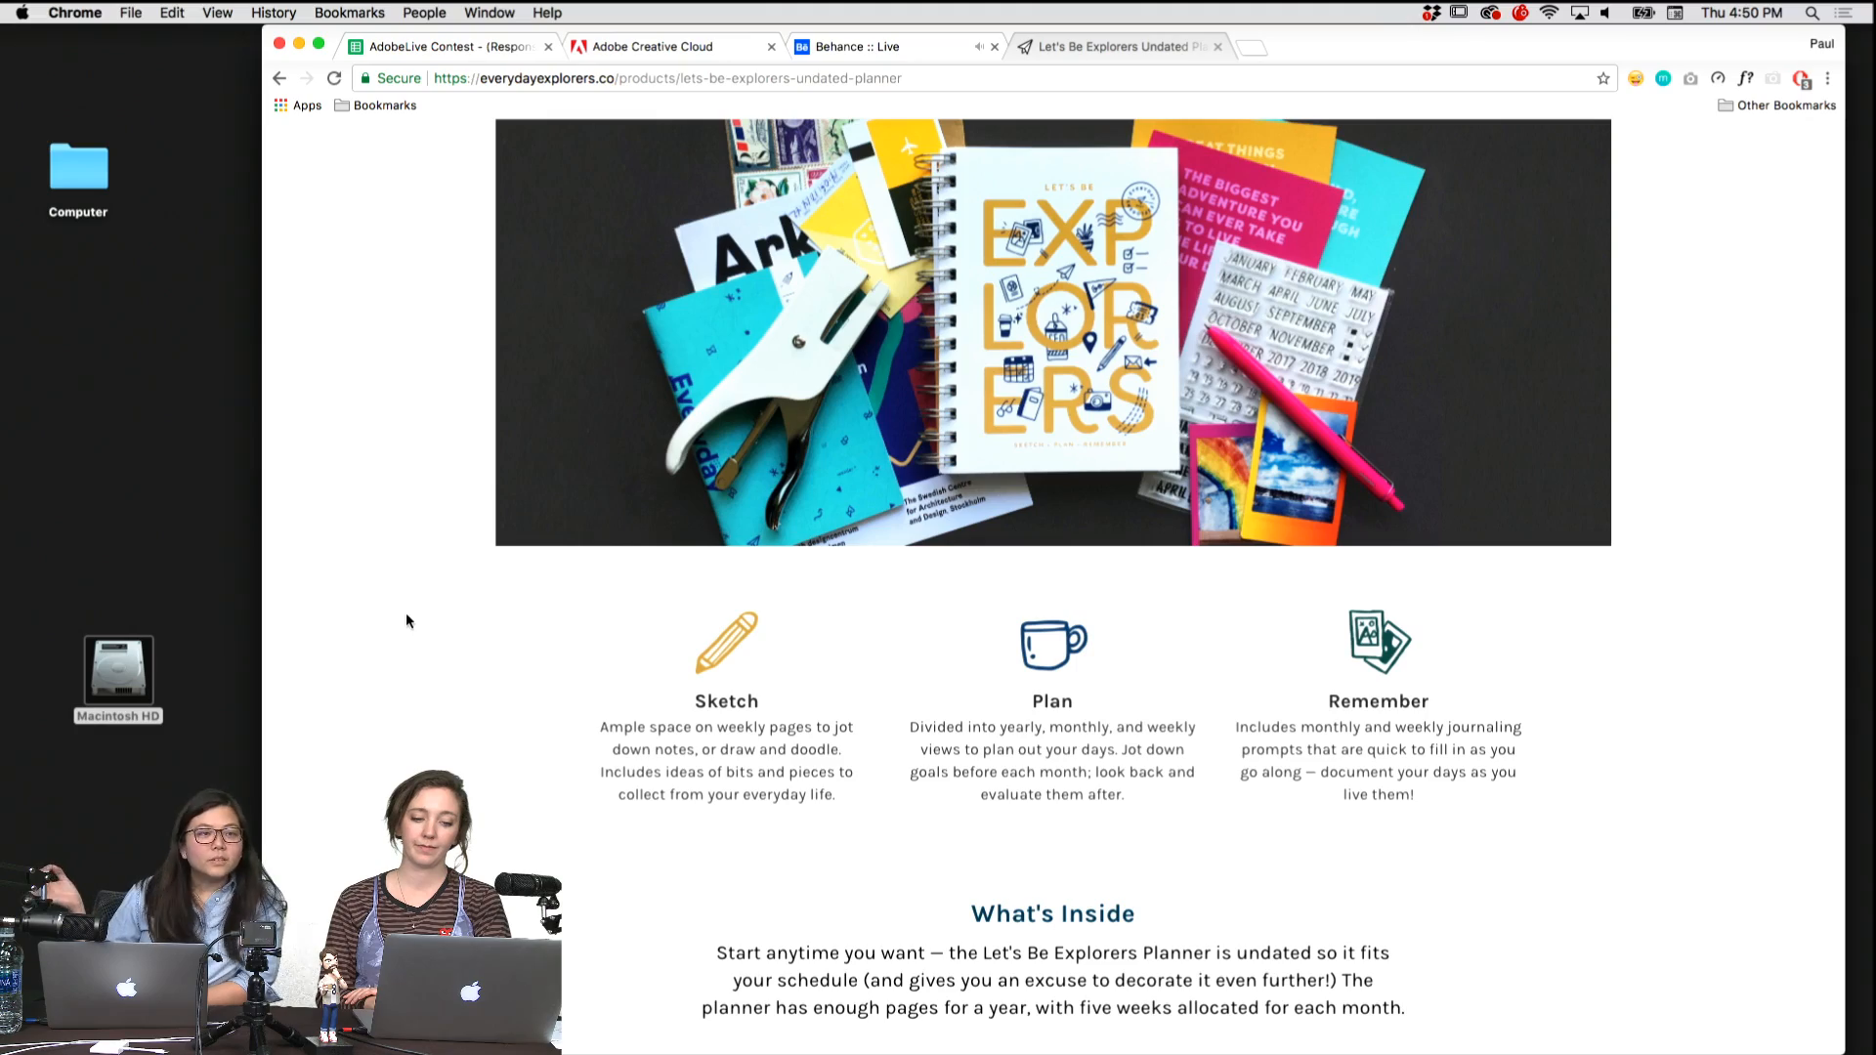
Examine the planner's inside pages, from the year and month overviews to the weekly view, and its included extras.
scroll(406, 621, down, 7)
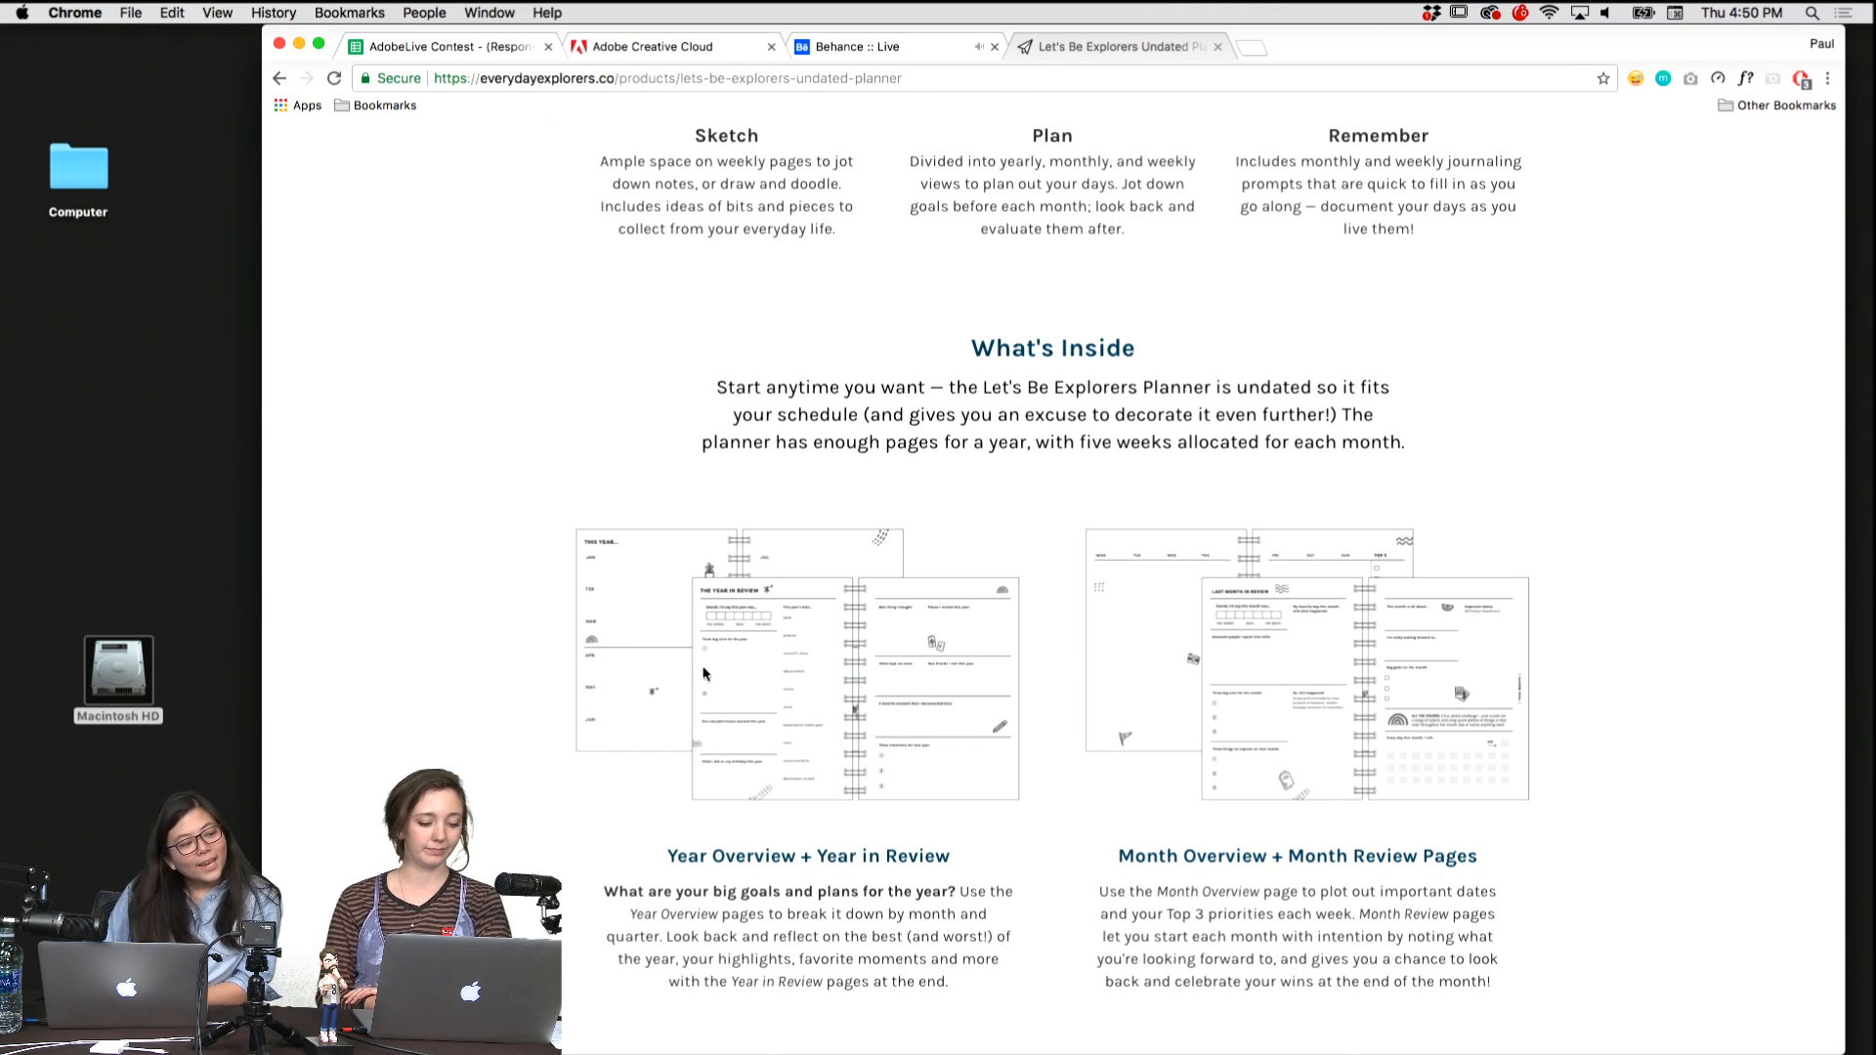
scroll(703, 674, down, 2)
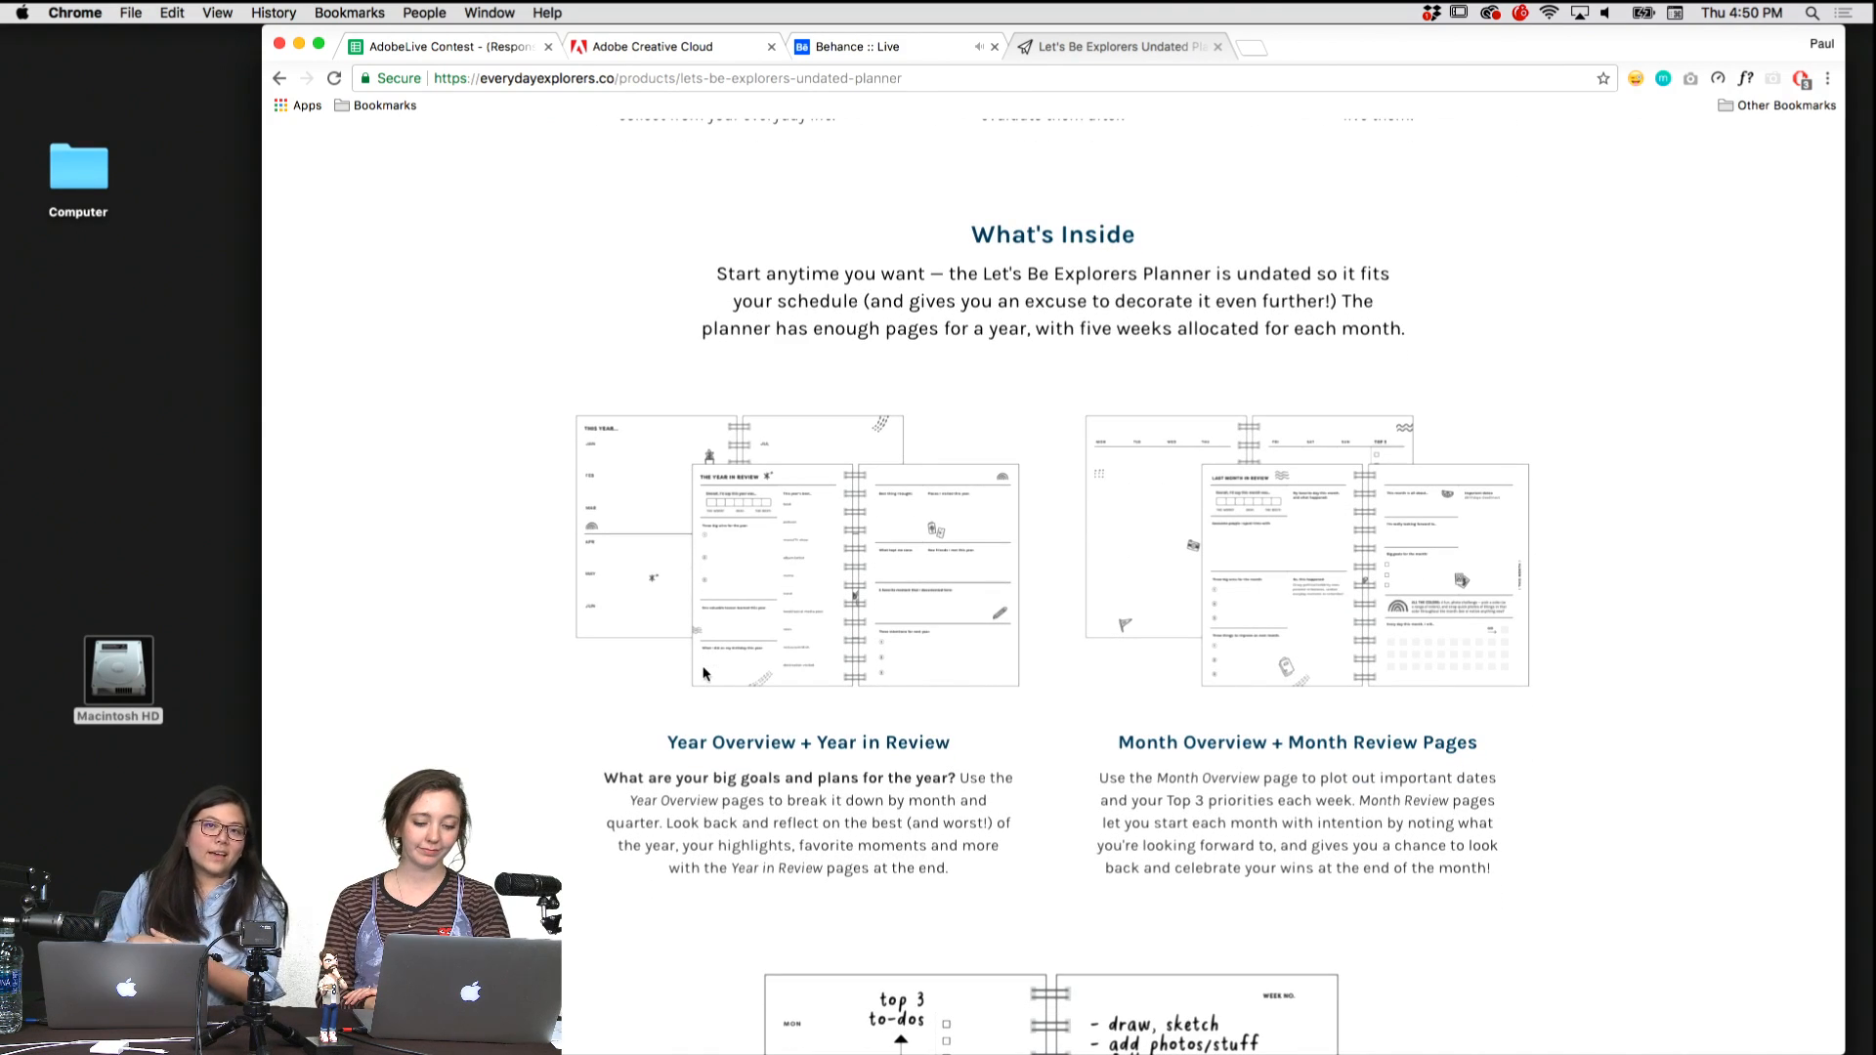
scroll(703, 674, down, 5)
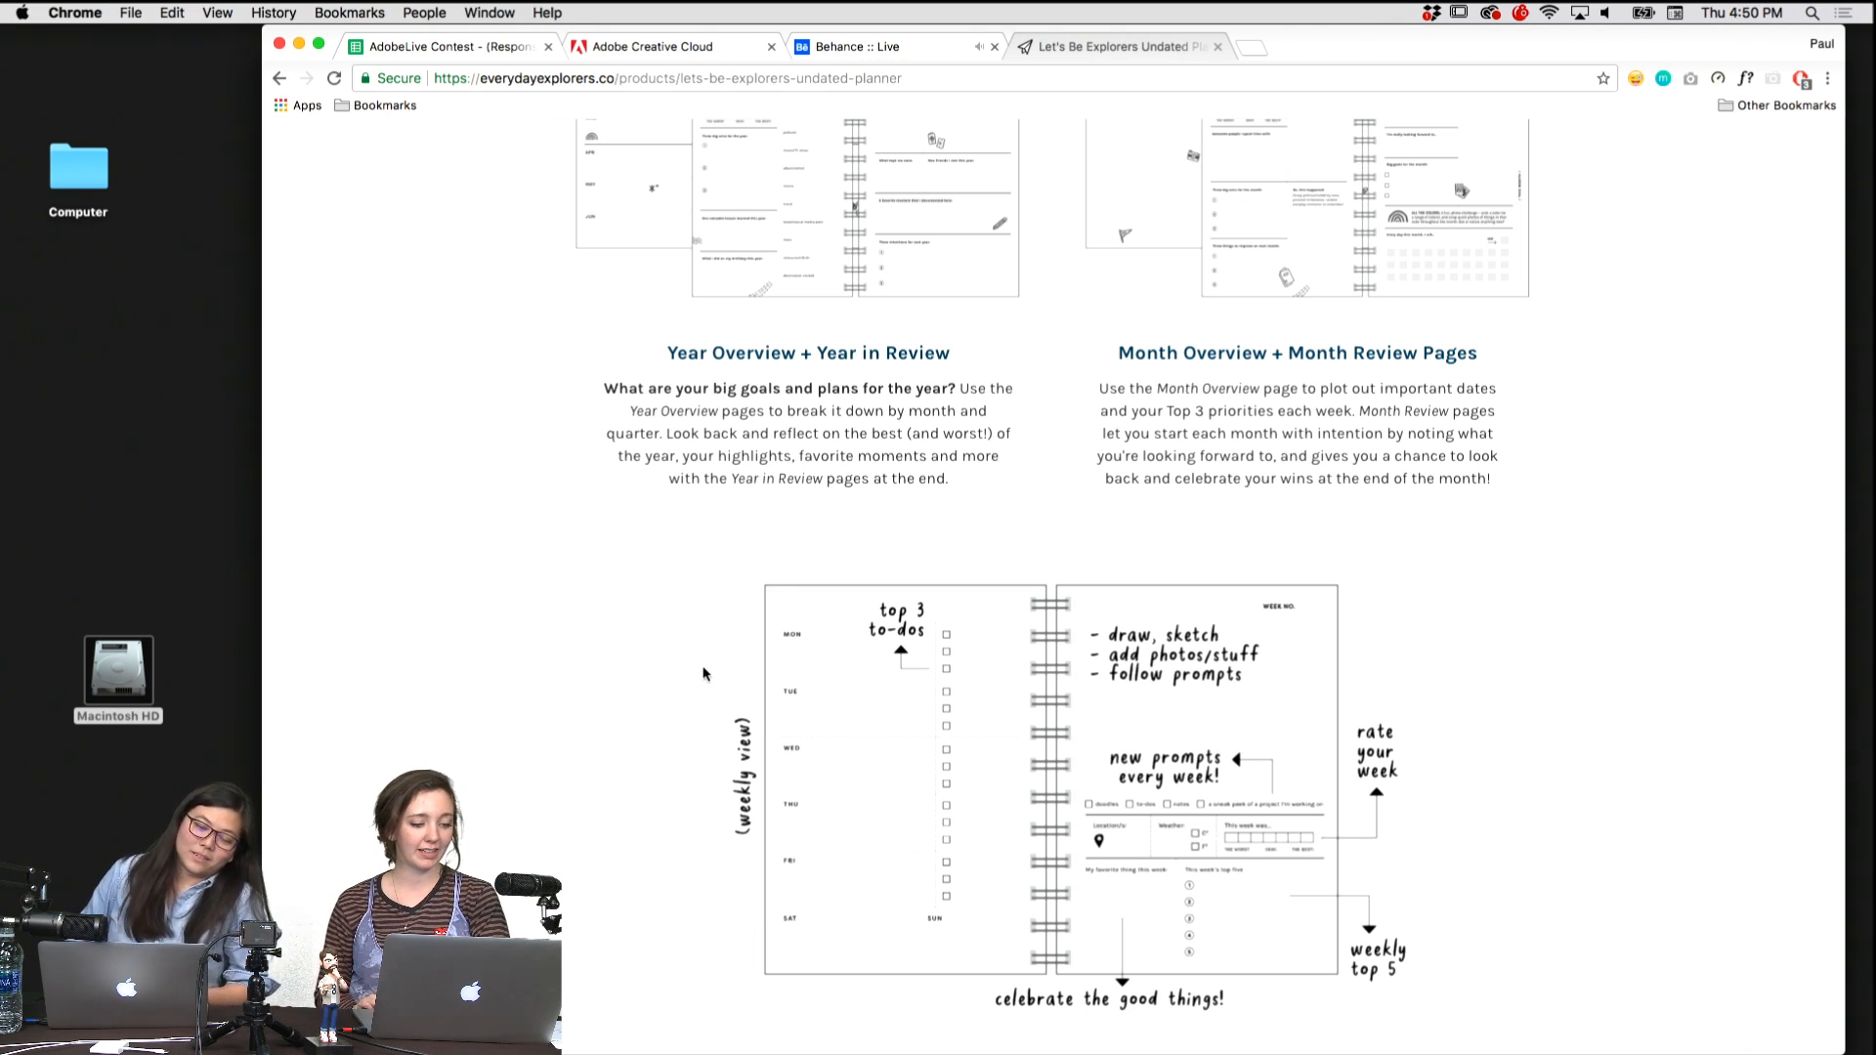
scroll(572, 618, down, 3)
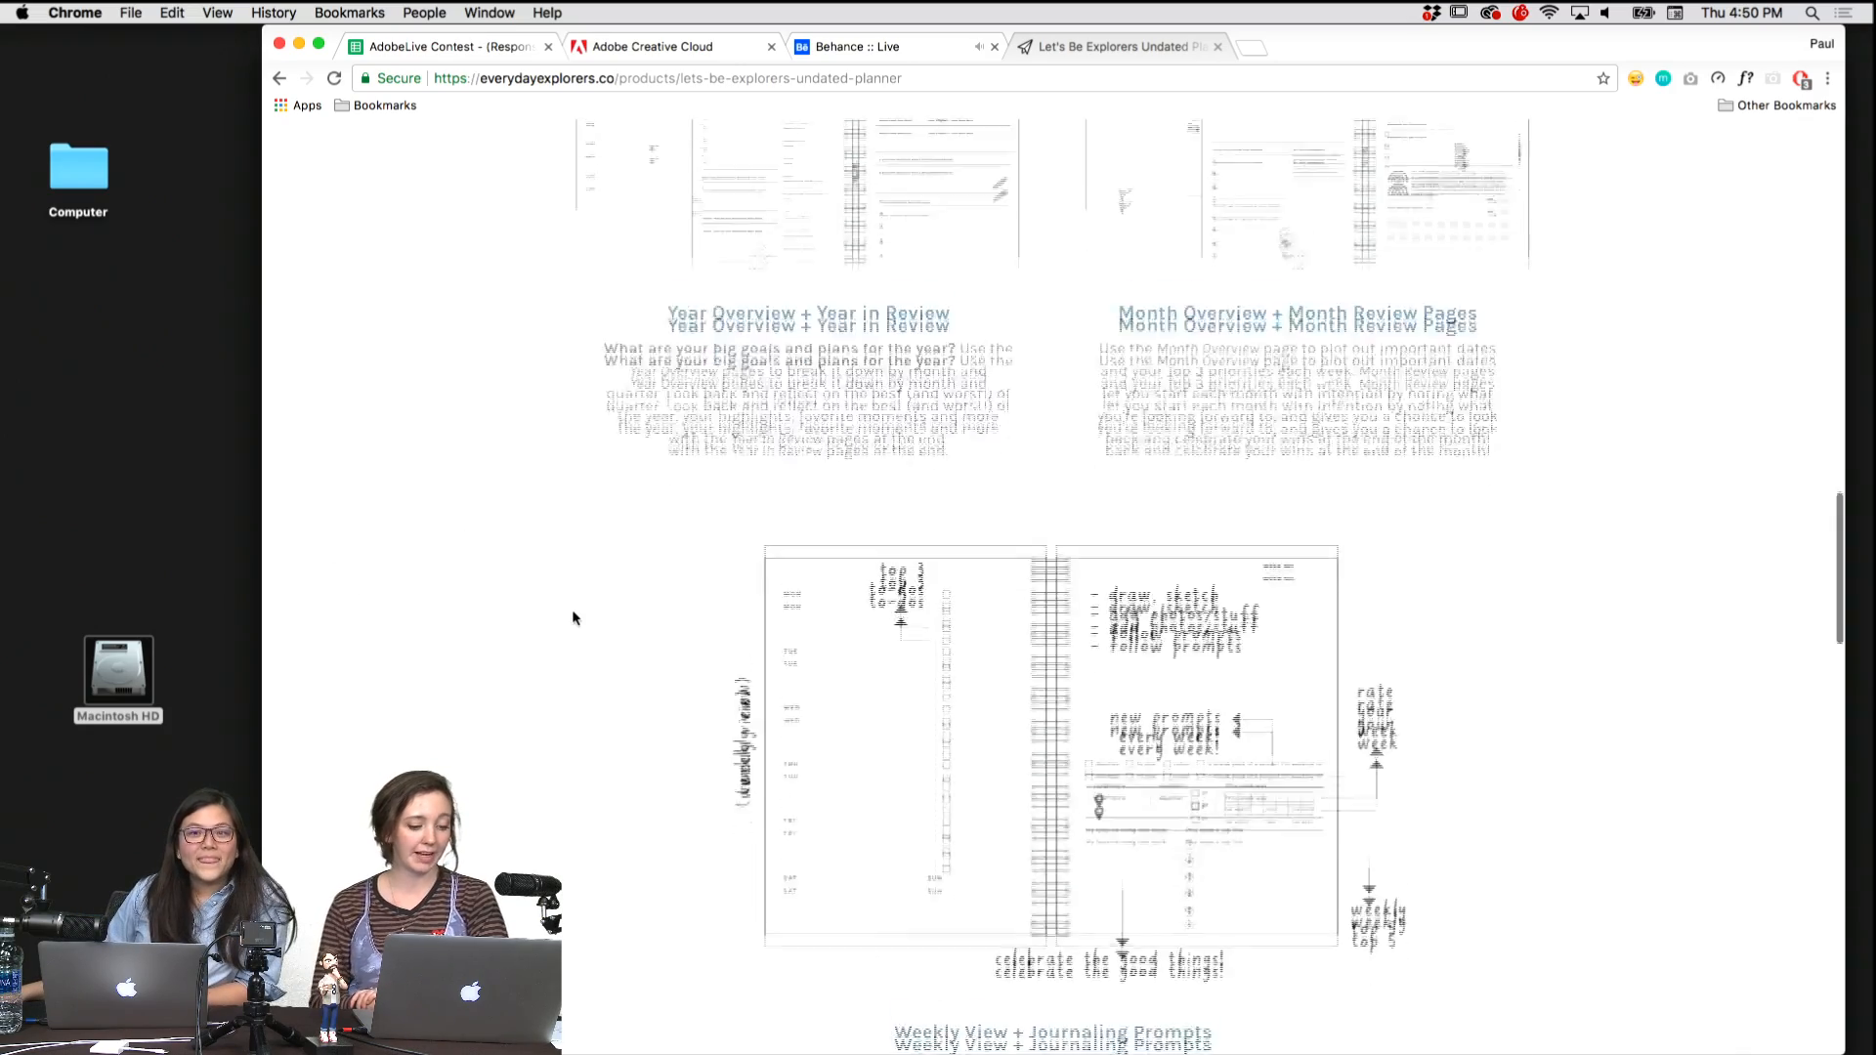
scroll(572, 617, down, 4)
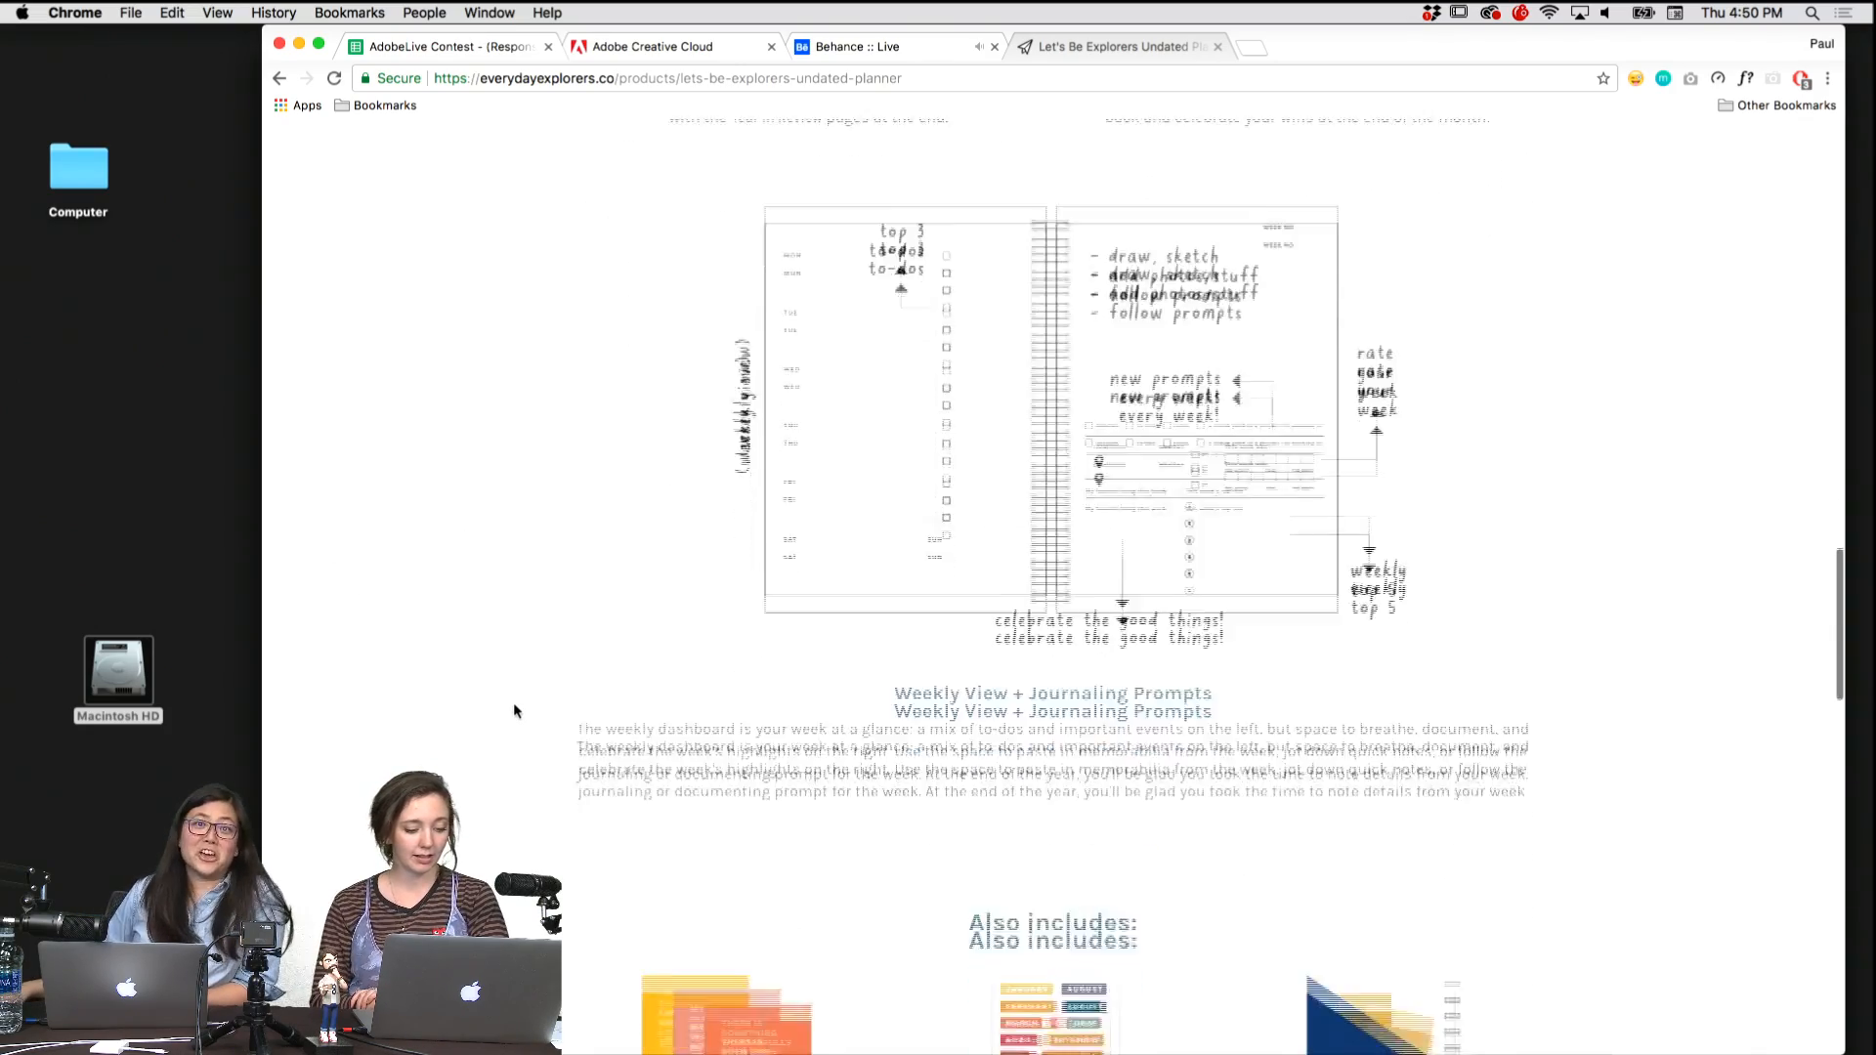
scroll(514, 705, down, 4)
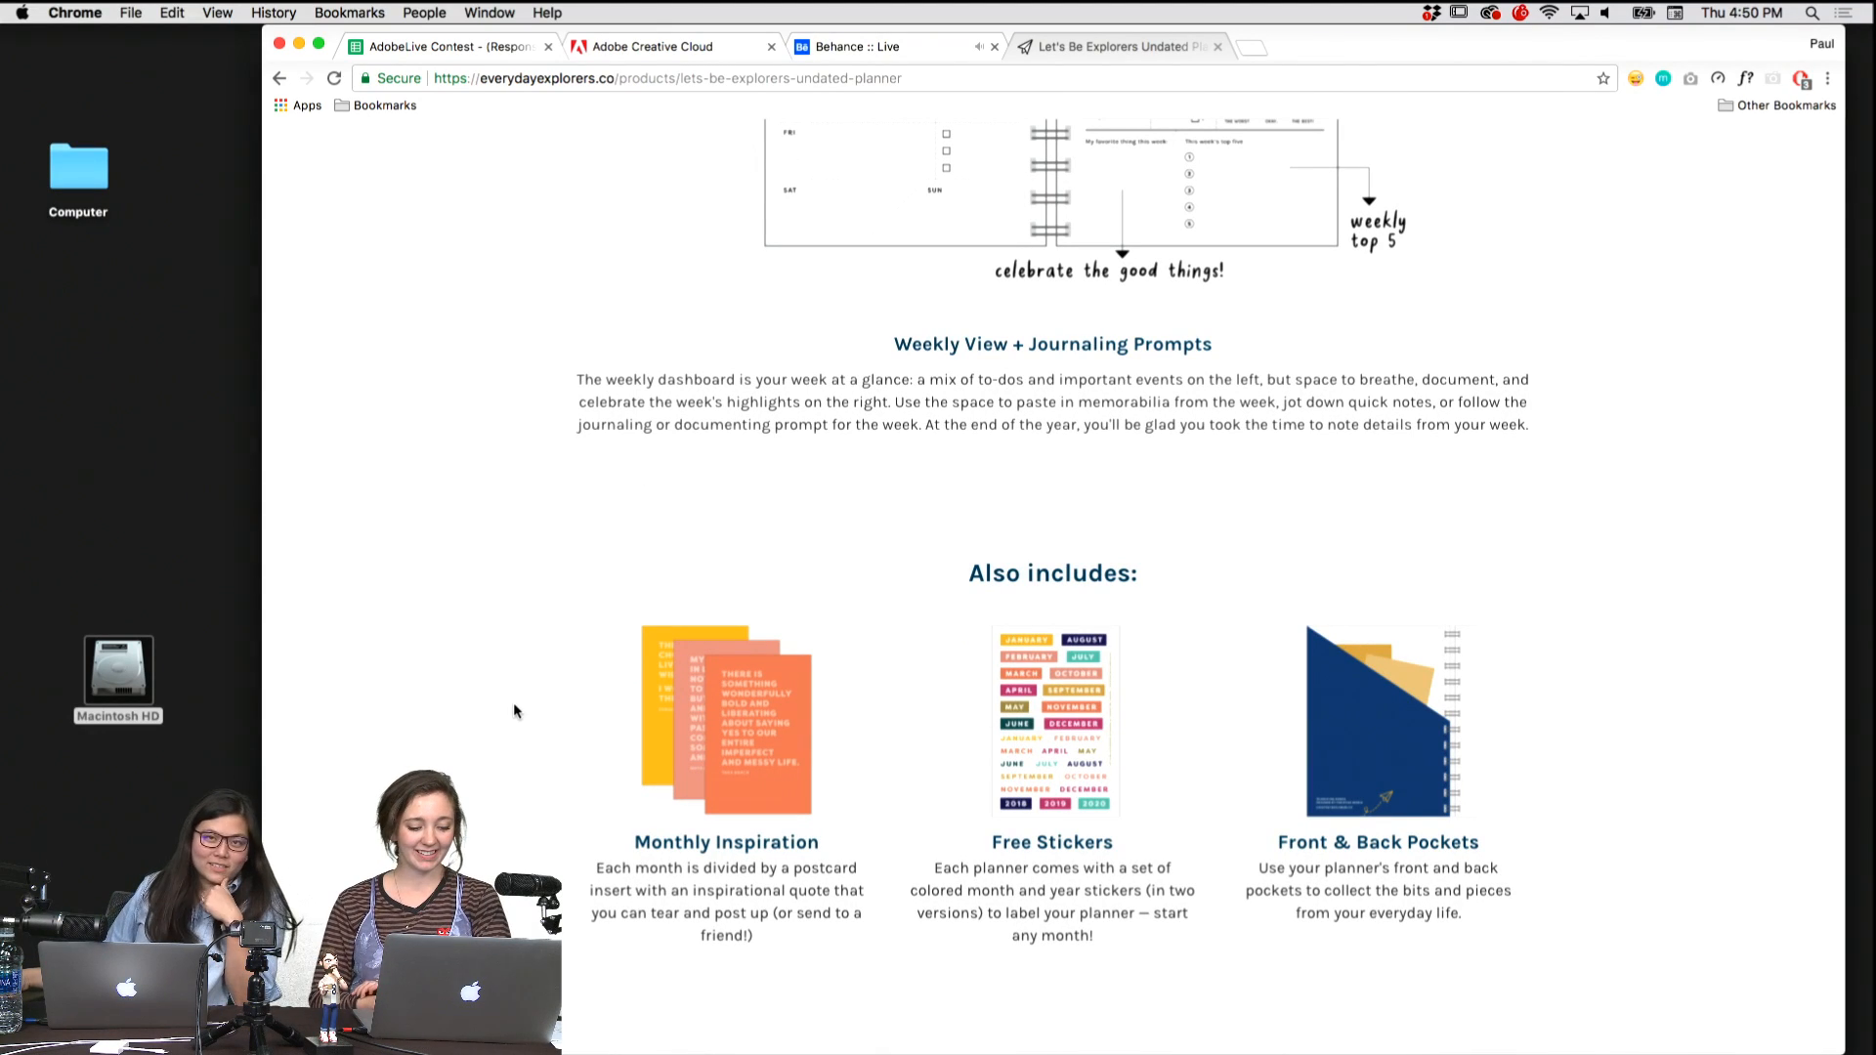
scroll(514, 710, down, 3)
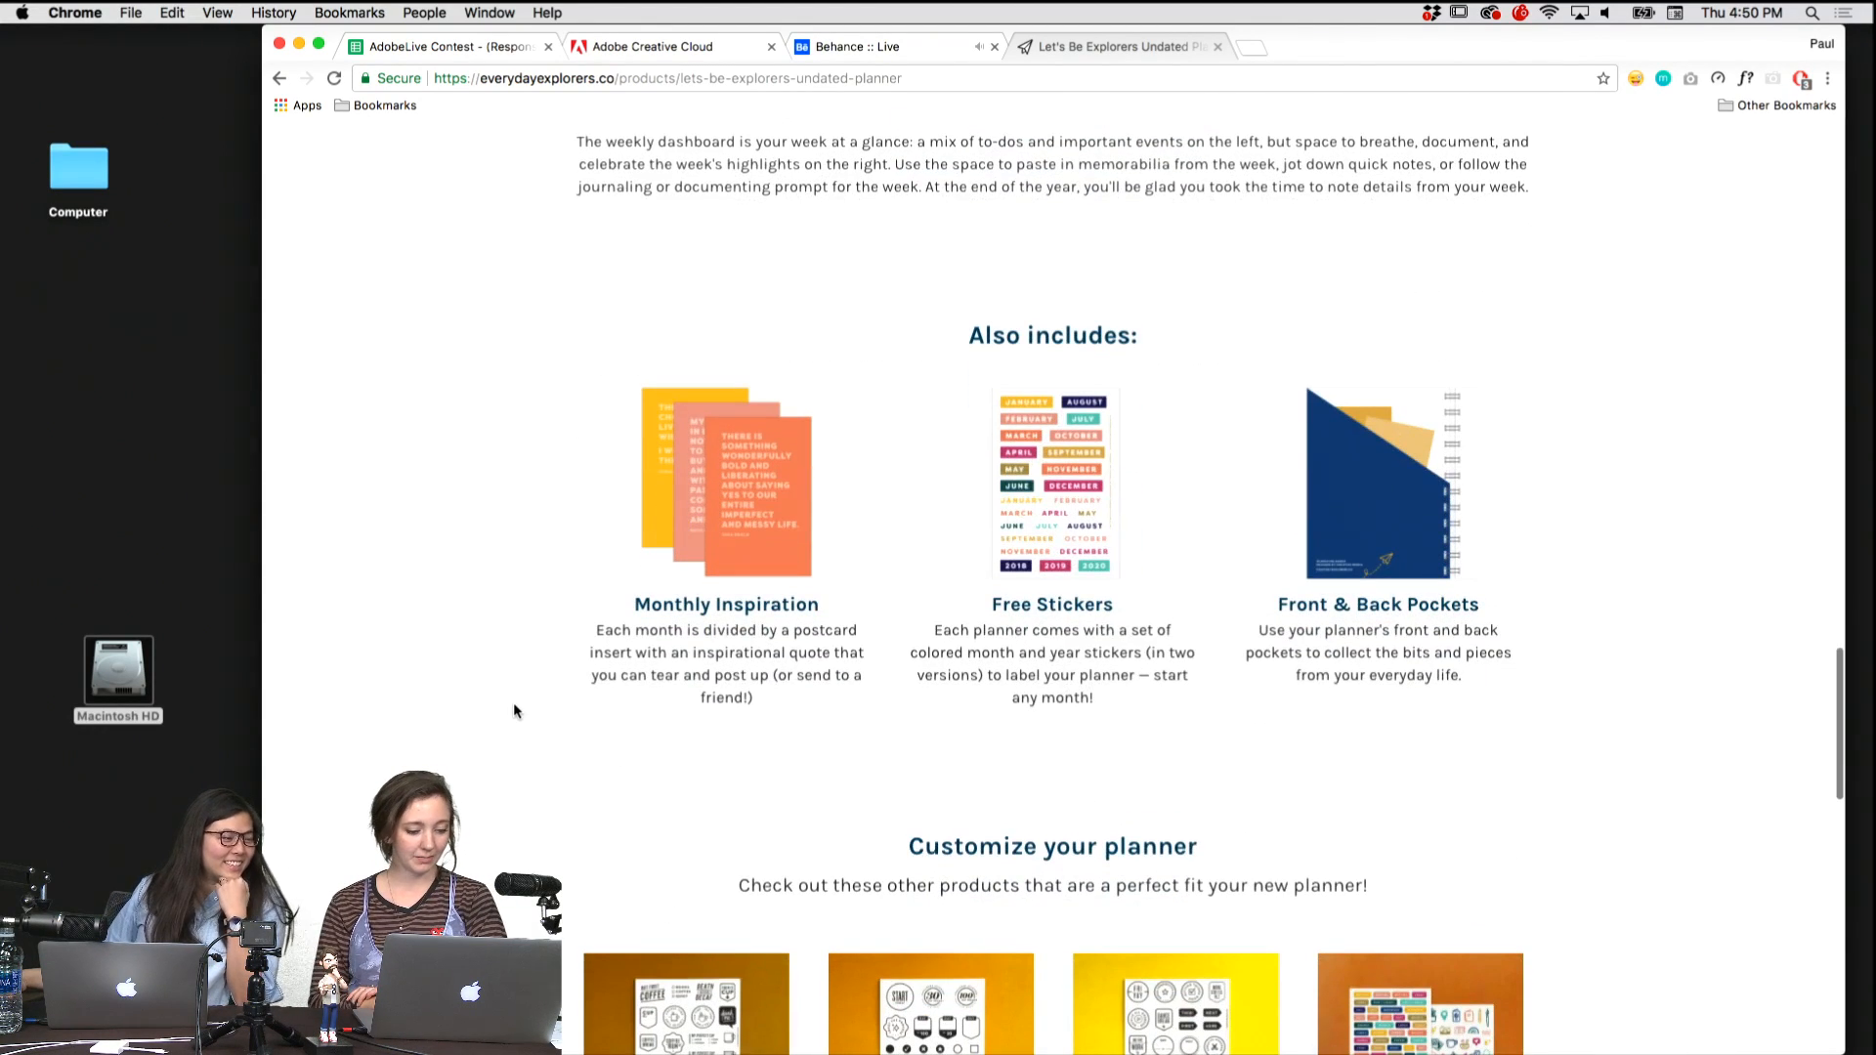